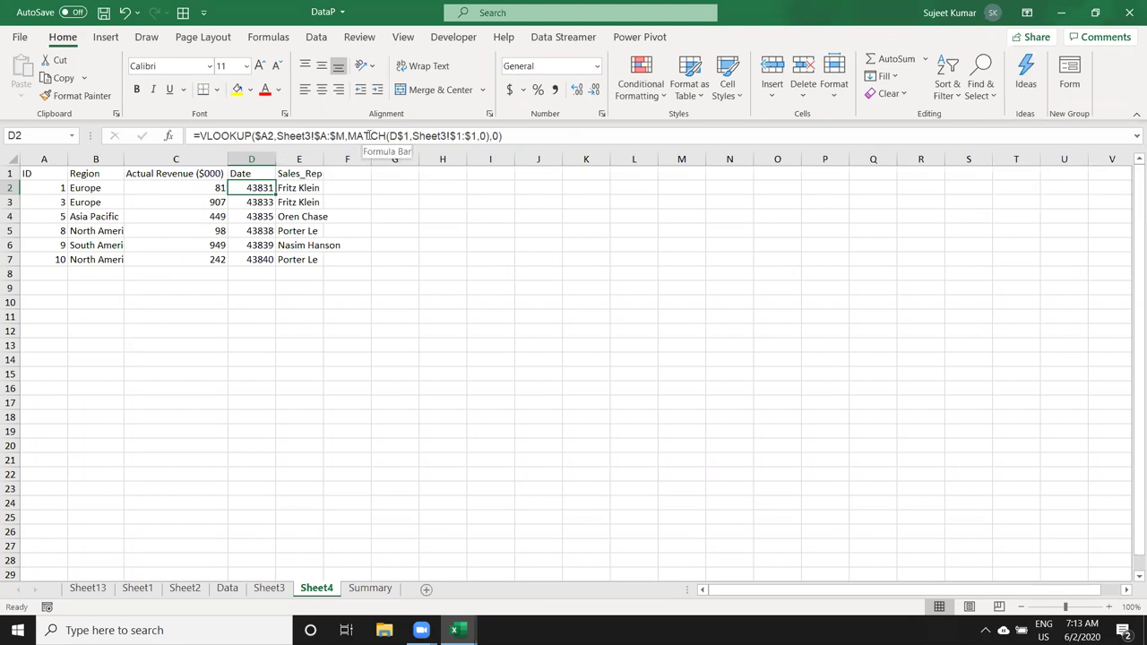
Step: Test header D1 by retyping it as 'Qty', then as 'Date'
left_click(259, 172)
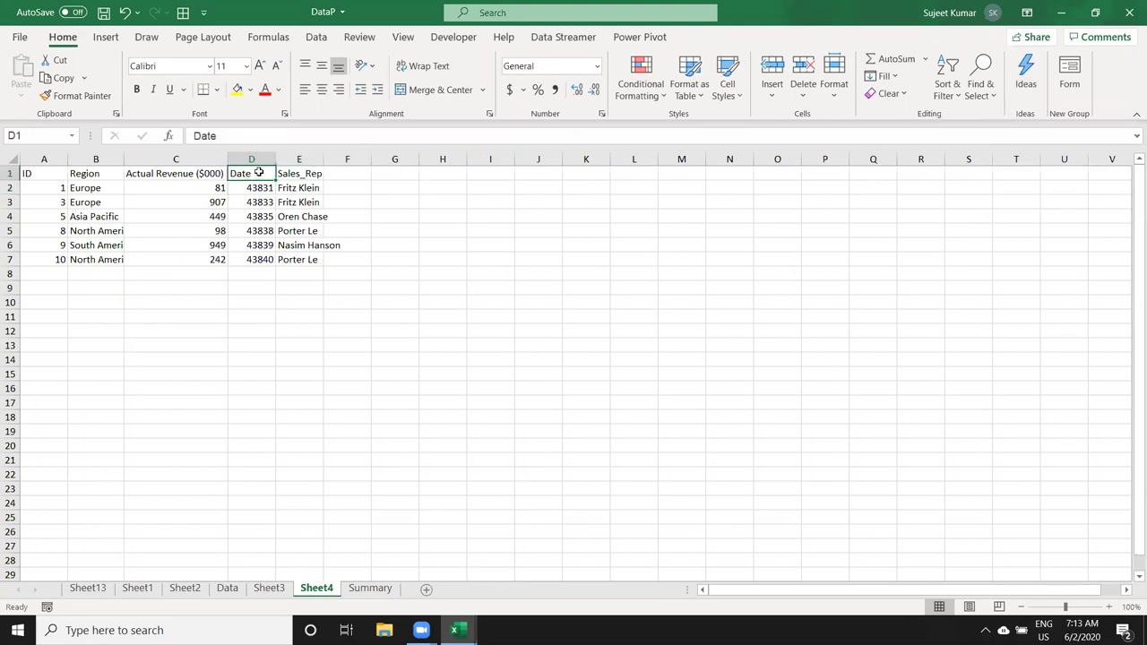
left_click(258, 201)
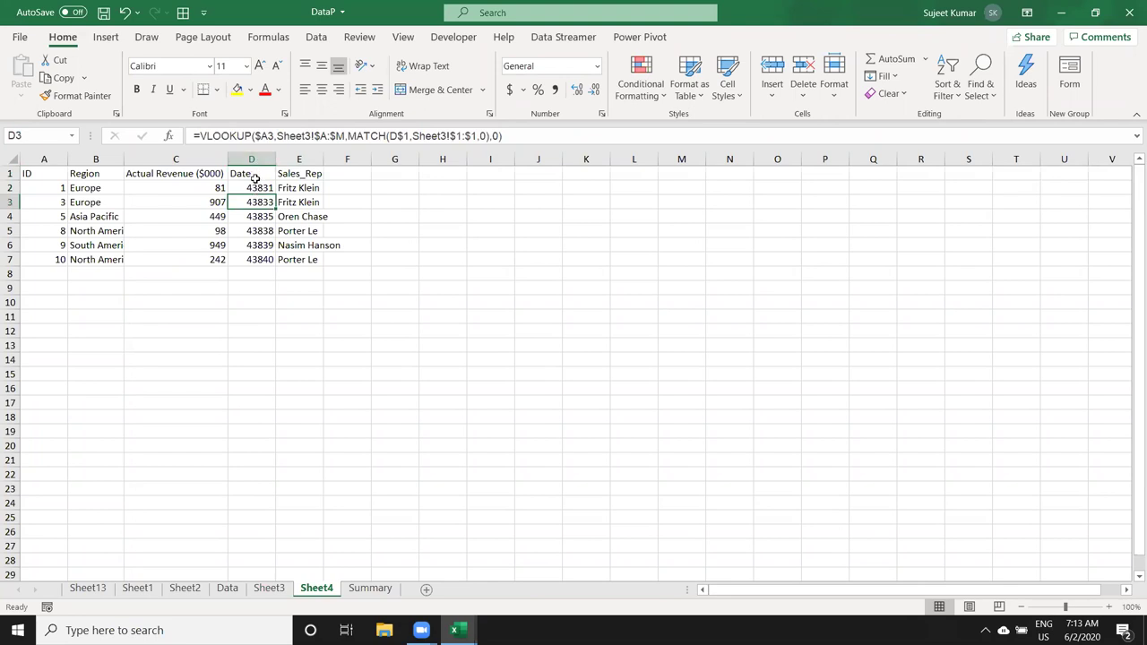
left_click(255, 175)
type("Qty")
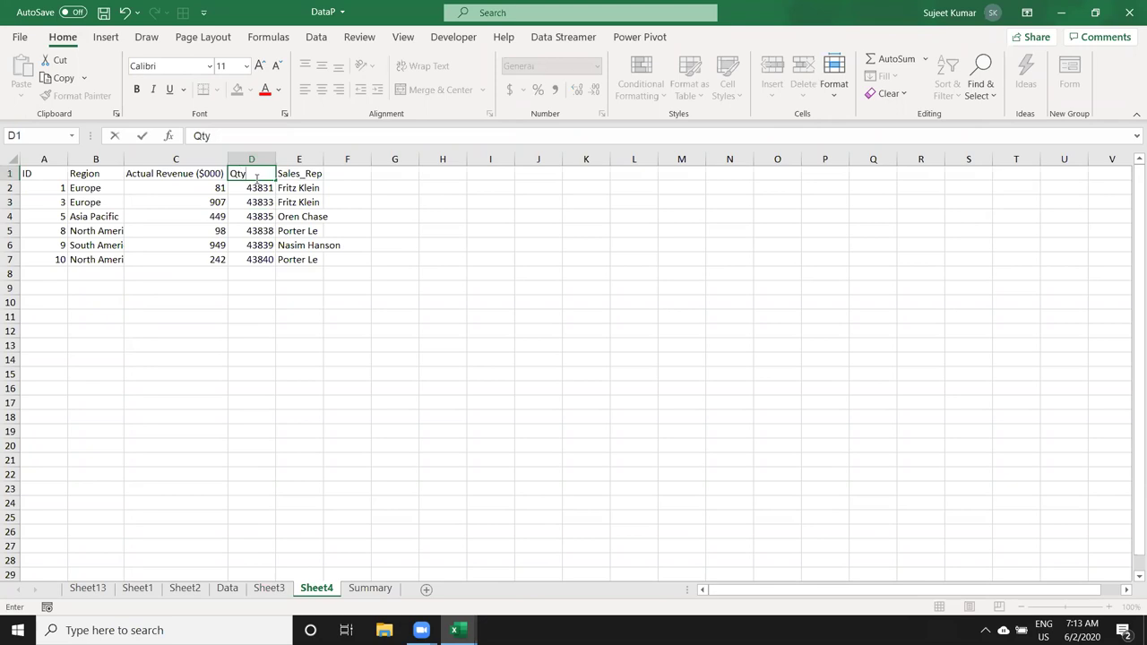
key("Return")
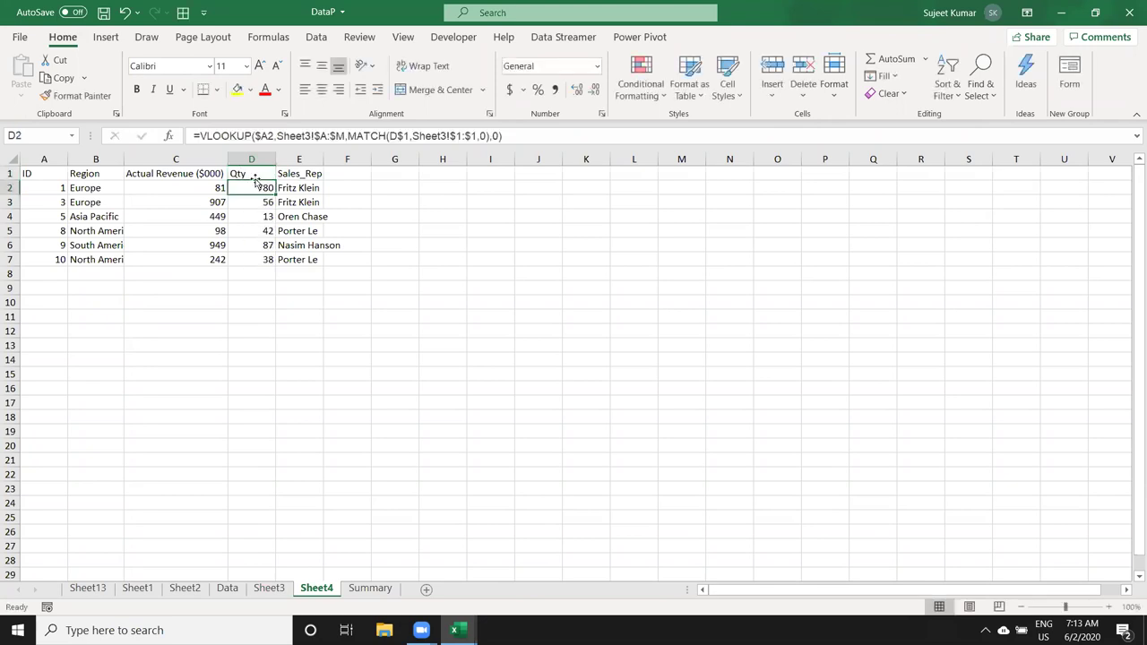
key("Down")
left_click(262, 174)
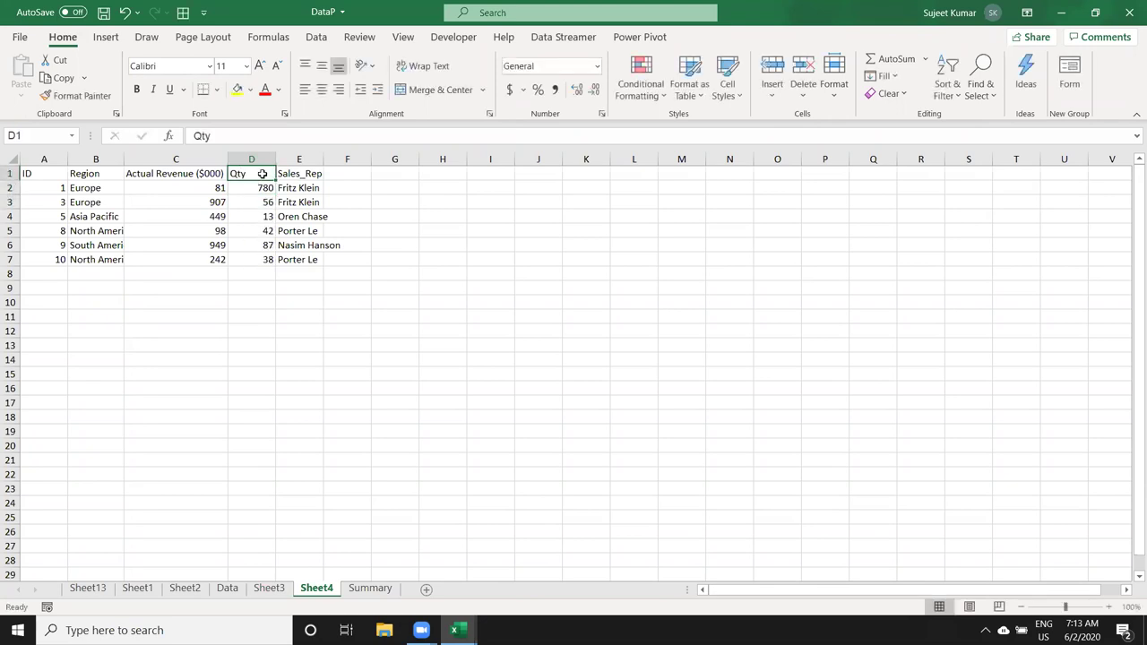
type("Date")
key("Return")
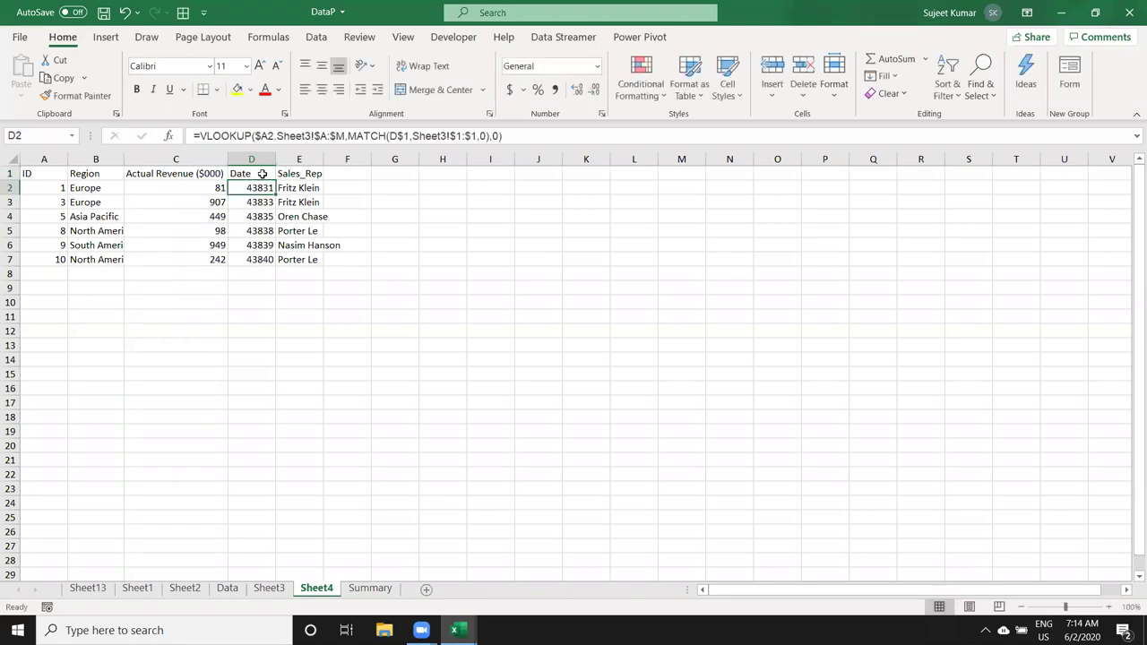
Step: Format the lookup results in D2:D7 as dates
left_click(261, 174, "shift")
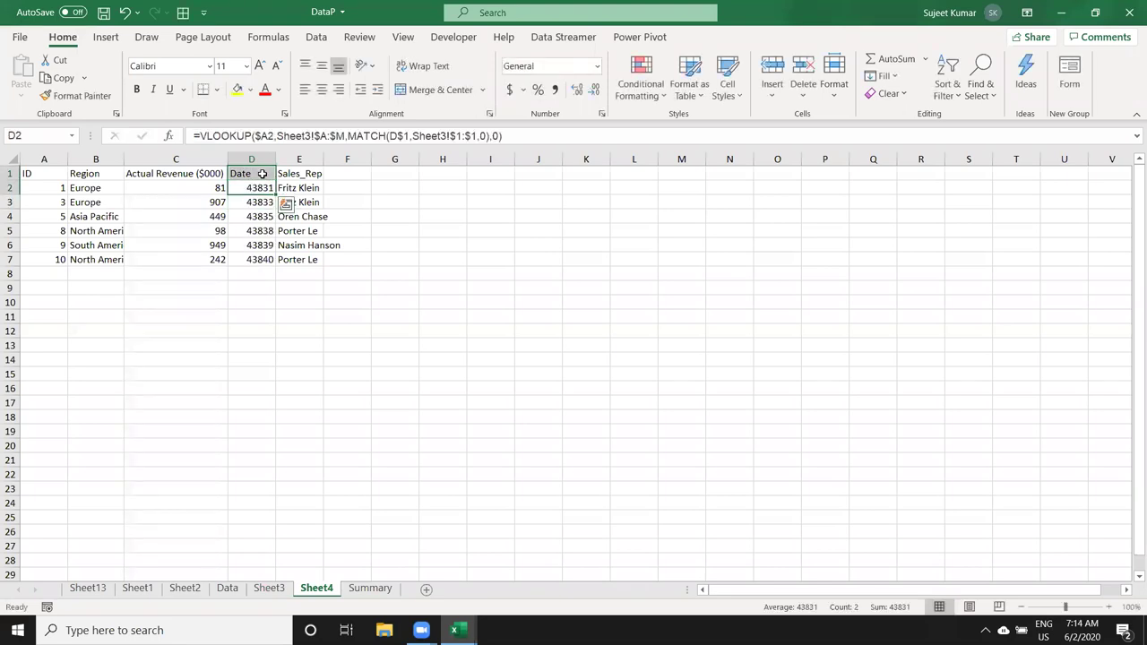
key("shift+Down")
key("shift+Down")
key("shift+Down")
key("shift+Down")
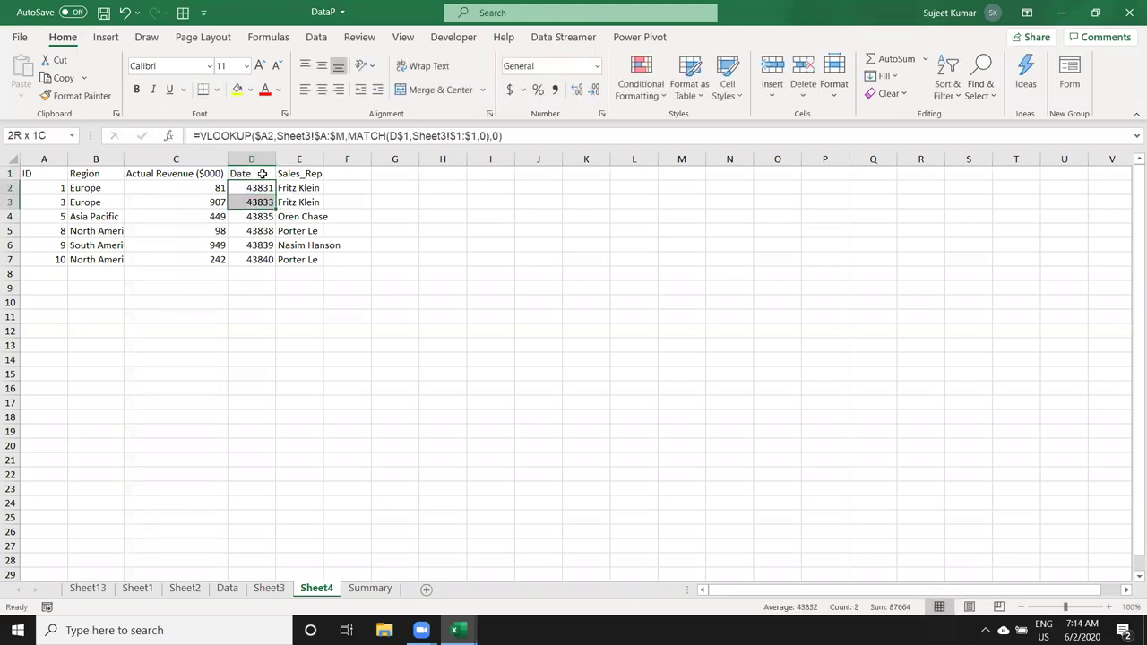
key("shift+Down")
key("shift+Down")
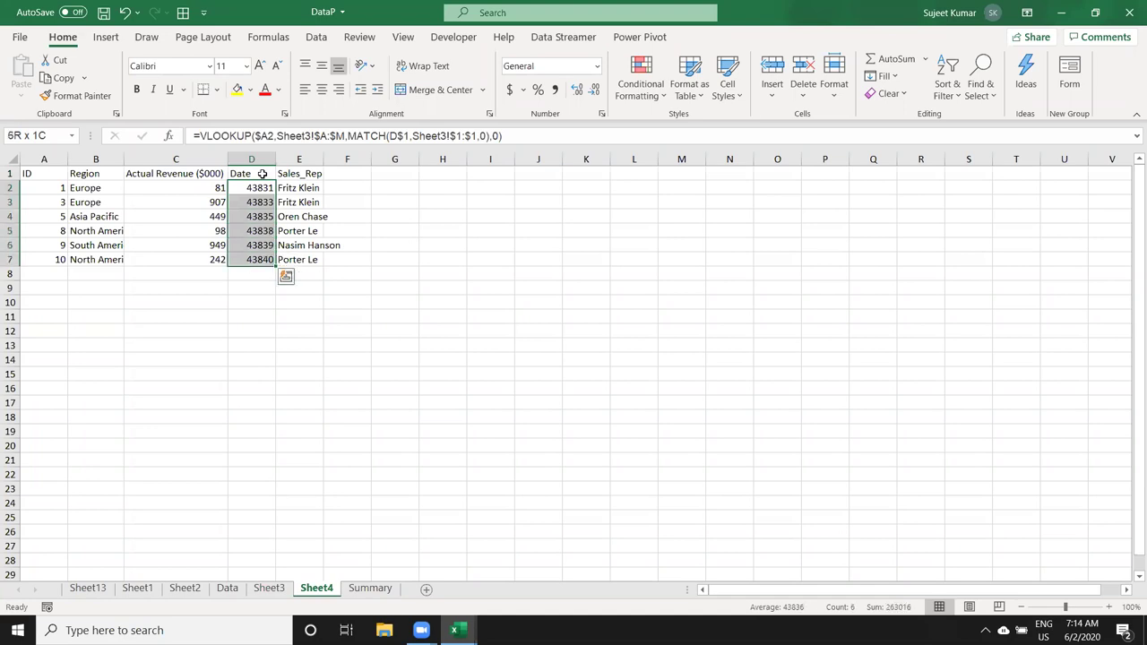
key("ctrl+shift+3")
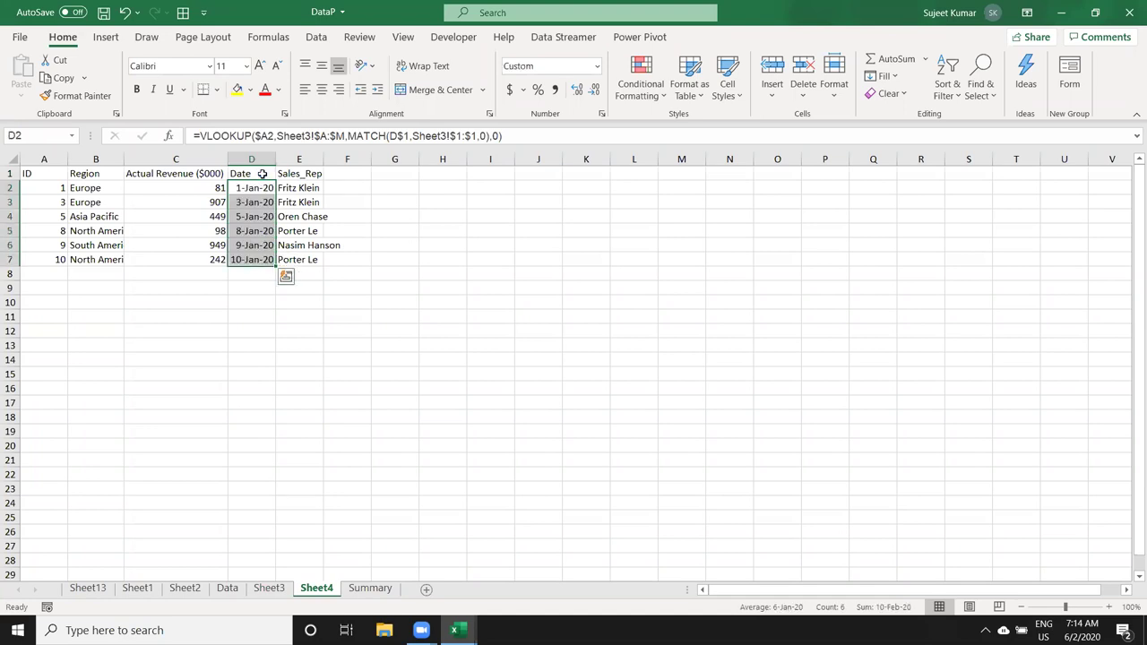
left_click(397, 224)
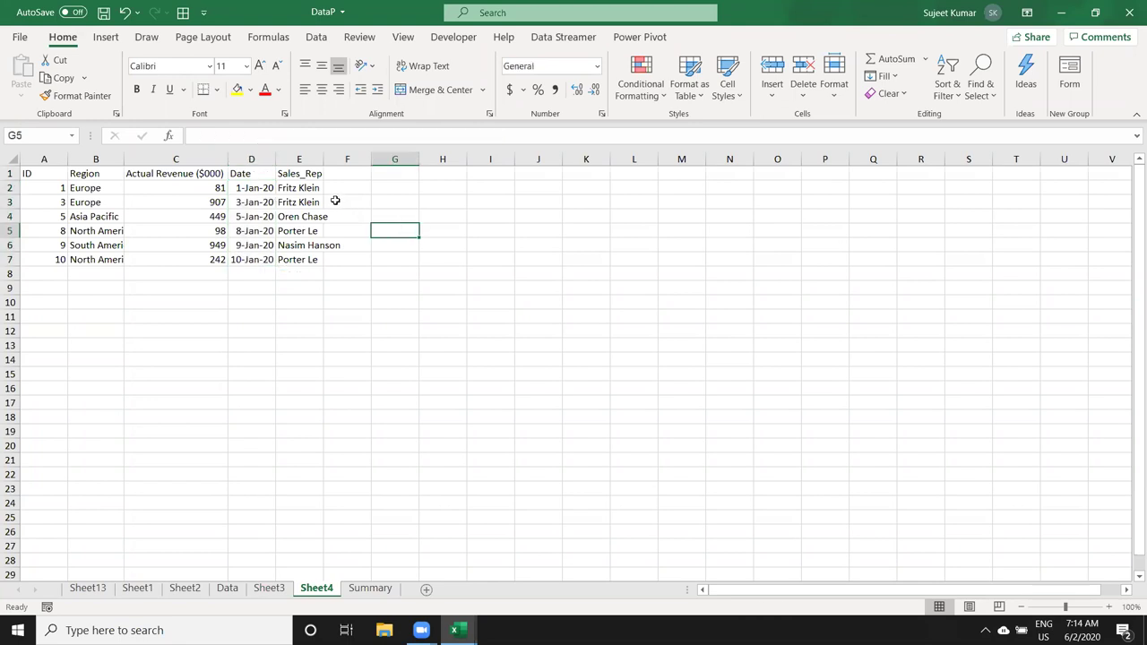
Step: Rename D1 to 'qty' and reset D2:D7 to General, showing 780, 56, 13, 42, 87, 38
left_click(267, 173)
type("qty")
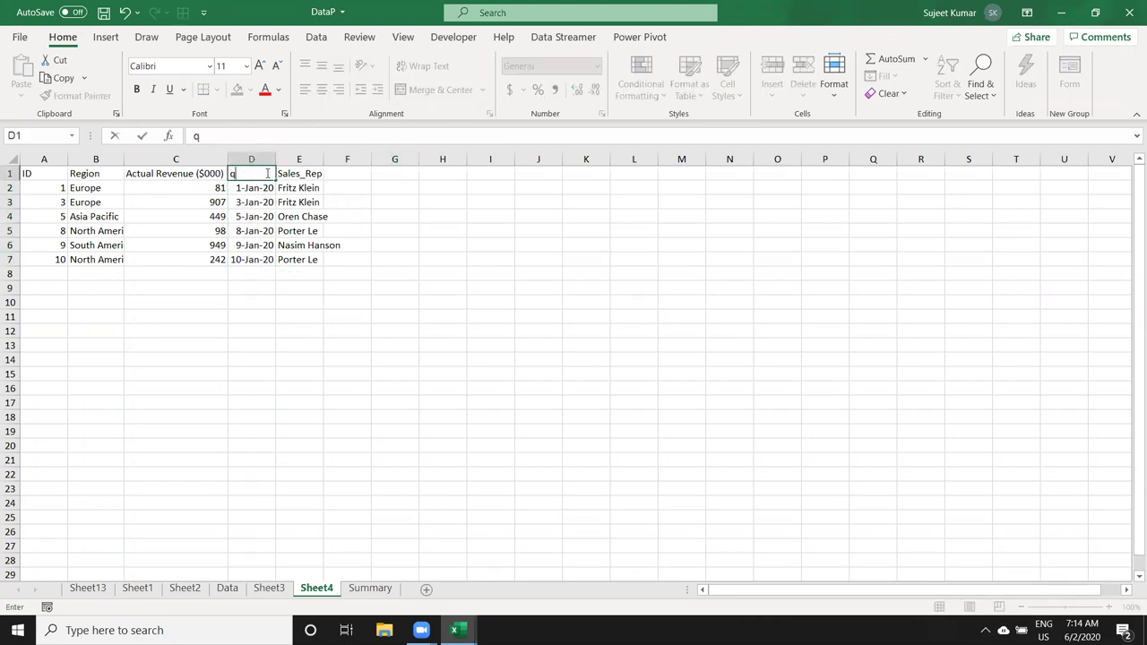
key("Return")
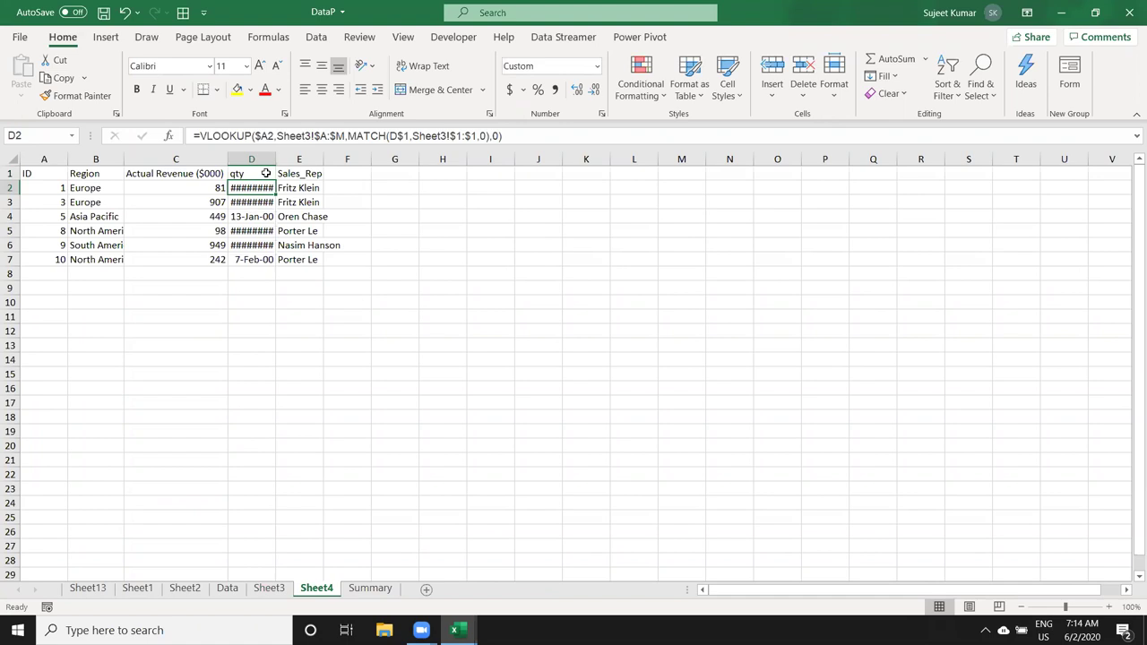
key("shift+Down")
key("shift+Down")
key("shift+Down")
key("shift+Down")
key("shift+Down")
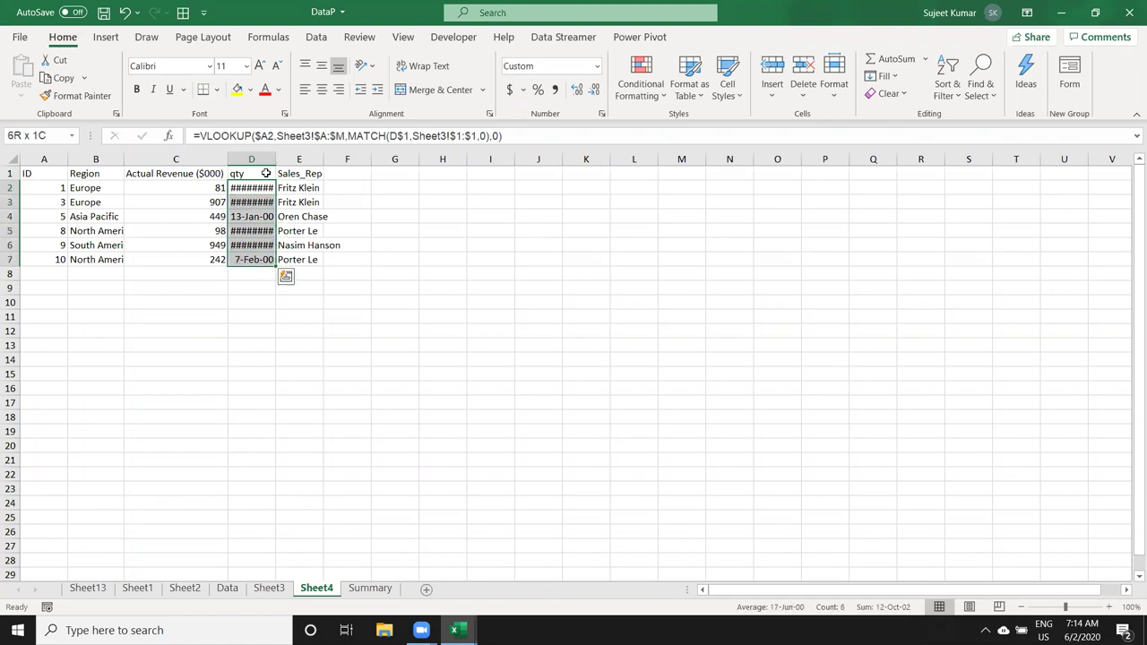
key("ctrl+shift+asciitilde")
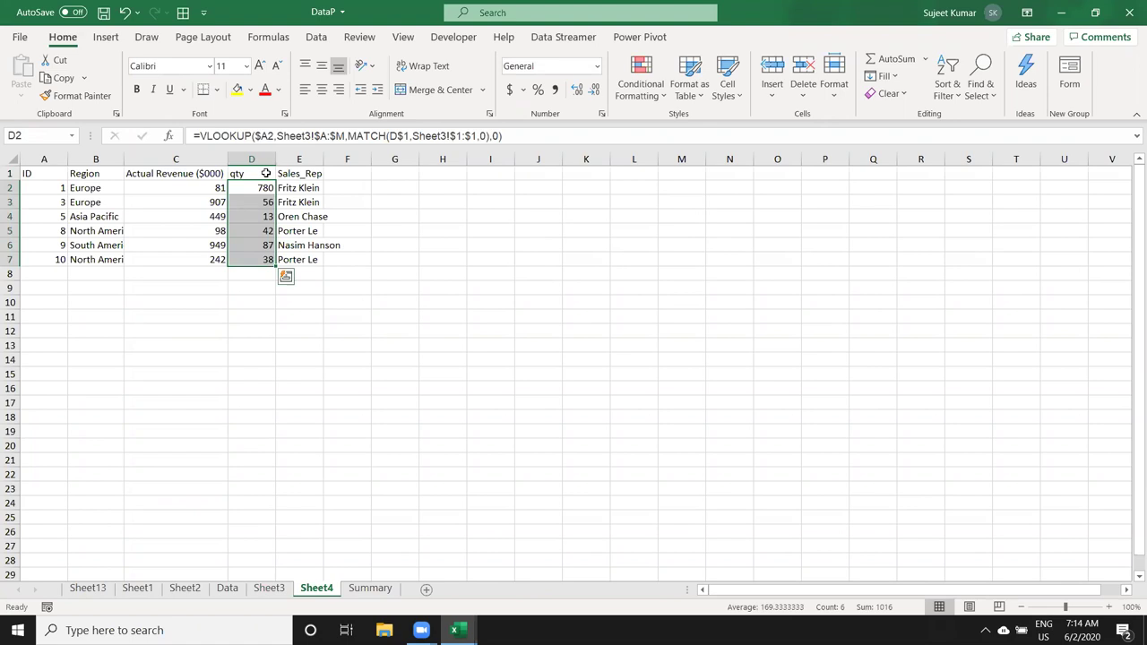
left_click(254, 175)
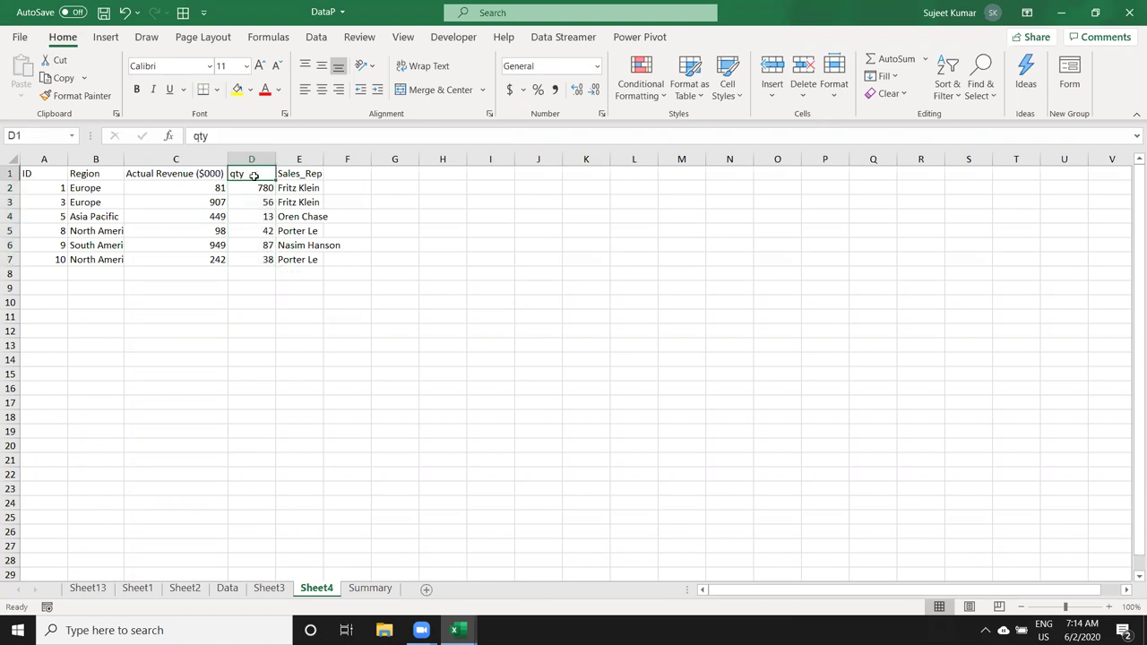
Step: From D2, start a 'Use a formula' conditional formatting rule with condition =$D$1="Date"
left_click(255, 189)
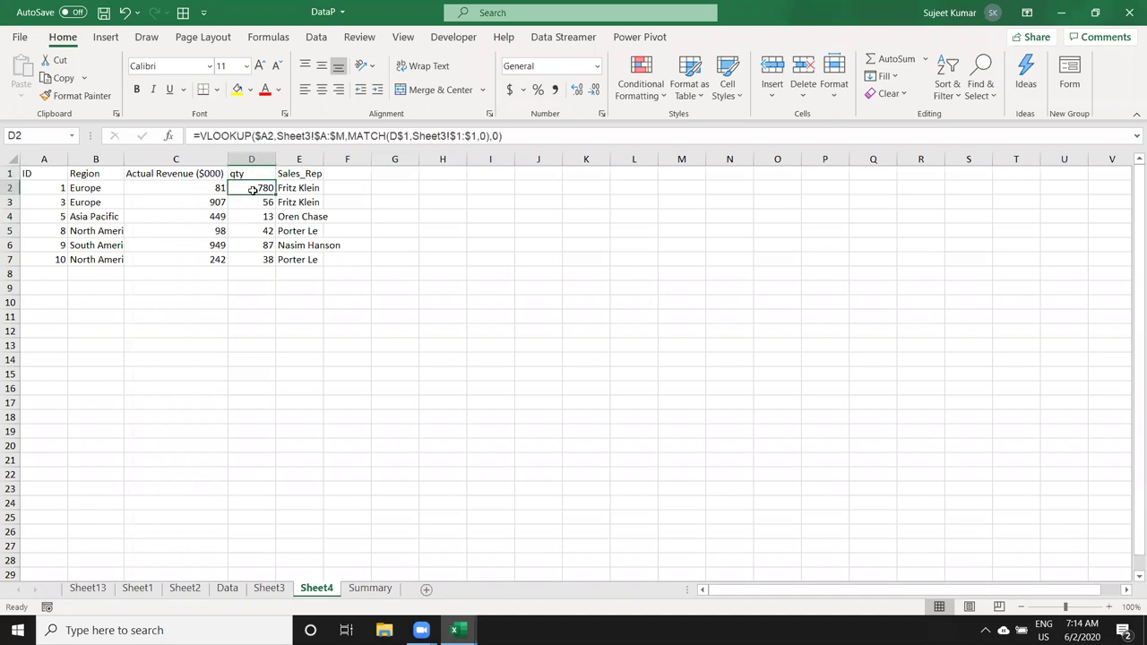
left_click(637, 93)
left_click(662, 300)
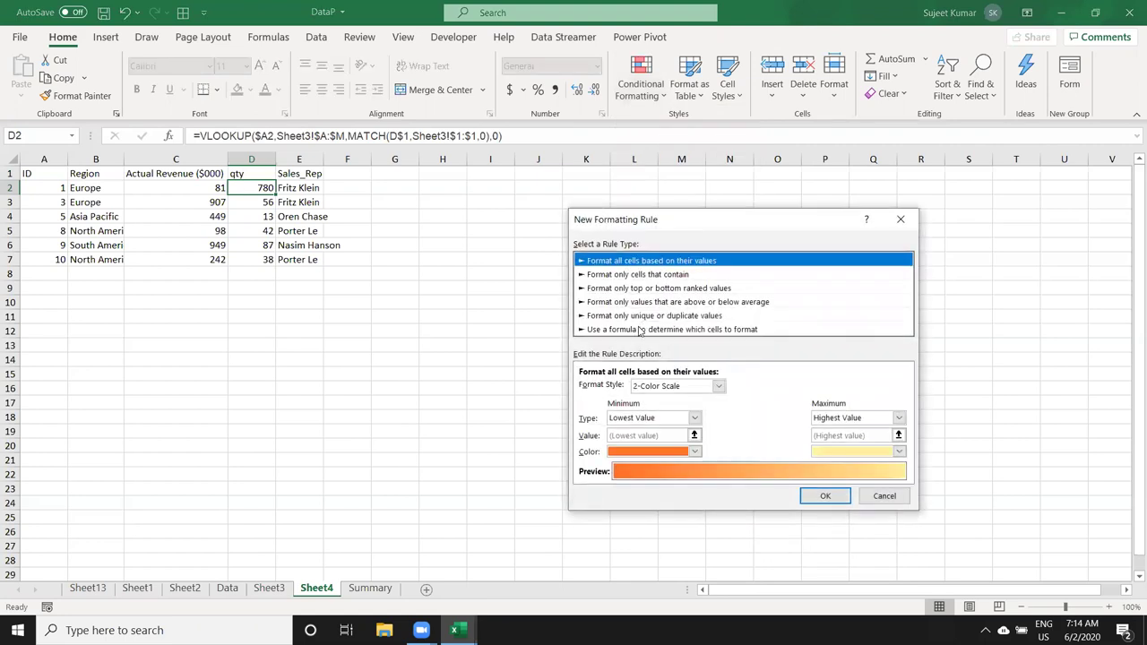
left_click(639, 330)
left_click(603, 388)
type("=")
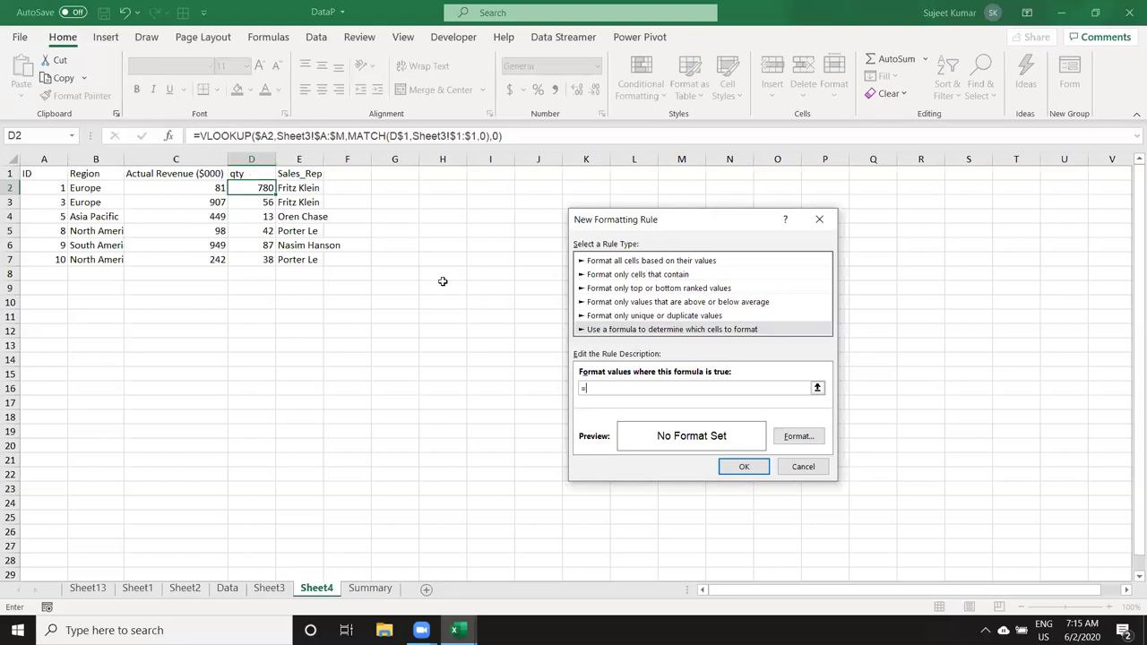
left_click(254, 175)
type("=\"Date\"")
Step: Give the rule a 14-Mar-12 date number format and close the rule dialog
left_click(792, 436)
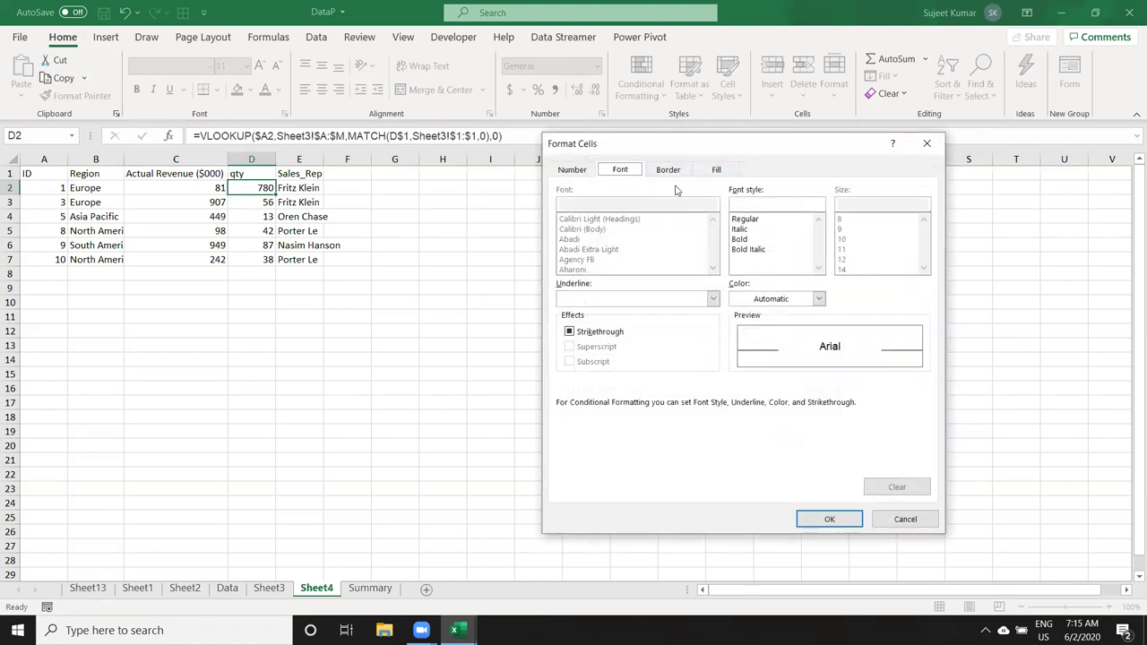
left_click(574, 170)
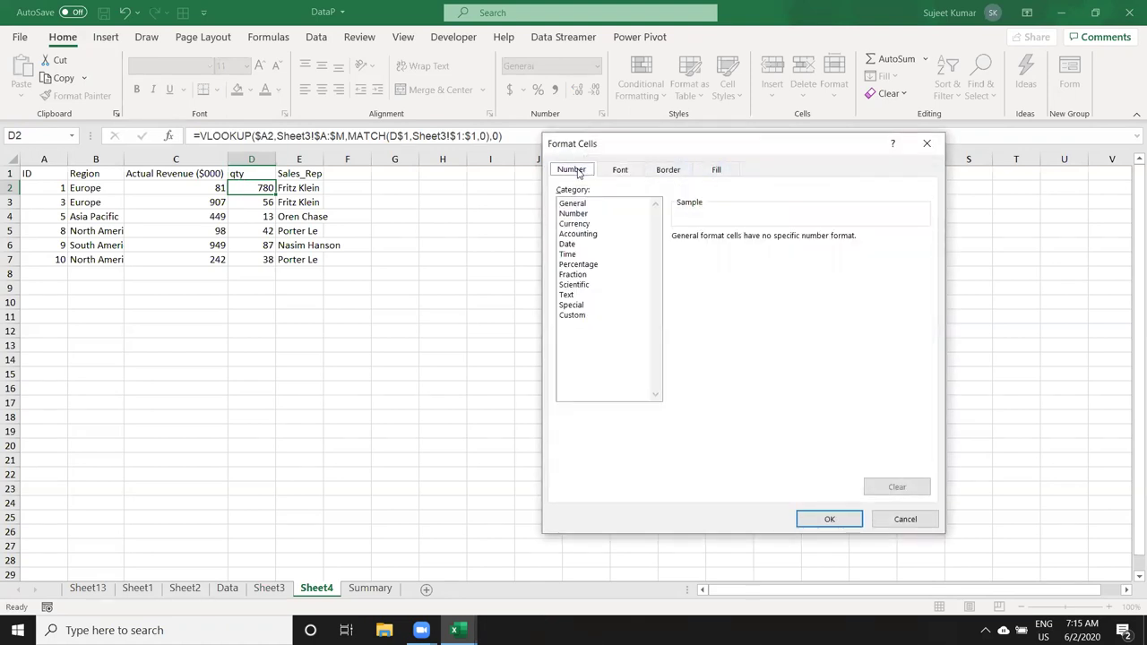
left_click(567, 246)
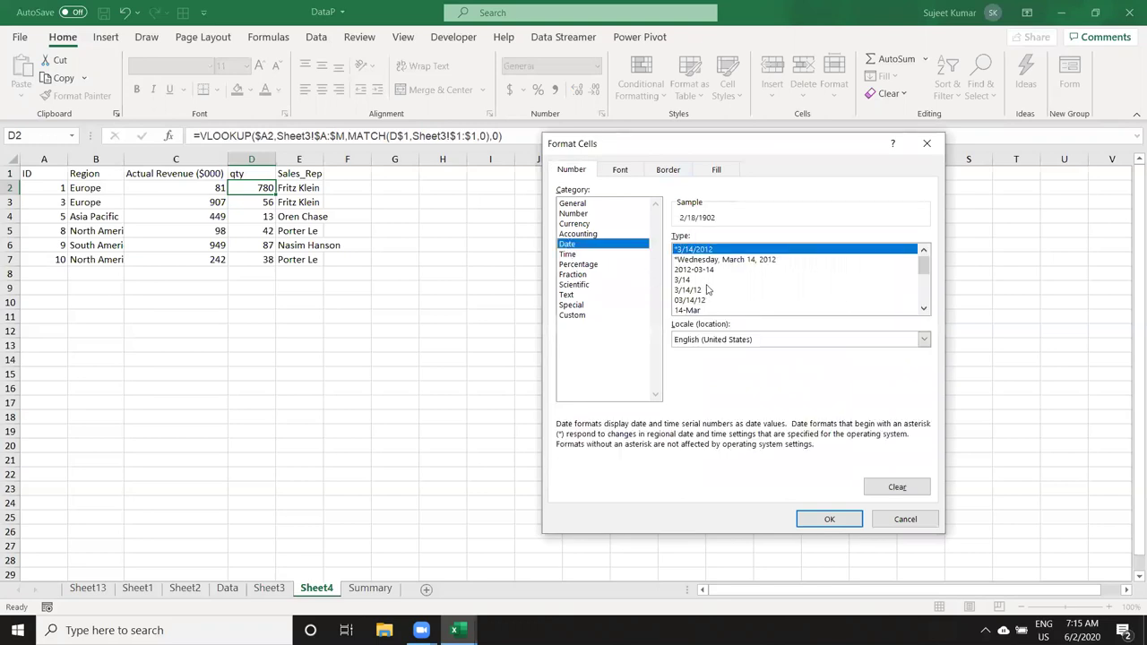
left_click(924, 308)
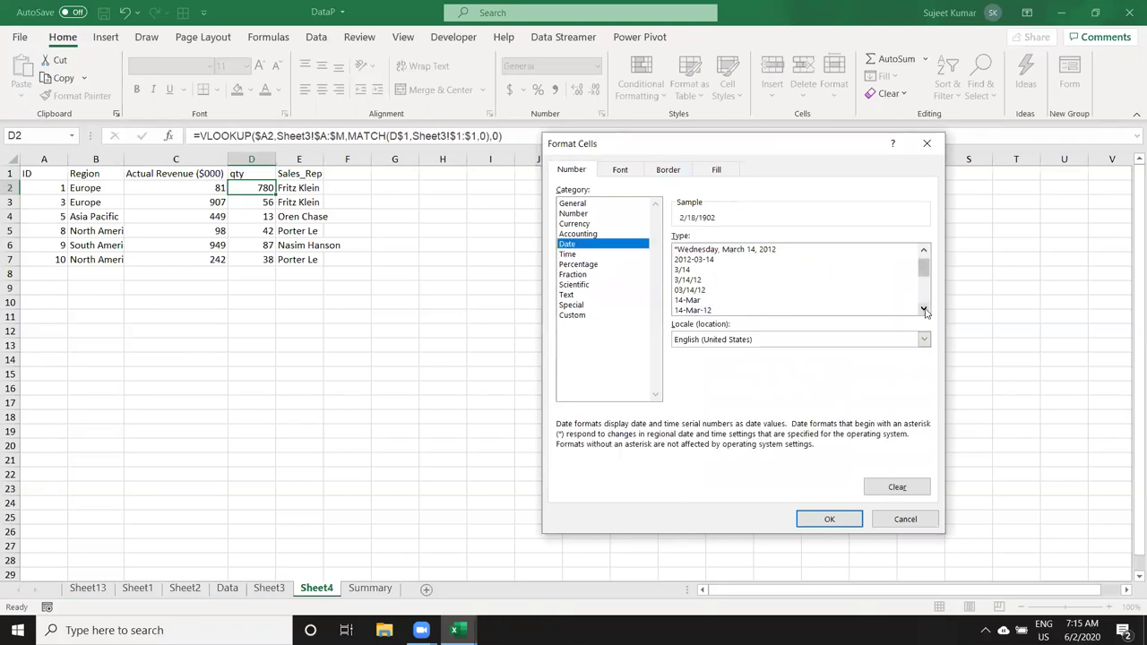
left_click(735, 310)
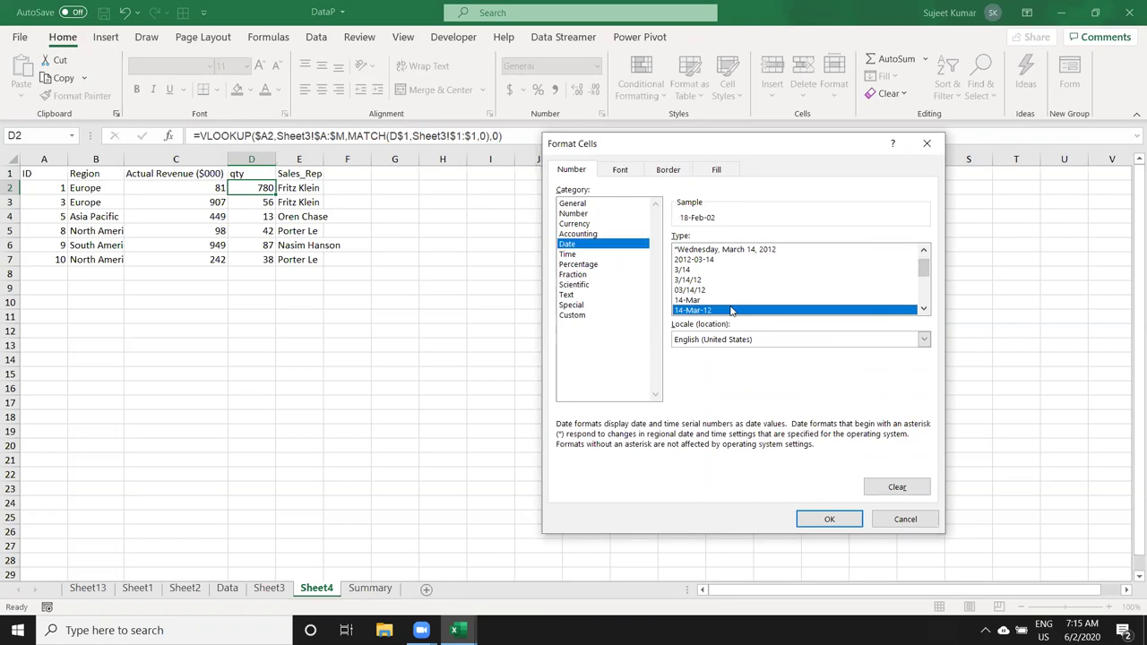
left_click(839, 518)
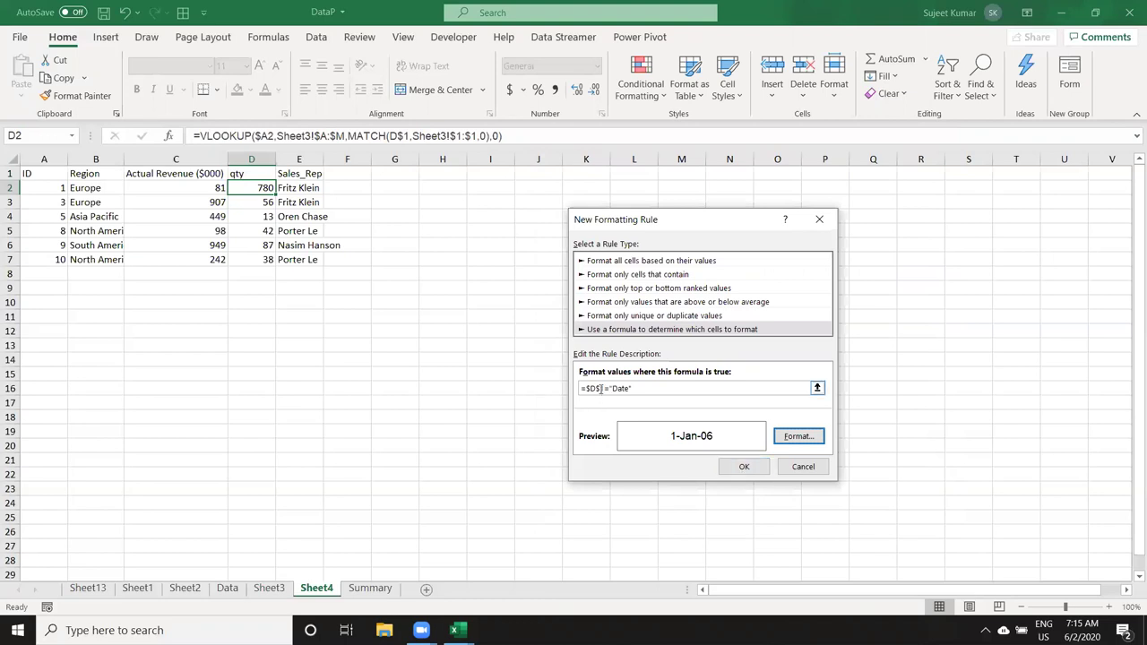
left_click(600, 388)
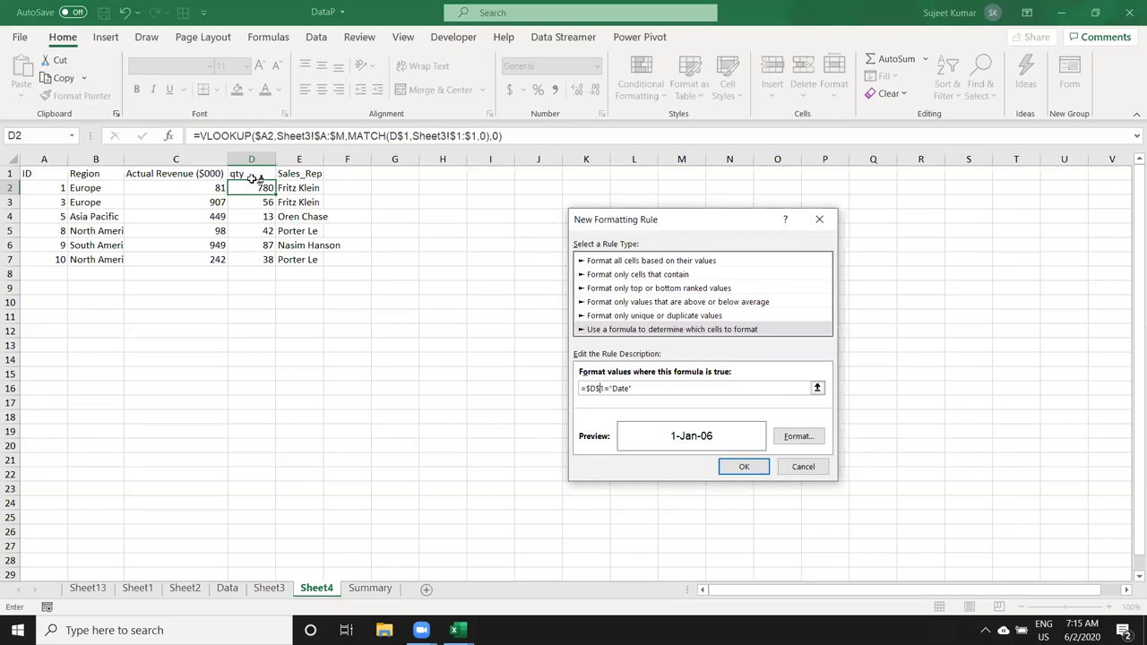
key("Escape")
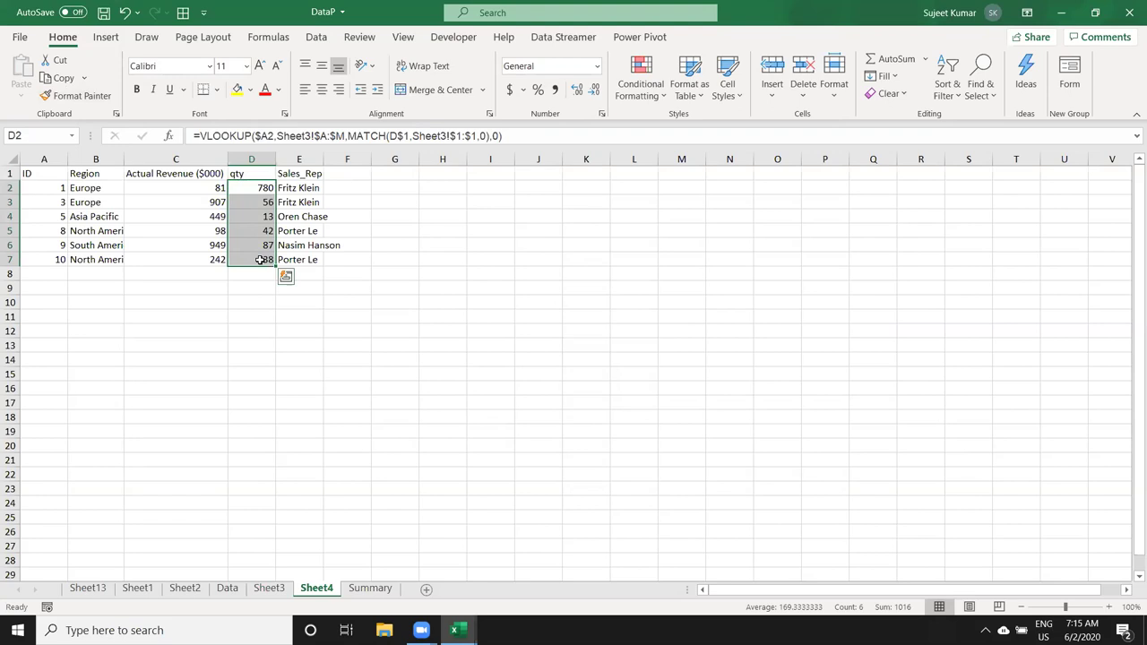
left_click(258, 174)
type("Date")
key("Return")
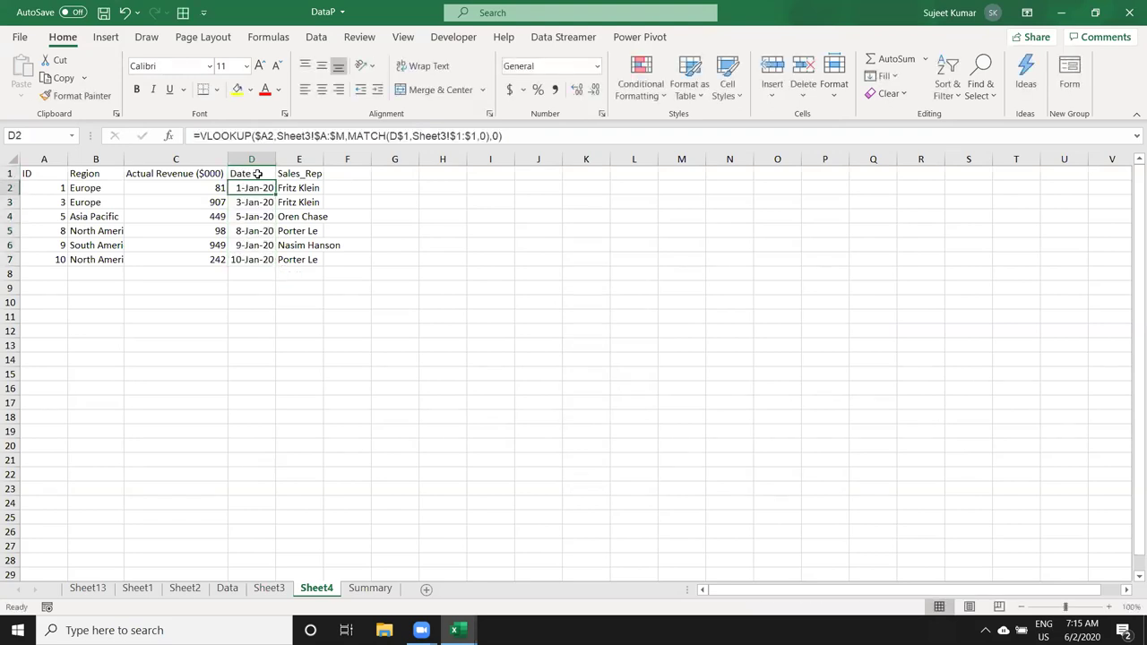
left_click(257, 174)
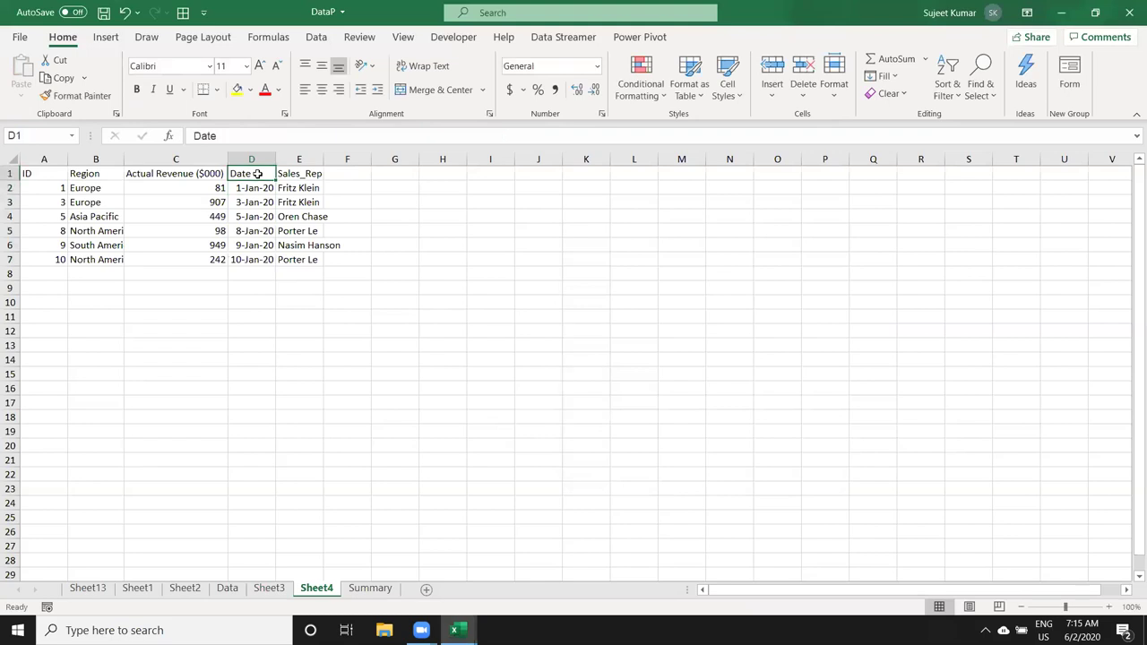
type("Qty")
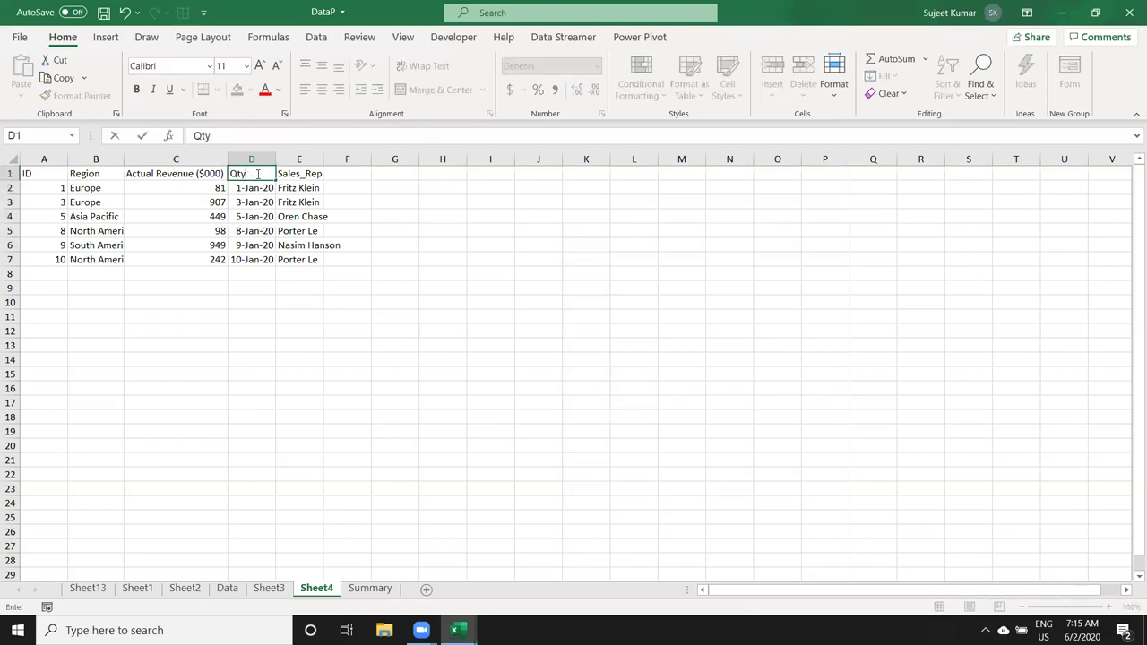
key("Return")
left_click(257, 173)
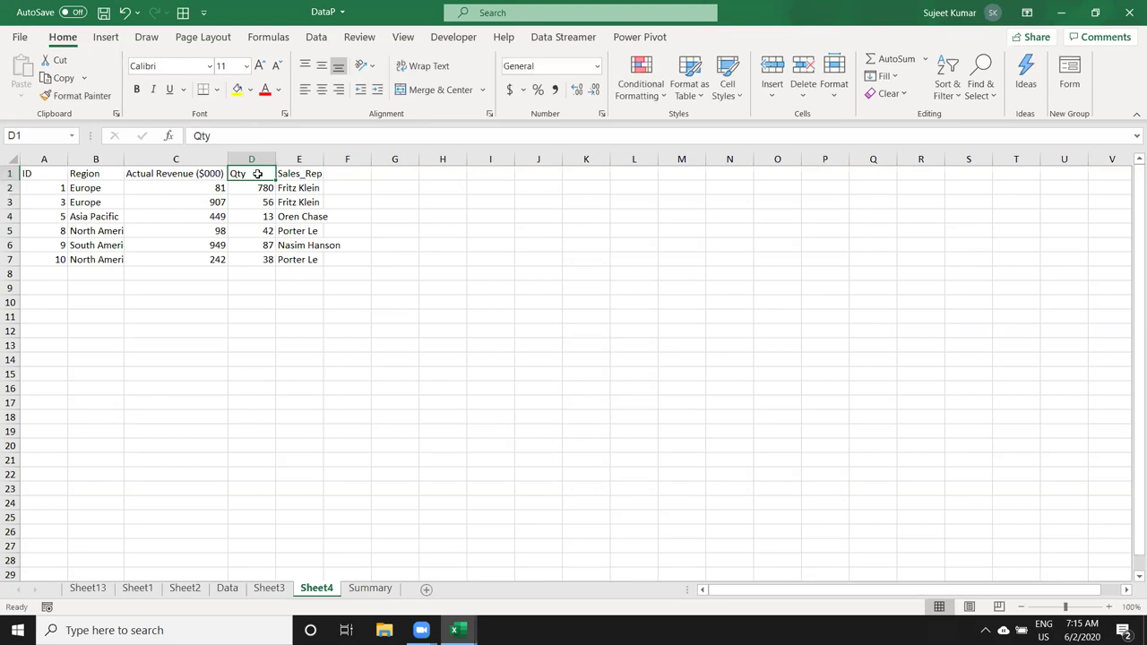
type("Date")
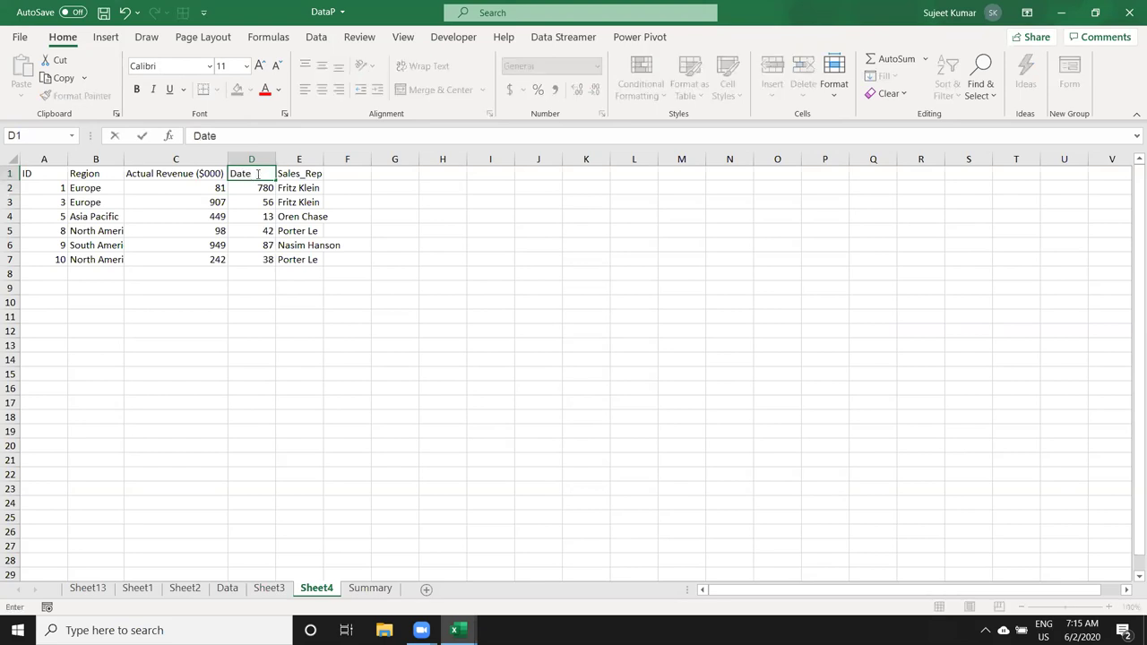
key("Return")
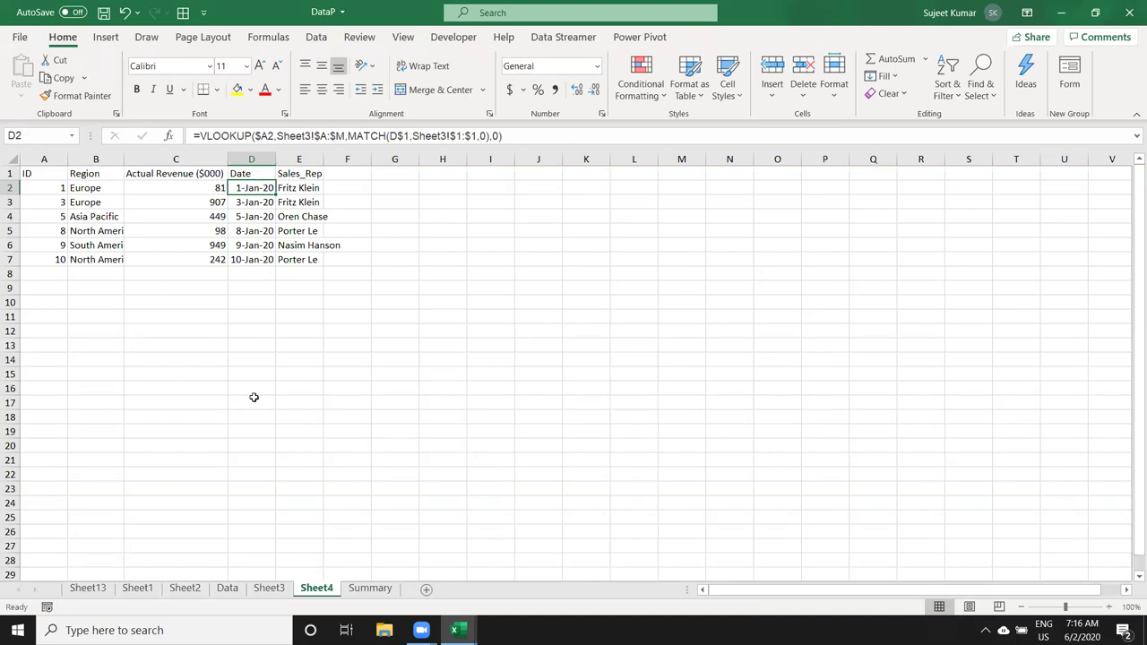
Step: Copy Sheet3's A1:M23 data table and add a new blank Sheet5
left_click(269, 589)
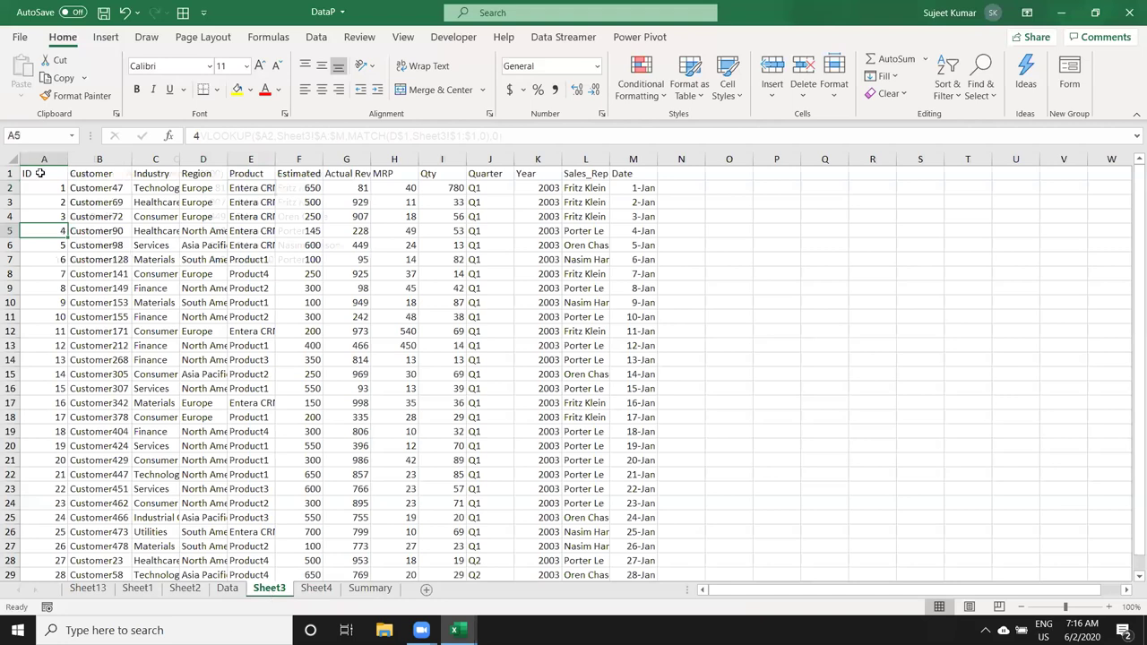
key("ctrl+Home")
left_click(612, 488, "shift")
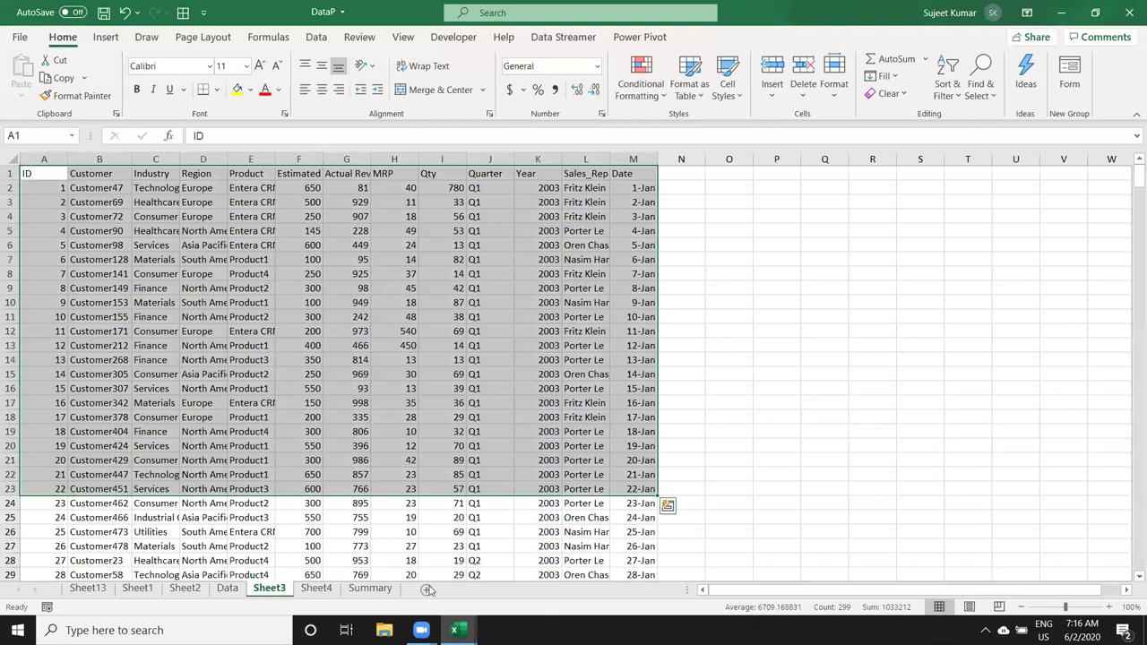
left_click(426, 589)
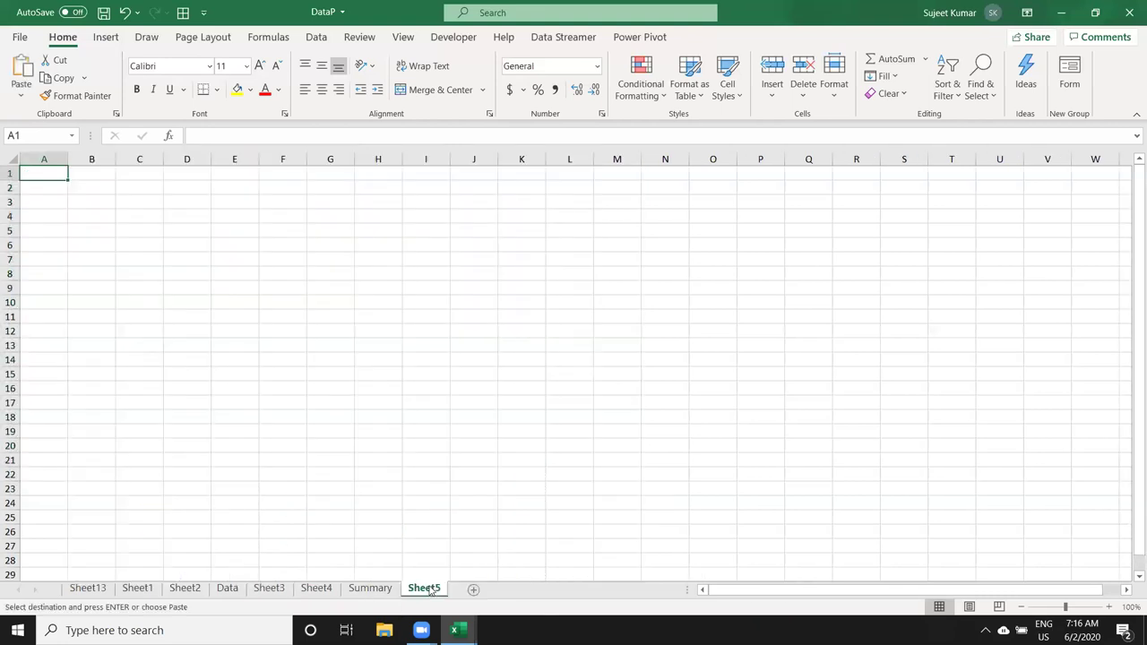
Step: Paste the table at A1 and move the ID column in front of Actual Rev
key("ctrl+v")
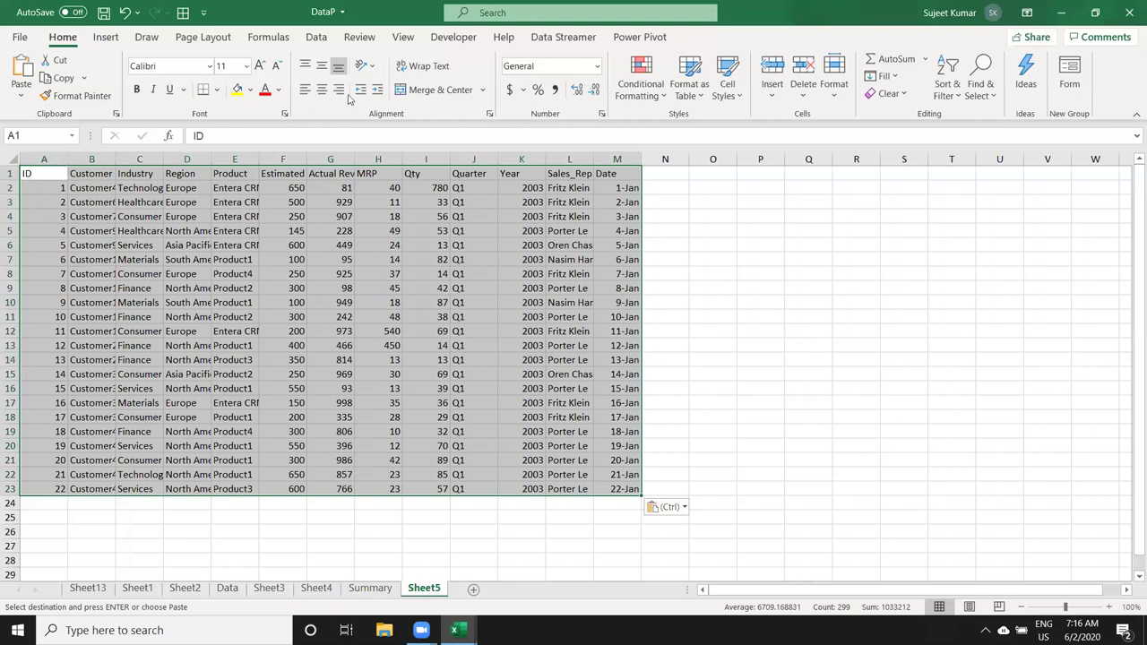
key("ctrl+space")
key("ctrl+c")
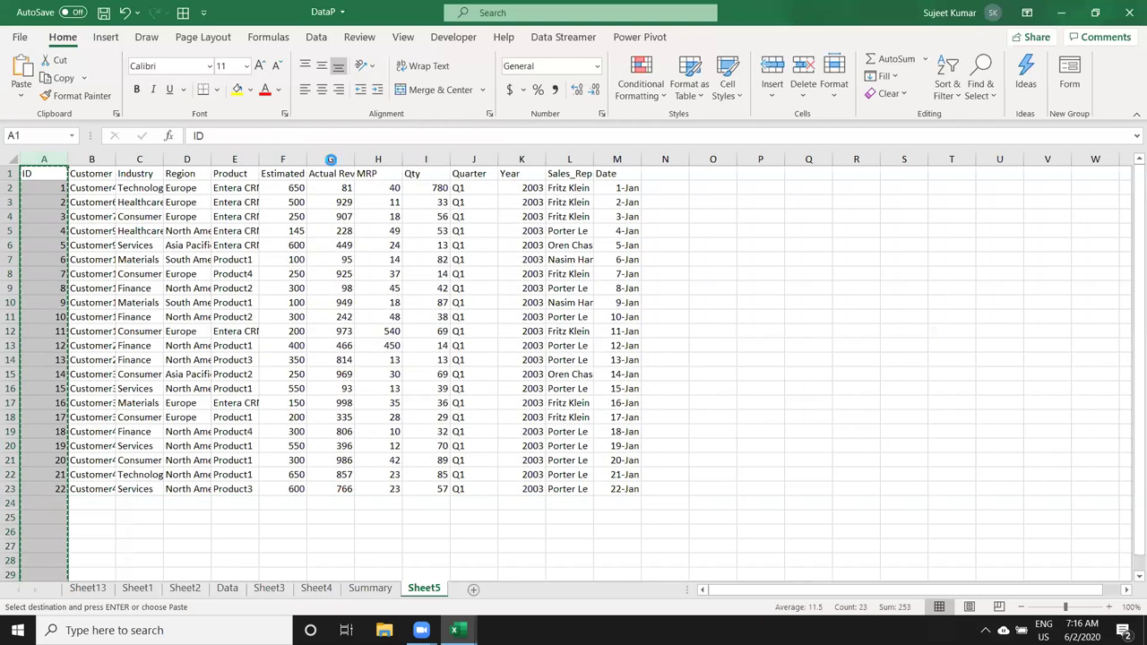
left_click(330, 159)
key("ctrl+shift+equal")
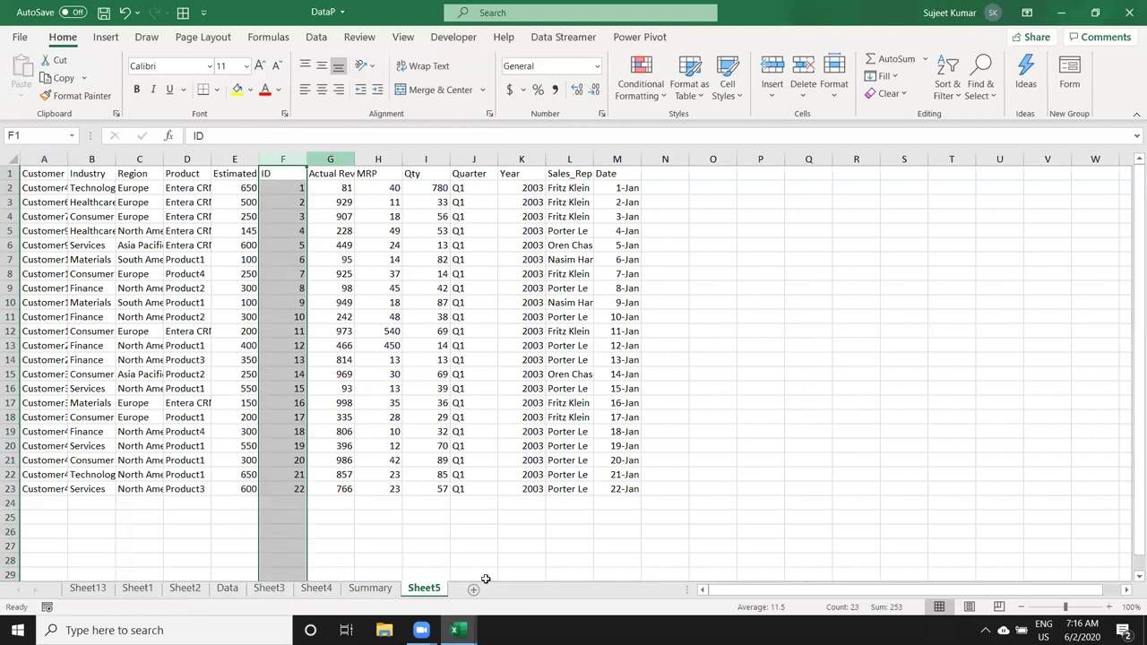
left_click(377, 551)
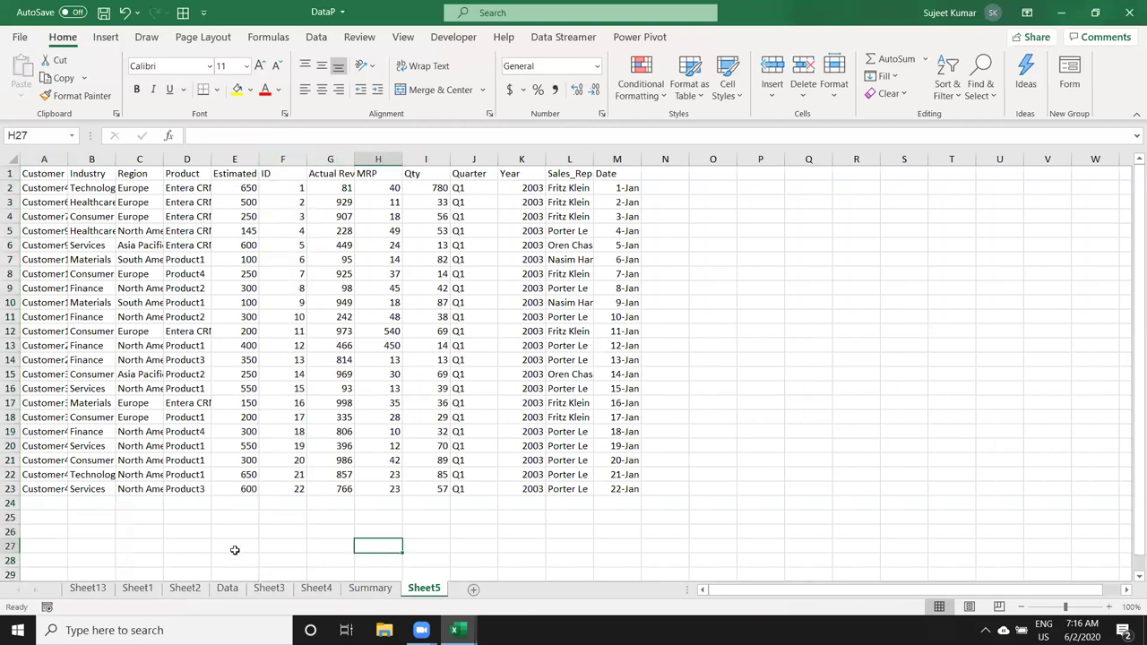
left_click(265, 489)
Step: Enter lookup ID 12 in B27 and copy the Customer header into C26
left_click(99, 543)
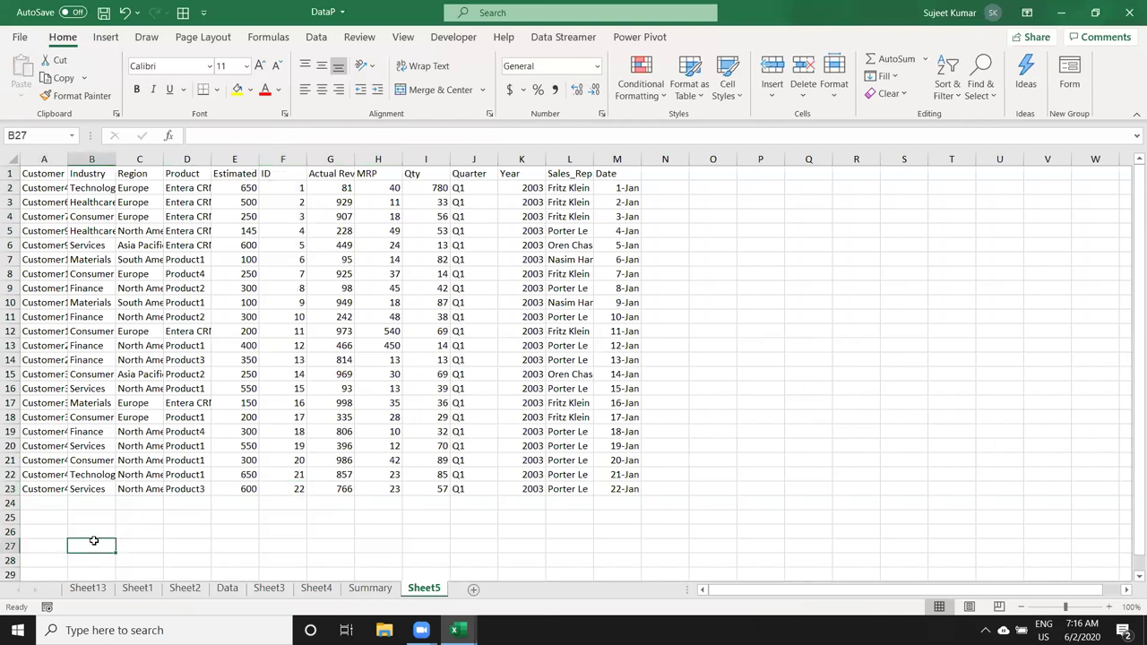
type("12")
key("Return")
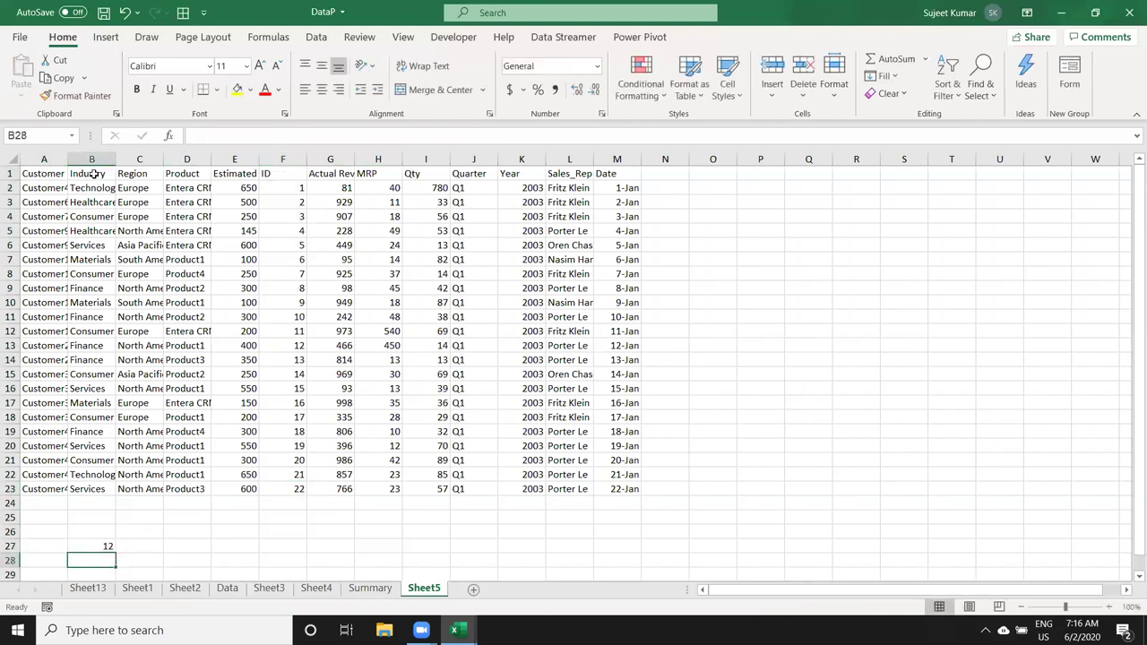
left_click(56, 174)
key("ctrl+c")
left_click(148, 535)
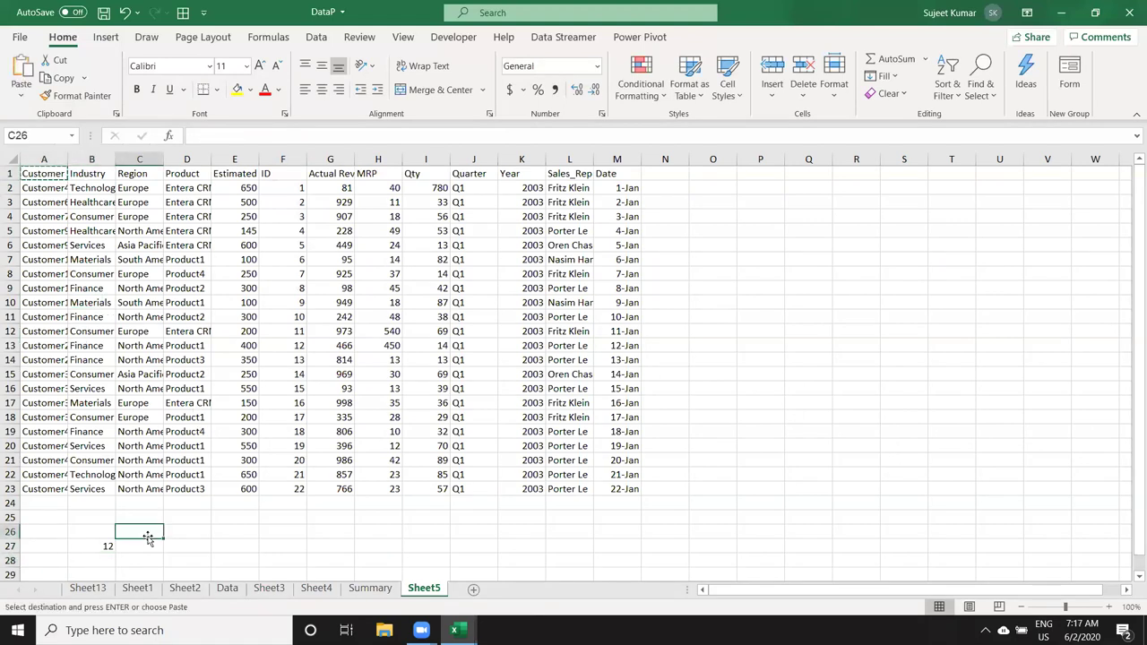
key("ctrl+v")
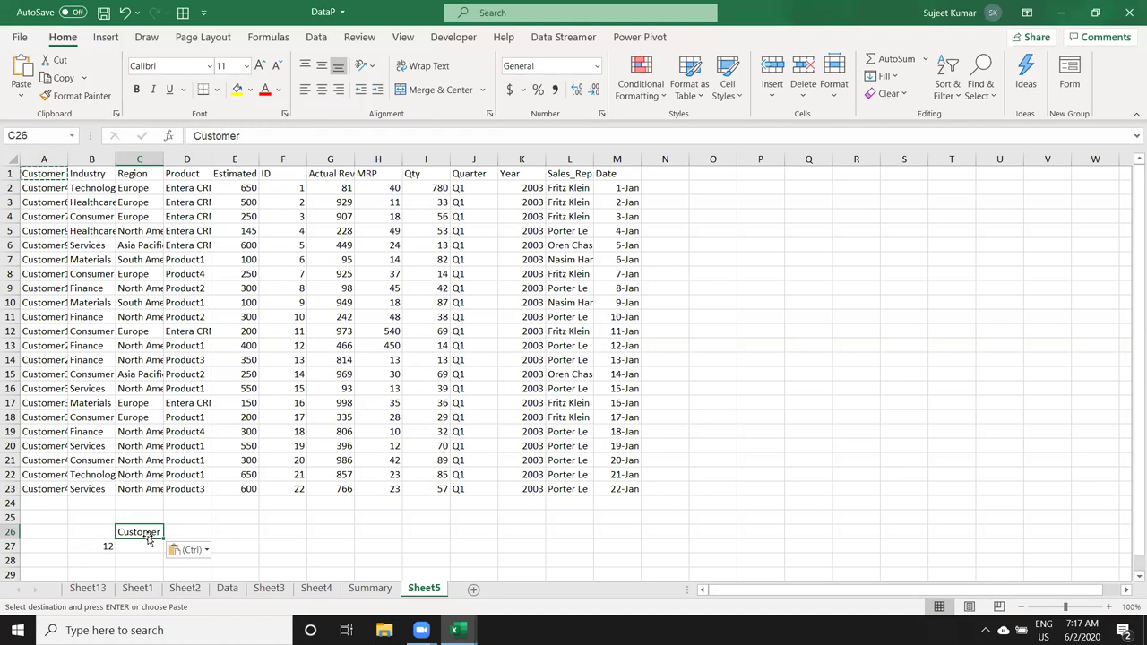
key("Down")
key("Down")
key("Up")
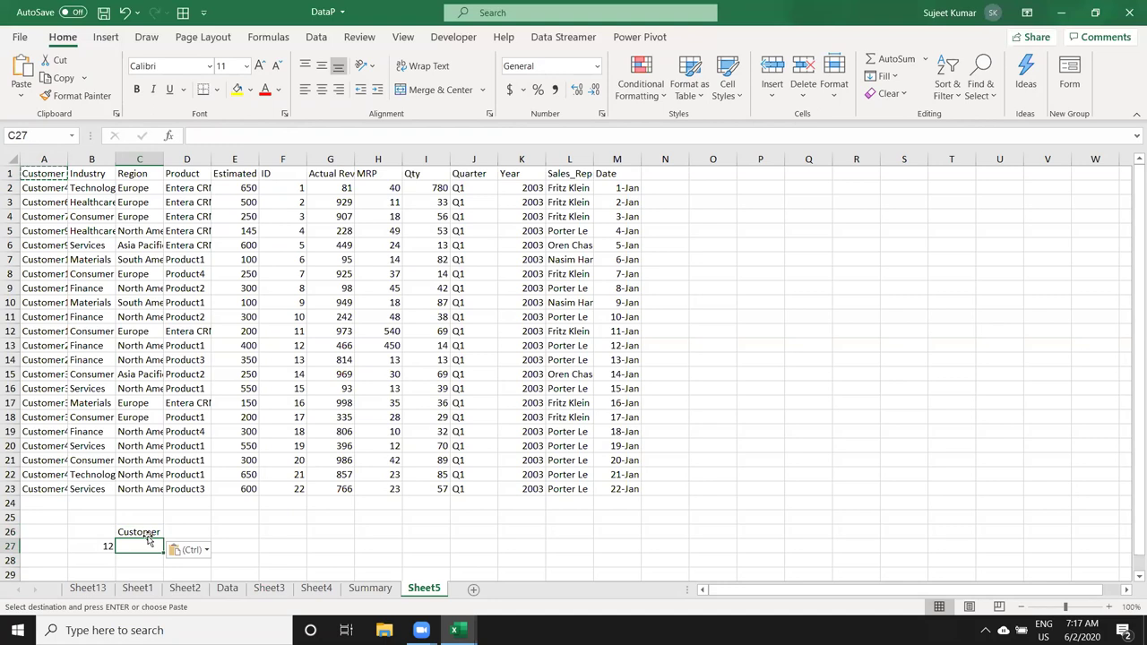
key("Down")
key("Down")
Step: In C28, enter =MATCH(B27,F1:F23) and confirm ID 12 sits in row 13
key("Up")
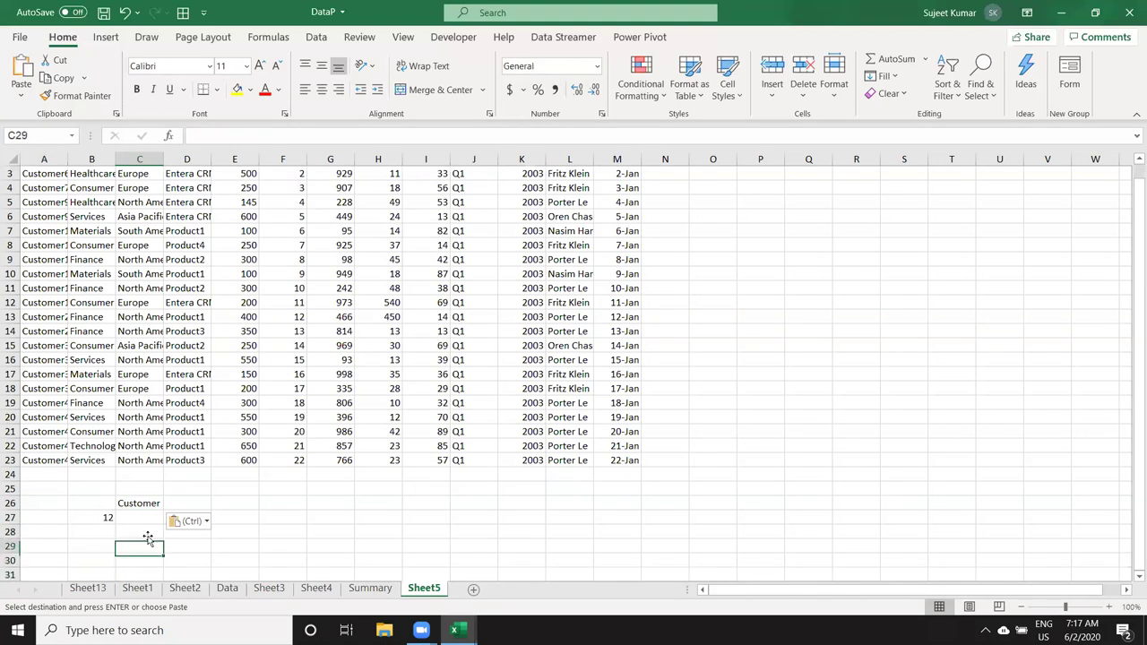
type("=")
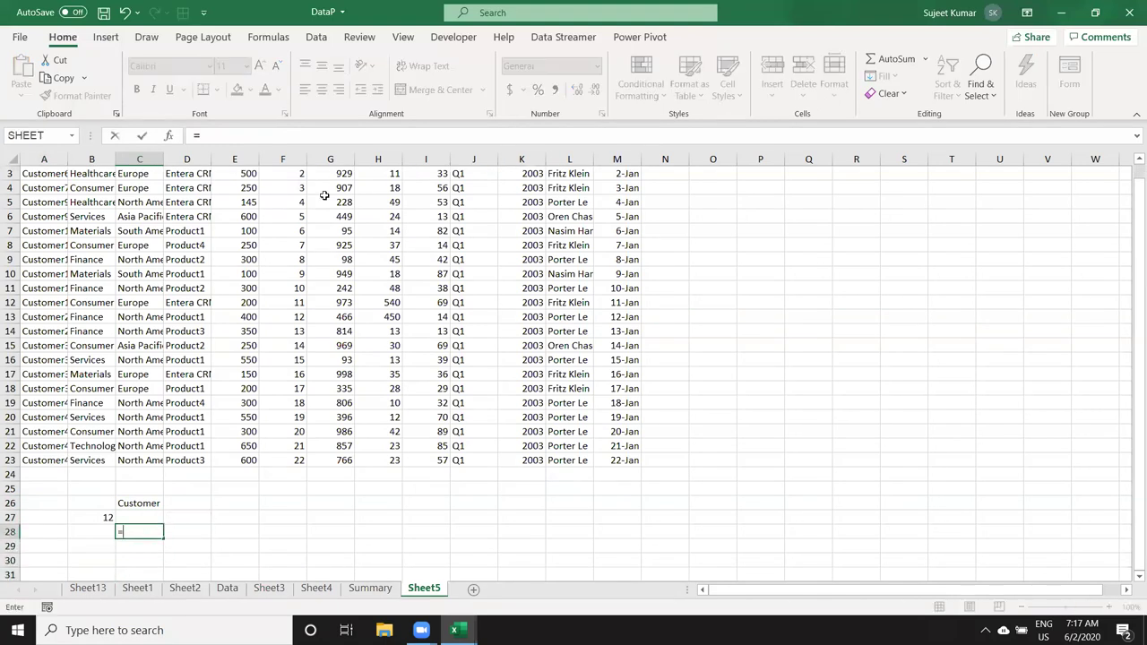
type("ma")
key("Tab")
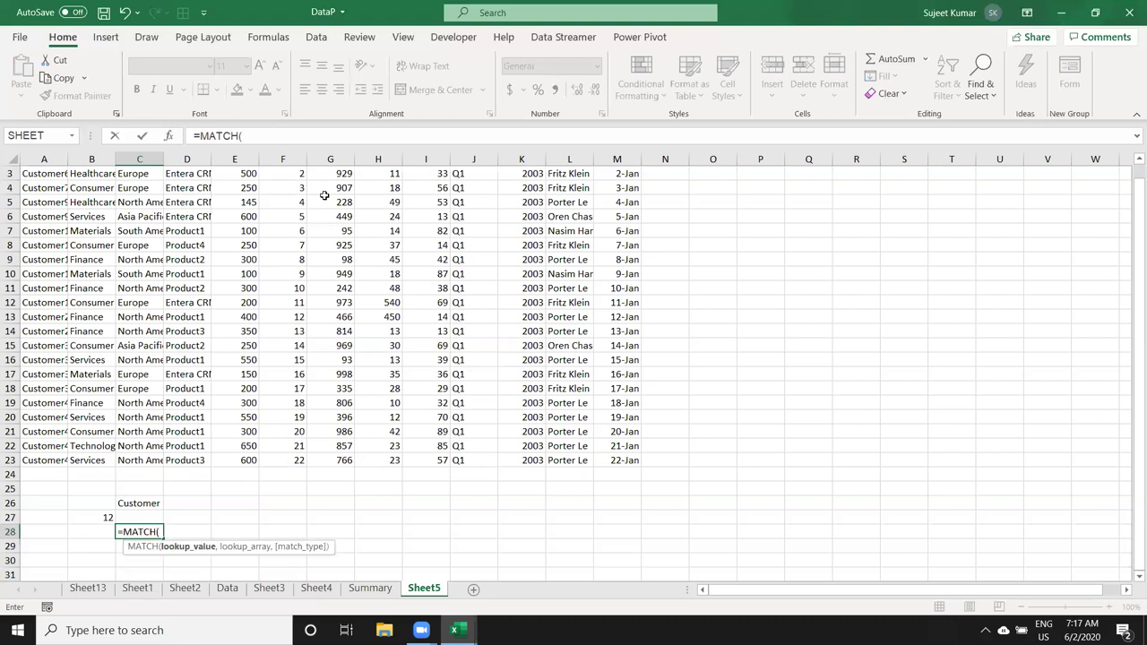
key("Left")
key("Up")
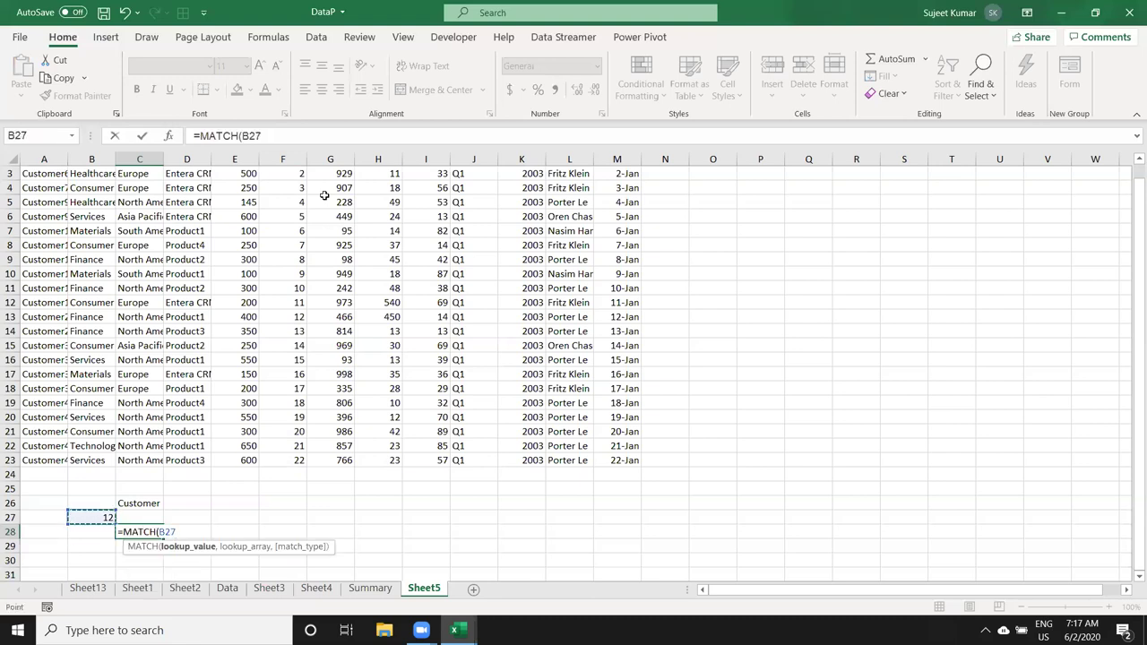
type(",")
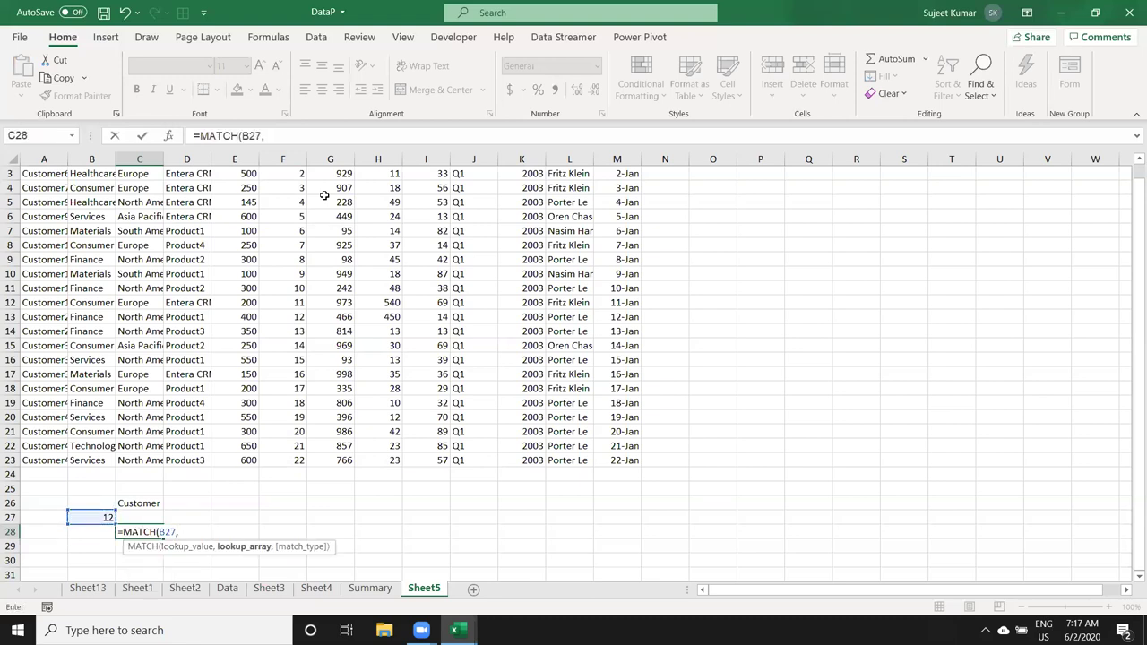
left_click(280, 462)
key("ctrl+shift+Up")
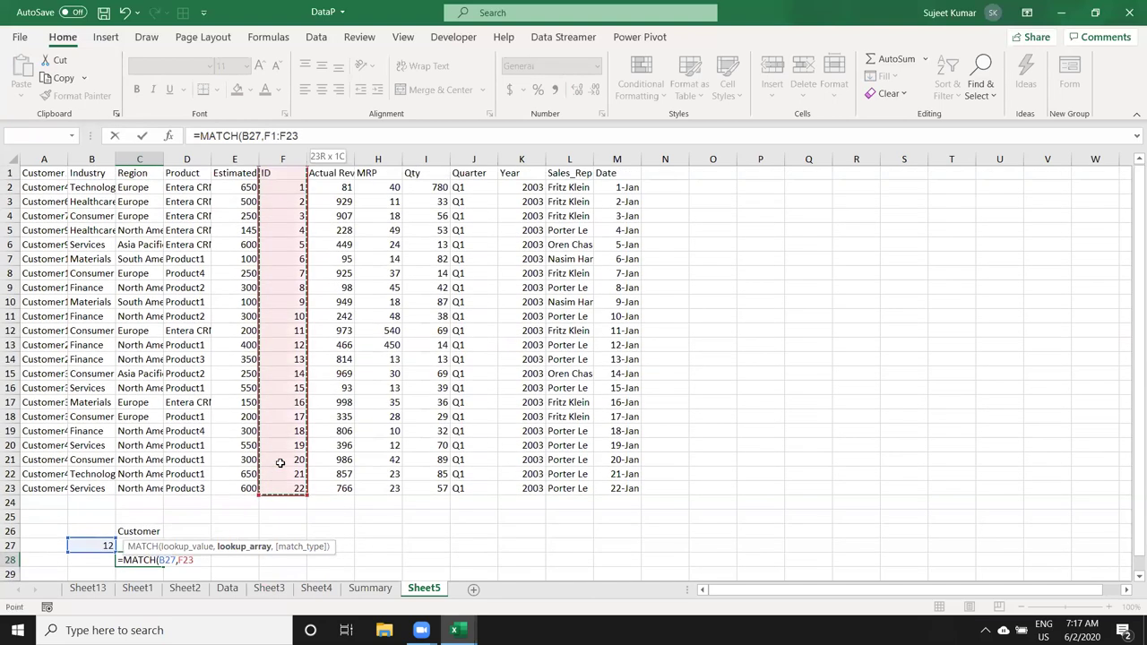
key("Return")
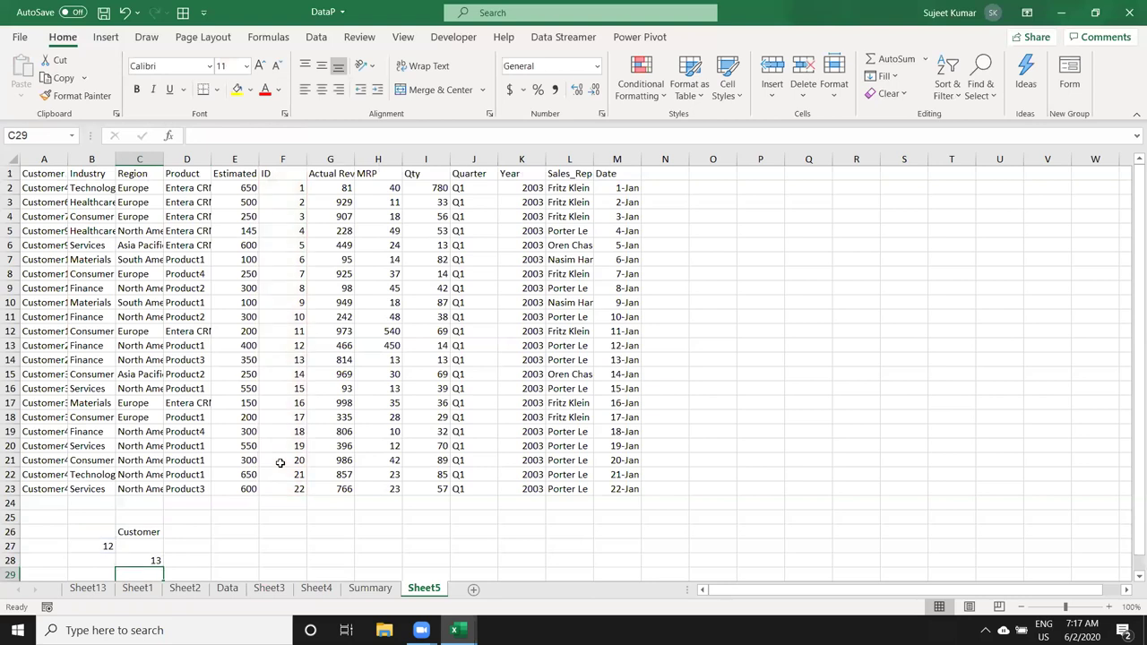
left_click(294, 358)
left_click(294, 346)
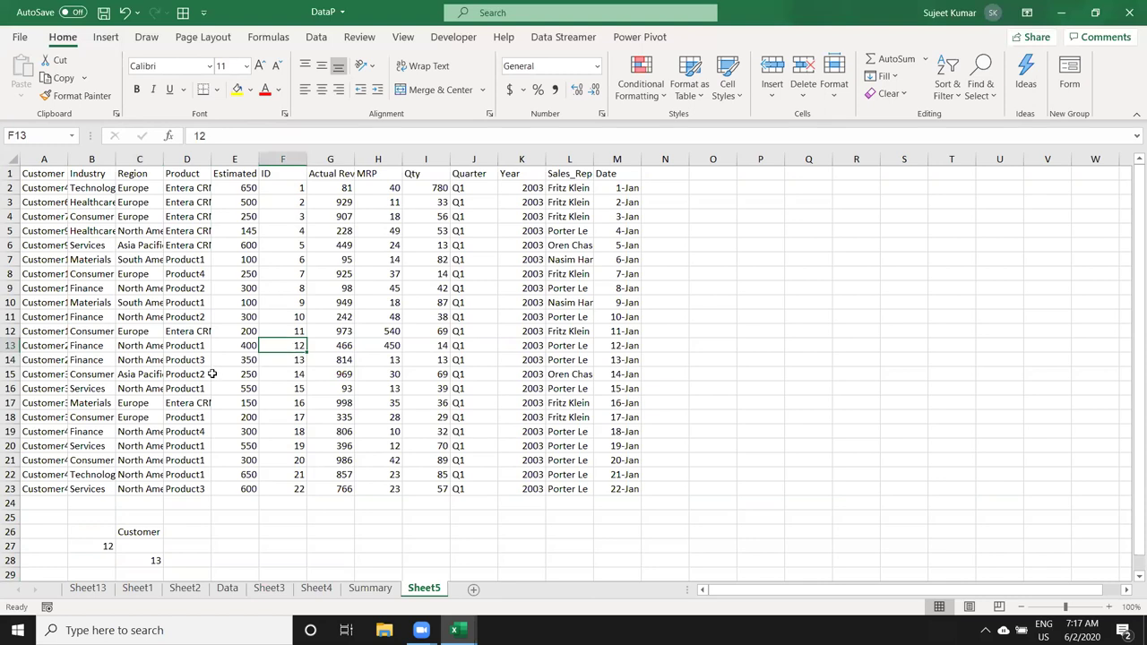
Step: In C27, build =INDEX(A1:M23,C28,1) to return the matching customer name
left_click(148, 545)
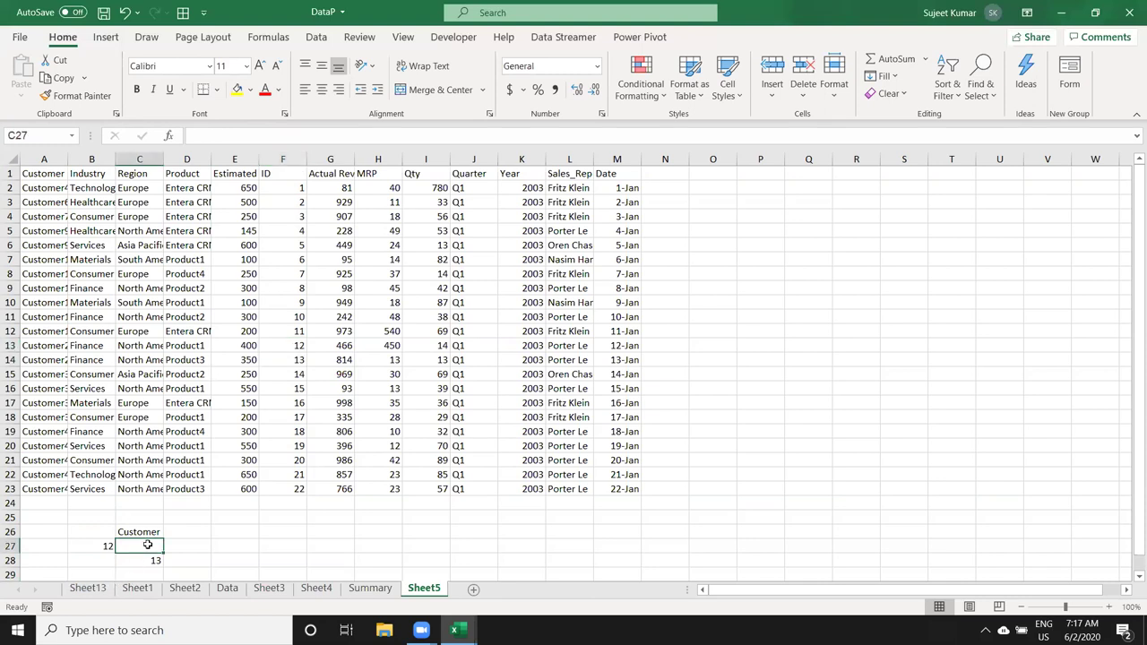
type("=ind")
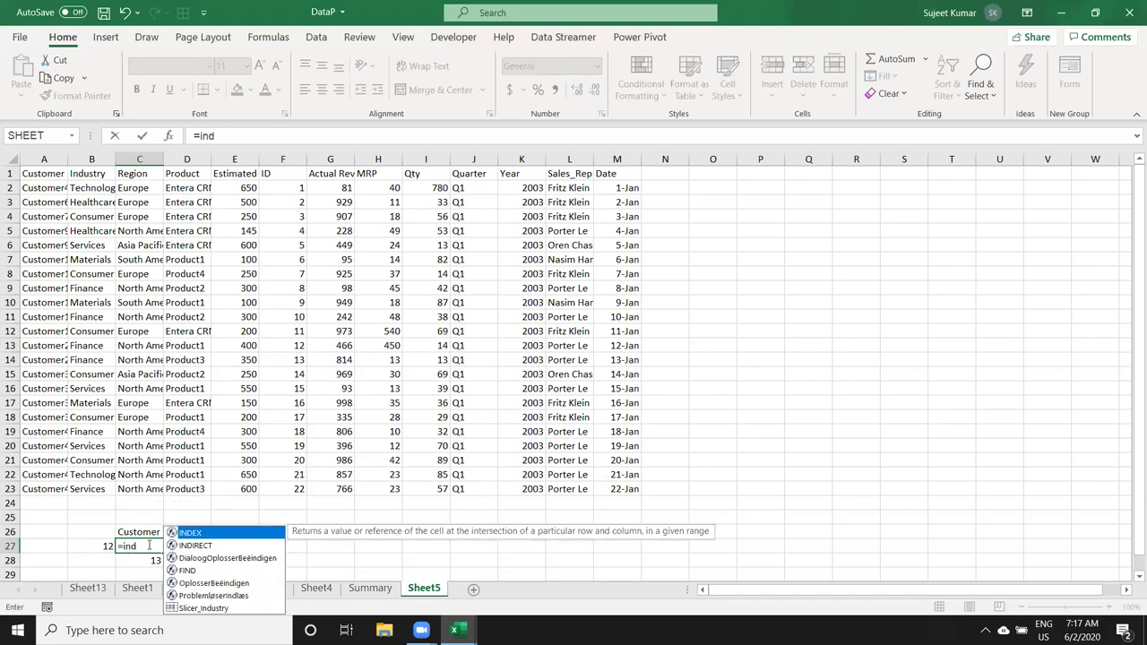
key("Tab")
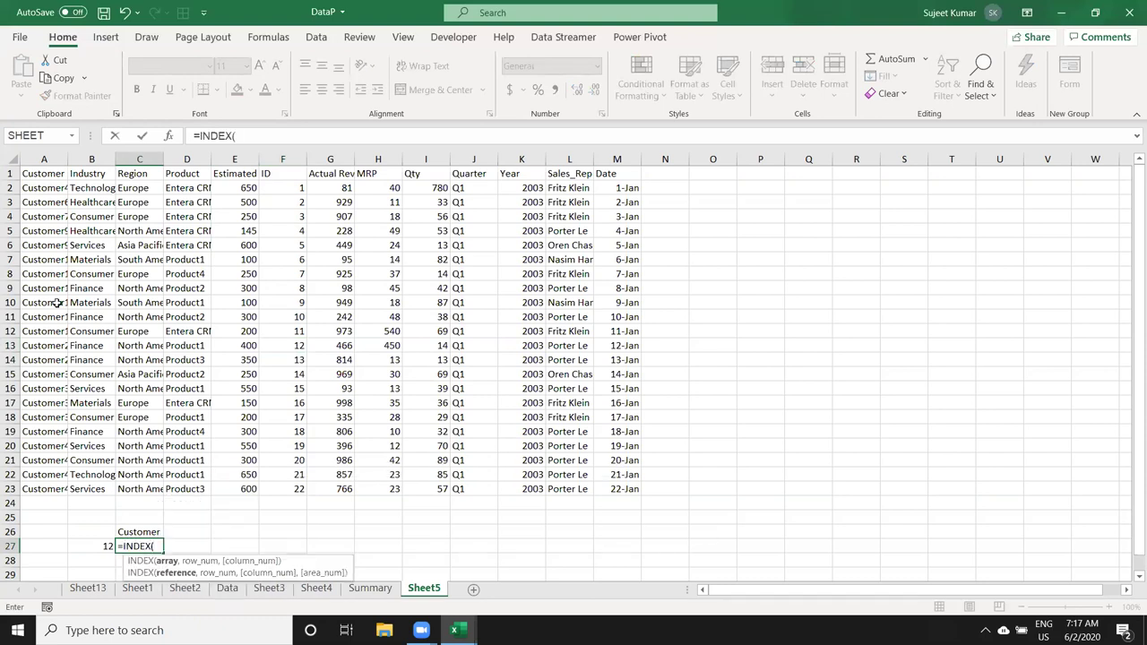
left_click_drag(41, 171, 630, 490)
type(",")
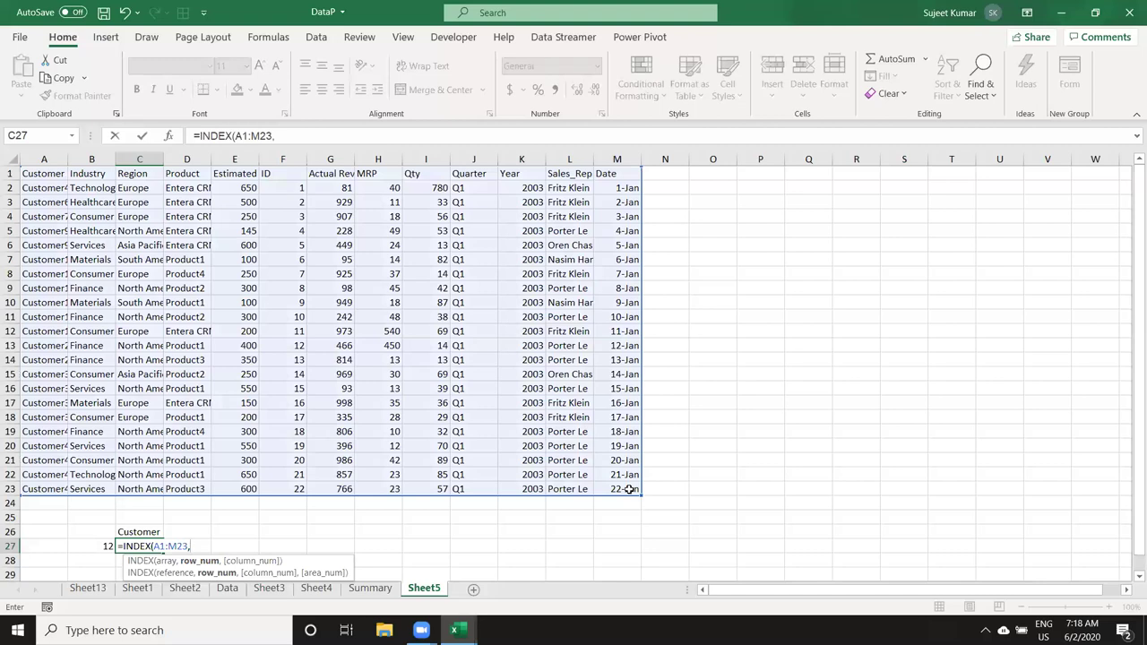
left_click(99, 545)
type(",1)")
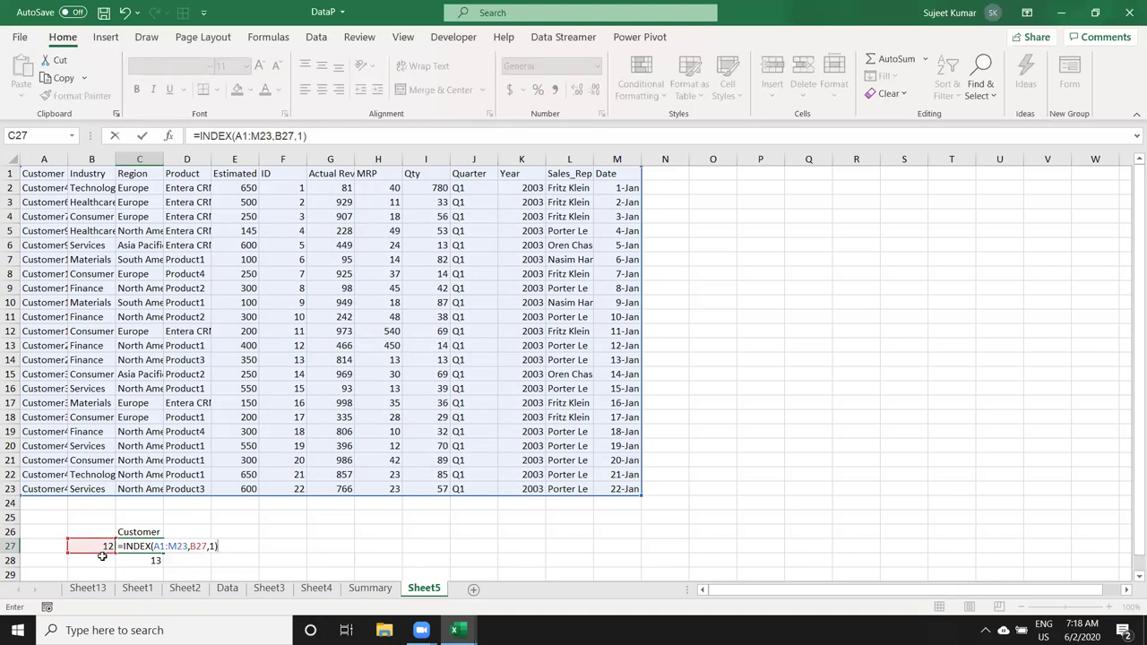
left_click_drag(101, 553, 150, 559)
key("Return")
Step: Test lookup IDs 2, 12 and 13 in B27, ending on Customer268
key("Return")
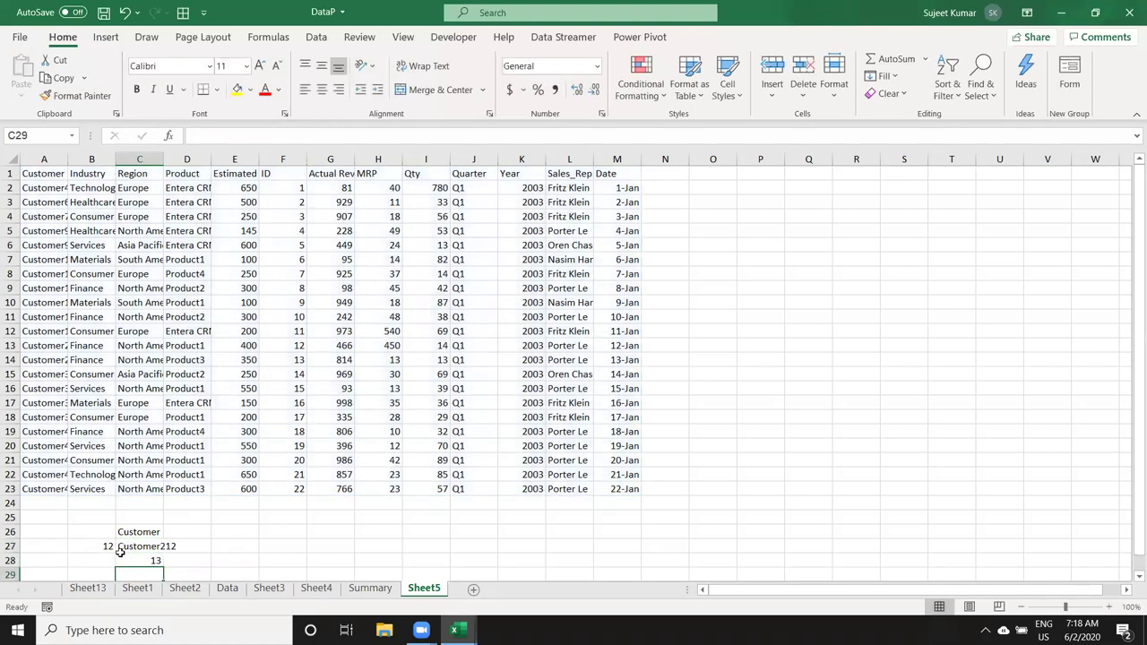
left_click(106, 548)
type("2")
key("Return")
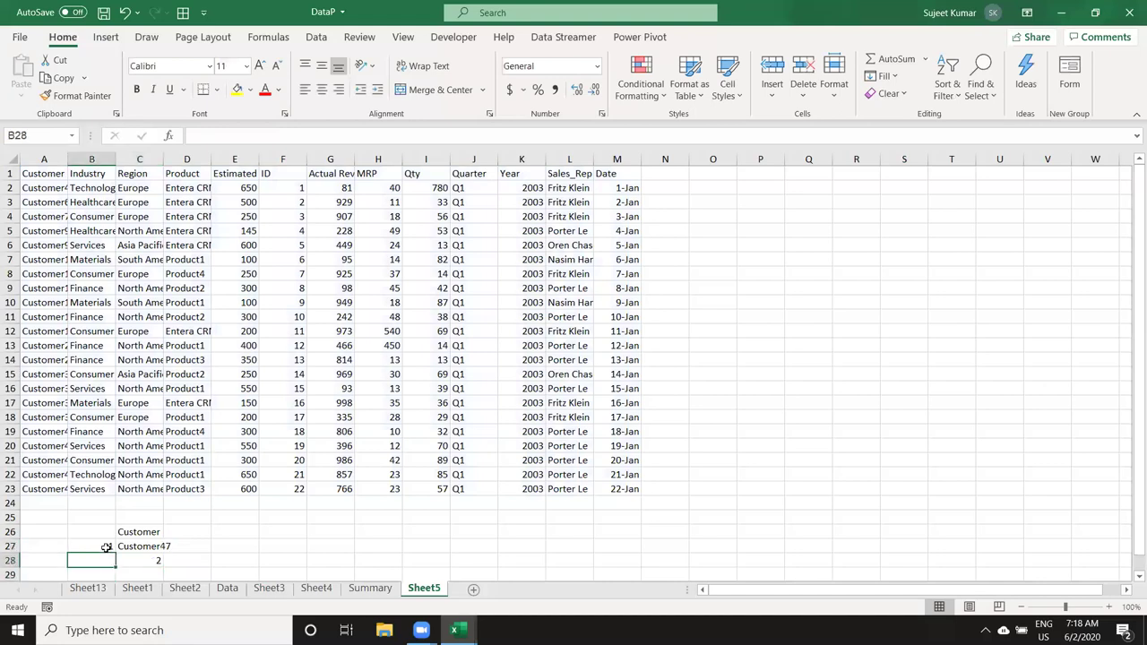
left_click(106, 547)
type("12")
key("Return")
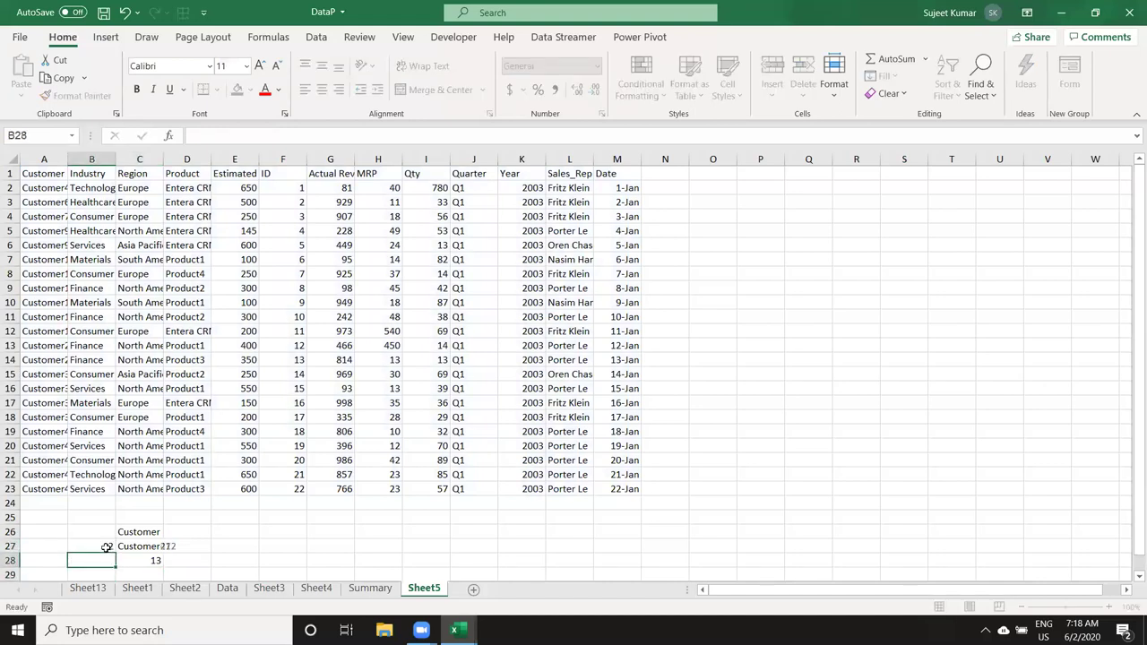
left_click(106, 548)
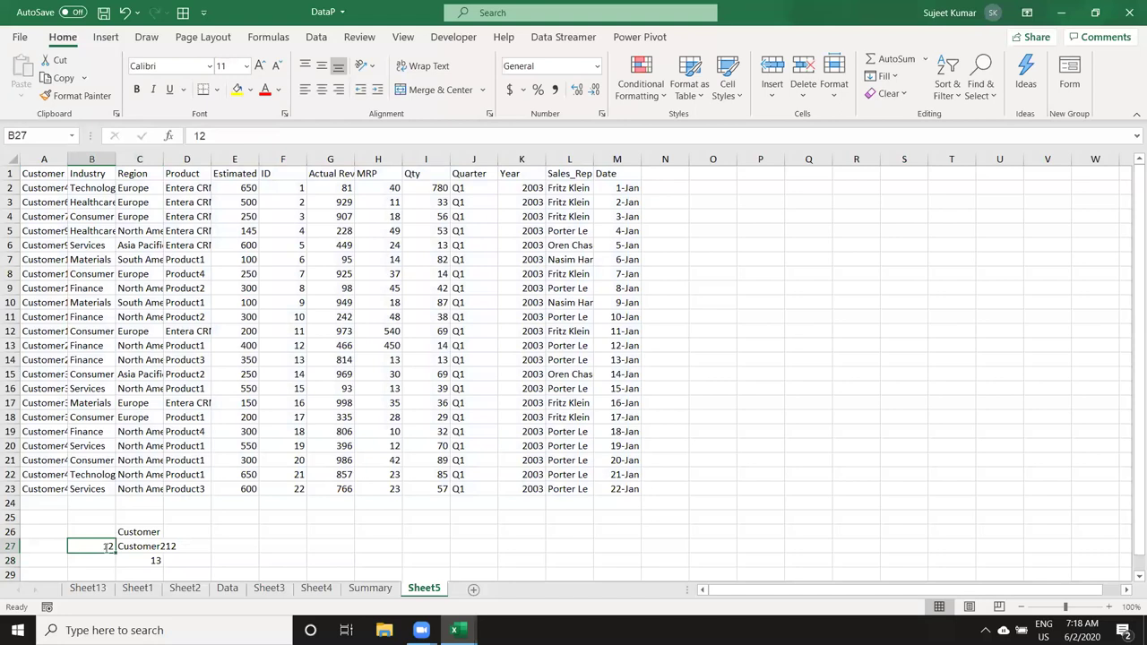
type("13")
key("Return")
left_click(106, 547)
key("Down")
key("Right")
Step: Replace C28 in C27's INDEX formula with MATCH(B27,F1:F23) and widen column C
left_click(202, 135)
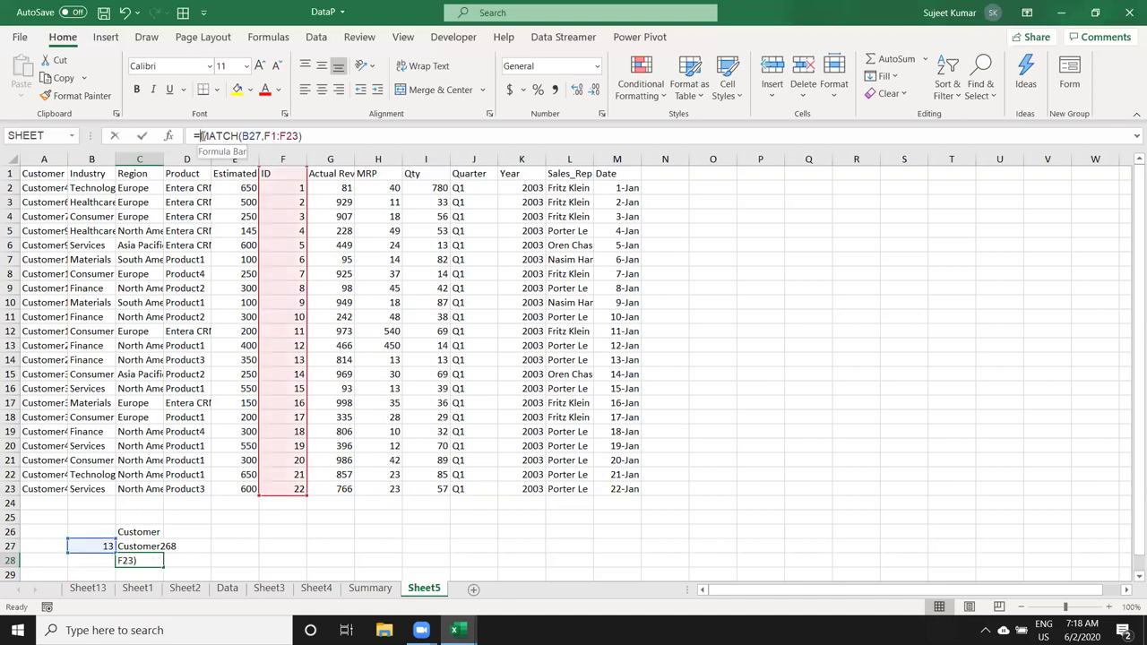
left_click_drag(201, 135, 314, 130)
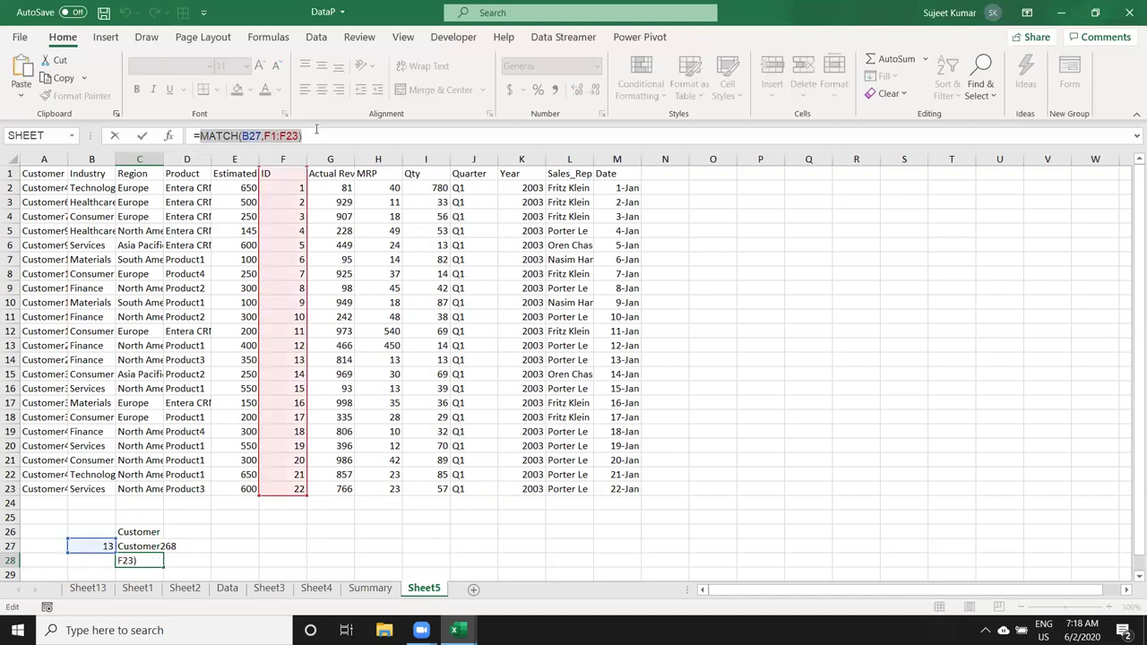
key("Escape")
double_click(146, 547)
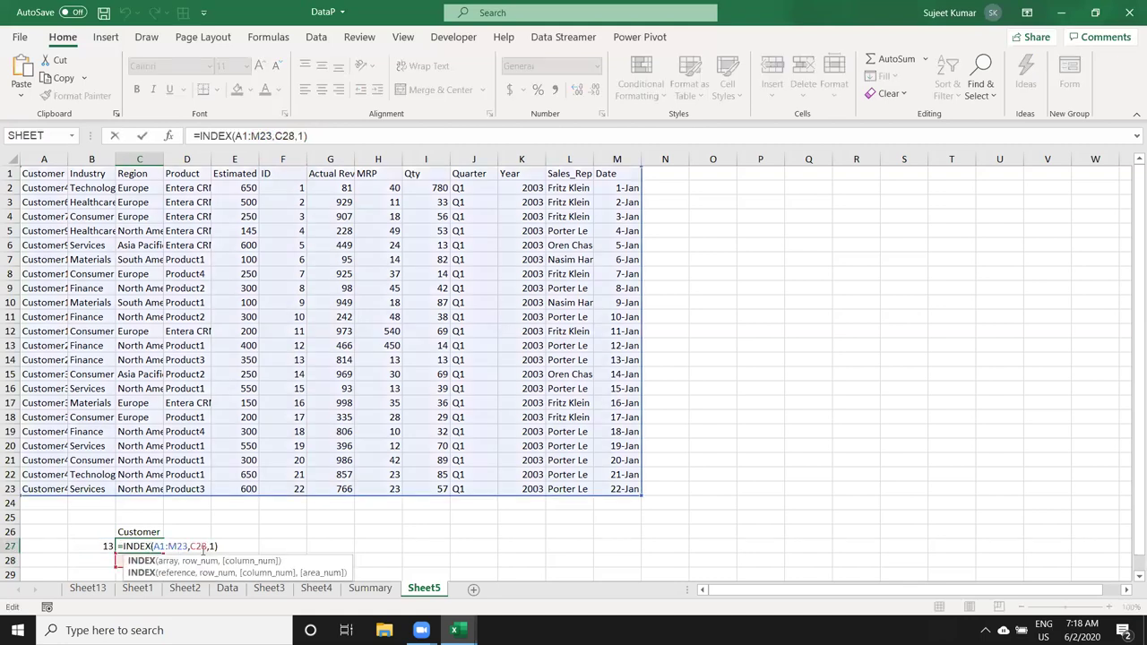
double_click(201, 548)
key("ctrl+v")
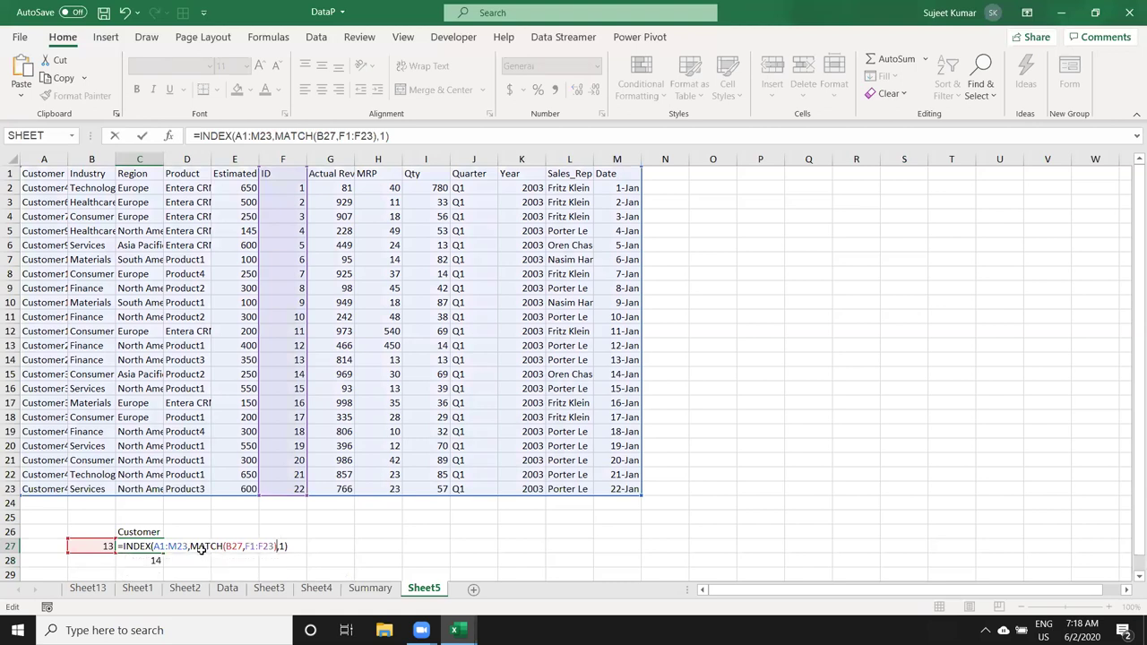
key("Return")
key("Up")
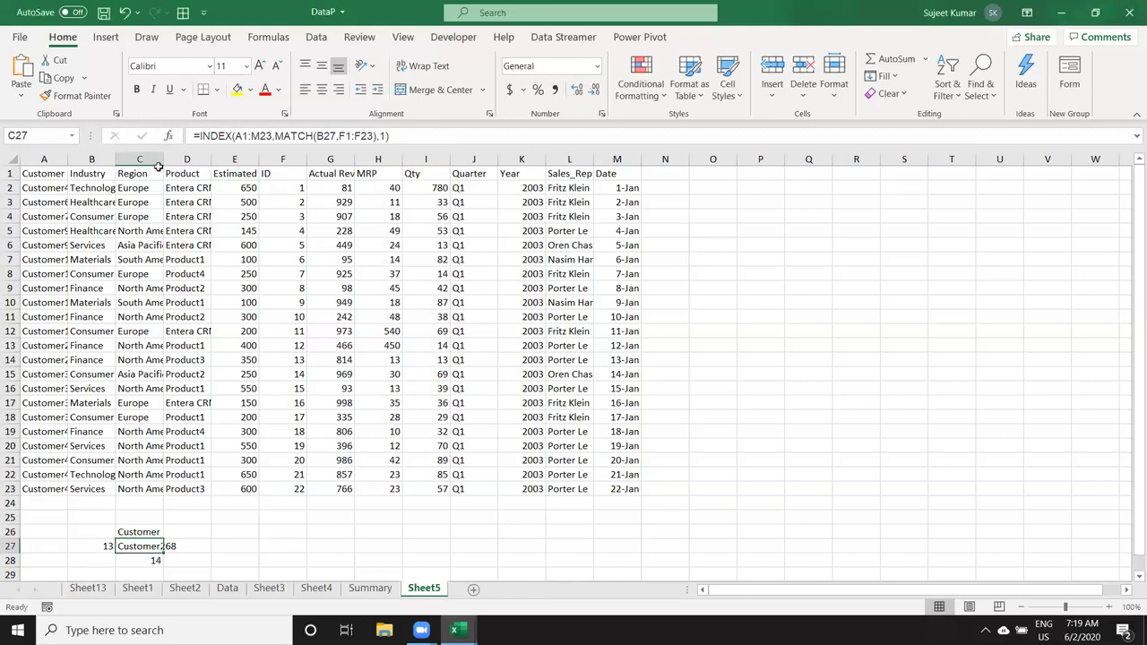
left_click_drag(163, 161, 169, 161)
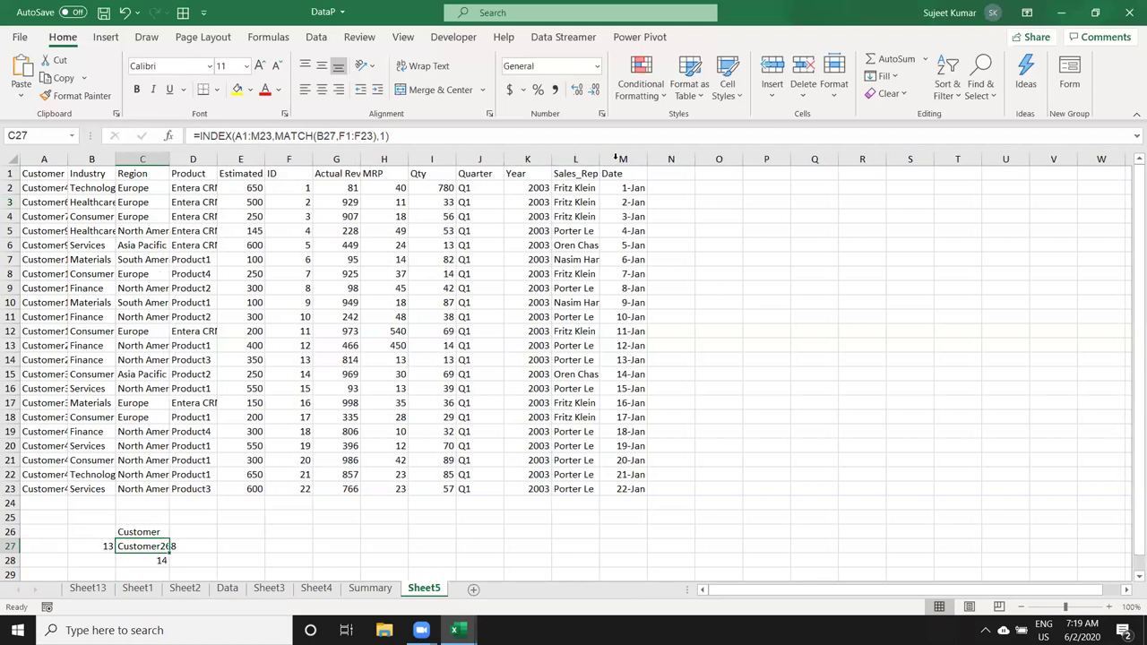
left_click_drag(674, 174, 741, 178)
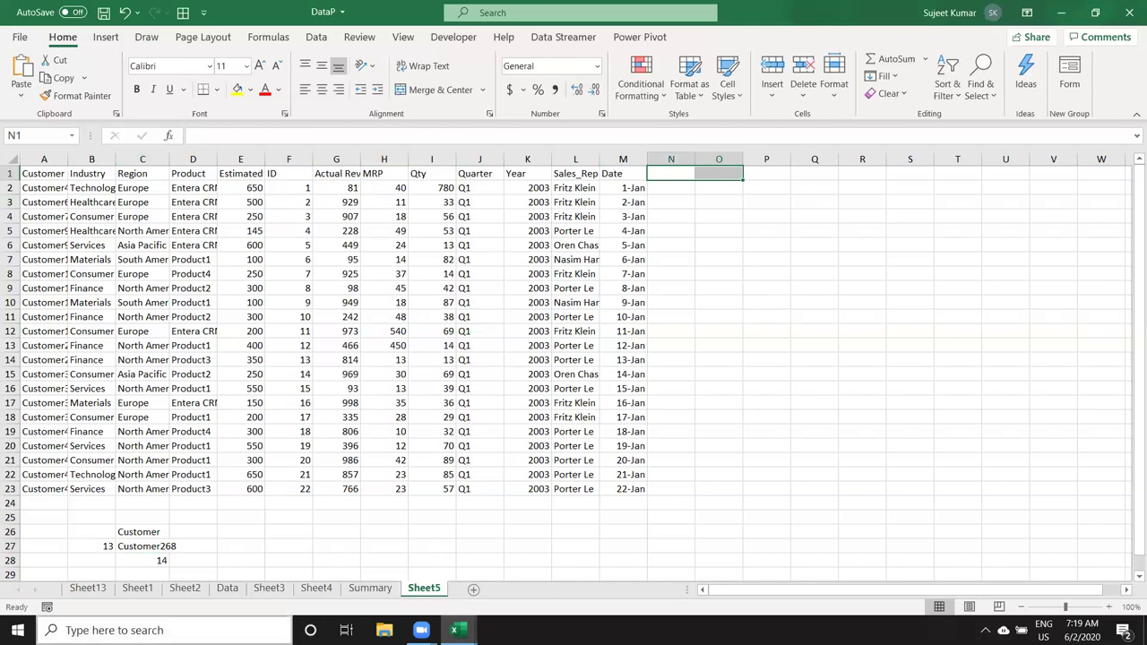
Step: In D27, begin =OFFSET(A1,C28, swapping the initial B27 reference for A1
left_click(203, 545)
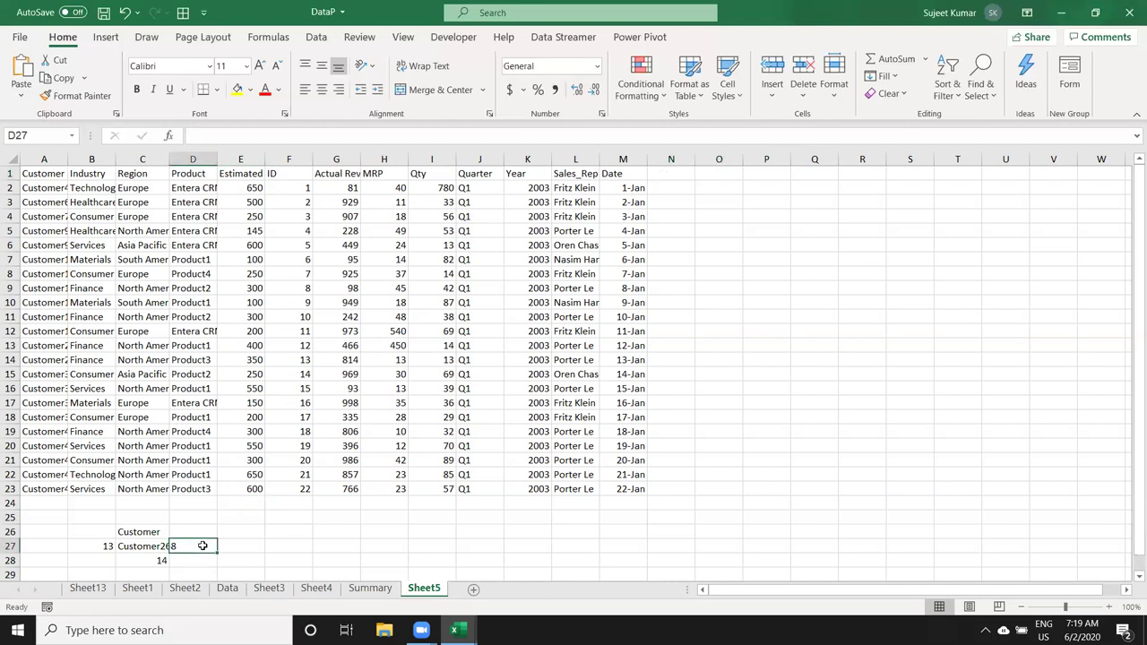
type("=off")
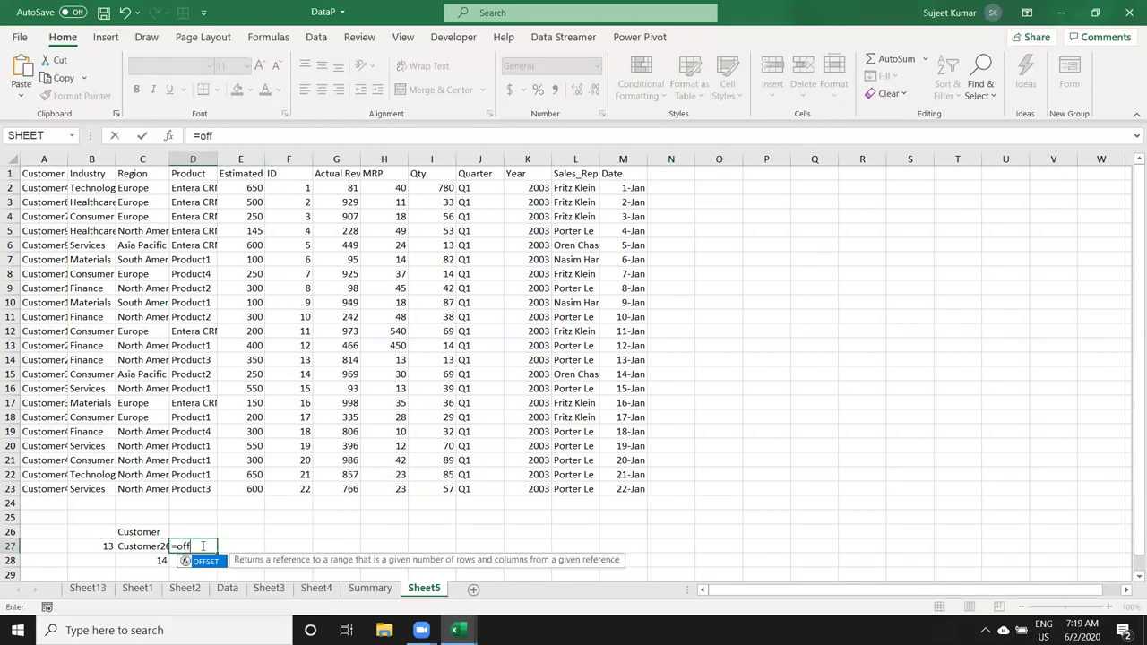
key("Tab")
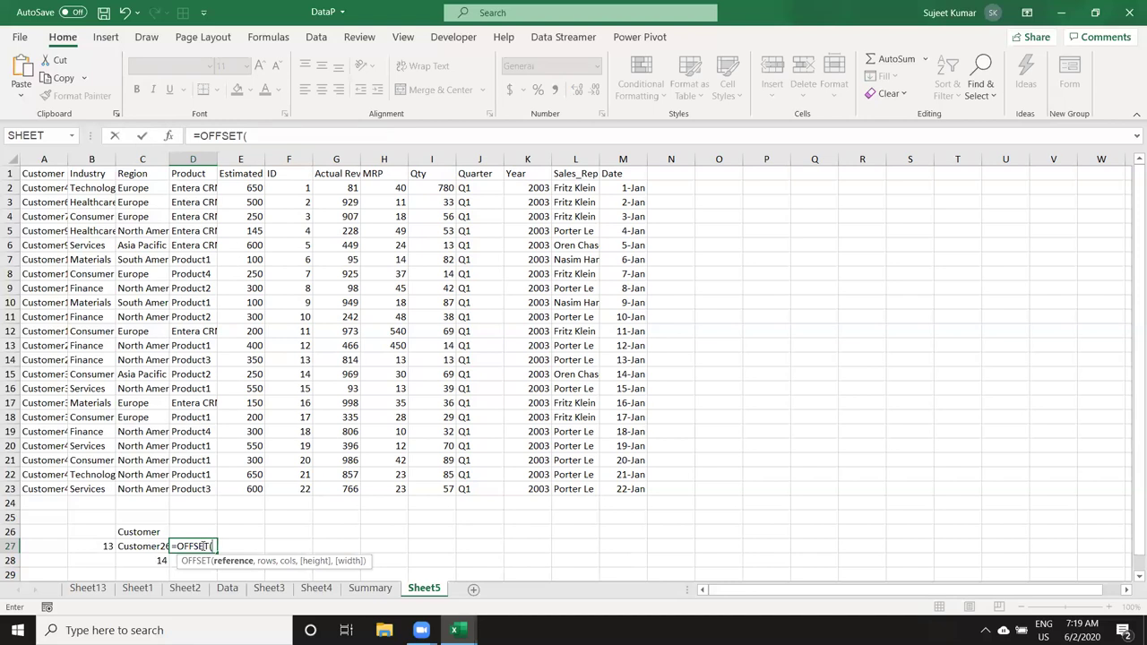
left_click(97, 546)
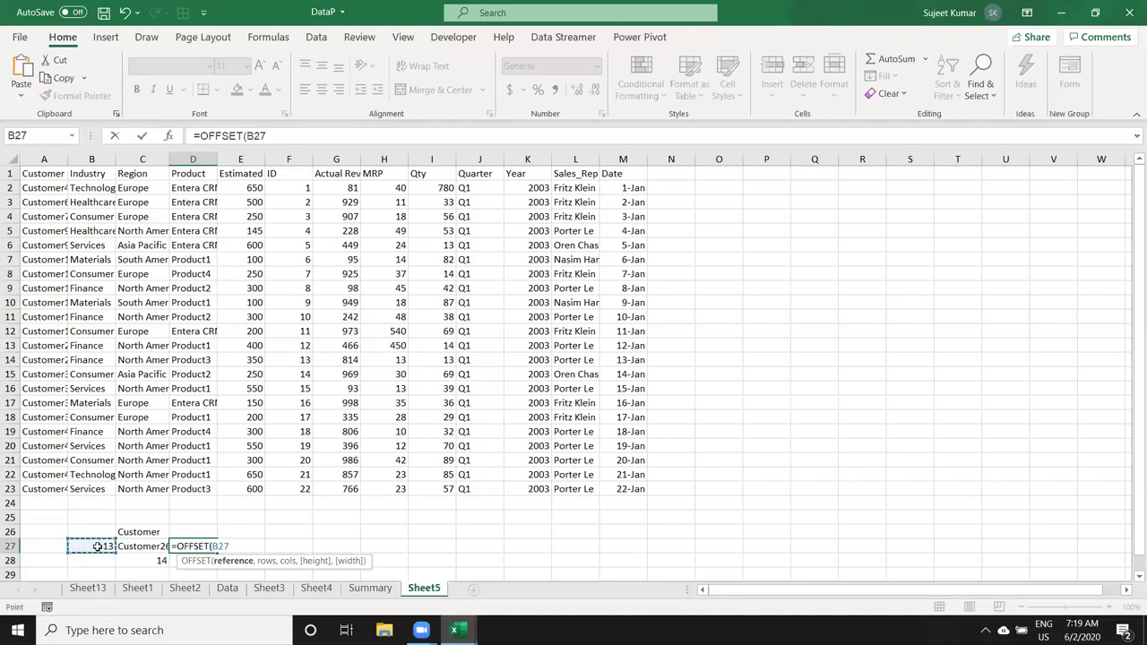
type(",")
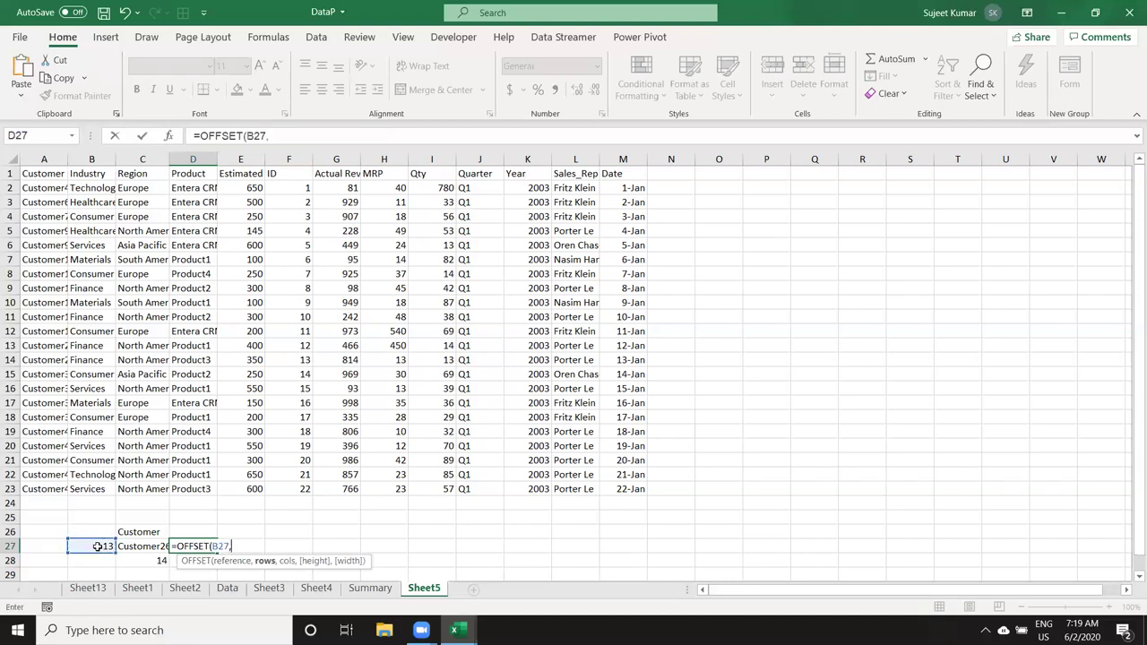
key("BackSpace")
key("BackSpace")
key("BackSpace")
key("BackSpace")
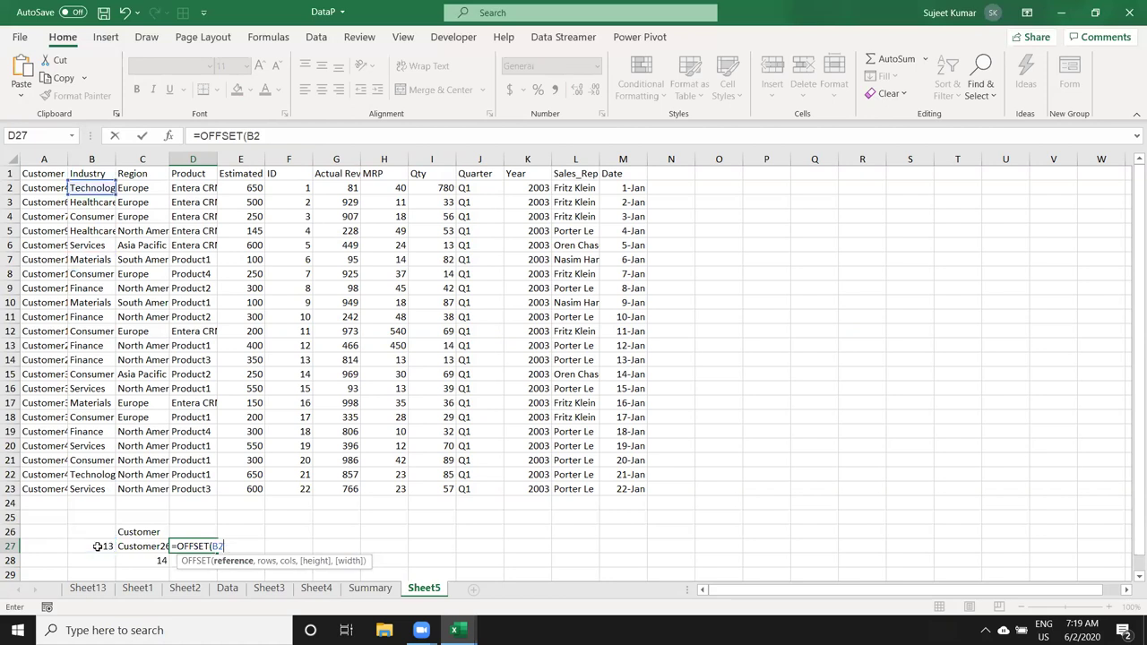
left_click(36, 172)
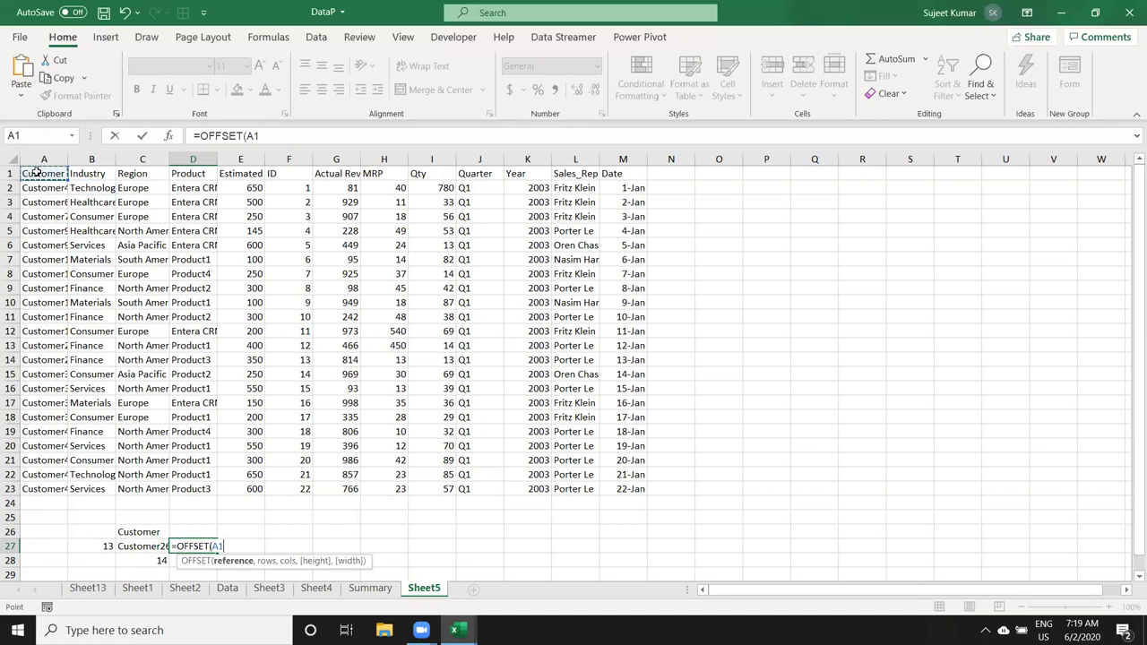
type(",")
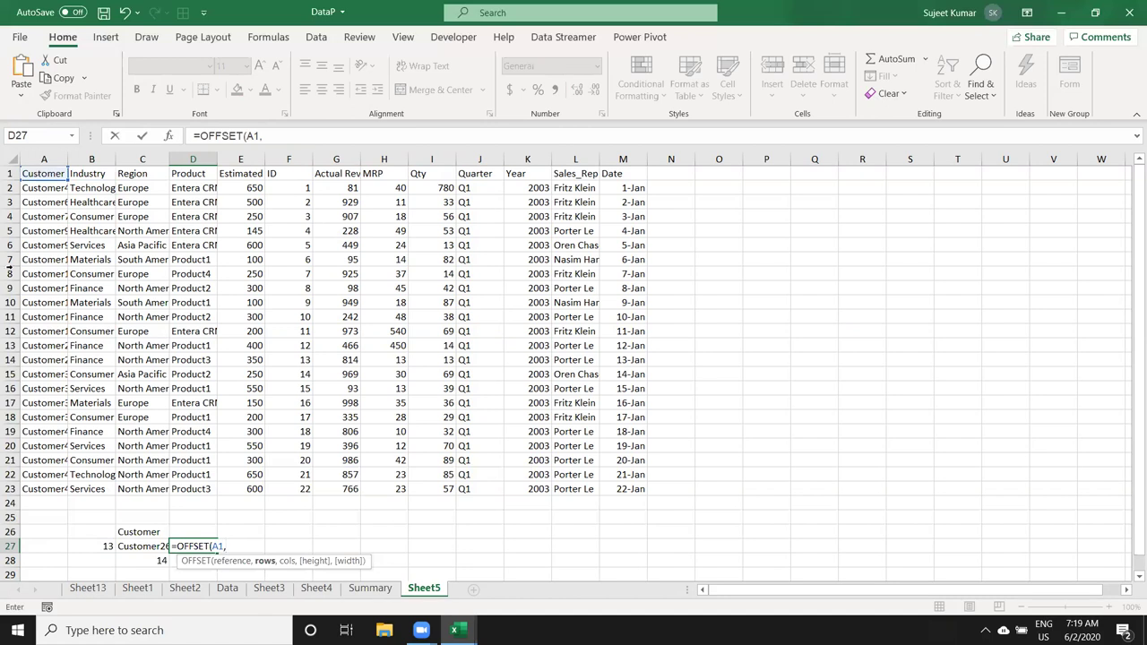
left_click(149, 558)
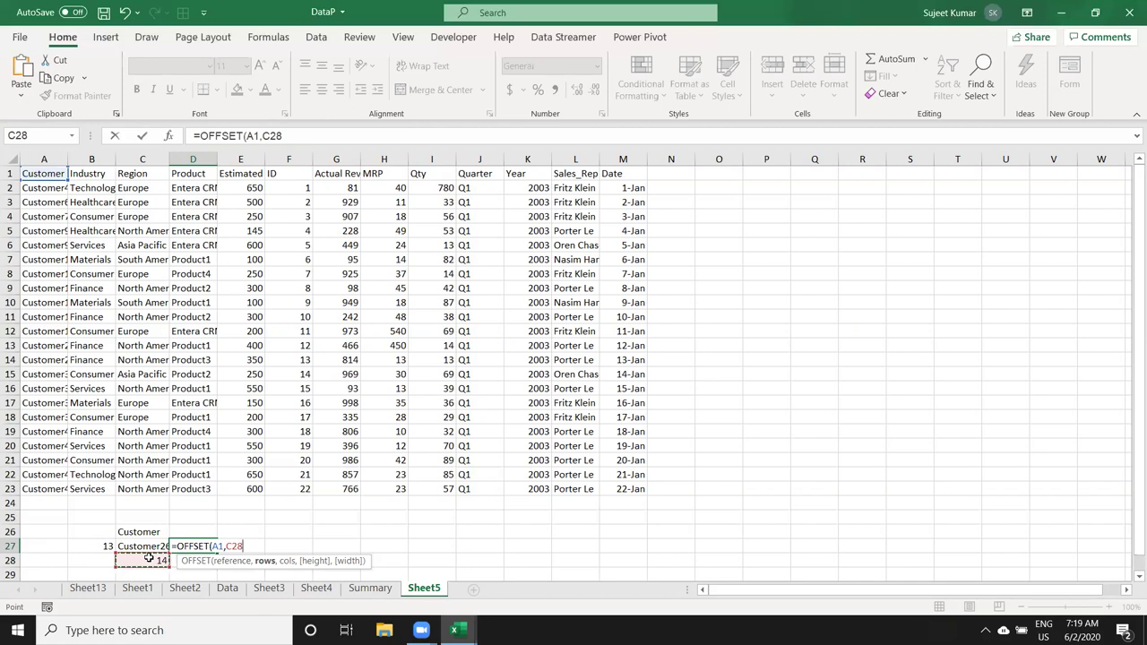
Step: Complete D27 as =OFFSET(A1,C28-1,0), returning Customer268
type("-1,0)")
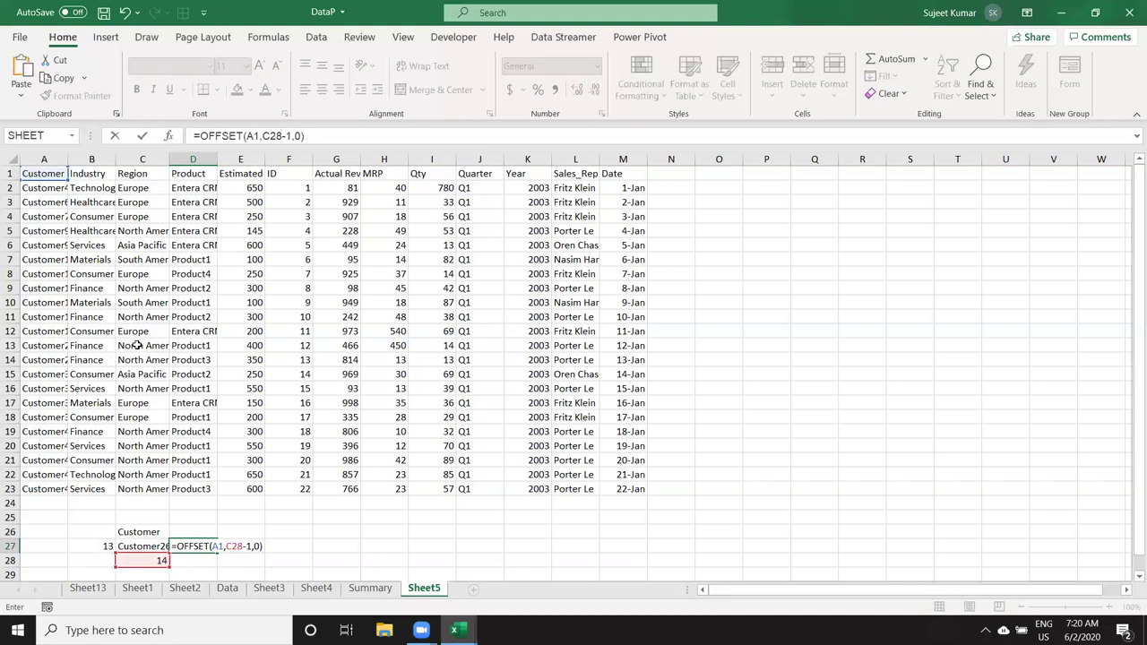
key("ctrl+Return")
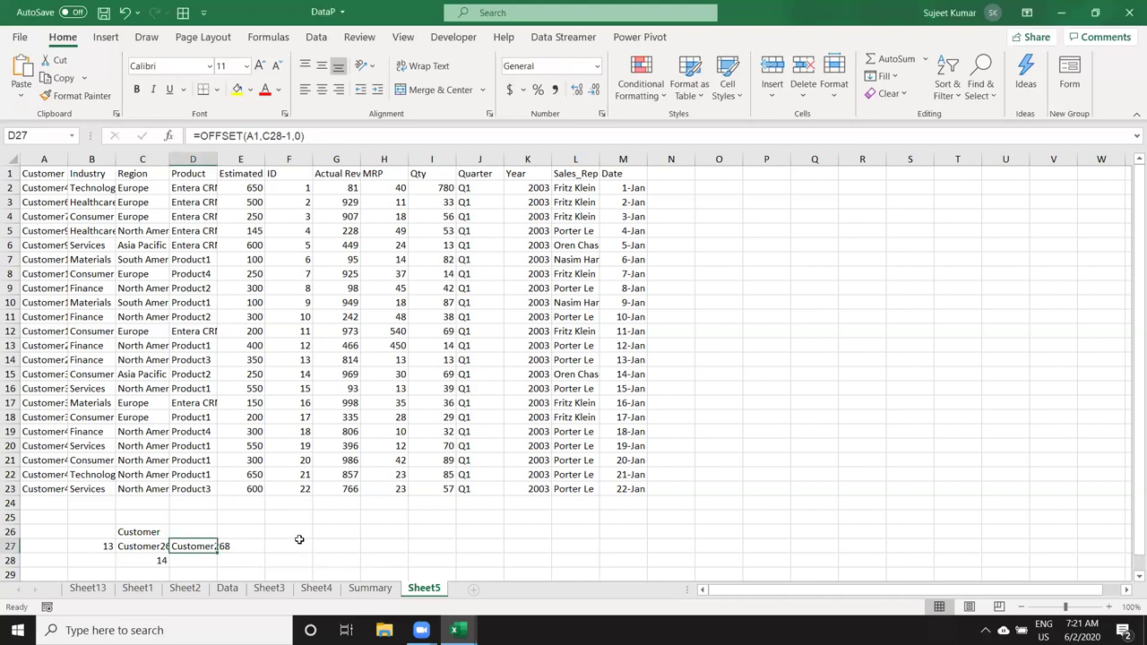
left_click(326, 541)
Step: Enter ID 13 in G27 and =XLOOKUP(G27,F1:F23,A1:A23,"Not Found") in H27
type("13")
key("Tab")
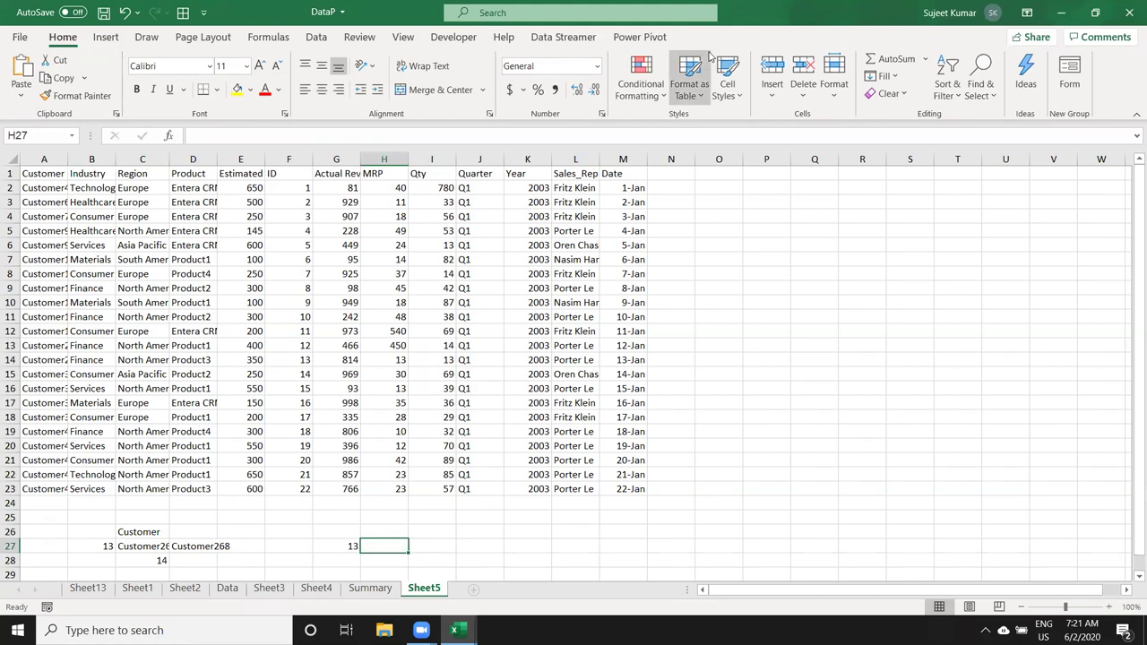
left_click(709, 56)
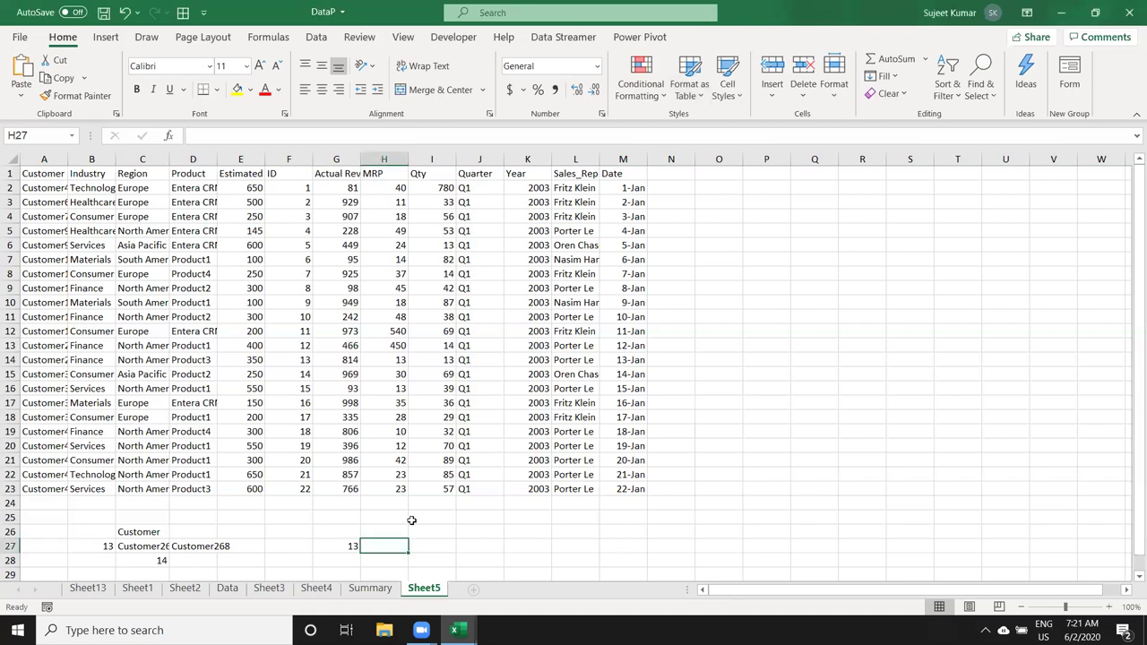
type("=xl")
key("Tab")
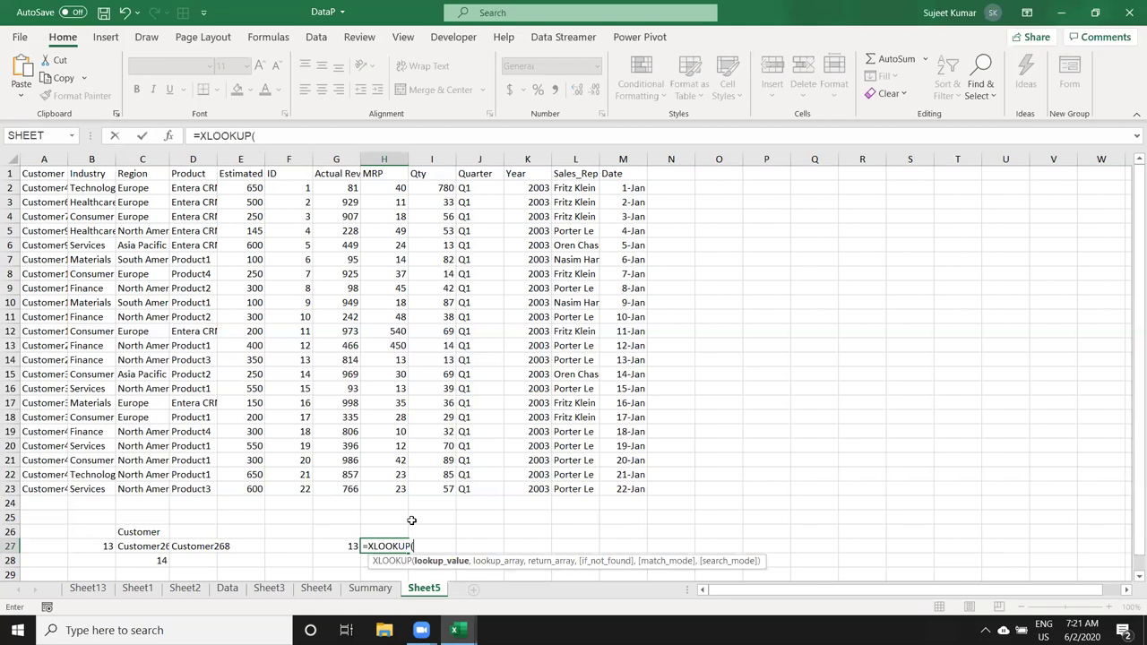
left_click(331, 549)
type(",")
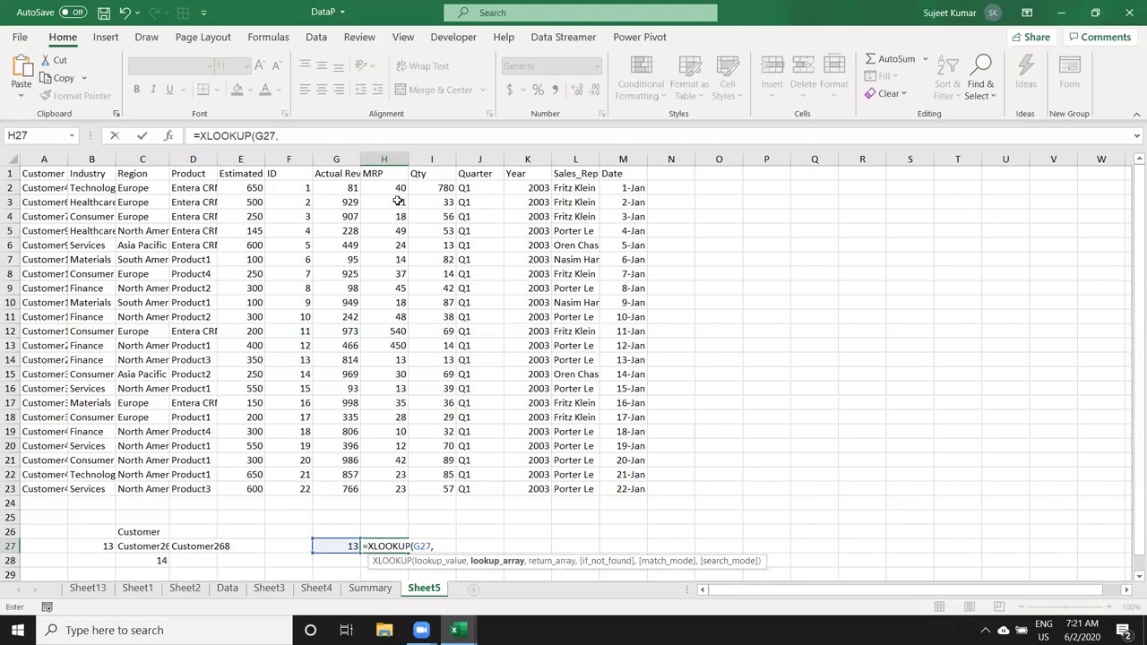
left_click_drag(287, 180, 283, 482)
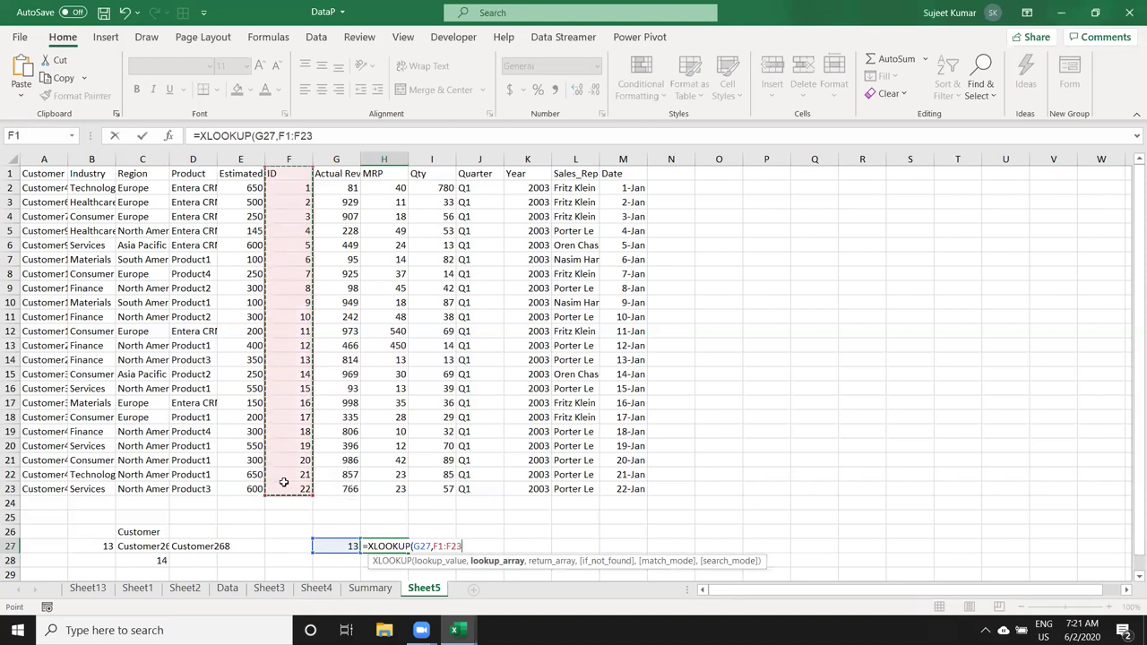
type(",")
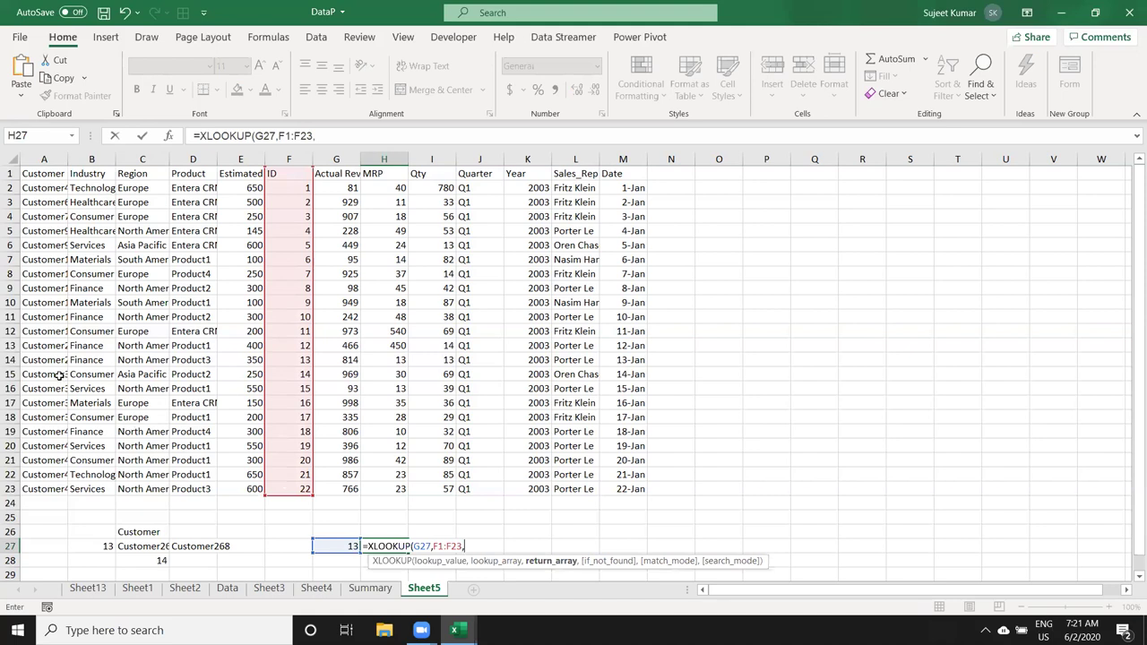
left_click_drag(46, 176, 52, 495)
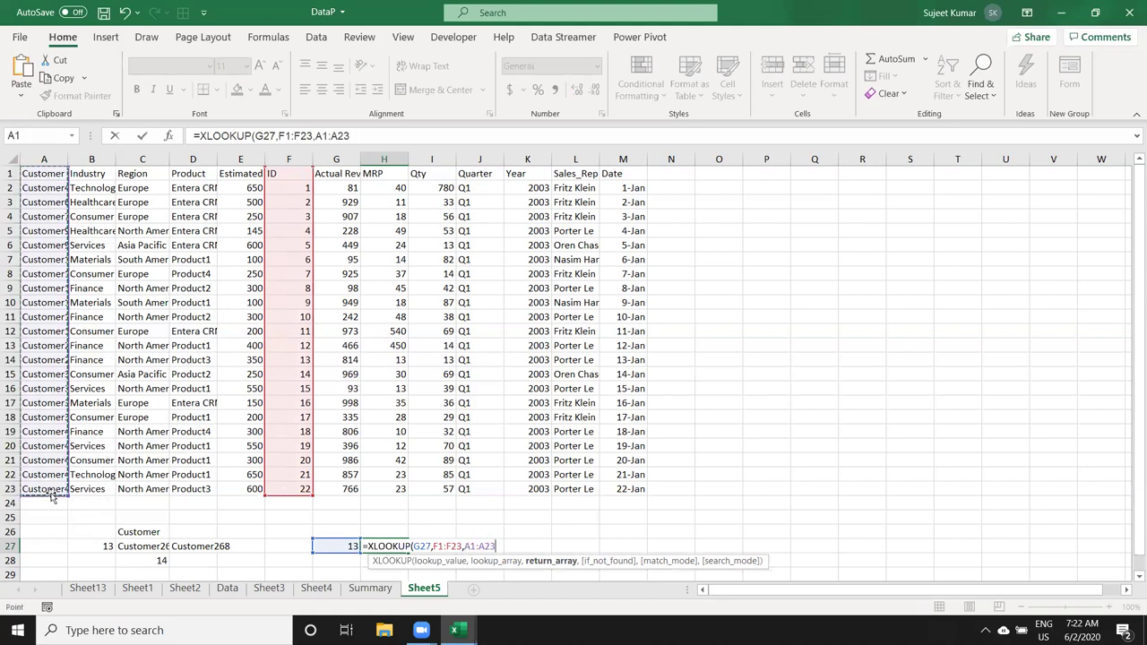
type(",")
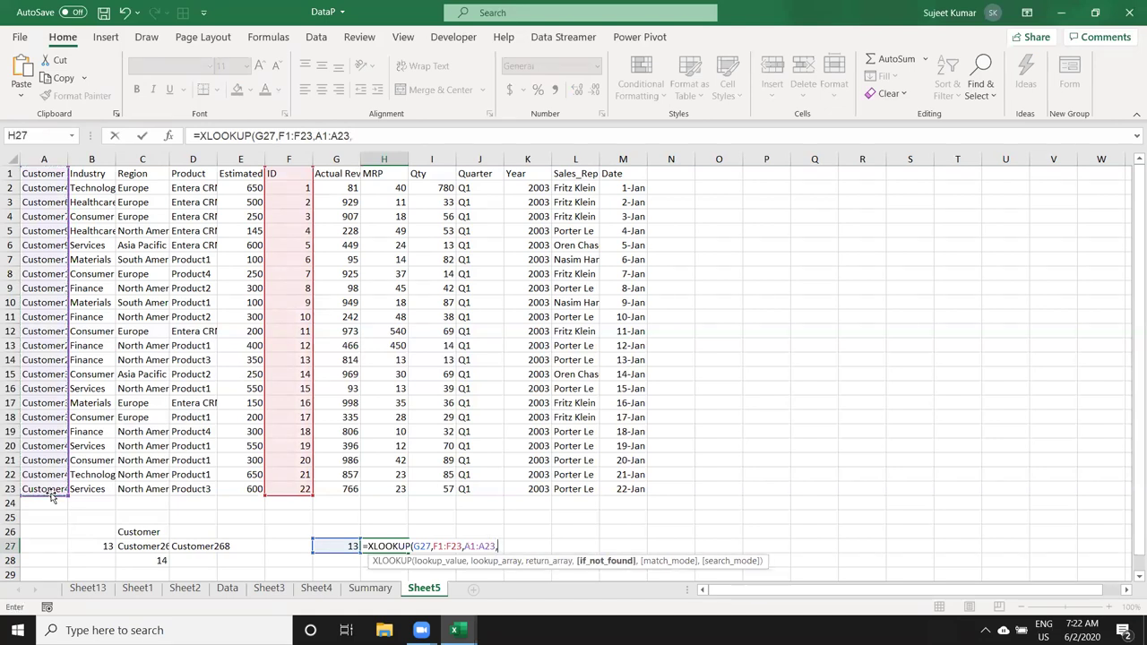
type("\"Not Found\"")
key("Return")
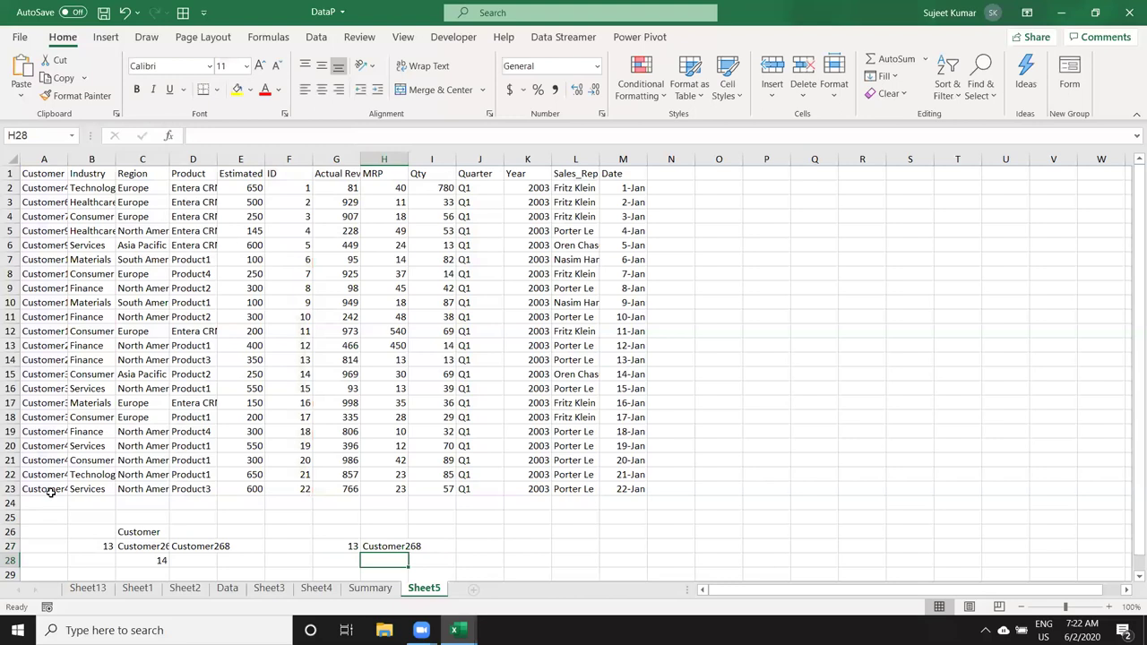
Step: Review each argument of H27's XLOOKUP formula and re-commit it unchanged
key("Up")
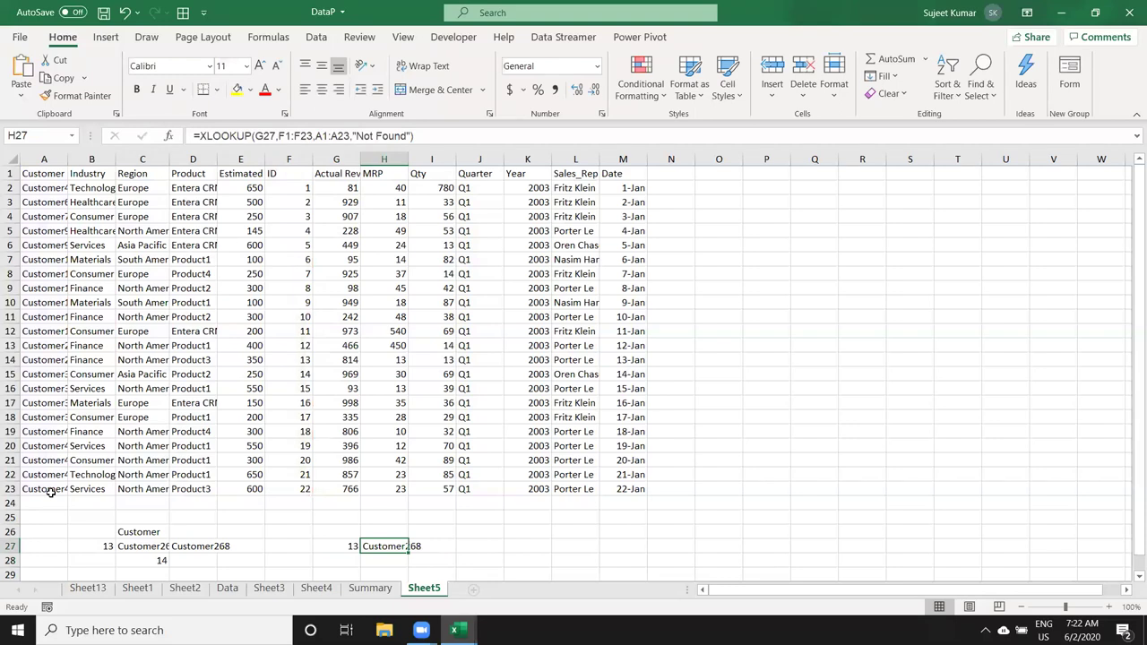
key("XF86AudioLowerVolume")
left_click(266, 529)
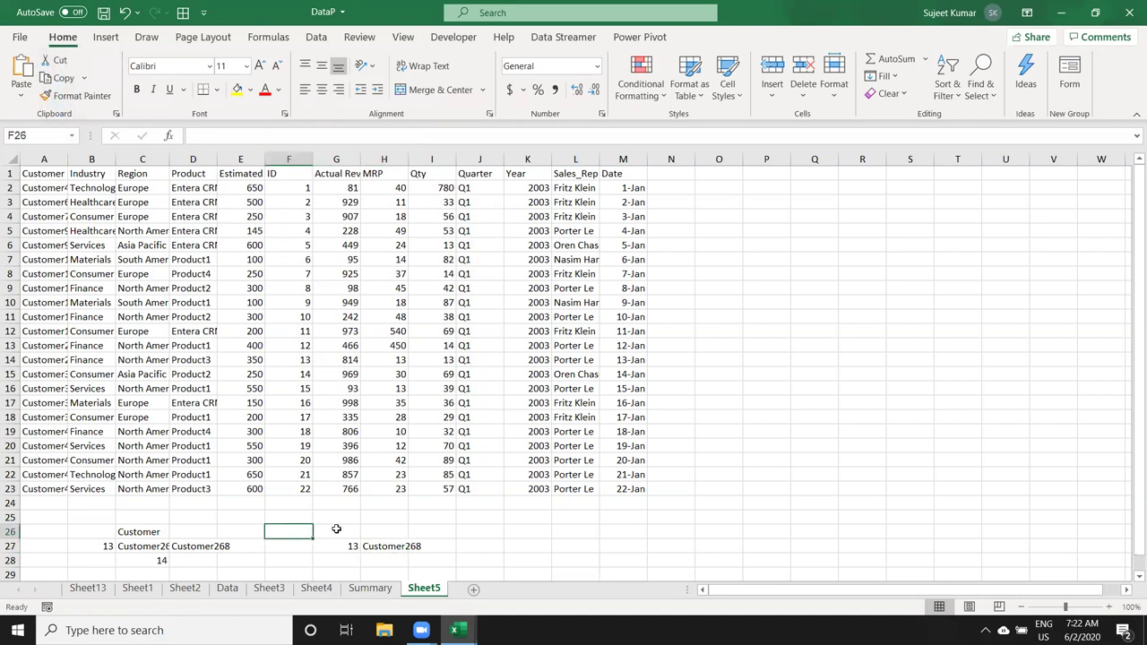
double_click(381, 547)
left_click(433, 546)
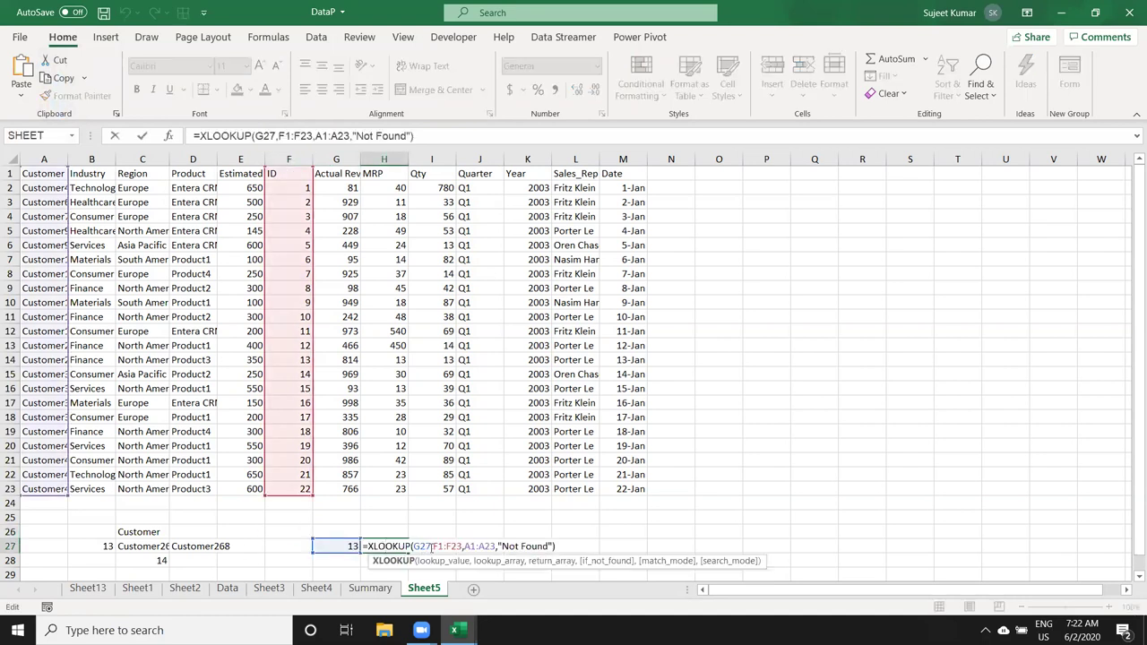
double_click(448, 546)
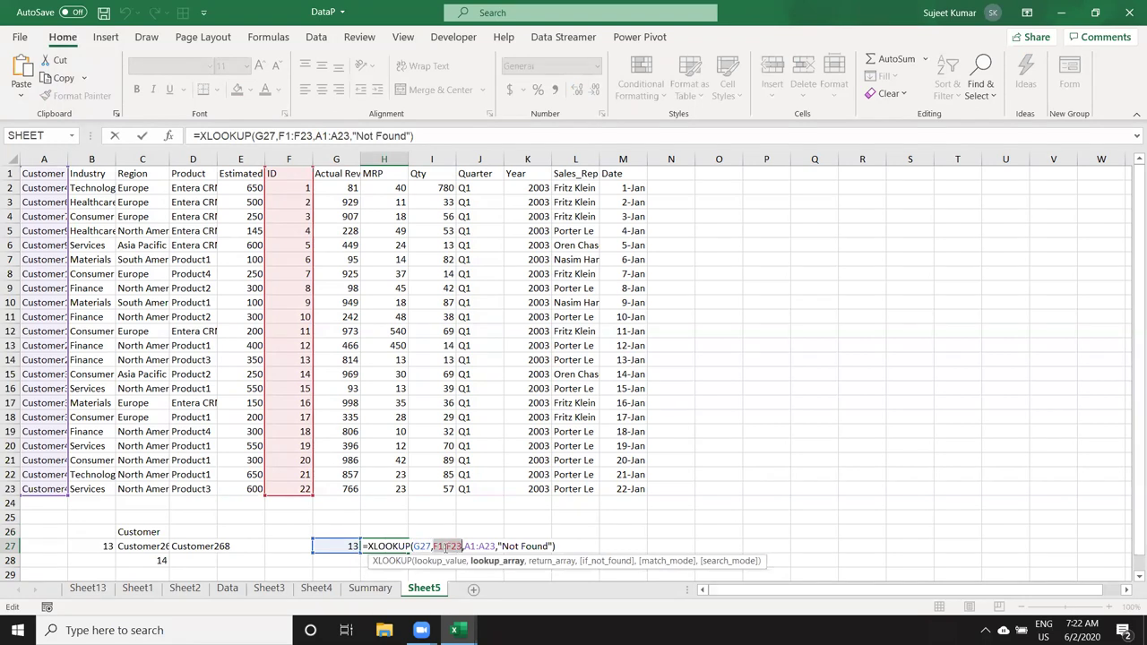
double_click(477, 546)
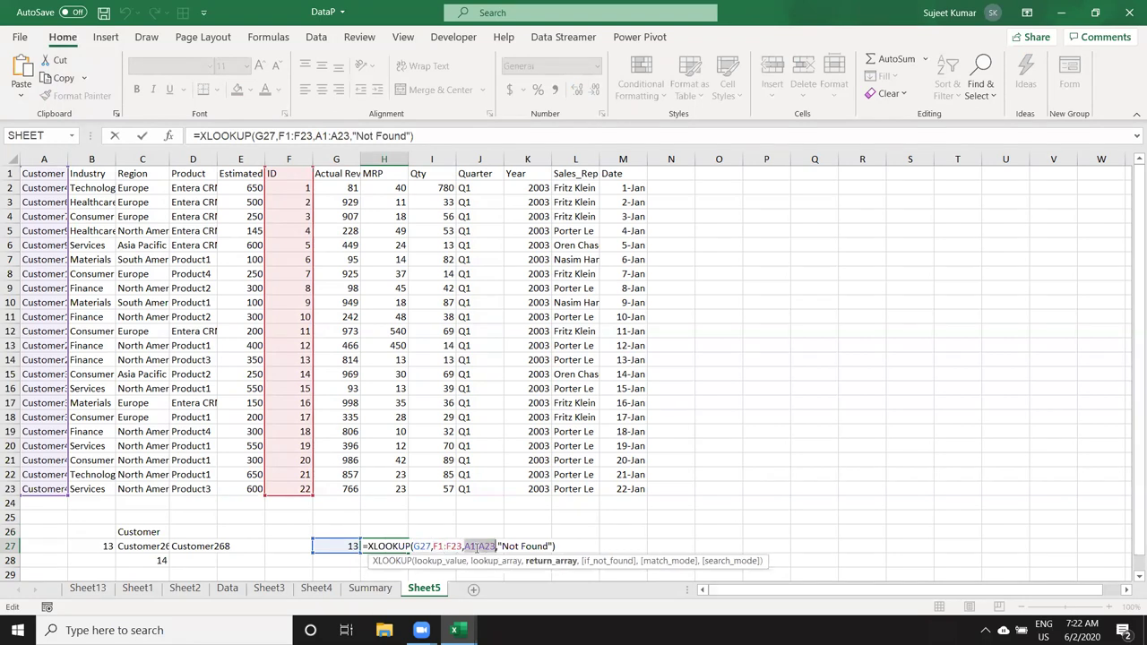
left_click(526, 546)
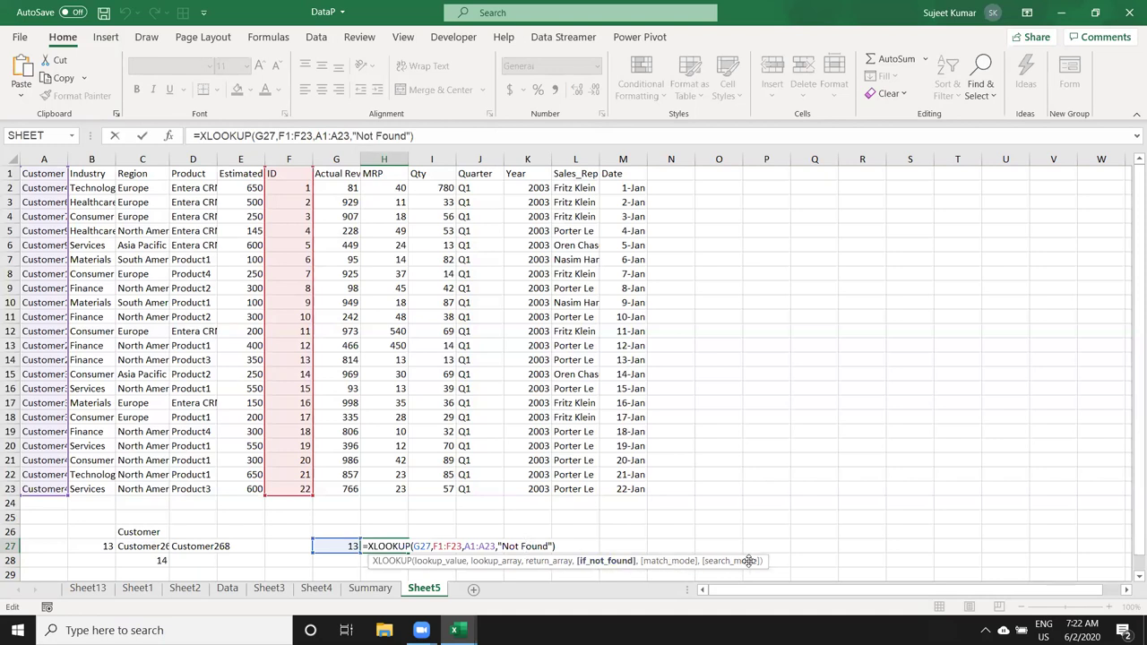
key("ctrl+Return")
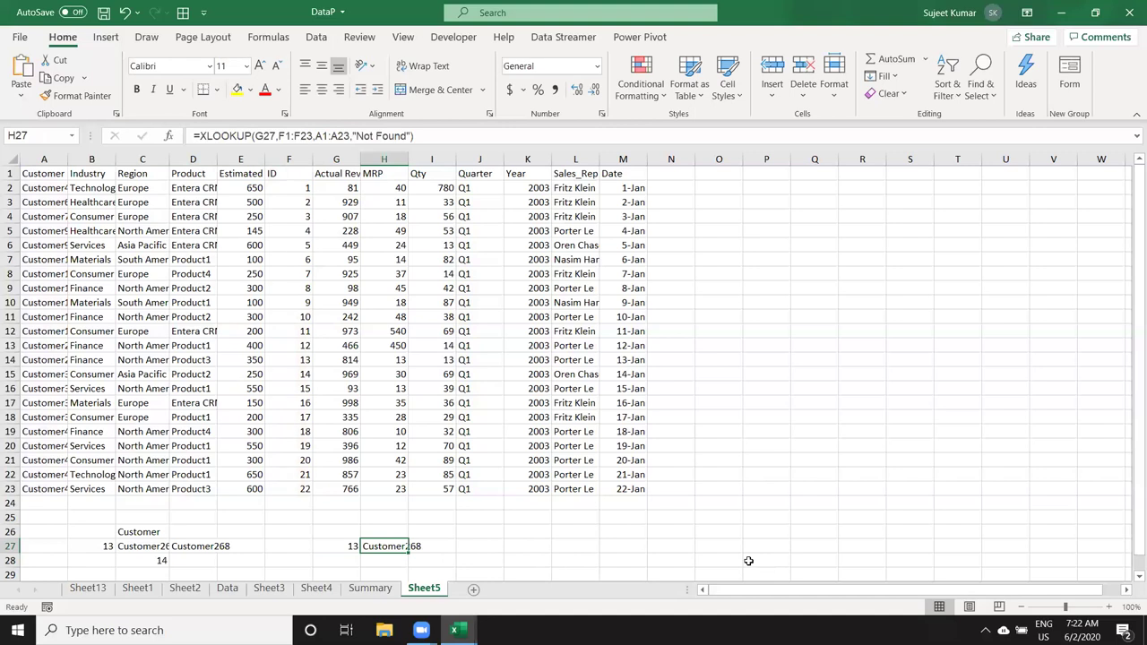
left_click(308, 173)
Step: Copy the F1:M23 ID-to-Date table and paste it transposed into A1 of a new Sheet6
left_click_drag(339, 173, 620, 490)
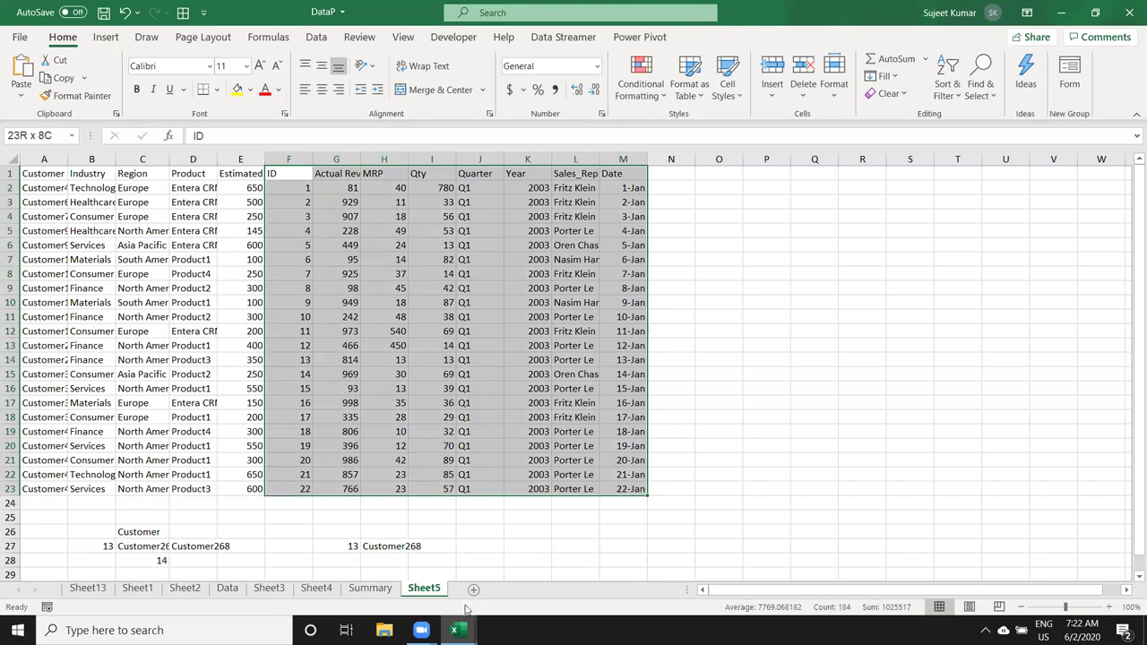
key("ctrl+c")
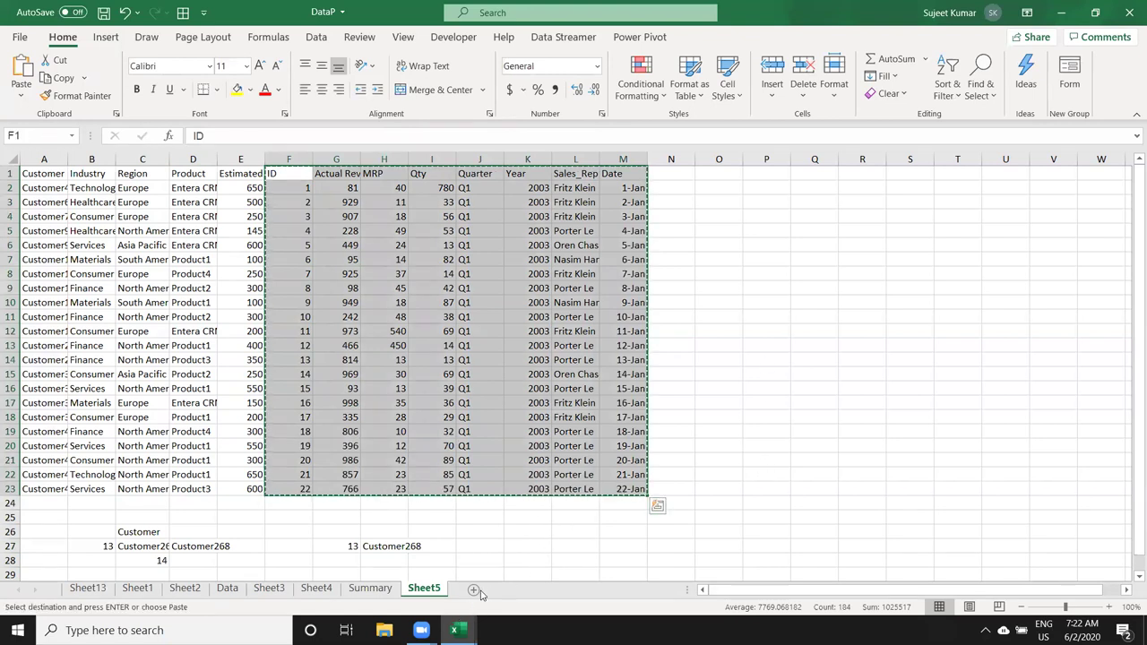
left_click(474, 590)
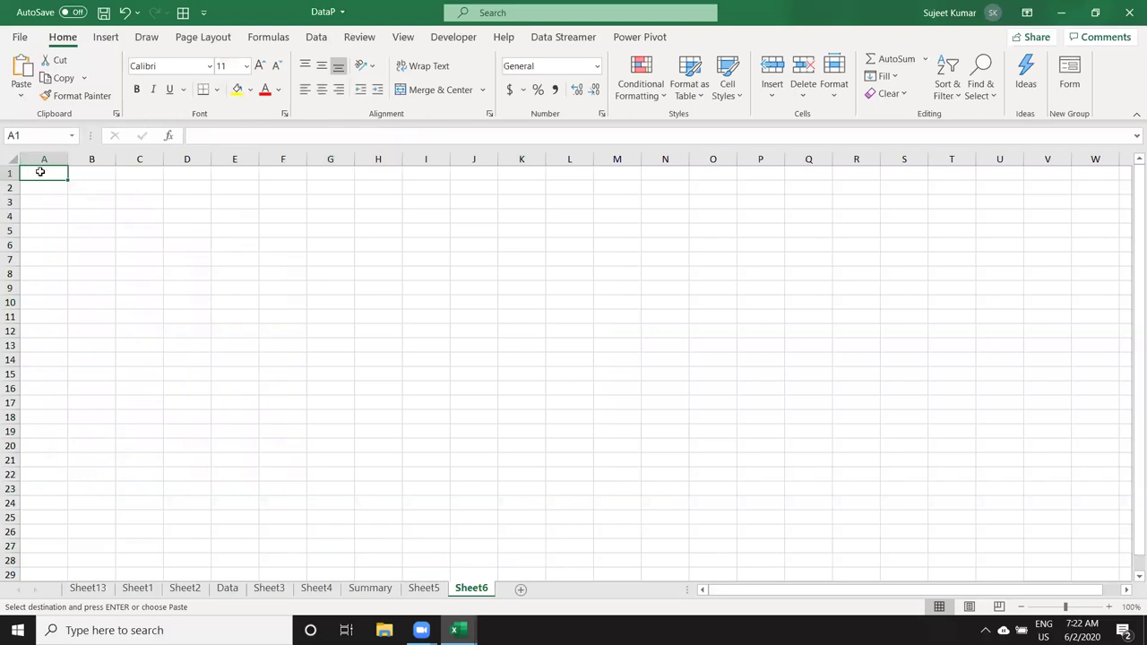
right_click(41, 171)
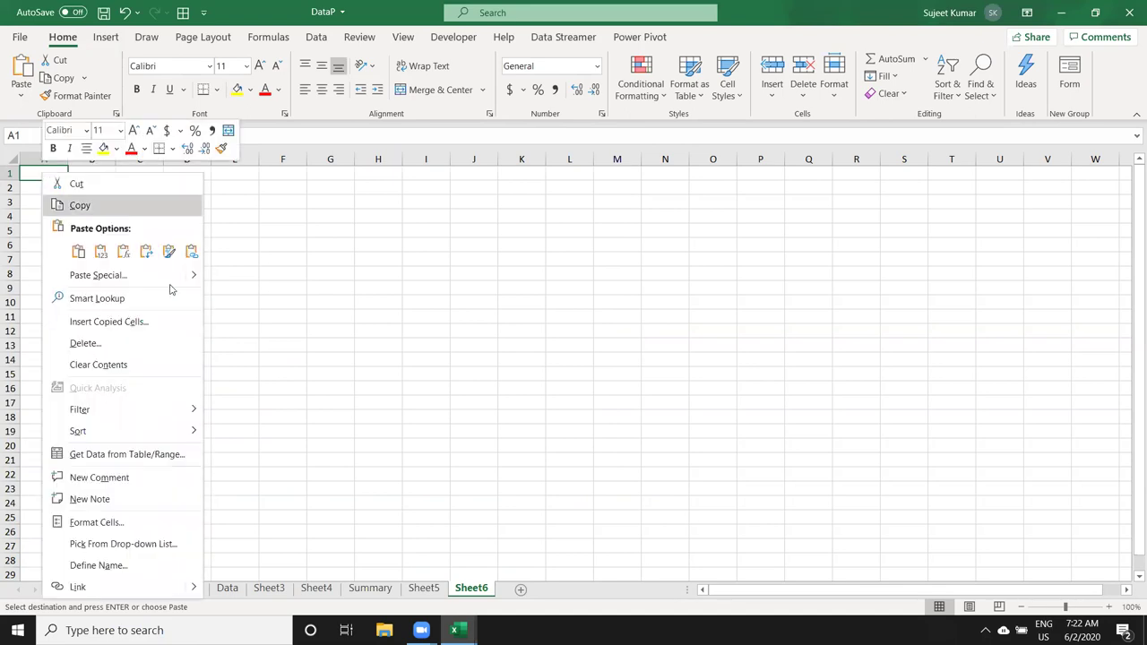
left_click(162, 280)
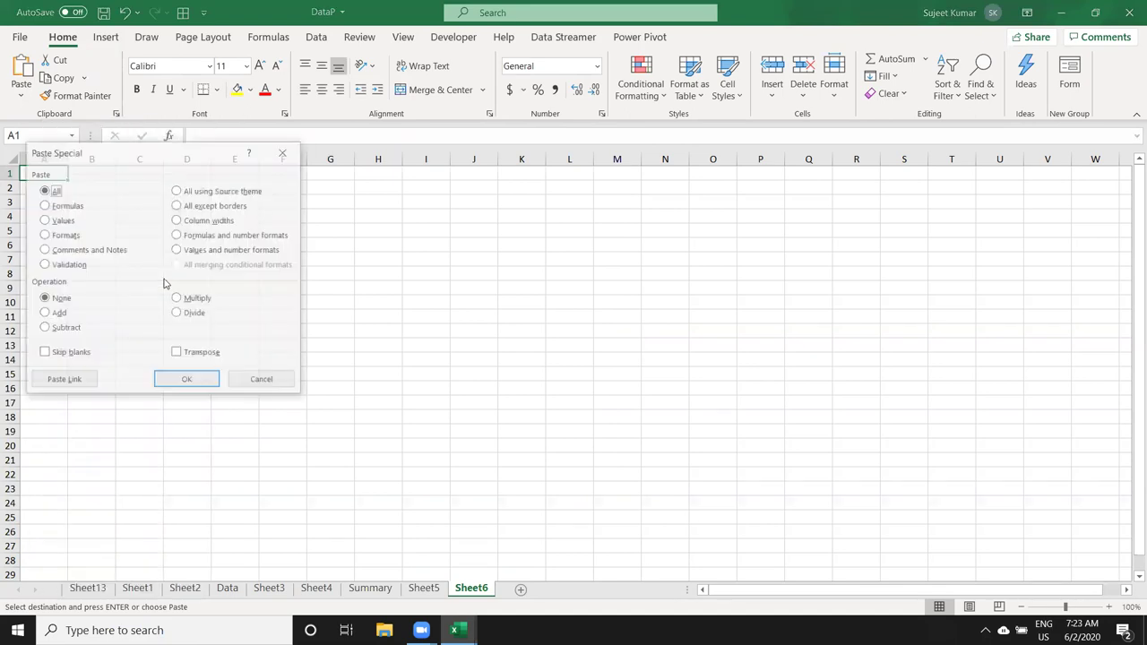
left_click(192, 359)
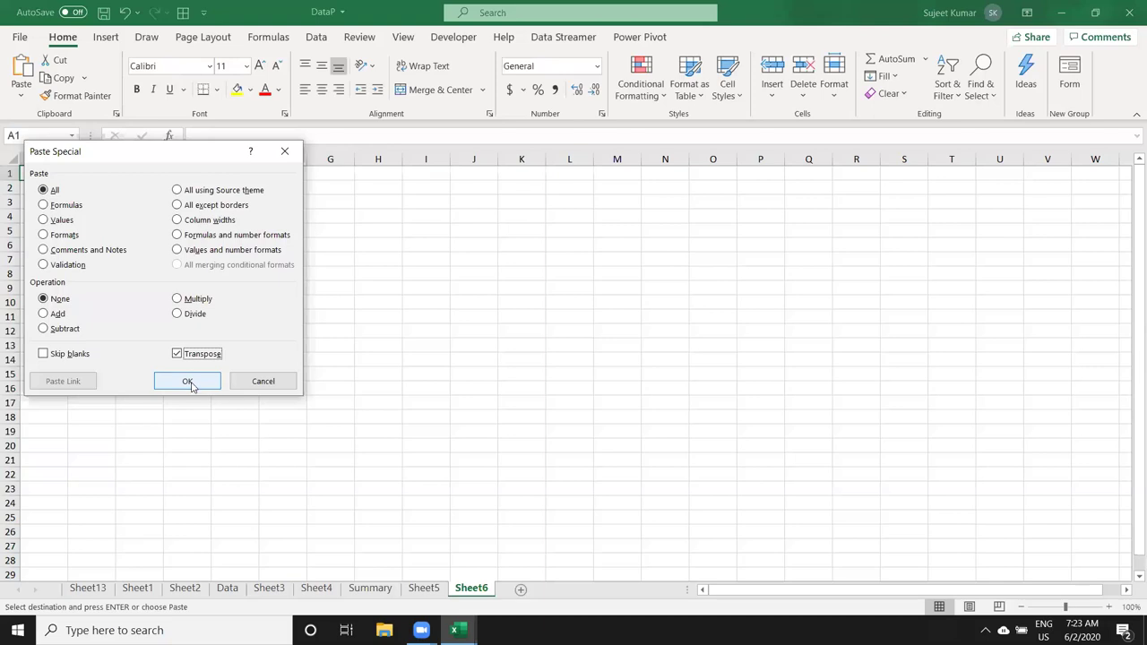
left_click(187, 381)
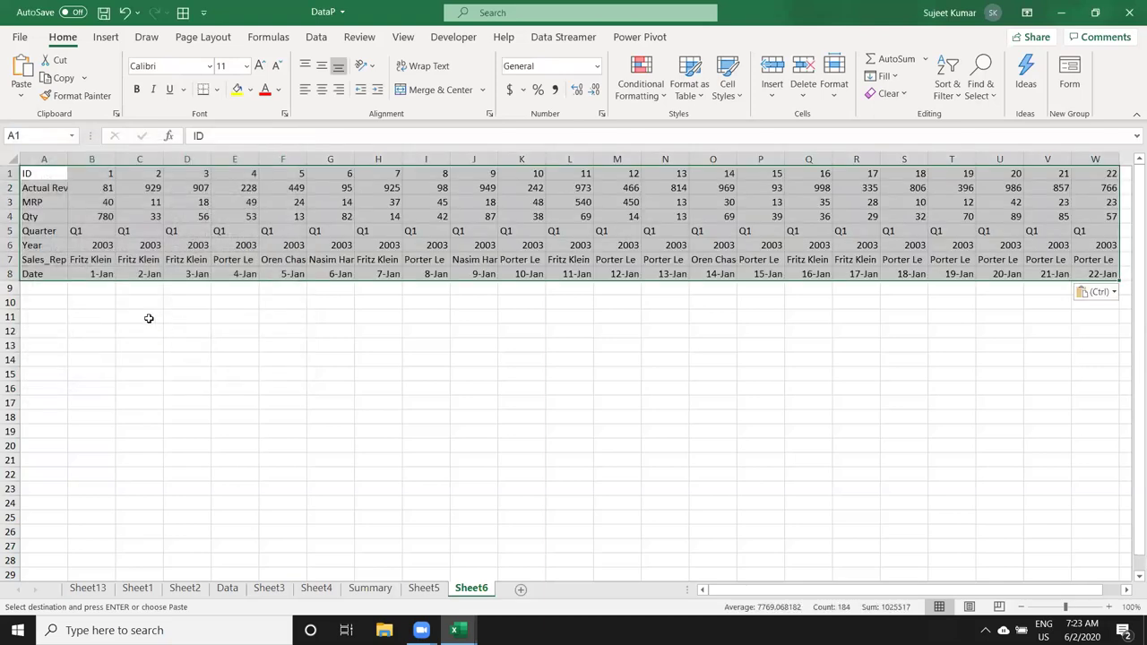
Step: Enter ID 7 in B12 and =HLOOKUP(B12,1:8,4,0) in C12, returning Qty 14
left_click(71, 333)
type("7")
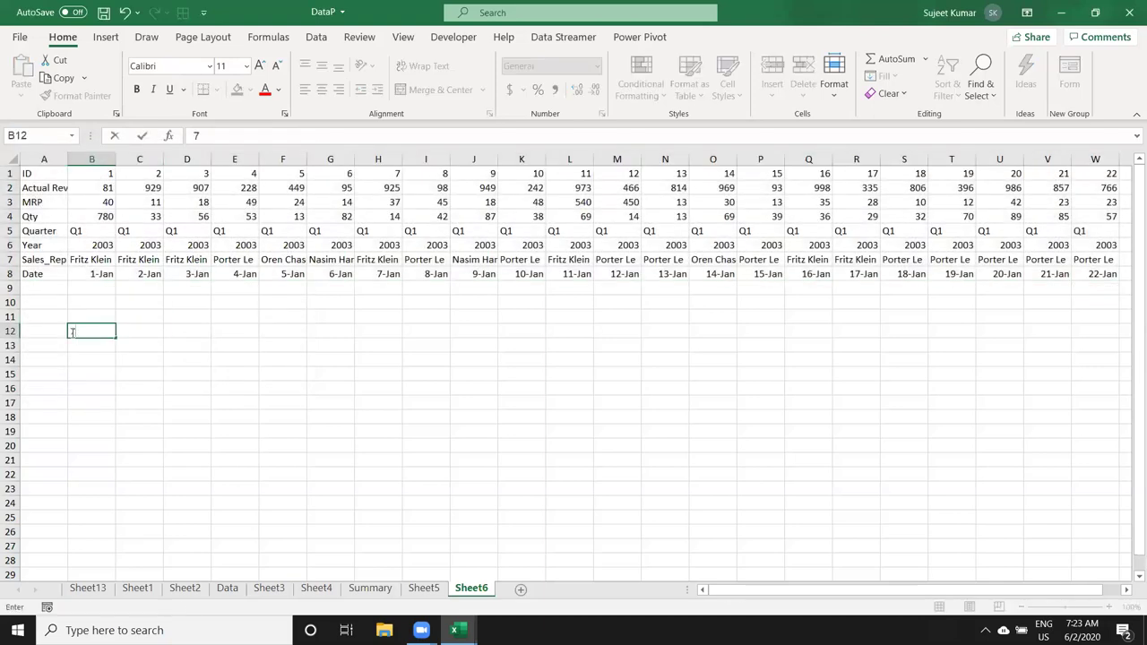
key("Return")
left_click(145, 328)
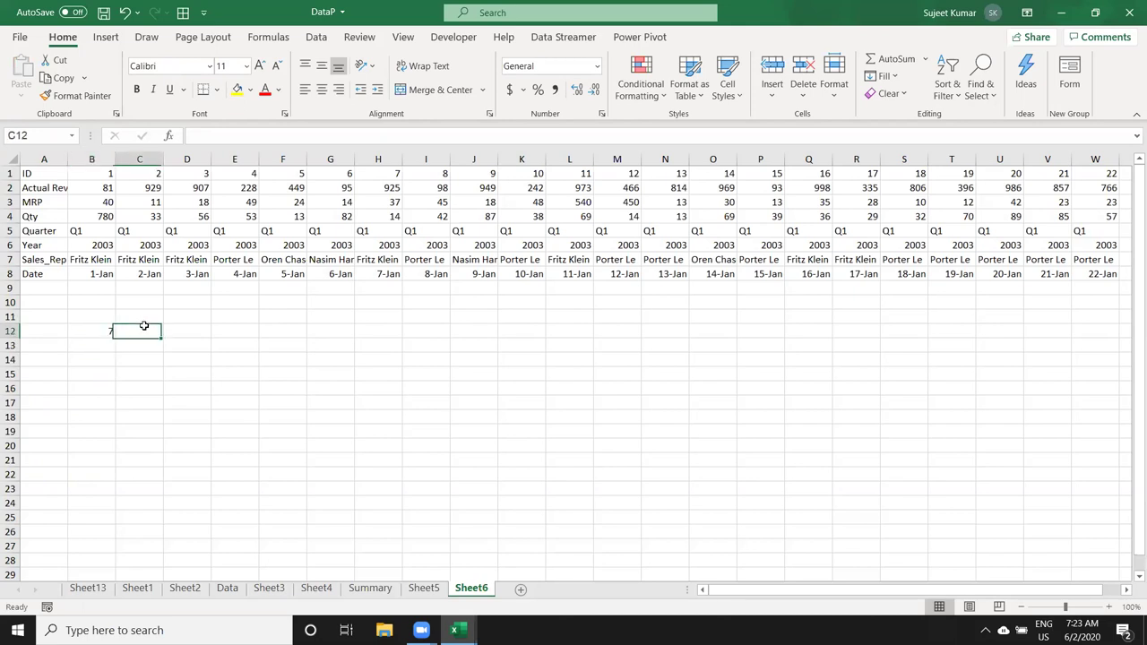
type("=hl")
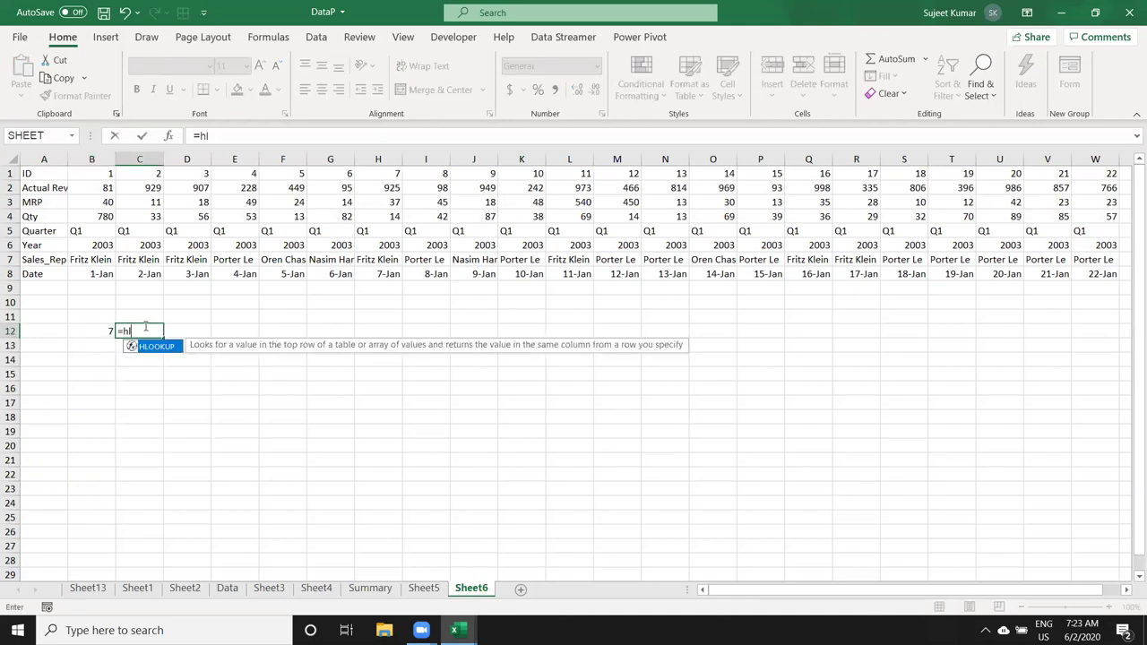
key("Tab")
key("Left")
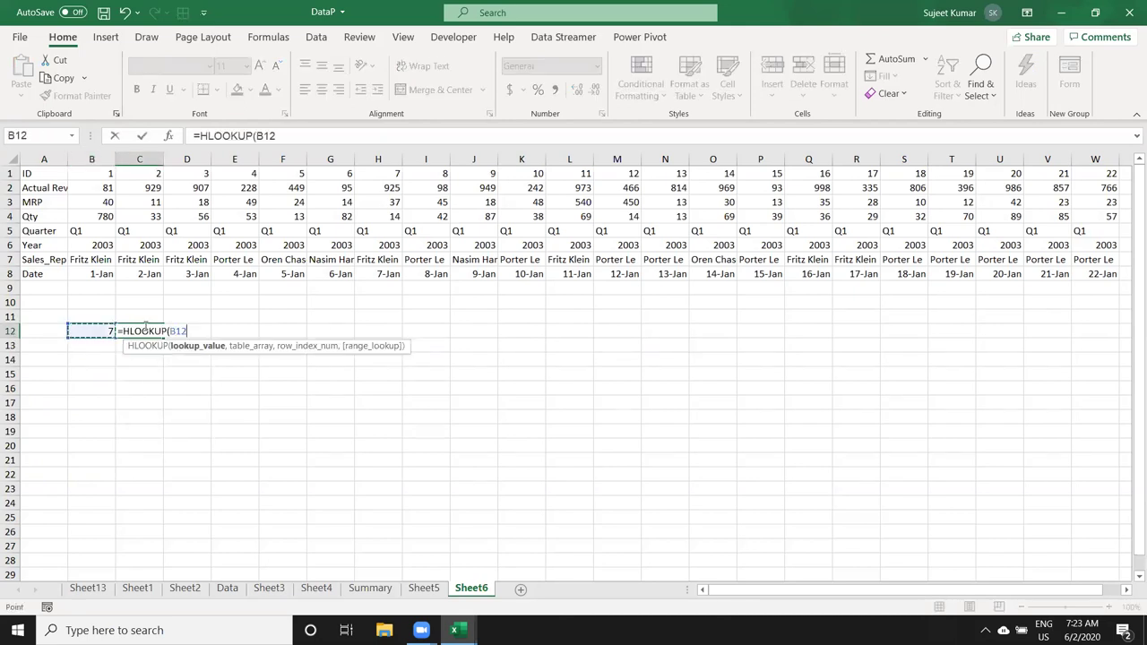
type(",")
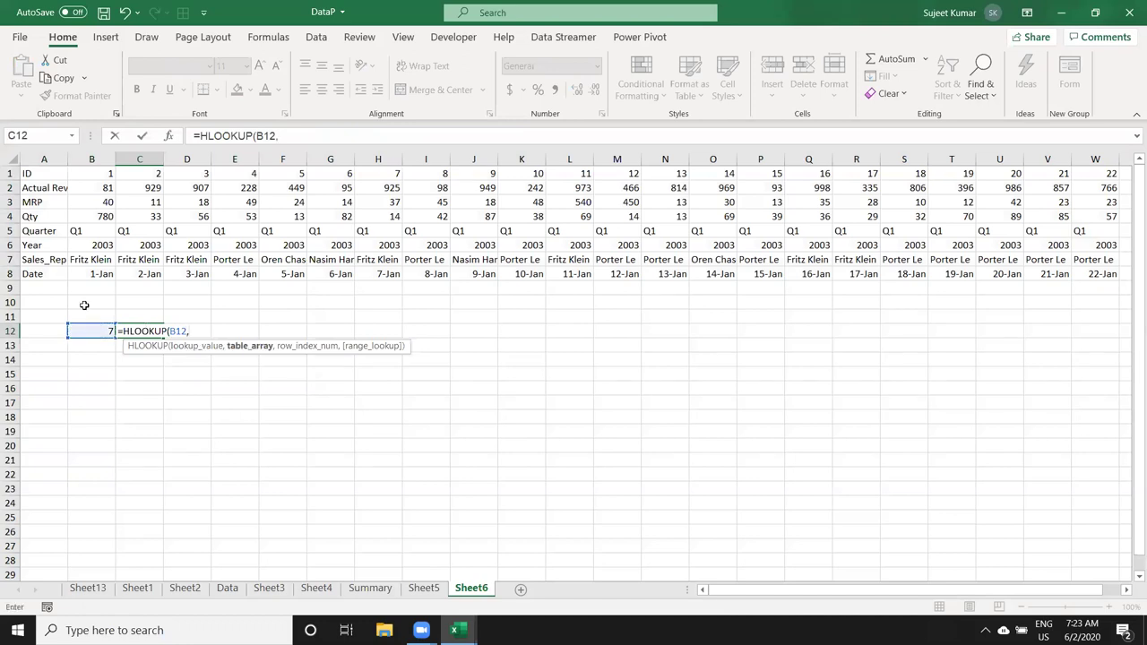
left_click_drag(11, 173, 9, 273)
type(",")
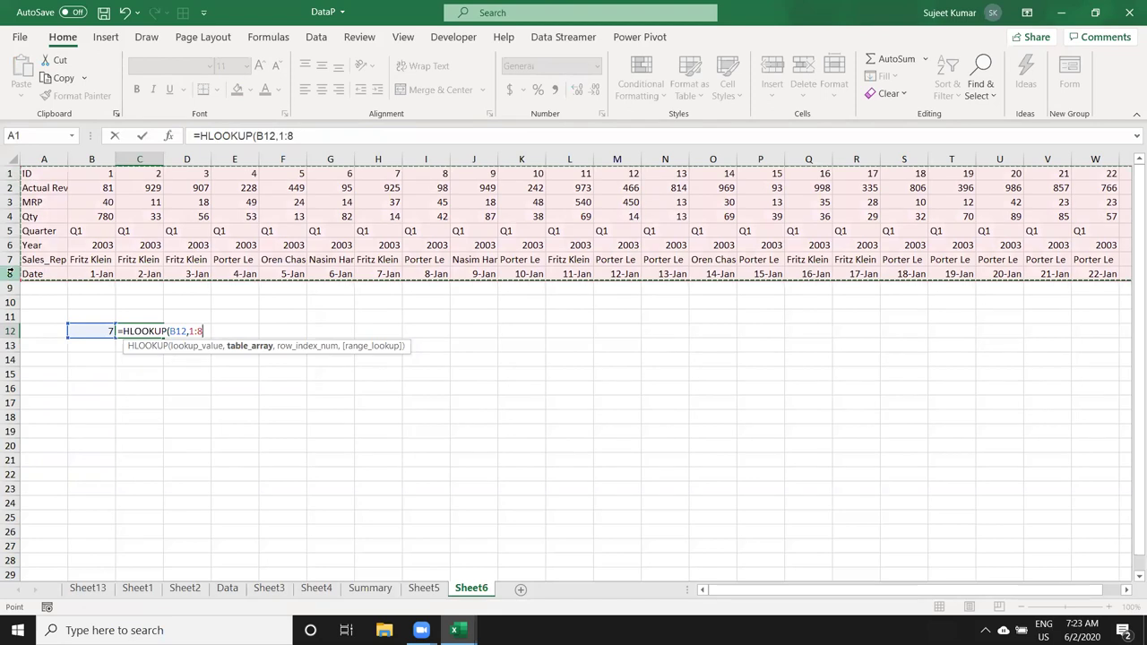
type("4,0")
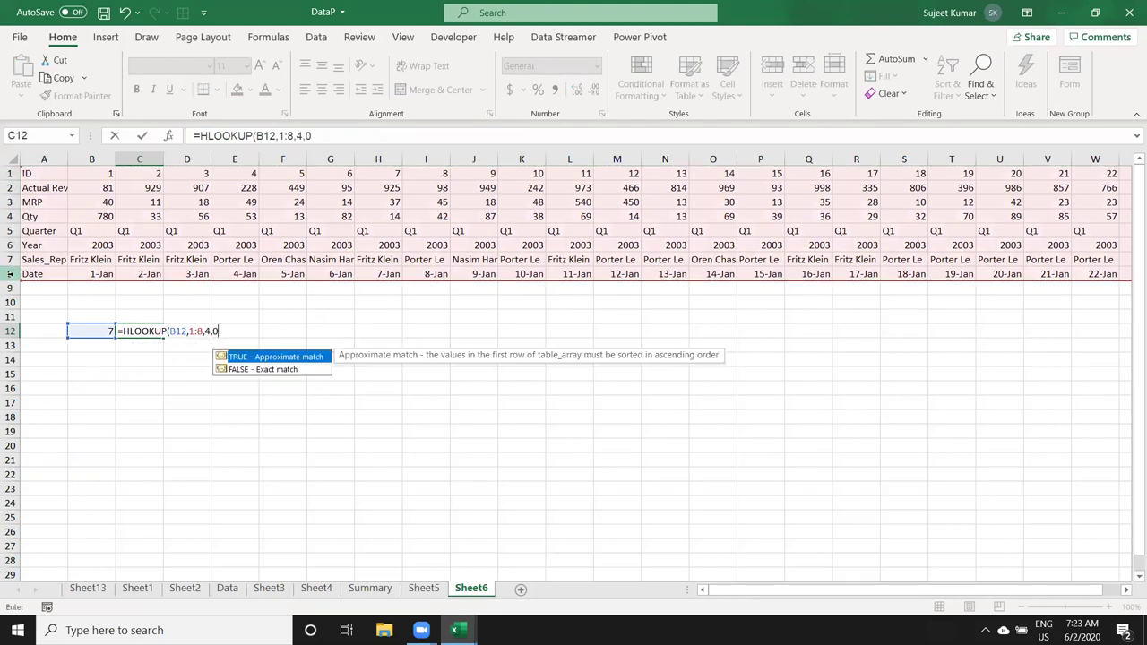
key("Return")
key("Up")
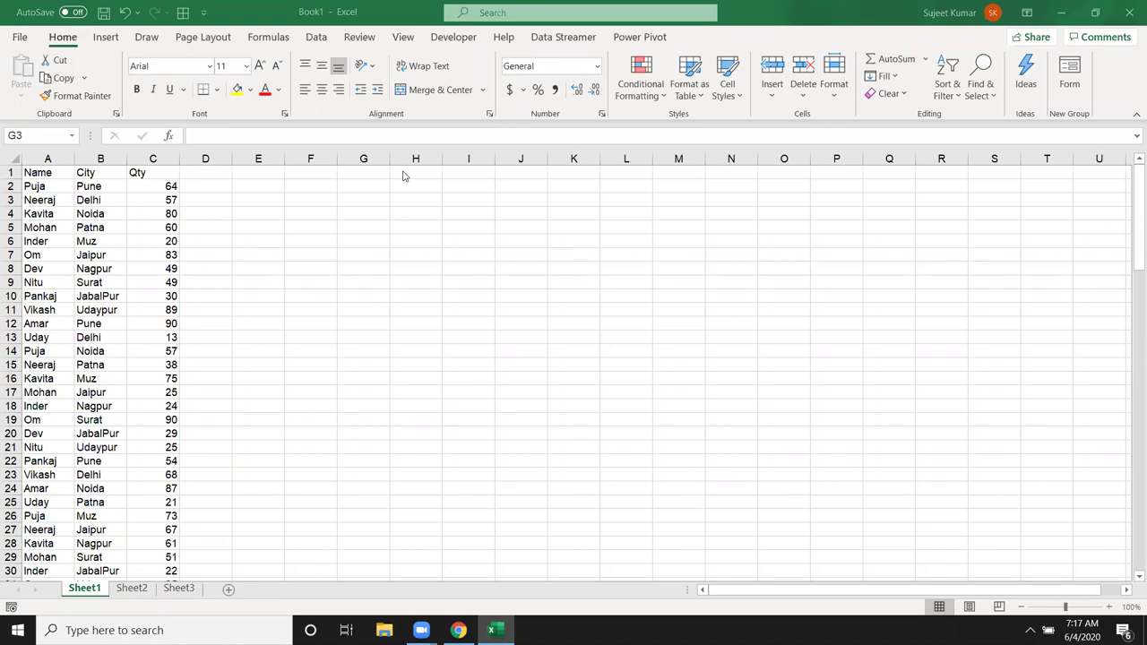
Step: Copy the Name and City headers into F5:G5
left_click(45, 170)
left_click_drag(45, 171, 112, 172)
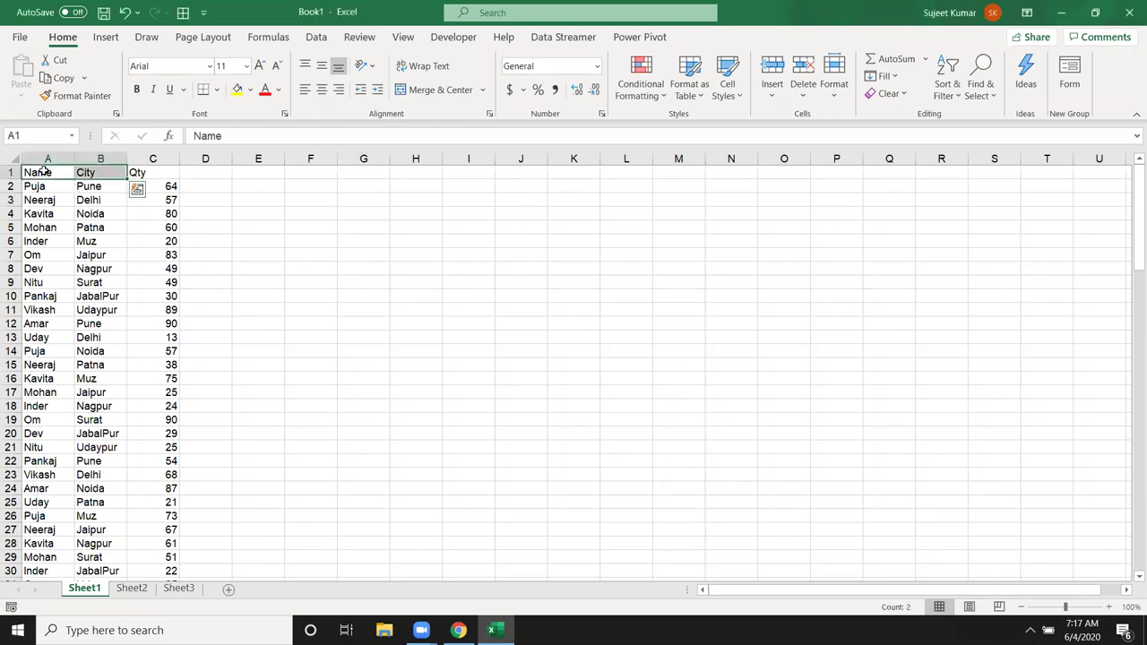
key("ctrl+c")
left_click(335, 225)
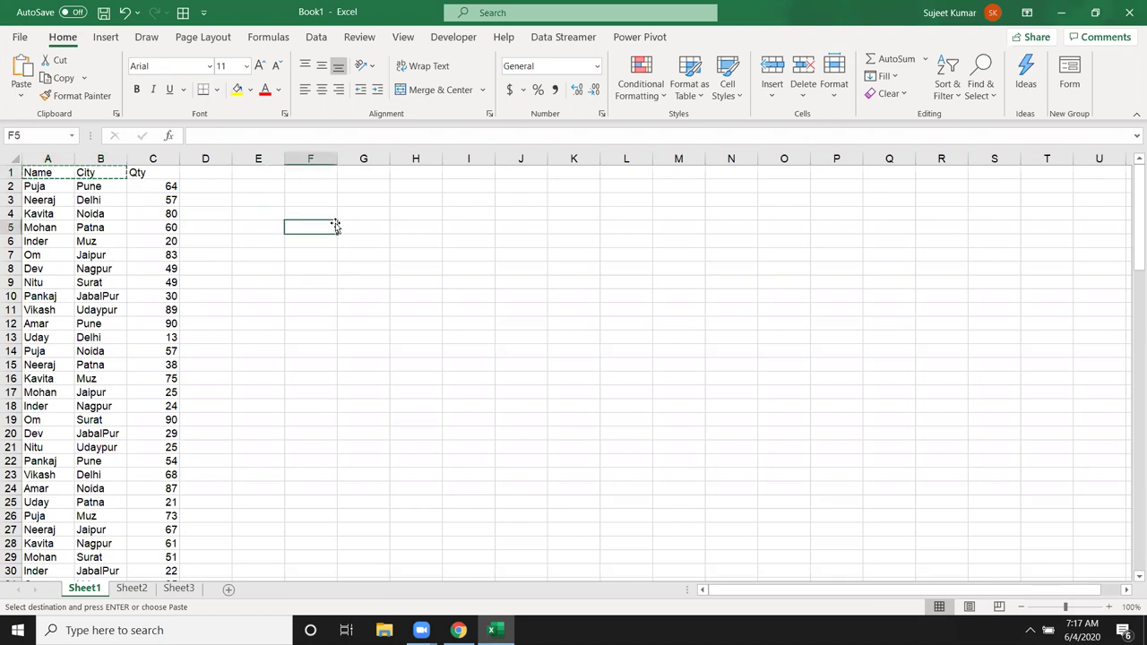
key("ctrl+v")
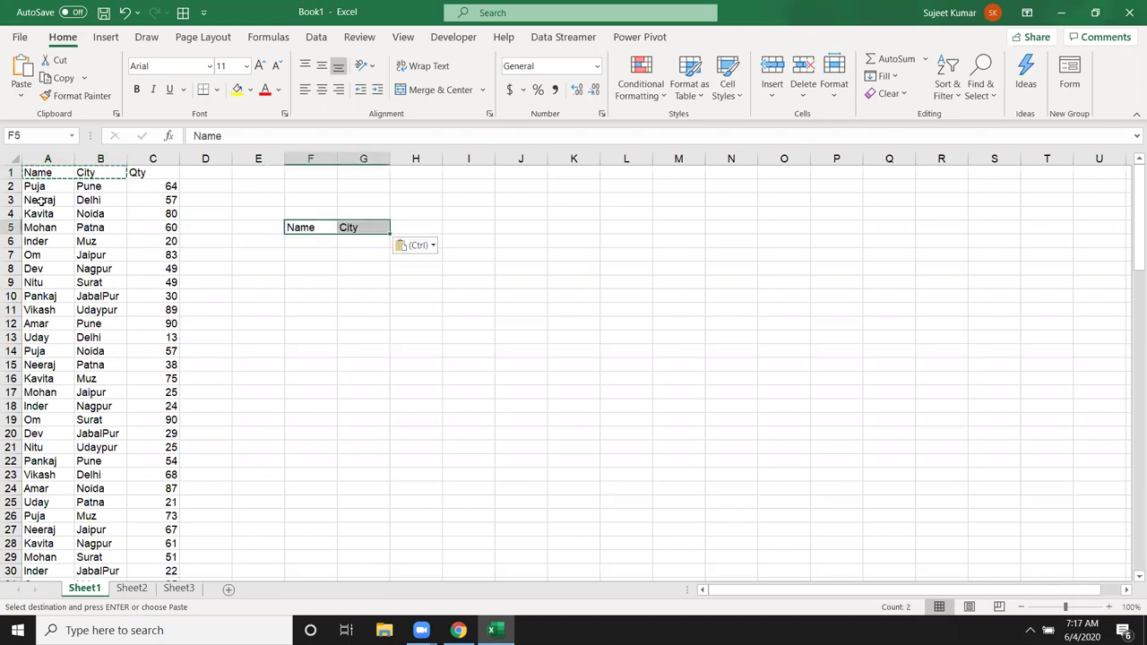
Step: Copy row 3's name and Delhi from A3:B3 into F6:G6 and clear the copy marquee
left_click(49, 204)
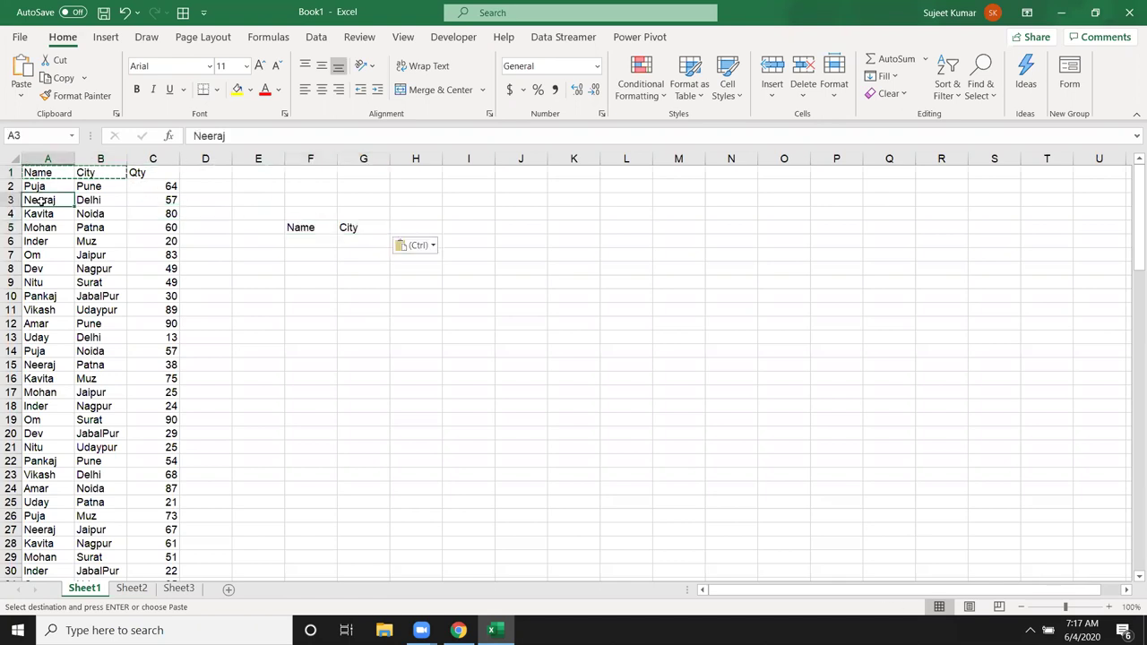
left_click(113, 199, "ctrl")
key("ctrl+c")
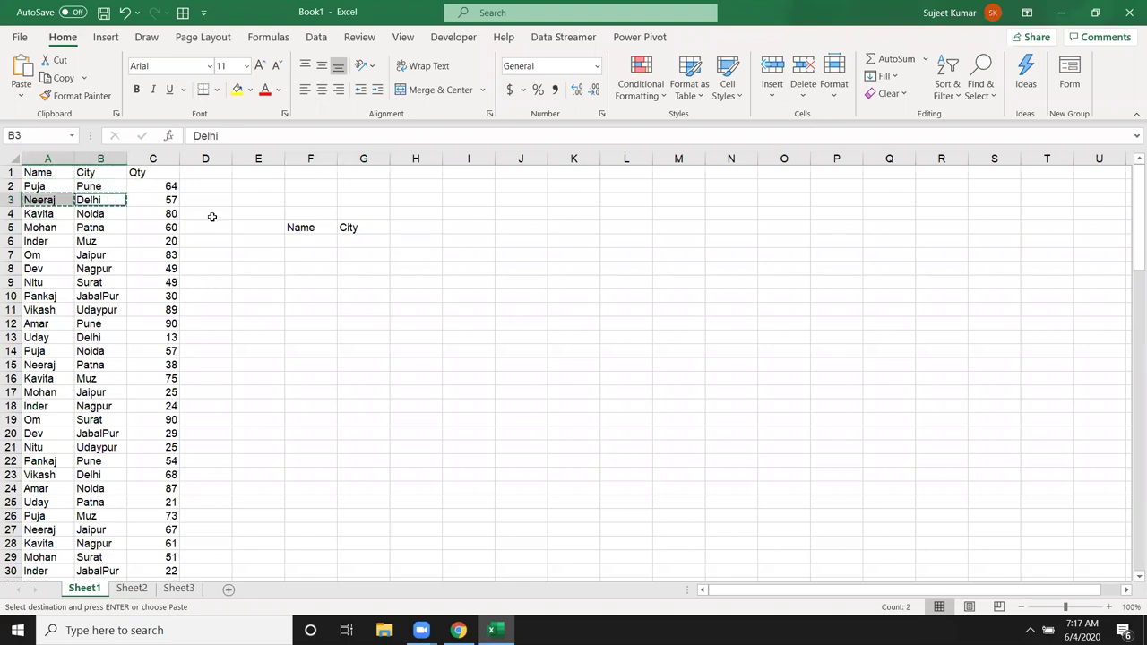
left_click(300, 243)
key("ctrl+v")
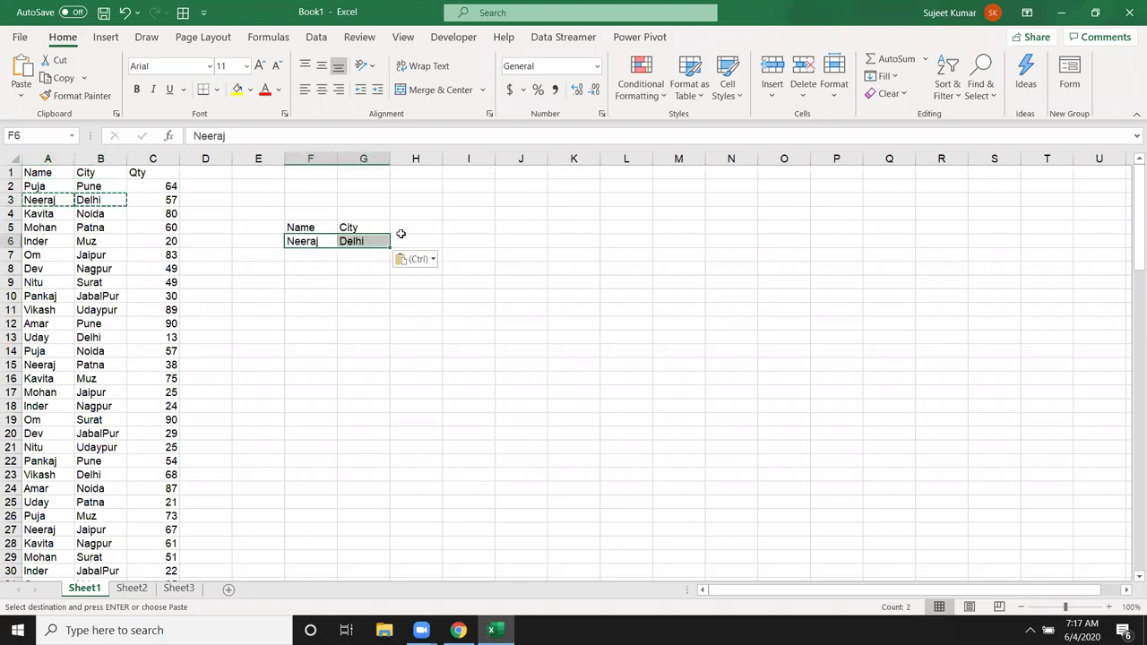
left_click(417, 230)
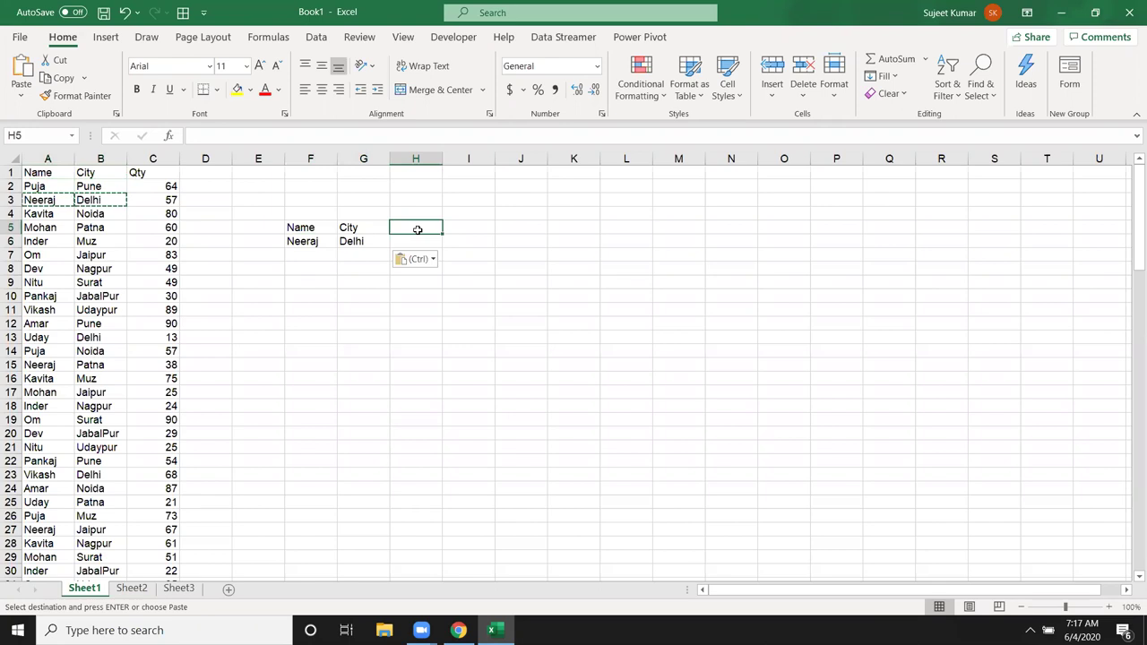
left_click(358, 243)
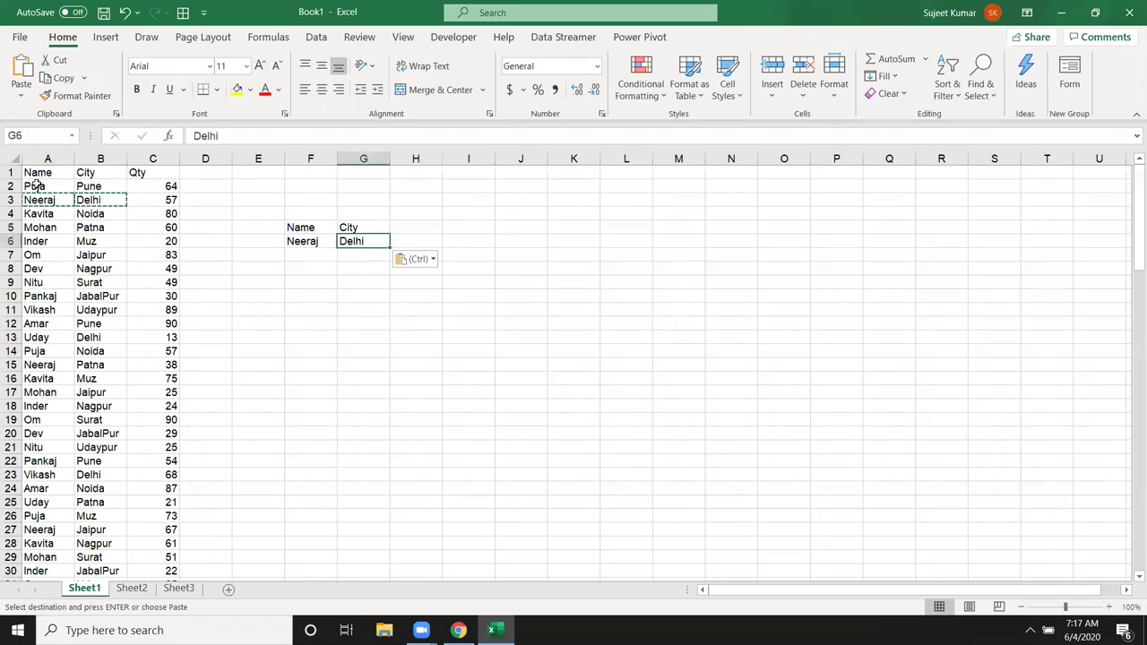
key("Escape")
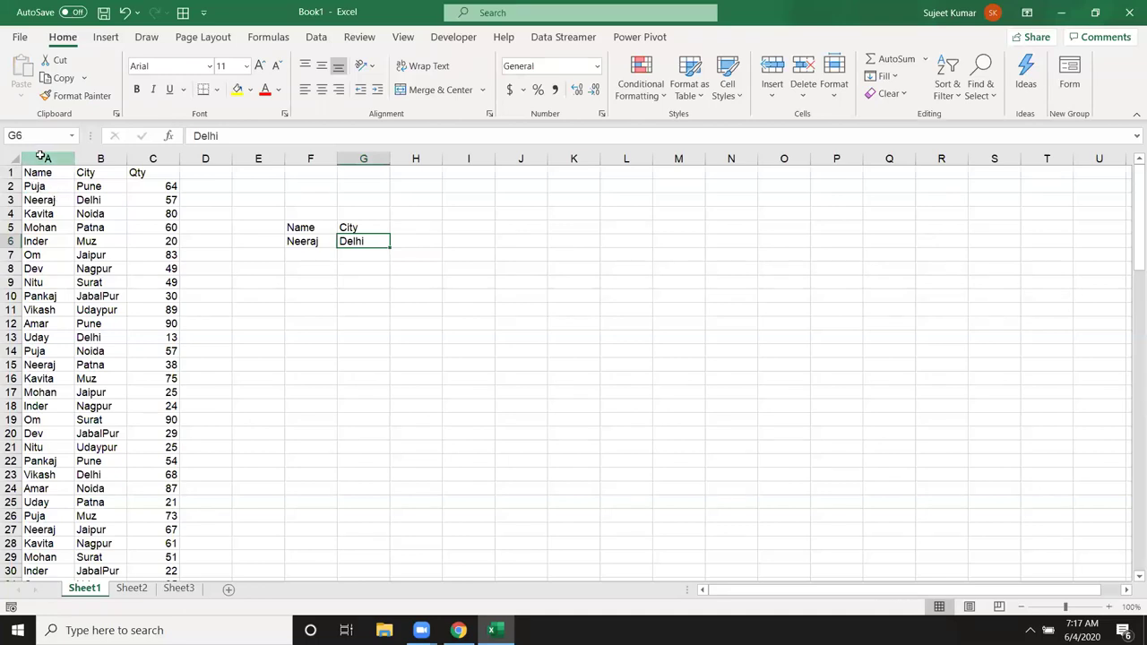
left_click(46, 158)
Step: Insert an ID column A with =B2&"-"&C2 joining name and city, filled down all rows
key("ctrl+shift+plus")
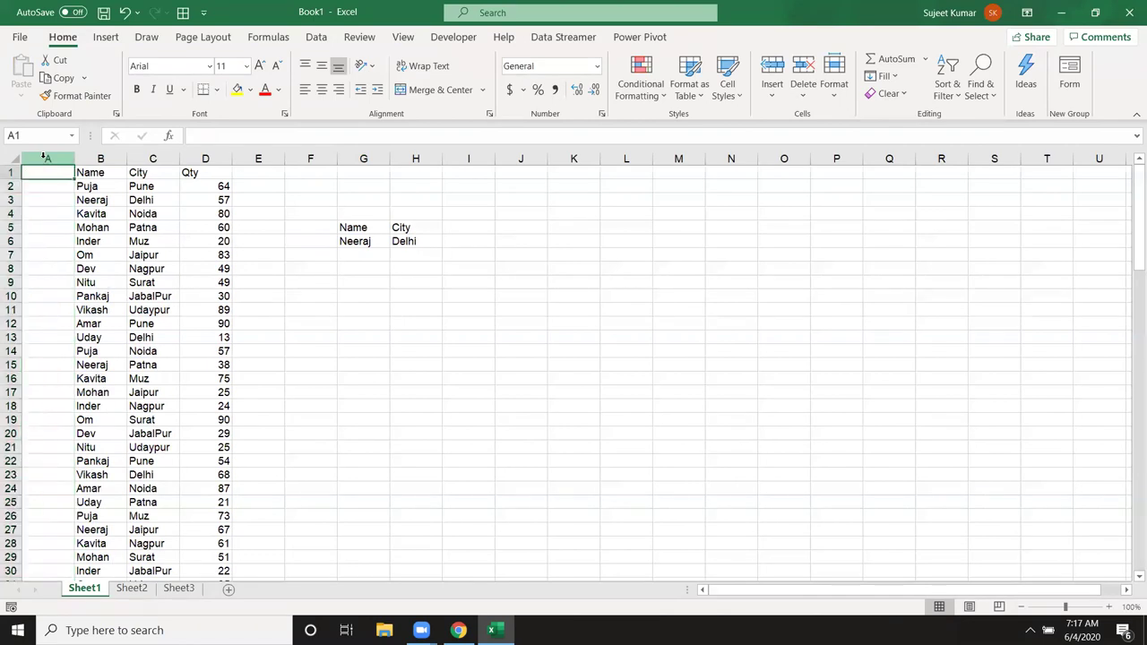
type("ID")
key("Return")
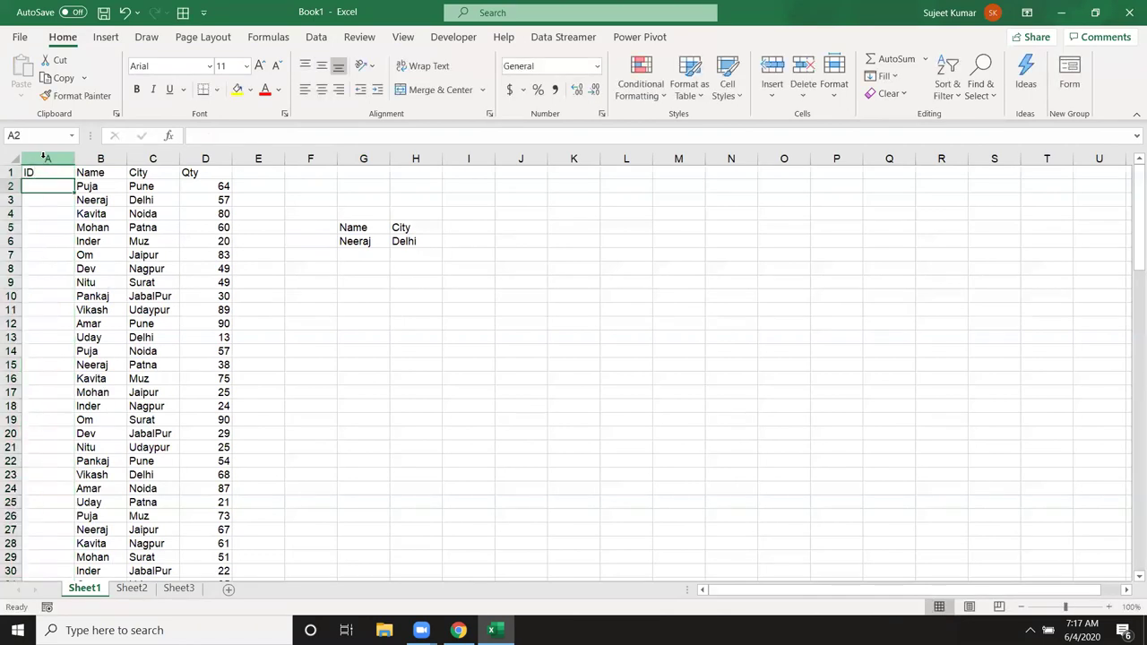
type("=")
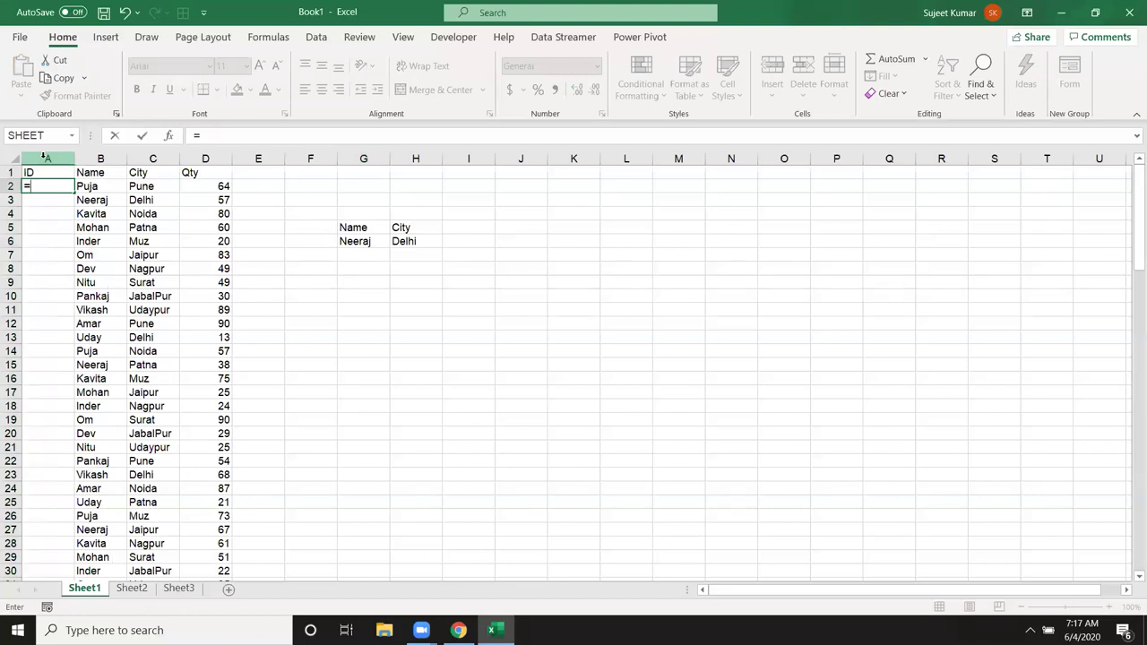
key("Right")
type("&")
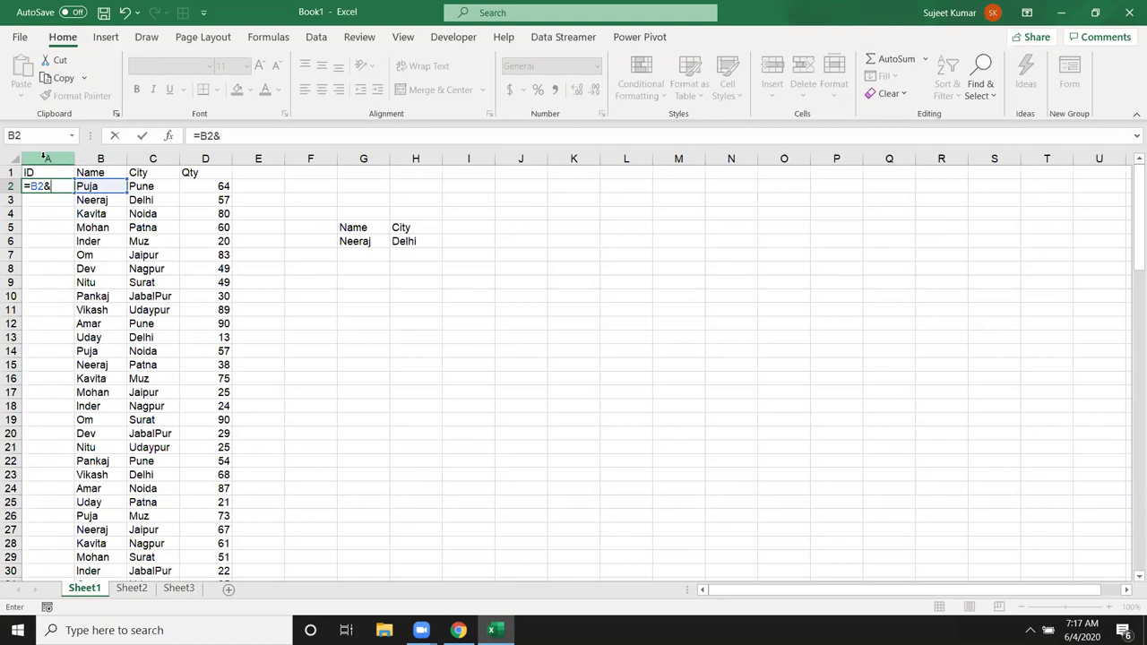
type("\"-\"&")
key("Right")
key("Right")
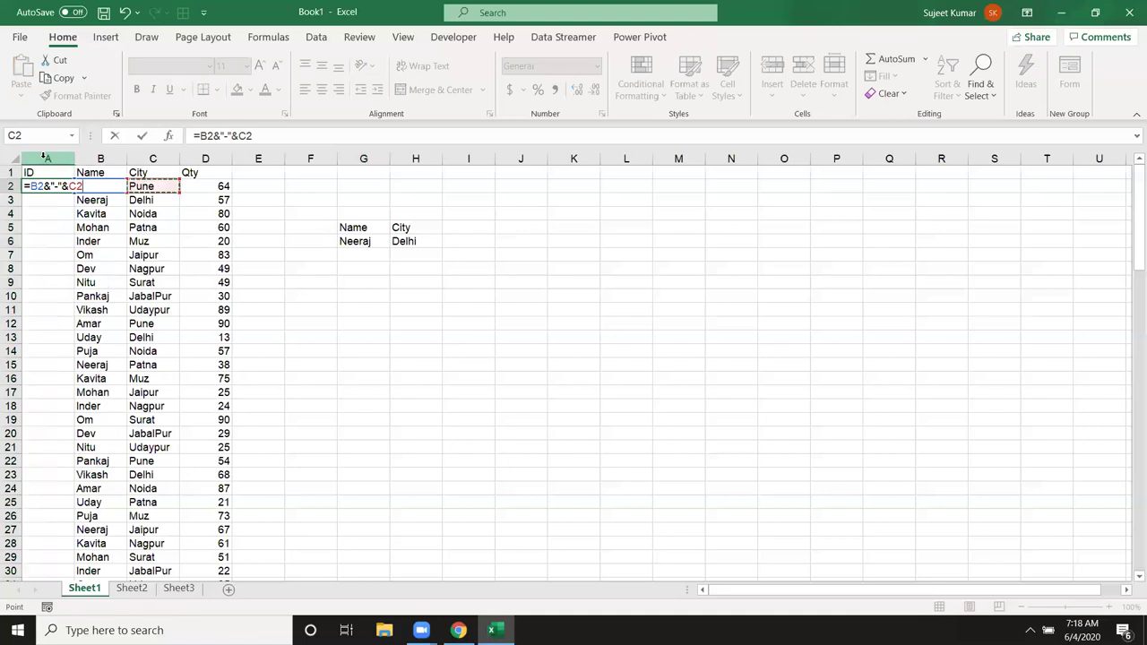
key("ctrl+Return")
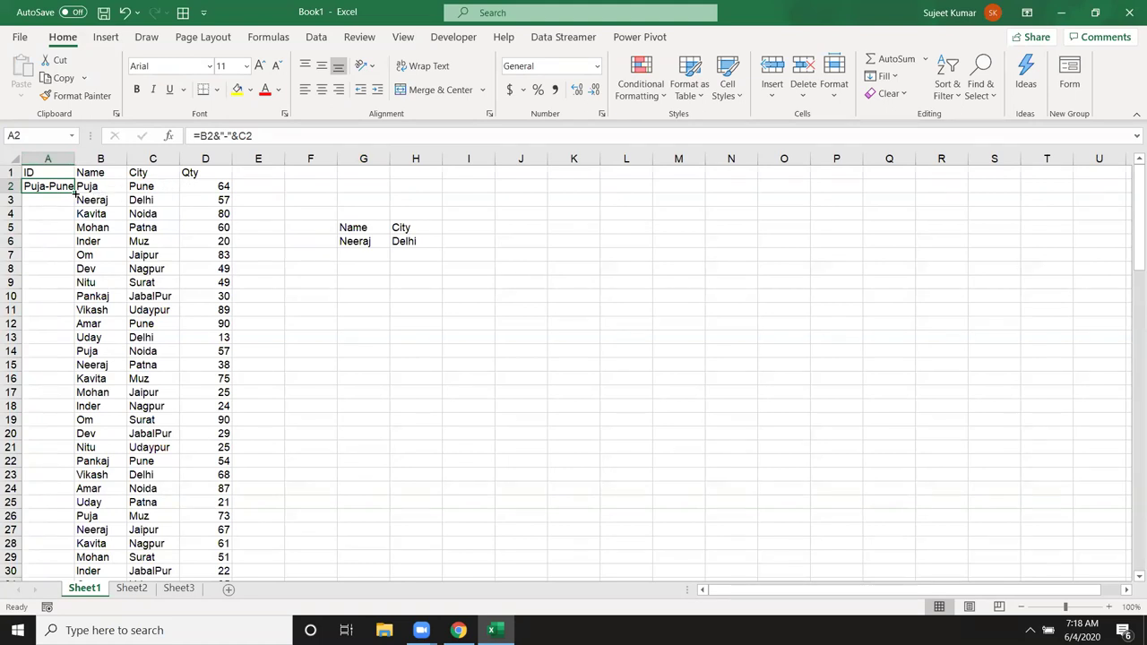
double_click(75, 192)
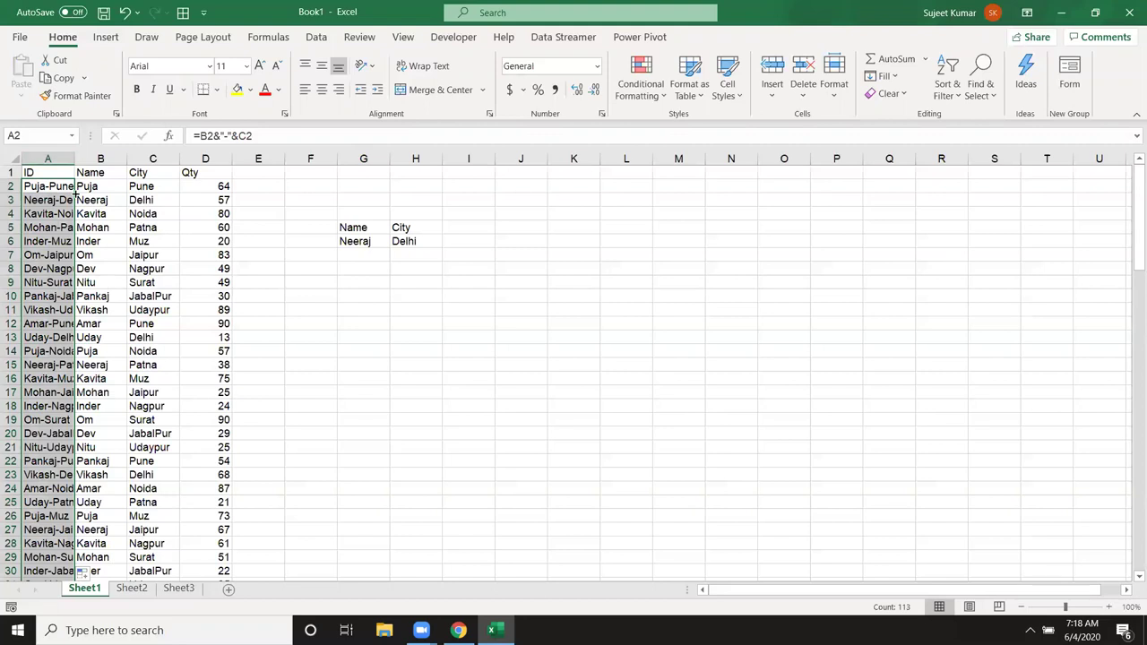
left_click(41, 183)
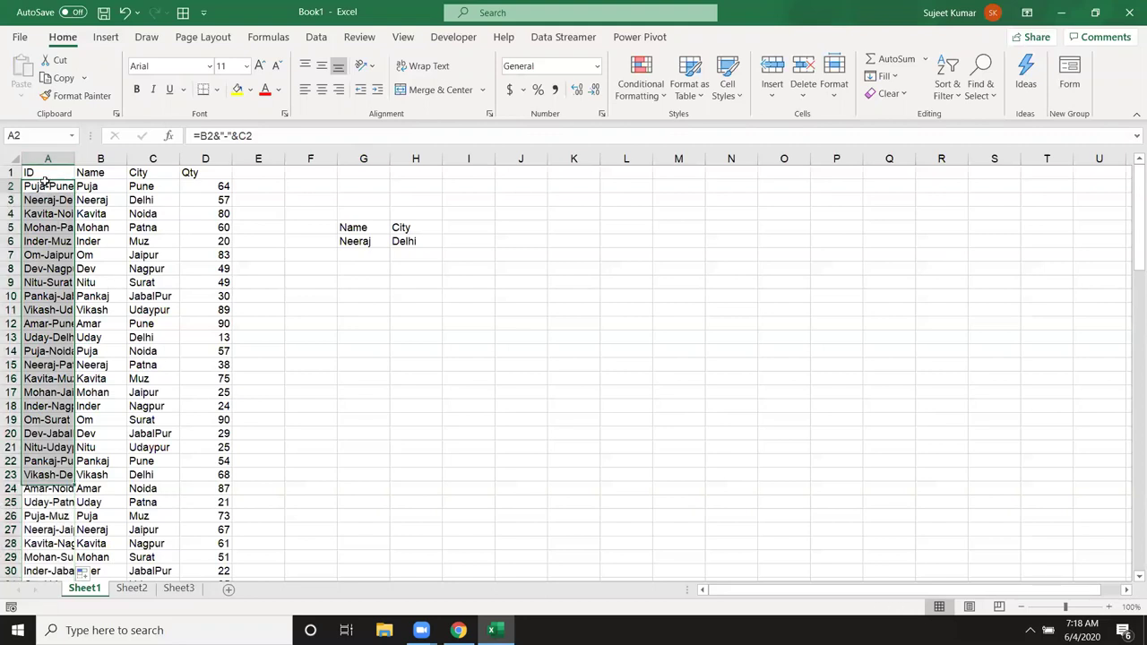
left_click(469, 228)
Step: Add a Qty heading in I5 and =VLOOKUP(G6&"-"&H6,A:D,4,0) in I6, returning 57
type("Qty")
key("Return")
type("=")
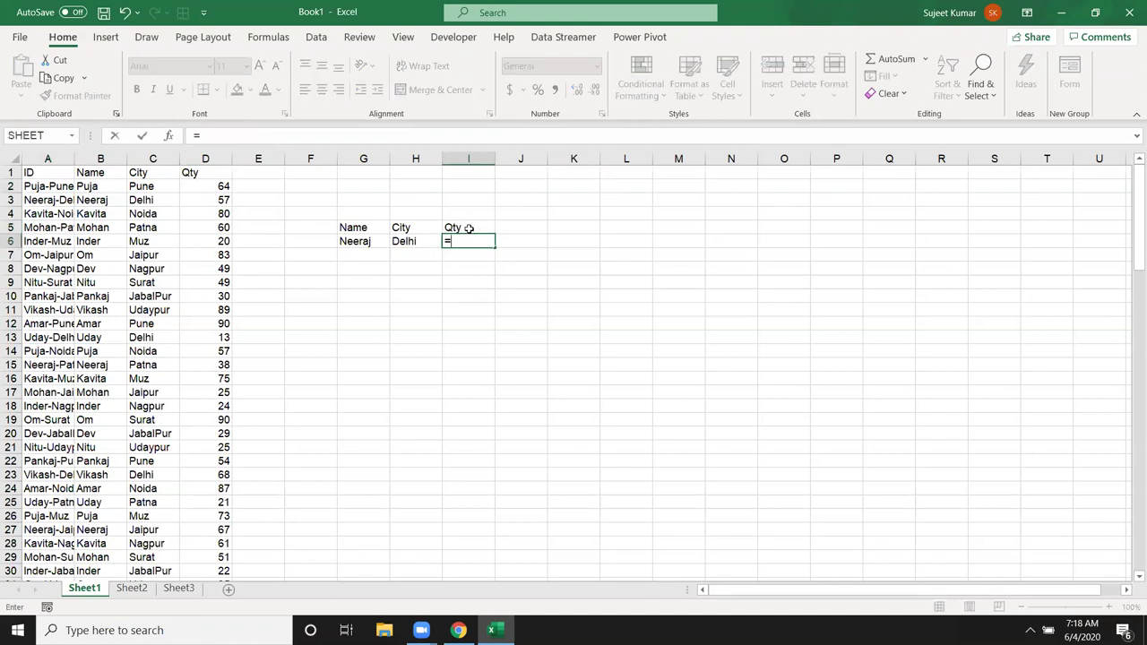
type("vl")
key("Tab")
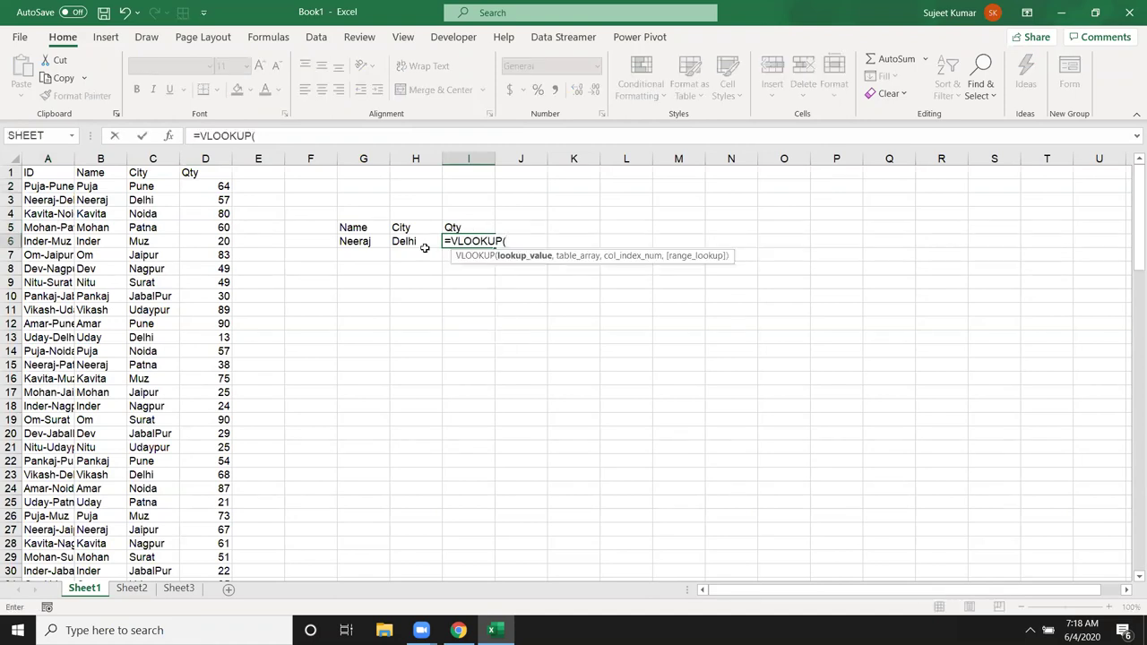
left_click(356, 241)
type("&")
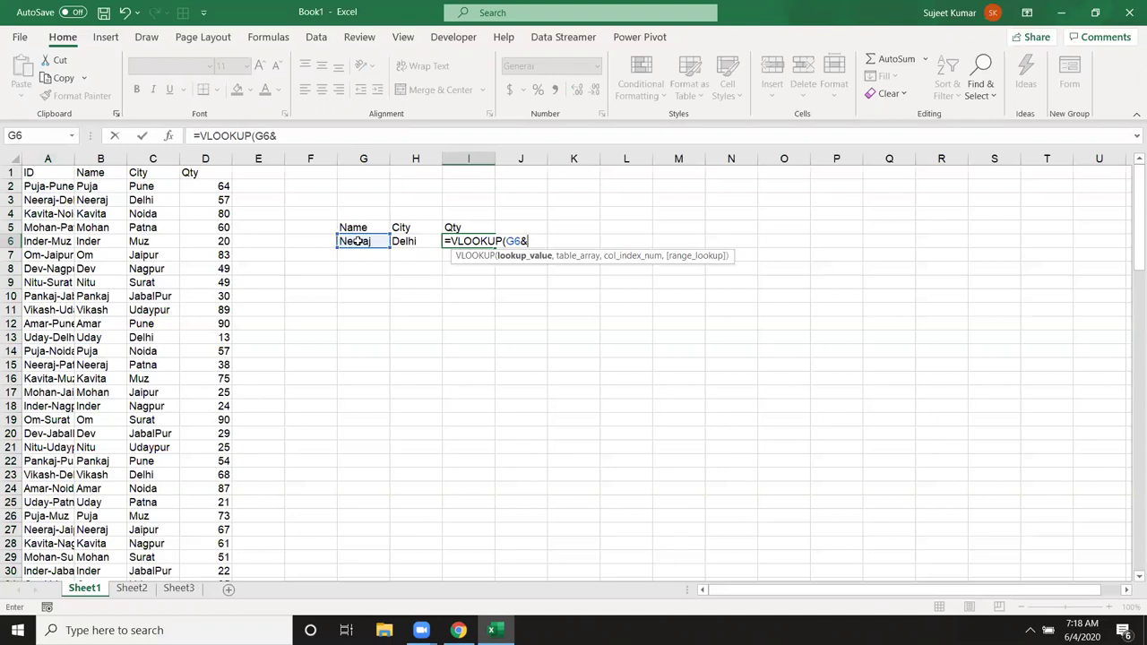
type("\"-\"&")
left_click(419, 239)
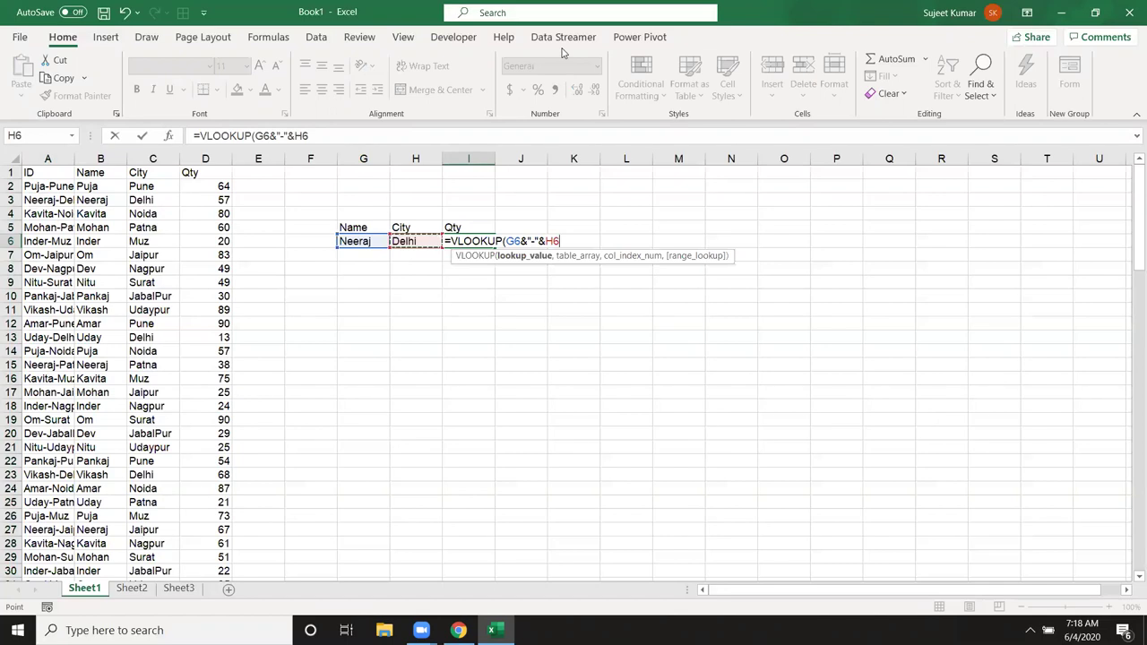
type(",")
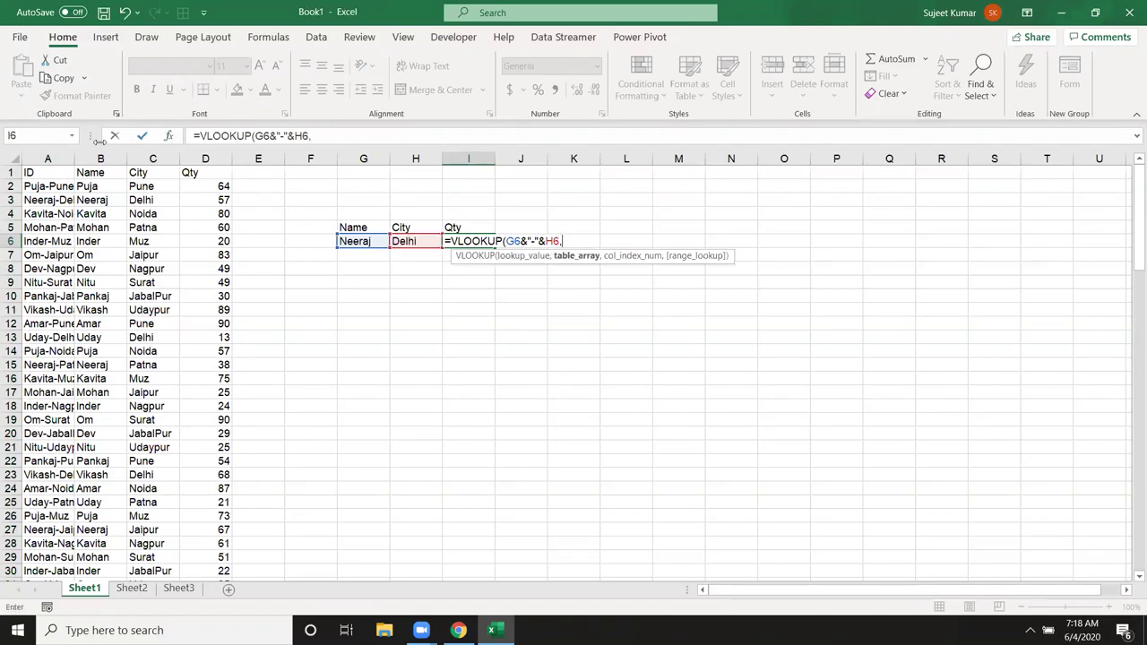
left_click_drag(60, 155, 197, 154)
type(",")
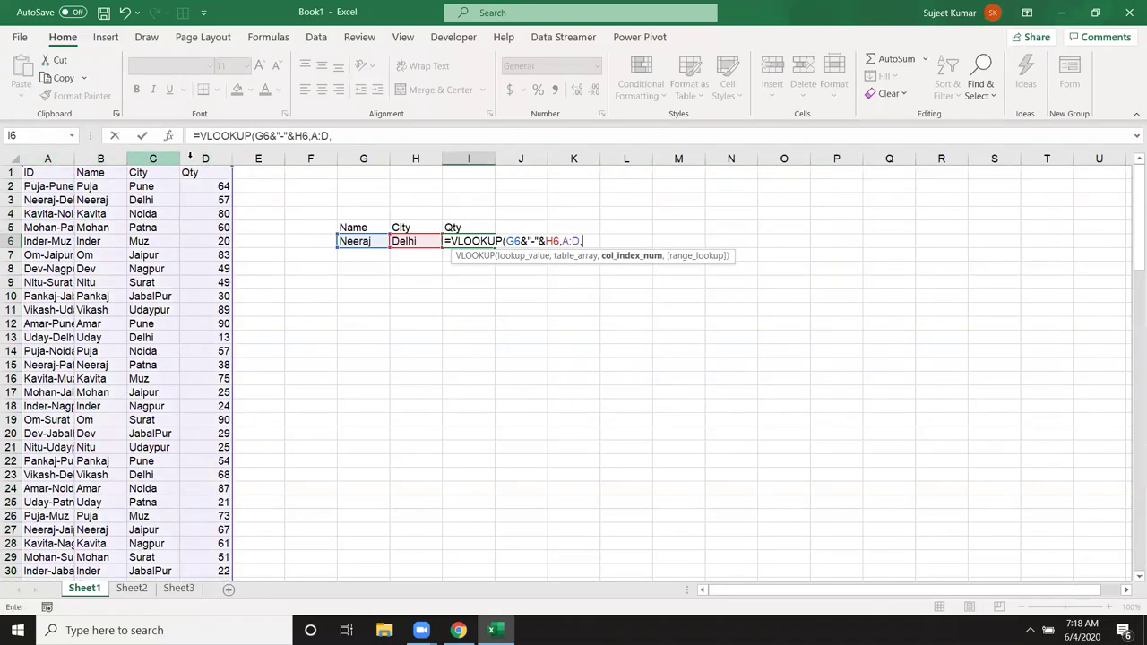
type("4")
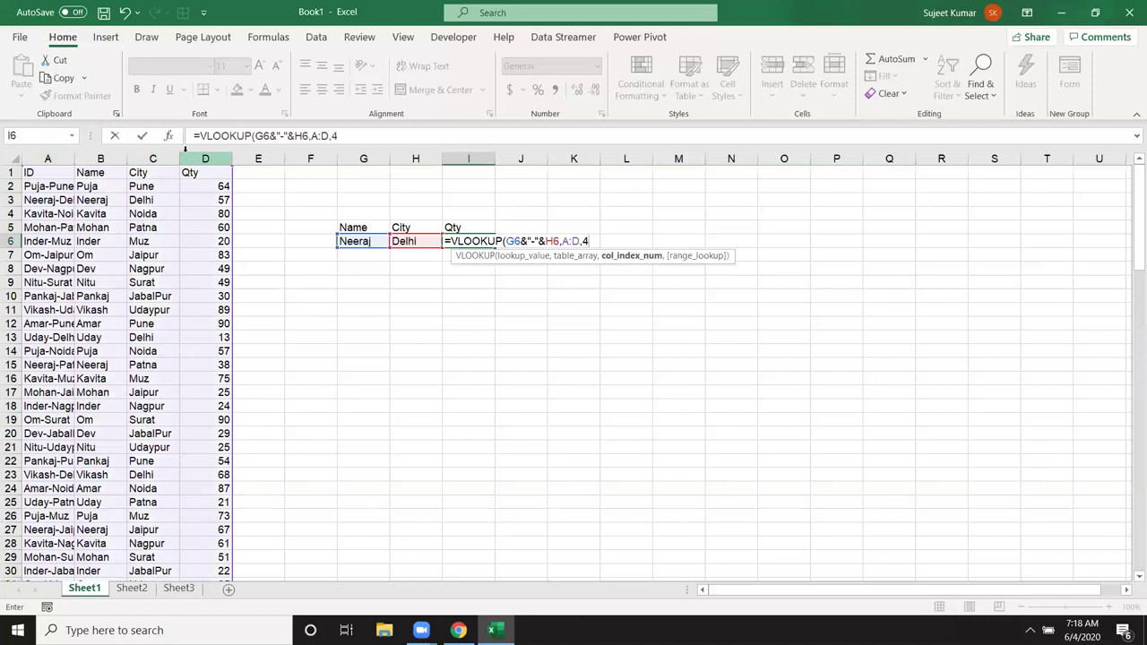
type(",0)")
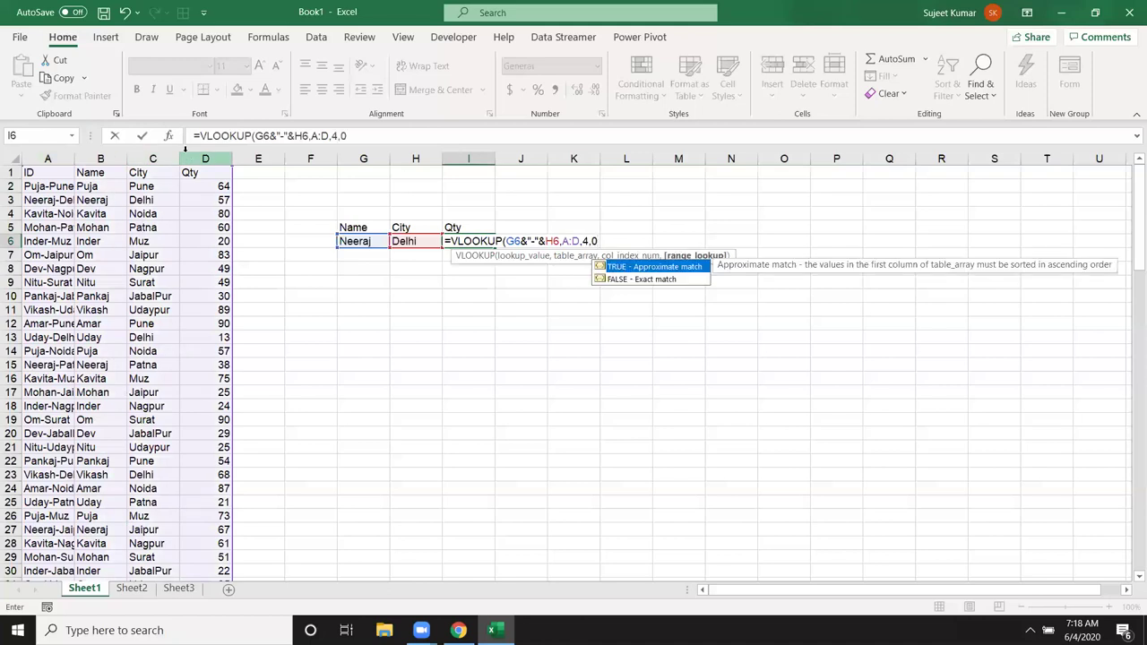
key("Return")
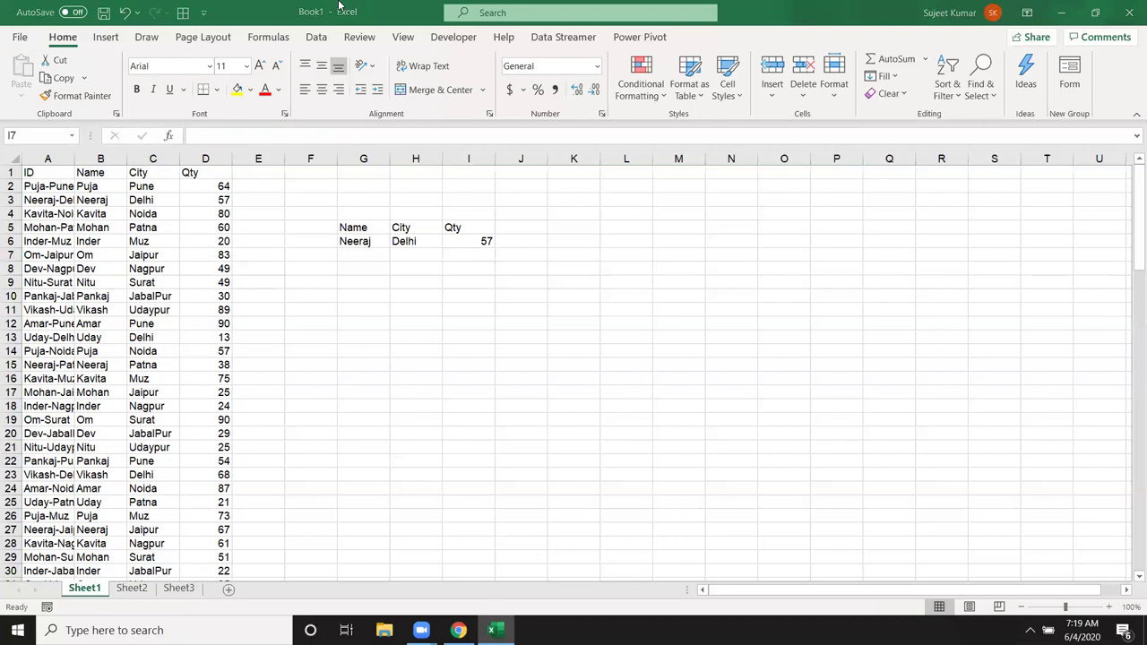
Step: Review I6's formula, then start an XLOOKUP in I7 and abandon it
double_click(468, 241)
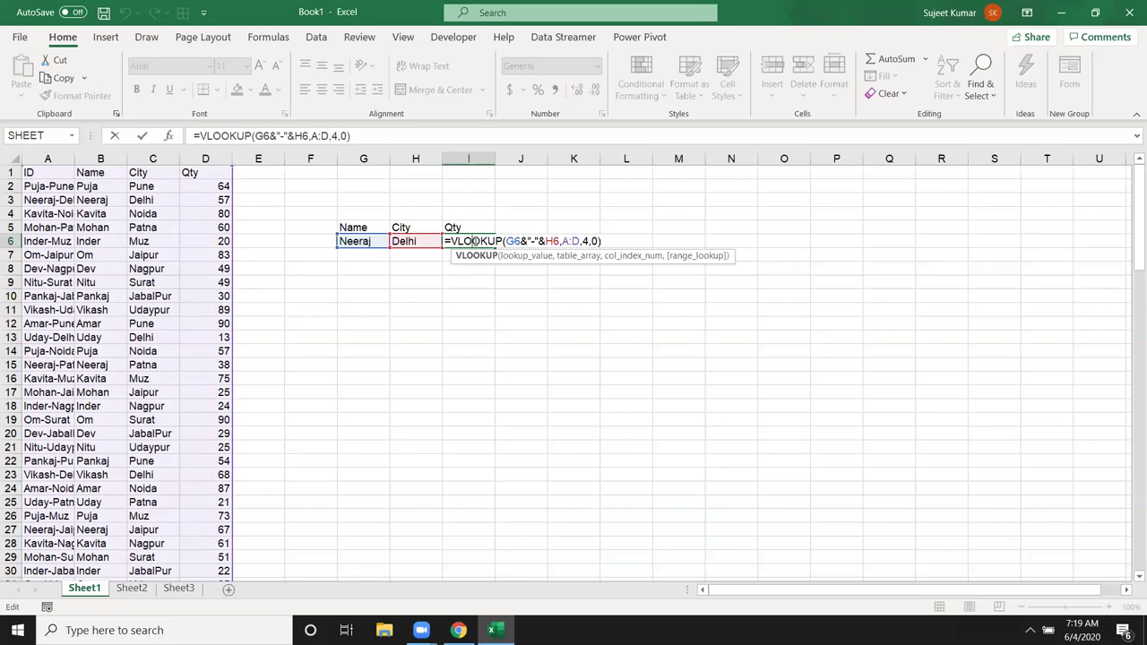
key("Return")
type("=xl")
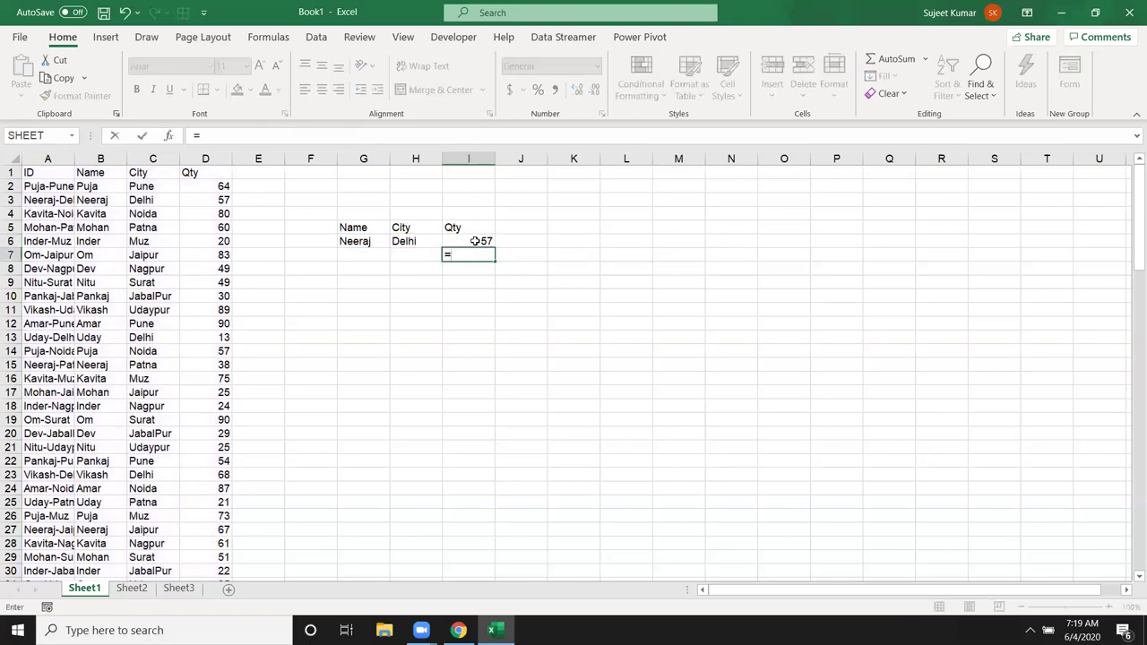
key("Tab")
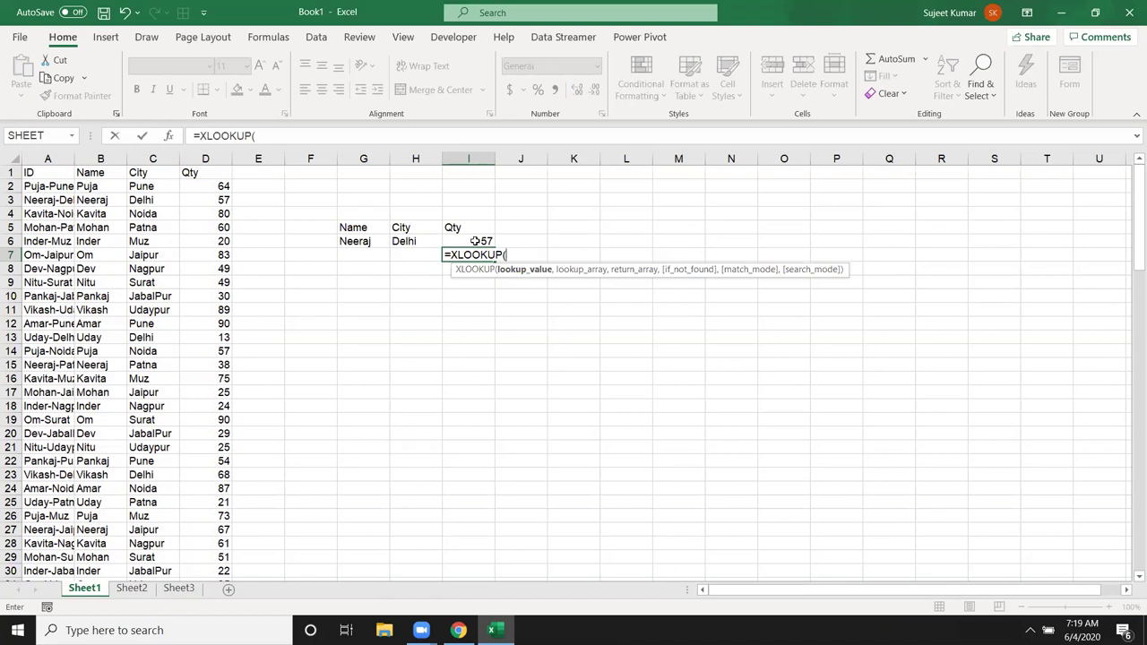
key("Escape")
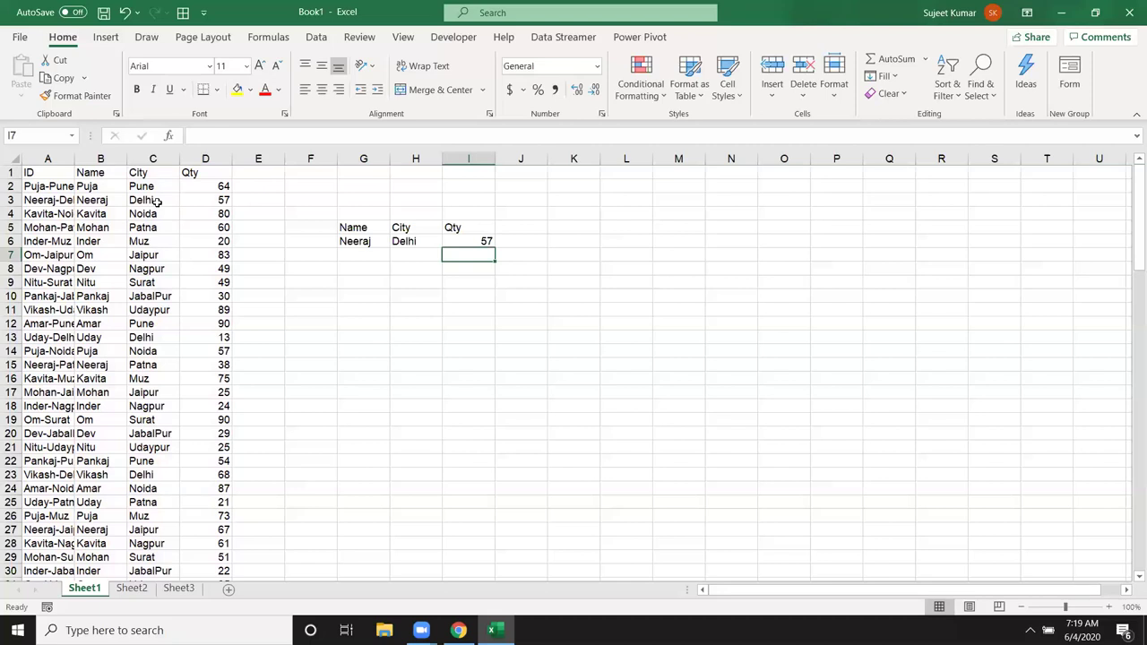
Step: Replace B13's entry with the full name and autofit column B to fit it
left_click(81, 168)
left_click_drag(80, 167, 205, 419)
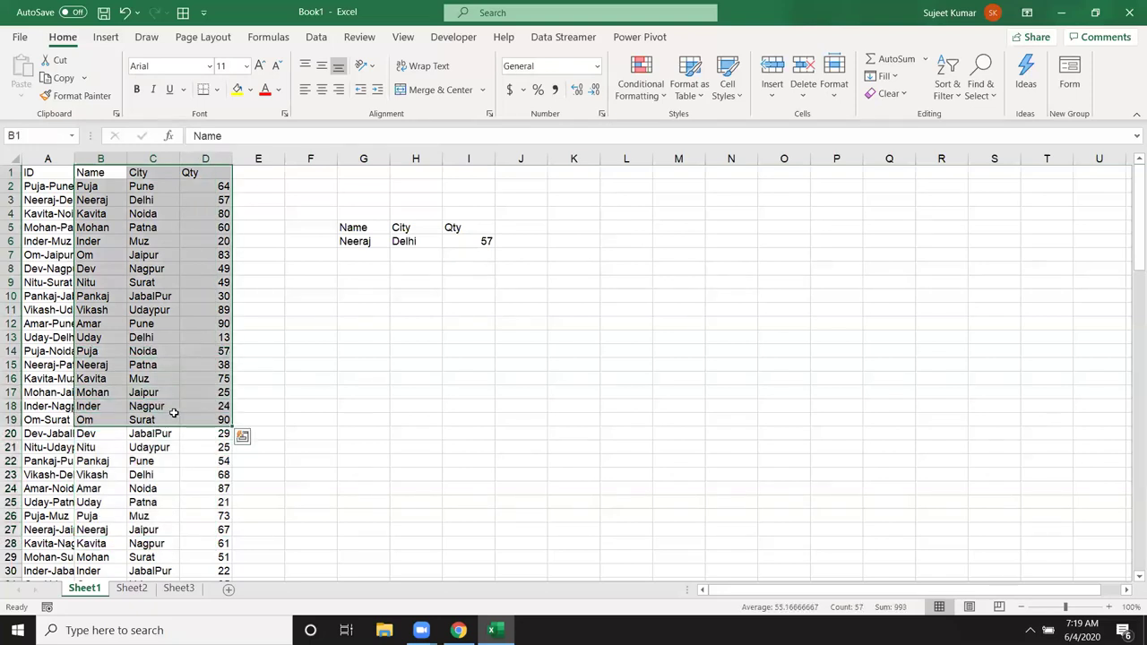
left_click(116, 344)
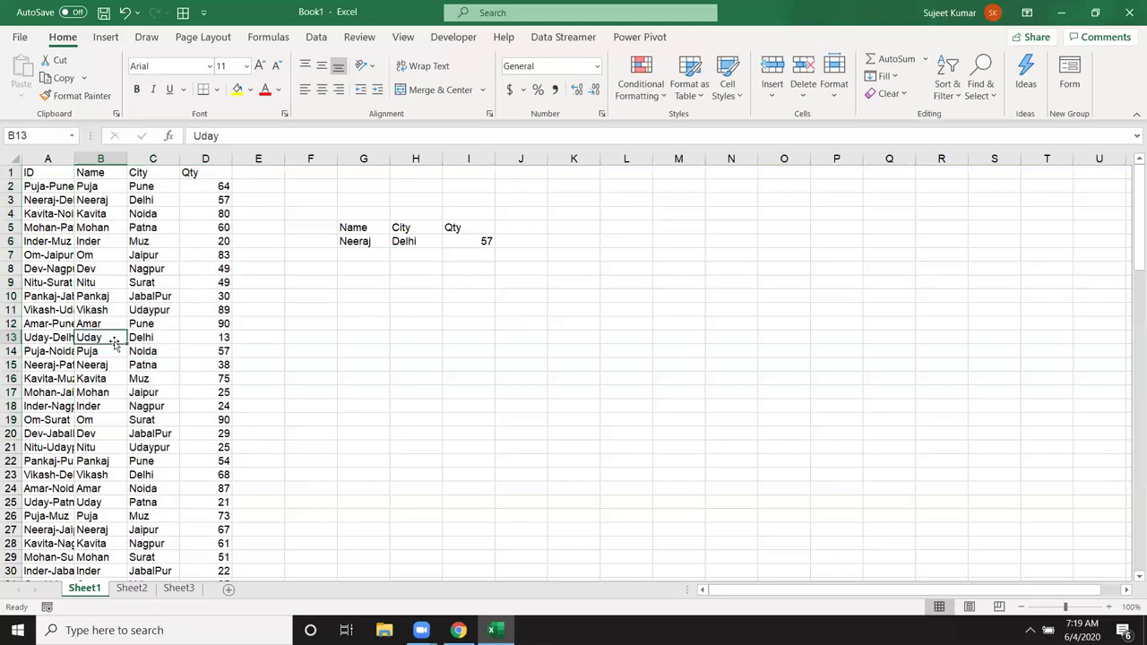
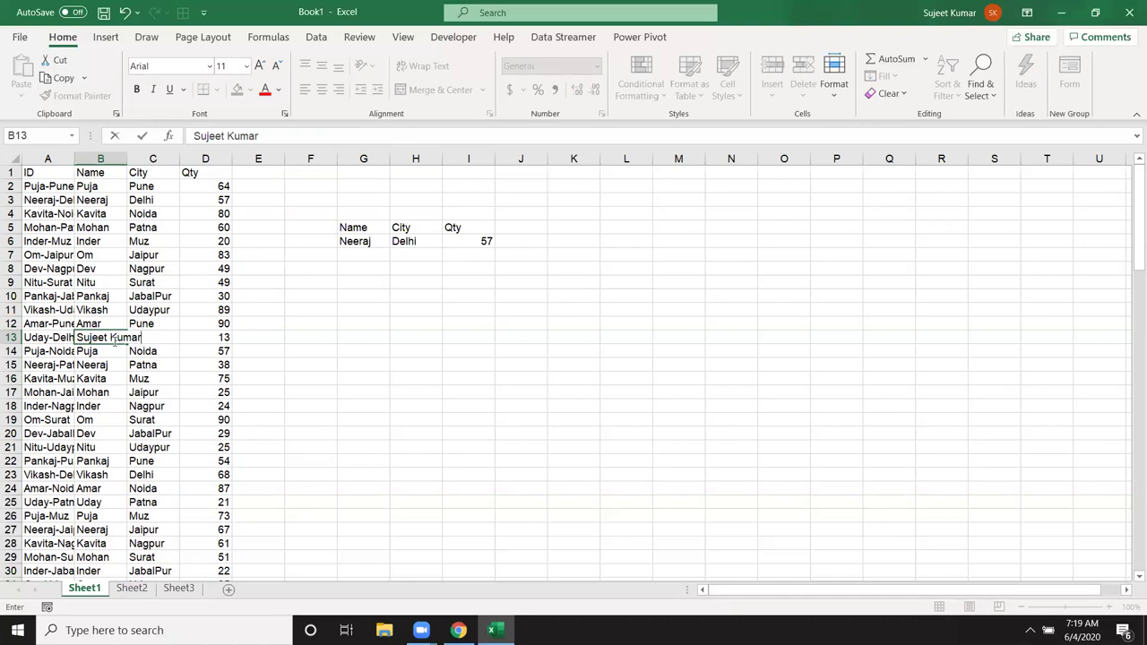
key("Return")
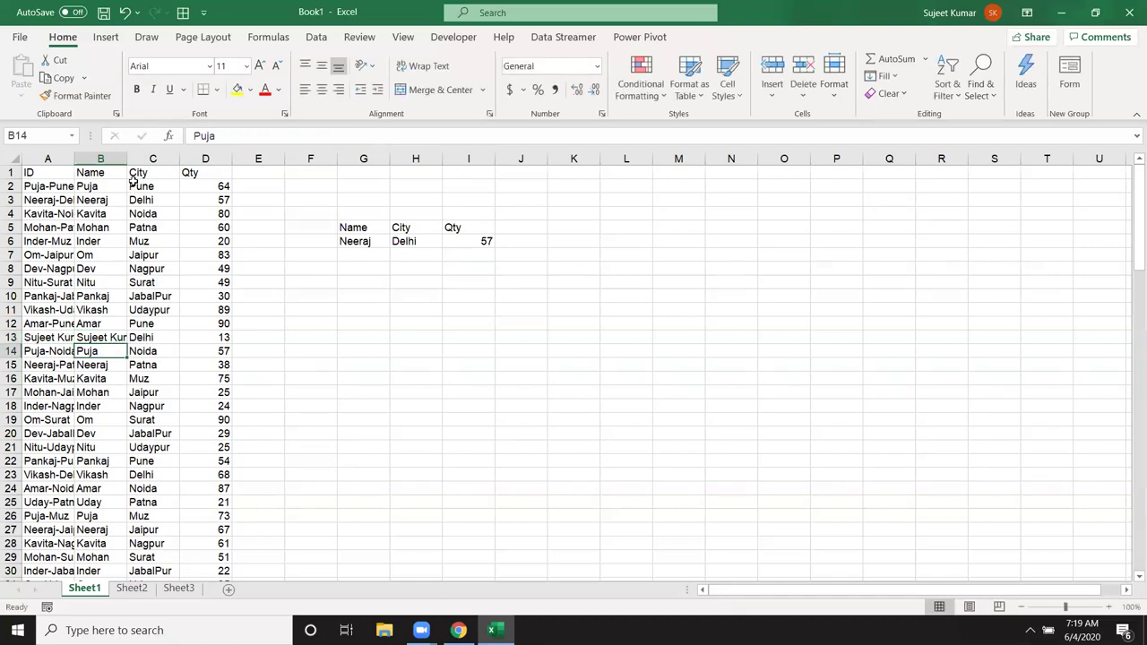
double_click(128, 158)
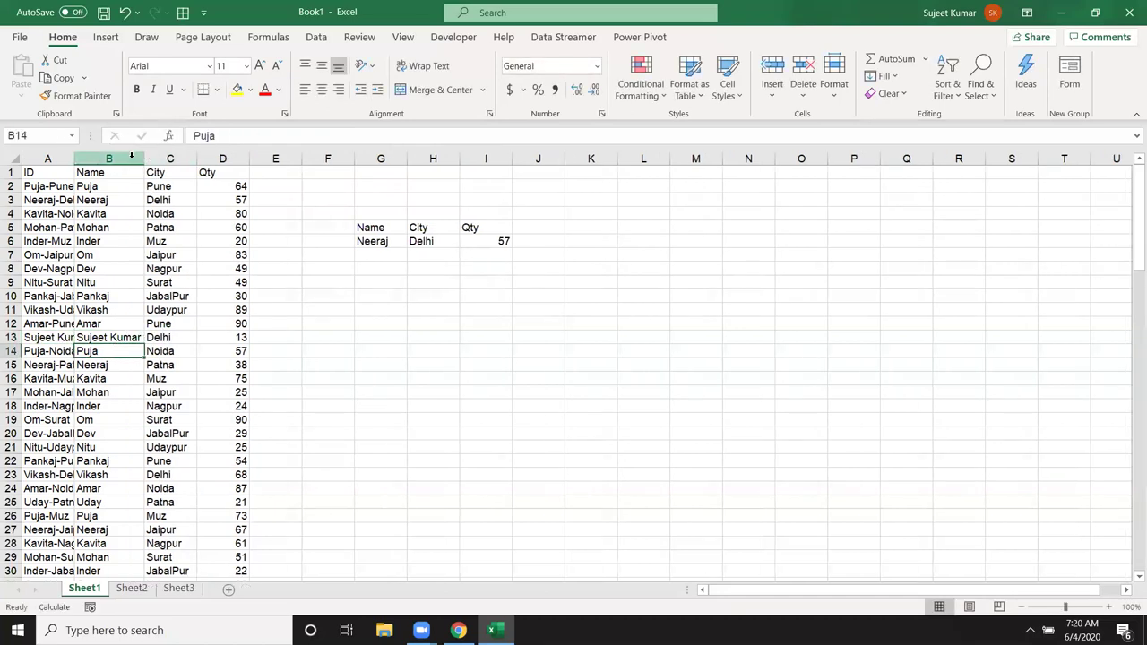
Step: Enter the full name in G9 and =VLOOKUP(G9,B:D,3,0) in H9, returning 13
left_click(393, 279)
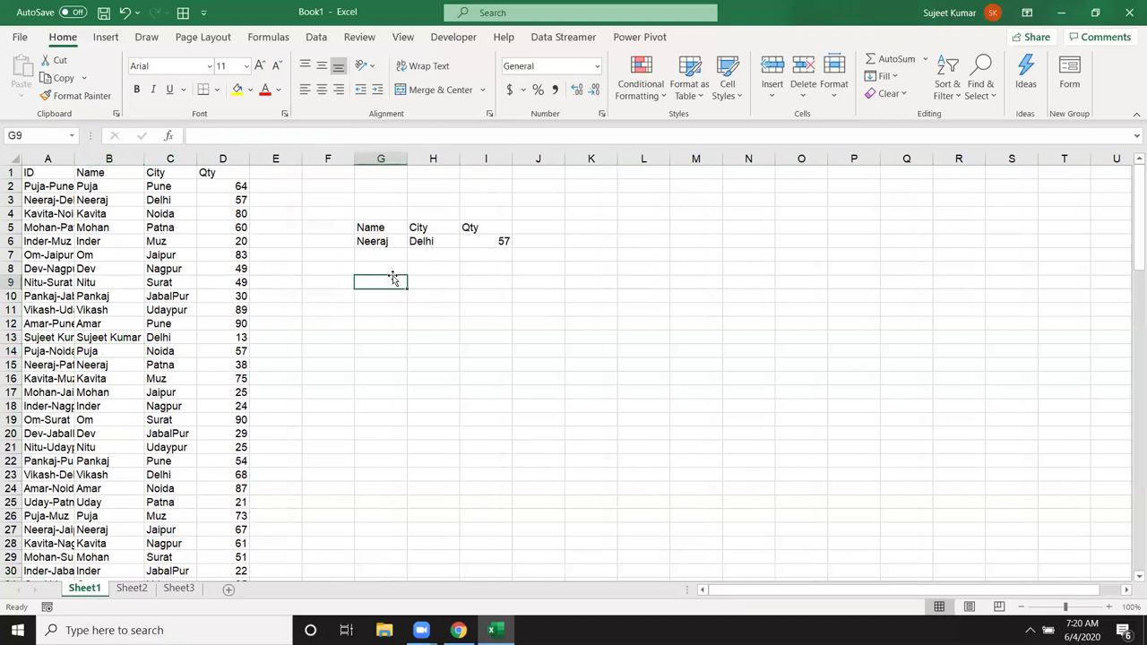
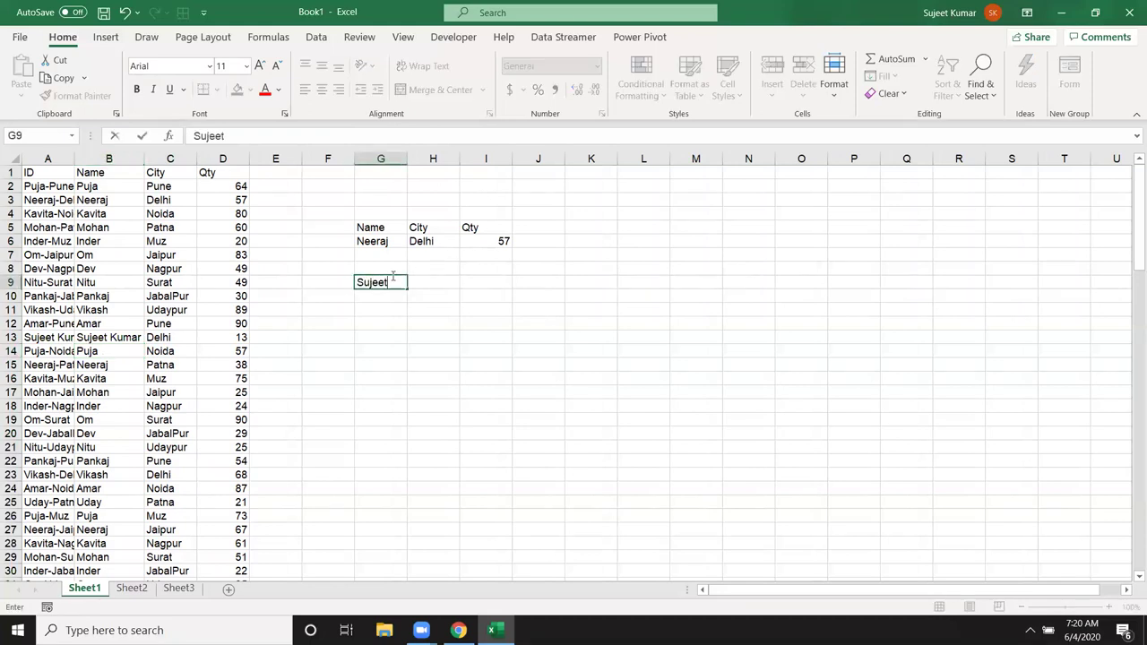
key("Tab")
type("=vl")
key("Tab")
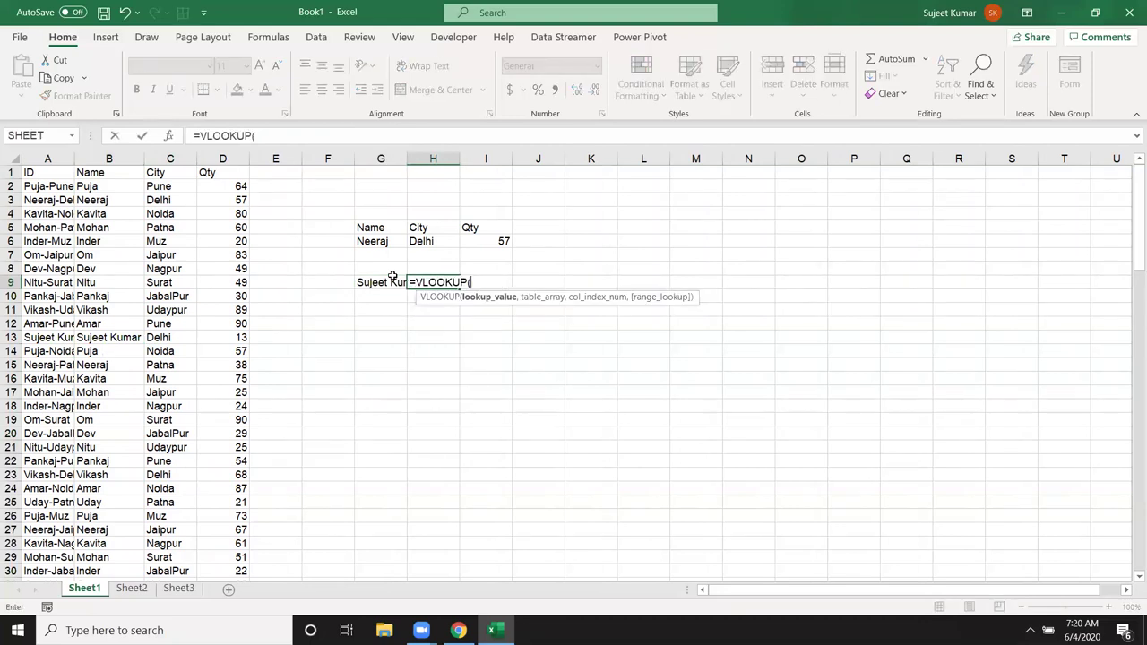
left_click(392, 277)
type(",")
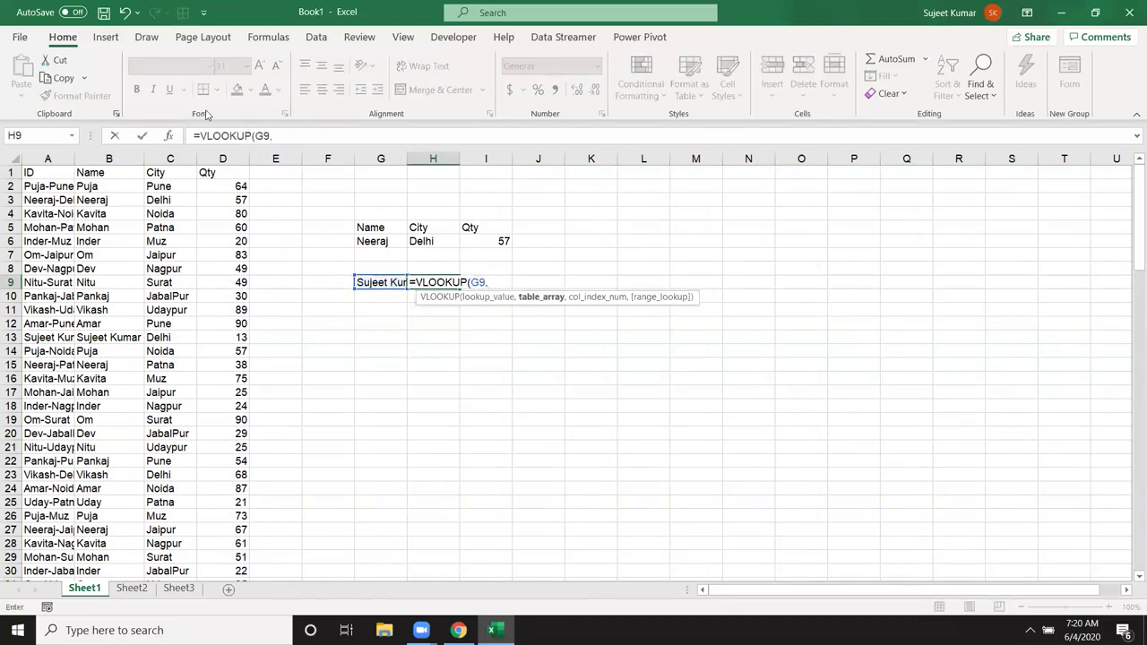
left_click_drag(108, 159, 211, 162)
type(",3")
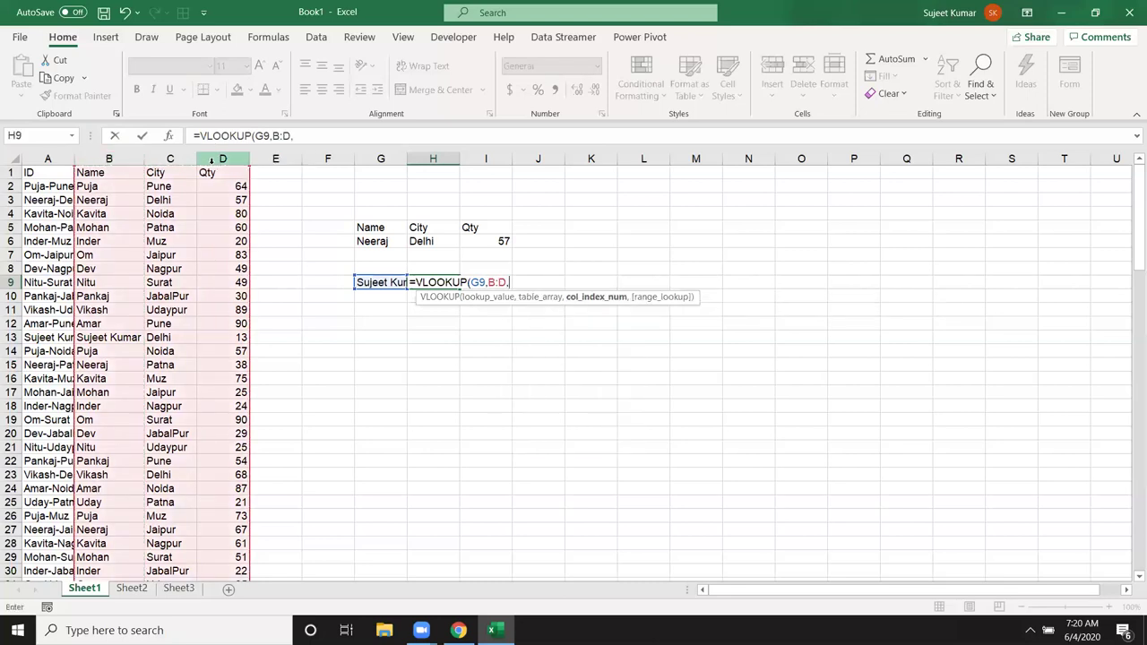
type(",0")
key("Return")
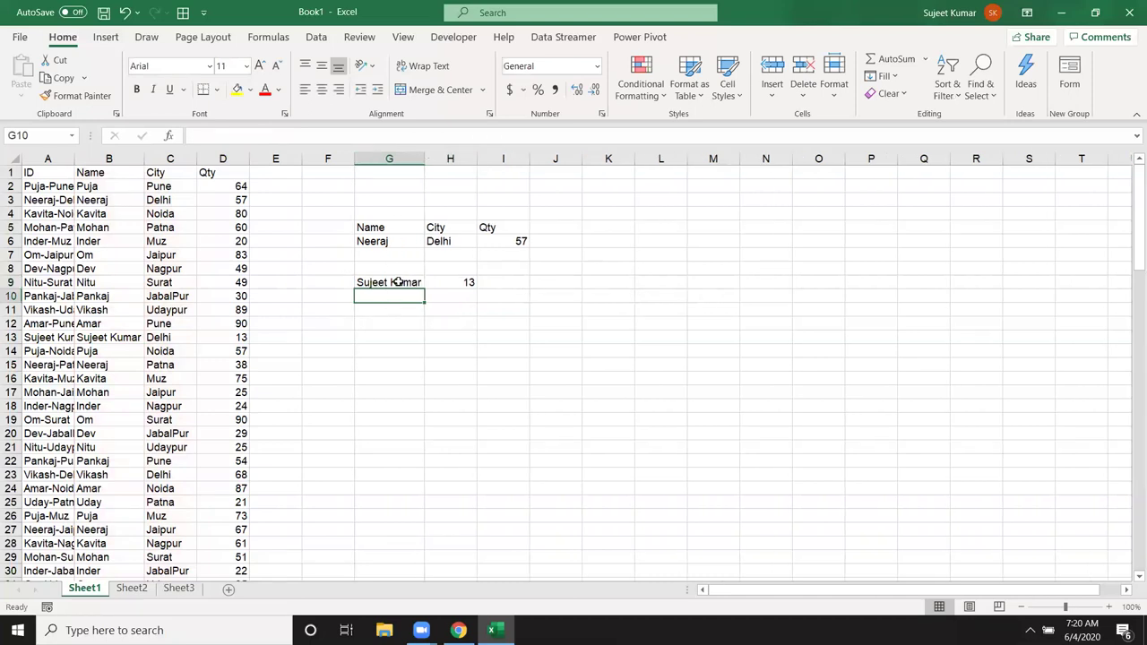
Step: Try shortening B13 to the first name only, then undo the change
left_click(120, 337)
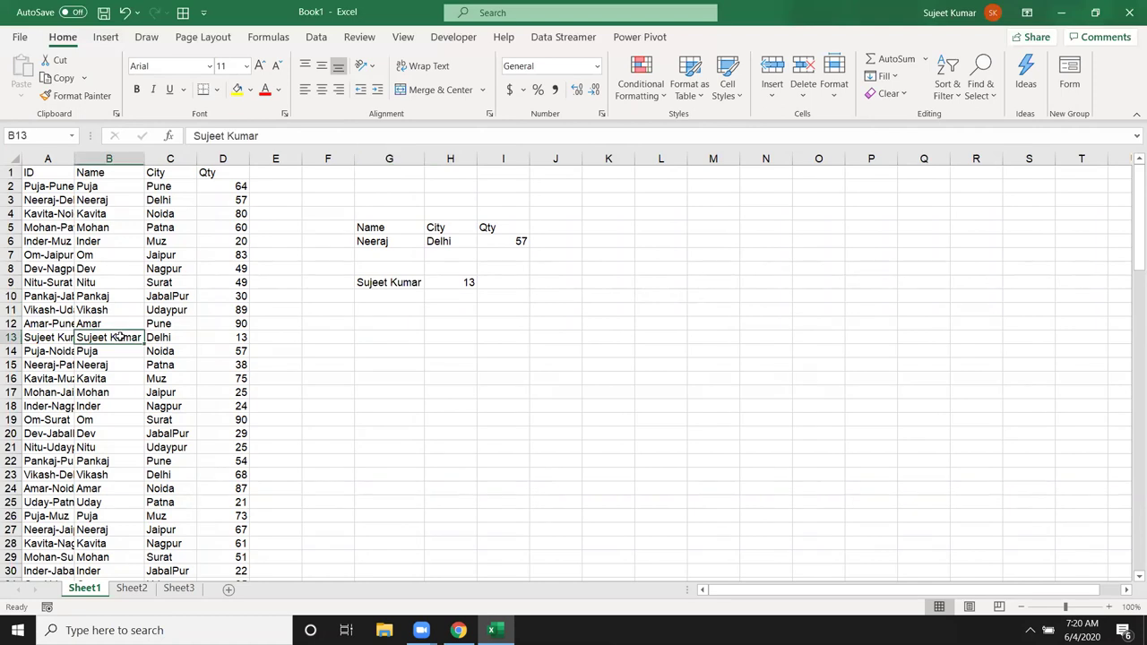
type("Sujeet")
key("Return")
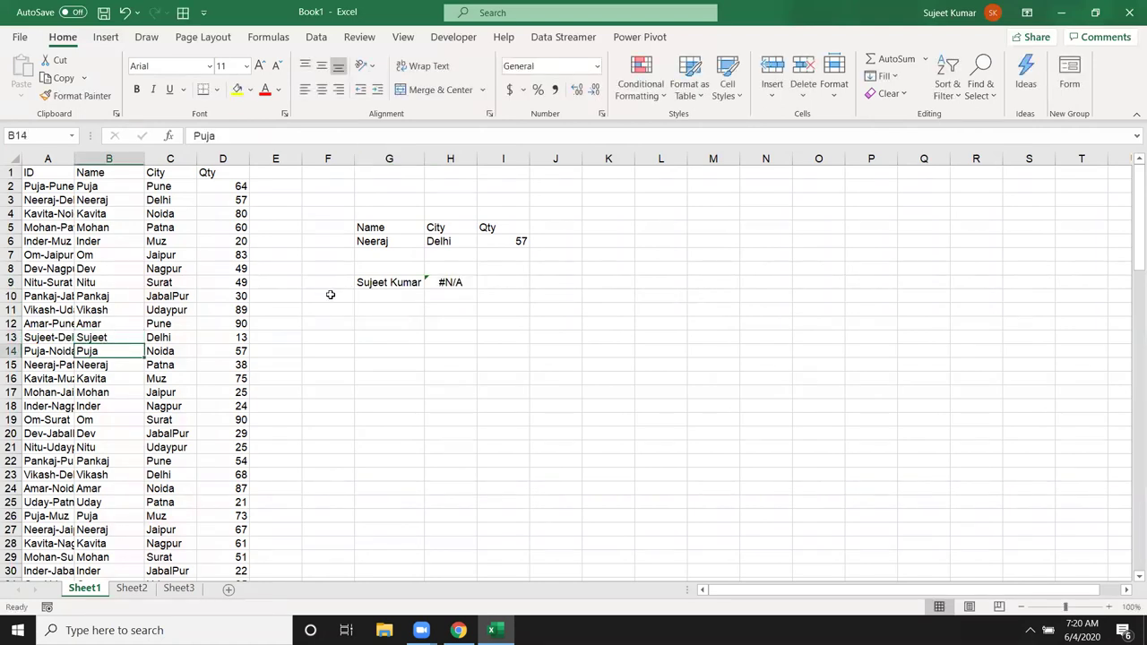
key("ctrl+z")
Step: Change G9's lookup key to the first name wrapped in * wildcards, so H9 returns 13
left_click(385, 283)
type("Sujeet")
key("Return")
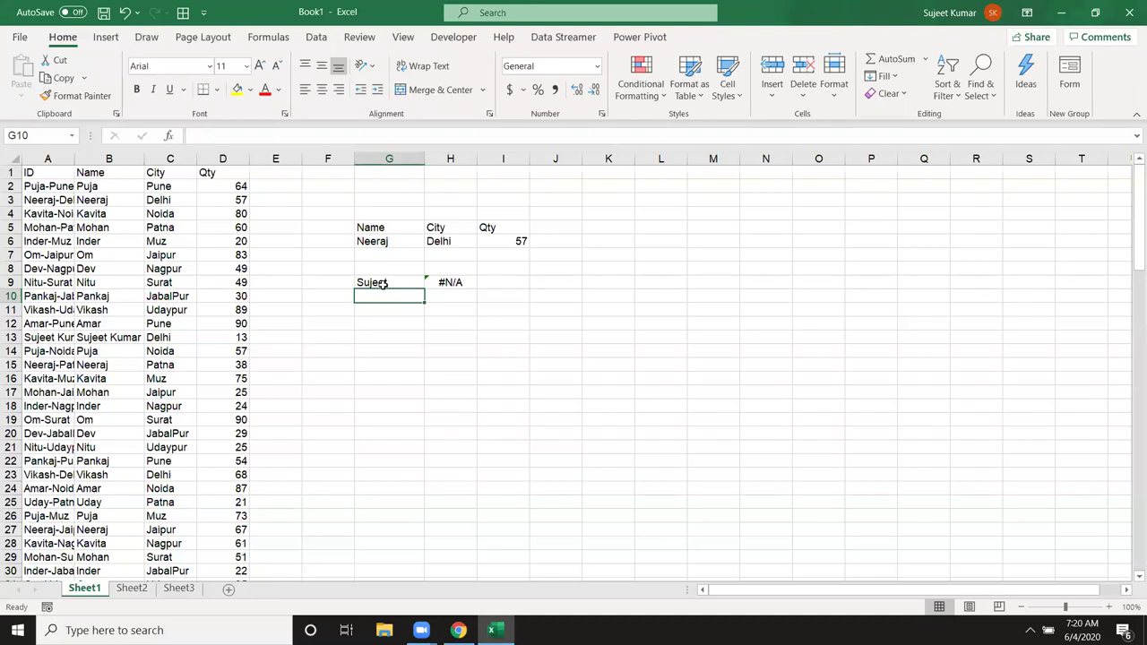
double_click(403, 283)
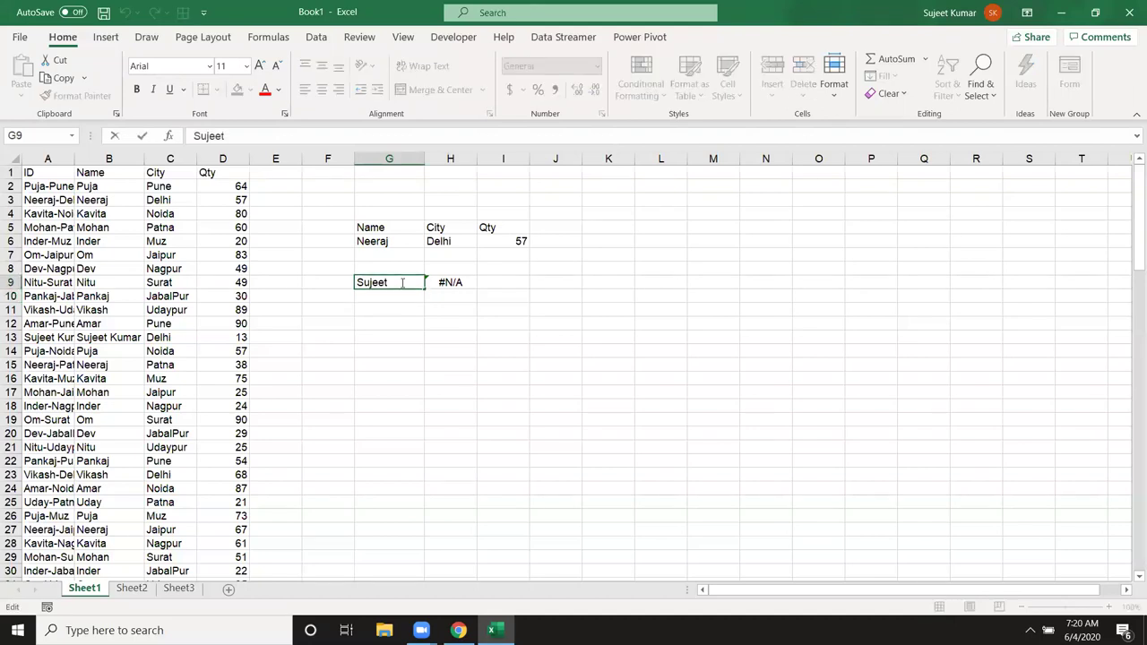
left_click(358, 282)
type("*")
left_click(400, 282)
type("*")
key("Return")
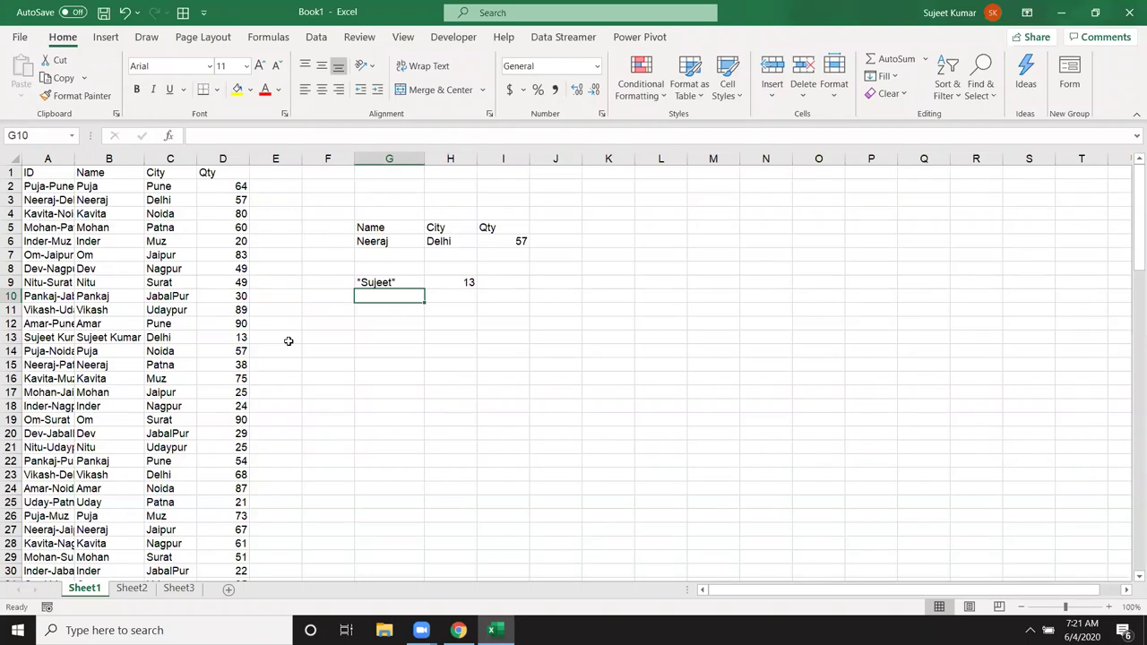
key("Up")
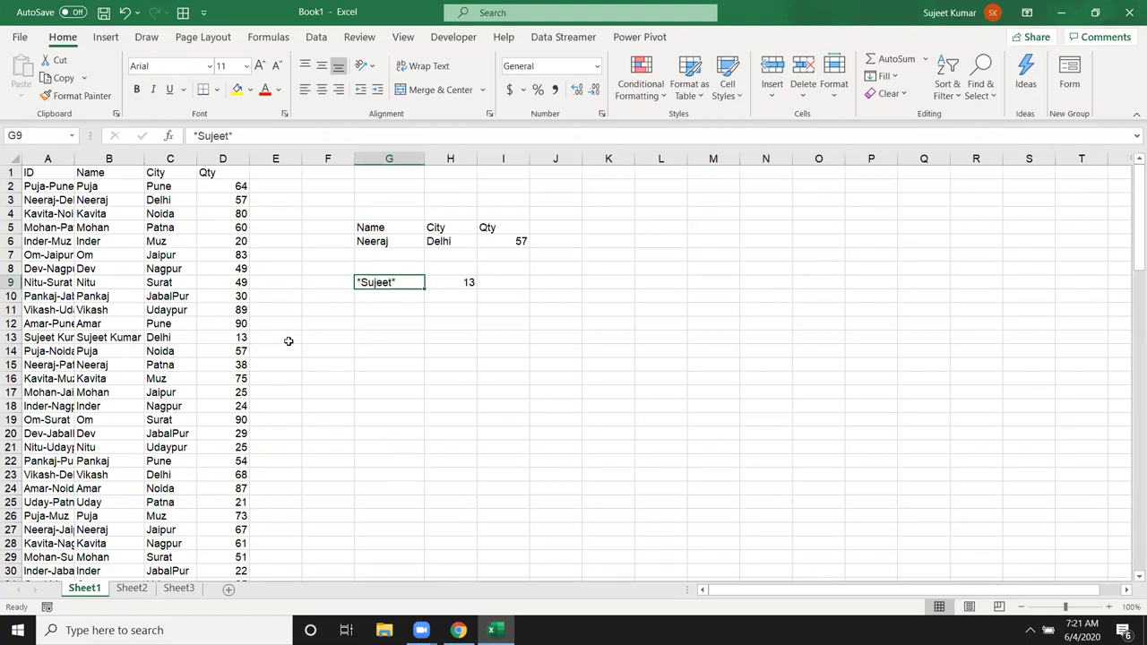
key("Right")
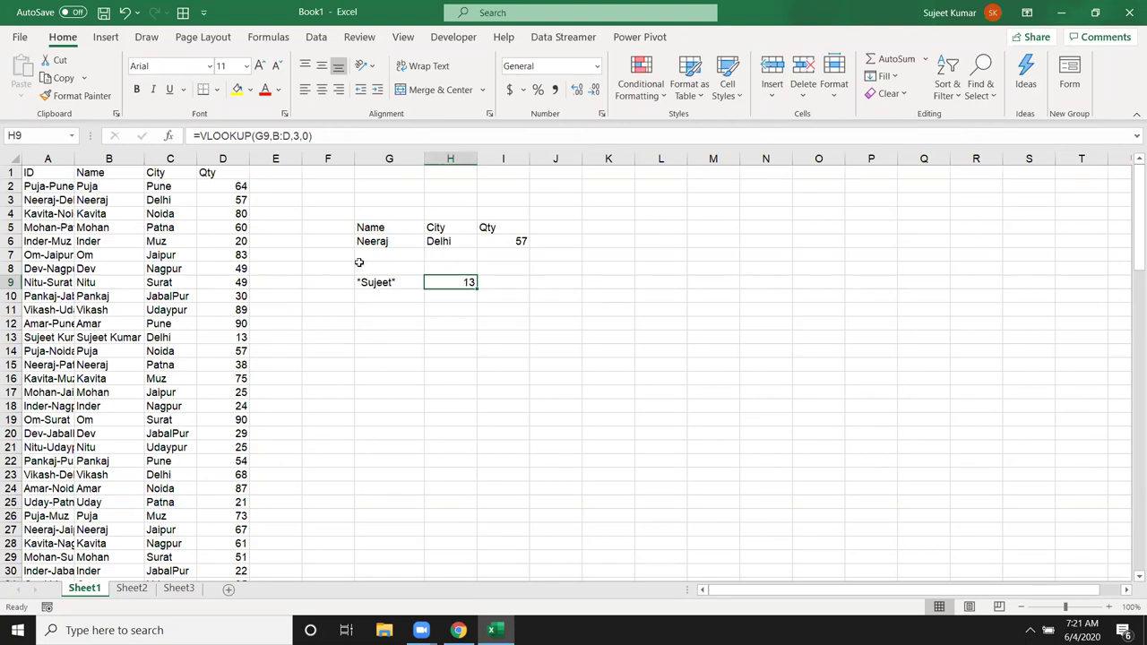
key("ctrl+f")
type("sujeet")
key("Return")
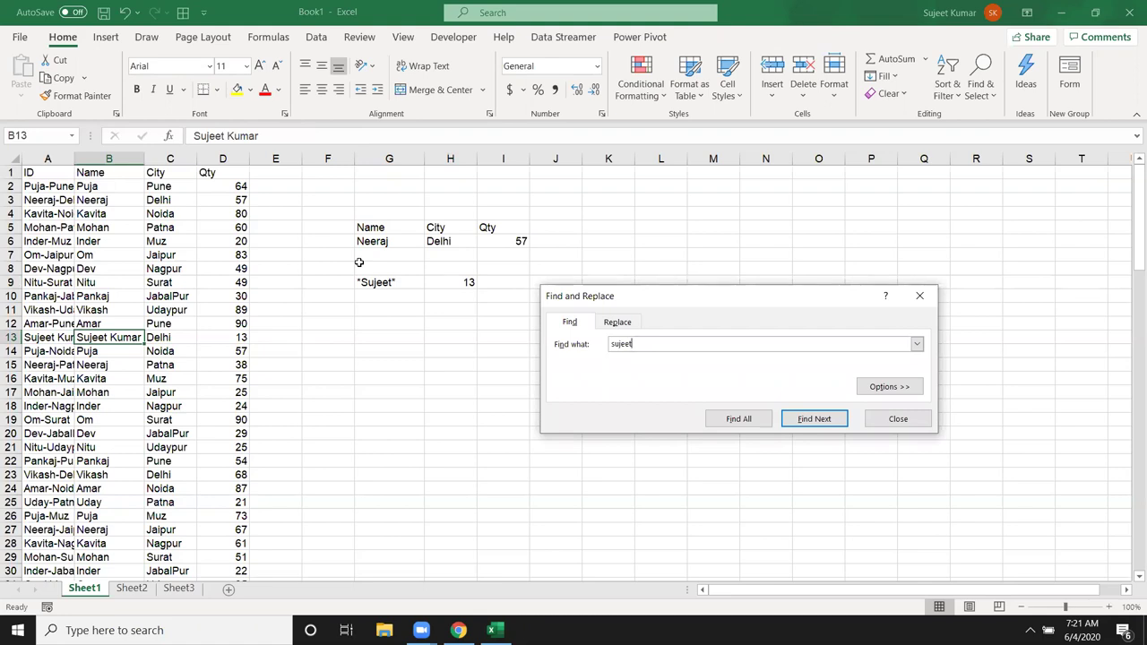
key("Escape")
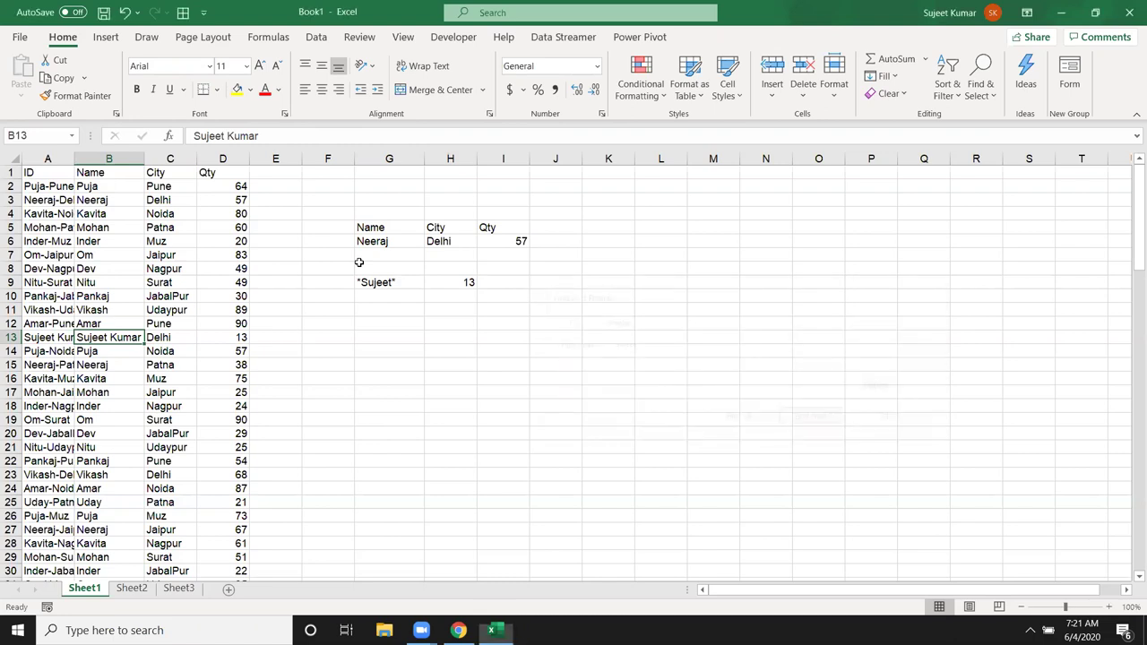
key("Right")
key("Right")
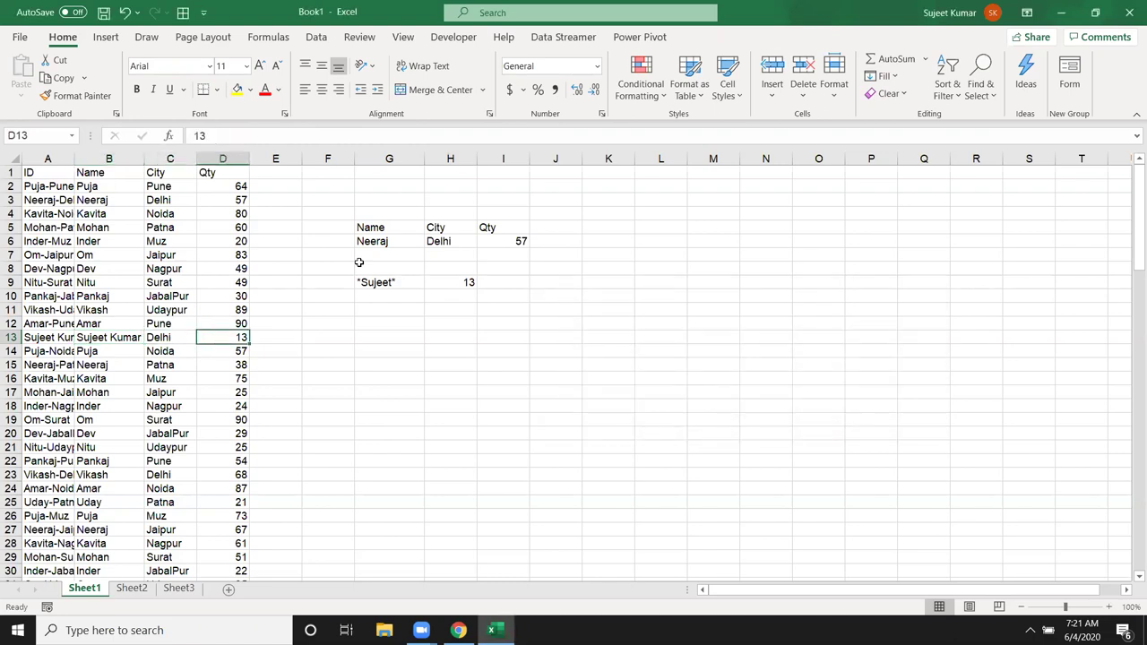
Step: Enter a leading-wildcard first-name key in G10 and fill the VLOOKUP into H10
left_click(383, 292)
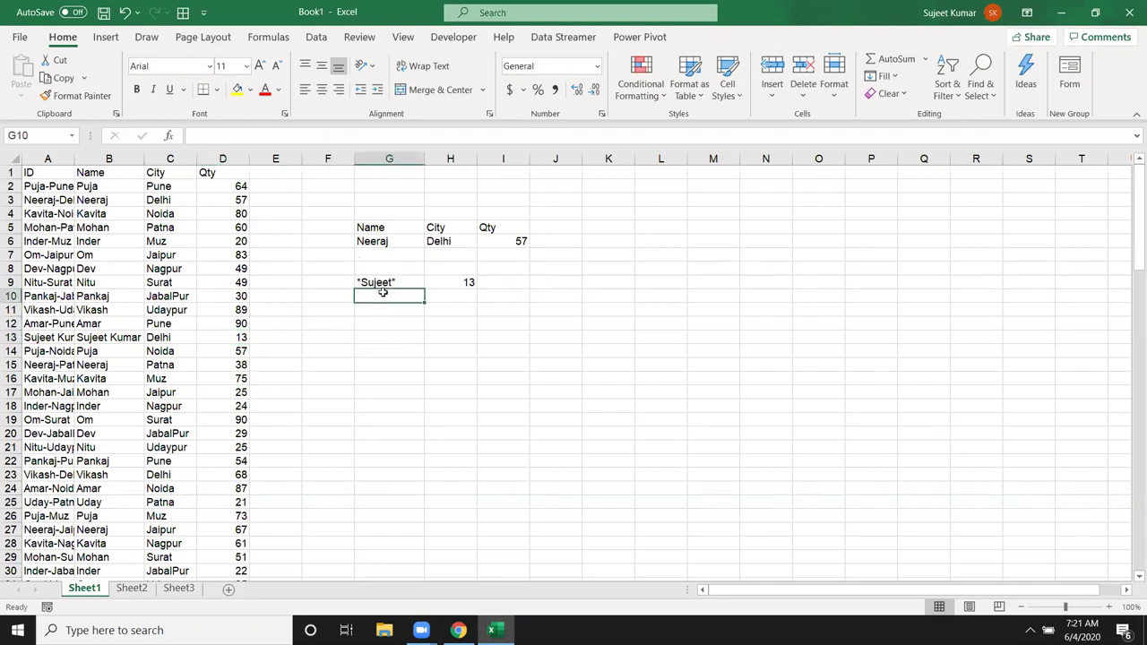
type("*sujeet*")
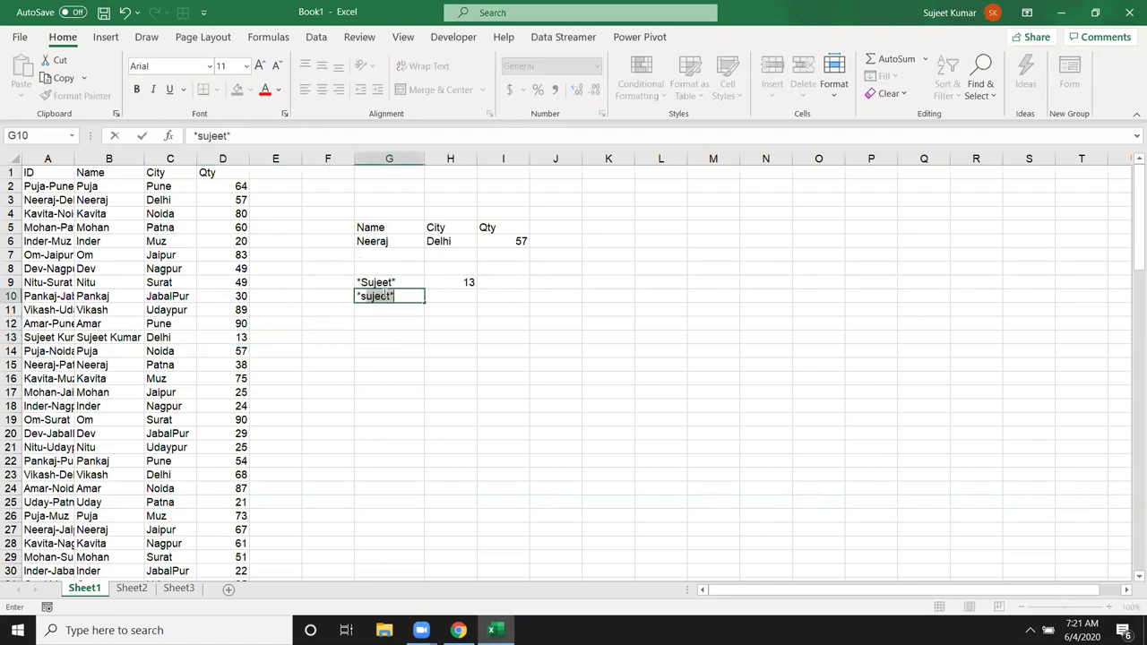
key("BackSpace")
key("Return")
left_click(449, 294)
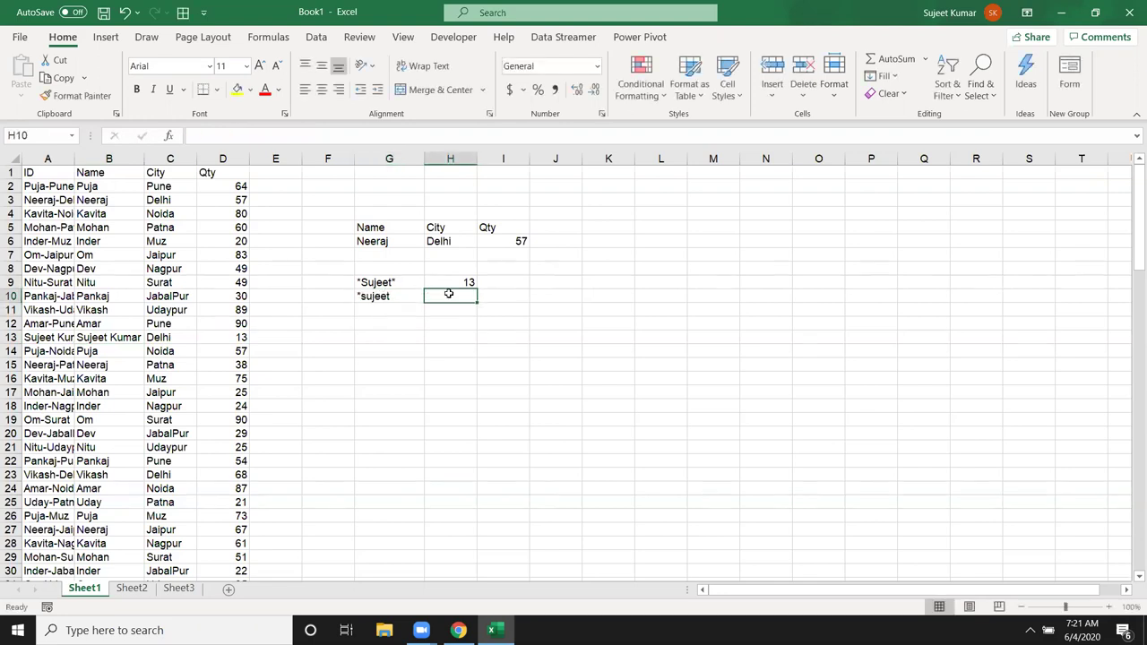
key("ctrl+d")
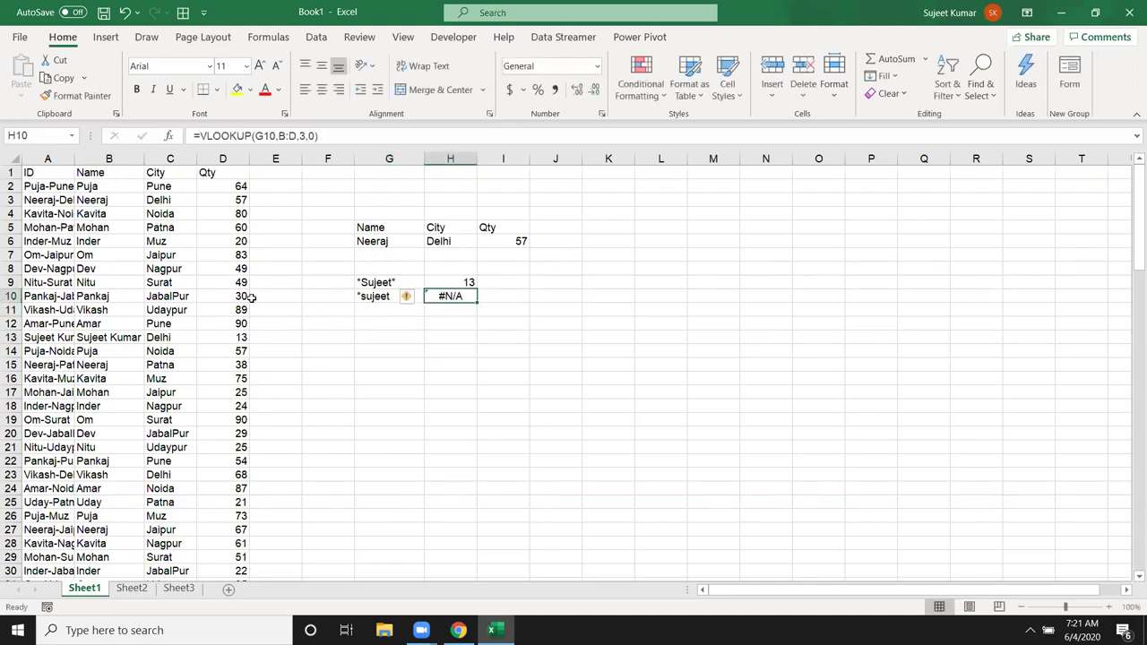
Step: Reverse B13's name order, enter the plain first name in G11, and fill the VLOOKUP into H11
left_click(114, 341)
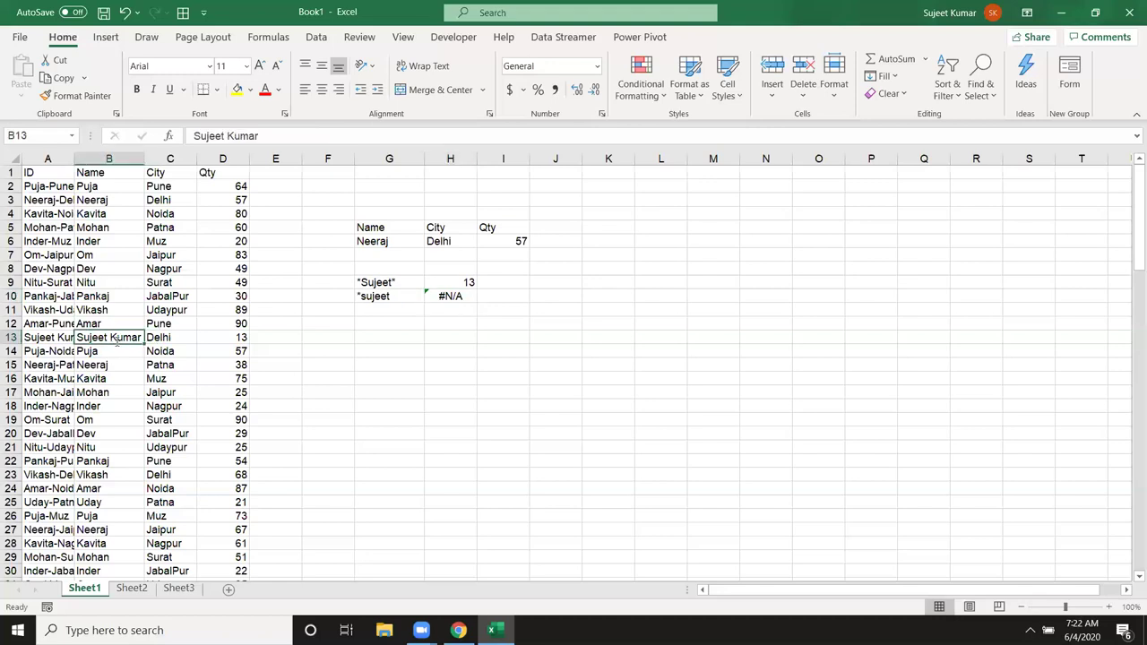
key("Return")
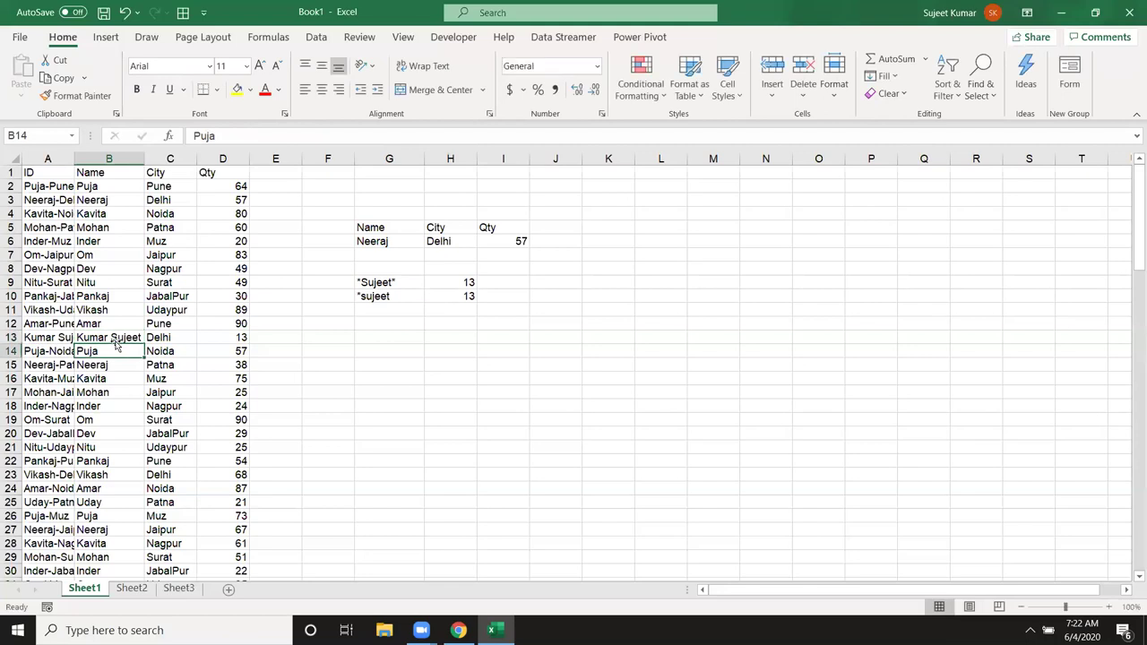
left_click(359, 310)
type("*")
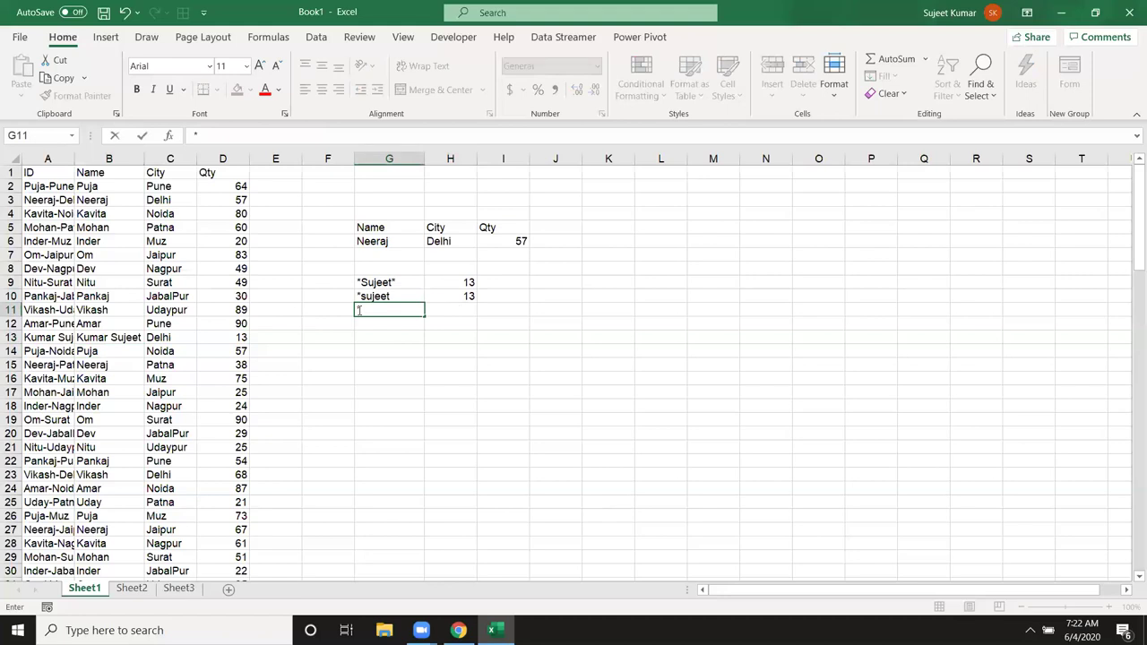
type("S")
key("BackSpace")
key("BackSpace")
type("Sujeet")
key("Tab")
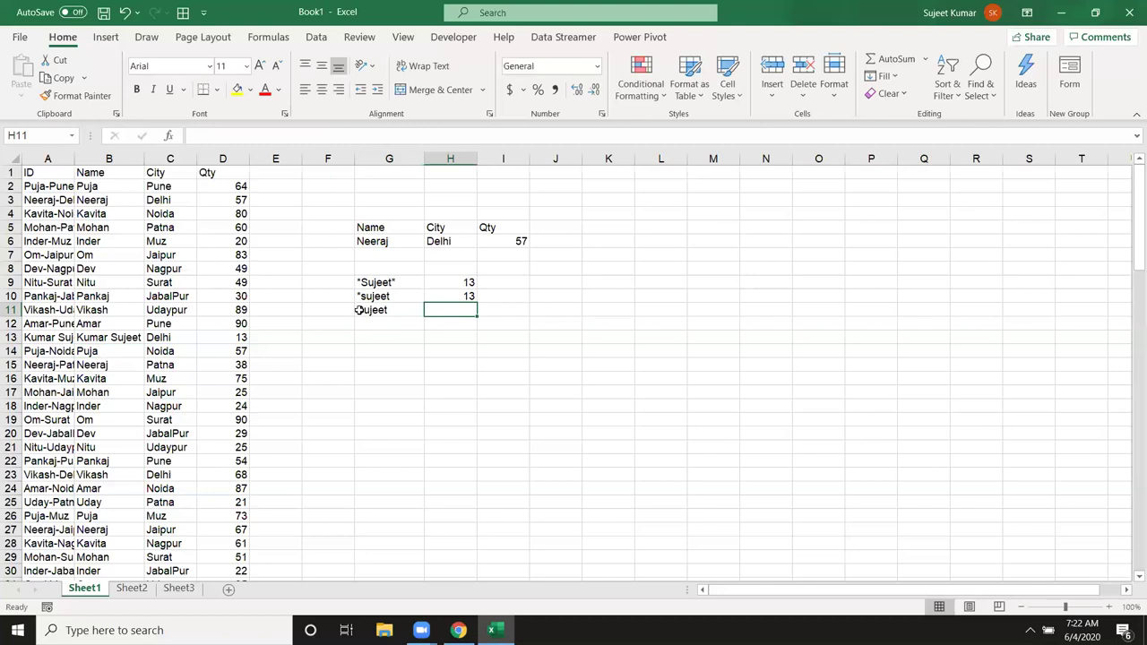
key("ctrl+d")
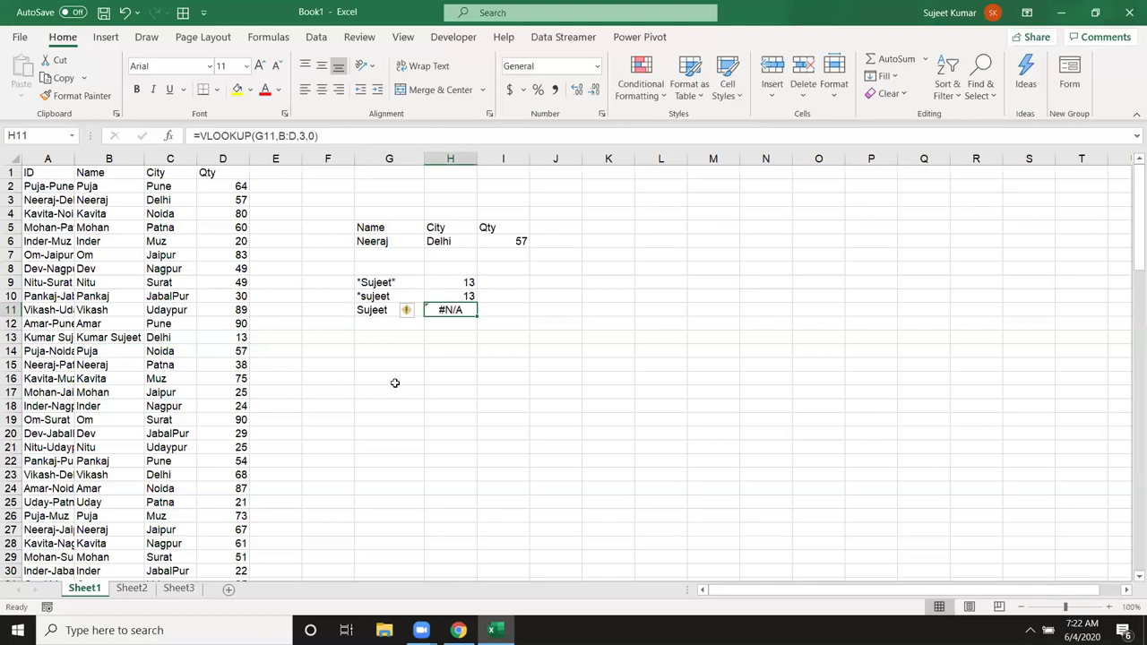
Step: Add a trailing * to G11's key and change B13 to the first name alone
left_click(395, 334)
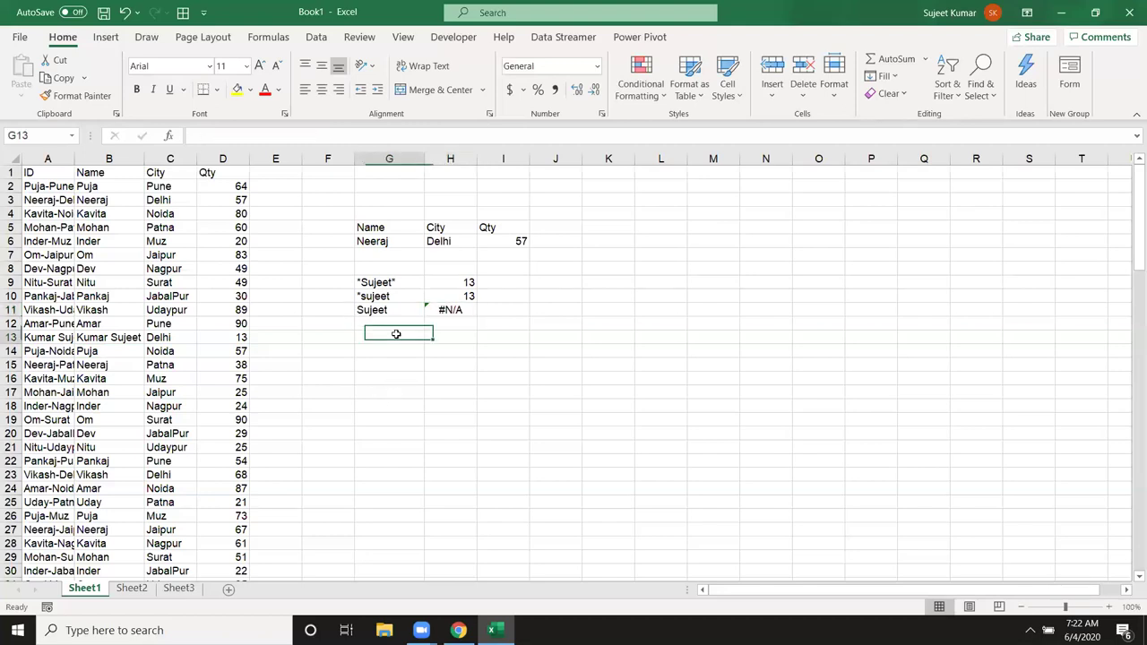
left_click(392, 310)
double_click(391, 310)
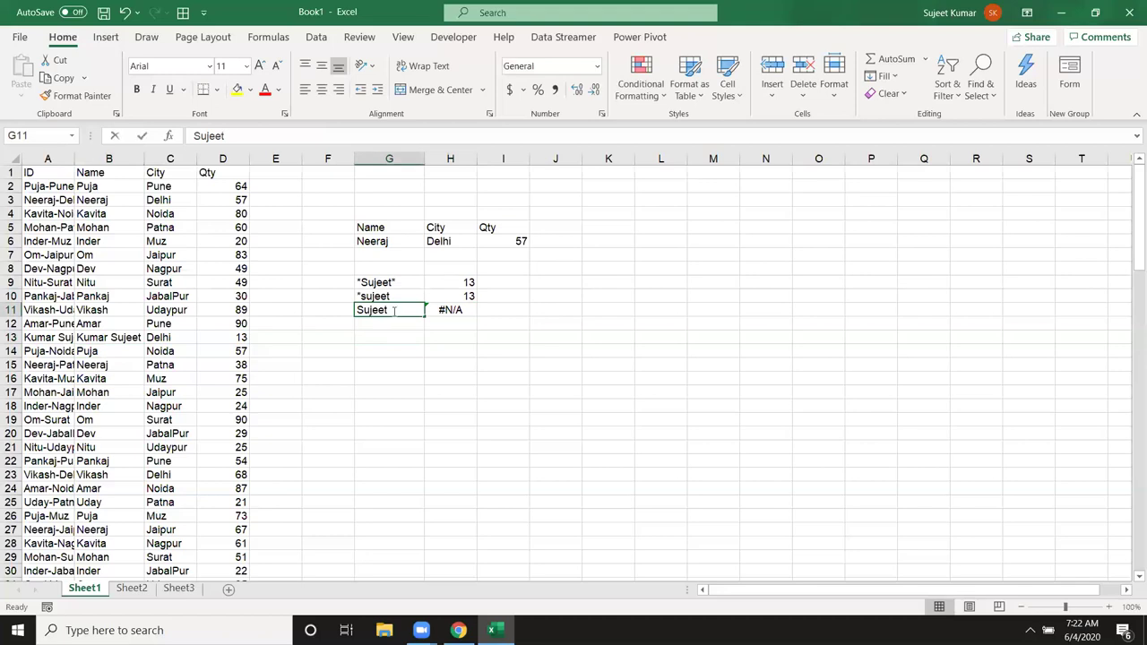
type("*")
key("Return")
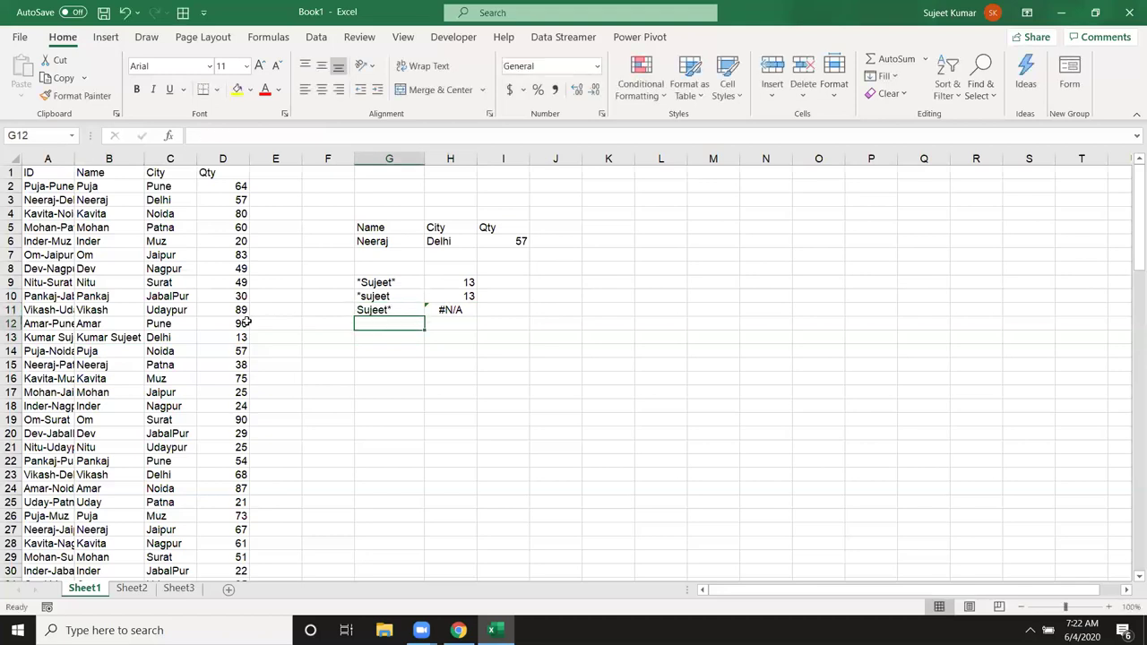
left_click(130, 347)
type("Suje")
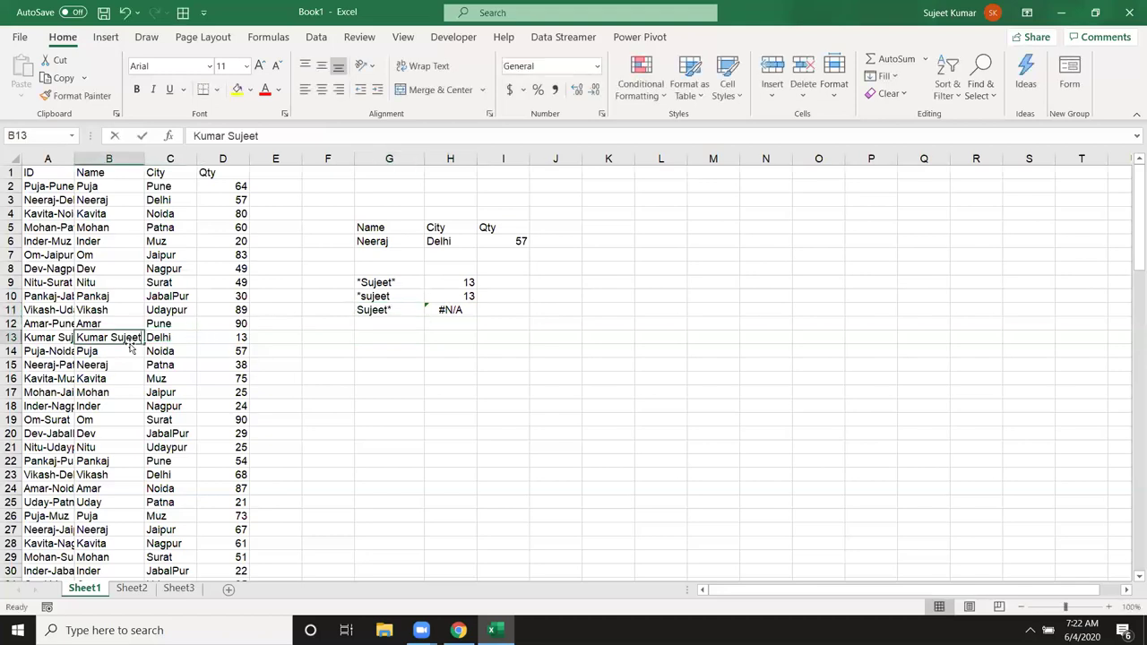
type("et")
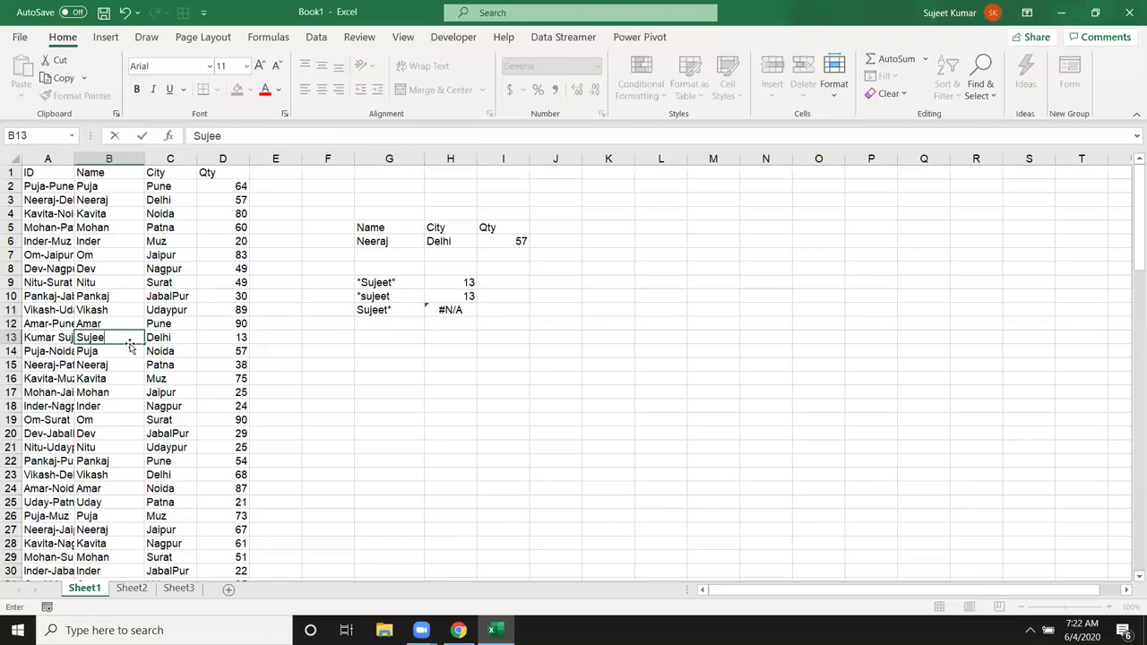
key("Return")
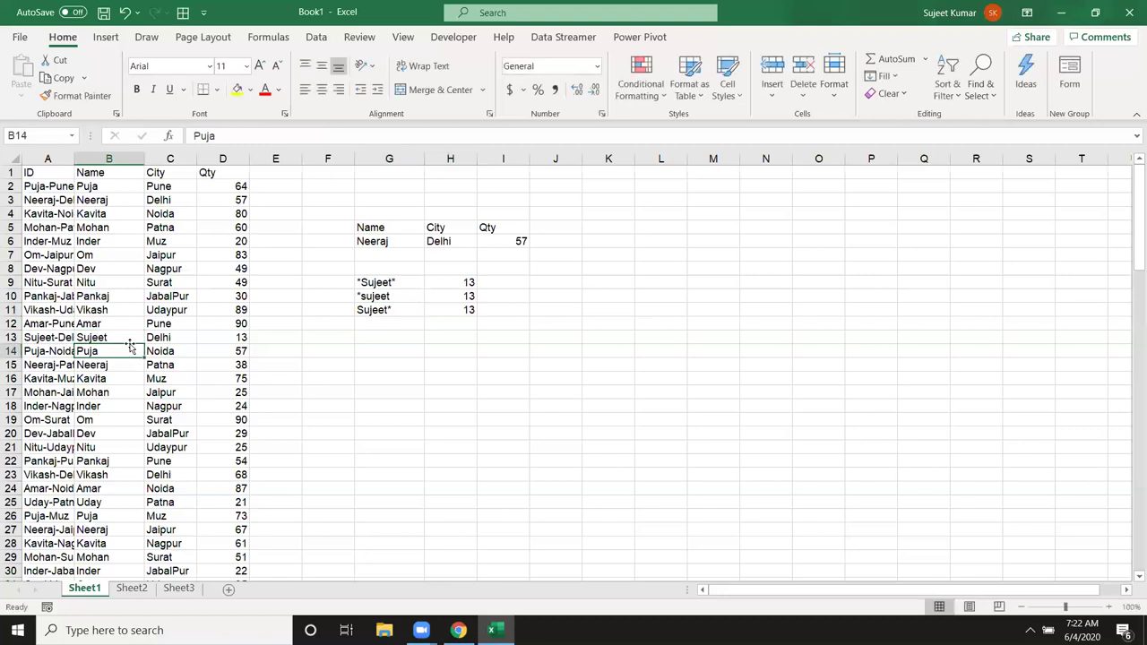
Step: Review the wildcard lookup keys in G9 through G11
left_click(364, 282)
left_click(363, 296)
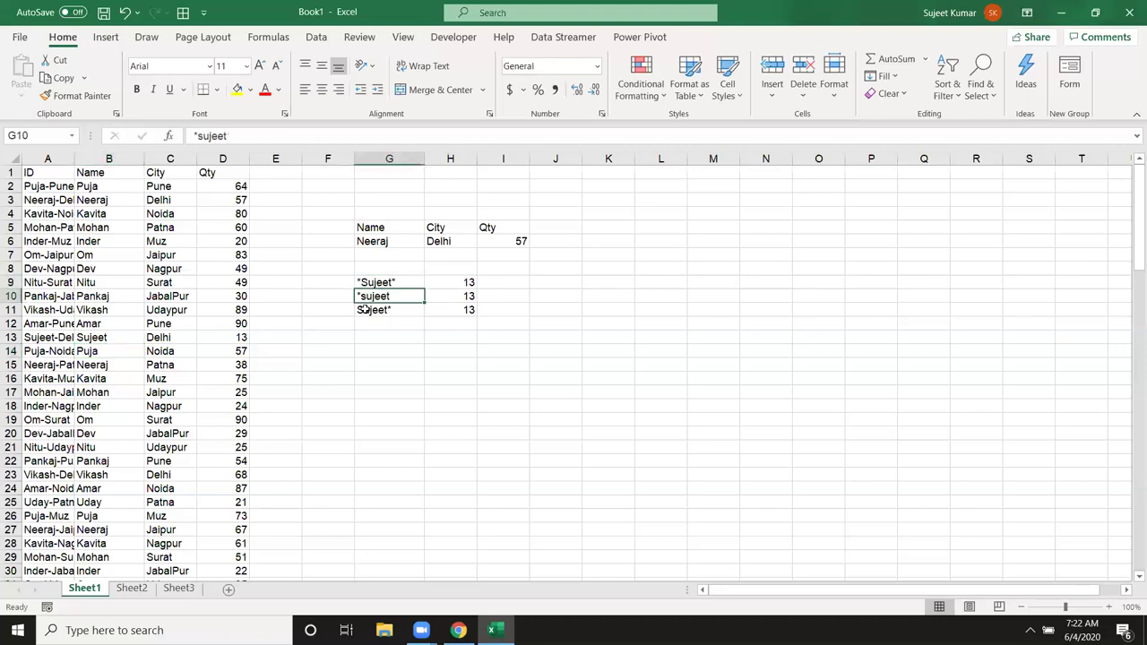
left_click(364, 310)
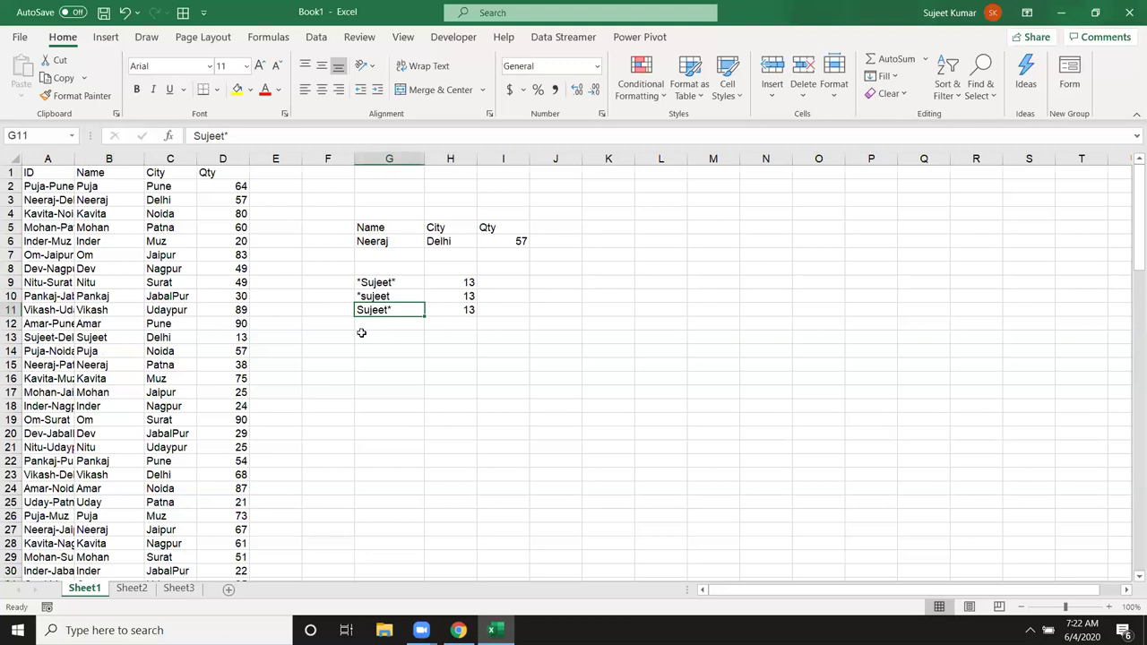
left_click(364, 326)
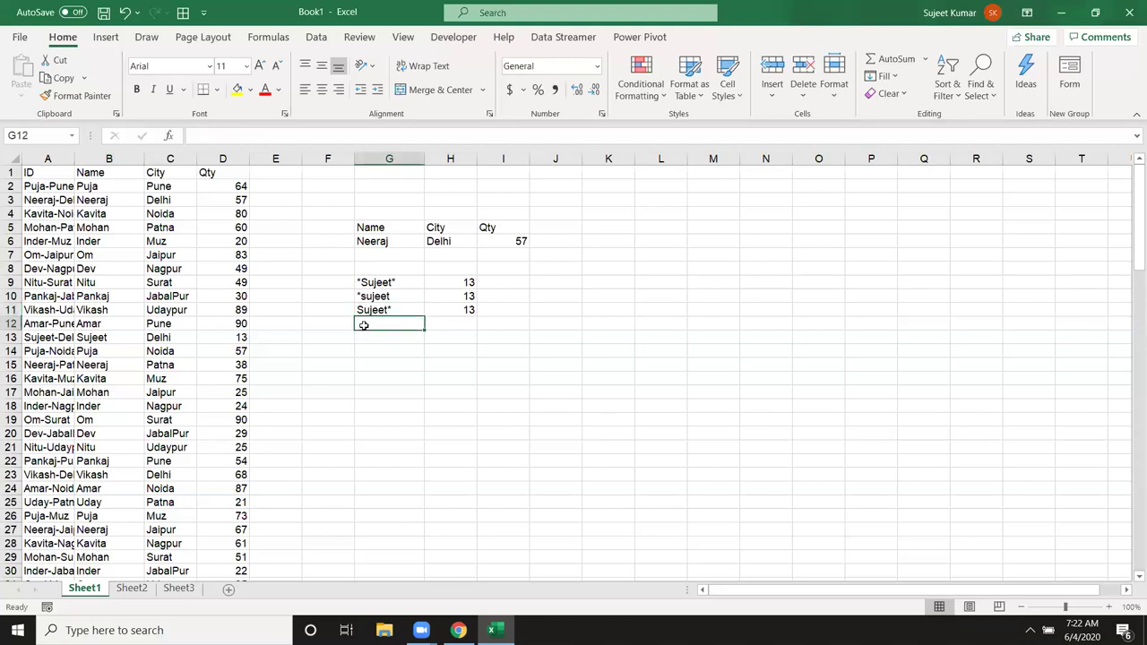
Step: Enter the ?? wildcard key in G12 and fill the VLOOKUP down into H12, returning 83
type("??")
key("Return")
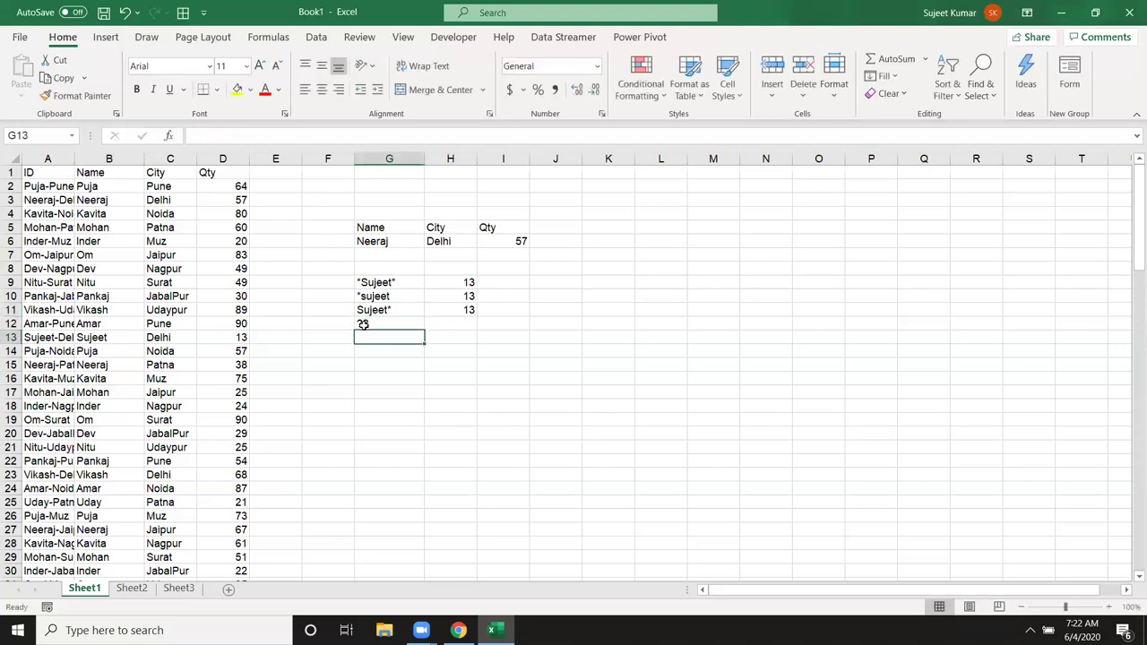
left_click(467, 323)
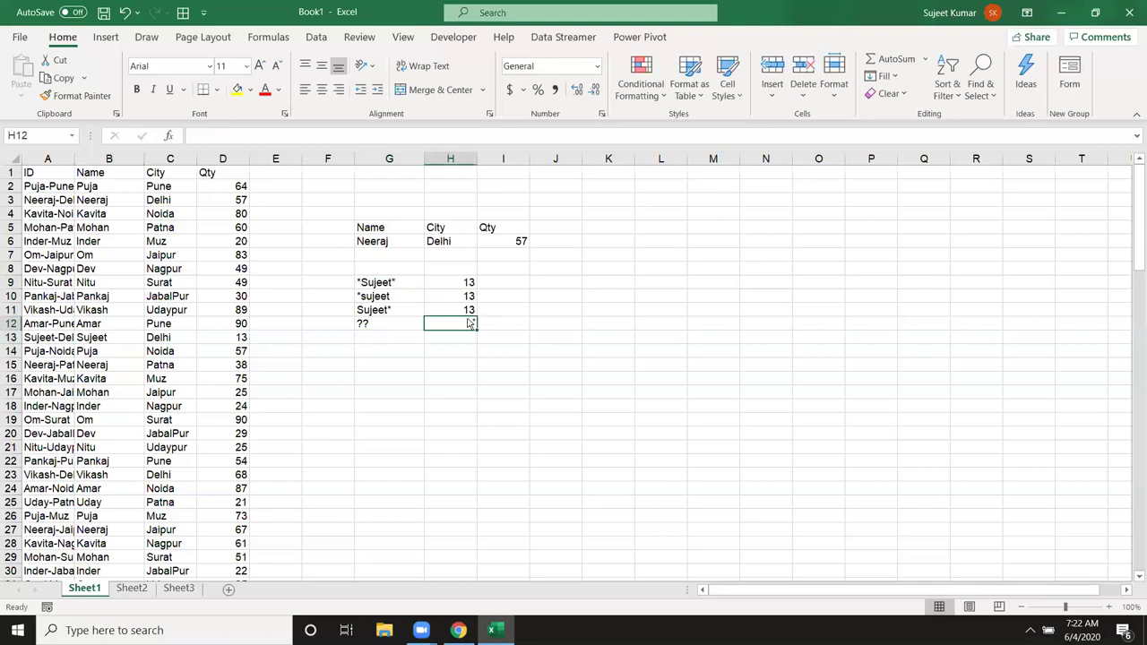
key("ctrl+d")
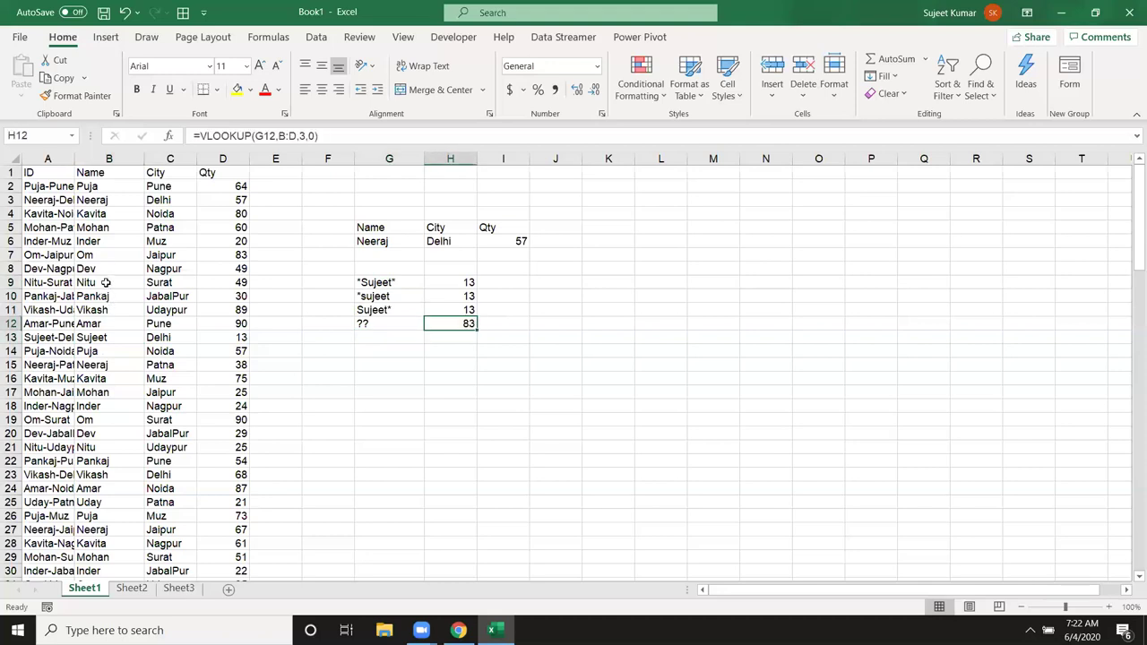
Step: Highlight Om's row as the two-letter match and review the H12 VLOOKUP formula
left_click_drag(99, 255, 212, 251)
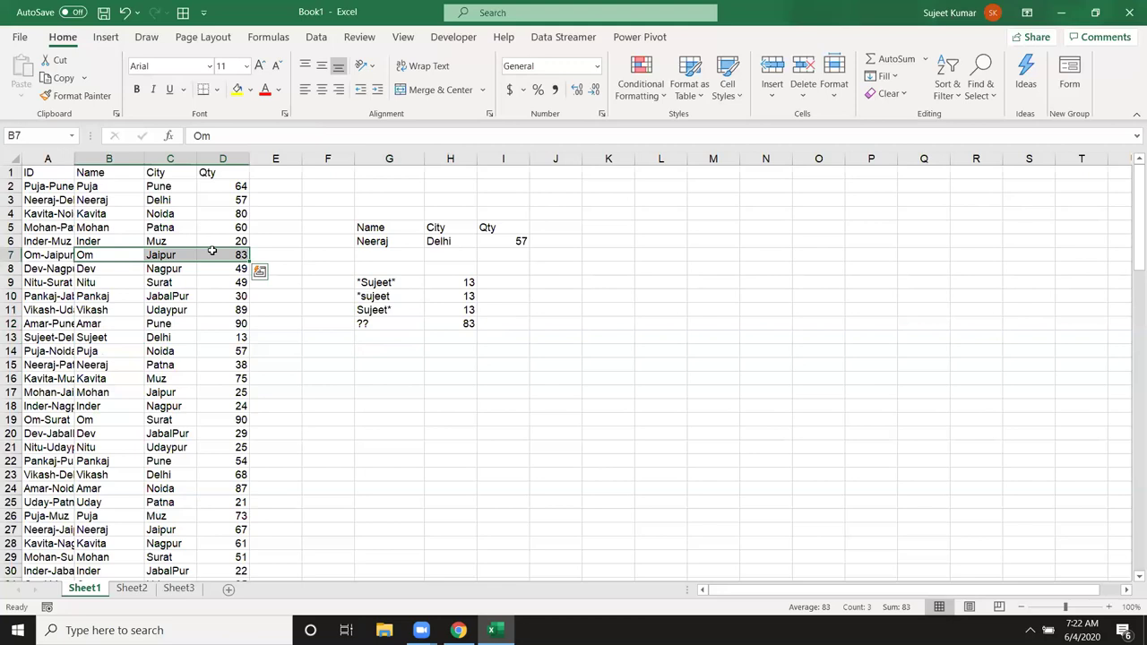
left_click(376, 328)
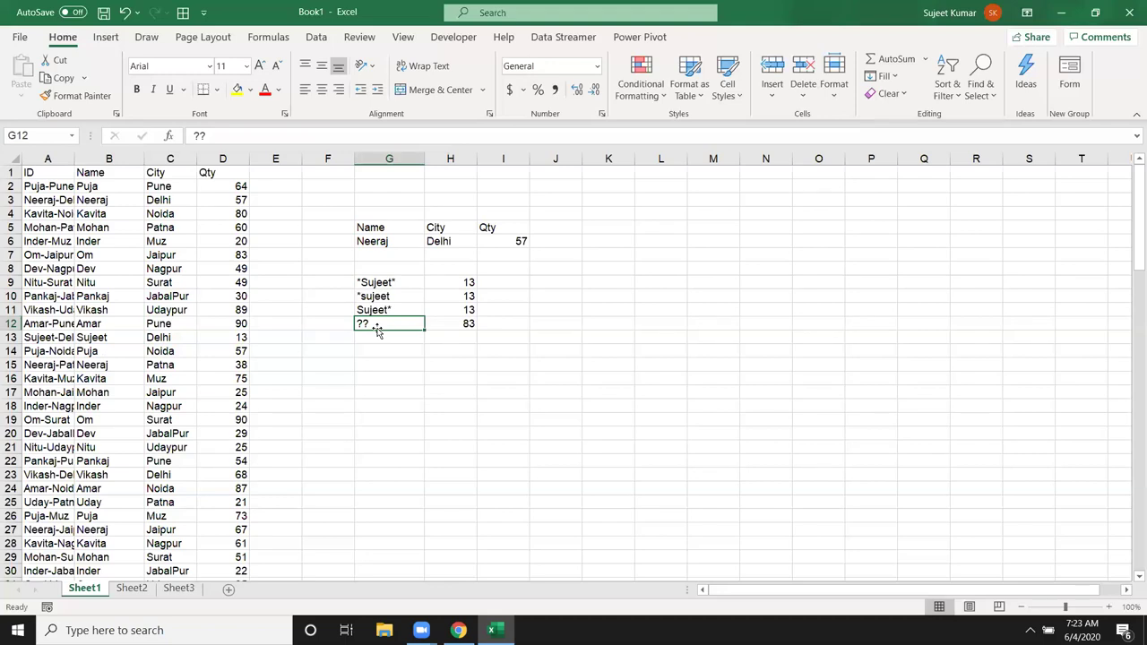
left_click(449, 323)
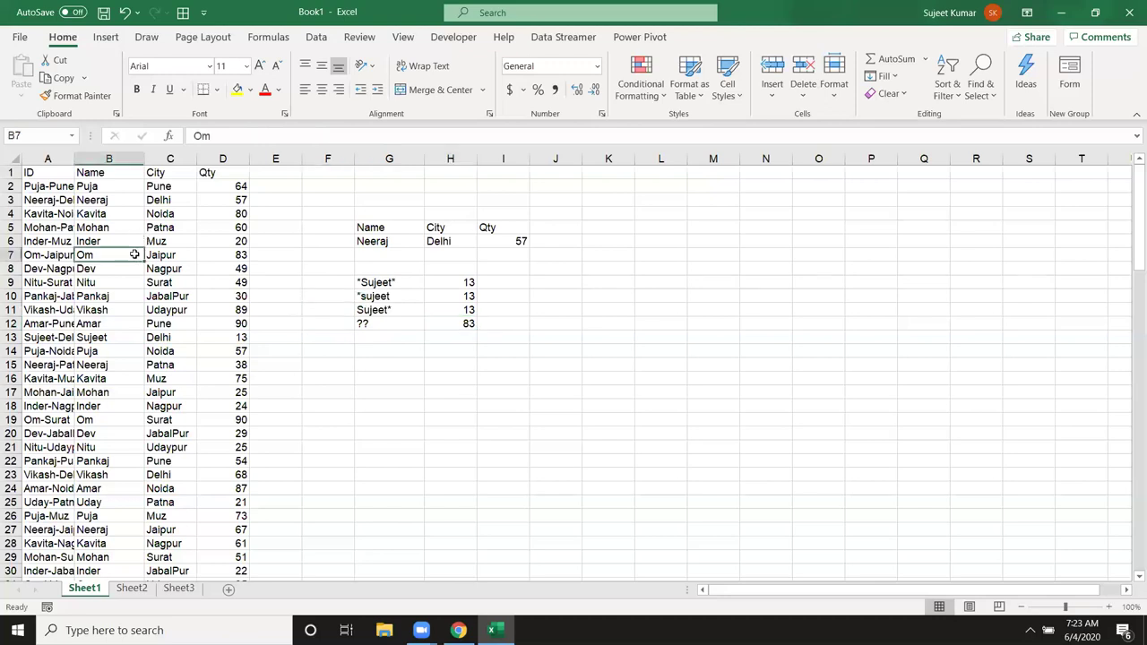
left_click(376, 330)
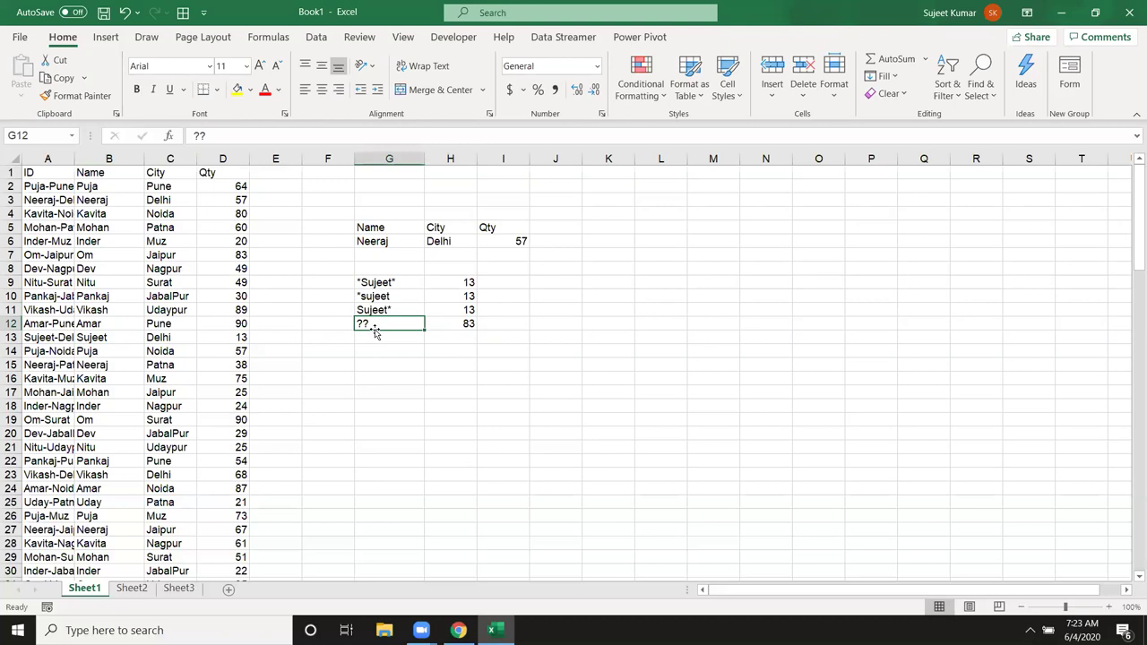
Step: Change G12's key to ??? and compare H12's 49 with Dev's quantity in D8
type("???")
key("Return")
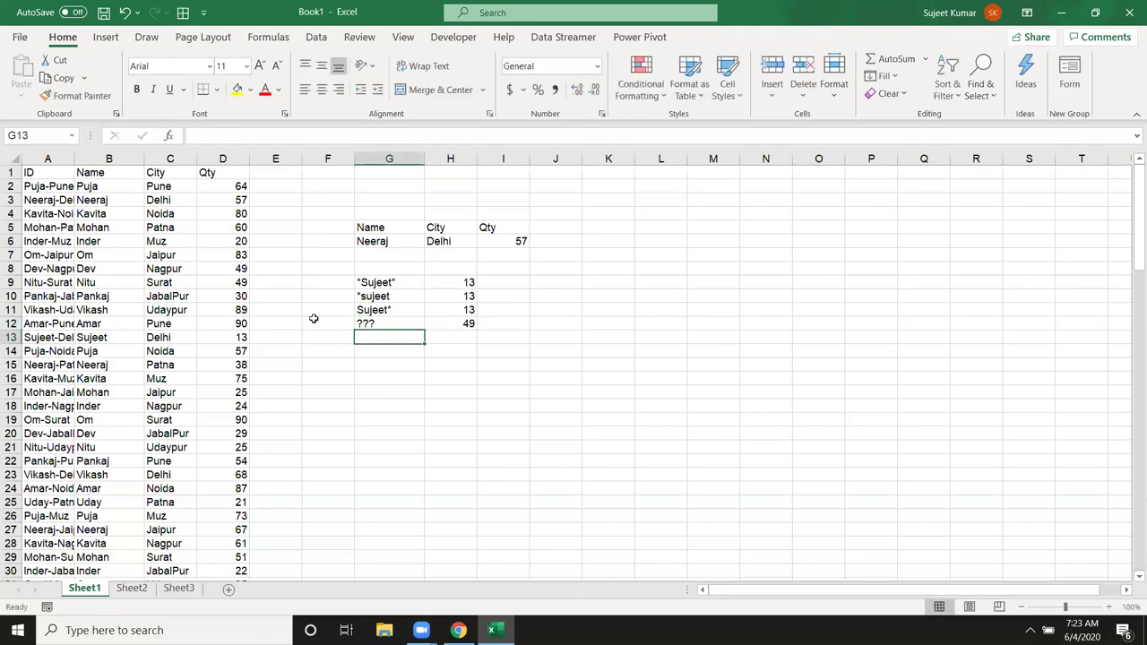
left_click(241, 269)
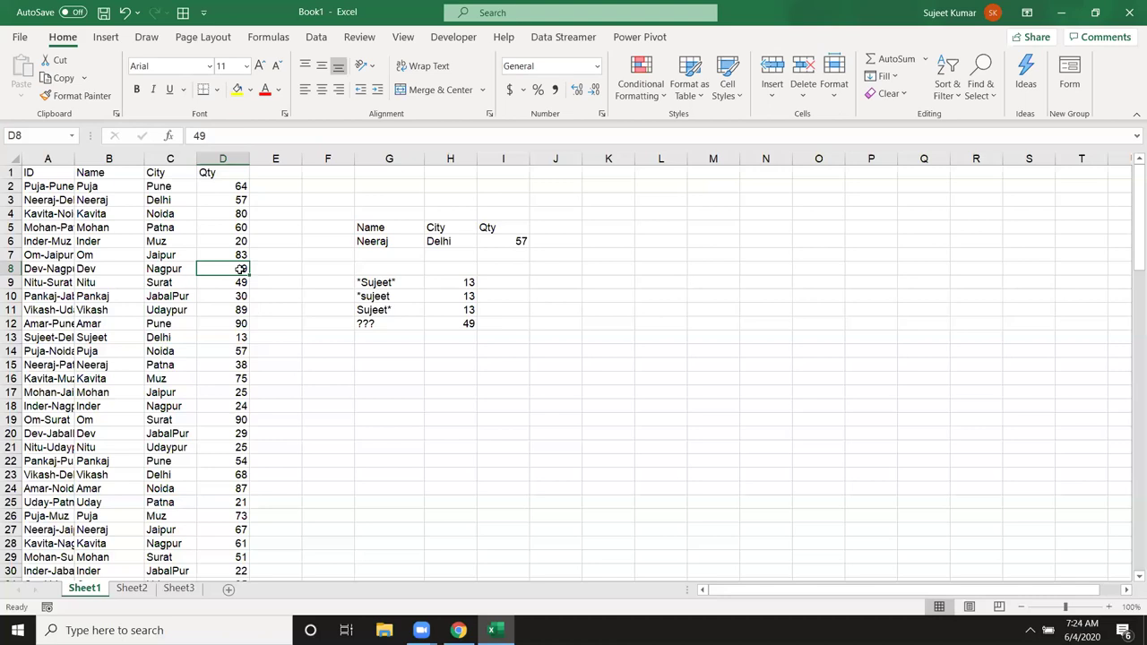
left_click(391, 286)
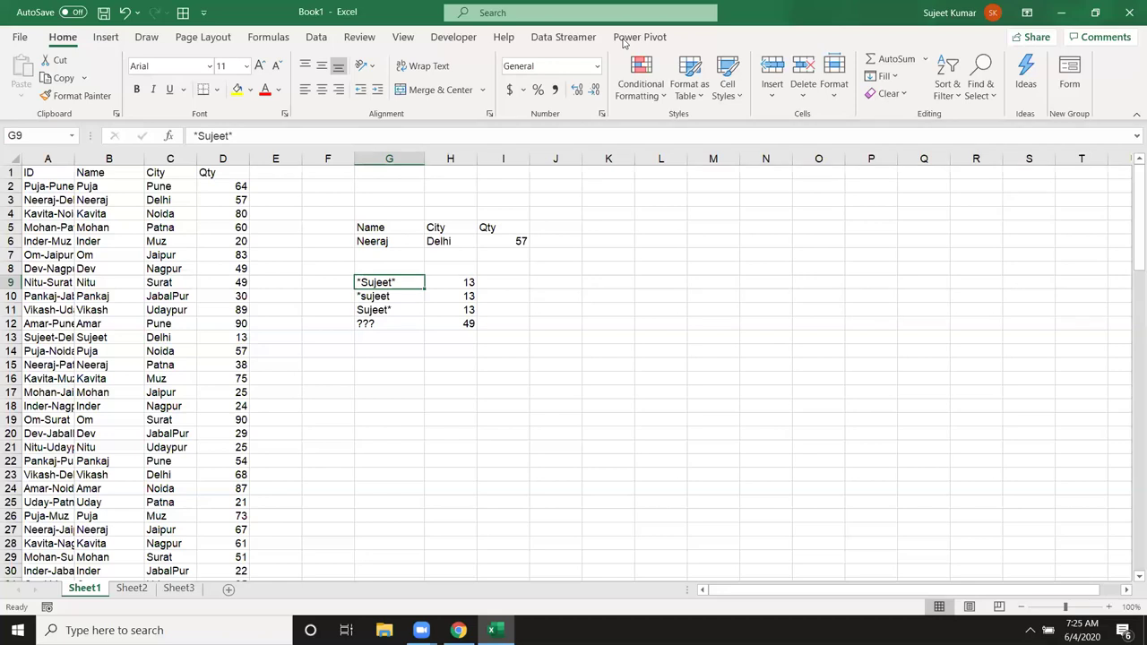
left_click(109, 186)
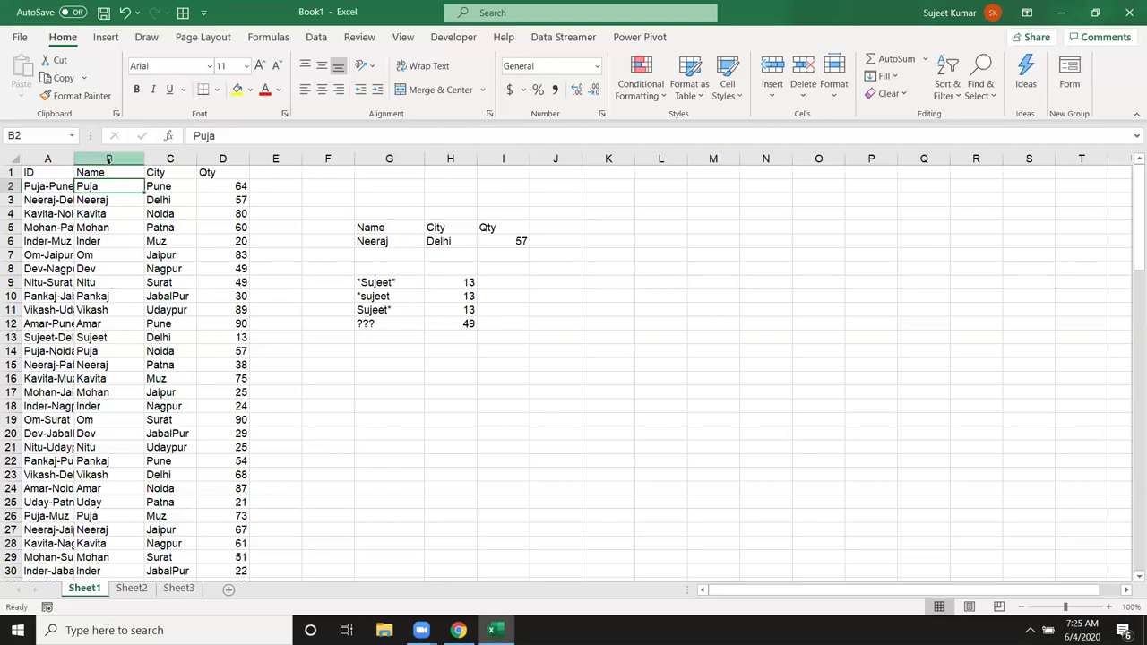
Step: Copy the Name, City and Qty headers from B1:D1 into K9:M9
left_click_drag(110, 172, 216, 172)
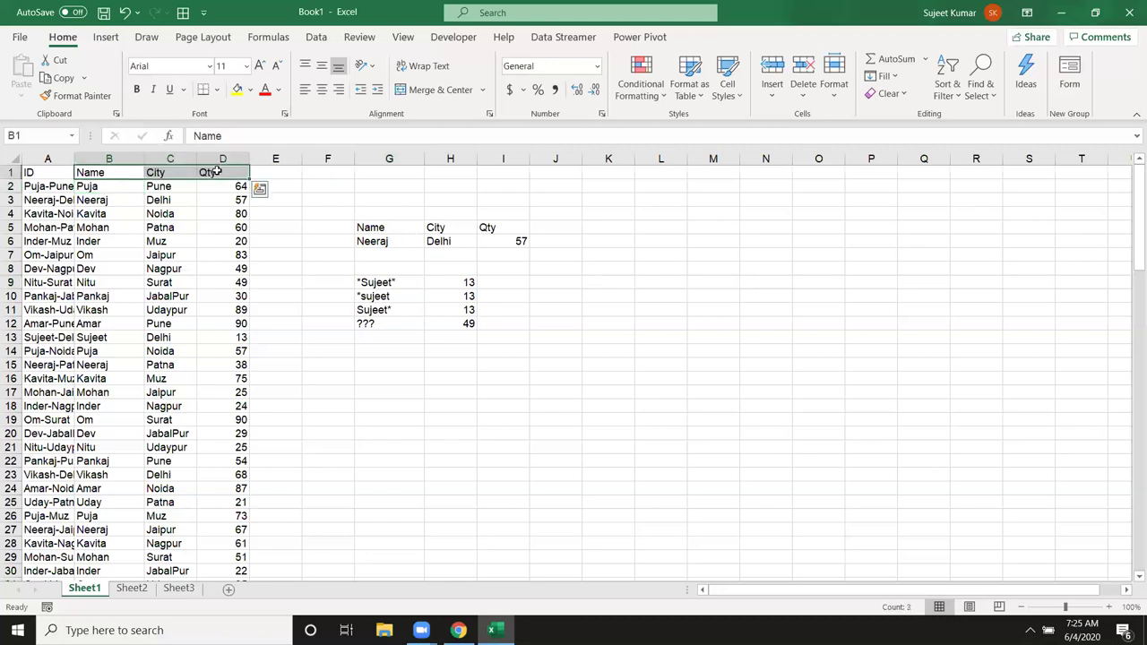
key("ctrl+c")
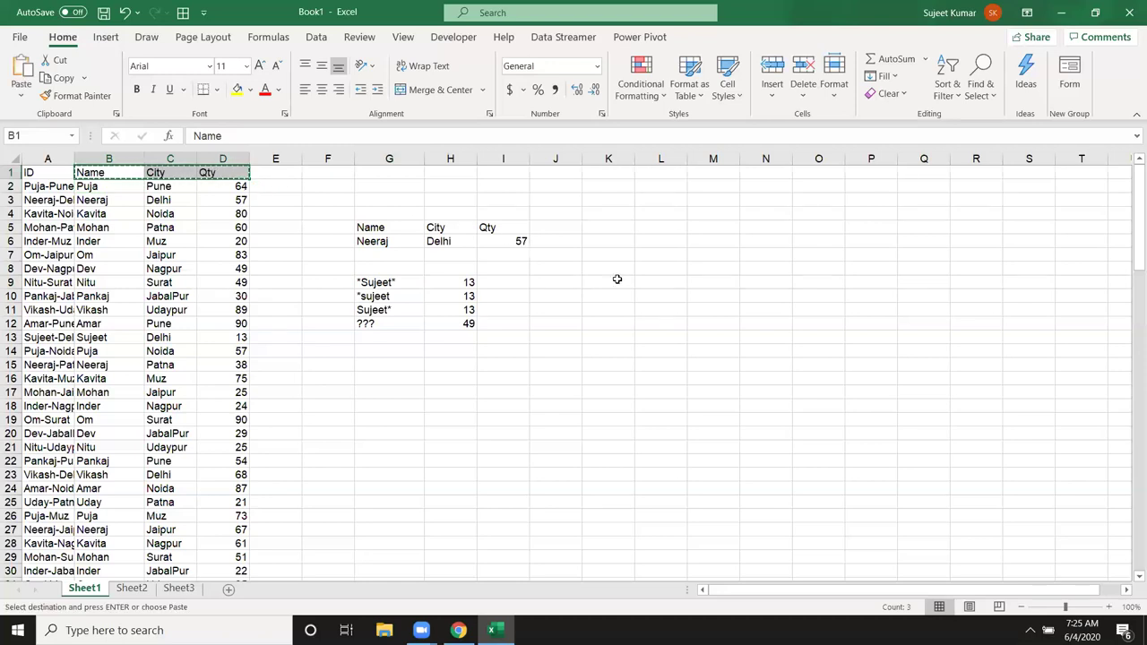
left_click(617, 280)
key("ctrl+v")
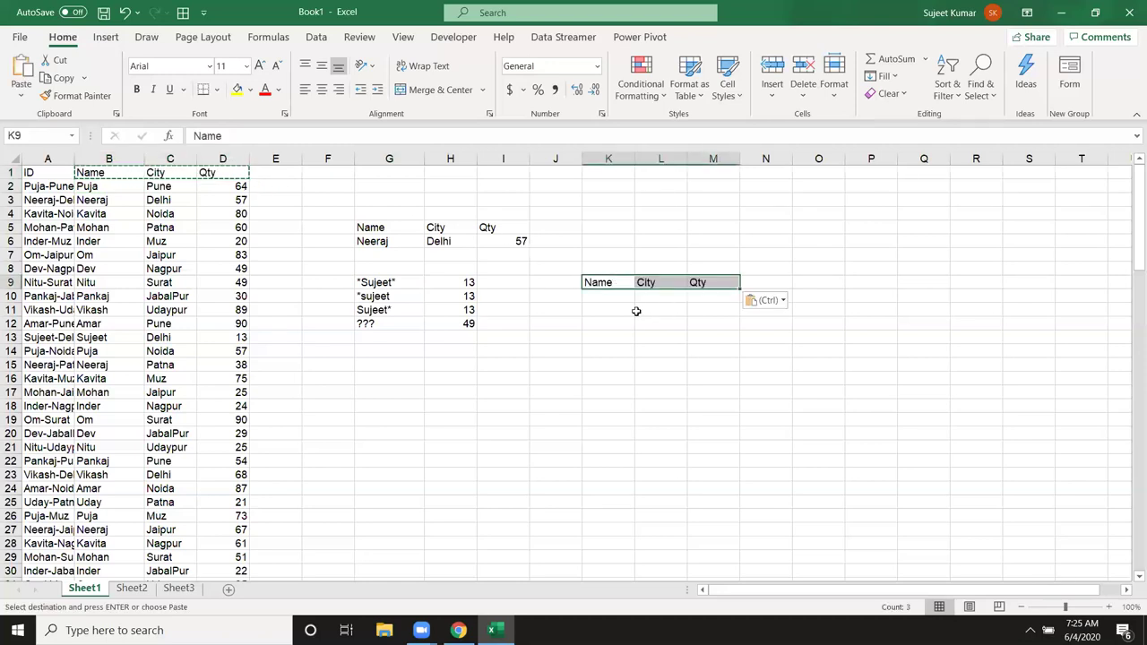
Step: Enter Puja as the lookup name in K7 and begin a formula in K10
left_click(618, 297)
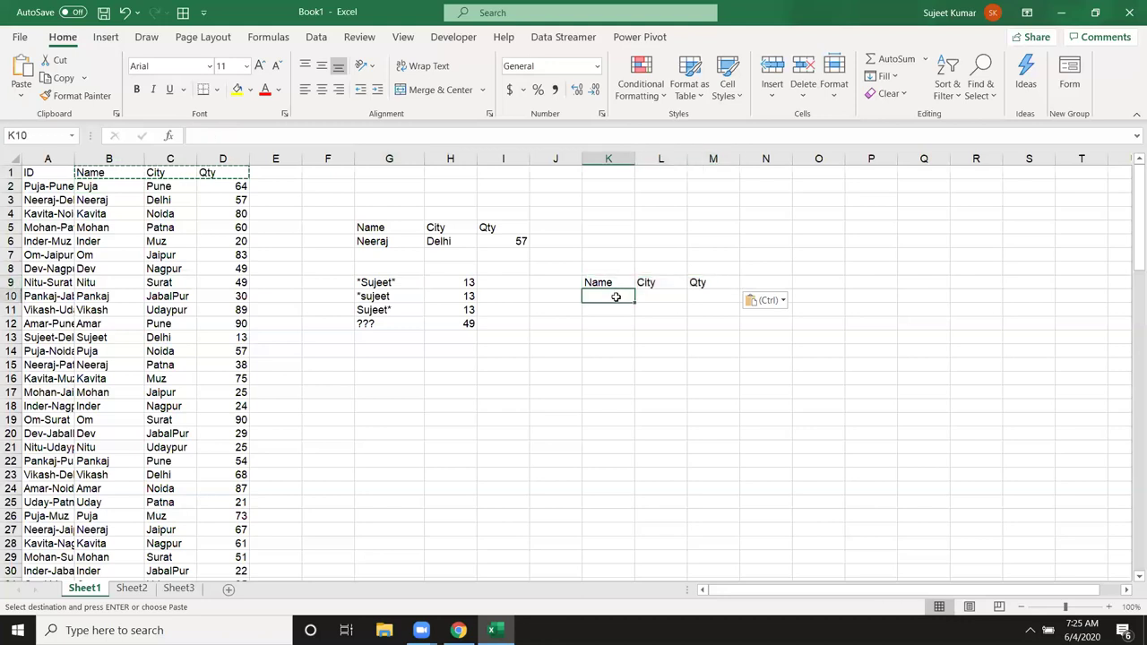
left_click(596, 267)
left_click(598, 257)
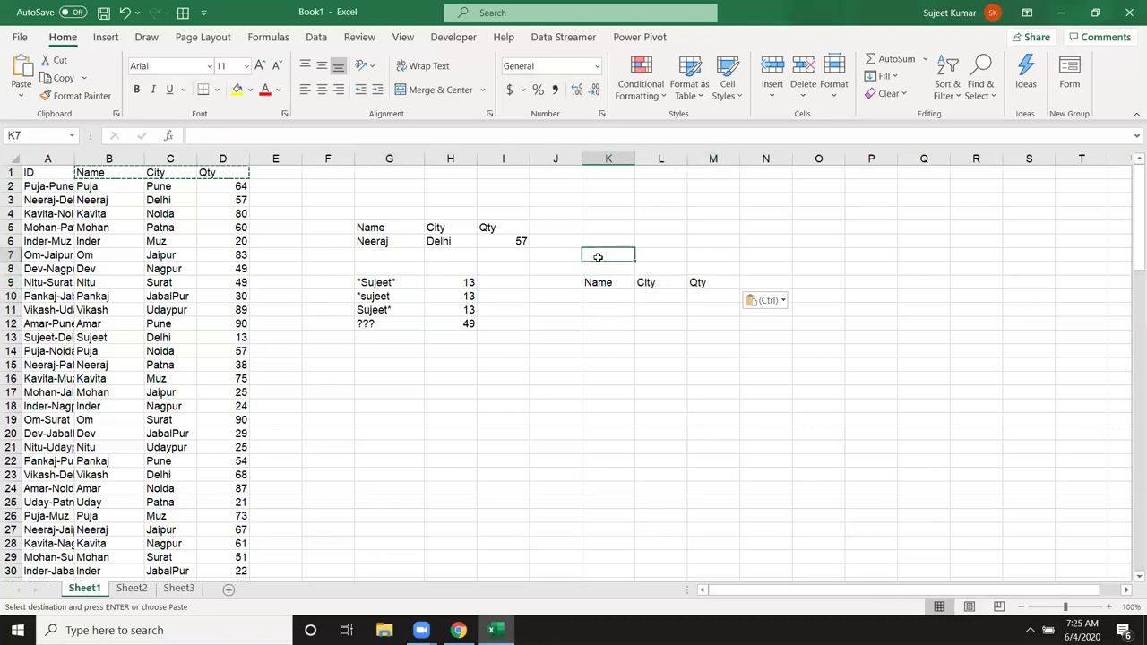
type("Puja")
key("Return")
left_click(604, 297)
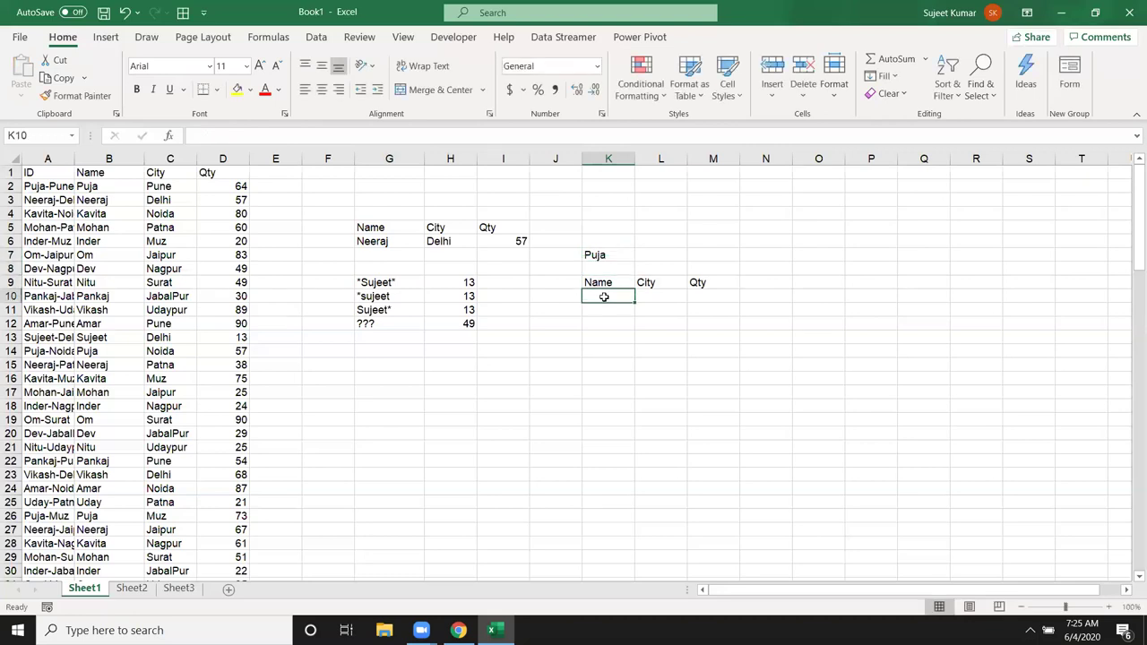
type("=")
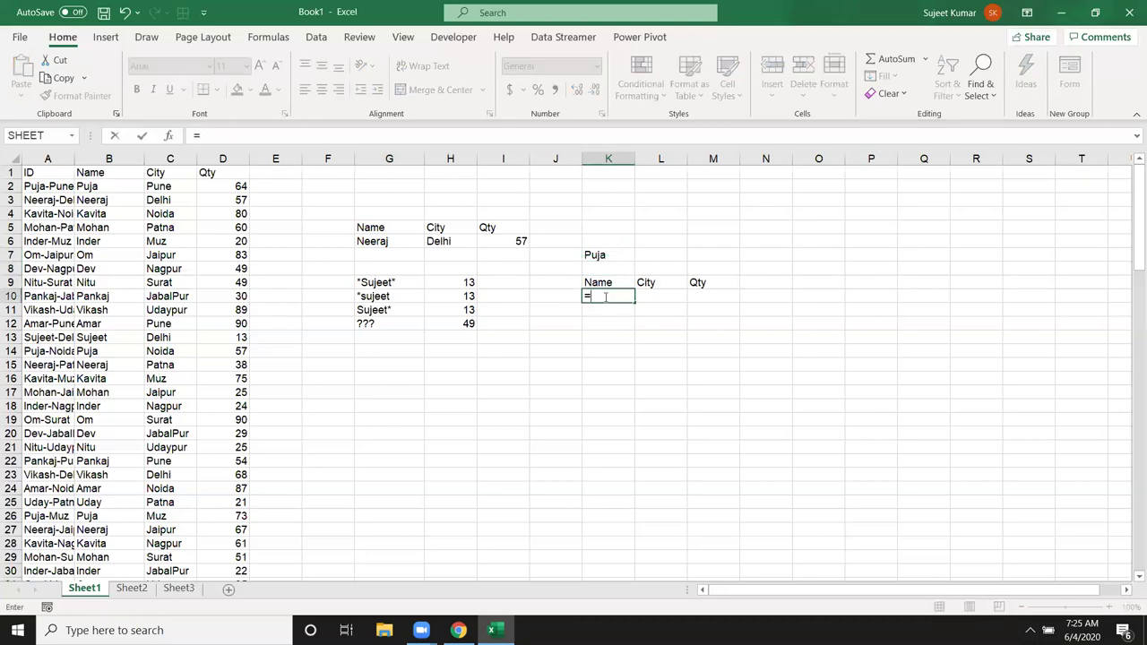
type("fin")
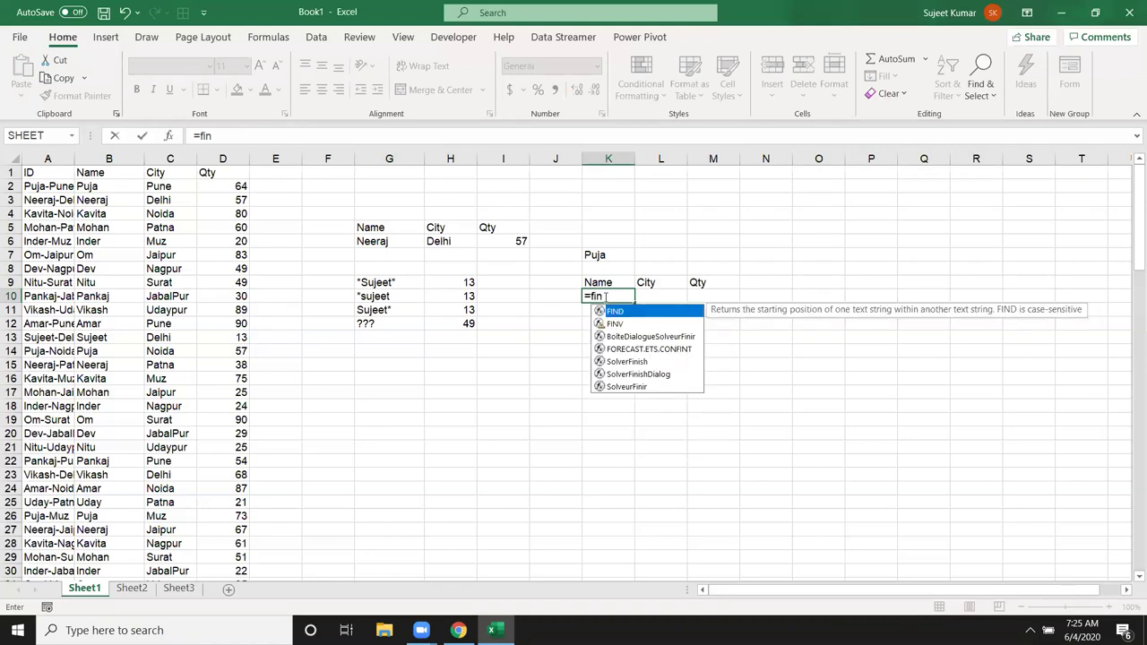
Step: Start =FILTER in K10 with the array range B1:D114
key("BackSpace")
type("l")
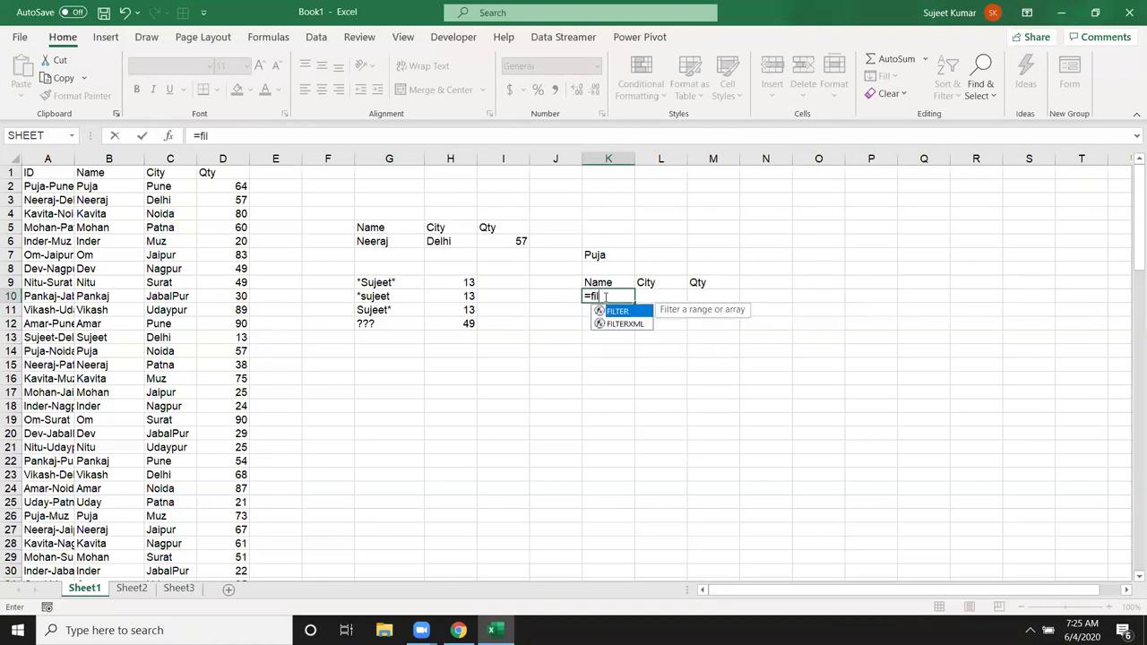
key("Tab")
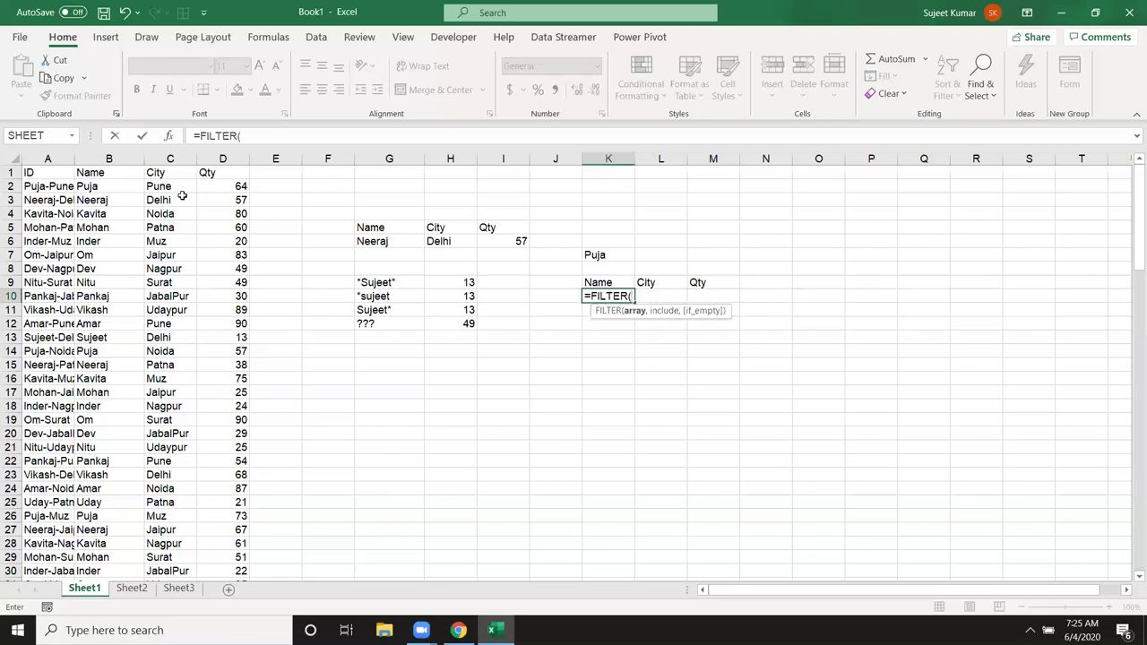
left_click(110, 174)
key("ctrl+shift+Right")
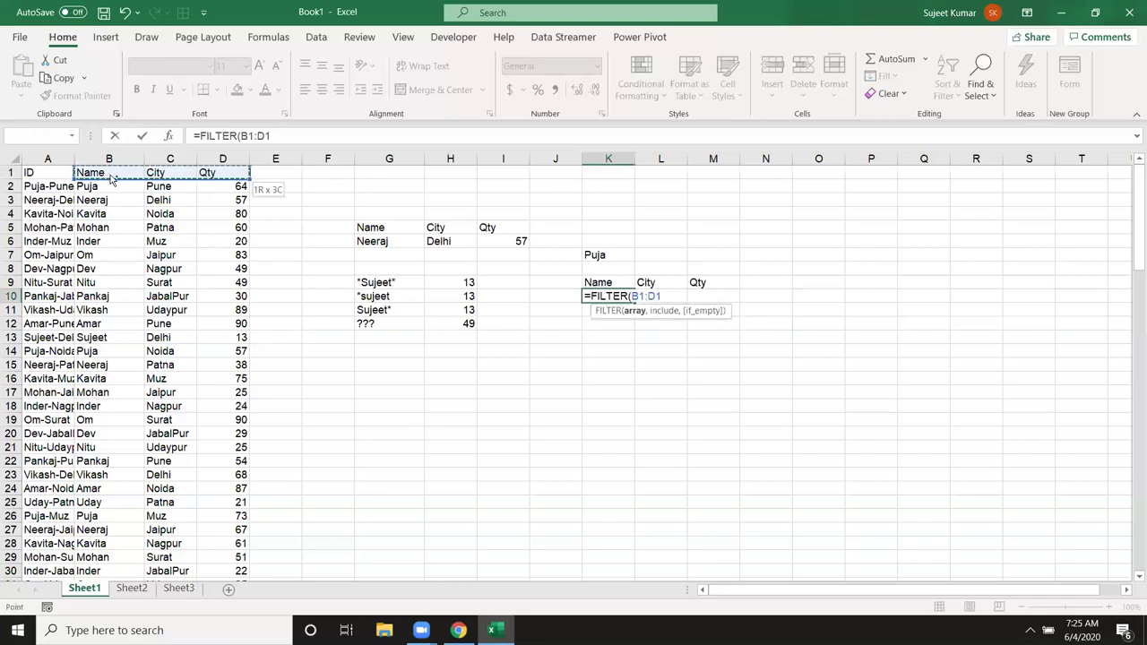
key("ctrl+shift+Down")
type(",")
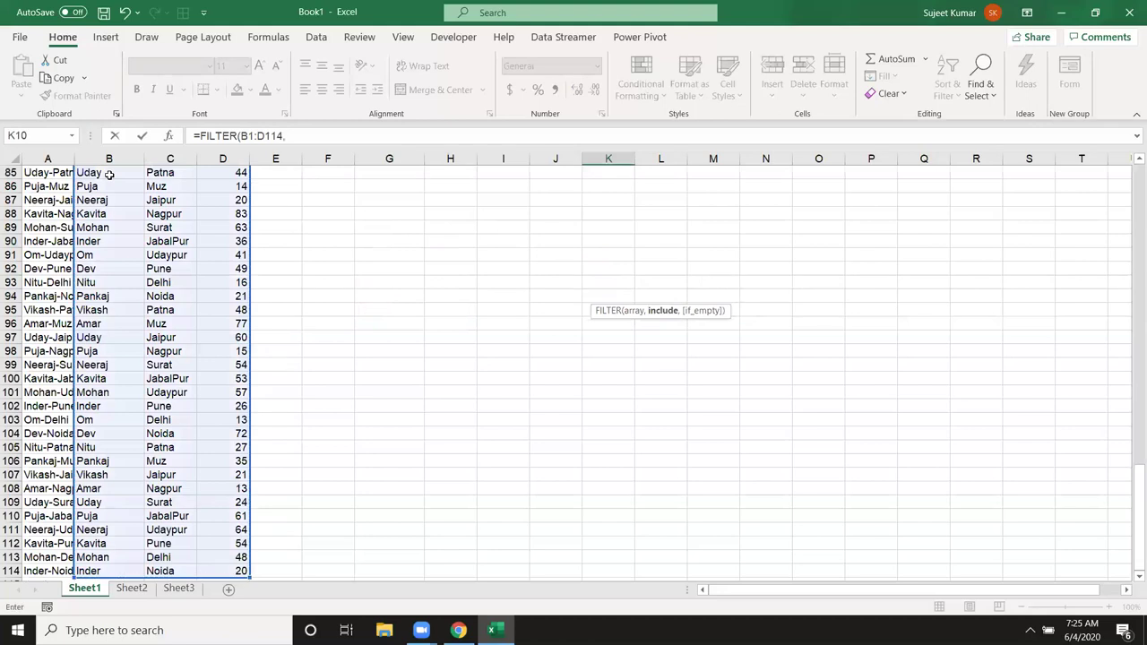
scroll(109, 174, "up", 20)
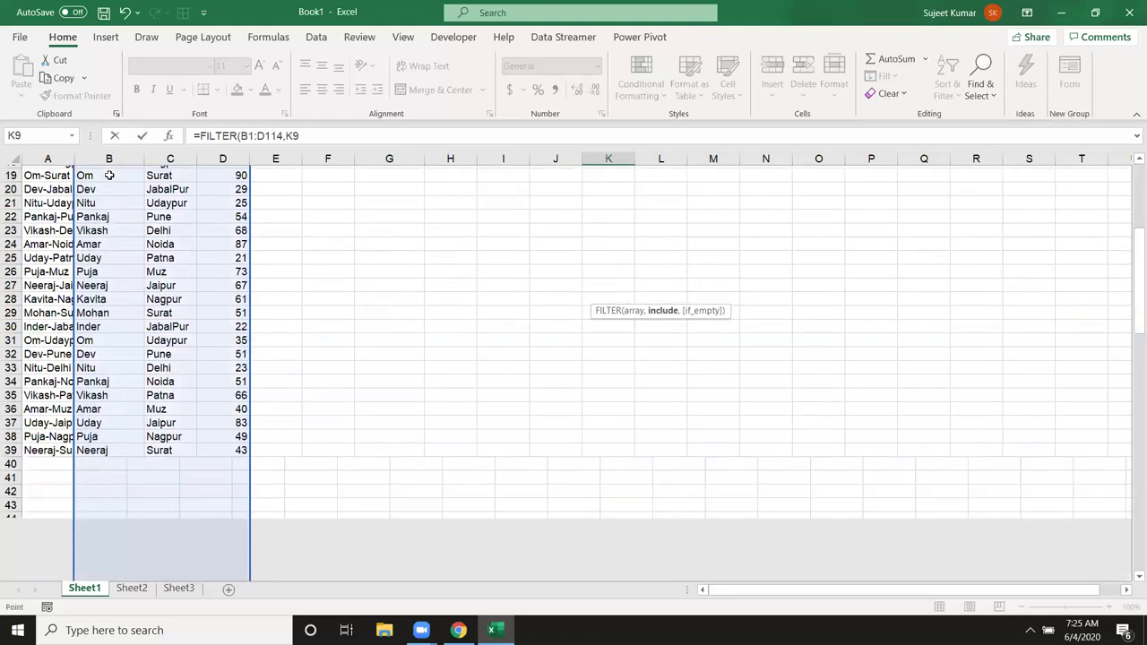
Step: Add the condition B1:B114=K7 and enter the formula, spilling all Puja rows
left_click(110, 174)
key("Left")
key("Right")
key("Right")
key("Up")
key("Up")
key("Up")
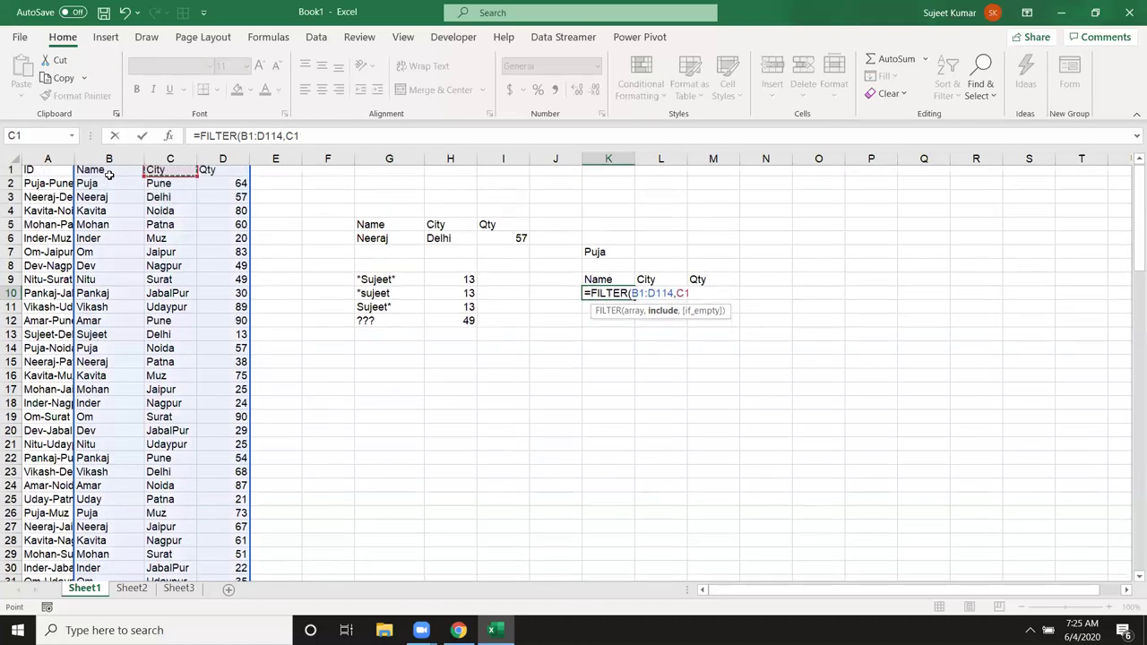
left_click(109, 174)
key("ctrl+shift+Down")
type("=")
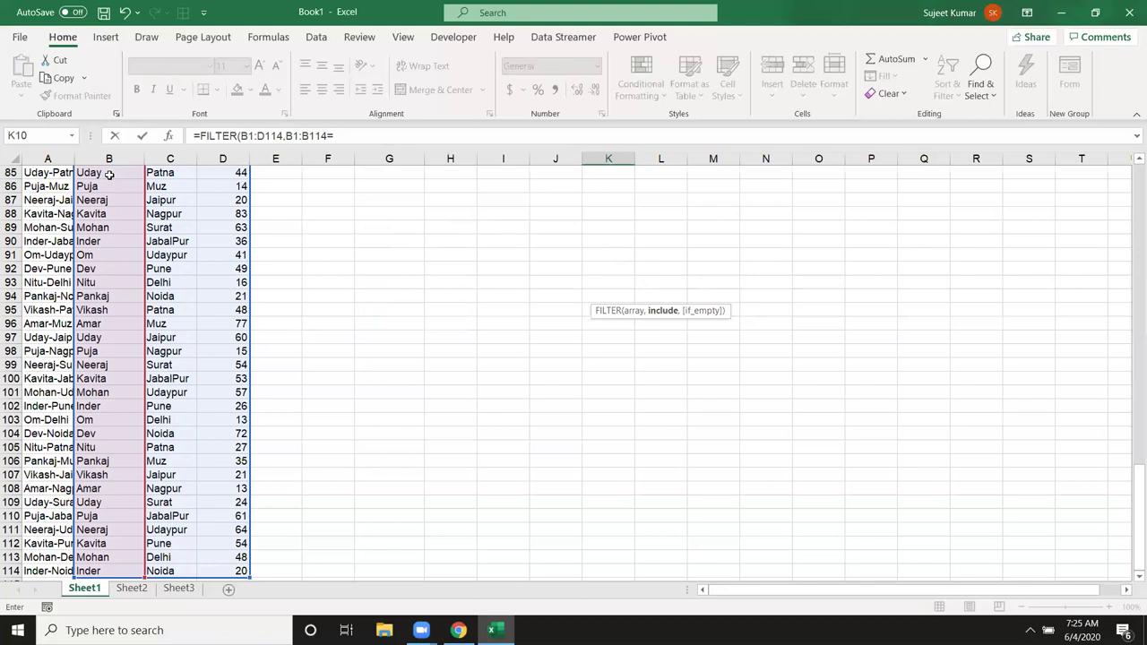
key("Up")
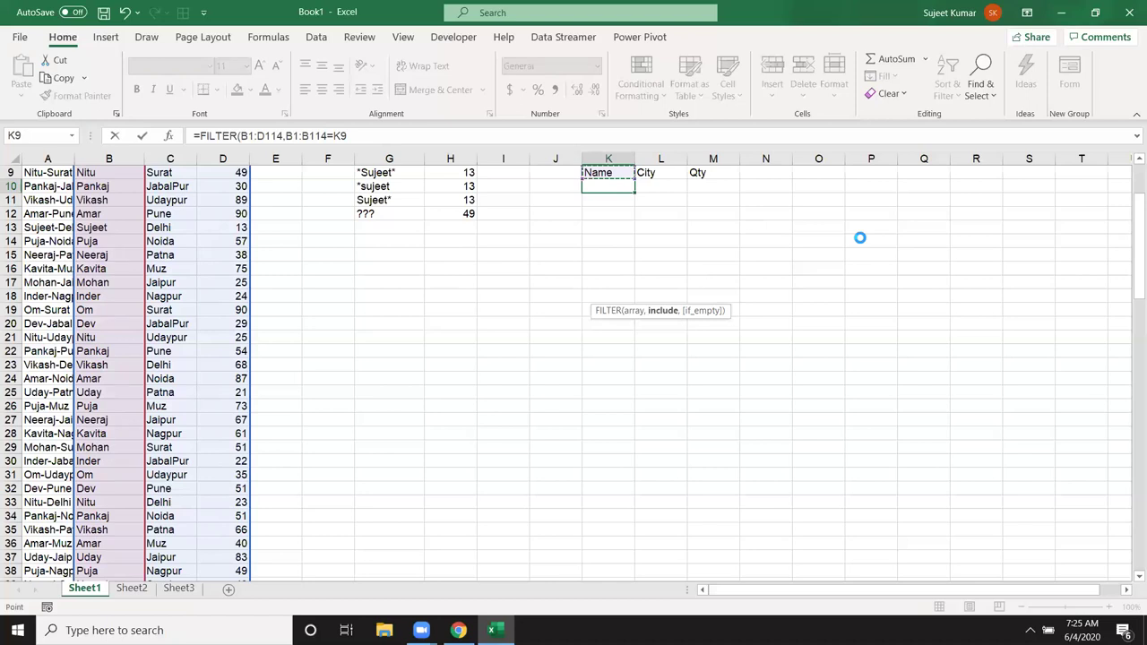
key("Up")
key("Up")
key("Up")
key("Up")
key("Up")
key("Up")
key("Up")
key("Up")
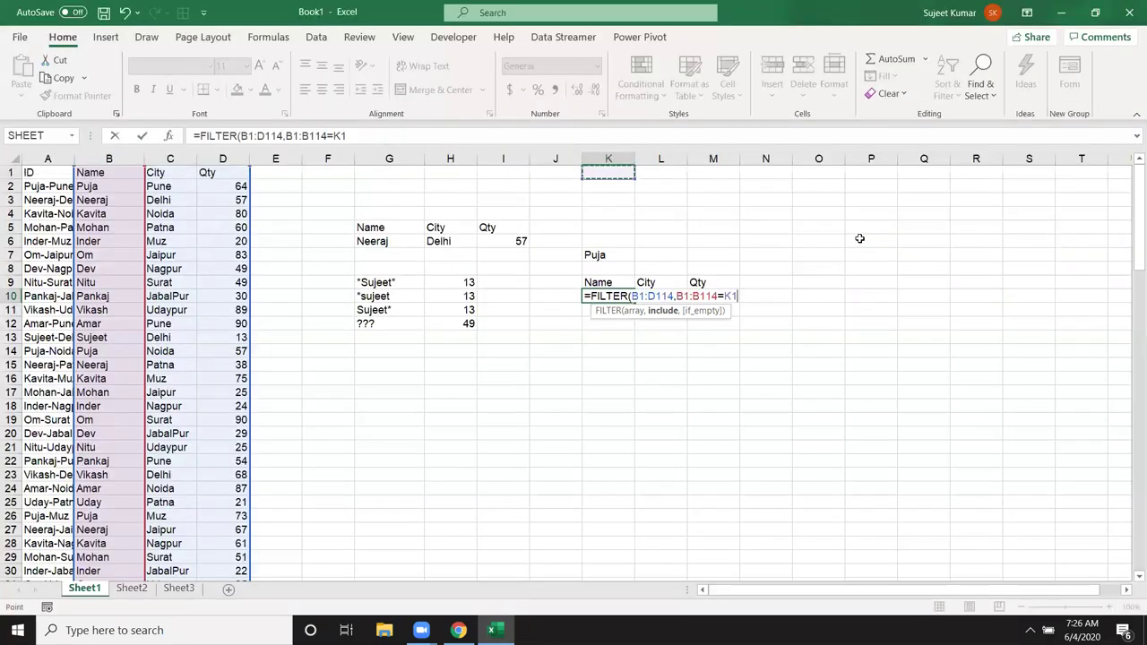
key("Down")
key("Down")
key("Down")
key("Down")
key("Down")
key("Down")
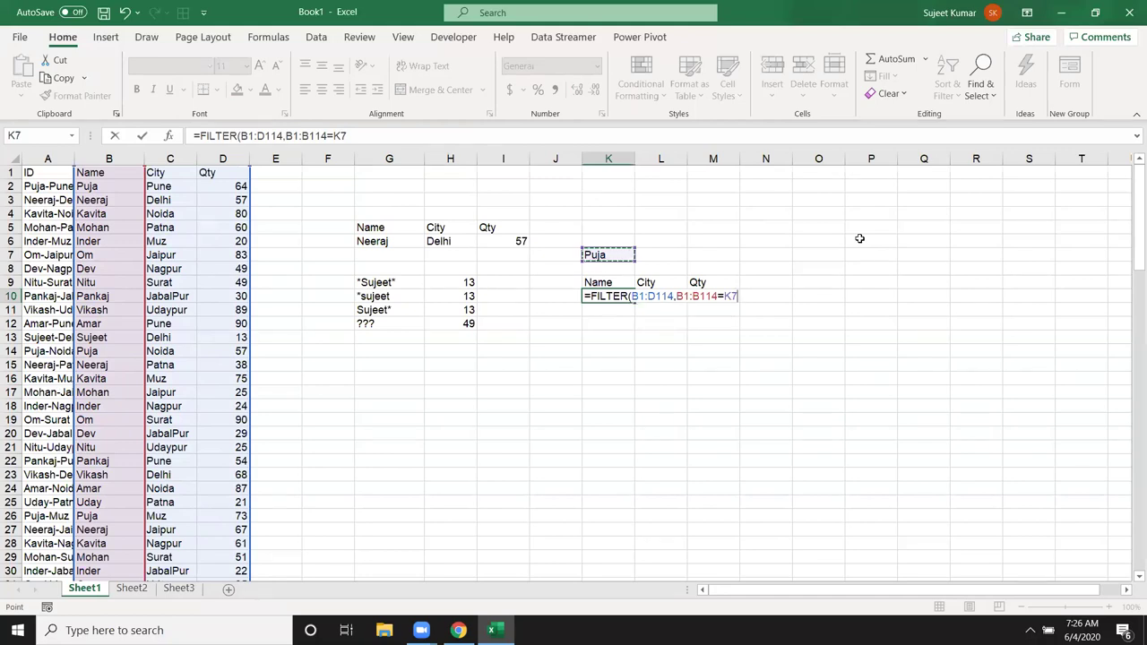
key("Return")
key("Return")
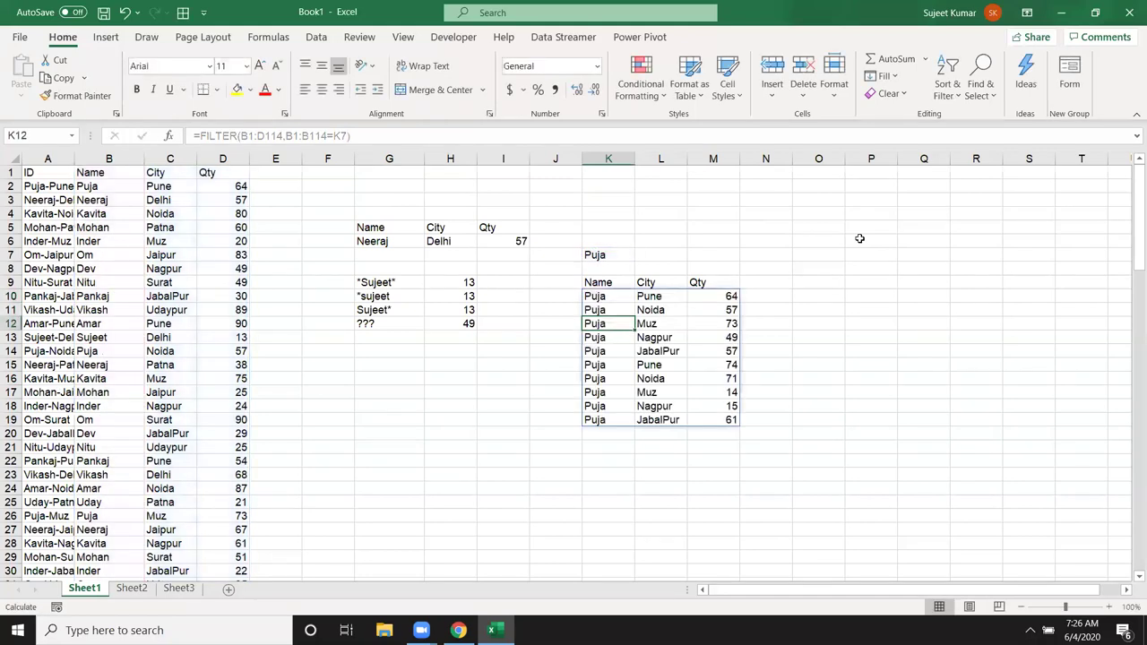
Step: Change the lookup name in K7 to Om to refresh the FILTER results
left_click(585, 334)
left_click(556, 317)
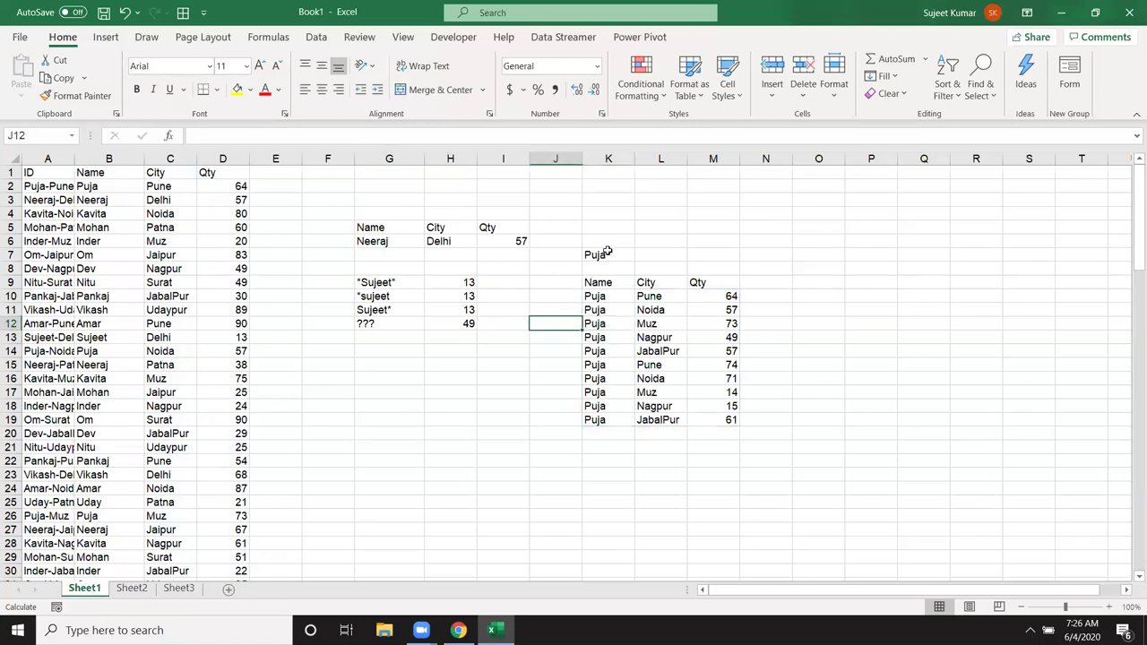
left_click(604, 256)
type("om")
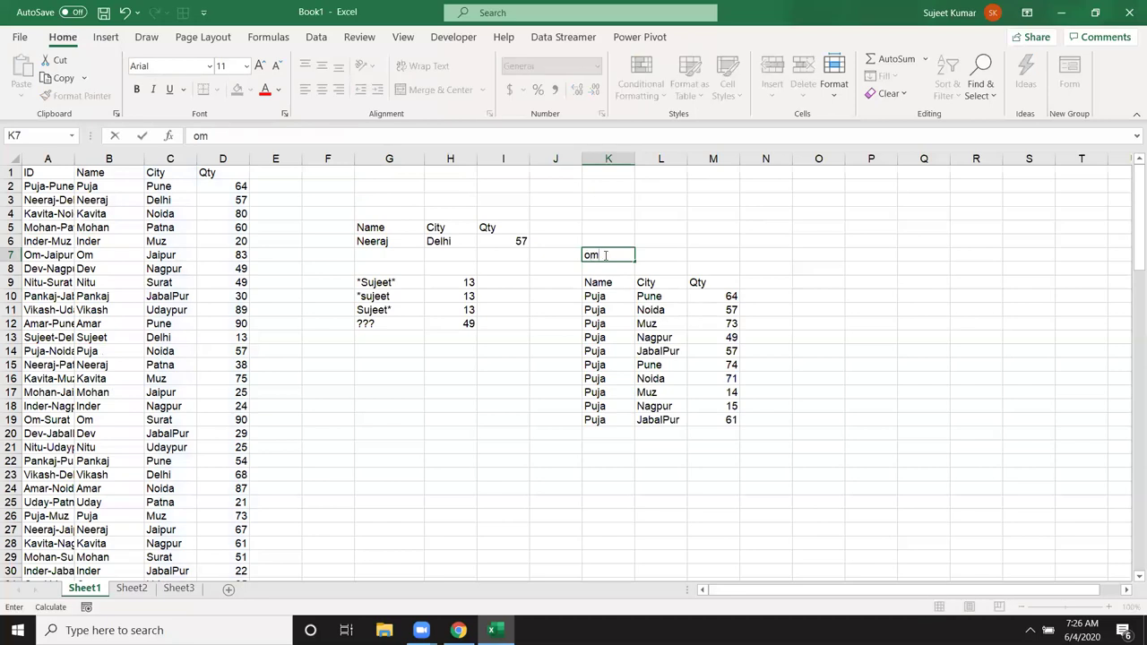
key("Return")
Step: Change K7 to Dev so the FILTER spill lists Dev's rows
left_click(604, 256)
type("dec")
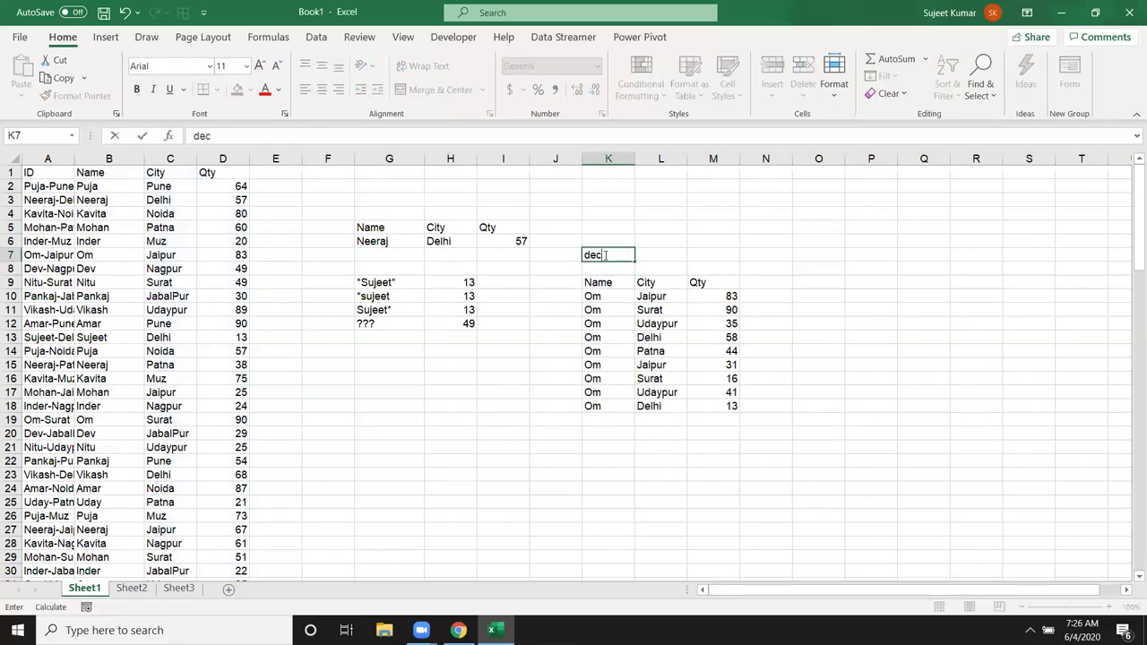
type("\\")
key("BackSpace")
key("BackSpace")
type("v")
key("Return")
left_click(627, 335)
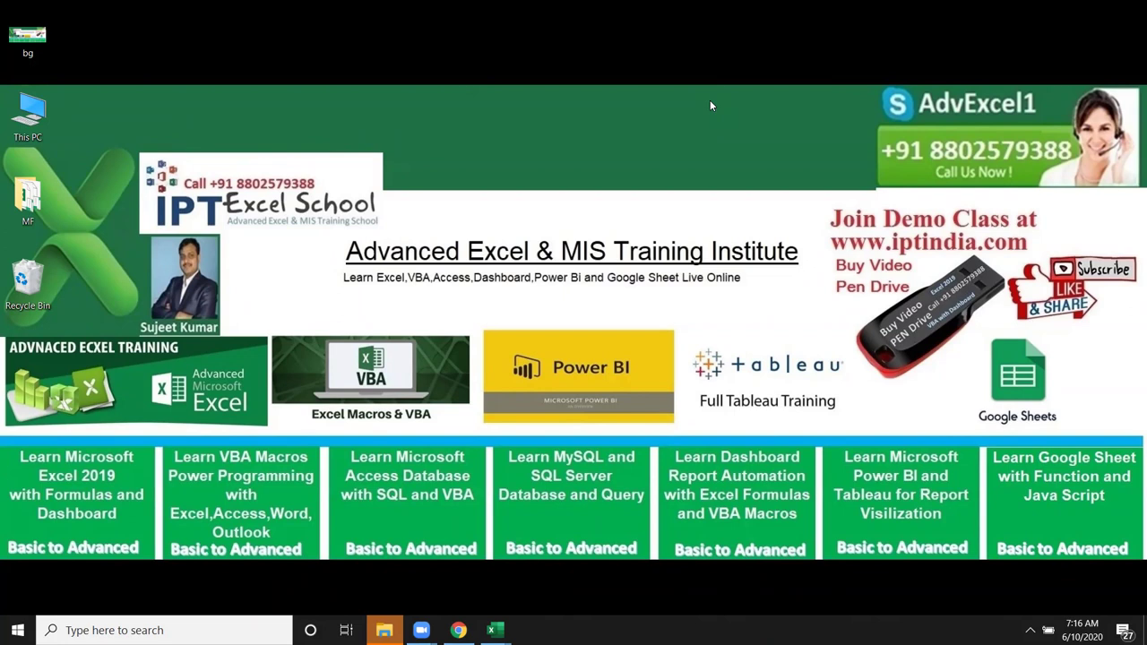
Step: Switch to Book2 and preview the customer data on sheets D1, D2 and D3
mouse_move(495, 630)
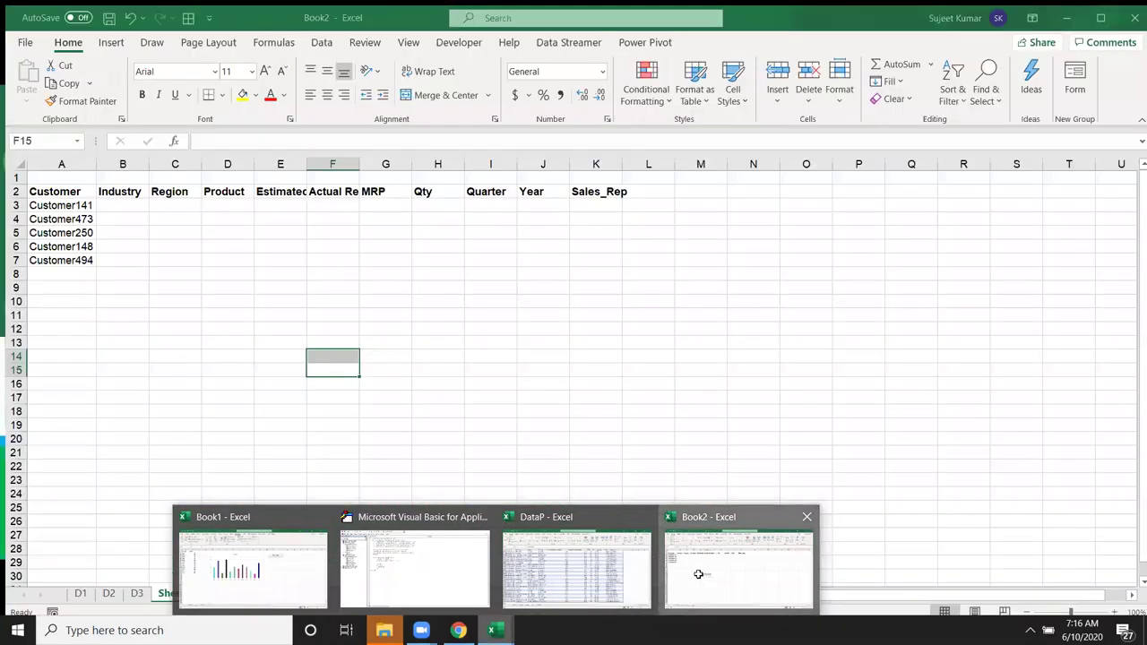
left_click(698, 575)
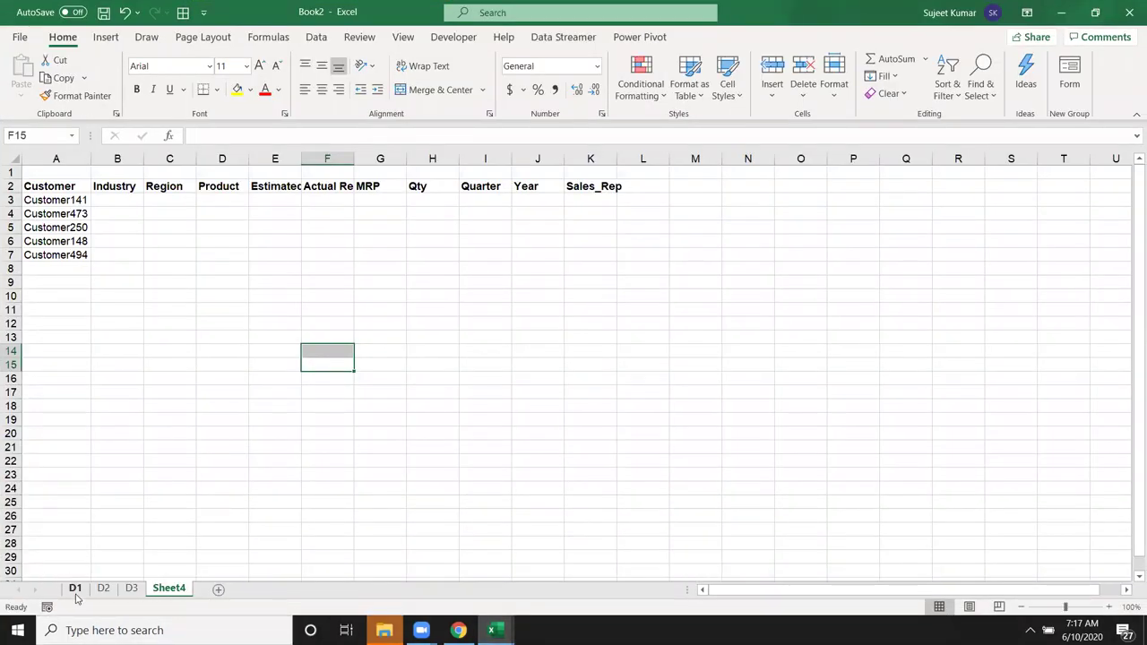
left_click(75, 588)
left_click(103, 588)
left_click(131, 588)
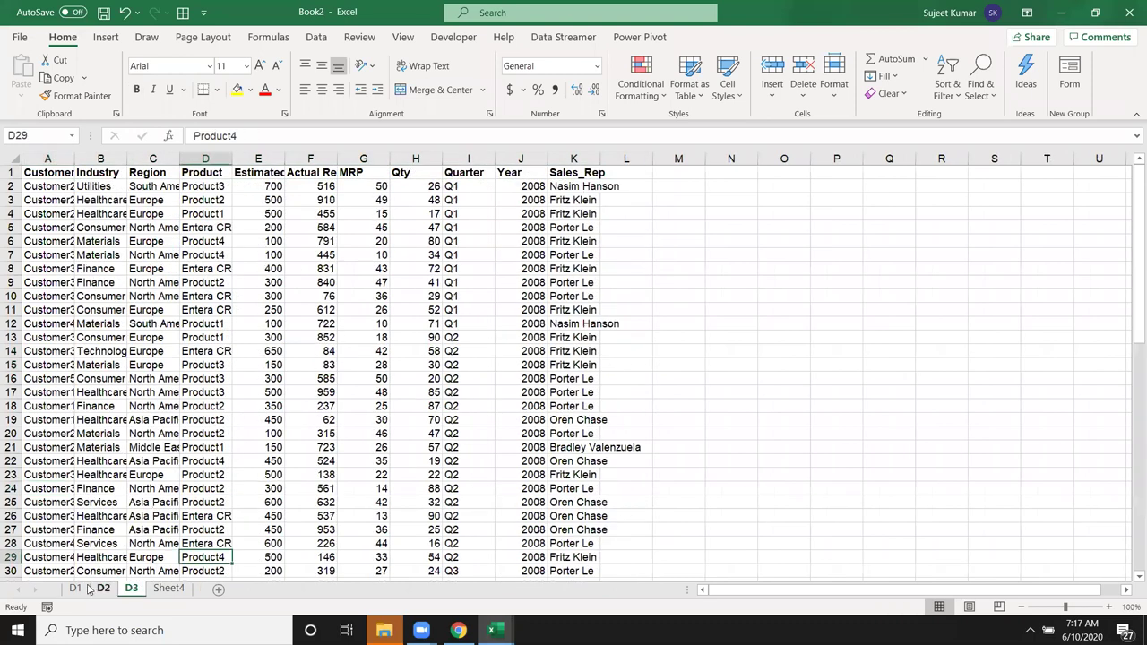
left_click(76, 588)
left_click(50, 229)
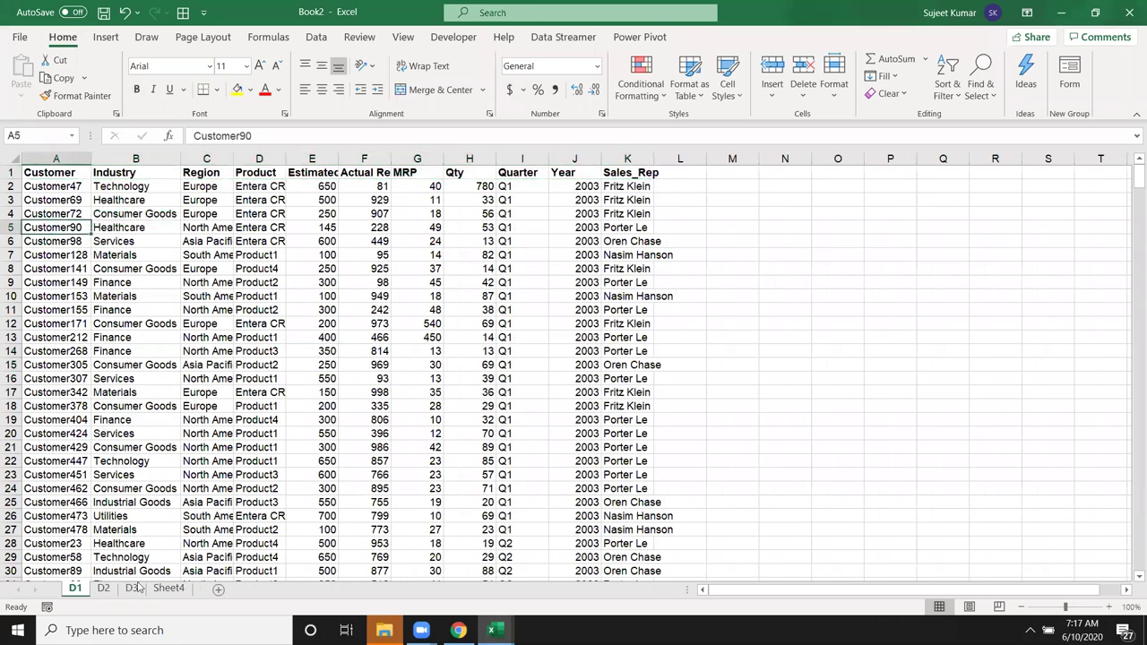
left_click(103, 588)
left_click(67, 473)
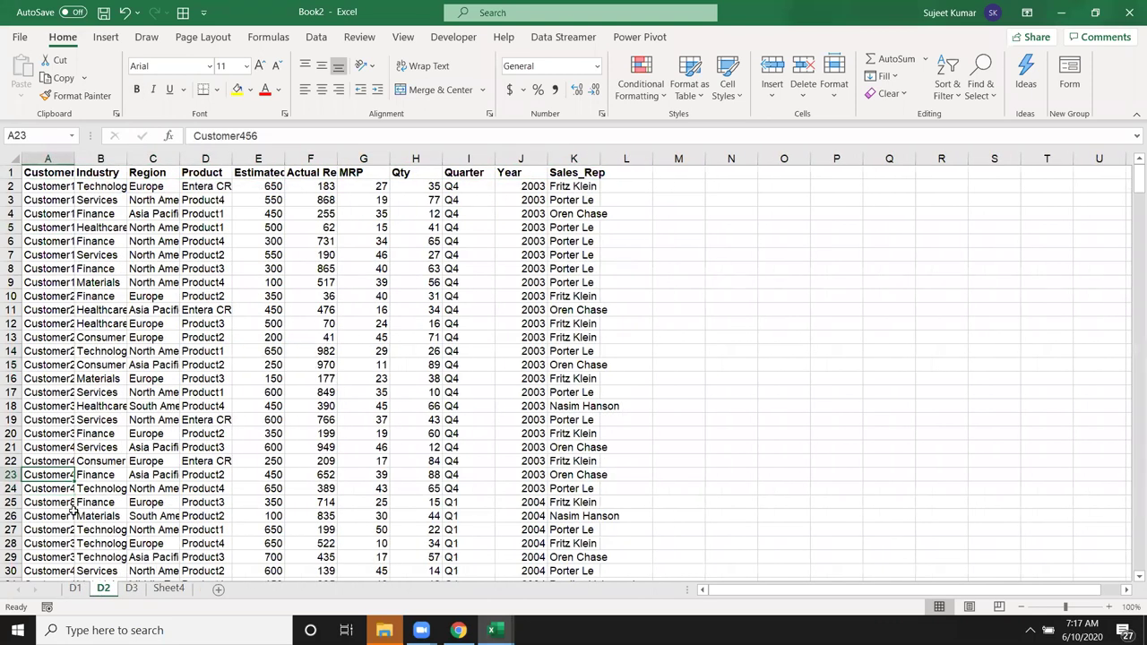
left_click(130, 588)
left_click(61, 486)
Step: On Sheet4, review the five customers and empty lookup columns, then select B3
left_click(167, 589)
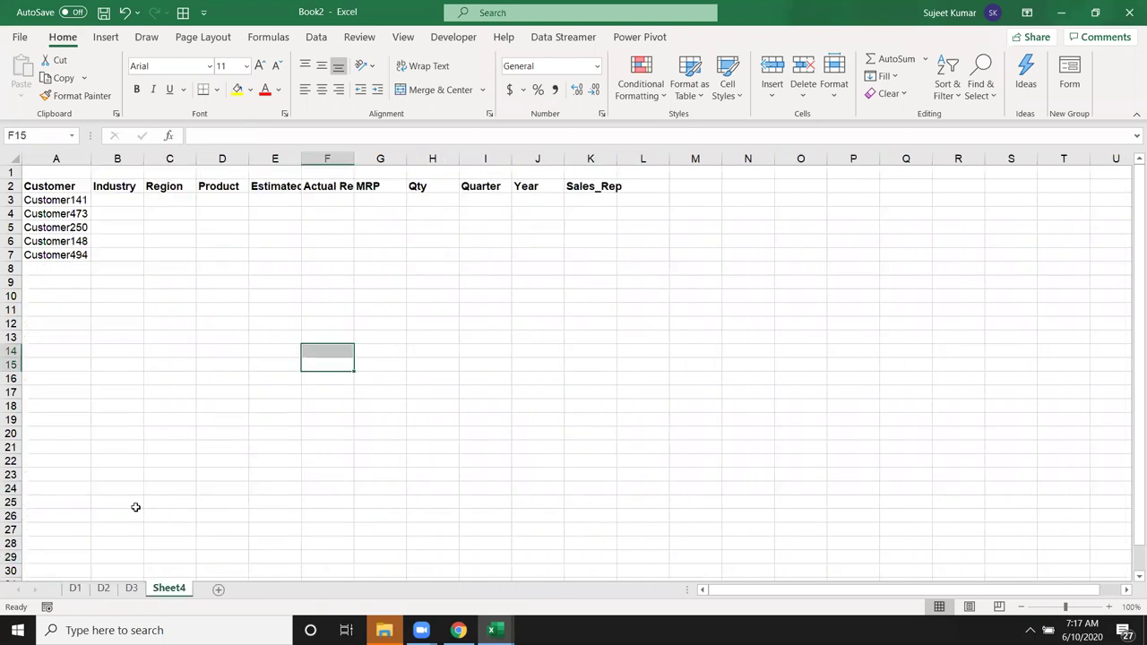
left_click_drag(45, 203, 46, 257)
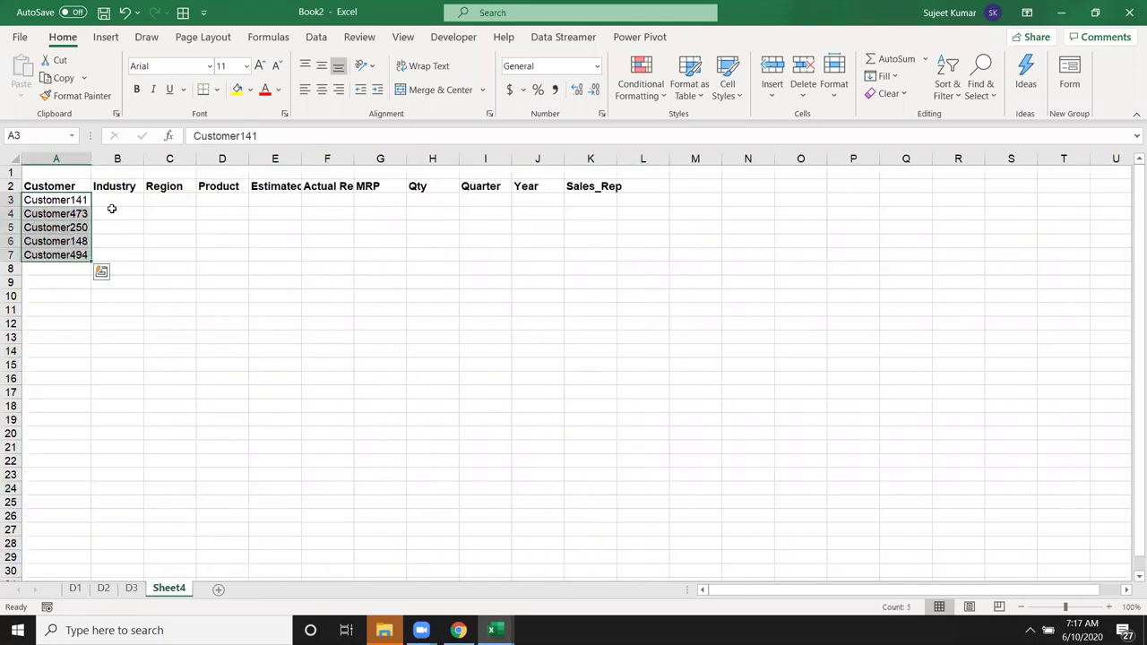
left_click_drag(116, 198, 616, 256)
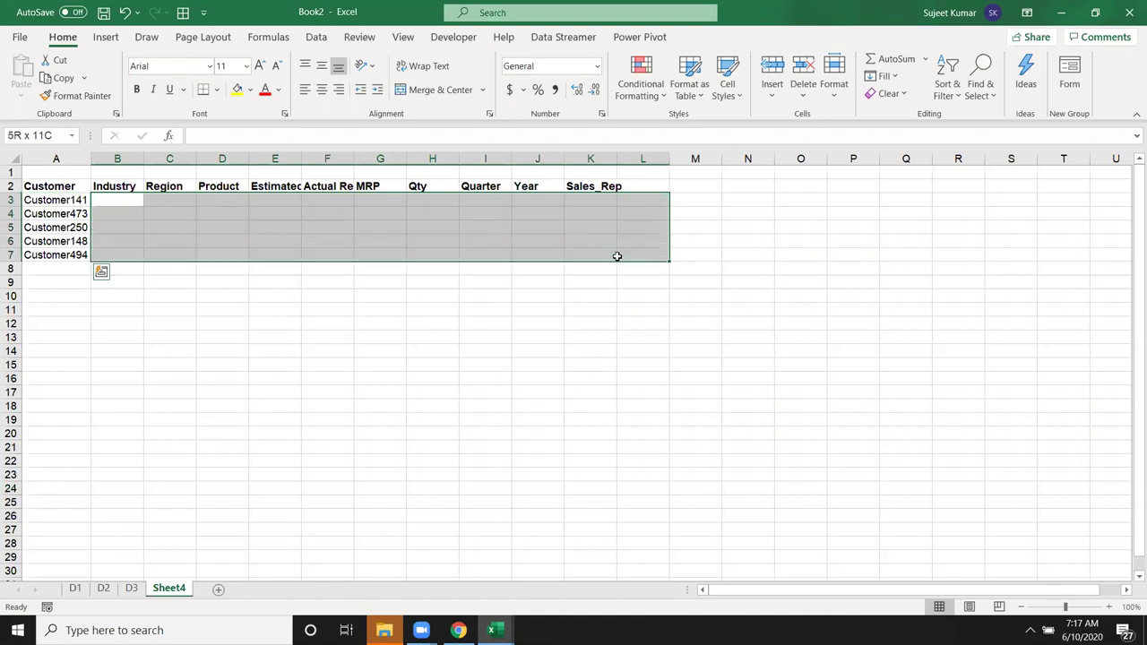
left_click(70, 204)
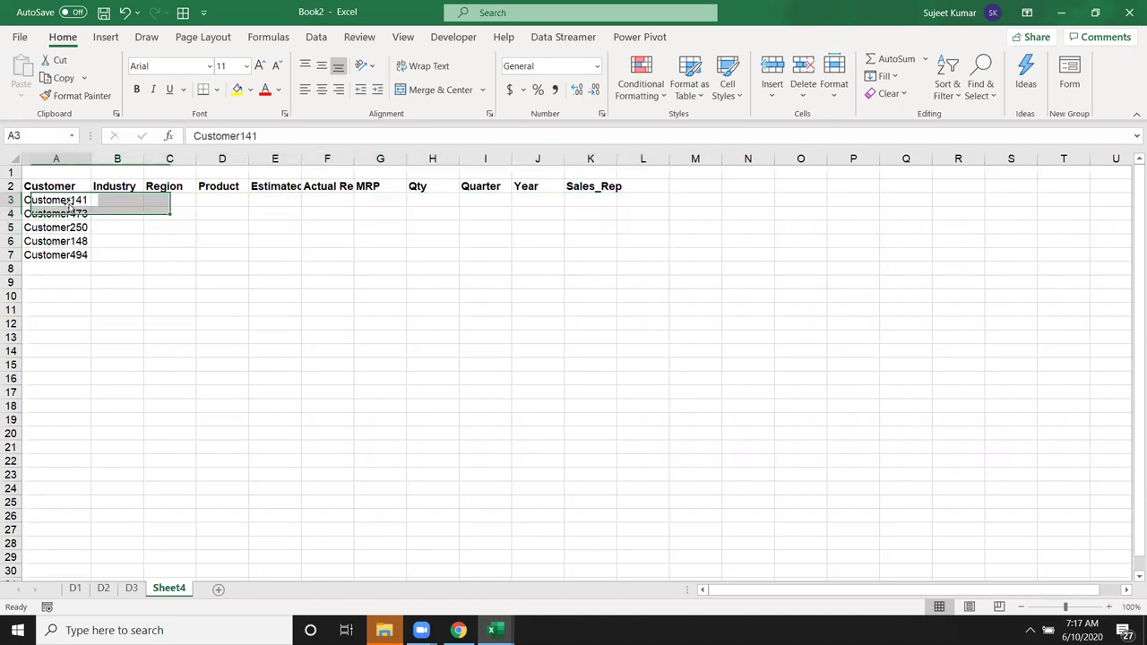
left_click(58, 241)
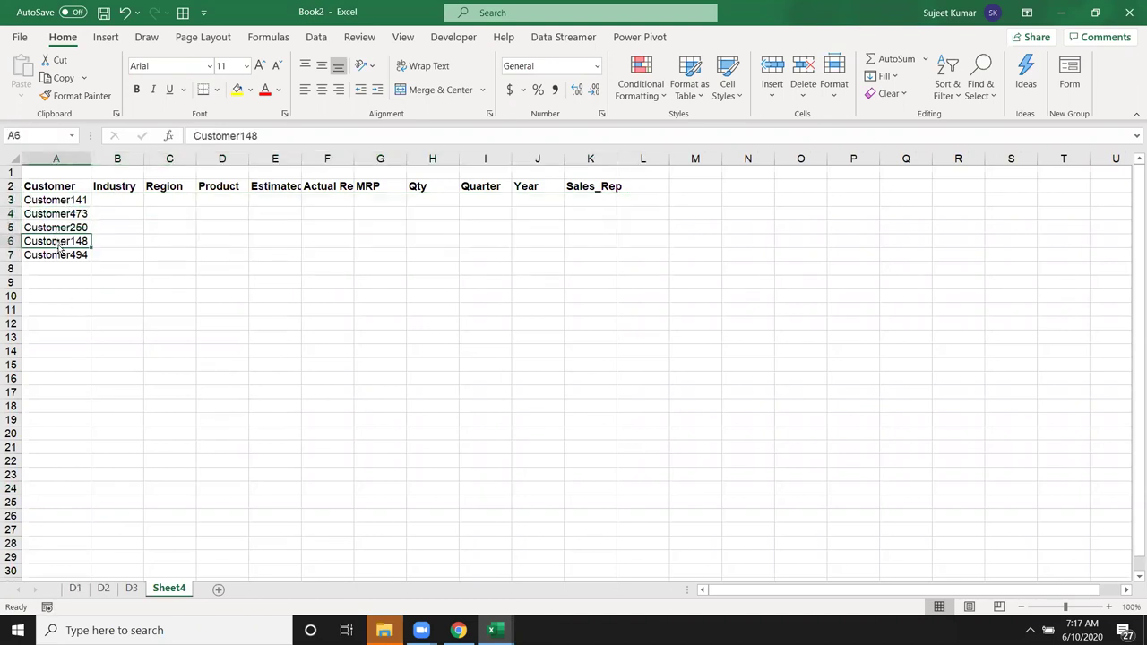
left_click(84, 218)
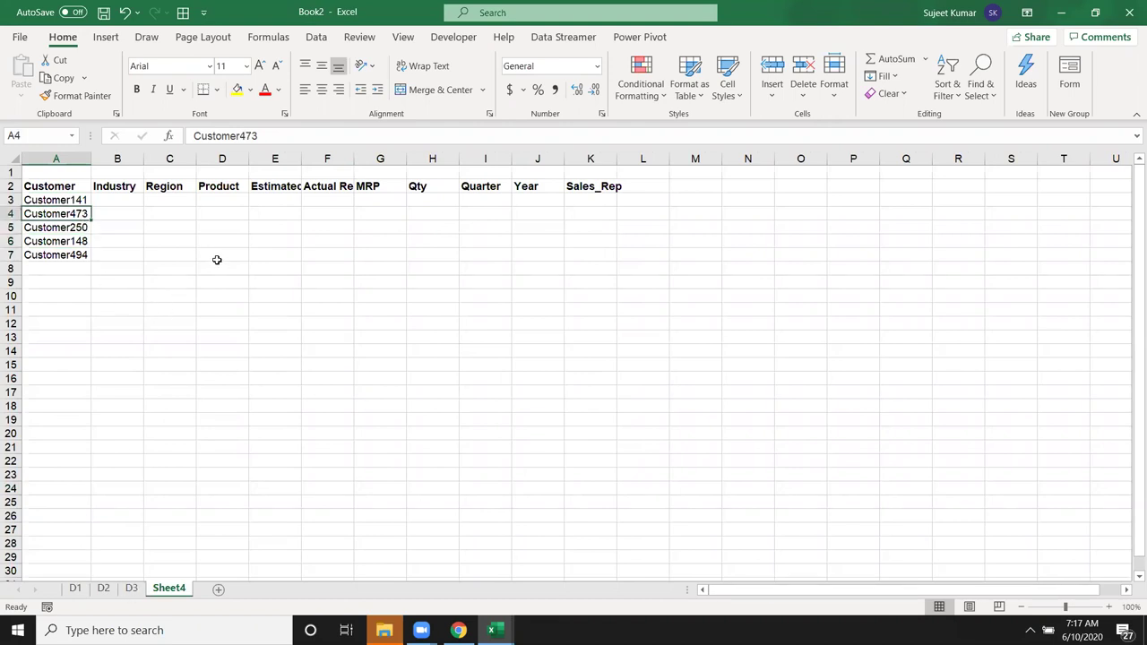
left_click(112, 205)
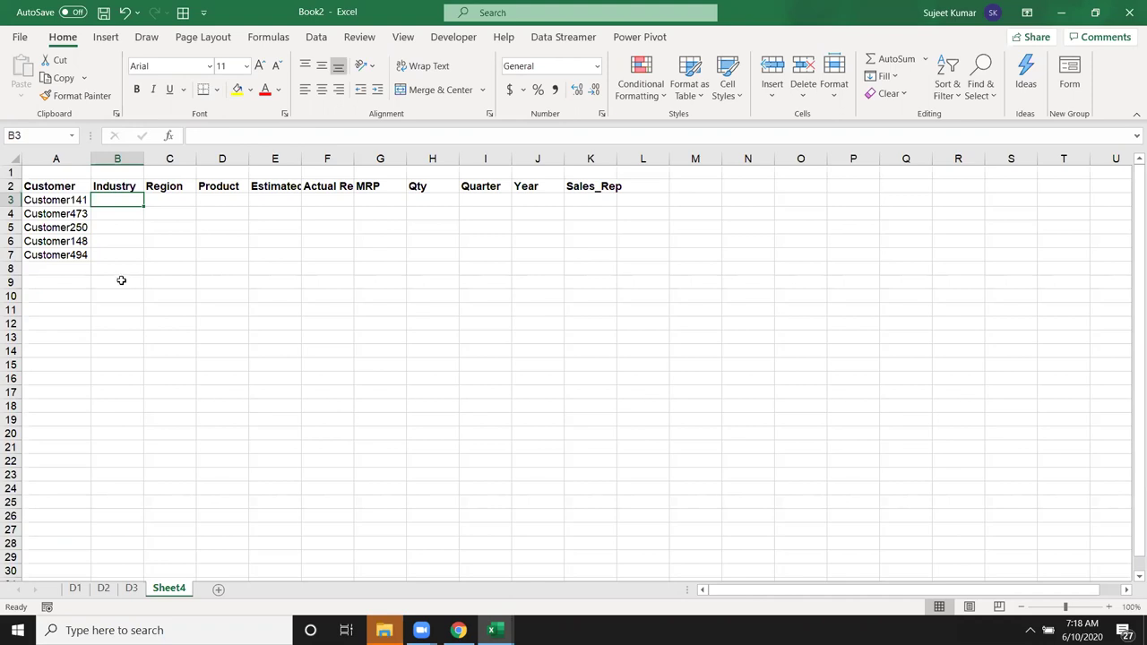
Step: Enter =VLOOKUP(A3,'D1'!A:K,2,0) in B3 to look up the customer's industry on sheet D1
type("=vl")
key("Tab")
key("Left")
type(",")
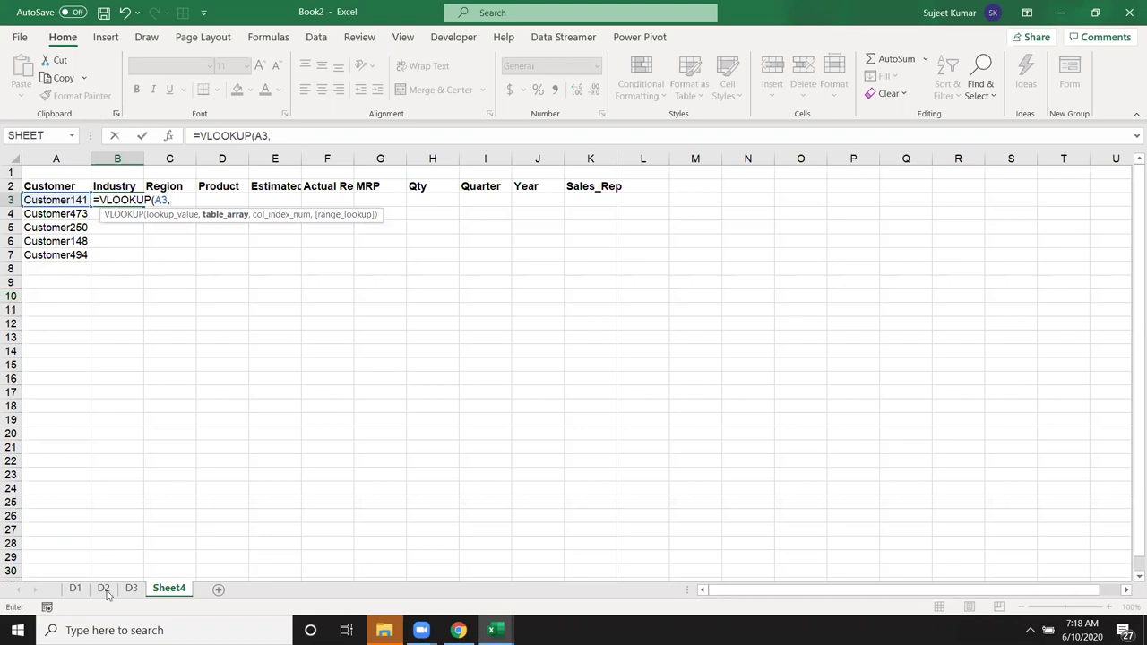
left_click(75, 587)
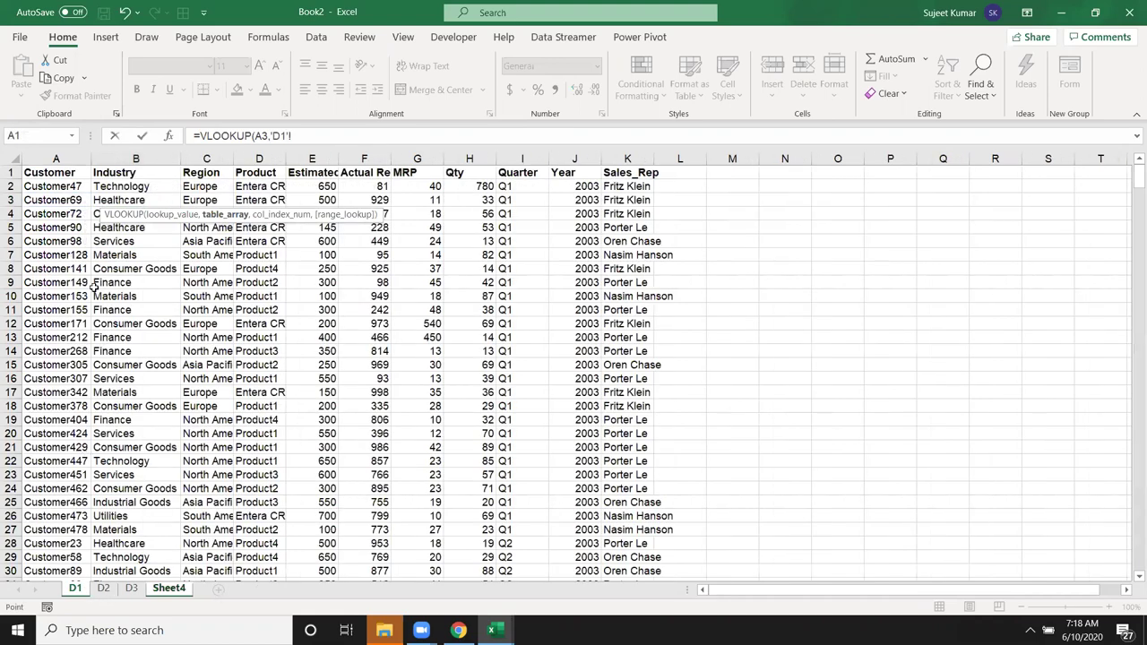
left_click(84, 159)
left_click_drag(84, 159, 613, 117)
type(",2,")
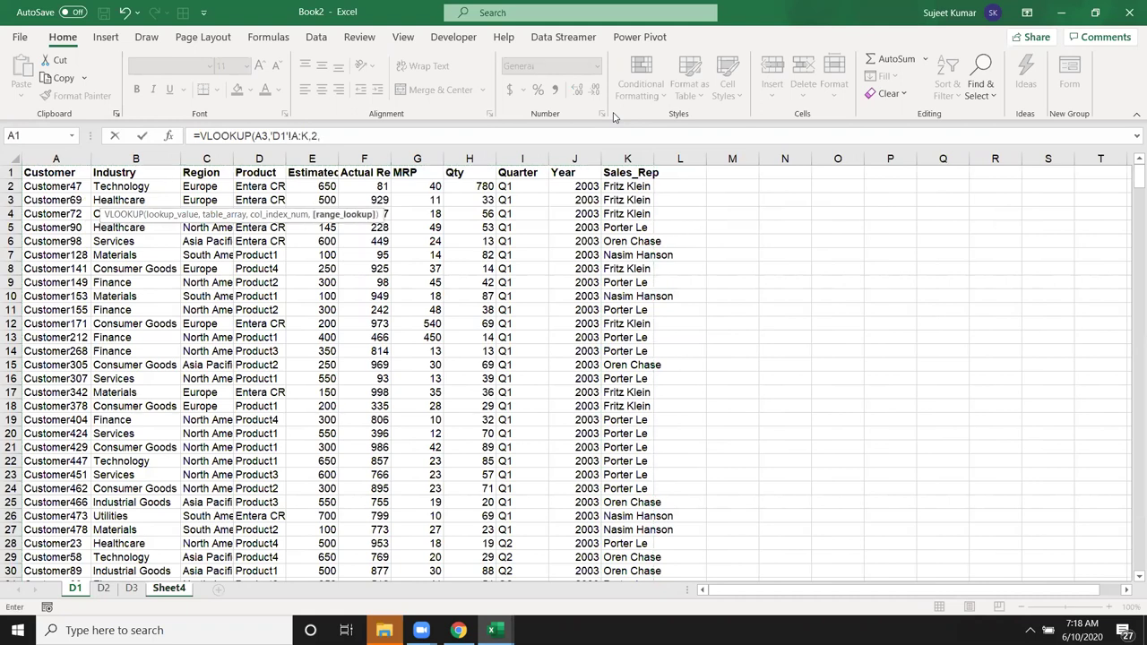
type("0)")
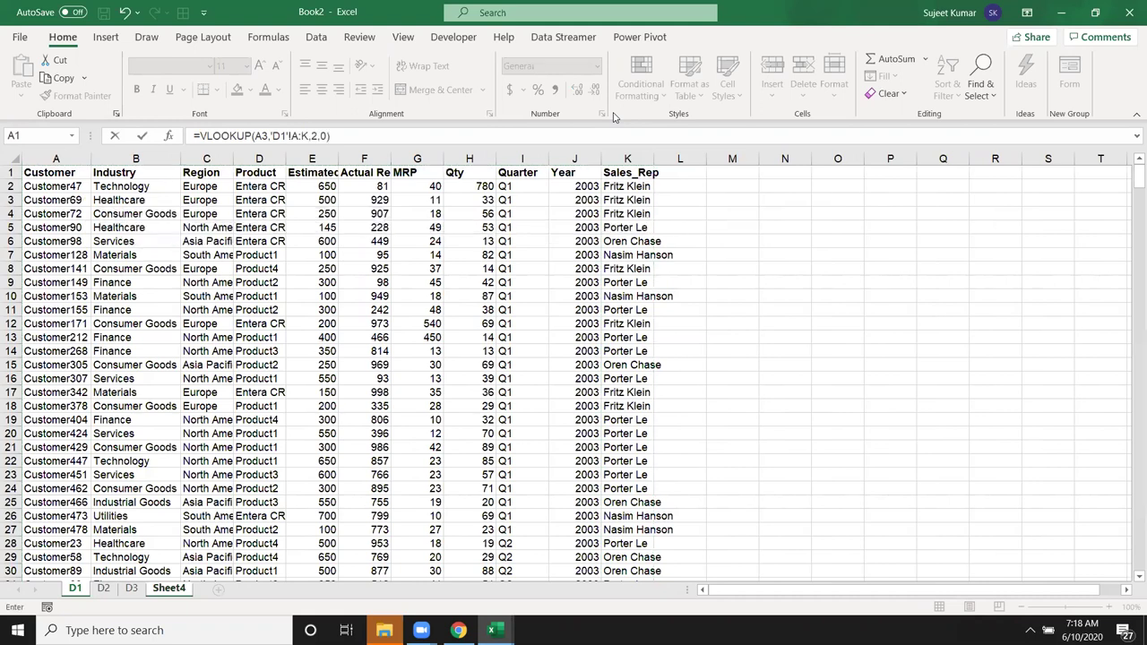
key("Return")
Step: Fill the lookup formula down B3:B7 and check the #N/A result in B5
key("shift+Down")
key("shift+Down")
key("shift+Down")
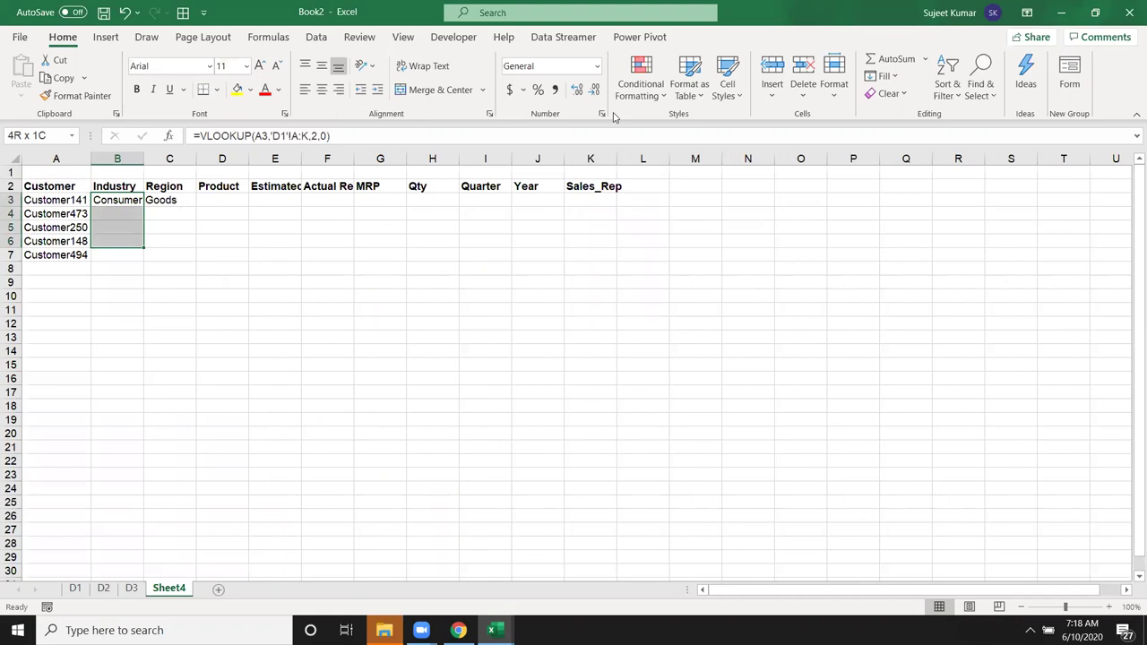
key("shift+Down")
key("ctrl+d")
key("Up")
key("Down")
key("Down")
key("Down")
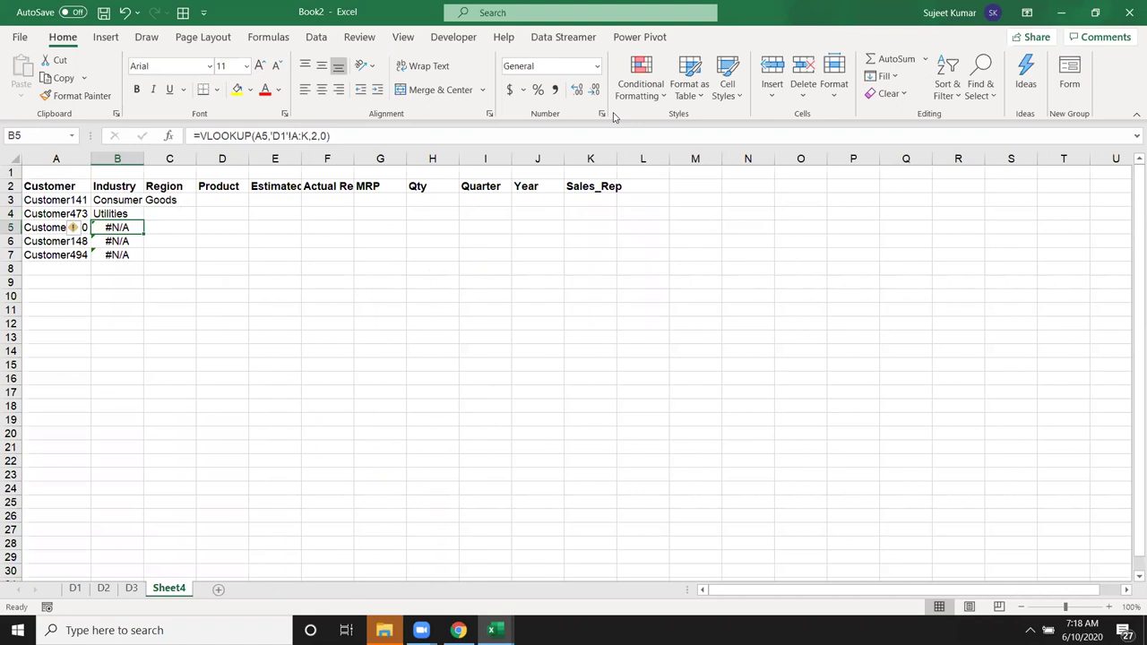
Step: Re-enter B5 as =VLOOKUP(A5,'D2'!A:K,2,0) to look up sheet D2 instead
type("=")
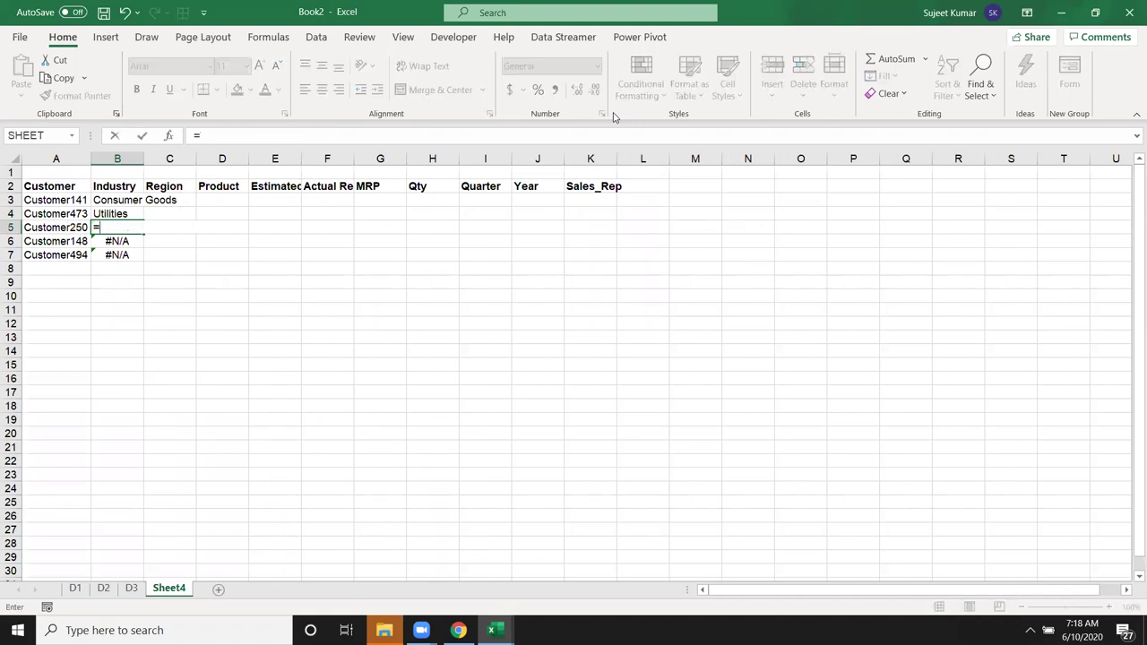
type("vl")
key("Tab")
key("Left")
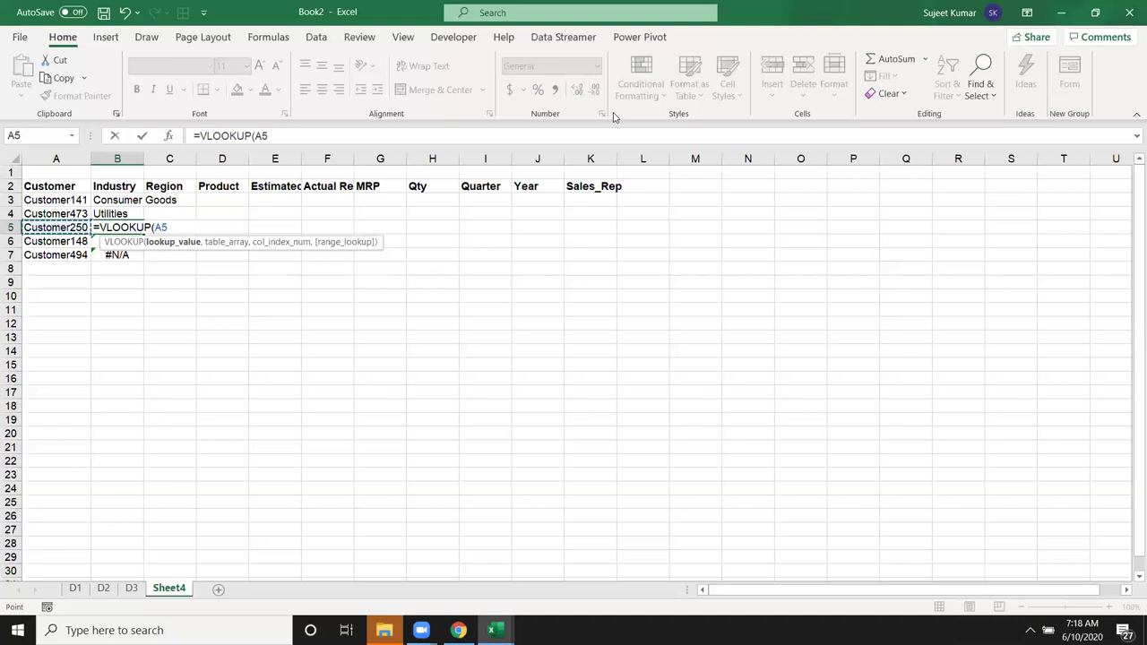
type(",")
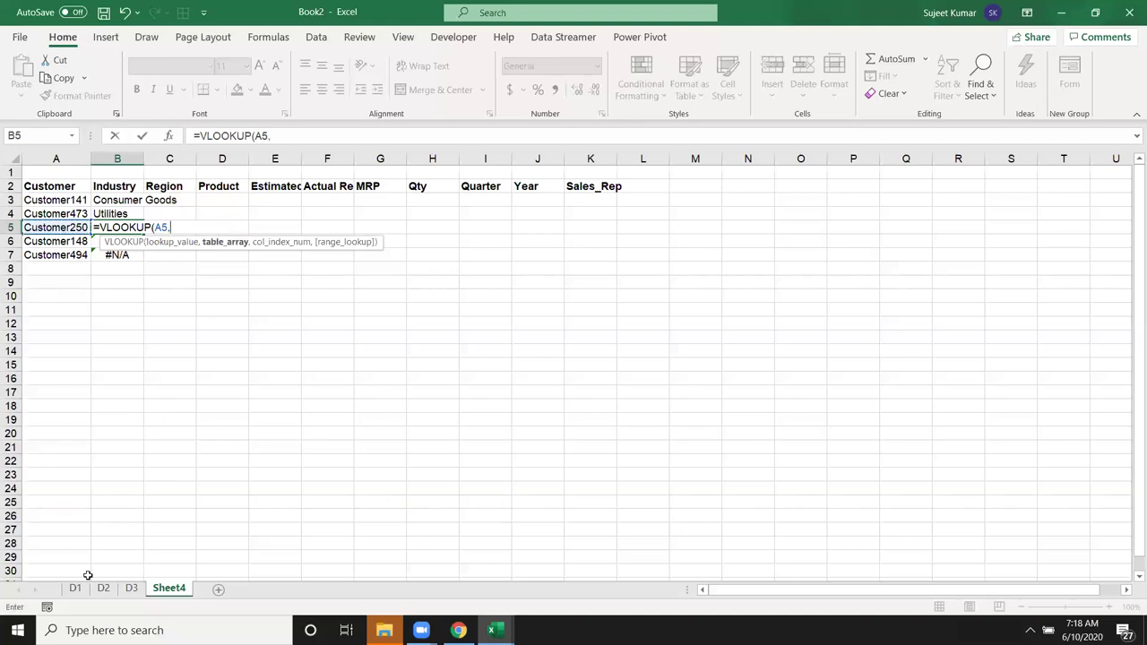
left_click(103, 589)
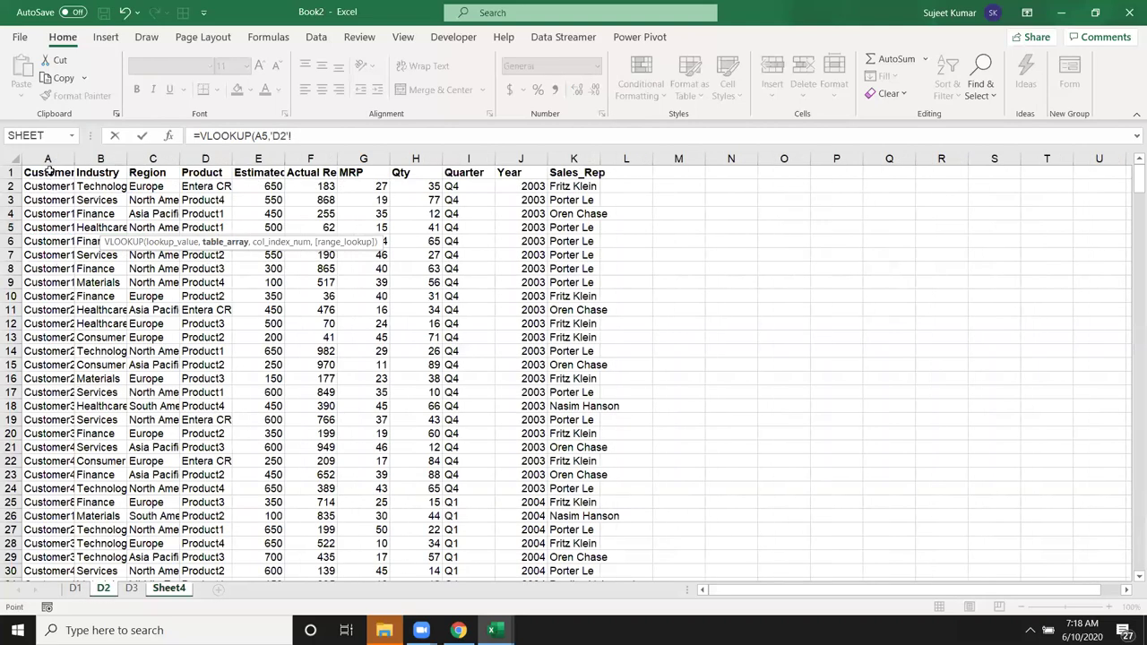
left_click(48, 160)
left_click_drag(49, 159, 574, 161)
type(",2,0")
key("Return")
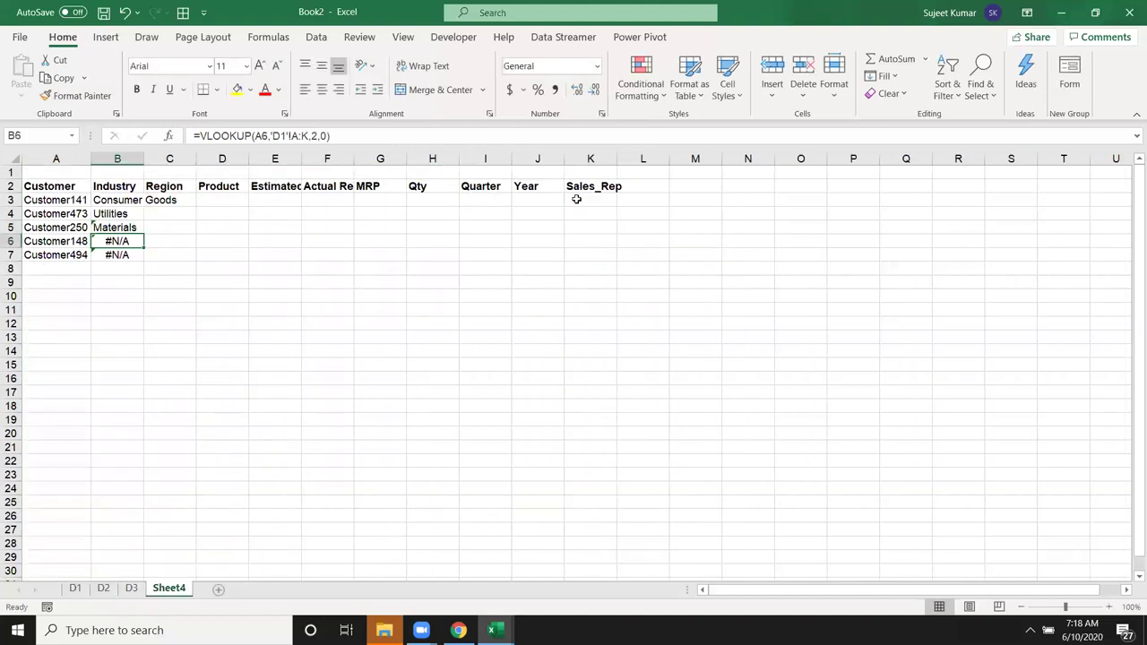
Step: Compare the Industry formulas, then clear B3:B7 and return to B3
key("Down")
key("Up")
key("Up")
key("Down")
key("Up")
key("Up")
key("Down")
key("Down")
key("Down")
key("Up")
key("Up")
key("Up")
key("shift+Down")
key("shift+Down")
key("shift+Down")
key("shift+Down")
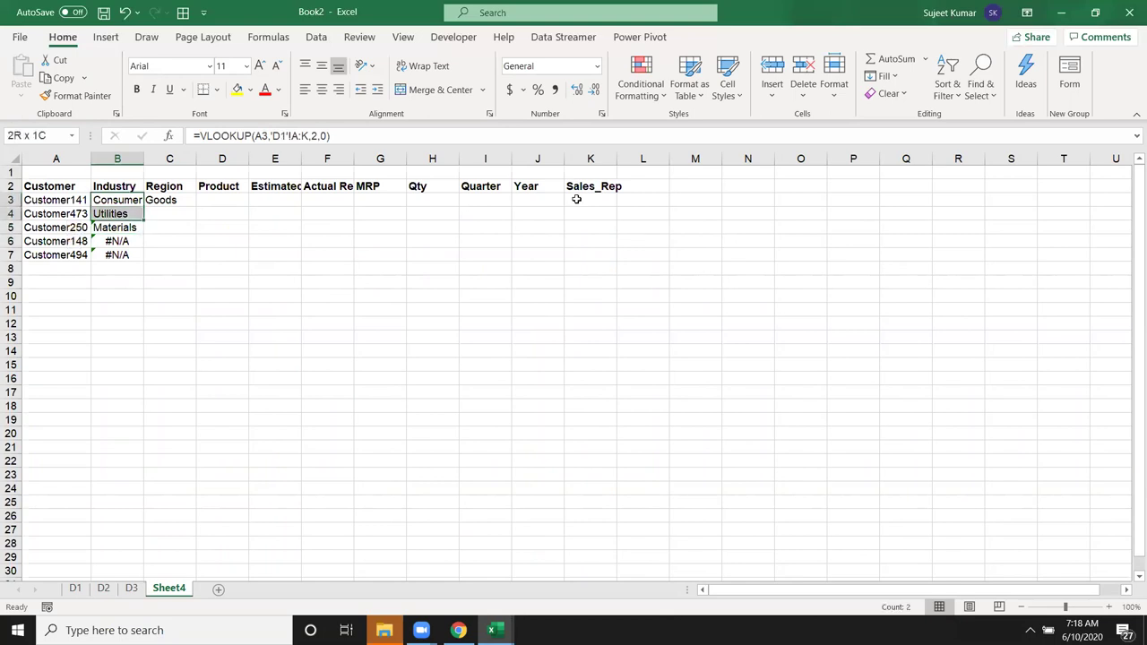
key("Delete")
key("Up")
key("Down")
type("=if")
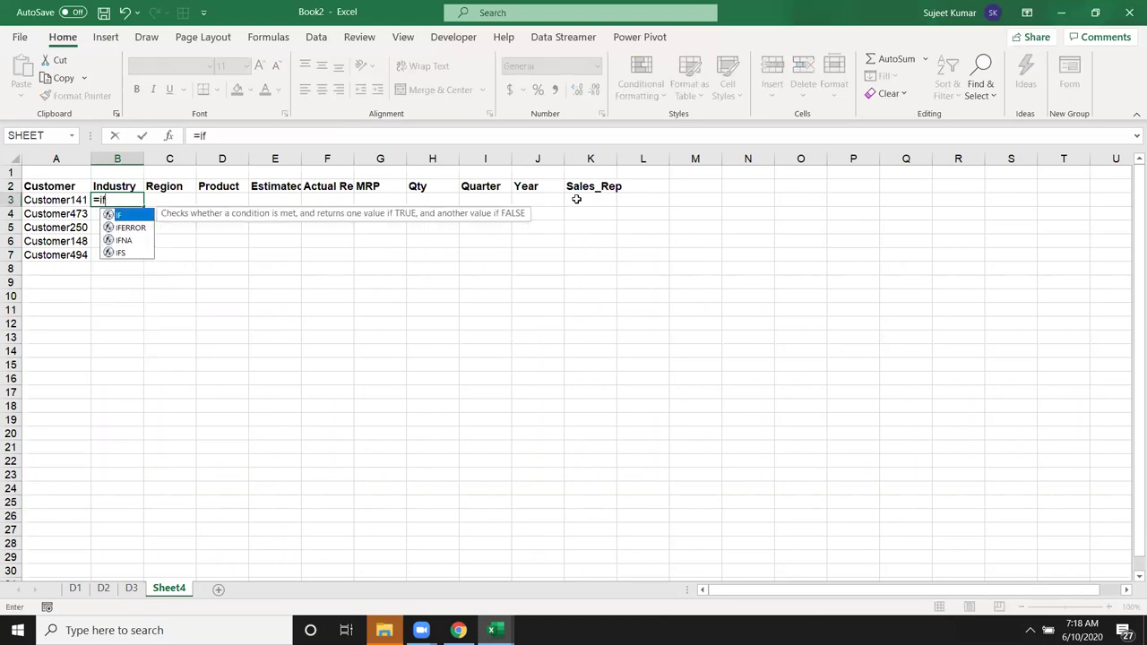
key("Down")
key("Tab")
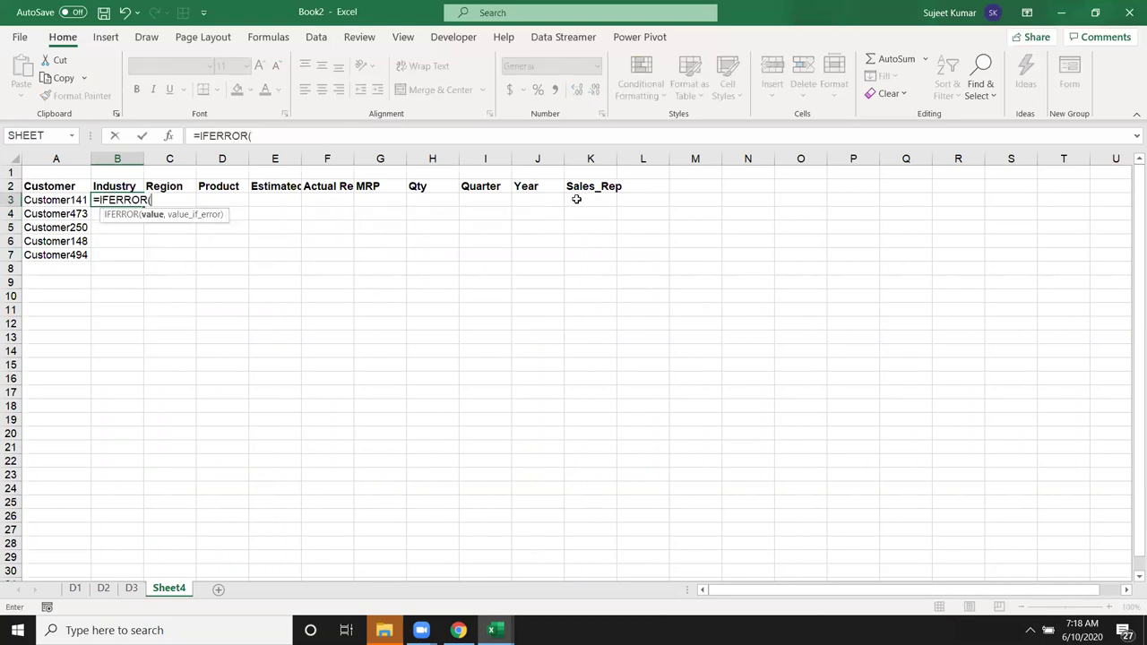
type("vl")
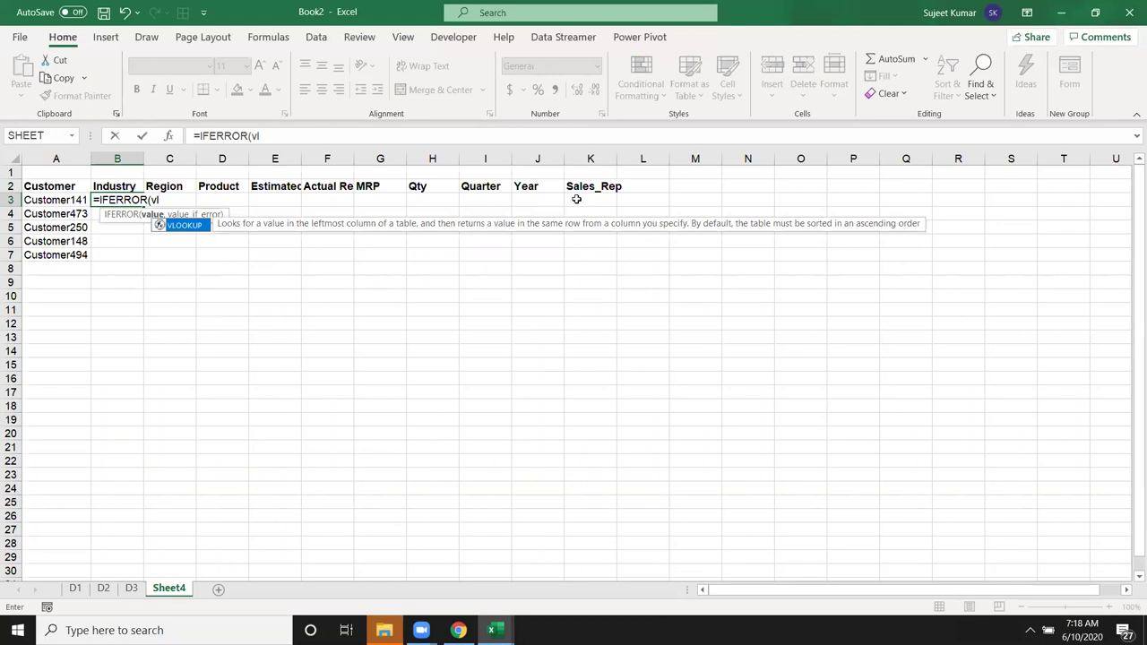
key("Tab")
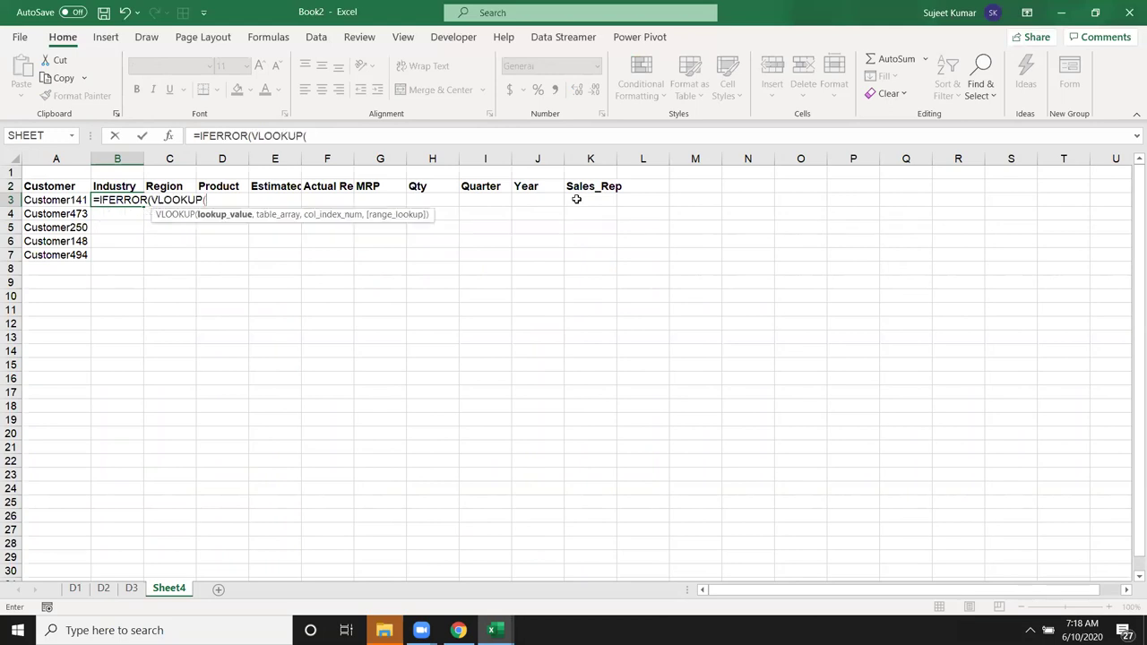
key("Left")
type(",")
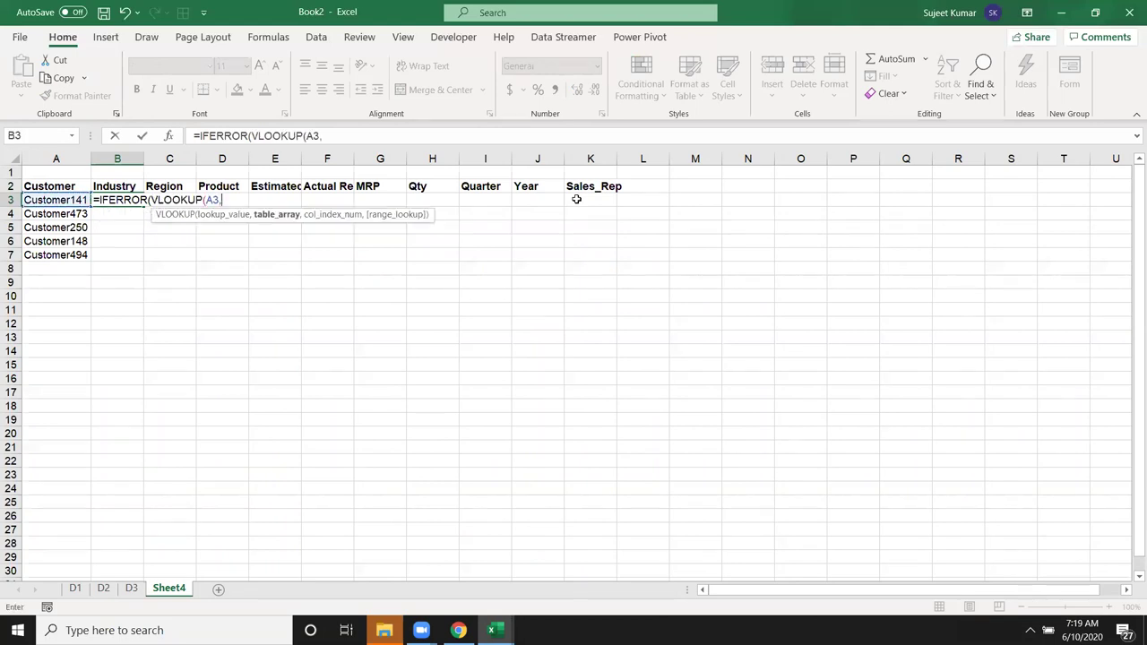
left_click(76, 587)
left_click_drag(71, 158, 624, 161)
type(",2,0),v")
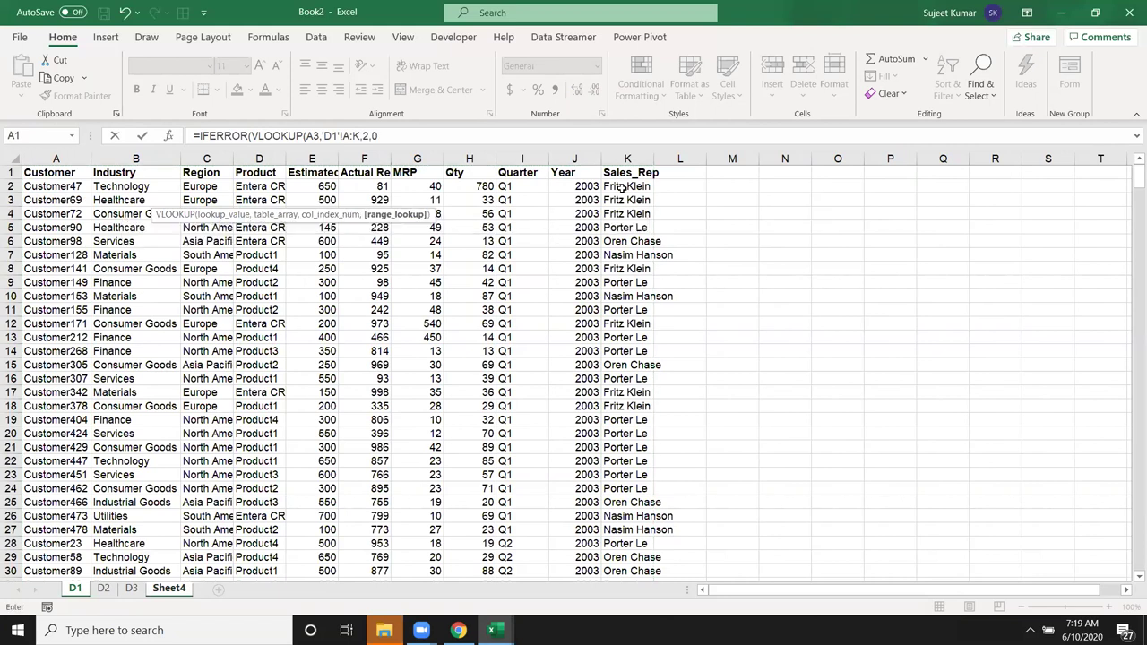
type("l")
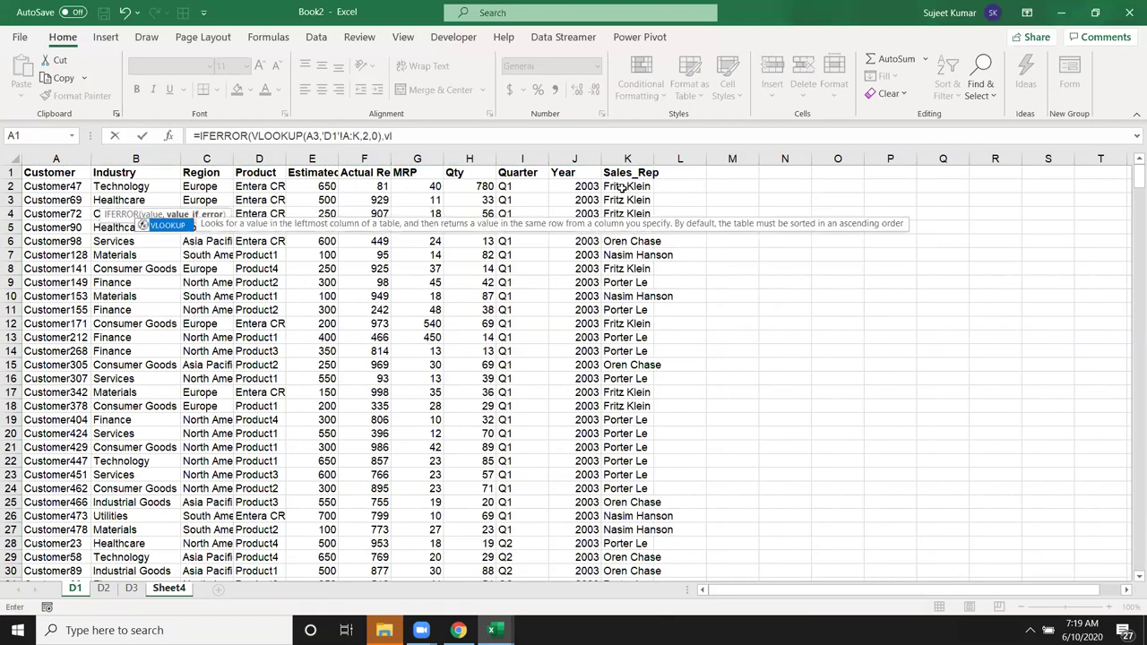
key("Tab")
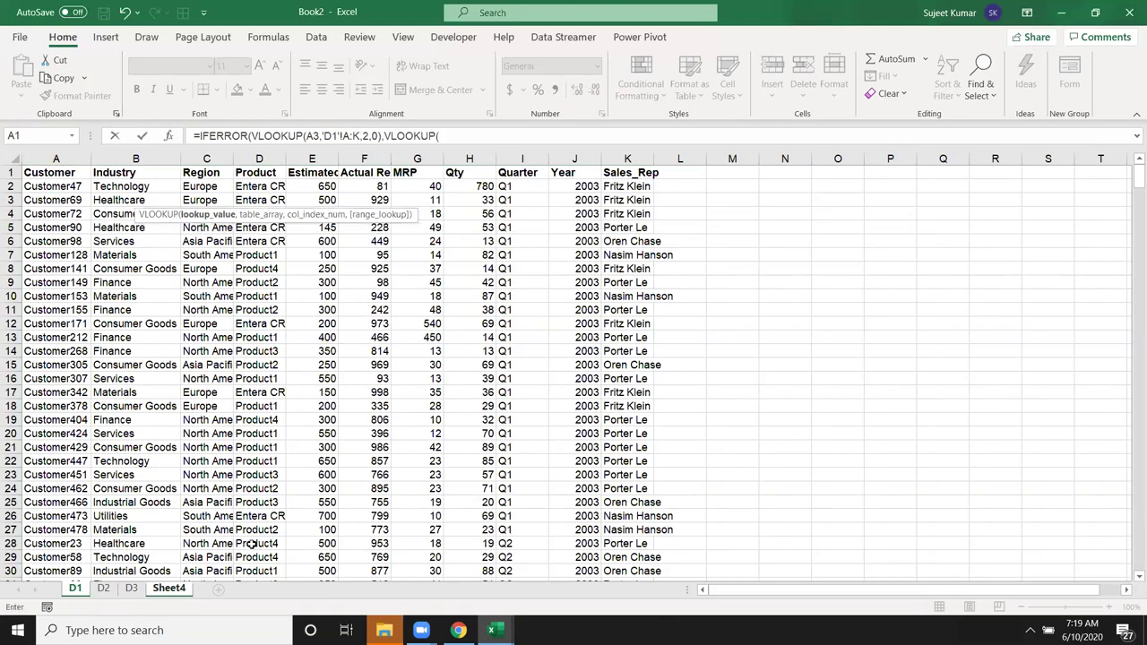
left_click(104, 588)
left_click_drag(47, 158, 287, 182)
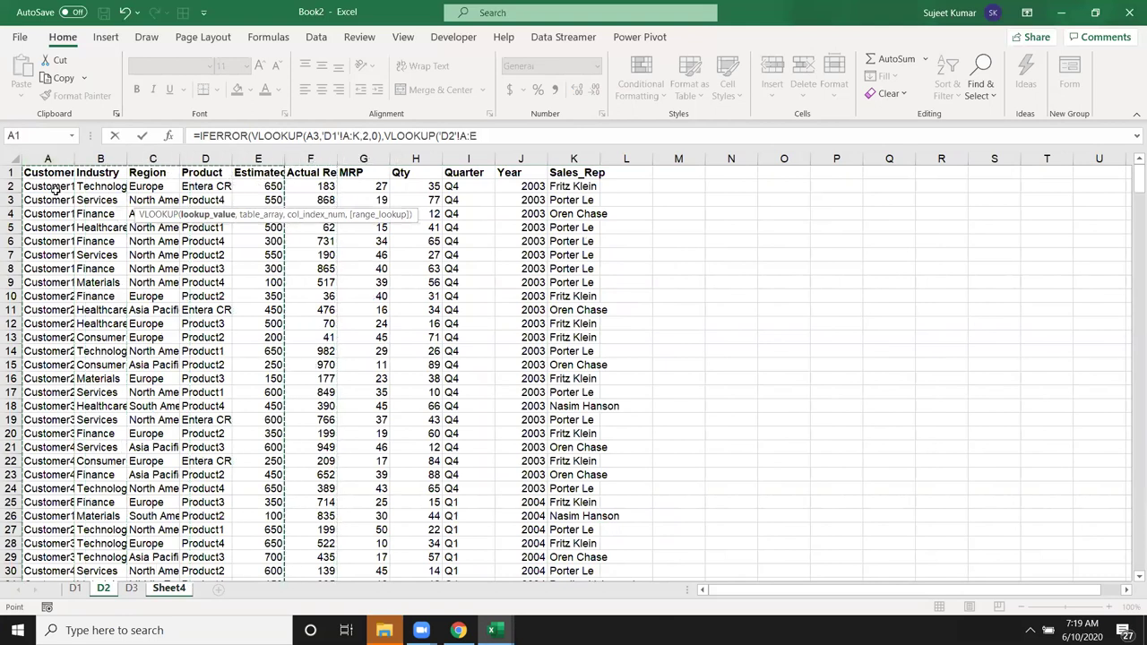
key("Escape")
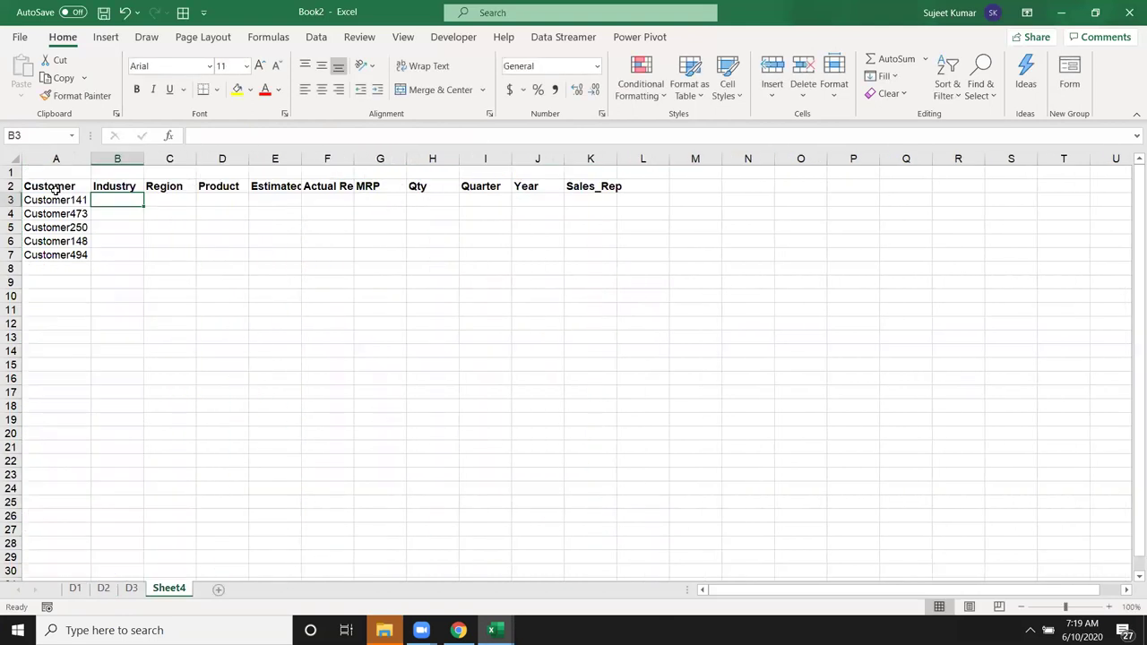
Step: Start an IFERROR formula in B3 with VLOOKUP(A3,'D1'!A:K,2,0) as its first argument
type("=if")
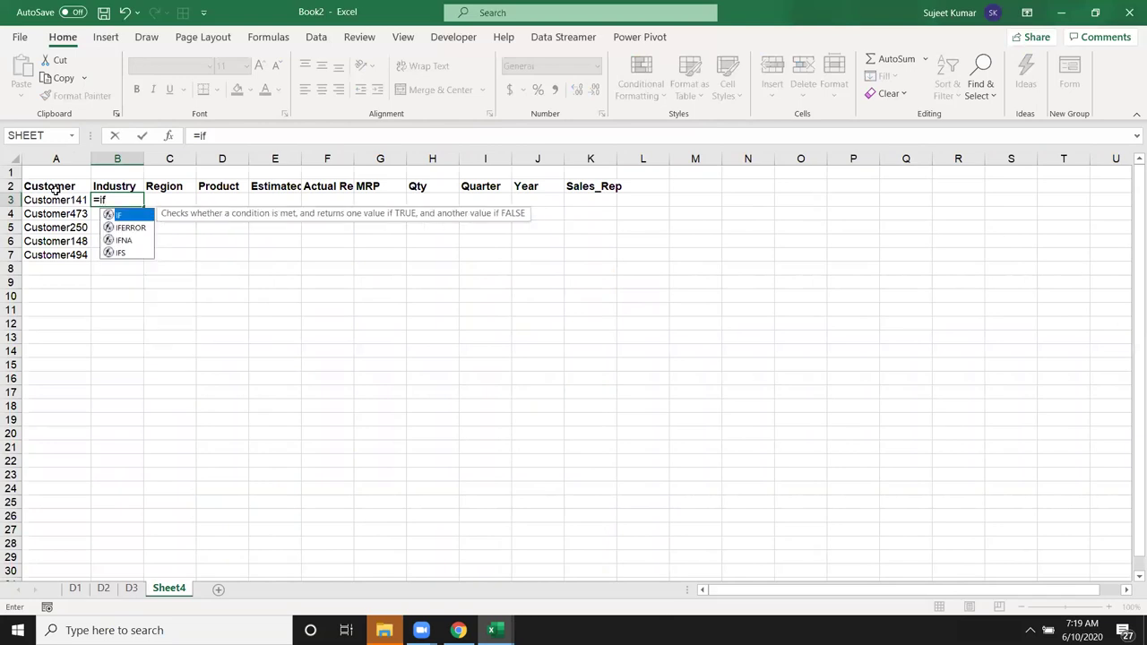
key("Down")
key("Tab")
left_click(56, 199)
type(",")
left_click(74, 588)
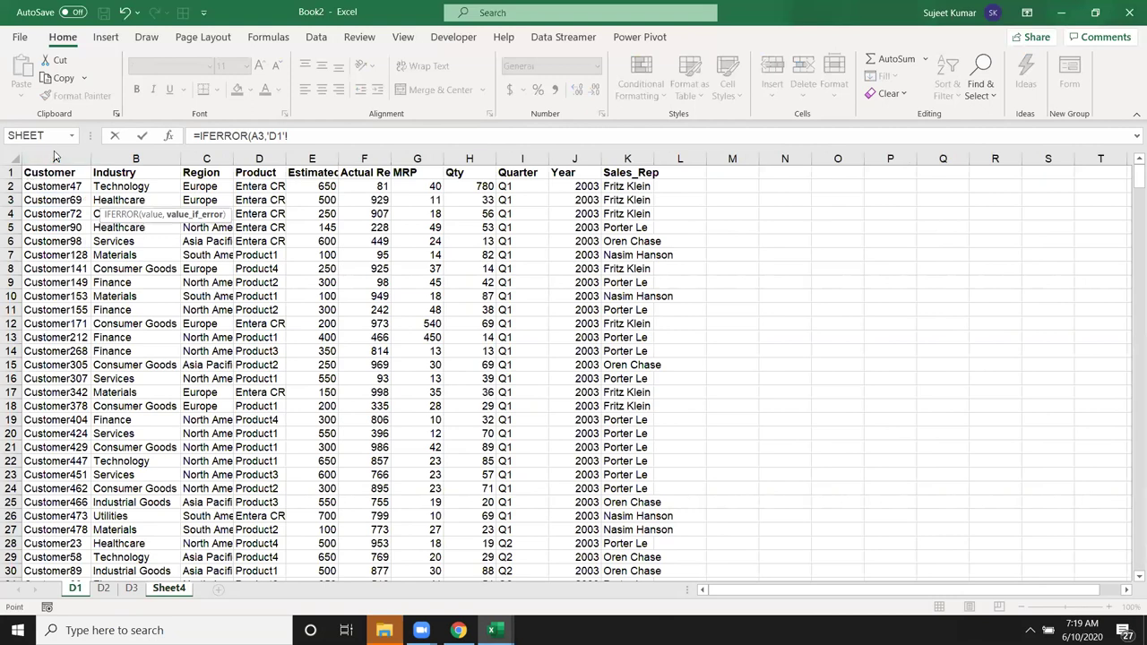
left_click_drag(43, 158, 630, 172)
type(",2,0")
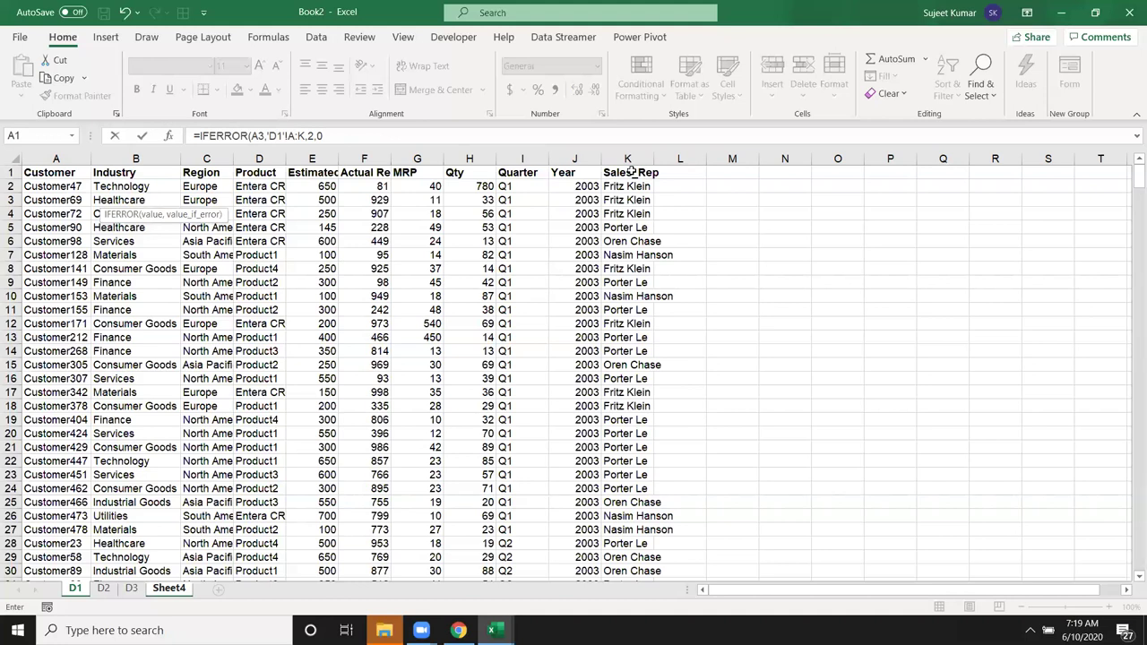
type(")")
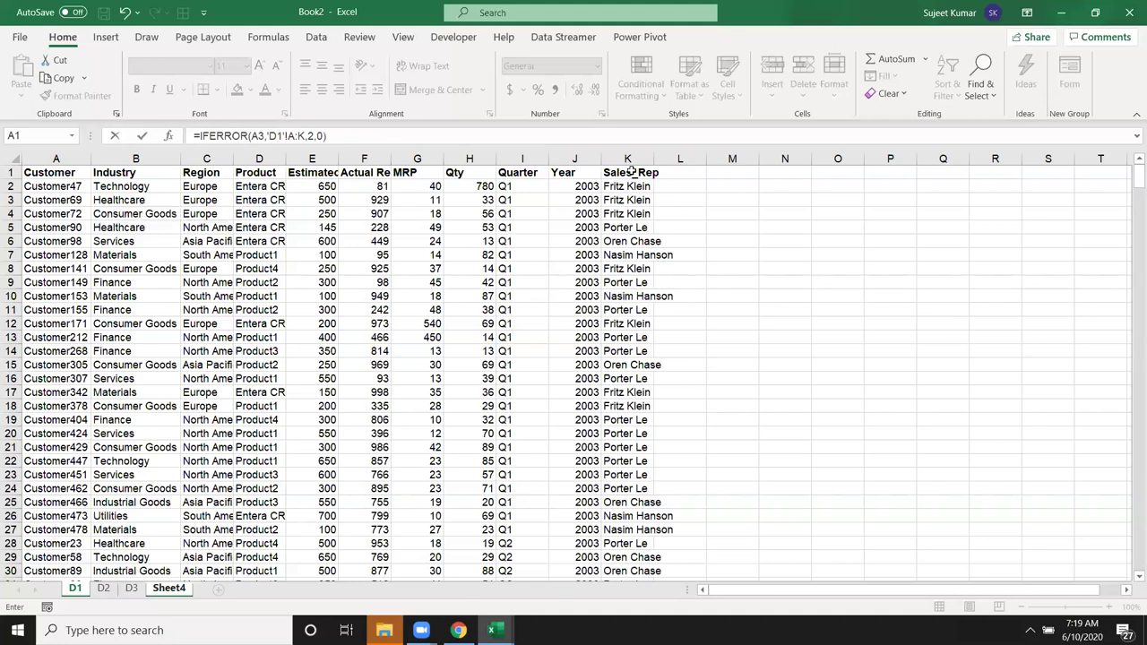
left_click(251, 135)
type("vl")
key("Tab")
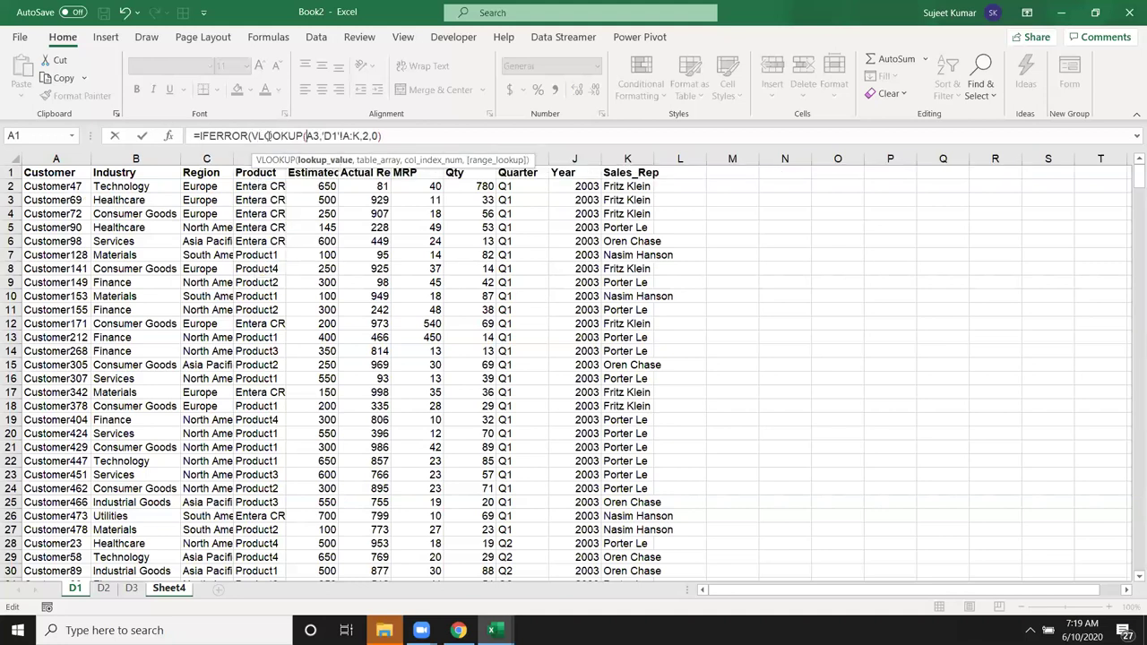
left_click(399, 136)
Step: Add the fallback VLOOKUP(a3,'D2'!A:K,2,0) and commit the formula
type(")")
type(",")
type("vl")
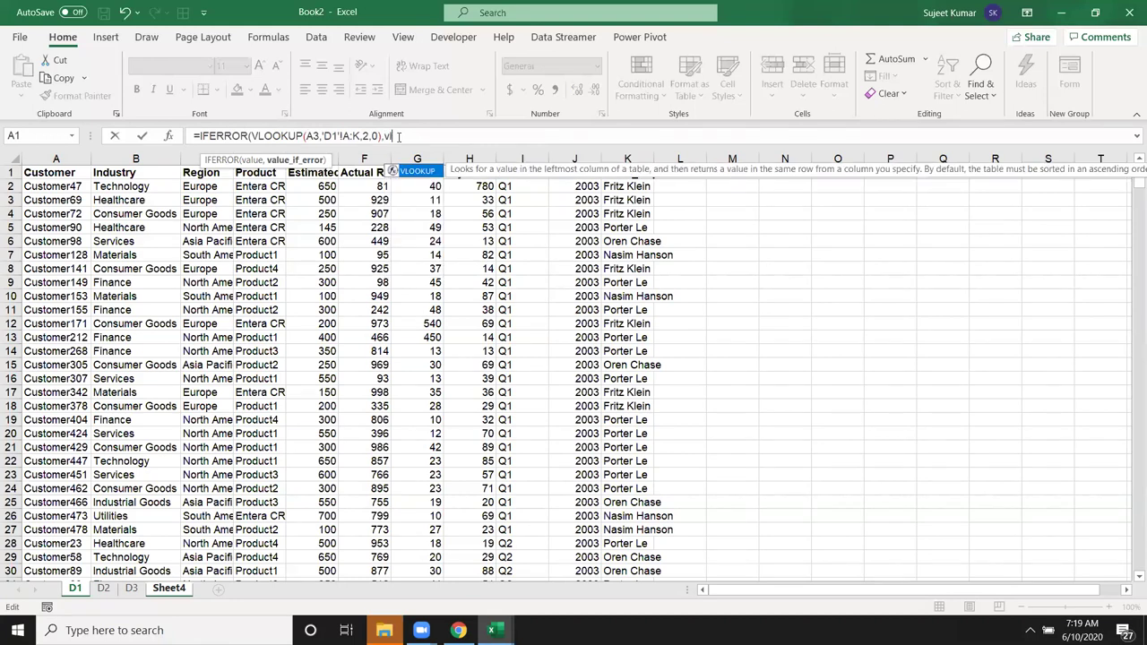
key("Tab")
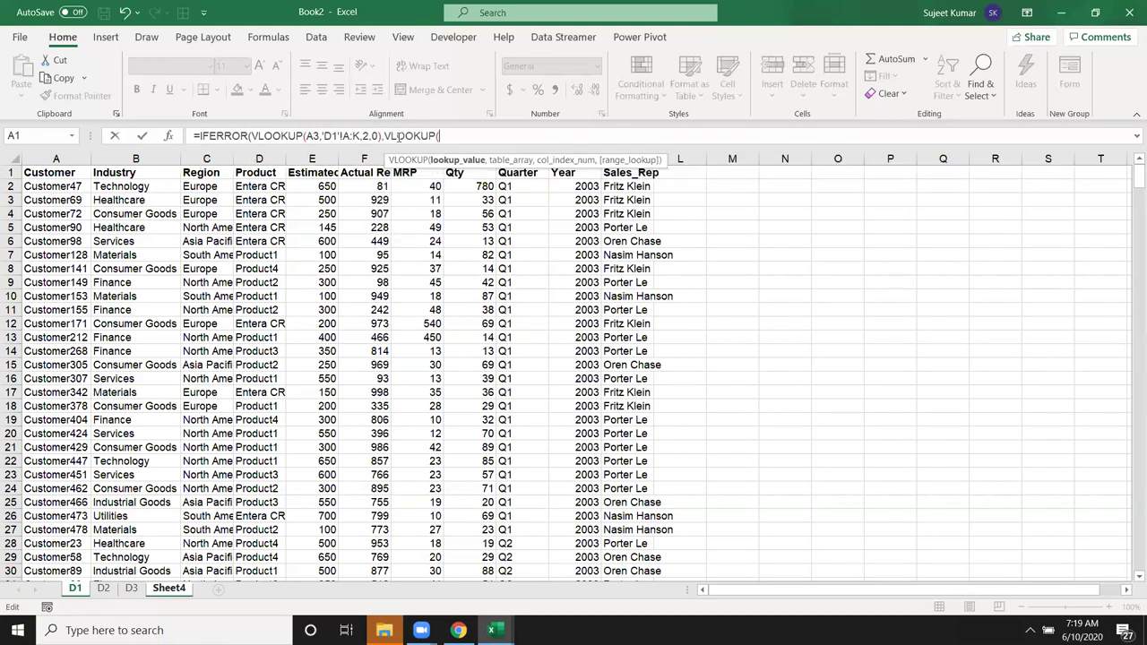
type("a3,")
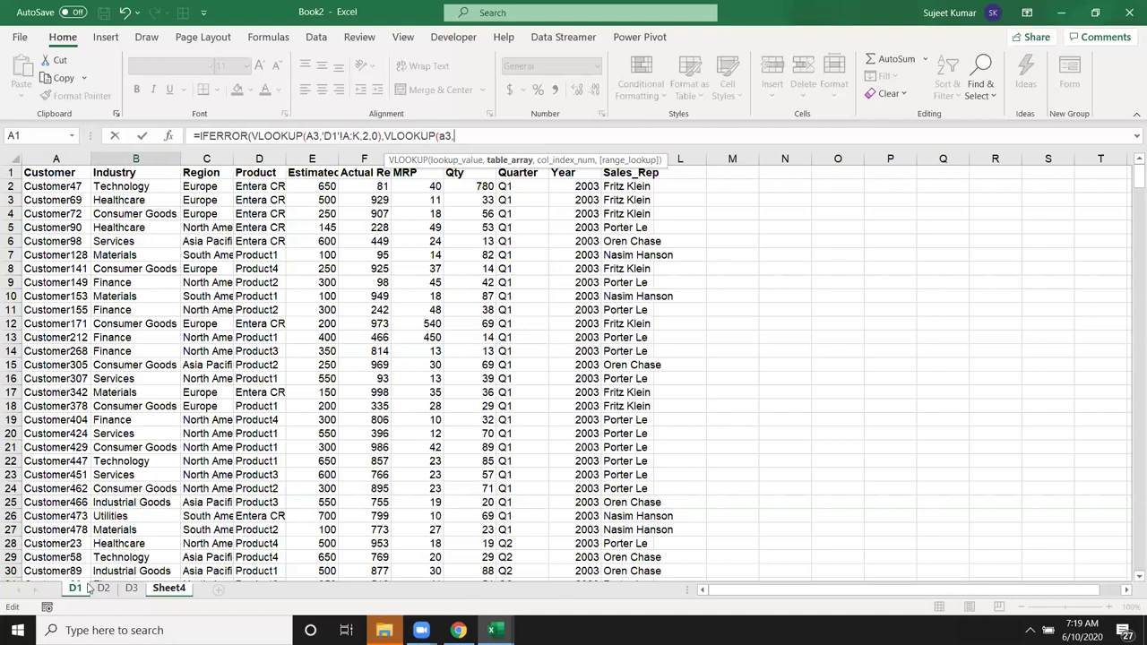
left_click(102, 591)
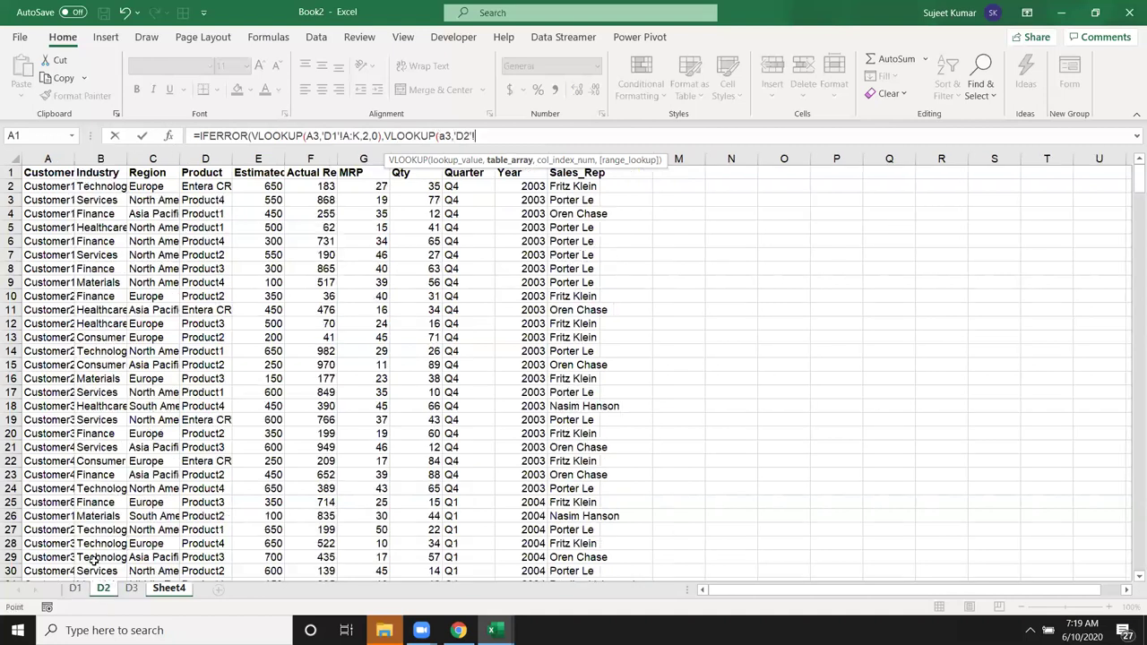
left_click(50, 159)
left_click_drag(233, 172, 581, 160)
type(",2,0")
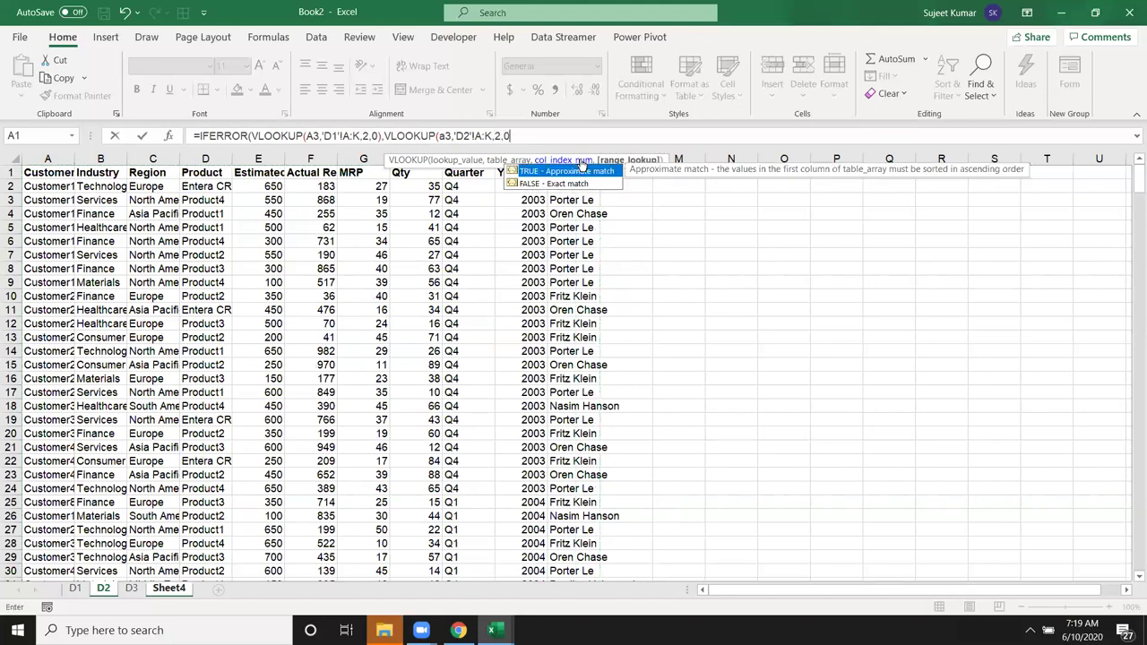
type(")")
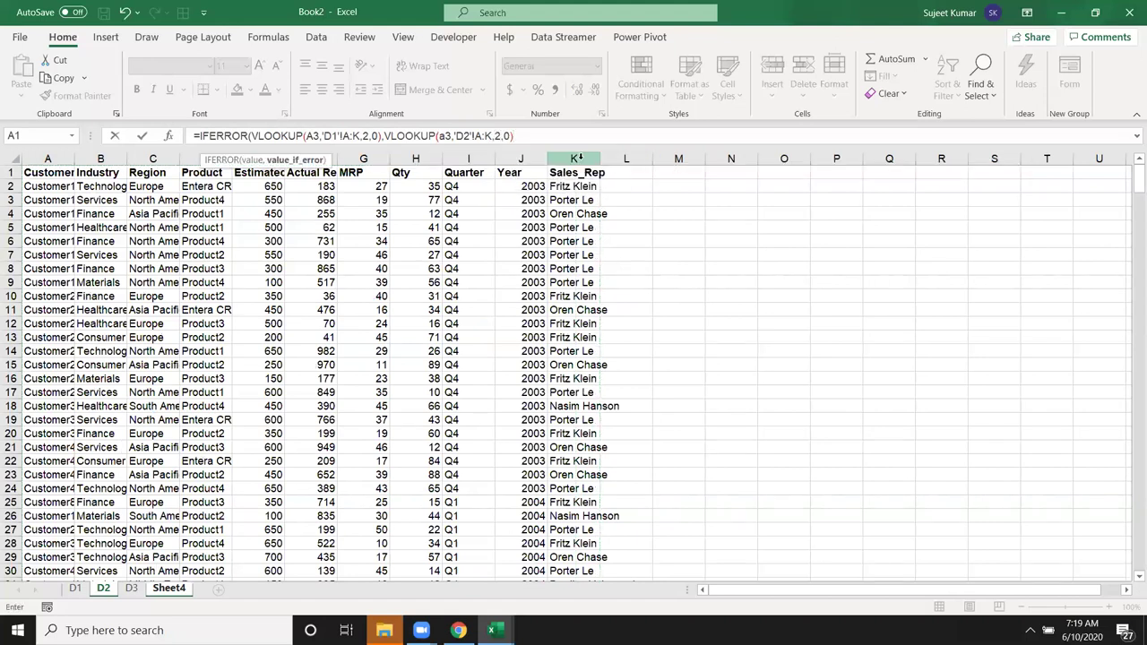
key("Return")
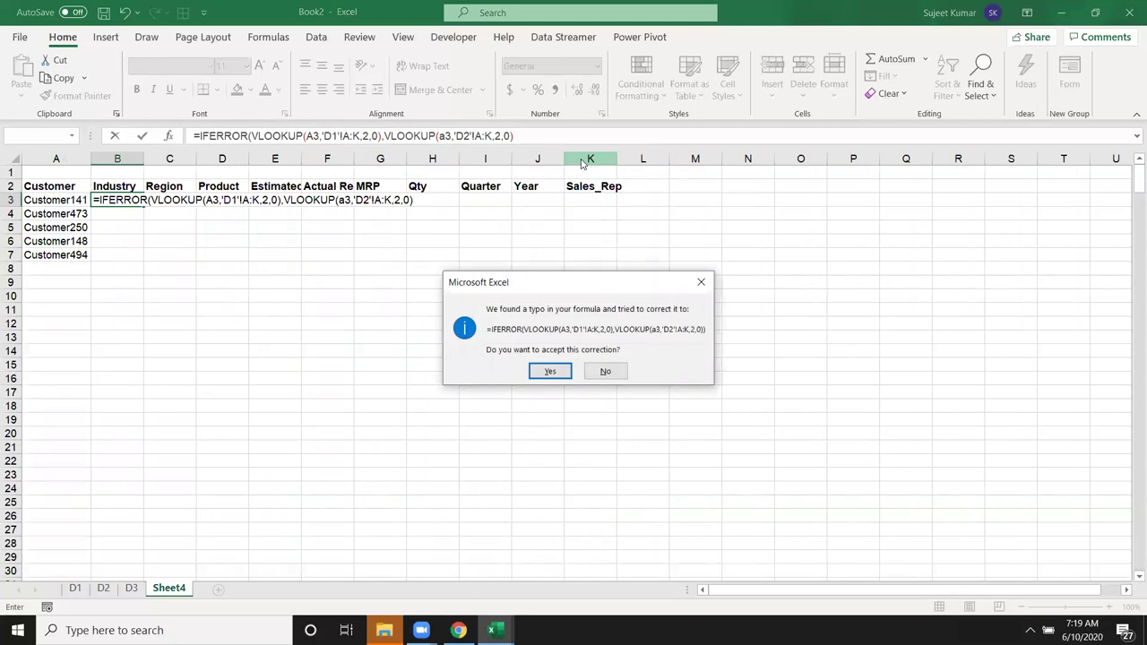
Step: Accept the parenthesis fix and copy B3's formula down to B7, checking B4 and B5
key("Return")
key("Up")
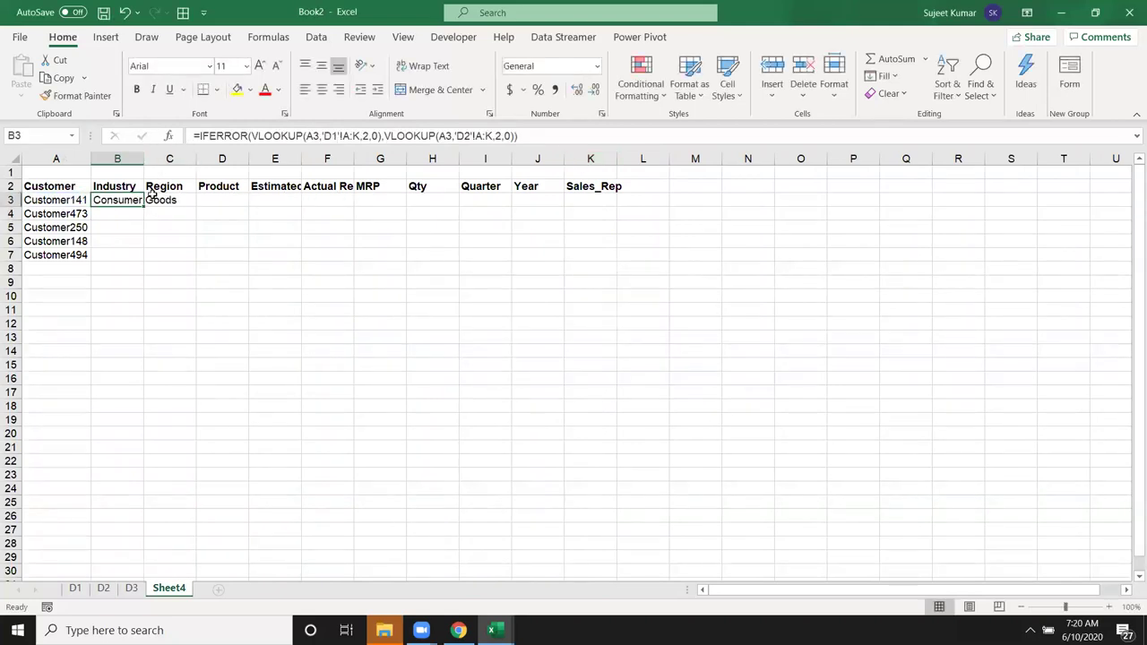
left_click_drag(144, 207, 141, 259)
left_click(126, 215)
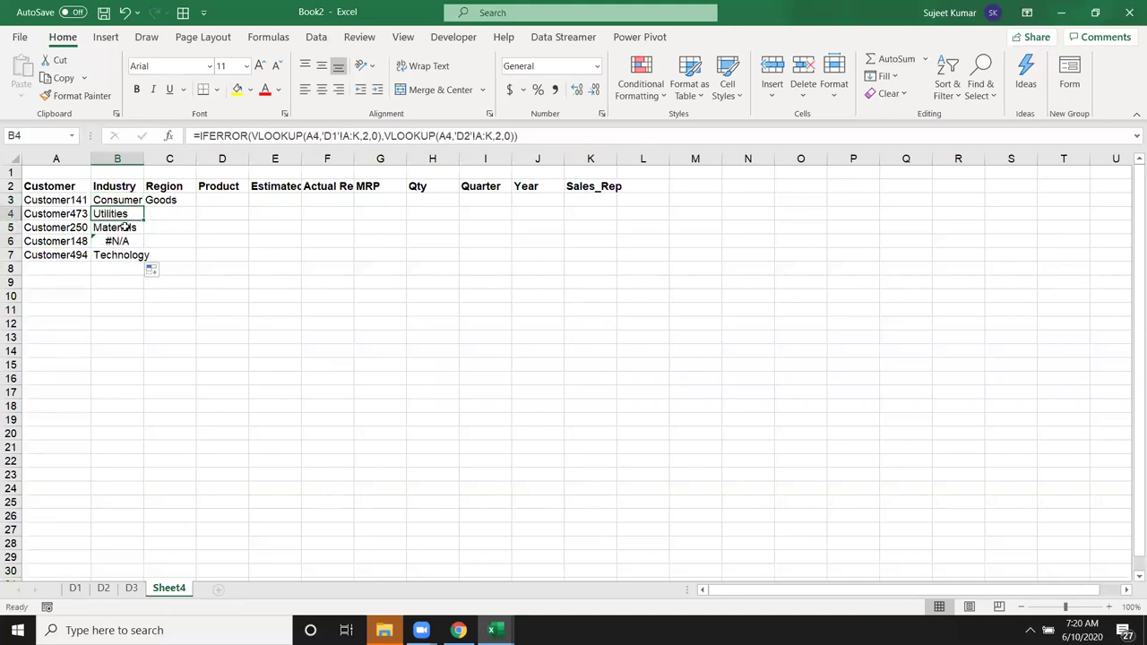
left_click(121, 226)
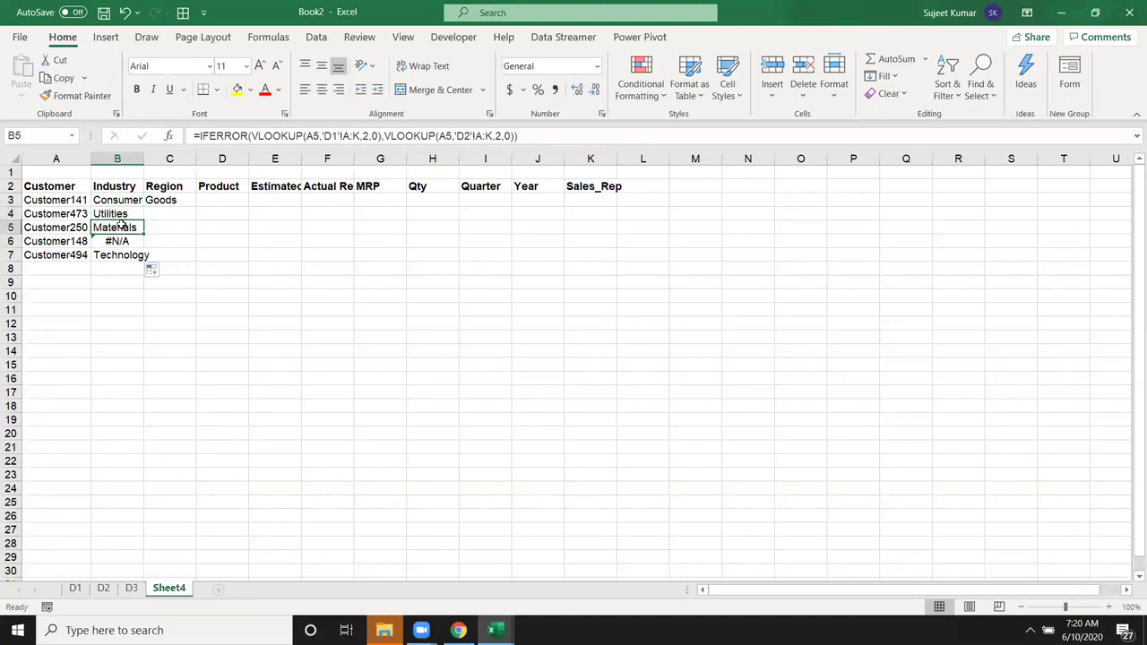
Step: Review B3's formula unchanged and open Evaluate Formula for it
double_click(122, 201)
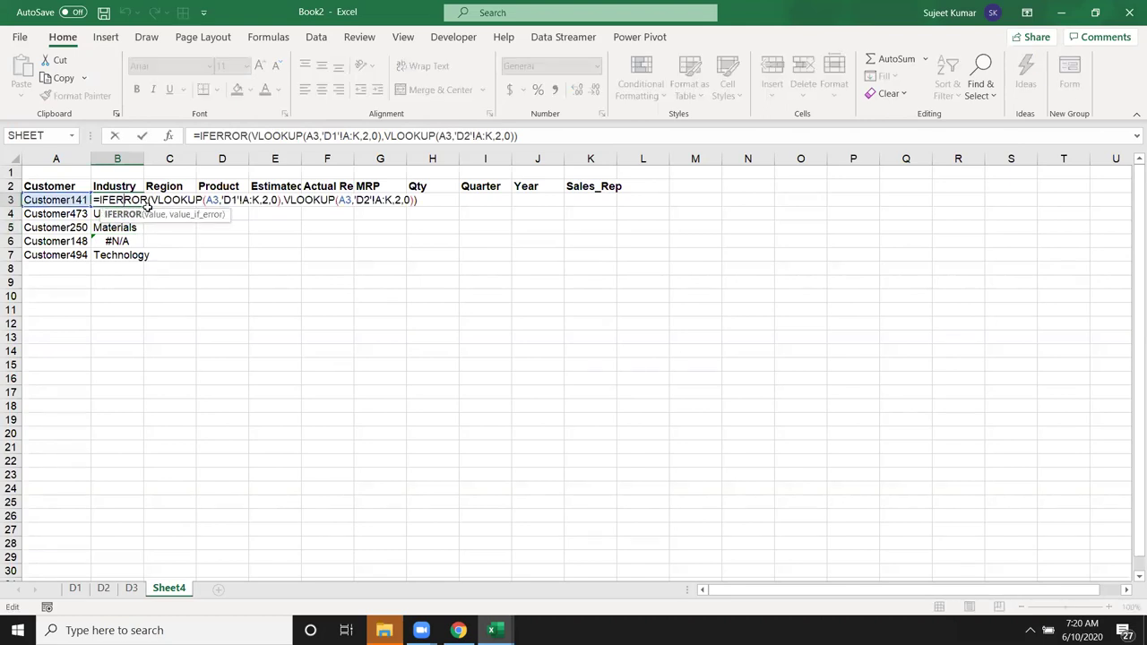
key("ctrl+Return")
left_click(130, 227)
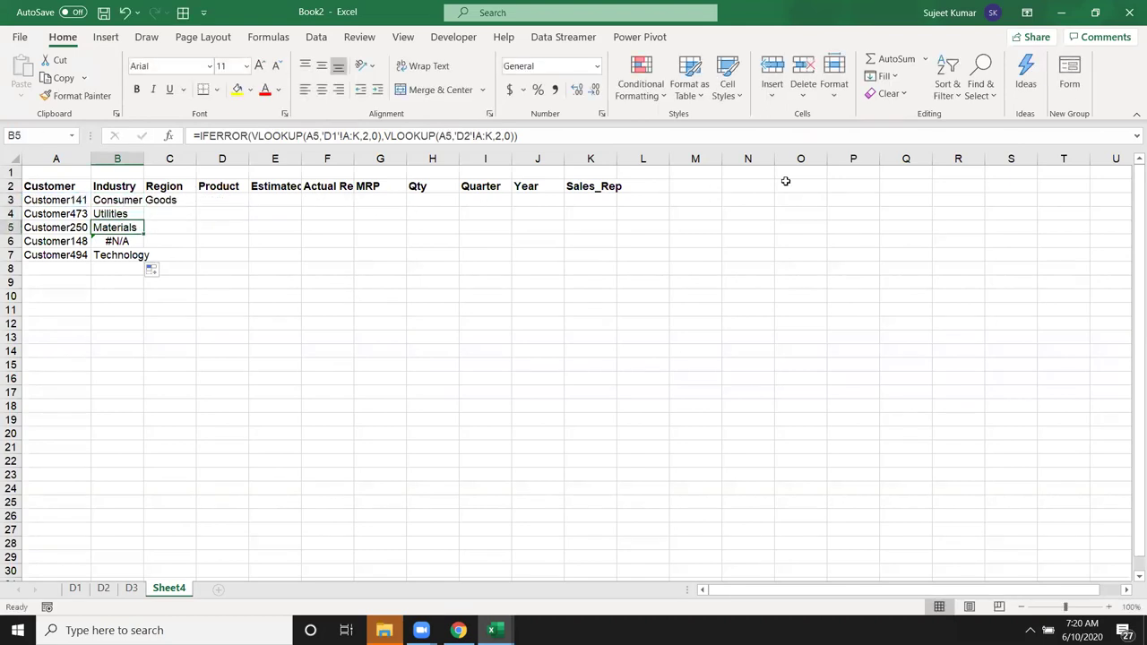
left_click(109, 203)
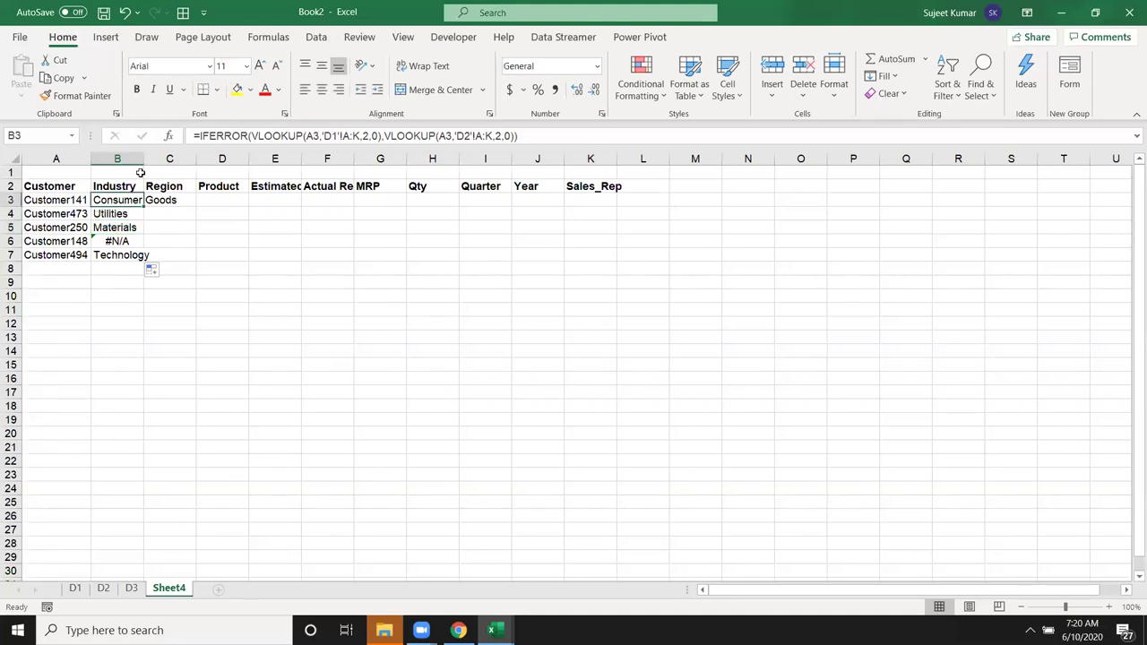
left_click(268, 39)
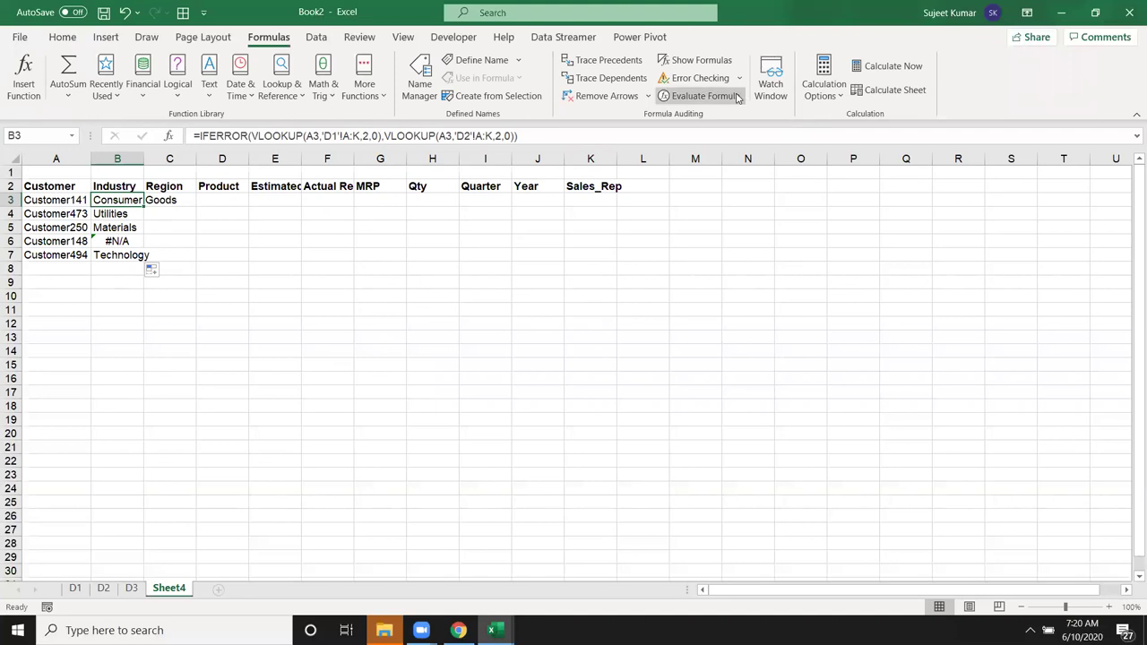
left_click(733, 97)
Step: Evaluate B3 step by step to Consumer Goods, close the evaluator, and highlight the first VLOOKUP
left_click(468, 426)
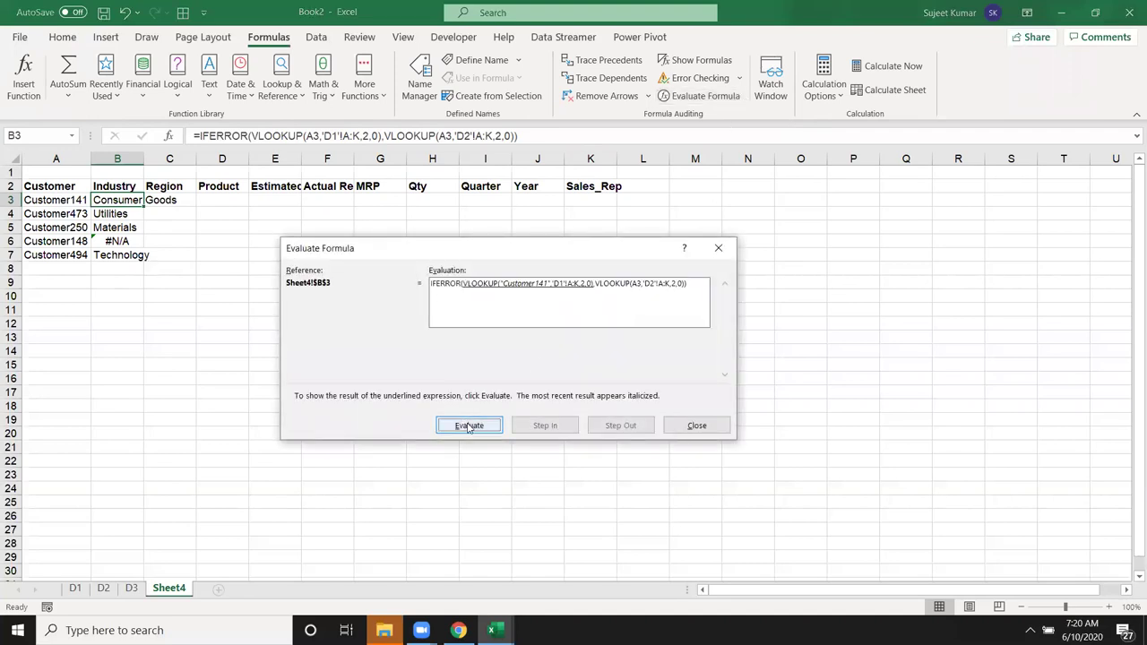
left_click(468, 425)
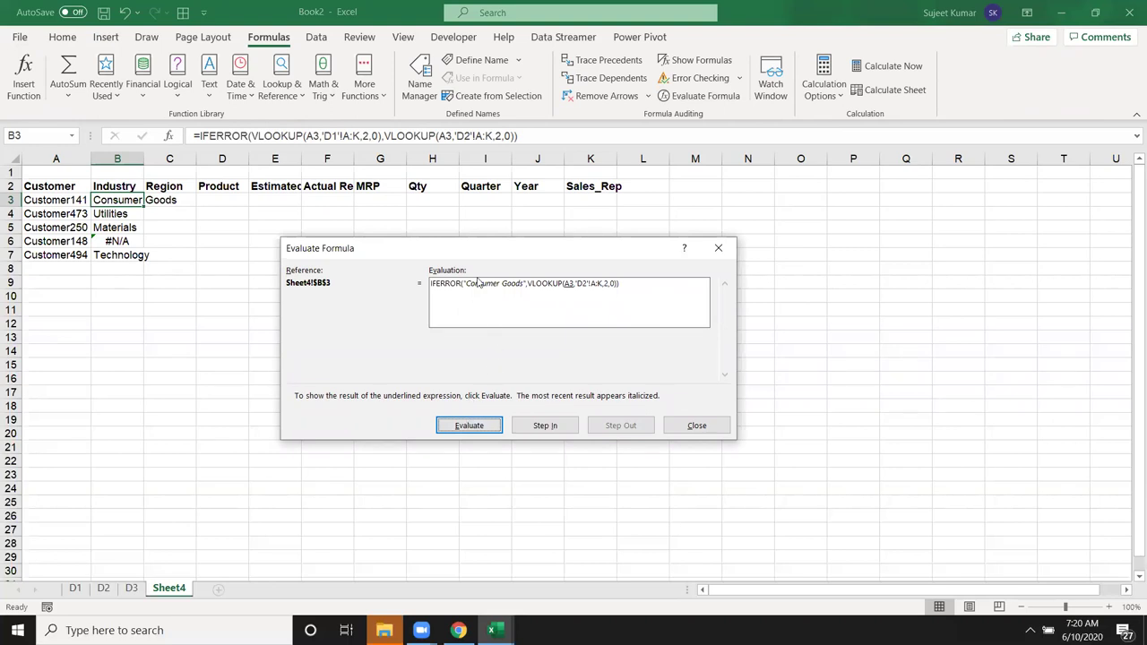
left_click(489, 426)
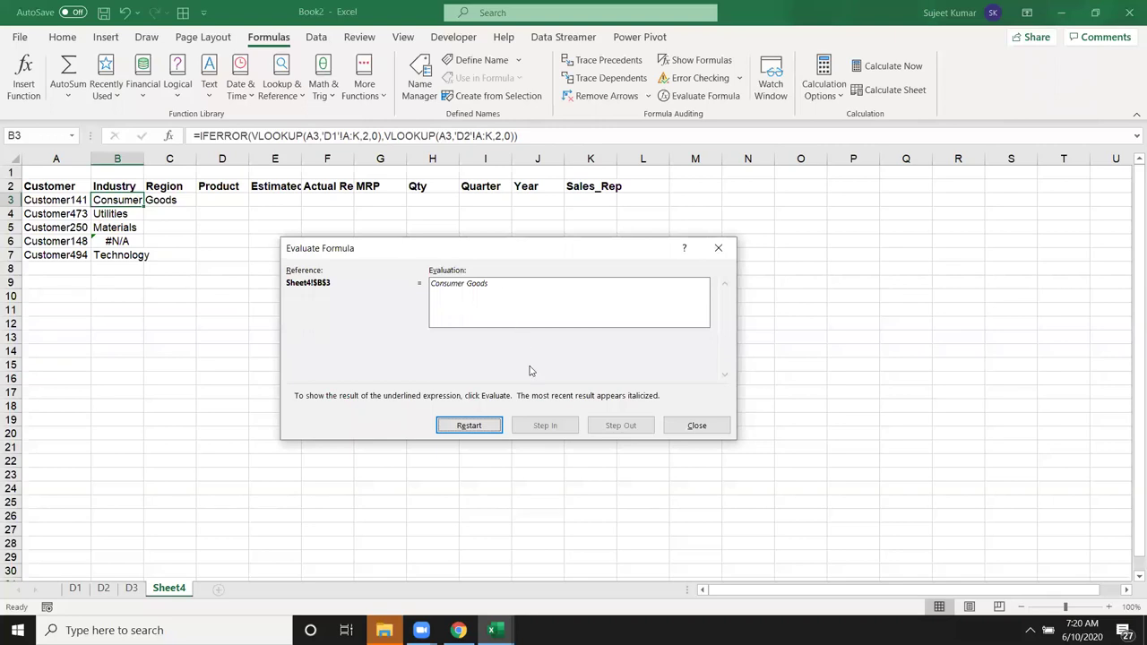
key("Escape")
left_click_drag(254, 136, 380, 141)
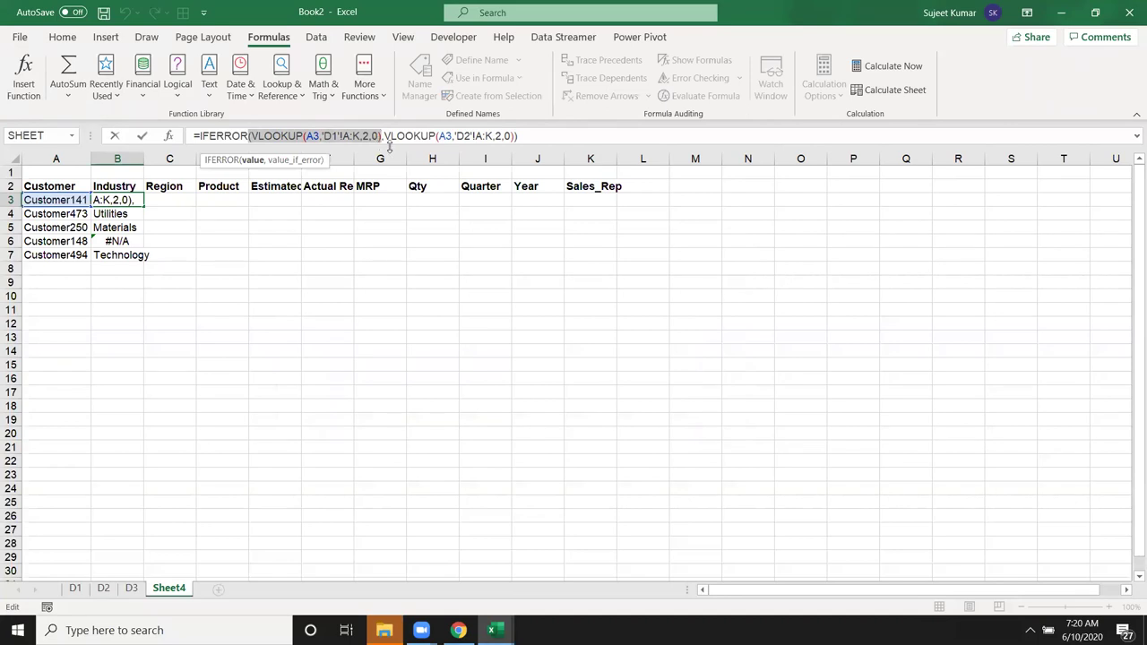
key("Return")
key("Down")
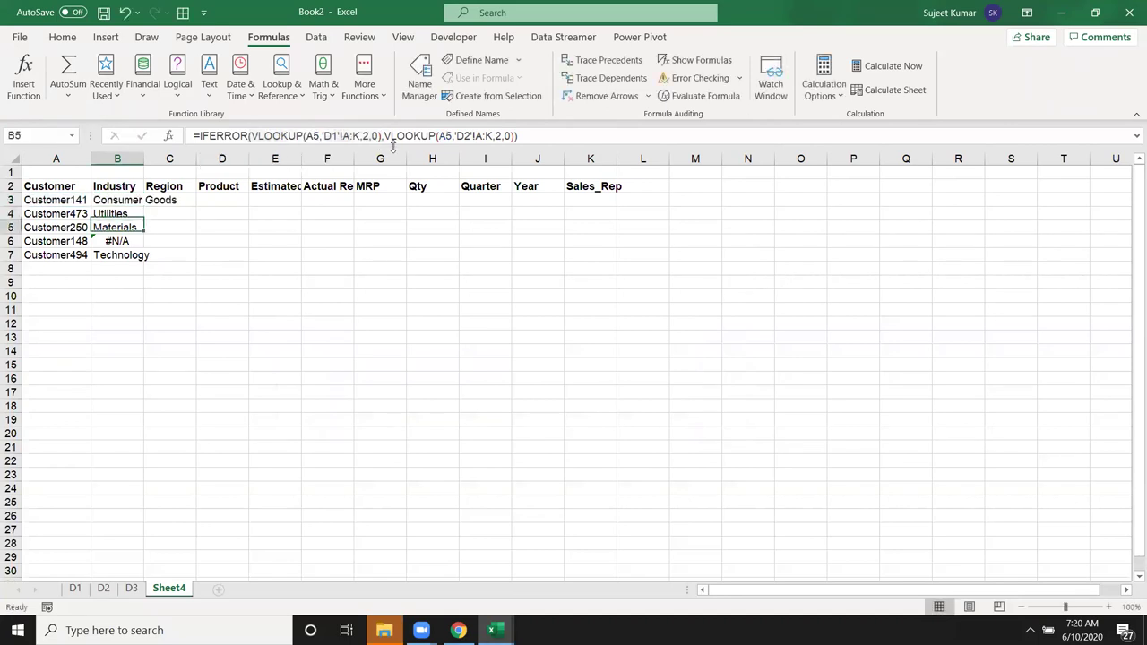
left_click(703, 96)
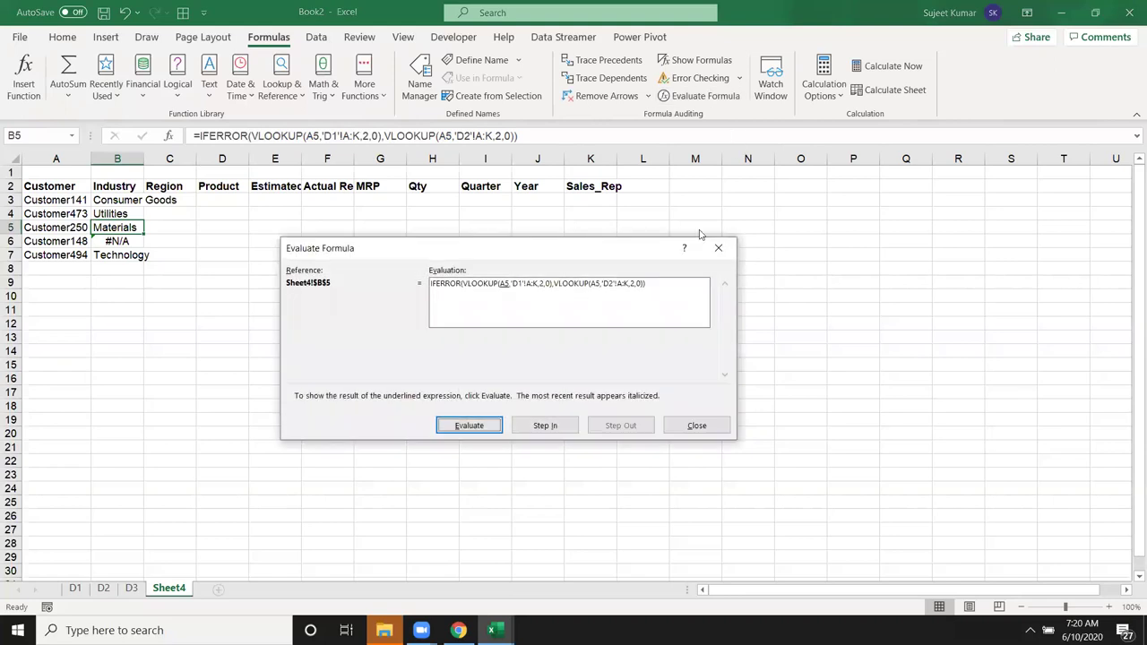
left_click(479, 426)
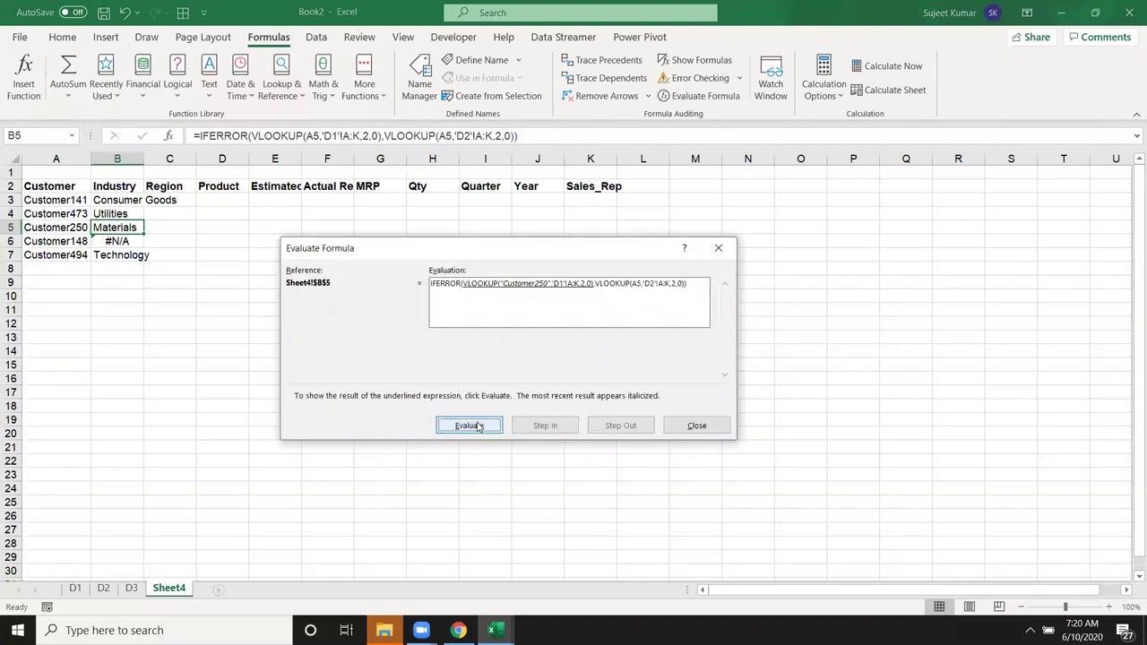
left_click(478, 427)
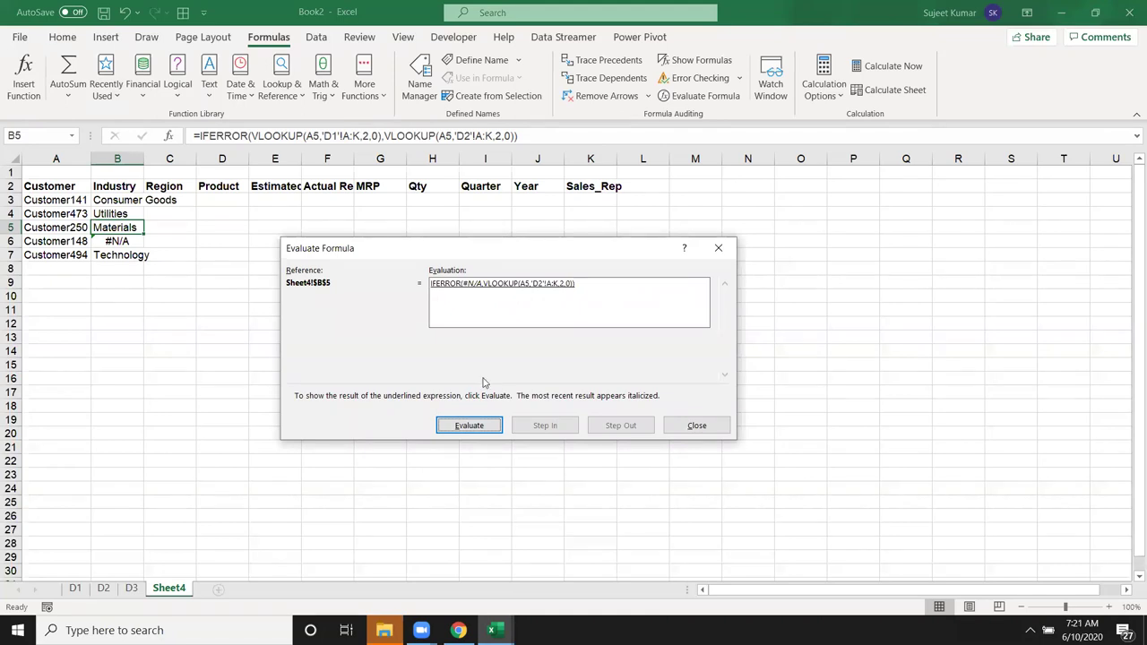
left_click(473, 430)
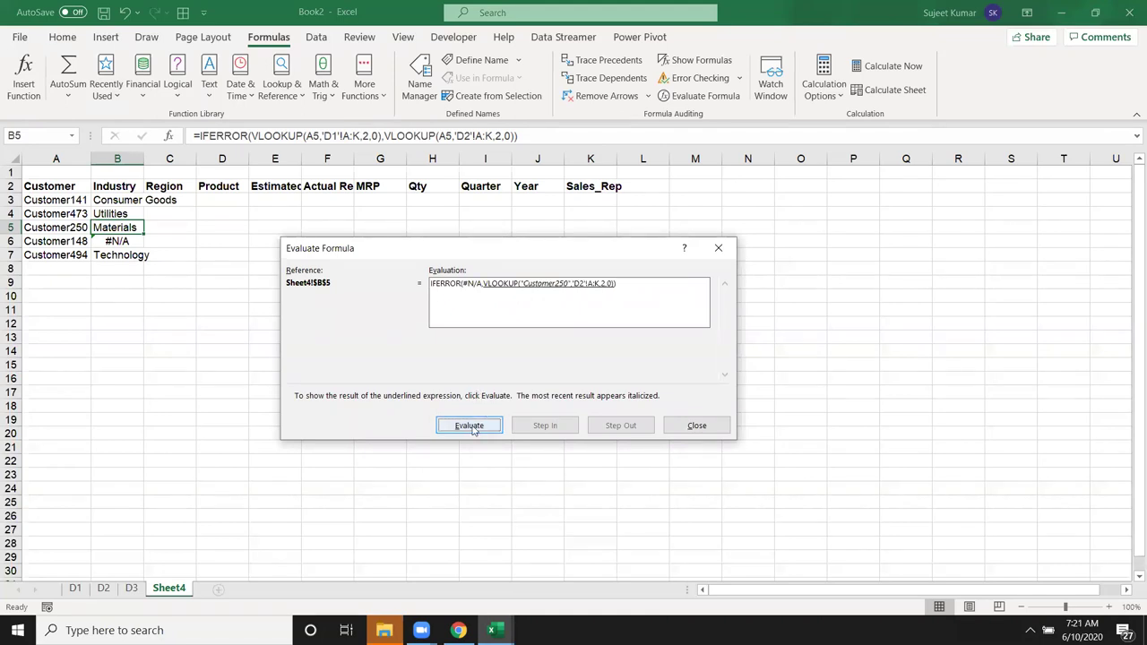
left_click(472, 430)
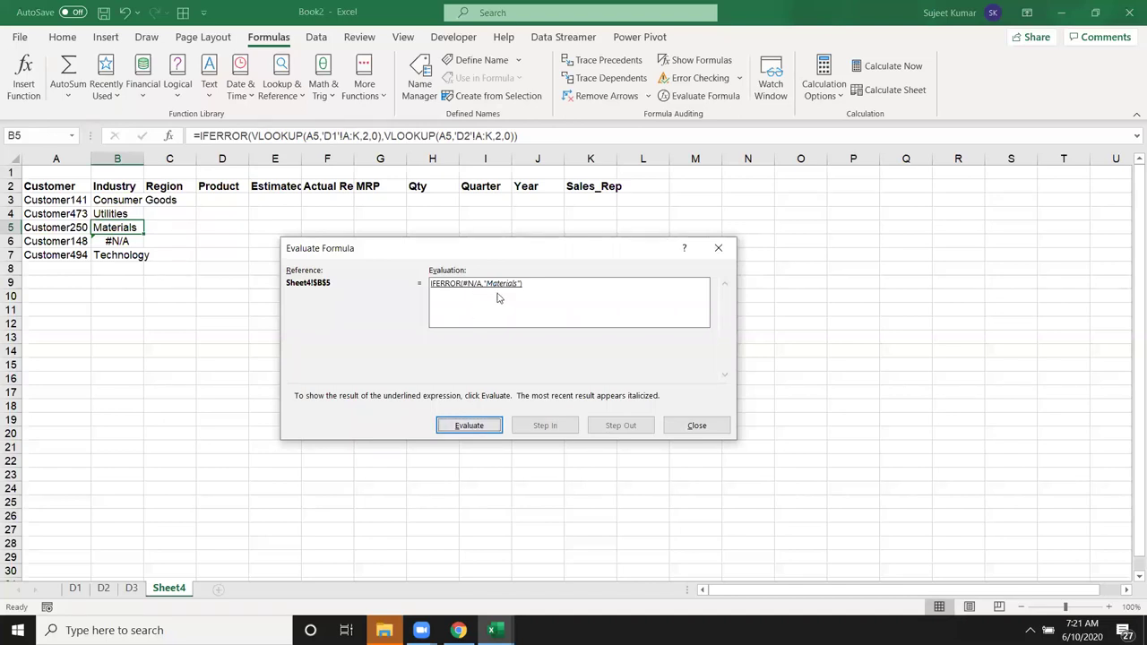
left_click(475, 426)
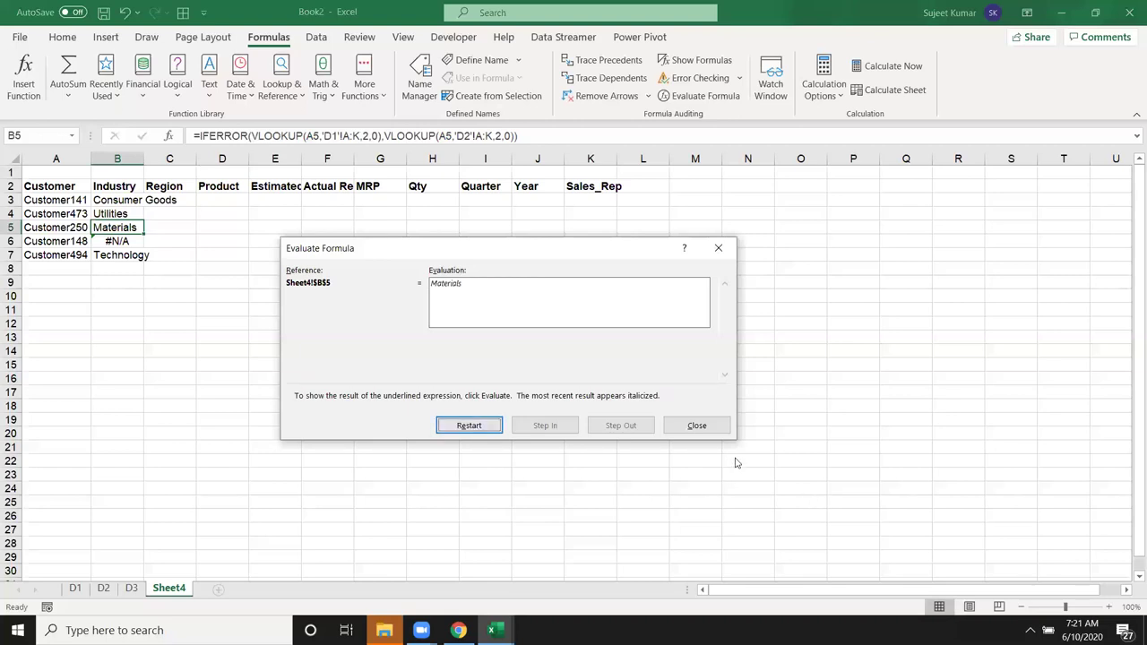
left_click(698, 425)
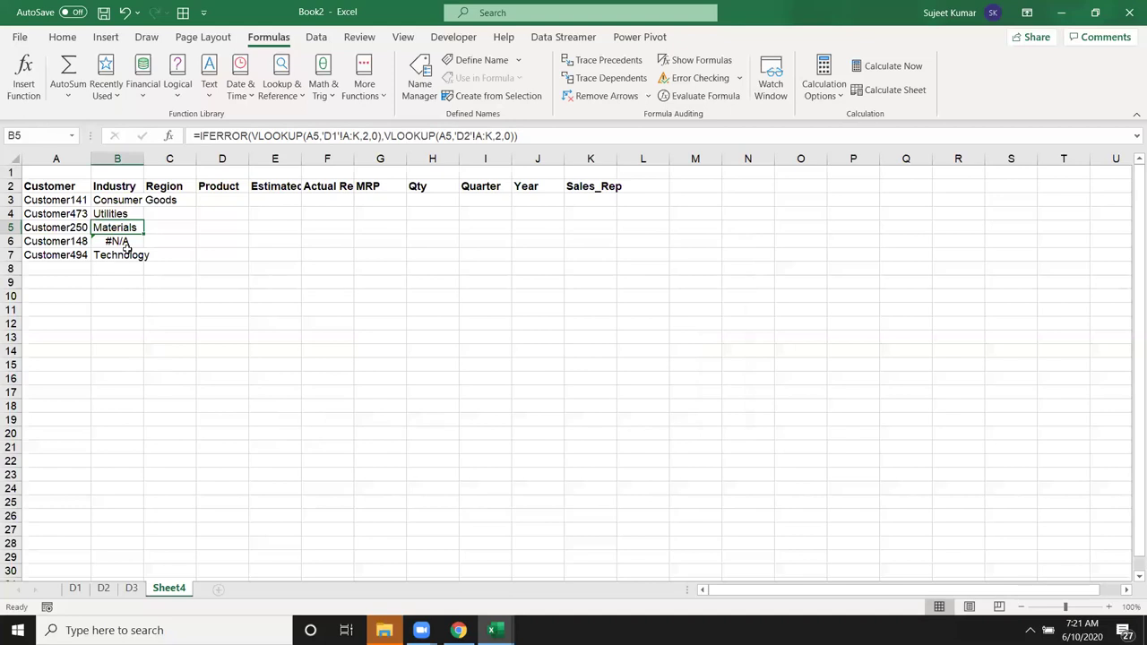
Step: Wrap B3's existing two-sheet lookup in an outer IFERROR
left_click(111, 198)
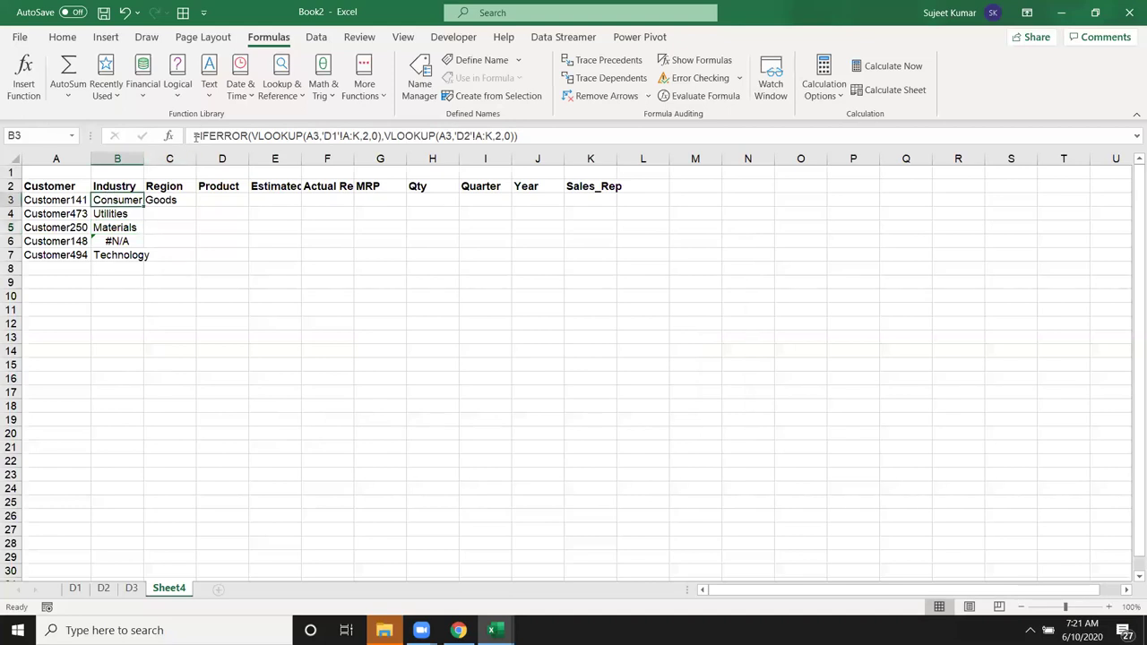
left_click(202, 135)
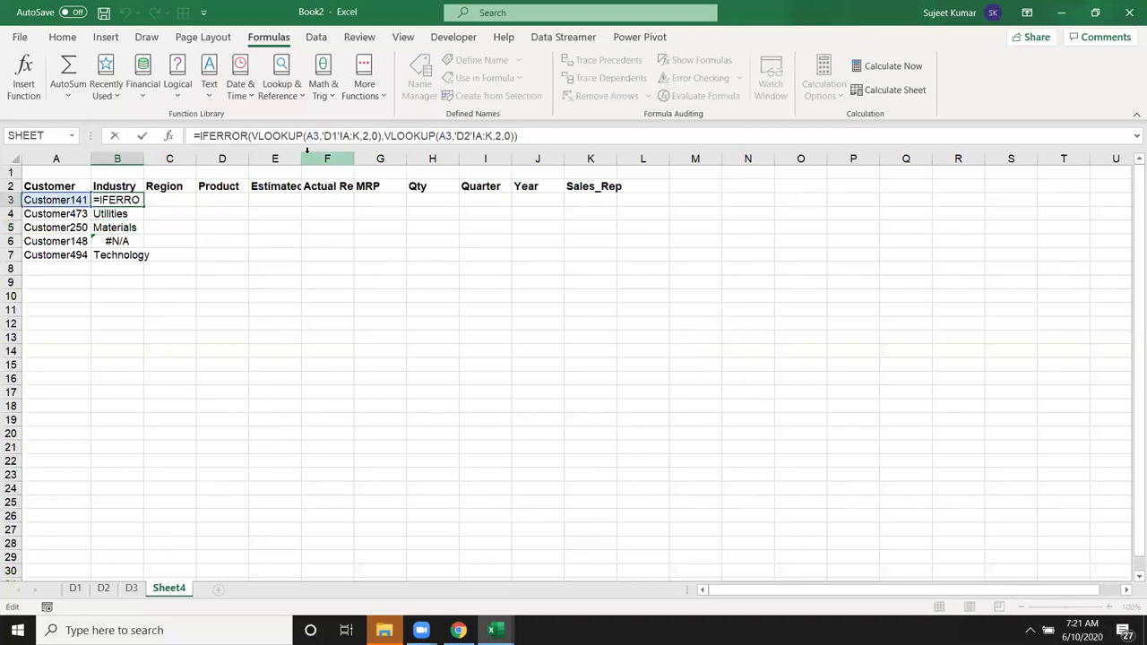
type("I")
key("Down")
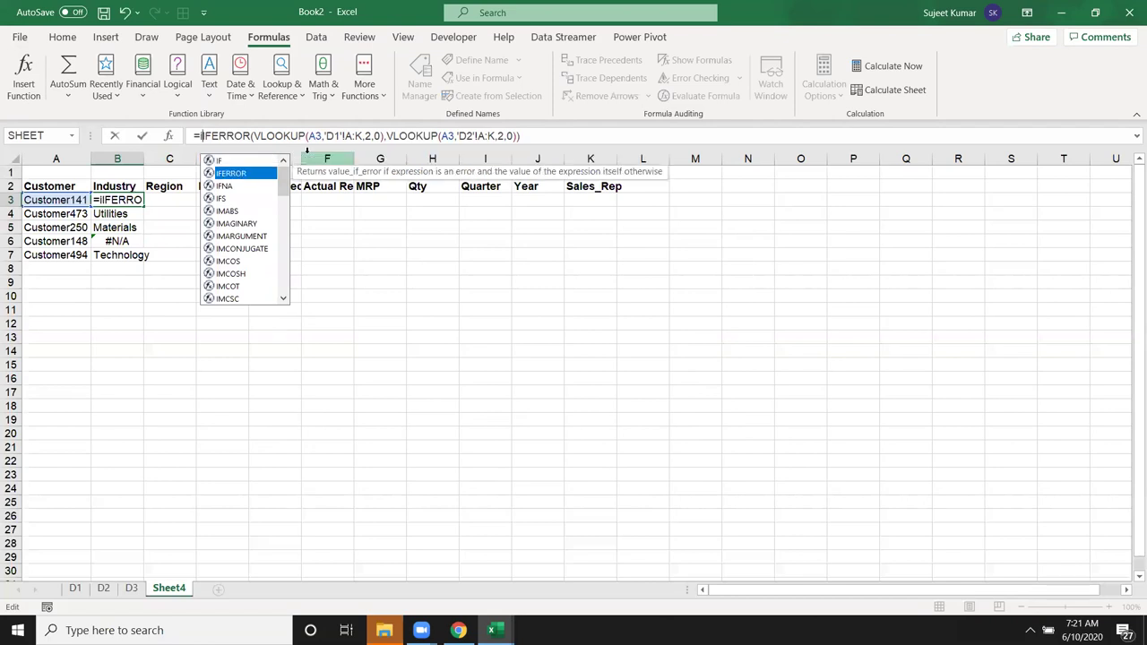
key("Tab")
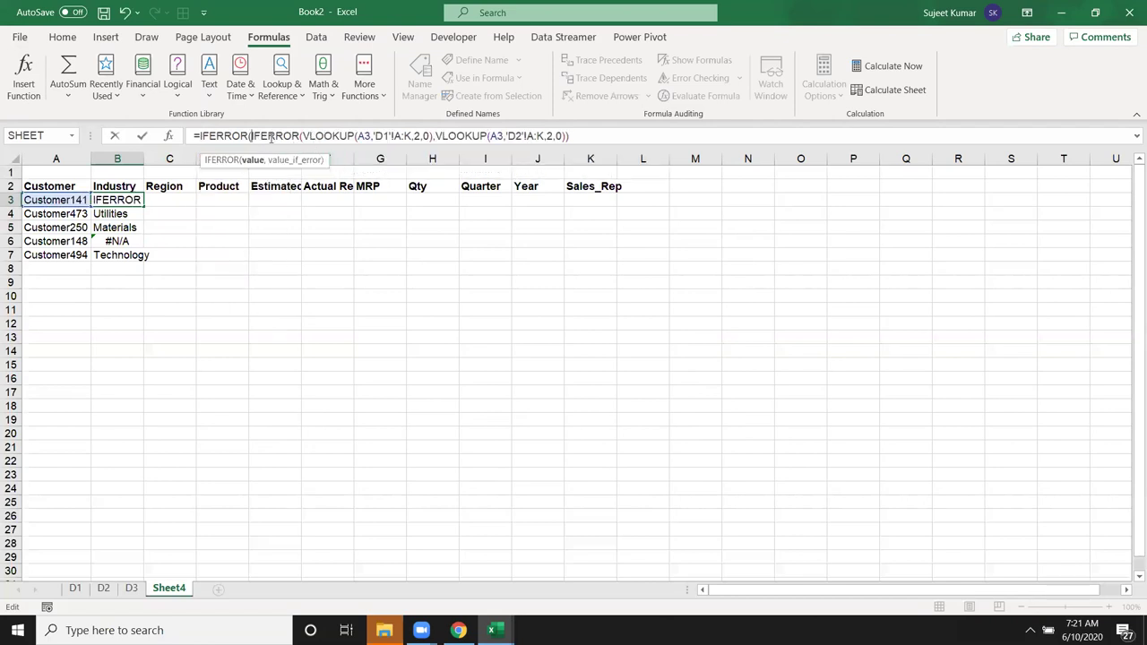
left_click_drag(274, 136, 529, 135)
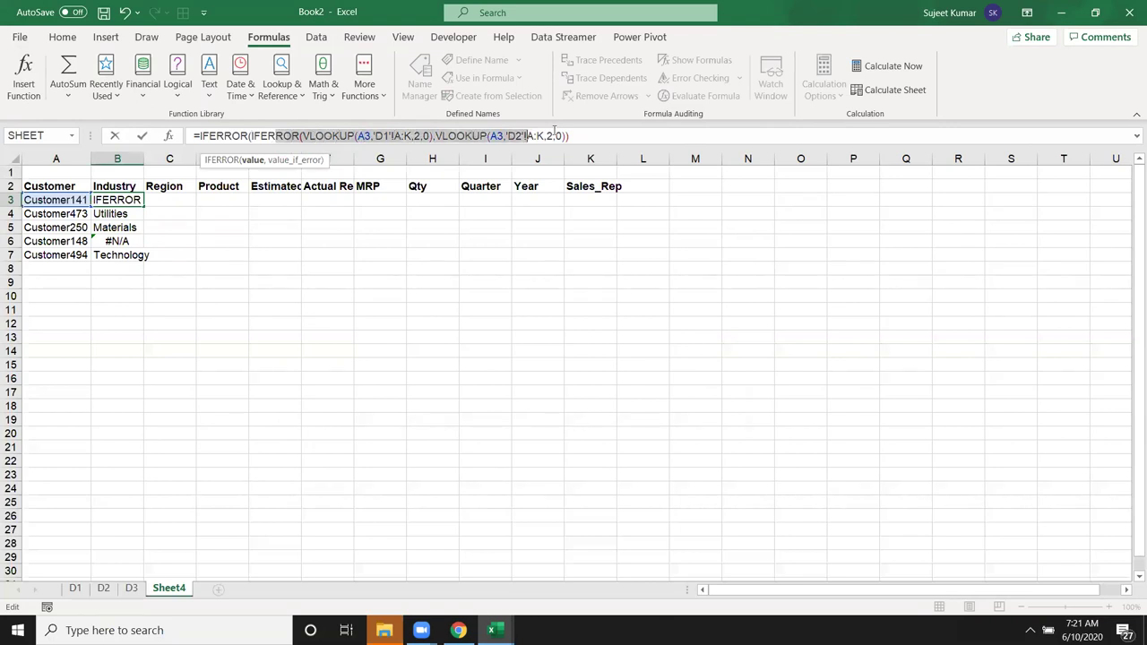
left_click(596, 137)
Step: Add the fallback VLOOKUP(A3,'D3'!A:K,2,0), commit it, and fill down for all customers
type(",VLOOKUP(")
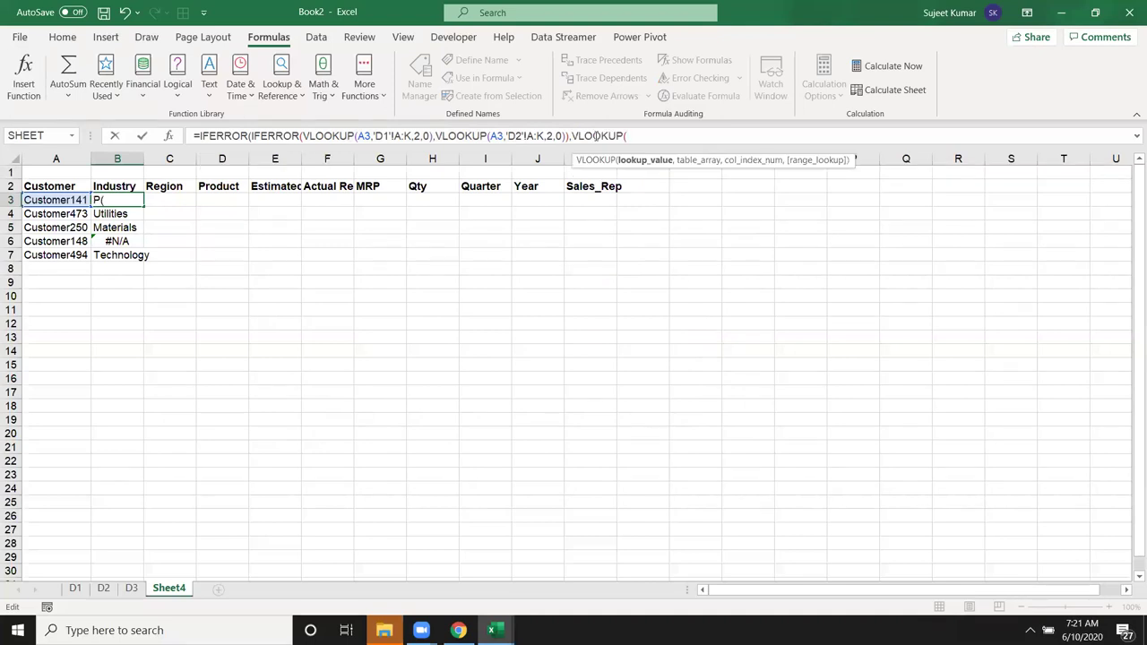
type("a3,")
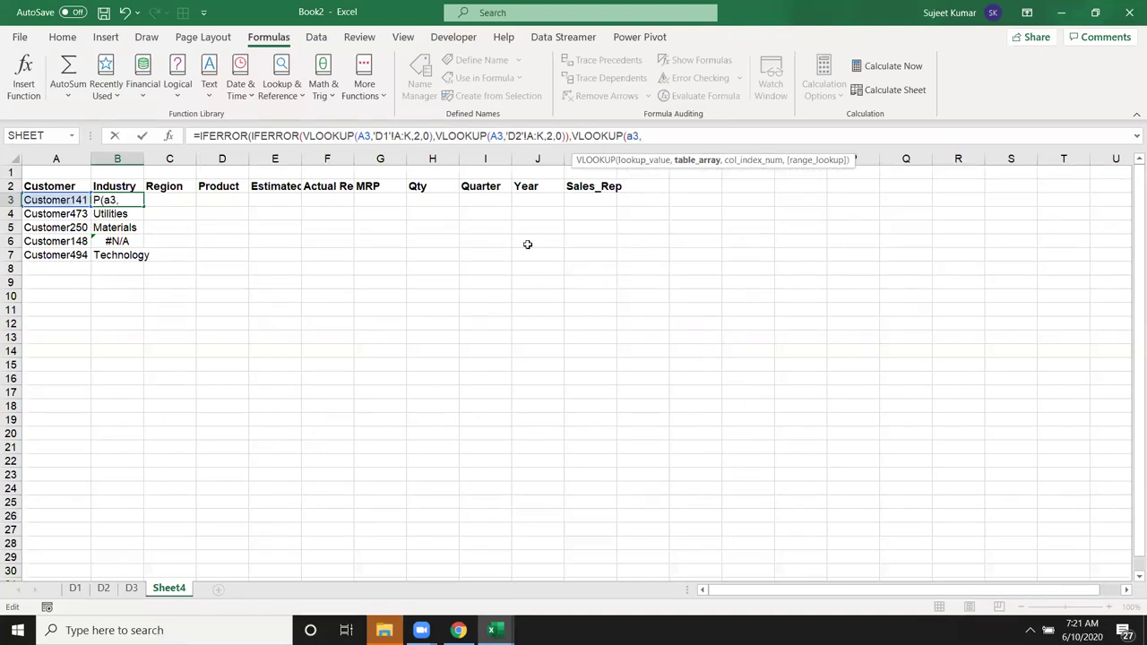
left_click(131, 588)
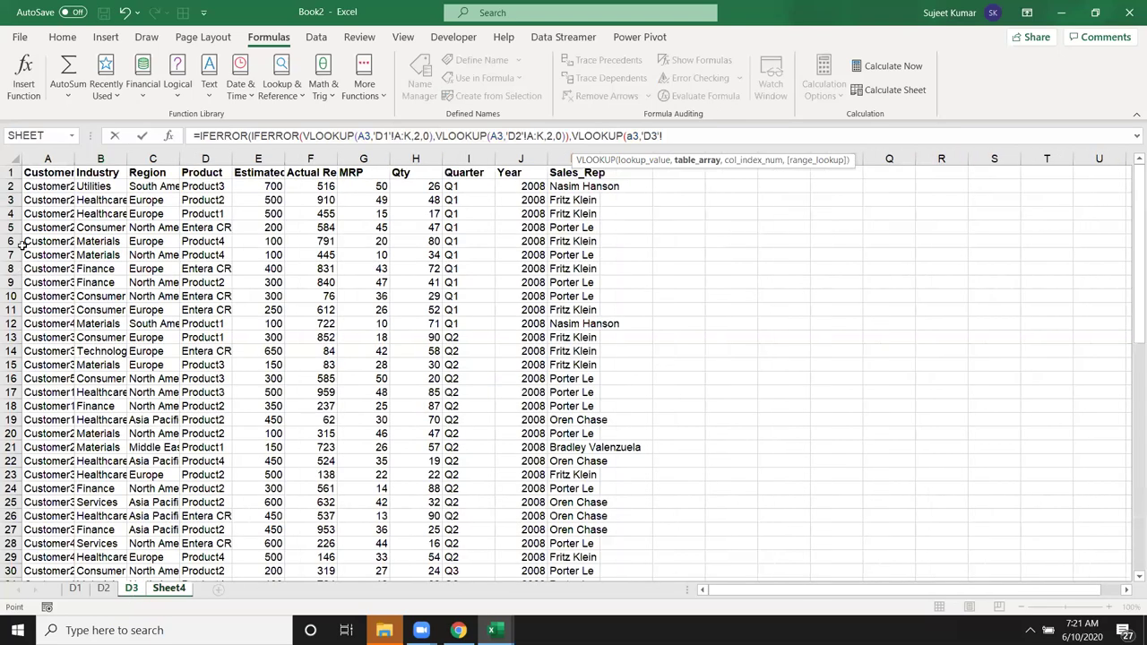
left_click_drag(48, 159, 574, 158)
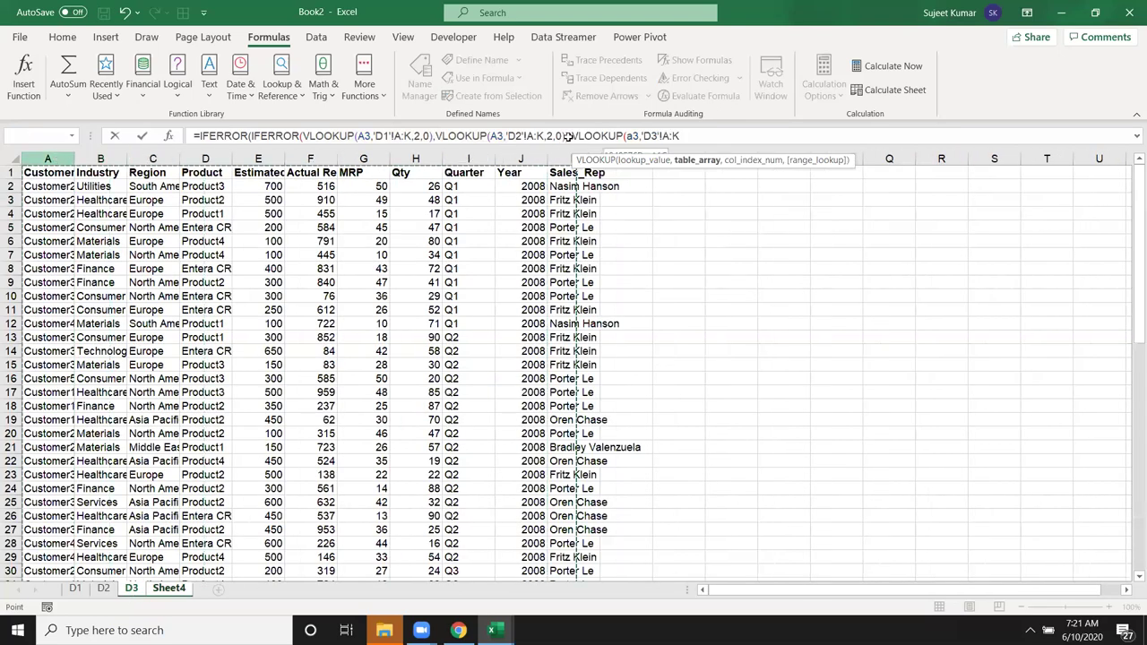
type(",2,0)")
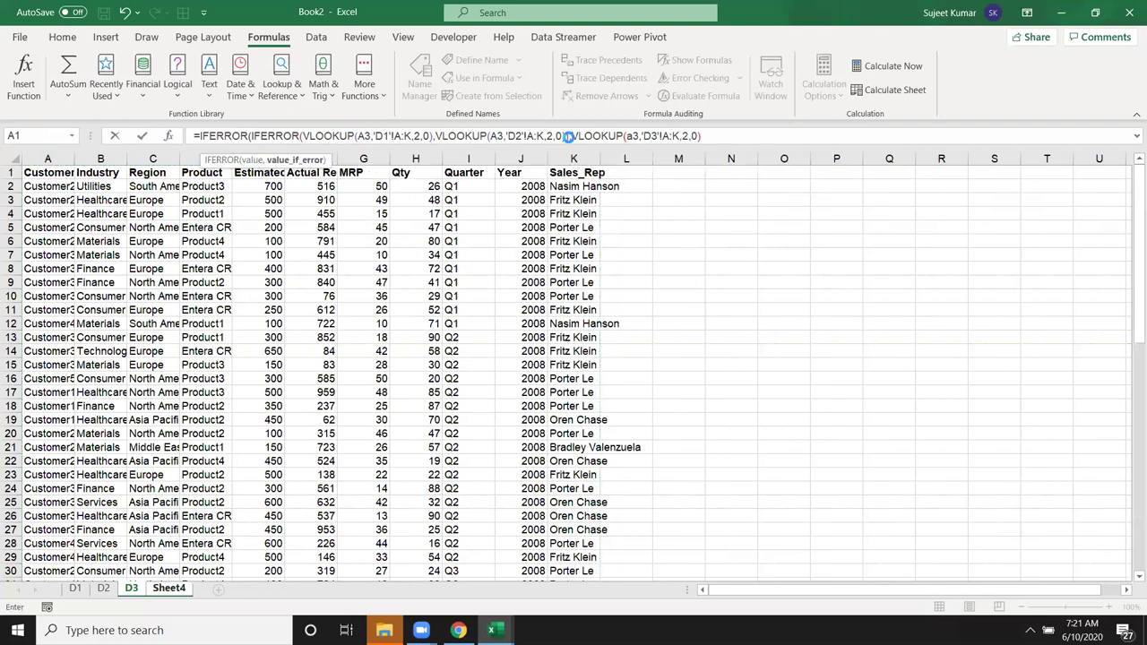
key("Return")
key("Return")
key("Up")
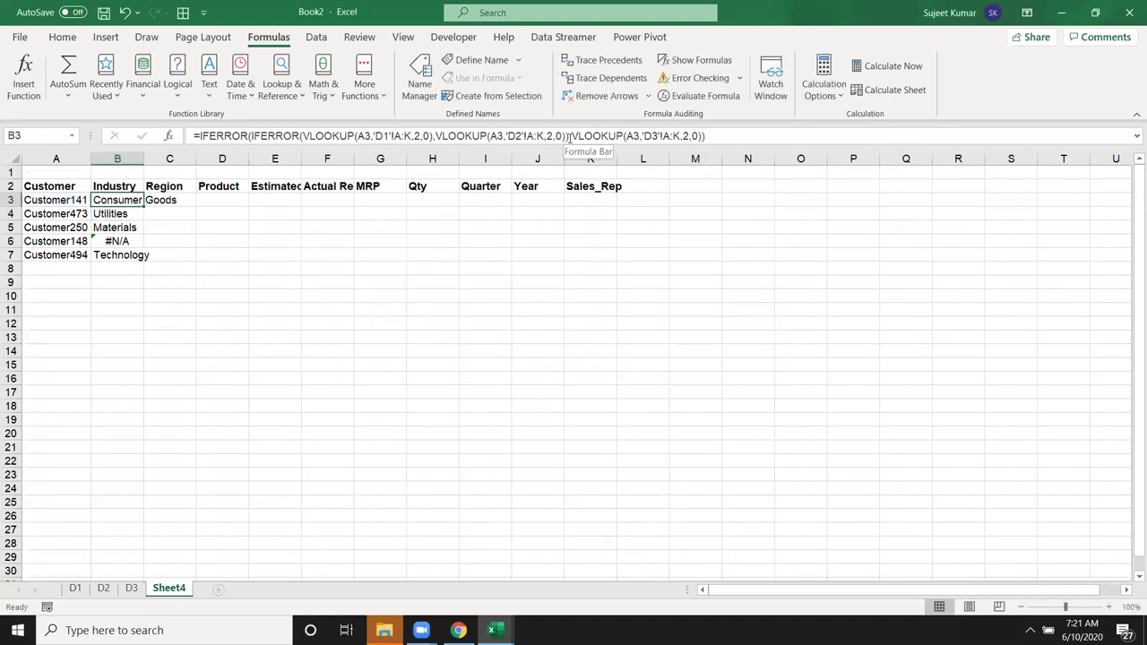
double_click(143, 207)
Step: AutoFit column B so Consumer Goods shows in full, then return to B3
key("Down")
key("Down")
key("Down")
key("Down")
left_click(134, 159)
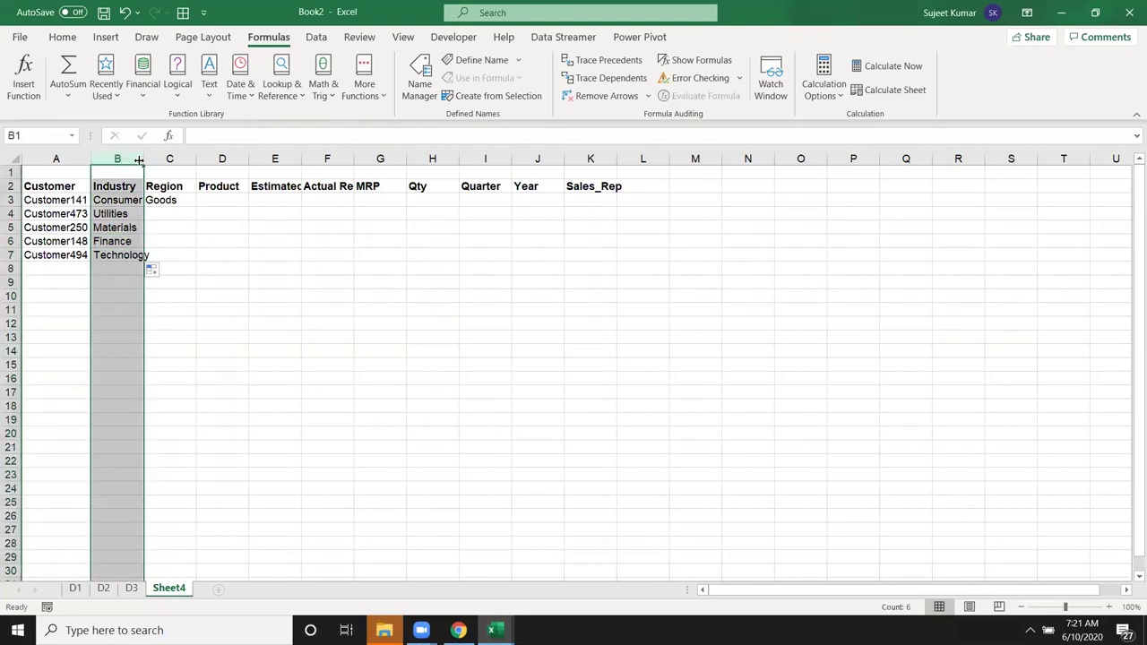
double_click(144, 158)
left_click_drag(224, 203, 659, 267)
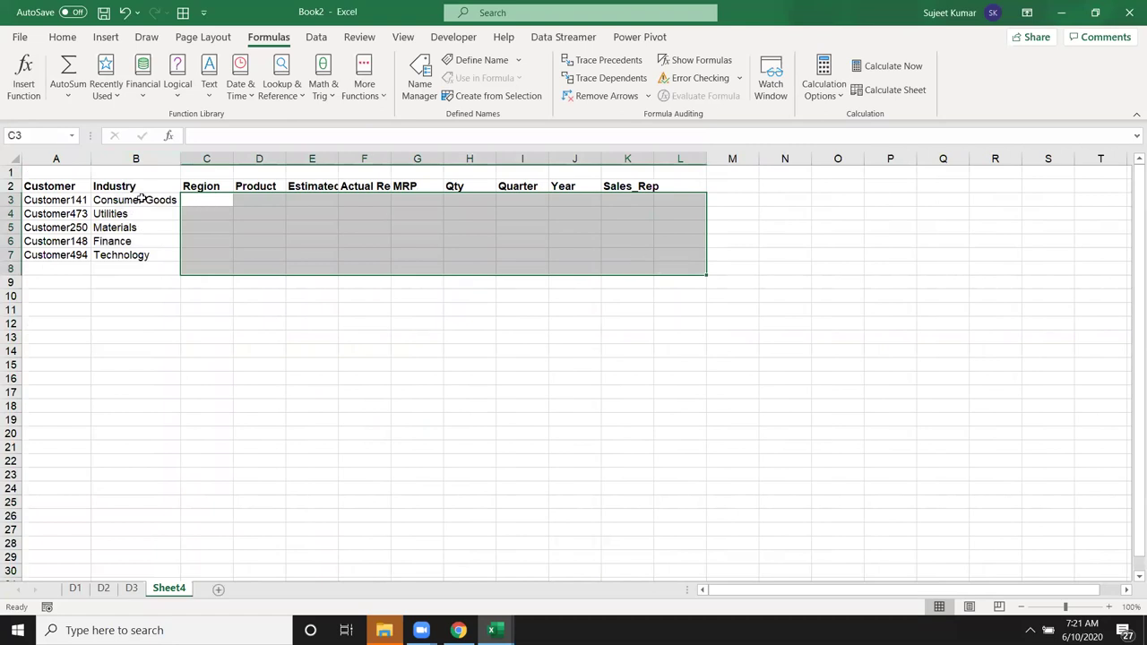
key("Left")
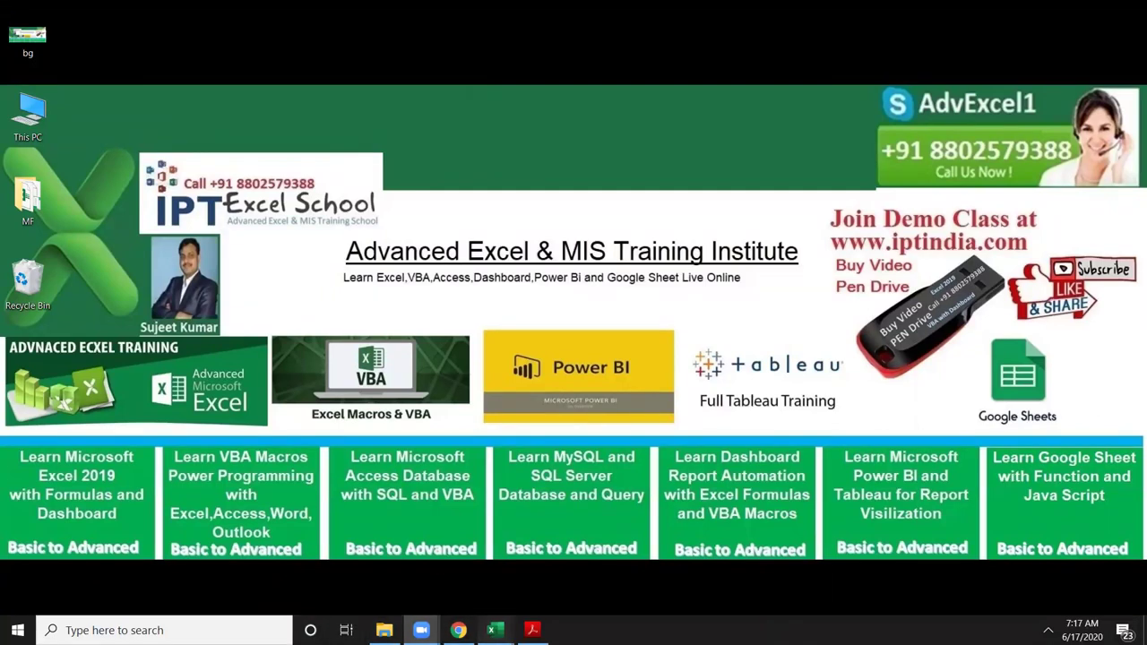
Step: Bring the Book1 workbook to the front and switch to its Sheet1 score data
mouse_move(492, 630)
left_click(482, 596)
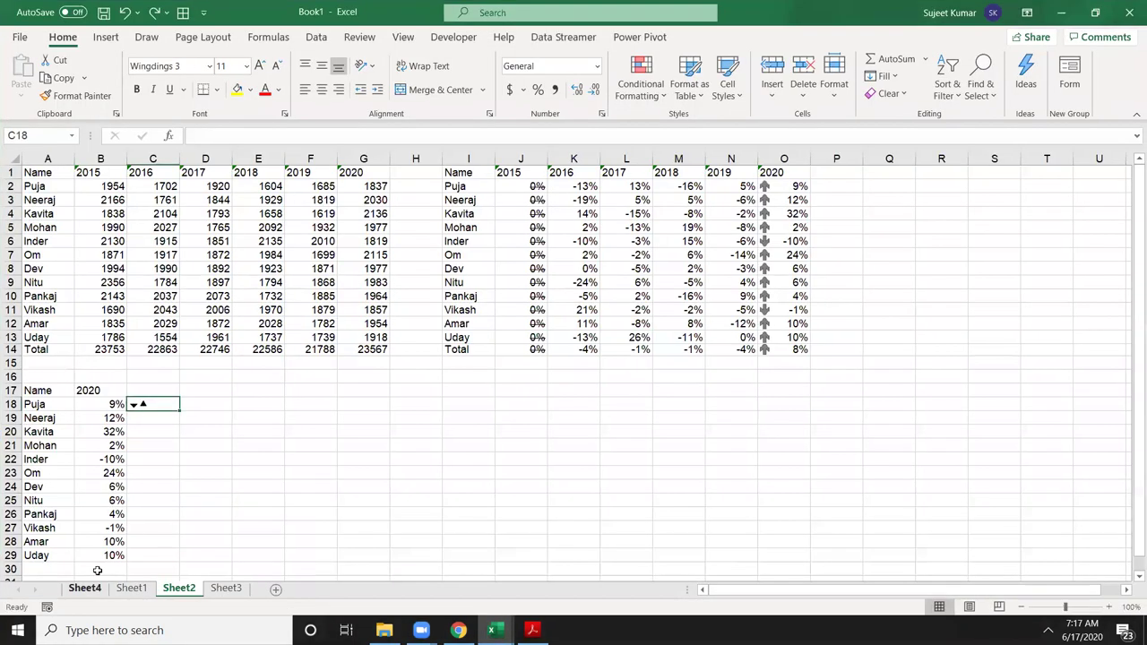
left_click(85, 587)
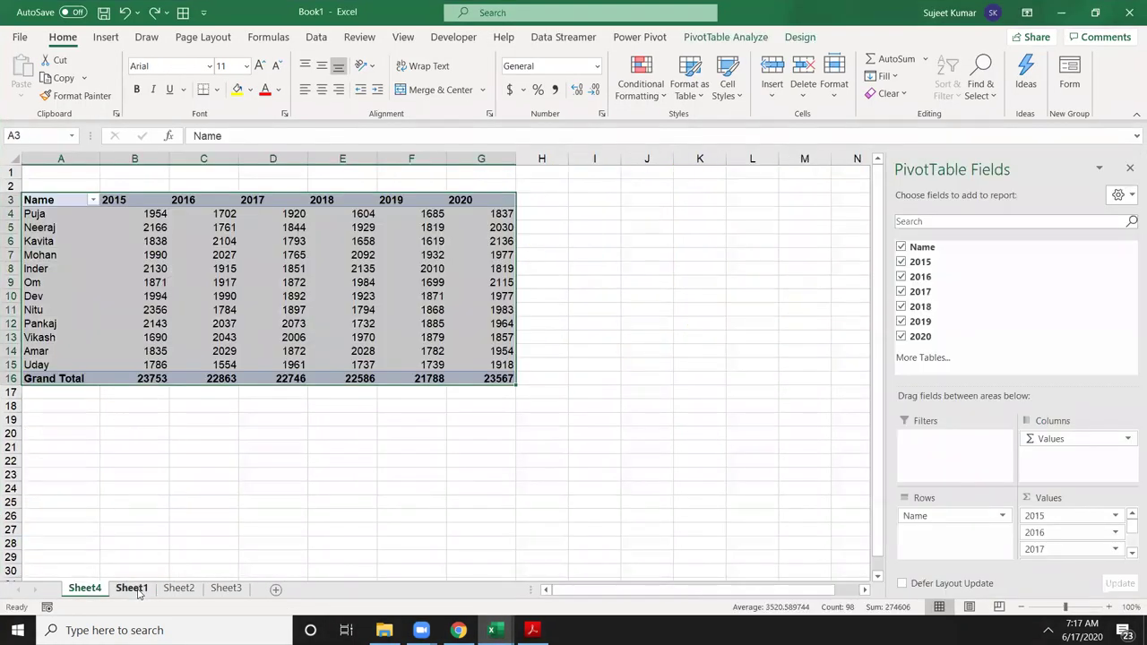
left_click(130, 588)
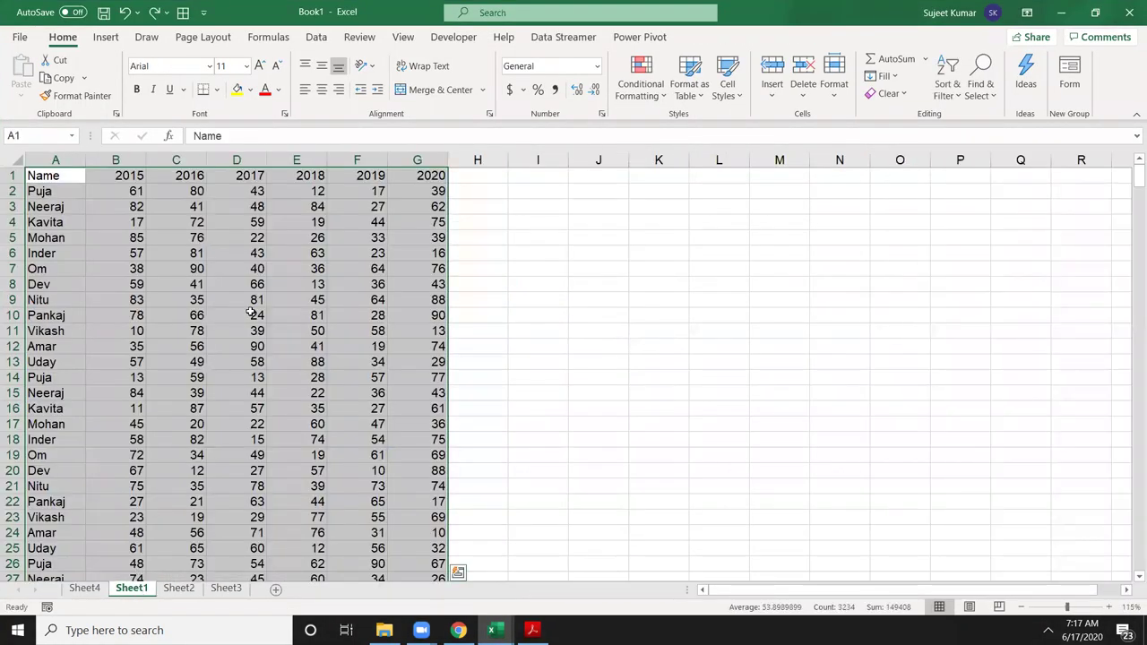
left_click(156, 278)
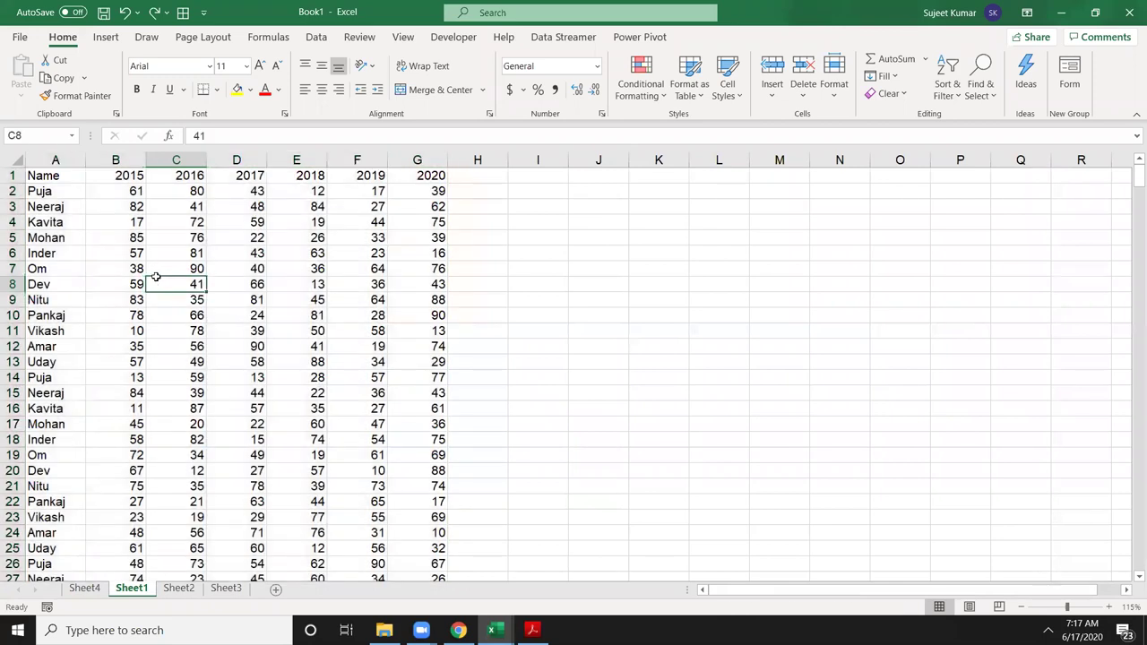
Step: Check that the Name and 2015 columns run down to row 462
key("ctrl+Down")
key("ctrl+Up")
key("Left")
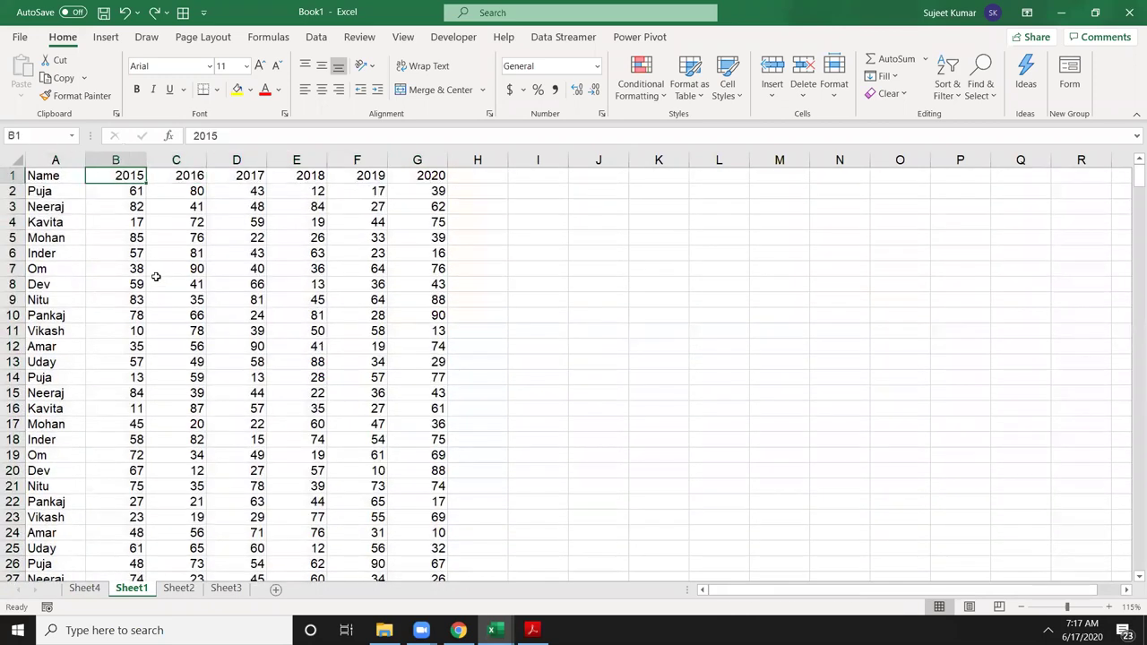
key("ctrl+Down")
key("ctrl+Down")
key("ctrl+Up")
key("ctrl+Up")
Step: Type the lookup name Puja into cell I2
left_click(71, 220)
left_click(63, 193)
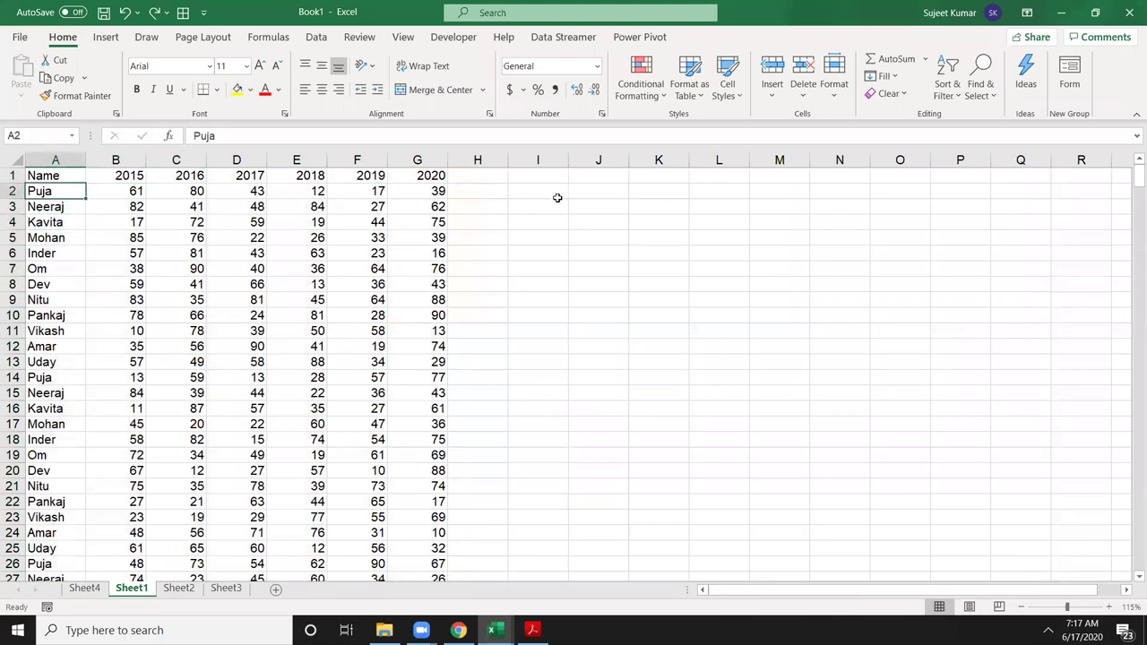
left_click(555, 196)
type("Puja")
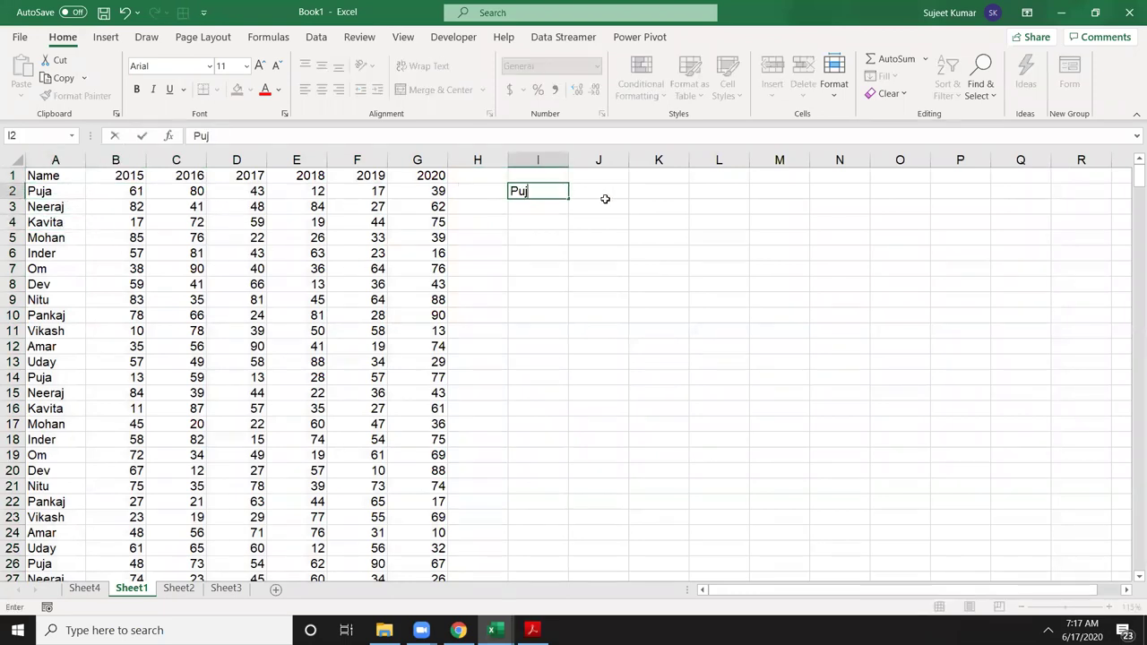
left_click(605, 200)
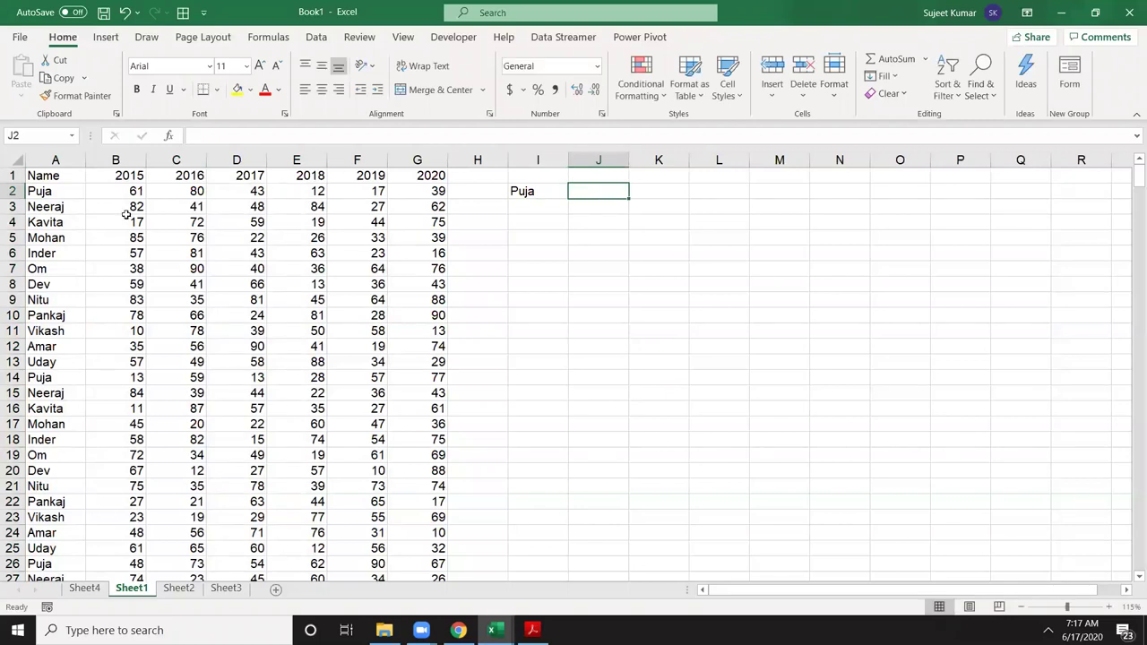
Step: Enter =VLOOKUP(I2,A:B,2,0) in J2, returning only Puja's first 2015 score, 61
type("=vlo")
key("Tab")
key("Left")
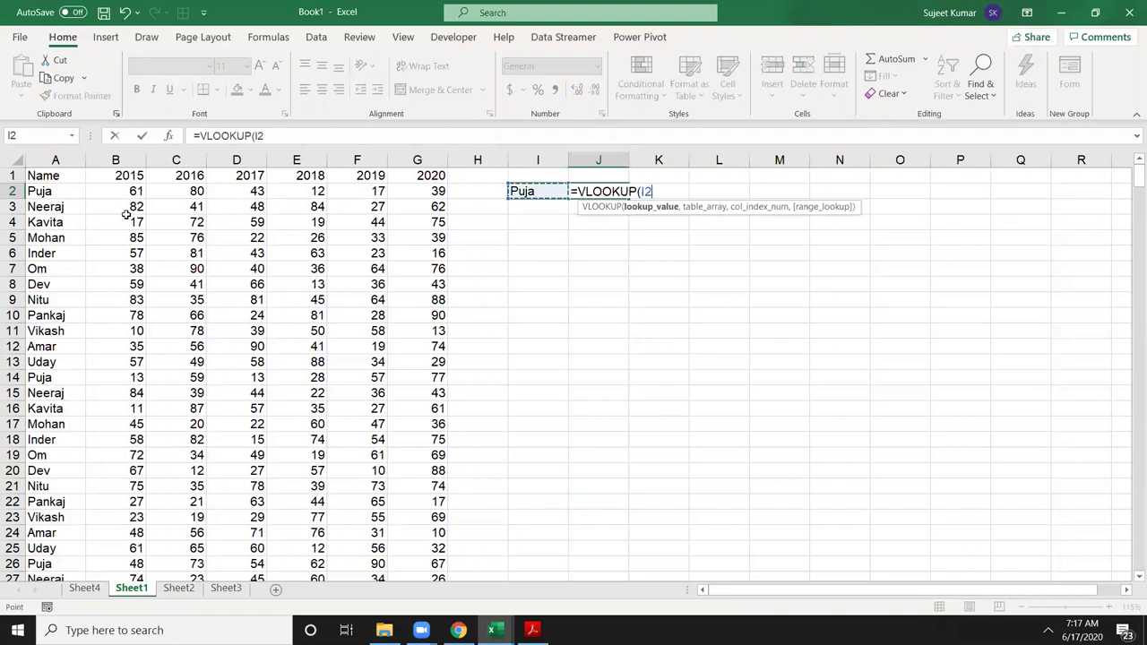
type(",")
left_click_drag(56, 160, 100, 158)
type(",")
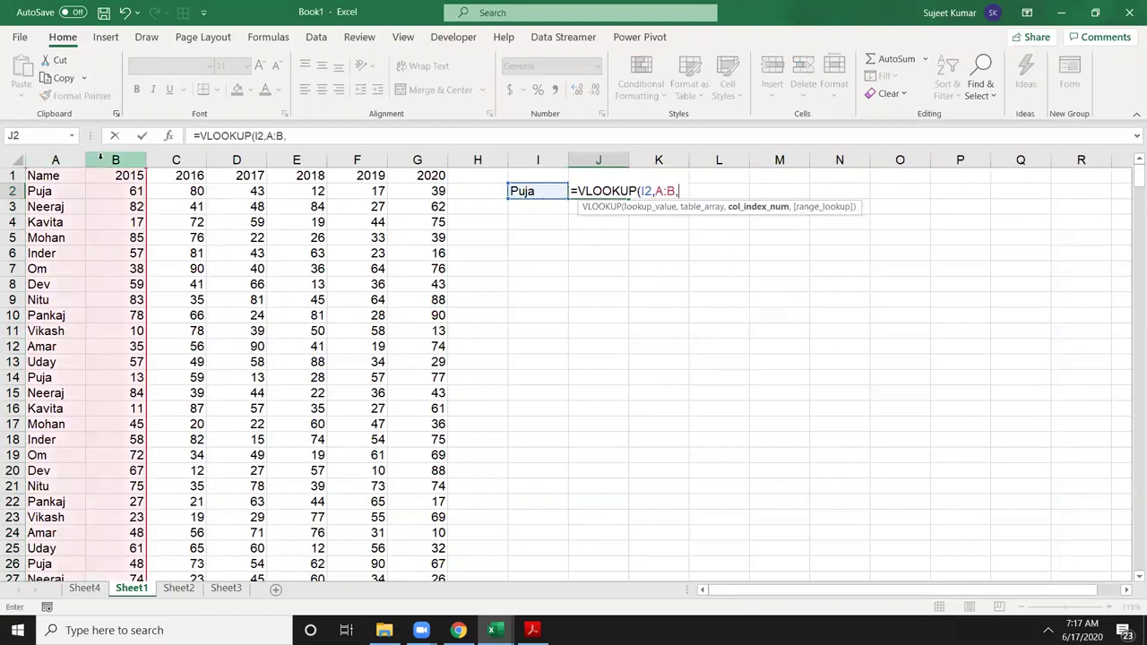
type("2,0)")
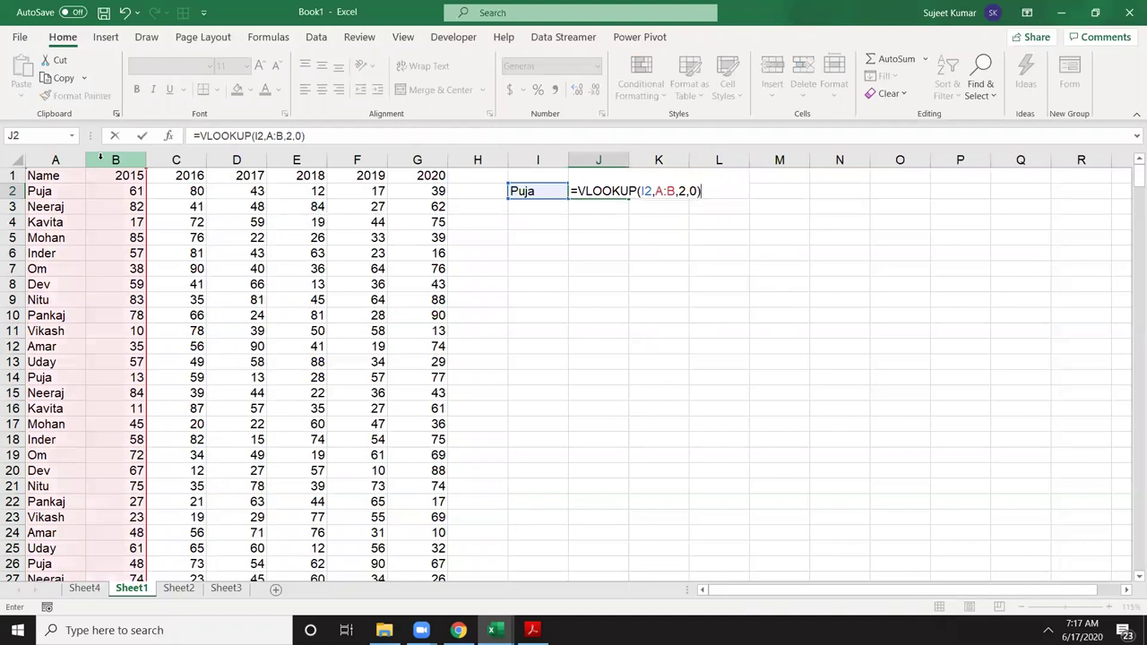
key("Return")
left_click(599, 192)
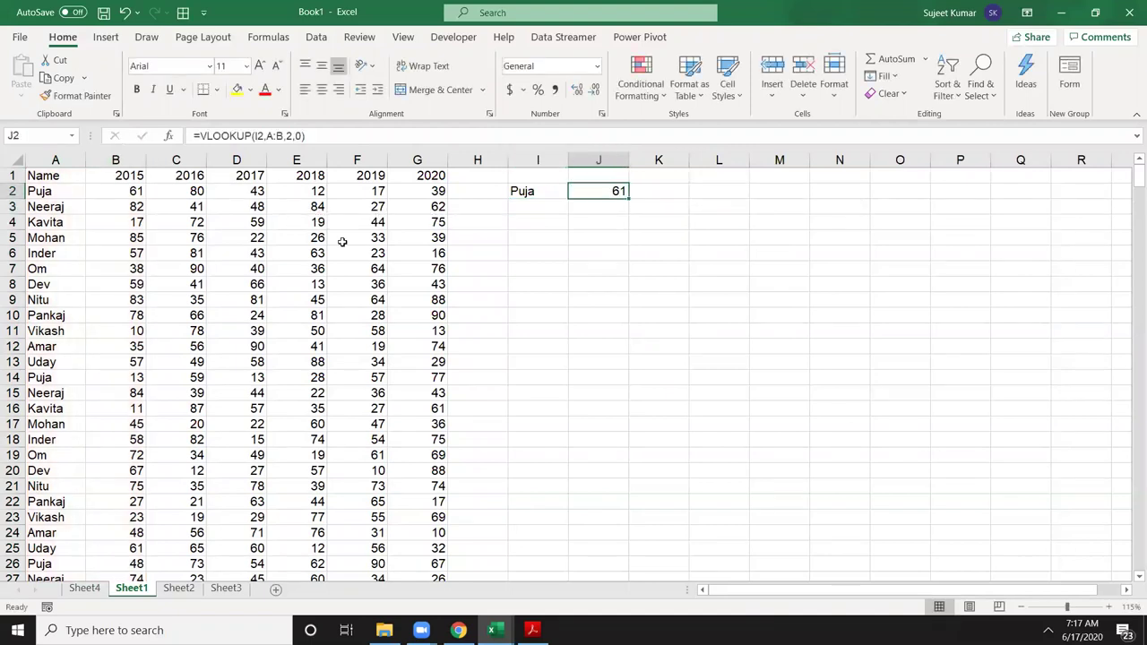
left_click_drag(144, 190, 146, 328)
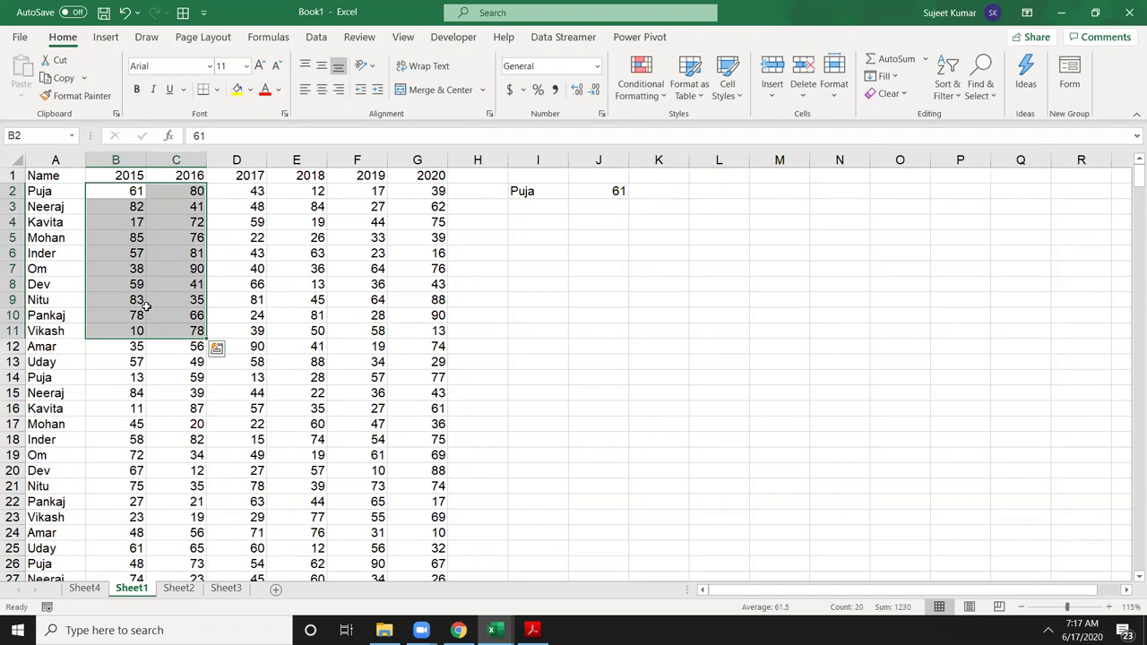
left_click(660, 197)
Step: Type the expected result 61,13,48 in K2 and clear J2's VLOOKUP formula
type("61")
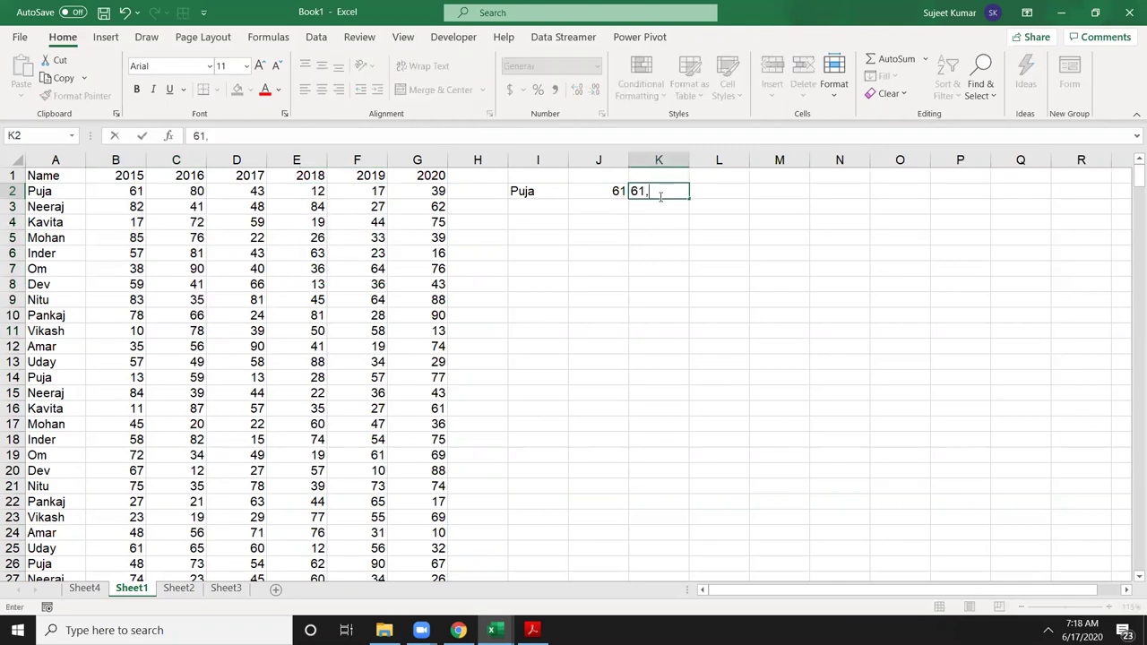
type(",13,48")
key("Return")
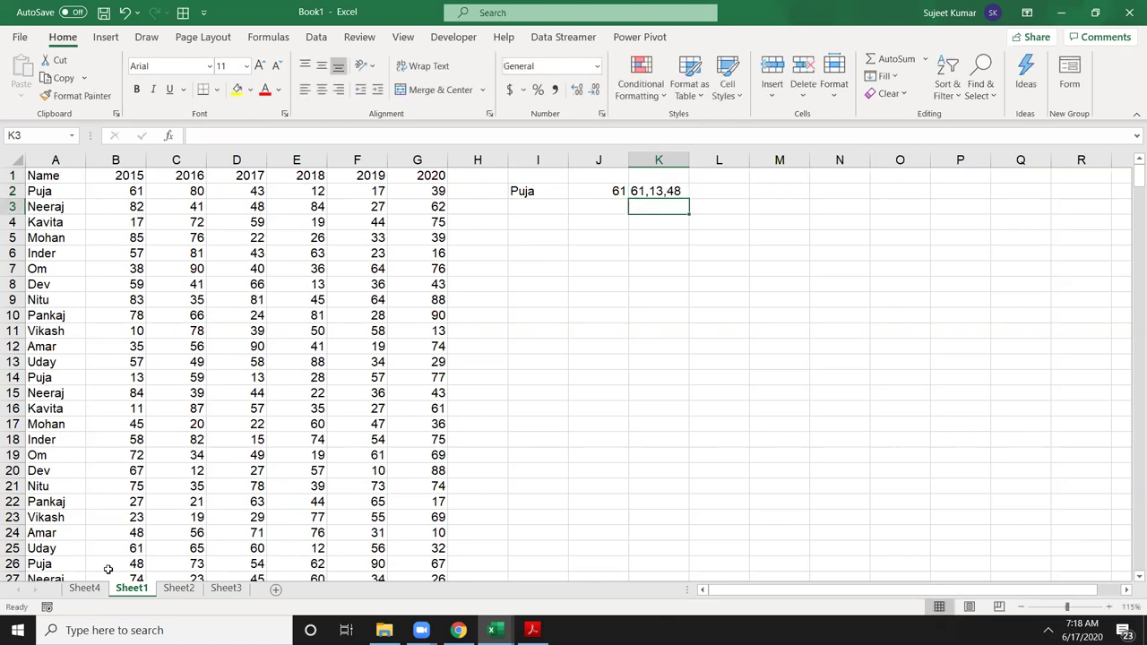
key("Up")
key("Left")
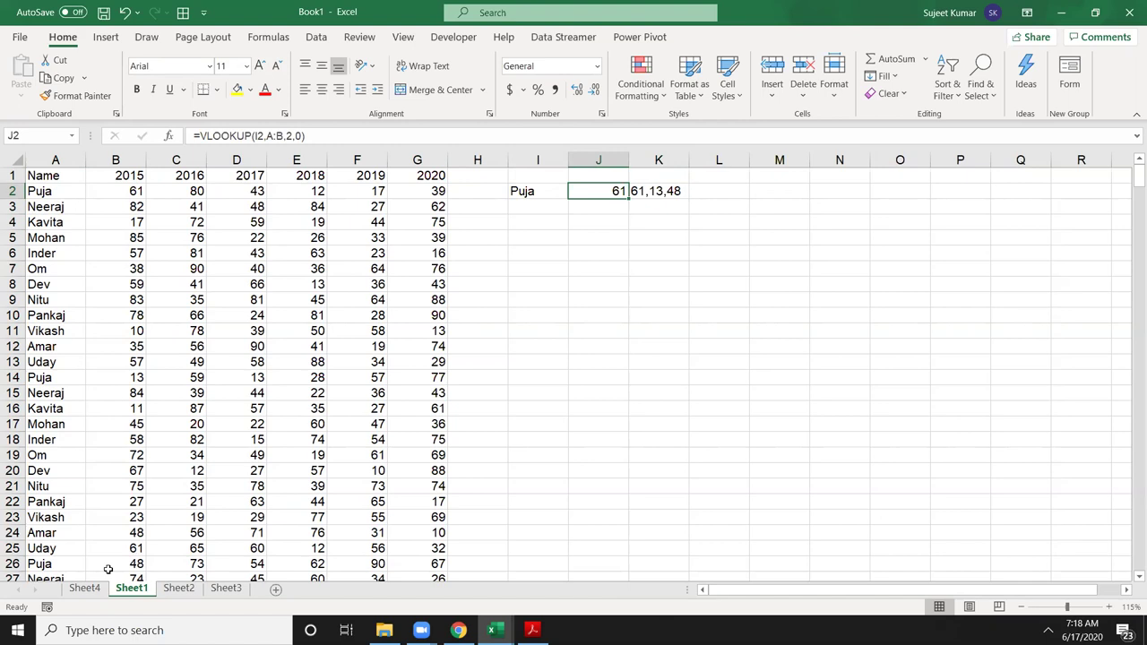
key("Delete")
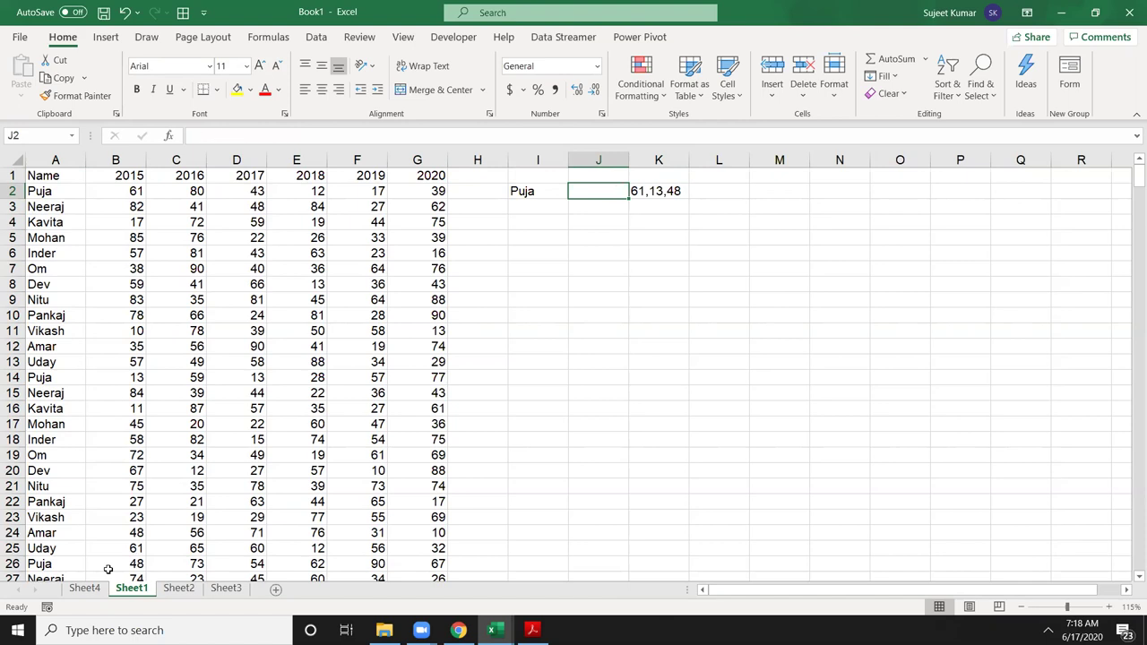
Step: In J2, start =TEXTJOIN(",",TRUE,IF( with the names range A2:A462
type("=te")
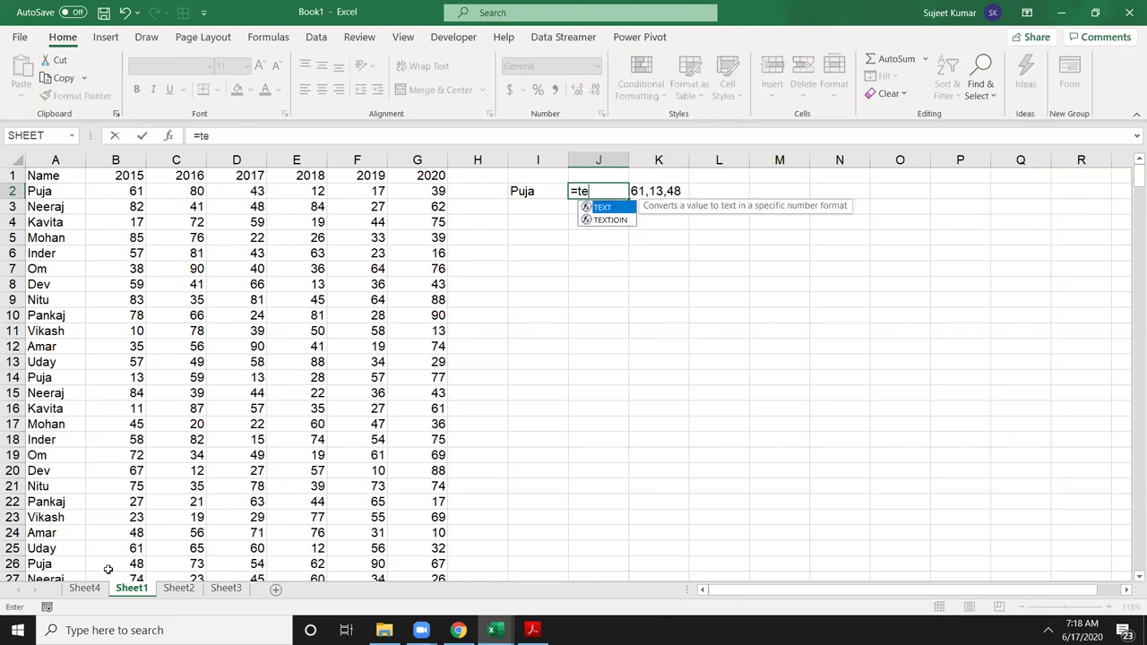
key("Down")
key("Tab")
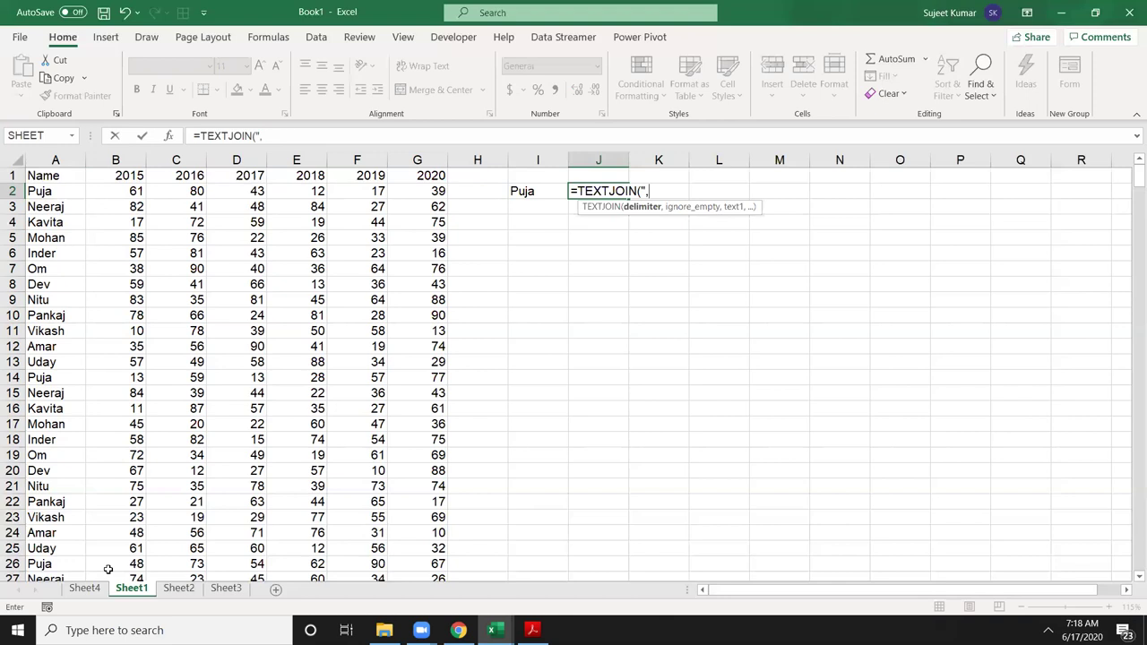
type("\",\",")
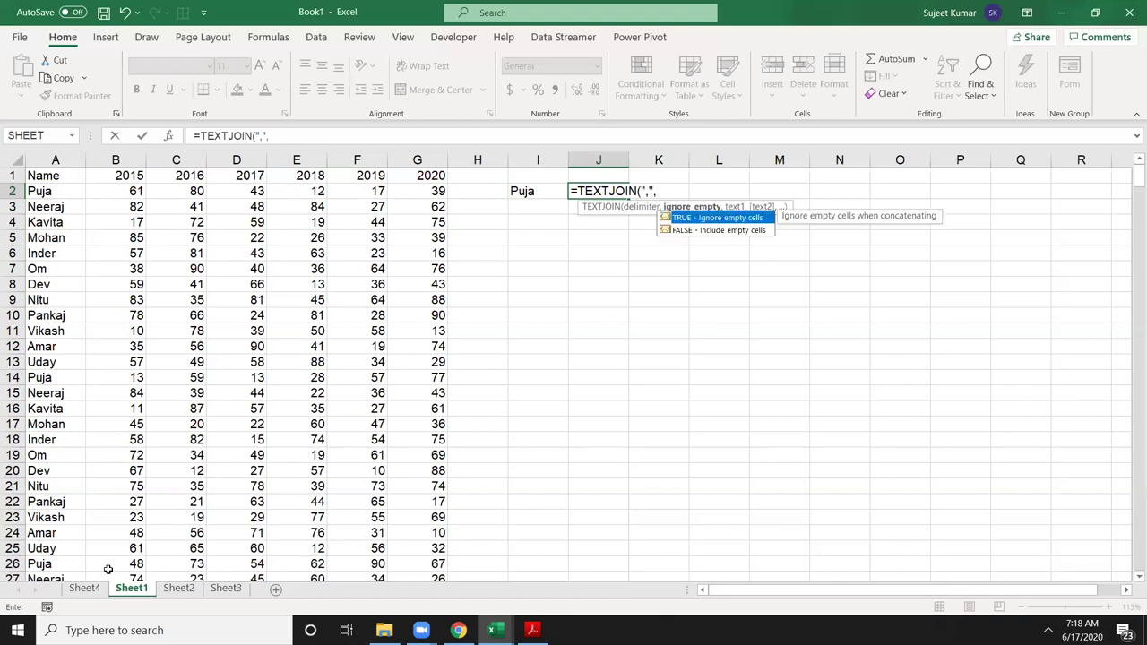
key("Tab")
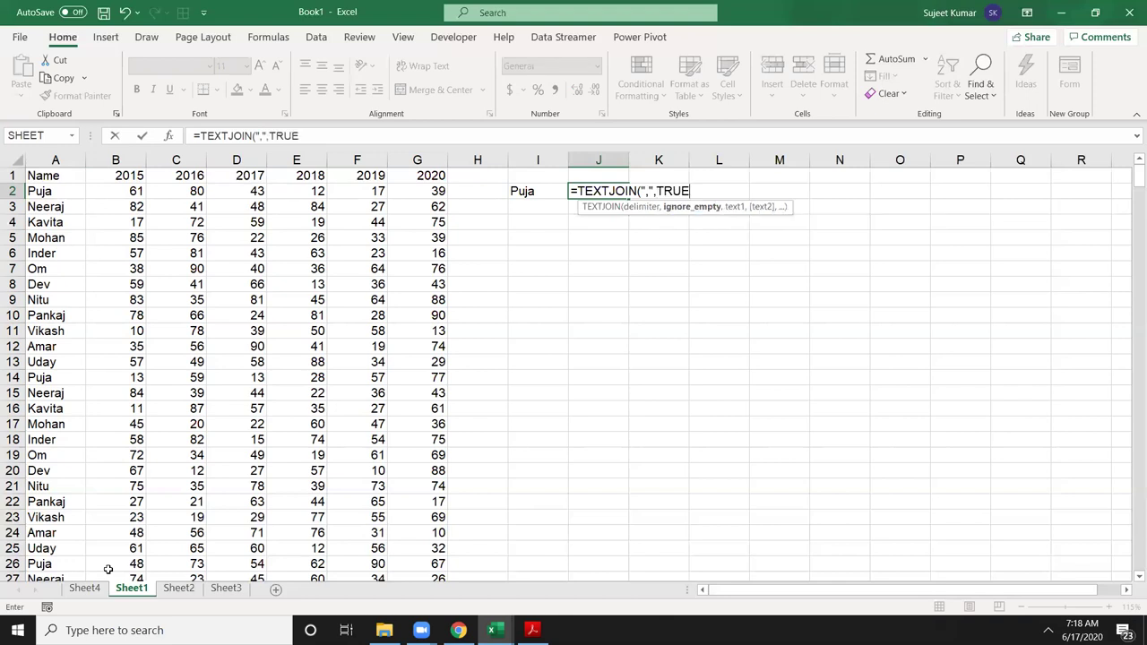
type(",")
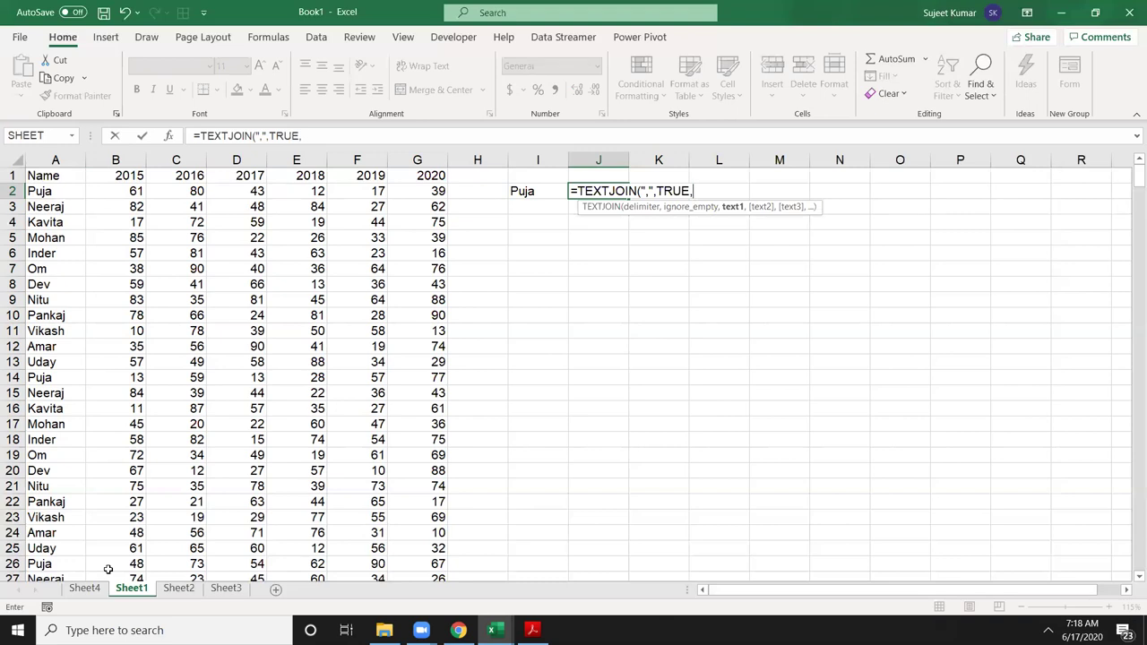
type("I")
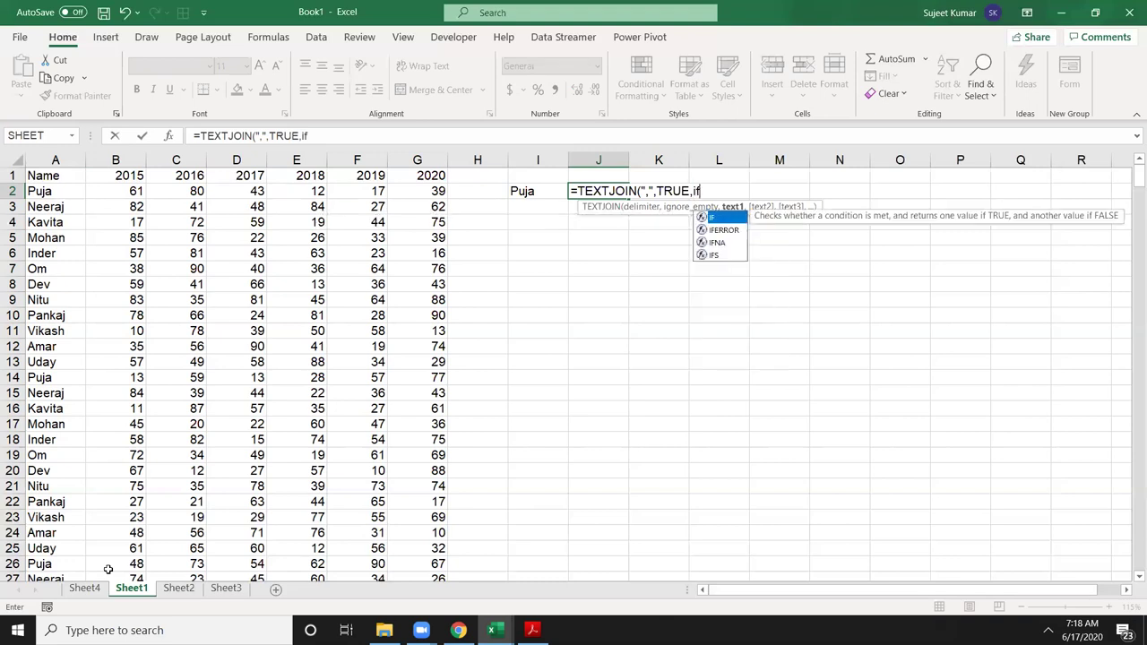
key("Tab")
left_click(64, 191)
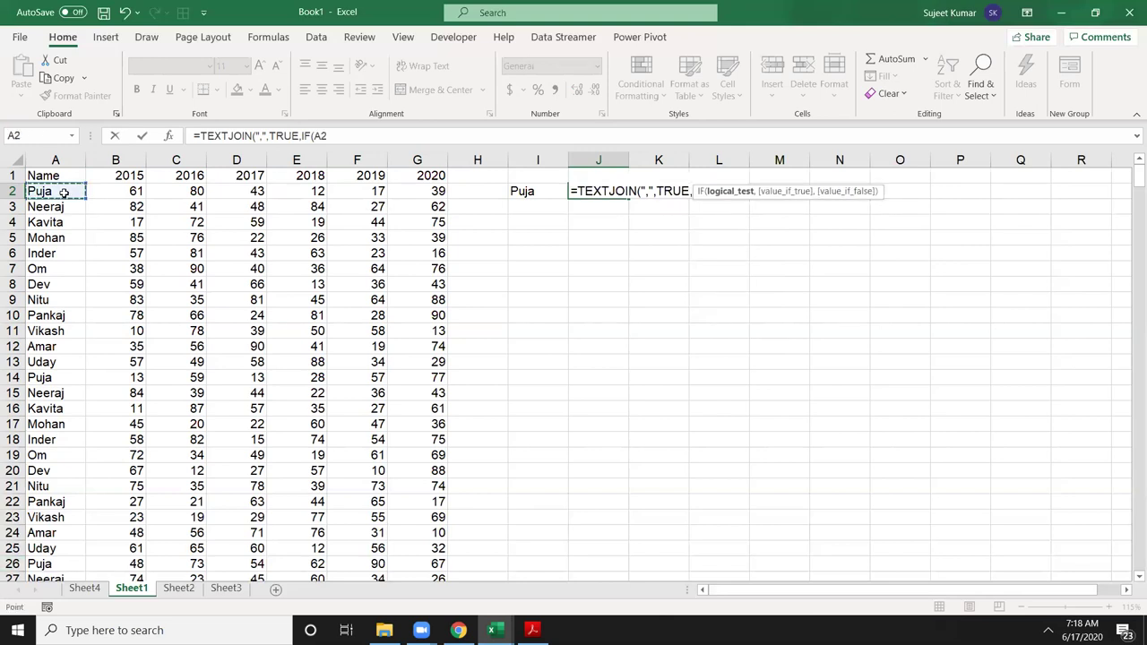
key("ctrl+shift+Down")
Step: Complete the IF as A2:A462=I2 returning B2:B462 or "", enter it, and accept Excel's correction
type("=")
scroll(65, 192, "up", 7)
key("Left")
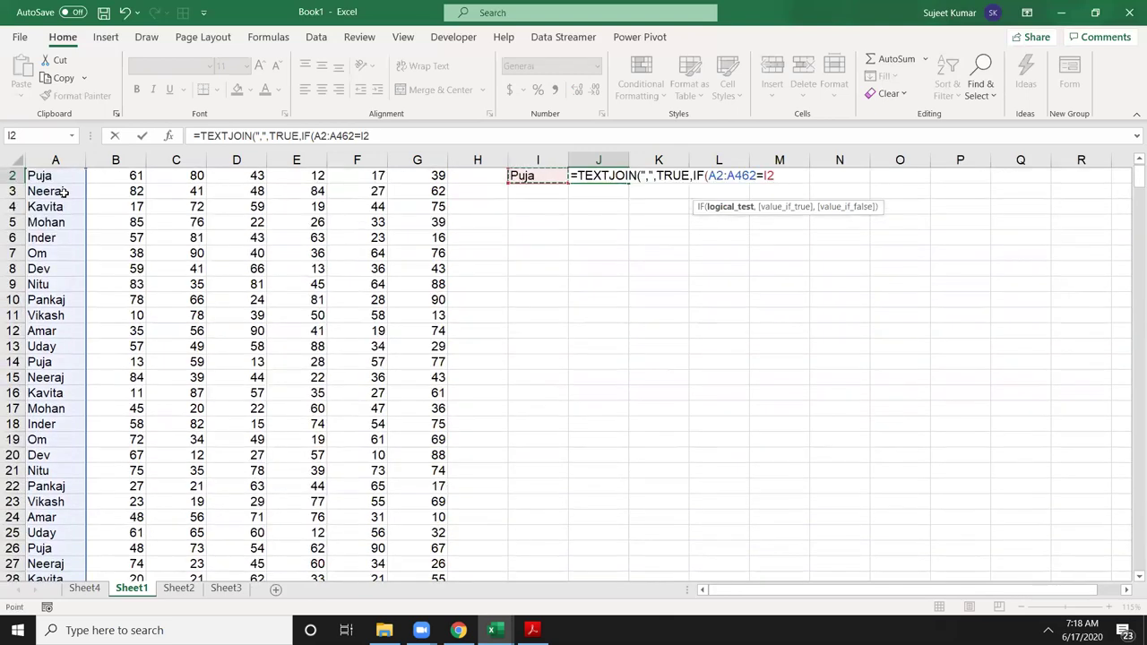
type(",")
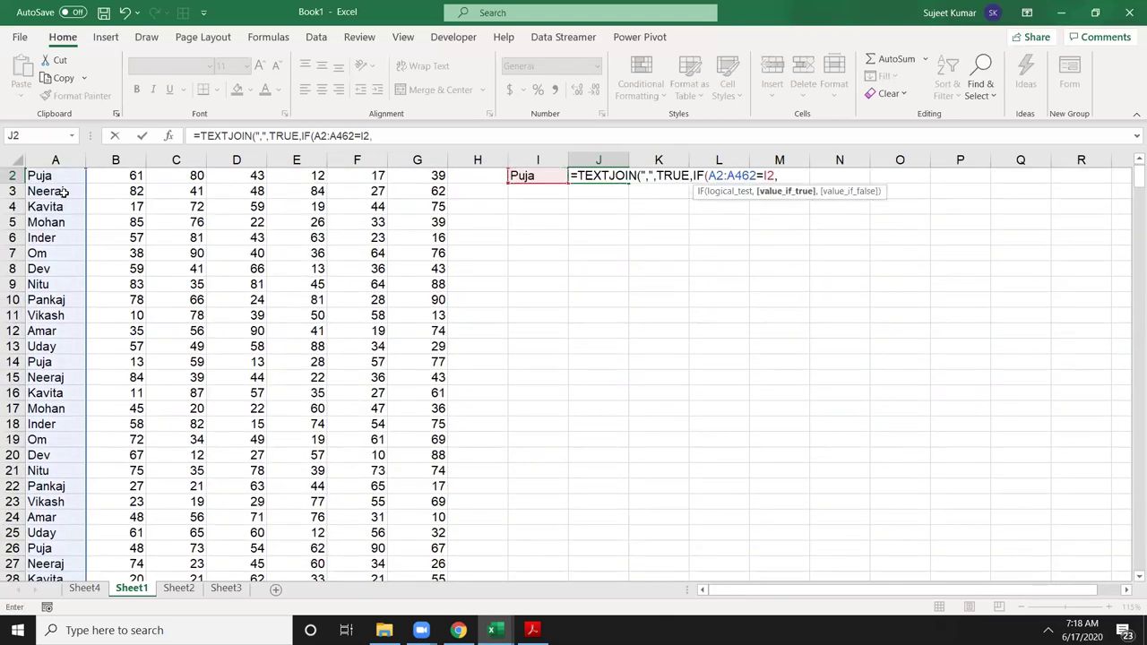
key("Left")
key("Left")
key("Left")
key("Left")
key("Left")
key("Left")
key("Left")
key("Left")
key("Up")
key("Down")
key("ctrl+shift+Down")
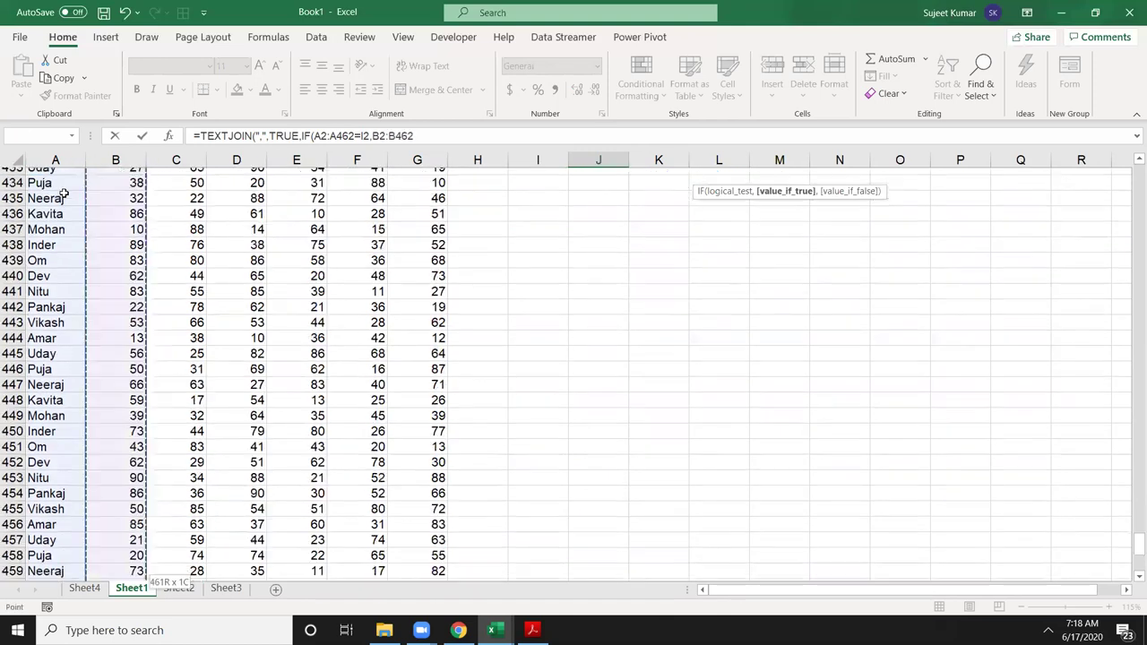
type(",")
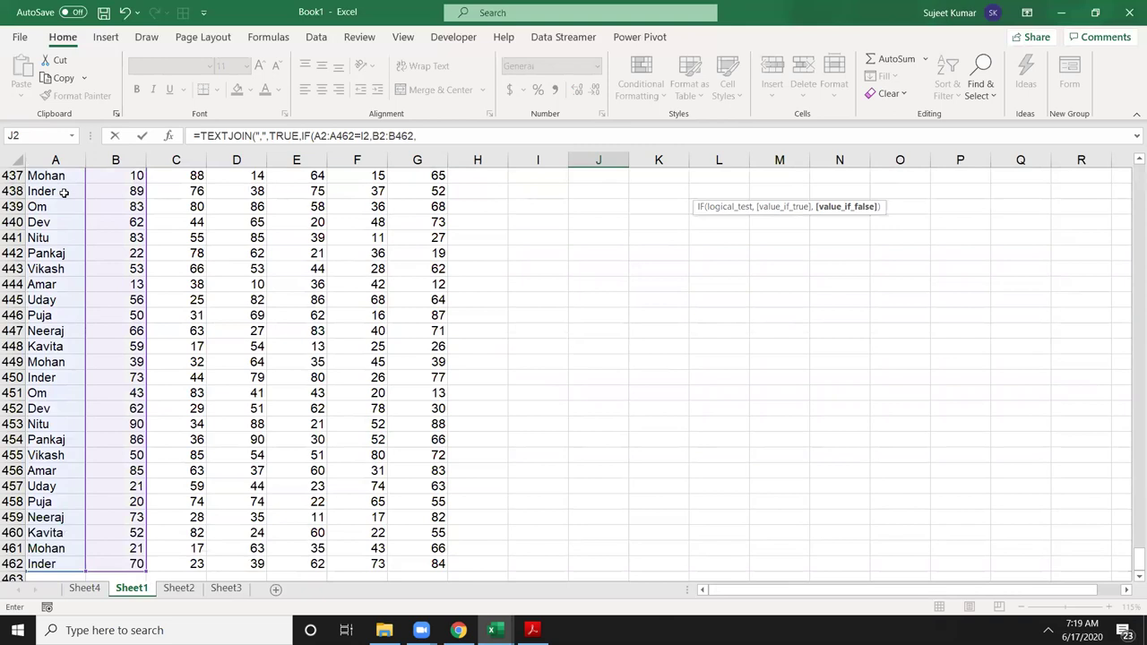
type("\"\")")
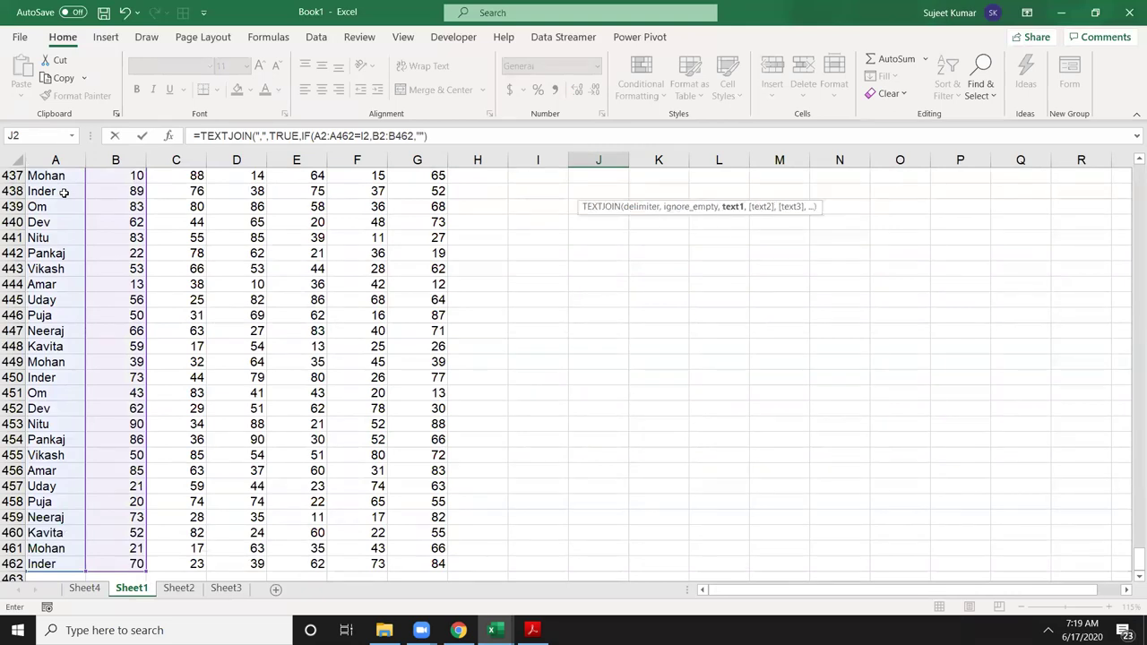
key("Return")
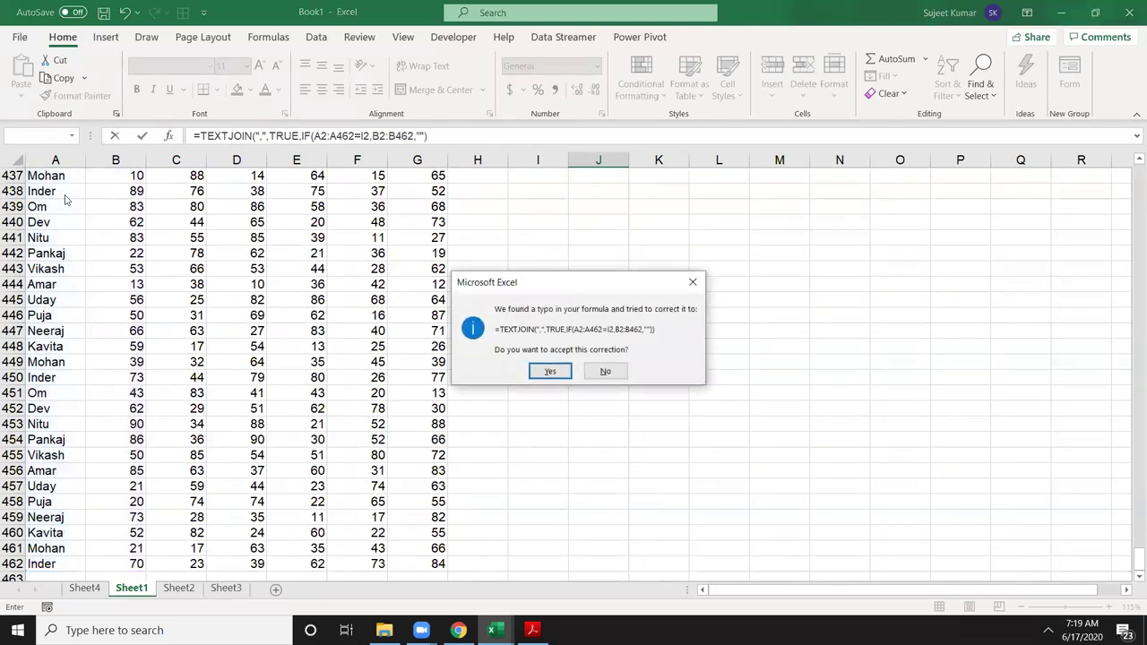
key("Return")
scroll(473, 264, "up", 1)
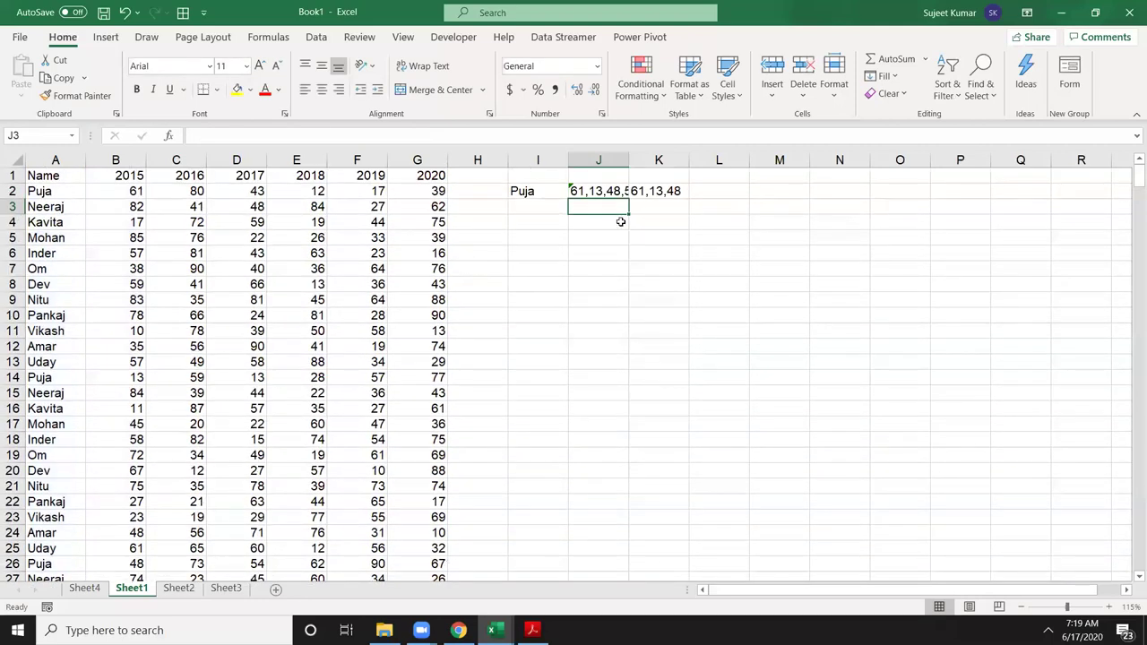
Step: AutoFit column J to show J2's full joined list of scores
double_click(631, 160)
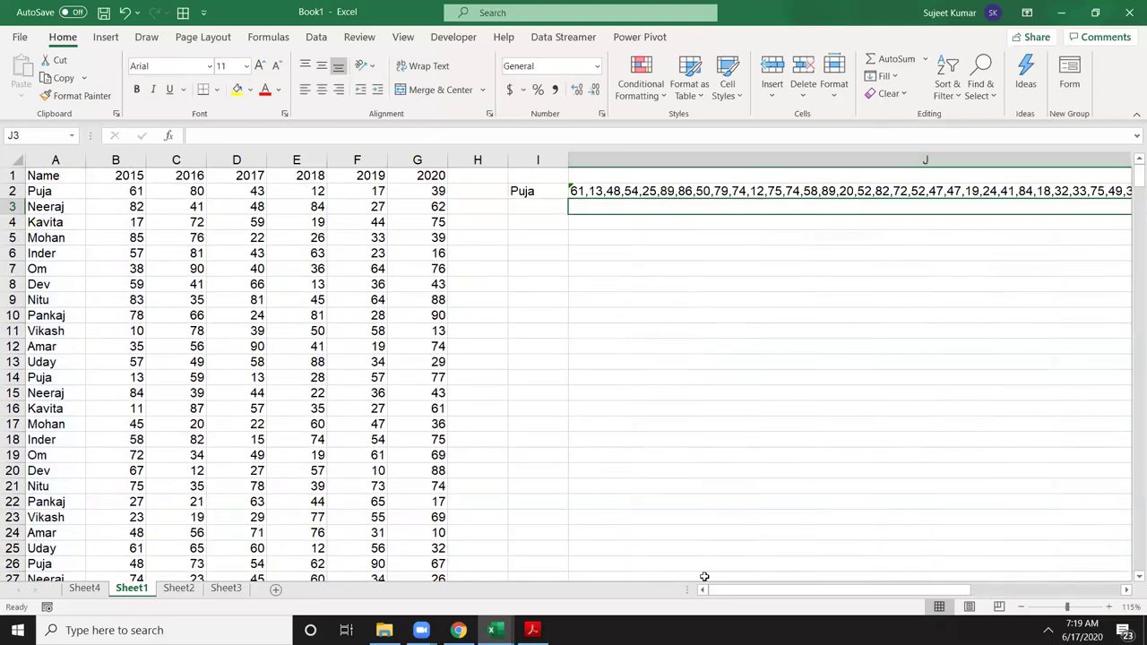
left_click_drag(761, 592, 1000, 607)
left_click_drag(905, 608, 678, 543)
Step: Filter the Name column to show only Puja's rows
left_click(56, 172)
key("Escape")
key("ctrl+shift+l")
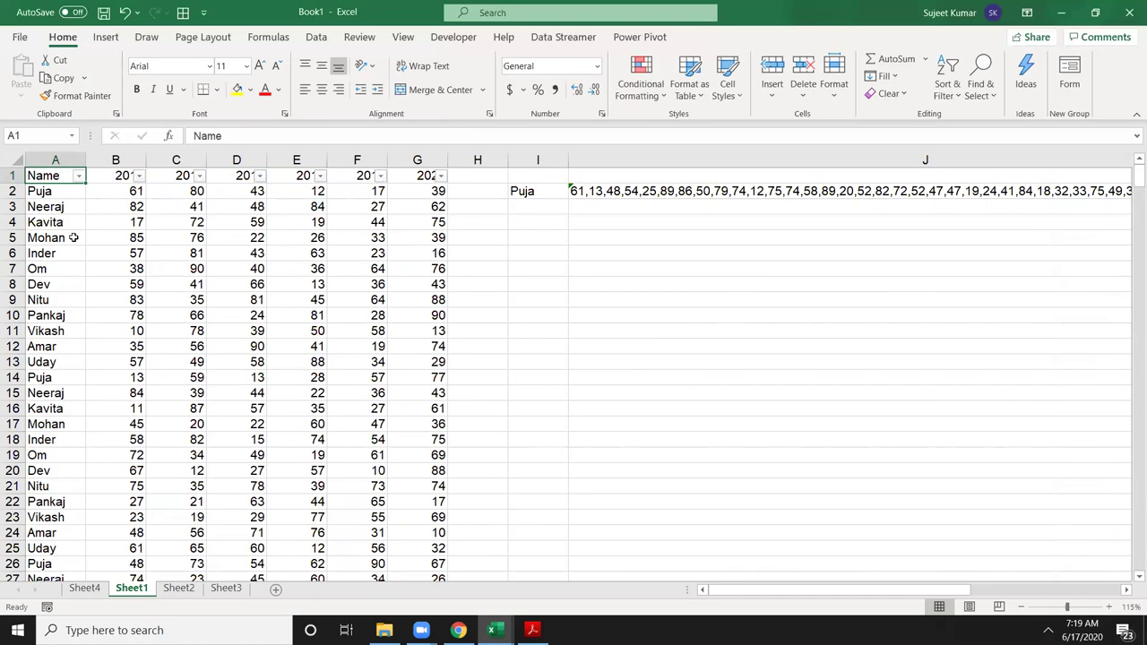
left_click(79, 175)
left_click(68, 333)
scroll(66, 349, "down", 2)
left_click(68, 410)
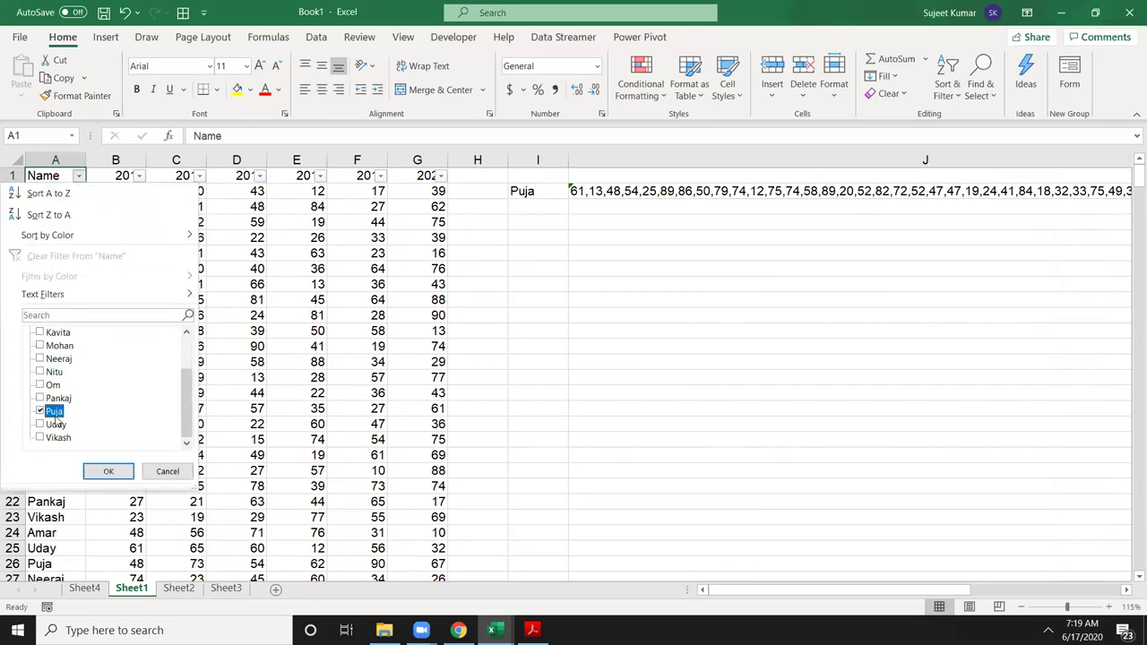
left_click(105, 472)
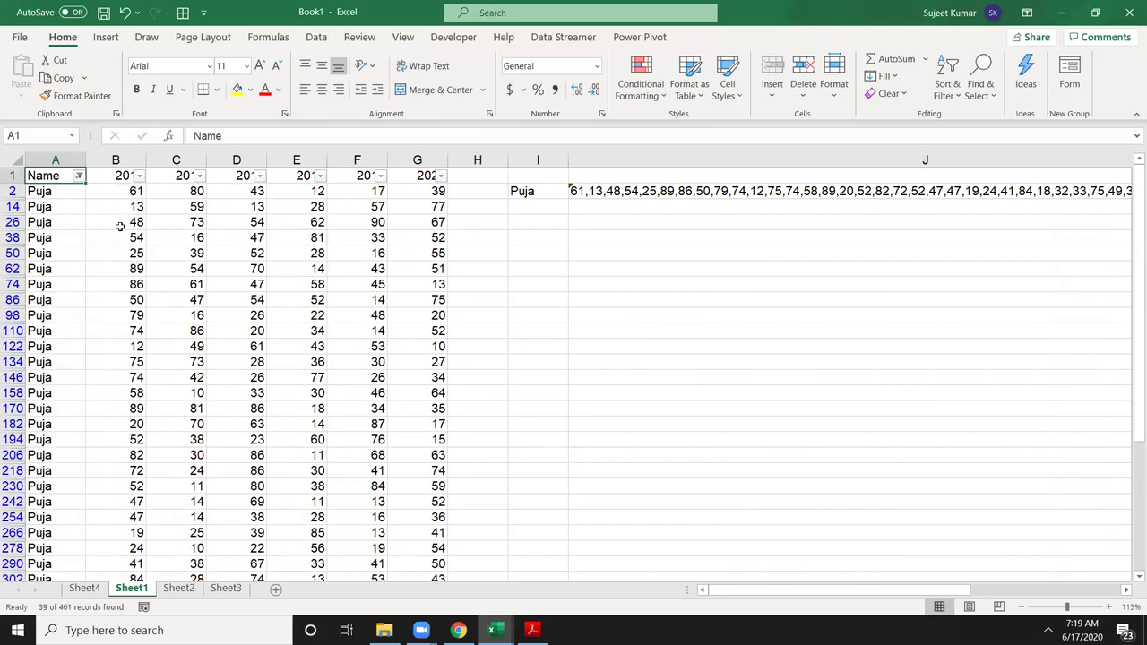
Step: Review the 39 filtered Puja records, then turn the filter off
scroll(130, 340, "down", 4)
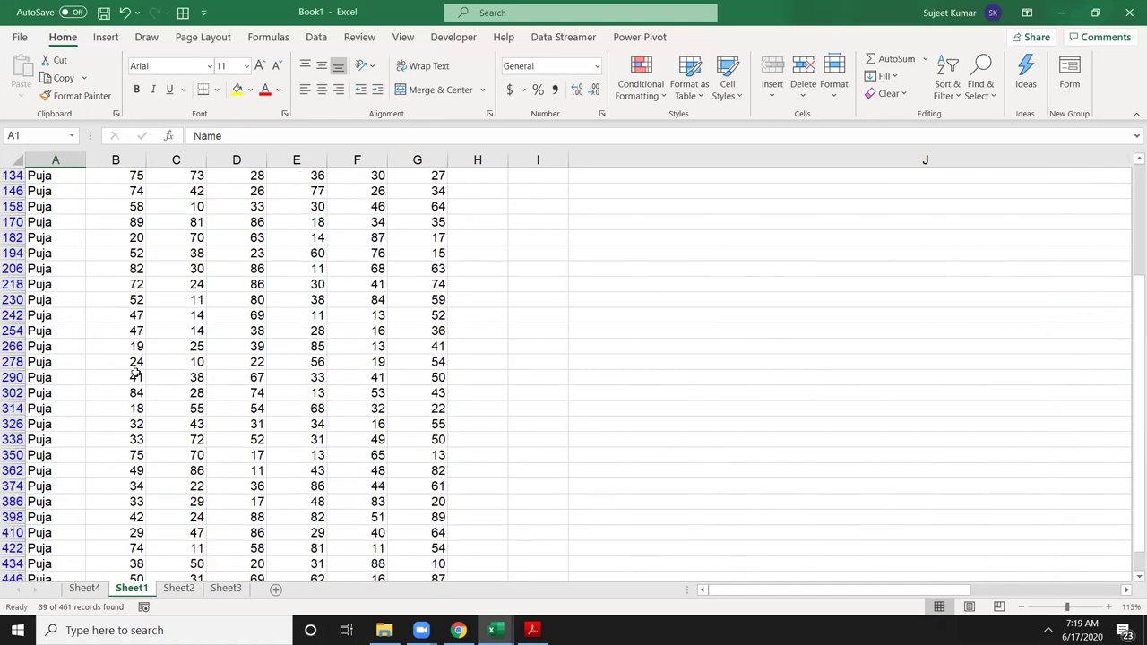
scroll(135, 373, "up", 2)
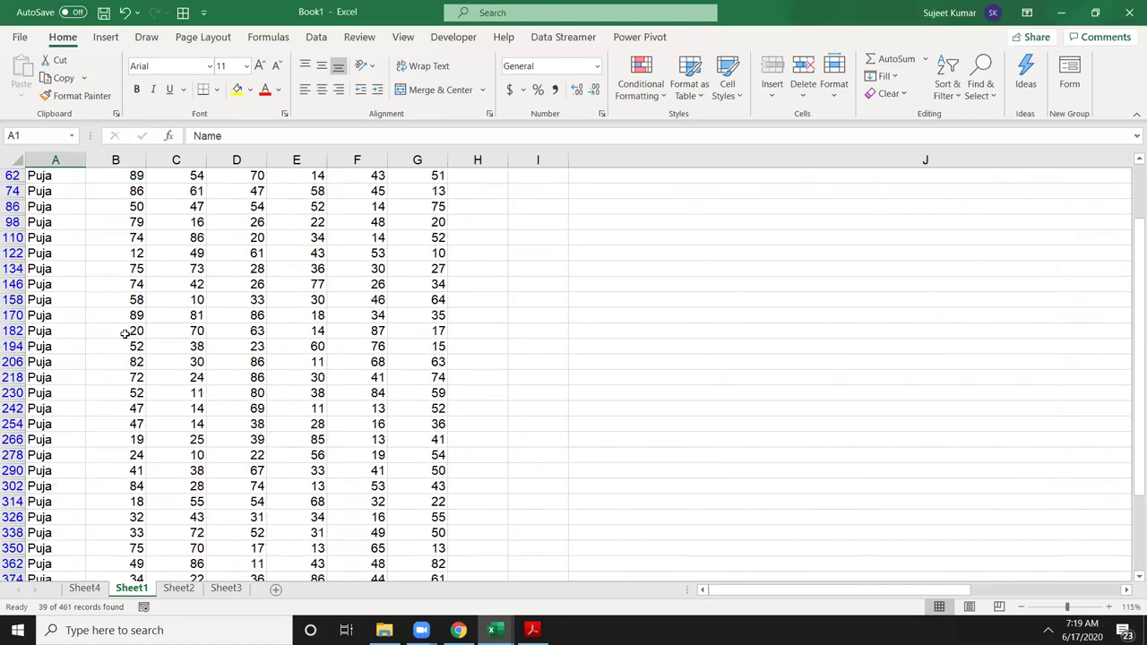
key("ctrl+shift+l")
scroll(704, 186, "up", 20)
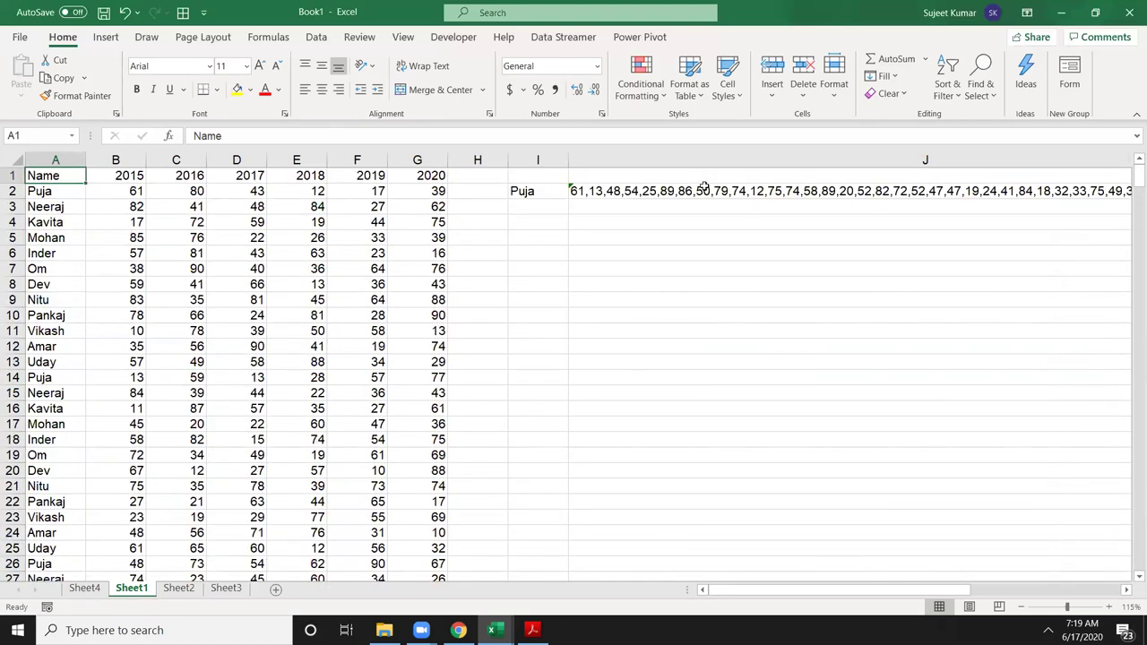
Step: Inspect J2's TEXTJOIN formula without changing it
double_click(704, 190)
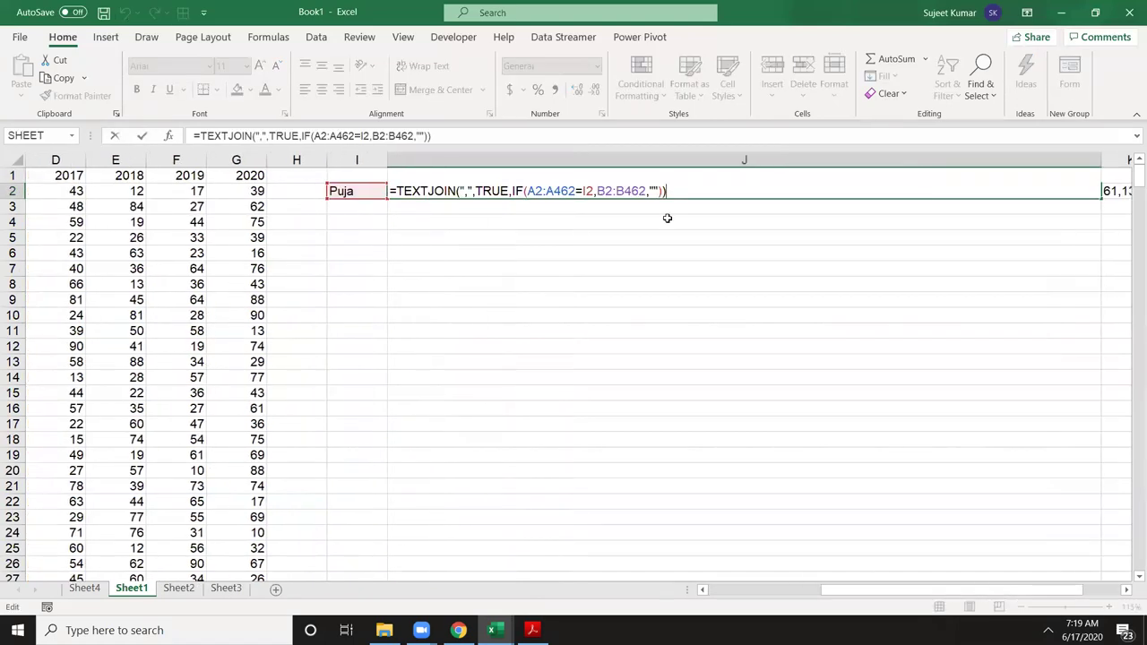
key("Escape")
scroll(668, 217, "up", 6)
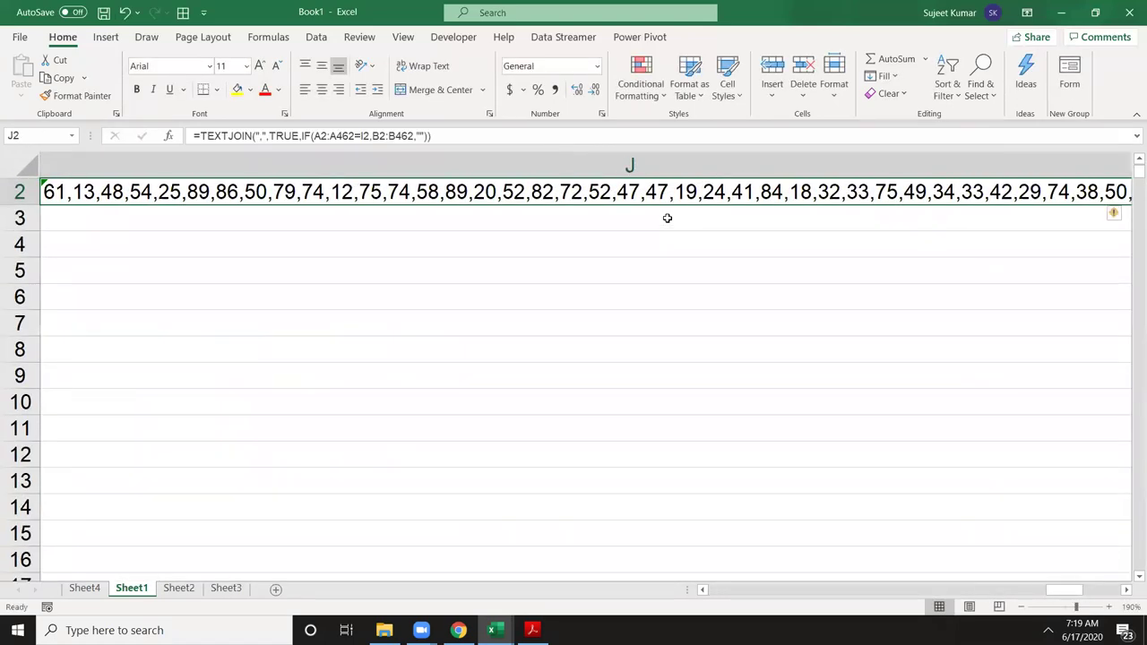
double_click(647, 225)
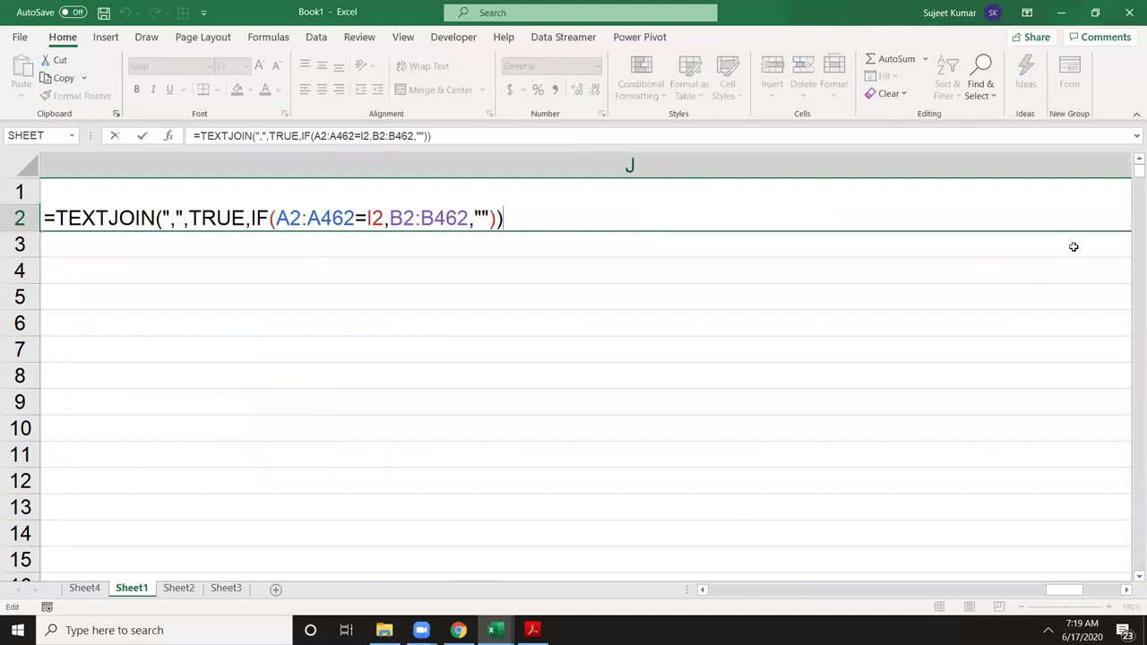
key("Escape")
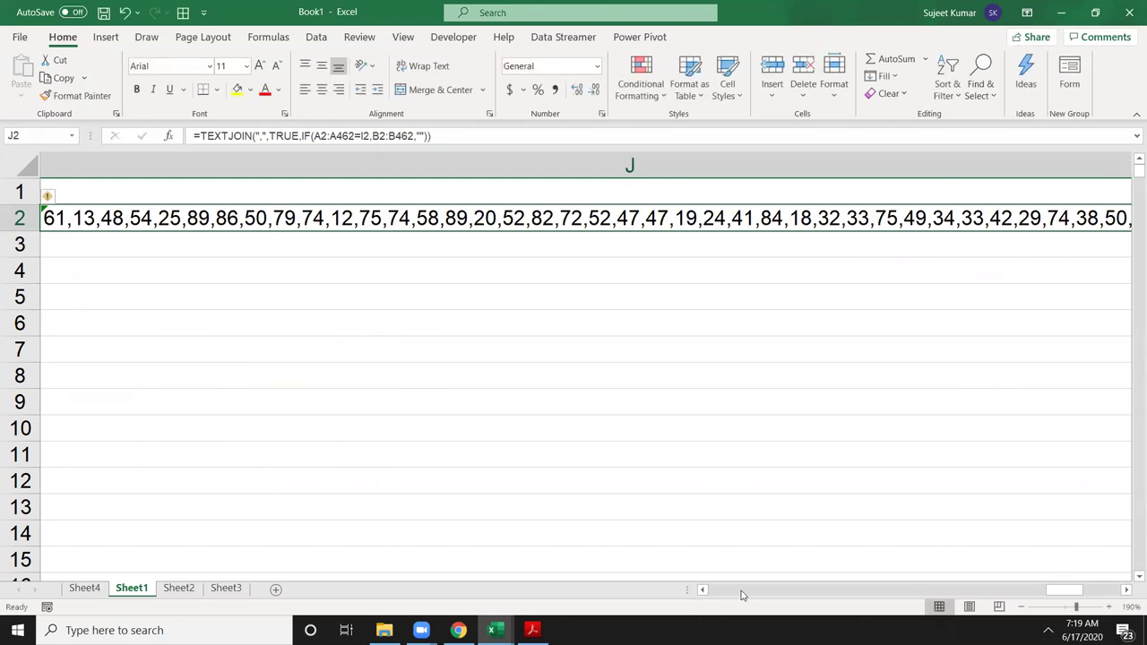
left_click(741, 594)
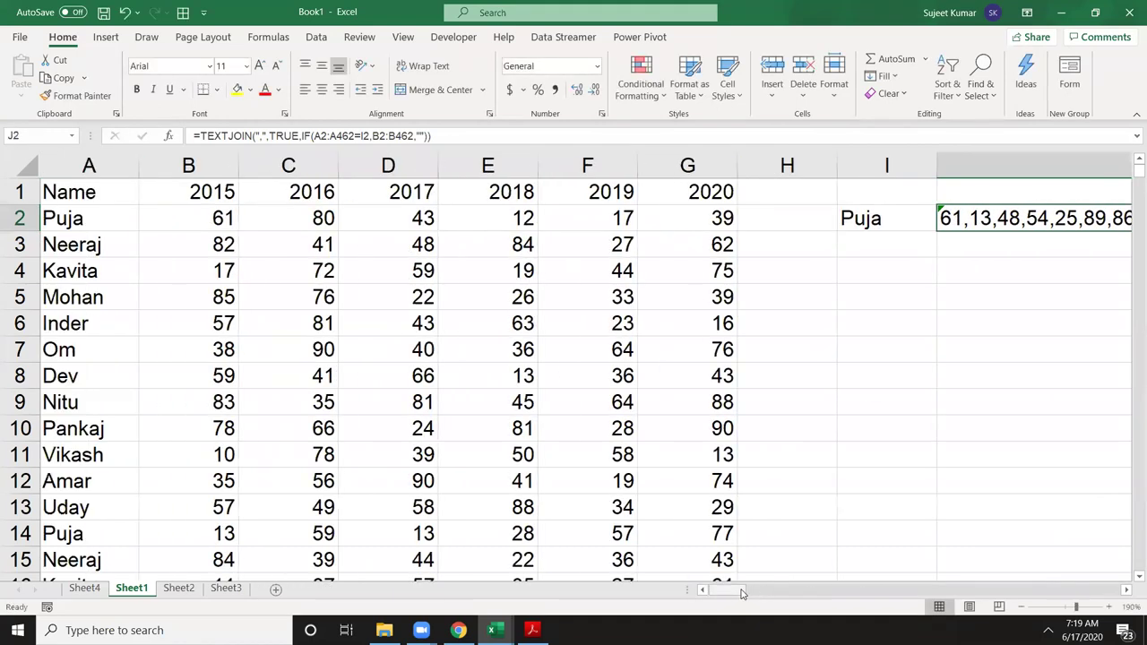
Step: Set the width of column J to 30
right_click(948, 171)
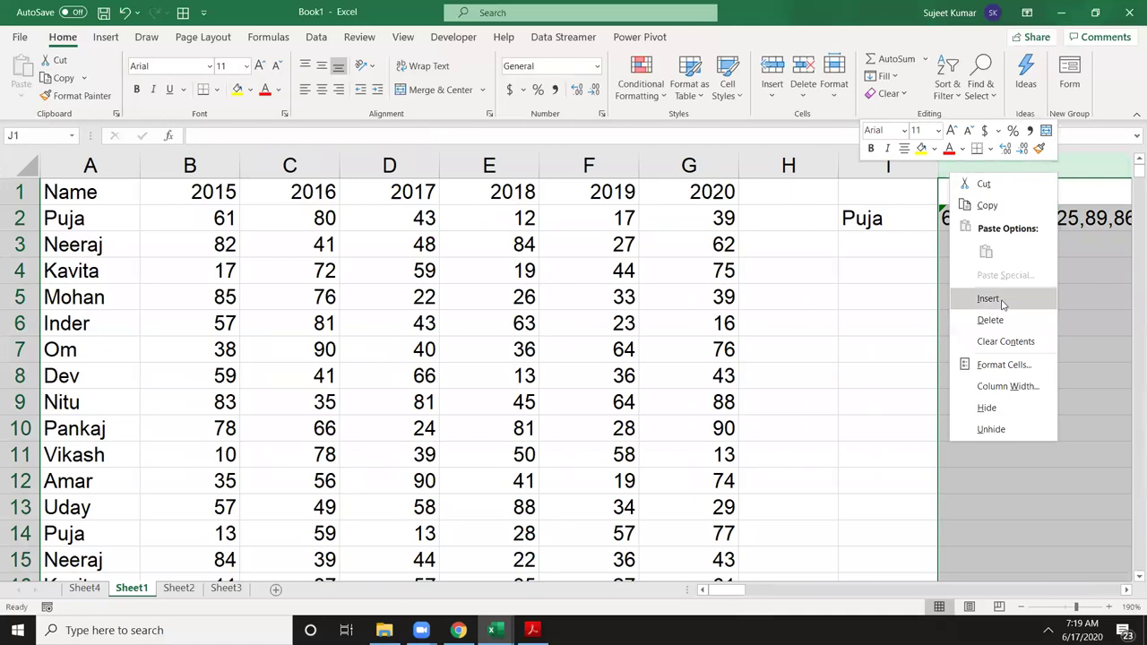
left_click(1005, 389)
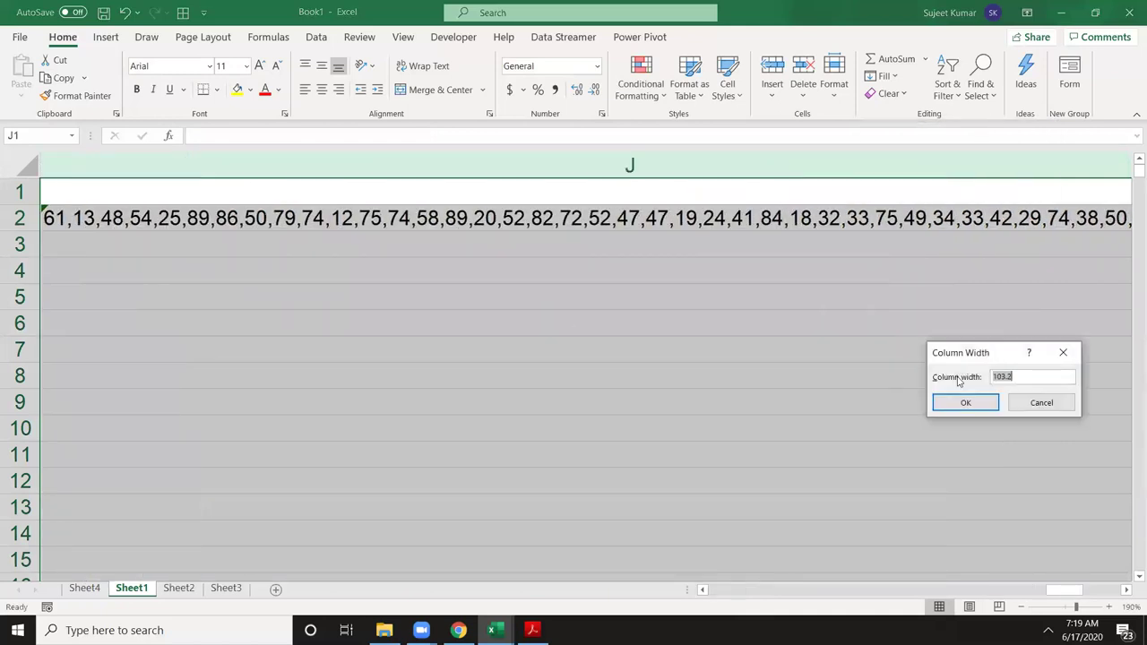
type("30")
key("Return")
left_click_drag(923, 591, 794, 576)
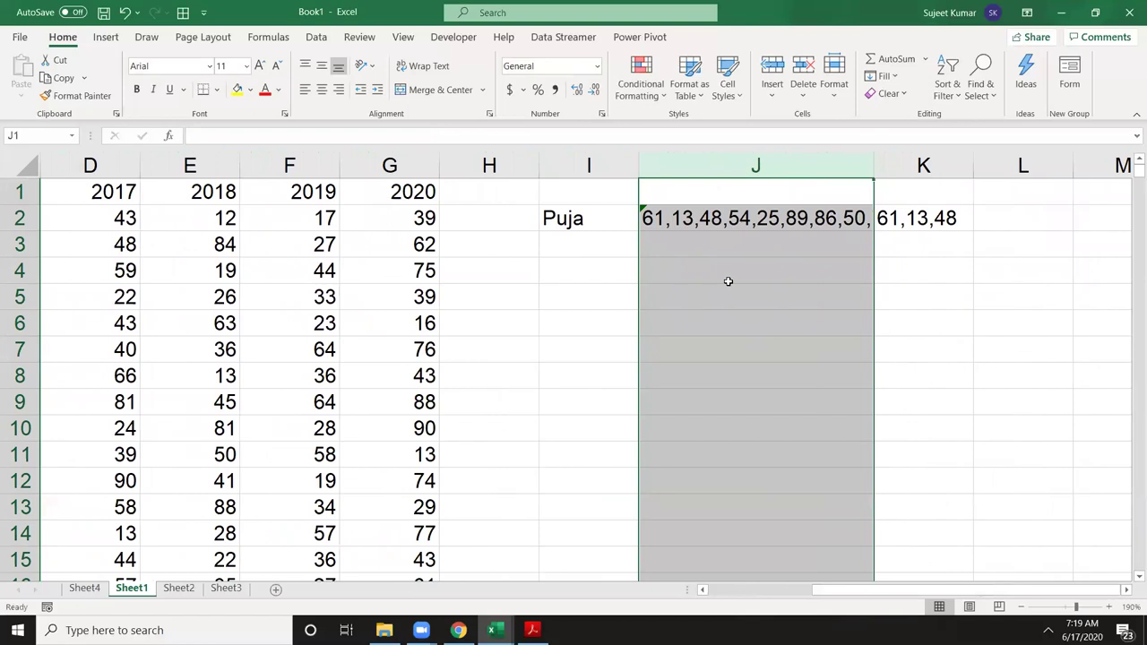
left_click(755, 262)
Step: Re-commit J2's formula with Ctrl+Enter to confirm its joined result
scroll(755, 260, "up", 2, "ctrl")
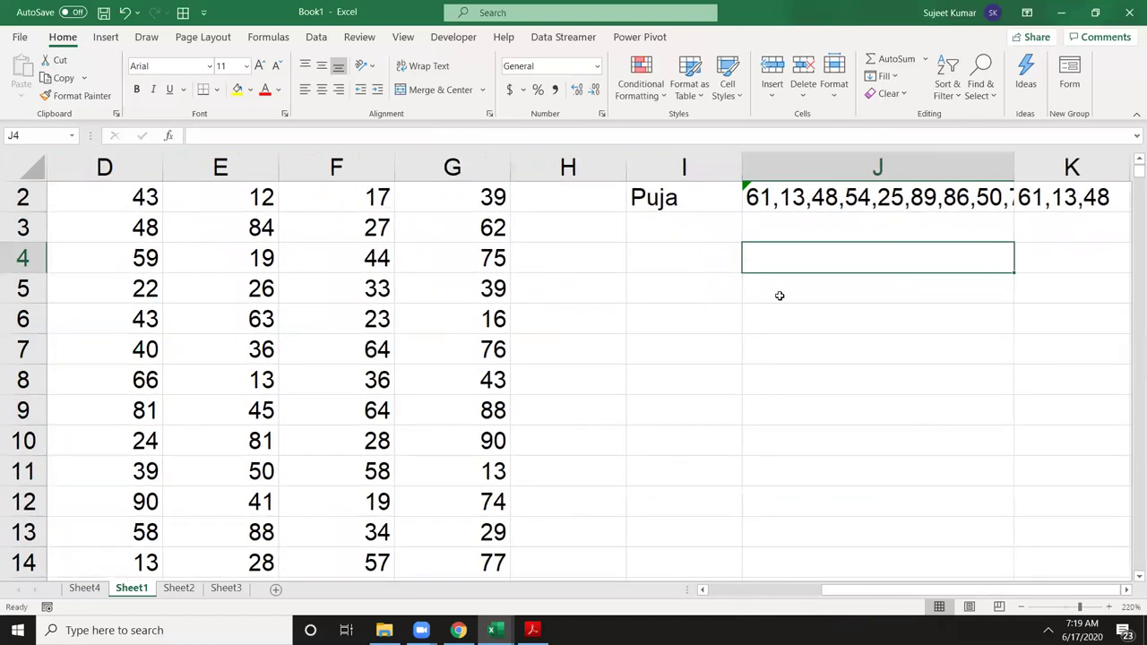
scroll(789, 305, "up", 1)
double_click(782, 229)
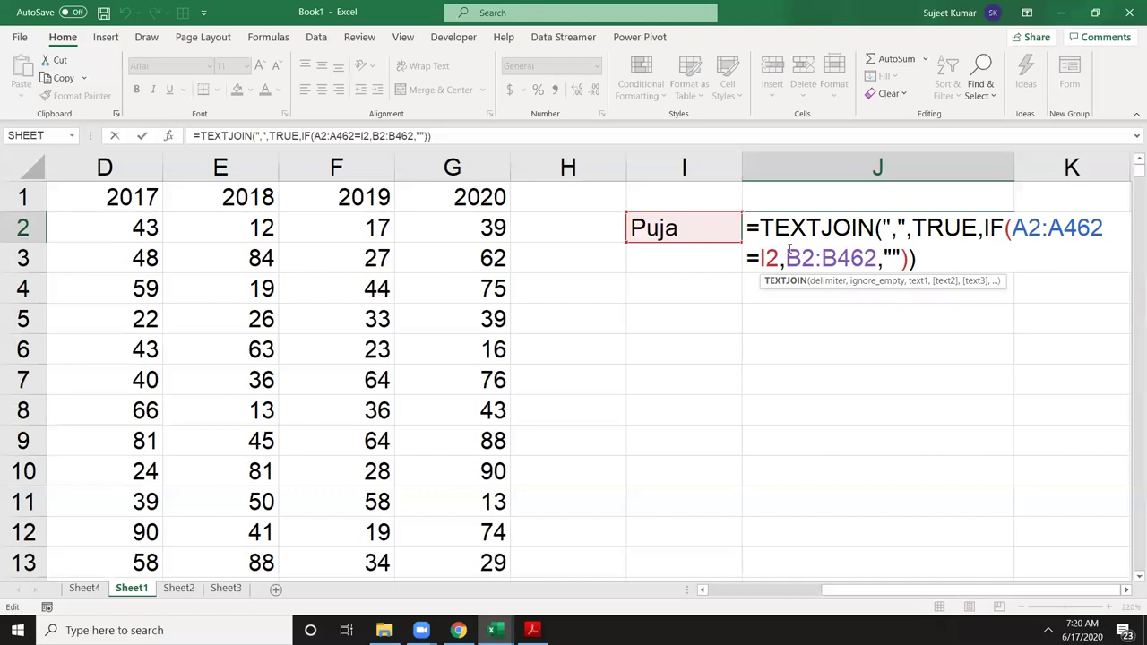
key("ctrl+Return")
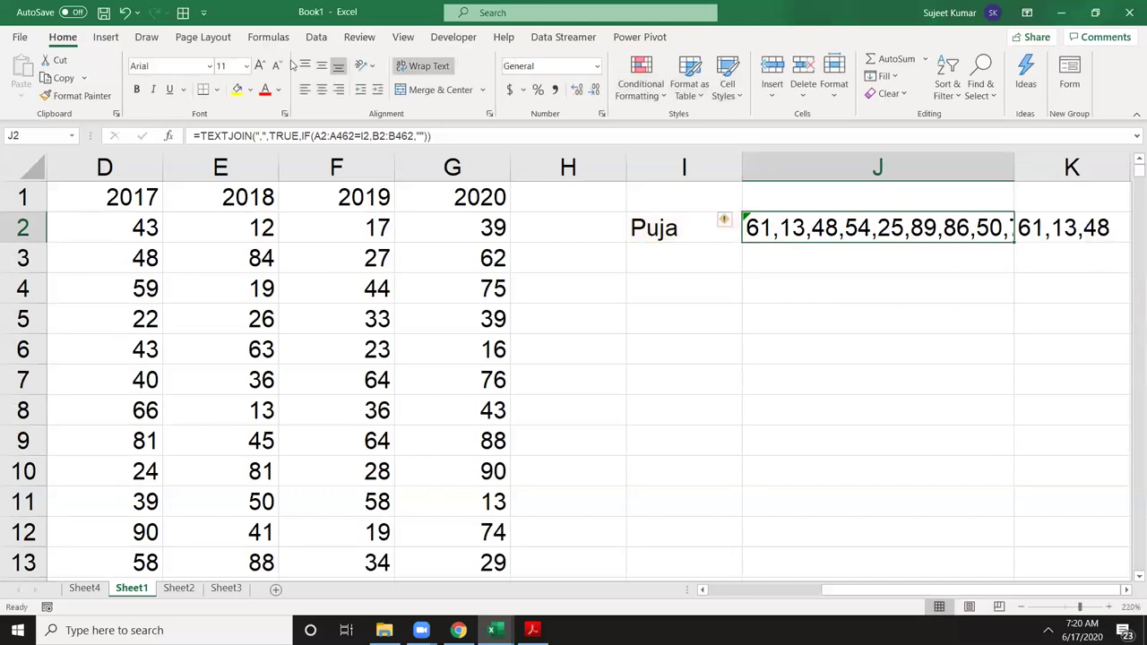
Step: Step J2's formula through Evaluate Formula, from names to TRUE/FALSE to the joined scores, then close
left_click(269, 37)
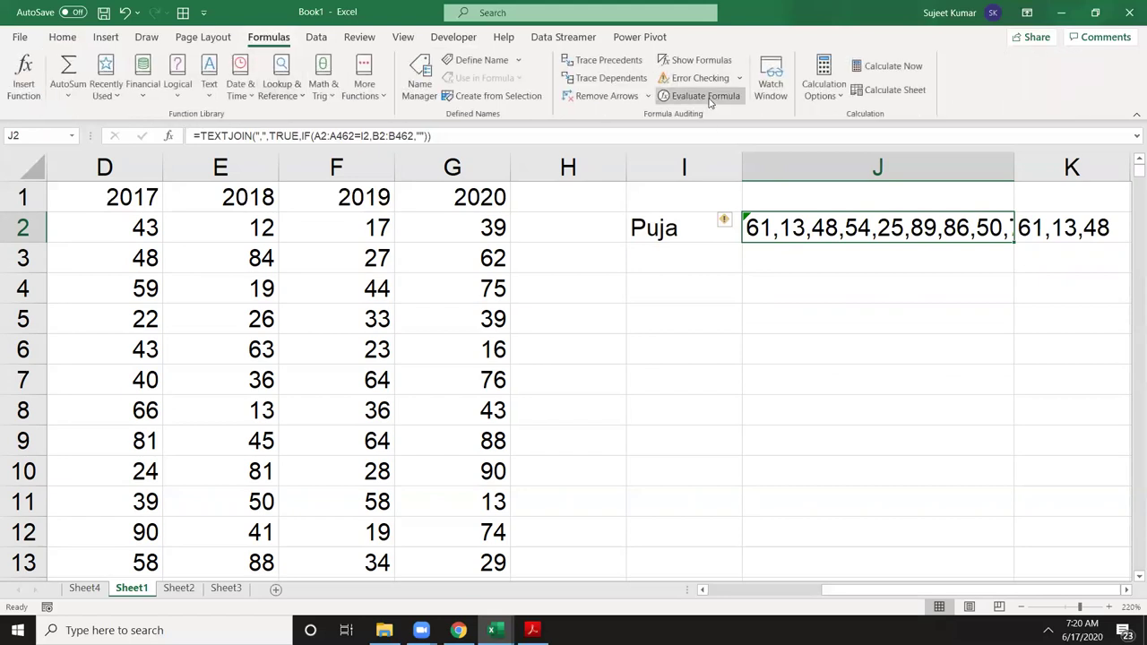
left_click(706, 97)
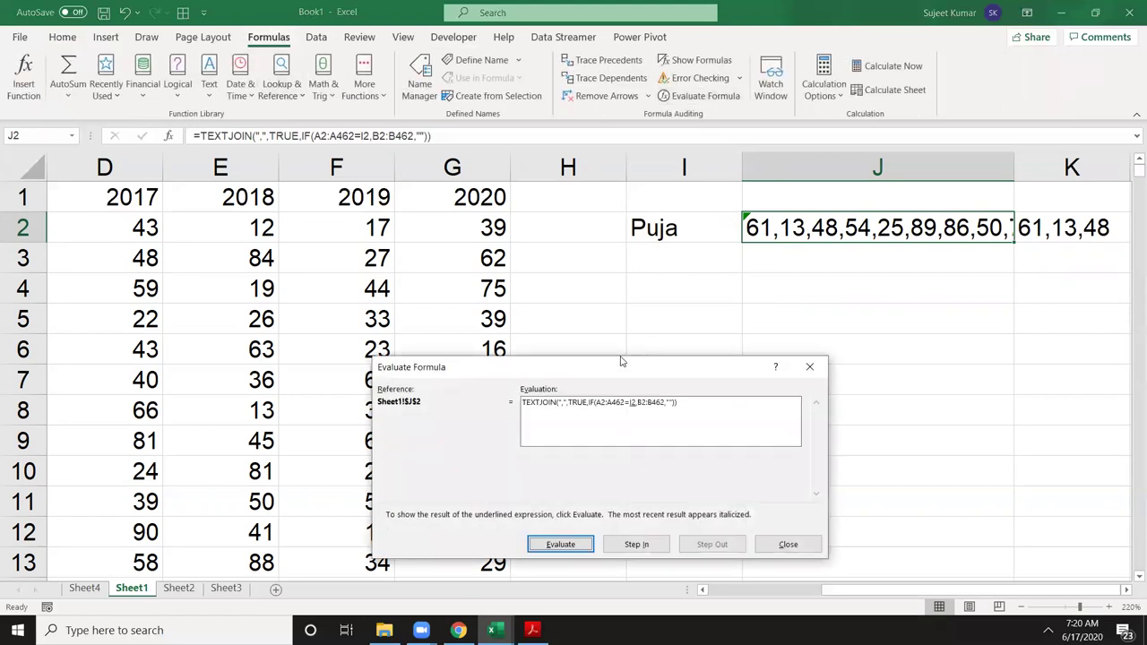
left_click_drag(623, 362, 621, 281)
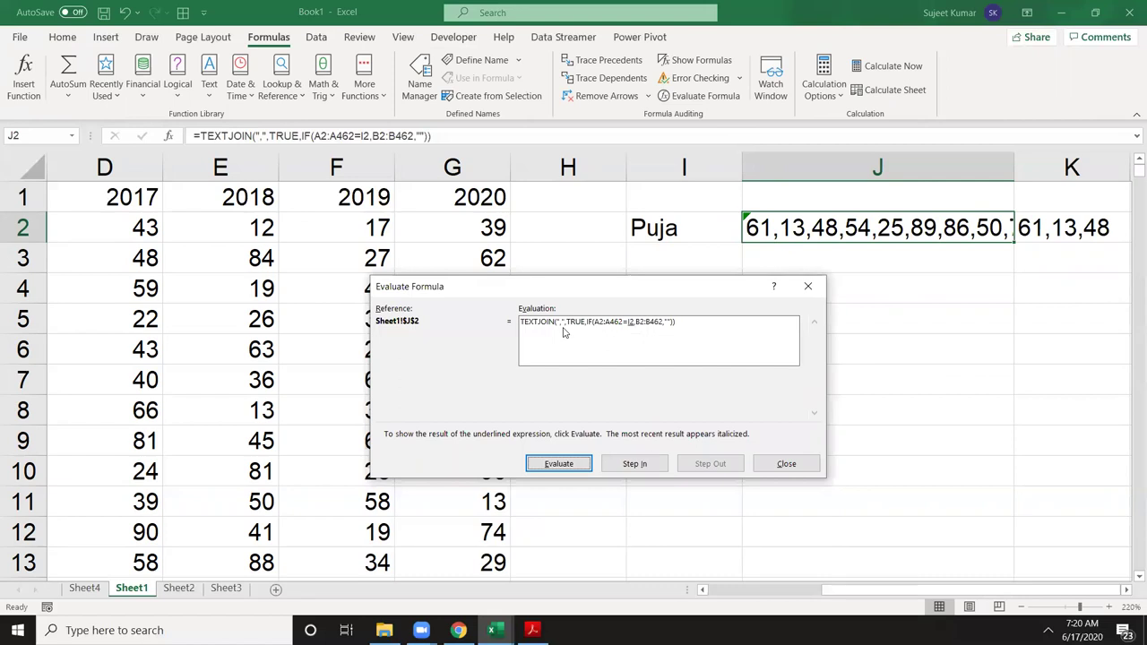
left_click(560, 464)
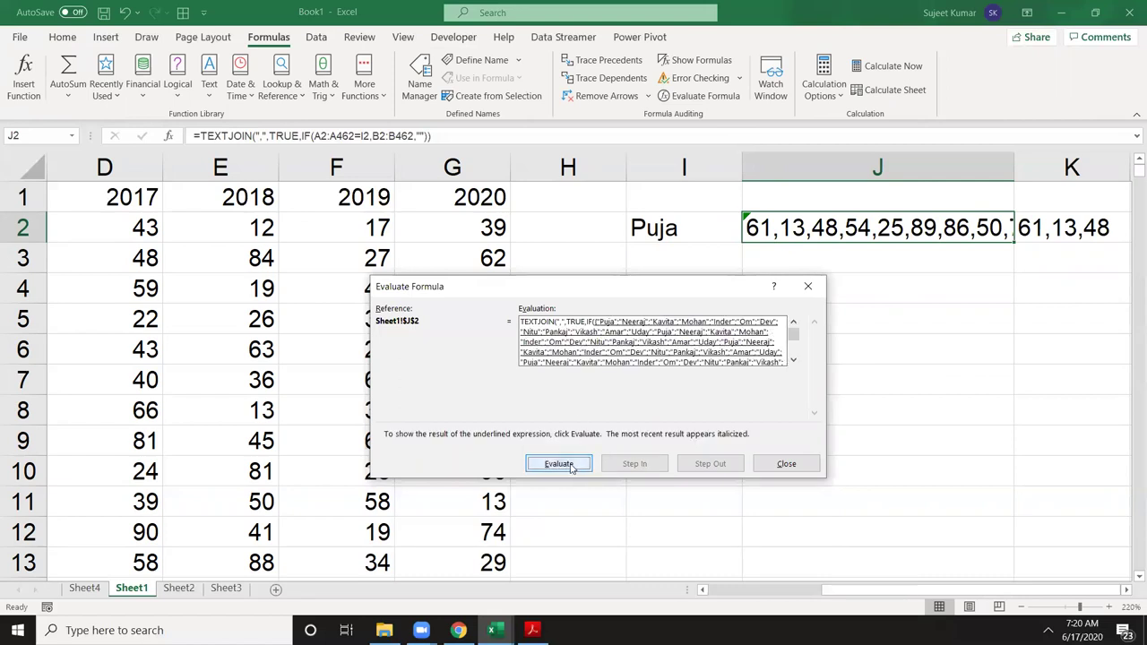
left_click(567, 465)
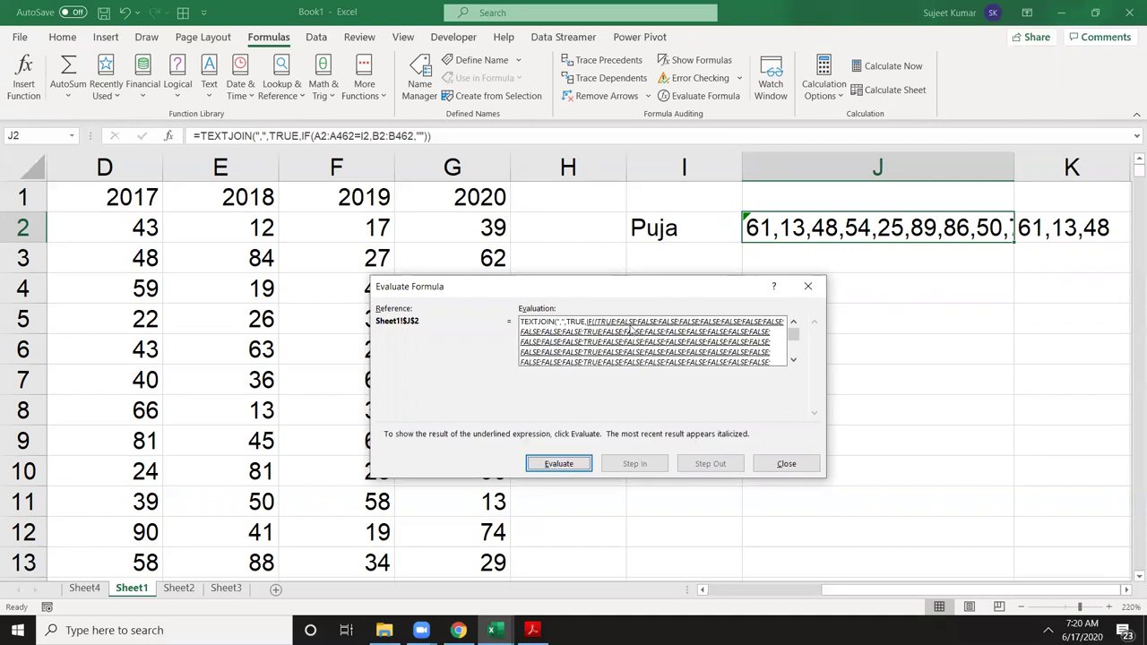
left_click(576, 465)
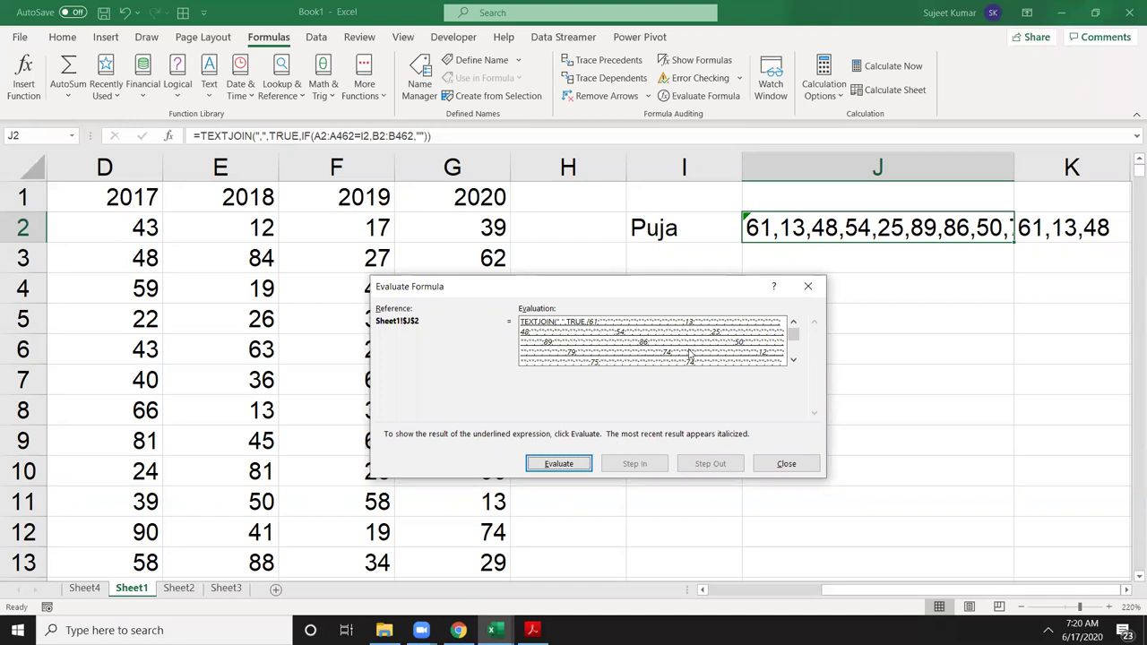
left_click(576, 465)
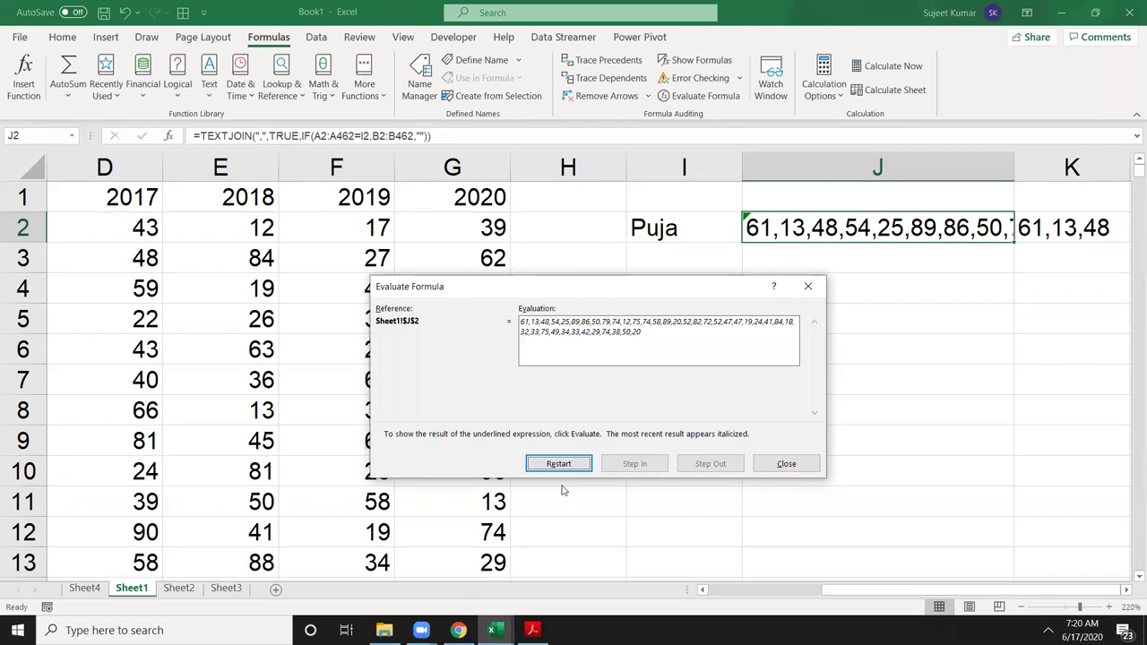
left_click(780, 465)
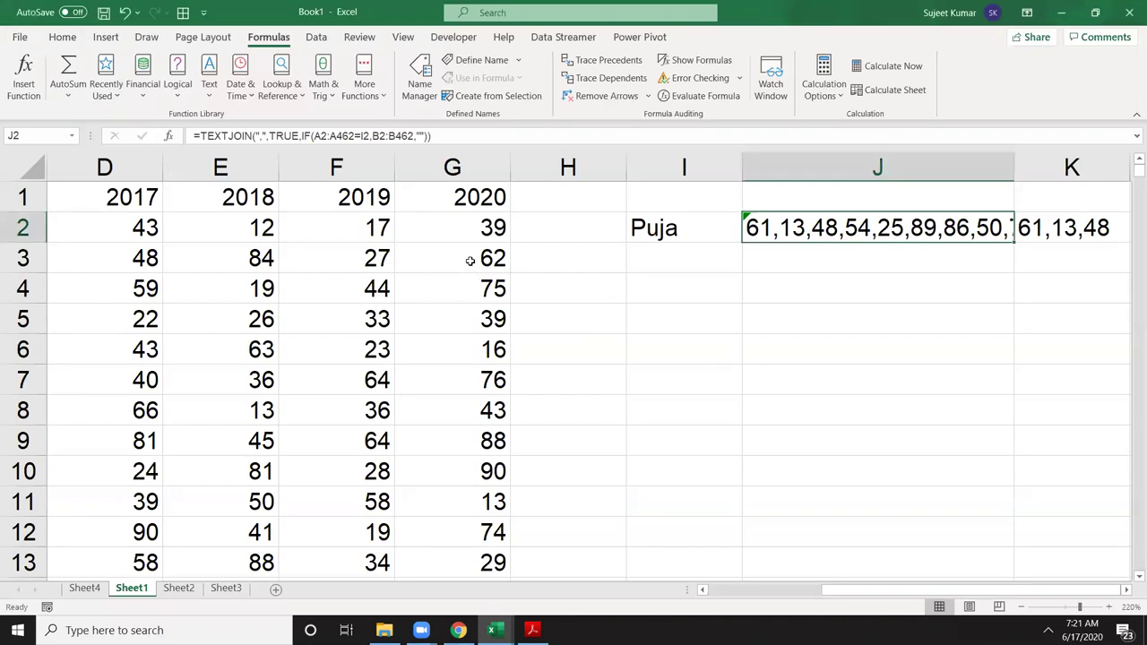
scroll(470, 260, "down", 6, "ctrl")
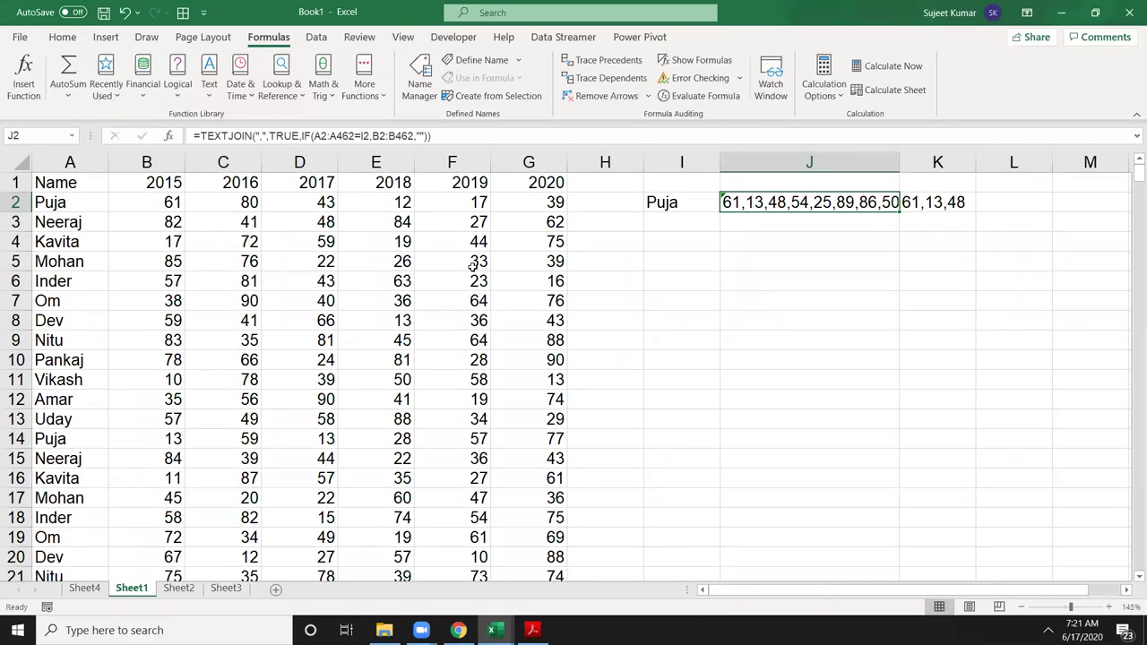
scroll(472, 264, "down", 1, "ctrl")
scroll(228, 358, "down", 1)
Step: Filter the Name column to only Puja, cancelling an accidental time entry in A1
scroll(158, 223, "up", 1)
scroll(70, 177, "up", 1, "ctrl")
left_click(70, 176)
key("ctrl+shift+semicolon")
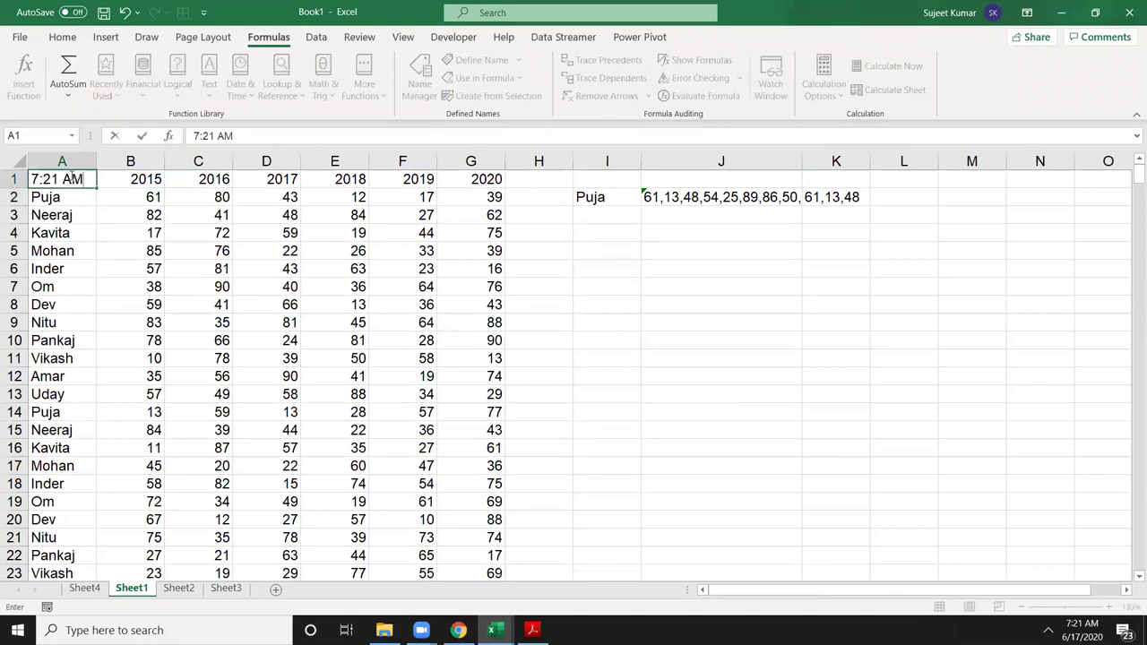
key("Escape")
key("ctrl+shift+l")
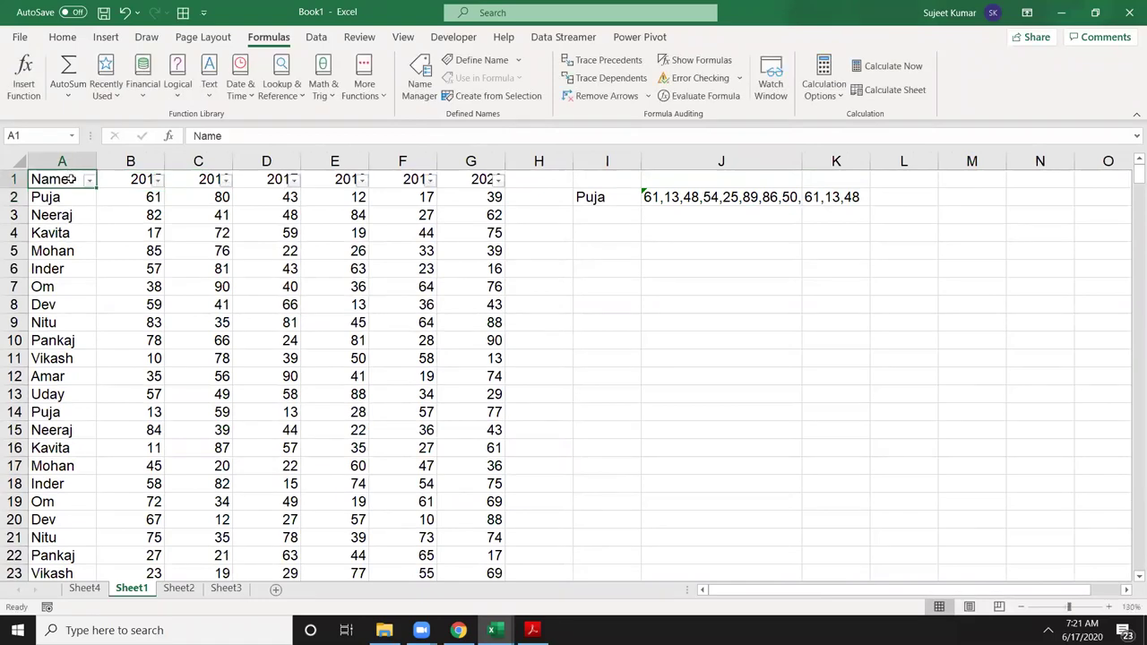
left_click(88, 181)
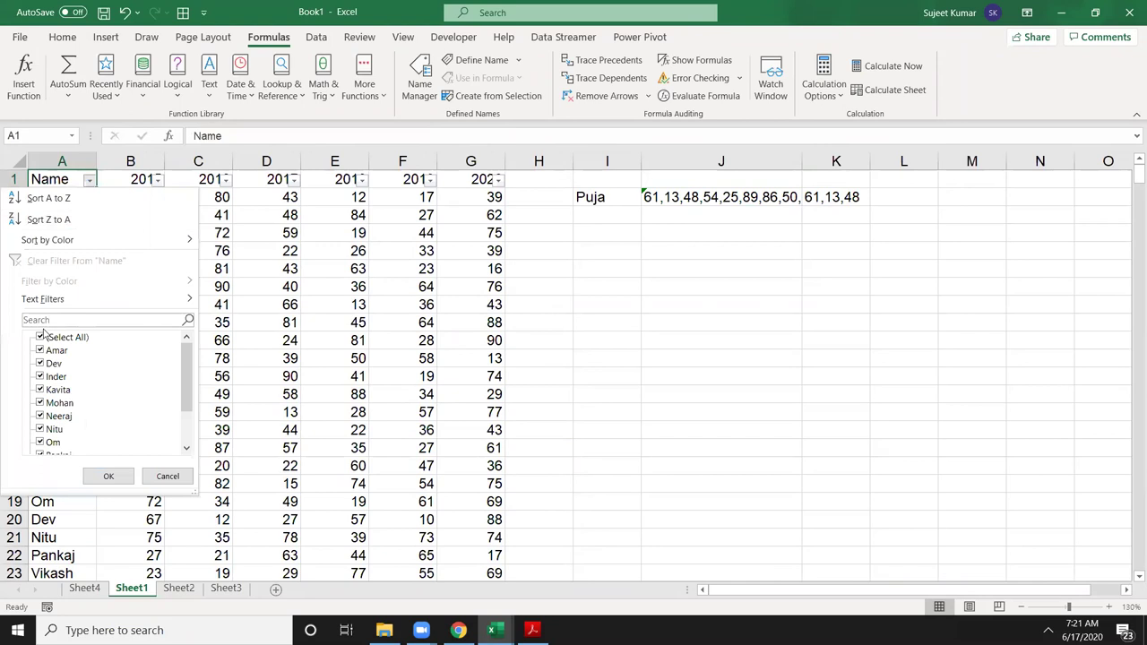
left_click(42, 339)
scroll(77, 421, "down", 2)
left_click(40, 418)
left_click(109, 476)
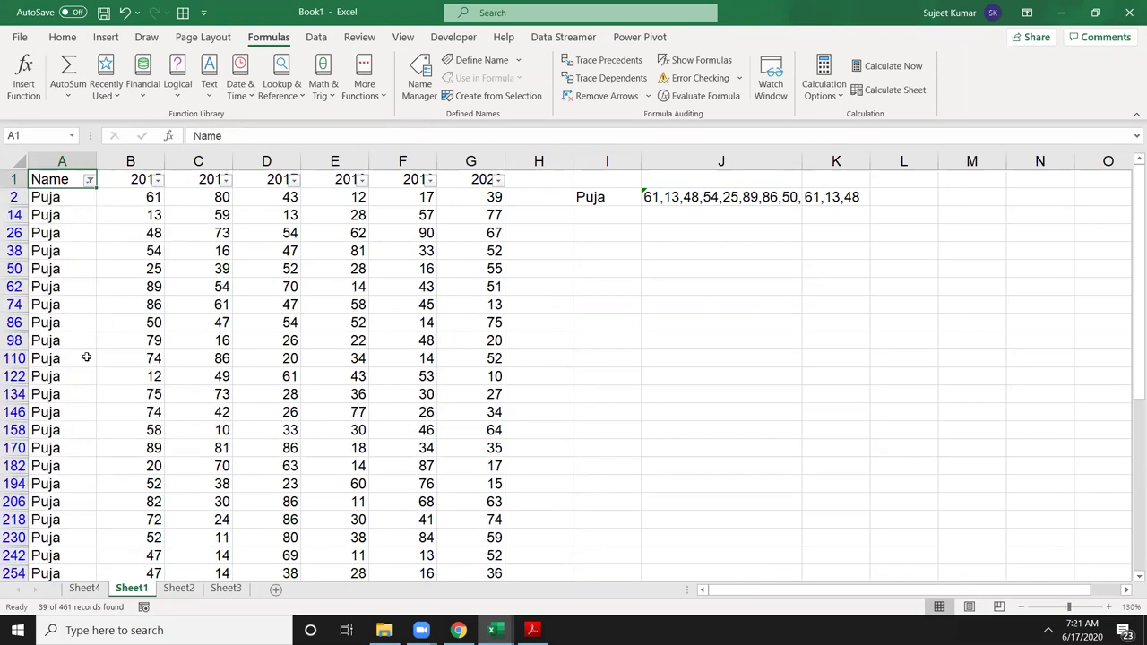
Step: Select the filtered Puja names up to row 2, then remove the filter
scroll(119, 250, "down", 5)
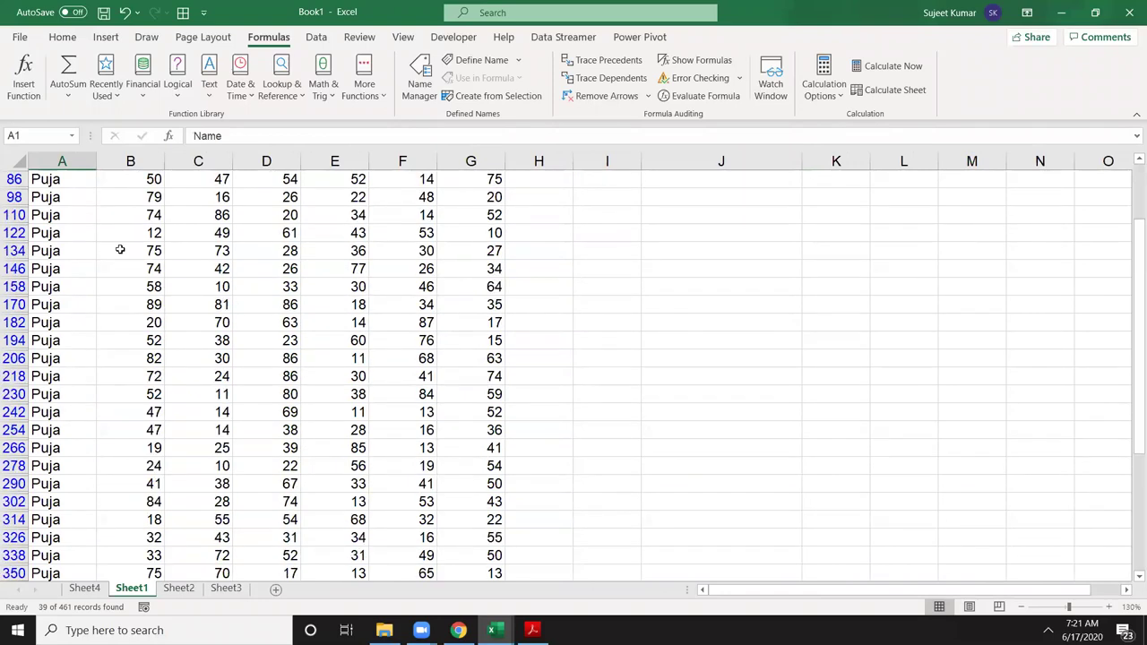
scroll(119, 250, "down", 4)
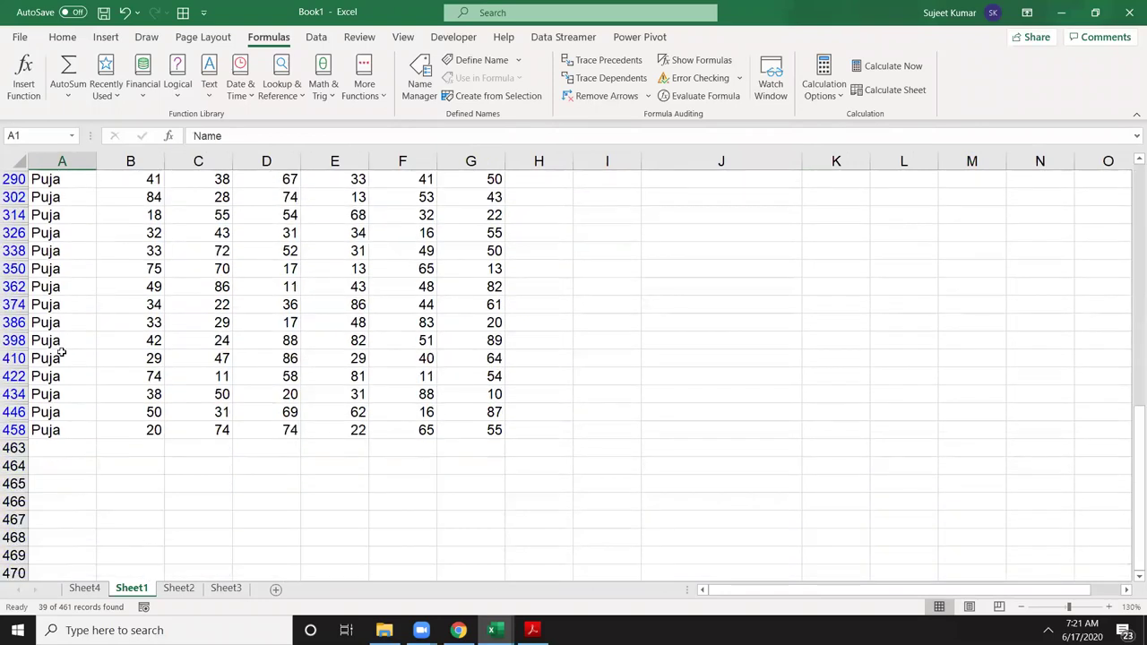
left_click(58, 430)
key("ctrl+shift+Up")
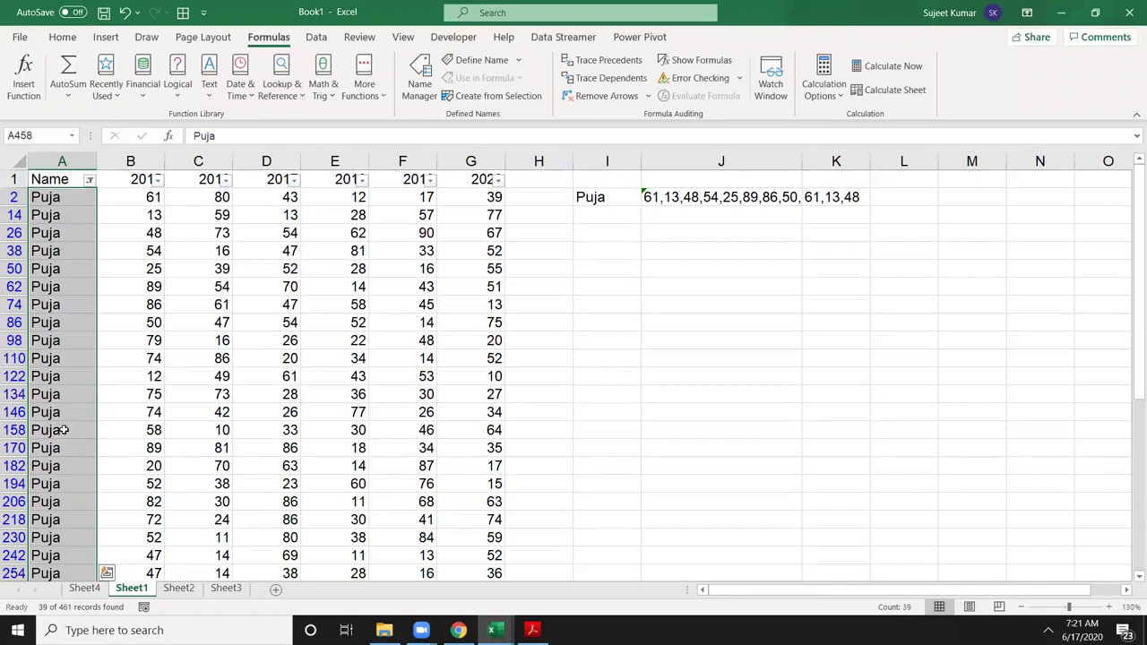
key("ctrl+shift+l")
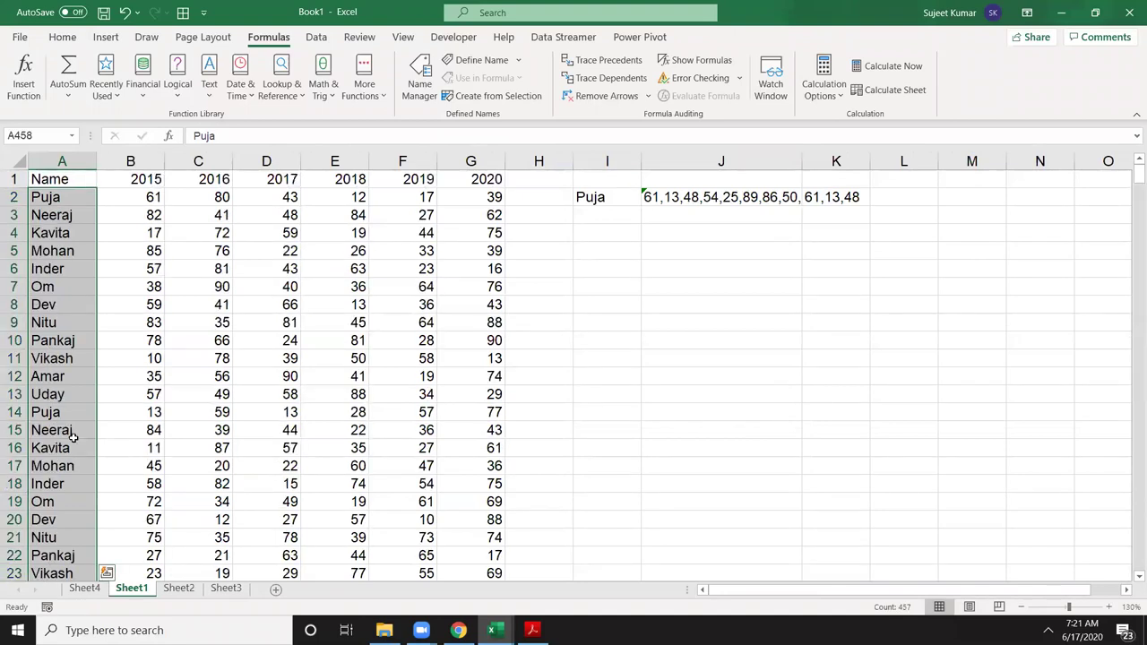
Step: Enter Puja in I4 as the lookup name
left_click(613, 238)
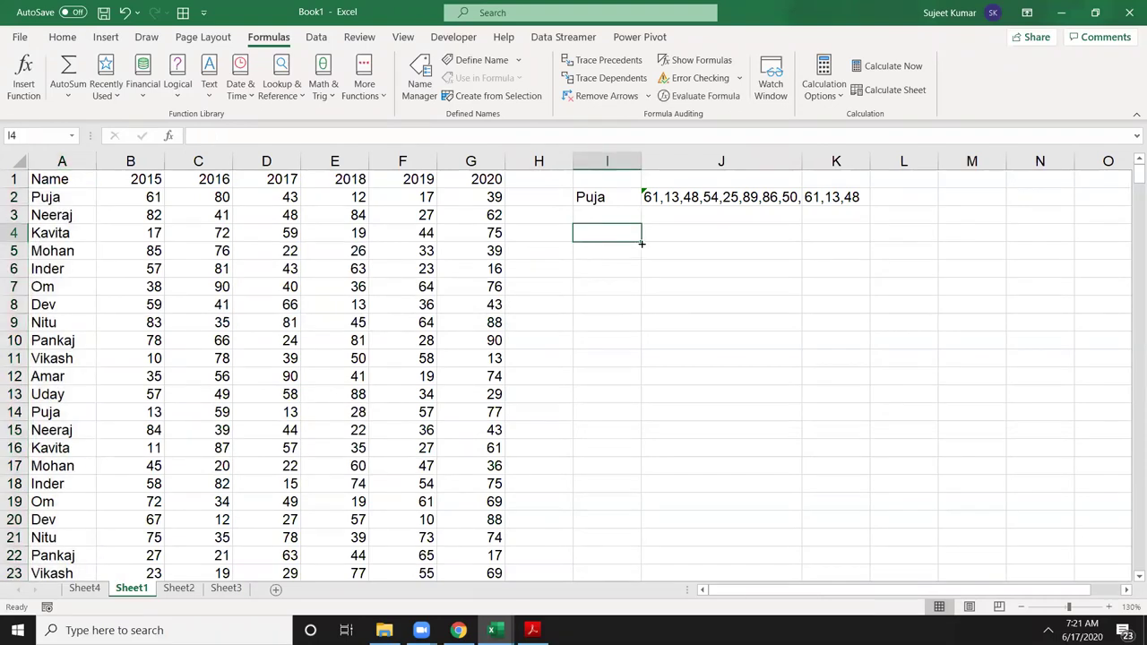
type("Puja")
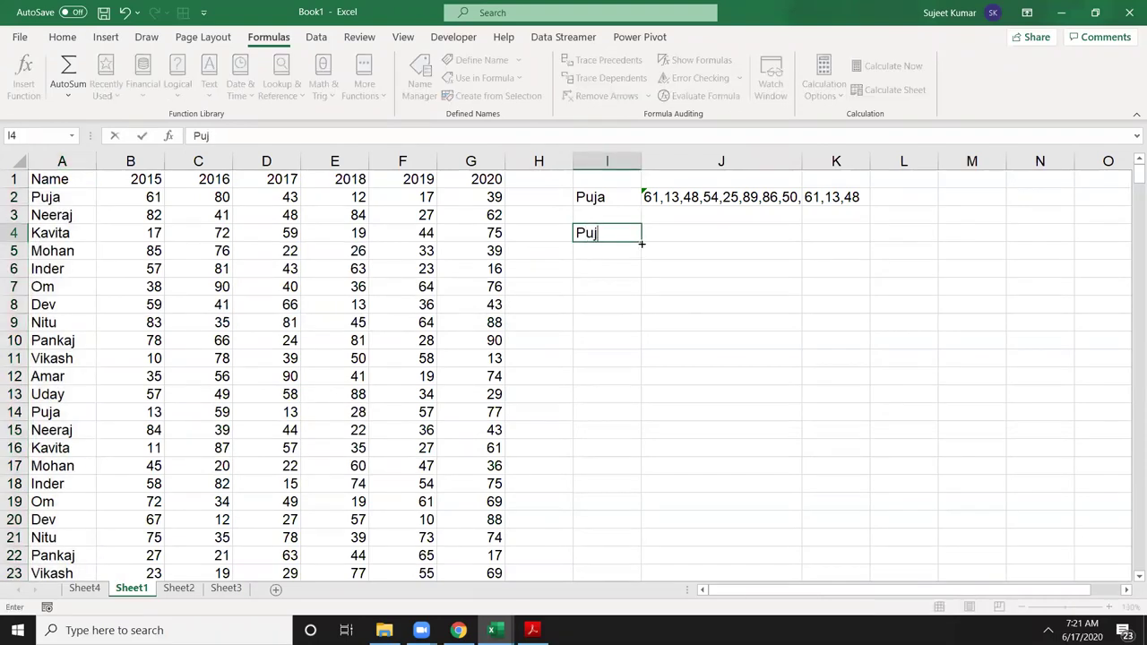
key("Return")
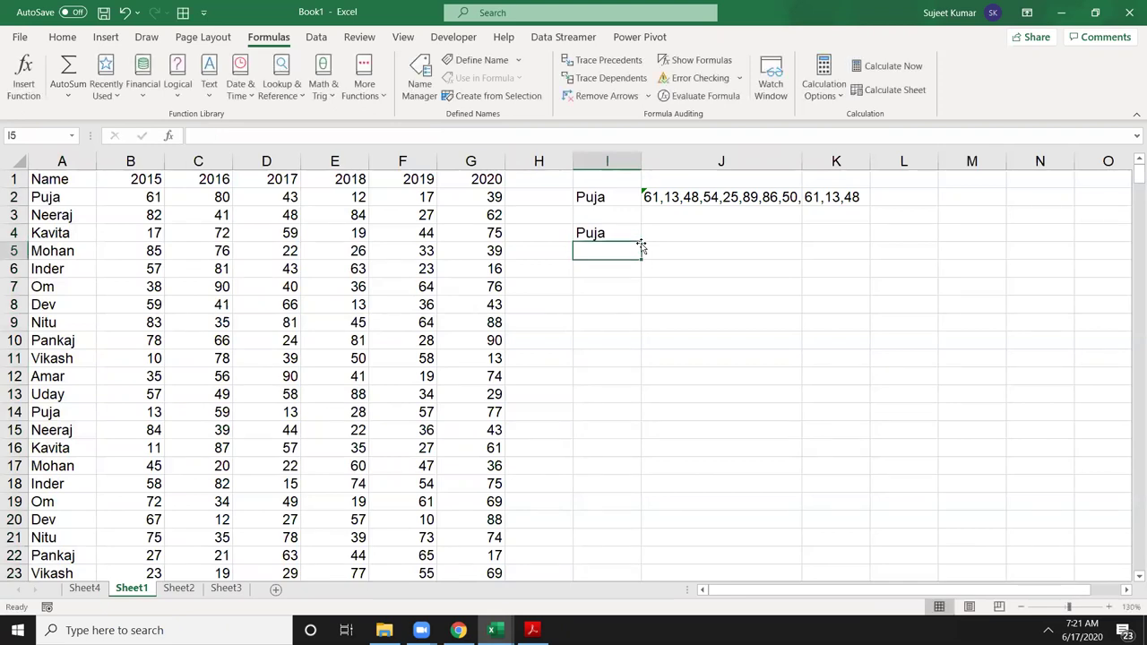
Step: In I5, start a FILTER formula with source A1:G462 and include range A1:A462
type("=f")
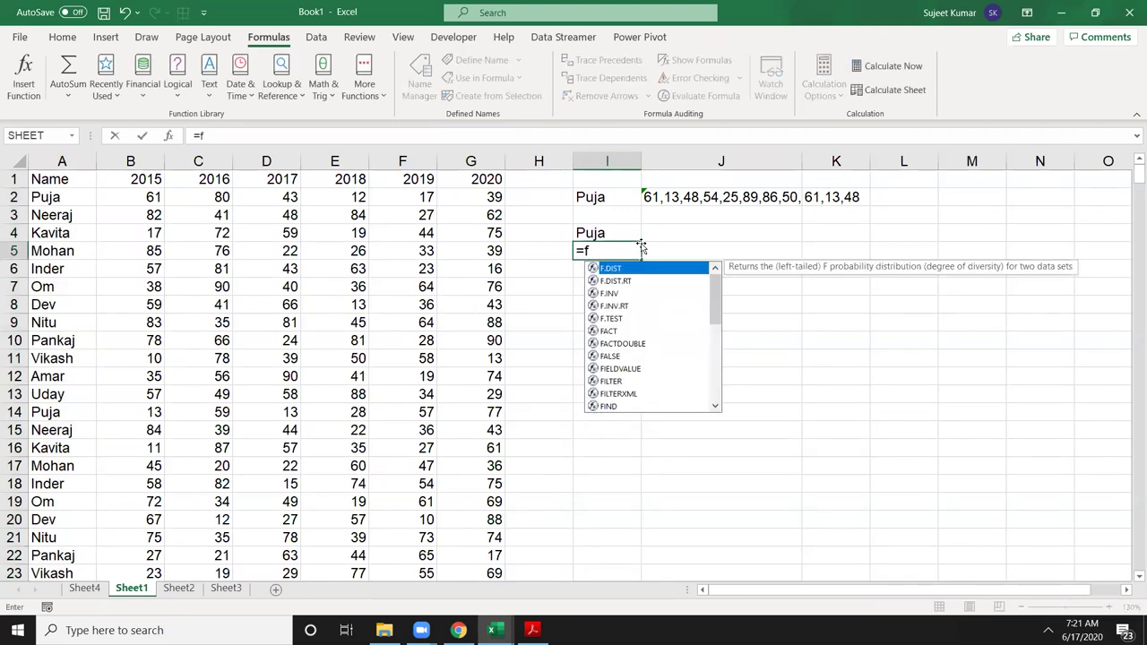
type("il")
key("Tab")
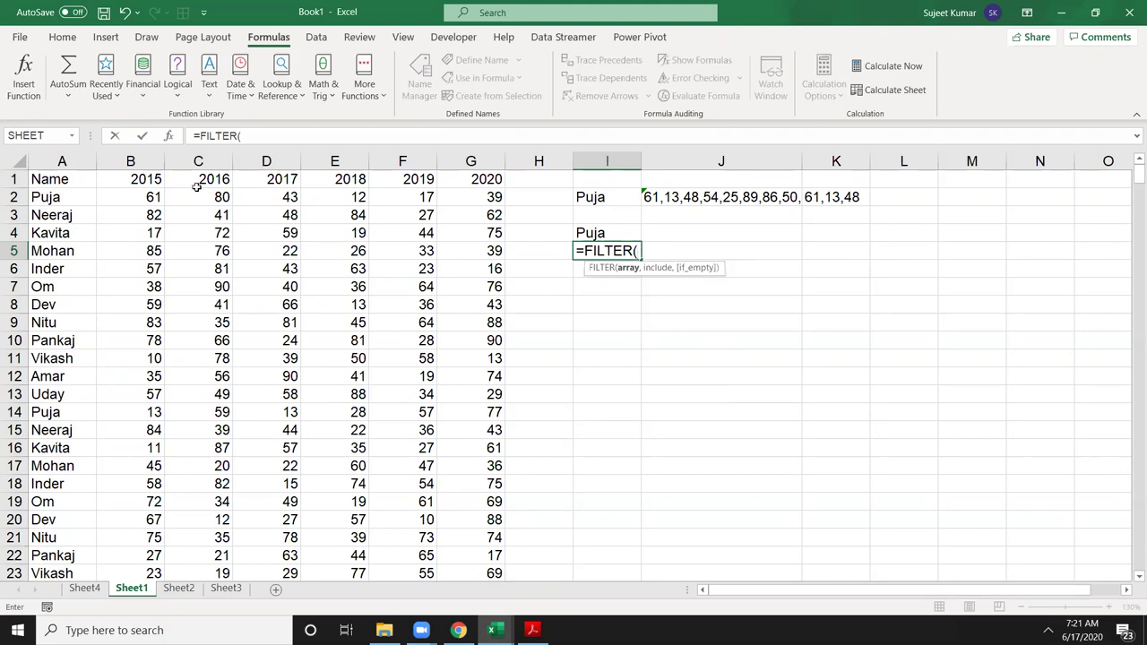
left_click(65, 181)
key("ctrl+shift+Right")
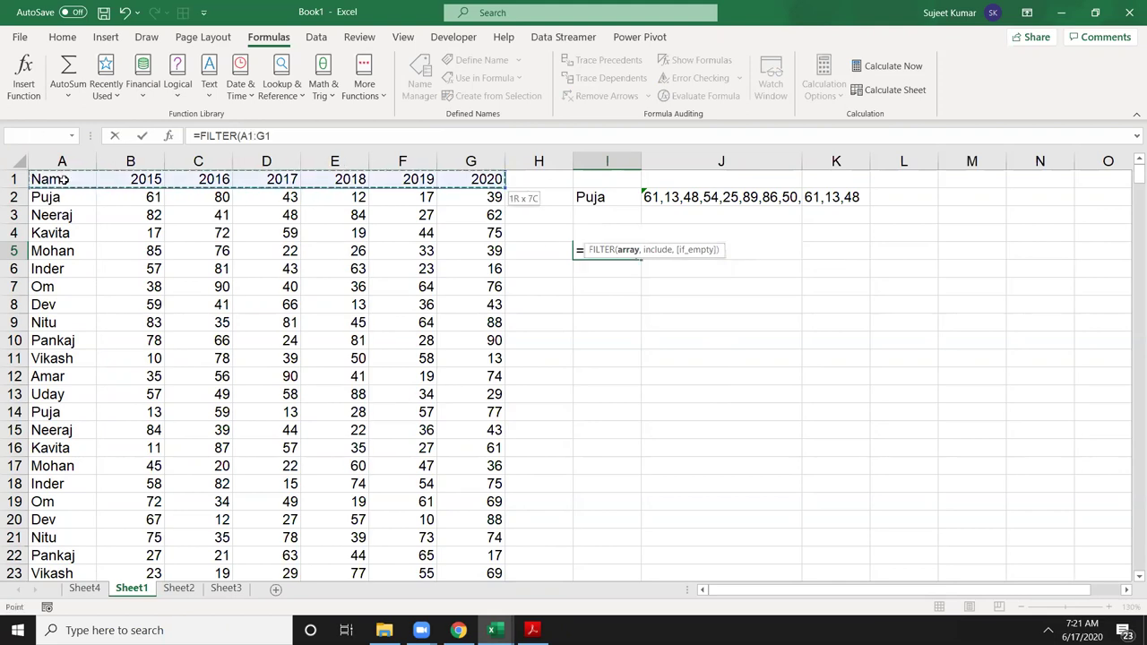
key("ctrl+shift+Down")
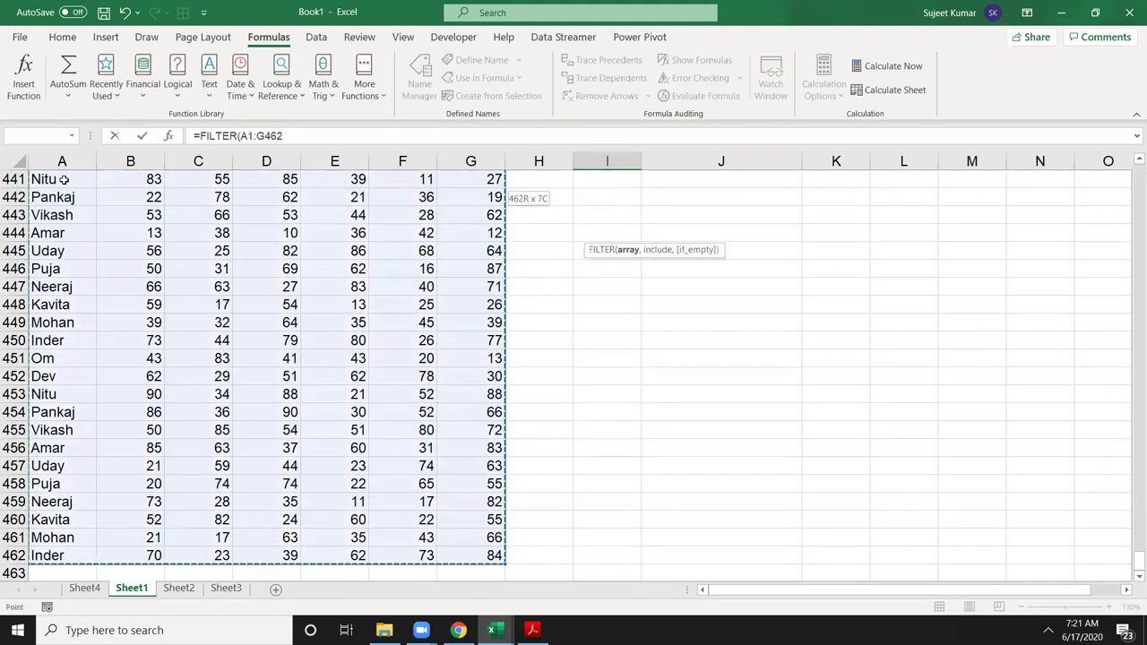
type(",")
key("Left")
key("Up")
key("Up")
key("Up")
key("Up")
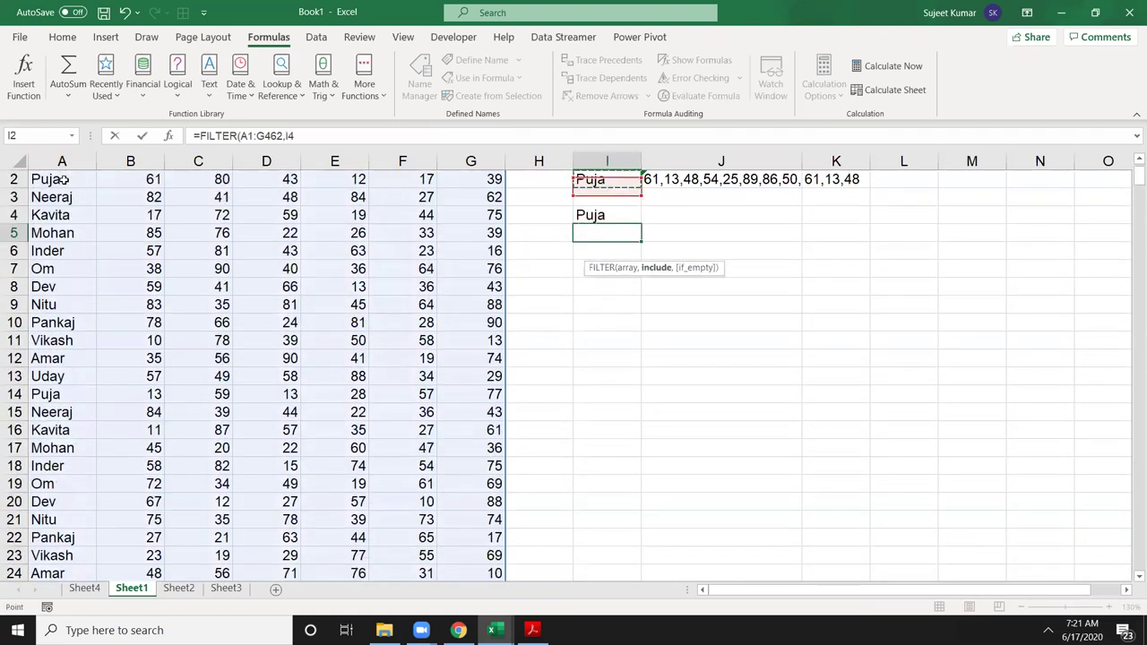
key("Left")
key("Left")
key("Left")
key("Left")
key("Left")
key("Left")
key("Left")
key("Down")
key("ctrl+shift+Down")
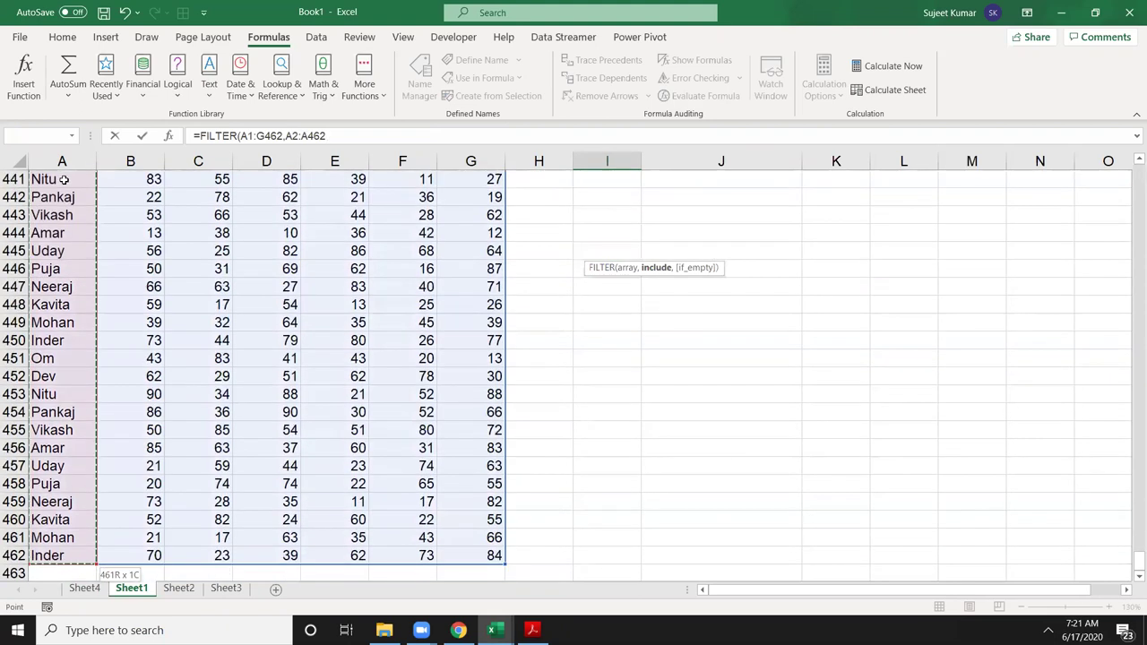
key("Up")
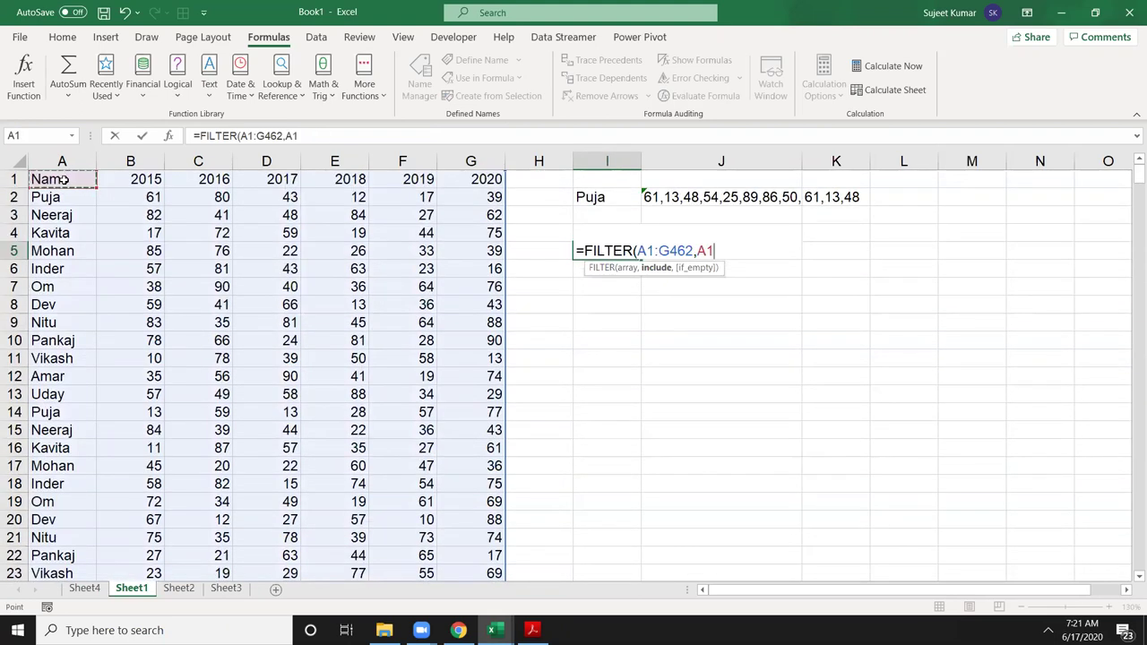
key("ctrl+shift+Down")
Step: Finish the criteria as =I4 so FILTER spills every Puja row, then check the results
type("=")
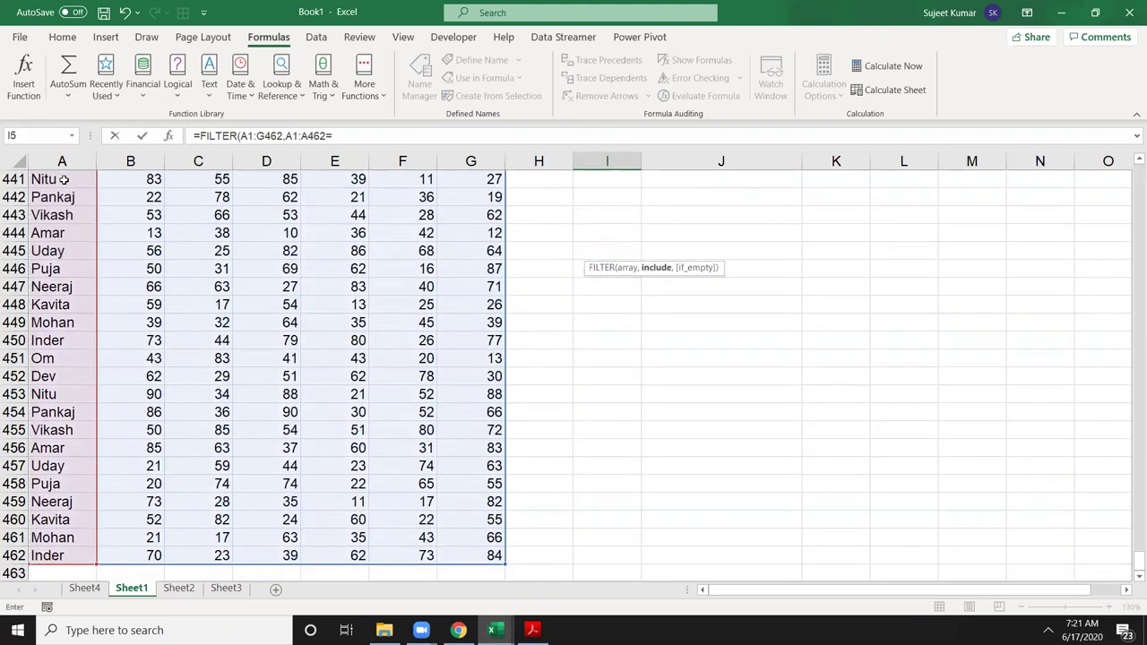
key("Up")
key("Up")
key("Up")
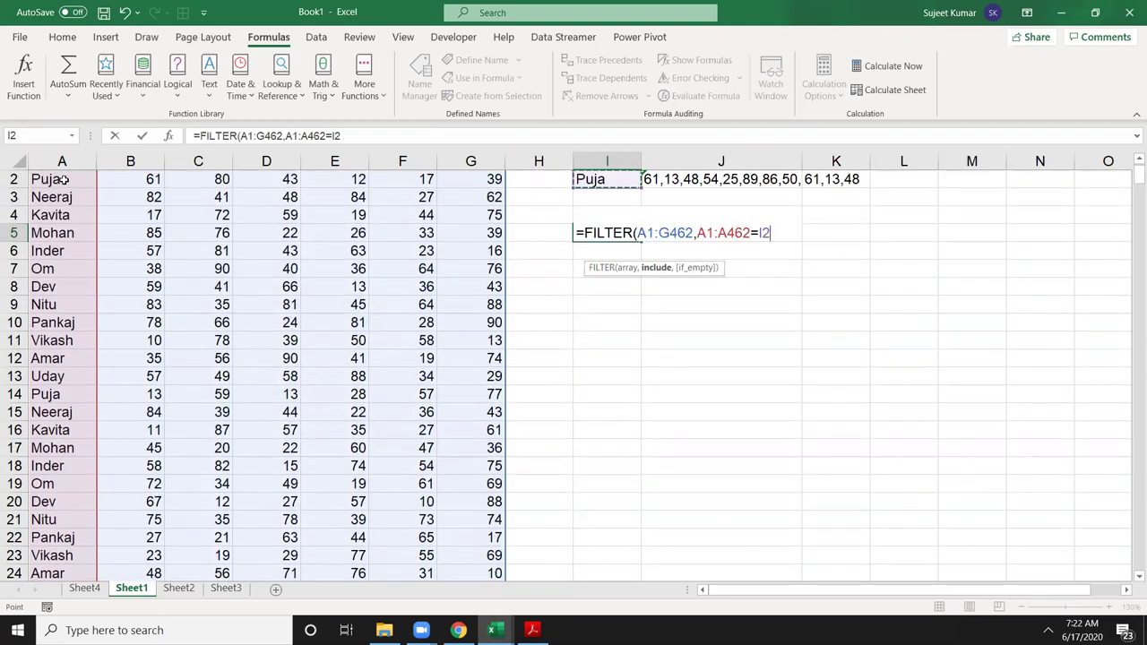
key("Up")
key("Down")
key("Down")
key("Down")
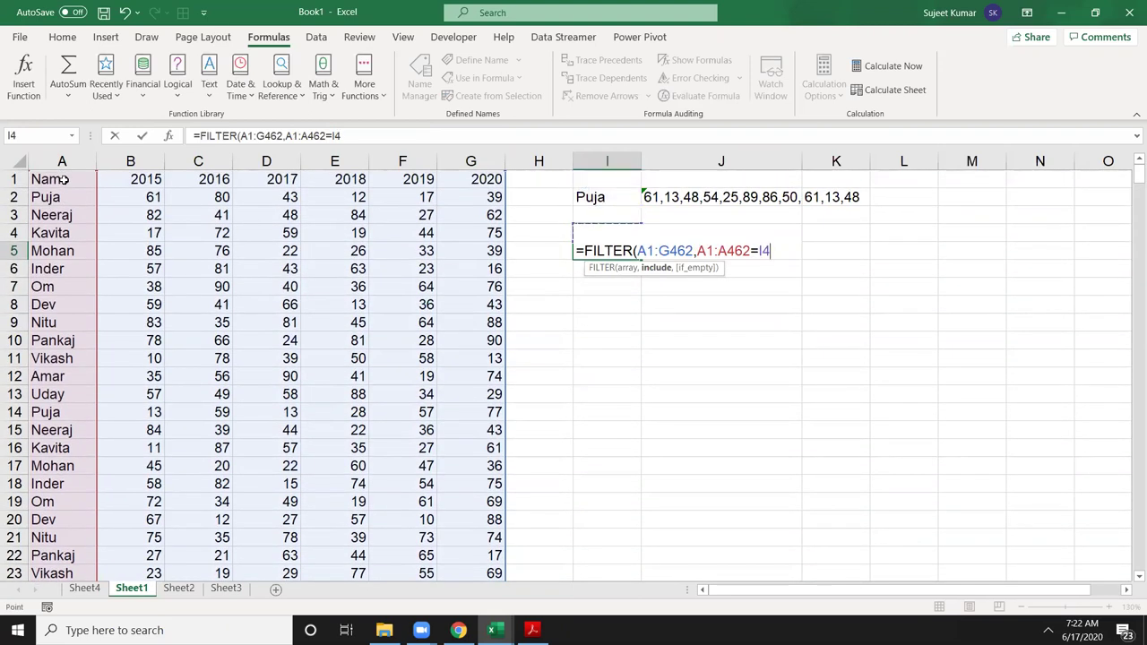
key("Return")
key("Up")
key("Up")
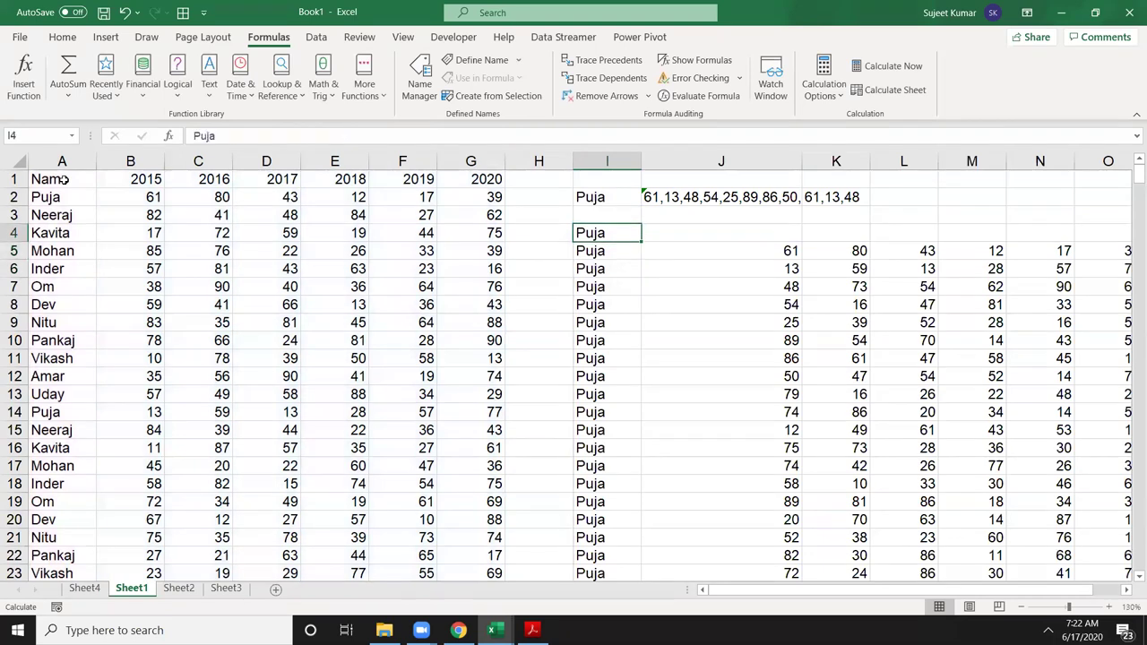
key("Down")
key("Right")
key("Right")
key("Right")
key("Right")
key("Right")
key("Right")
key("Right")
key("Right")
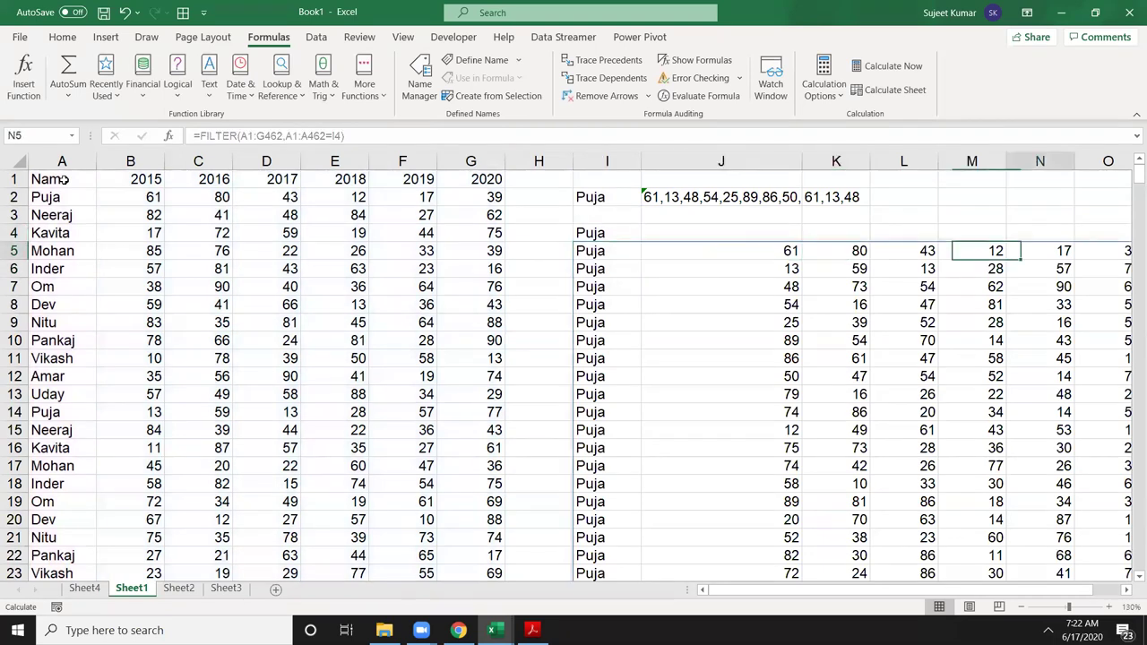
key("Left")
key("Left")
key("Left")
key("Left")
key("Left")
key("Left")
key("Left")
key("Left")
key("Left")
key("Left")
key("Left")
key("Left")
key("Left")
key("Left")
key("Left")
key("Left")
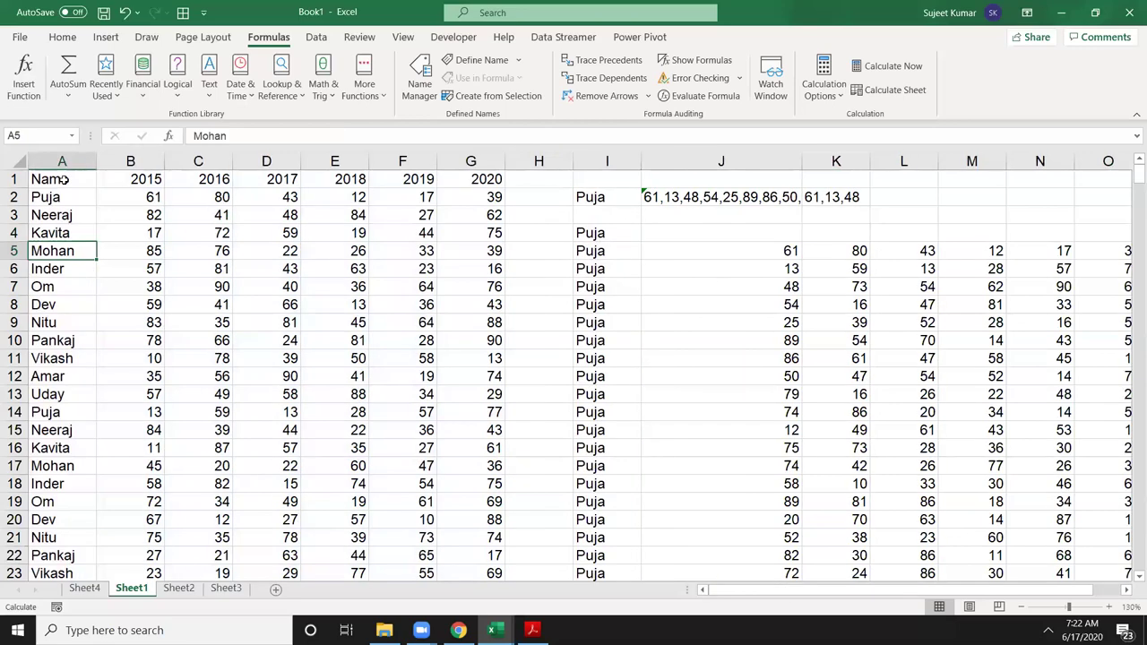
Step: Change the lookup name in I4 to Om so the FILTER spills Om's rows
scroll(330, 255, "down", 4, "ctrl")
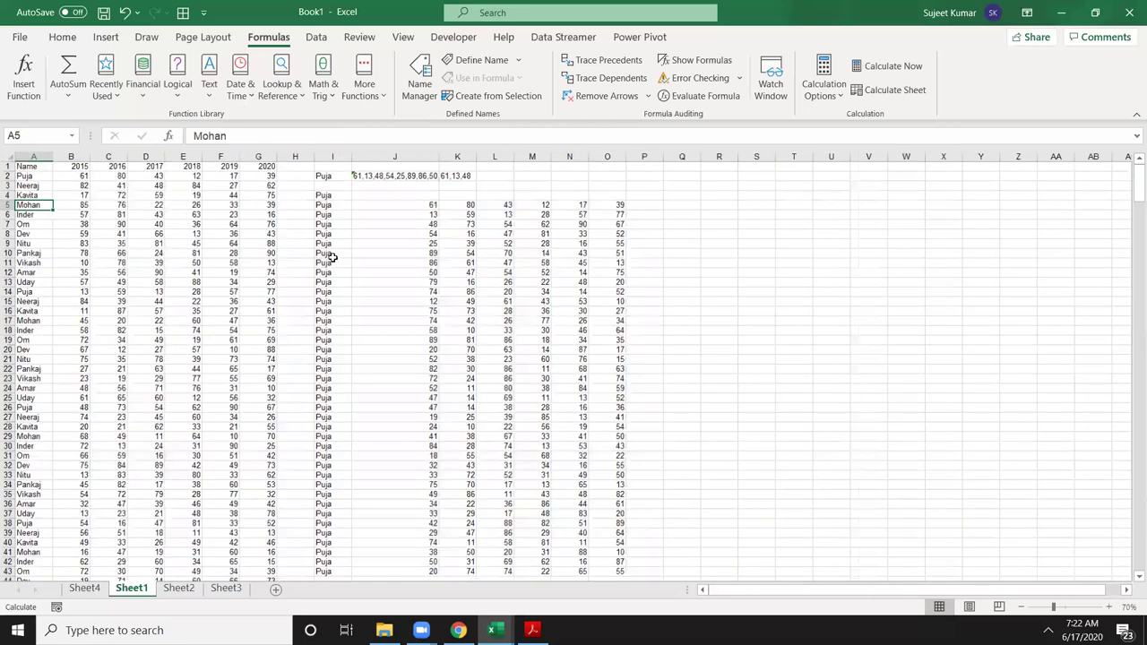
scroll(329, 255, "down", 6)
scroll(330, 254, "up", 9)
scroll(330, 255, "up", 2, "ctrl")
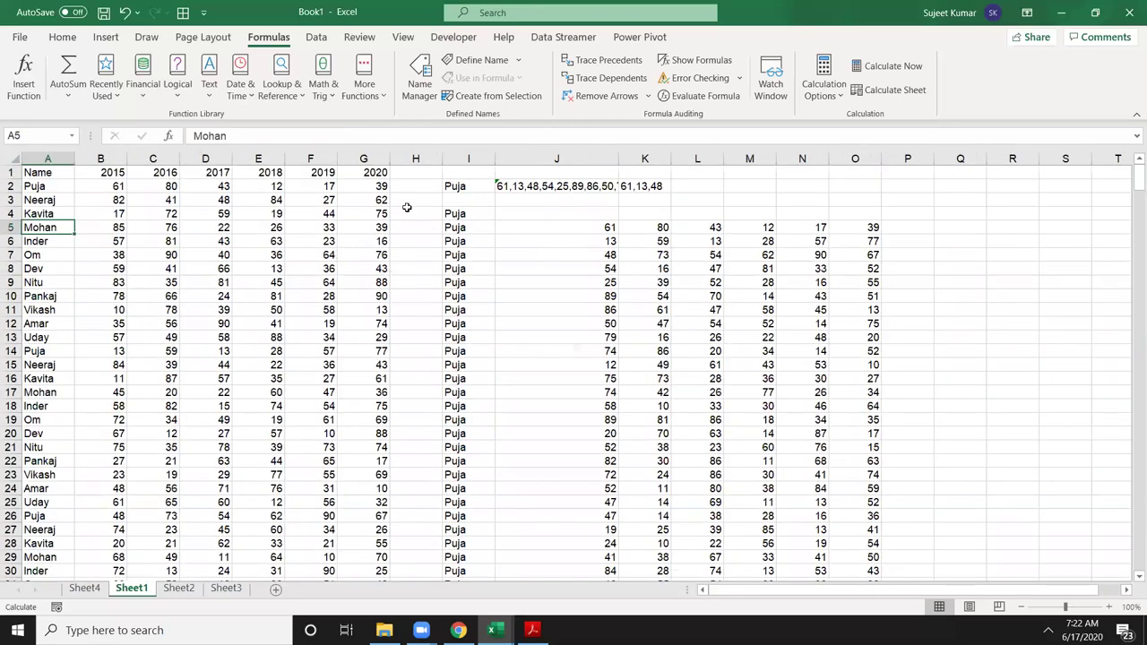
left_click(448, 213)
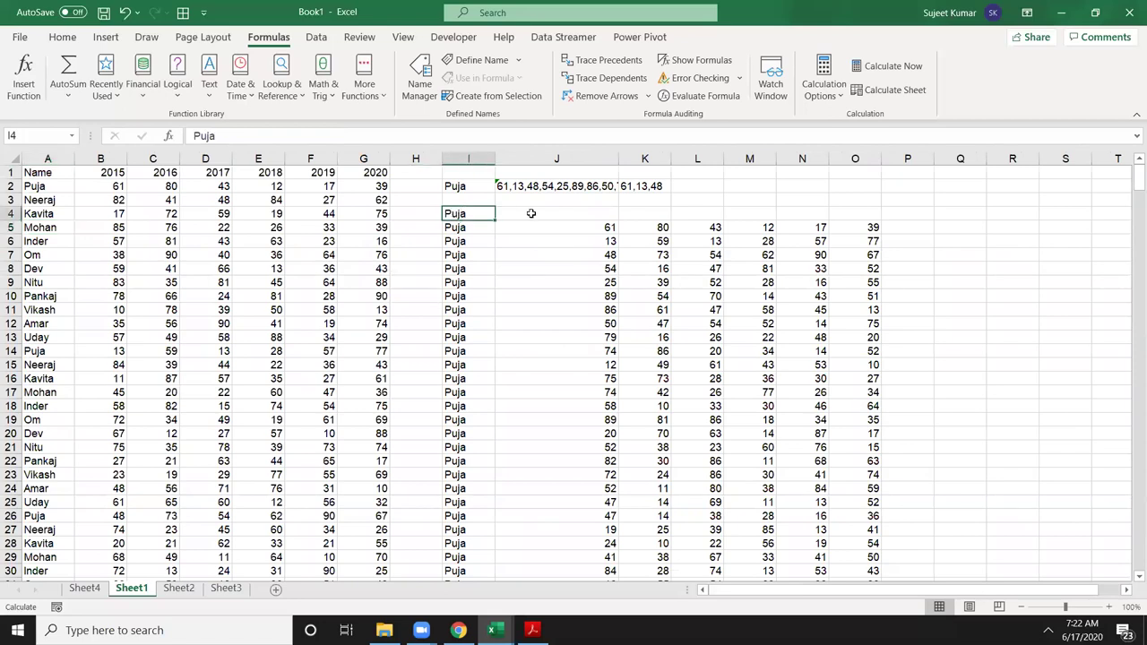
type("Om")
key("Return")
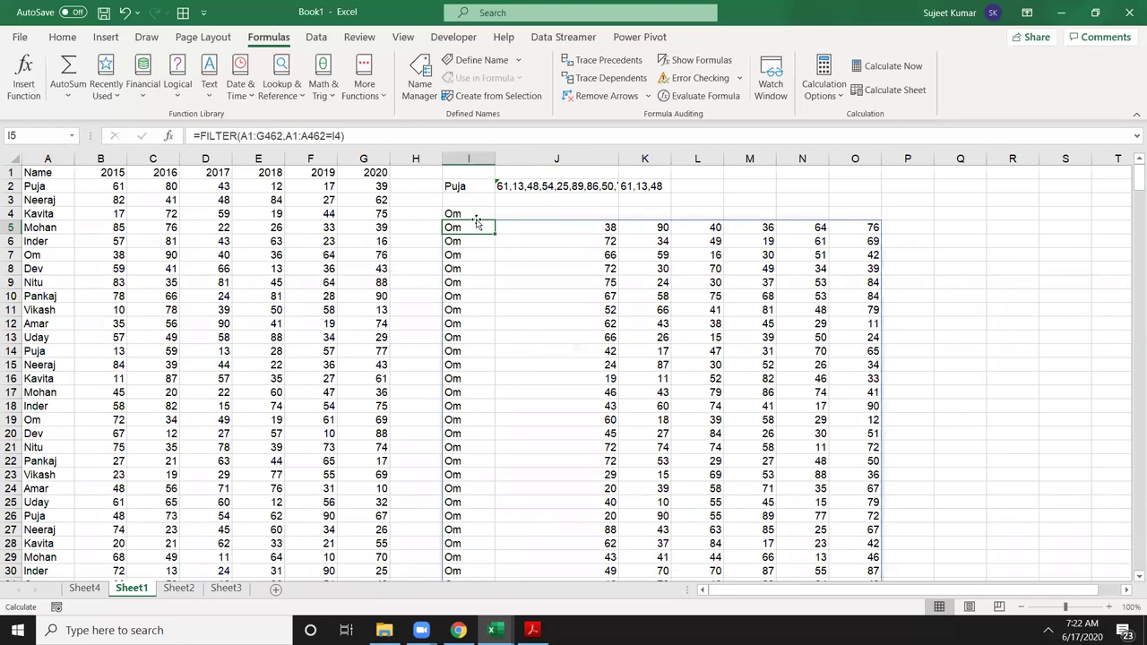
Step: Select the year headers 2015–2020 in B1:G1
left_click_drag(100, 172, 348, 164)
left_click(525, 210)
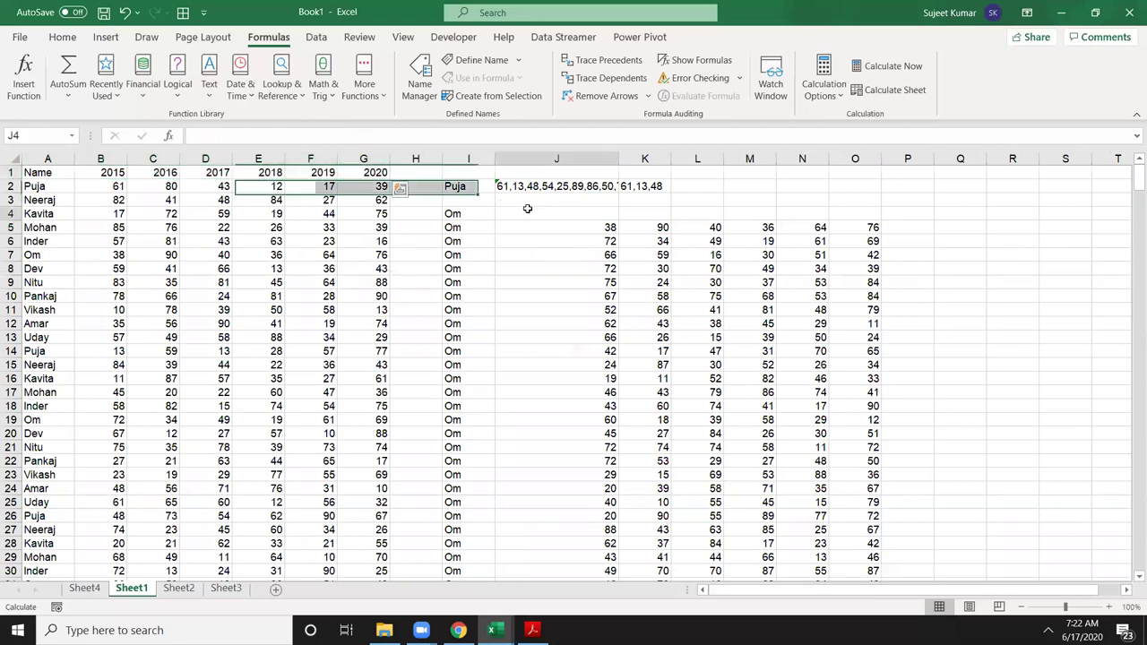
left_click_drag(115, 171, 352, 172)
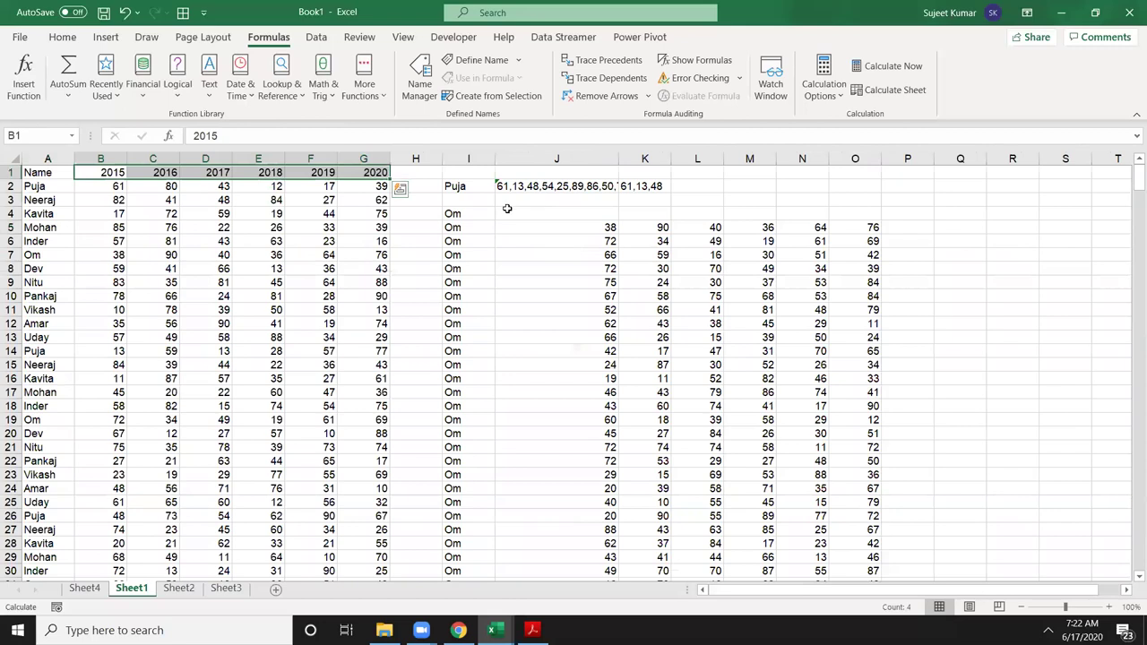
Step: Check the 2019 header in F1 and glance at the If condition test workbook
left_click(327, 170)
double_click(326, 170)
key("Escape")
key("alt+Tab")
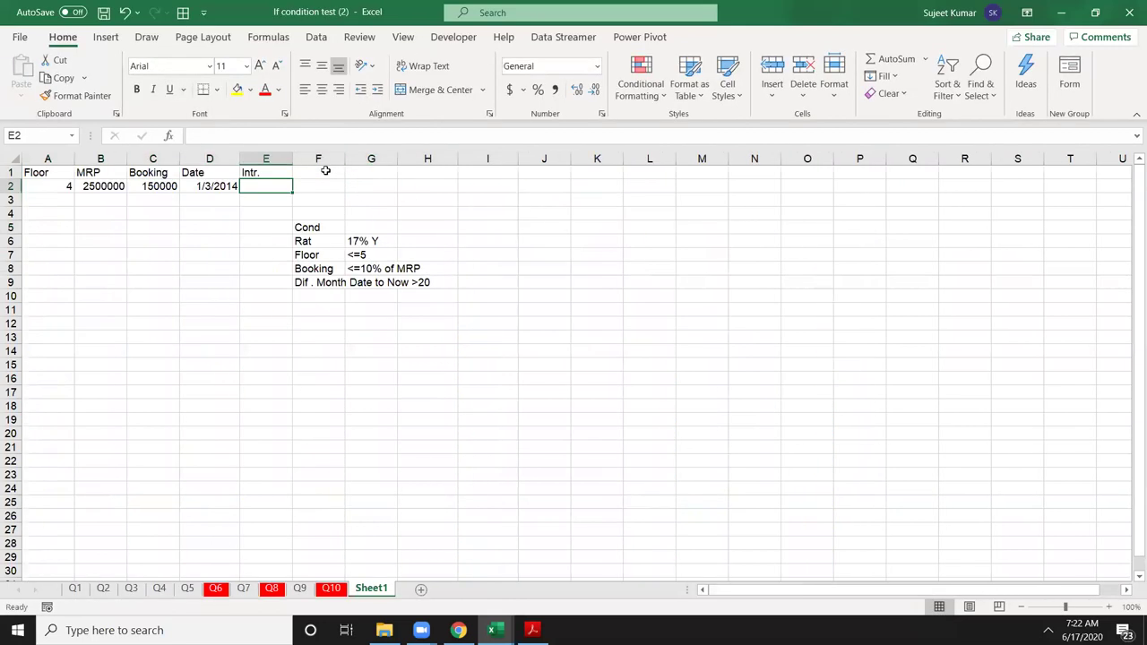
key("alt+Tab")
Step: Copy the 2015–2020 year headers into J4:O4 above Om's results, then select I5
left_click_drag(94, 173, 380, 171)
key("ctrl+c")
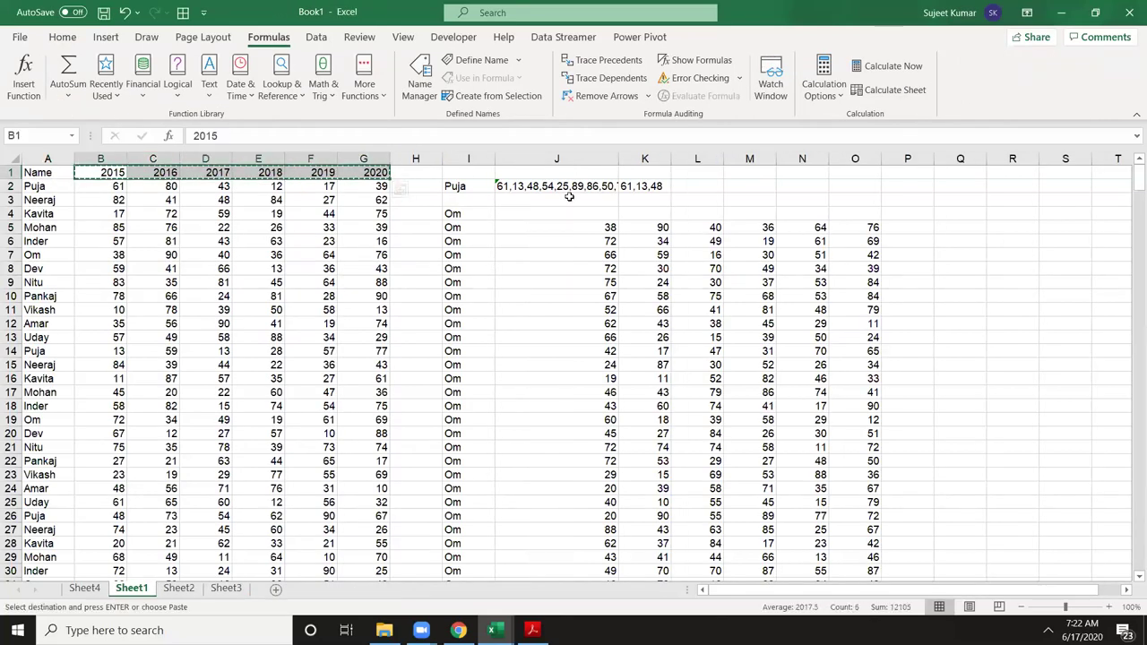
left_click(546, 212)
key("ctrl+v")
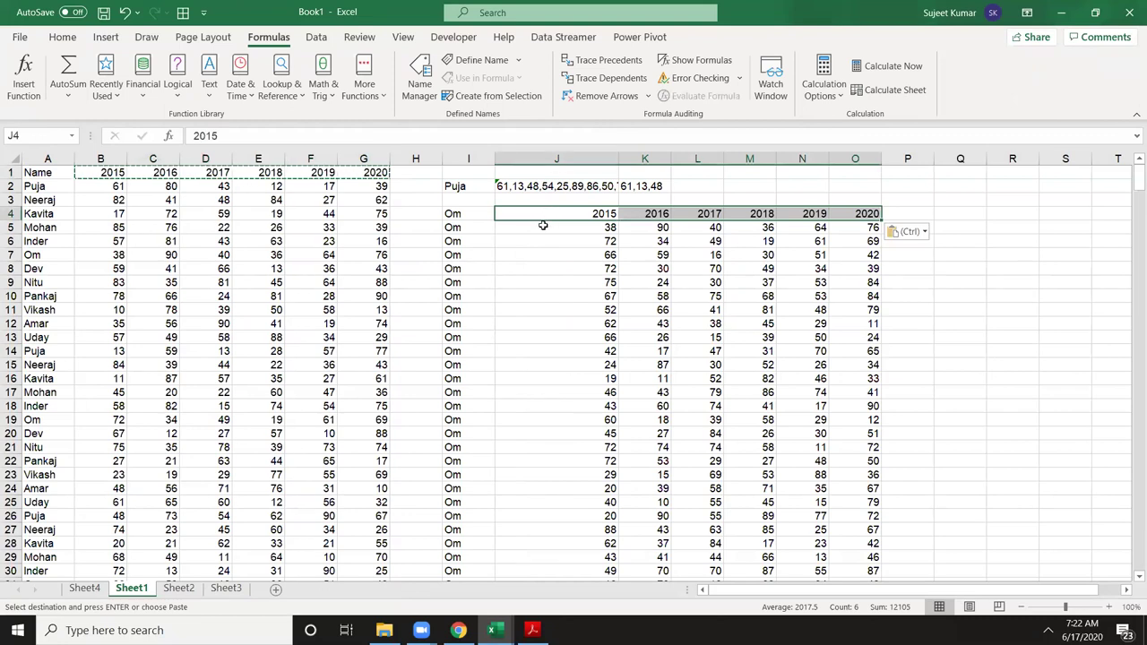
left_click(461, 216)
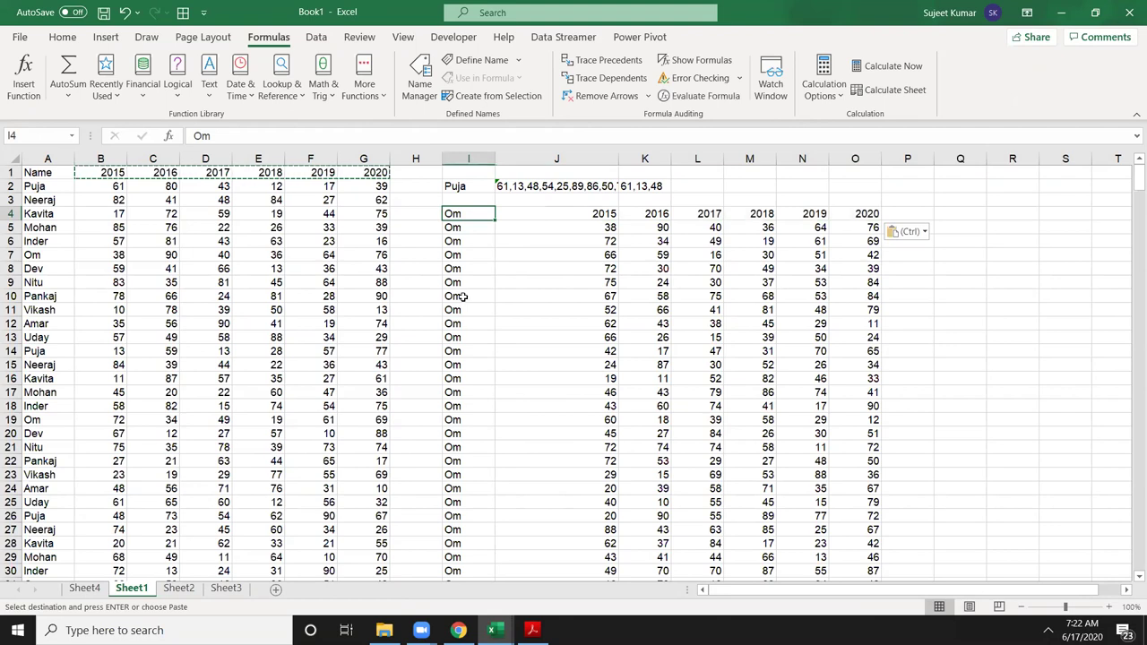
key("Escape")
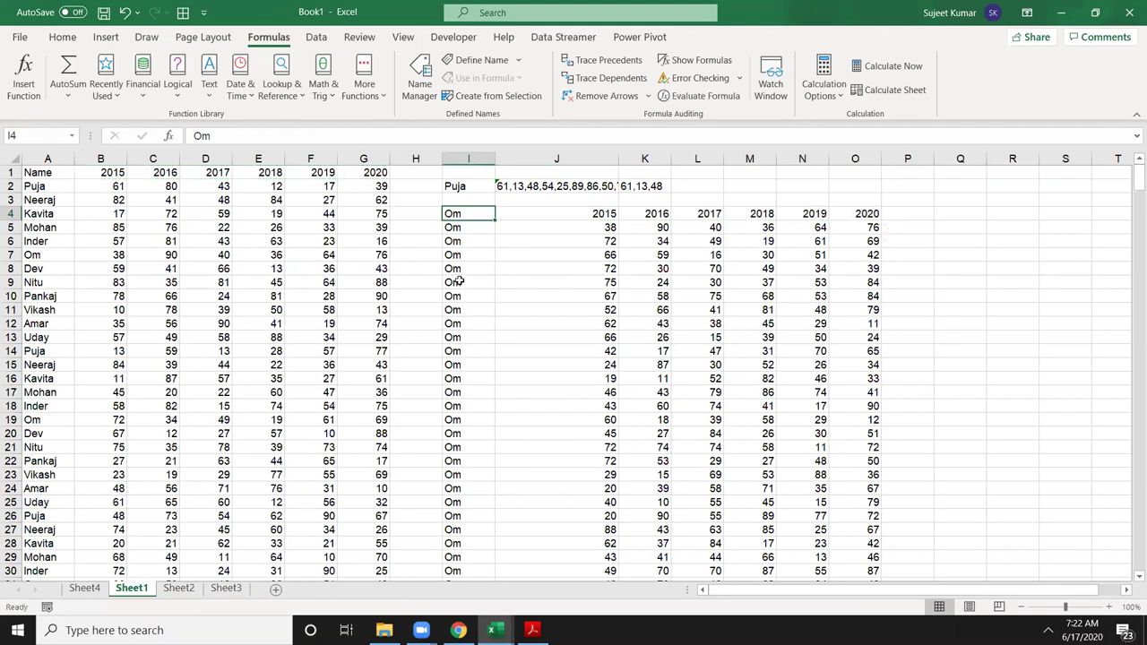
left_click(459, 227)
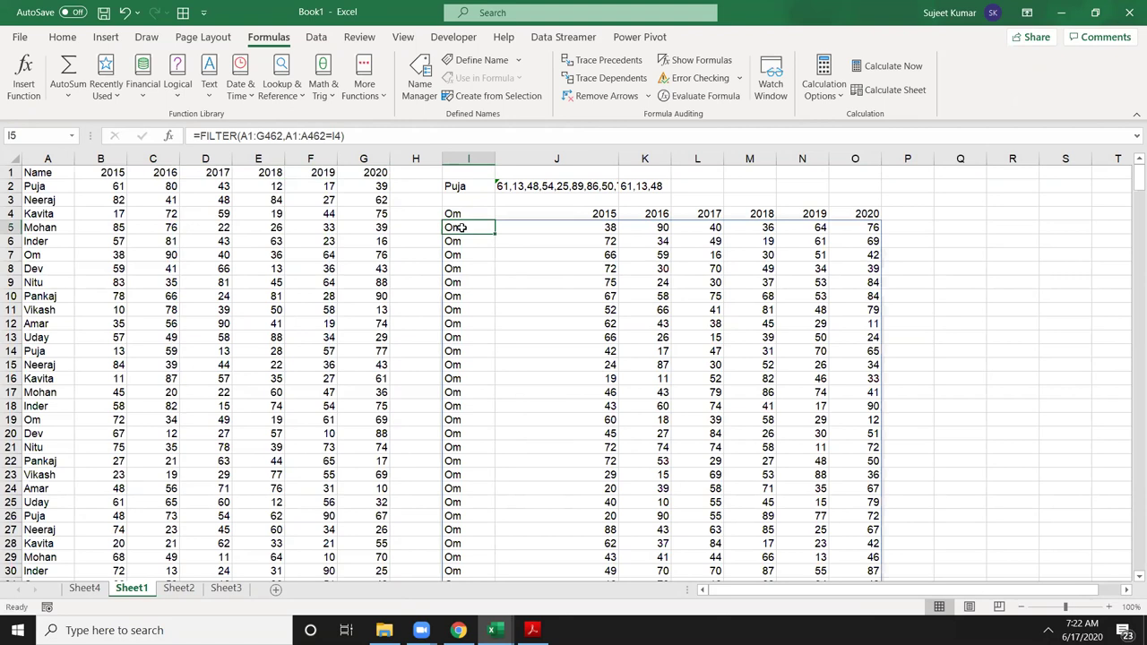
double_click(459, 228)
key("Escape")
scroll(464, 232, "up", 5, "ctrl")
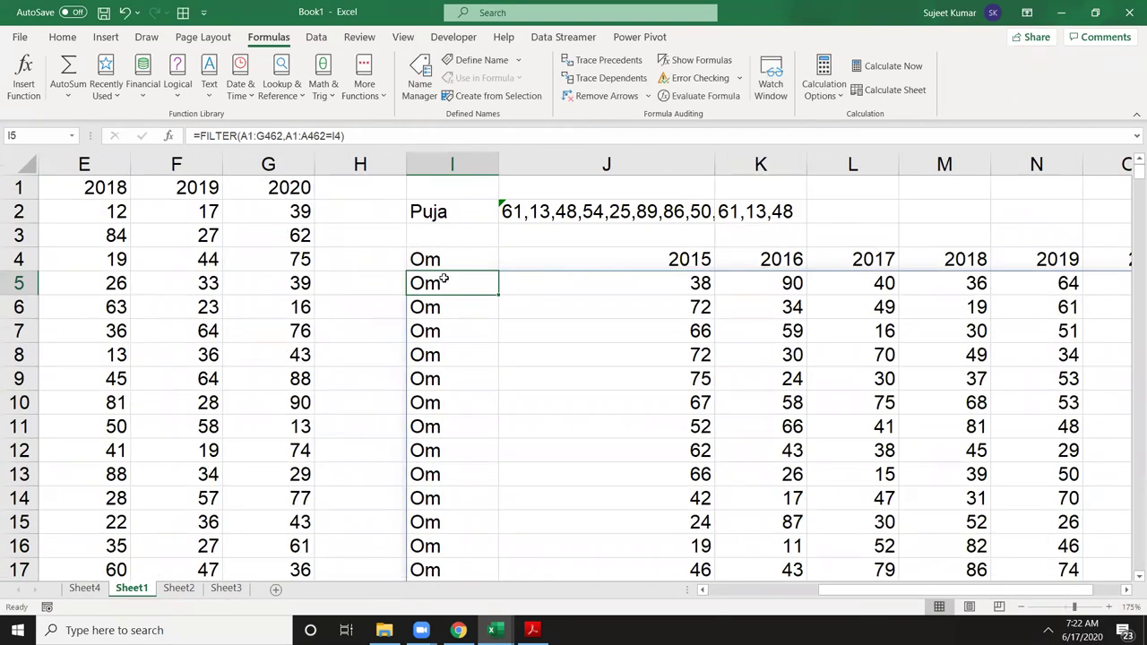
double_click(443, 281)
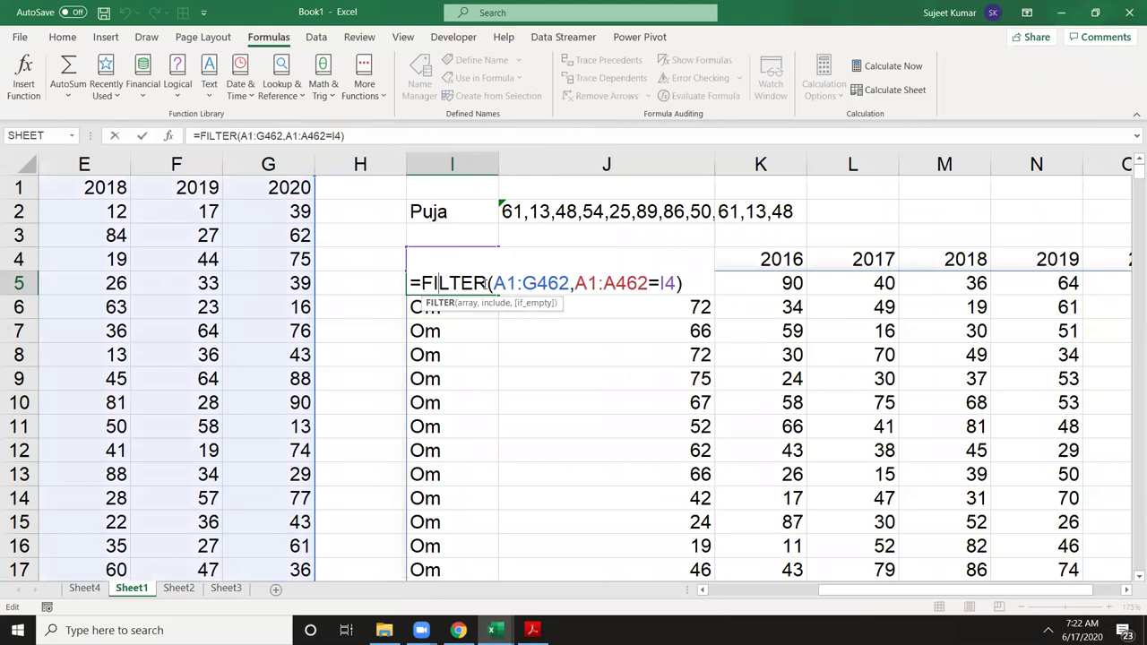
left_click_drag(495, 283, 645, 285)
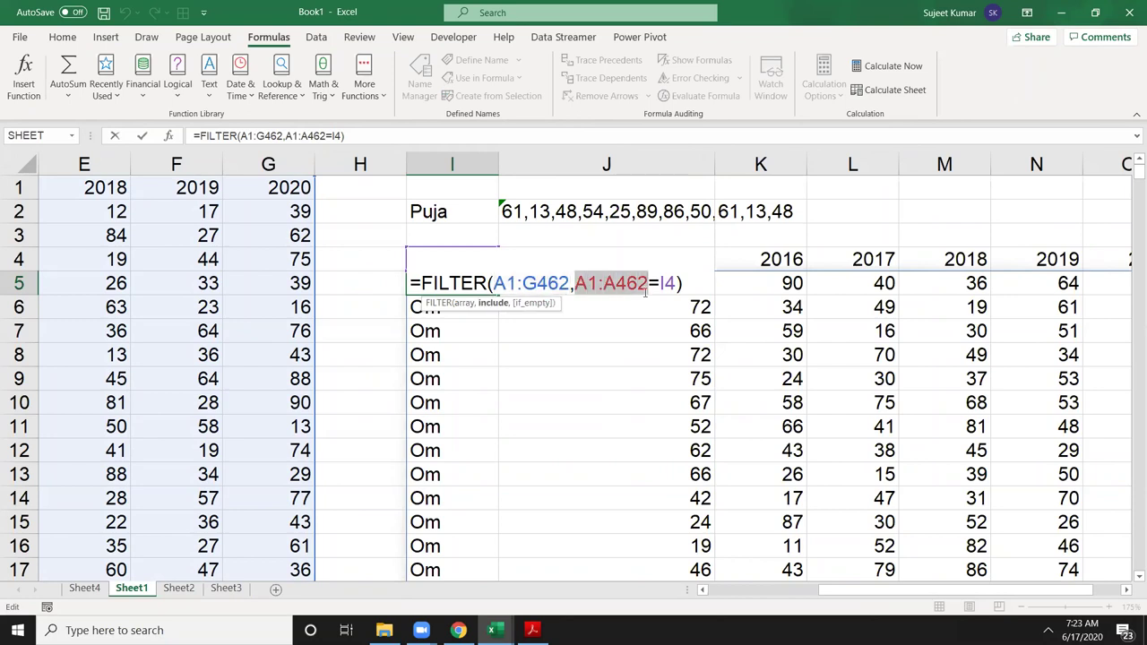
double_click(666, 284)
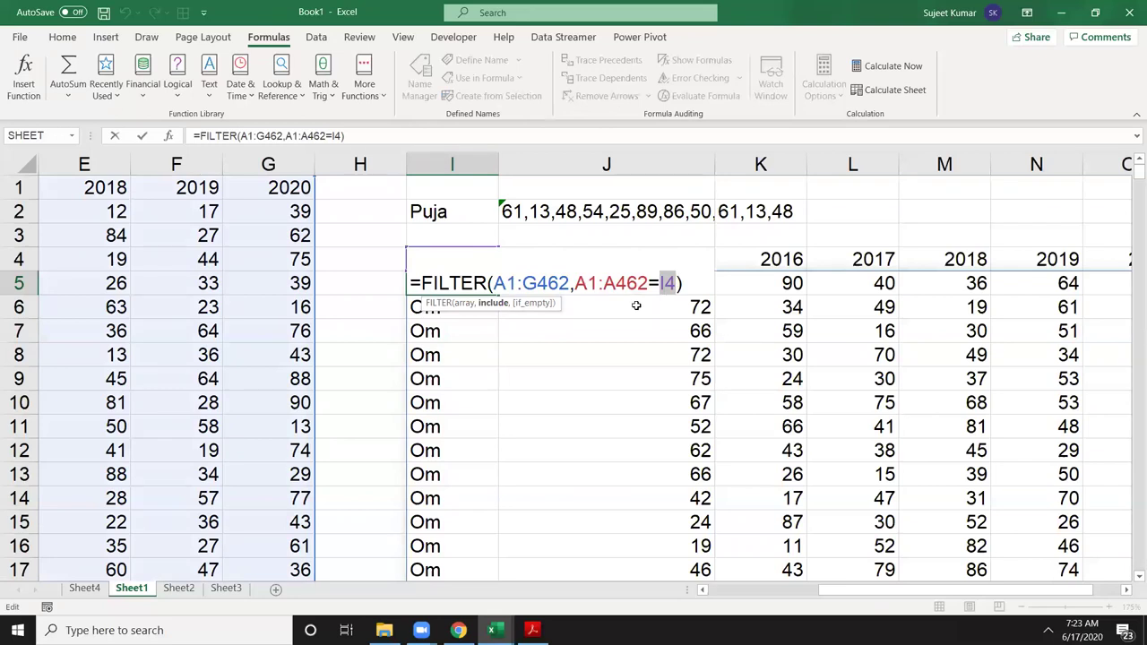
key("Return")
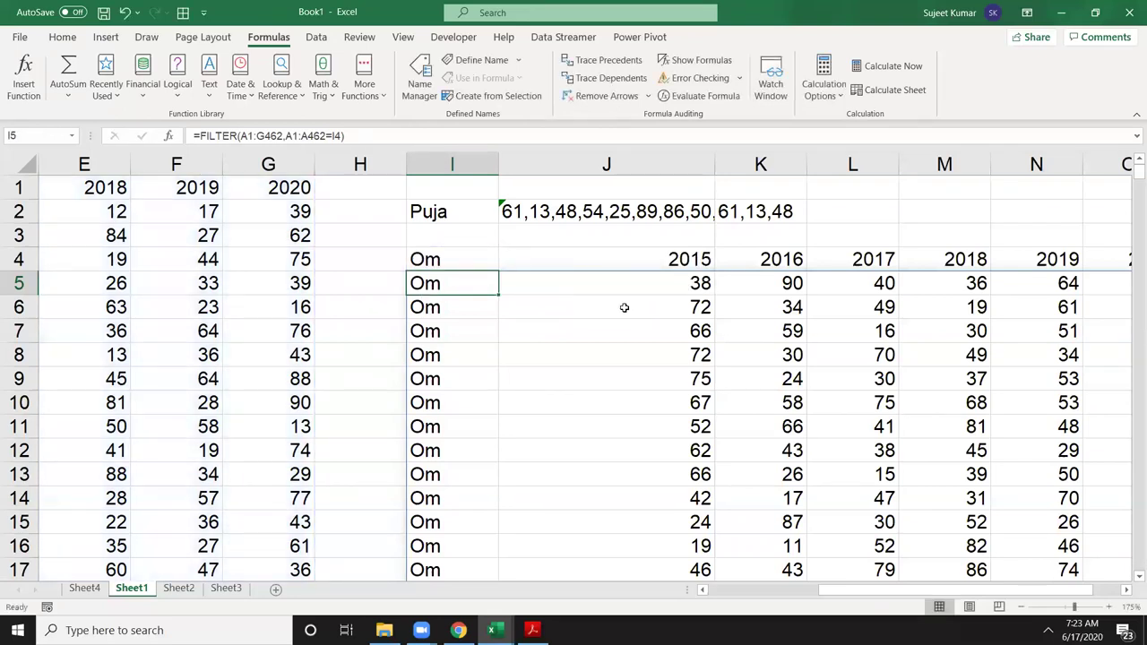
scroll(623, 307, "down", 4)
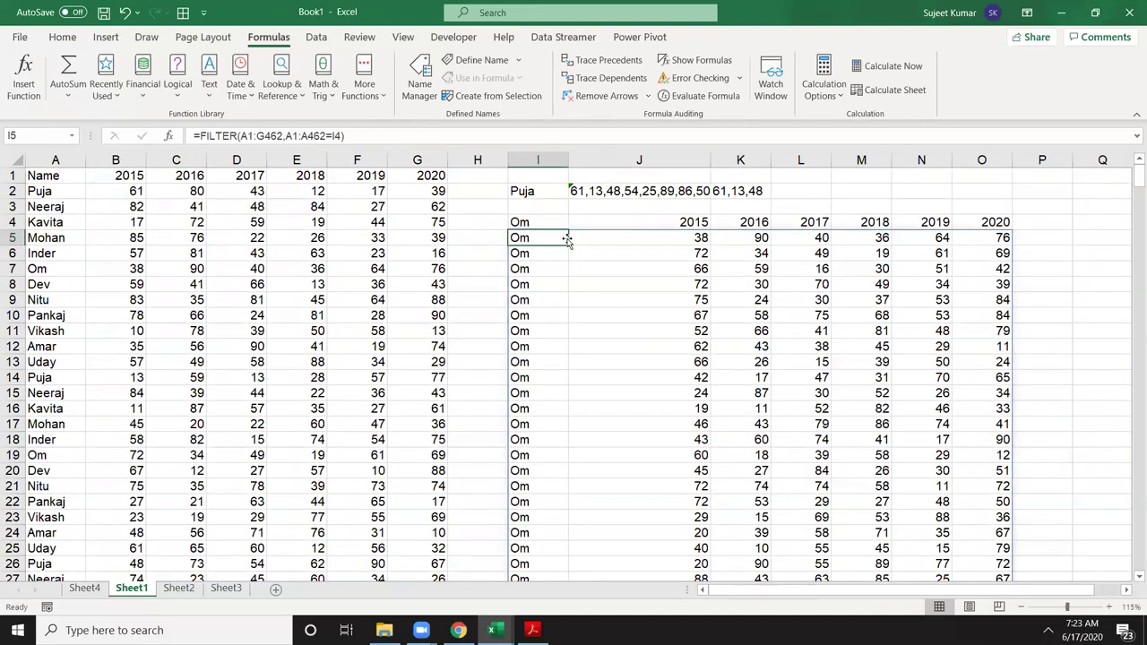
key("Up")
key("ctrl+shift+Right")
Step: Select and delete the spilled Om FILTER results
key("ctrl+shift+Down")
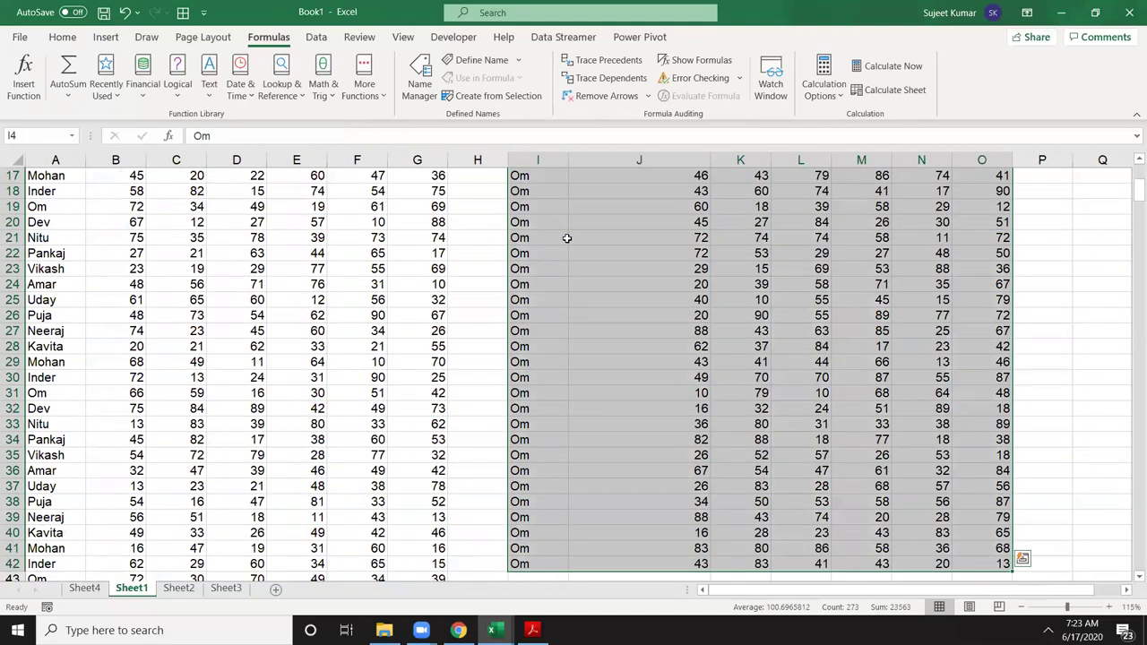
key("Up")
key("Down")
key("ctrl+shift+Right")
key("ctrl+shift+Down")
key("Delete")
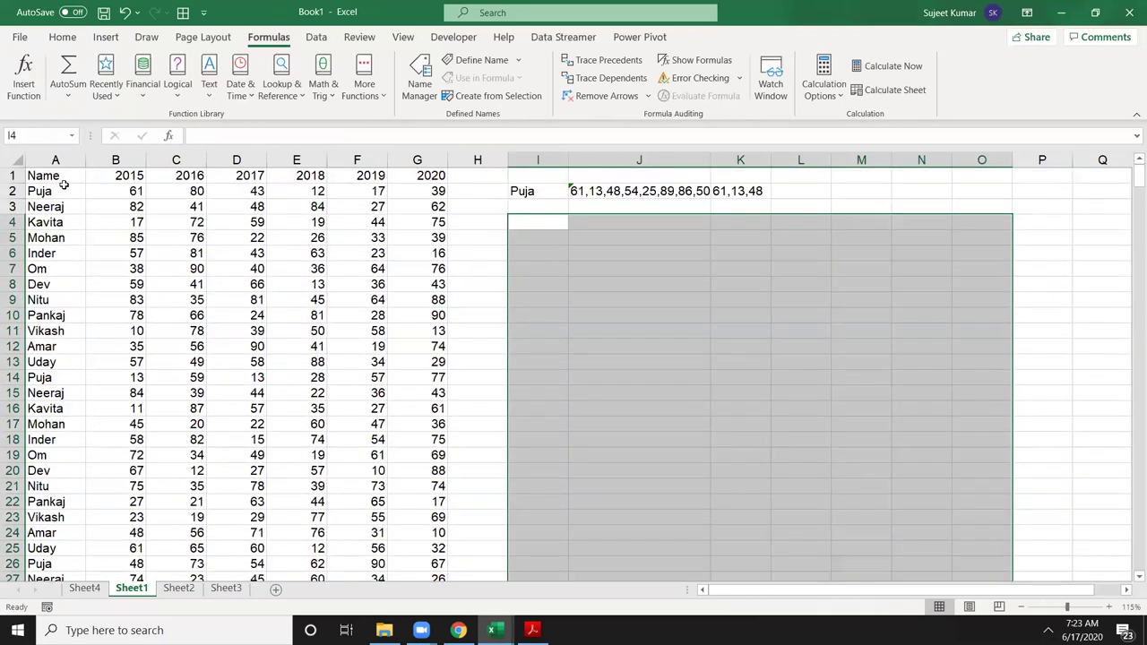
Step: Copy the Name and 2015–2020 headers from A1:G1 and place them in J5:P5
left_click(64, 185)
left_click_drag(153, 172, 398, 172)
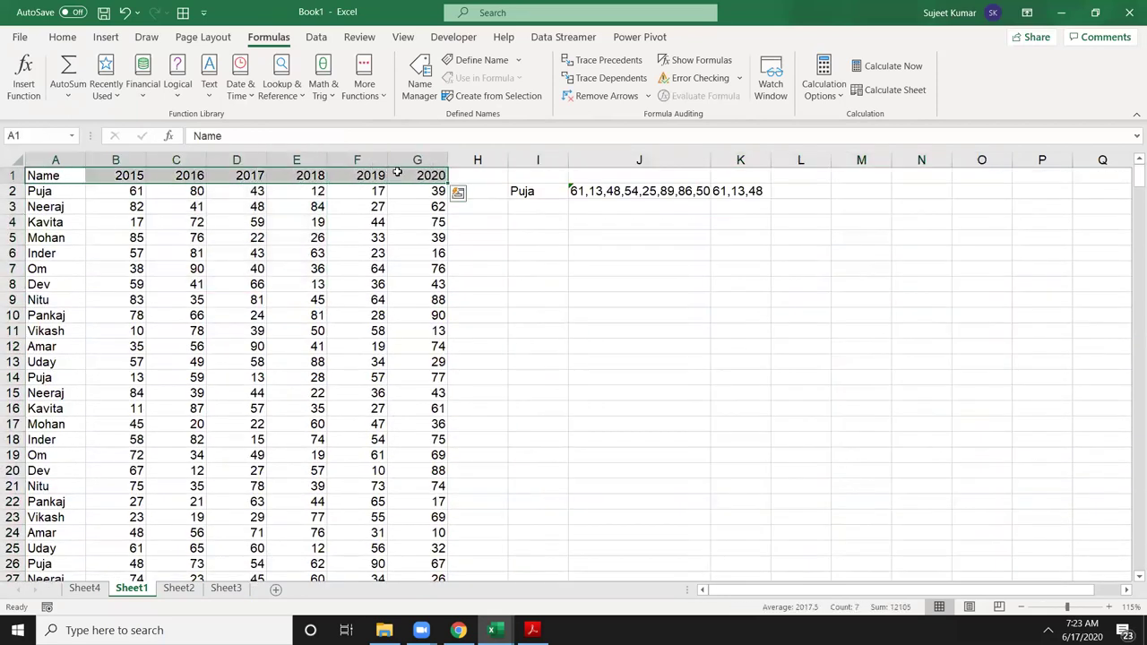
key("ctrl+c")
left_click(526, 235)
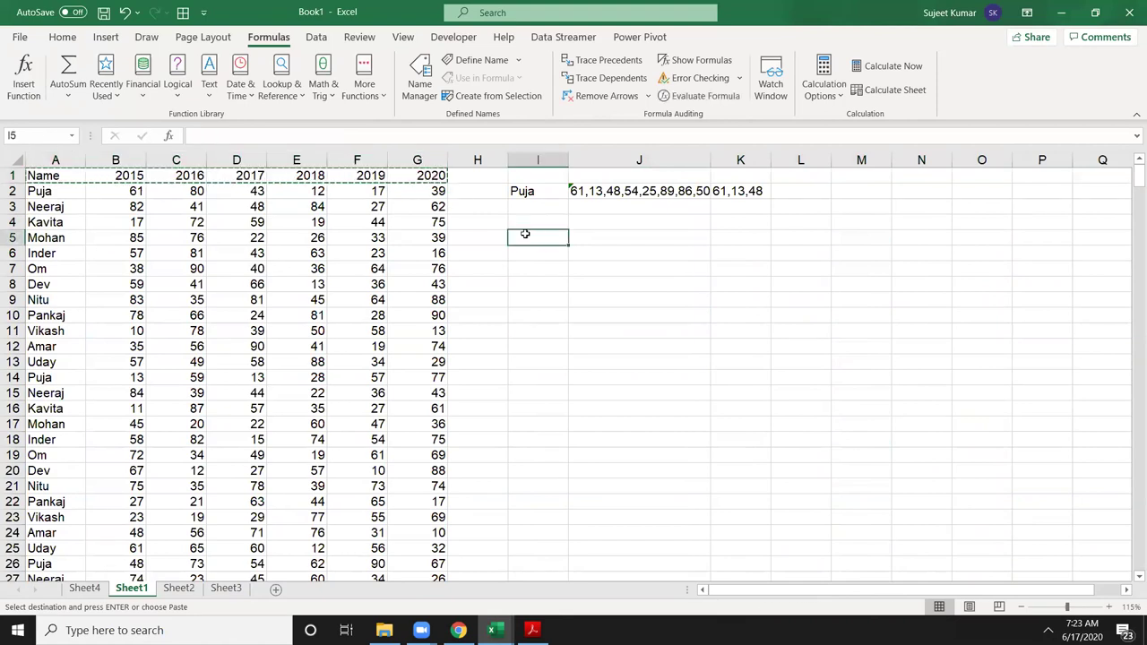
key("ctrl+v")
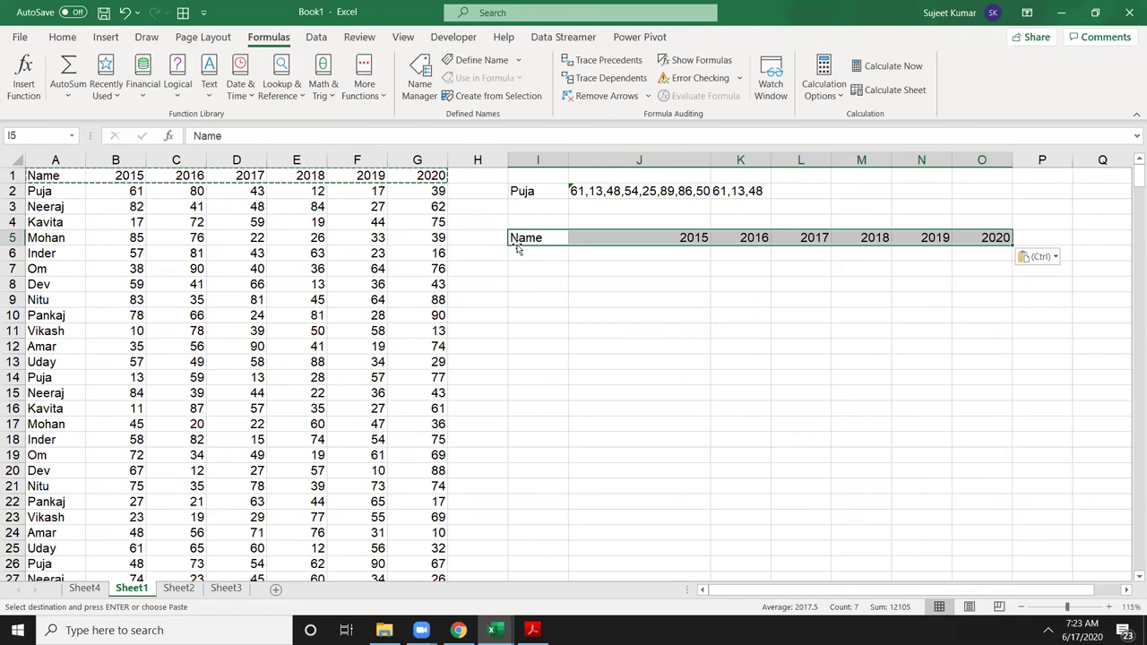
left_click_drag(818, 246, 843, 246)
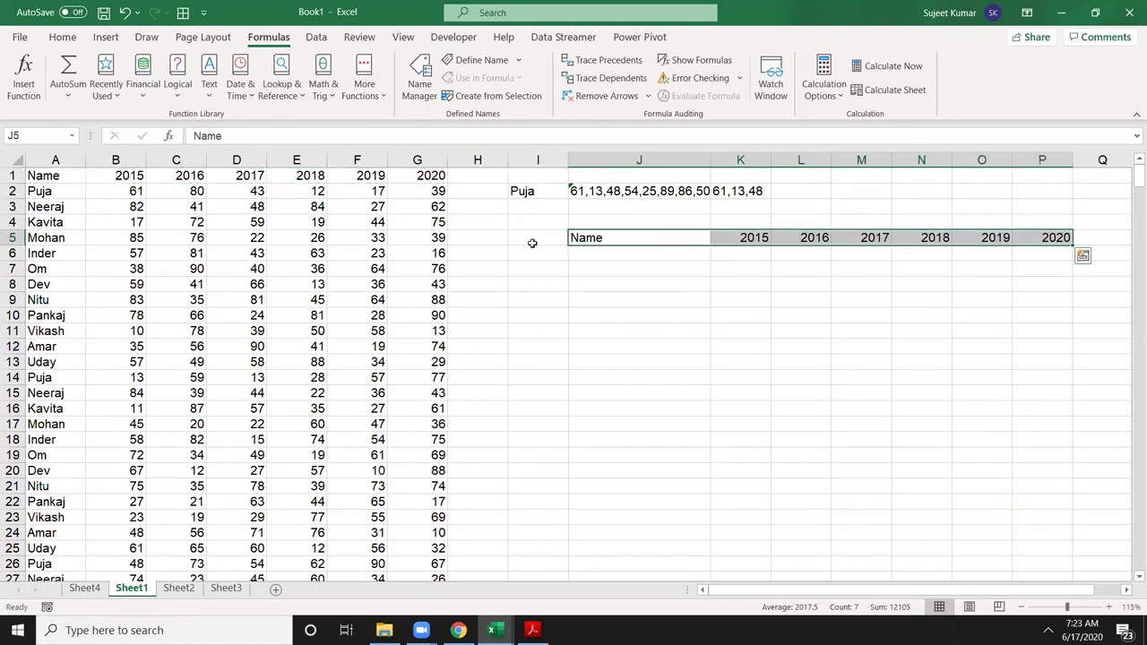
left_click(524, 239)
Step: Head I5 'Sr' and count Puja's occurrences in I3 with =COUNTIF(A:A,I2), giving 39
type("Sr")
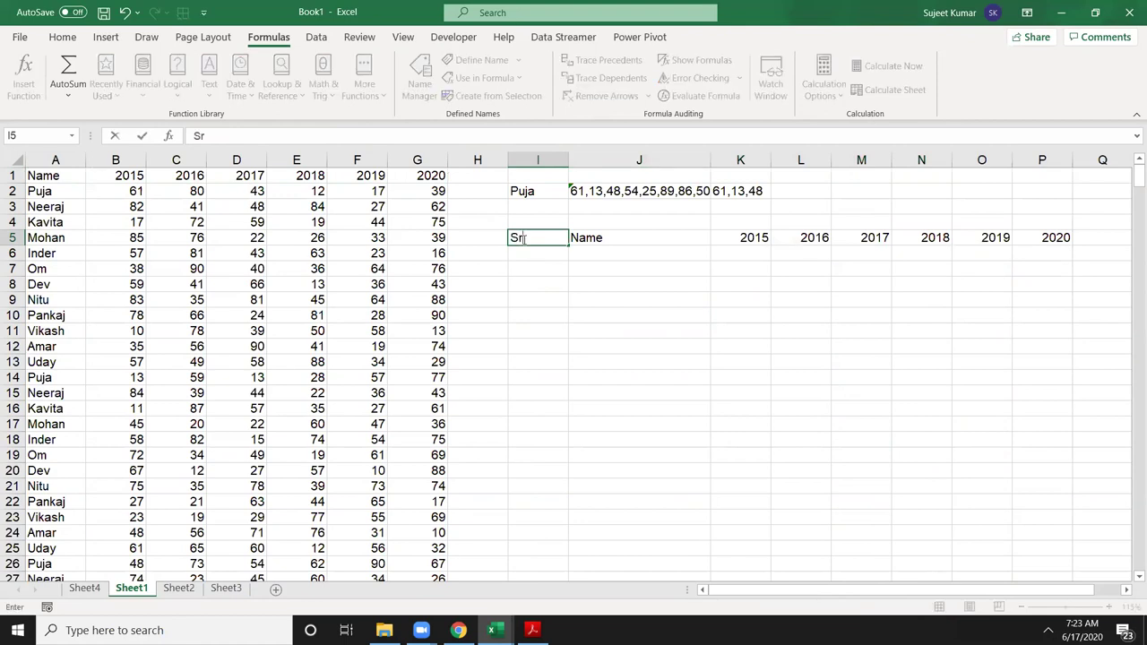
key("Return")
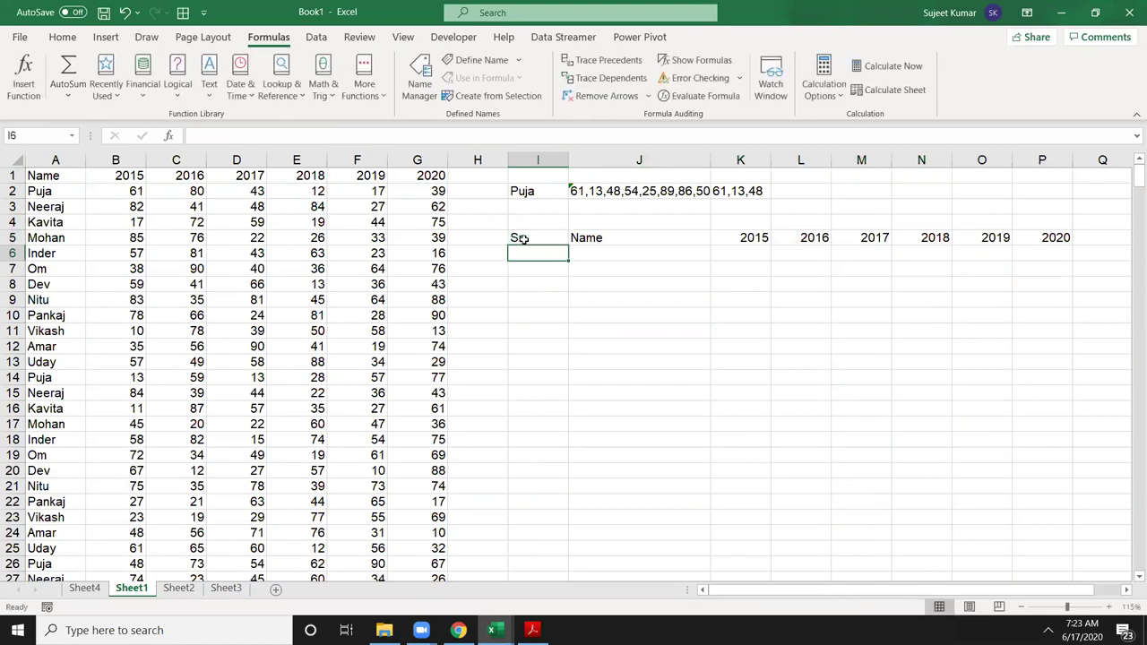
left_click(522, 208)
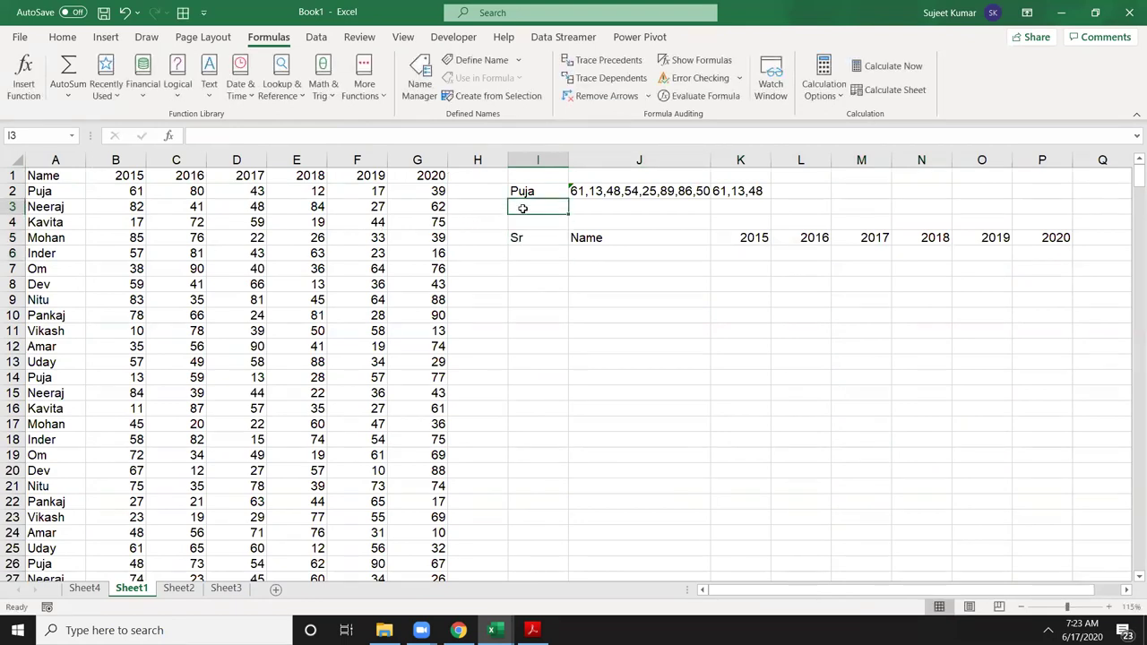
type("=cou")
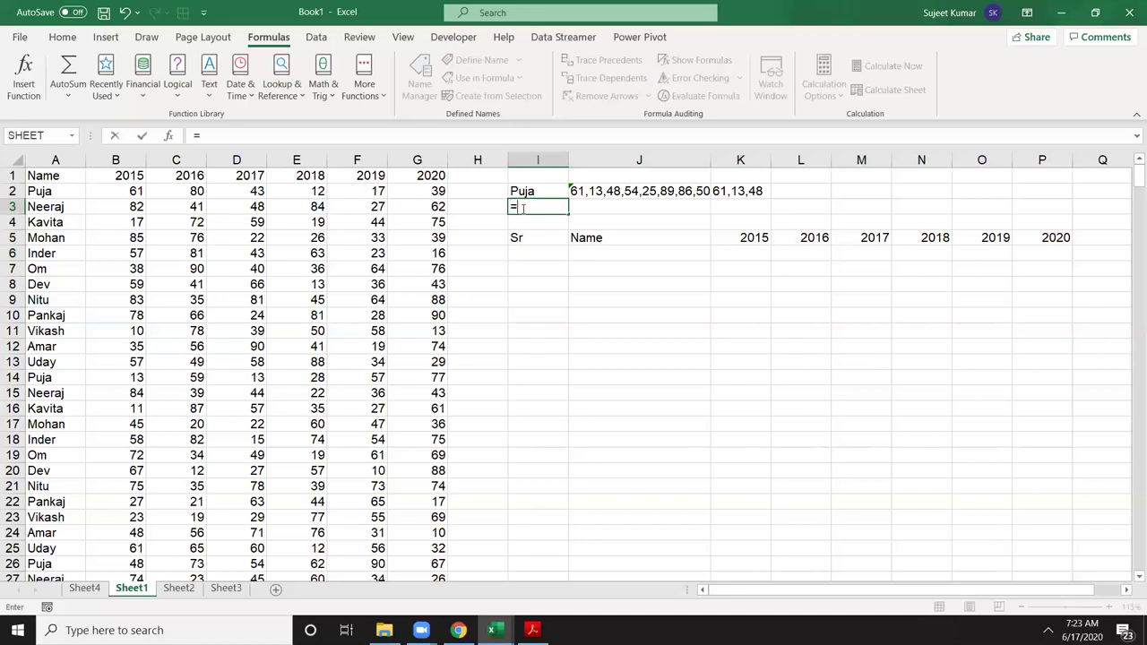
key("Down")
key("Down")
key("Down")
key("Down")
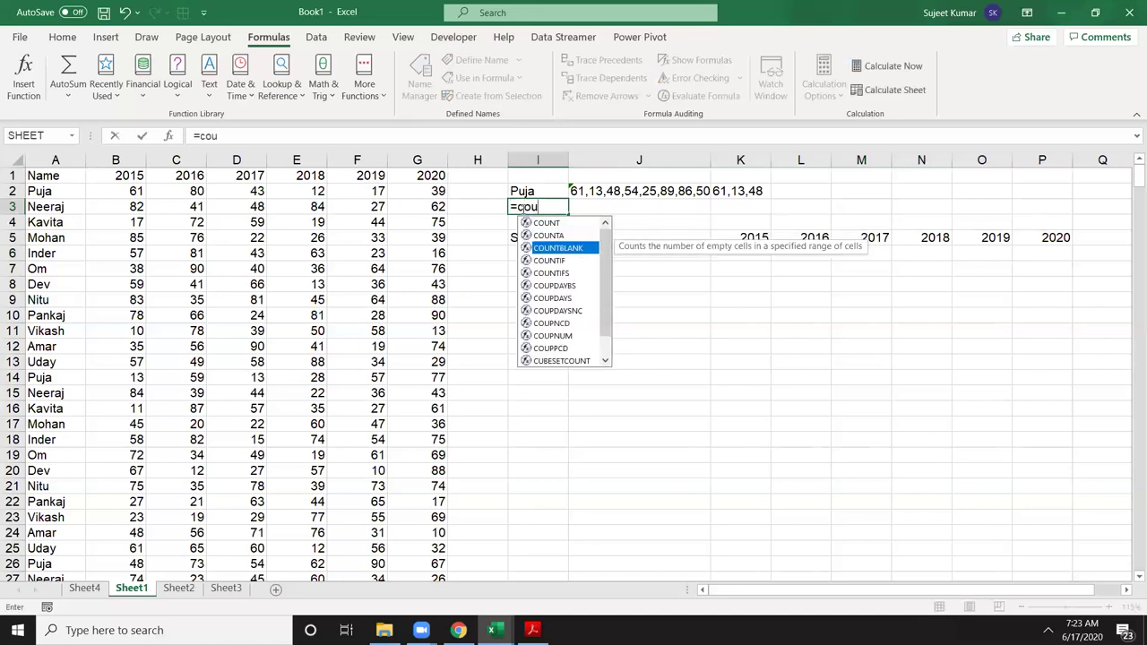
key("Up")
key("Tab")
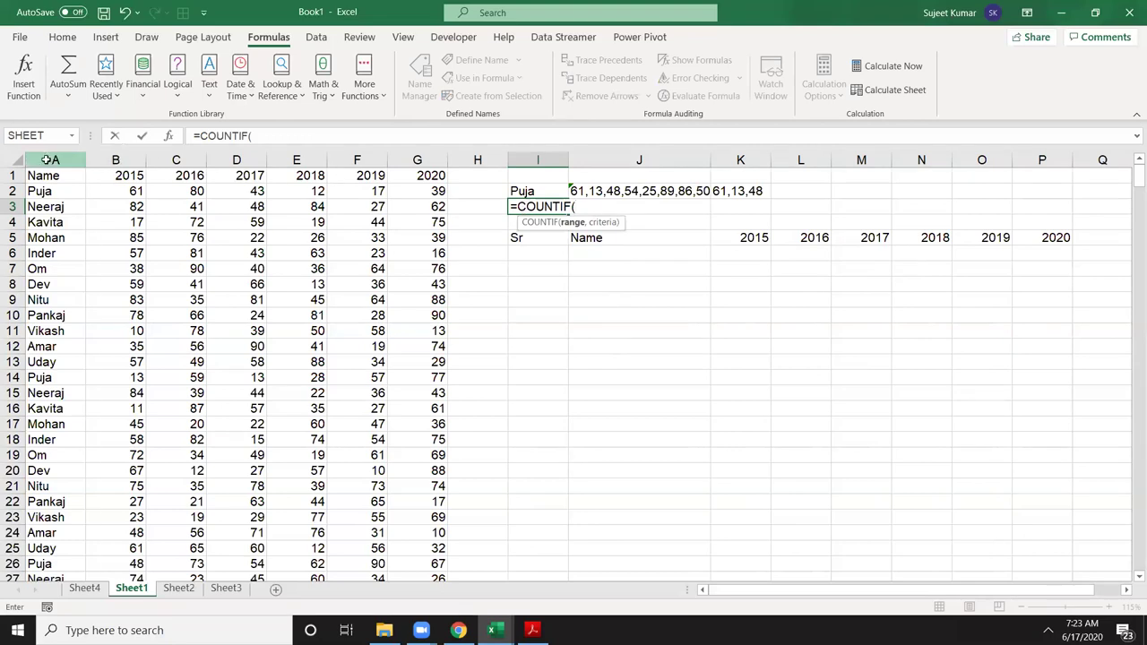
left_click(47, 159)
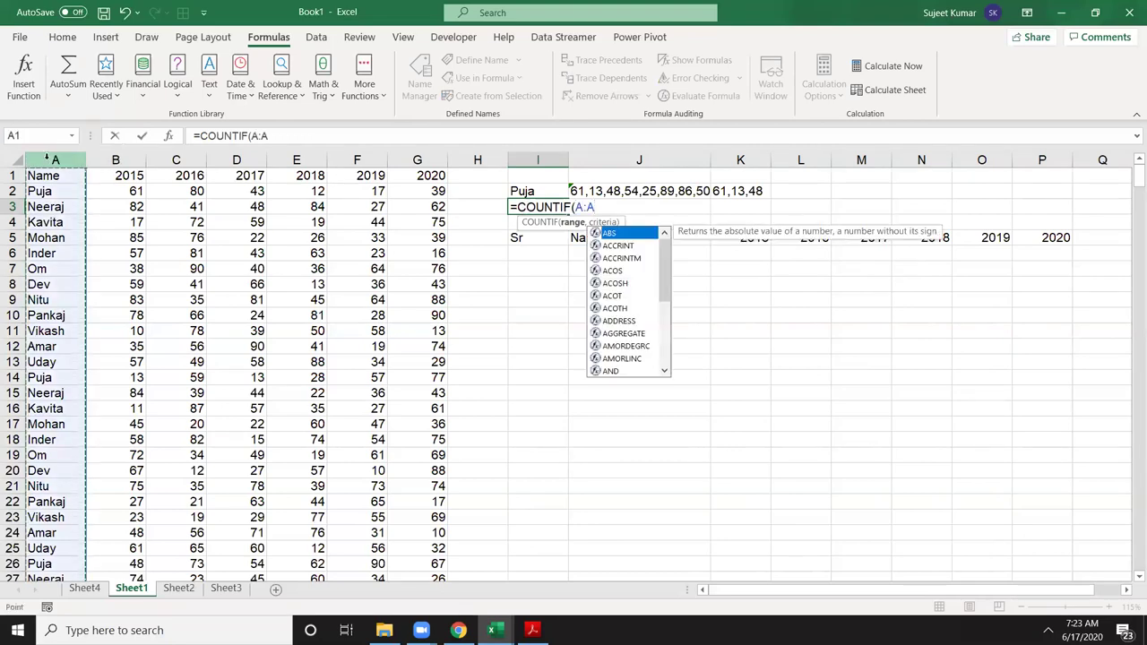
type(",")
key("Down")
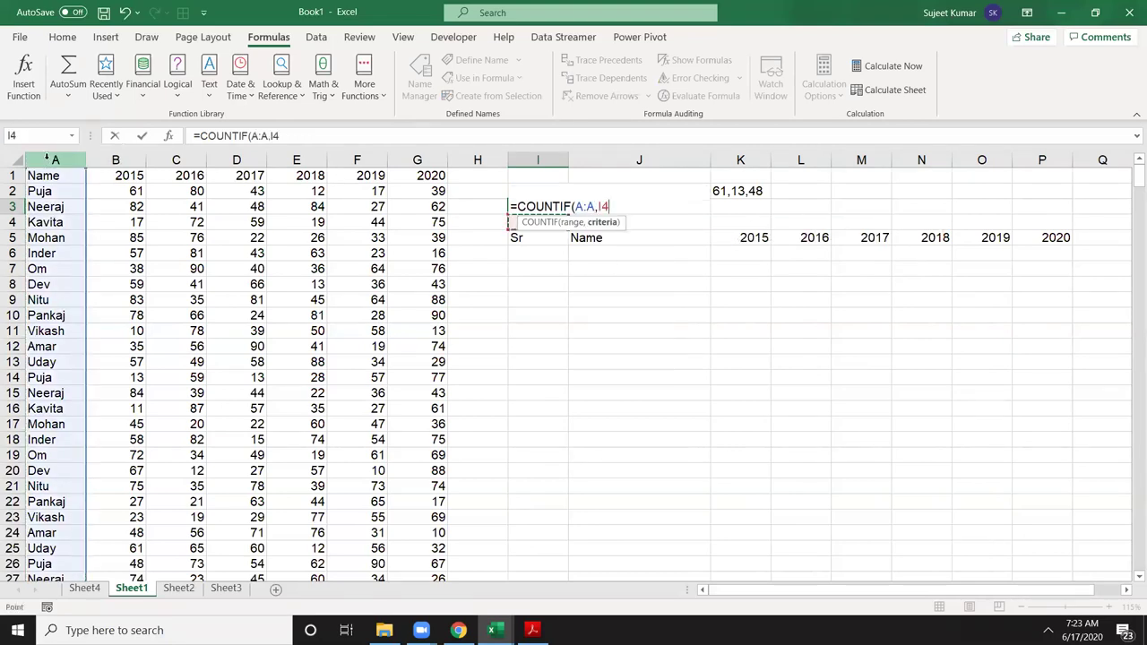
key("Up")
key("Up")
key("Return")
Step: Enter 1 in I6 as the first serial number
left_click(546, 251)
type("1")
key("Return")
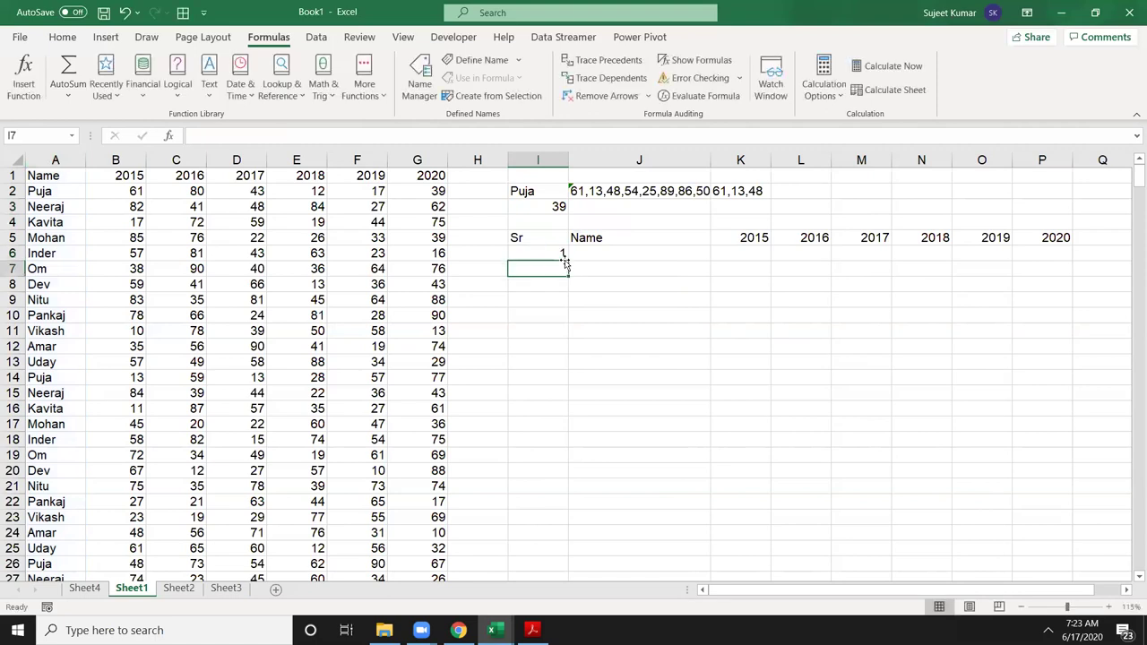
Step: Enter an IF formula in I7 testing whether I6+1 exceeds the count in I3
type("=if")
key("Tab")
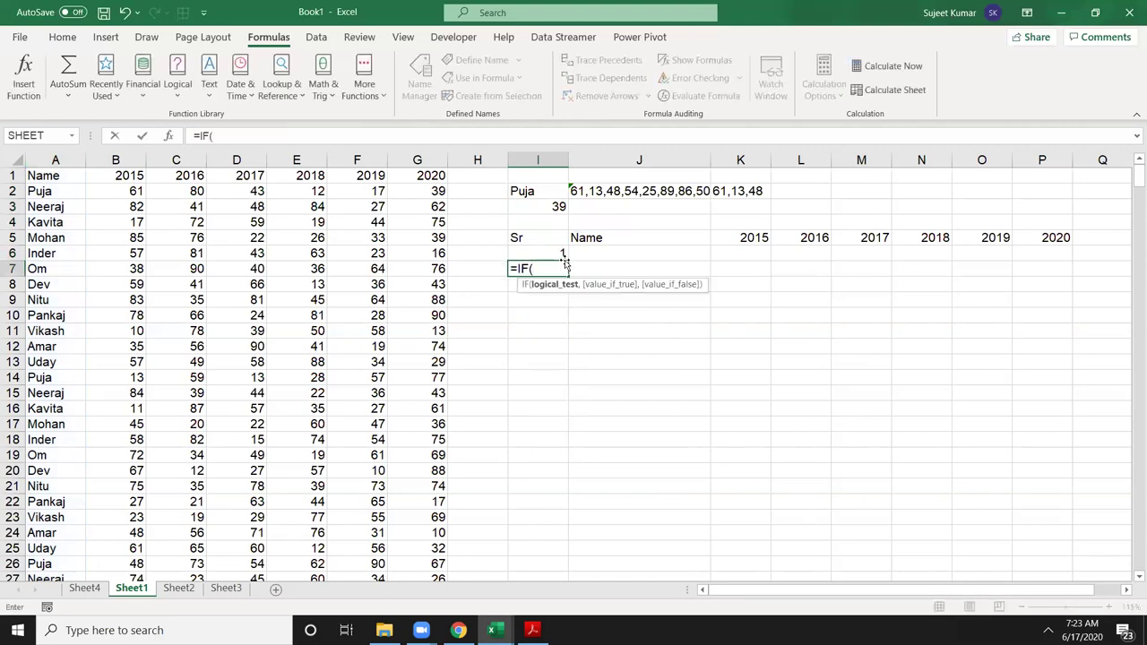
left_click(564, 256)
type("+")
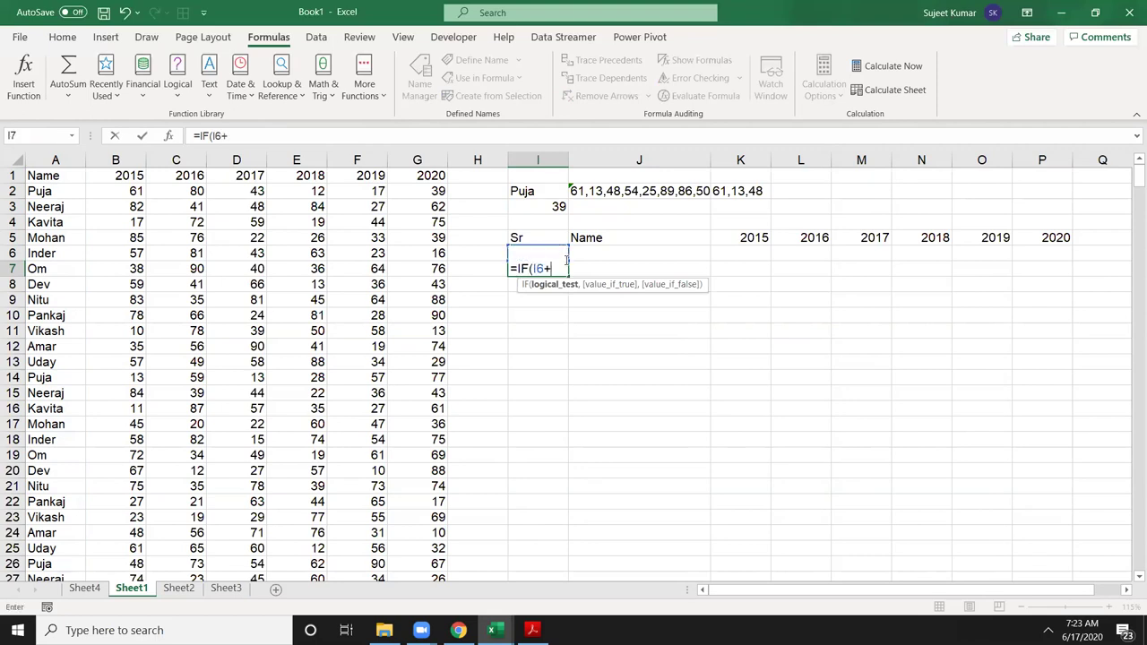
type("1>")
left_click(543, 209)
type(",")
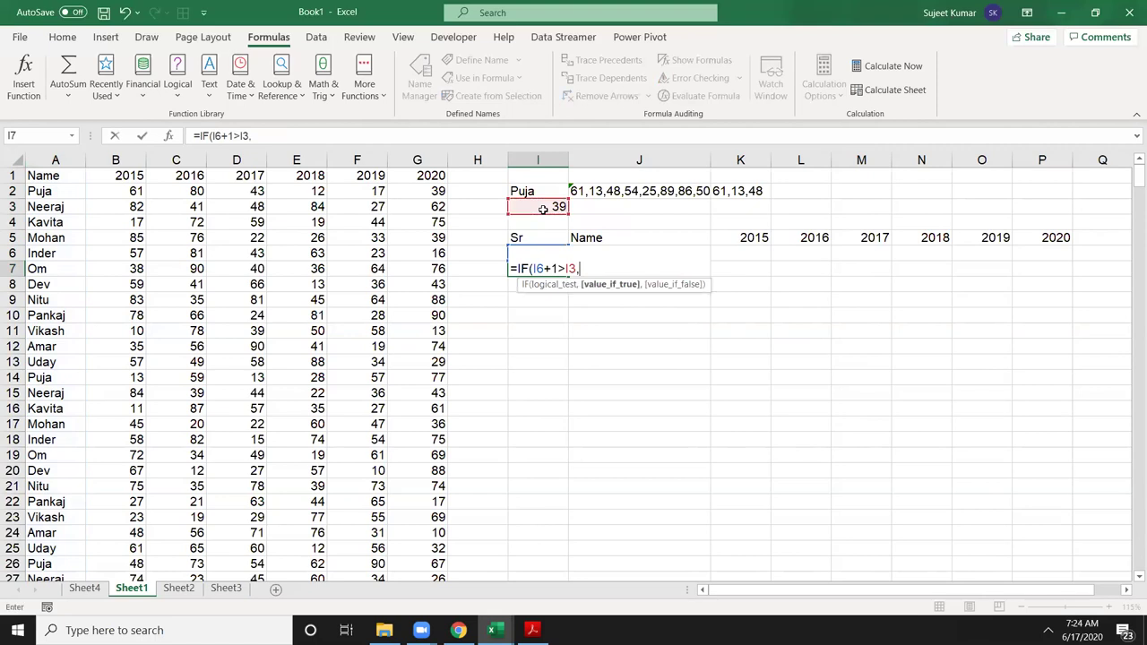
type("\"\",")
left_click(543, 209)
type("+1")
key("ctrl+Return")
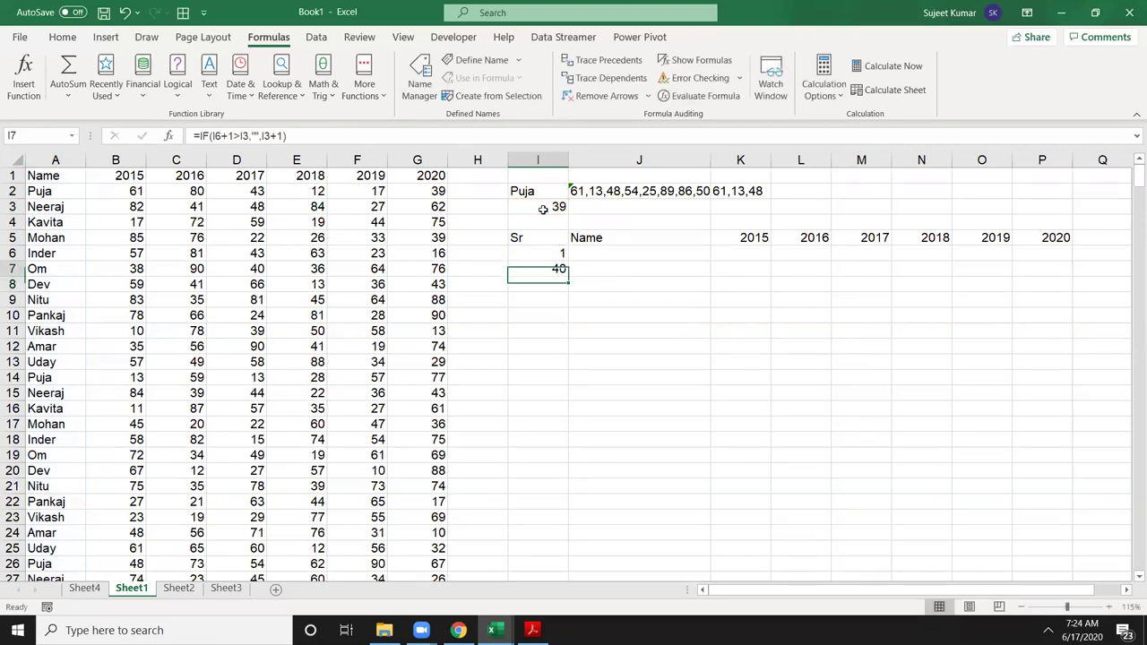
Step: Correct I7's false branch so it returns I6+1 instead of I3
key("F2")
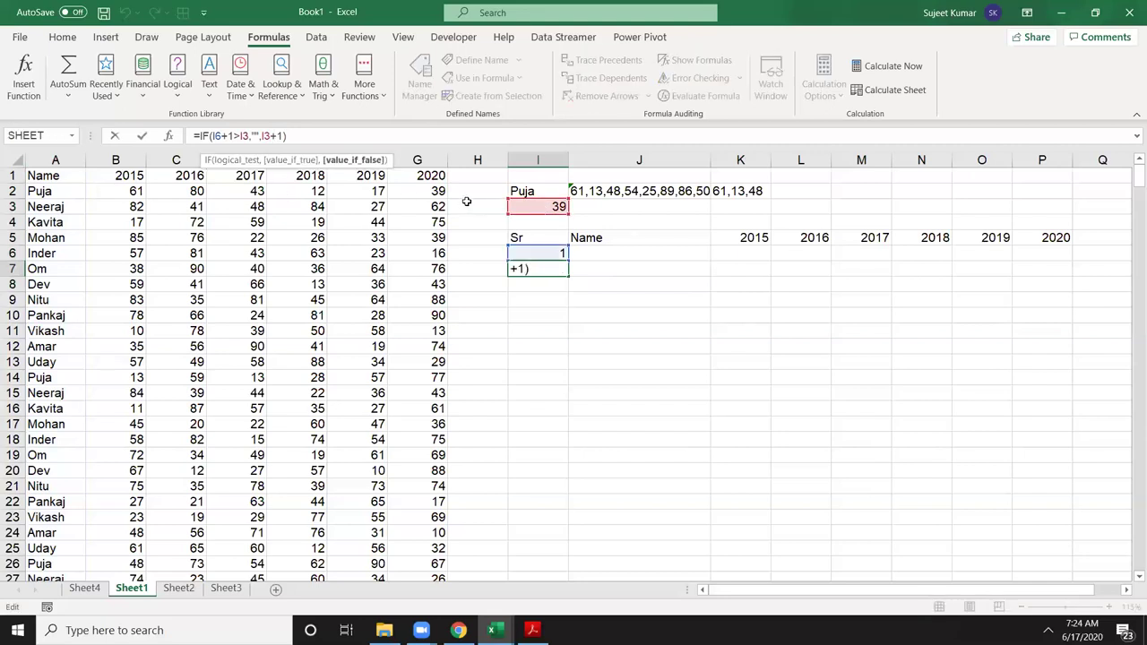
key("BackSpace")
key("BackSpace")
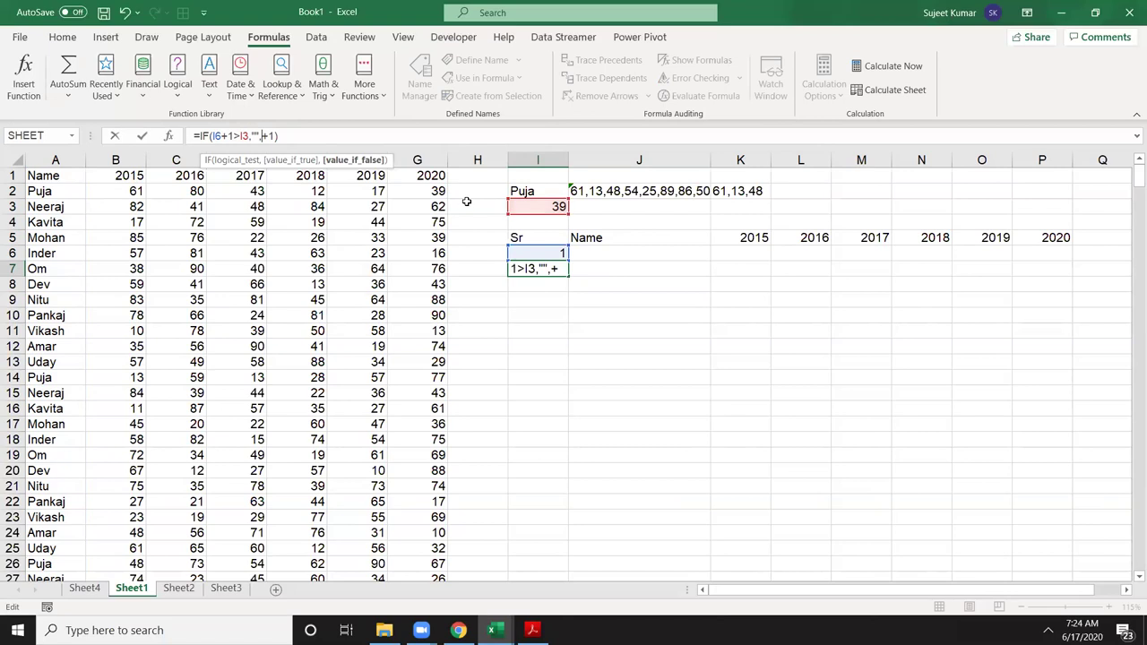
left_click(540, 254)
key("Return")
key("Up")
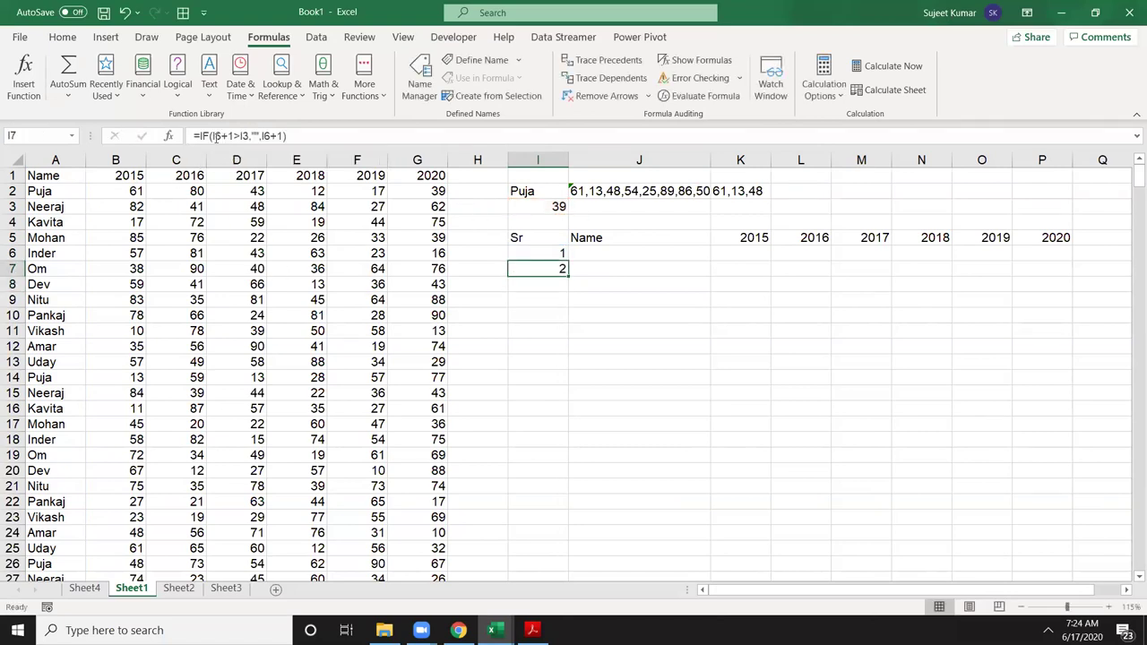
Step: Lock the limit reference in I7's formula as the absolute $I$3
left_click(215, 136)
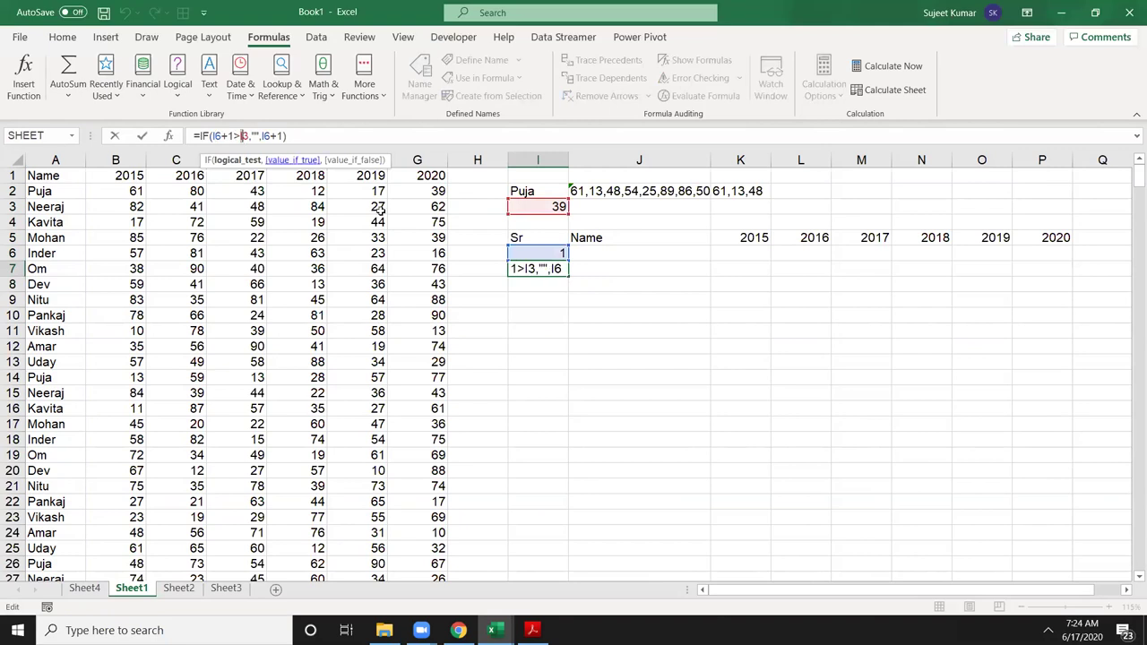
left_click_drag(533, 269, 576, 270)
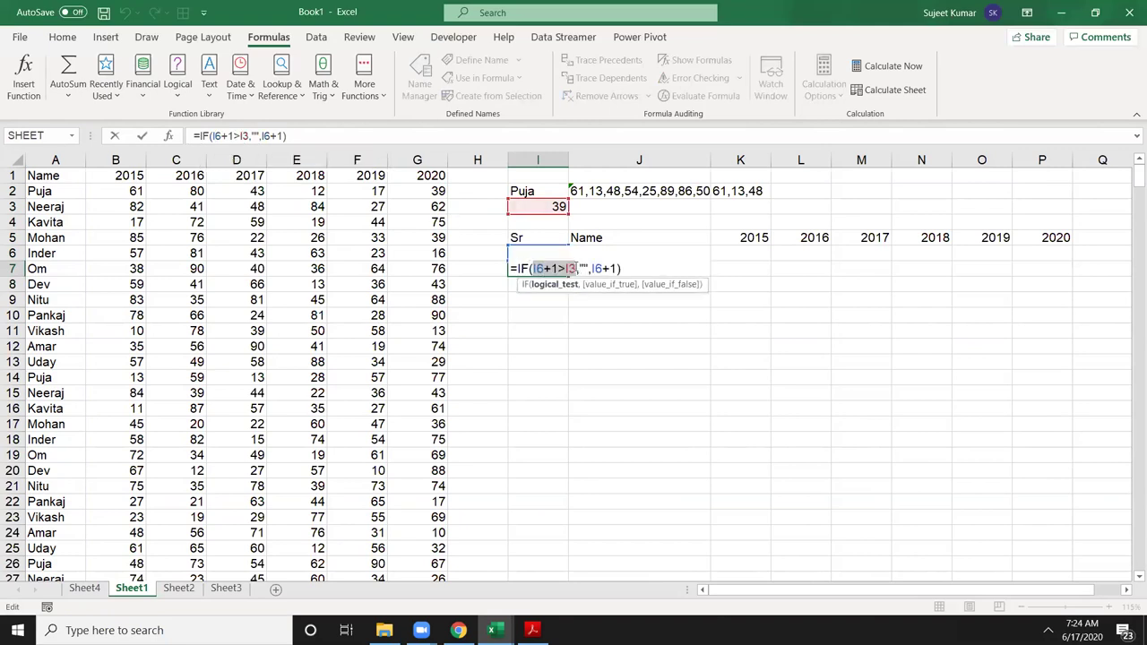
left_click(570, 269)
key("F4")
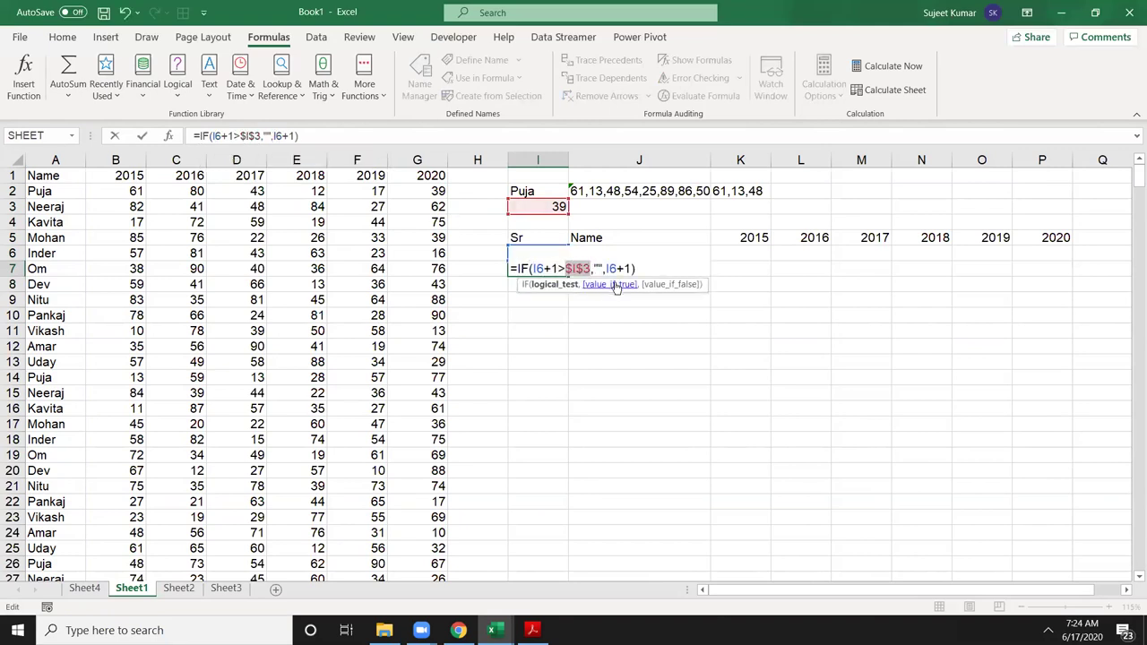
key("Return")
key("Up")
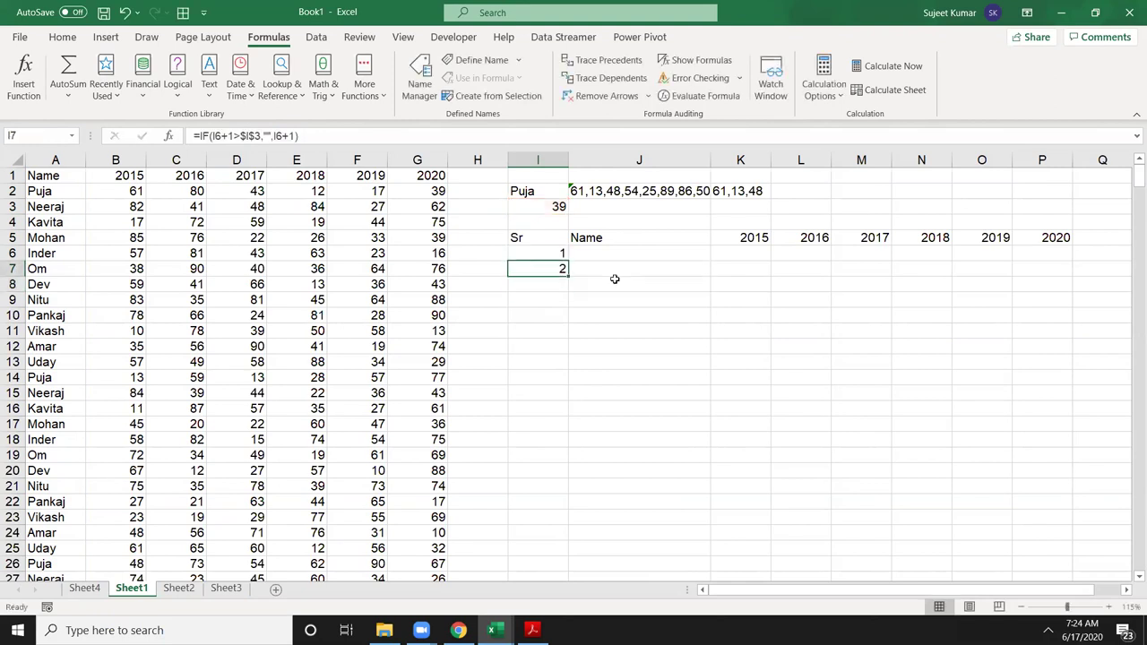
Step: Wrap I7's formula in IFERROR with "" so errors show blank
key("F2")
key("Left")
key("Left")
key("Left")
key("Left")
key("Left")
key("Left")
key("Left")
key("Left")
key("Left")
key("Left")
key("Left")
key("Left")
key("Left")
key("Left")
key("Left")
key("Left")
key("Left")
key("Left")
key("Left")
key("Left")
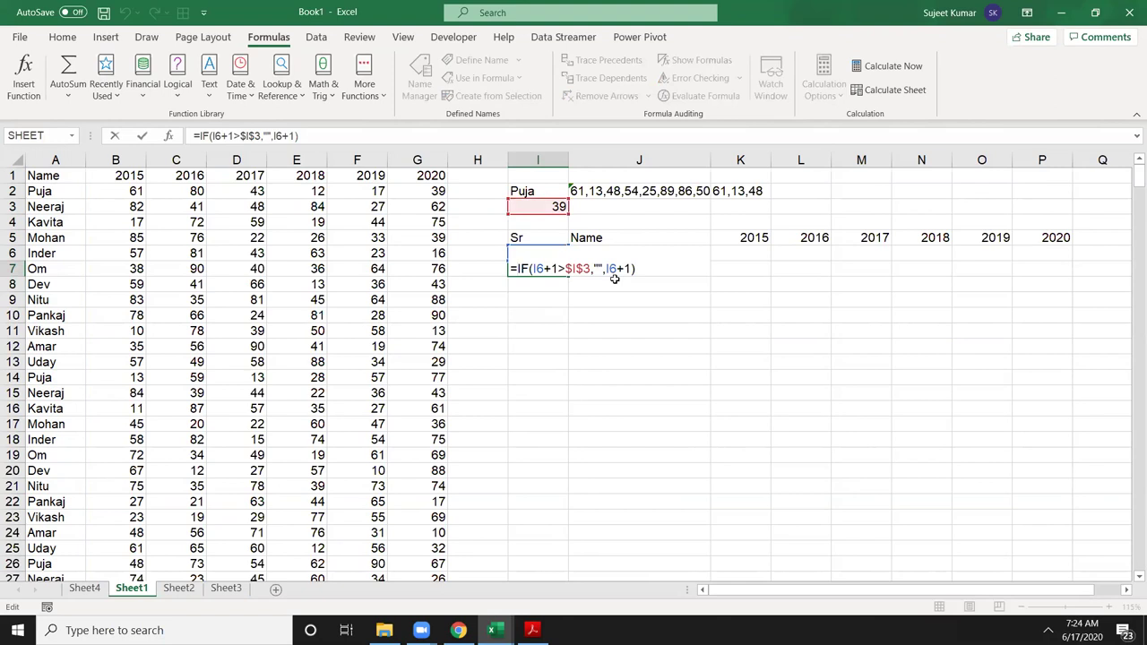
type("IF")
key("Down")
key("Tab")
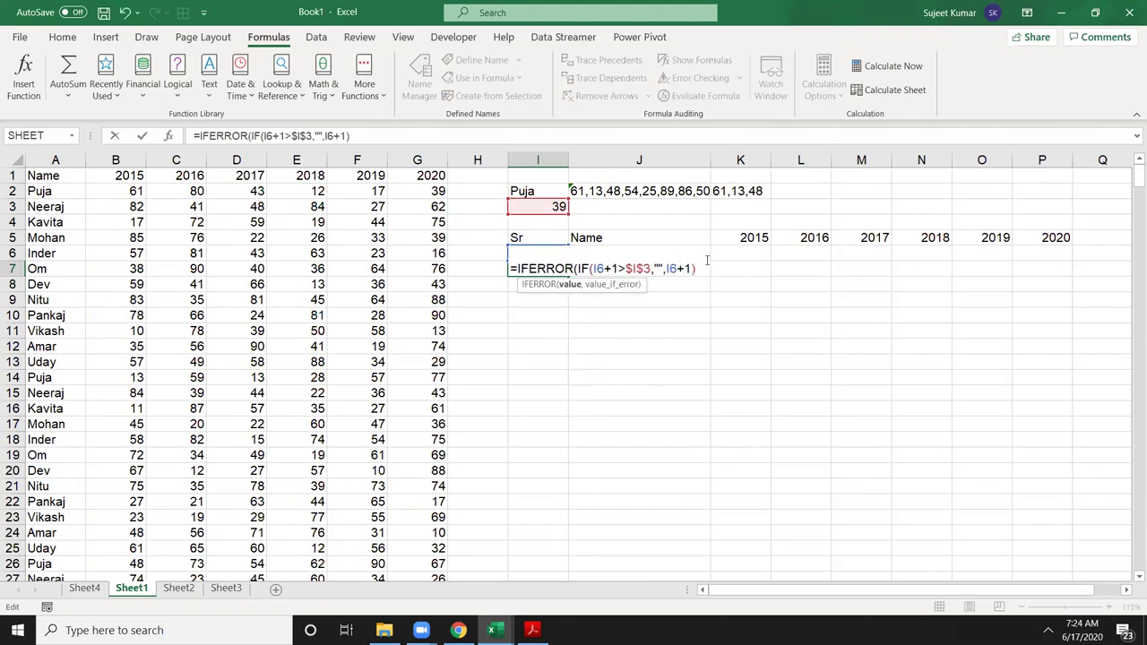
type(",\"\"")
key("Return")
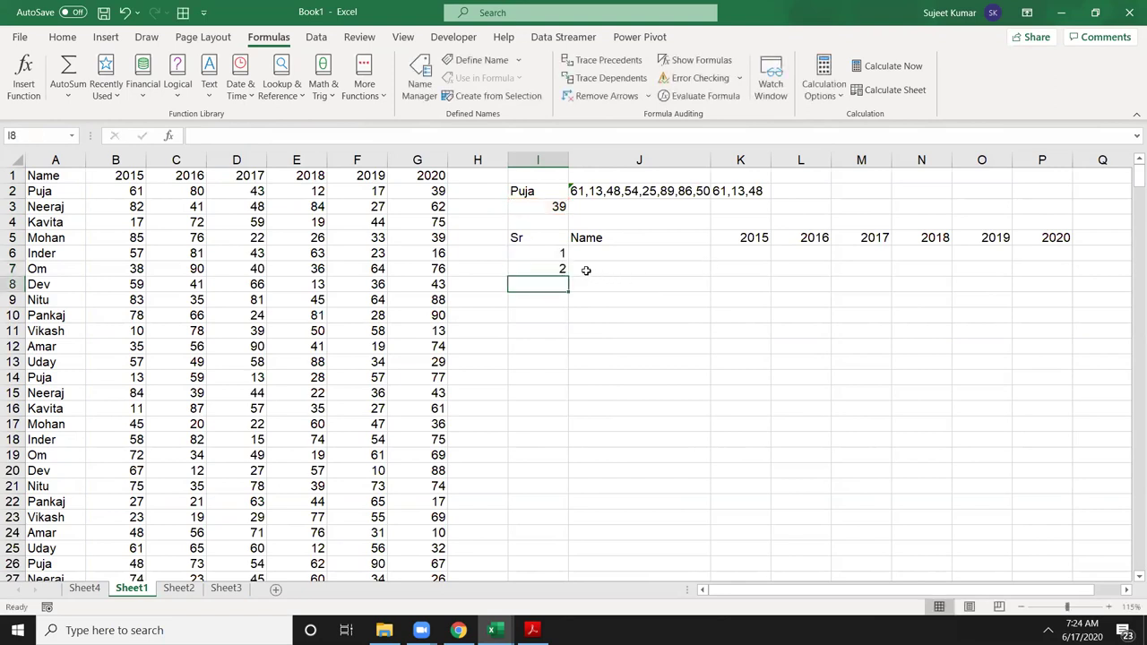
Step: Fill I7's serial formula down column I to row 134, then scroll back up
left_click(561, 267)
left_click_drag(565, 275, 564, 556)
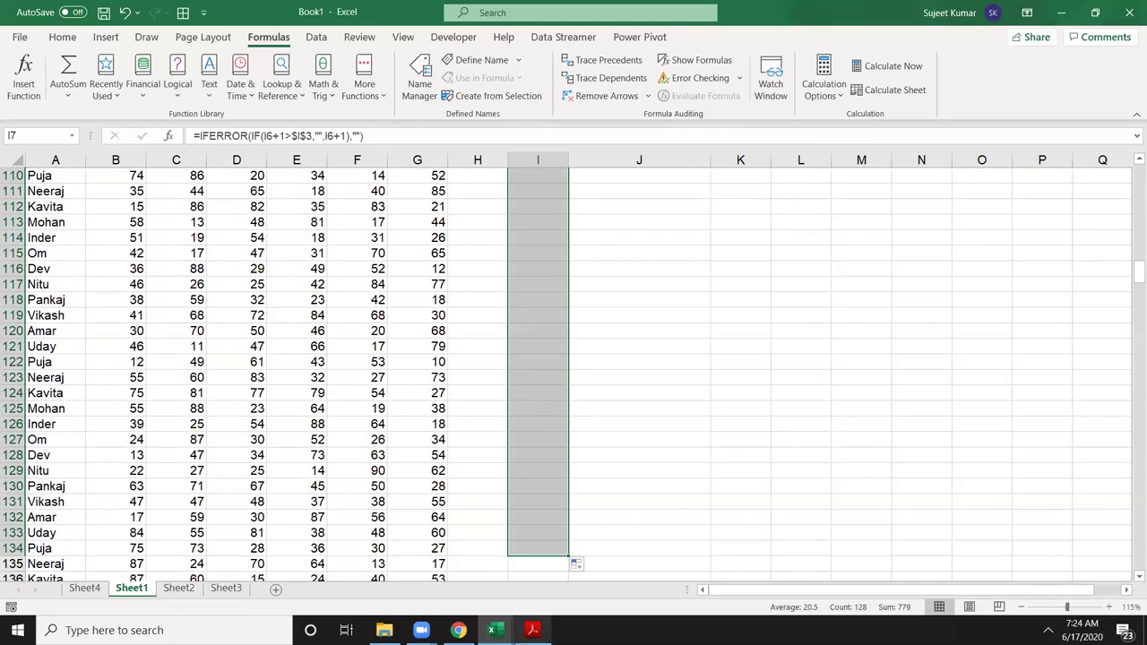
left_click(539, 323)
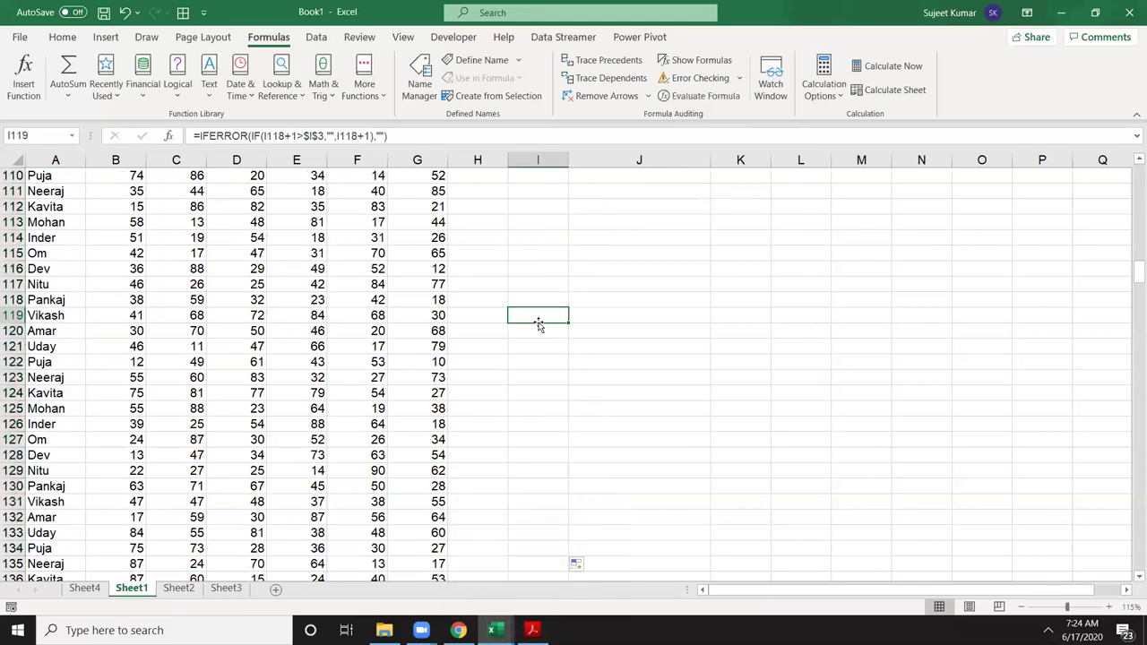
scroll(541, 327, "up", 20)
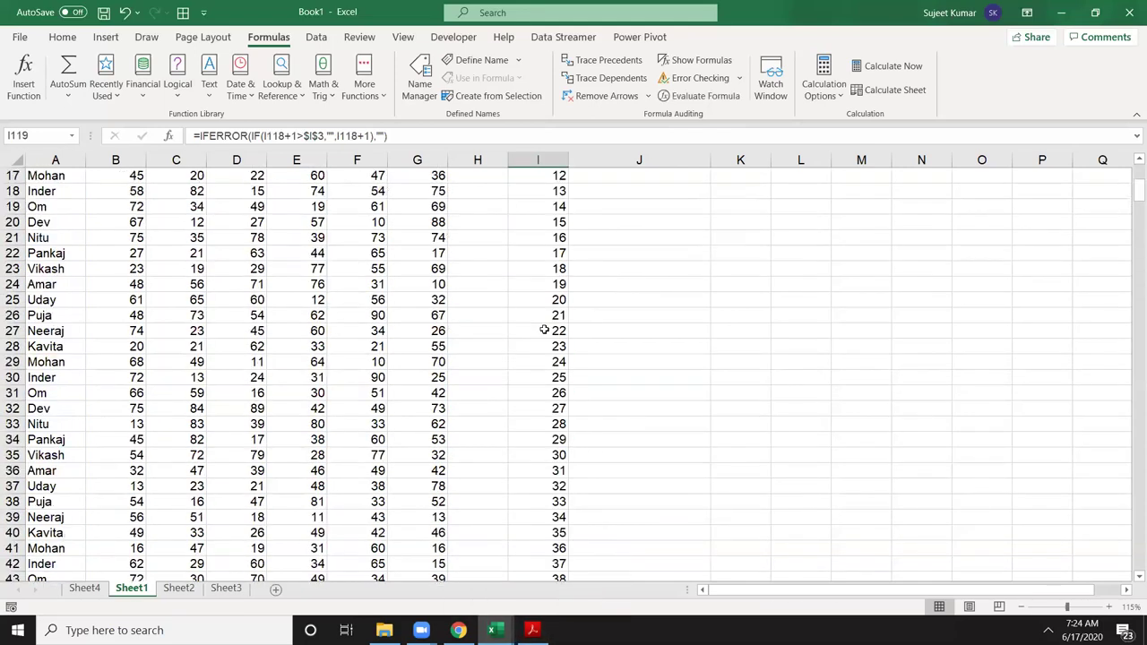
scroll(544, 330, "up", 5)
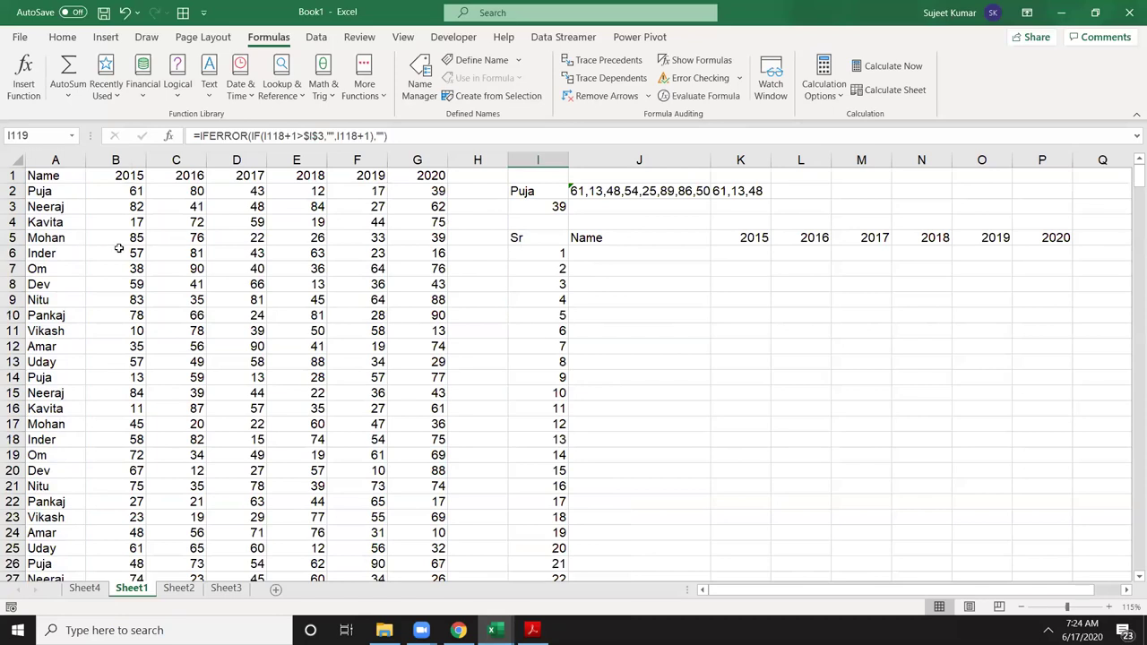
Step: Insert a blank column before Name and head it 'UID' in A1
left_click(56, 153)
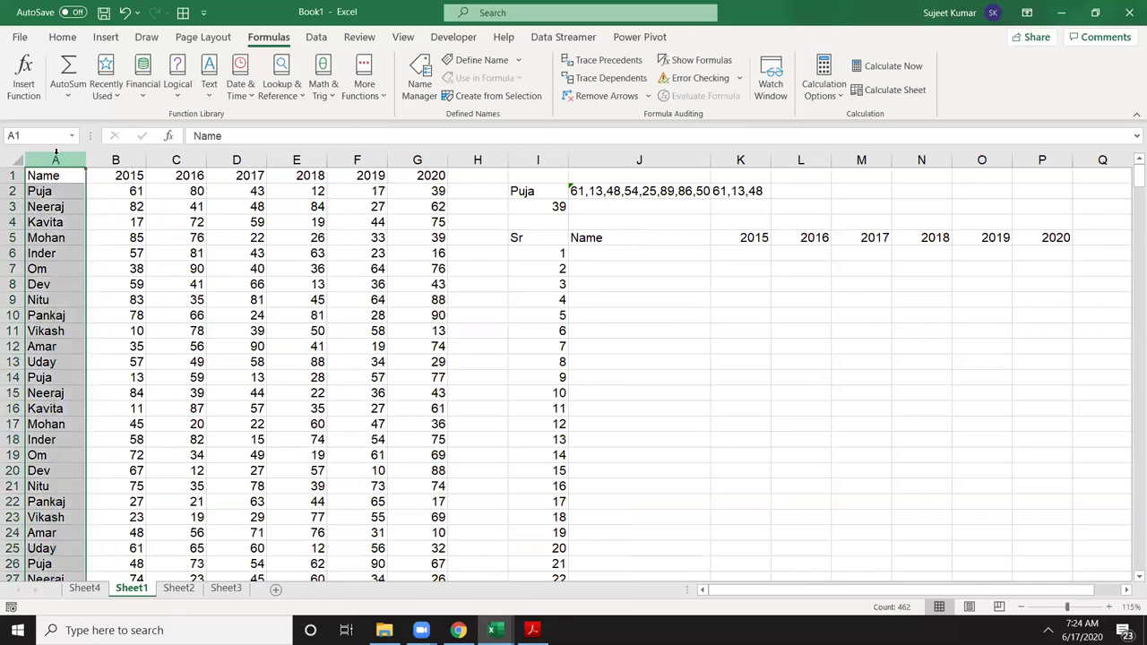
key("ctrl+shift+plus")
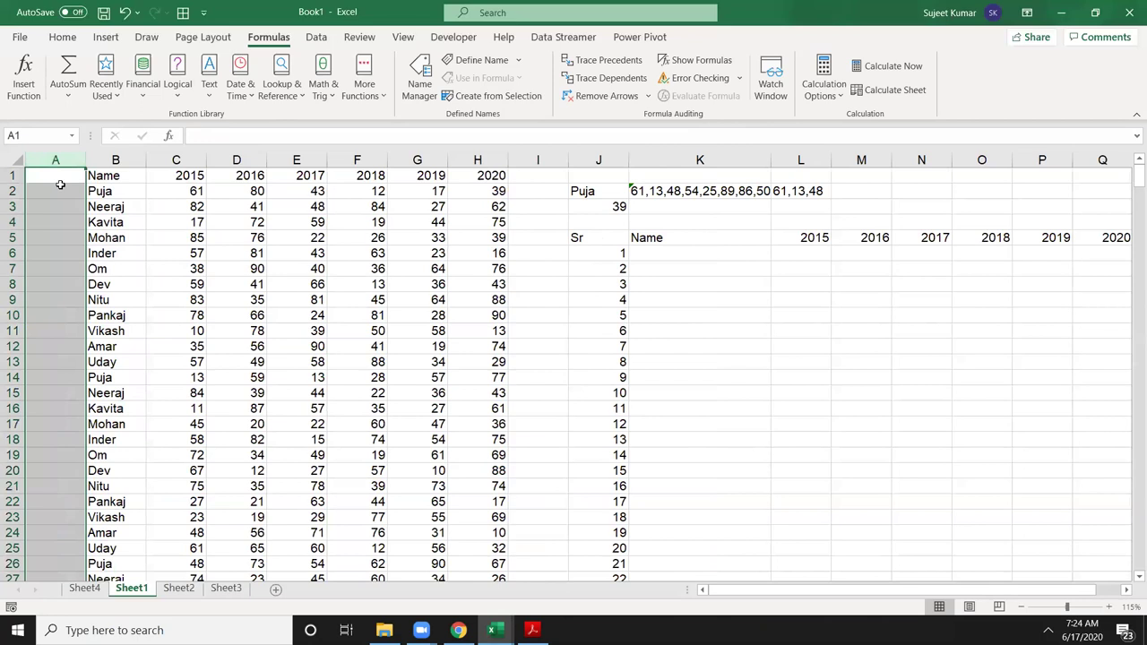
left_click(60, 187)
key("Up")
type("U")
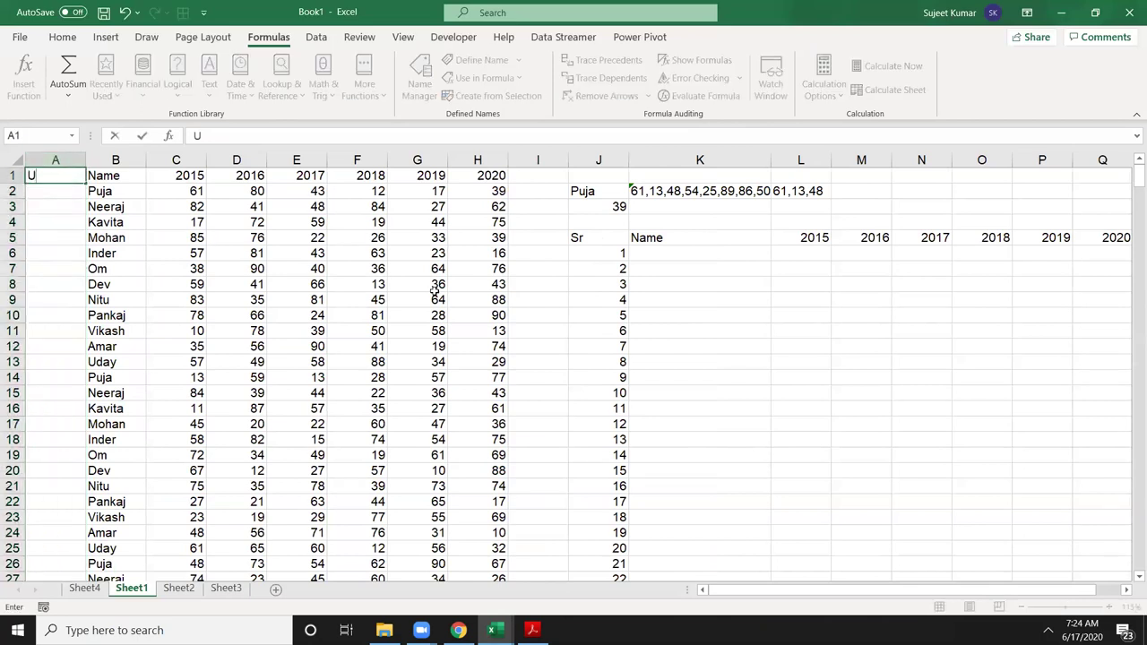
type("ID")
key("Return")
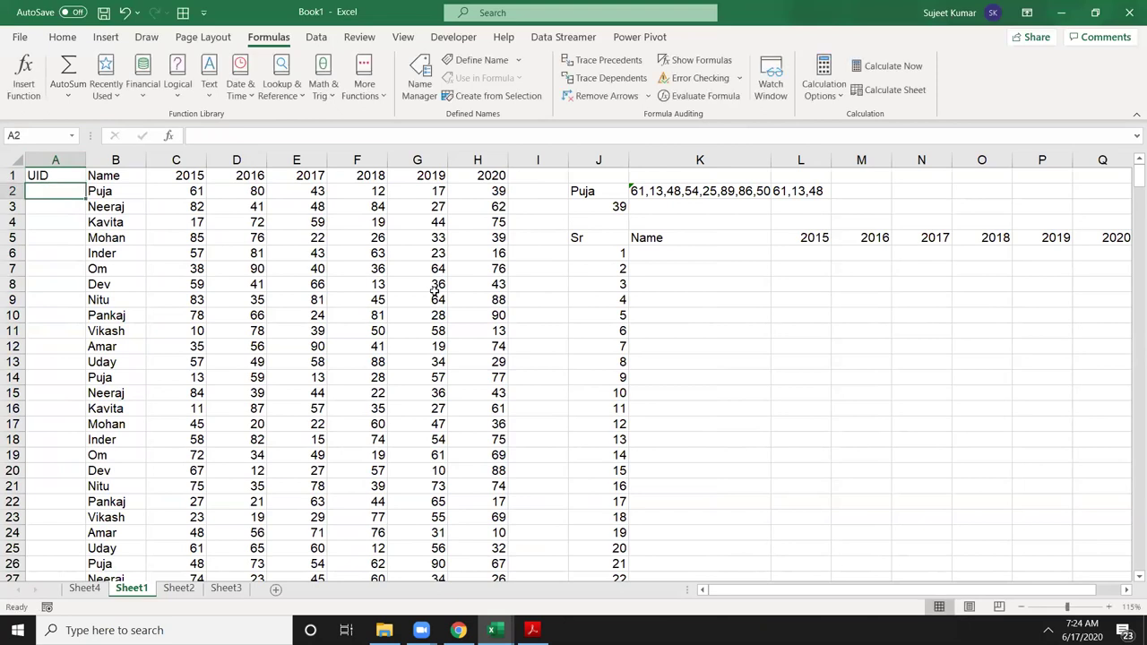
Step: Enter =COUNTIF(B:B,A2) in A2, dismissing the circular reference warning
type("=c")
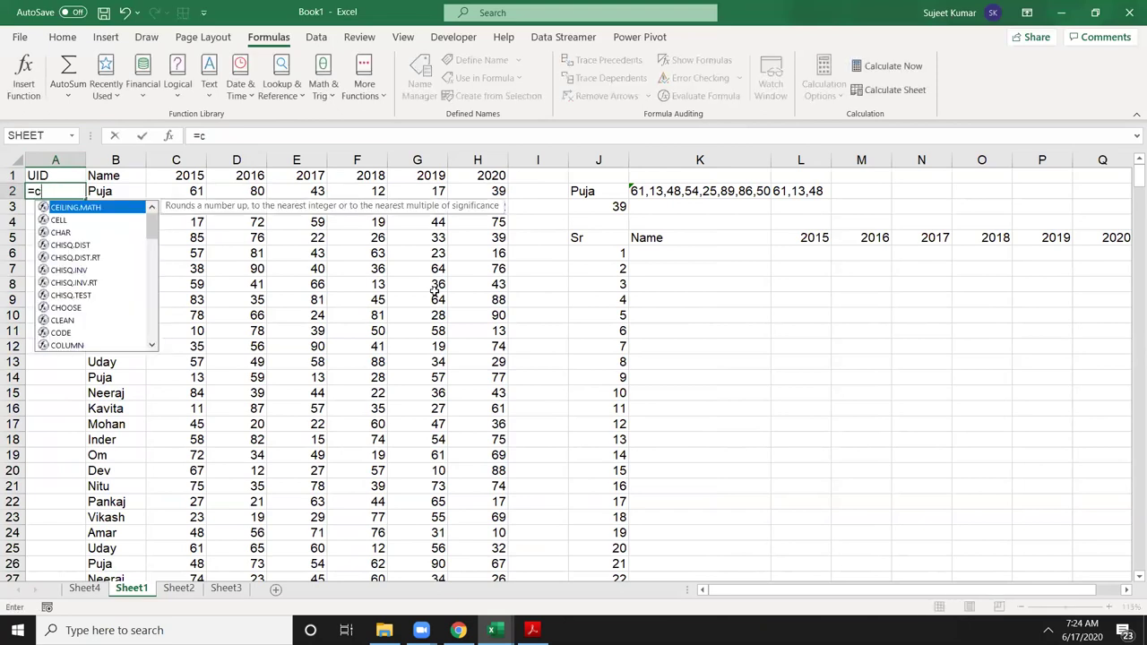
type("ou")
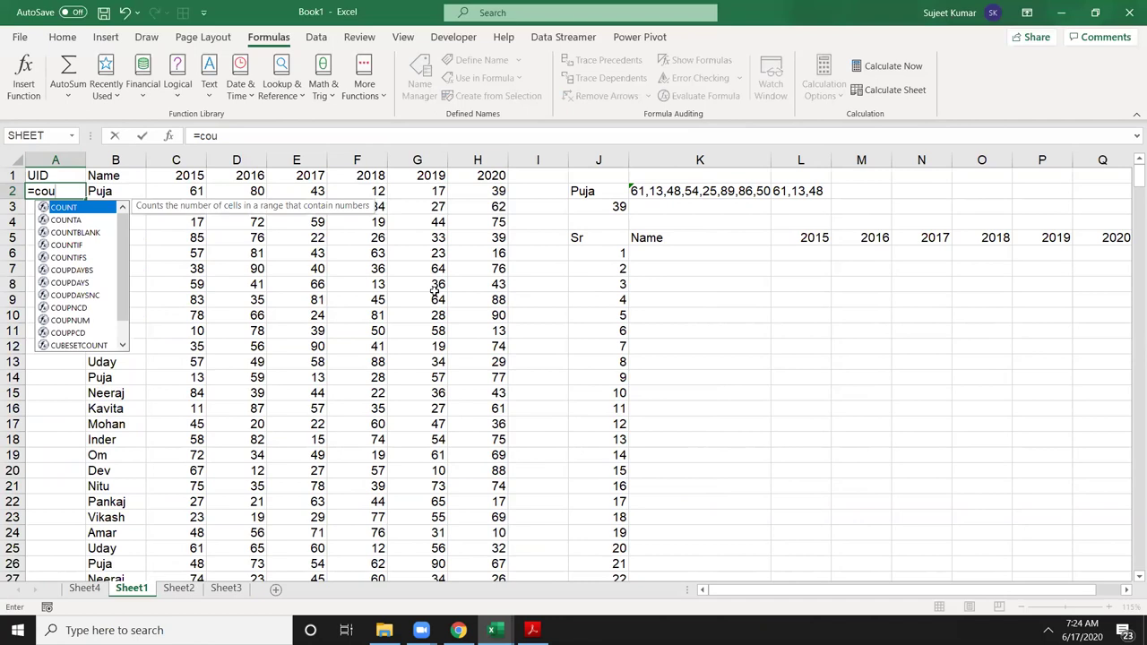
key("Down")
key("Down")
key("Down")
key("Tab")
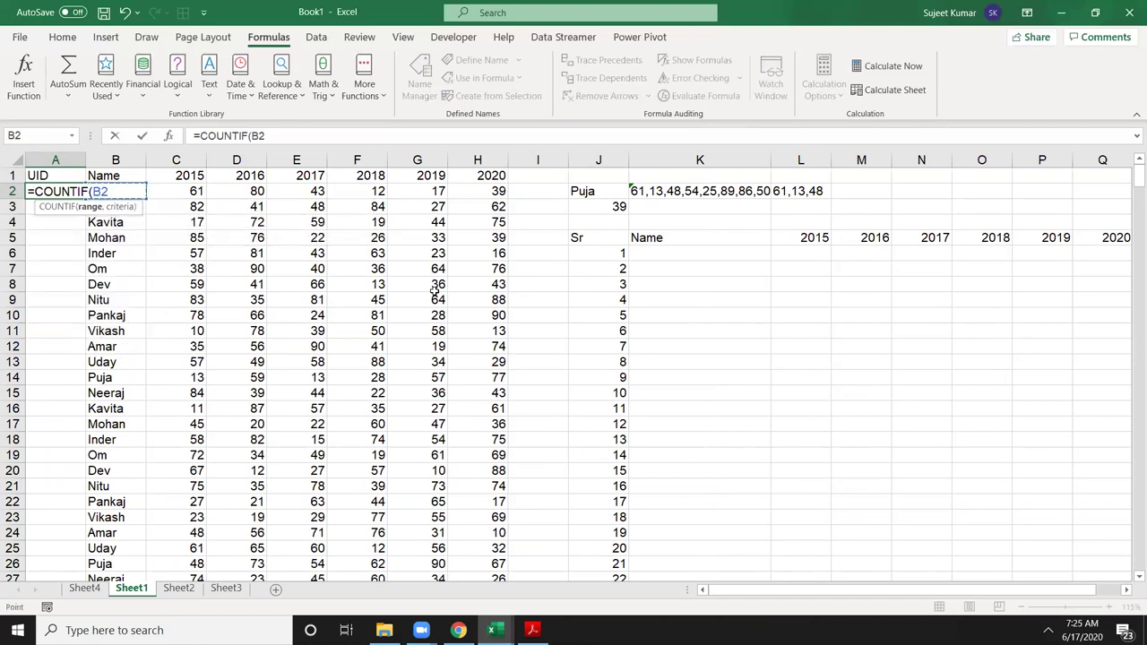
key("ctrl+space")
type(",A2")
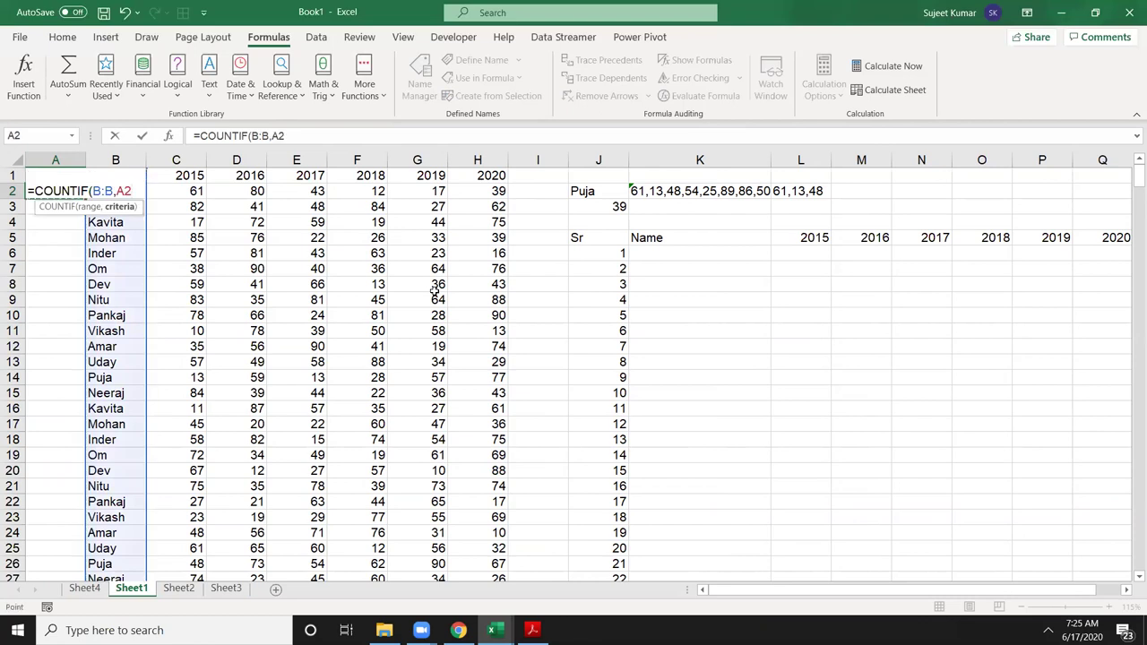
key("Return")
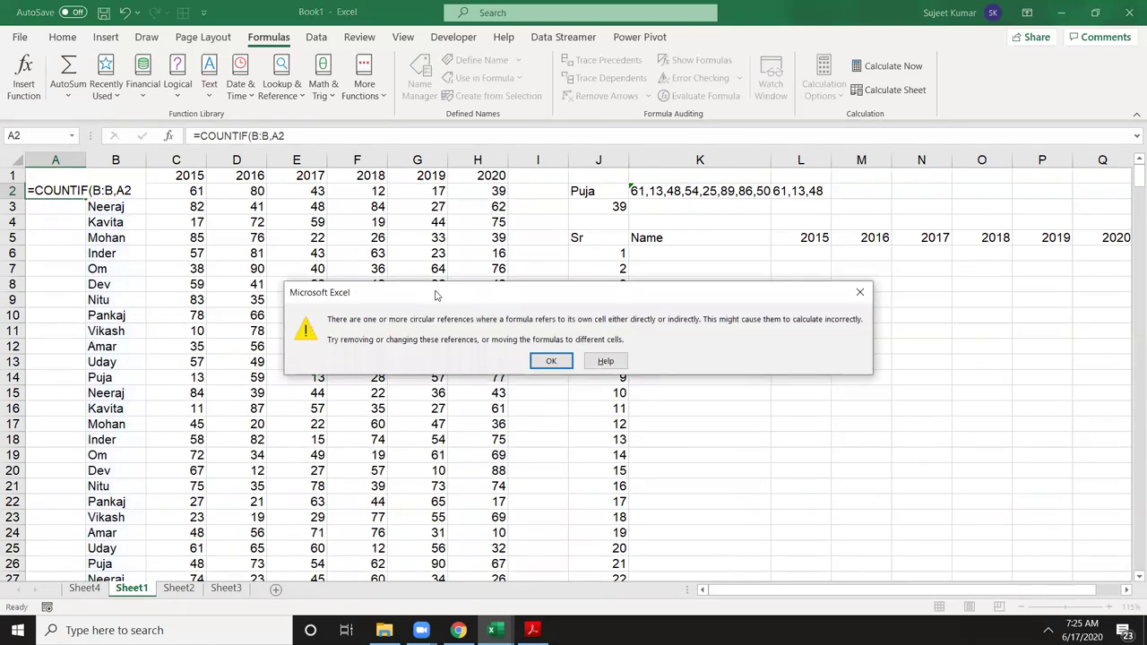
key("Return")
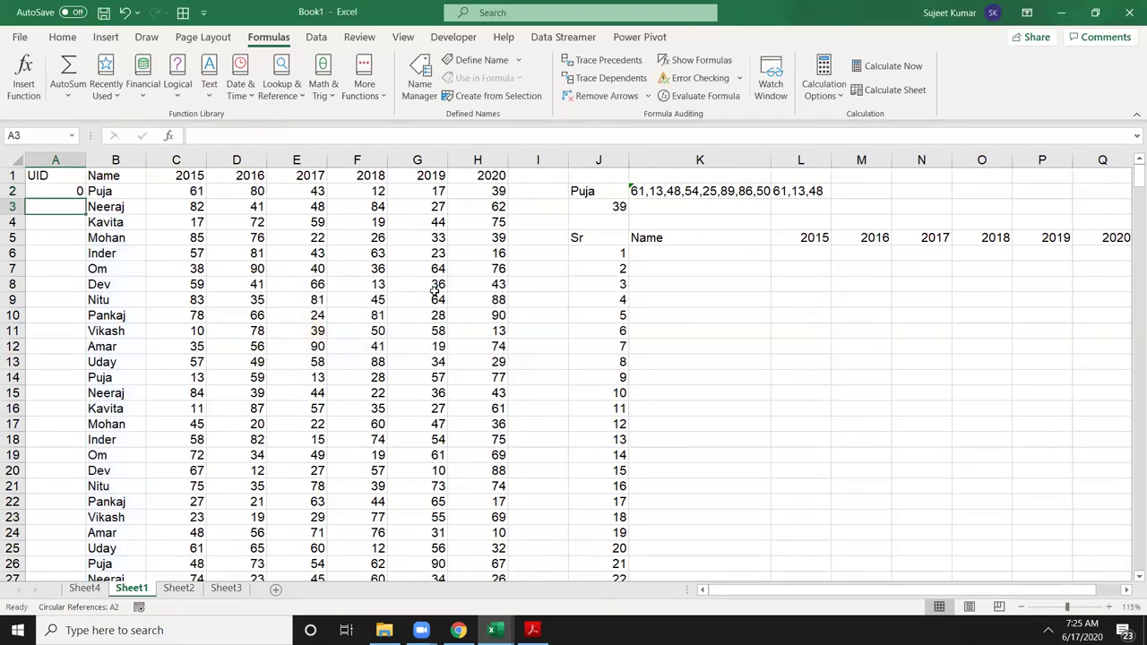
key("Up")
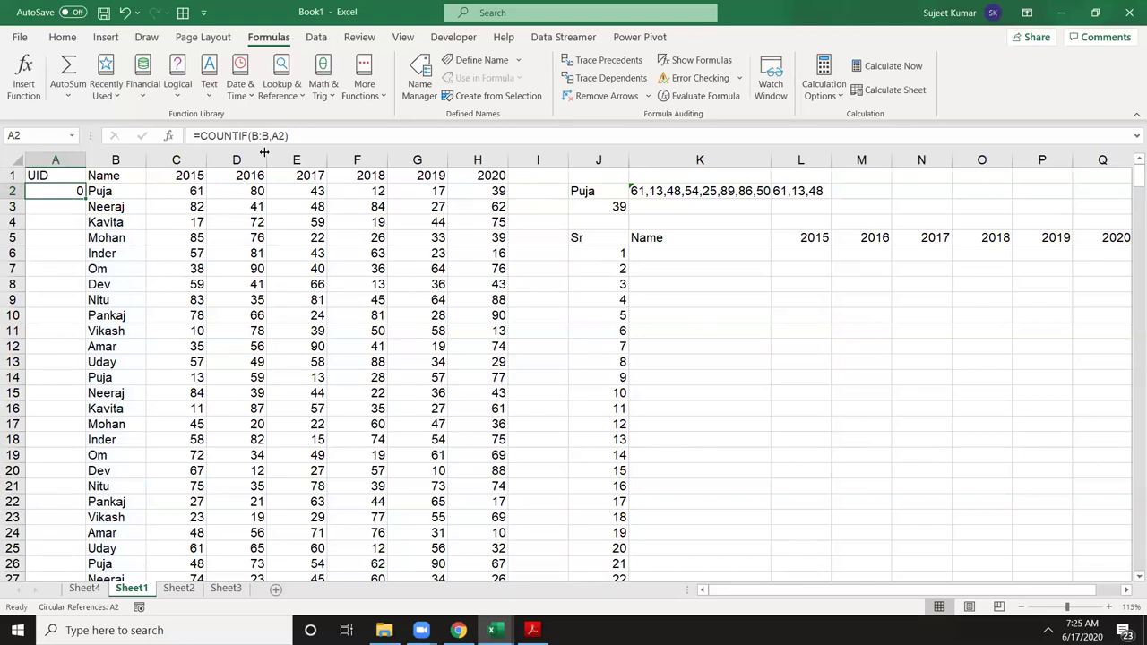
Step: Change A2's criteria to B2, making it =COUNTIF(B:B,B2)
left_click(283, 136)
key("BackSpace")
key("BackSpace")
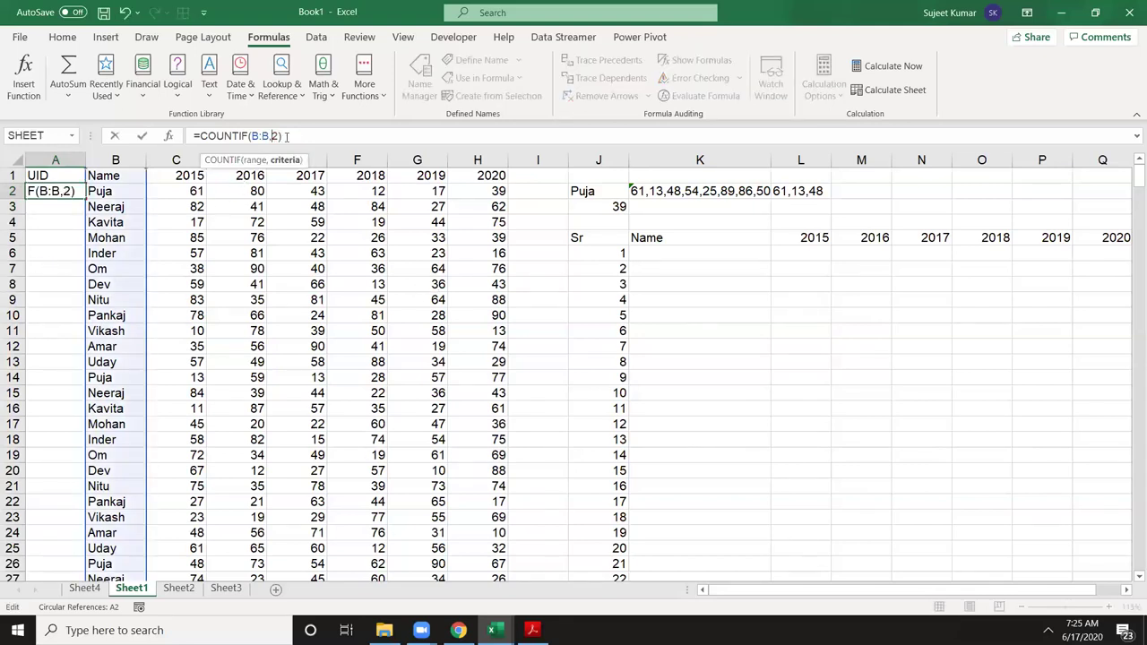
key("Delete")
type(",")
left_click(136, 193)
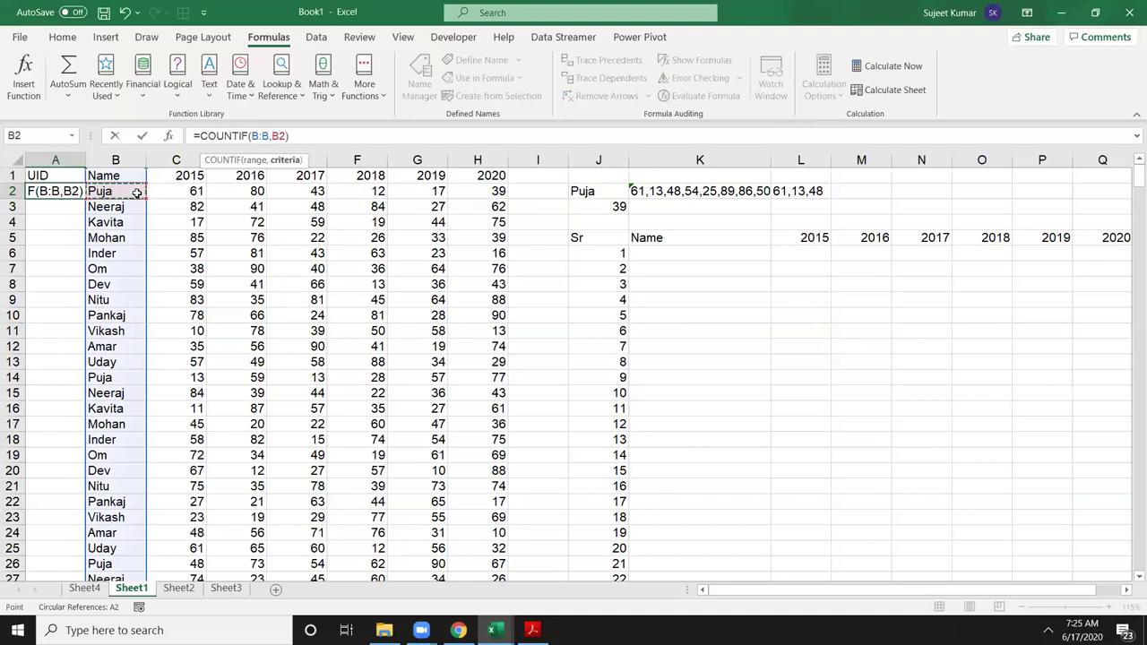
key("Return")
key("Up")
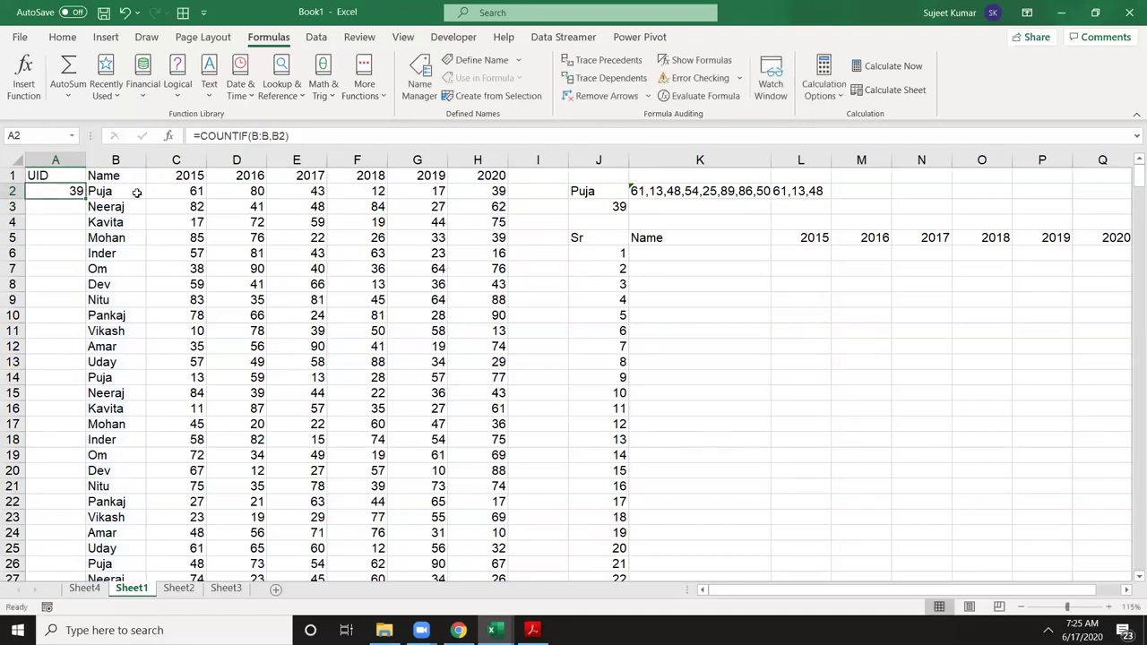
Step: Fill the COUNTIF formula down to A19 and select the UID results
key("shift+Down")
key("shift+Down")
key("shift+Down")
key("shift+Down")
key("shift+Down")
key("shift+Down")
key("shift+Down")
key("shift+Down")
key("shift+Down")
key("shift+Down")
key("shift+Down")
key("shift+Down")
key("shift+Down")
key("shift+Down")
key("shift+Down")
key("shift+Down")
key("shift+Down")
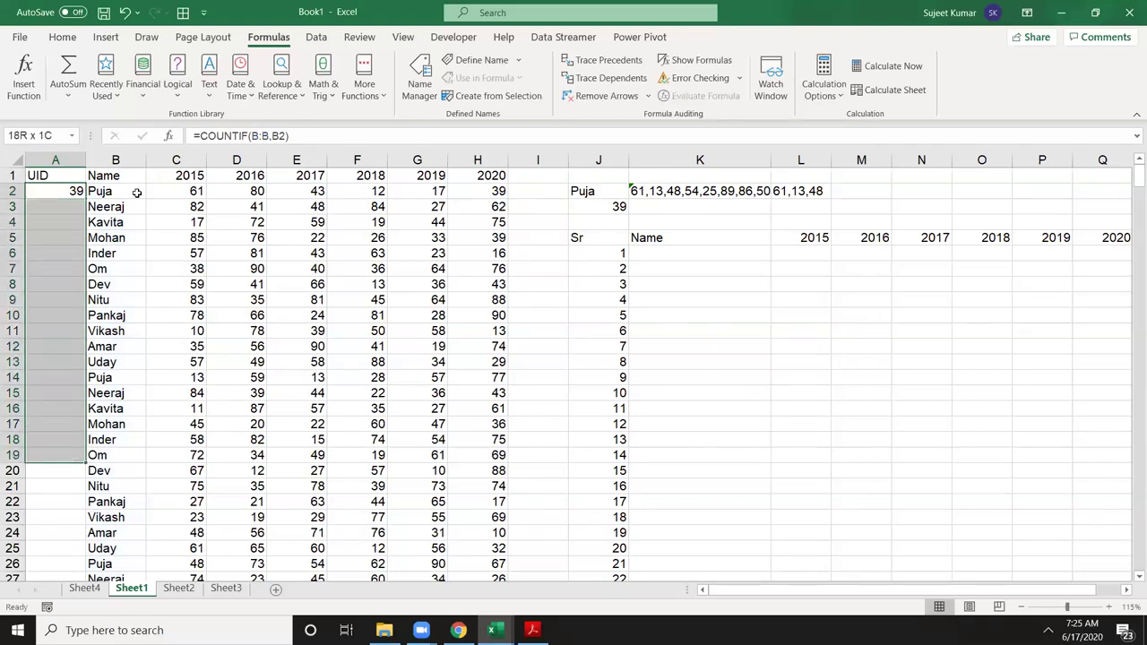
key("ctrl+d")
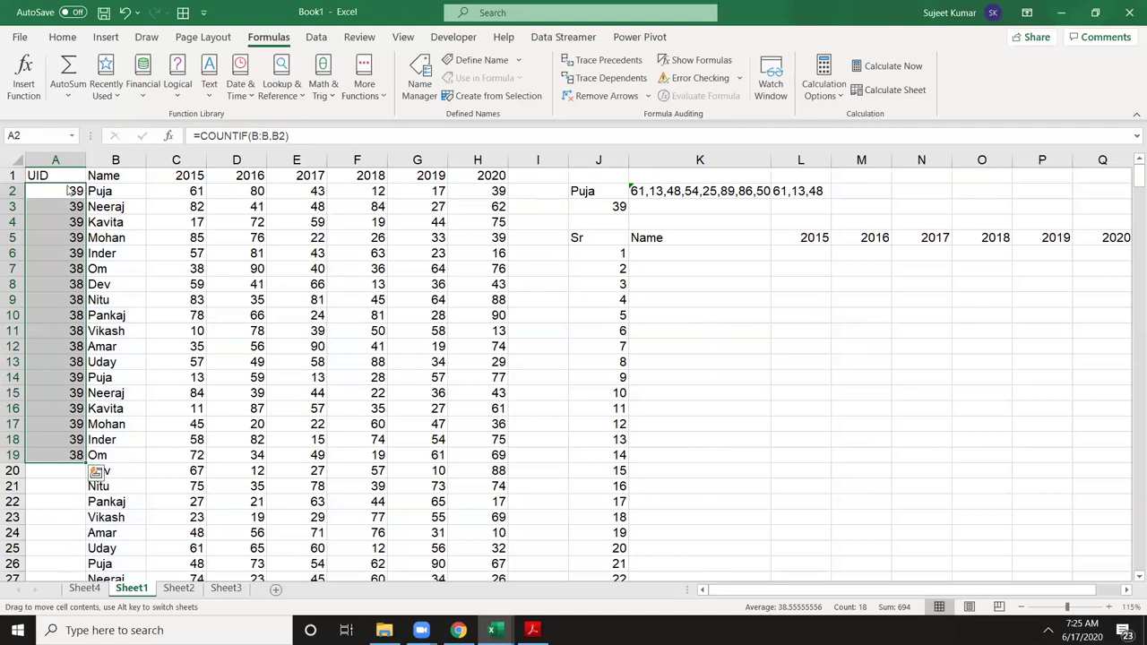
left_click(61, 378)
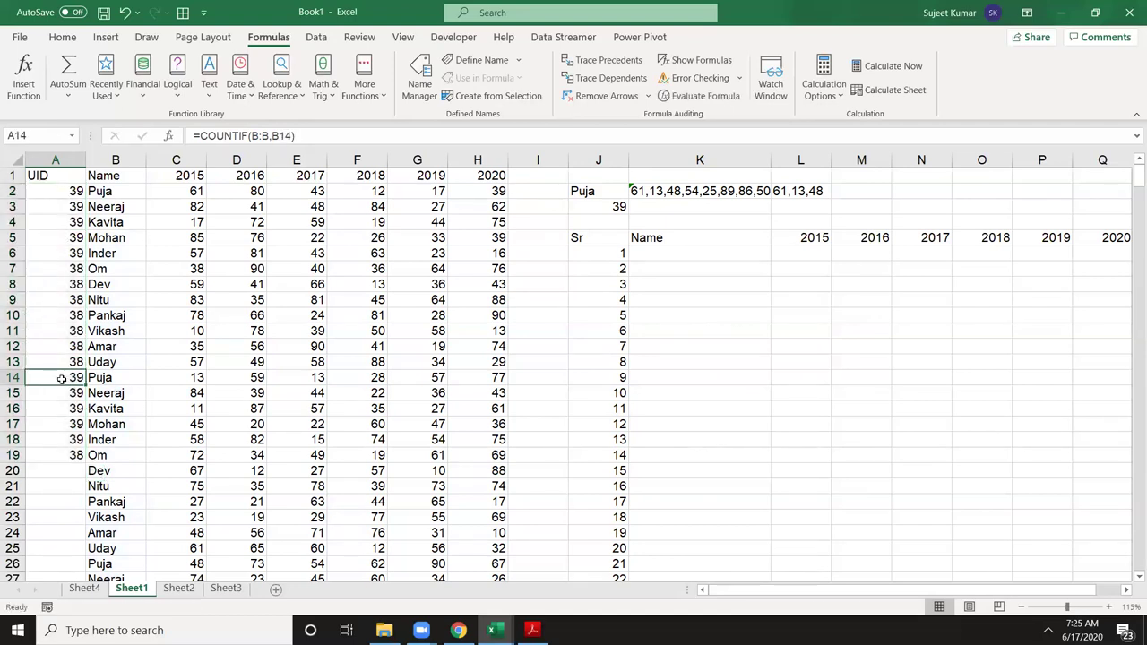
left_click_drag(77, 194, 52, 457)
Step: Clear the trial counts and enter 1, 2 and 3 in A2, A14 and A26
key("Delete")
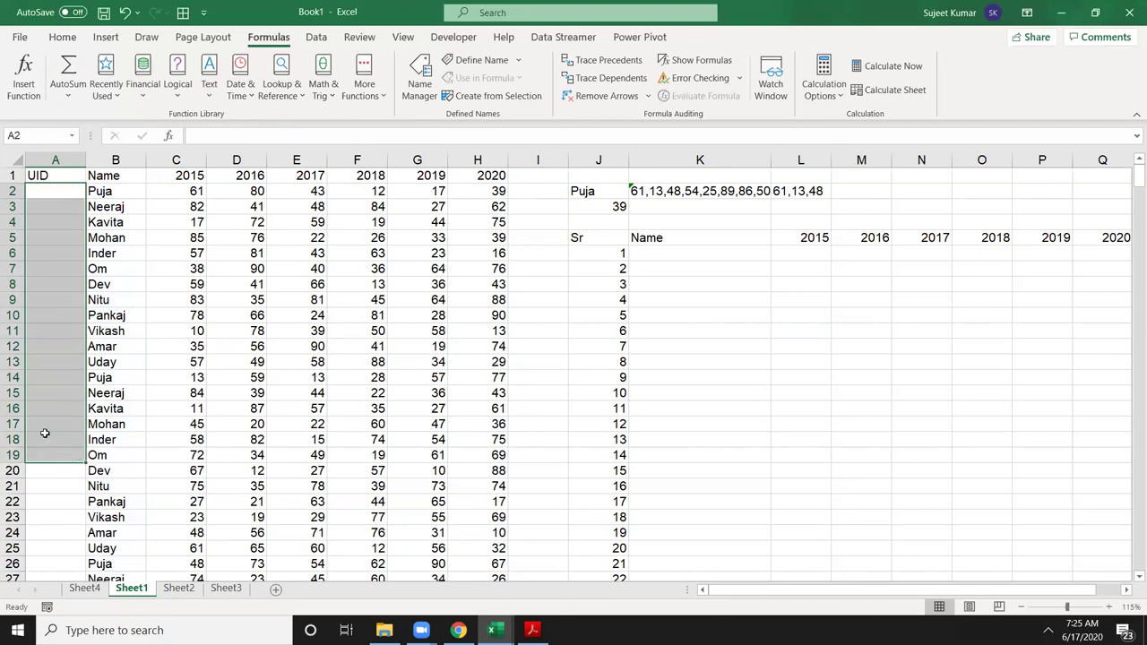
left_click(74, 189)
type("1")
left_click(67, 377)
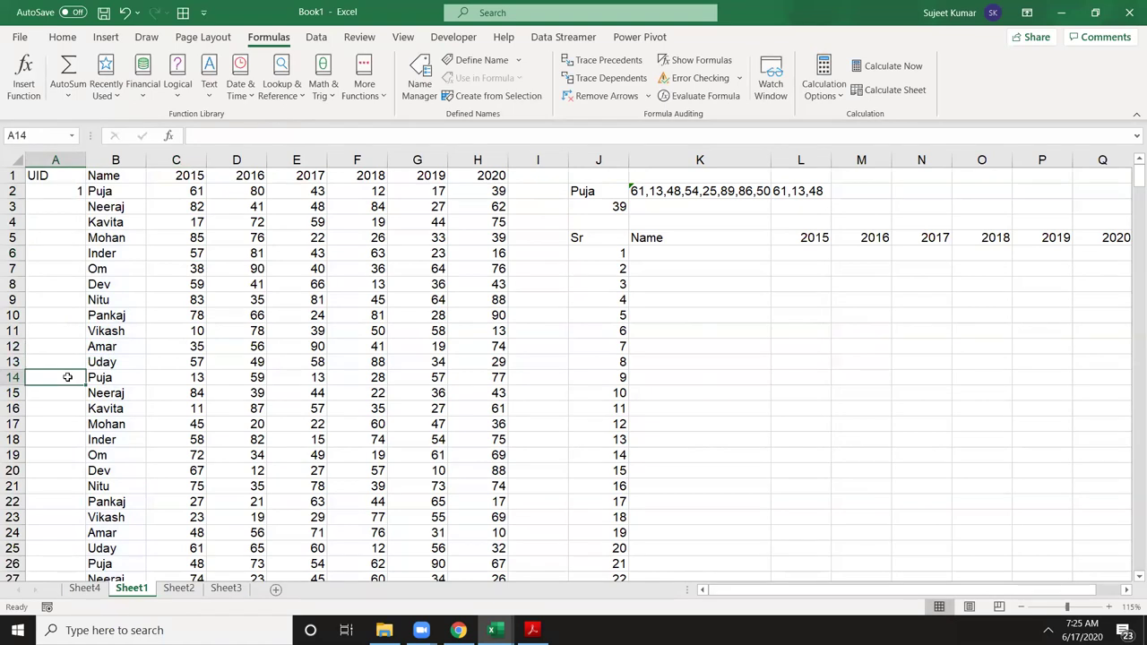
type("2")
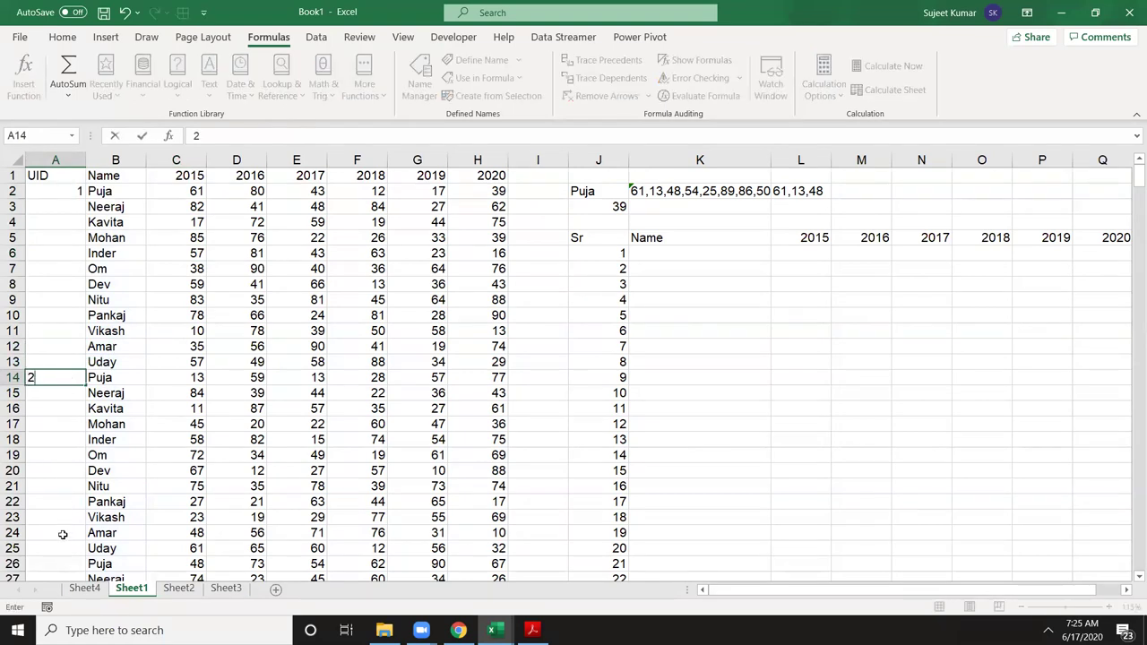
left_click(62, 563)
type("3")
left_click(136, 486)
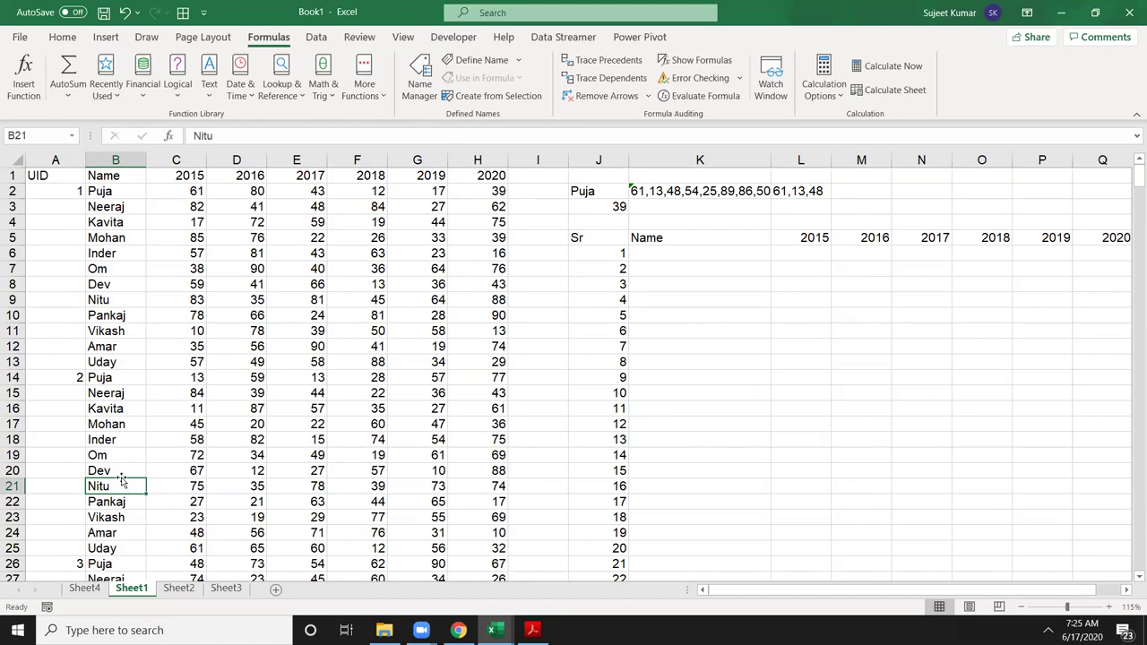
left_click_drag(118, 193, 111, 484)
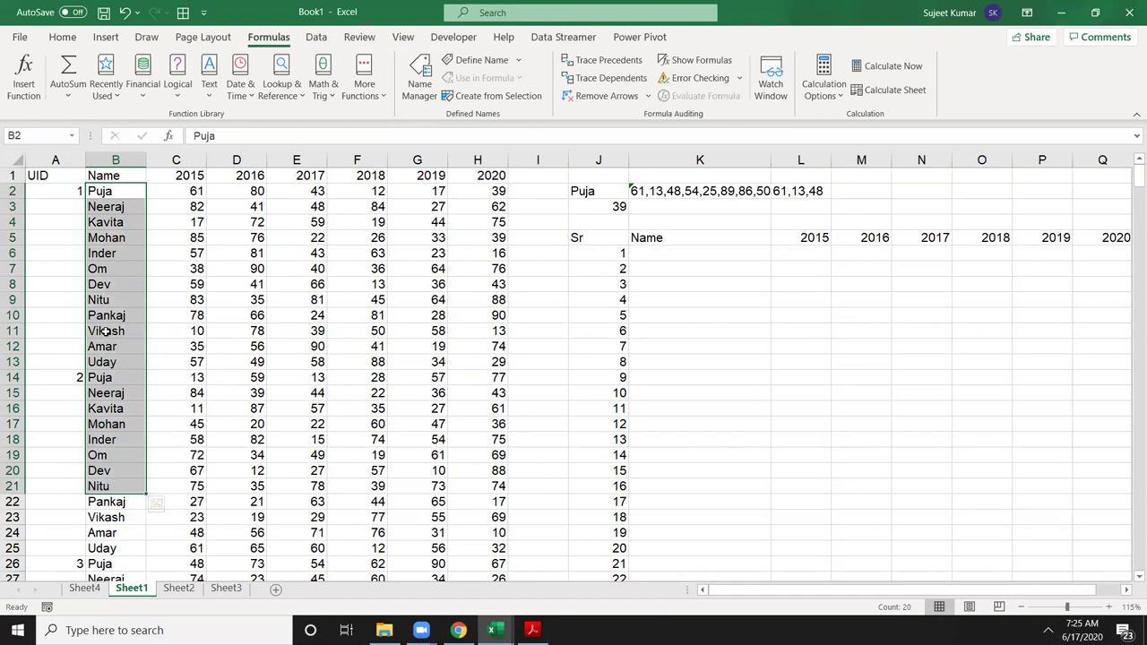
Step: Enter =COUNTIF(B2:B2,B2) in A2
left_click(65, 197)
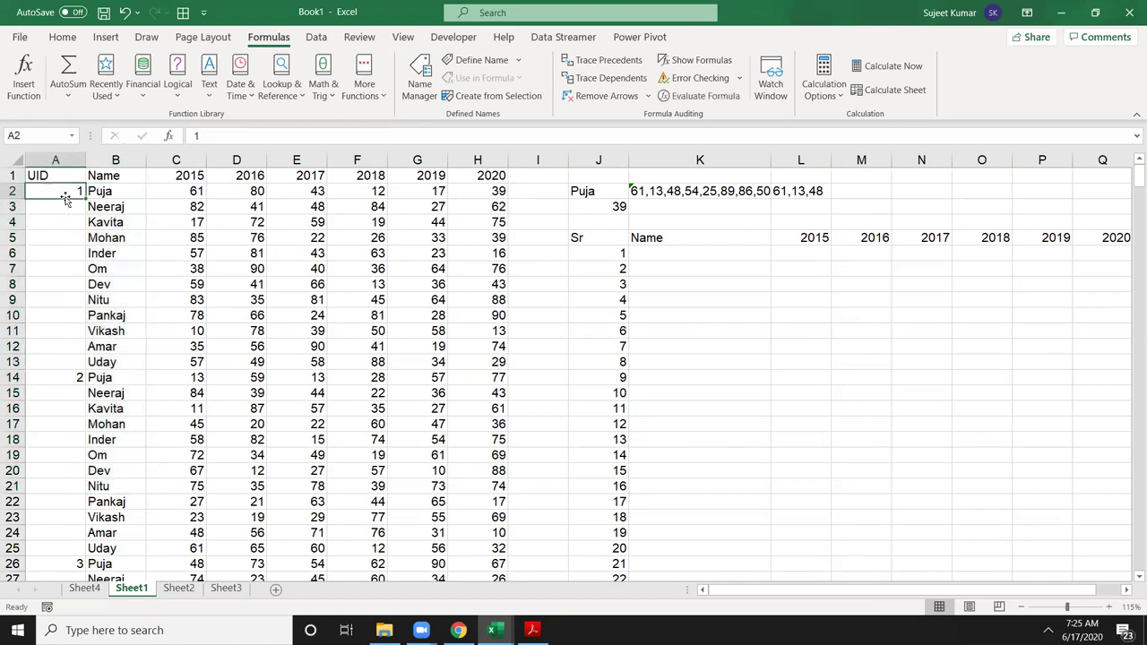
type("=cou")
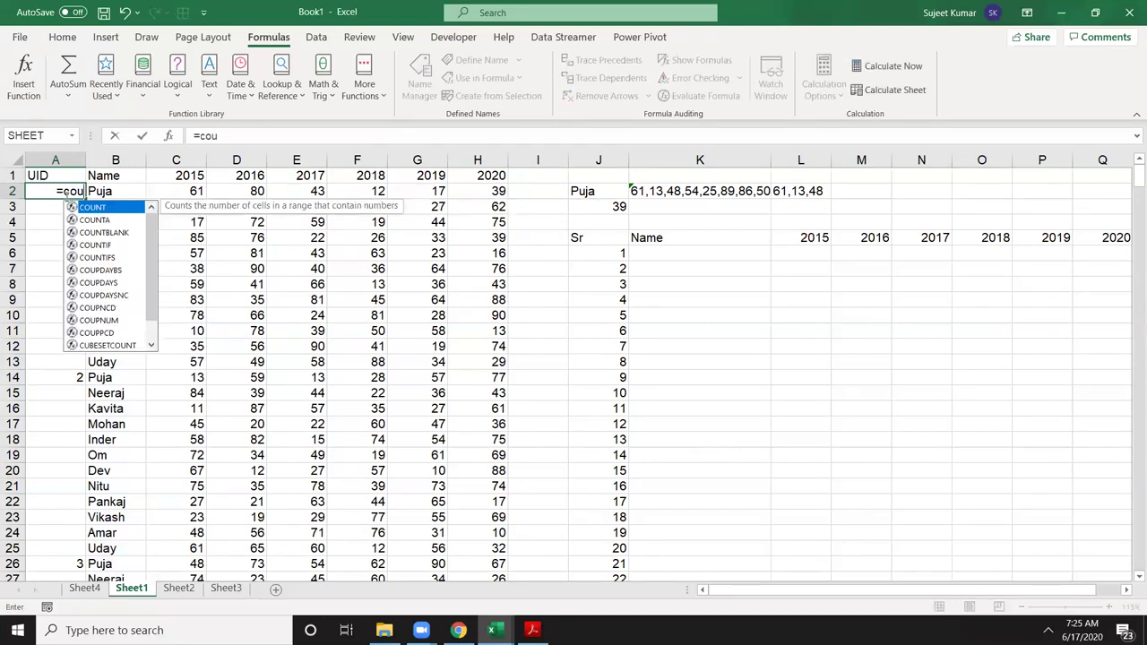
key("Down")
key("Down")
key("Down")
key("Tab")
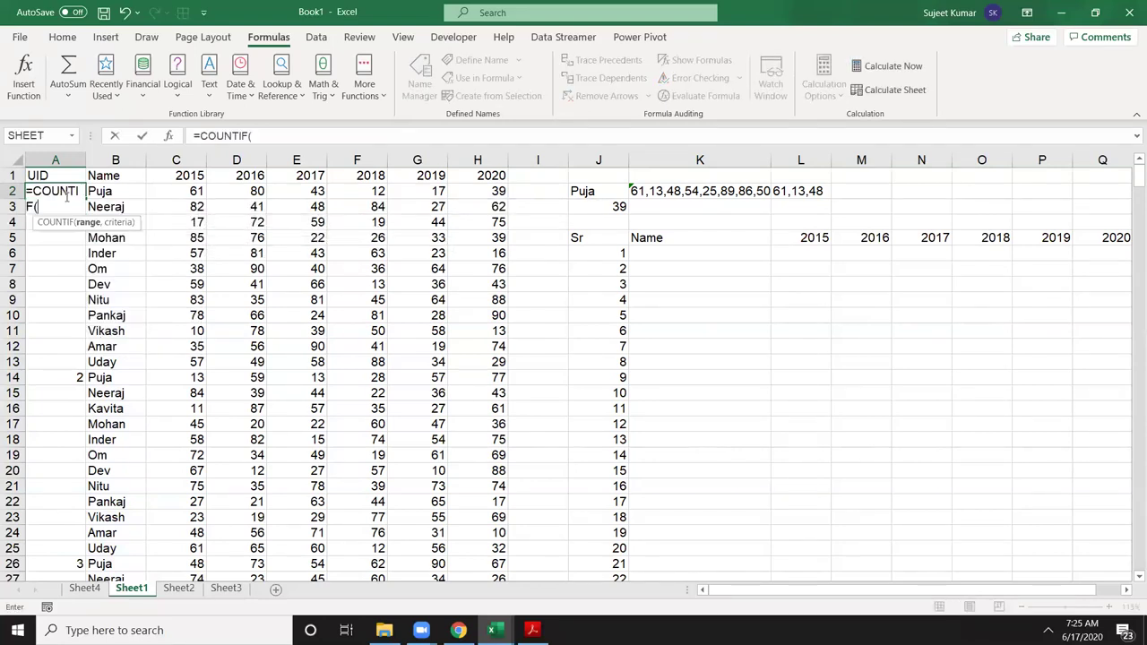
key("Right")
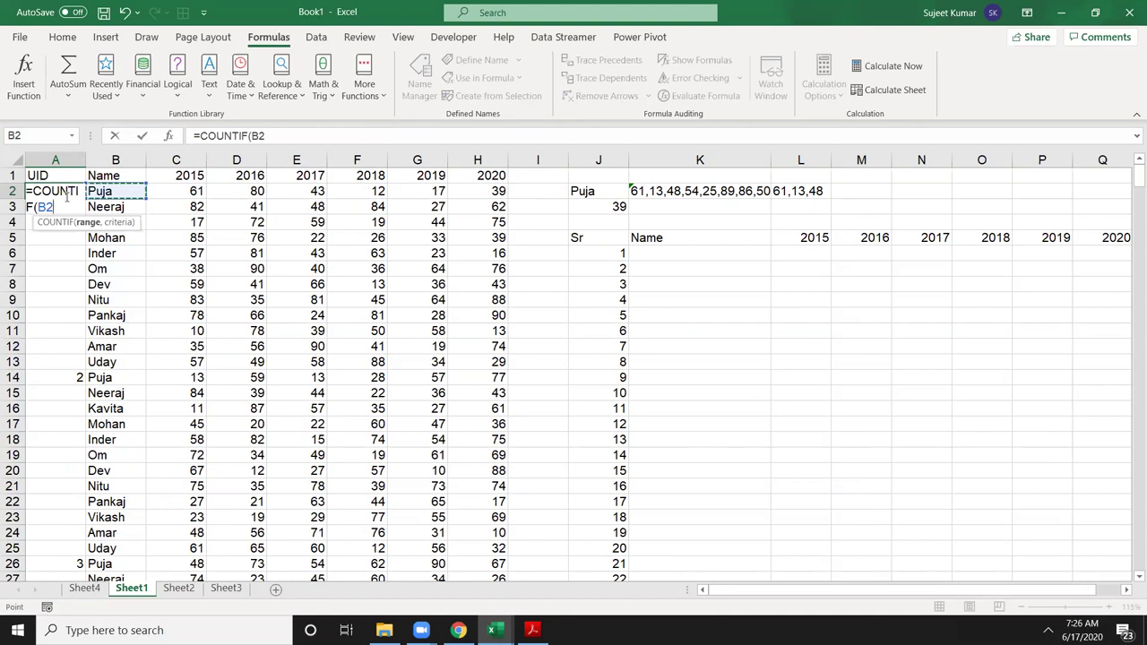
type(";")
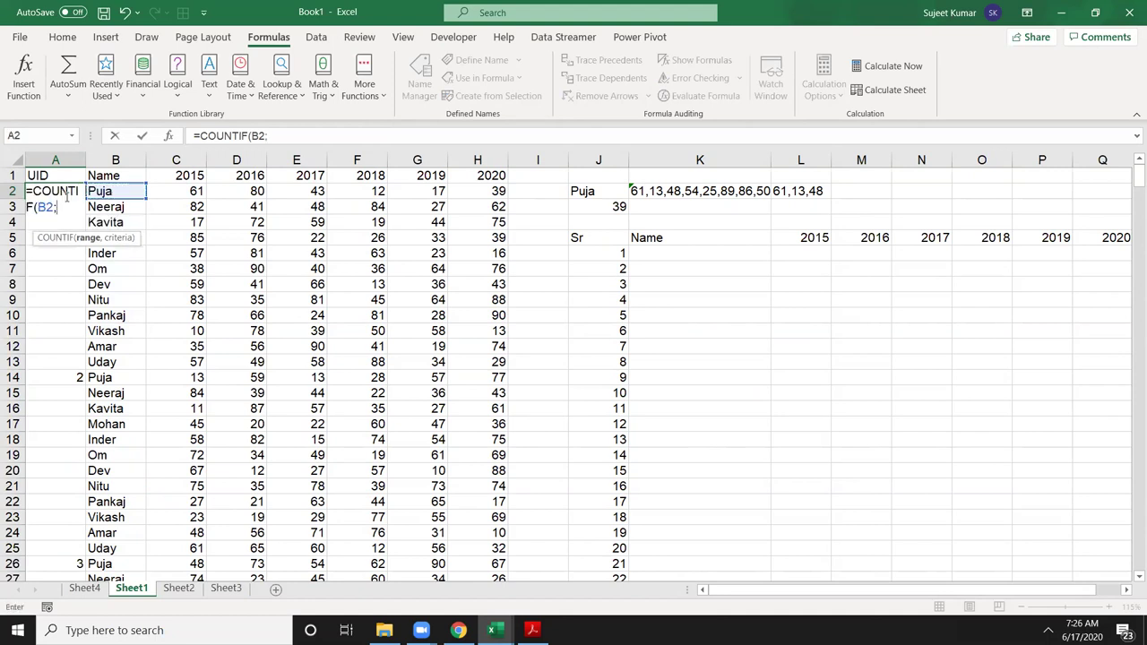
key("BackSpace")
type(":b2,b2")
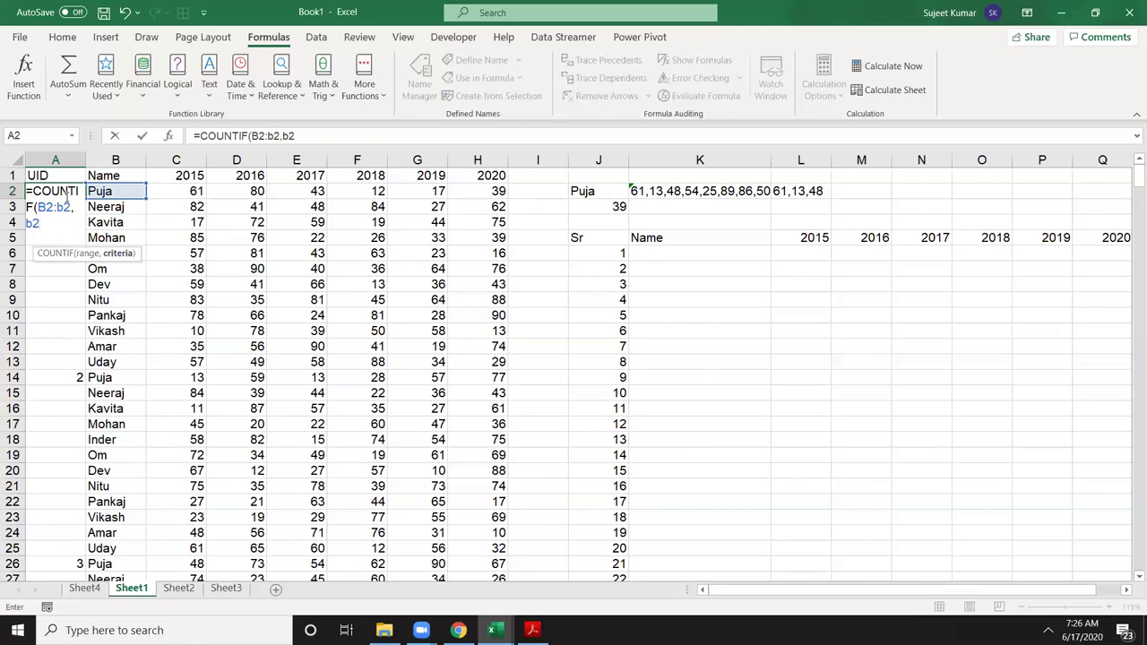
key("Return")
Step: Anchor the range start so A2 reads =COUNTIF($B$2:B2,B2)
left_click(64, 199)
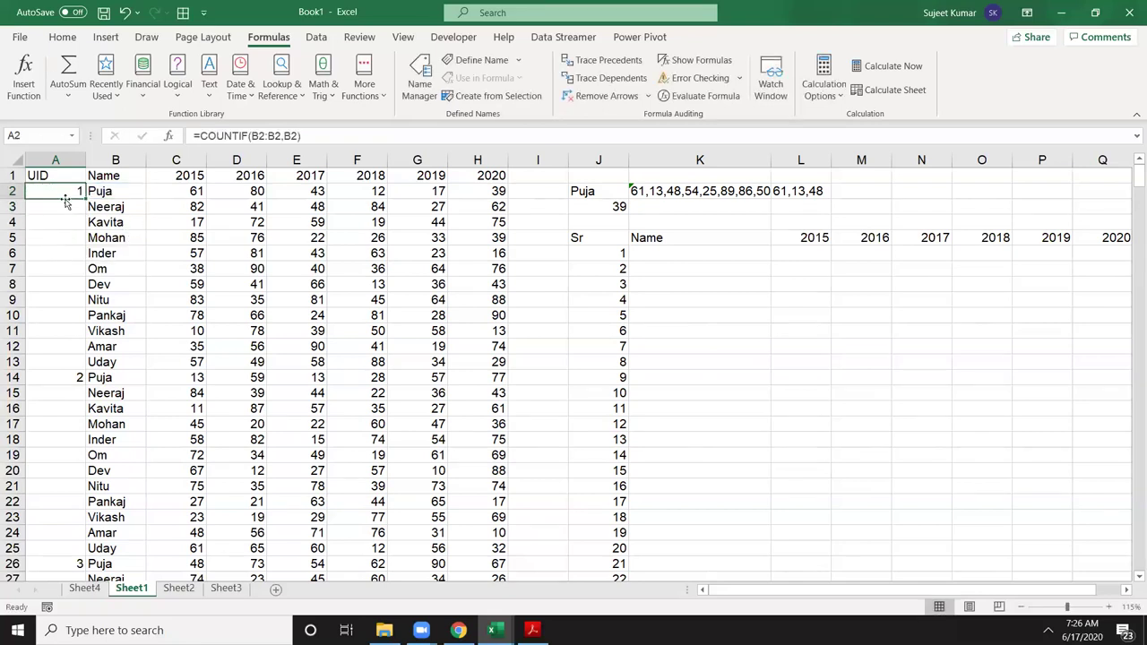
double_click(65, 192)
left_click(106, 191)
key("F4")
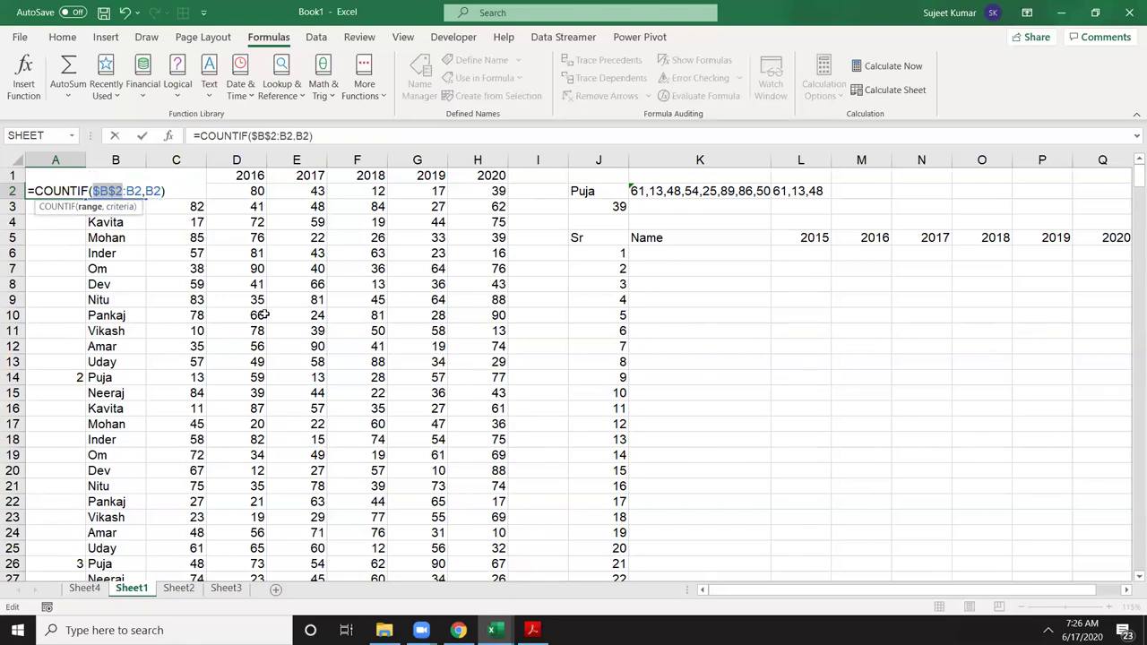
key("Return")
Step: Fill the running-count formula from A2 down through A14
key("Up")
key("shift+Down")
key("shift+Down")
key("shift+Down")
key("shift+Down")
key("shift+Down")
key("shift+Down")
key("shift+Down")
key("shift+Down")
key("shift+Down")
key("shift+Down")
key("shift+Down")
key("shift+Down")
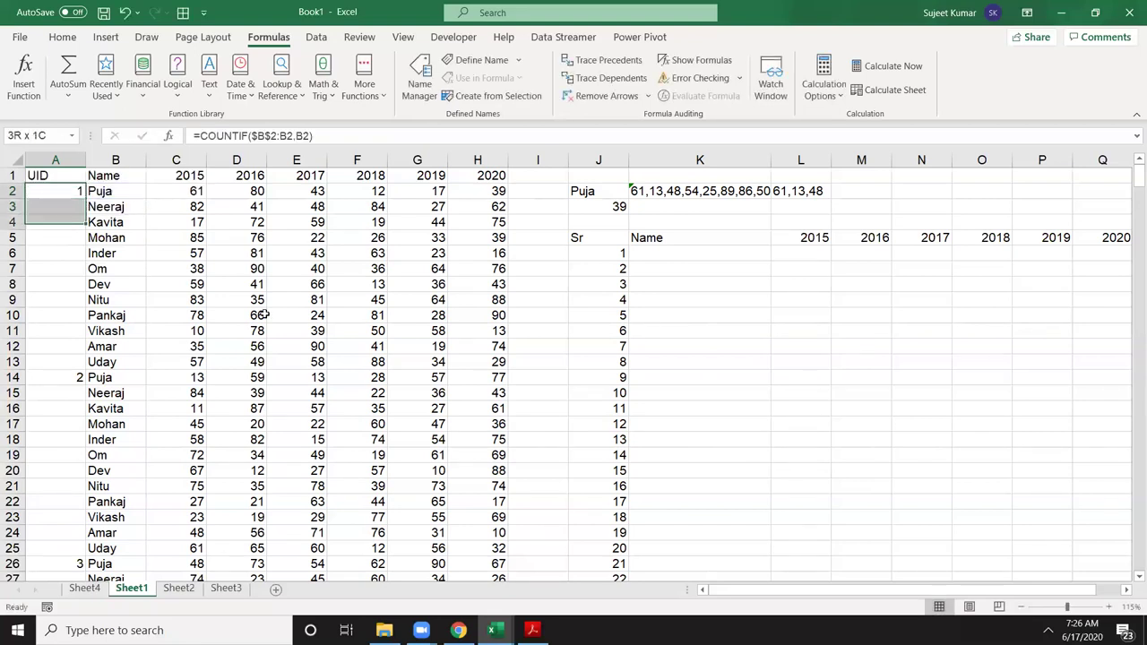
key("ctrl+d")
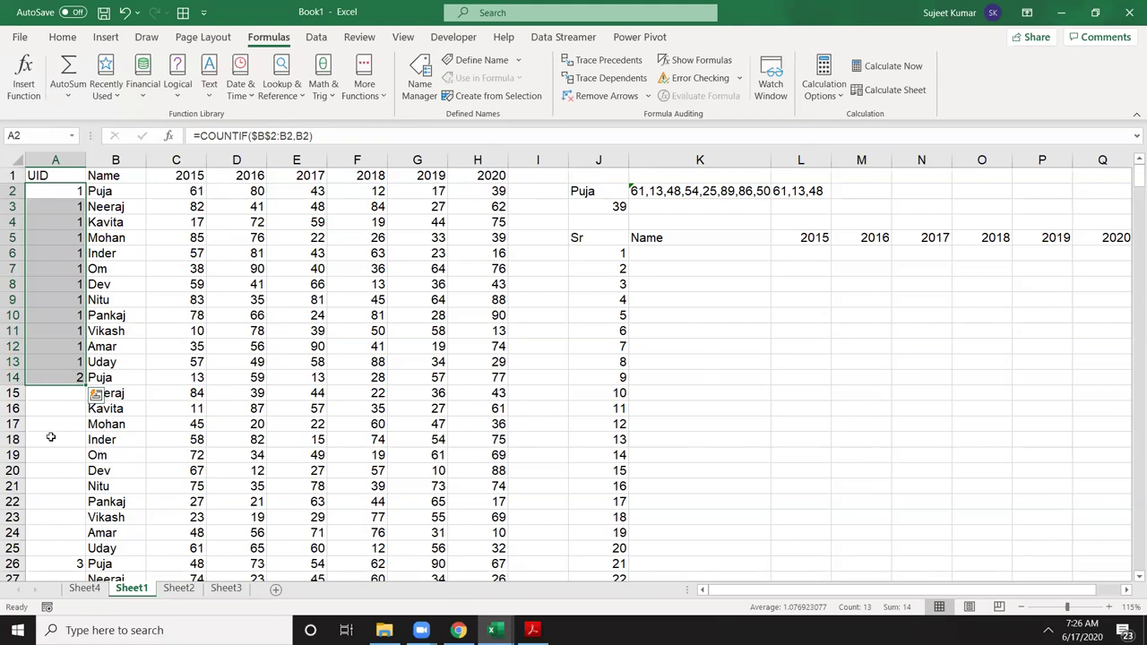
left_click(52, 439)
Step: Inspect the COUNTIF references in A14, A2, A3, A4 and A5 without changing them
double_click(69, 385)
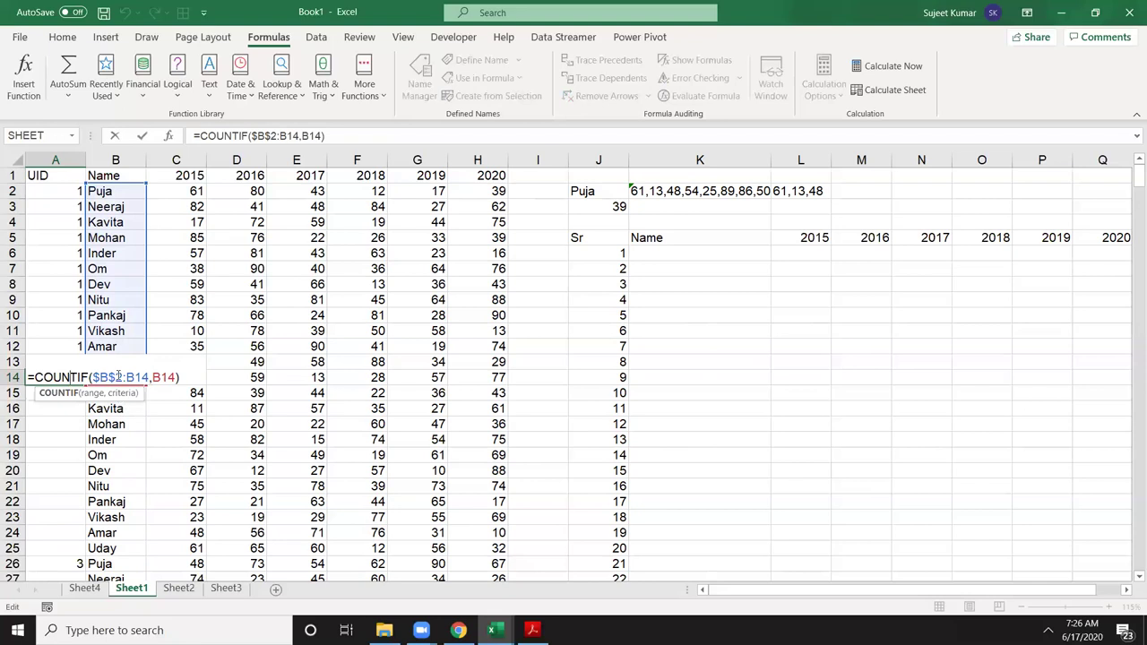
key("Return")
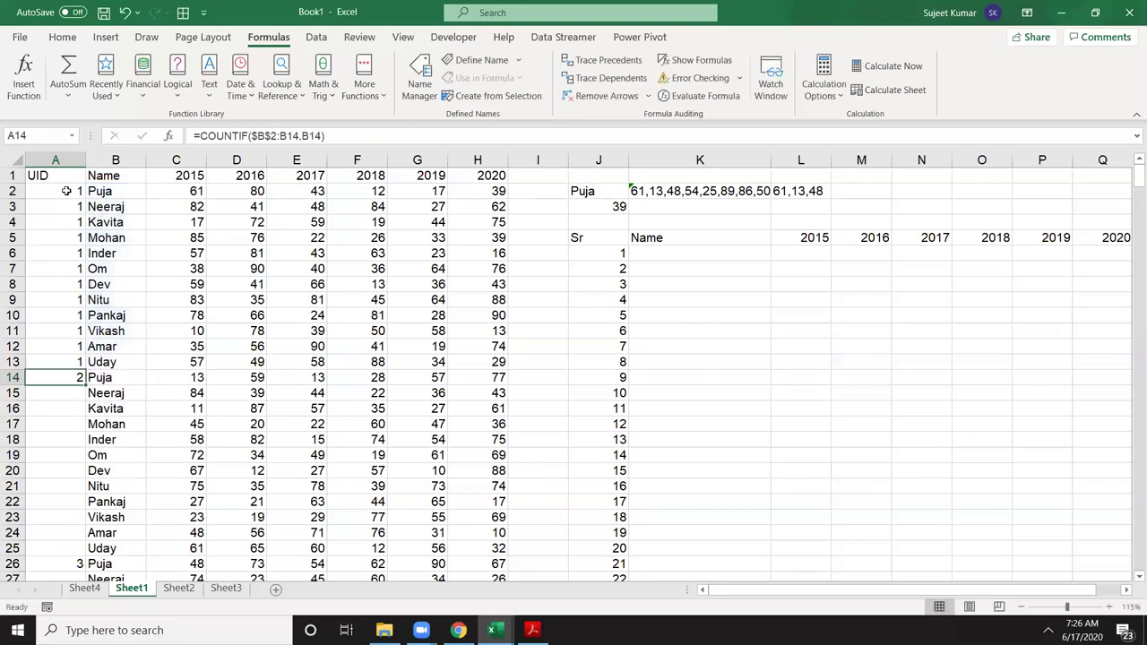
double_click(68, 191)
key("Escape")
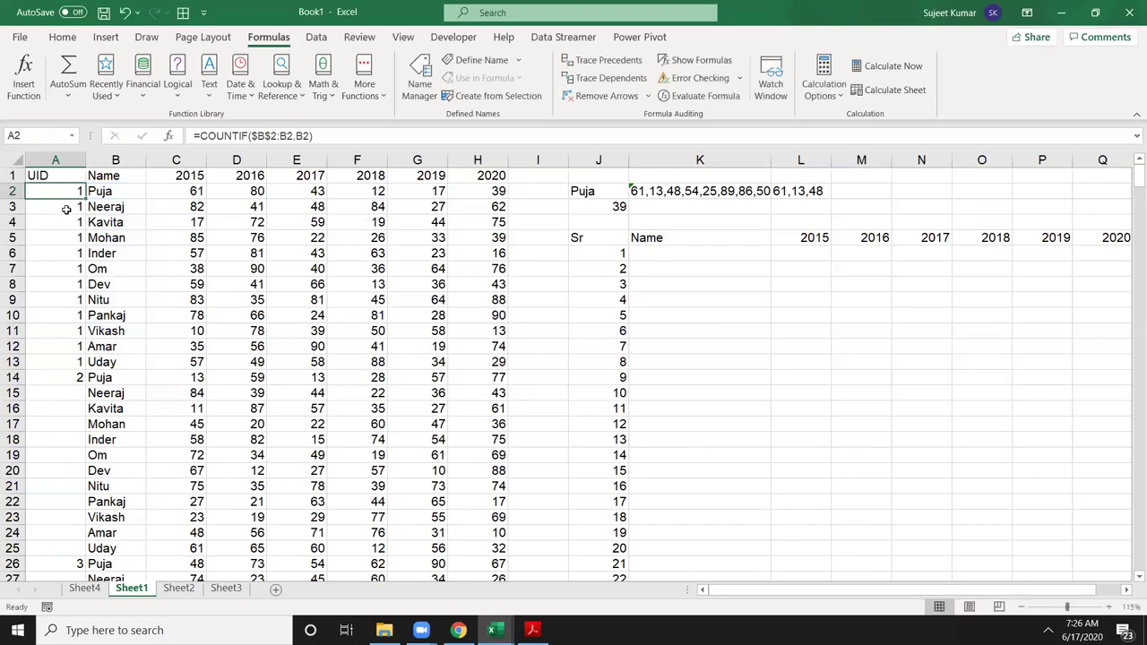
double_click(68, 207)
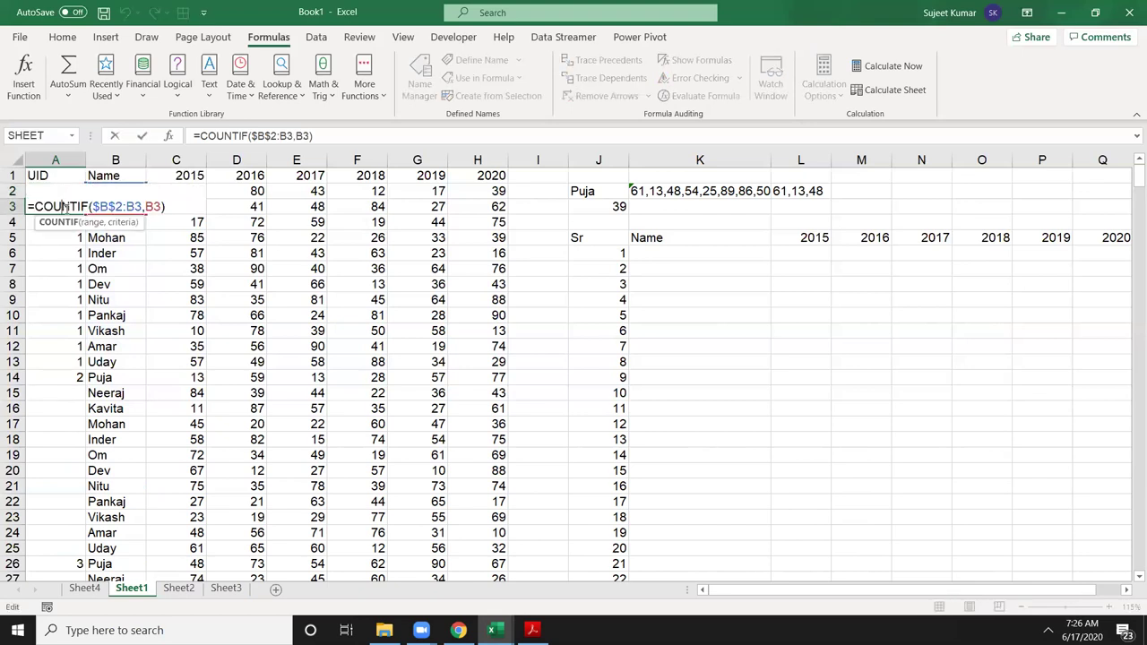
key("Escape")
left_click(66, 219)
double_click(65, 222)
key("Escape")
left_click(61, 234)
double_click(63, 238)
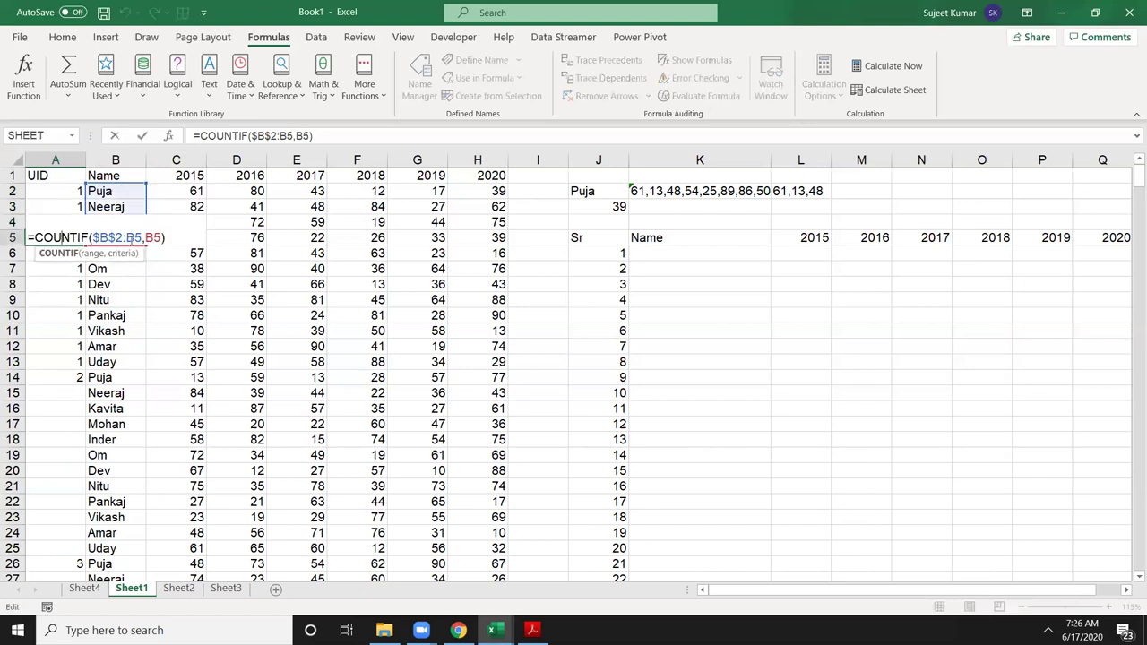
left_click(103, 254)
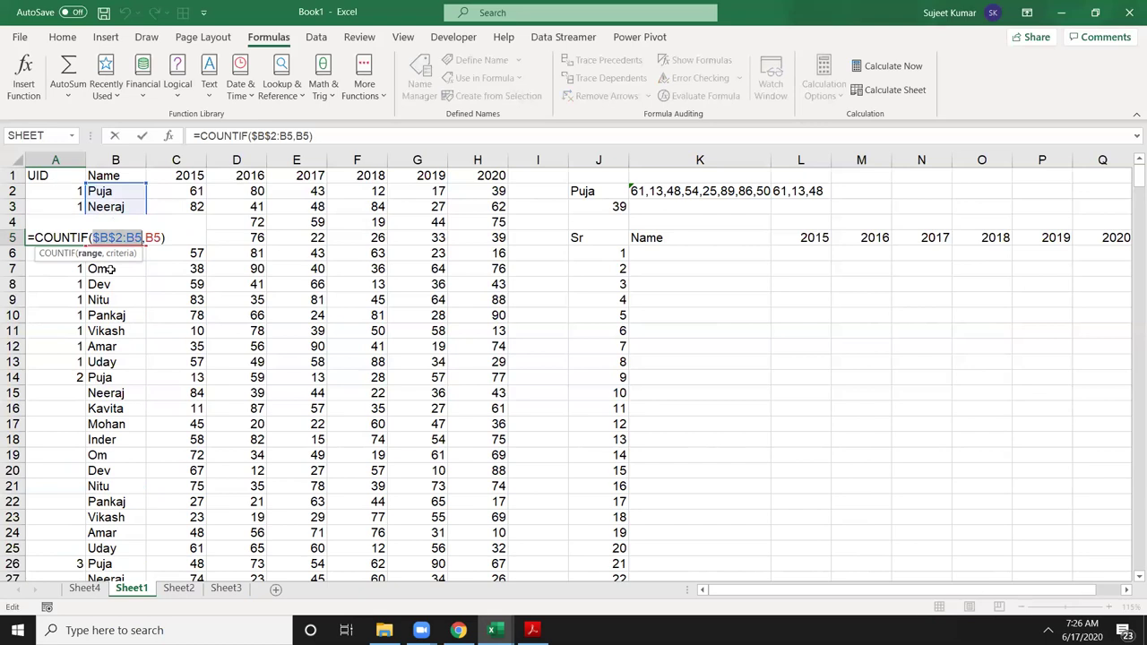
key("Escape")
Step: Extend the running-count formula from A14 to A25, then down the rest of the table
left_click(61, 374)
left_click_drag(86, 381, 80, 425)
left_click(78, 409)
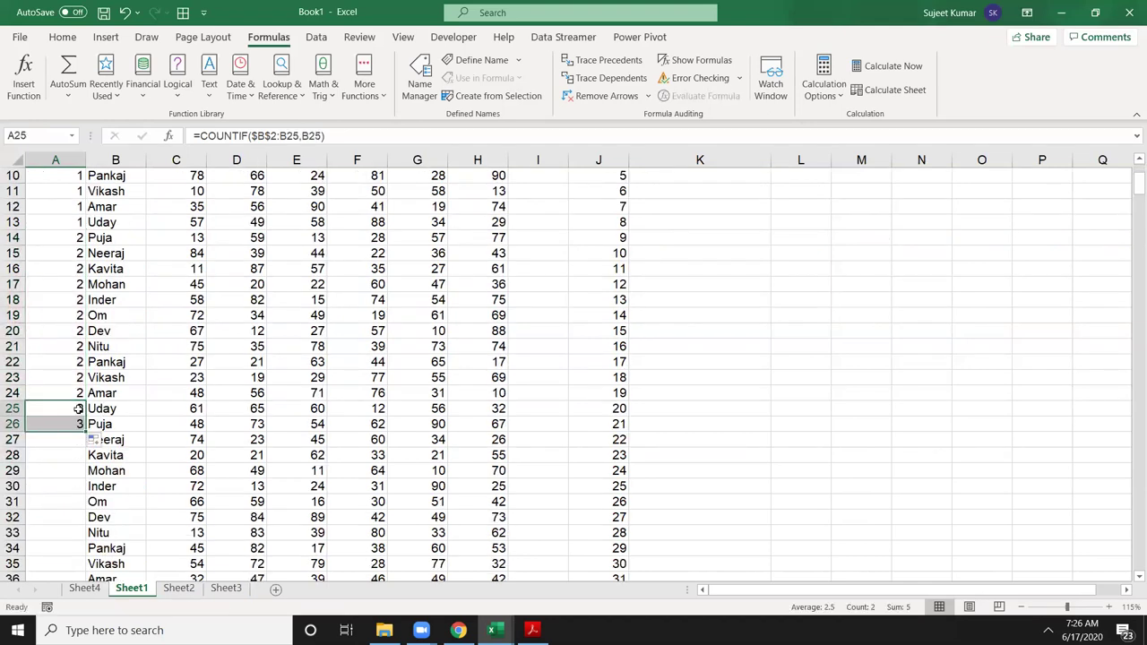
left_click(79, 427)
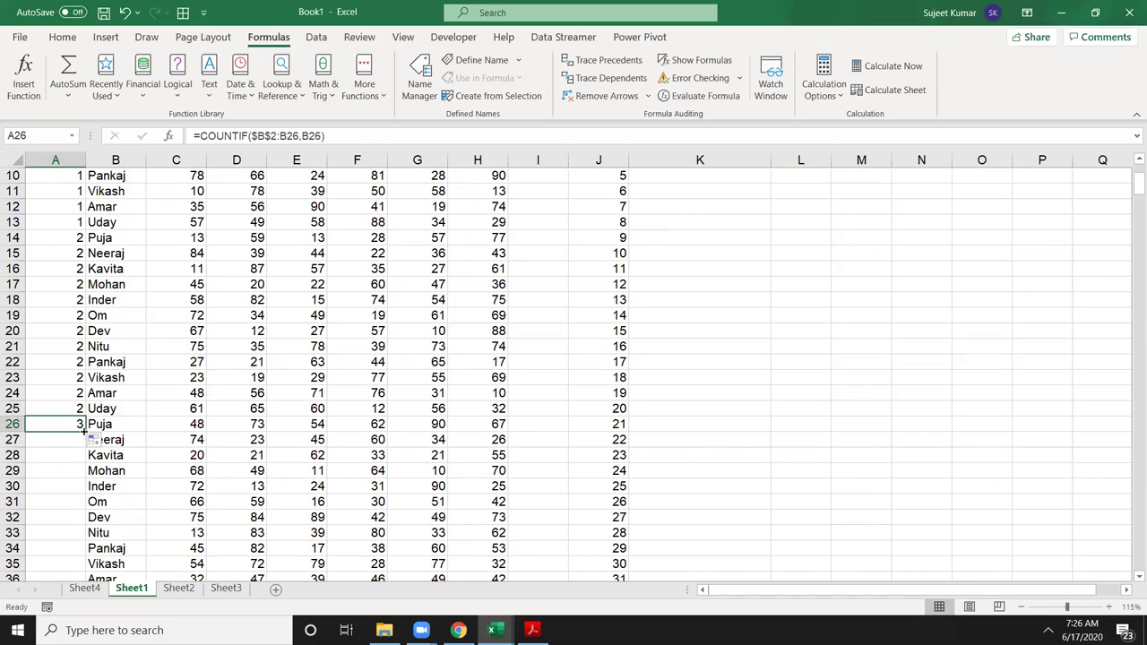
double_click(85, 431)
scroll(80, 433, "down", 20)
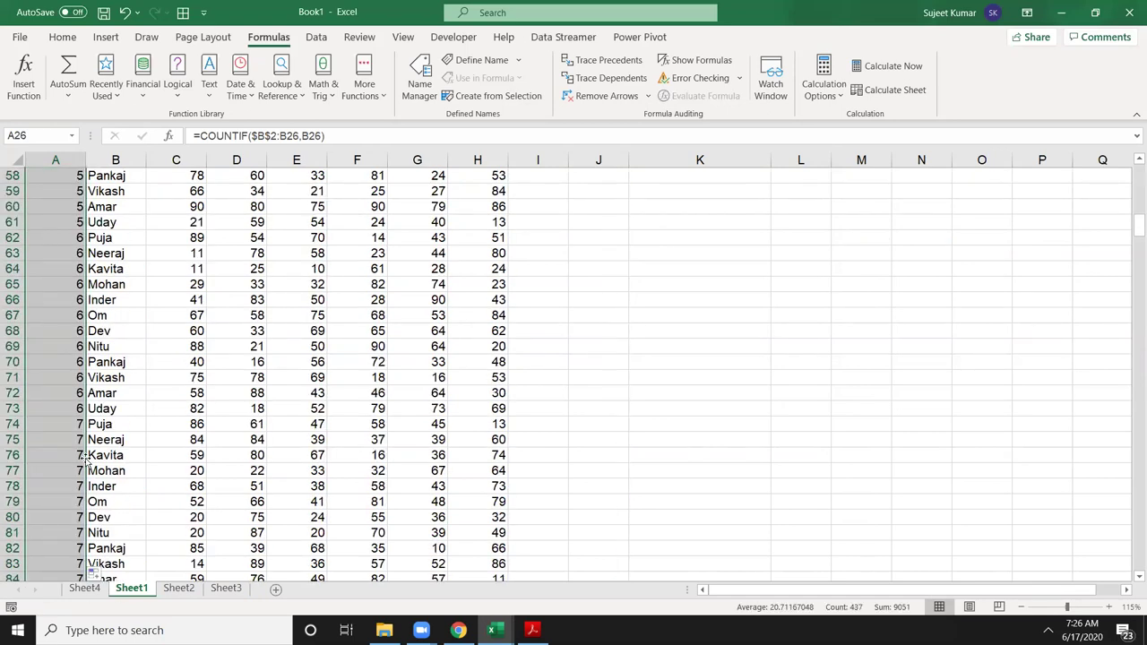
key("ctrl+Home")
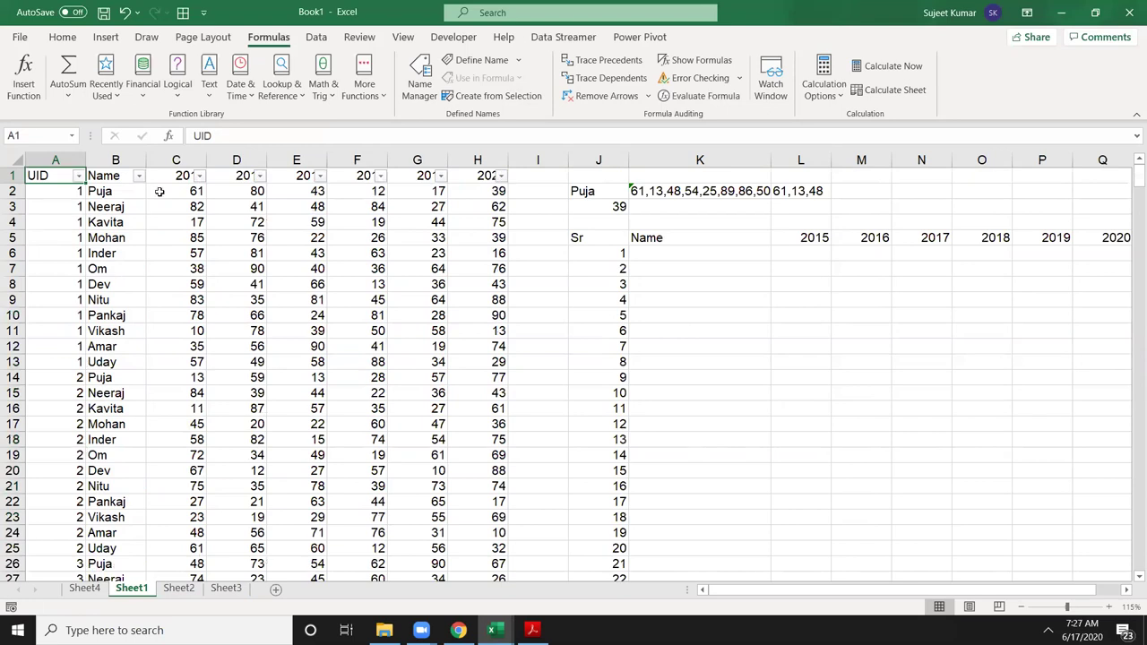
left_click(139, 176)
left_click(56, 333)
left_click(54, 346)
left_click(110, 472)
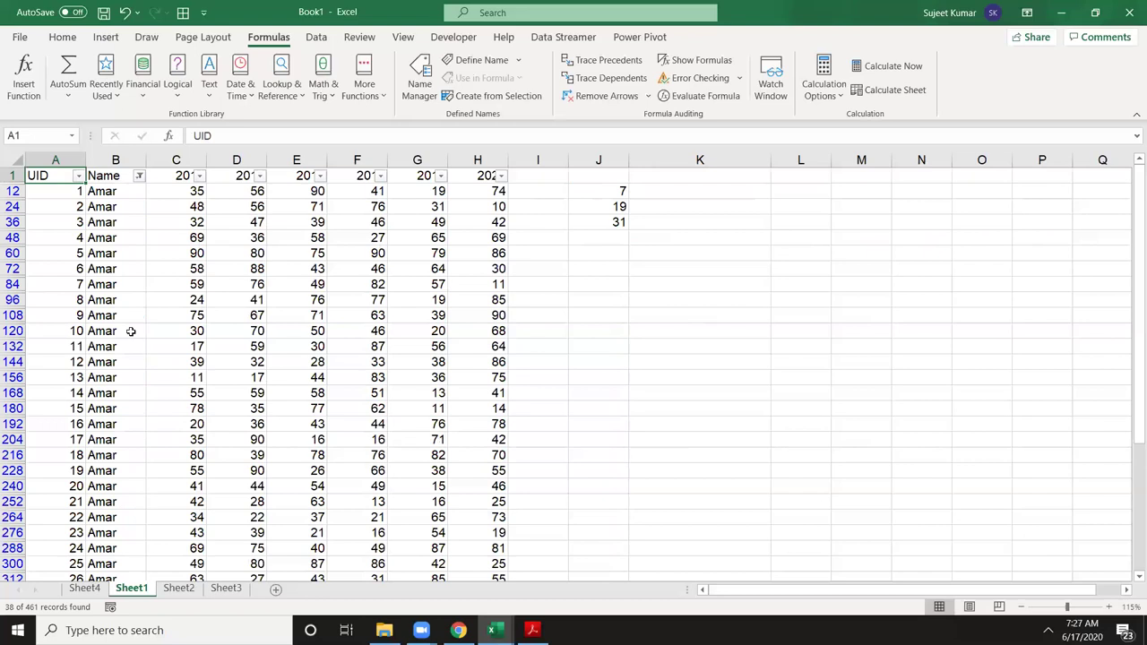
left_click_drag(56, 237, 52, 592)
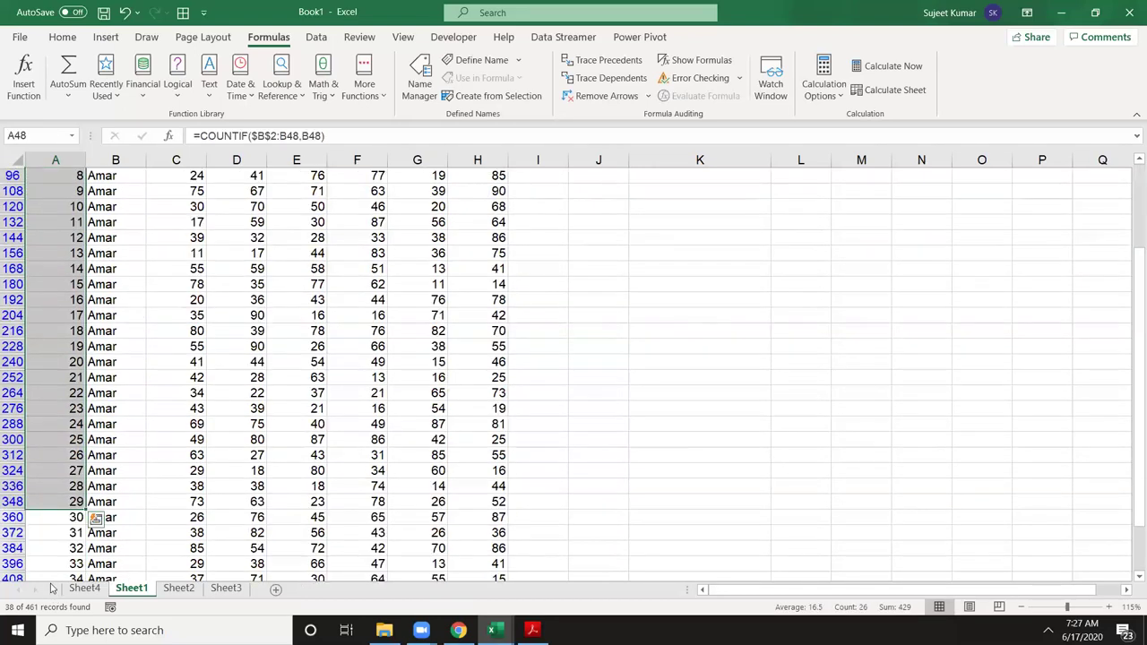
key("ctrl+shift+l")
scroll(46, 563, "up", 15)
scroll(45, 563, "up", 12)
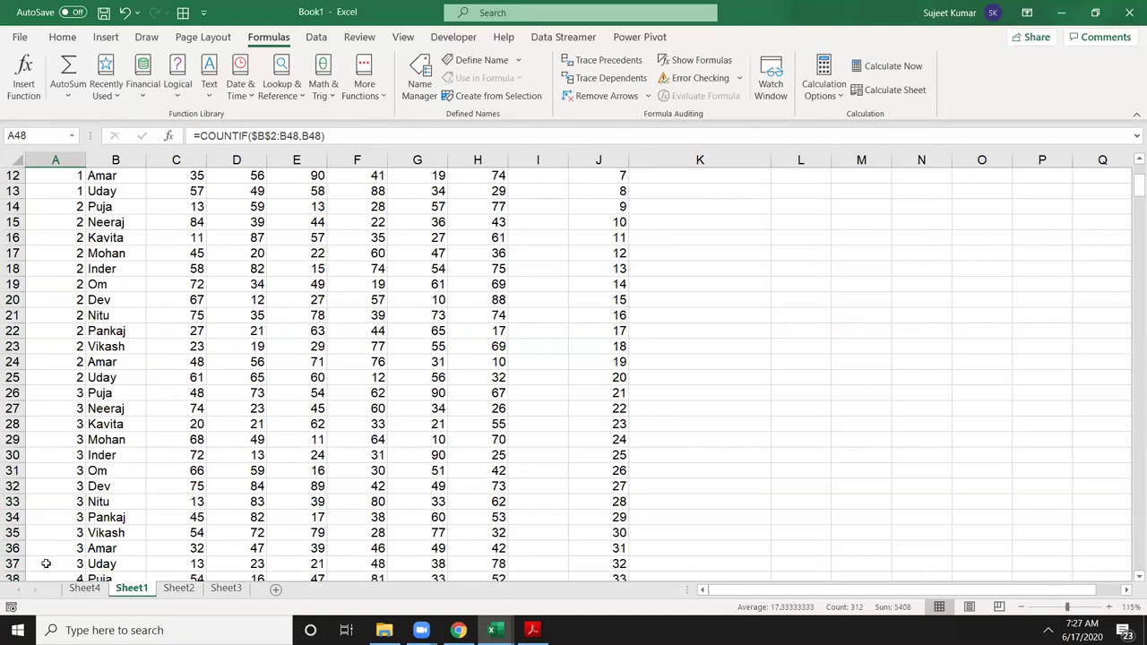
key("ctrl+Home")
key("Down")
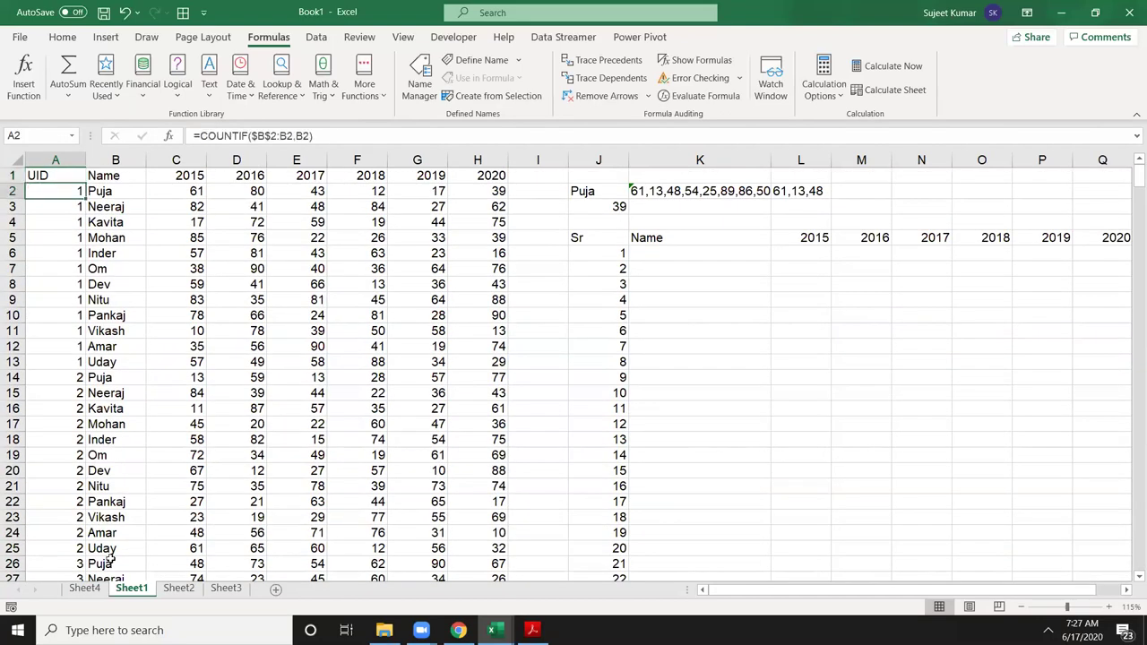
Step: Append &"-"&B2 to A2's formula and fill it down, producing IDs like 1-Puja
left_click(335, 134)
type("&\"-\"&")
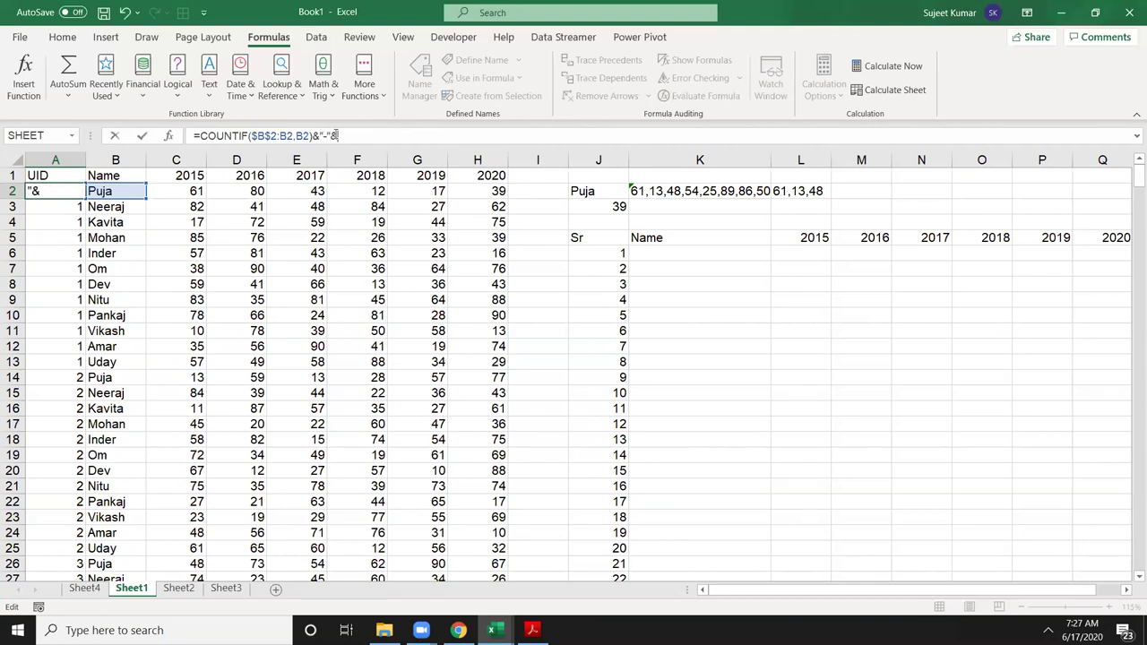
left_click(107, 191)
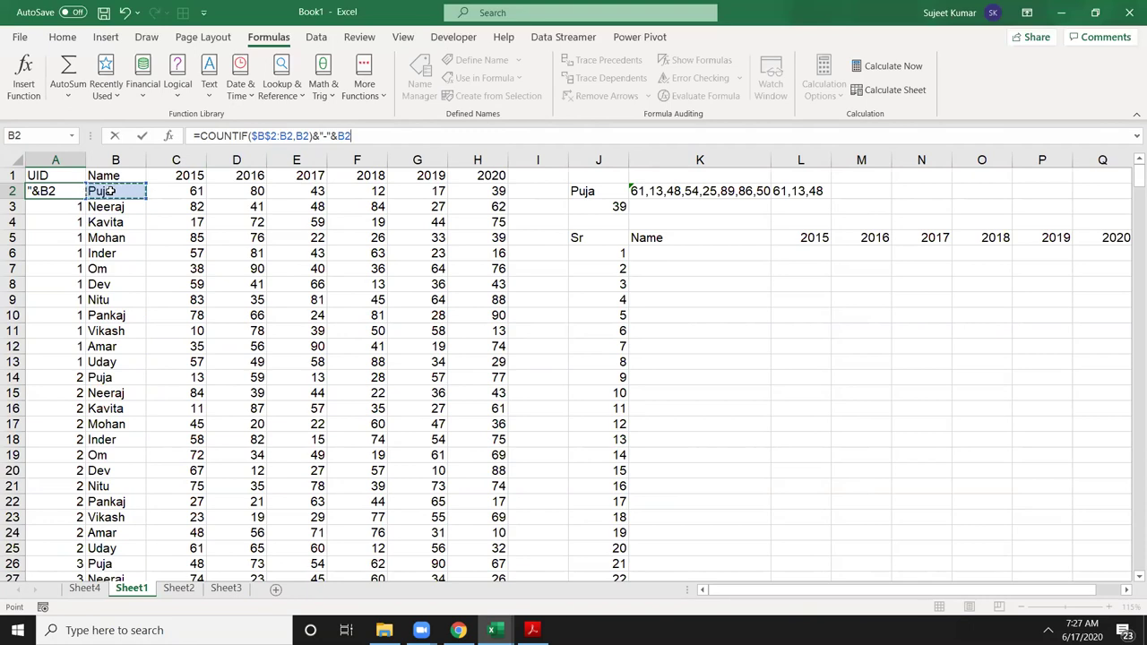
key("Return")
left_click(67, 193)
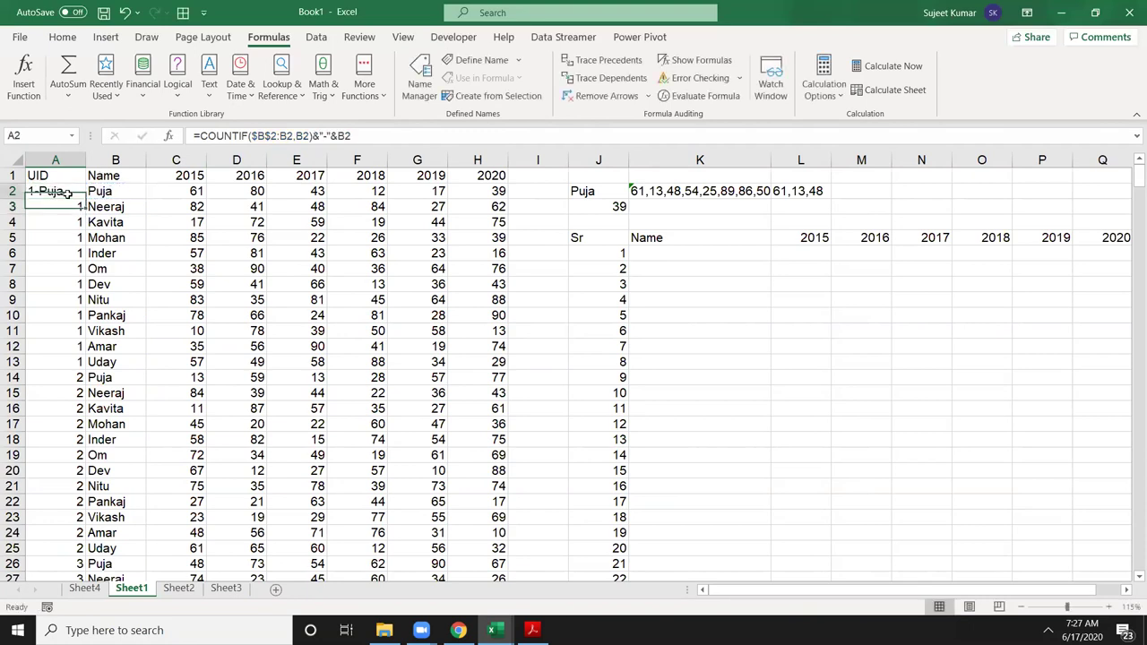
double_click(85, 198)
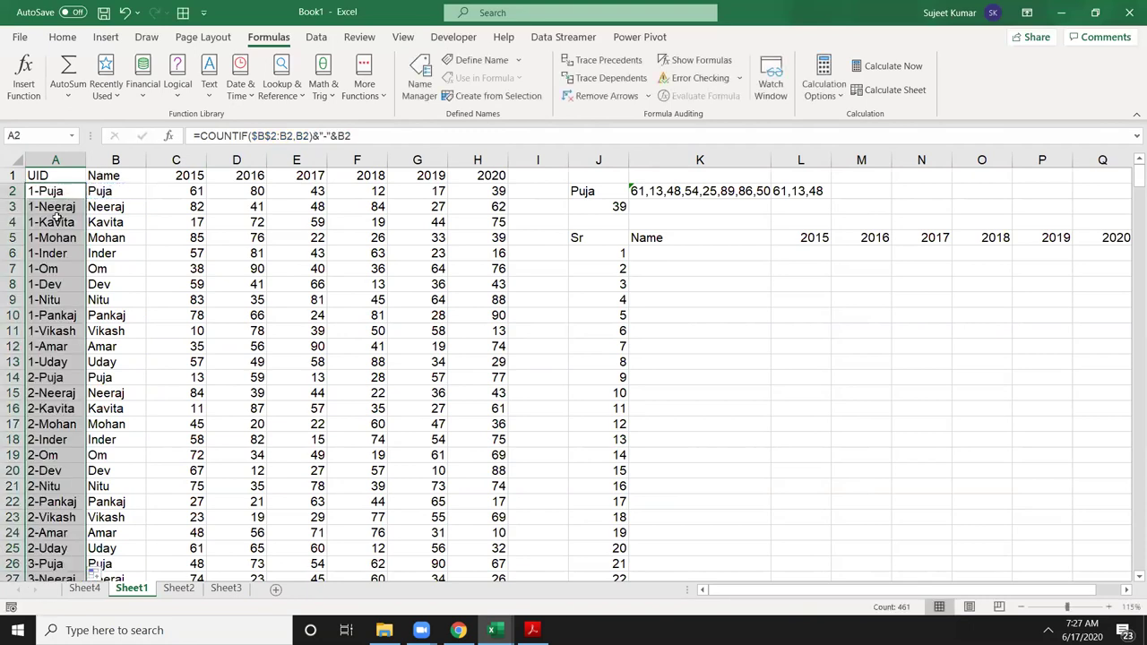
left_click_drag(54, 254, 50, 348)
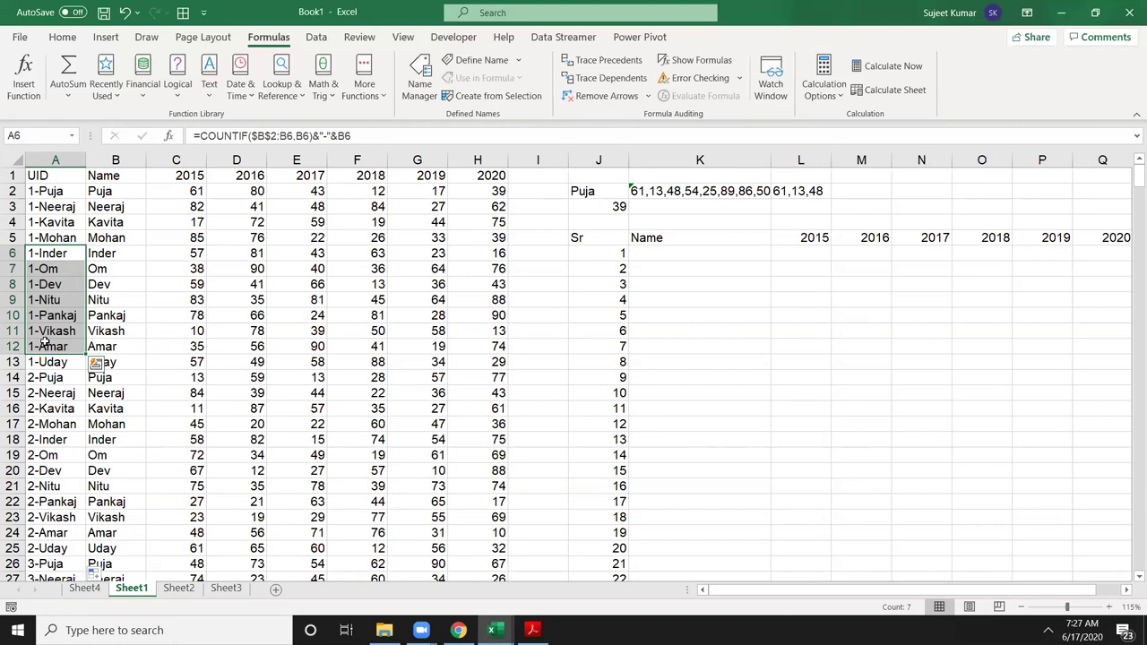
Step: In K6, start a VLOOKUP keyed on J6&"-"&J2 that searches columns A:H
left_click(696, 269)
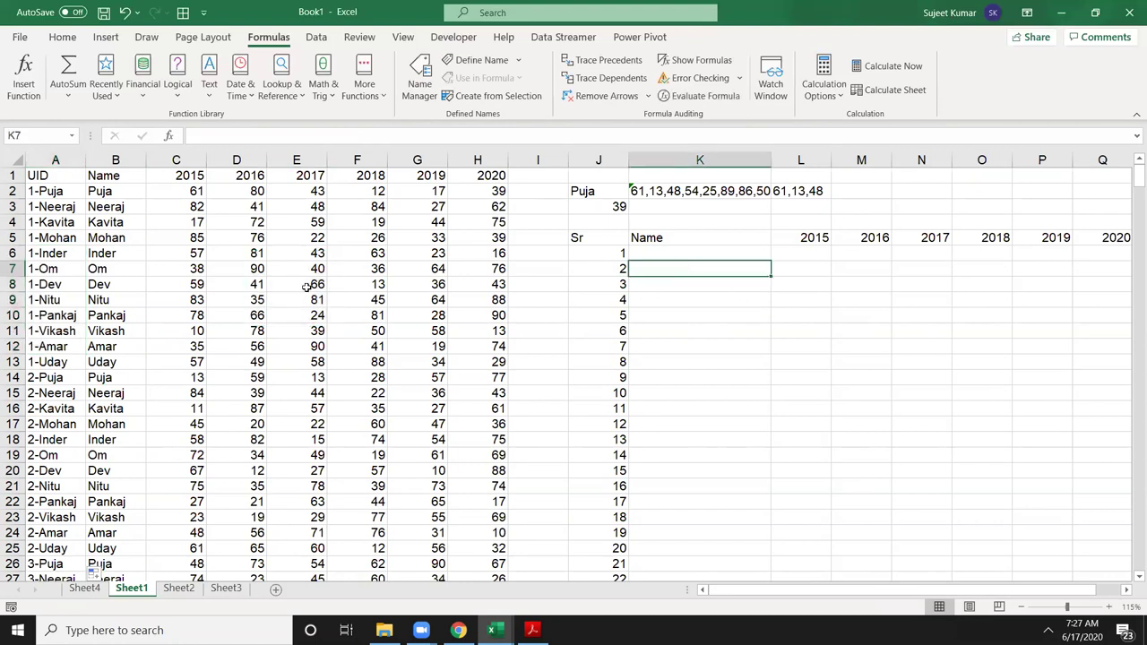
left_click(653, 256)
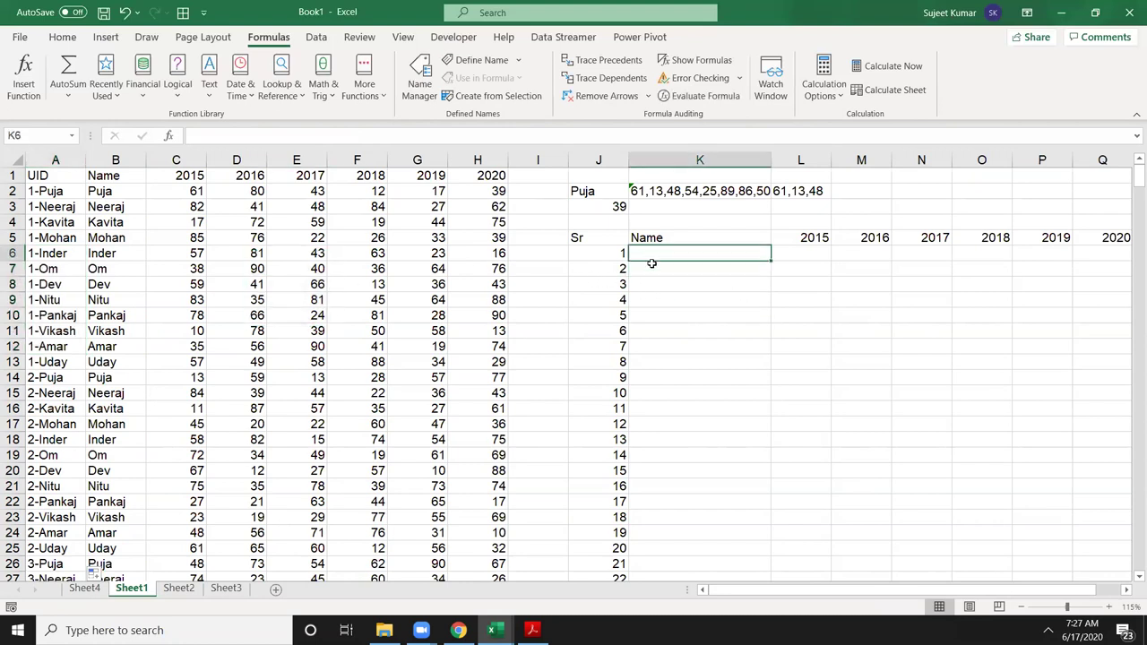
type("=vl")
key("Tab")
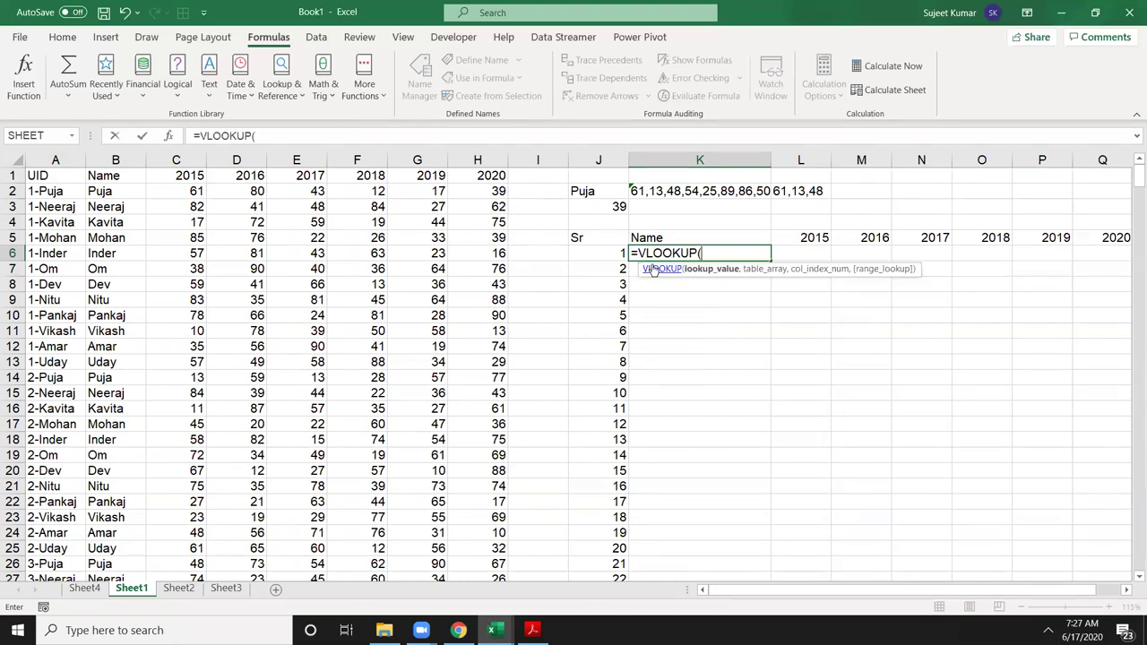
left_click(600, 258)
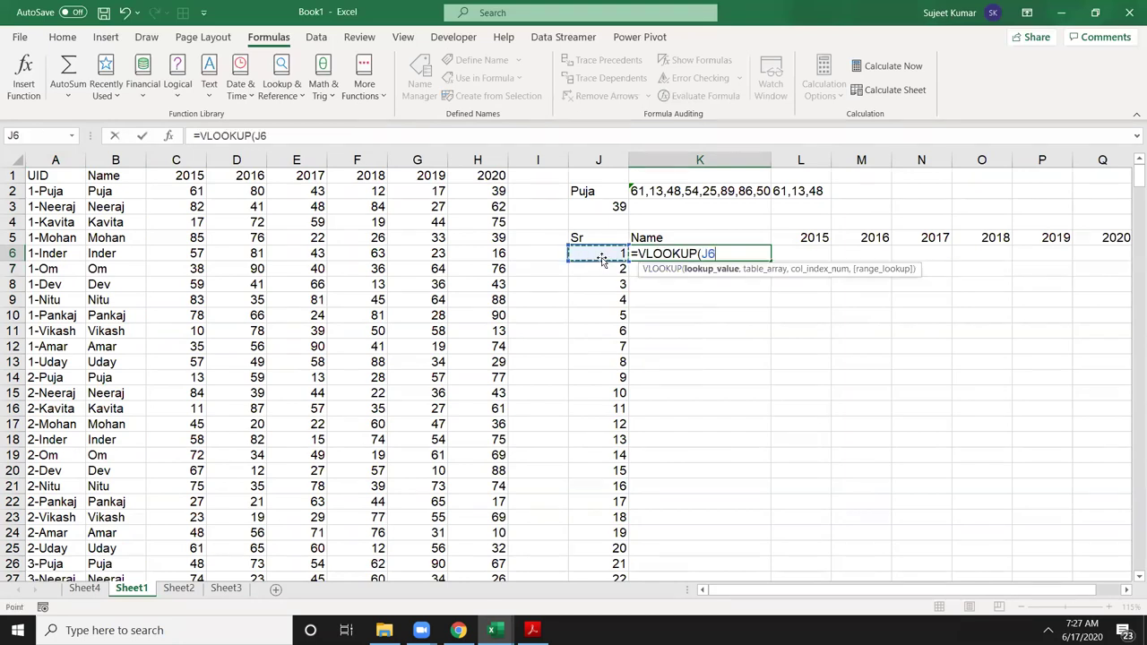
type("&")
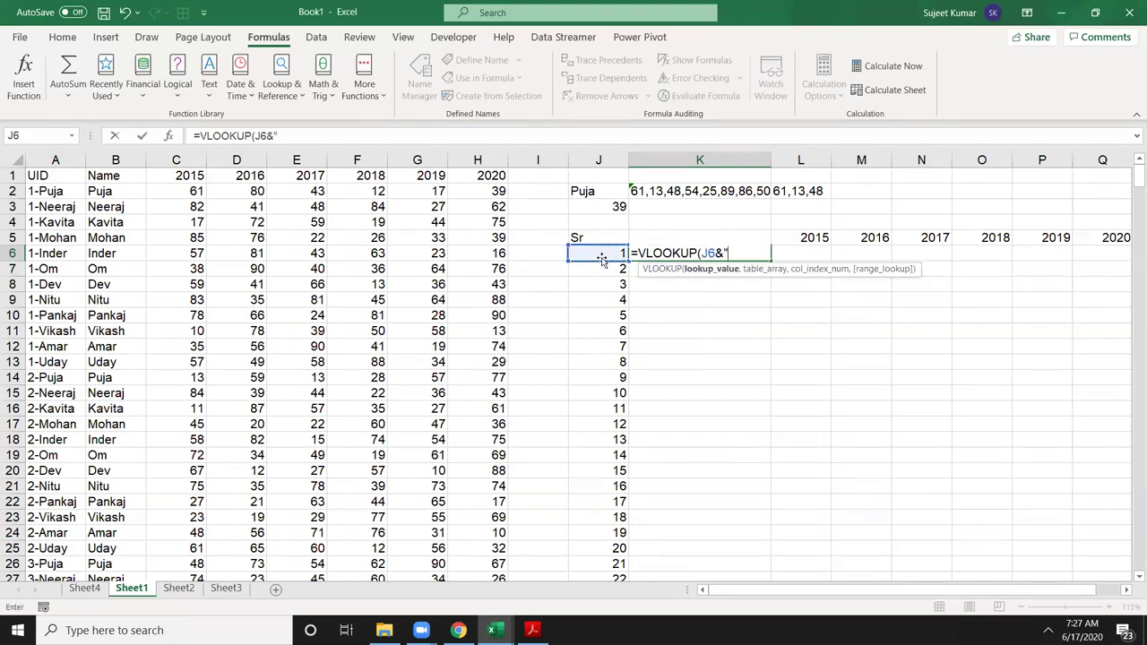
type("\"-\"&")
left_click(578, 197)
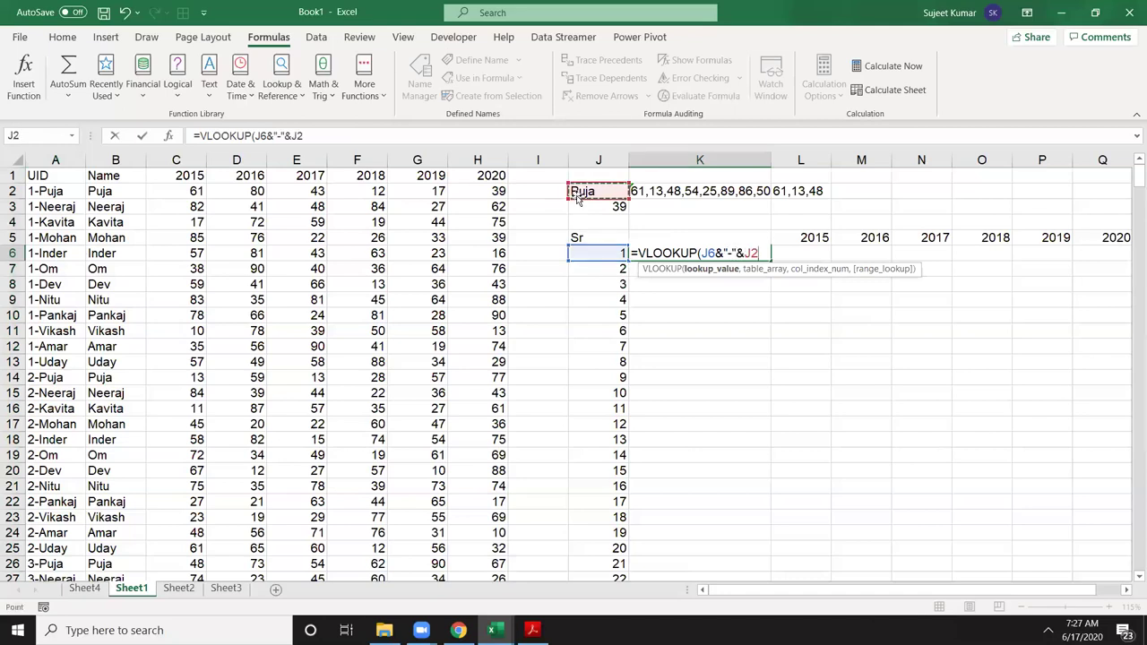
type(",")
left_click_drag(58, 159, 504, 206)
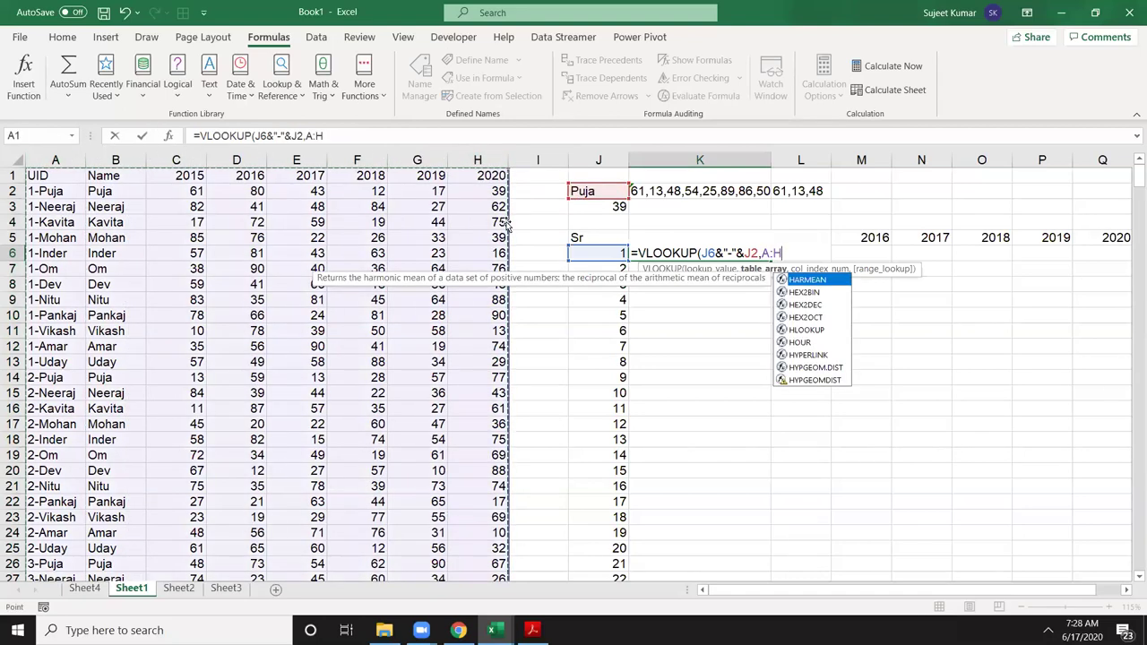
Step: Use MATCH(K5,1:1,0) as the column index with exact match, returning Puja
type(",ma")
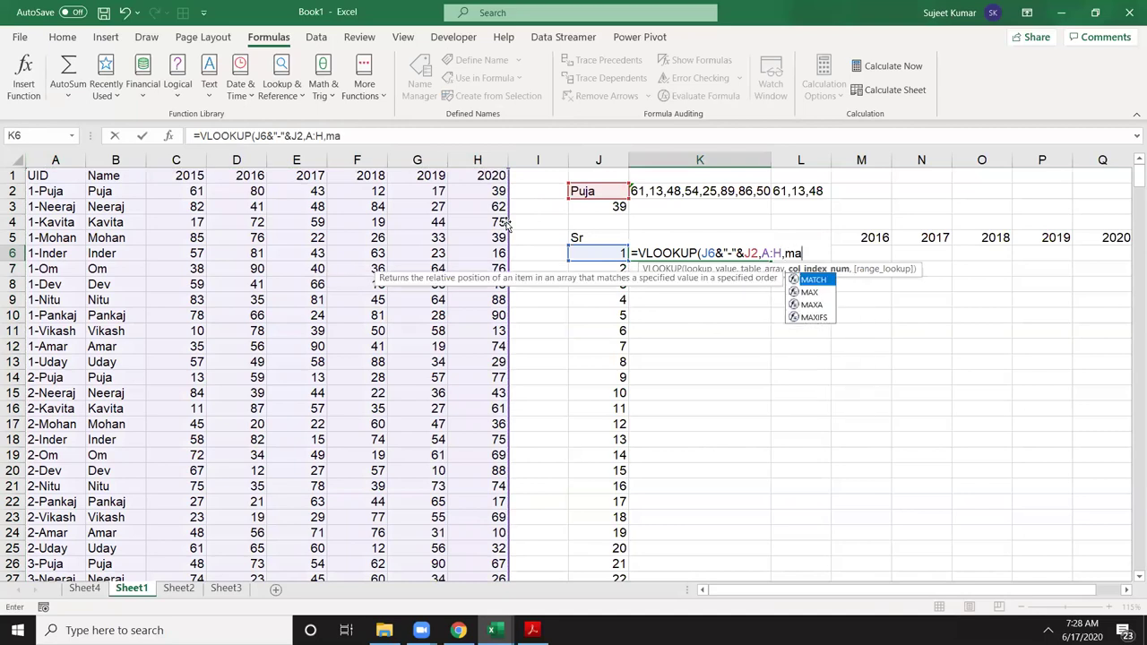
key("Tab")
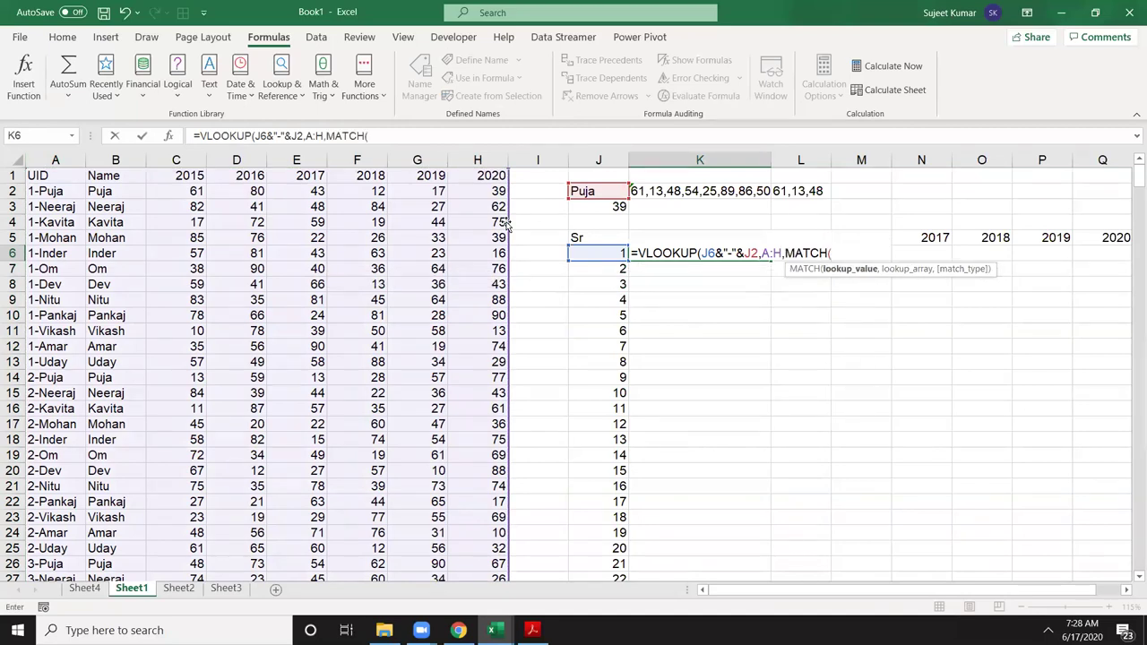
key("Up")
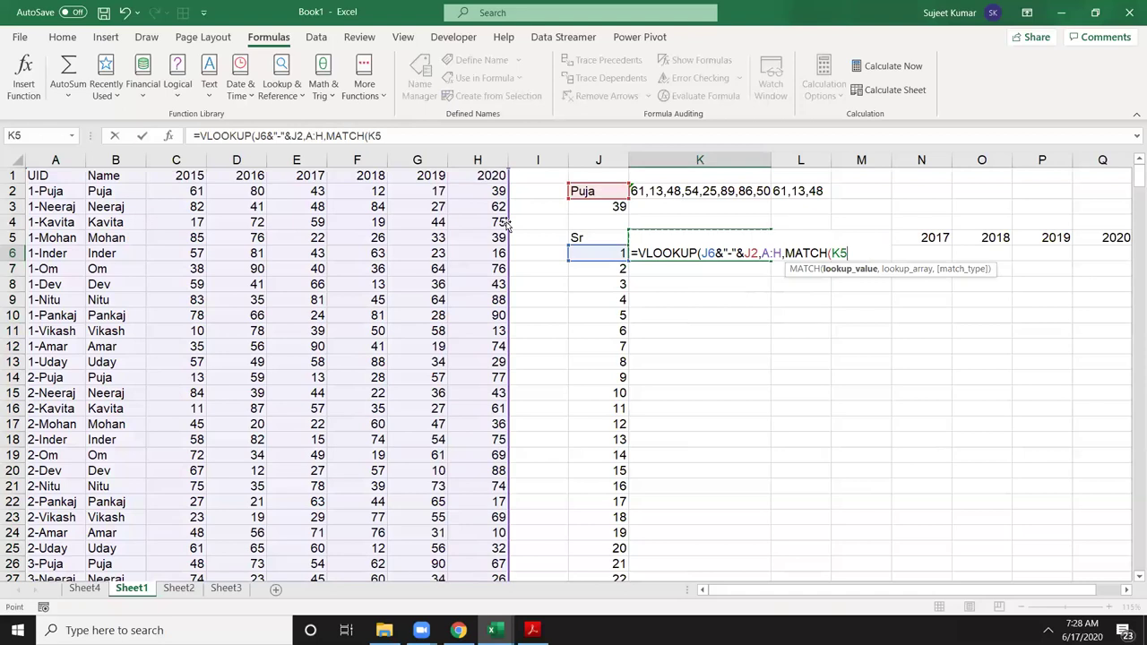
type(",")
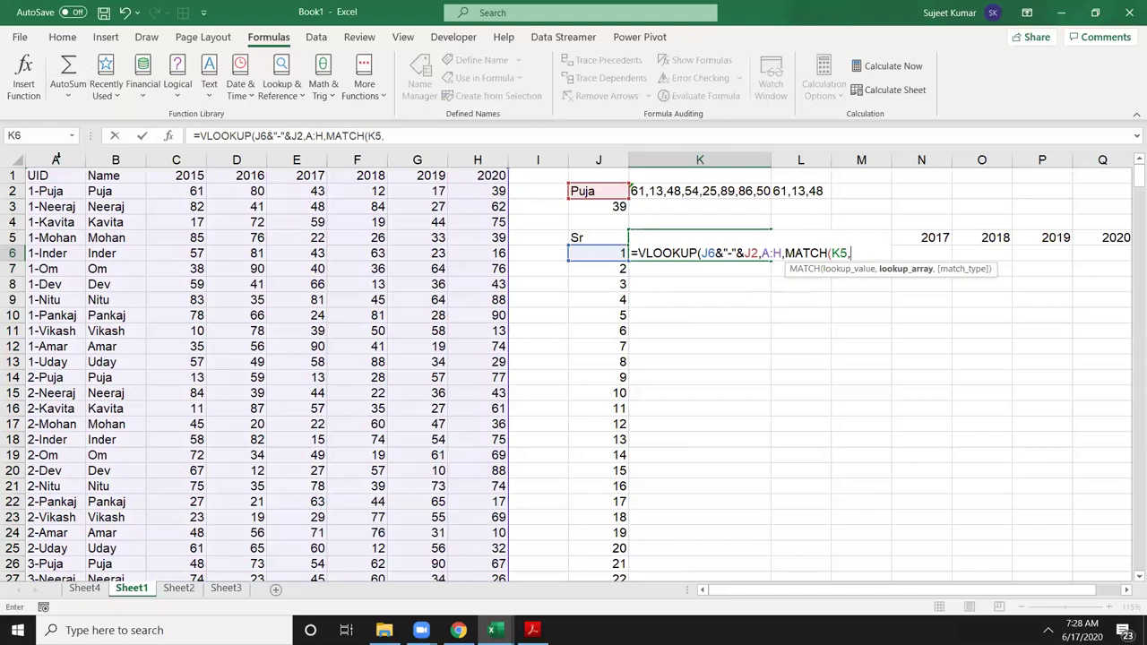
left_click(12, 176)
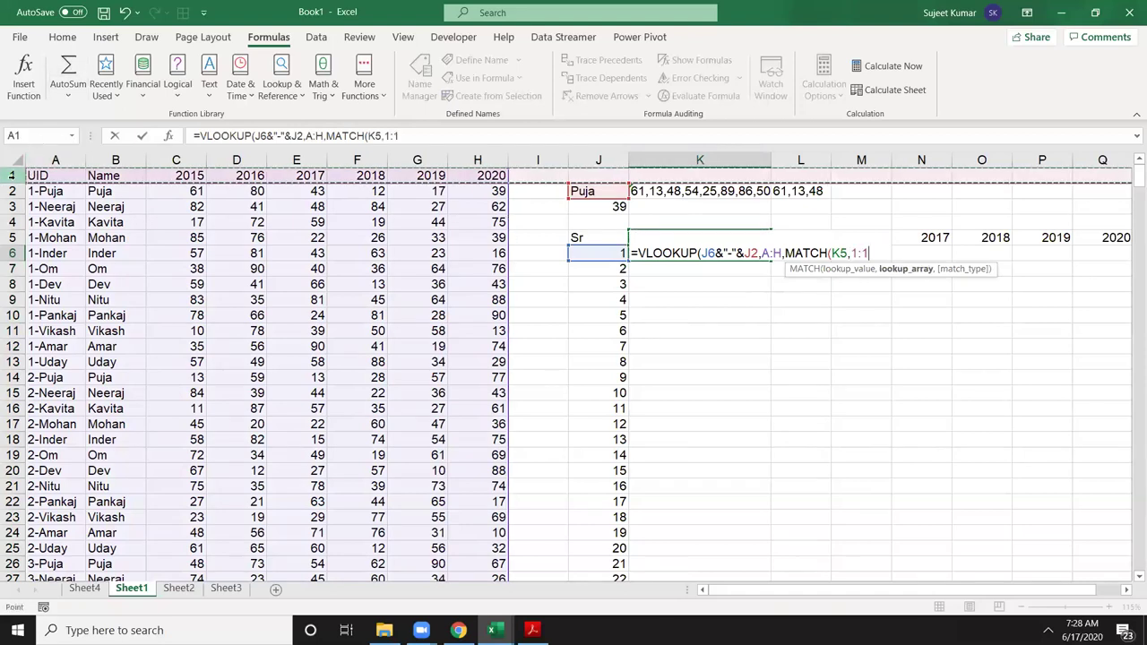
type(",0")
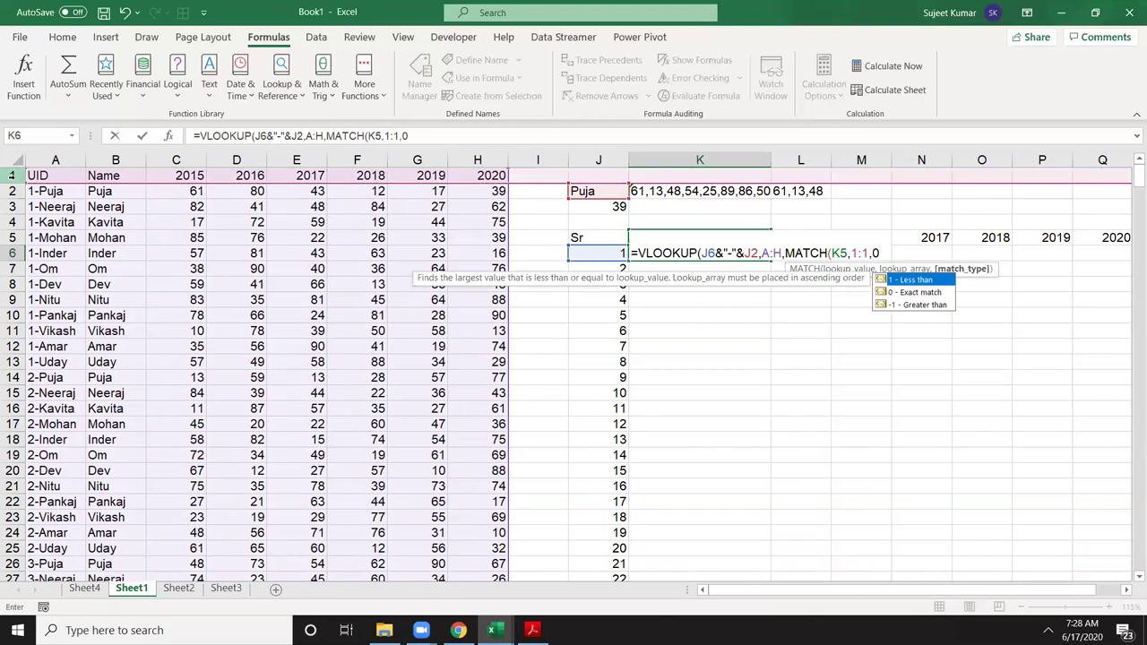
type("),0)")
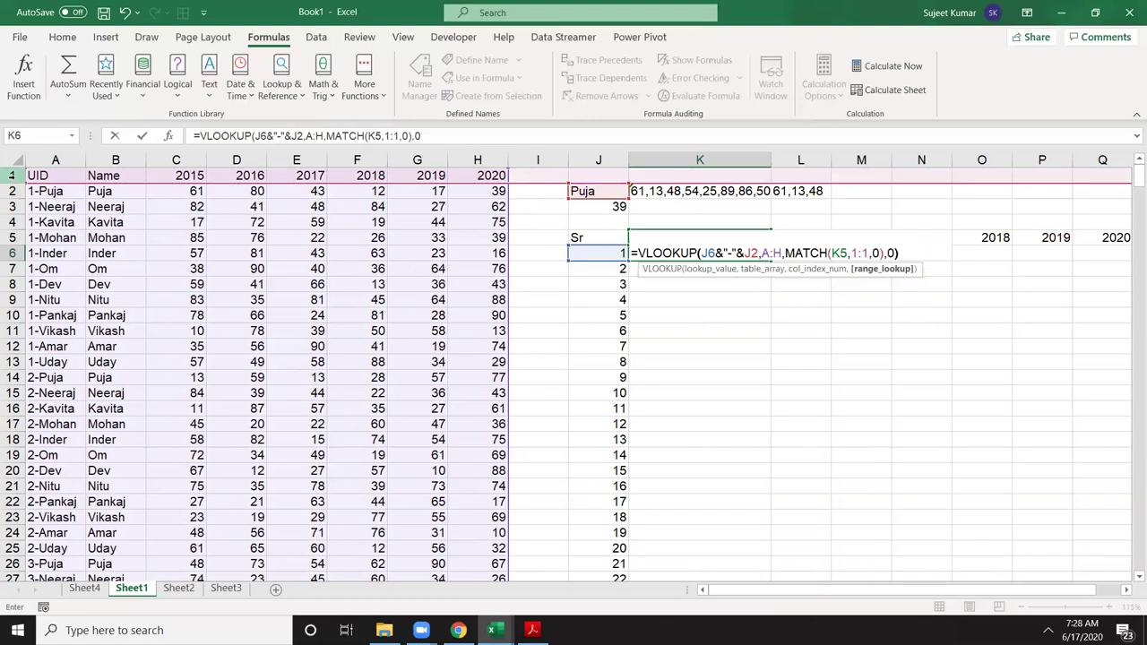
key("ctrl+Return")
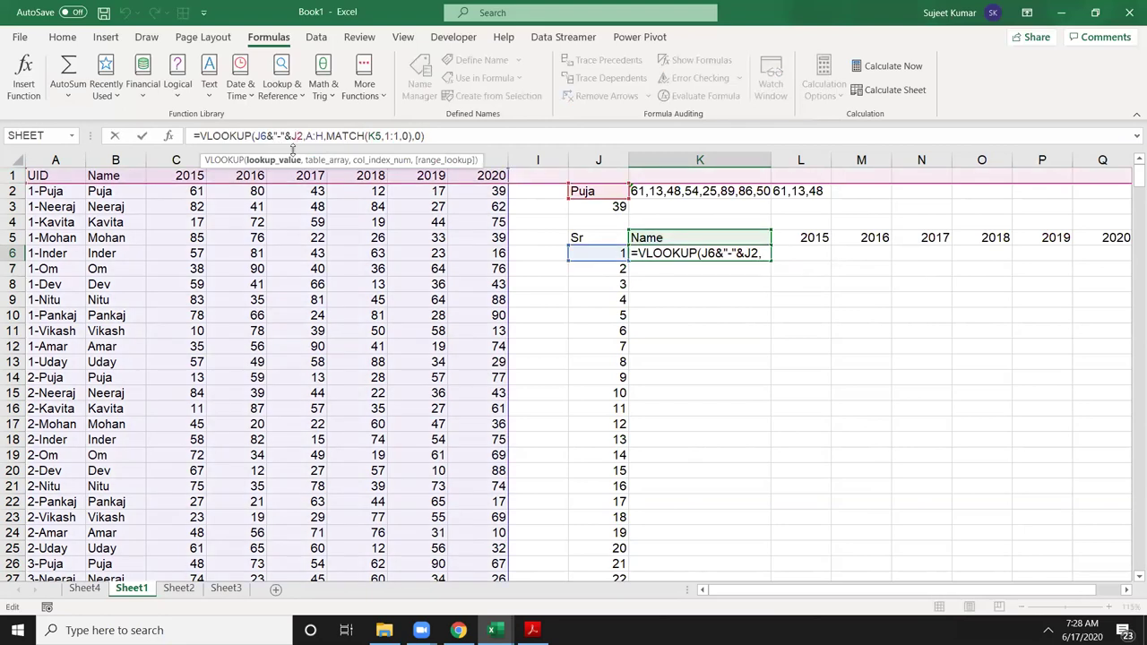
Step: Lock K6's references as $J$2, $A:$H, $1:$1 and K$5
key("F4")
left_click(327, 136)
key("F4")
left_click(414, 135)
key("F4")
left_click(401, 135)
key("F4")
key("F4")
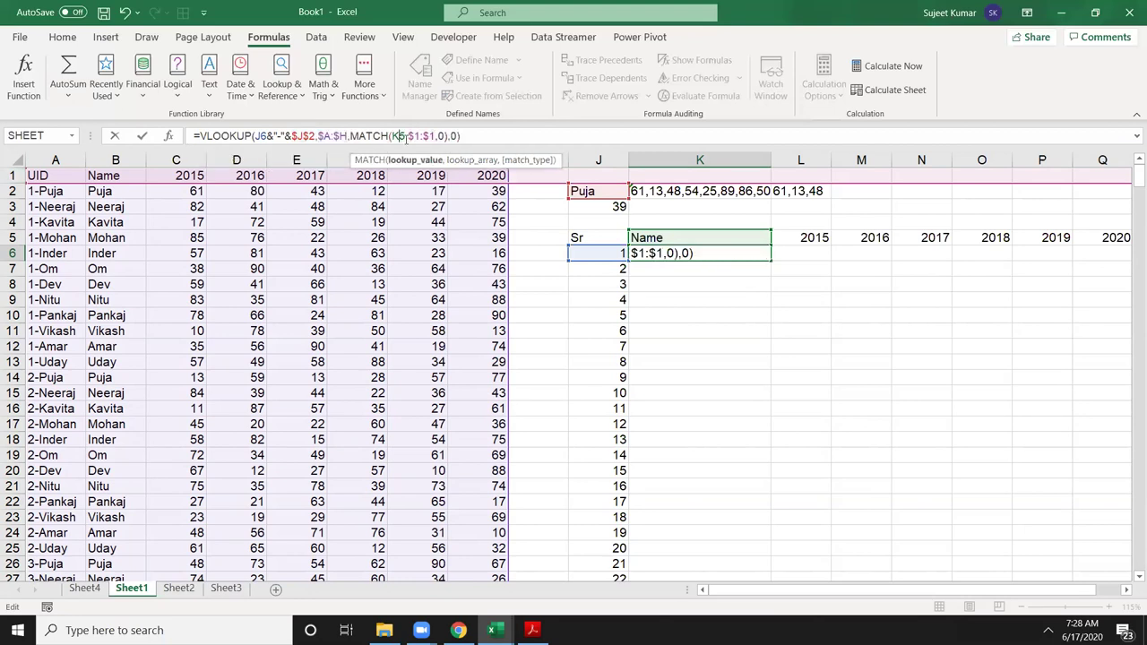
key("F4")
key("F4")
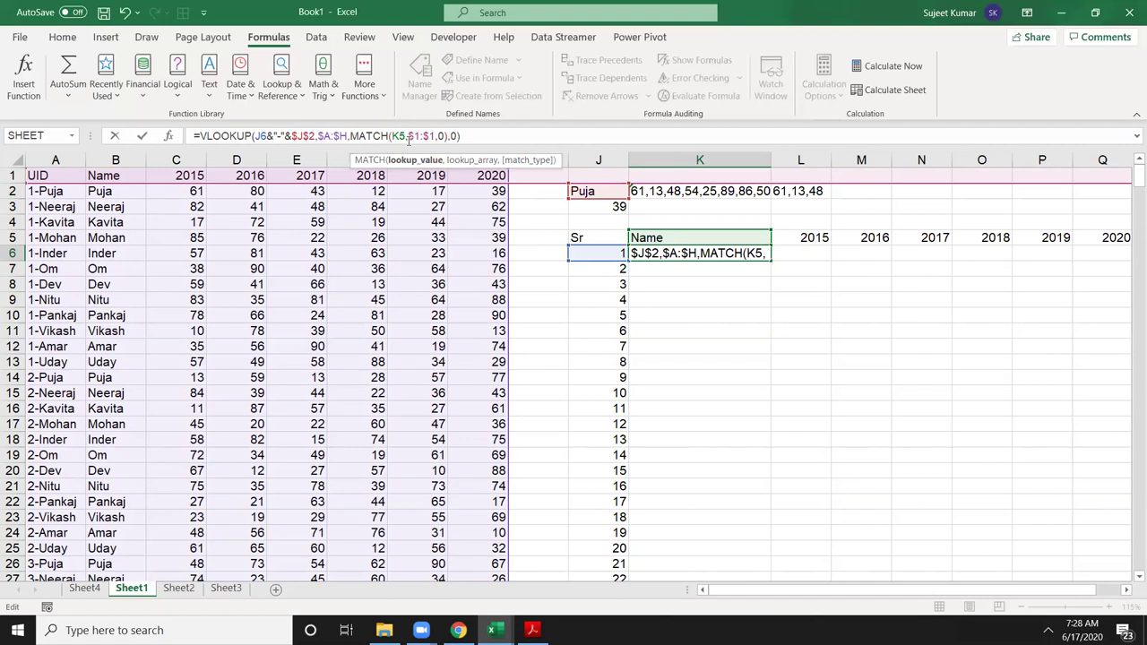
key("F4")
key("F4")
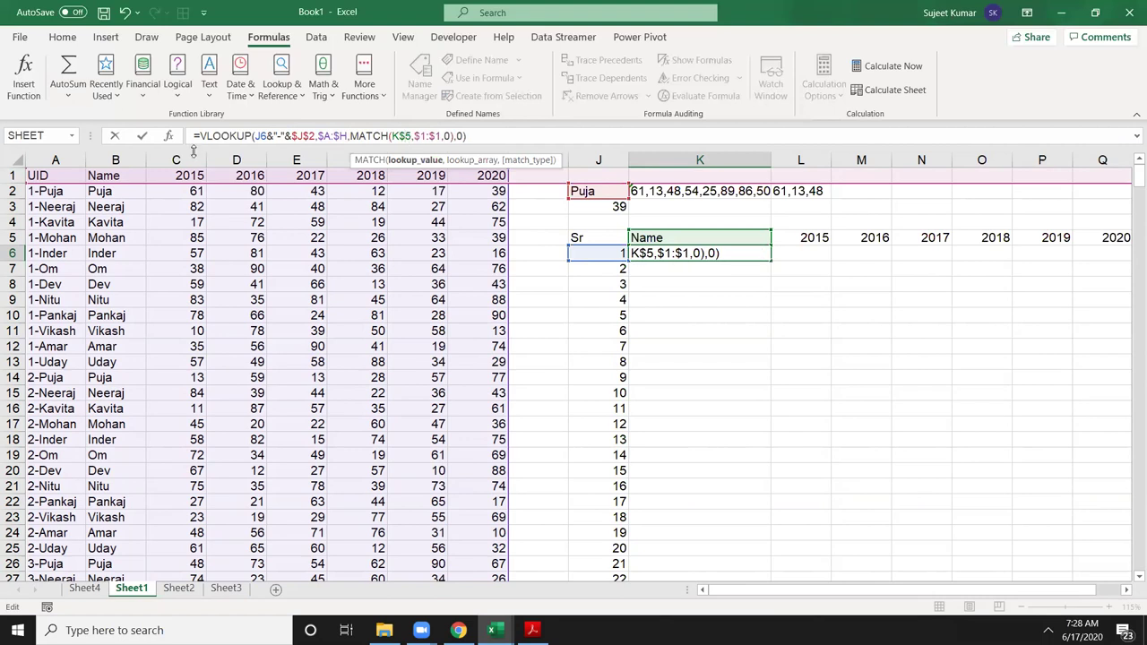
Step: Wrap K6's lookup in IFERROR(...,"") so errors show blank
left_click(198, 135)
type("IFERROR(")
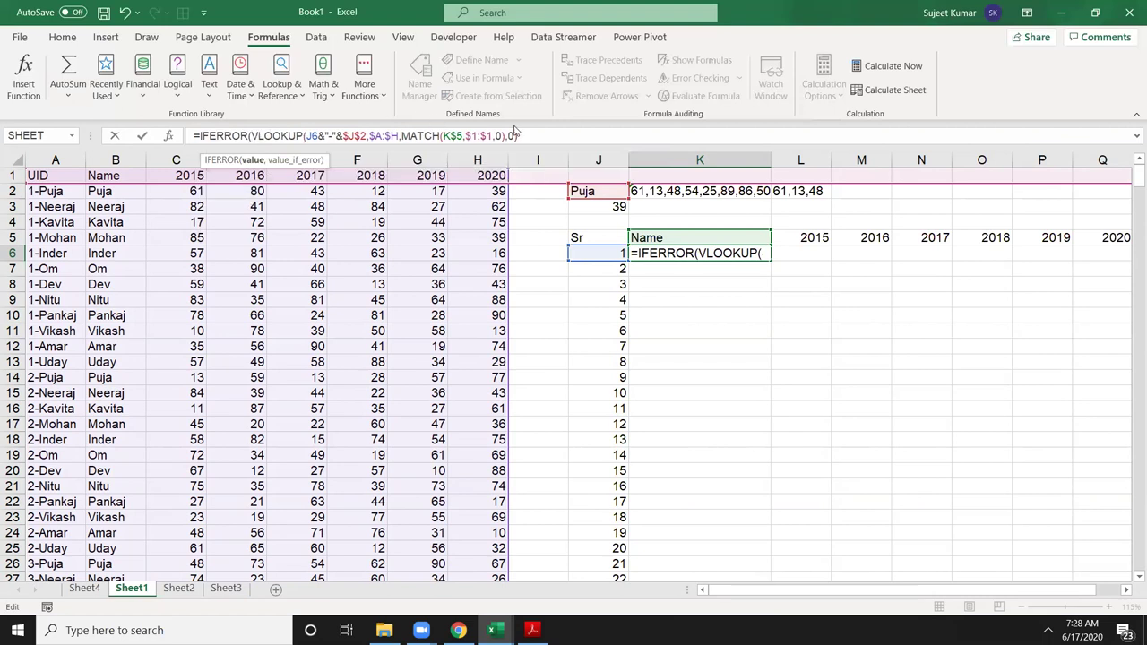
left_click(523, 136)
type(",\"")
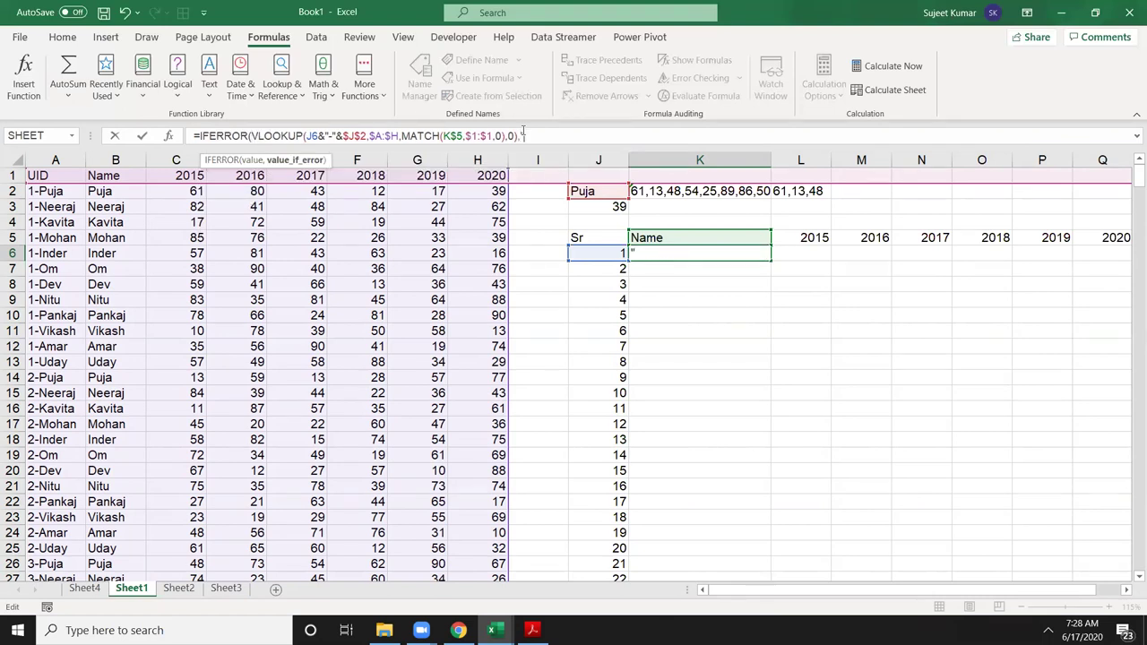
key("Return")
Step: Copy K6's formula across row 6 to Q6
key("Up")
key("Up")
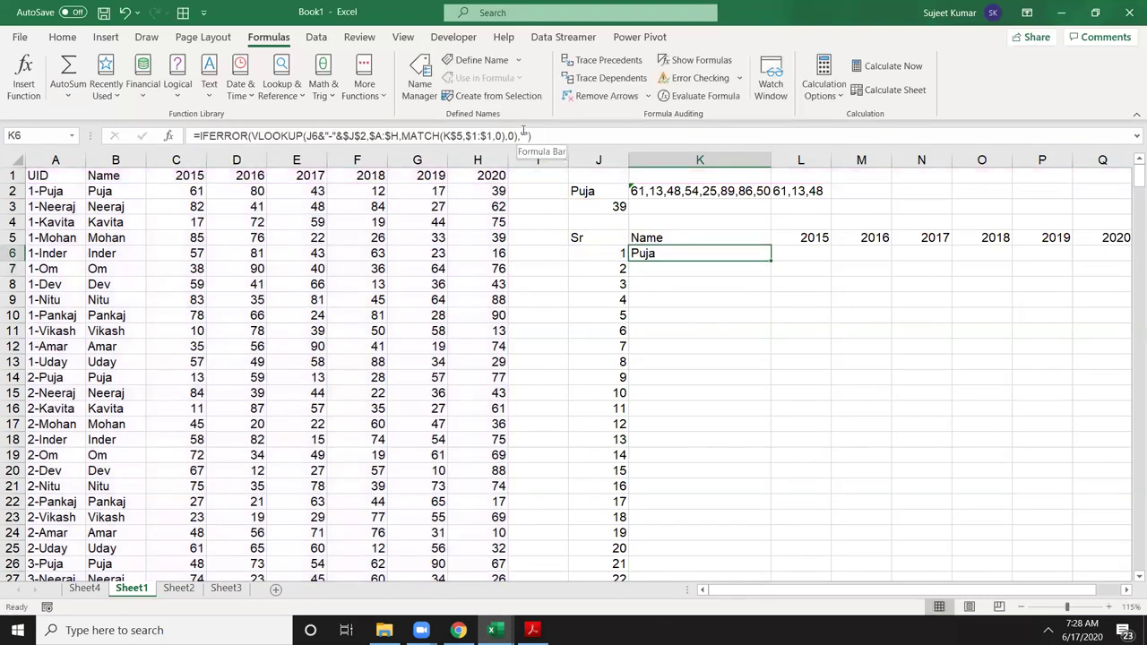
key("ctrl+Right")
key("Down")
key("ctrl+shift+Left")
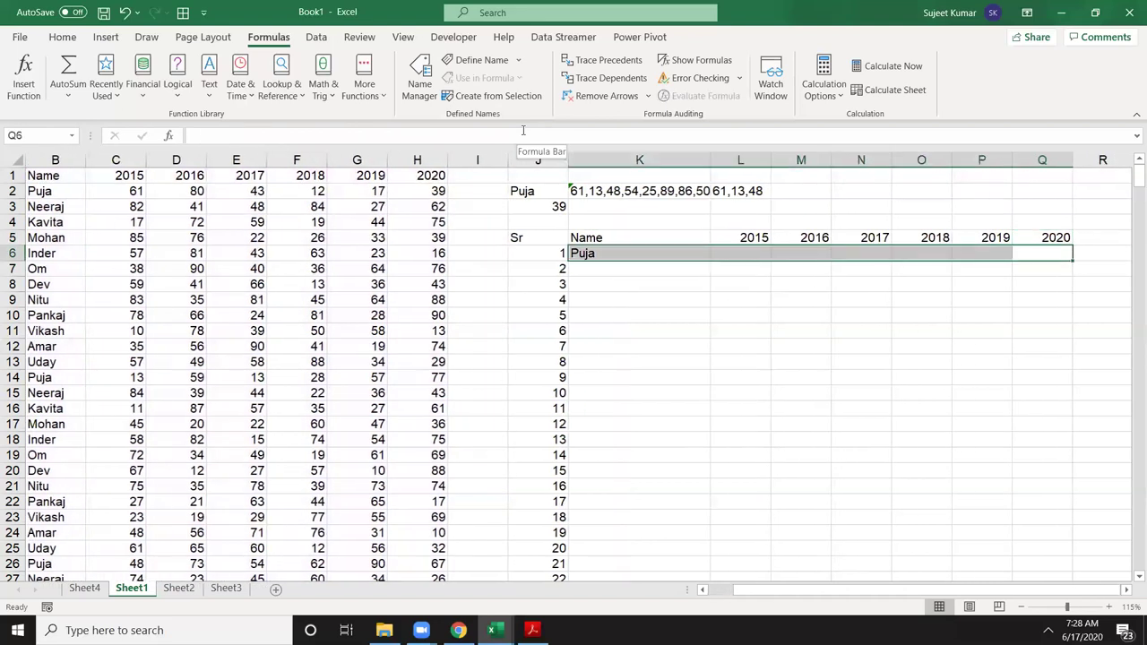
key("ctrl+r")
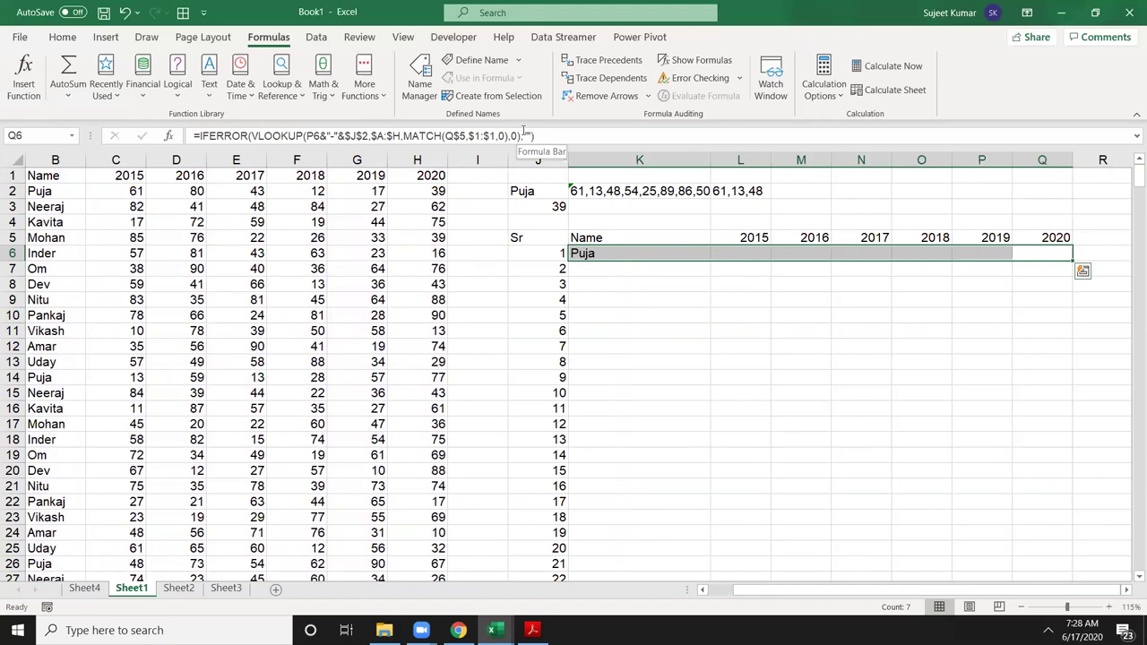
Step: Inspect the copied formula in L6
key("Right")
key("Left")
key("Left")
key("Left")
key("Left")
key("Left")
key("Left")
key("Left")
key("Left")
key("Left")
key("Left")
key("Left")
key("Right")
key("Right")
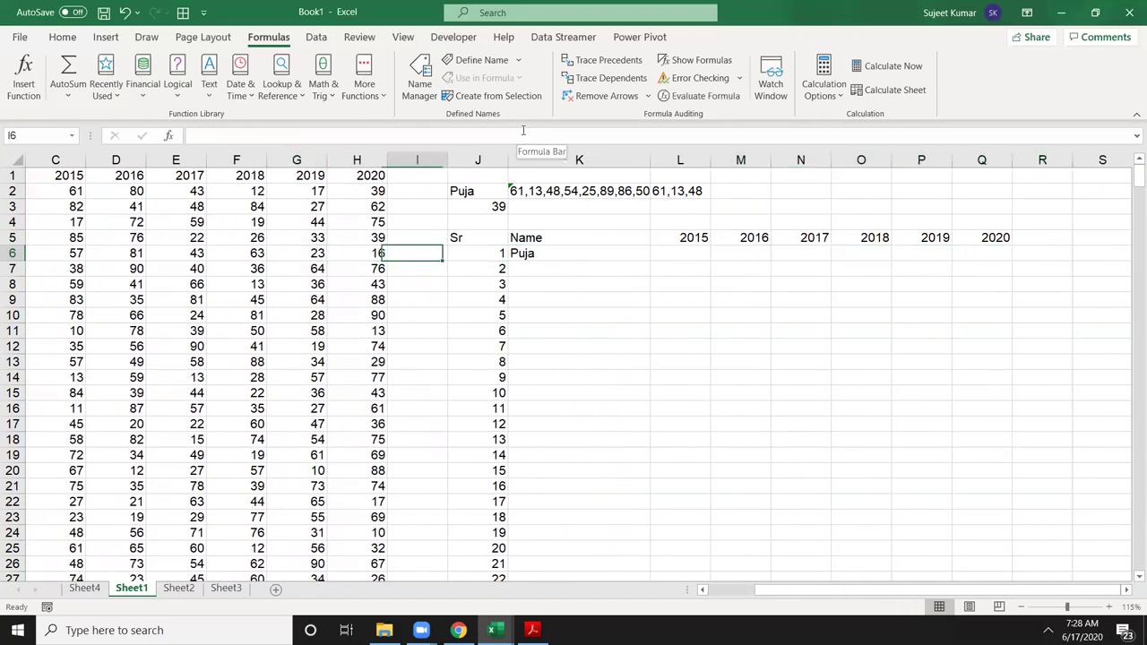
key("Right")
key("Right")
key("Right")
key("F2")
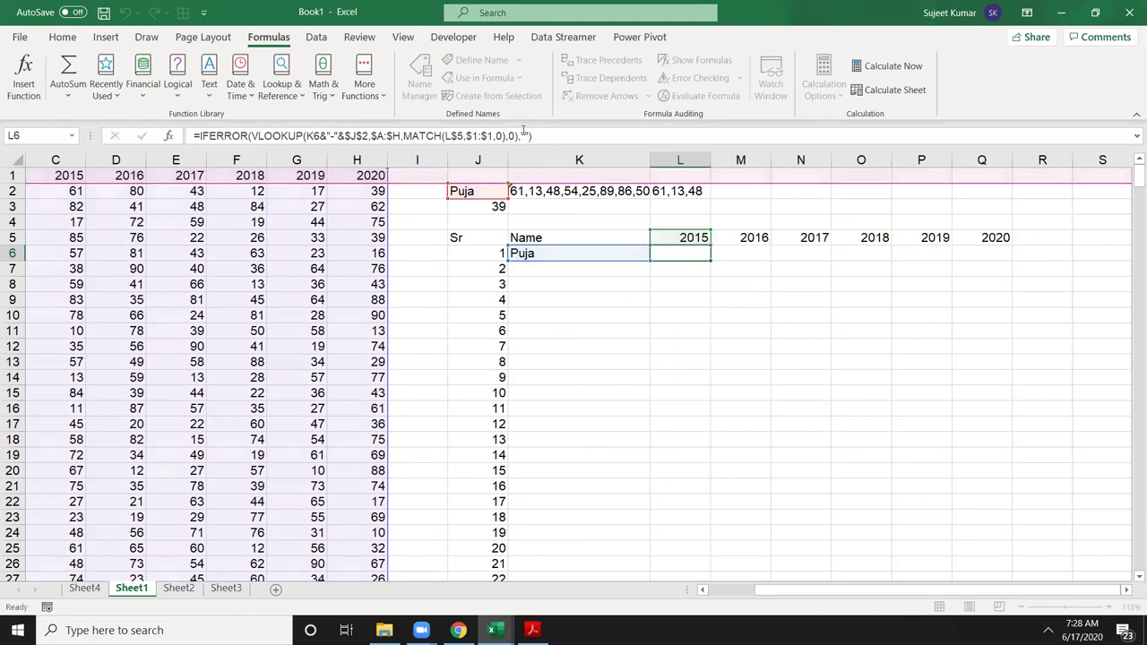
Step: Lock the lookup value's column as $J6 and recopy K6 across L6:Q6
left_click(306, 135)
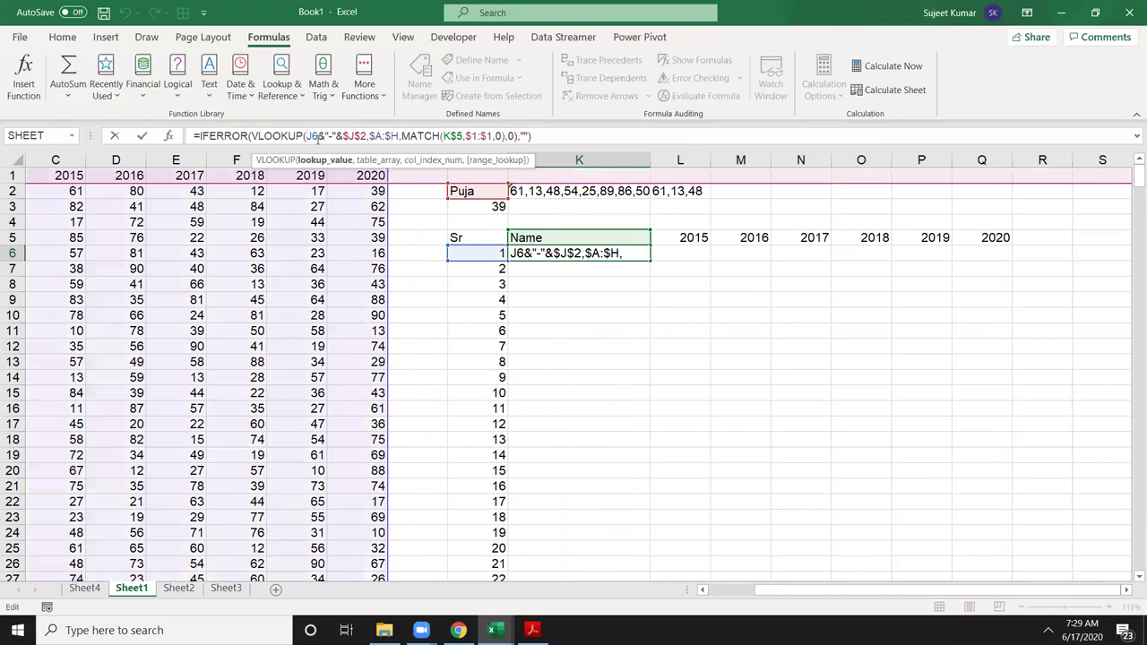
type("$")
key("Return")
key("Up")
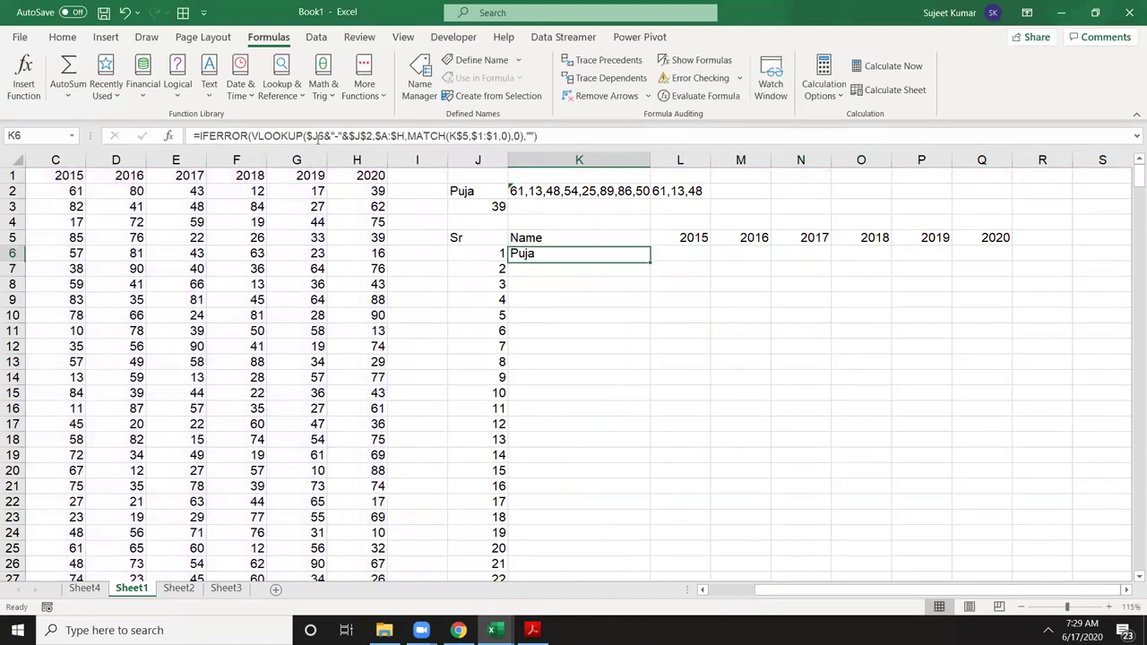
key("shift+Right")
key("shift+Right")
key("shift+Right")
key("shift+Right")
key("shift+Right")
key("shift+Right")
key("ctrl+r")
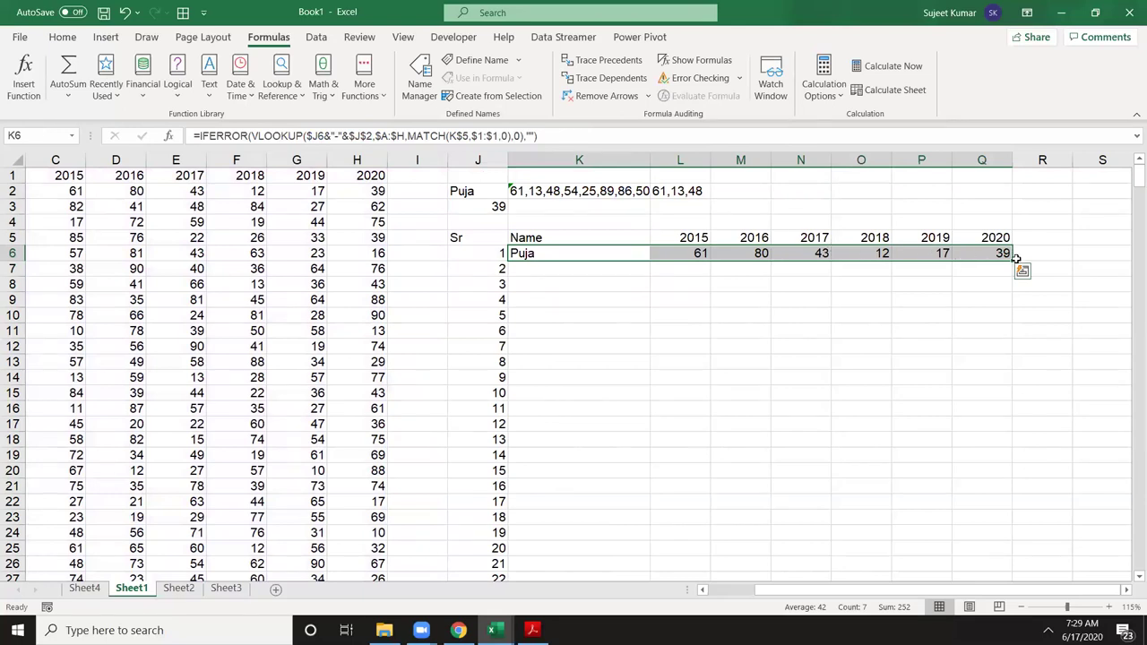
Step: Fill the row 6 formulas down to row 44
double_click(1014, 261)
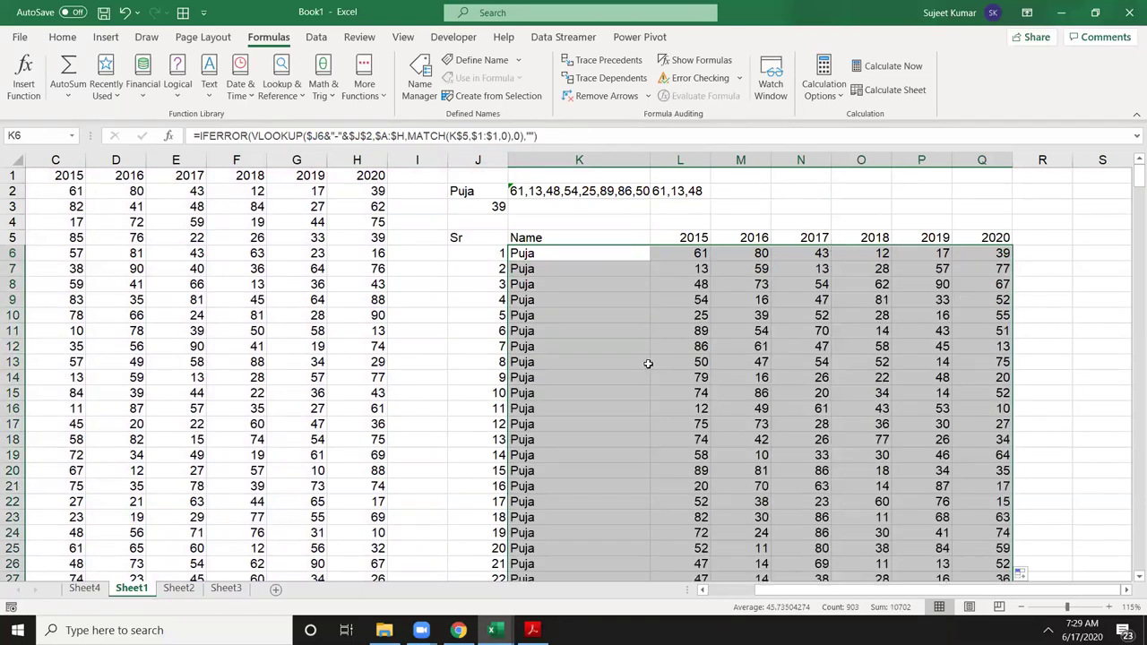
left_click(647, 363)
scroll(612, 371, "down", 6)
scroll(267, 398, "down", 5)
scroll(267, 398, "up", 11)
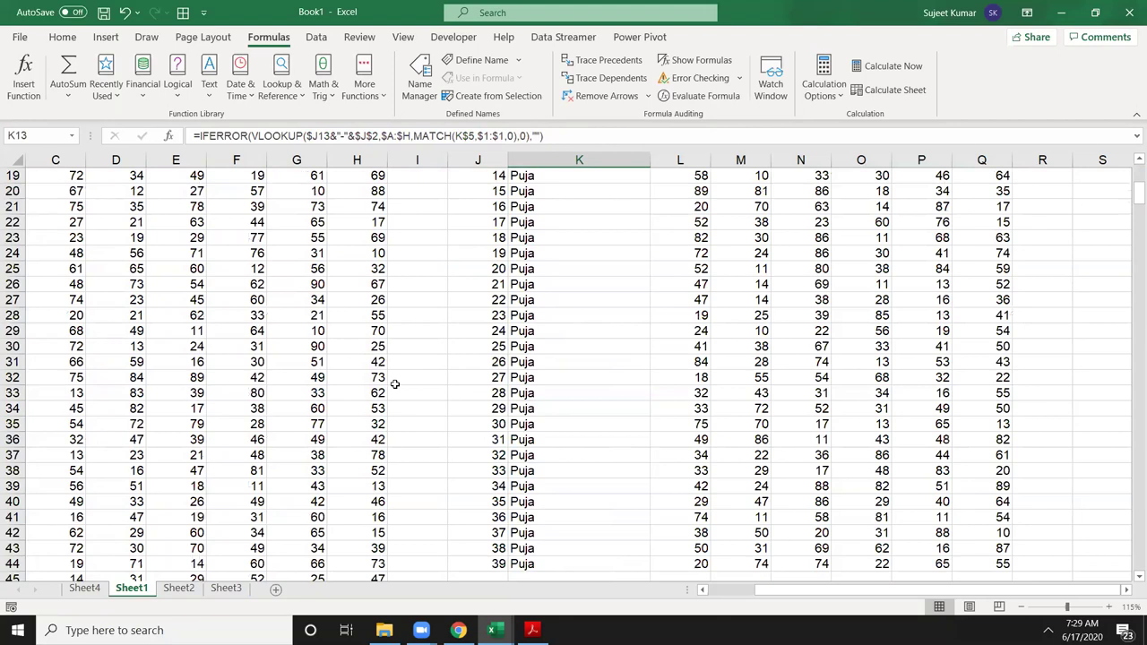
Step: Change the lookup name in J2 to Om and review the results
left_click(457, 195)
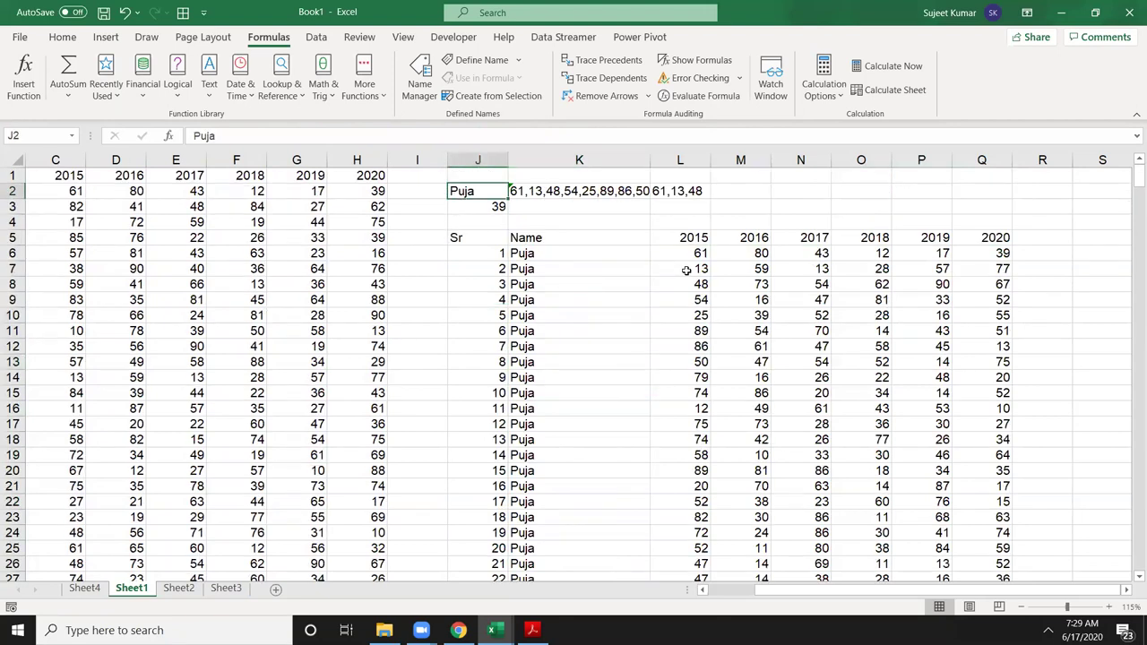
type("Om")
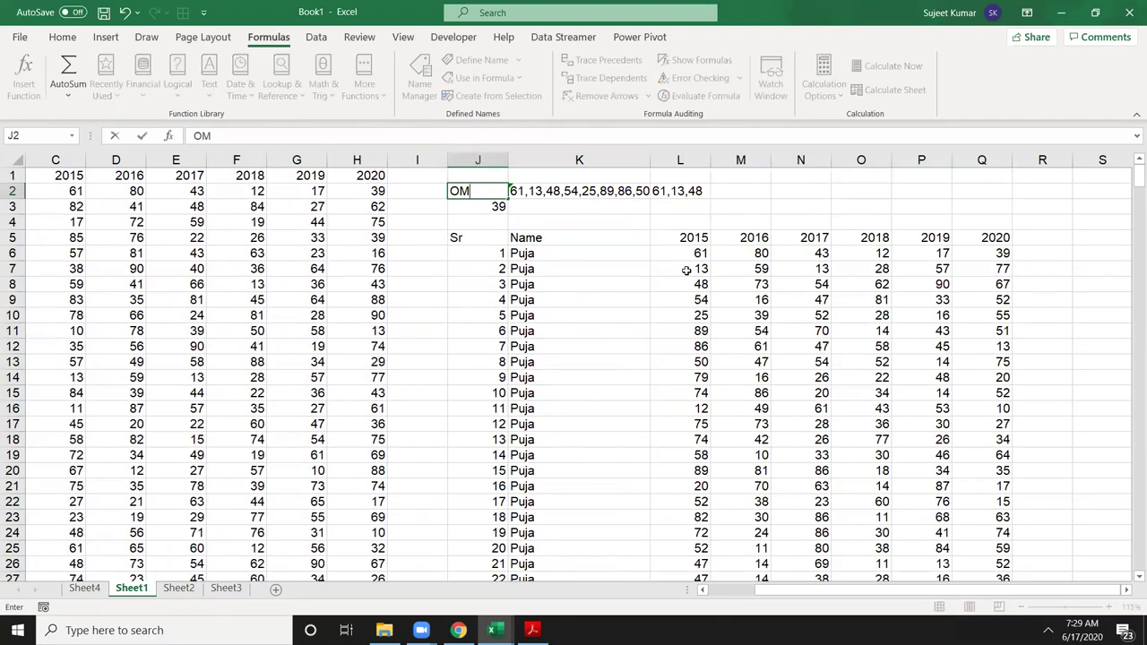
key("Return")
scroll(733, 400, "down", 5)
scroll(733, 401, "down", 2)
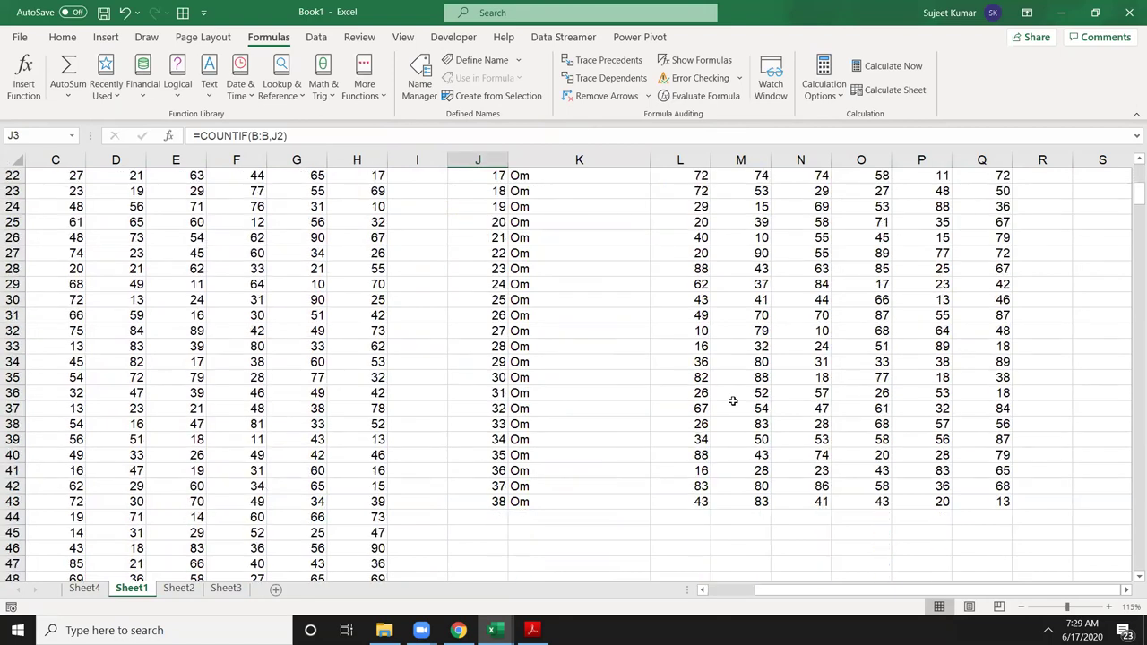
scroll(733, 400, "up", 7)
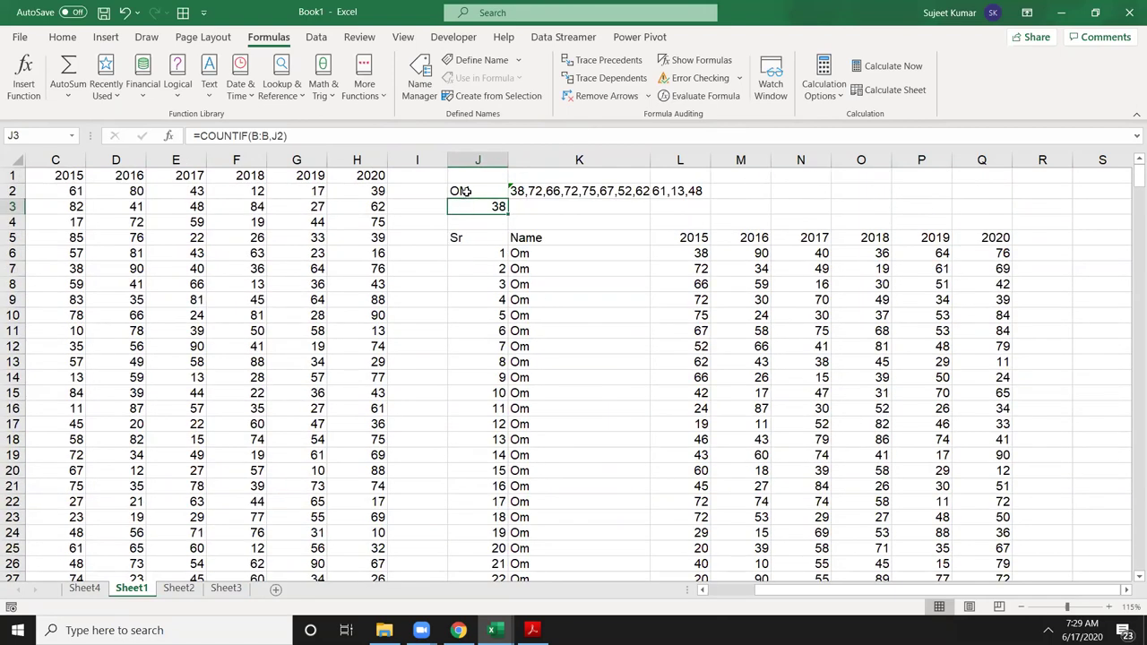
Step: Switch J2 to Uday, review its rows, and return to the source data
left_click(461, 190)
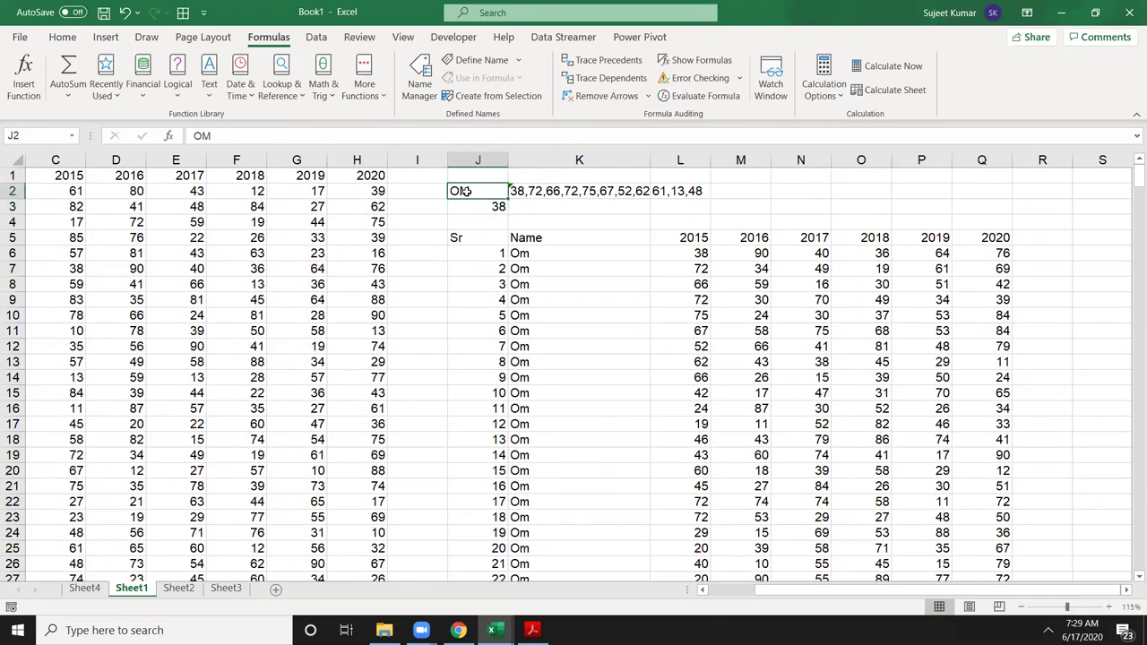
type("Uday")
key("Return")
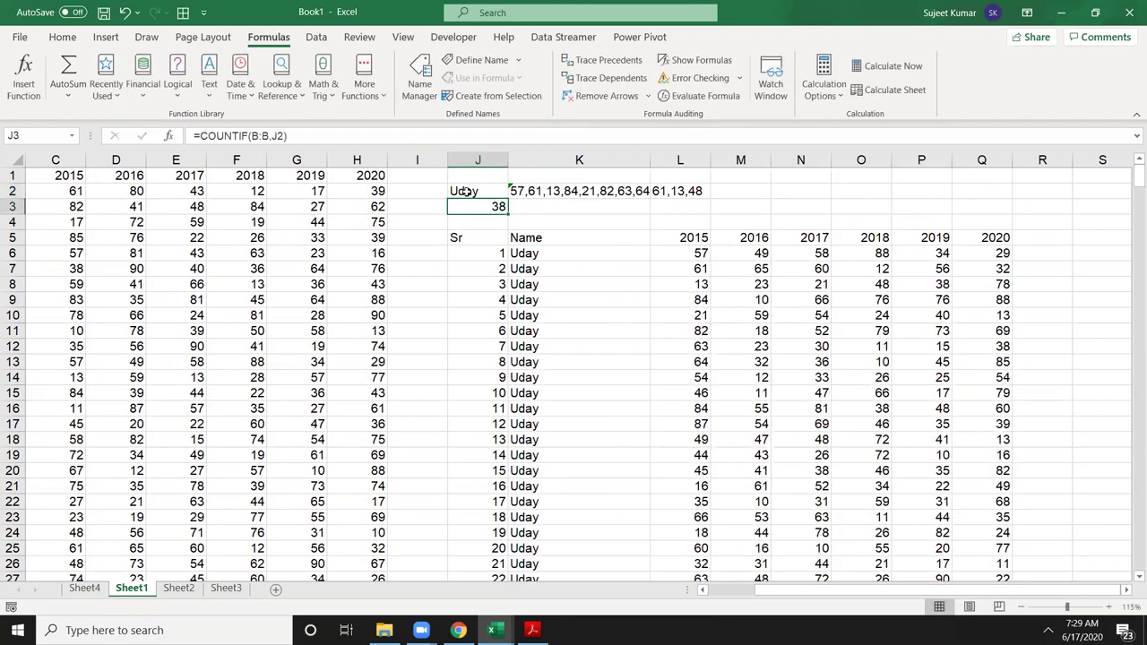
scroll(509, 276, "down", 7)
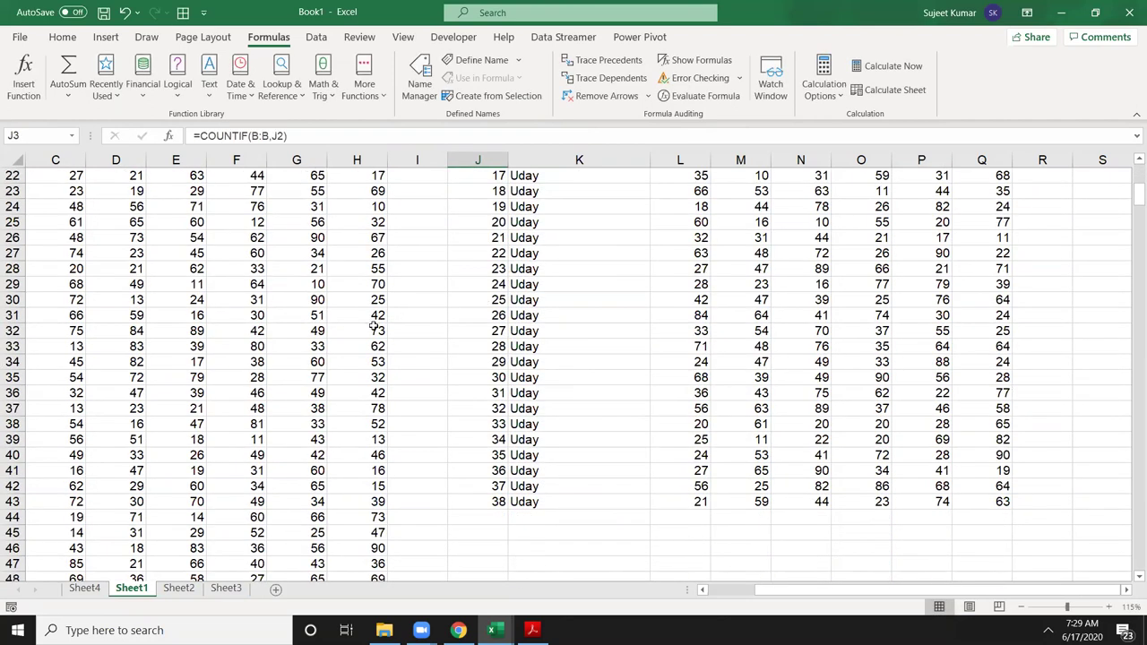
scroll(376, 326, "up", 5)
left_click(61, 283)
key("Home")
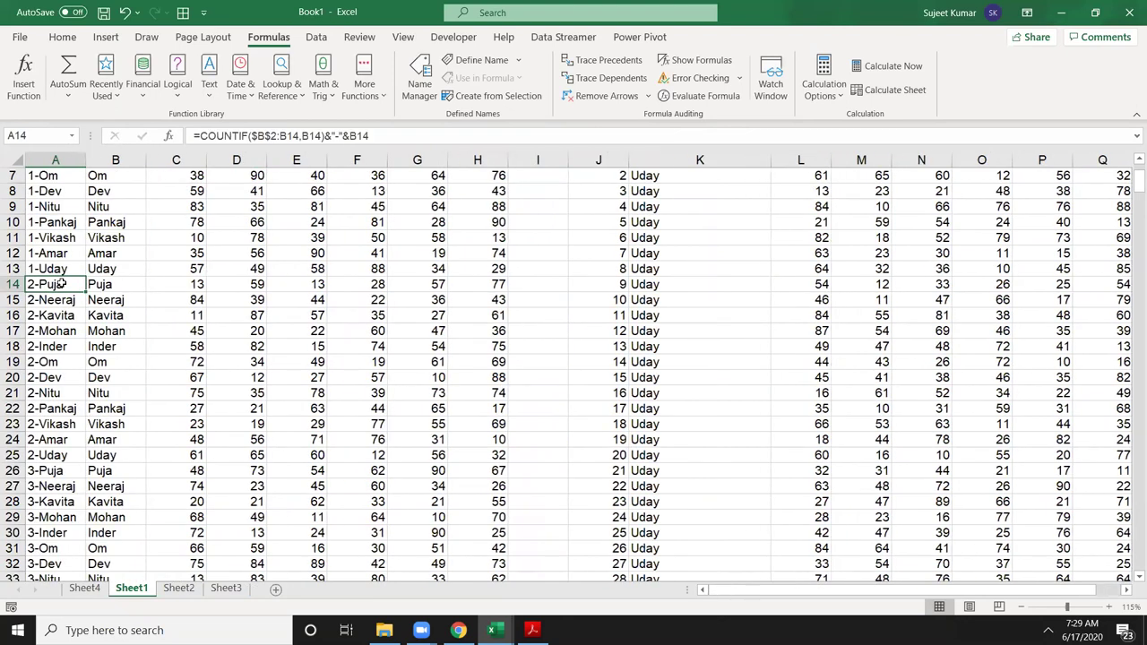
Step: Replace the name in B13 with Sujeet and paste it into B20
left_click(136, 266)
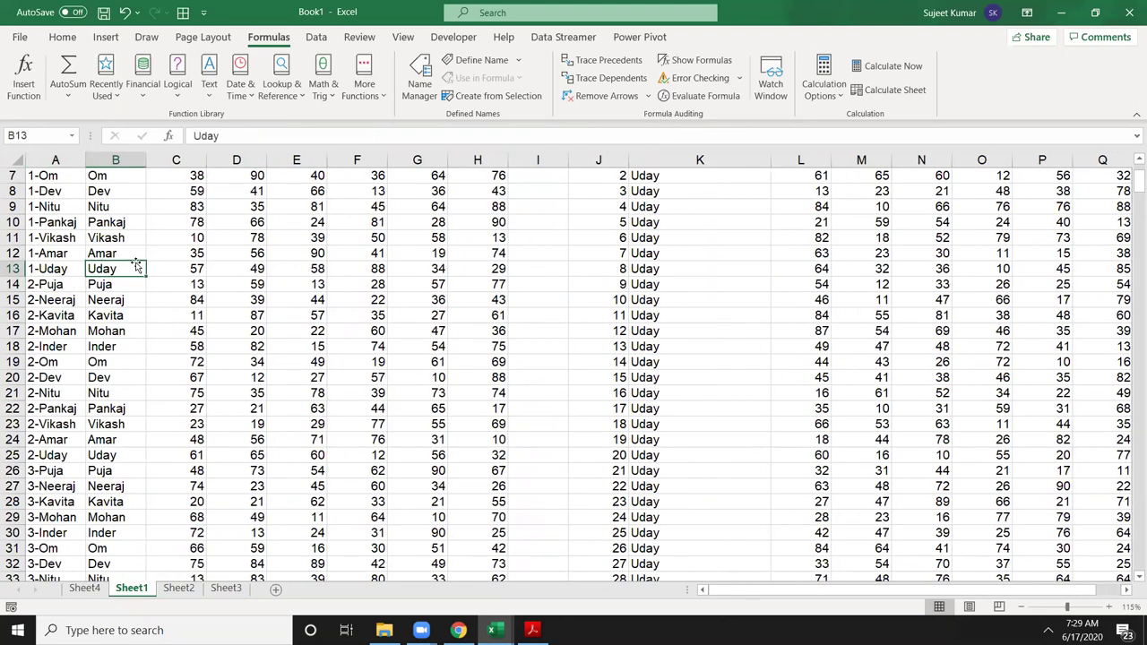
type("Sujeet")
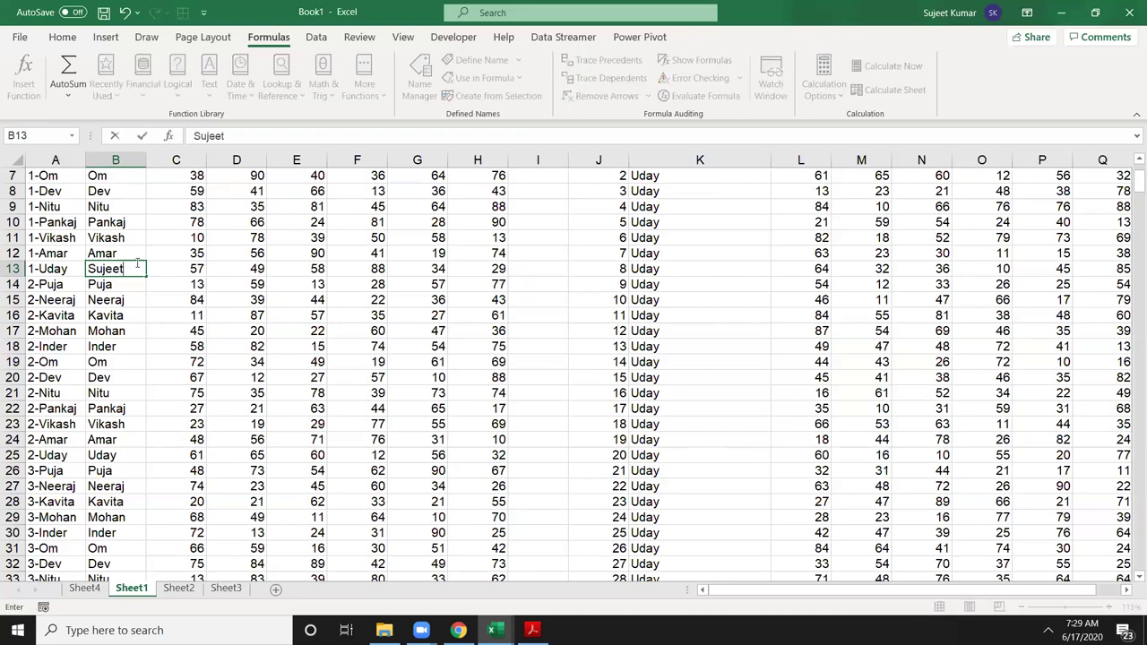
key("Return")
left_click(135, 266)
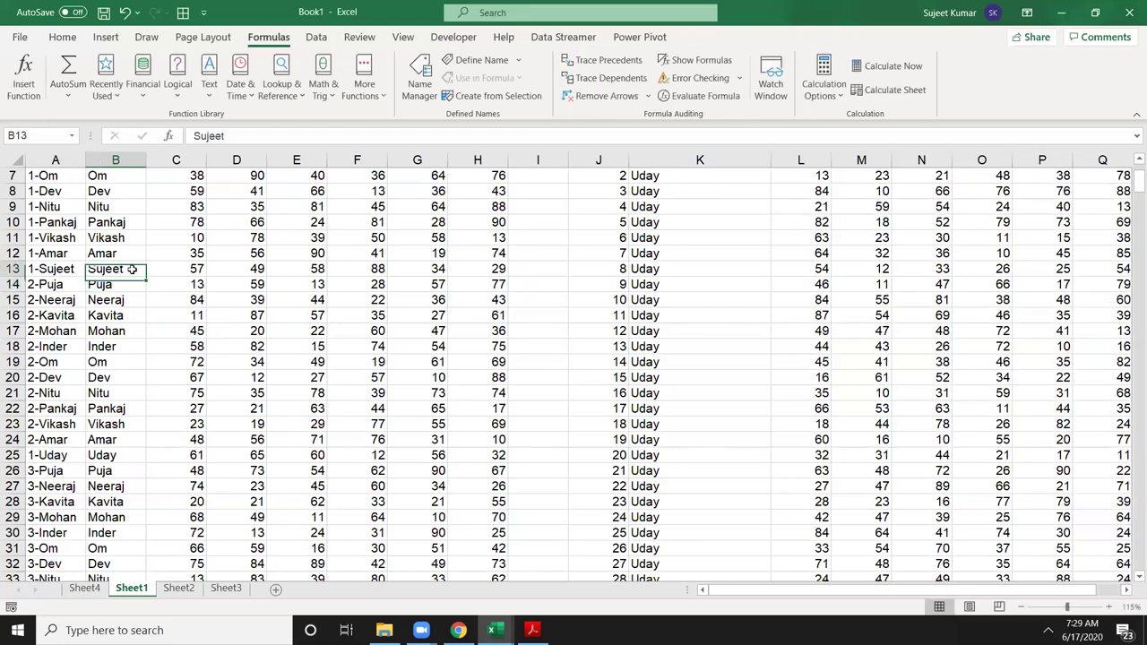
key("ctrl+c")
left_click(128, 379)
key("ctrl+v")
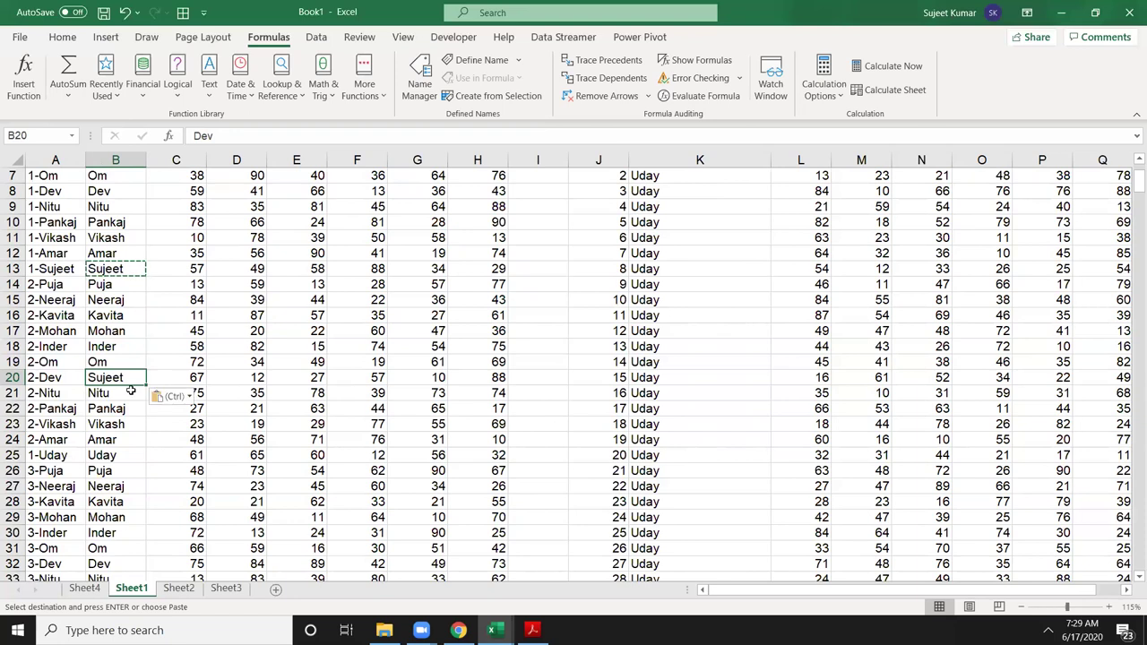
Step: Paste Sujeet into B36, B48, B63 and B77
scroll(128, 380, "down", 5)
left_click(127, 394)
key("ctrl+v")
scroll(127, 393, "down", 4)
left_click(126, 393)
key("ctrl+v")
scroll(127, 393, "down", 5)
left_click(118, 401)
key("ctrl+v")
scroll(118, 401, "down", 4)
left_click(117, 422)
key("ctrl+v")
scroll(991, 418, "up", 1)
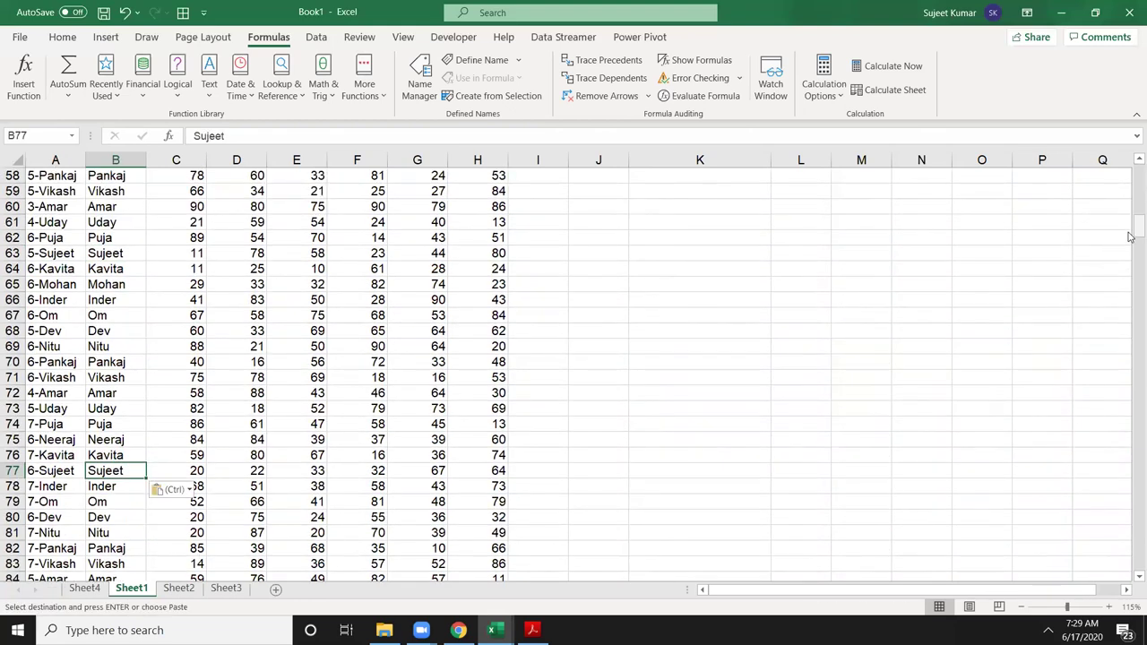
left_click_drag(1138, 226, 1138, 172)
Step: Enter Sujeet as the lookup name in J2 so J3 counts 6 rows
left_click(601, 191)
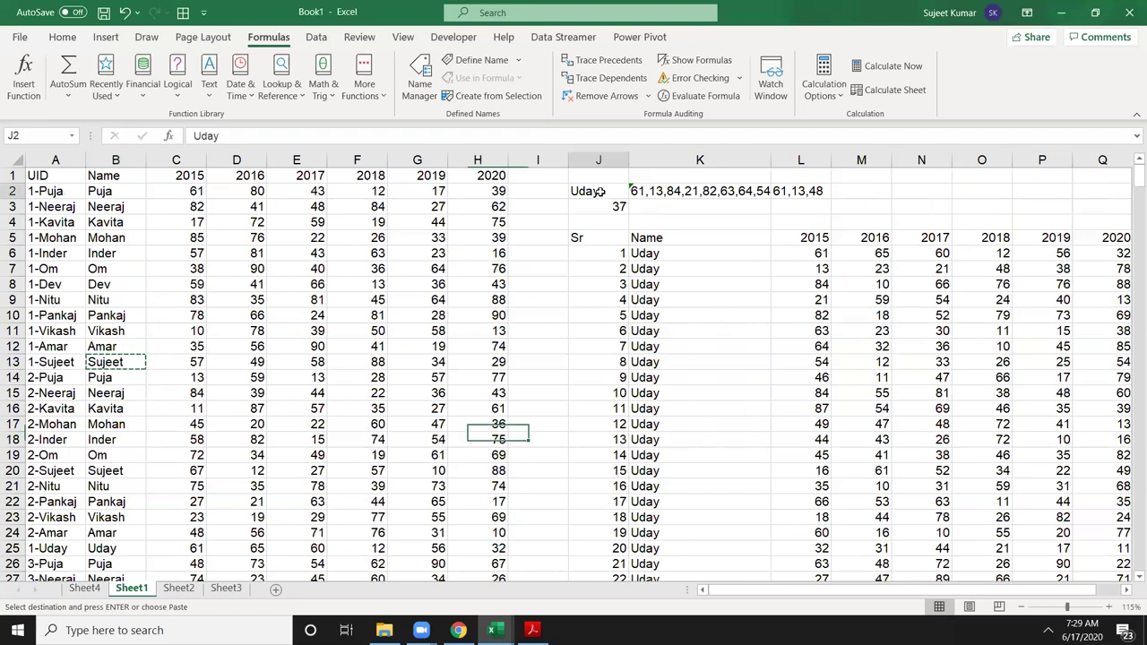
type("Sujeet")
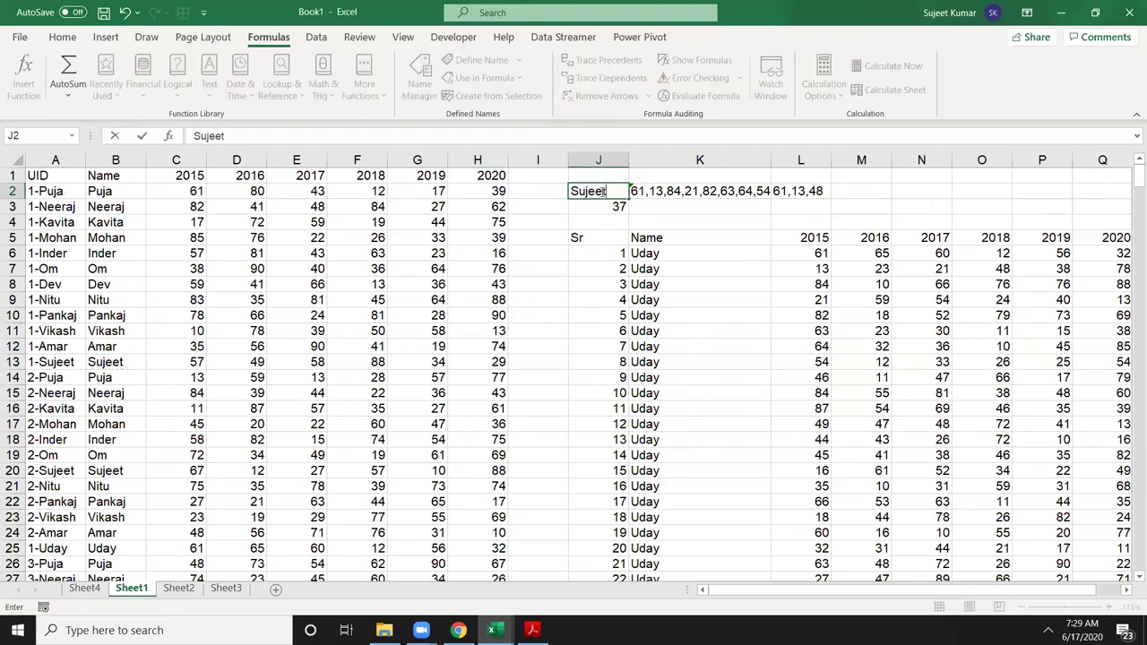
key("Return")
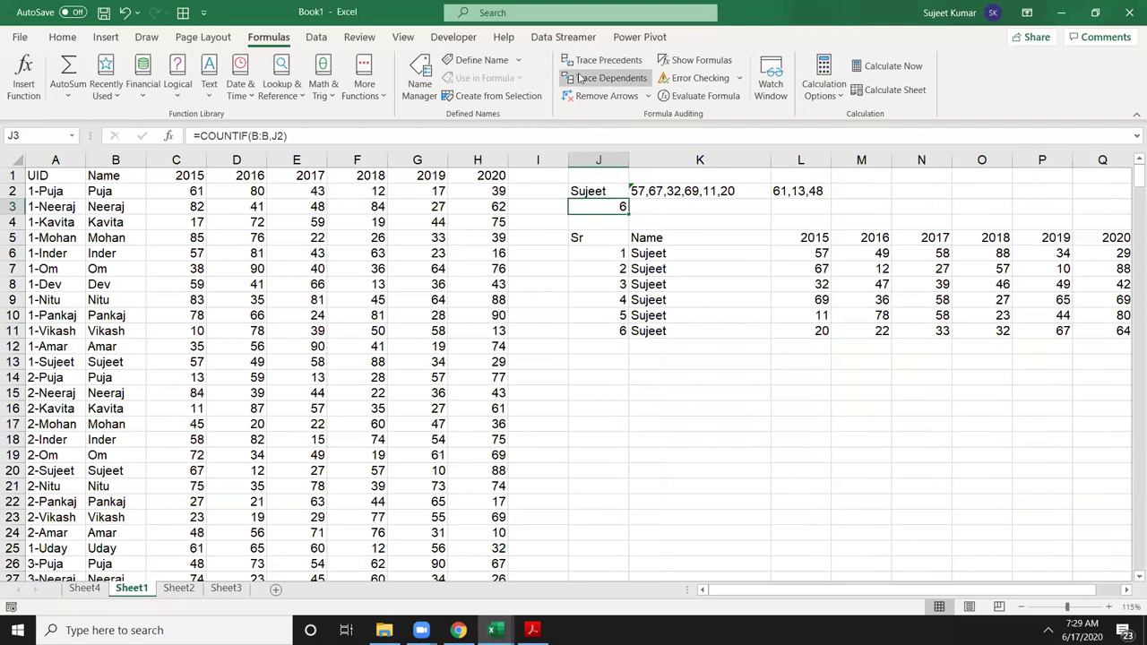
key("Down")
key("Down")
key("Down")
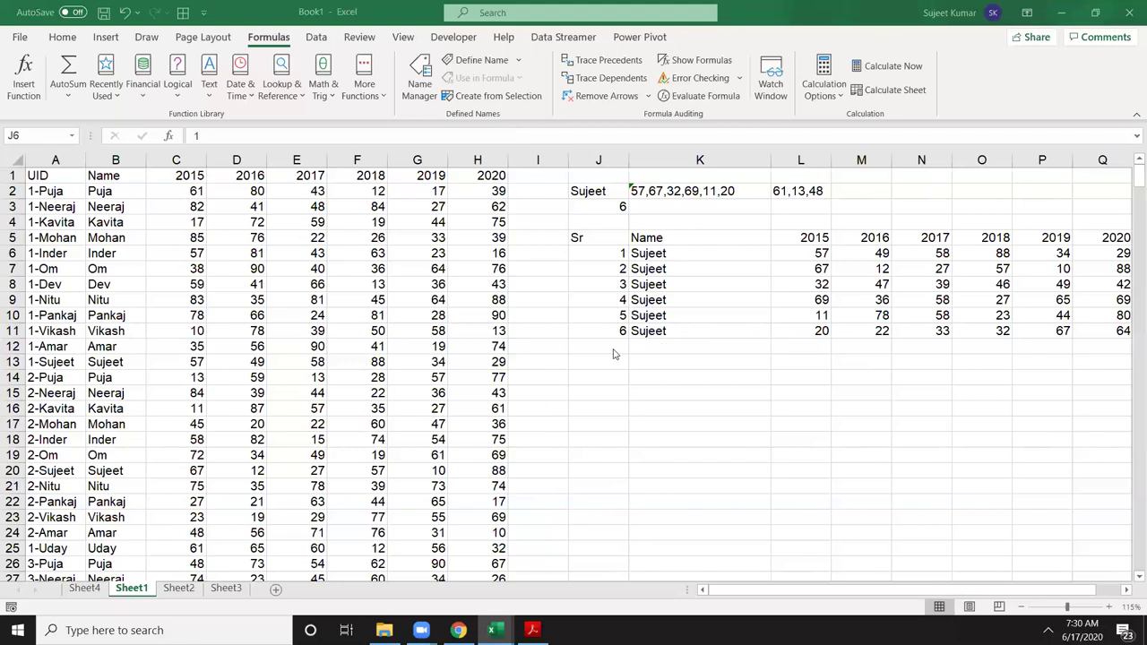
Step: Inspect the serial formulas in J12 and J7, abandoning a first IF edit
left_click(593, 347)
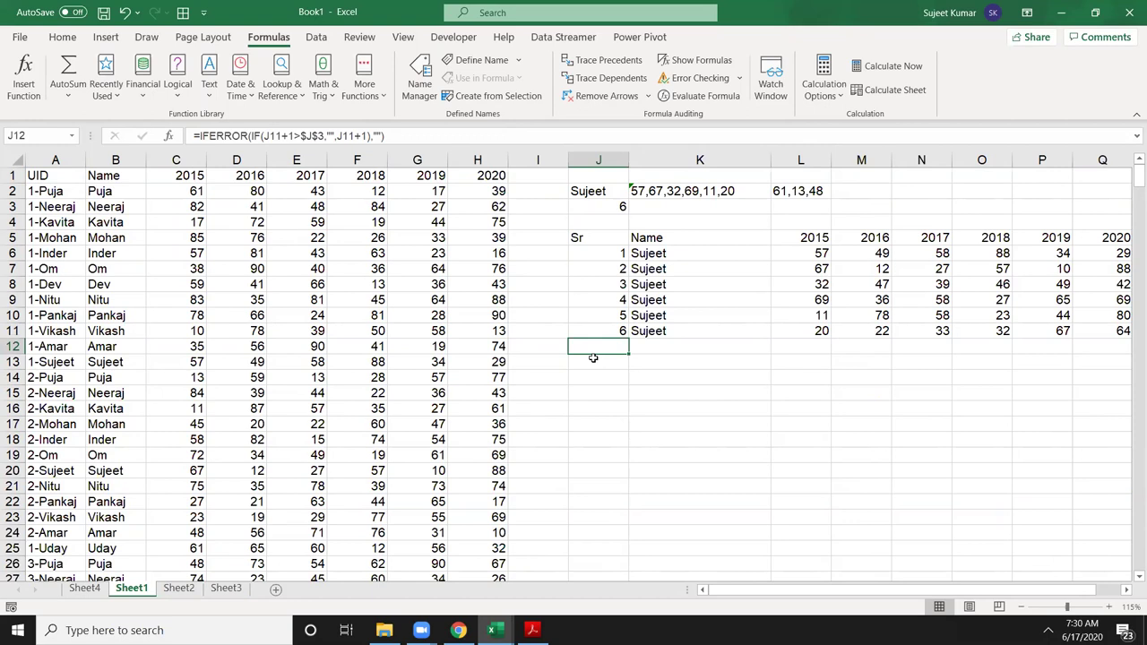
left_click(612, 267)
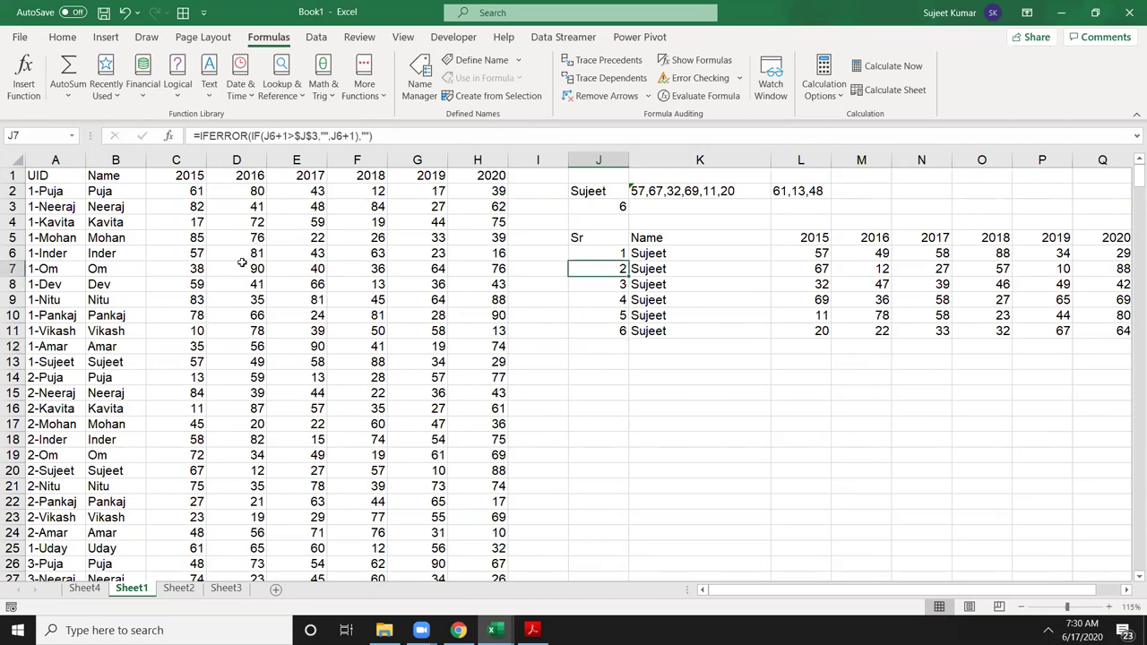
left_click(199, 135)
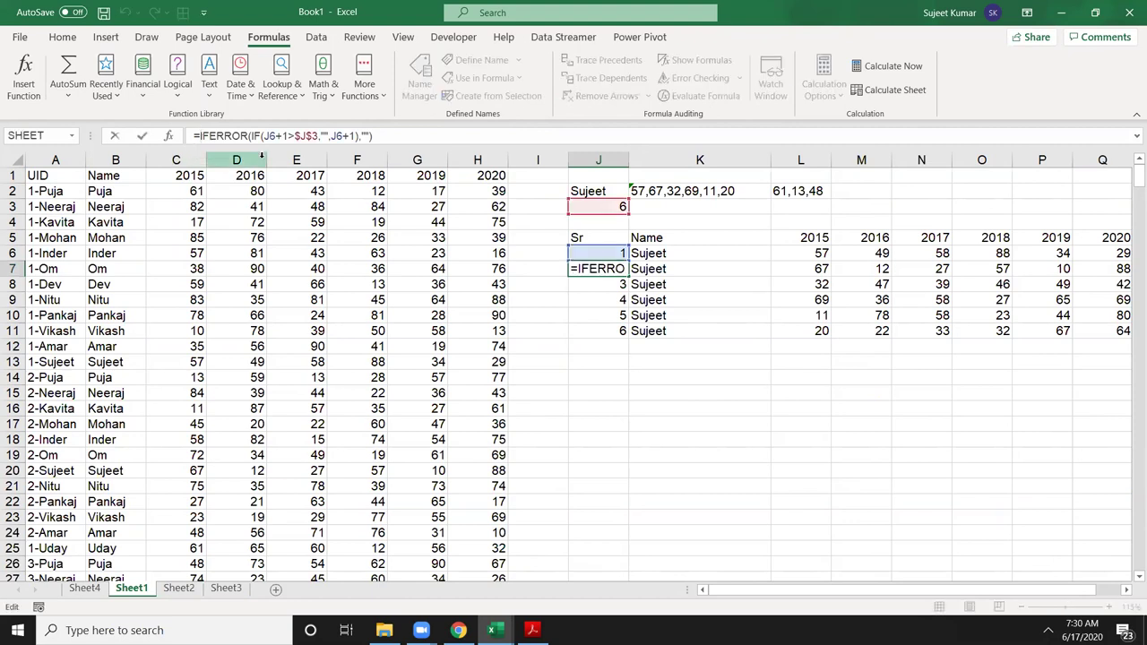
type("IF(")
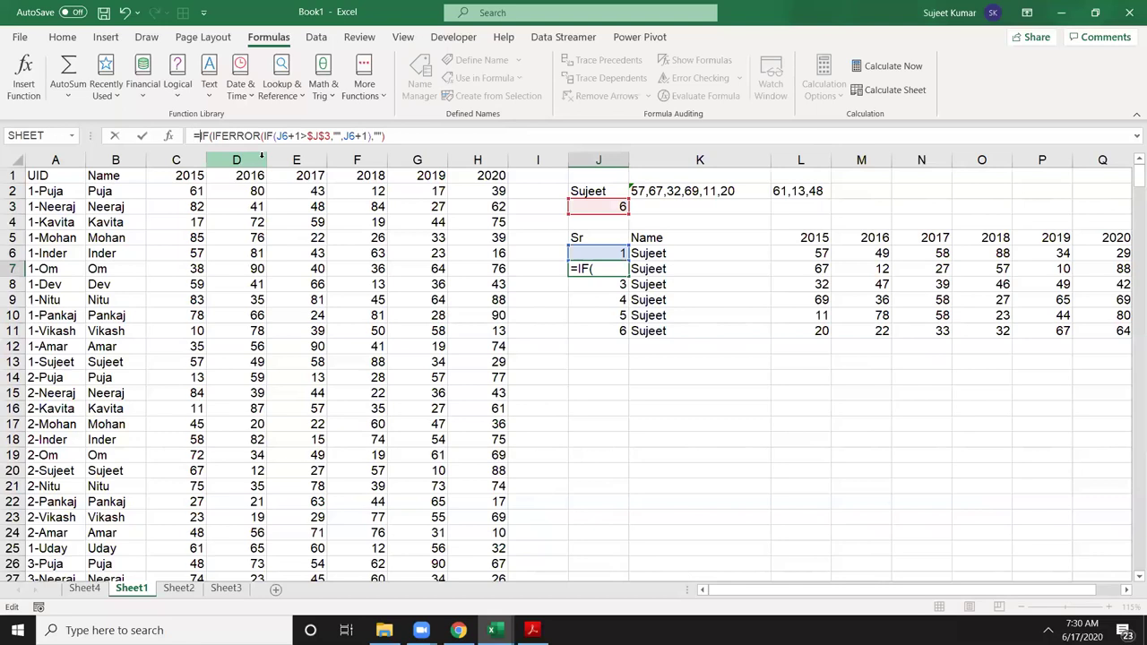
key("BackSpace")
key("BackSpace")
key("BackSpace")
key("Escape")
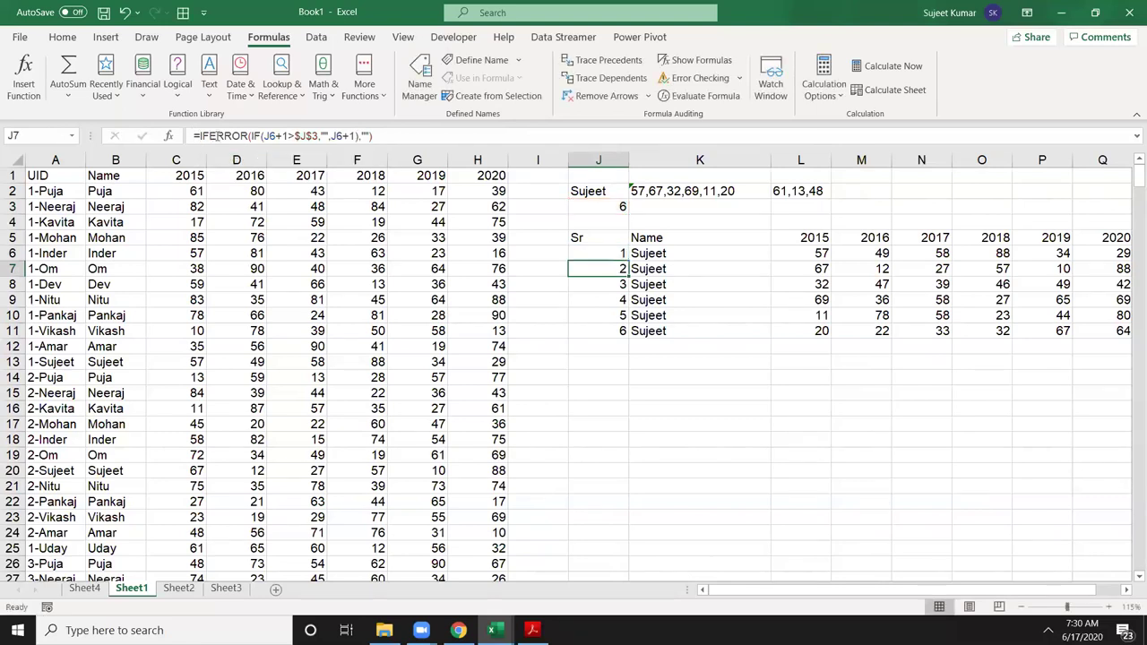
Step: Wrap J7's serial formula in IF(J6=J3,"Total",...)
left_click(198, 136)
type("if")
key("Tab")
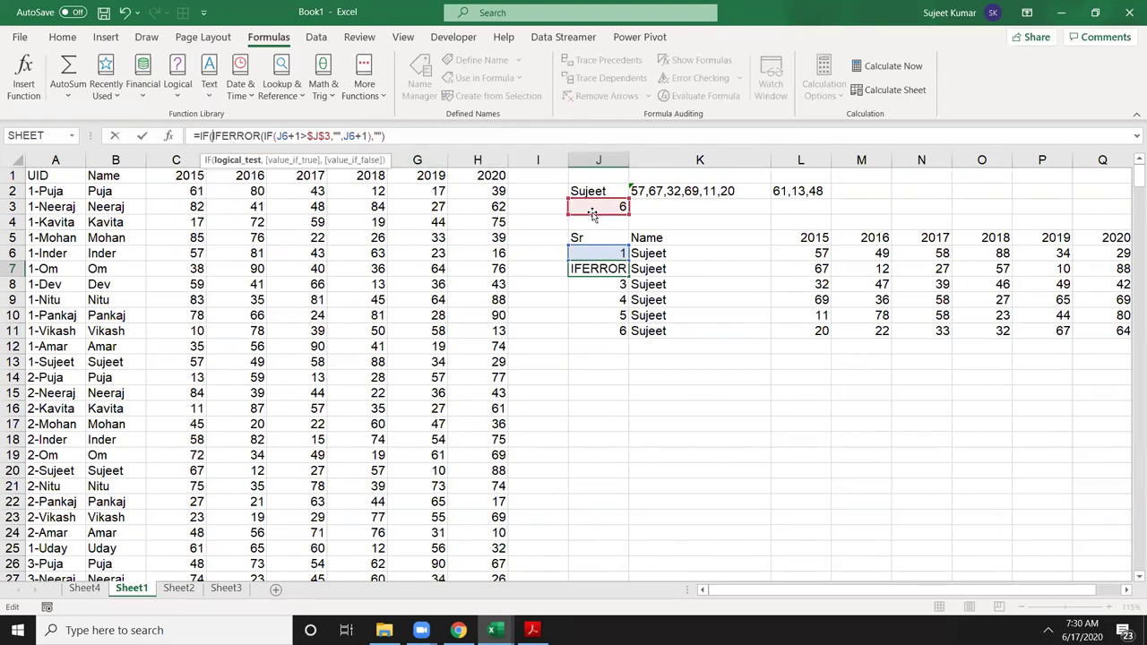
left_click(594, 253)
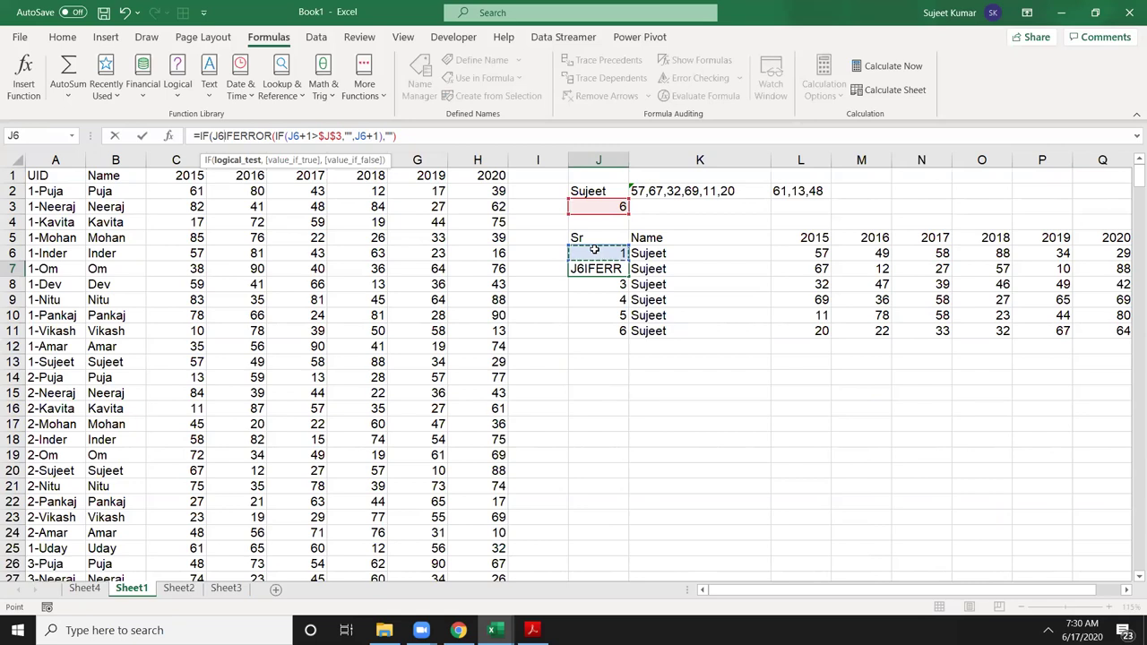
type("=")
left_click(618, 207)
type(",\"T")
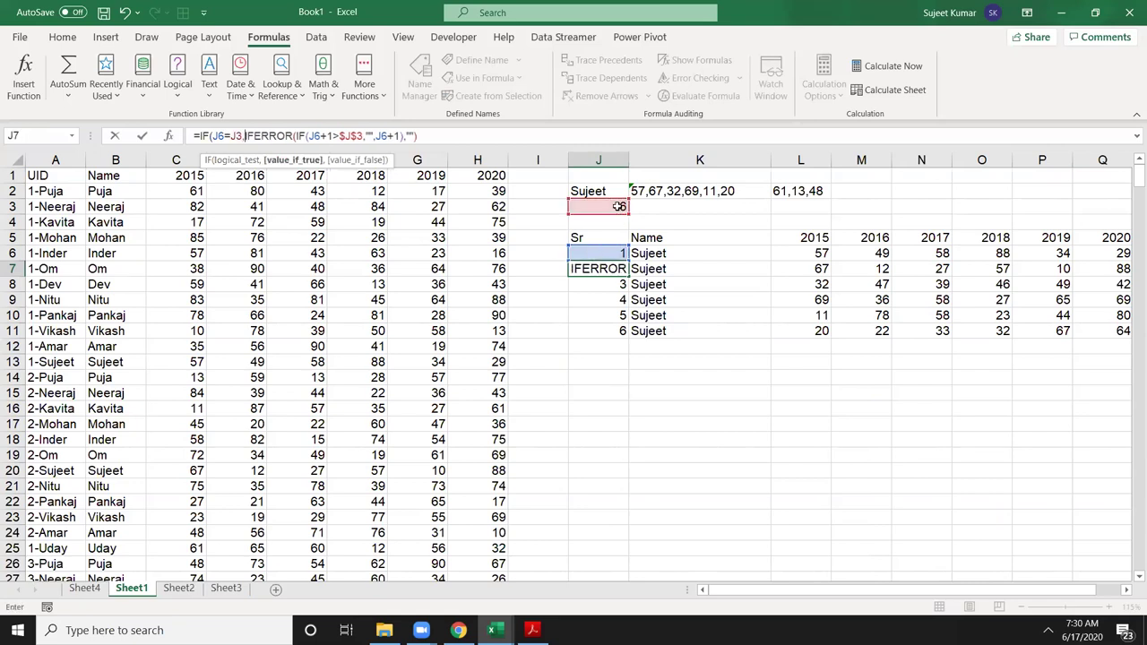
type("otal")
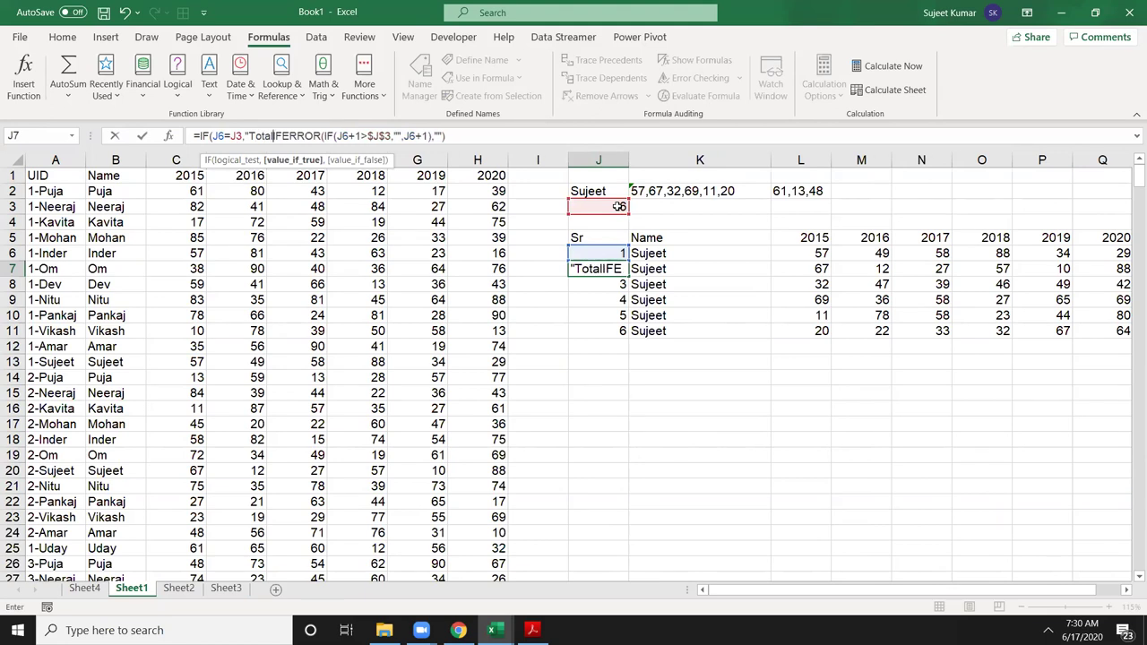
type("\",")
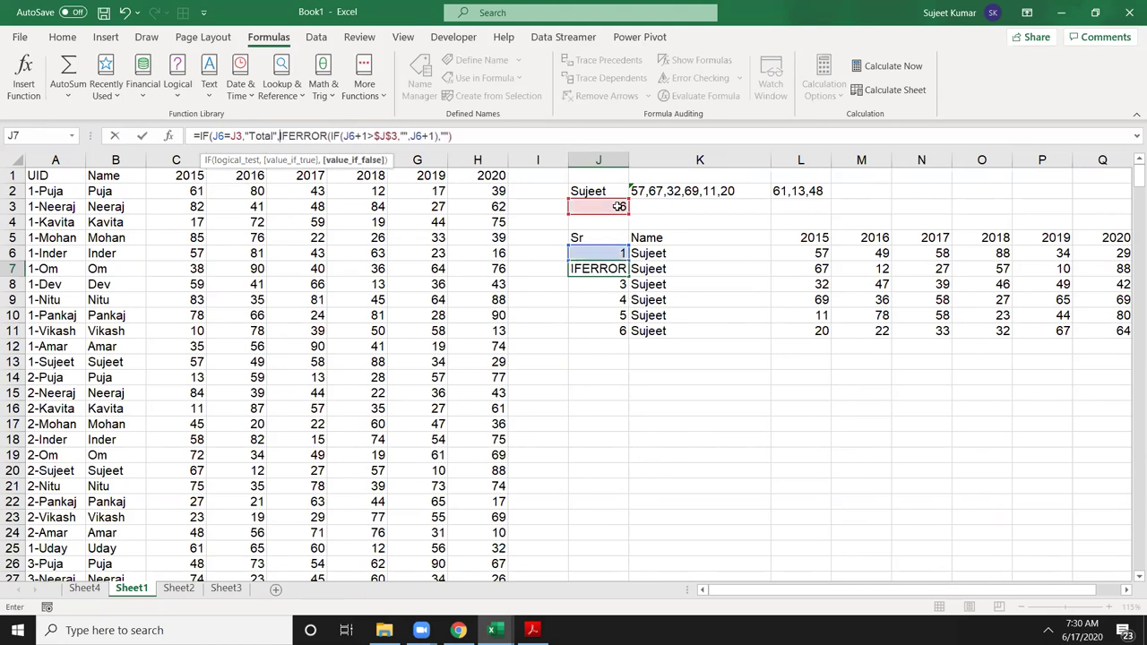
key("Return")
key("Return")
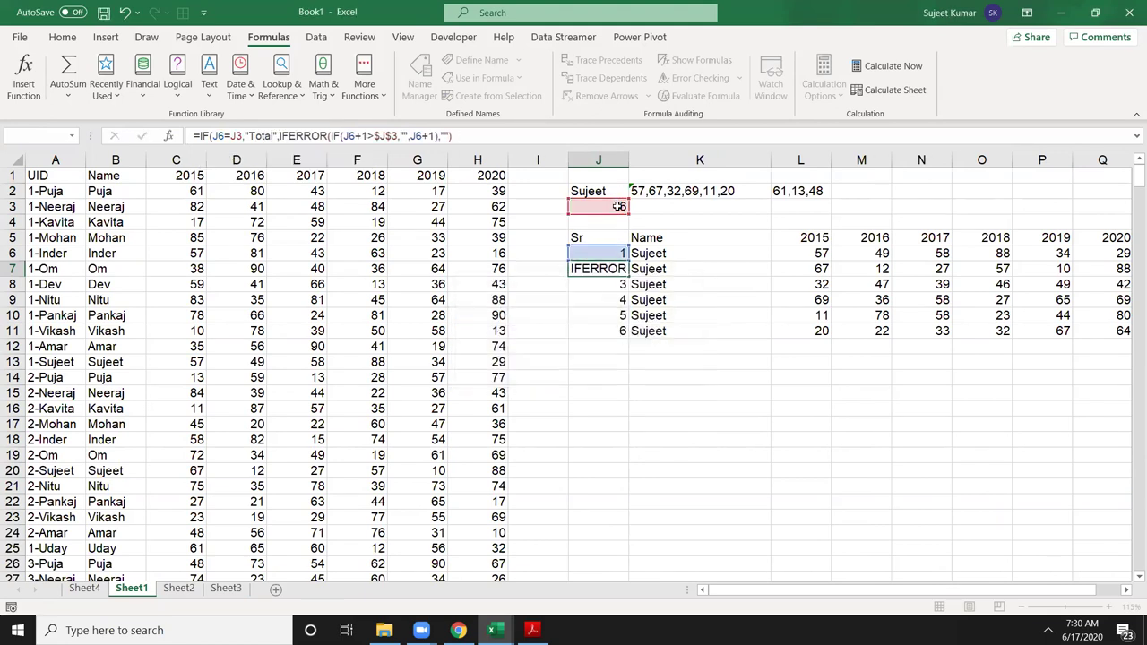
Step: Make J3 absolute and fill the serial formula down column J, giving Total in J12
left_click(236, 136)
key("F4")
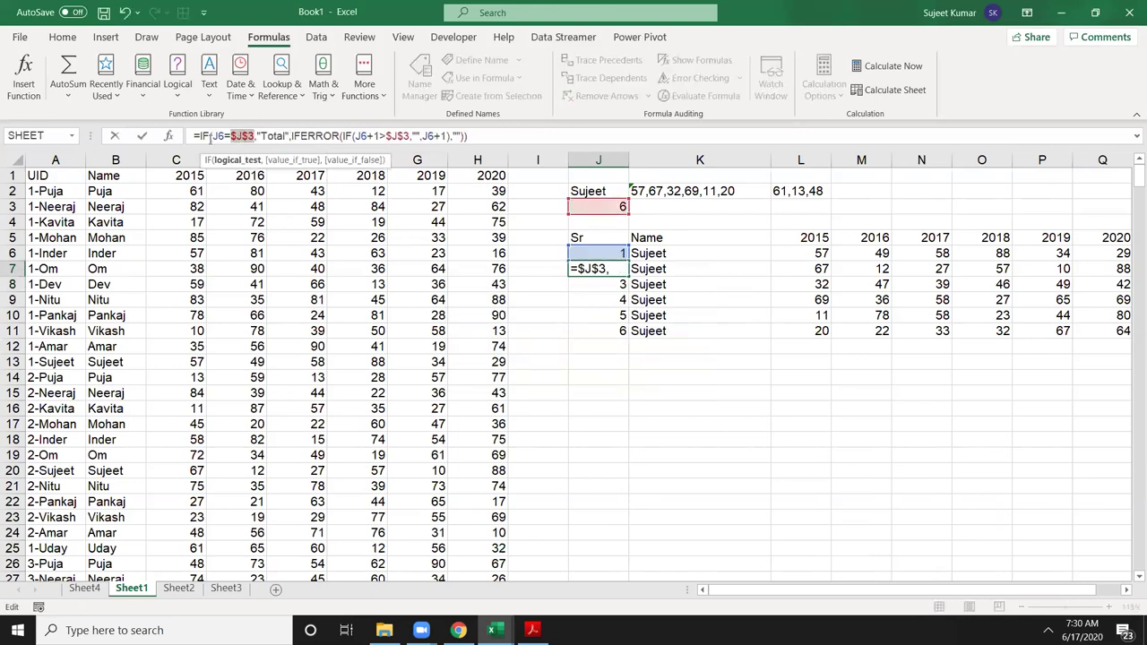
left_click(217, 136)
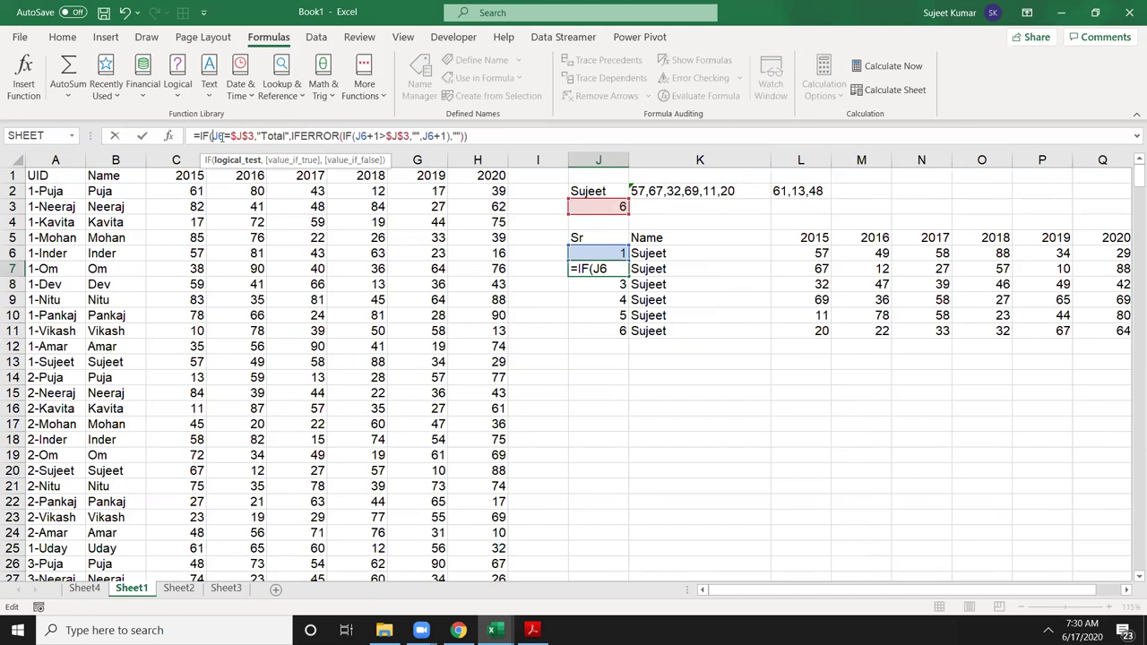
key("Return")
key("Up")
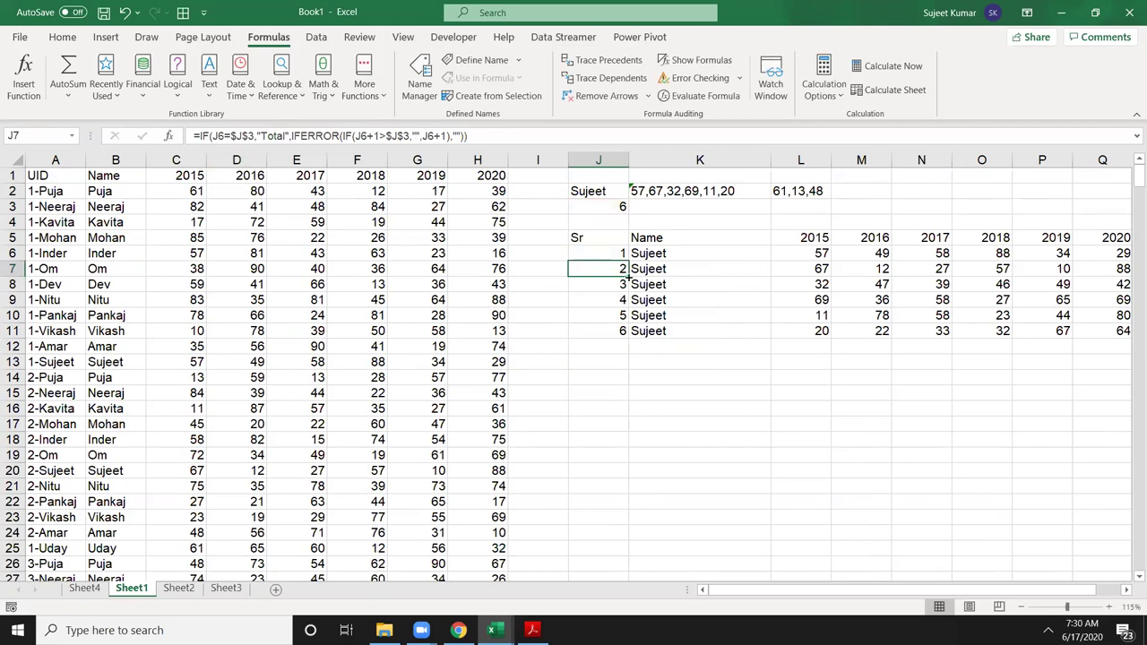
double_click(628, 276)
left_click(607, 349)
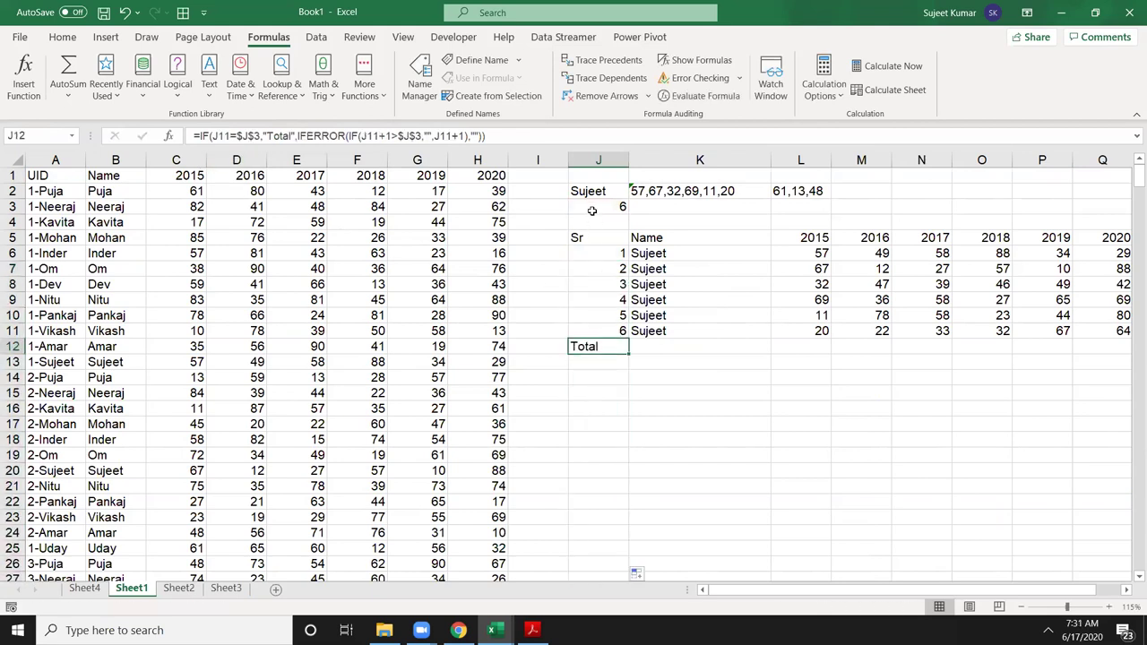
left_click(589, 192)
type("Puja")
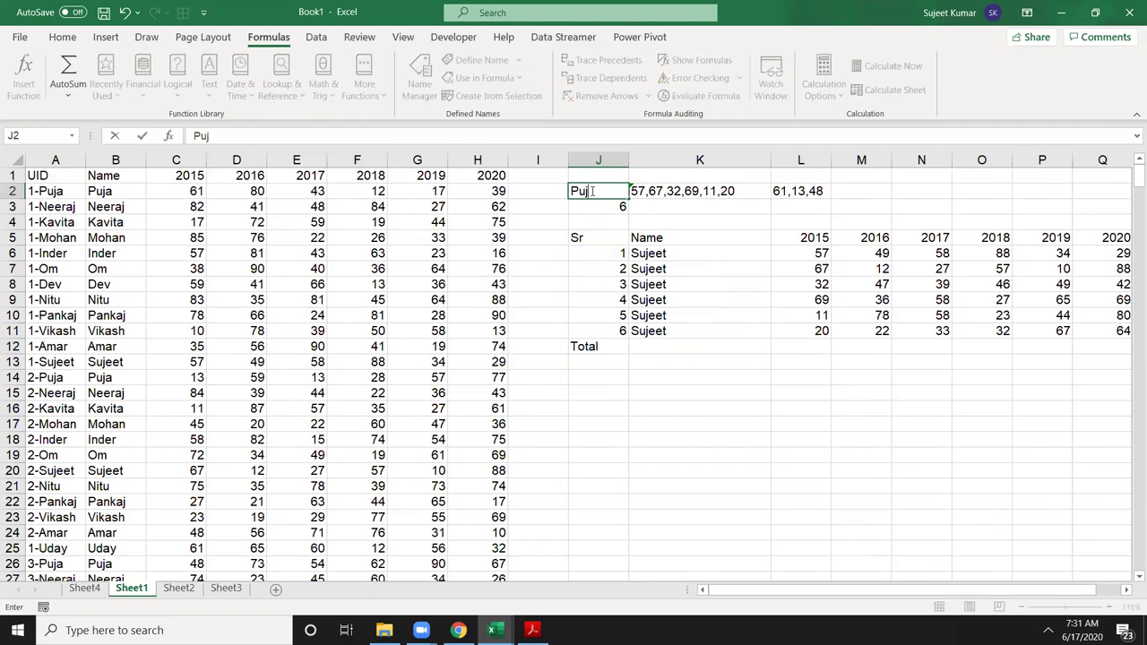
key("Return")
scroll(712, 384, "down", 9)
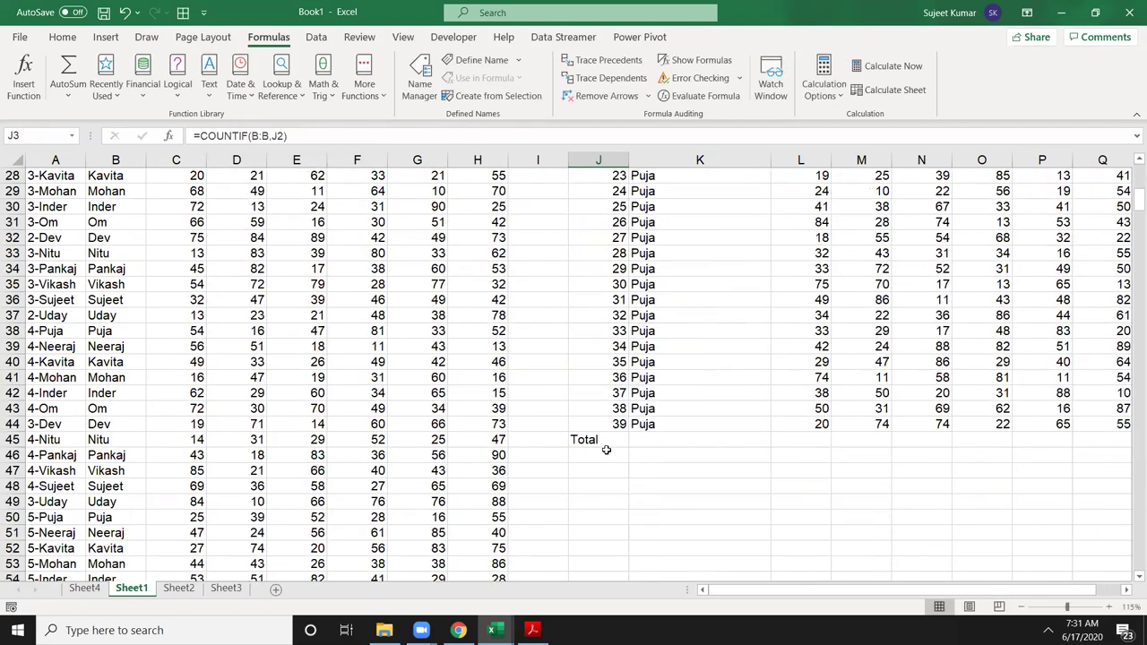
left_click(601, 439)
scroll(601, 456, "up", 9)
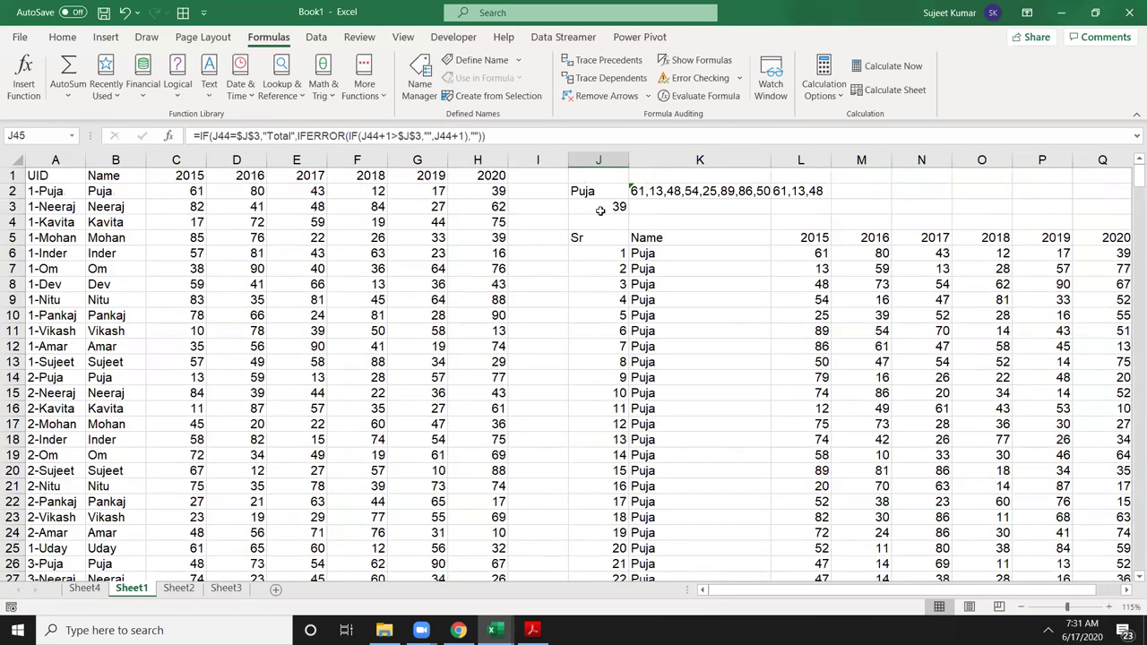
left_click(596, 196)
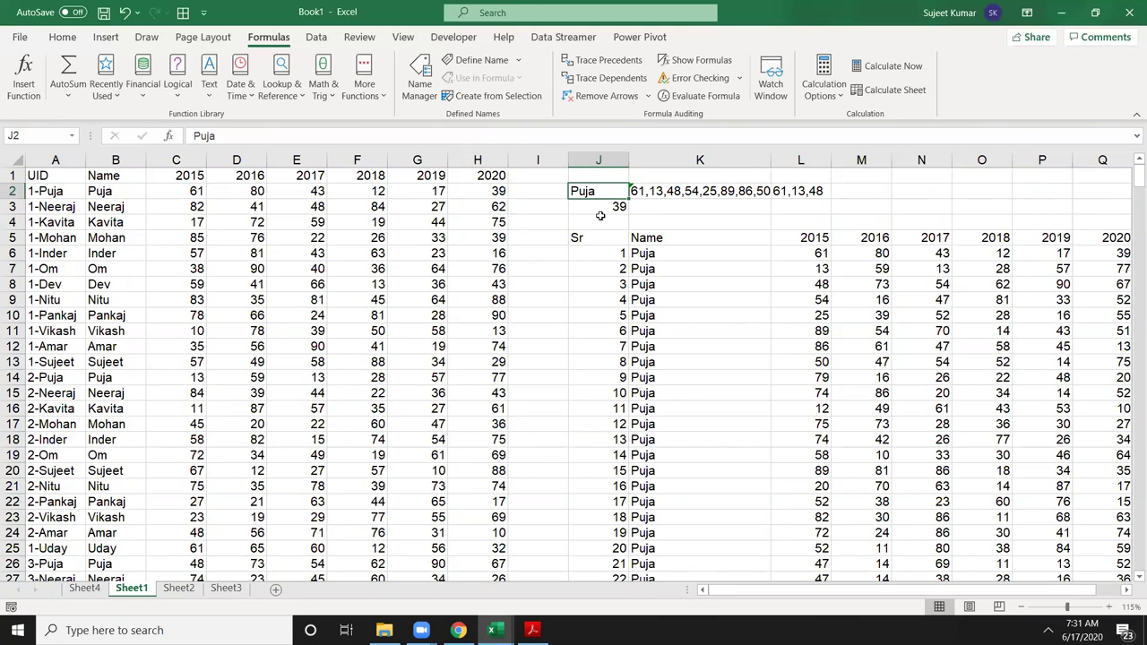
type("Uday")
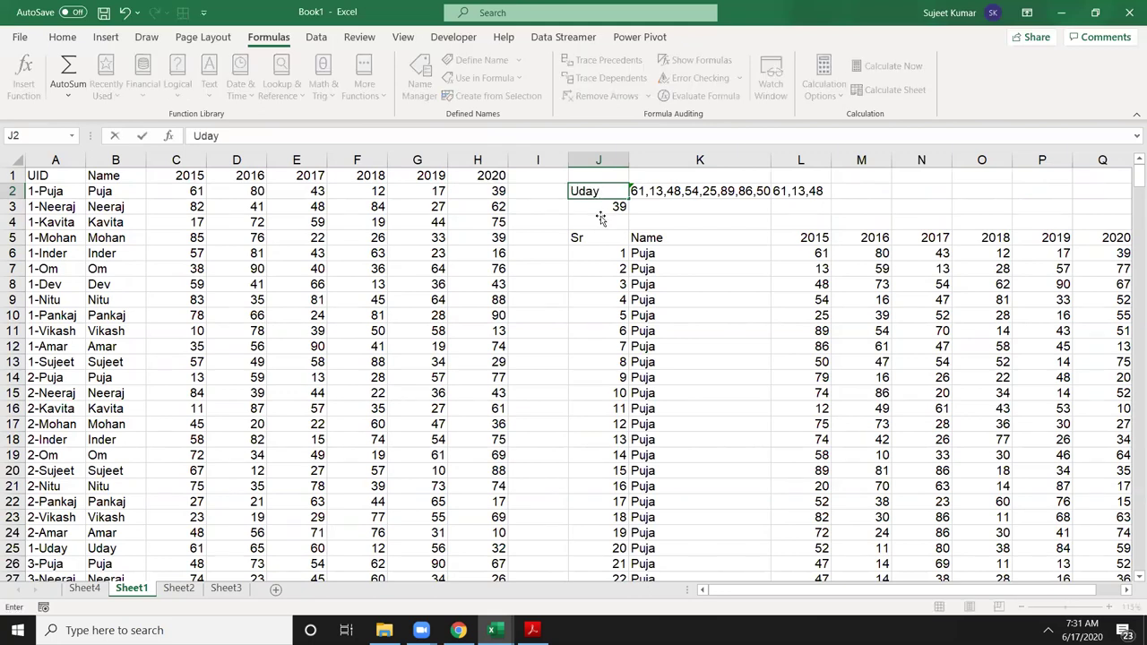
key("Return")
scroll(519, 226, "down", 10)
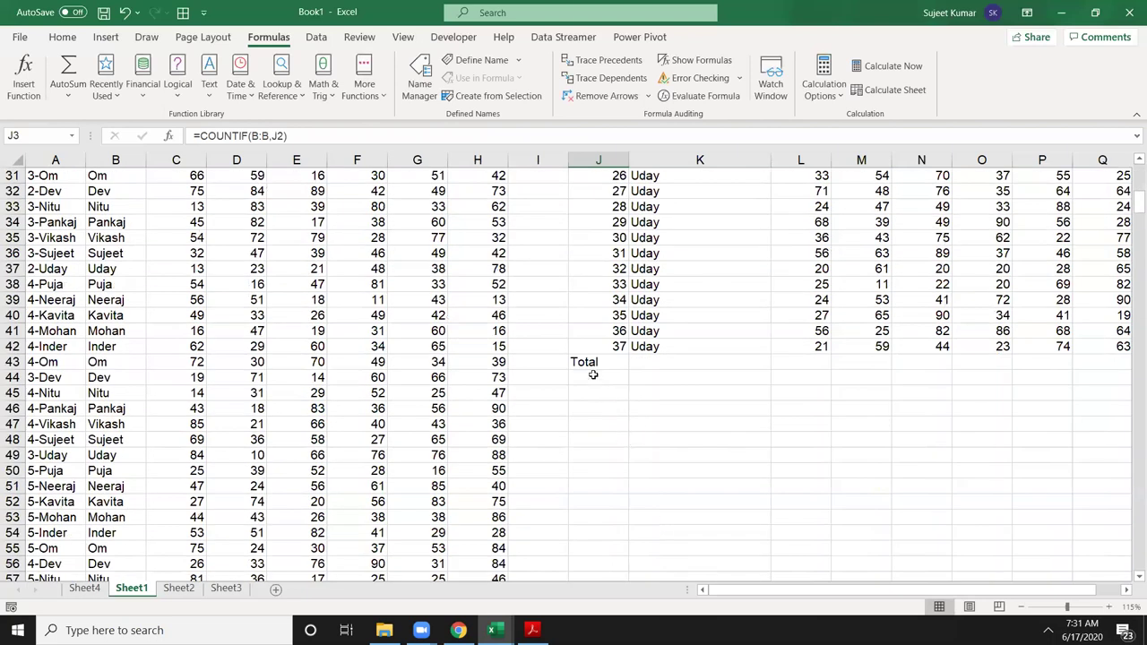
left_click(592, 364)
scroll(581, 376, "up", 10)
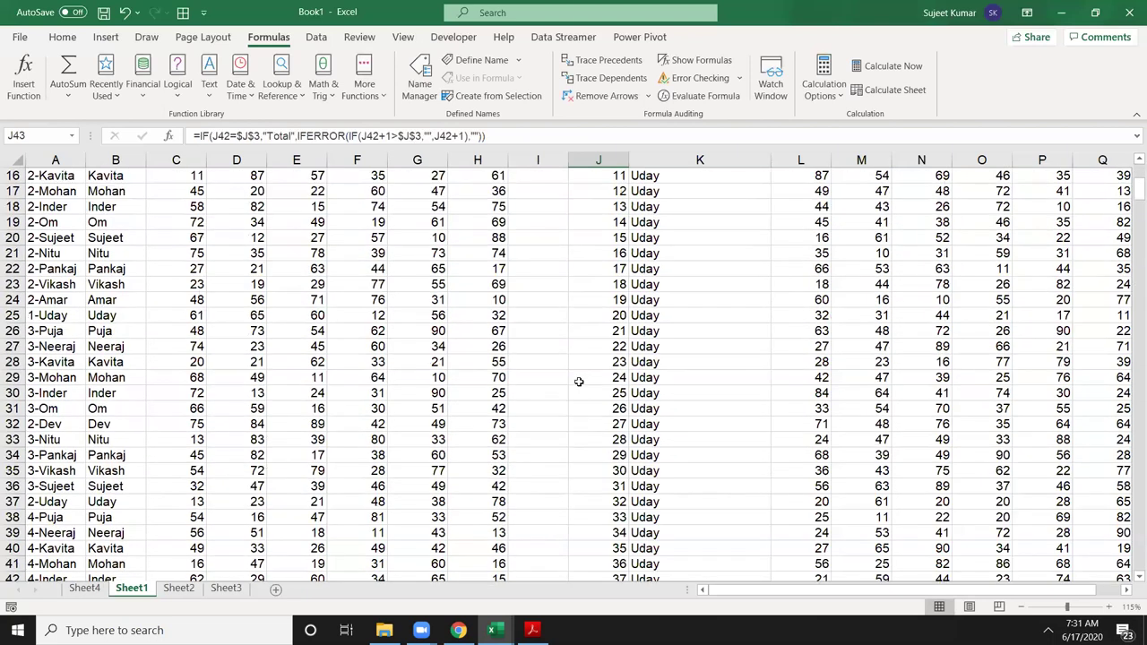
left_click(605, 195)
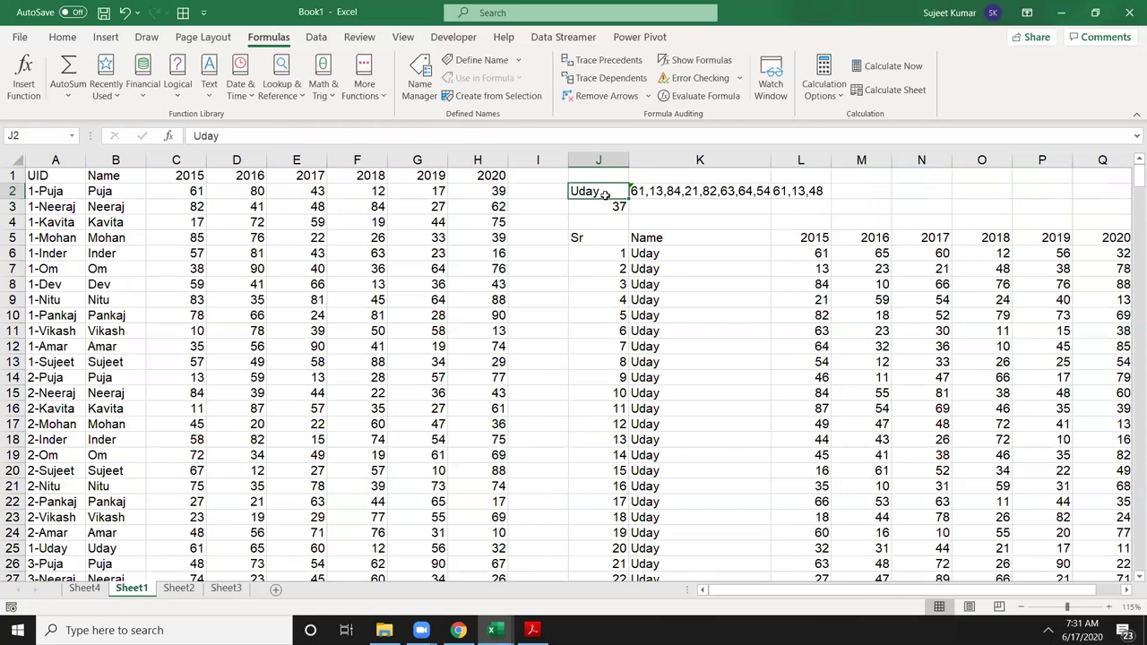
type("Sujee")
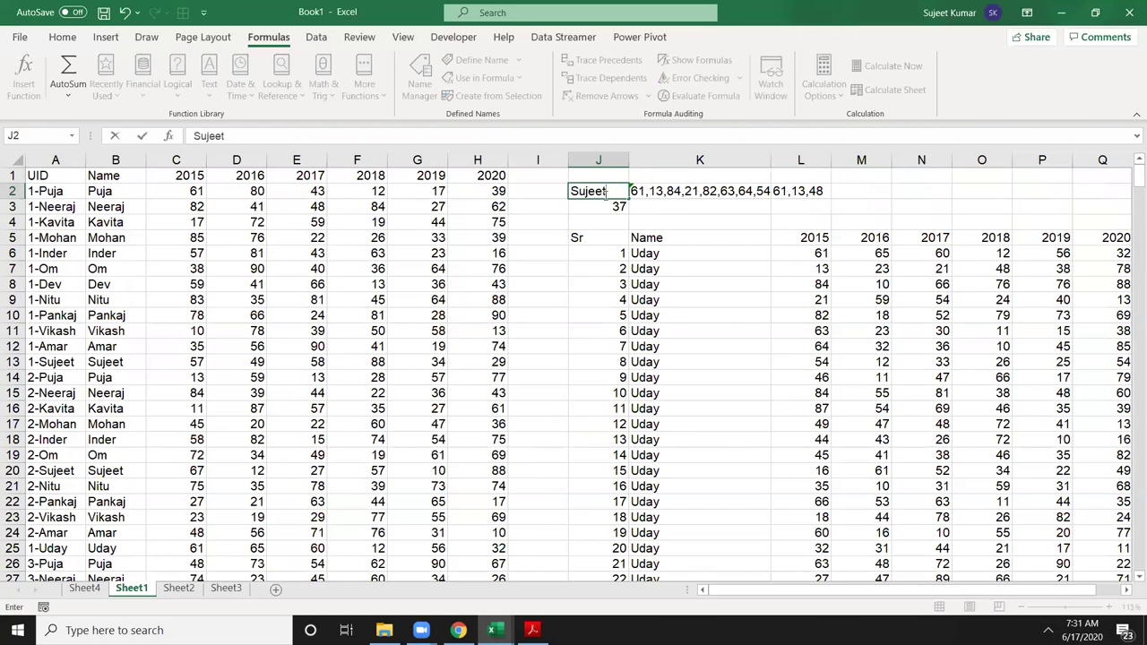
type("t")
key("Return")
left_click(606, 269)
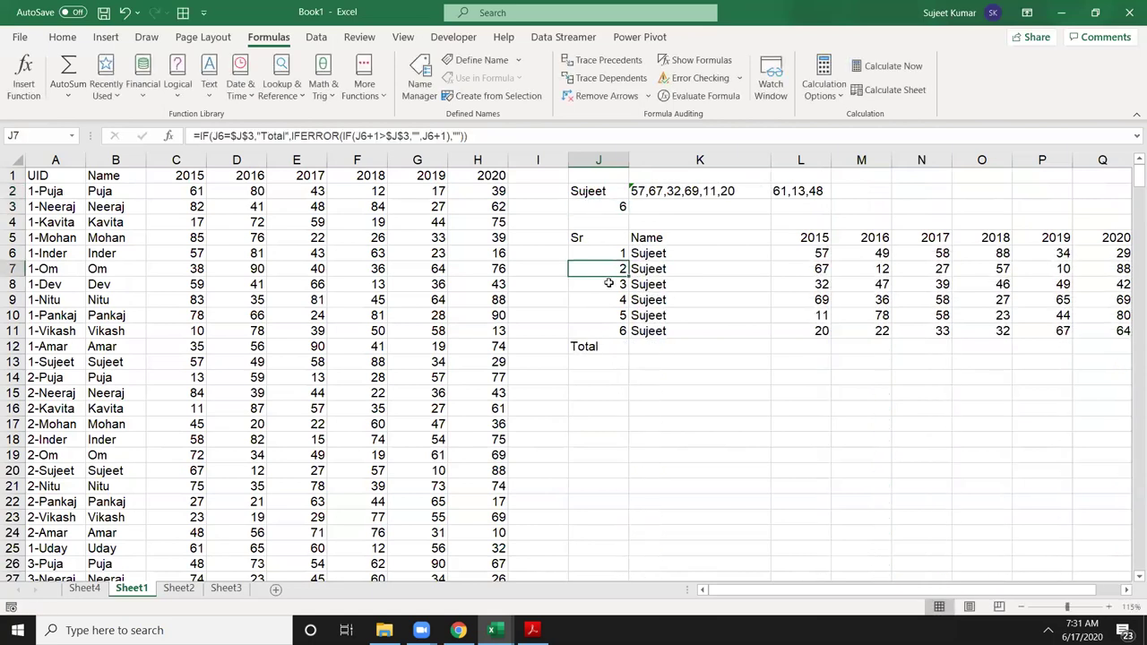
Step: Wrap L7's lookup in IF(J7="Total",SUM(...)) summing the column from L6
left_click(783, 273)
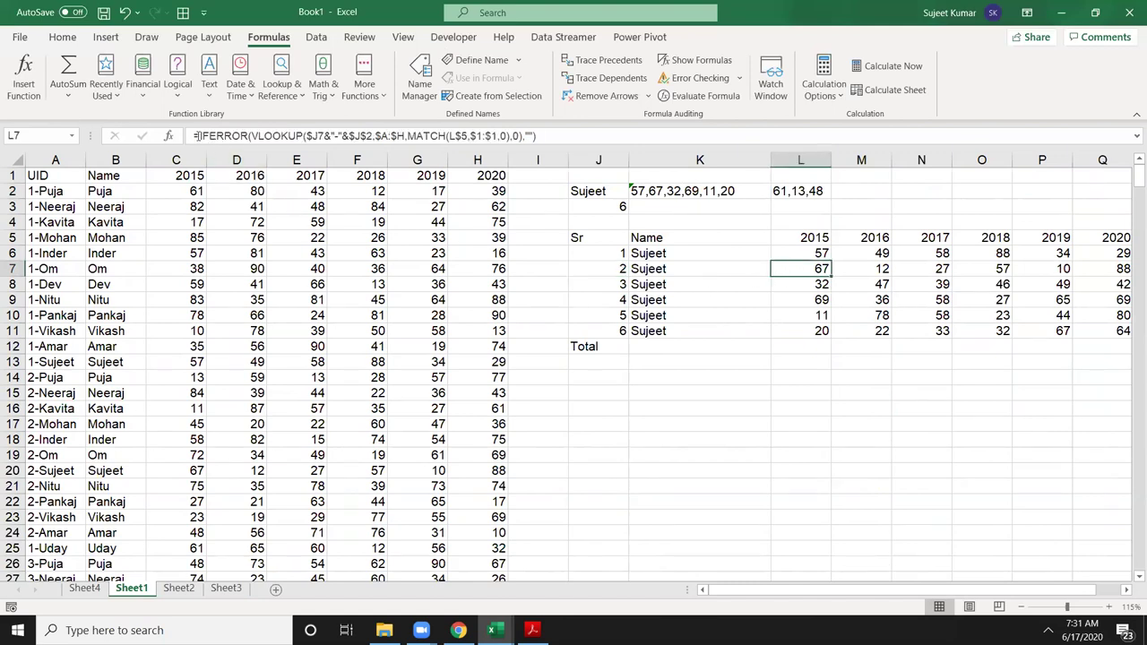
left_click(195, 135)
type("IF(")
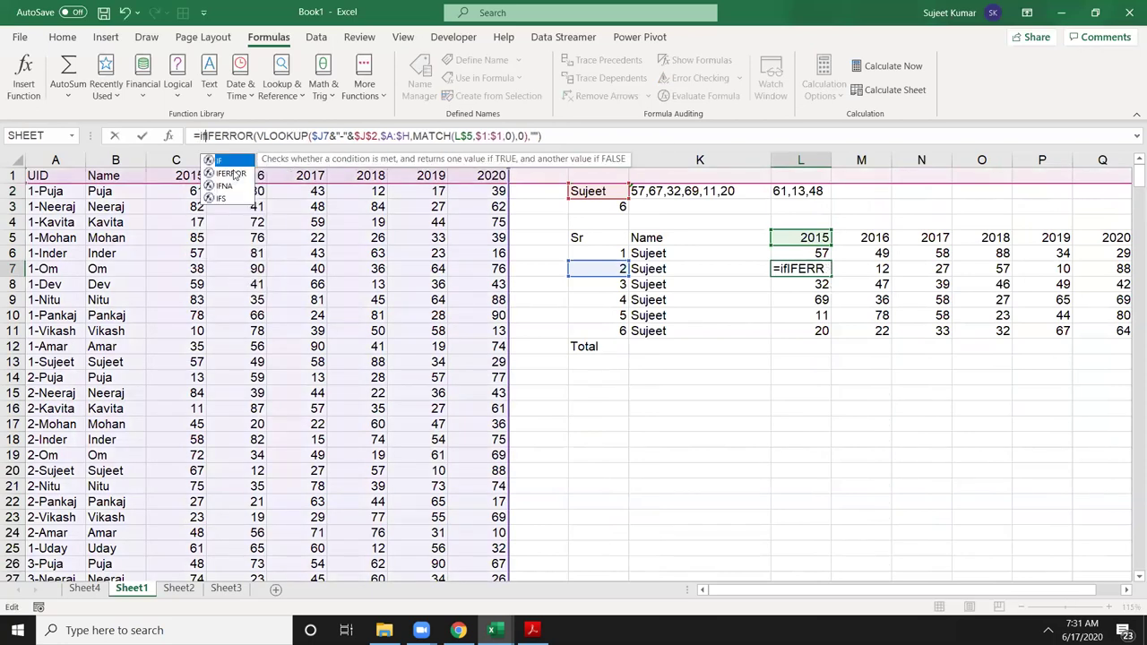
left_click(595, 266)
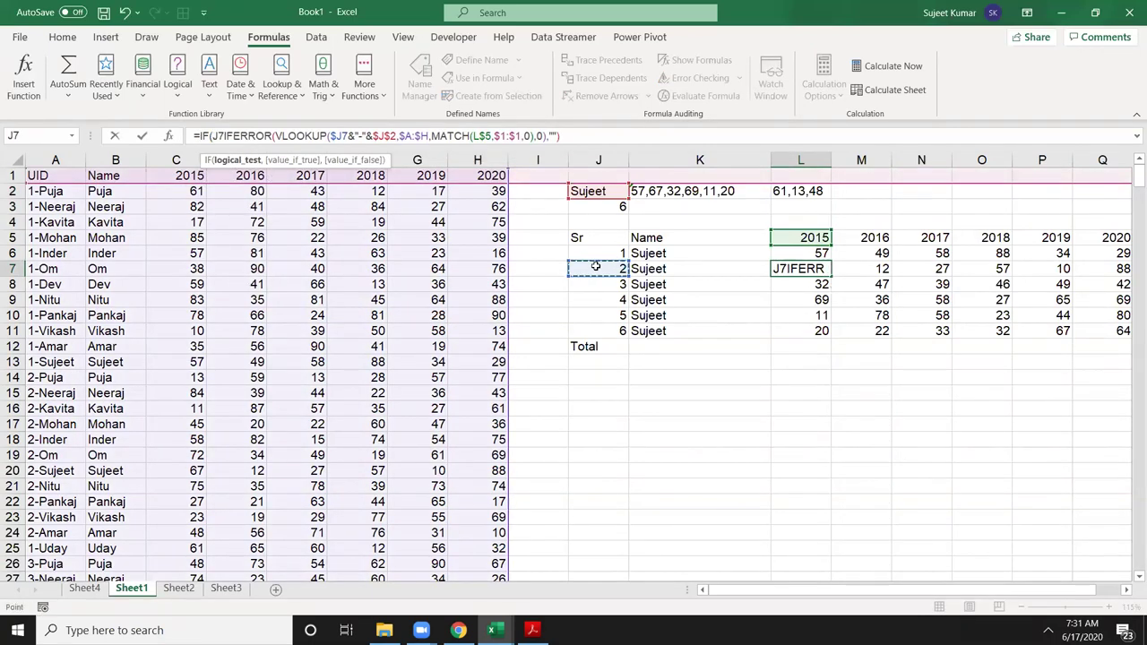
type("=\"")
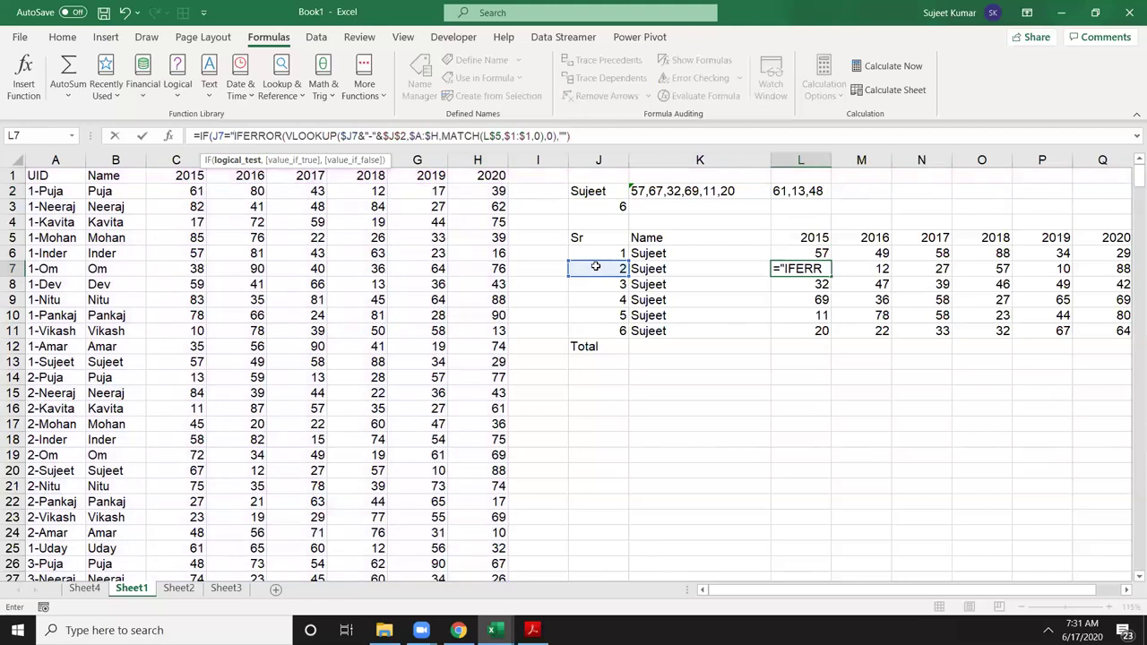
type("Total")
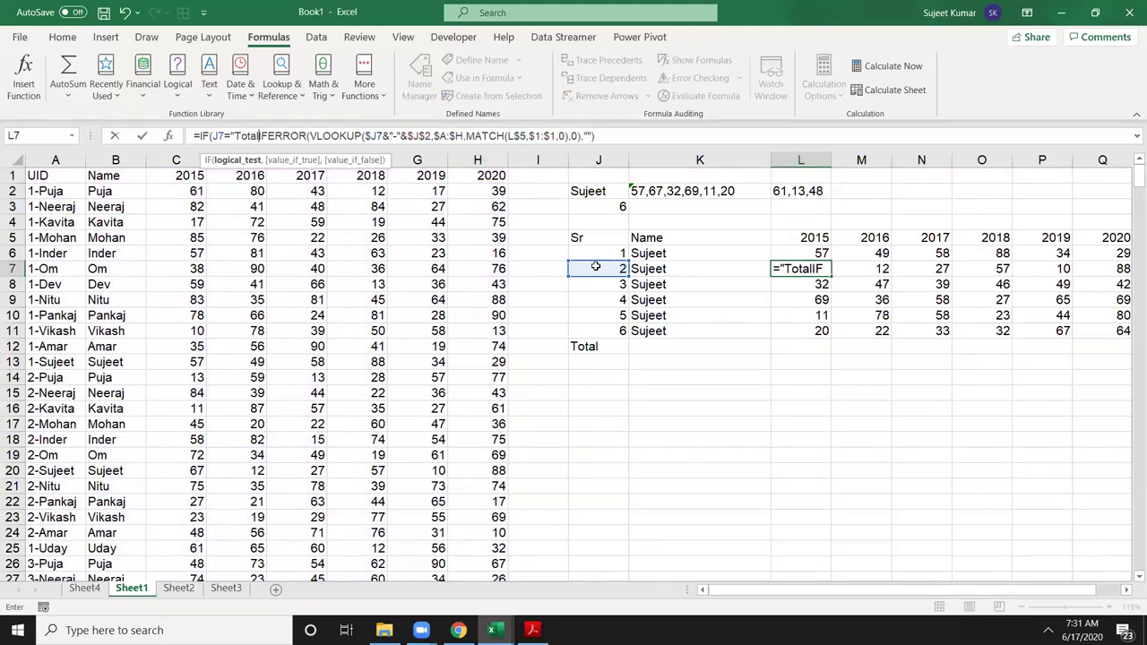
type("\",")
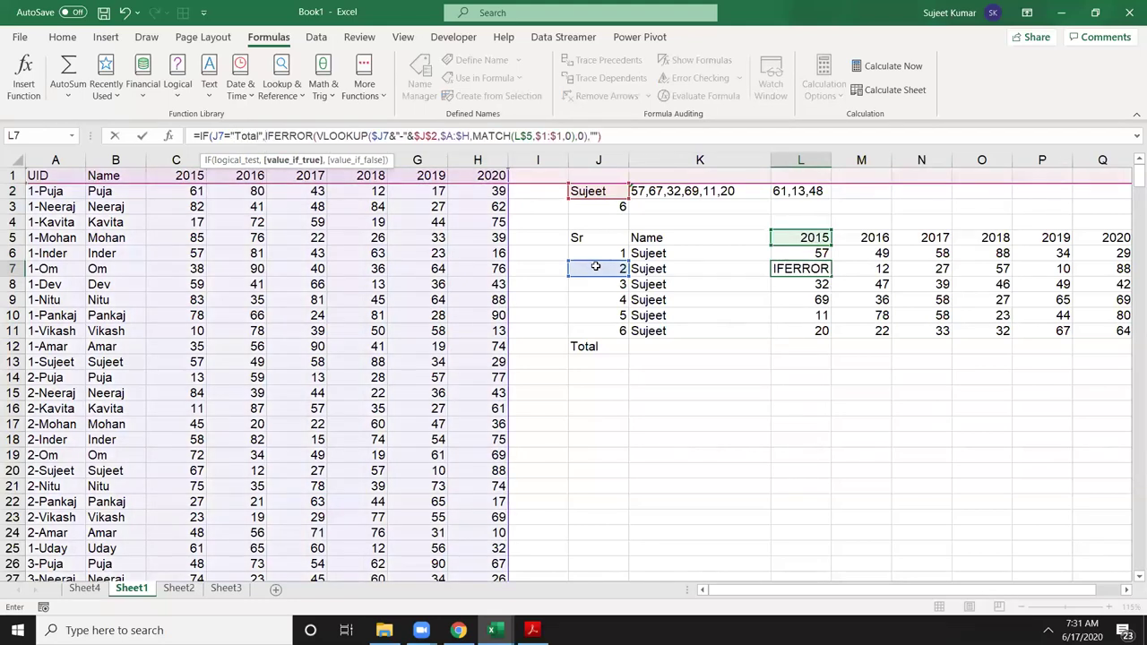
type("sum")
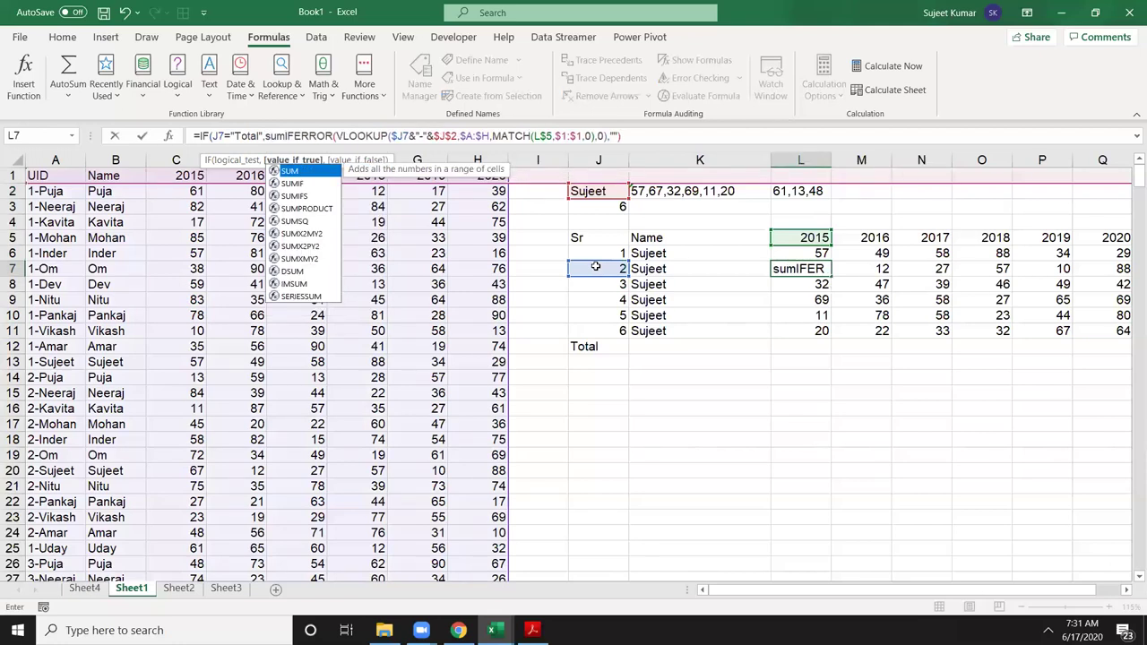
key("Tab")
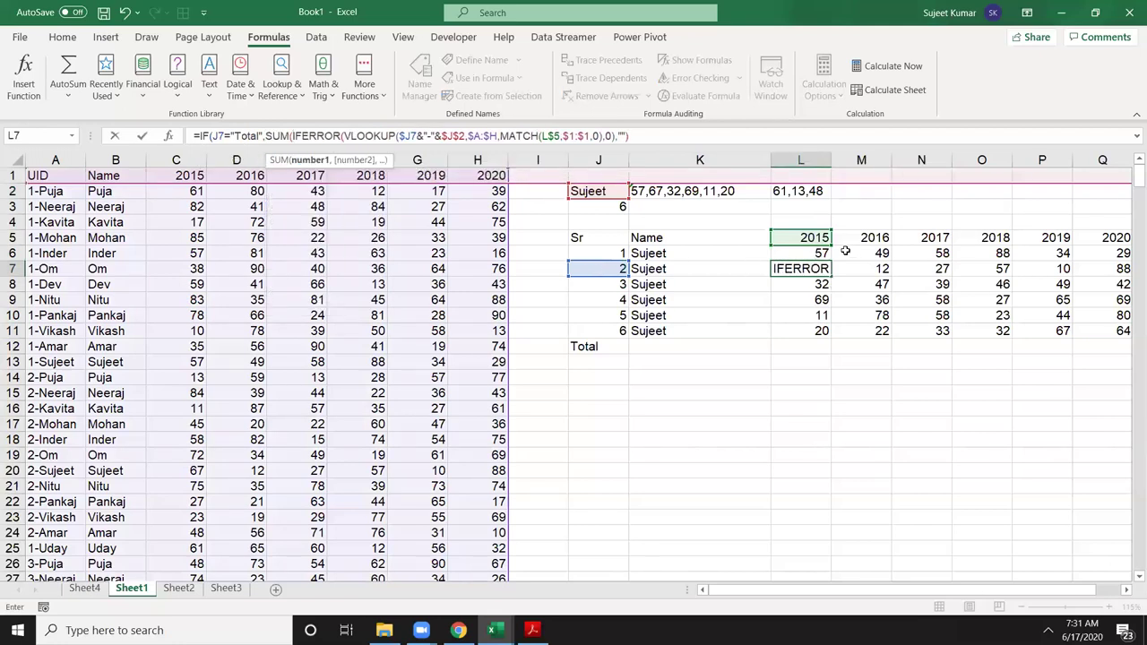
left_click(815, 254)
key("F8")
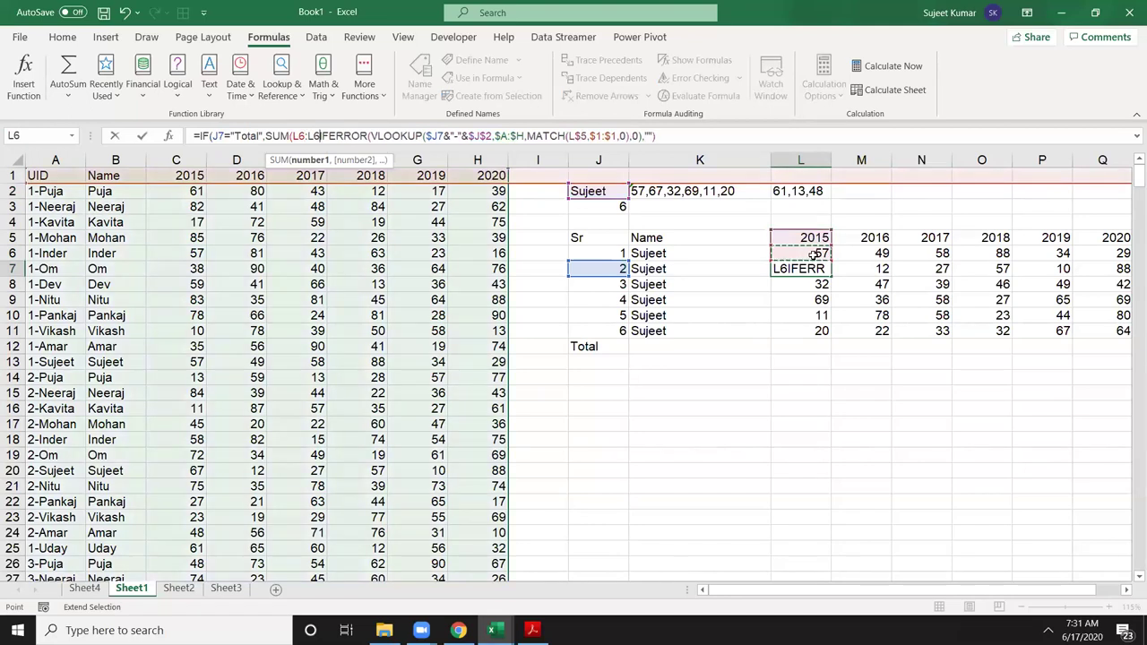
type(")")
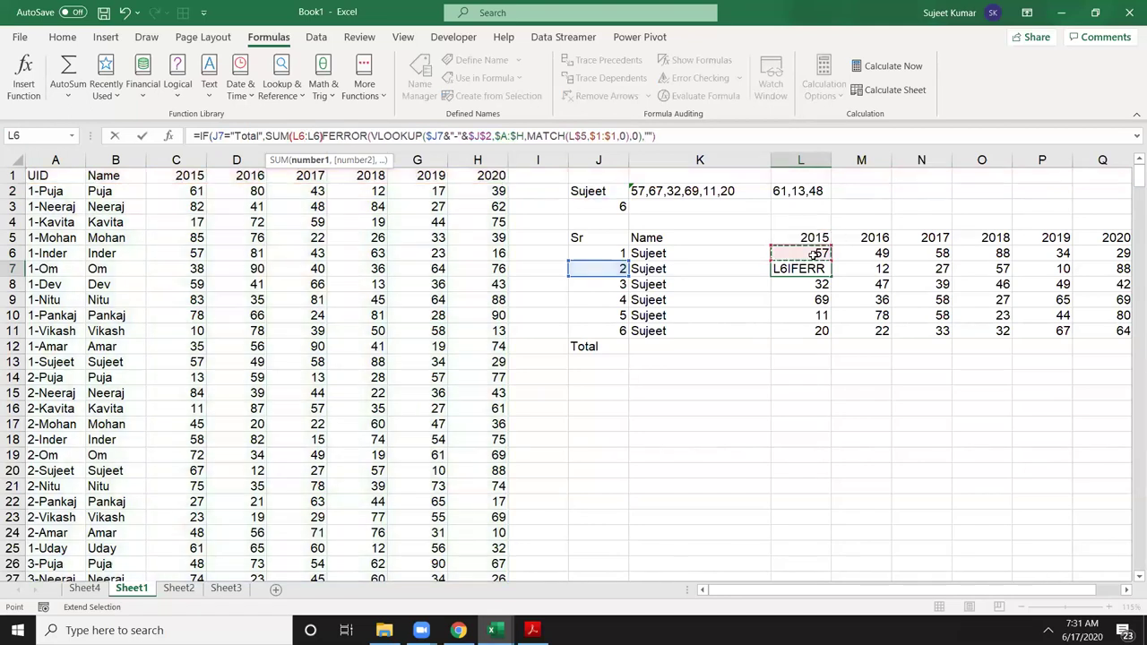
type(",")
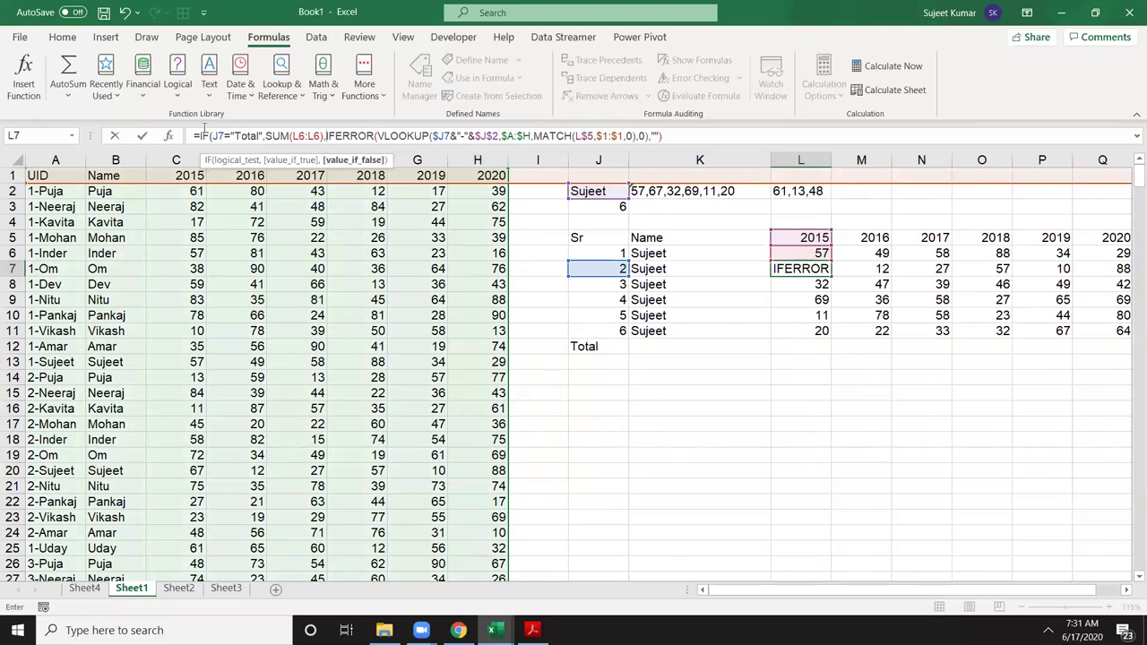
Step: Anchor the references as $J7 and L$6 and commit with Excel's suggested correction
left_click(230, 146)
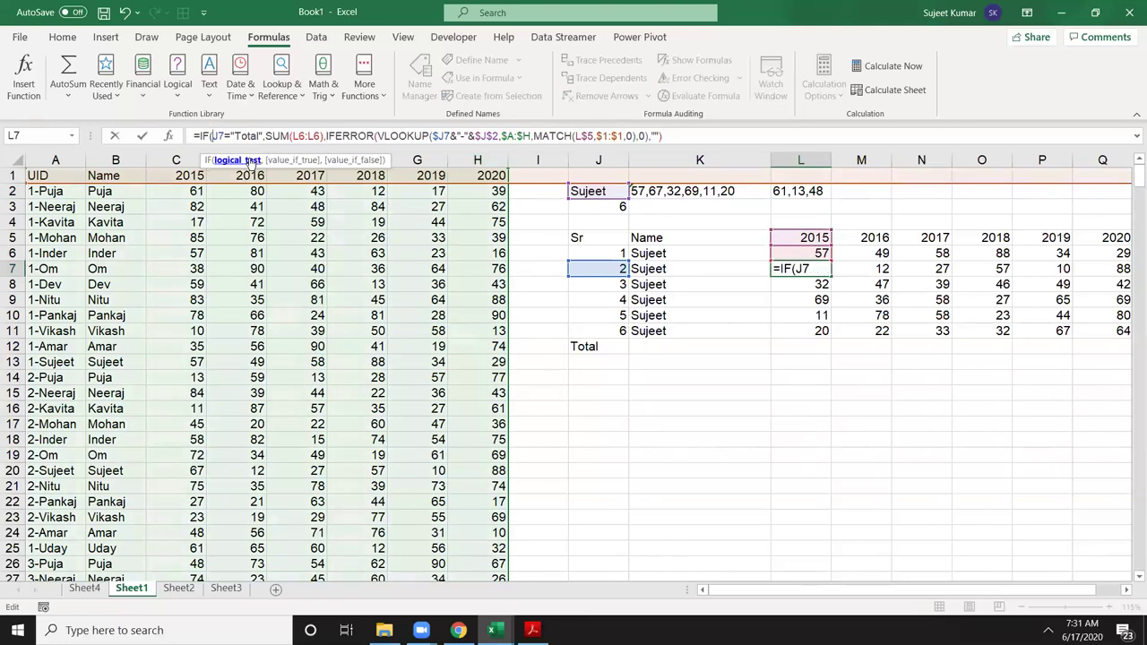
type("$")
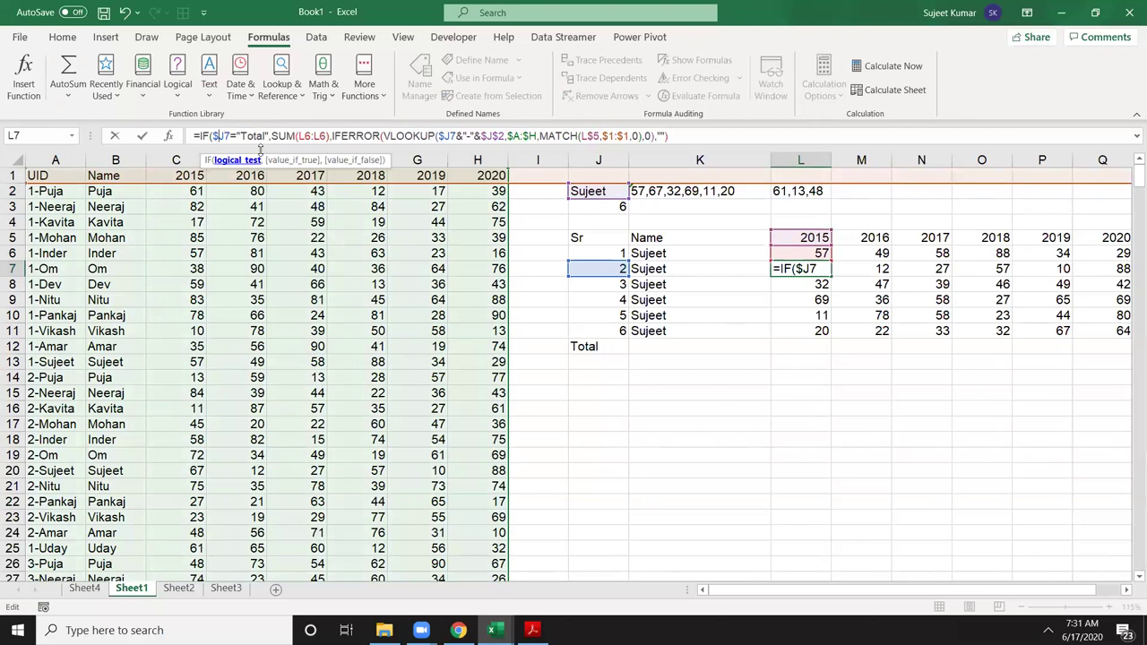
left_click(303, 136)
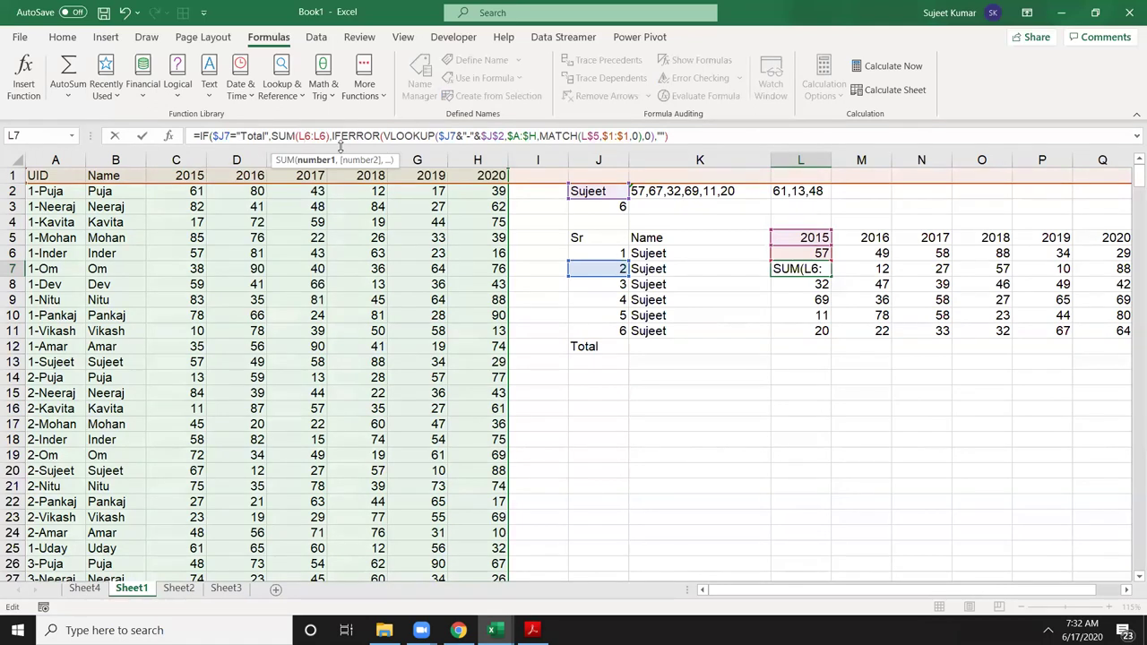
type("$")
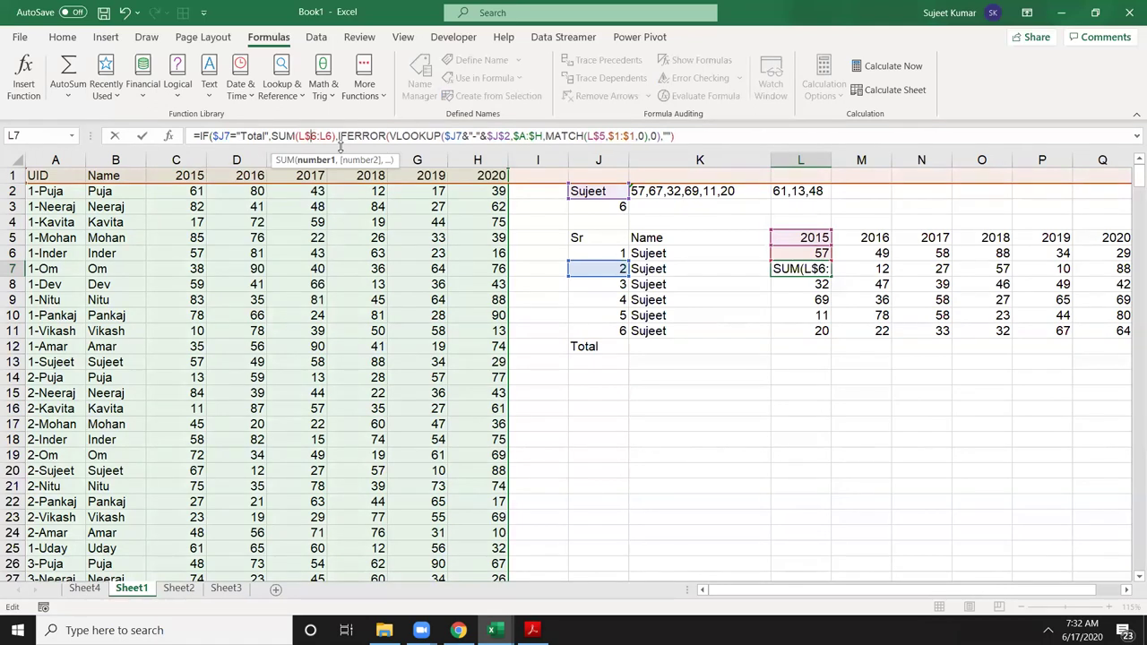
key("Return")
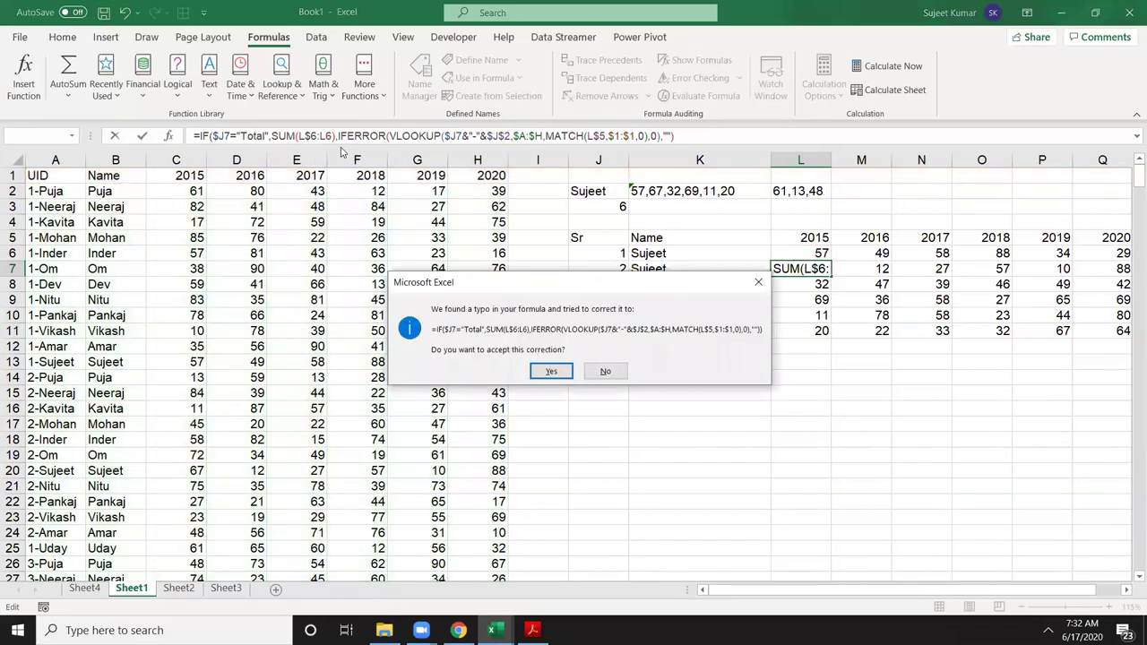
key("Return")
key("Up")
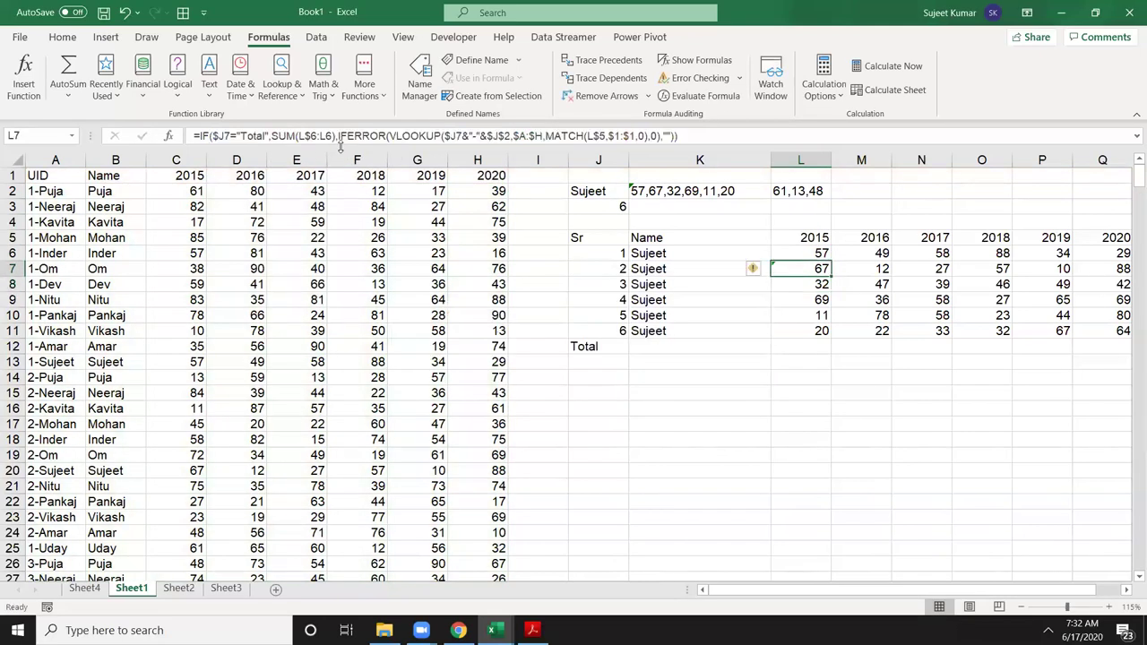
Step: Fill L7's formula across to Q7 and down the table
key("ctrl+shift+Right")
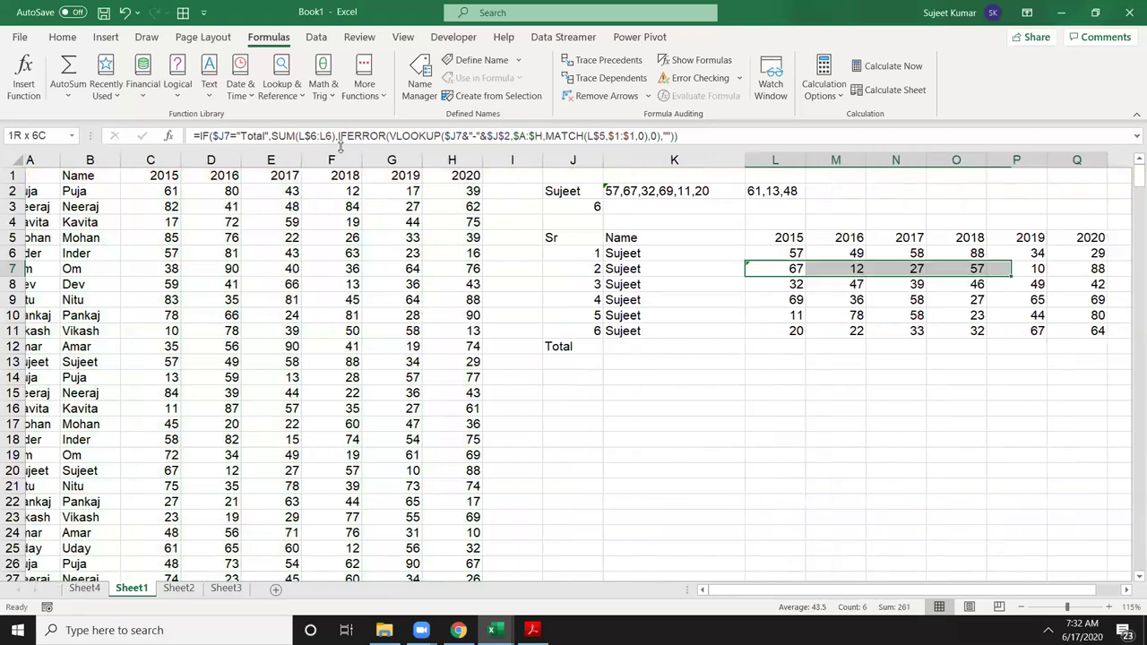
key("ctrl+r")
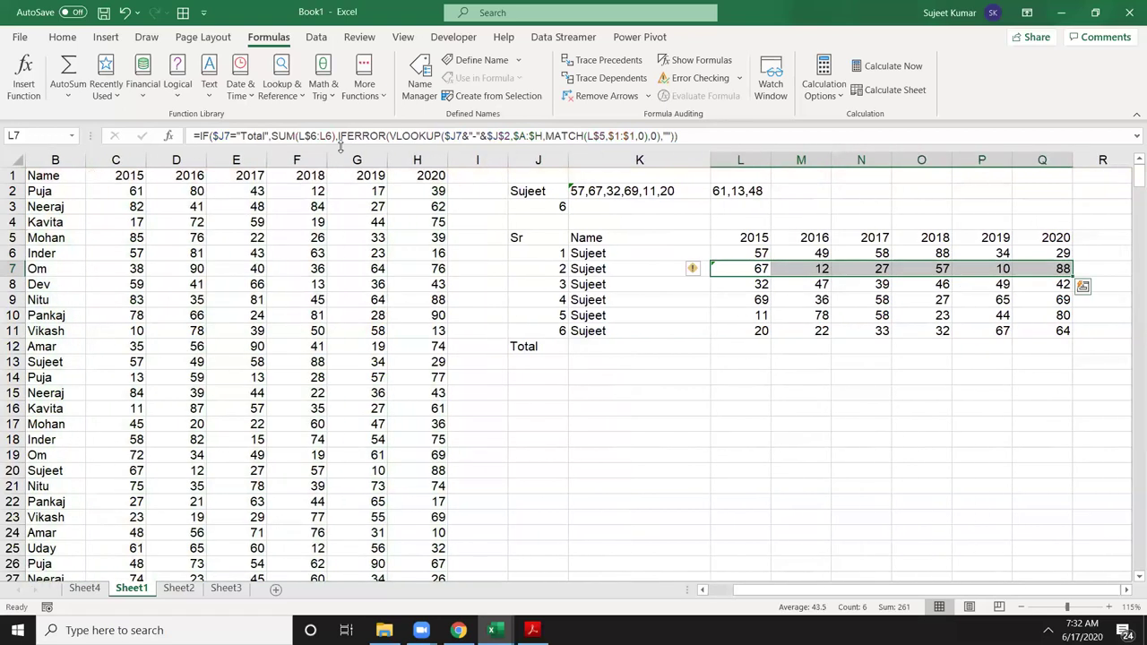
double_click(1075, 277)
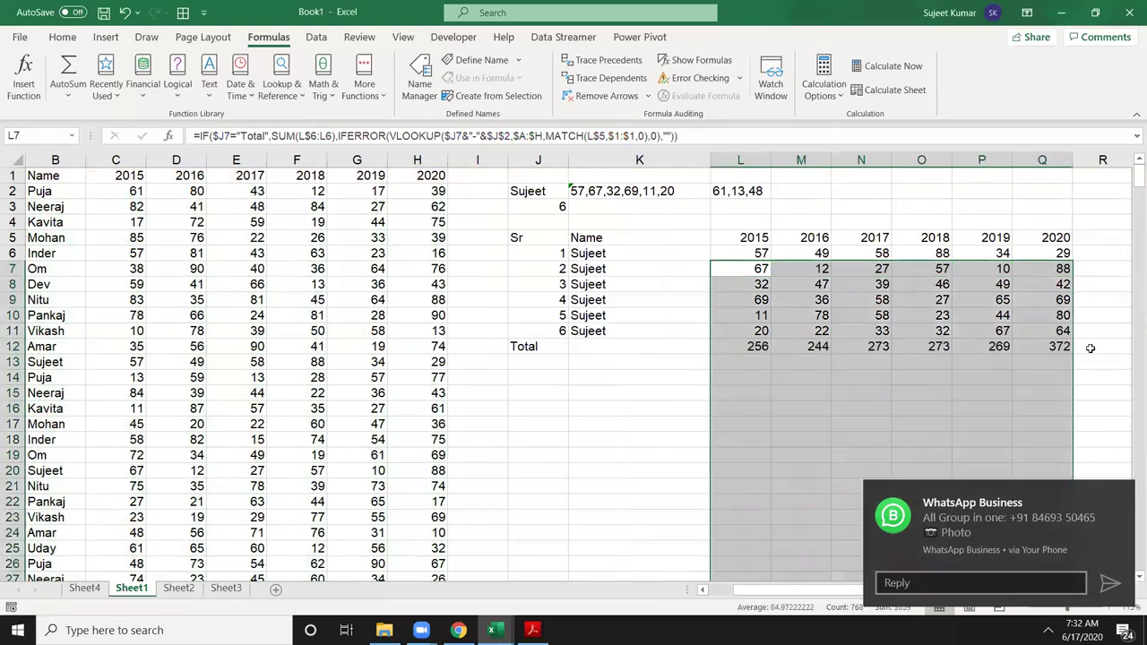
left_click(1122, 493)
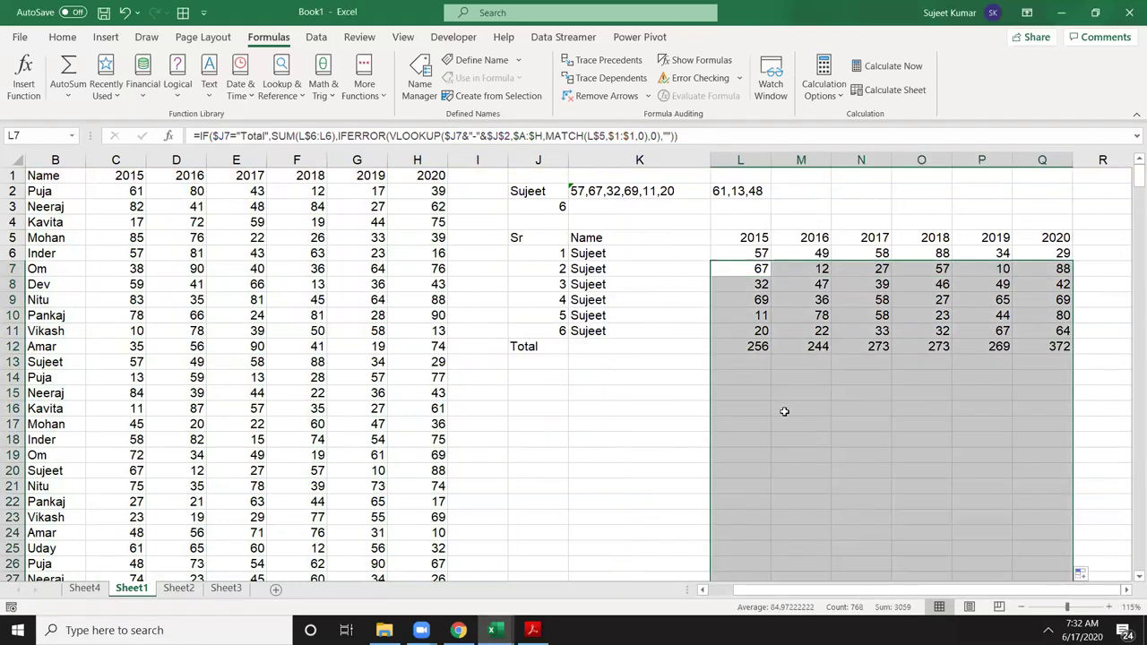
left_click(740, 391)
Step: Check the Total row values 256, 244, 273, 273, 269, 372 and select J5:Q12
left_click(528, 345)
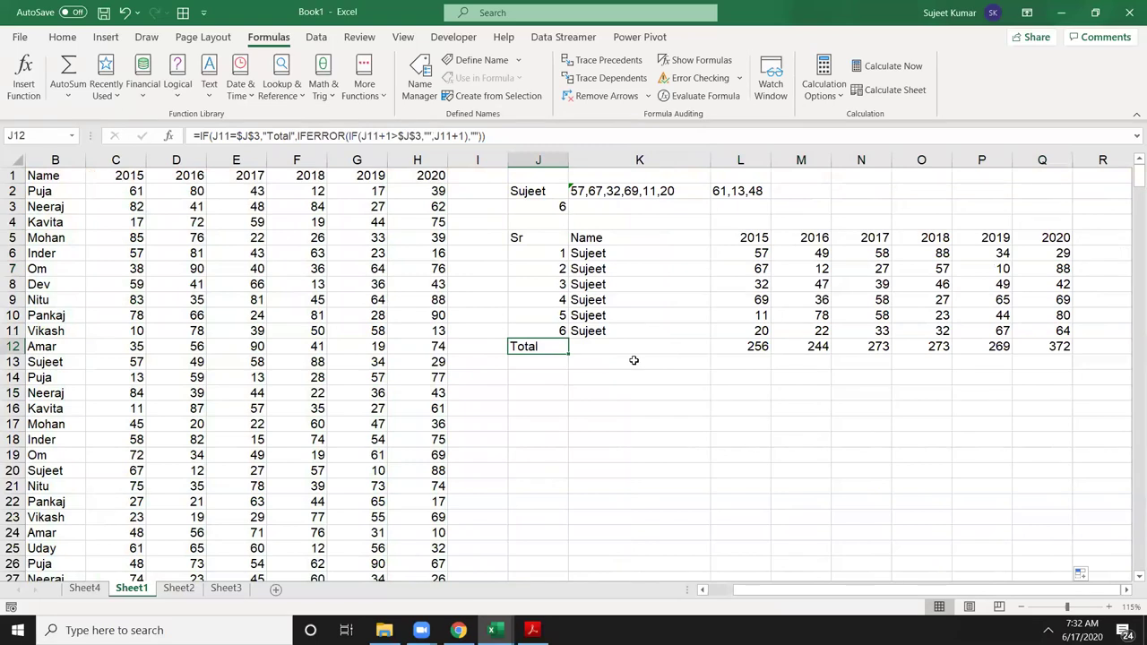
key("Right")
key("Right")
key("Right")
key("Right")
key("Right")
key("Right")
key("Right")
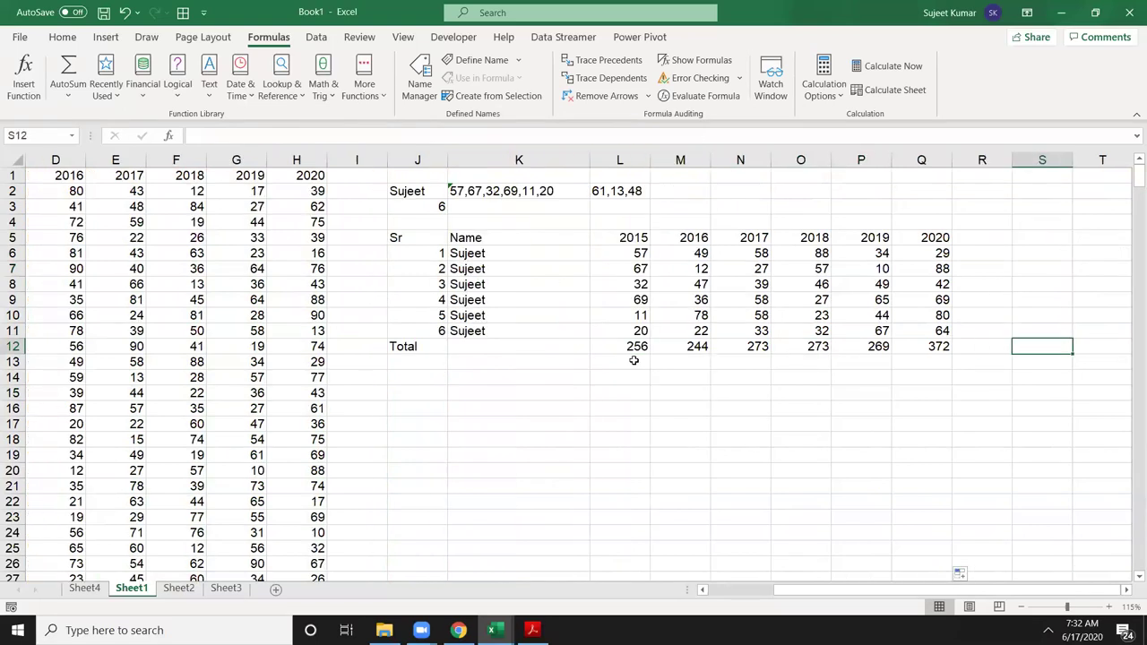
key("Left")
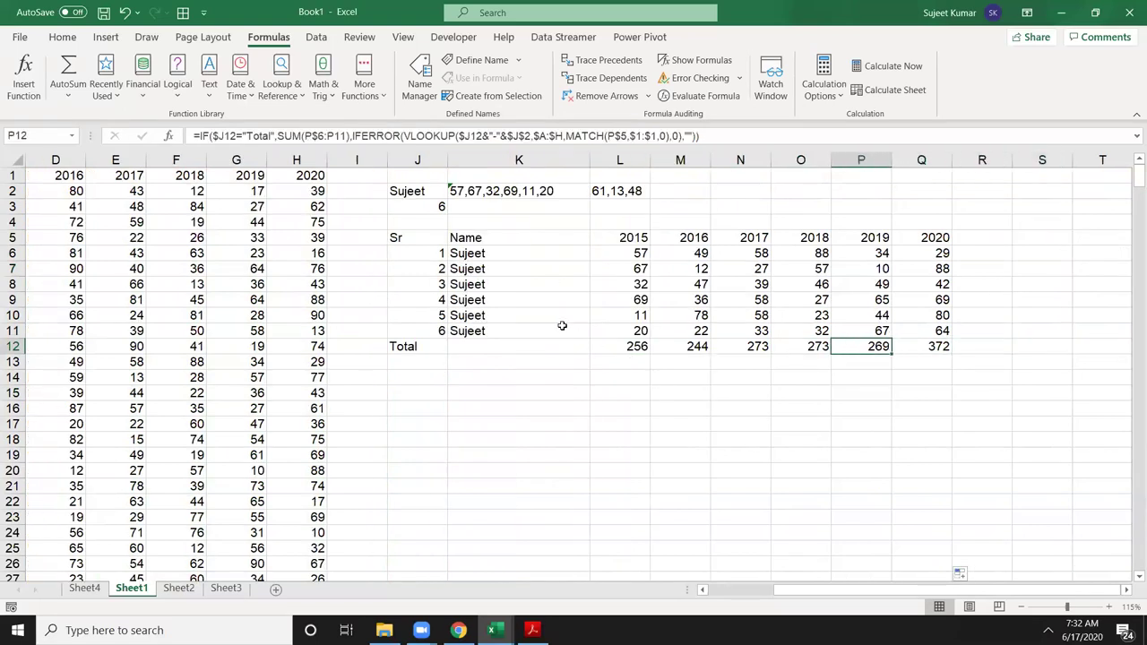
left_click_drag(397, 238, 905, 351)
Step: Select J6 and start a new formula-based conditional formatting rule
left_click(62, 37)
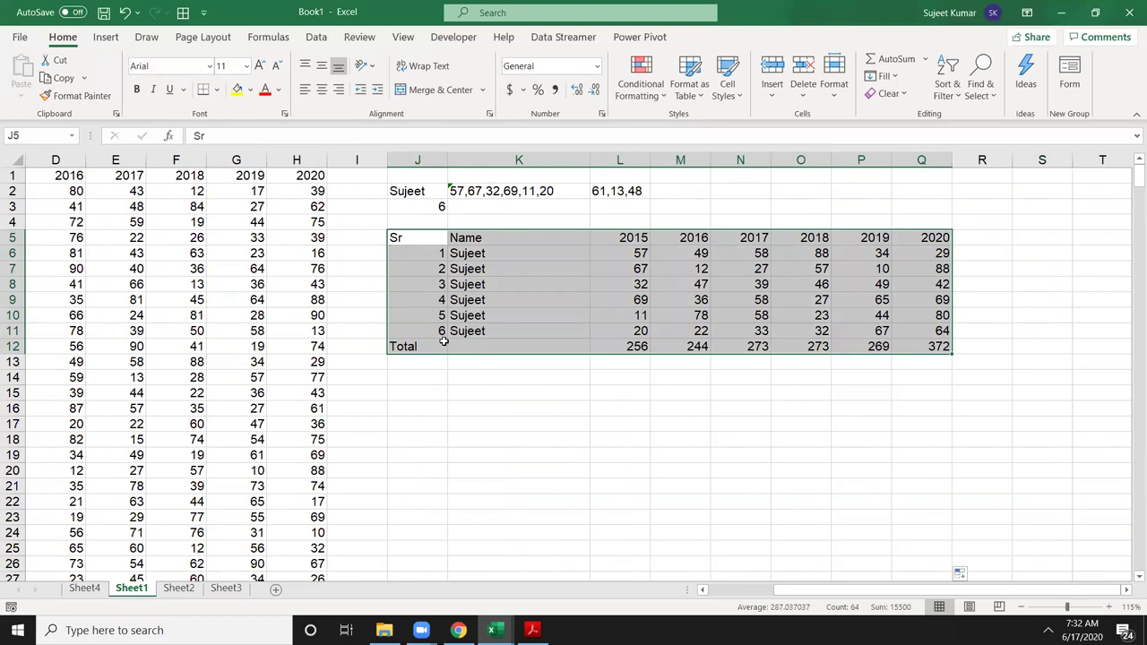
left_click(402, 238)
left_click(405, 254)
left_click(630, 100)
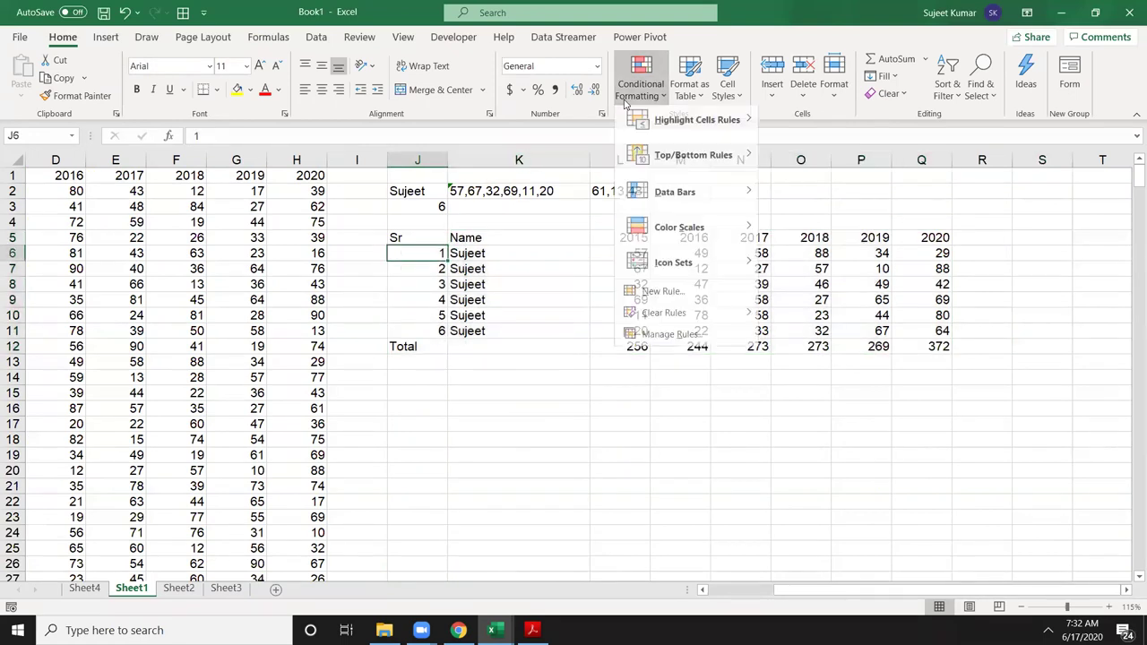
left_click(674, 297)
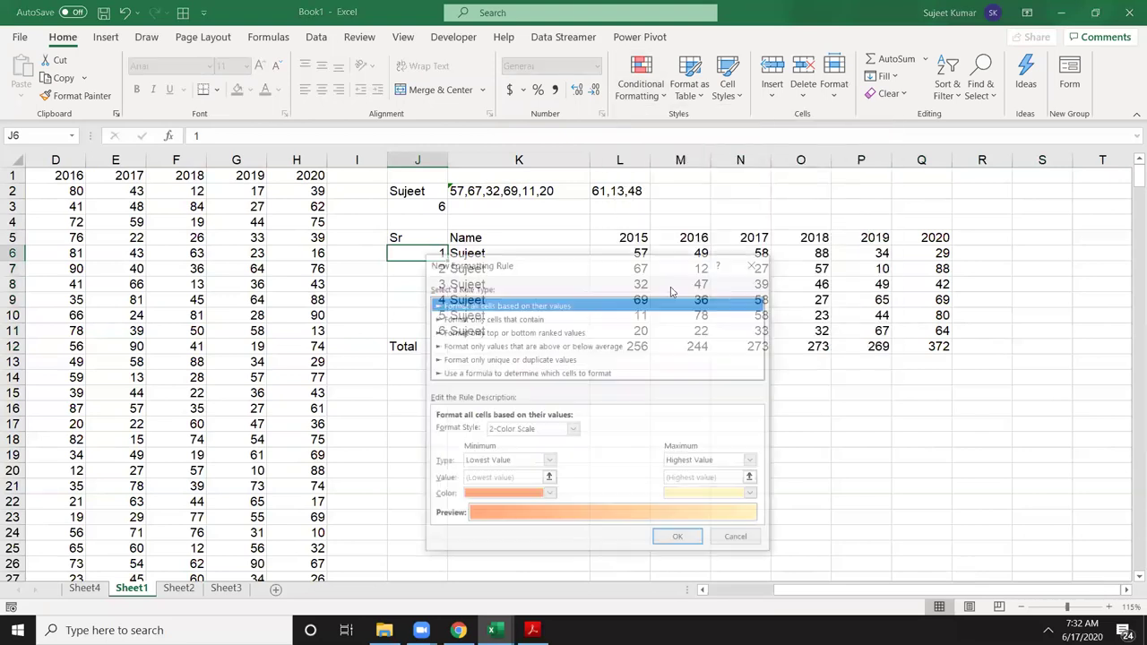
left_click(470, 374)
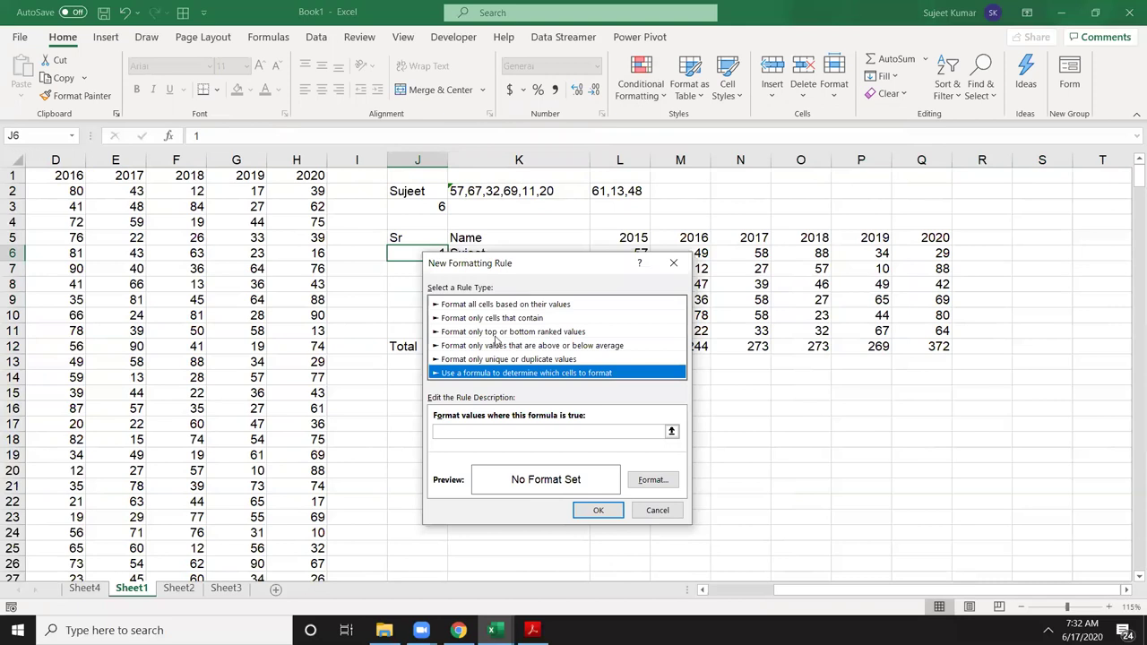
left_click_drag(509, 267, 712, 229)
Step: Enter the rule formula =J6<>"" with a fully relative J6 reference
left_click(679, 394)
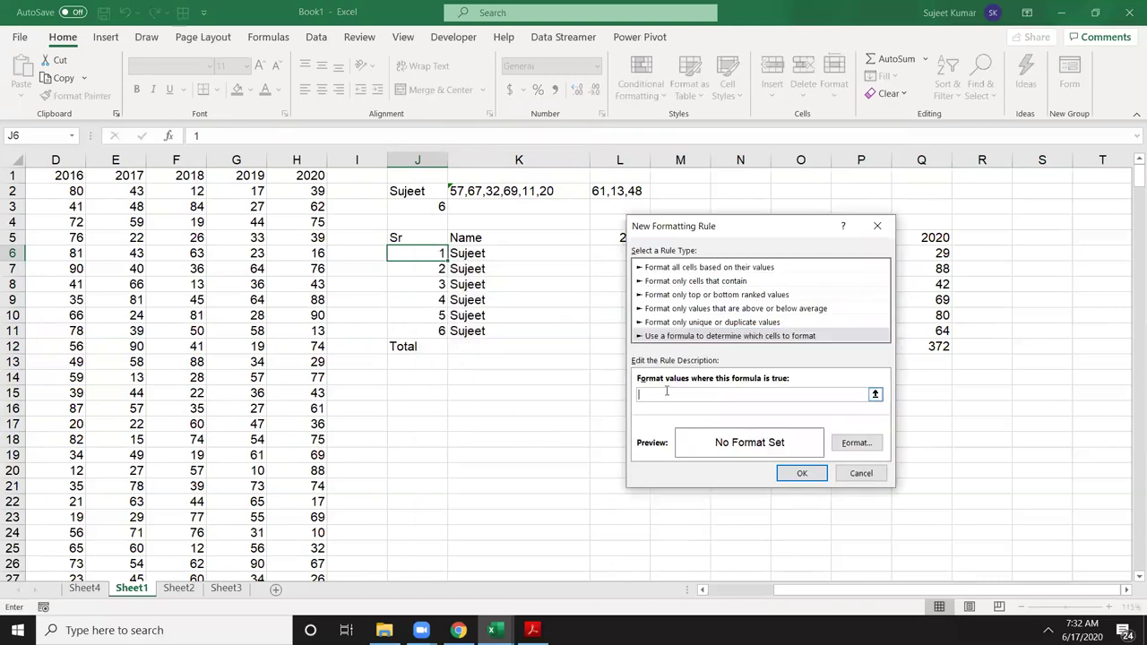
left_click(420, 252)
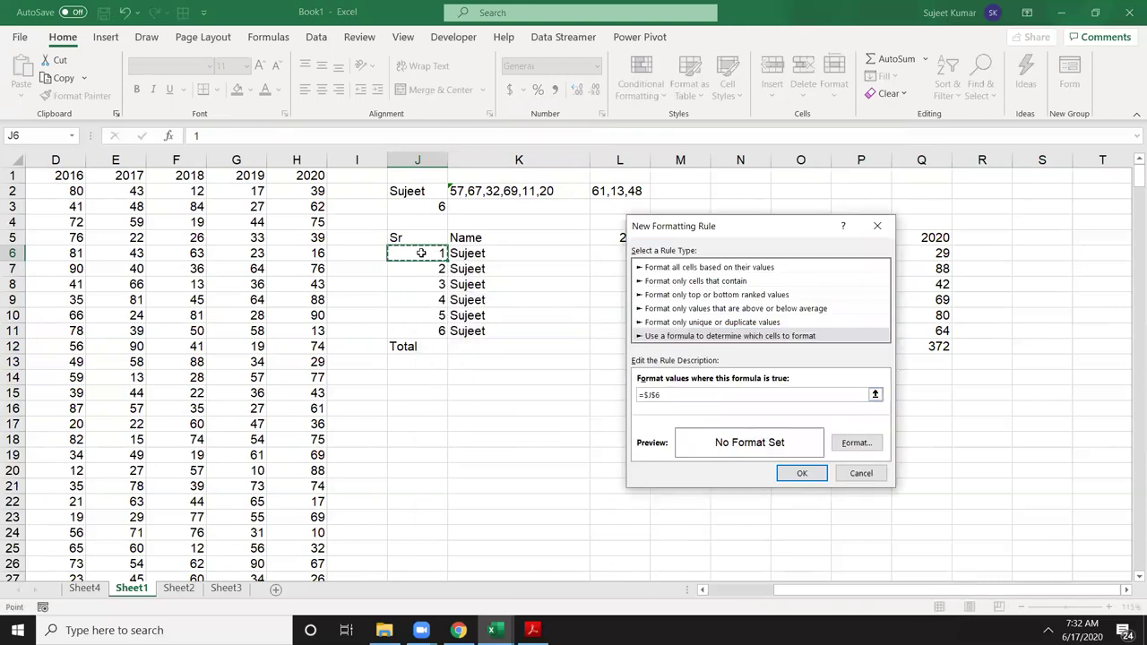
type("<>")
left_click(649, 394)
key("Right")
key("Delete")
left_click(645, 394)
key("BackSpace")
left_click(737, 396)
Step: Give the rule a solid outline border and save it
left_click(856, 441)
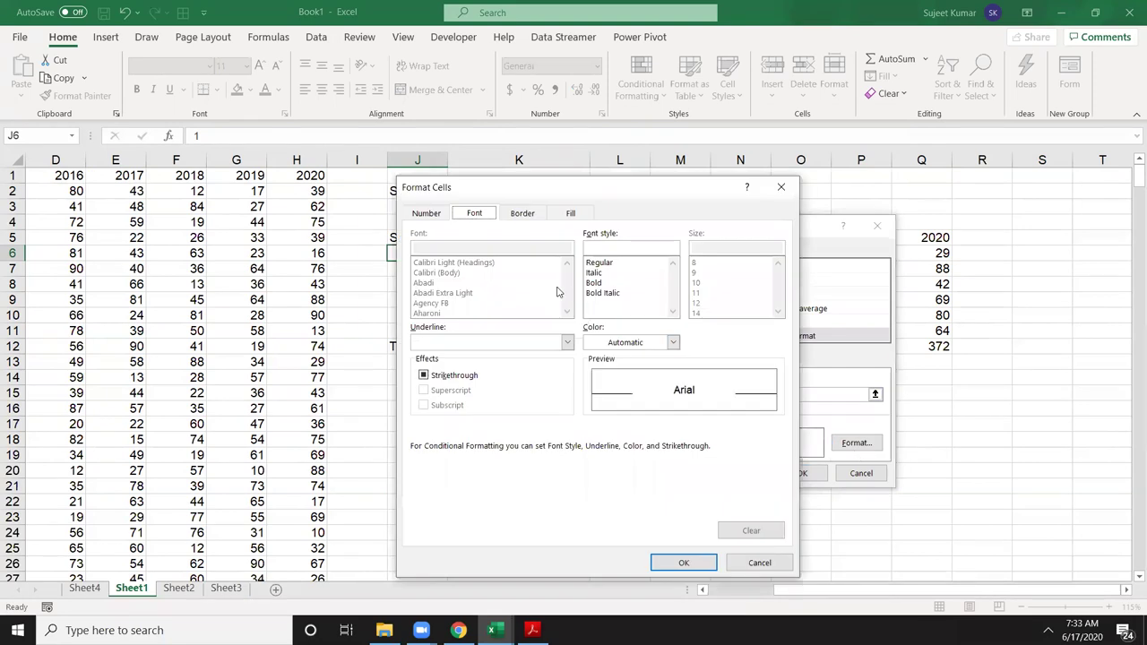
left_click(522, 215)
left_click(477, 338)
left_click(621, 259)
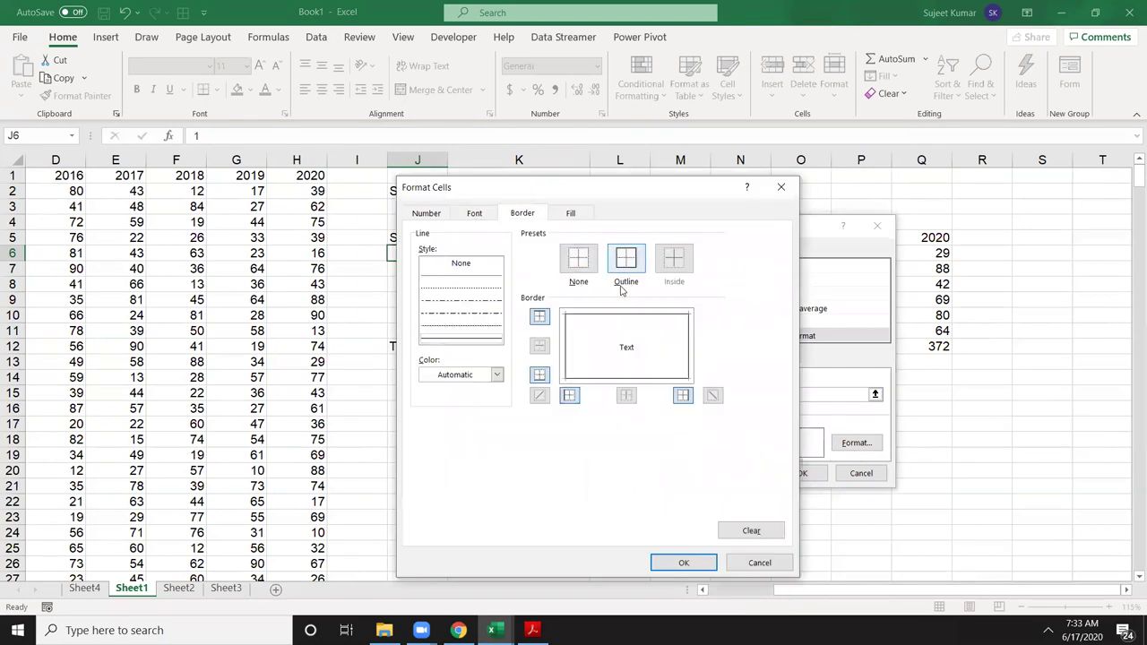
left_click(684, 563)
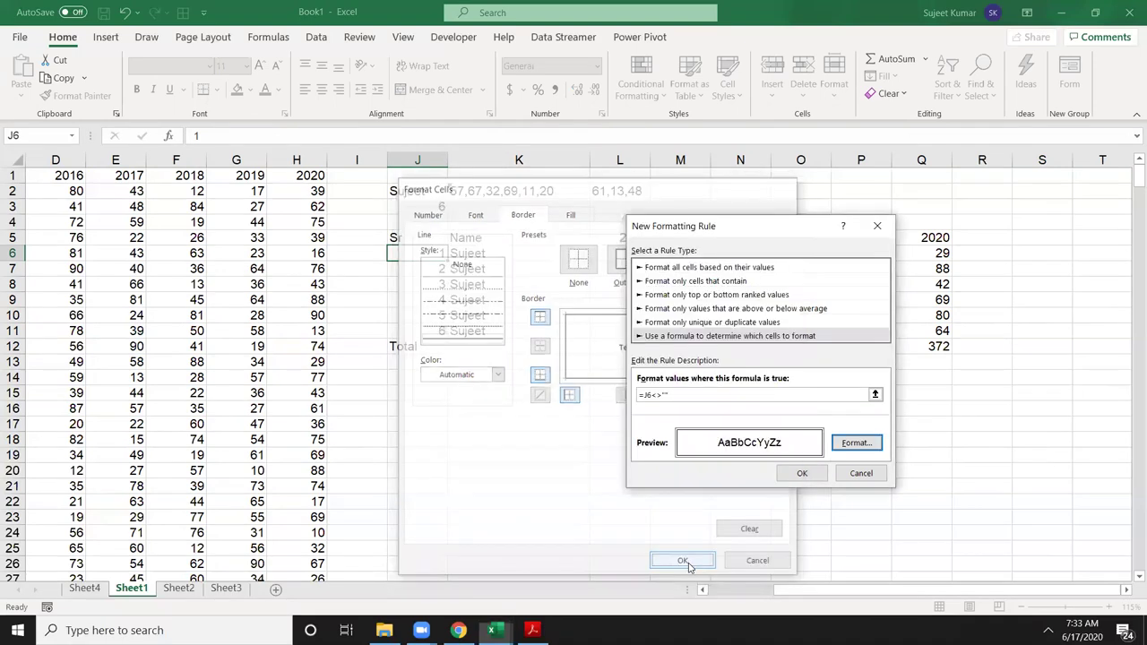
left_click(797, 474)
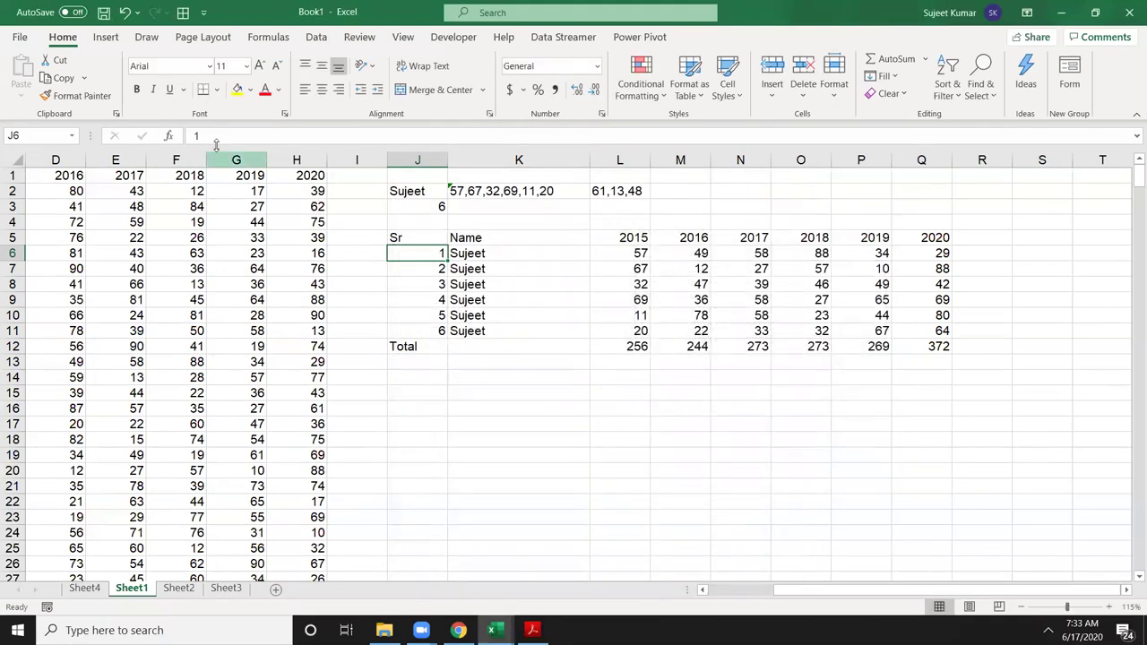
Step: Paint J6's conditional formatting over the table through row 134
left_click(95, 98)
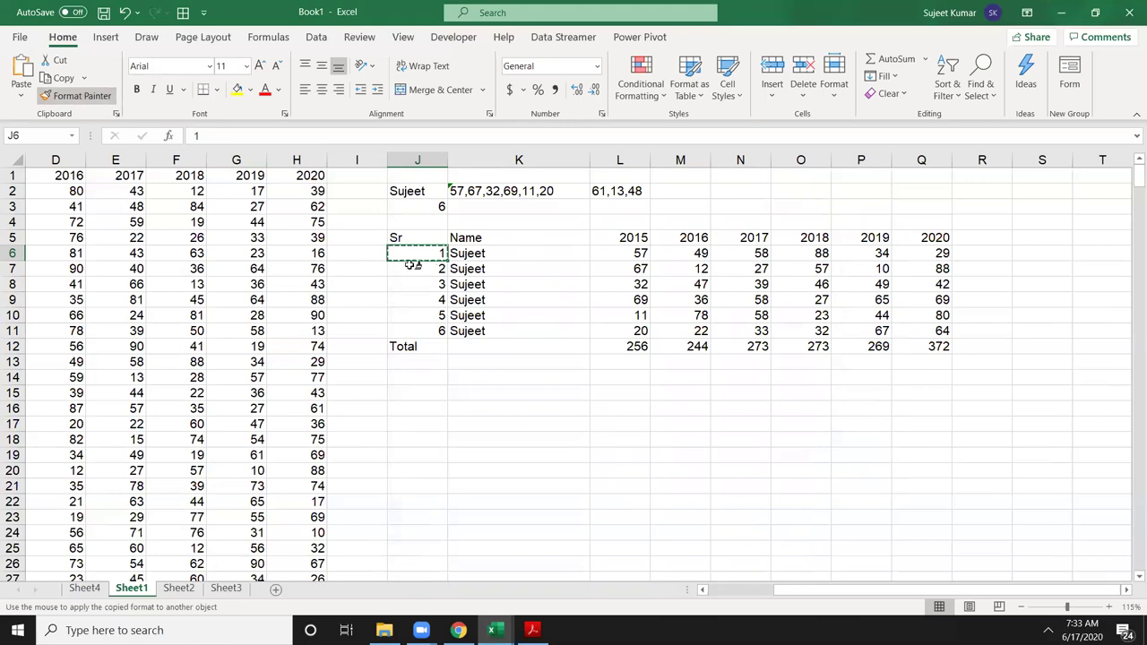
mouse_move(414, 254)
left_mouse_down()
mouse_move(793, 517)
mouse_move(953, 520)
mouse_move(952, 564)
left_mouse_up()
scroll(849, 551, "up", 20)
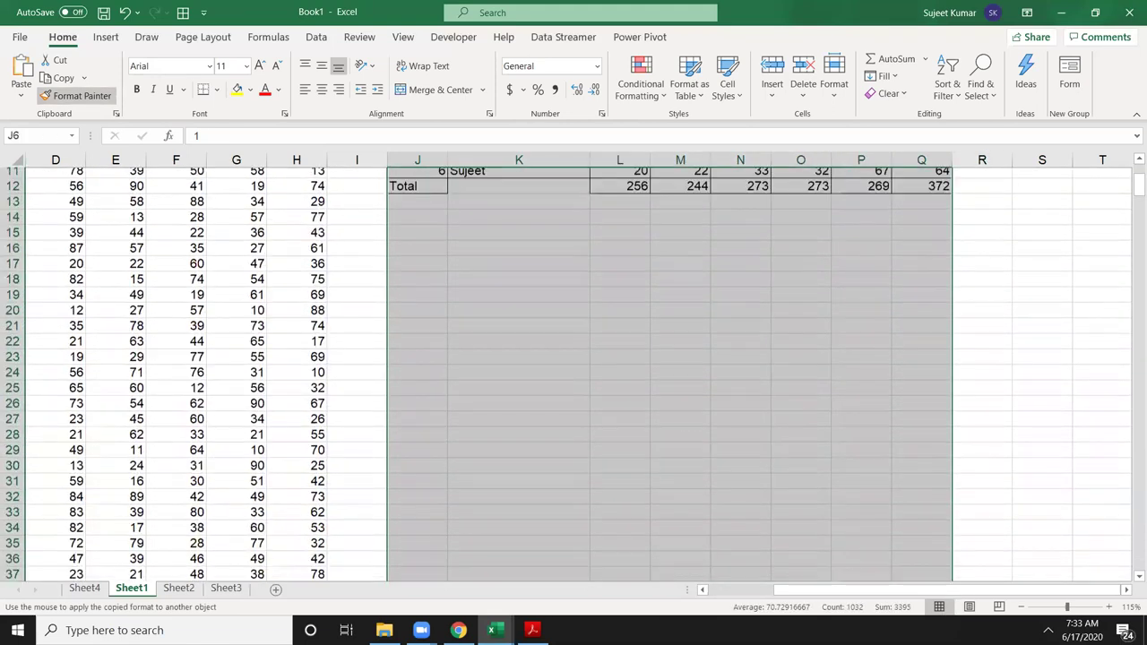
left_click(538, 391)
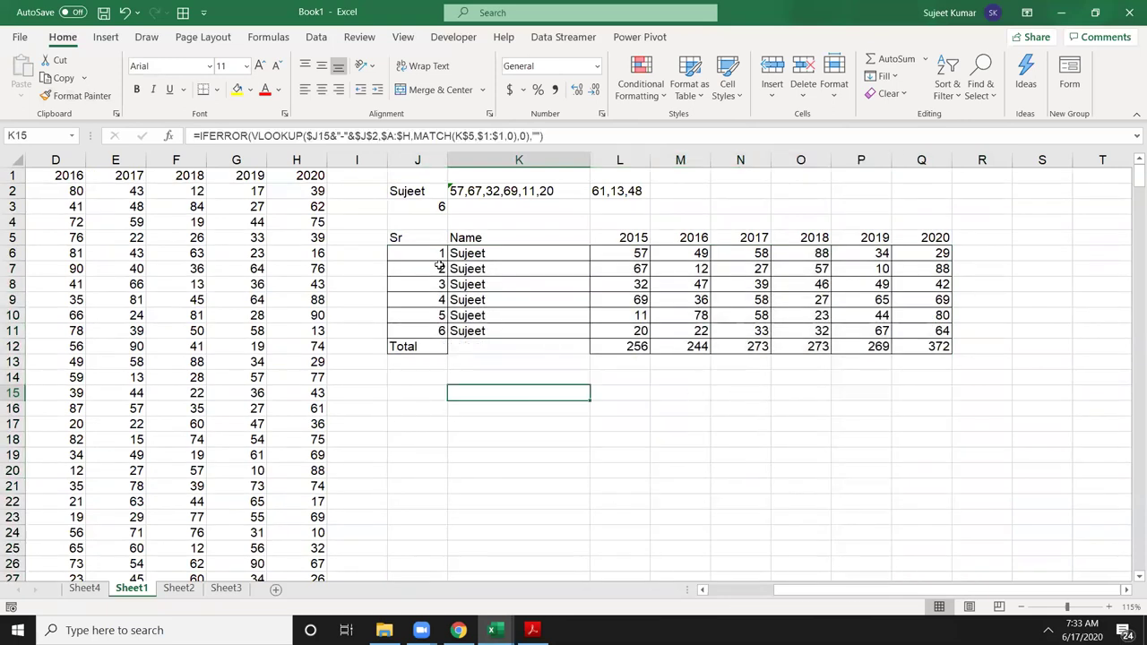
Step: Enter a different name in J2 and check the 39 resulting rows and Total row
left_click(423, 208)
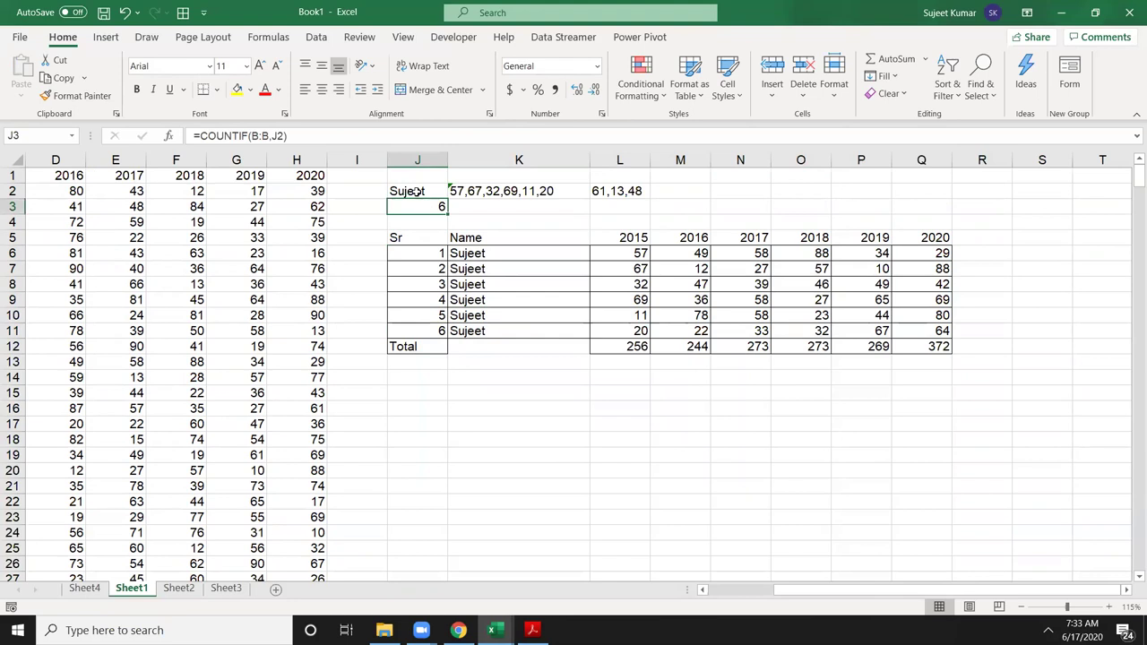
left_click(417, 190)
type("Puja")
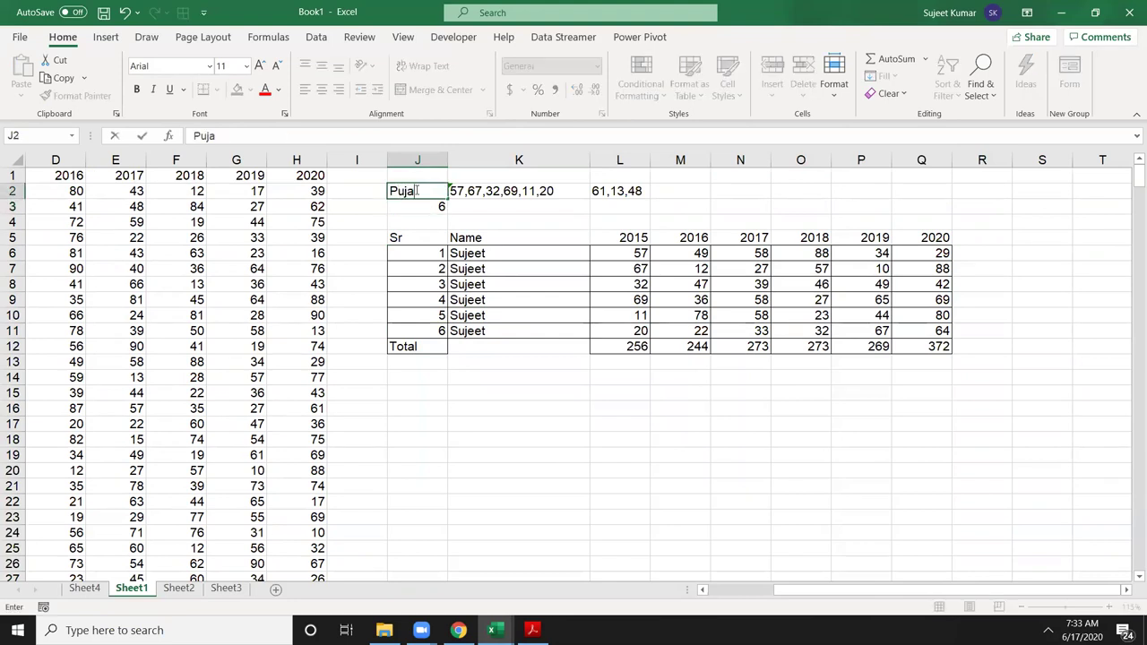
key("Return")
scroll(417, 190, "down", 8)
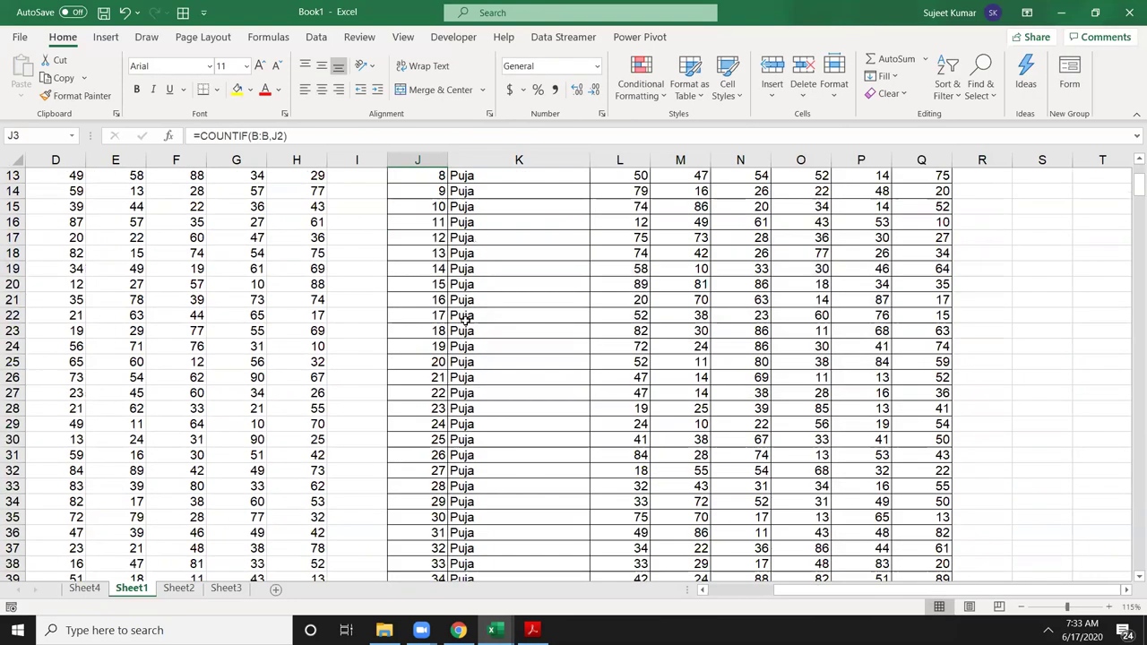
left_click_drag(418, 486, 937, 502)
scroll(606, 476, "up", 8)
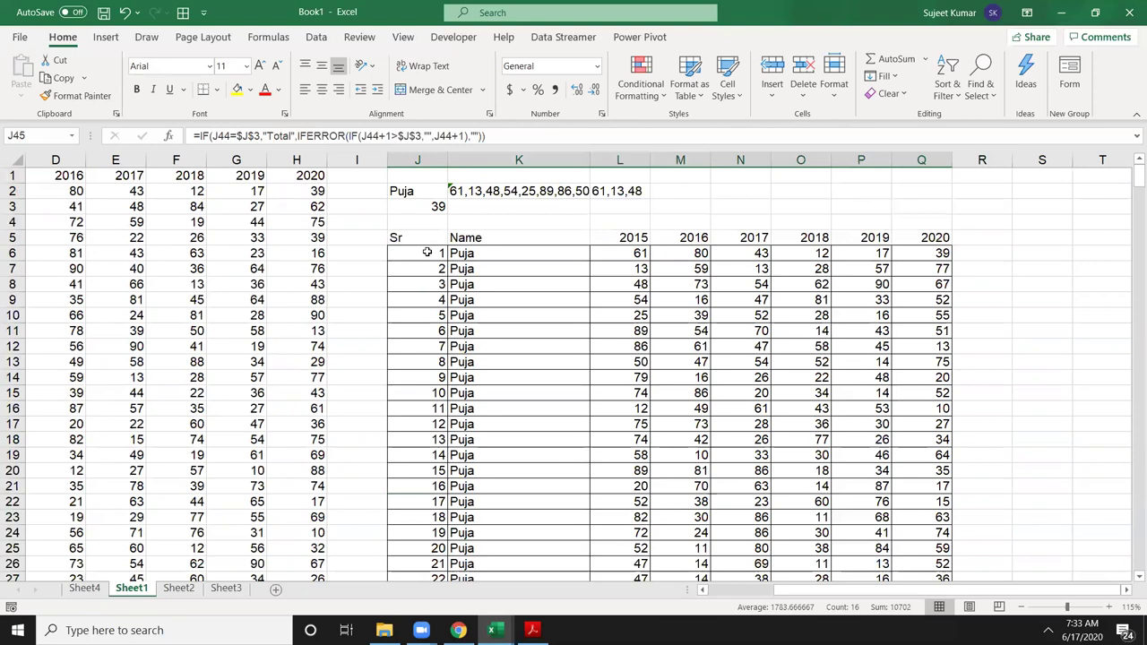
left_click(428, 271)
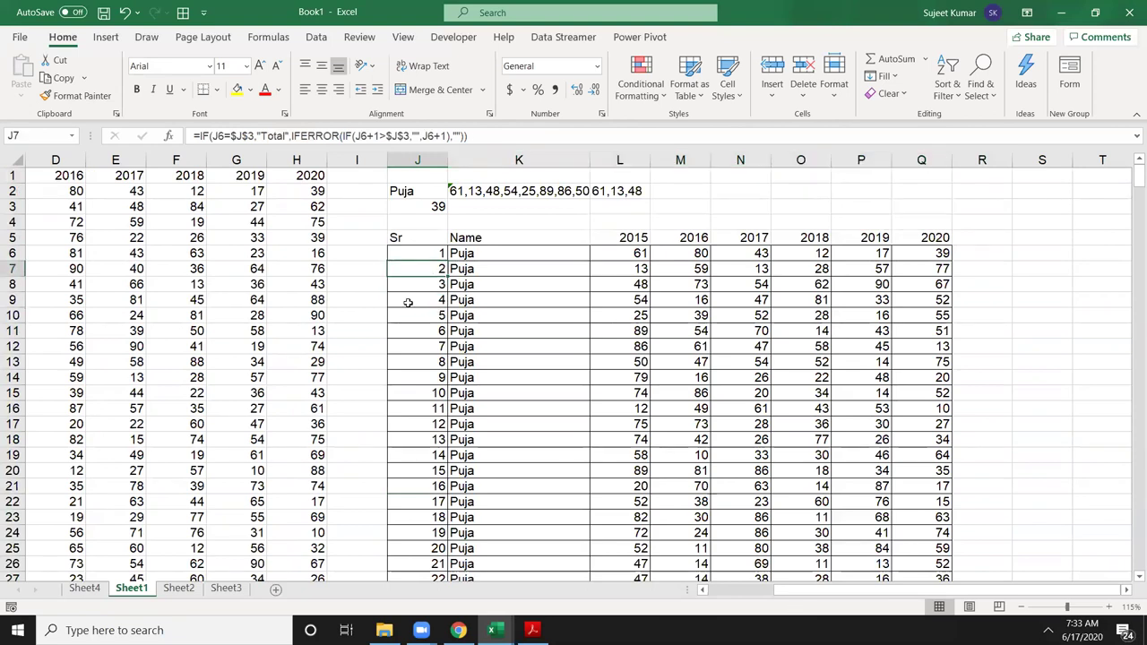
Step: Start a new formula rule for J6 using =$J6="Total"
left_click(419, 251)
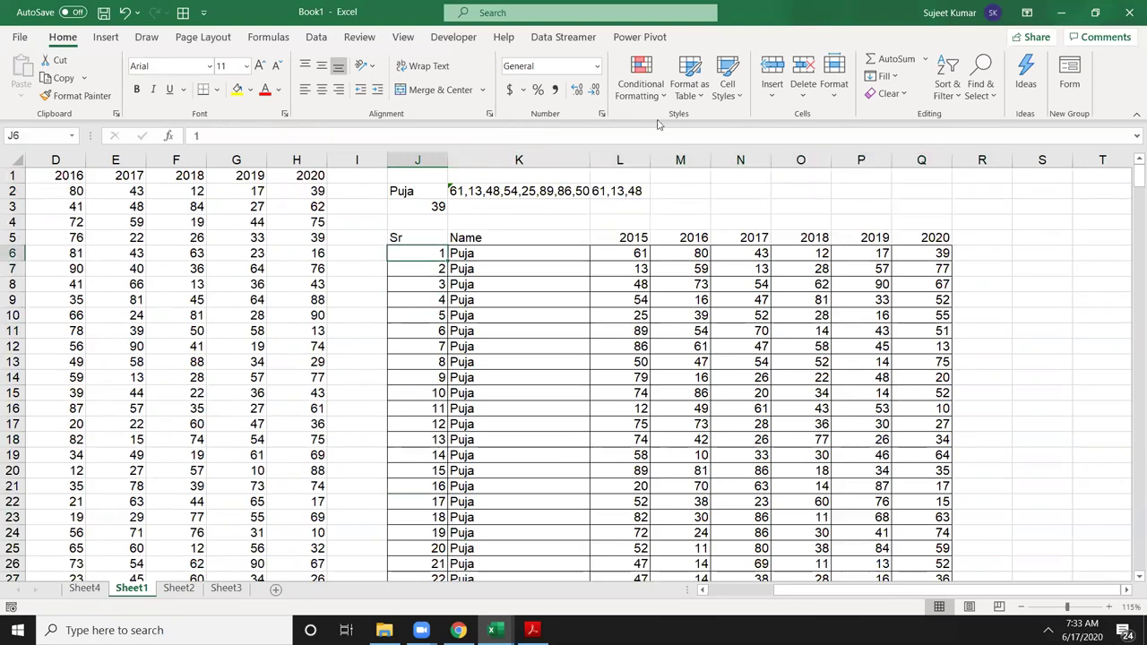
left_click(641, 81)
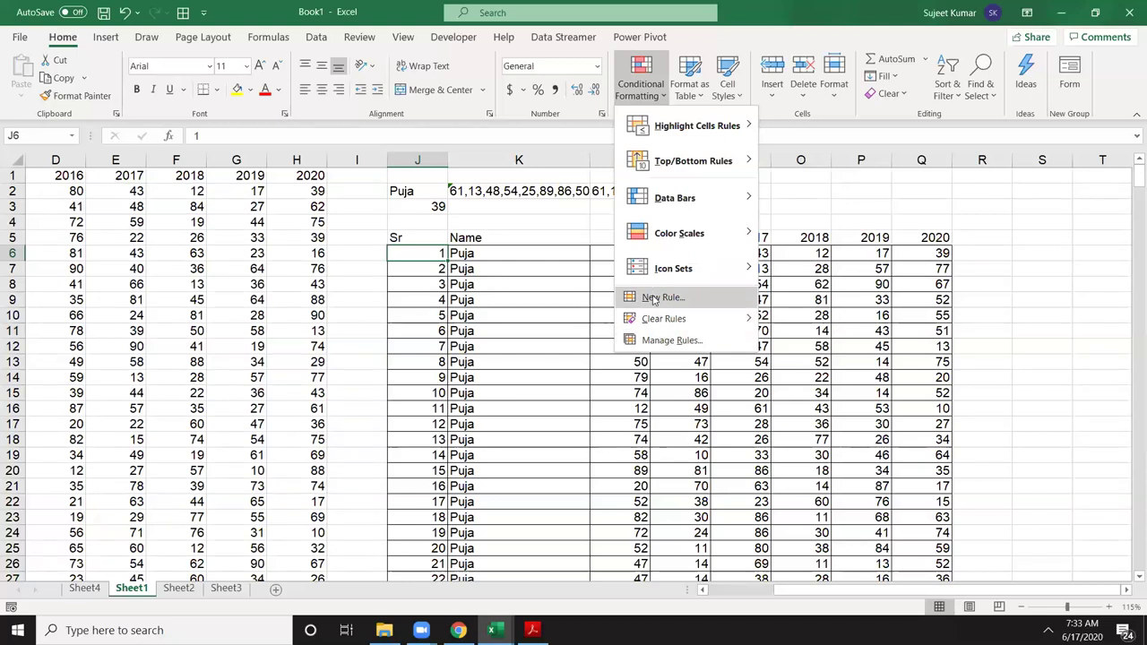
left_click(669, 339)
left_click(564, 300)
left_click(624, 322)
left_click(626, 381)
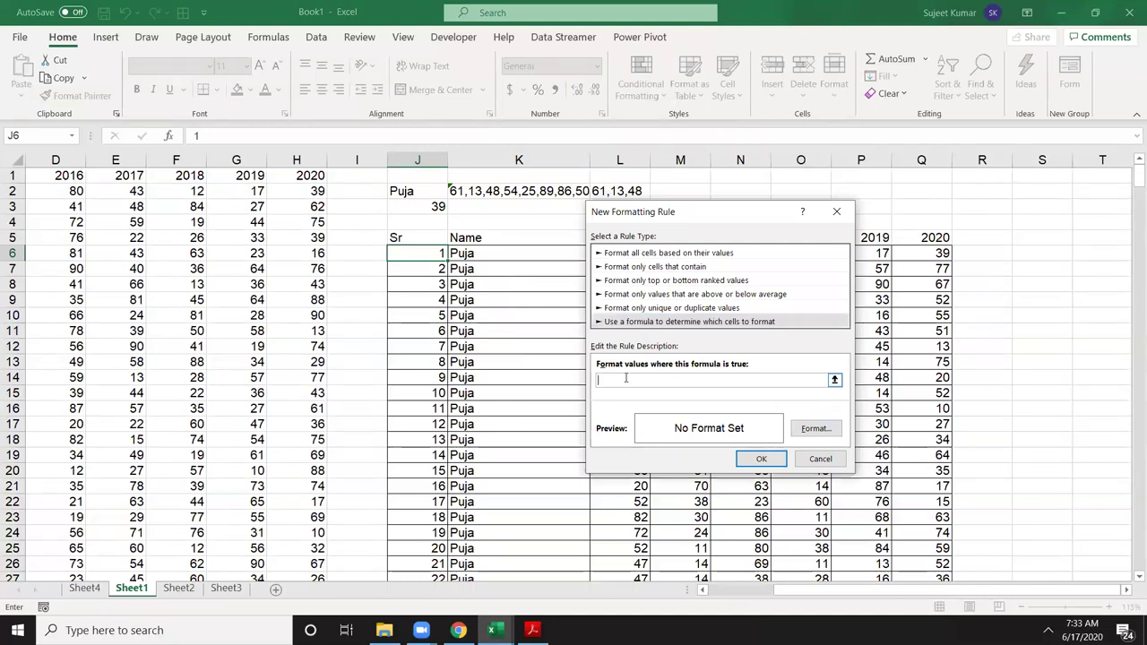
type("=")
left_click(433, 254)
type("=")
left_click(610, 381)
key("BackSpace")
key("Delete")
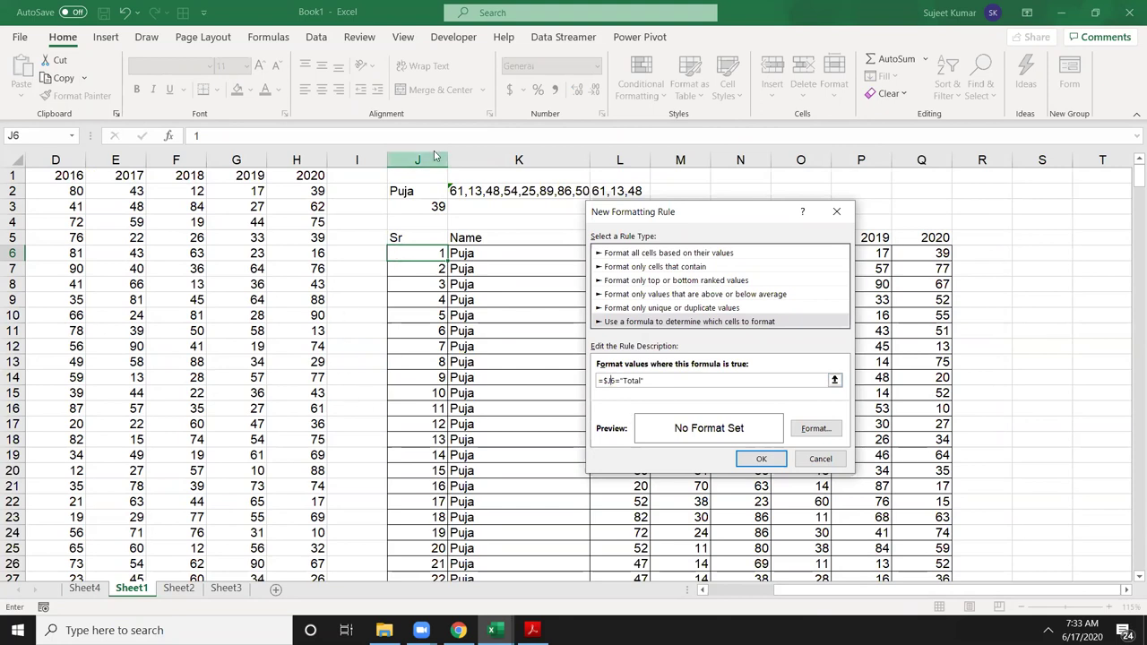
Step: Format the rule's font as bold, double underline and dark blue
left_click(816, 429)
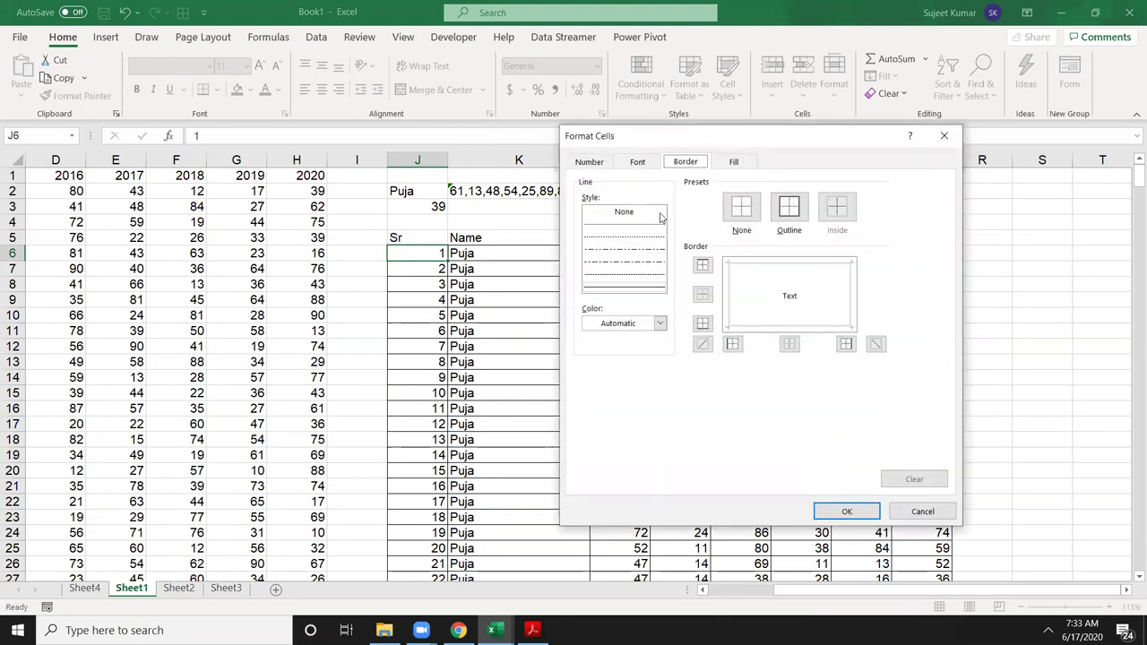
left_click(632, 162)
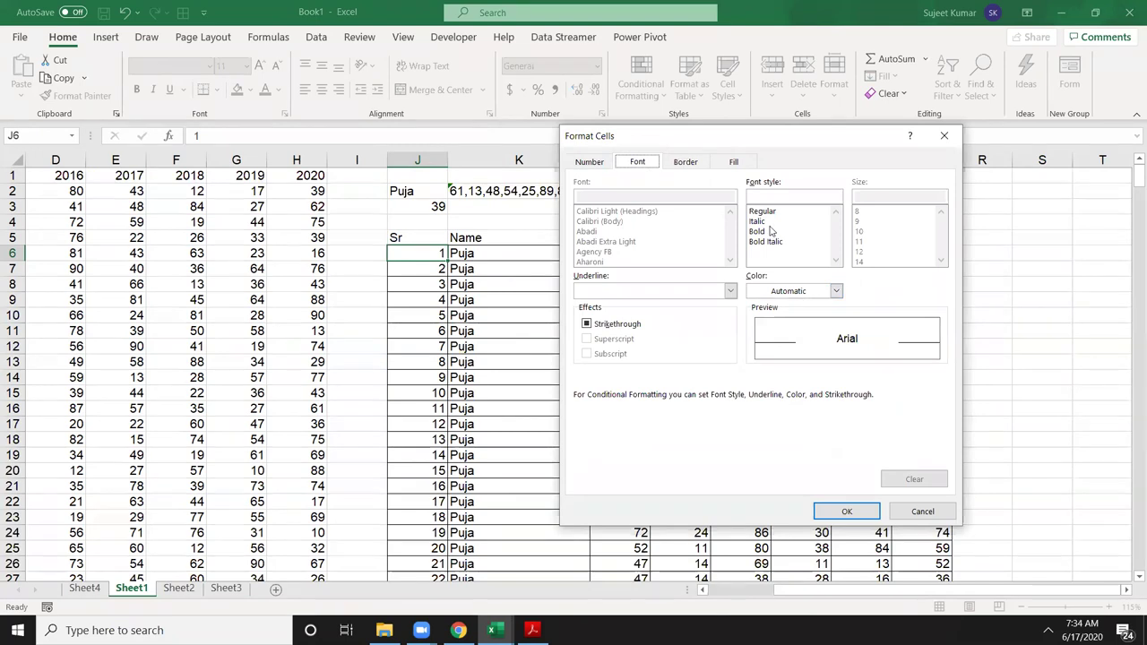
left_click(770, 231)
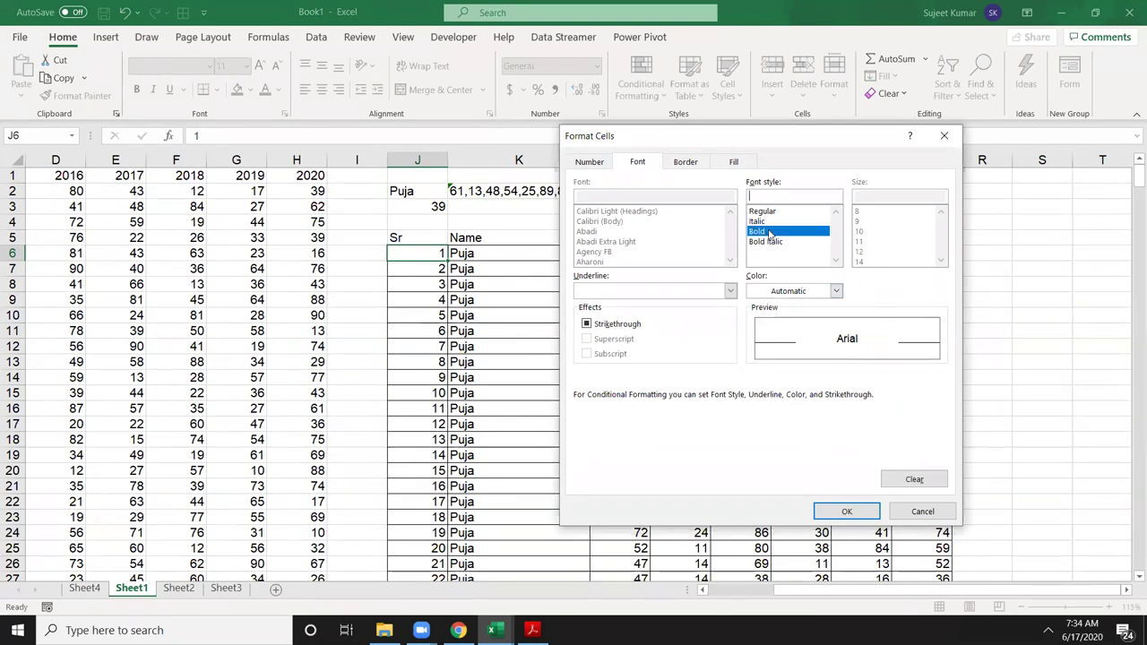
left_click(685, 162)
left_click(636, 324)
left_click(635, 323)
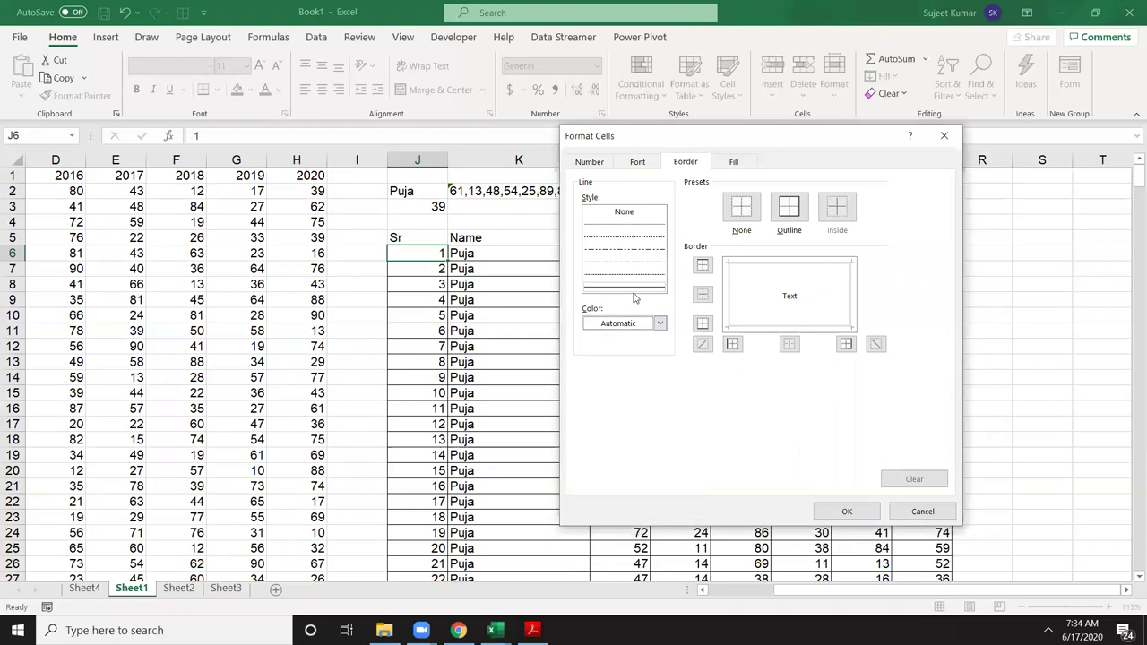
left_click(640, 165)
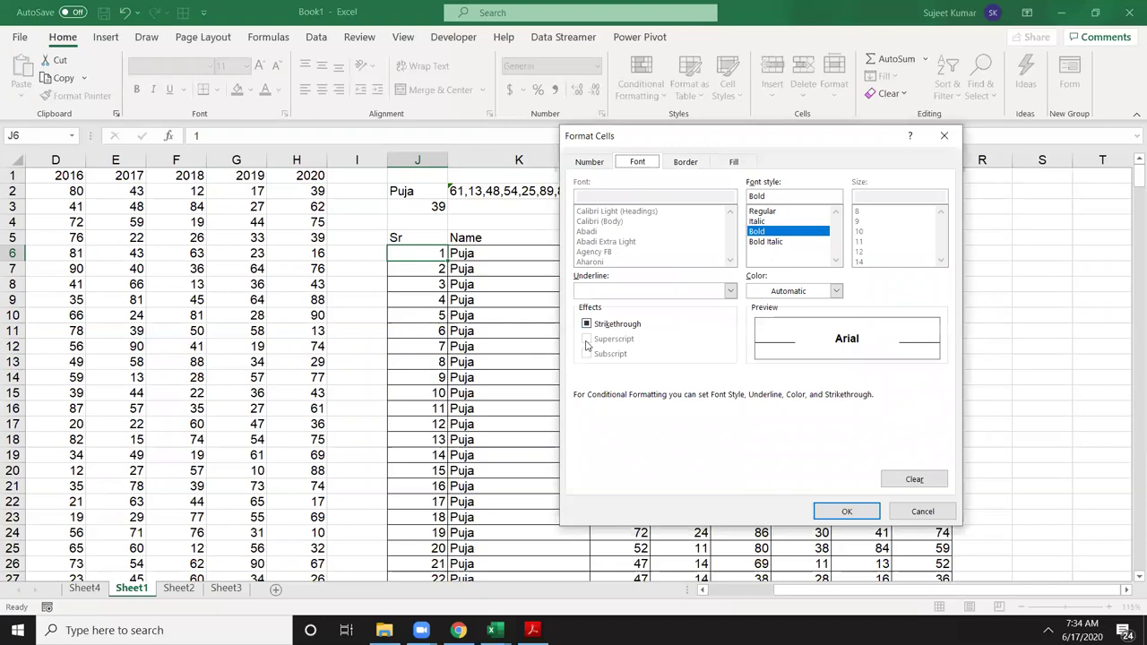
left_click(602, 292)
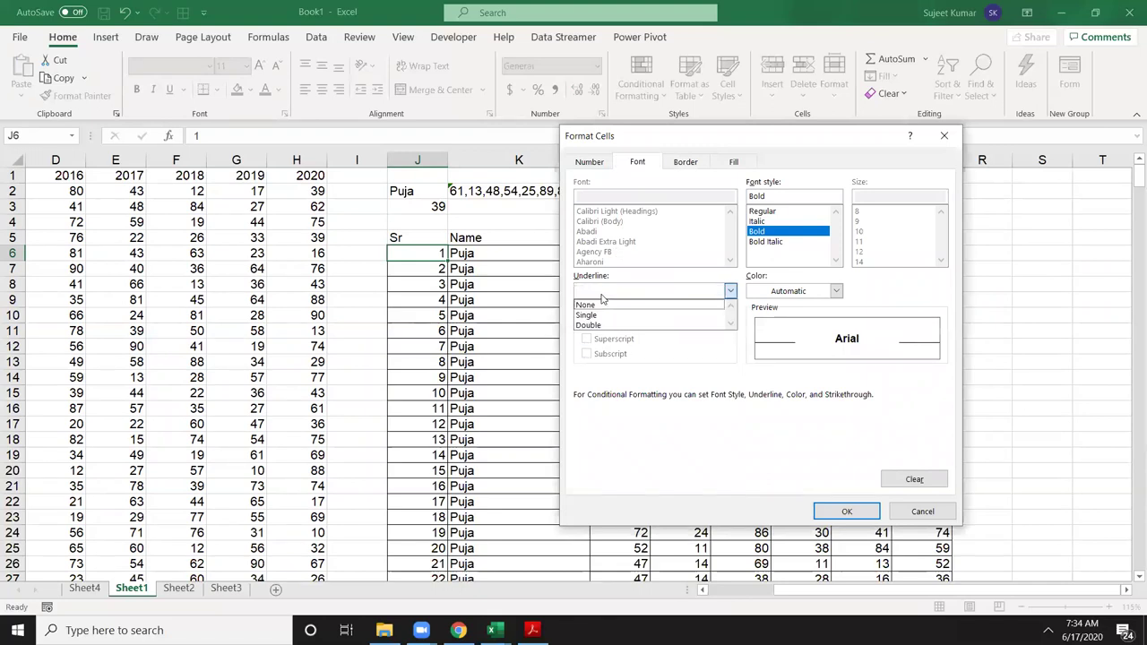
left_click(599, 325)
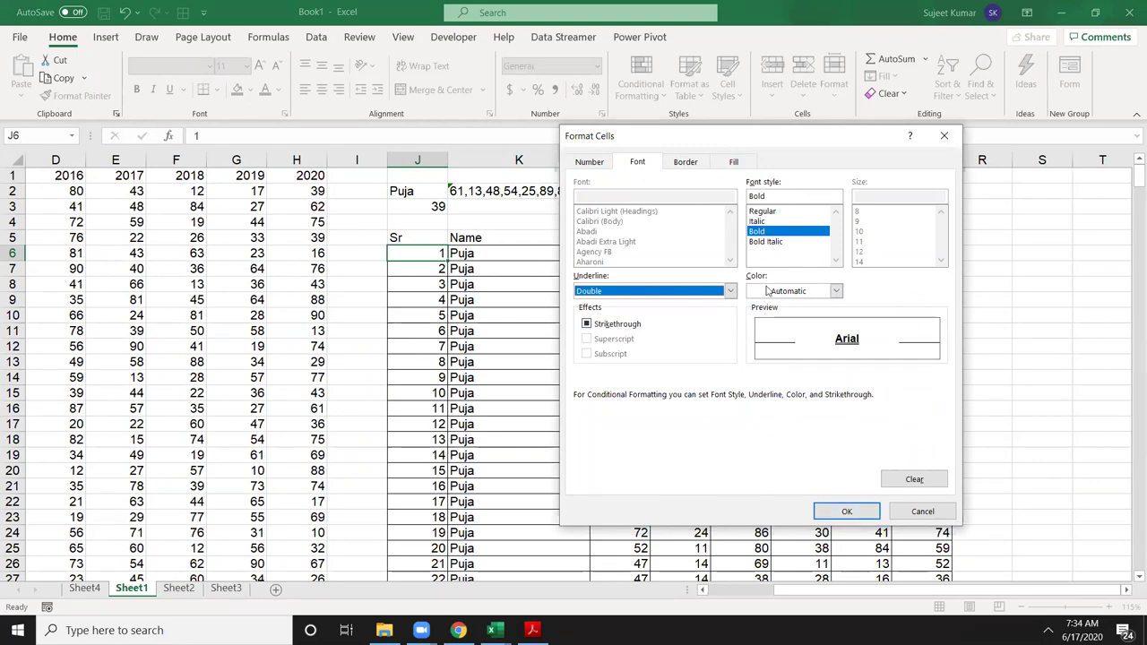
left_click(769, 292)
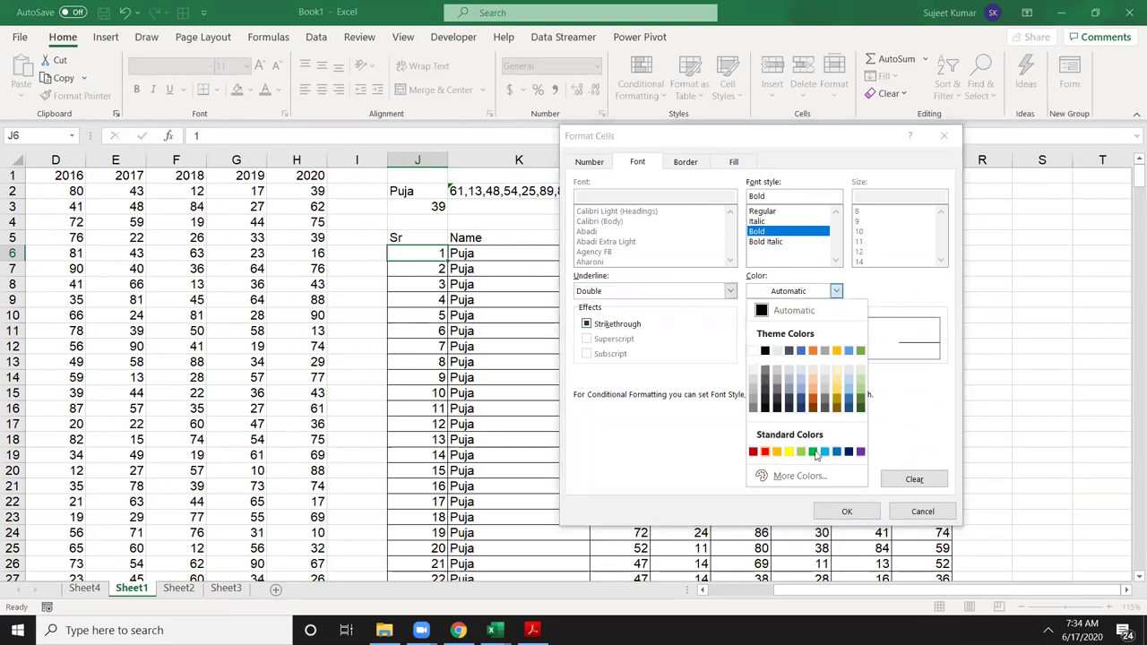
left_click(847, 451)
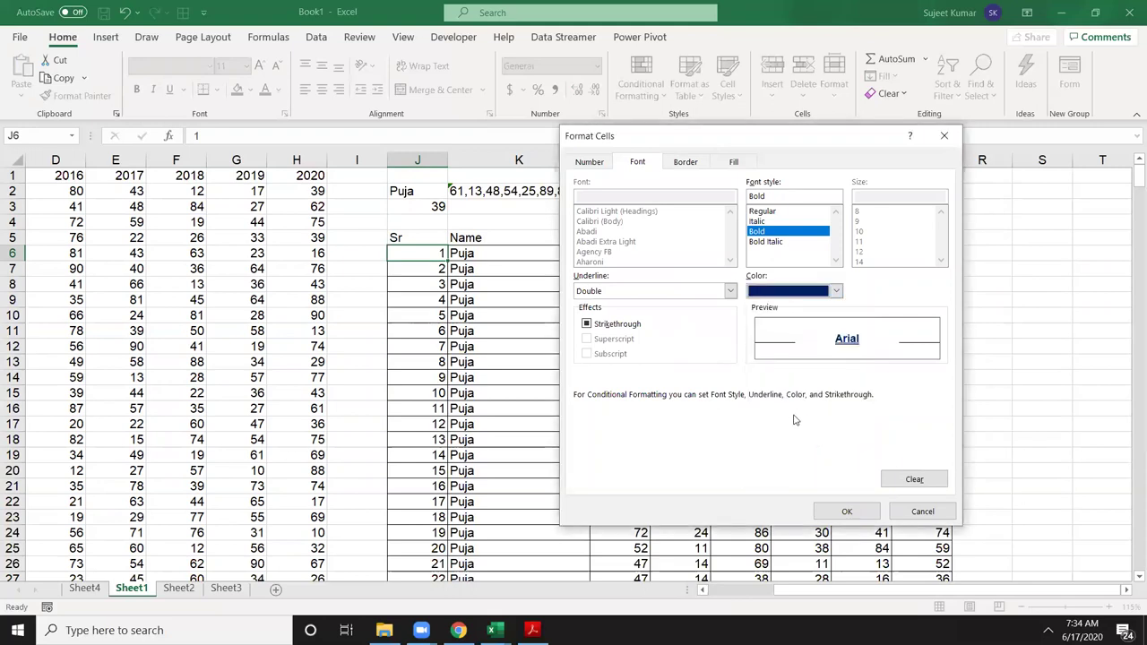
left_click(846, 511)
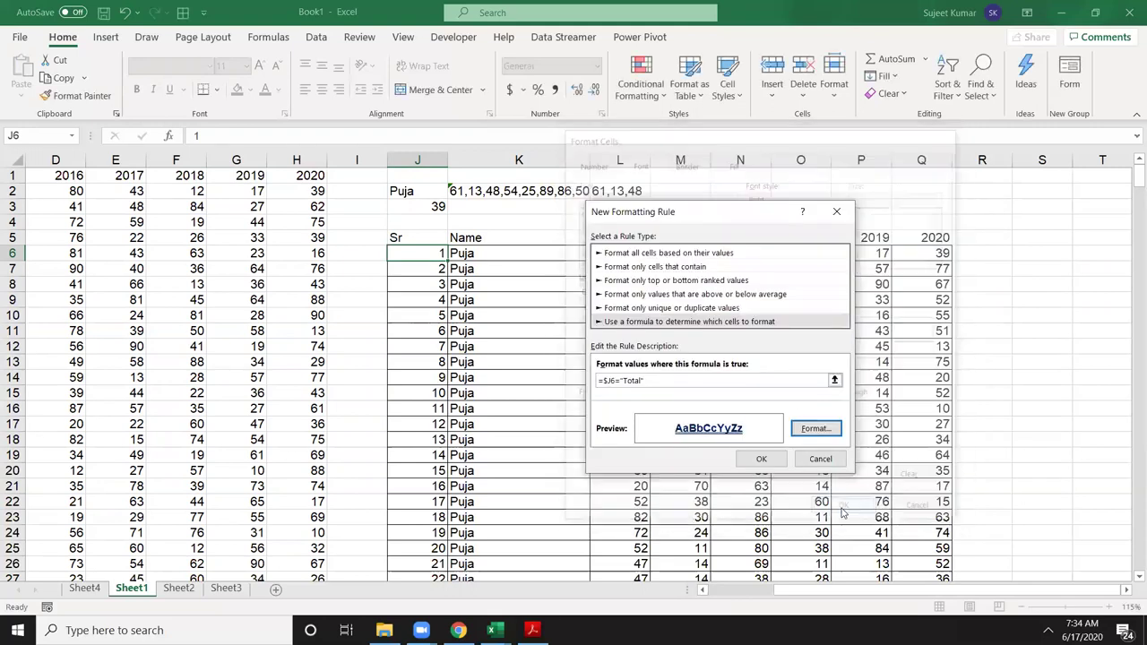
Step: Apply the new Total rule and paint J6's formatting across the table
left_click(761, 457)
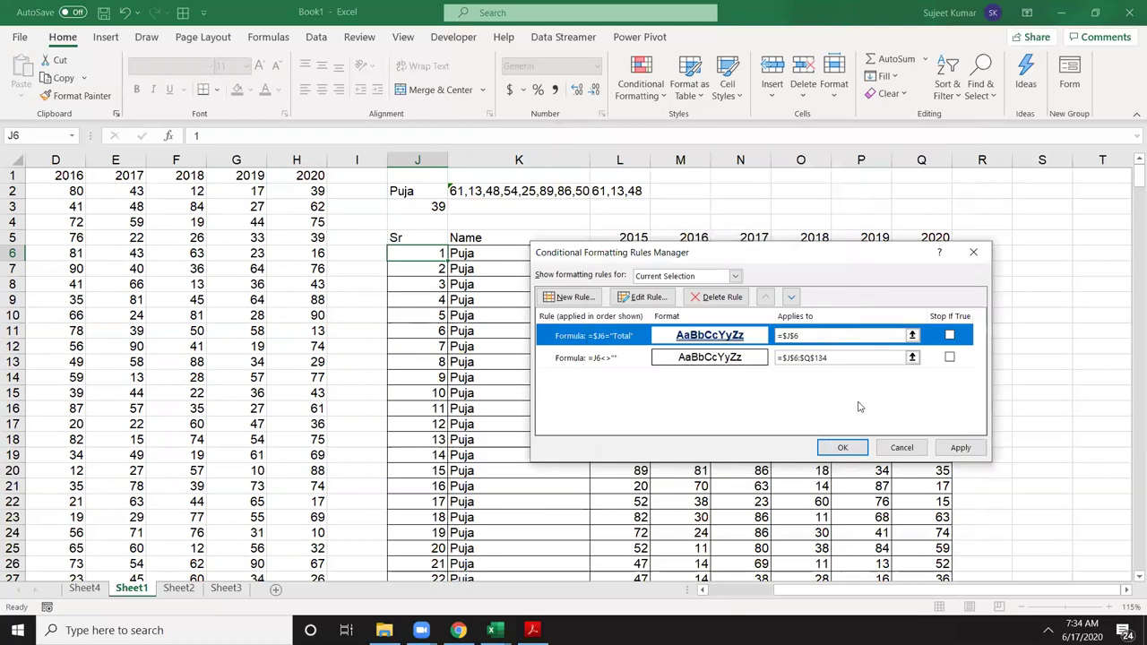
left_click(960, 447)
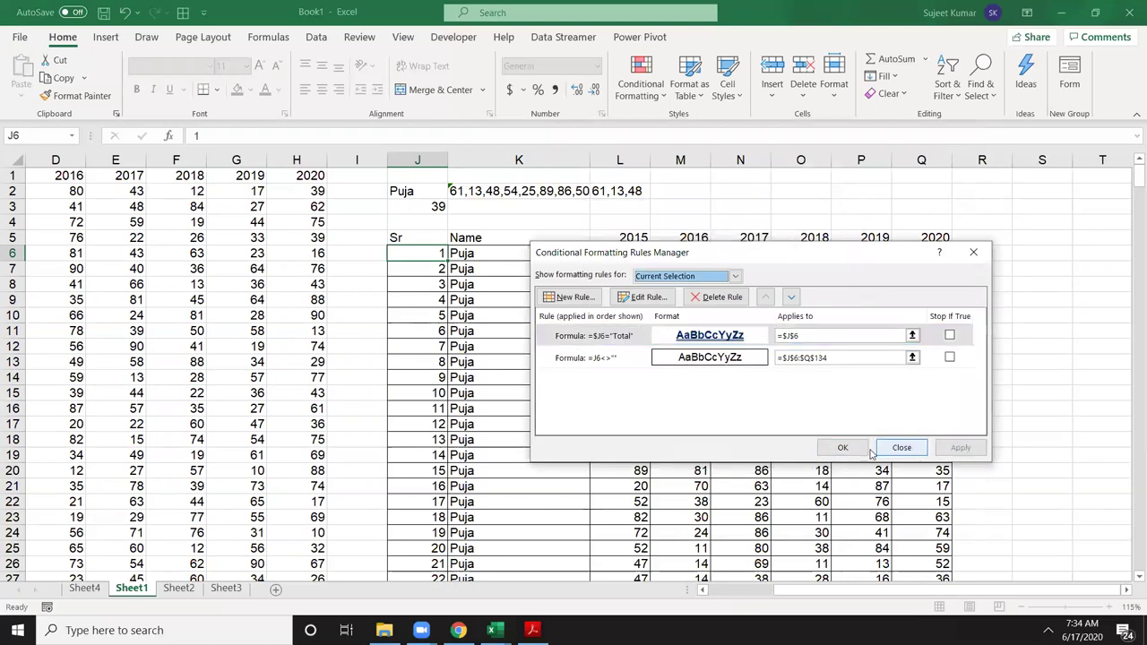
left_click(833, 452)
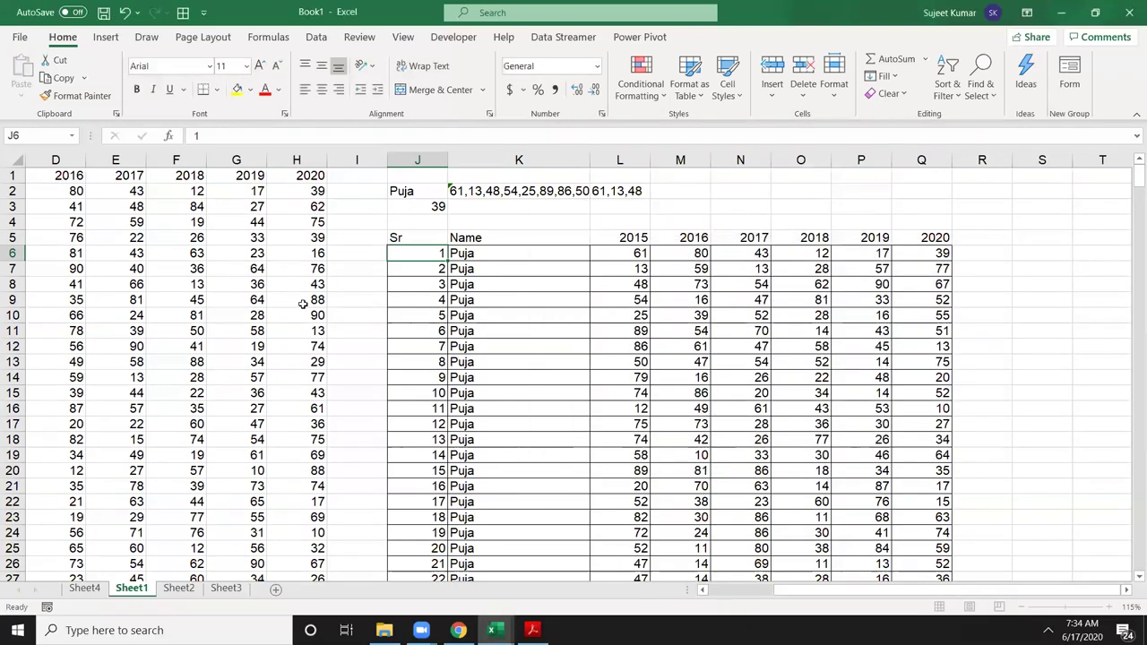
left_click(75, 95)
mouse_move(418, 252)
left_mouse_down()
mouse_move(932, 583)
mouse_move(833, 581)
mouse_move(822, 501)
mouse_move(873, 471)
mouse_move(989, 468)
left_mouse_up()
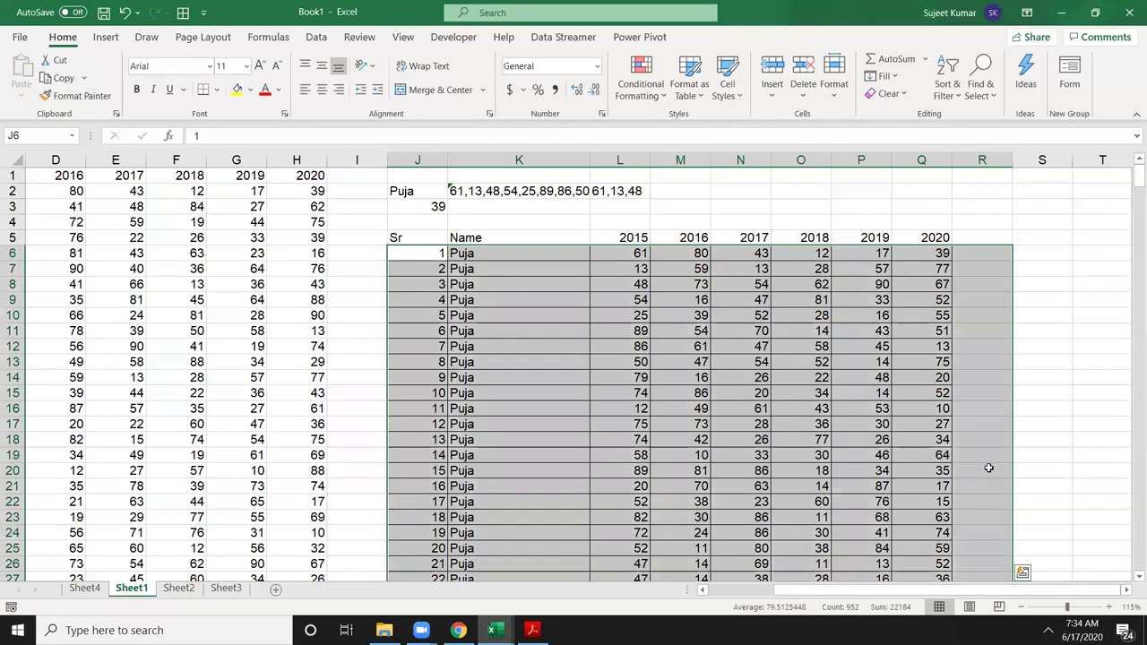
Step: Enter the six-row lookup name in J2 so the styled Total row appears
left_click(547, 342)
scroll(569, 389, "down", 6)
scroll(569, 389, "down", 2)
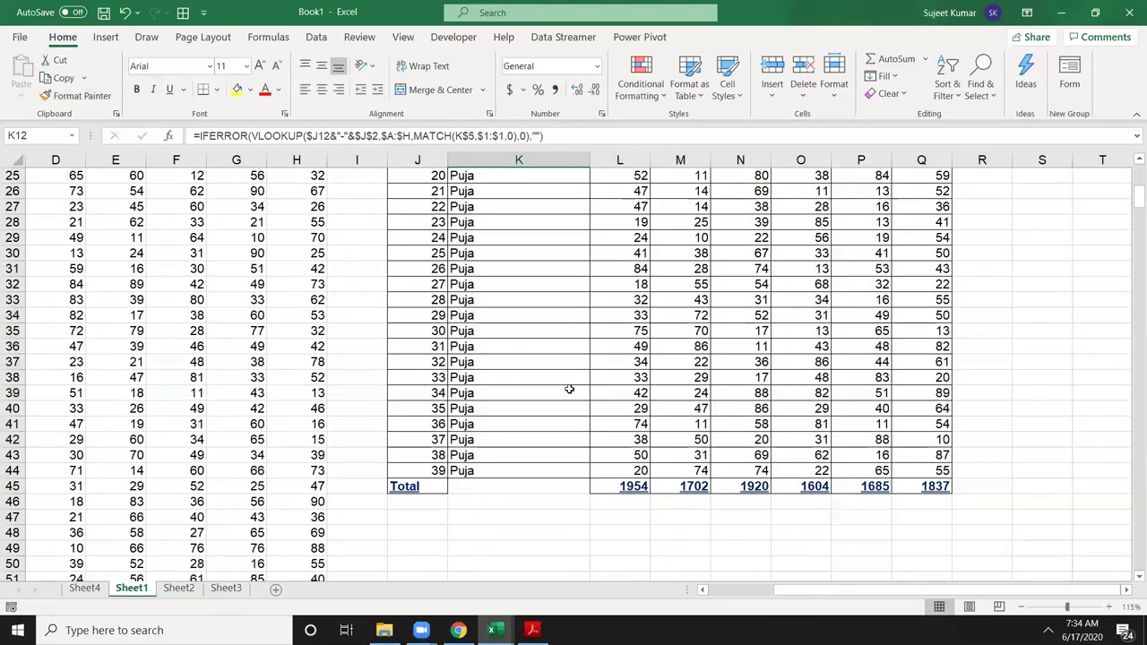
scroll(542, 480, "up", 8)
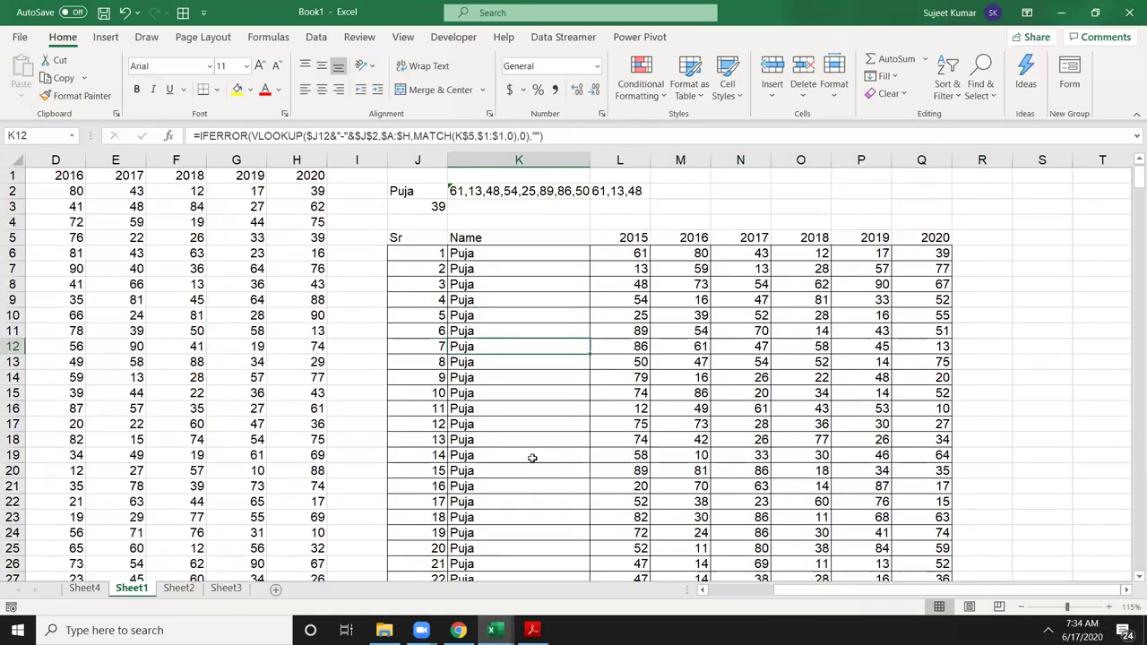
left_click(416, 190)
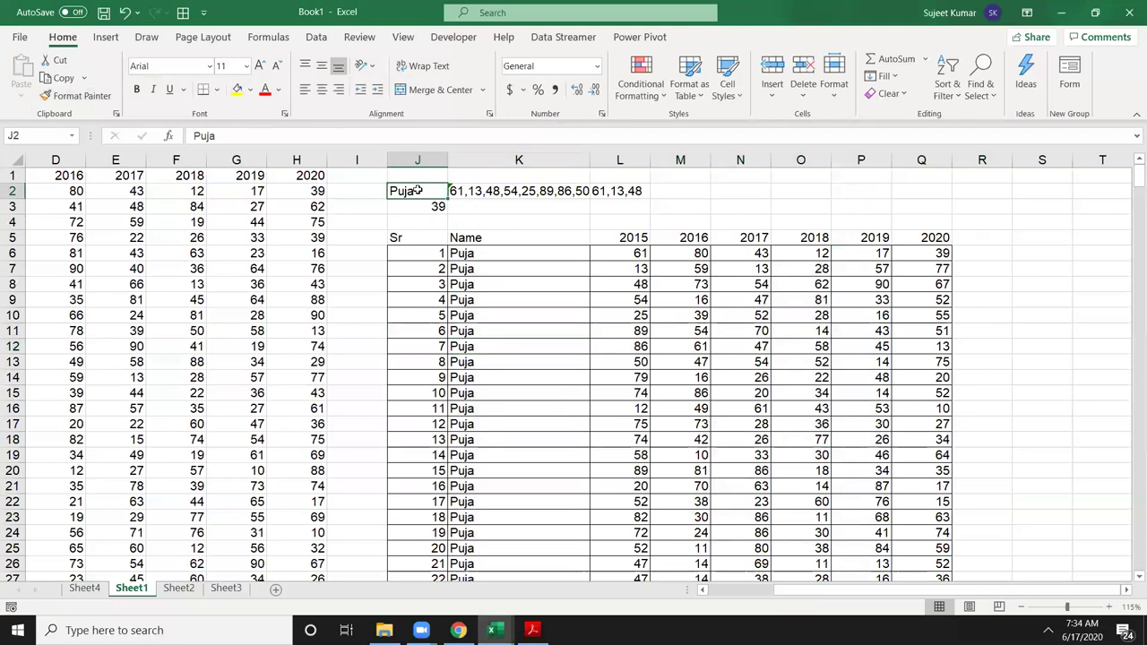
type("Sujee")
key("Return")
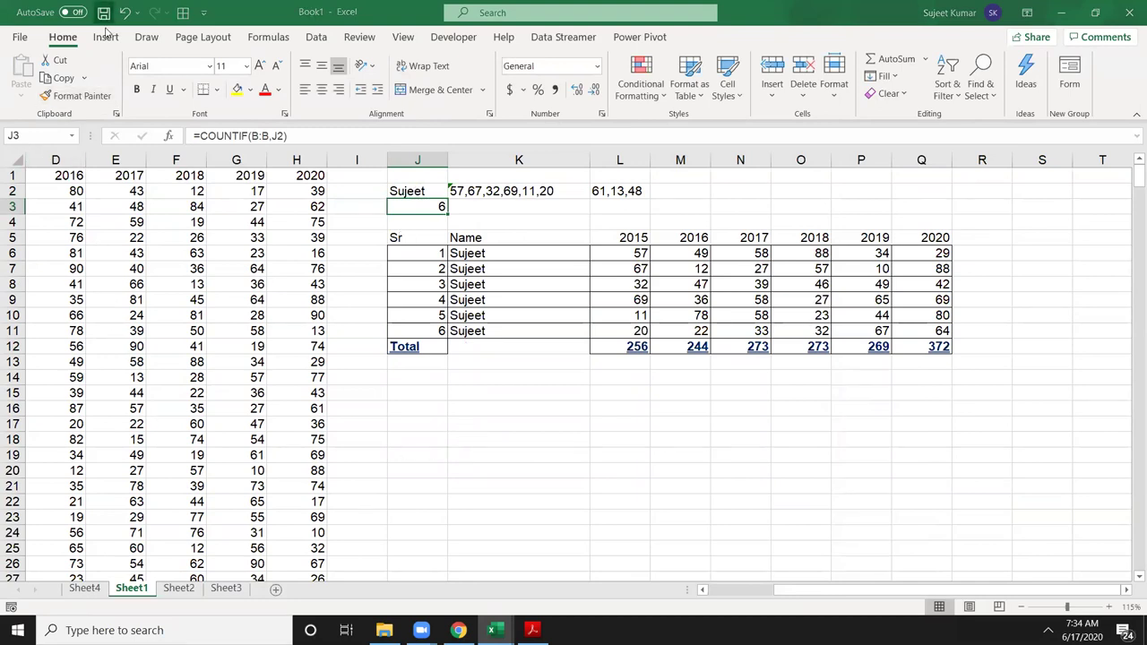
Step: Save the workbook as DVL in the local Documents folder, then bring Chrome forward
left_click(104, 13)
left_click(488, 336)
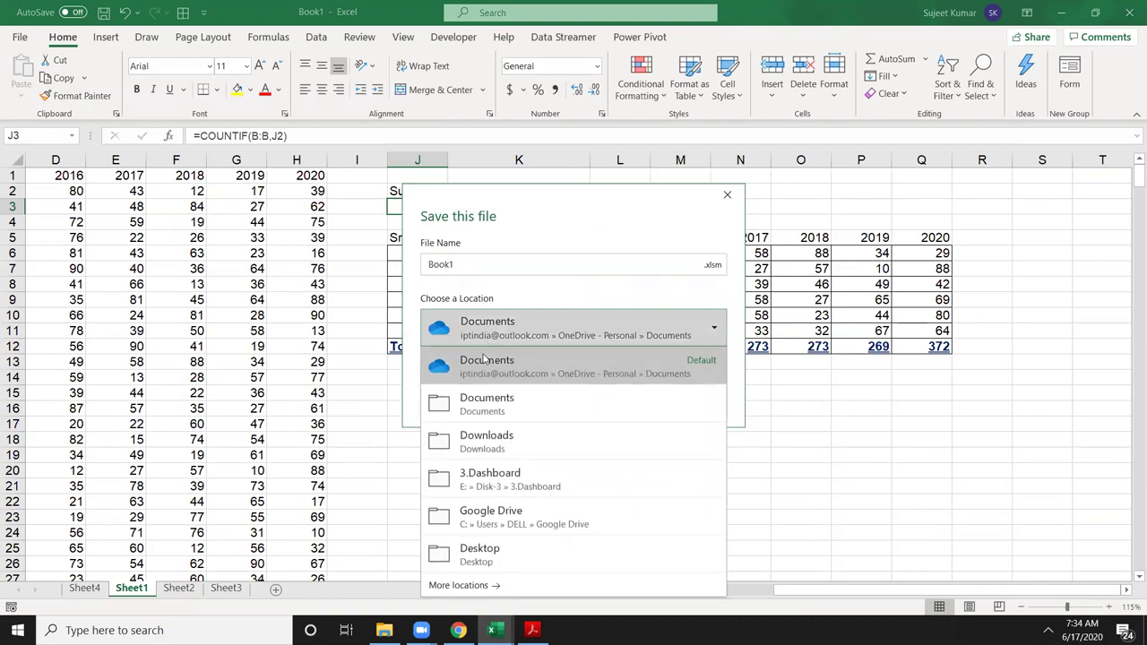
left_click(466, 403)
double_click(442, 265)
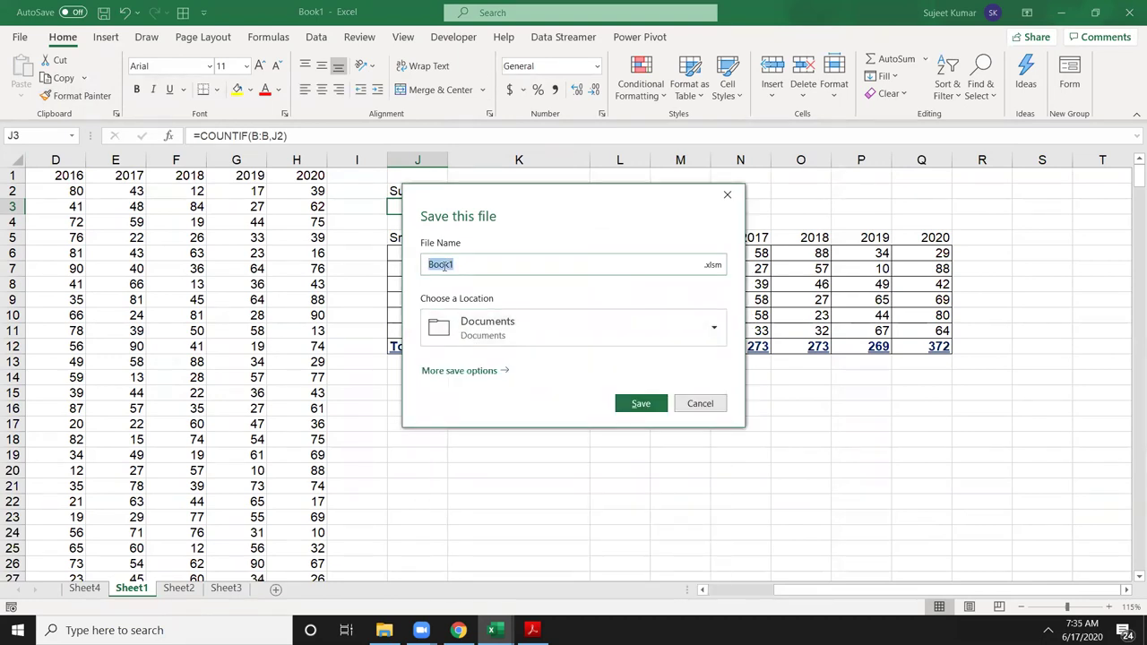
type("DVL")
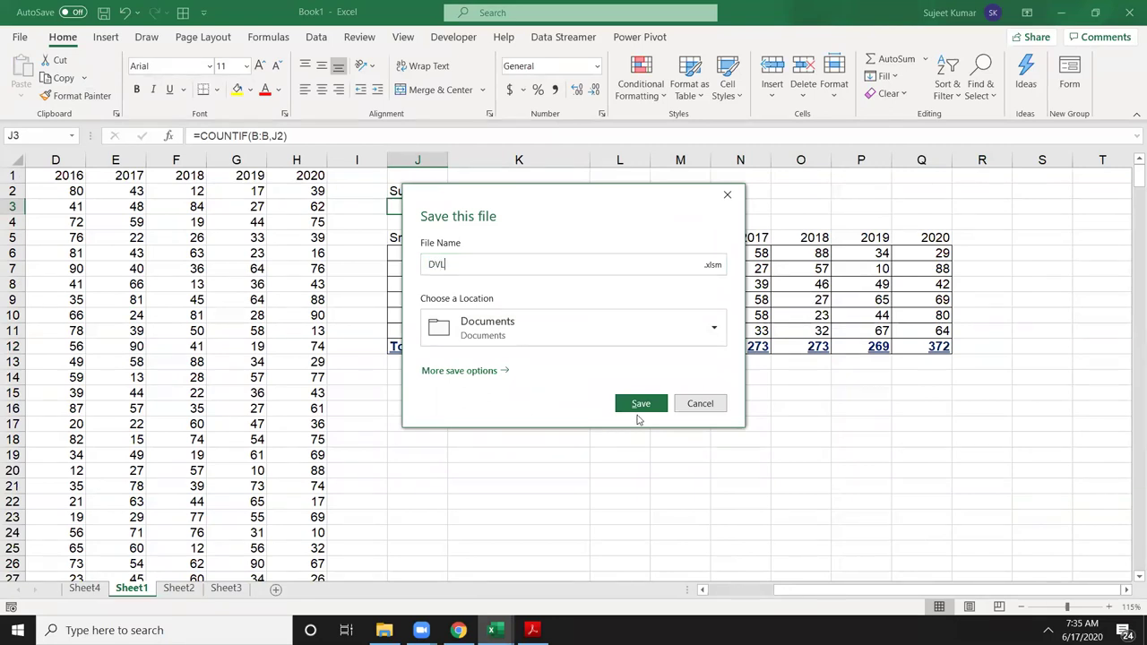
left_click(638, 402)
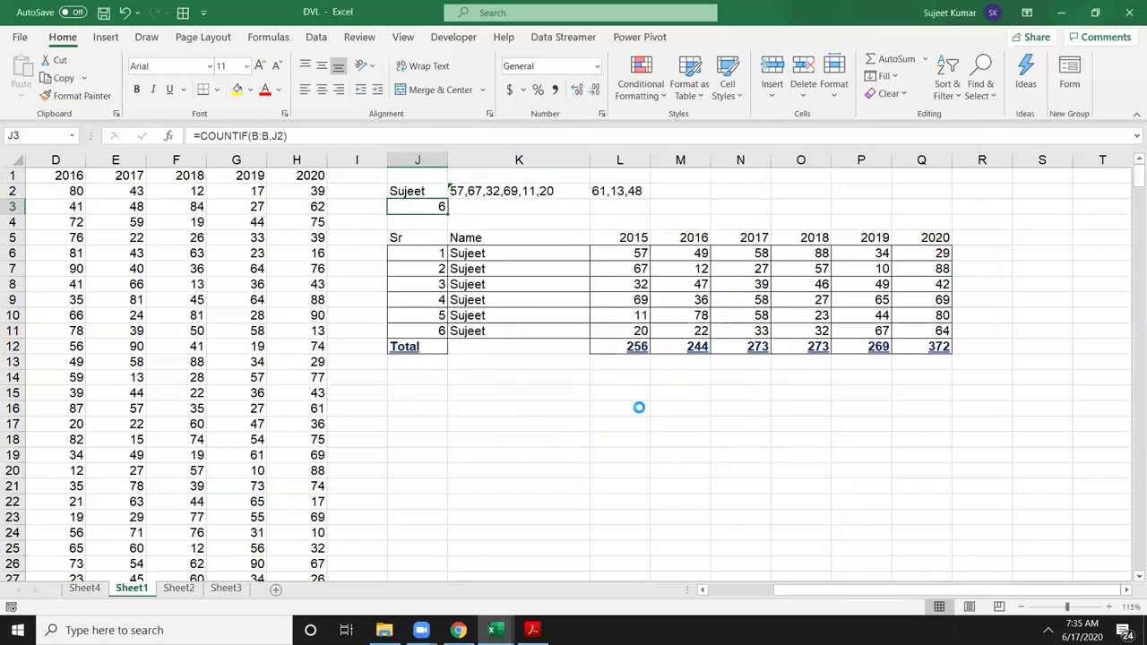
left_click(458, 630)
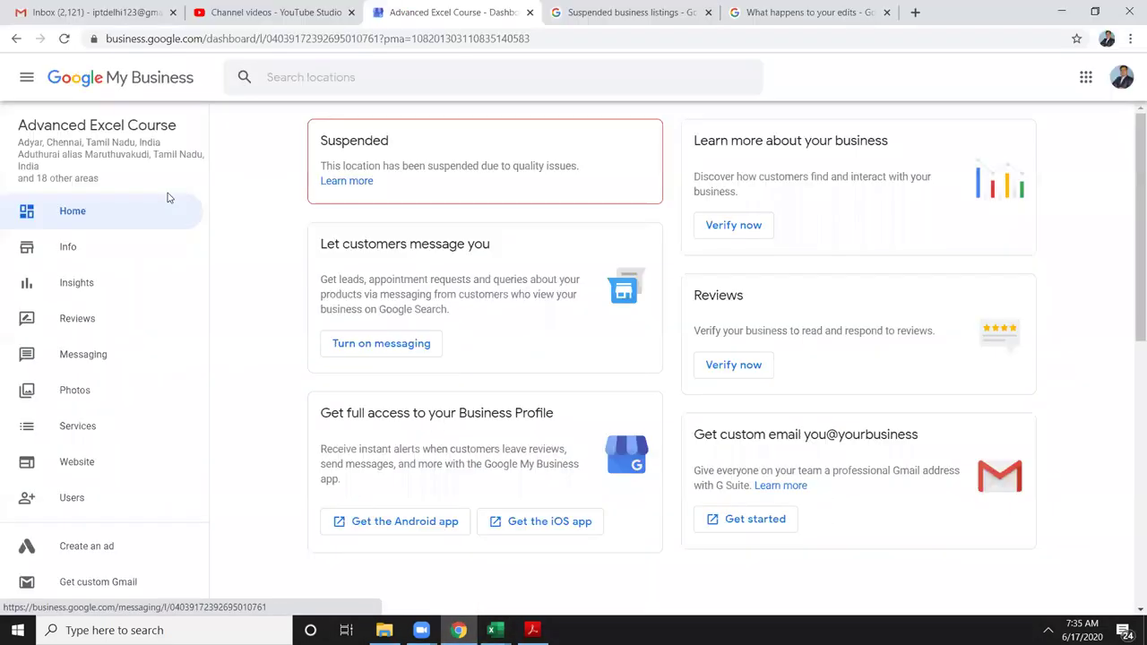
Step: Start a new Gmail message and add seven recipients from contact suggestions
left_click(90, 12)
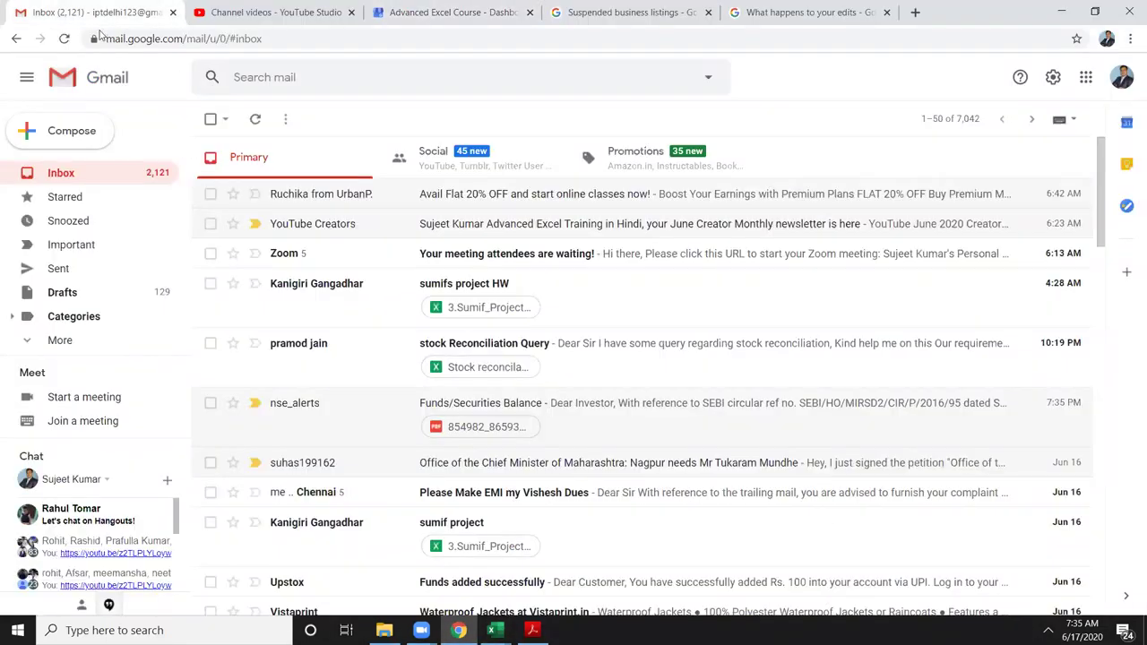
left_click(86, 149)
type("r")
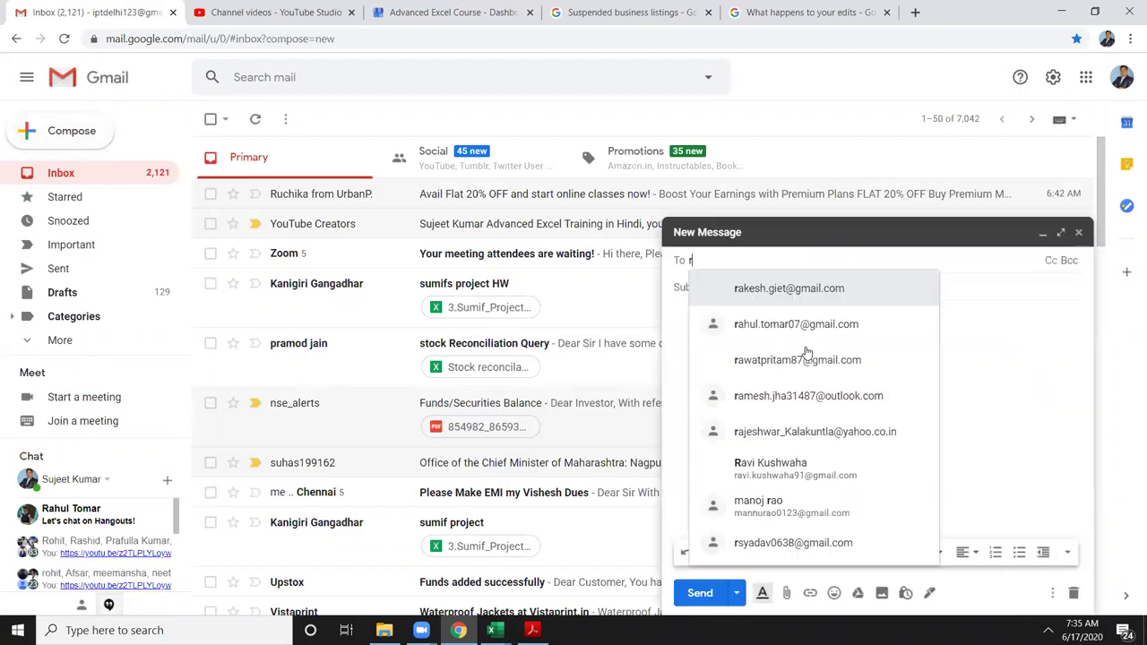
type("ake")
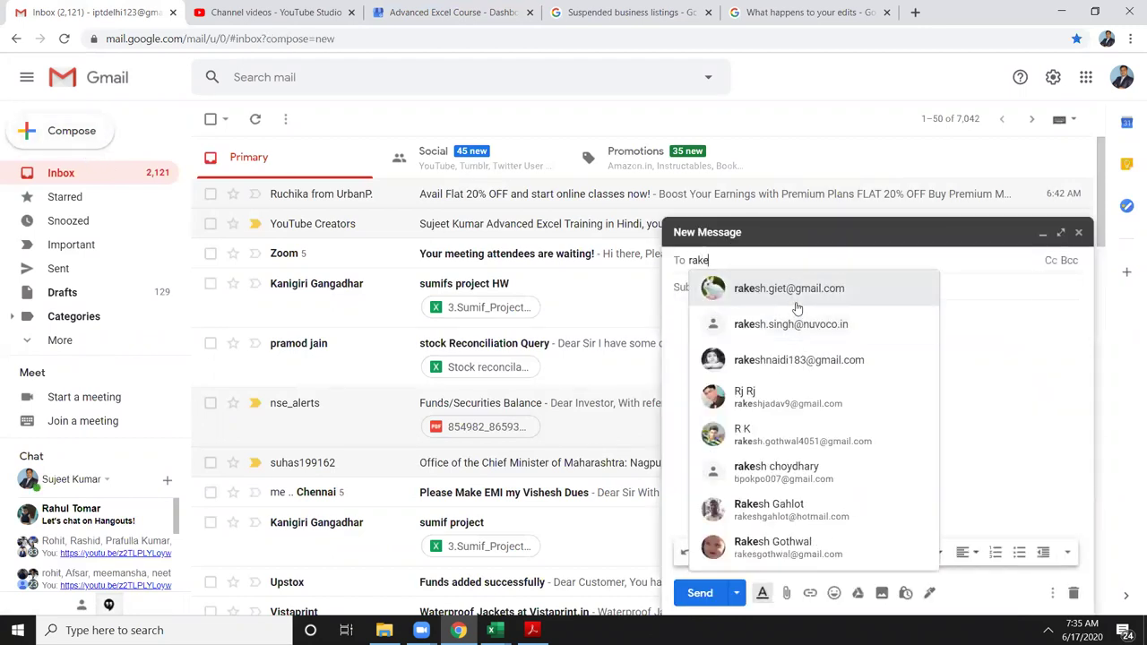
left_click(797, 305)
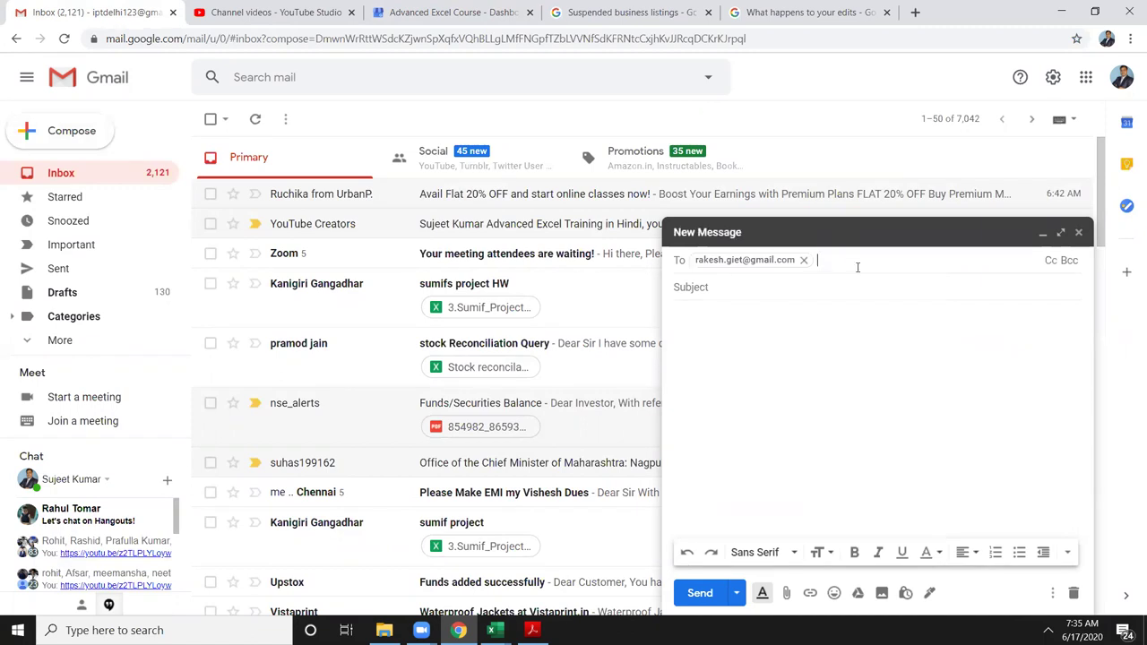
type("sant")
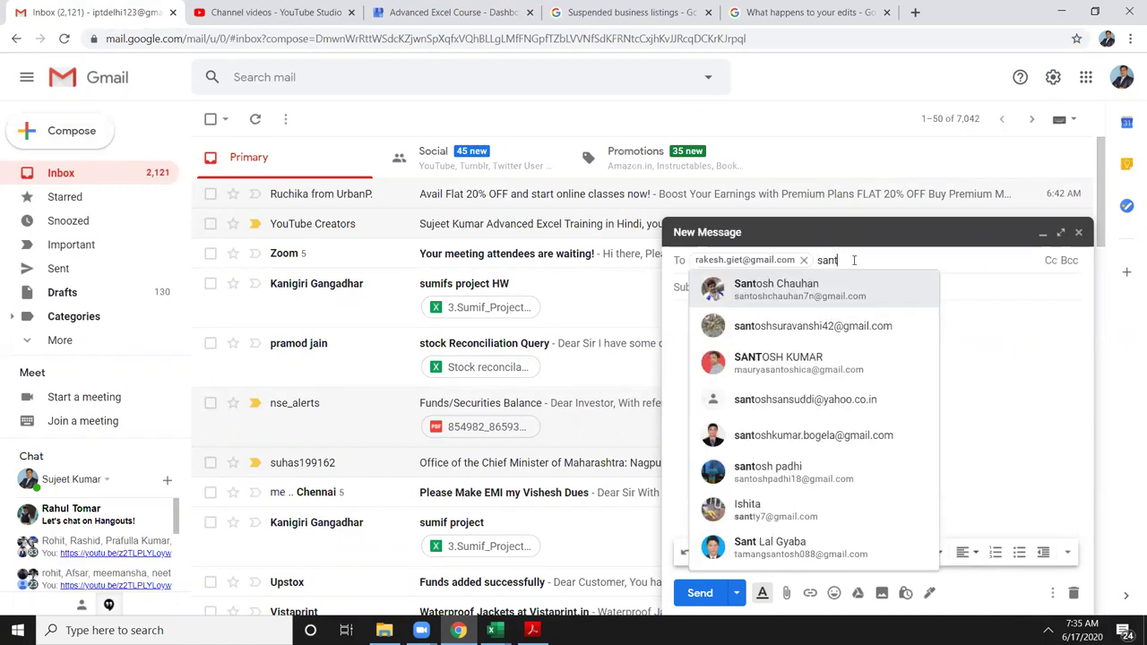
left_click(839, 297)
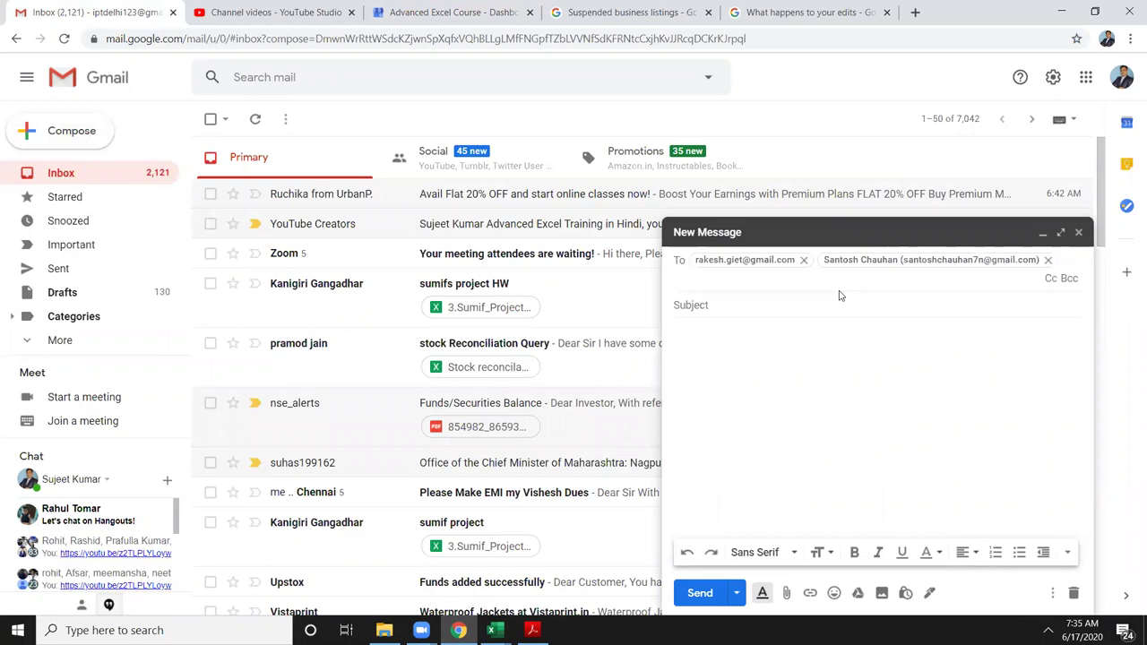
type("vi")
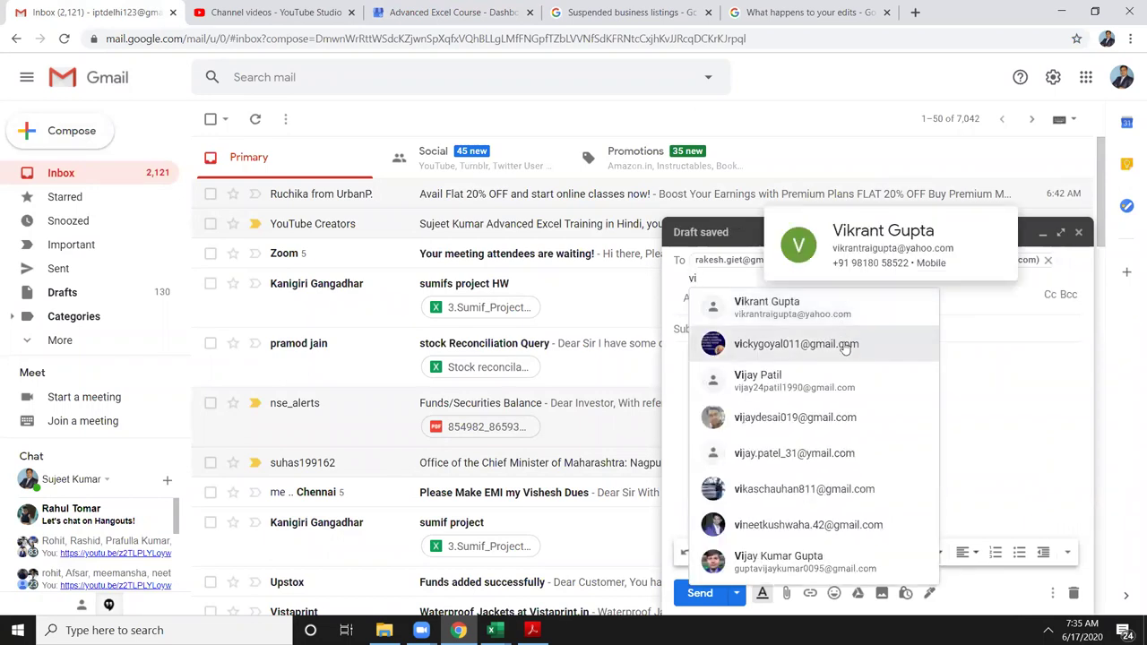
left_click(844, 348)
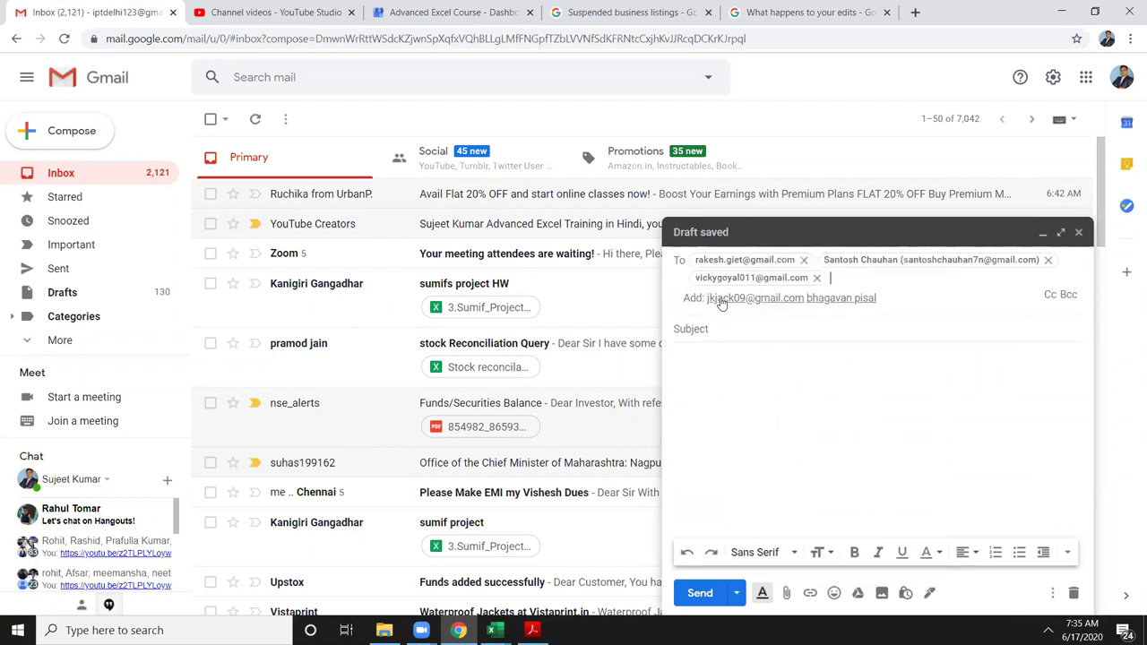
left_click(721, 299)
left_click(721, 299)
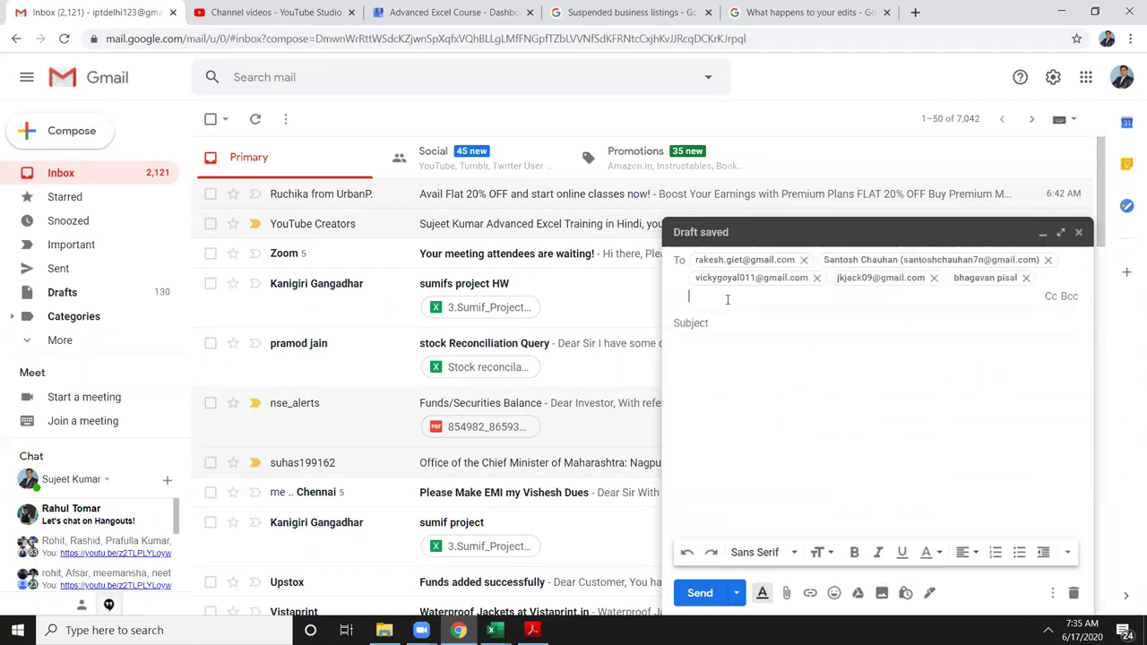
left_click(728, 320)
left_click(731, 317)
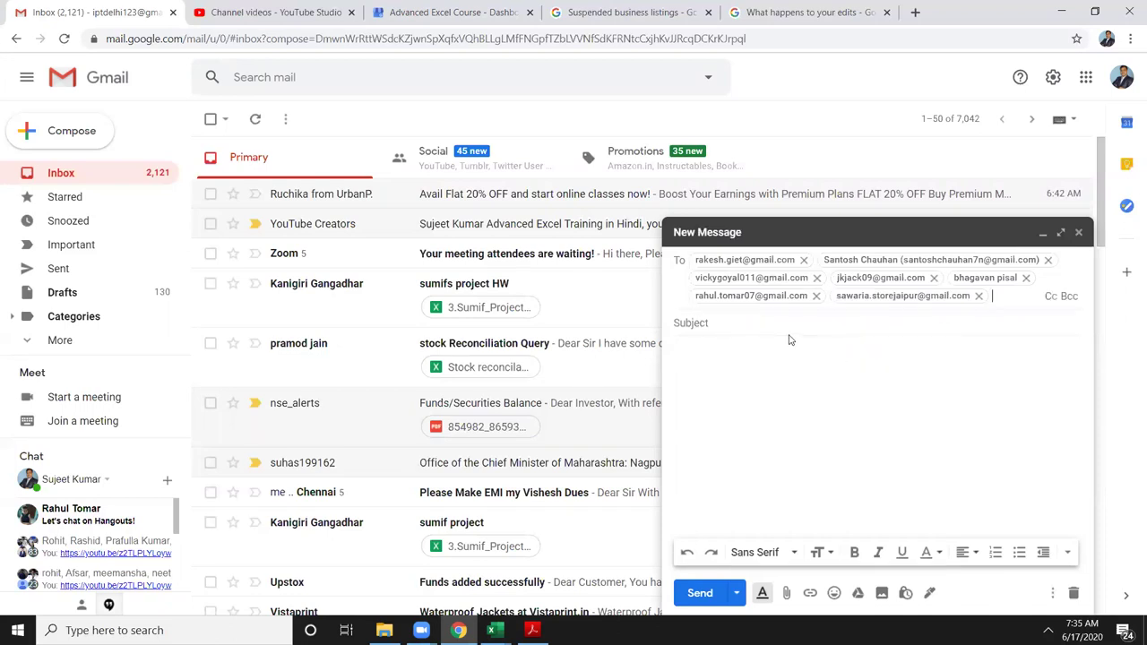
Step: Enter the subject File and begin attaching a file
left_click(721, 322)
type("File")
left_click(718, 324)
left_click(783, 593)
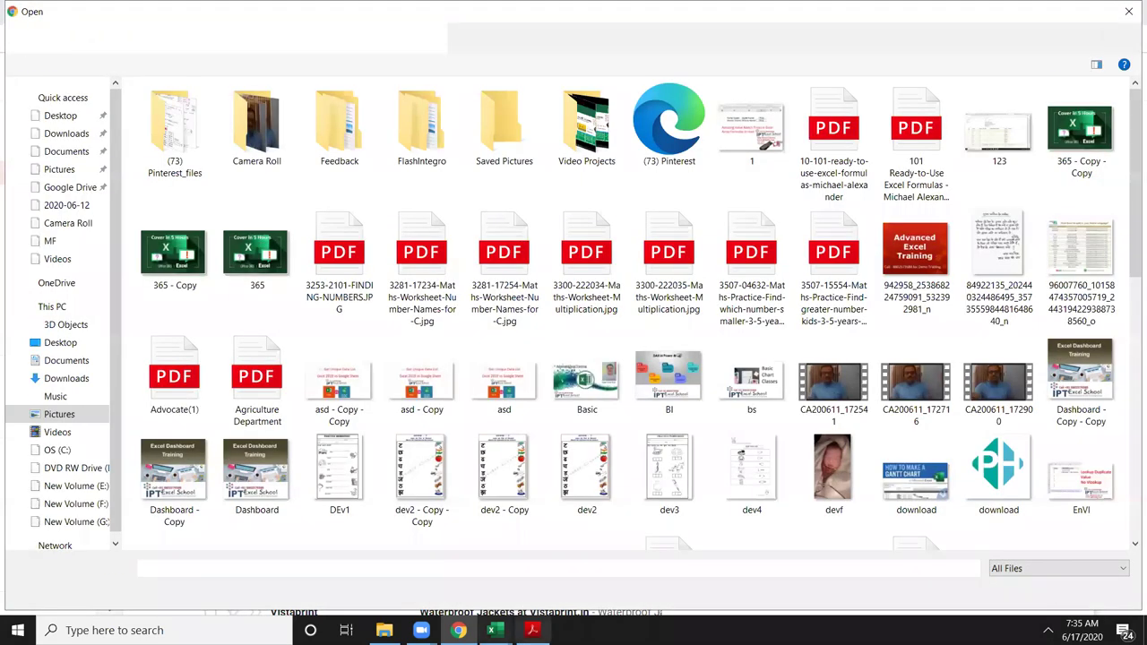
Step: Close the DVL workbook in Excel
mouse_move(491, 630)
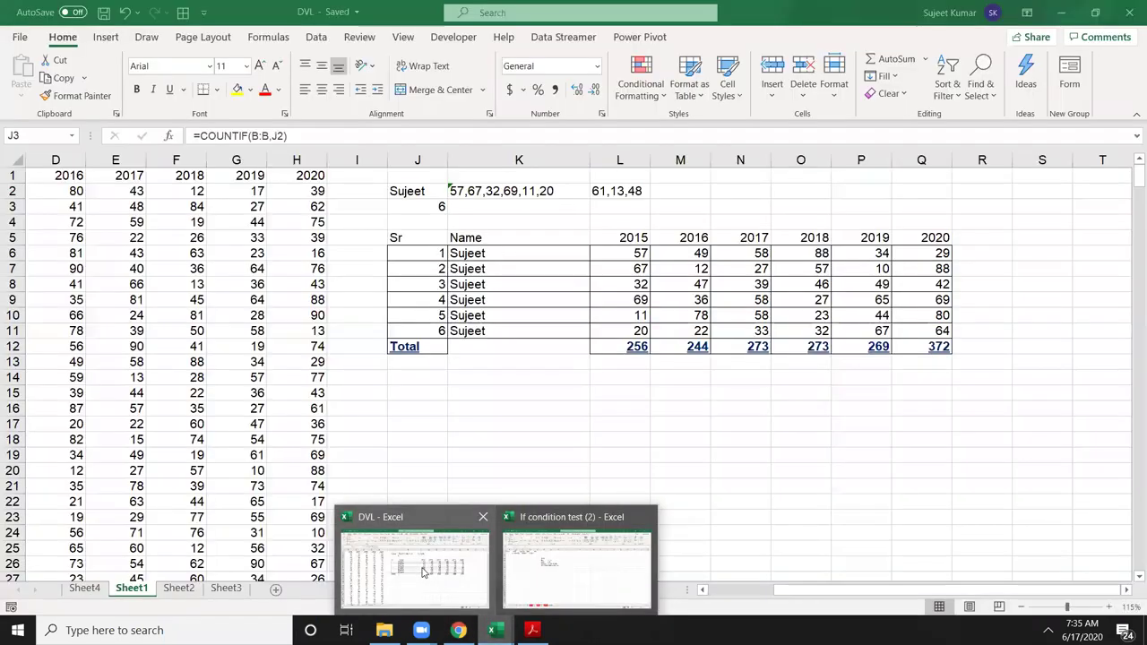
left_click(421, 564)
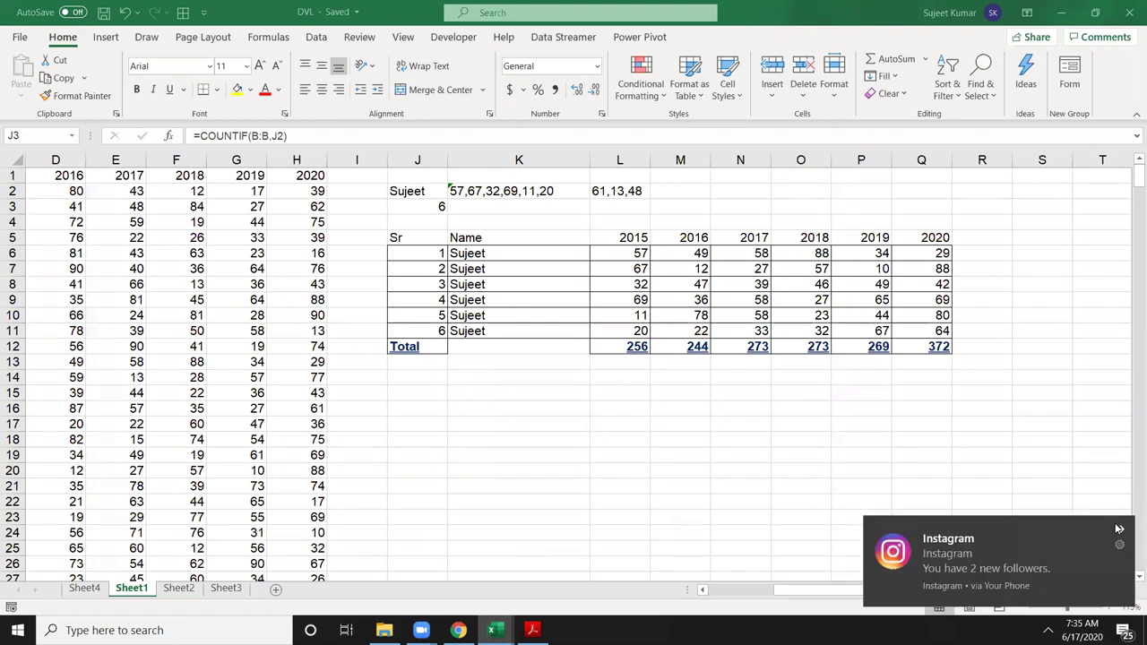
left_click(1119, 528)
left_click(1130, 14)
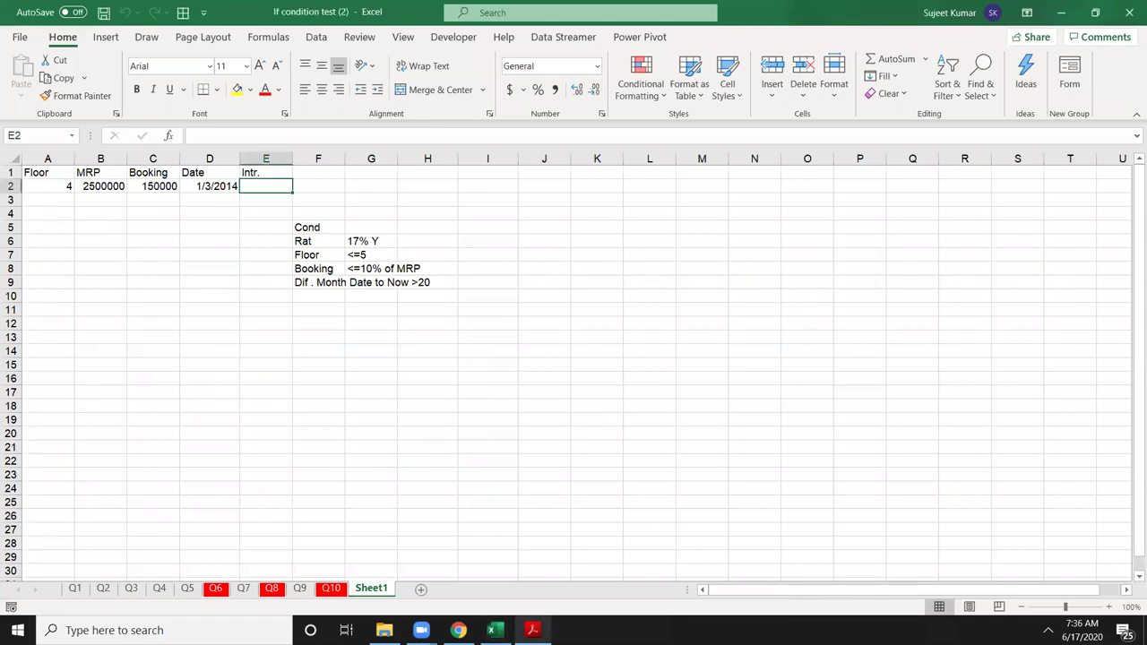
Step: Attach DVL.xlsm from Documents, send the message, and show the desktop
left_click(457, 630)
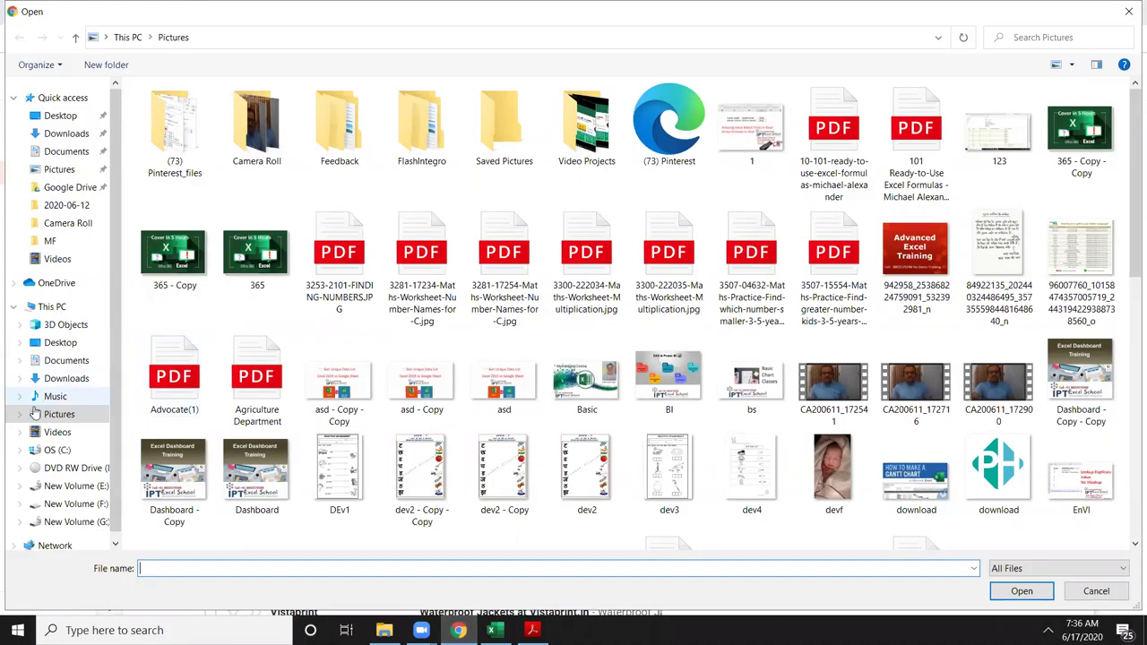
left_click(65, 363)
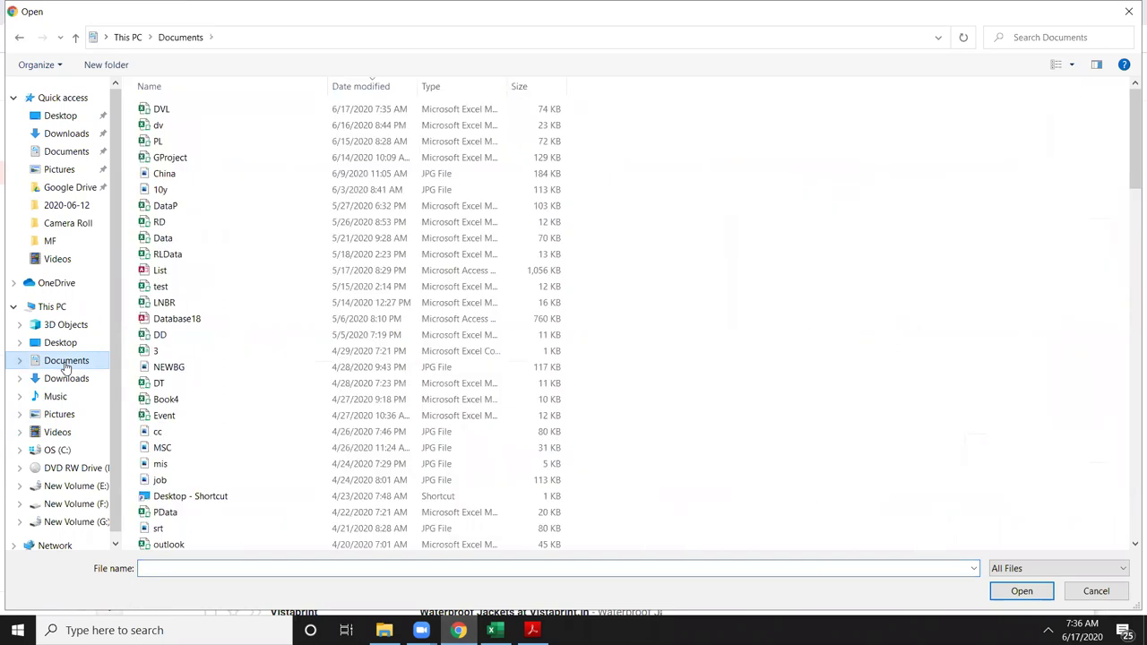
left_click(160, 109)
key("Return")
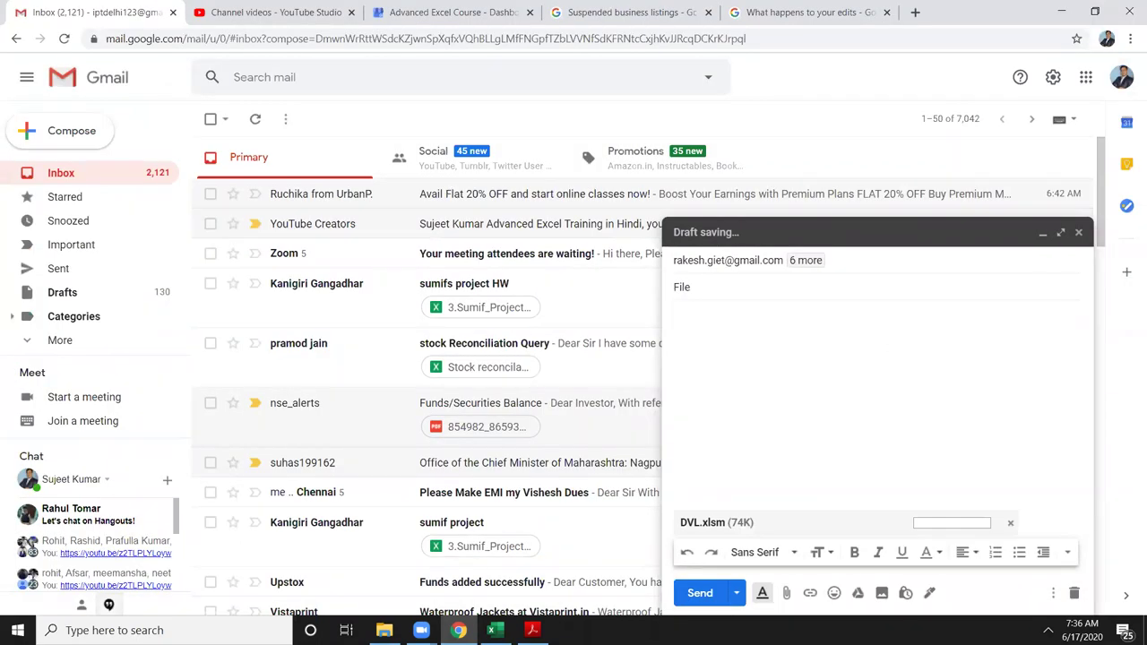
left_click(700, 592)
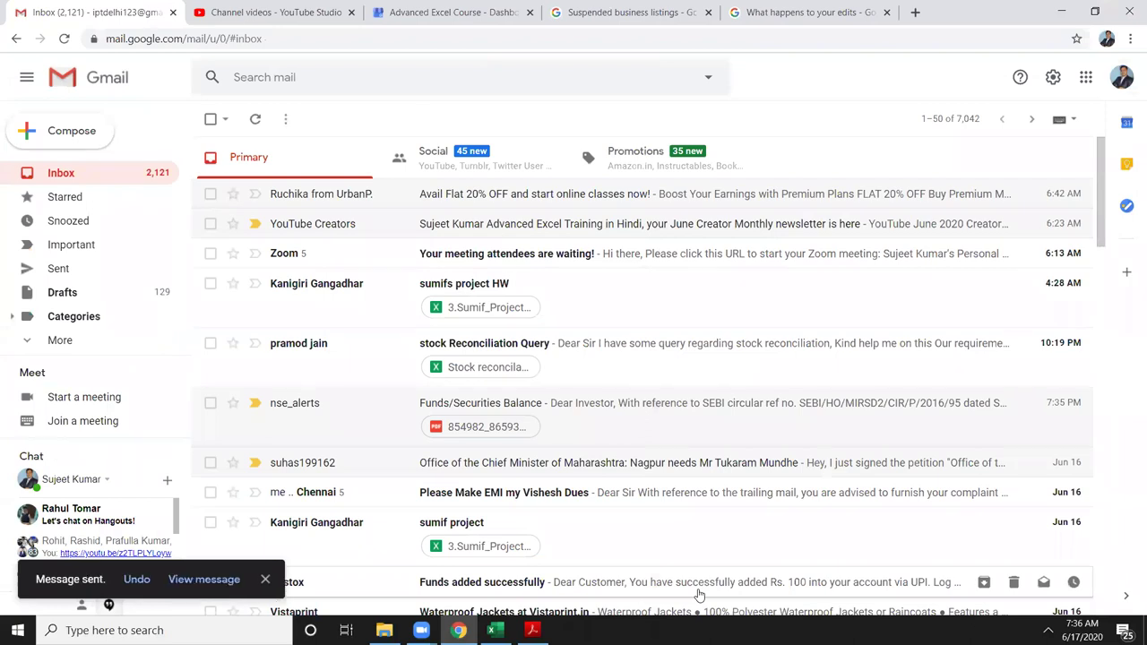
key("super+d")
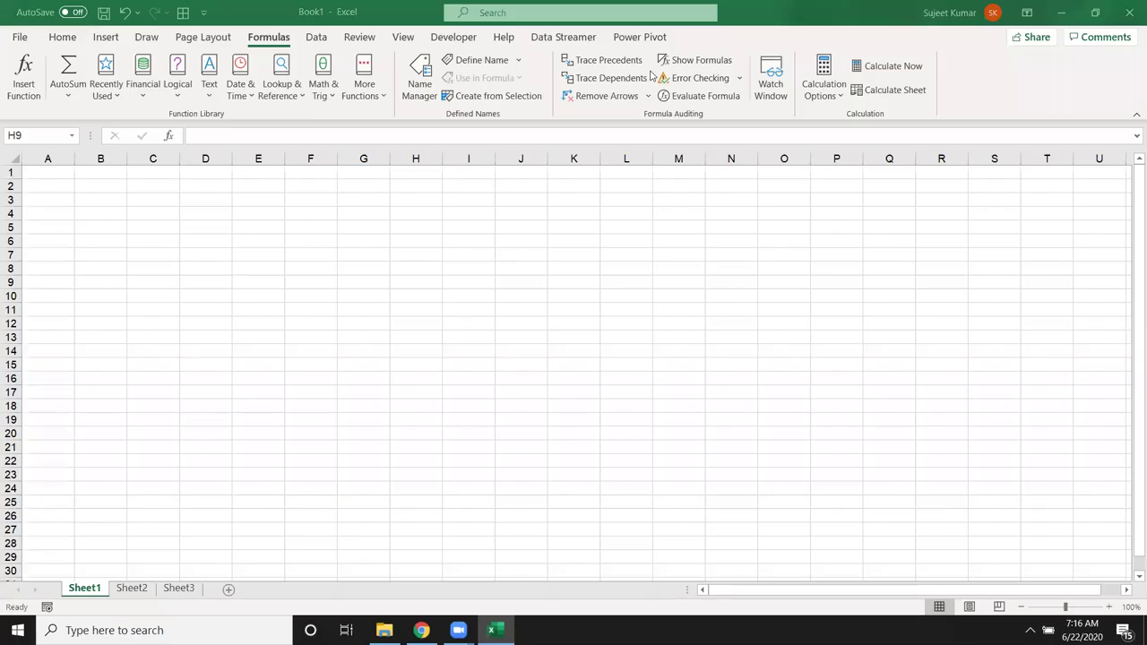
key("super+d")
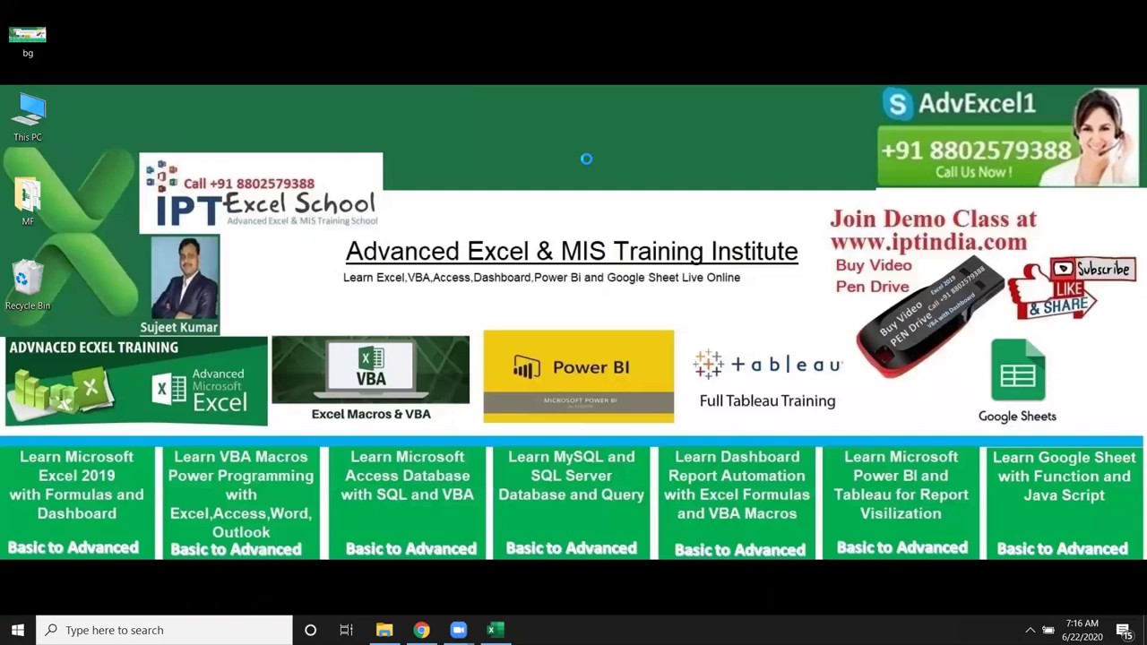
right_click(618, 234)
left_click(616, 196)
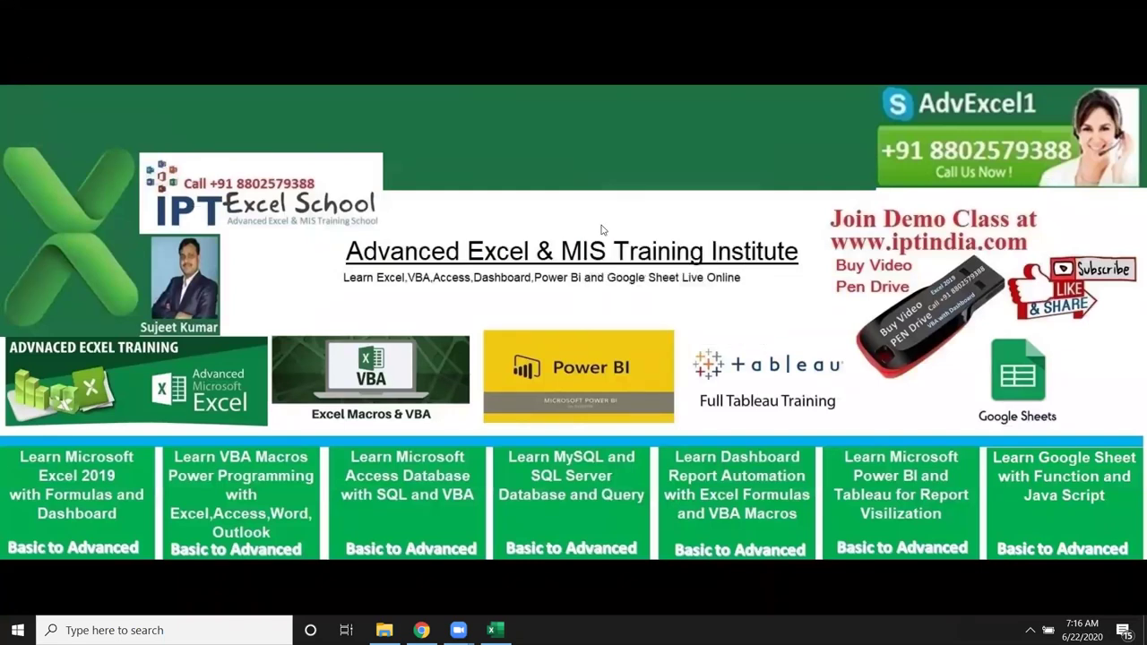
left_click(491, 630)
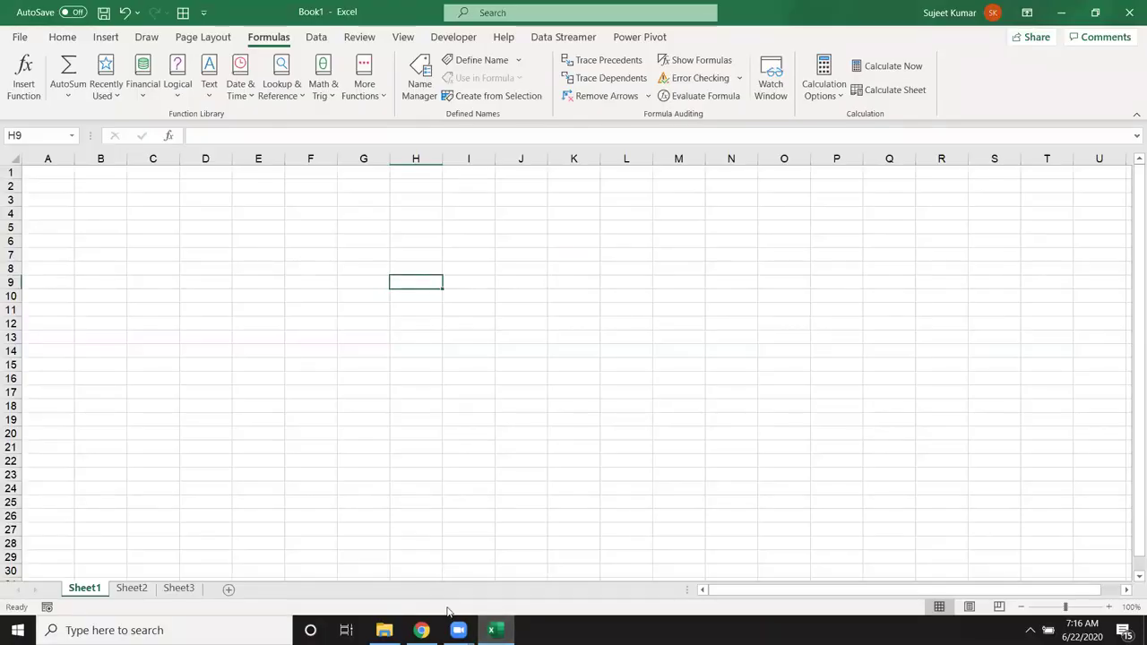
left_click(328, 100)
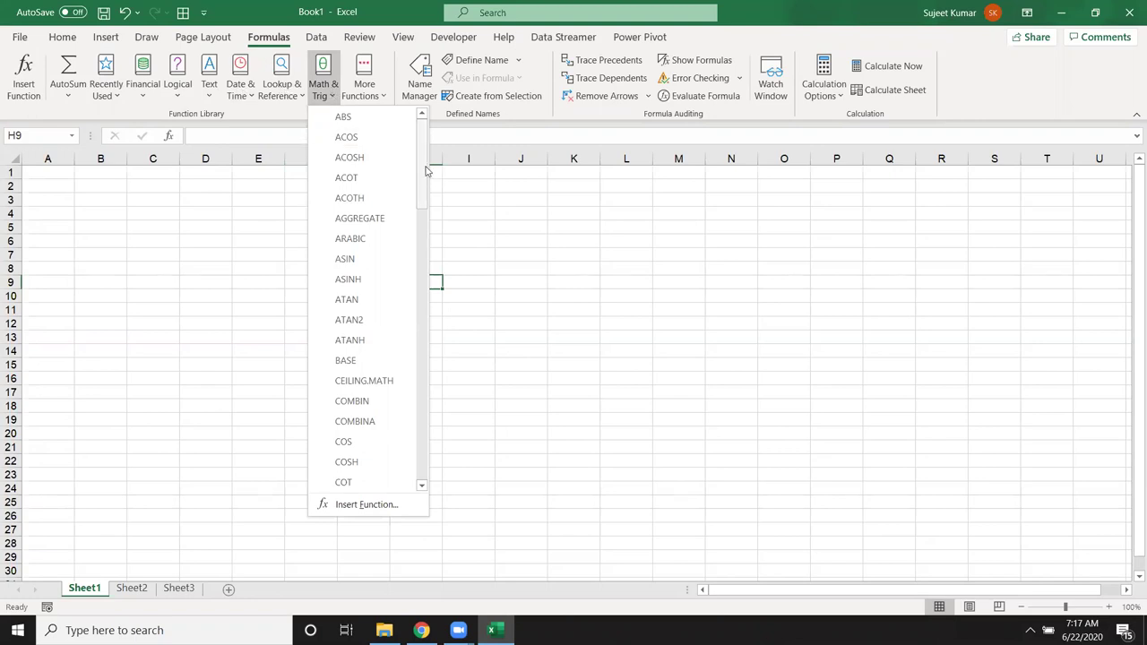
left_click_drag(421, 161, 450, 154)
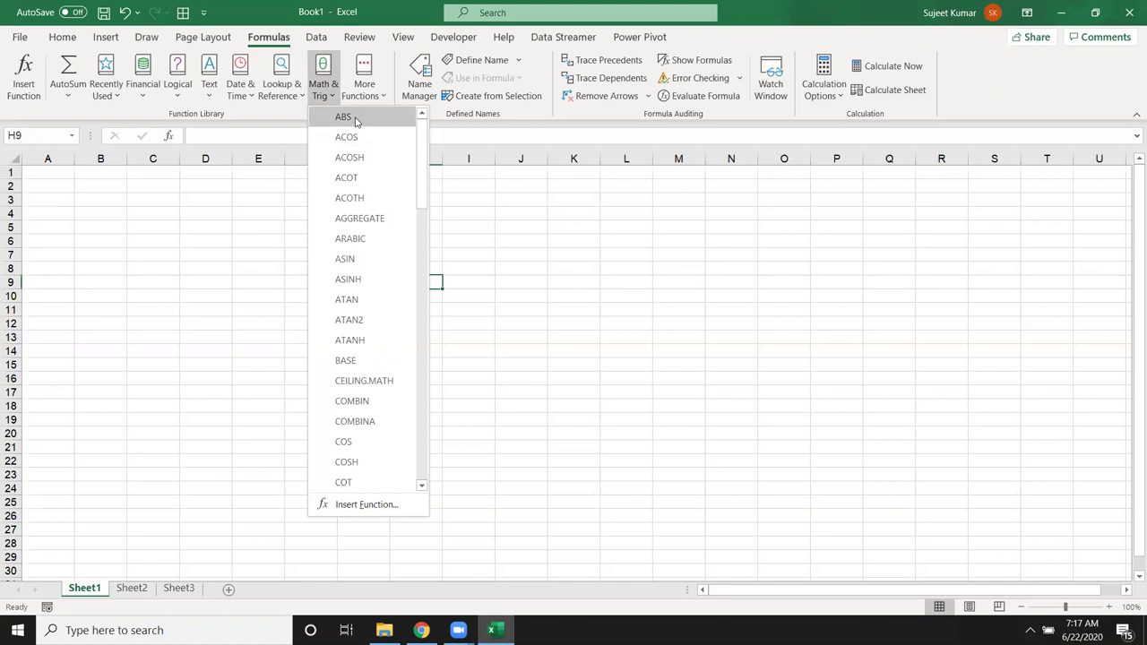
Step: Enter -852, 365, 25, 6562 and -521 into B3 through B7
left_click(77, 219)
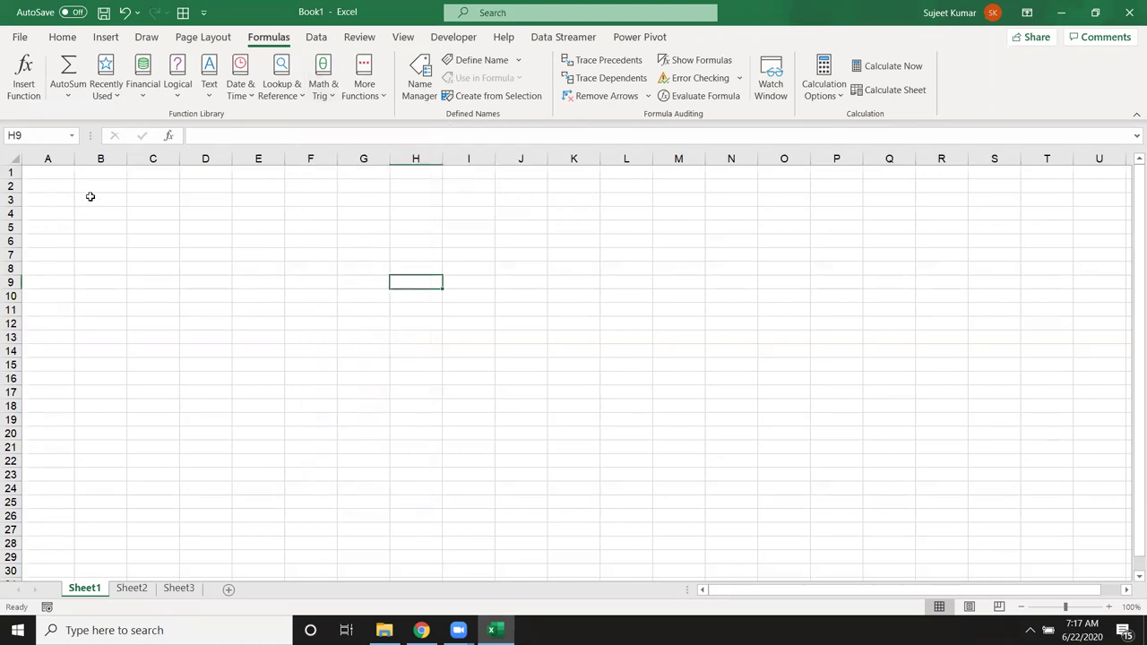
left_click(90, 196)
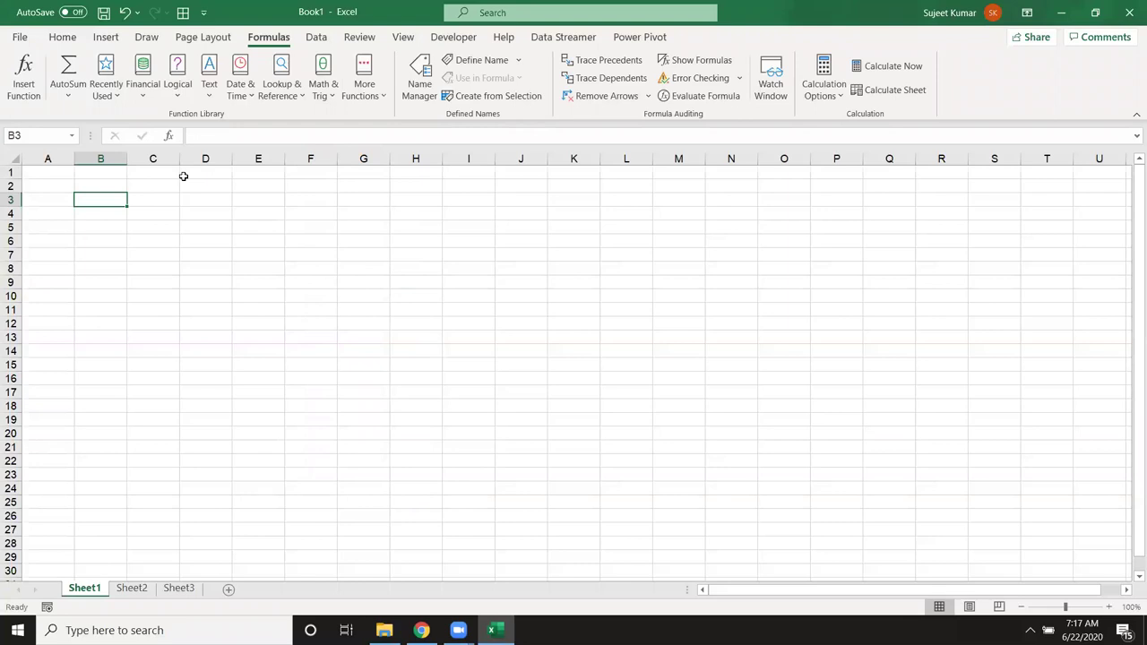
type("-852")
key("Return")
type("365")
key("Return")
type("25")
key("Return")
type("6562")
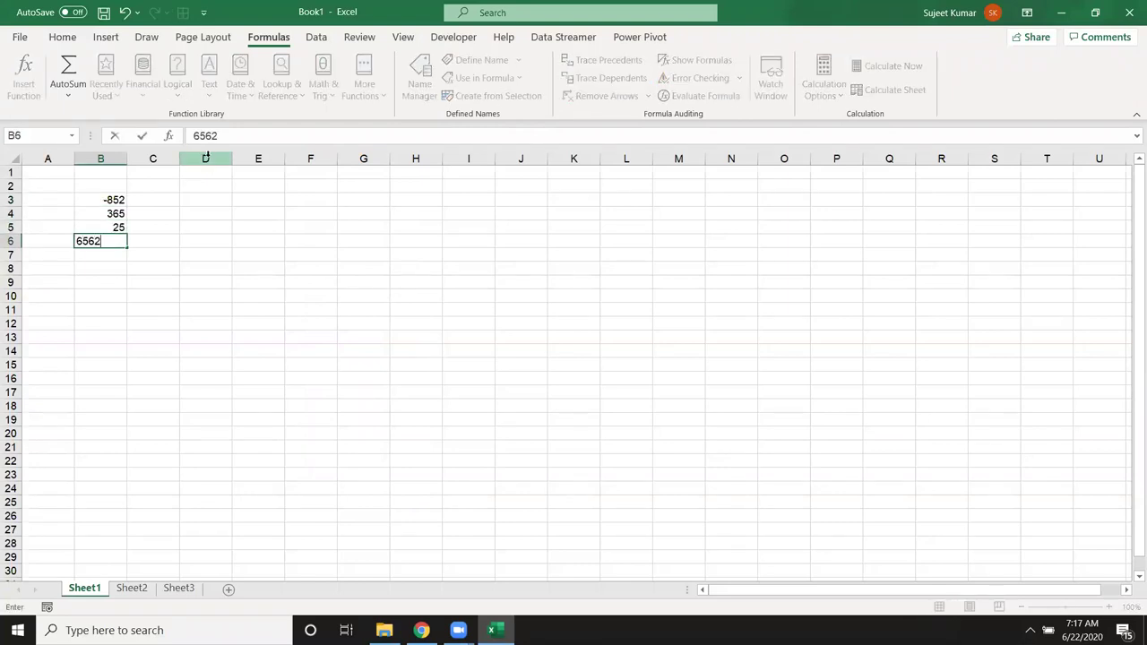
key("Return")
type("-521")
key("Return")
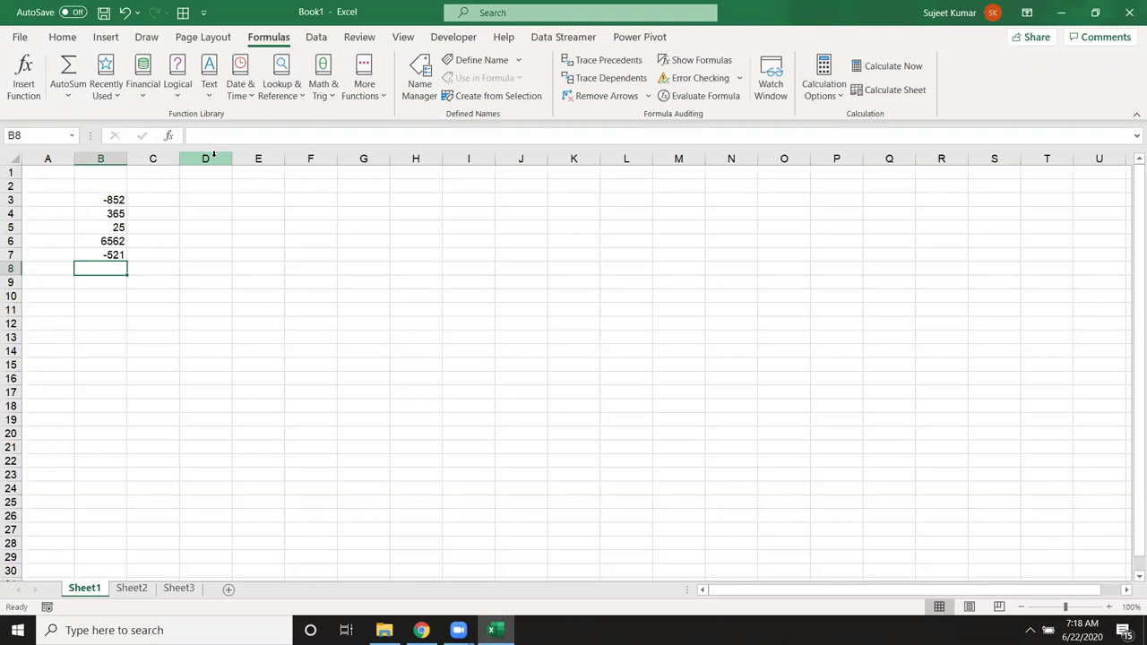
left_click(273, 232)
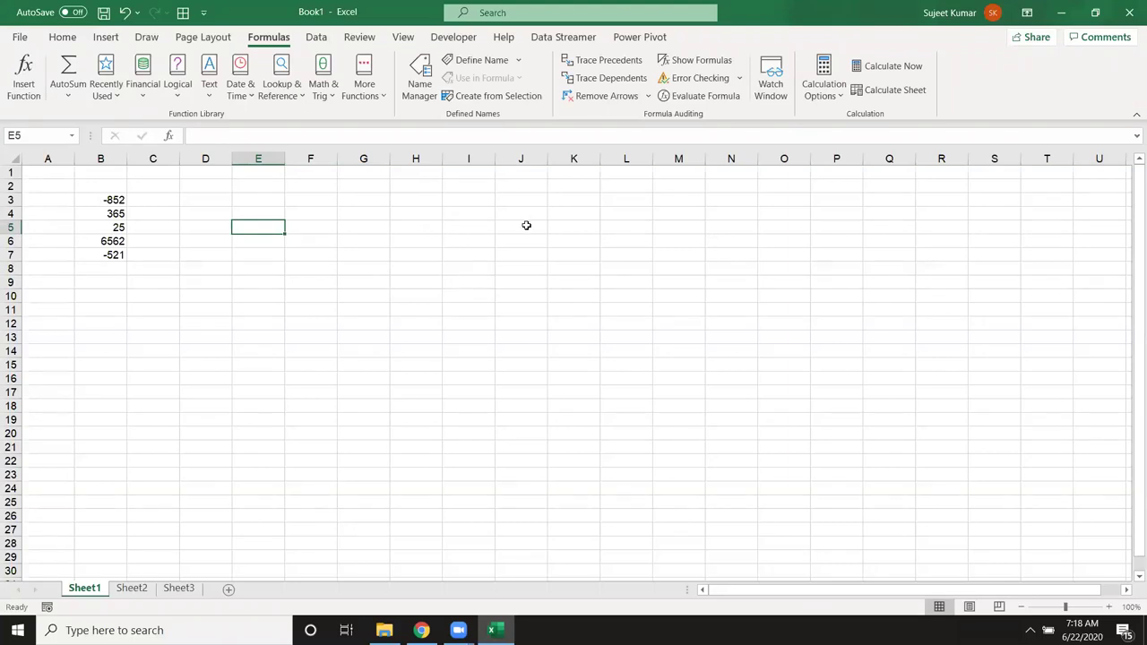
type("125")
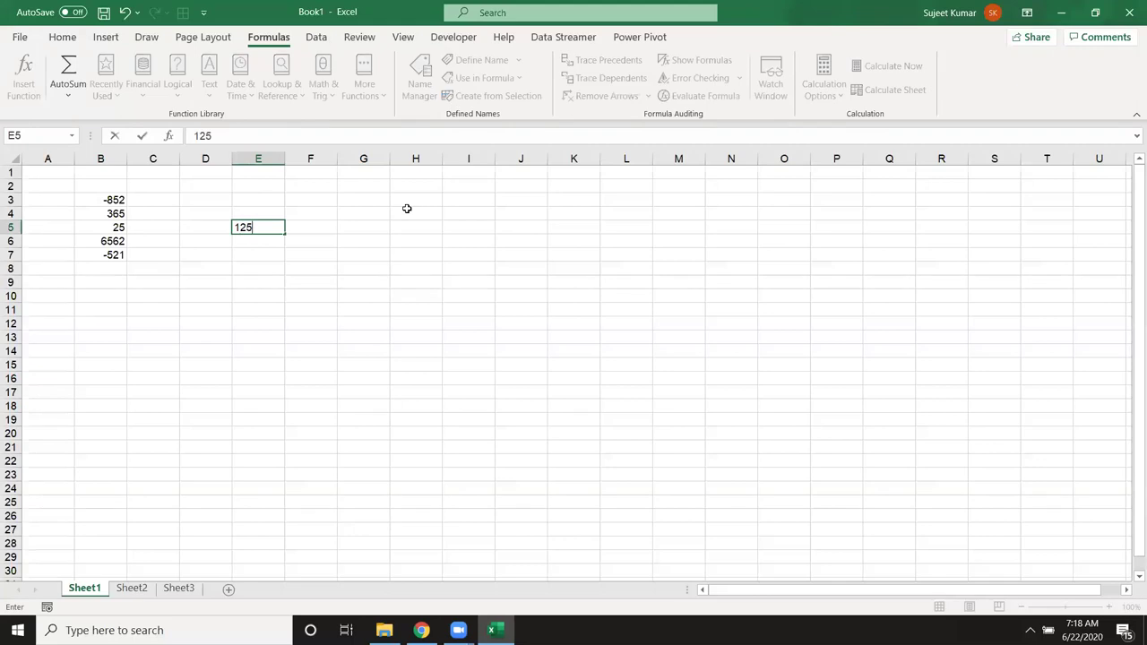
key("BackSpace")
key("BackSpace")
key("BackSpace")
type("-125")
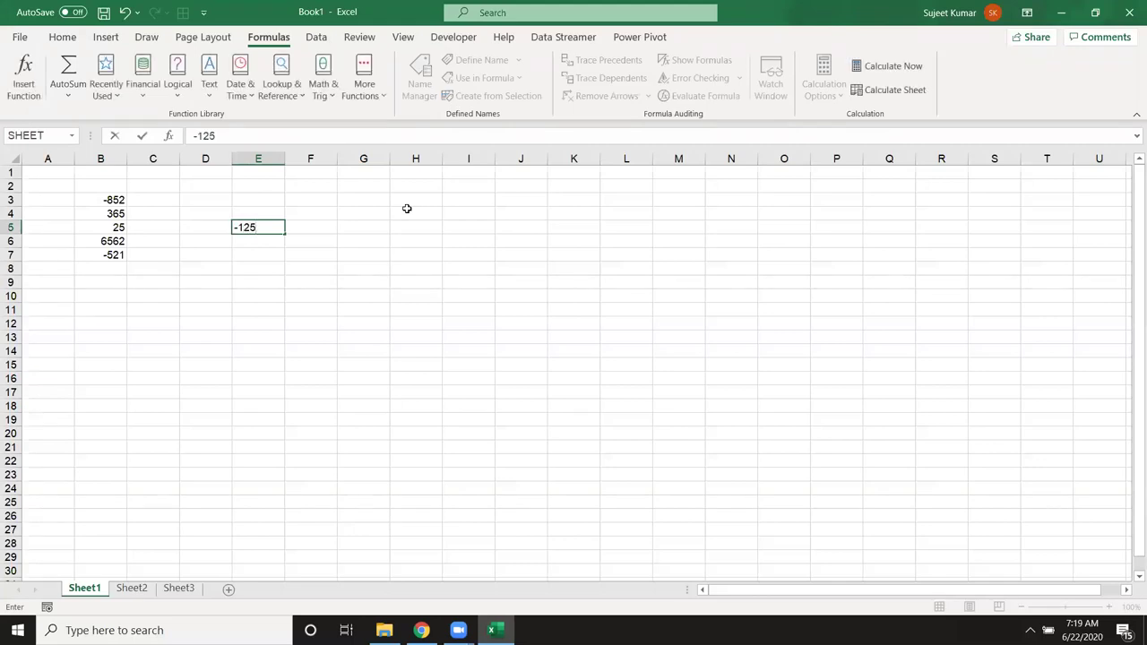
key("Return")
key("Up")
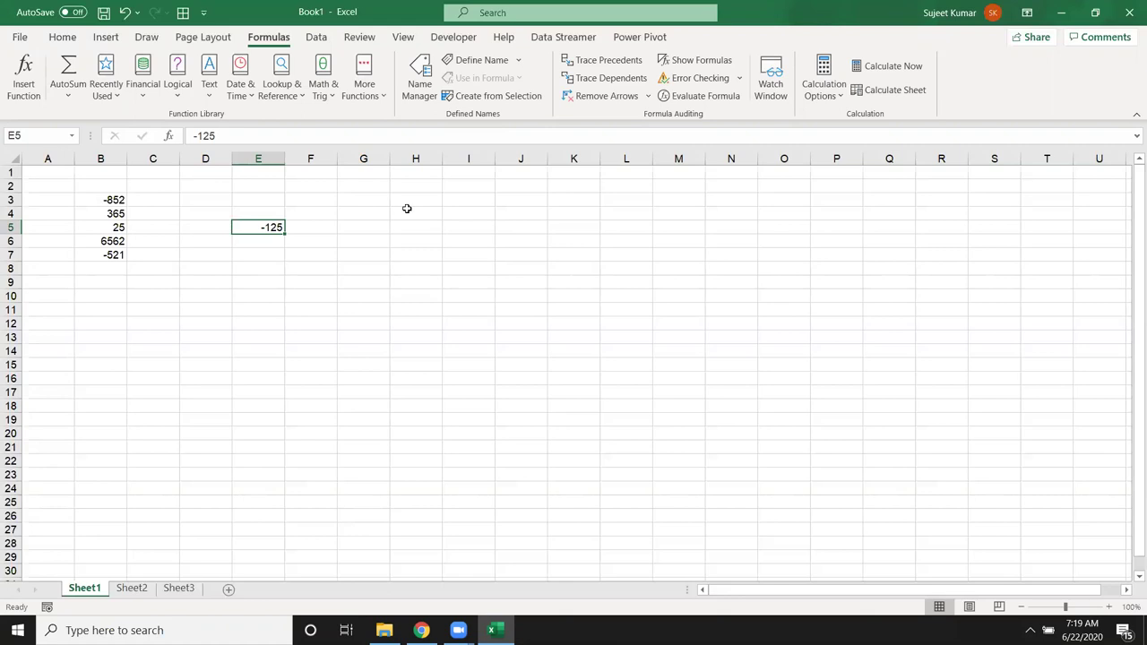
key("Right")
type("-")
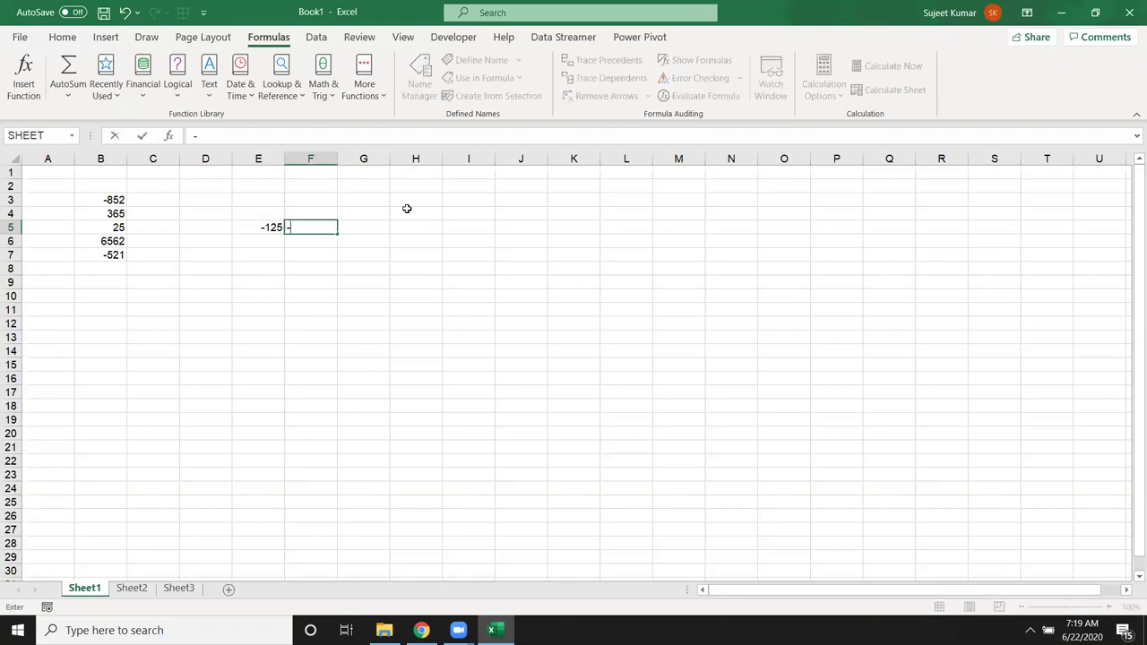
key("Left")
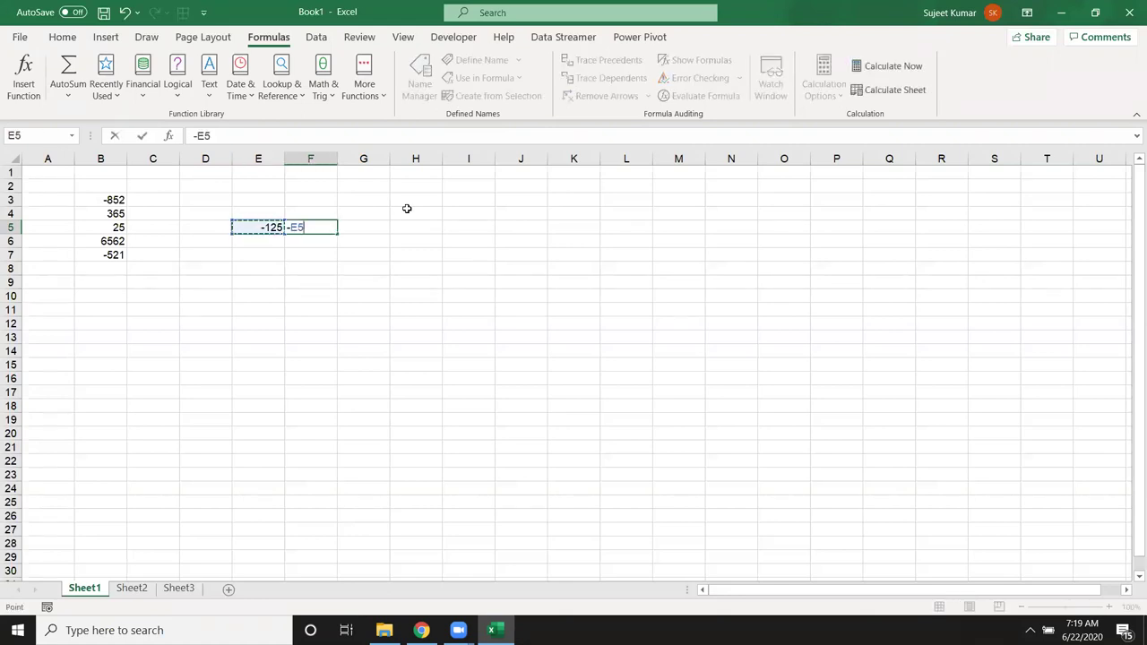
key("ctrl+Return")
key("Left")
type("15")
key("Return")
key("Up")
key("shift+Right")
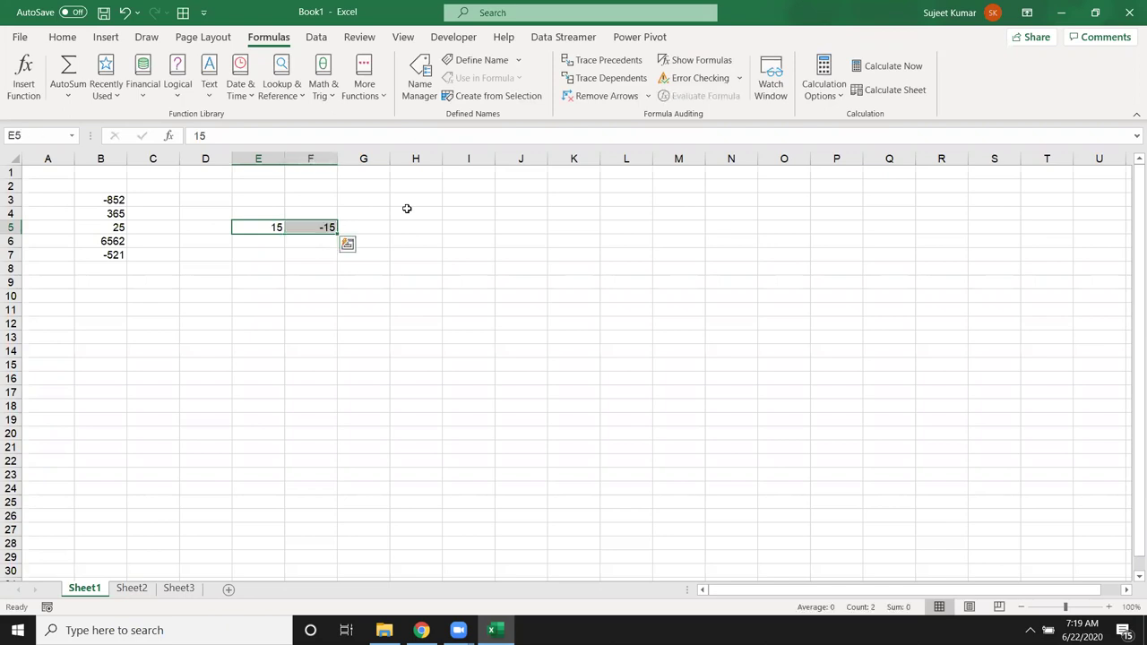
key("Delete")
key("Left")
key("Left")
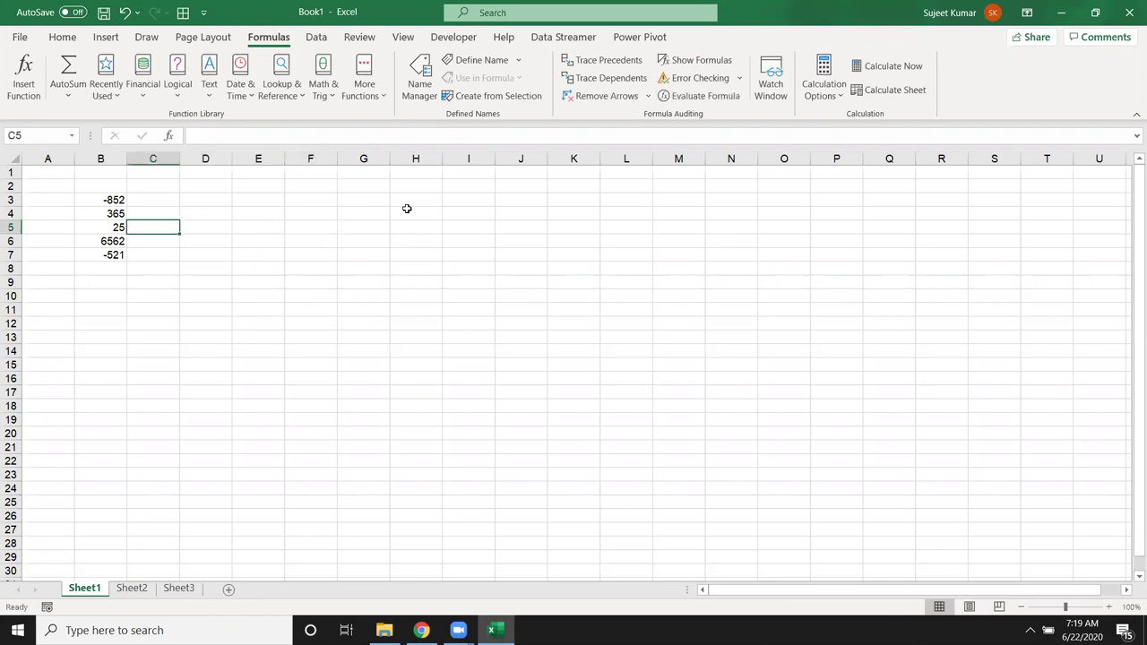
Step: Enter =ABS(B3) in C3 and fill it down to C7
key("Up")
key("Up")
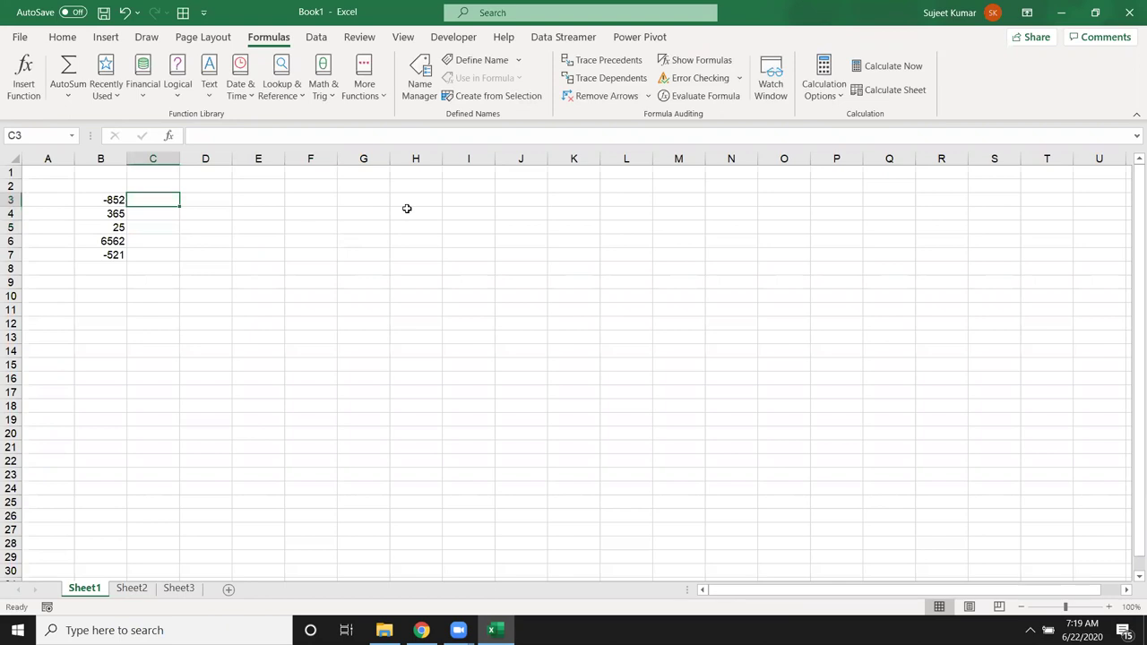
type("=\\")
key("BackSpace")
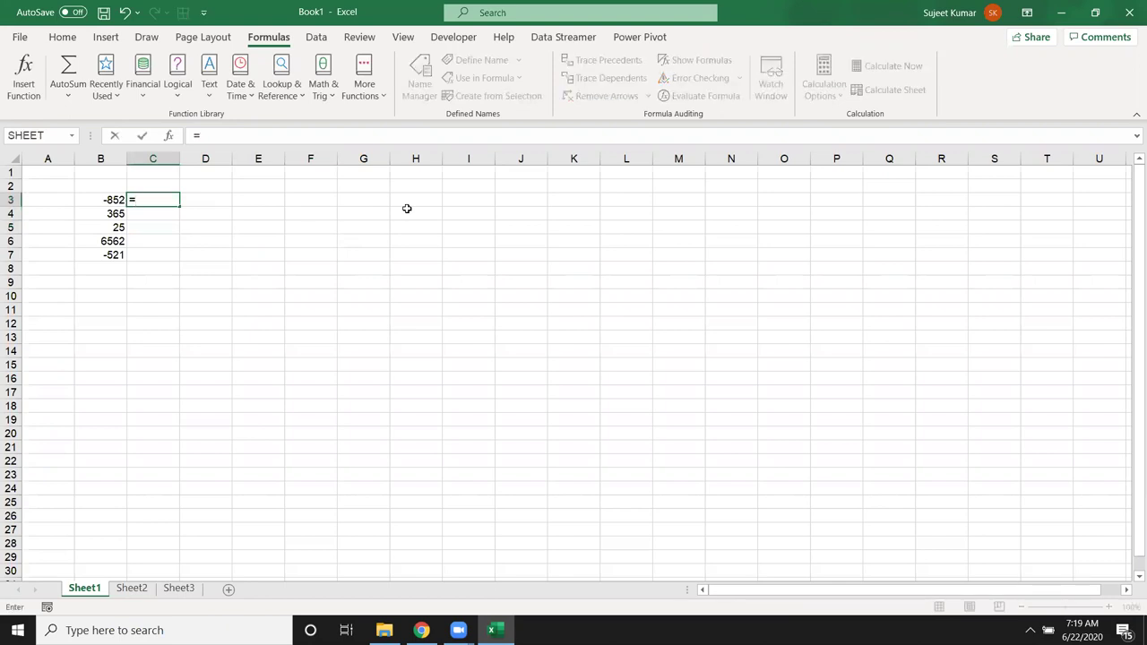
type("abs")
key("Tab")
key("Left")
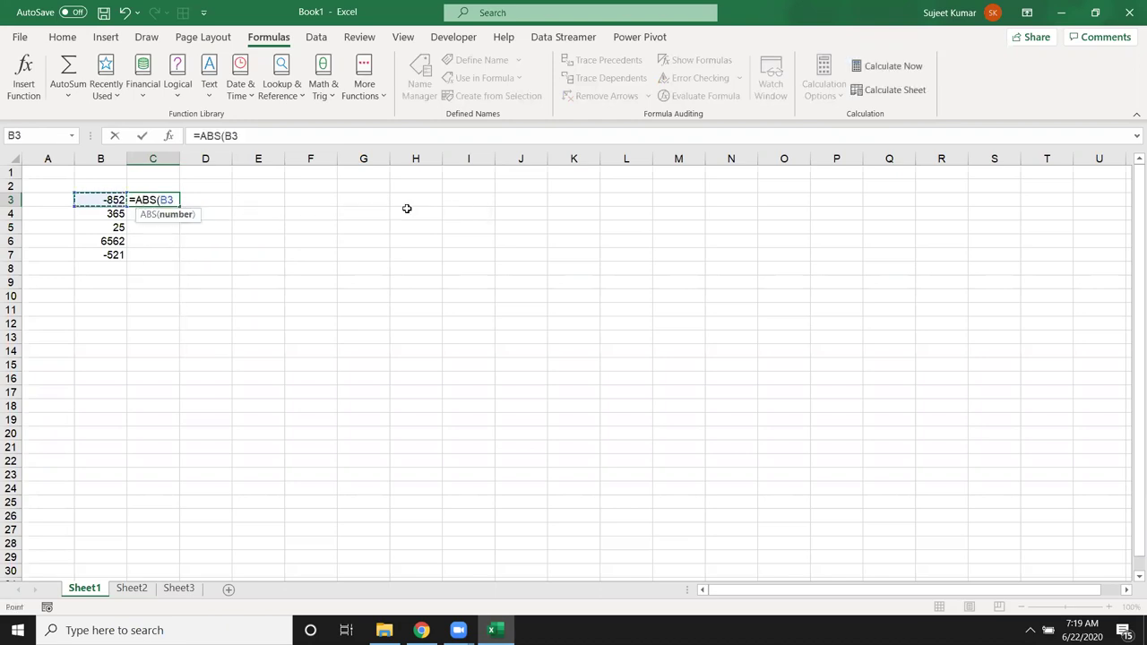
type(")")
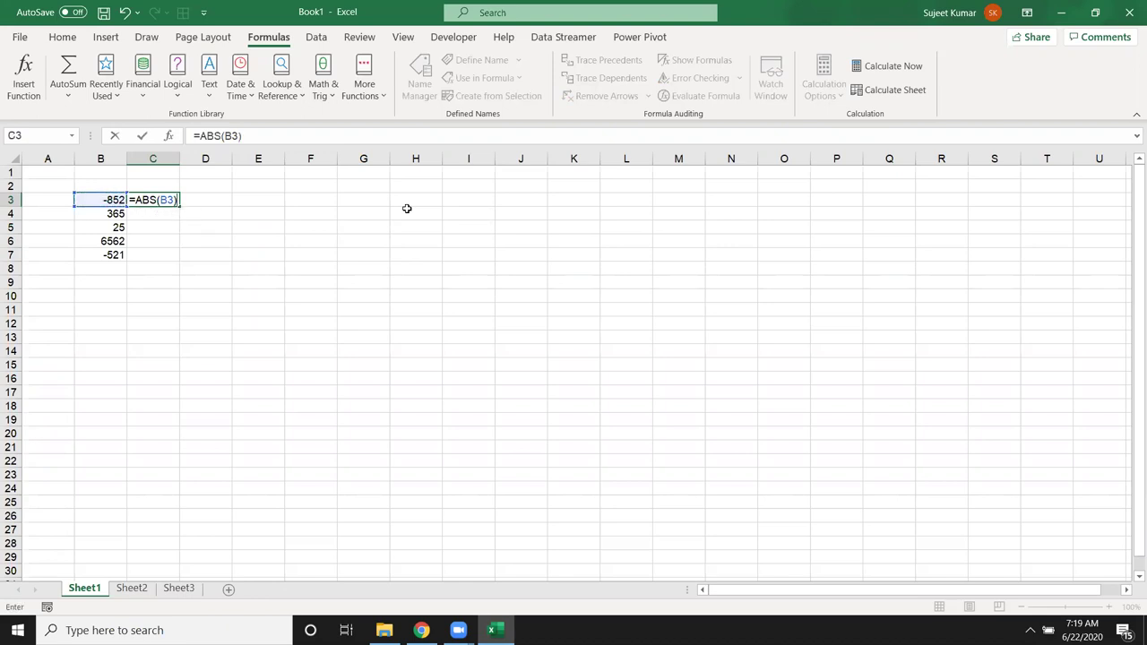
key("Return")
key("Up")
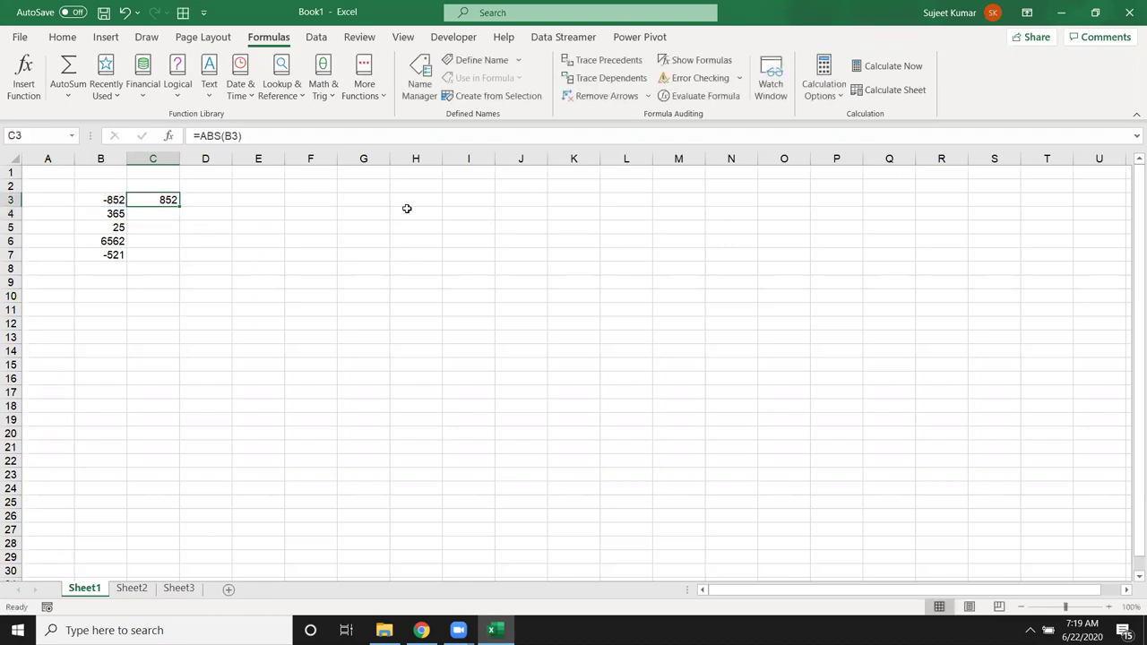
double_click(180, 206)
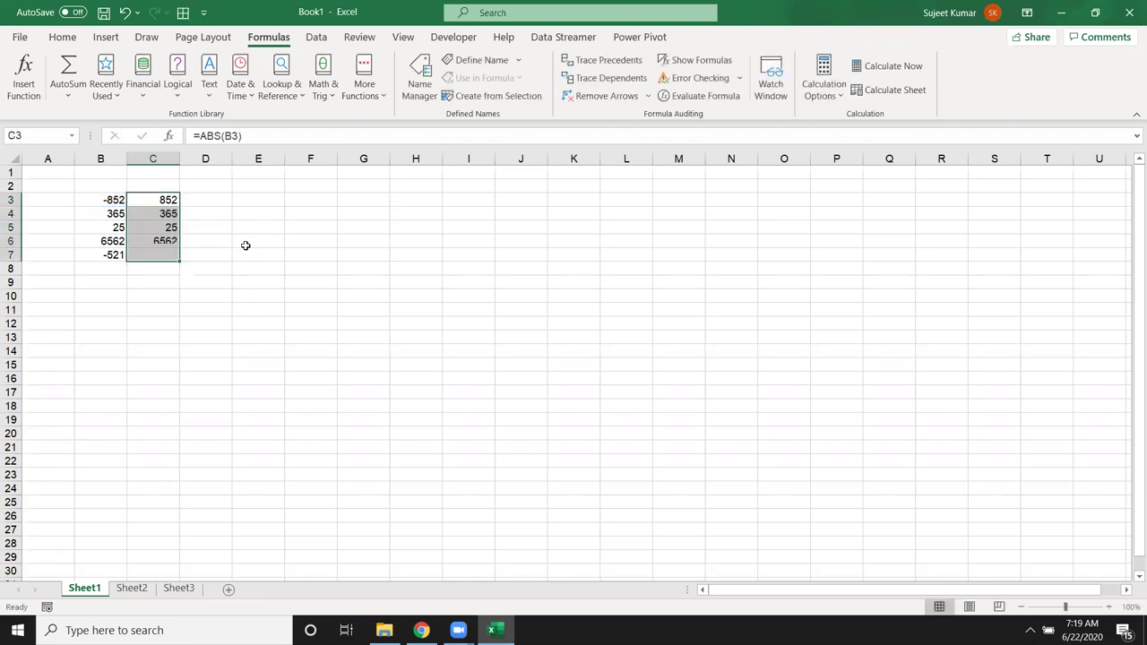
Step: Inspect B3, the C3 and C5 formulas, and the C4:C6 total
left_click(91, 200)
left_click(162, 199)
left_click_drag(159, 213, 161, 243)
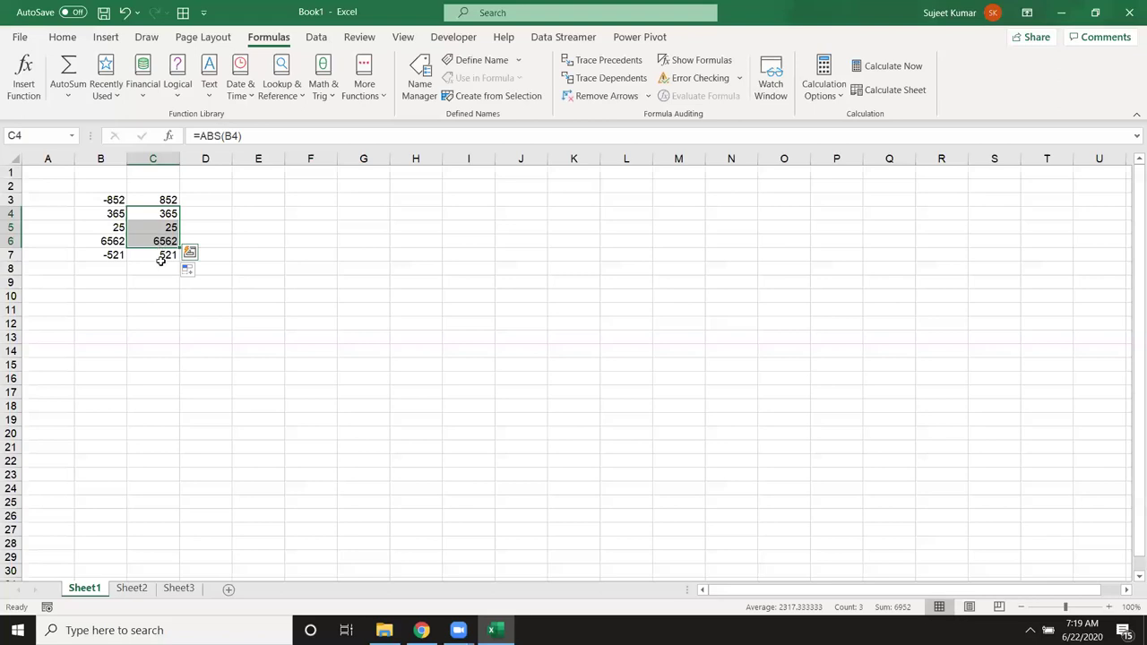
left_click(160, 264)
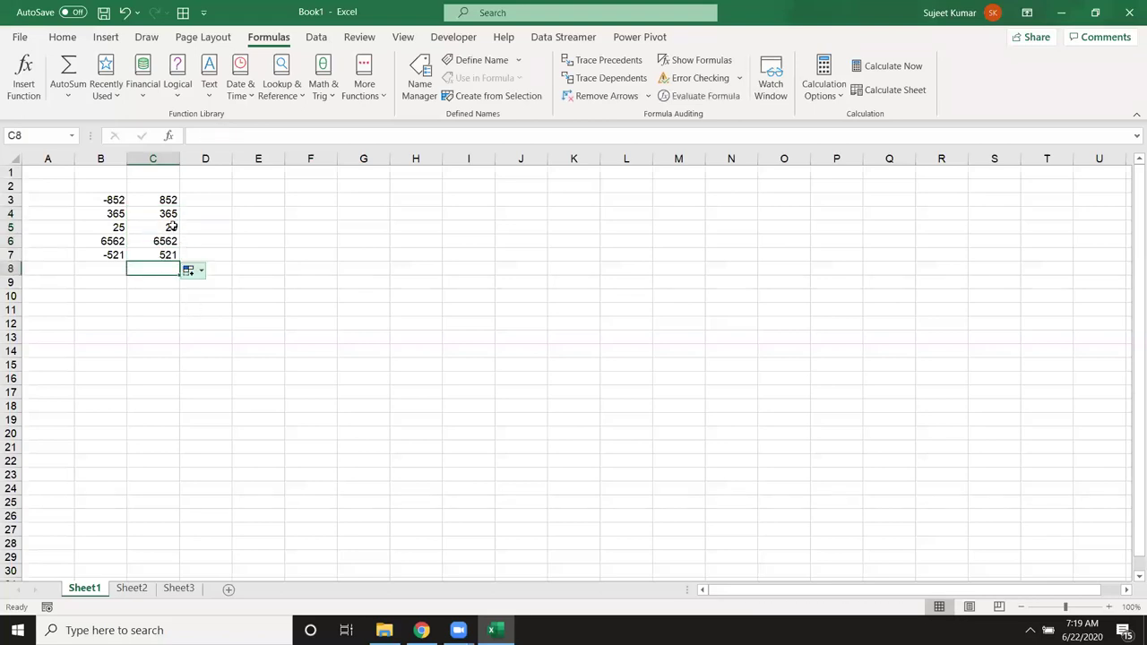
left_click(171, 227)
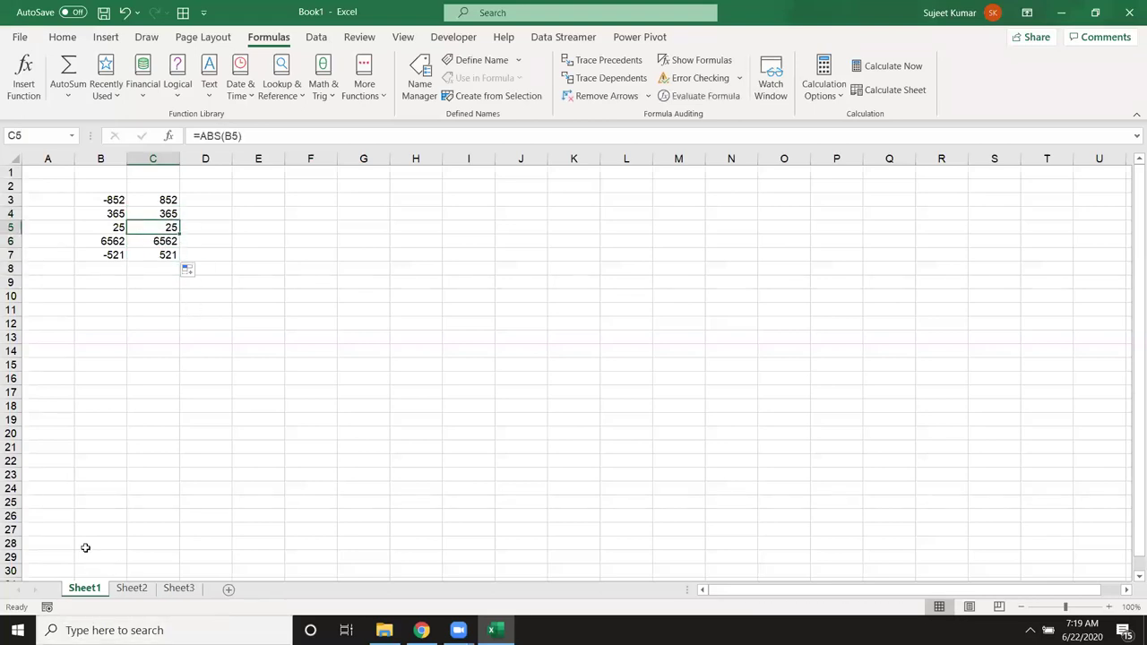
left_click(86, 294)
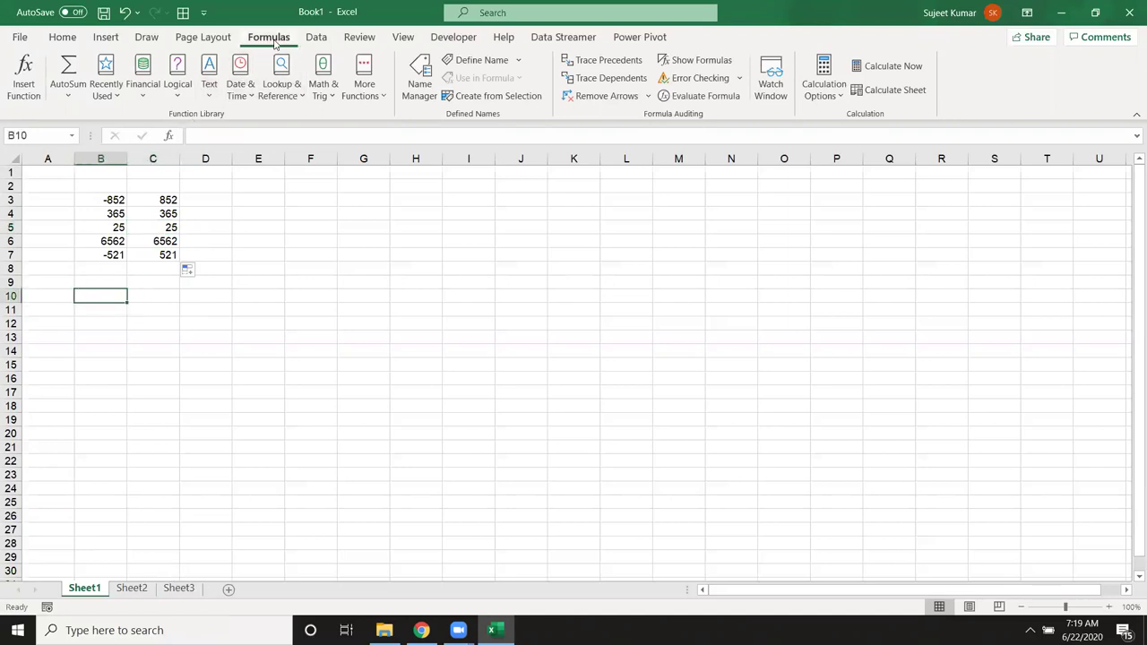
Step: Browse the Lookup & Reference and Math & Trig function lists
left_click(296, 100)
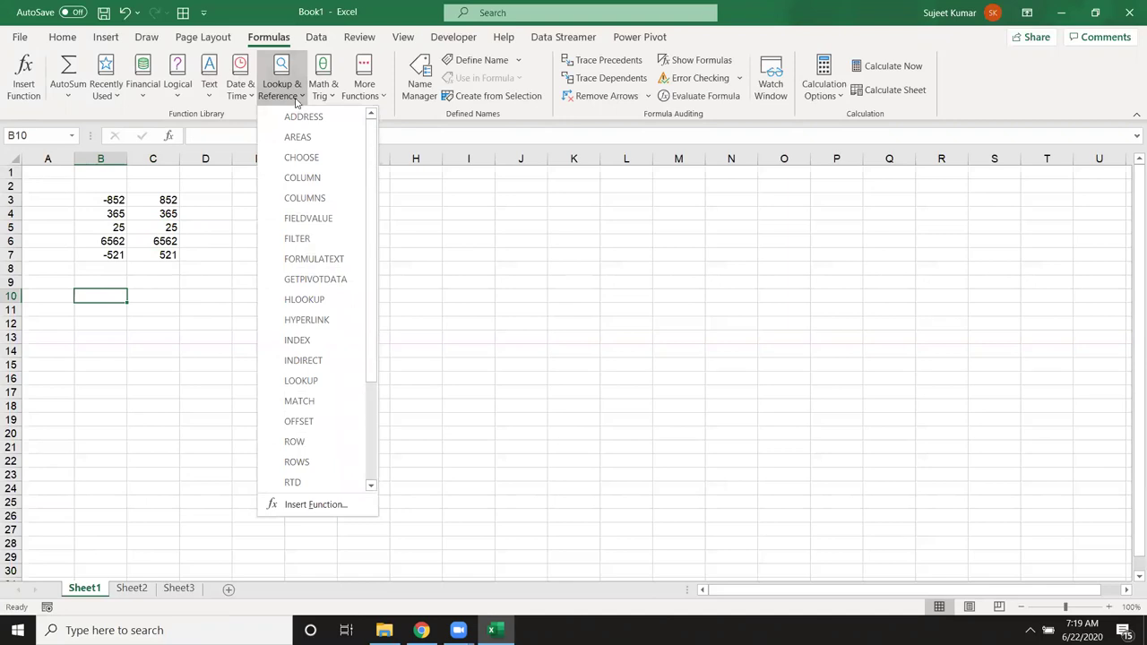
left_click(315, 94)
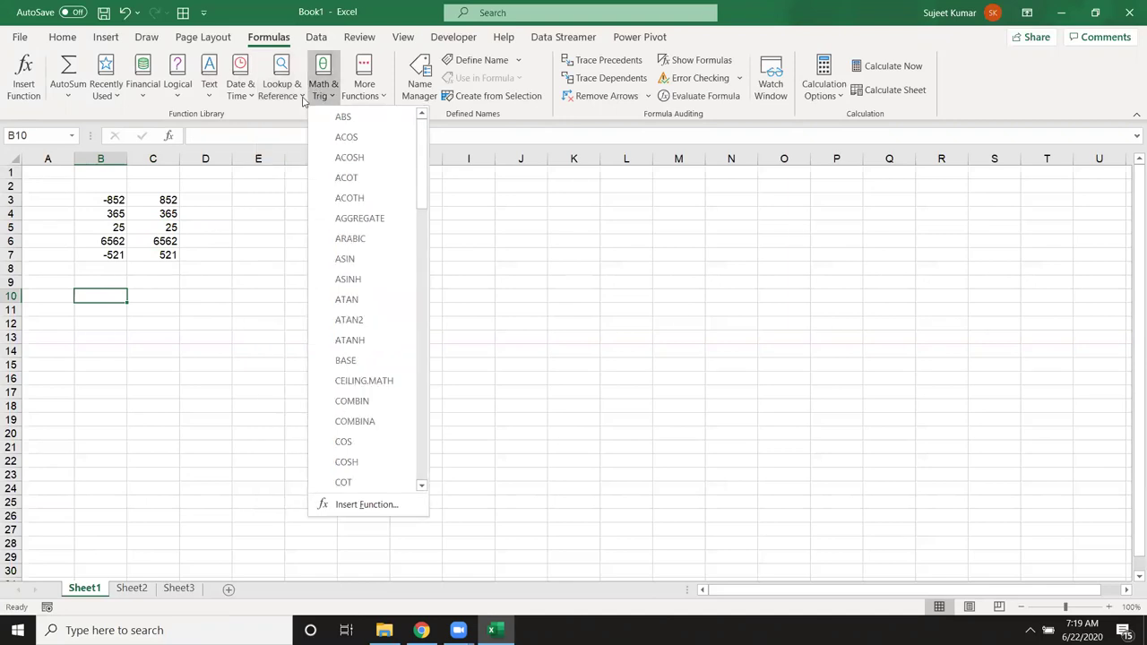
left_click(152, 375)
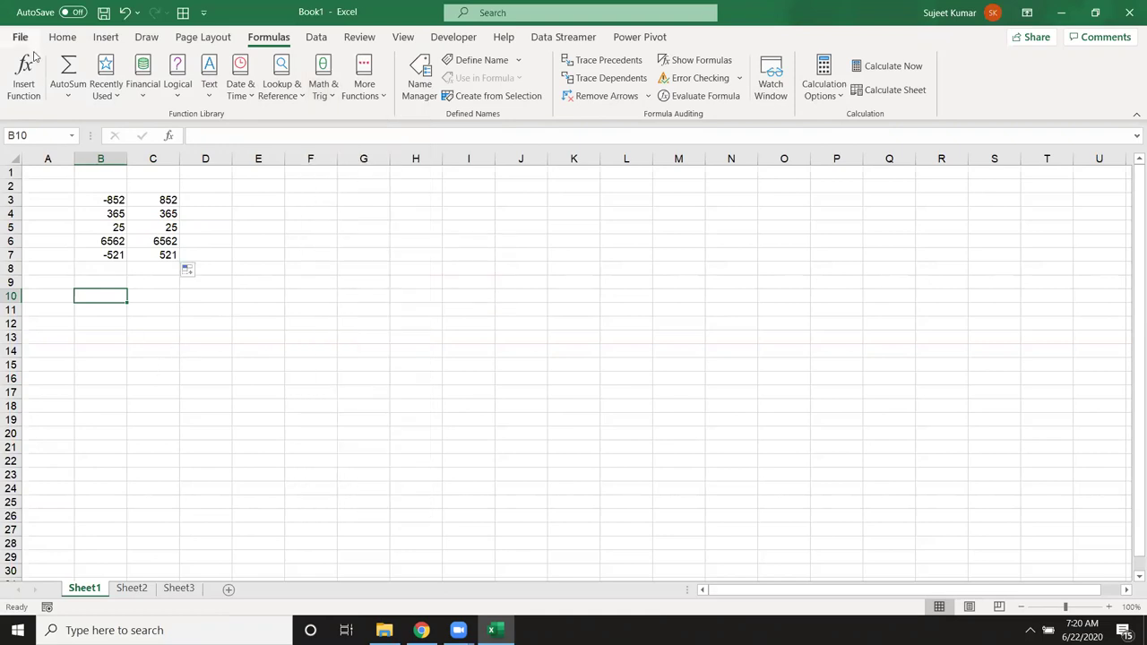
Step: Open the VLP workbook from the recent workbooks list
key("alt+f")
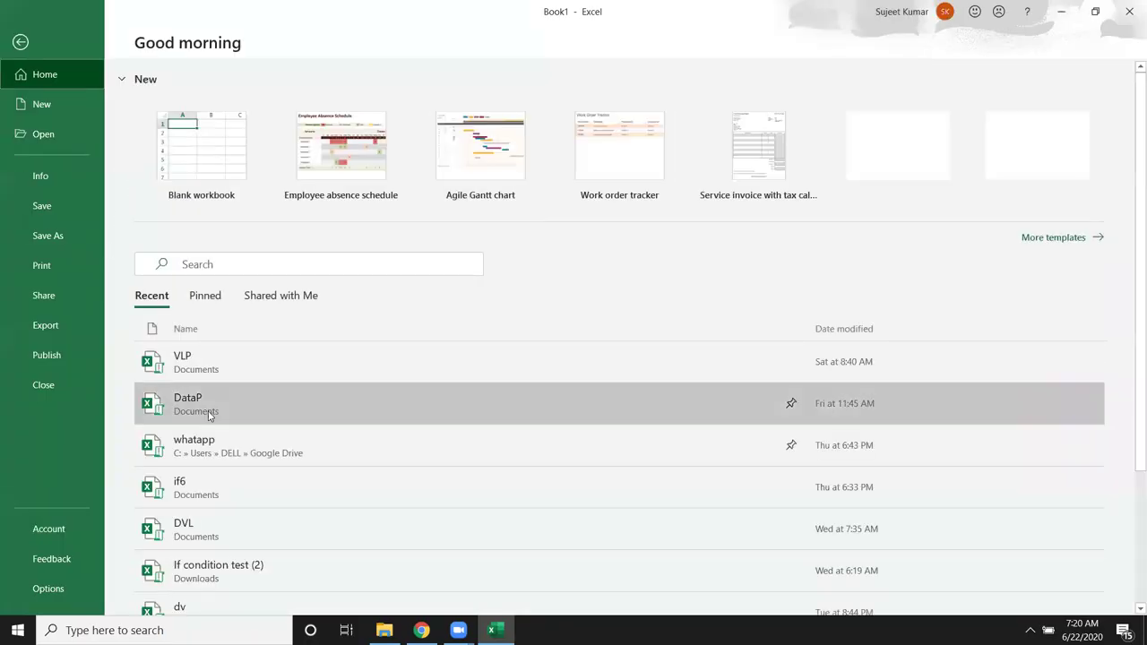
scroll(209, 369, "down", 2)
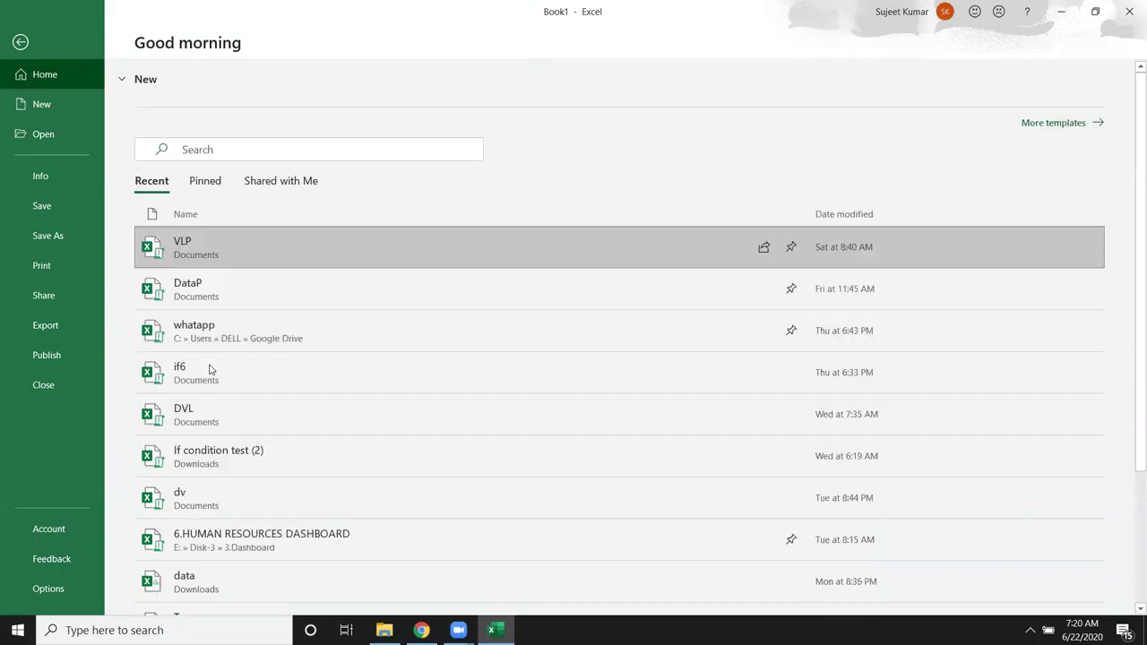
key("Return")
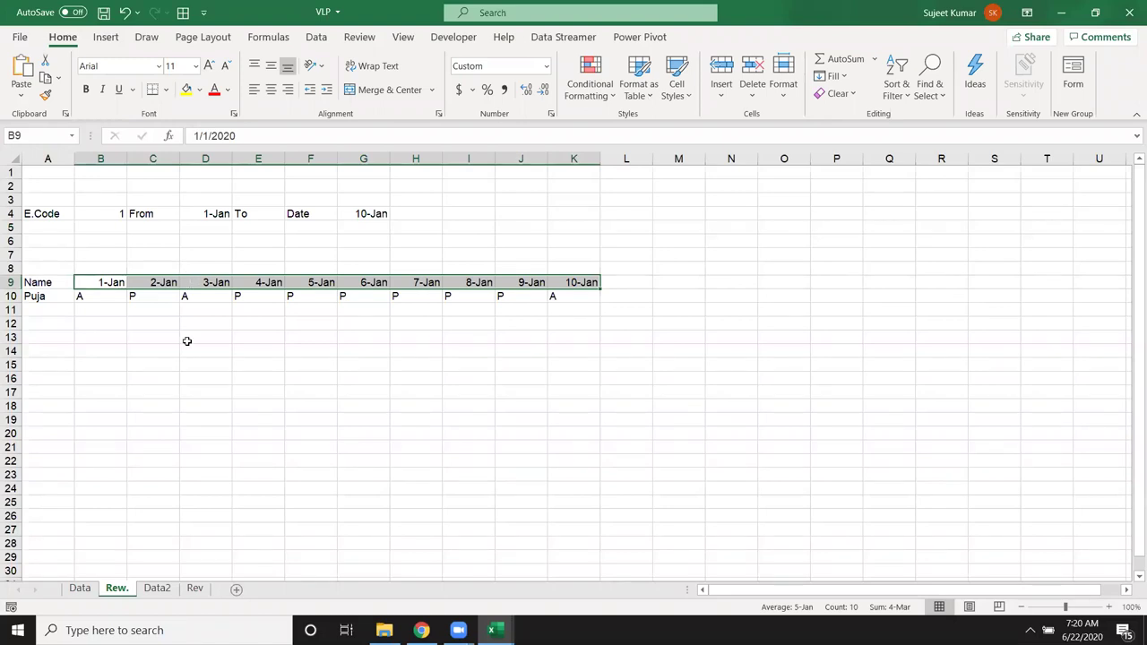
Step: Browse the Data2, Rev and Data sheets, then return to Data2 and select cell E1
left_click(152, 589)
left_click(115, 591)
left_click(154, 591)
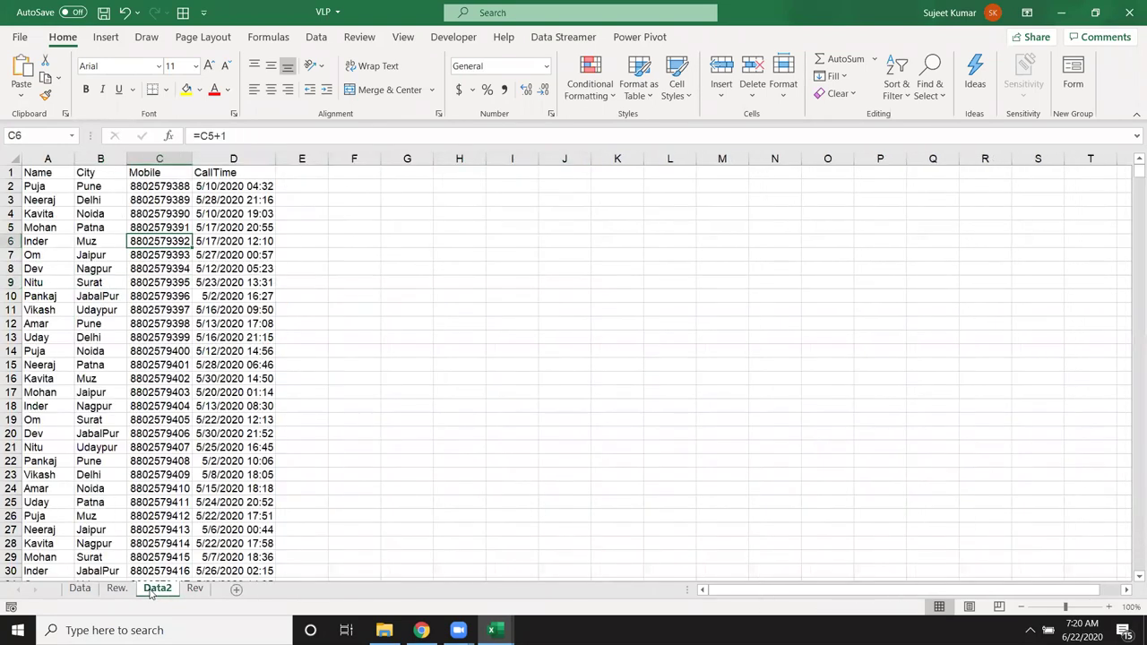
left_click(195, 590)
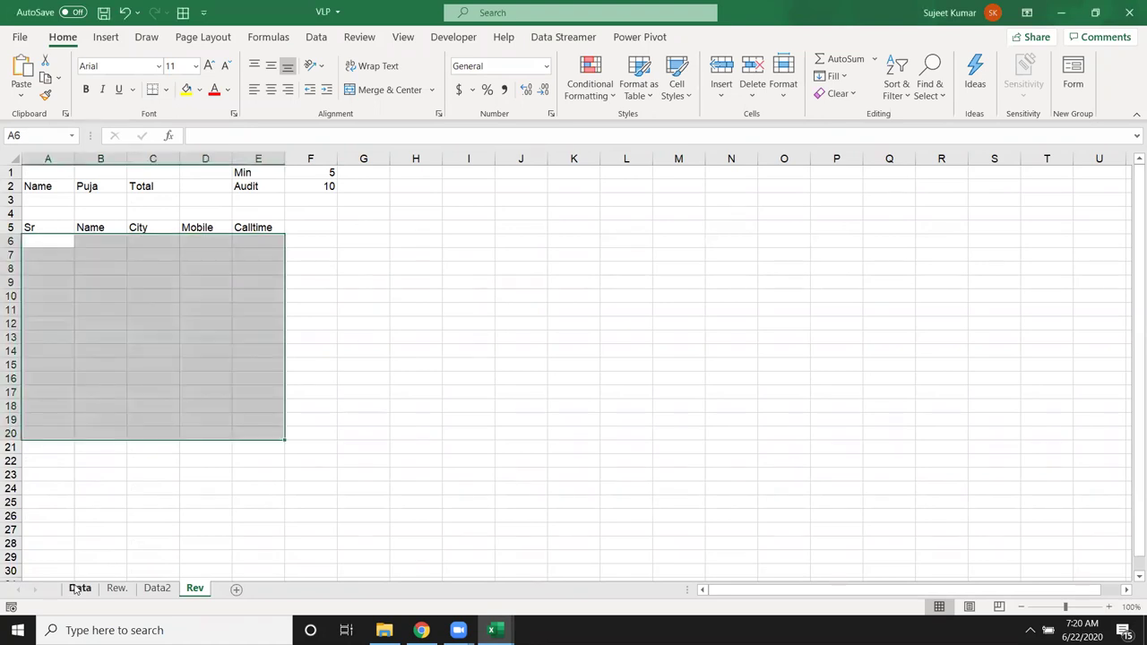
left_click(77, 589)
left_click(100, 248)
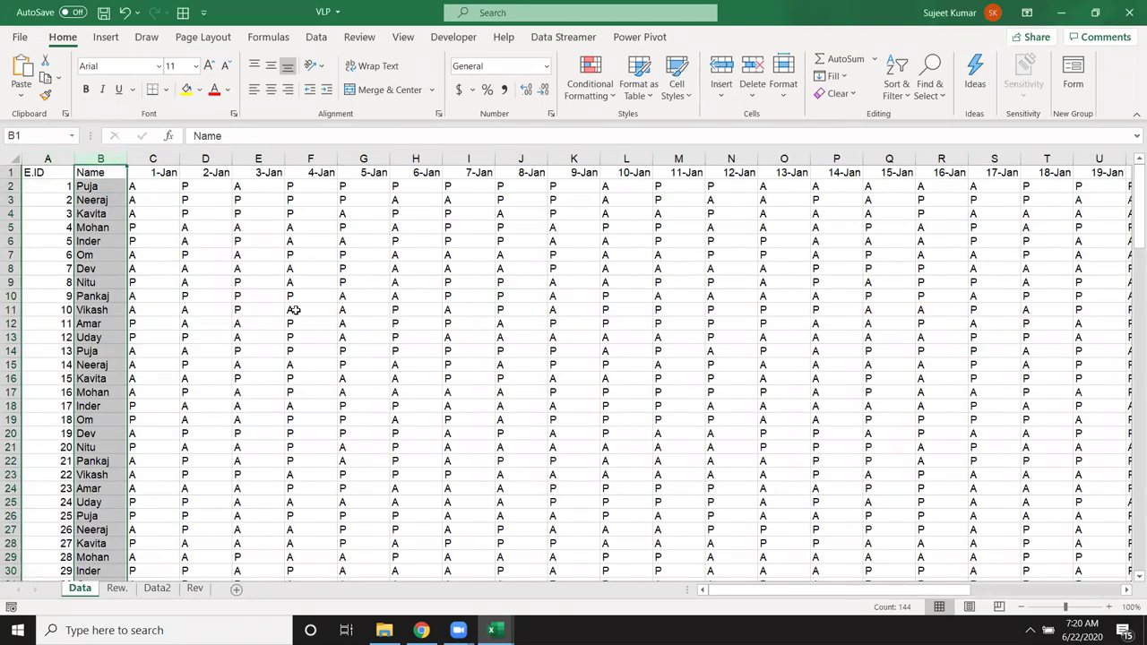
left_click(258, 323)
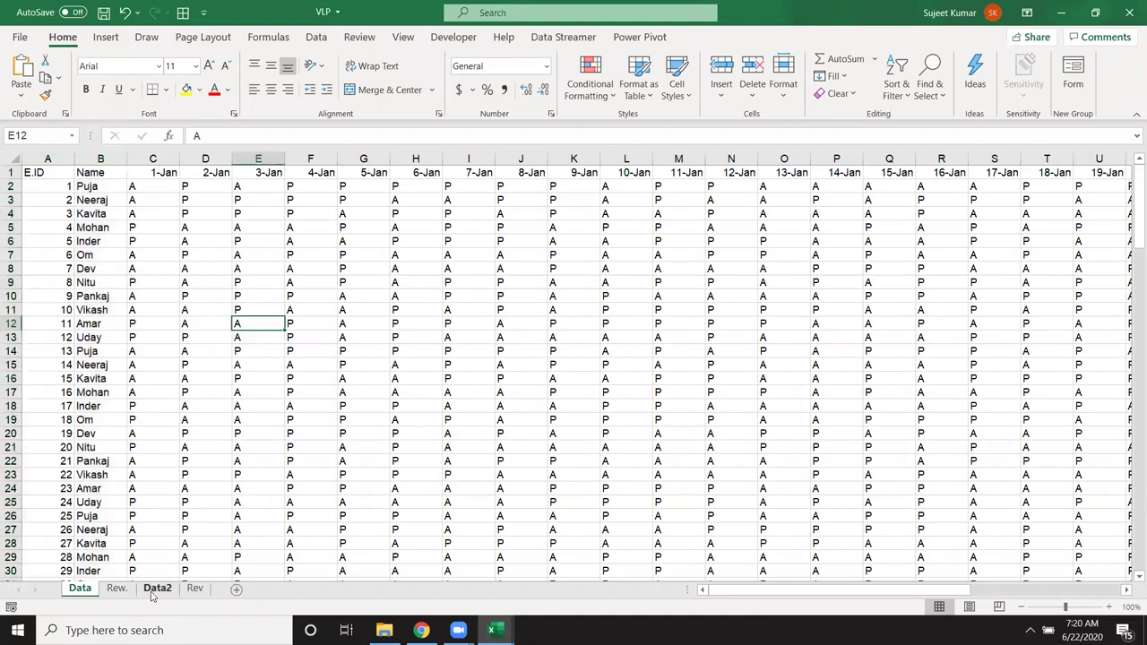
left_click(156, 589)
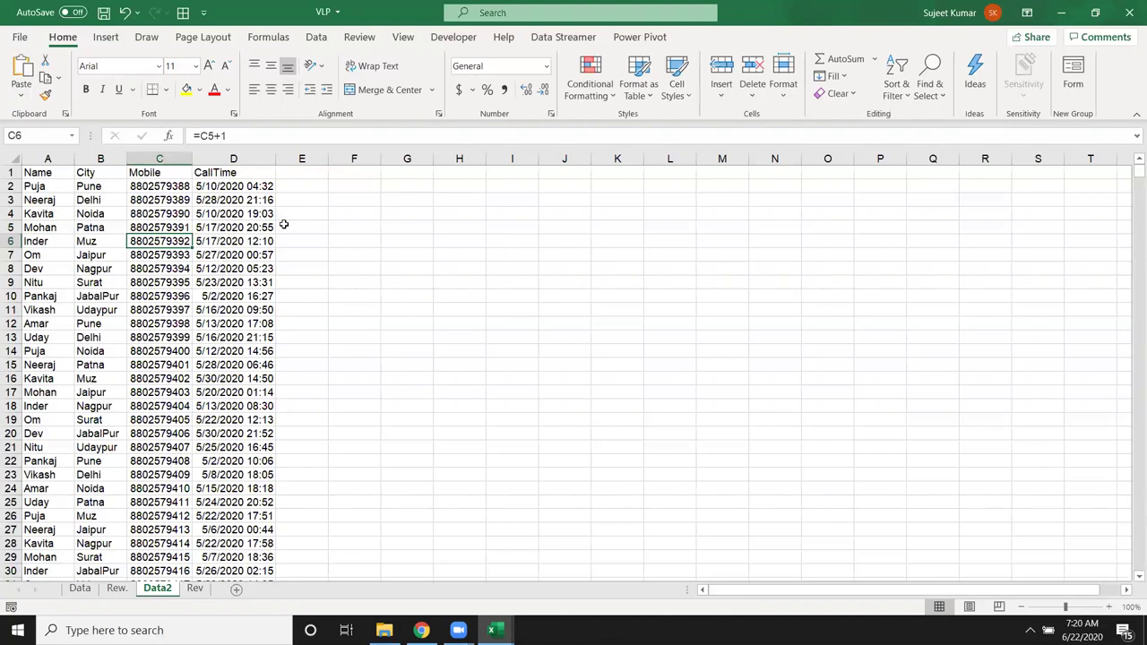
left_click(300, 175)
Step: Add a Sales header in E1 and fill =RANDBETWEEN(10,90) down column E
type("Sales")
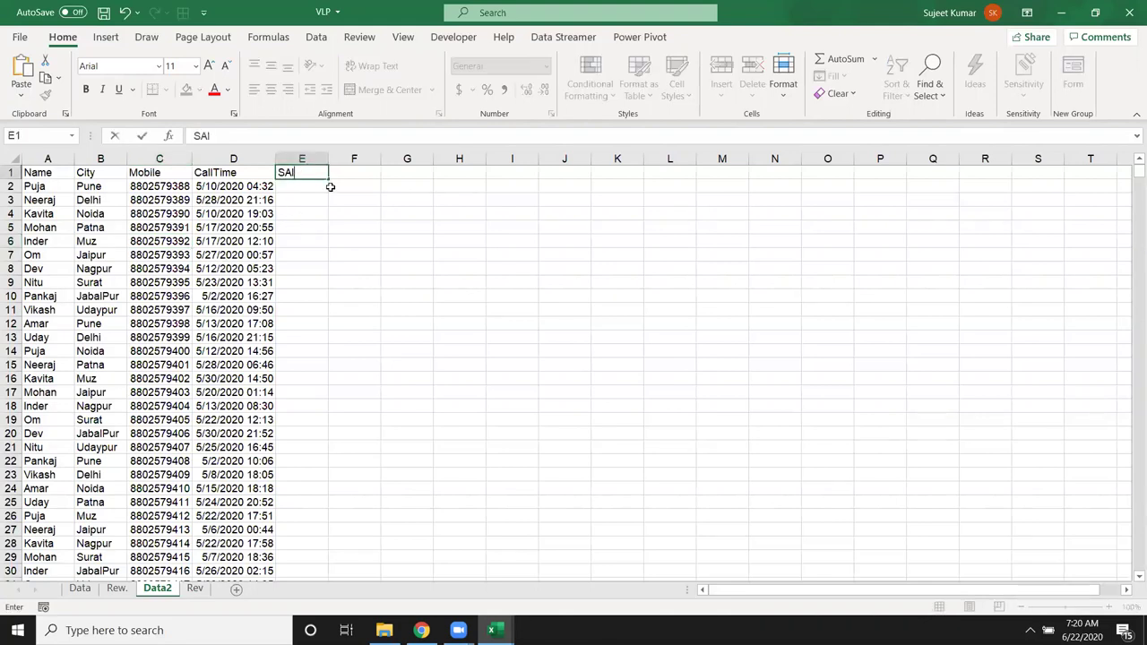
key("Return")
type("=ra")
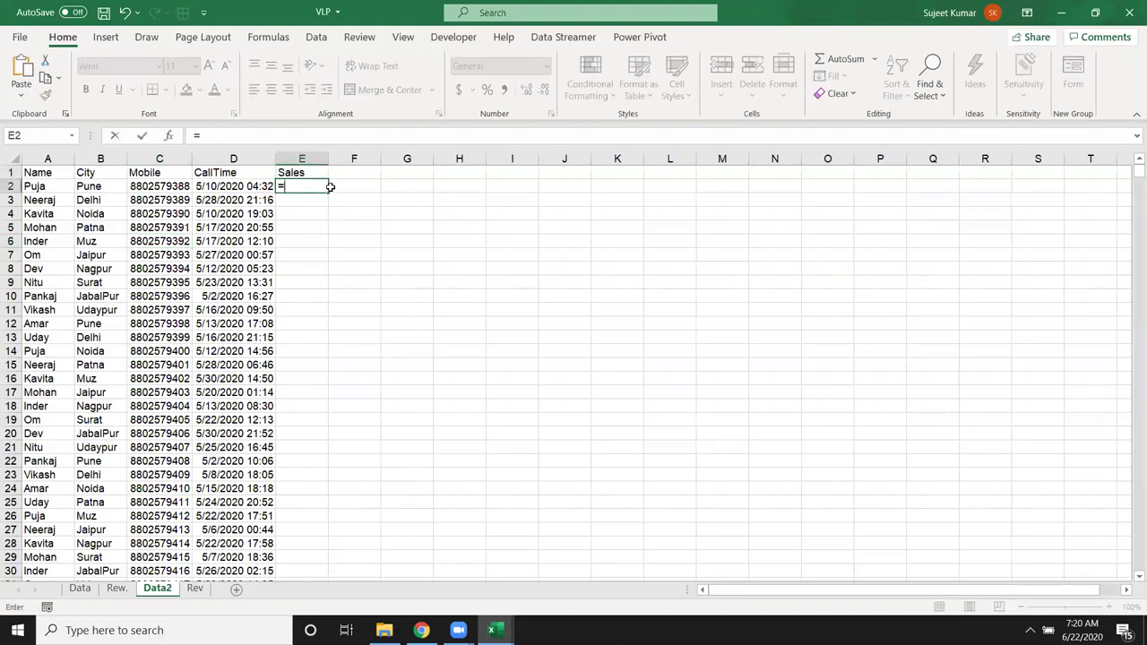
key("Down")
key("Down")
key("Down")
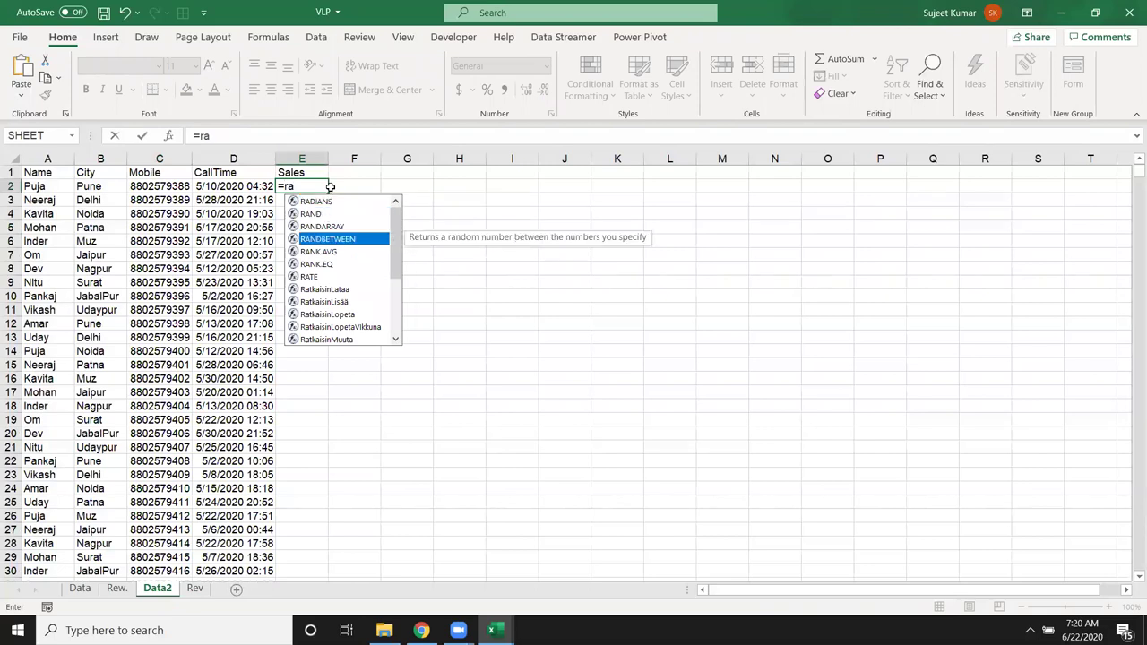
key("Tab")
type("10,90")
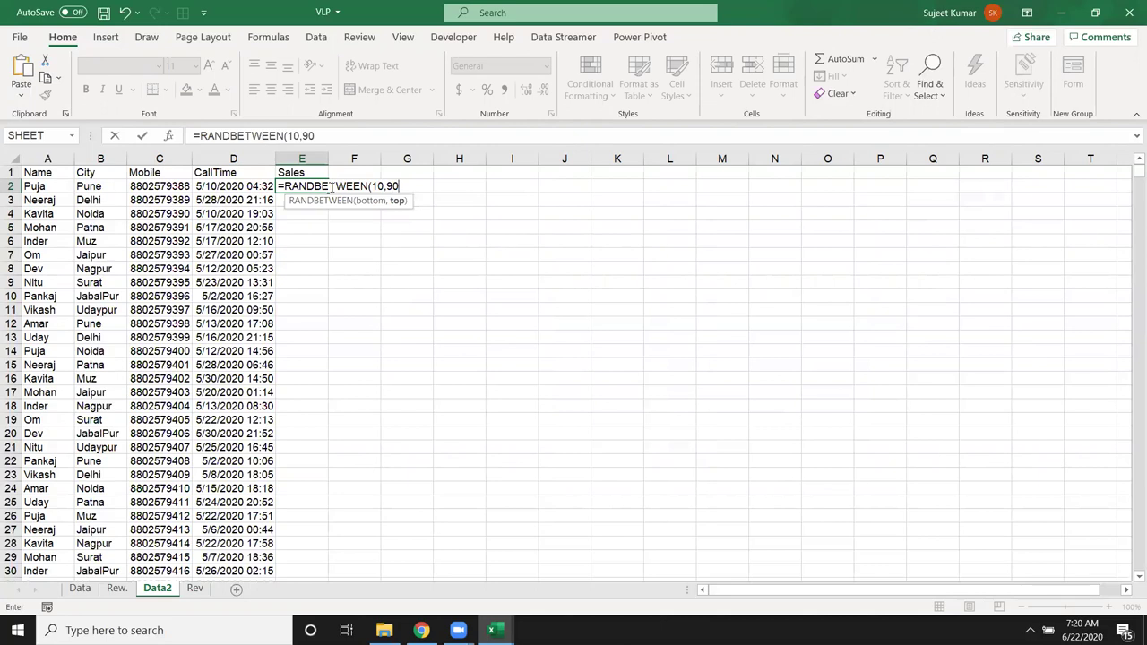
type(")")
key("Return")
key("Up")
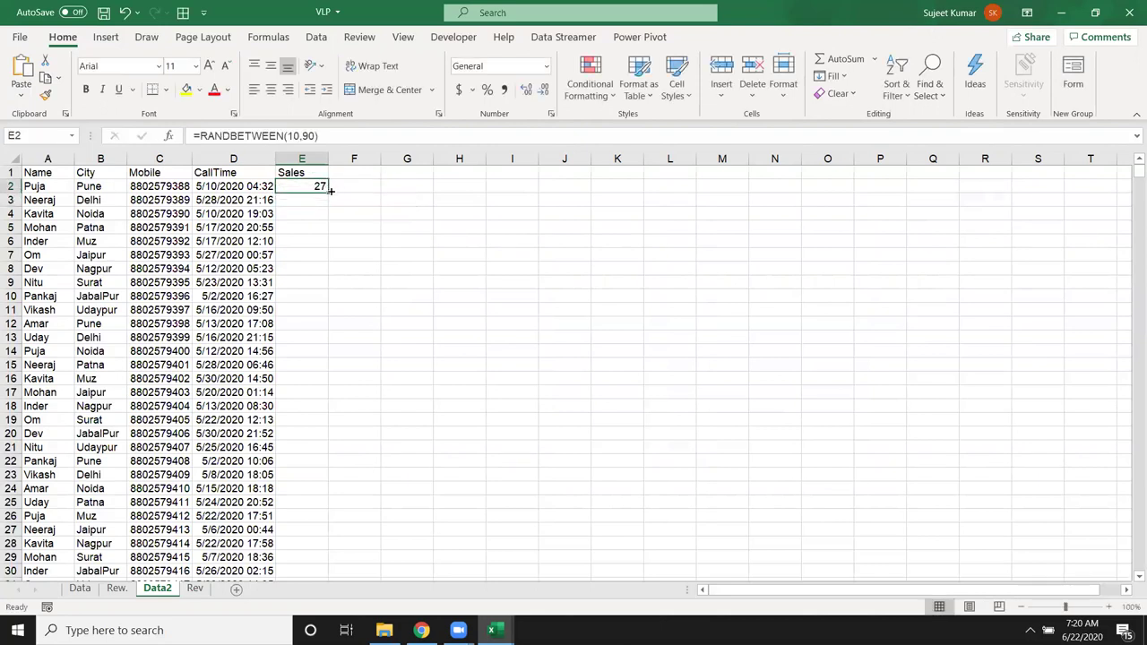
double_click(330, 191)
Step: Convert the Sales column's random results into fixed values with Paste Values
key("ctrl+c")
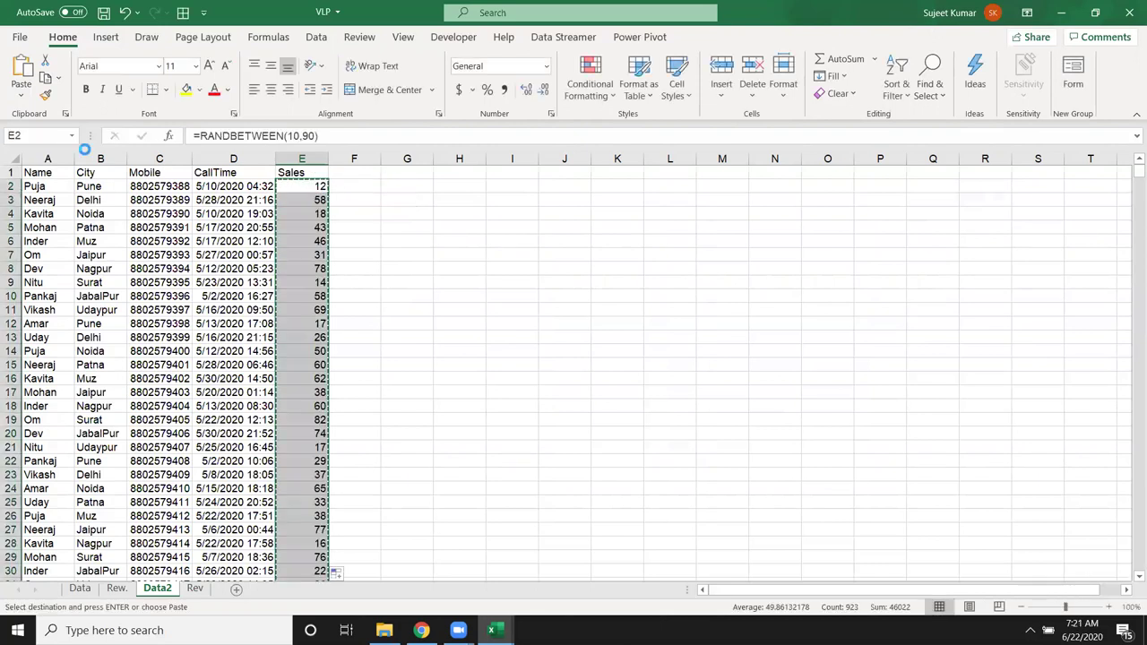
left_click(21, 91)
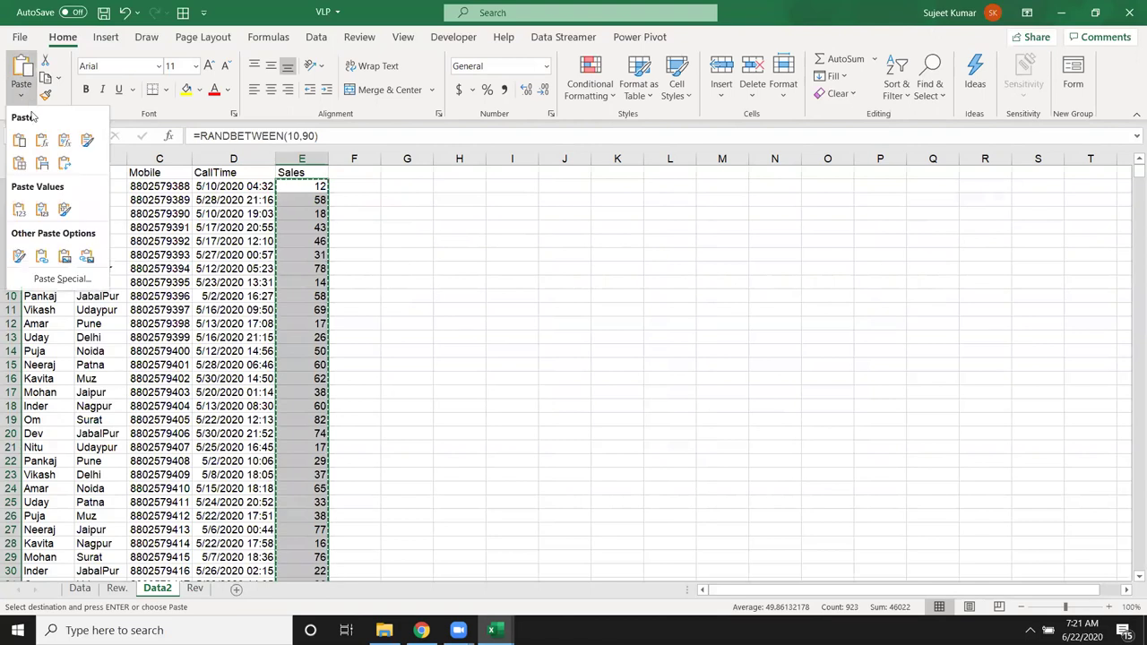
left_click(27, 208)
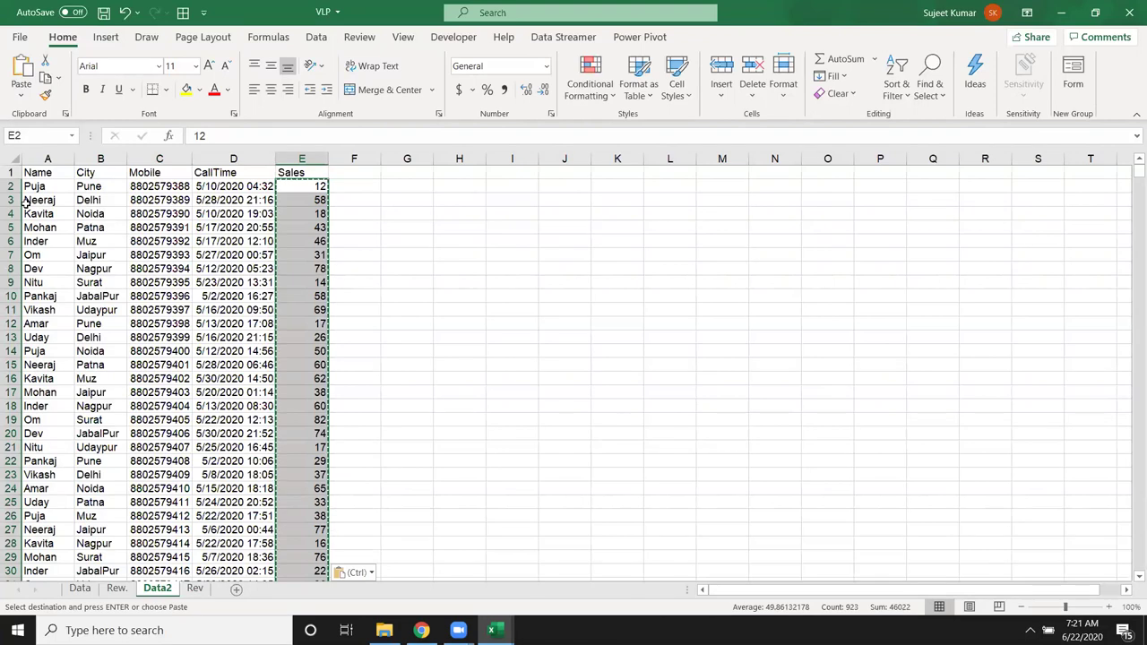
key("Escape")
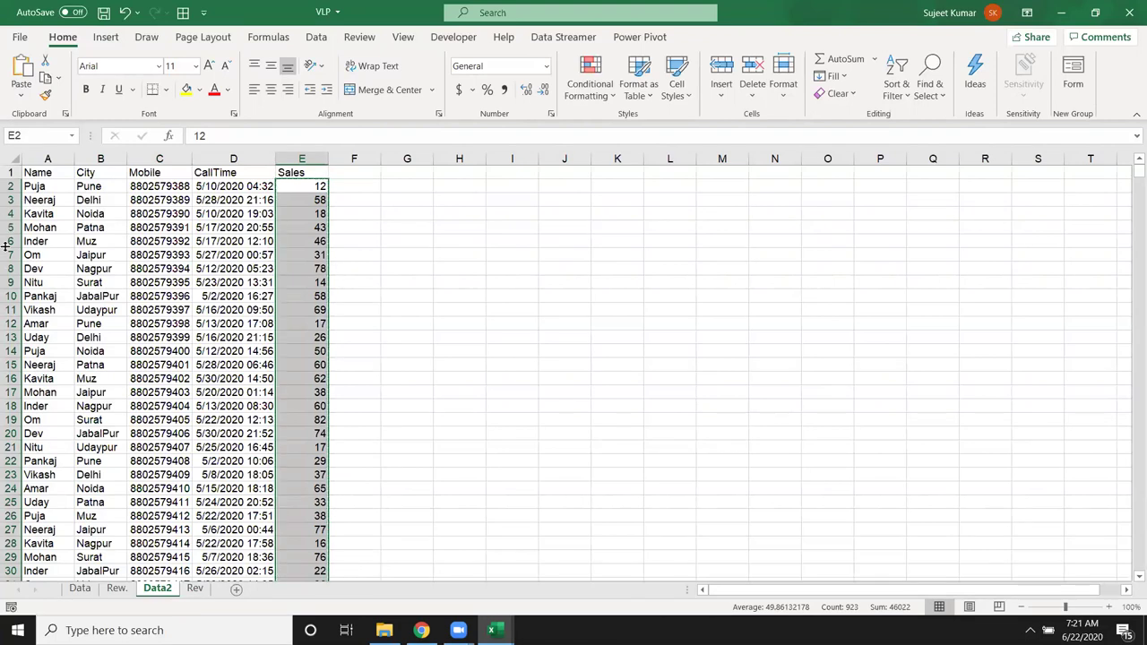
left_click(381, 277)
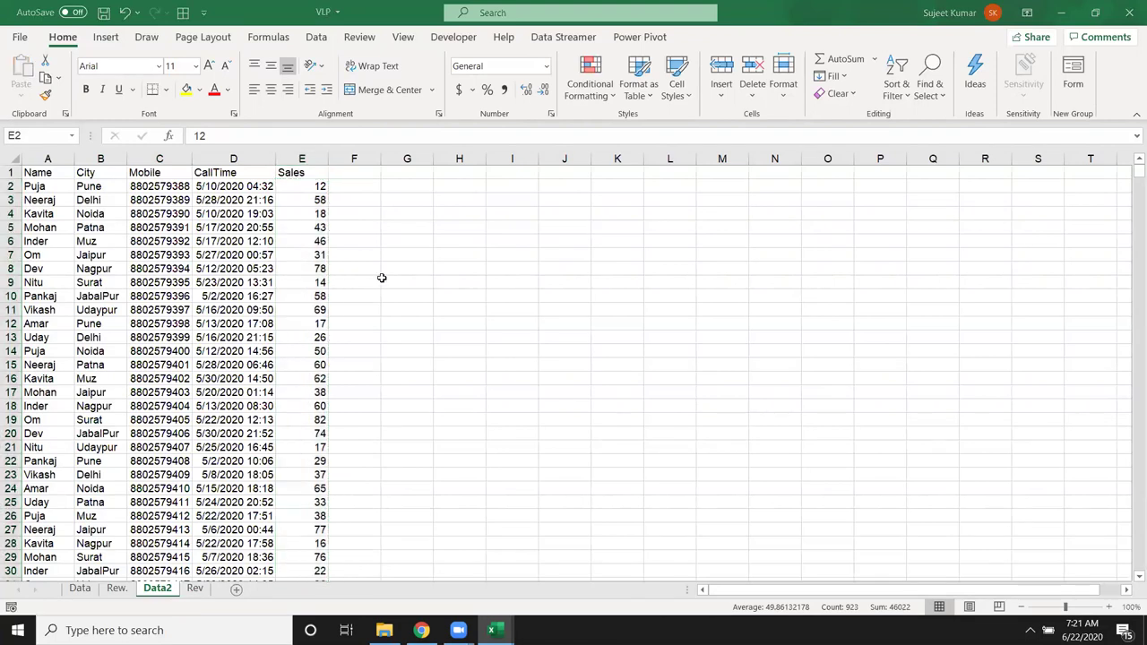
key("ctrl+z")
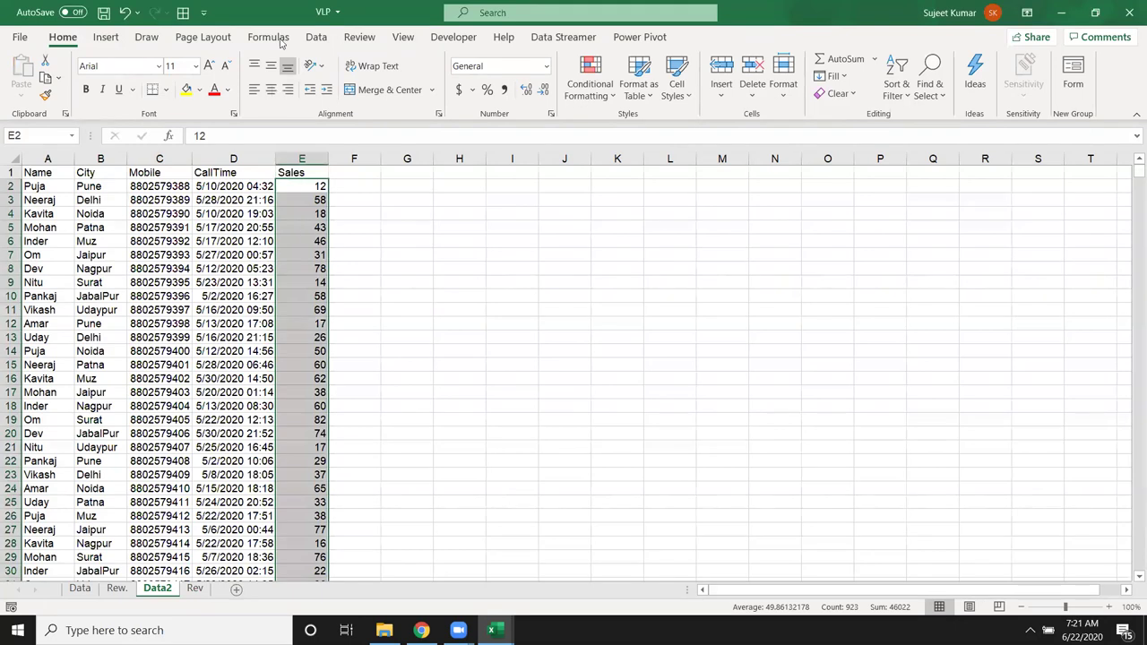
Step: Type the label Total in D926, below the end of the Sales data
left_click(303, 237)
key("Down")
key("ctrl+Down")
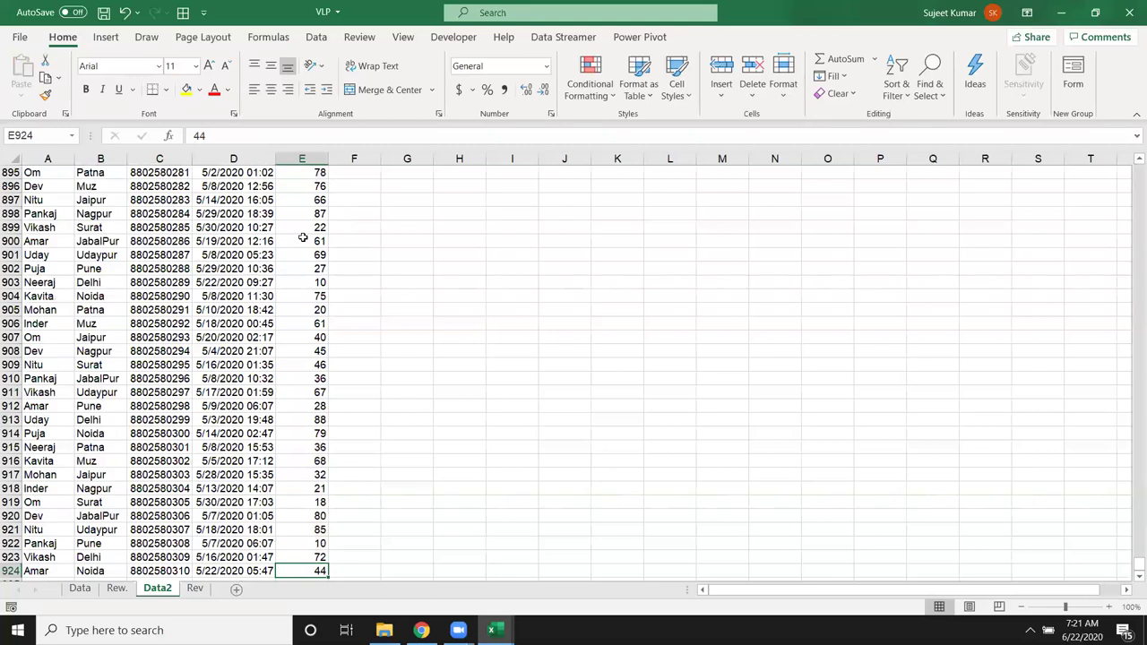
key("Down")
key("Down")
key("ctrl+Up")
key("ctrl+Up")
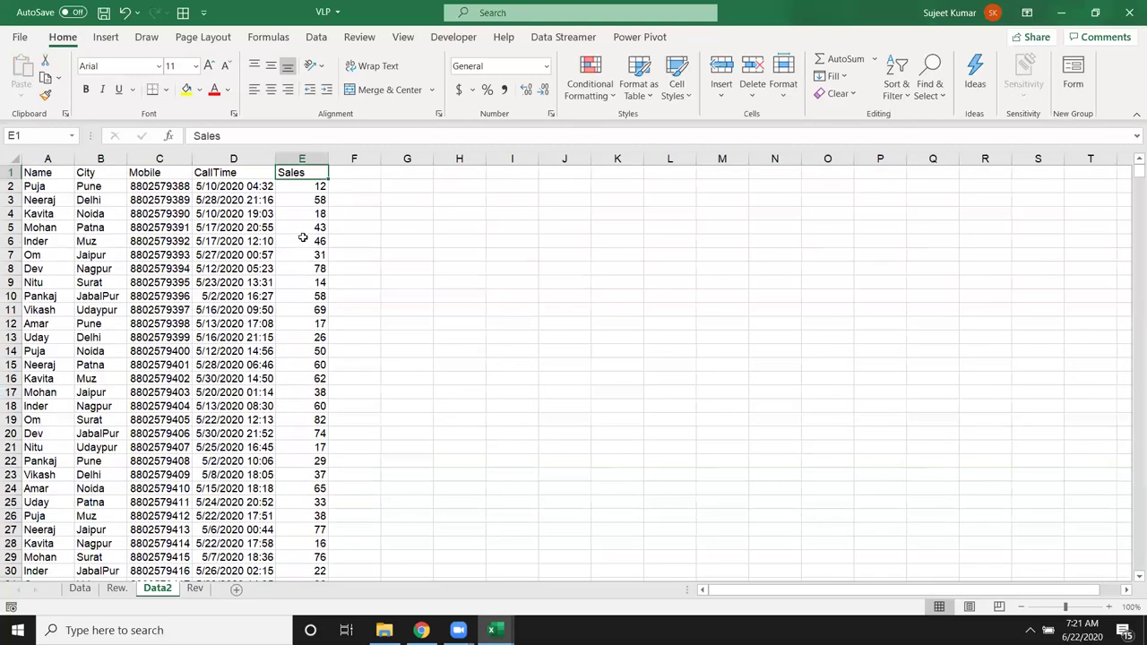
key("ctrl+Down")
key("Down")
key("Down")
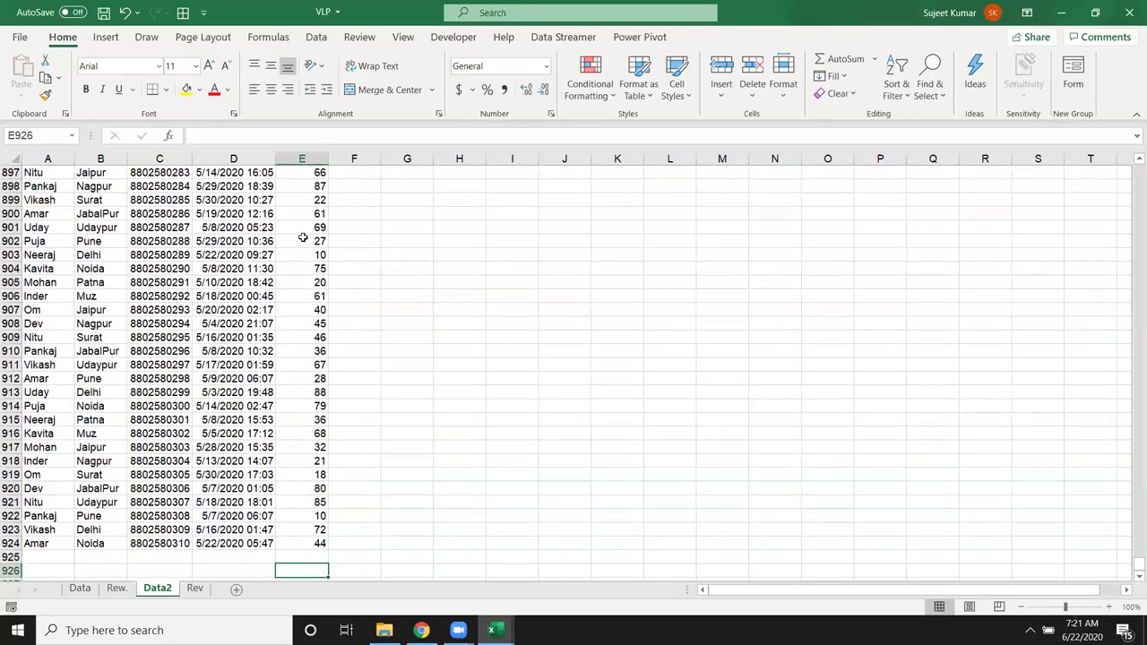
key("Left")
type("Total")
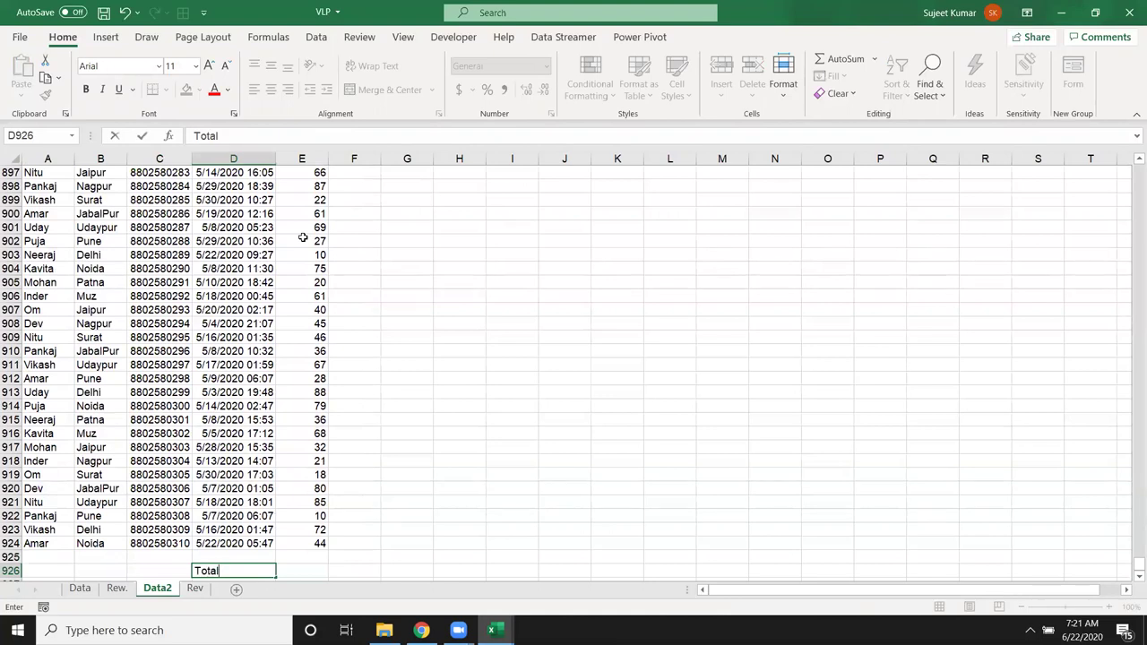
key("Tab")
Step: Enter =SUM(E2:E924) in E926, giving a Sales total of 46022
type("=SUM(")
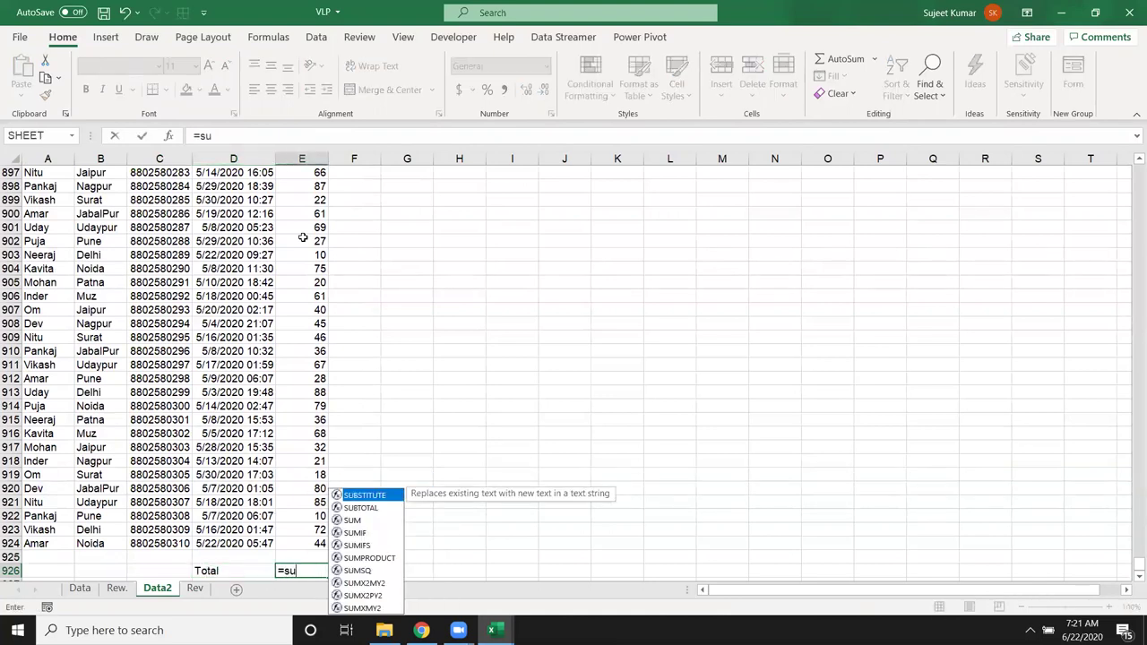
key("Up")
key("Up")
key("Up")
key("Up")
key("Up")
key("Up")
key("Up")
key("Down")
key("Down")
key("Down")
key("Down")
key("Down")
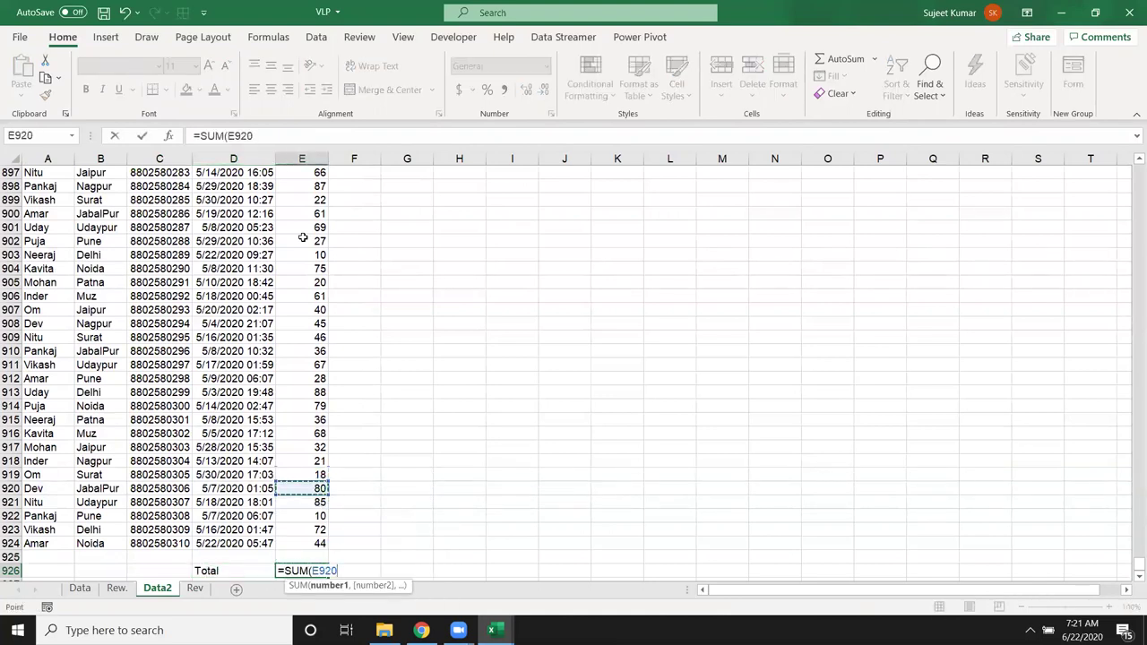
key("ctrl+shift+Up")
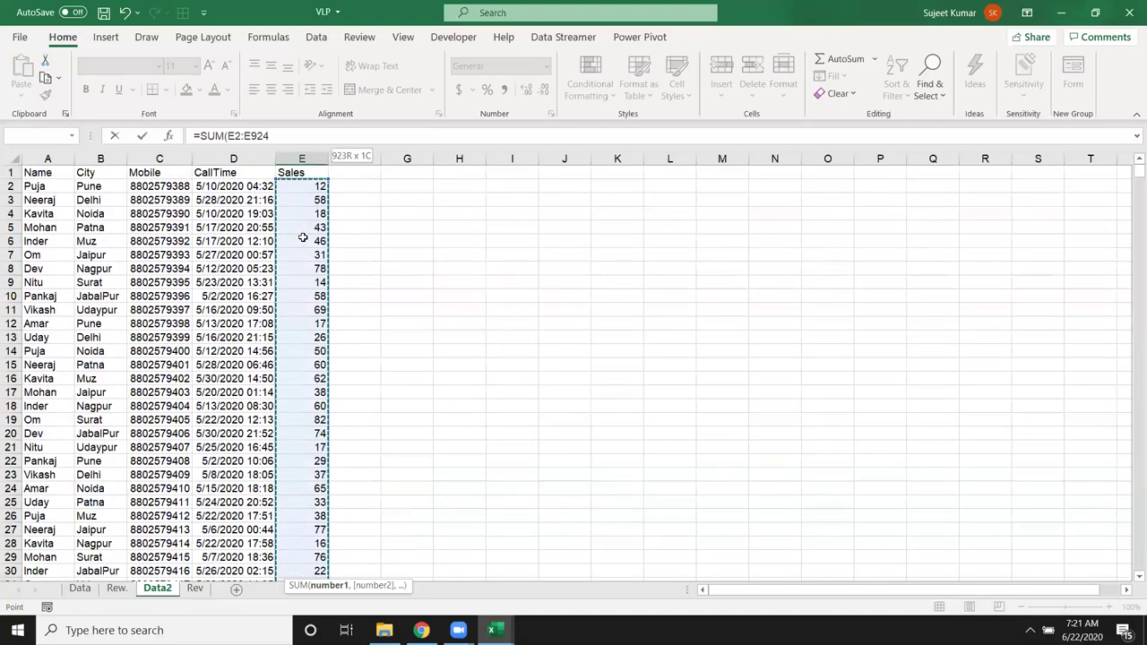
key("Return")
Step: Turn on filter arrows for the Data2 header row
key("Up")
key("Right")
key("Up")
key("ctrl+Up")
key("ctrl+Up")
key("Left")
key("Left")
key("Left")
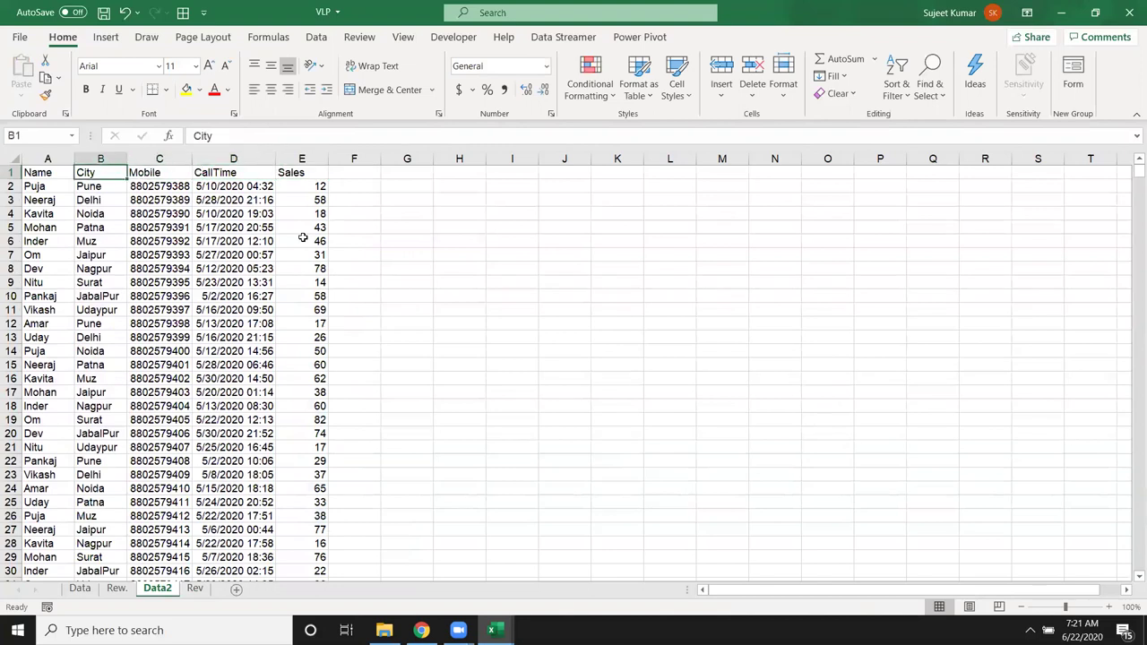
key("ctrl+shift+l")
Step: Filter the Name column to show only Amar's rows
left_click(66, 172)
left_click(39, 328)
left_click(39, 342)
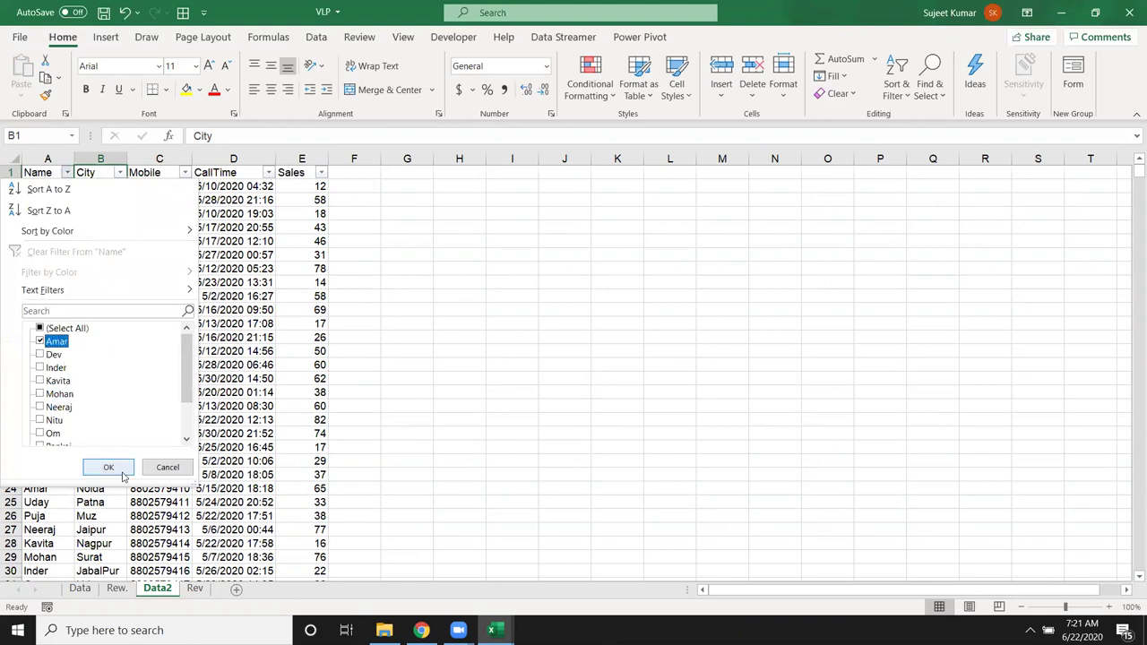
left_click(112, 467)
Step: Compare the unchanged 46022 Total with the visible Sales sum, then clear the filter
scroll(237, 376, "down", 5)
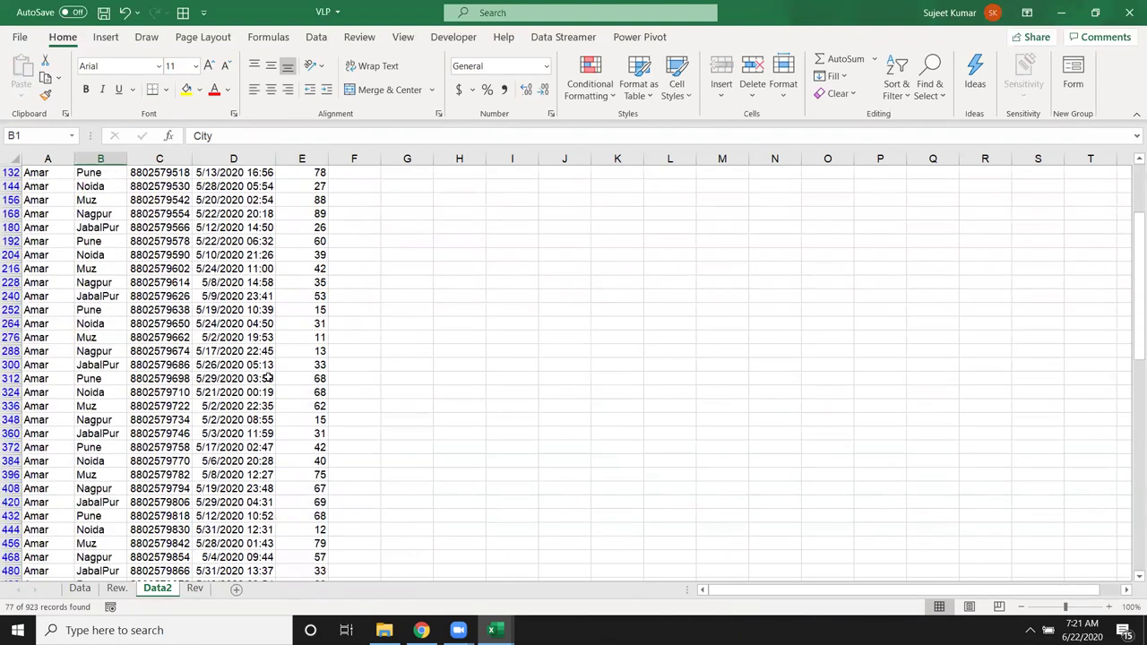
left_click(127, 377)
key("Down")
key("Down")
key("Down")
key("Down")
key("Down")
key("Down")
key("Down")
key("Down")
key("Down")
key("Down")
key("Down")
key("Down")
key("Down")
key("Down")
key("Down")
key("Down")
key("Down")
key("Down")
key("Down")
key("Down")
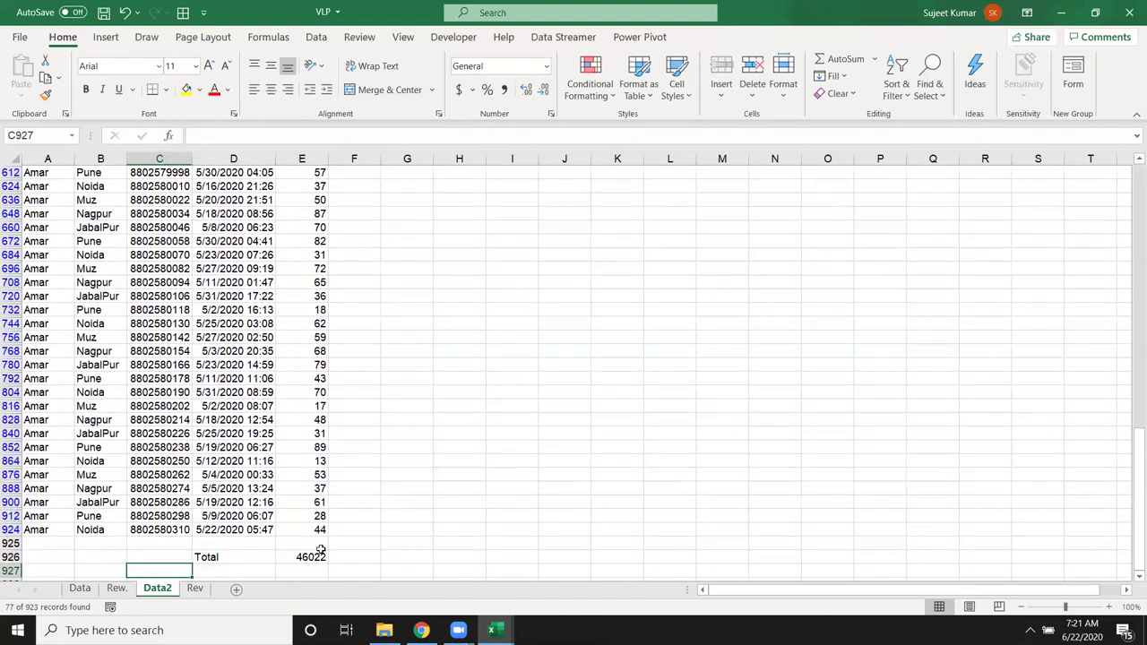
left_click(310, 554)
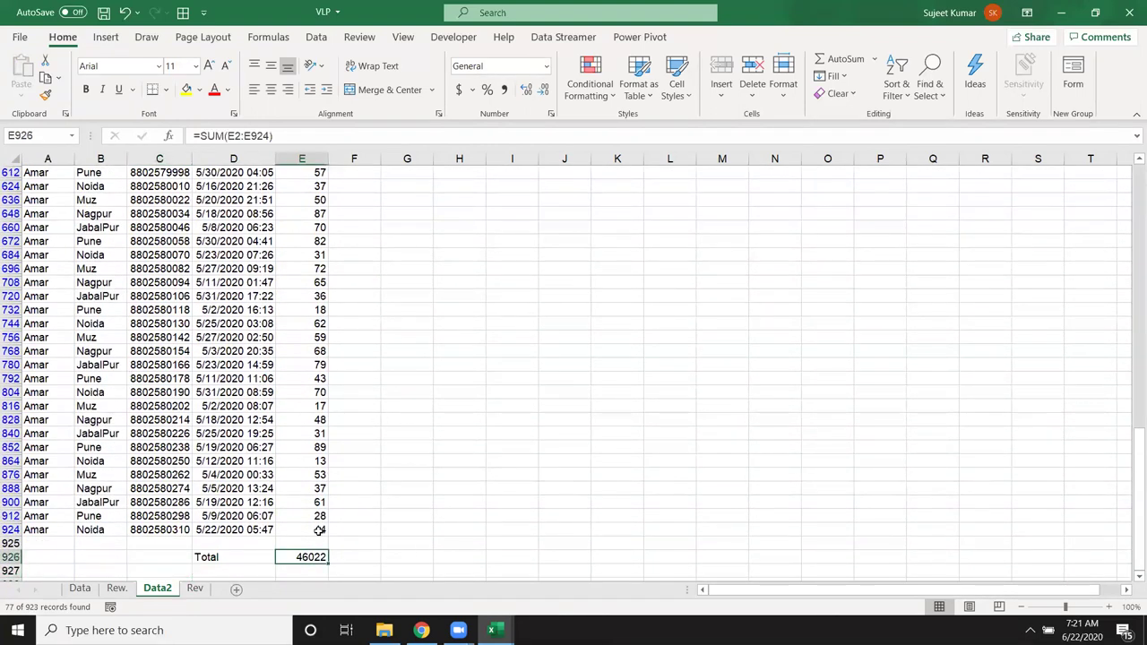
left_click(321, 530)
key("ctrl+shift+Up")
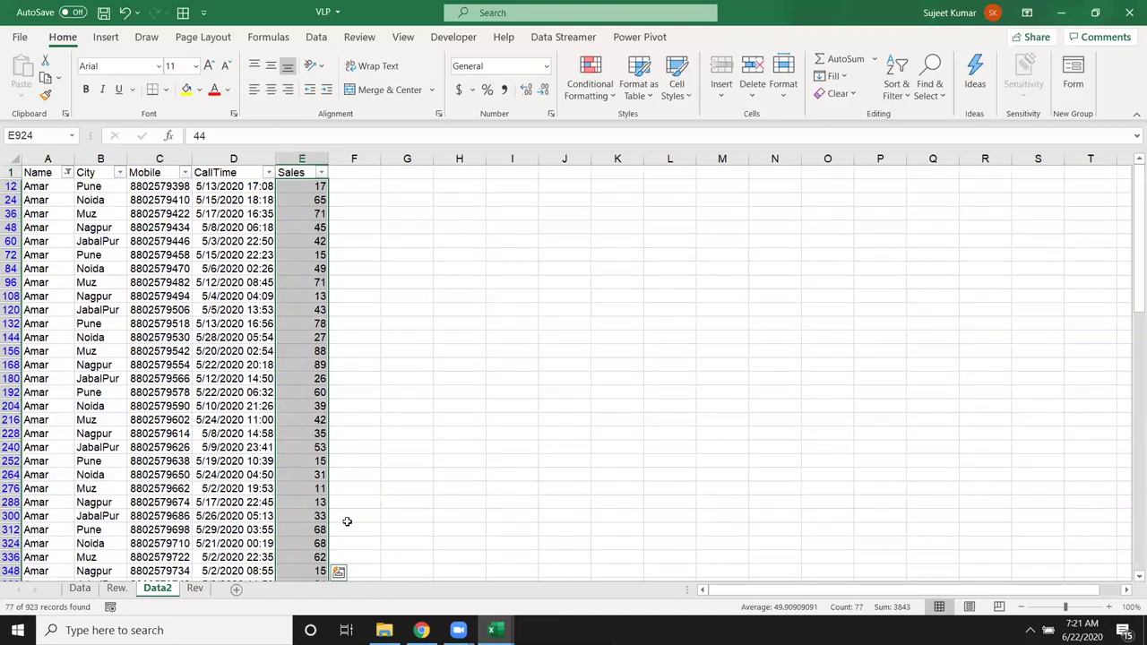
key("ctrl+shift+l")
key("ctrl+Down")
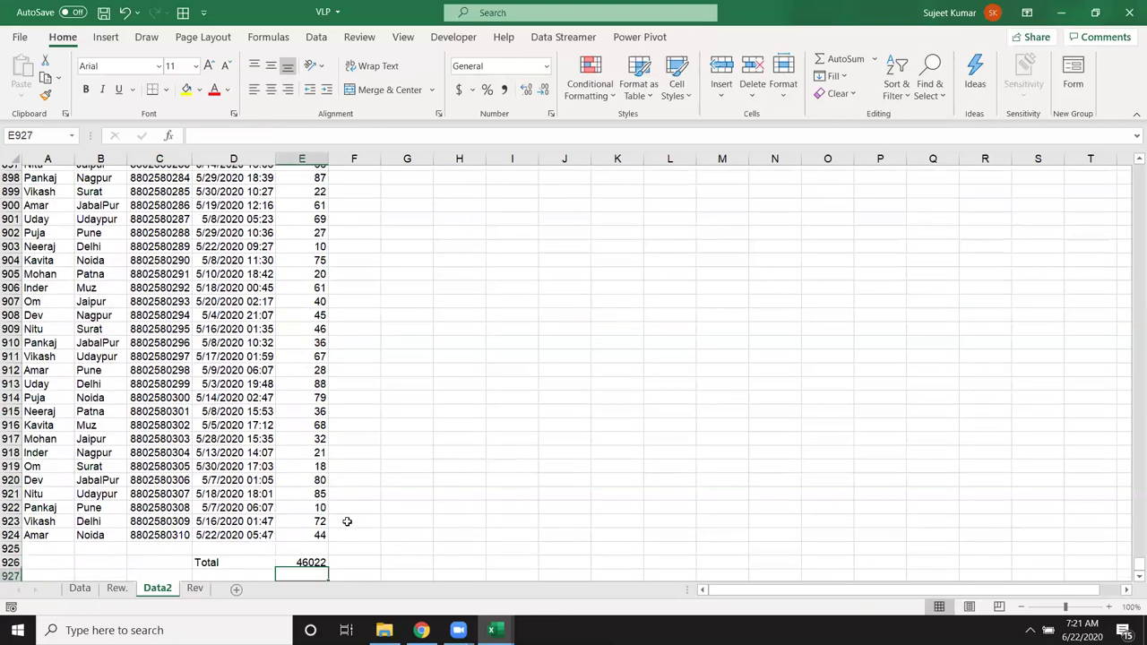
Step: Replace the E926 Total with =SUBTOTAL(9,E2:E924) to sum only visible Sales rows
type("=sub")
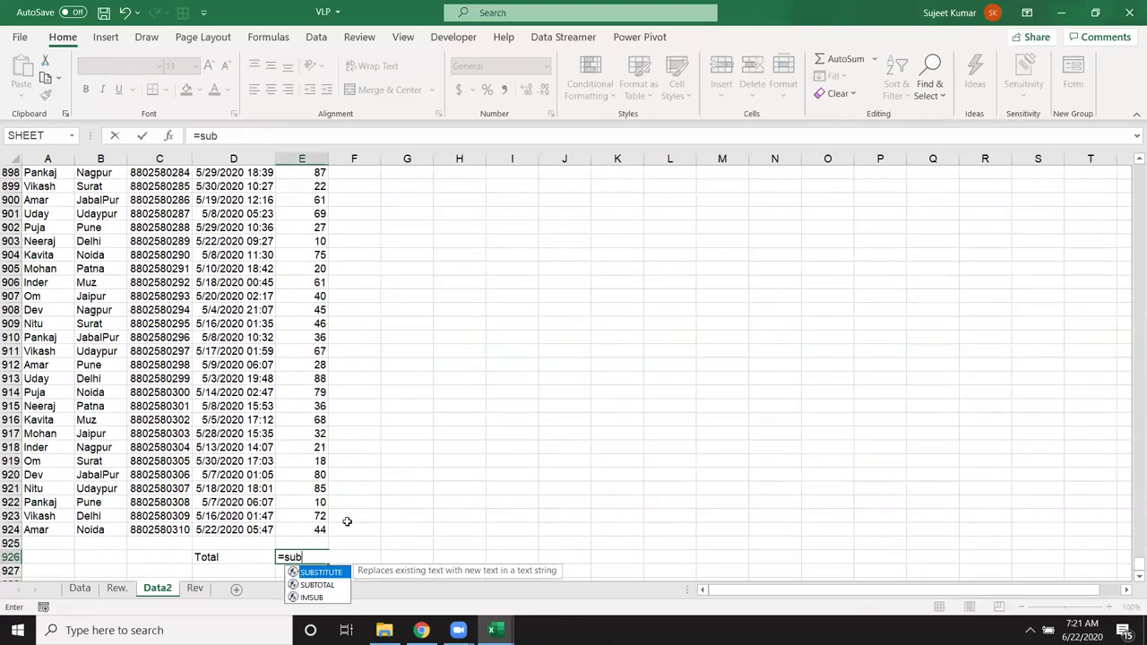
key("Down")
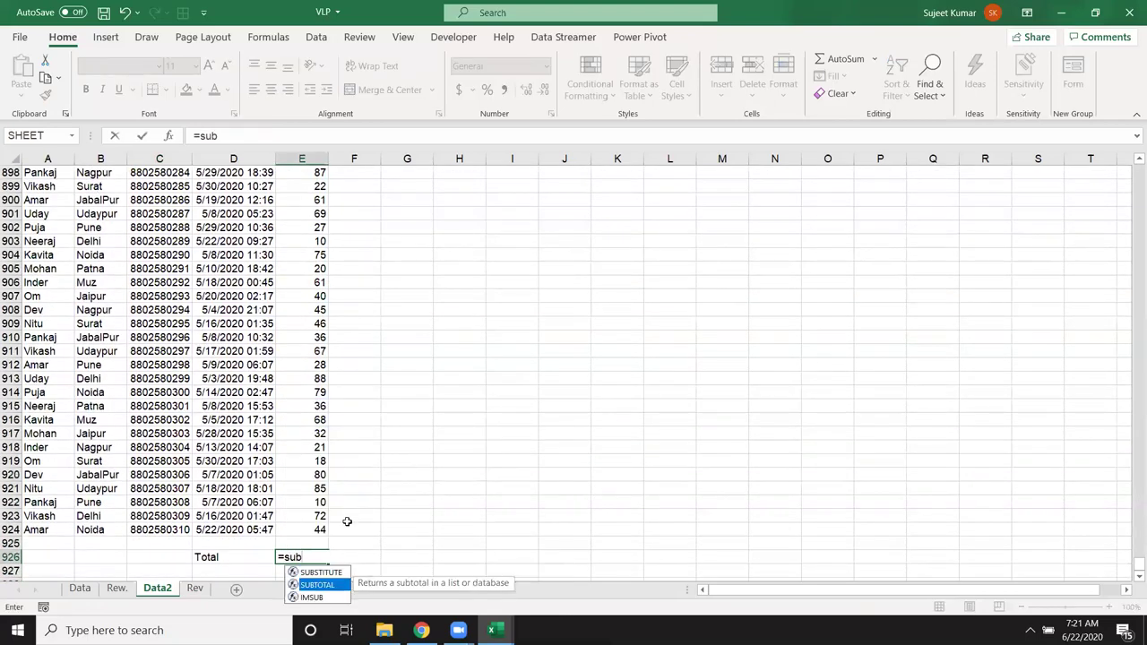
key("Tab")
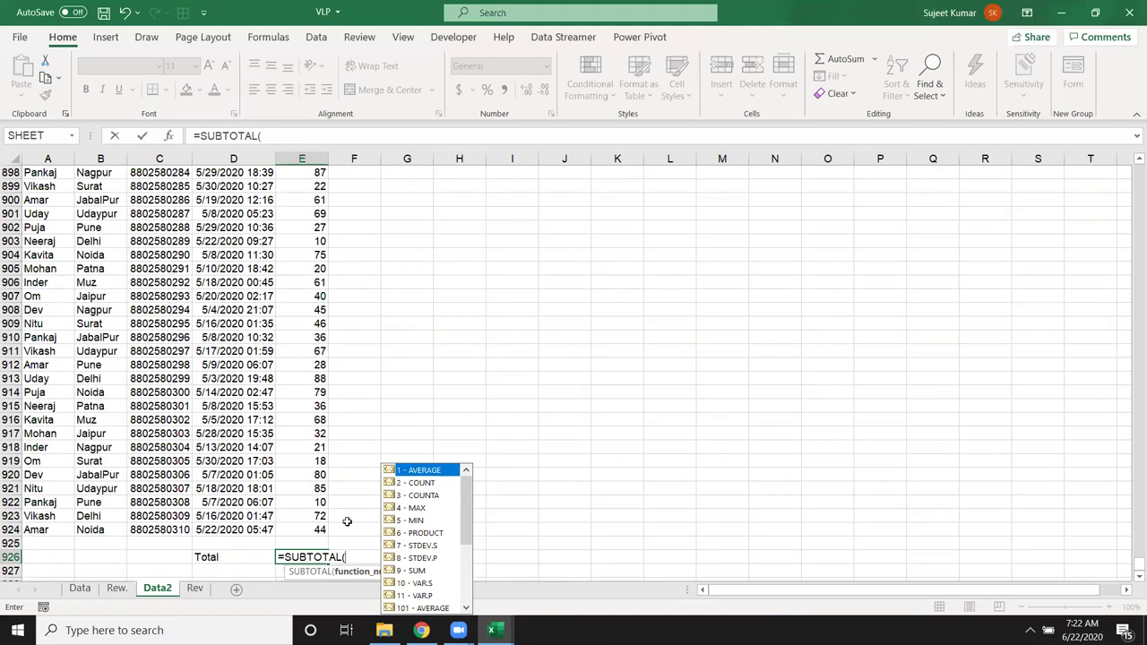
key("Down")
key("Down")
key("Down")
key("Down")
key("Down")
key("Down")
key("Down")
key("Down")
key("Tab")
type(",")
key("Up")
key("Up")
key("Up")
key("Down")
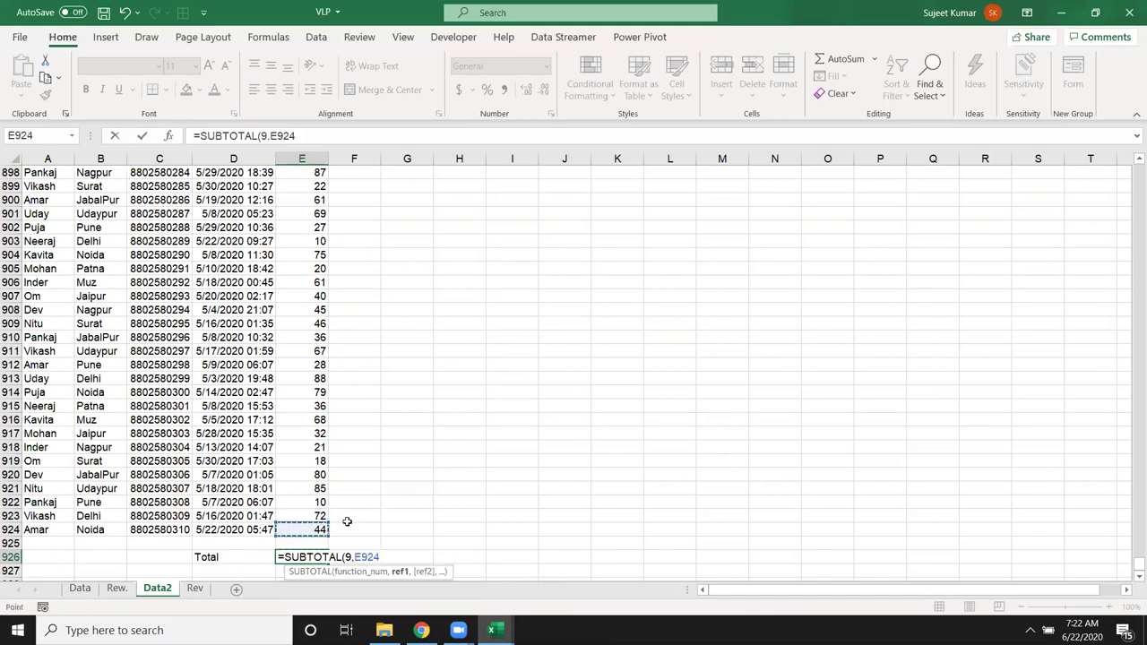
key("ctrl+shift+Up")
key("shift+Down")
key("Return")
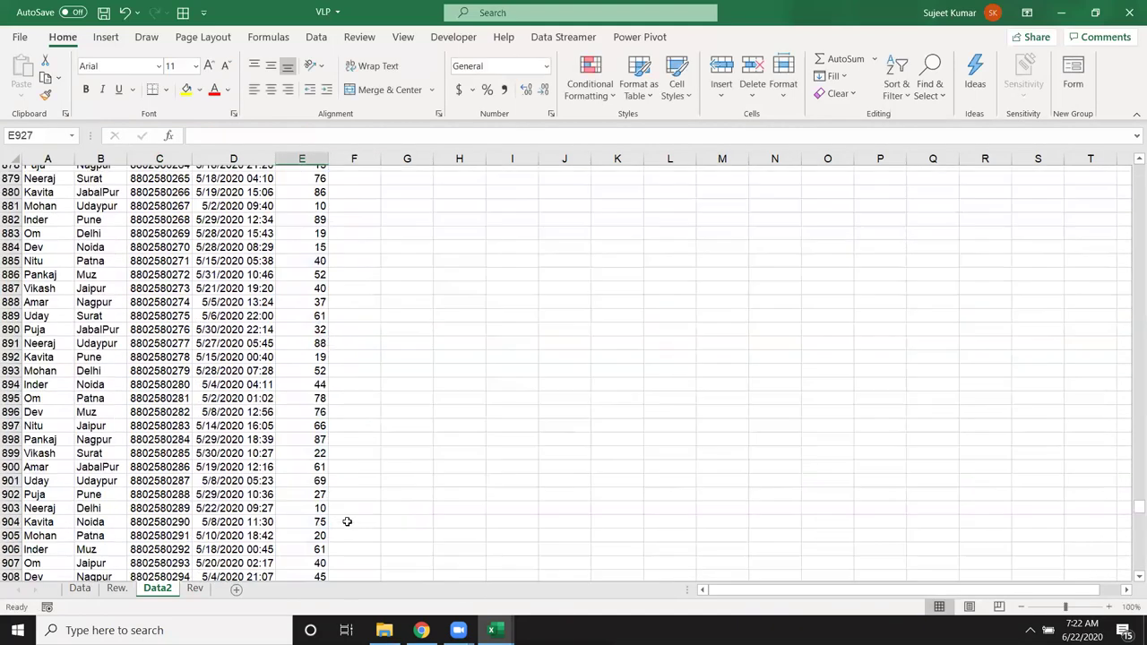
key("Up")
key("Up")
key("Up")
Step: Turn filters back on and filter the City column to Delhi only
key("ctrl+Up")
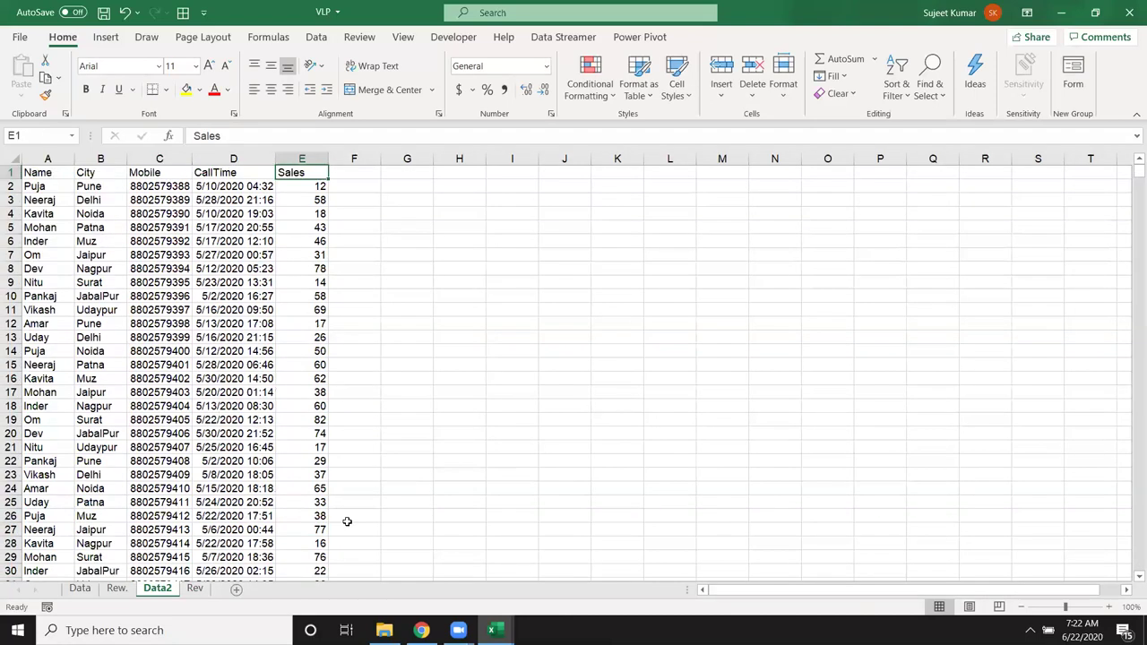
key("ctrl+shift+l")
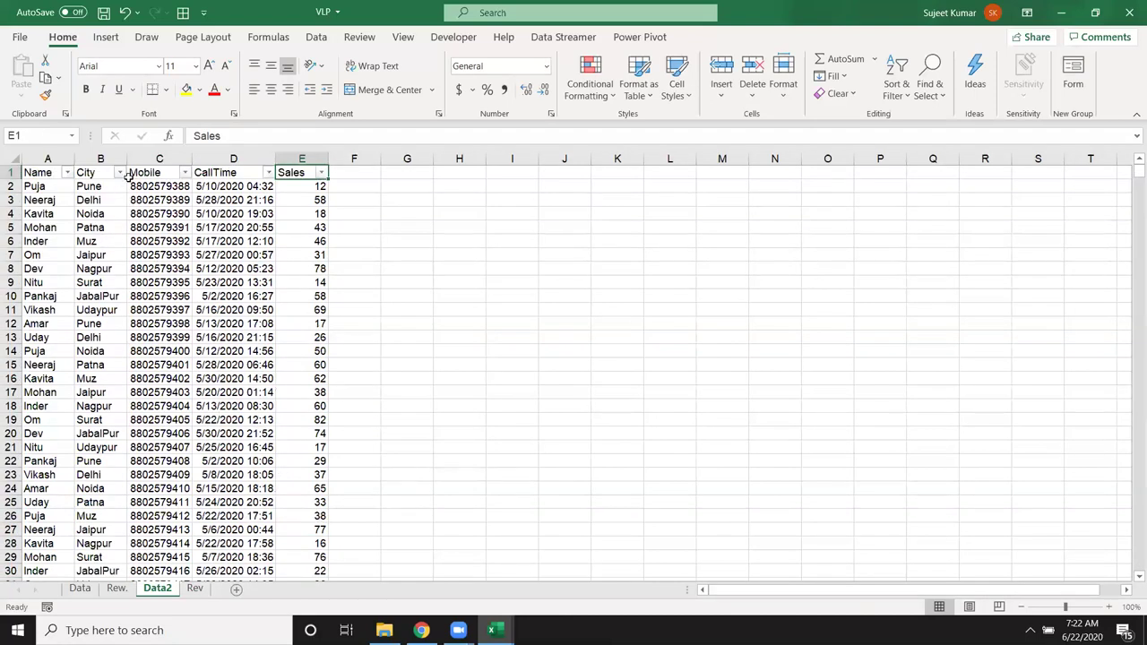
left_click(120, 172)
left_click(40, 328)
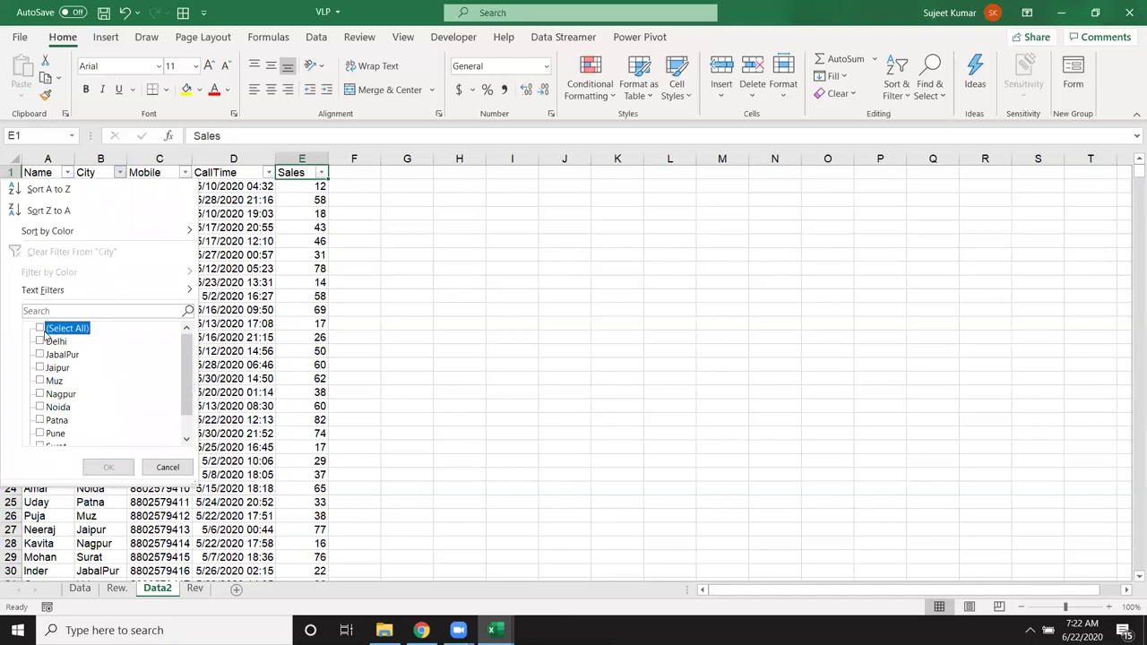
left_click(40, 341)
left_click(109, 467)
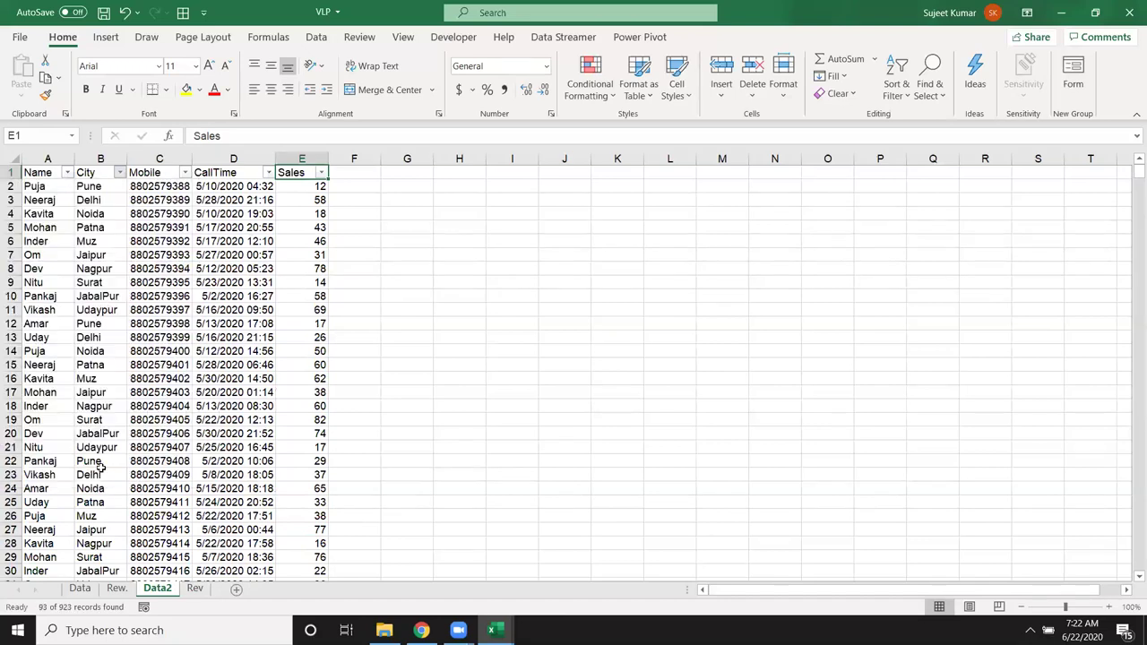
Step: Check that the SUBTOTAL Total for the Delhi rows shows 4473
scroll(319, 475, "down", 2)
left_click(318, 471)
key("ctrl+Down")
key("ctrl+Down")
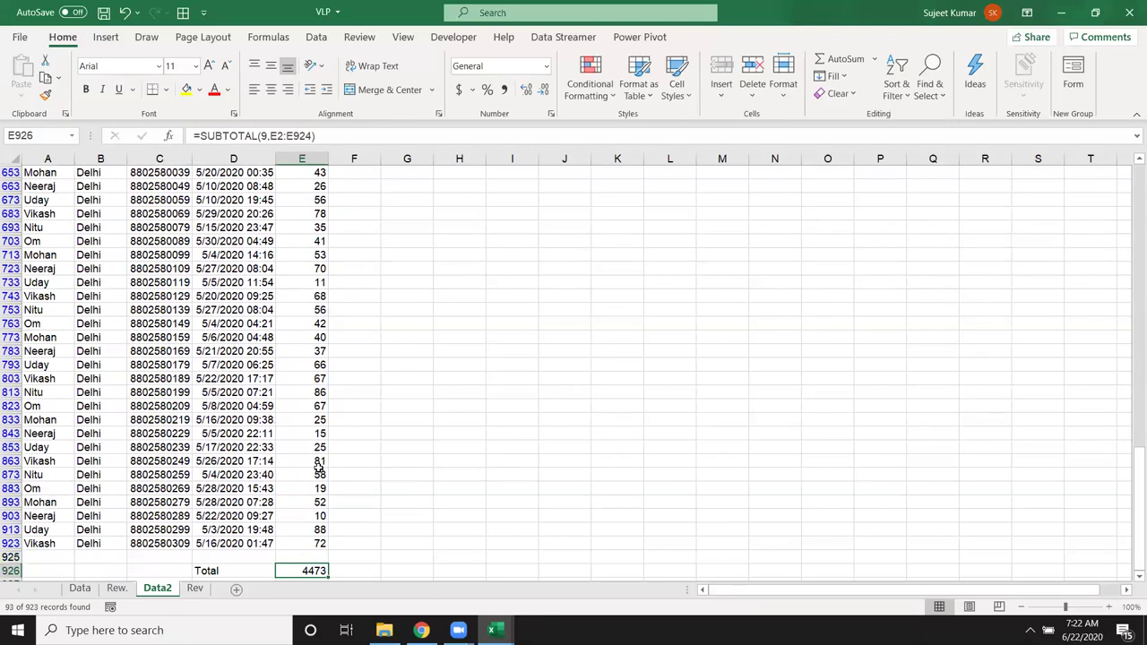
key("ctrl+Up")
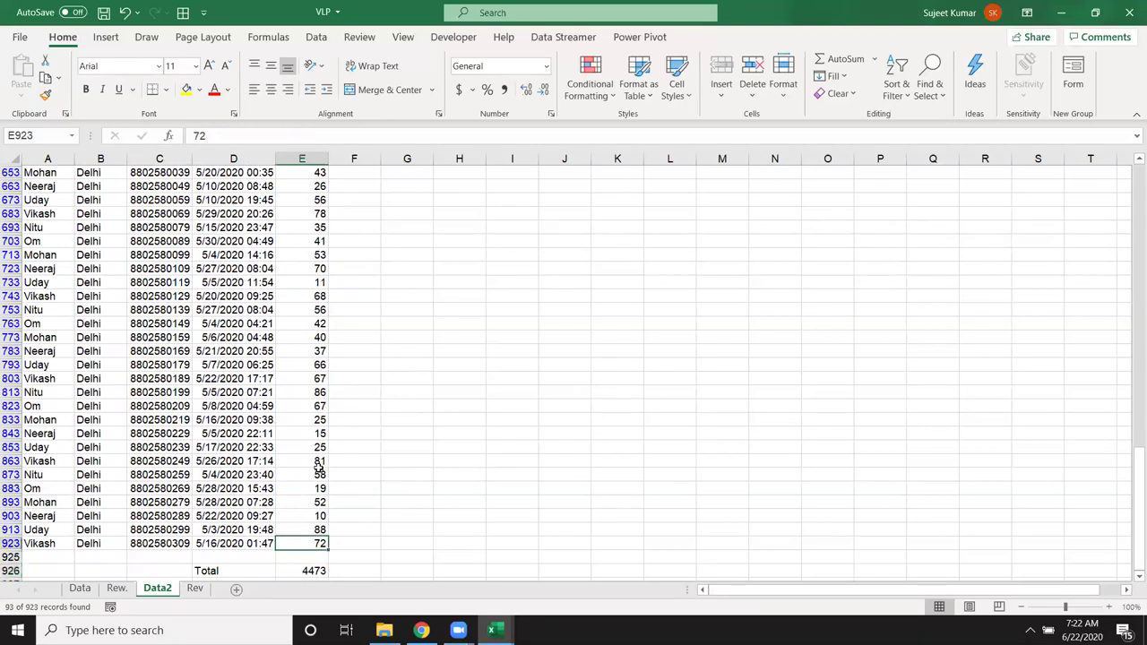
Step: Put =NA() in E923, see the Total turn #N/A, then remove the filter and close VLP
type("=NA(")
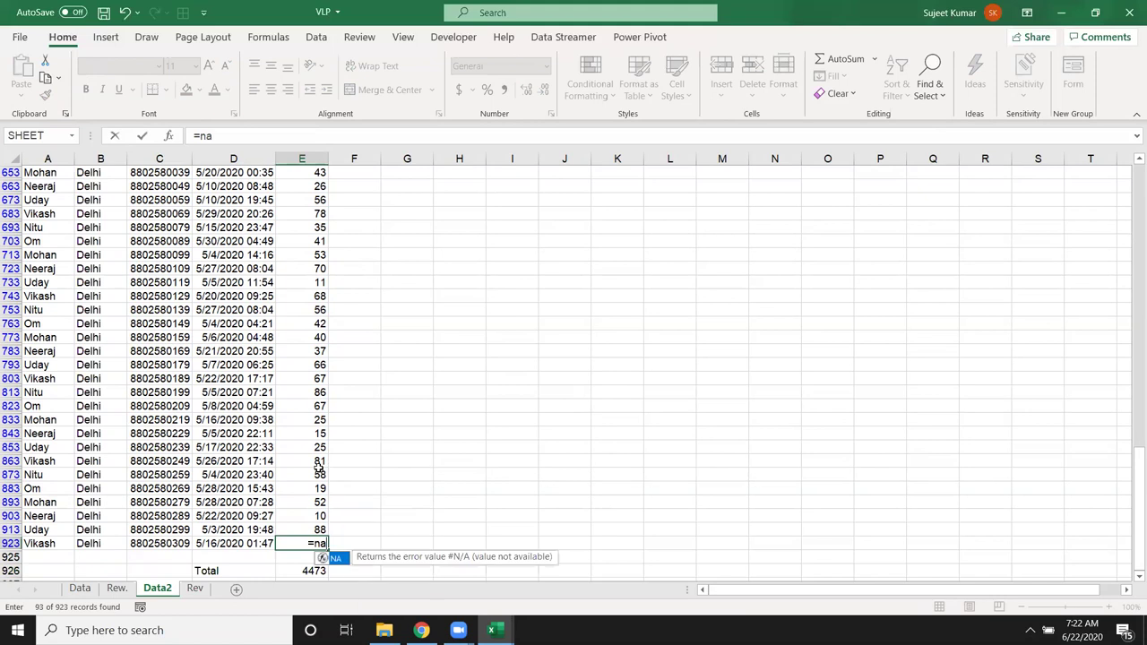
key("Return")
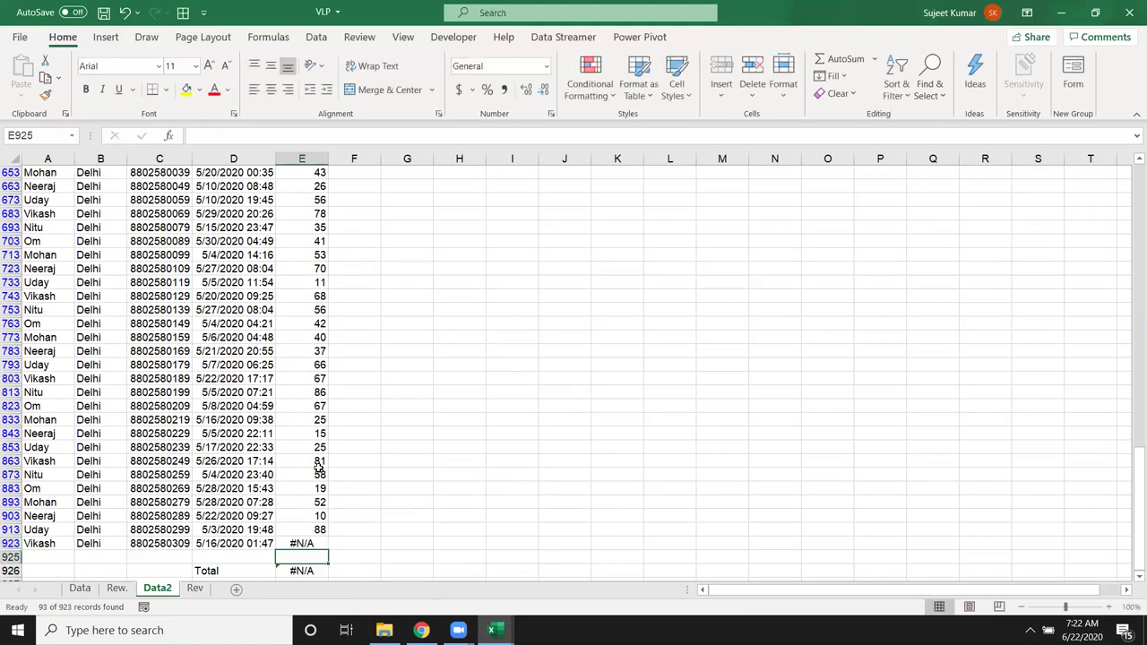
key("Down")
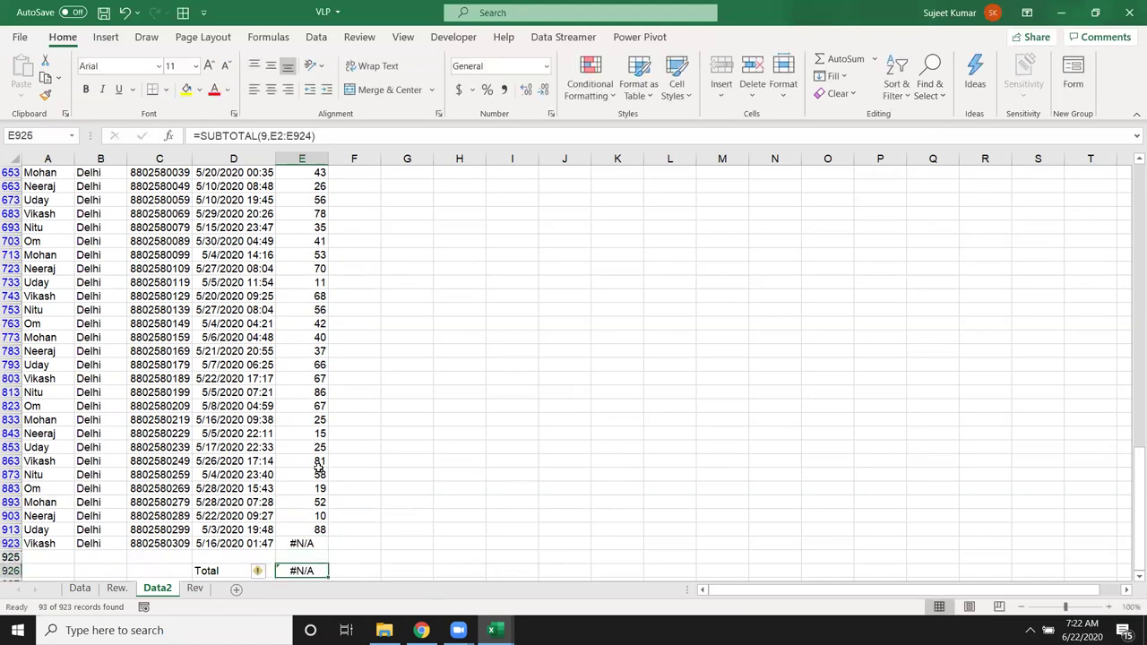
key("ctrl+shift+l")
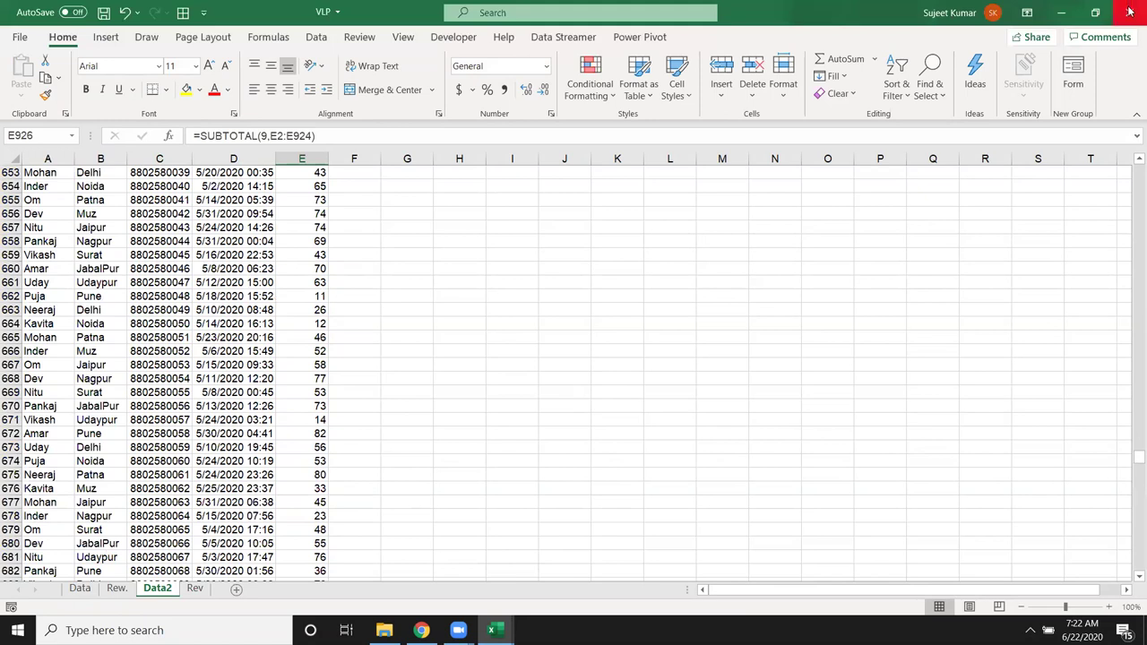
left_click(1129, 11)
Step: Discard the VLP changes and enter 852, 36, =D5/0, 52 and 36 in Book1's E3:E7
left_click(570, 334)
left_click(191, 210)
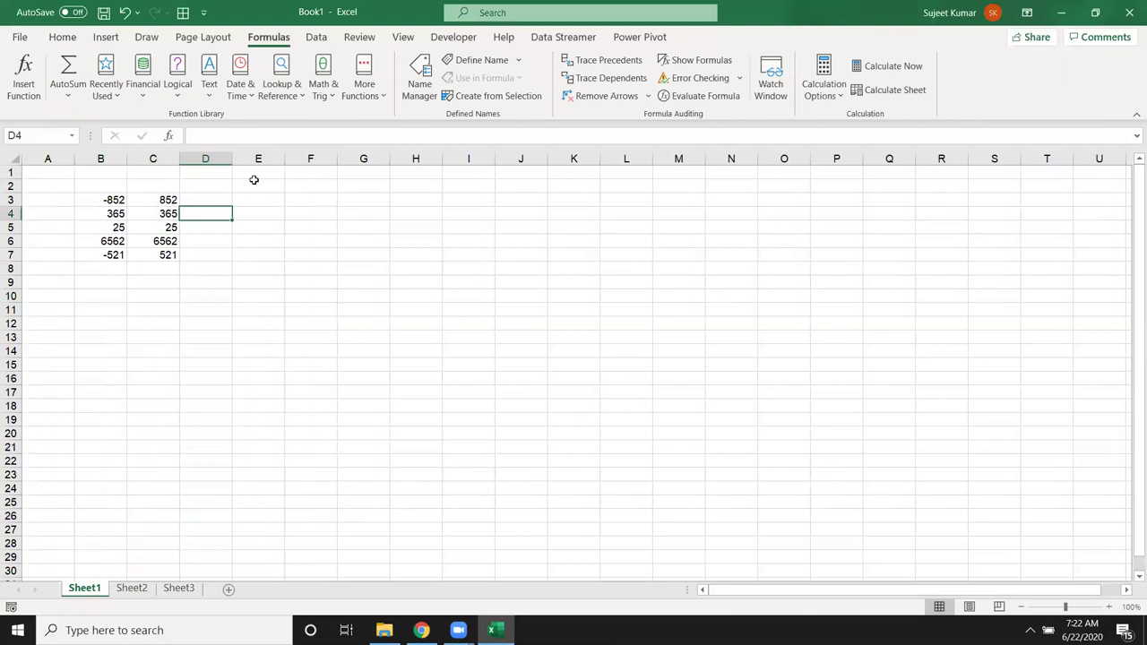
left_click(242, 199)
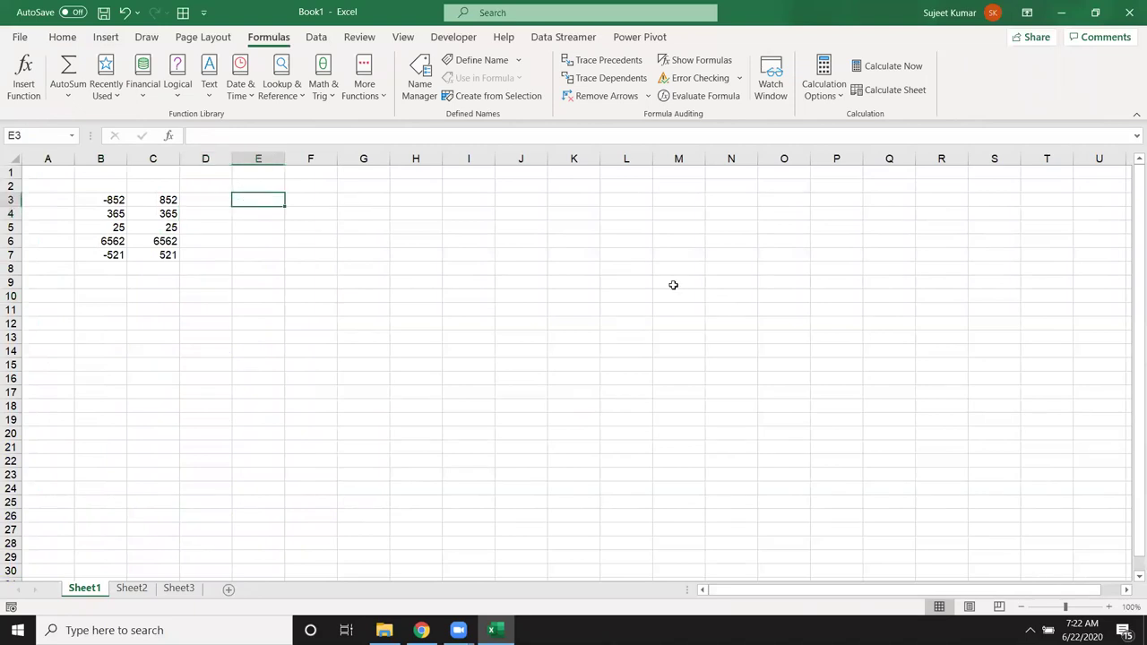
type("852")
key("Return")
type("36")
key("Return")
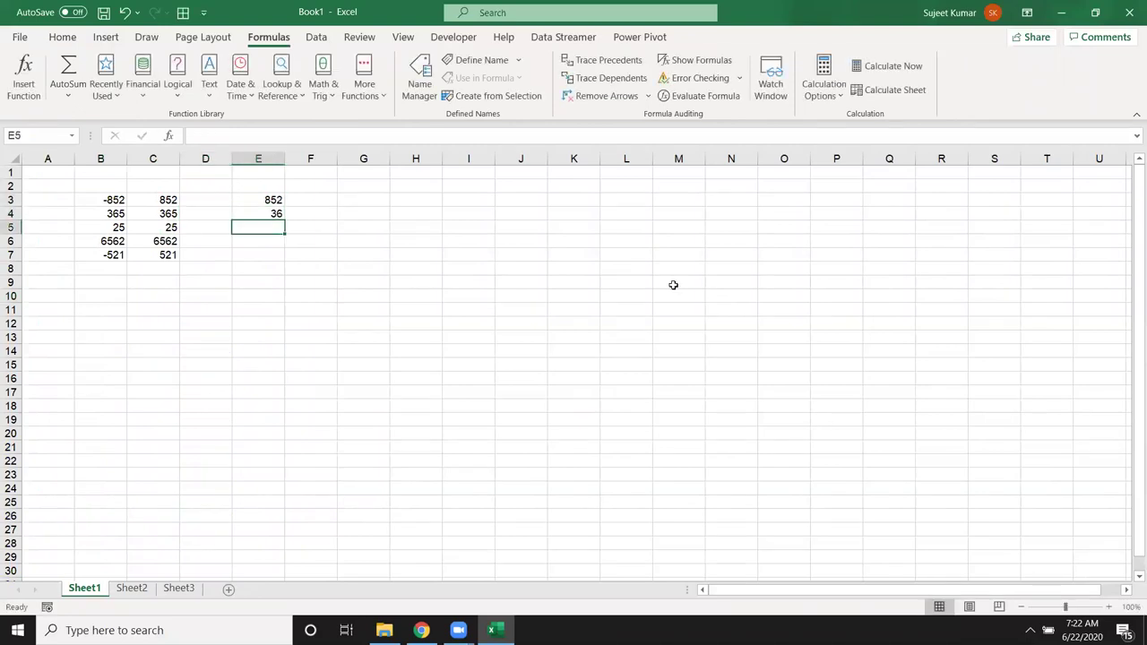
type("=D5/0")
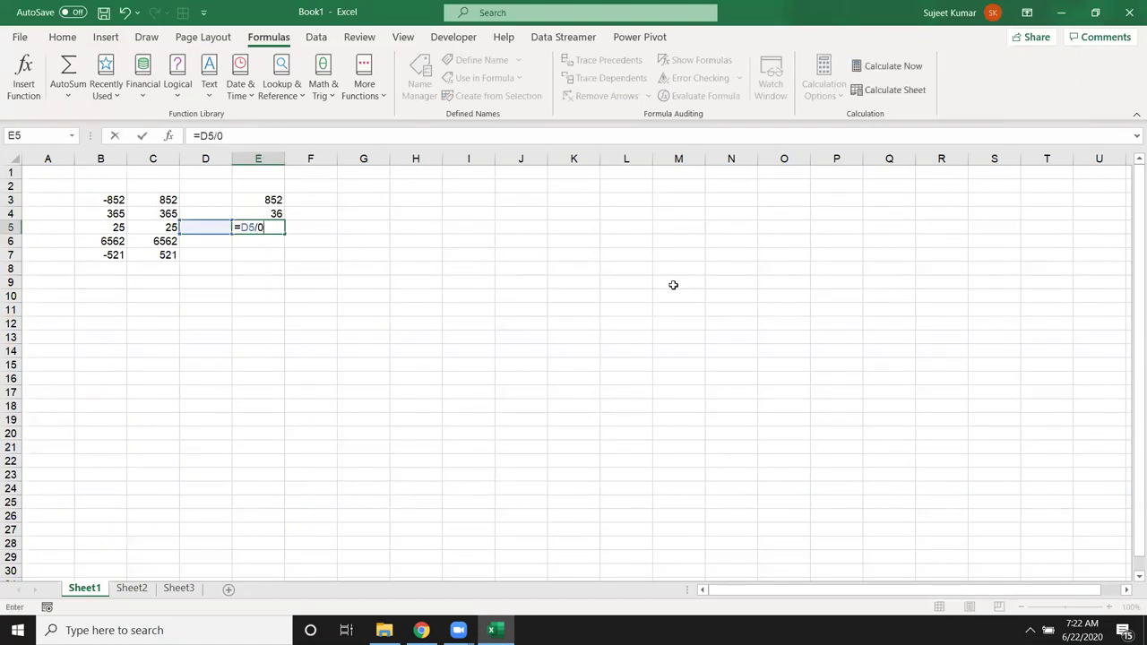
key("Return")
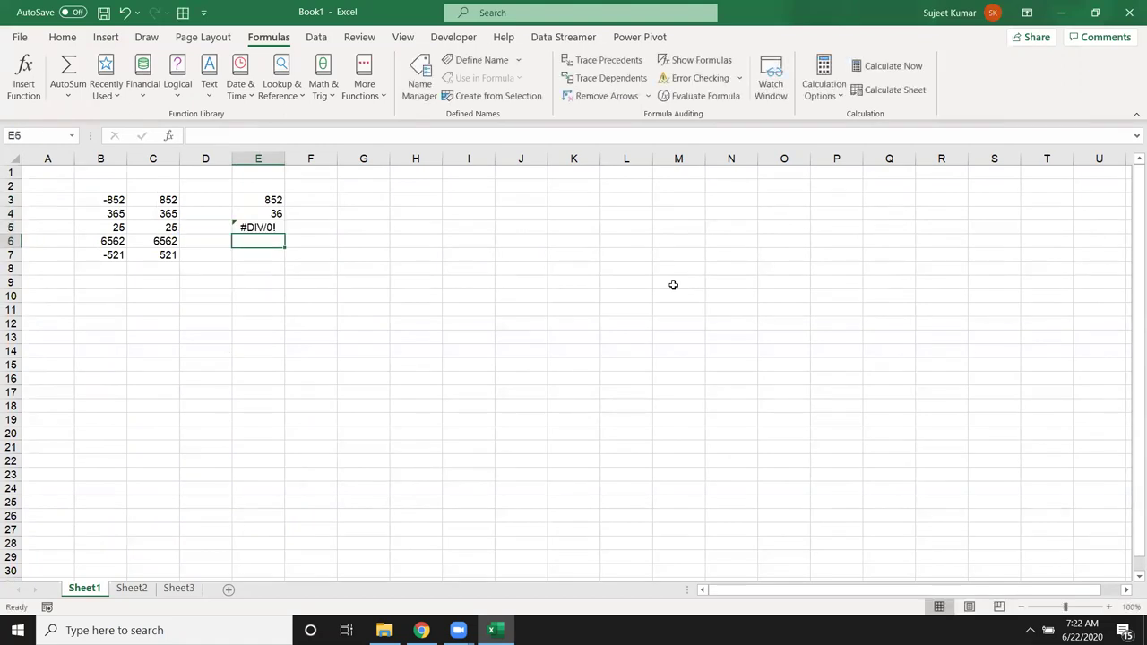
type("52")
key("Return")
type("36")
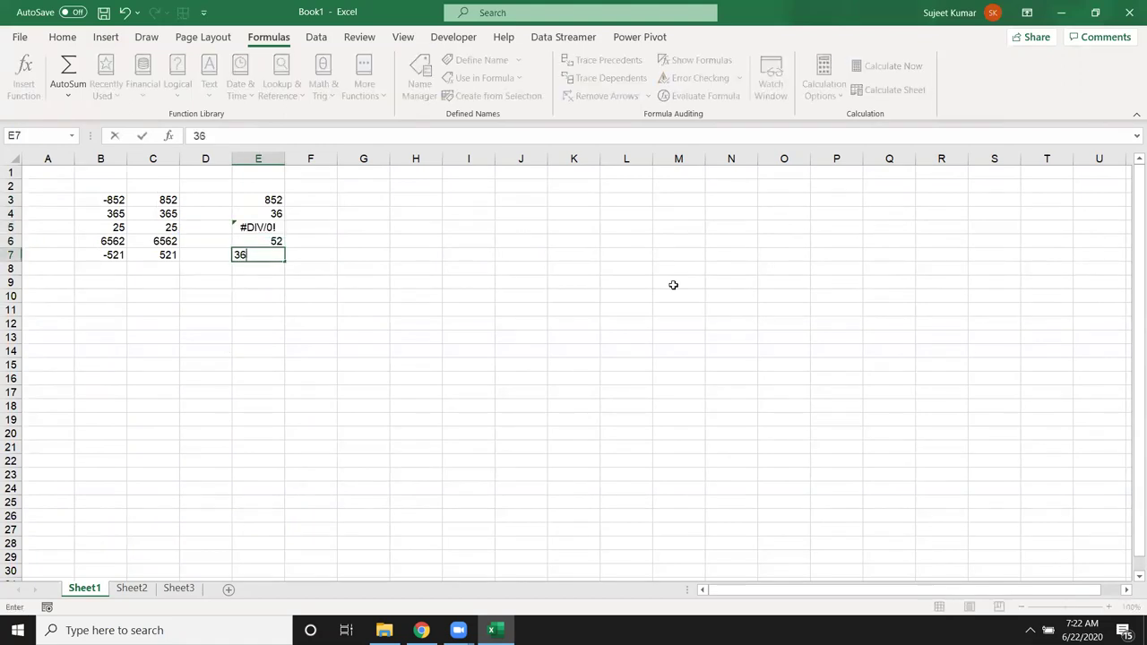
key("Return")
Step: Sum E3:E7 in E8, see the #DIV/0! result, then clear the cell
type("=sum(")
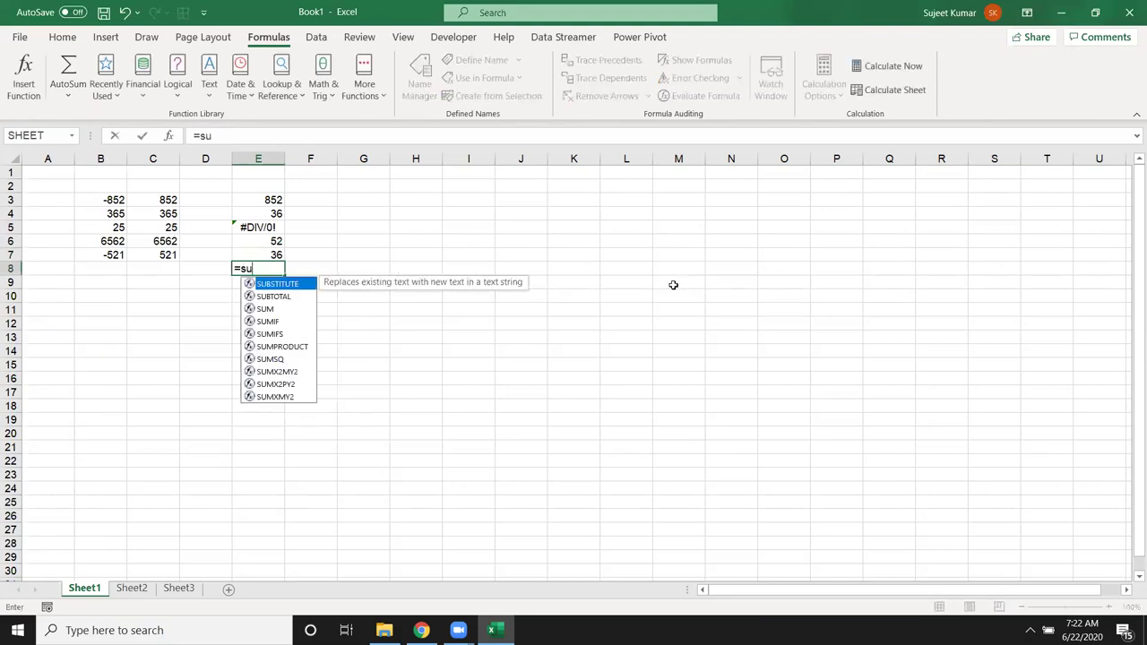
key("Up")
key("shift+Up")
key("shift+Up")
key("shift+Up")
key("shift+Up")
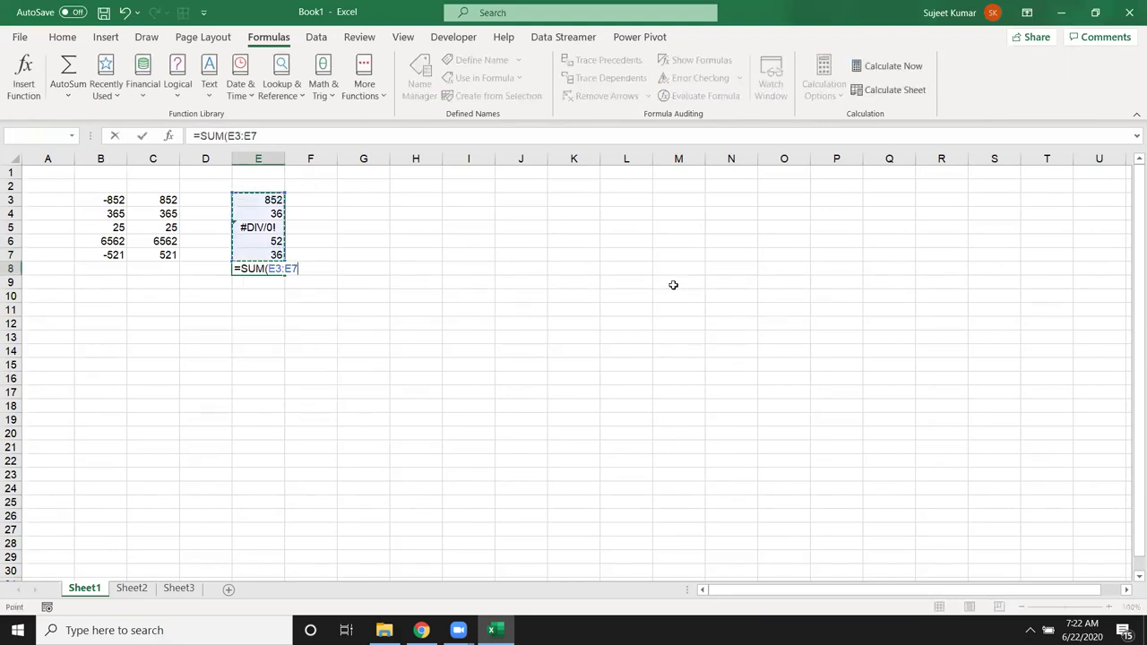
key("Return")
key("Up")
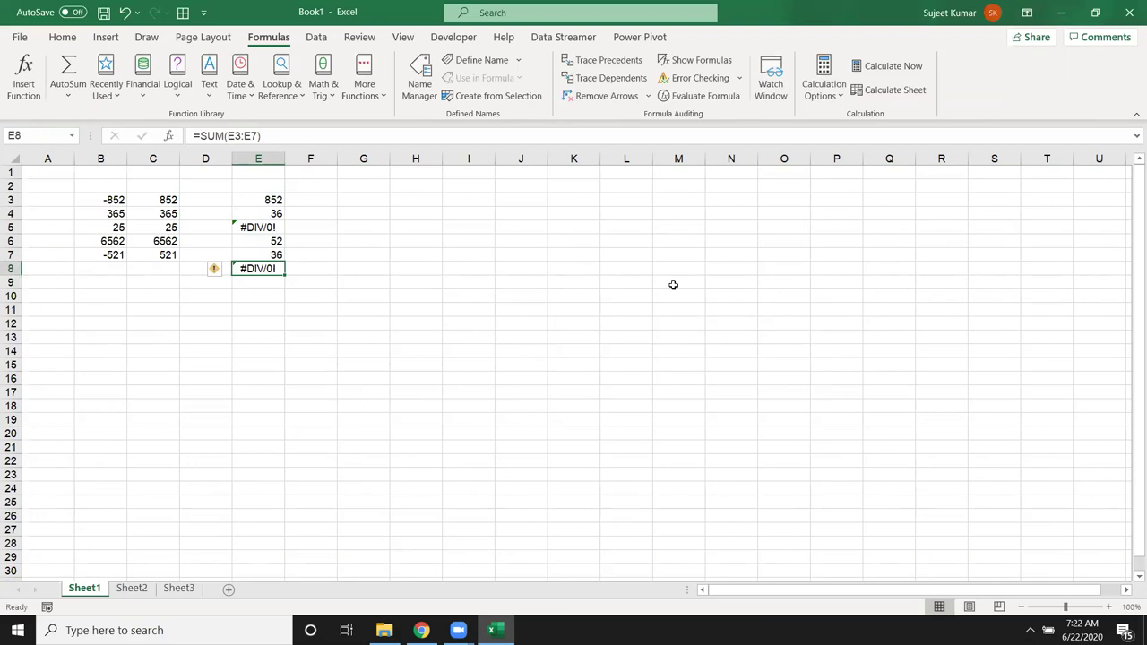
key("Delete")
Step: Start an =AGGREGATE( formula in E8 with calculation 9 - SUM
type("=")
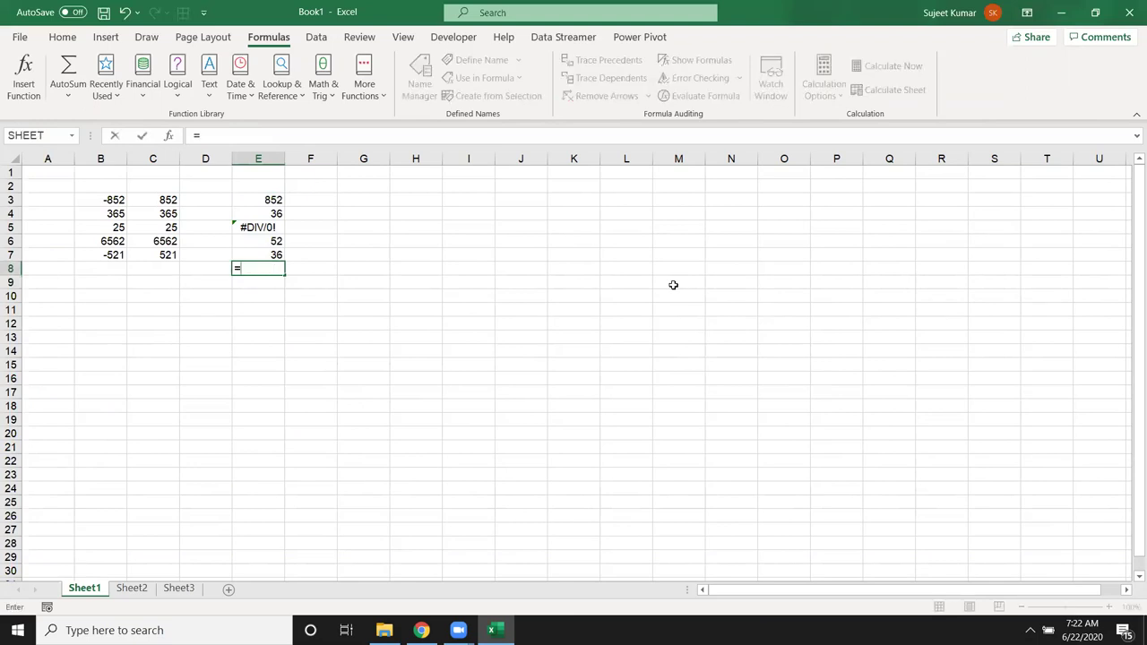
type("agg")
key("Tab")
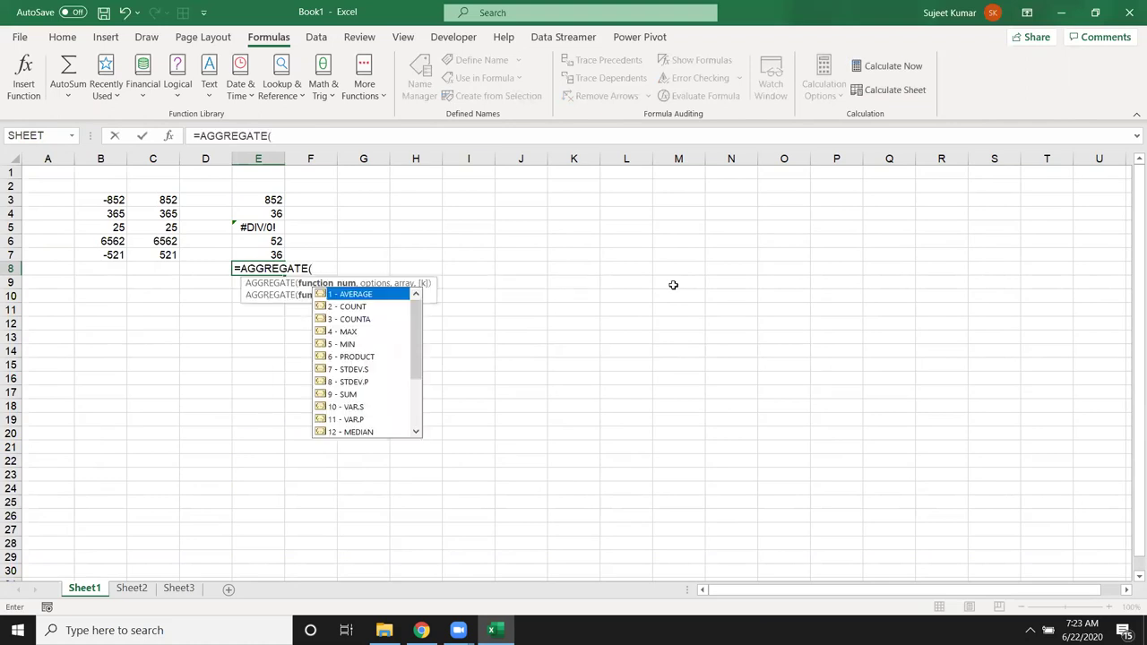
key("Down")
key("Down")
key("Down")
key("Down")
key("Down")
key("Down")
key("Down")
key("Down")
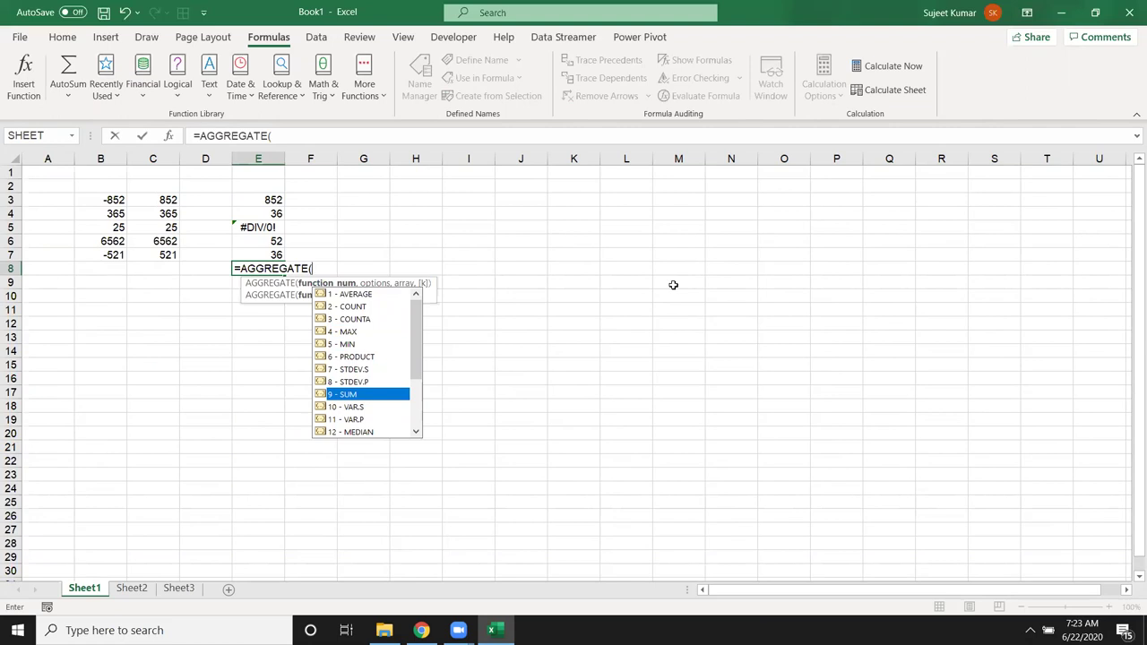
key("Tab")
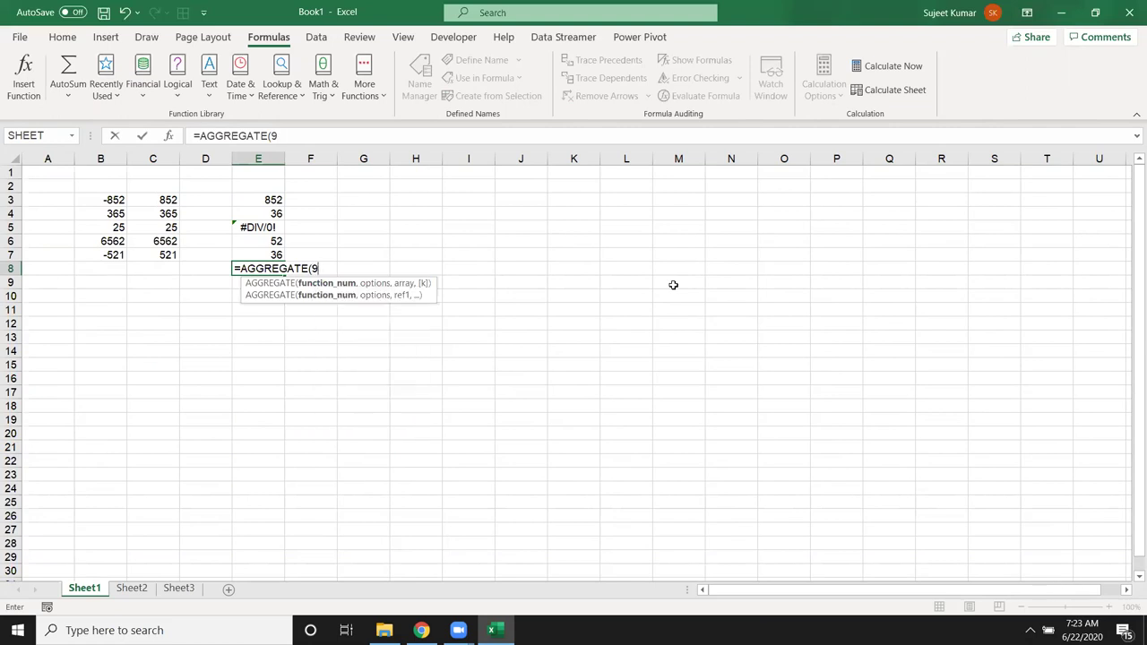
type(",")
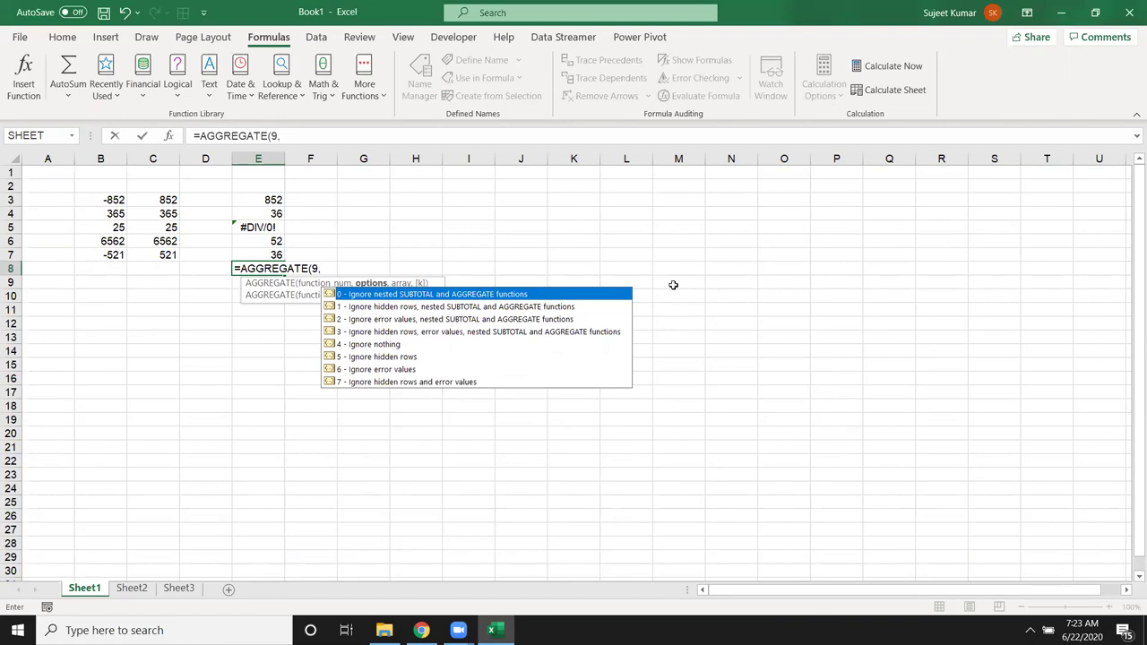
key("Down")
key("Down")
key("Down")
key("Down")
key("Down")
key("Down")
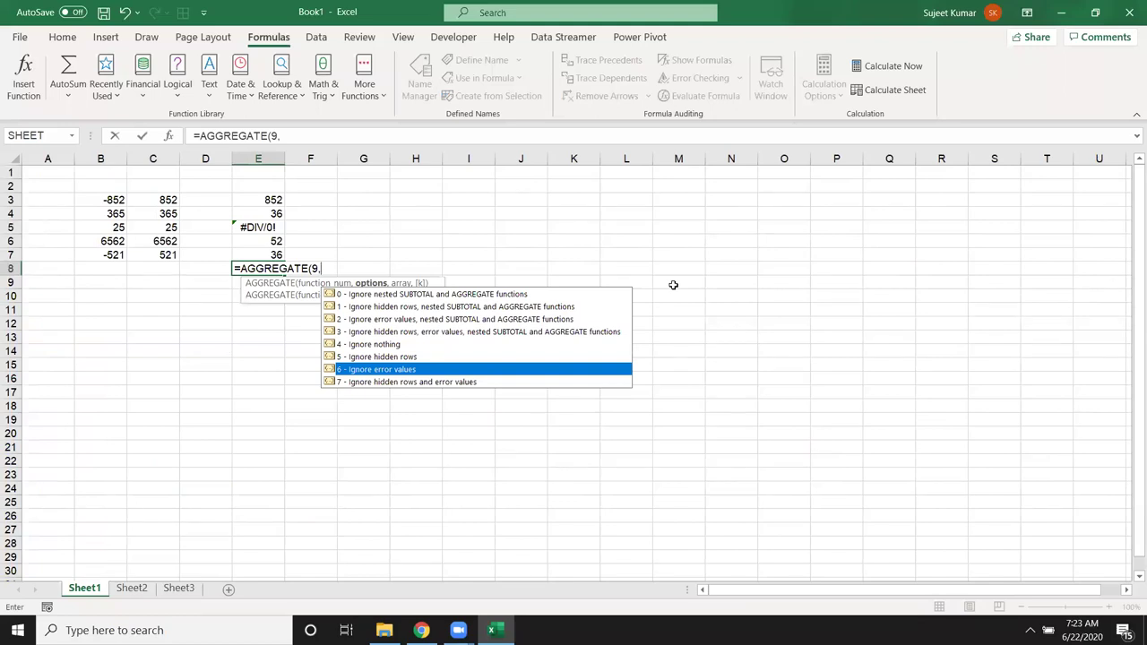
key("Down")
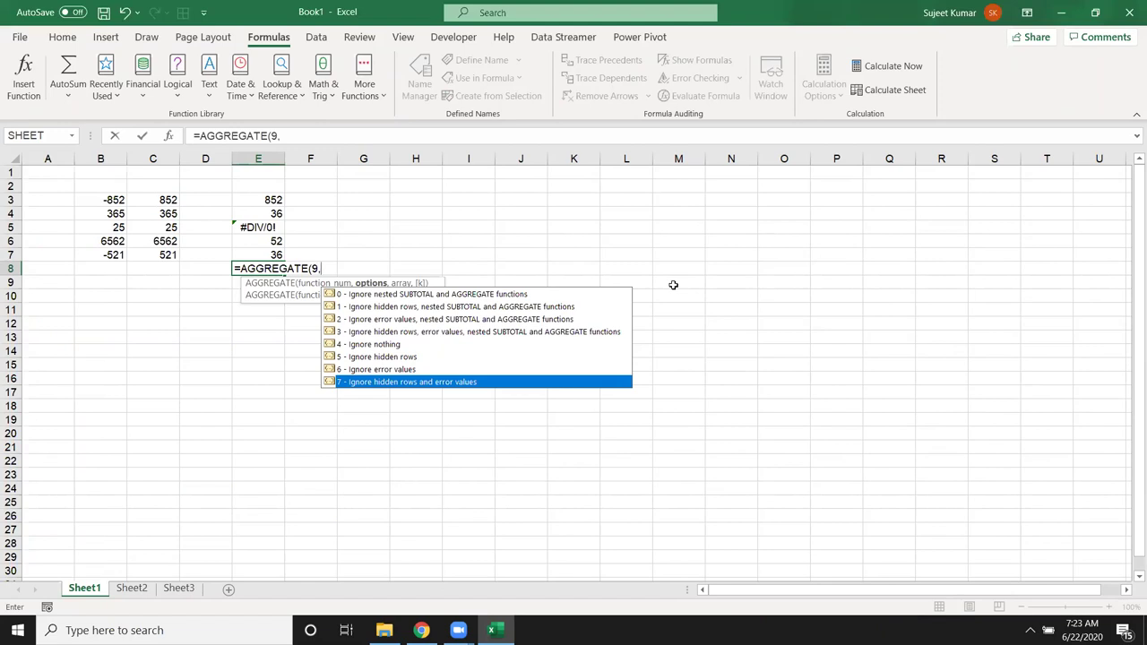
key("Escape")
key("Return")
key("Return")
Step: Choose option 7 to ignore hidden rows and errors, and use E3:E7 as the range
key("Right")
key("Right")
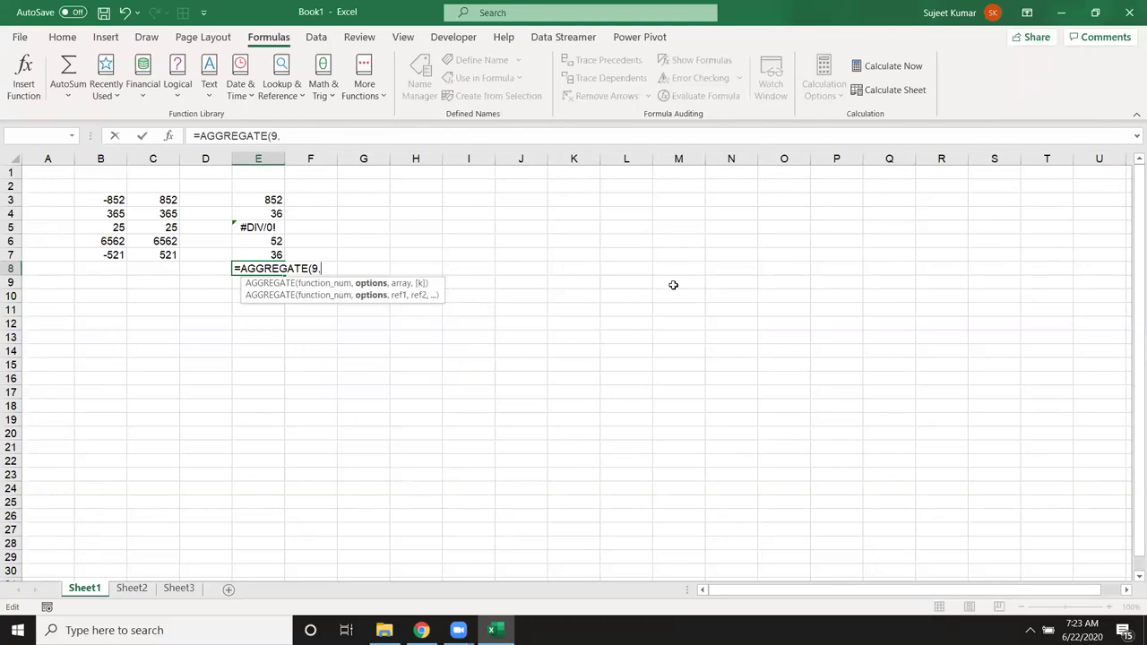
key("BackSpace")
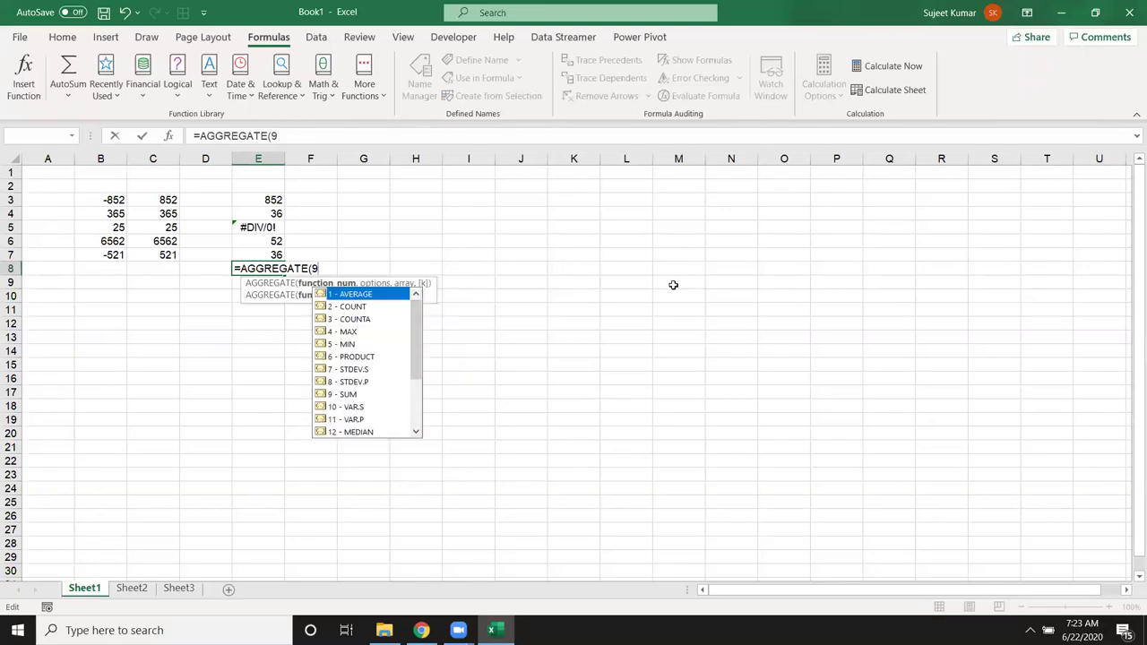
type(",")
key("Down")
key("Down")
key("Down")
key("Down")
key("Down")
key("Down")
key("Down")
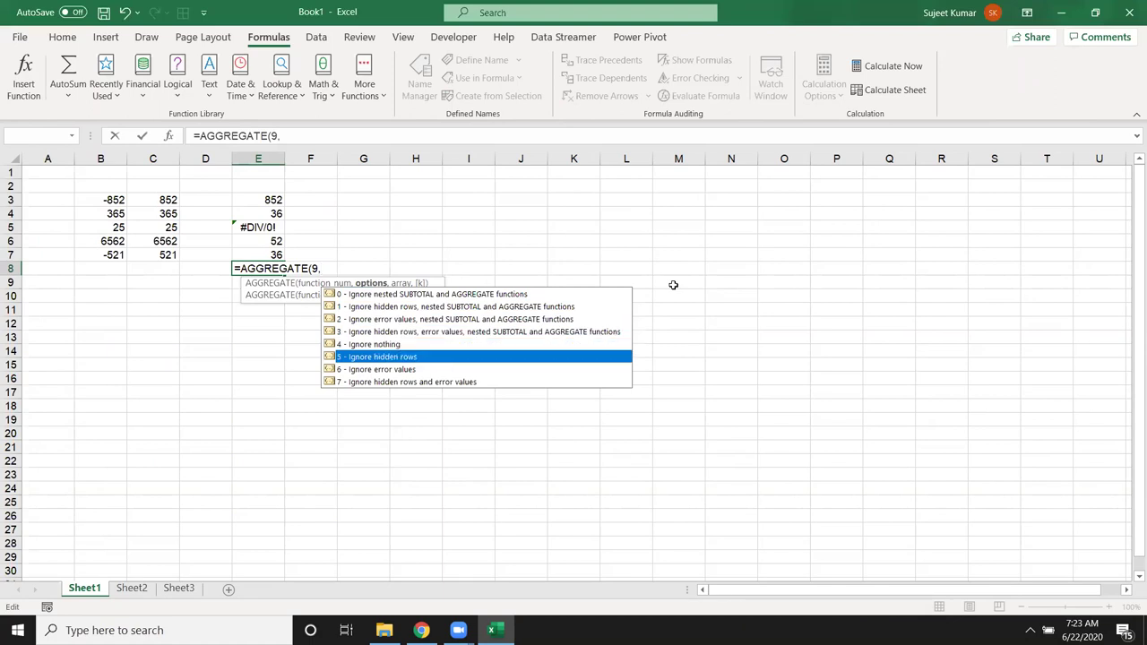
key("Tab")
type(",")
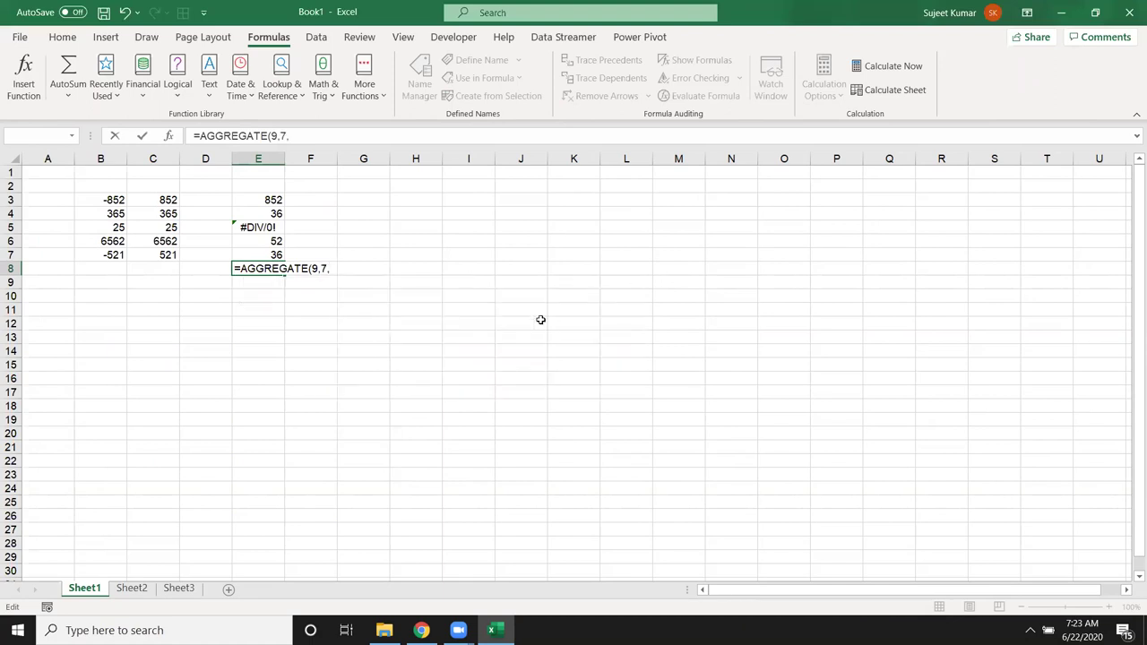
left_click_drag(279, 256, 273, 200)
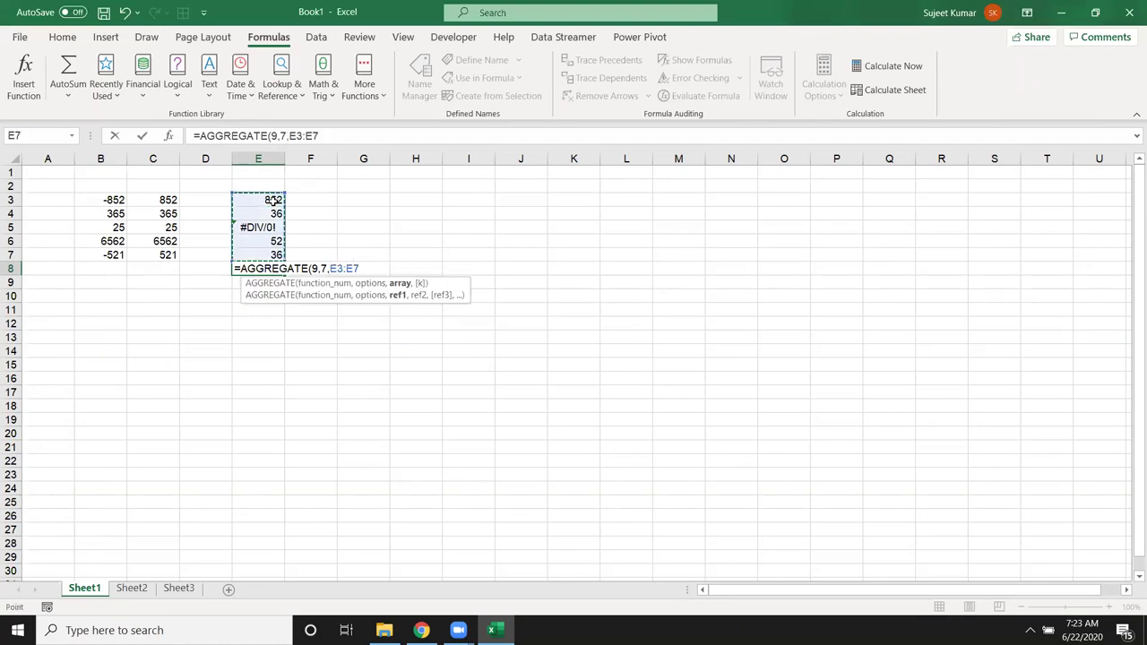
Step: Enter =AGGREGATE(9,7,E3:E7) returning 976, then reopen it and remove the option 7
type(")")
key("Return")
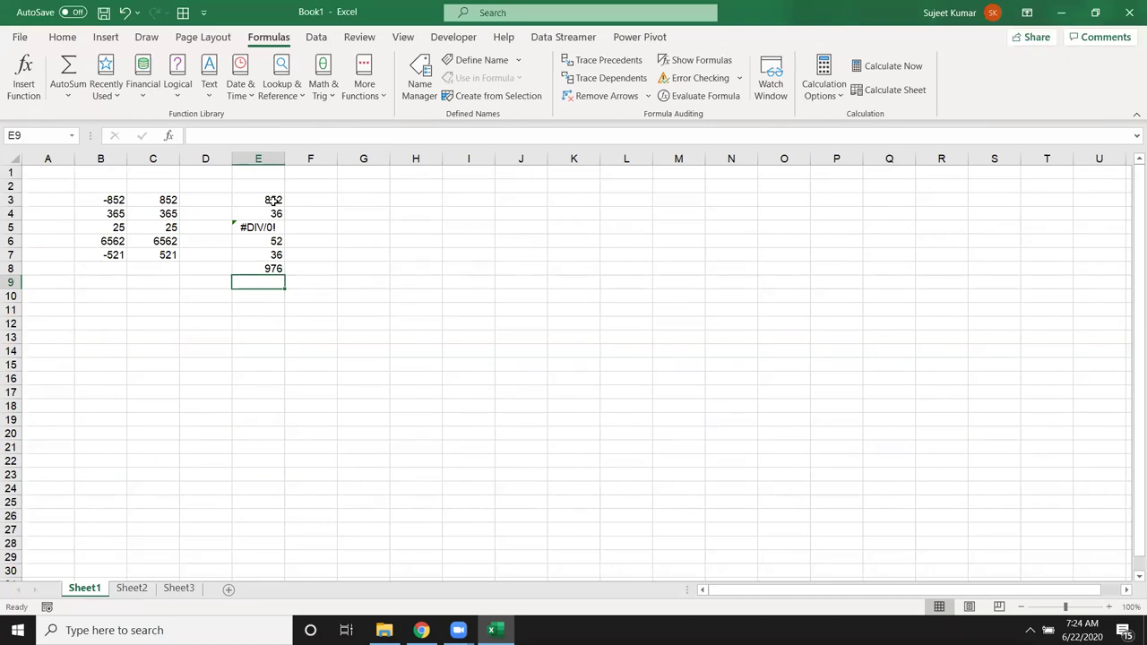
double_click(266, 268)
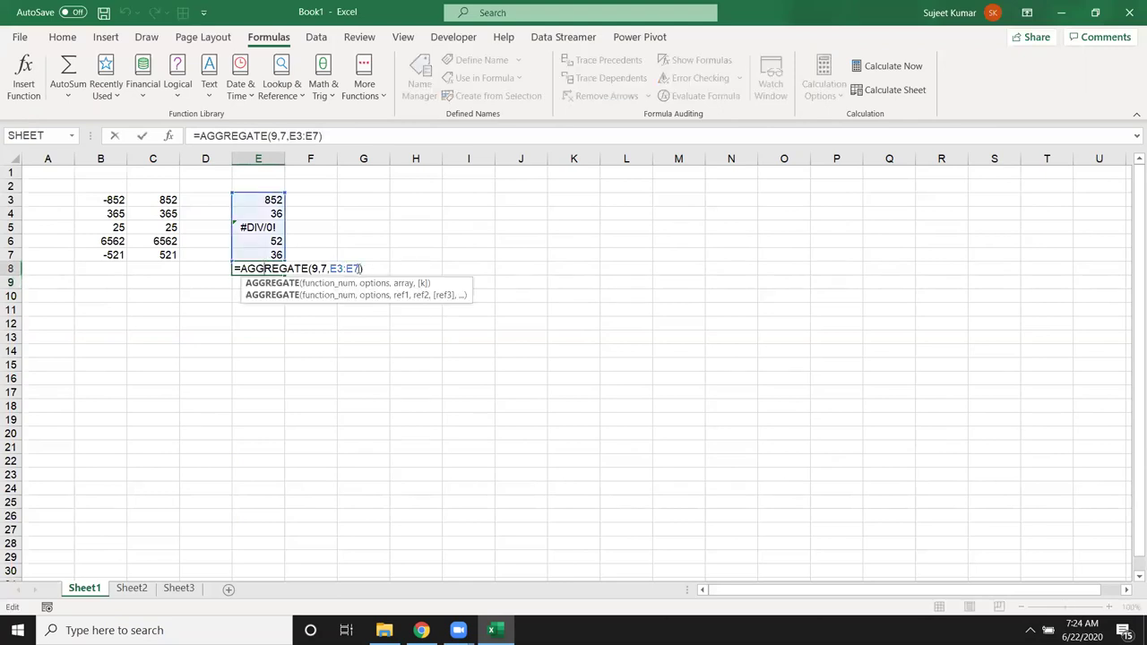
left_click(330, 269)
key("Left")
key("Left")
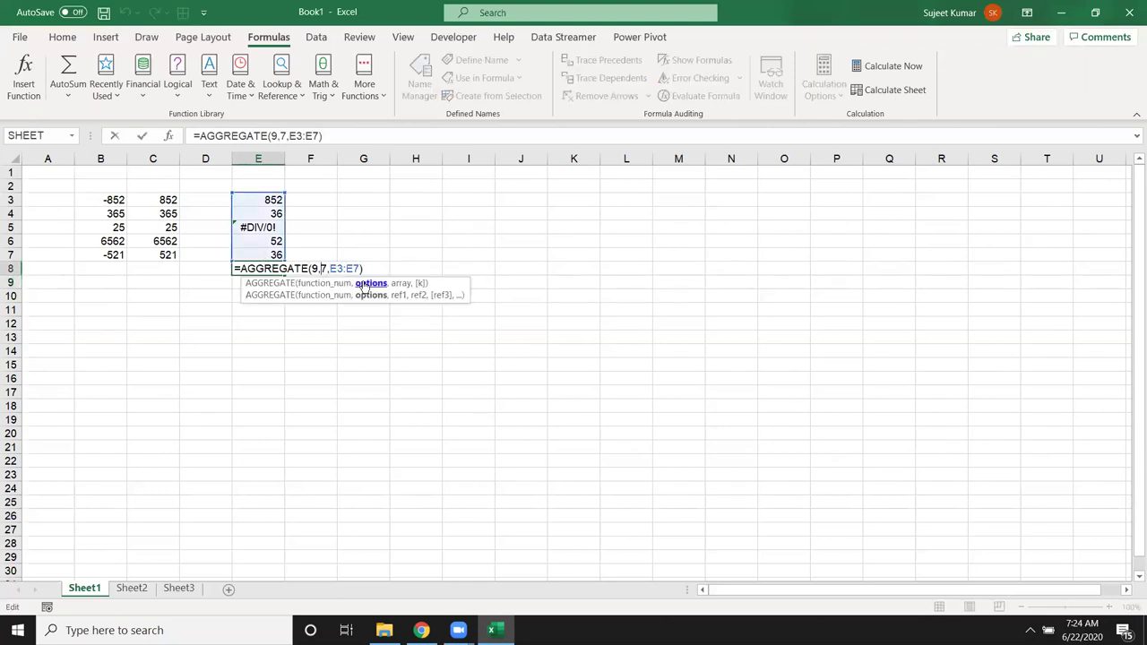
key("Delete")
key("BackSpace")
type(",")
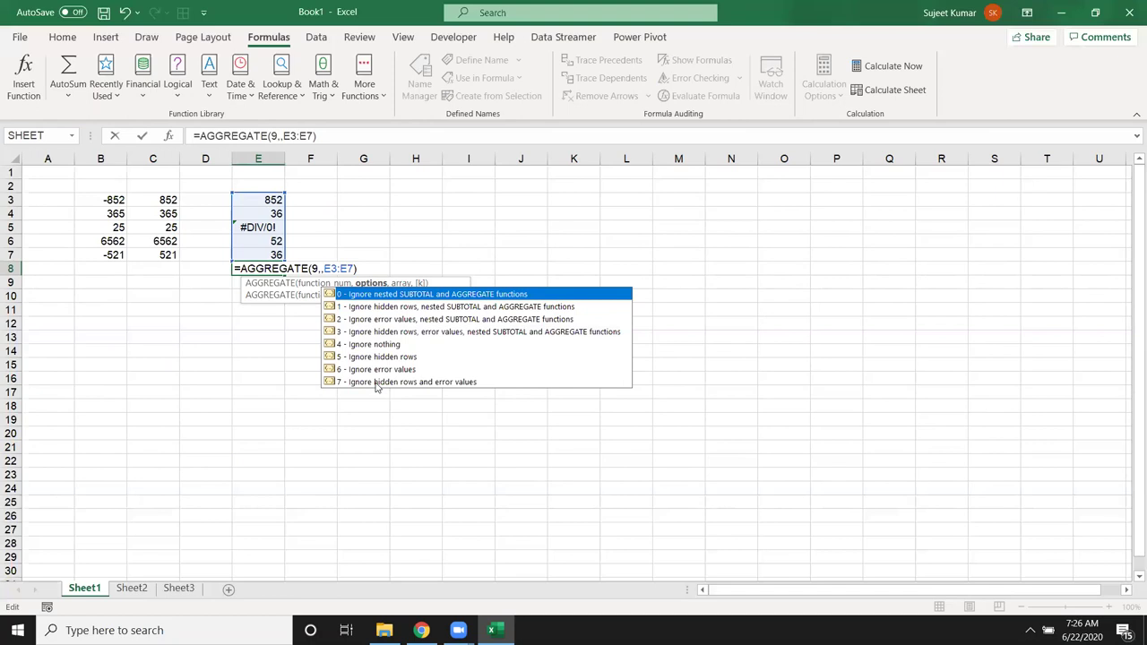
Step: Complete E8 as =AGGREGATE(9,7,E3:E7), ignoring errors to show 976
double_click(373, 383)
key("Return")
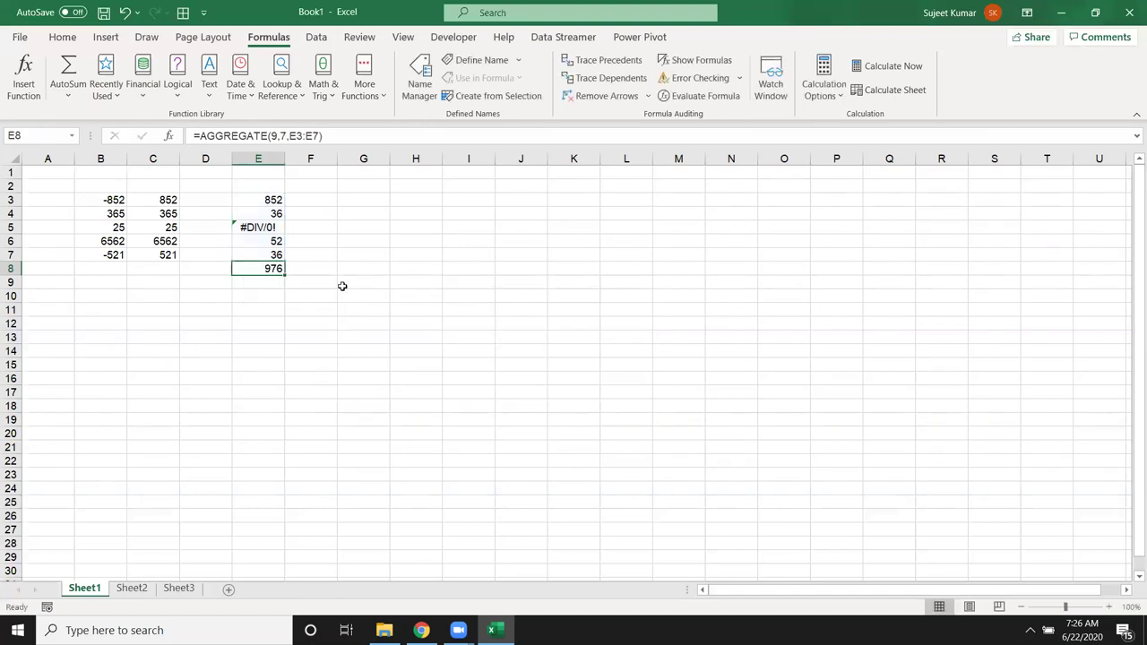
left_click(358, 280)
Step: Browse the Lookup & Reference and Math & Trig function lists
left_click(298, 95)
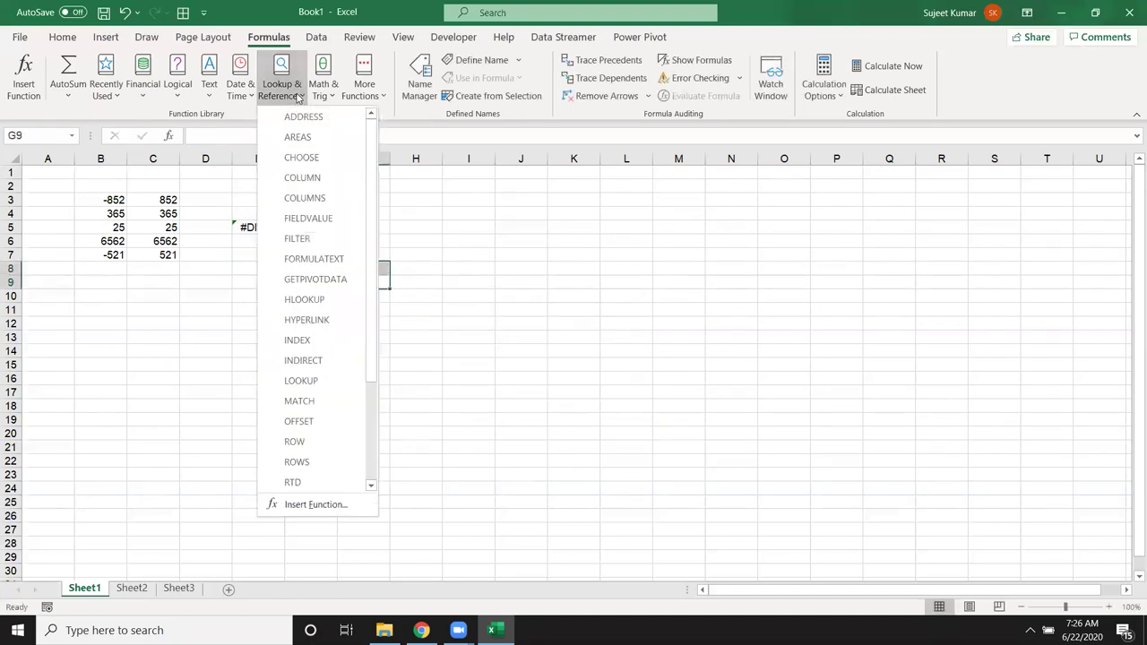
left_click(305, 94)
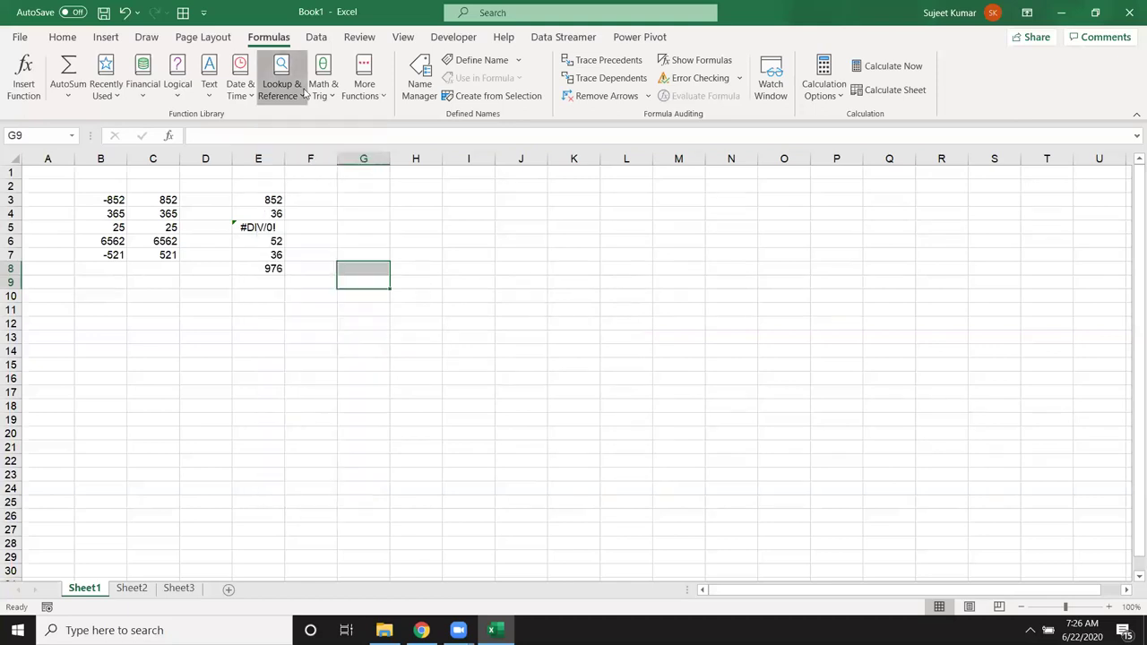
left_click(315, 92)
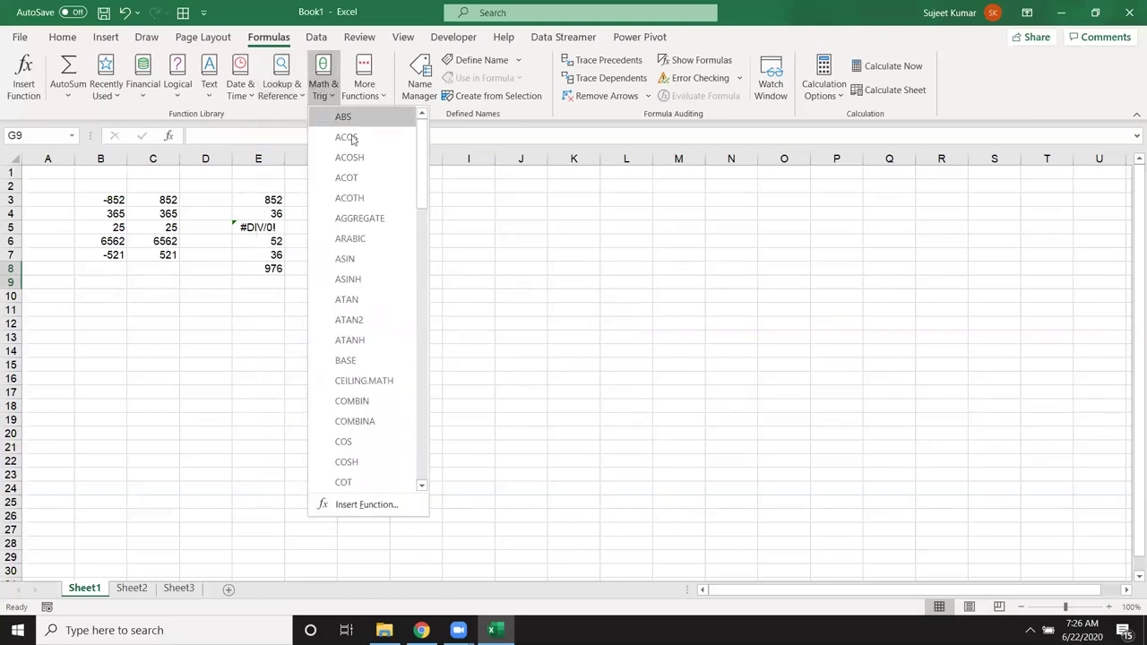
Step: Enter the numbers 1 to 5 in B11:B15
left_click(141, 310)
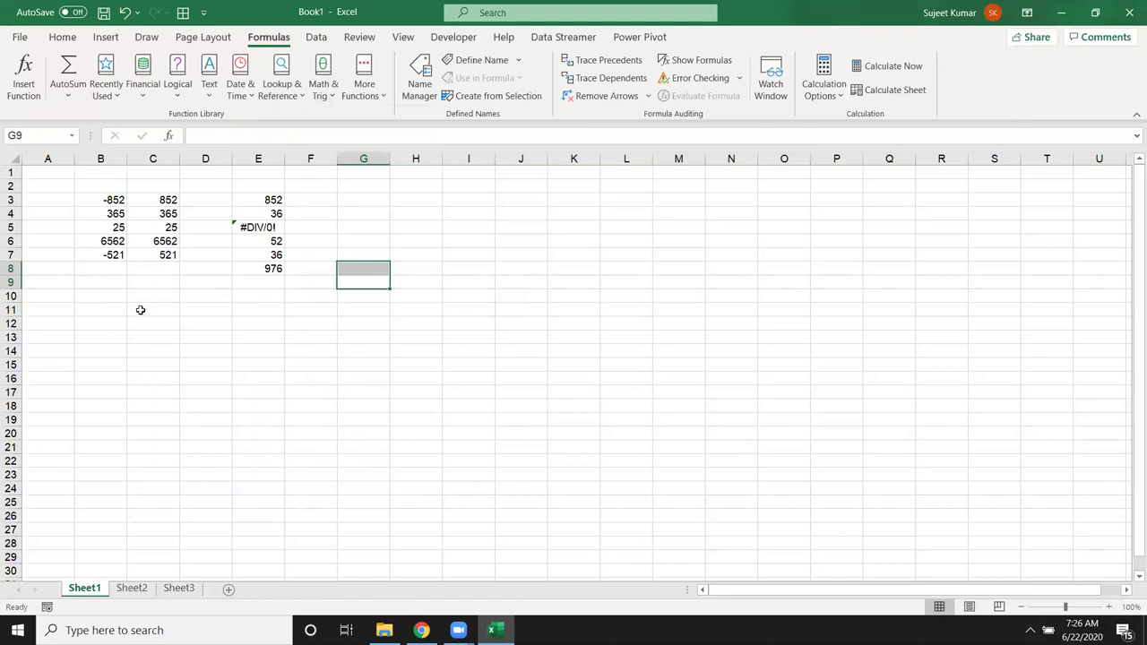
left_click(124, 310)
type("1")
key("Return")
type("2")
key("Return")
type("3")
key("Return")
type("4")
key("Return")
type("5")
key("Return")
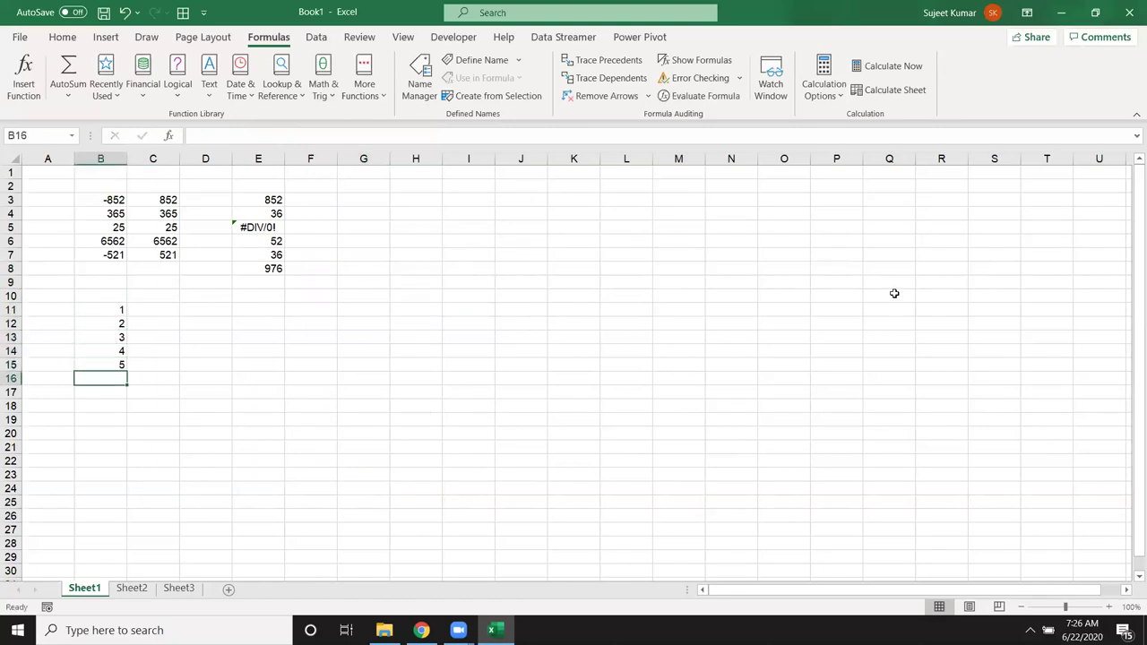
Step: Enter =ROMAN(B11) in C11 and fill it down to C15
left_click(186, 306)
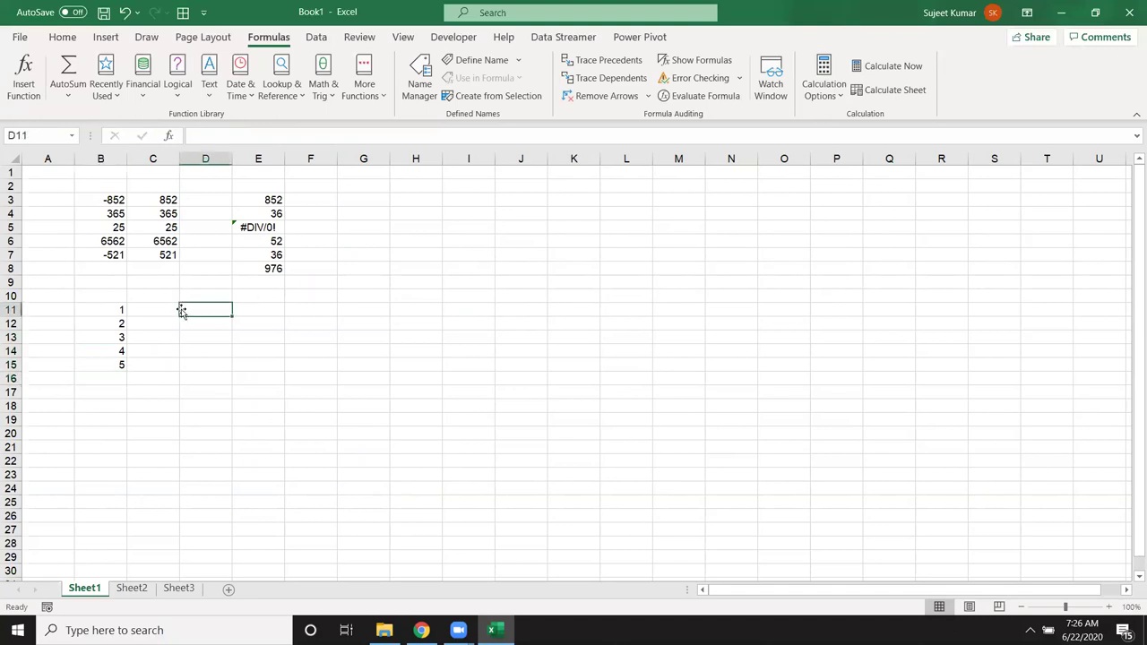
key("Left")
type("=")
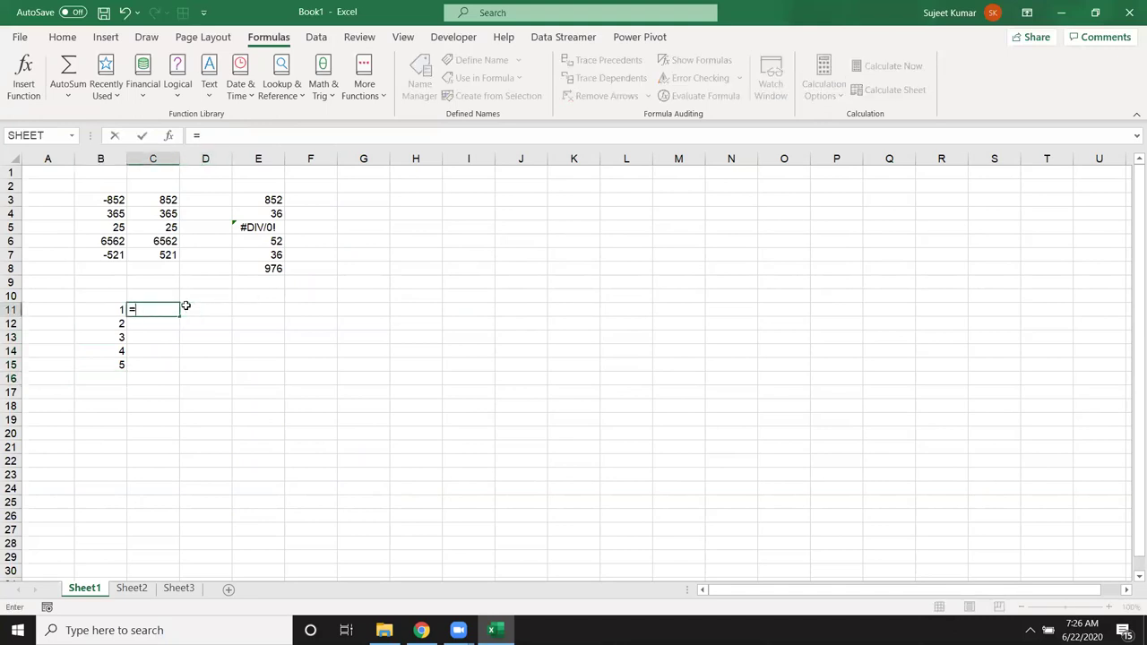
type("ro")
key("Tab")
key("Left")
key("Return")
left_click(172, 310)
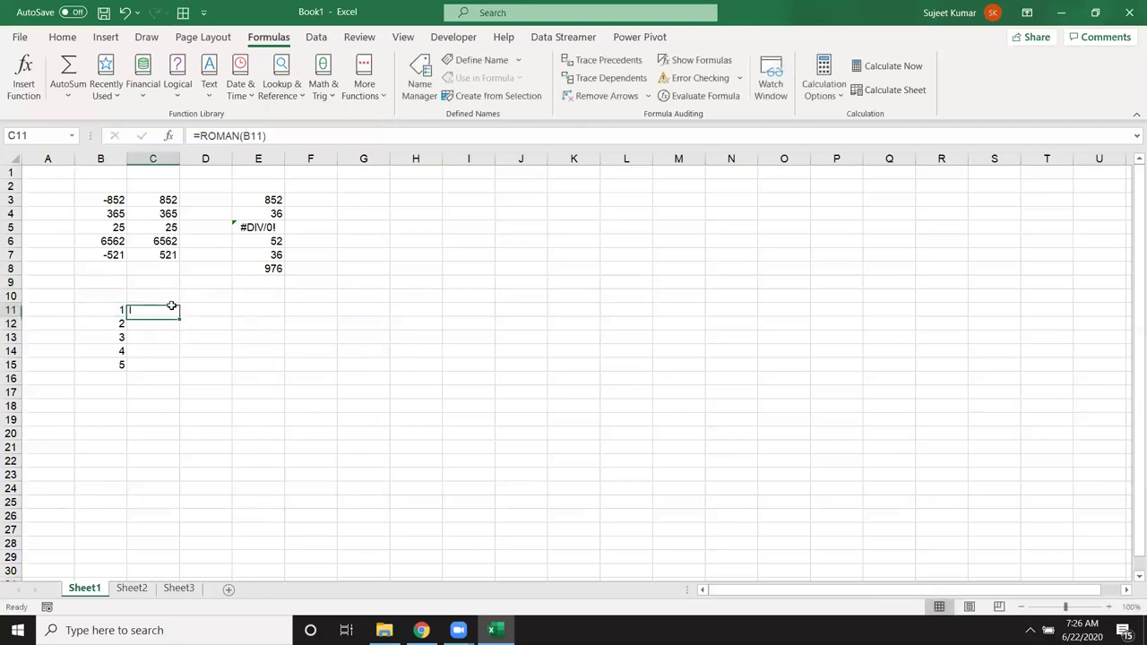
double_click(178, 311)
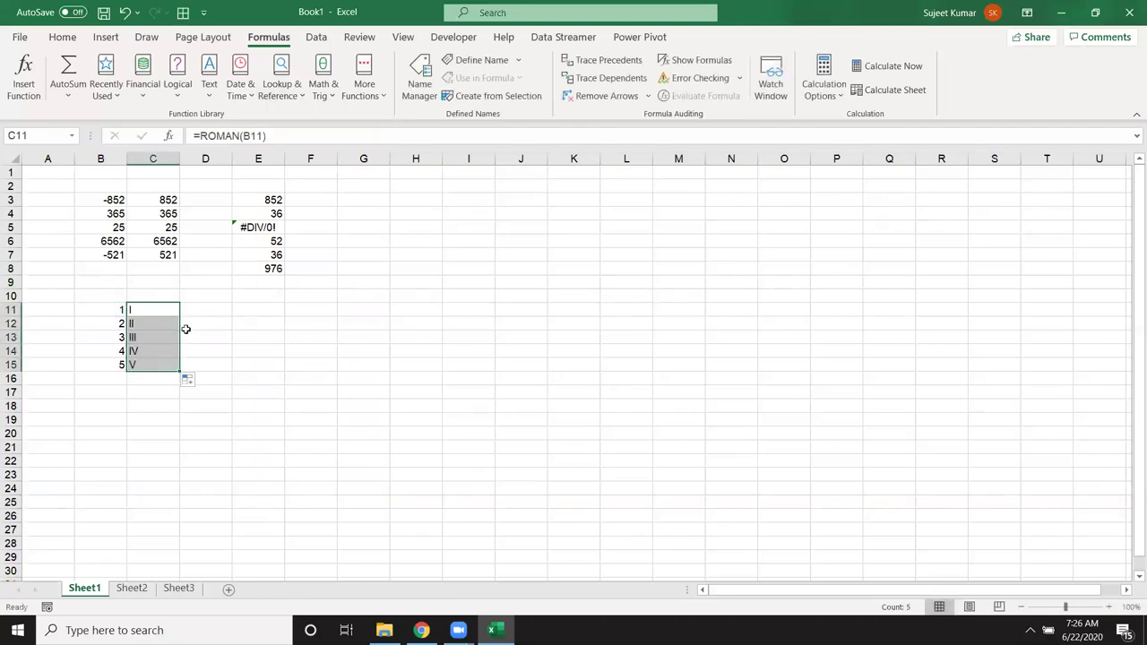
Step: Enter =ARABIC(C11) in D11 and fill it down to D15
left_click(195, 306)
left_click(199, 306)
type("=")
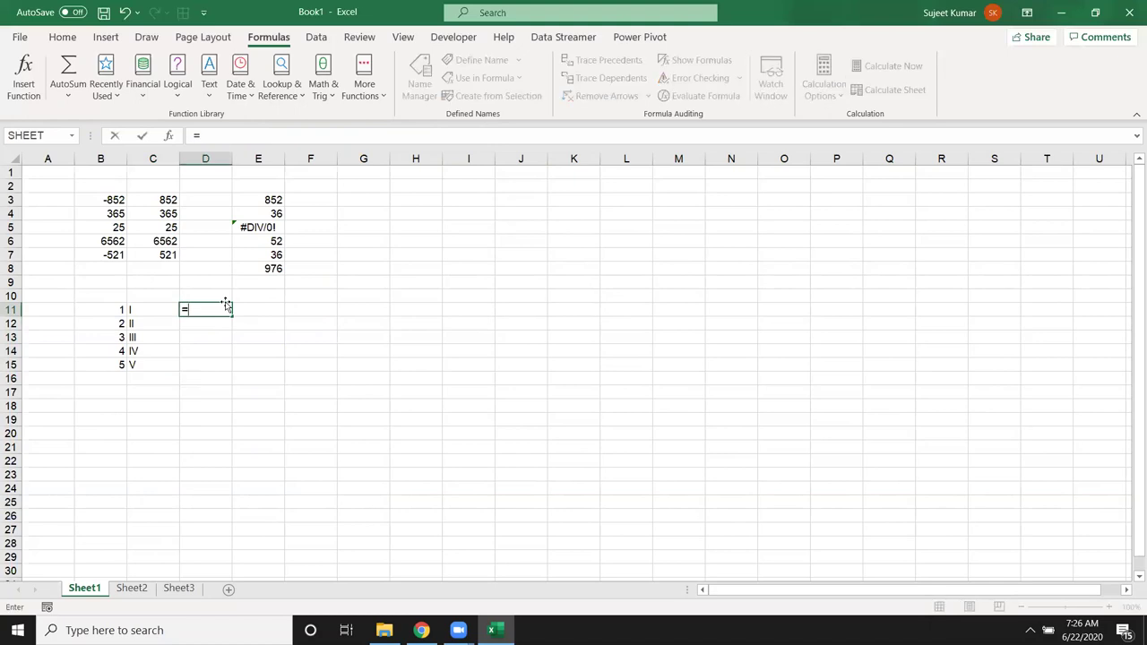
type("ra")
key("BackSpace")
key("BackSpace")
type("ar")
key("Tab")
key("Left")
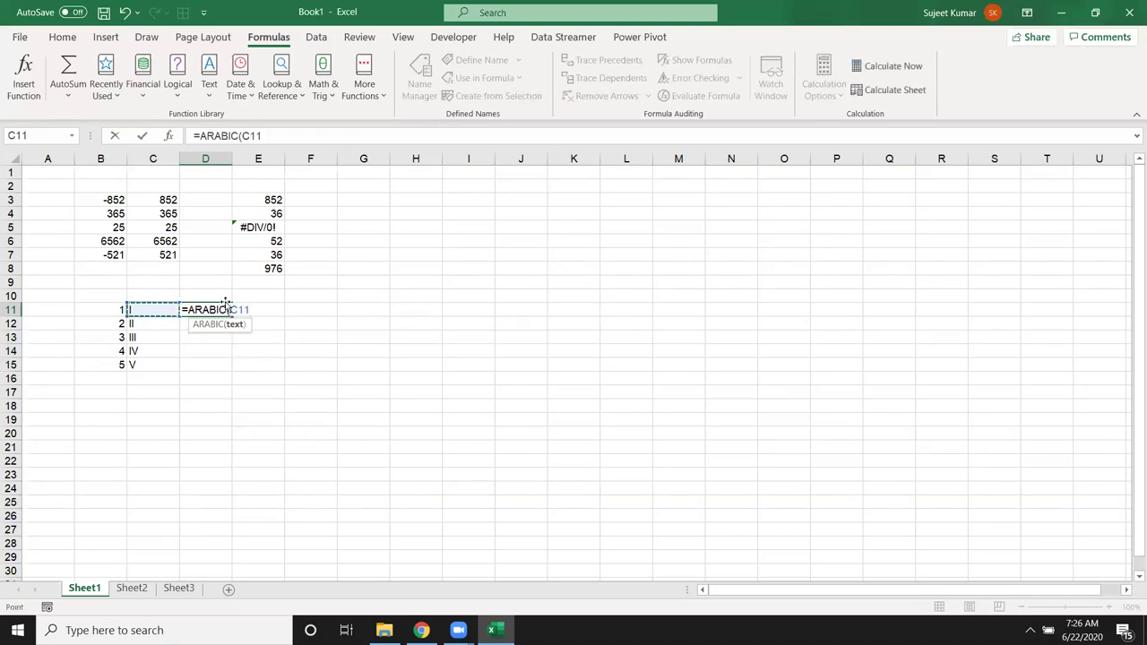
key("ctrl+Return")
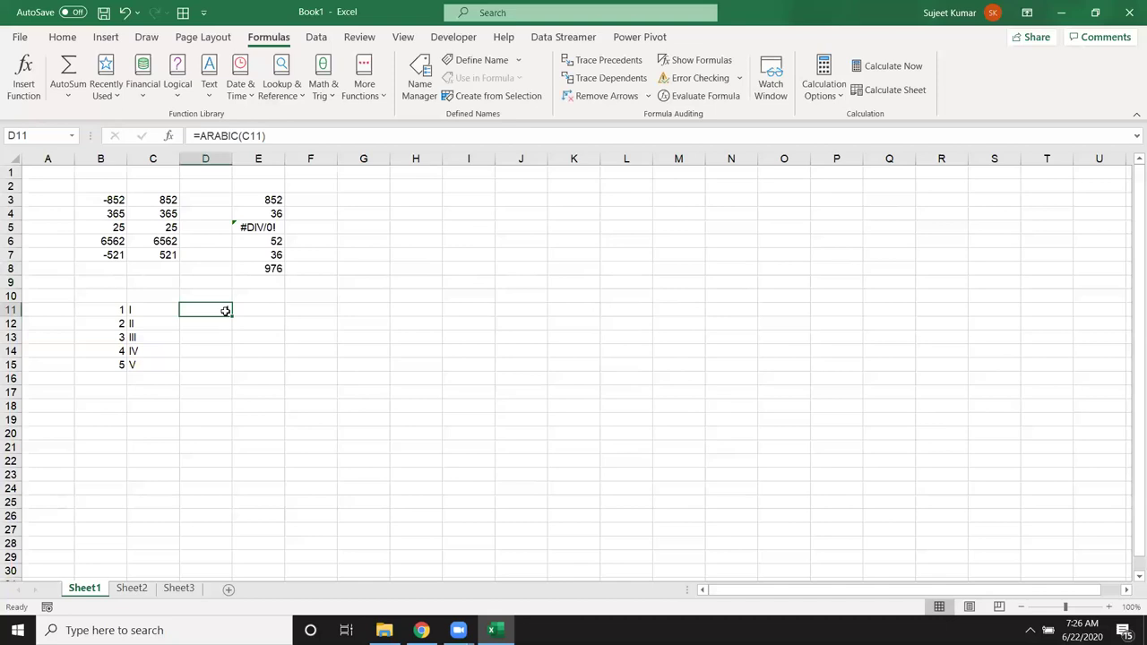
double_click(231, 315)
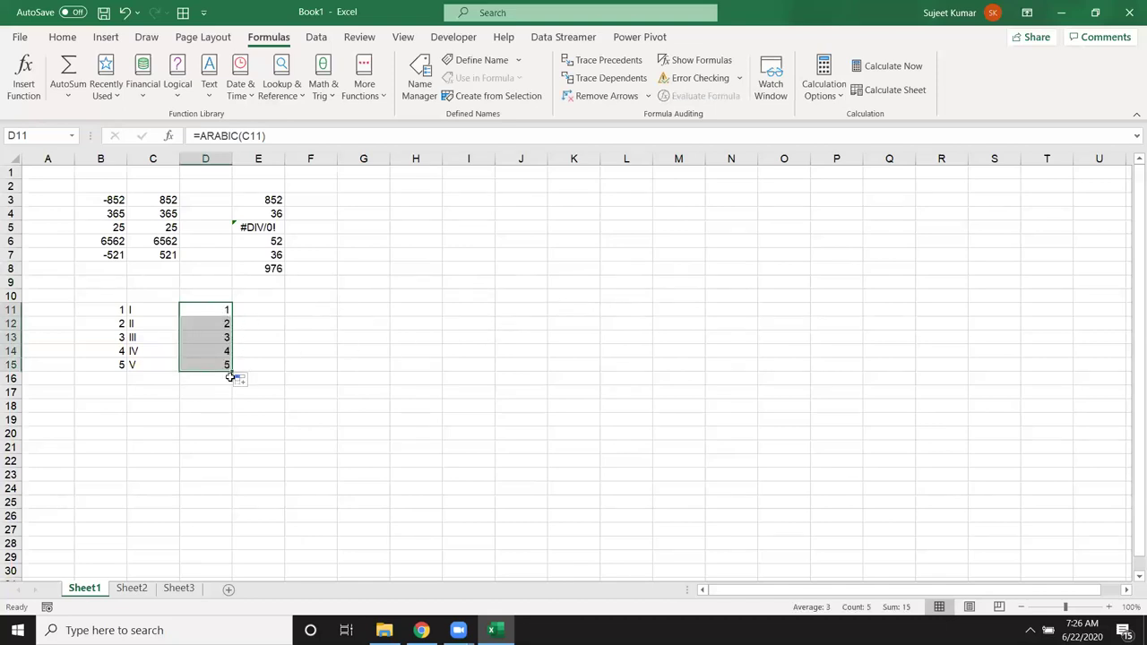
left_click(259, 336)
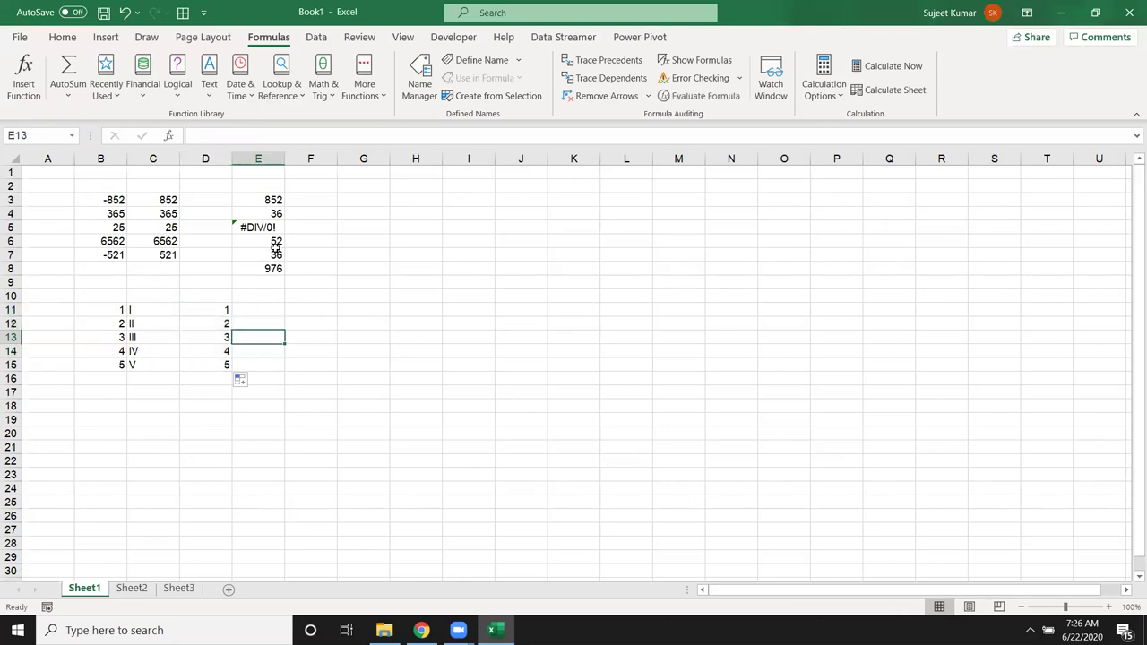
Step: Enter 125.36656465 in C18 and autofit column C
left_click(314, 100)
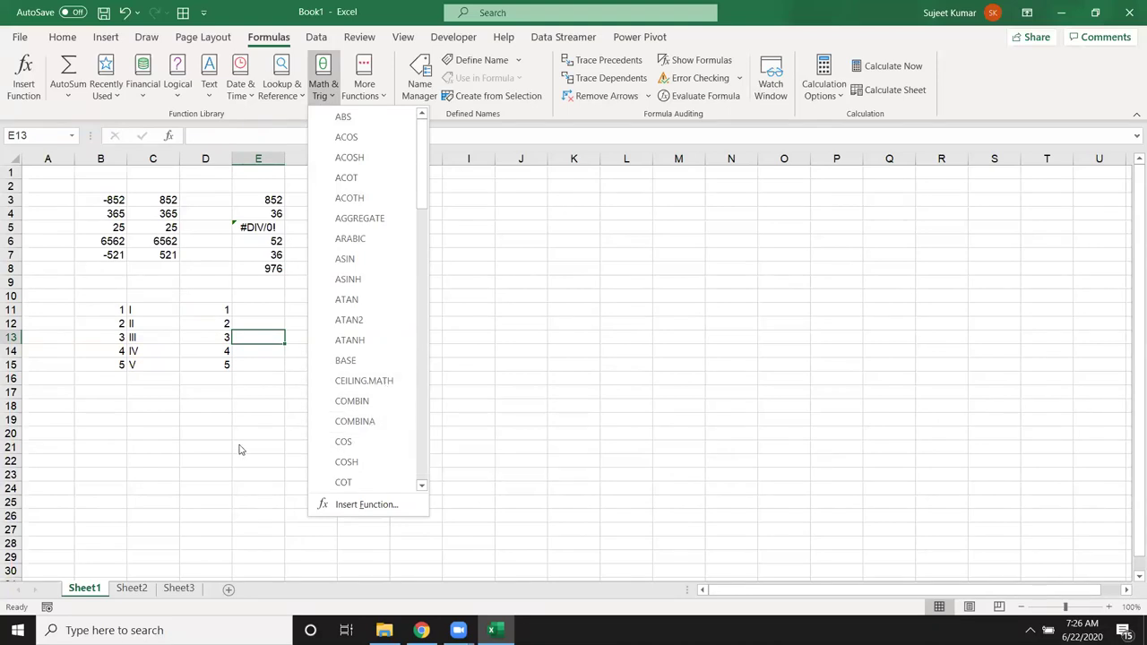
left_click(122, 437)
scroll(108, 421, "down", 3)
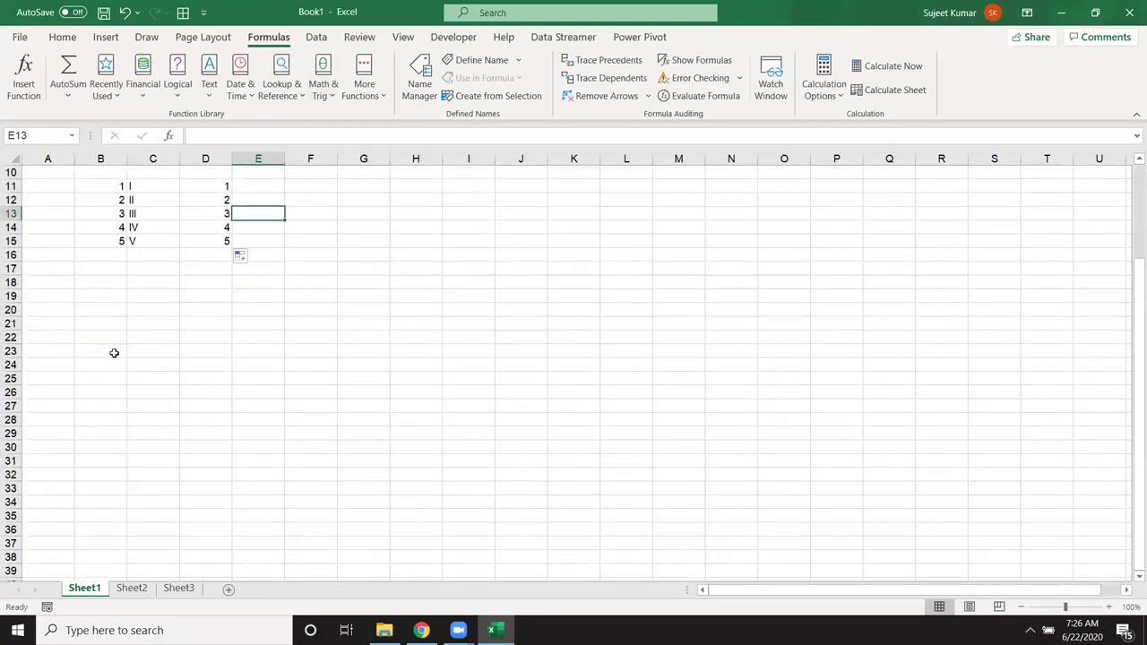
left_click(118, 309)
left_click(148, 285)
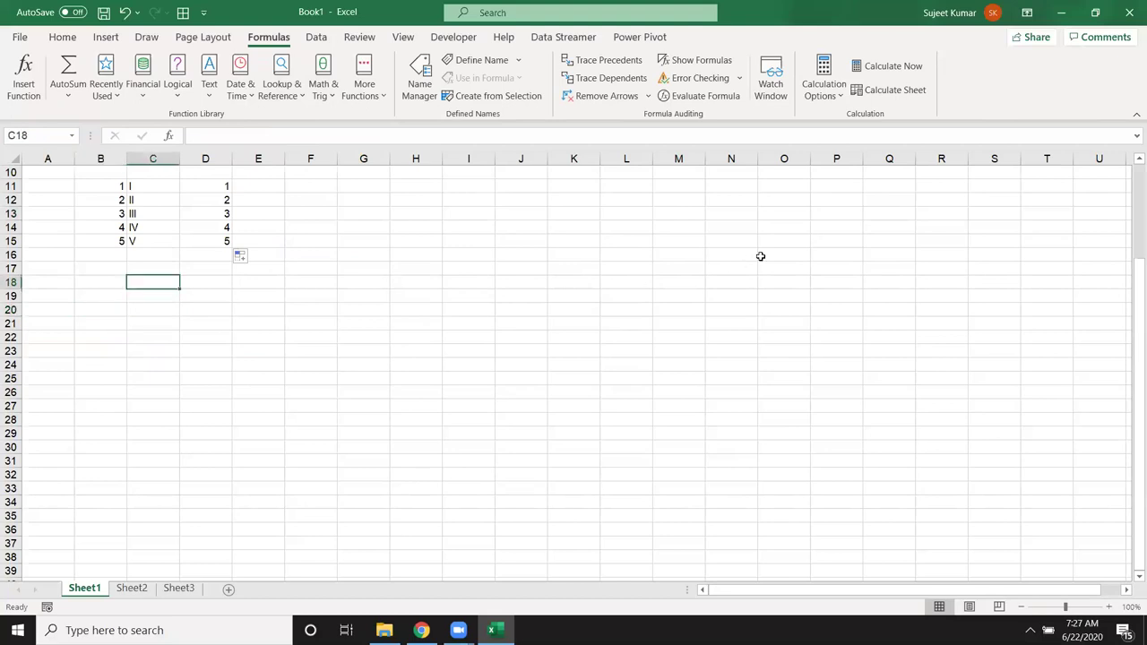
type("125.36")
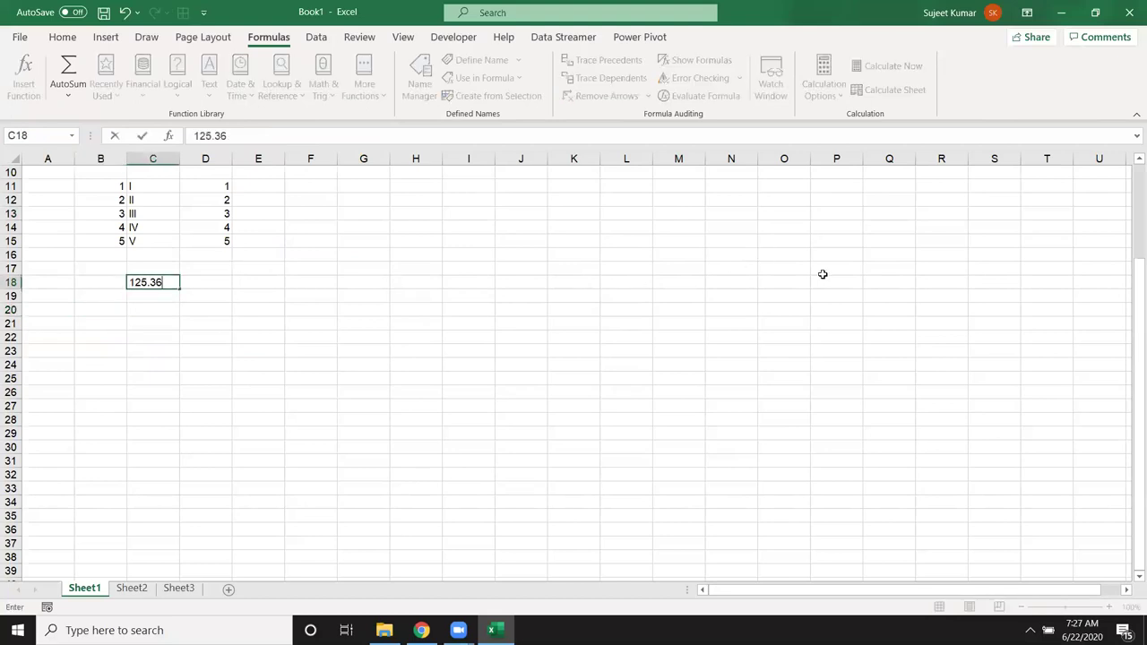
type("656465")
key("Return")
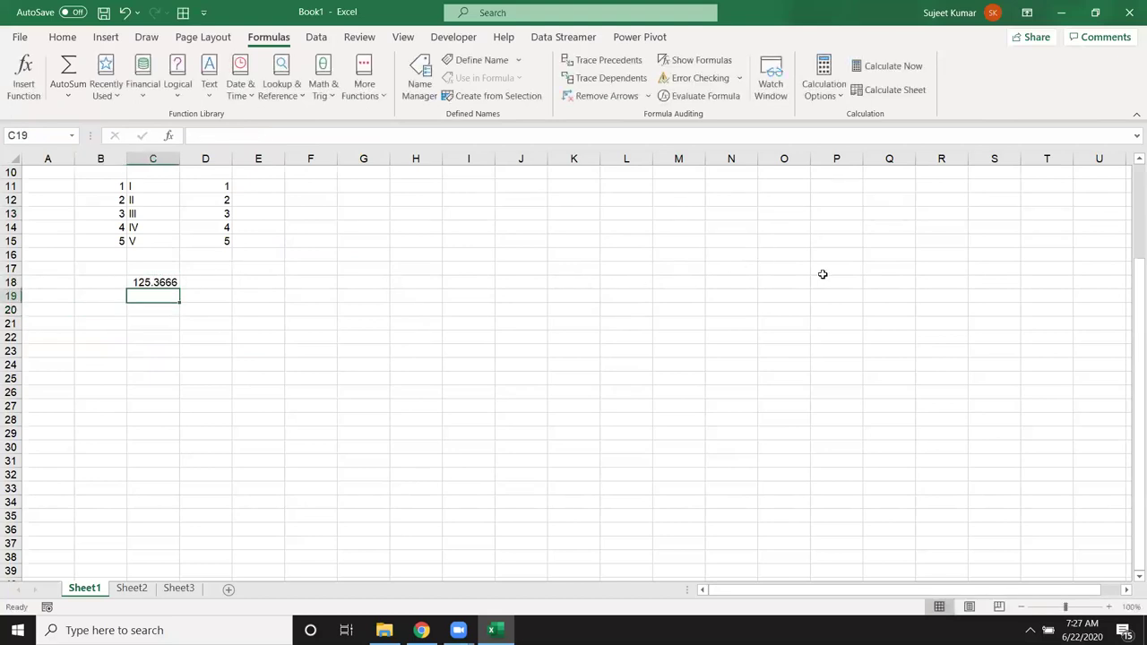
double_click(179, 162)
left_click(175, 283)
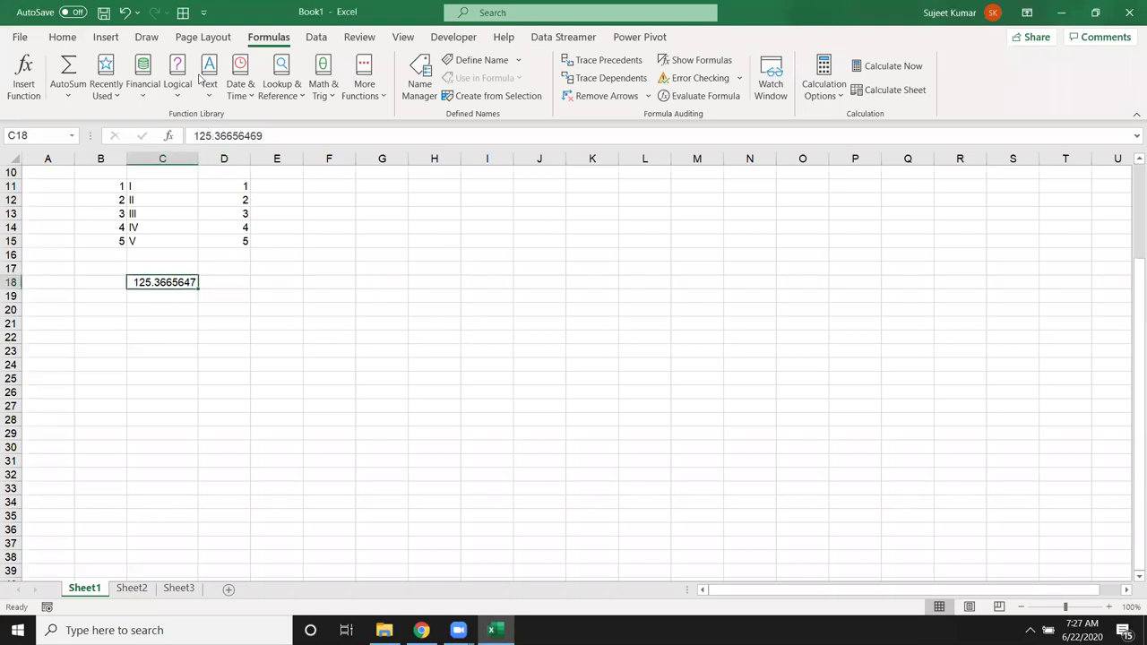
Step: Apply Number format to C18 and adjust its decimal places
left_click(63, 37)
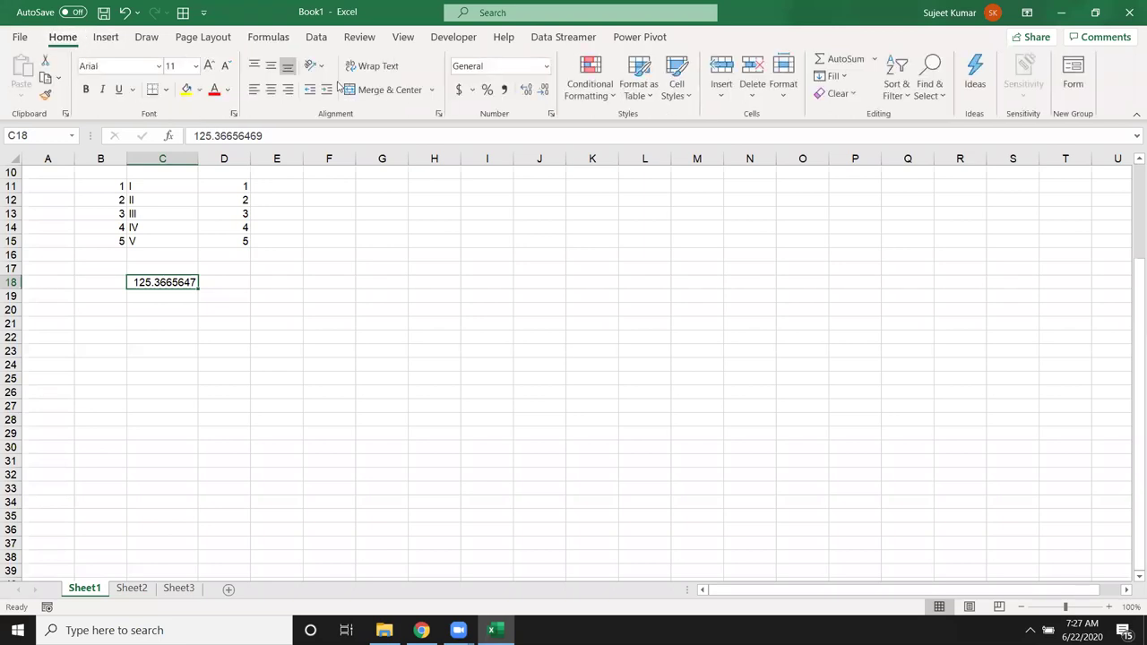
left_click(542, 91)
left_click(542, 91)
left_click(542, 90)
left_click(542, 90)
left_click(542, 91)
left_click(526, 90)
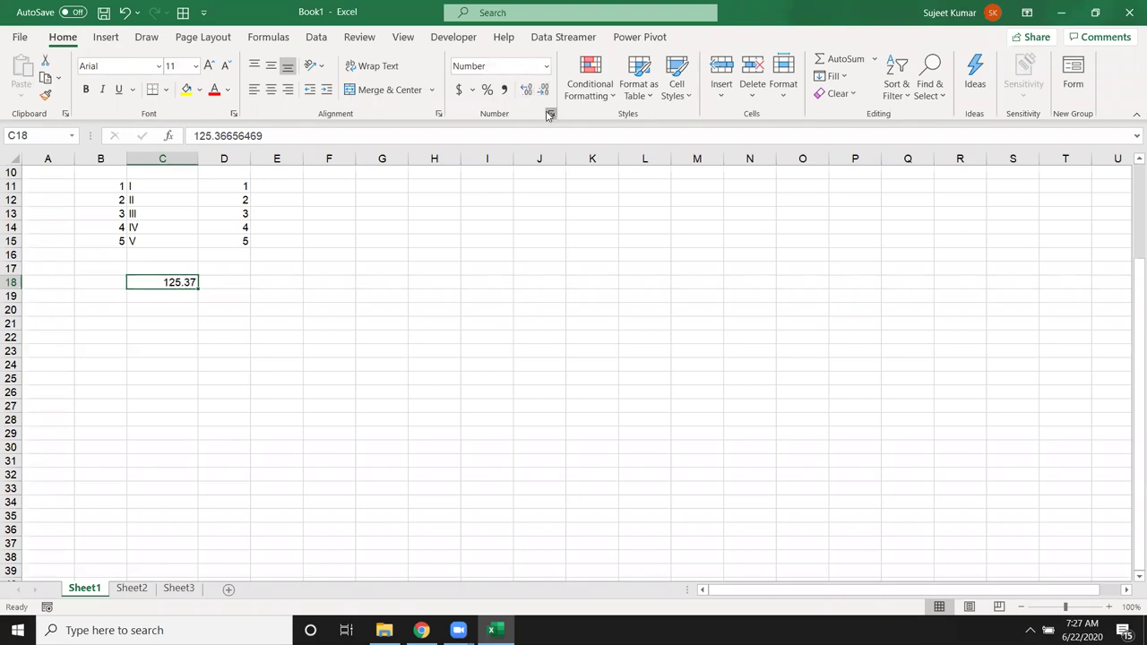
Step: Preview General and Number categories in Format Cells, then cancel without changes
left_click(549, 115)
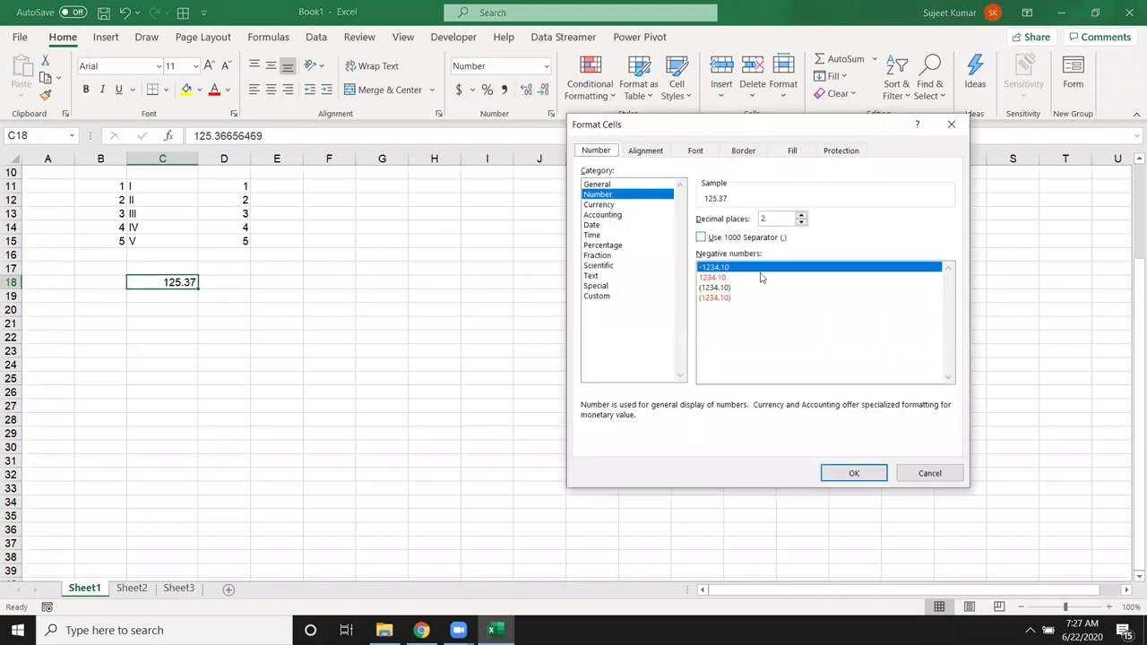
left_click(664, 187)
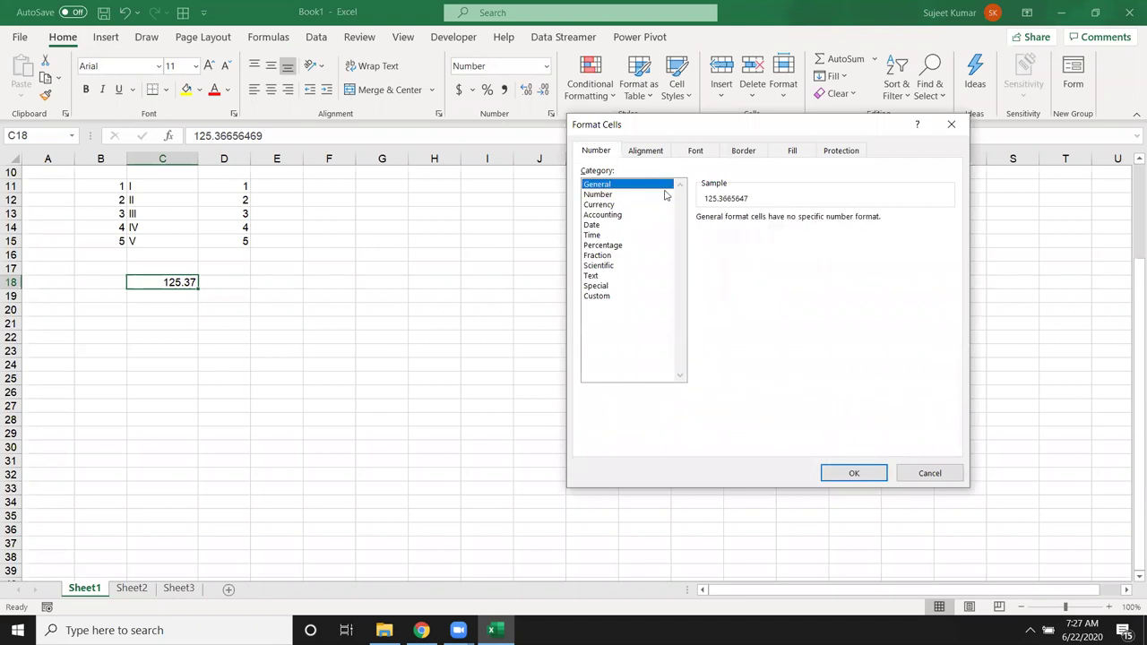
left_click(611, 195)
key("Tab")
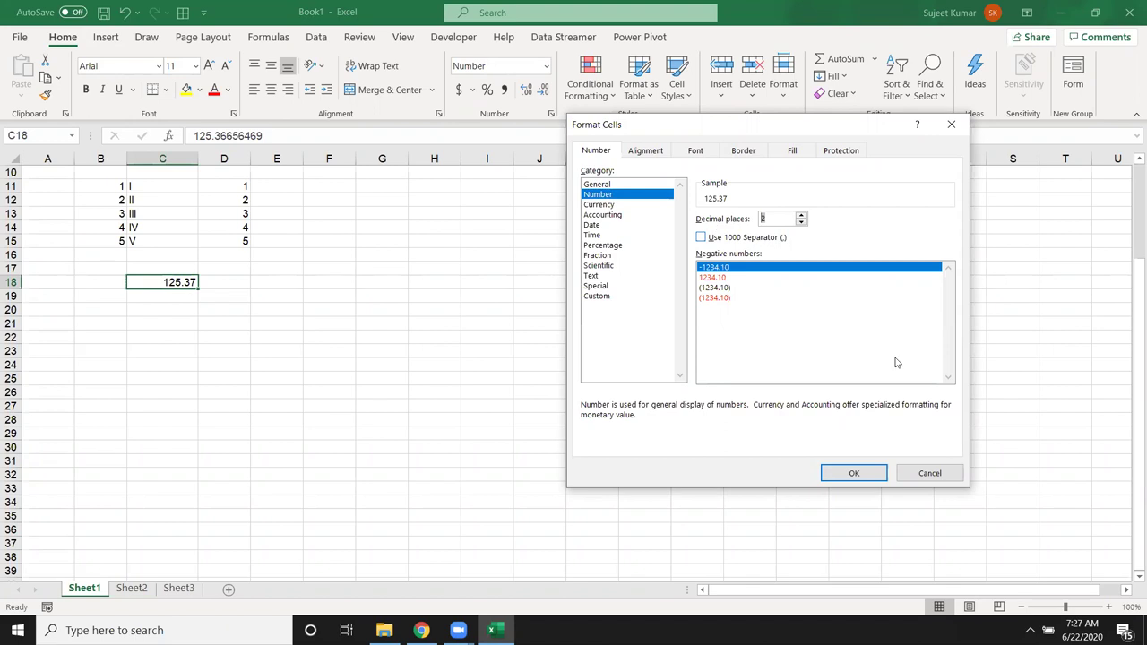
left_click(930, 473)
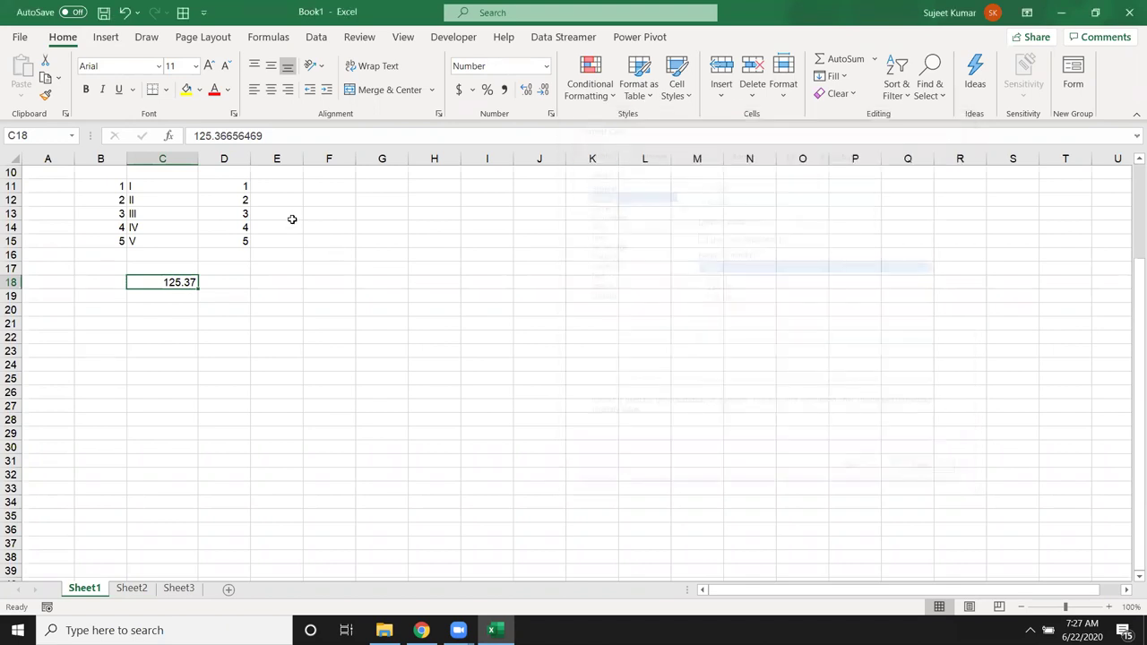
double_click(242, 135)
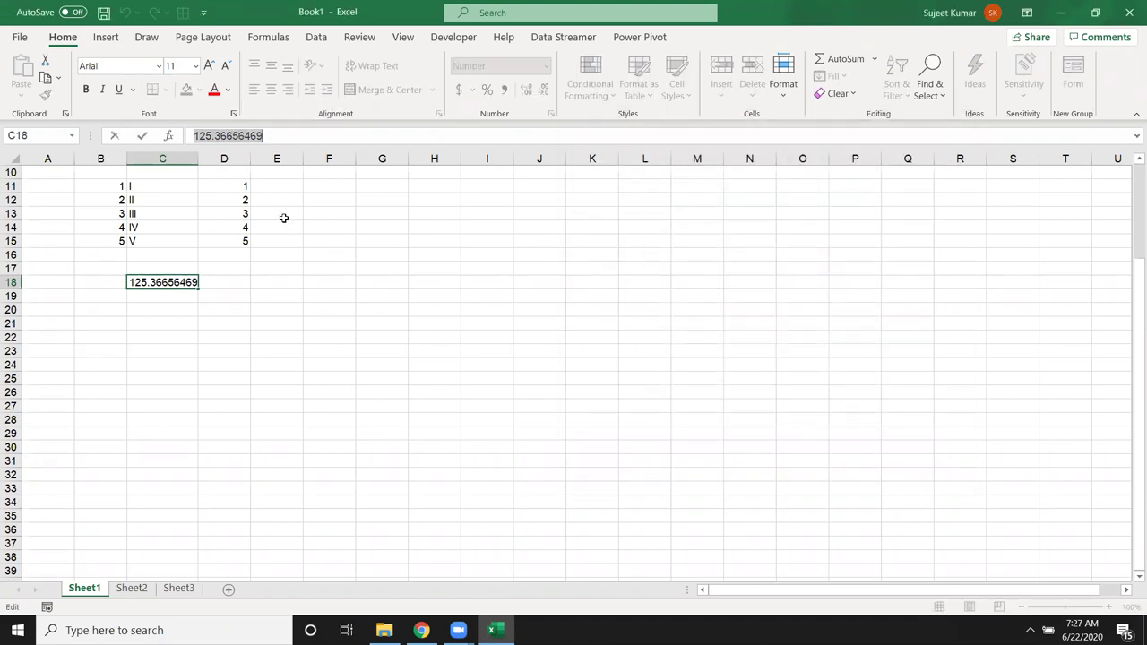
key("Escape")
Step: Copy E18's General format onto C18 with Format Painter
left_click(269, 281)
left_click(46, 95)
left_click(148, 278)
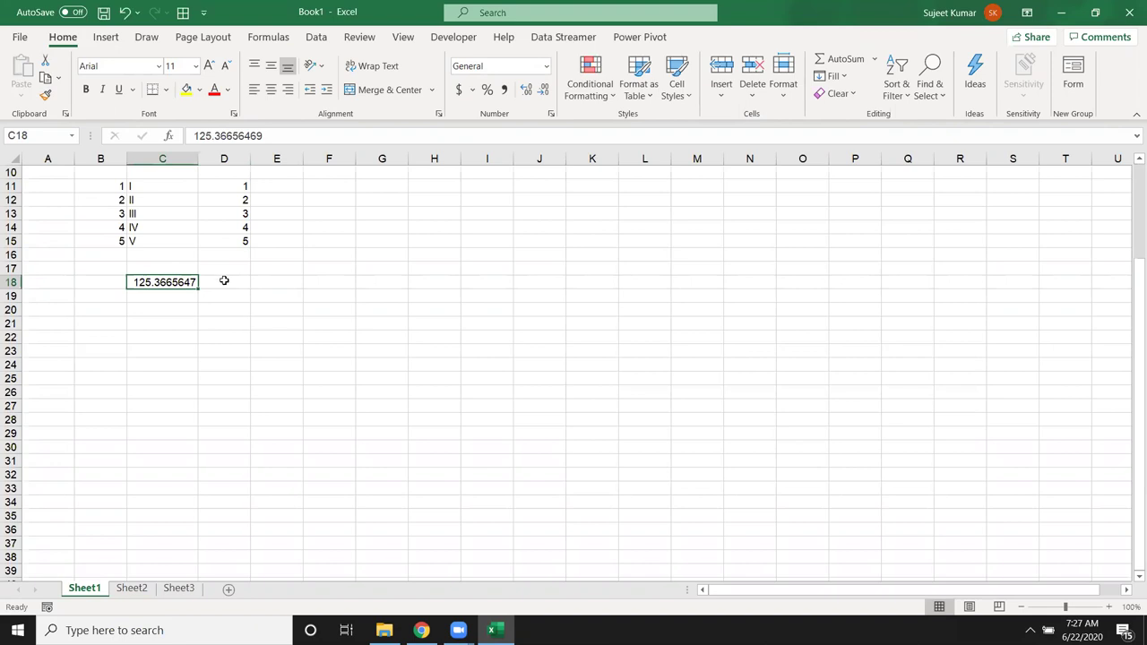
Step: Enter =ROUND(C18,2) in D18, giving 125.37
left_click(229, 281)
type("=")
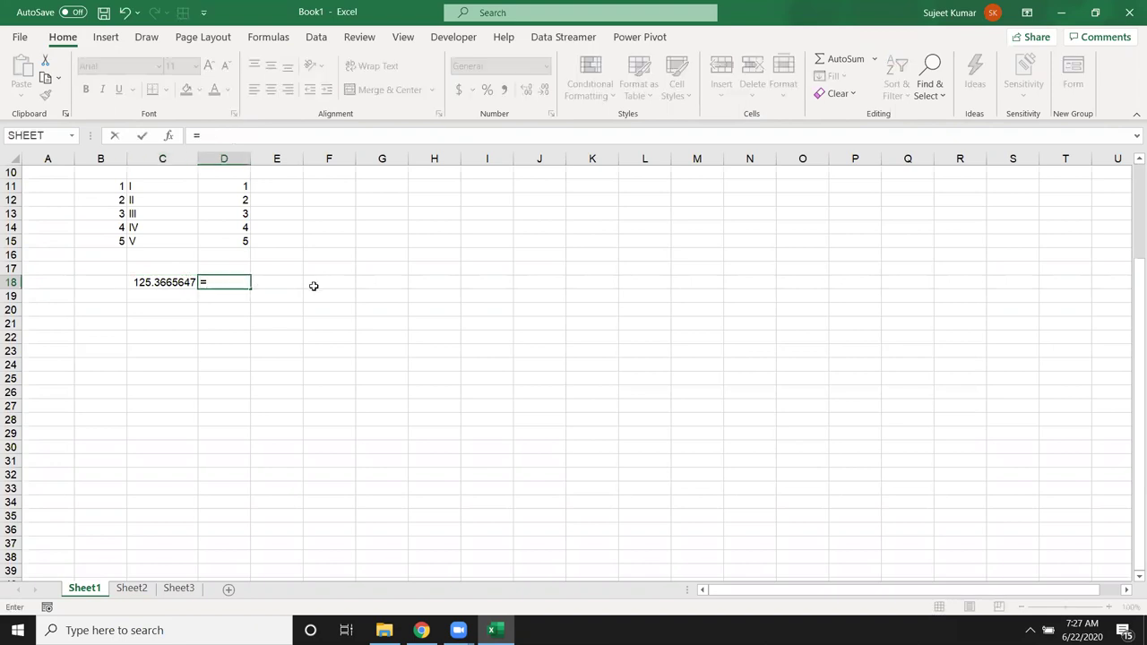
type("rou")
key("Tab")
key("Left")
type(",")
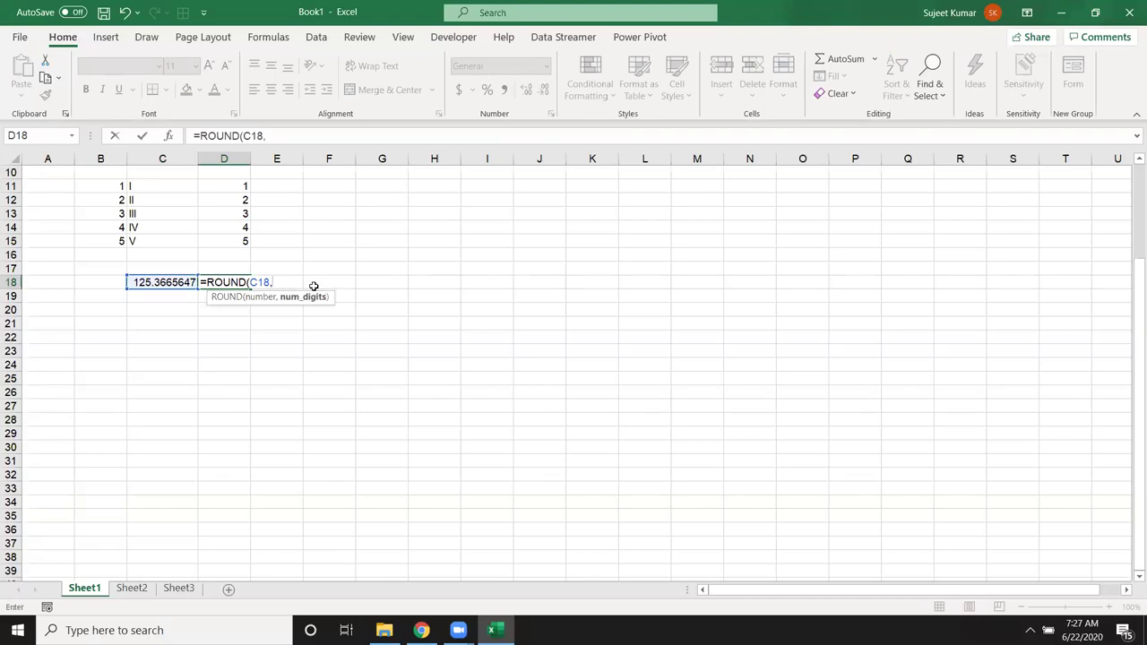
type("2")
key("Return")
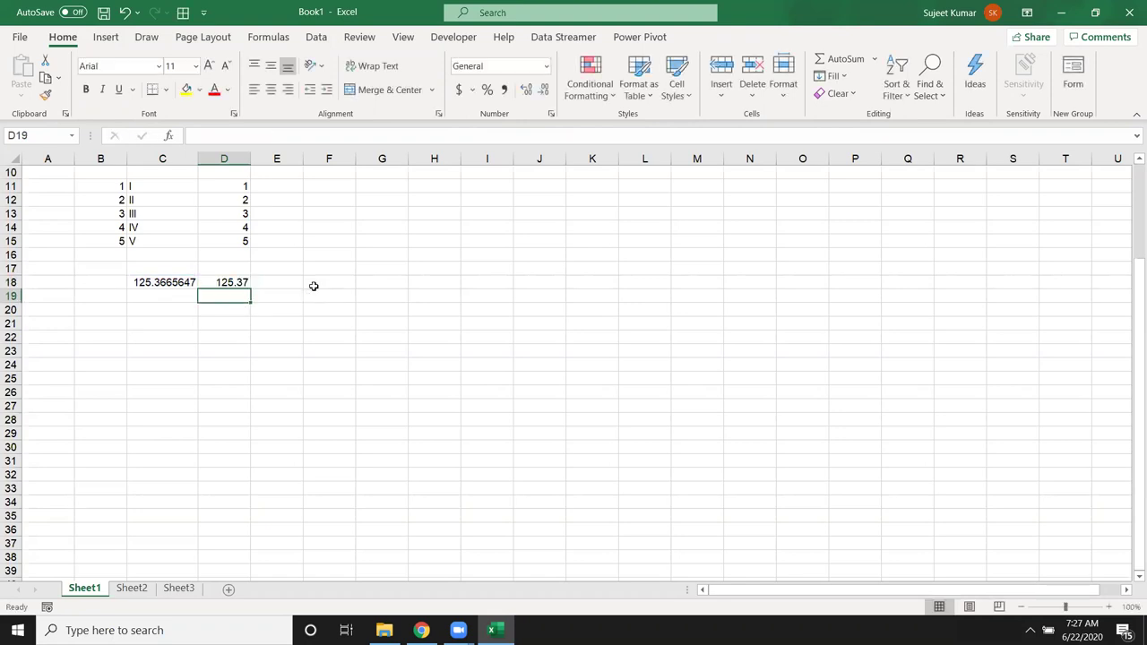
key("Up")
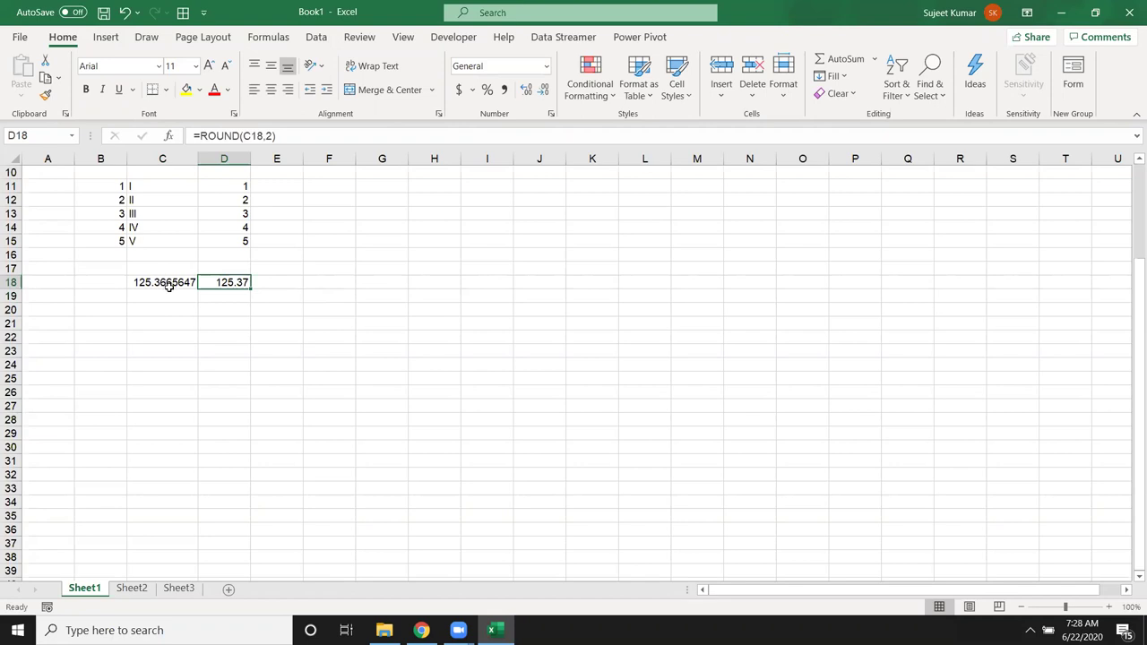
Step: Enter =ROUND(C18,0) in E18, giving 125
left_click(262, 280)
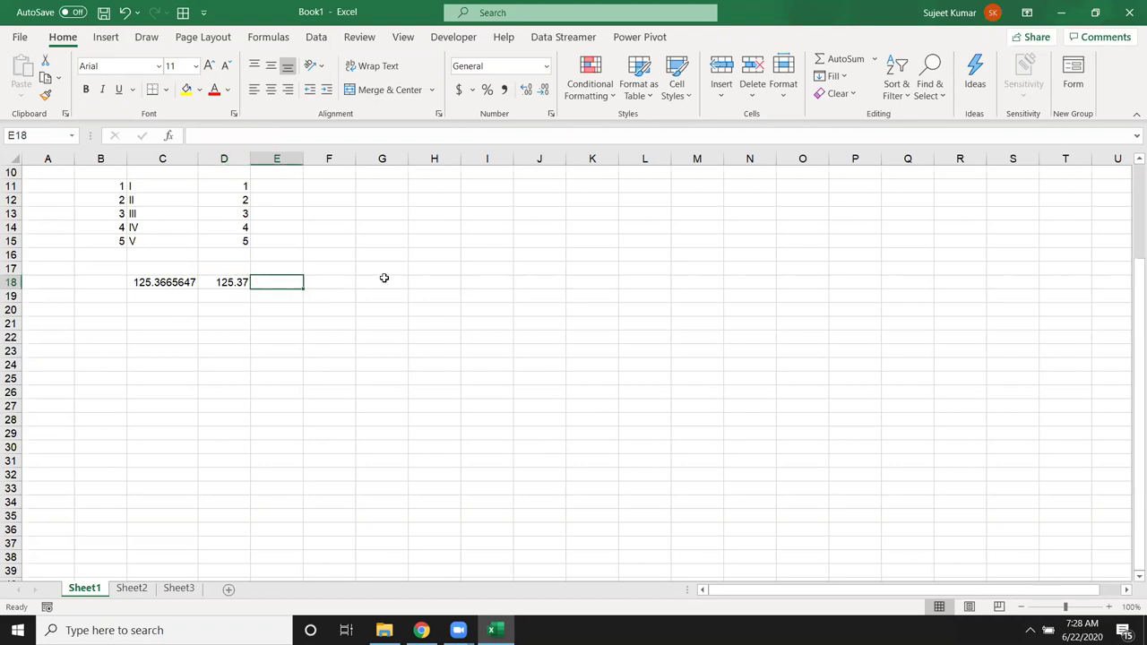
type("=rou")
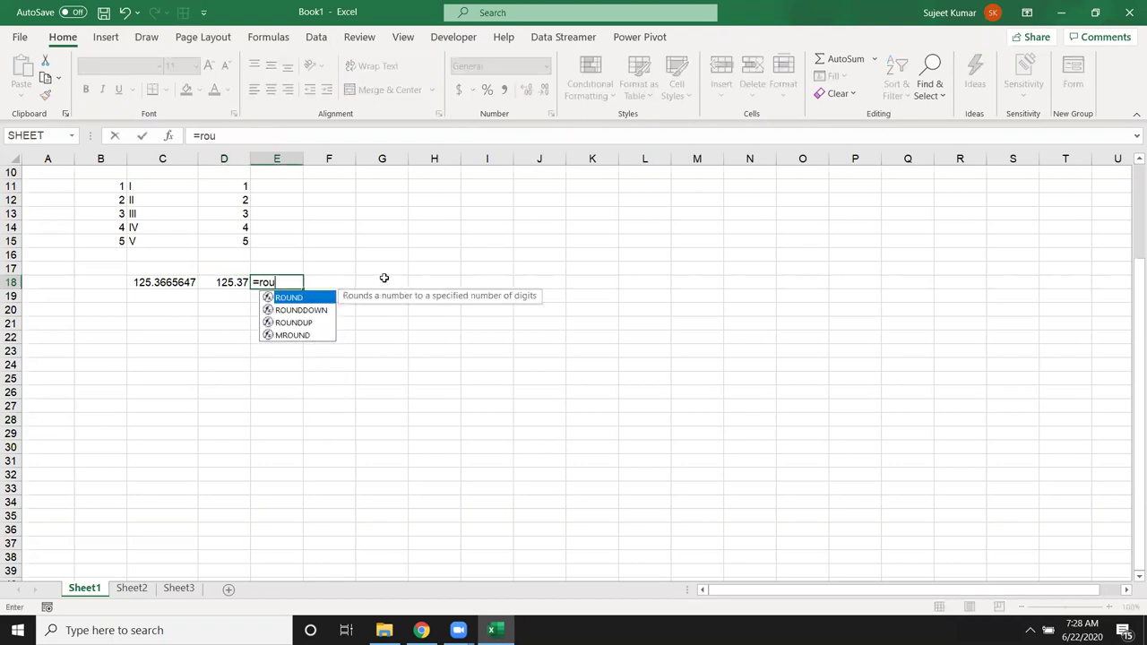
key("Tab")
key("Left")
key("Left")
type(",0")
key("Return")
key("Up")
Step: Enter =INT(E18) in F18, giving 125
key("Right")
type("=int")
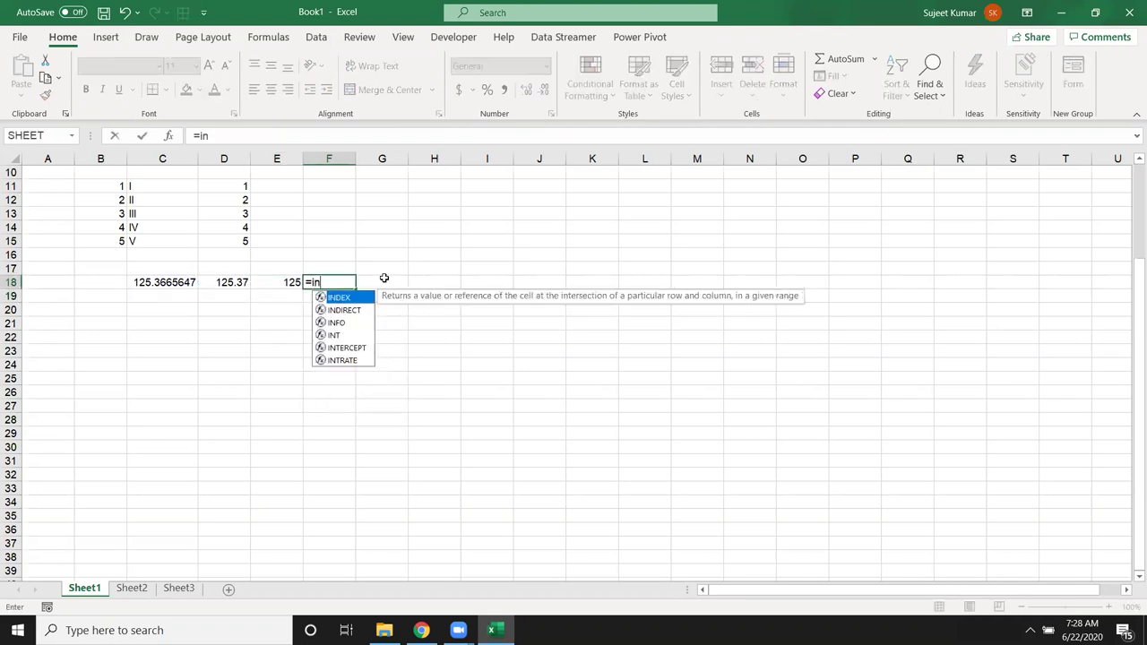
key("Tab")
key("Left")
key("Left")
key("Left")
key("Return")
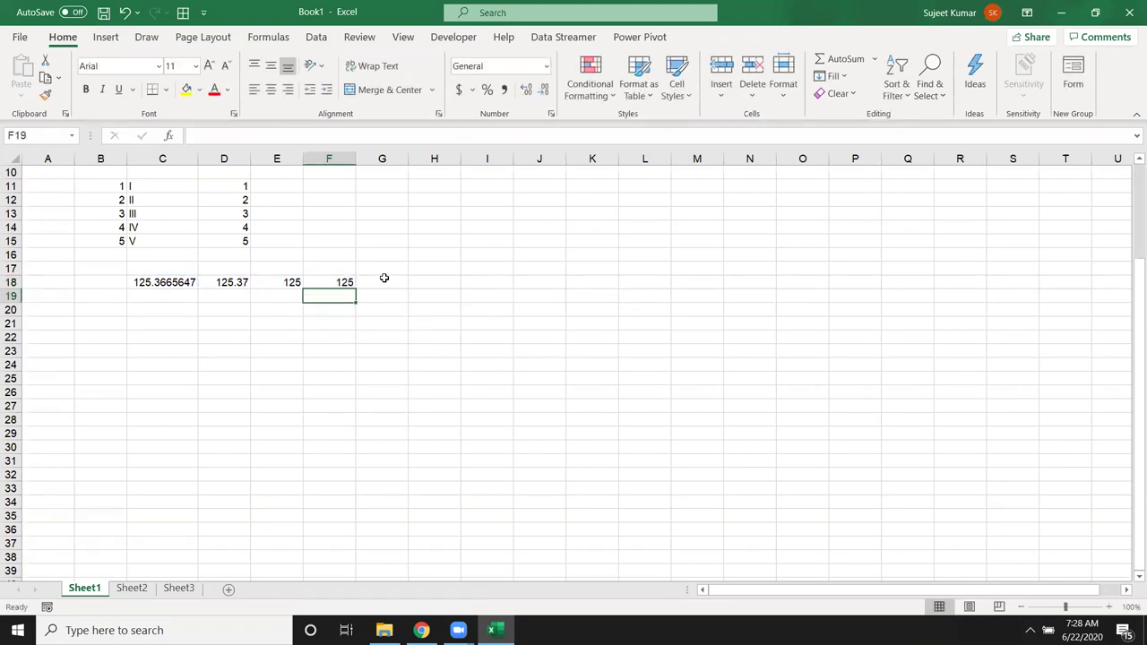
Step: Start a ROUND-family formula in D19, below the two-decimal result
key("Up")
key("Left")
key("Left")
key("Down")
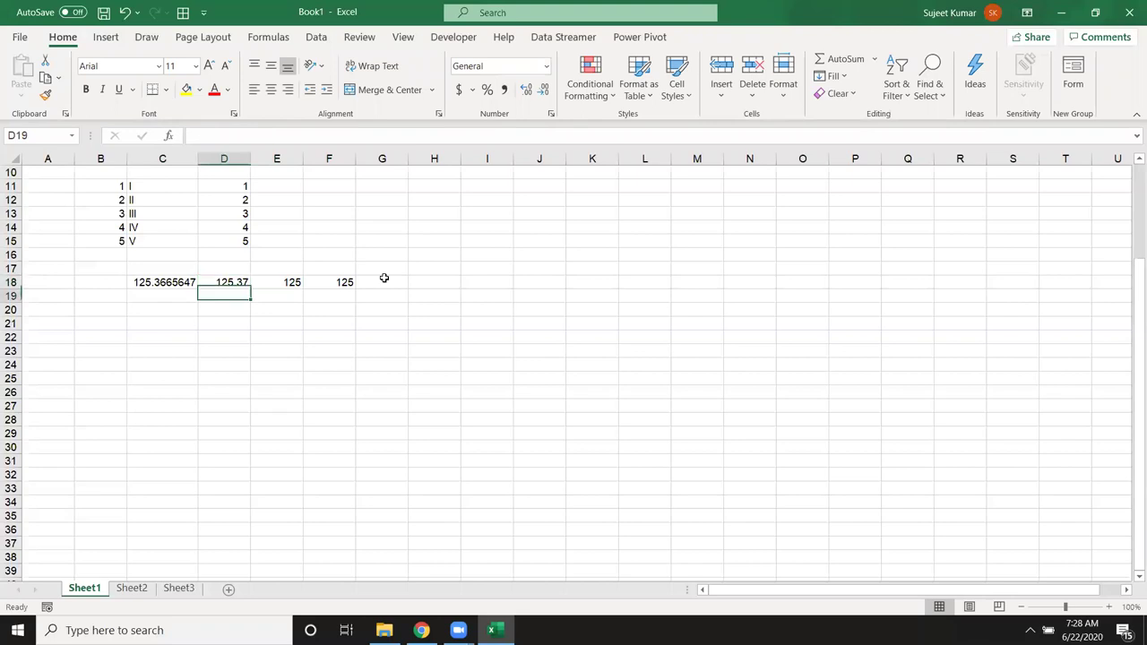
type("=f")
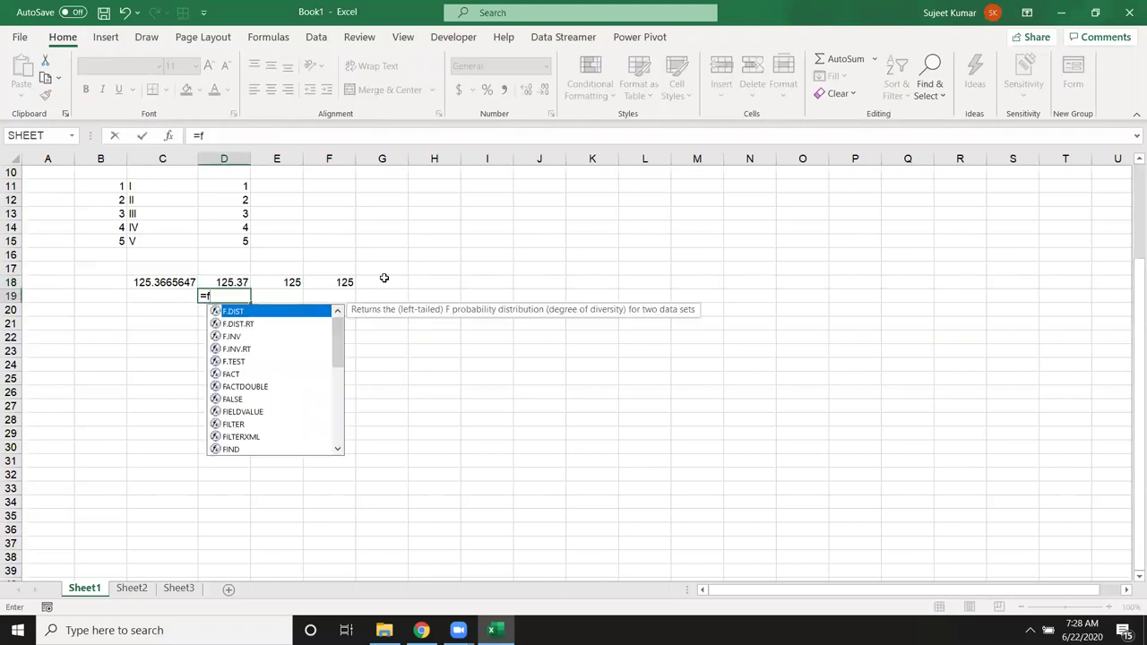
key("BackSpace")
type("r")
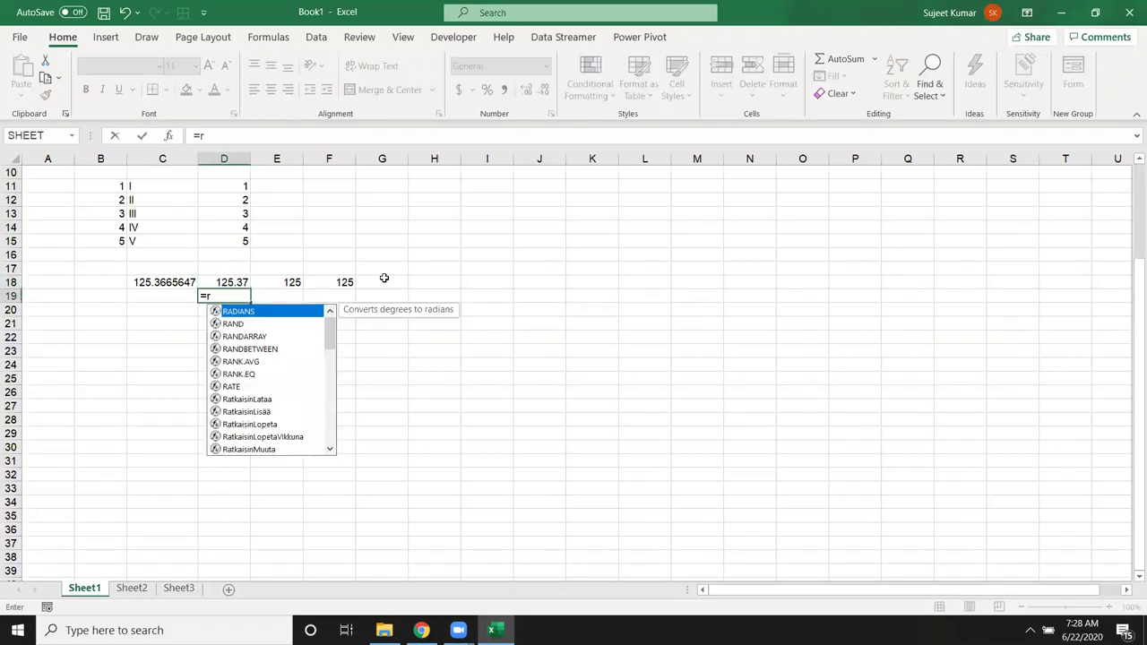
type("ou")
Step: Enter =ROUNDUP(C18,2) in D19, giving 125.37
key("Down")
key("Down")
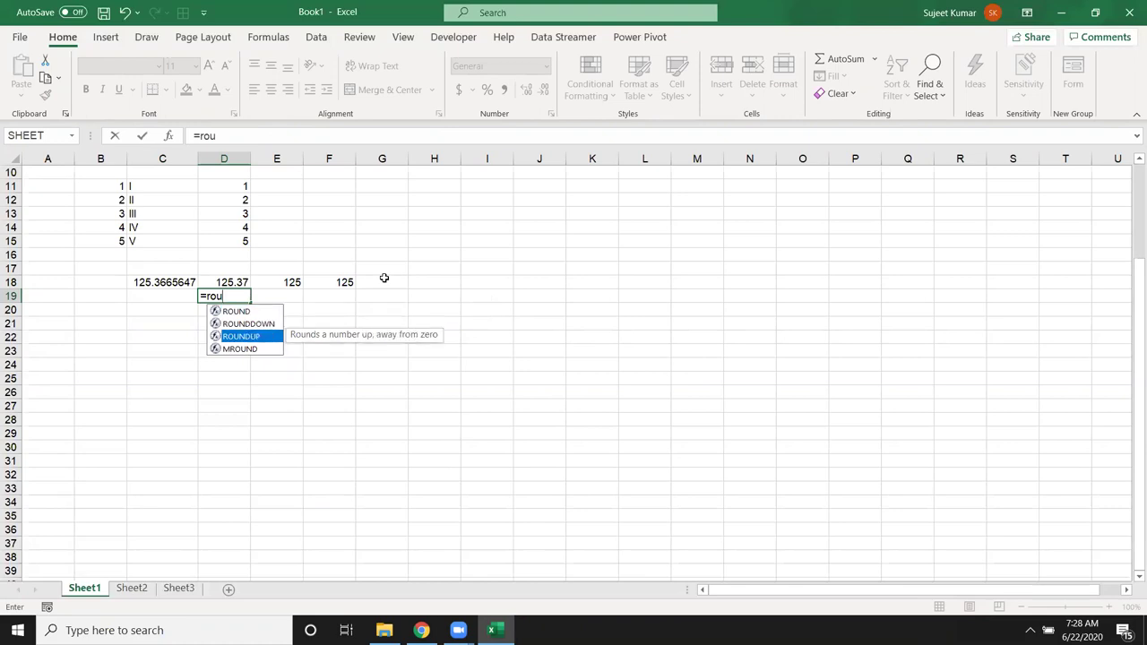
key("Tab")
key("Left")
key("Up")
type(",2")
key("Return")
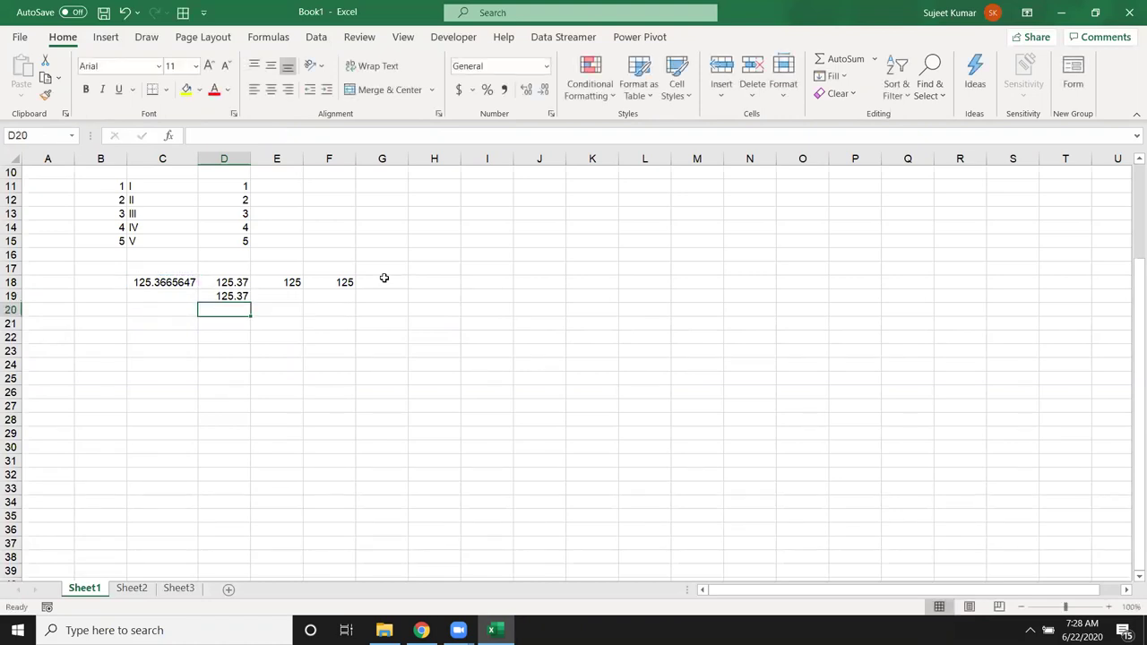
key("Up")
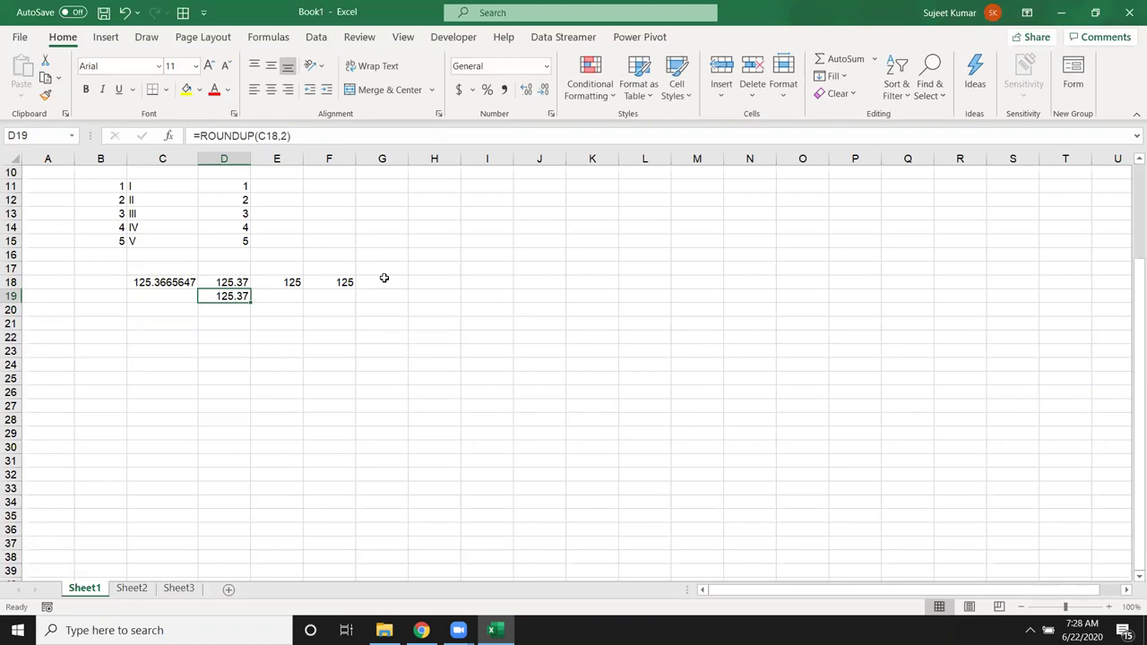
key("F2")
key("BackSpace")
key("BackSpace")
key("BackSpace")
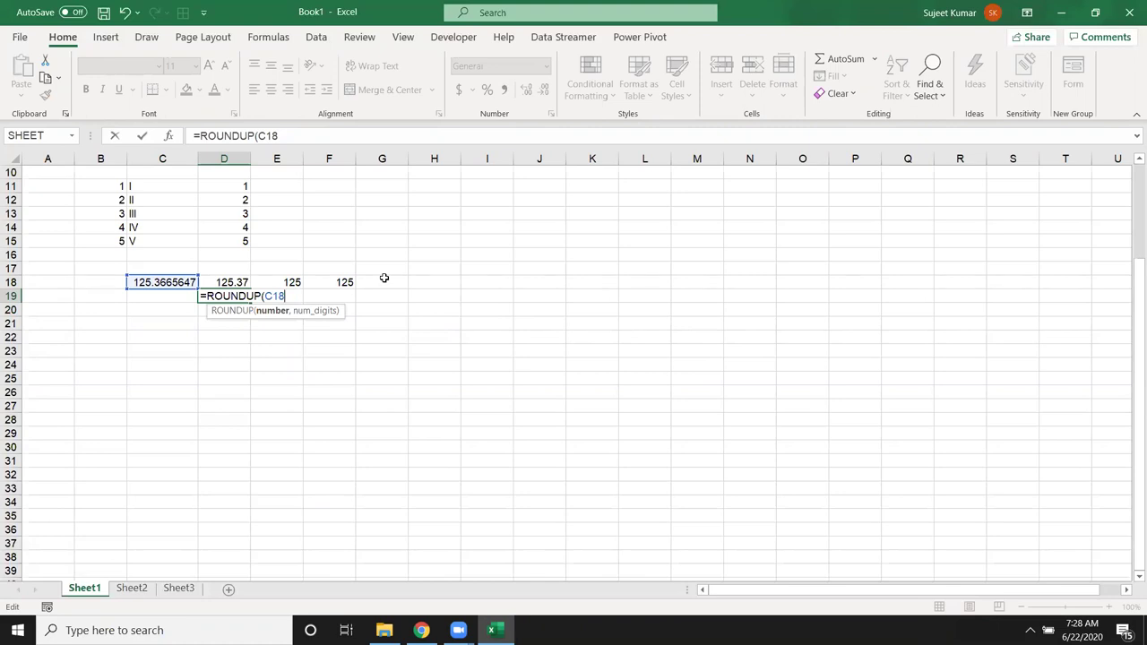
type(",0")
key("BackSpace")
type("2")
key("Return")
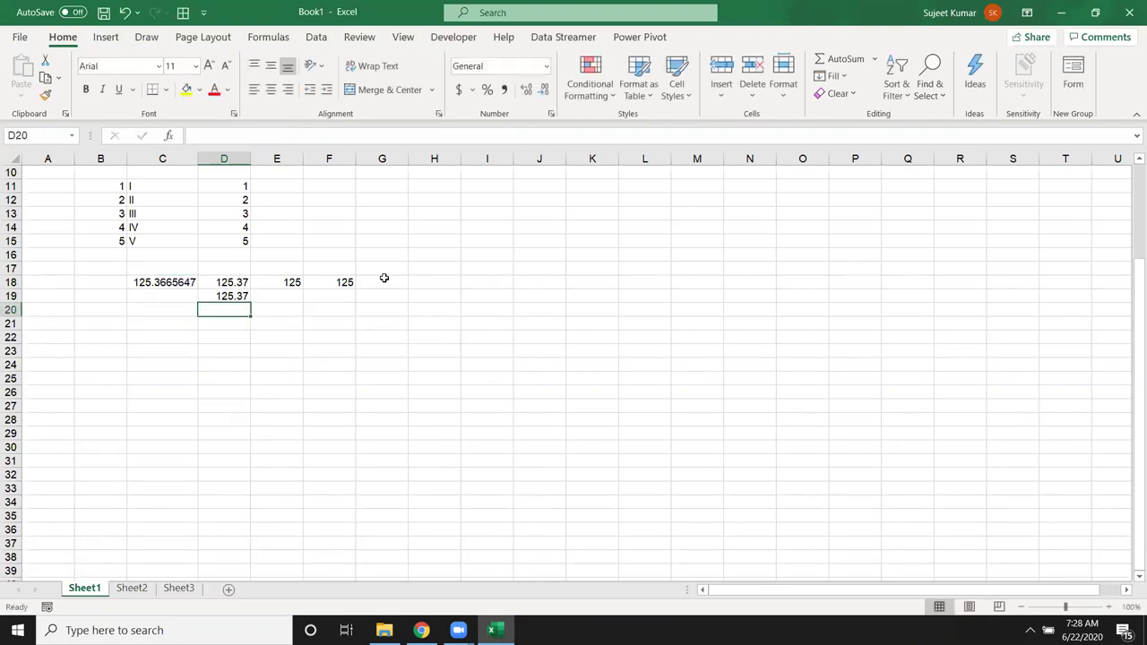
Step: Enter =ROUNDDOWN(C18,2) in D20, giving 125.36
type("=rou")
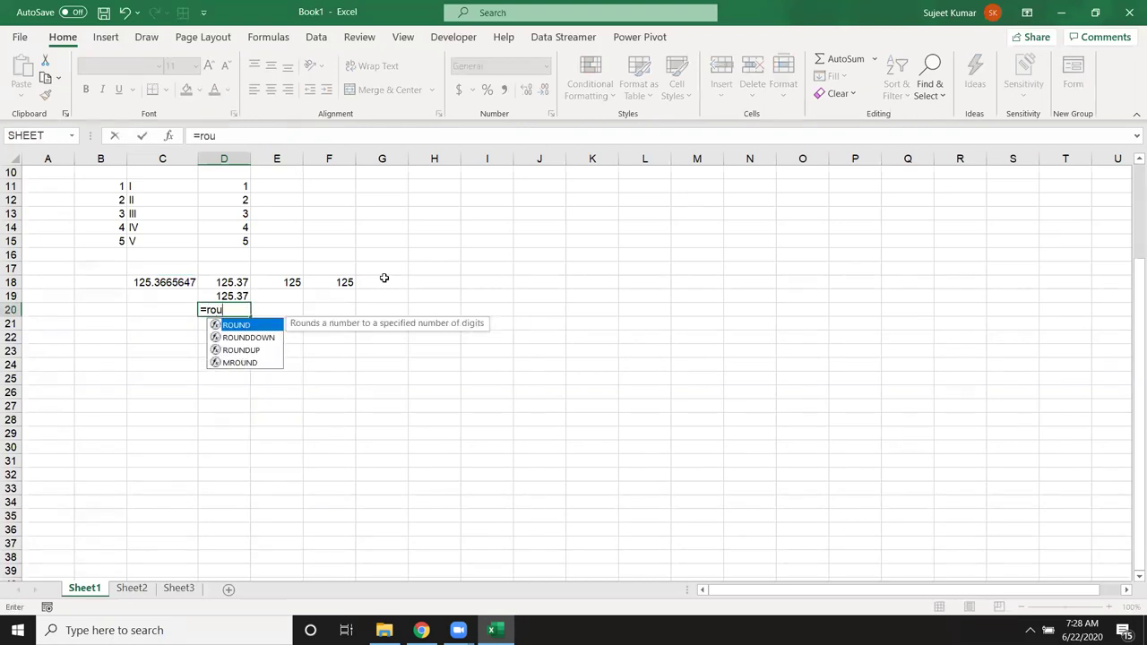
key("Down")
key("Tab")
key("Left")
key("Up")
key("Up")
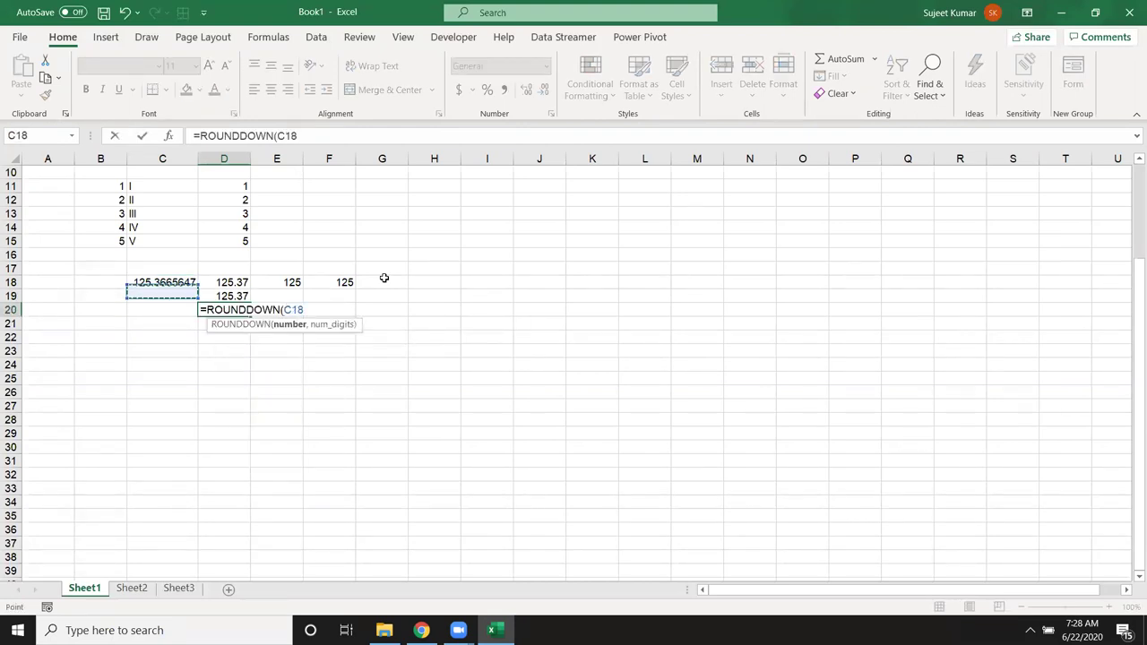
type(",")
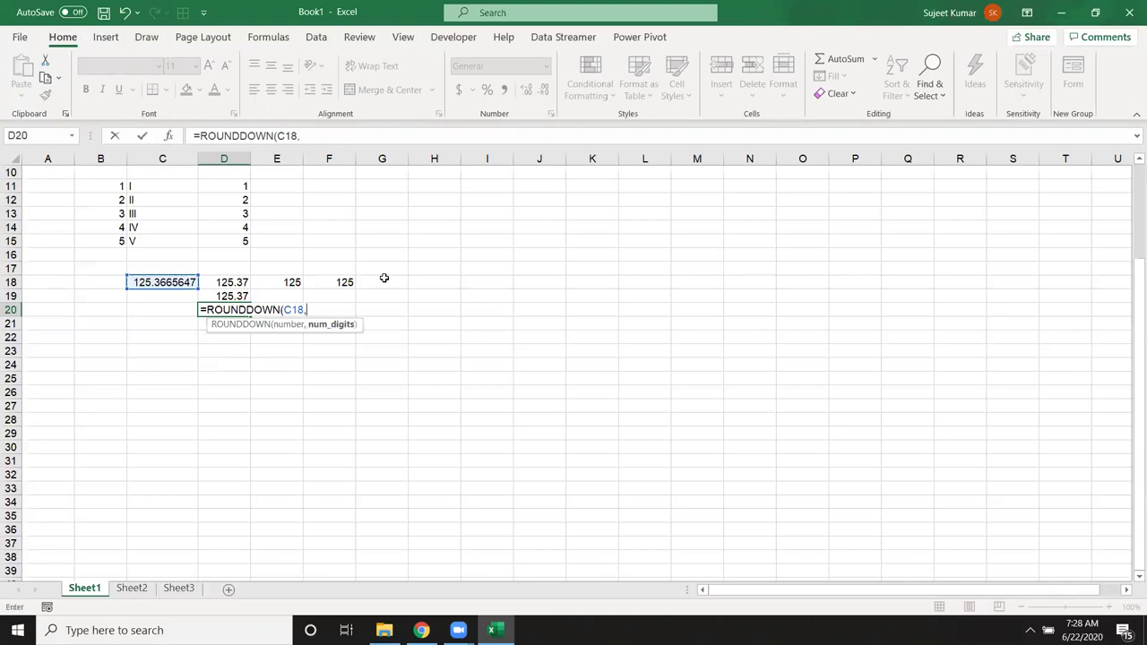
type("2")
key("Return")
key("Up")
key("Up")
key("Up")
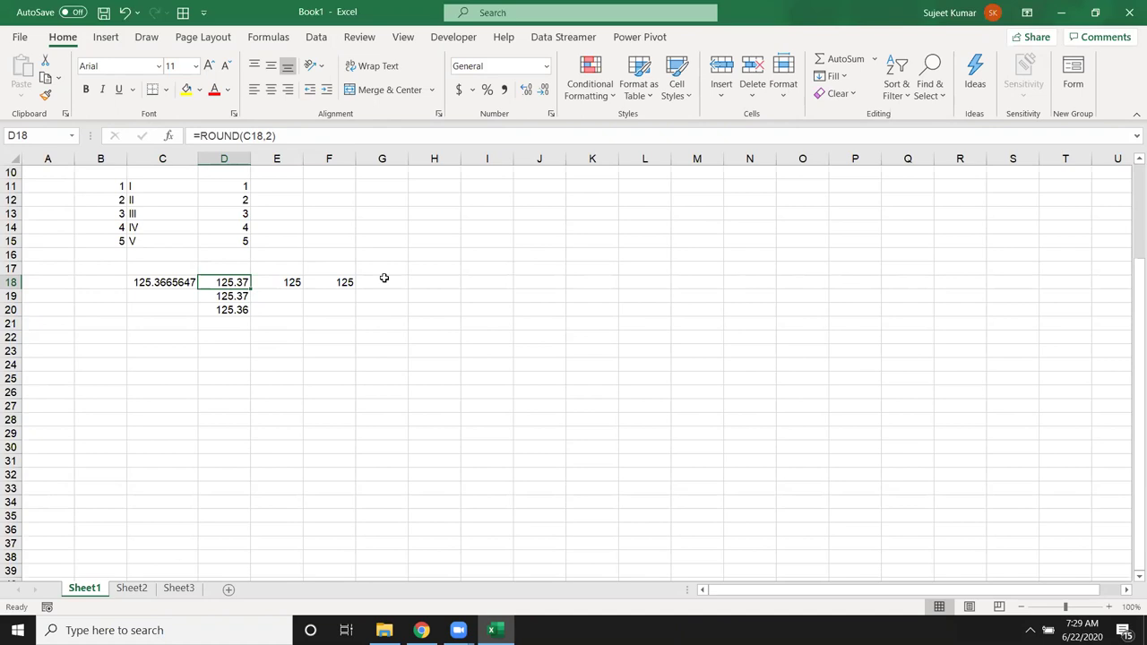
key("Down")
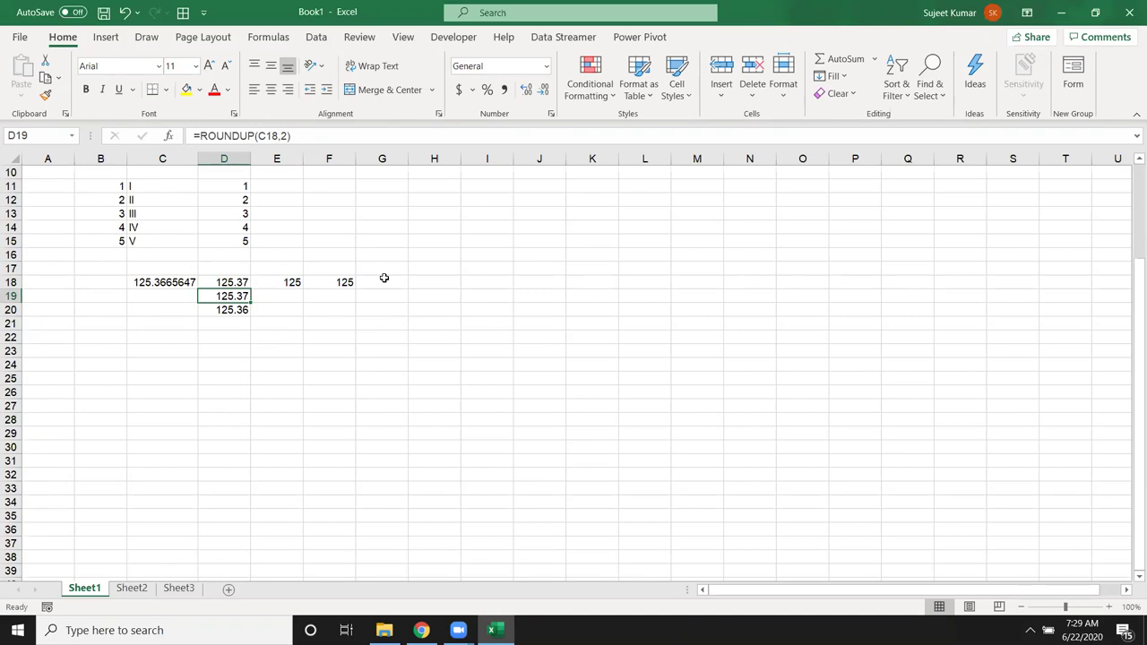
key("Down")
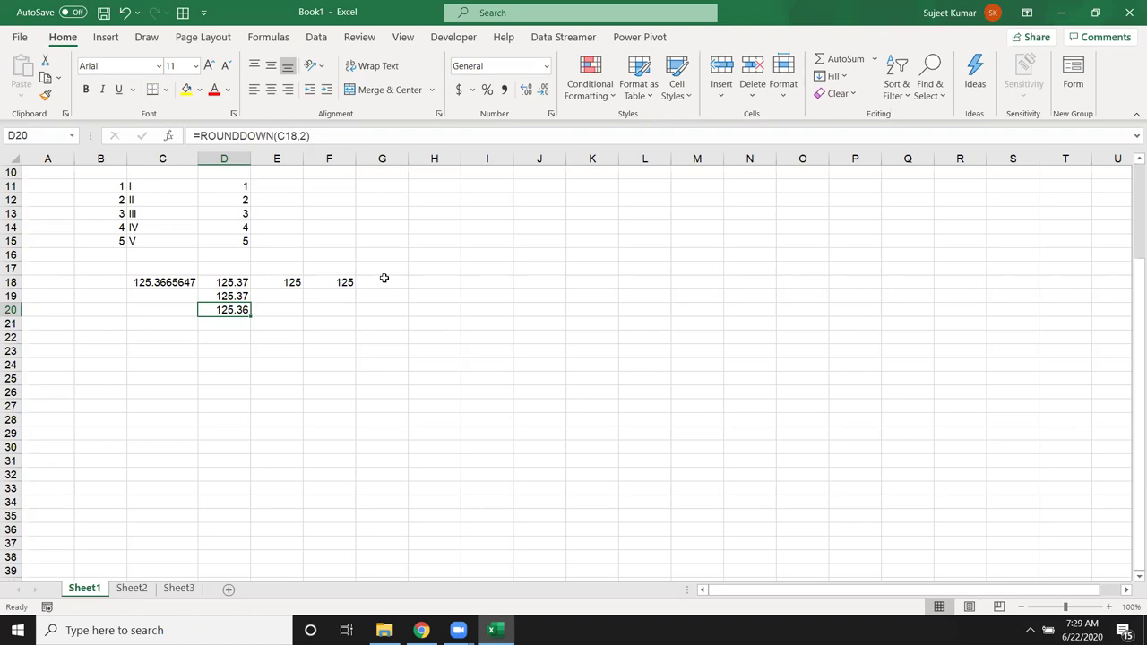
key("Up")
key("Up")
key("Up")
key("Down")
key("Down")
key("Down")
left_click_drag(167, 287, 346, 305)
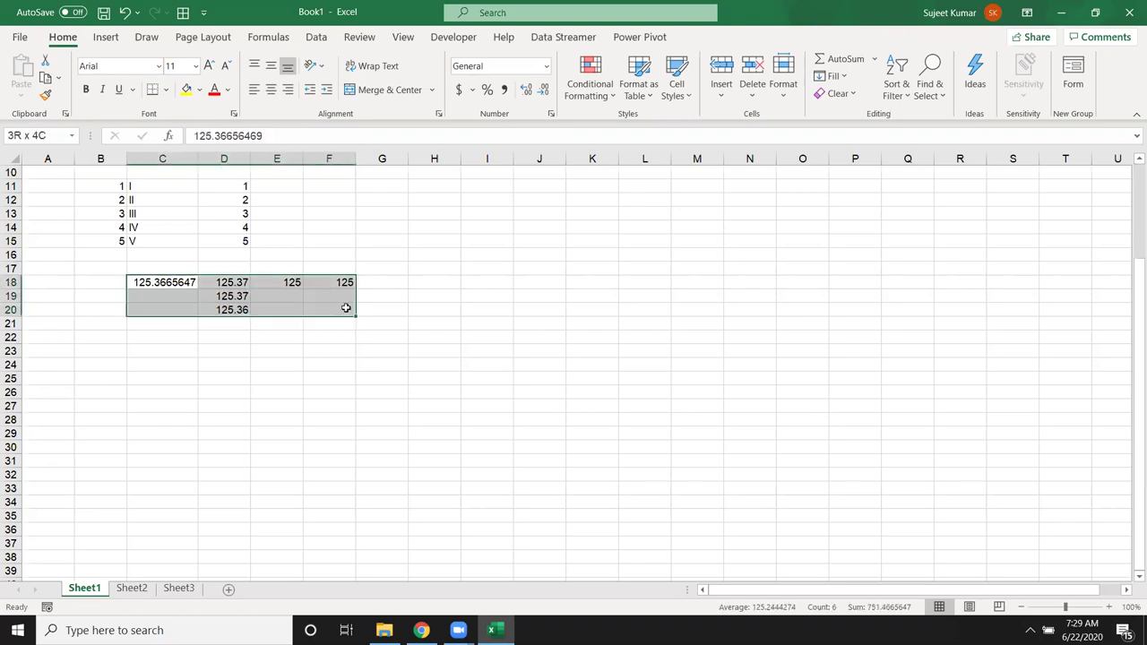
Step: Enter the number 42536 in C25
left_click(163, 376)
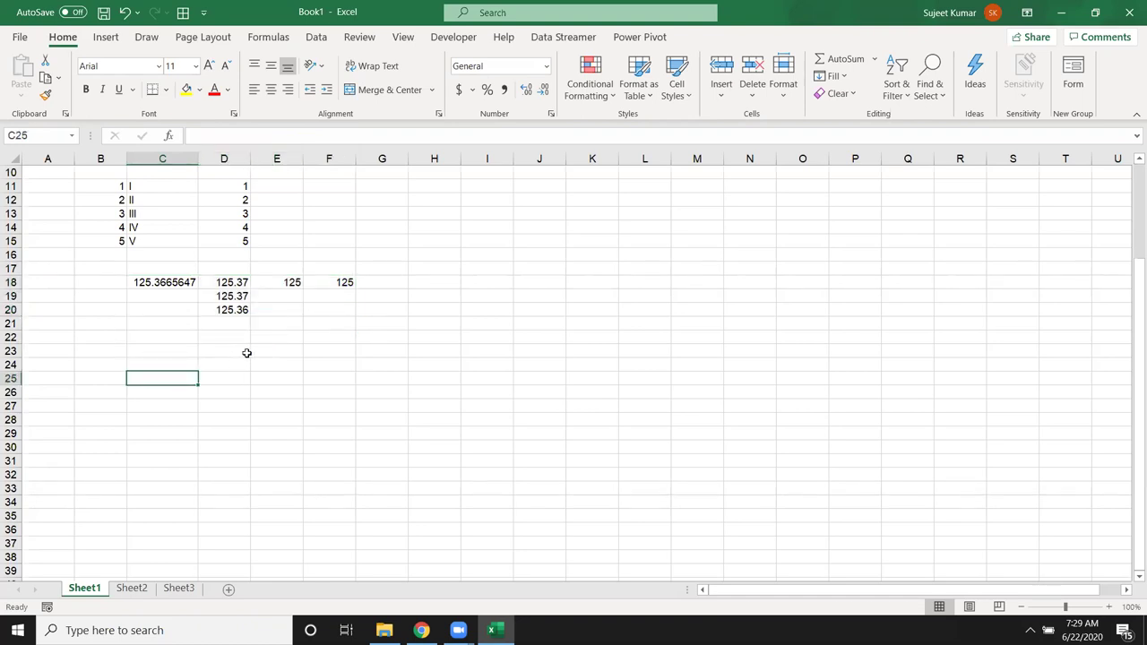
type("4")
key("BackSpace")
type("4256")
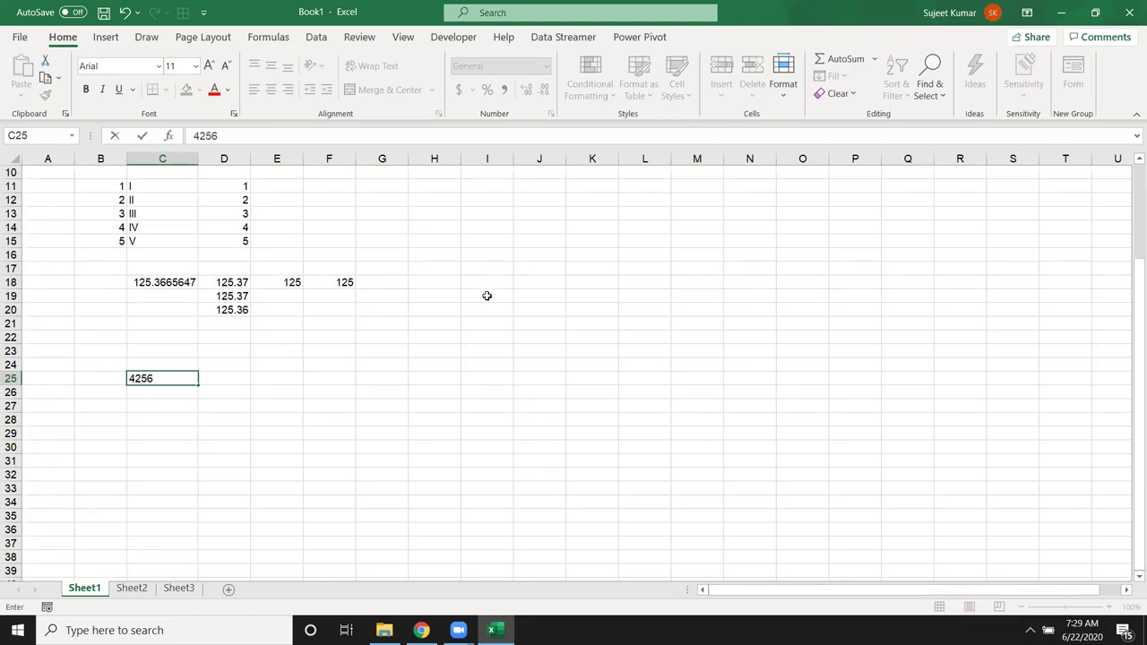
key("BackSpace")
type("36")
key("Return")
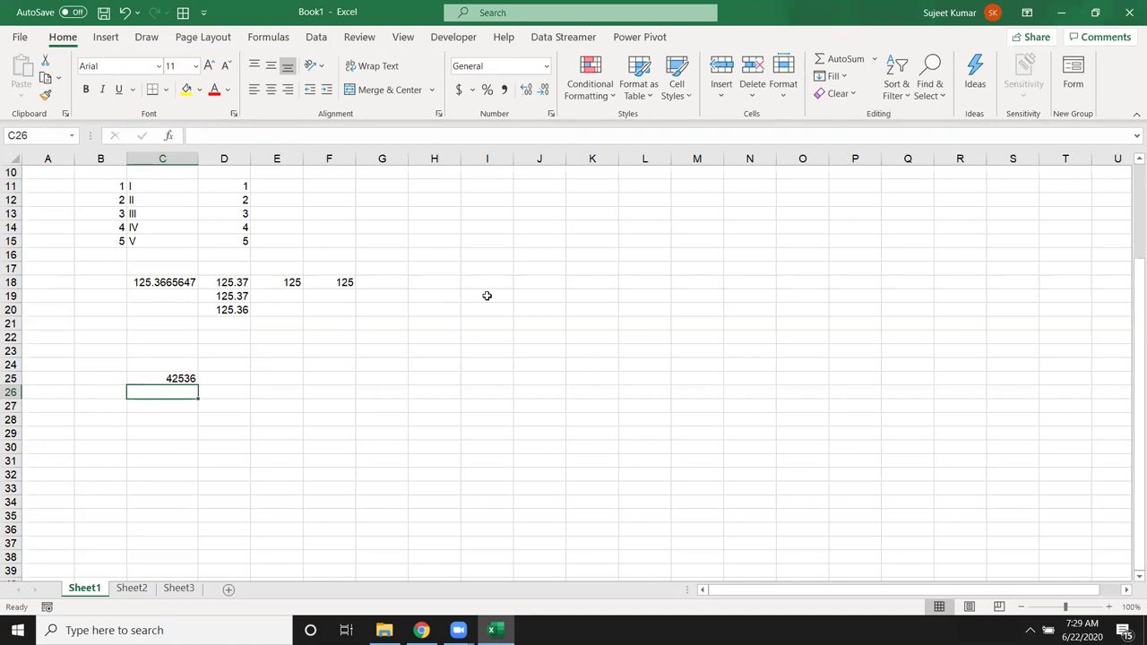
Step: Enter =CEILING.MATH(C25,1000) in D25 to round up to the nearest thousand
key("Up")
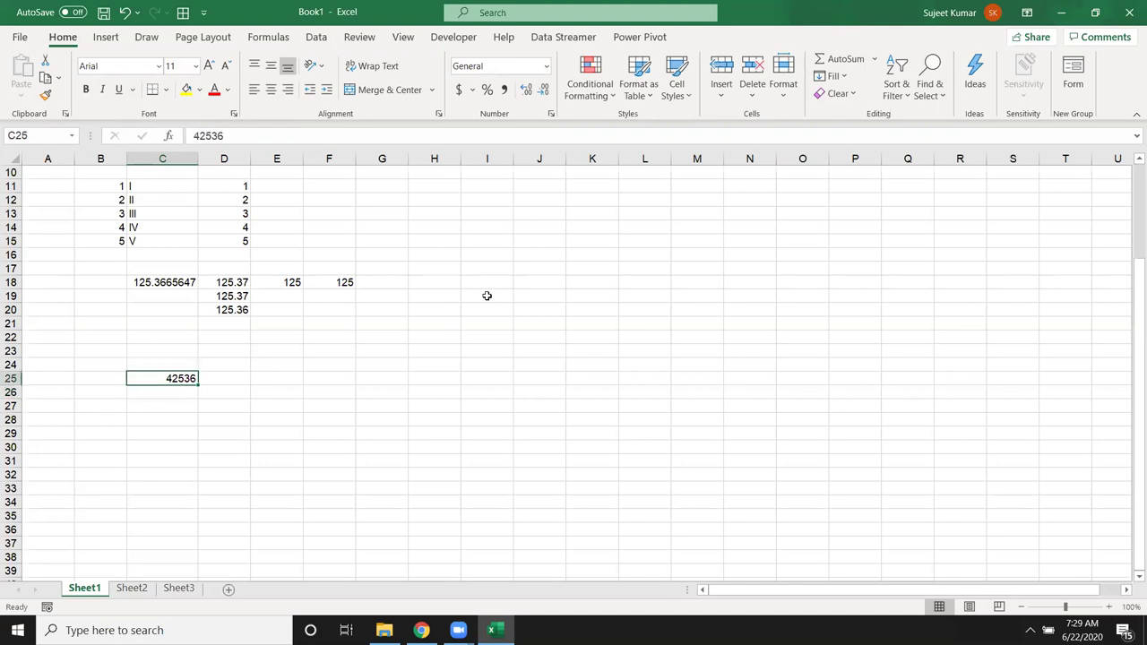
key("Right")
type("=c")
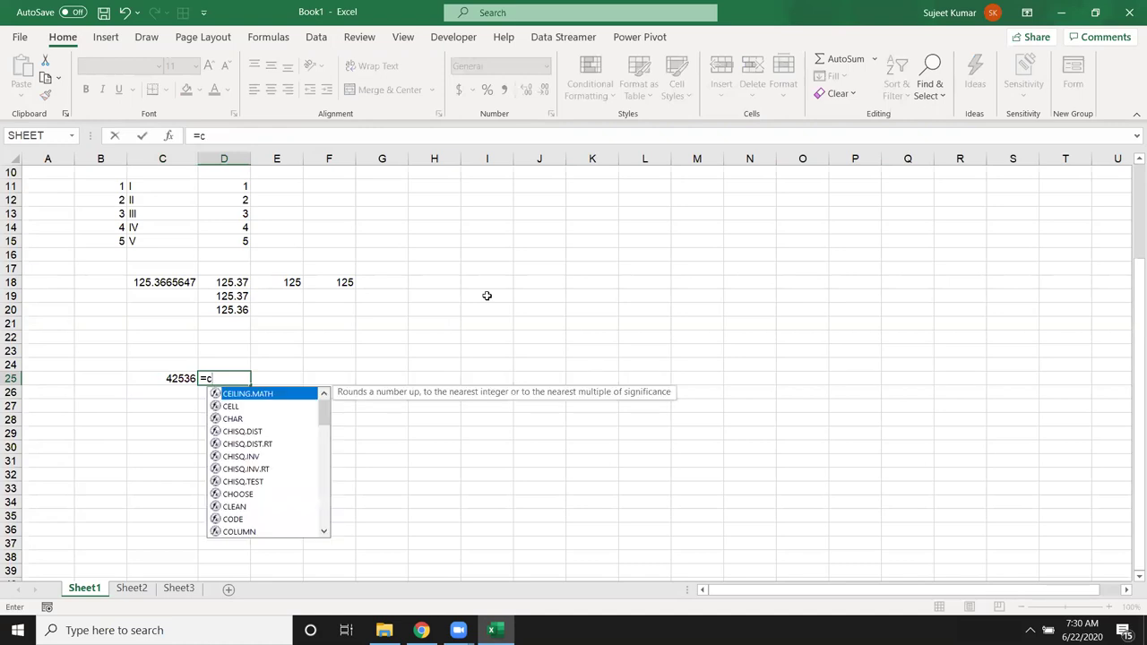
key("Tab")
key("Left")
type(",")
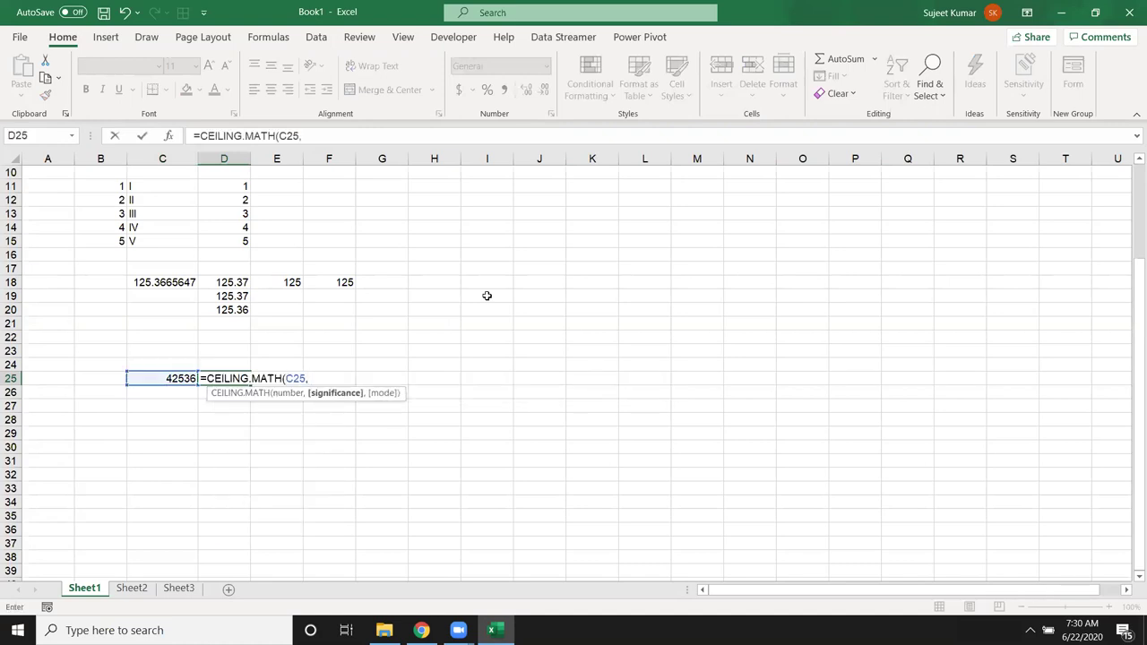
type("1000)")
key("Return")
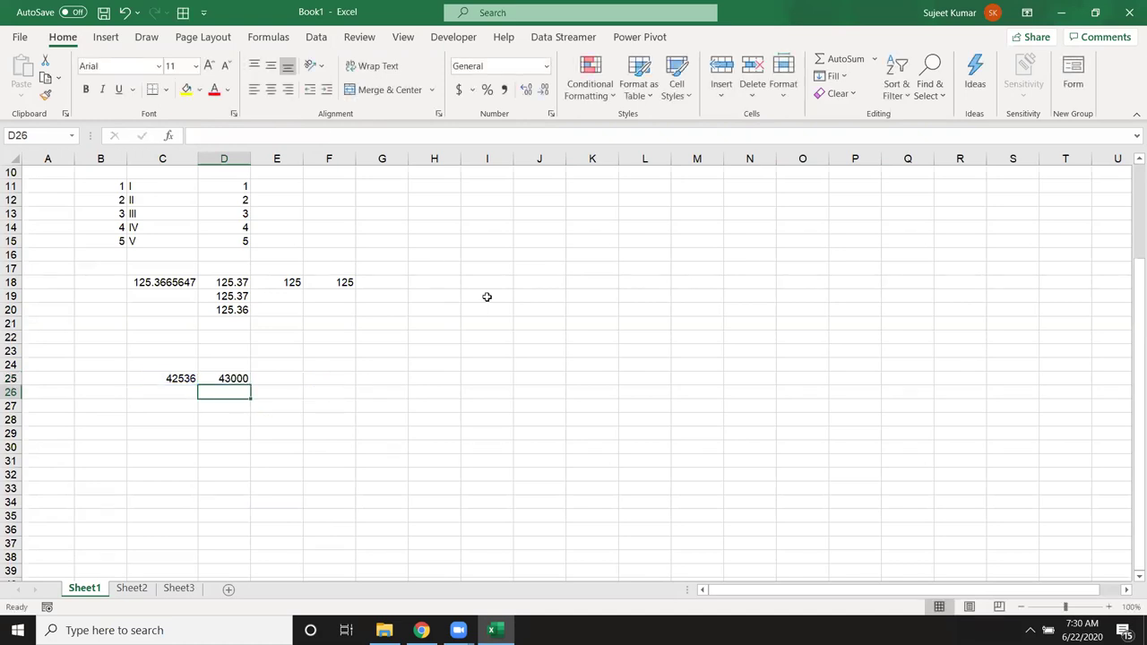
Step: Change C25 to 45820 and check that D25 shows 46000
key("Up")
key("Left")
type("45820")
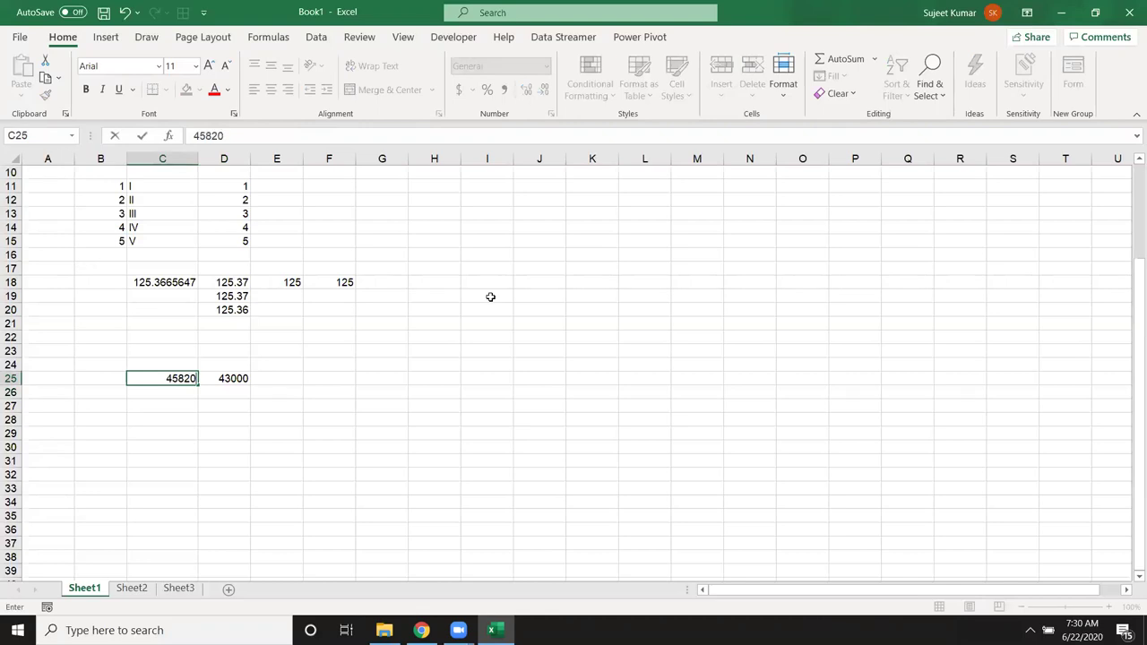
key("Return")
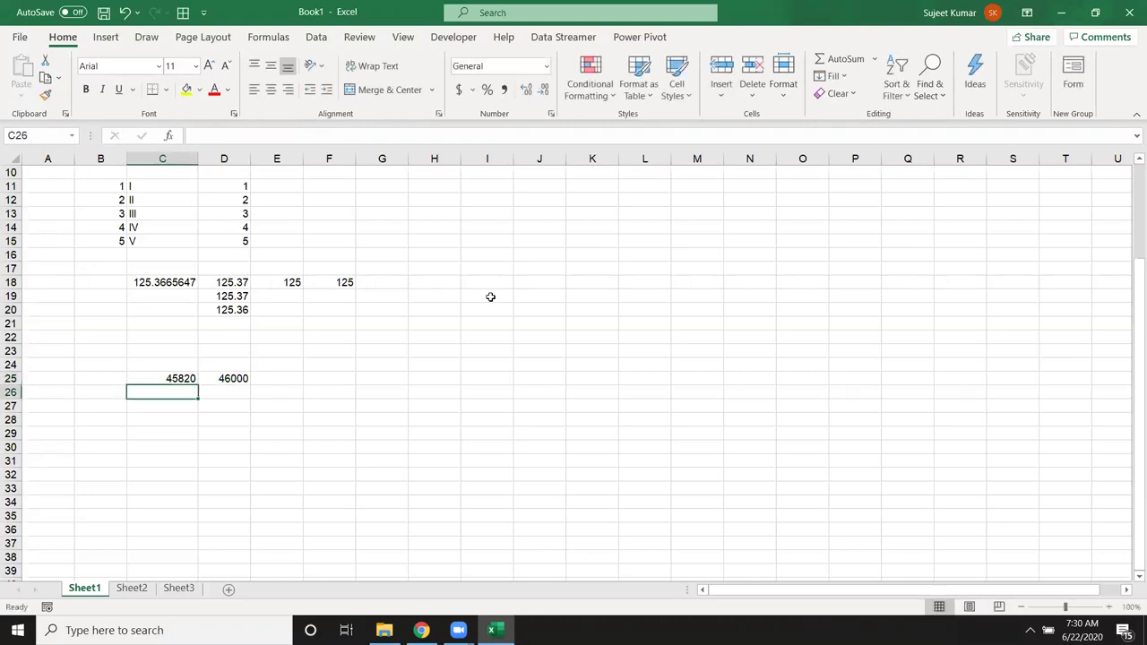
key("Up")
key("Right")
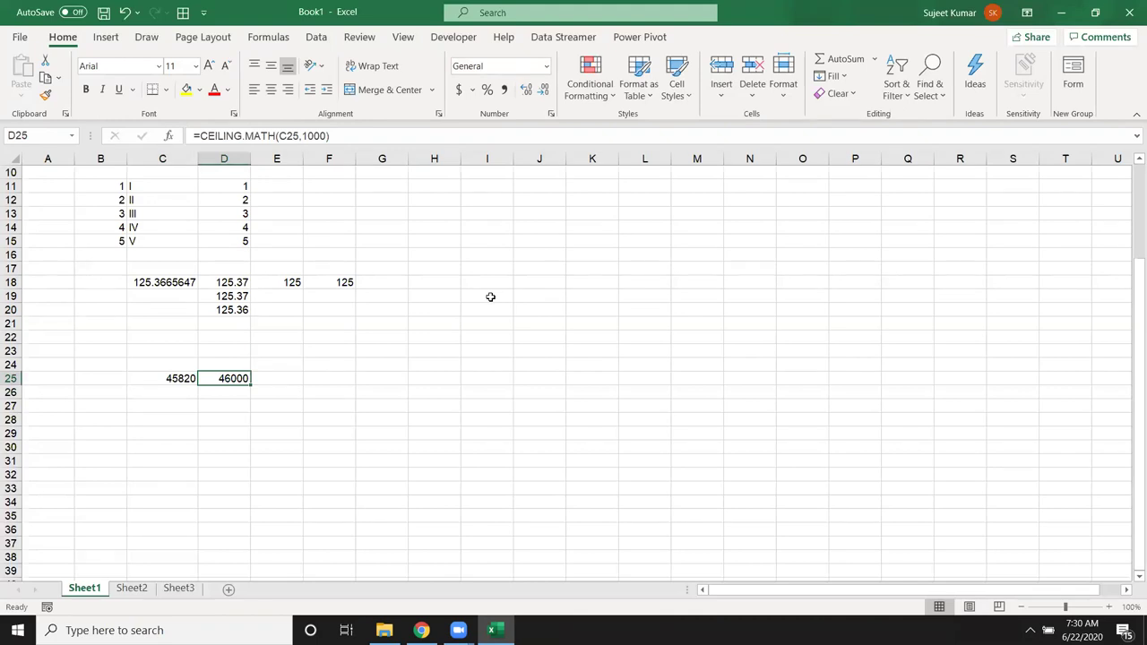
Step: Change the value in C25 to 45001
key("Left")
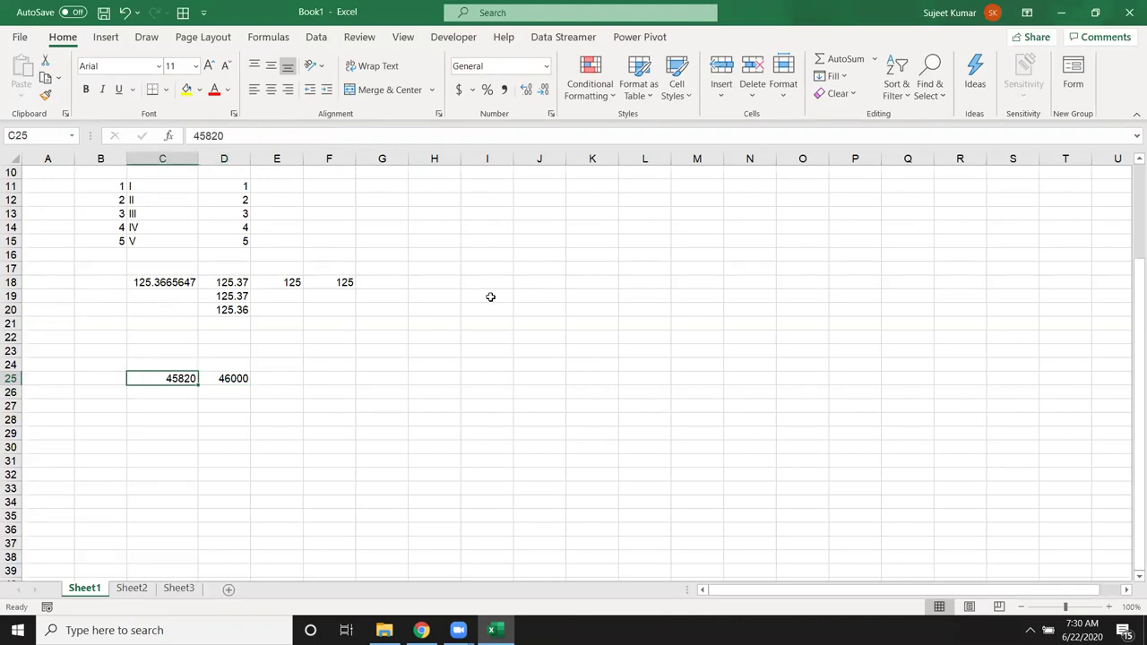
type("45001")
key("Return")
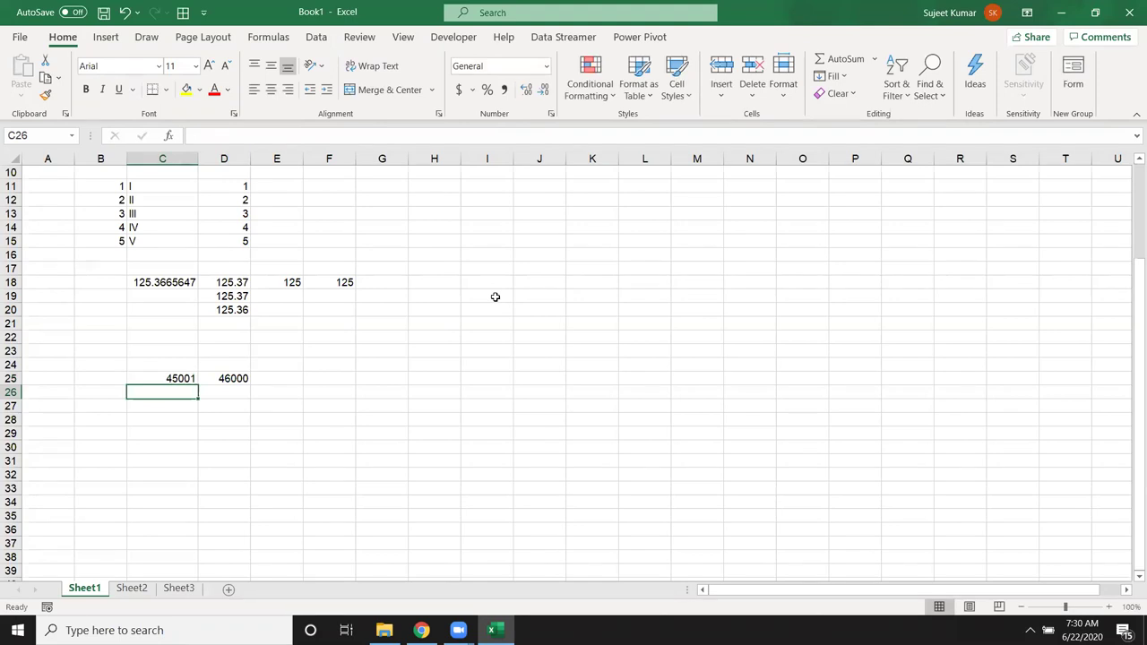
Step: Enter =FLOOR(C25,1000) in E25 to round C25 down to the nearest thousand
key("Up")
key("Right")
key("Right")
type("=flo")
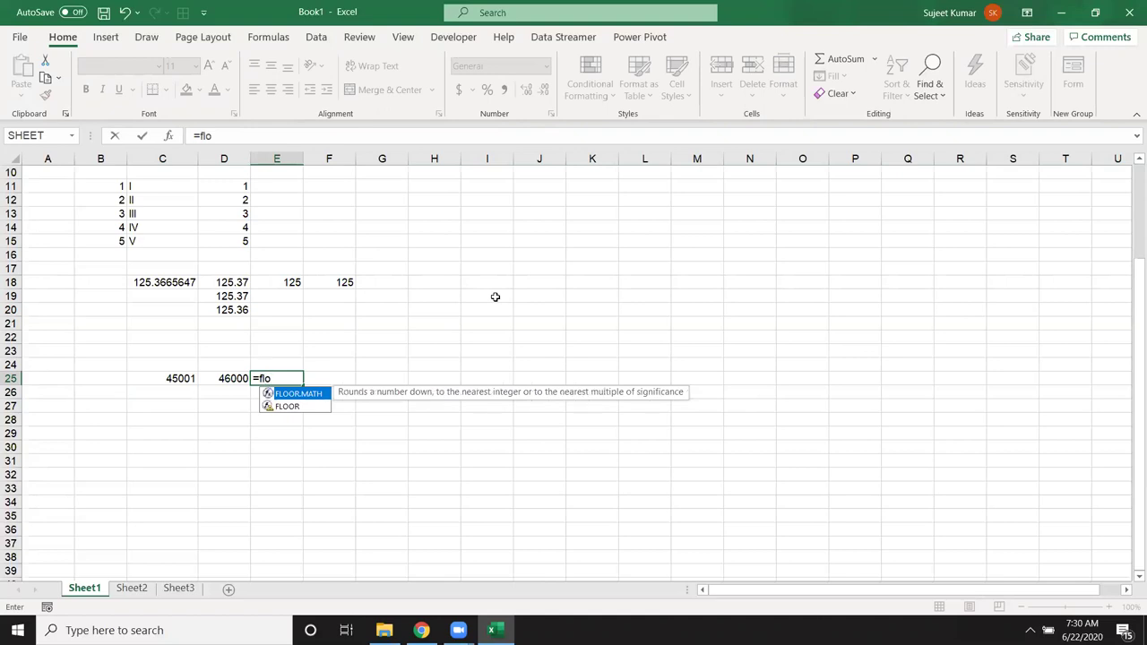
key("Down")
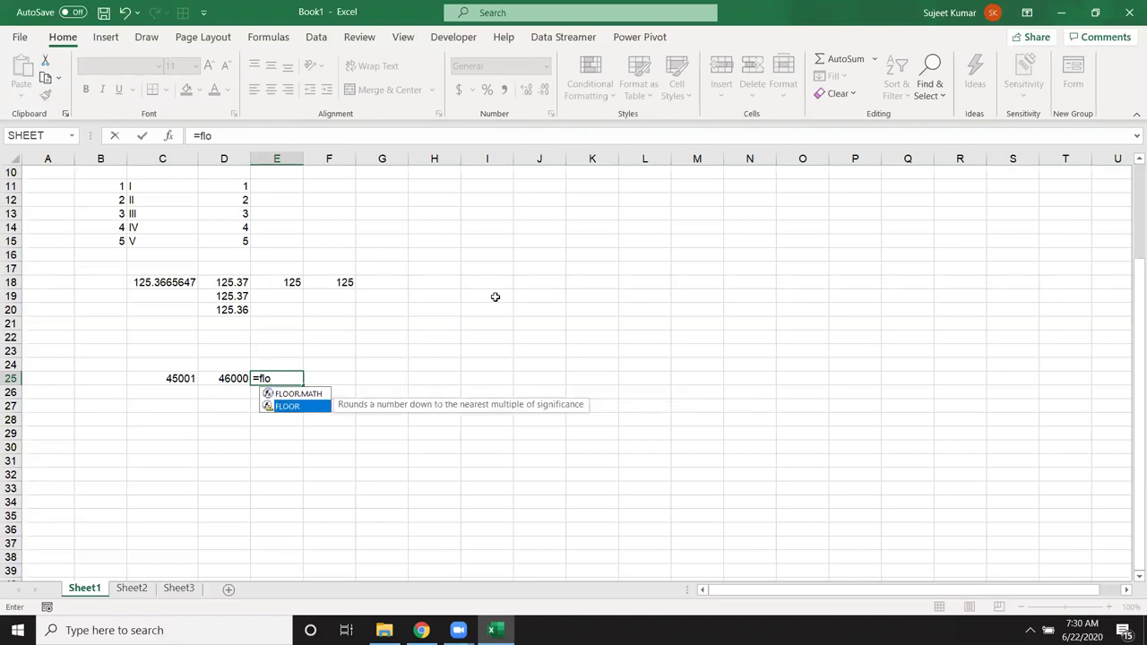
key("Tab")
key("Left")
key("Left")
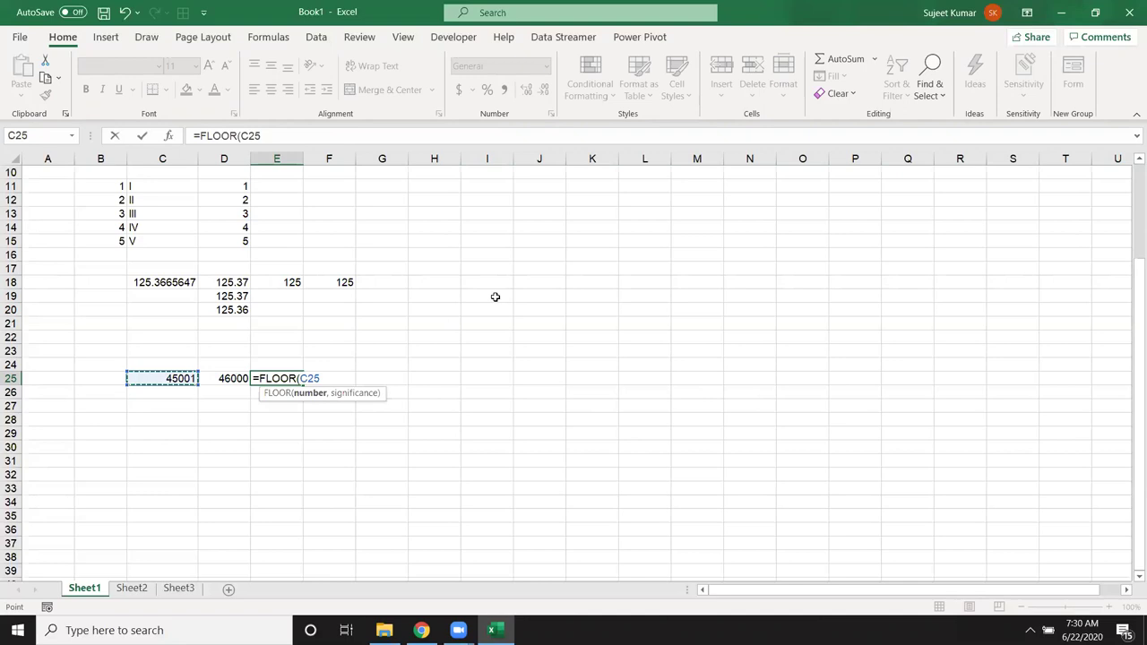
type(",1000)")
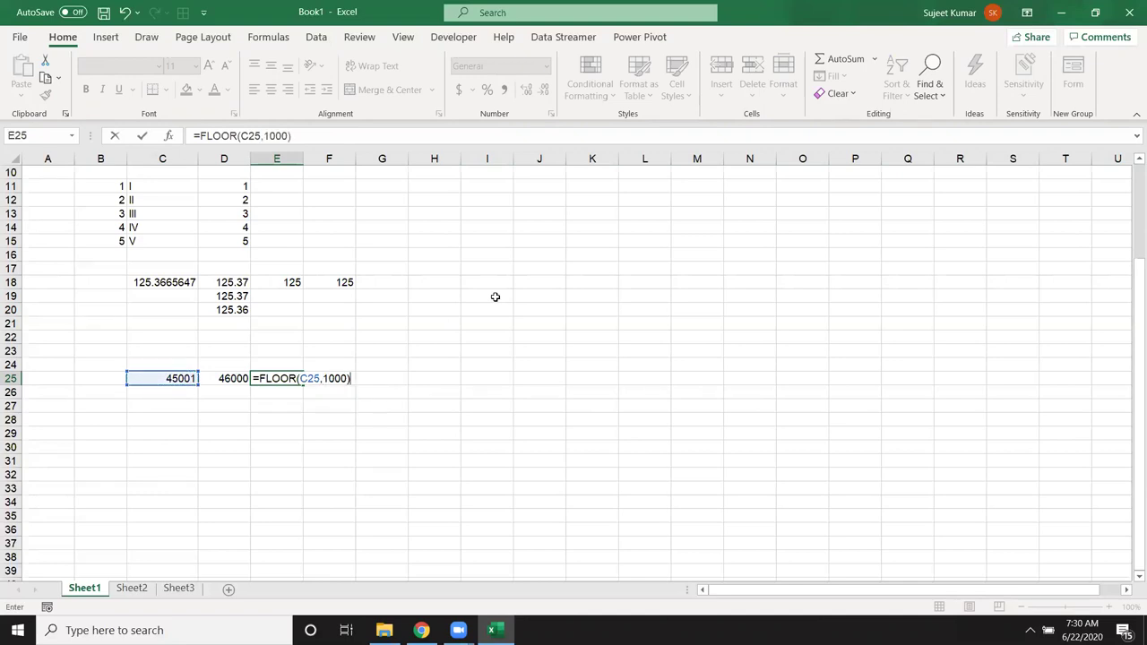
key("Return")
Step: Change C25 to 45880 and compare D25's 46000 with E25's 45000
key("Up")
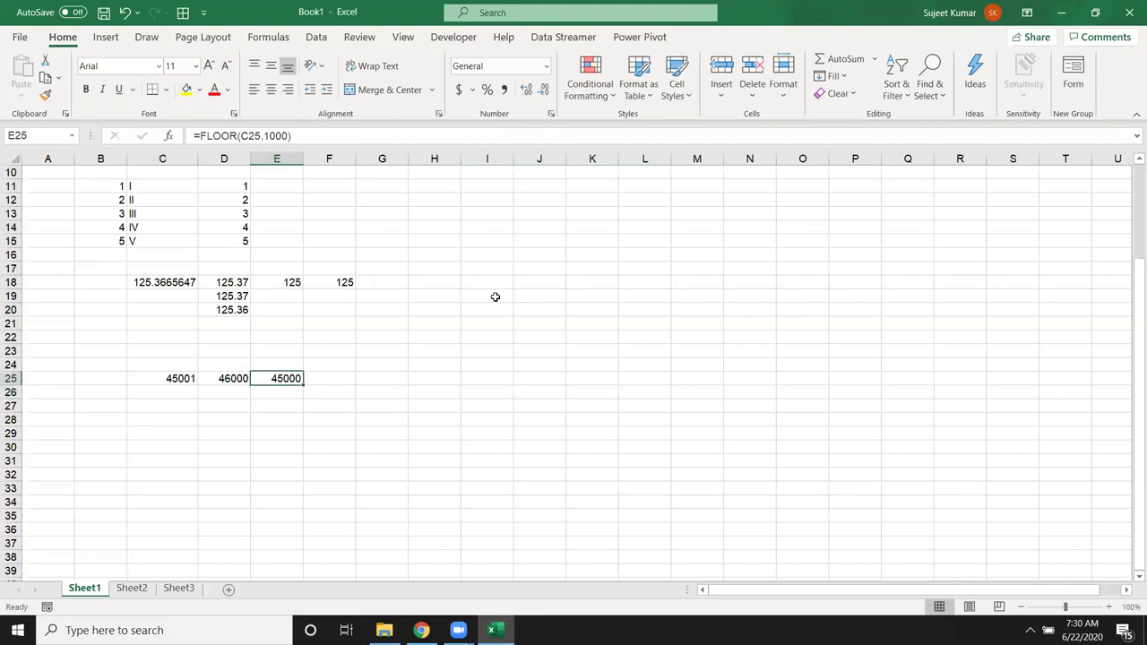
key("Left")
key("Left")
type("45")
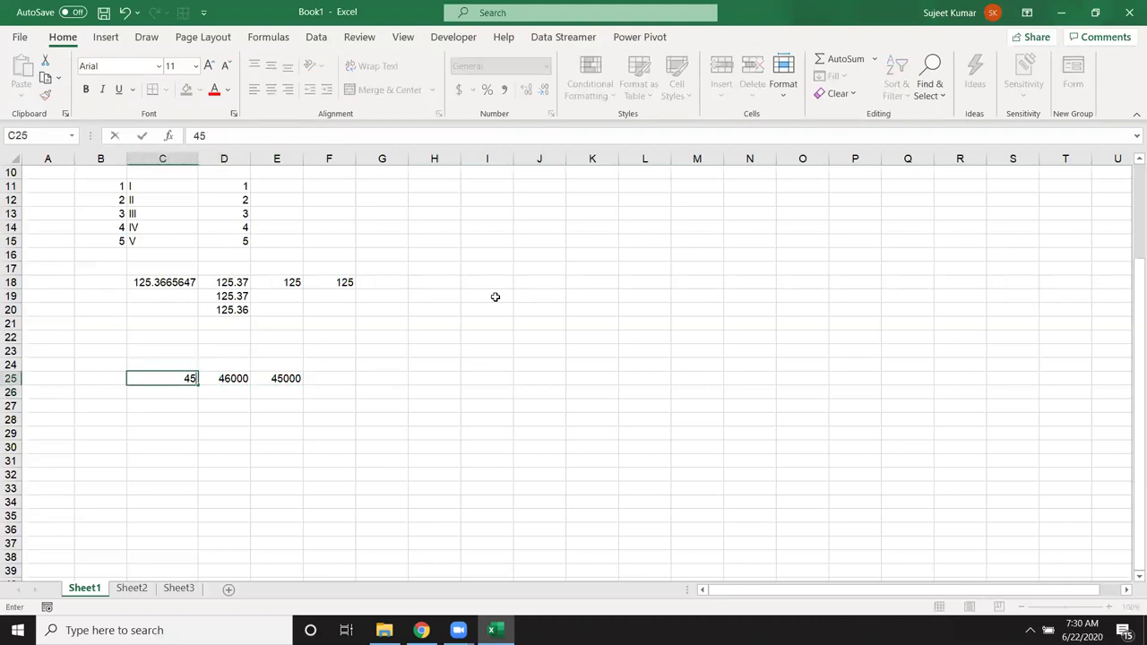
type("880")
key("Return")
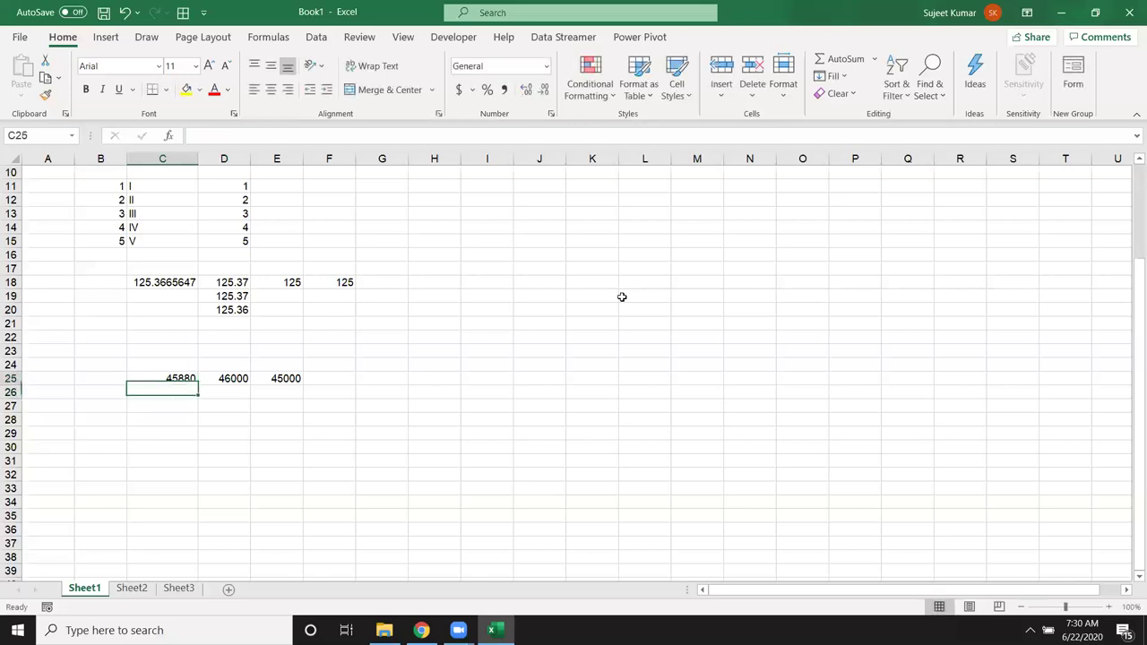
key("Up")
key("Right")
key("Right")
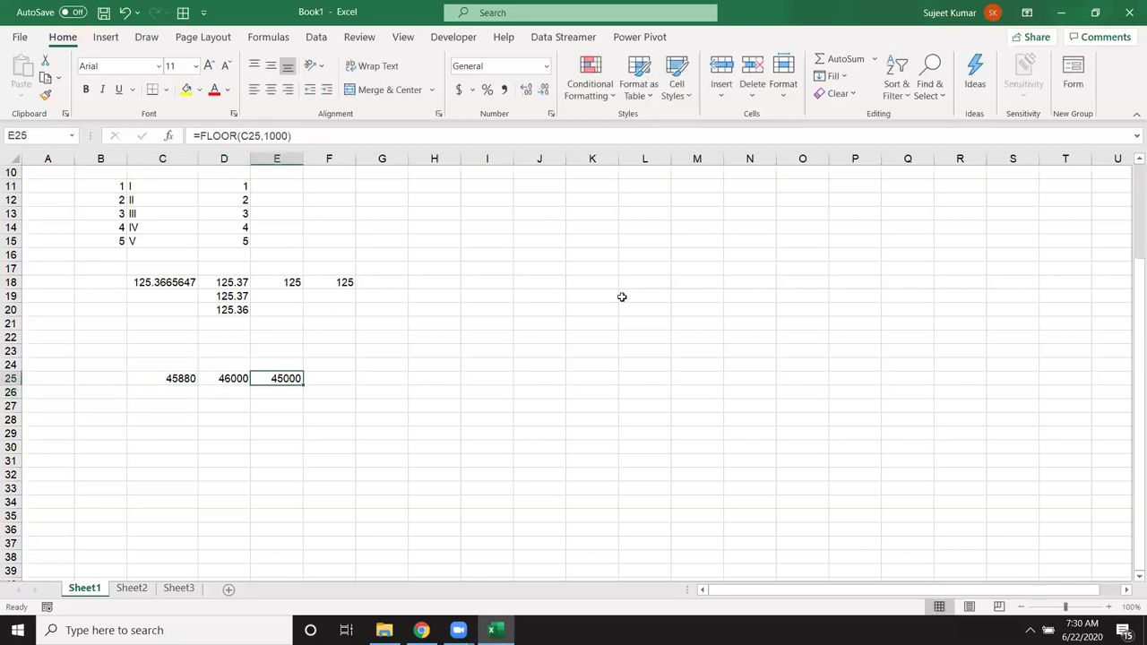
key("Left")
key("Right")
key("Left")
key("Right")
key("Left")
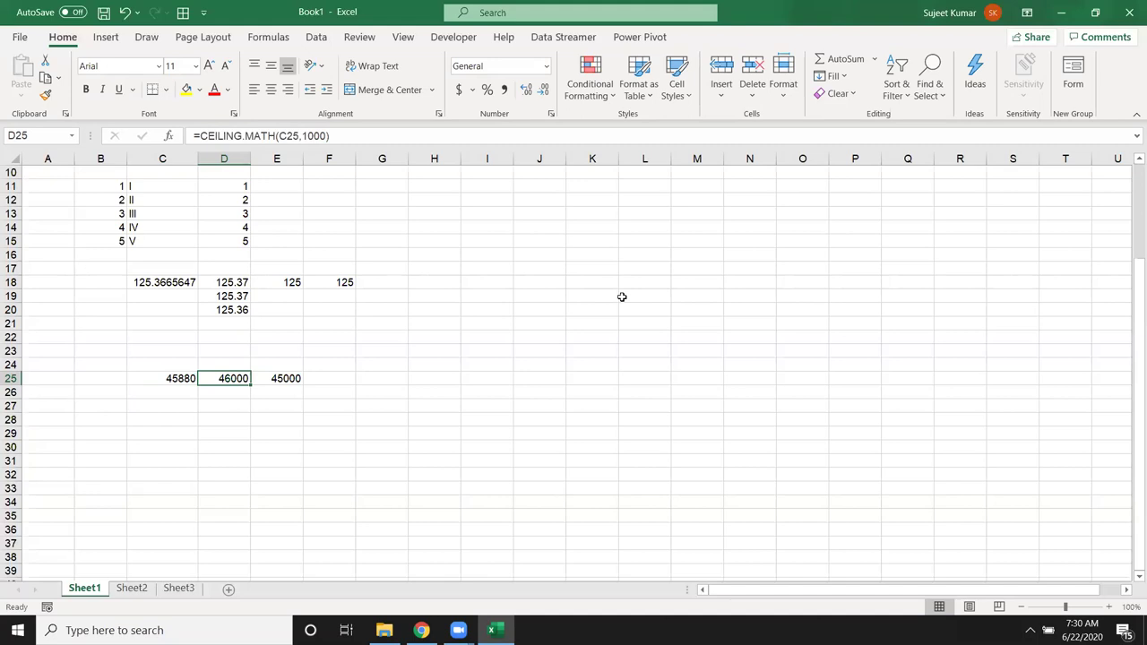
key("Down")
key("Down")
key("Down")
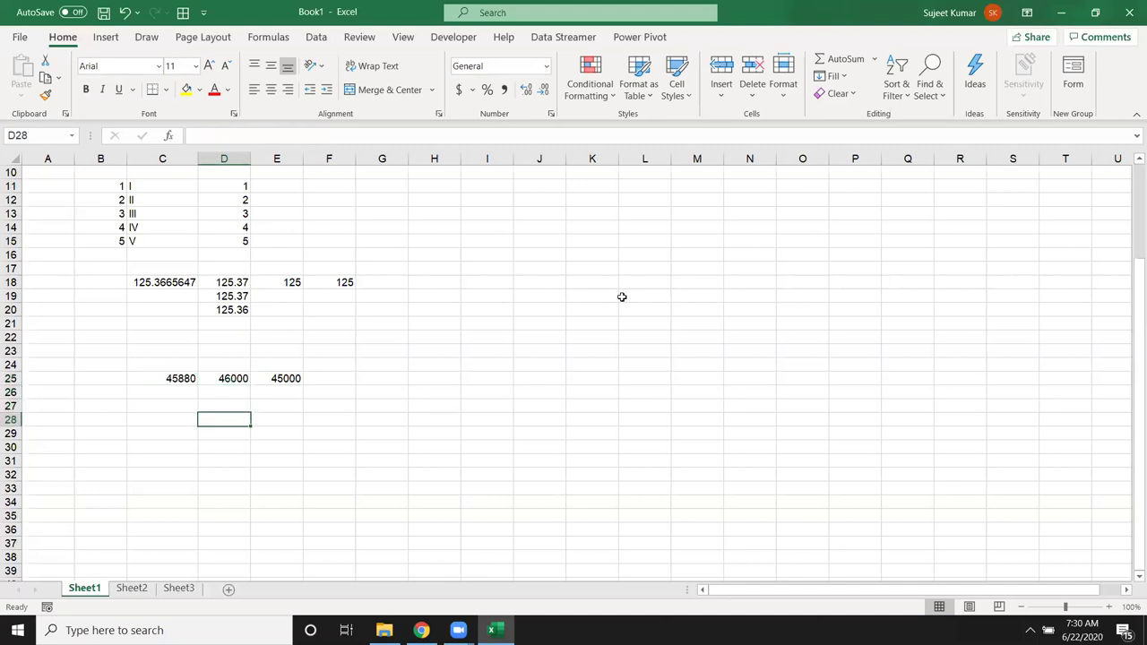
Step: Check D25's number format settings, then go to the Formulas tab's Math & Trig list
key("Left")
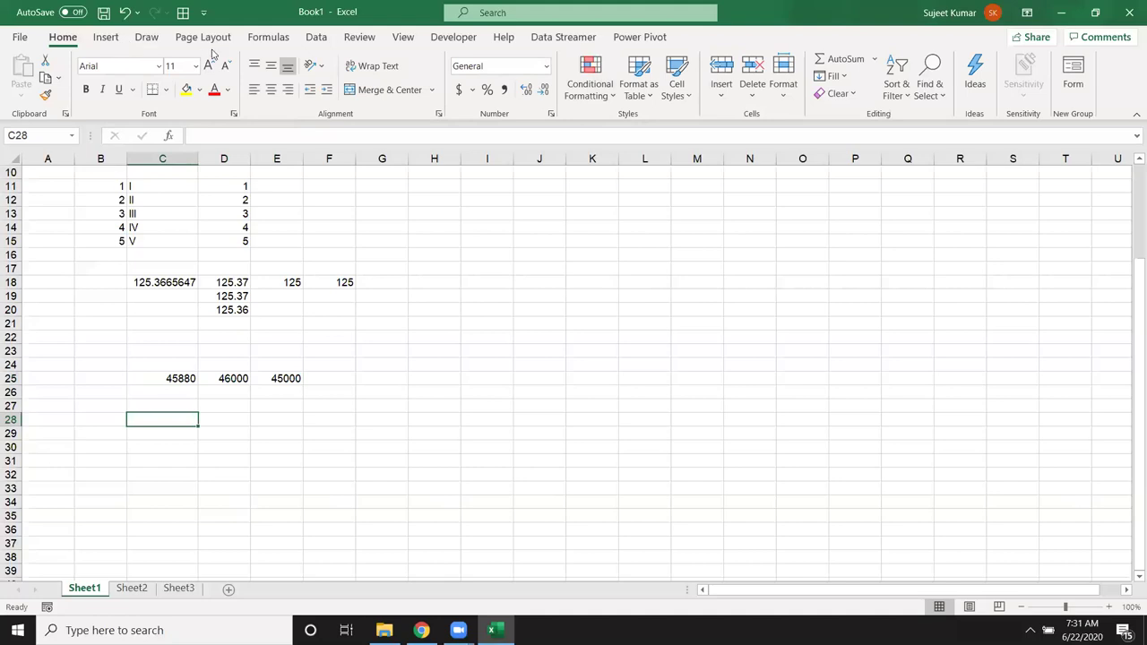
left_click(225, 378)
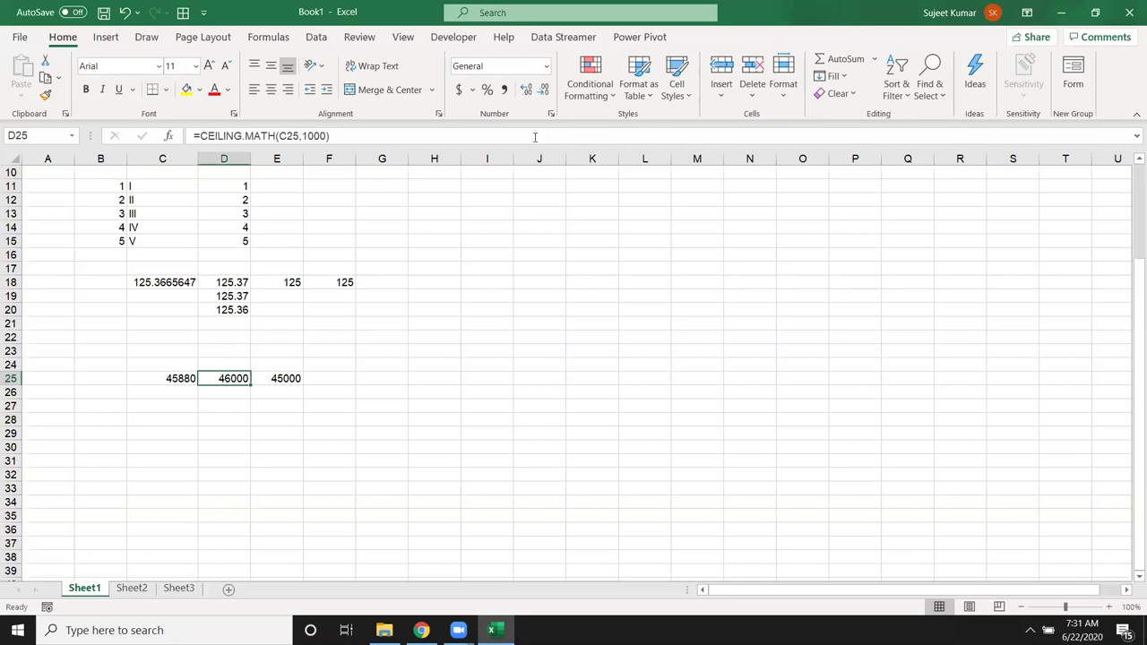
left_click(551, 115)
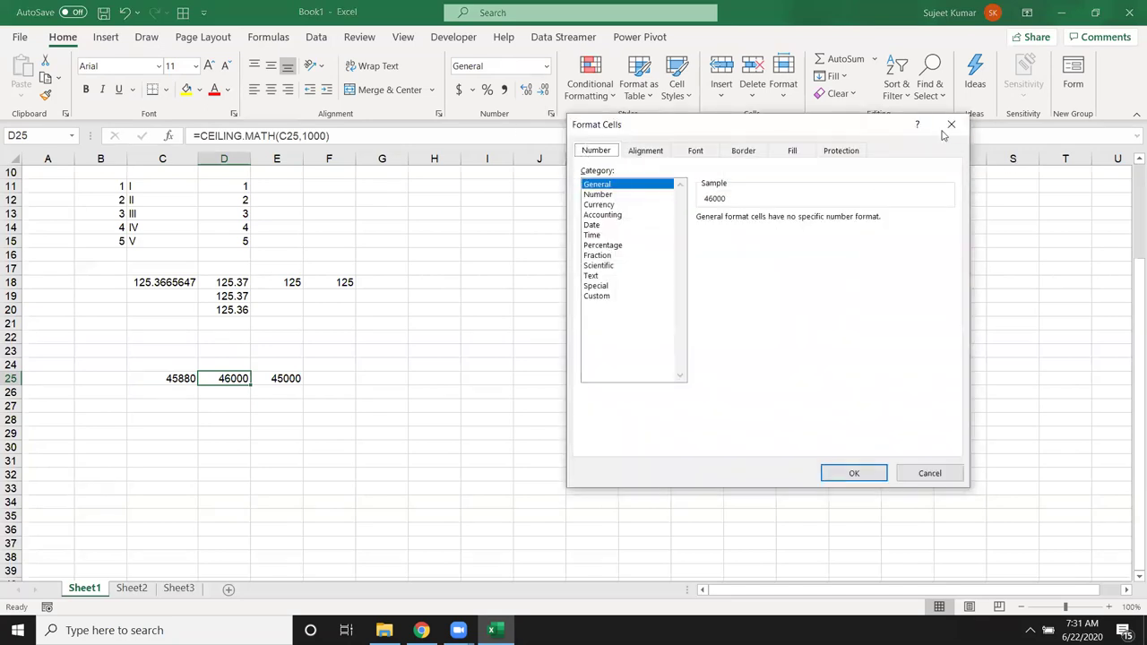
left_click(950, 125)
left_click(269, 37)
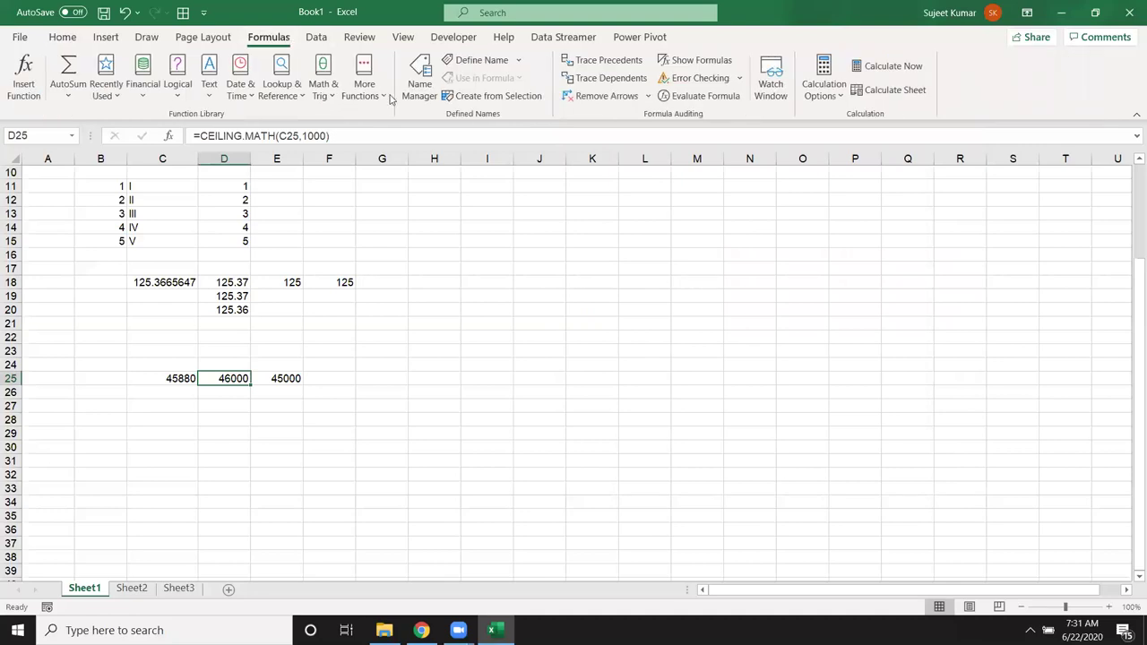
left_click(328, 96)
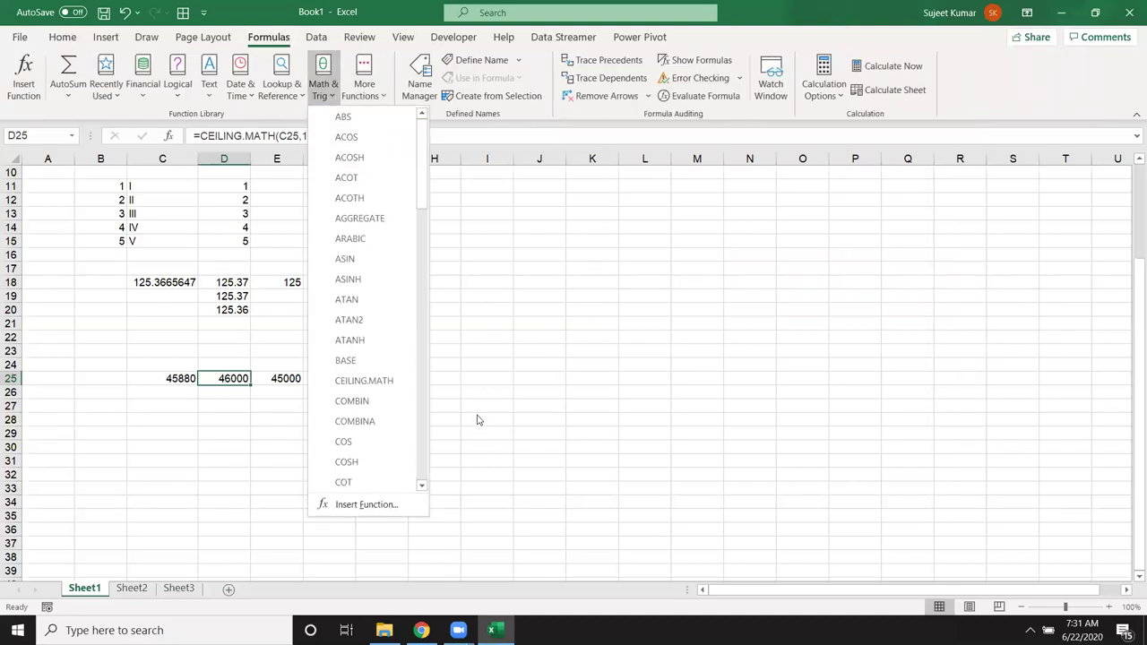
Step: Browse the Math & Trig function list, close it, and select H16
scroll(478, 415, "down", 1)
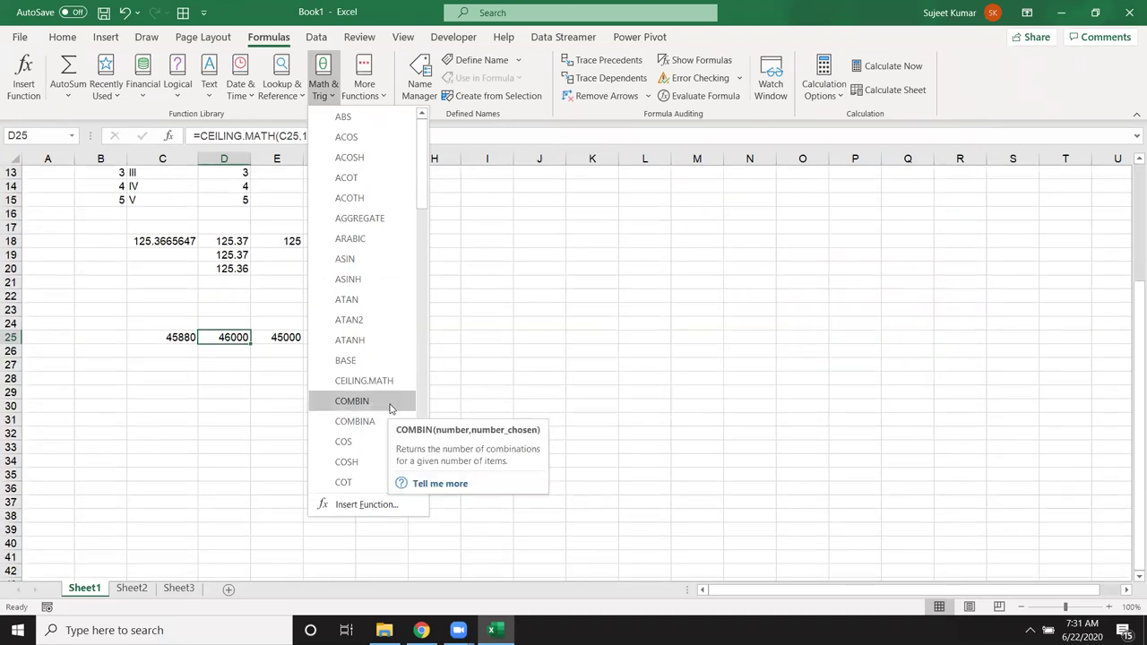
left_click(473, 277)
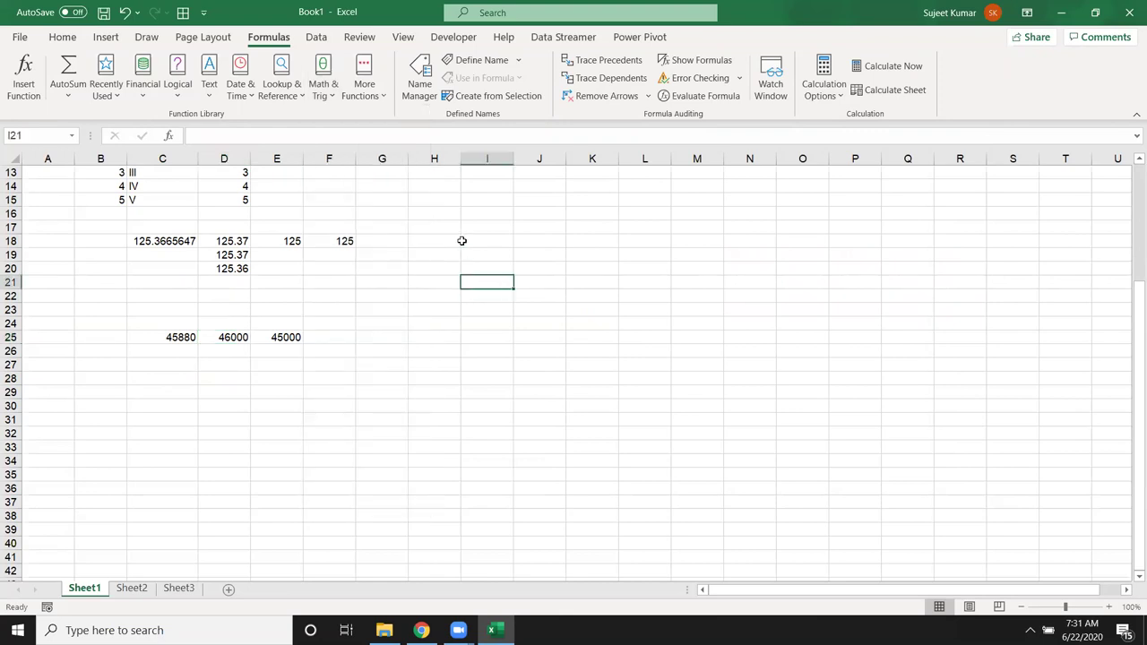
left_click(447, 217)
Step: Enter 3 in H16, 2 in I16, and =COMBIN(H16,I16) in J16
type("3")
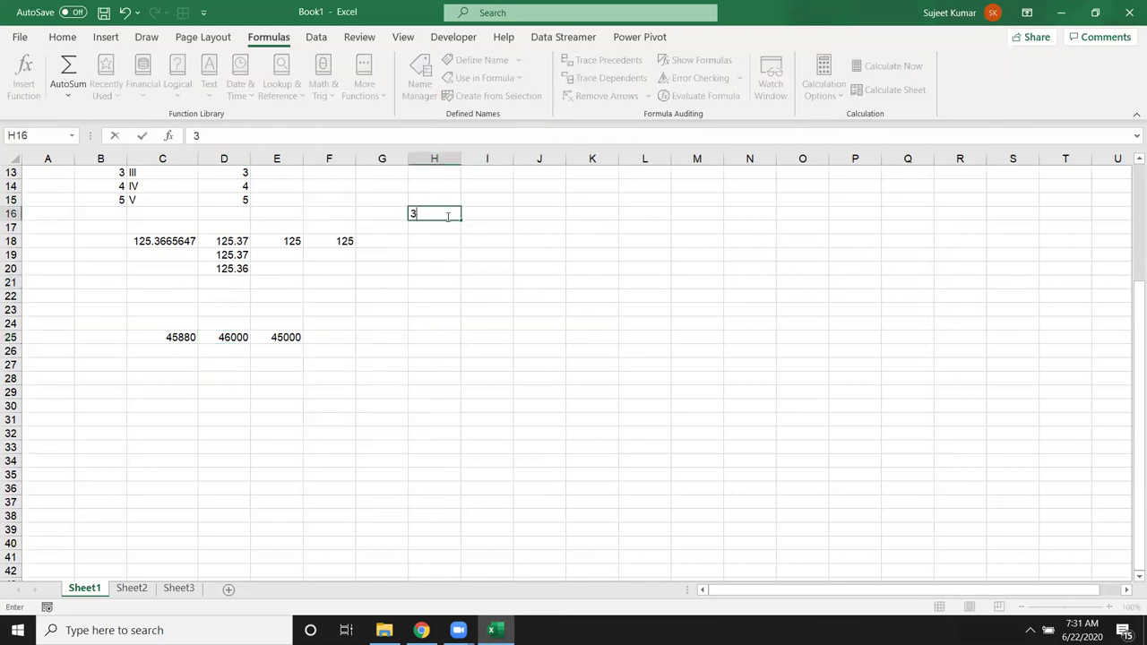
key("Tab")
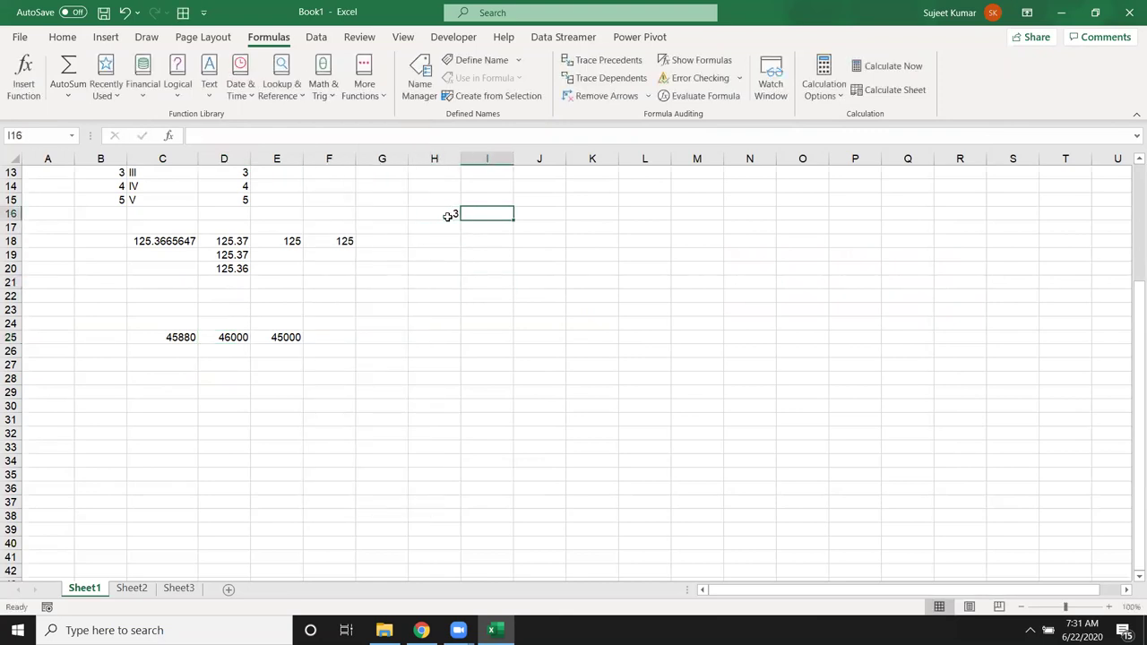
type("2")
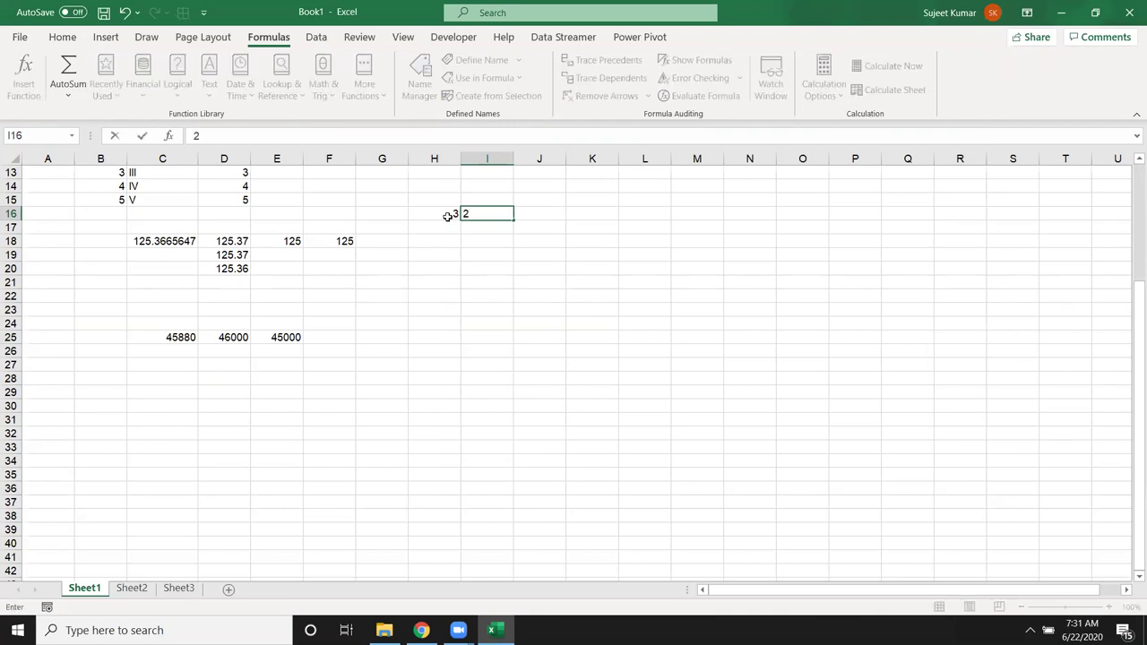
key("Tab")
type("=com")
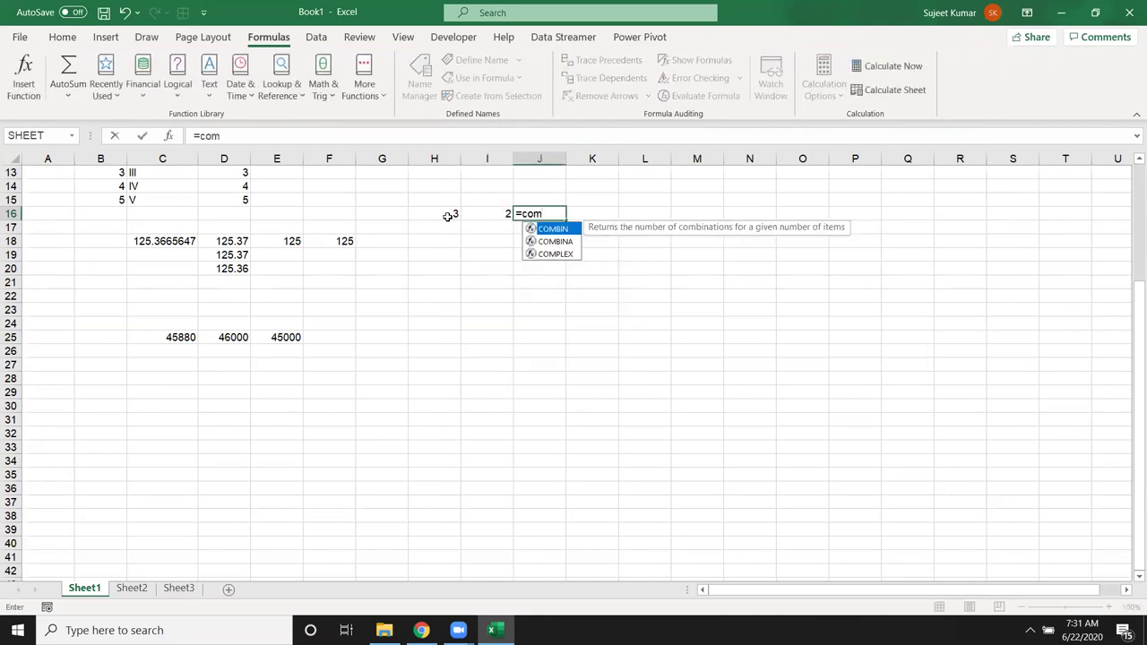
key("Tab")
left_click(448, 216)
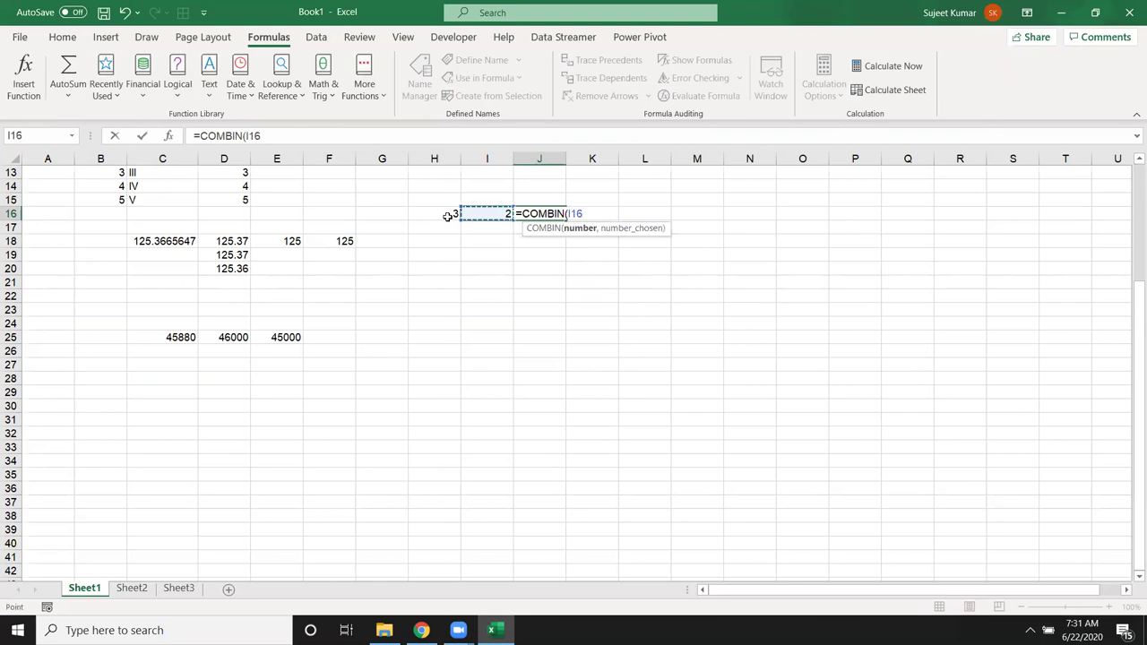
type(",I16")
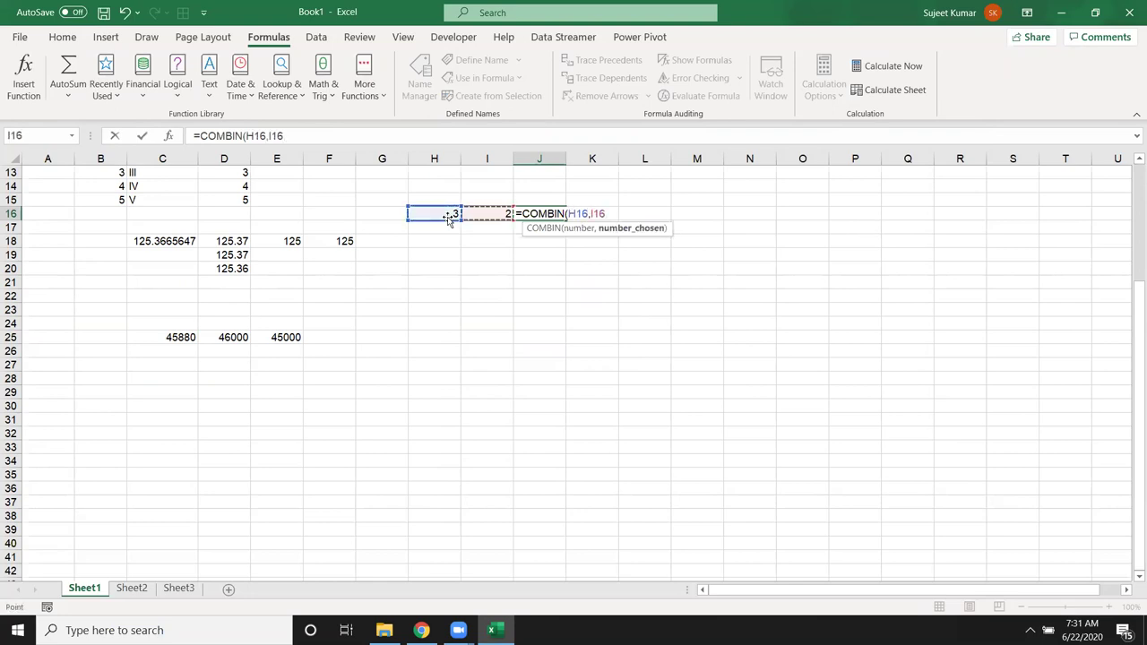
key("Return")
Step: List the letters A, B and C in H18:H20
key("Up")
key("Down")
key("Down")
key("Down")
key("Left")
key("Left")
type("A")
key("Return")
type("B")
key("Return")
type("C")
key("Return")
key("Up")
key("Up")
key("Up")
Step: Select the letter pairs A-B and B-C to illustrate the combinations, then pick C27
key("shift+Down")
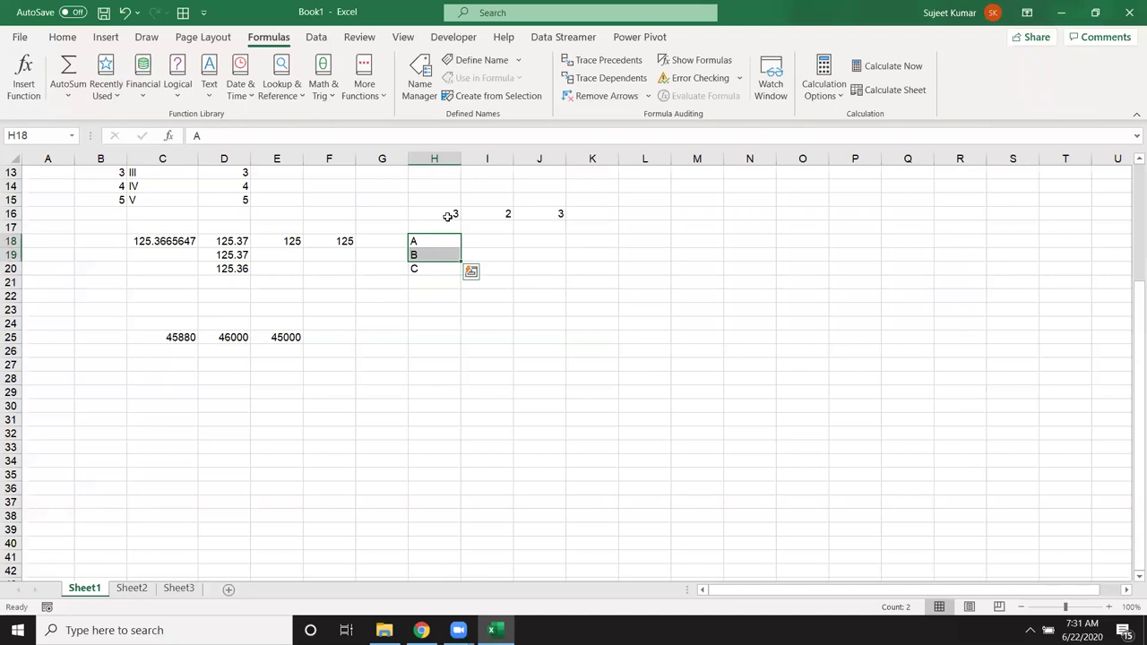
key("Down")
key("shift+Down")
key("Up")
key("Up")
key("Down")
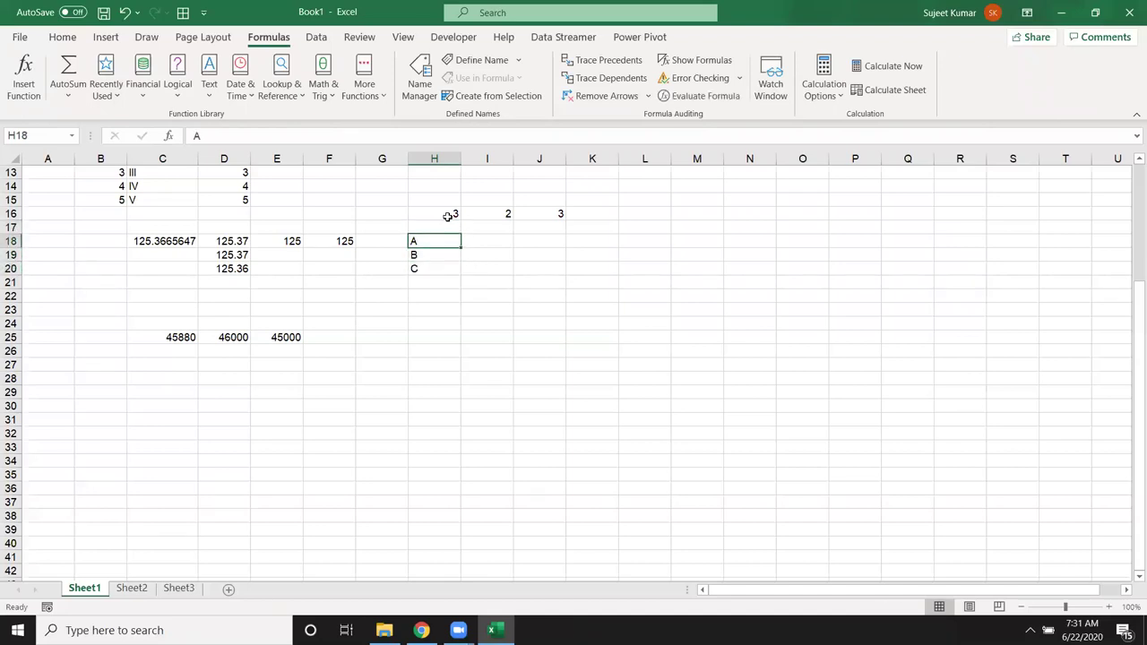
left_click(191, 361)
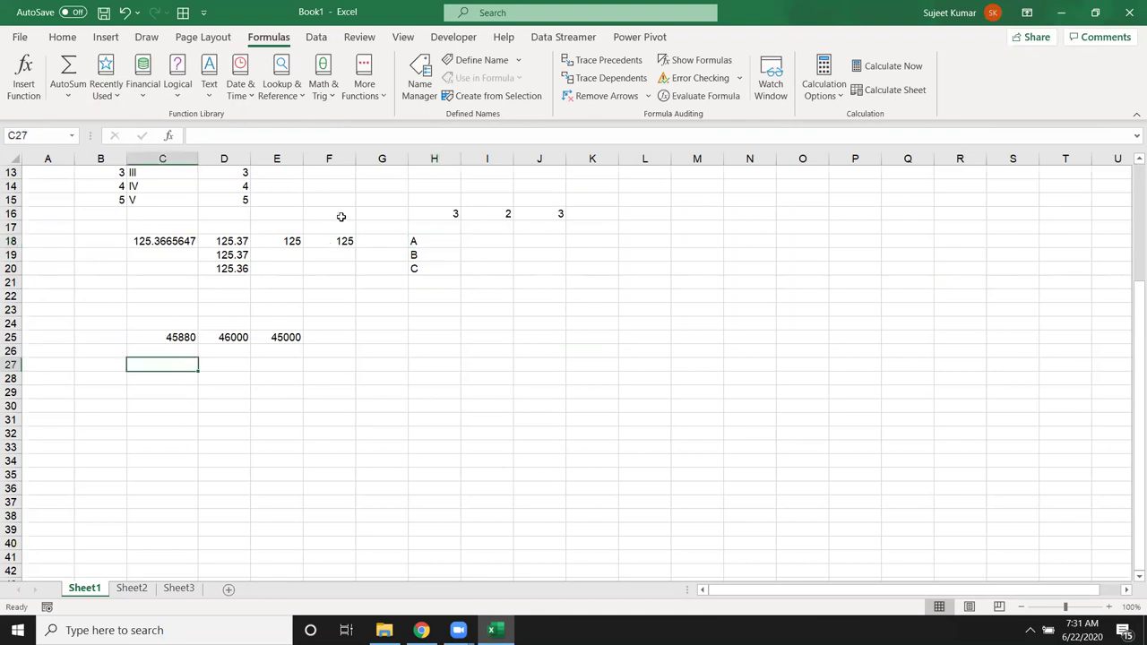
Step: Insert the GCD function into C27 from the Math & Trig list
left_click(332, 94)
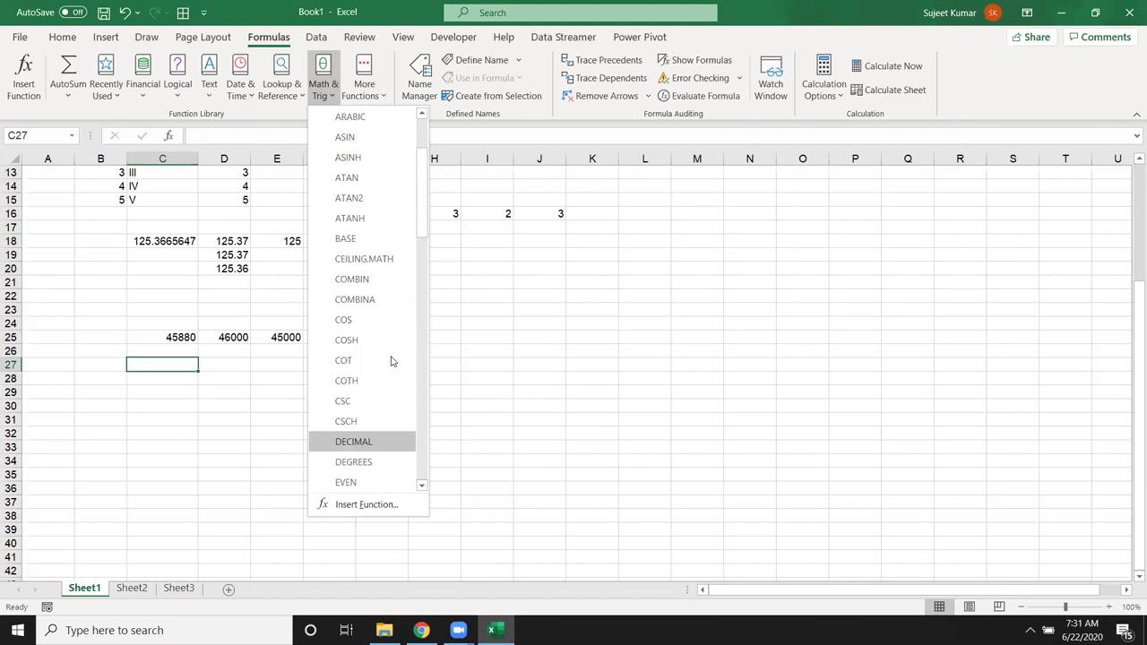
scroll(392, 340, "down", 2)
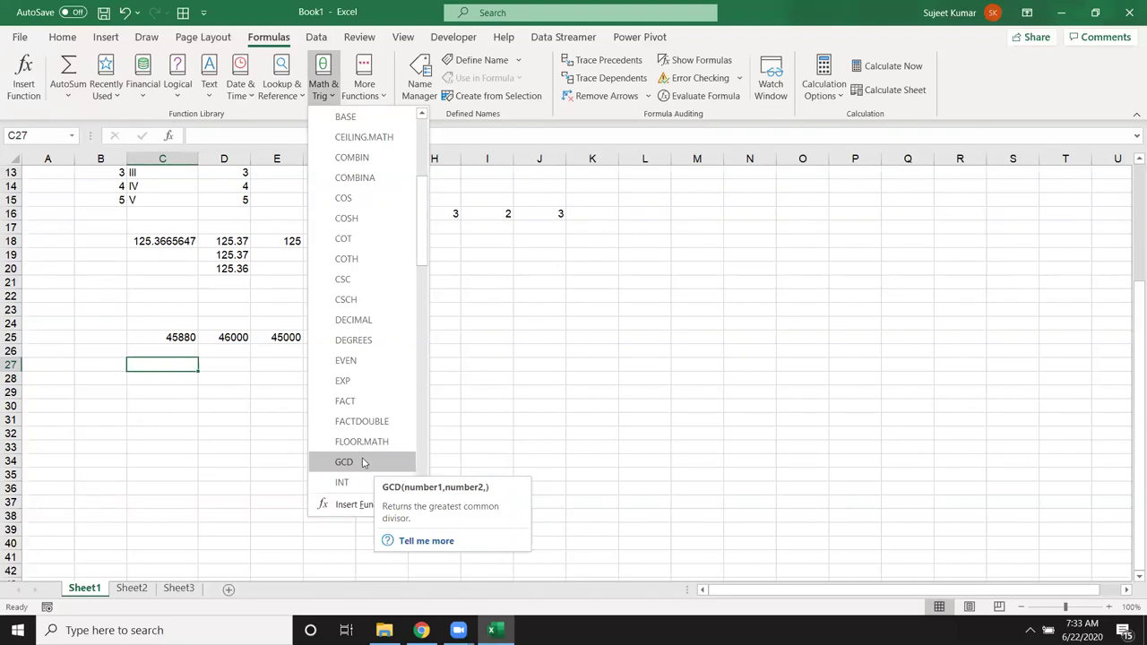
scroll(375, 464, "down", 2)
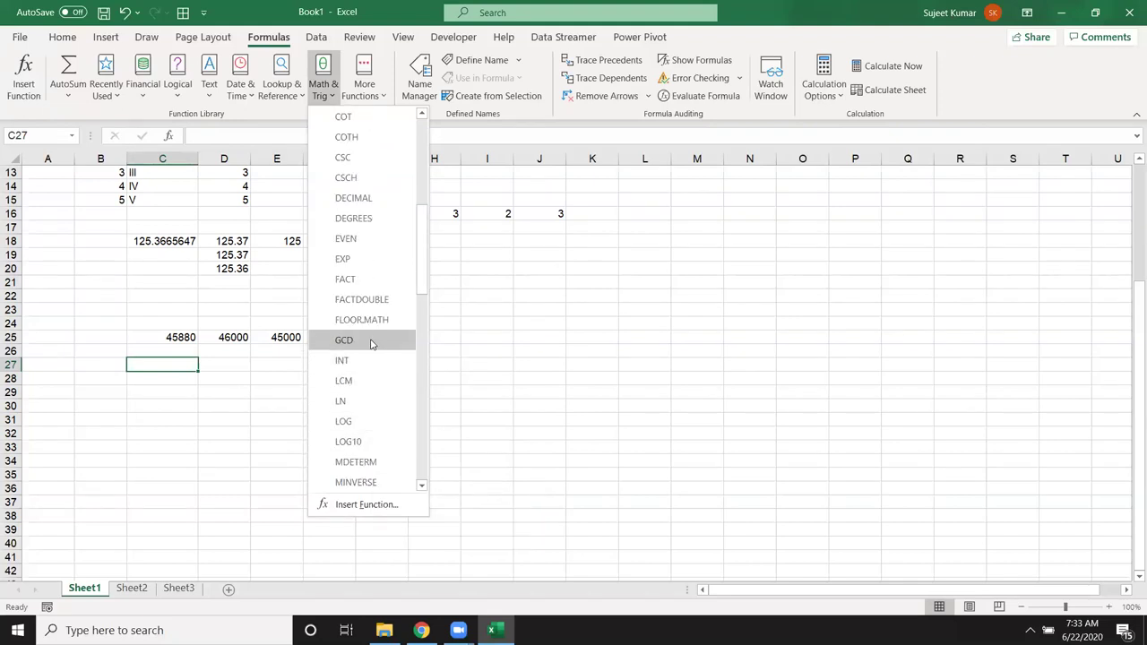
left_click(371, 342)
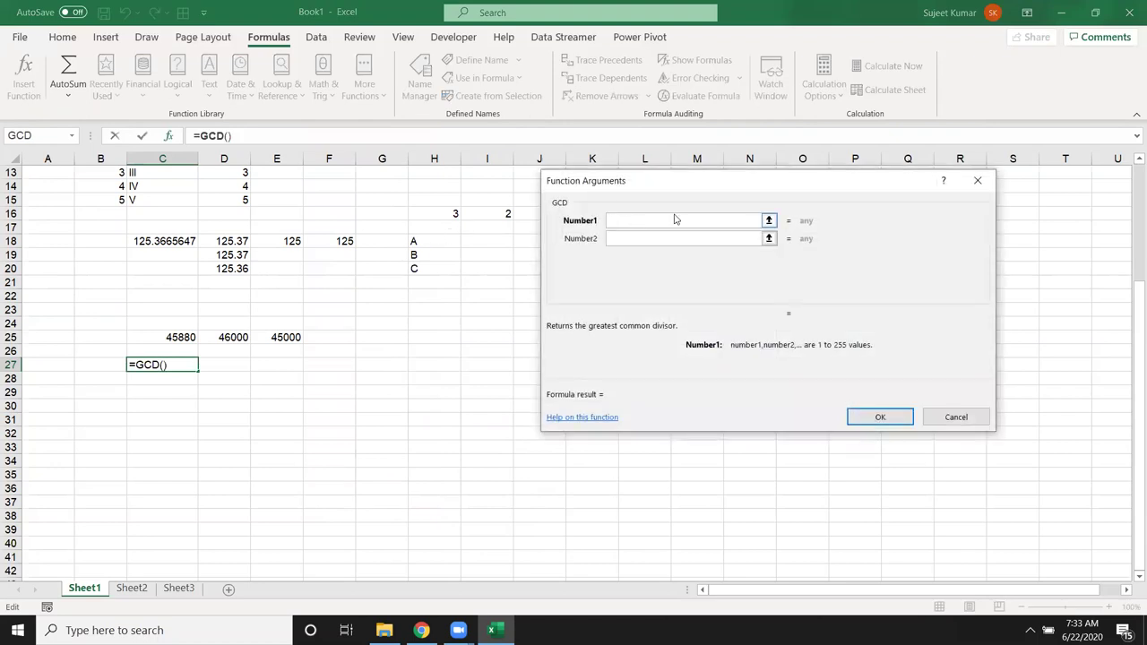
Step: Try GCD with 50 and 25, then 30, then 35 (result 5), and cancel
type("50")
left_click(661, 234)
type("25")
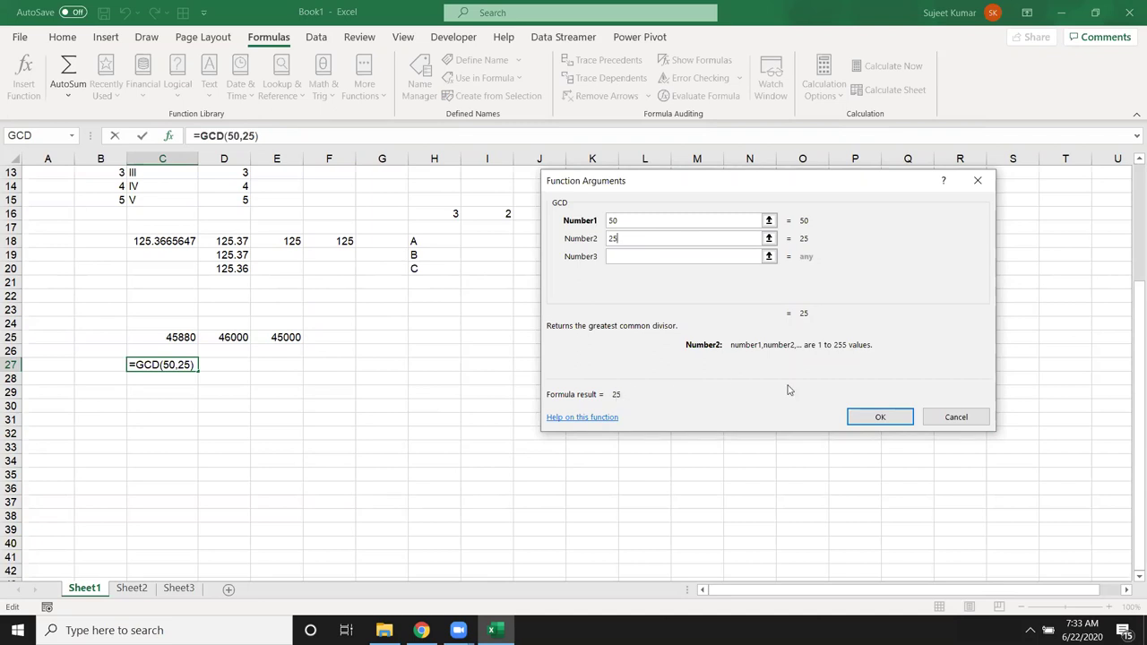
key("BackSpace")
key("BackSpace")
type("30")
key("BackSpace")
type("5")
left_click(945, 418)
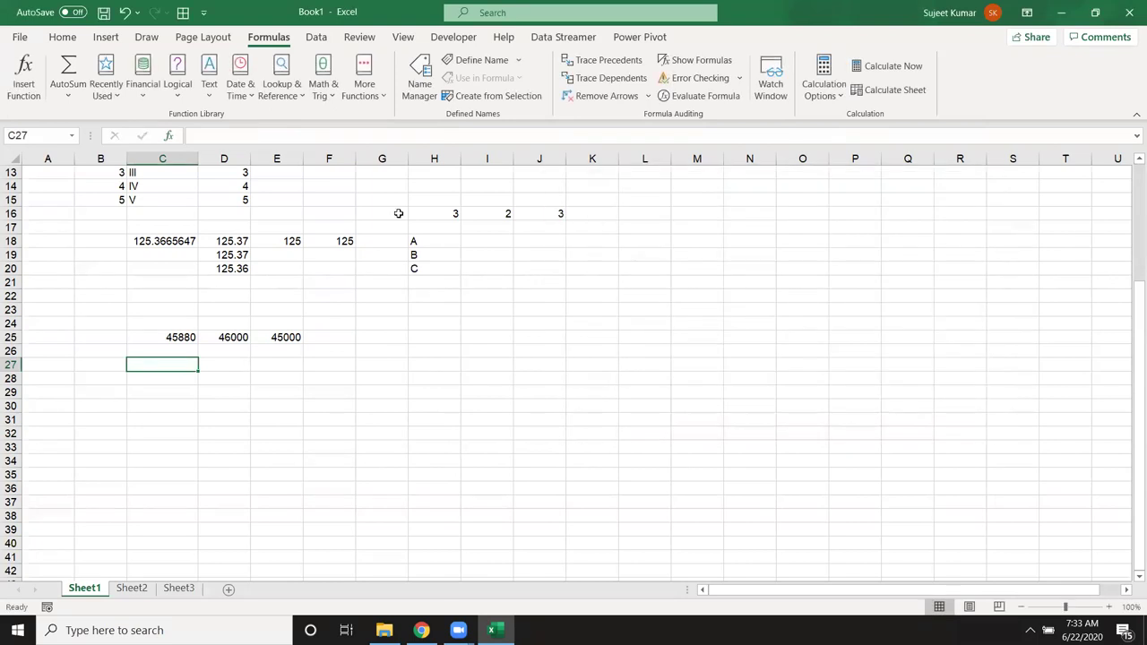
left_click(207, 97)
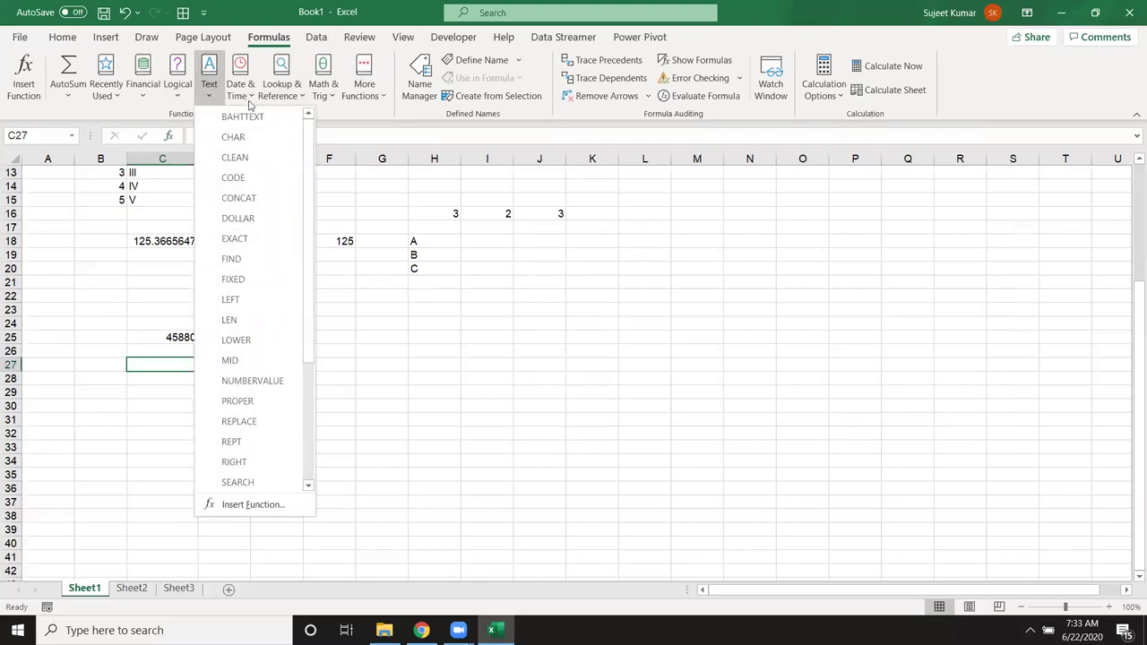
mouse_move(323, 89)
scroll(381, 392, "down", 2)
scroll(379, 385, "down", 5)
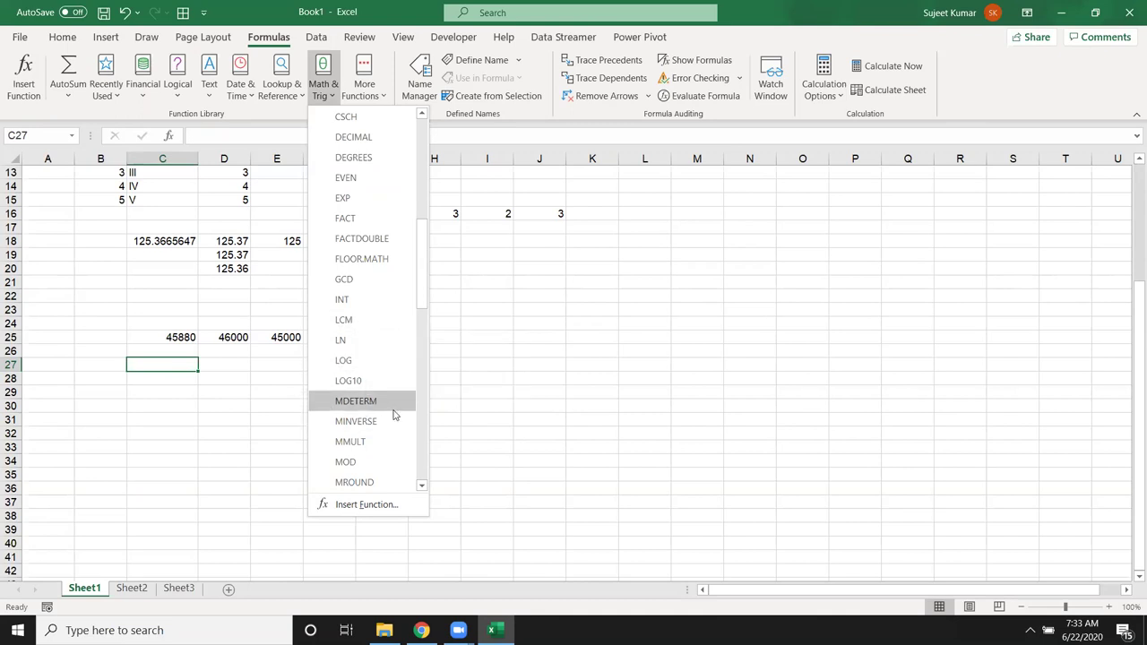
scroll(394, 419, "down", 1)
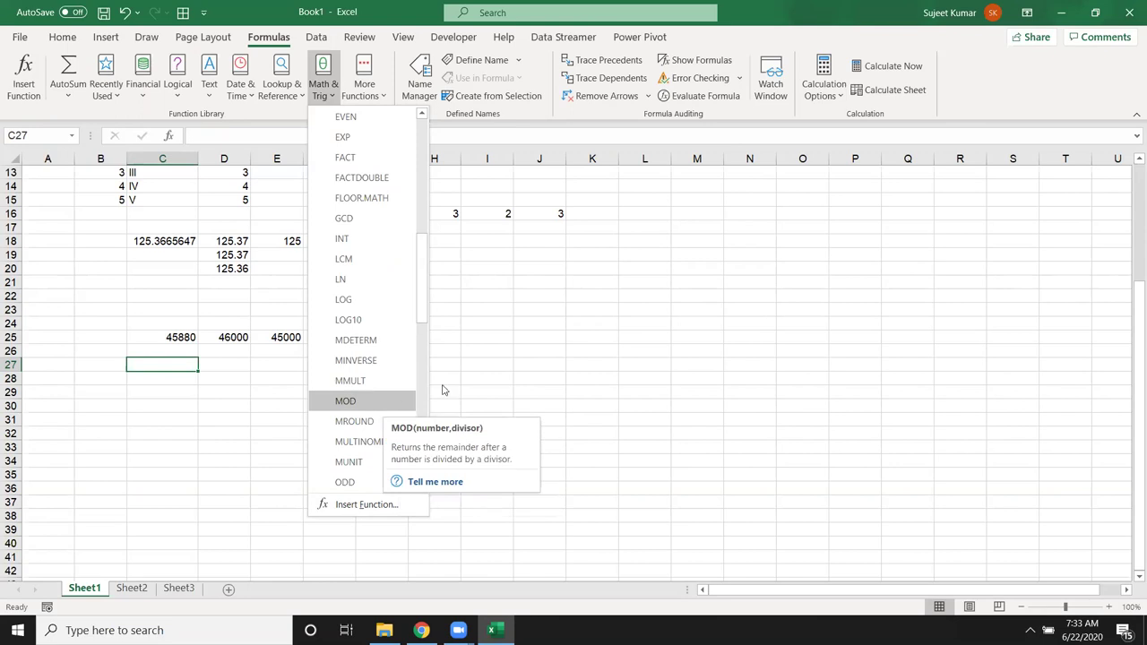
left_click(555, 353)
scroll(555, 353, "up", 2)
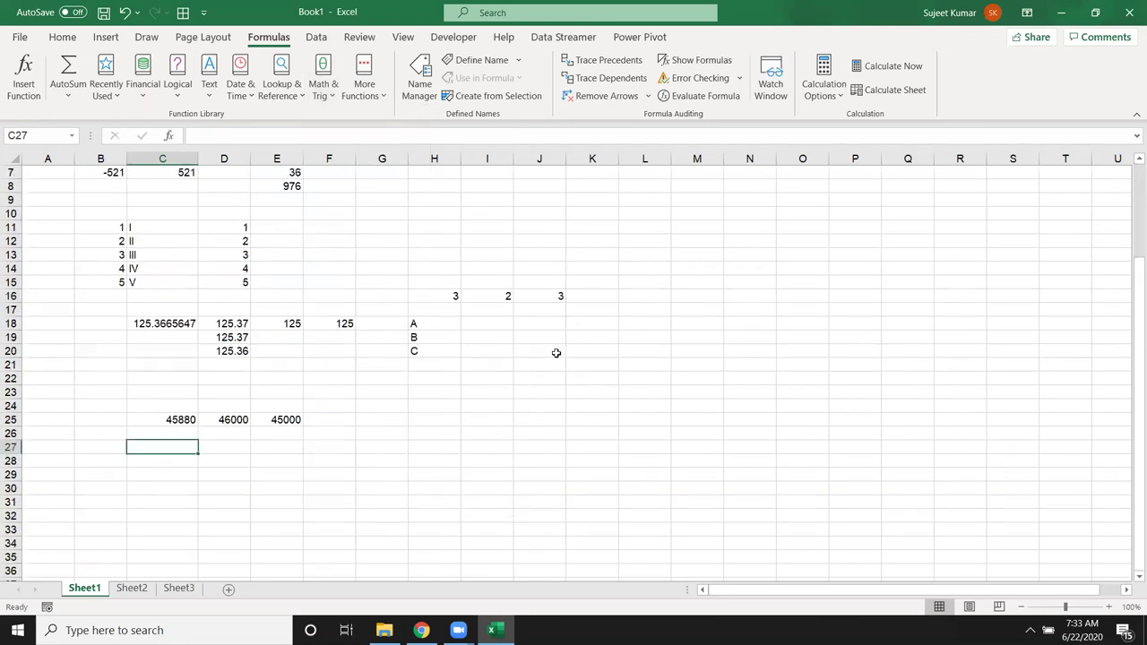
Step: Review the ROUND formula in E18 and the =INT(C18) formula in F18
double_click(294, 323)
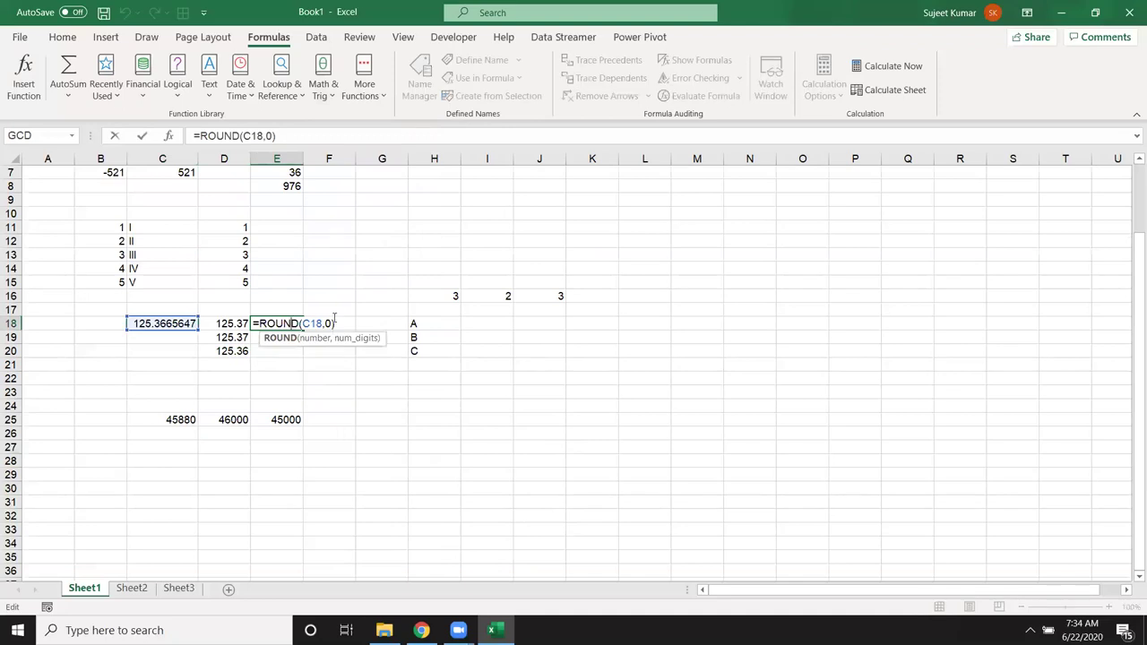
left_click(333, 321)
key("ctrl+Up")
left_click(338, 405)
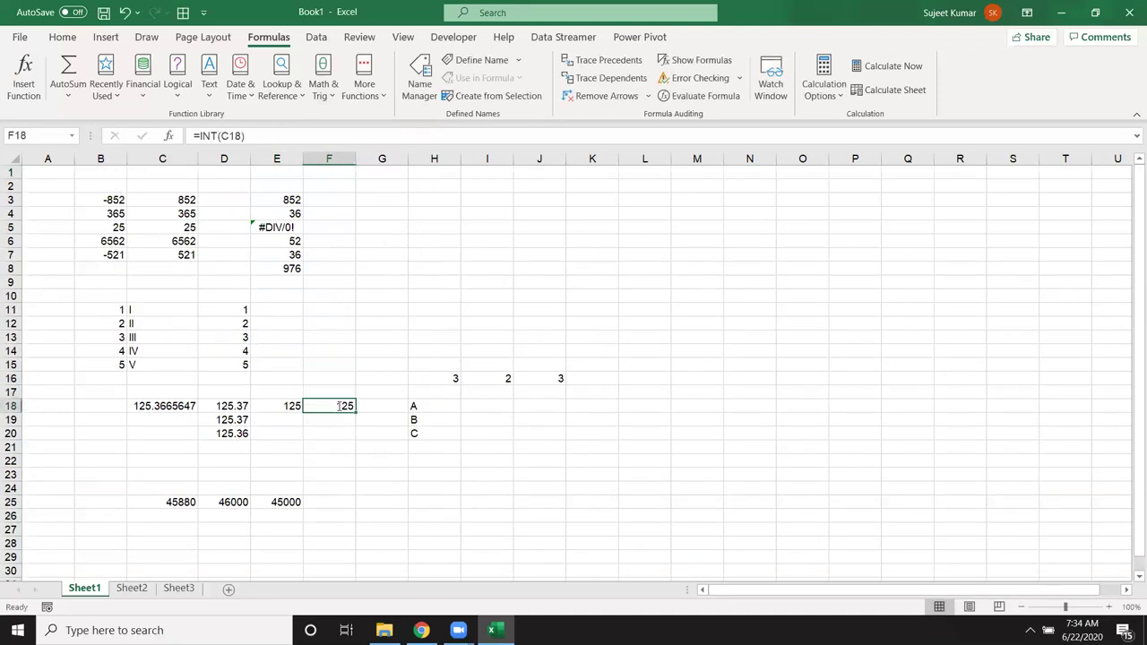
double_click(338, 405)
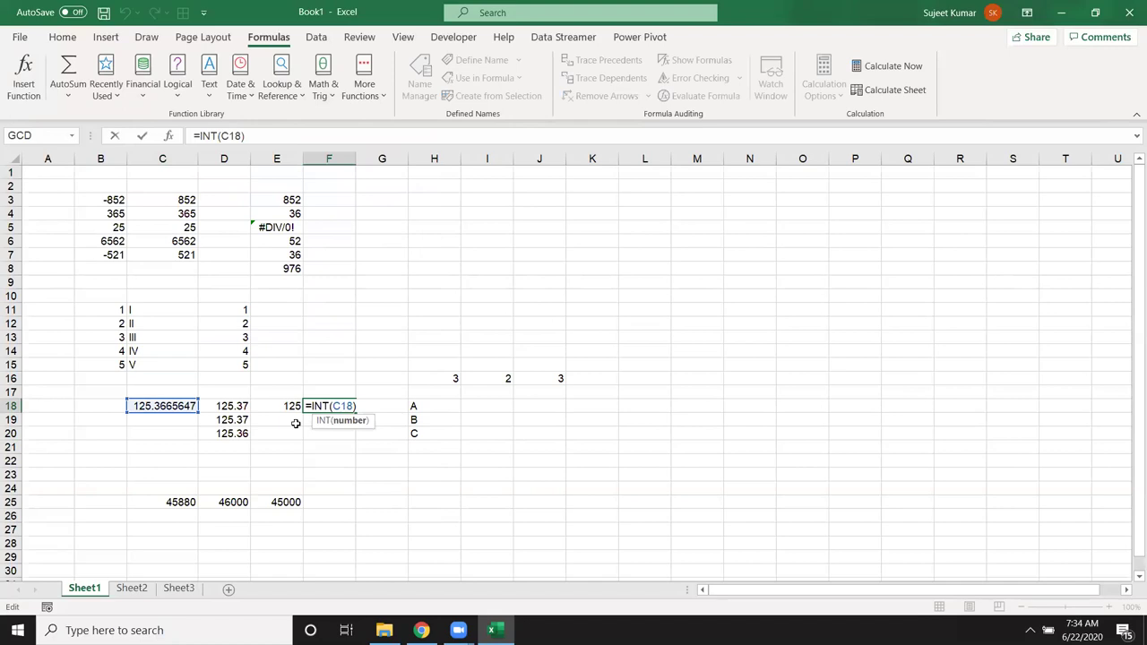
key("ctrl+Return")
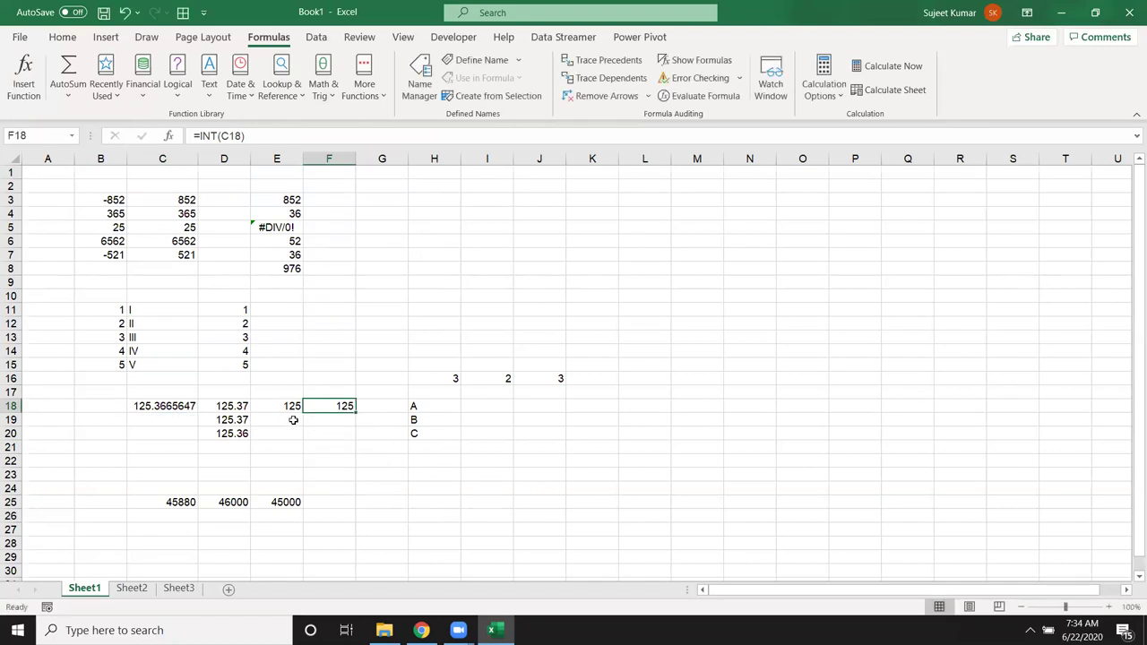
scroll(260, 430, "down", 1)
Step: Enter =D20-INT(D20) in E20 to extract the decimal part 0.36
left_click(226, 392)
left_click(279, 392)
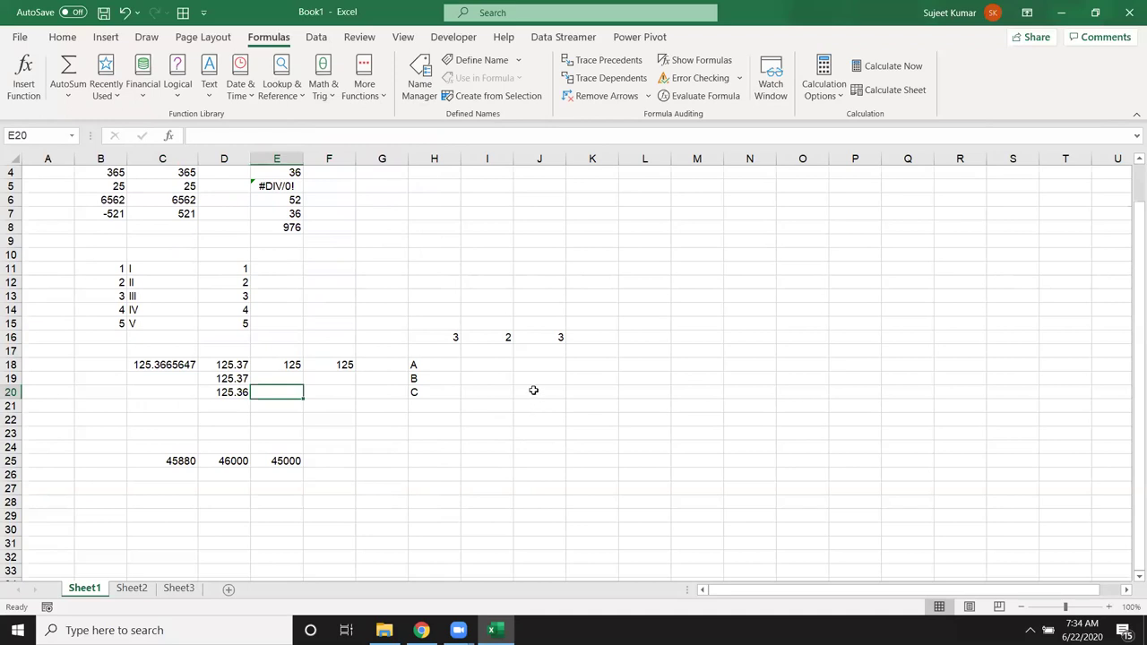
type("=")
key("Left")
type("-int")
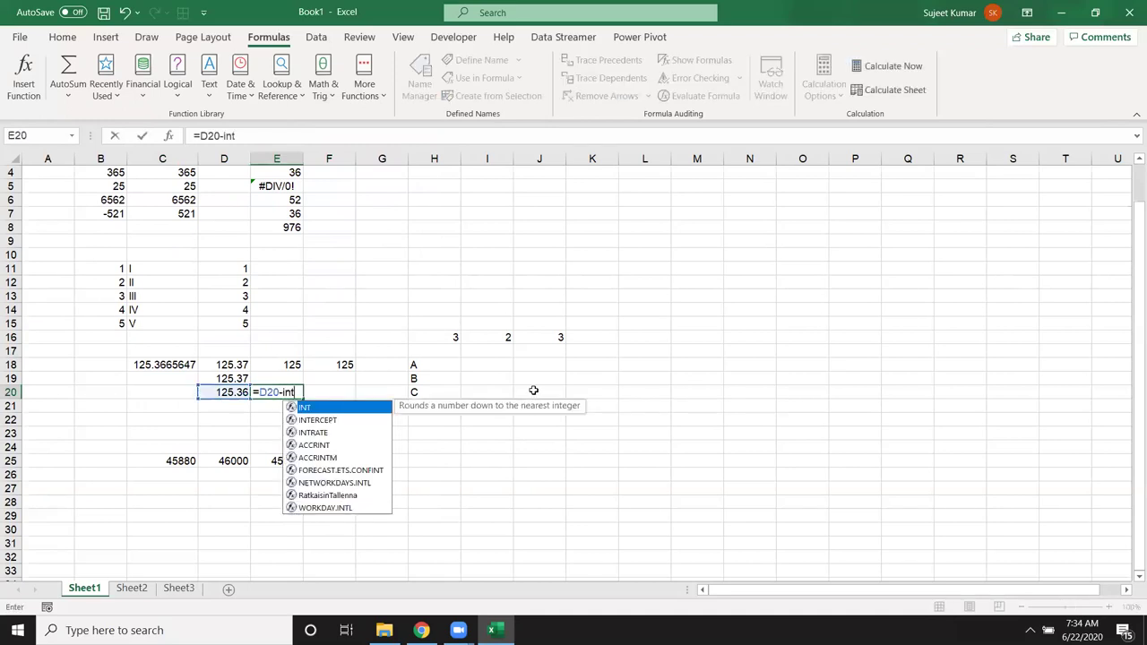
key("Tab")
key("Left")
key("Left")
key("Right")
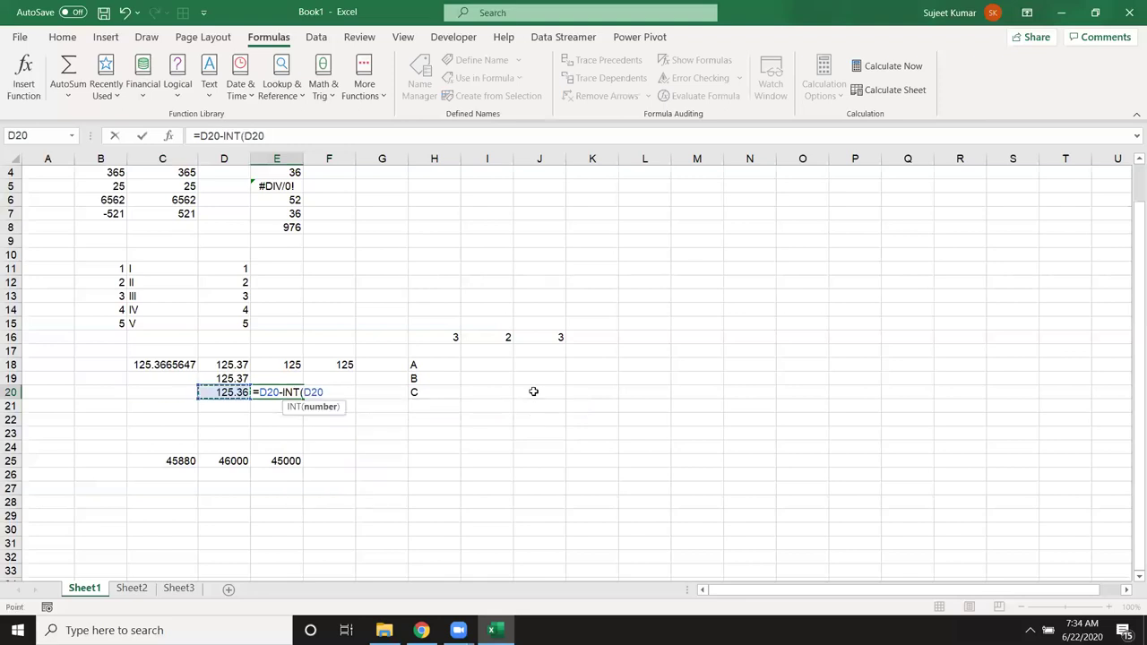
type(")")
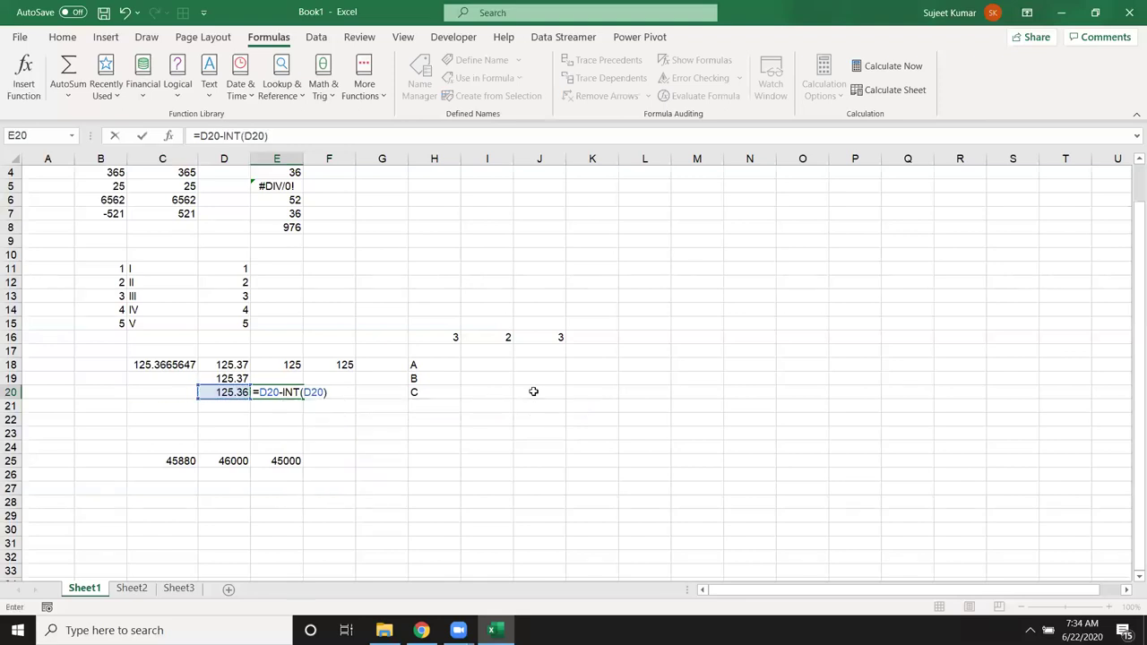
key("Return")
key("Up")
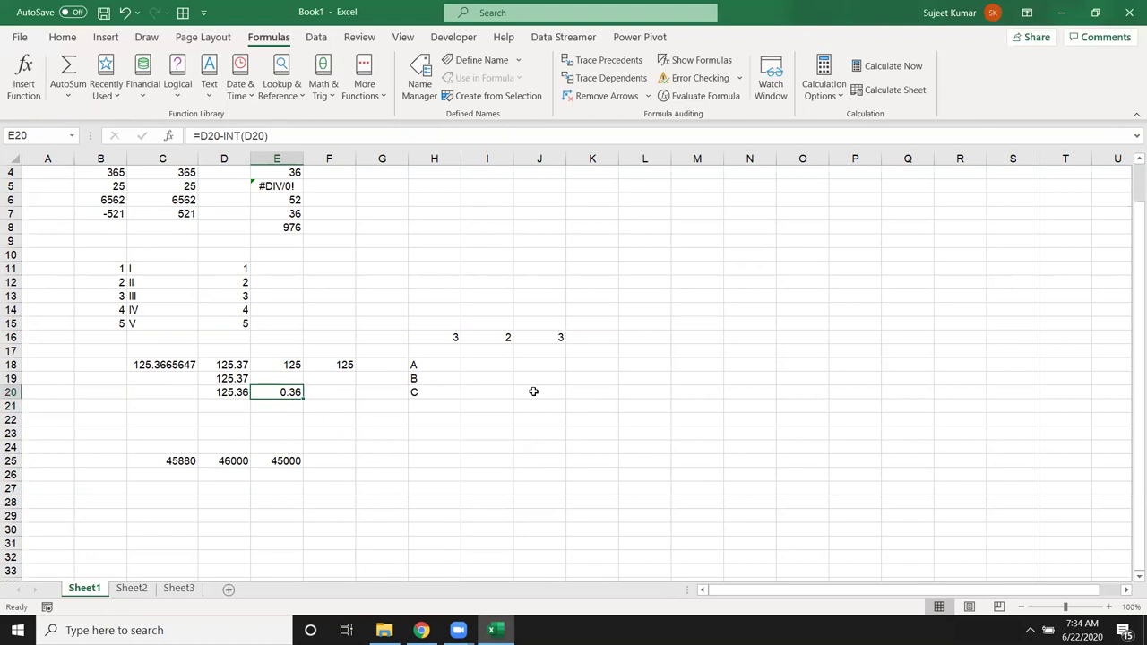
scroll(493, 404, "down", 2)
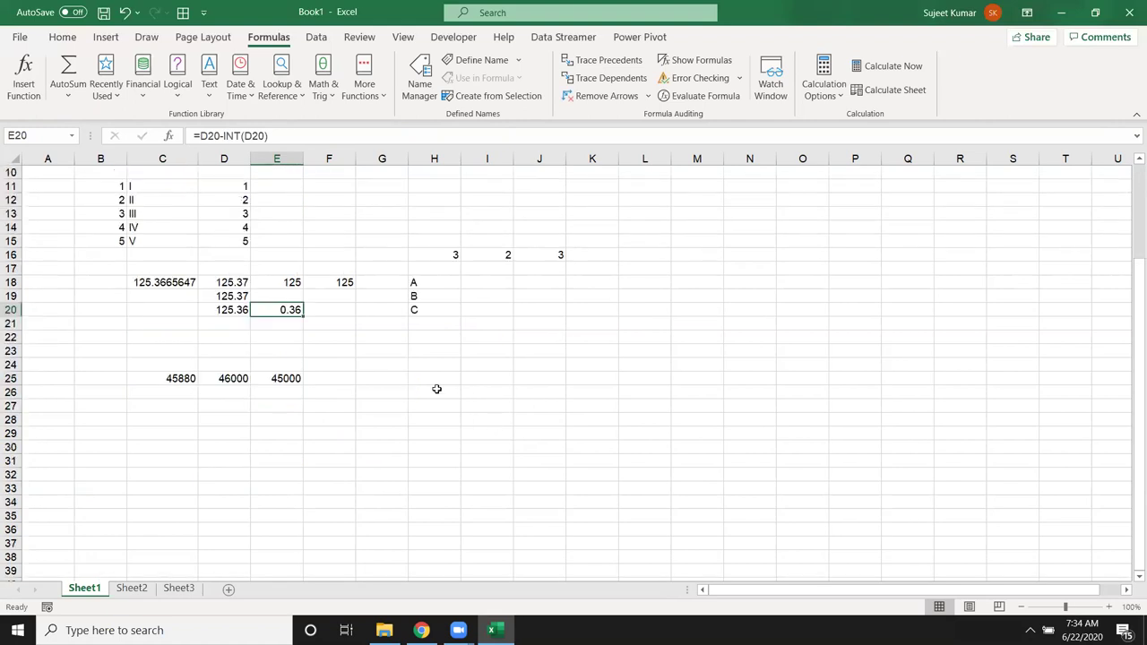
Step: Enter 14 in H24, 5 in I24, and =MOD(H24,I24) in J24
left_click(449, 364)
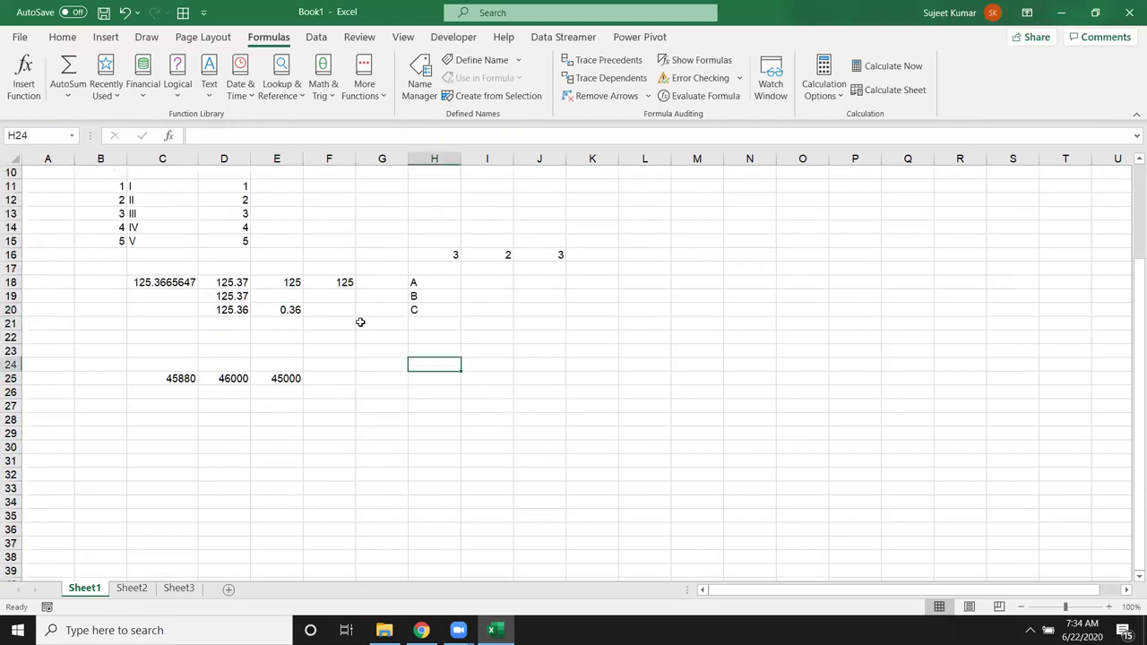
type("14")
key("Tab")
type("5")
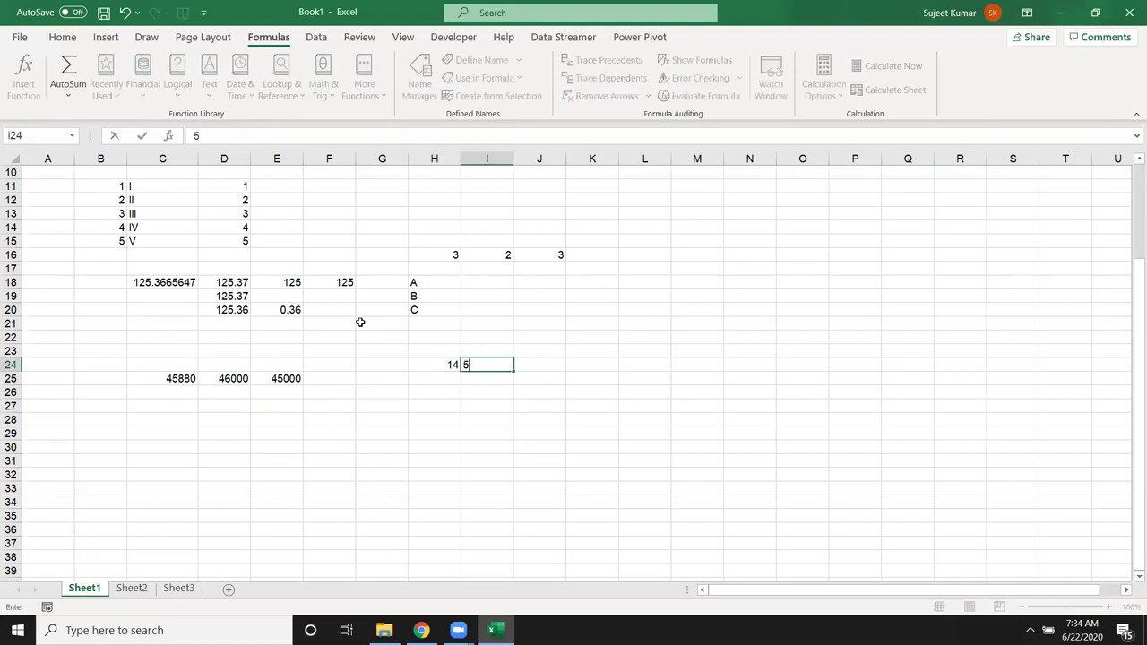
key("Tab")
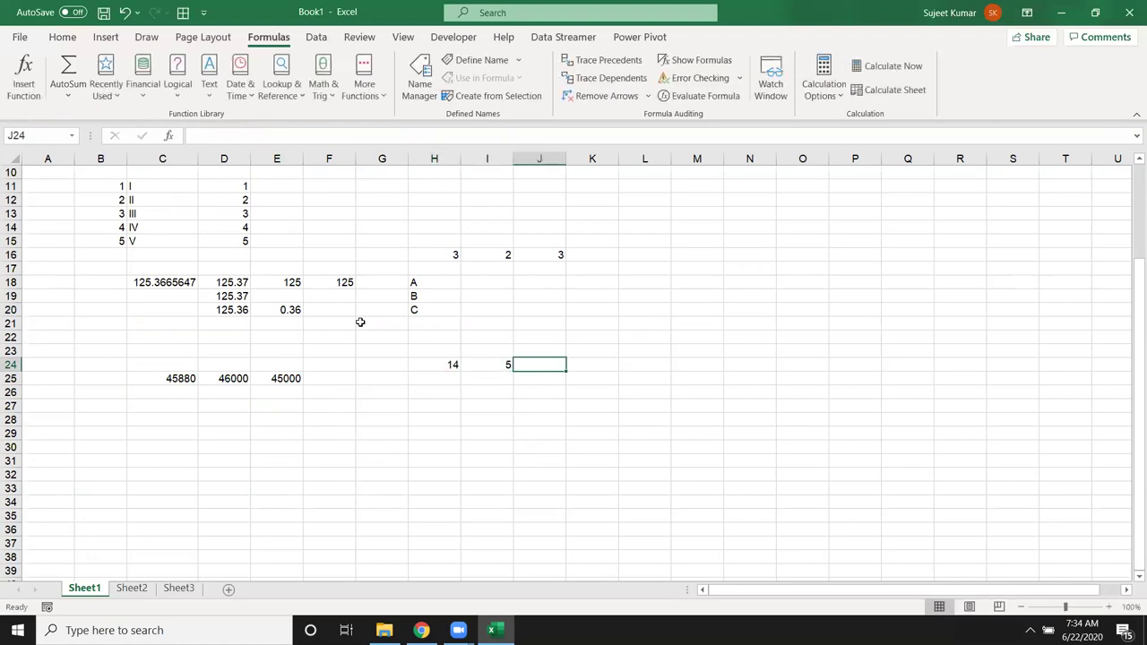
type("=mod")
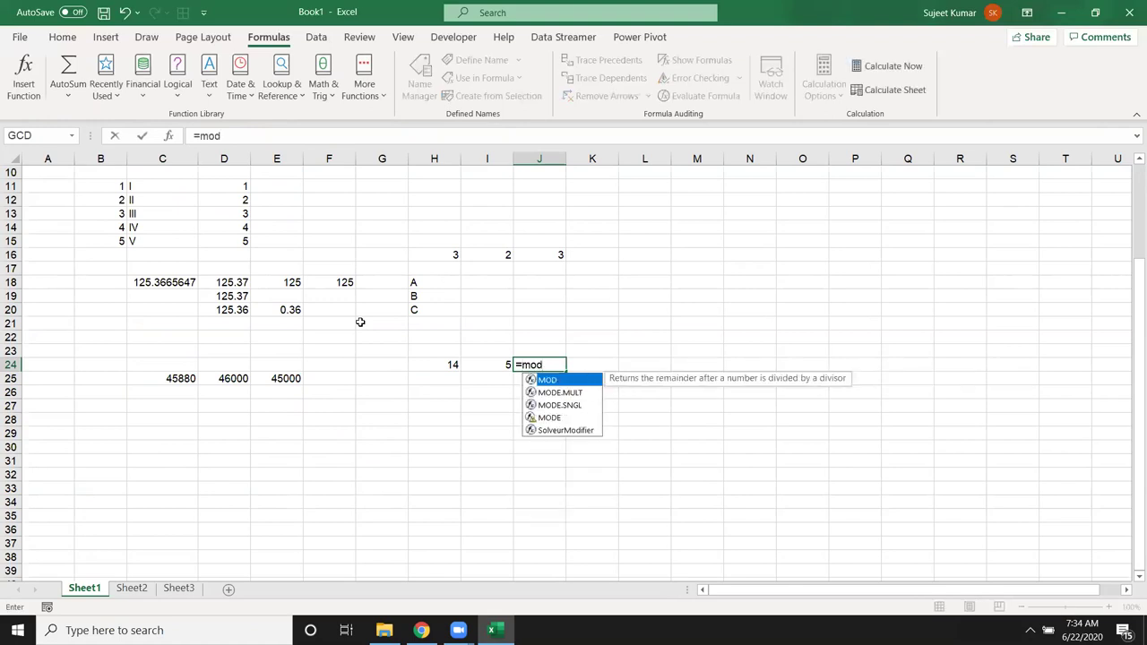
key("Tab")
key("Left")
key("Left")
type(",")
key("Left")
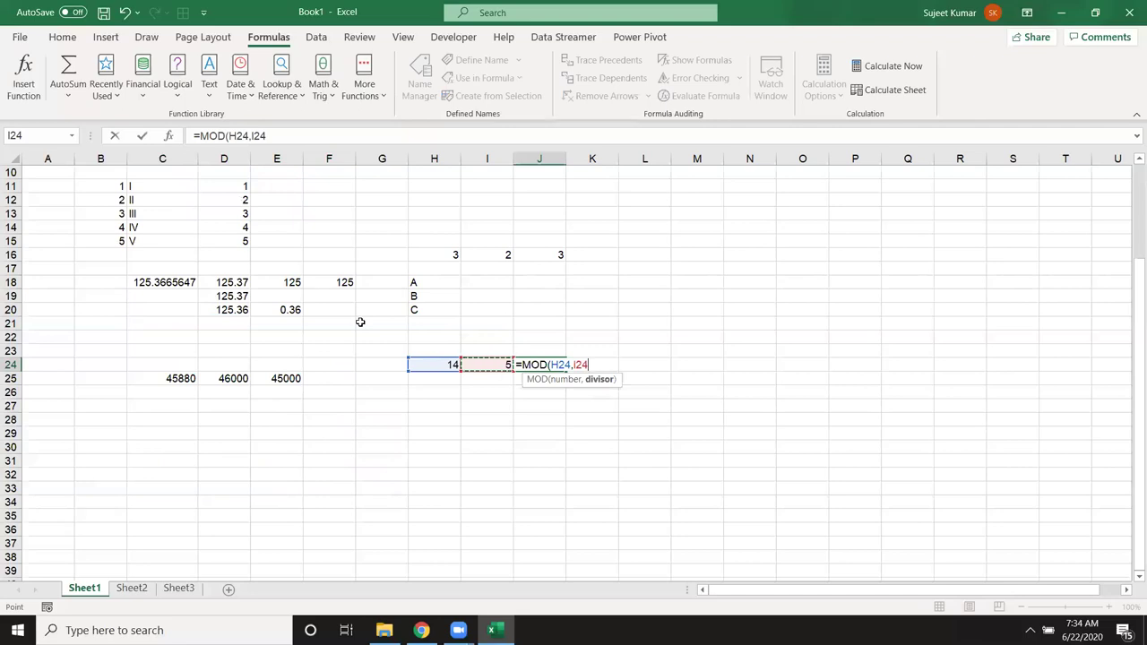
key("Return")
key("Up")
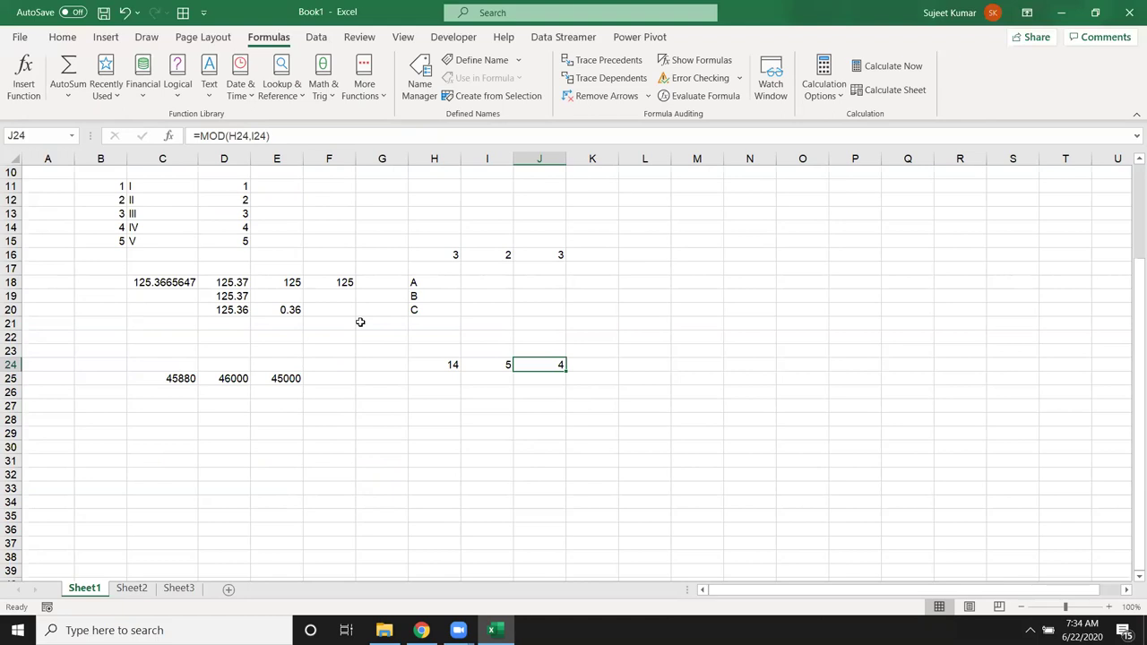
key("Right")
key("Left")
key("Left")
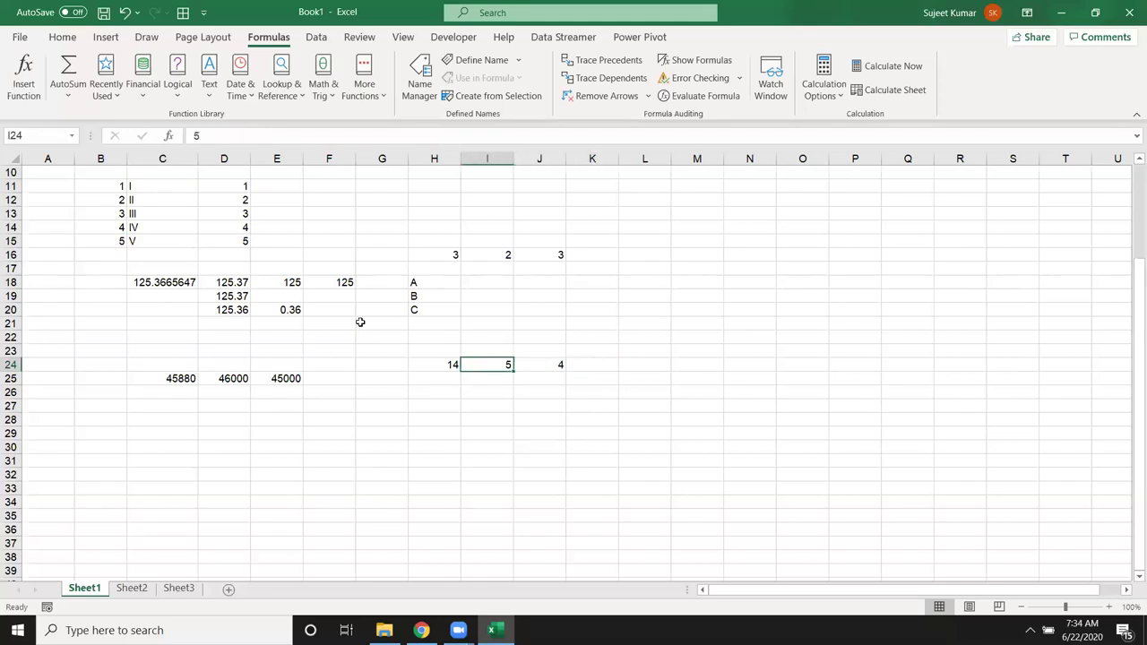
key("Right")
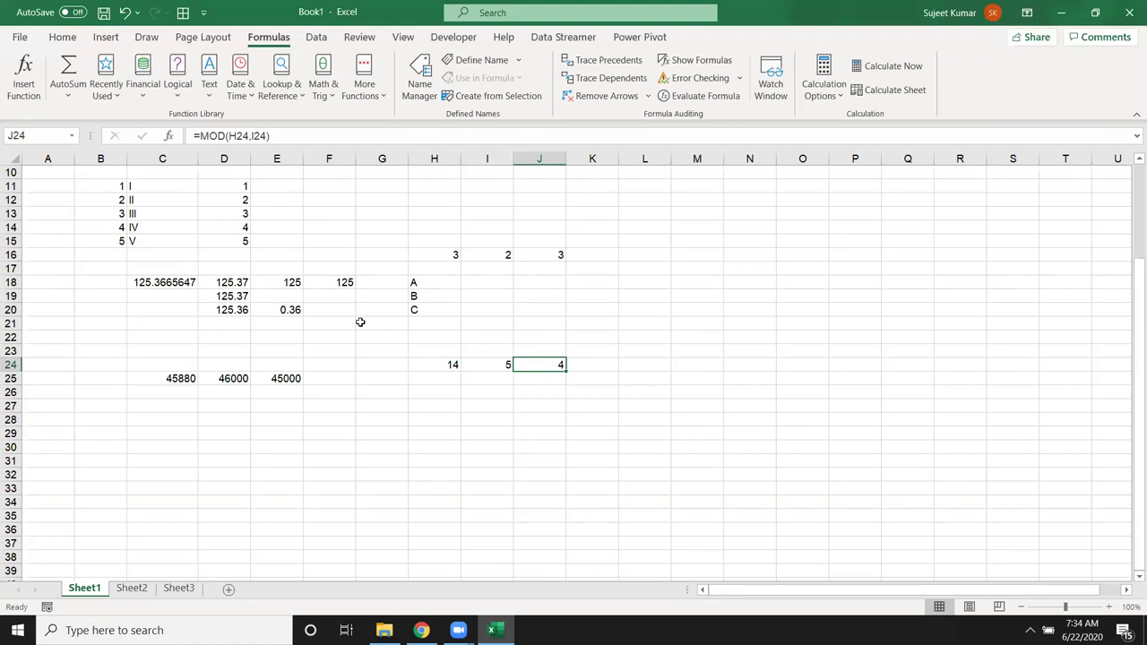
Step: Enter =MOD(D20,1) in D21 to get the decimal part 0.36 of 125.36
key("Down")
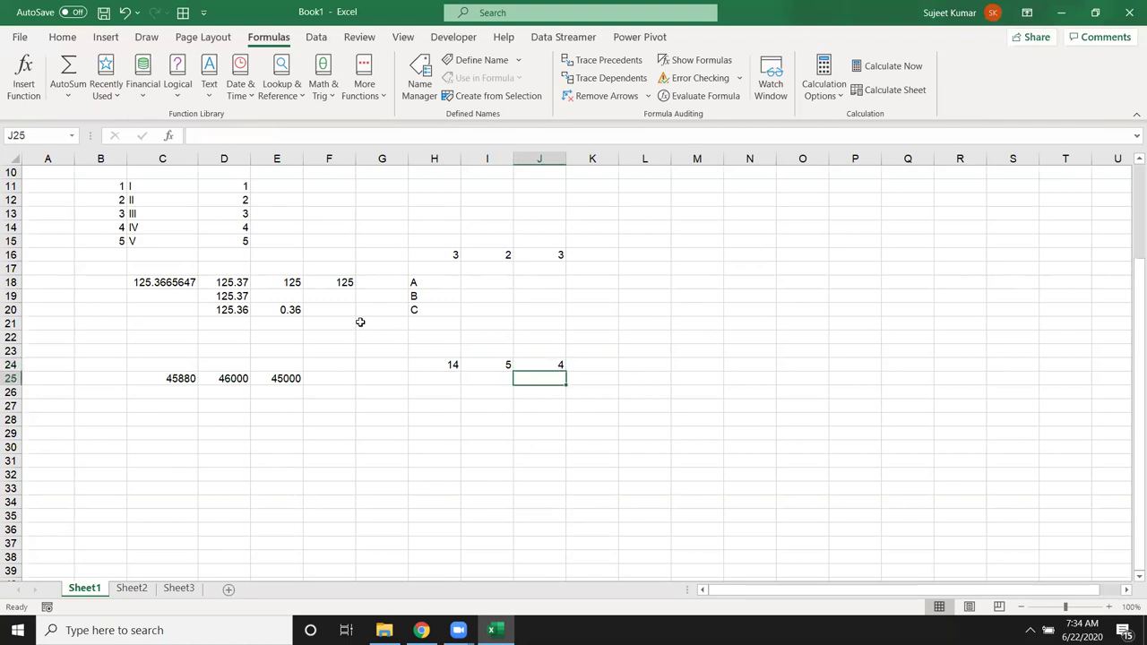
key("Left")
key("Left")
key("Left")
key("Left")
key("Left")
key("Left")
key("Left")
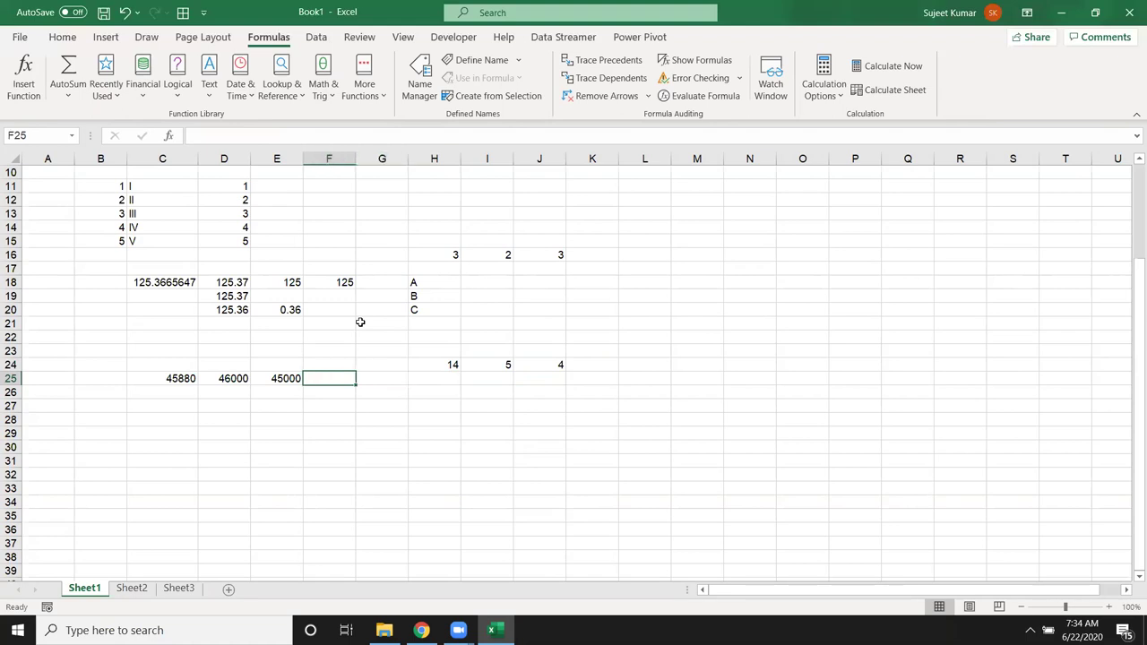
key("Up")
key("Up")
key("Up")
key("Up")
key("Right")
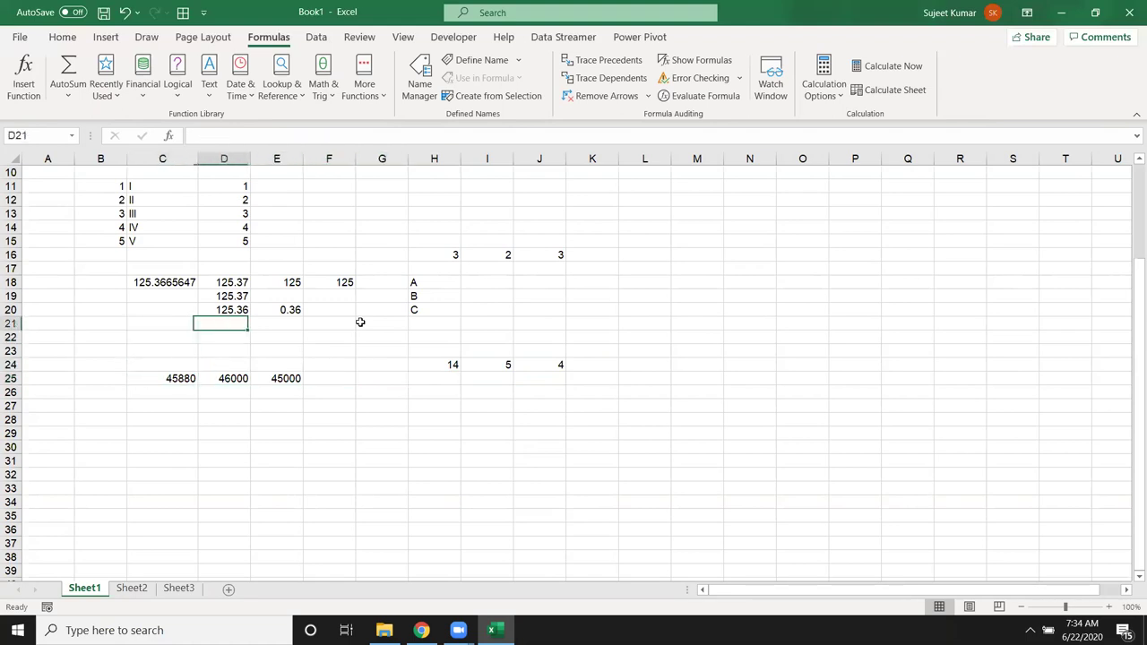
type("=mod")
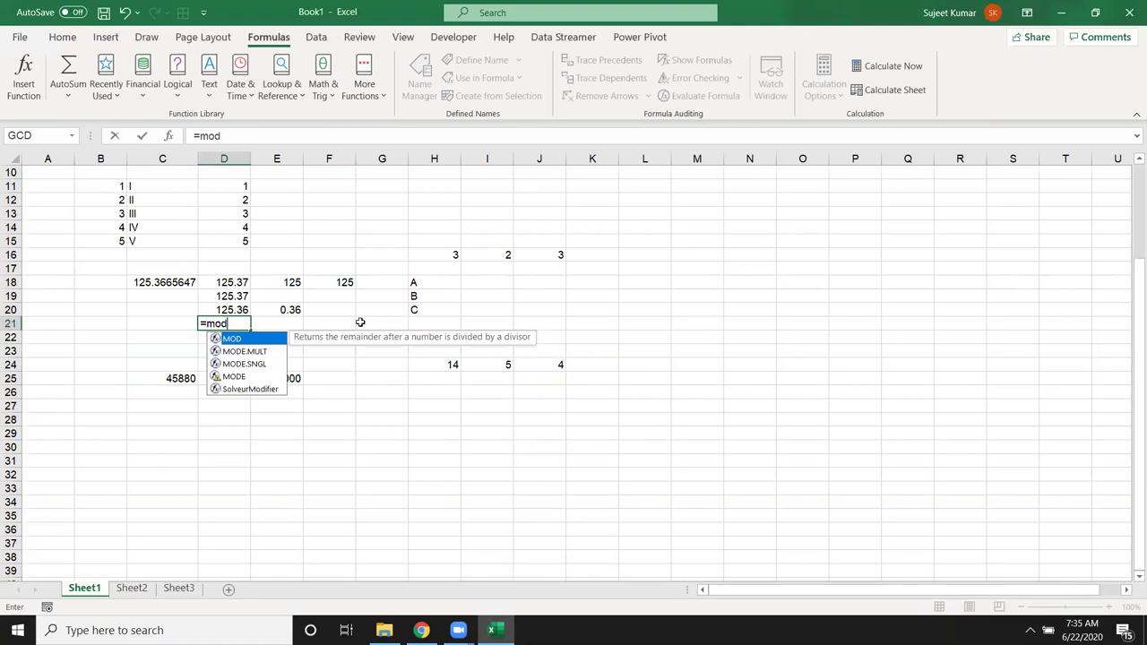
key("Tab")
type(",1")
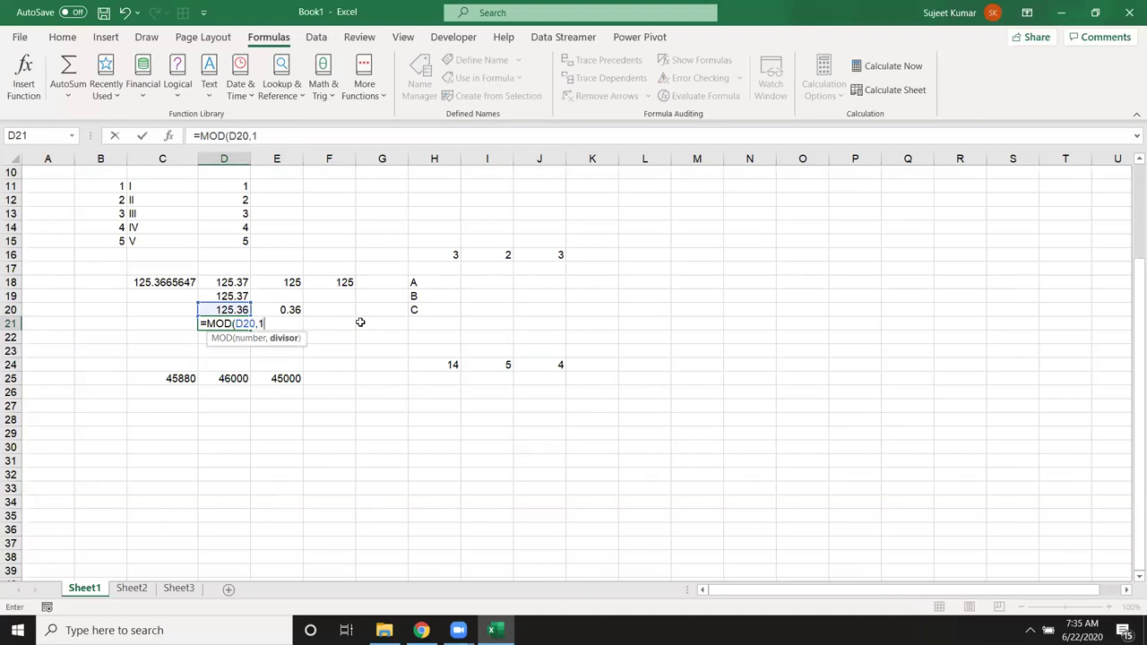
key("Return")
key("Up")
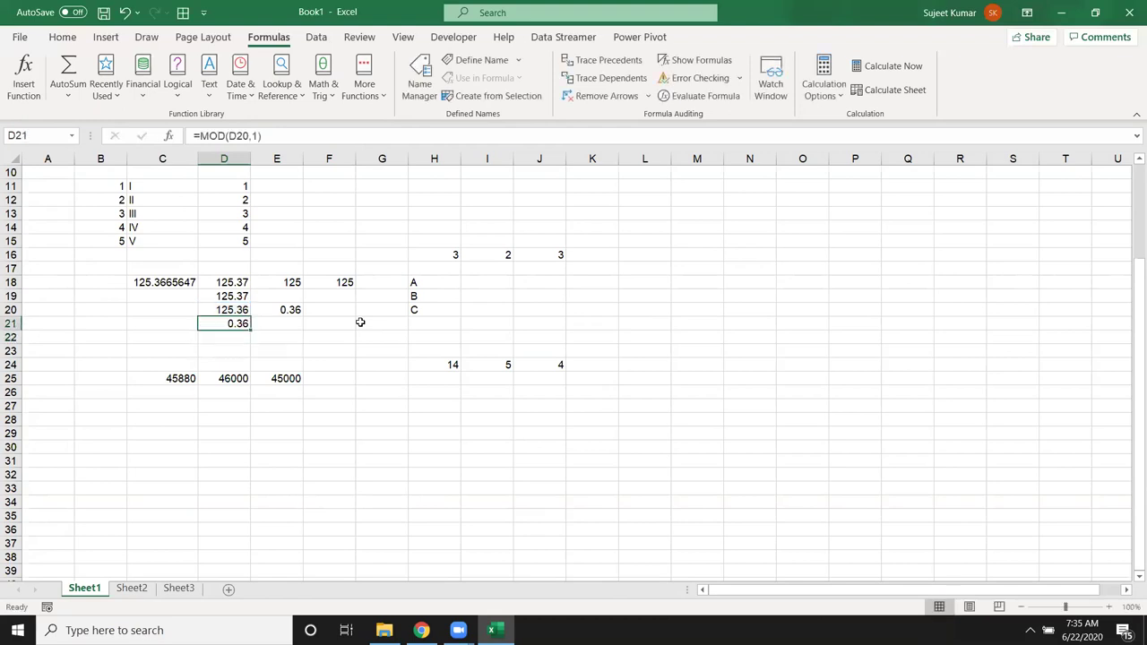
Step: Enter =NOW() in L13, briefly show it as a serial number, then undo
double_click(659, 221)
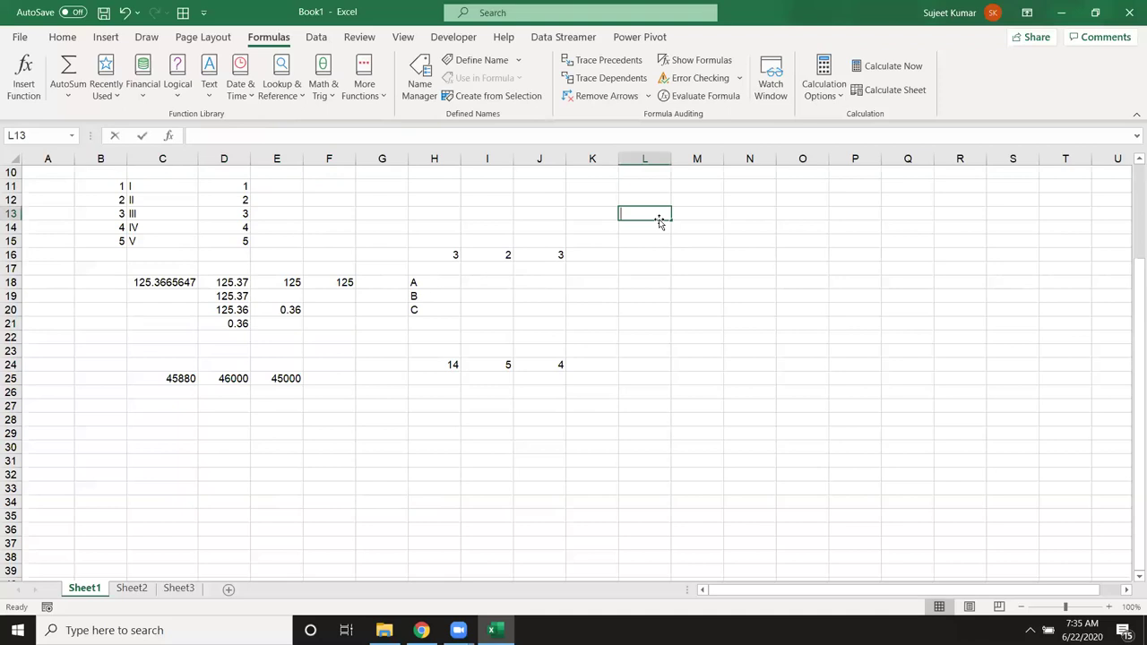
type("=now")
key("Tab")
type(")")
key("Return")
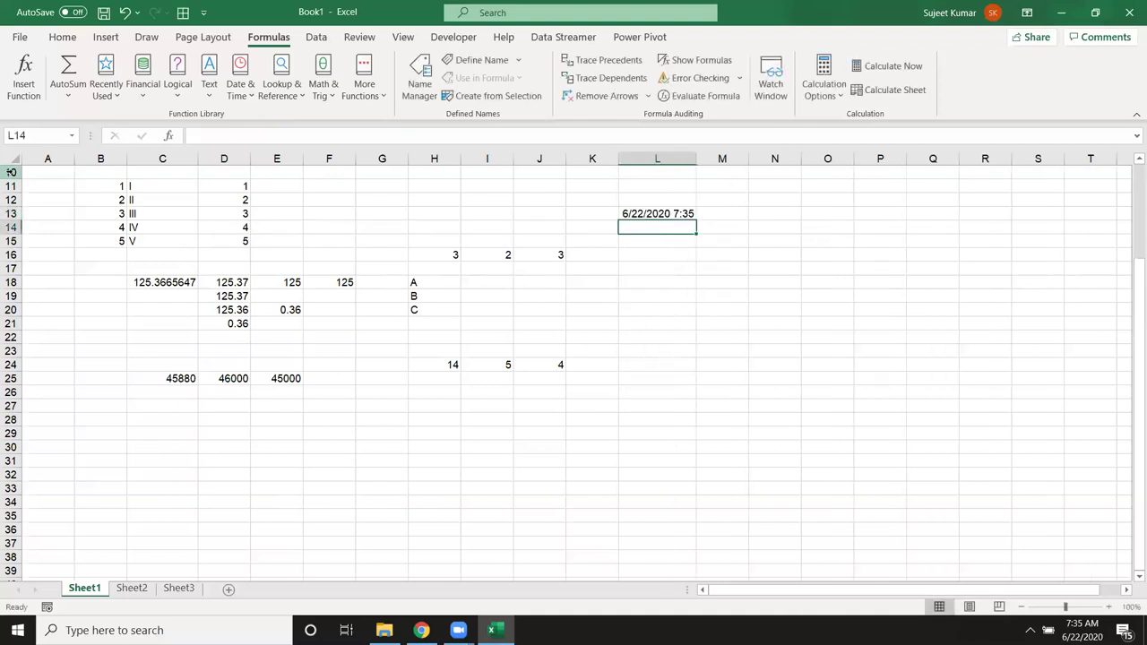
left_click(625, 215)
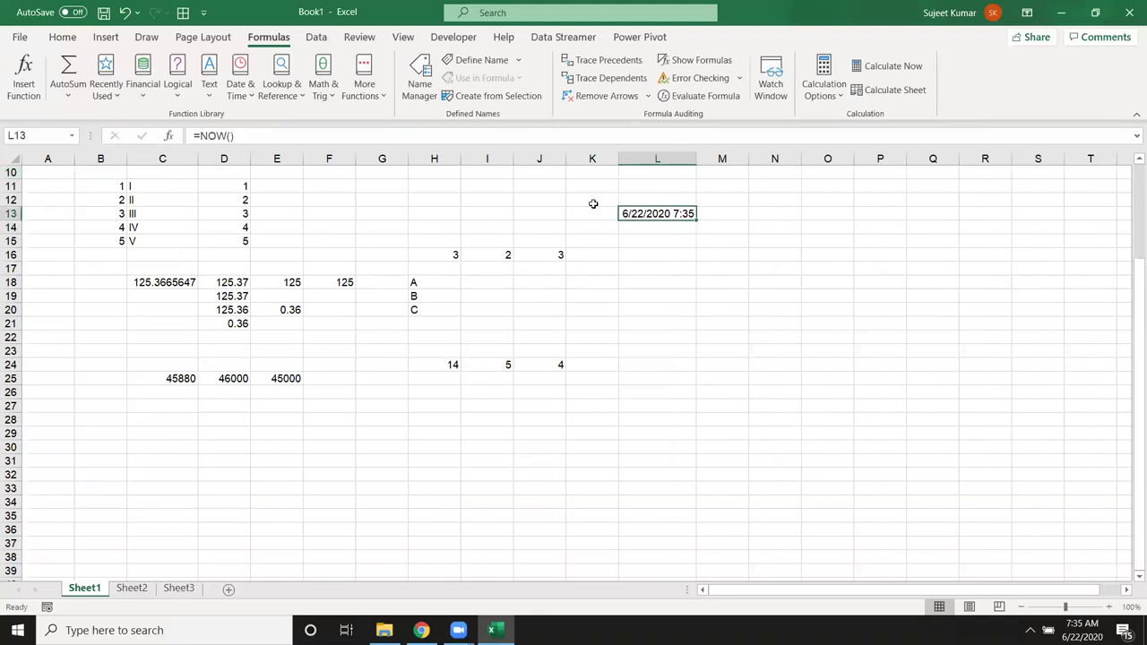
left_click(62, 42)
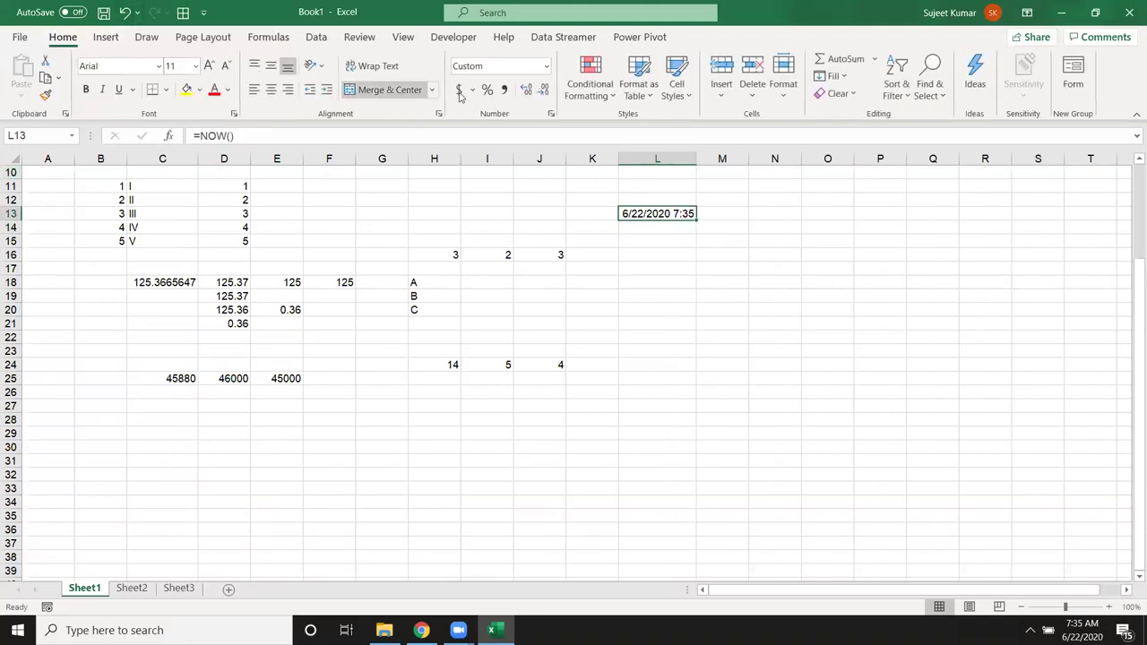
left_click(544, 67)
left_click(536, 92)
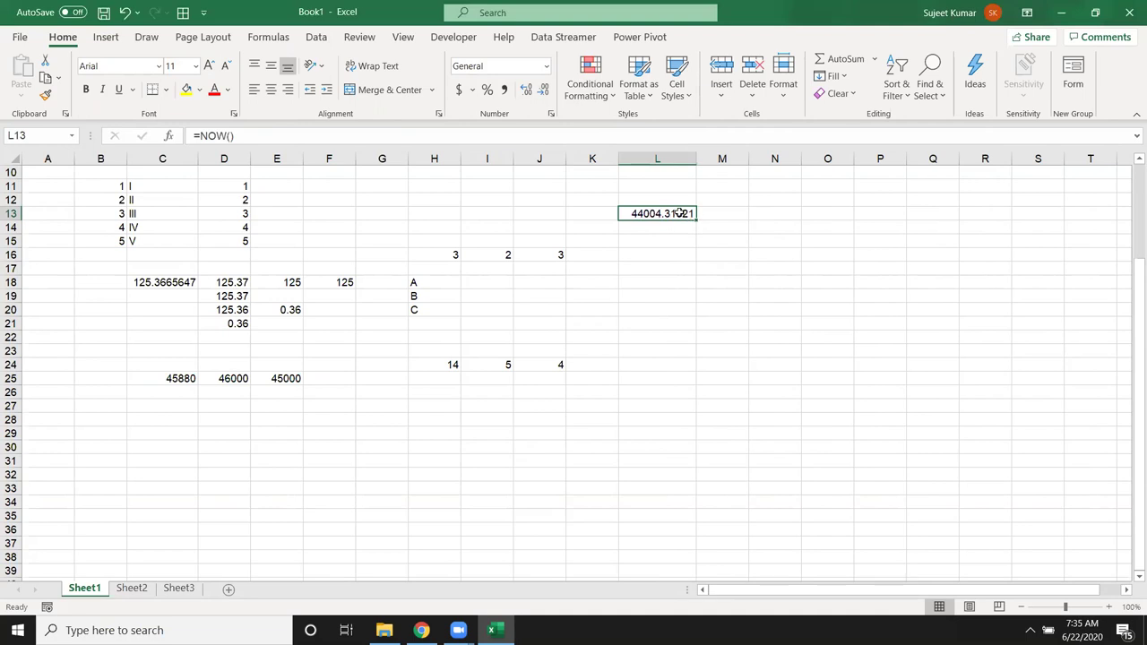
key("ctrl+z")
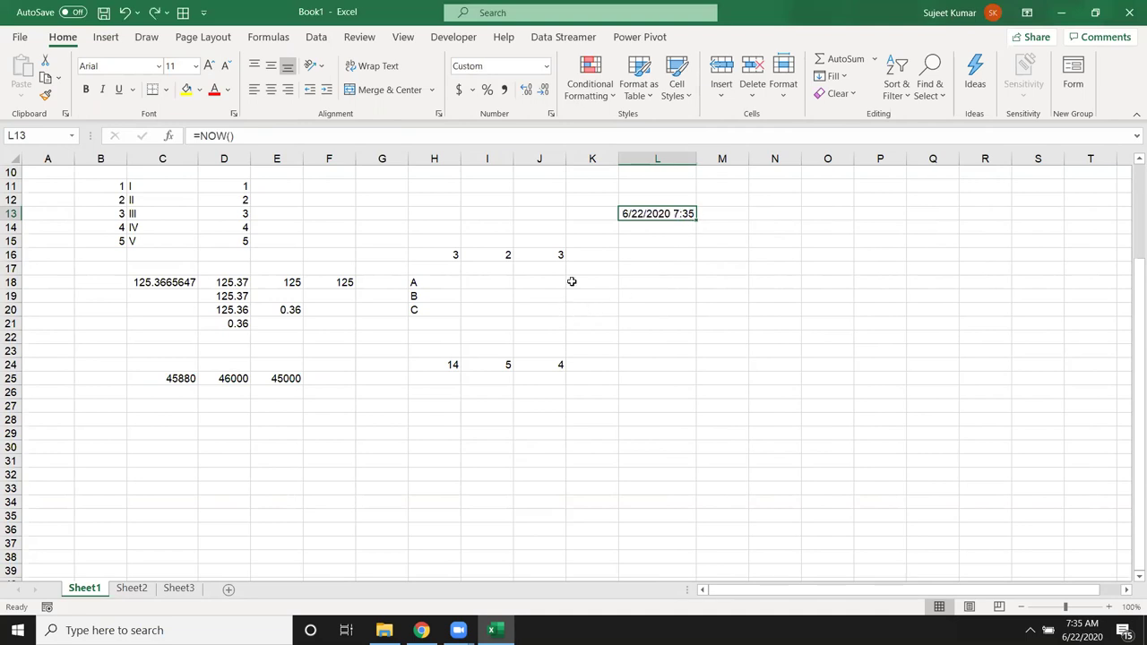
Step: Enter =MOD(L13,1) in L14 and format it as a time, showing 7:35 AM
left_click(639, 226)
type("=in")
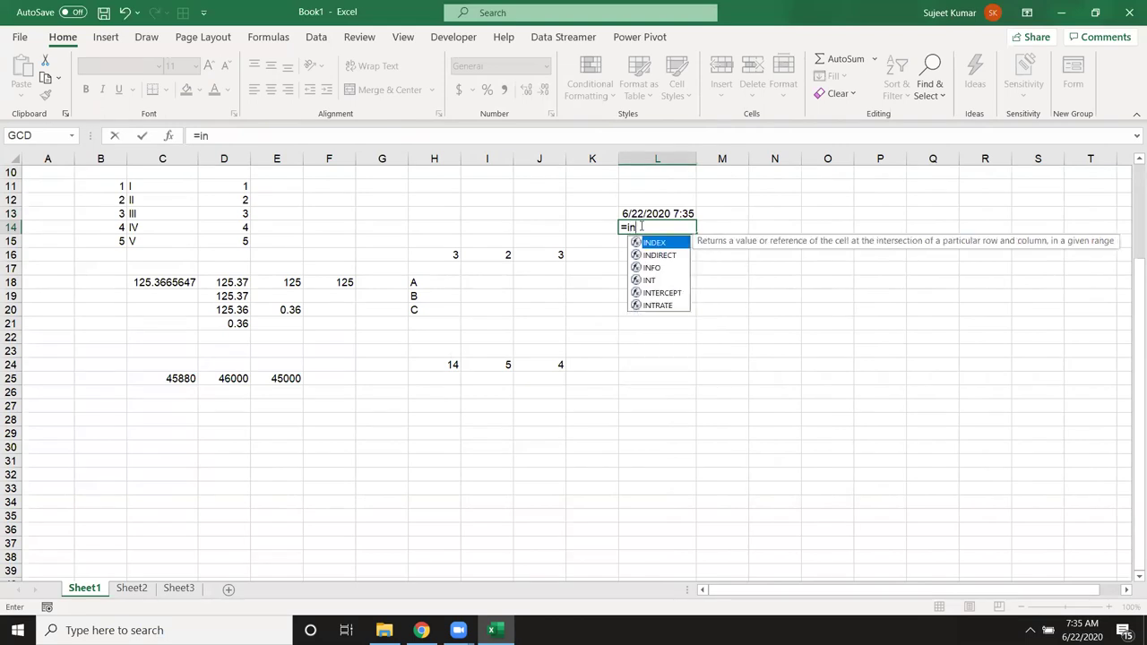
key("BackSpace")
key("BackSpace")
type("mod")
key("Tab")
key("Up")
type(",")
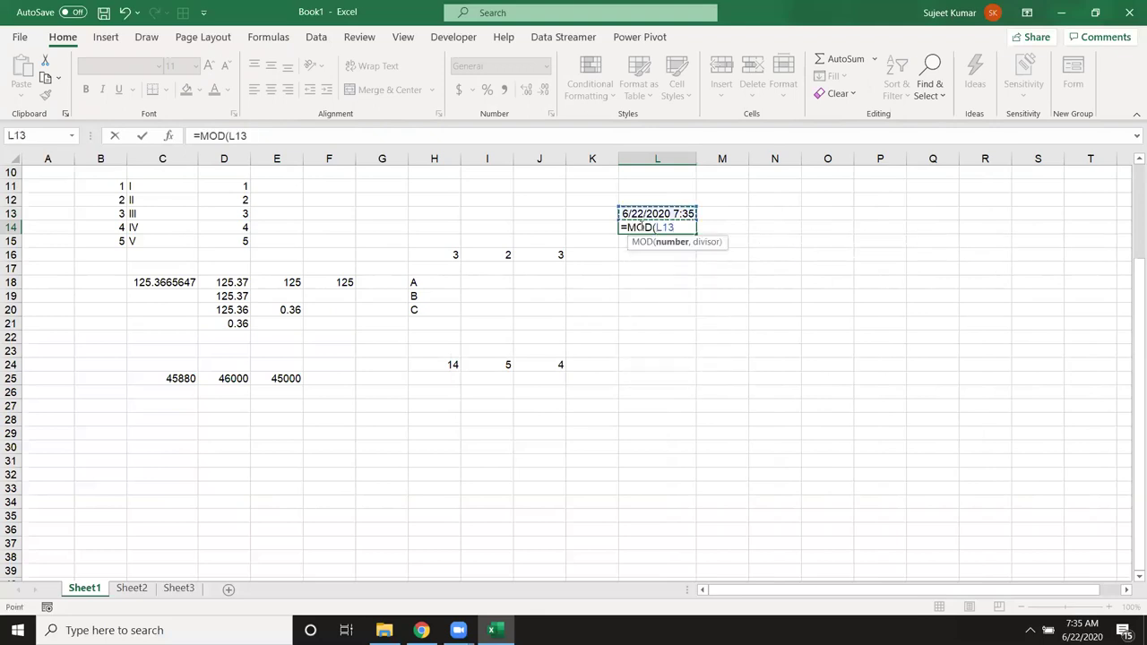
type("1")
key("Return")
left_click(639, 227)
key("ctrl+shift+2")
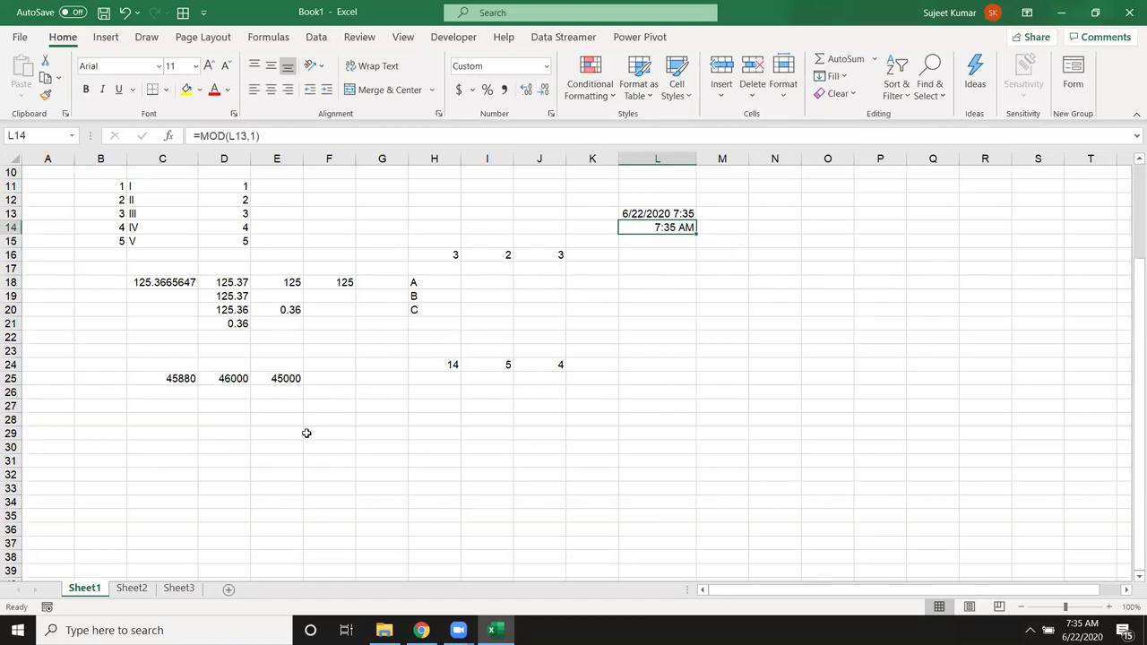
left_click(296, 443)
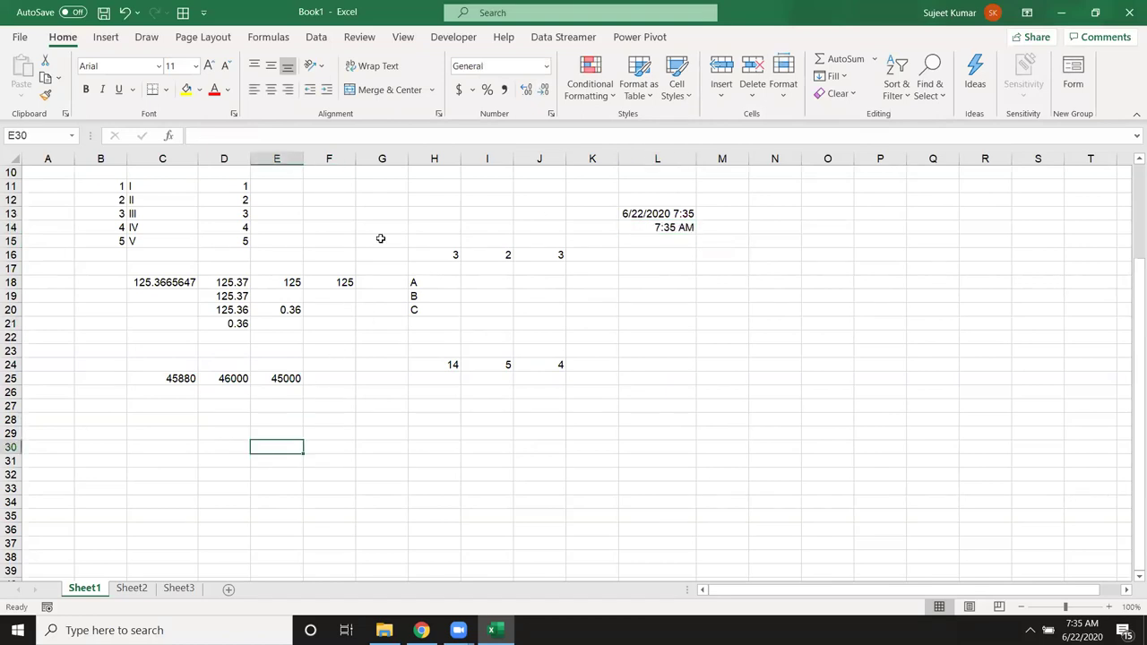
Step: Browse the Math & Trig function list on the Formulas ribbon
left_click(279, 39)
left_click(332, 95)
scroll(387, 380, "down", 5)
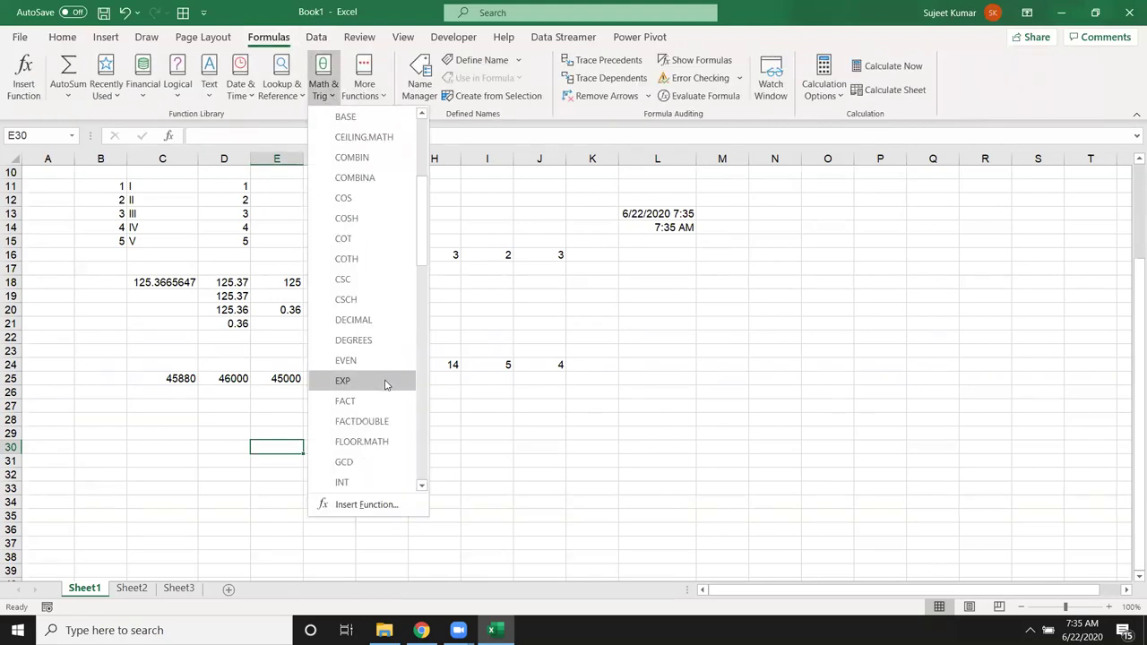
scroll(386, 423, "down", 3)
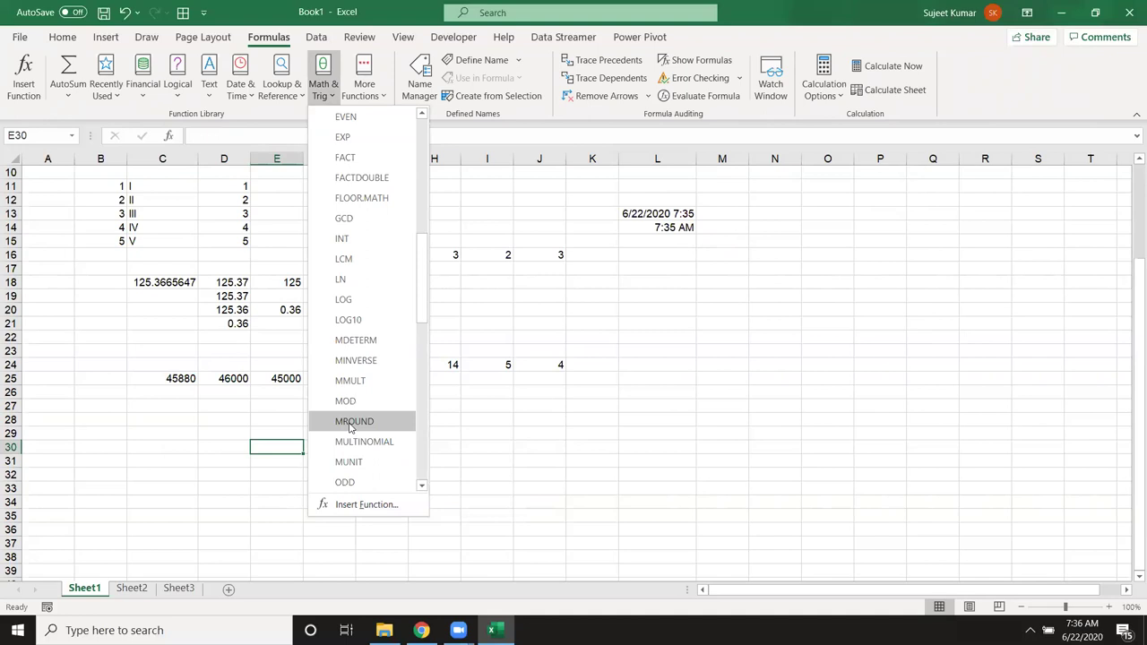
left_click(549, 398)
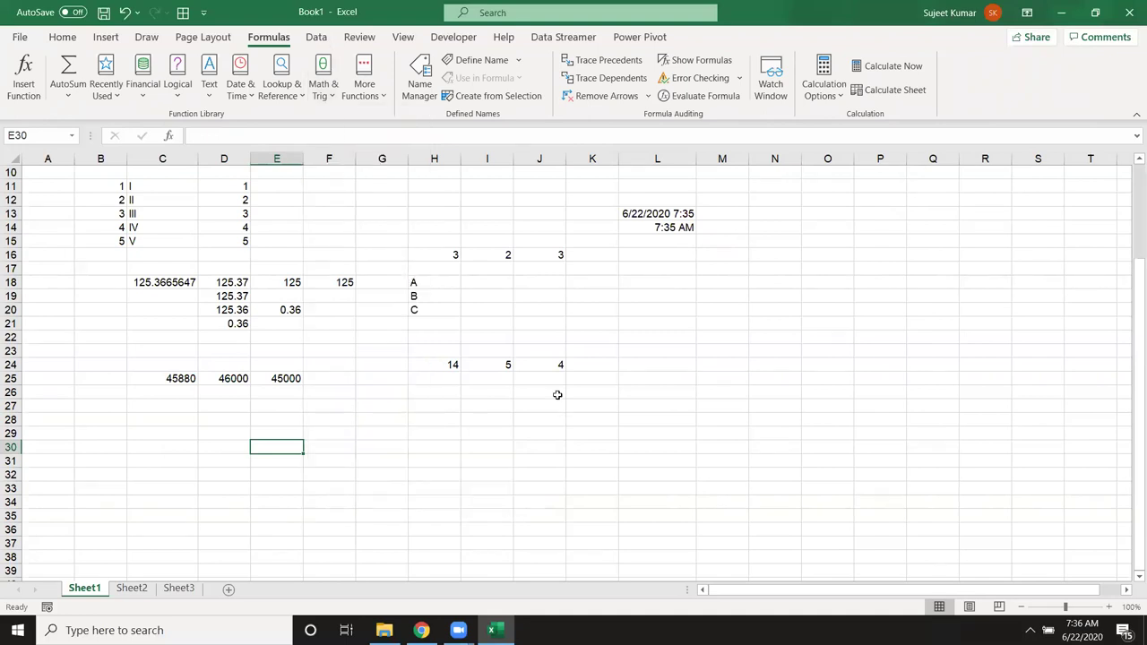
Step: Enter 50 in D28 and 17 in E28
left_click(207, 425)
type("50")
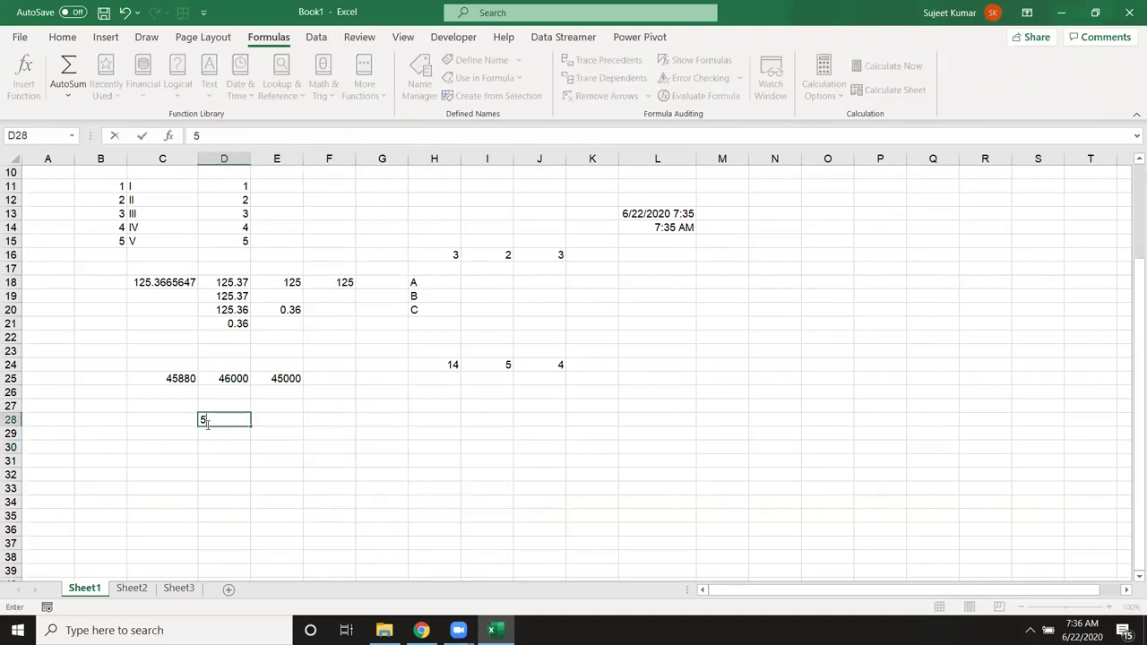
key("Tab")
type("17")
key("Return")
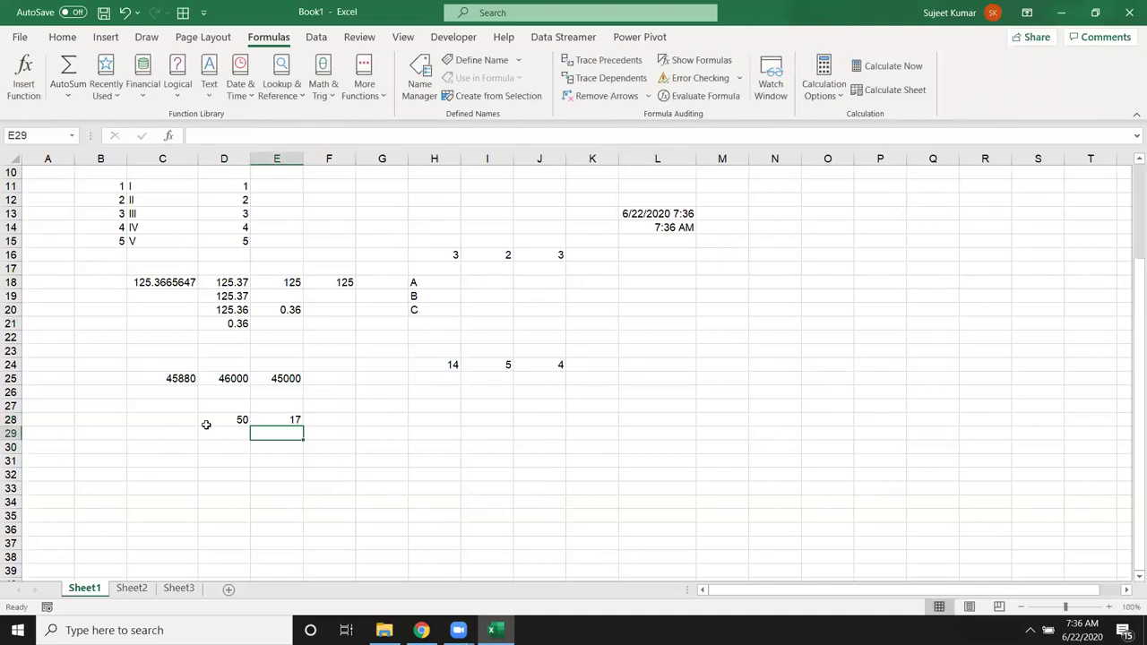
Step: Try a division formula of D28 by E28 in F28, then delete it
key("Right")
key("Up")
type("=")
left_click(206, 425)
type("/")
key("Left")
key("Return")
key("Up")
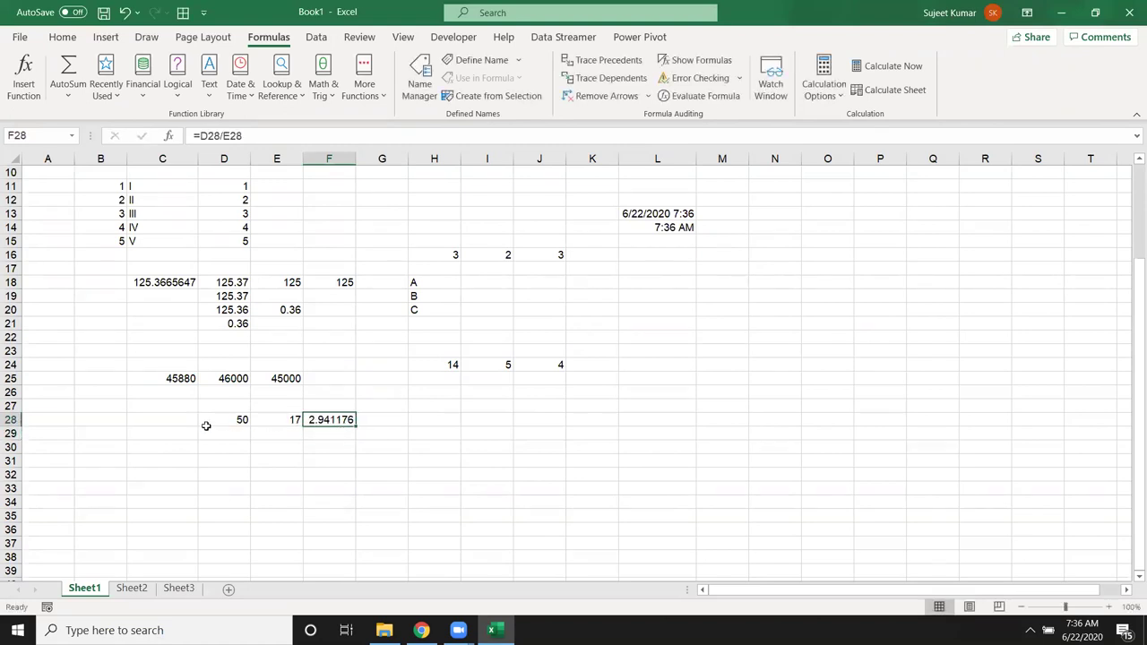
key("Delete")
Step: Enter =MROUND(D28,E28) in F28, rounding 50 to the nearest multiple of 17 (51)
type("=mr")
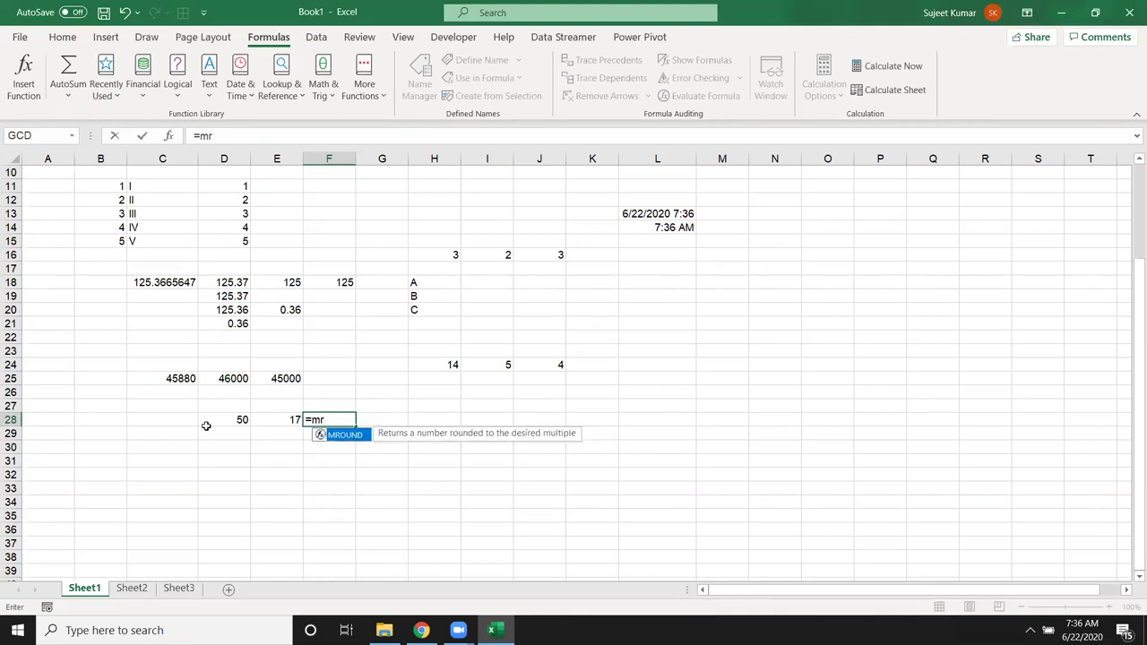
key("Tab")
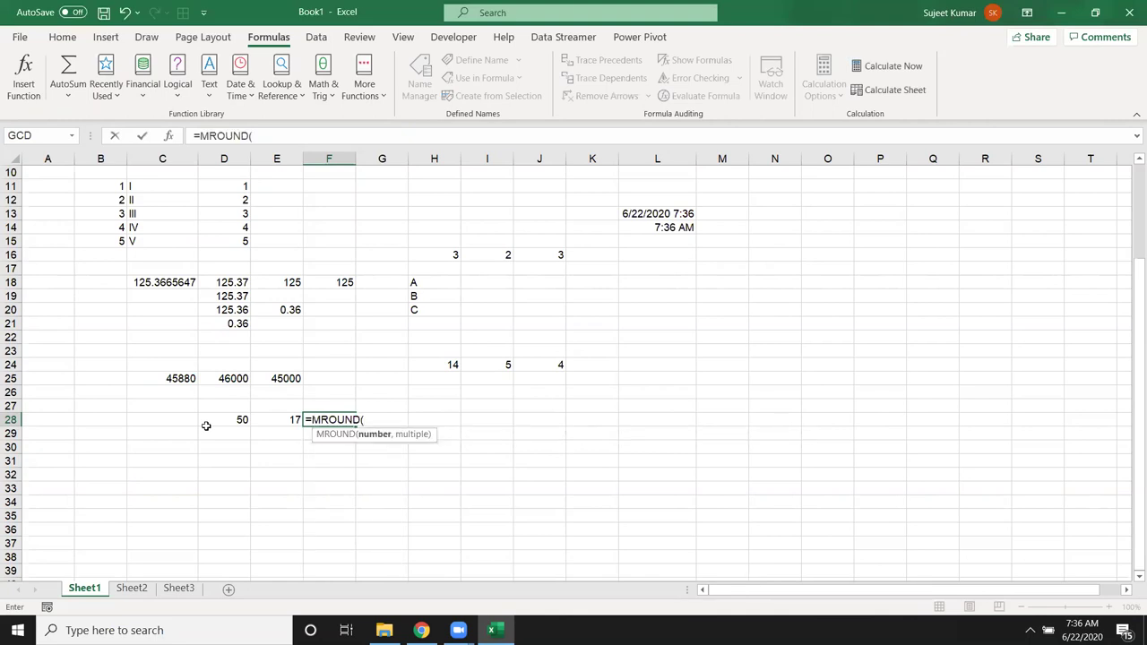
key("Left")
key("Left")
type(",")
key("Left")
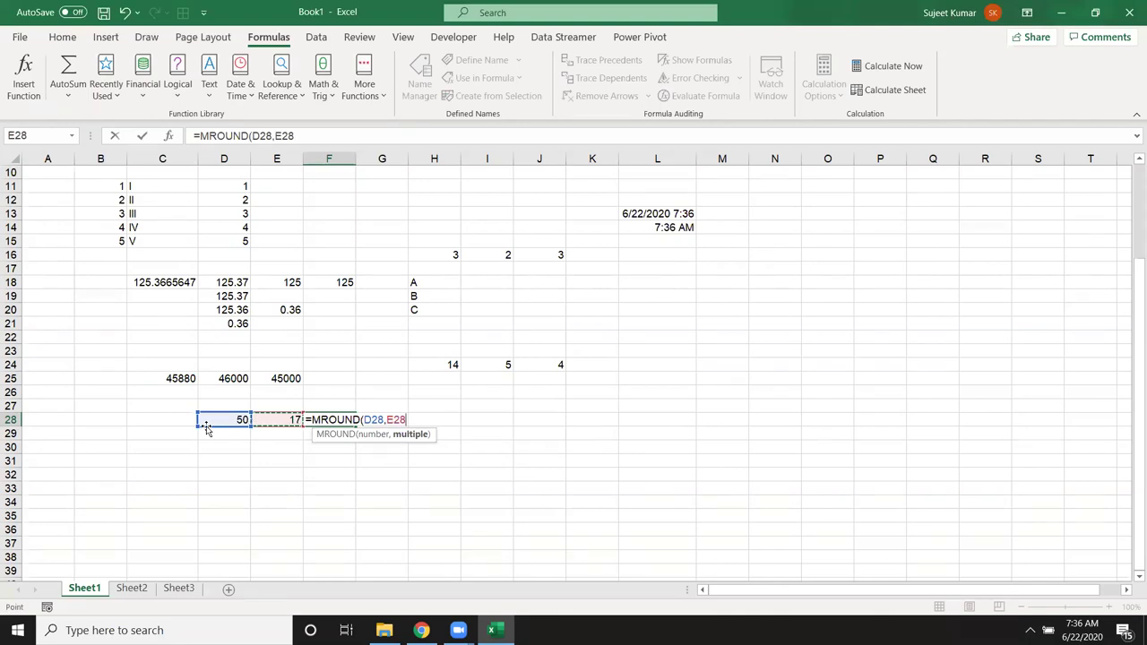
type(")")
key("Return")
key("Up")
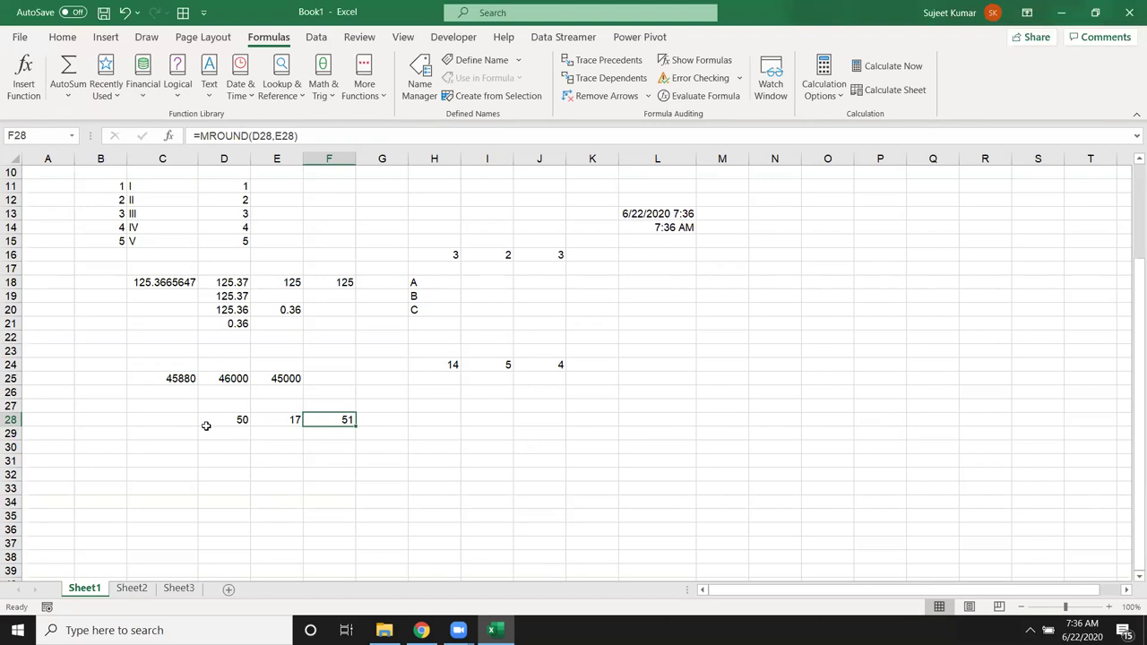
Step: Enter =SQRT(16) in F38 from the Math & Trig function list, giving 4
left_click(316, 556)
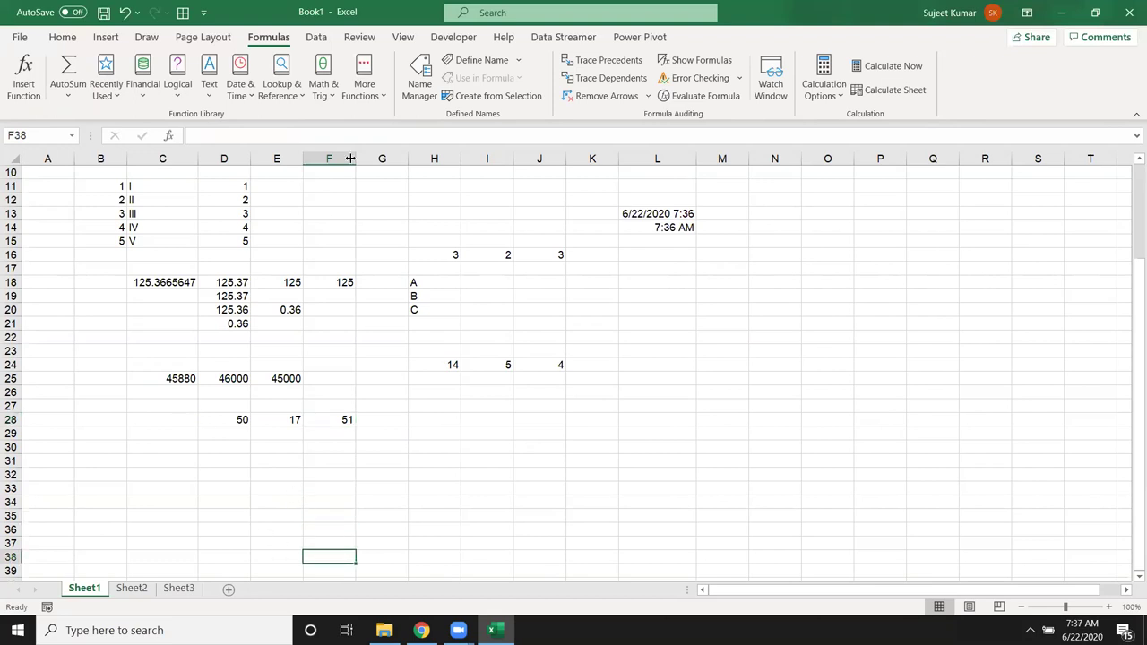
left_click(324, 84)
scroll(382, 375, "down", 4)
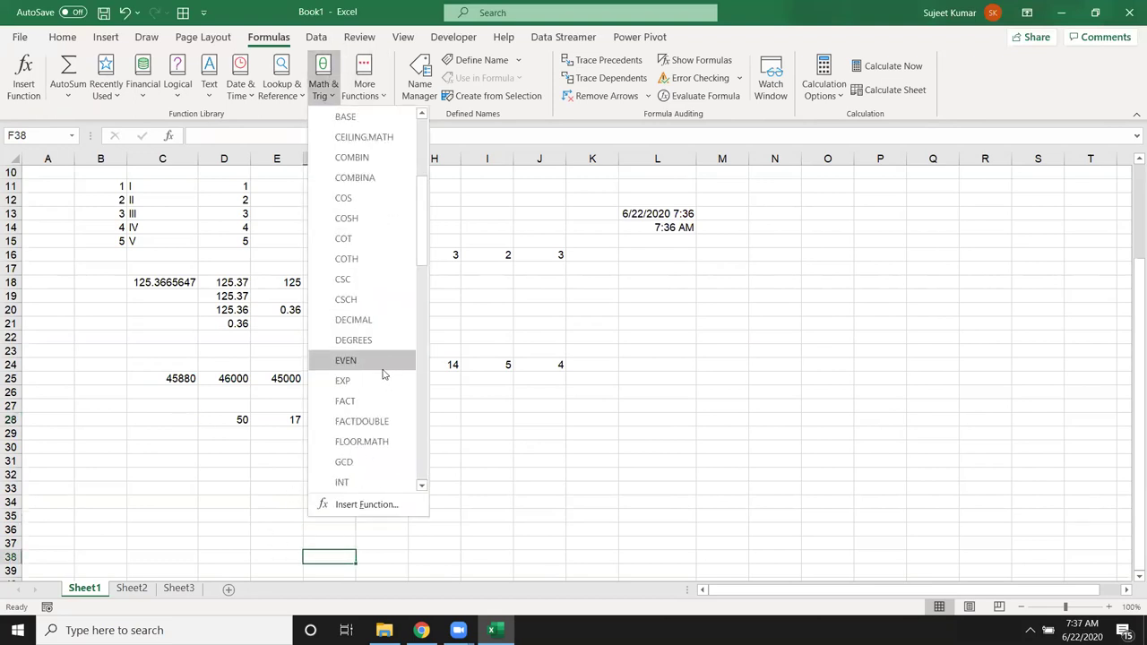
scroll(383, 375, "down", 10)
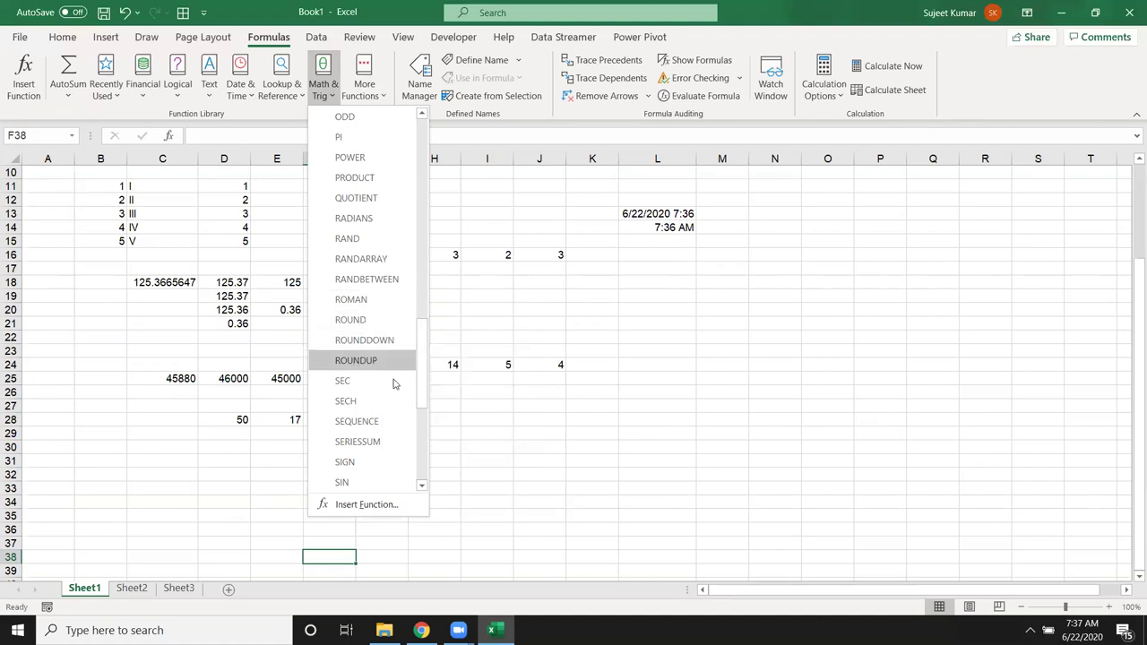
scroll(414, 394, "down", 1)
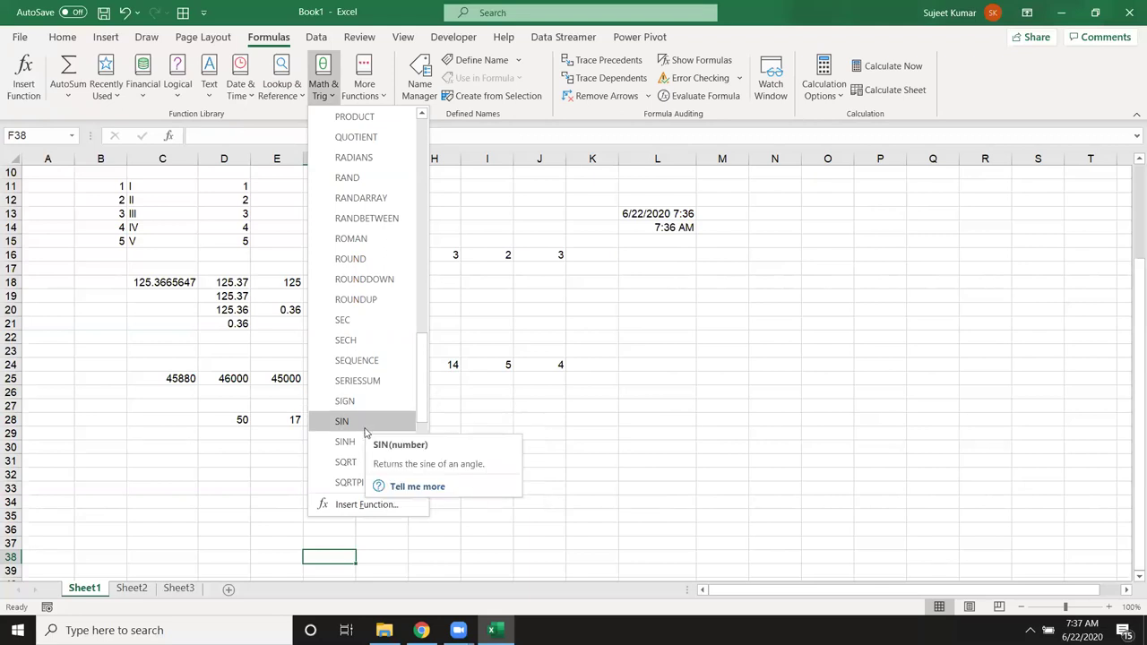
scroll(338, 448, "down", 2)
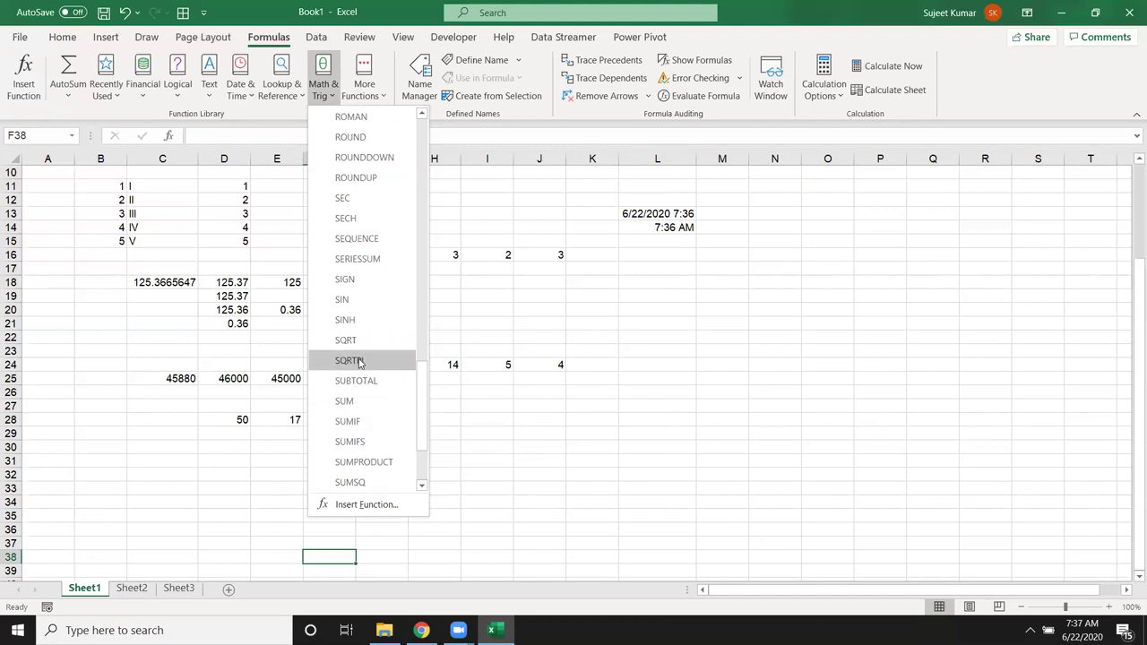
key("Escape")
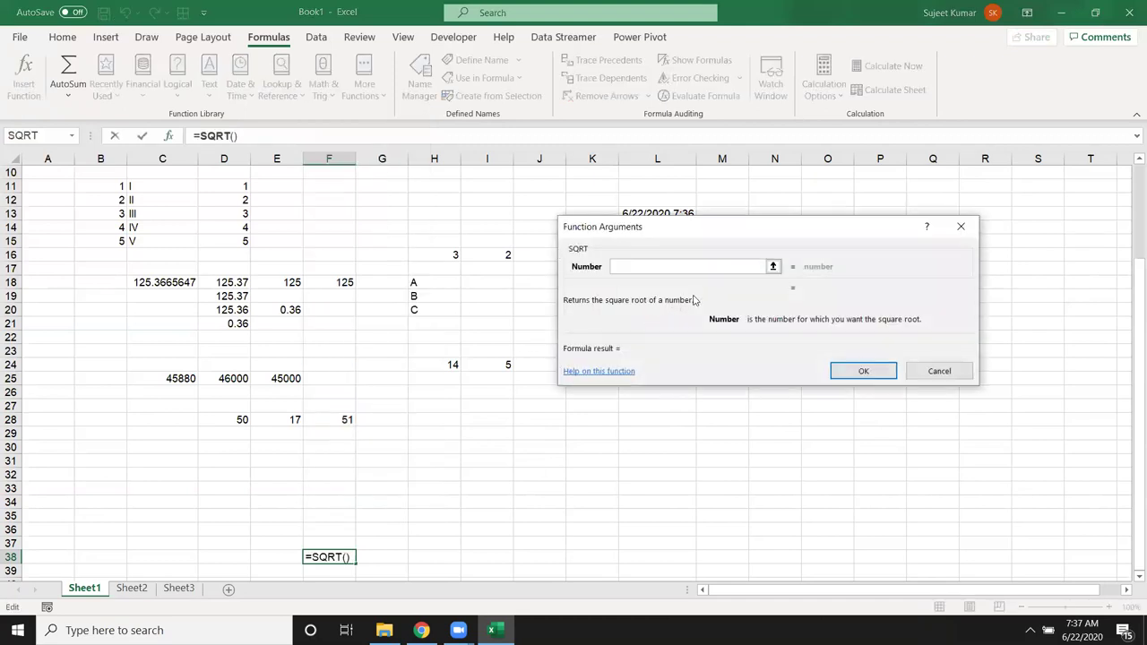
type("16")
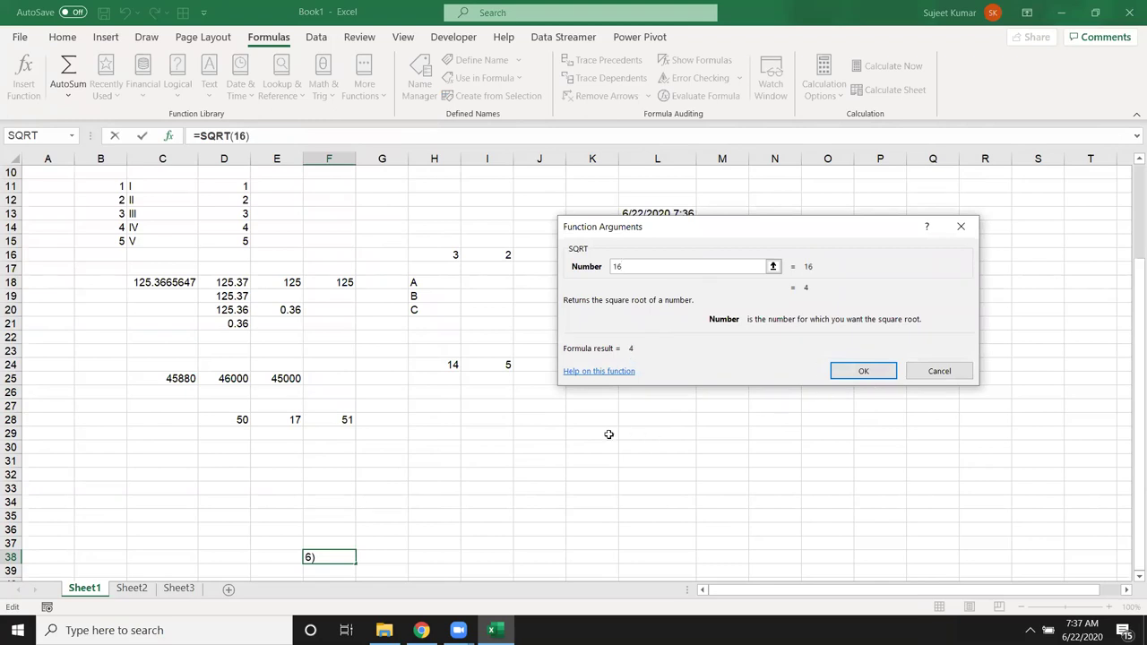
left_click(834, 373)
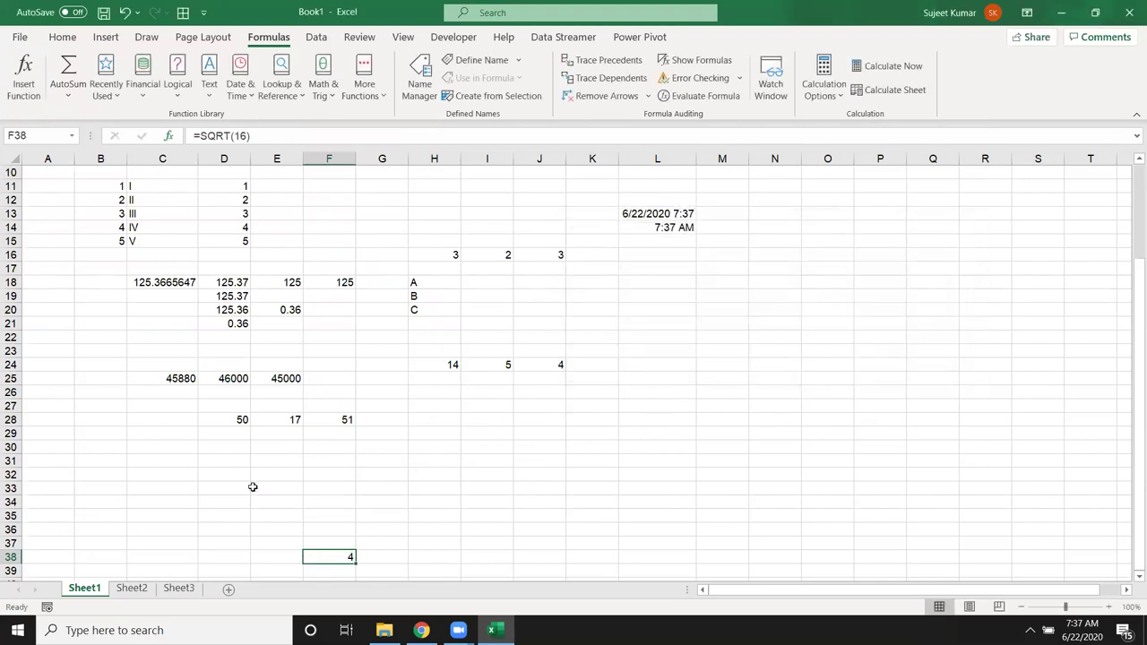
left_click(230, 501)
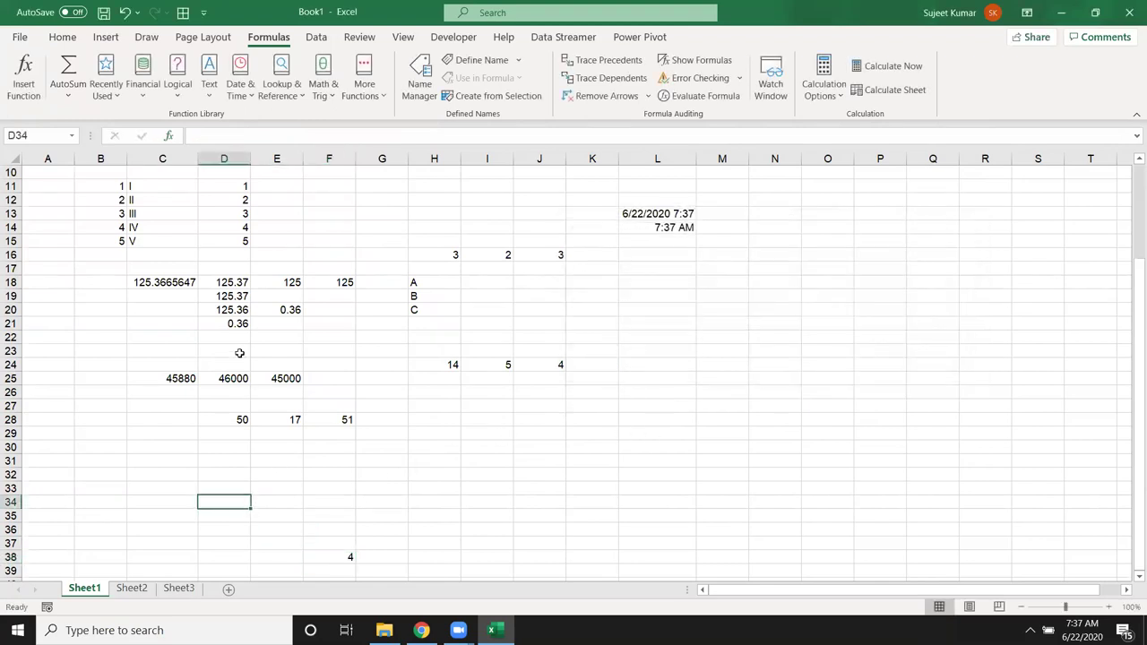
Step: Look through the Math & Trig function list again without inserting anything
left_click(322, 85)
scroll(404, 277, "down", 18)
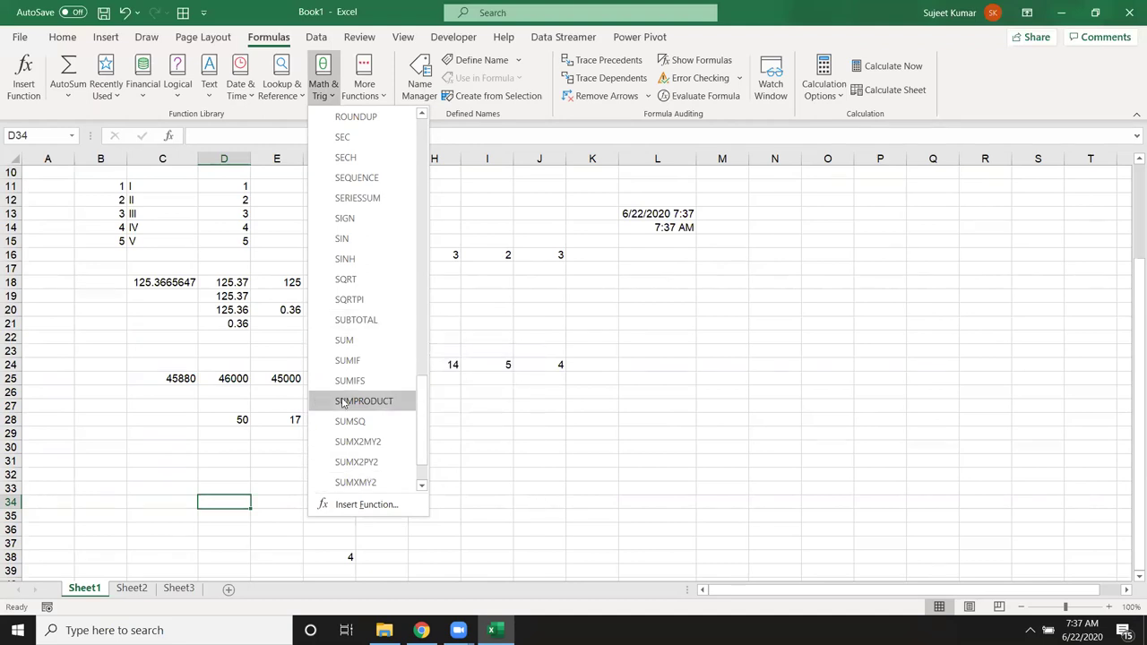
left_click(622, 452)
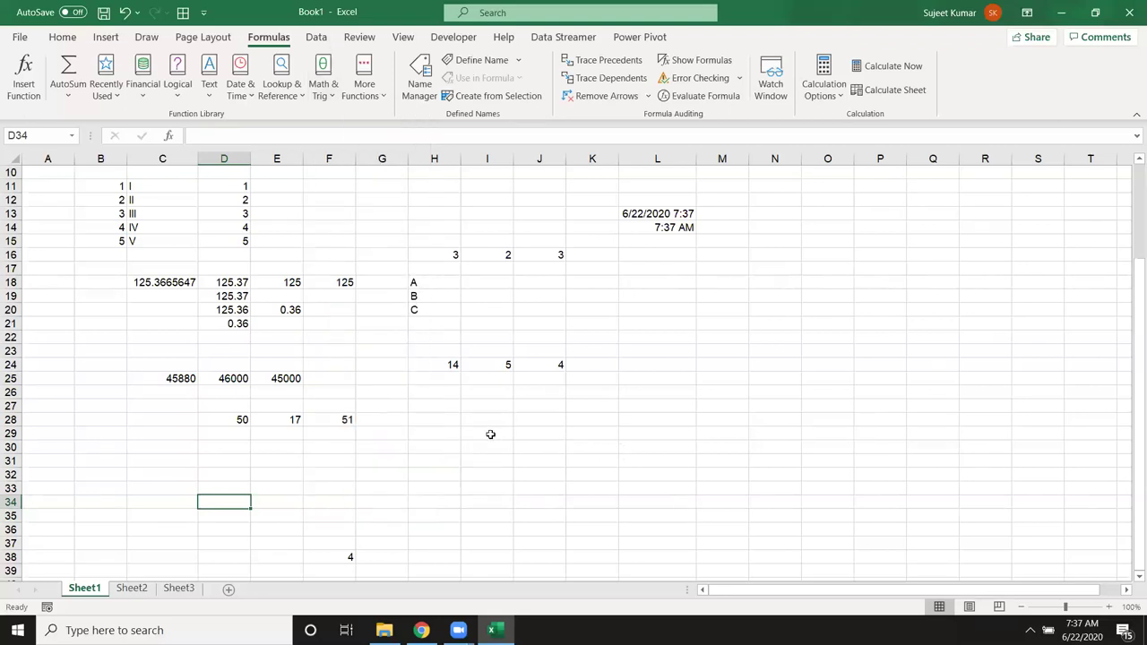
scroll(294, 455, "down", 5)
Step: Add the labels Qty and MRP in B39 and B40
left_click(112, 361)
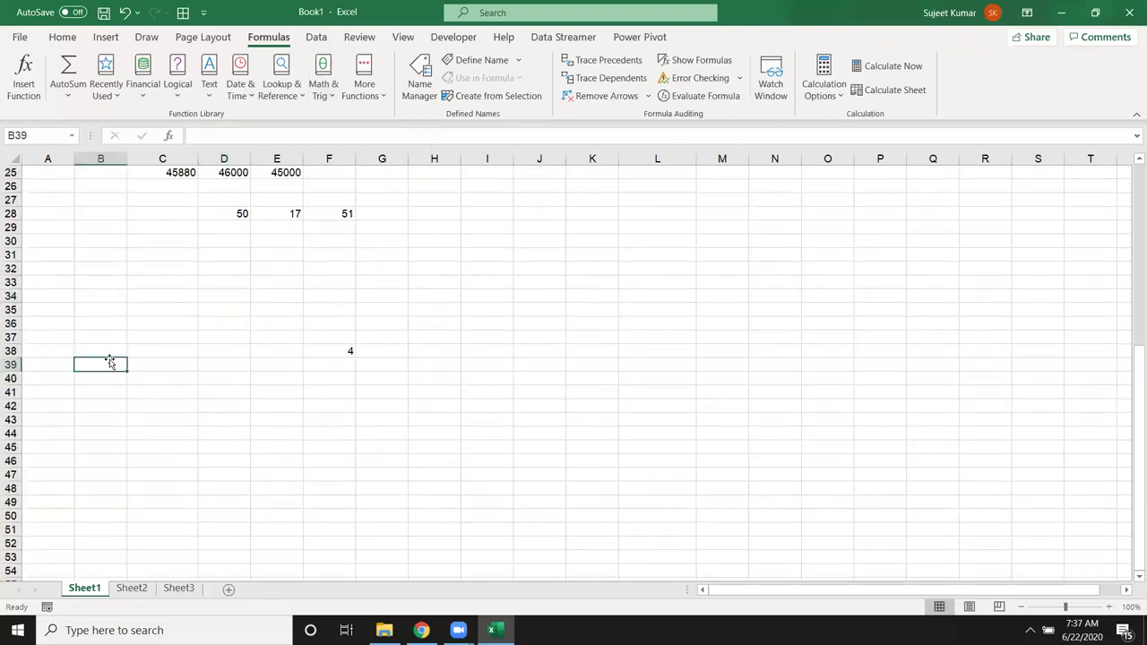
type("Qty")
key("Return")
type("MRP")
key("Return")
key("Up")
key("Up")
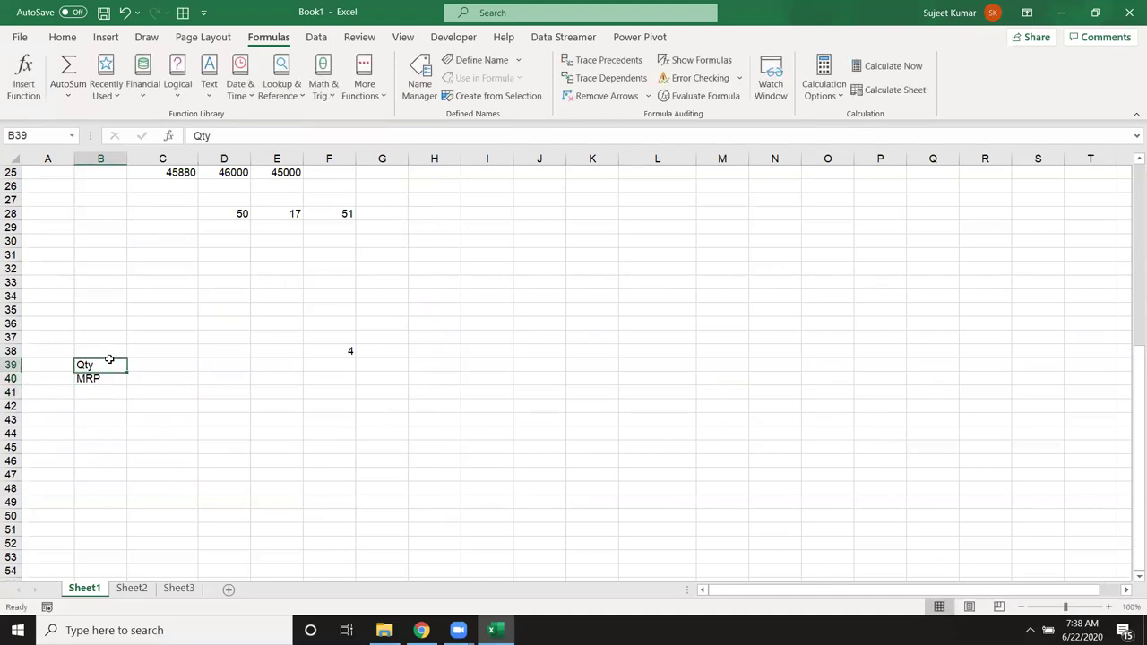
key("Right")
Step: Enter quantities 12, 25, 63 and MRPs 70, 25, 96 in C39:E40
type("12")
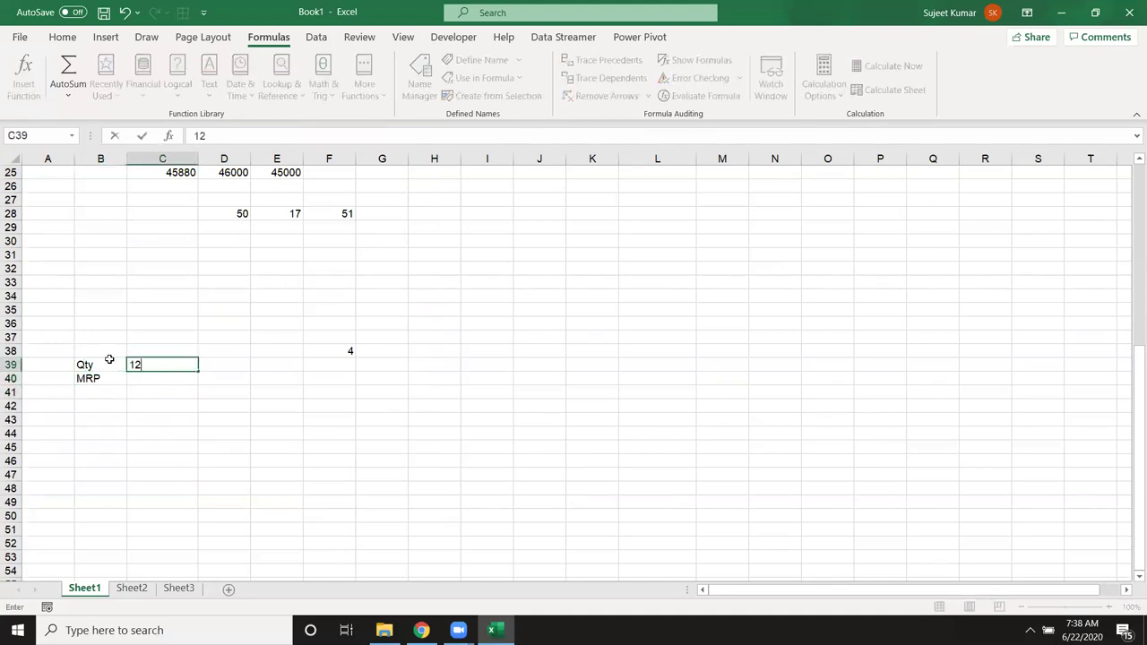
key("Tab")
type("25")
key("Tab")
type("63")
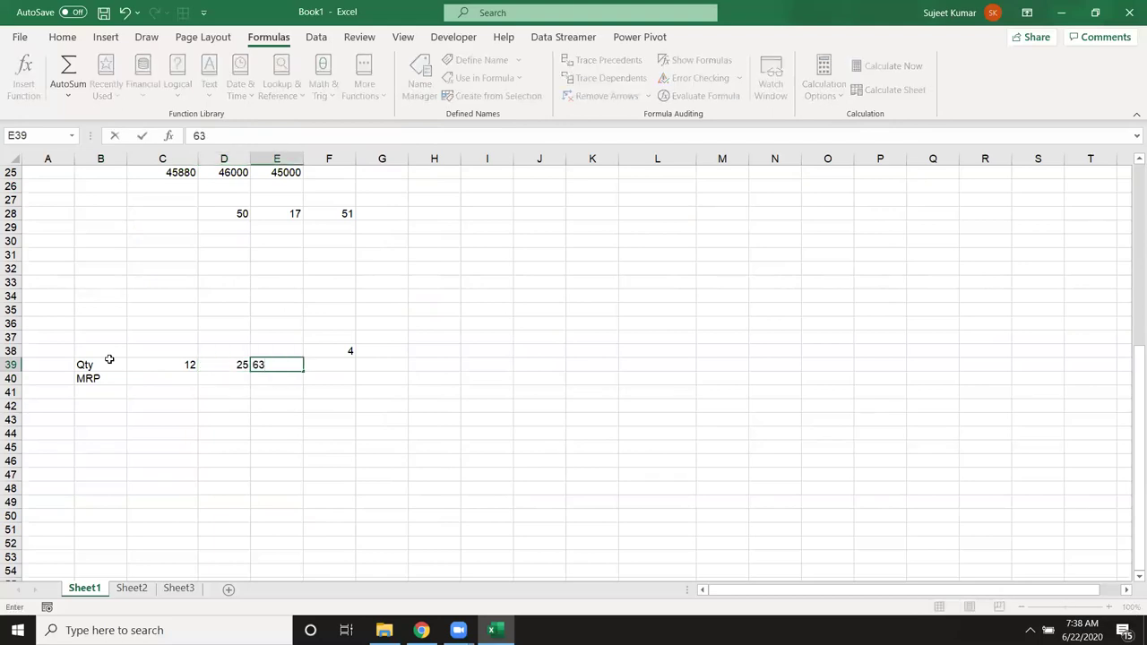
key("Return")
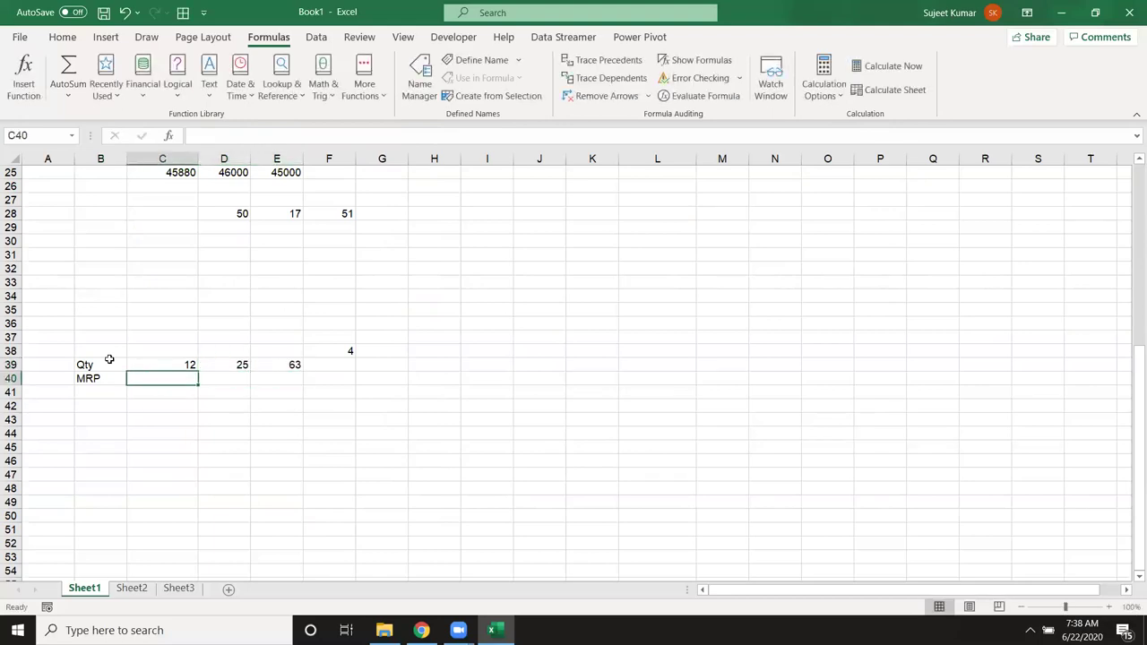
type("70")
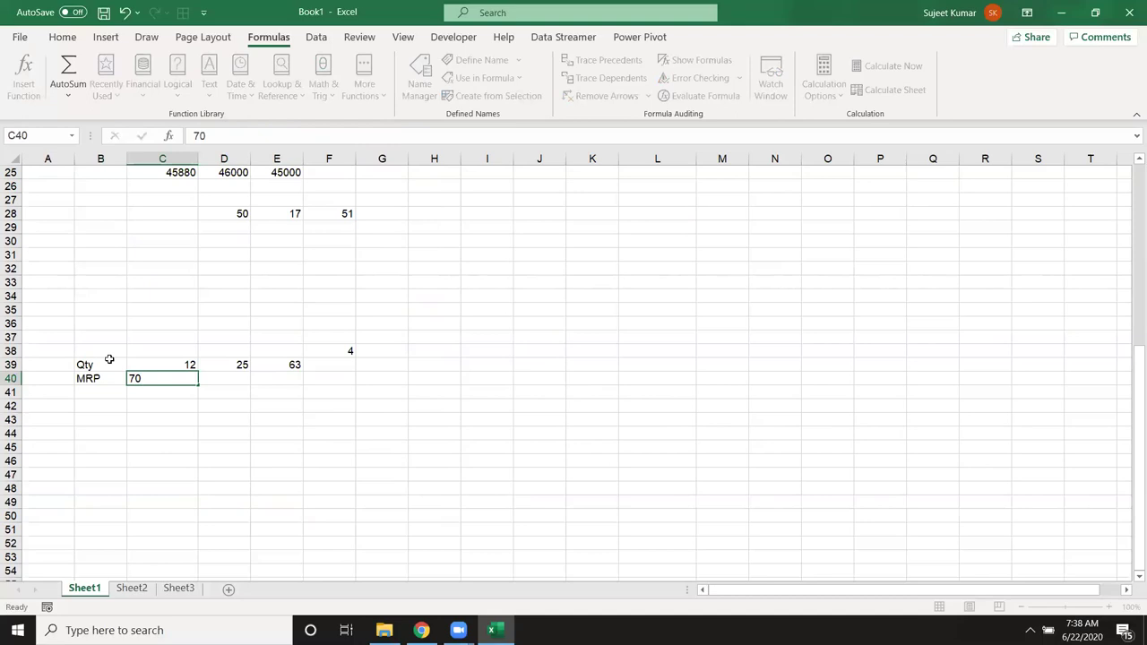
key("Tab")
type("25")
key("Tab")
type("96")
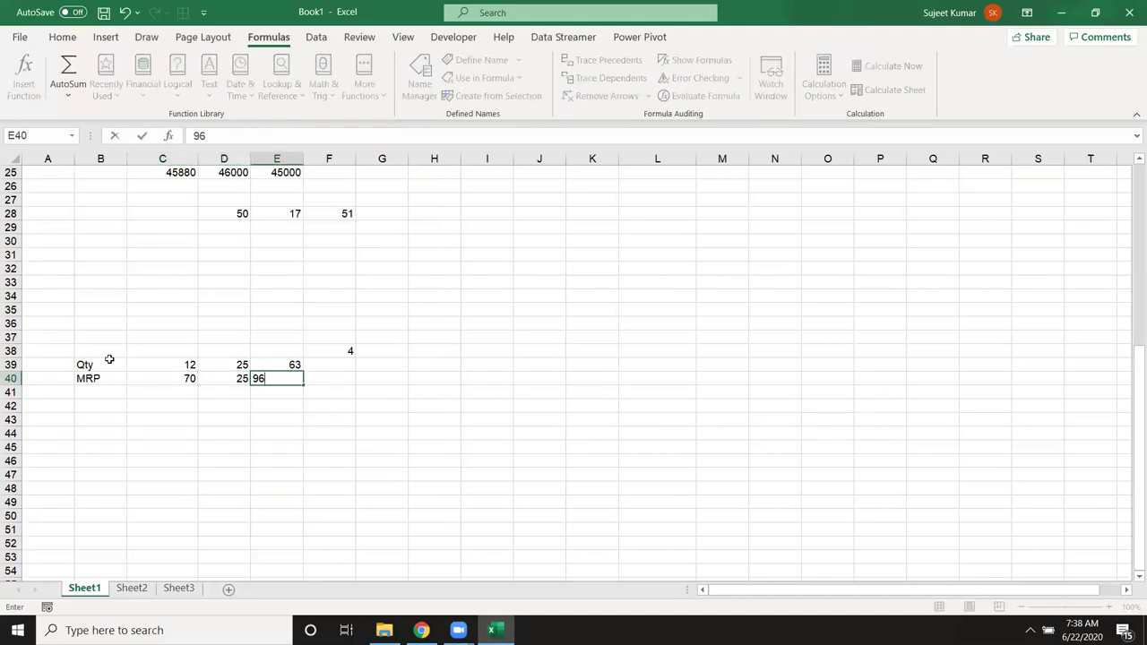
key("Tab")
Step: Enter =SUMPRODUCT(C39:E39,C40:E40) in C42 for 7513, then show the desktop
left_click_drag(174, 393, 278, 379)
left_click(224, 392)
left_click(170, 403)
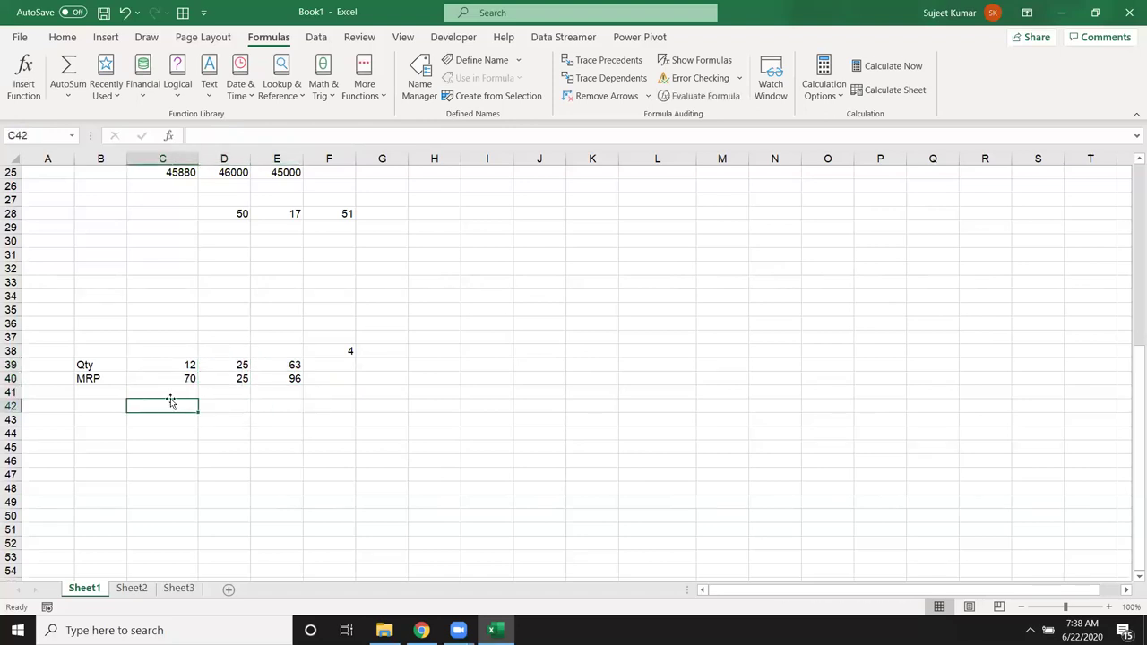
type("=su")
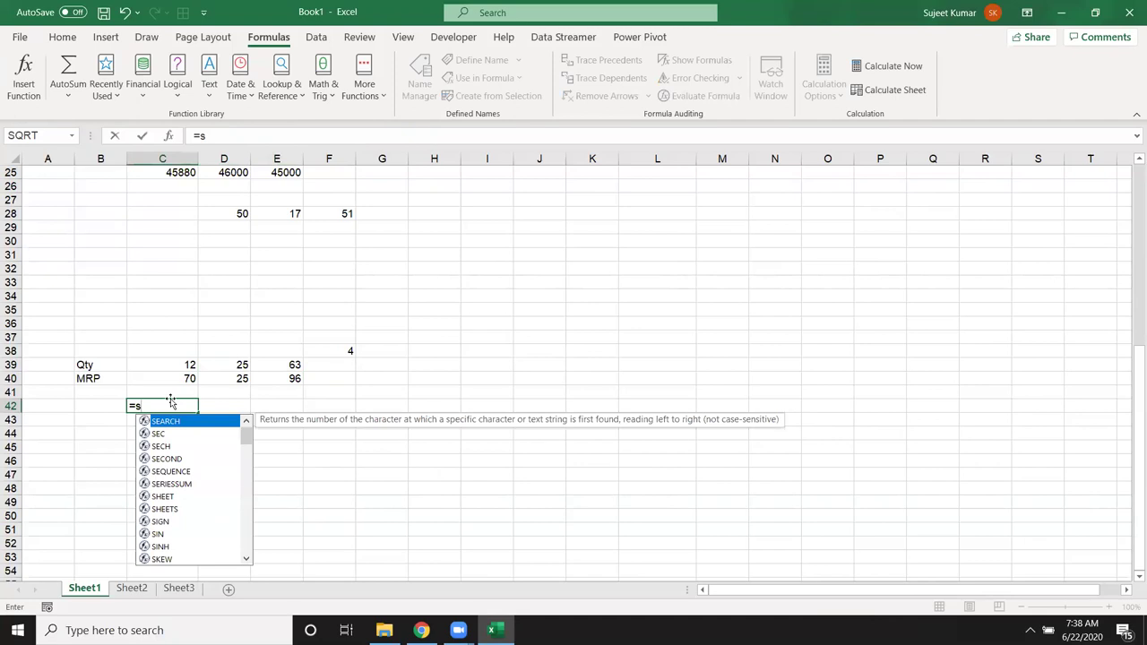
key("Down")
key("Down")
key("Down")
key("Tab")
key("Up")
key("Up")
key("Up")
key("shift+Right")
key("shift+Right")
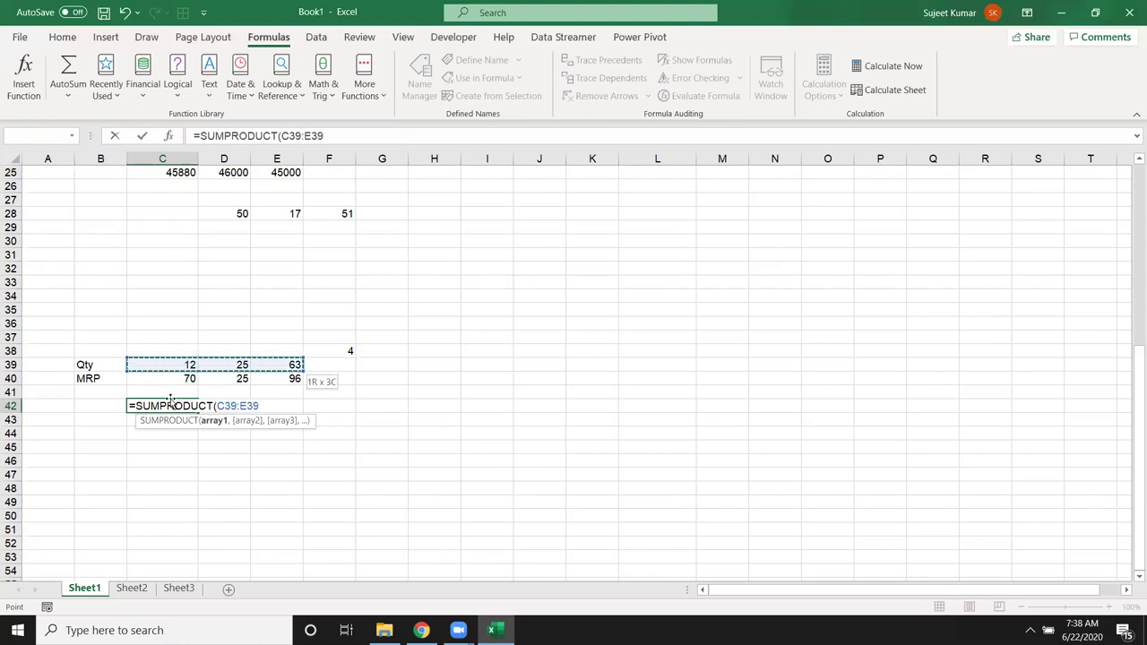
type(",")
key("Up")
key("Up")
key("shift+Right")
key("shift+Right")
key("Return")
key("Up")
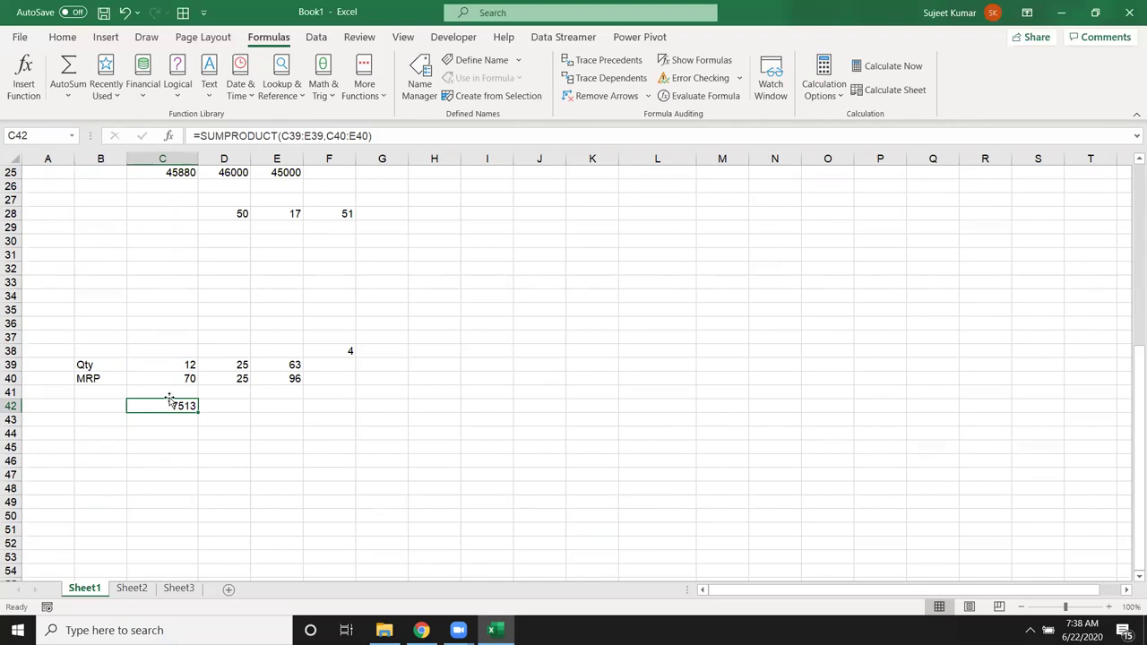
key("super+d")
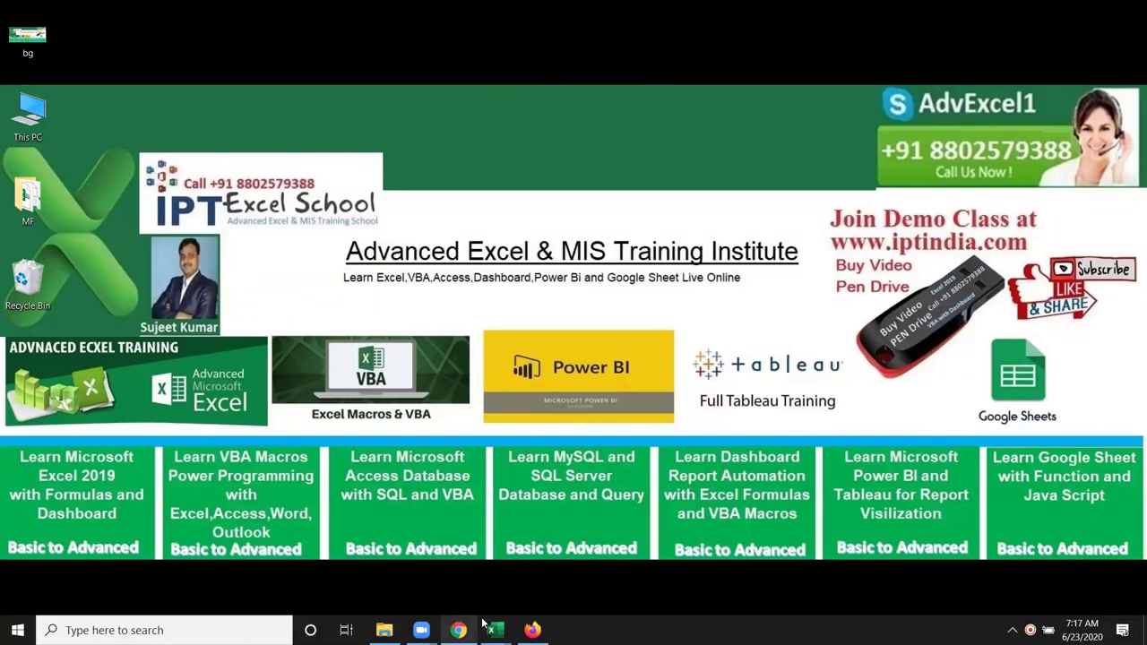
Step: Return to the VLP workbook and total column C with =SUM(C:C) in E4, giving 23660
mouse_move(495, 629)
left_click(513, 573)
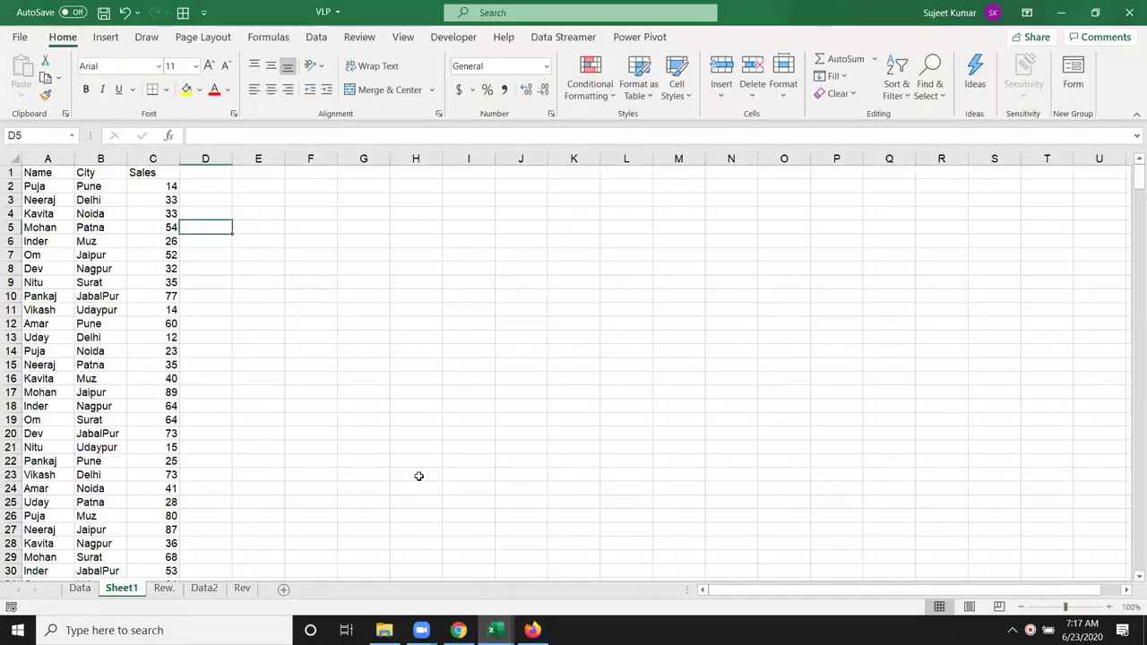
left_click(268, 216)
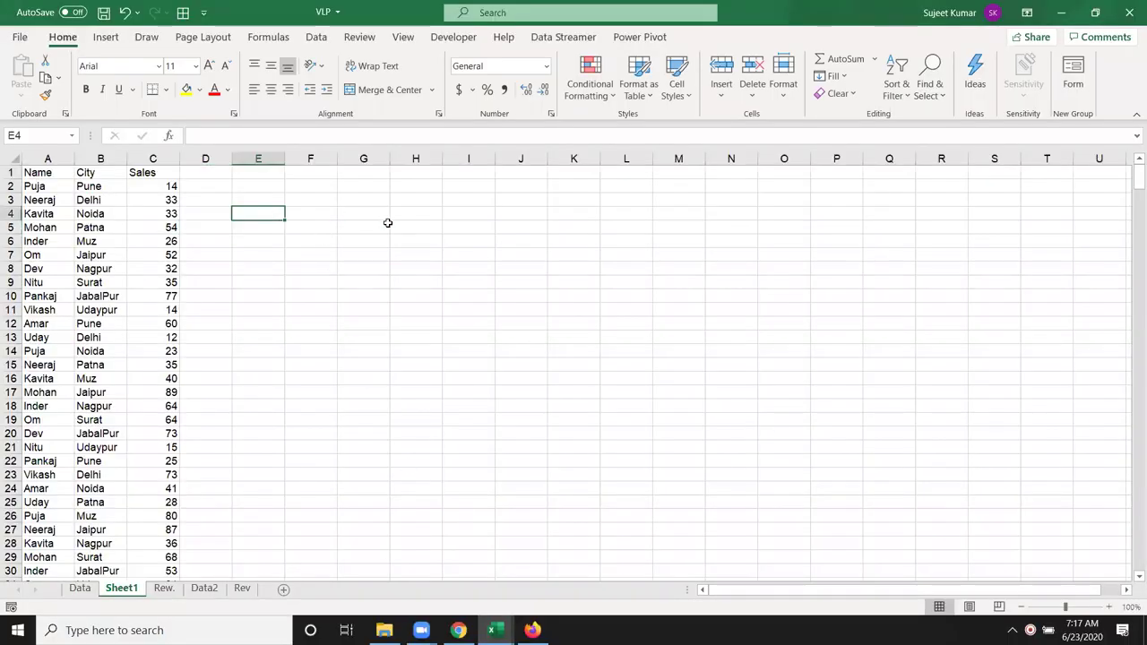
type("=")
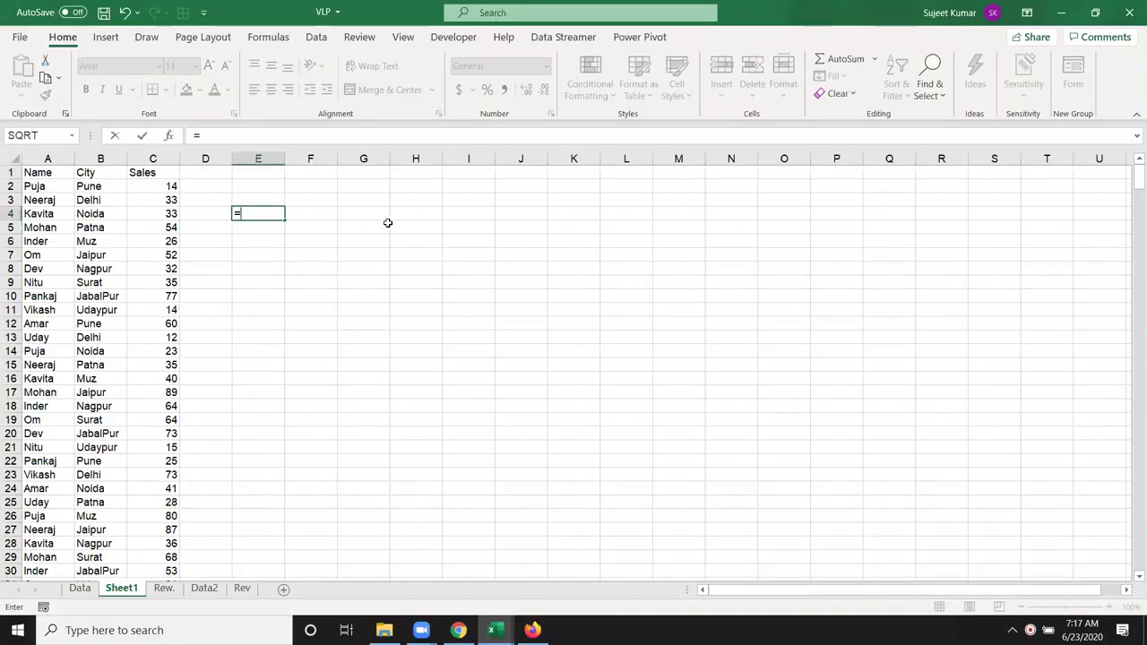
type("sum")
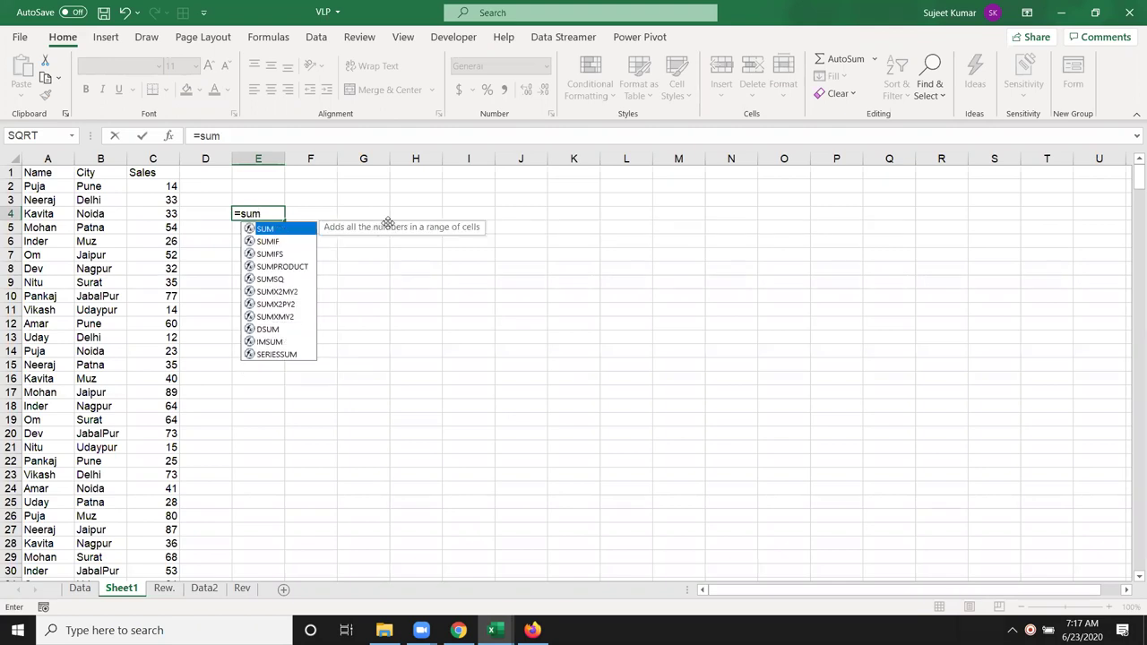
key("Tab")
left_click(144, 158)
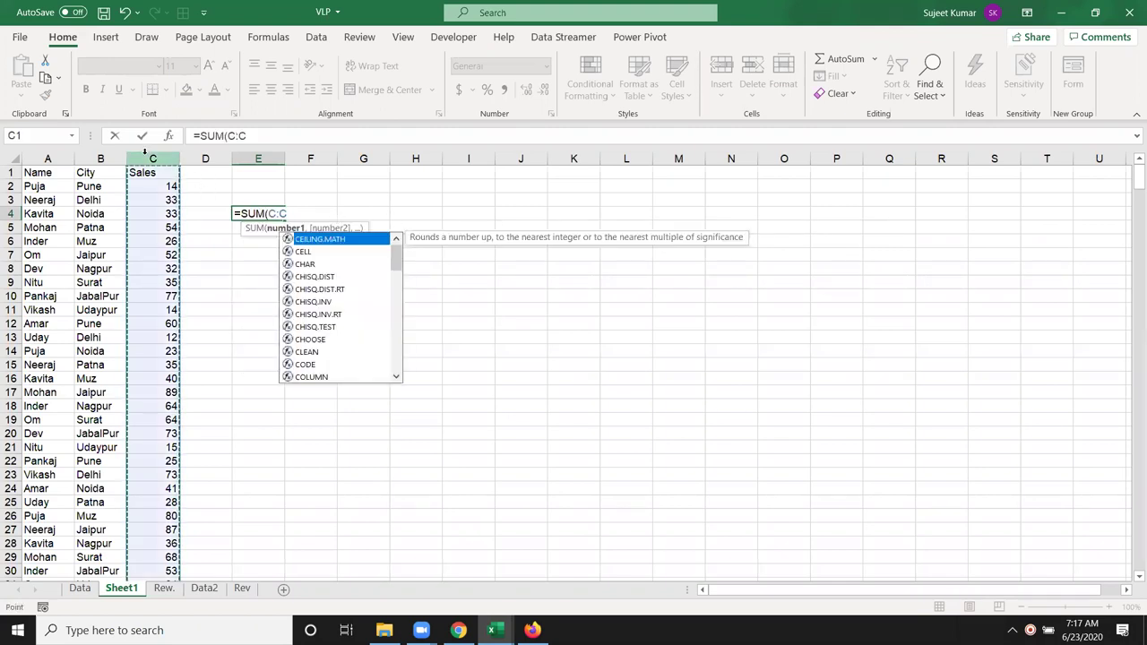
key("Return")
key("Up")
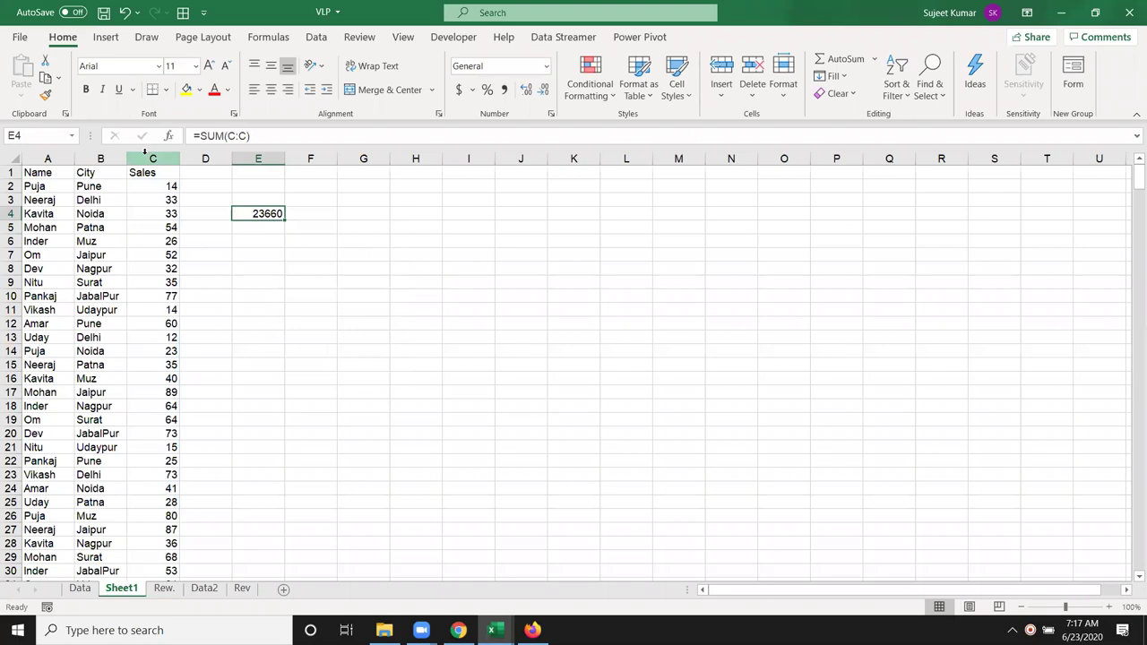
Step: Type the name Puja in G5
key("Right")
key("Down")
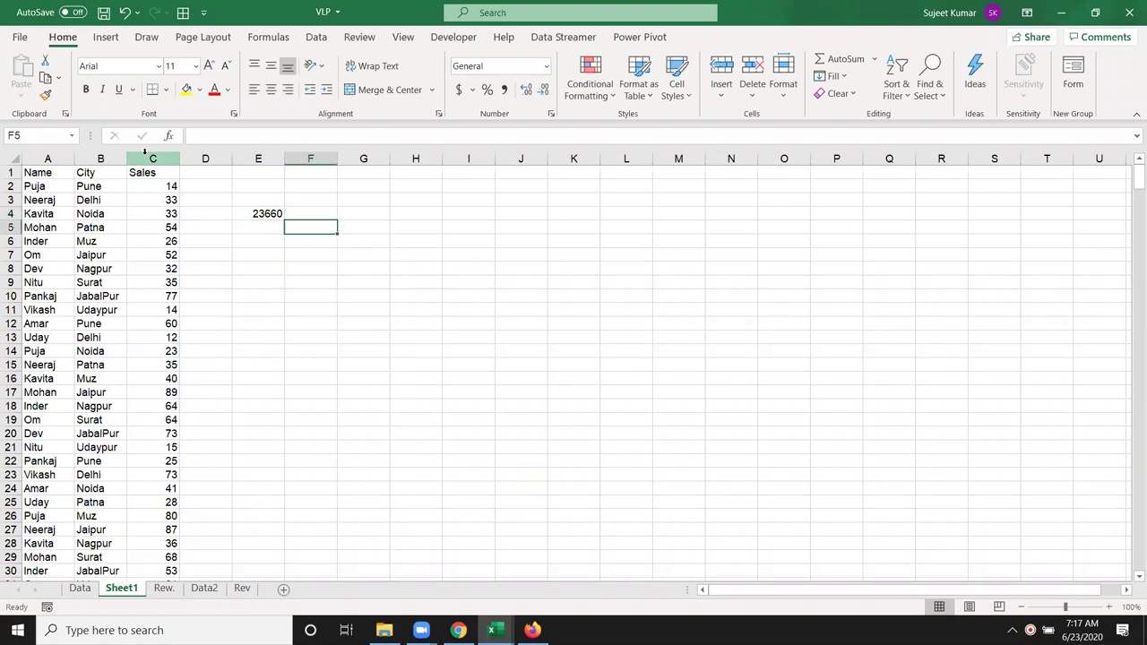
key("Right")
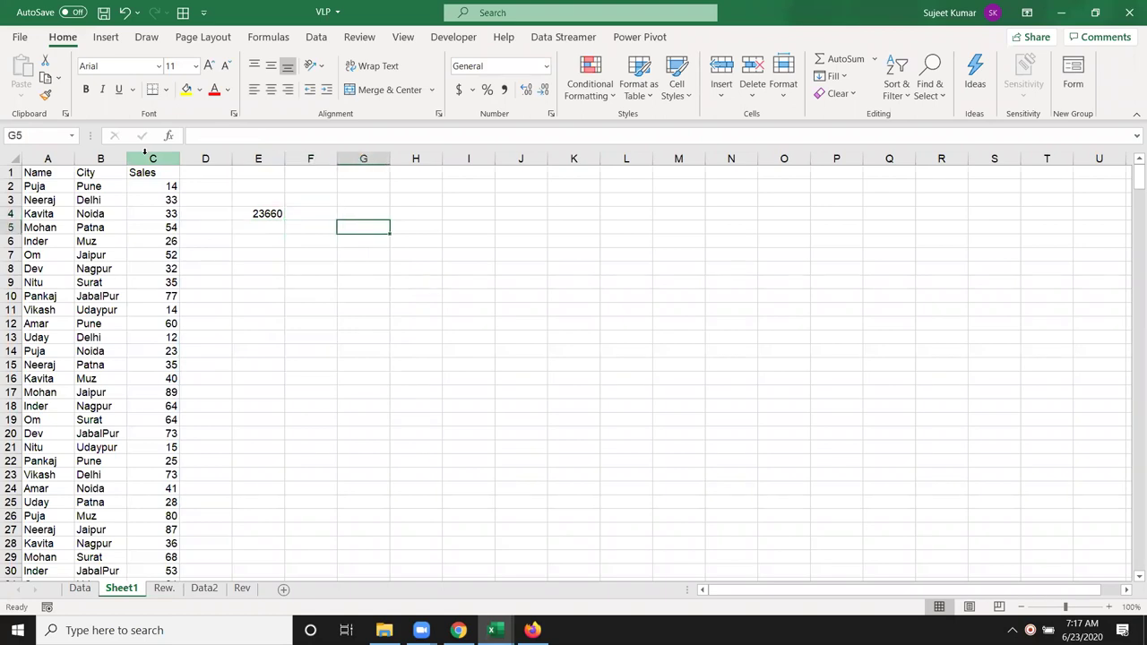
type("Puja")
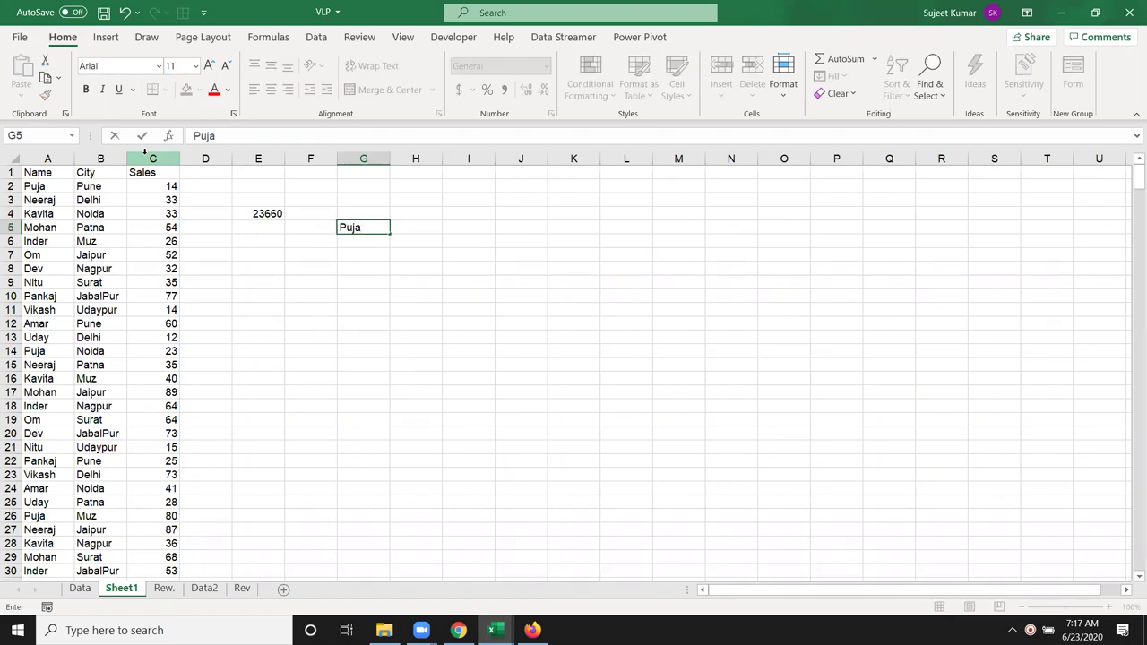
key("Return")
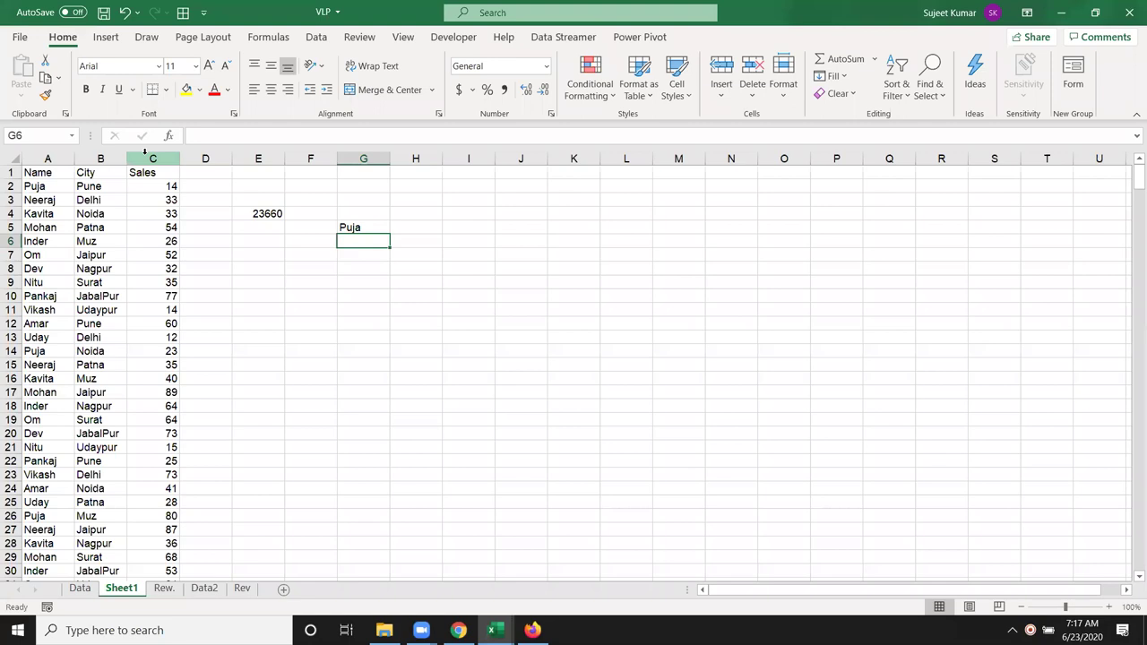
Step: Auto-fill from Puja in G5 down to G9, adding Neeraj, Kavita, Mohan and Inder
left_click(371, 229)
left_click_drag(388, 234, 387, 288)
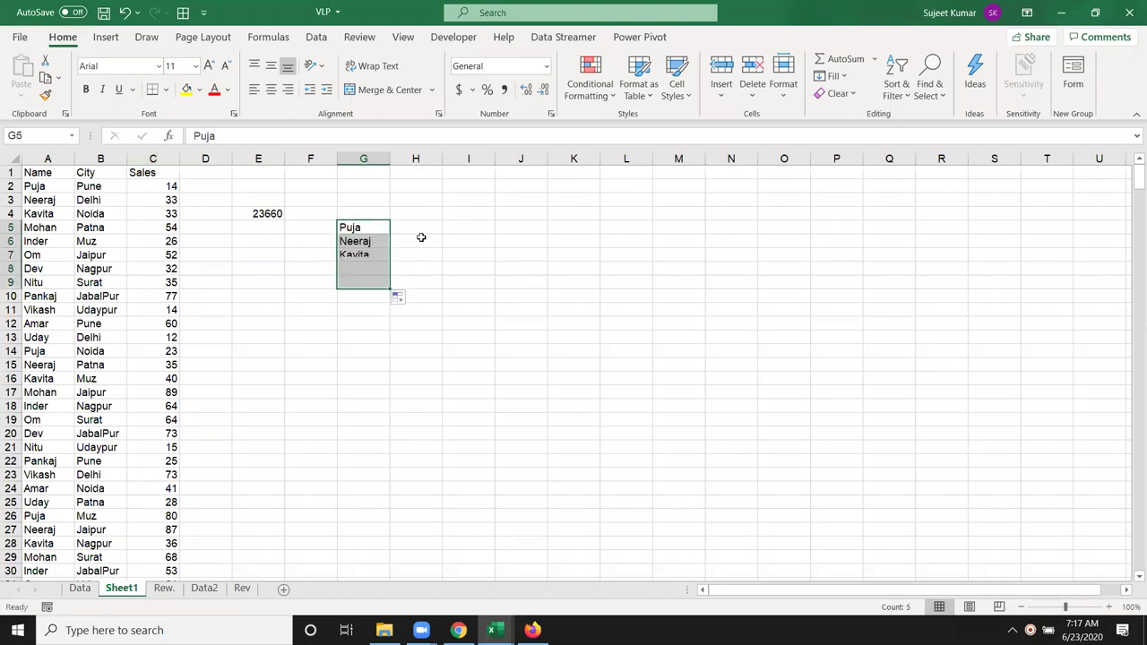
left_click(415, 217)
left_click(420, 230)
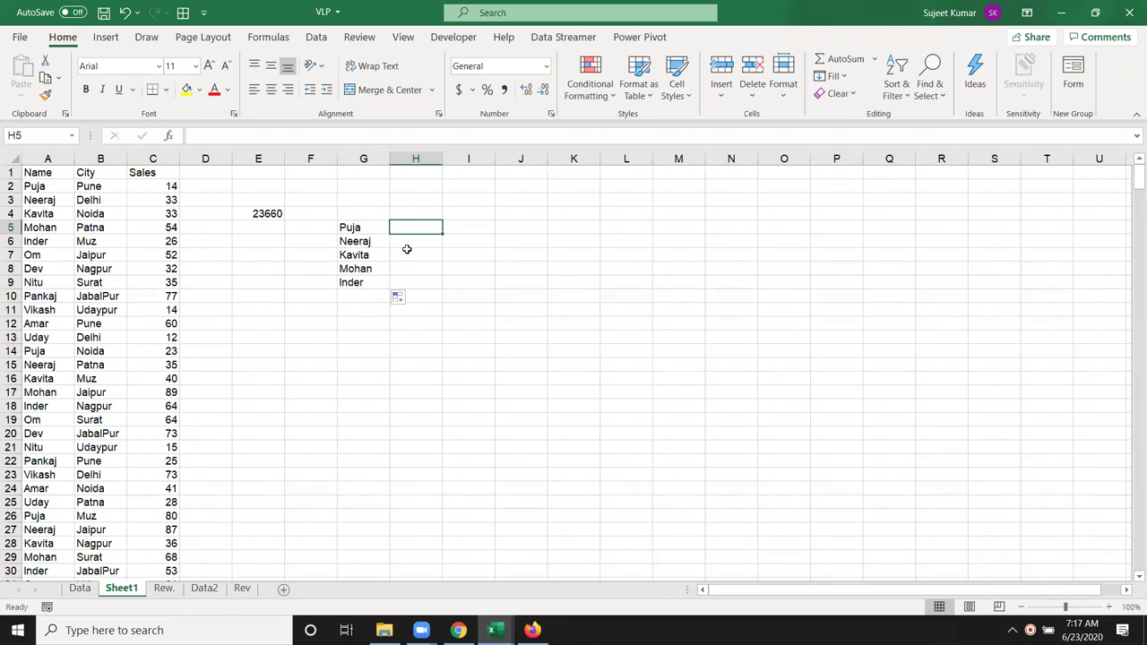
Step: Enter =SUMIF(A:A,G5,C:C) in H5 to total Puja's sales as 1797
type("=s")
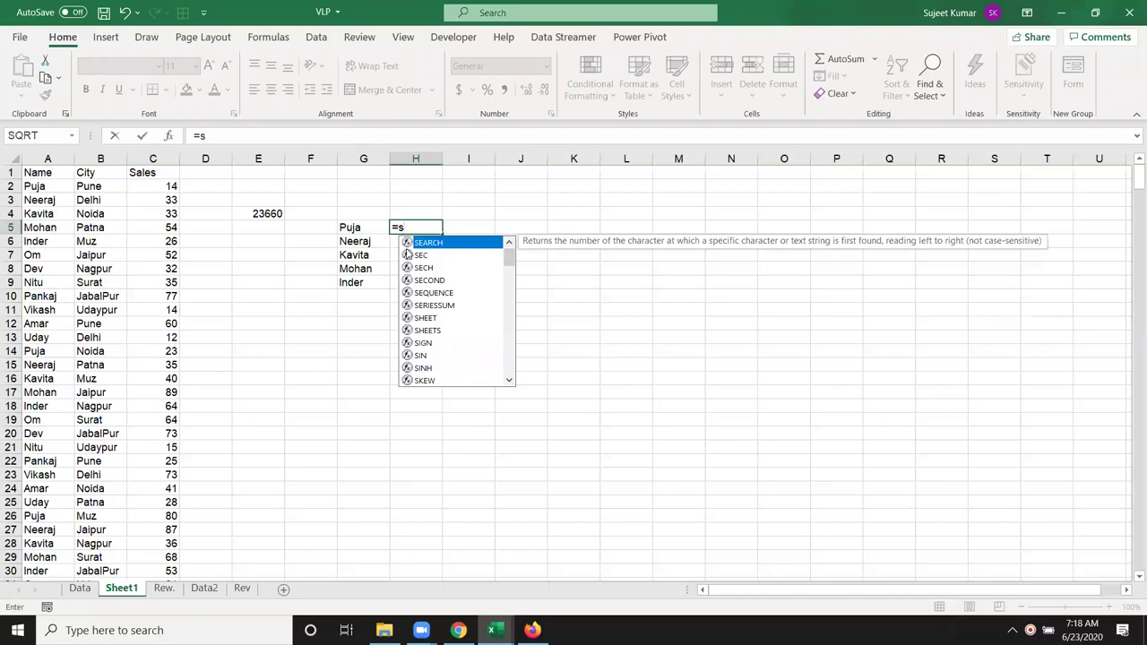
type("um")
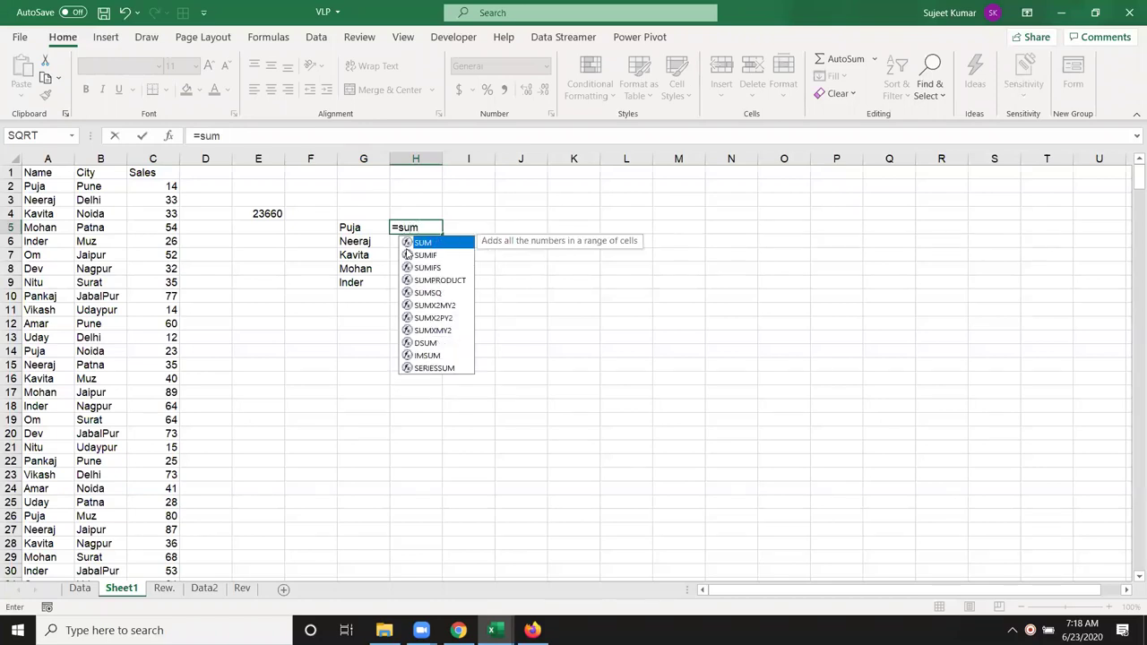
left_click(407, 255)
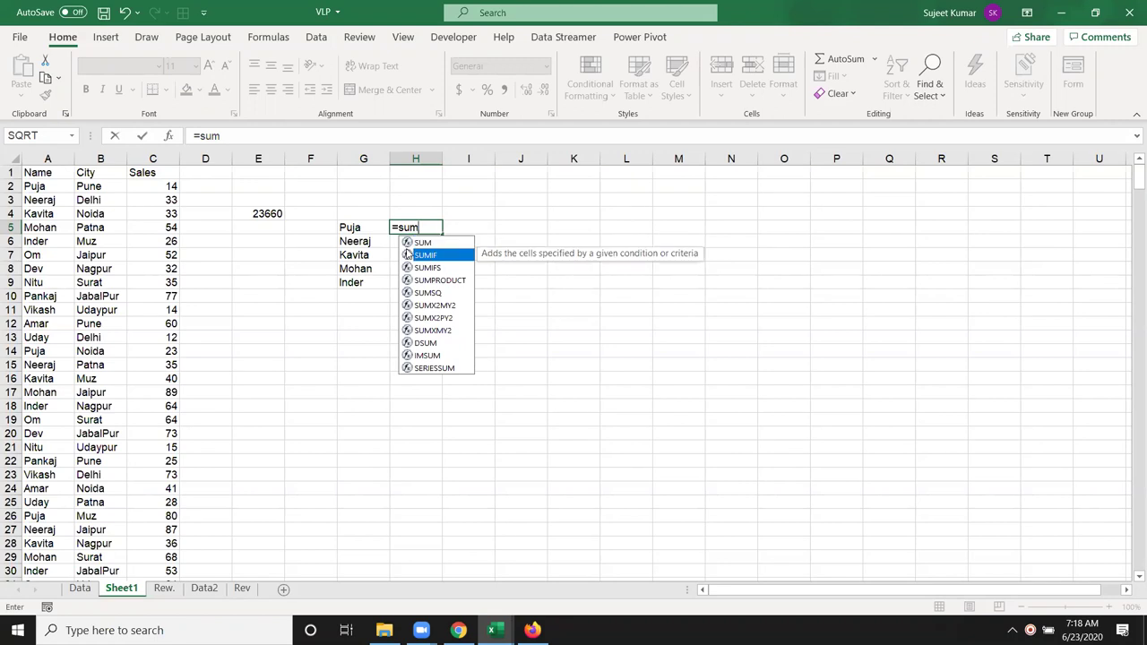
double_click(408, 255)
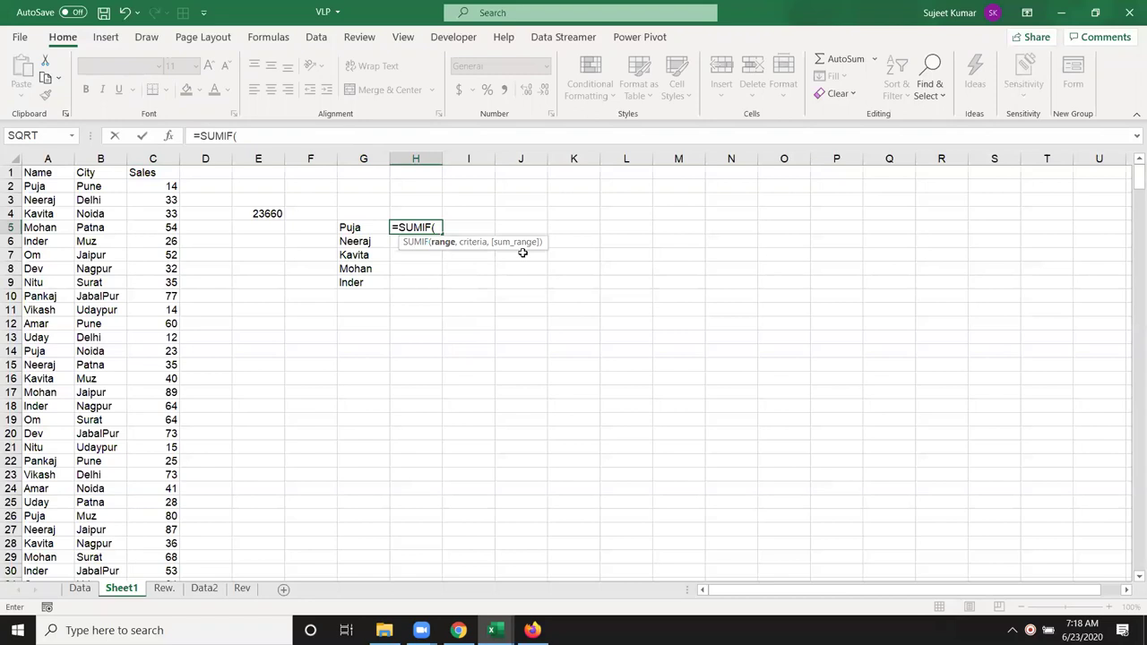
left_click(50, 159)
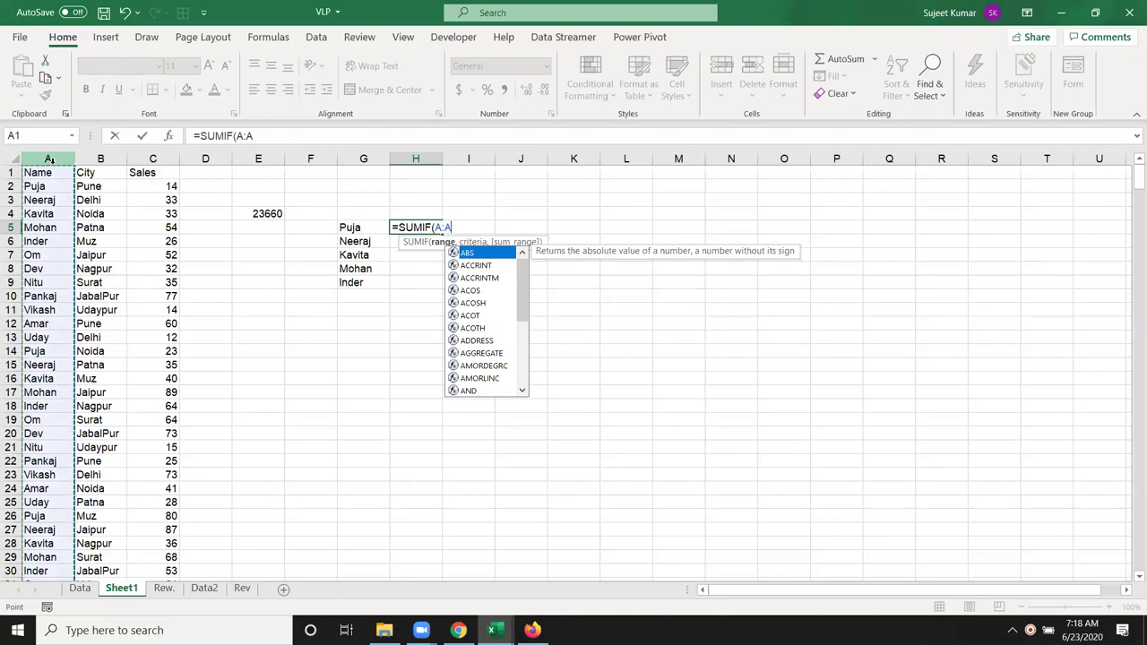
type(",")
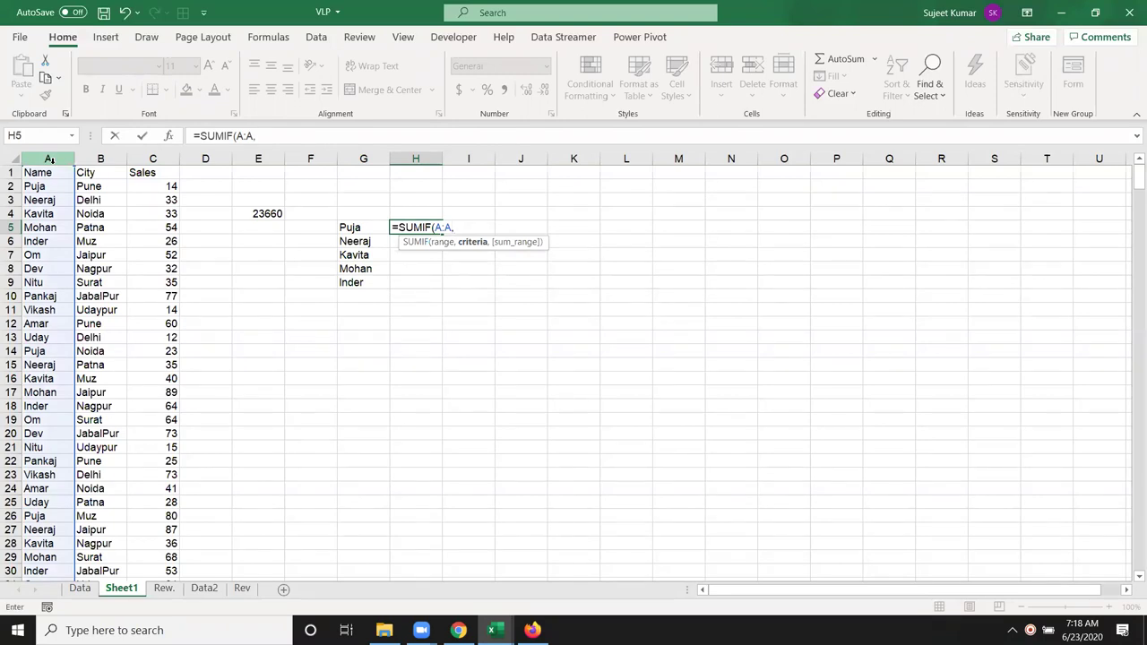
left_click(358, 230)
type(",")
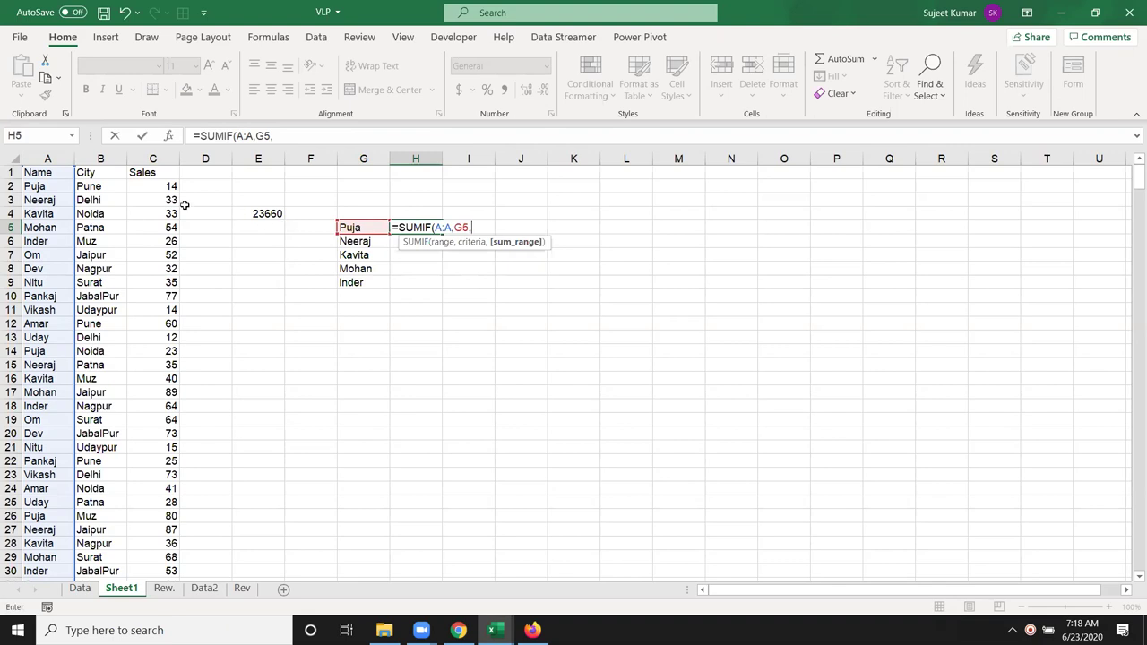
left_click(166, 156)
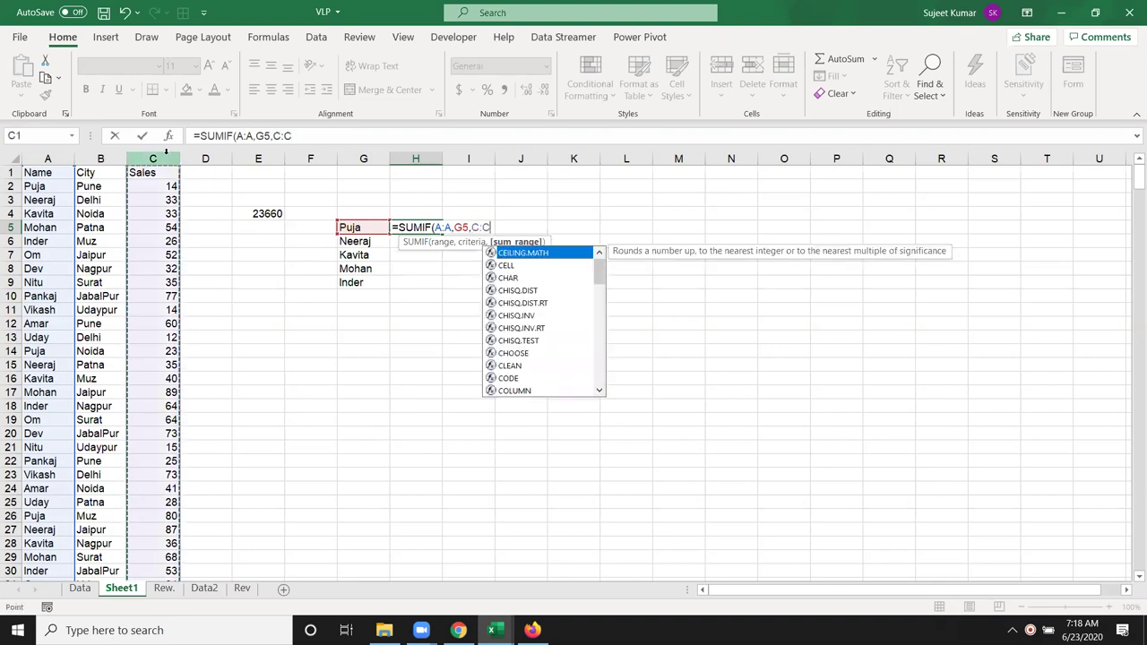
key("Return")
key("Up")
Step: Enter the same =SUMIF(A:A,G5,C:C) in H6, also returning 1797
key("Down")
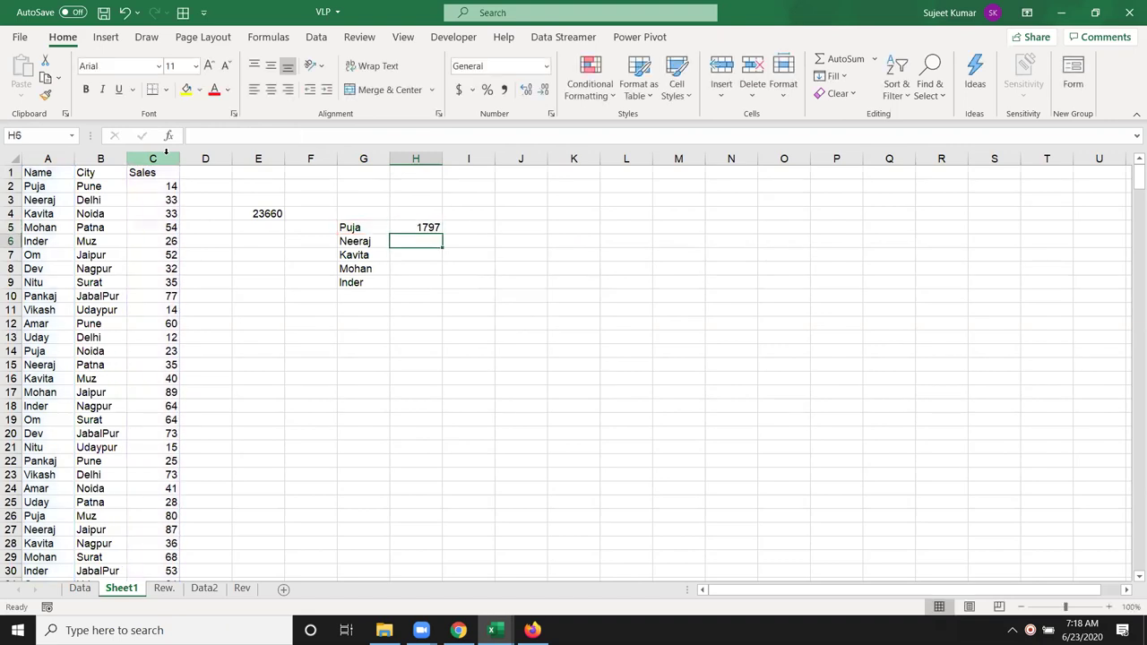
type("=s")
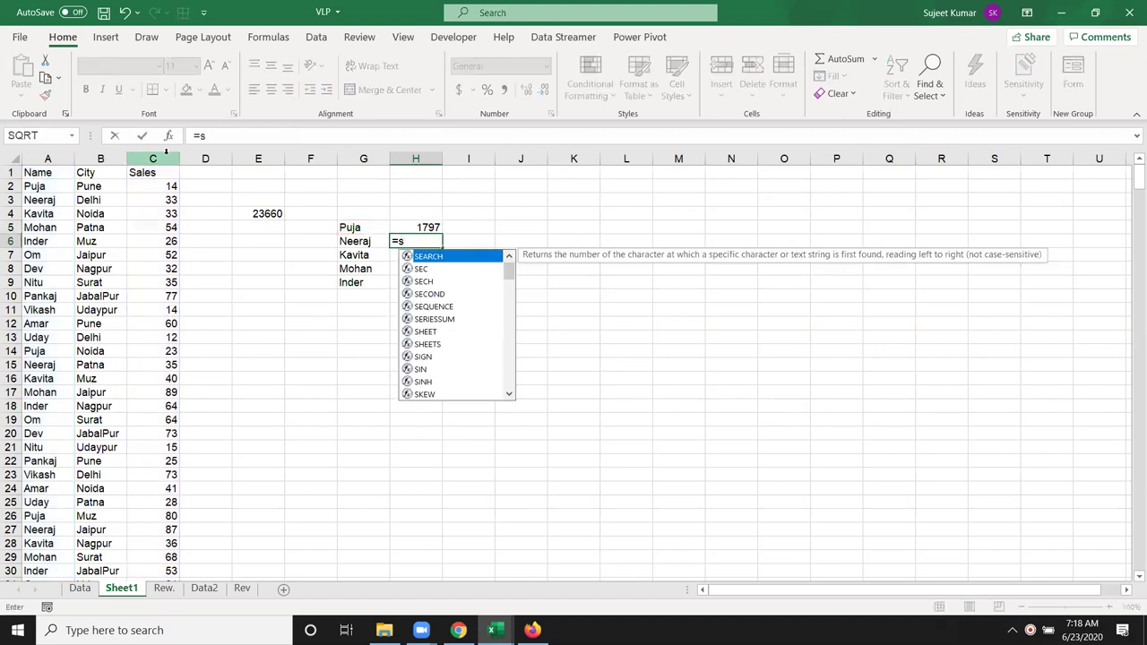
type("um")
key("Down")
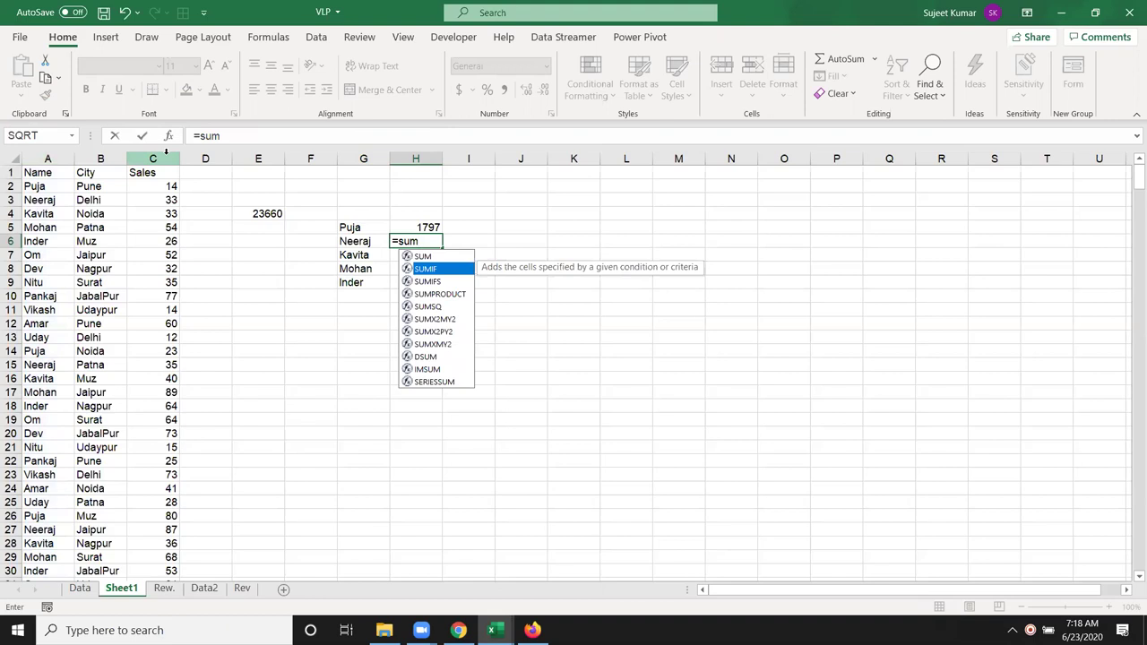
key("Tab")
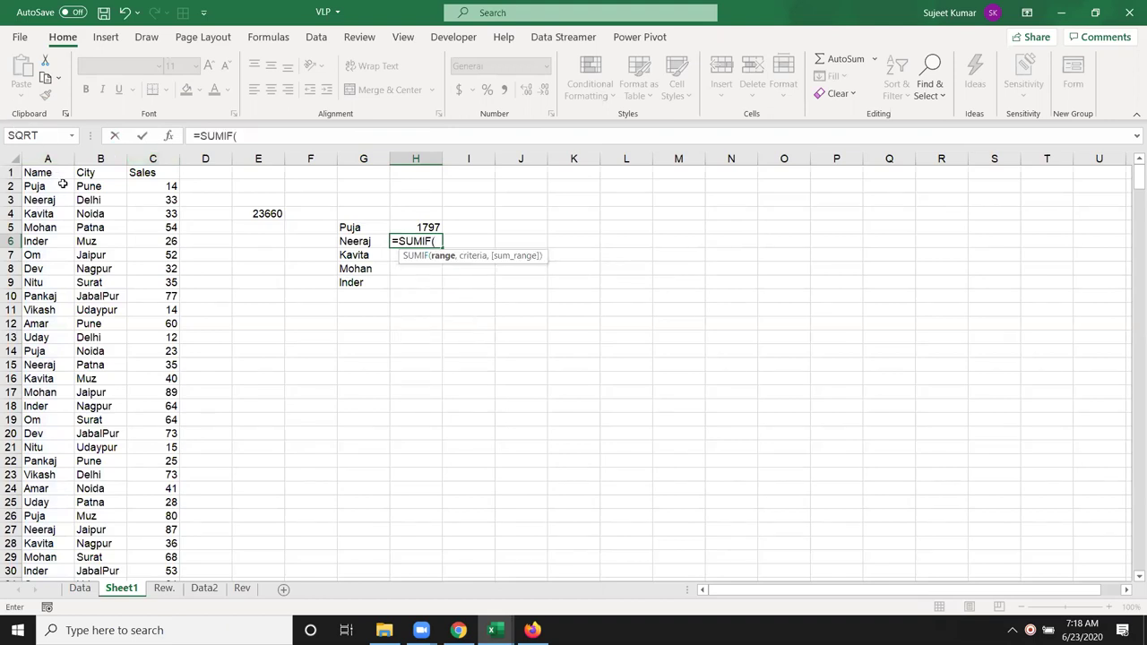
left_click(52, 157)
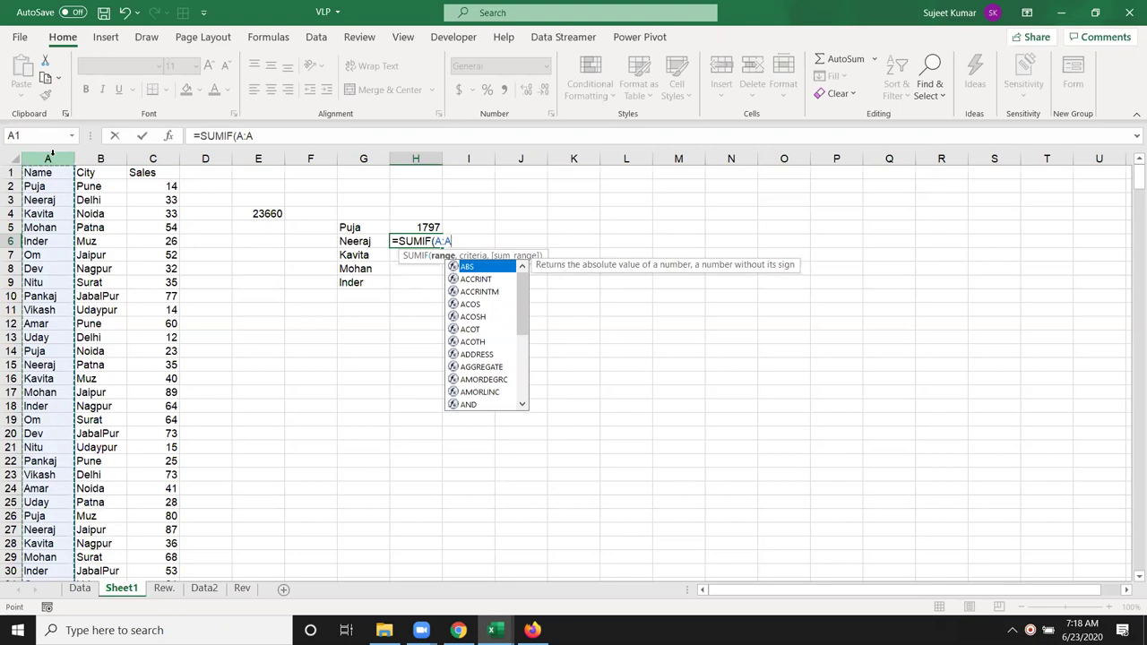
type(",")
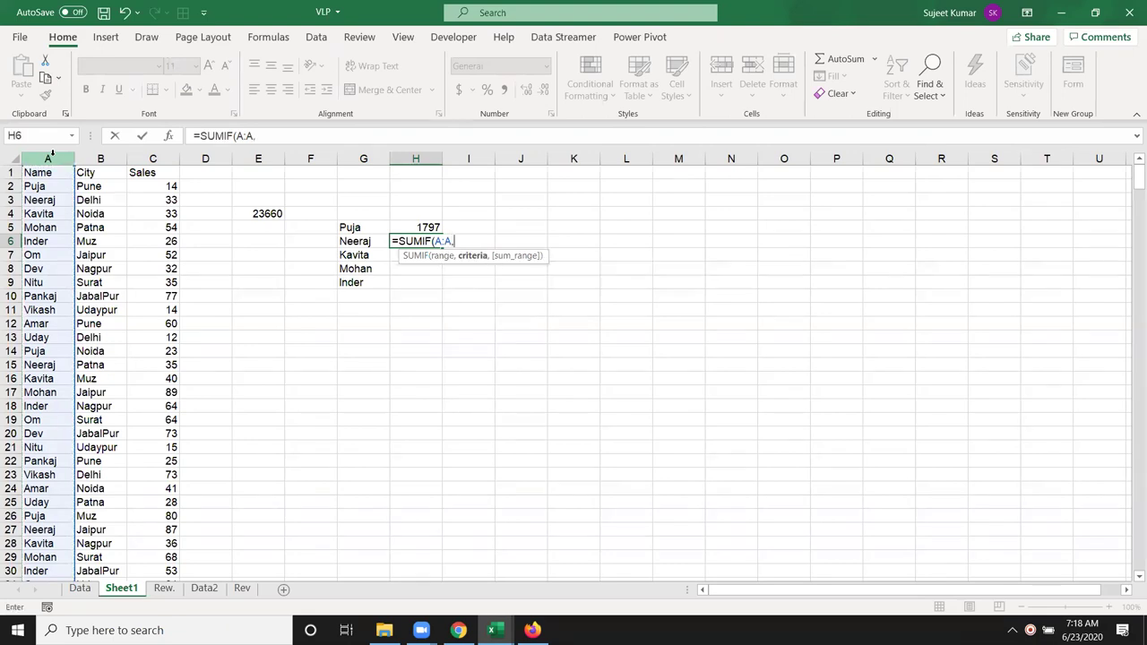
left_click(363, 231)
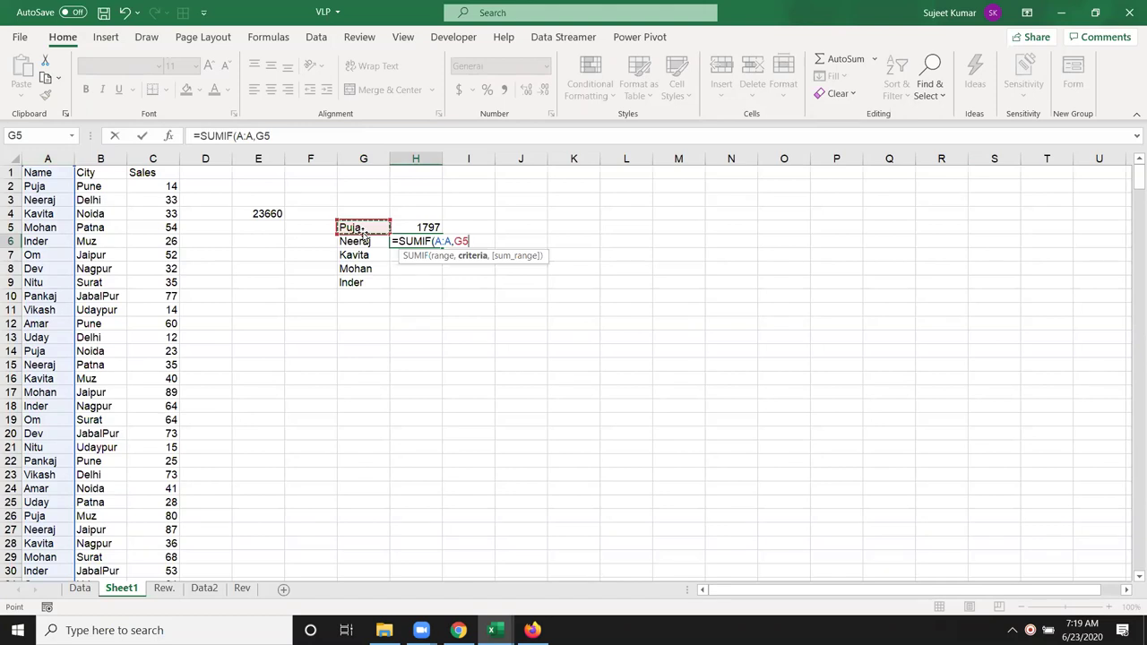
type(",")
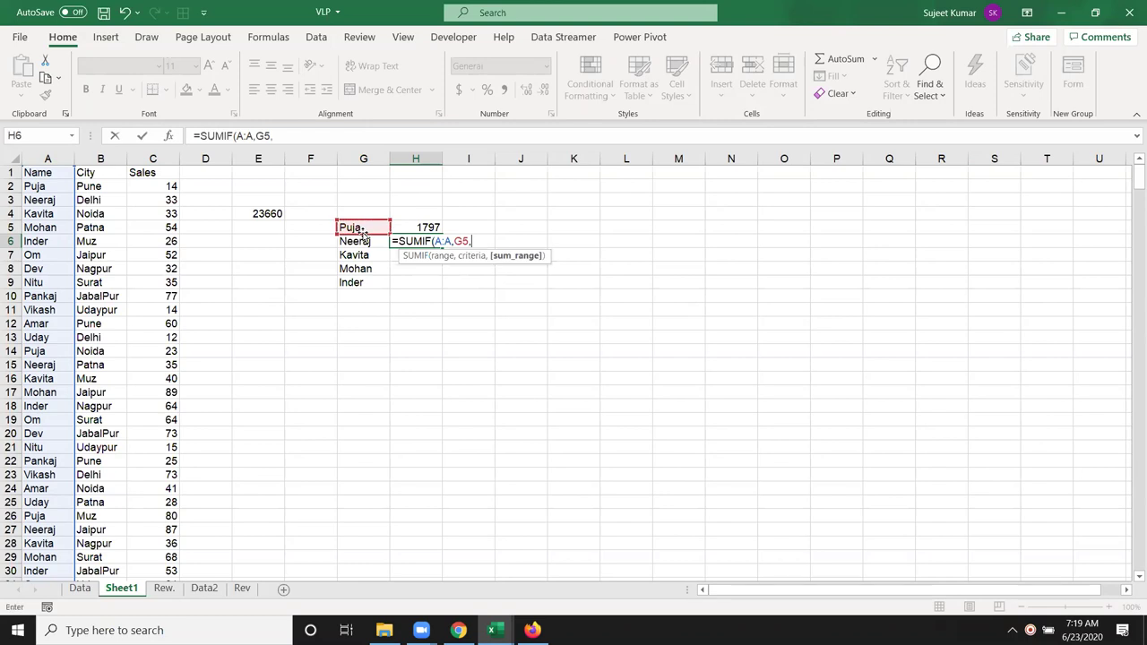
left_click(137, 158)
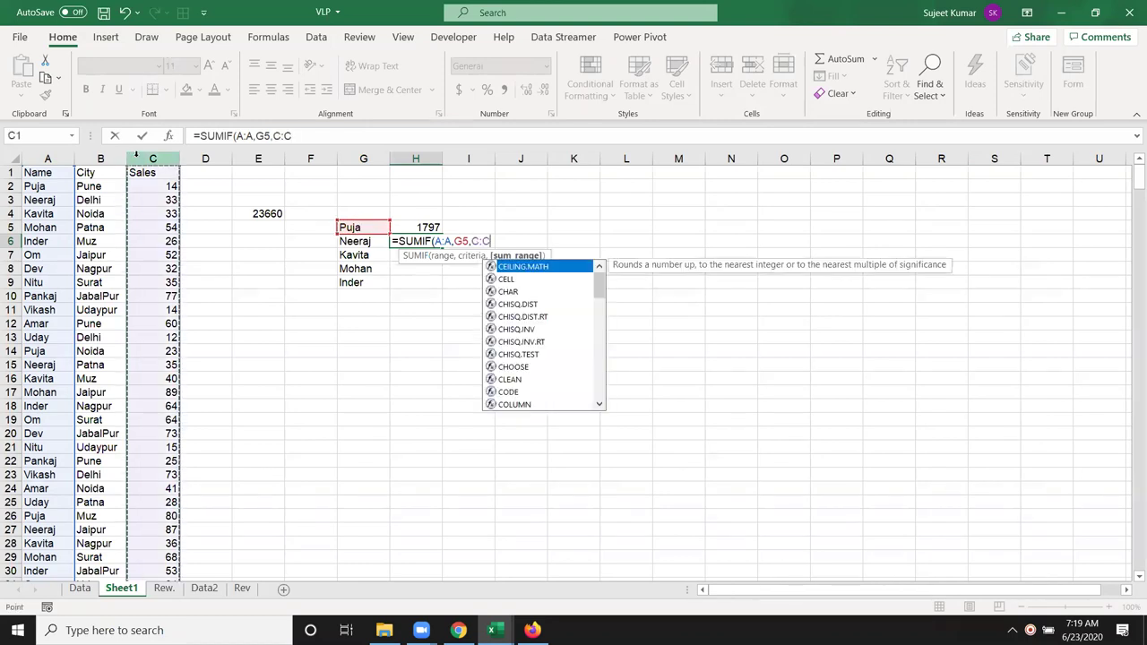
key("Return")
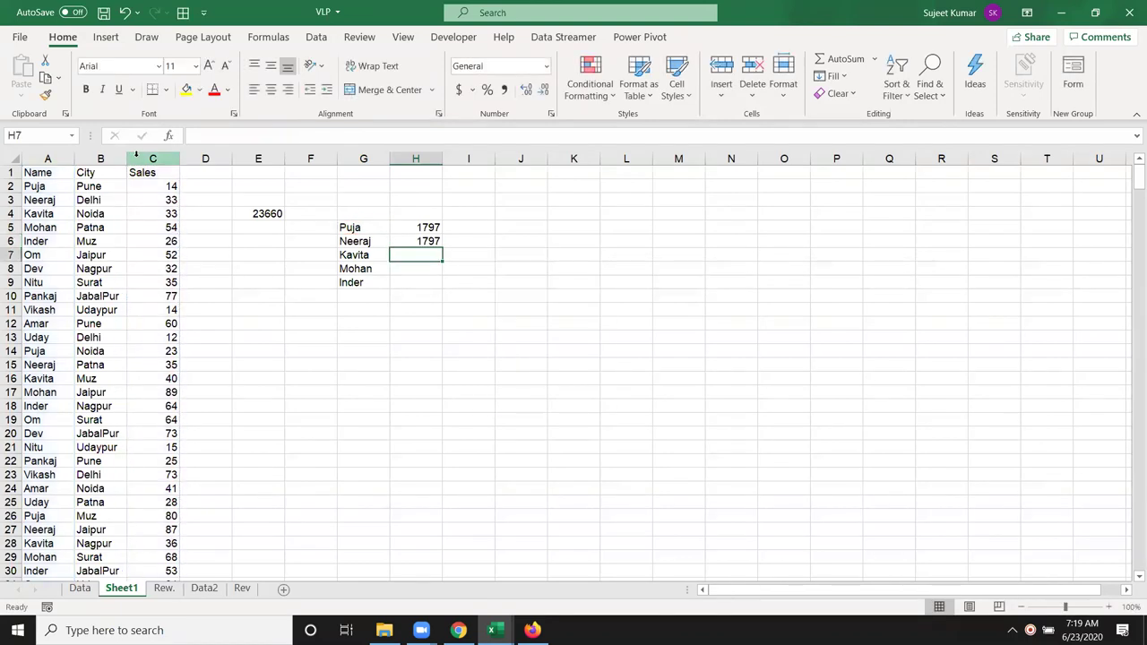
key("Up")
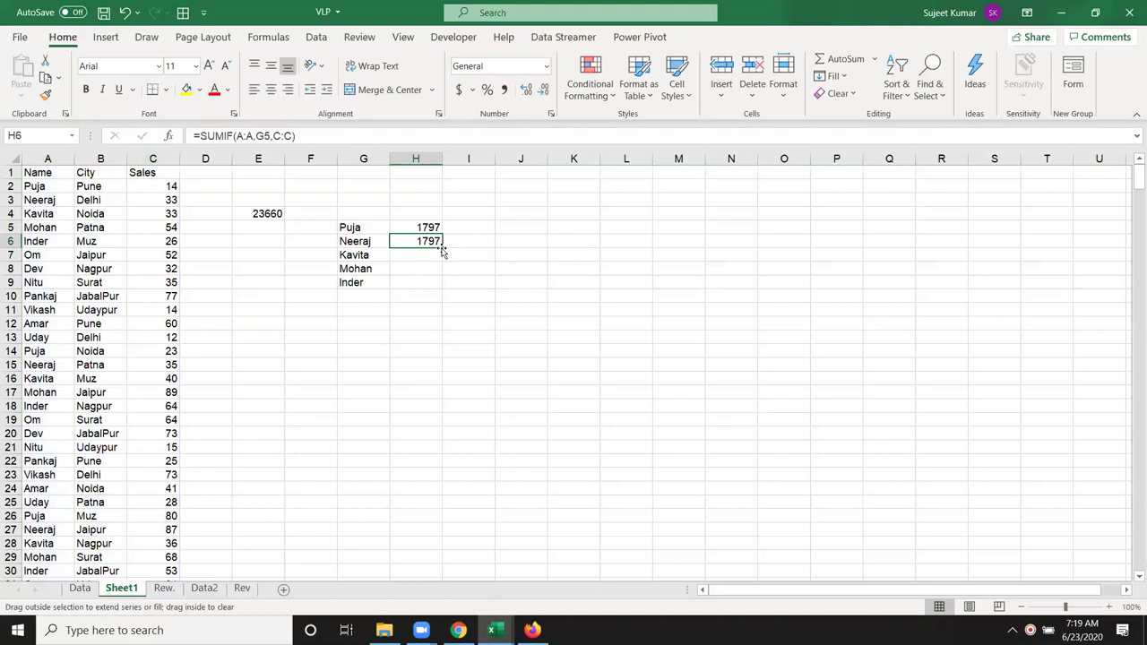
Step: Copy the SUMIF formula down to H9, giving 2179, 1943 and 2022, and adjust column B width
left_click_drag(443, 249, 442, 283)
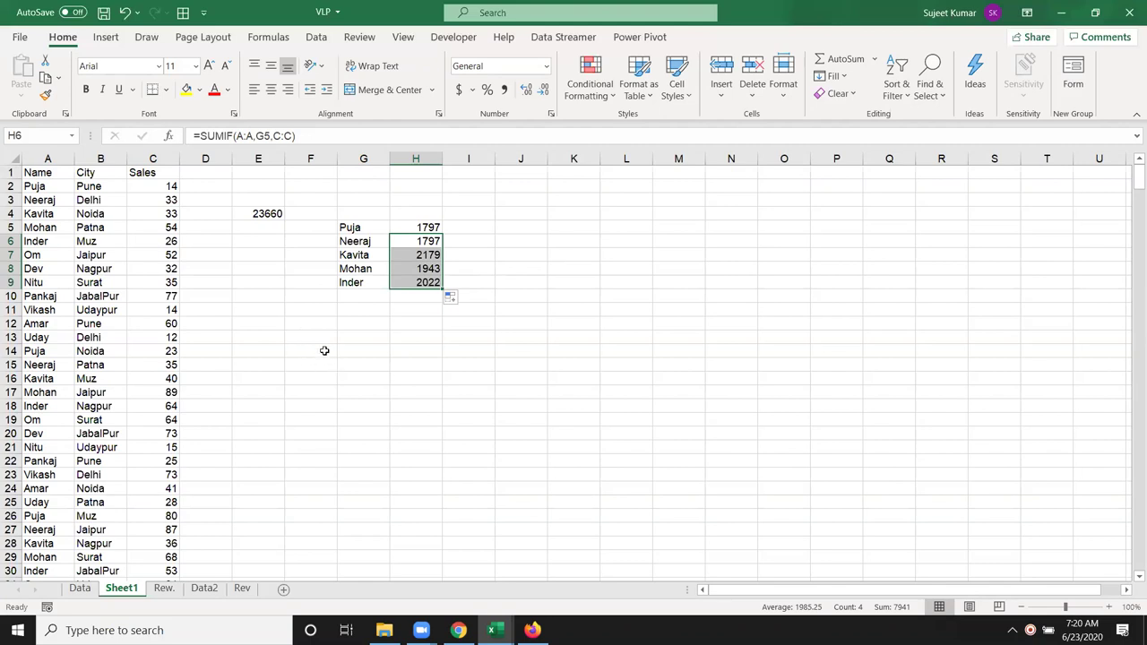
left_click_drag(127, 156, 134, 156)
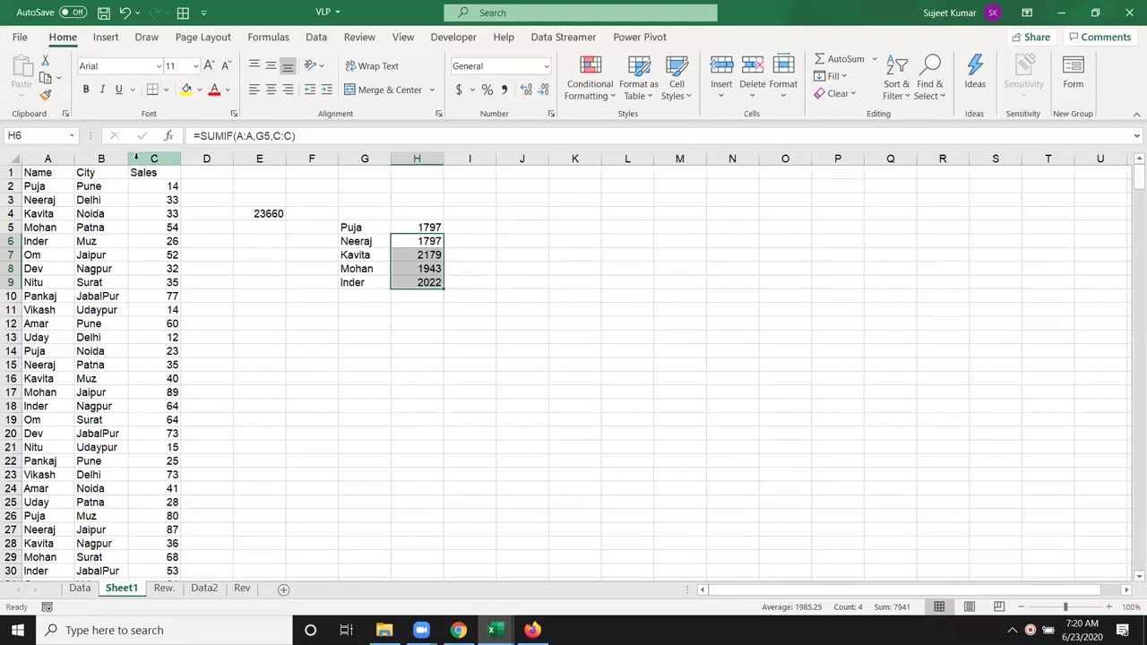
left_click(140, 158)
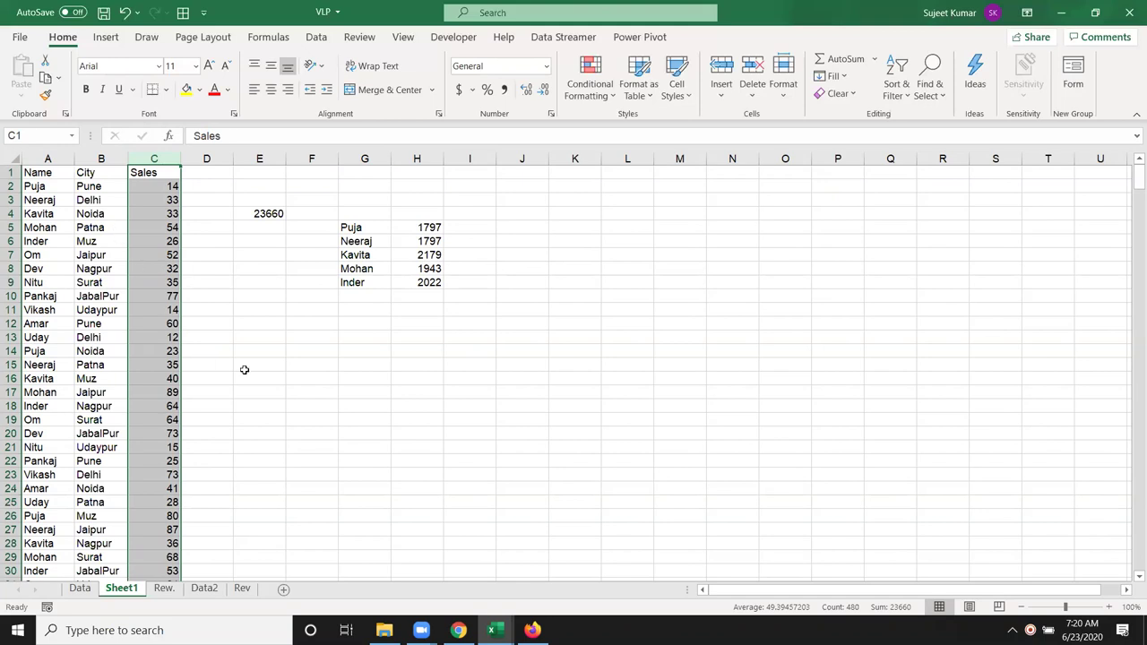
Step: Type the criterion >50 into F11
left_click(326, 314)
type(">50")
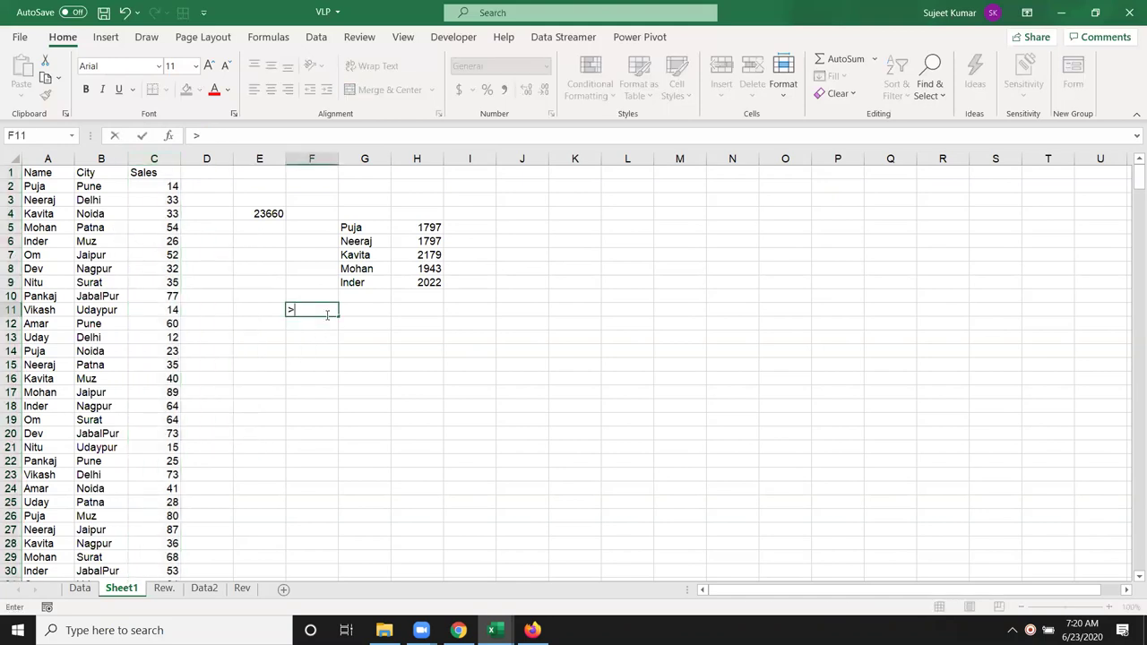
key("Tab")
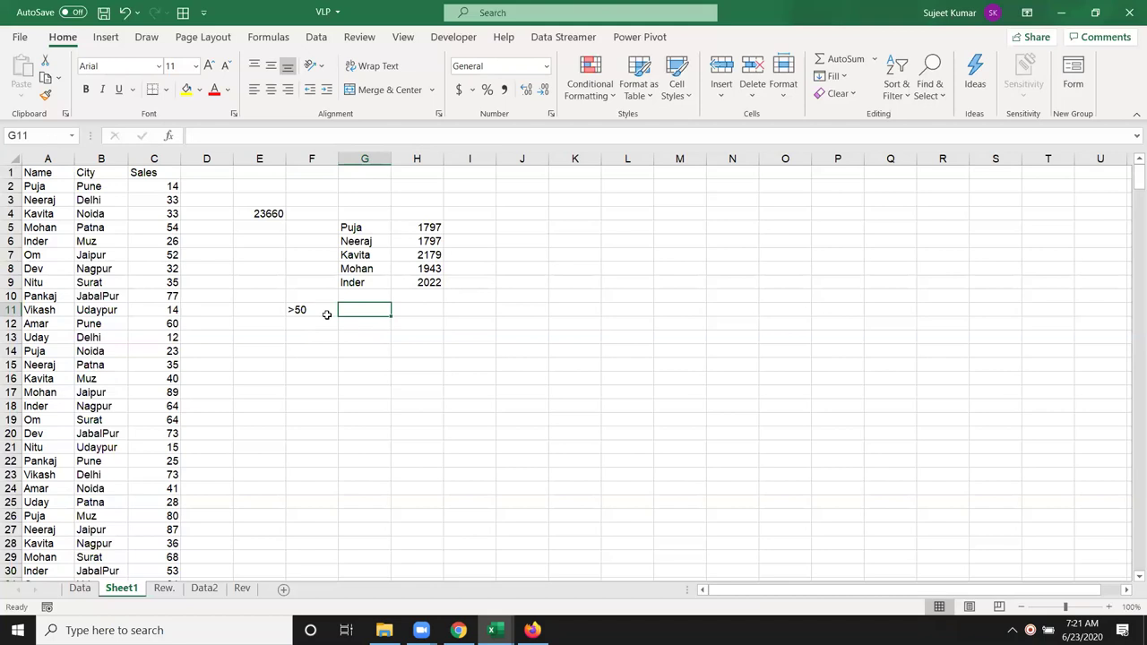
Step: Enter =SUMIF(C:C,F11) in G11 to total Sales above 50 as 16063
type("=sum")
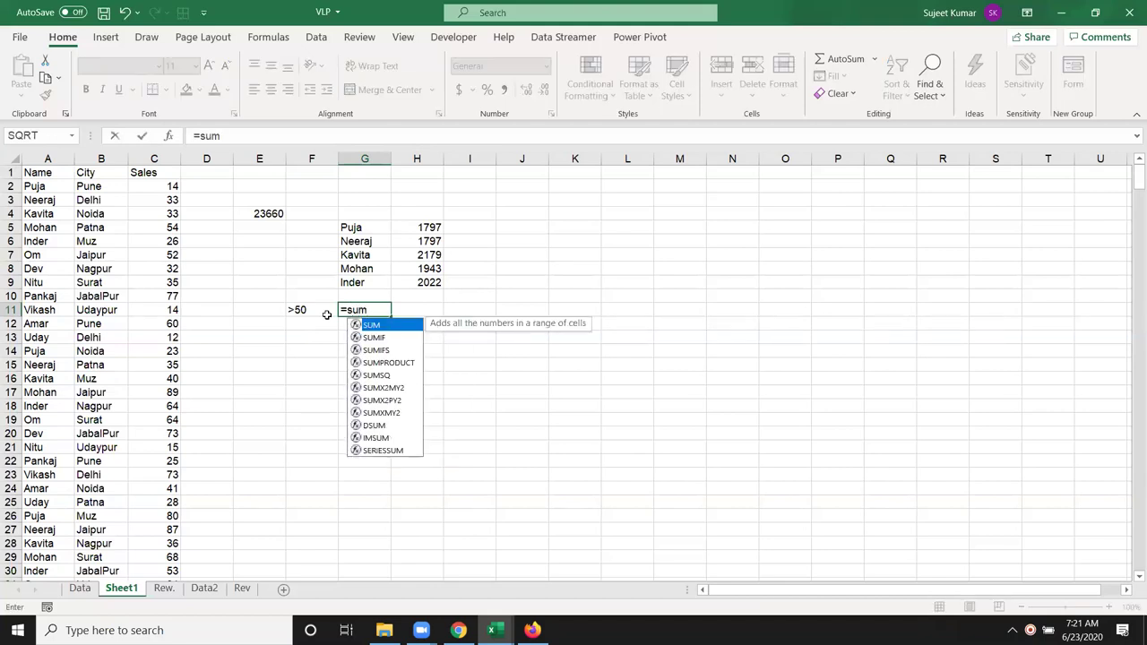
key("Down")
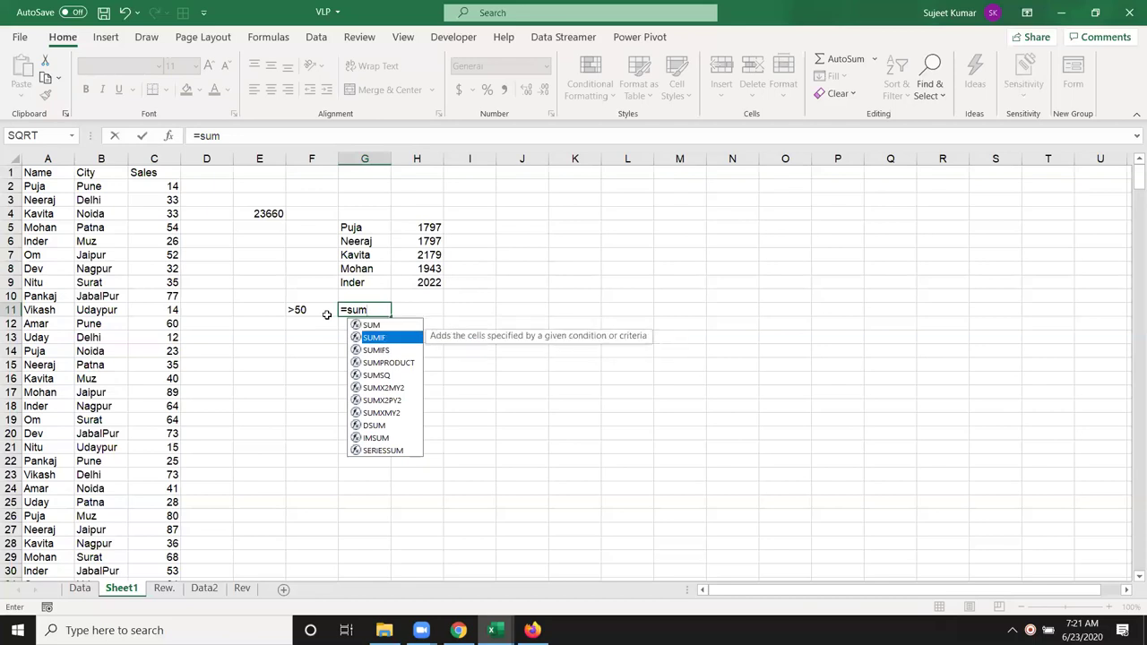
key("Tab")
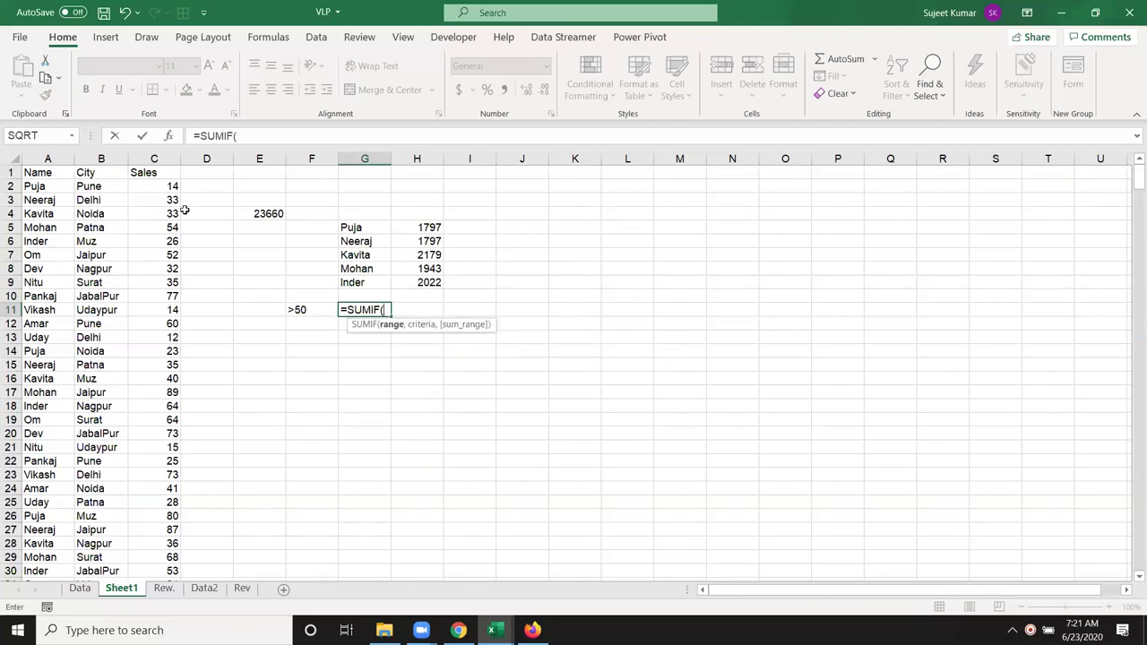
left_click(154, 161)
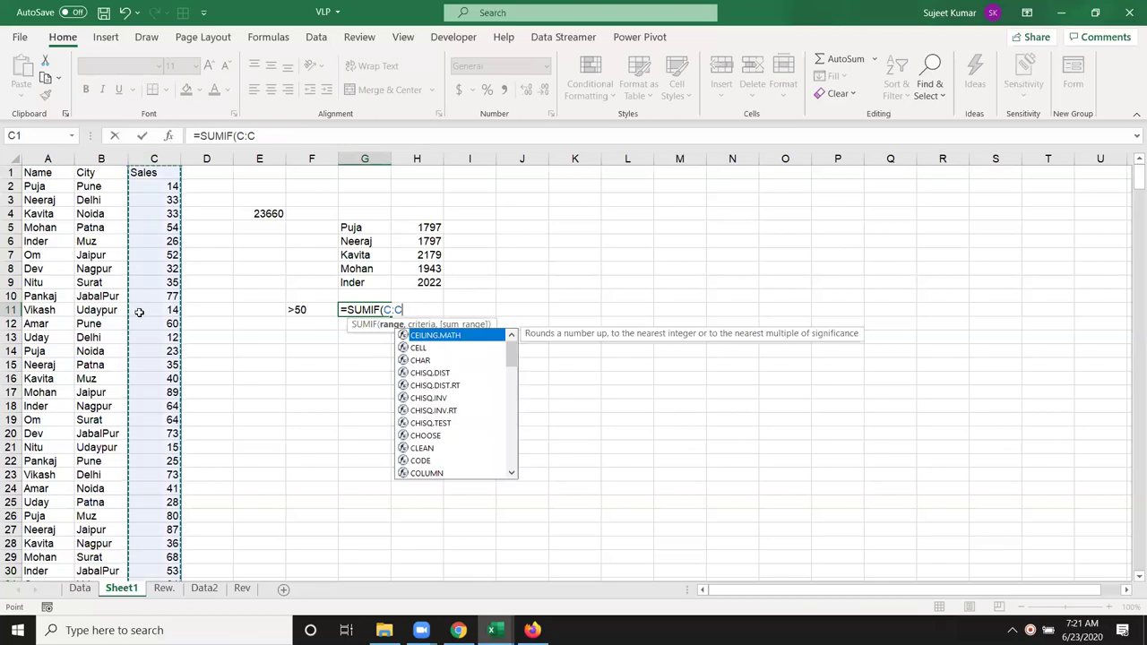
type(",")
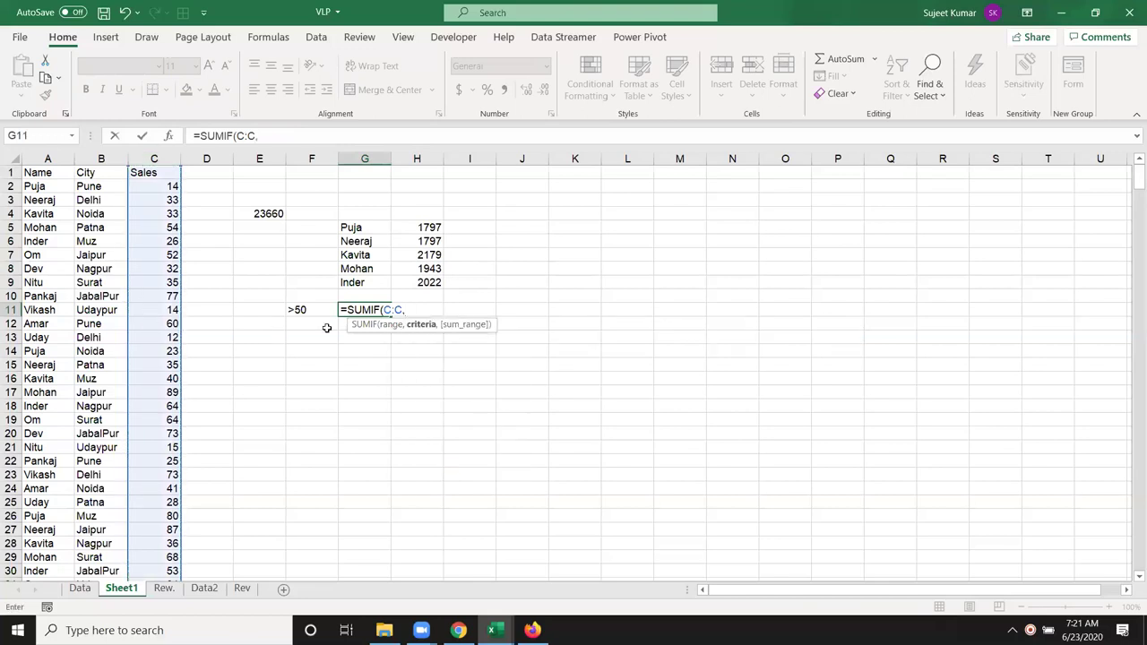
left_click(320, 314)
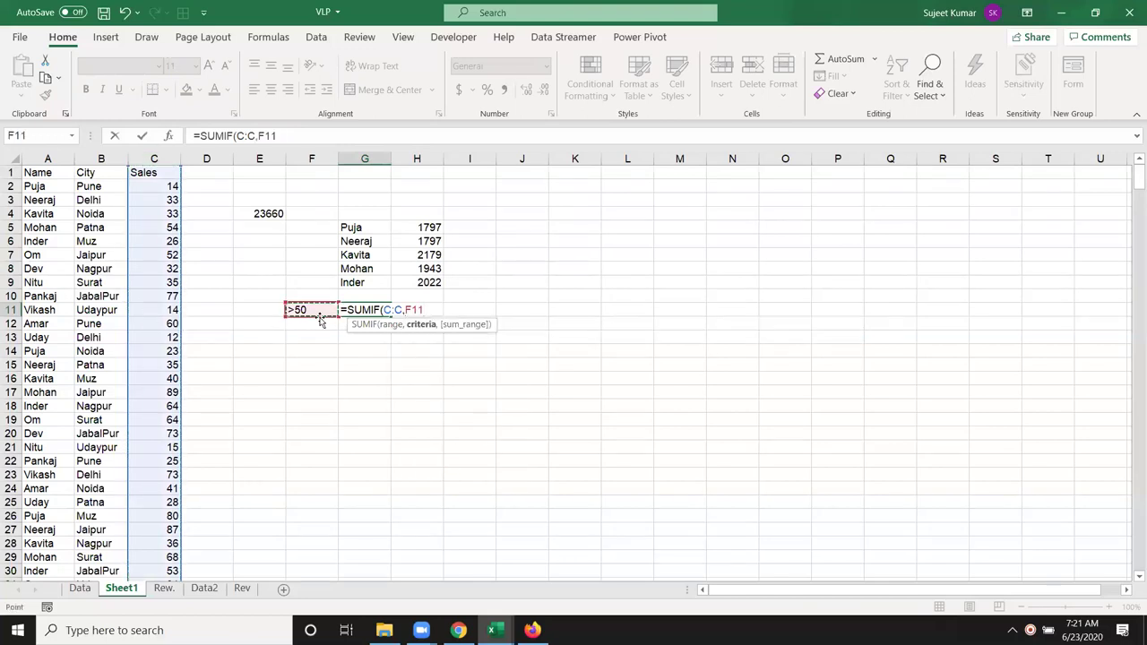
key("Return")
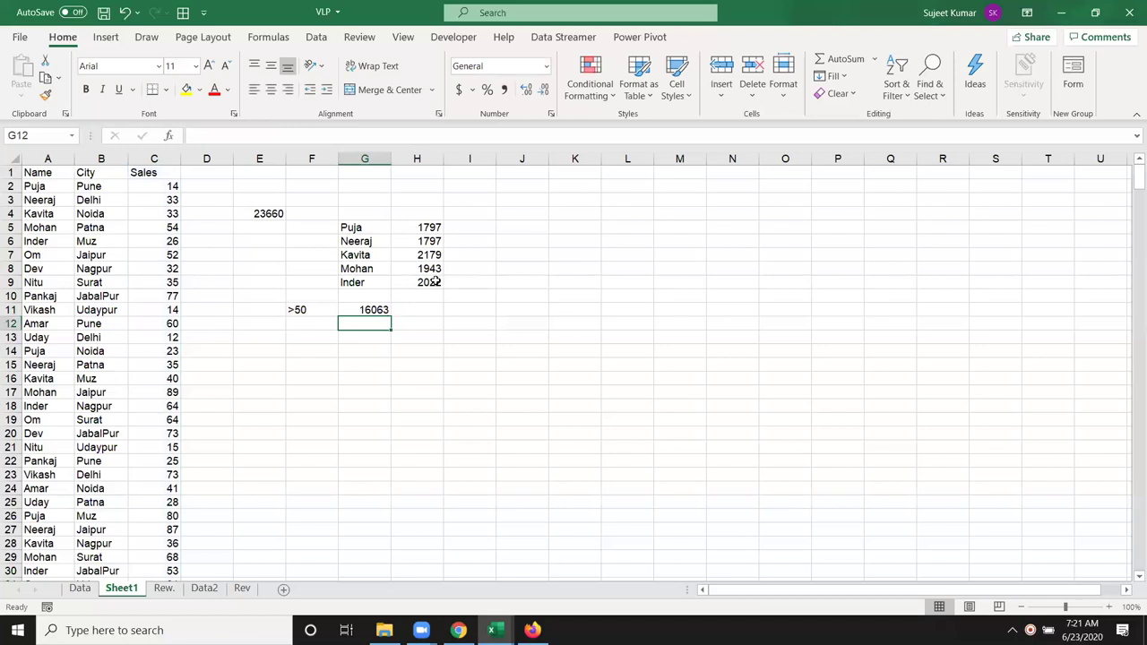
Step: Review the formulas in H9 and G11, leaving H9 unchanged
double_click(433, 281)
left_click_drag(492, 282, 475, 283)
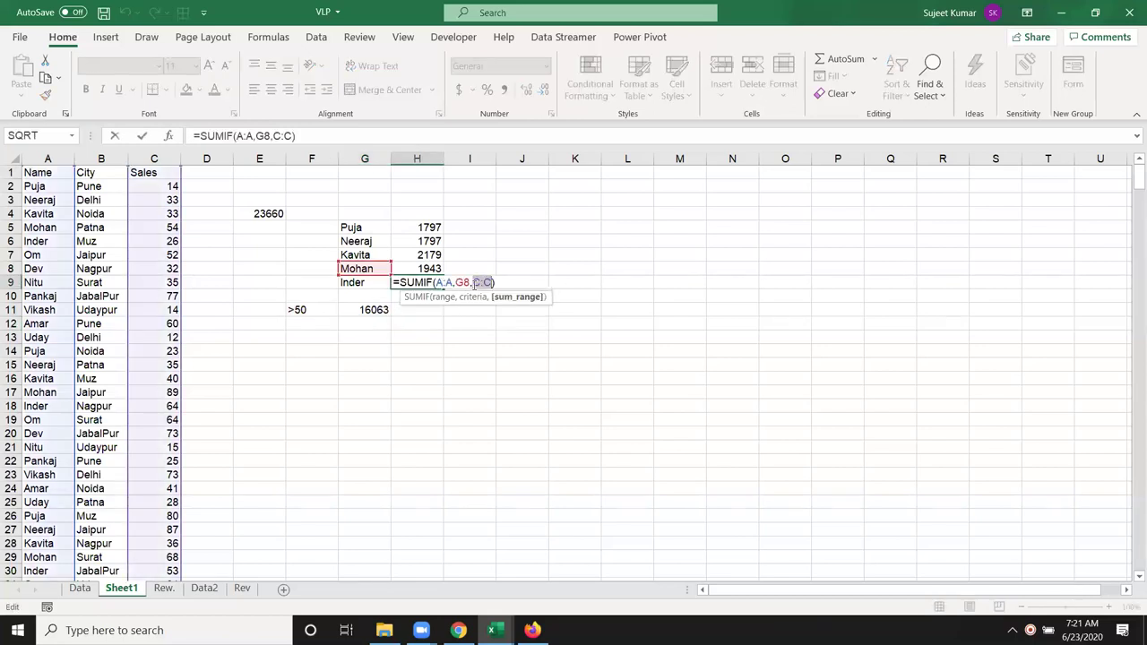
key("Escape")
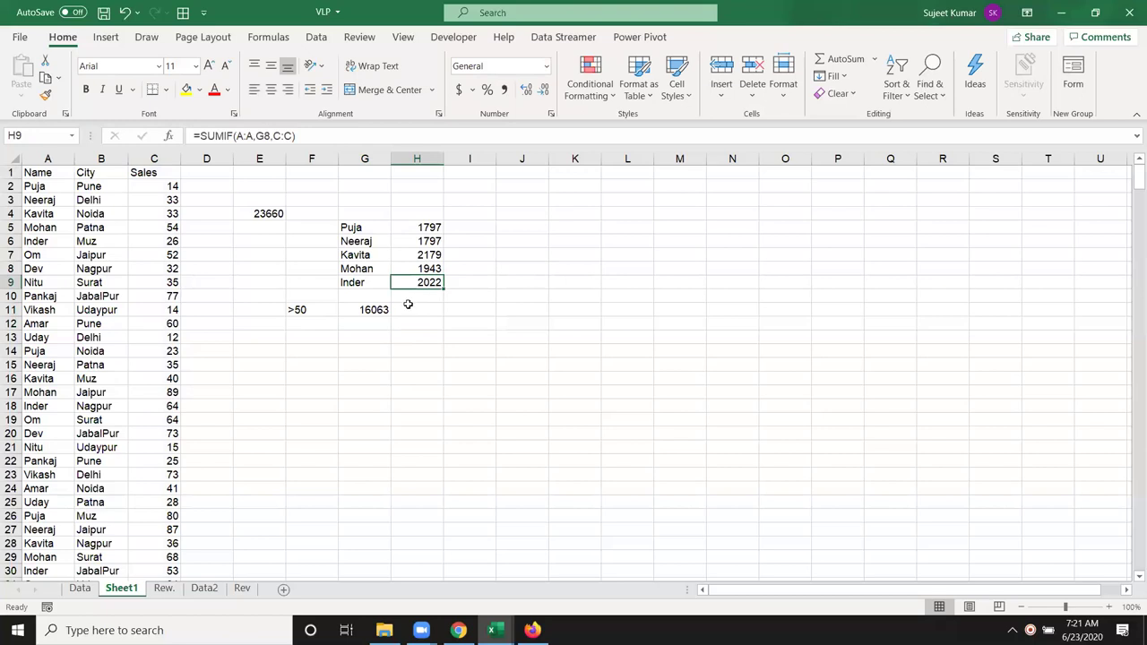
double_click(374, 310)
left_click_drag(384, 310, 403, 310)
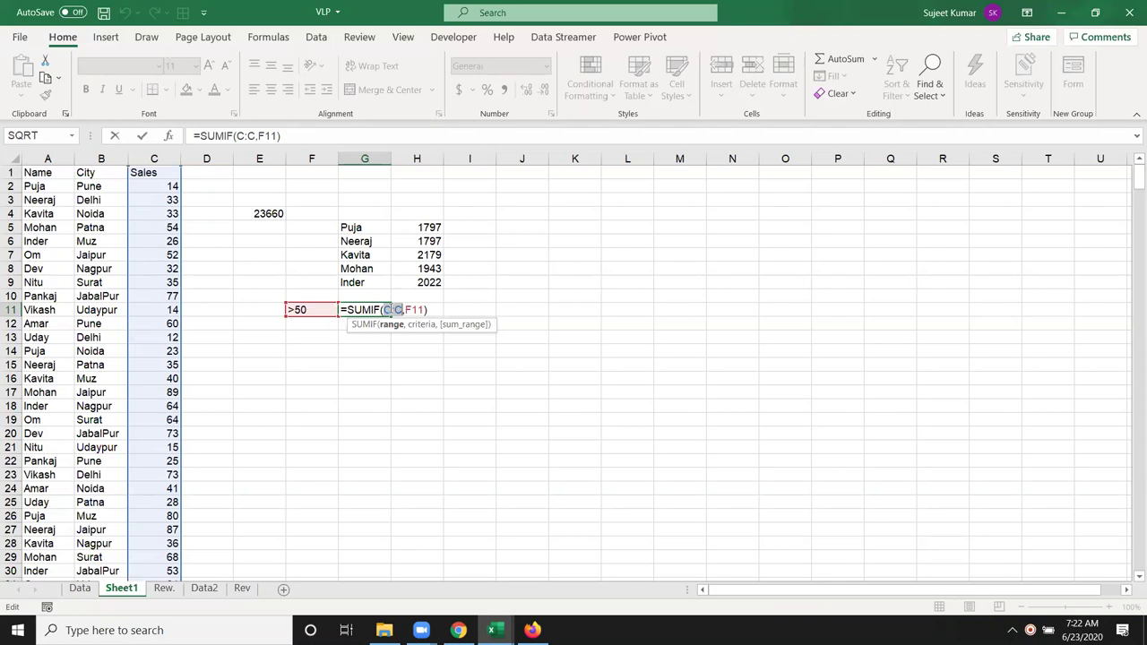
key("Return")
left_click(308, 326)
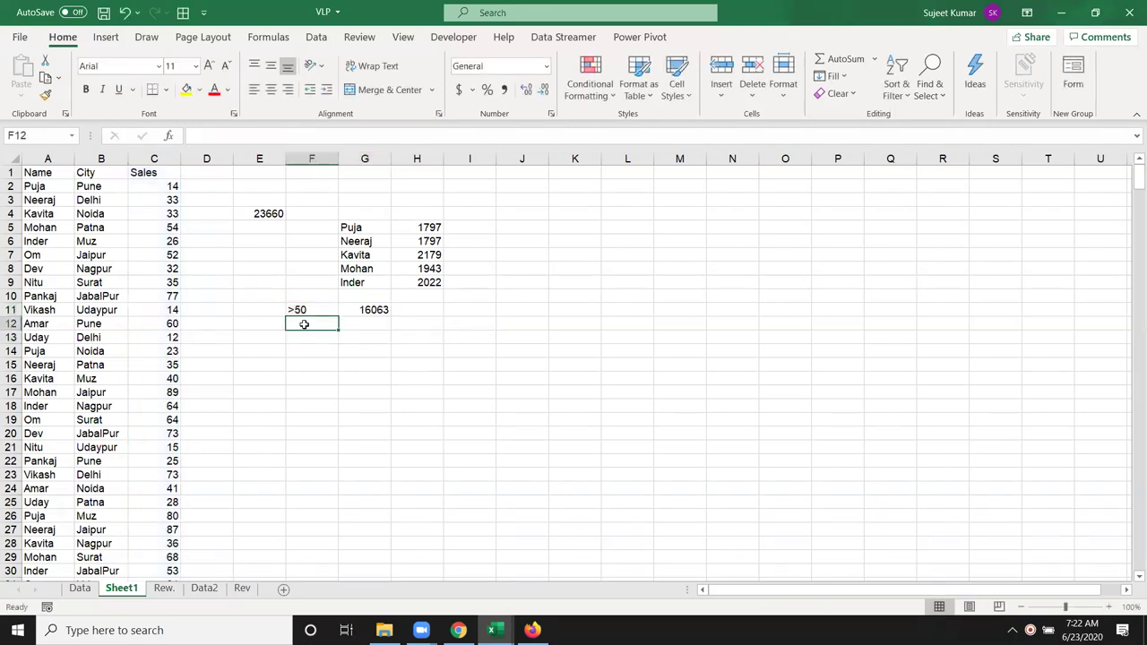
Step: Enter the threshold values 60, 70, 90, 40 and 20 in F12:F16
type("60")
key("Tab")
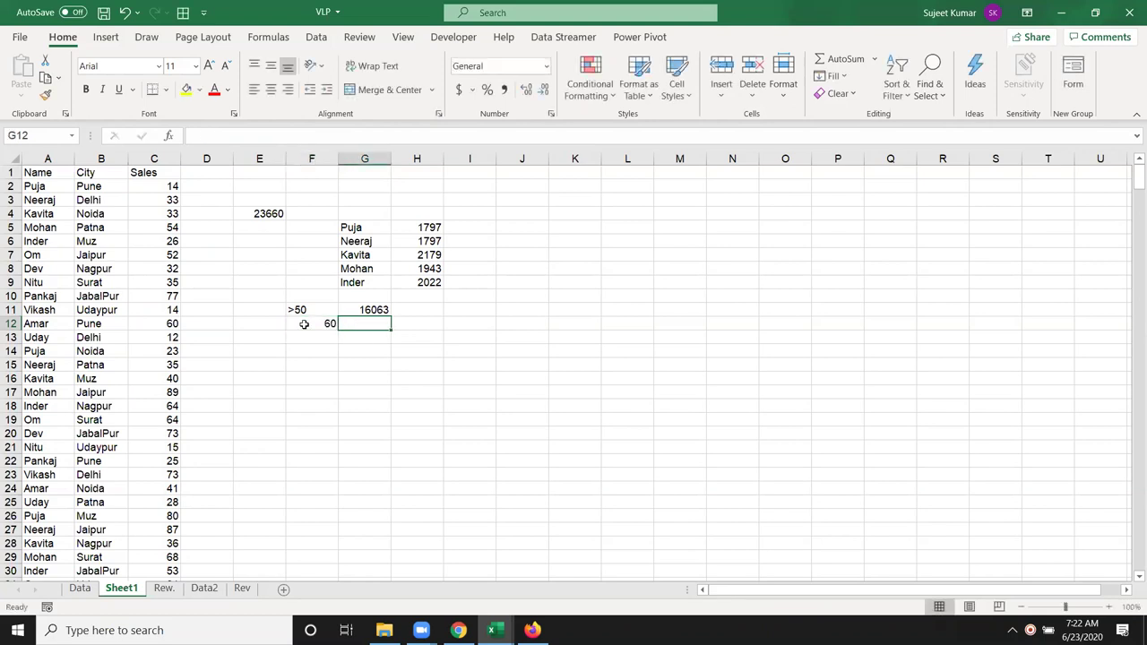
left_click(323, 334)
type("70")
key("Return")
type("90")
key("Return")
type("40")
key("Return")
type("20")
key("Return")
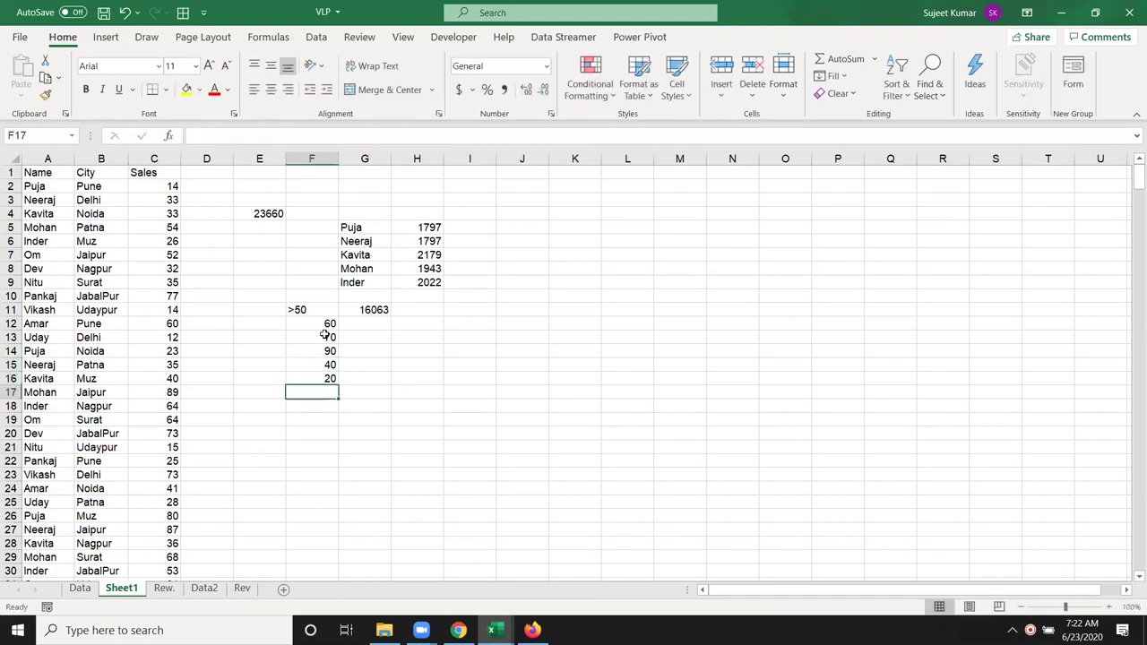
Step: Start a SUMIF formula in G12 from the =sum suggestions
left_click(314, 327)
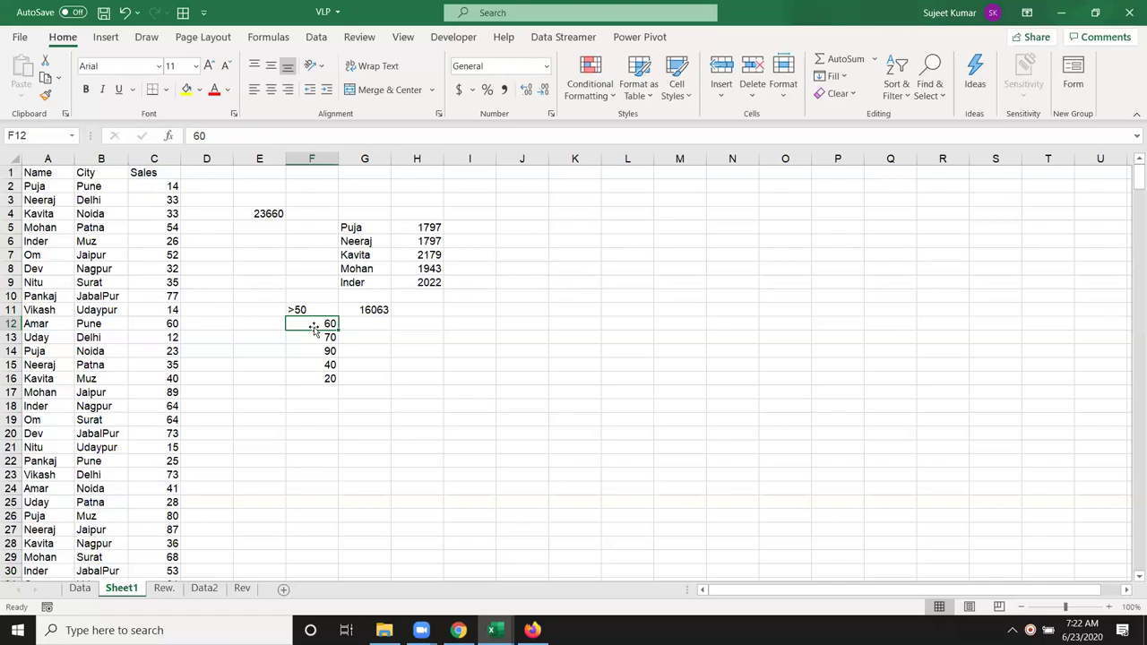
key("Right")
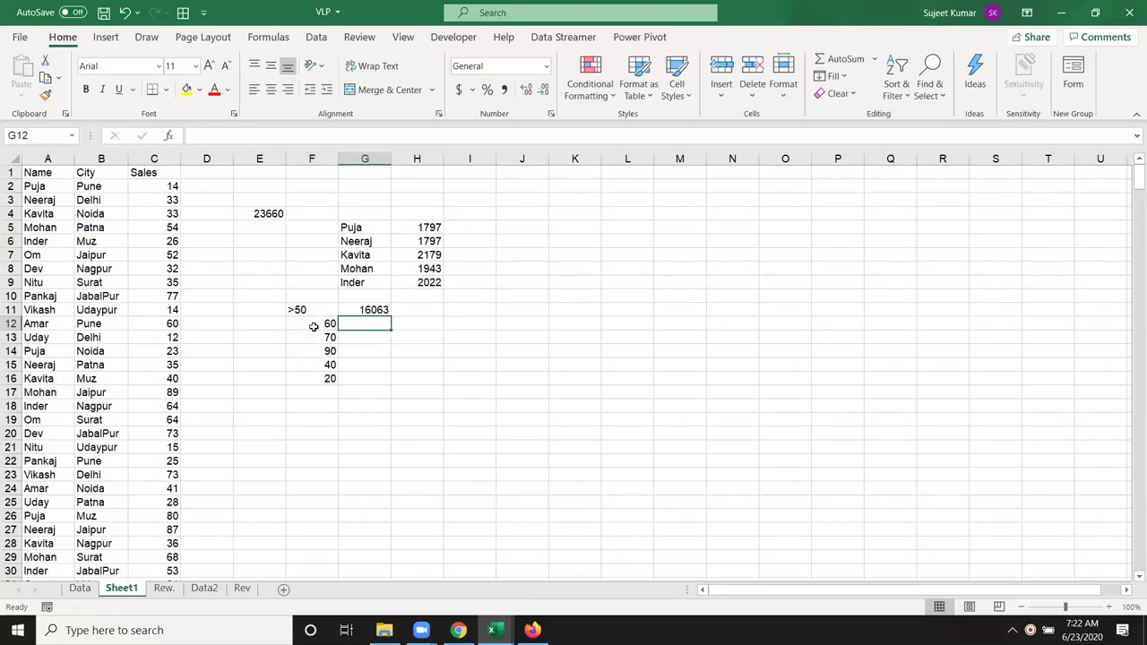
type("=sum")
key("Down")
key("Tab")
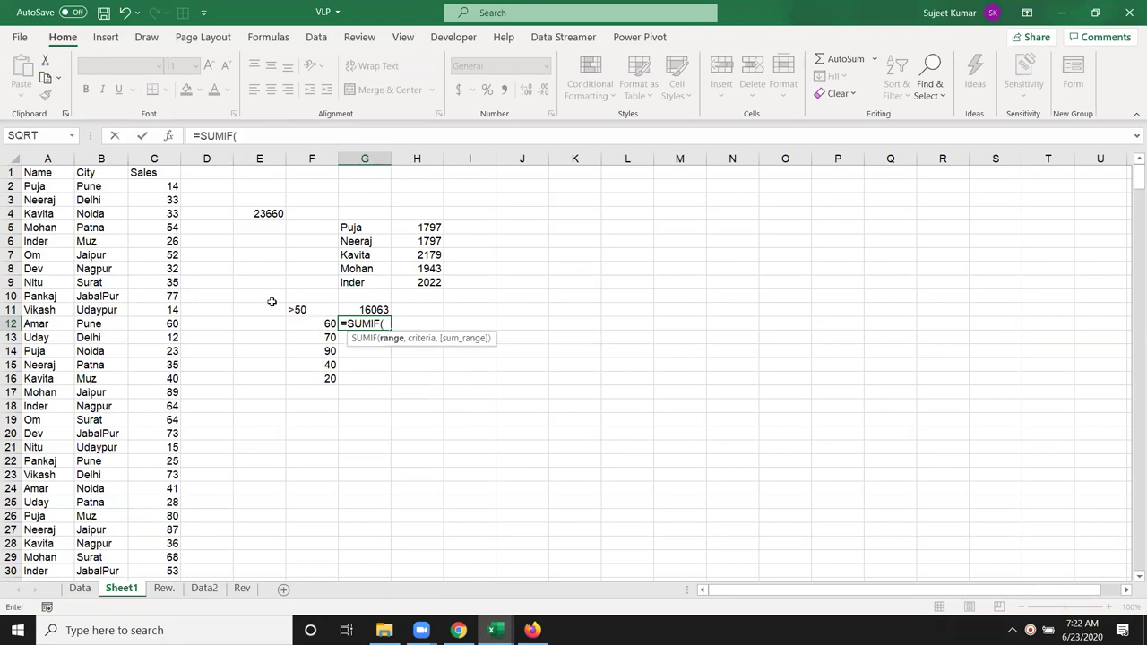
Step: Complete G12 as =SUMIF(C:C,">="&F12) and fill down to G16, giving 12966 to 22761
left_click(147, 158)
type(",")
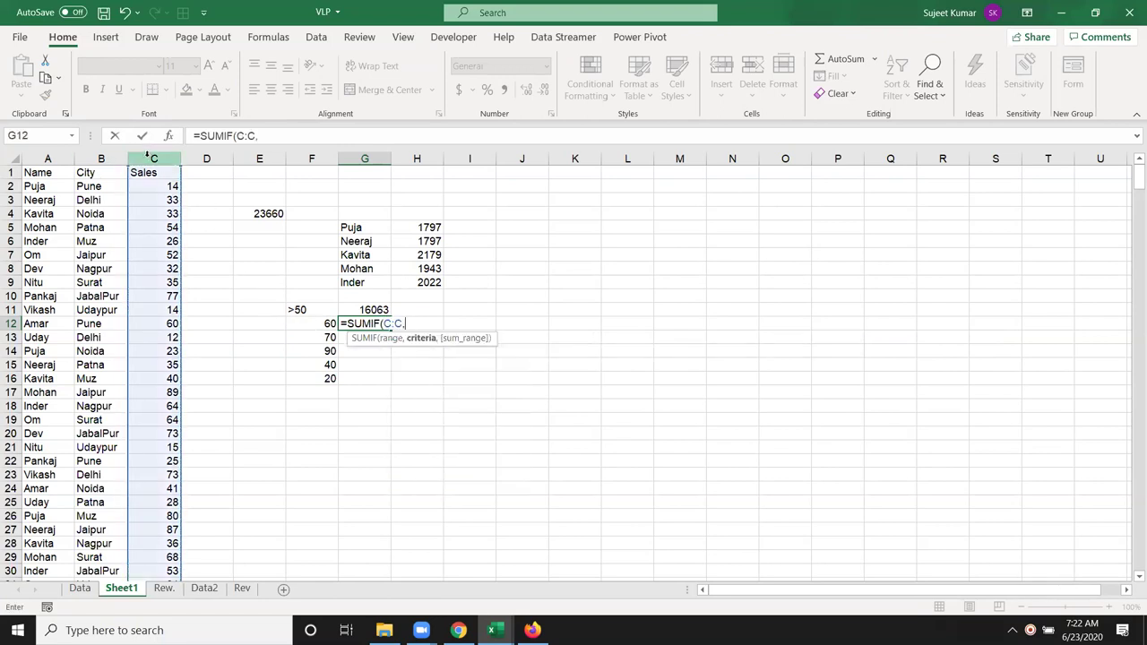
type("\">=\"&")
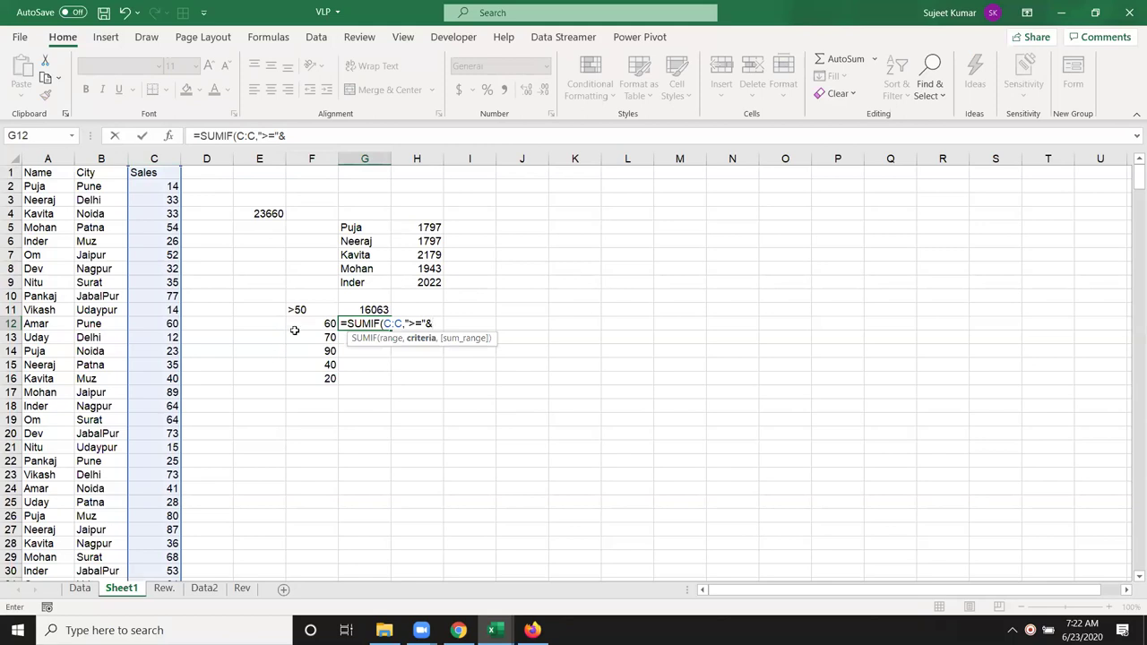
left_click(296, 321)
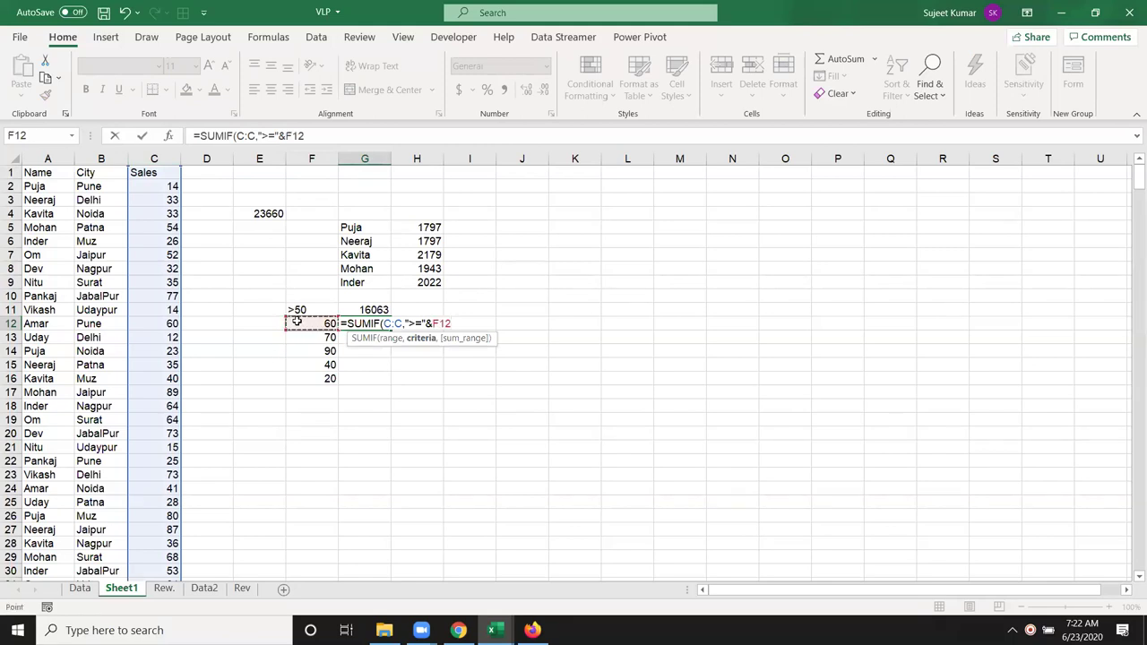
key("Return")
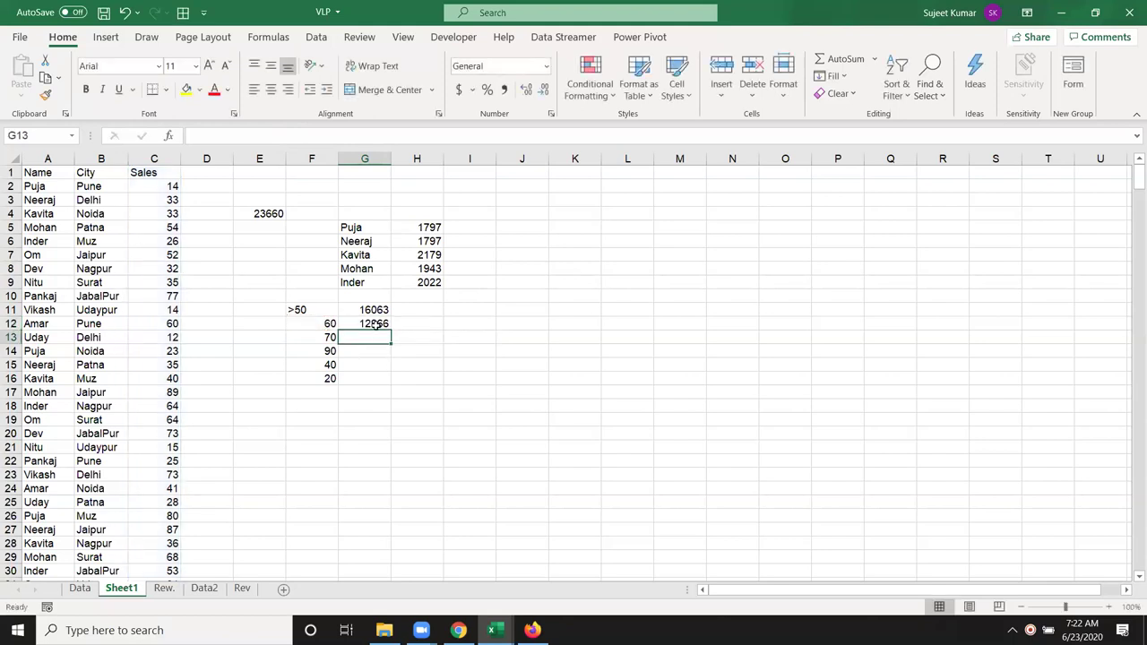
left_click(376, 324)
double_click(389, 330)
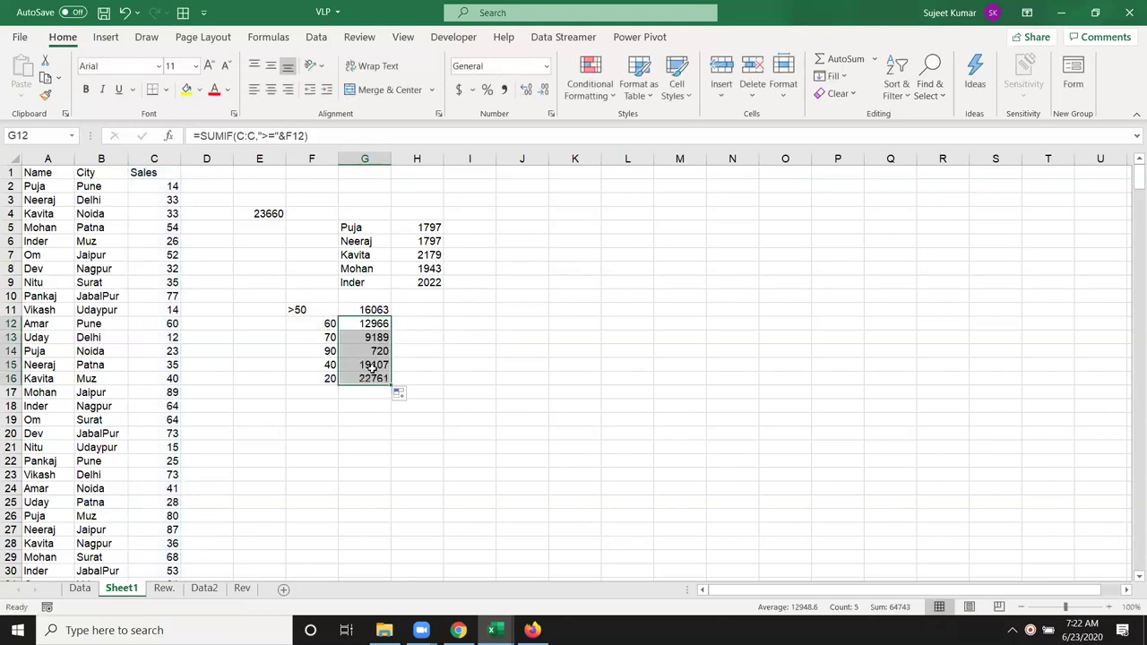
left_click(438, 324)
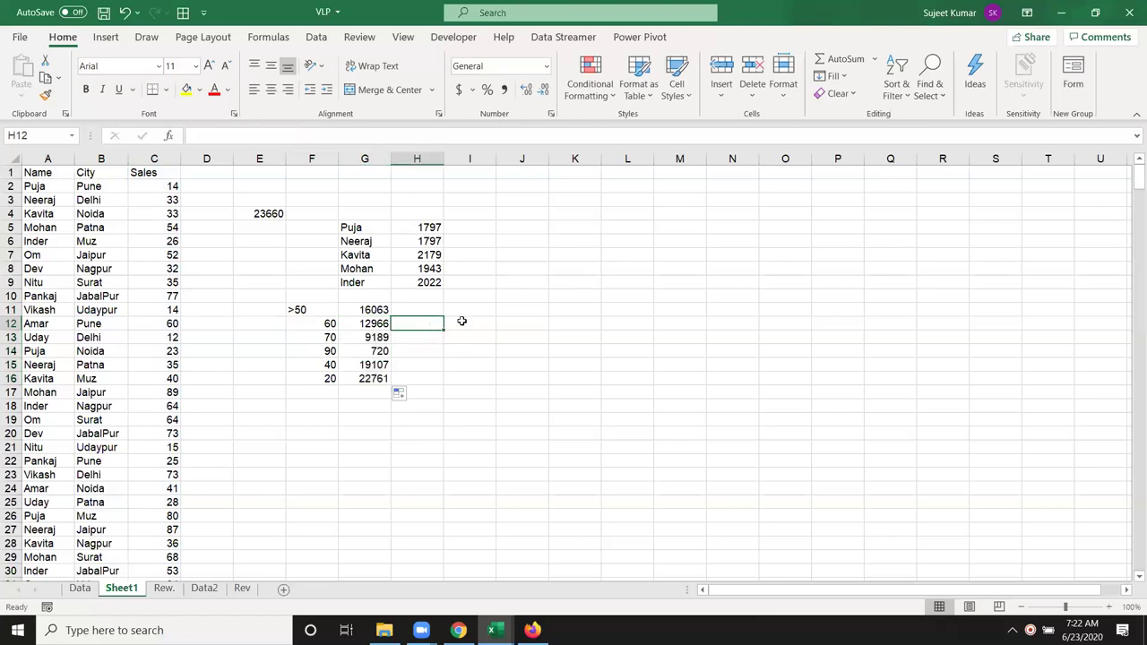
Step: Enter > in H12 and cancel a stray entry made in Book1
type(">")
key("Return")
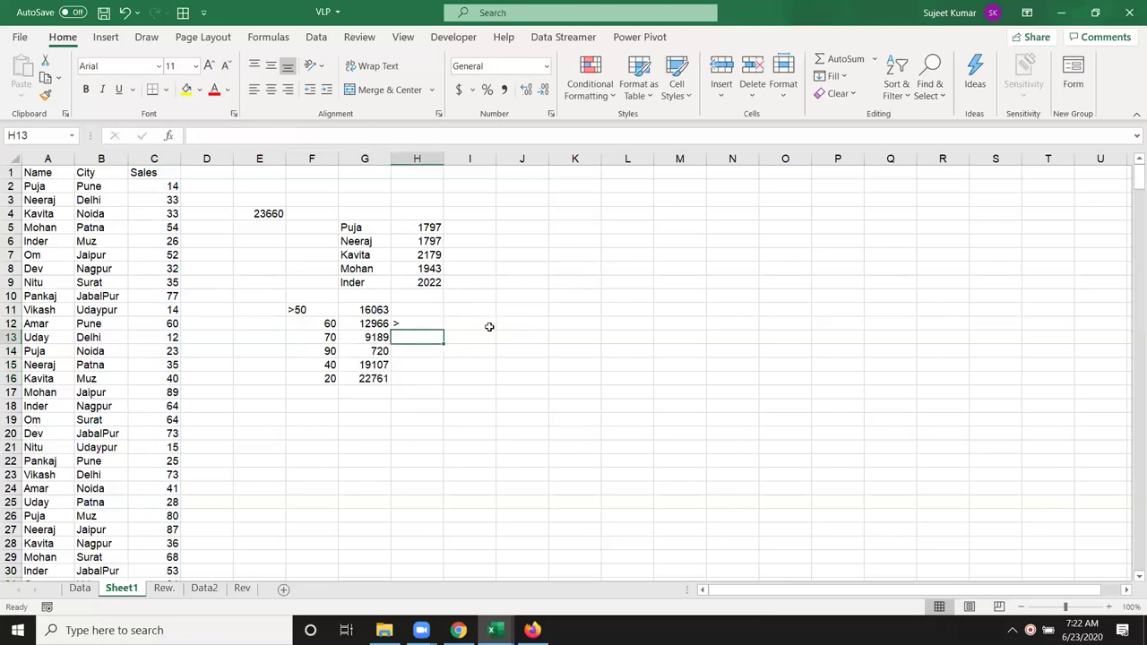
key("alt+Tab")
type(">")
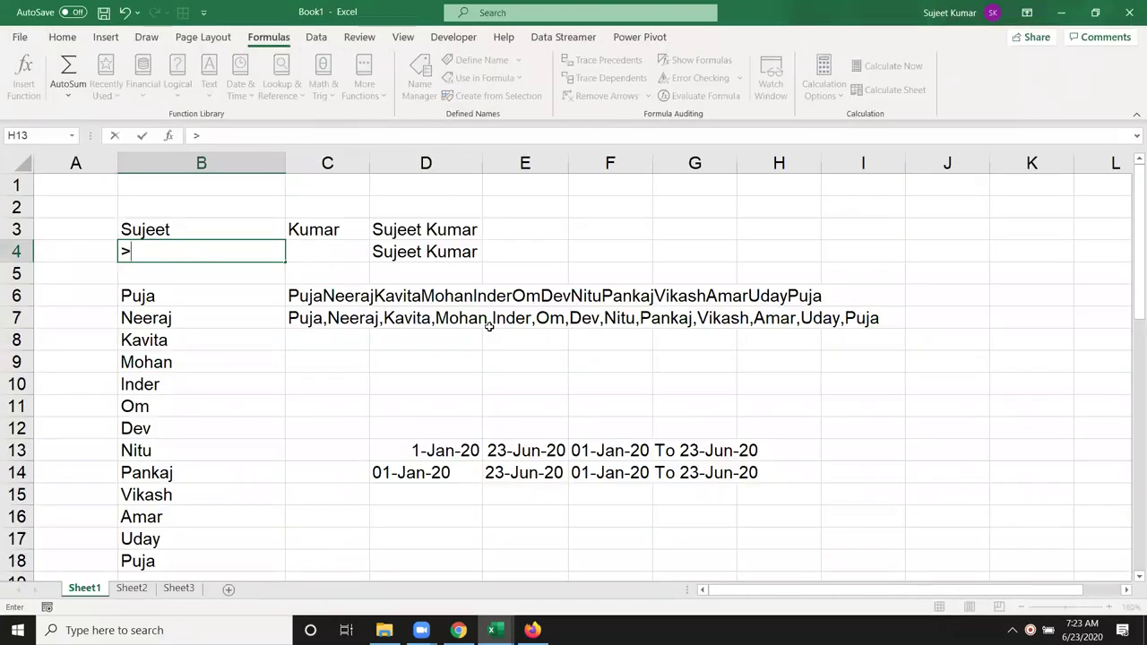
key("Escape")
key("alt+Tab")
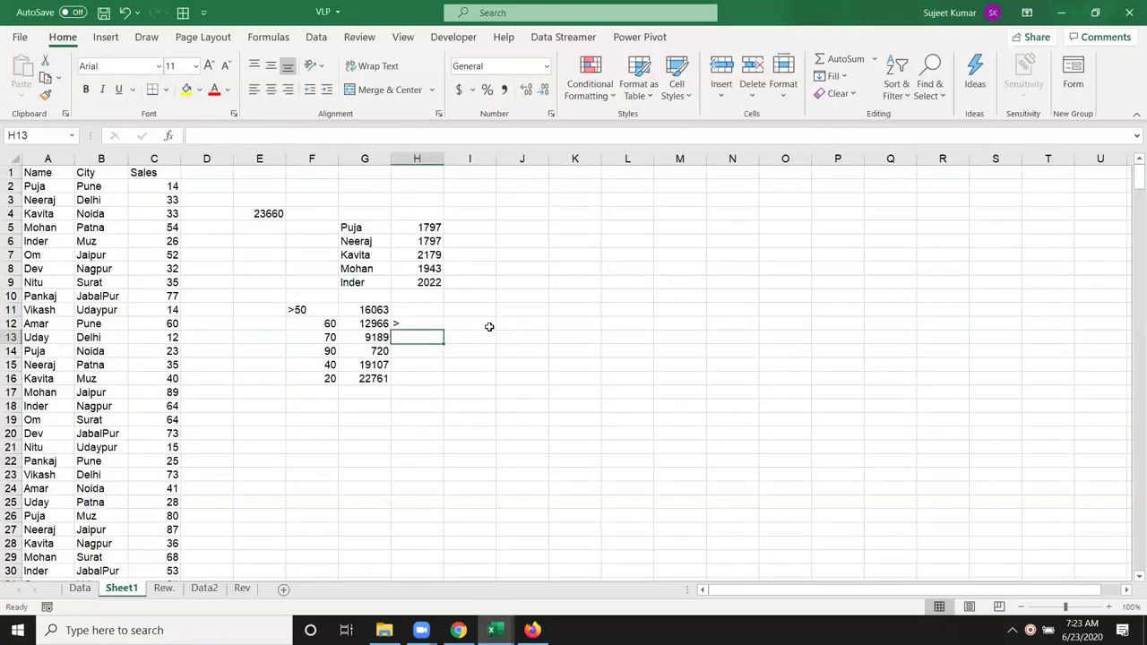
Step: Enter the operators <, >=, <= and <> in H13:H16
type("<")
key("Return")
type(">=")
key("Return")
type("<=")
key("Return")
type("<>")
key("Return")
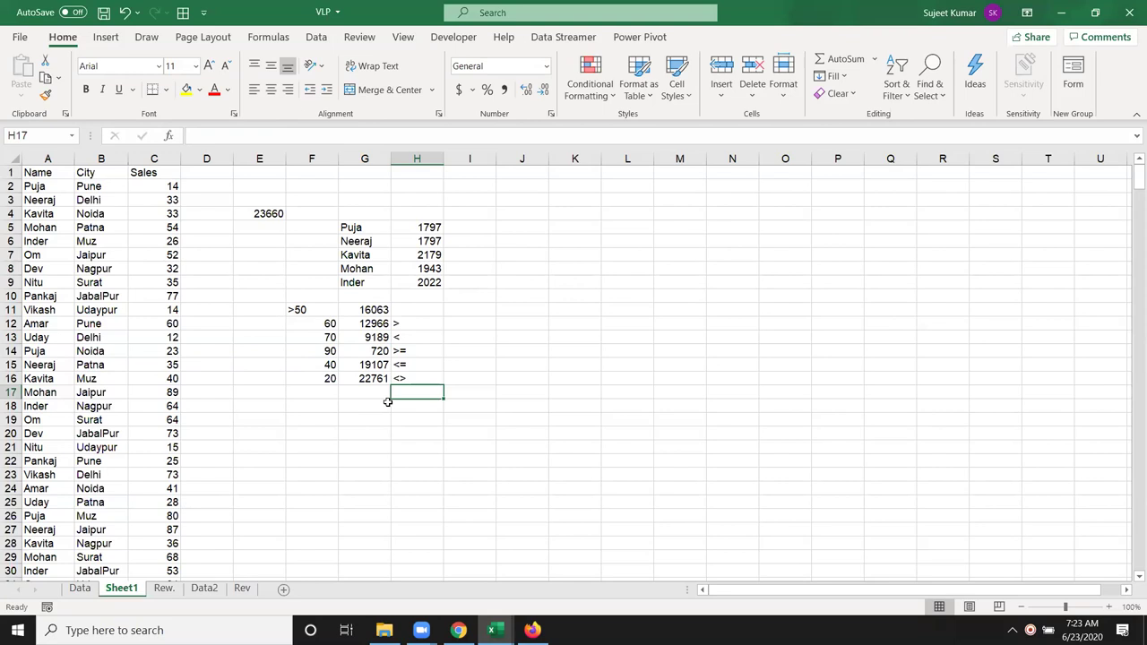
left_click(352, 418)
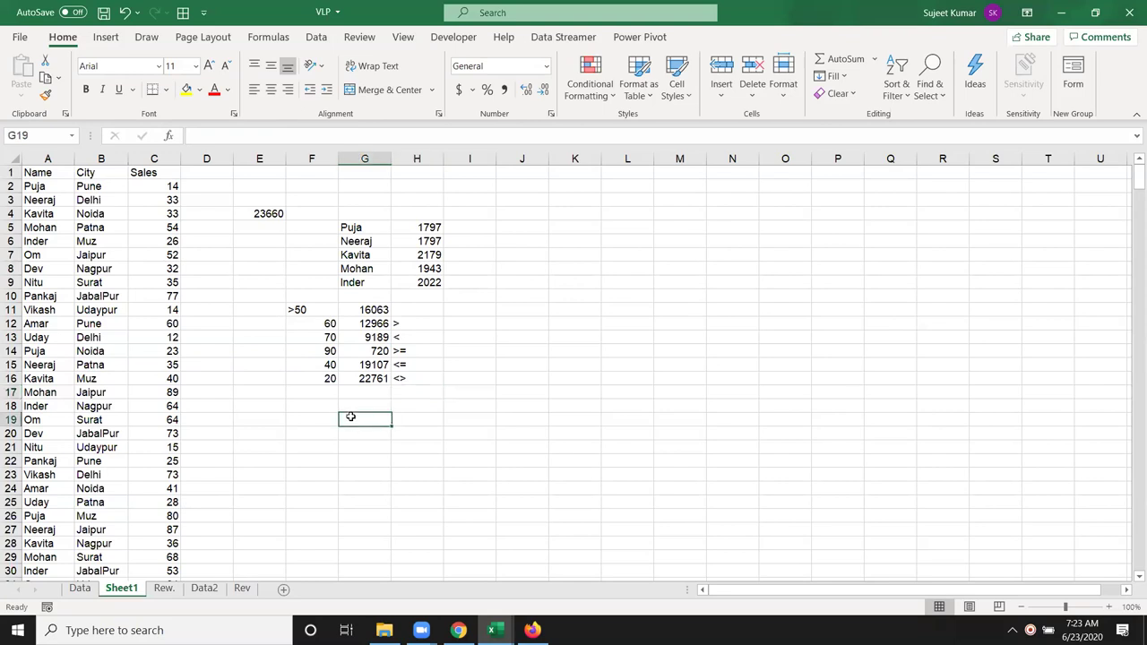
left_click(311, 413)
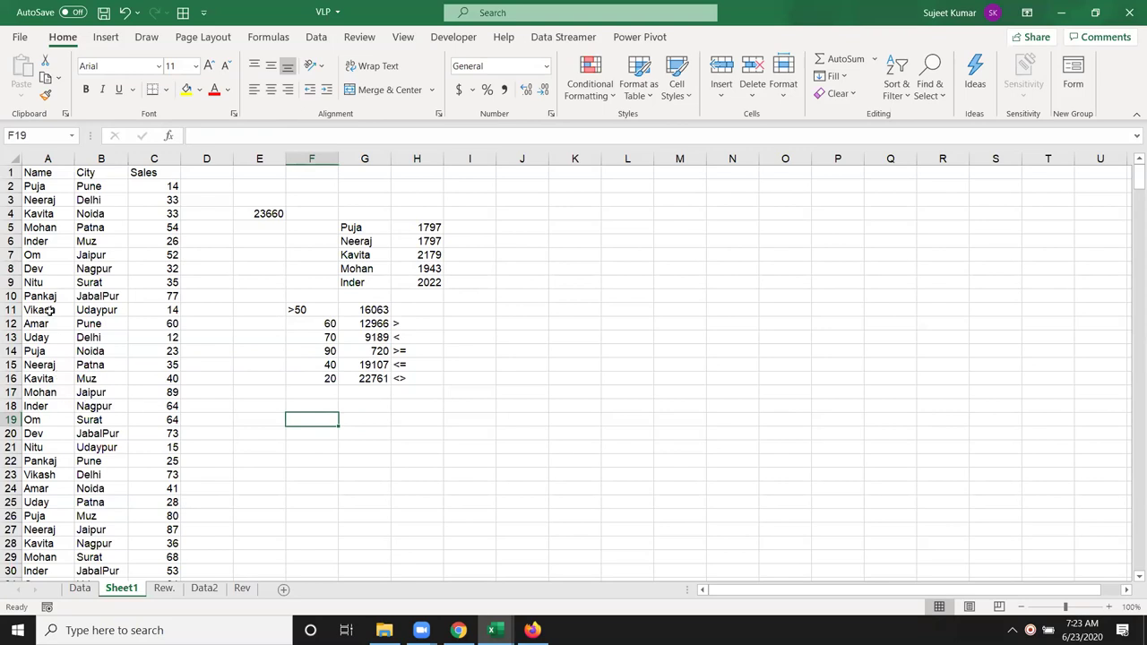
double_click(52, 268)
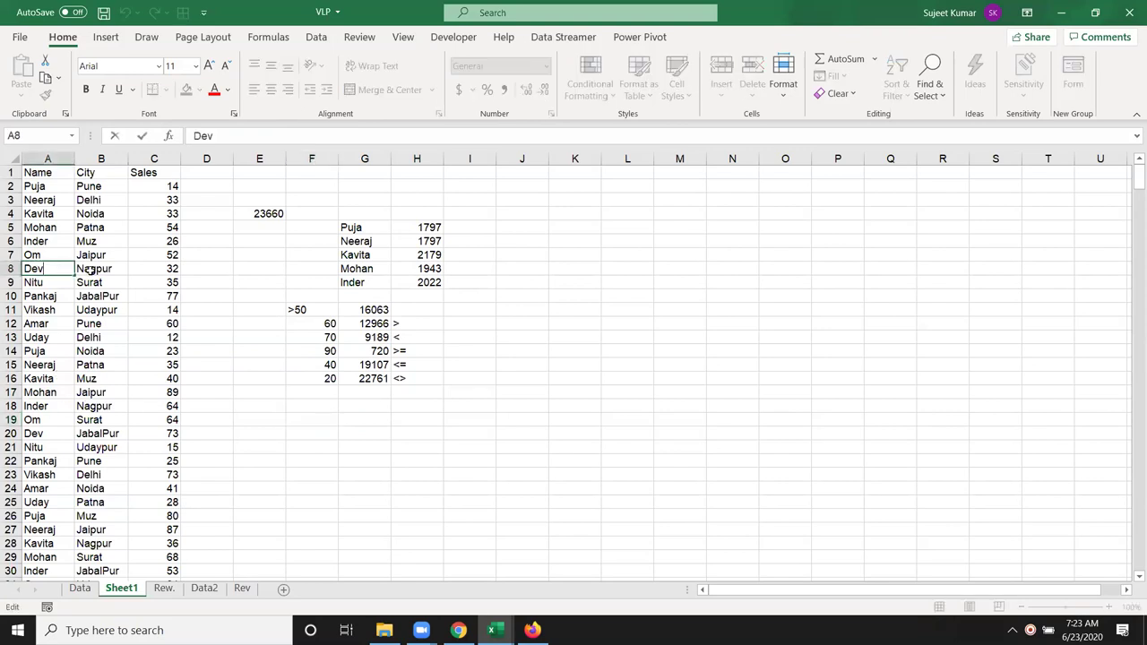
type("Kumar")
left_click(145, 326)
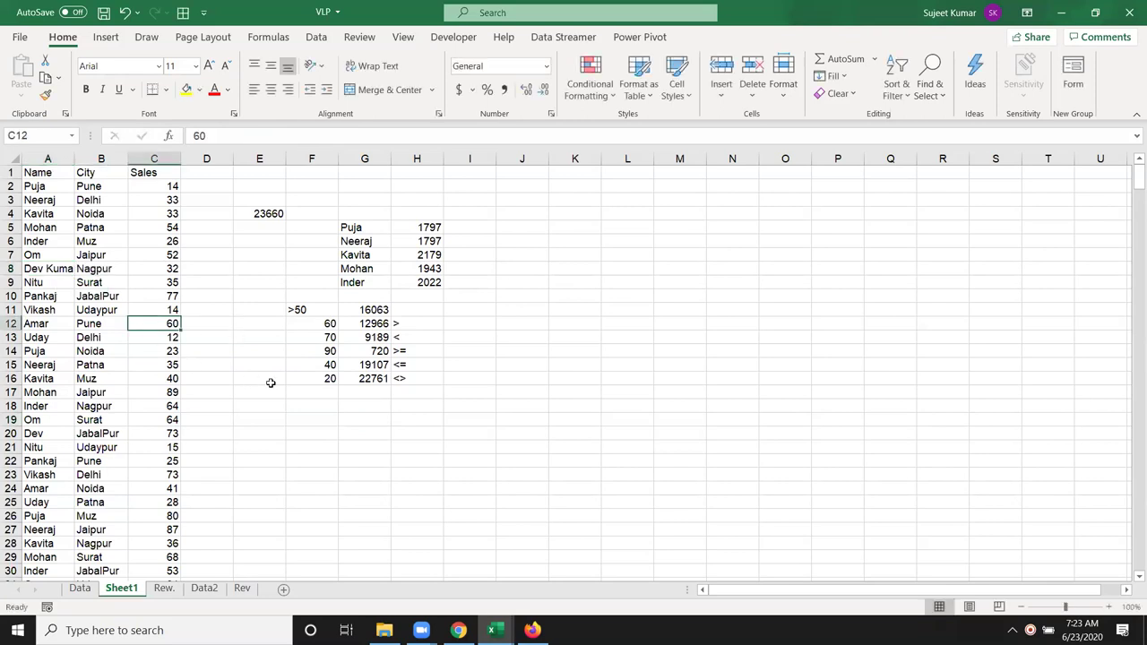
Step: Enter the wildcard criterion *DEV* in F18
left_click(315, 403)
type("DEV")
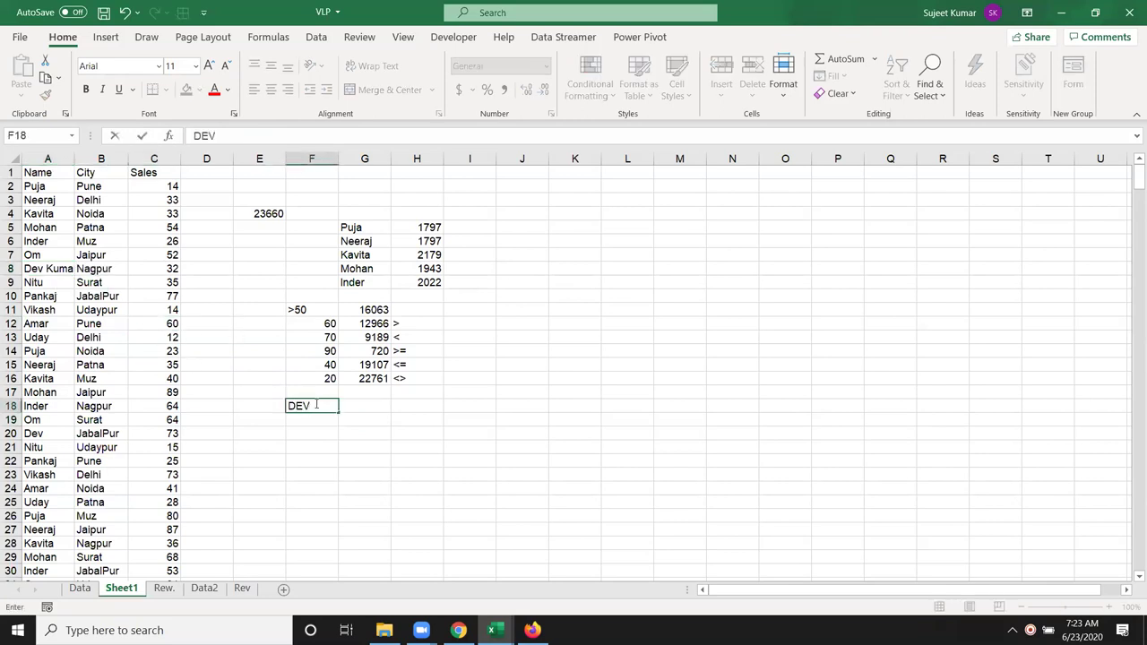
key("Return")
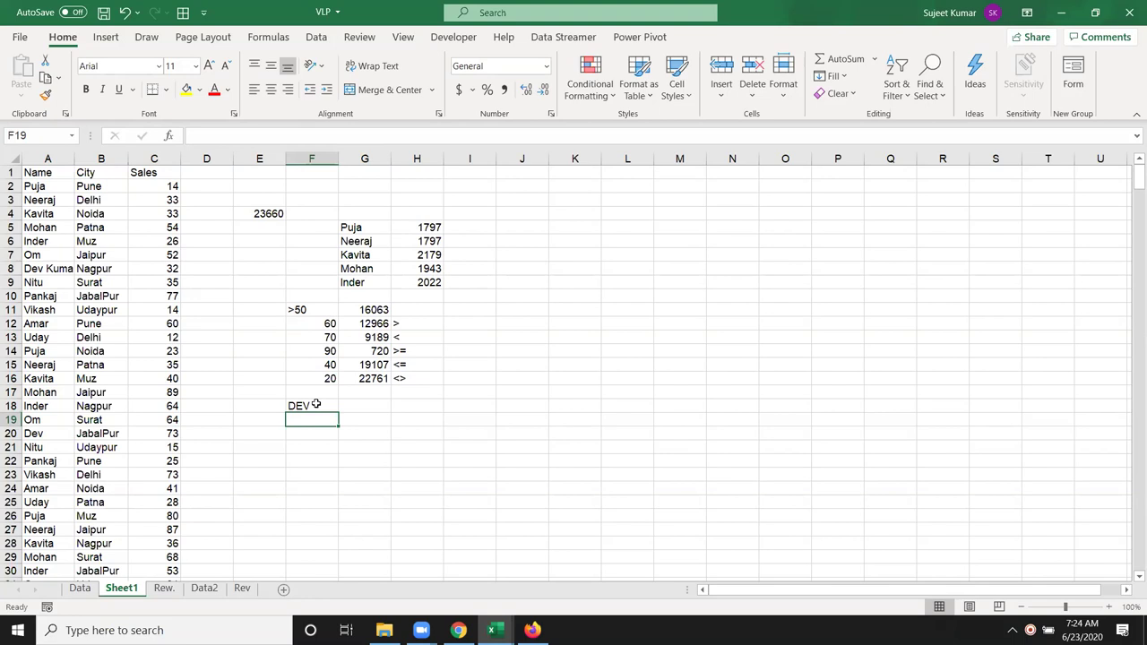
double_click(295, 406)
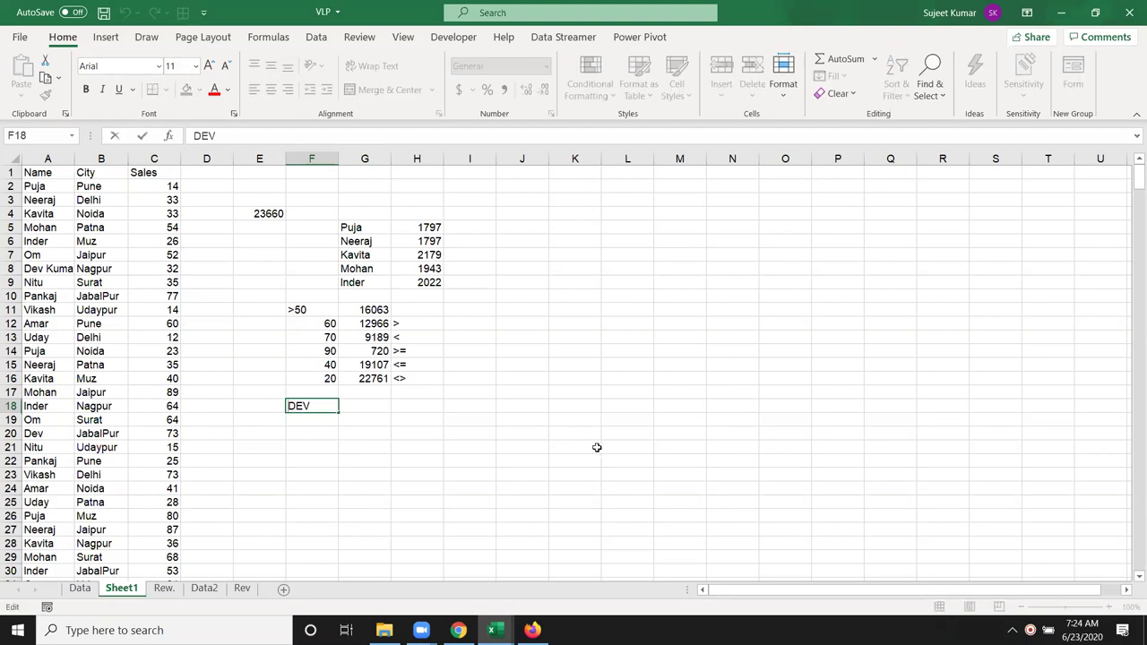
type("*")
key("End")
type("*")
key("Return")
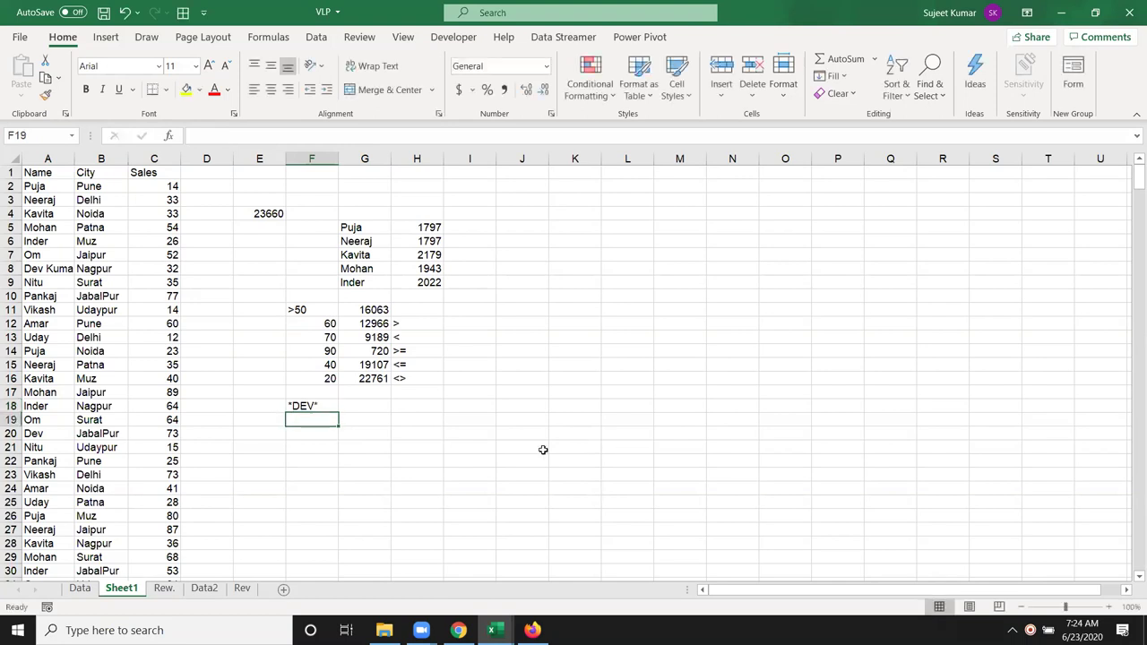
left_click(375, 411)
Step: Enter =SUMIF(A:A,F18,C:C) in G18 to total *DEV* sales, giving 1818
type("=sum")
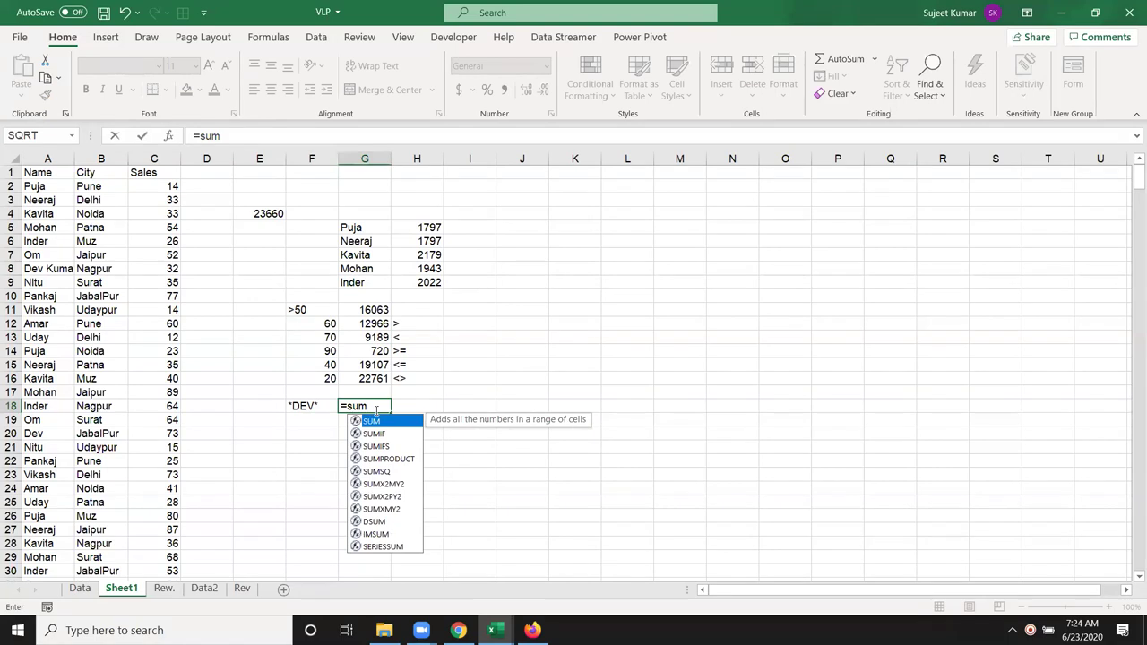
type("if")
key("Tab")
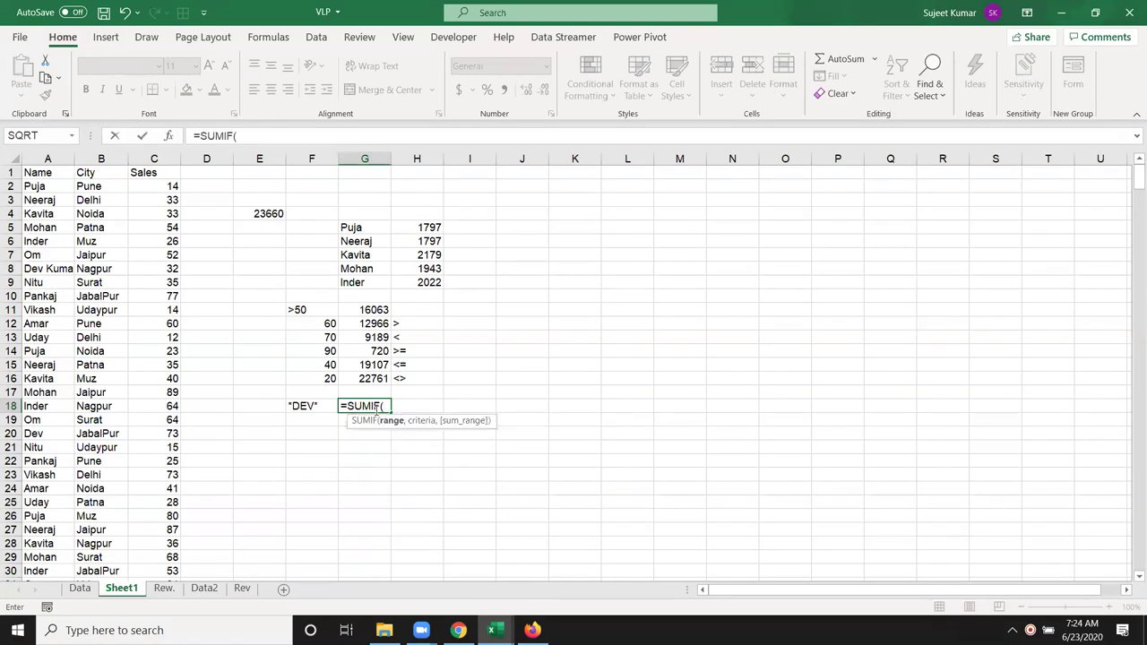
left_click(48, 159)
type(",")
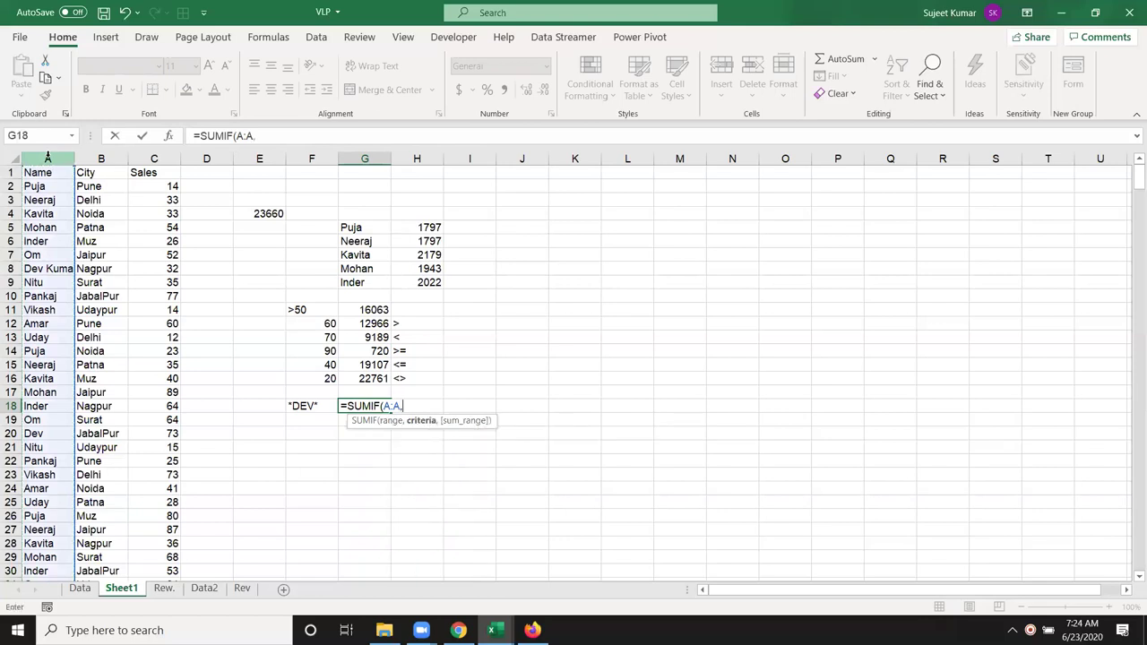
left_click(298, 405)
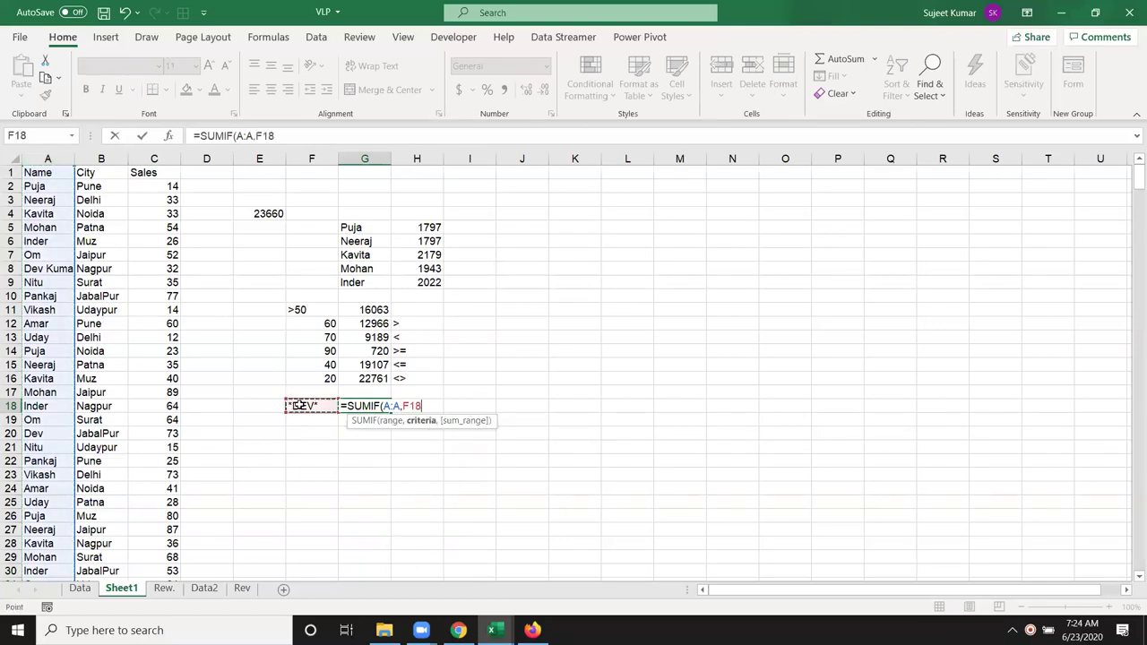
type(",")
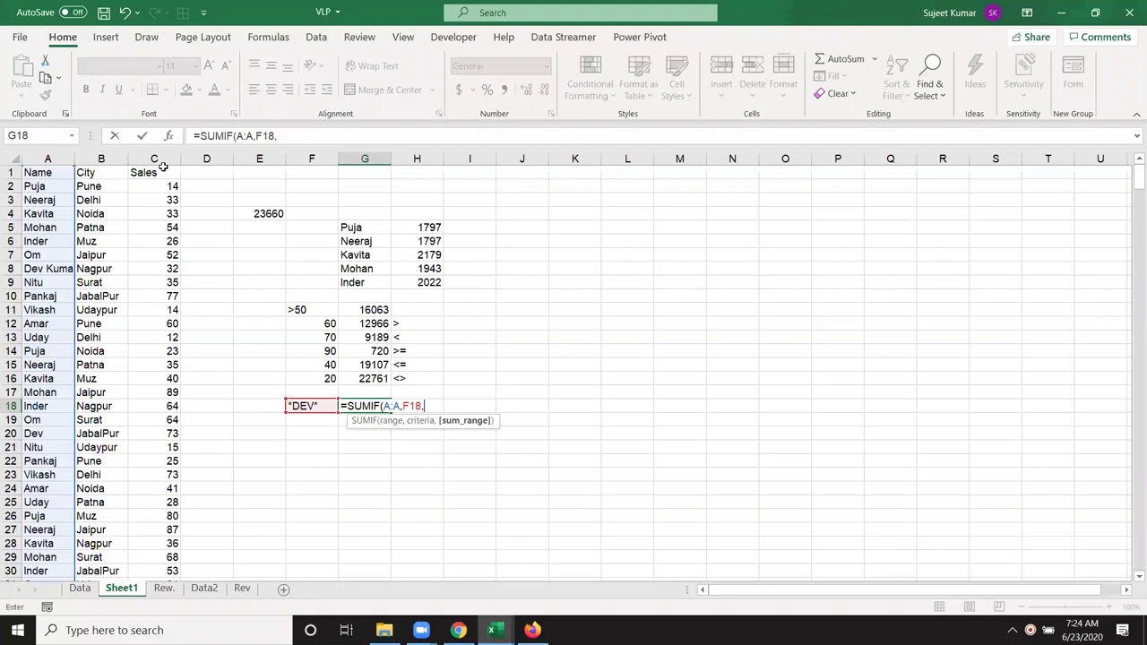
left_click(156, 158)
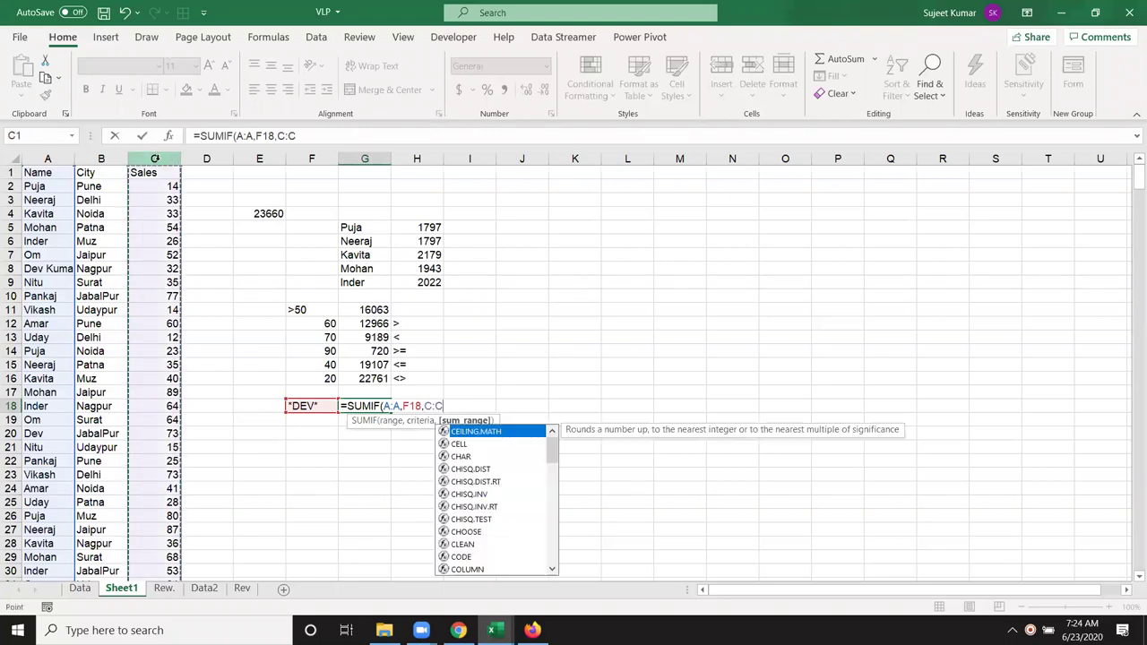
key("Return")
key("Up")
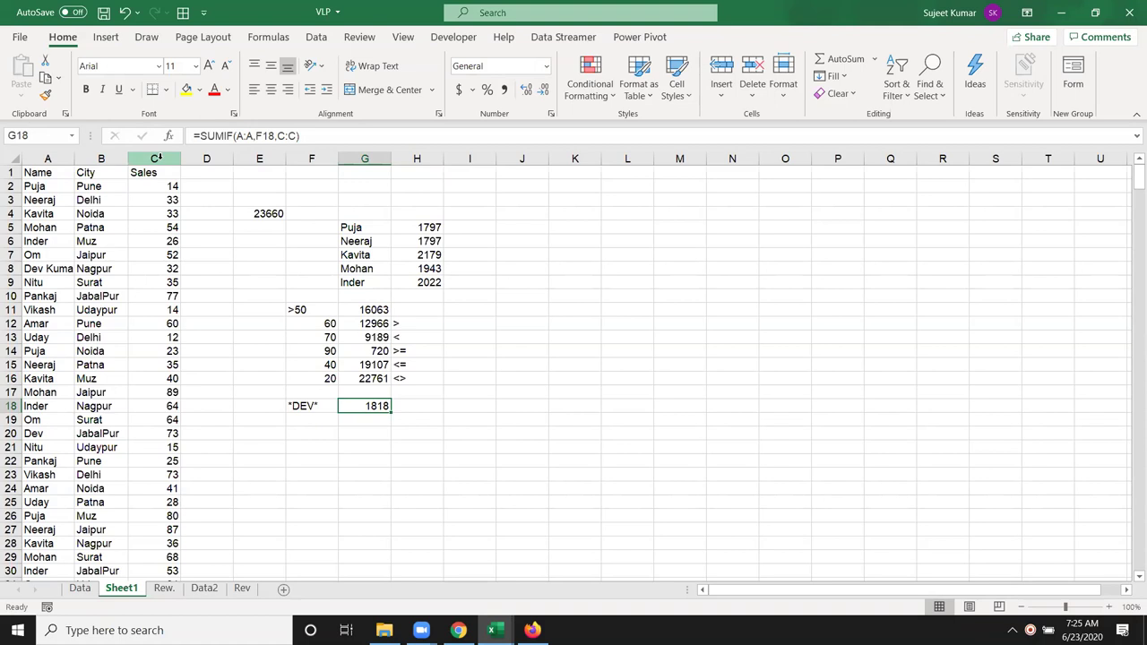
Step: Enter the wildcard criterion *Dev in F19, below the *DEV* criterion
key("Left")
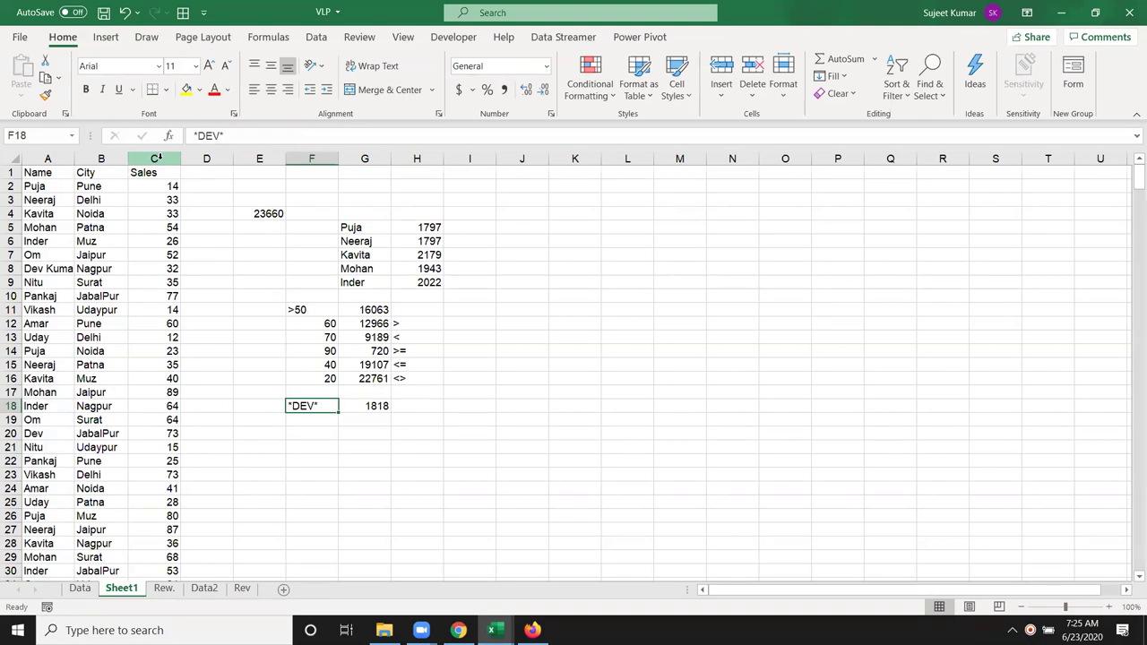
key("Down")
type("*")
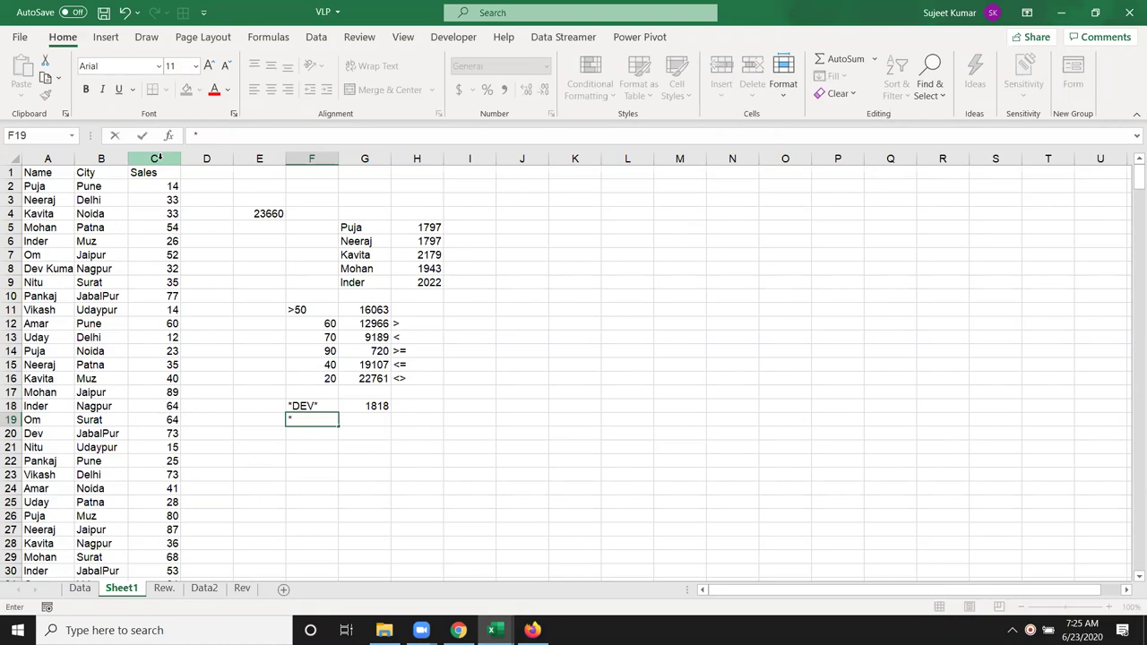
type("Dev*")
key("BackSpace")
key("Return")
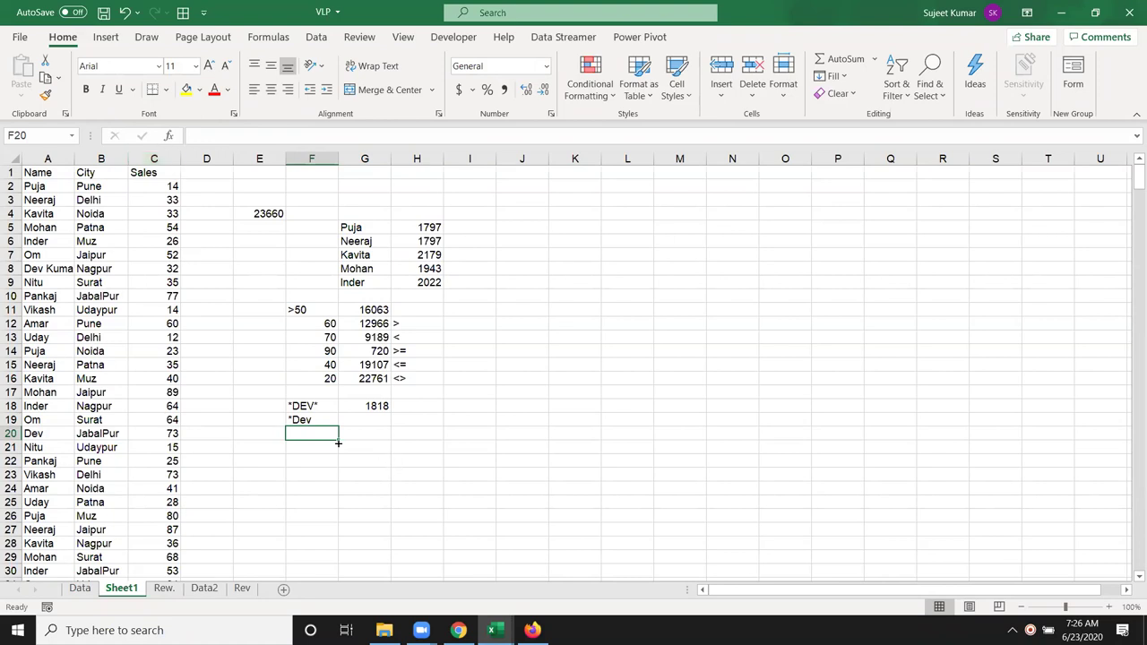
Step: Enter the criterion Dev* in F20 and review the three wildcard criteria
type("D")
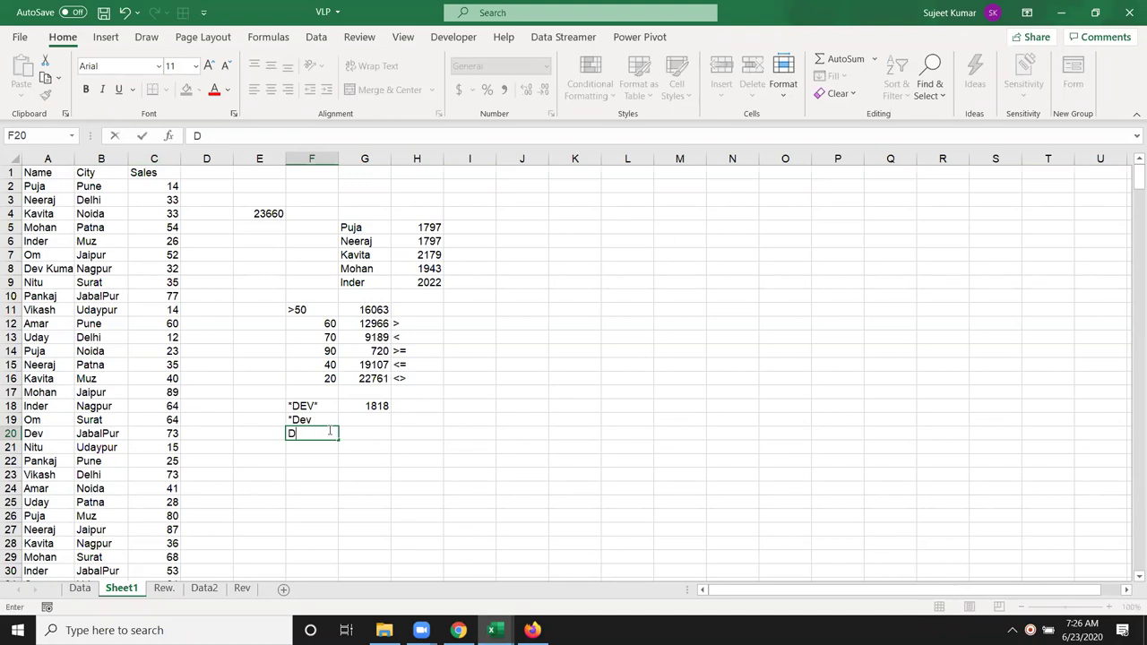
type("ev*")
key("Return")
left_click(341, 432)
left_click(322, 408)
left_click(314, 434)
left_click(313, 421)
left_click(317, 433)
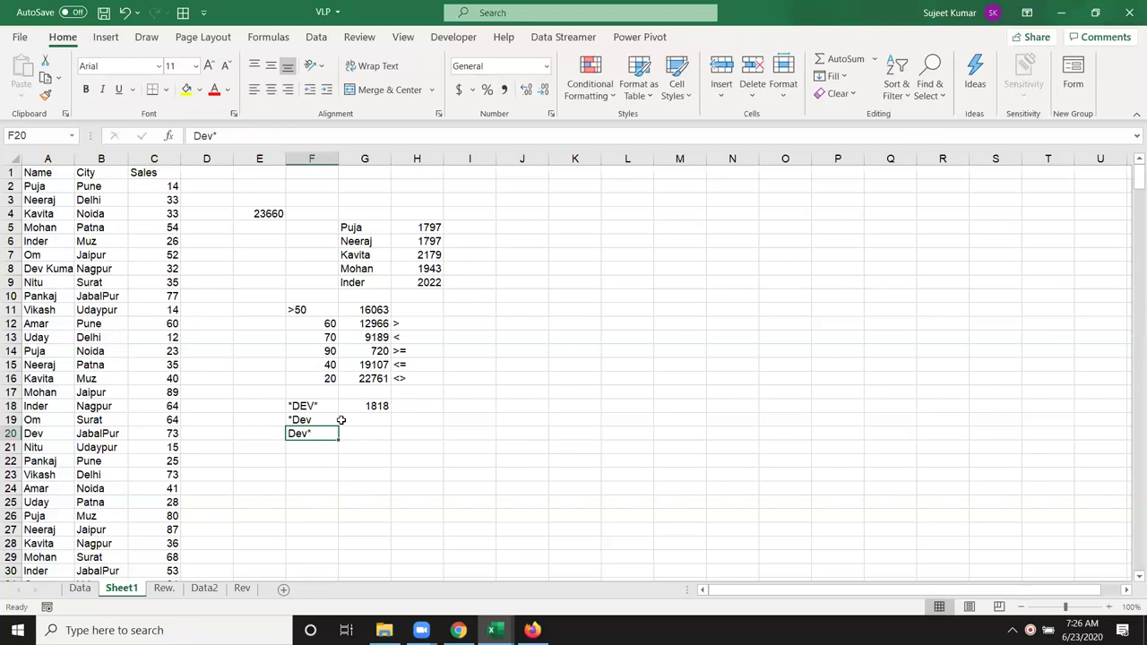
key("Return")
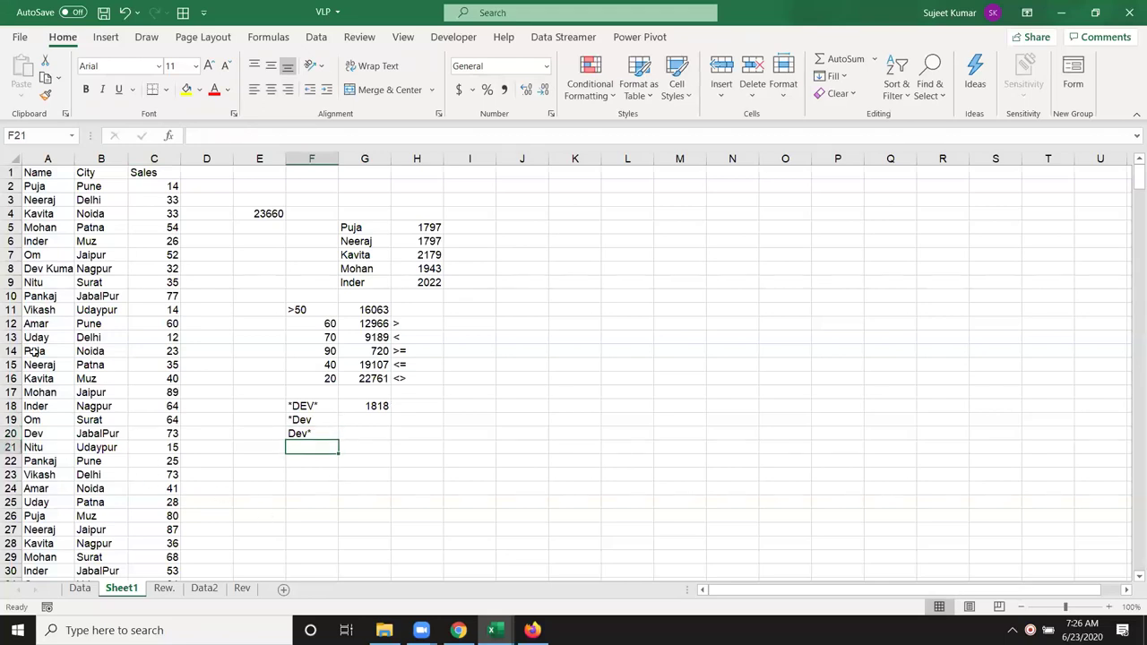
Step: Replace the name Amar with F7 in cell A12
left_click(27, 255)
left_click(27, 323)
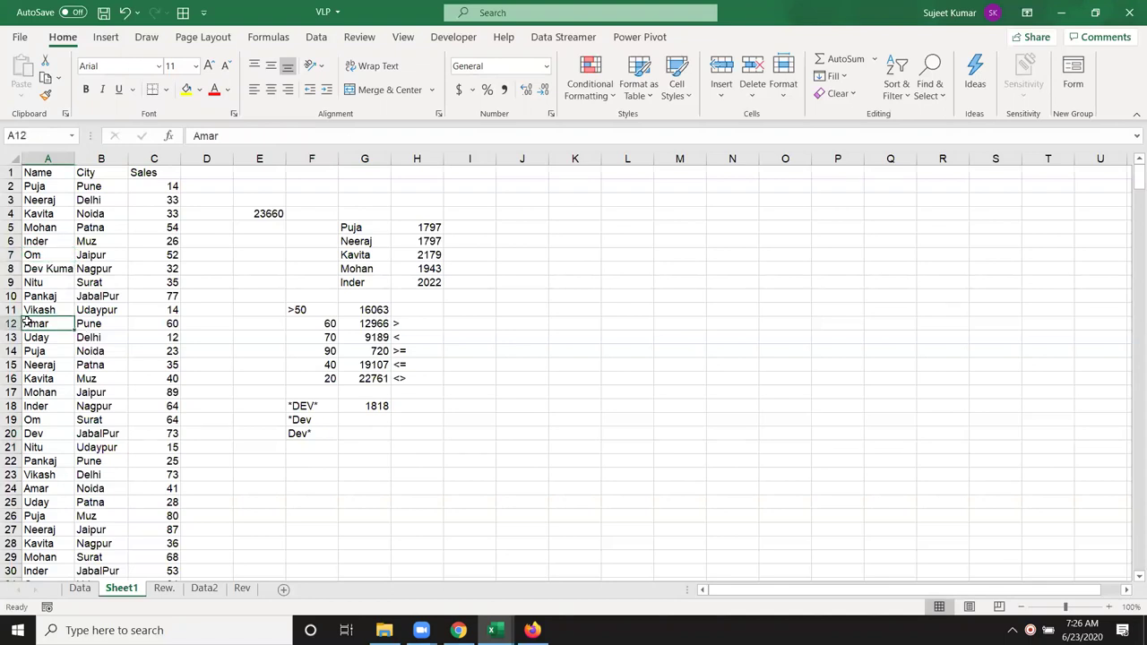
type("F7")
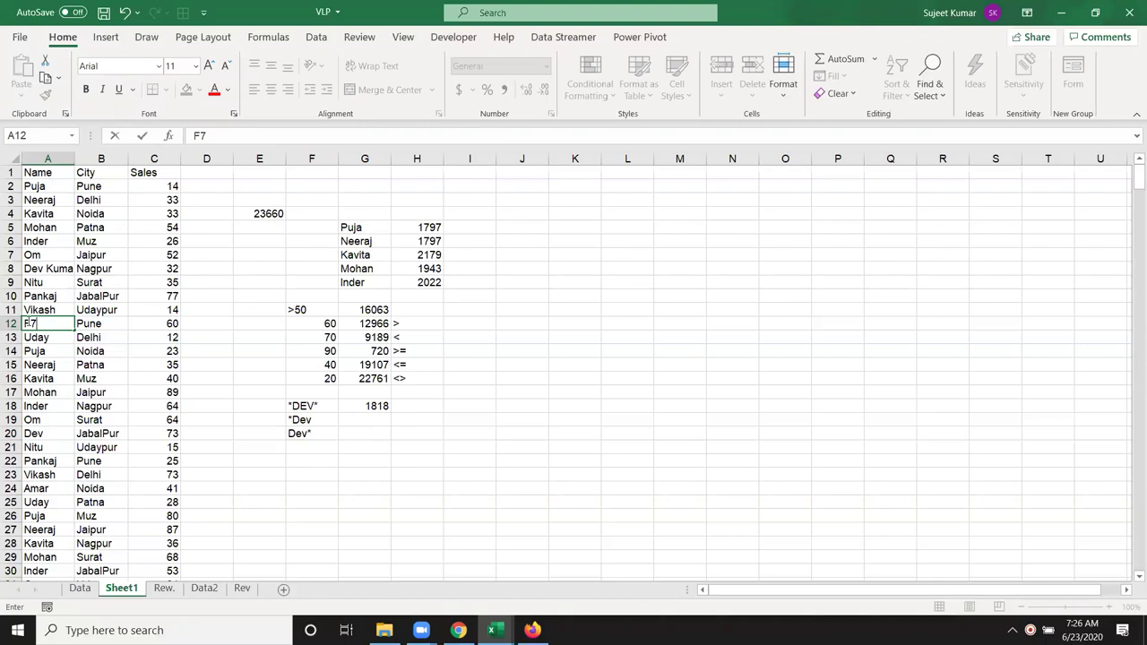
key("Return")
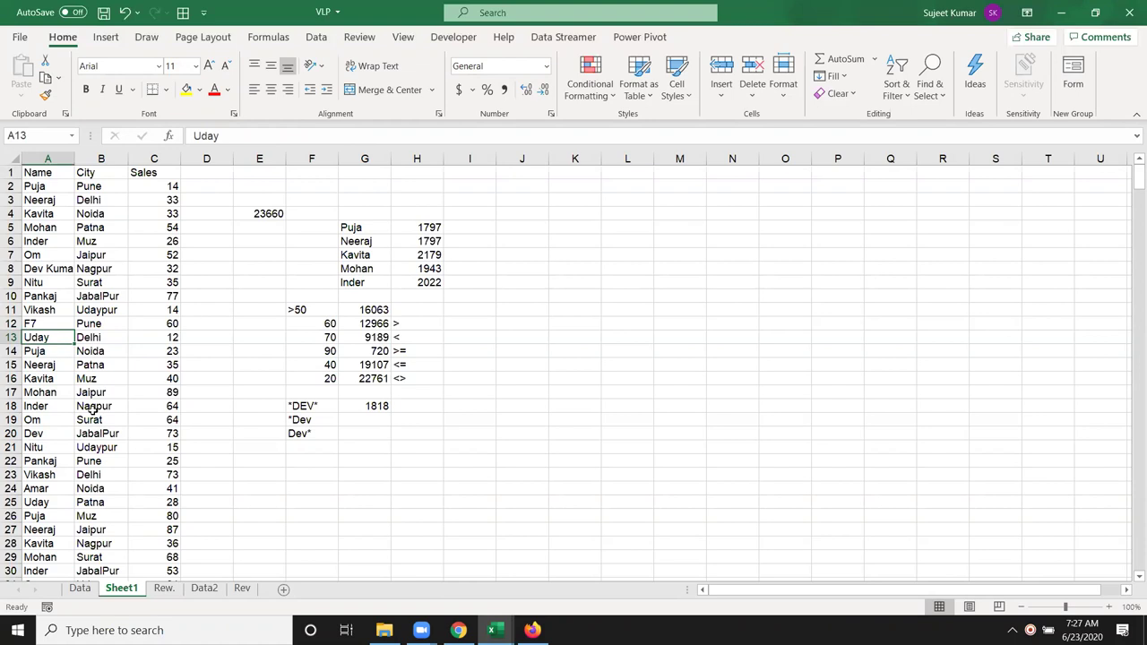
Step: Enter the wildcard criterion ?? in F21
left_click(315, 446)
type("??")
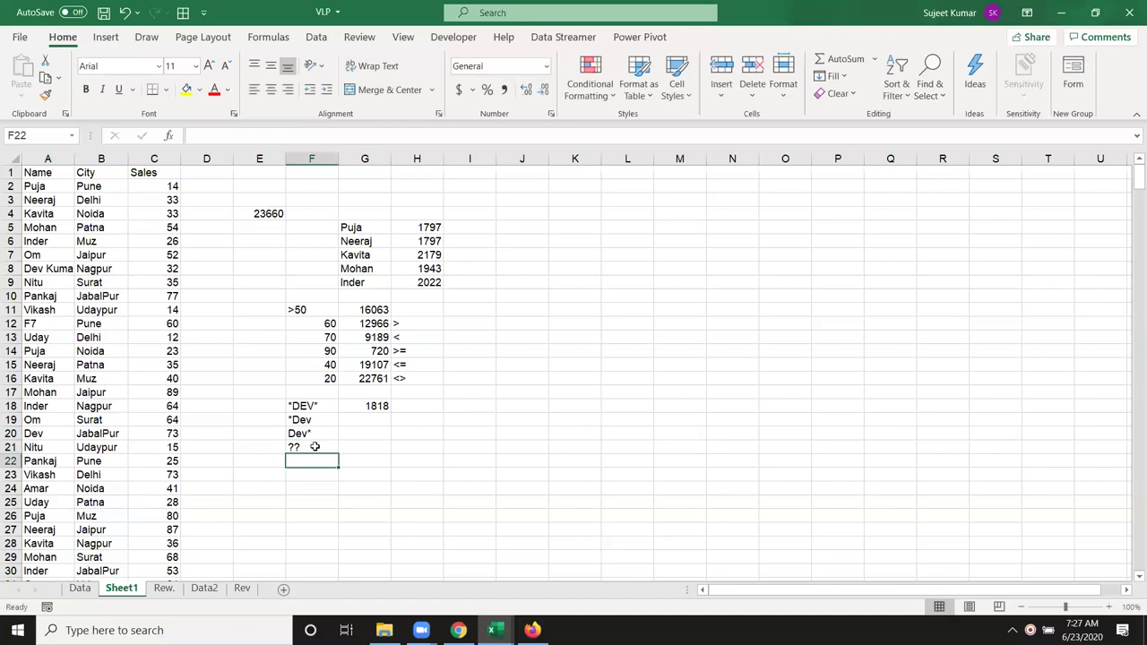
key("Tab")
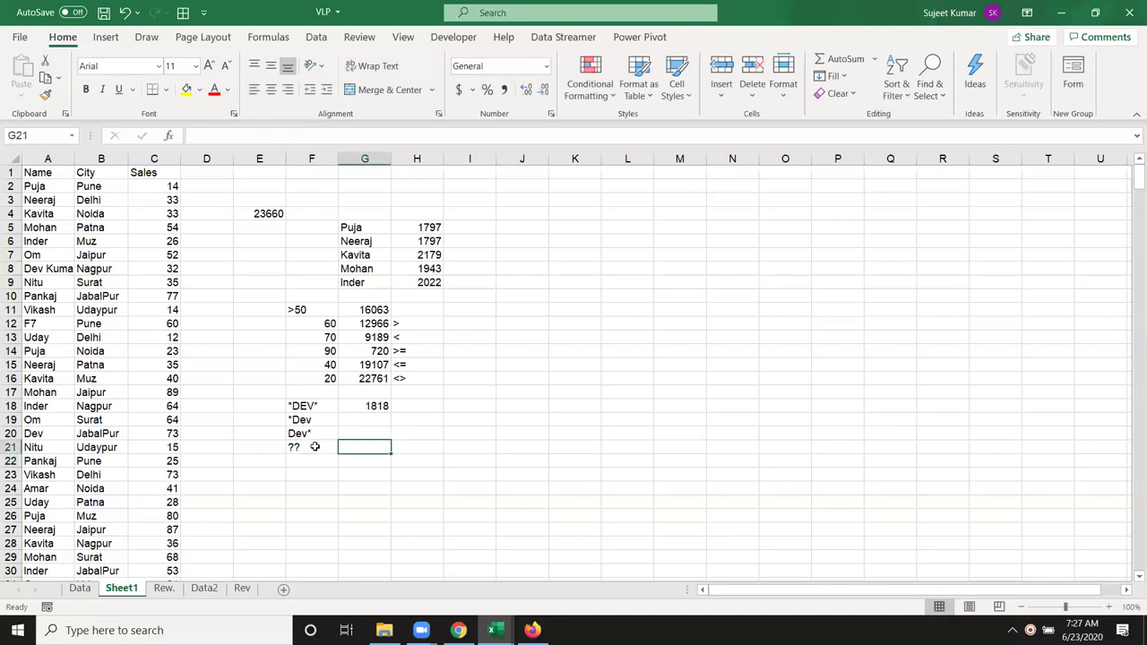
Step: In G21 enter =SUMIF(A:A,F21,C:C), totalling 1978 Sales for names matching ??
type("=su")
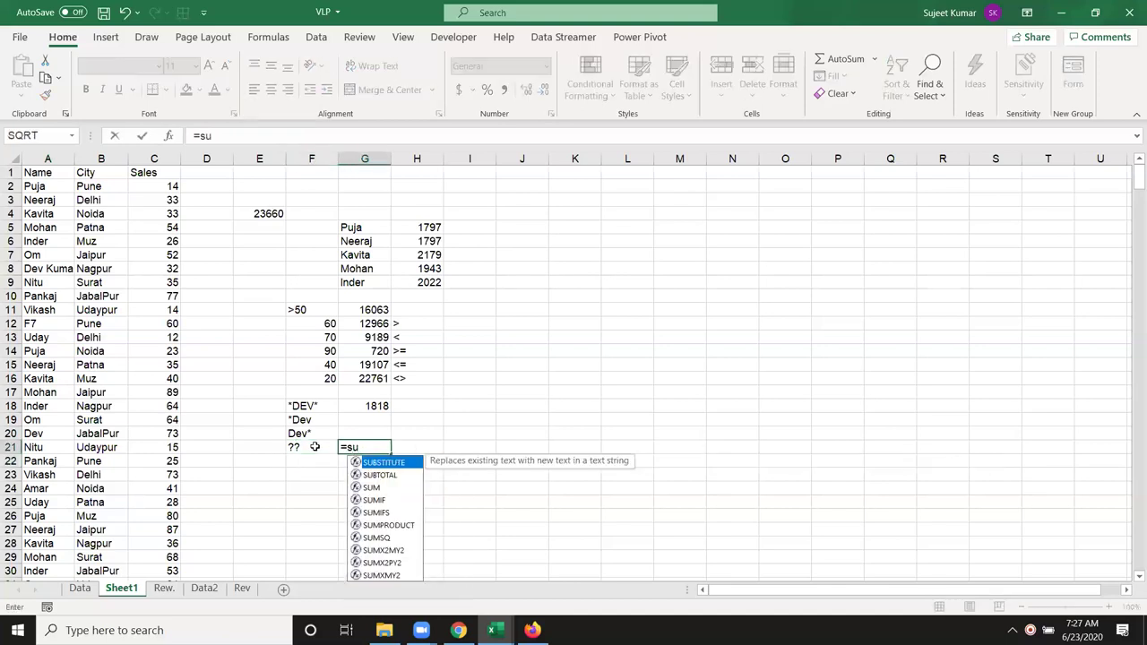
type("m")
key("Down")
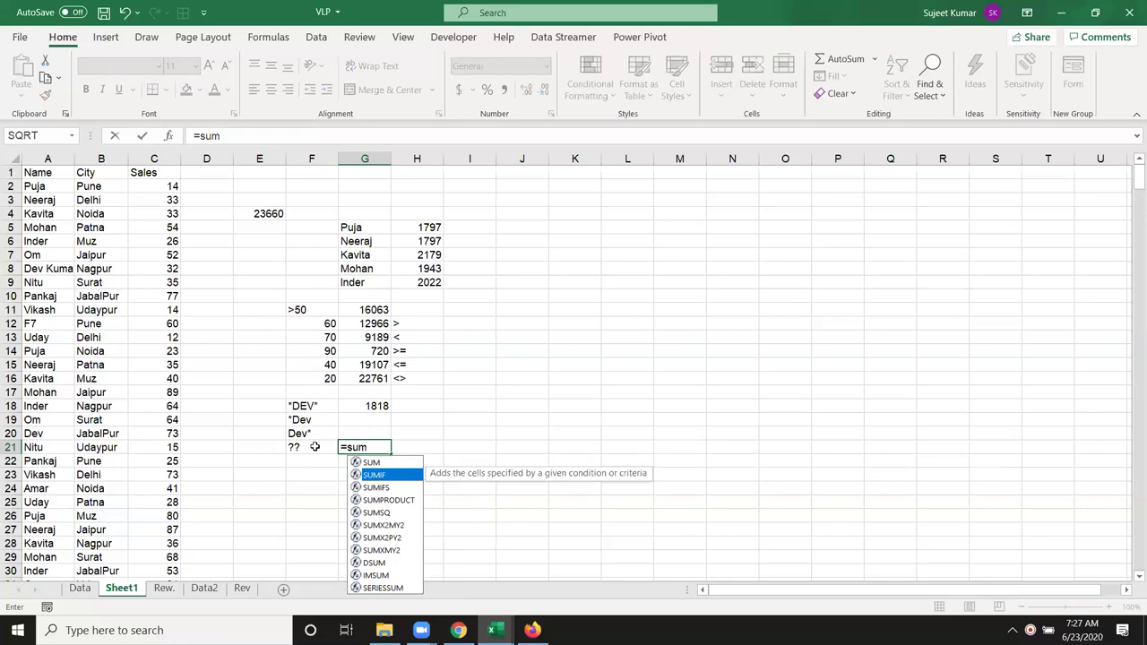
key("Tab")
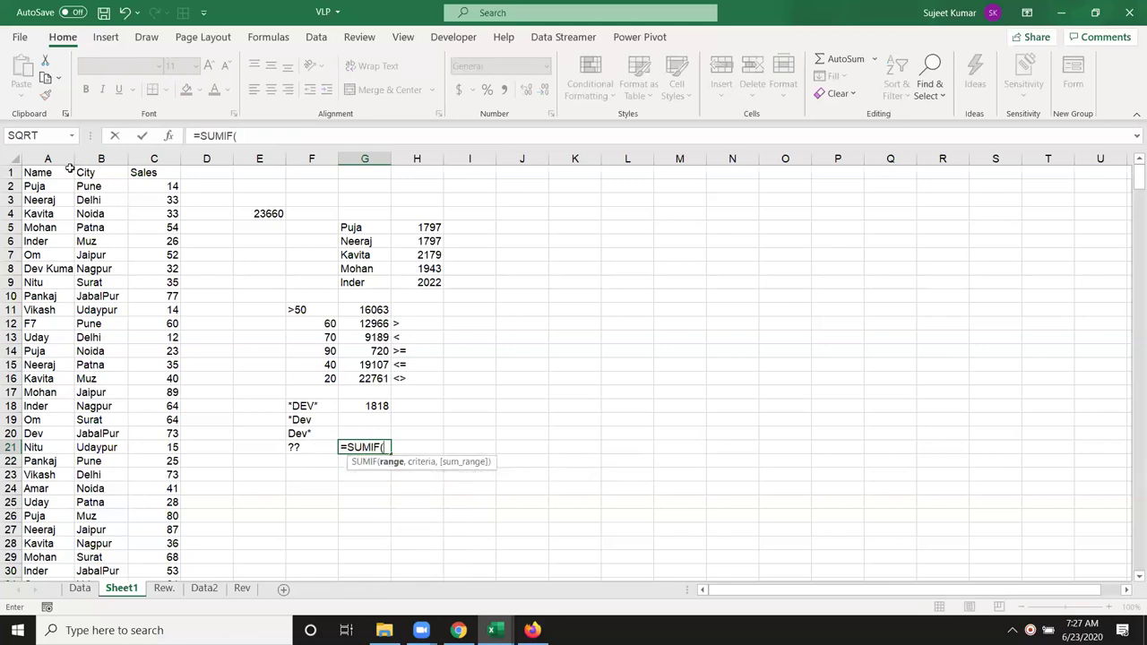
left_click(62, 159)
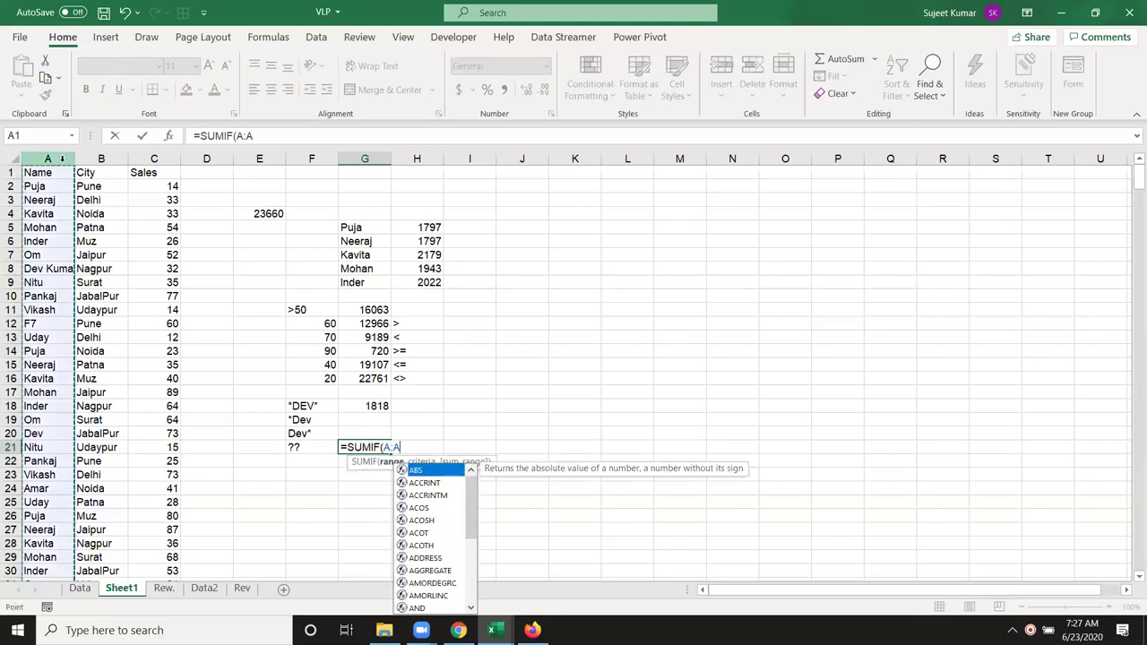
type(",")
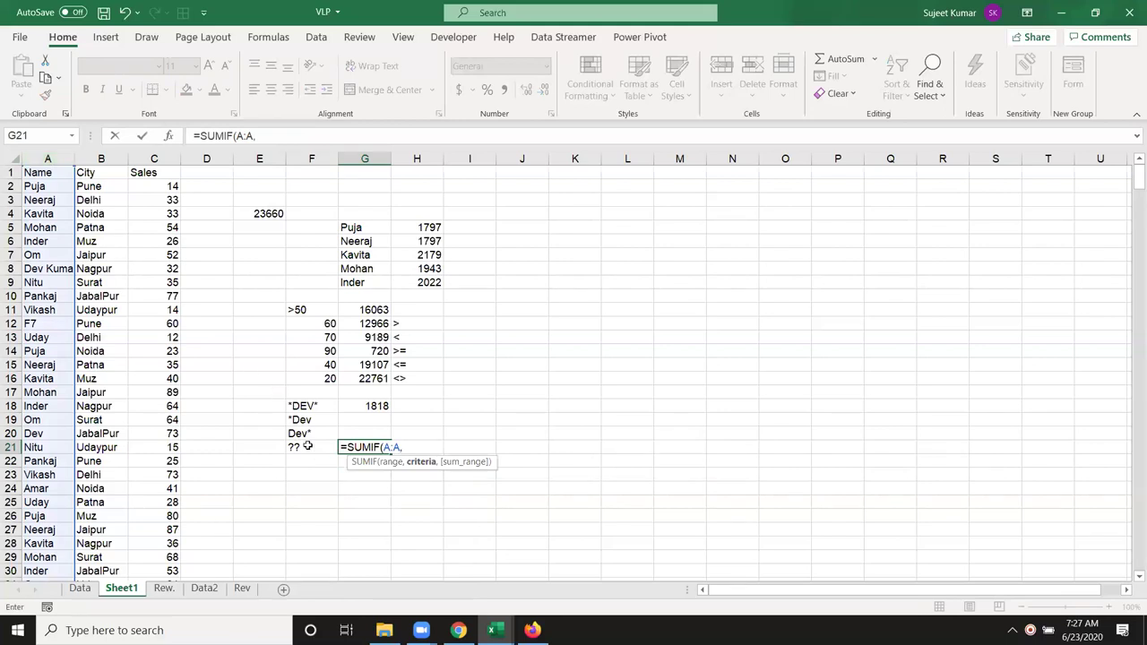
left_click(307, 445)
type(",")
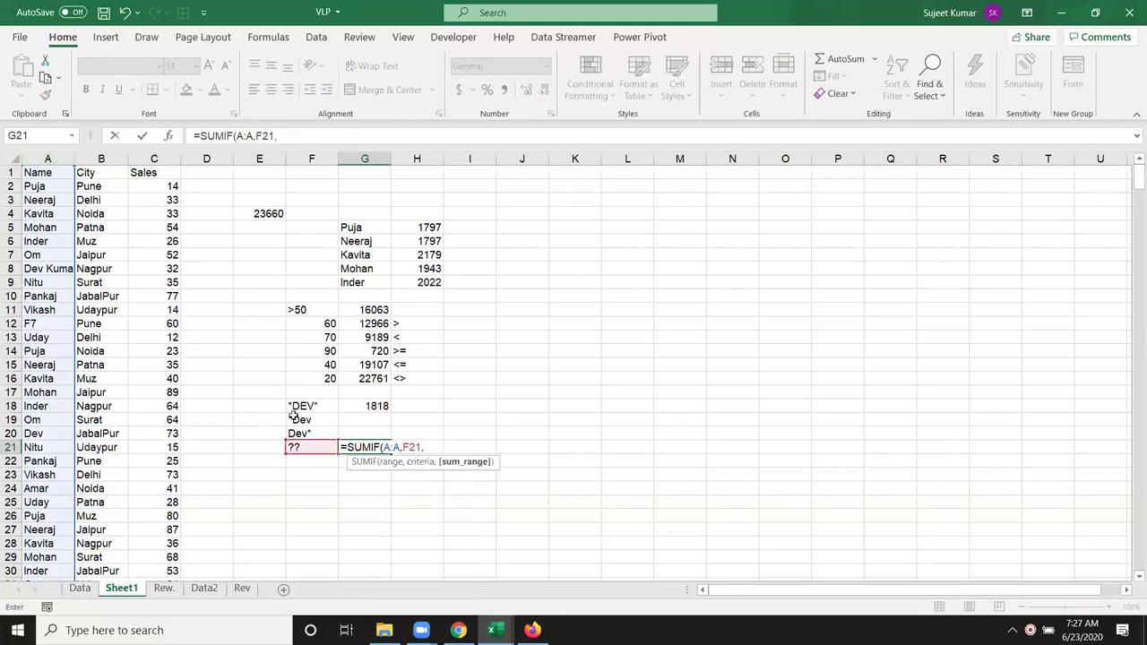
left_click(163, 159)
type(")")
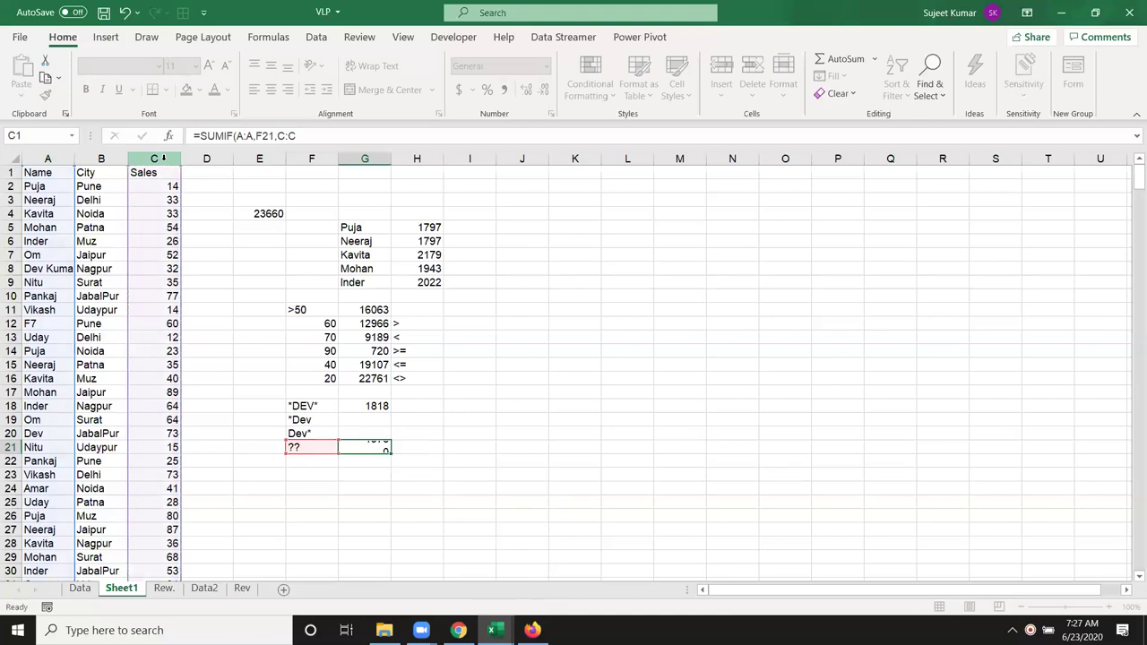
key("ctrl+Return")
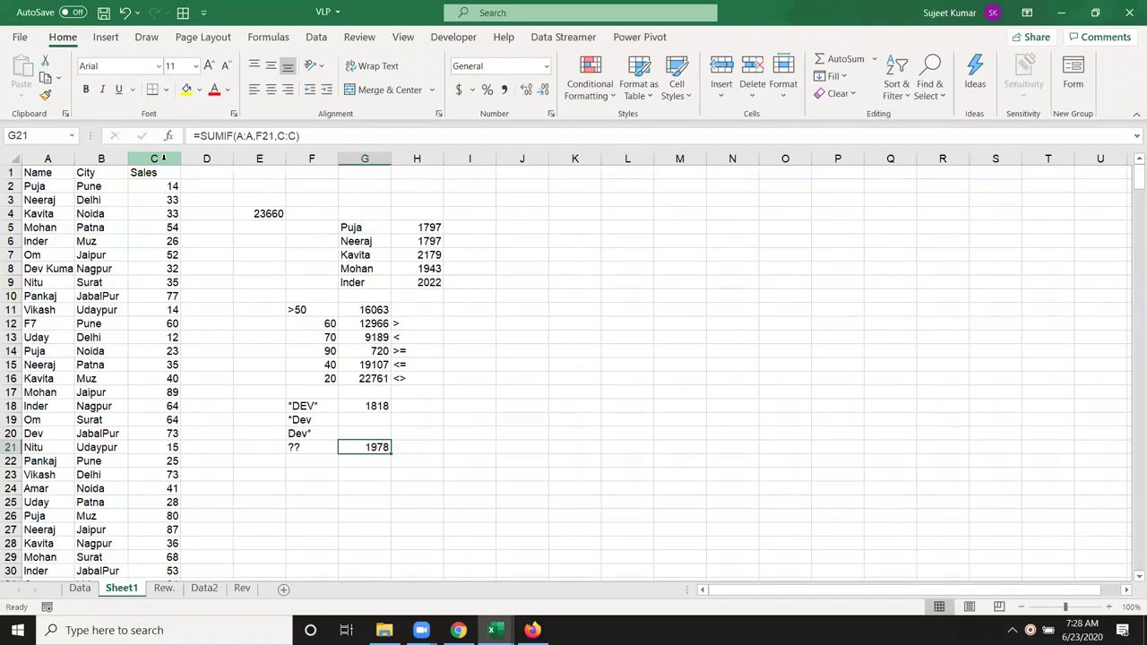
left_click(327, 462)
left_click(309, 447)
scroll(399, 464, "down", 1)
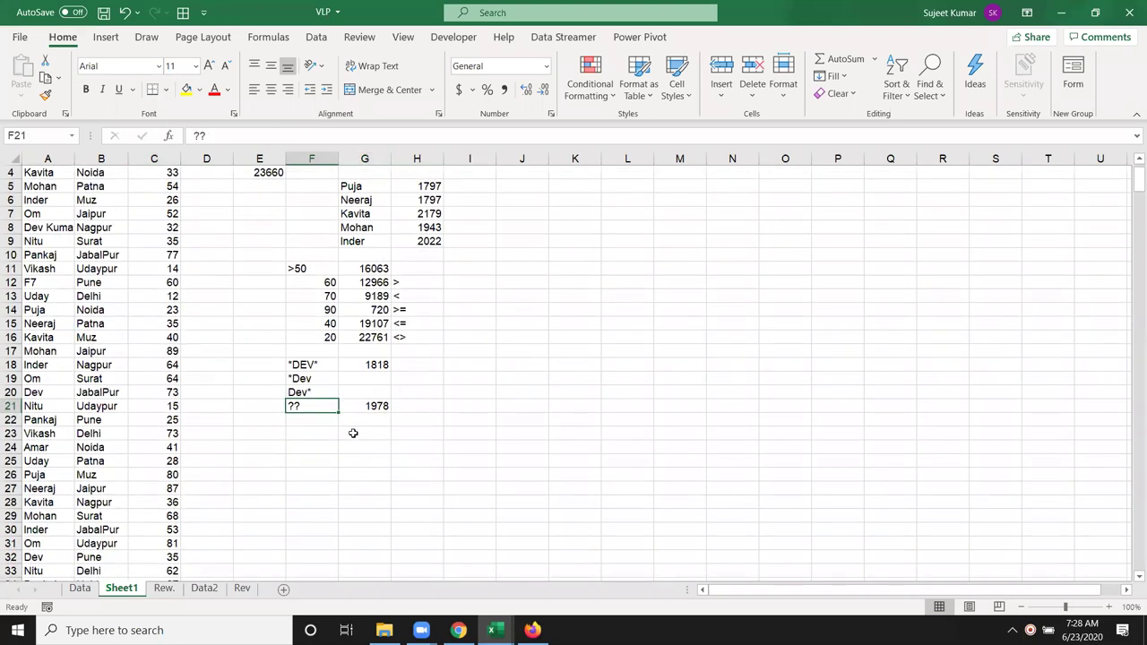
scroll(355, 450, "up", 1)
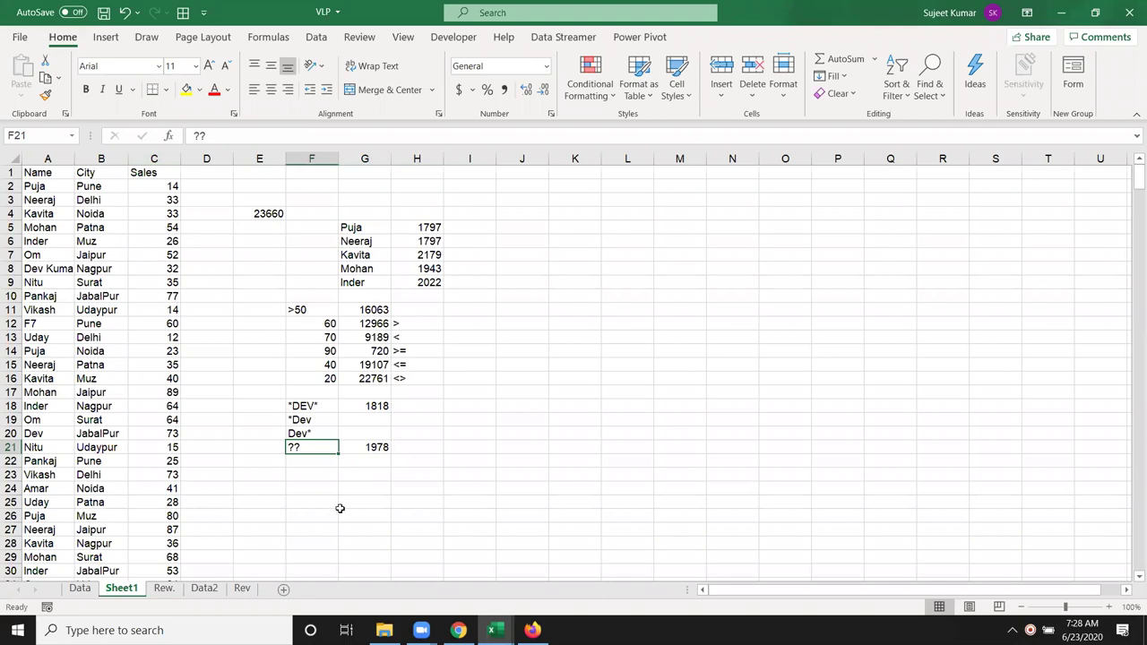
Step: Enter Puja in F25 and Noida in G25 as a new two-criteria example
left_click(317, 504)
type("Puja")
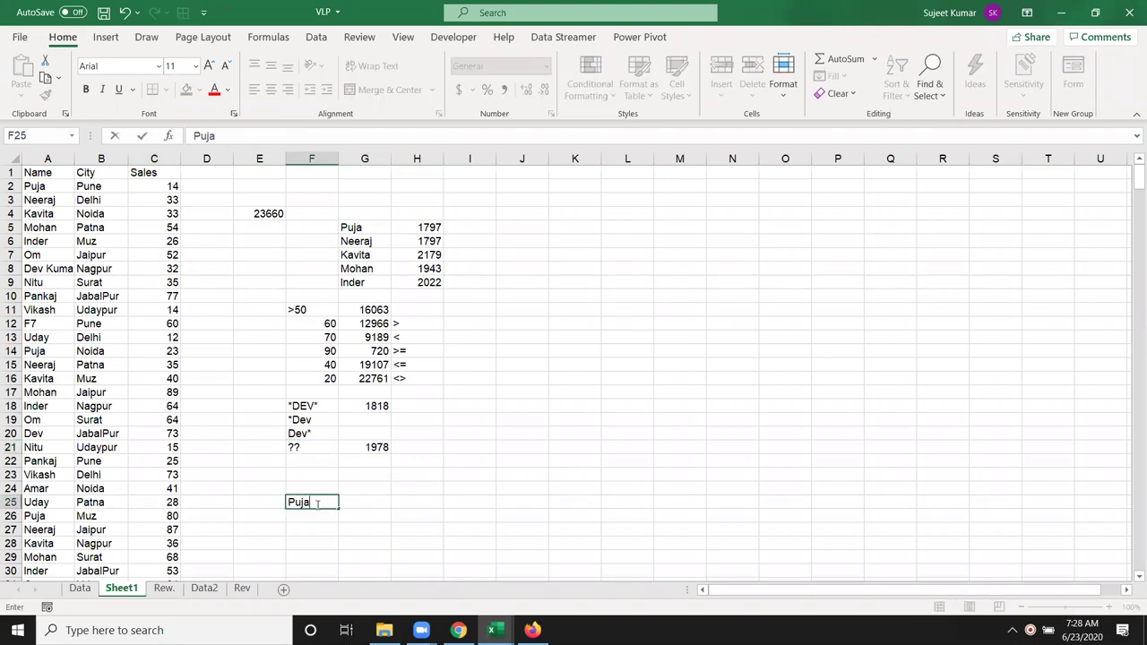
key("Tab")
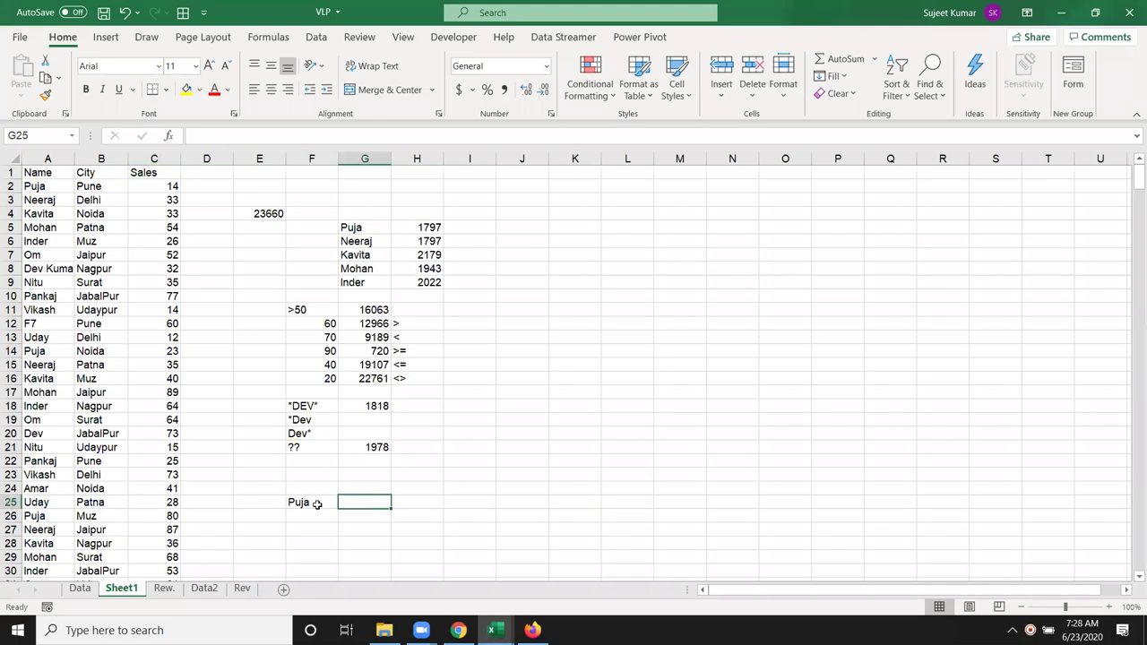
type("Noida")
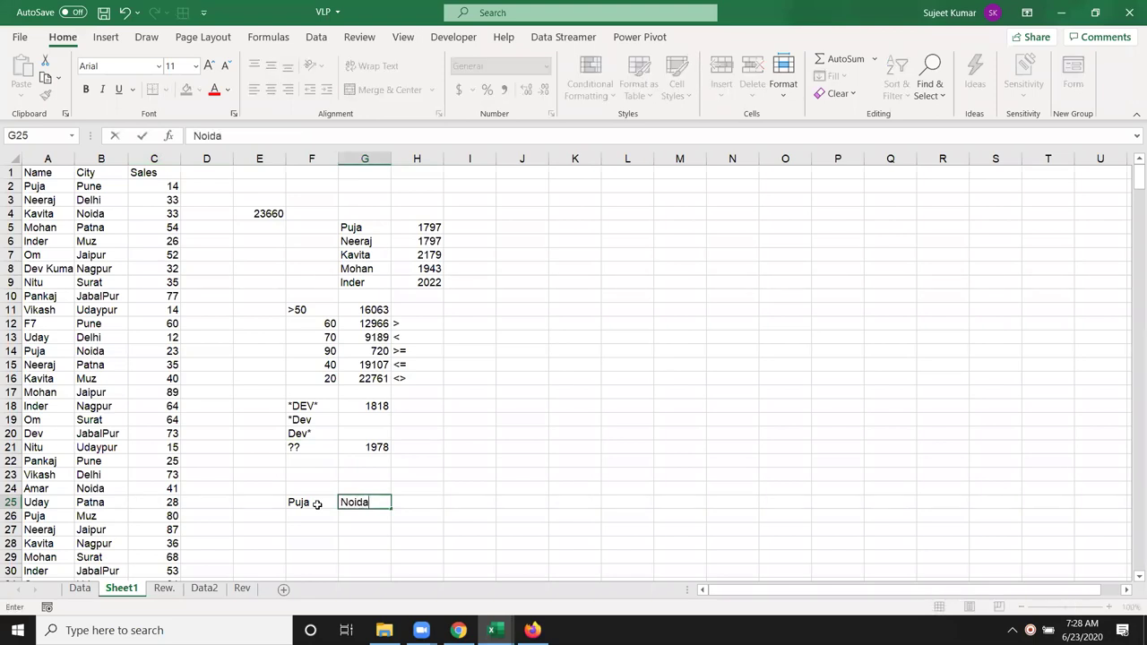
key("Return")
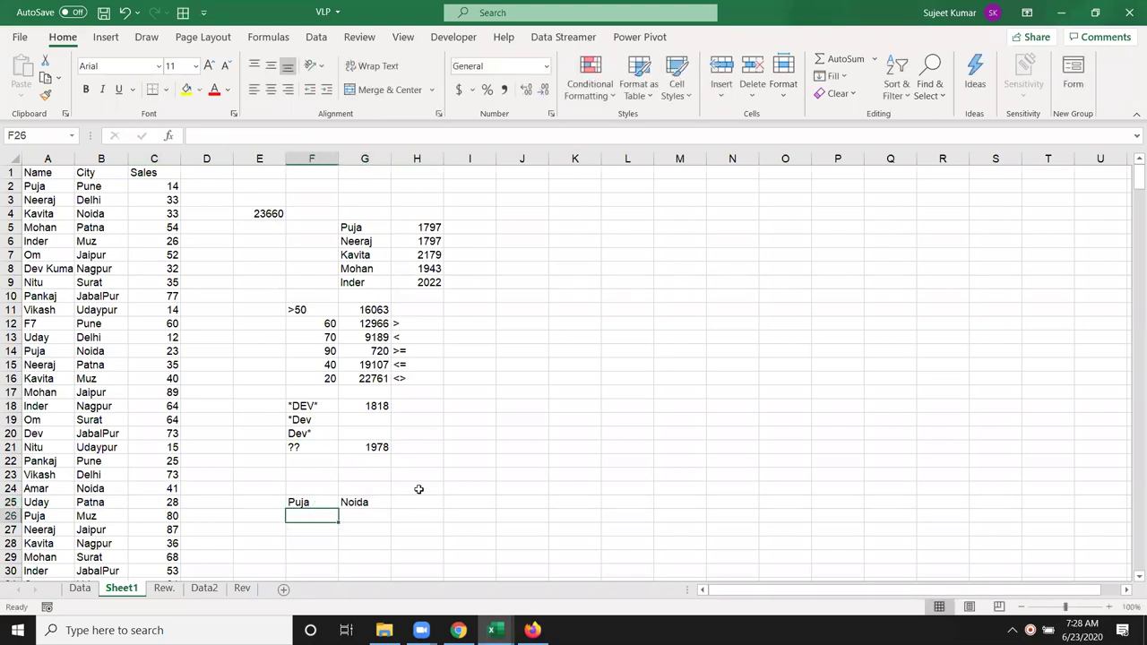
Step: In H25 enter =SUMIFS(C:C,A:A,F25,B:B,G25), totalling 270 for Puja in Noida
left_click(420, 498)
left_click_drag(378, 448, 314, 235)
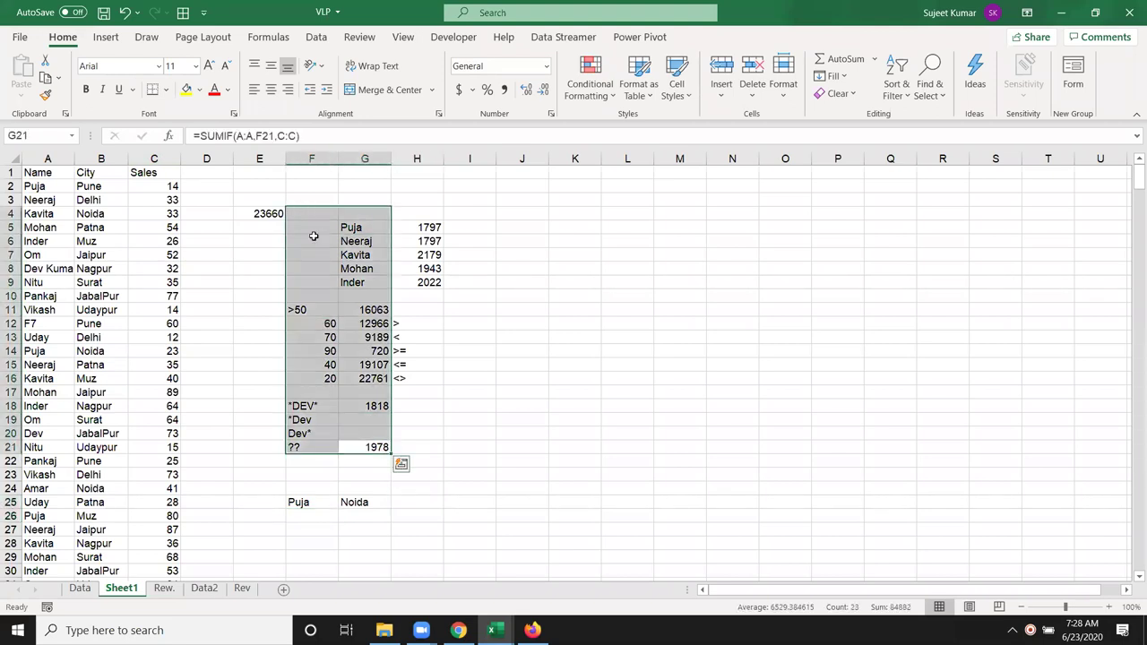
left_click(419, 502)
type("=sumi")
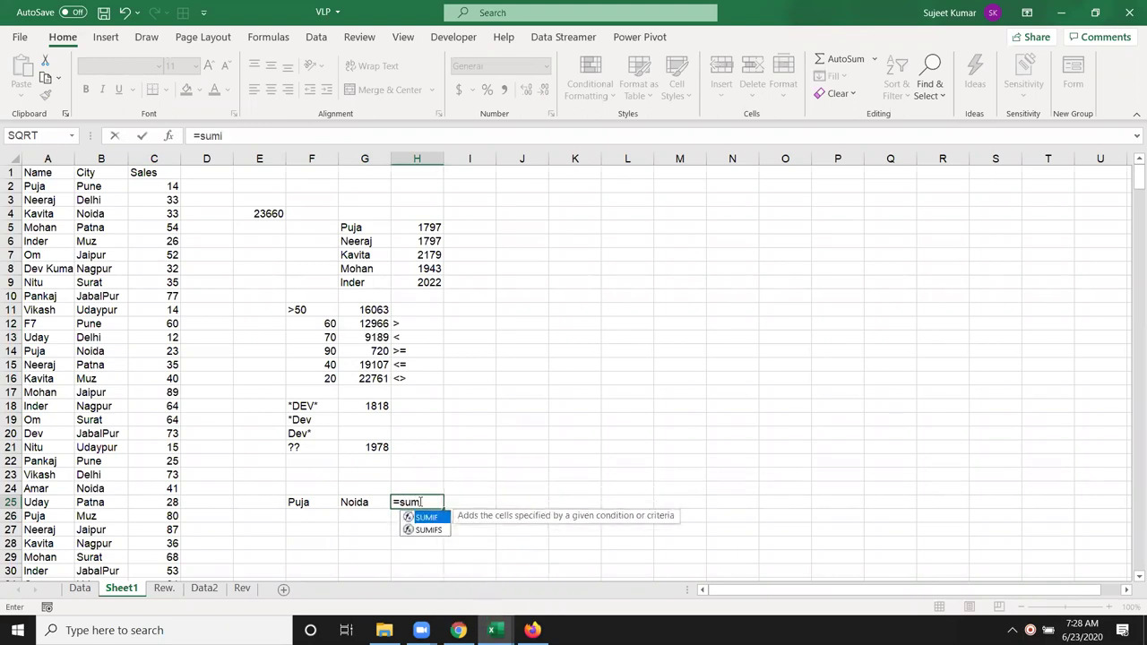
key("Down")
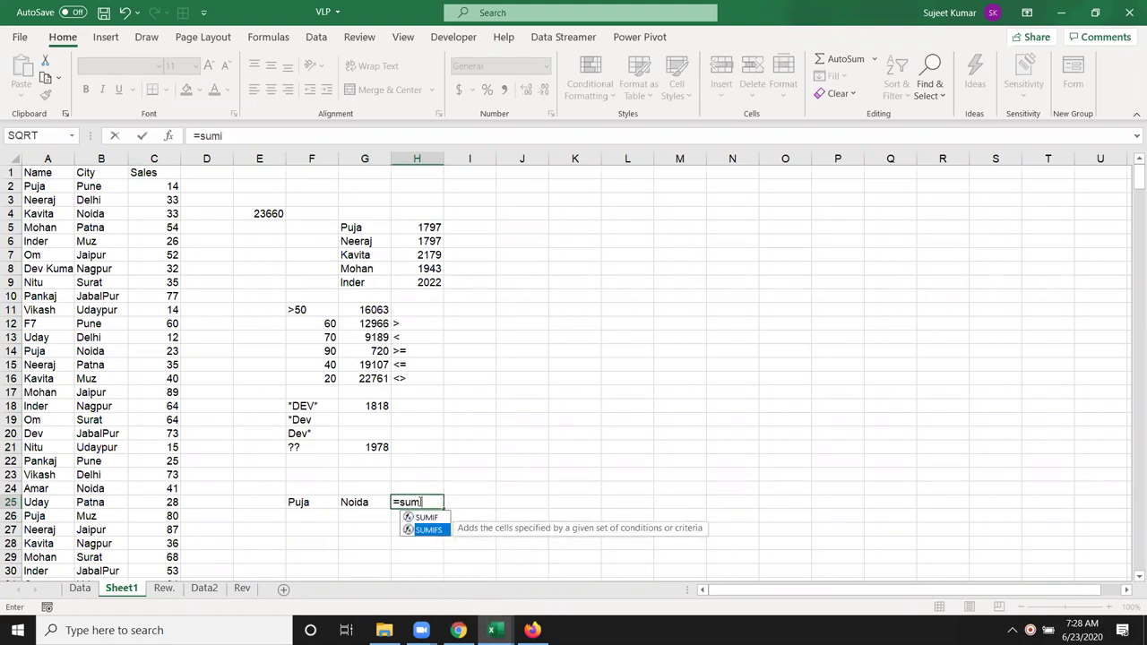
key("Tab")
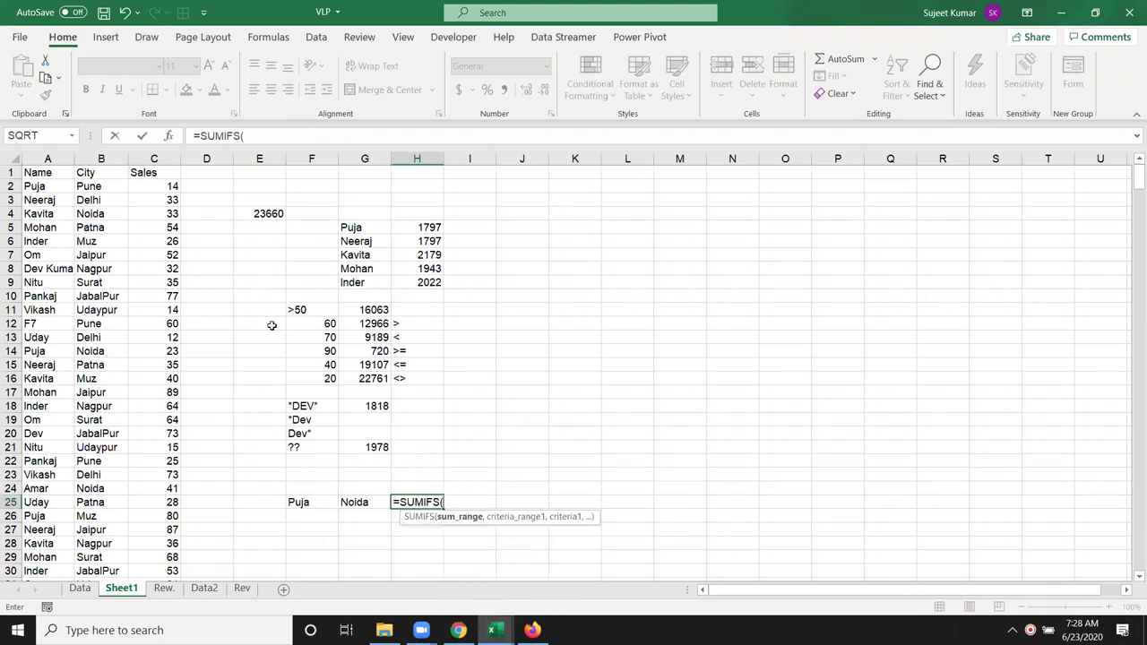
left_click(148, 157)
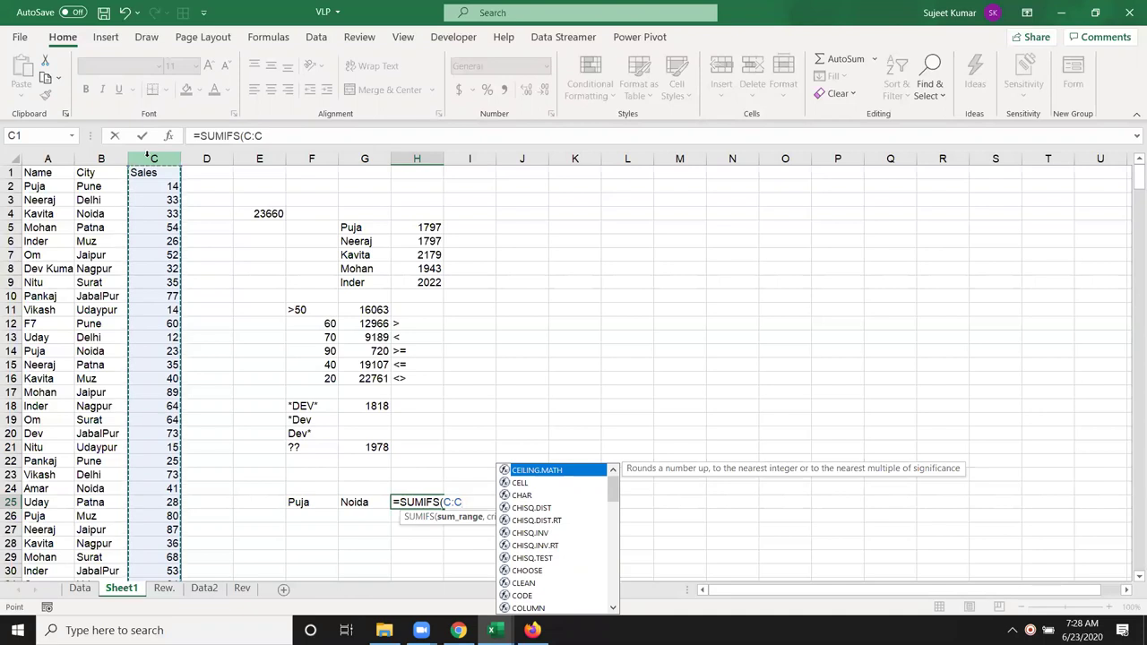
type(",")
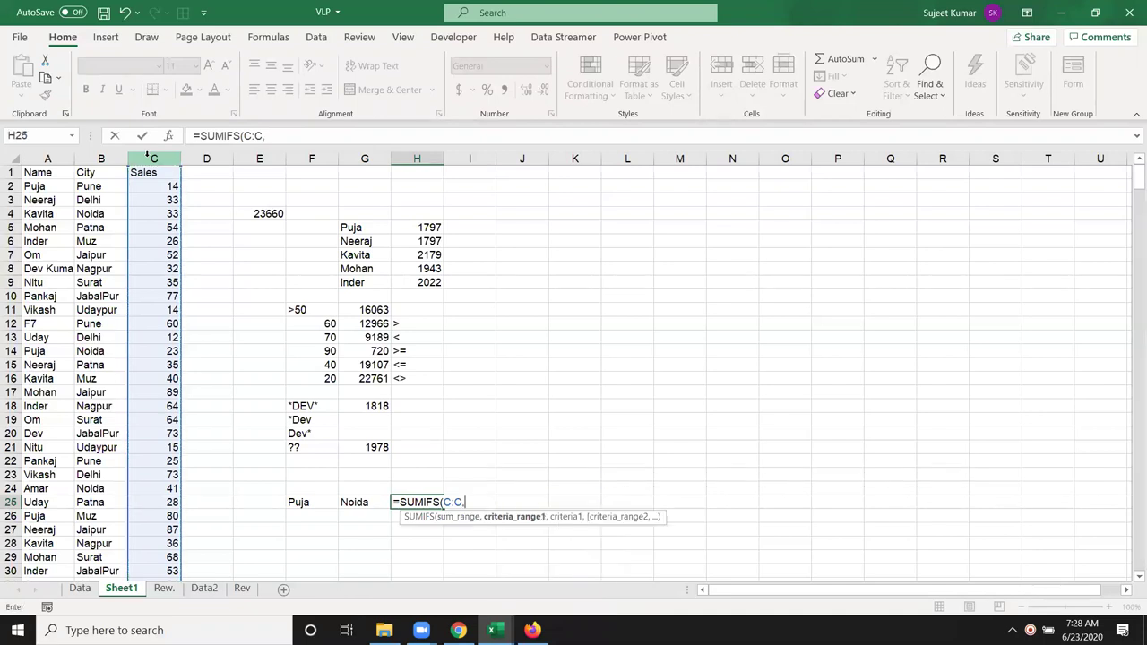
left_click(52, 158)
type(",")
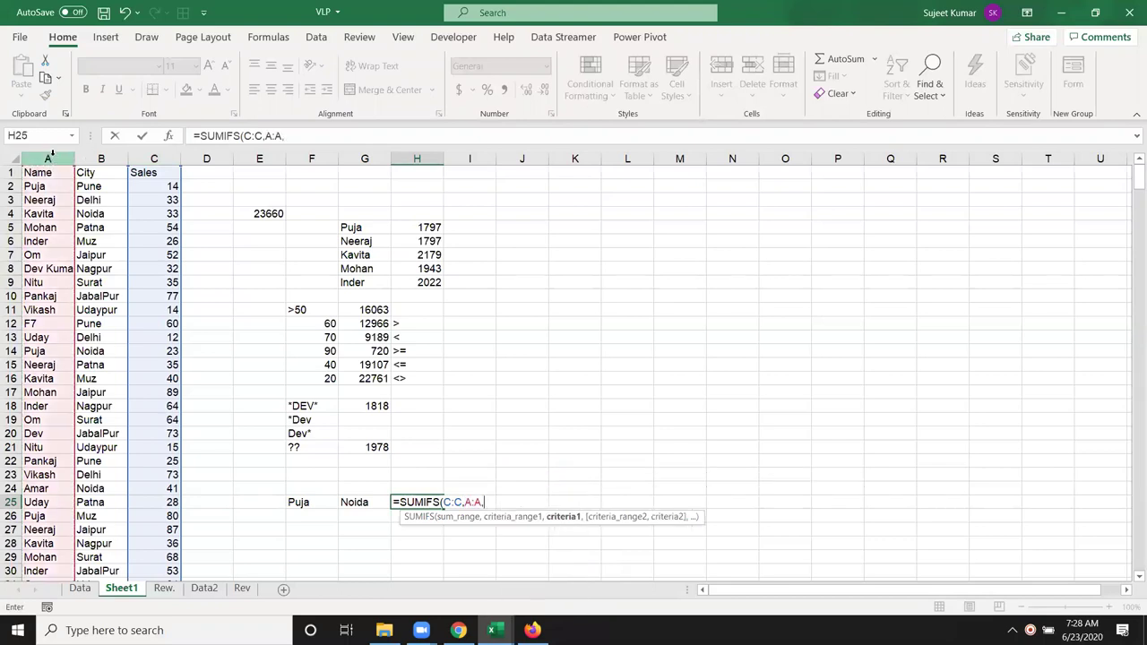
left_click(321, 505)
type(",")
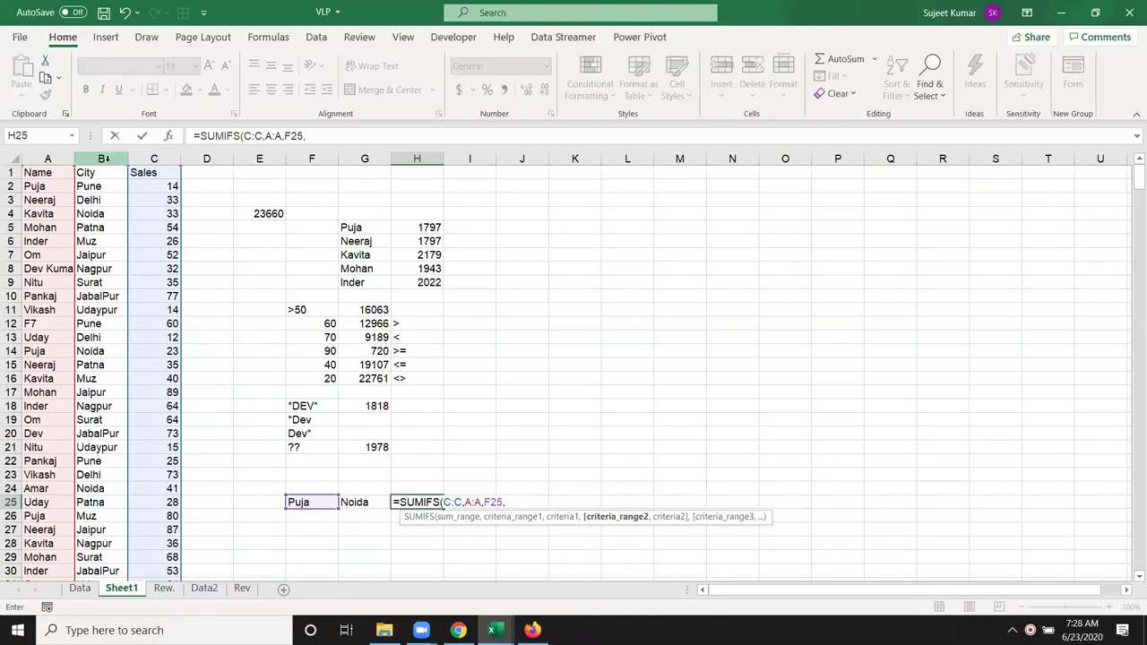
left_click(103, 158)
type(",")
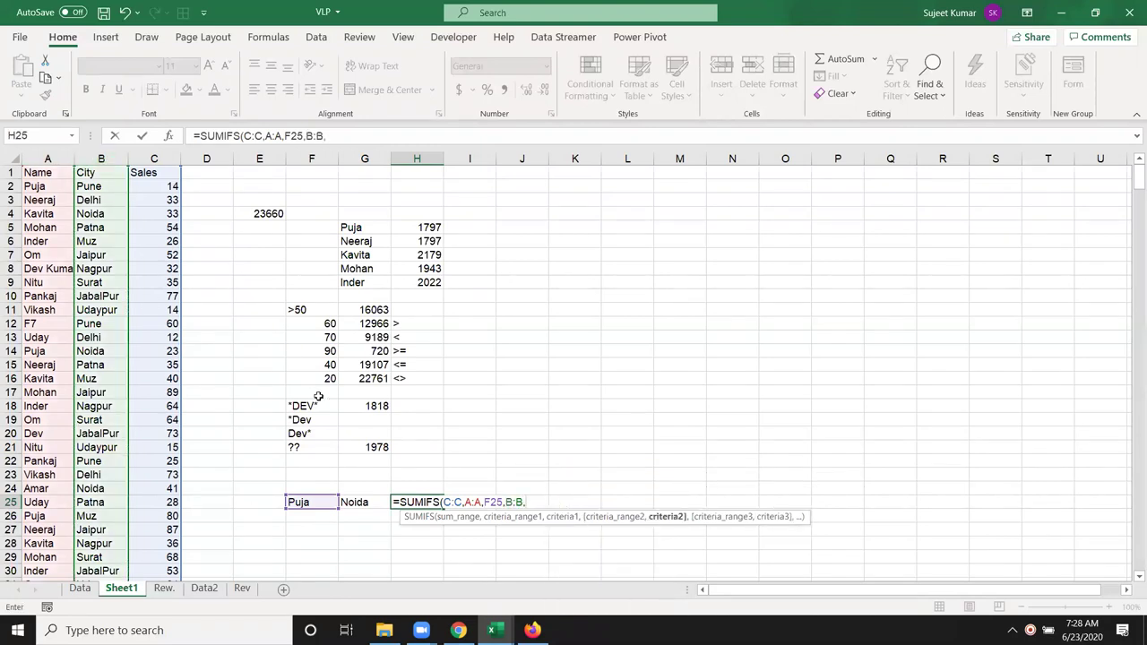
left_click(353, 502)
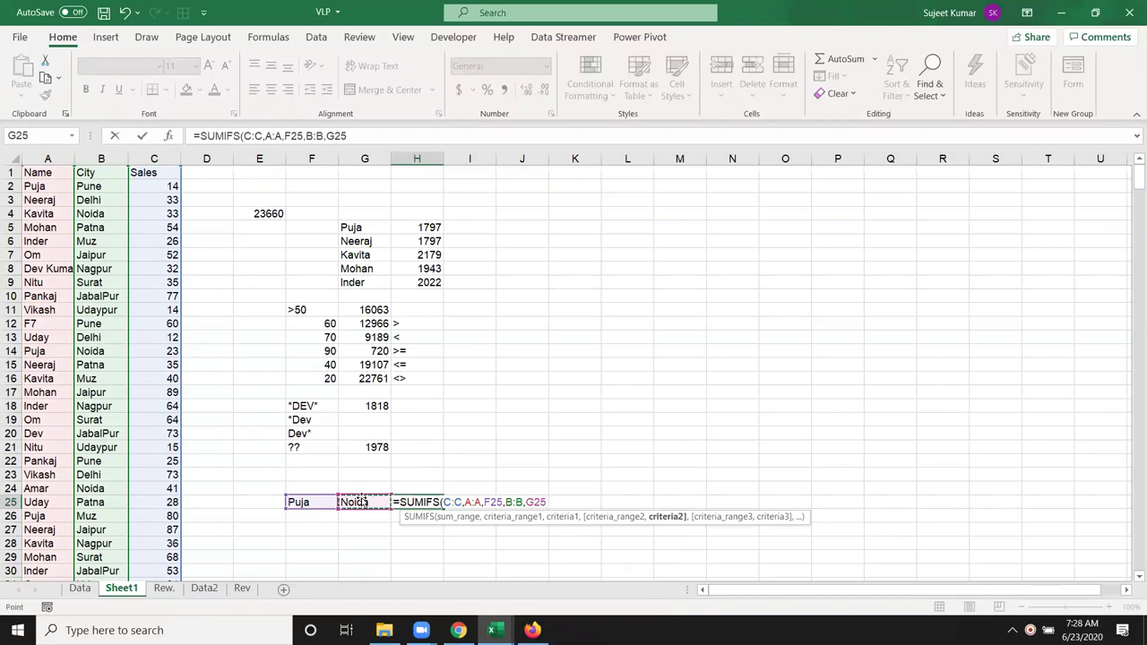
key("Return")
key("Up")
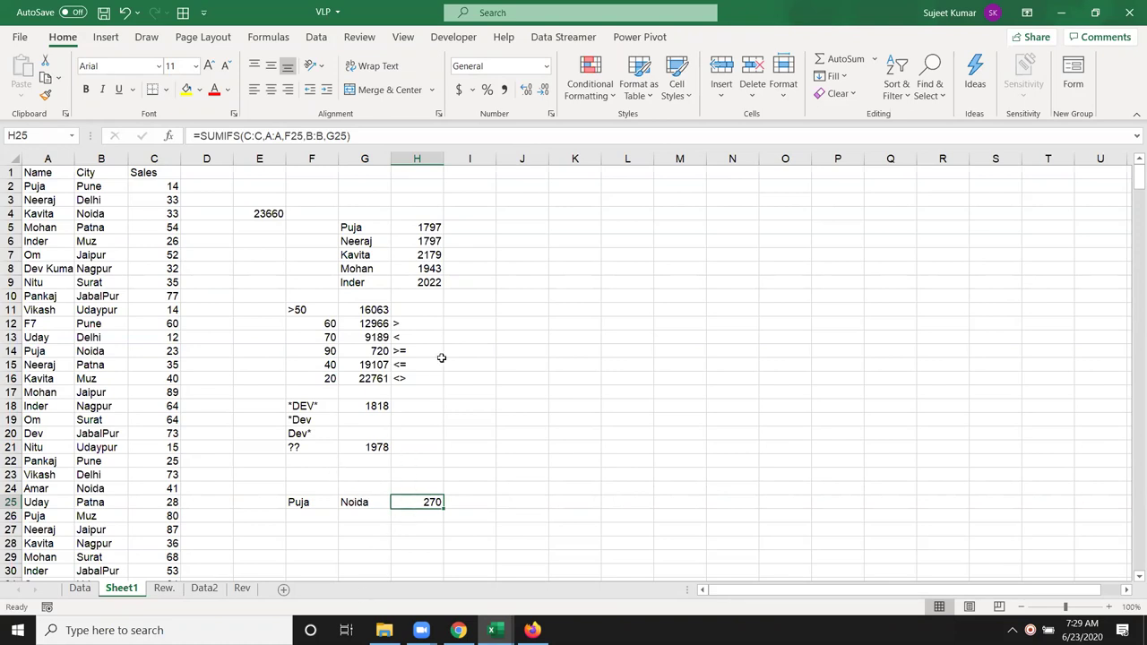
left_click_drag(259, 227, 436, 467)
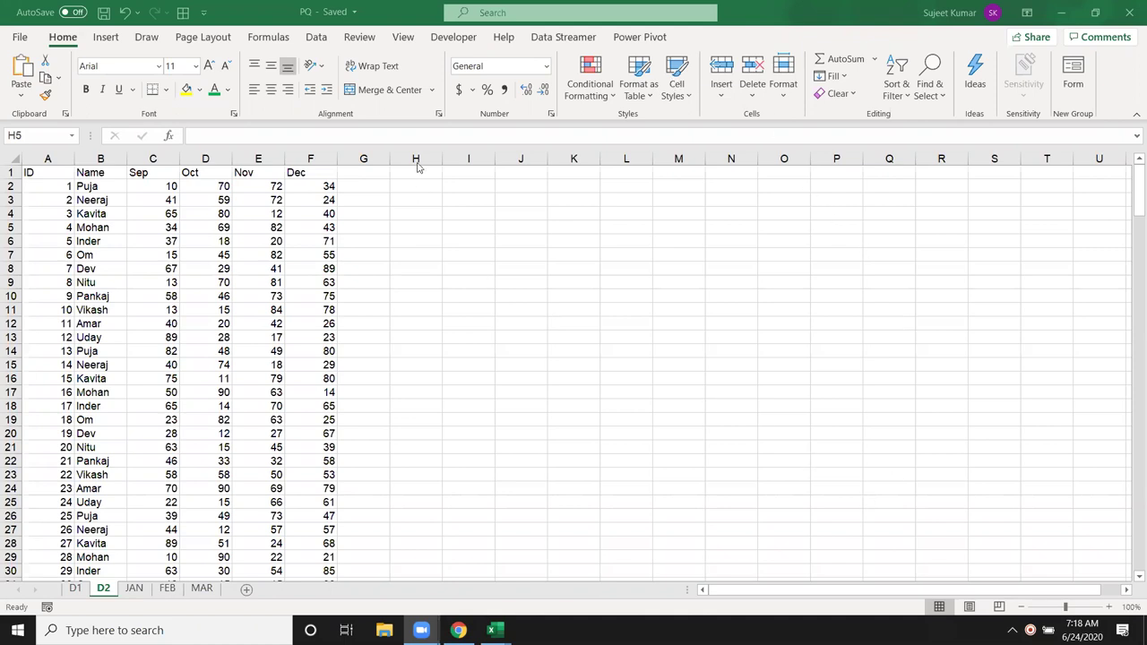
Step: Enter Puja in I3 and =SUMIF(B:B,I3,C:C) in J3, totalling 884 Sep values
left_click(476, 200)
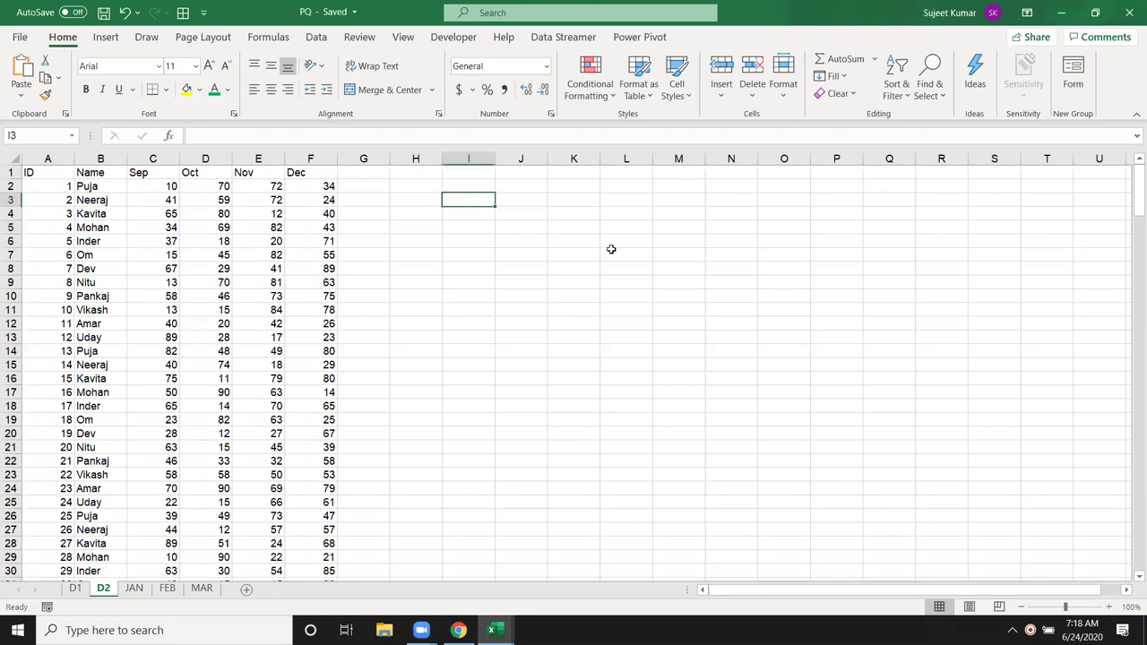
type("Puja")
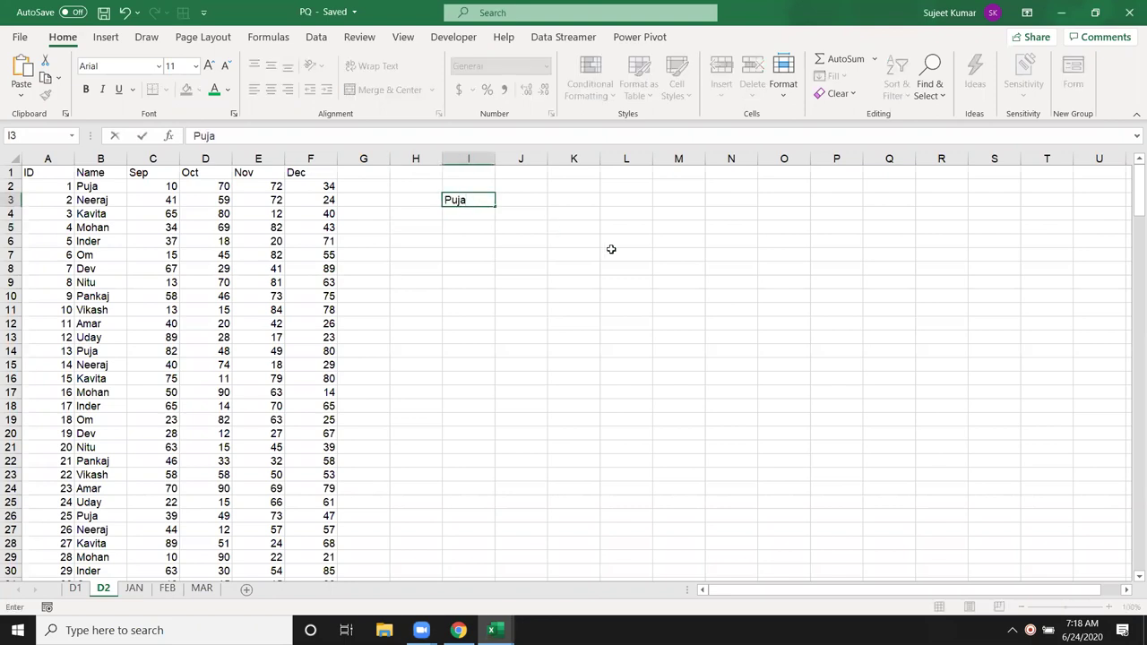
key("Tab")
type("=")
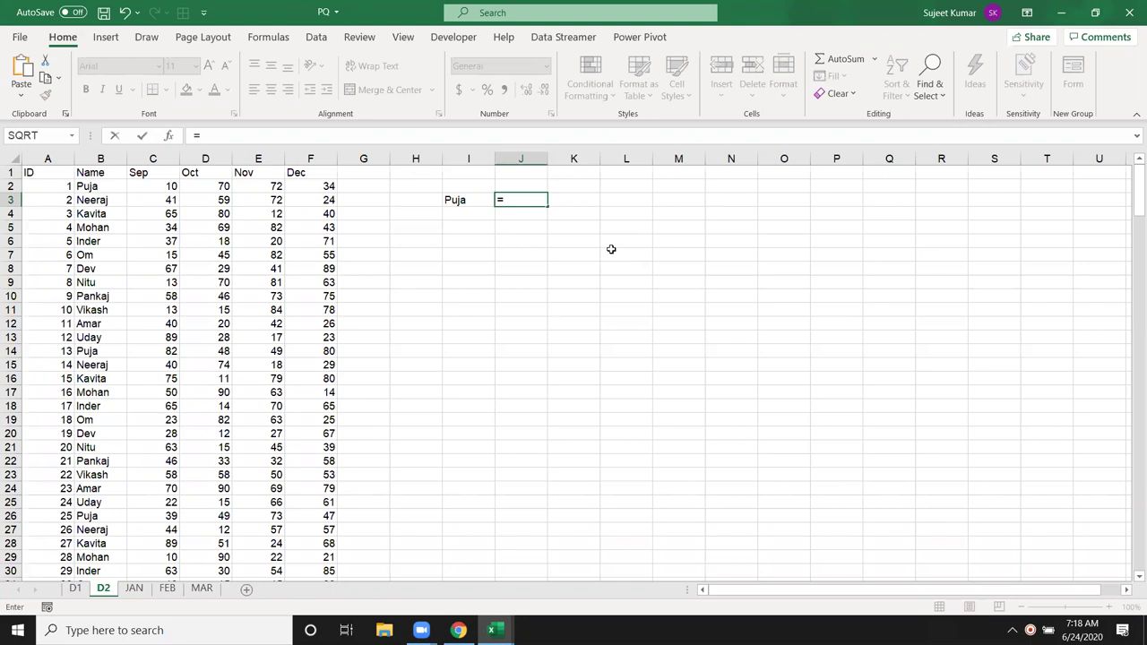
type("sum")
key("Down")
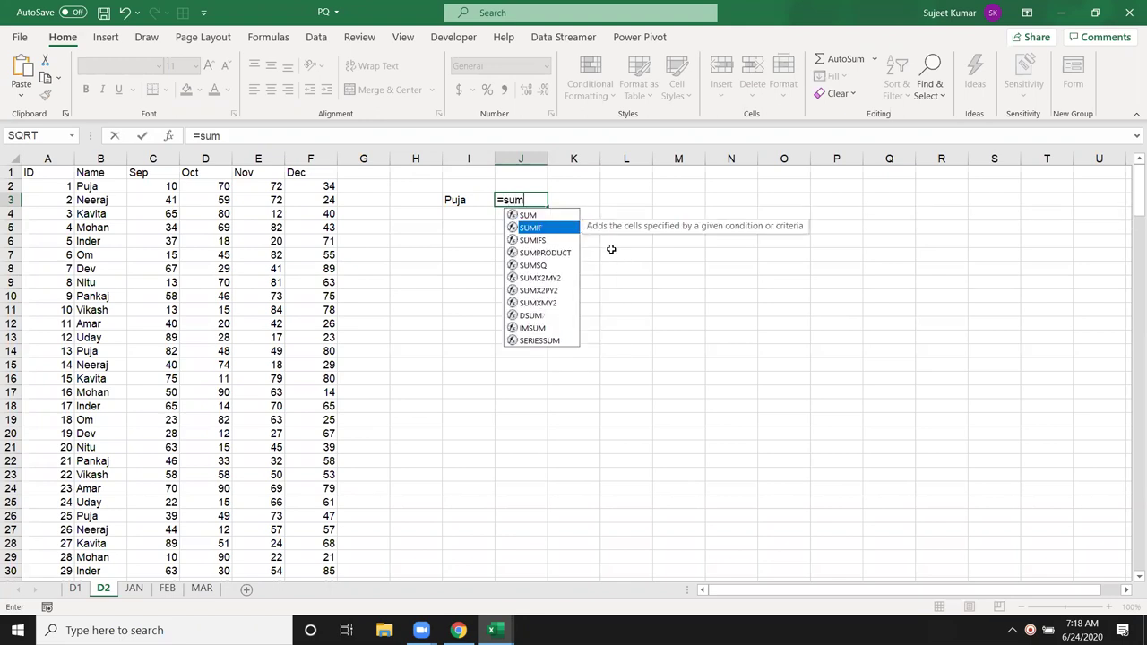
key("Tab")
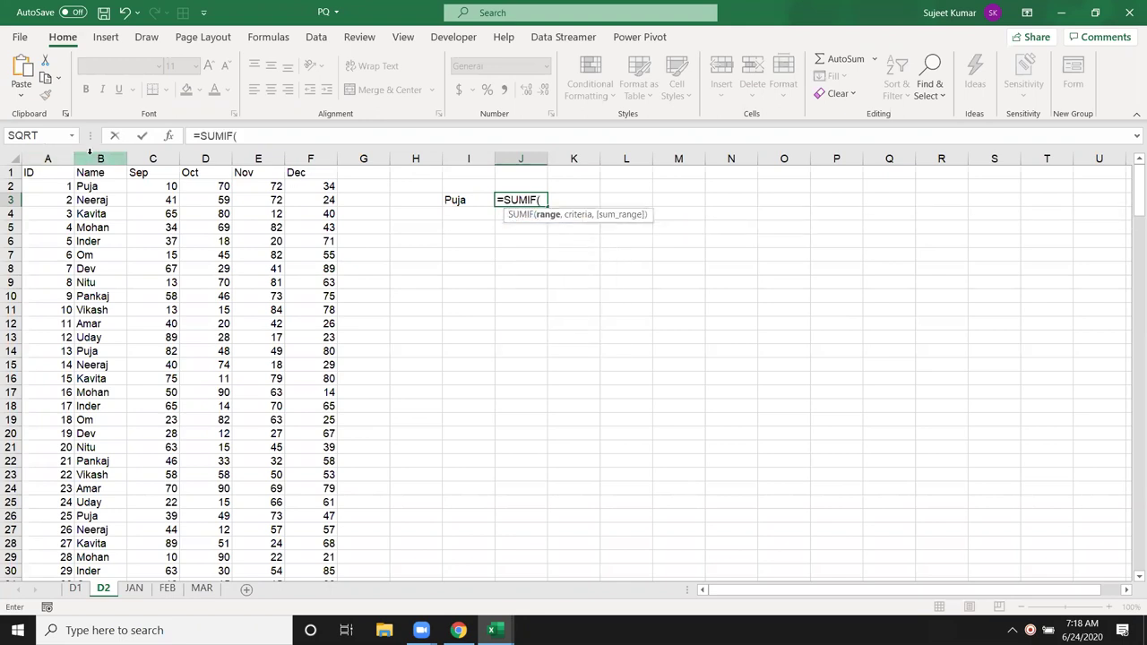
left_click(90, 158)
type(",")
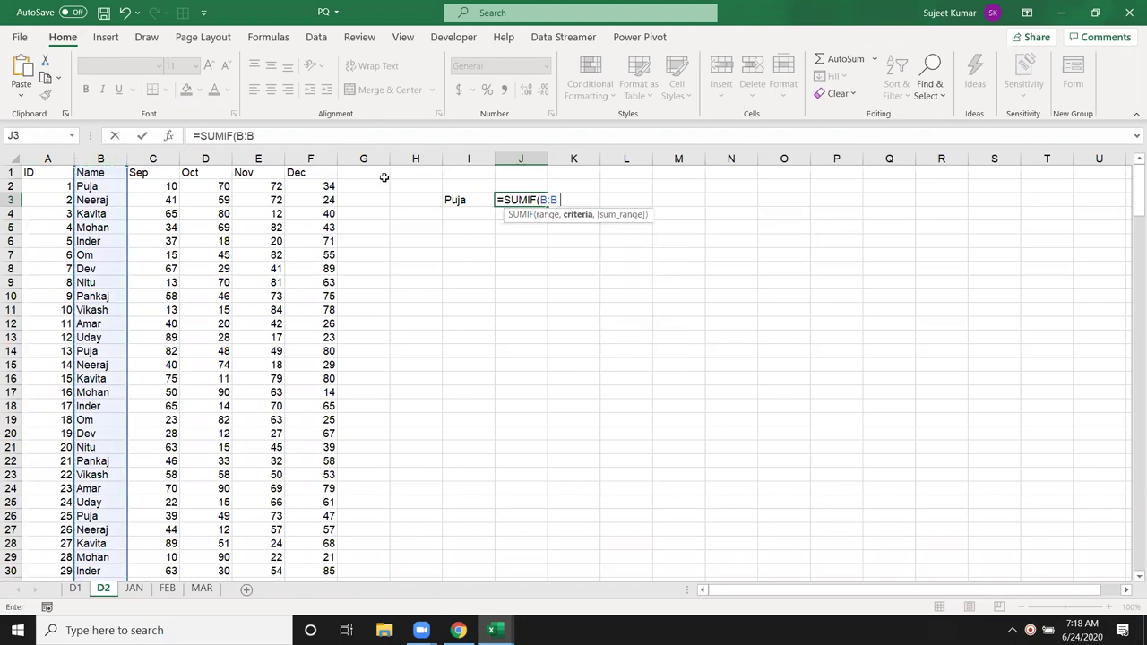
left_click(462, 200)
type(",")
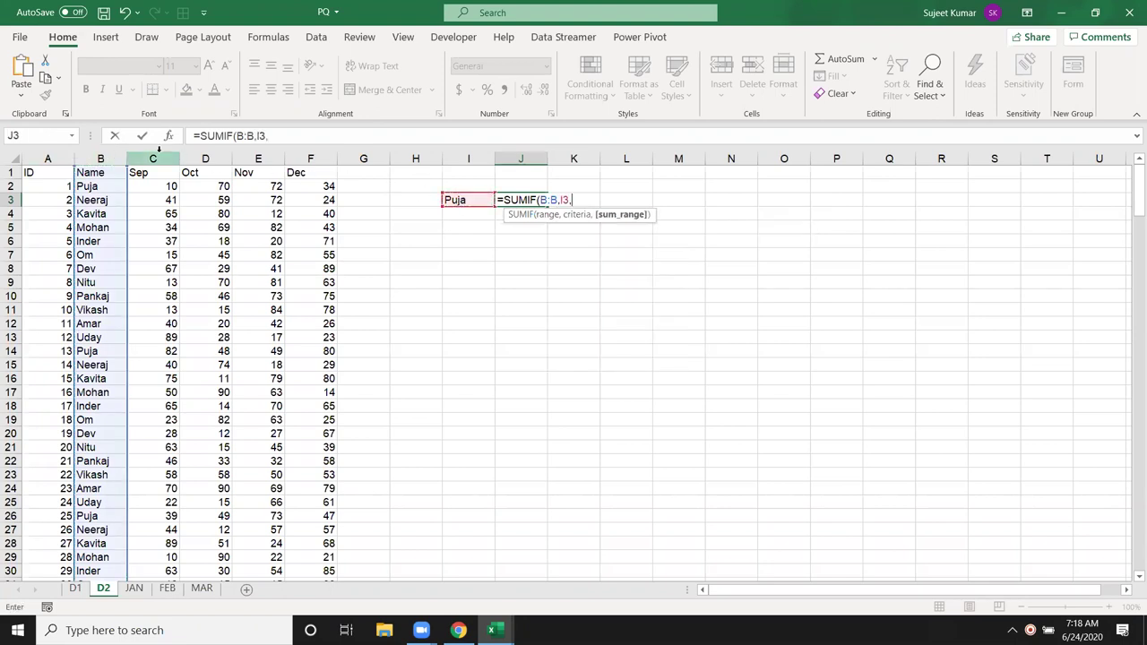
left_click(156, 158)
key("Return")
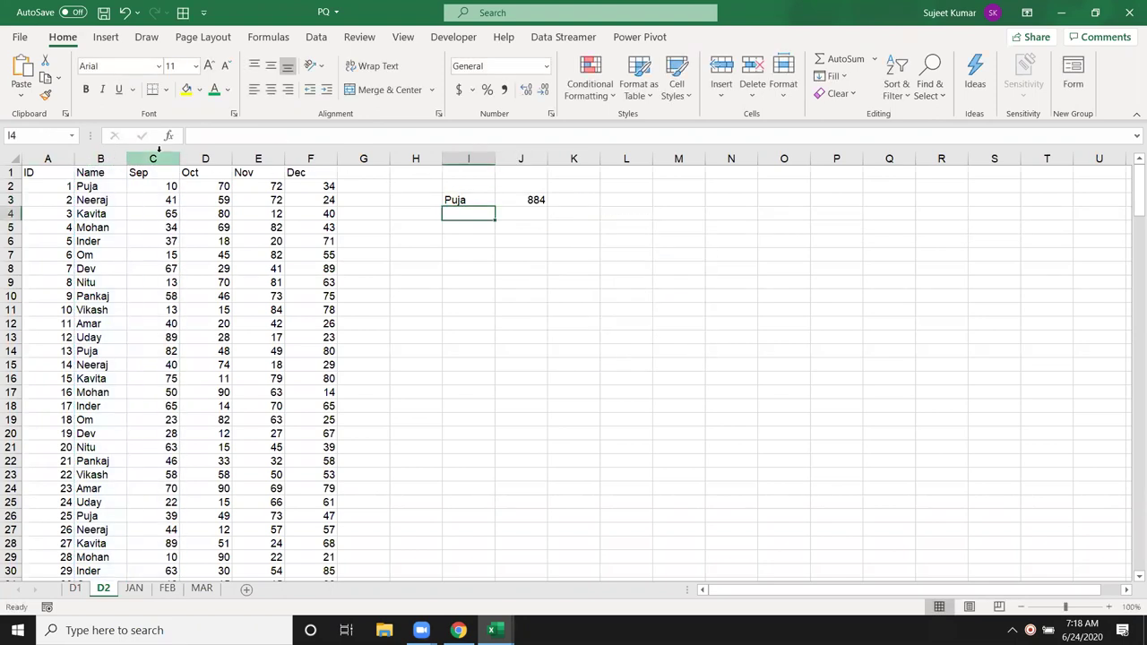
Step: Clear I3:J3, then undo to restore Puja and 884
key("Up")
key("Up")
key("Down")
key("shift+Right")
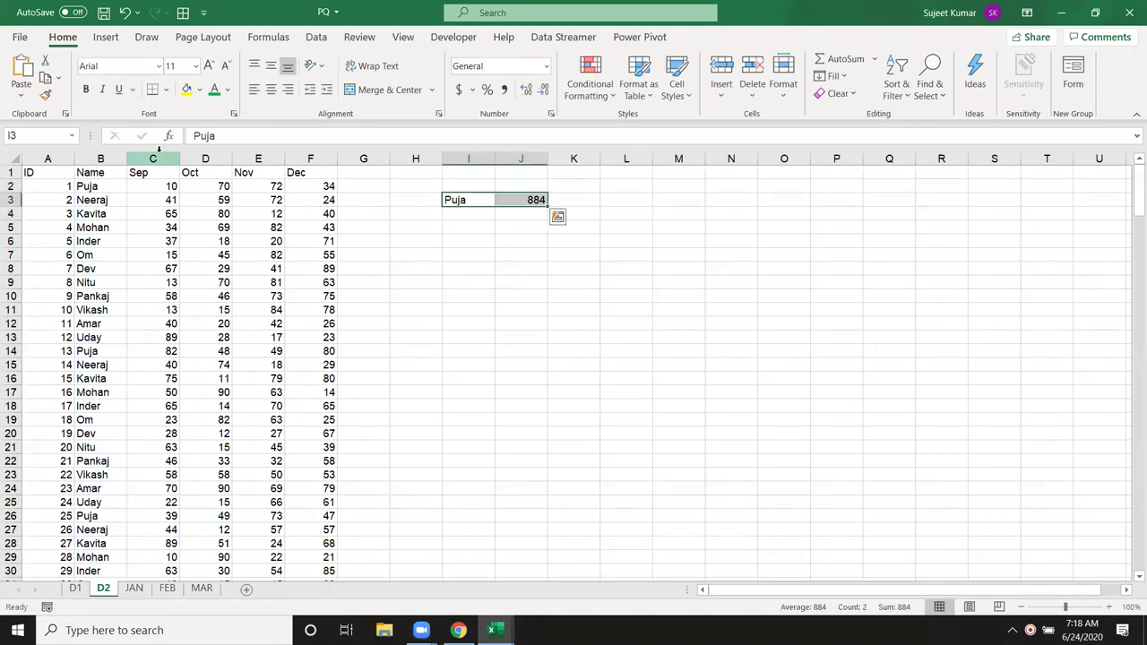
key("Delete")
key("Left")
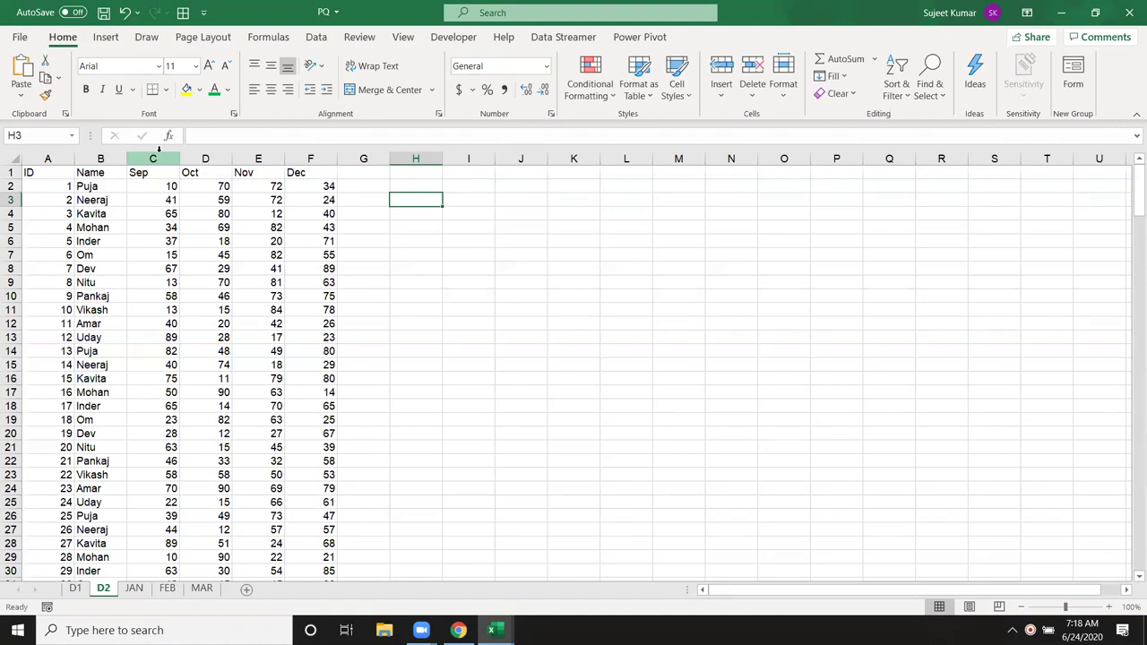
key("ctrl+z")
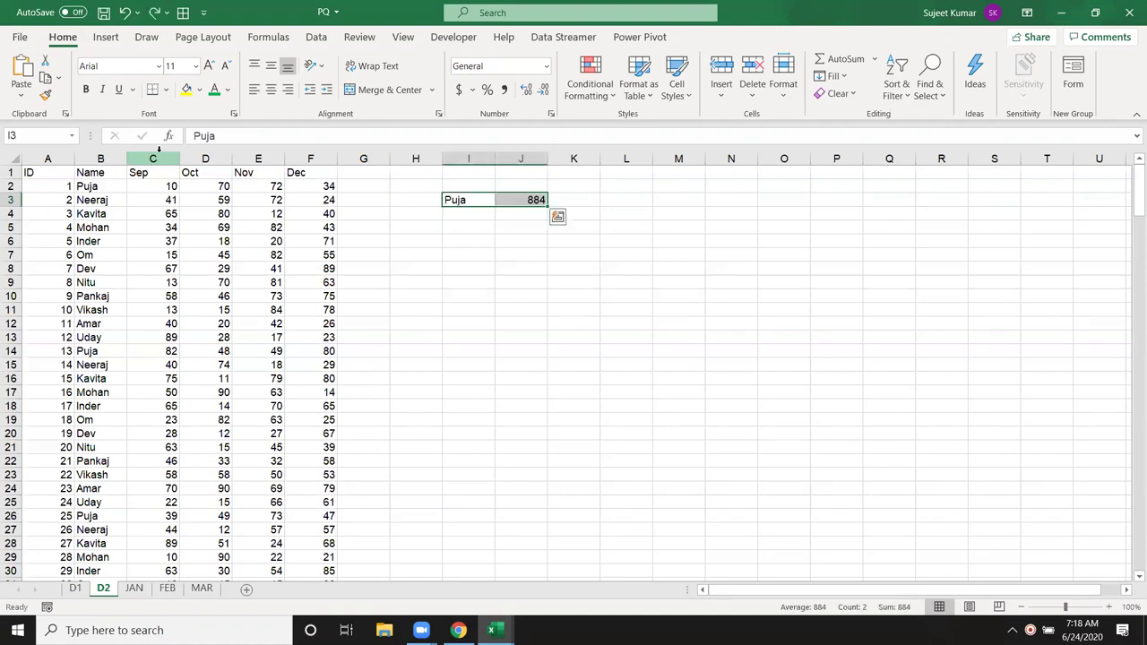
key("Up")
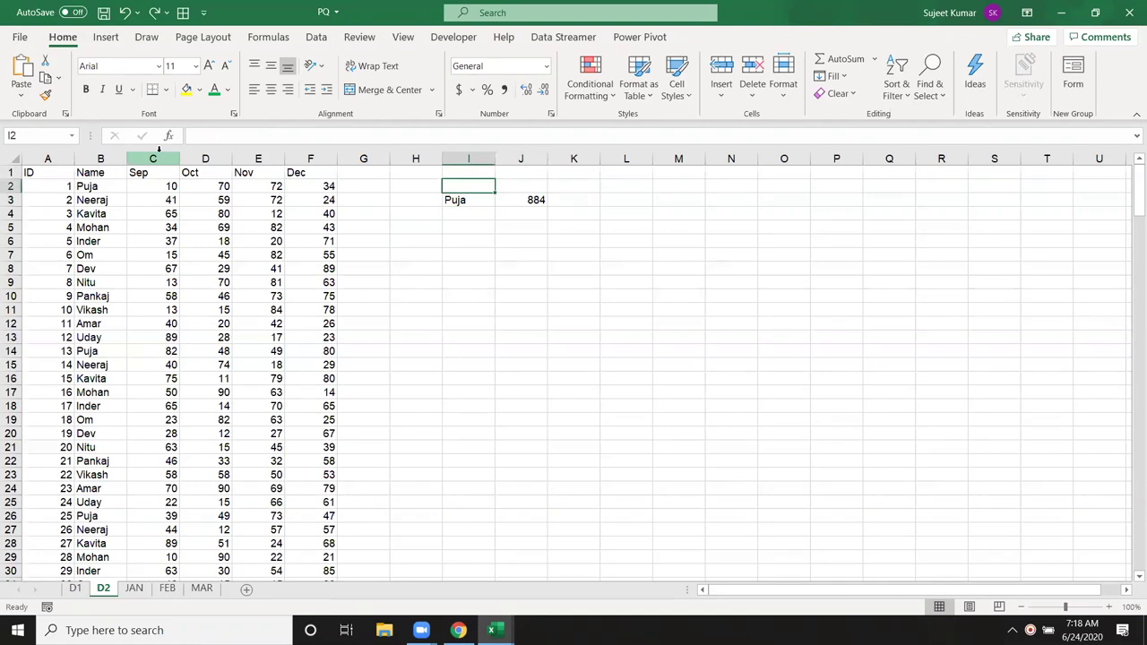
key("Left")
key("Left")
key("Left")
key("Left")
key("Left")
key("Left")
key("Down")
key("Down")
key("Down")
key("Down")
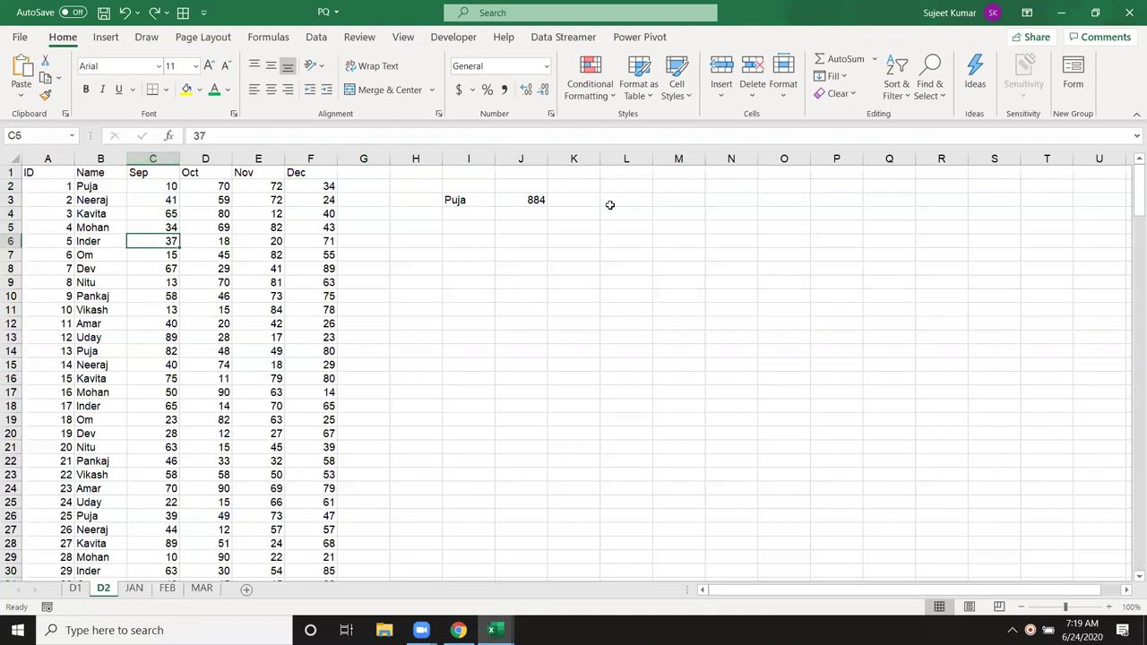
left_click(582, 197)
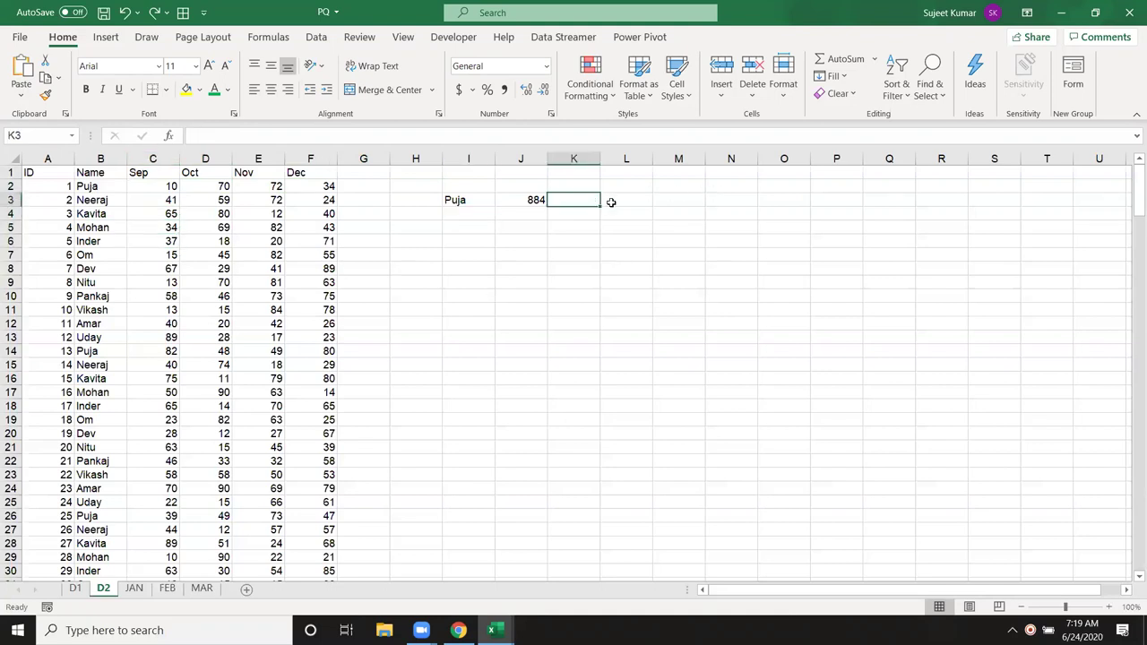
type("=")
key("Escape")
left_click(416, 227)
type("=av")
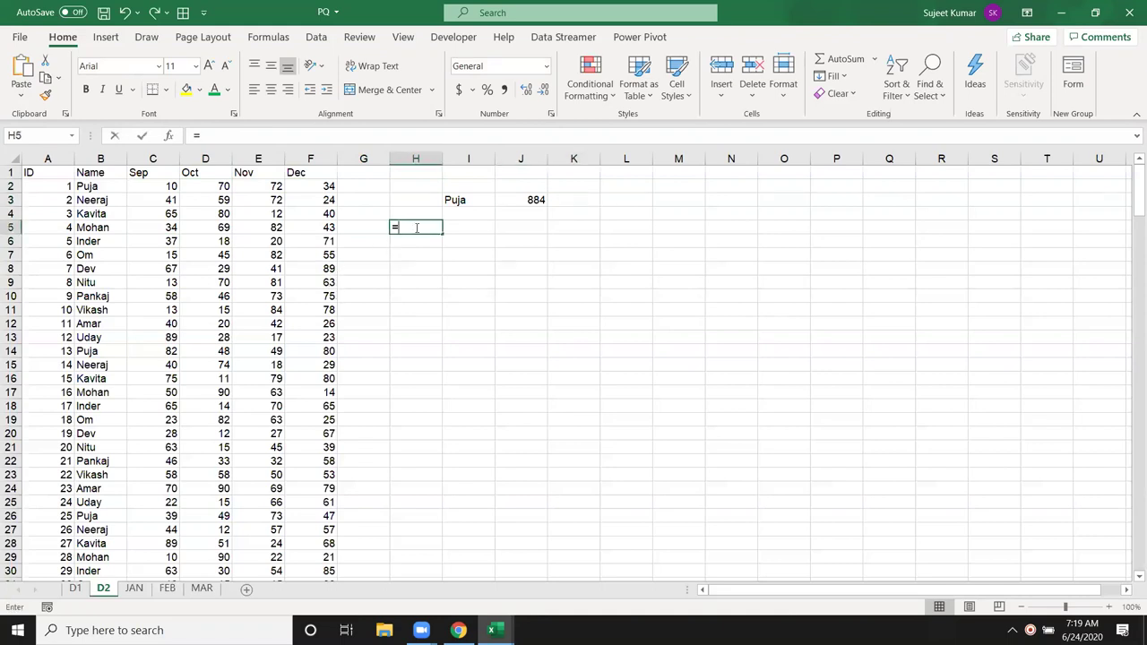
key("Down")
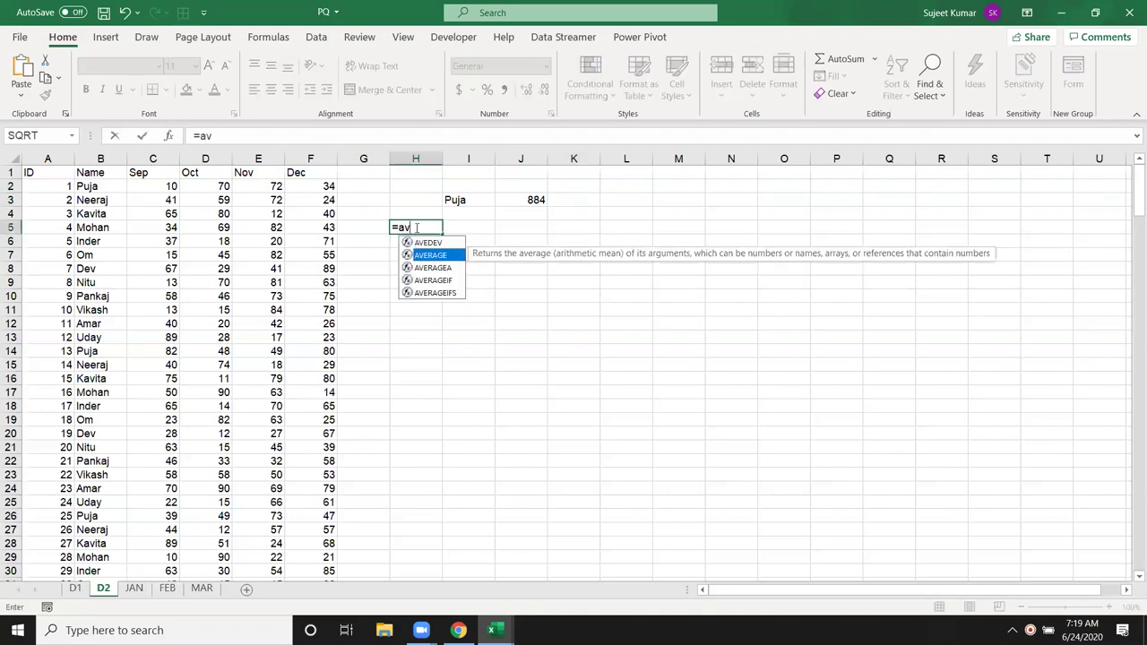
key("Tab")
left_click(136, 157)
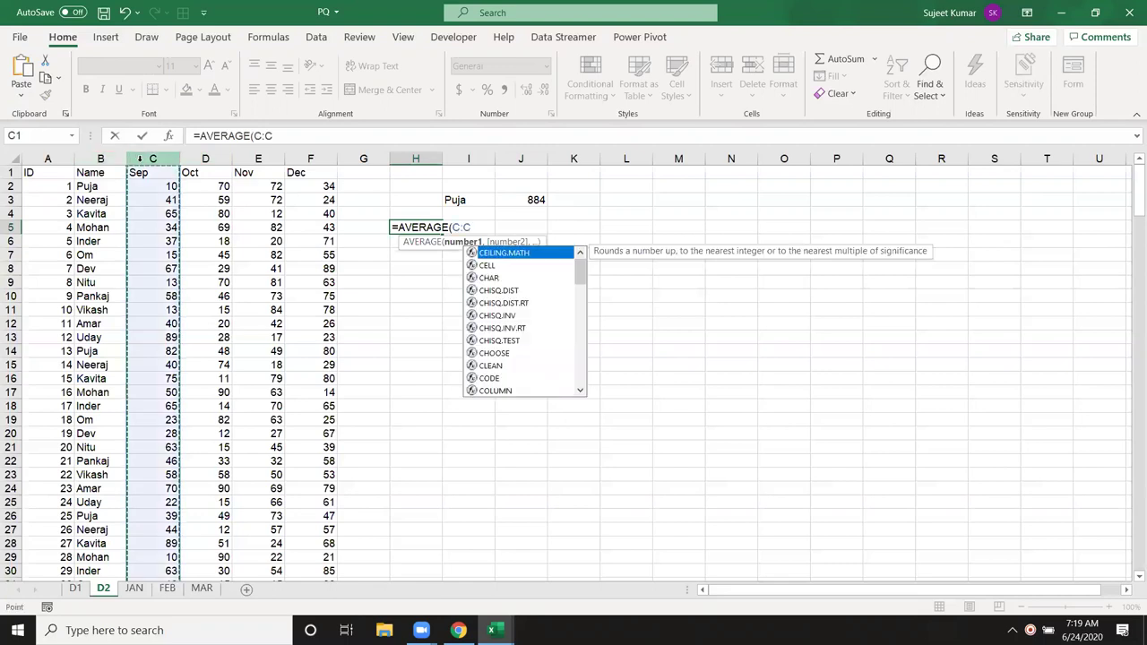
key("Return")
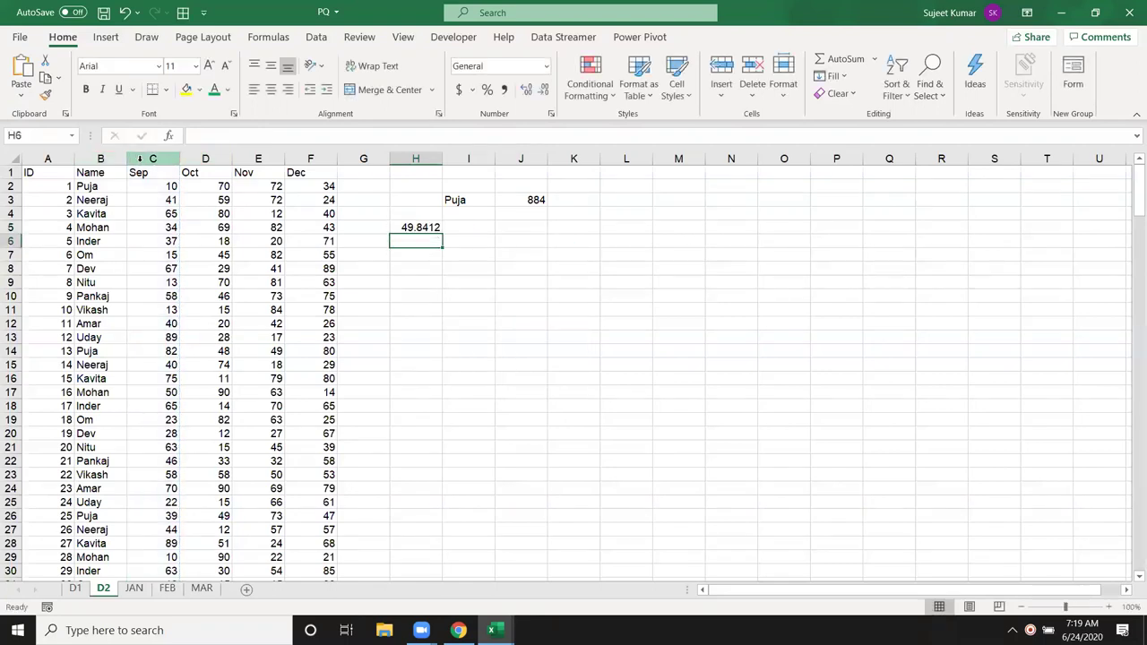
type("=av")
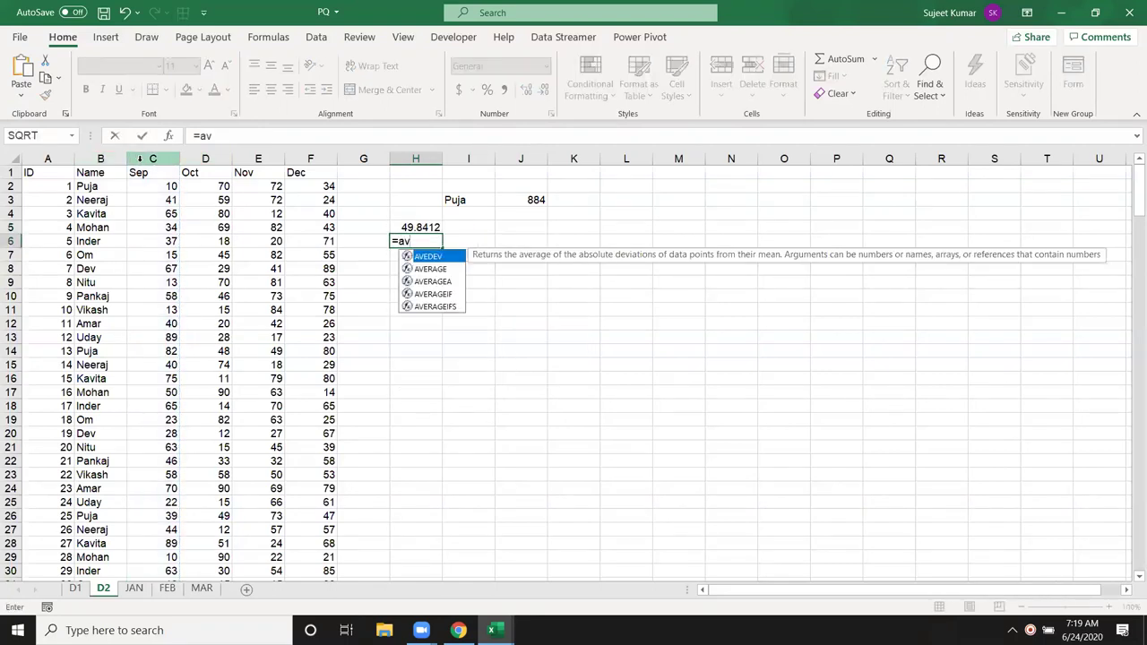
key("Down")
key("Down")
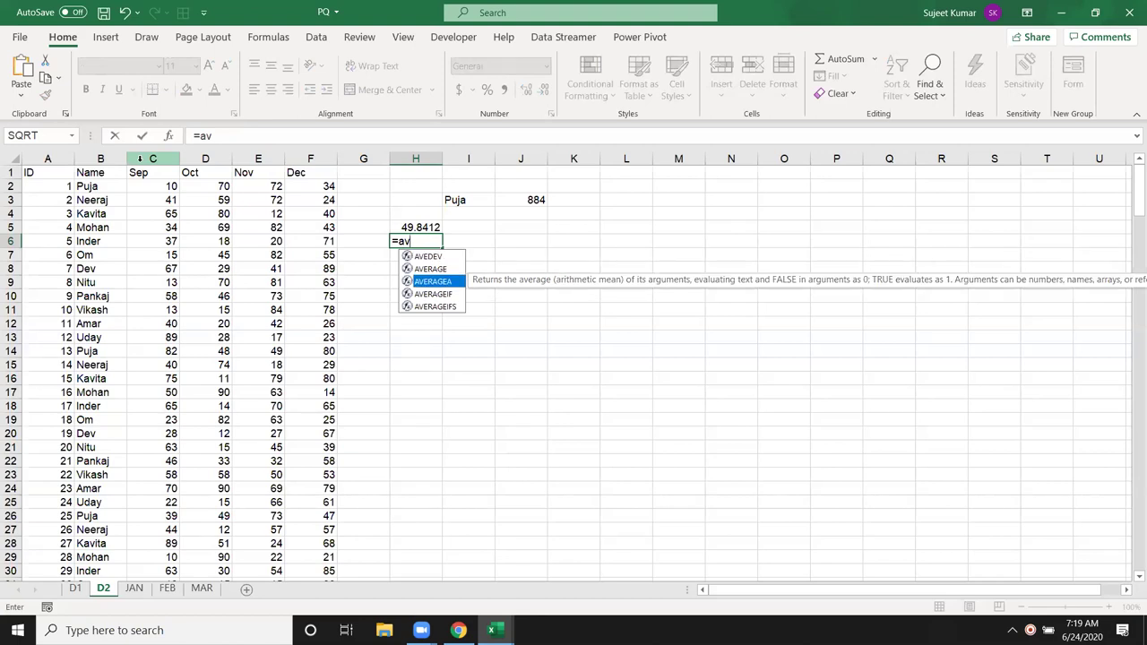
key("Escape")
key("Escape")
key("Up")
key("Delete")
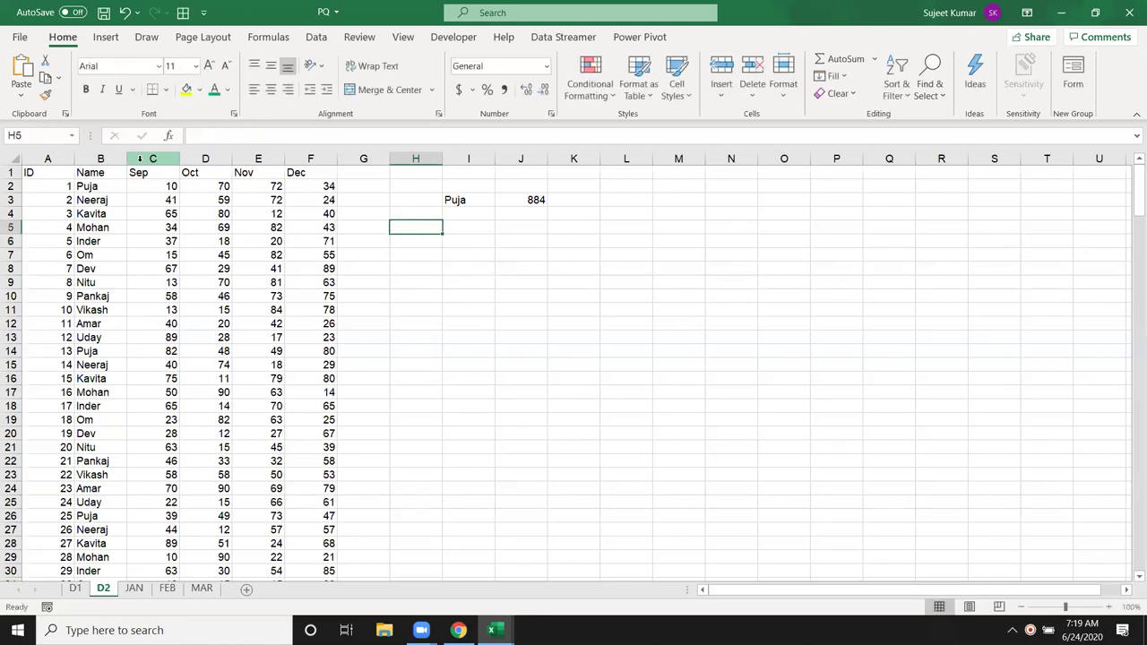
Step: Fill the value 10 into N1:N10, clearing the extra cells below
left_click(739, 175)
type("10")
key("Return")
left_click(738, 173)
left_click_drag(757, 179, 730, 428)
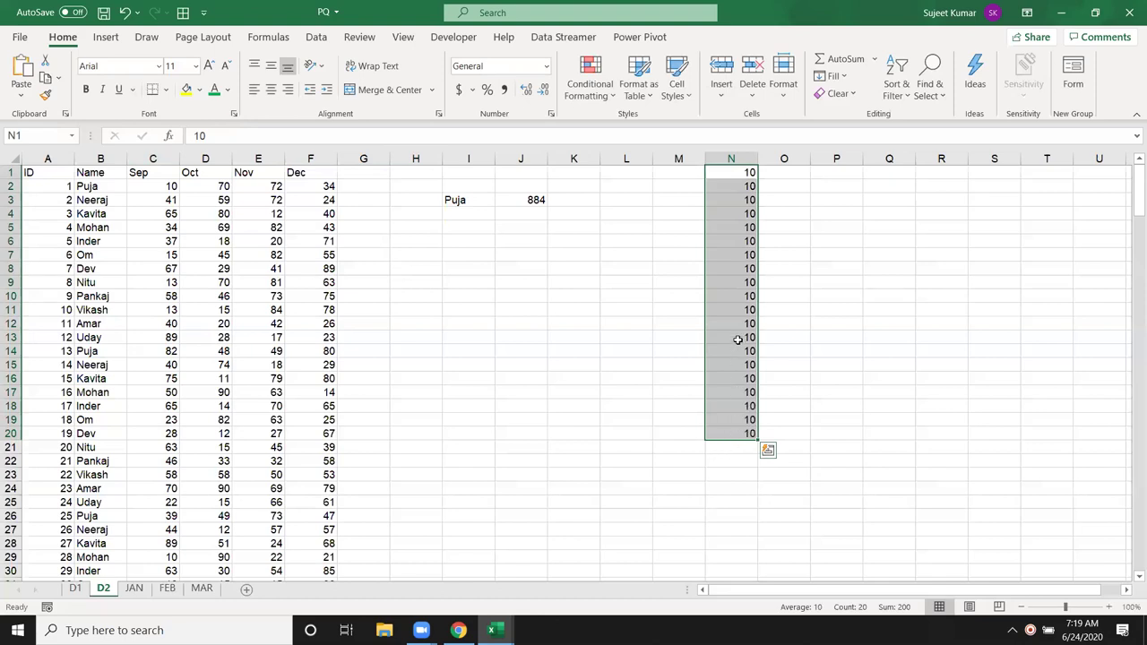
left_click_drag(735, 338, 730, 470)
key("Delete")
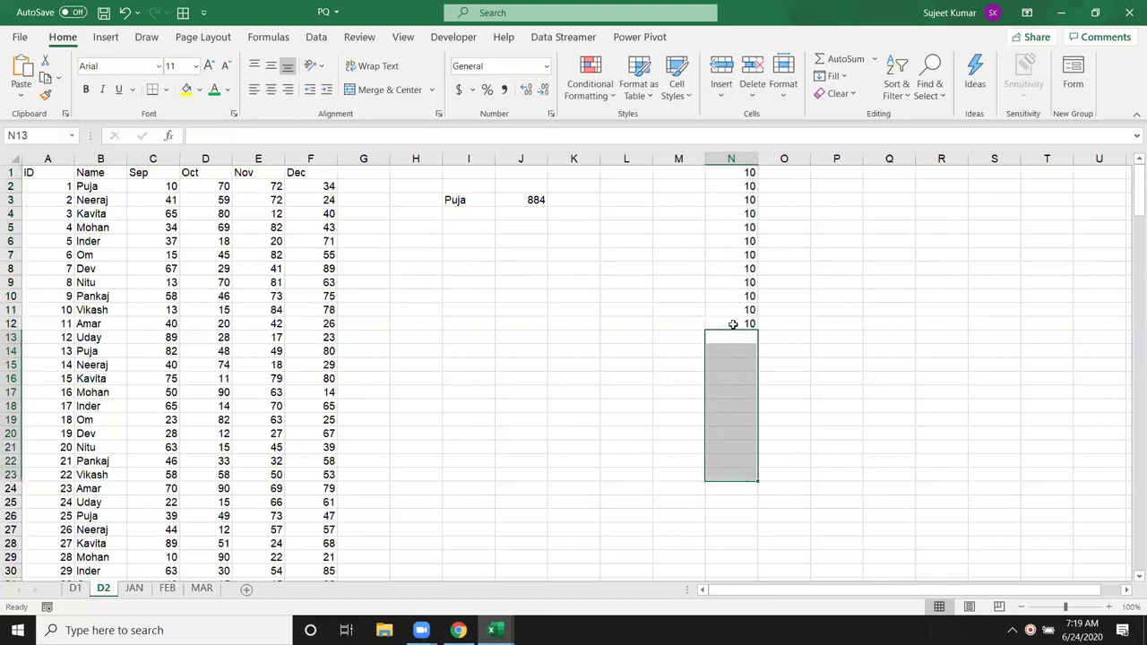
left_click(733, 322)
left_click_drag(733, 297, 735, 337)
key("Delete")
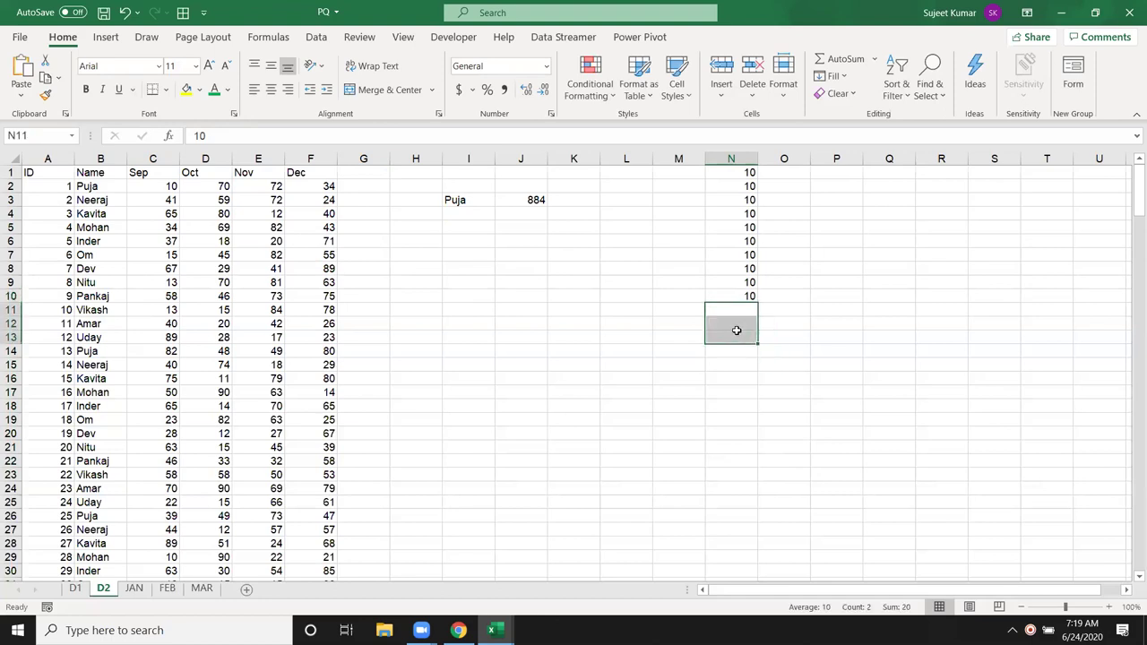
Step: In N11 enter =AVERAGE(N1:N10), returning 10
left_click(742, 315)
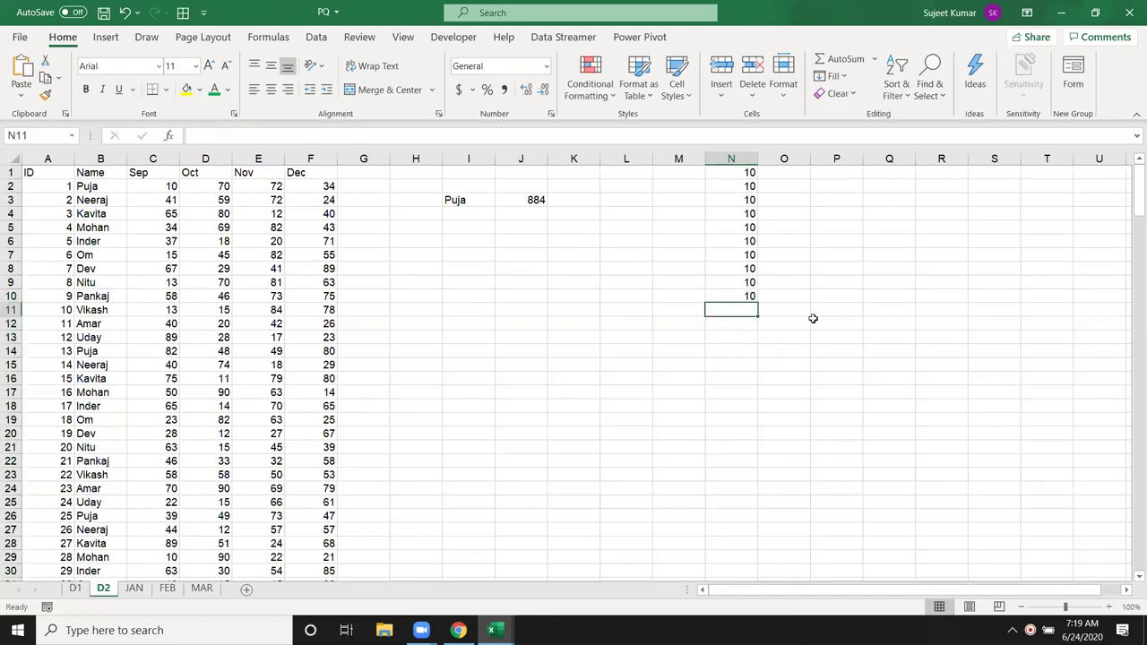
type("=av")
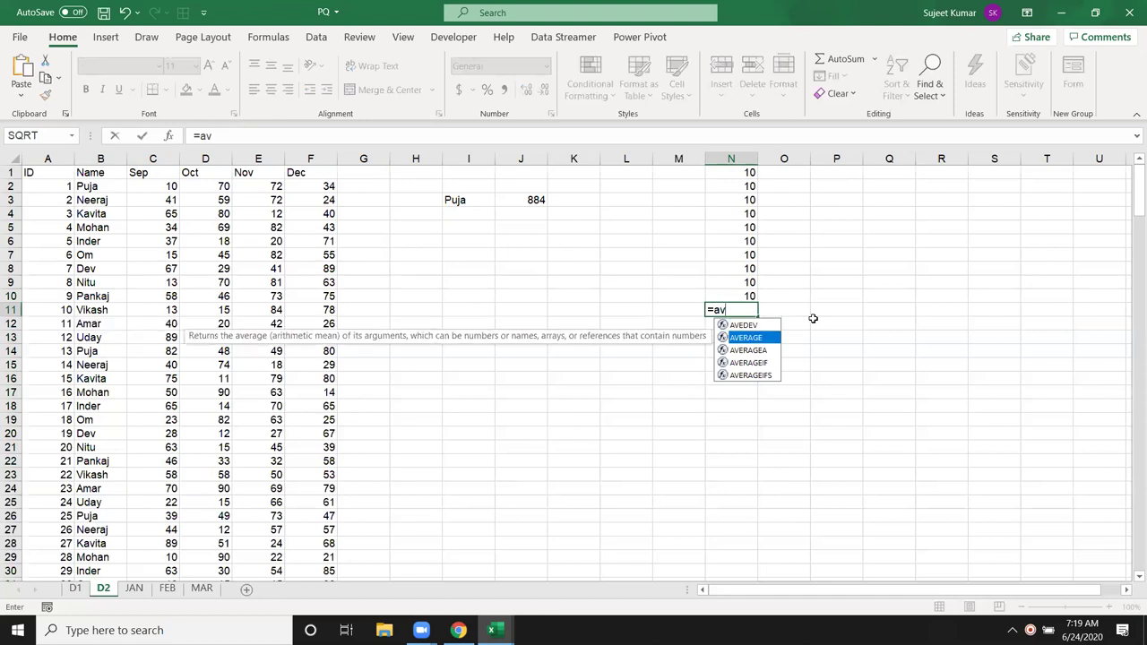
key("Tab")
key("Up")
key("ctrl+shift+Up")
key("Return")
key("Up")
Step: Change N5 to TRUE and confirm N11 still averages 10
key("Up")
key("Down")
key("Up")
key("Up")
key("Up")
key("Up")
key("Up")
key("Up")
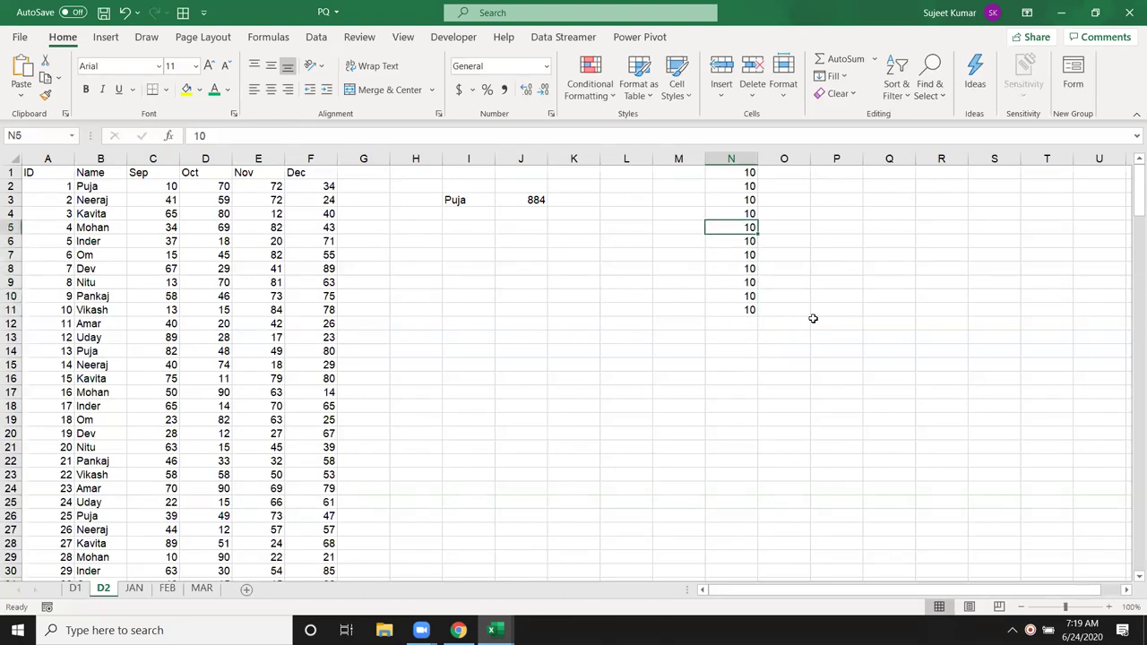
type("true")
key("Return")
key("Down")
key("Down")
key("Down")
key("Down")
key("Down")
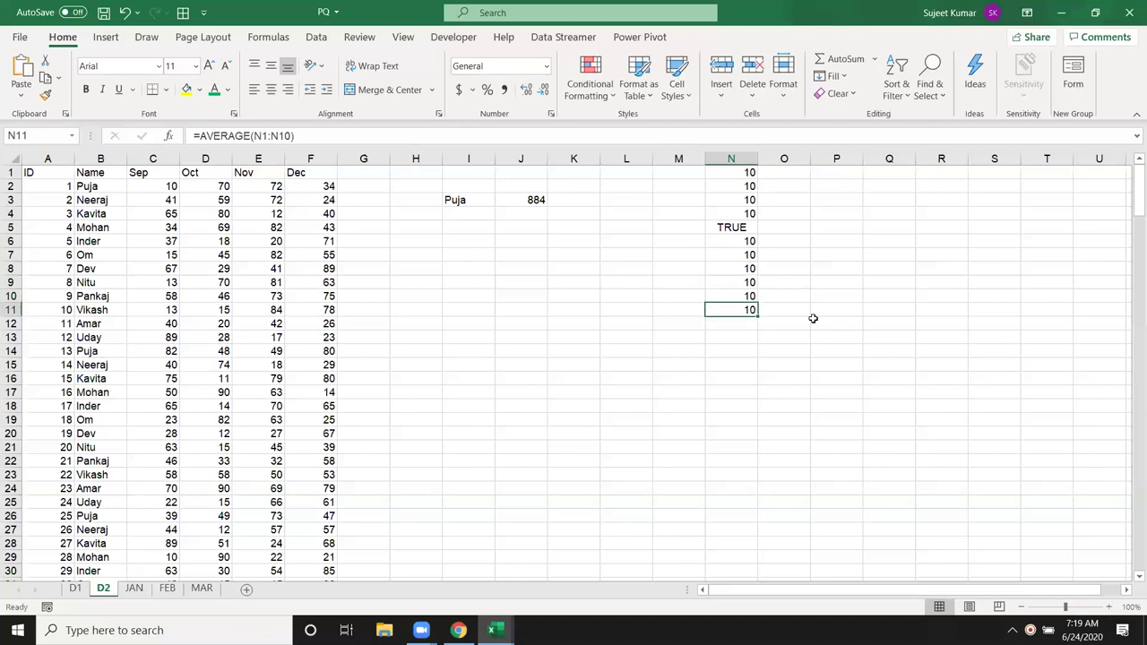
Step: In N12 enter =AVERAGEA(N1:N10), returning 9.1
key("Down")
type("=a")
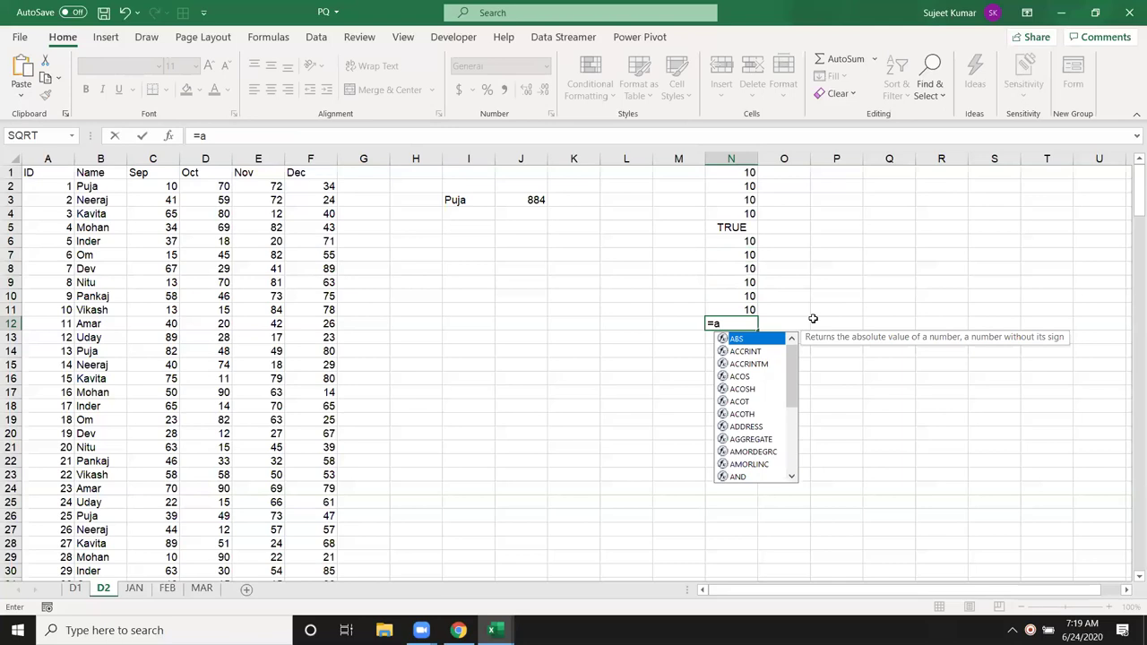
type("v")
key("Down")
key("Down")
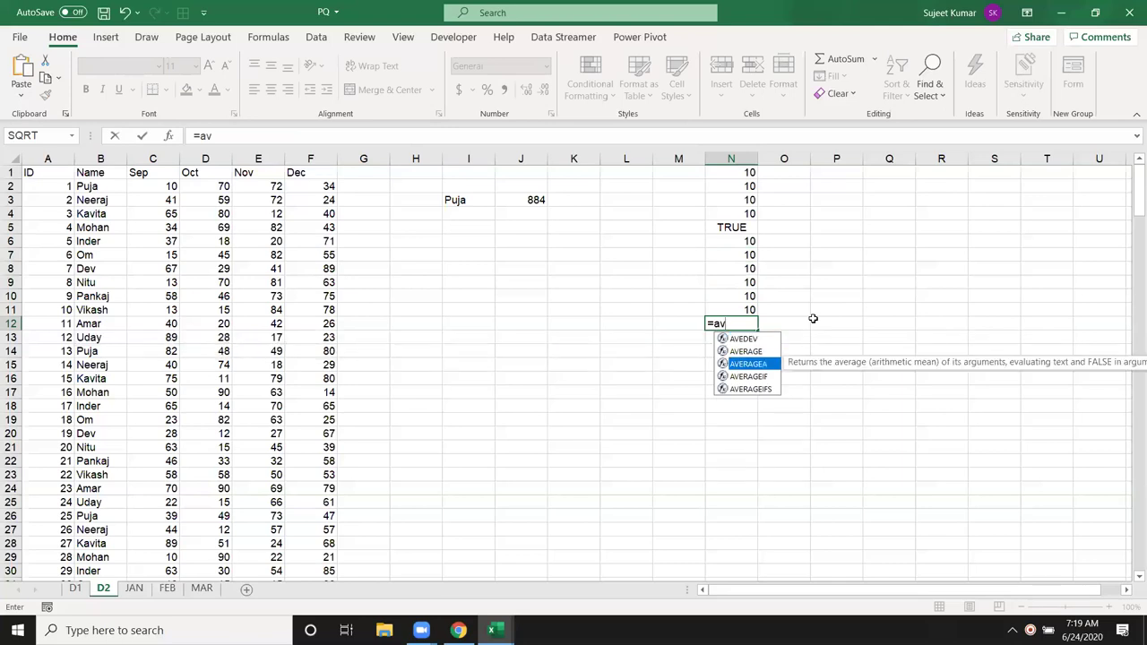
key("Tab")
key("Up")
key("Up")
key("ctrl+shift+Up")
key("Return")
key("Up")
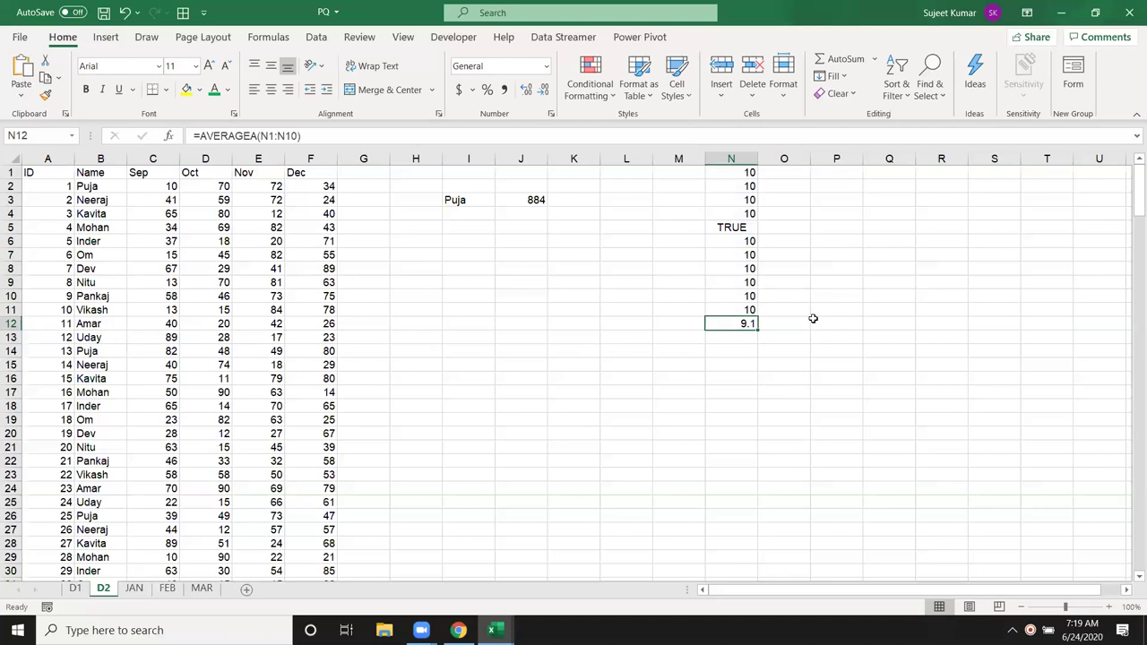
key("Up")
key("Up")
key("Up")
key("Up")
key("Up")
key("Up")
key("Up")
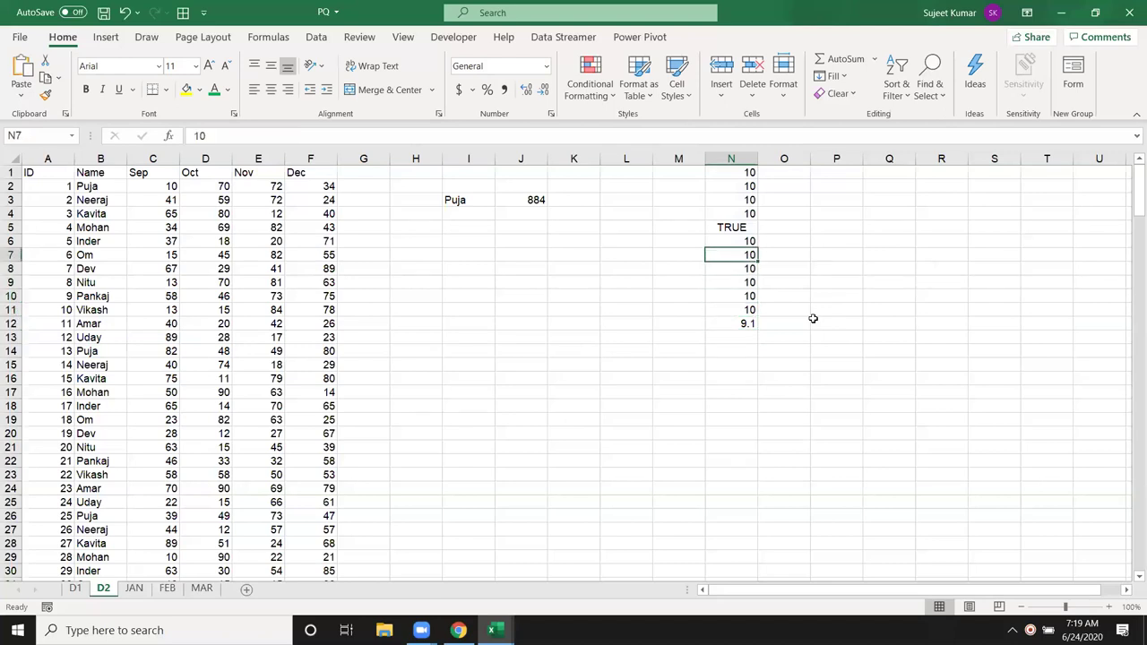
Step: Enter 1 in O5 beside the TRUE value
key("Right")
type("1")
key("Return")
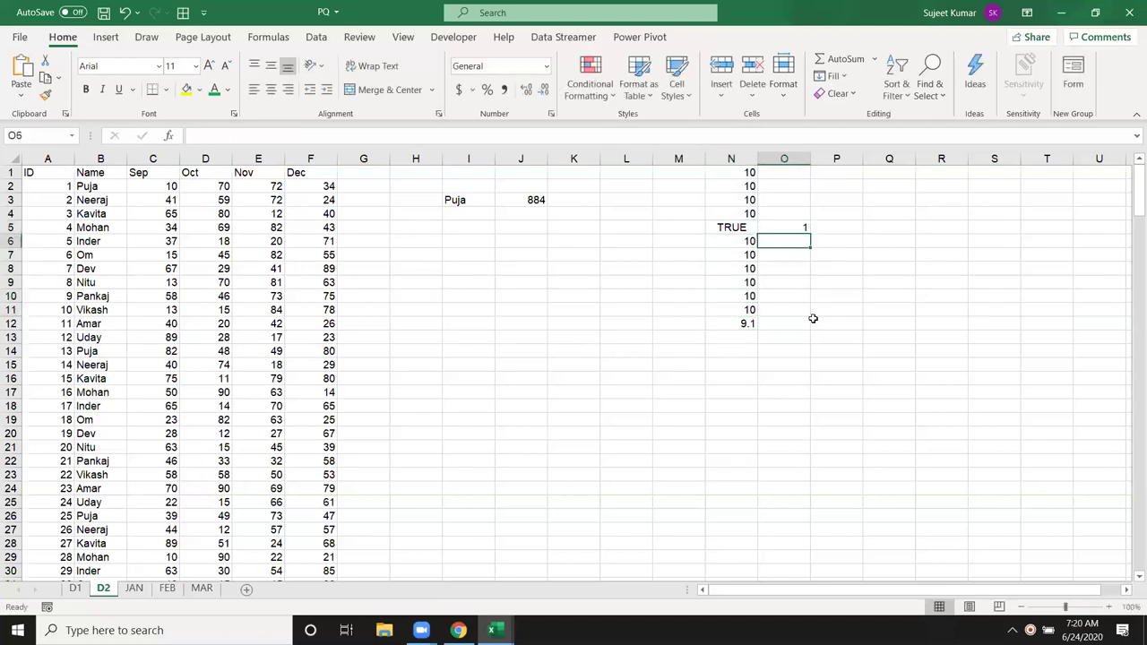
Step: Compare the AVERAGE formula in N11 with the AVERAGEA formula in N12 in edit mode
key("Down")
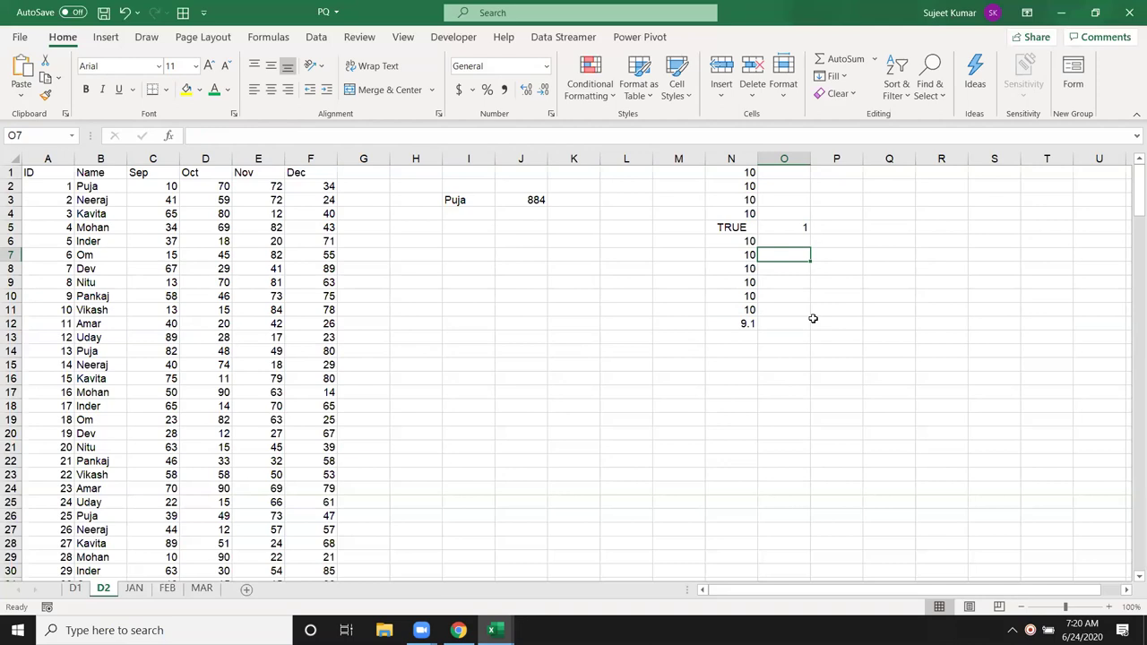
key("Down")
key("Down")
key("Down")
key("Down")
key("Down")
key("Down")
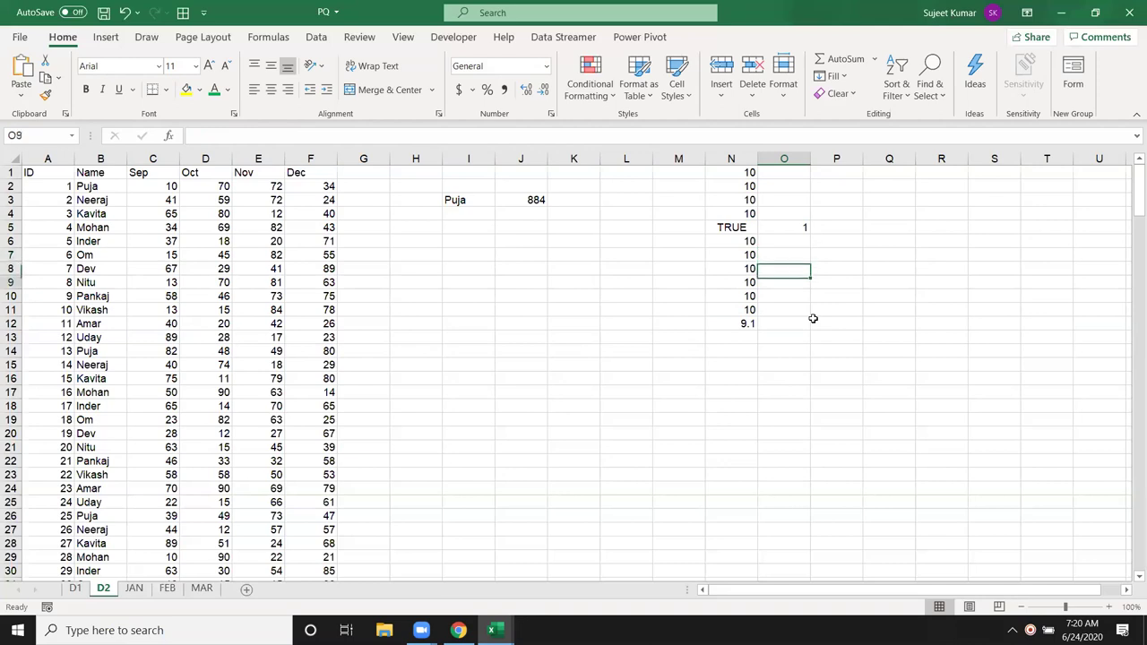
key("Up")
key("Up")
key("Left")
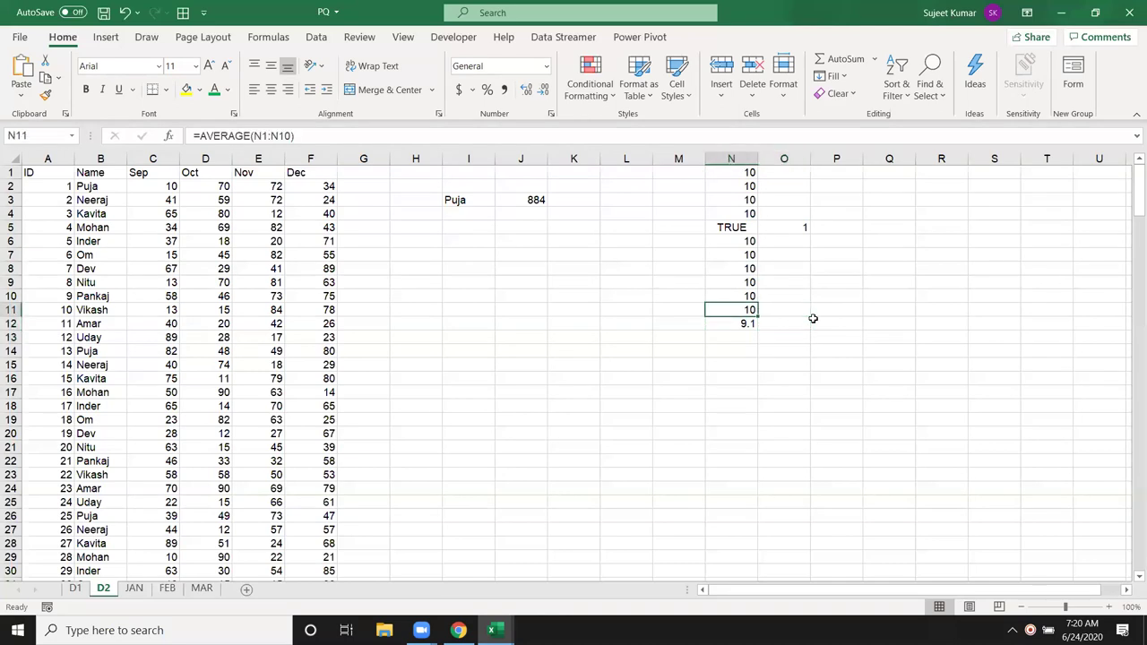
key("F2")
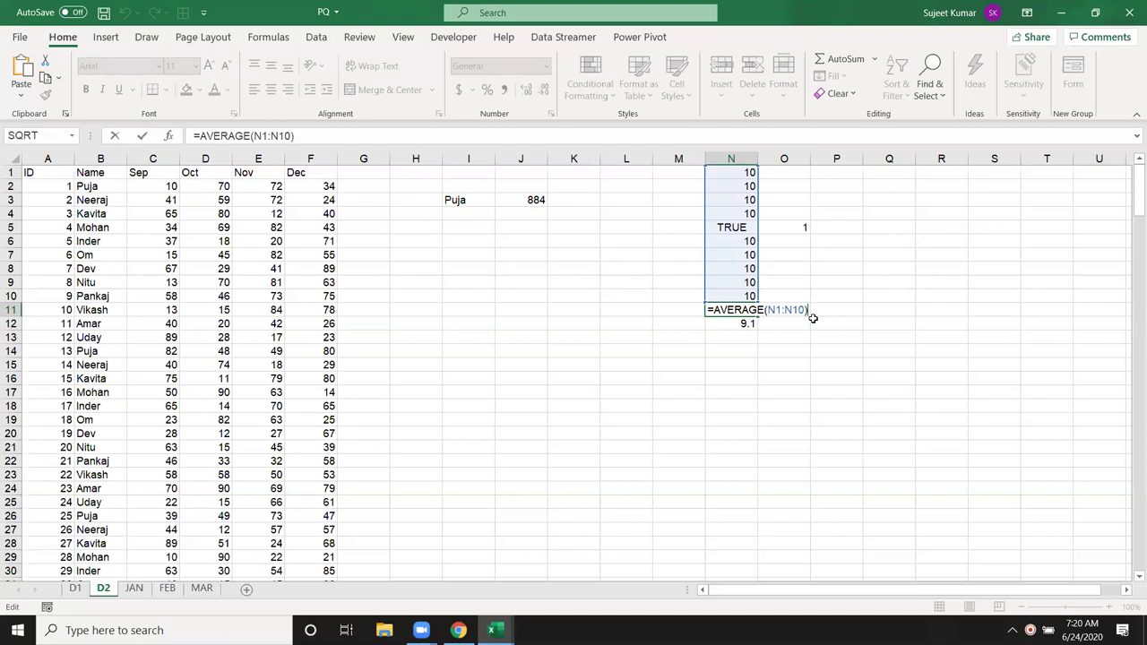
key("Return")
key("F2")
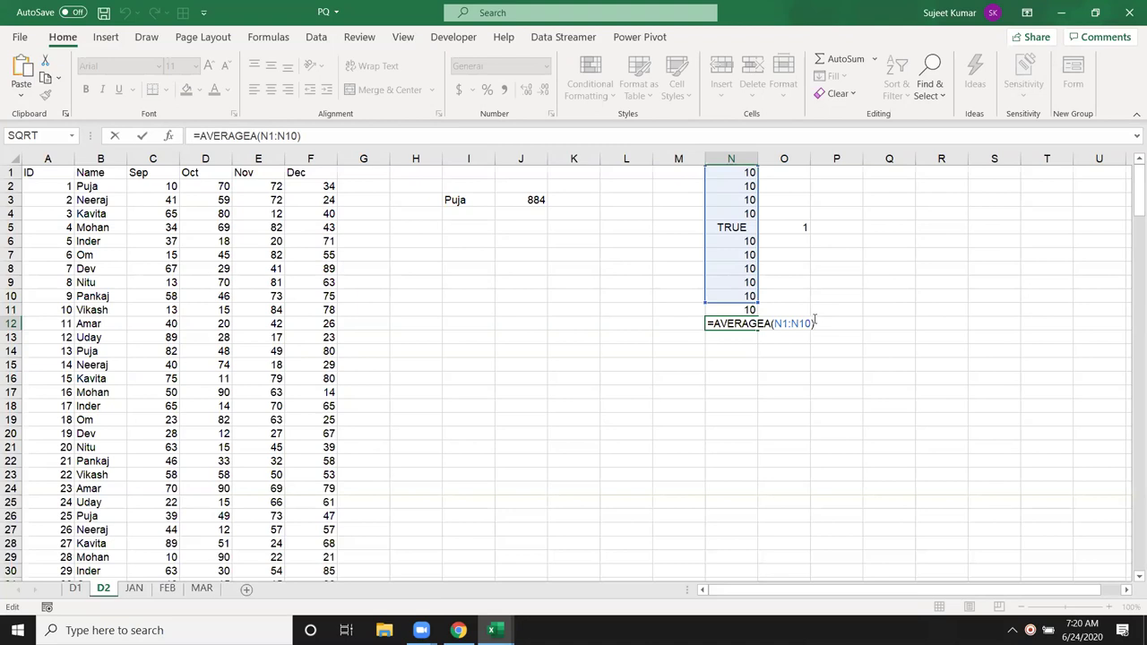
key("ctrl+Return")
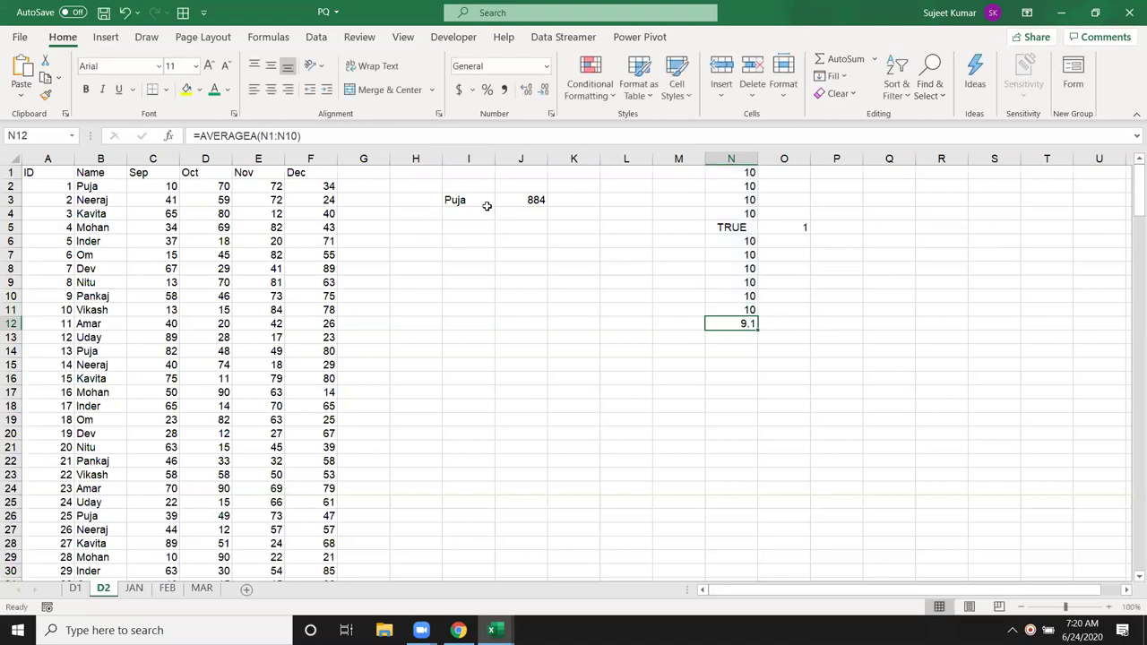
left_click(486, 209)
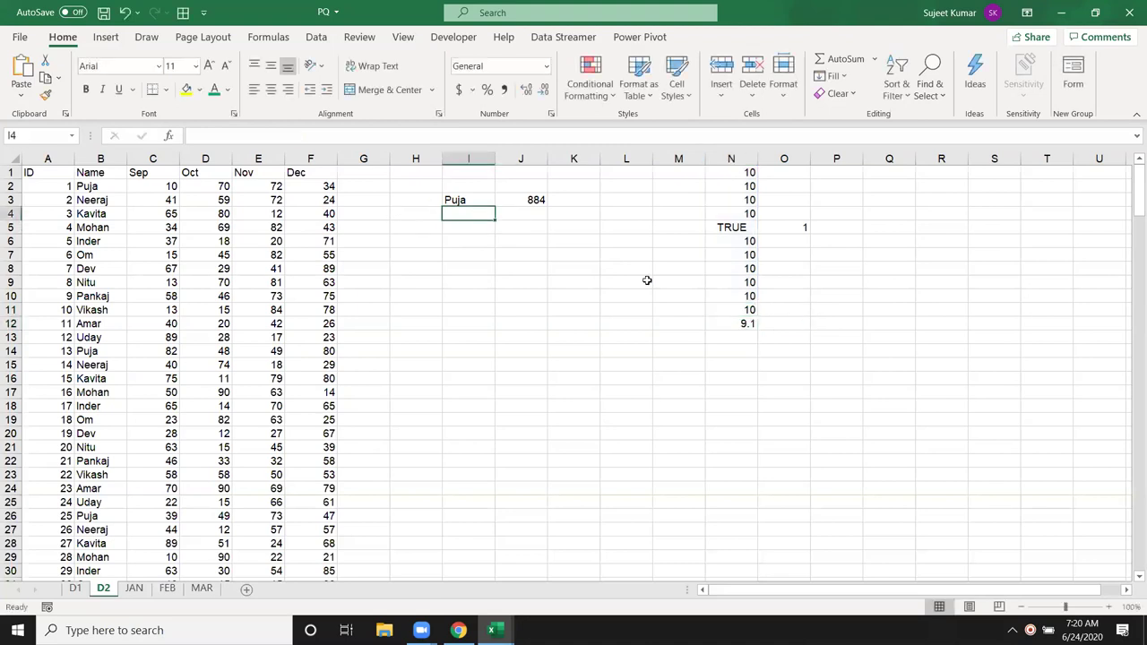
Step: In K3 enter =AVERAGEIF(B:B,I3,C:C) to average Puja's Sep values, giving 44.2
left_click(572, 201)
type("=")
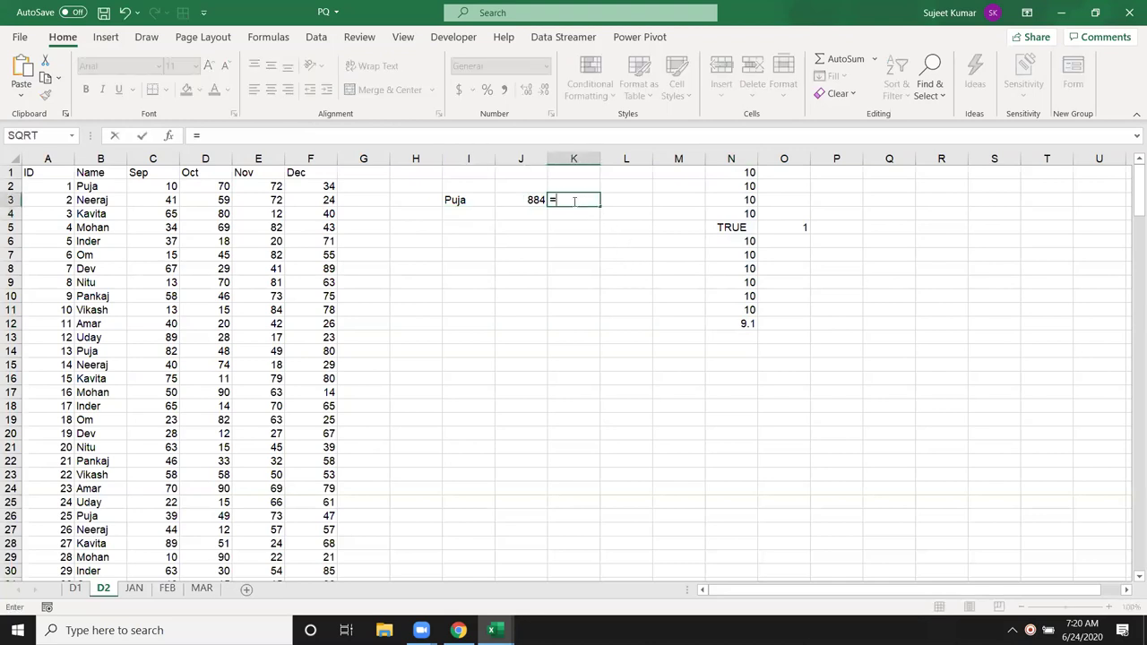
type("av")
key("Down")
key("Down")
key("Down")
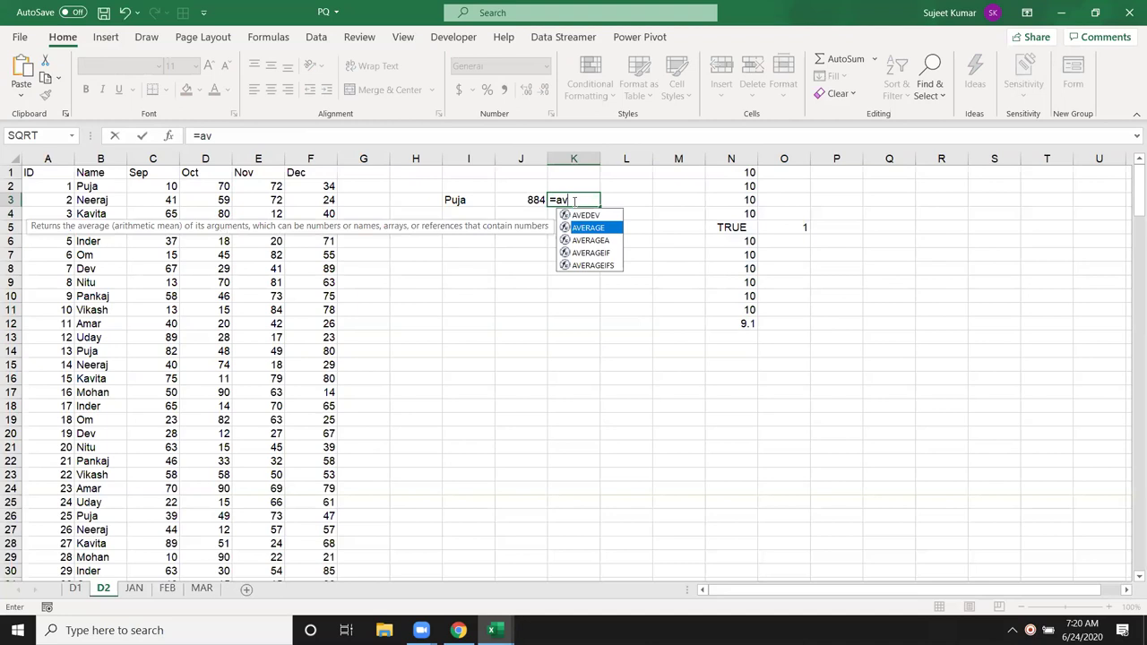
key("Tab")
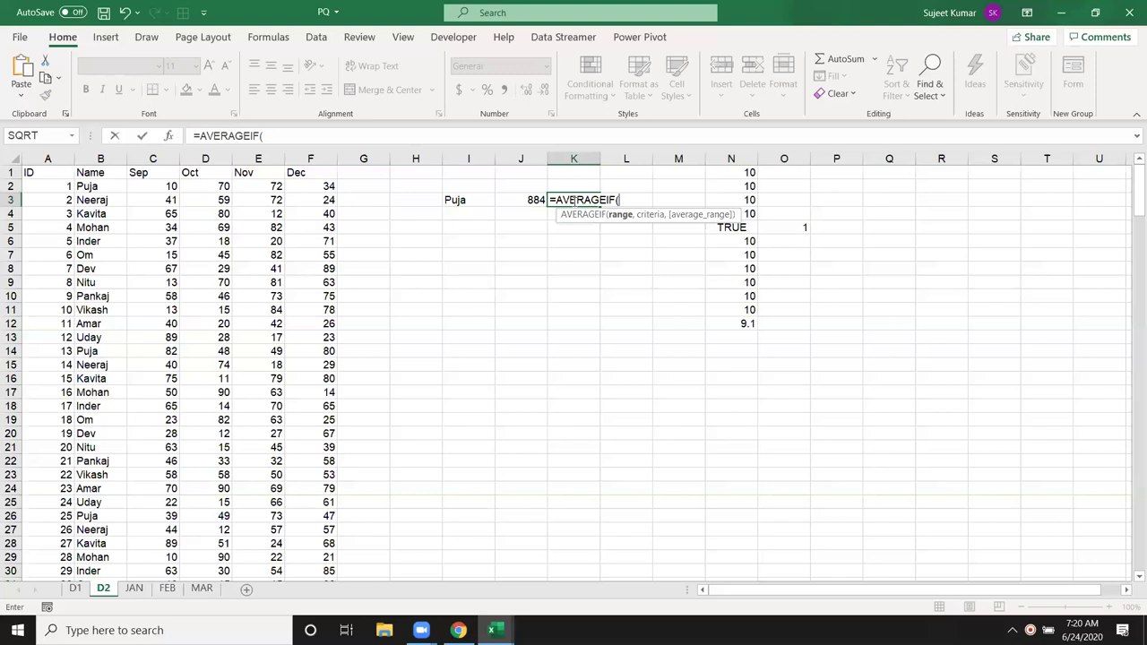
left_click(100, 158)
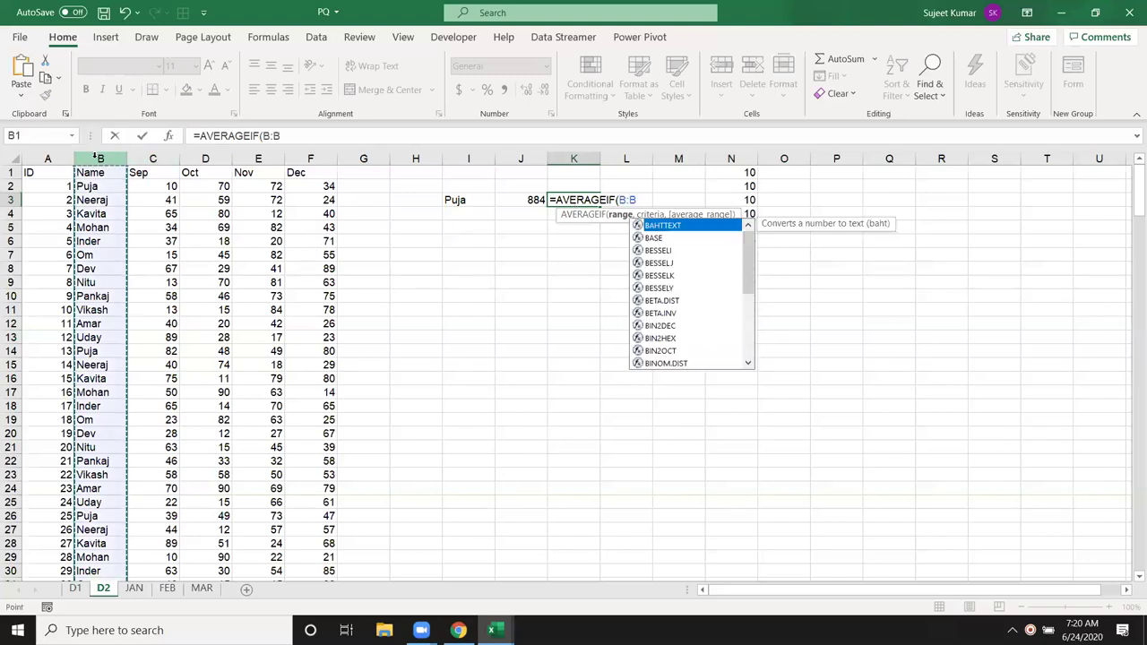
type(",")
left_click(467, 200)
type(",")
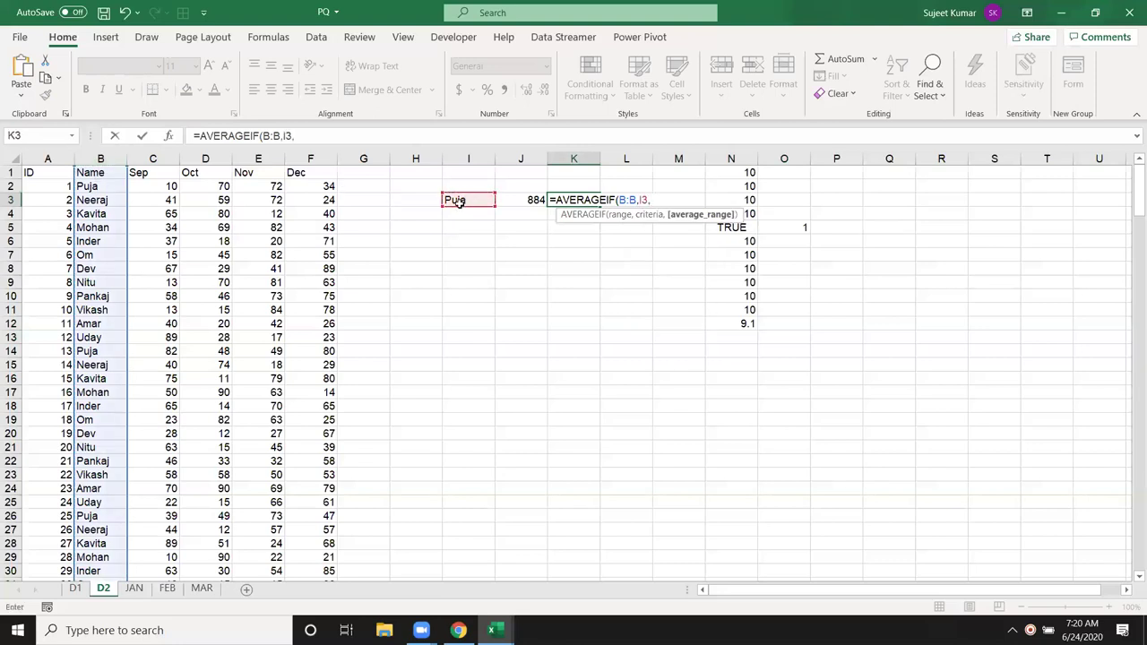
left_click(164, 159)
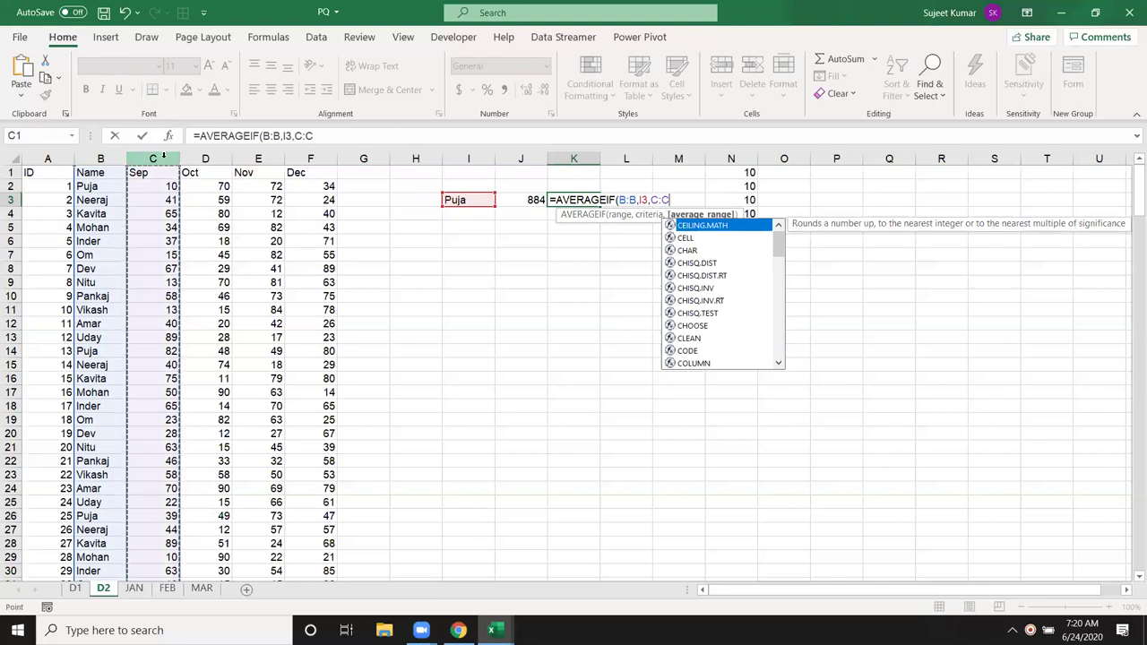
key("Return")
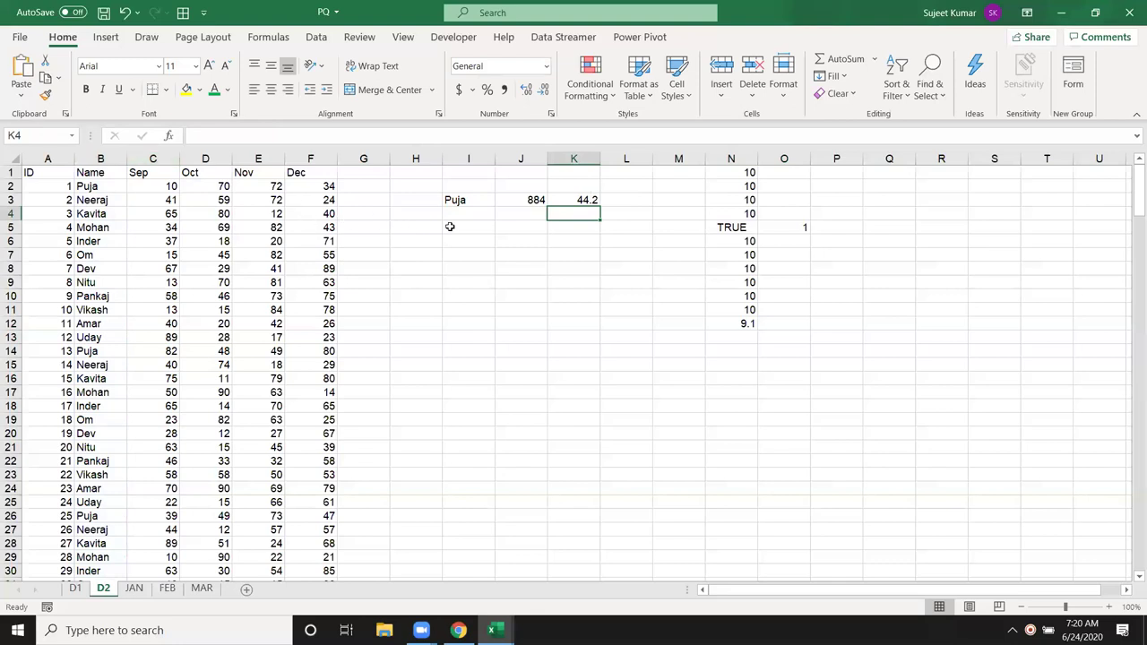
Step: List the comparison operators >, <, >=, <=, <> down I5:I9
left_click(479, 229)
type(">")
key("Return")
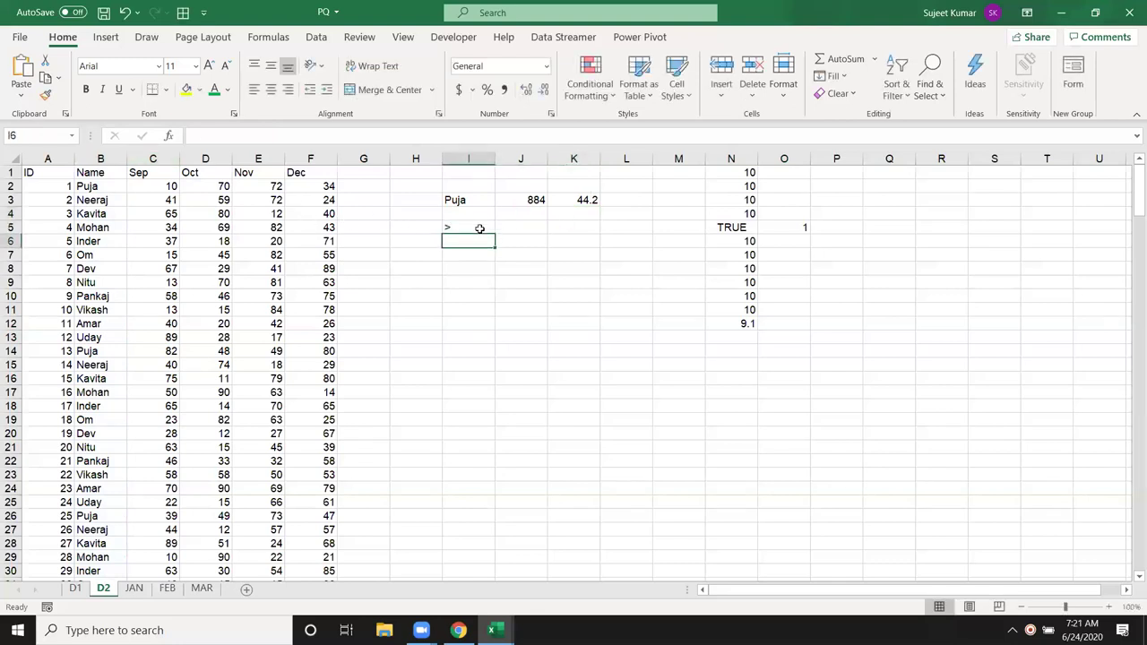
type("<")
key("Return")
type(">=")
key("Return")
type("<=")
key("Return")
type("<>")
key("Return")
Step: Enter the criterion >50 in J5 beside the > operator
key("Up")
key("Up")
key("Up")
key("Up")
key("Up")
key("Up")
key("Down")
key("Right")
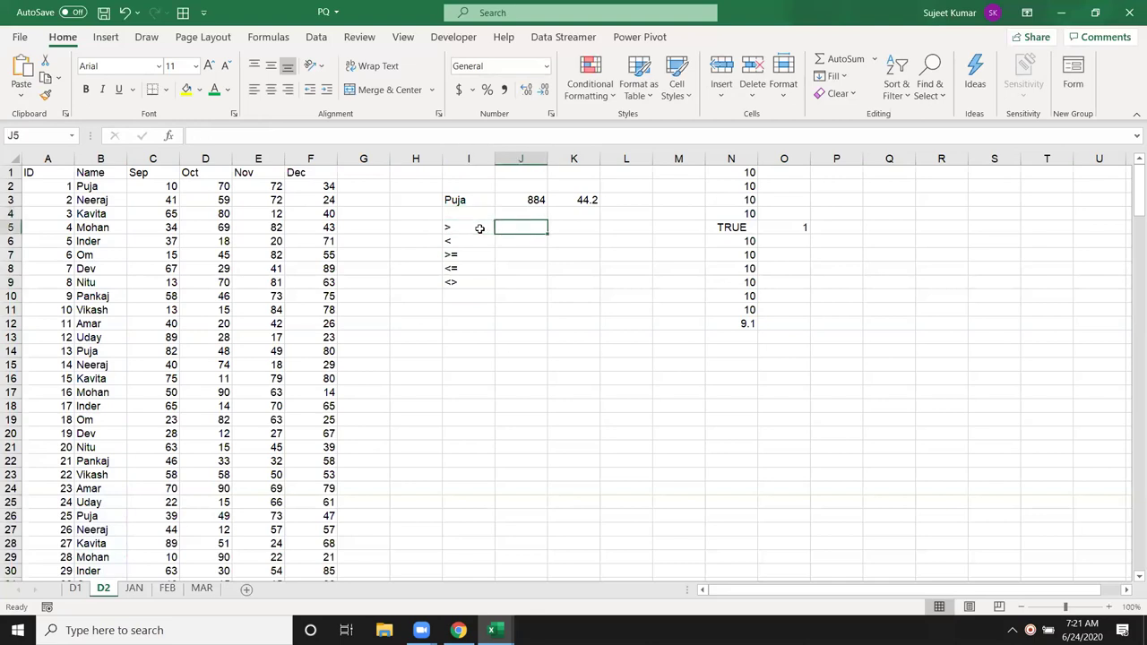
type(">")
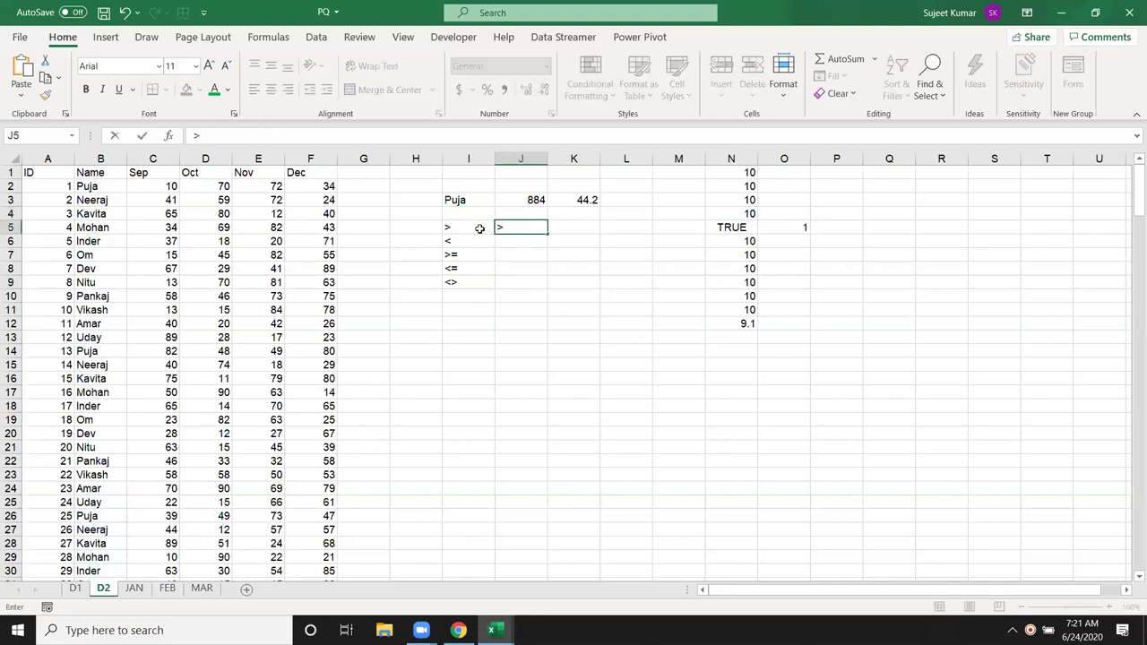
type("50")
key("Tab")
Step: In K5, average Sep values over 50 with =AVERAGEIF(C:C,J5), returning 70.21368
type("=av")
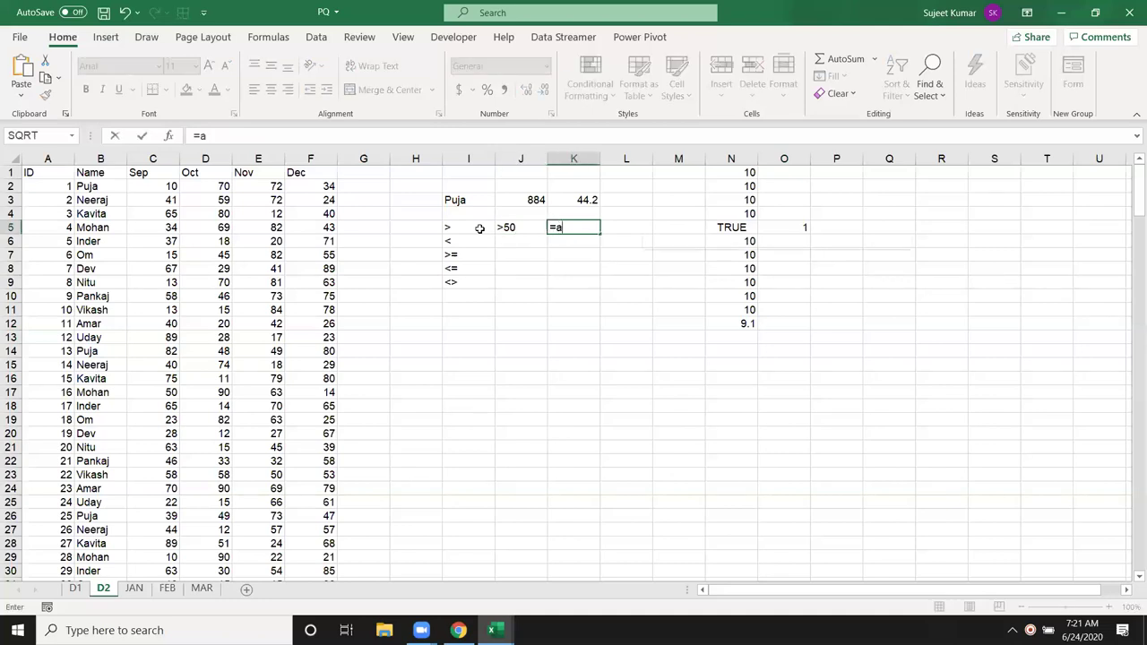
key("Down")
key("Down")
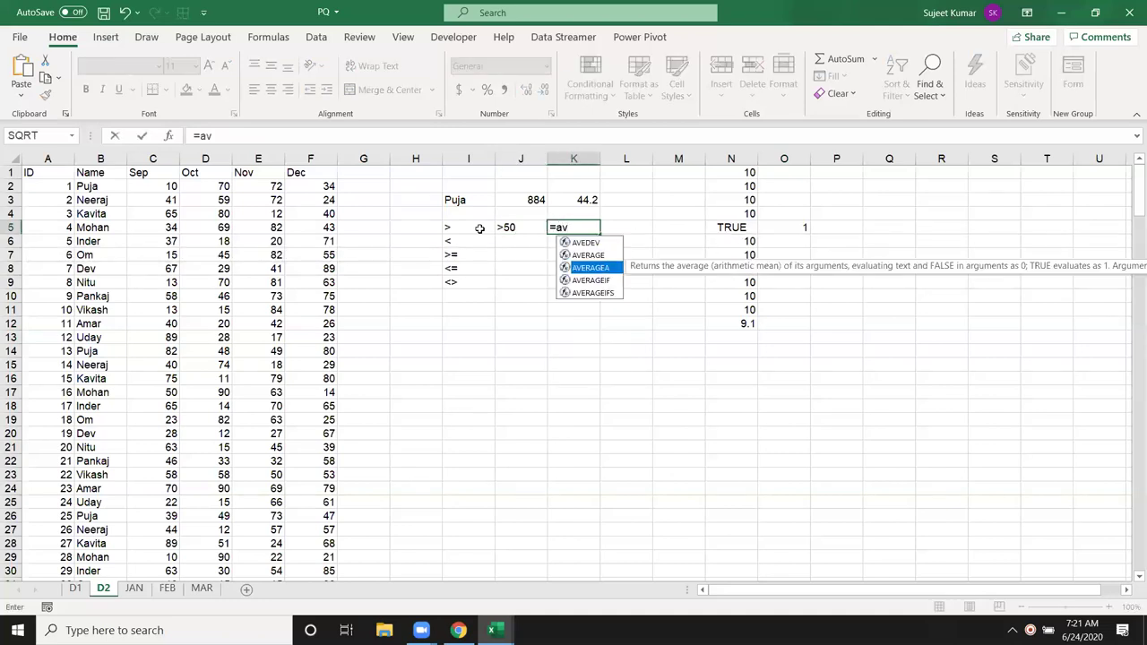
key("Down")
key("Tab")
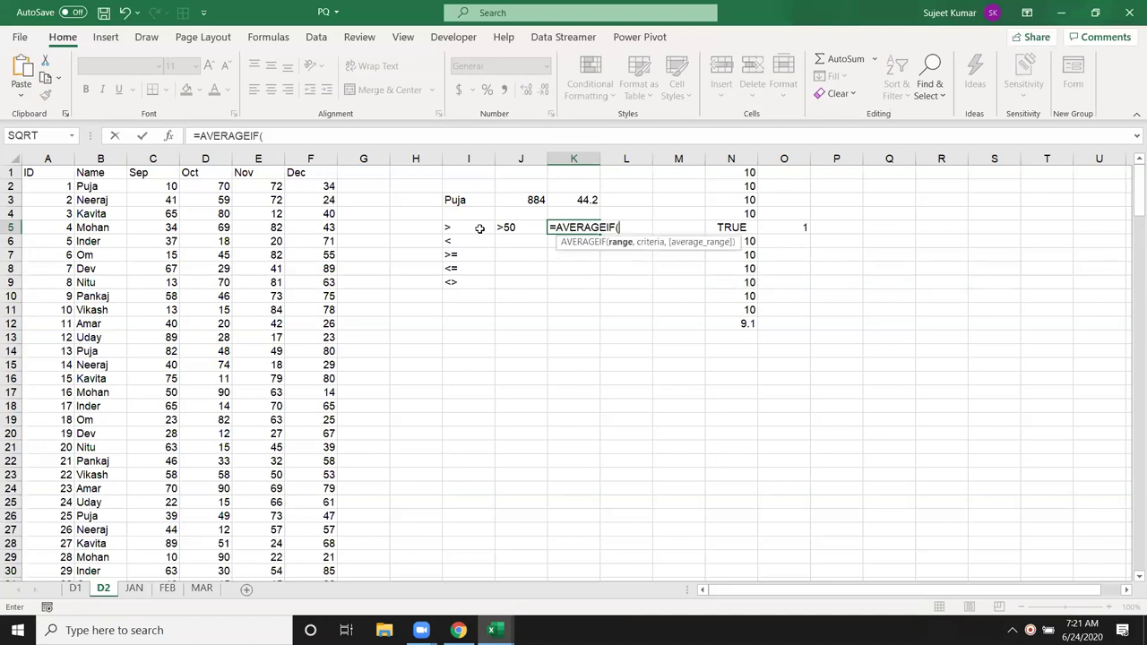
key("Left")
key("Left")
key("Left")
key("Left")
key("Left")
key("Left")
key("Left")
key("Left")
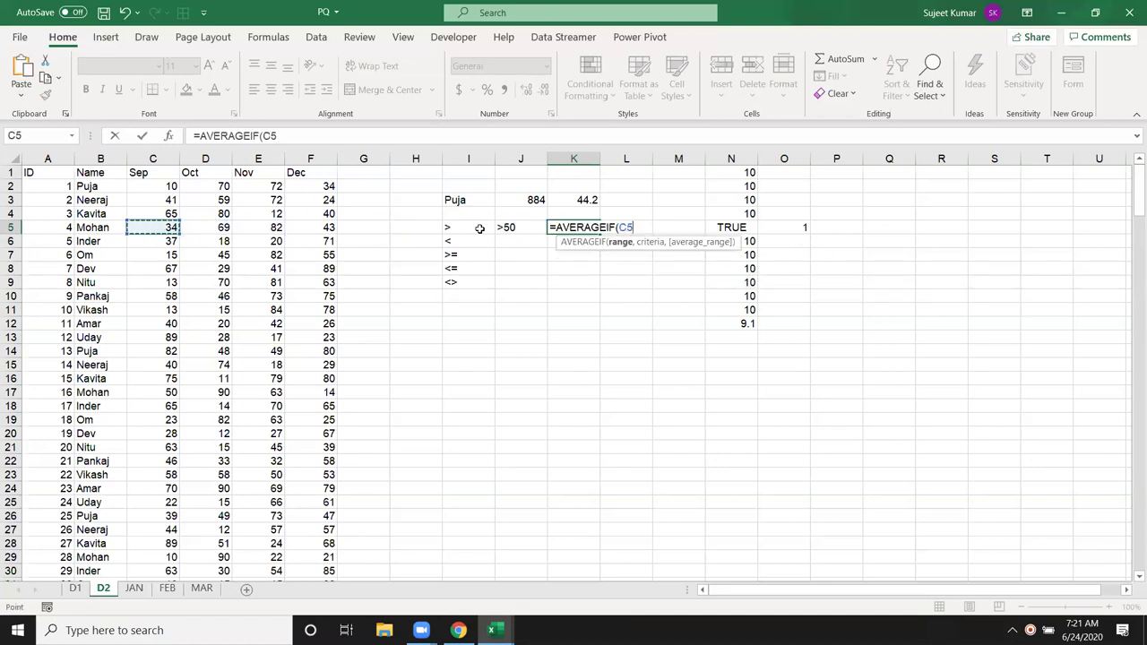
key("ctrl+space")
type(",")
key("Left")
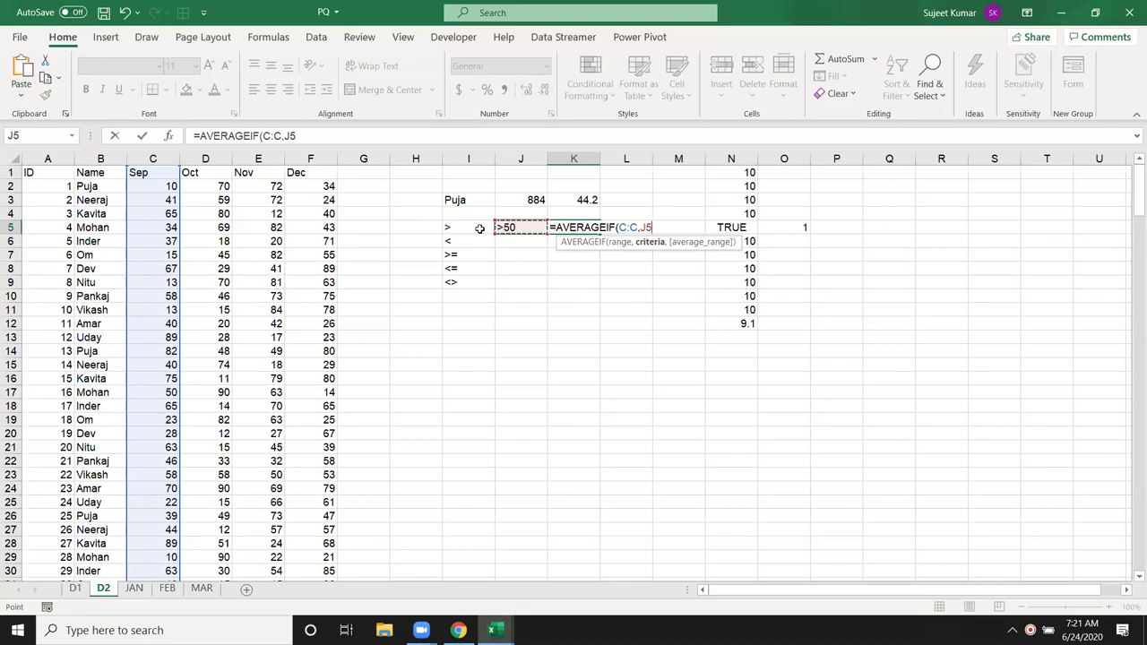
key("Return")
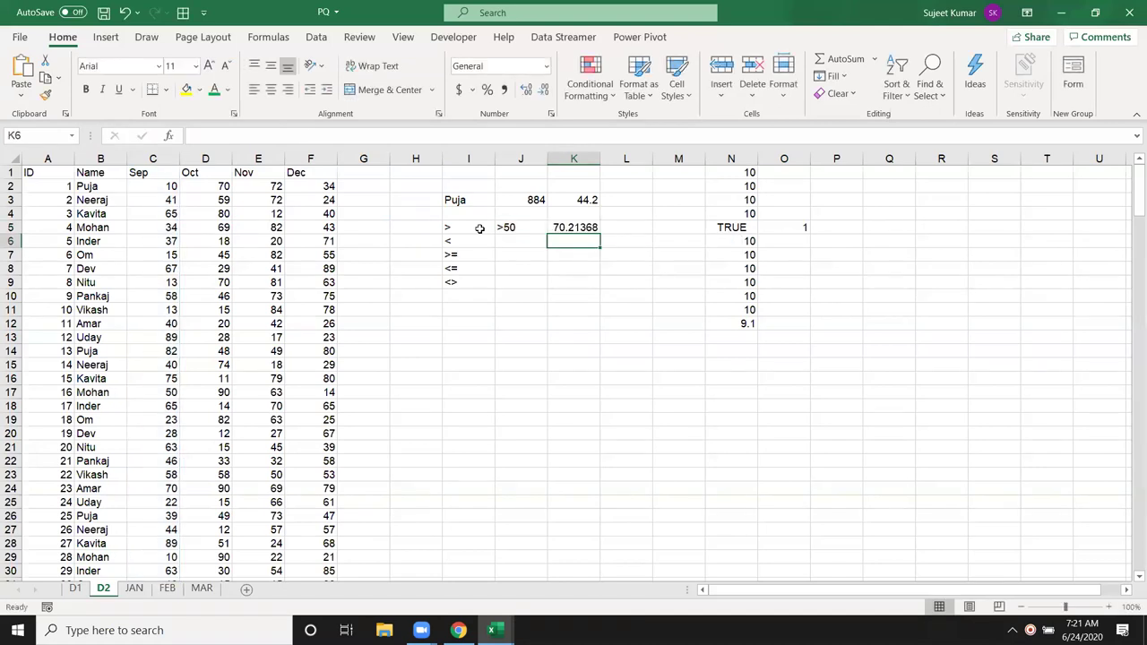
key("Up")
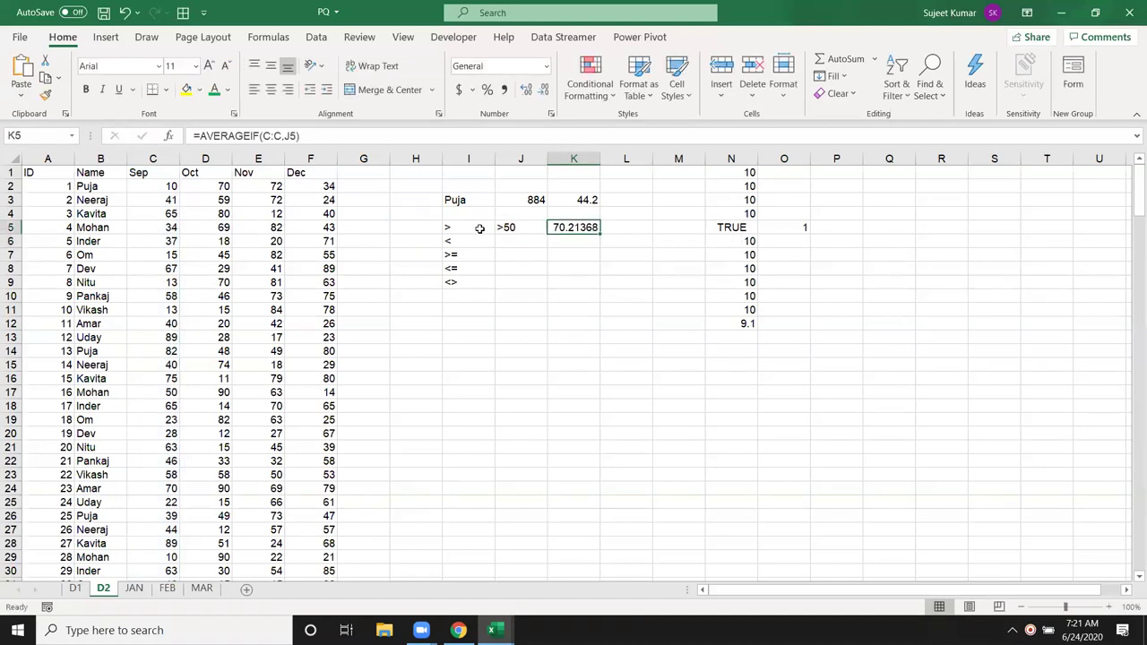
Step: Turn I11 into a wildcard name criterion with asterisks on both sides
left_click(446, 310)
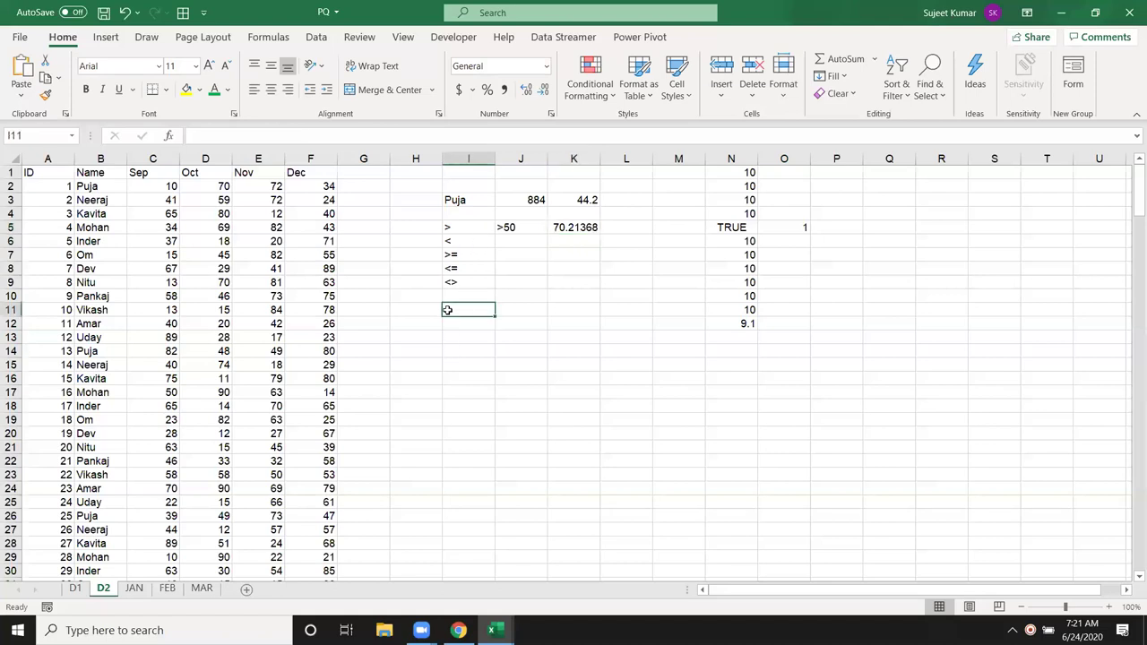
type("*")
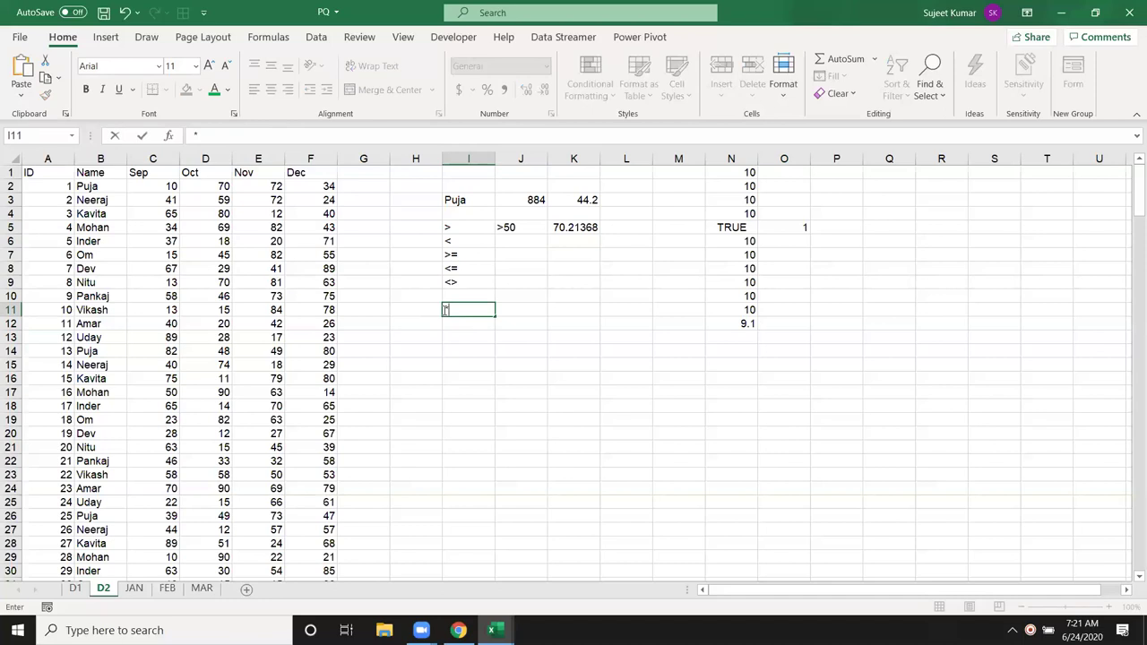
type("Puja")
left_click(451, 335)
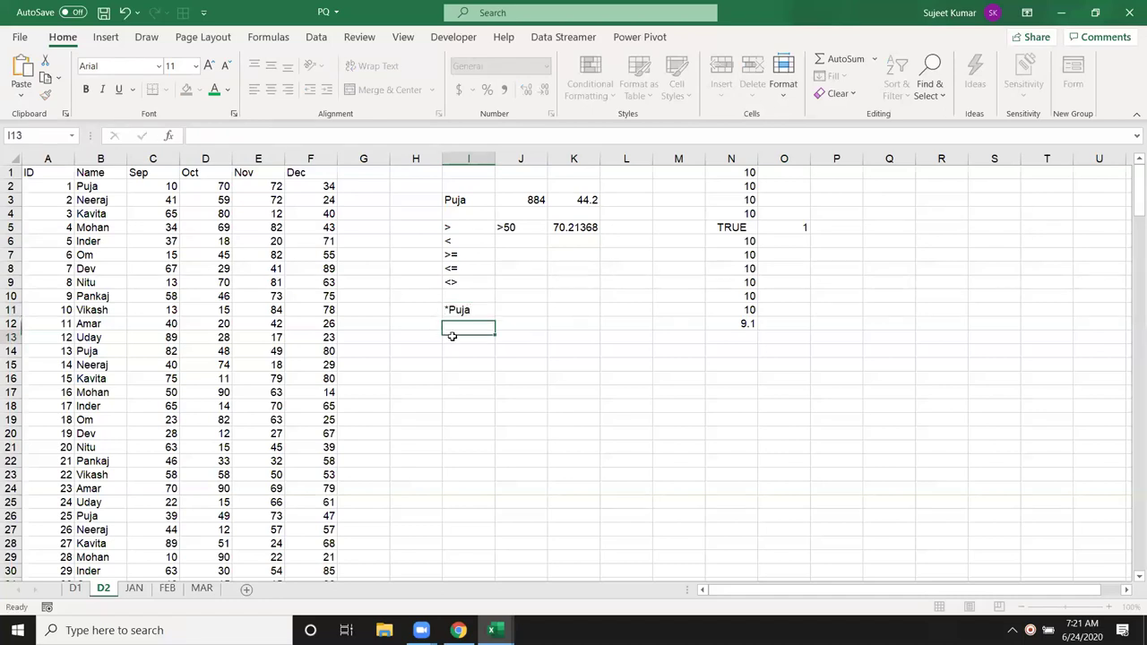
double_click(475, 310)
type("*")
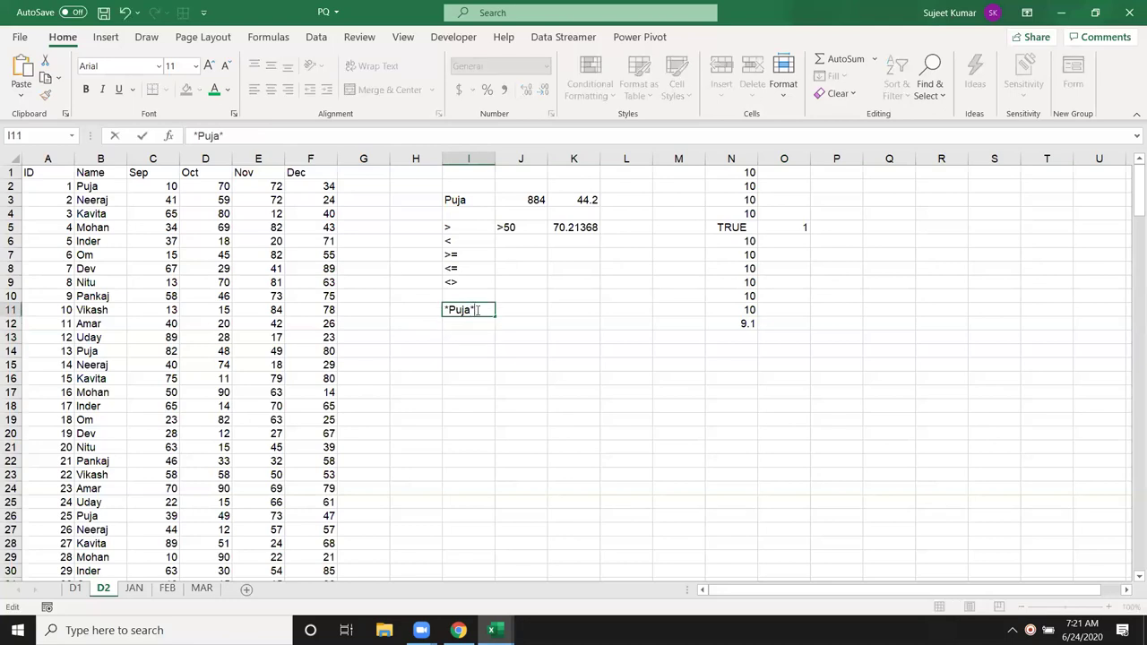
left_click(473, 329)
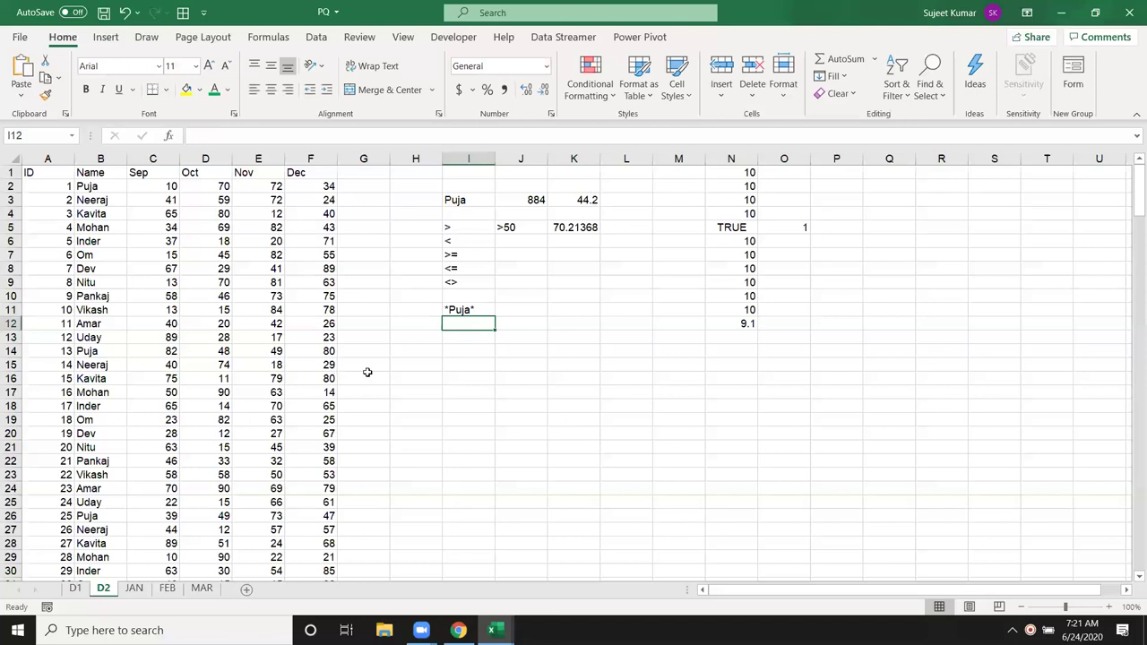
Step: Start a new criteria row with a salesperson's name in I14 and >50 in J14
left_click(479, 352)
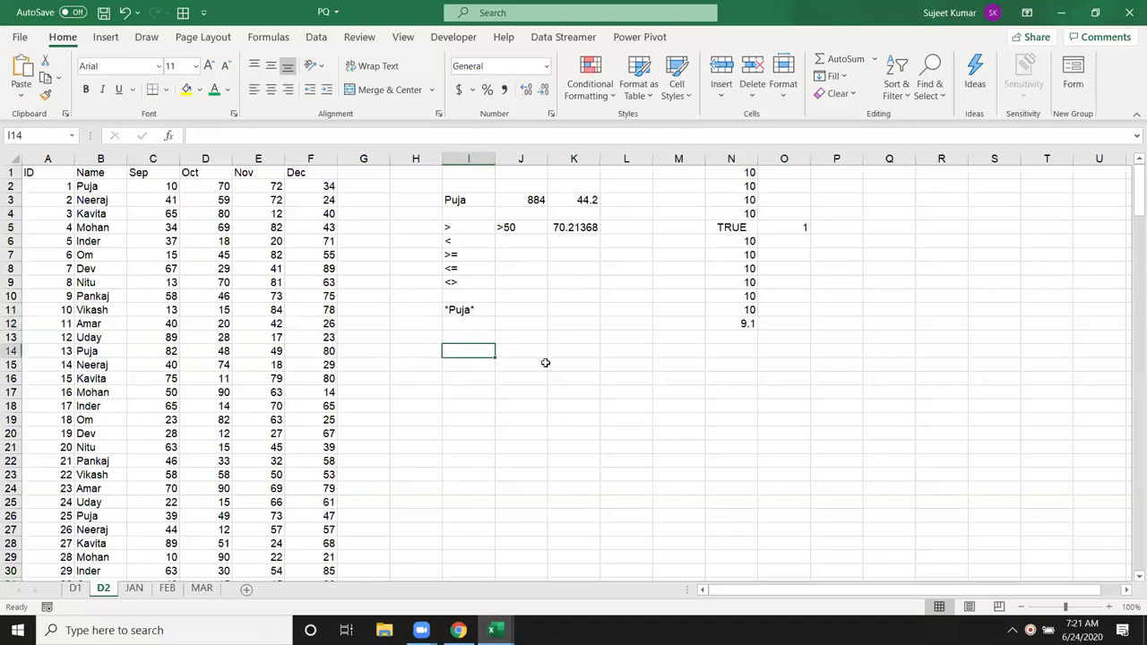
type("Puja")
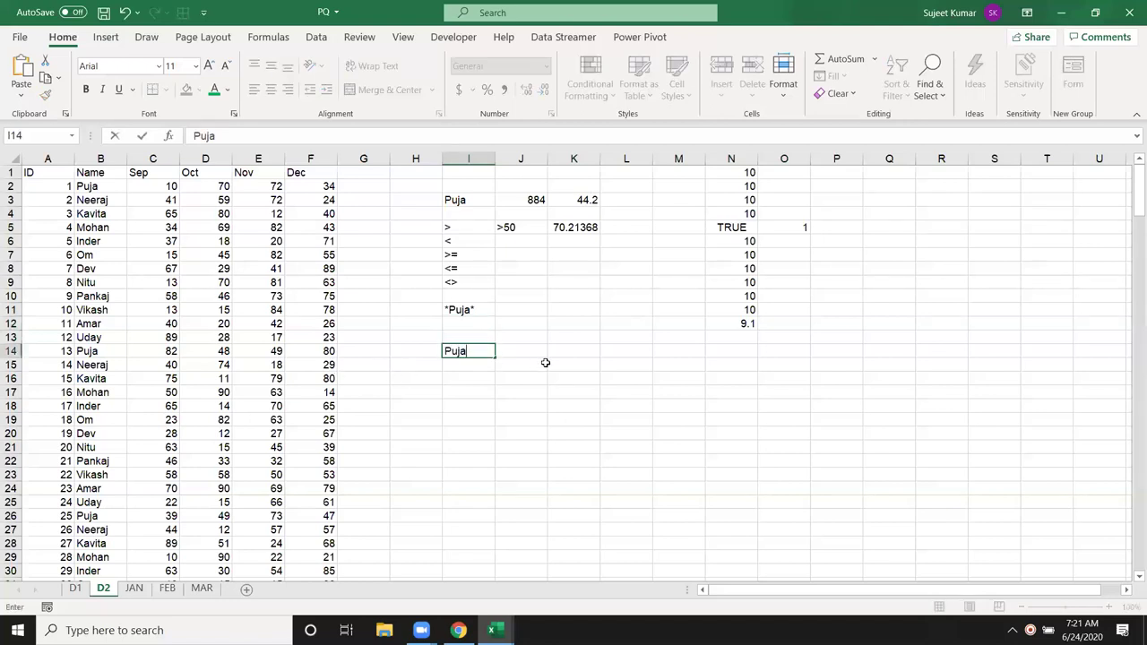
key("Tab")
type(">50")
key("Tab")
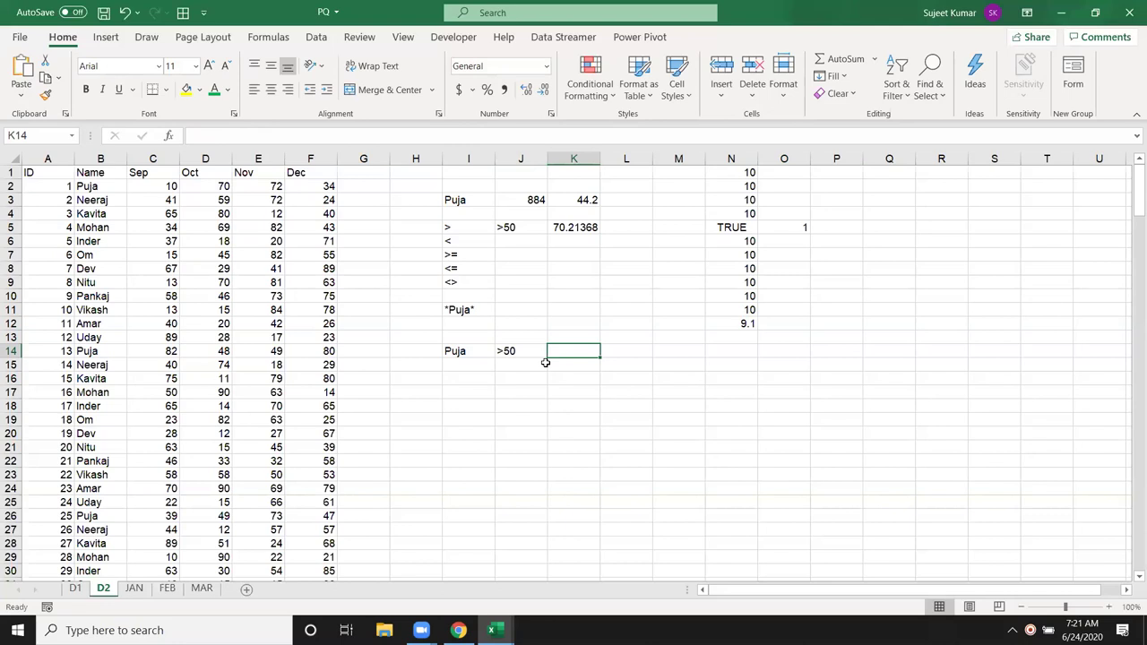
Step: Begin an AVERAGEIFS in K14 with Sep column C to average and Name column B as criteria range
type("=su")
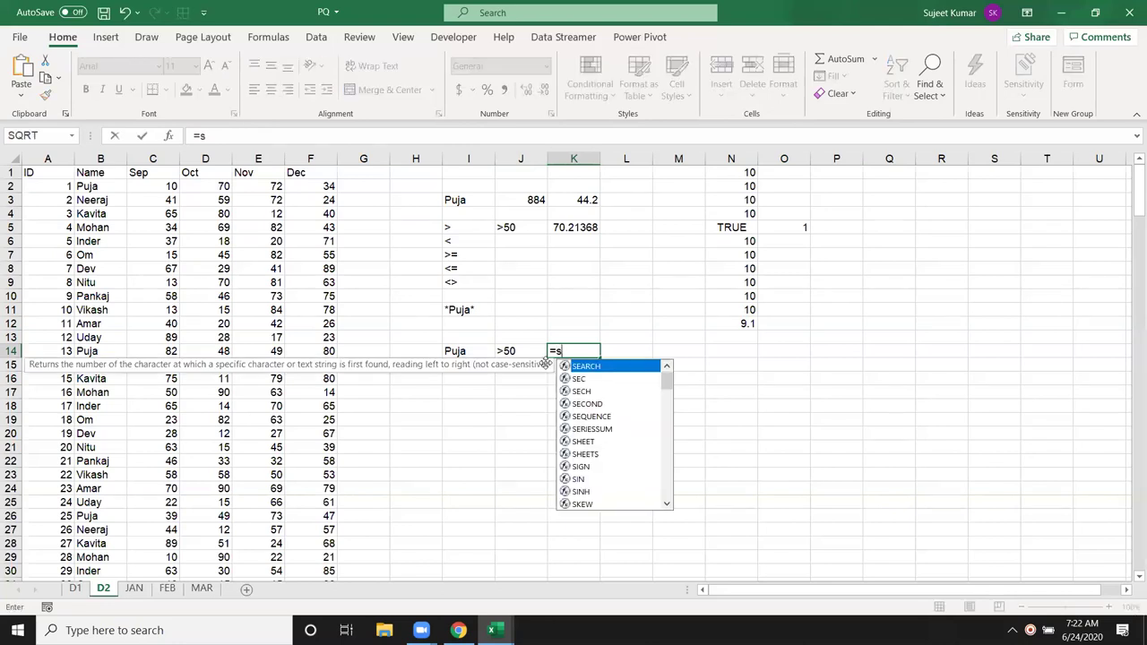
key("Down")
key("Down")
key("Down")
key("Down")
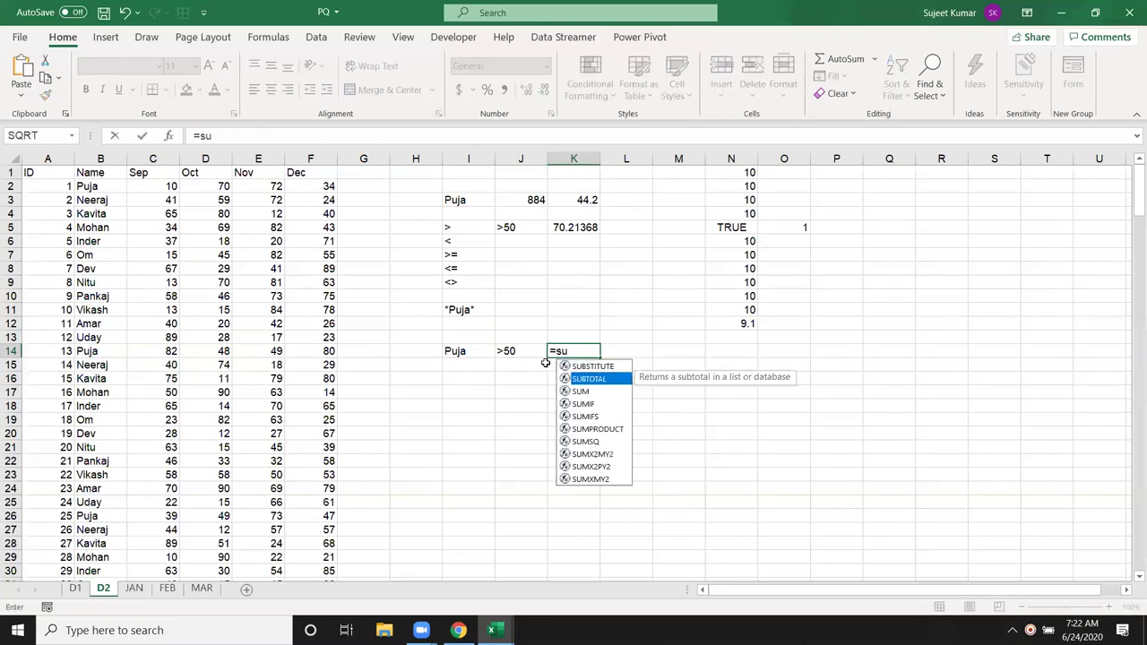
key("Tab")
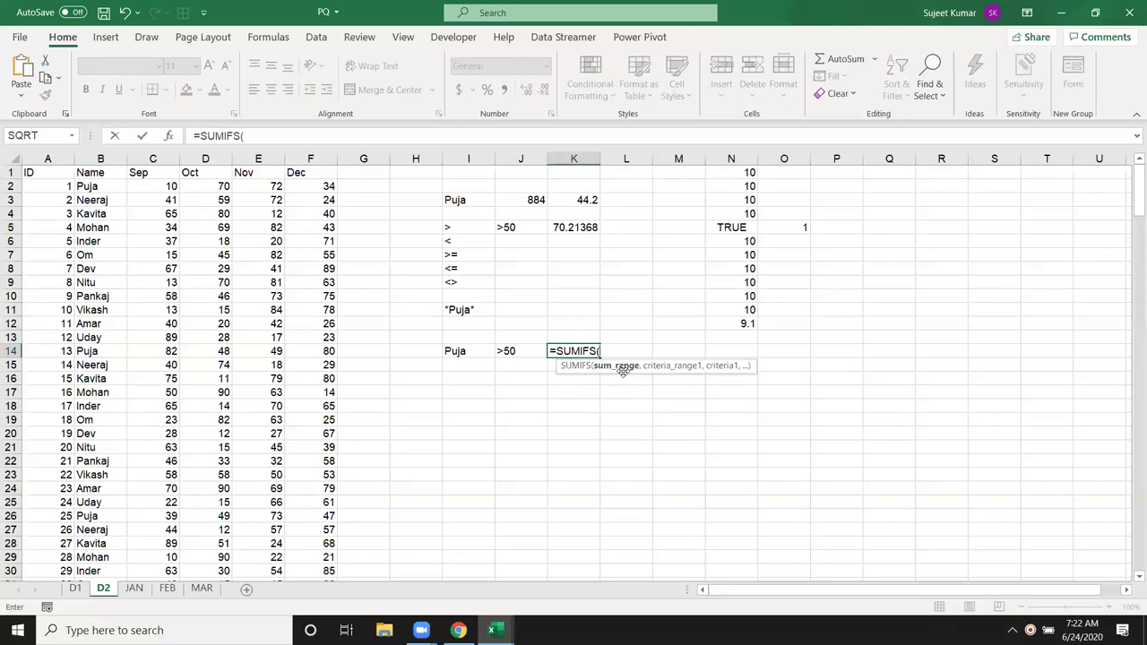
key("Escape")
type("=av")
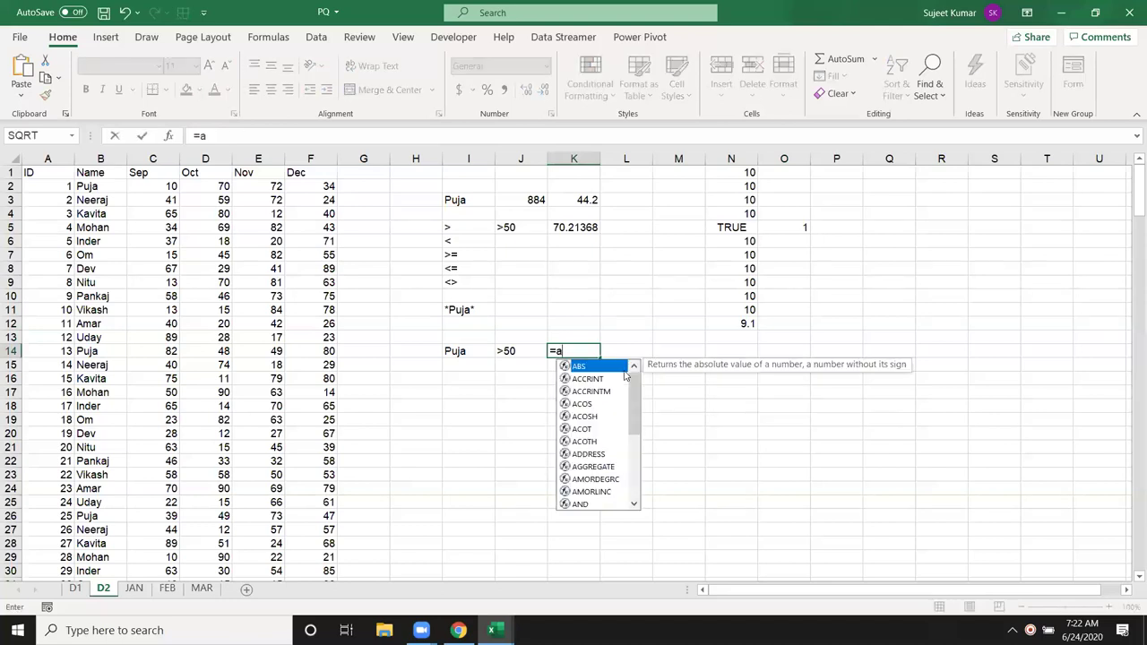
key("Down")
key("Down")
key("Down")
key("Down")
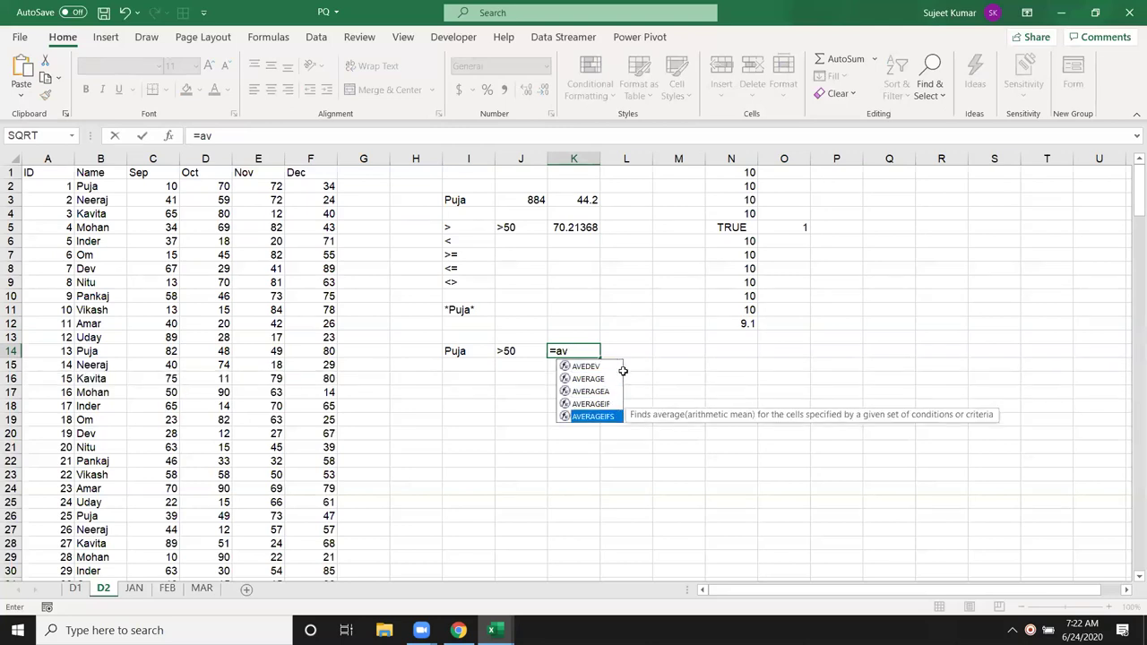
key("Tab")
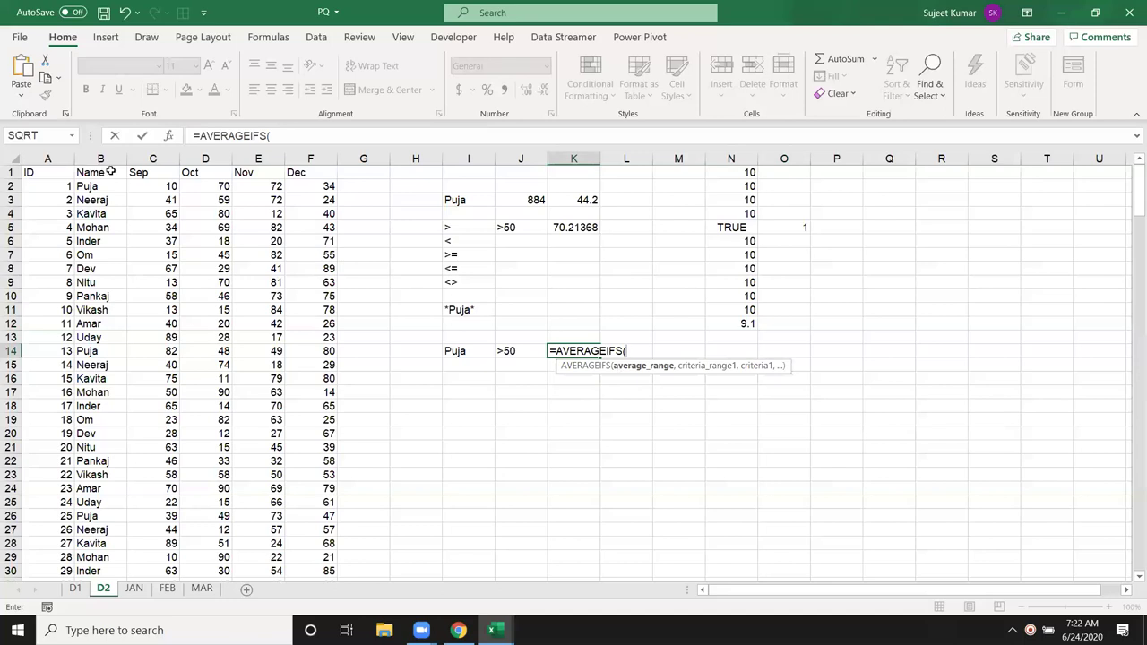
left_click(142, 159)
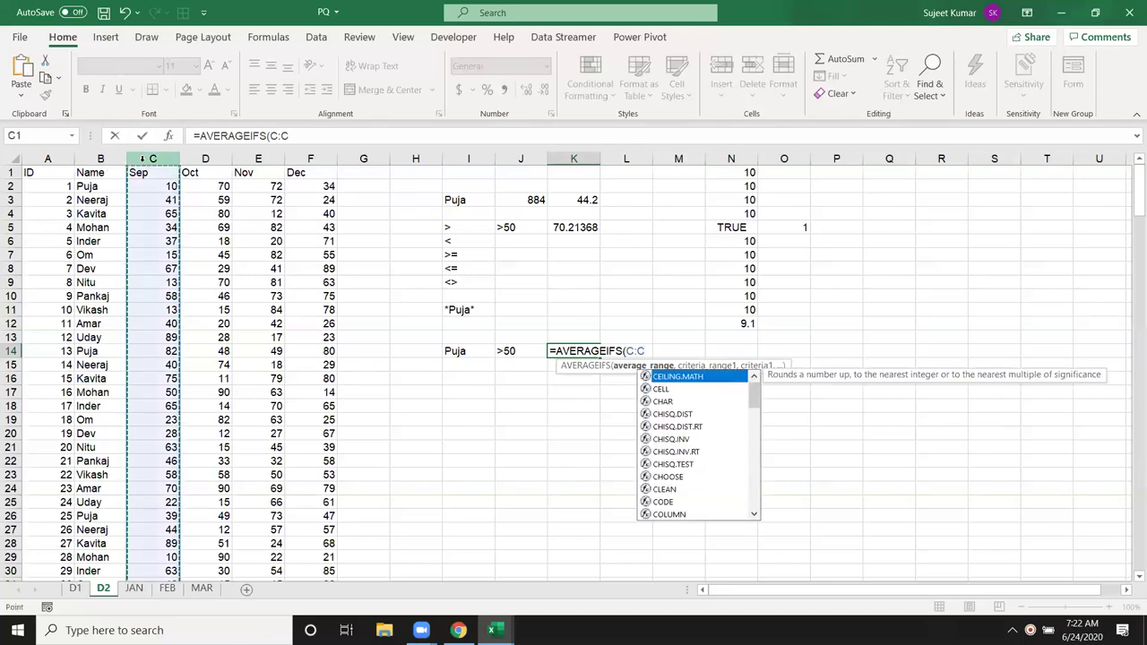
type(",")
left_click(100, 160)
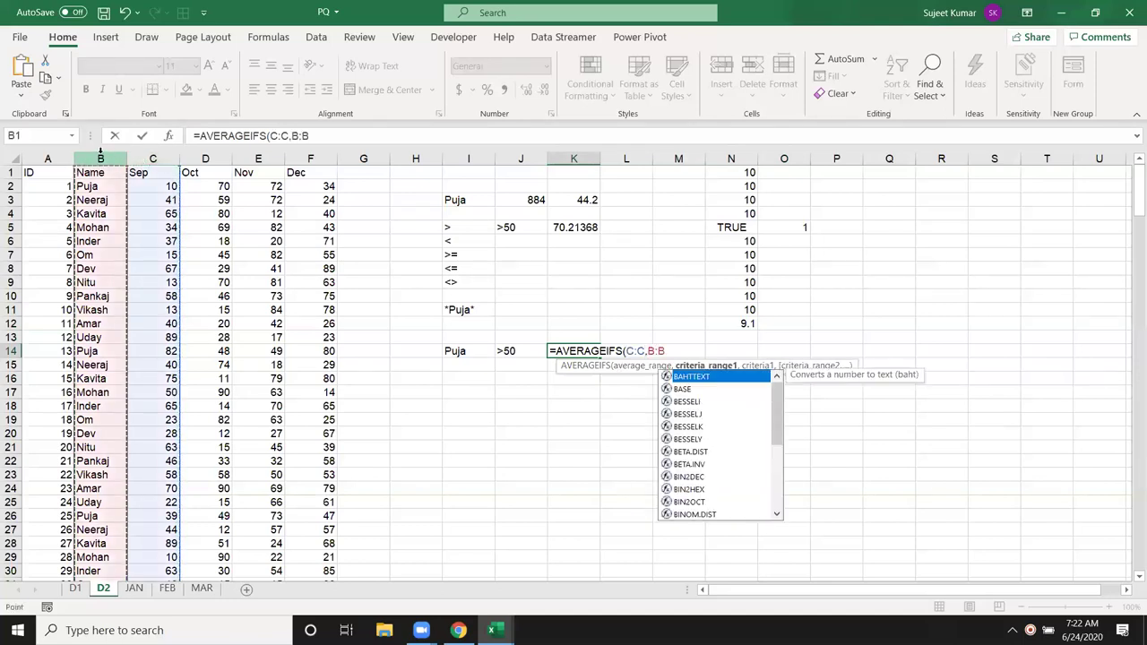
type(",")
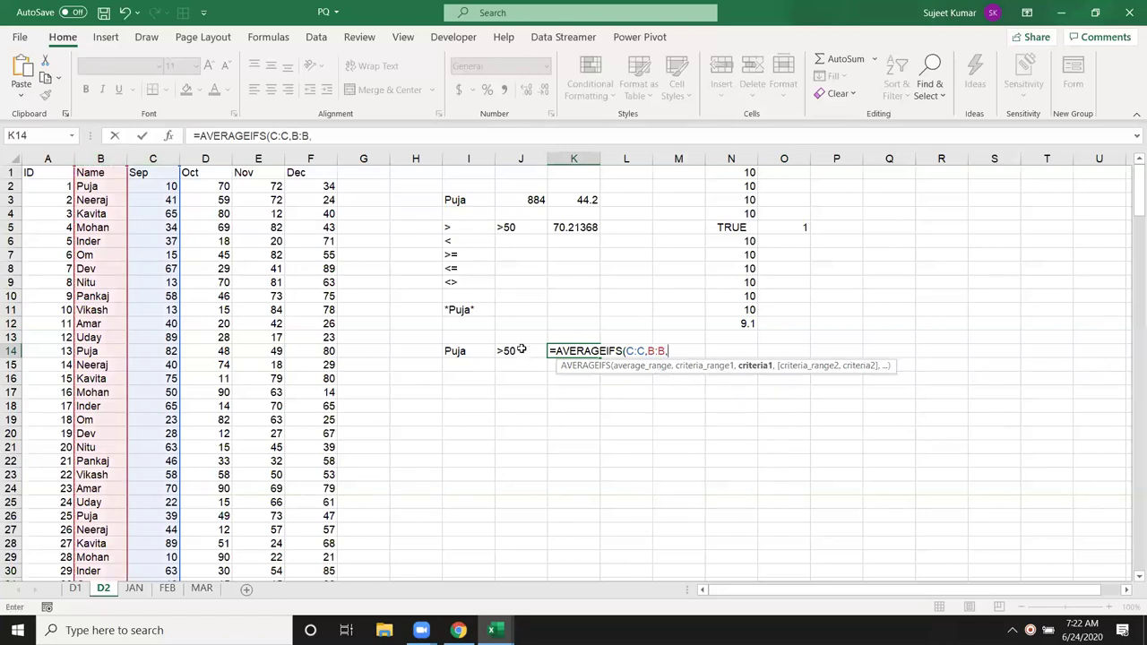
Step: Complete the formula as =AVERAGEIFS(C:C,B:B,I14,C:C,J14), giving 63.375
left_click(518, 351)
type(",")
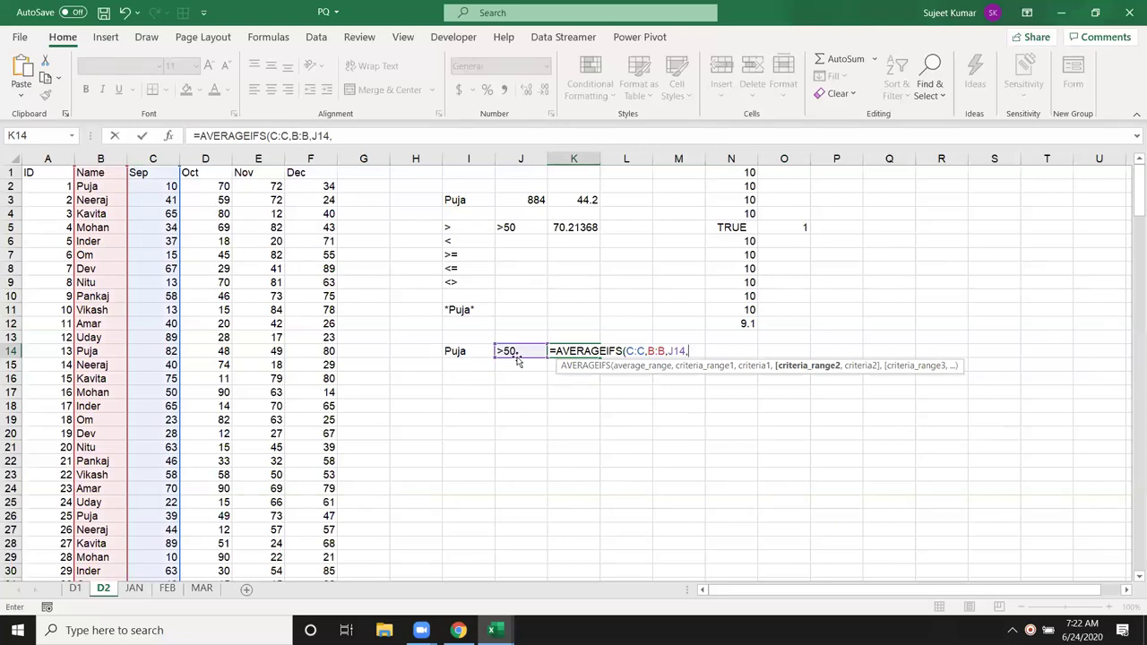
left_click_drag(518, 359, 486, 361)
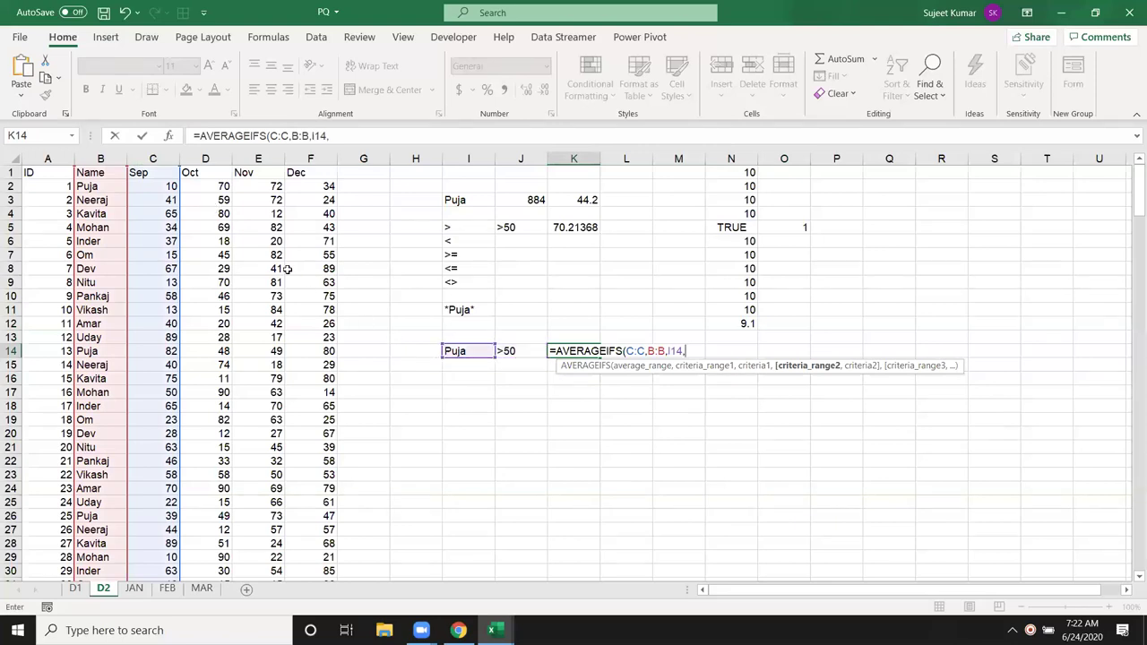
left_click(160, 158)
type(",")
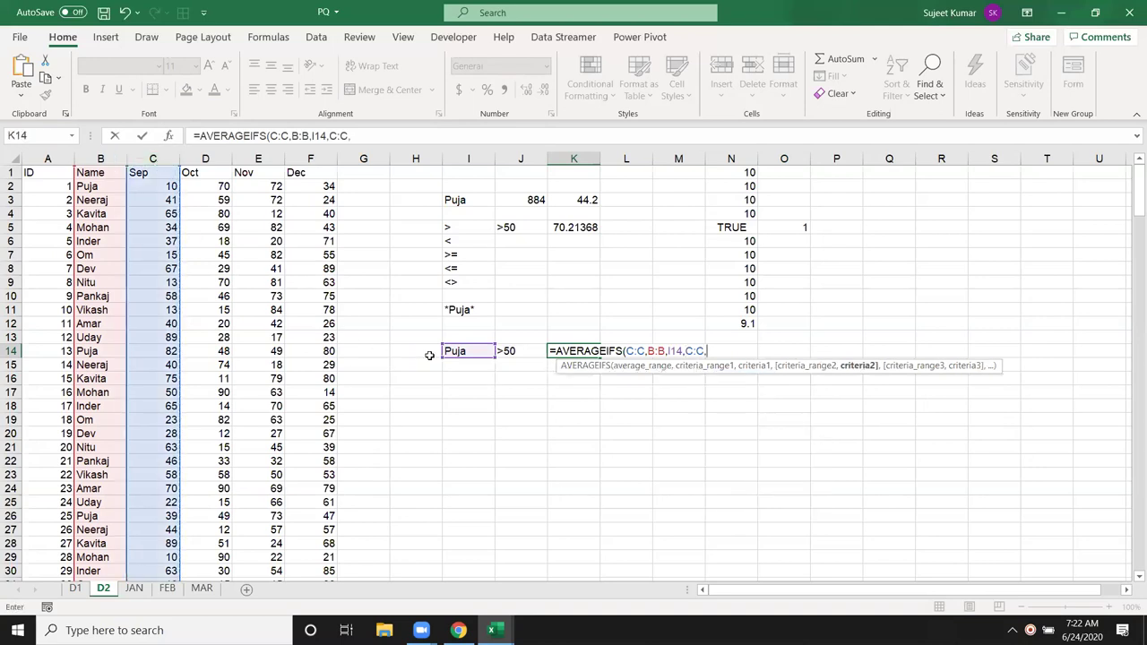
left_click(508, 352)
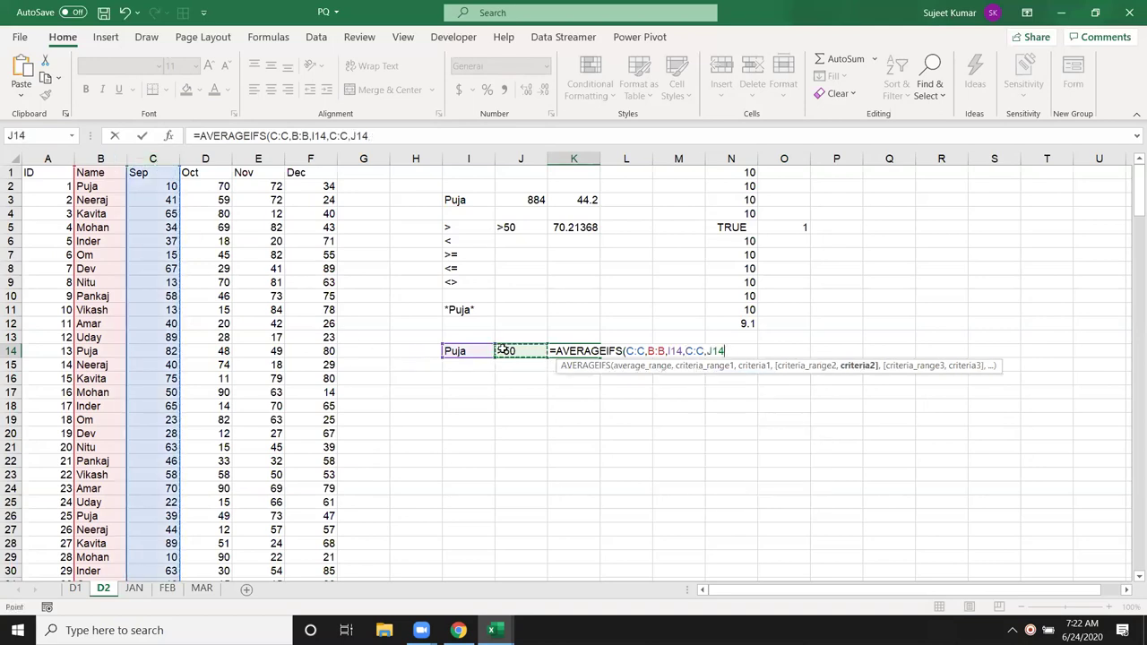
key("Return")
Step: Review the K14 formula against the I14 and J14 criteria
key("Up")
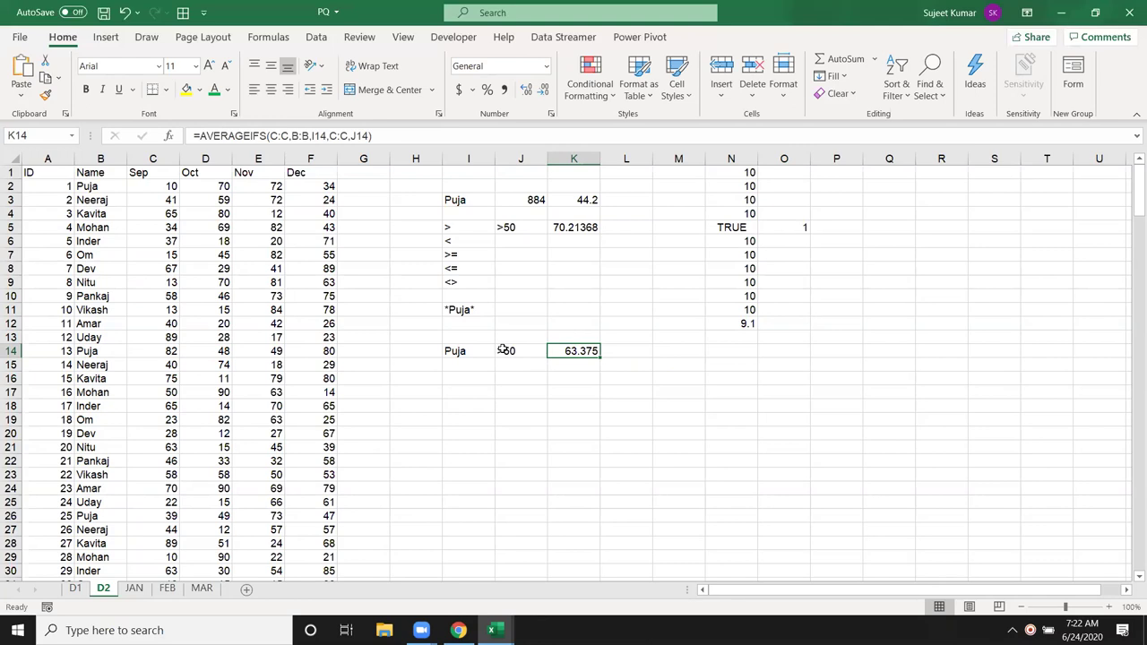
left_click(503, 350)
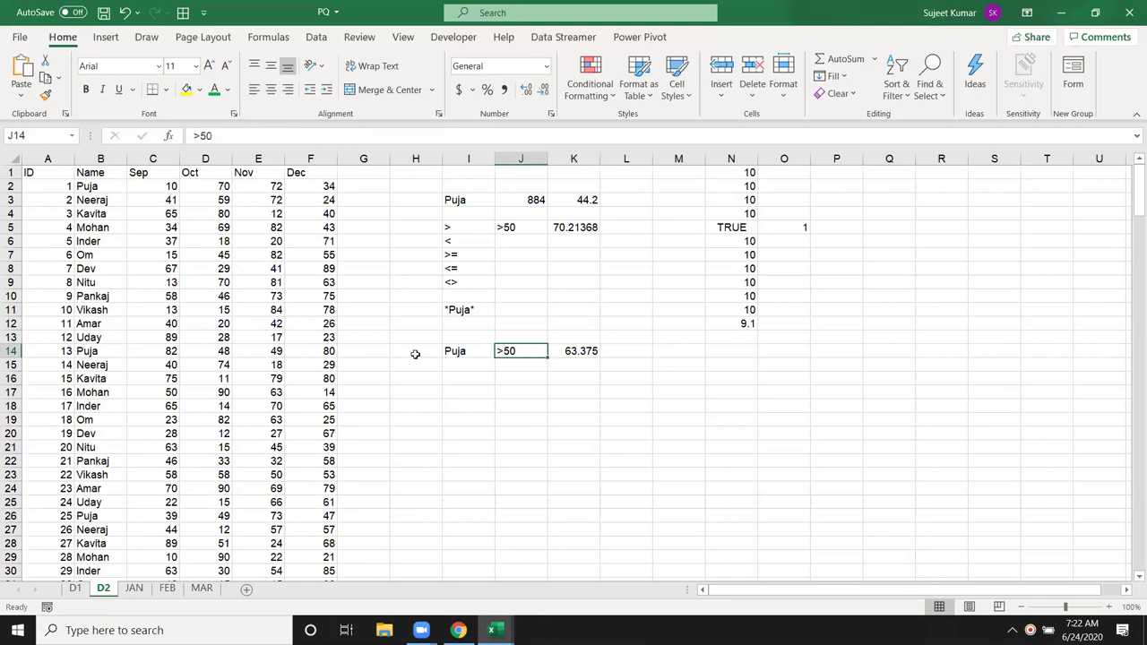
left_click(588, 353)
left_click(612, 353)
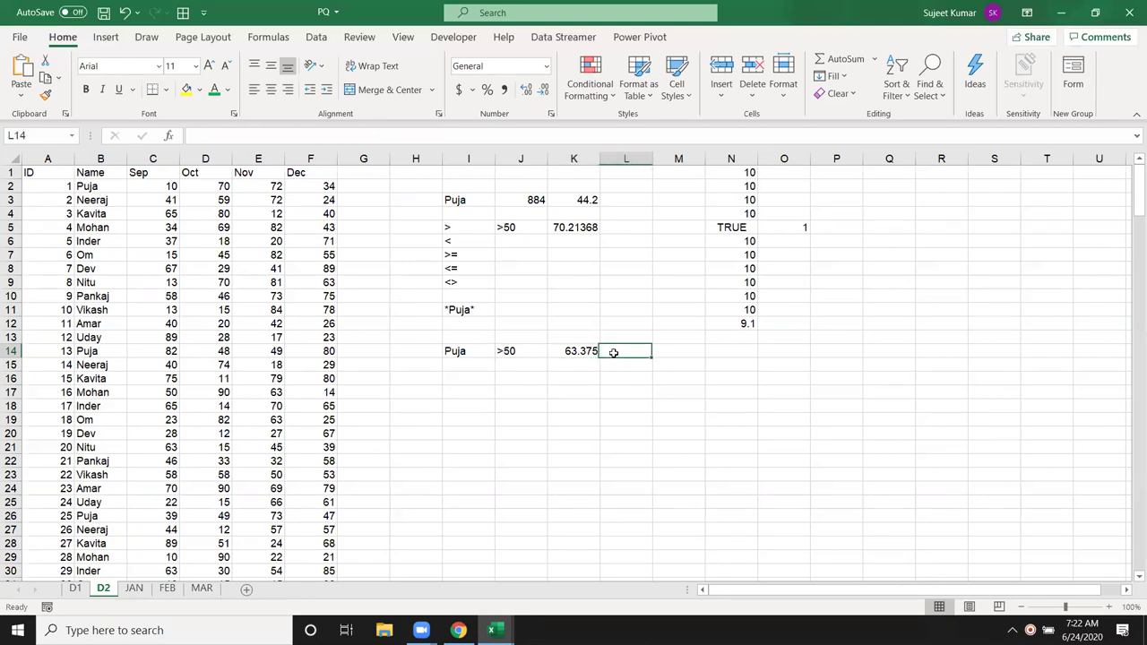
left_click(555, 354)
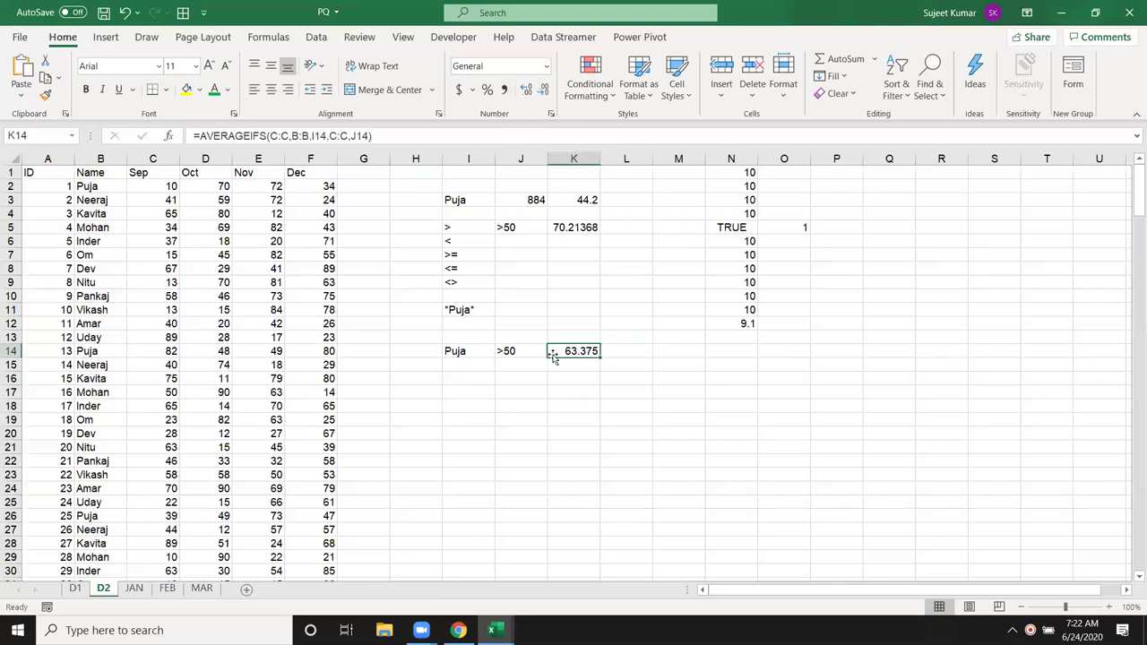
left_click(506, 355)
left_click(464, 354)
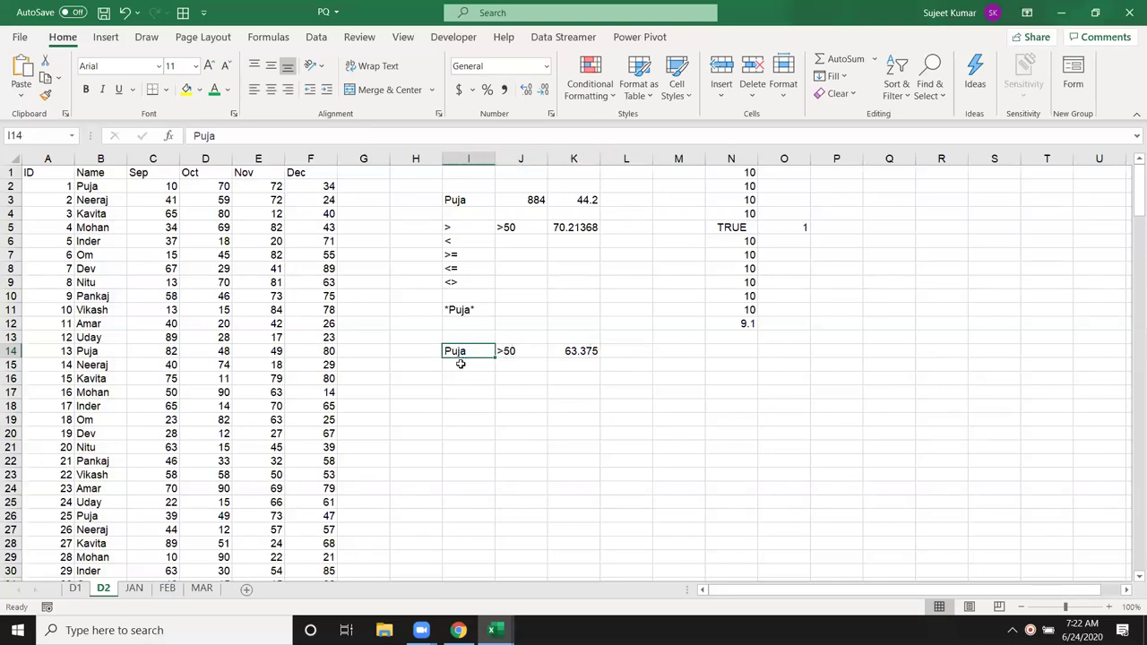
left_click(531, 354)
left_click(605, 354)
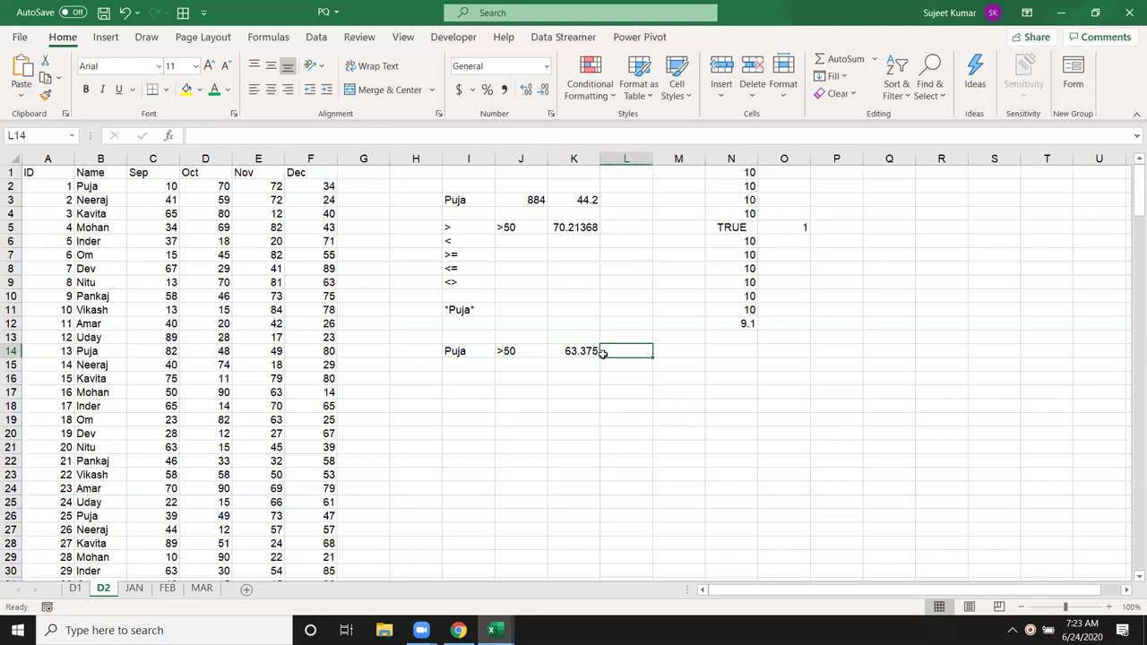
left_click(587, 352)
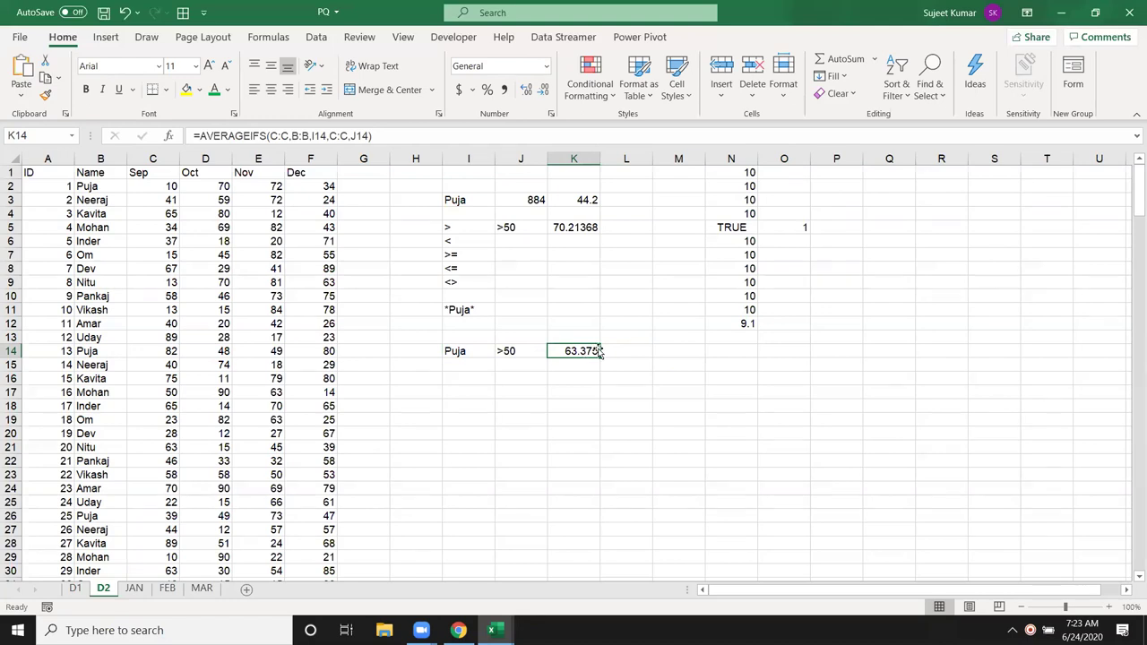
left_click(481, 417)
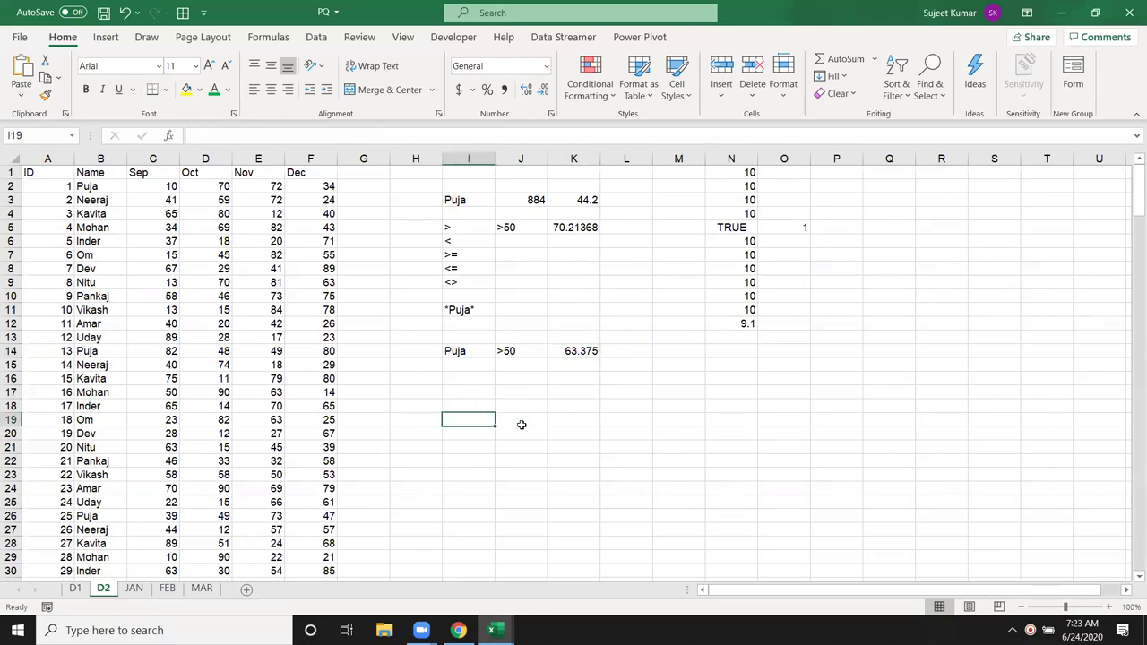
Step: Count the Dec column cells with COUNT in I19 (7) and COUNTA in J19 (9)
type("=cou")
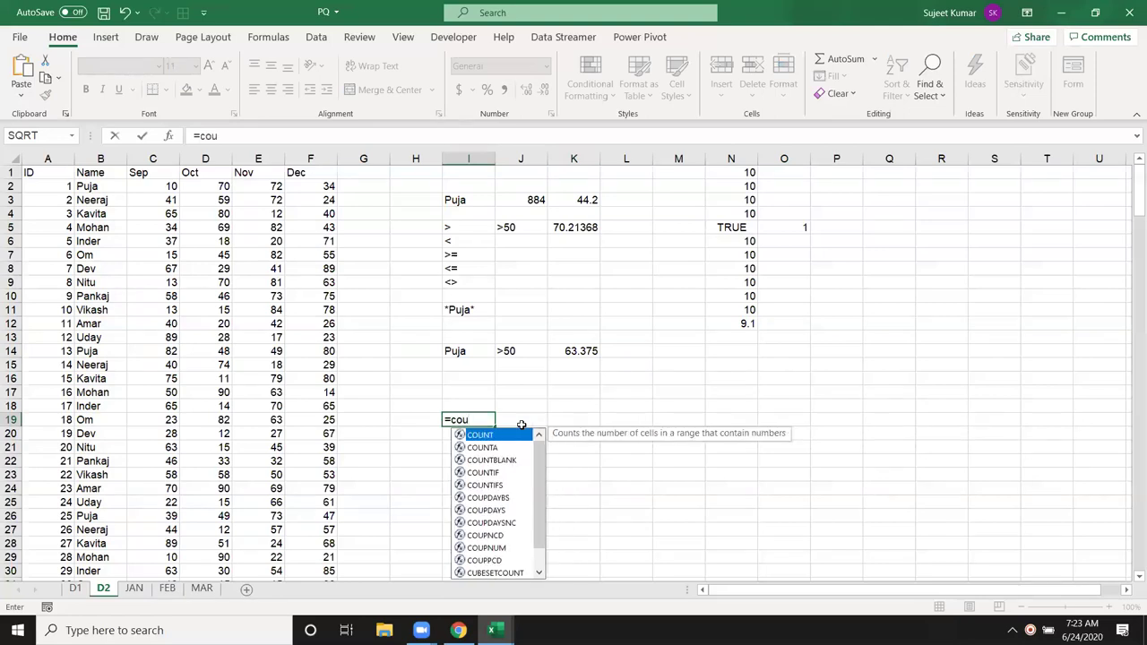
key("Tab")
left_click_drag(296, 170, 293, 268)
key("Return")
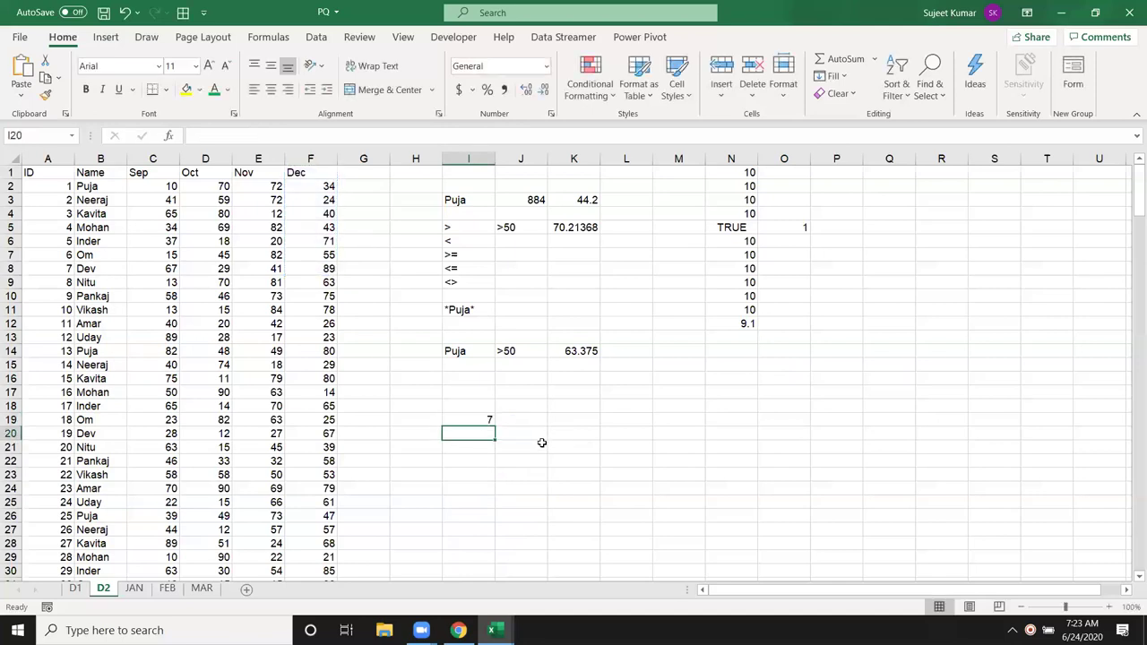
left_click(515, 421)
type("=cou")
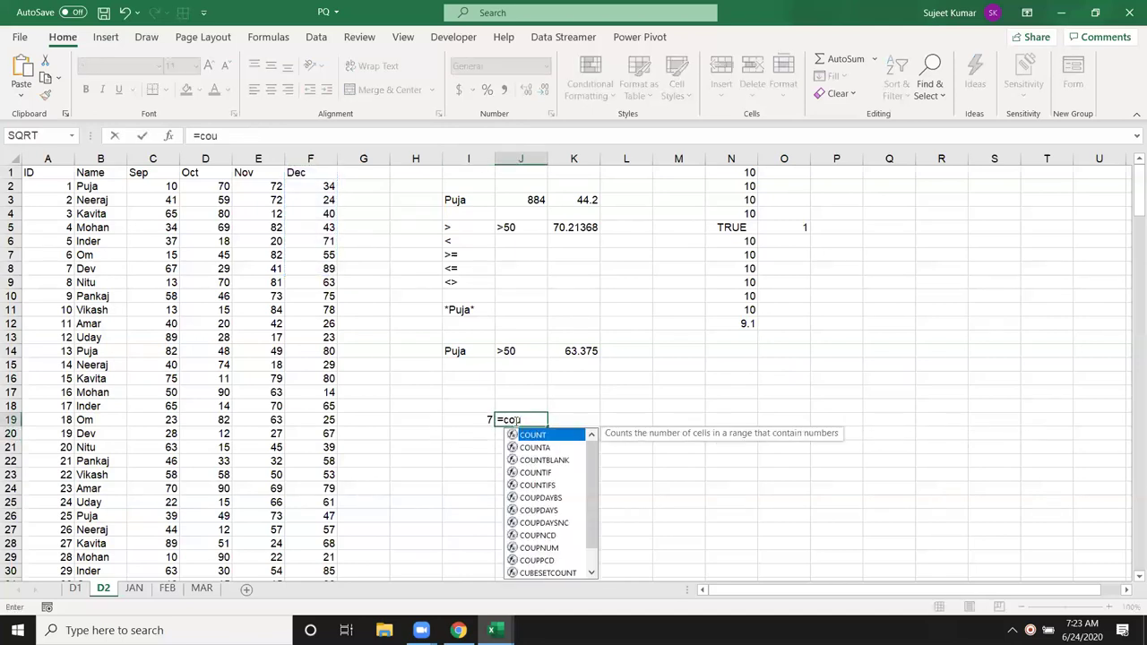
key("Down")
key("Tab")
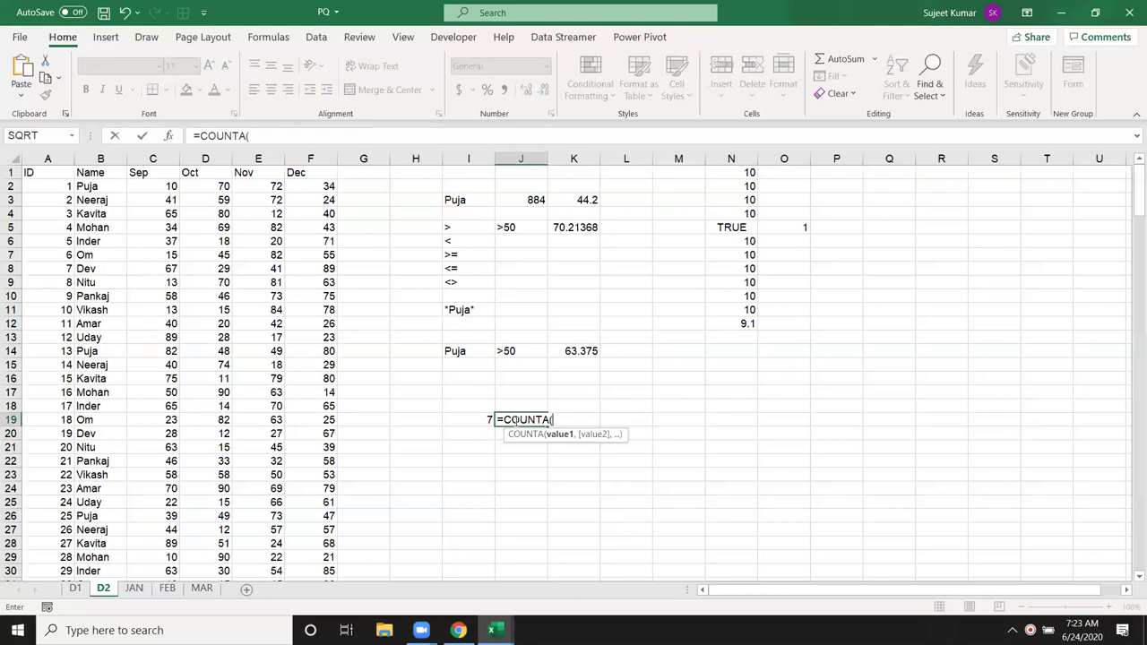
left_click_drag(304, 177, 308, 279)
key("Return")
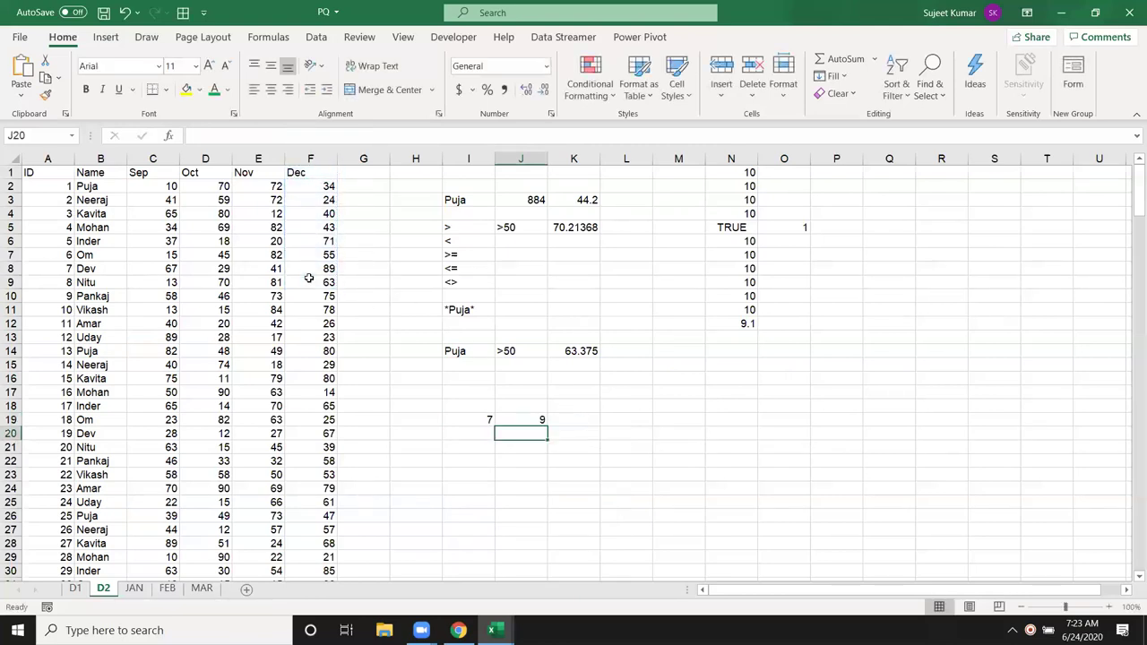
Step: Count the empty cells in F1:G3 with =COUNTBLANK(F1:G3) in K19, returning 3
key("Up")
key("Right")
type("=c")
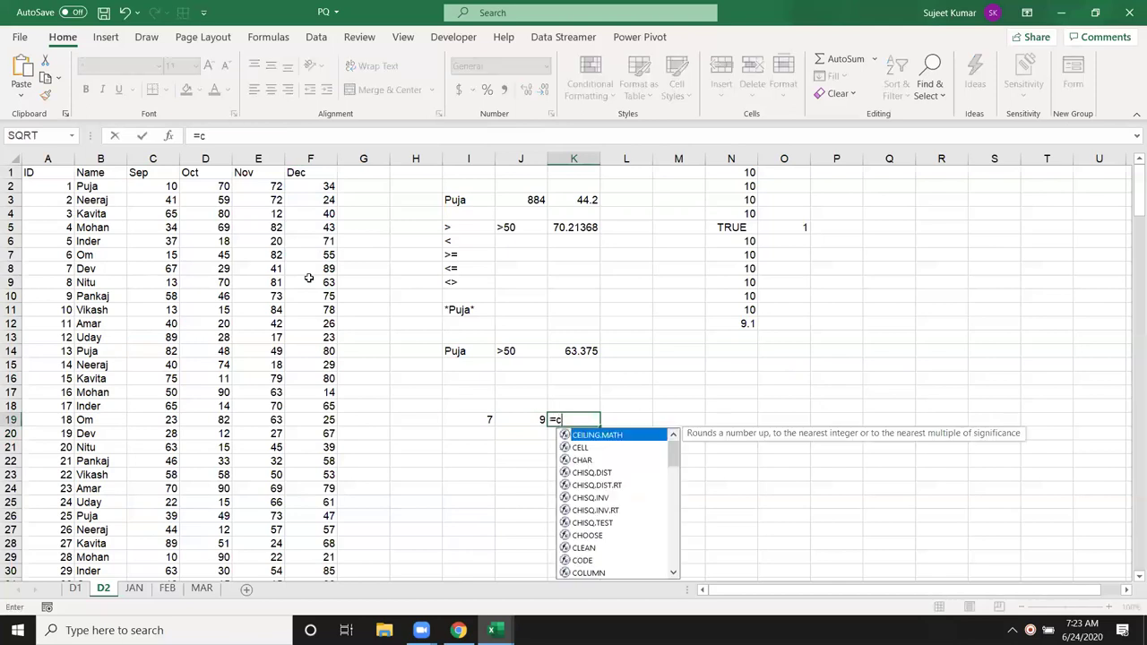
type("ou")
key("Down")
key("Down")
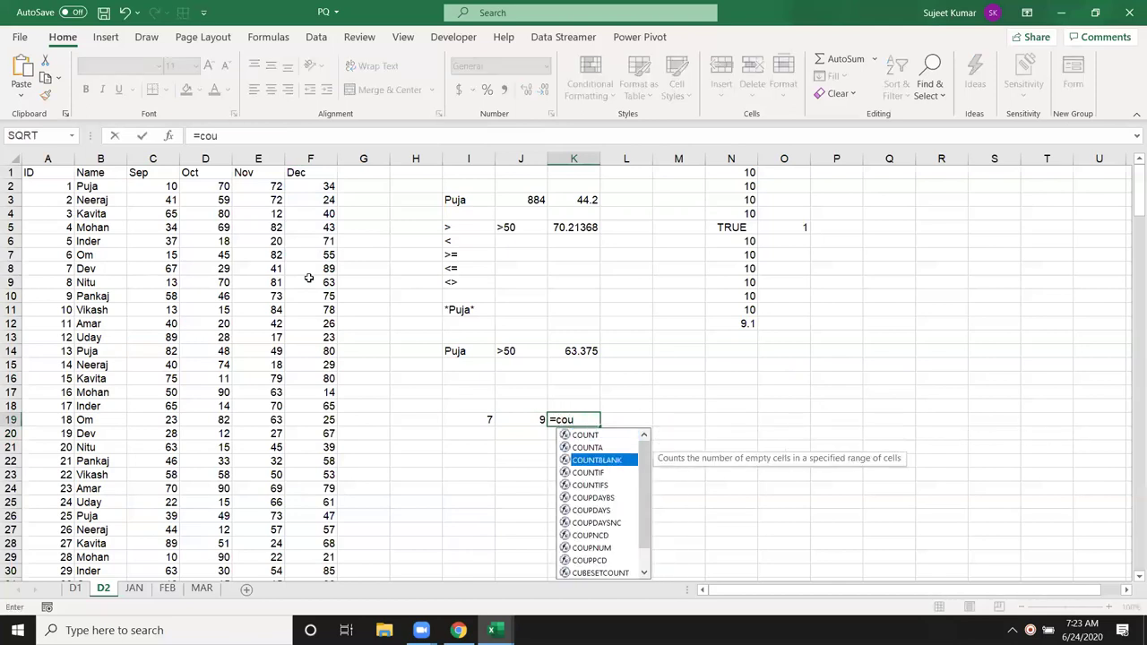
key("Tab")
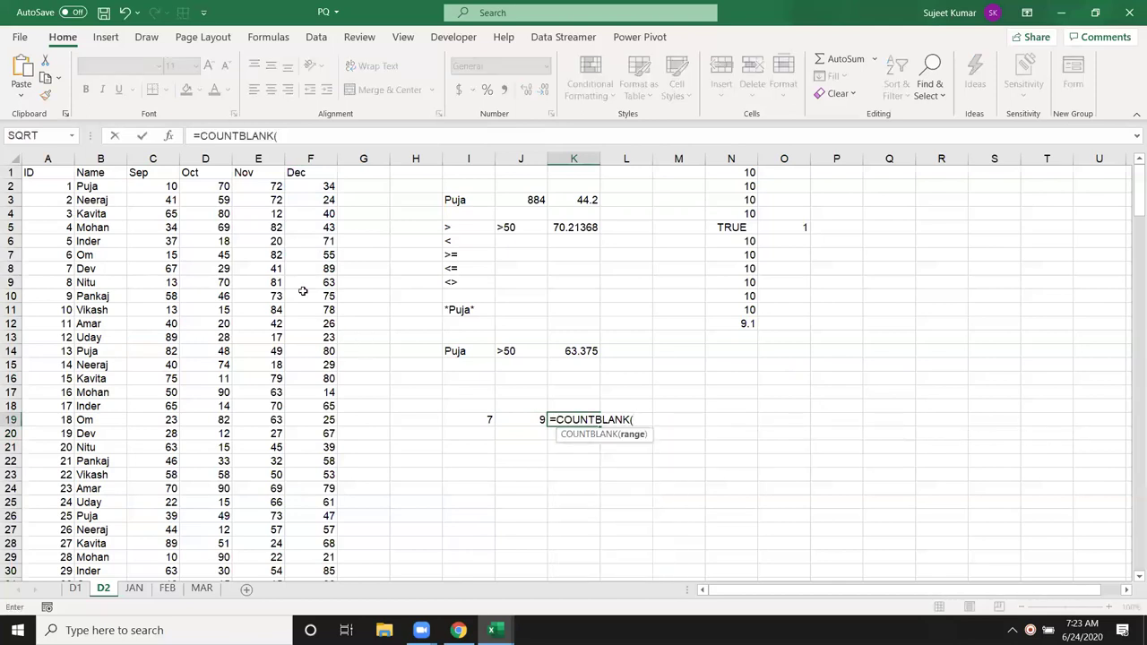
left_click_drag(329, 172, 352, 211)
type(")")
key("Return")
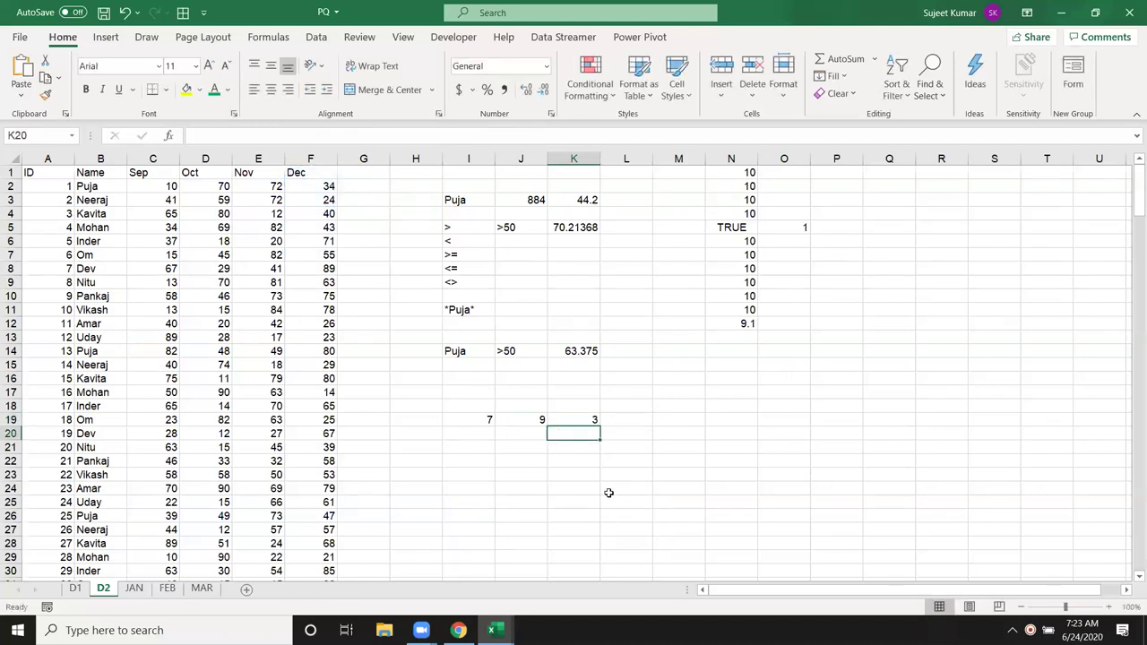
left_click(583, 419)
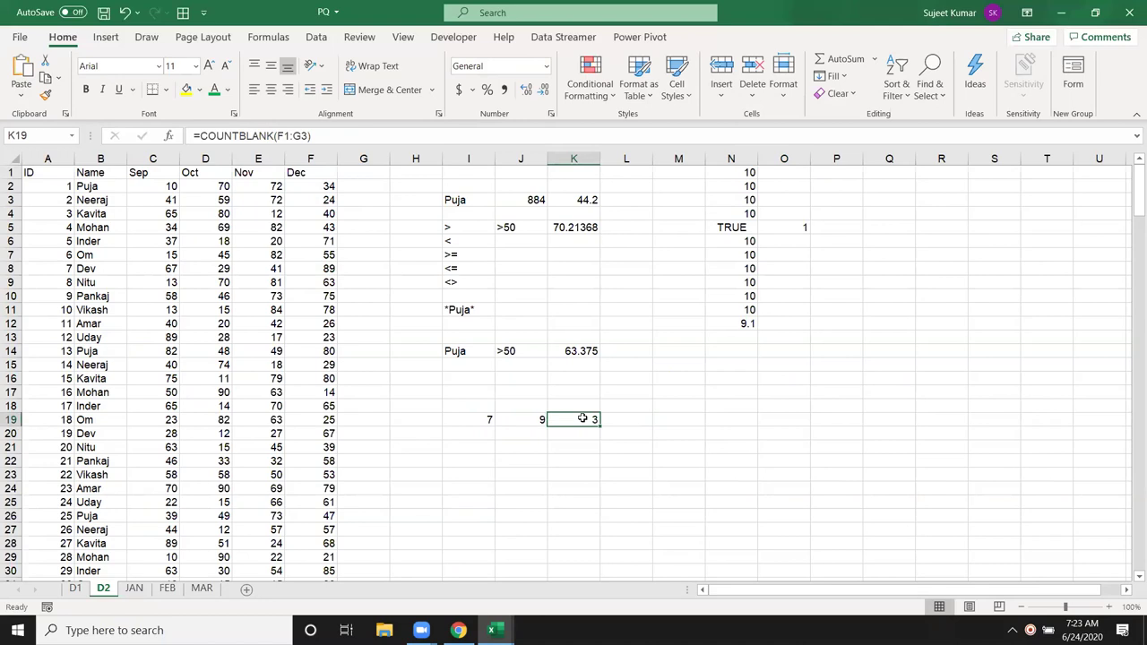
left_click(464, 200)
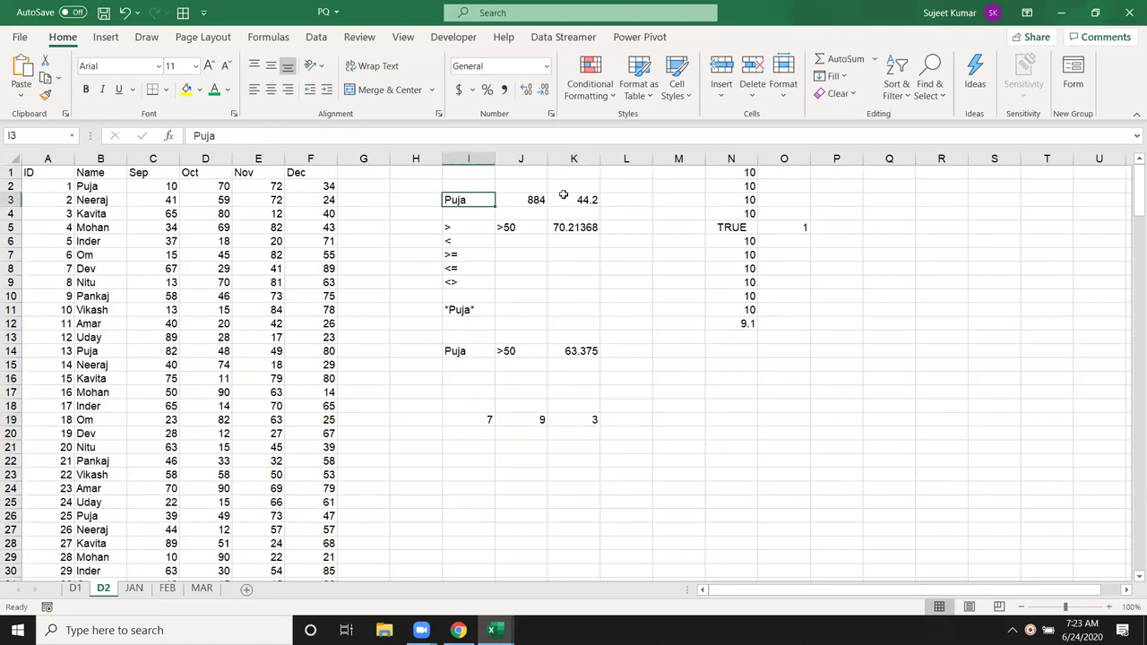
left_click(622, 198)
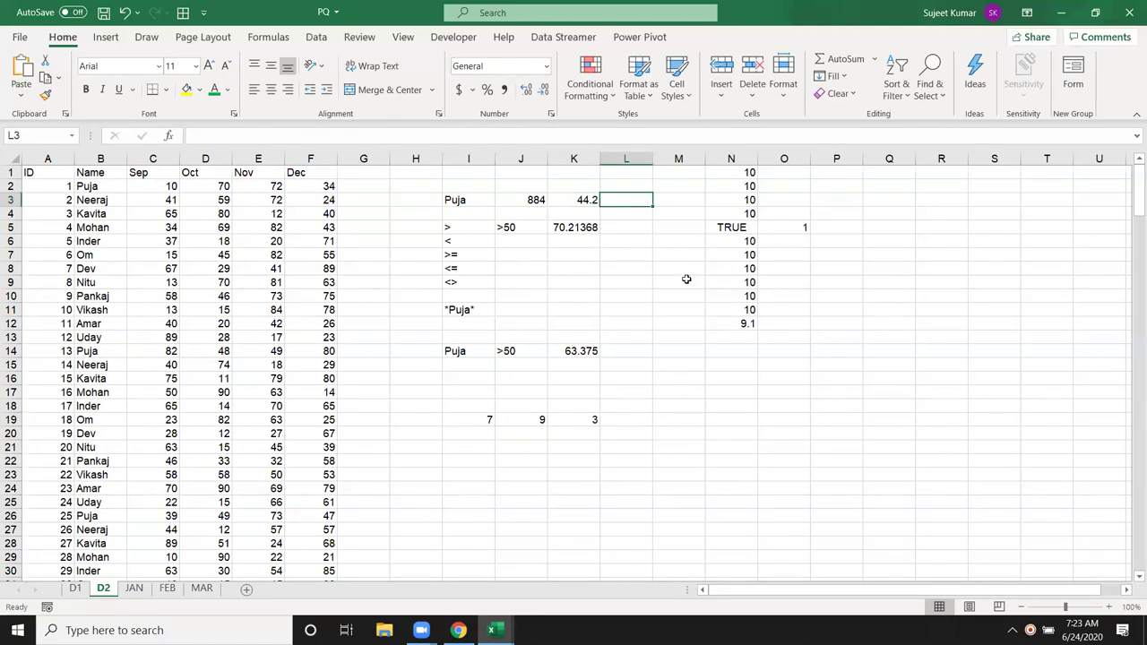
Step: In L3, count the I3 name's occurrences in column B with =COUNTIF(B:B,I3), giving 20
type("=cou")
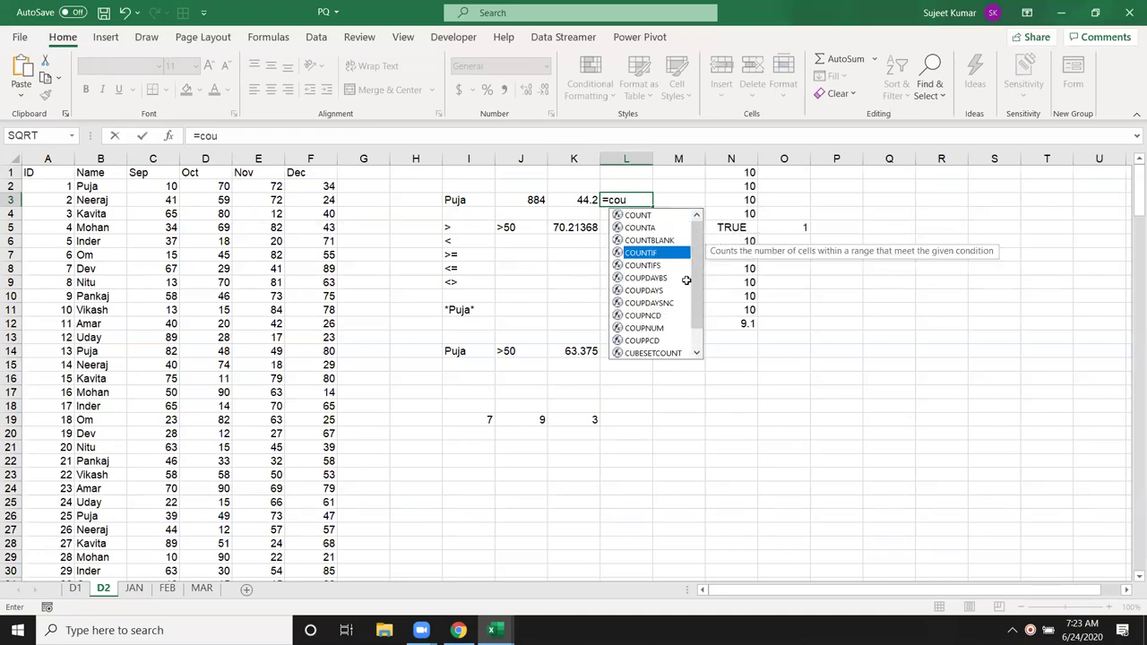
key("Tab")
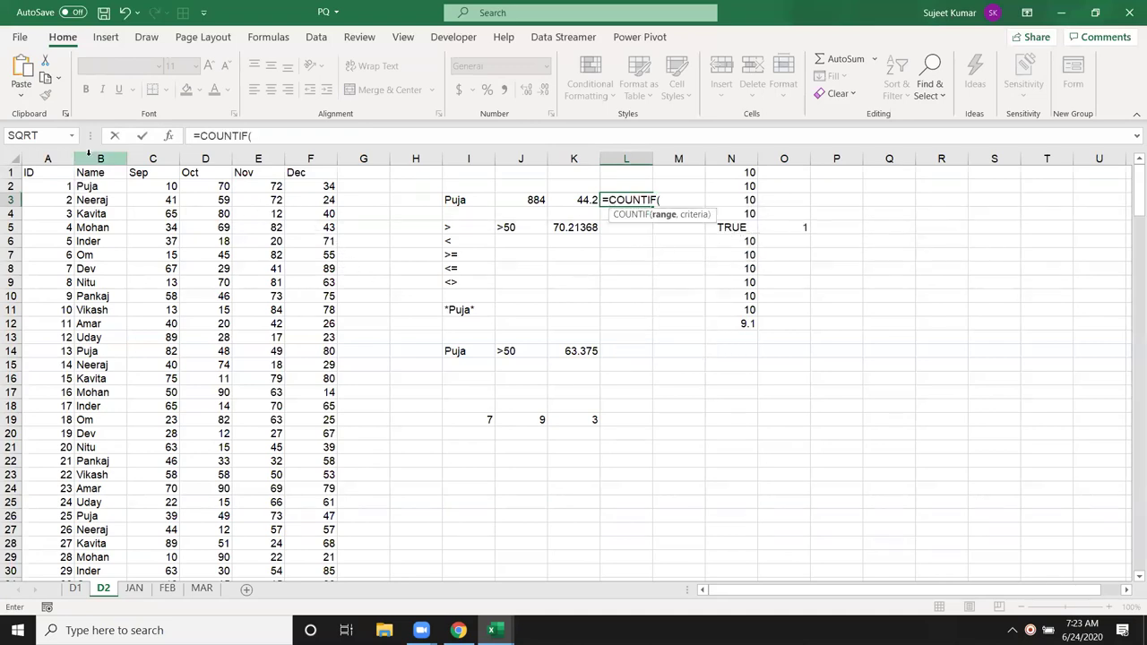
left_click(86, 159)
type(",")
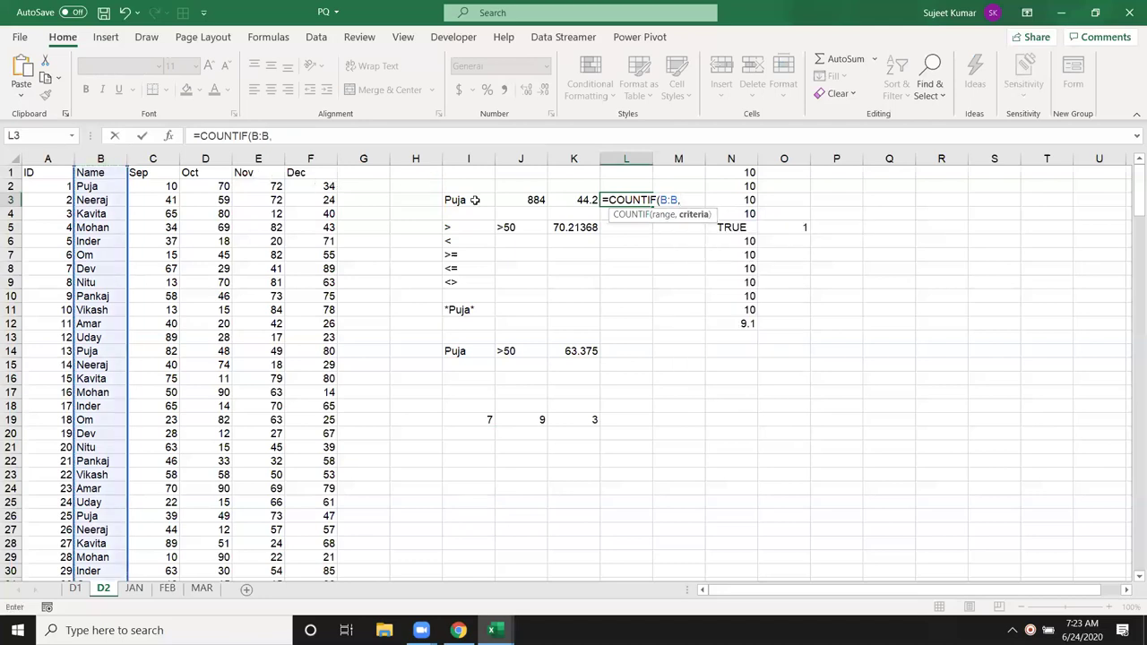
left_click(507, 200)
left_click(468, 200)
key("Return")
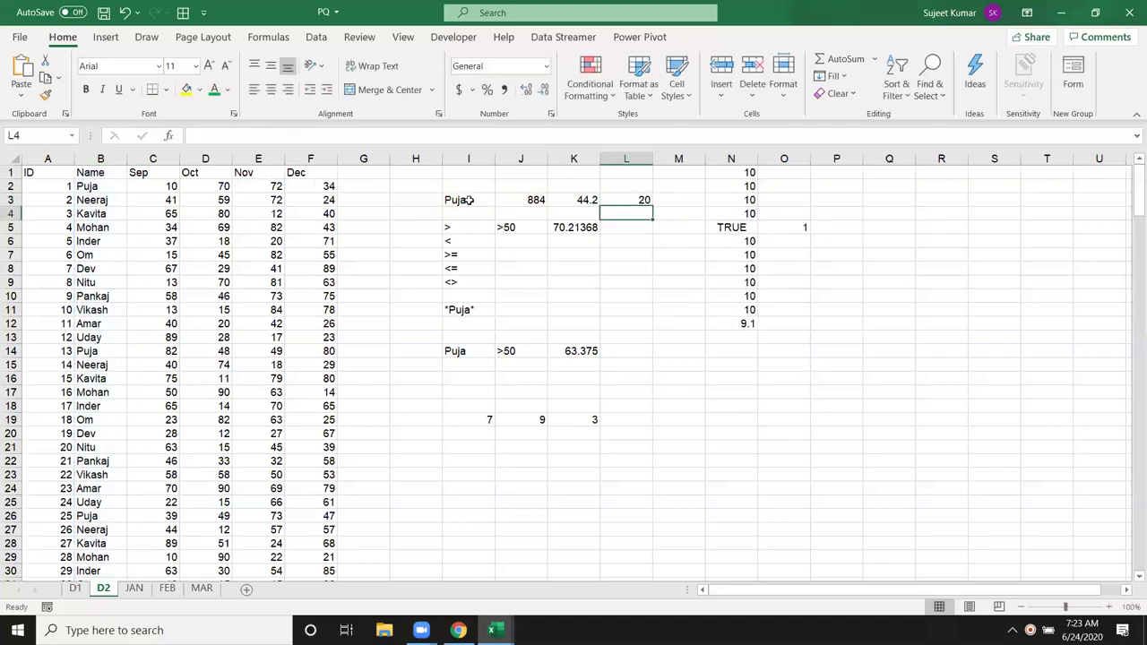
left_click(623, 199)
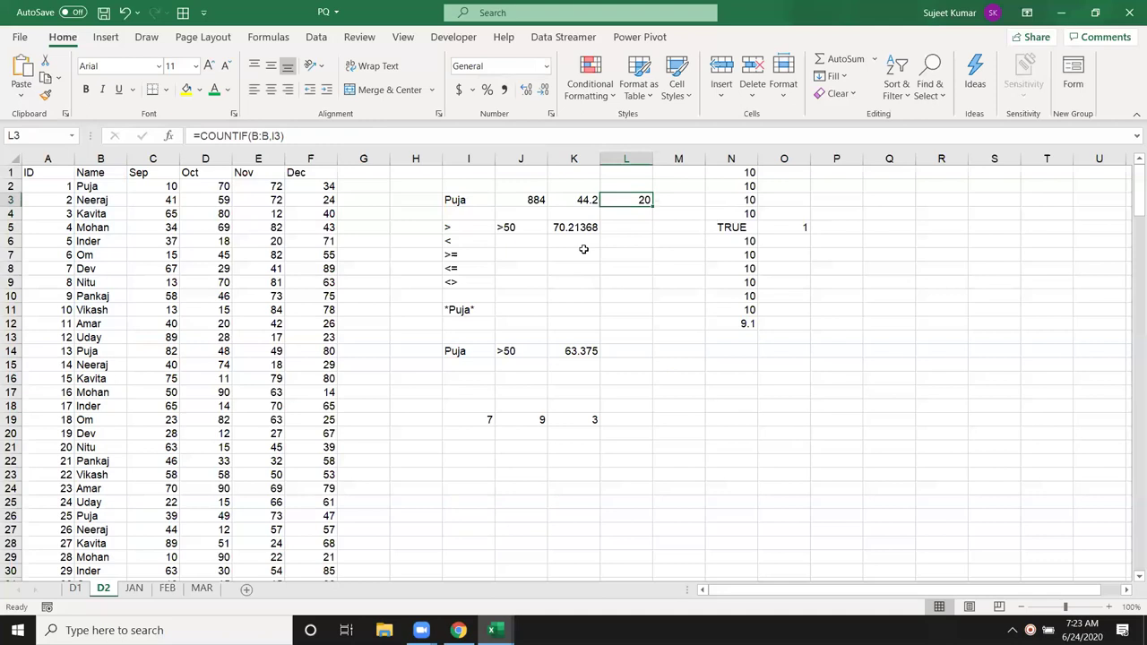
left_click_drag(453, 227, 502, 311)
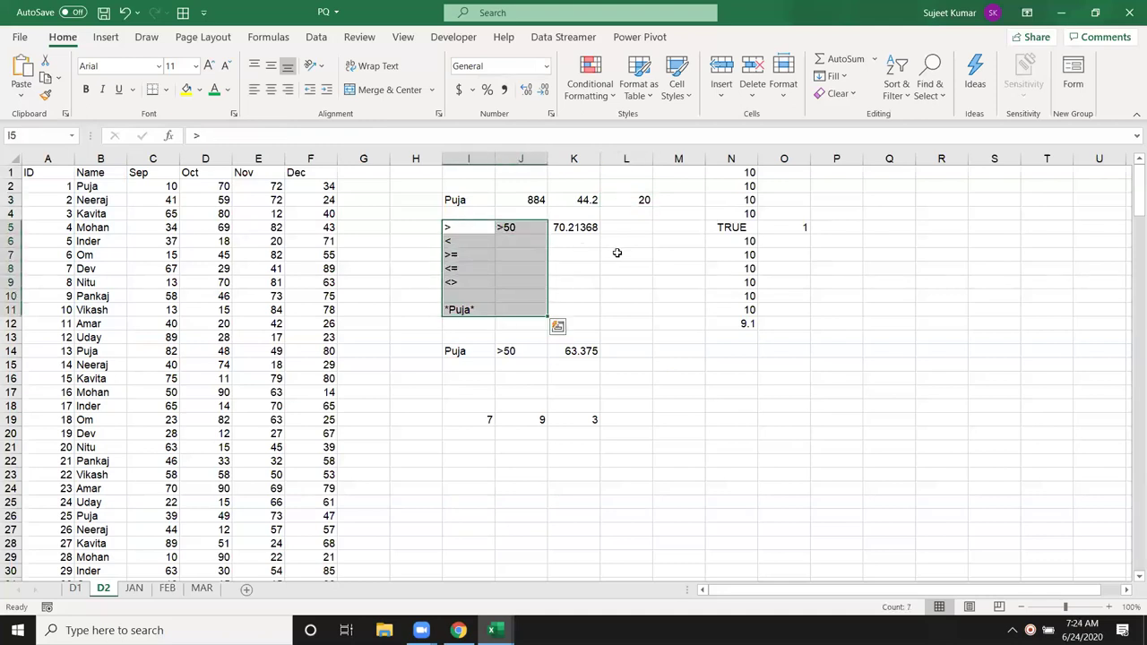
Step: In L5, count Sep values above 50 with =COUNTIF(C:C,J5), giving 117
left_click(618, 229)
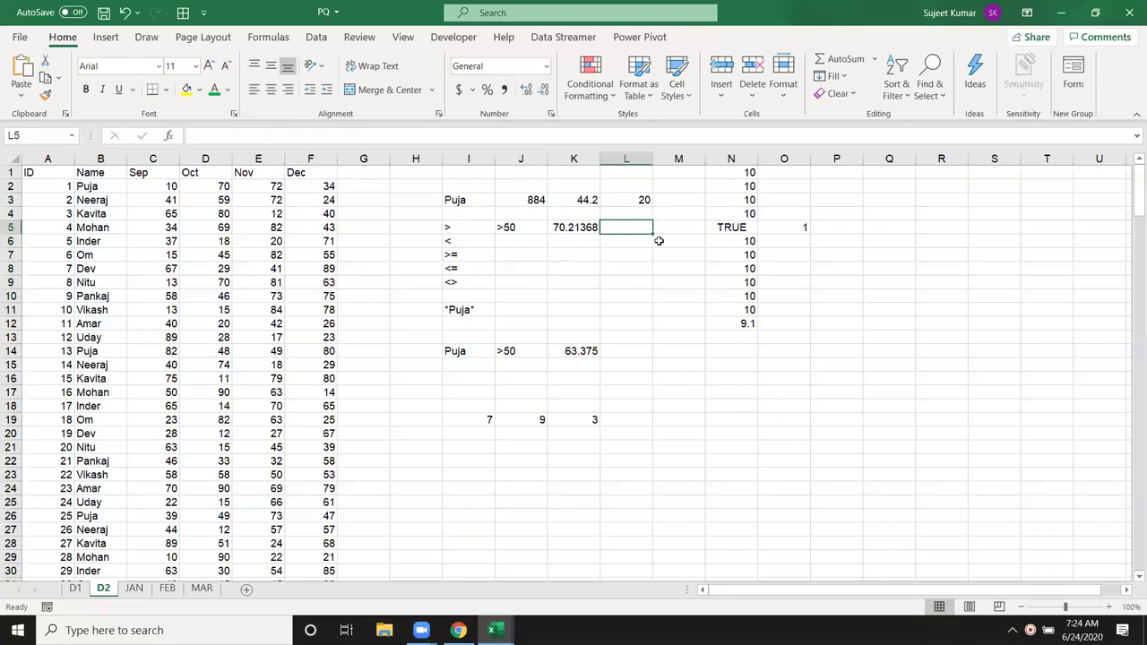
type("=cou")
key("Down")
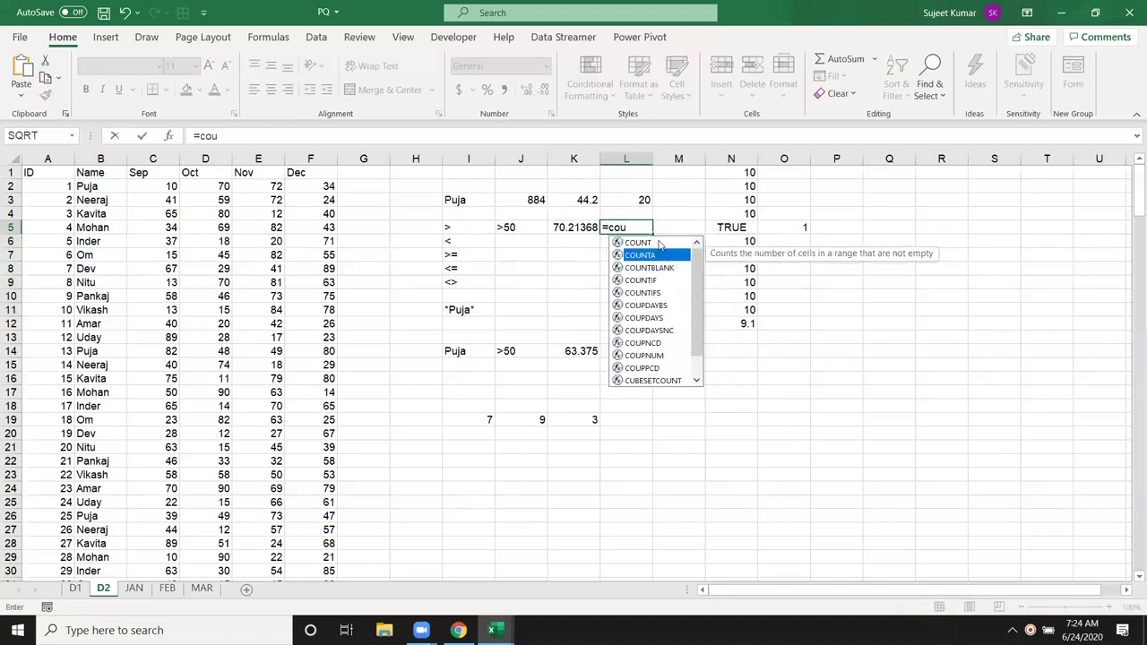
key("Down")
key("Down")
key("Tab")
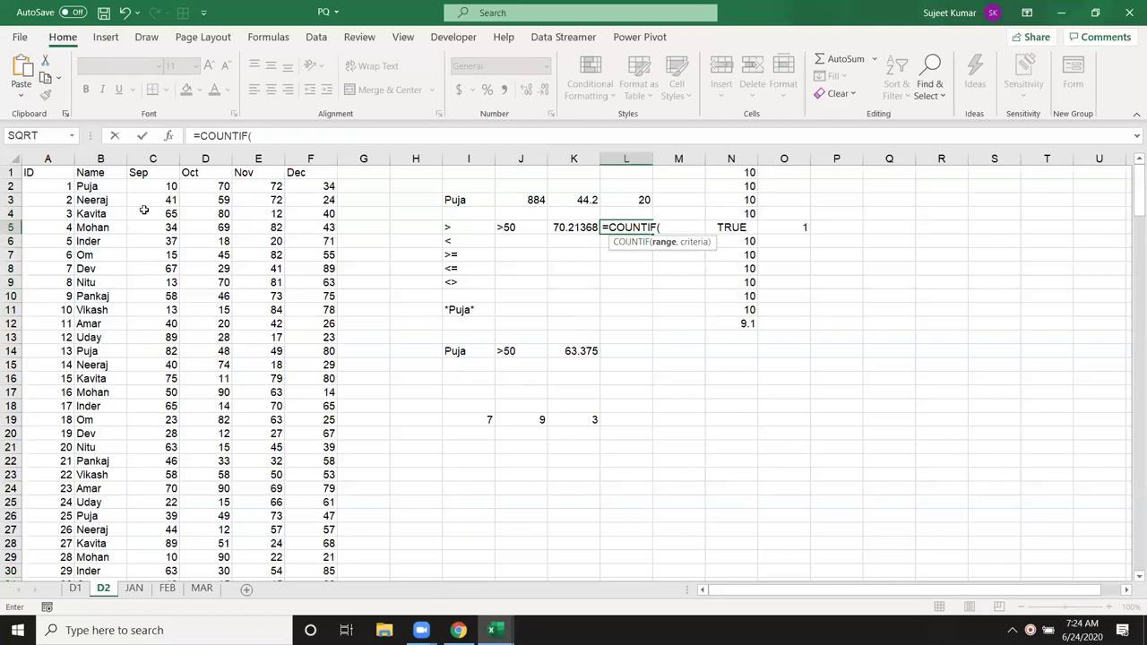
left_click(150, 158)
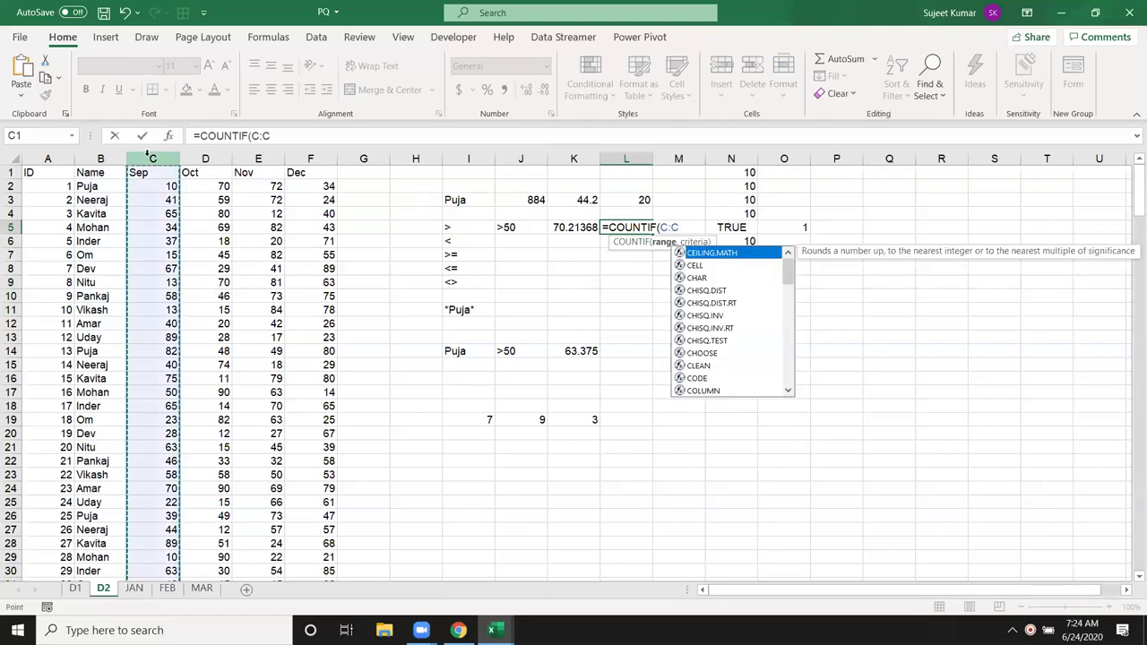
type(",")
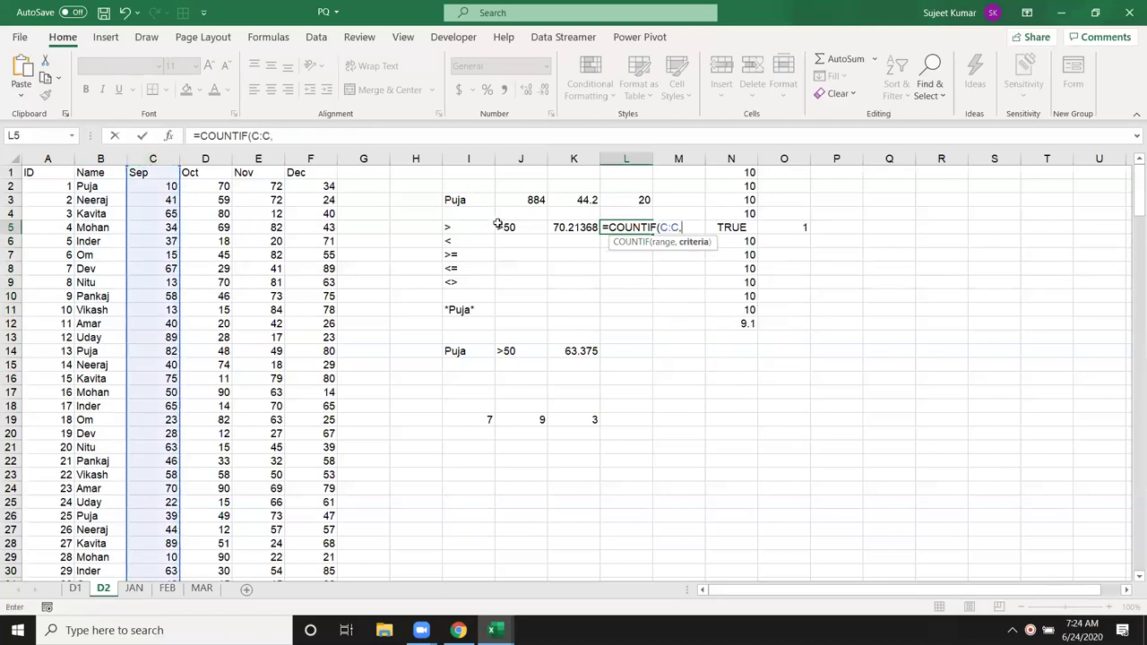
left_click(508, 227)
key("Return")
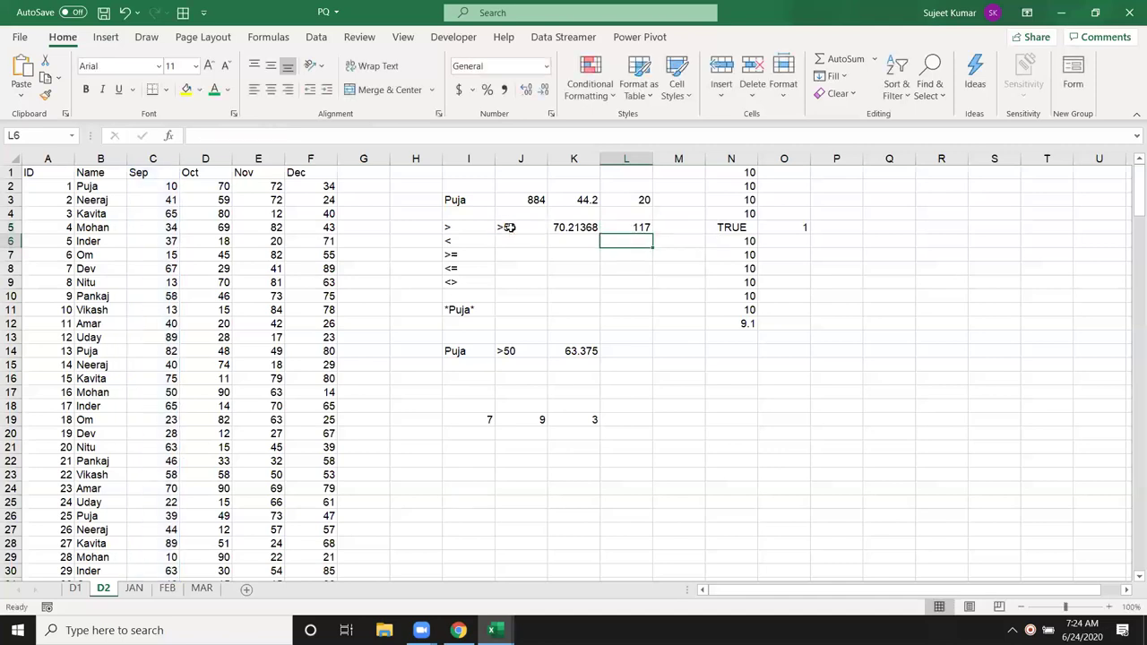
left_click(461, 353)
left_click_drag(464, 353, 529, 353)
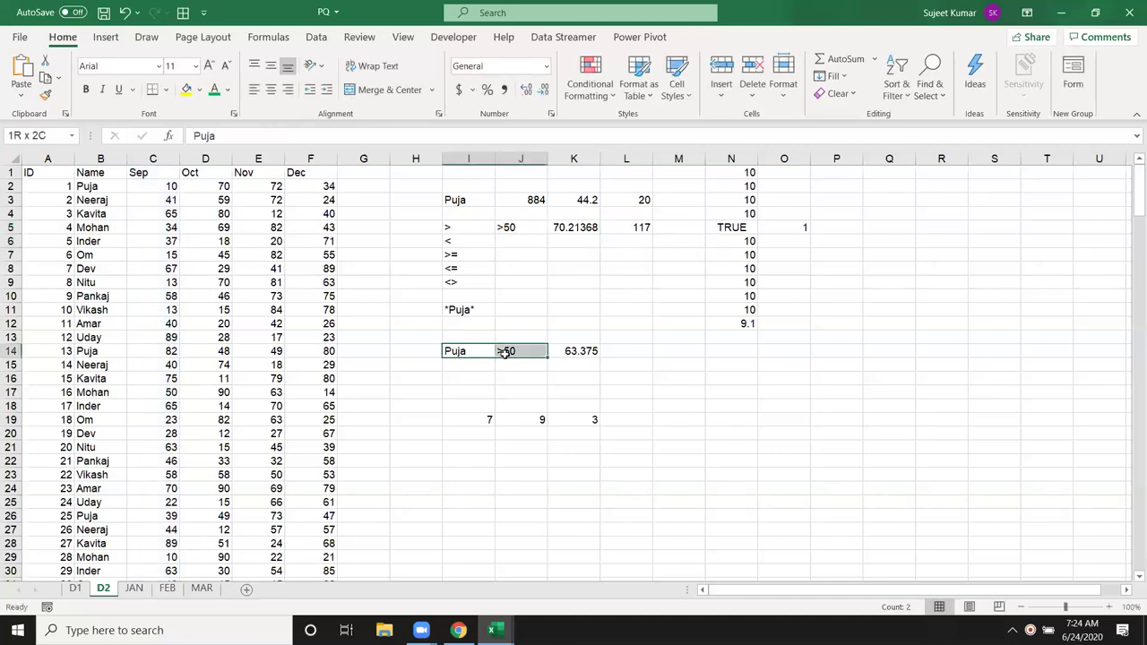
Step: Enter =COUNTIFS(B:B,I14,C:C,J14) in L14 to count the name-and-over-50 matches, giving 8
left_click(630, 355)
type("=cou")
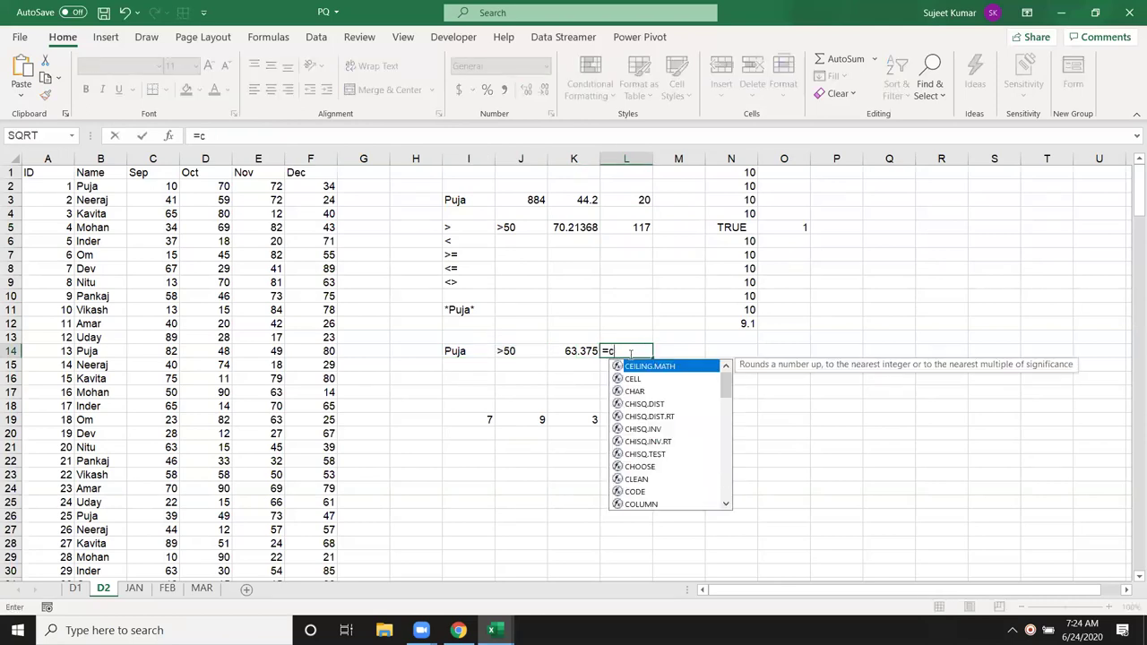
key("Down")
key("Down")
key("Down")
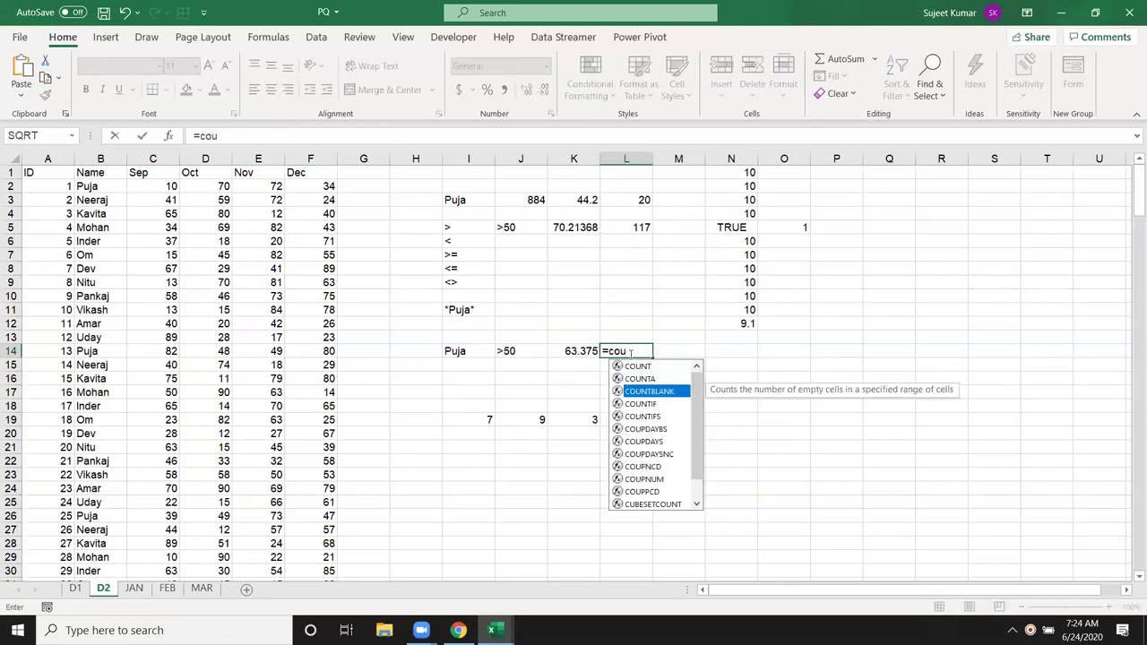
key("Tab")
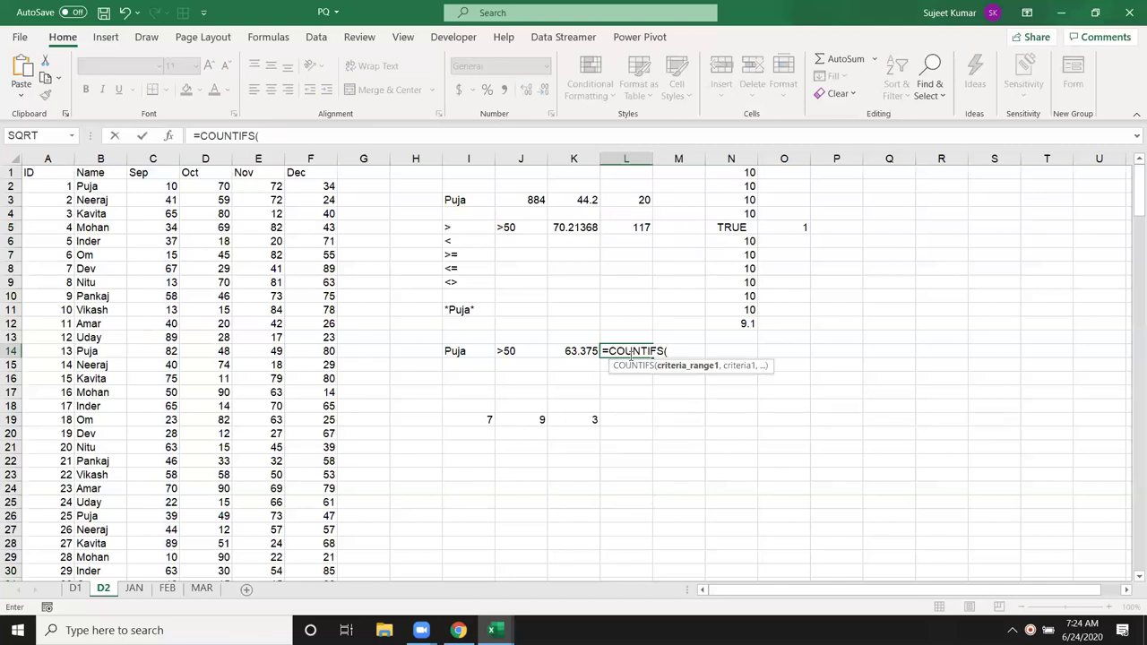
left_click(100, 159)
type(",")
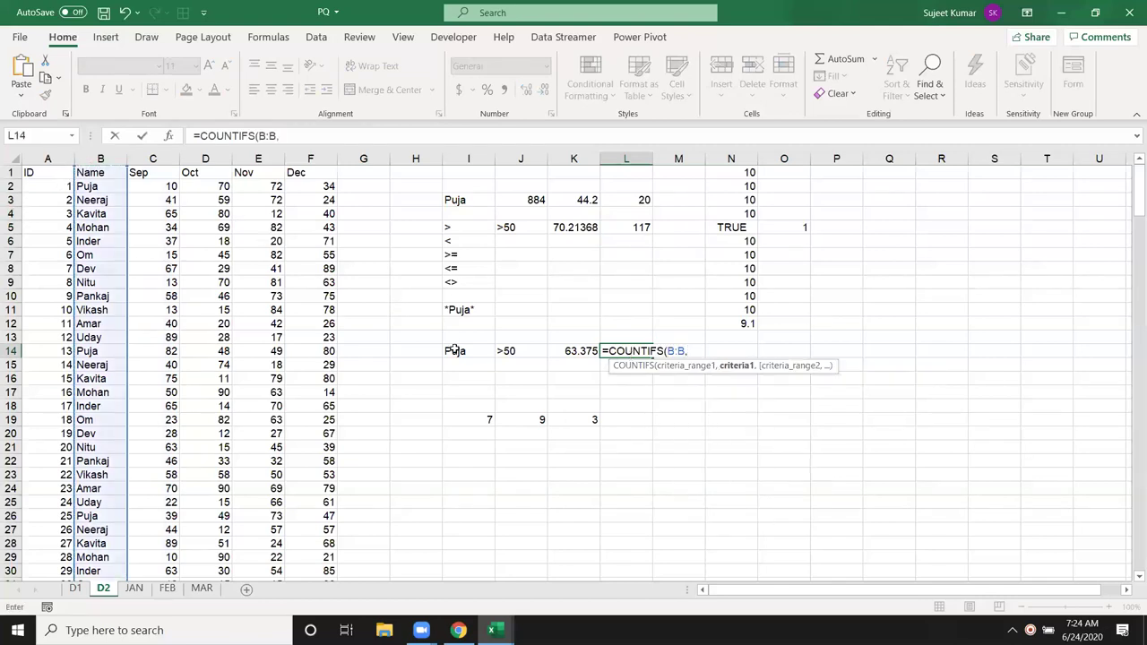
left_click(454, 351)
type(",")
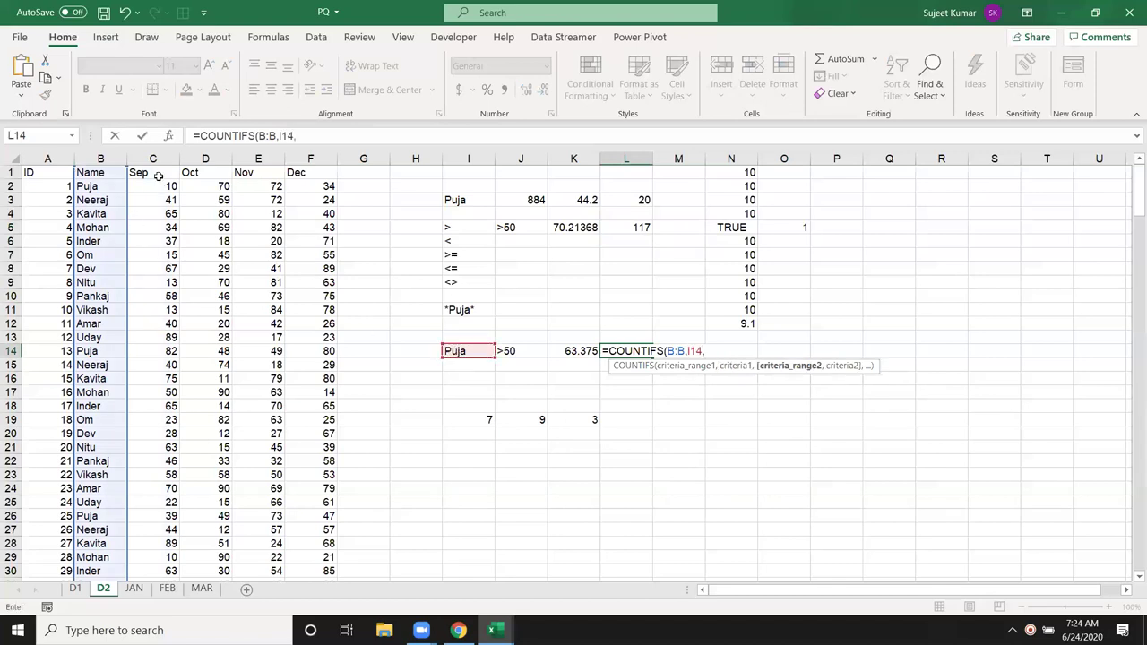
left_click(152, 158)
type(",")
left_click(518, 352)
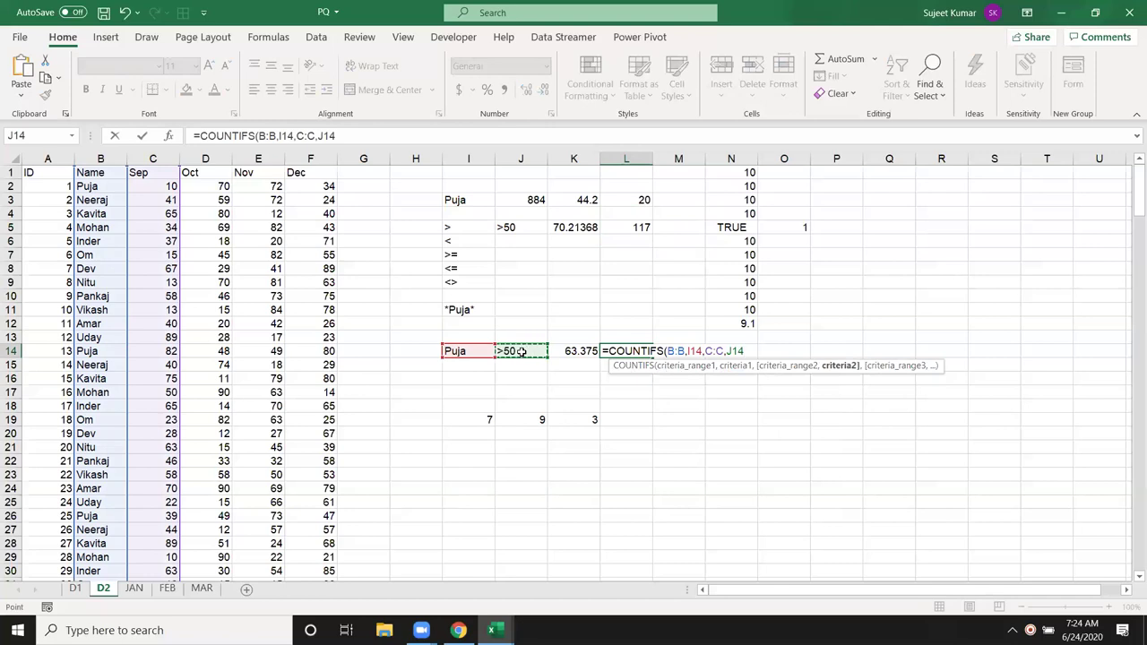
key("Return")
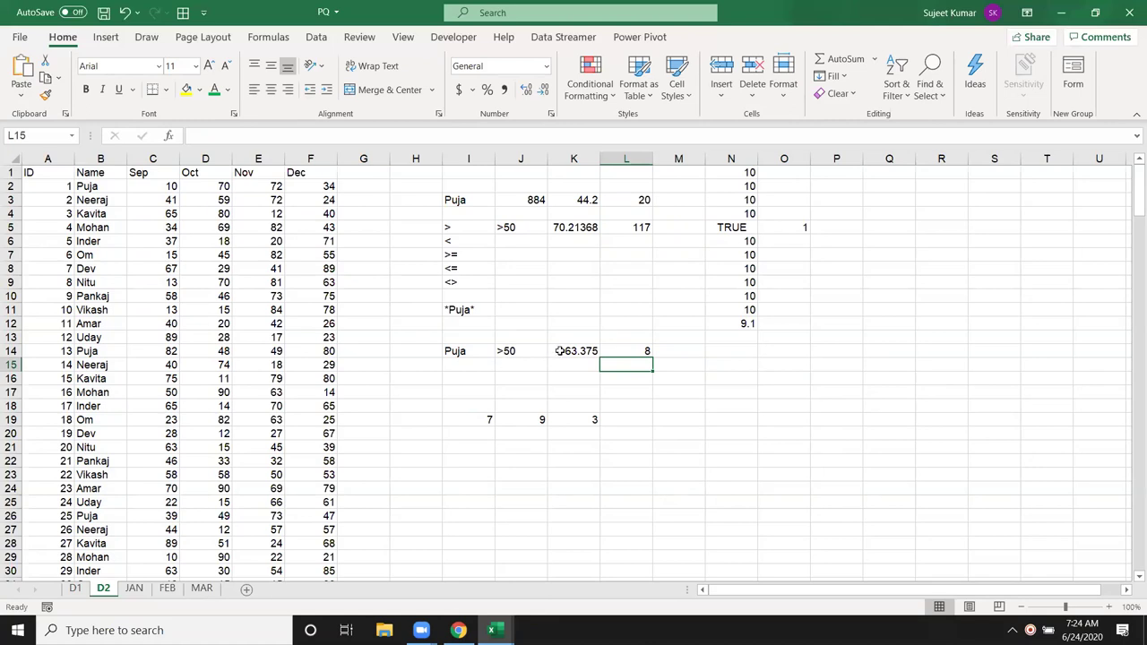
left_click(562, 351)
left_click_drag(466, 322, 446, 231)
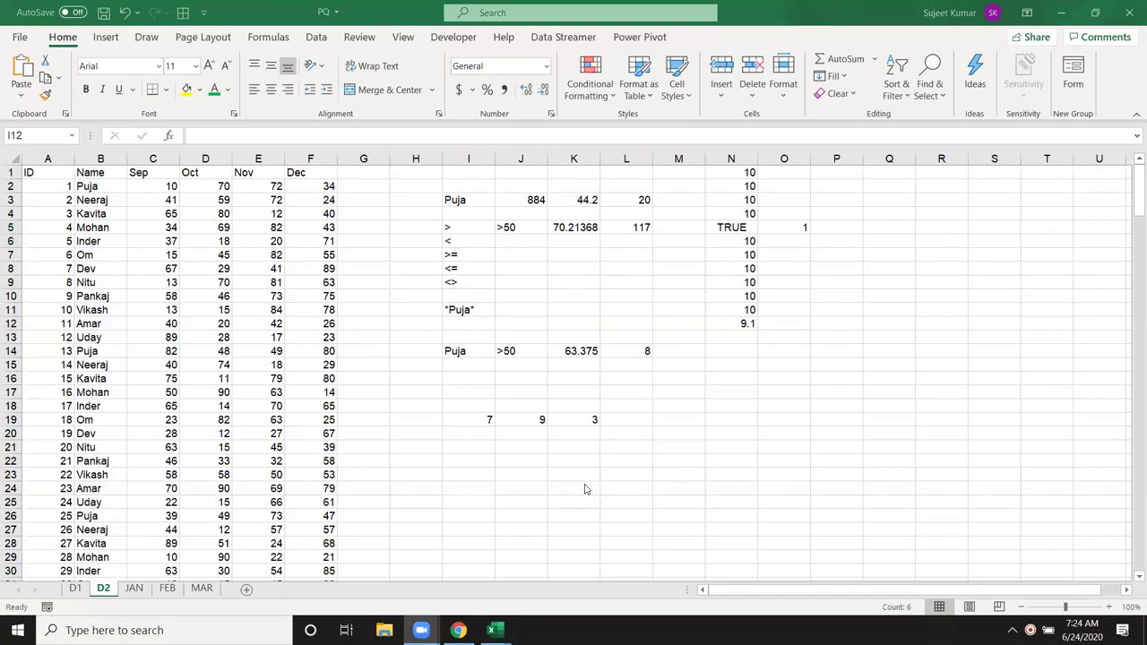
Step: Put the highest Sep score in I22 with =MAX(C:C), returning 90
left_click(492, 460)
type("=ma")
type("x")
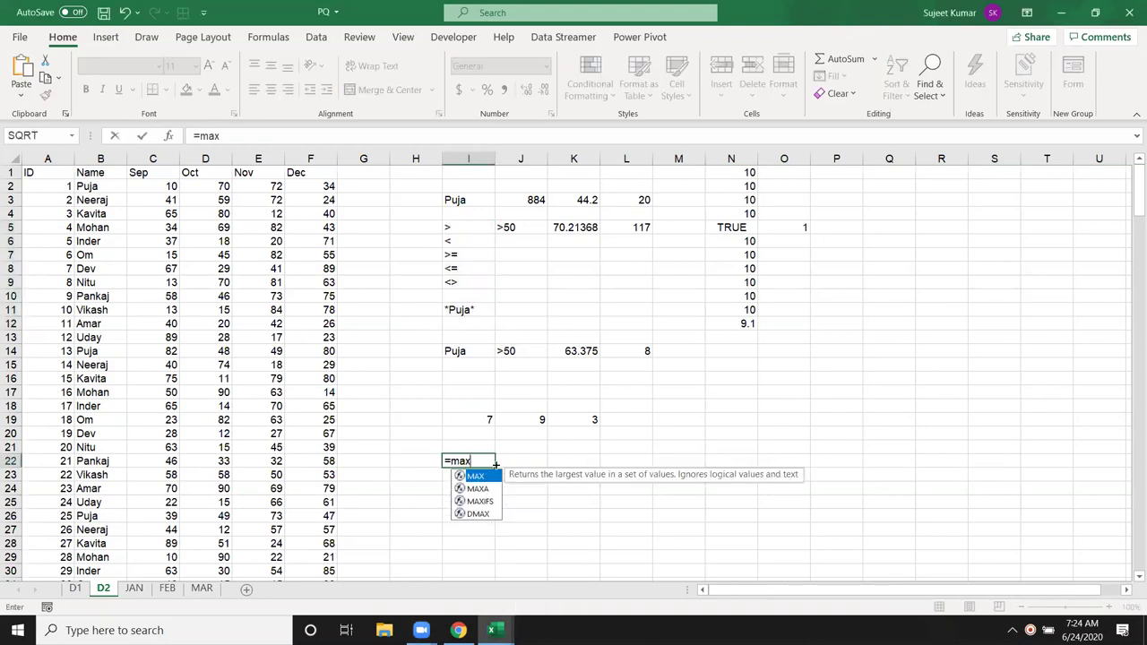
key("Tab")
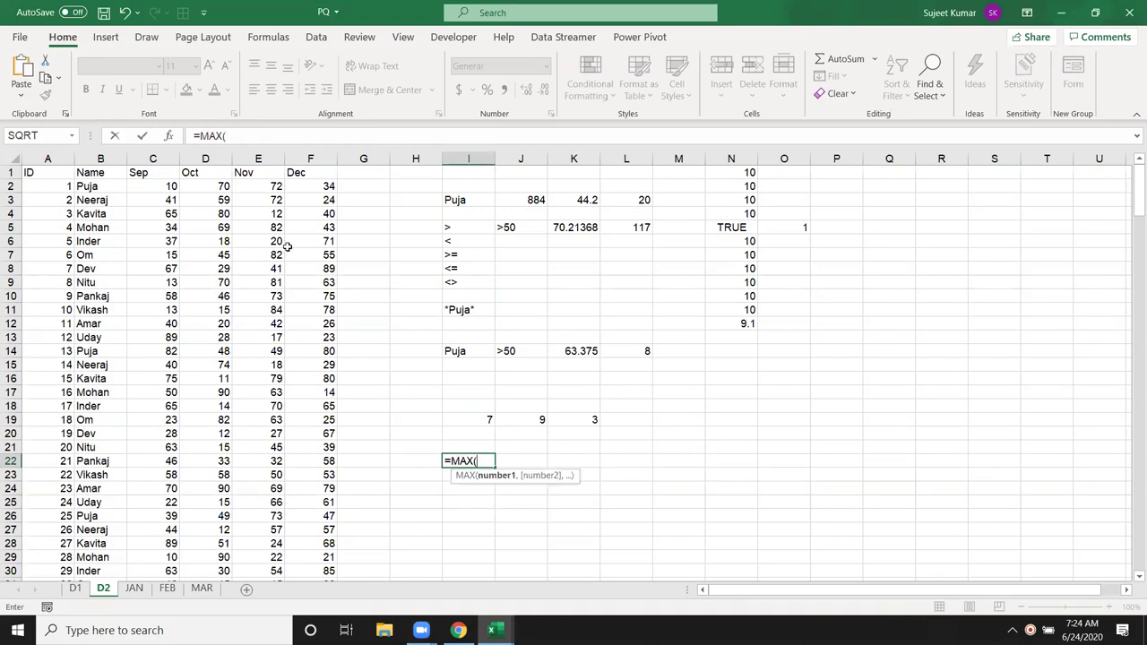
left_click(310, 162)
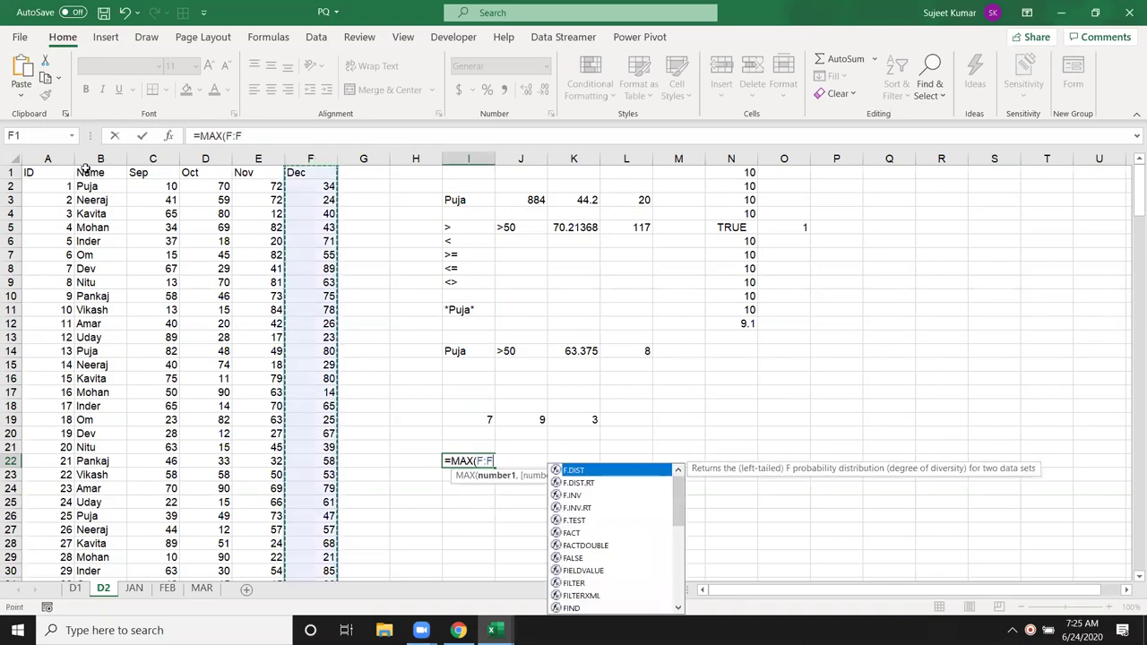
left_click(144, 158)
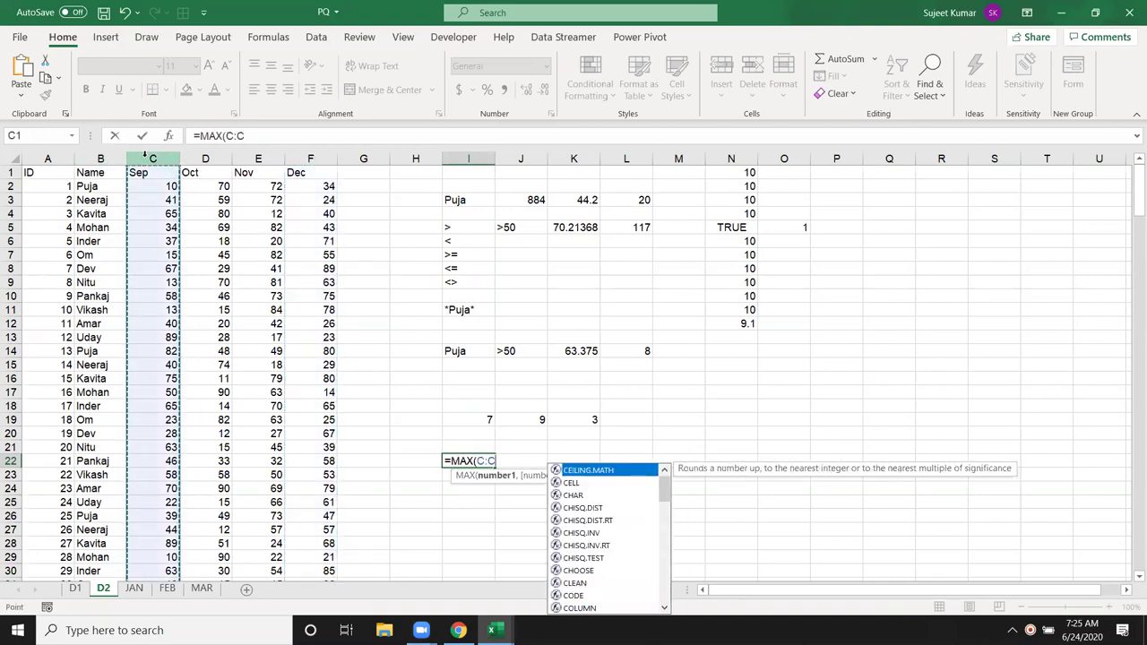
key("Return")
left_click(475, 462)
Step: Start a MAXA formula in J22, then cancel it, leaving J22 empty
left_click(529, 462)
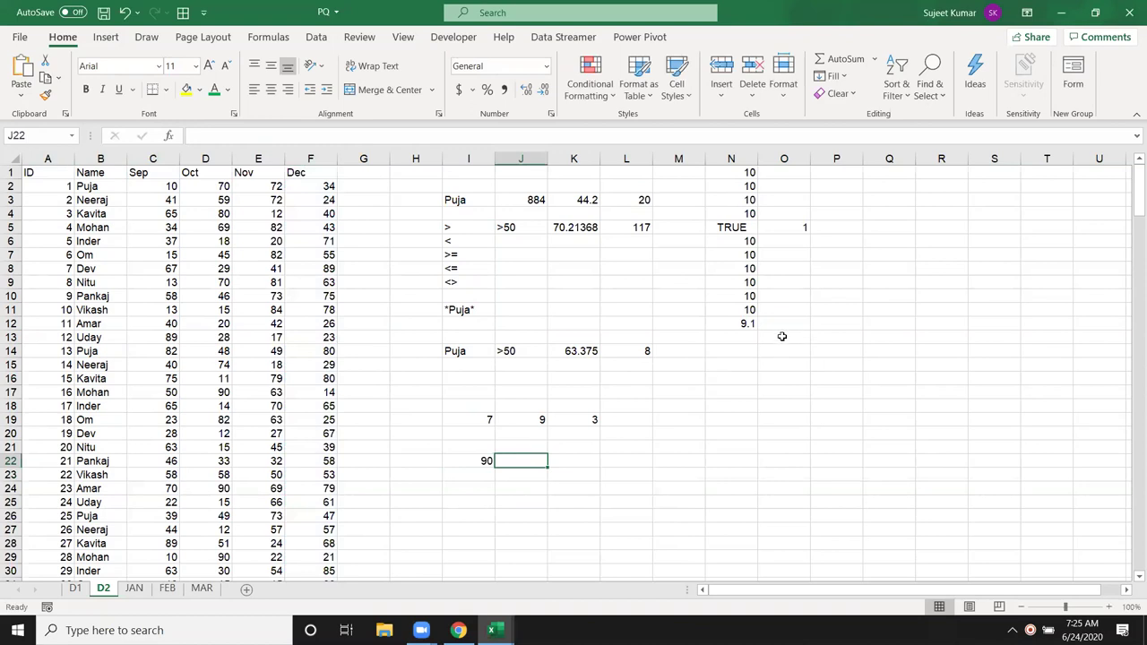
type("=ma")
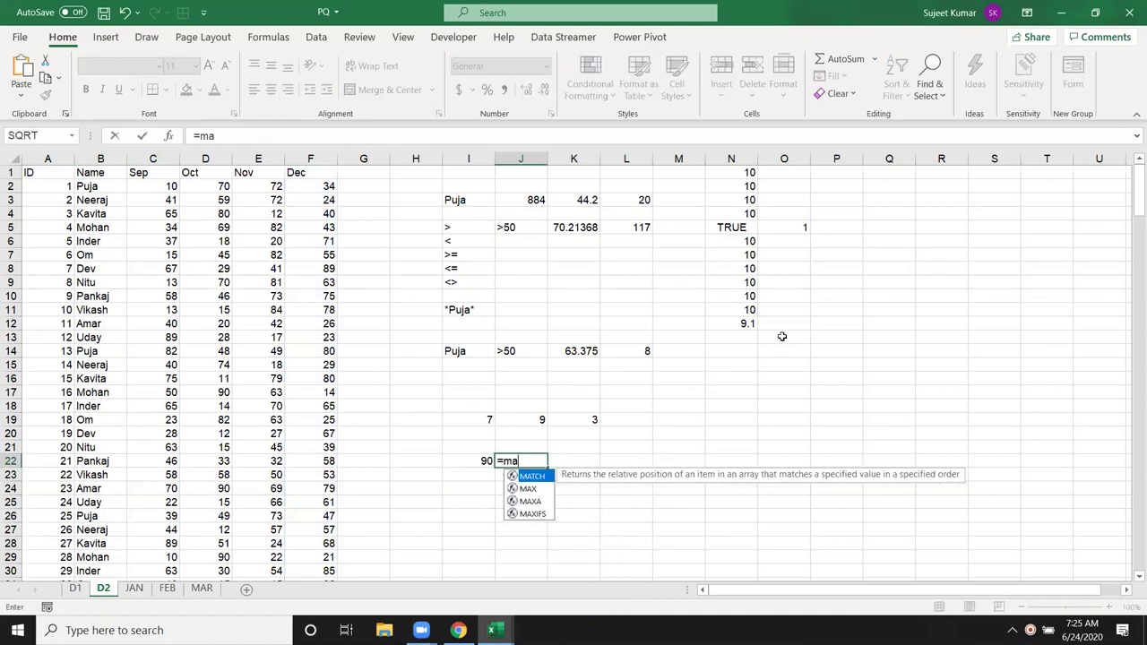
key("Down")
key("Down")
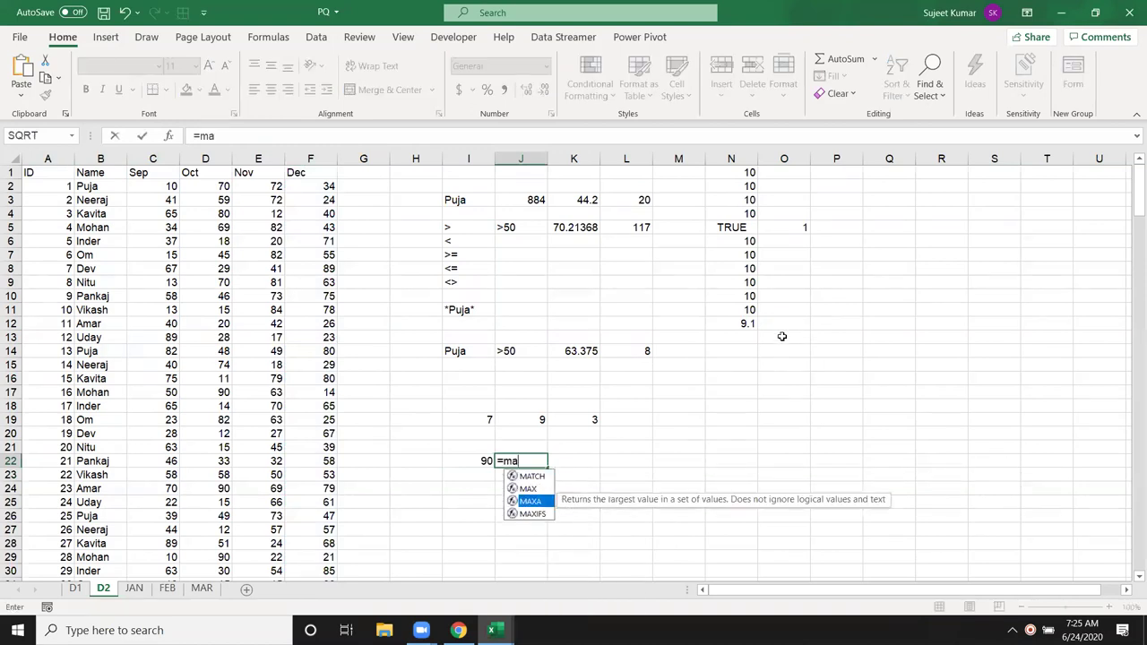
key("Tab")
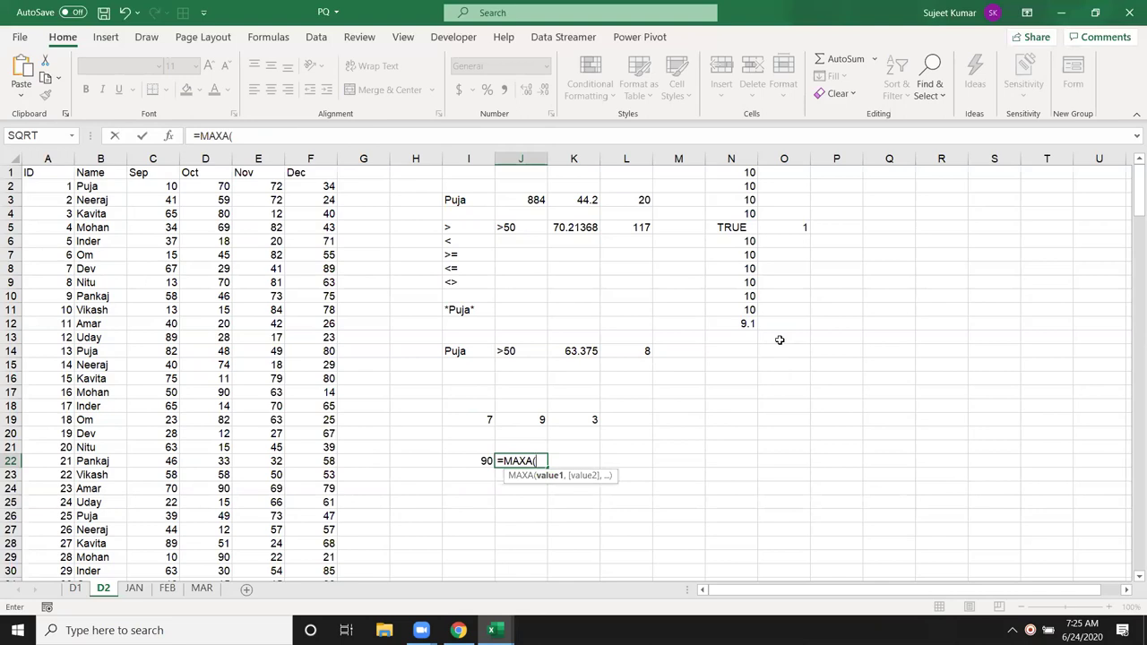
key("Escape")
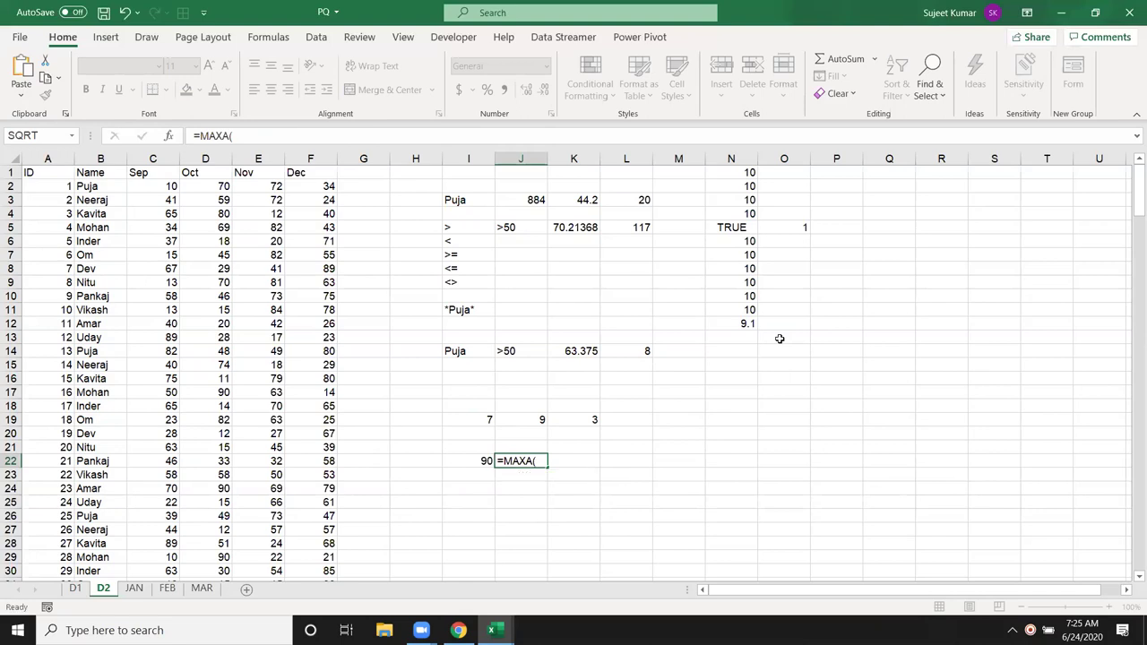
Step: Begin a MAXIFS formula in M3 for the name in I3
left_click(457, 201)
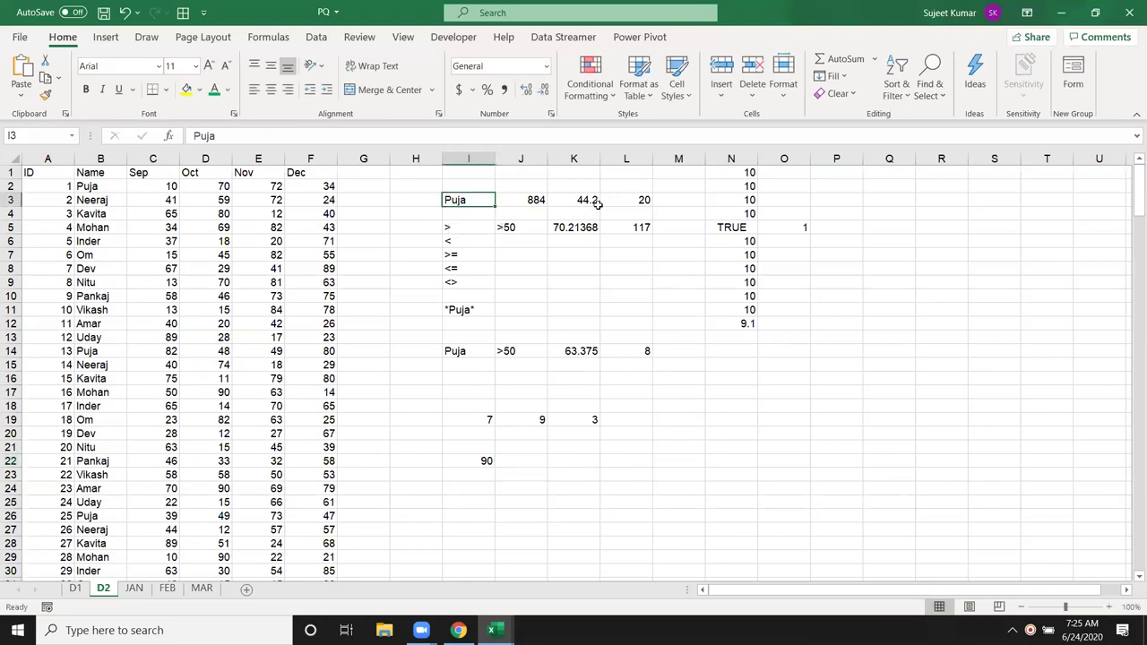
left_click(667, 200)
type("=ma")
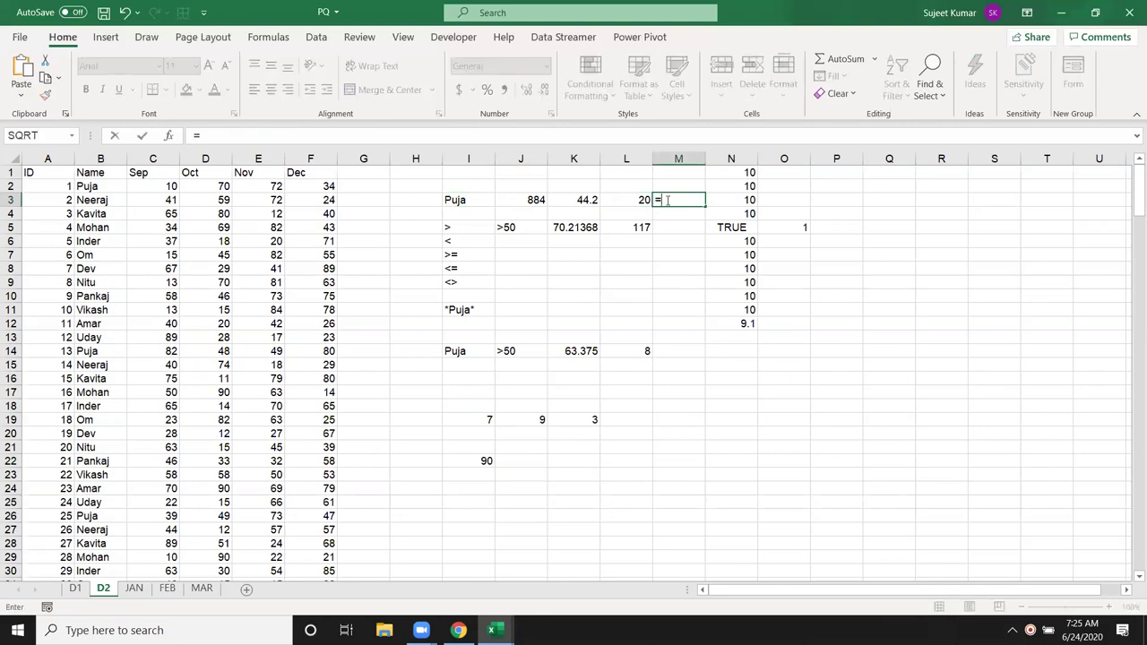
key("Down")
key("Down")
key("Down")
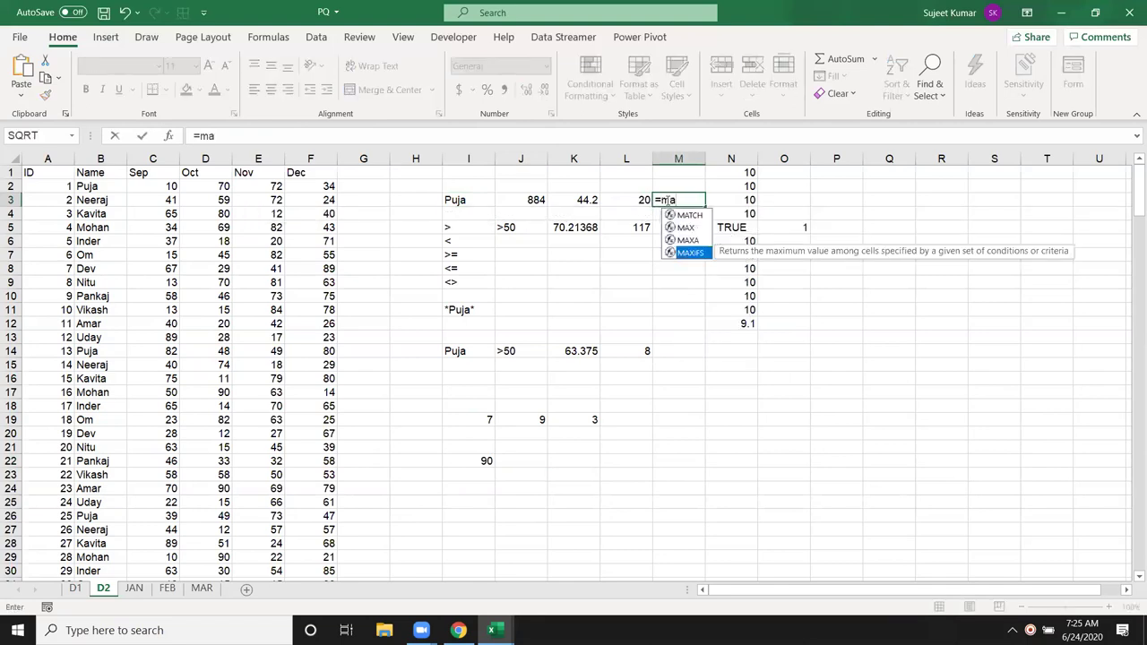
Step: Complete =MAXIFS(C:C,B:B,I3) in M3, returning Puja's highest Sep score of 82
key("Tab")
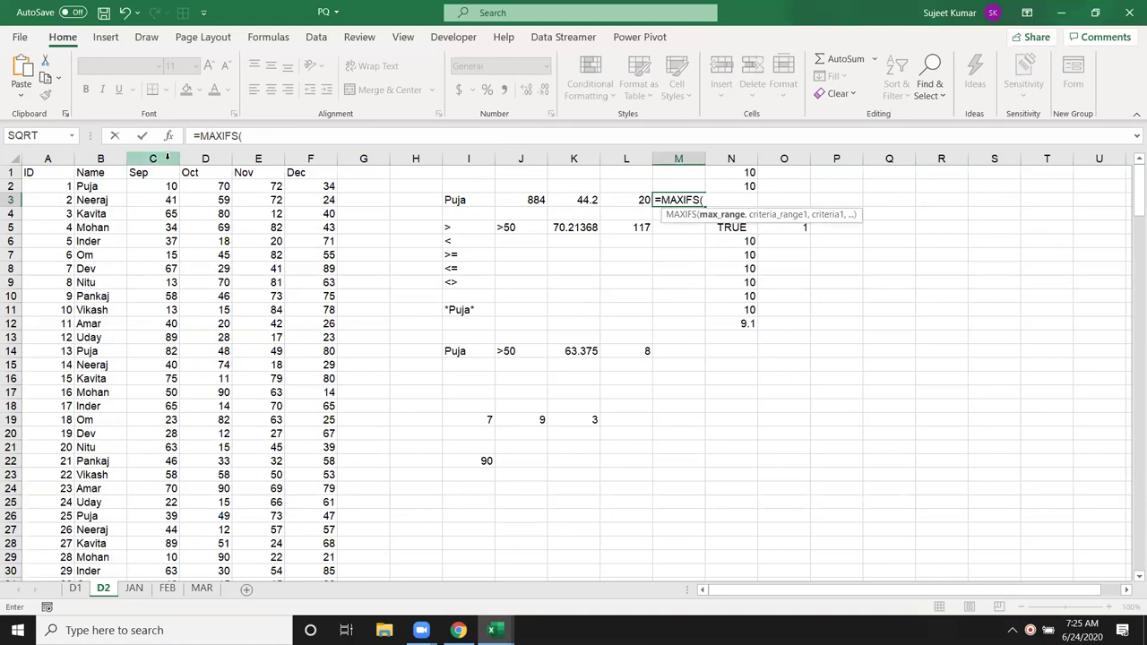
left_click(166, 159)
type(",")
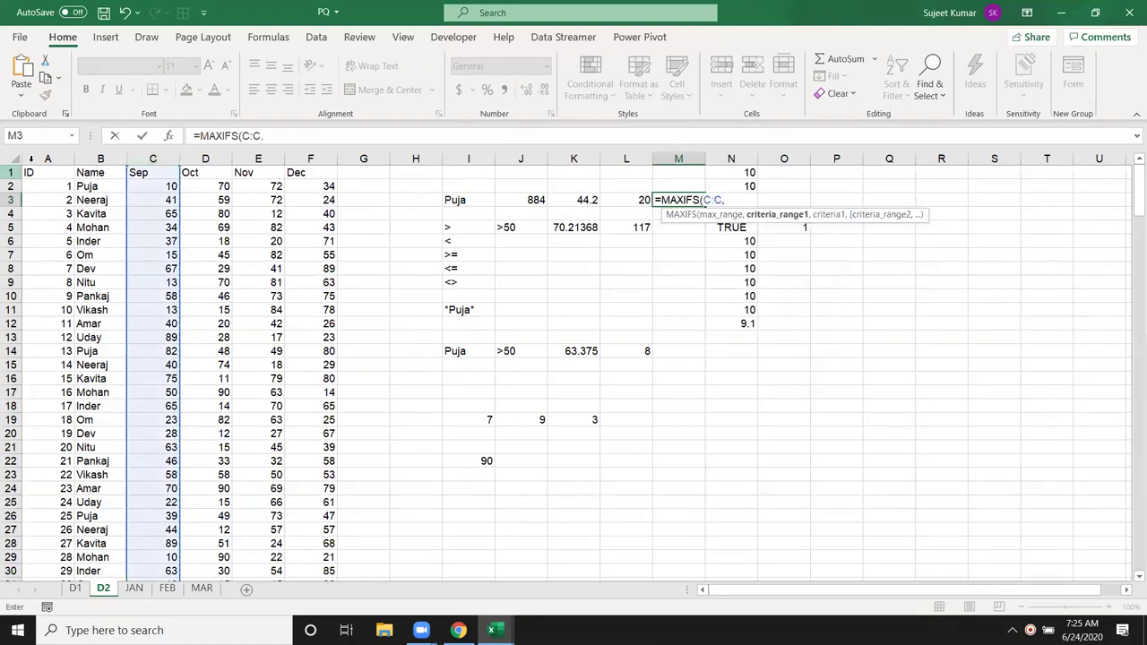
left_click(86, 159)
type(",")
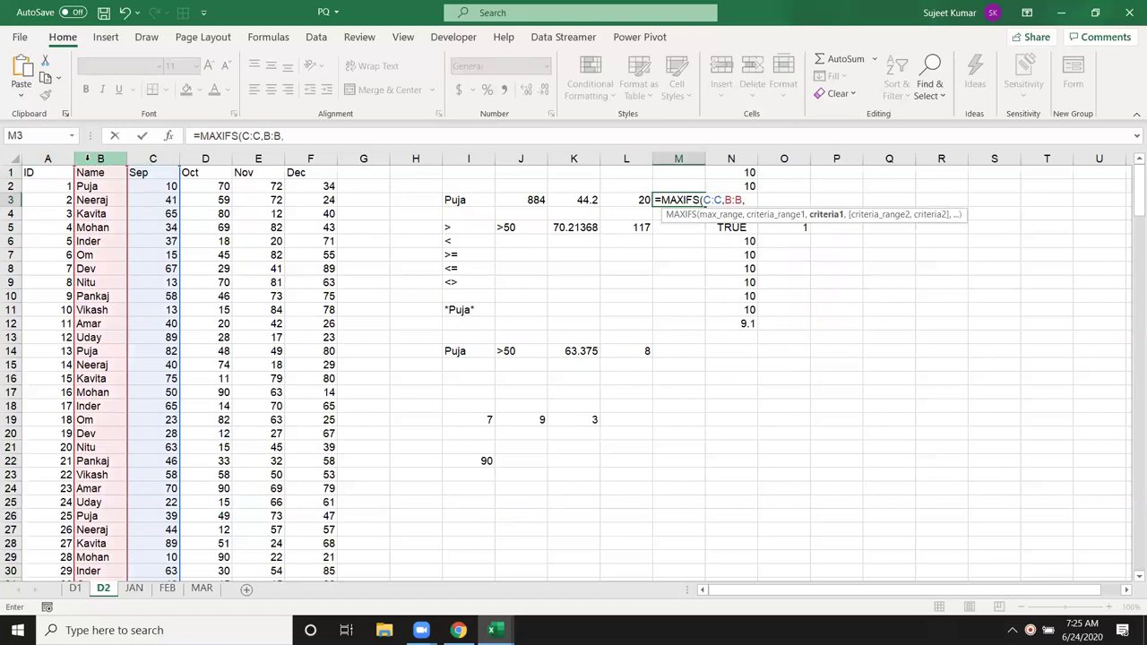
left_click(467, 199)
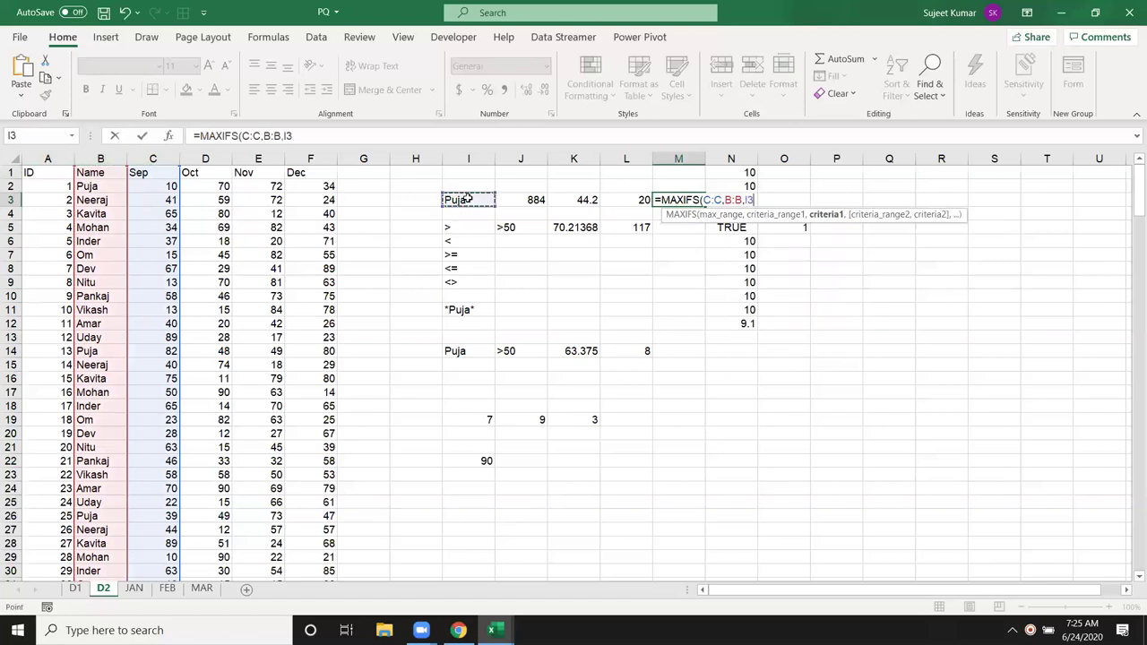
key("Return")
left_click(685, 199)
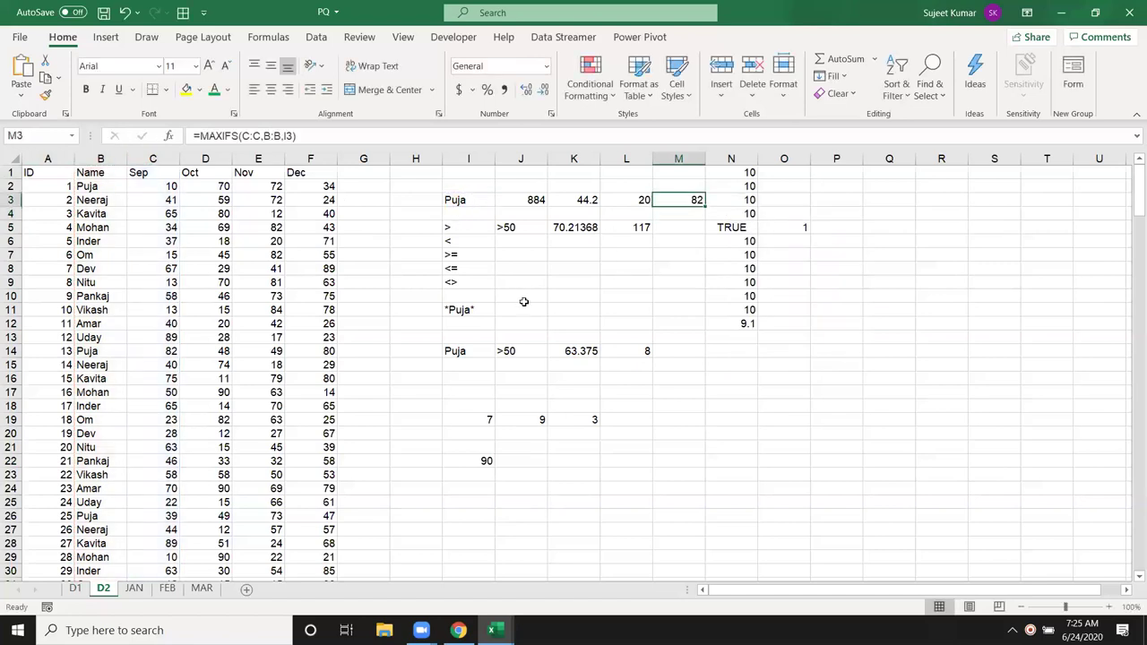
Step: Enter =MAXIFS(C:C,B:B,I14,C:C,J14) in M14 for Puja's highest Sep score above 50 (82)
left_click(681, 352)
type("=")
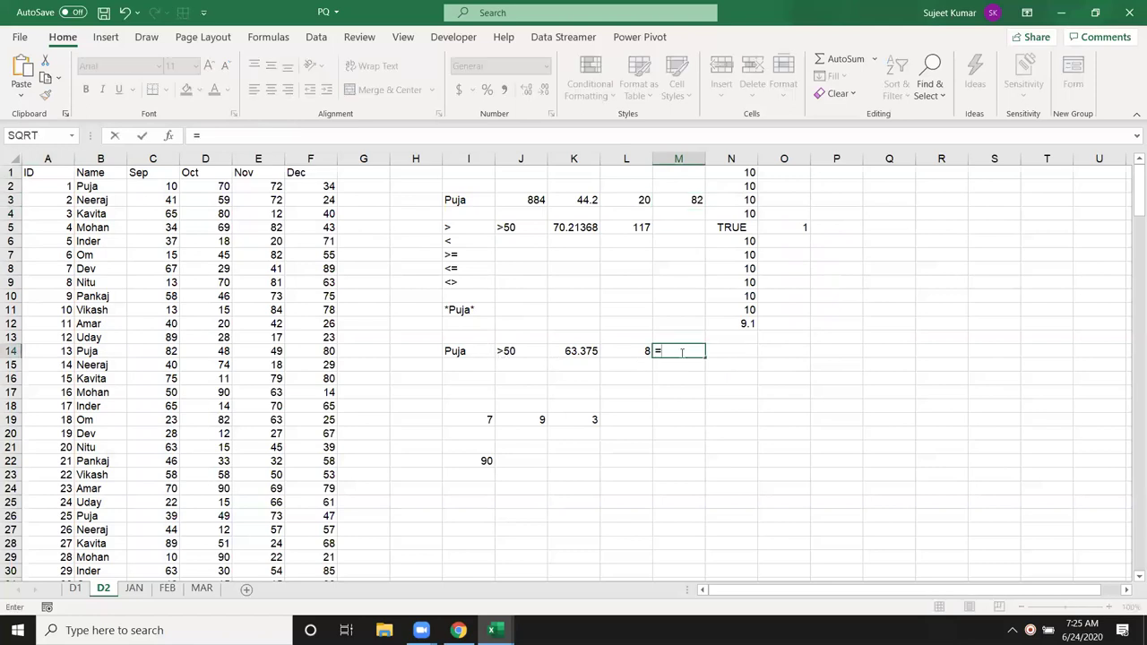
type("ma")
key("Down")
key("Down")
key("Down")
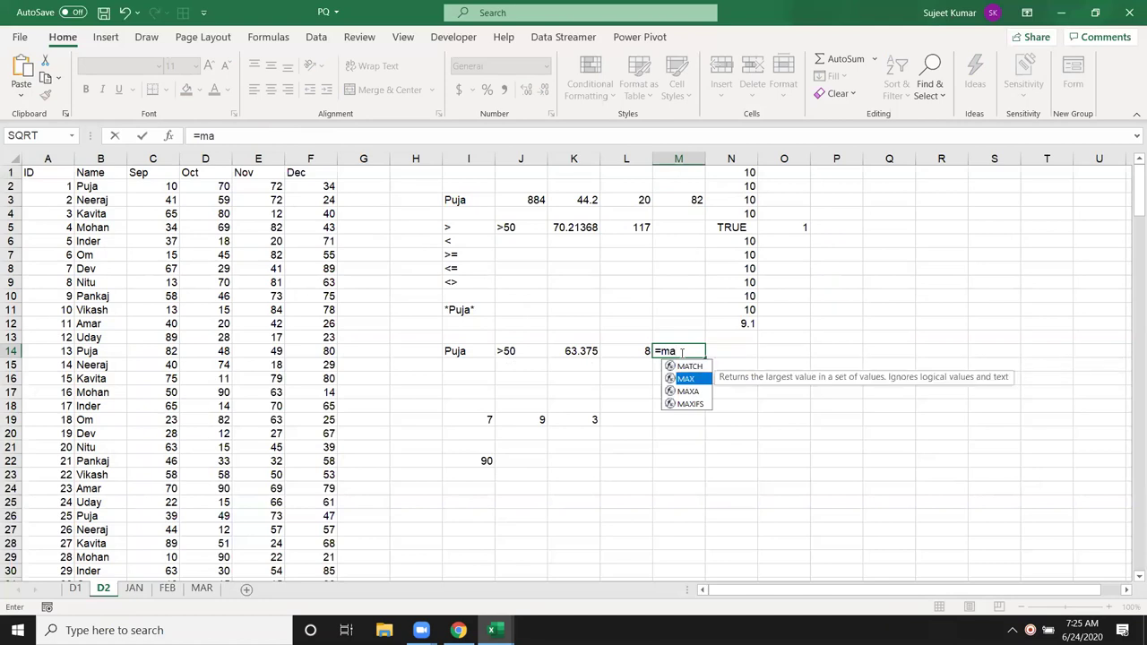
key("Tab")
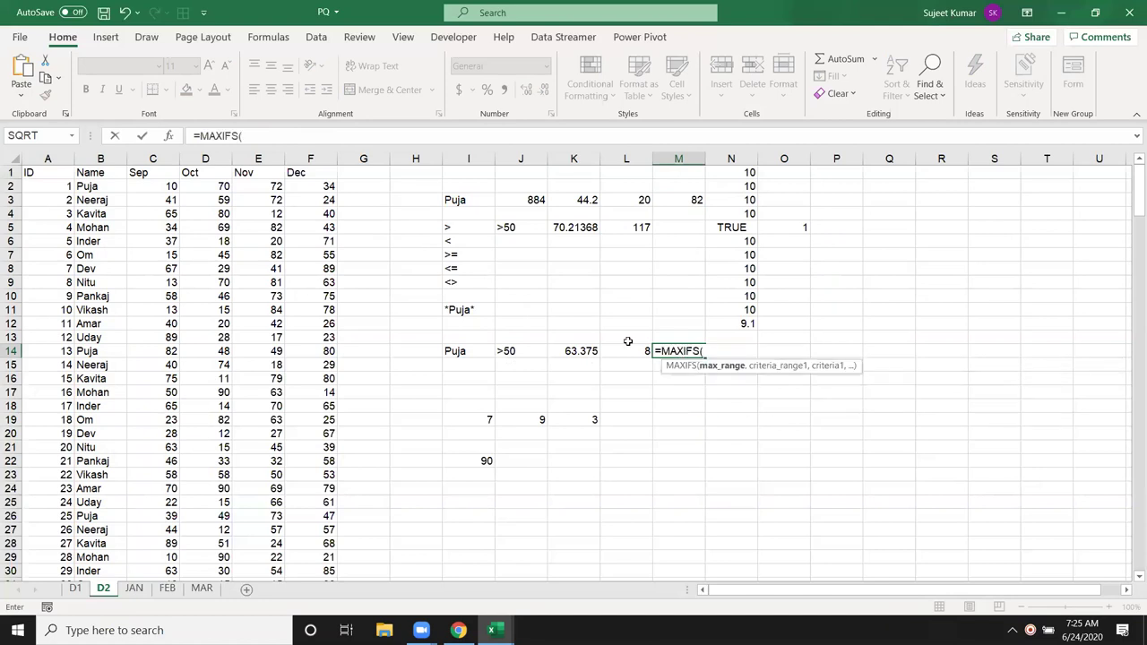
left_click(147, 158)
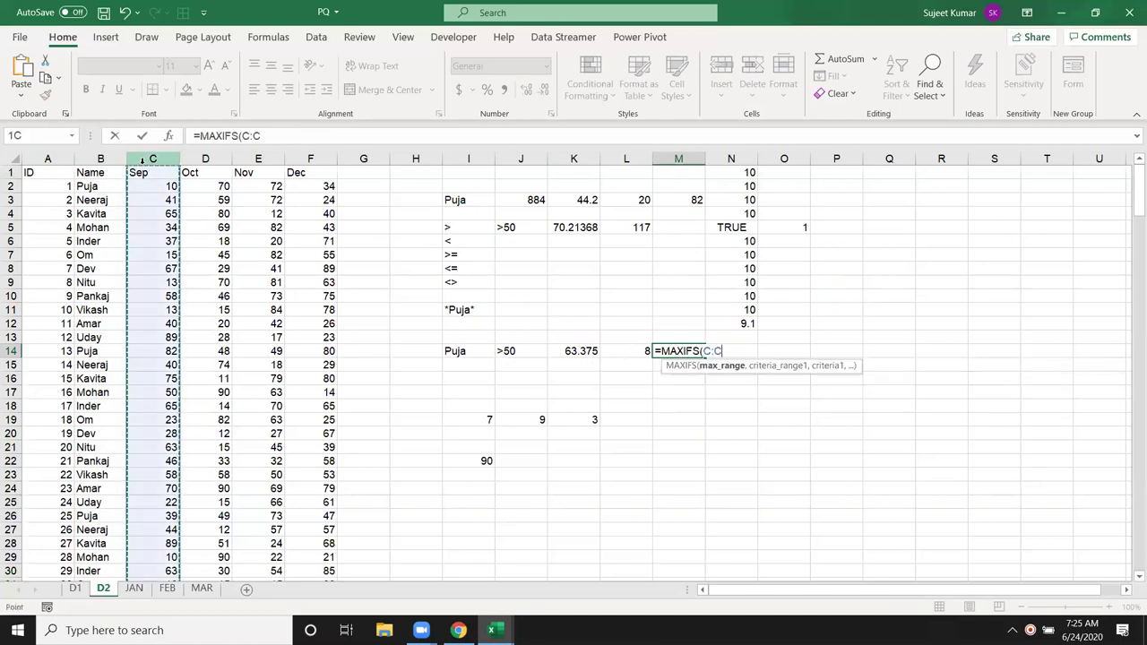
type(",")
left_click(100, 159)
type(",")
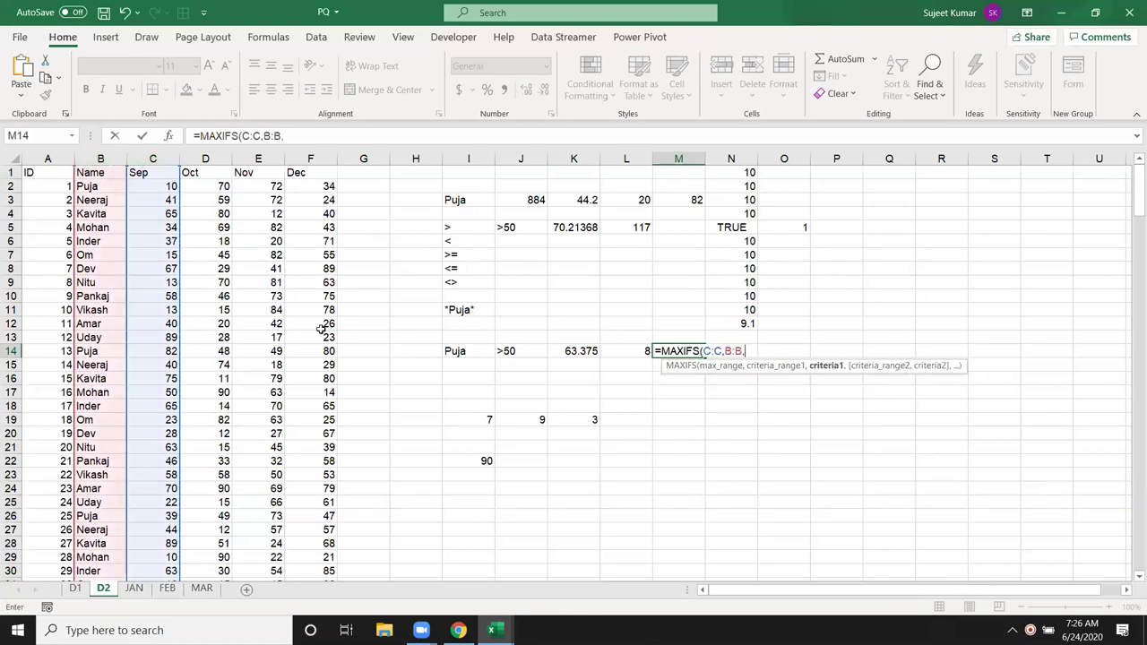
left_click(457, 350)
type(",C:C,")
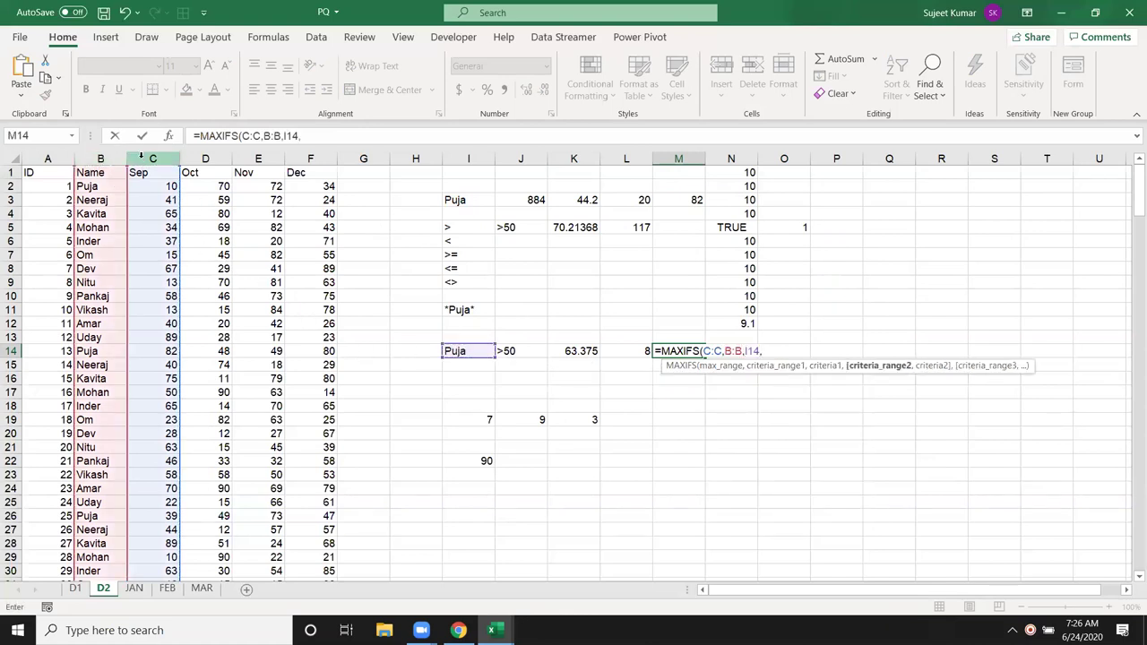
left_click(143, 158)
type(",")
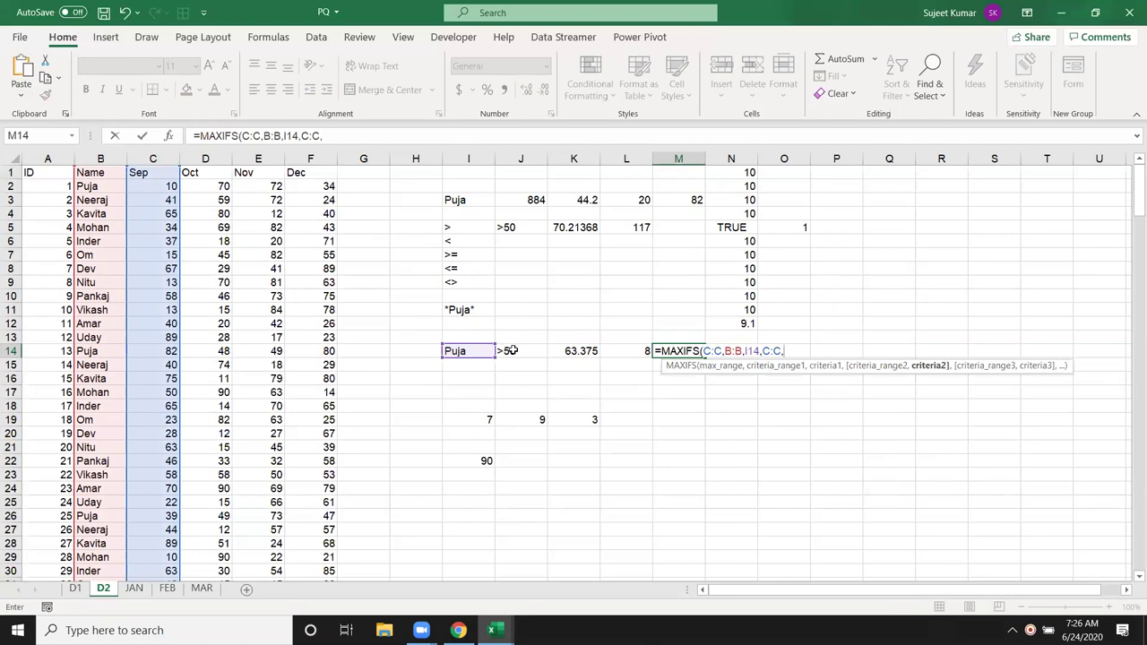
left_click(512, 350)
key("Return")
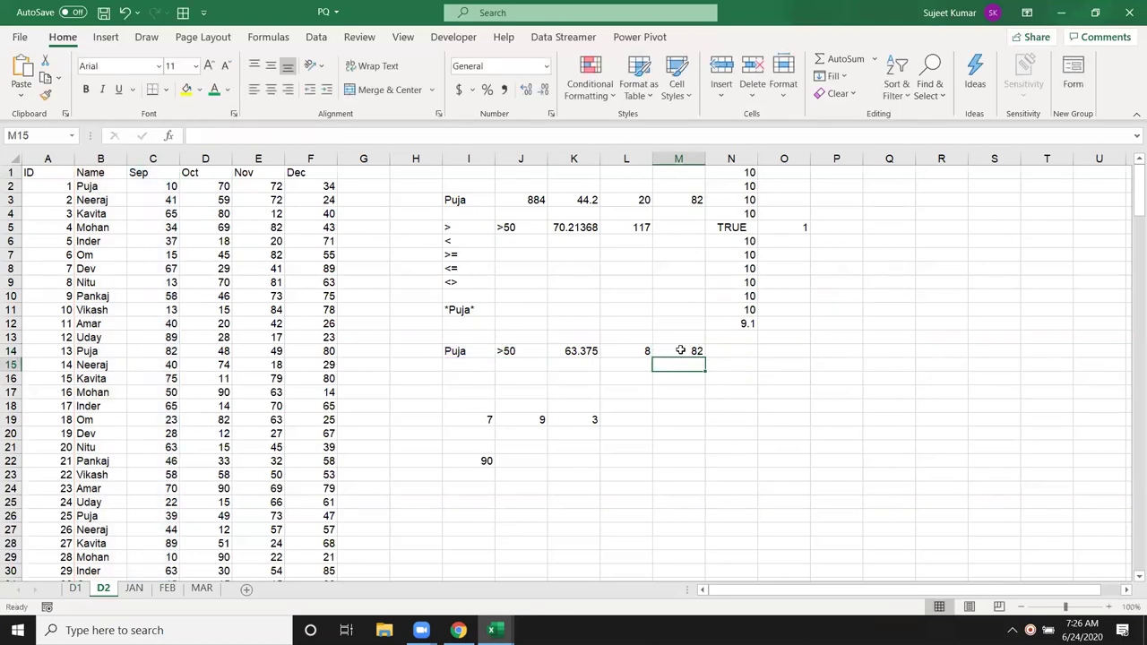
left_click(681, 350)
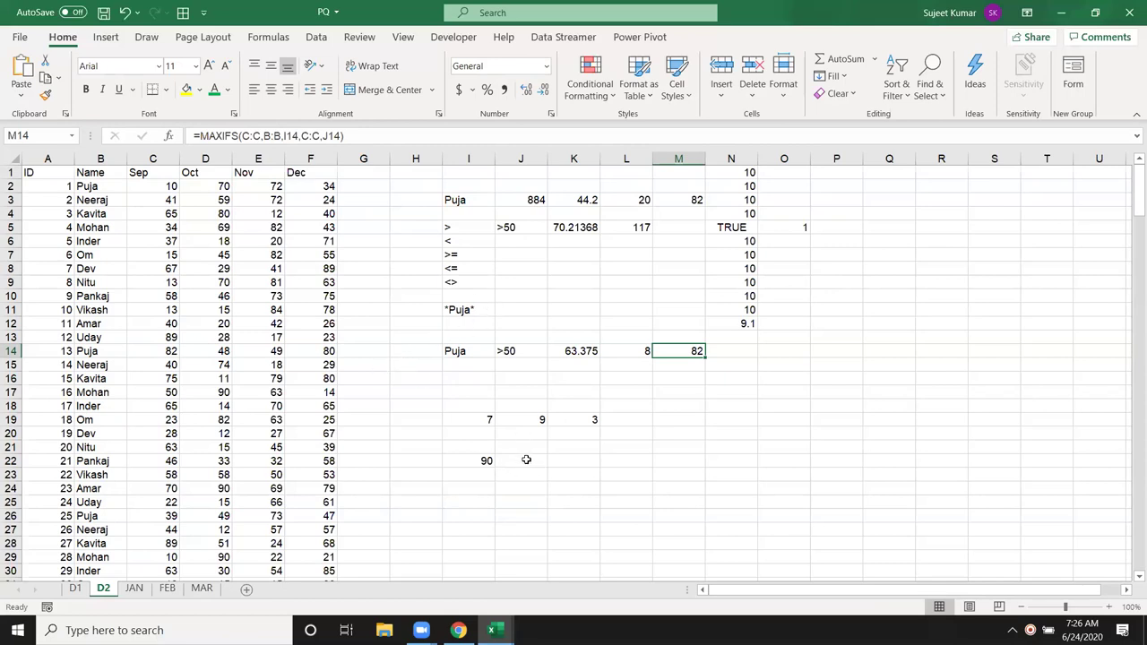
left_click(504, 477)
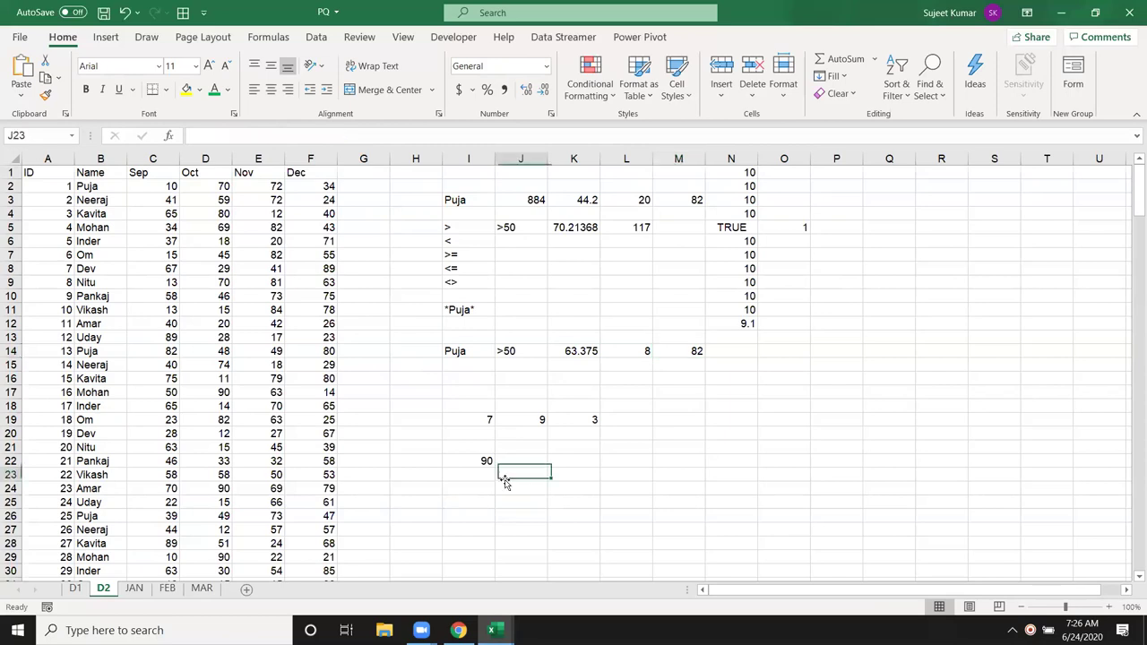
Step: Enter the ranks 1 to 5 in I24:I28
left_click(458, 486)
type("1")
key("Return")
type("2")
key("Return")
key("Up")
key("Up")
key("Up")
key("Up")
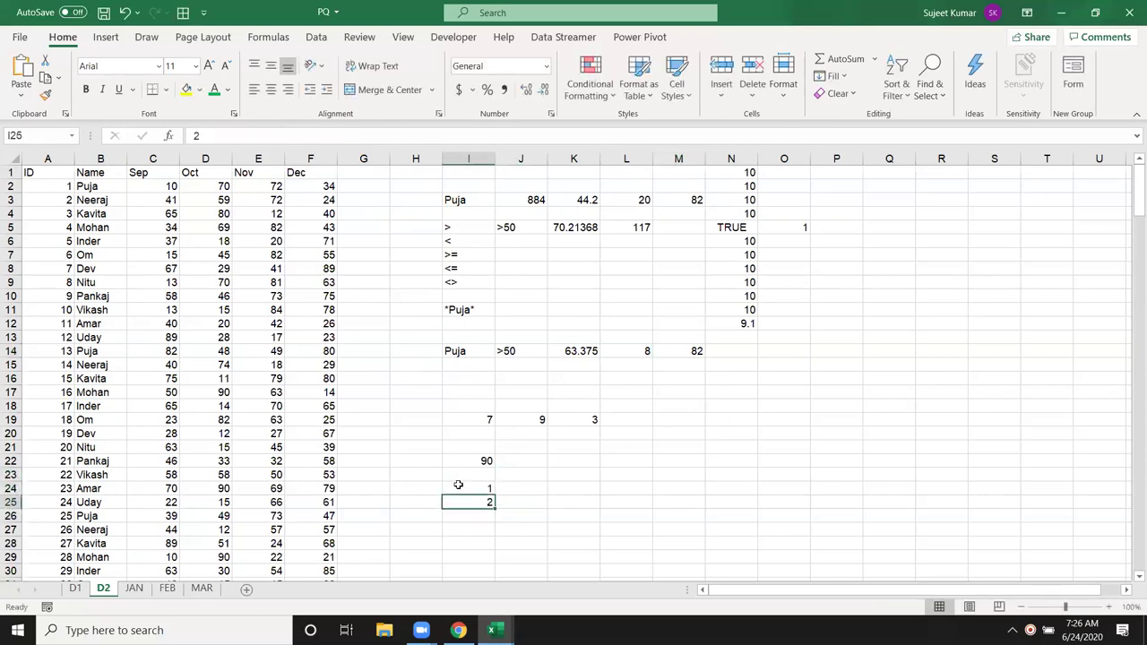
key("Down")
key("Down")
key("Down")
key("Down")
type("3")
key("Return")
type("4")
key("Return")
type("5")
key("Return")
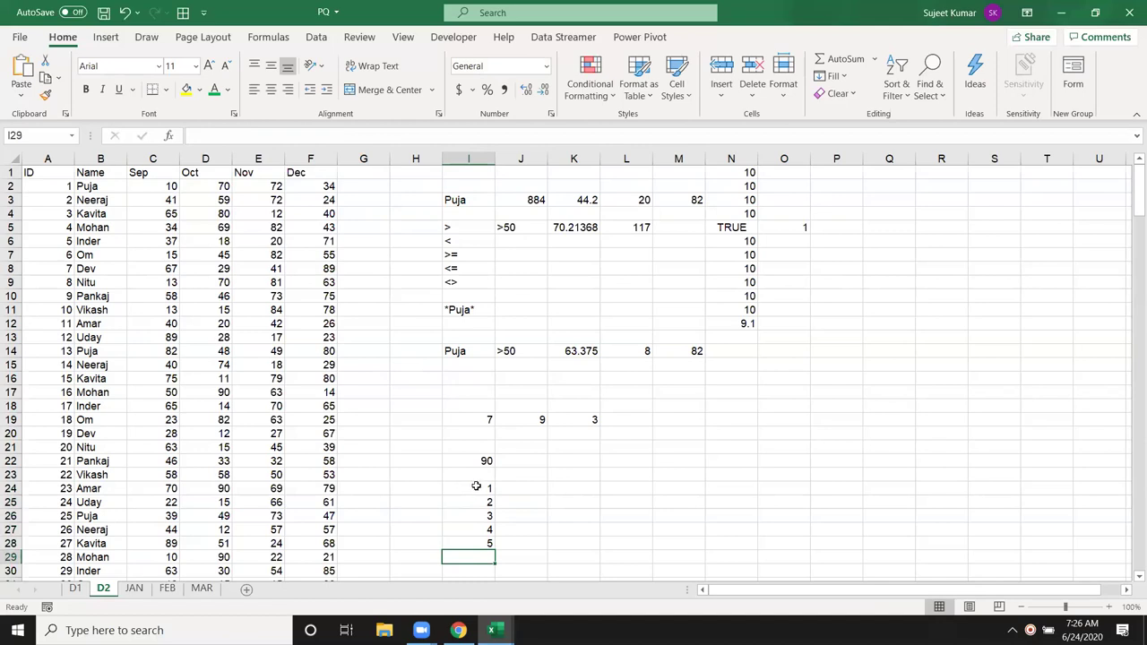
Step: Enter =LARGE(C:C,I24) in J24 and fill it down to J28
left_click(509, 490)
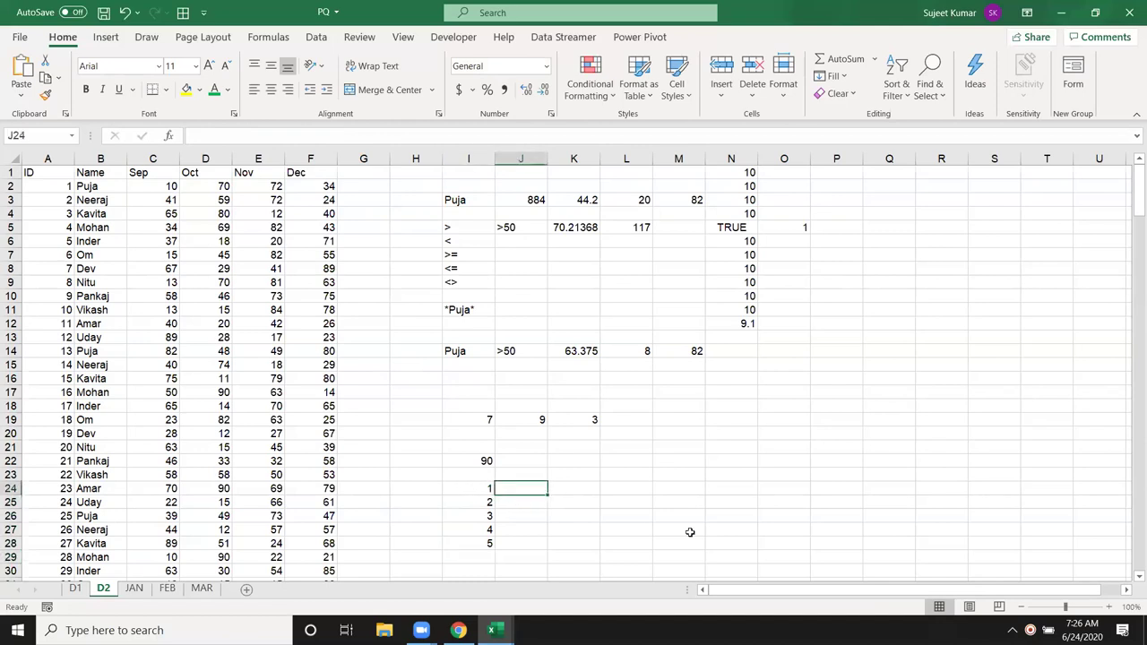
type("=la")
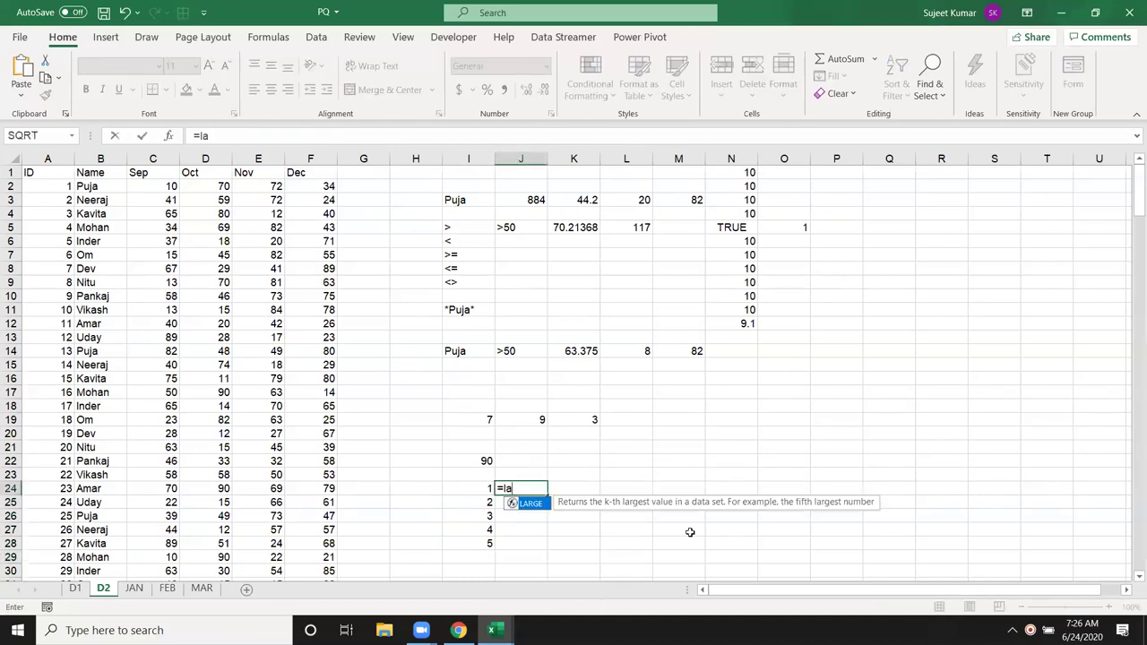
key("Tab")
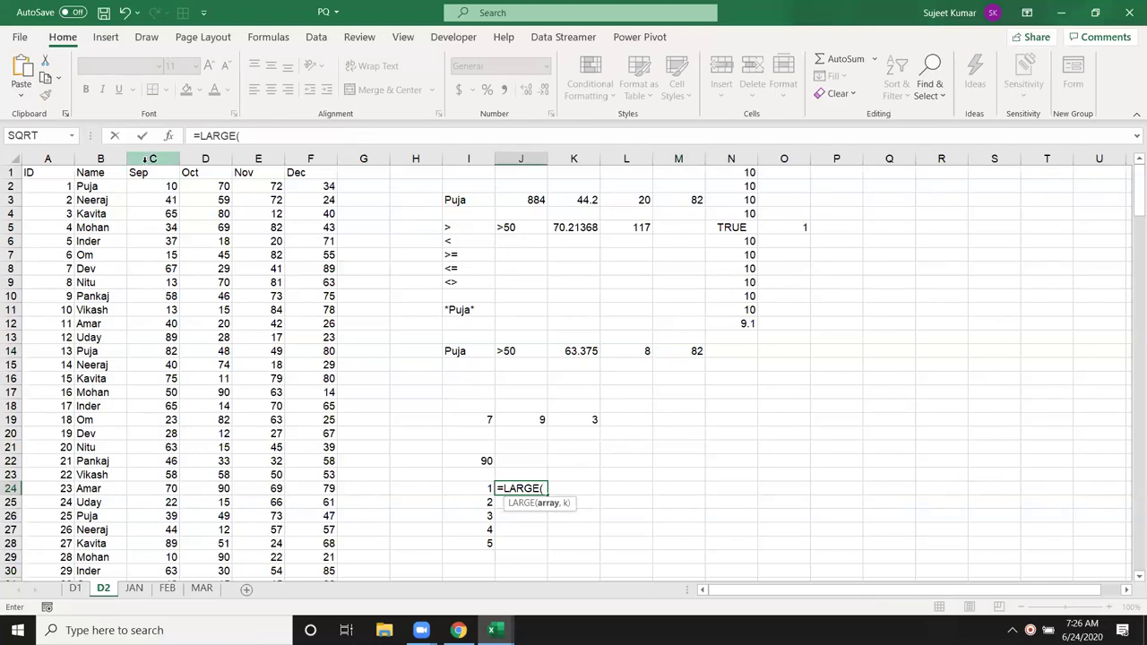
left_click(143, 166)
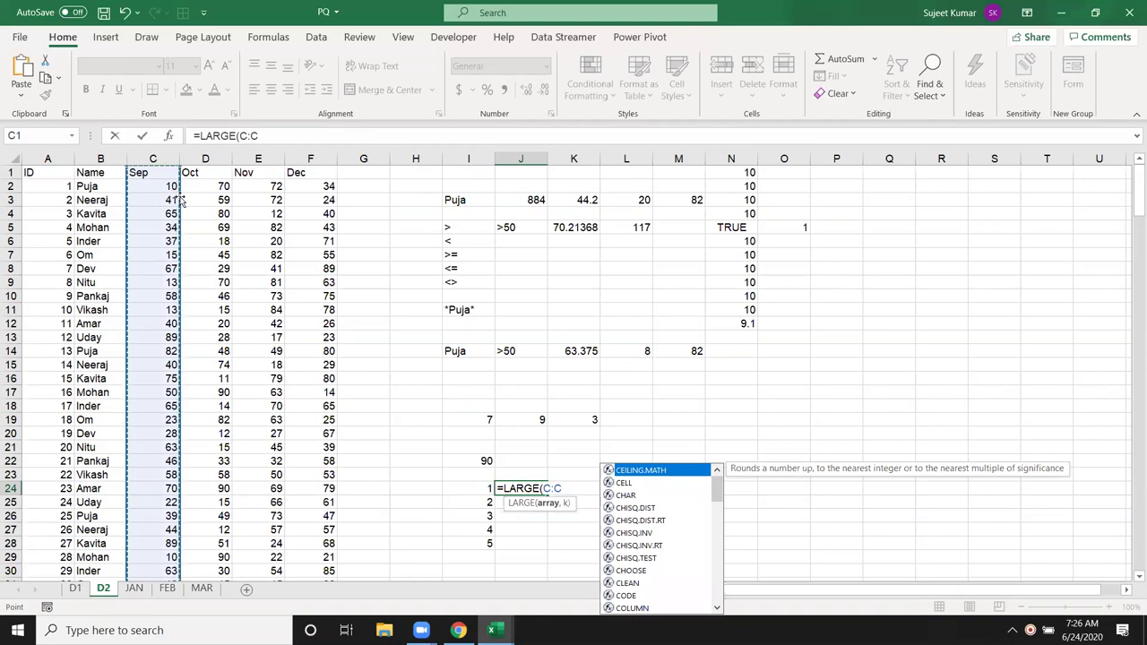
type(",")
left_click(481, 489)
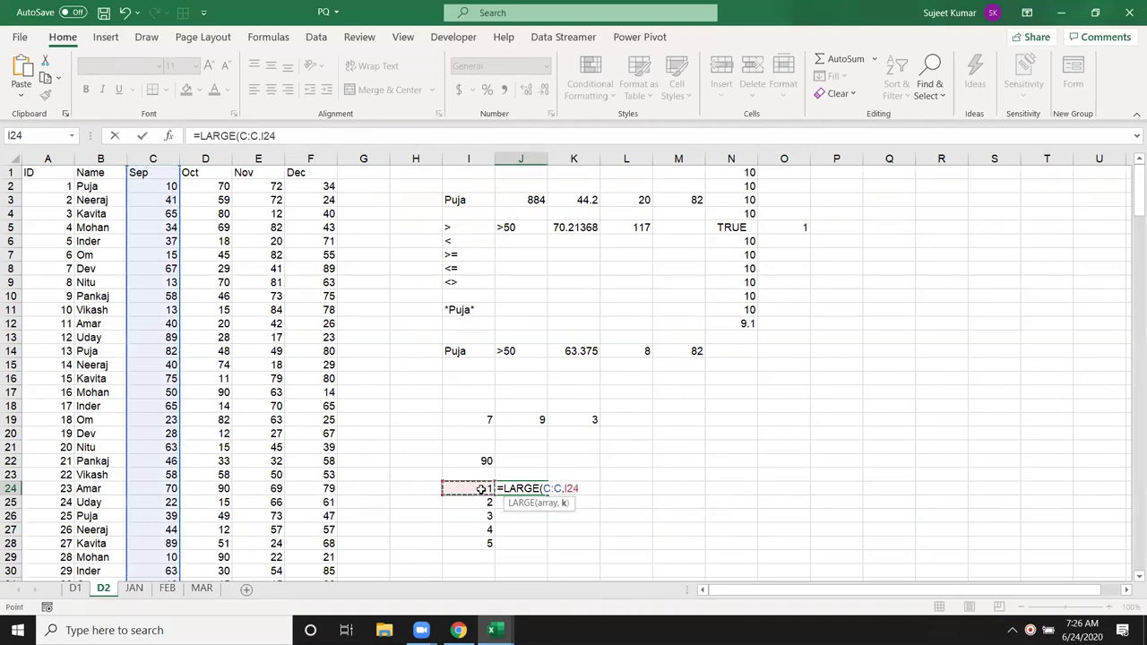
key("Return")
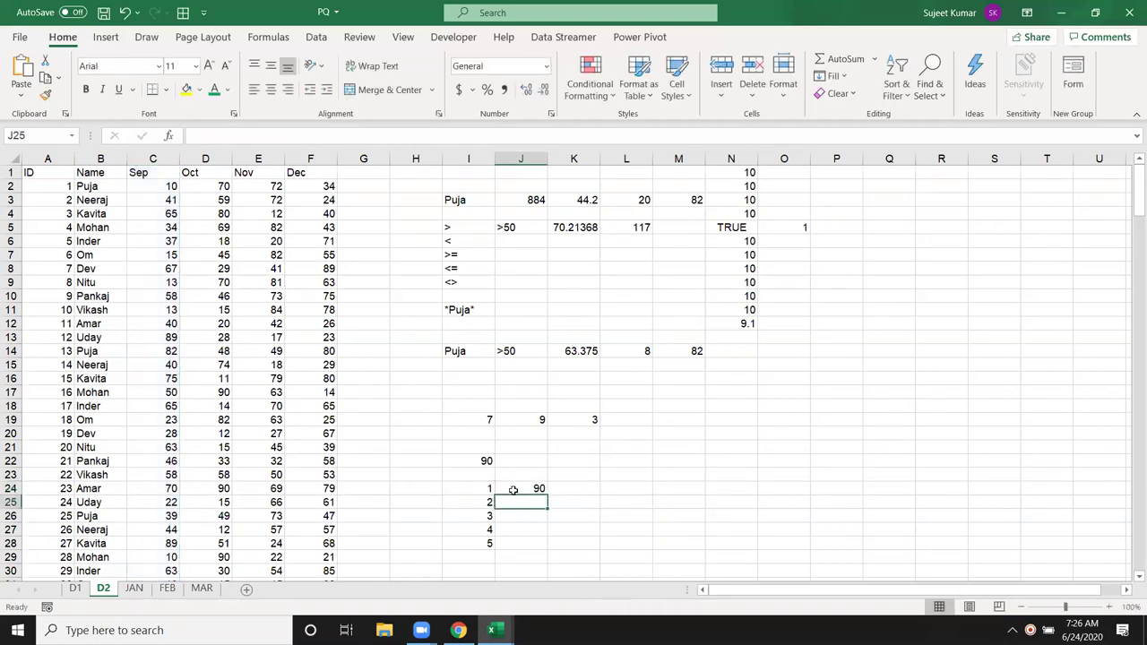
left_click(513, 490)
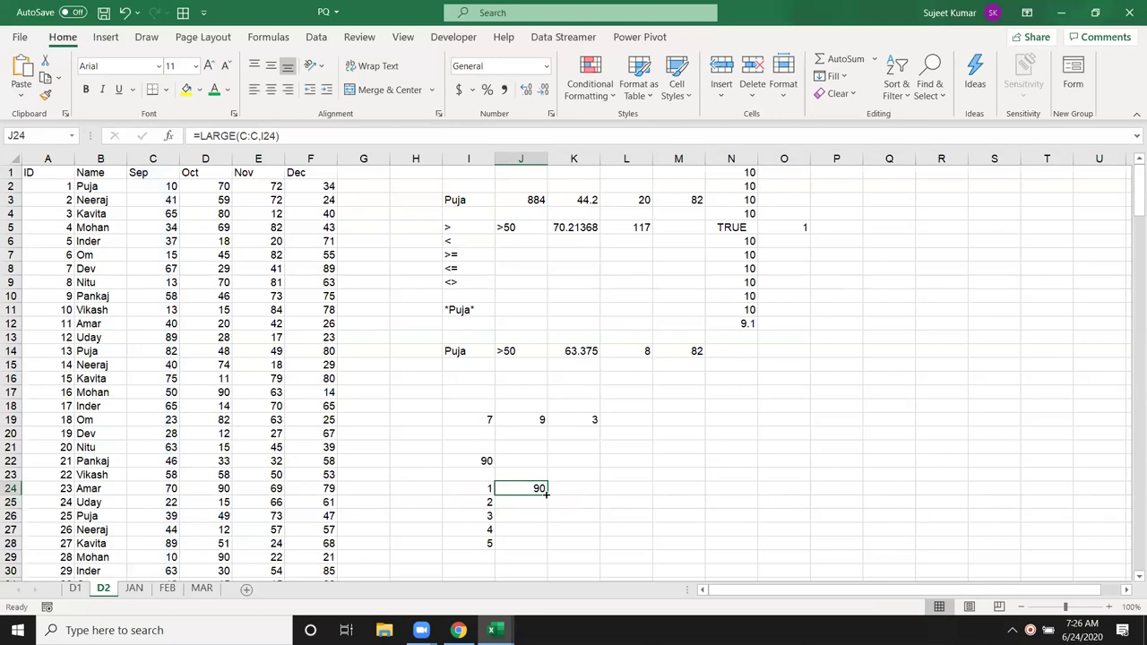
left_click_drag(545, 490, 543, 545)
key("Down")
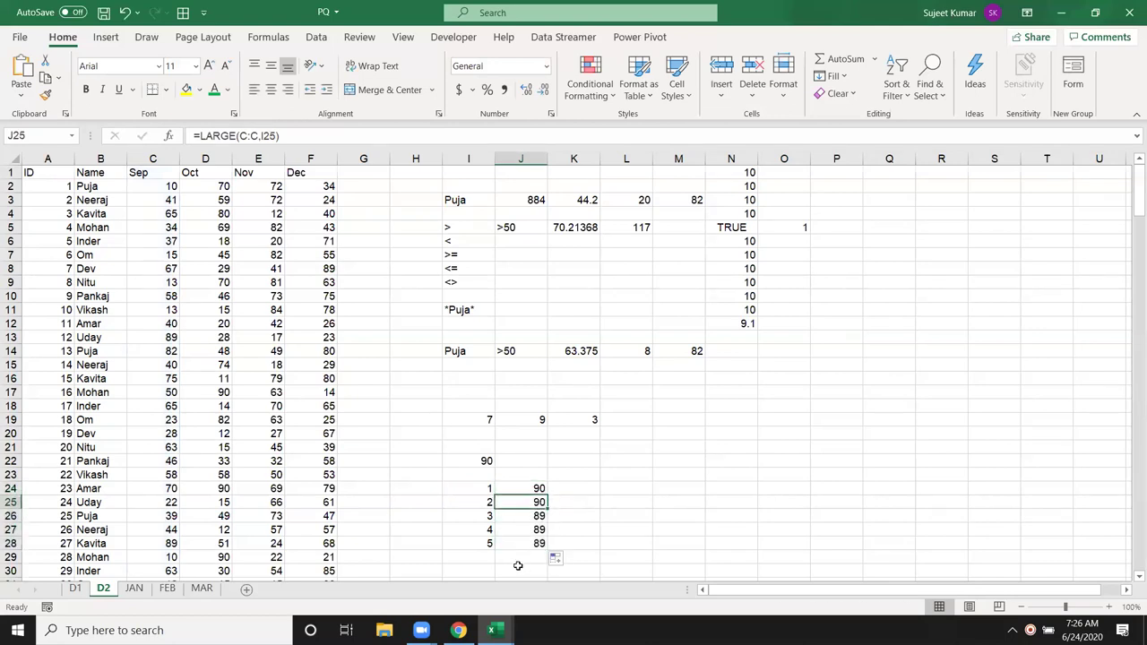
left_click(529, 517)
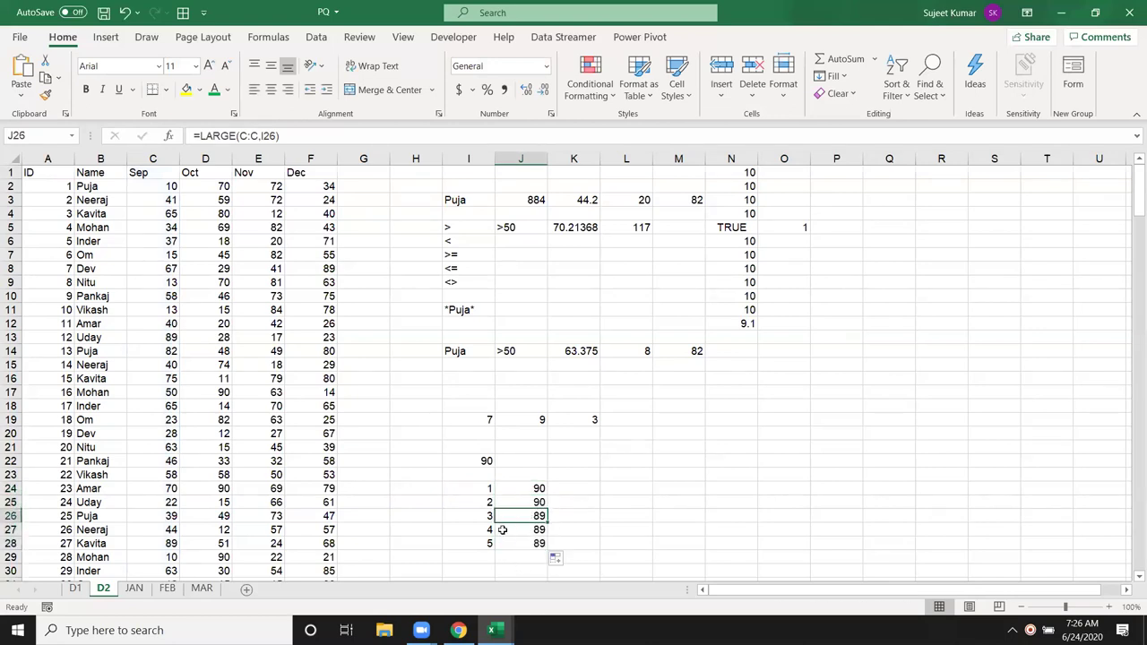
Step: Change C9 to 95 and C10 to 92 and check the updated LARGE results
left_click(161, 284)
type("95")
key("Return")
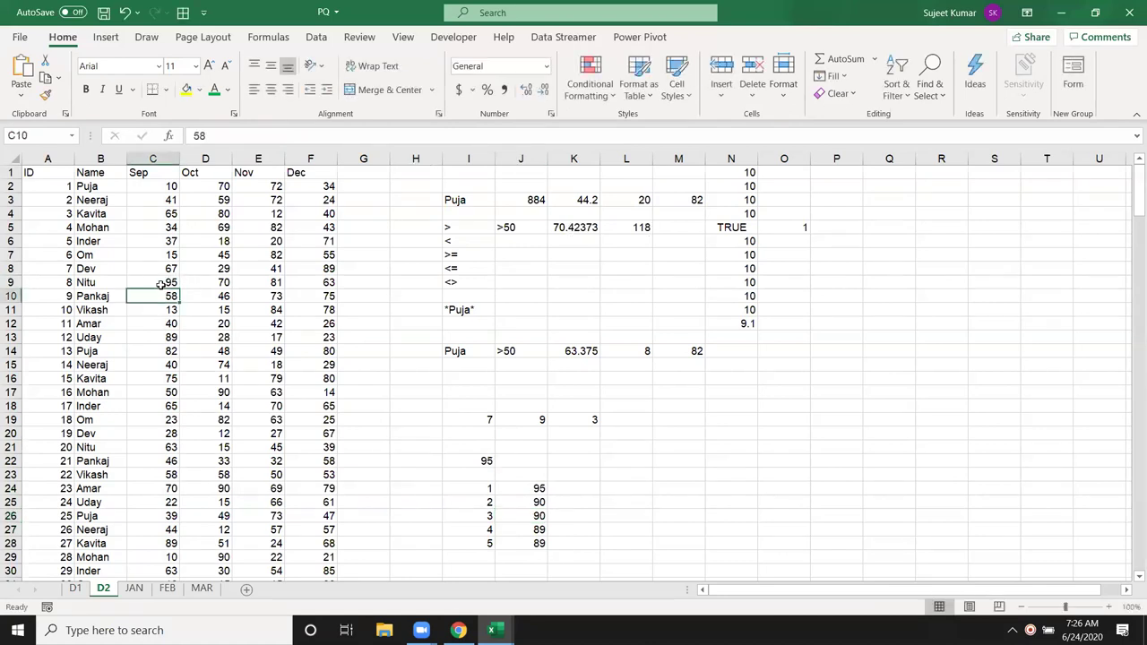
type("92")
key("Return")
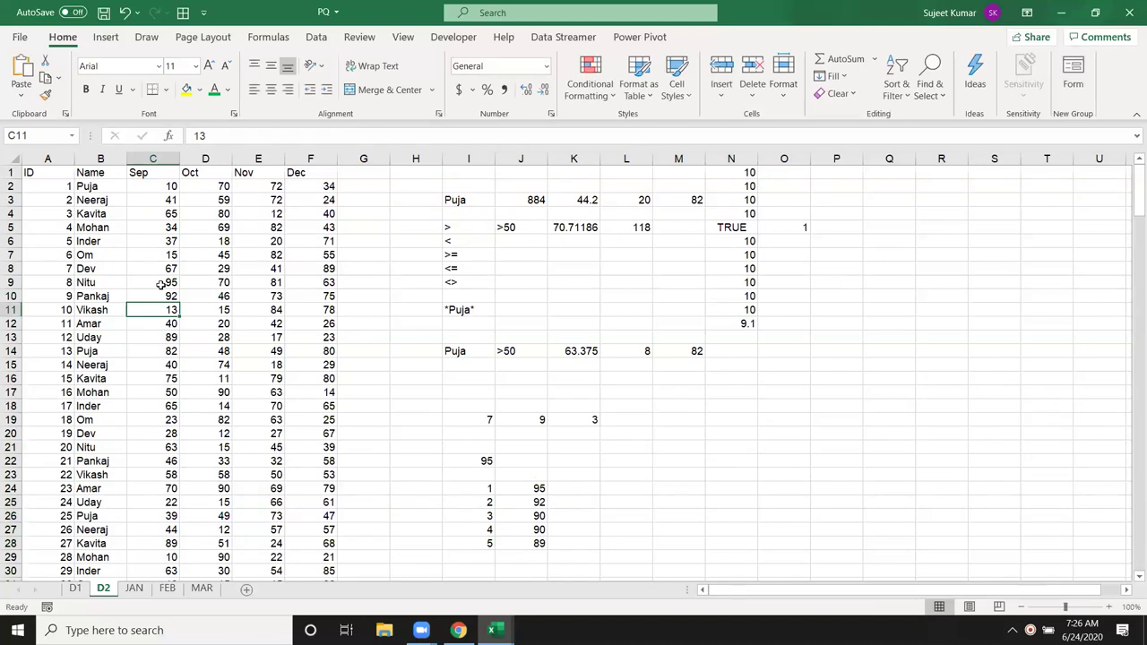
left_click_drag(507, 487, 511, 545)
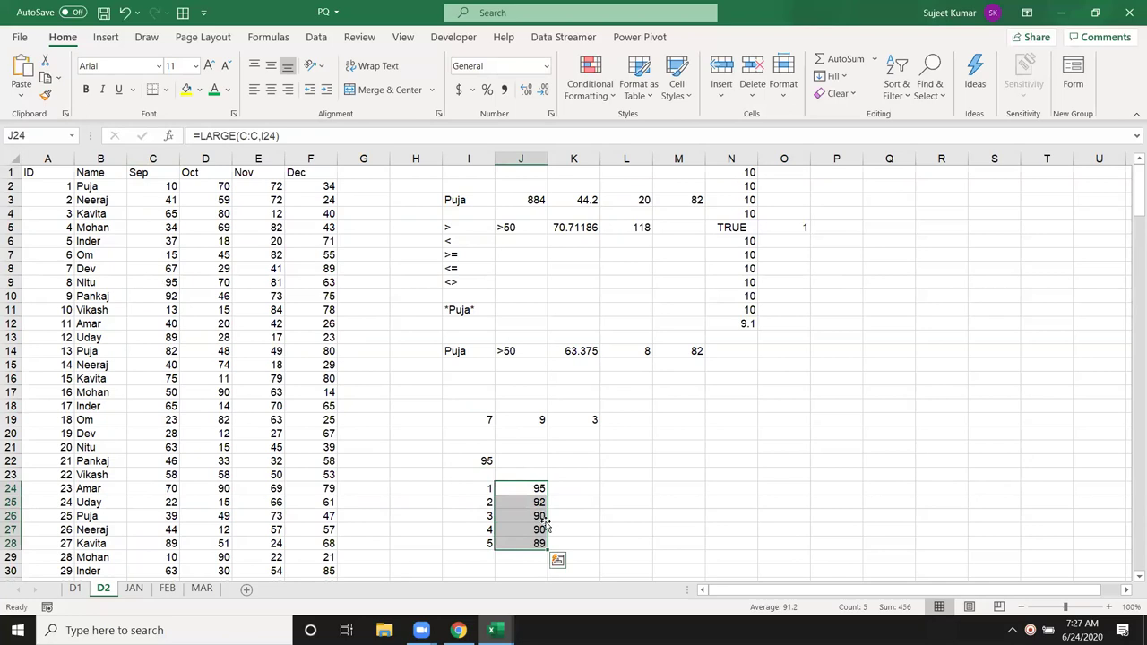
left_click(580, 490)
Step: Enter =SMALL(C:C,I24) in K24 and fill it down to K28
type("=small")
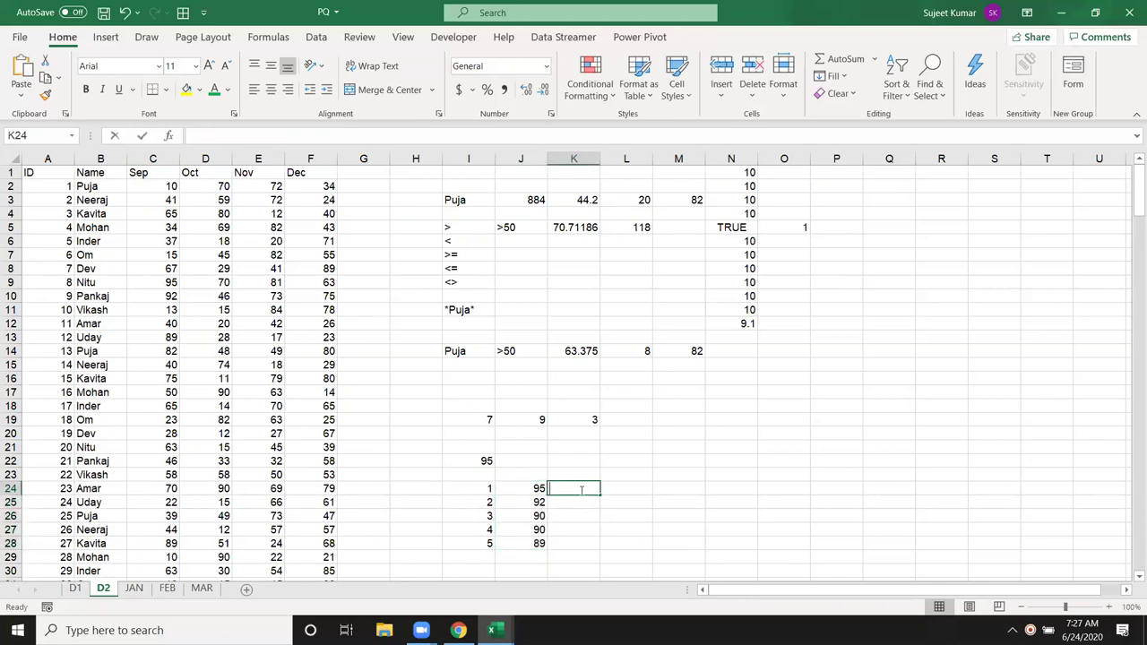
key("Tab")
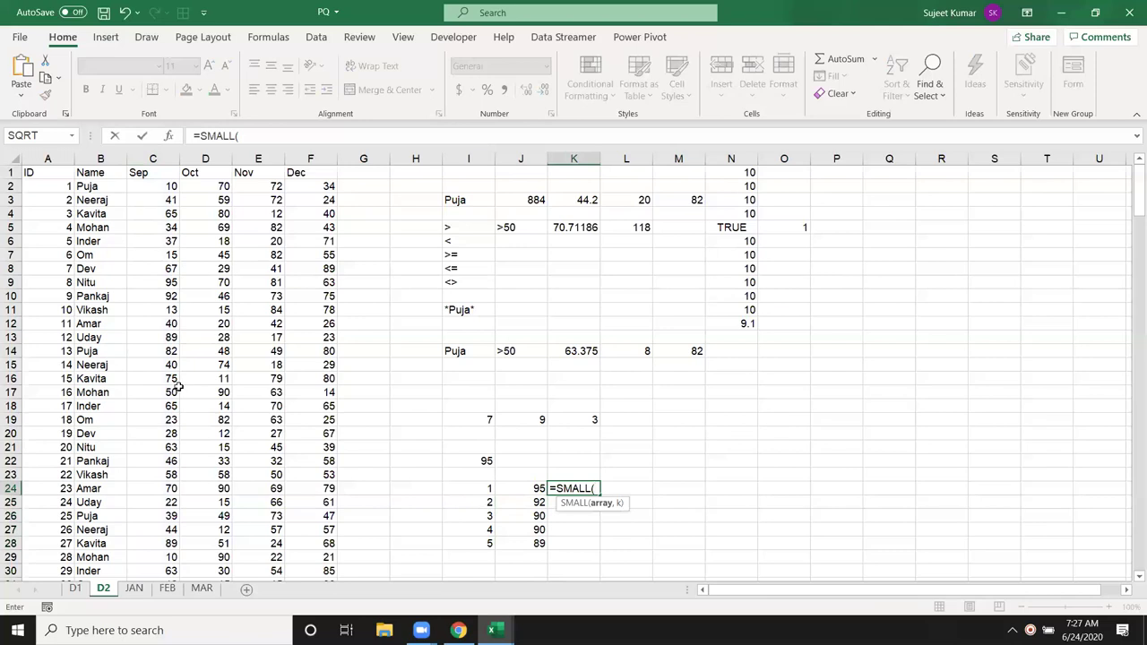
left_click(150, 159)
type(",")
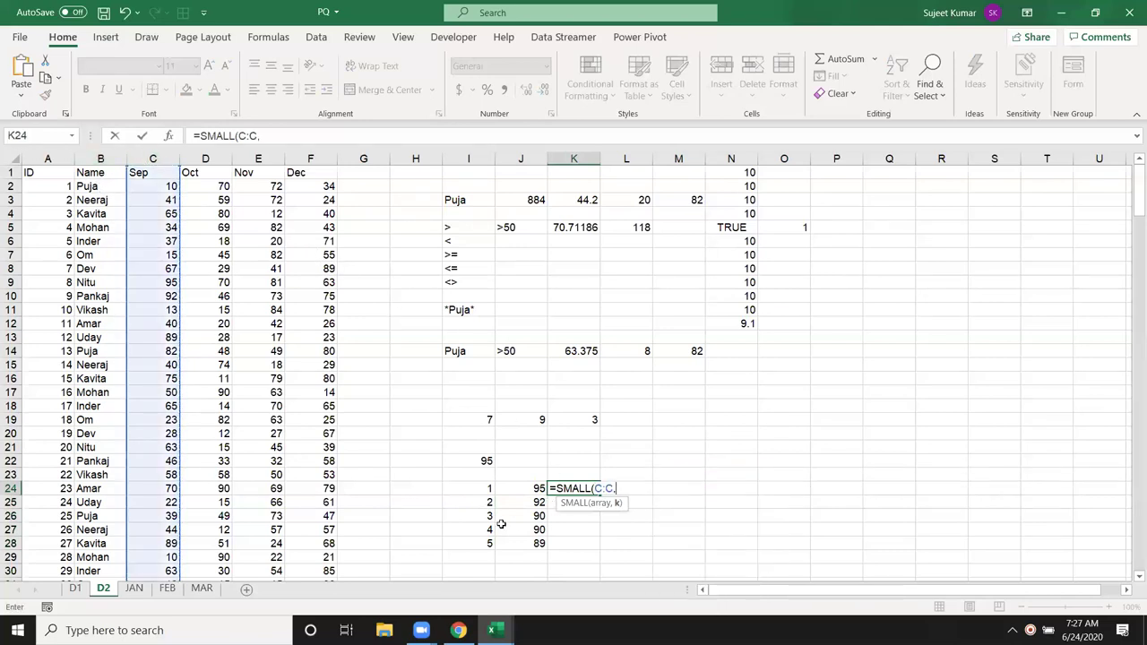
left_click(475, 488)
key("Return")
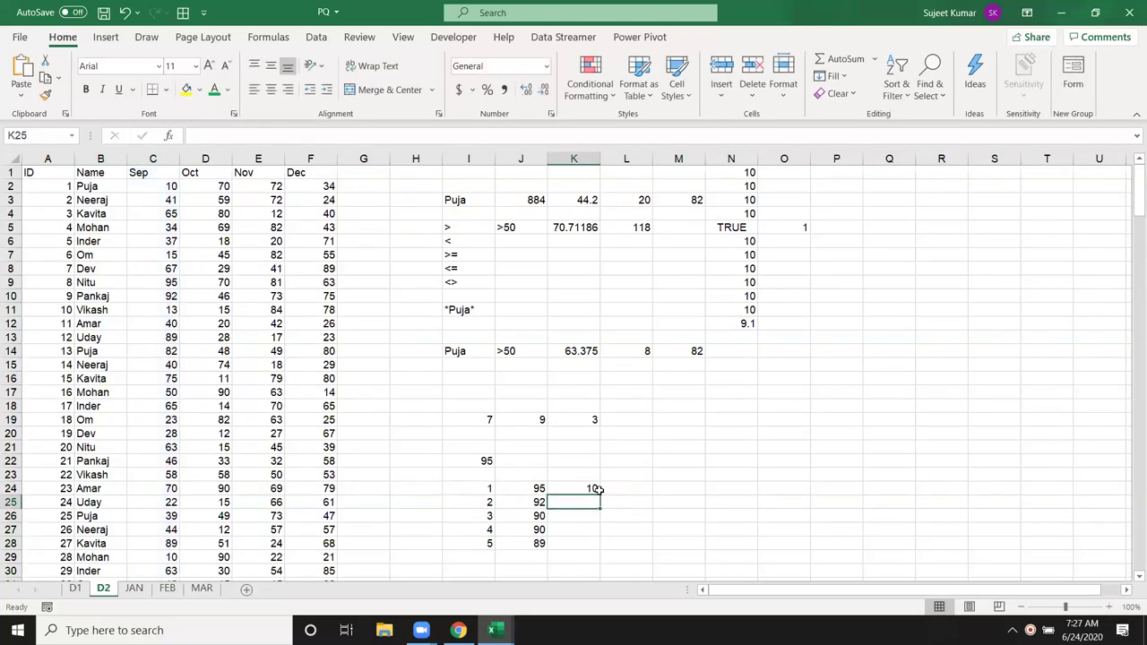
left_click(584, 490)
left_click_drag(598, 500, 596, 544)
Step: Enter =MIN(C:C) in J22, showing the lowest Sep value of 10
left_click(515, 459)
left_click(484, 461)
left_click(508, 460)
type("=min")
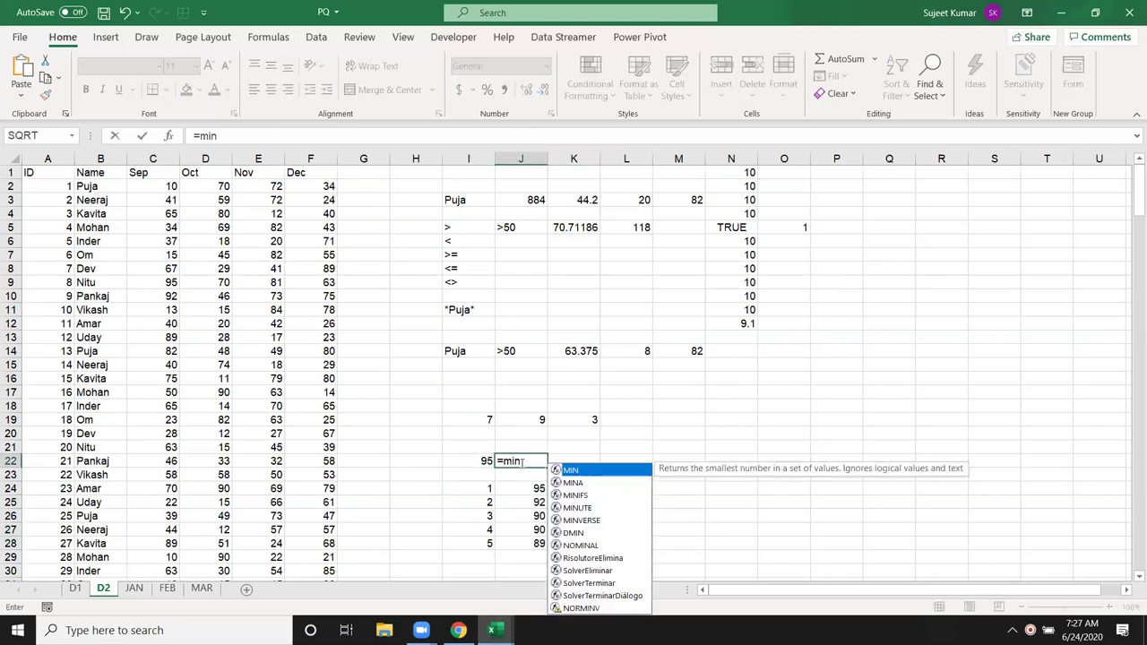
key("Tab")
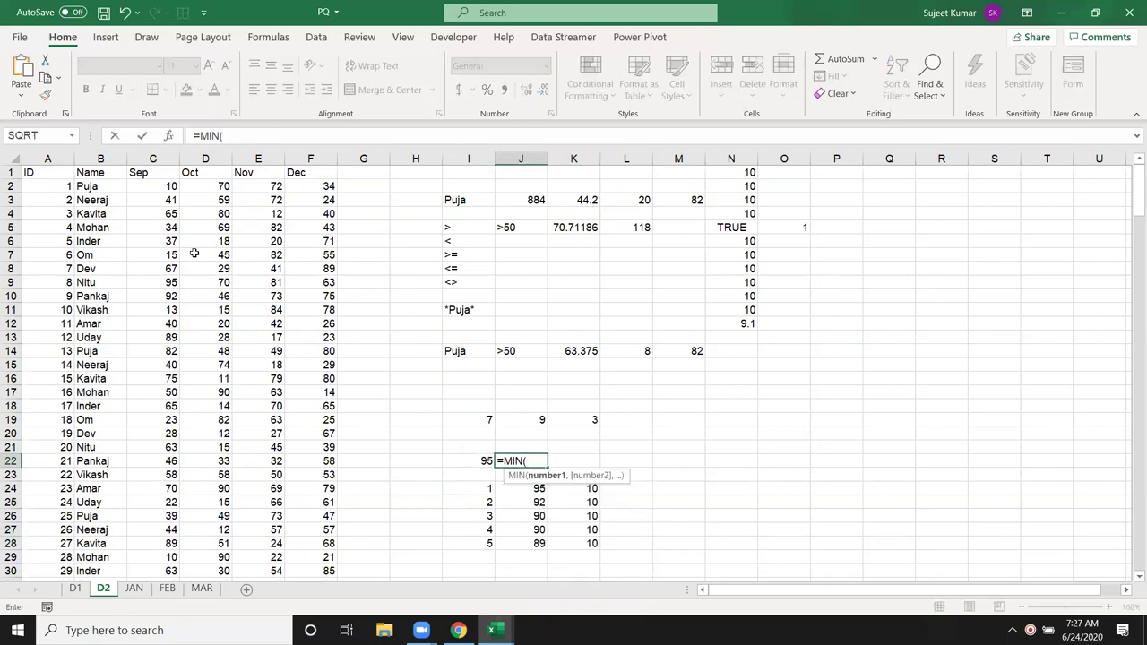
left_click(134, 157)
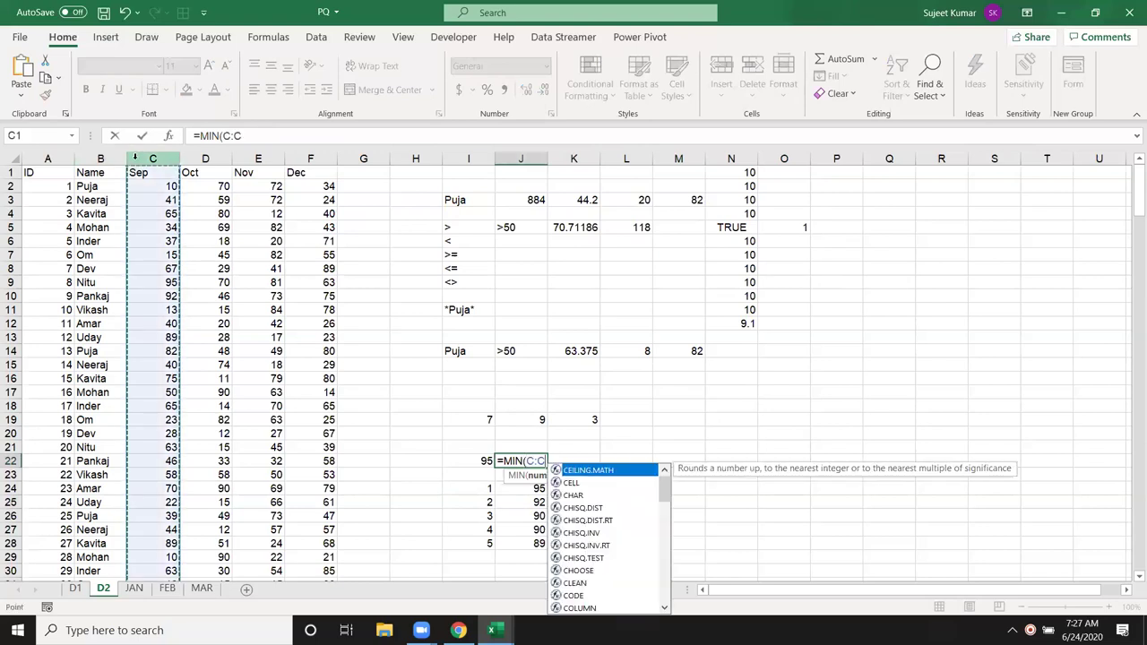
key("Return")
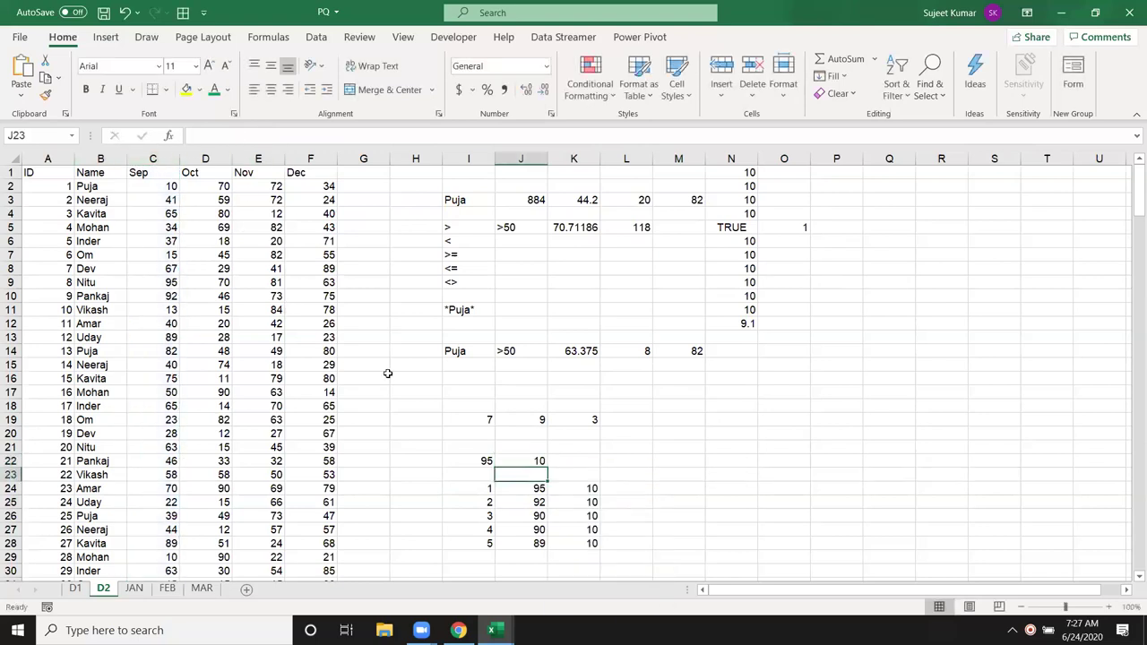
left_click(541, 461)
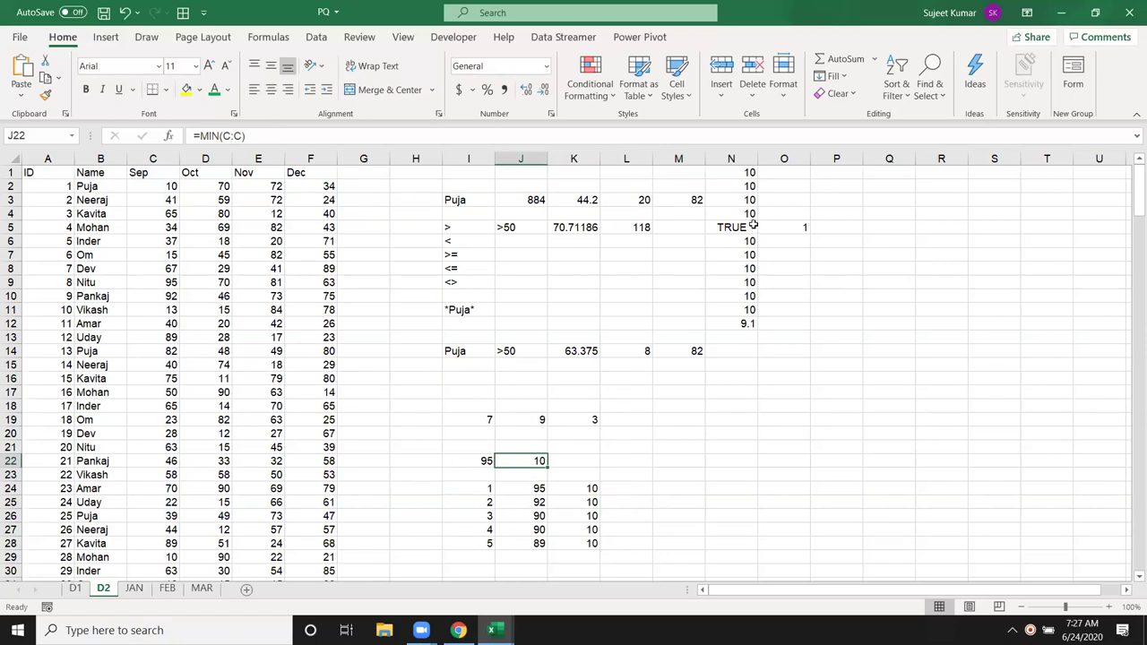
left_click(574, 460)
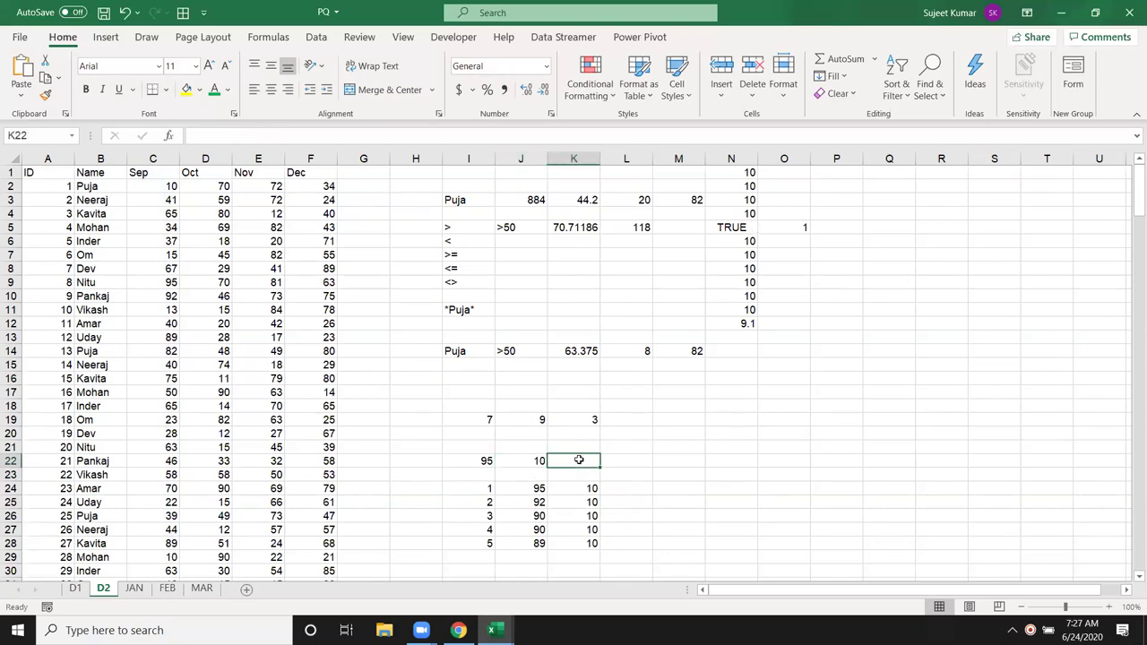
left_click(696, 199)
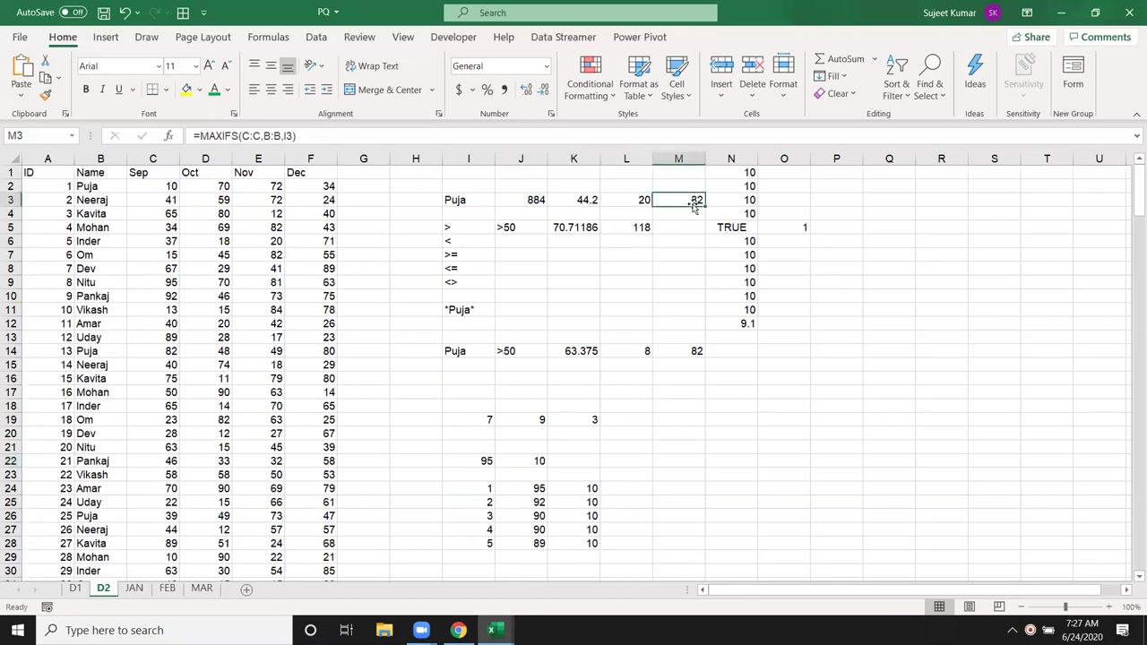
left_click(727, 353)
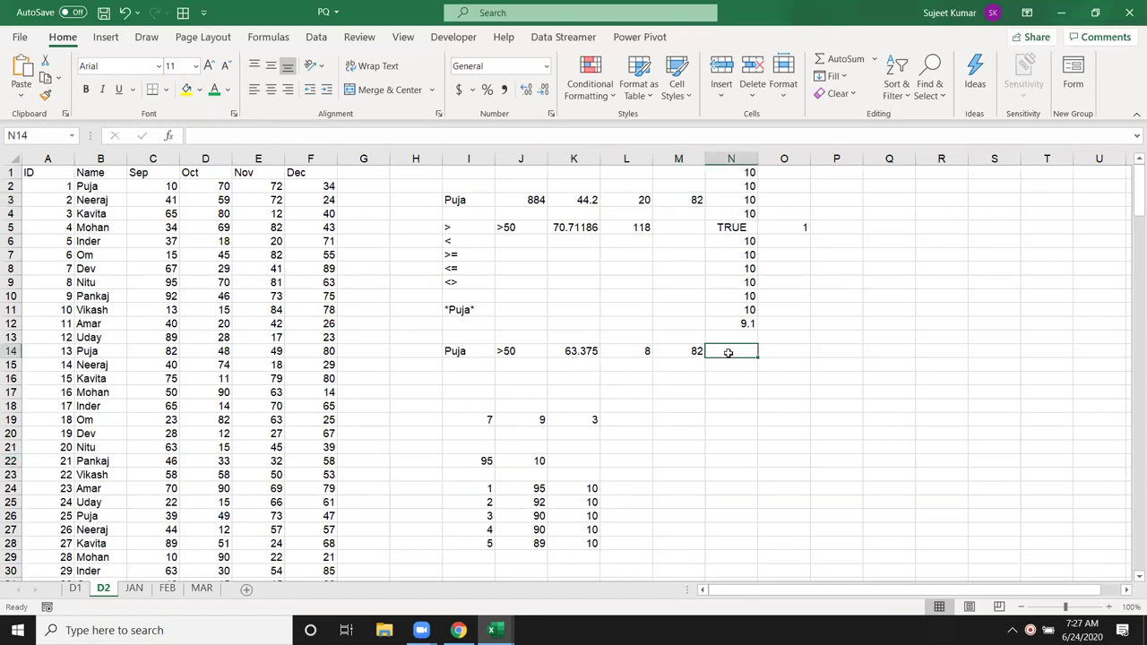
Step: Enter =MINIFS(C:C,B:B,I14,C:C,J14) in N14, returning 51
type("=mi")
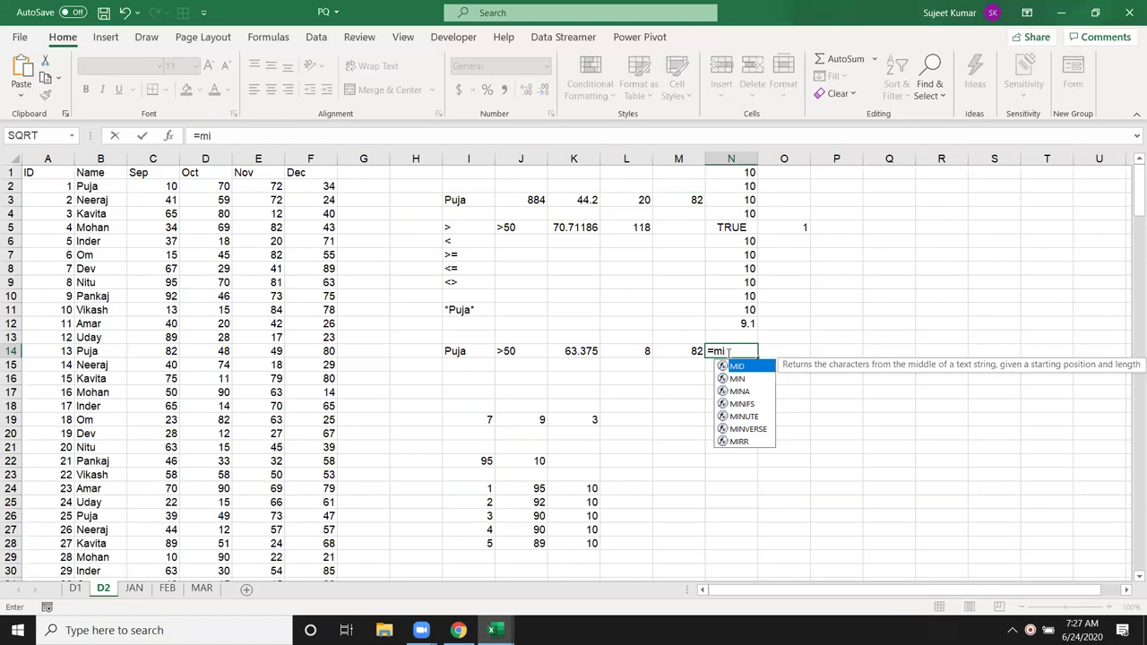
key("Down")
key("Down")
key("Down")
key("Tab")
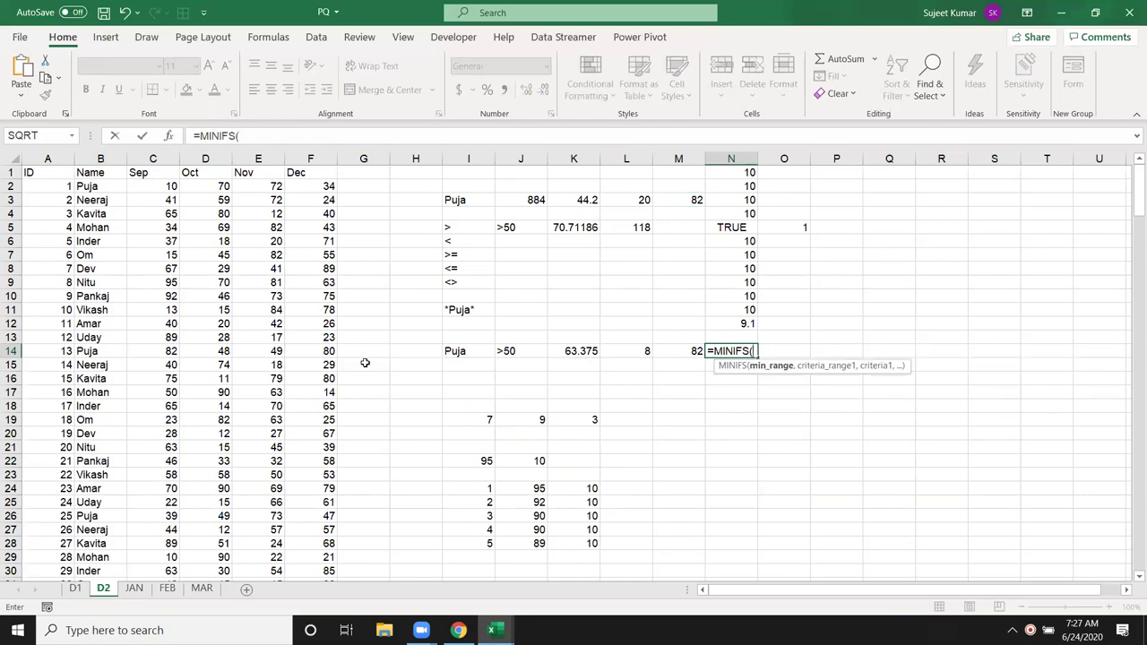
left_click(153, 158)
type(",")
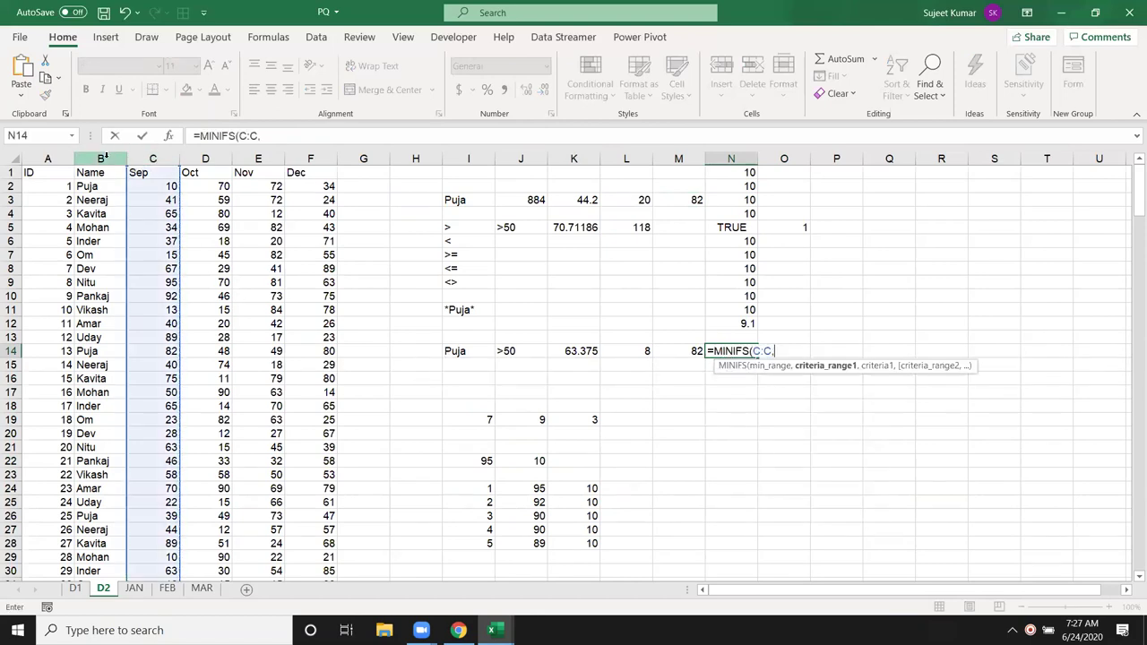
left_click(103, 158)
type(",")
left_click(457, 352)
type(",")
left_click(153, 159)
type(",C:C,")
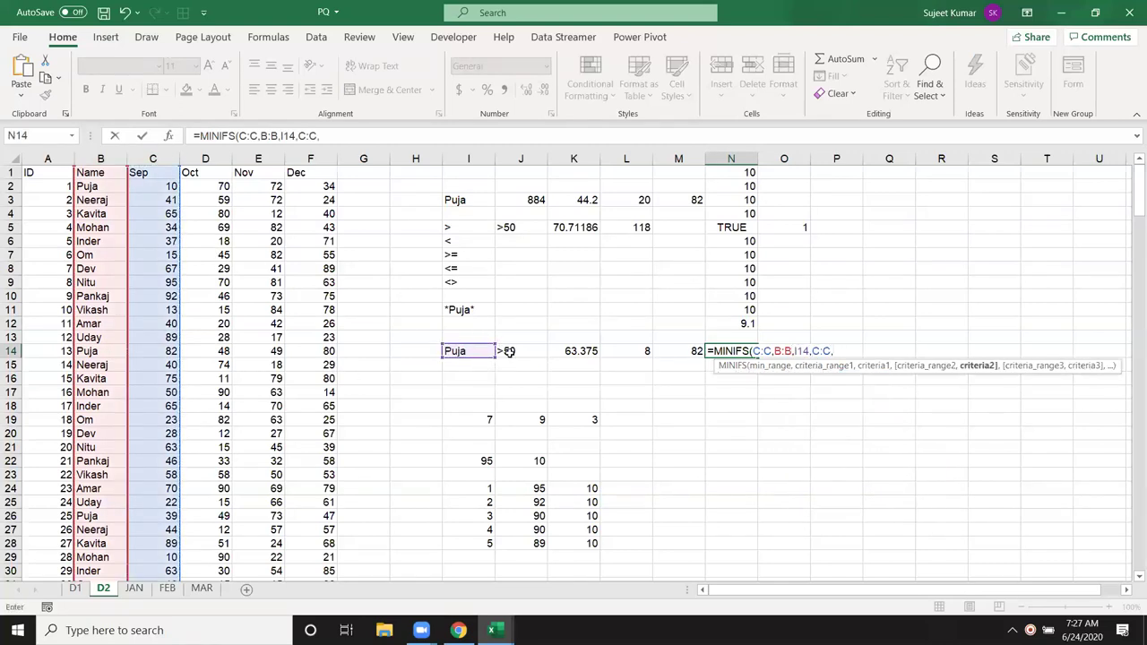
left_click(508, 352)
key("Return")
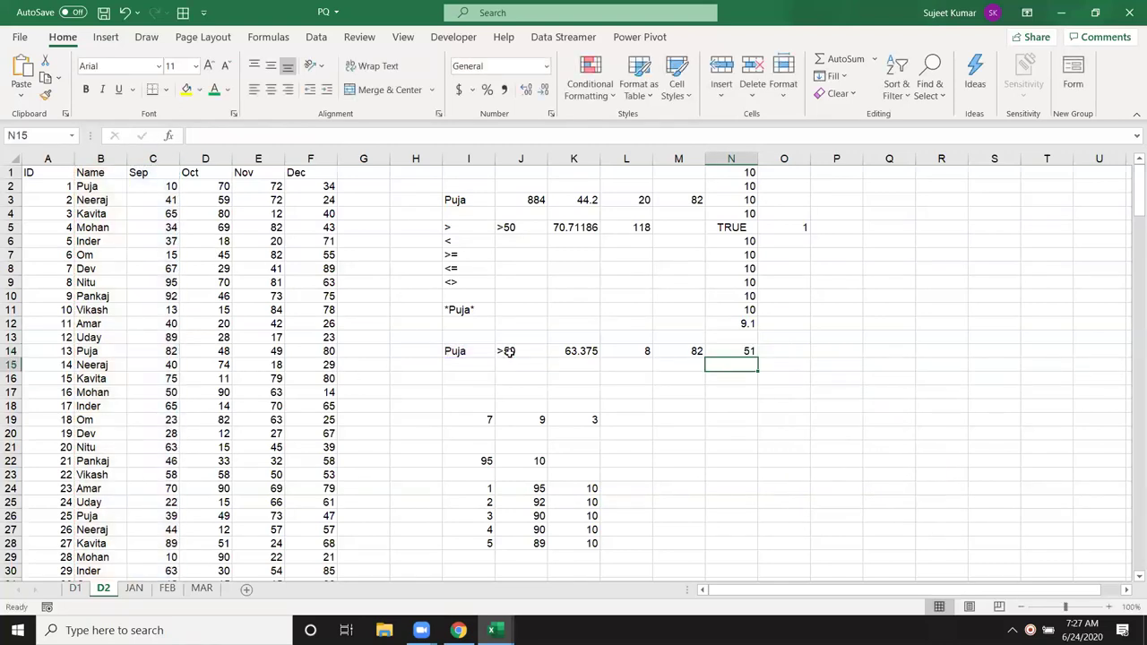
left_click(724, 352)
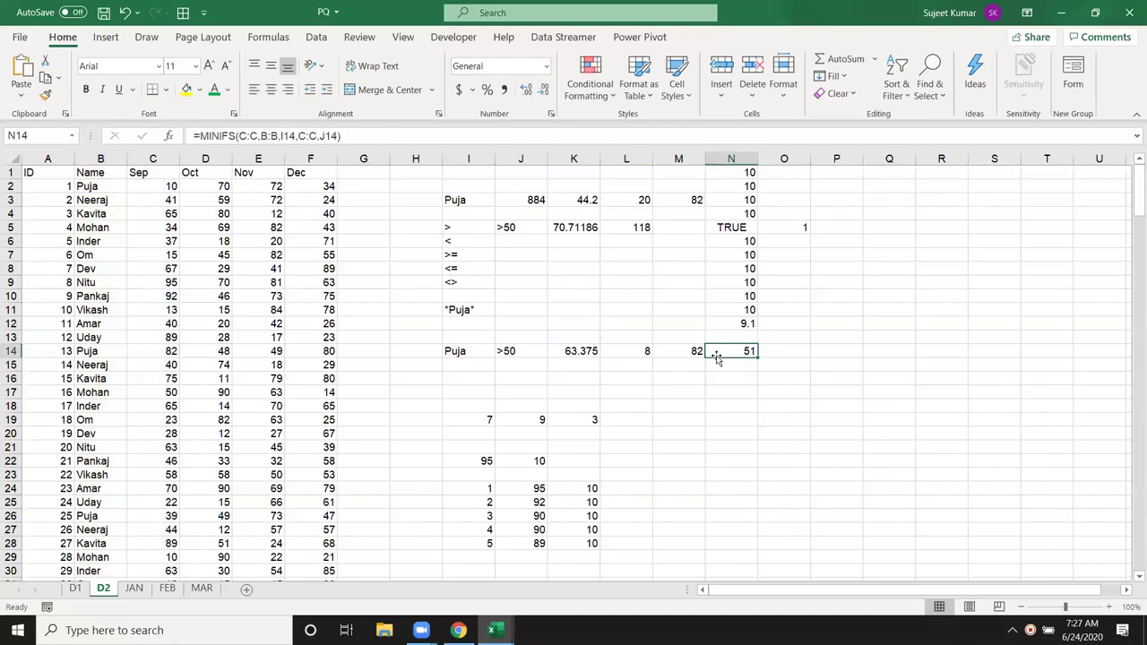
Step: Review the SUMIF, AVERAGEIF, MAXIFS, LARGE and SMALL formulas, then show the Formulas ribbon
left_click(538, 201)
left_click(584, 203)
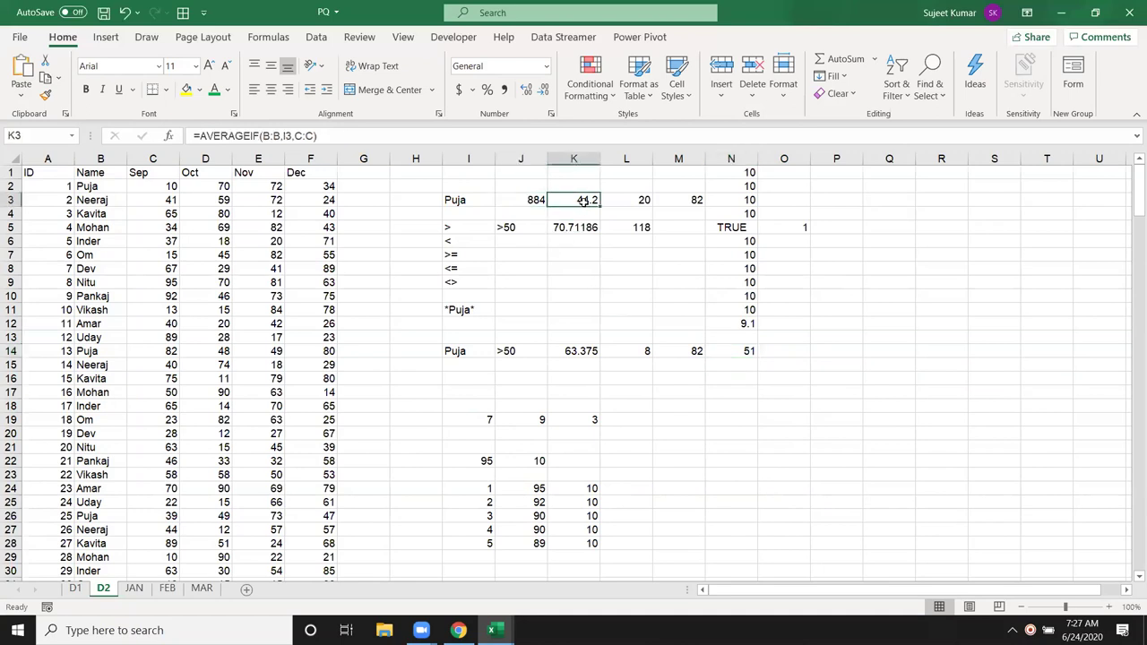
left_click(688, 201)
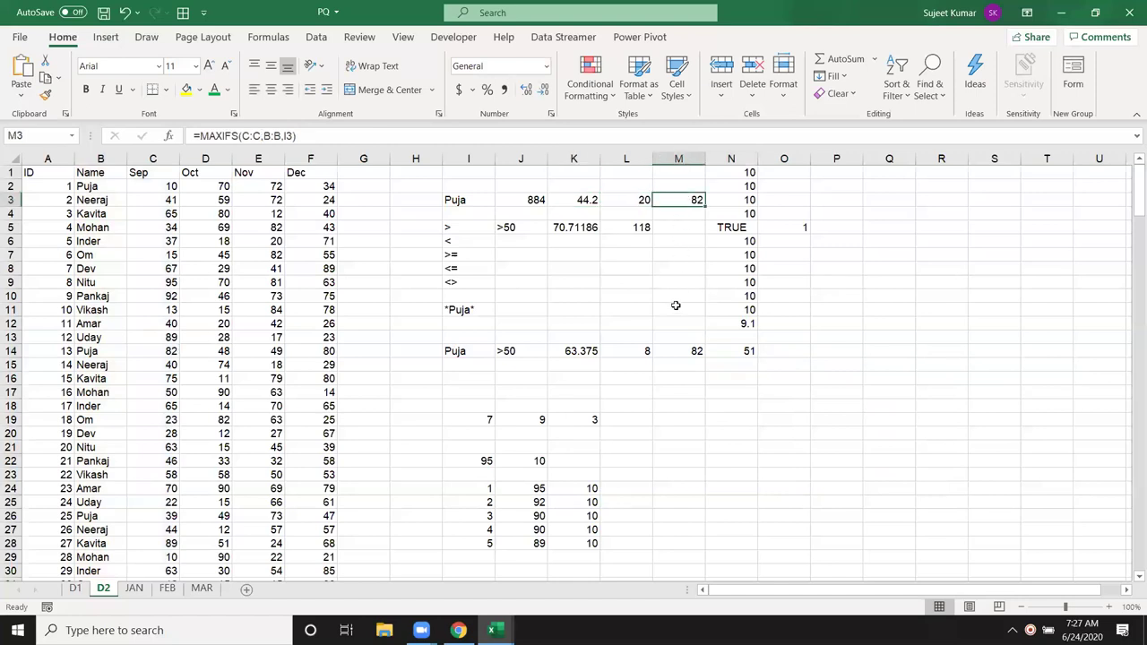
left_click(625, 359)
left_click(538, 502)
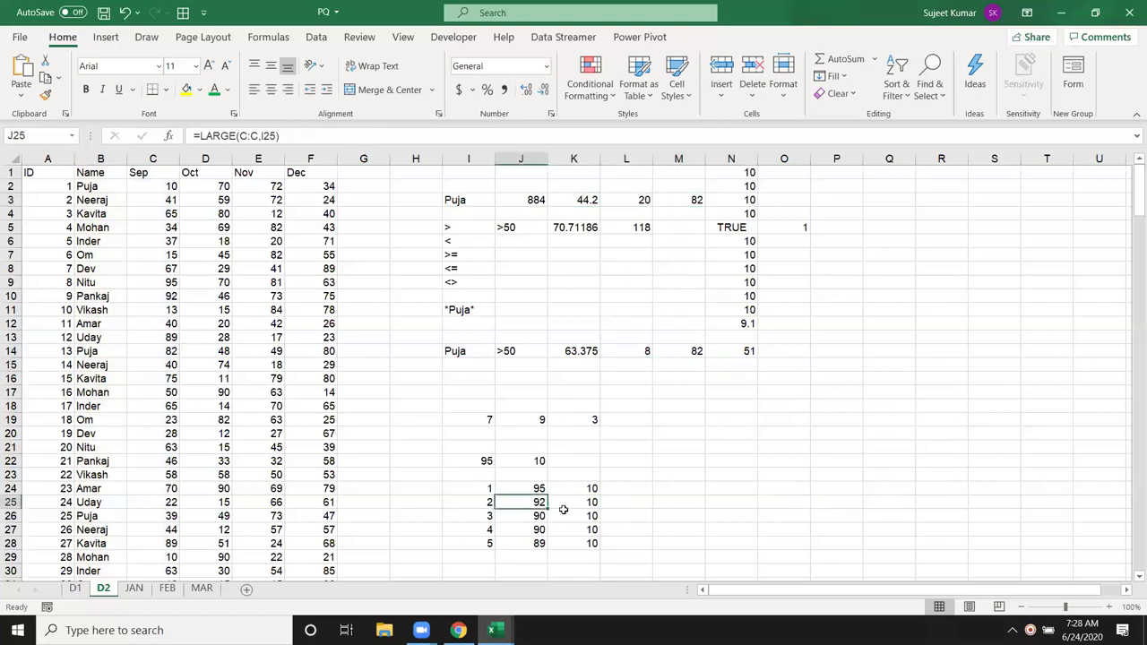
left_click(566, 514)
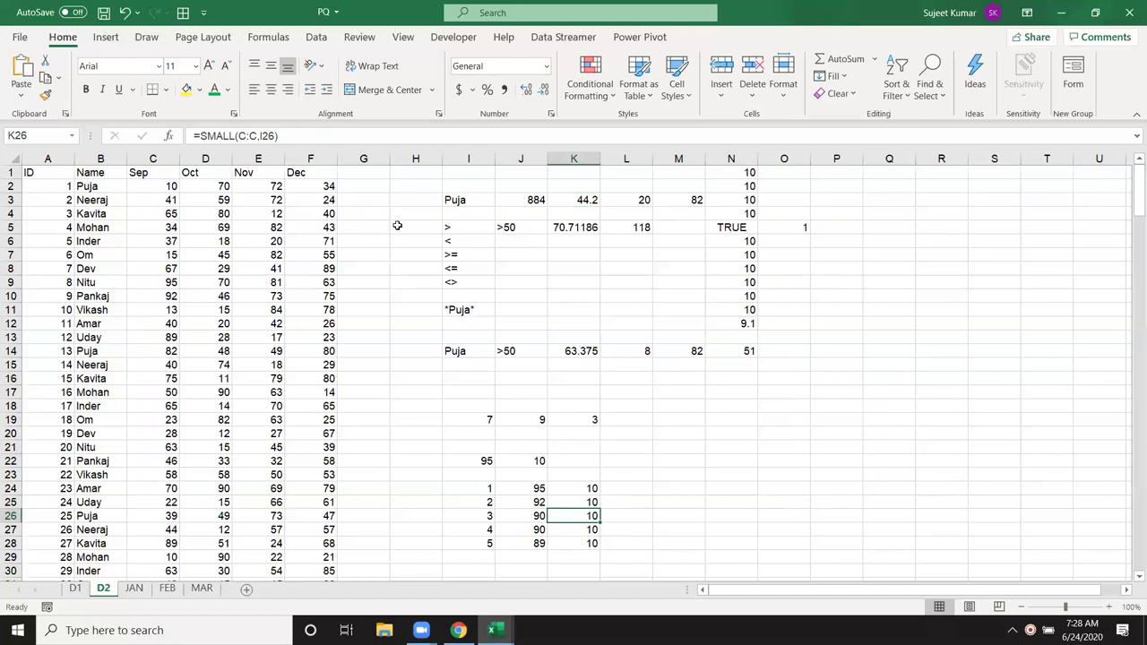
left_click(268, 37)
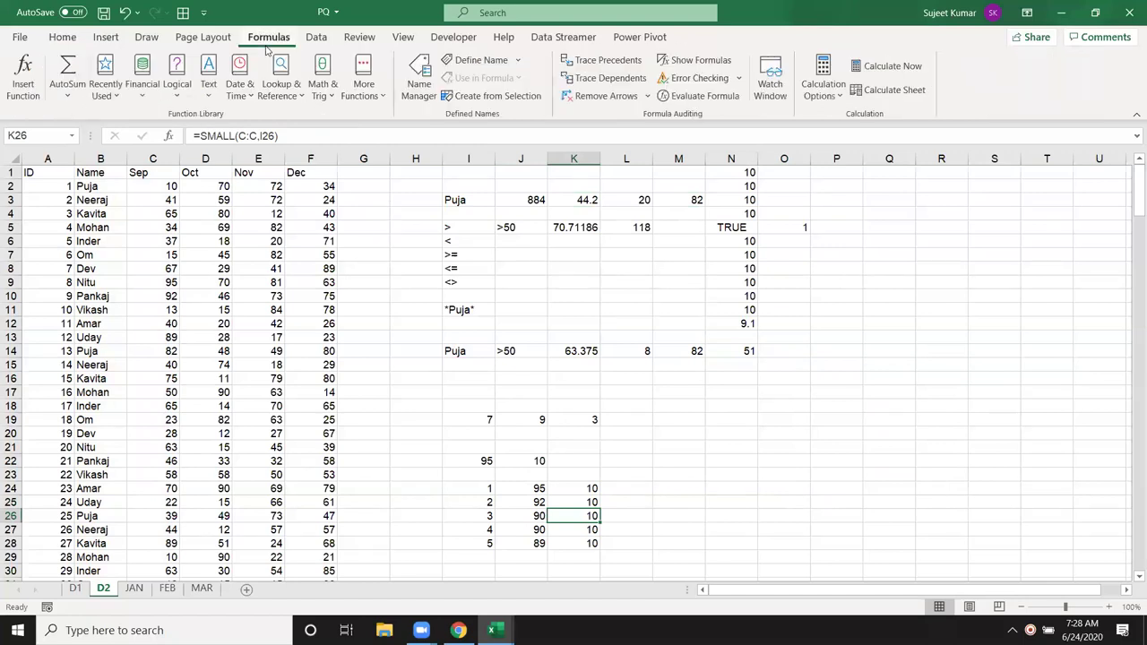
Step: Browse the Math & Trig and More Functions > Statistical function lists
left_click(322, 95)
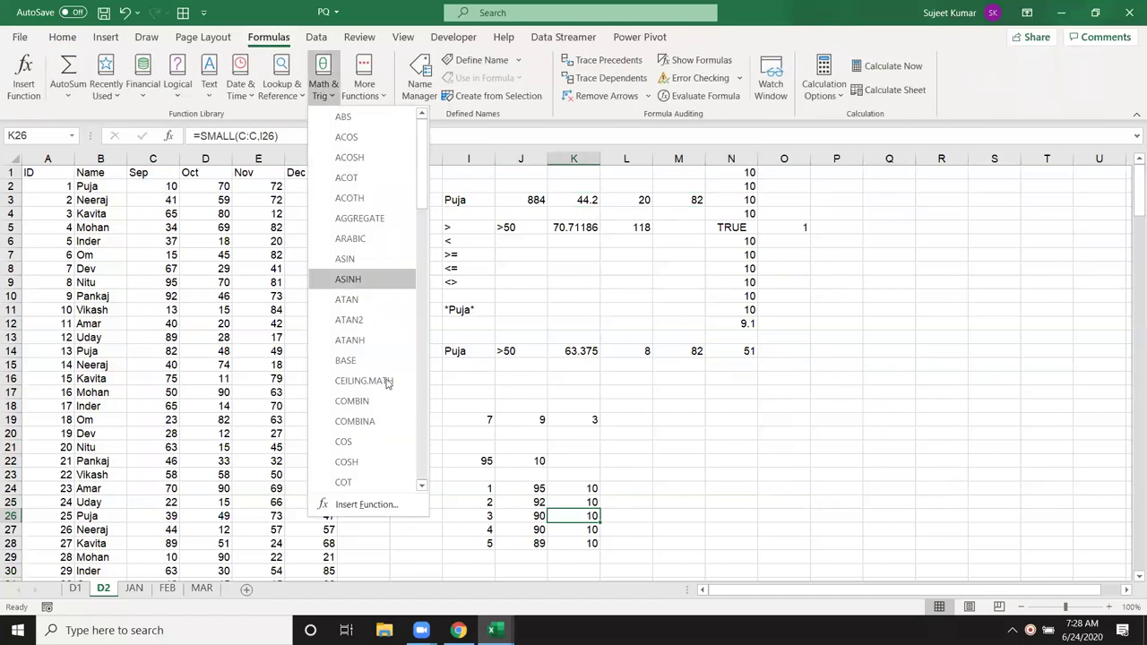
left_click(376, 95)
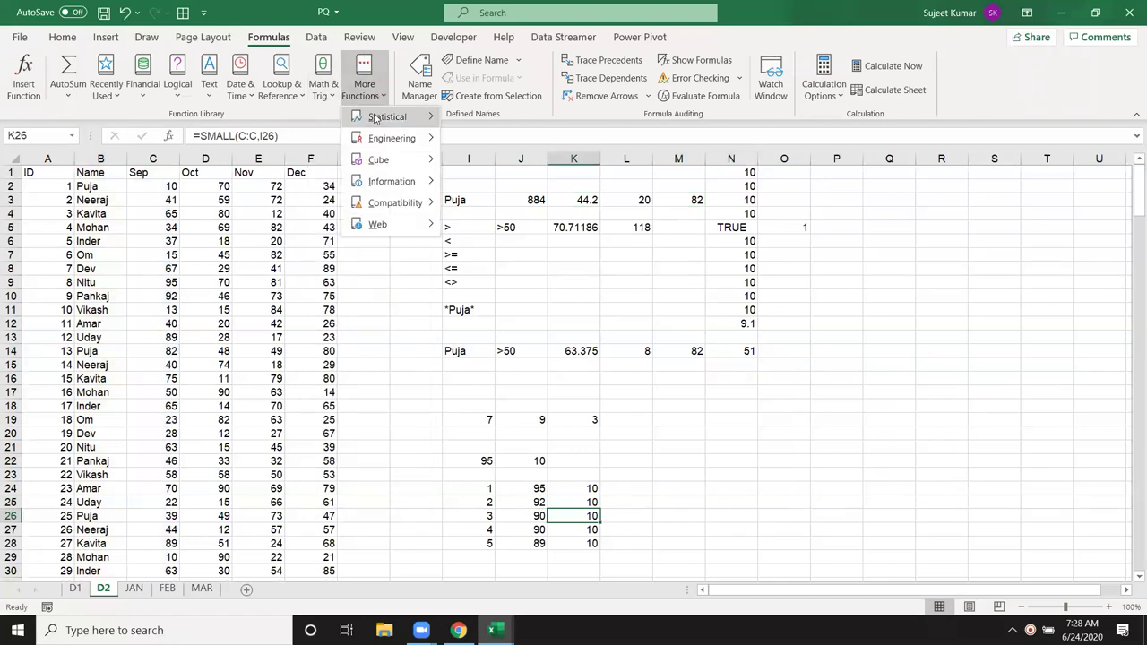
mouse_move(381, 118)
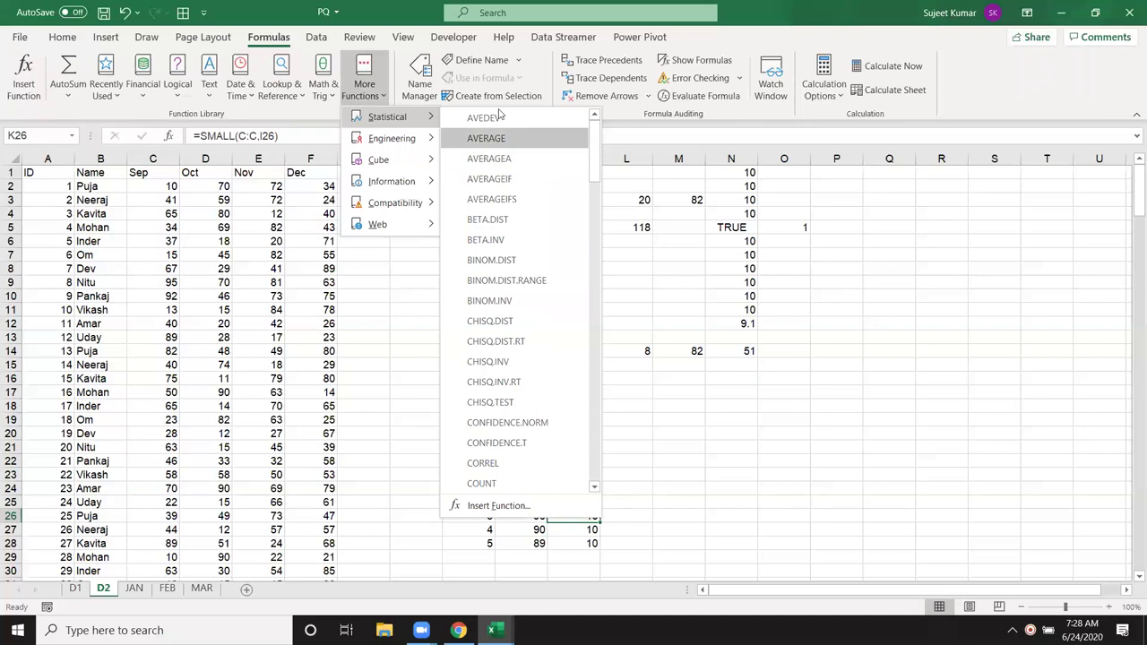
scroll(543, 303, "down", 2)
scroll(540, 305, "down", 8)
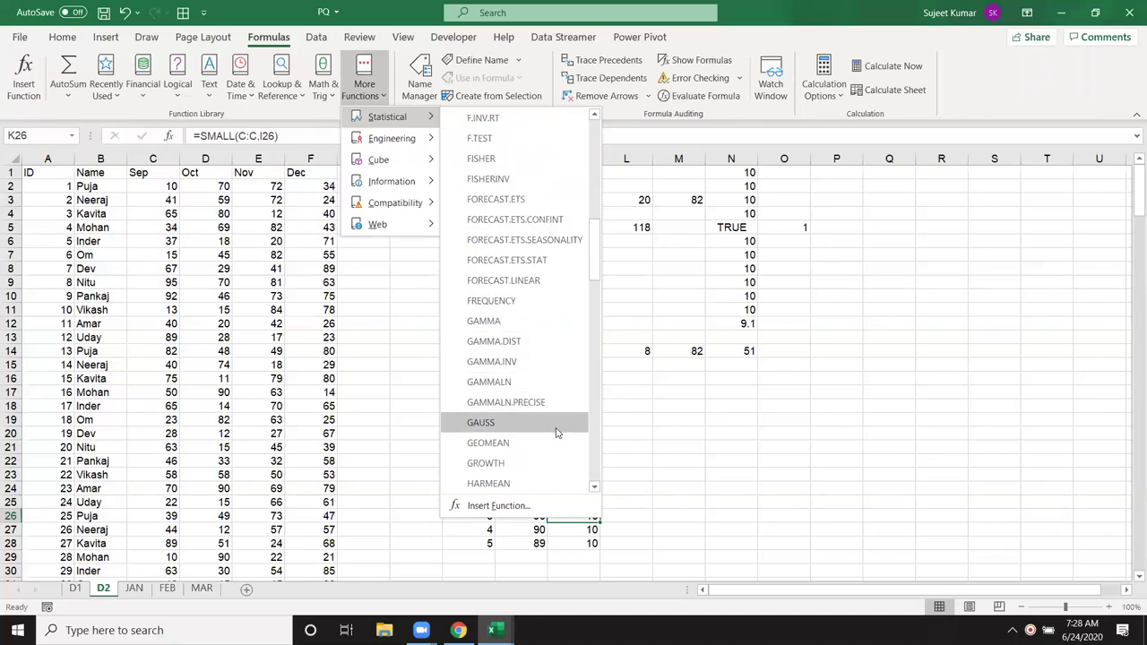
scroll(554, 426, "down", 10)
scroll(551, 433, "down", 6)
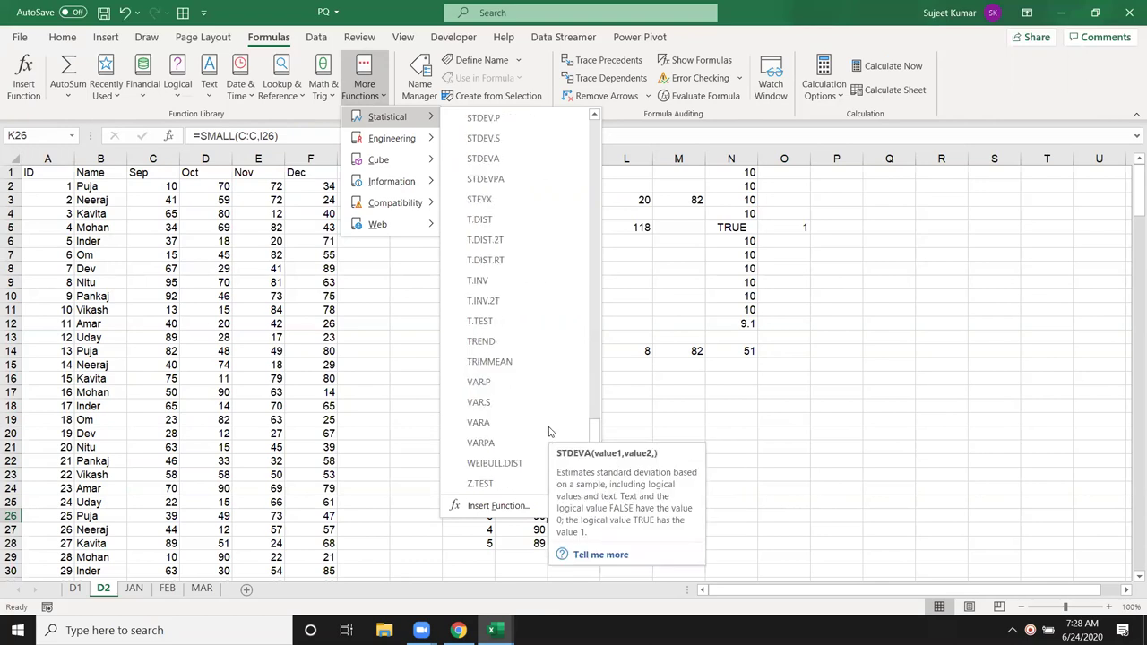
scroll(564, 264, "up", 2)
scroll(570, 271, "up", 6)
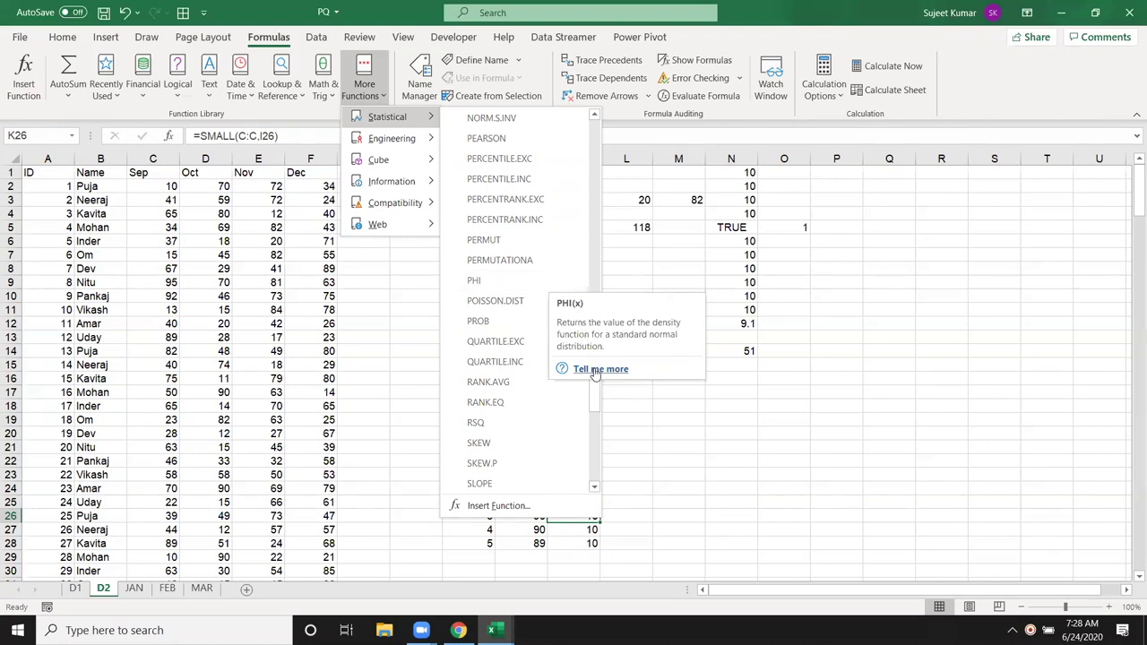
Step: Read the help on the PHI function, close the Help pane, and show the desktop
left_click(598, 369)
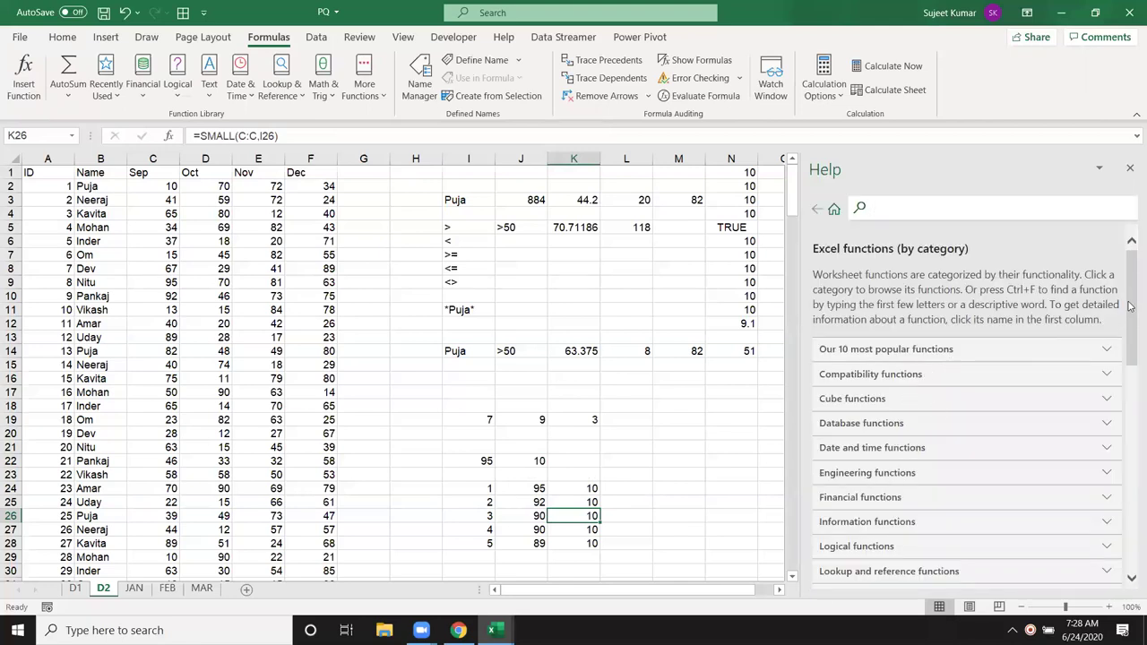
mouse_move(1131, 313)
left_mouse_down()
mouse_move(1131, 538)
mouse_move(1131, 309)
left_mouse_up()
left_click(1129, 167)
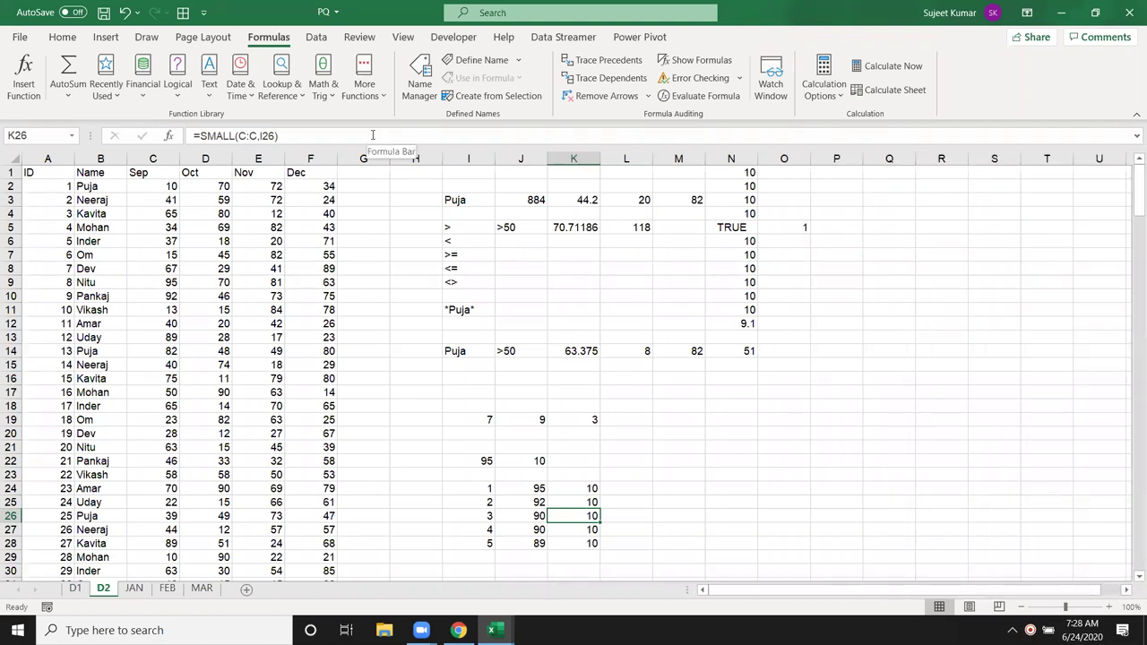
key("super+d")
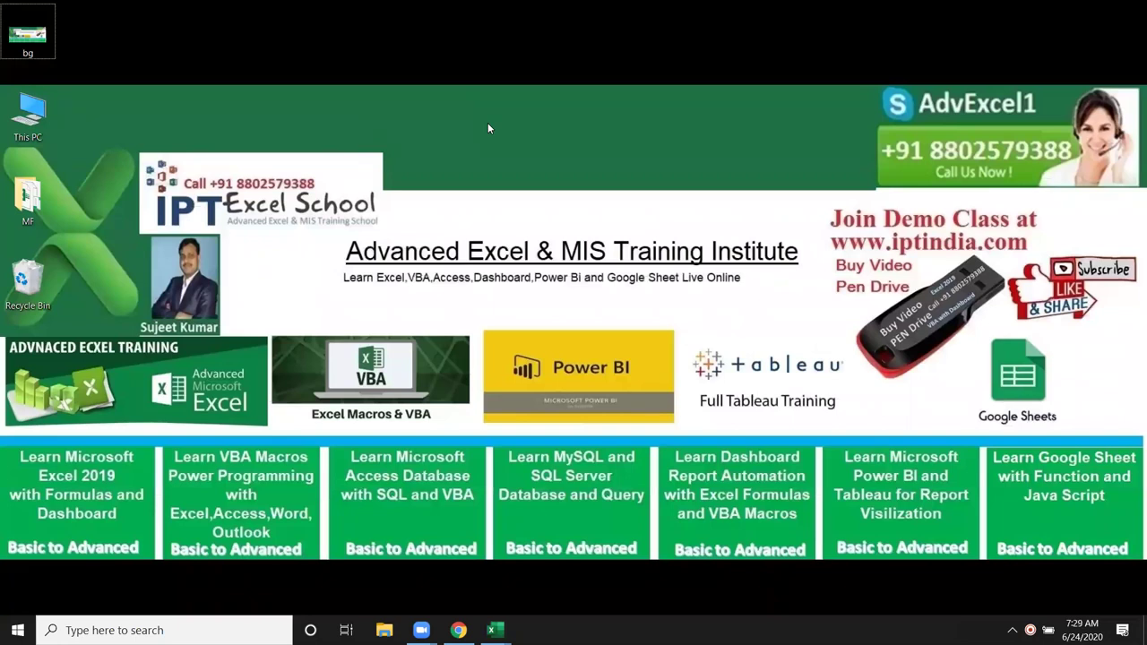
Step: Refresh the desktop and switch to the If condition test workbook in Excel
right_click(487, 123)
left_click(502, 168)
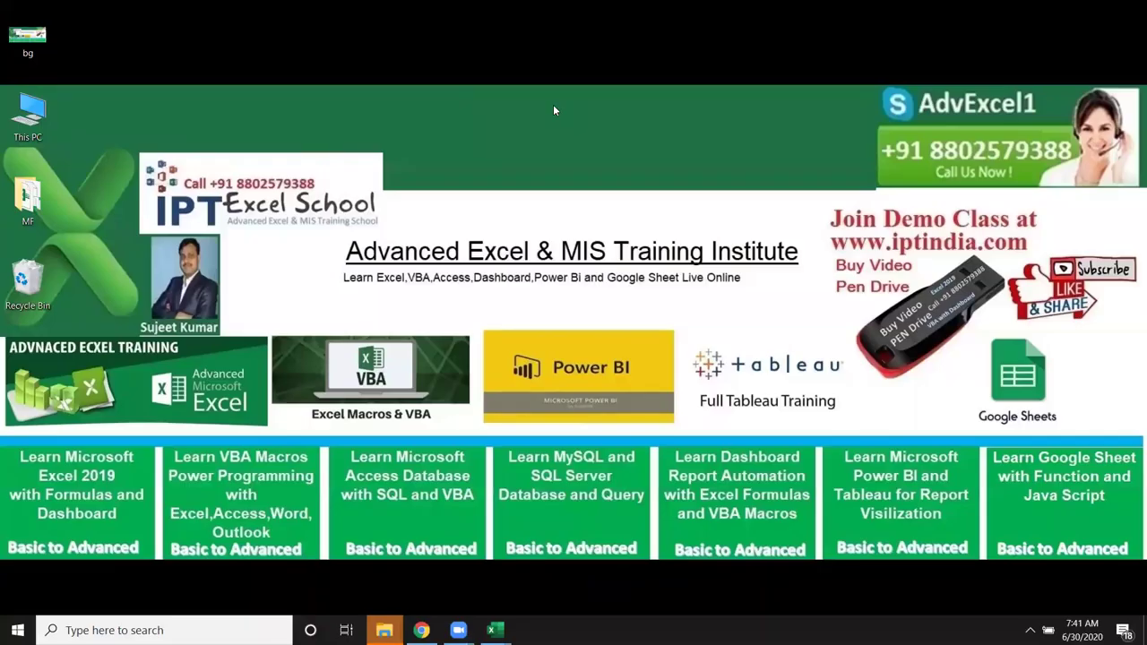
mouse_move(491, 630)
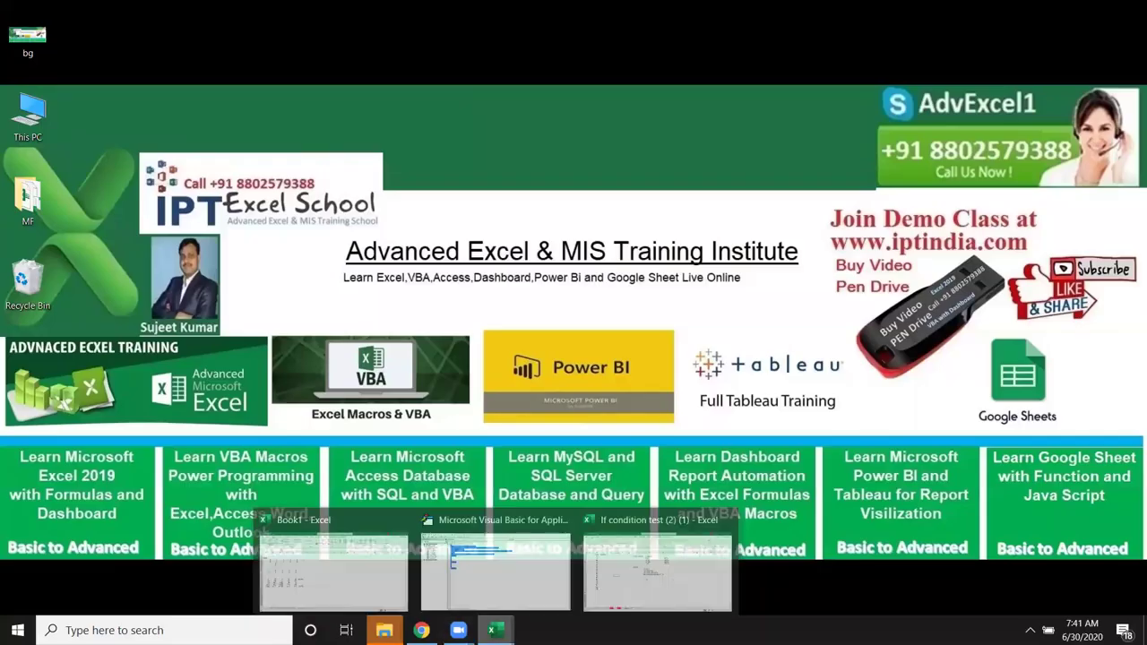
left_click(650, 596)
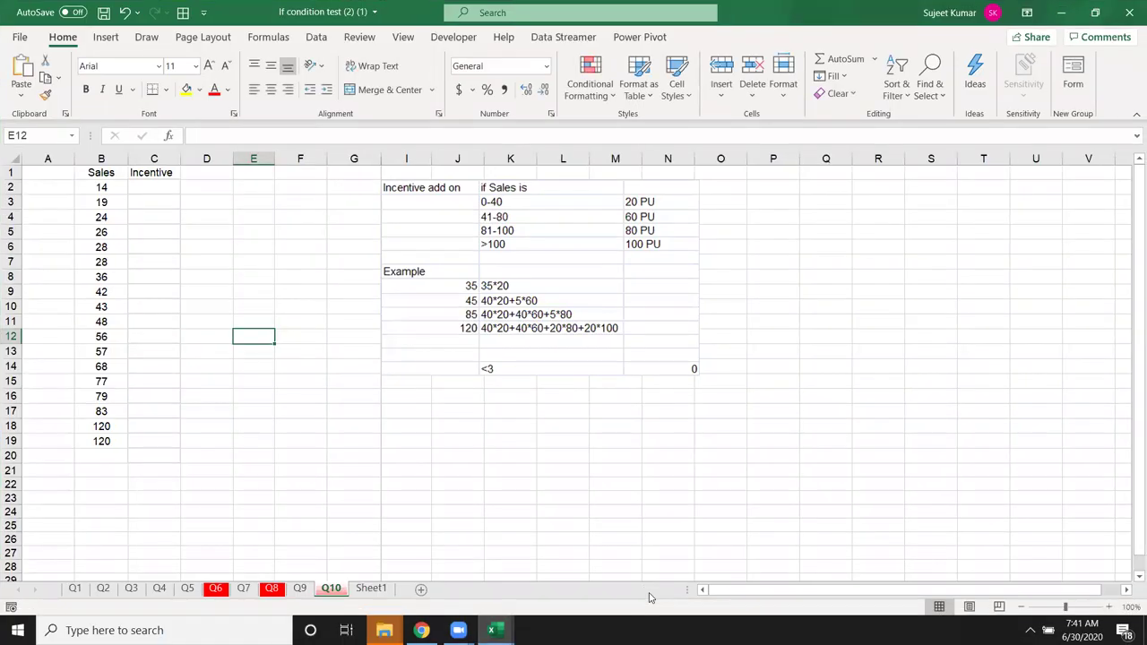
Step: Check the sum of Sales B2:B19 and set the sheet zoom to 160%
left_click_drag(101, 188, 102, 441)
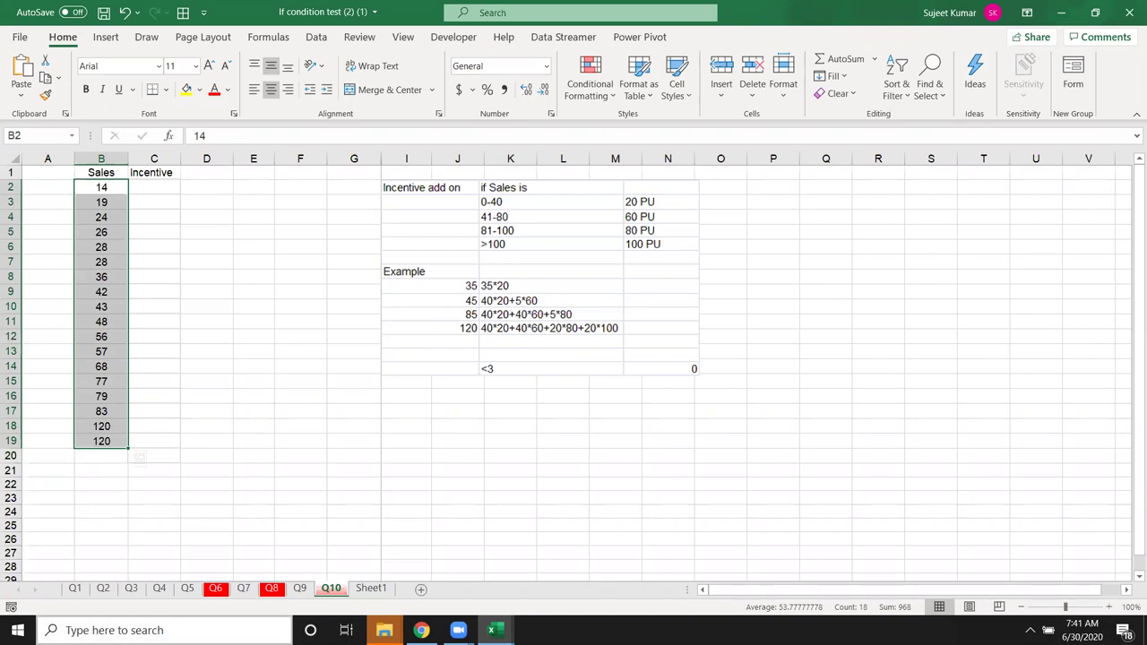
left_click(199, 496)
left_click(171, 193)
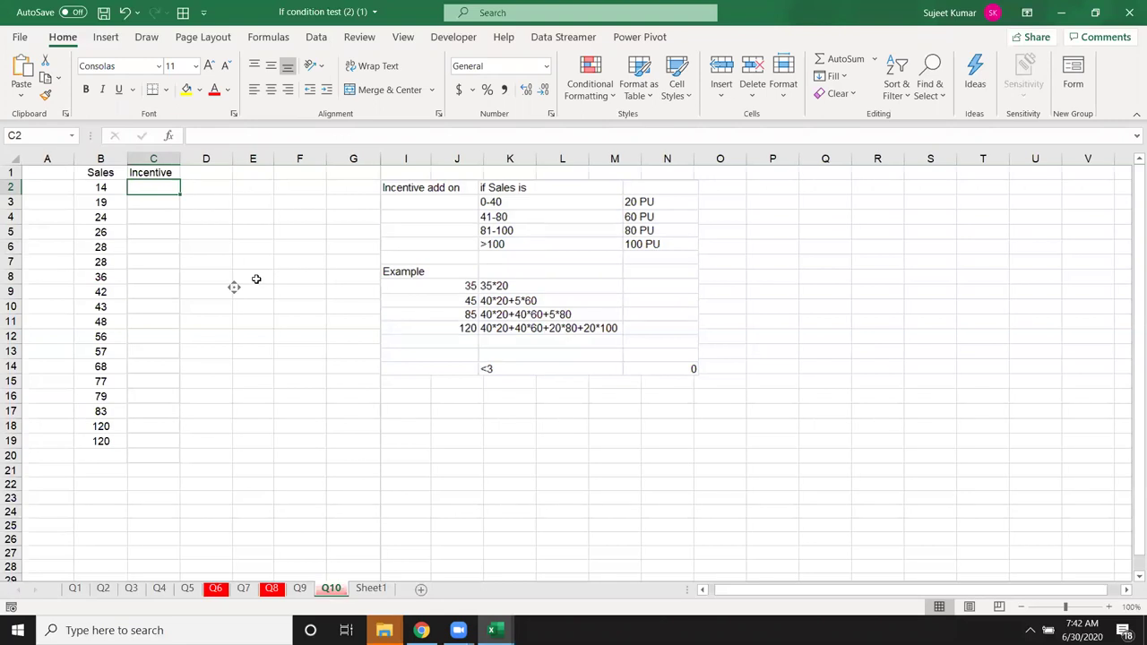
scroll(254, 281, "right", 1)
left_click(189, 287)
scroll(189, 287, "down", 1)
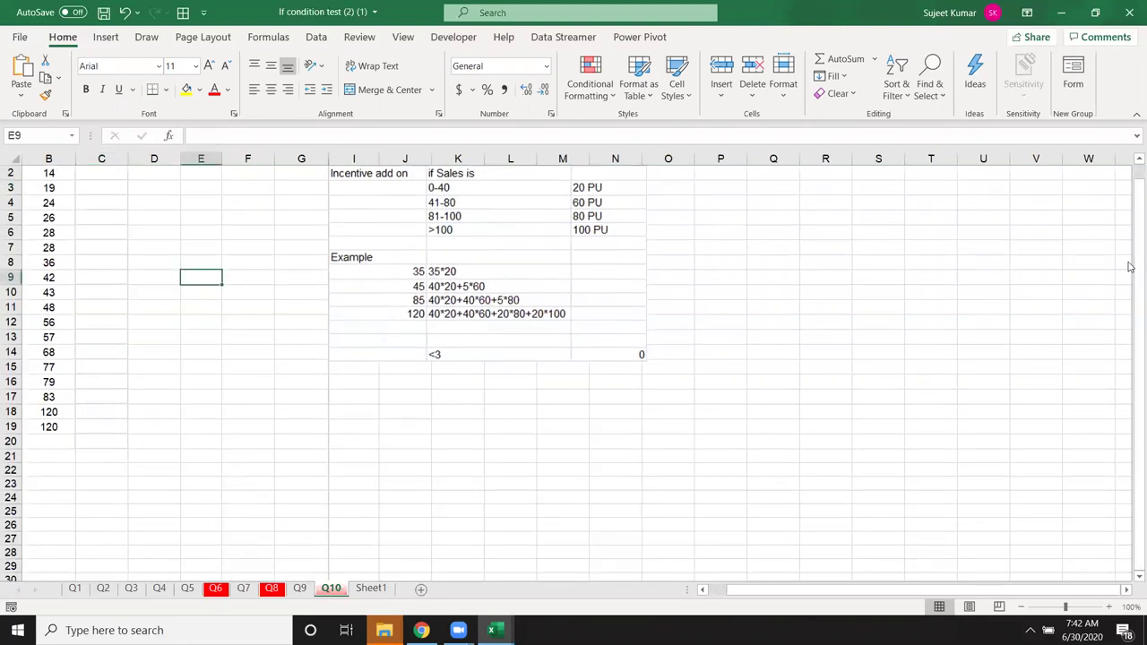
left_click(1138, 159)
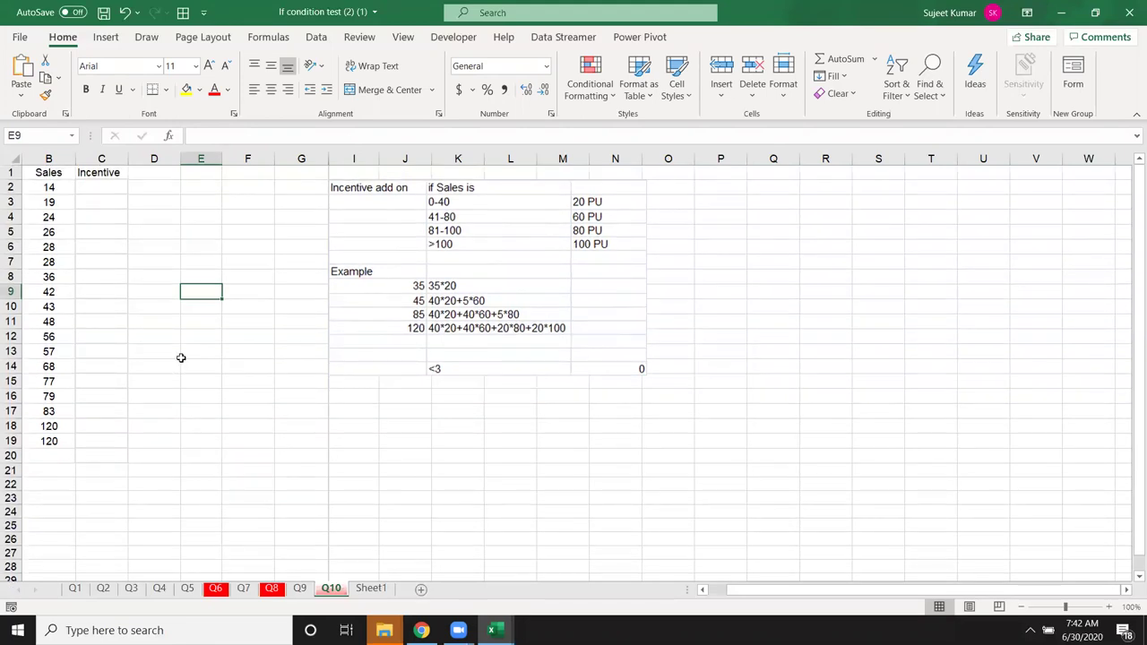
left_click(1095, 607)
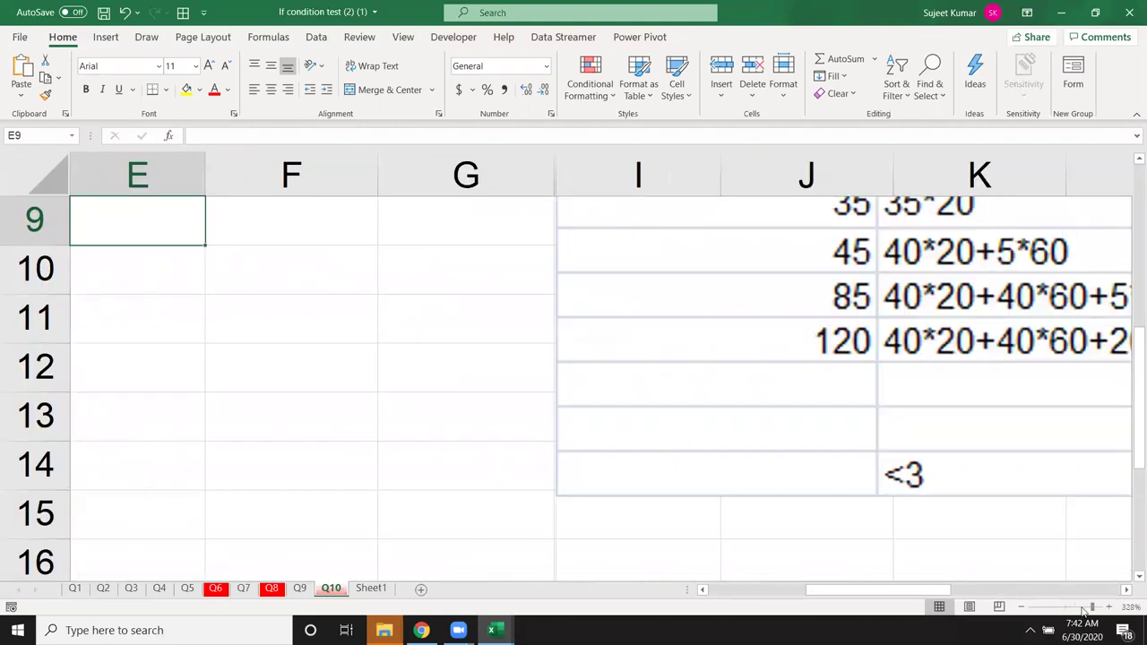
left_click(1083, 608)
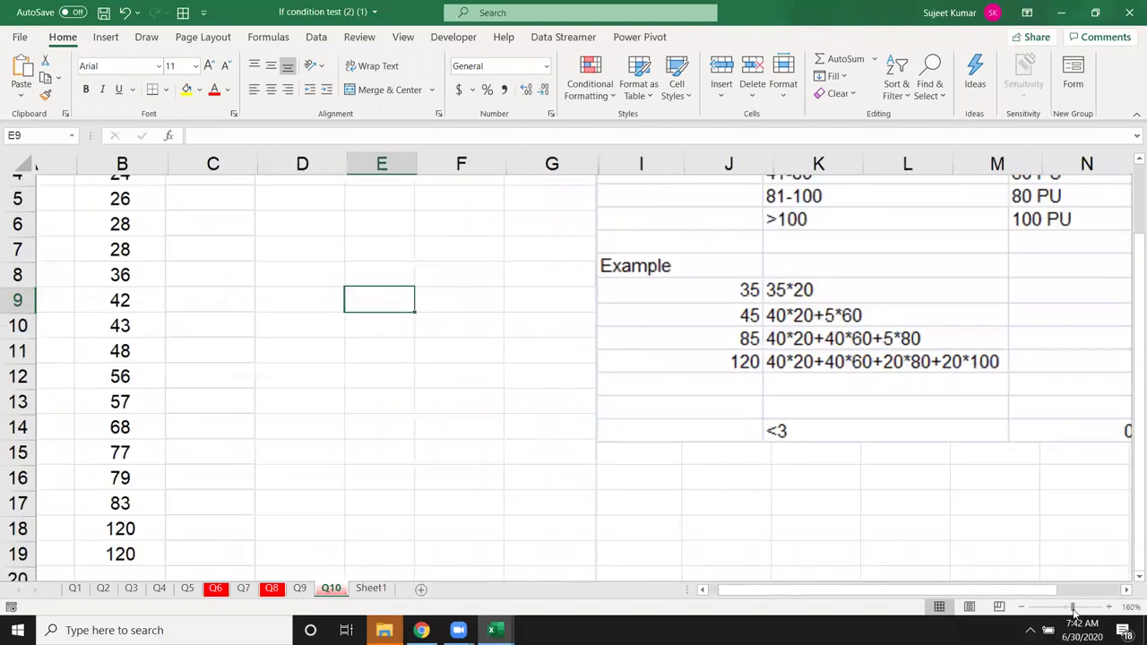
left_click(1073, 608)
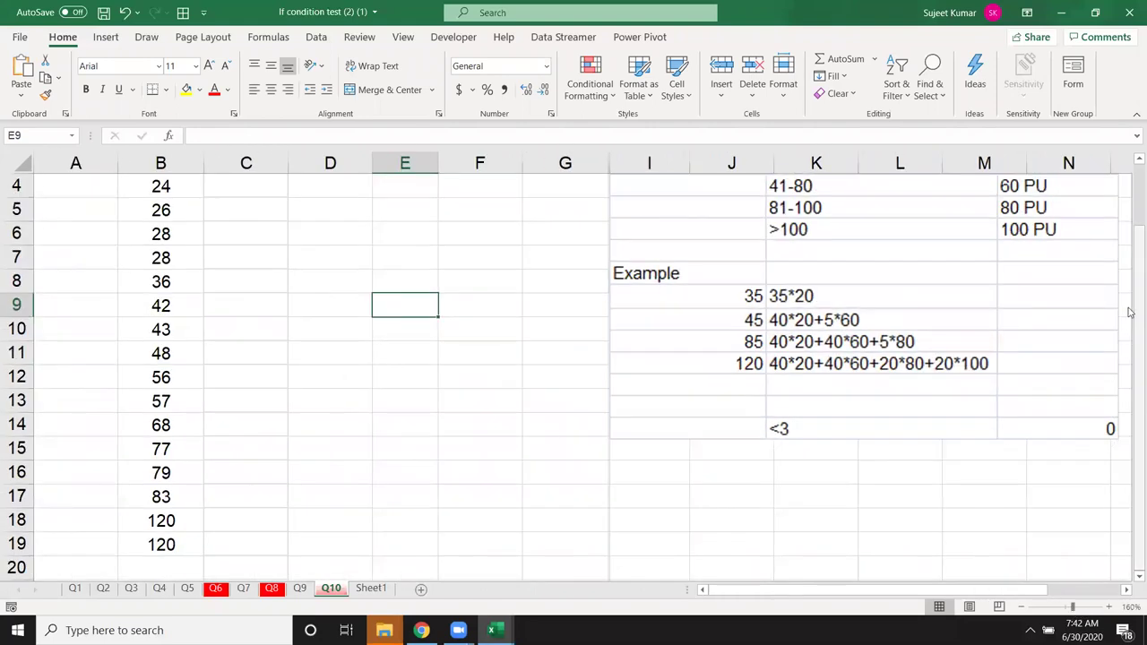
scroll(1131, 218, "up", 1)
left_click(249, 217)
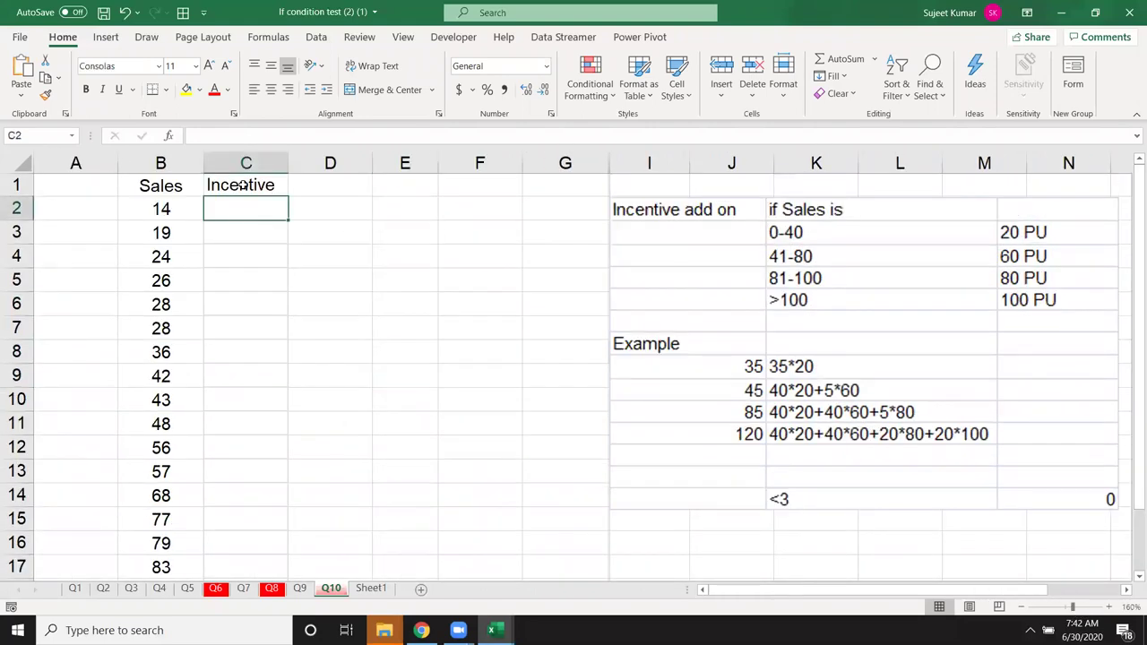
Step: Start the C2 formula =IF(B2<=40,B2*40,IF( for the first incentive tier
type("=")
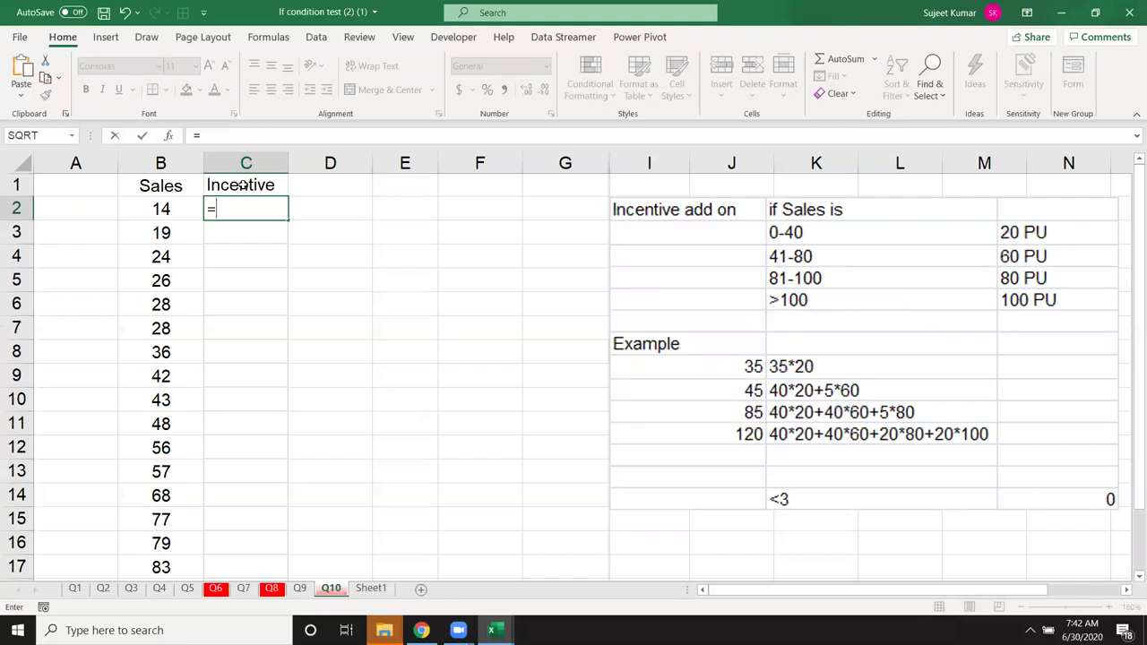
type("if")
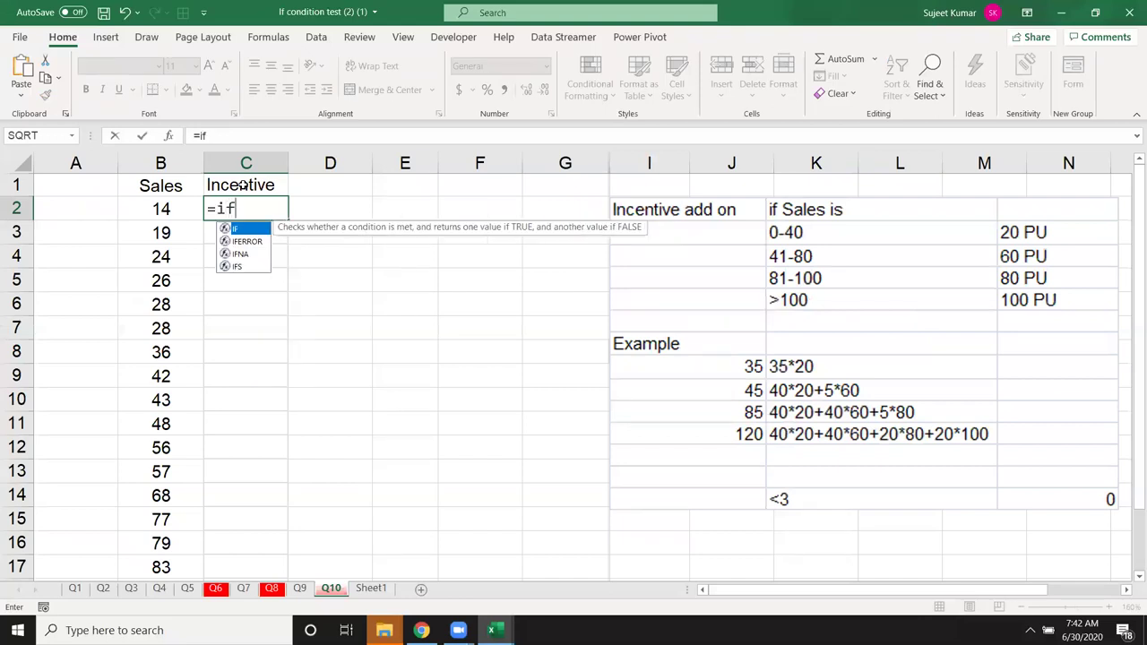
key("Tab")
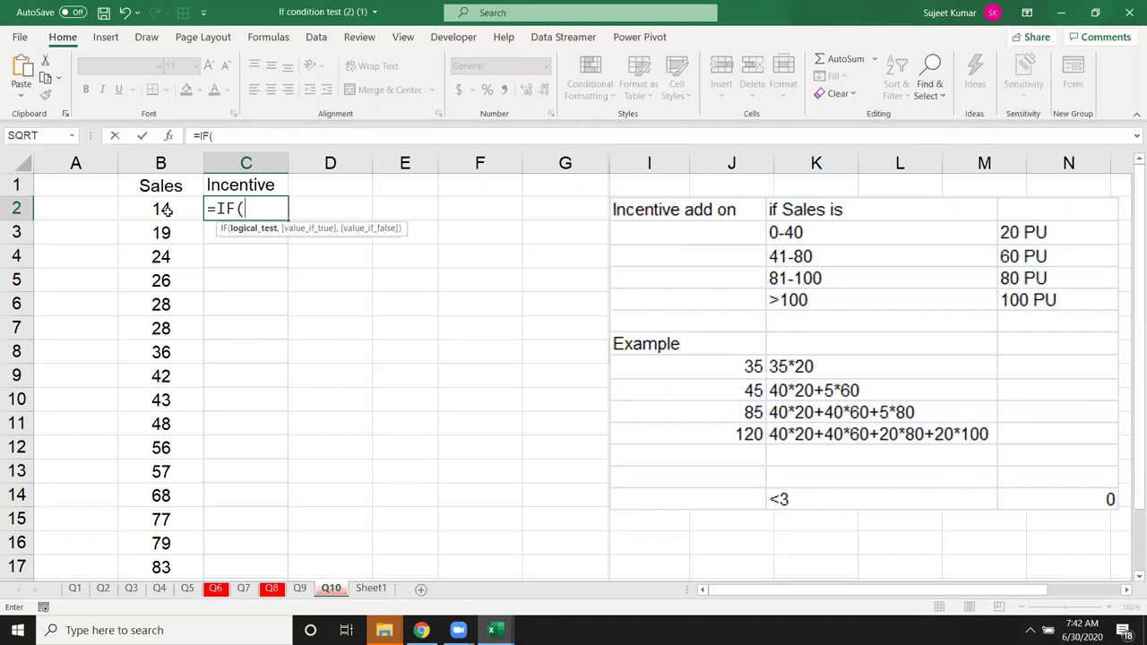
left_click(165, 210)
type("<=40")
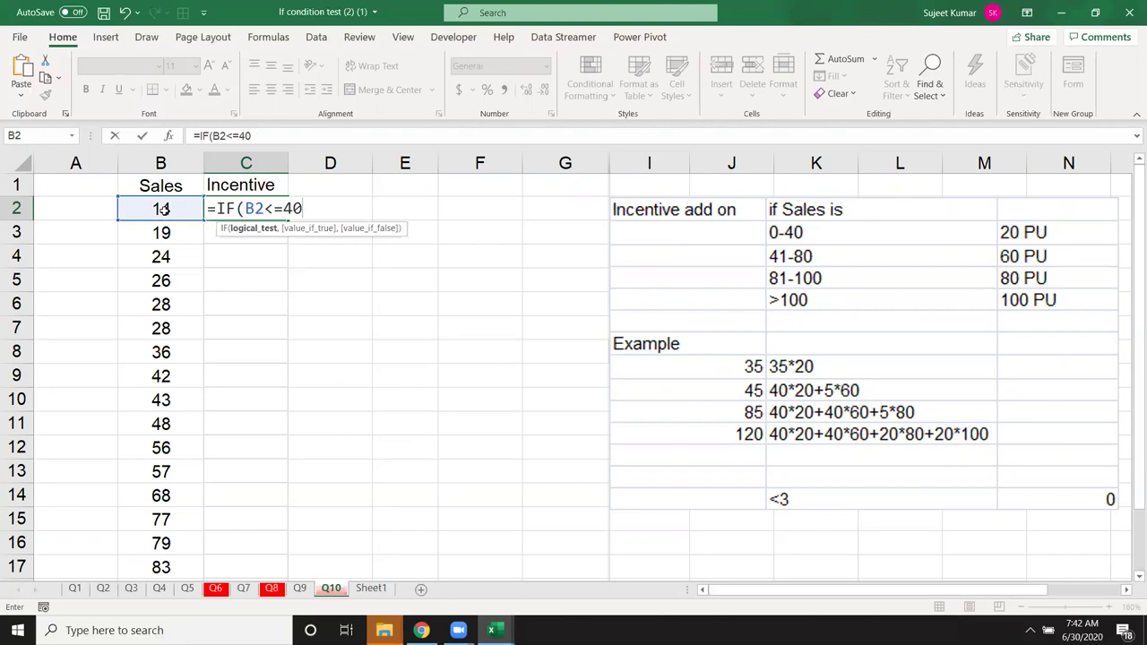
type(",")
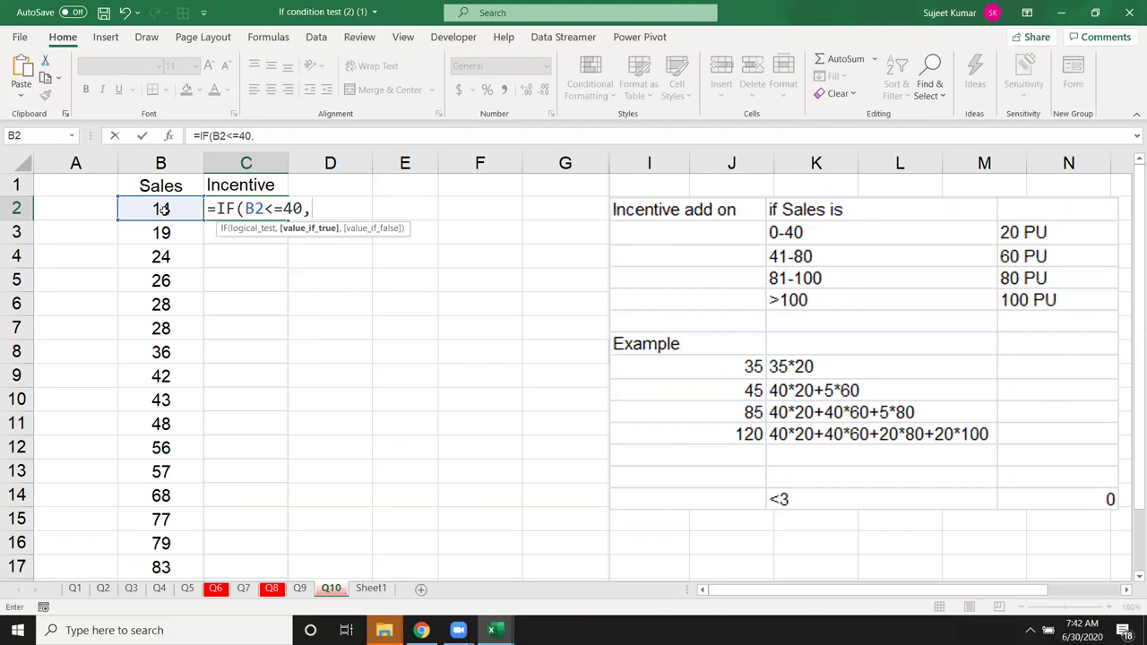
left_click(163, 209)
type("*")
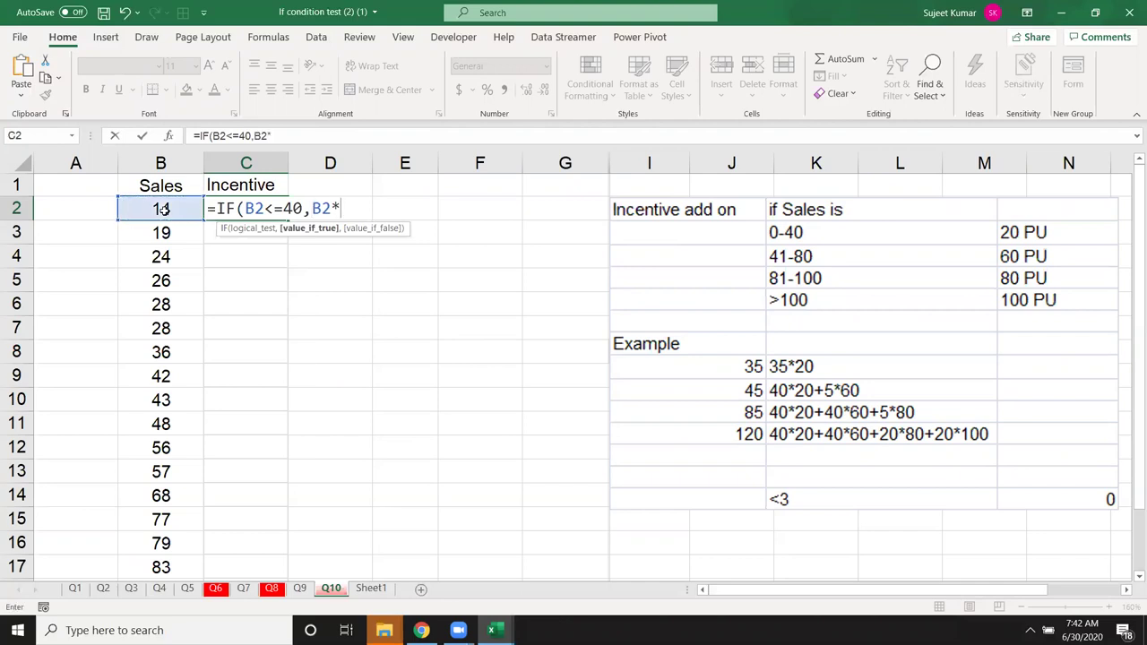
type("40")
type(",IF(")
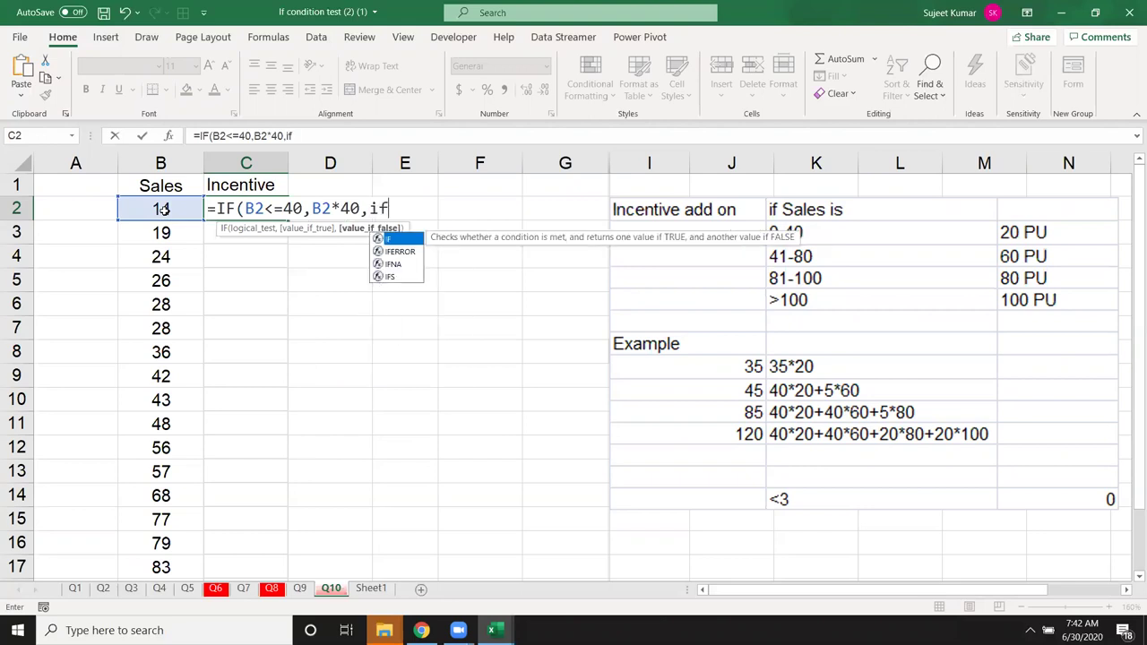
Step: Add the second tier B2<=80,800+(B2-40)*60 to the nested IF in C2
left_click(163, 208)
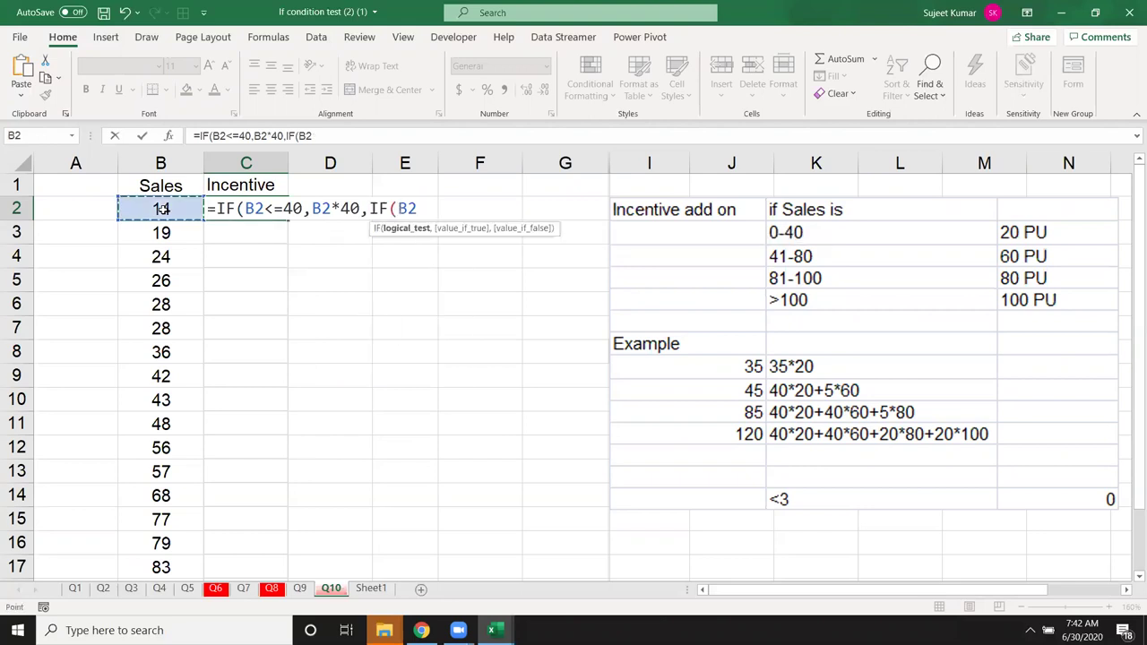
type("<=80")
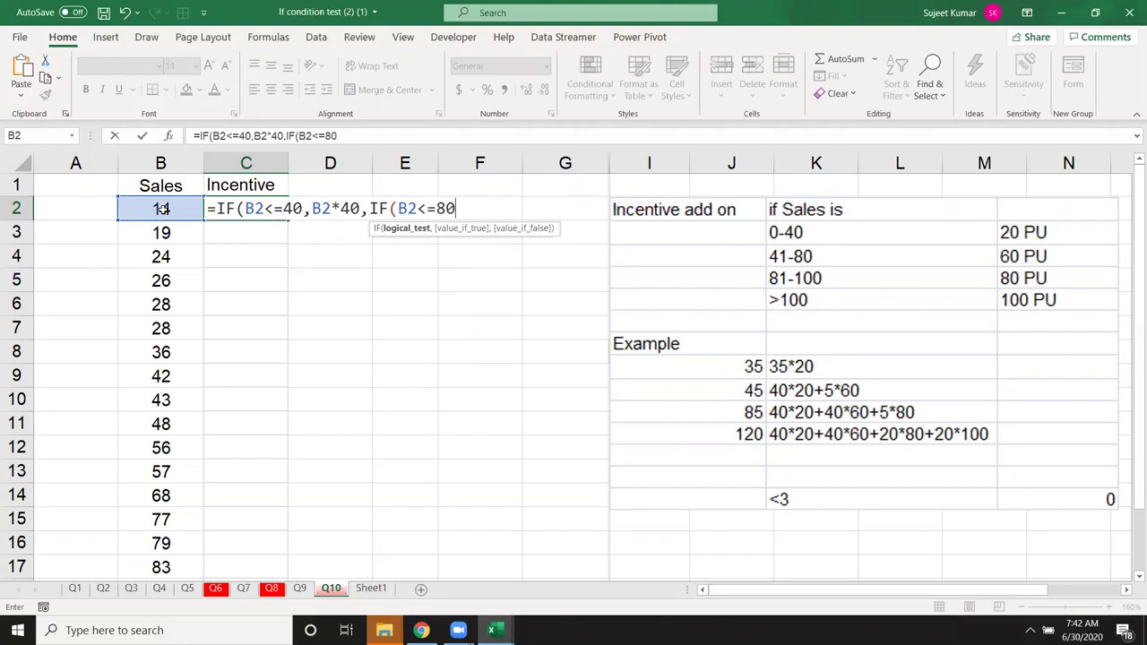
type(",")
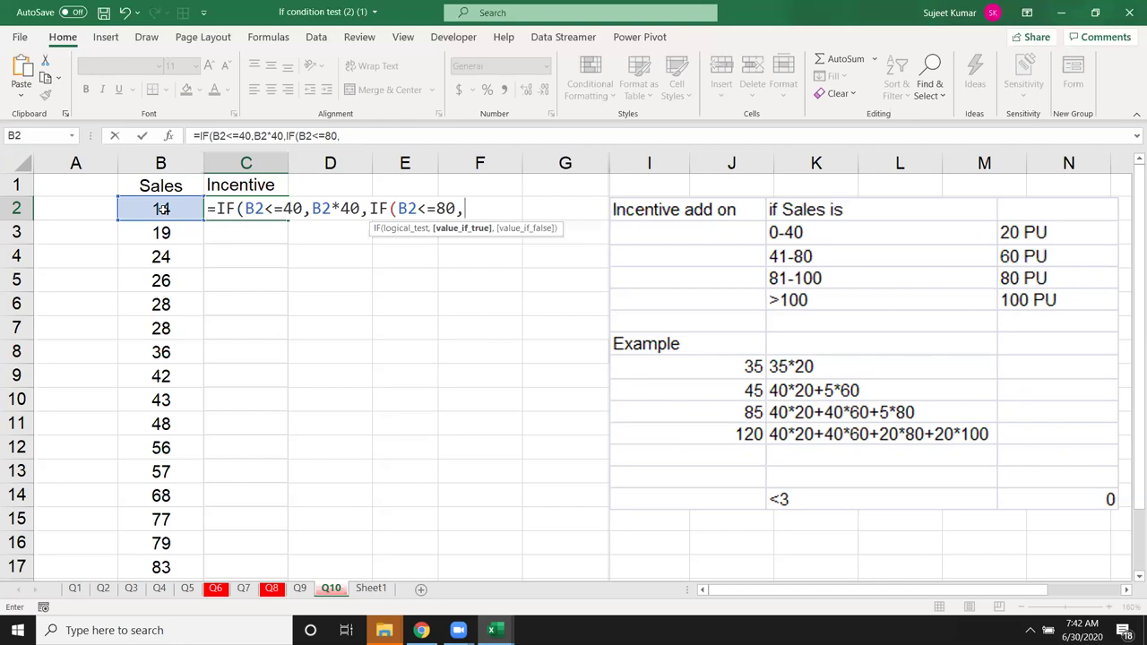
type("800+(")
left_click(163, 209)
type("-4 0)*60")
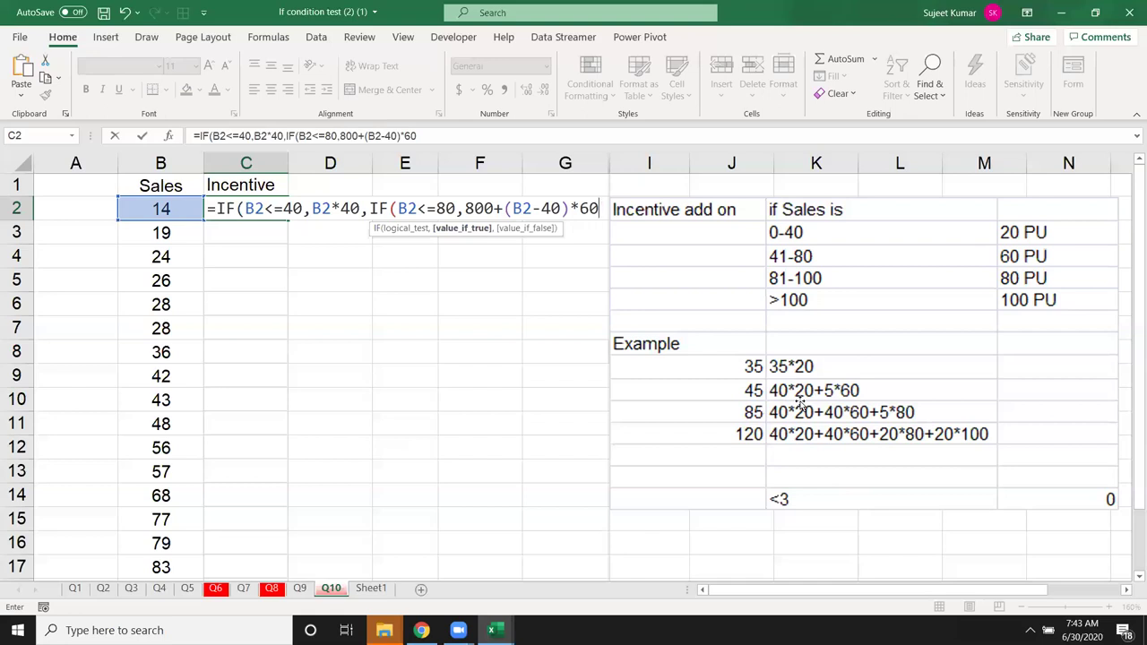
Step: Add a third IF tier testing B2<=100, trying 800+2400 as its value
type(",if")
key("Tab")
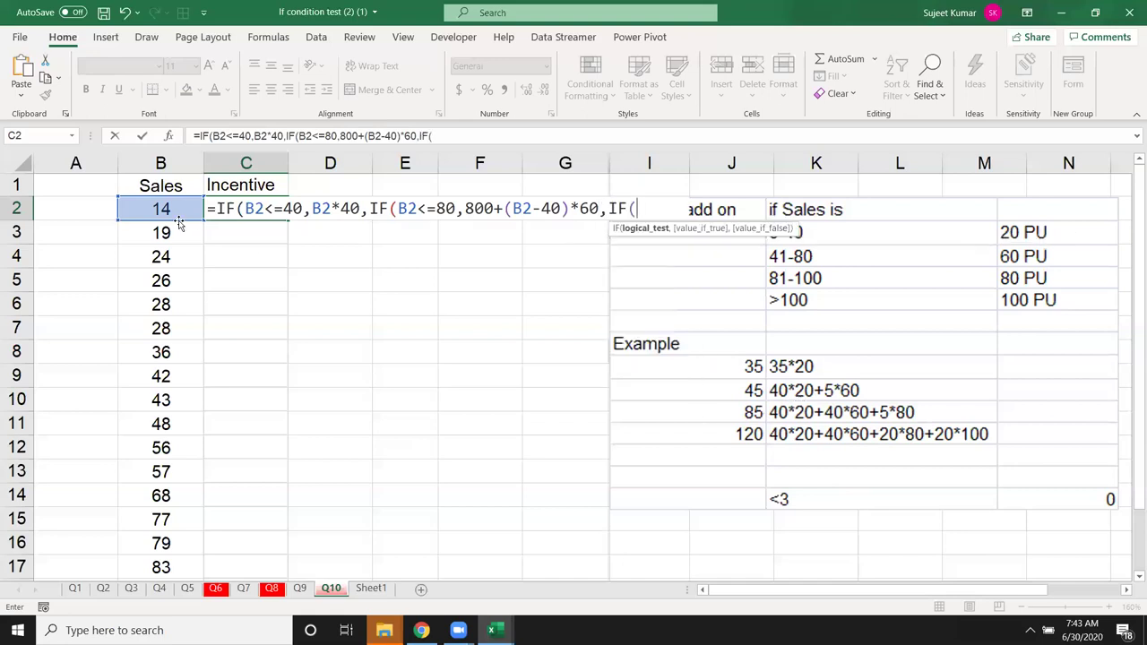
left_click(168, 207)
type("<=")
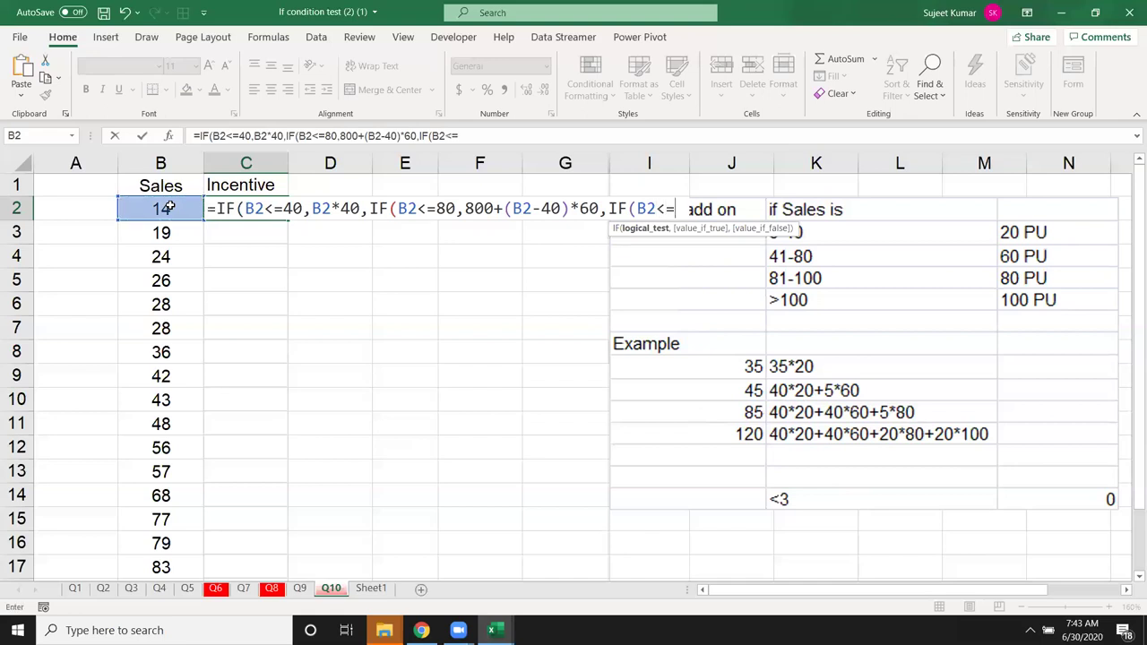
type("100")
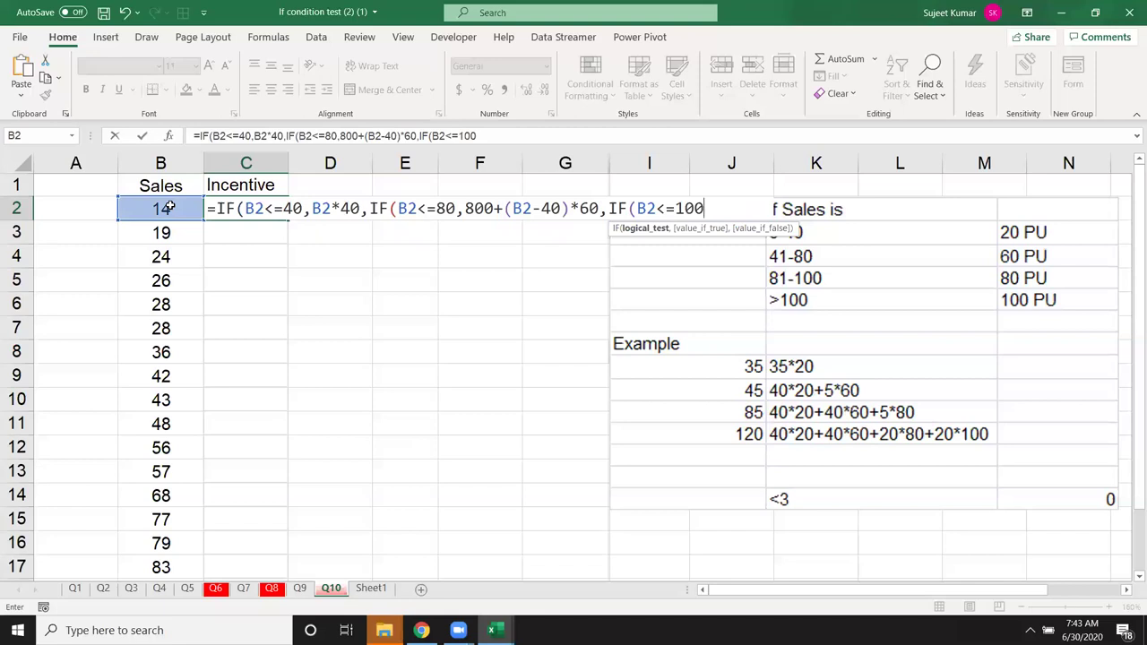
type(",8")
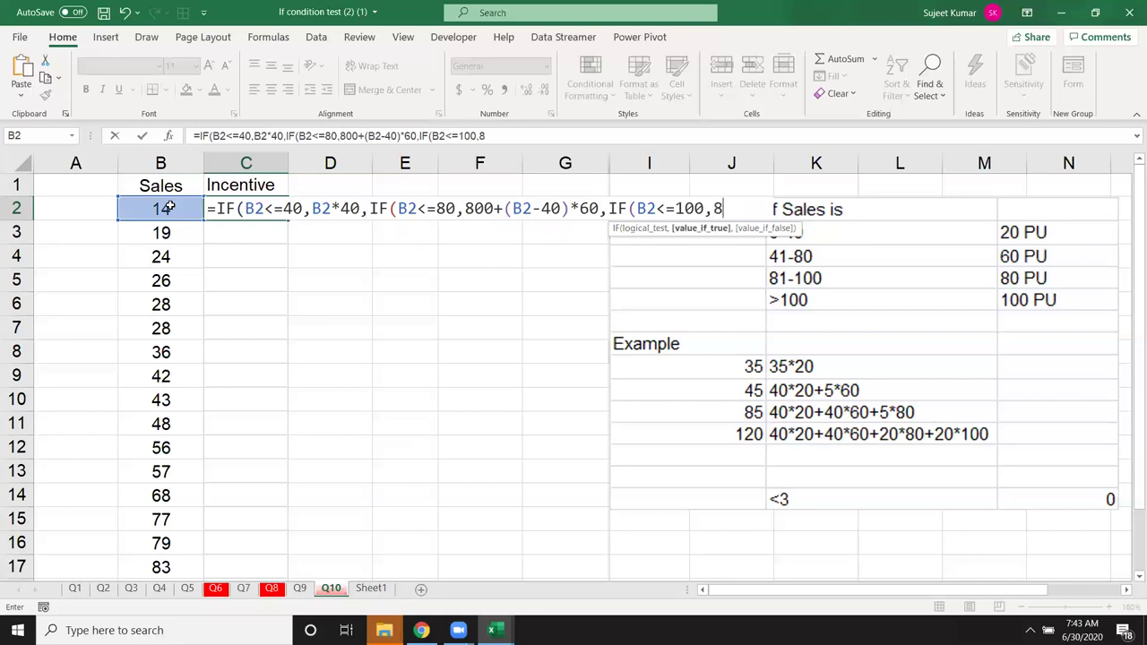
type("00+")
type("2400")
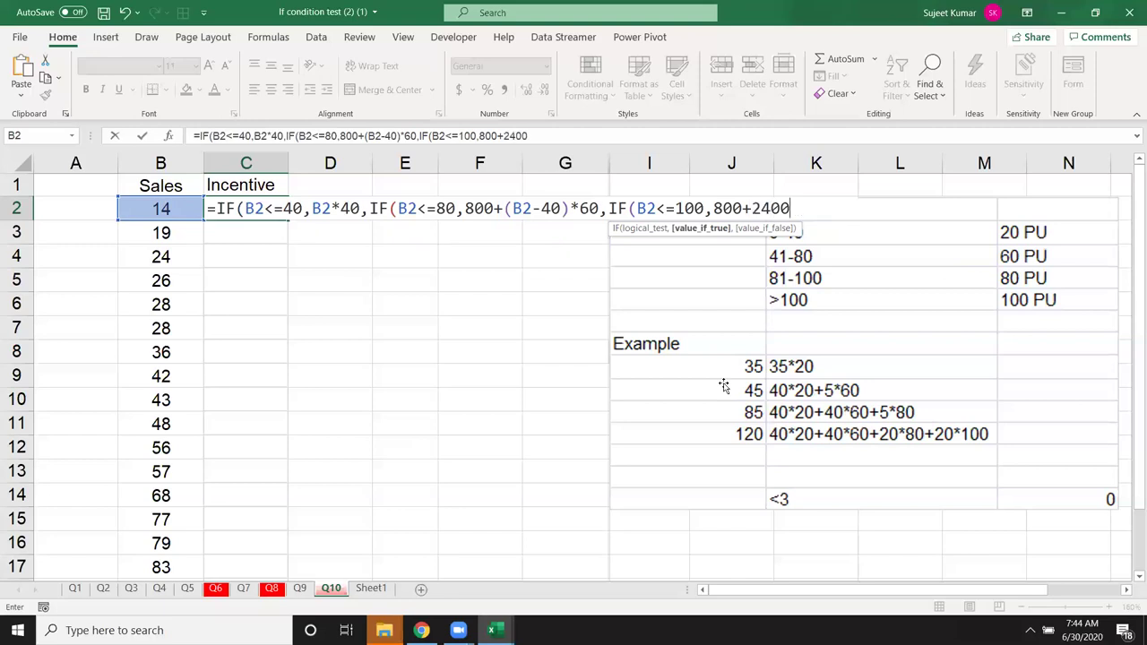
key("BackSpace")
key("BackSpace")
key("BackSpace")
key("BackSpace")
type("40*60")
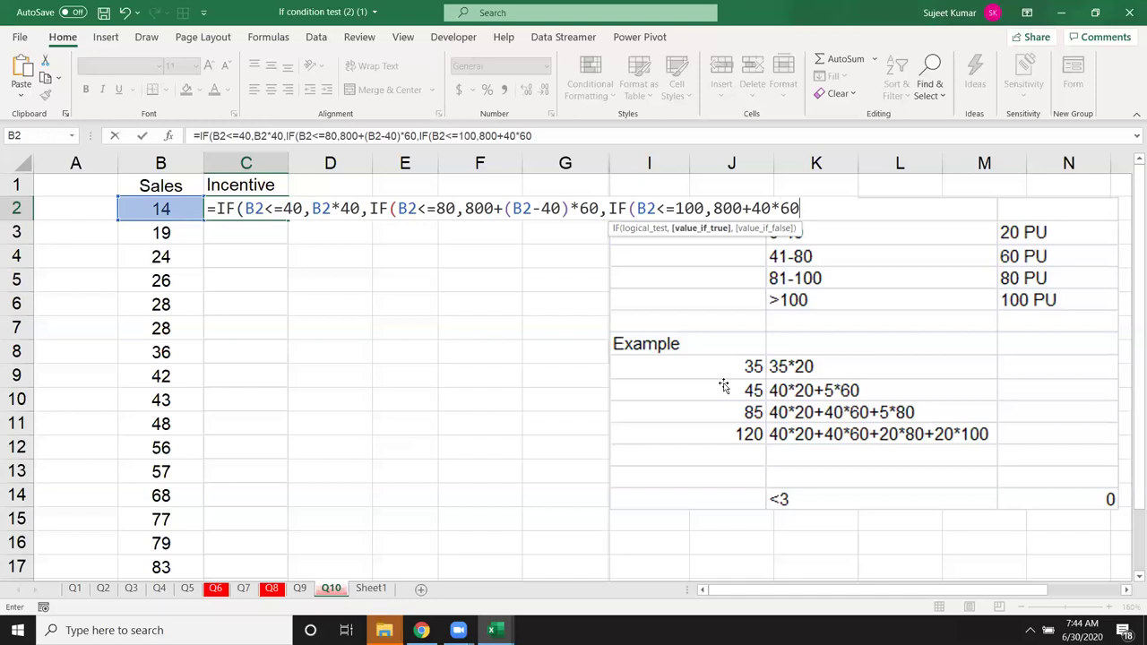
key("BackSpace")
key("BackSpace")
key("BackSpace")
key("BackSpace")
key("BackSpace")
type("2400")
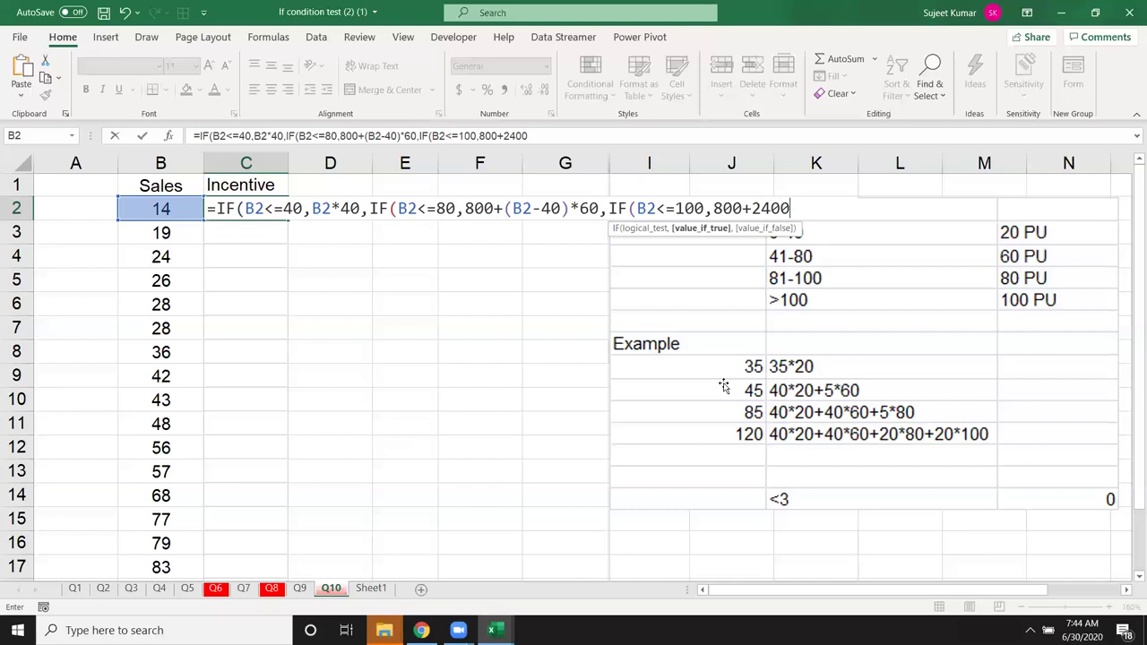
Step: Rewrite the third tier's value as 3200+(B2-80)*80 and begin a fourth IF
key("BackSpace")
key("BackSpace")
key("BackSpace")
key("BackSpace")
key("BackSpace")
key("BackSpace")
key("BackSpace")
key("BackSpace")
type("3200+")
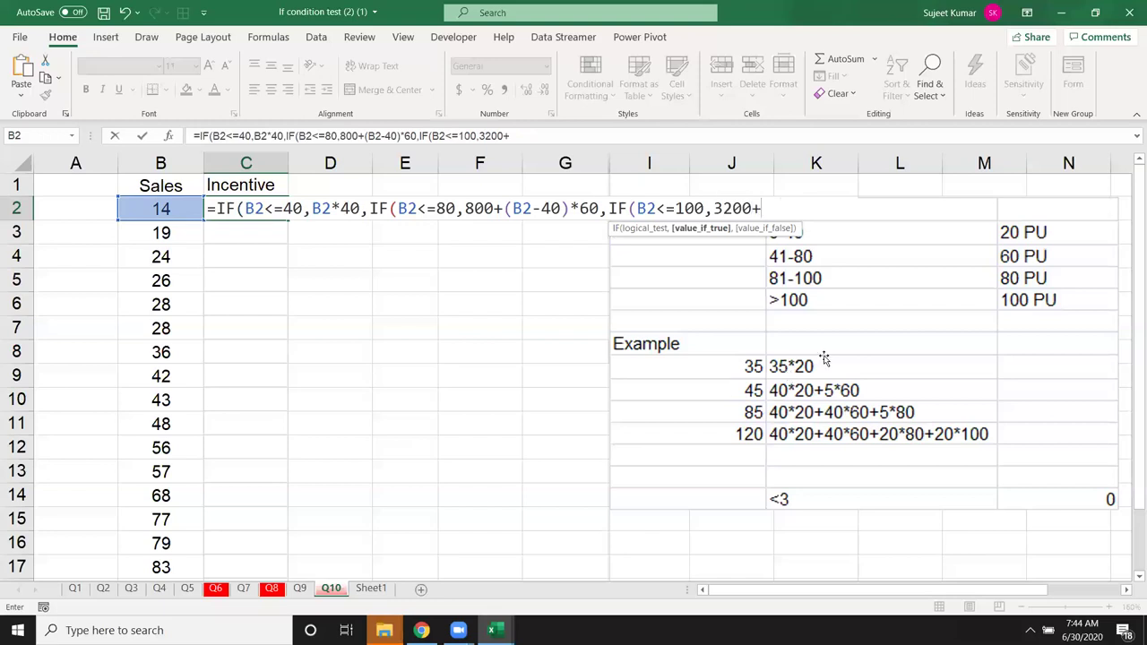
left_click(165, 208)
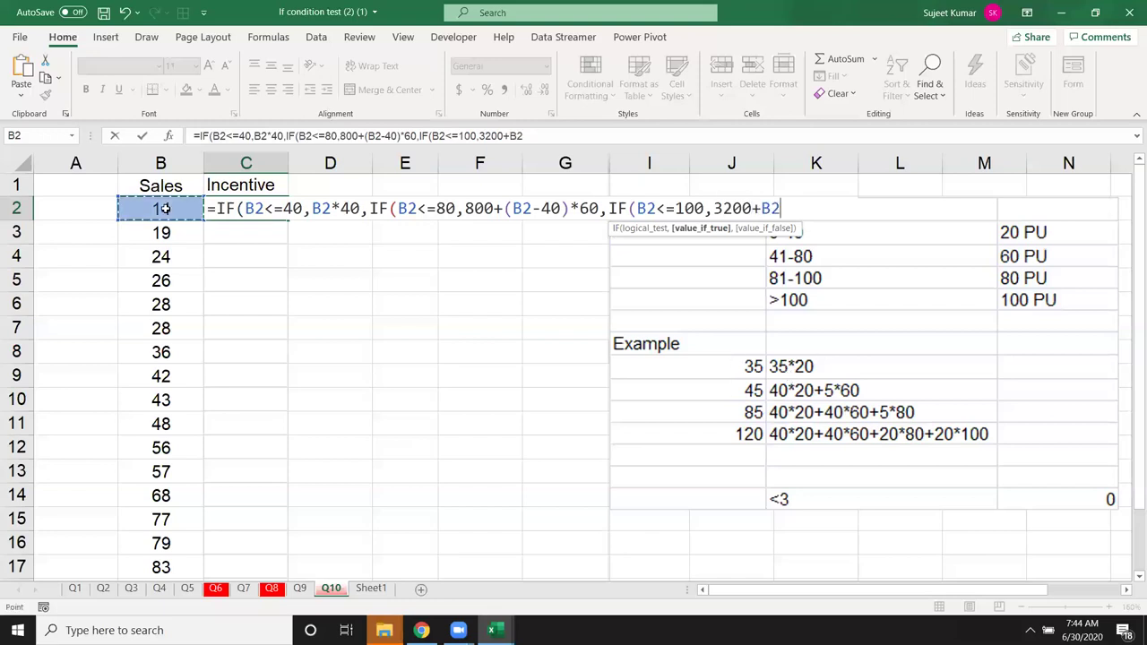
type("-80")
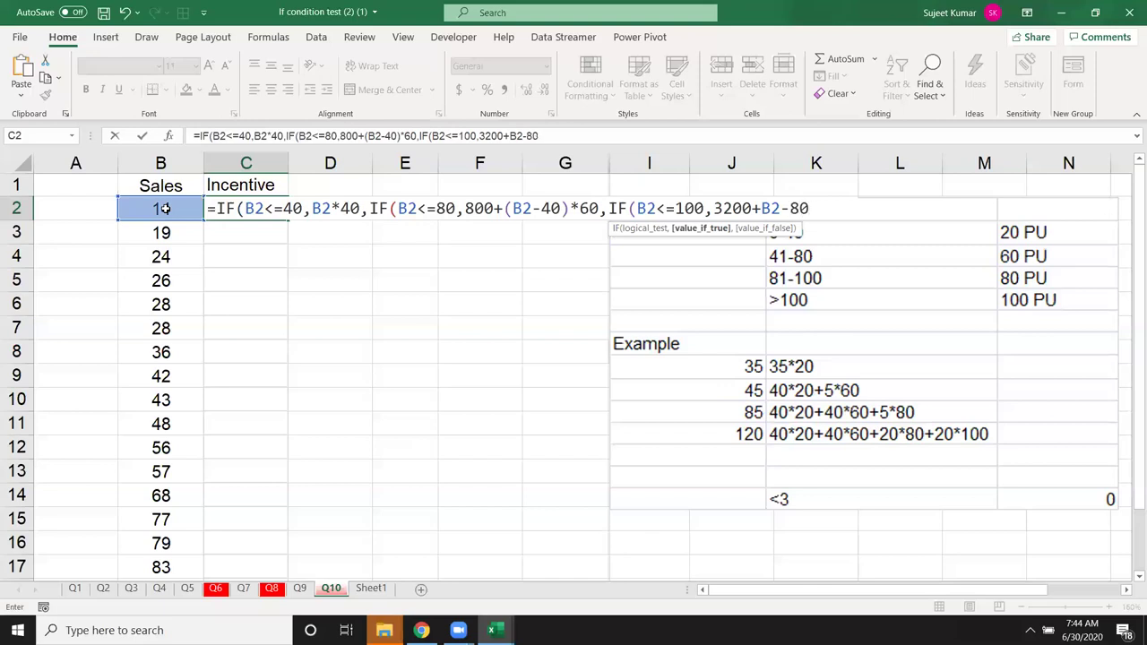
key("BackSpace")
key("BackSpace")
key("BackSpace")
key("BackSpace")
key("BackSpace")
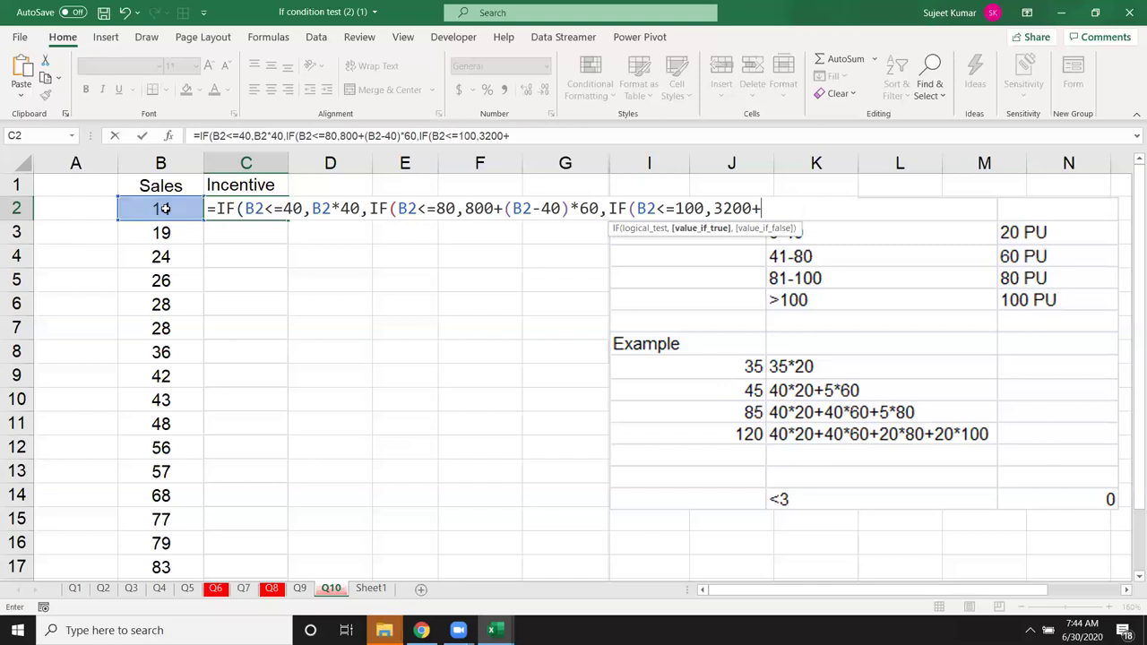
type("(")
left_click(163, 208)
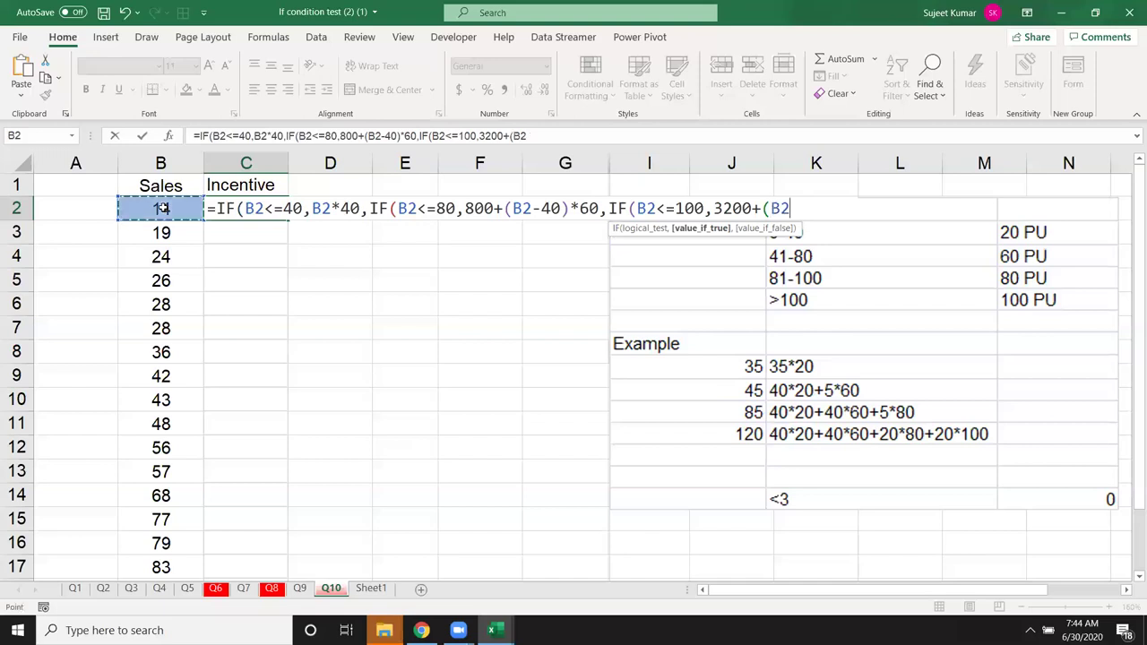
type("-8")
type("0)")
type("*")
type("80")
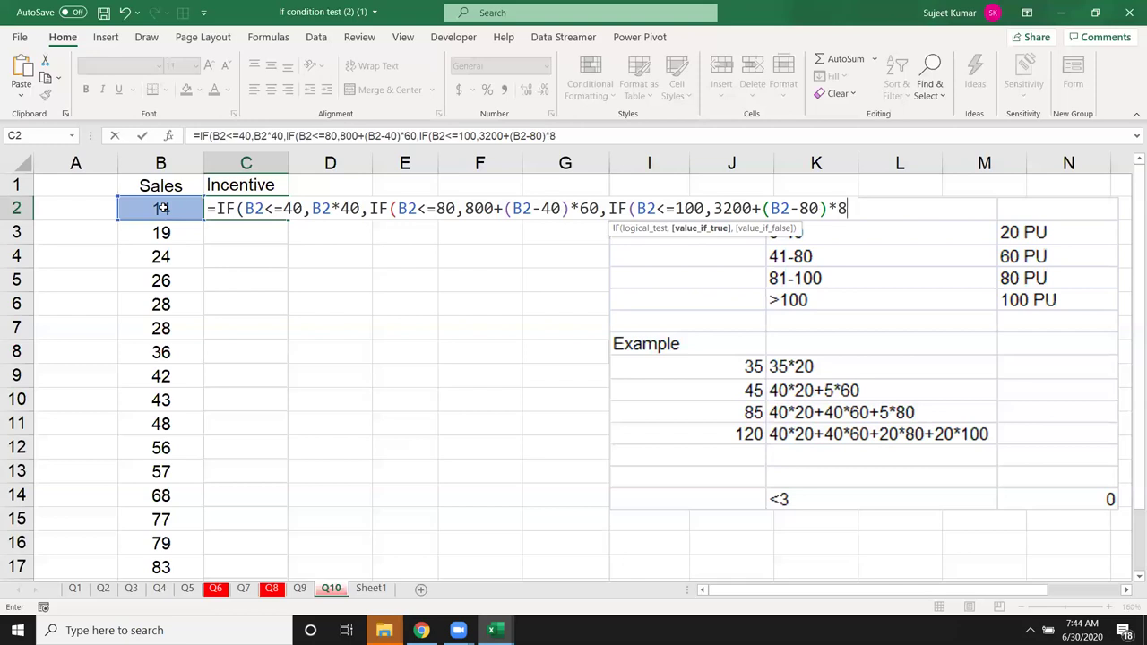
type(",if")
Step: Complete the last tier as IF(B2>100,3200+1600+(B2-100)*100)
key("Tab")
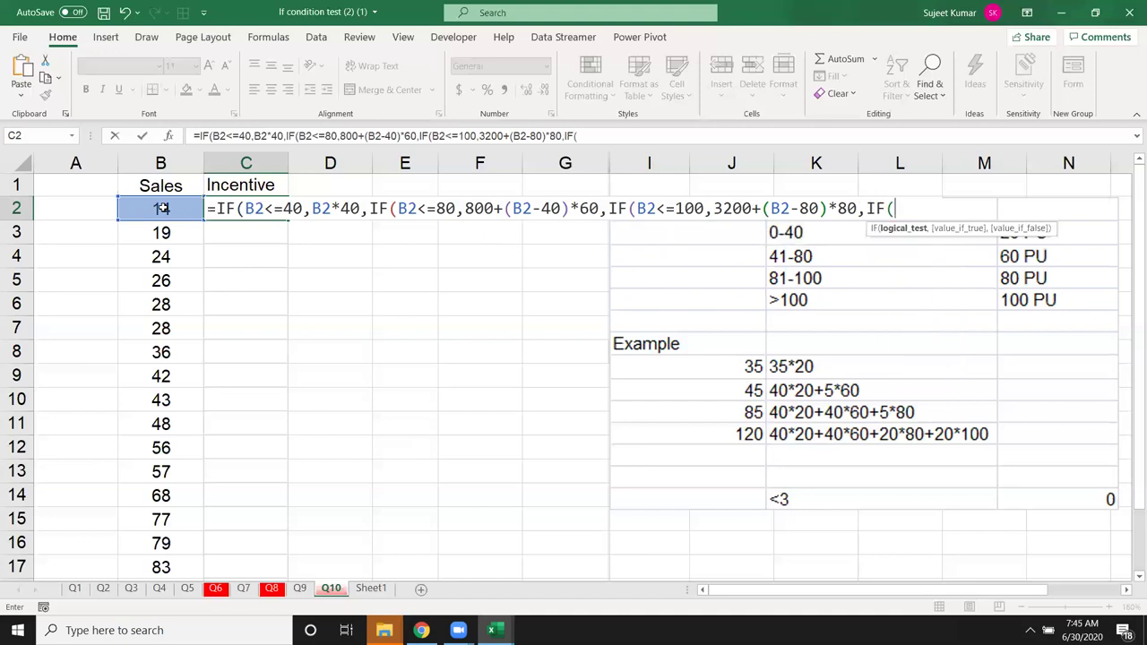
left_click(162, 208)
type("<=")
key("BackSpace")
key("BackSpace")
type(">100,")
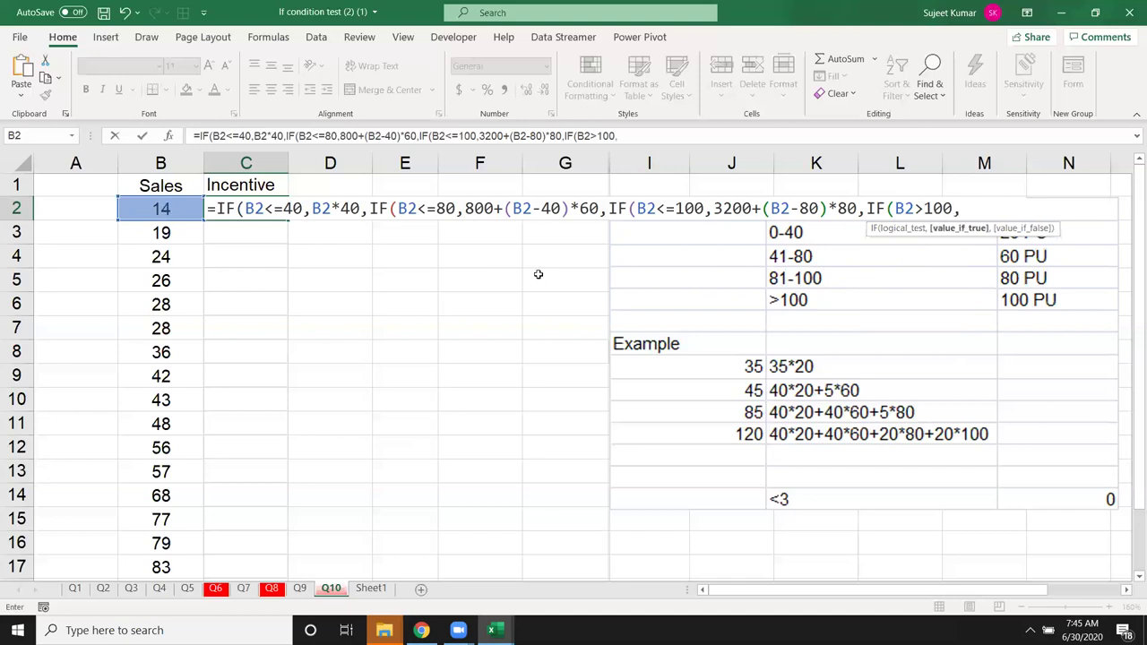
type("3200+")
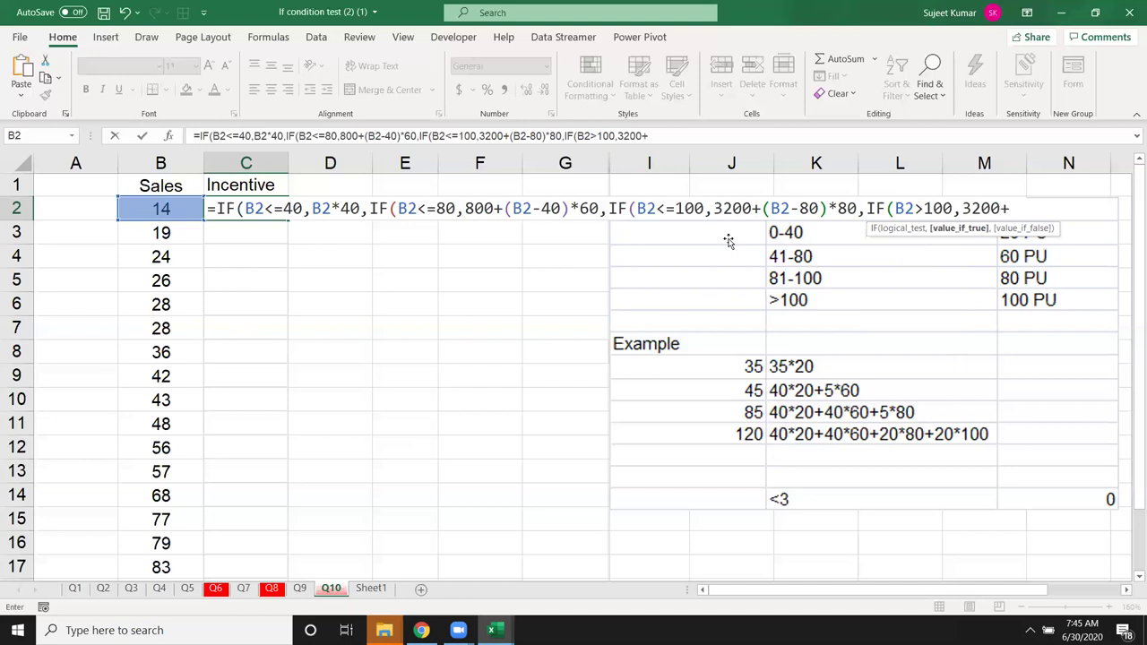
type("1600")
type("+(")
left_click(179, 204)
type("-")
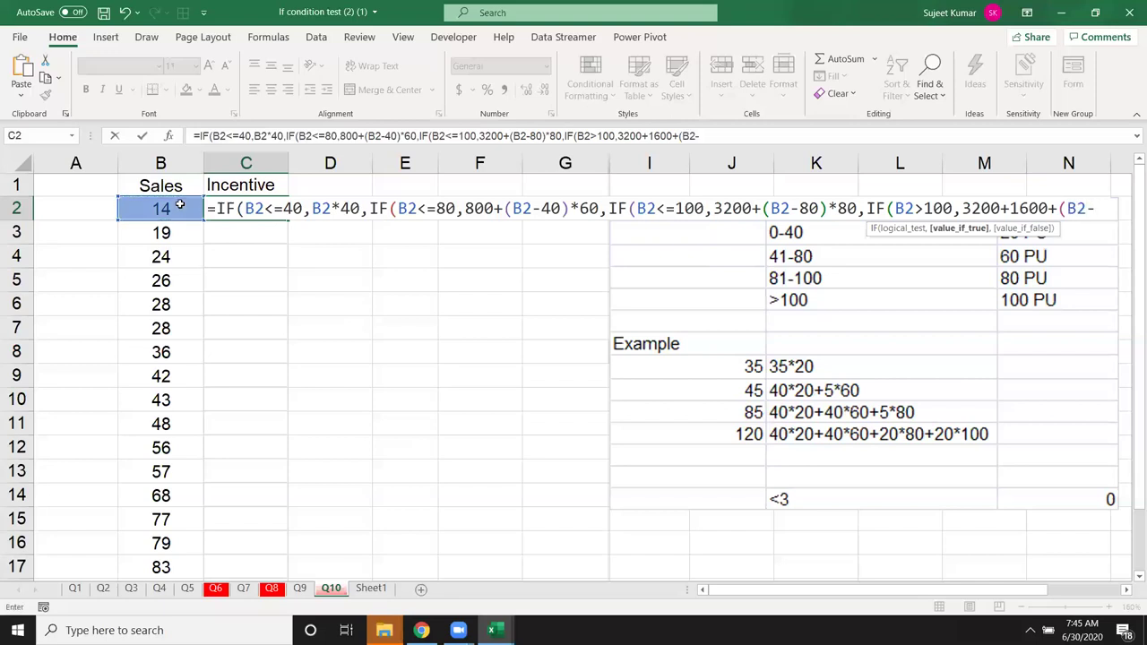
type("100)*100")
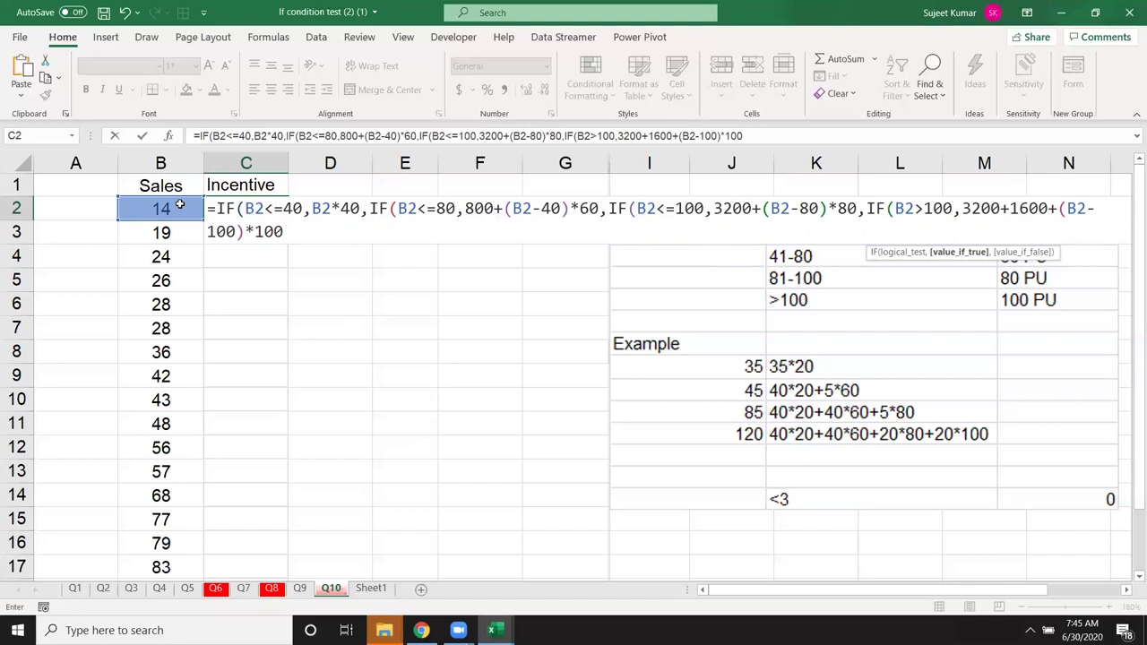
Step: Commit the incentive formula with the bracket correction and fill it down C2:C17
key("Return")
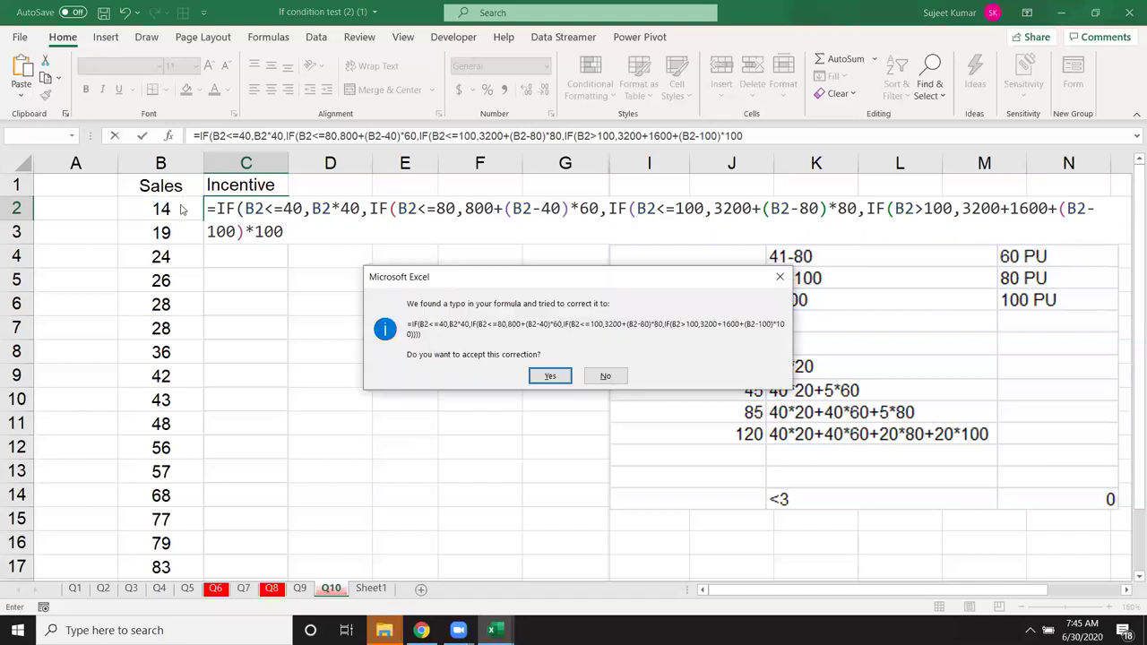
key("Return")
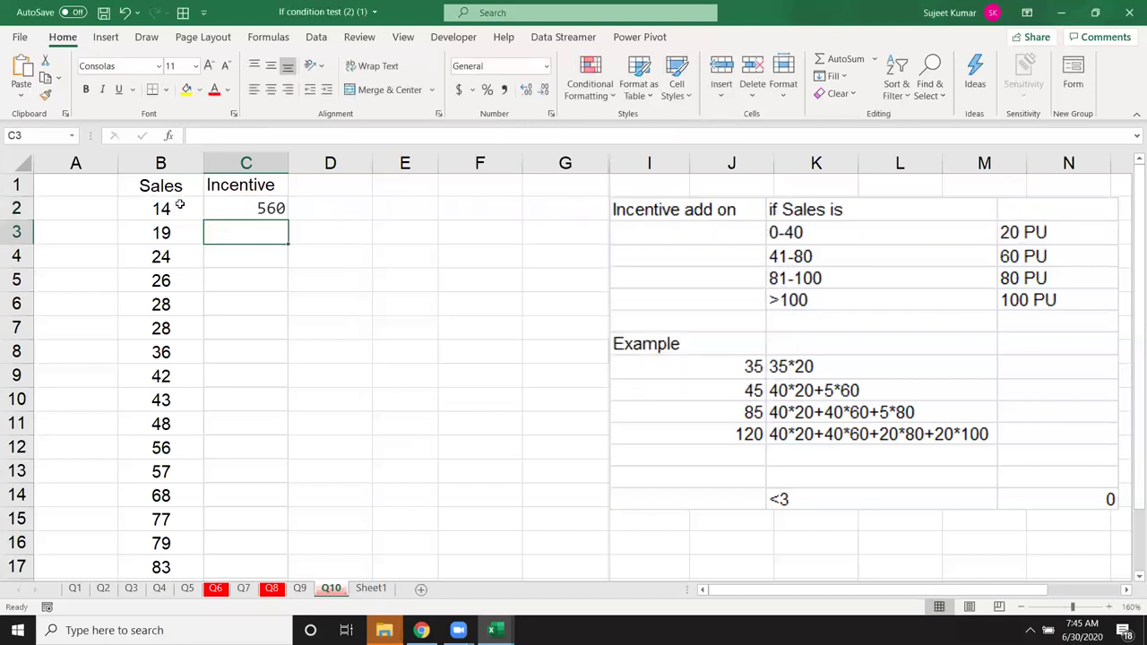
left_click(245, 206)
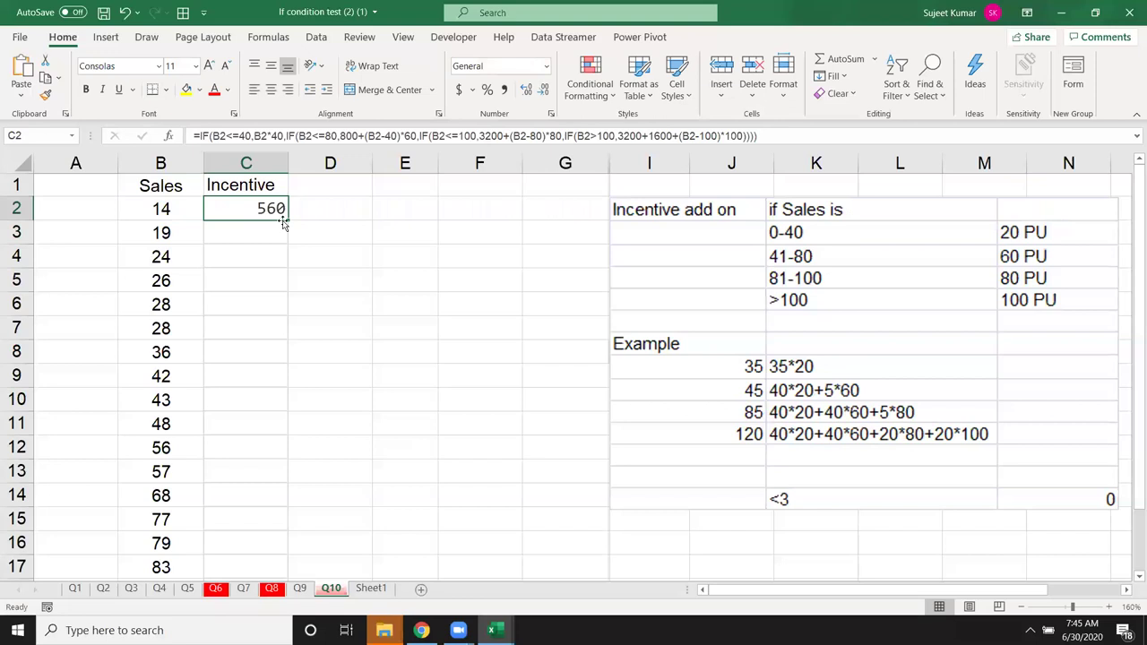
double_click(286, 219)
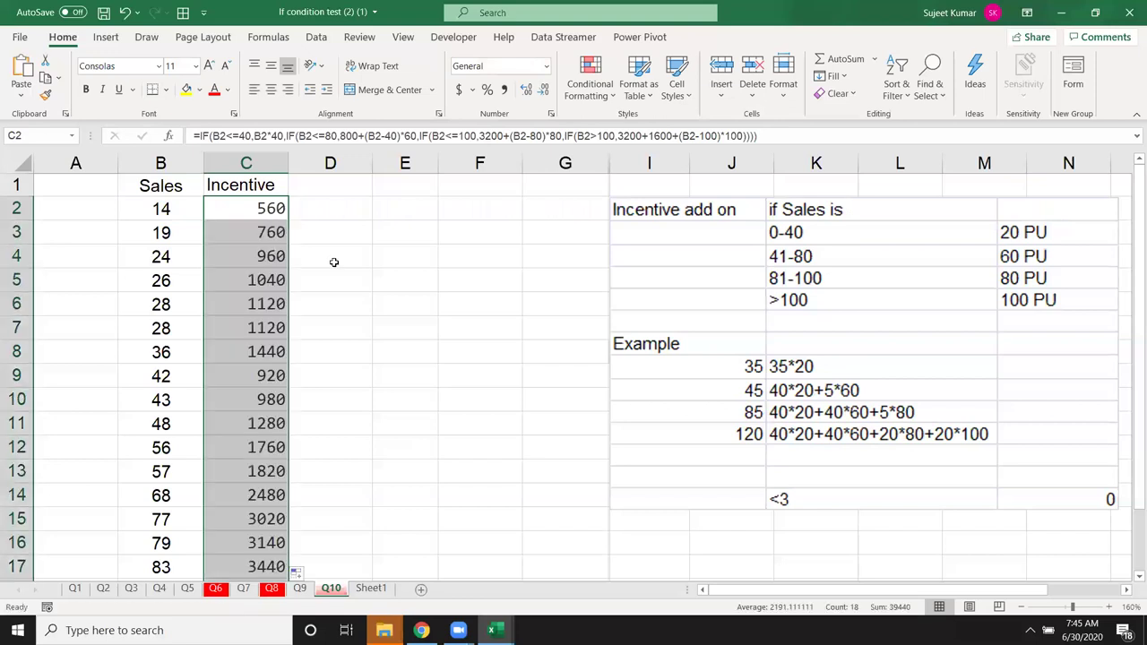
Step: Enter the first rate bands: 100 at 2.50 and 200-400 at 3
left_click(408, 258)
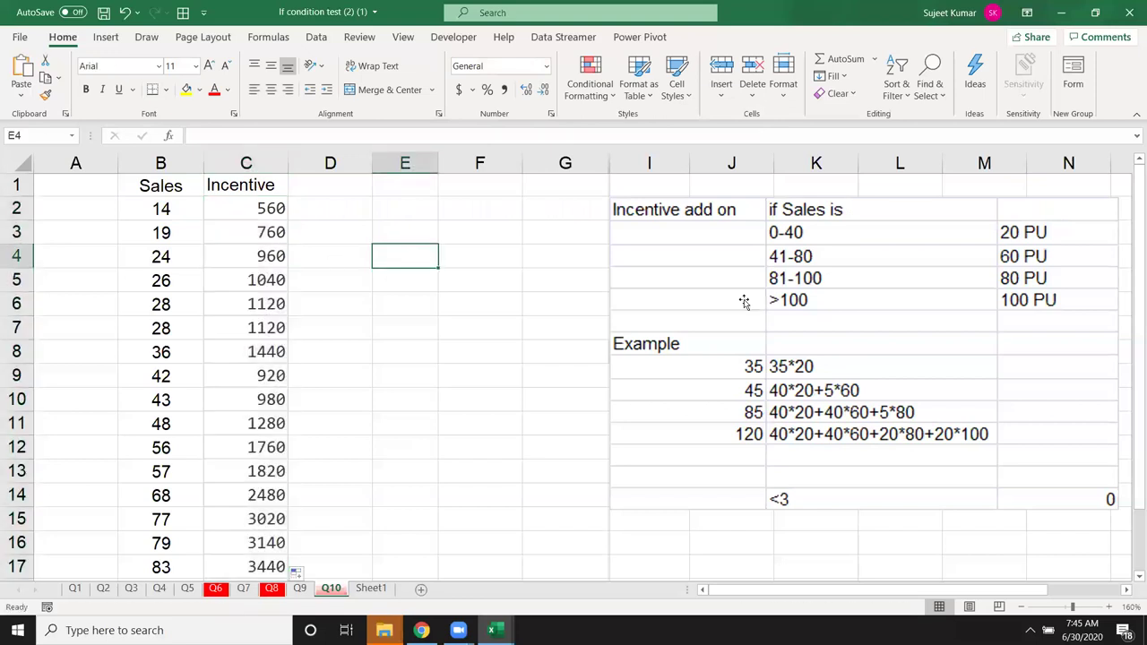
key("Up")
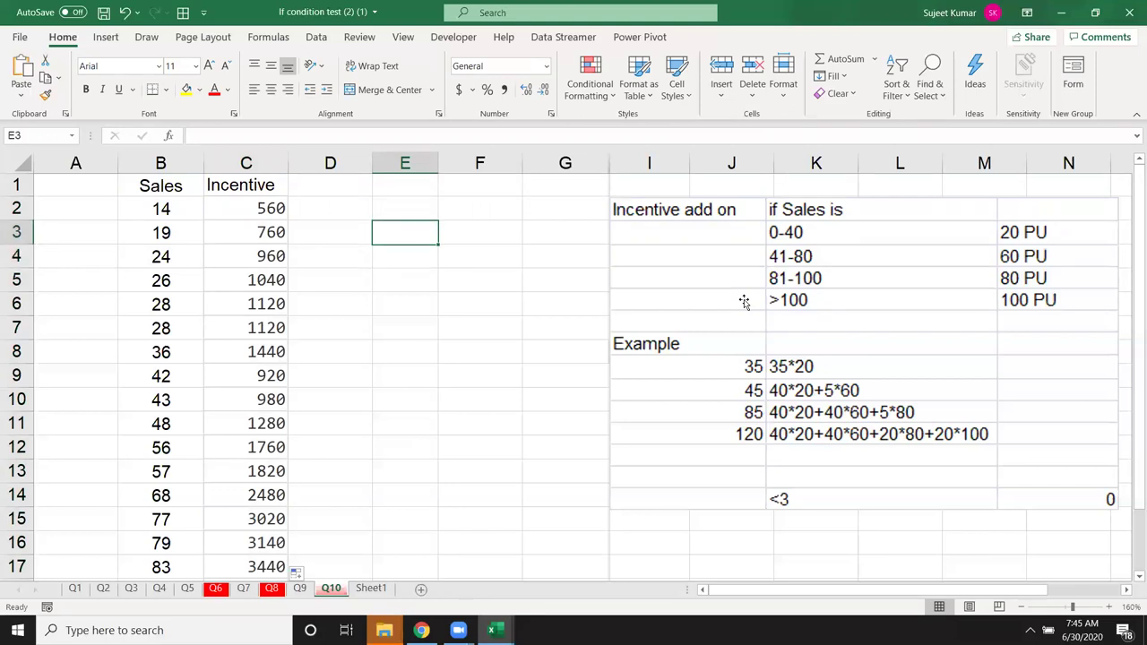
type("100")
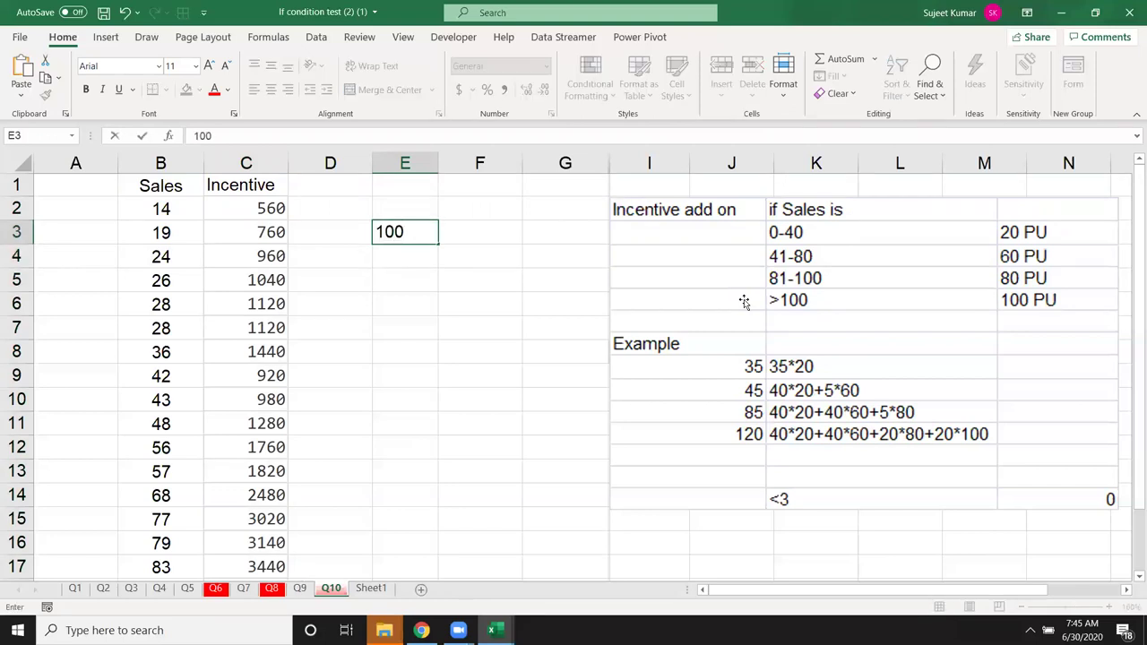
key("Tab")
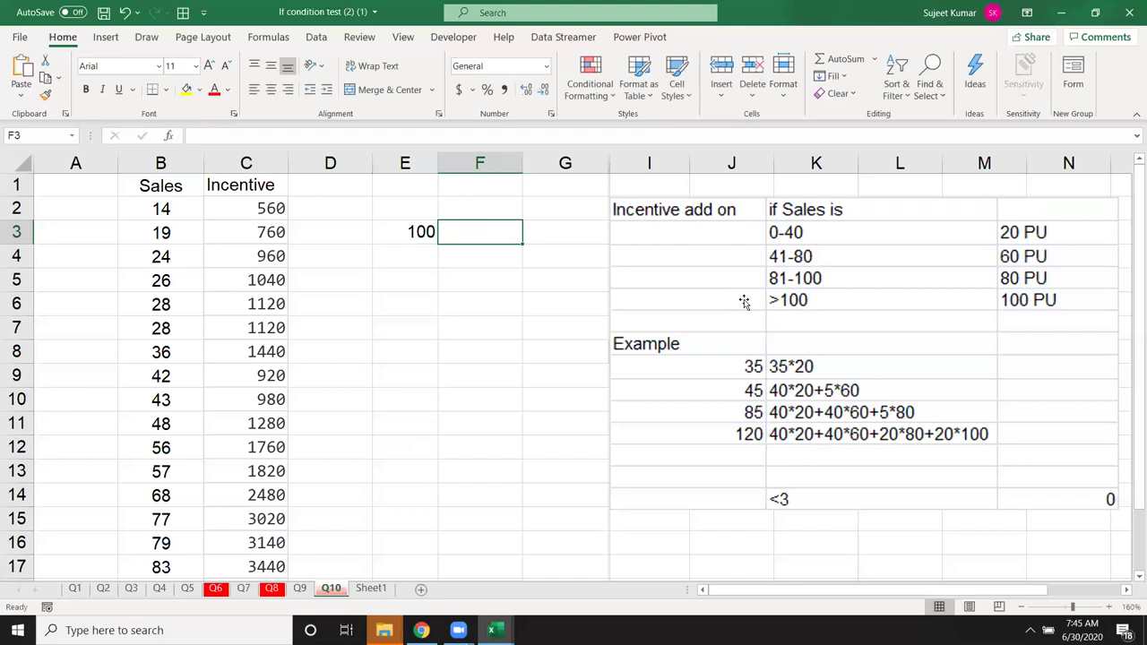
type("2.50")
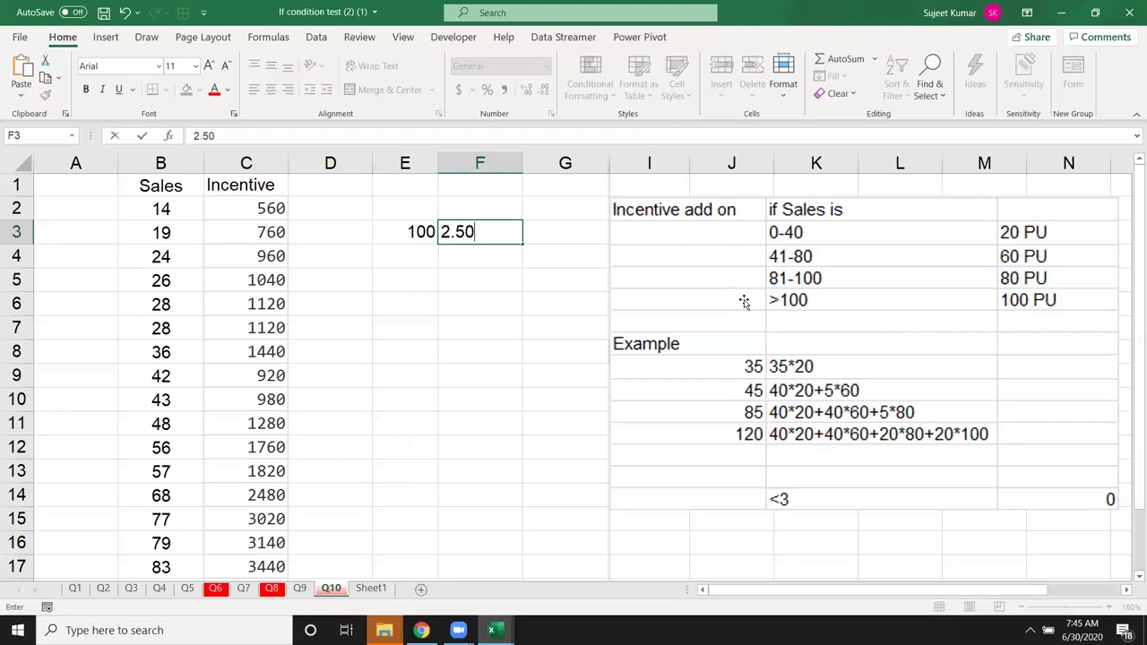
key("Return")
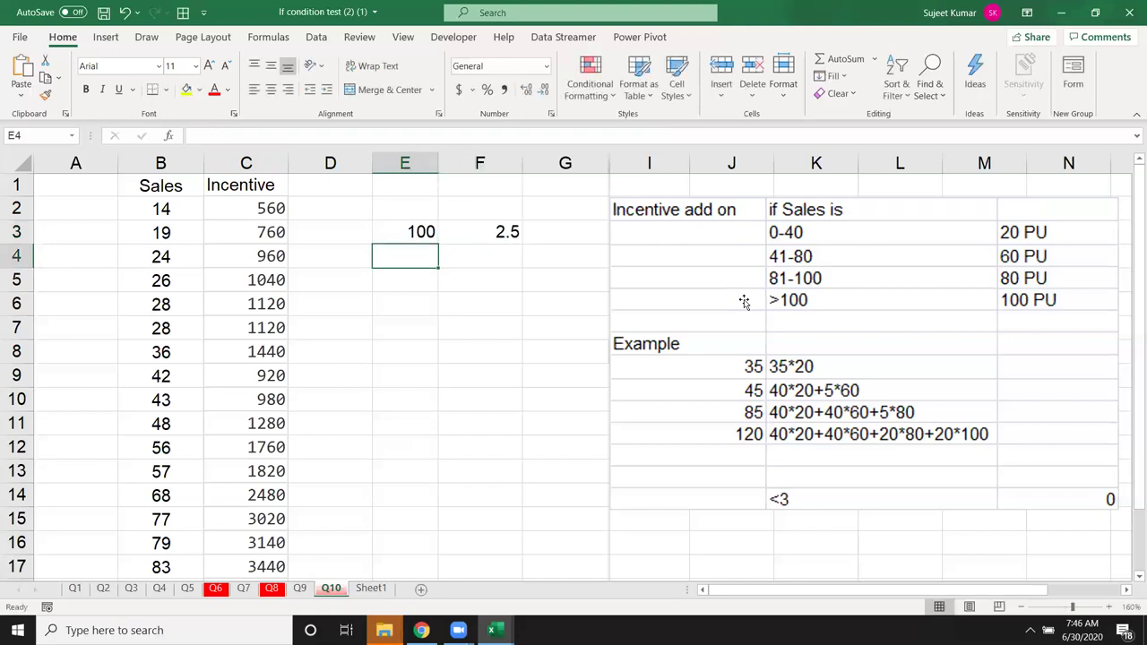
type("200-")
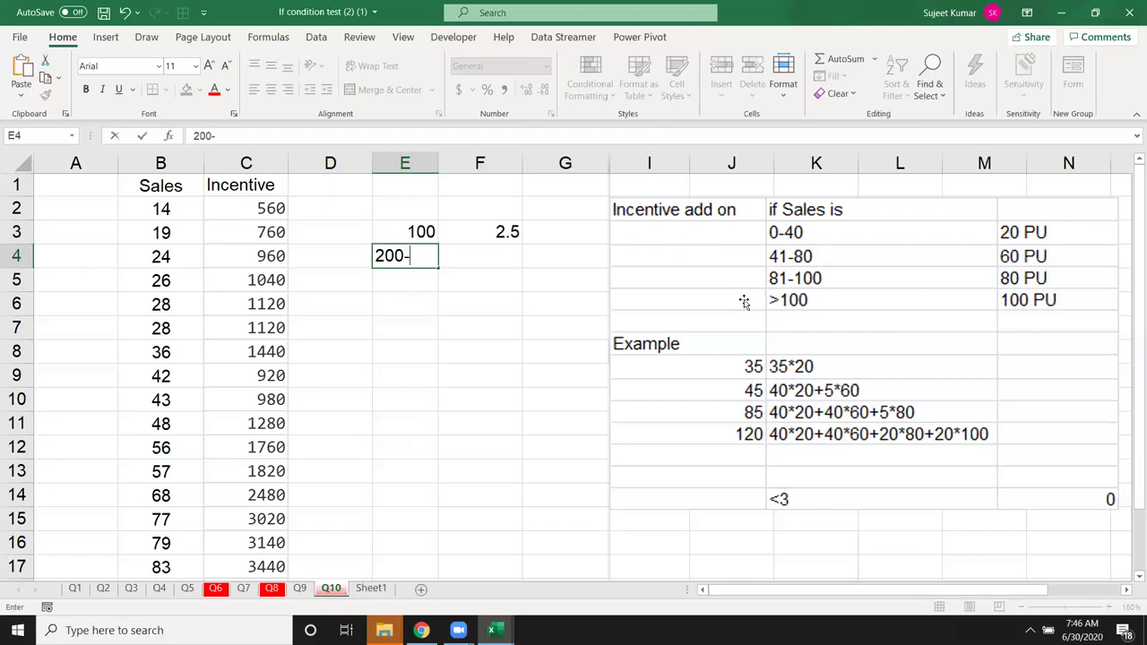
type("400")
key("Tab")
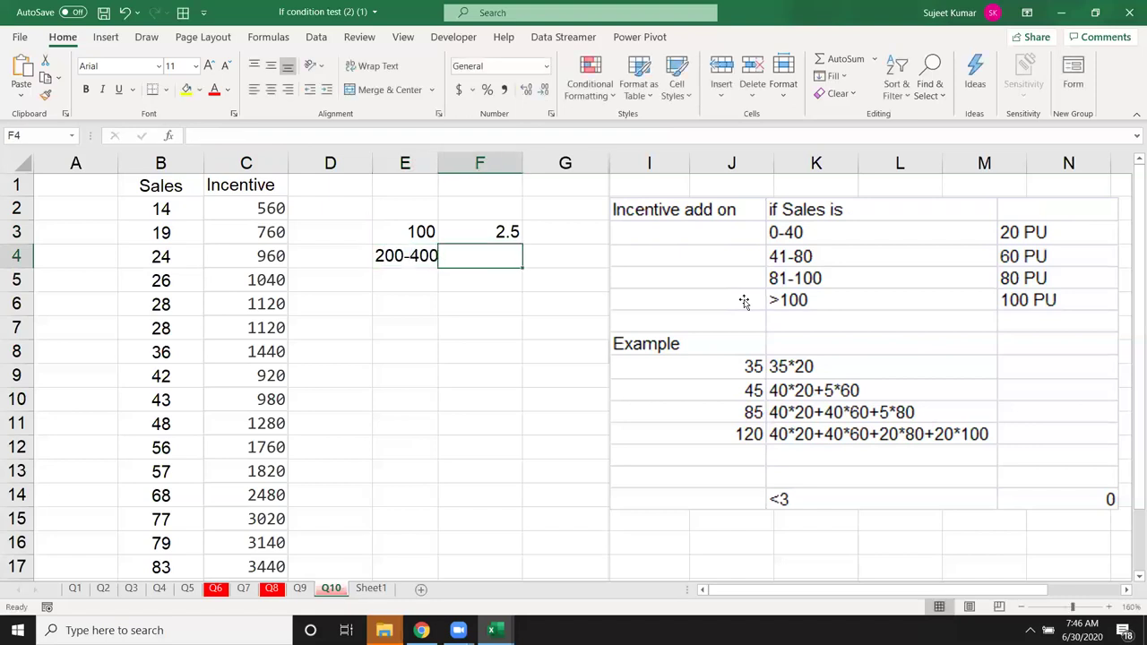
type("3")
key("Return")
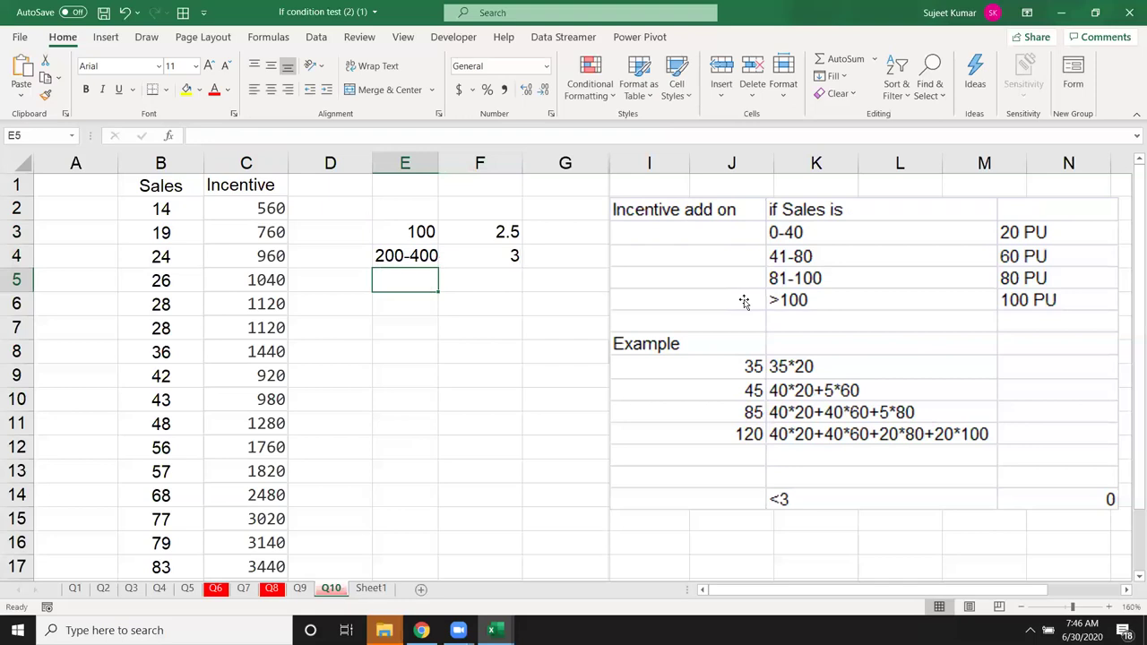
Step: Add the rate bands 400-800 at 5 and >800 at 7
type("400-")
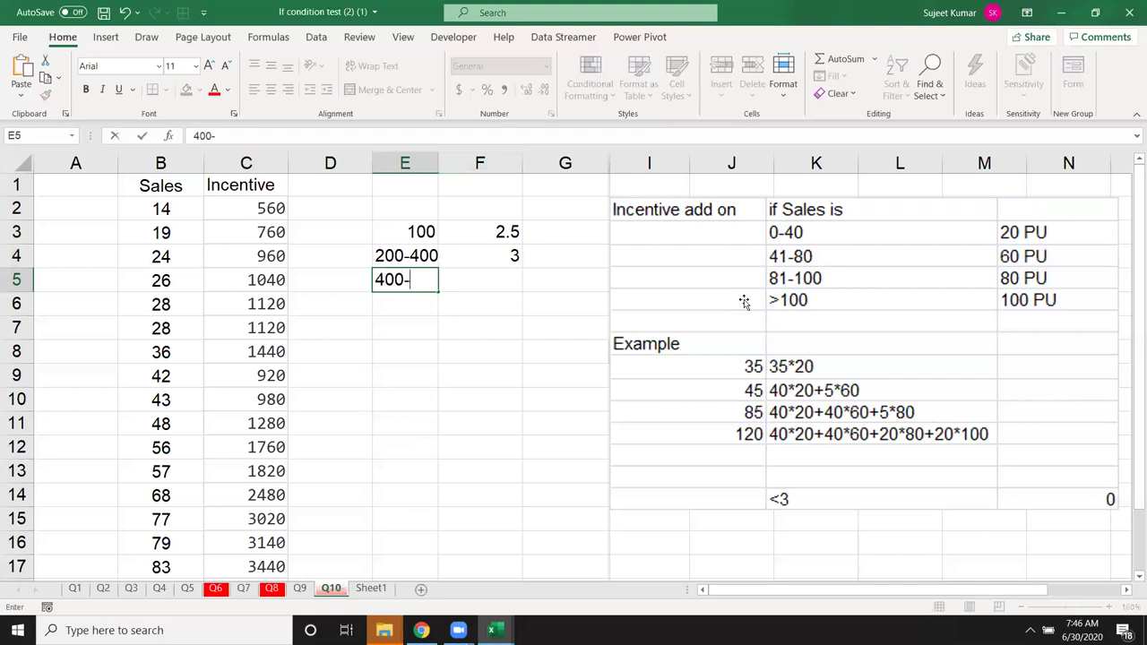
type("800")
key("Tab")
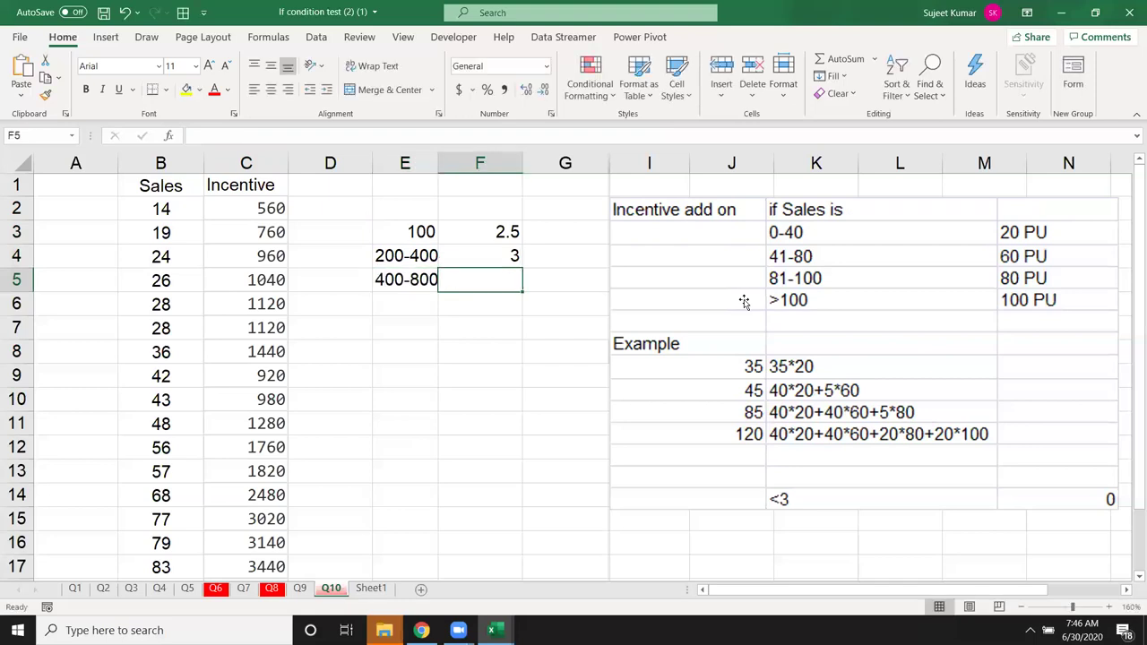
type("5")
key("Return")
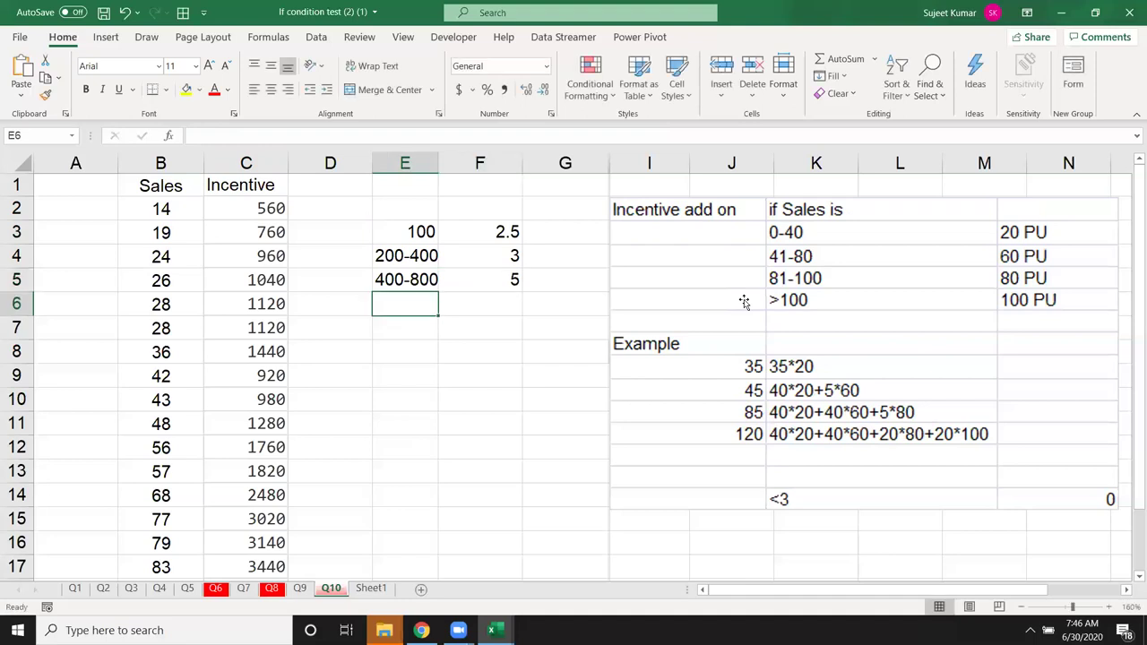
type(">800")
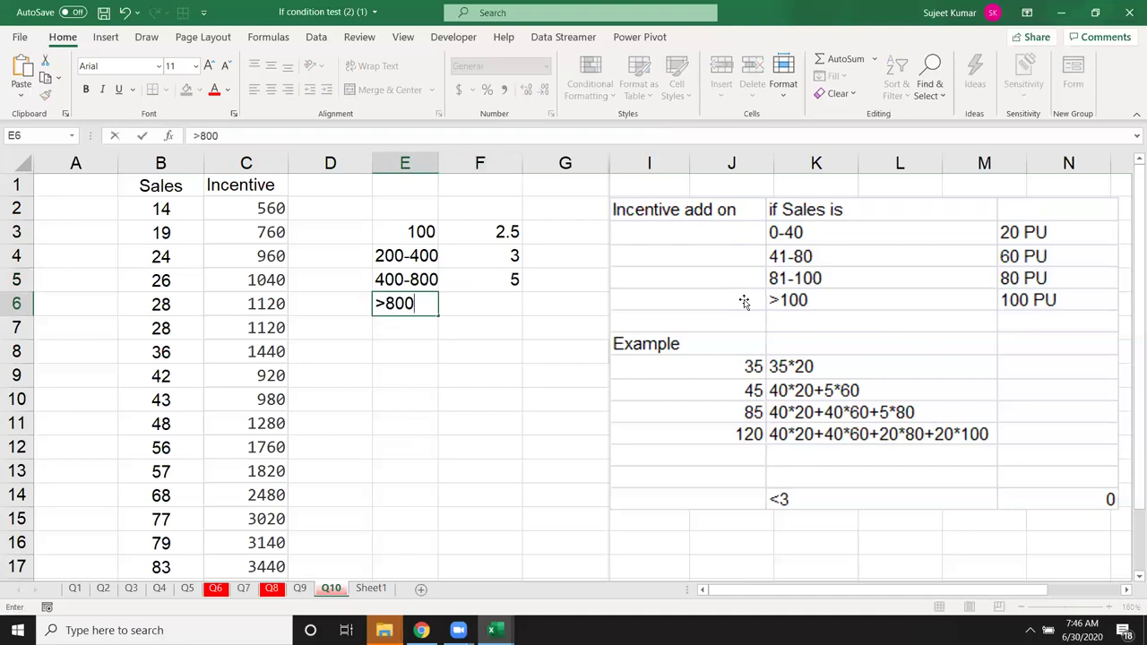
key("Tab")
type("7")
key("Return")
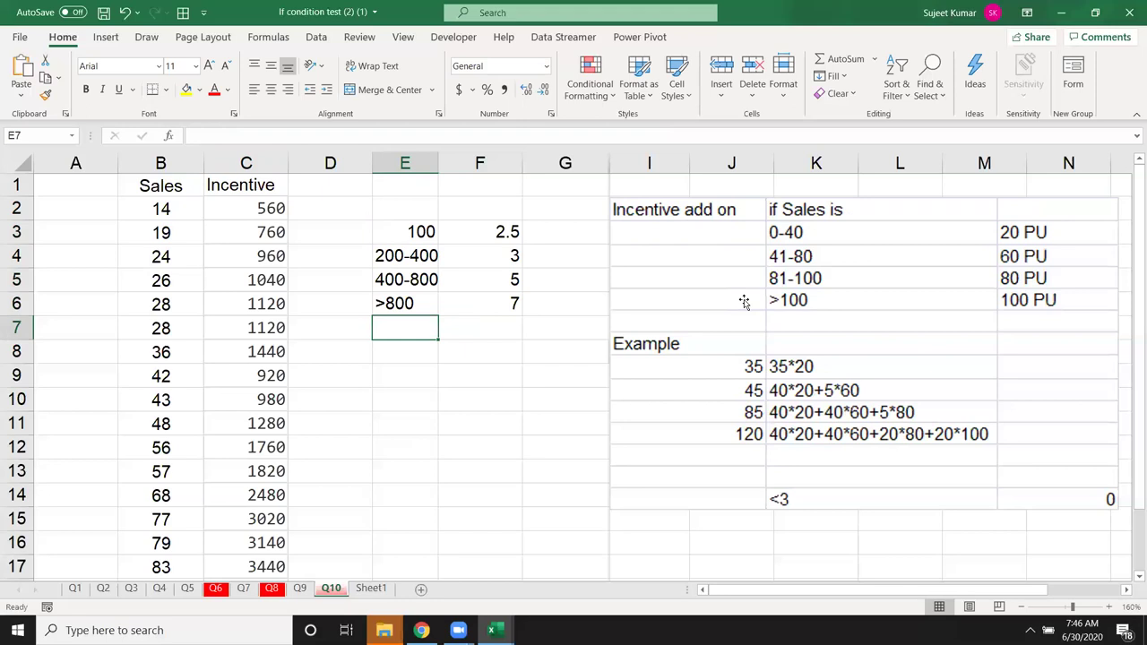
Step: Enter 640 in E9 and start F9 with =IF(E9<=100,E9*2.5,IF(
key("Down")
key("Down")
key("Down")
key("Down")
key("Down")
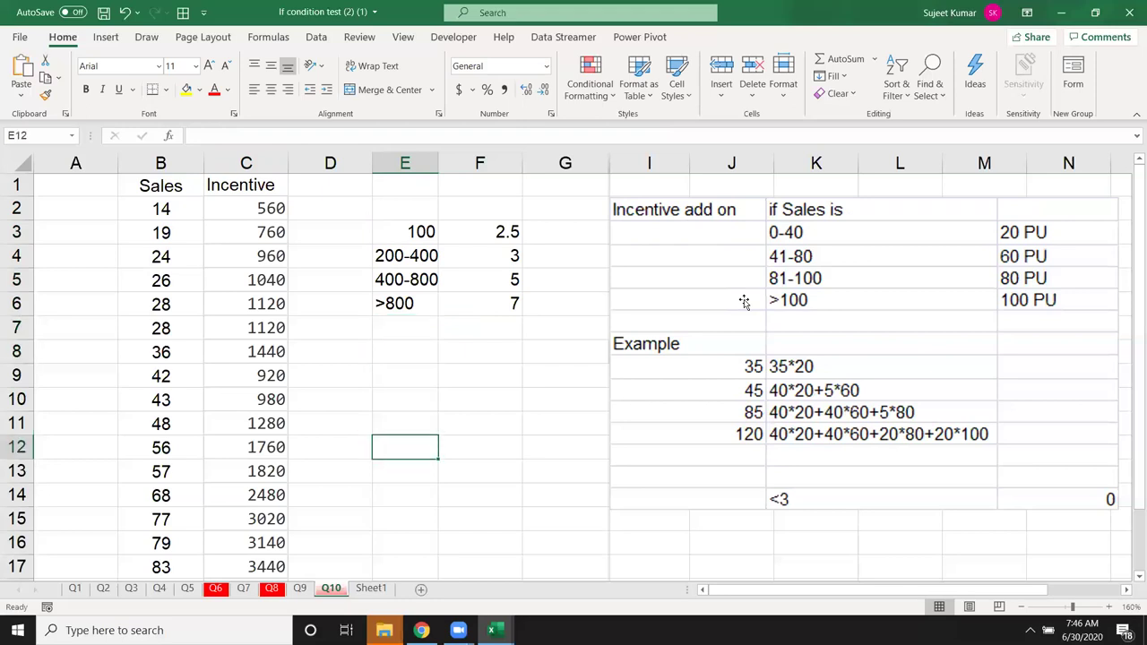
key("Up")
key("Up")
key("Up")
type("640")
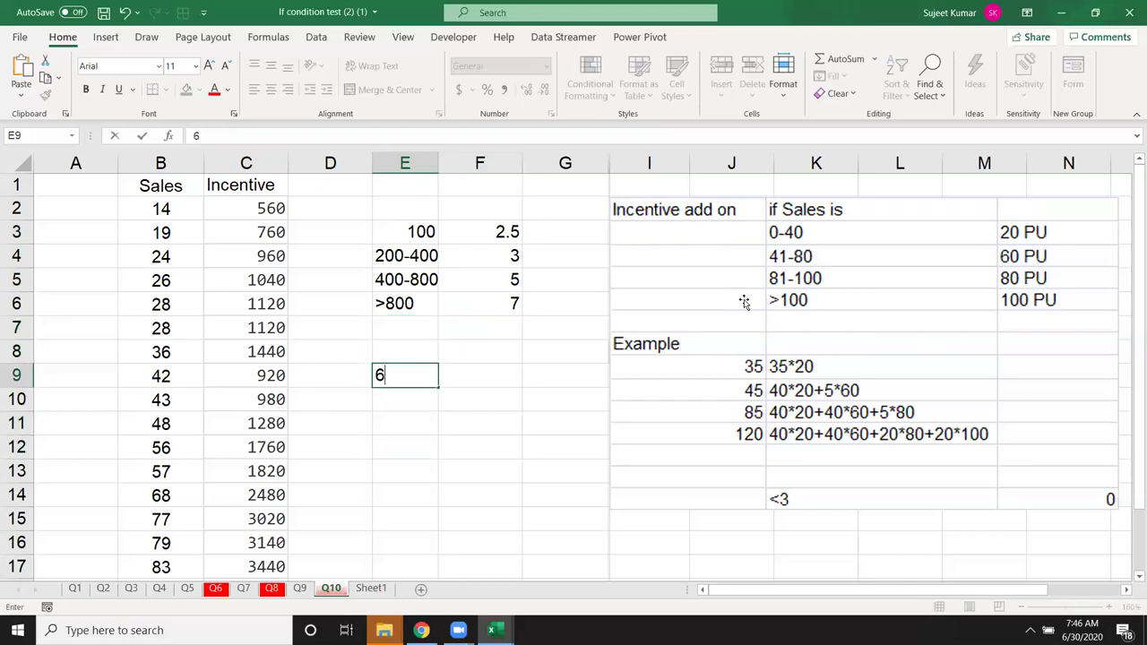
key("Tab")
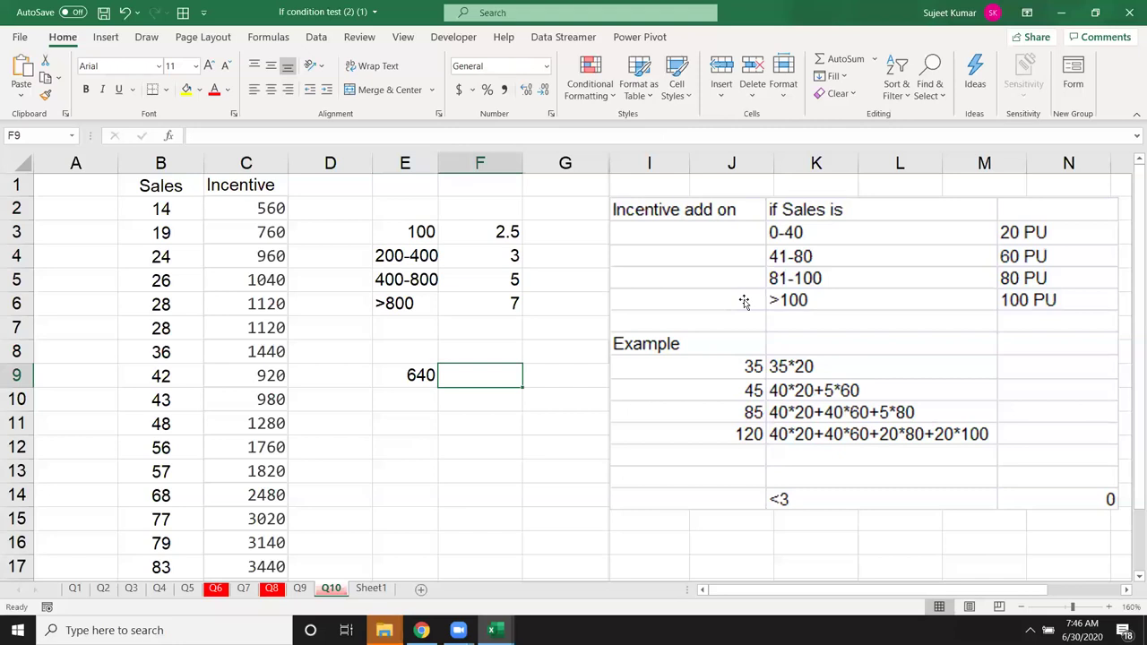
type("=if")
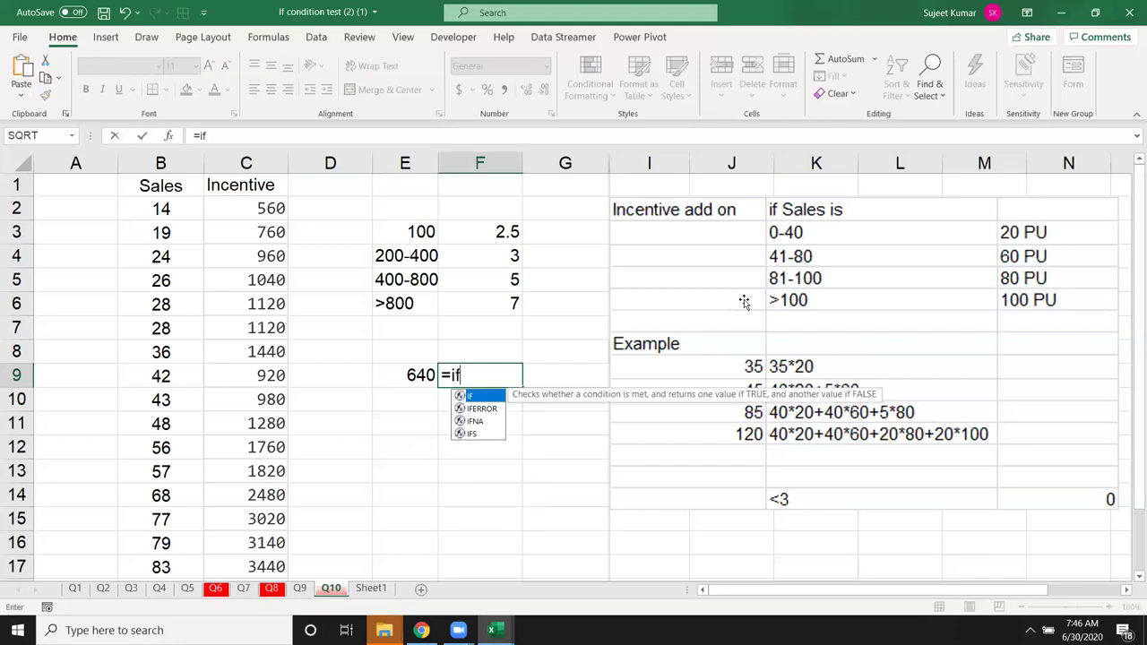
key("Tab")
key("Left")
type("<=100,")
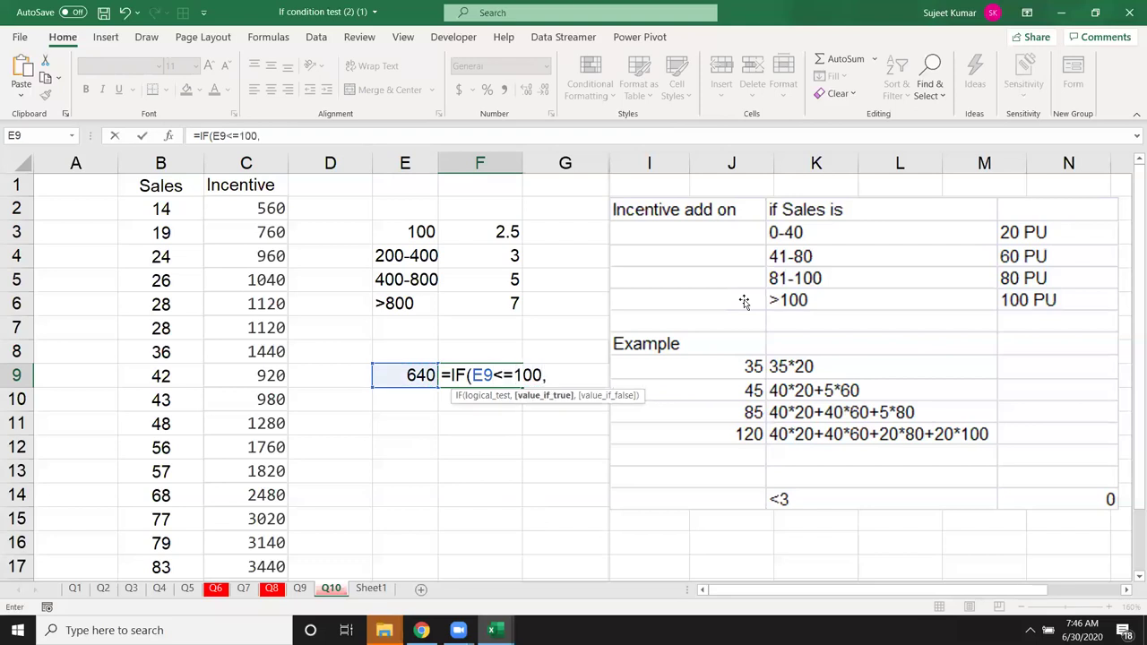
key("Left")
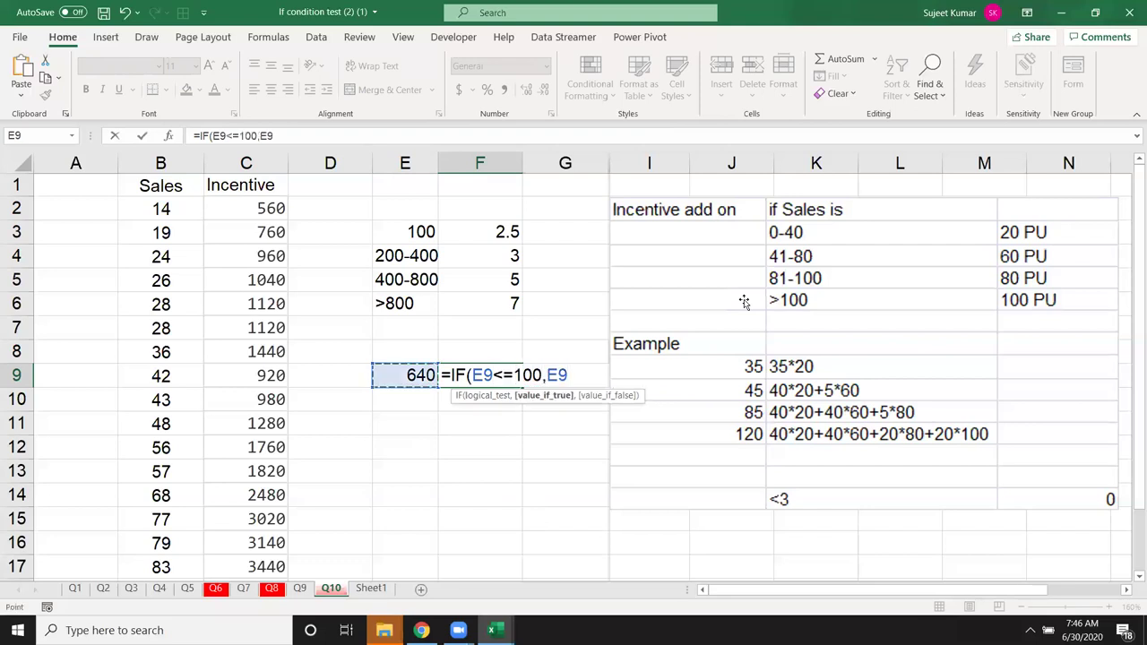
type("*2.5,")
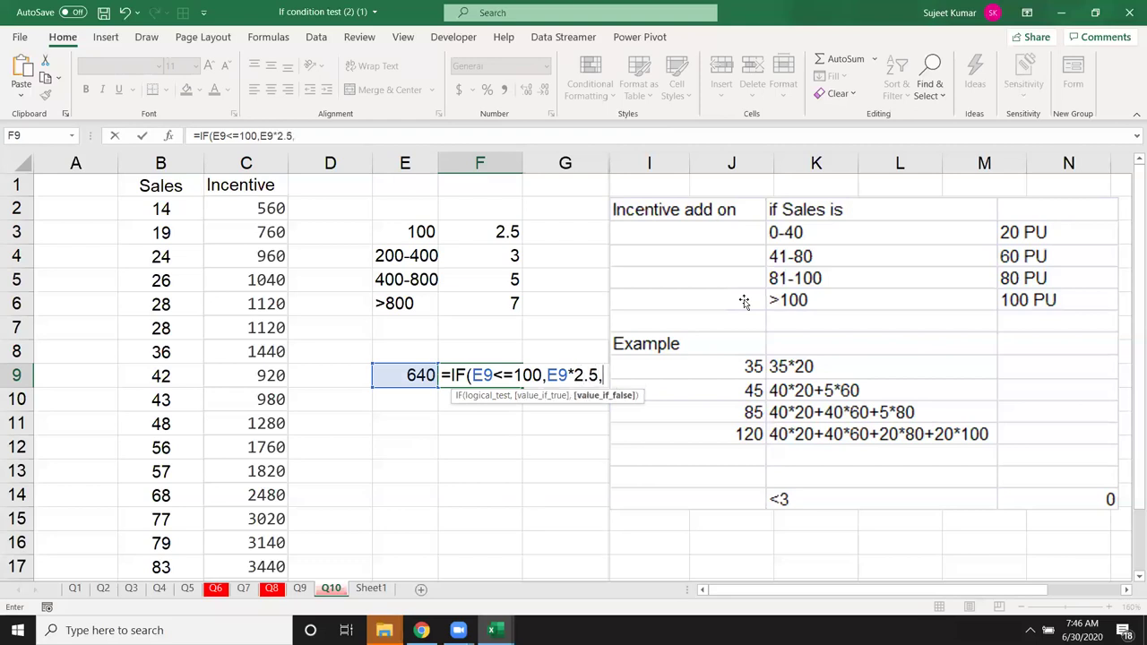
type("IF(")
Step: Add the second tier E9<=400,100*2.5+(E9-100)*3 to the F9 formula
key("Left")
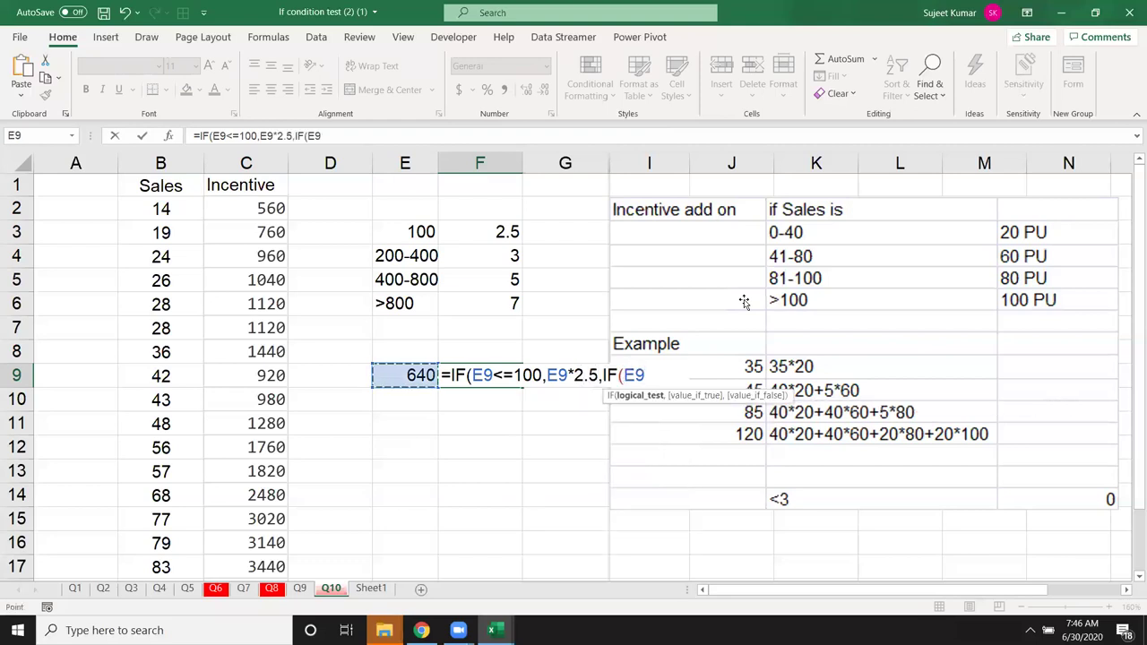
type("<=400,")
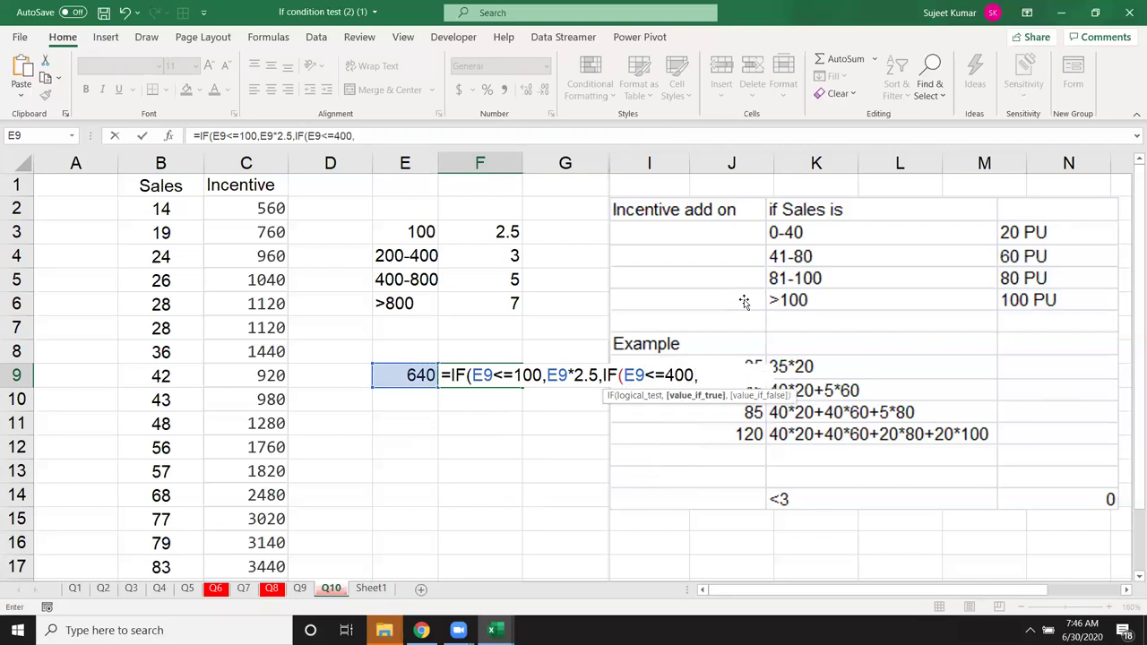
type("100*2.5")
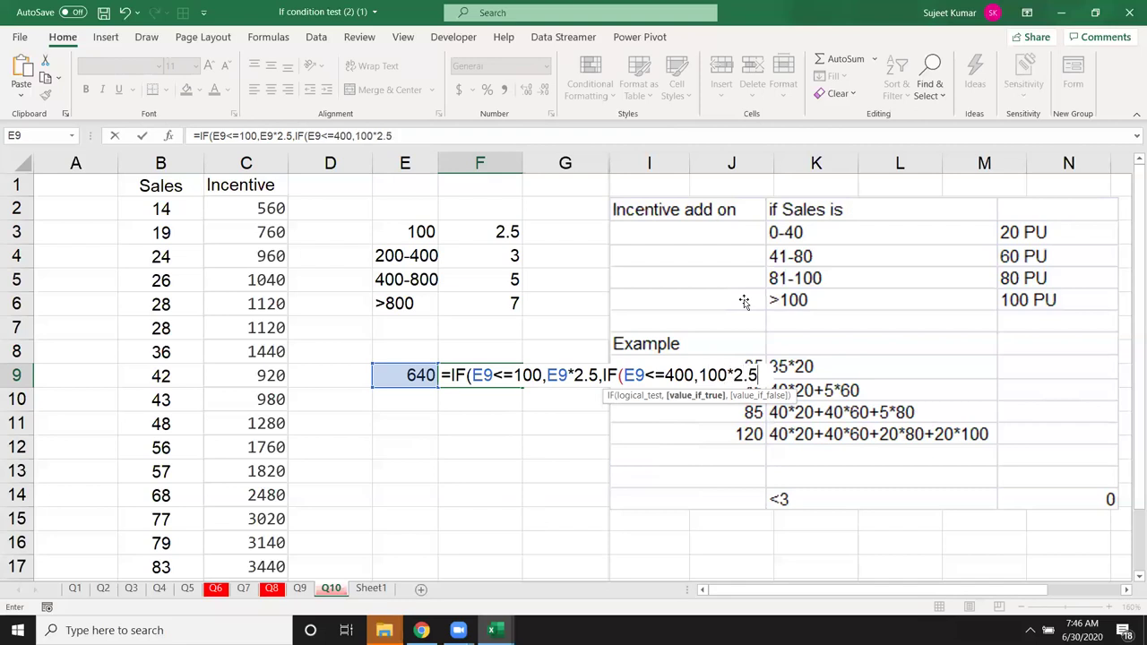
type("+")
left_click(424, 374)
type("-100")
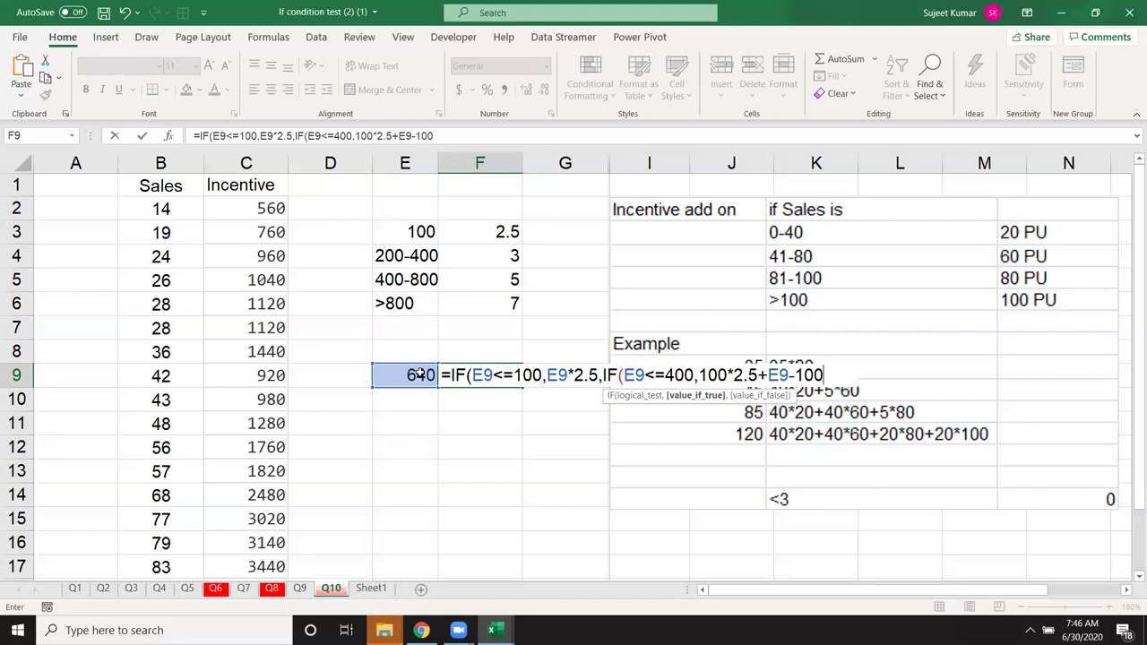
type("*3")
left_click(419, 135)
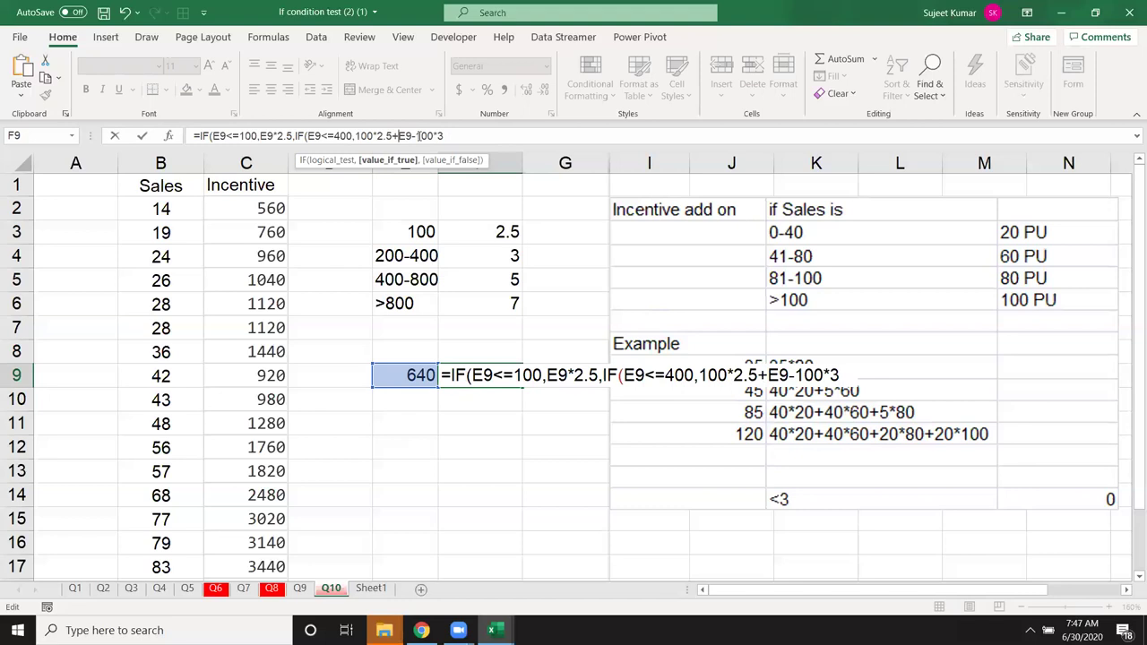
type("(")
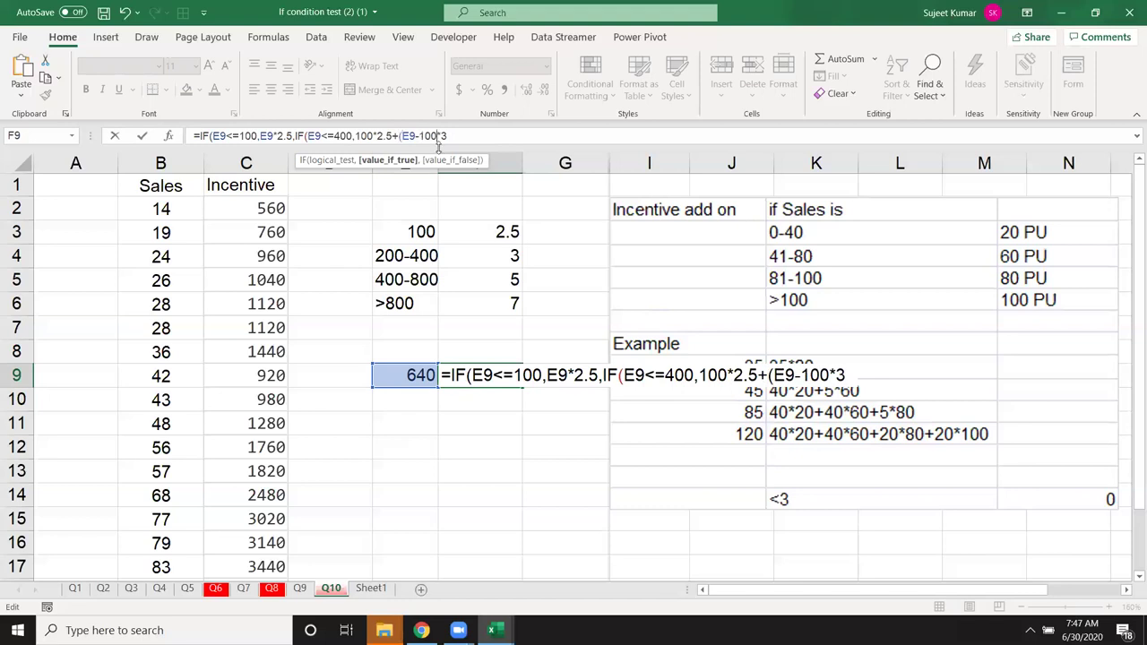
type(")")
Step: Append IF(E9<=800,100*2.5+200*3+(E9-400)*5 as the third tier in F9
type(",if")
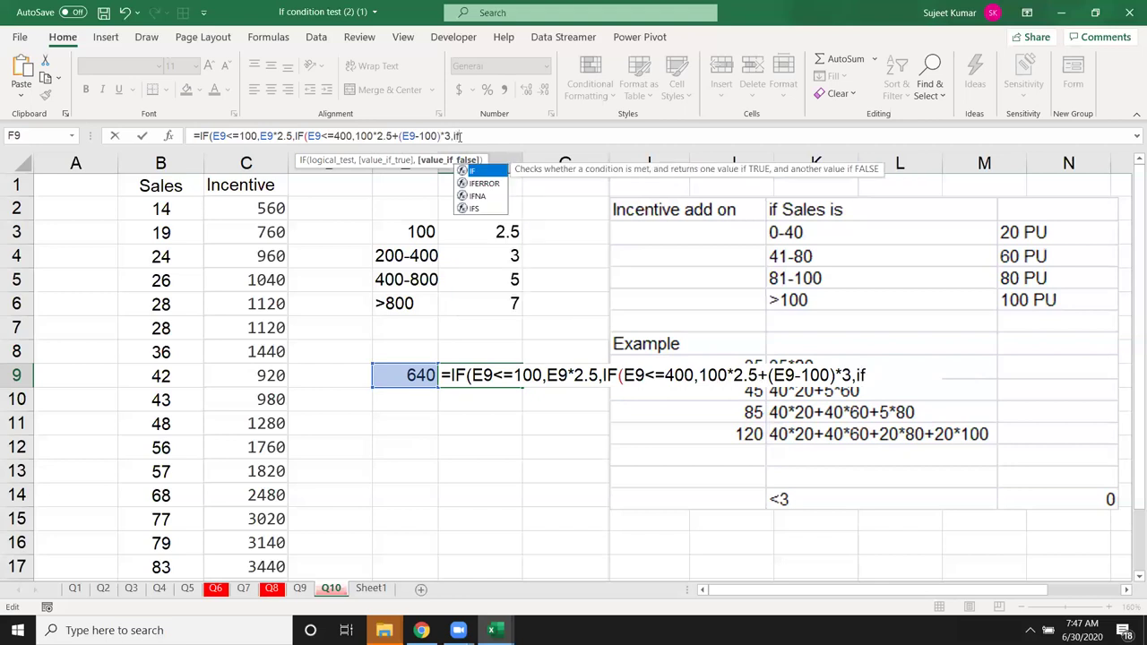
key("Tab")
left_click(422, 375)
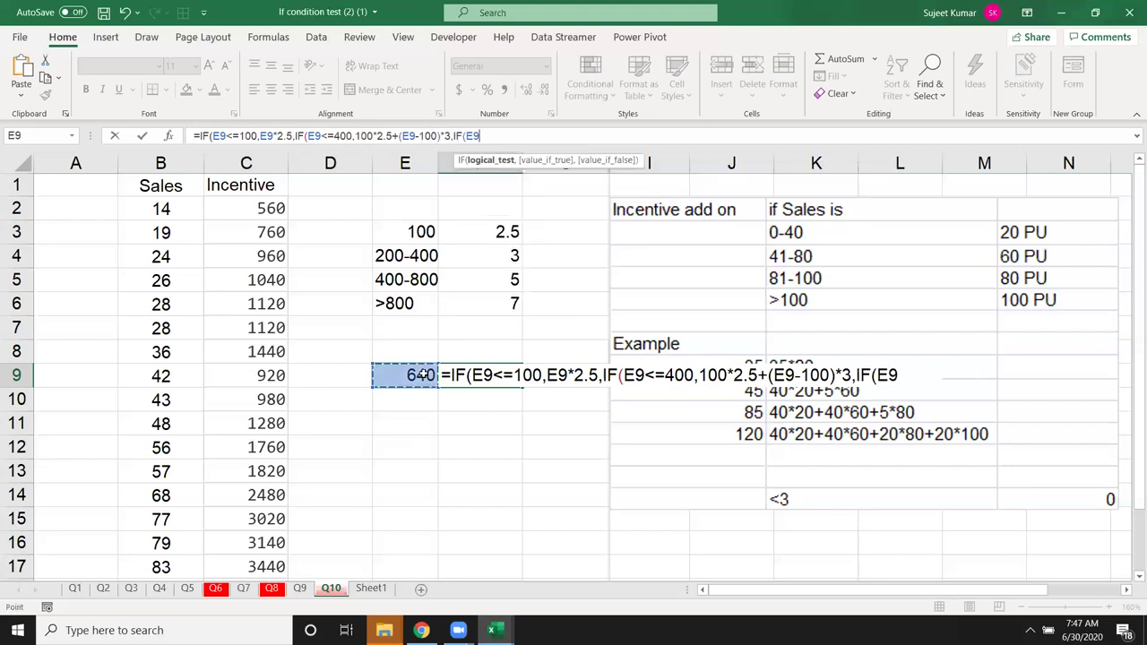
type("<=800,")
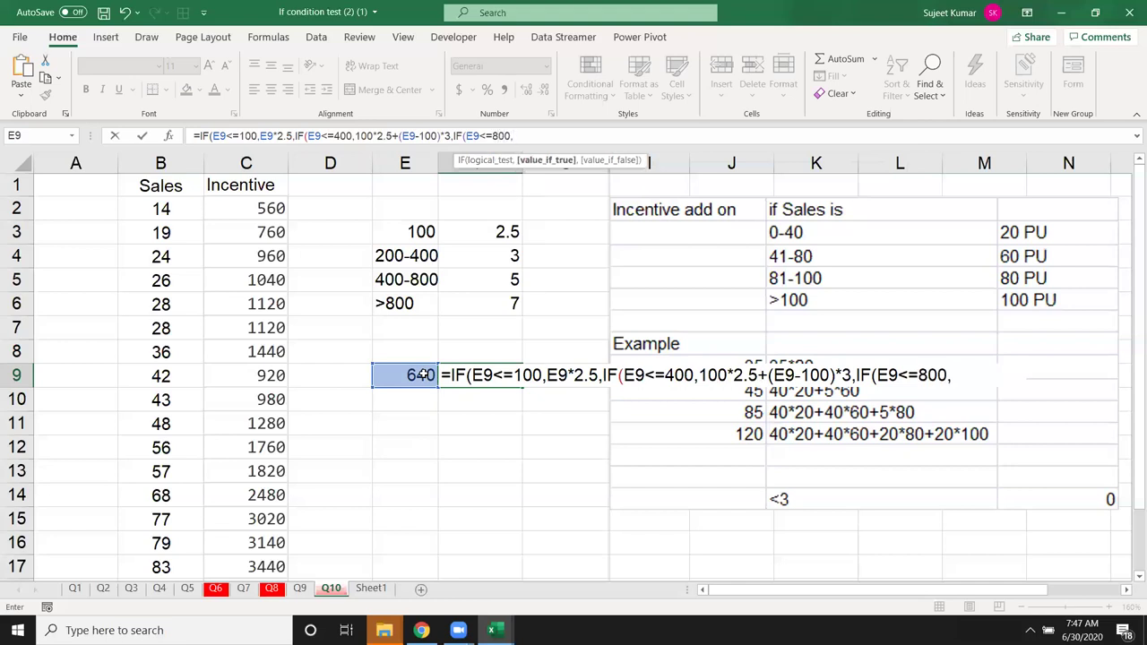
type("100*2.5+")
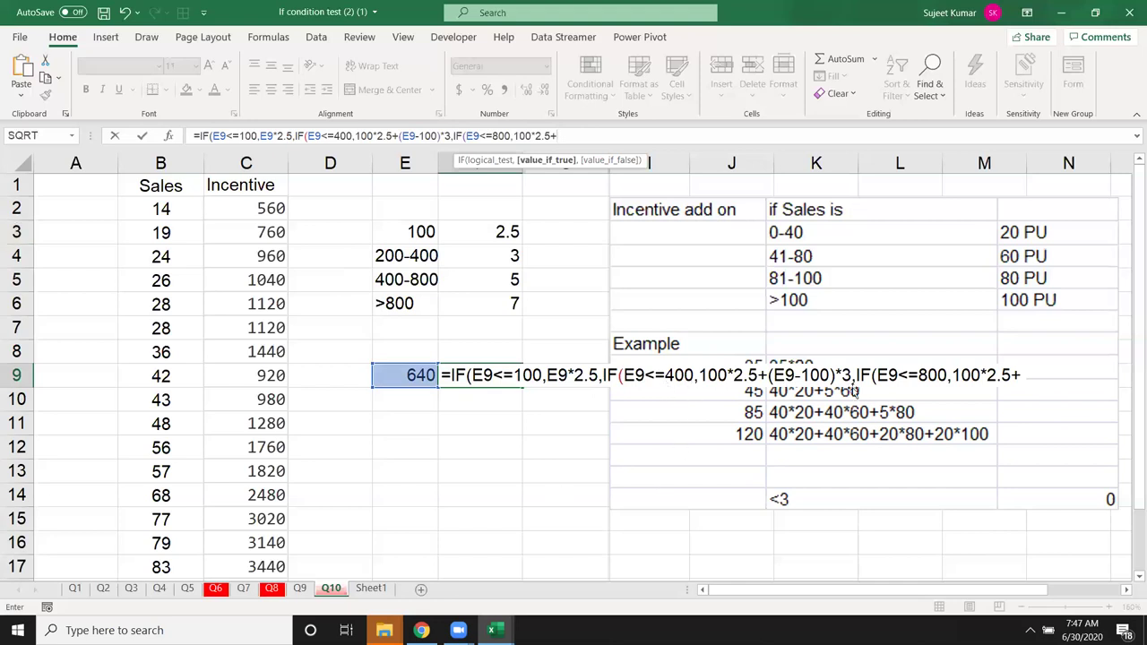
type("400")
key("BackSpace")
key("BackSpace")
key("BackSpace")
type("200")
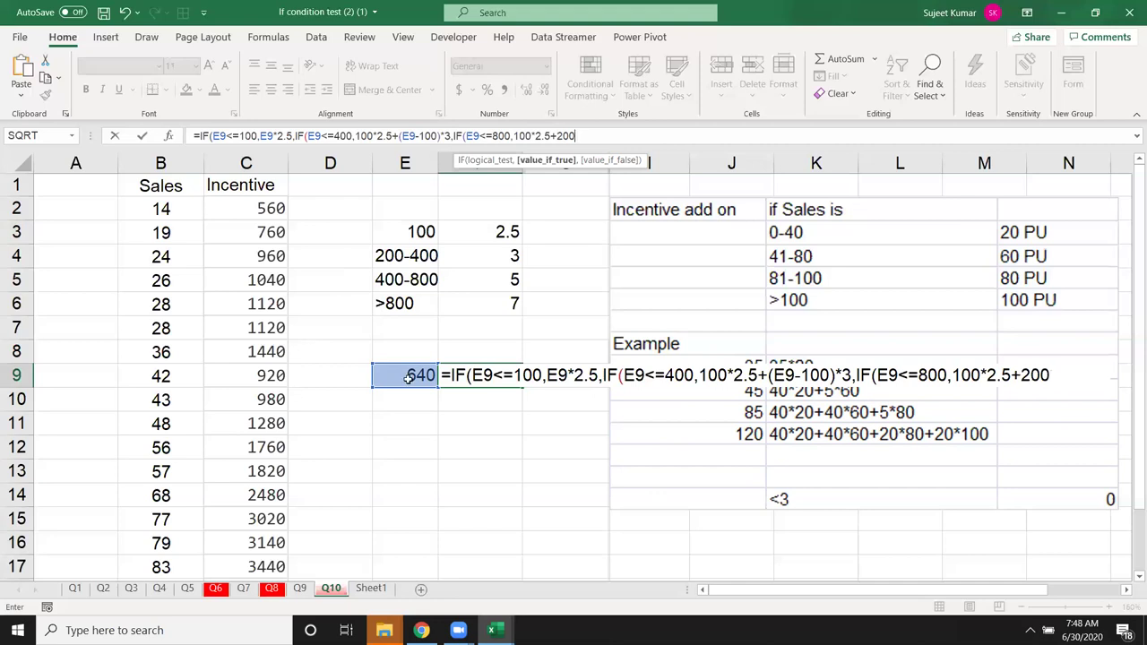
type("*3+(E9-")
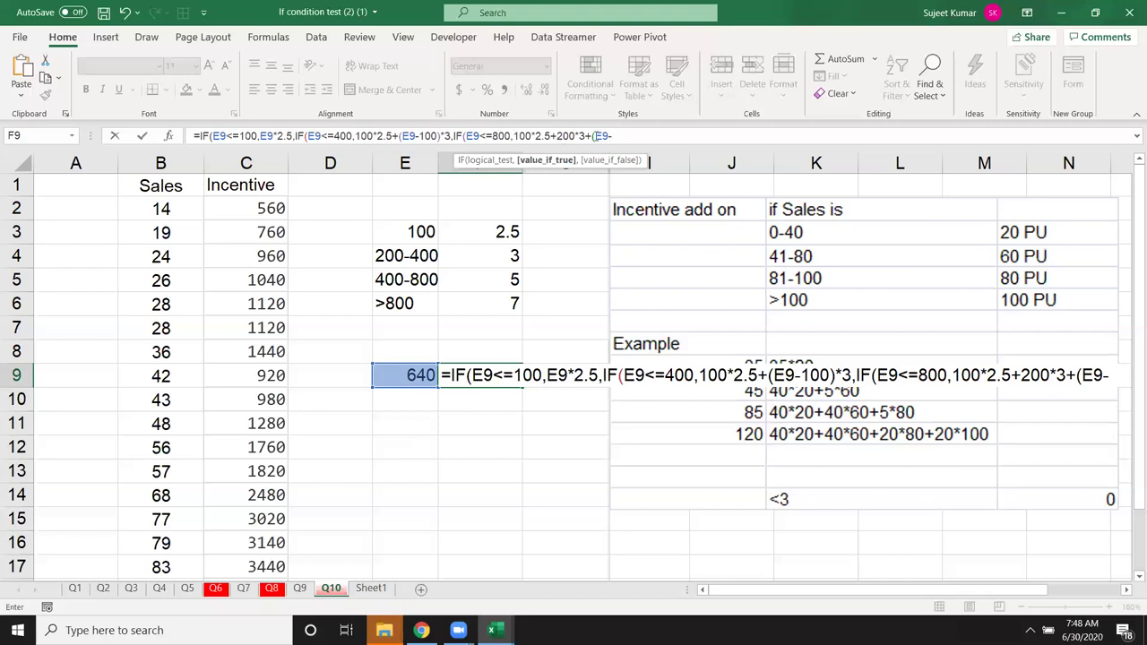
type("400")
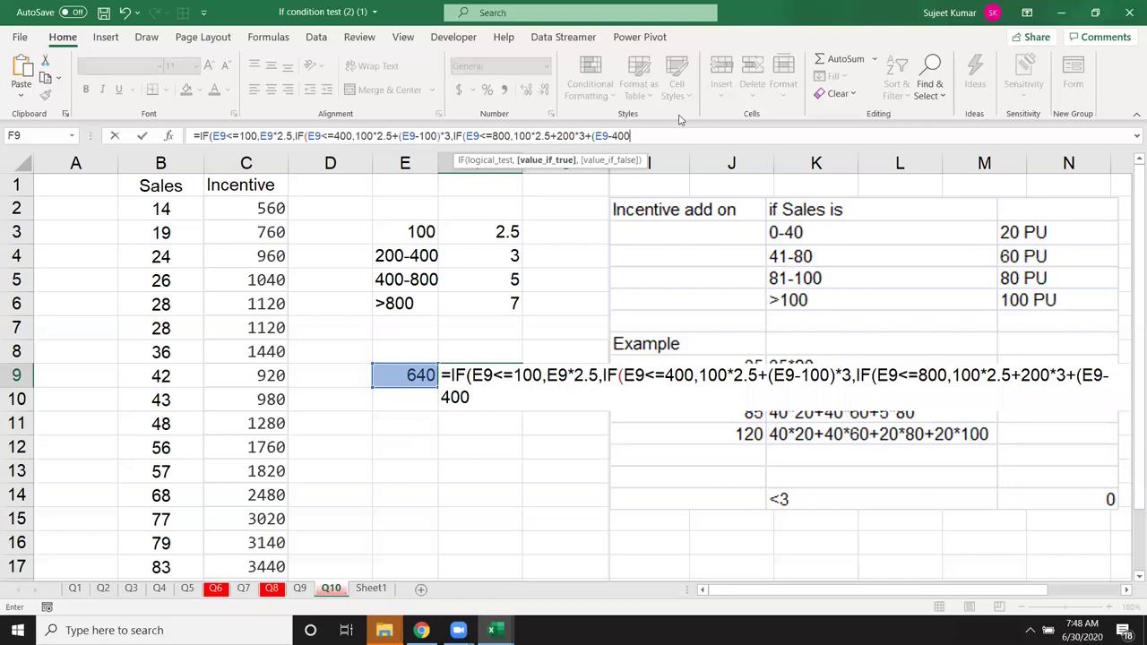
type(")*5")
Step: Cancel the unfinished F9 formula and switch to the Sumif_Project workbook
key("Escape")
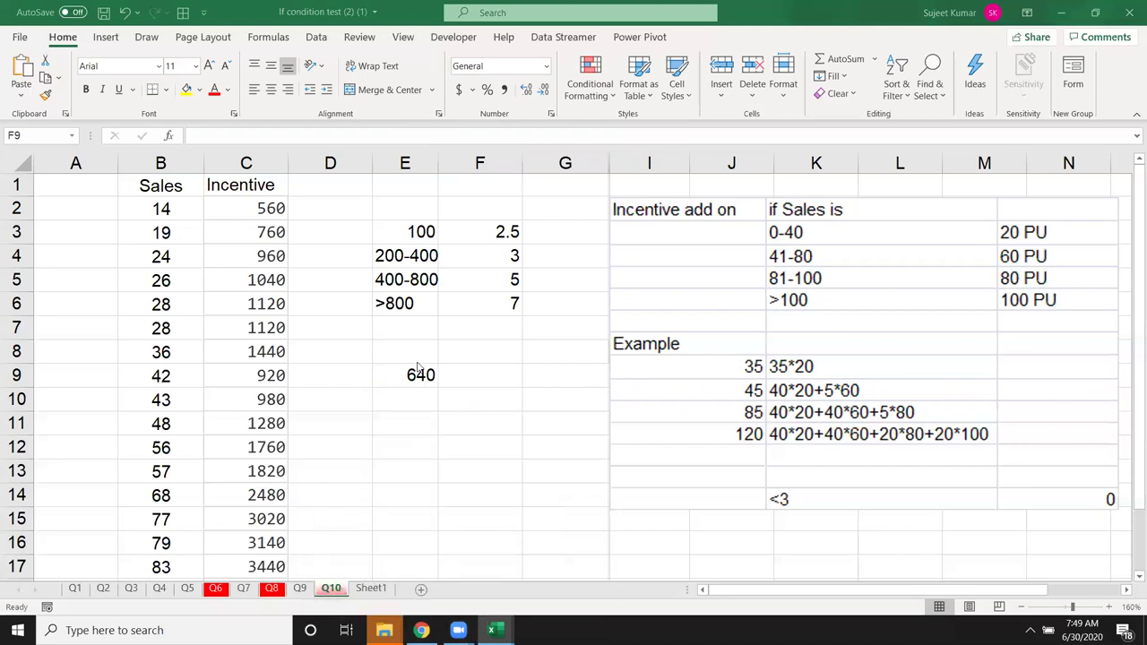
key("super+d")
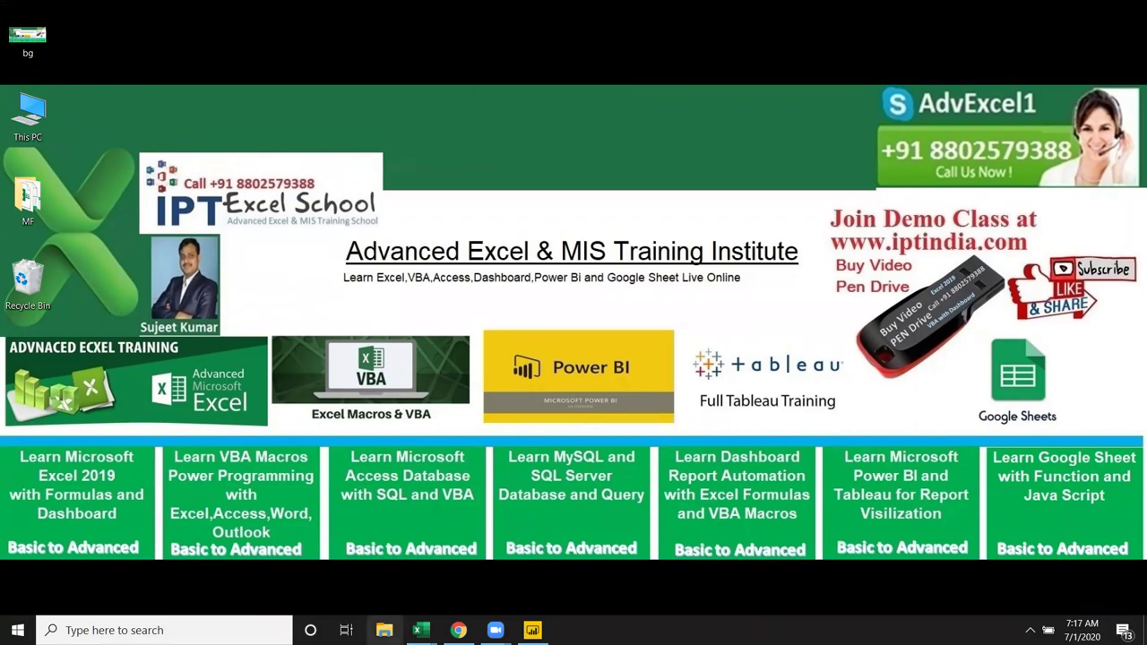
mouse_move(418, 630)
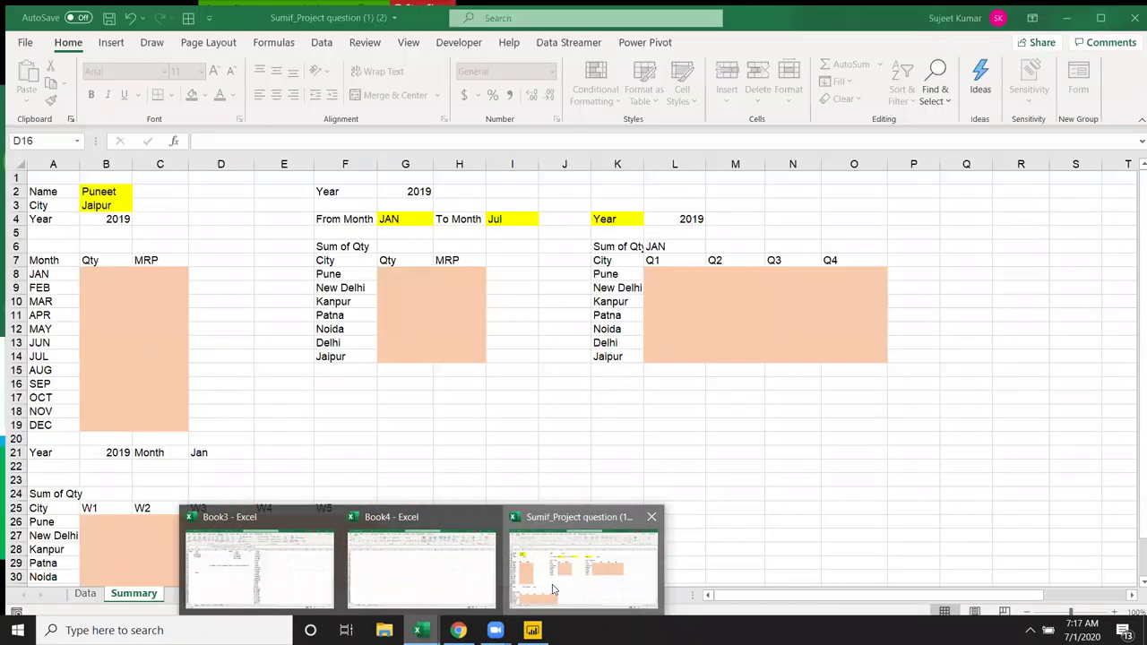
left_click(553, 589)
left_click(187, 308)
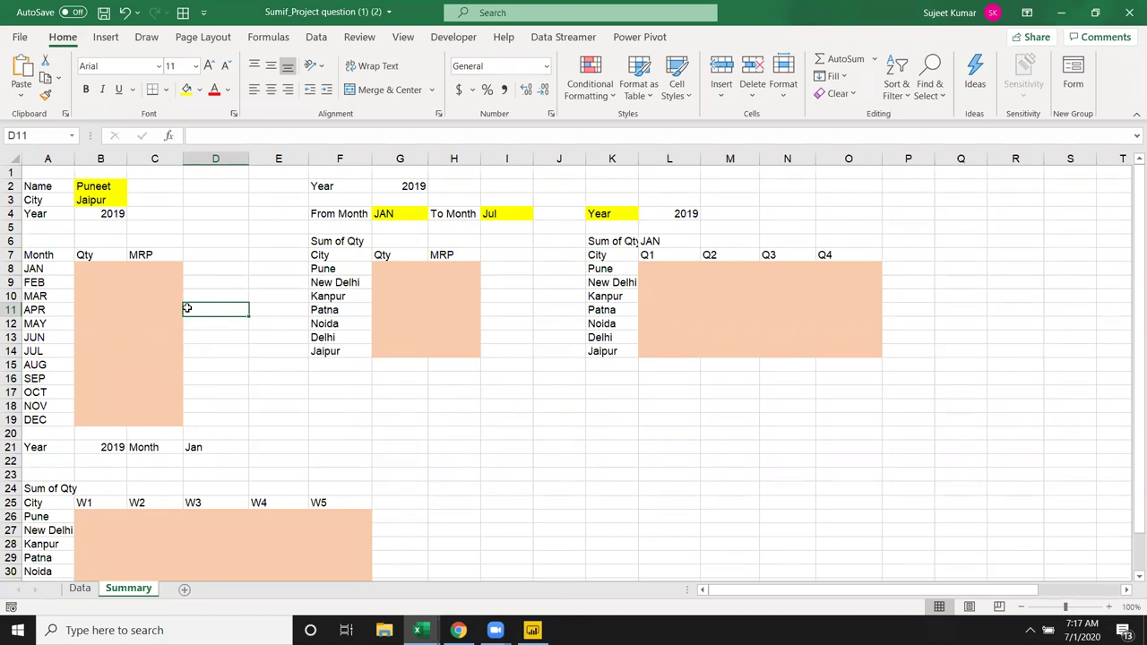
left_click(80, 589)
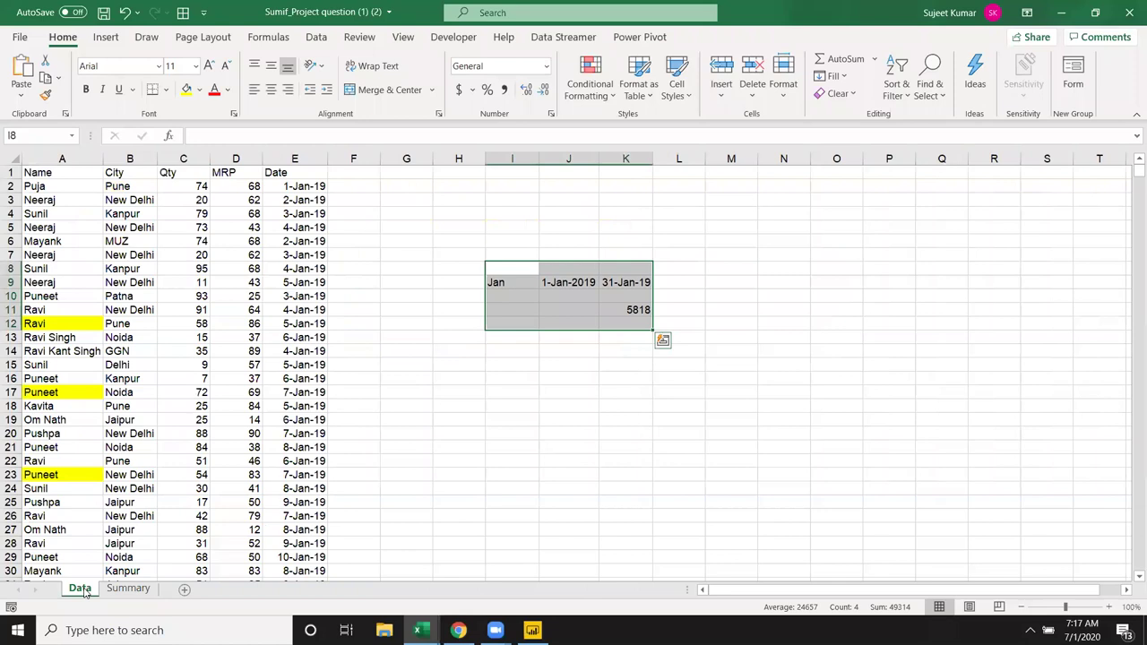
key("Delete")
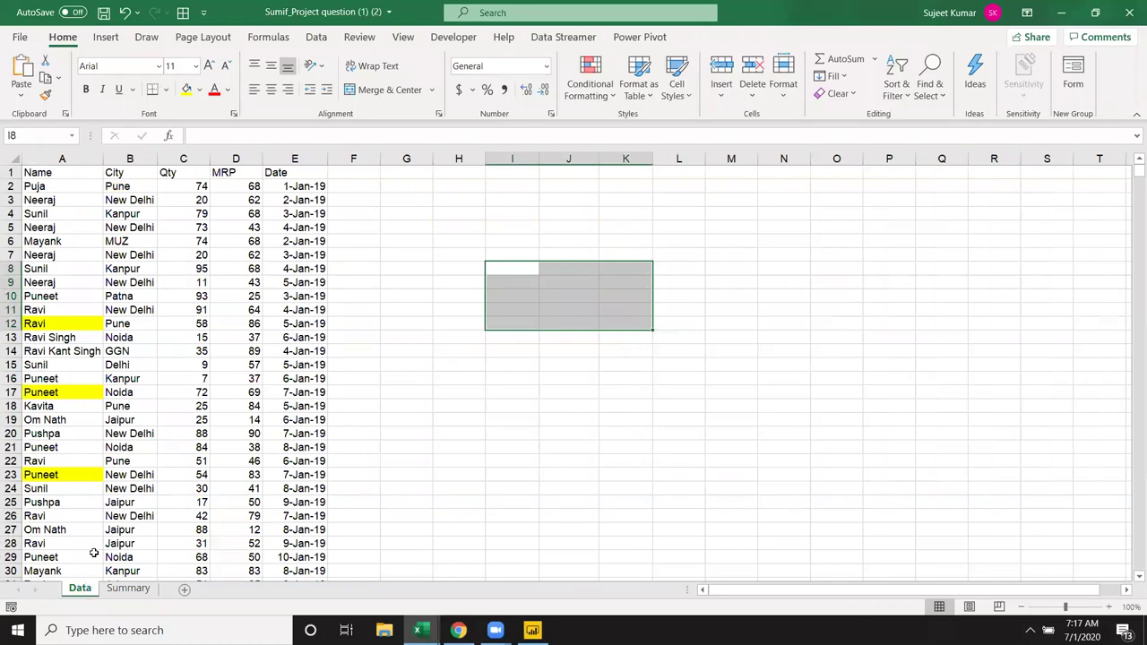
left_click(167, 172)
key("ctrl+shift+Down")
left_click(236, 172)
key("ctrl+shift+Down")
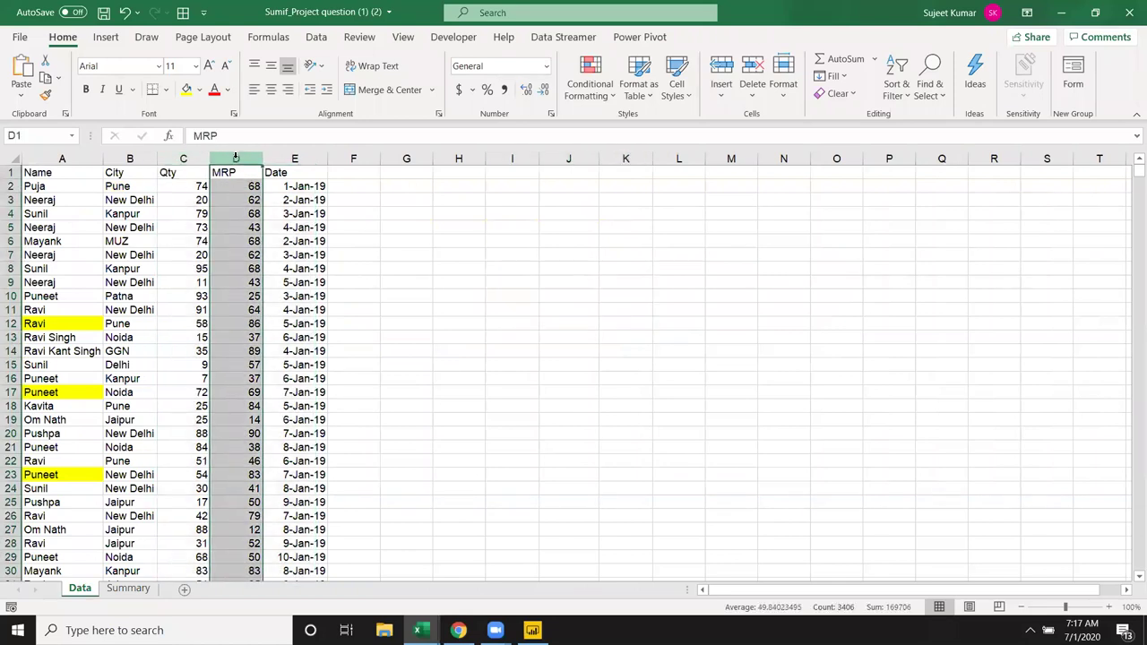
left_click(285, 157)
left_click_drag(61, 159, 284, 152)
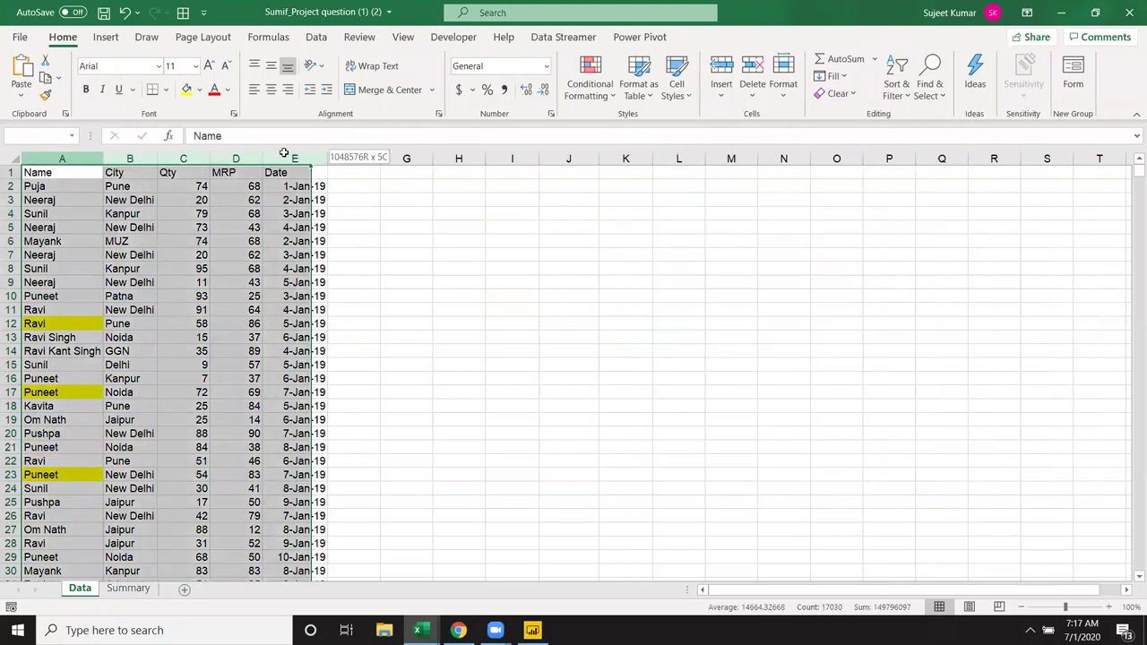
left_click(128, 588)
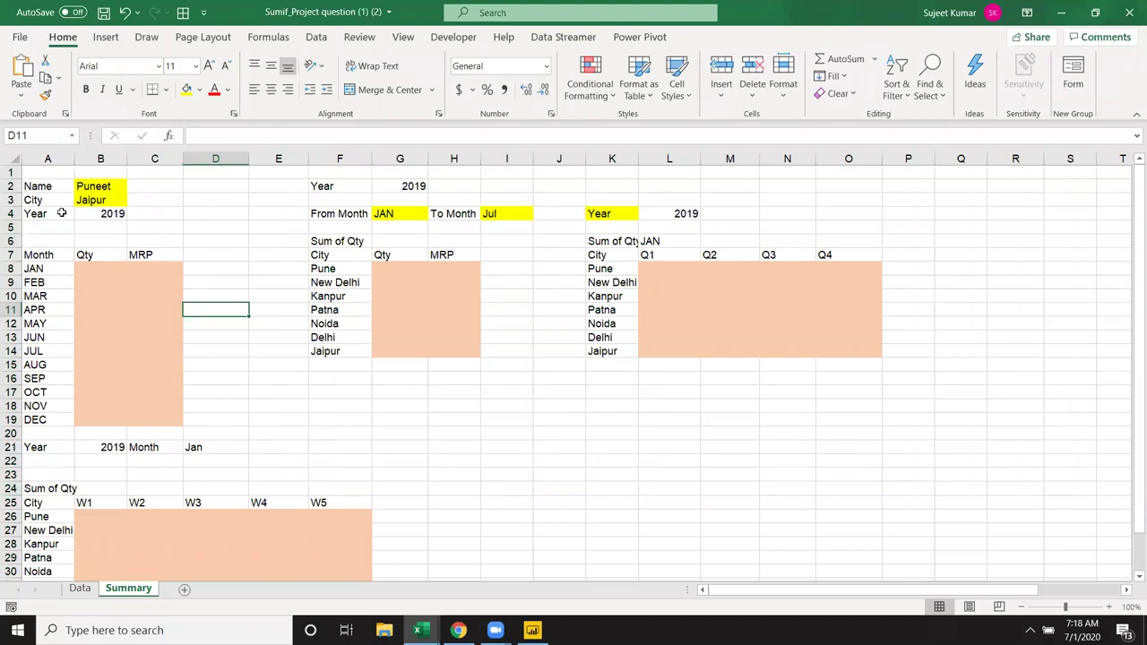
left_click(45, 185)
left_click(40, 199)
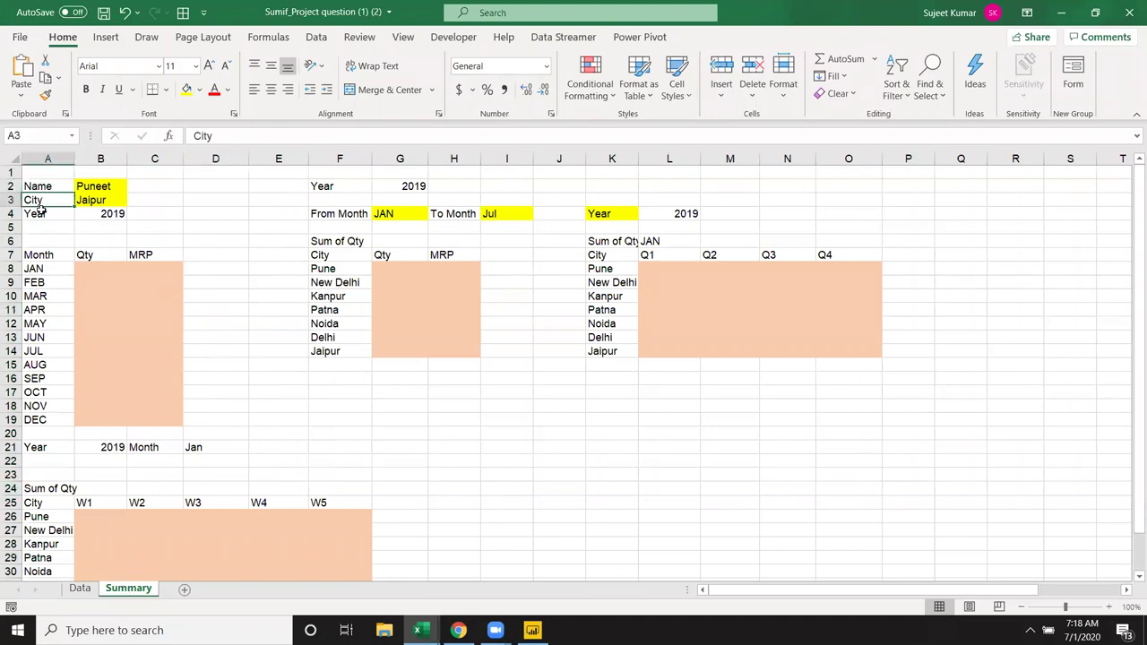
left_click_drag(87, 267, 138, 339)
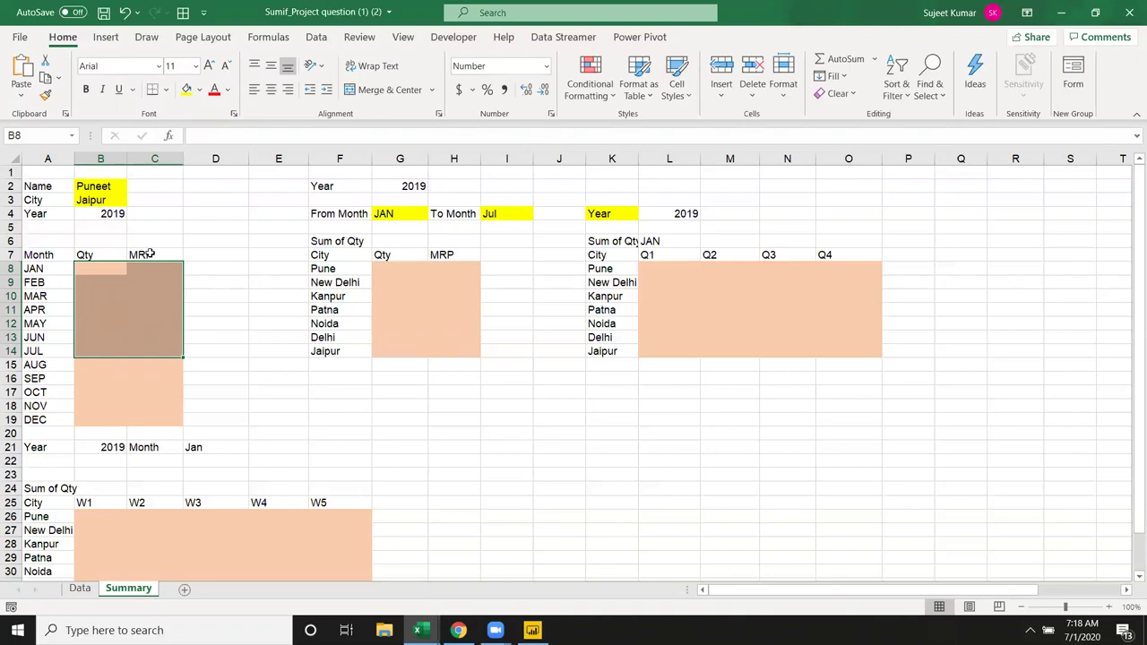
left_click(79, 588)
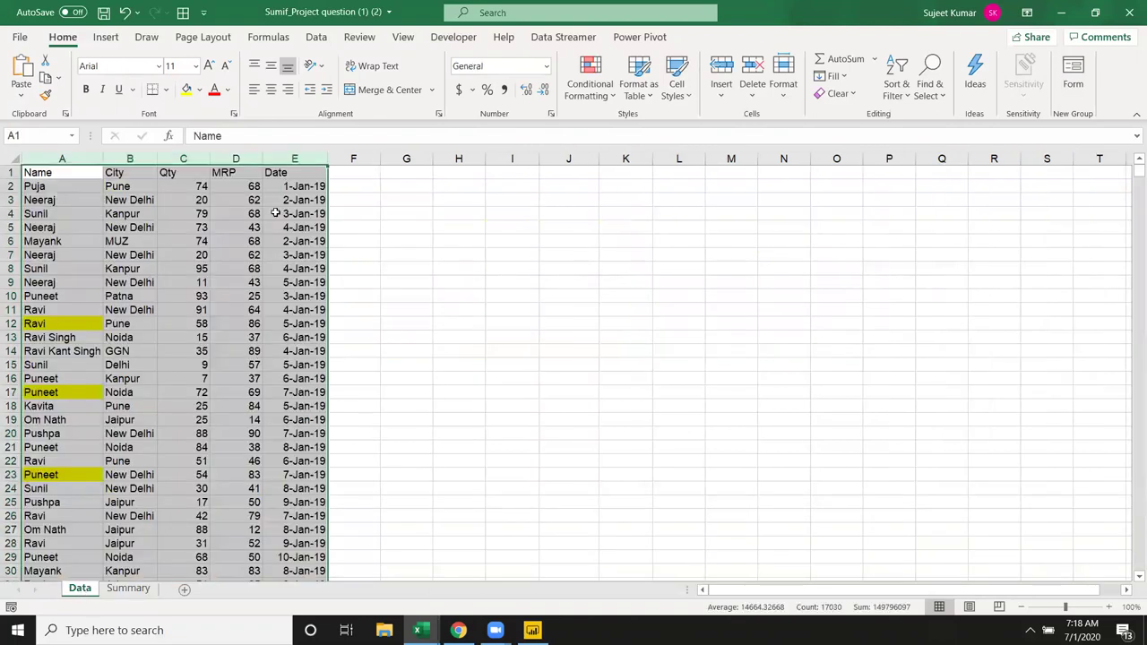
left_click_drag(355, 198, 355, 213)
left_click(306, 160)
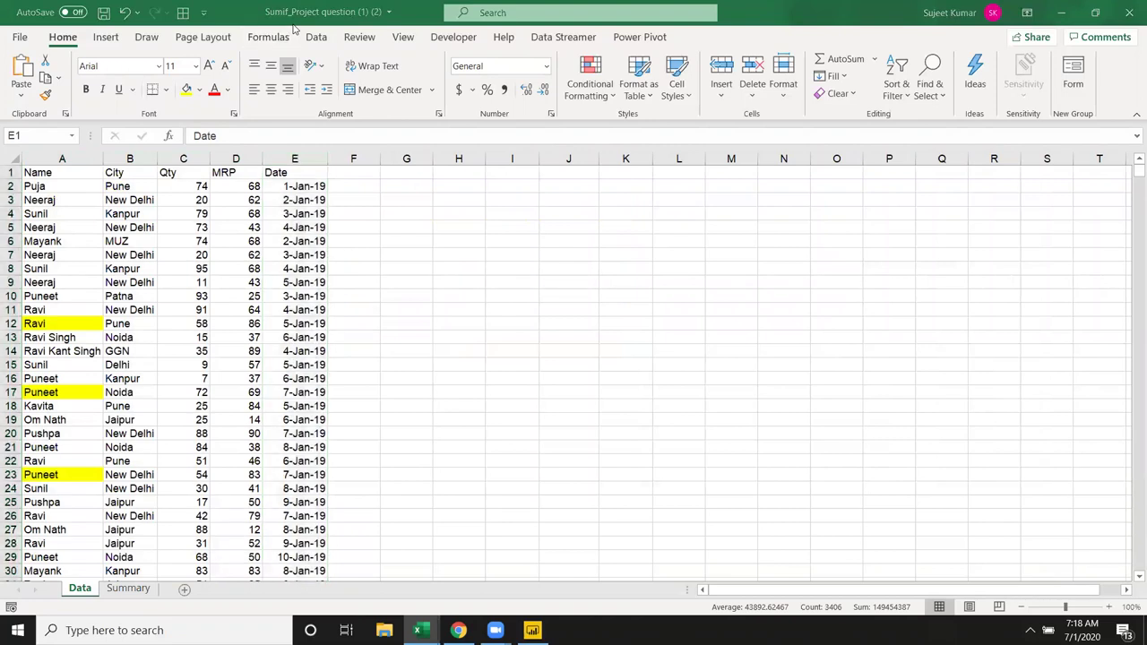
left_click(49, 203)
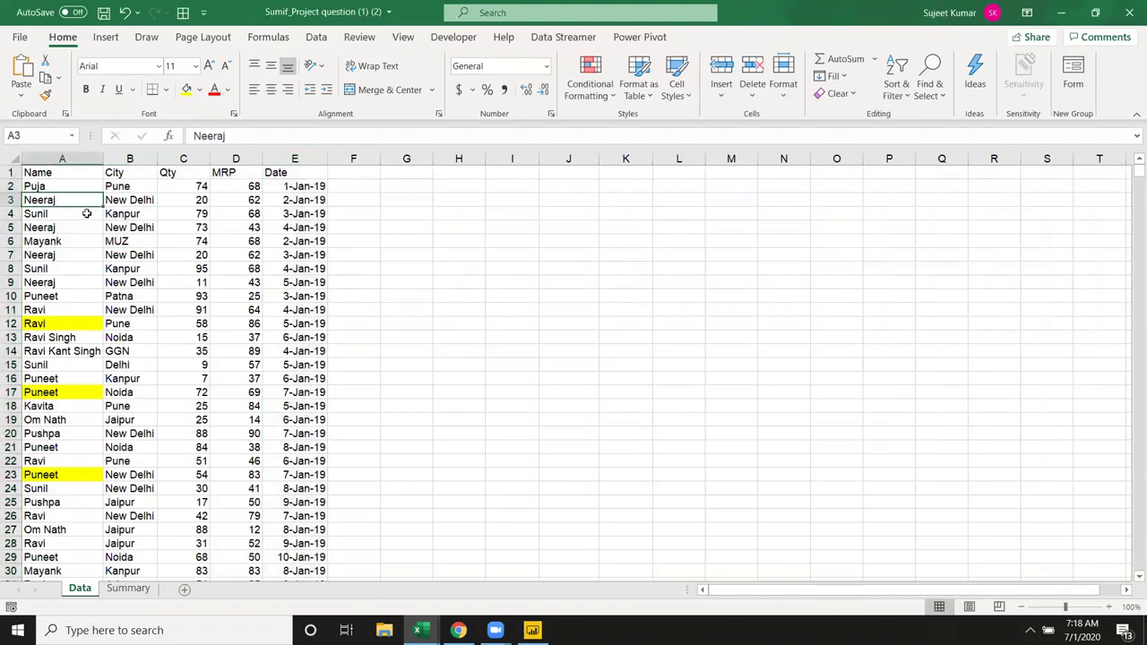
scroll(345, 246, "right", 20)
middle_click(612, 389)
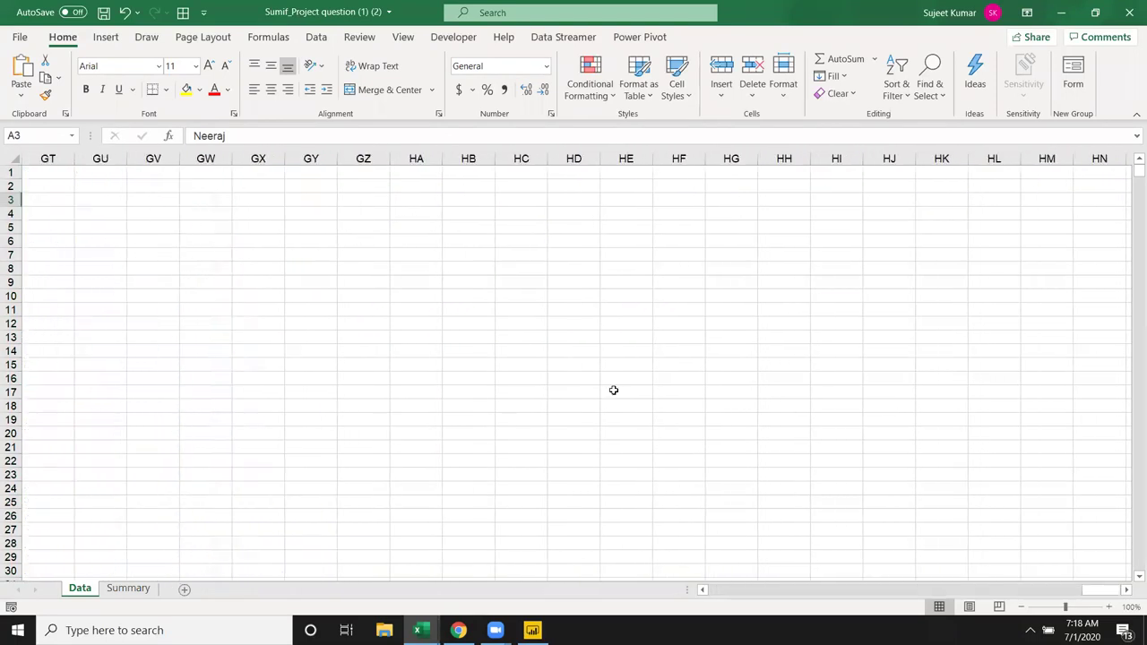
scroll(845, 574, "left", 10)
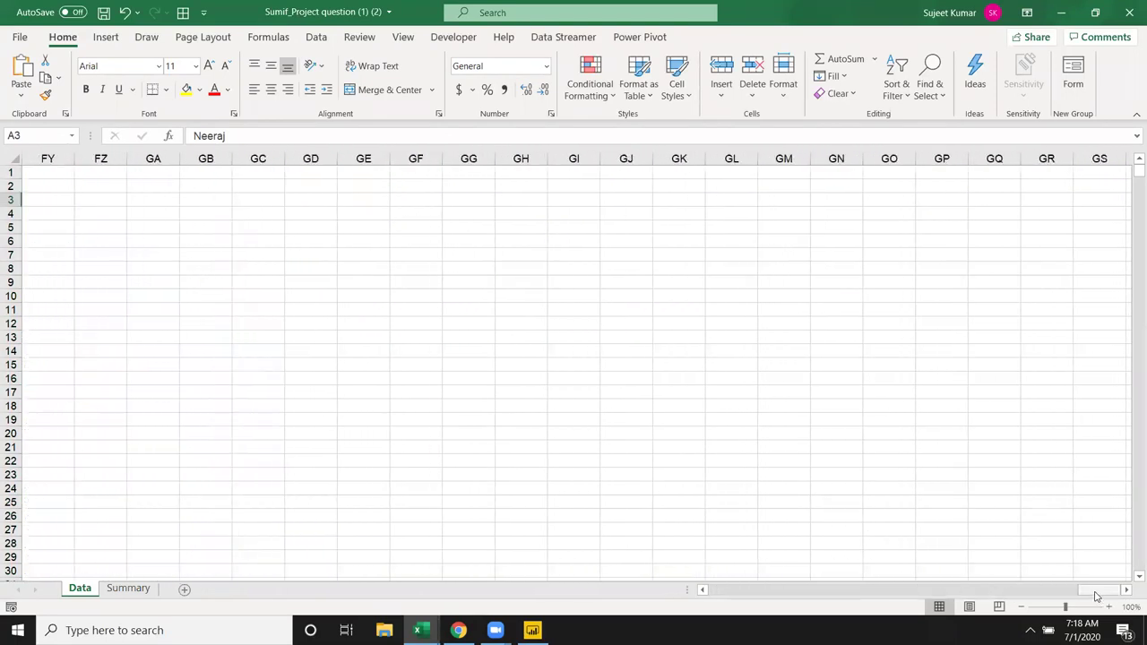
left_click_drag(880, 589, 708, 591)
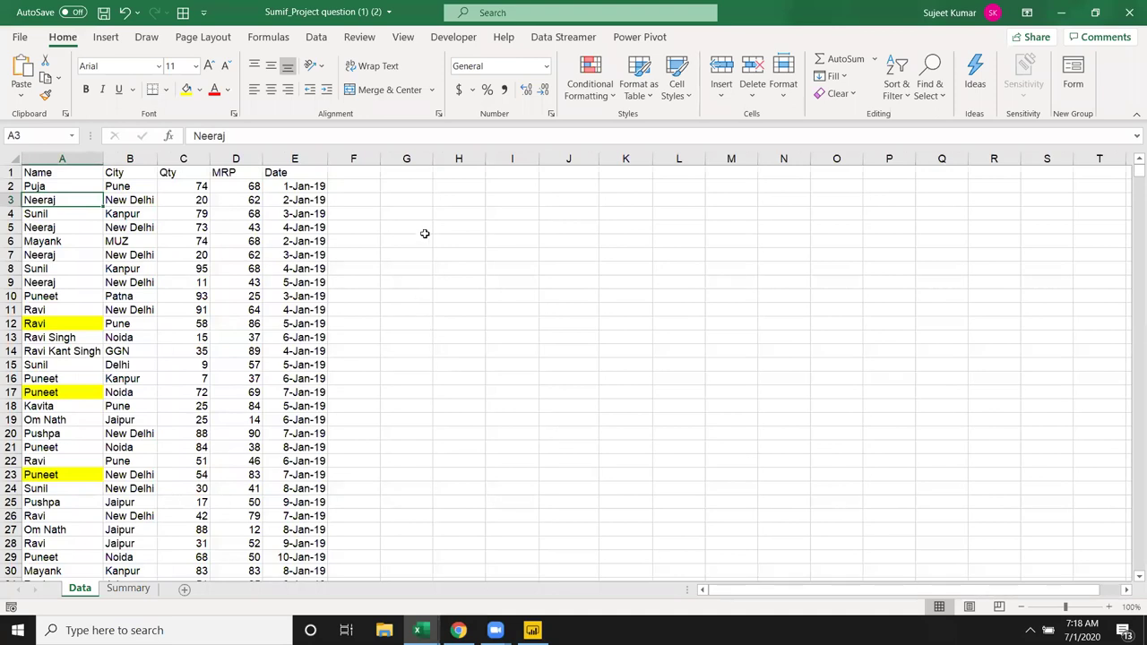
Step: Enter the first listed name as a test value in G5
left_click(423, 229)
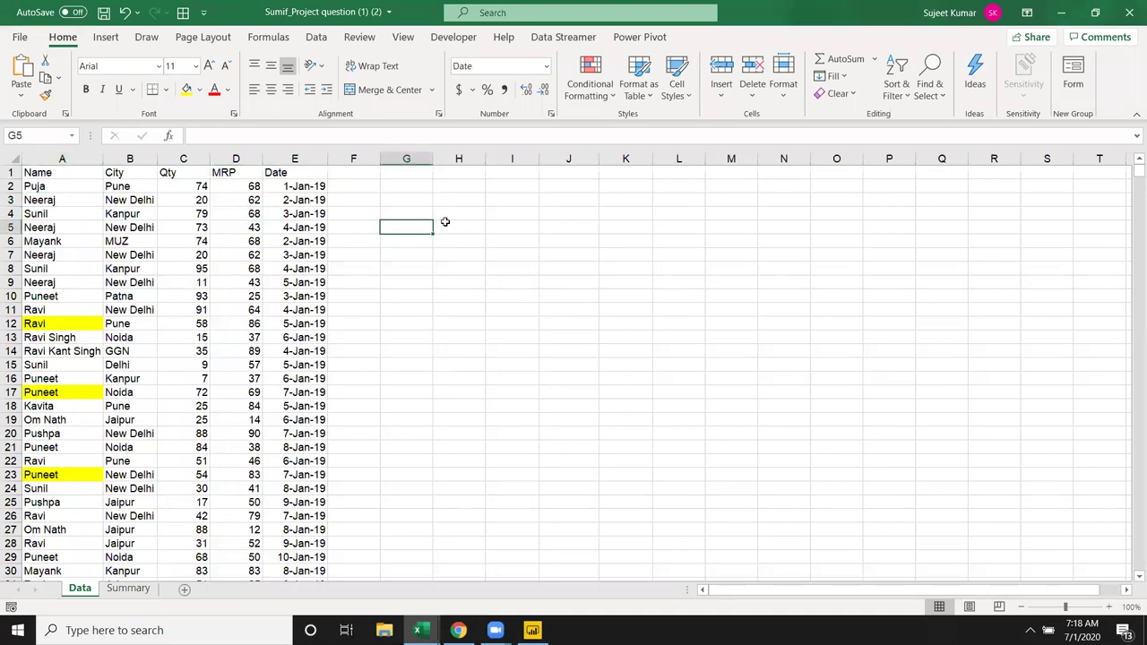
type("Puja'")
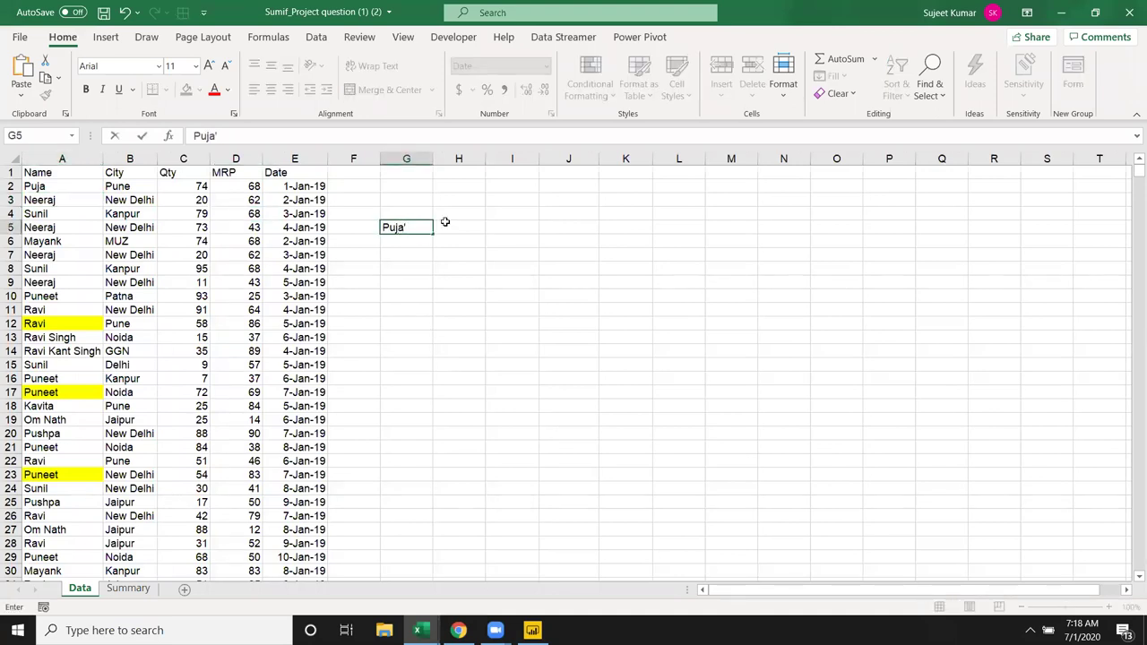
key("BackSpace")
key("Return")
key("Up")
Step: Enter =SUMIF(A:A,G5,C:C) in H5 to total that name's Qty
left_click(446, 224)
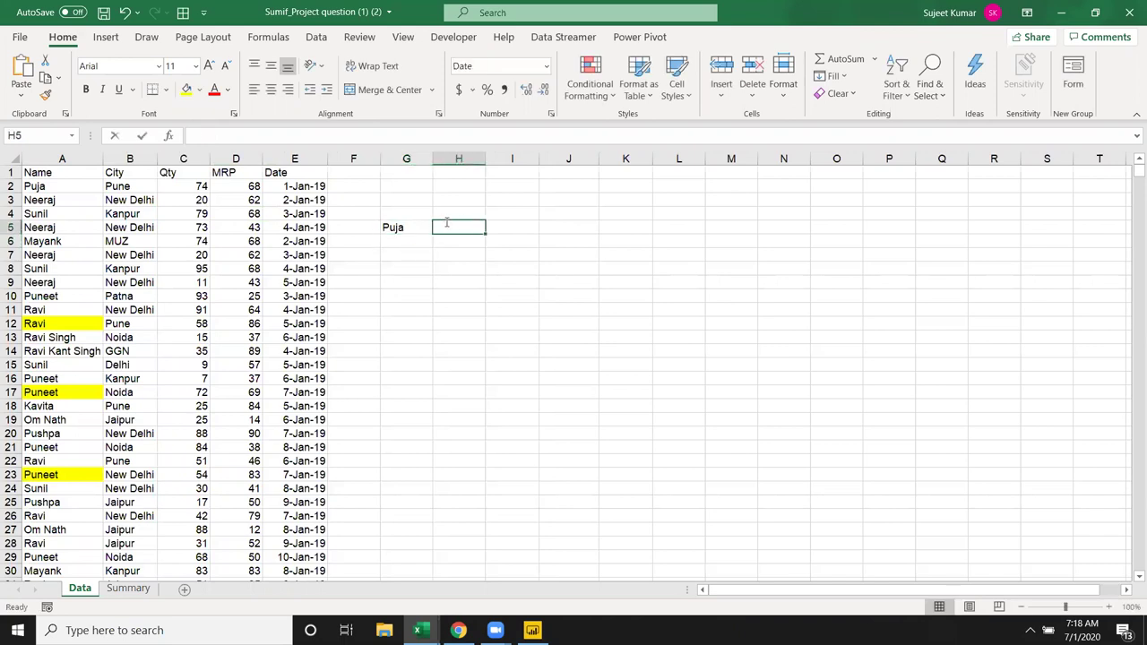
type("=sum")
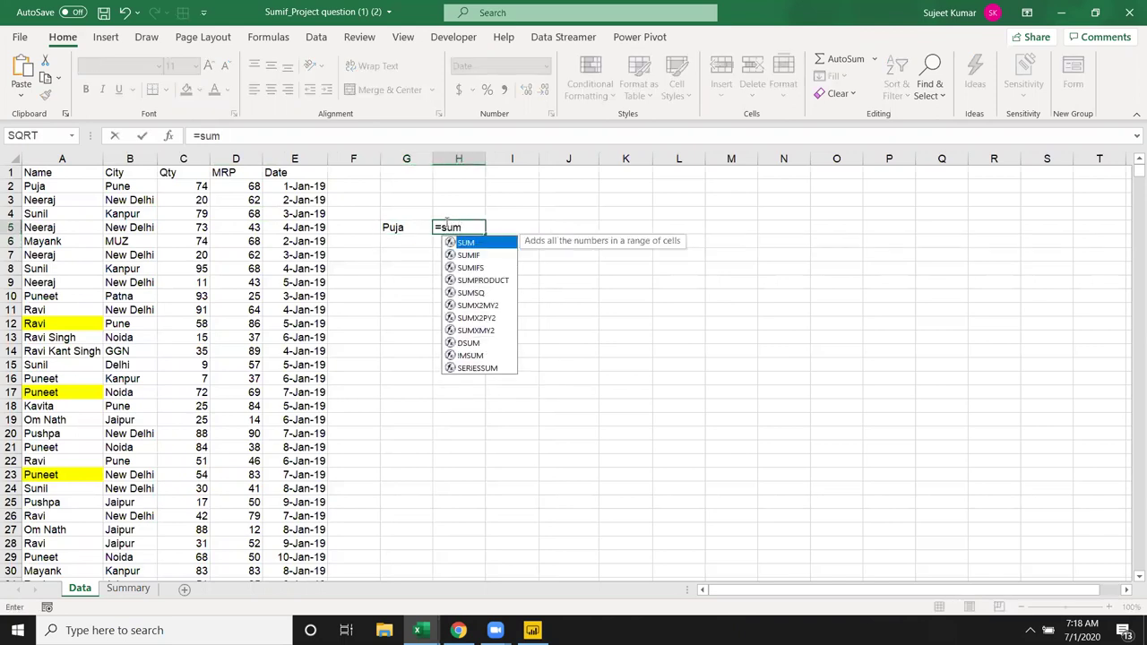
key("Down")
key("Tab")
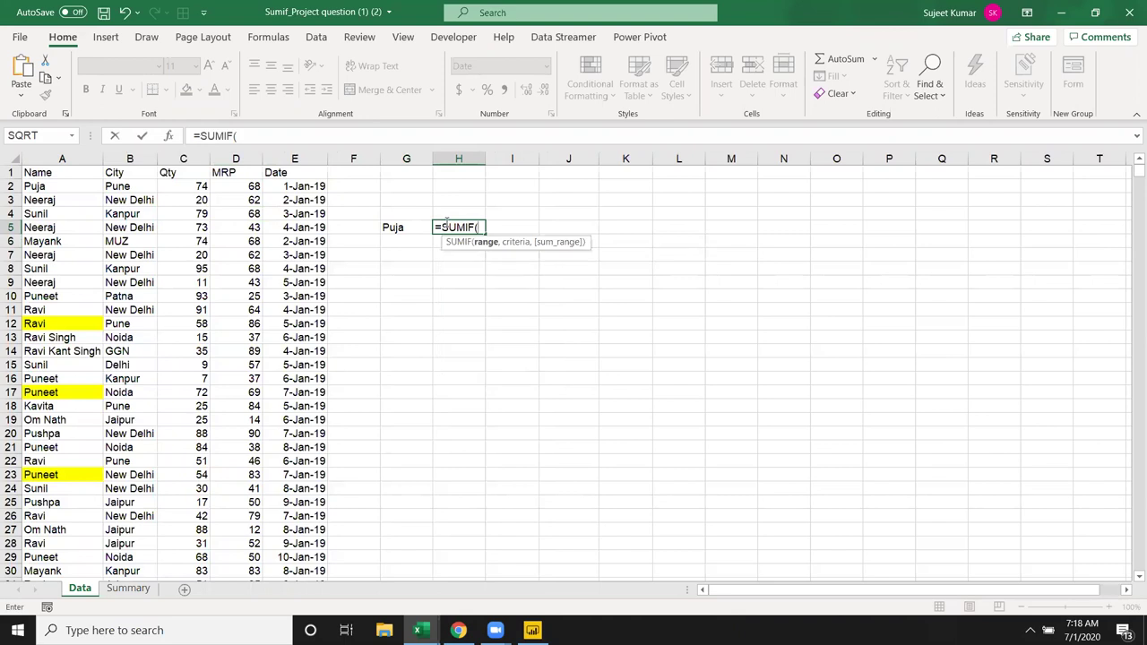
left_click(58, 157)
type(",")
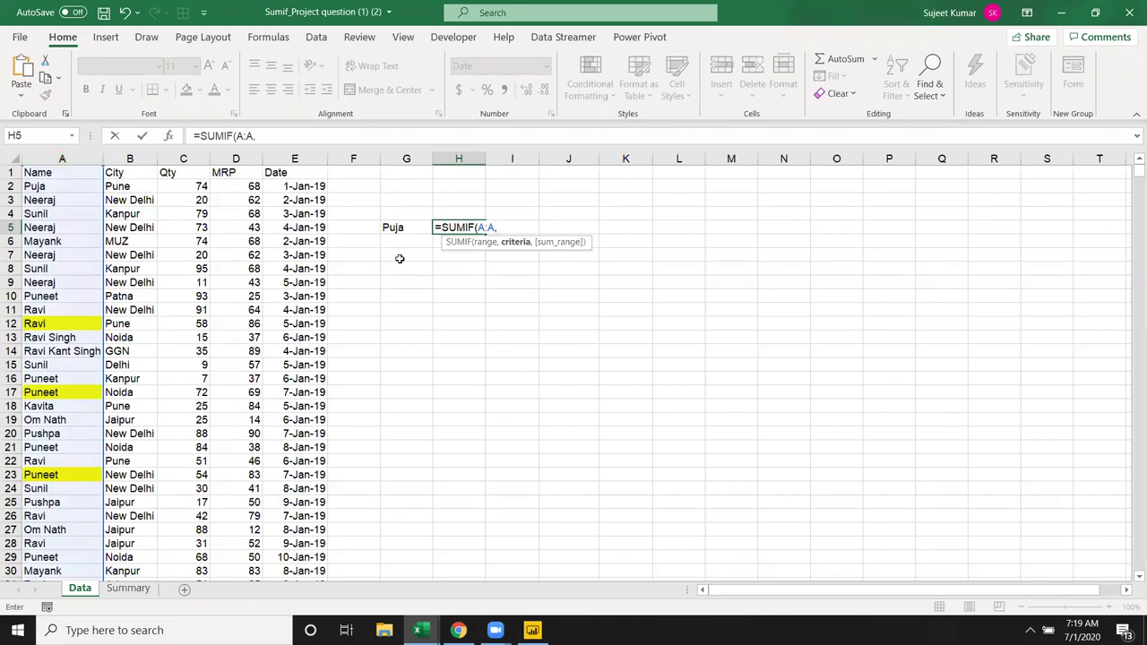
left_click(399, 228)
type(",")
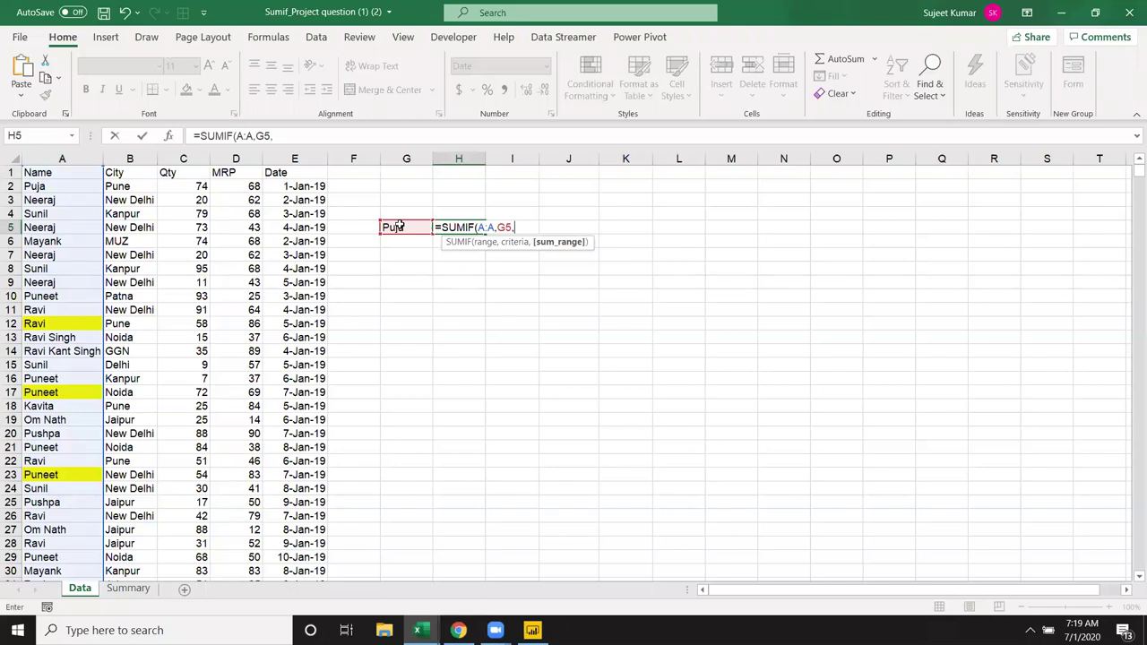
left_click(188, 154)
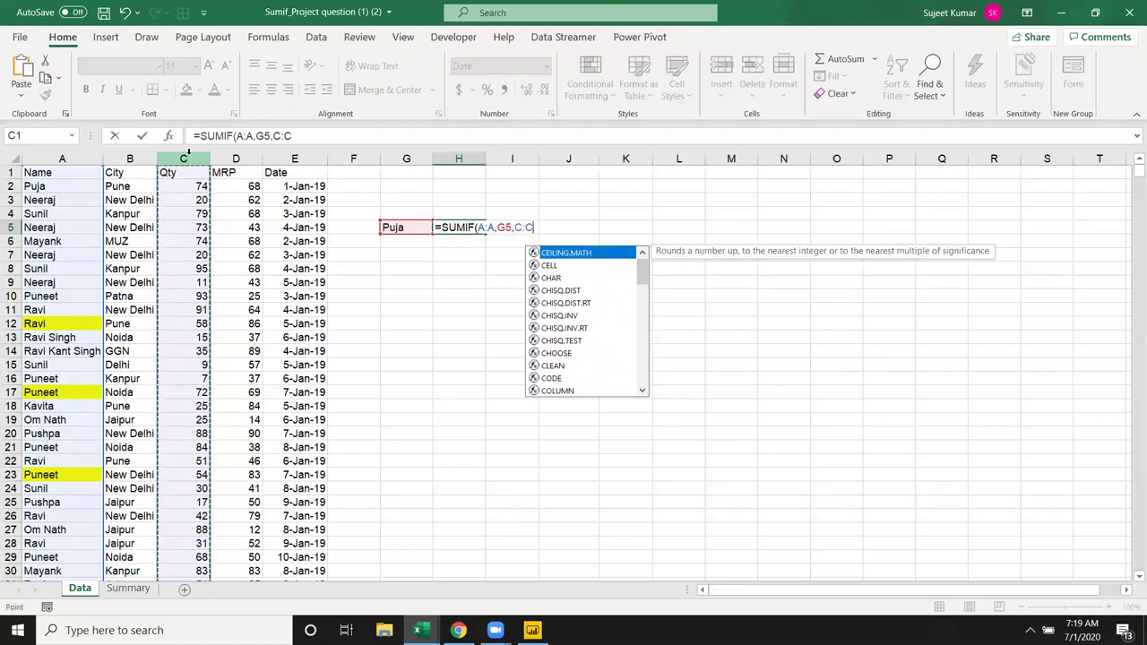
key("Return")
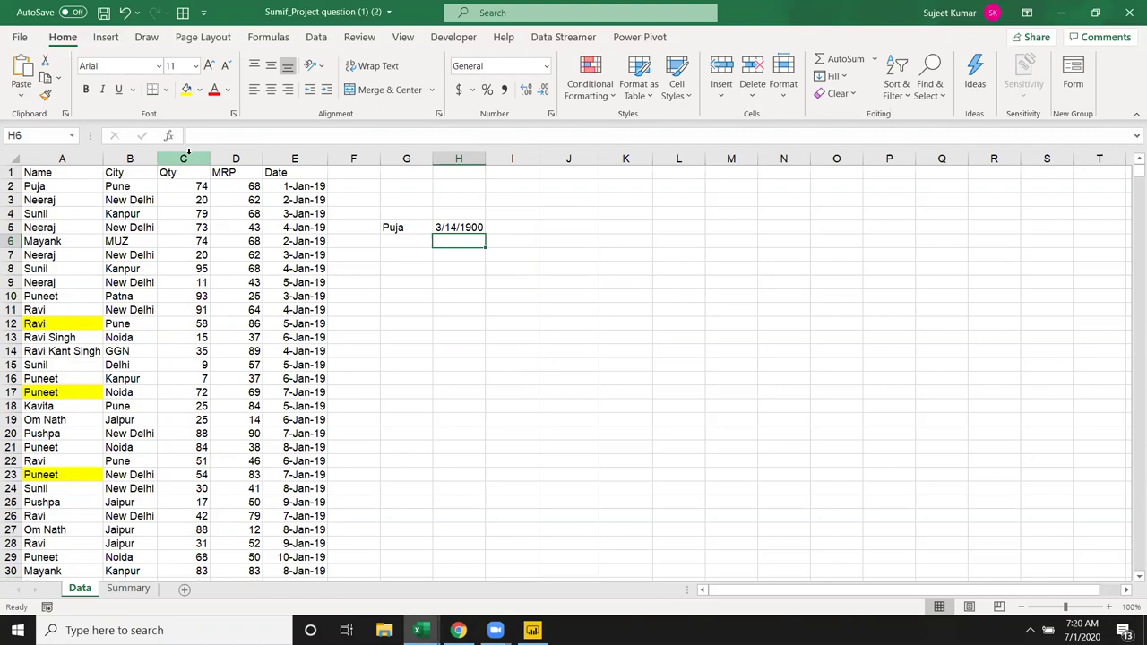
Step: Format H5 as General so it shows 74 instead of a date
left_click(482, 228)
key("ctrl+shift+asciitilde")
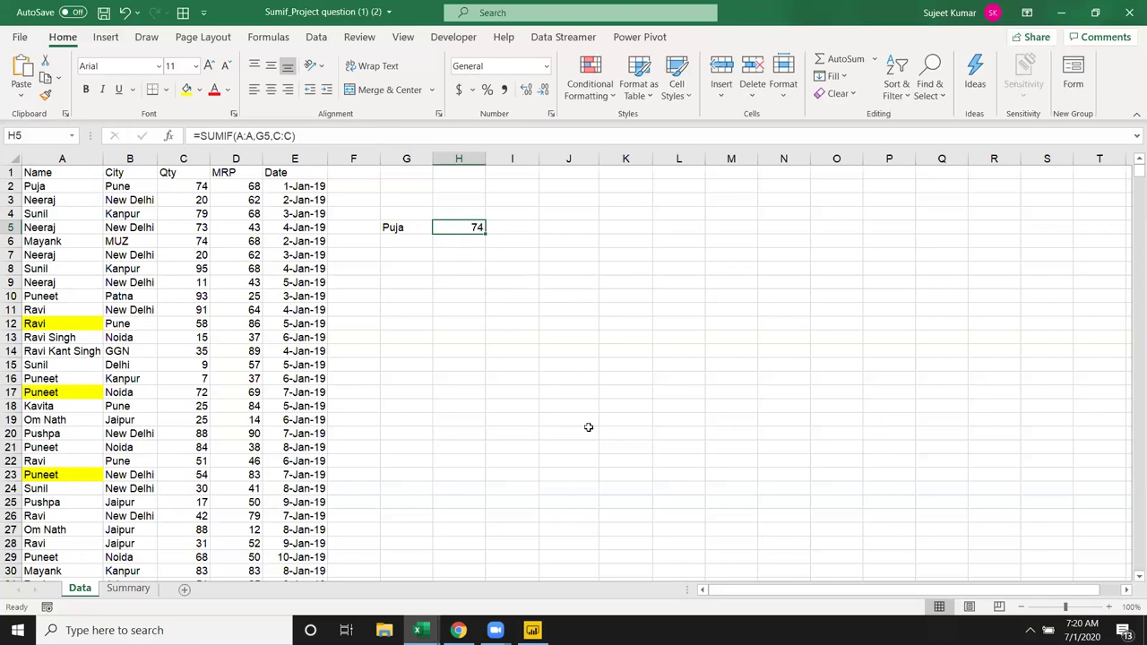
left_click(423, 278)
Step: Enter JAN in G9 and select the dates in E2:E7
type("JAN")
key("Return")
left_click(306, 159)
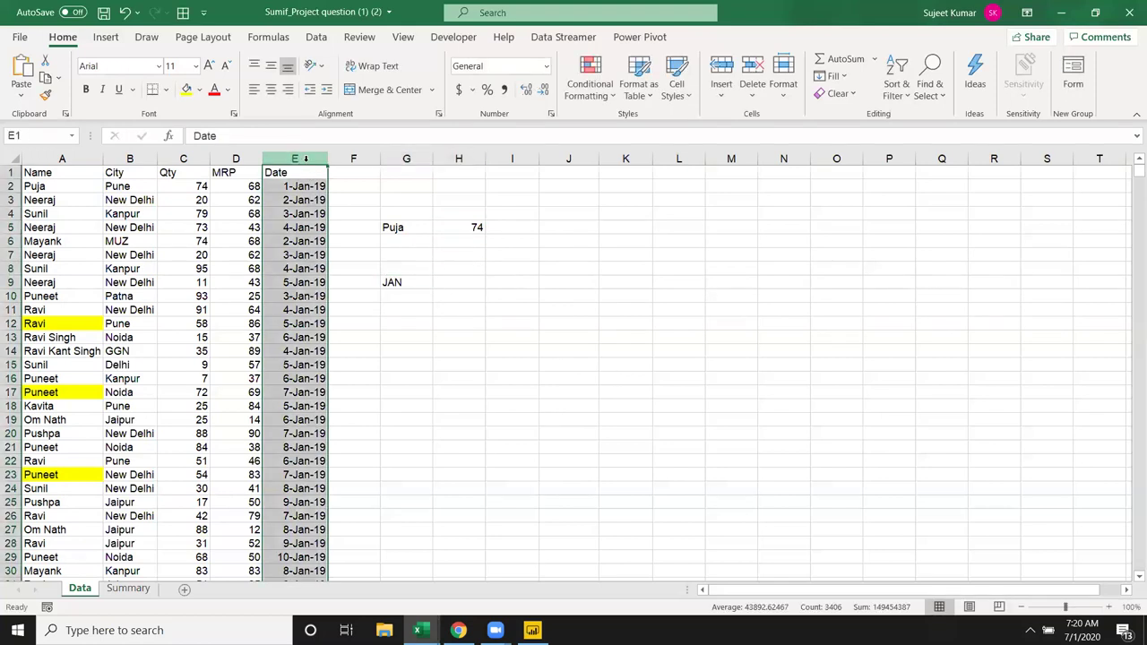
left_click_drag(303, 186, 303, 256)
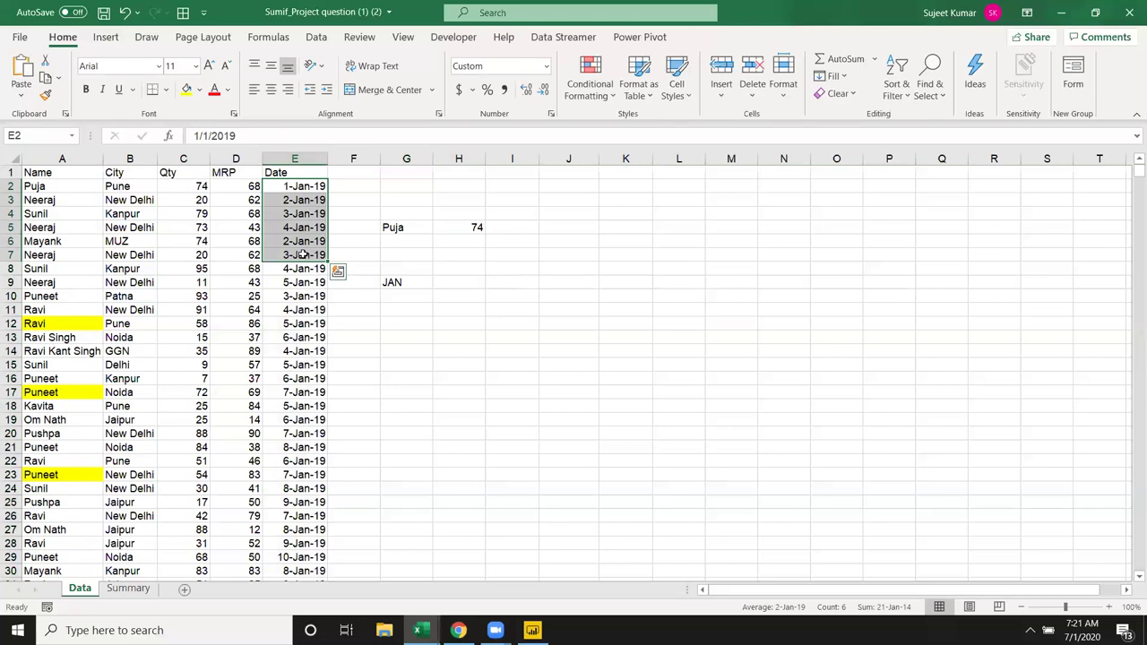
Step: Add a Month heading in F1, then clear it again
key("Up")
key("Right")
type("Mo")
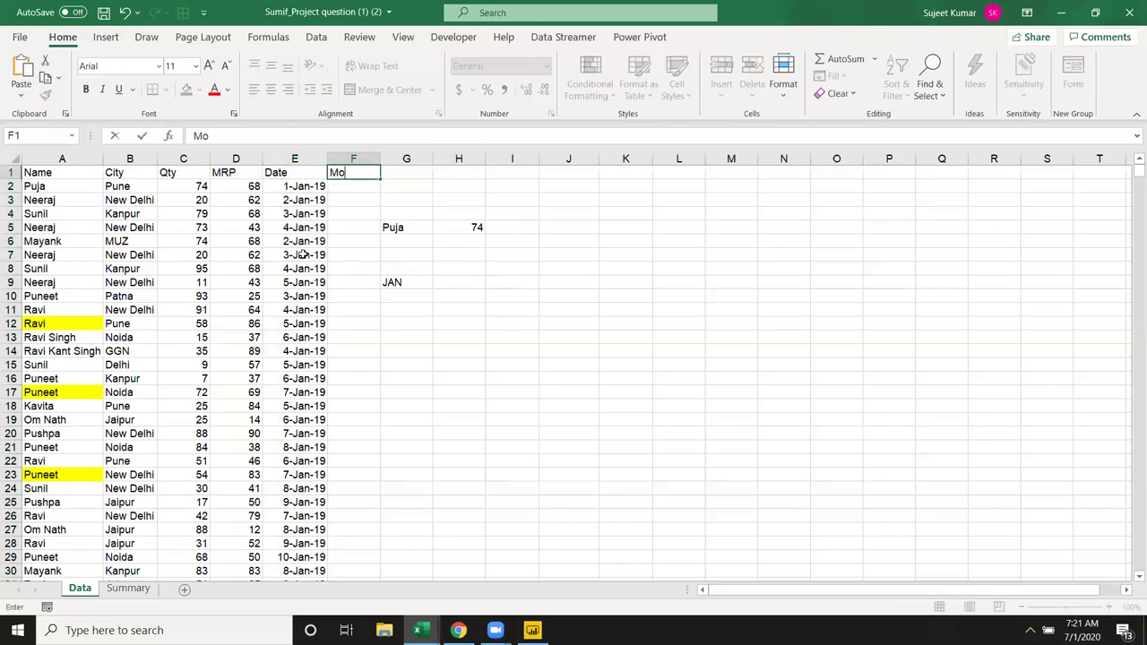
type("nth")
key("Return")
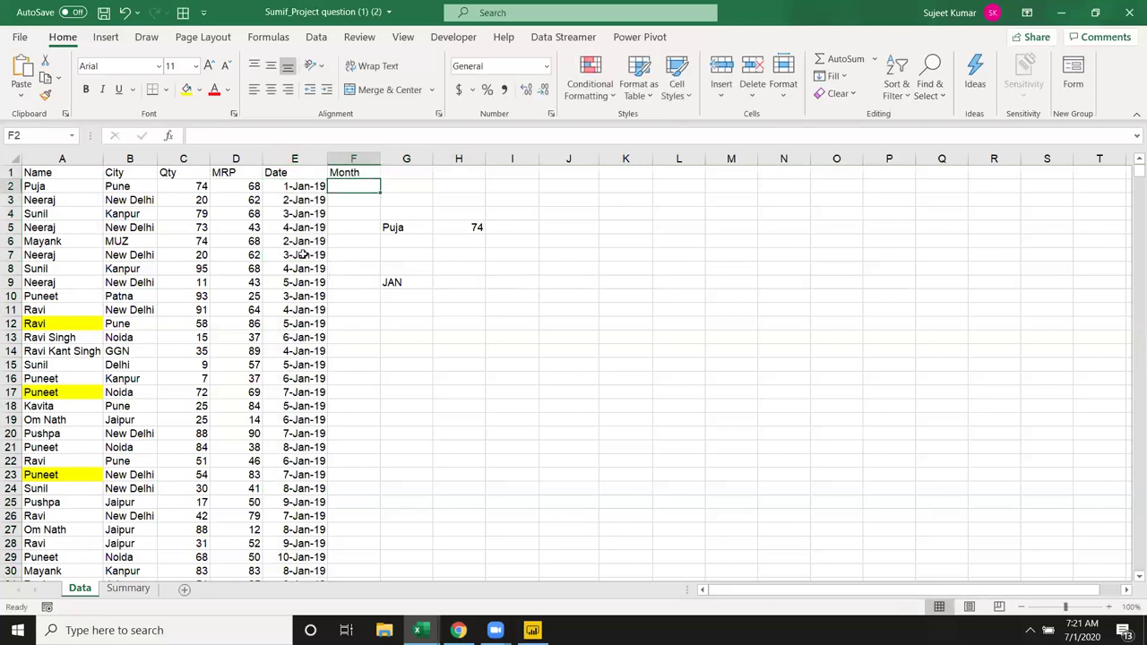
key("Up")
key("Delete")
key("Down")
key("Down")
key("Down")
key("Down")
key("Down")
key("Right")
key("Down")
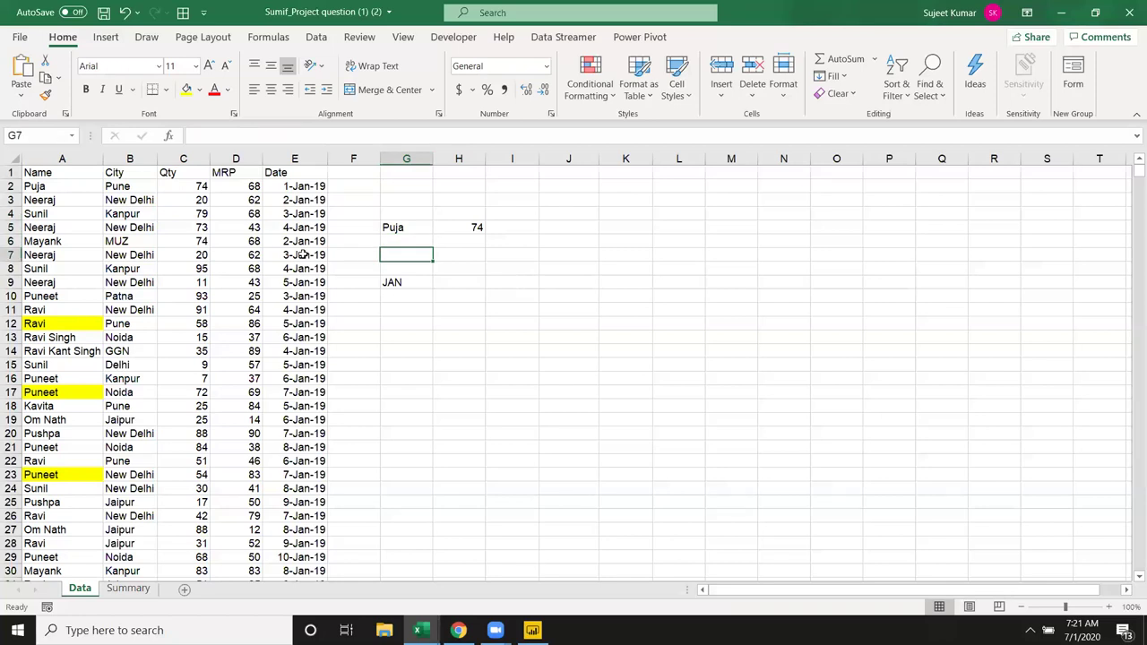
Step: Enter the first listed name in G7 and Pune in H7
type("Puja")
key("Tab")
type("P")
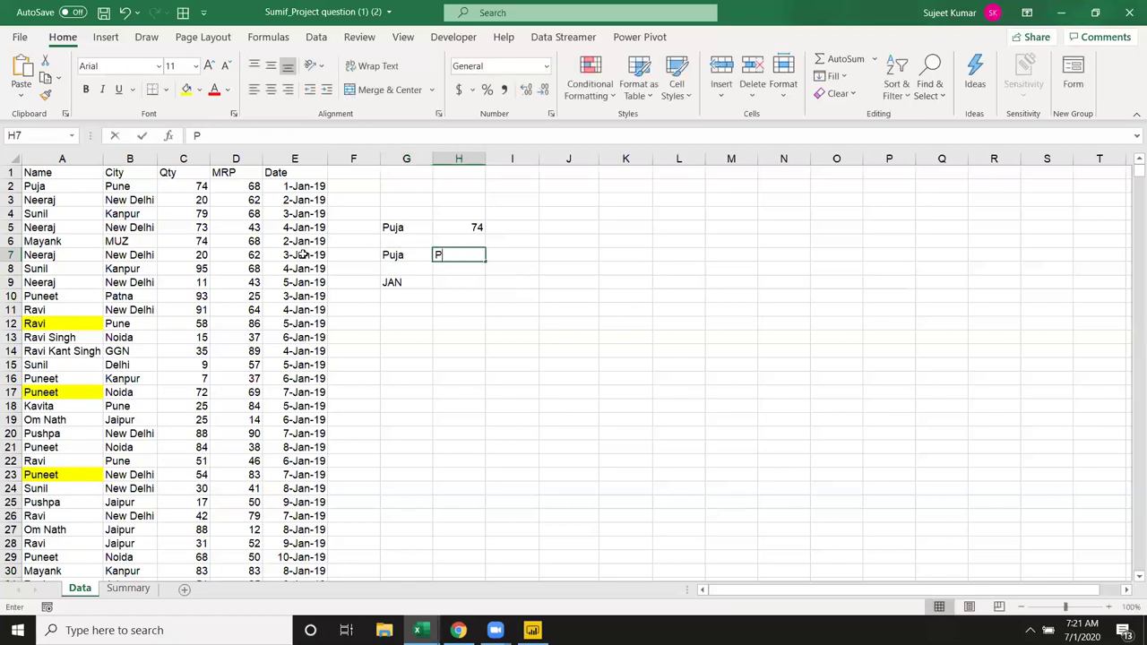
type("une")
key("Tab")
Step: Enter =SUMIFS(C:C,A:A,G7,B:B,H7) in I7, returning 74
type("=sum")
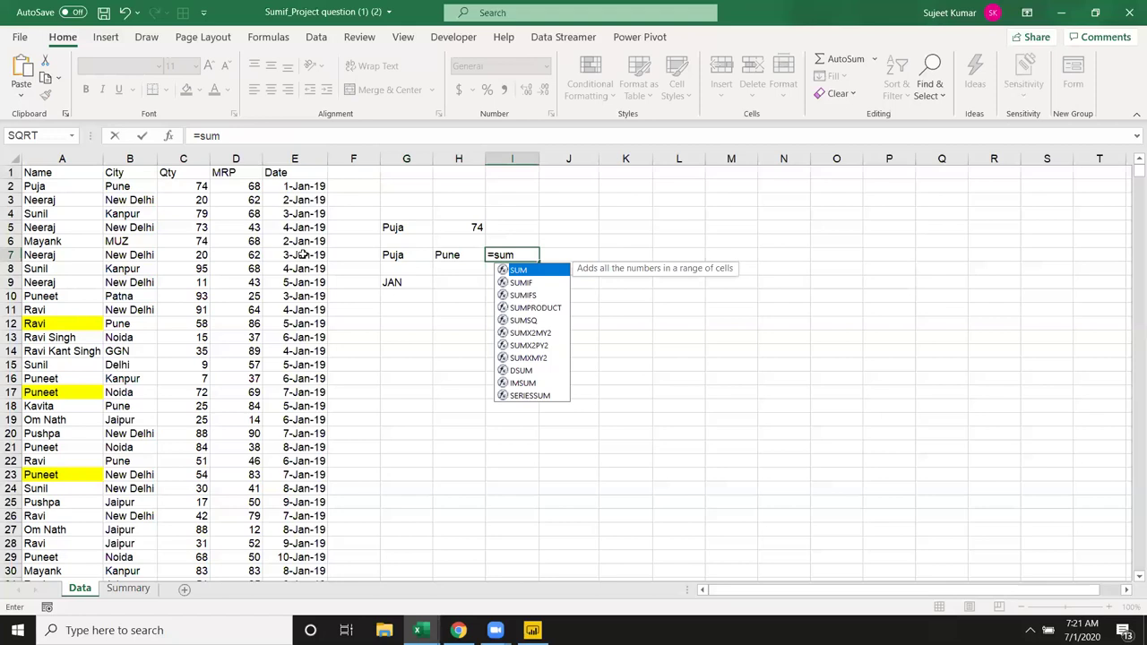
key("Down")
key("Down")
key("Tab")
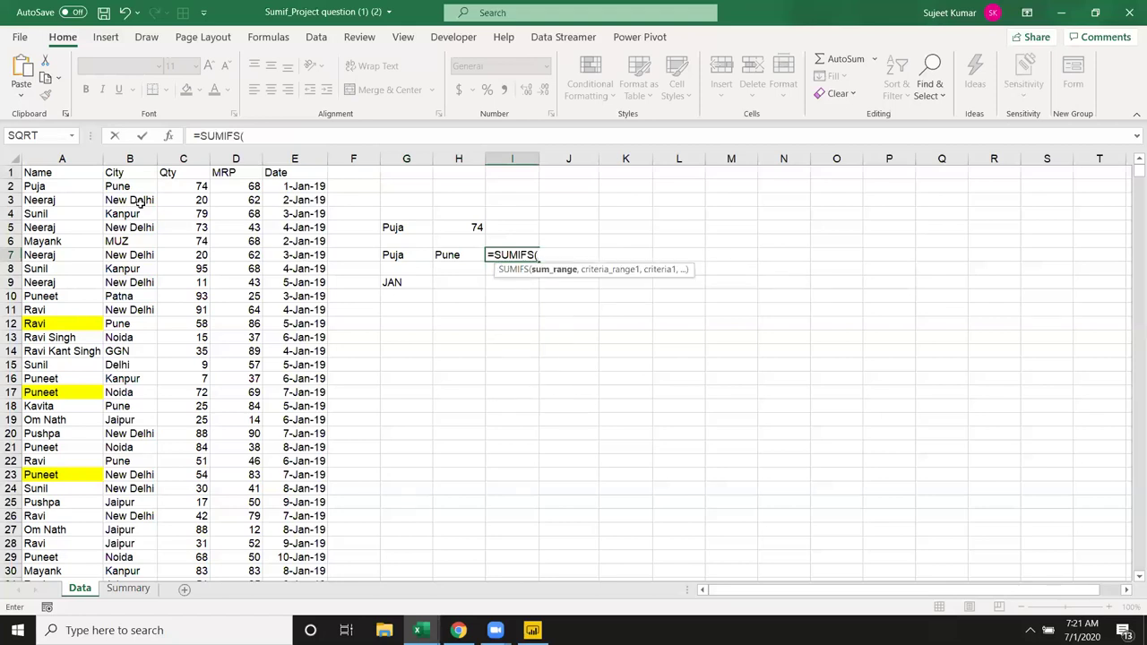
left_click(181, 159)
type(",")
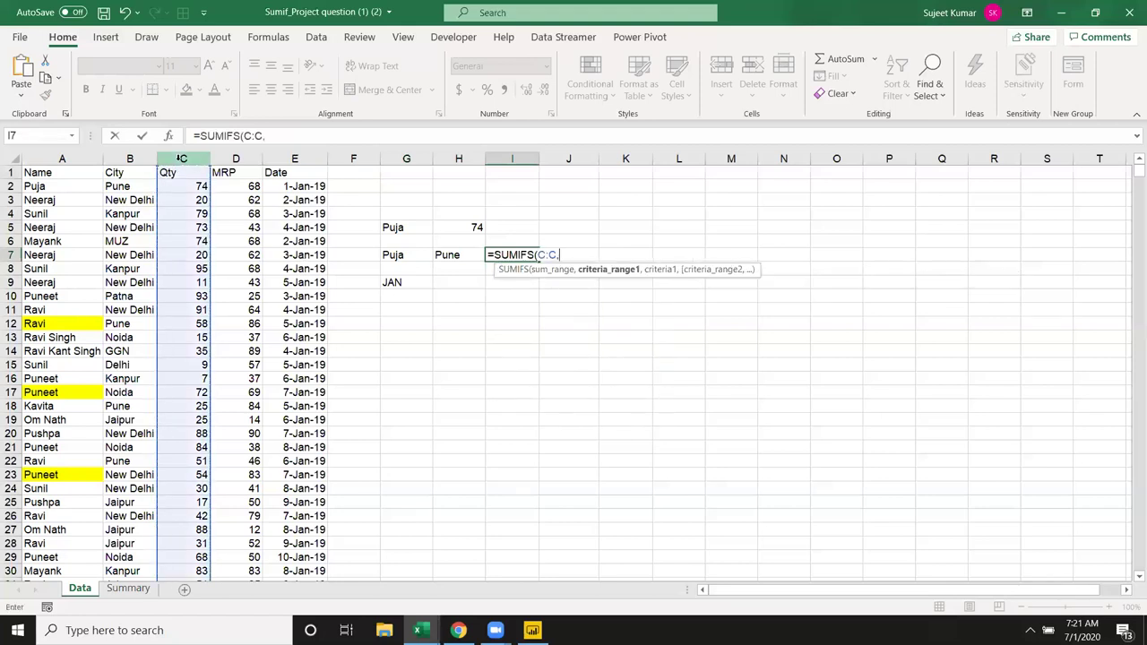
left_click(69, 156)
type(",")
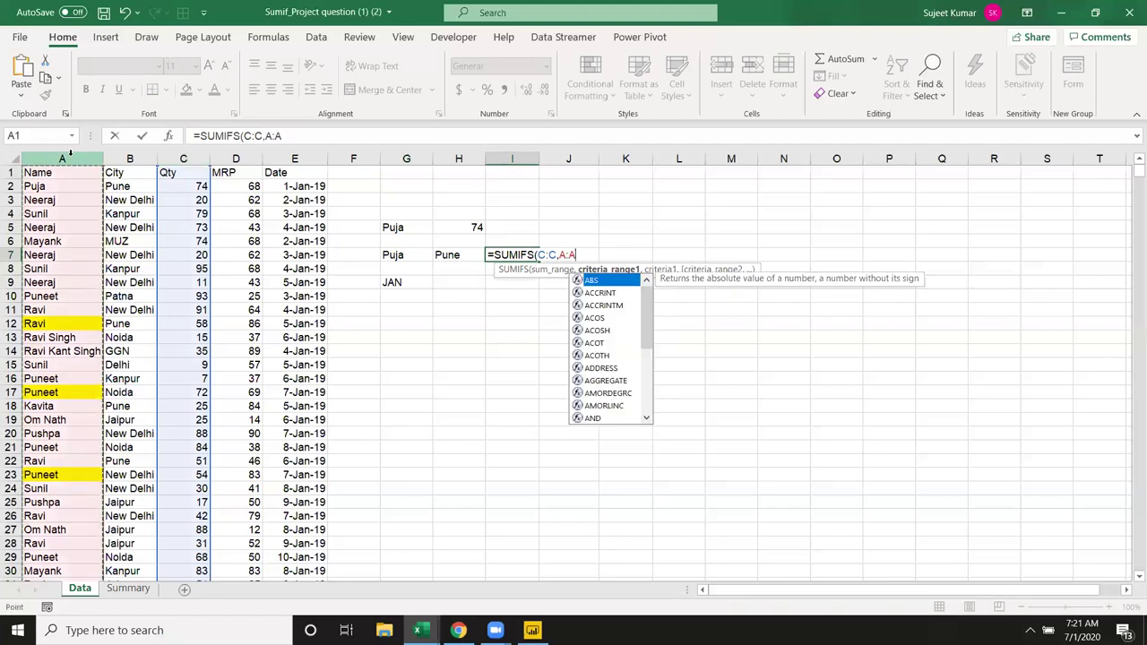
left_click(395, 255)
type(",")
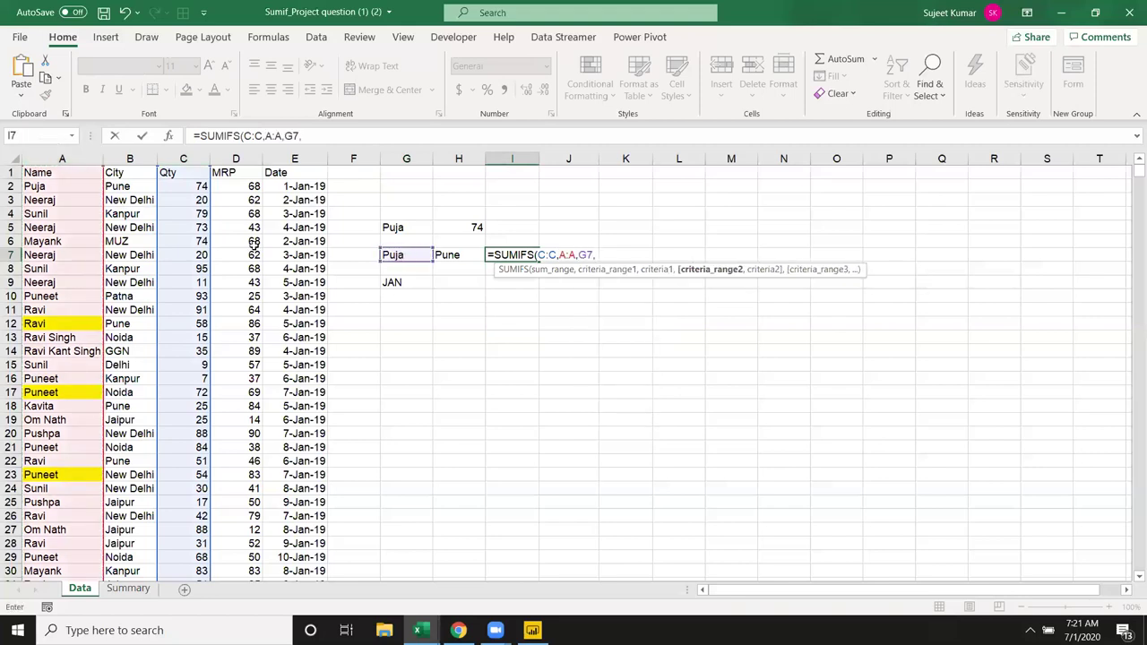
type("B:B,")
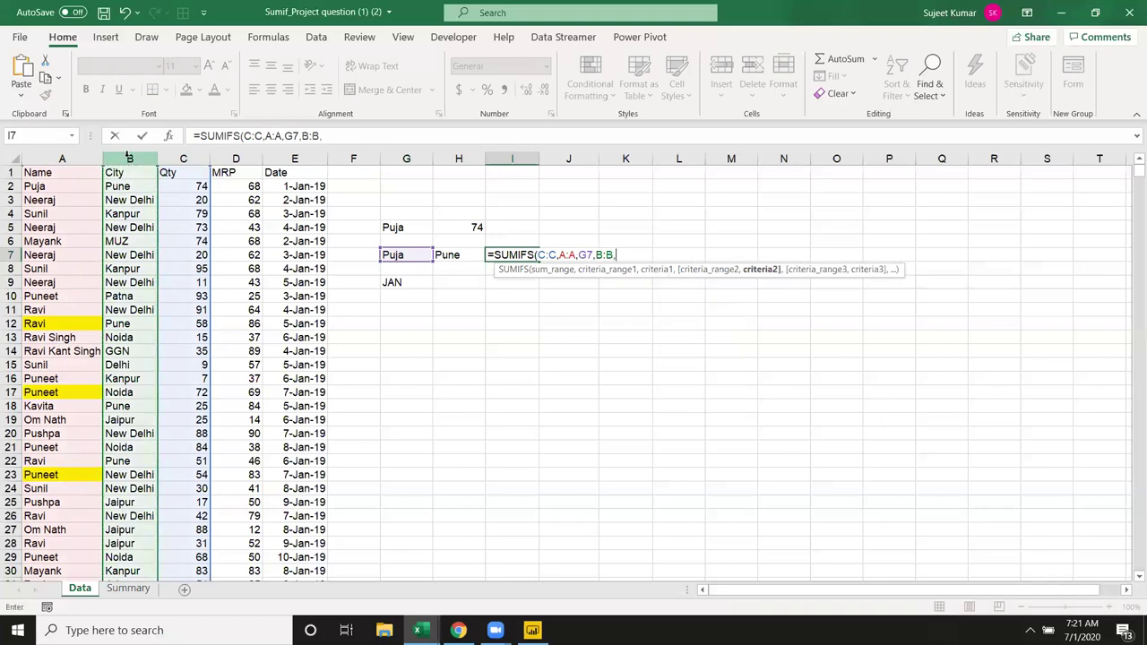
left_click(444, 255)
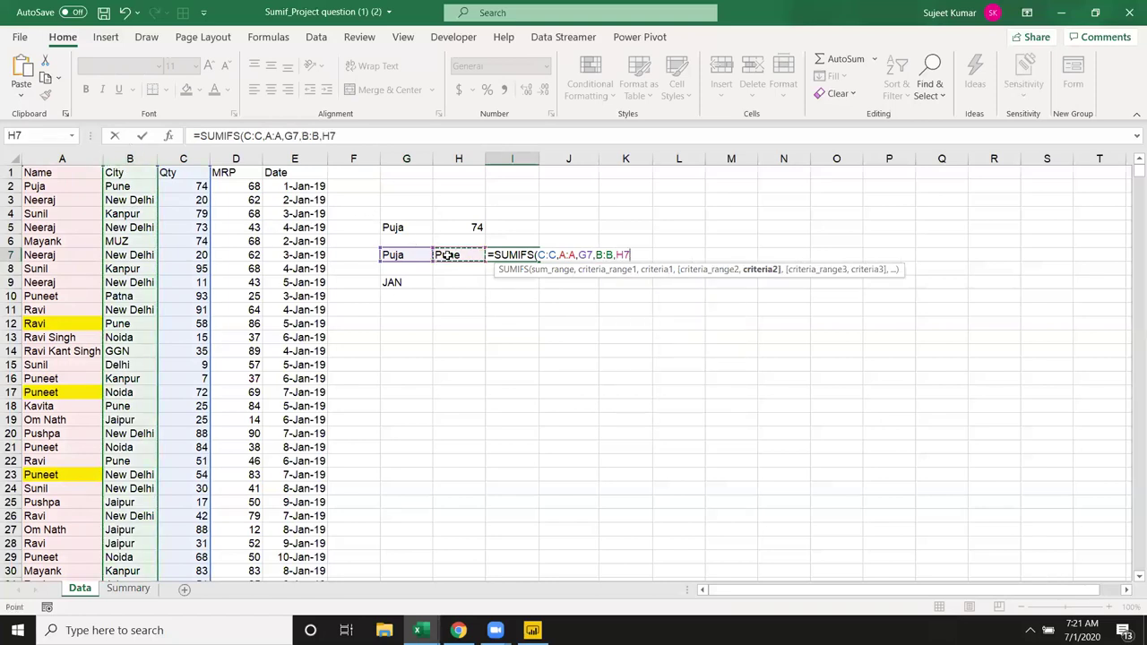
key("Return")
key("Up")
key("Right")
key("Right")
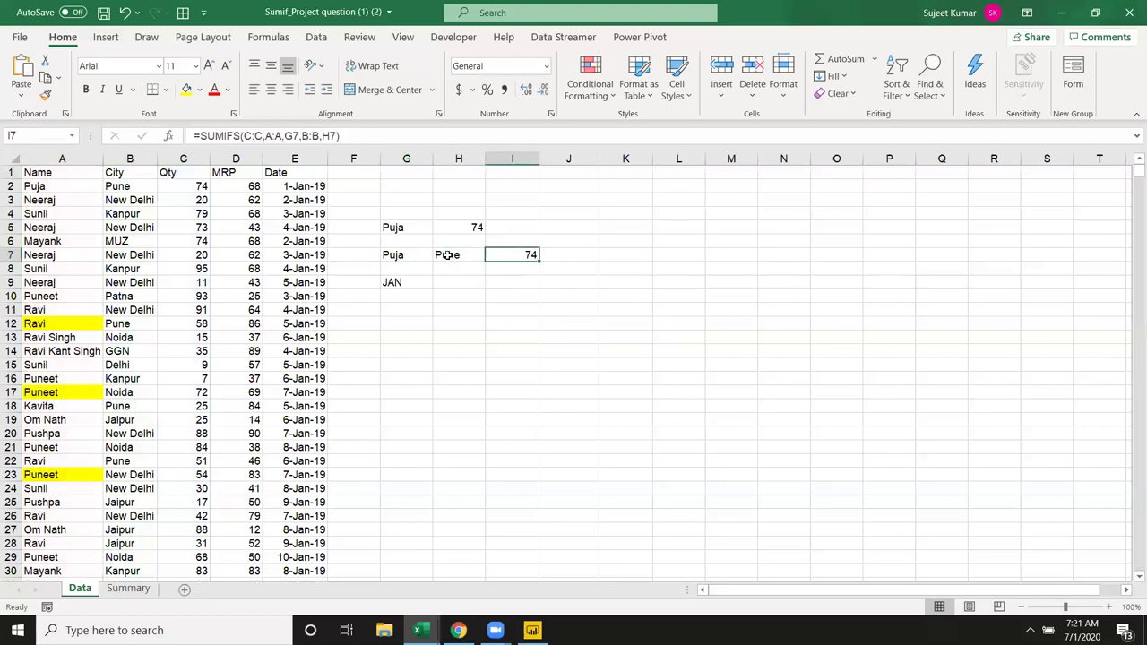
Step: Enter ="1-"&G9&"-"&2019 in H9 to build 1-JAN-2019, then autofit column H
key("Down")
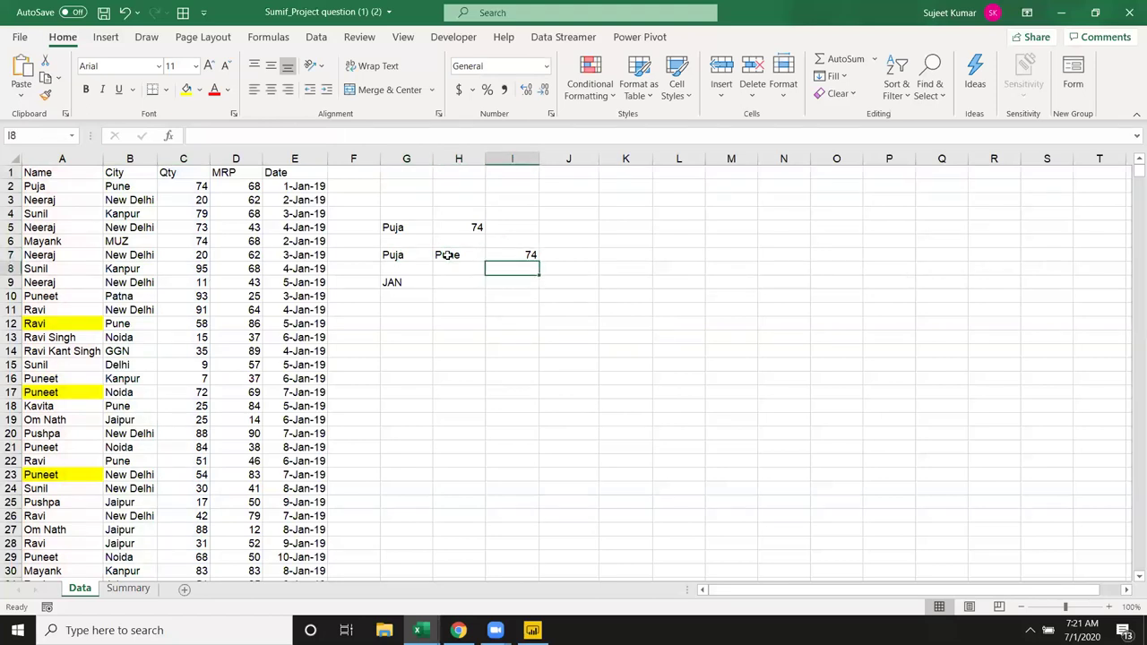
key("Left")
key("Down")
type("=")
type("1")
key("BackSpace")
type("\"1-")
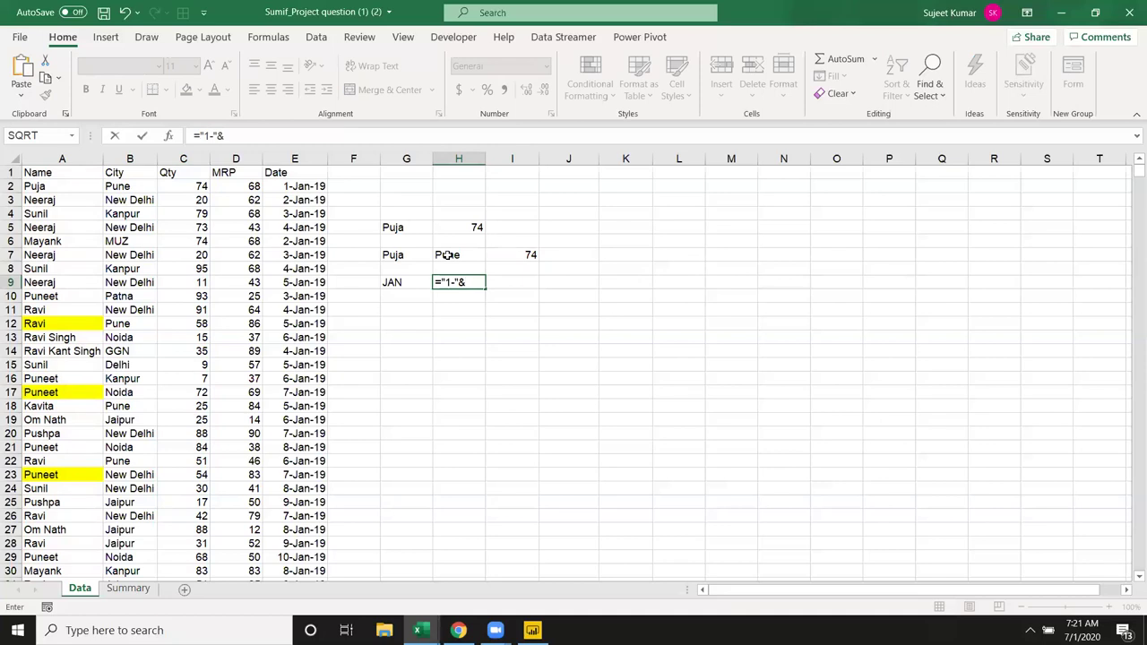
key("Left")
type("&")
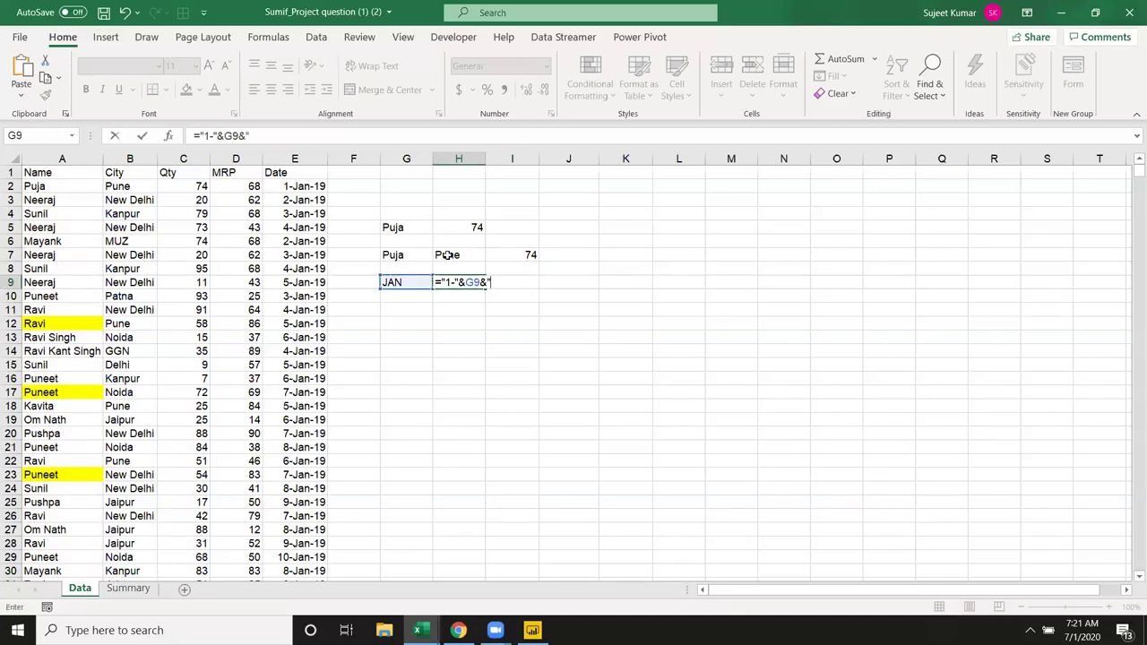
type("\"-\"&2019")
key("Return")
key("Up")
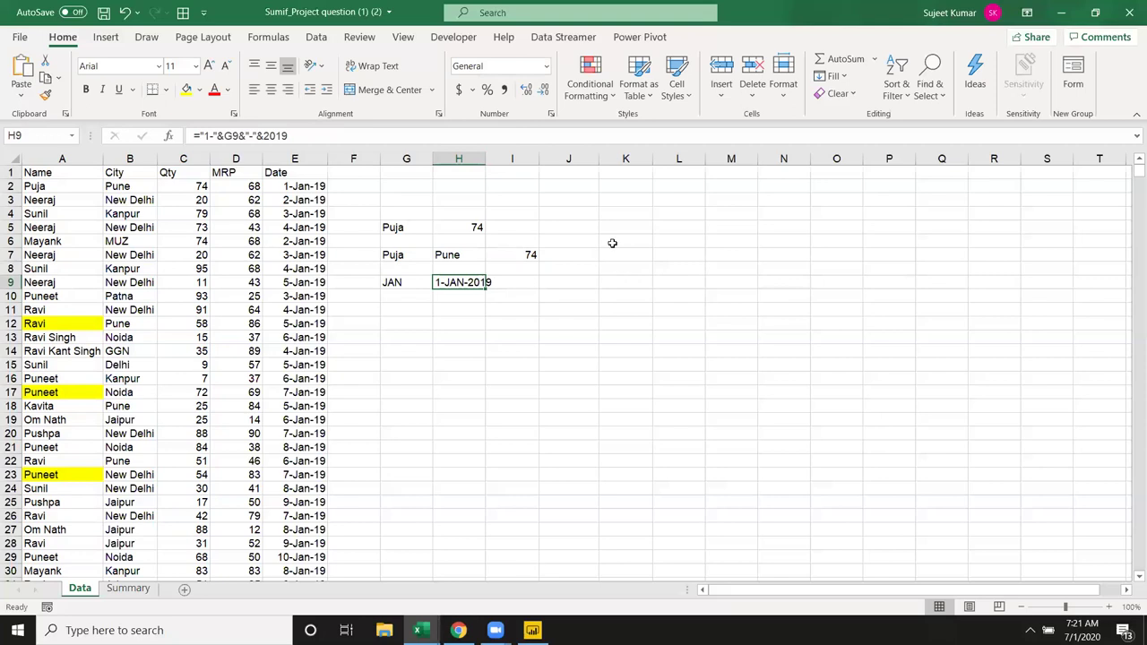
left_click(483, 166)
double_click(485, 159)
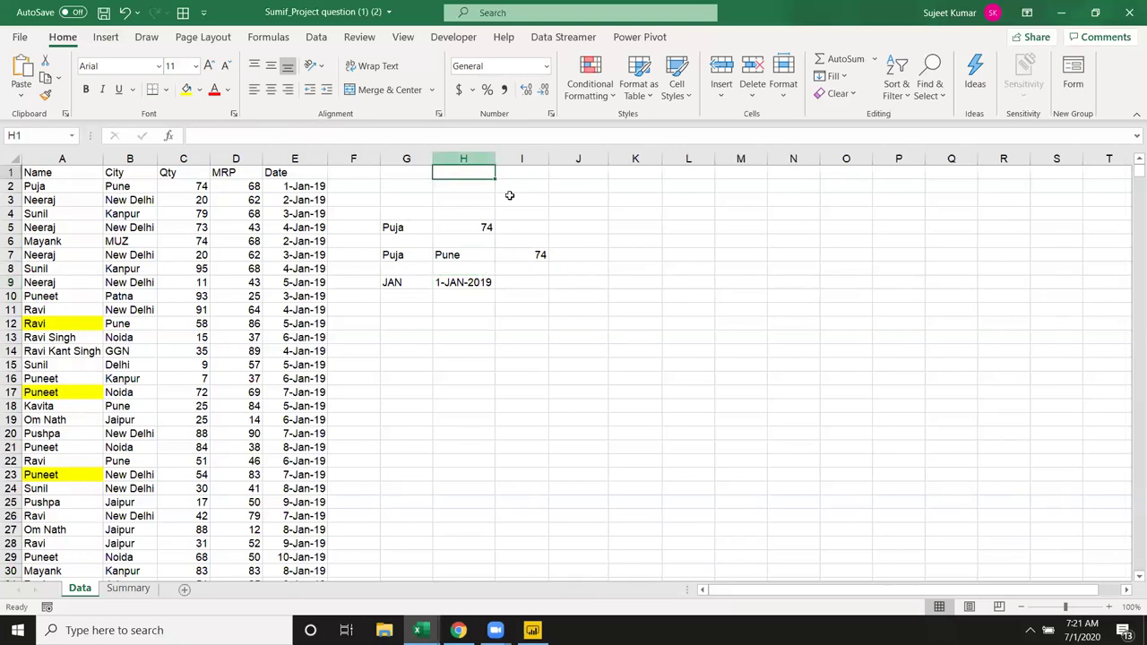
Step: Enter =EOMONTH(H9,0) in I9 and format it as the date 31-Jan-19
left_click(506, 280)
type("=")
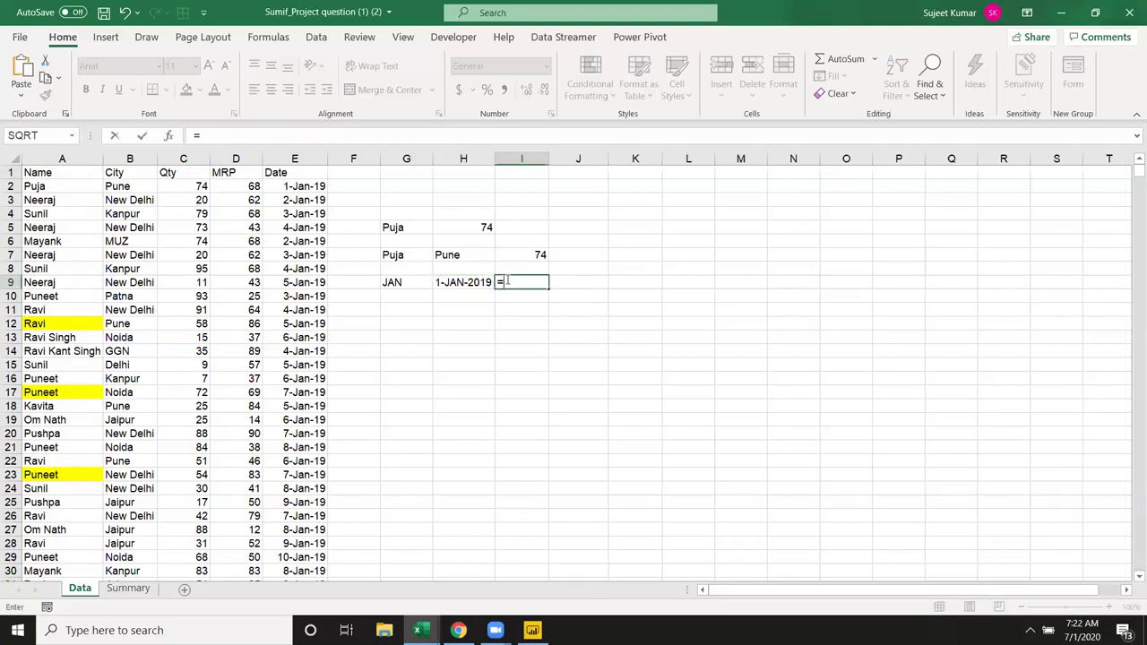
type("eo")
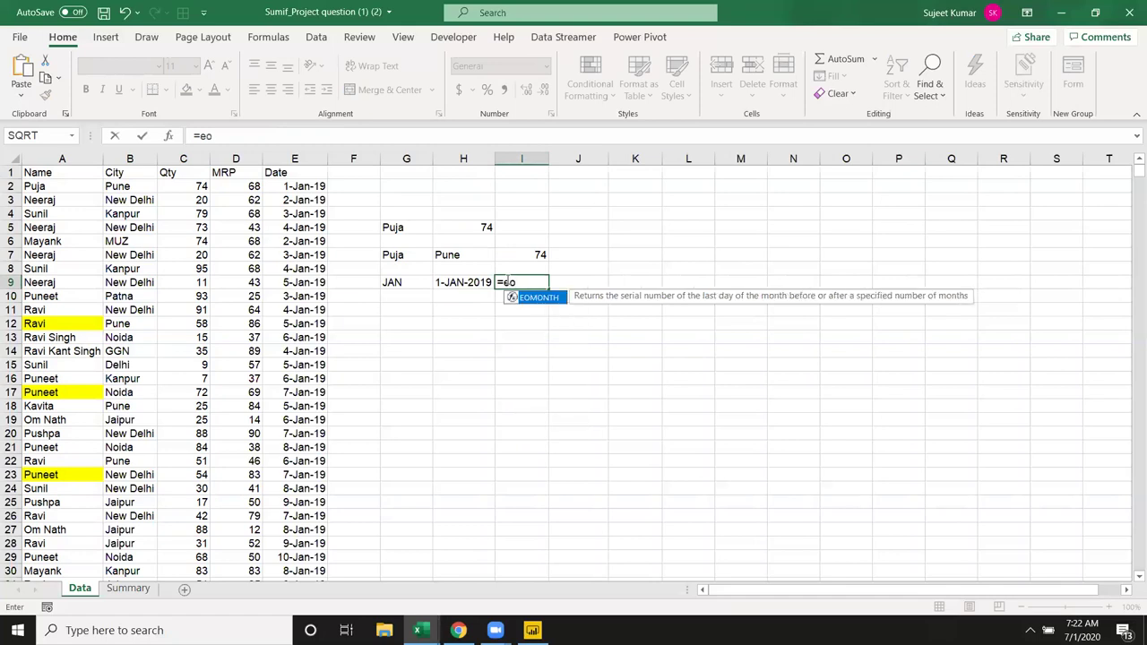
key("Tab")
key("Left")
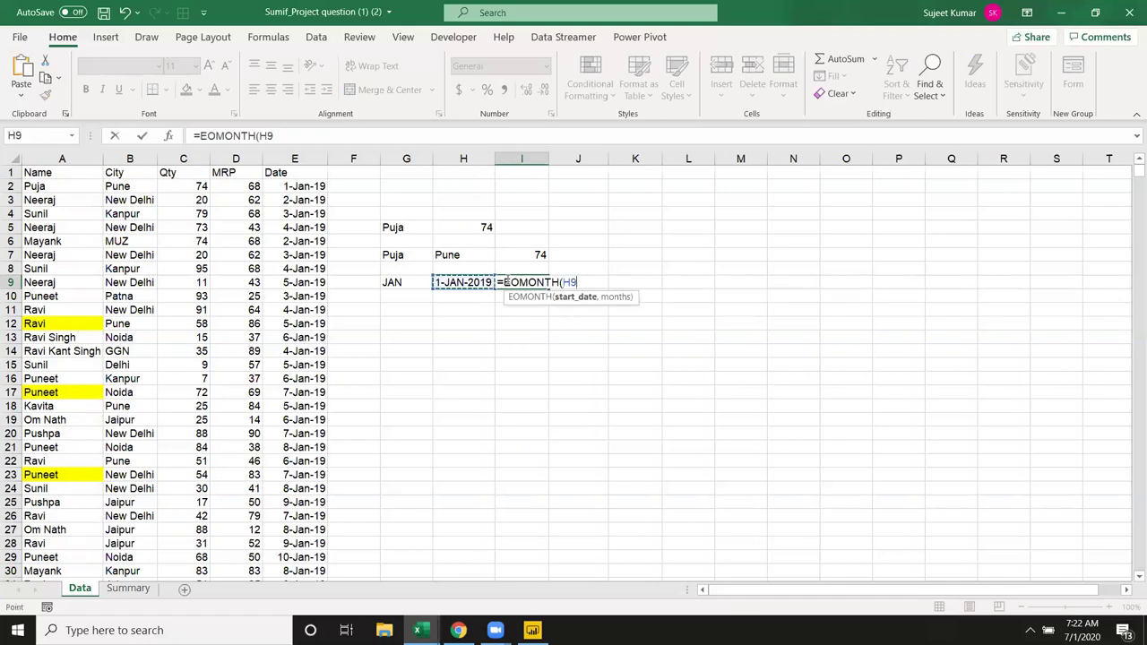
type(",0)")
key("Return")
left_click(507, 281)
key("ctrl+shift+3")
key("Right")
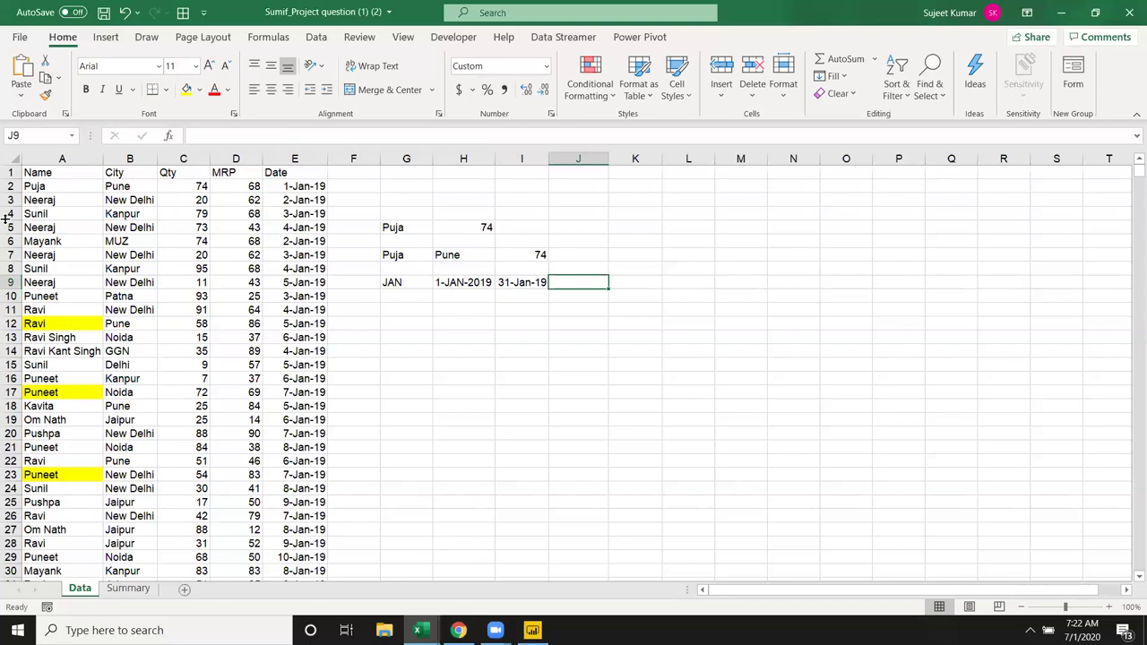
Step: Enter =SUMIFS(C:C,E:E,">="&H9,E:E,"<="&I9) in J9 to total January Qty
type("=su")
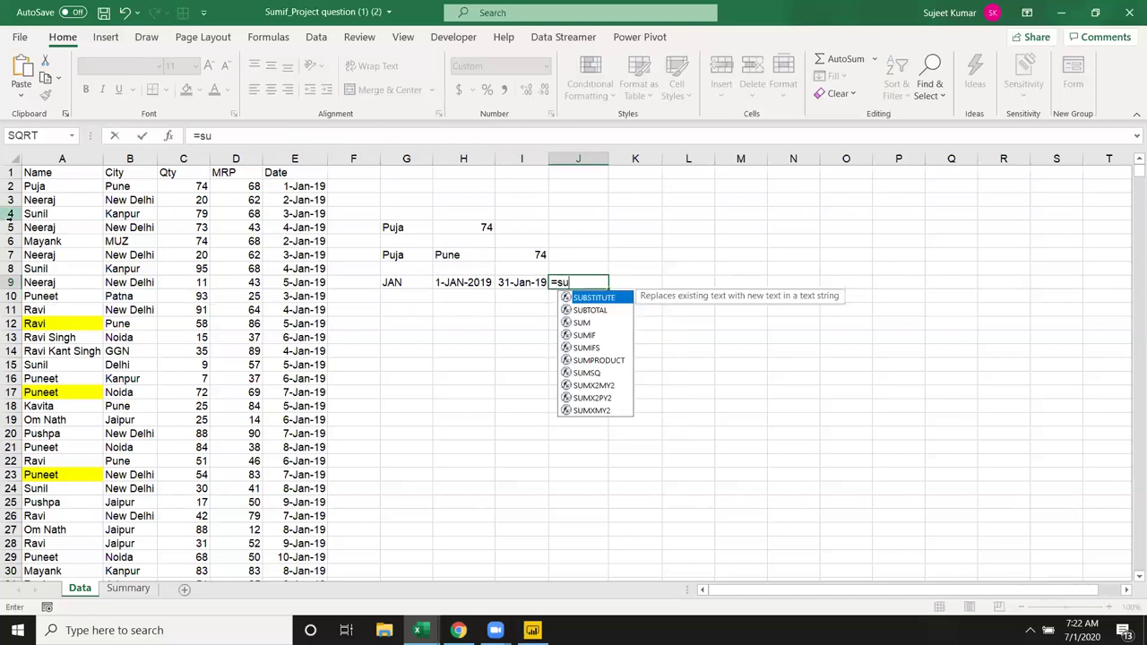
type("mifs")
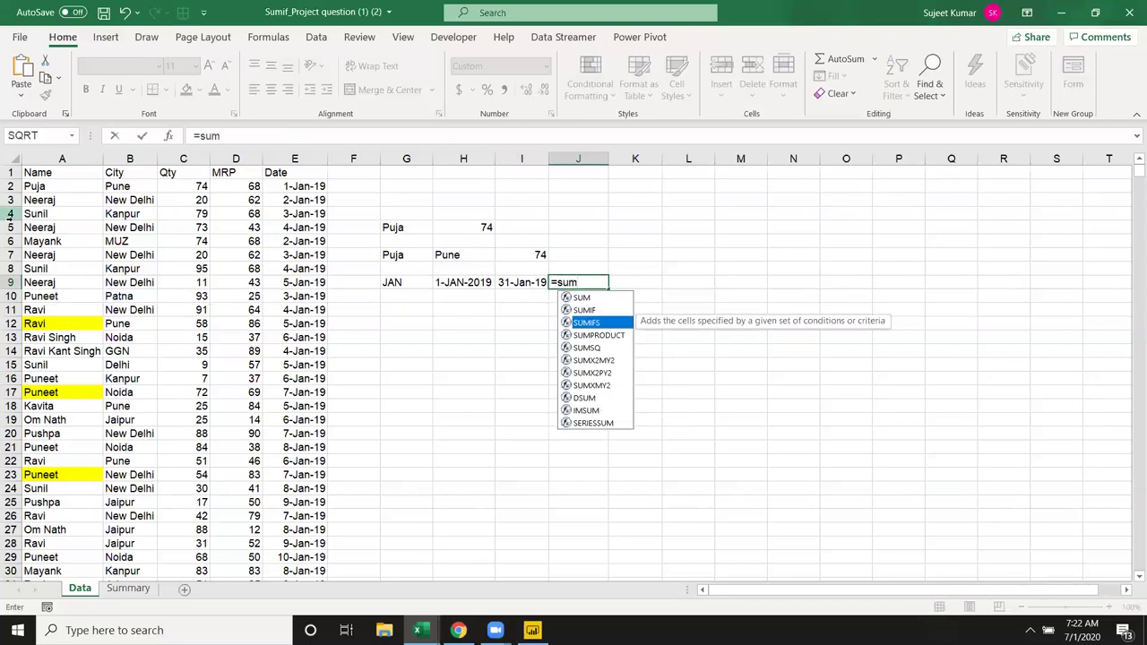
key("Tab")
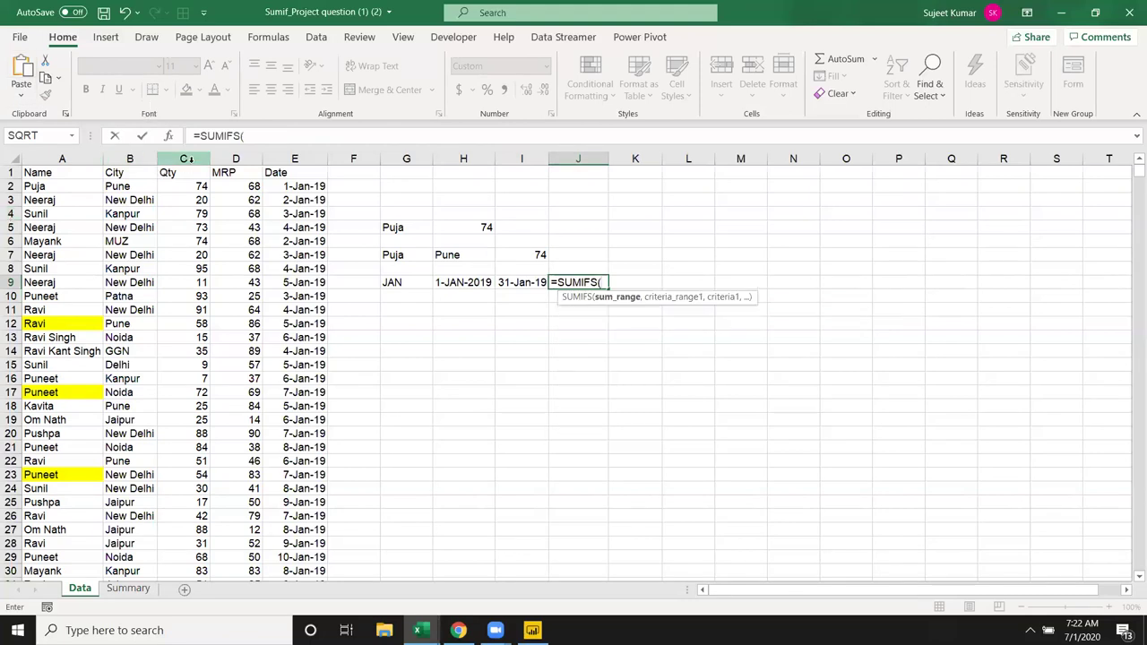
left_click(190, 158)
type(",")
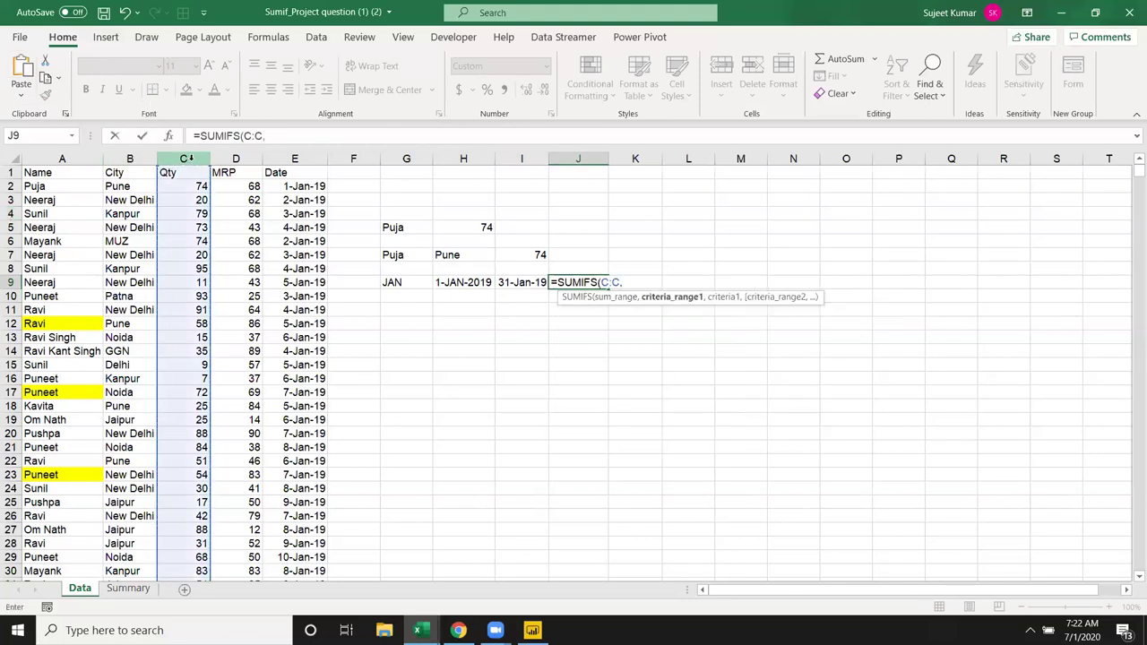
type("\">")
key("BackSpace")
key("BackSpace")
key("BackSpace")
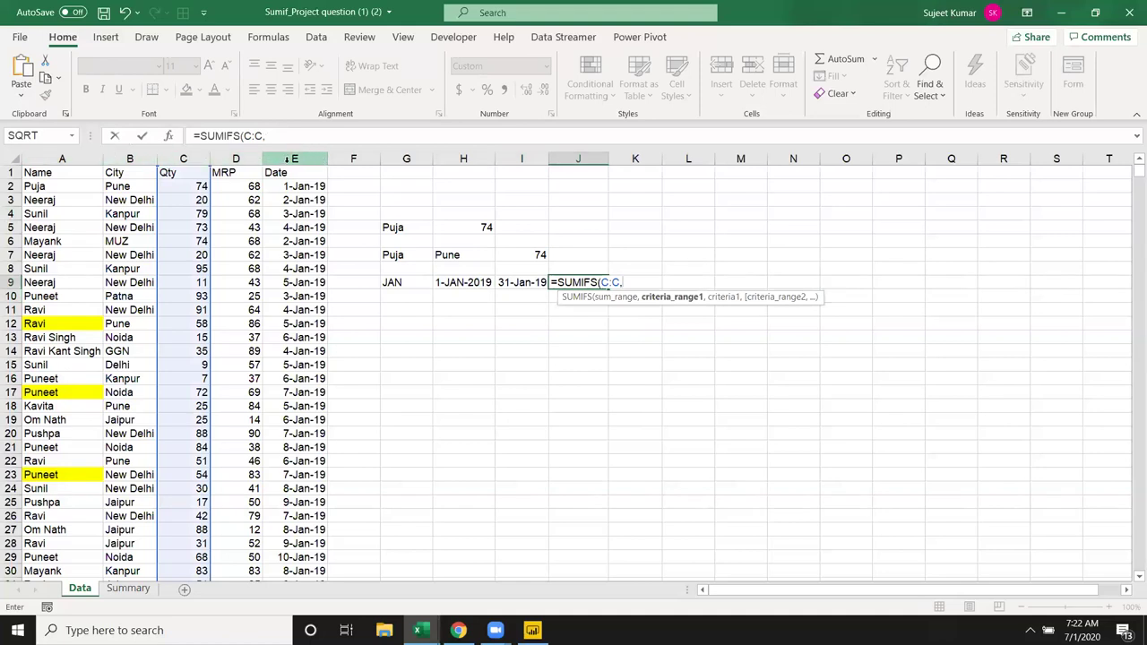
left_click(285, 159)
type(",")
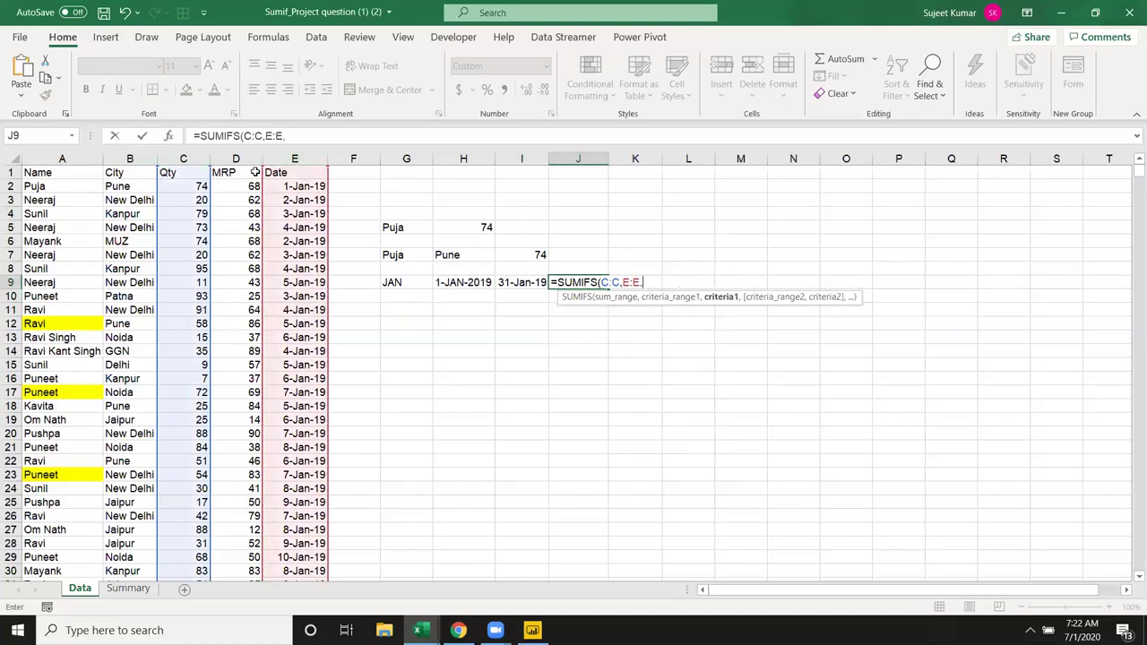
type("\">=\"&")
left_click(467, 282)
type(",")
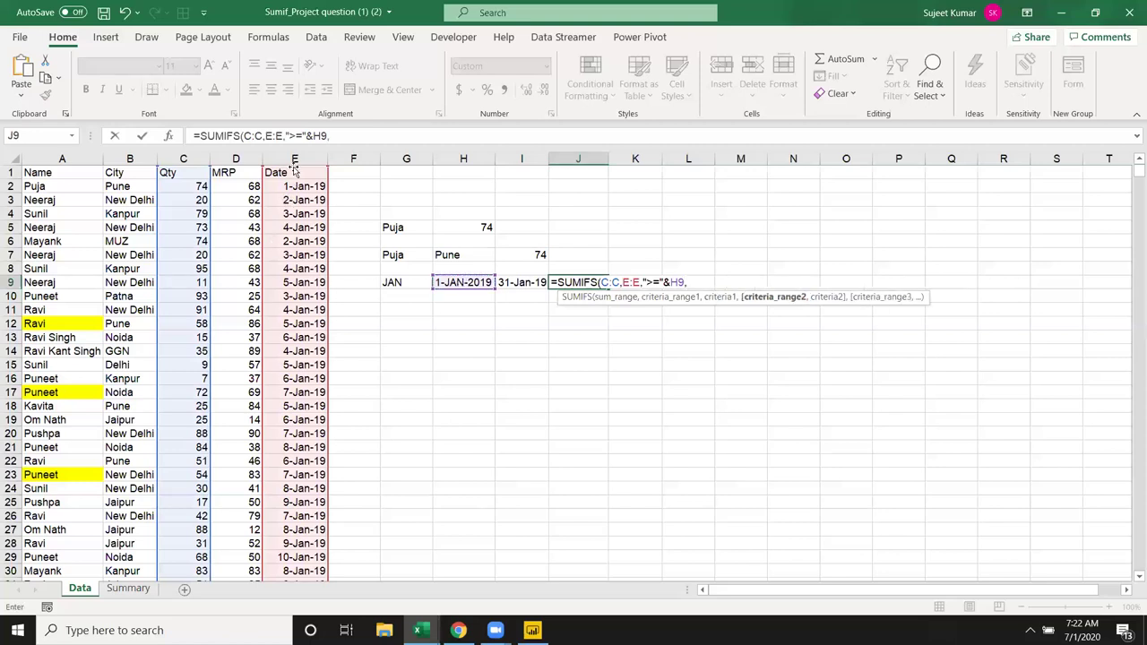
left_click(295, 158)
type(",")
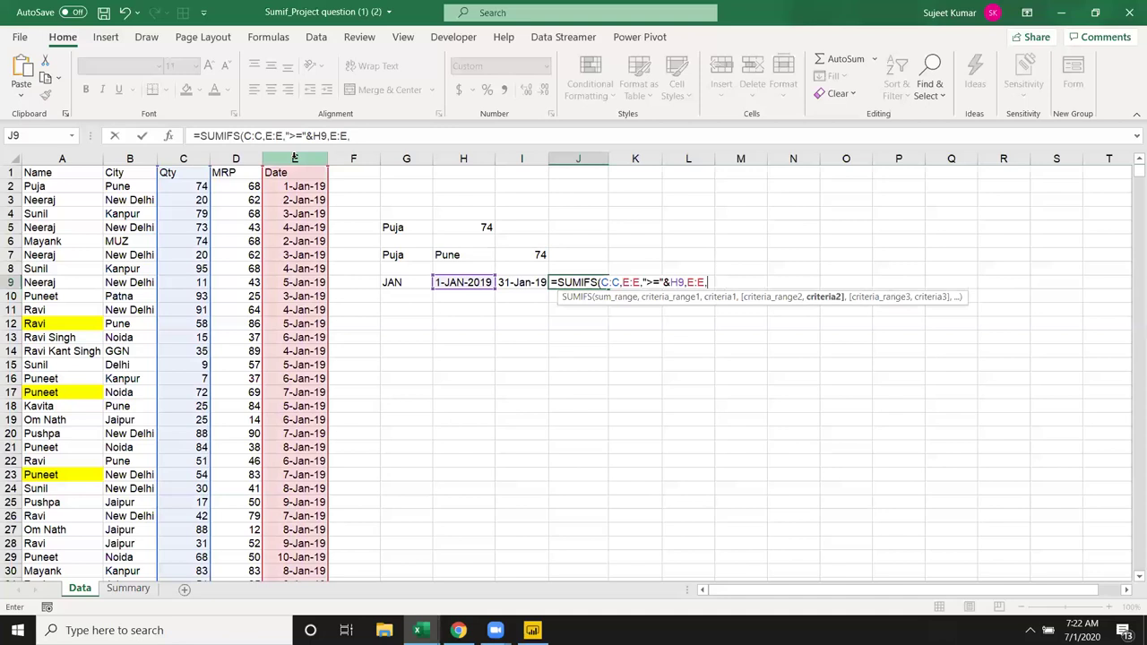
type("\"<=\"&")
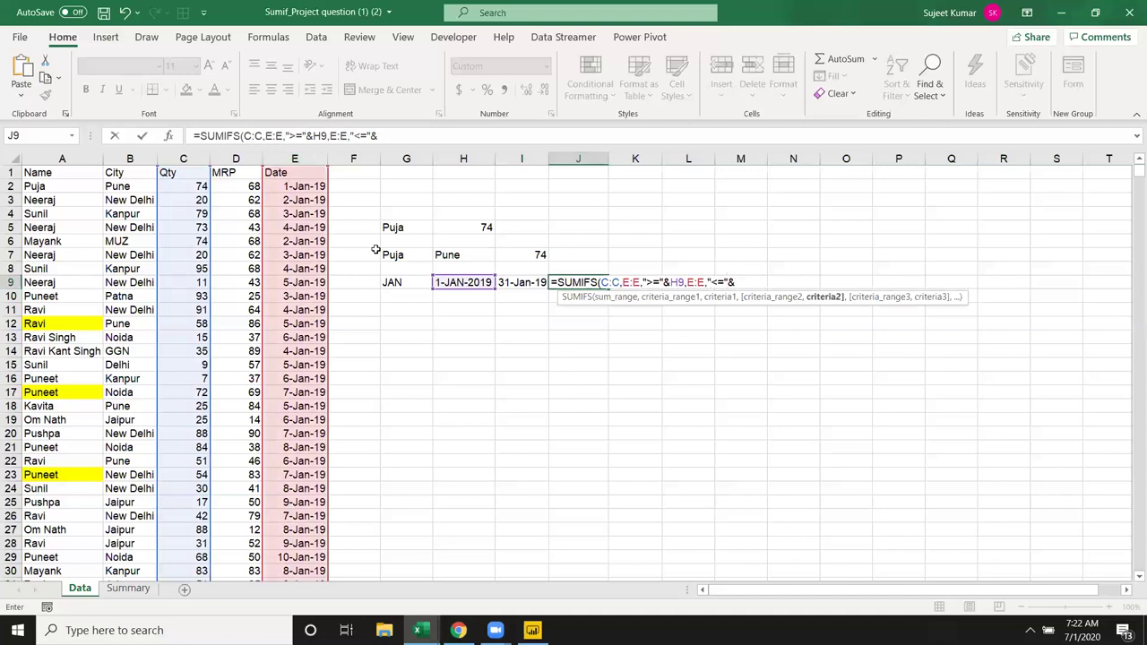
left_click(534, 280)
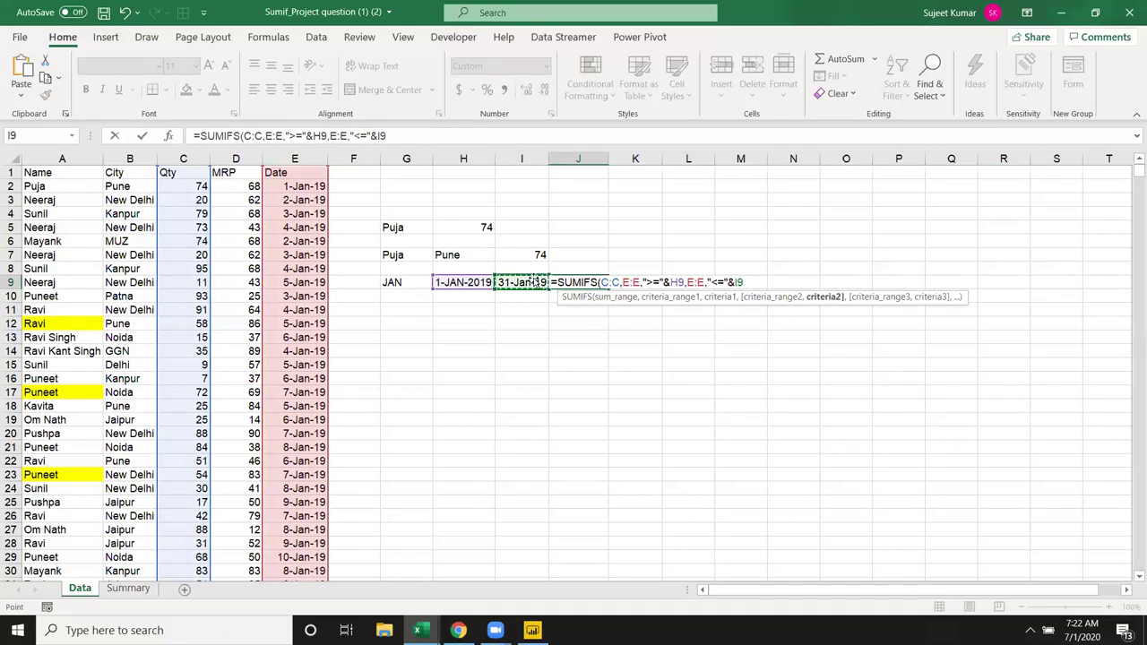
key("Return")
Step: Apply General format to J9 so it shows 5818
key("Up")
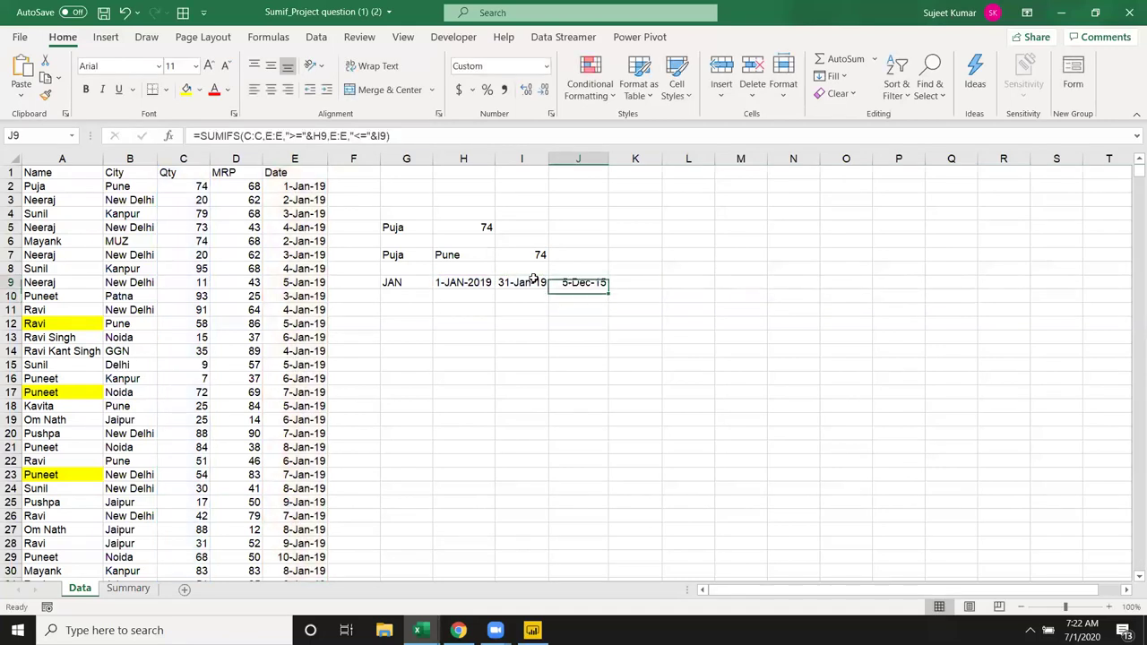
key("ctrl+shift+asciitilde")
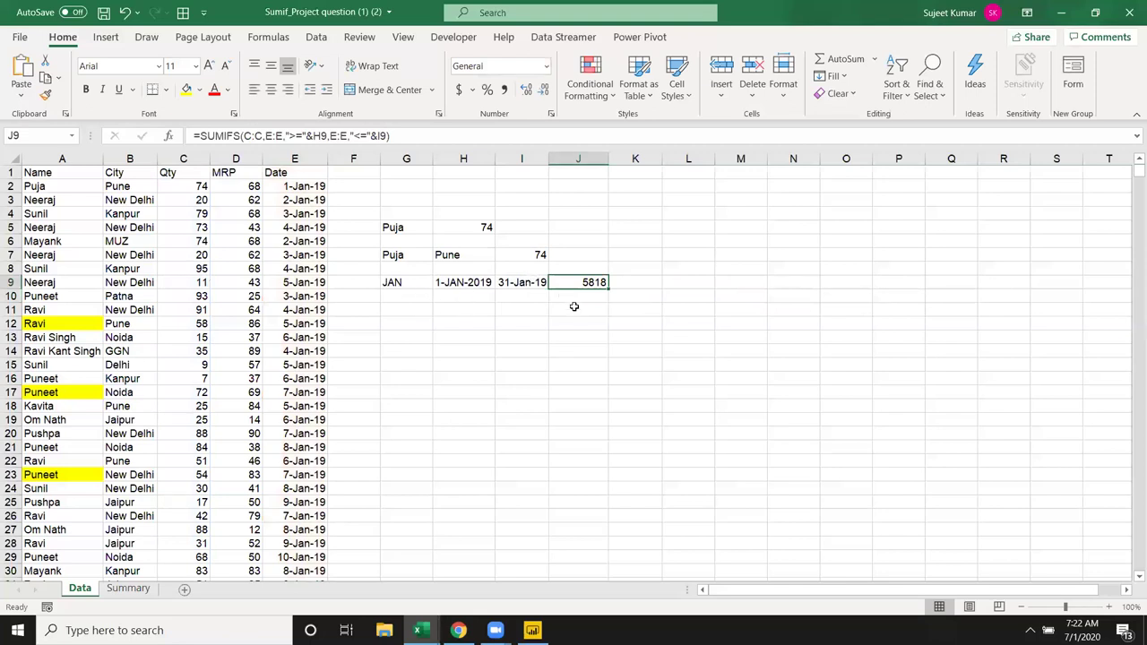
left_click(515, 289)
Step: Go to the Summary sheet and review the chosen name, city and year 2019
left_click(589, 287)
left_click(131, 591)
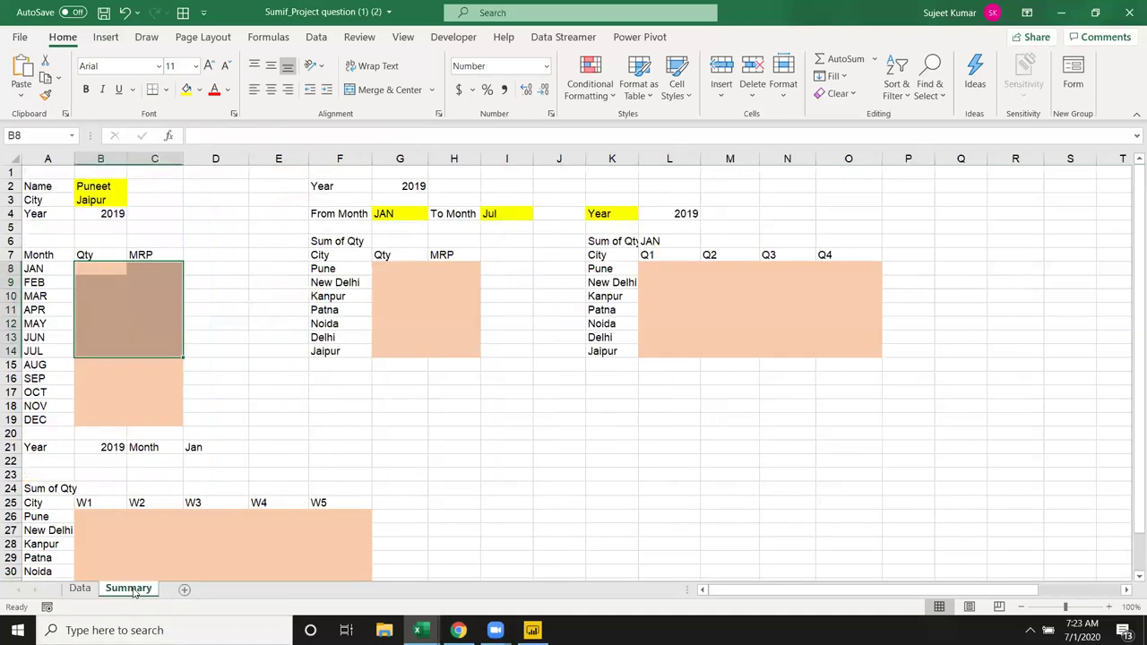
left_click(91, 187)
left_click(90, 199)
left_click(90, 213)
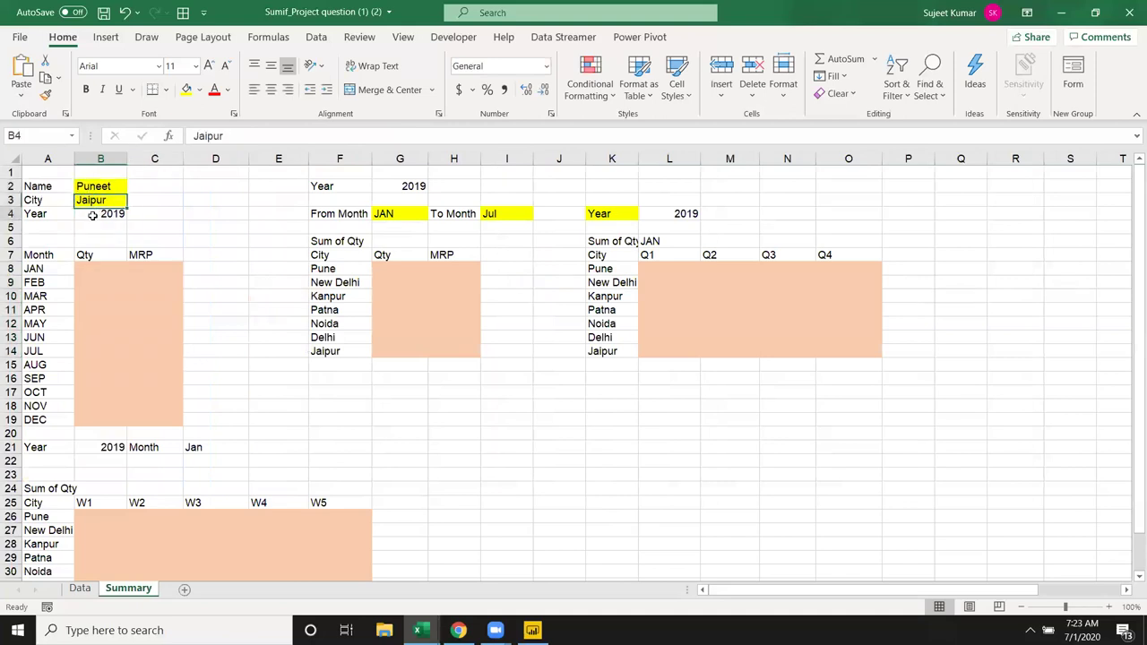
left_click(95, 267)
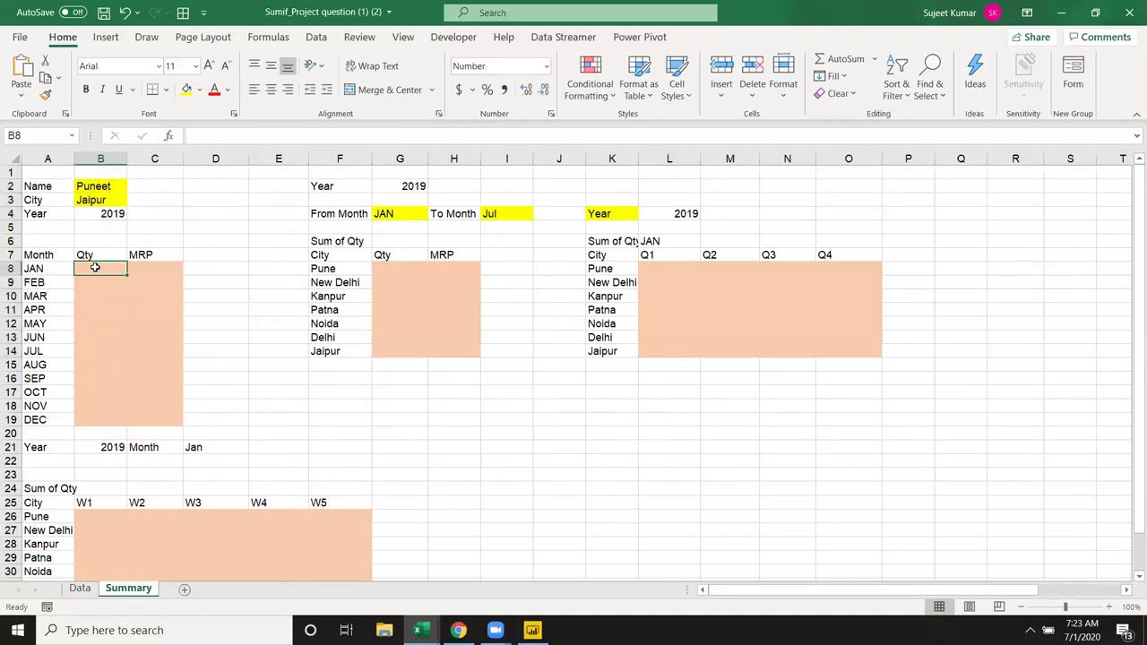
Step: Enter ="1-"&A8&"-"&B4 in D8 for JAN's month-start date
left_click(202, 266)
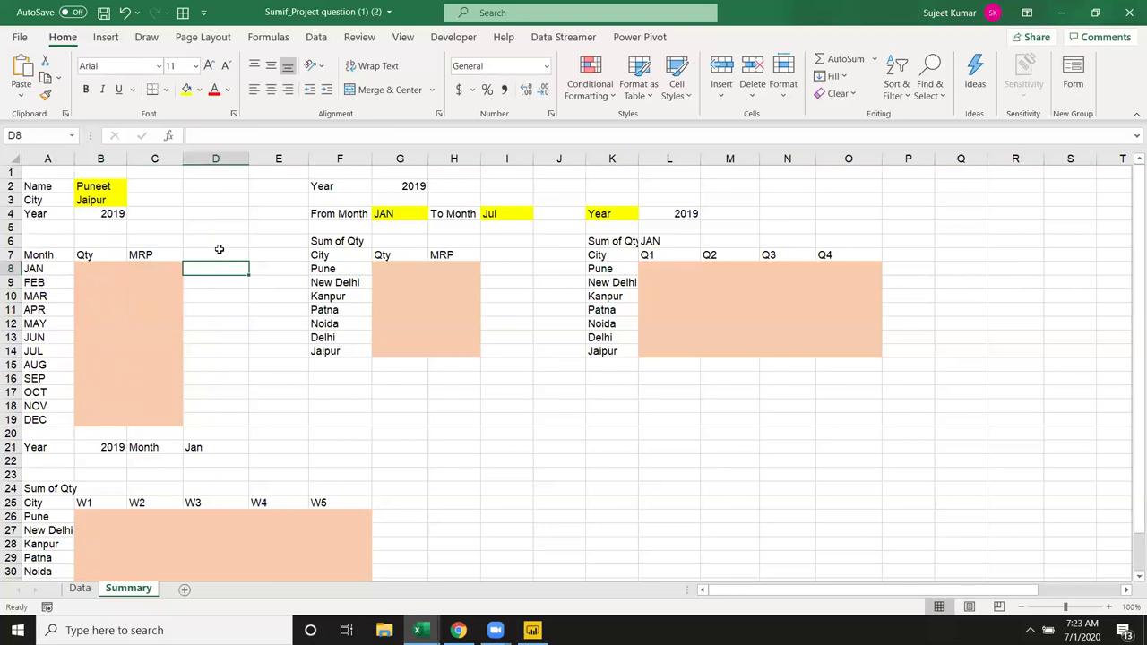
type("=\"")
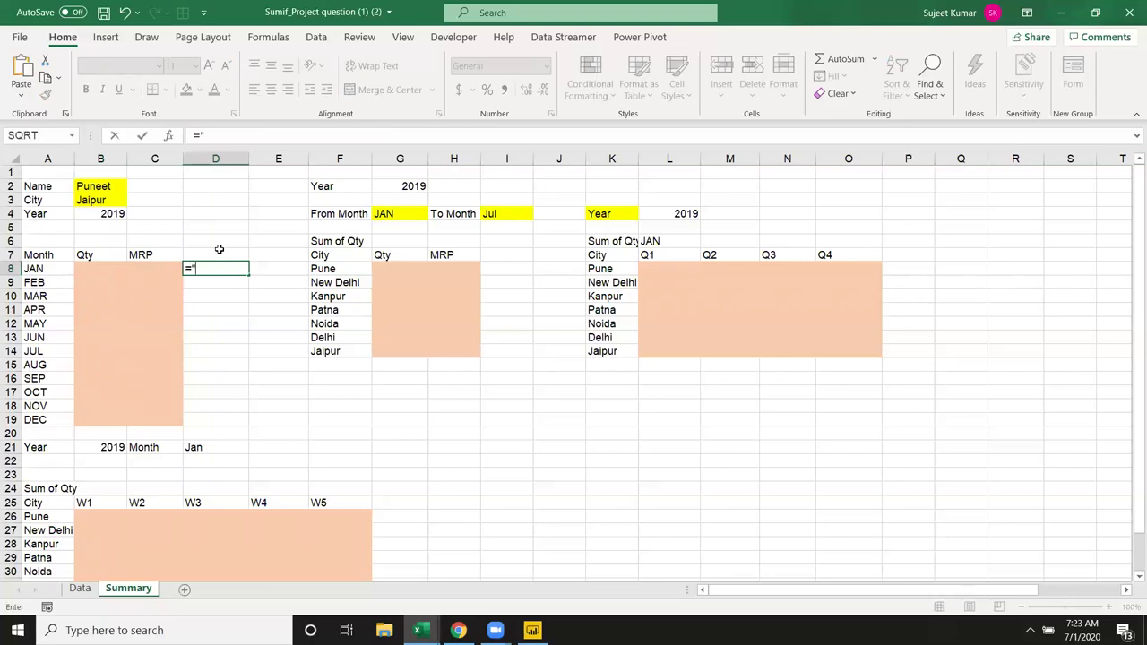
type("1-\"&")
key("Left")
key("Left")
key("Left")
type("&\"-\"&")
left_click(117, 213)
key("Return")
key("Up")
Step: Enter =EOMONTH(D8,0) in E8 for JAN's month-end date
key("Right")
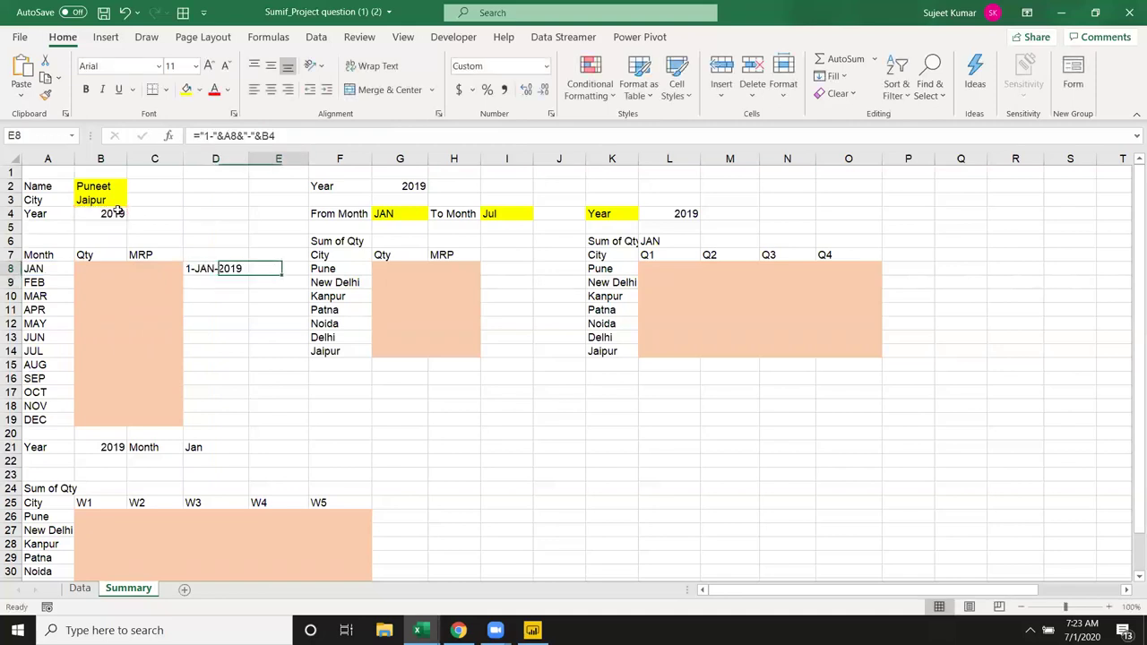
type("=eo")
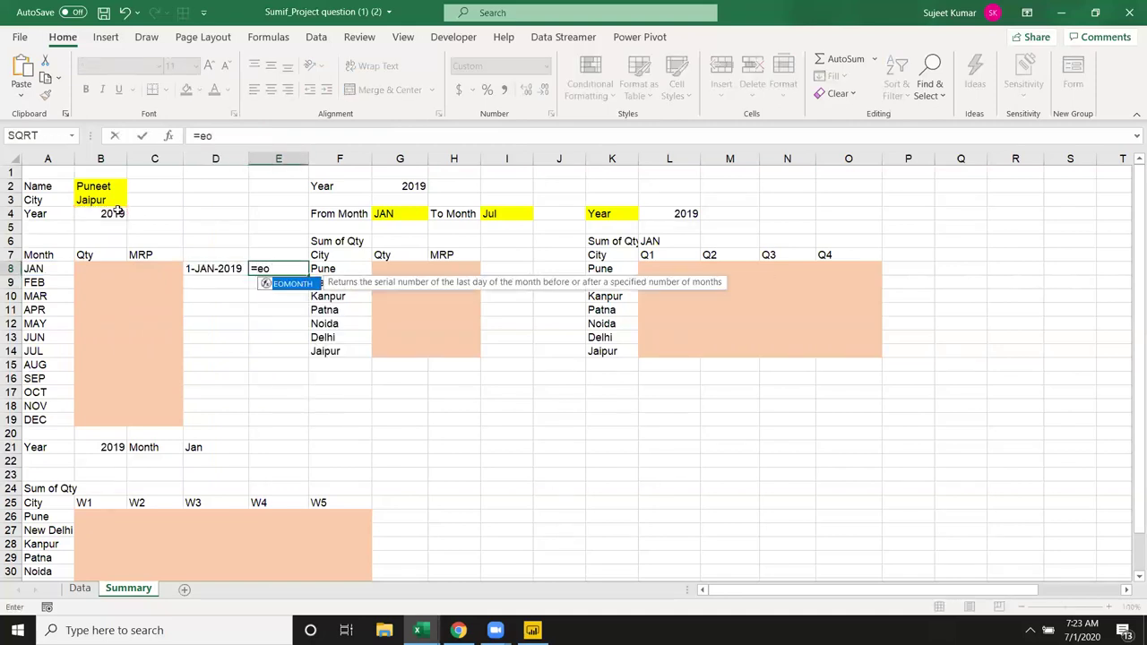
key("Tab")
key("Left")
type(",")
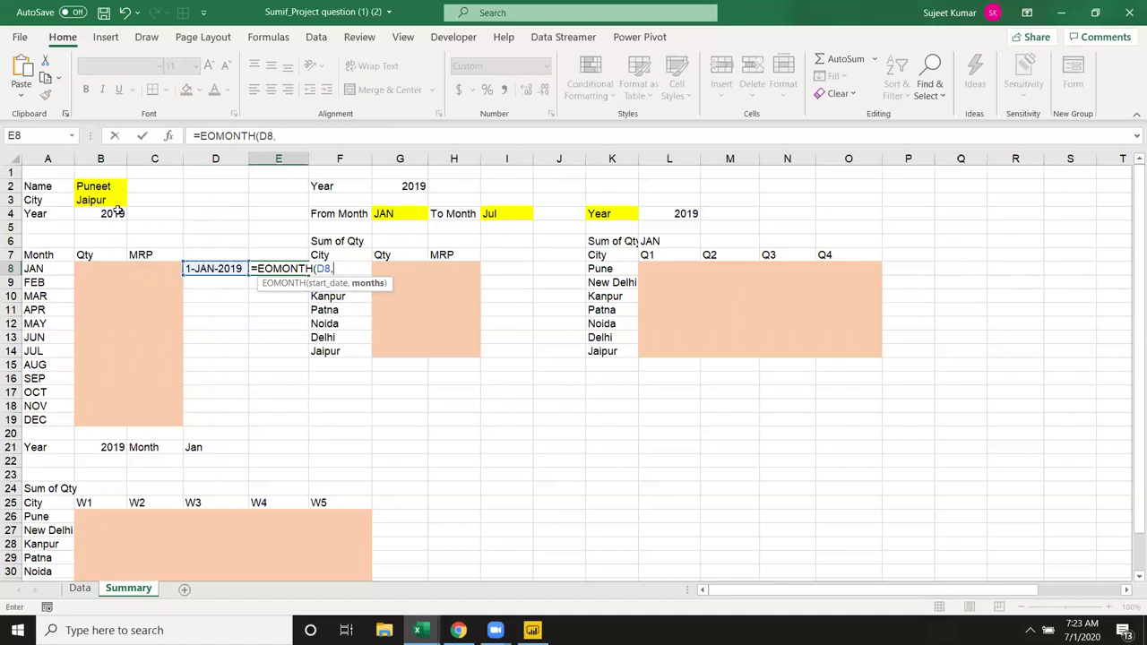
type("0)")
key("Return")
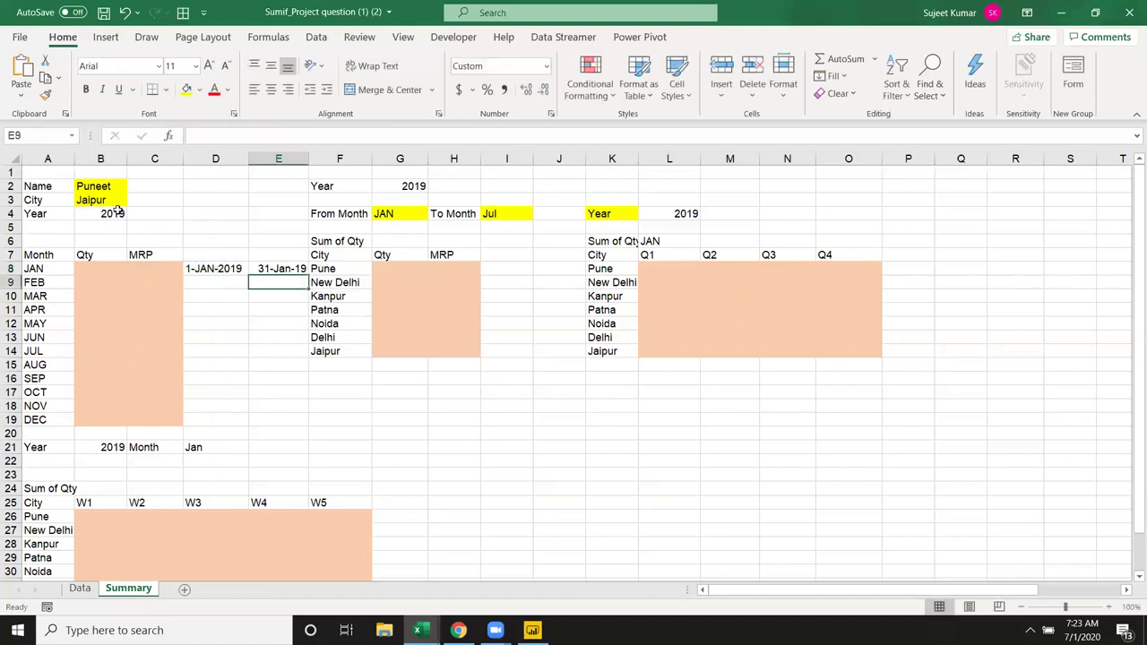
Step: Make the B4 year reference in D8's formula absolute with F4
key("Up")
key("Left")
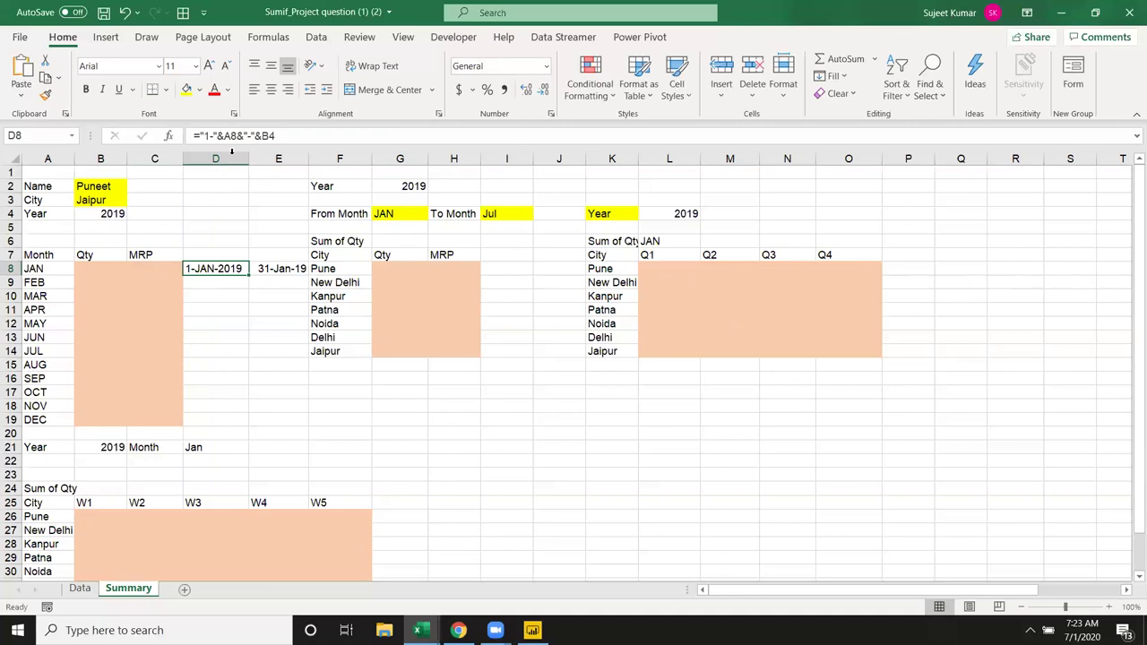
left_click(258, 135)
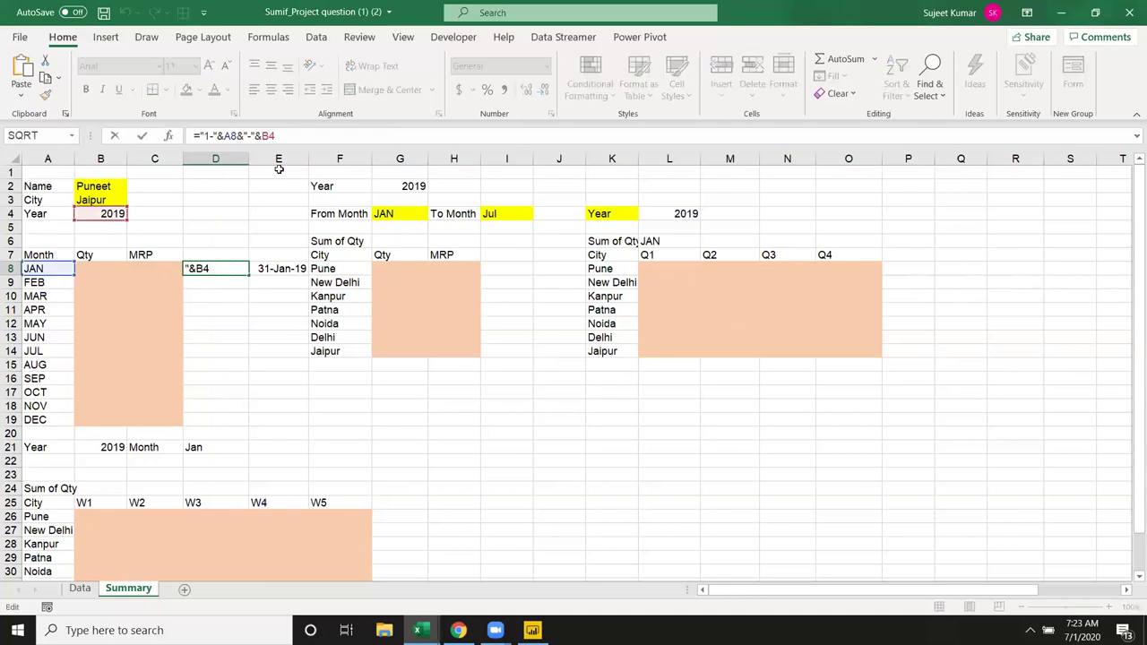
key("F4")
key("Return")
Step: Fill the D8:E8 start and end date formulas down through DEC in row 19
key("Up")
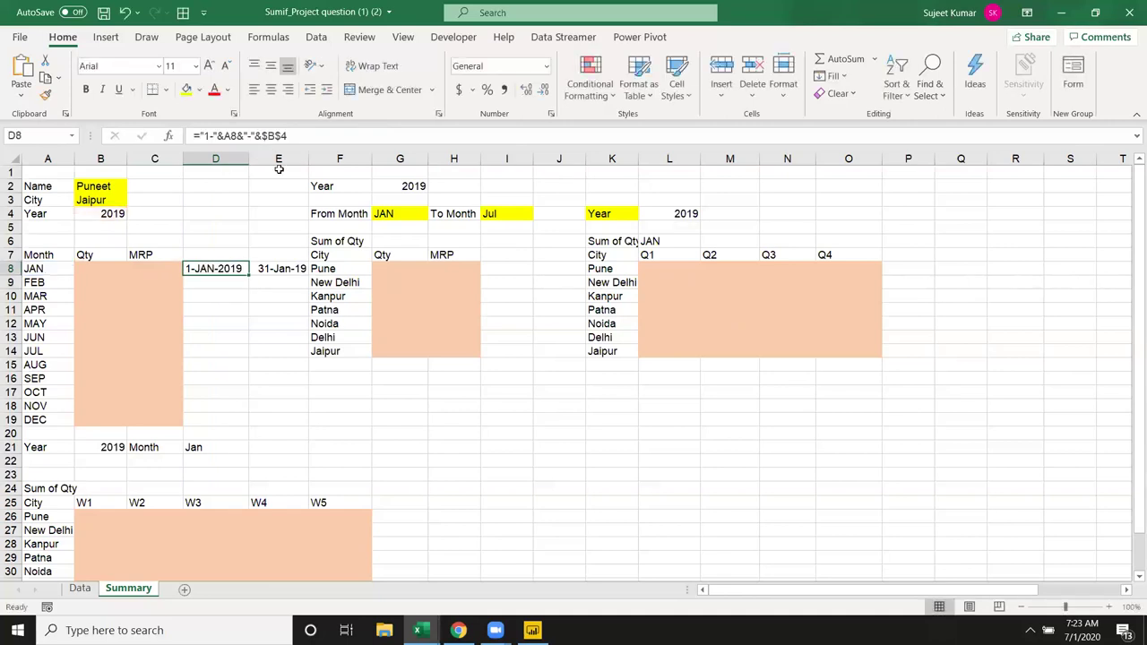
key("shift+Right")
key("shift+Down")
key("shift+Down")
key("shift+Down")
key("shift+Down")
key("shift+Down")
key("shift+Down")
key("shift+Down")
key("shift+Down")
key("shift+Down")
key("shift+Down")
key("shift+Down")
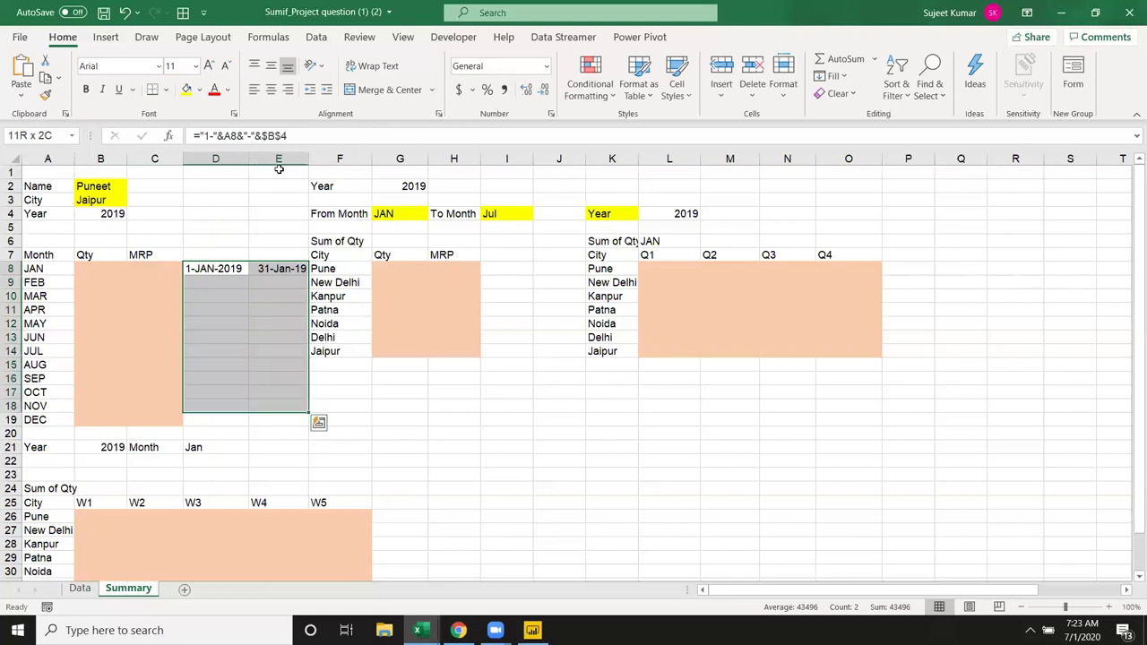
key("ctrl+d")
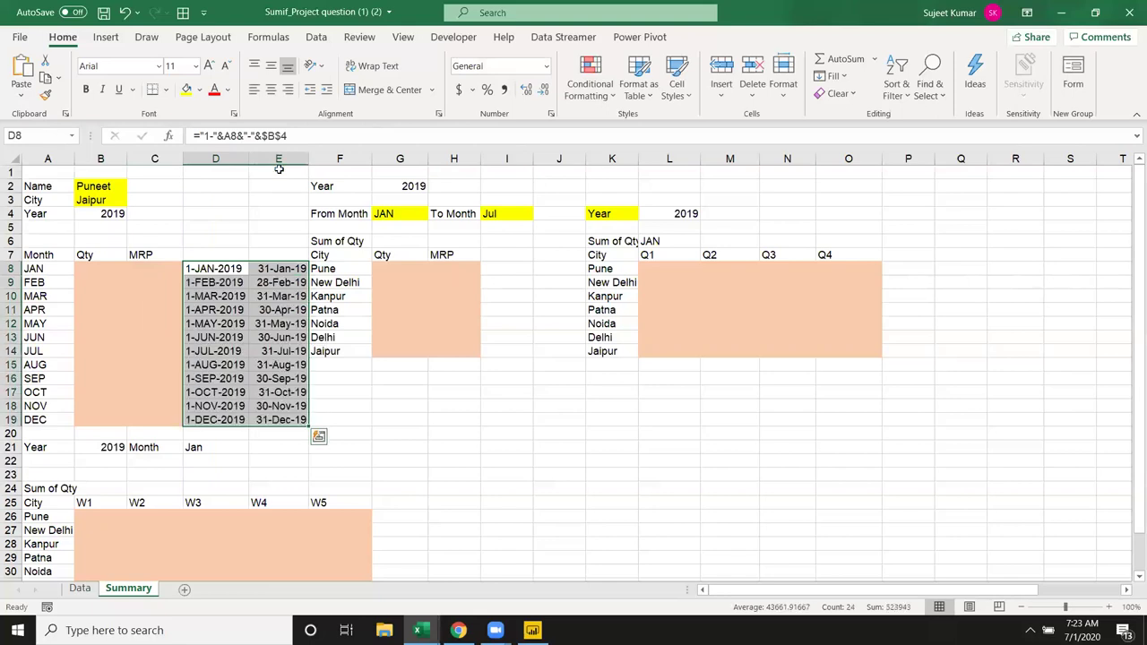
key("Down")
key("Up")
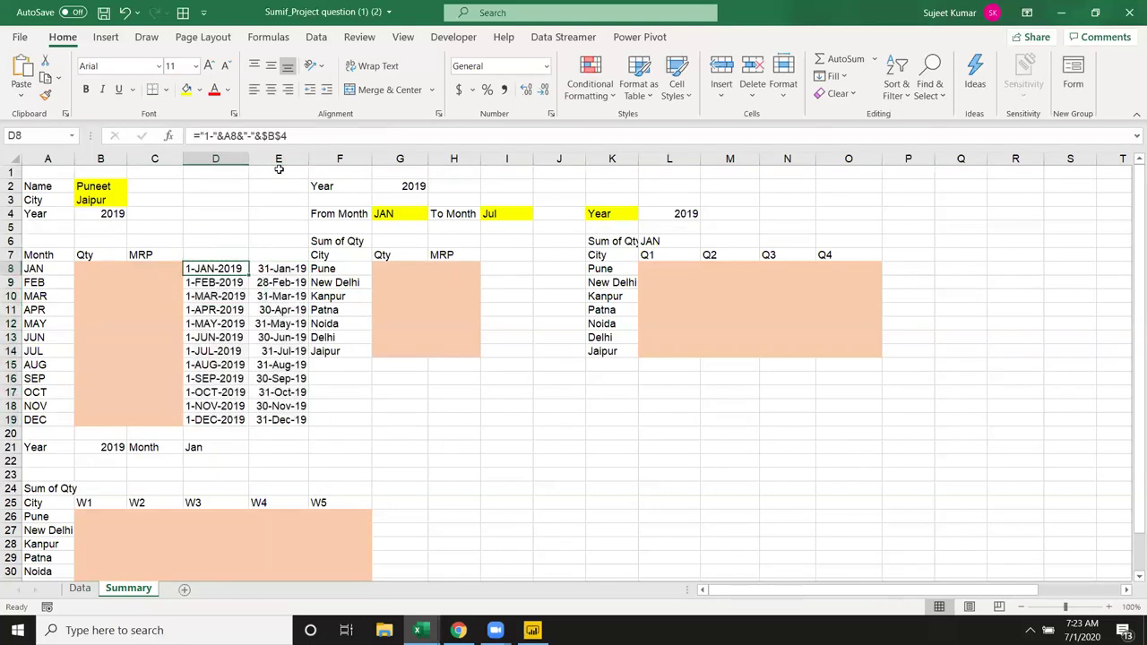
key("Right")
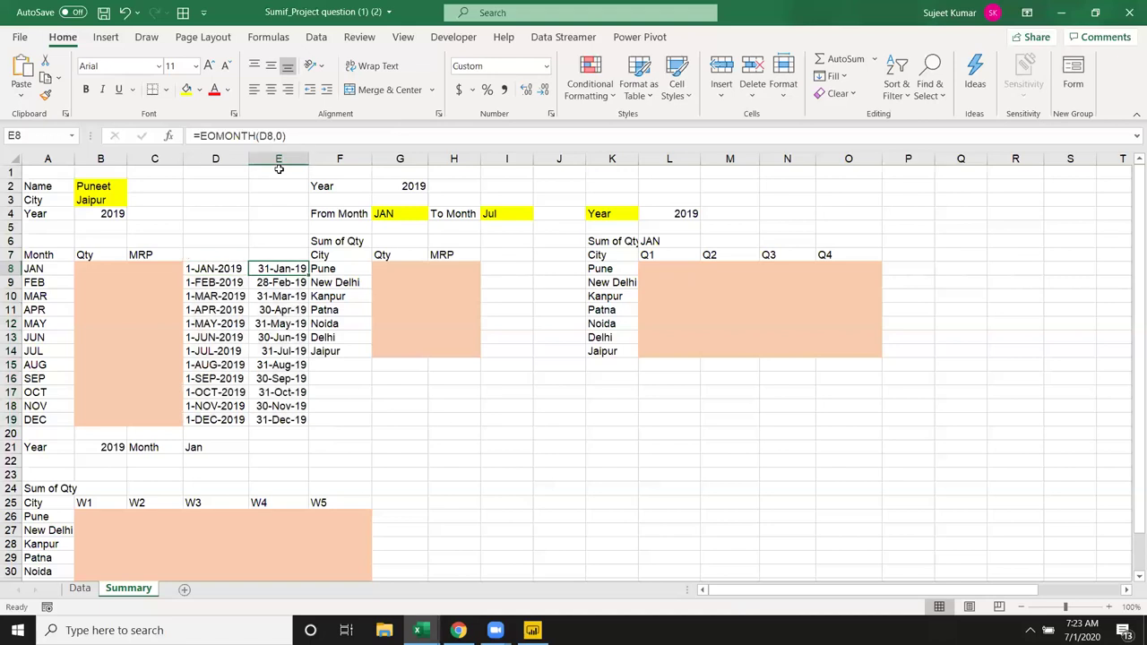
key("Left")
key("Left")
key("Left")
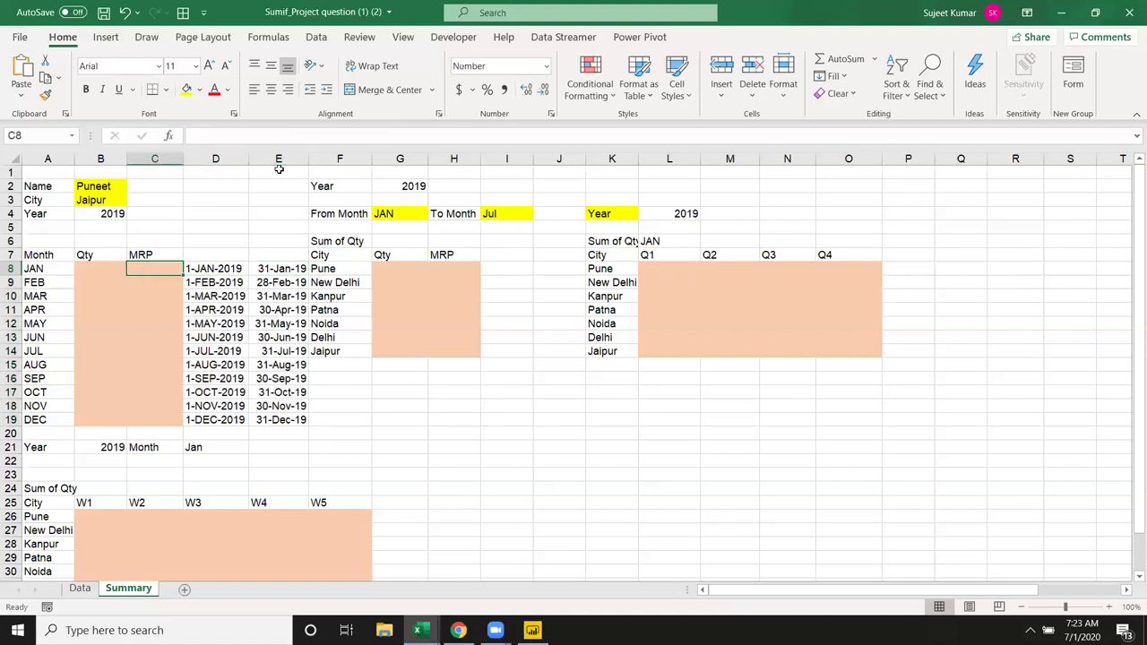
Step: Start a SUMIFS in B8 summing Data Qty where Data Name matches Summary B2
type("=sum")
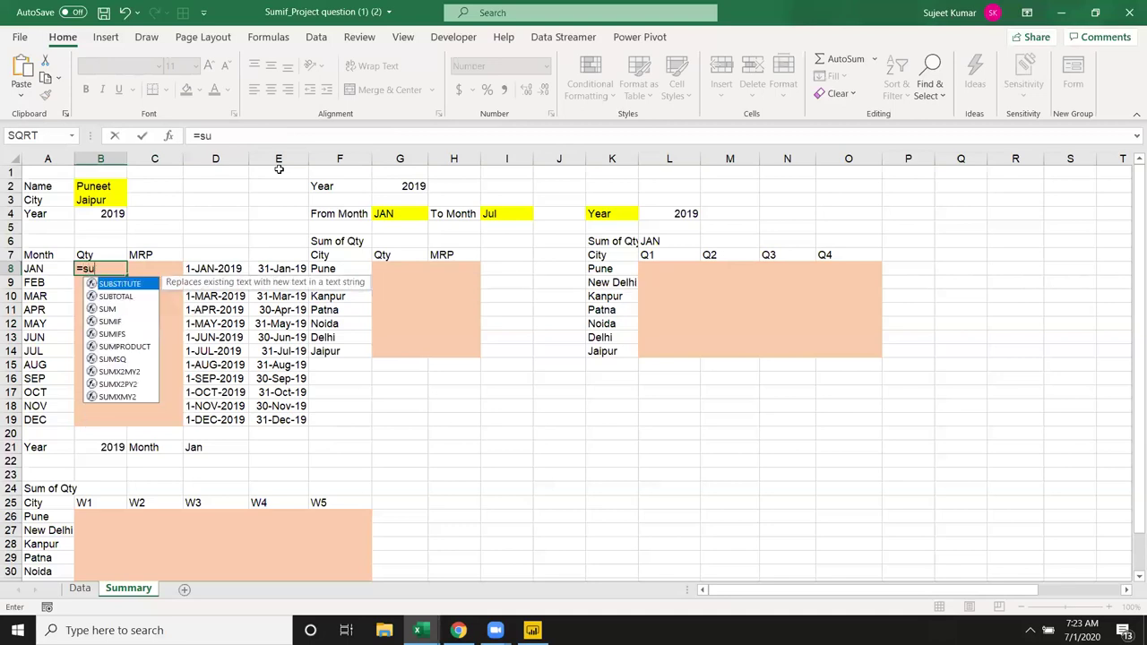
key("Down")
key("Down")
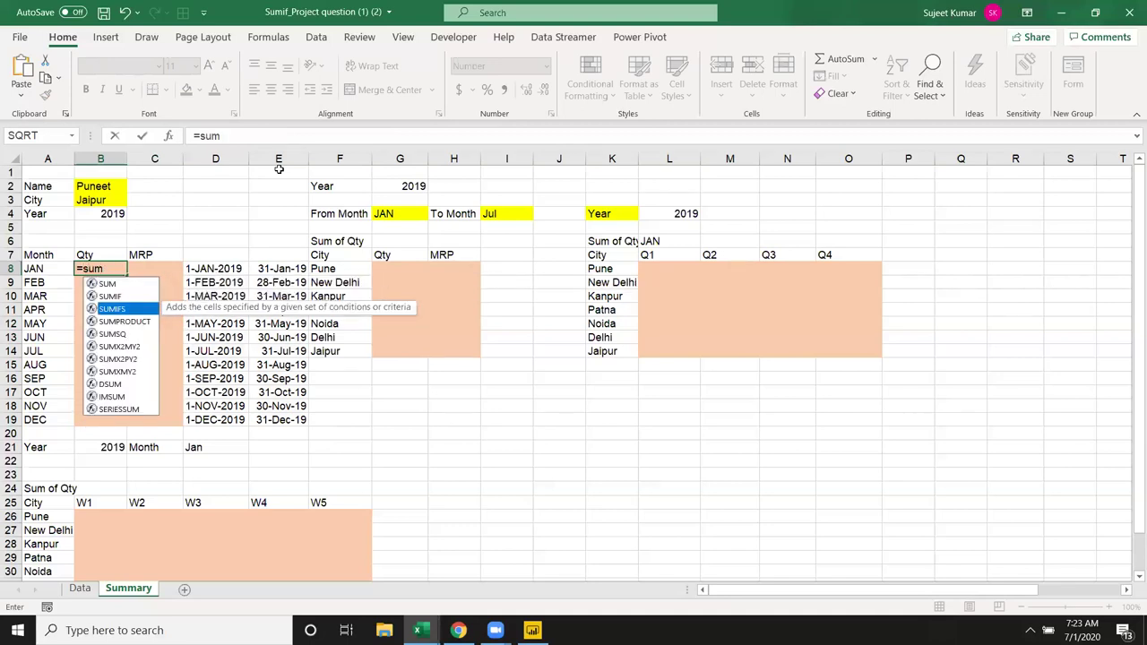
key("Tab")
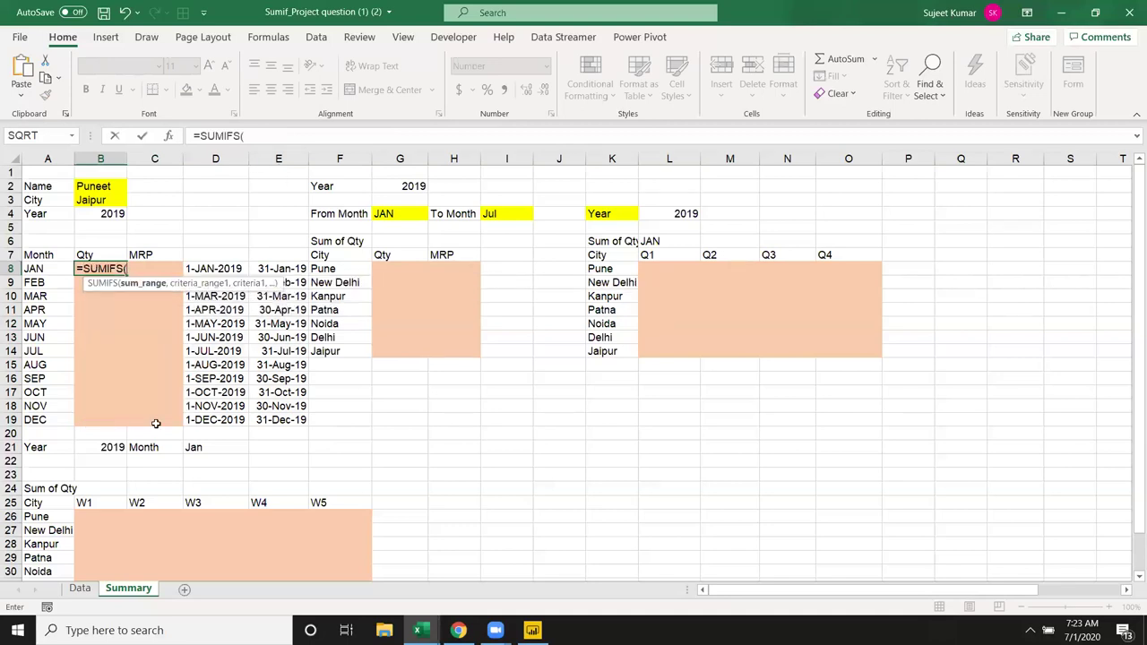
left_click(74, 588)
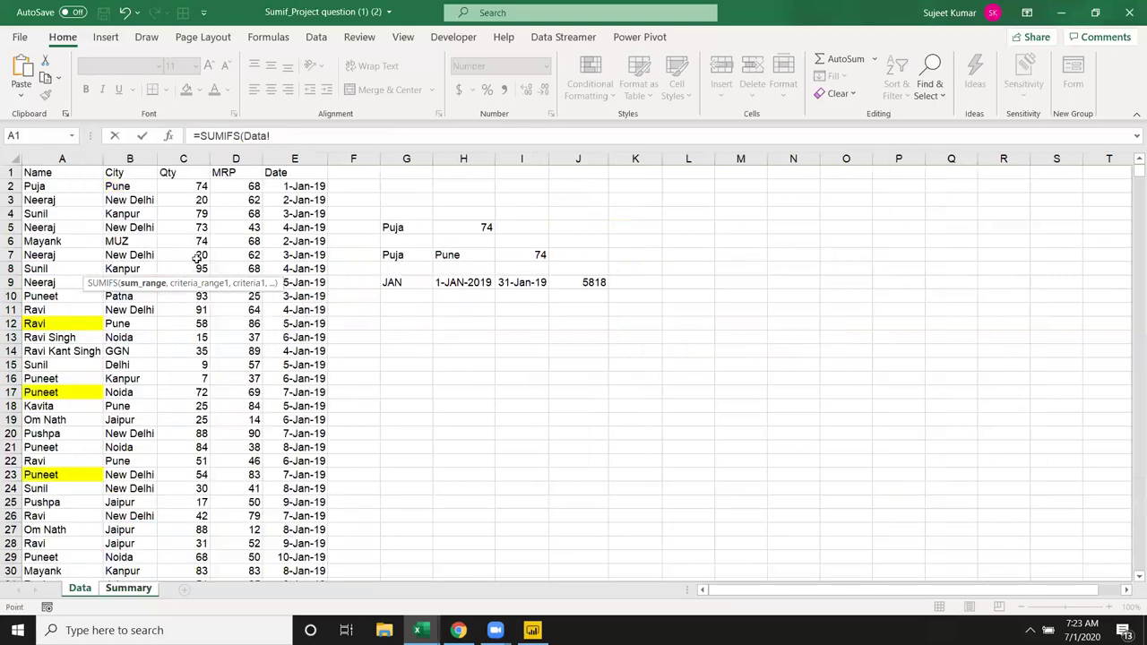
left_click(189, 158)
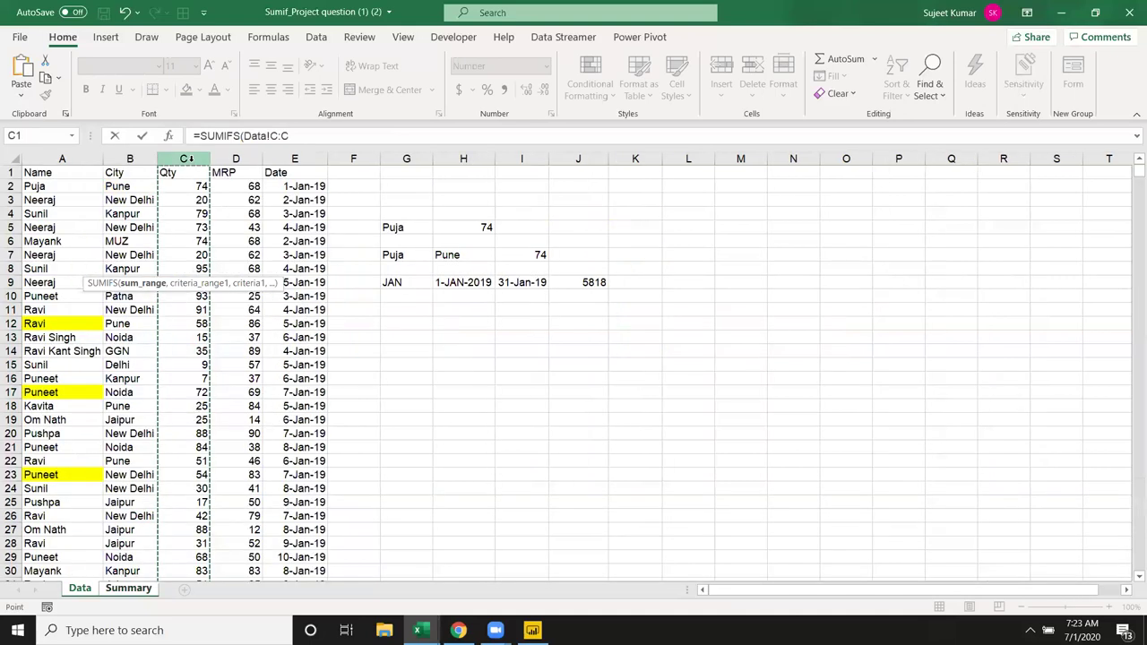
type(",")
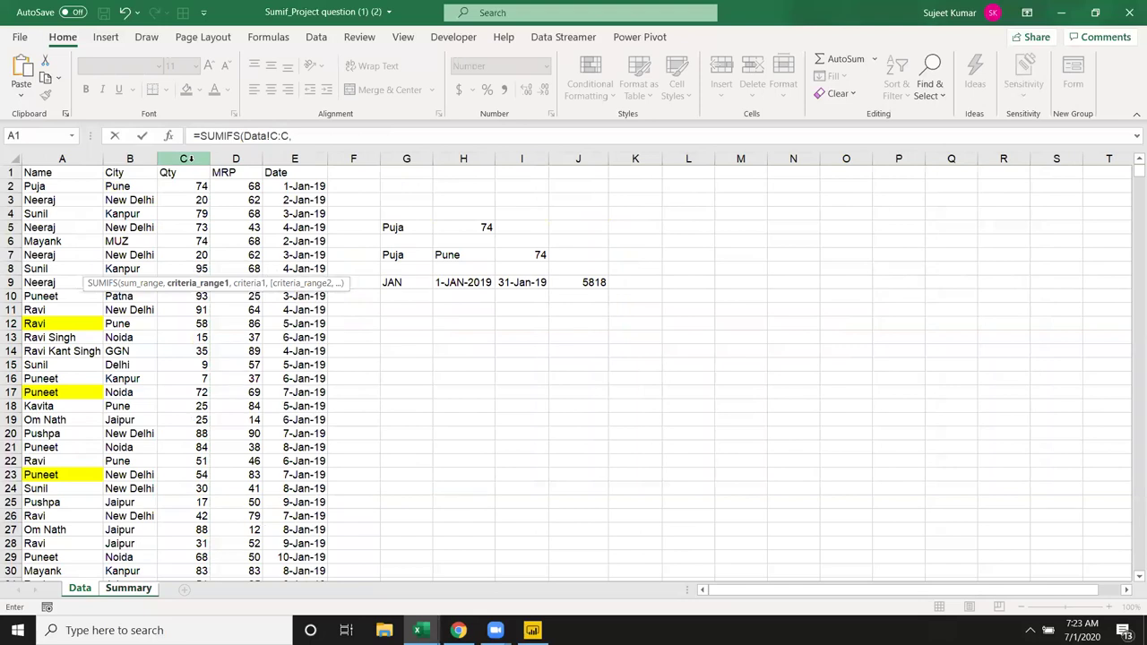
left_click(62, 158)
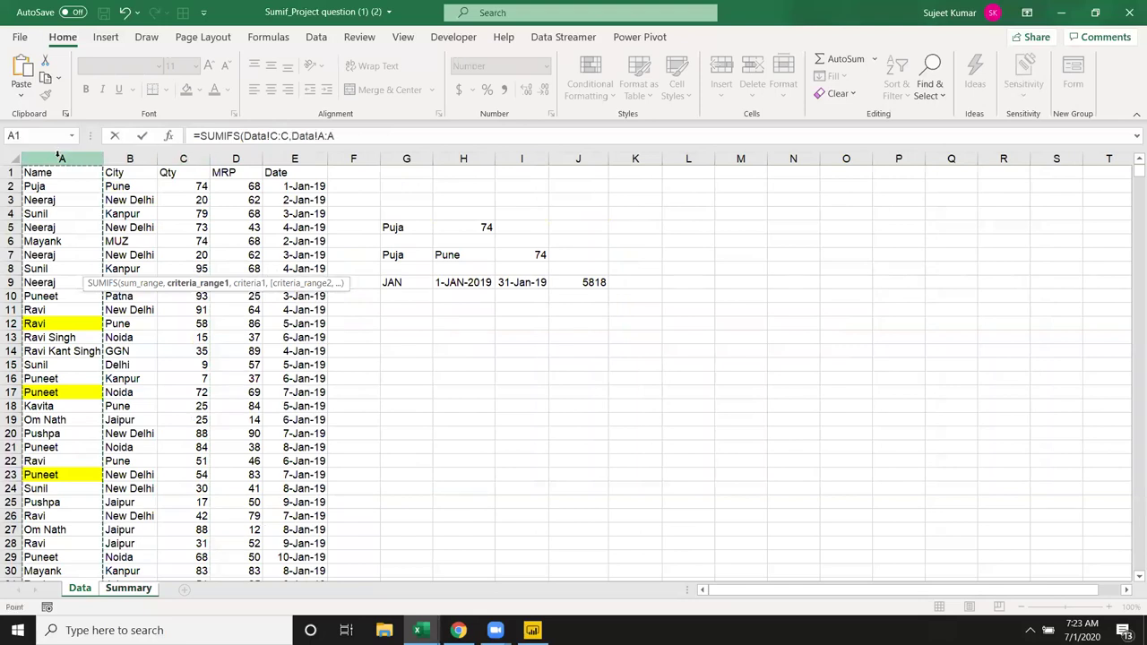
type(",")
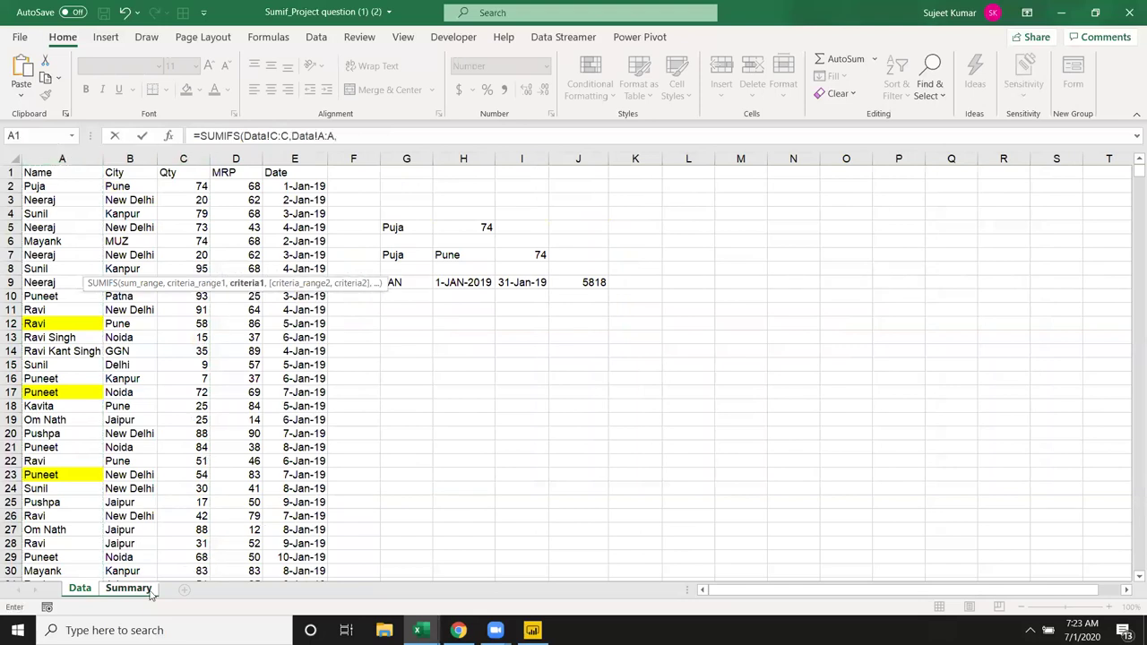
left_click(149, 591)
left_click(96, 187)
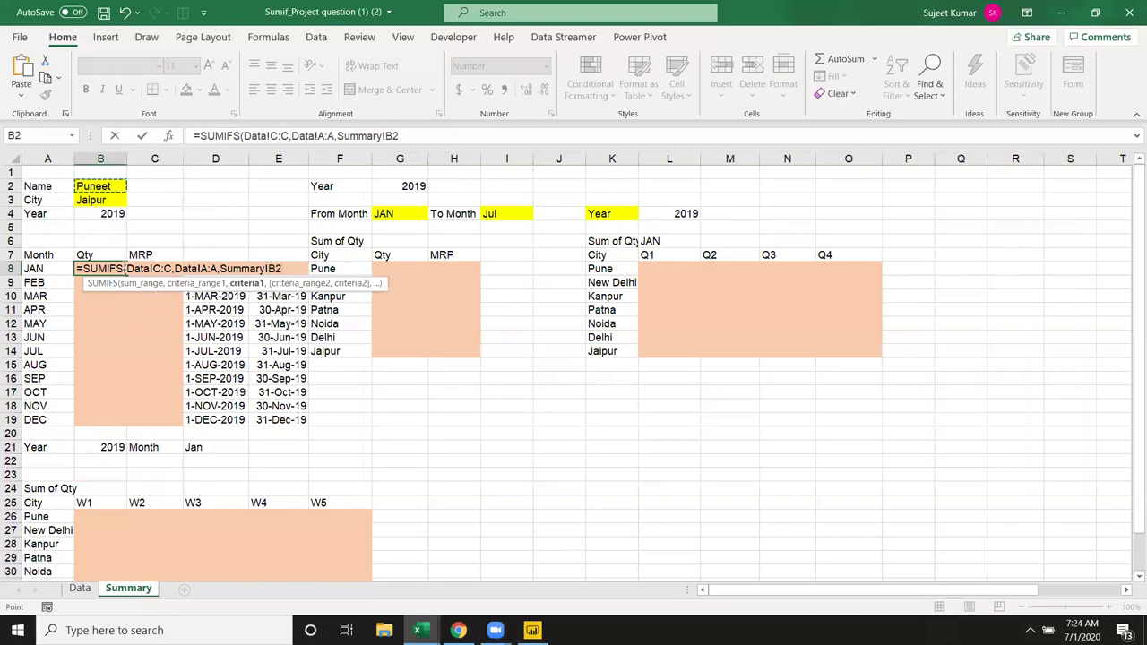
type(",")
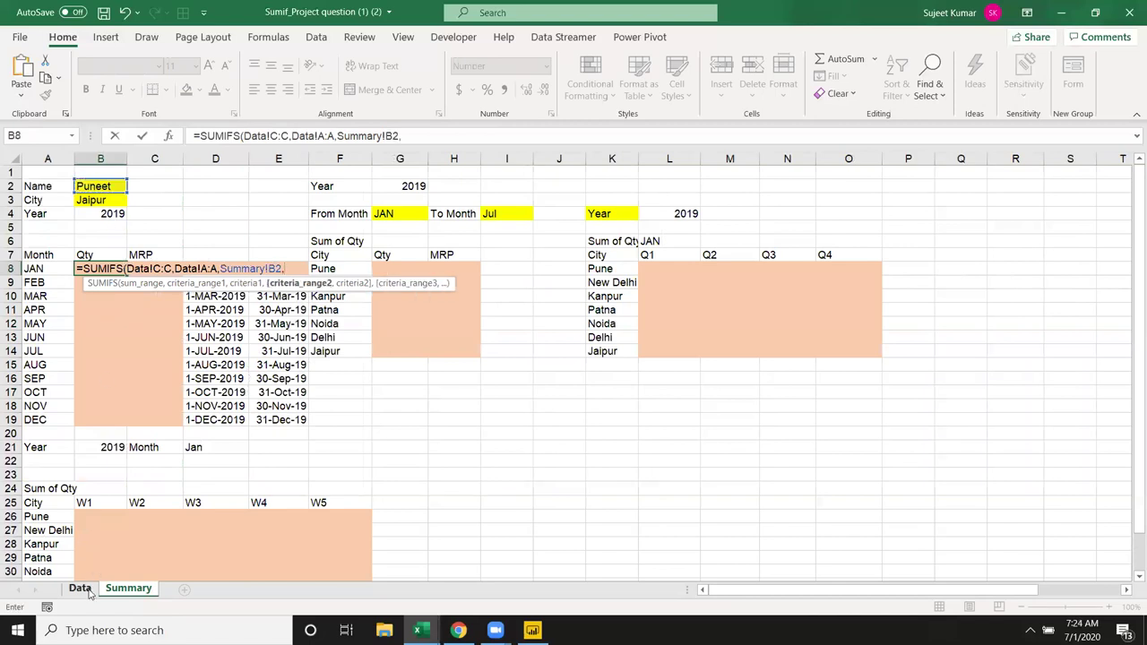
Step: Add the condition that Data City matches the chosen city in Summary B3
left_click(86, 587)
left_click(135, 159)
type(",")
left_click(136, 588)
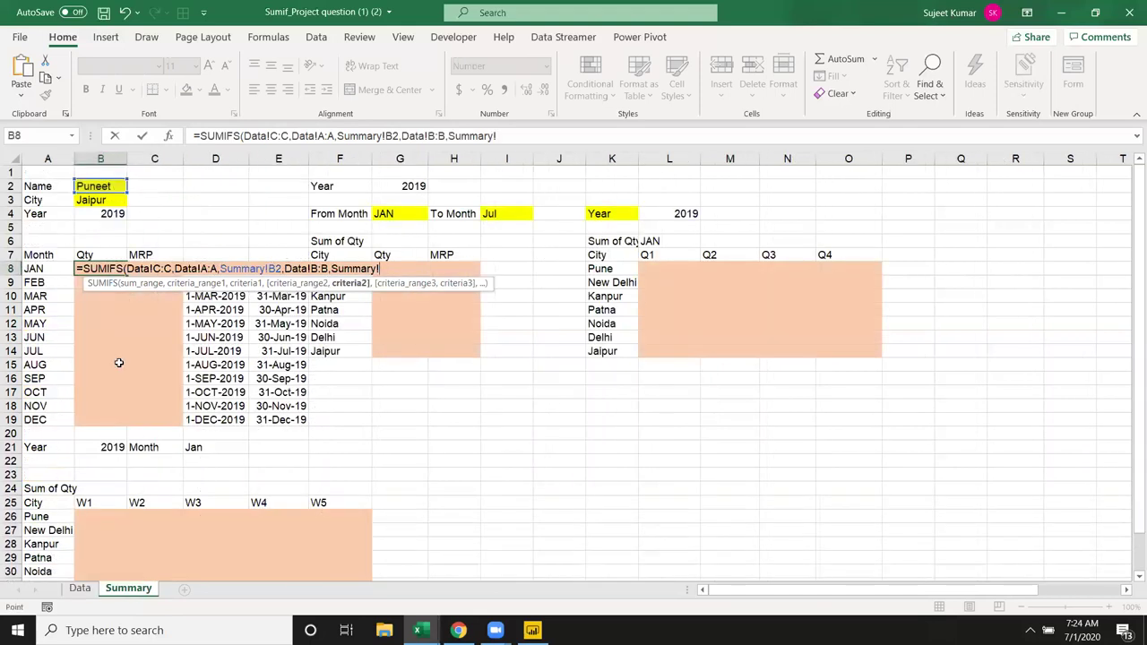
left_click(101, 200)
type(",")
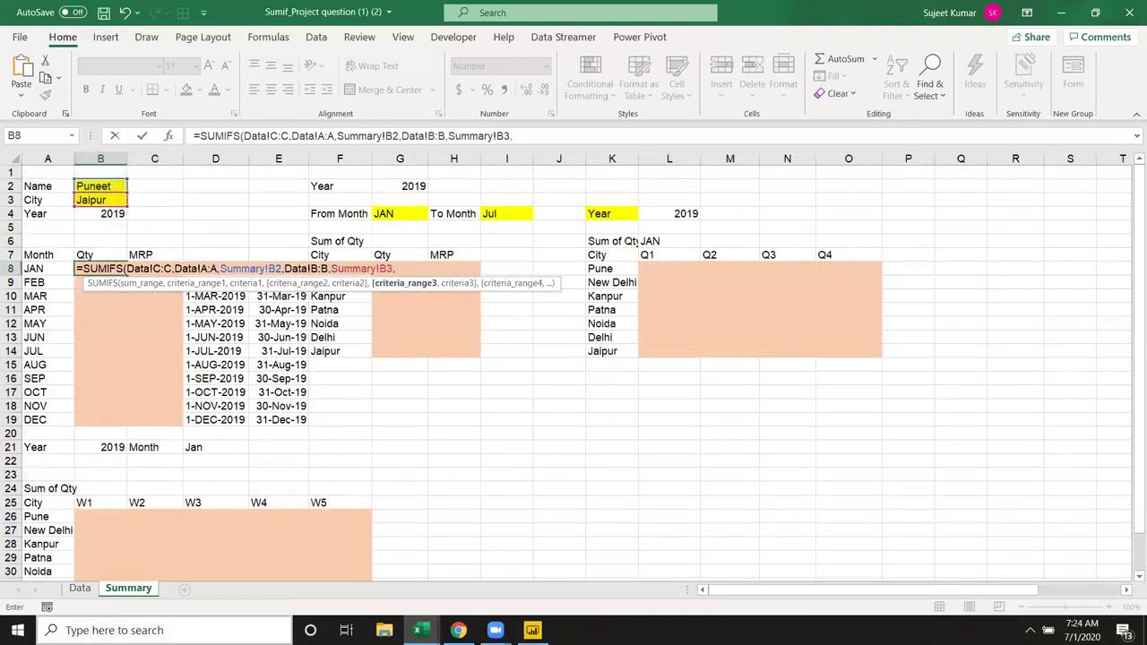
Step: Add the condition that Data Date is >= the D8 month start
left_click(80, 588)
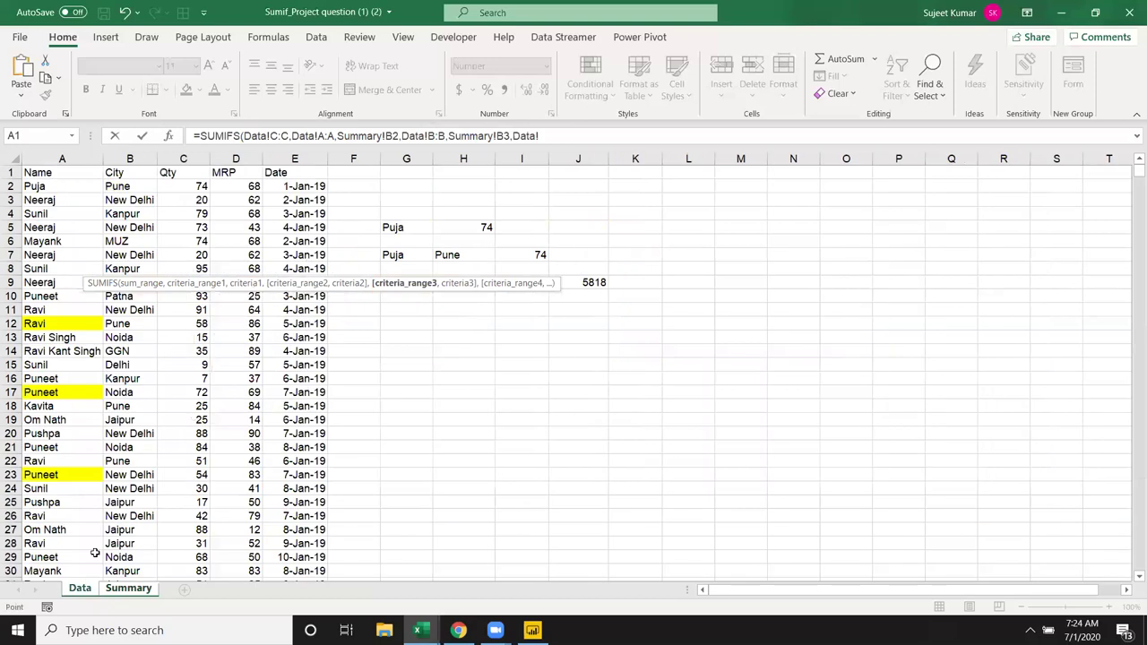
left_click(287, 159)
type(",\">=")
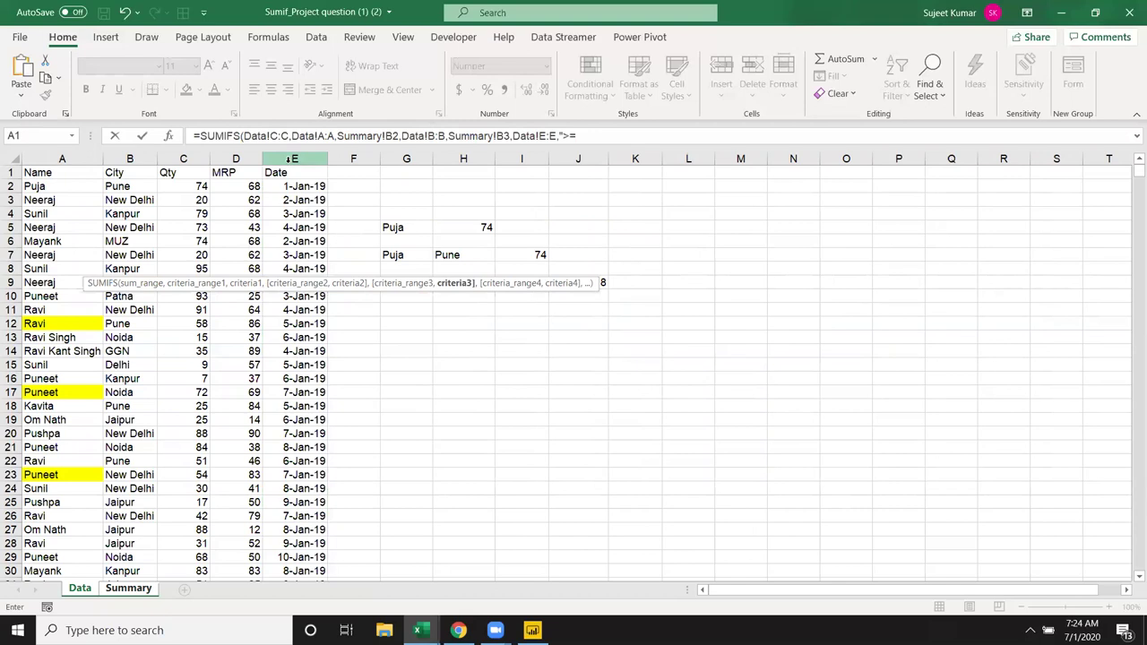
type("\"&")
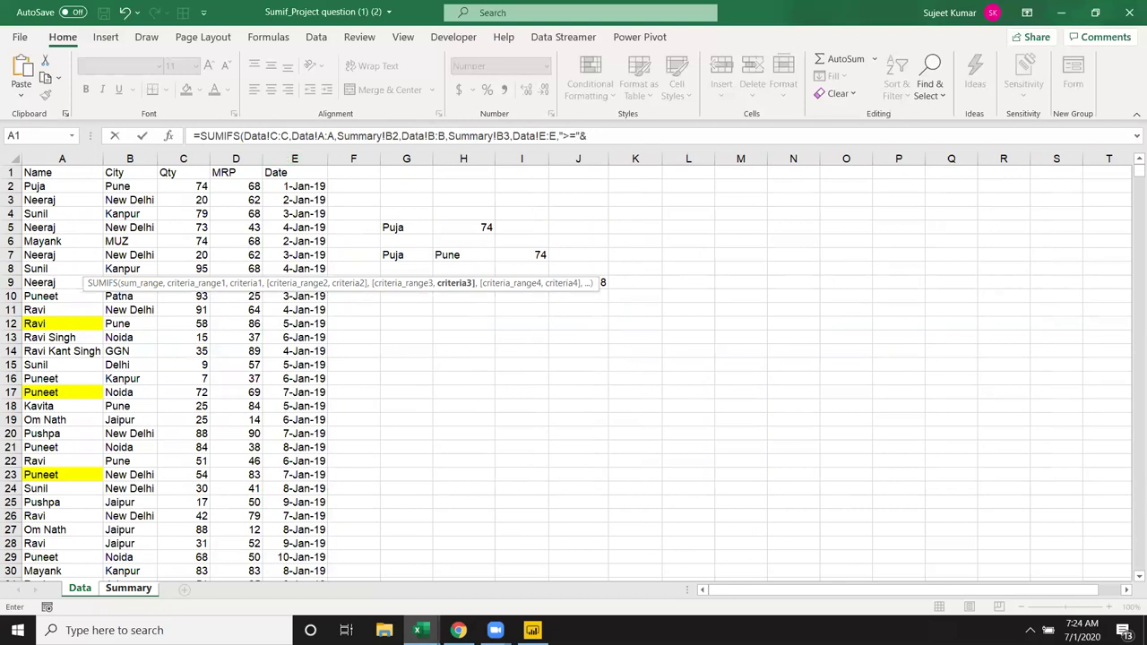
left_click(134, 588)
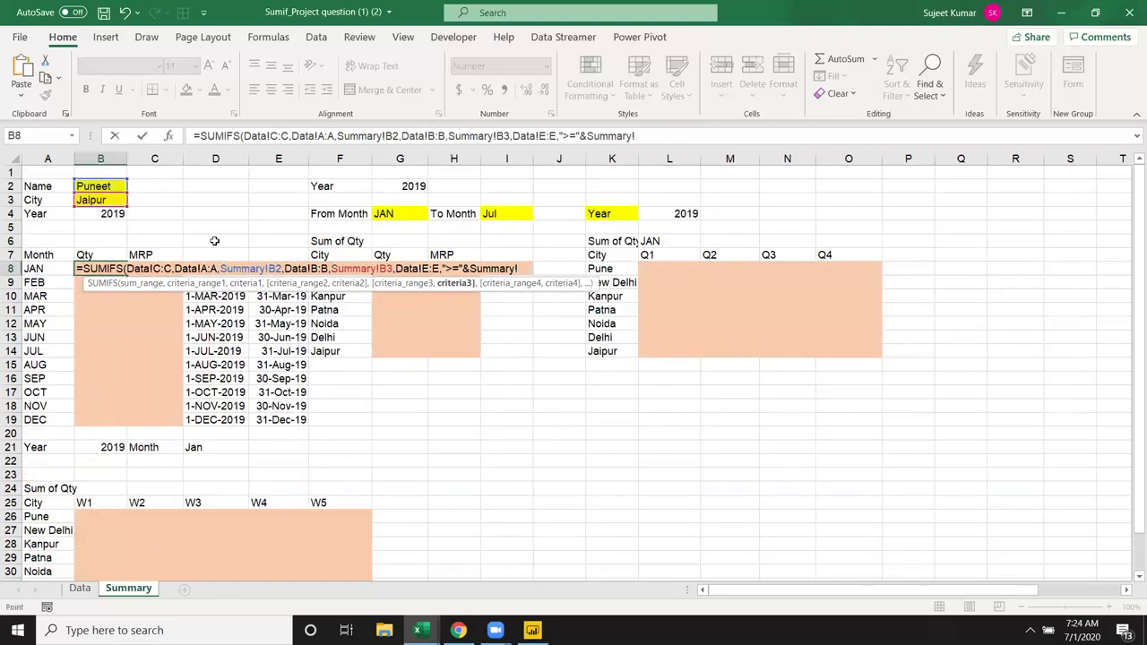
left_click(215, 241)
key("Down")
key("Down")
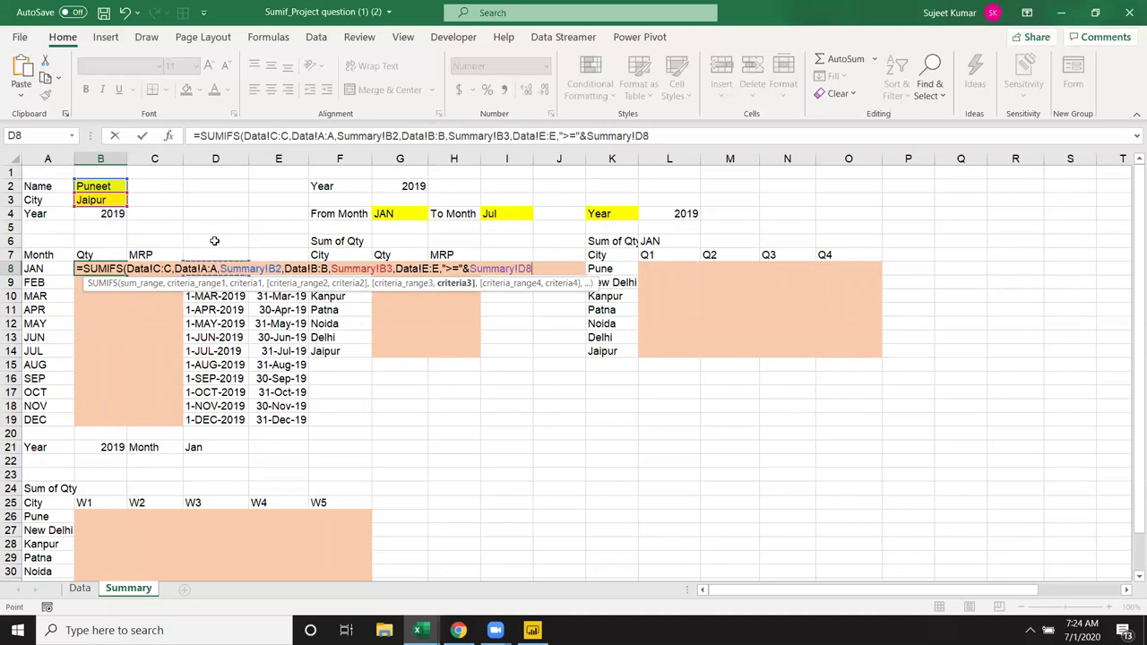
type(",")
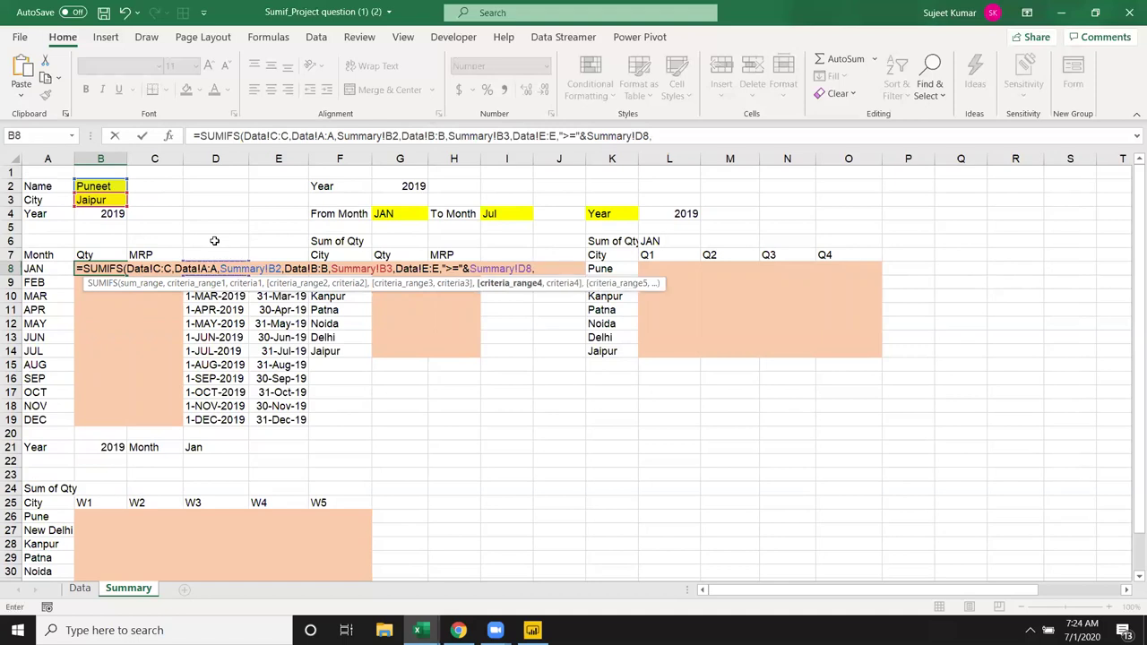
Step: Add the Data Date <= E8 month-end condition and enter the formula, giving 183.000
left_click(80, 588)
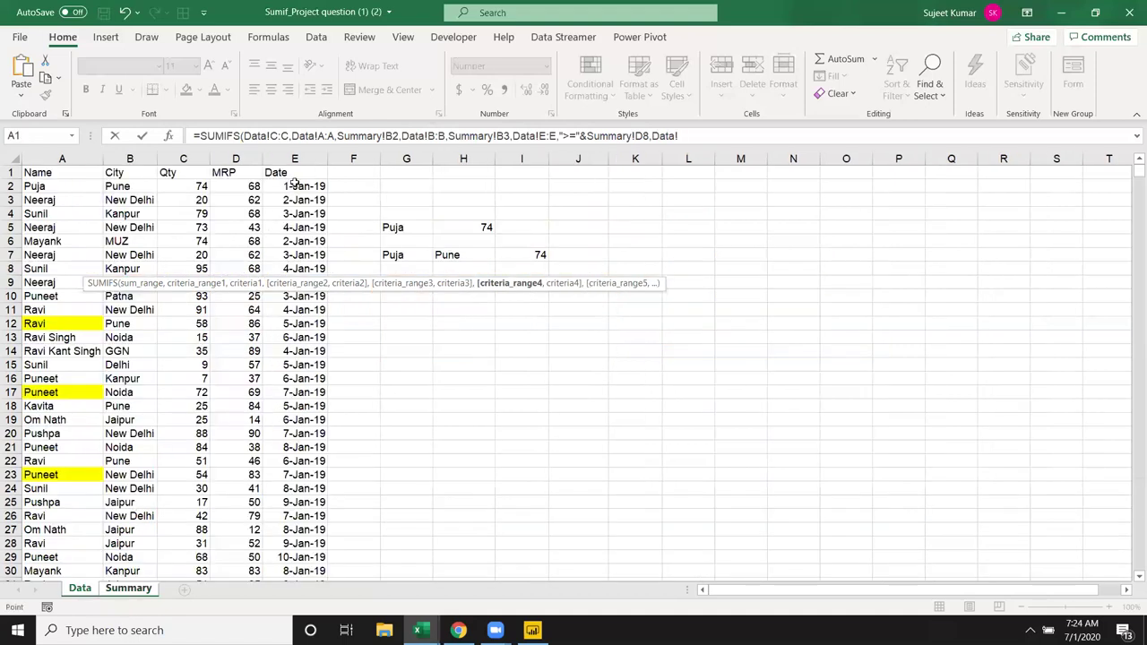
left_click(300, 158)
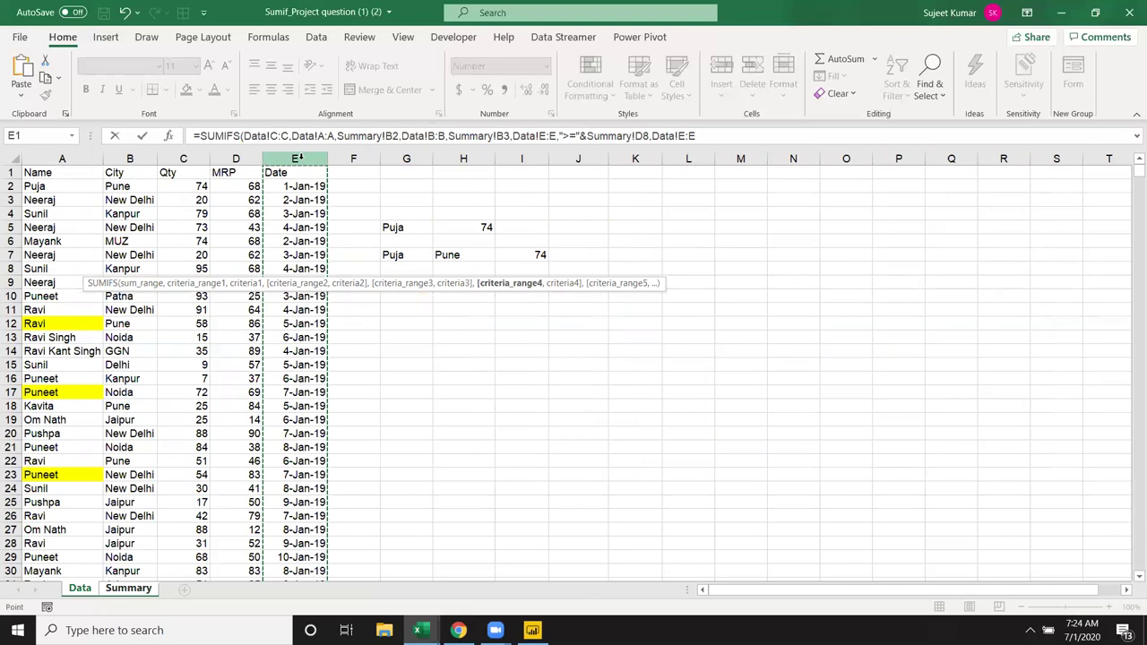
type(",\"<=\"&")
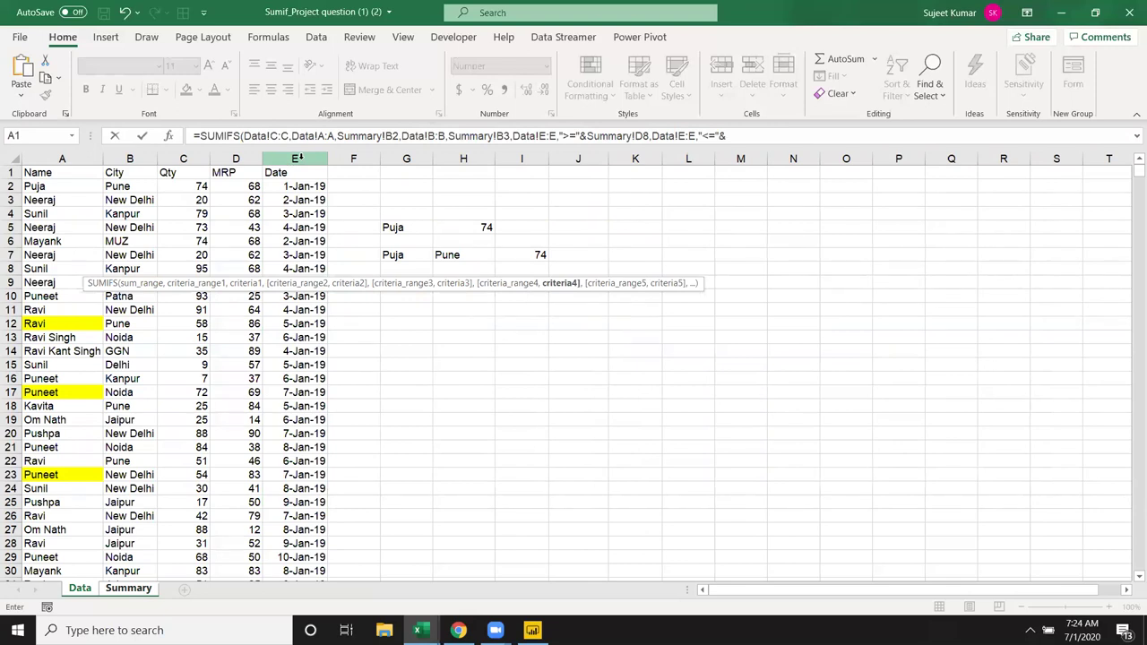
left_click(140, 589)
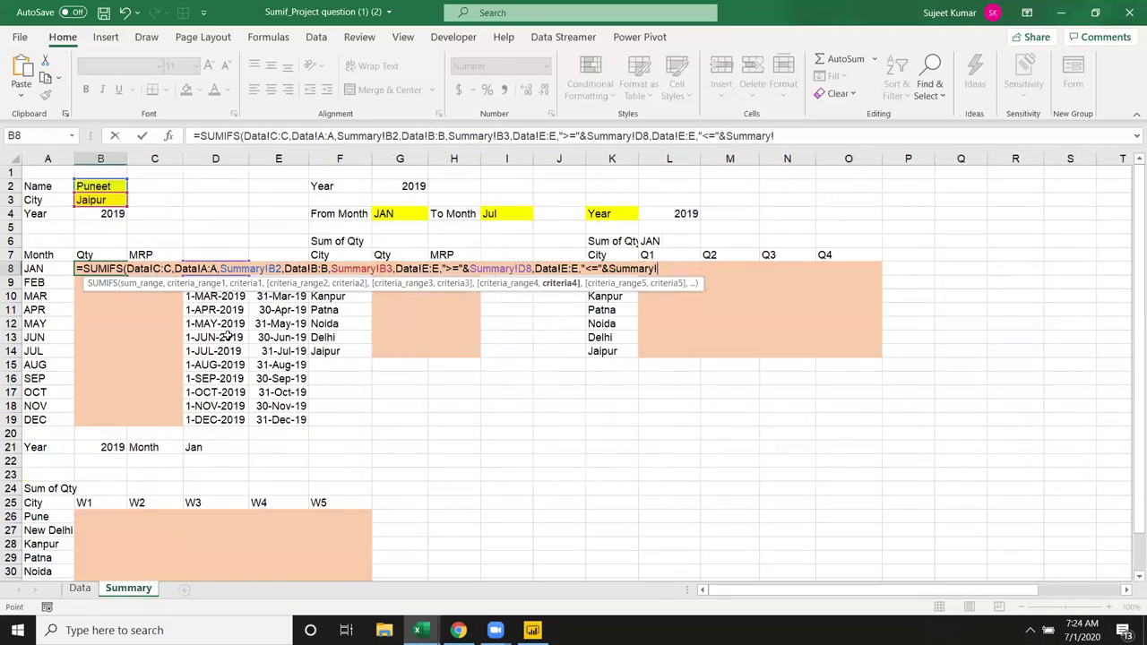
left_click(285, 252)
key("Down")
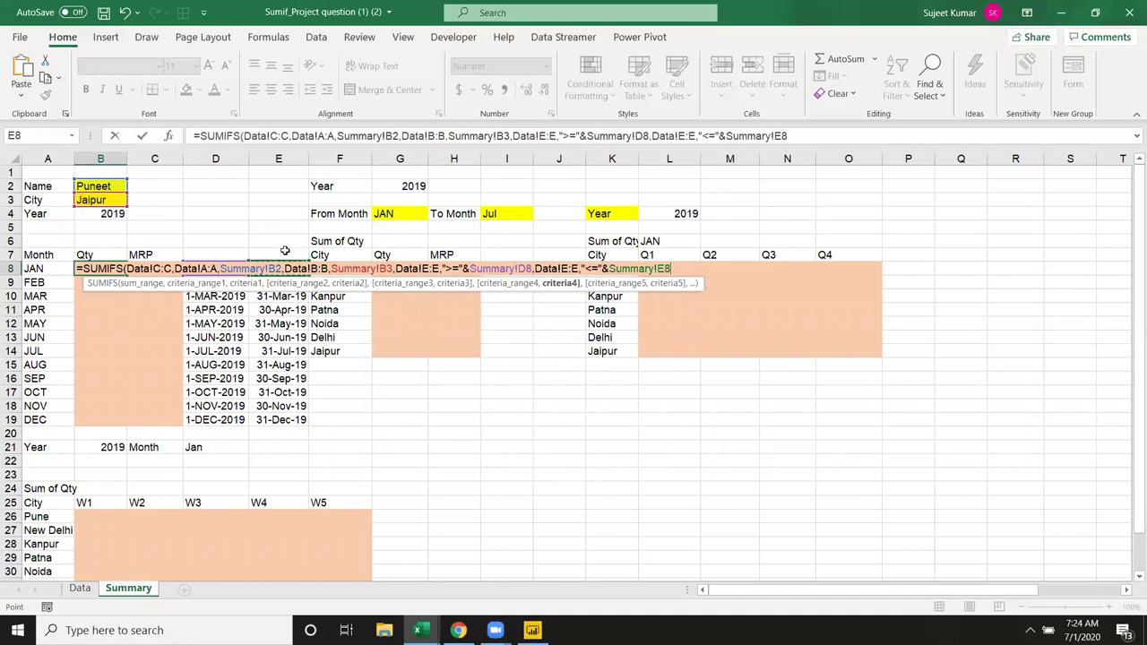
key("ctrl+Return")
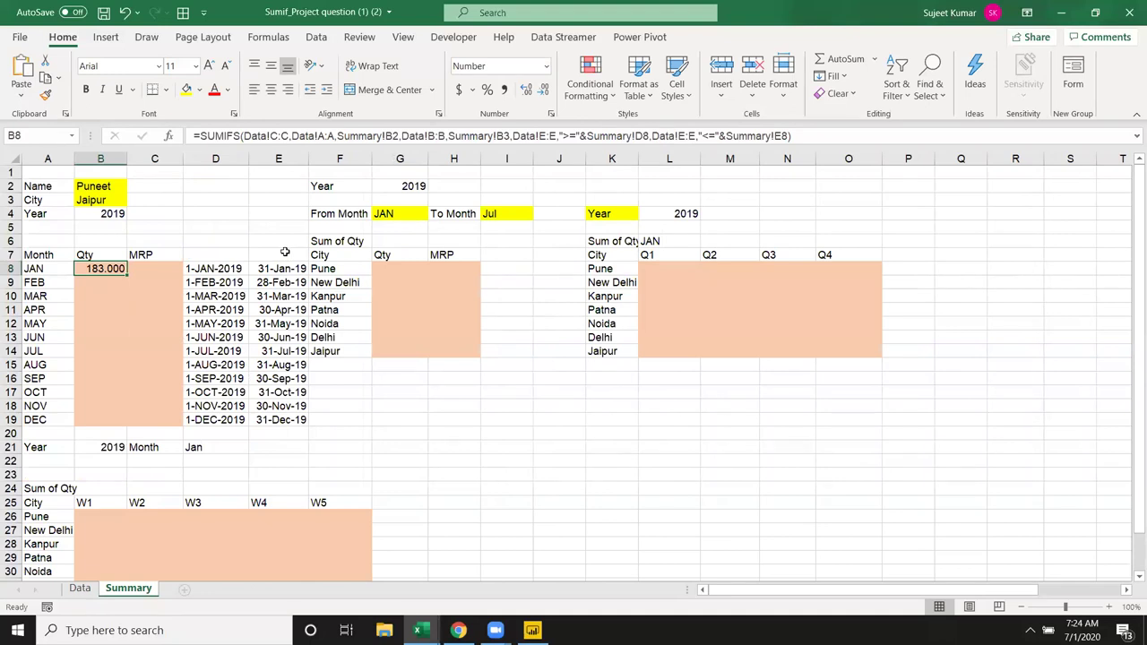
left_click(140, 268)
Step: Start an AVERAGEIFS in C8 averaging Data MRP where Data Name matches Summary B2
type("=")
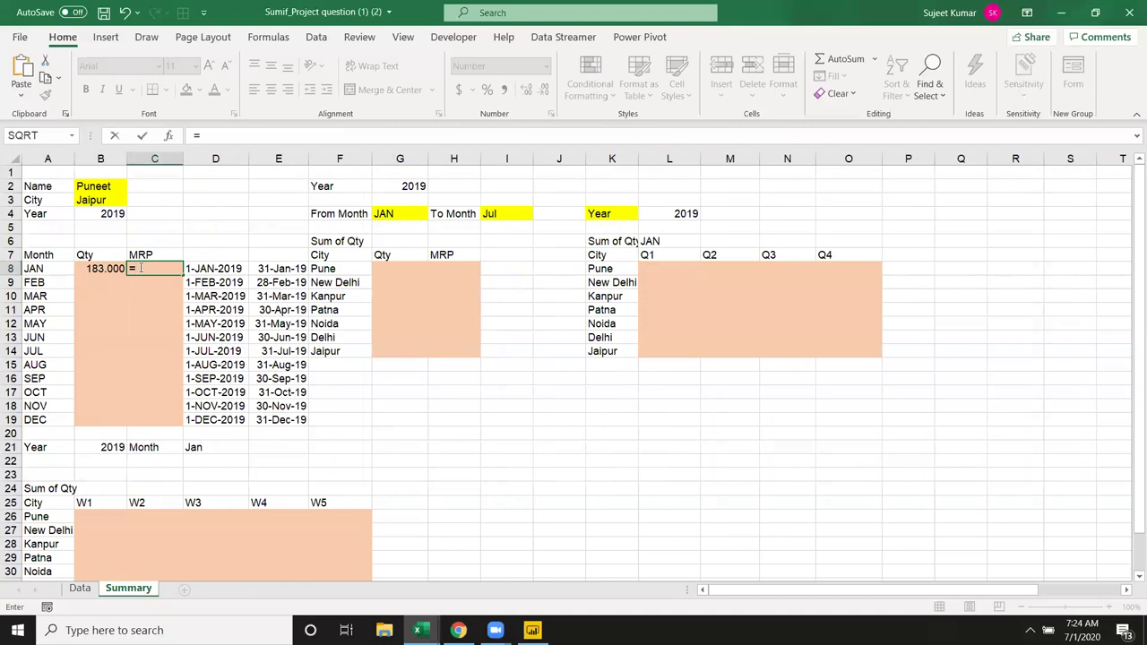
type("av")
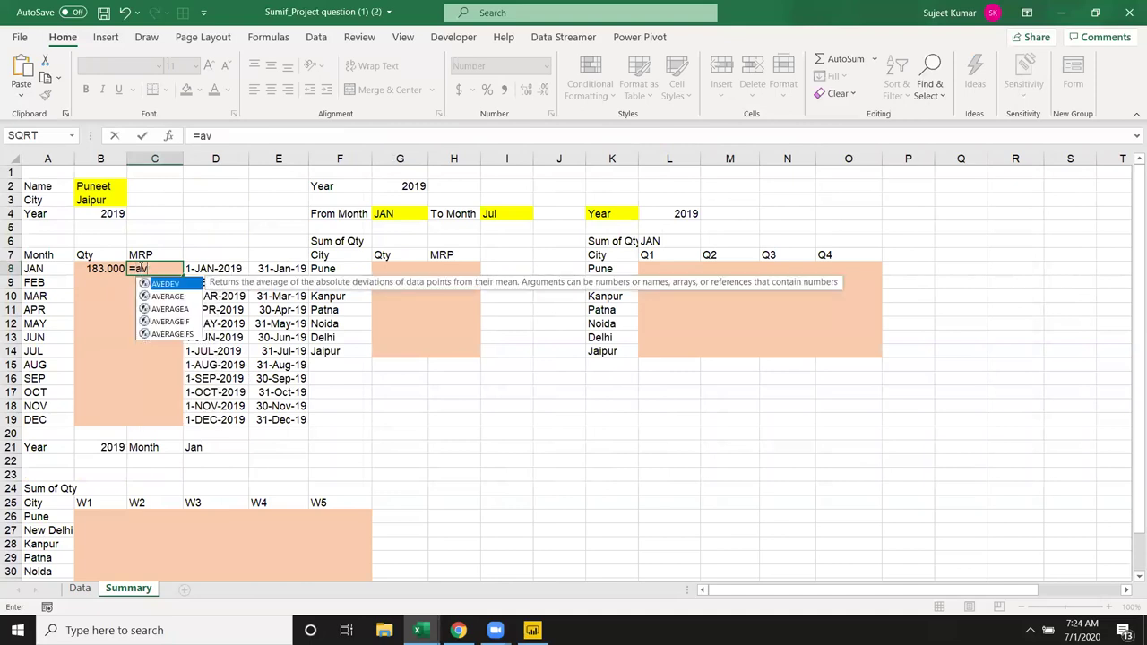
key("Down")
key("Down")
key("Down")
key("Down")
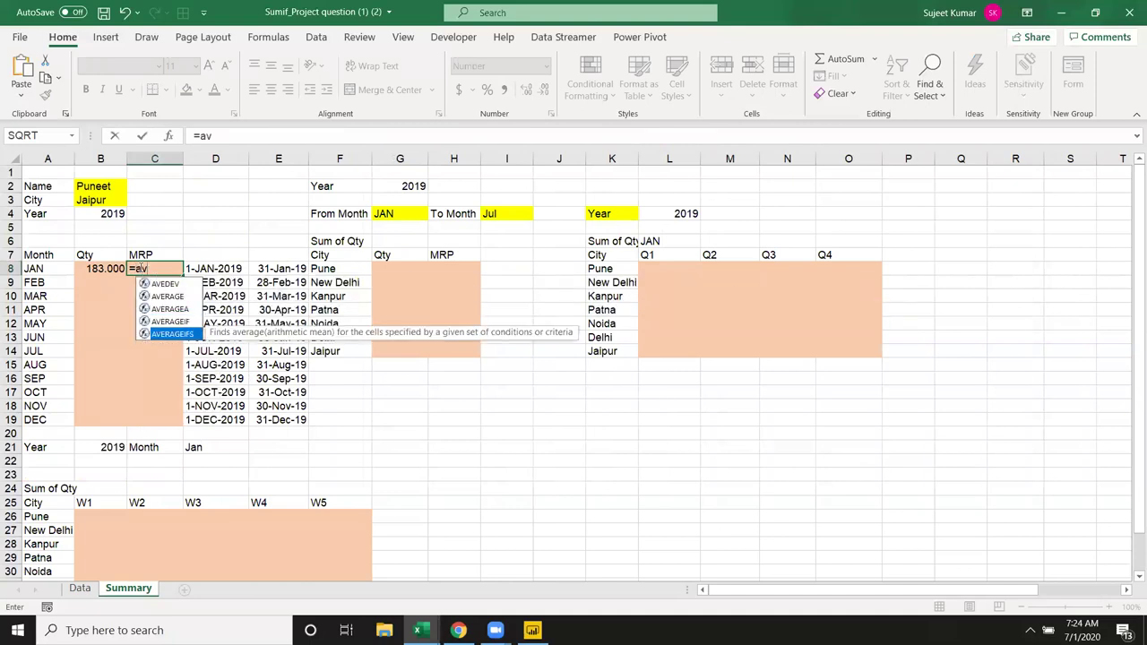
key("Tab")
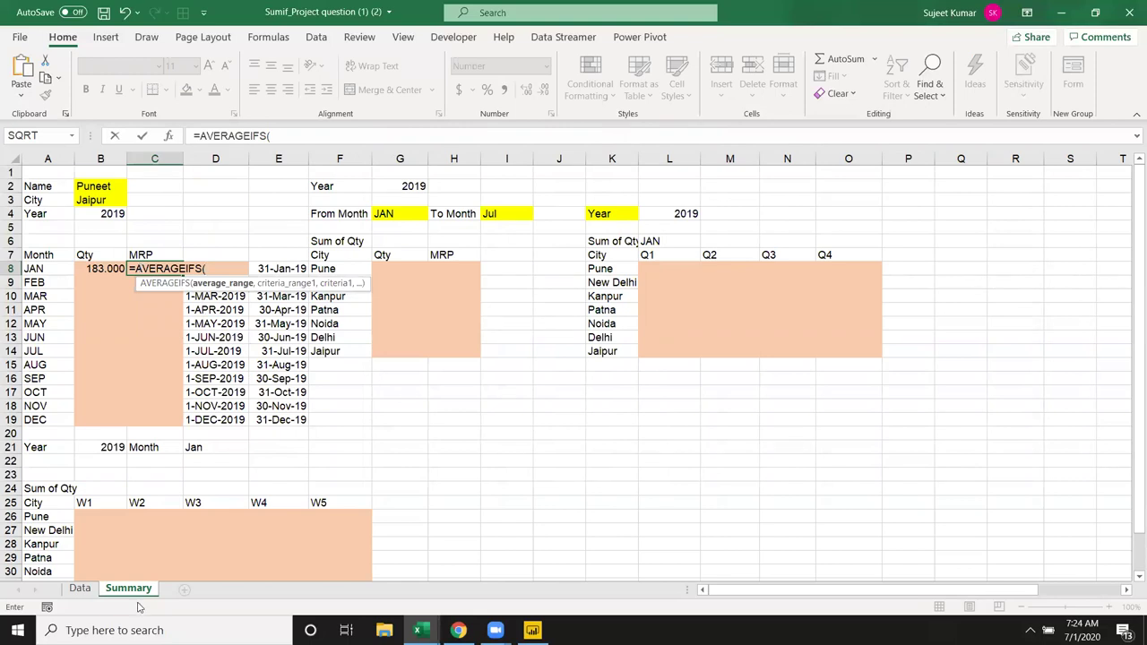
left_click(80, 588)
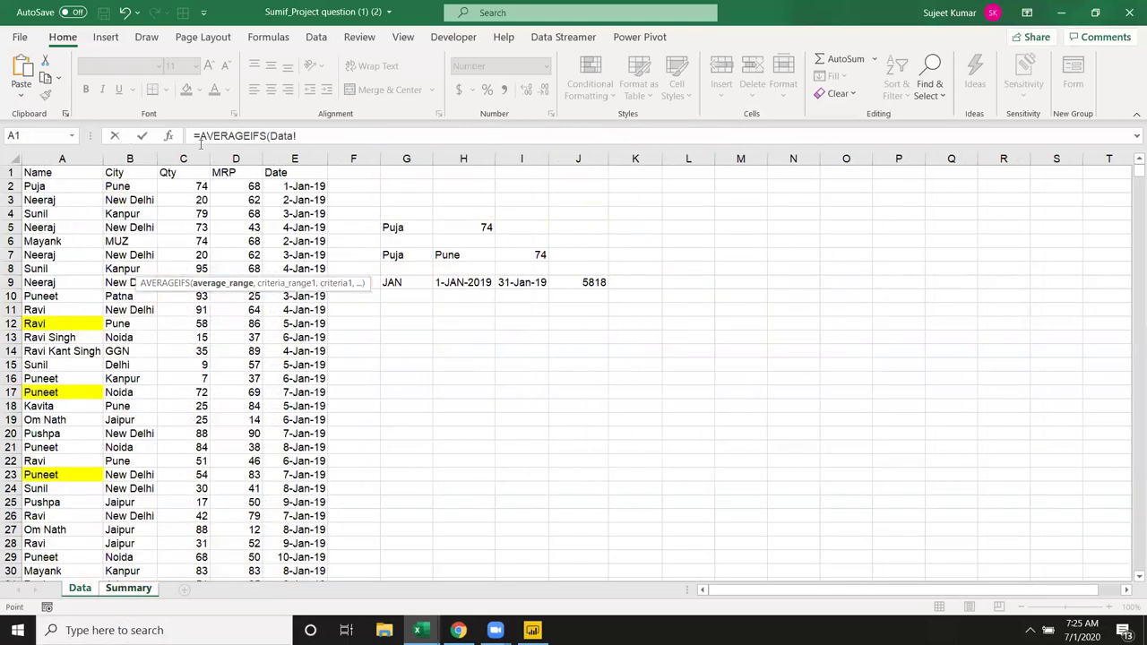
left_click(222, 158)
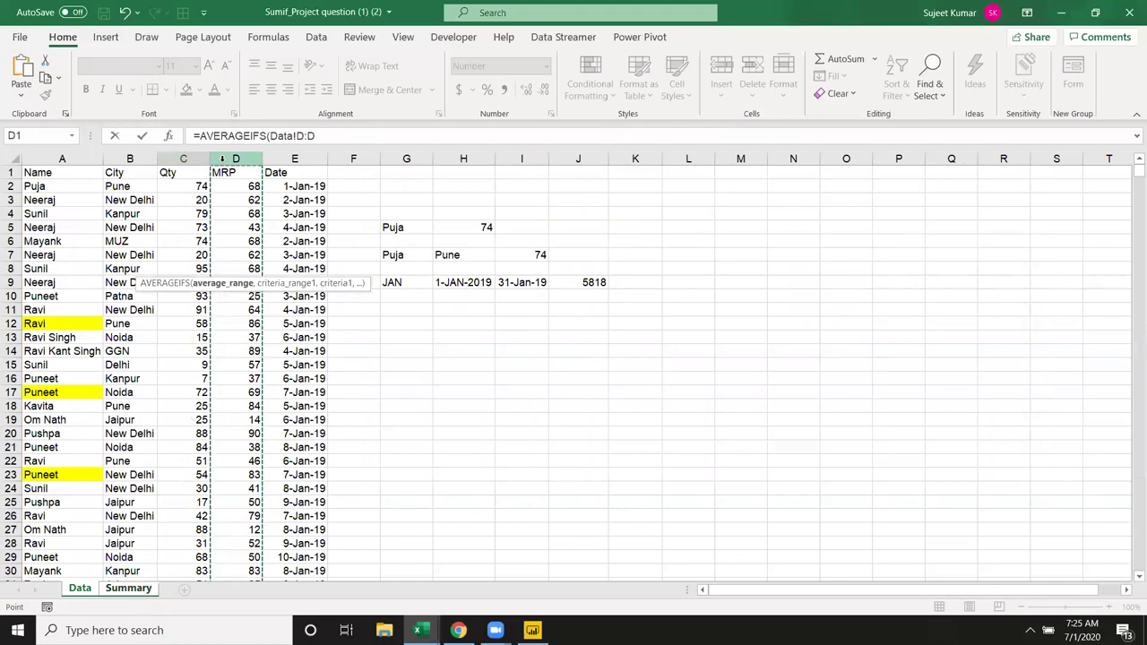
type(",")
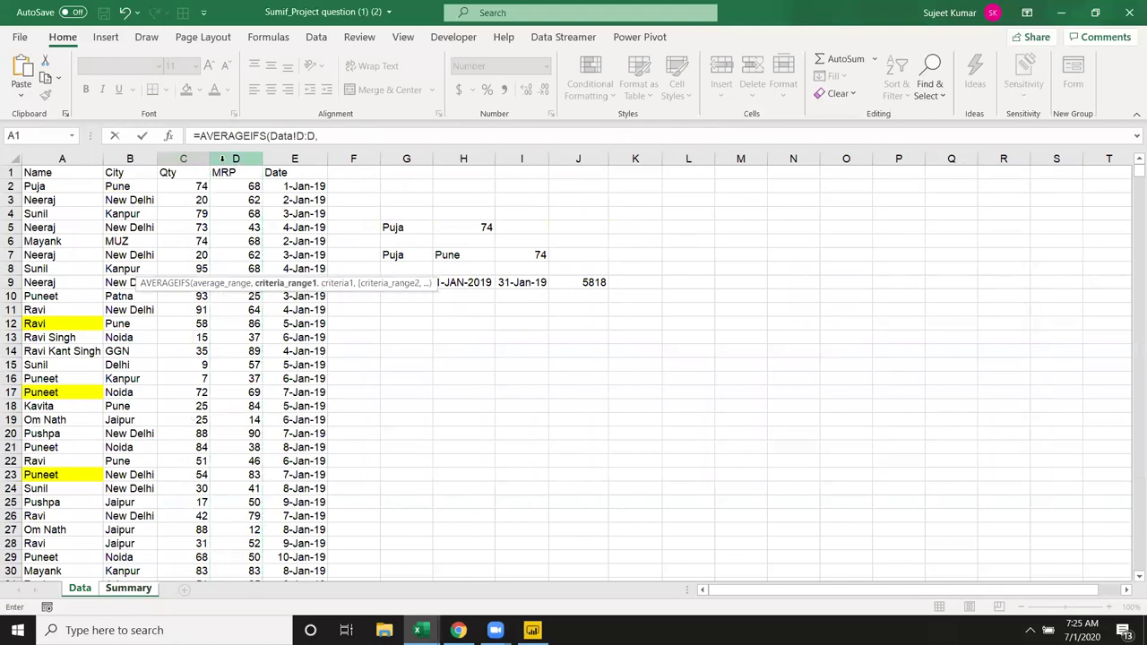
left_click(47, 159)
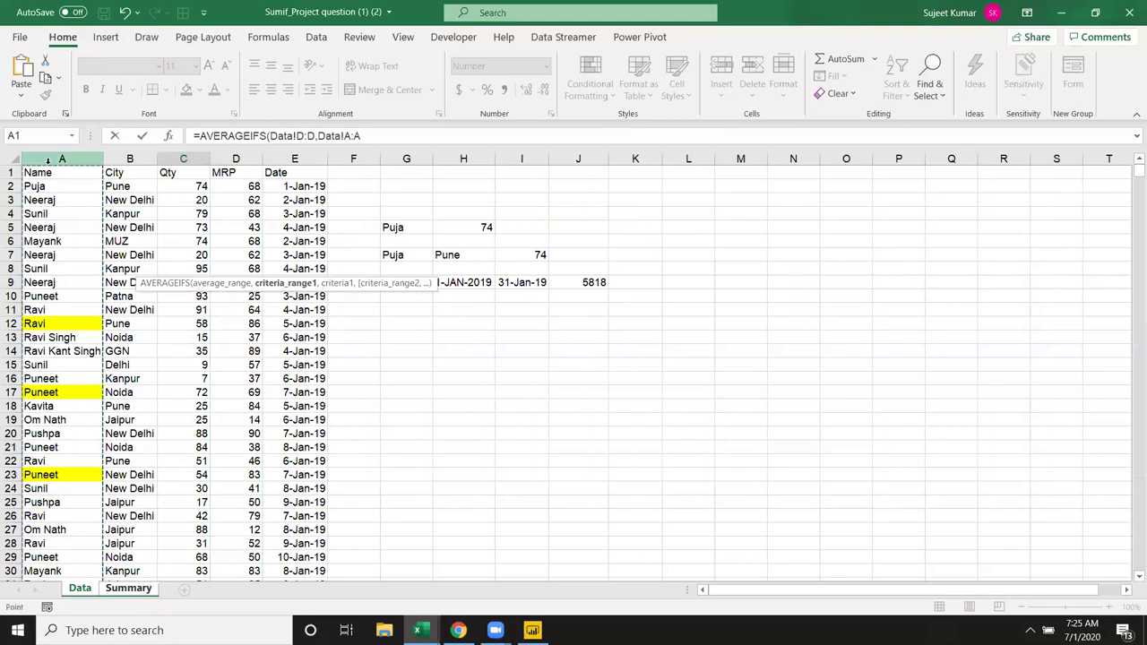
type(",")
left_click(125, 588)
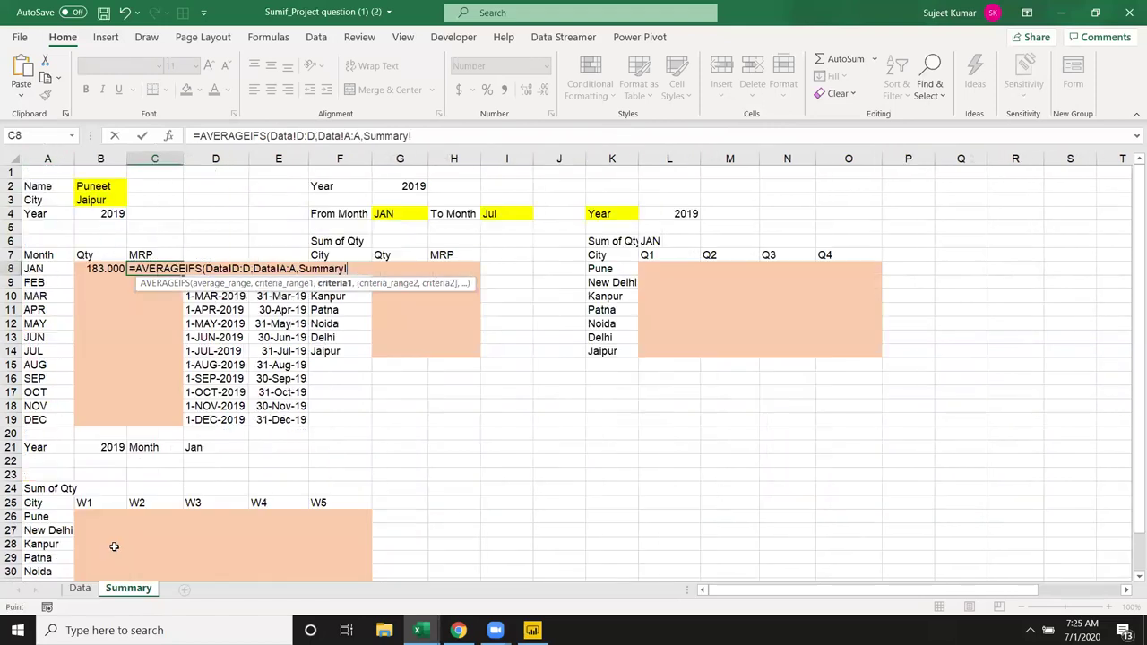
left_click(113, 187)
type(",")
Step: Add the condition that Data City matches the chosen city in Summary B3
left_click(80, 588)
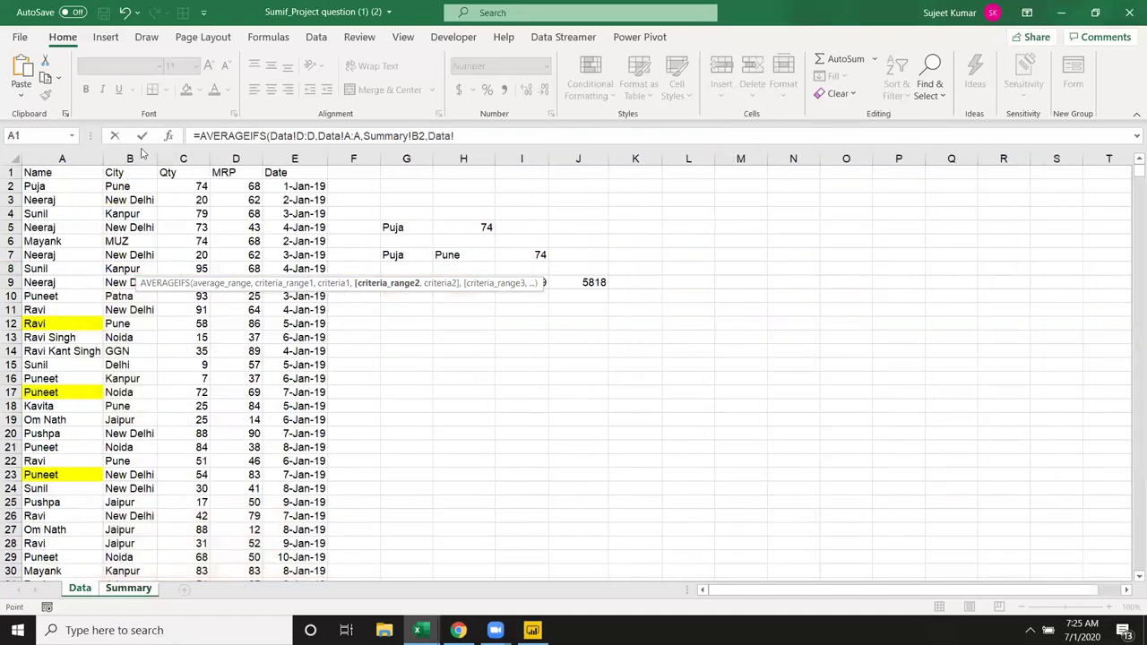
left_click(131, 159)
type(",")
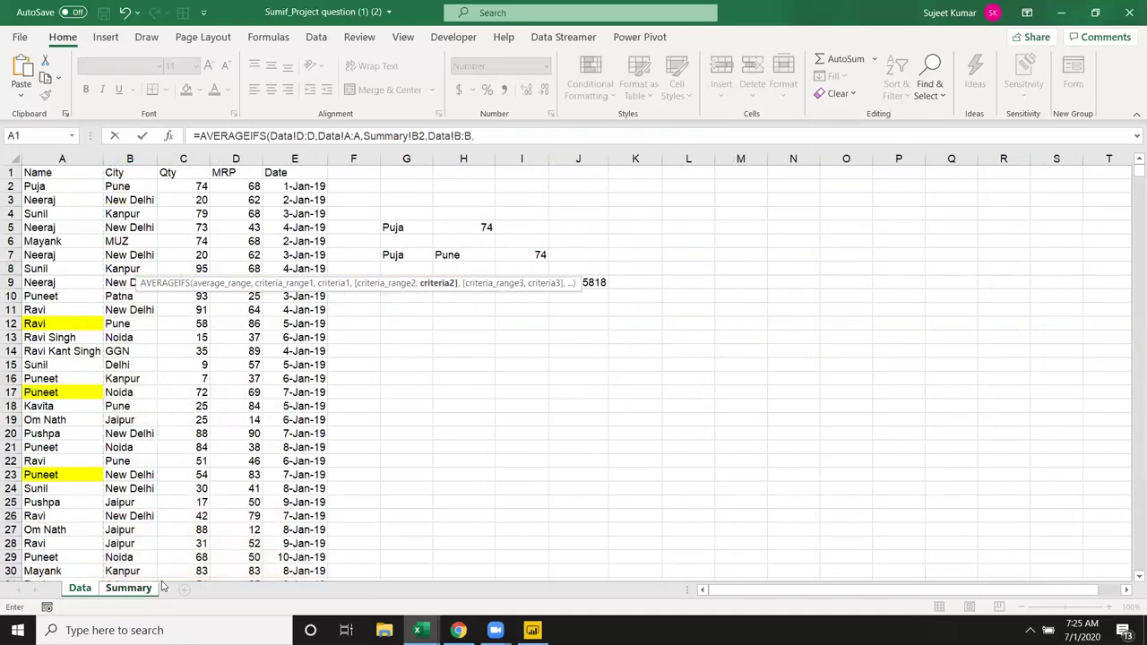
left_click(132, 593)
left_click(103, 200)
type(",")
Step: Add the condition that Data Date is >= the D8 month start
left_click(80, 588)
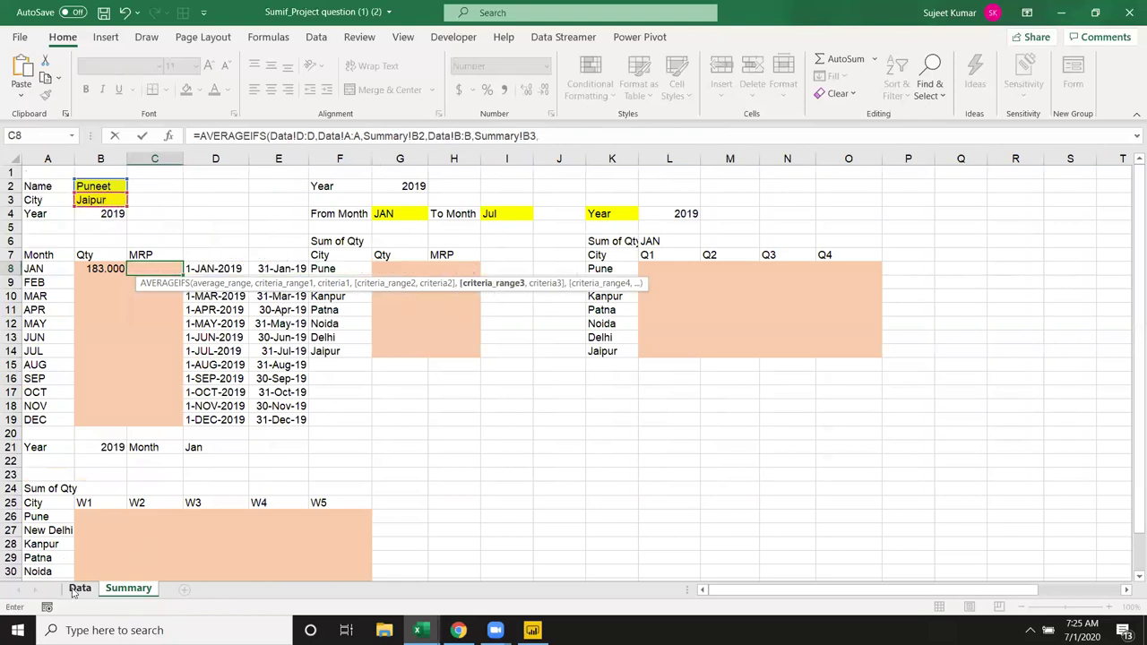
left_click(297, 159)
type(",\">=")
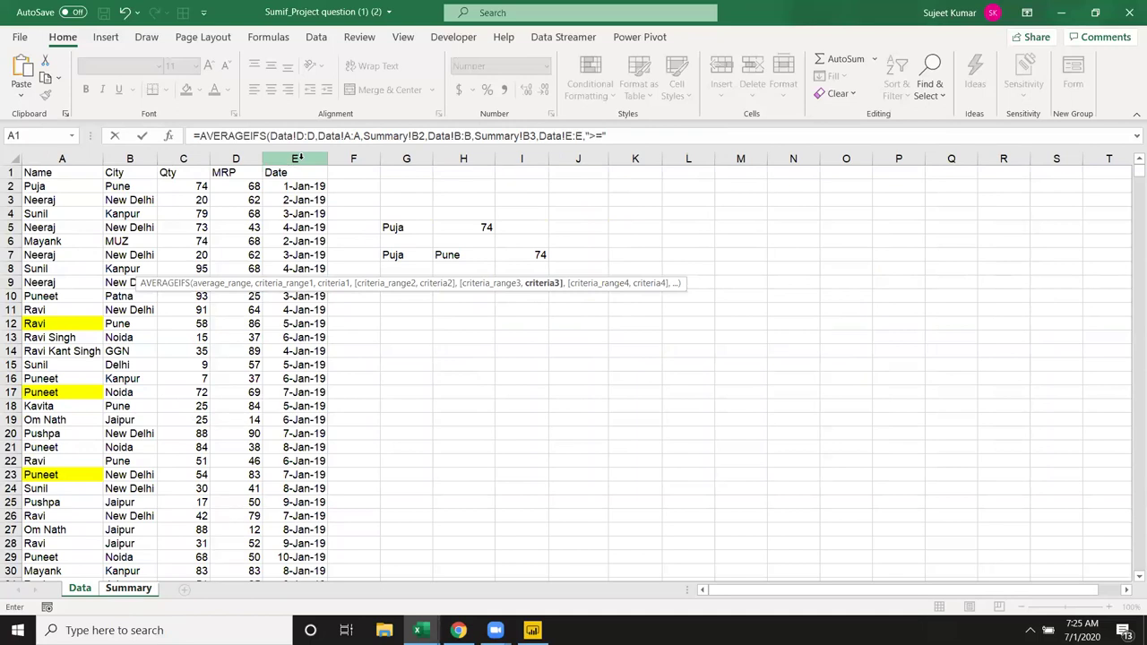
type("\"&")
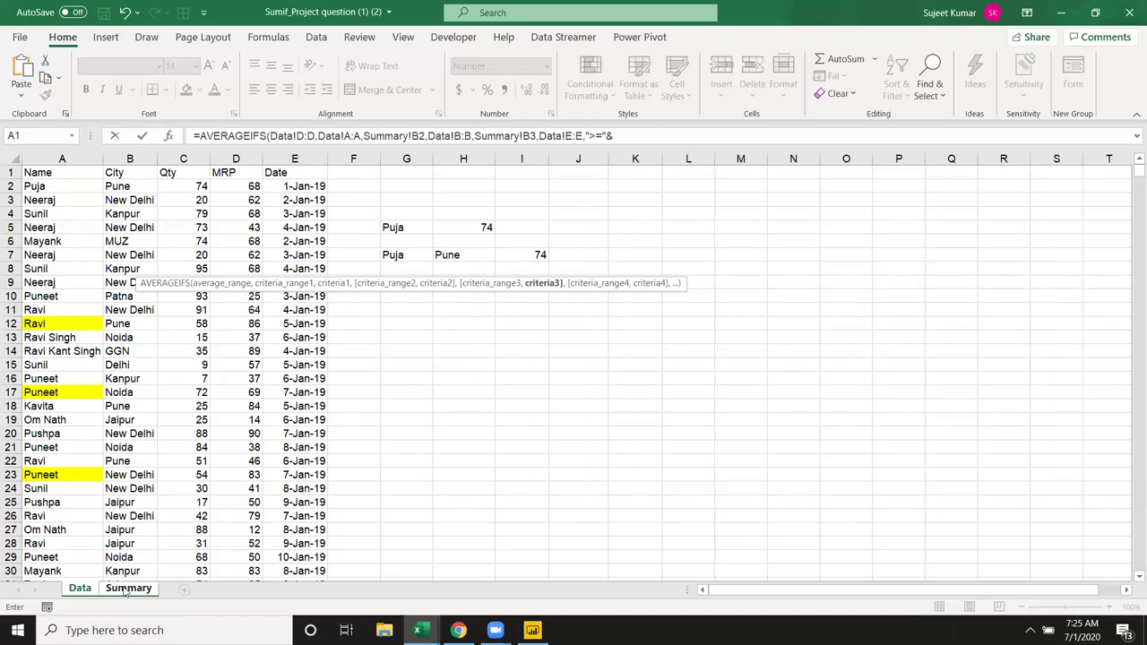
left_click(129, 588)
left_click(220, 254)
key("Down")
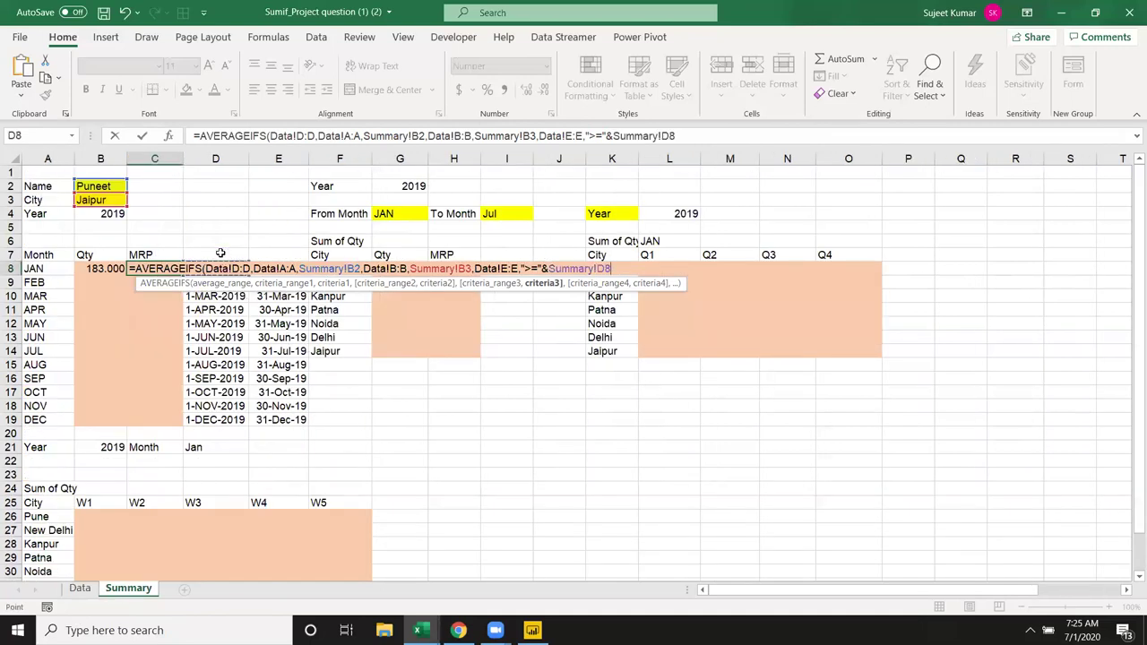
type(",")
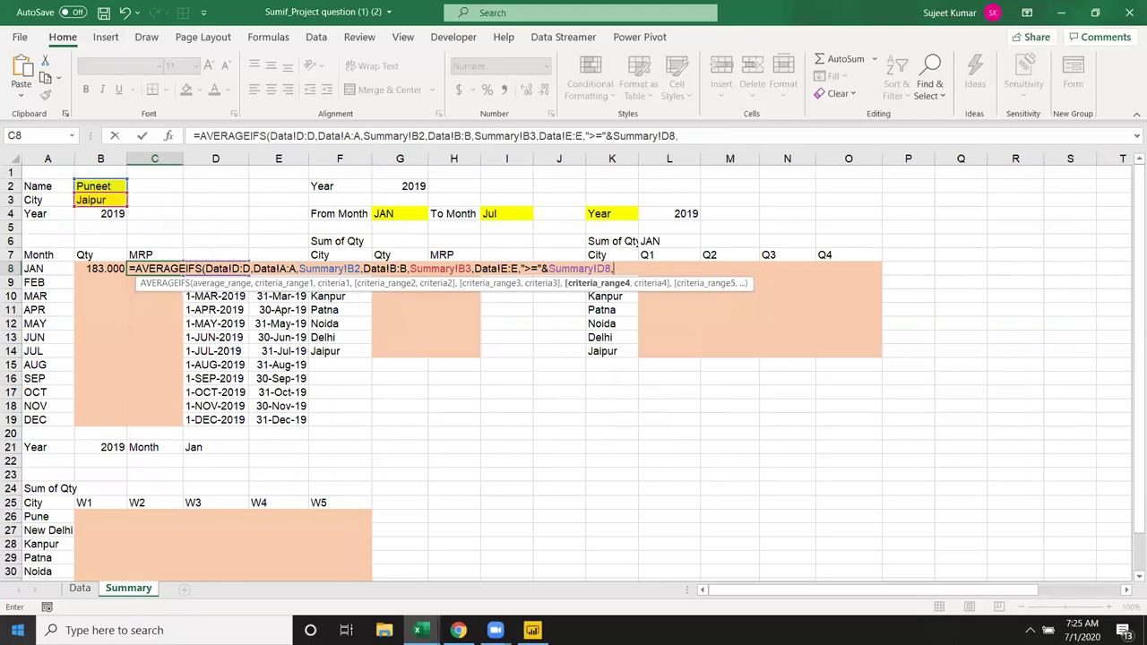
Step: Add the condition that Data Date is <= the E8 month end
left_click(80, 588)
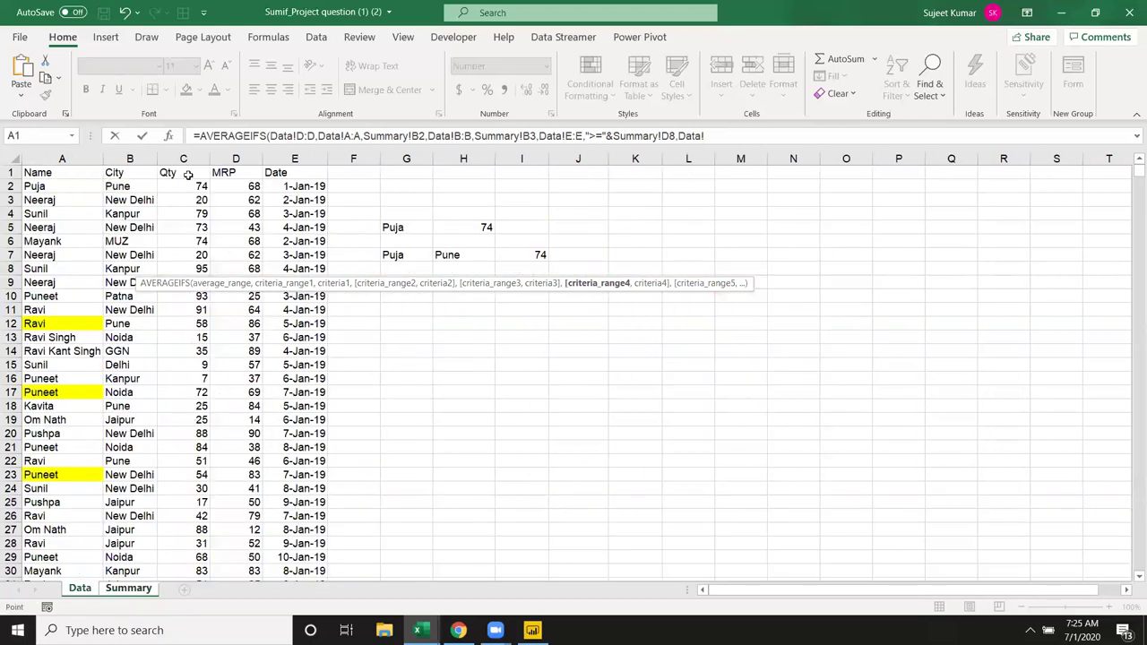
left_click(278, 159)
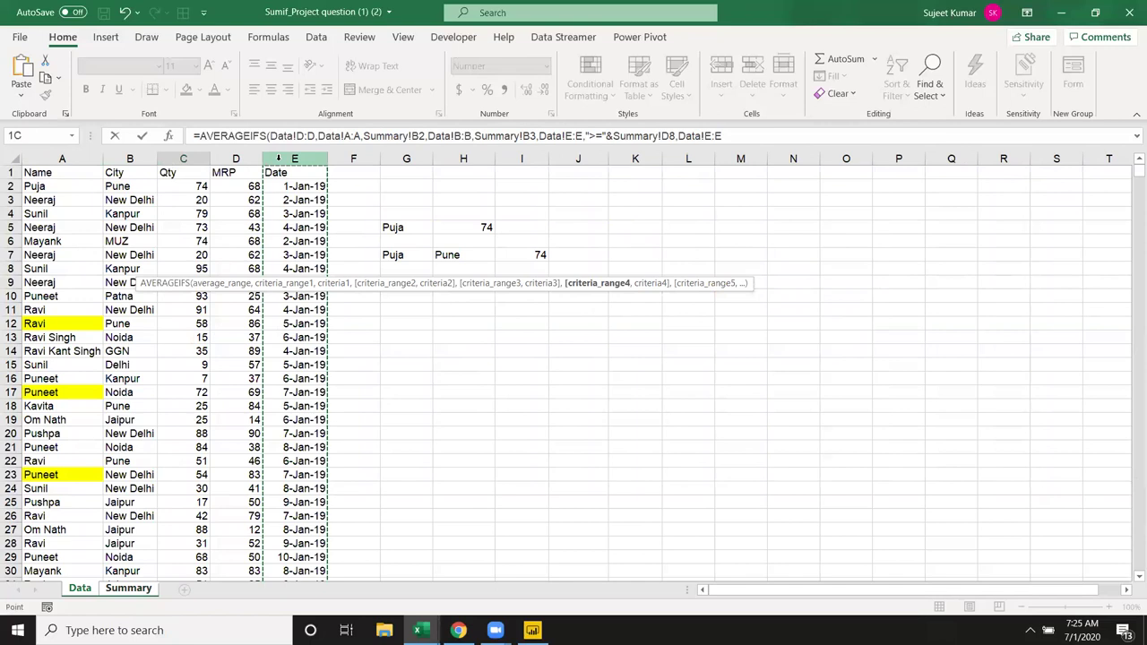
type(",\"<=\"&")
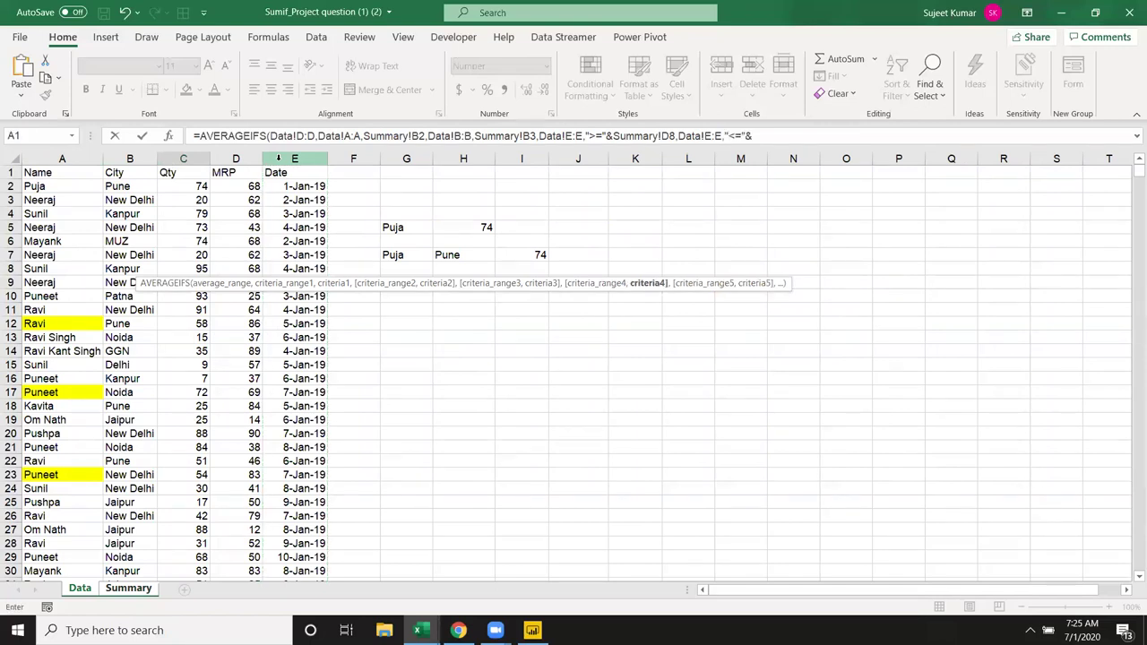
left_click(128, 588)
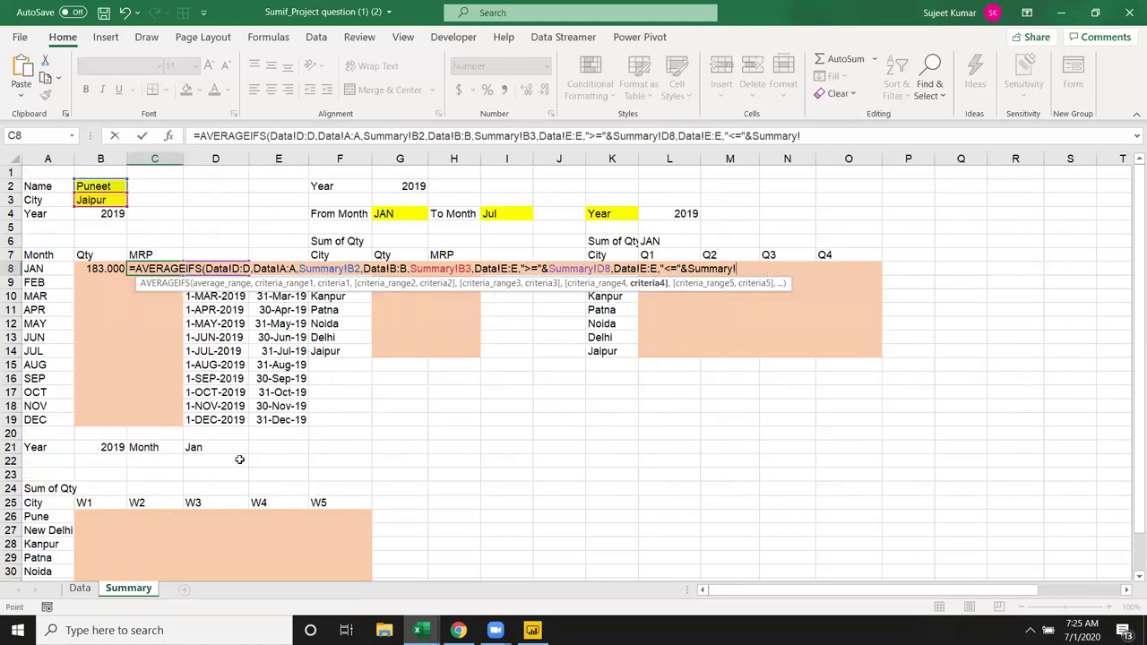
left_click(285, 243)
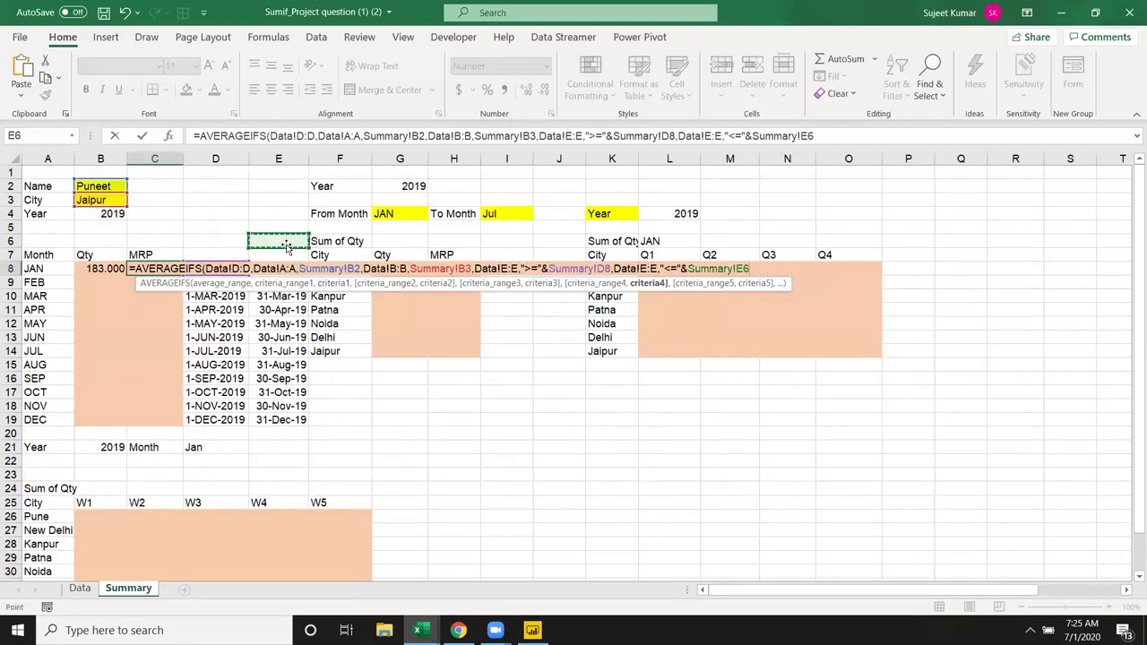
key("Down")
Step: Commit C8's AVERAGEIFS formula, then review B8's SUMIFS and the D8 month-start formula
key("Return")
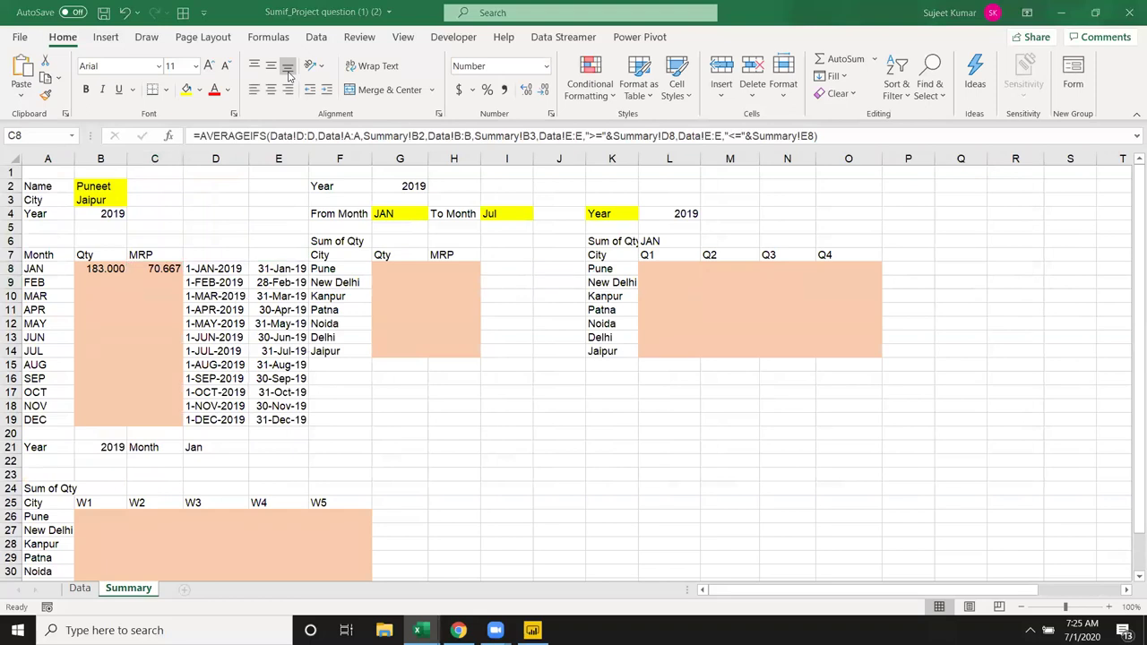
left_click(159, 267)
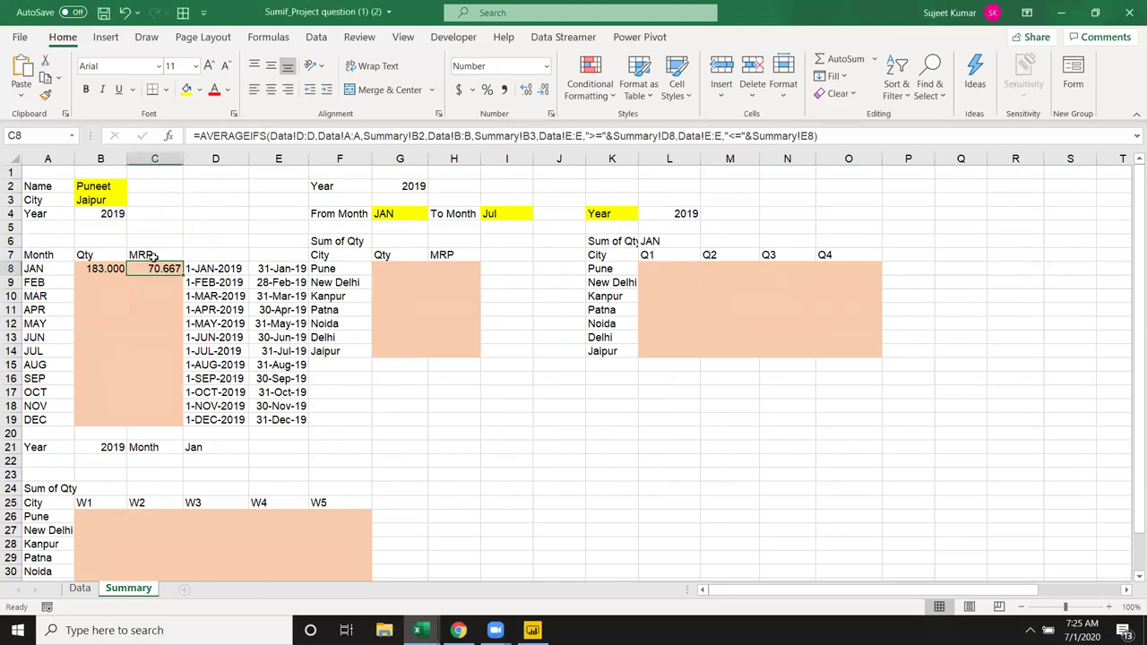
left_click(112, 268)
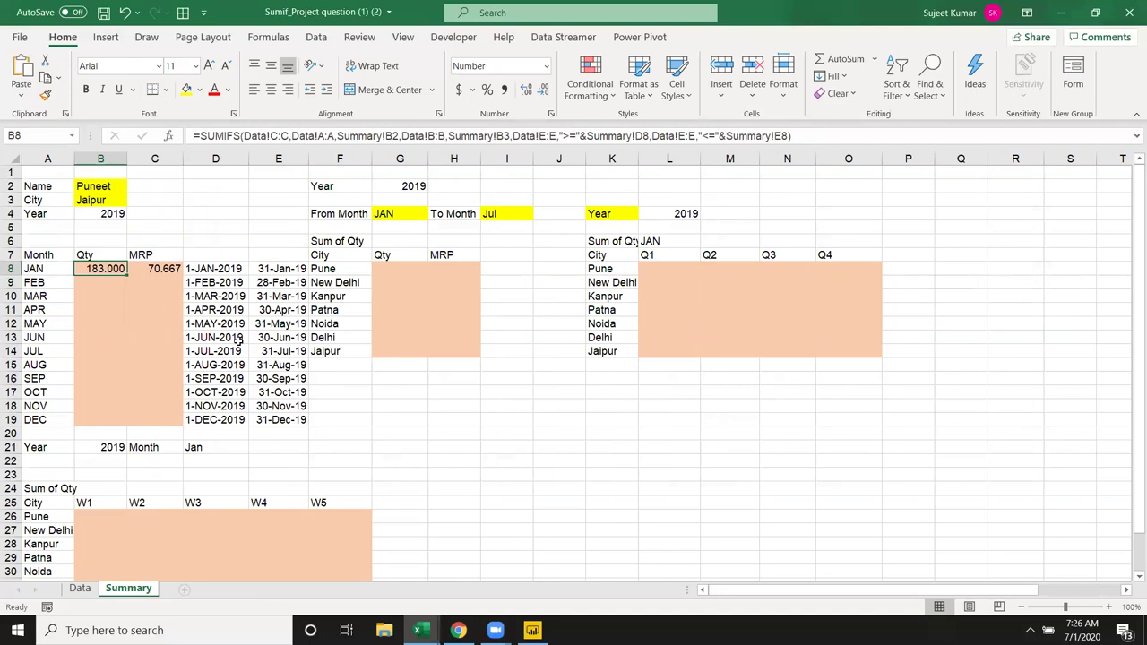
left_click_drag(203, 268, 278, 419)
left_click(210, 269)
Step: Replace D8 in E8's =EOMONTH(D8,0) with the copied "1-"&A8&"-"&$B$4 expression
left_click_drag(288, 135, 198, 137)
key("Escape")
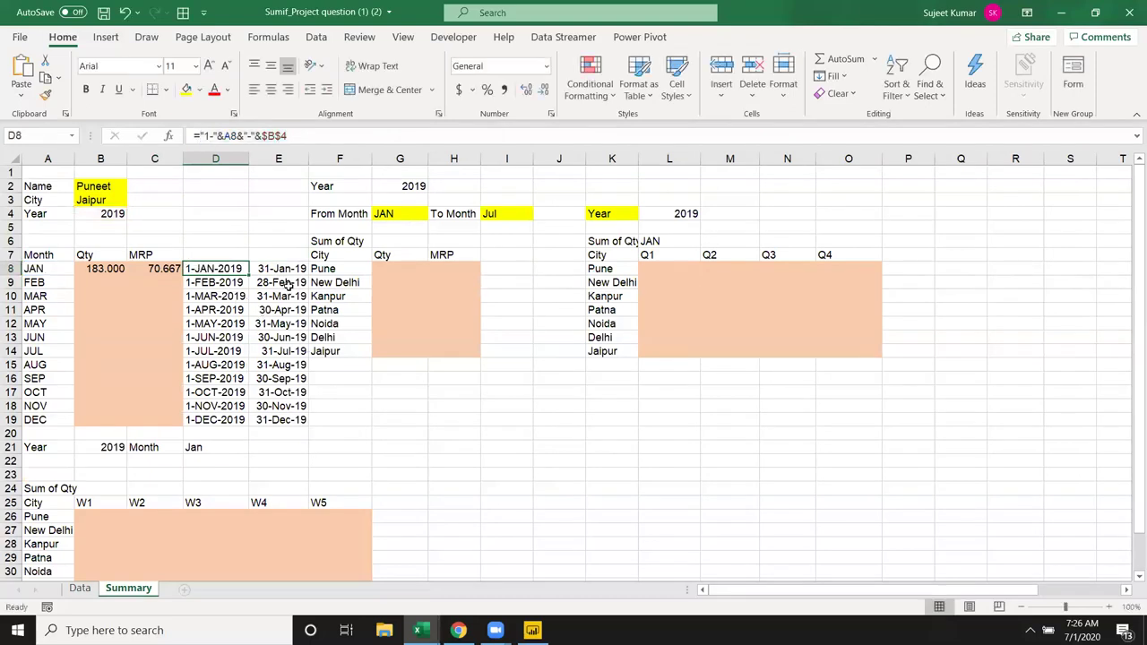
key("Right")
left_click(262, 135)
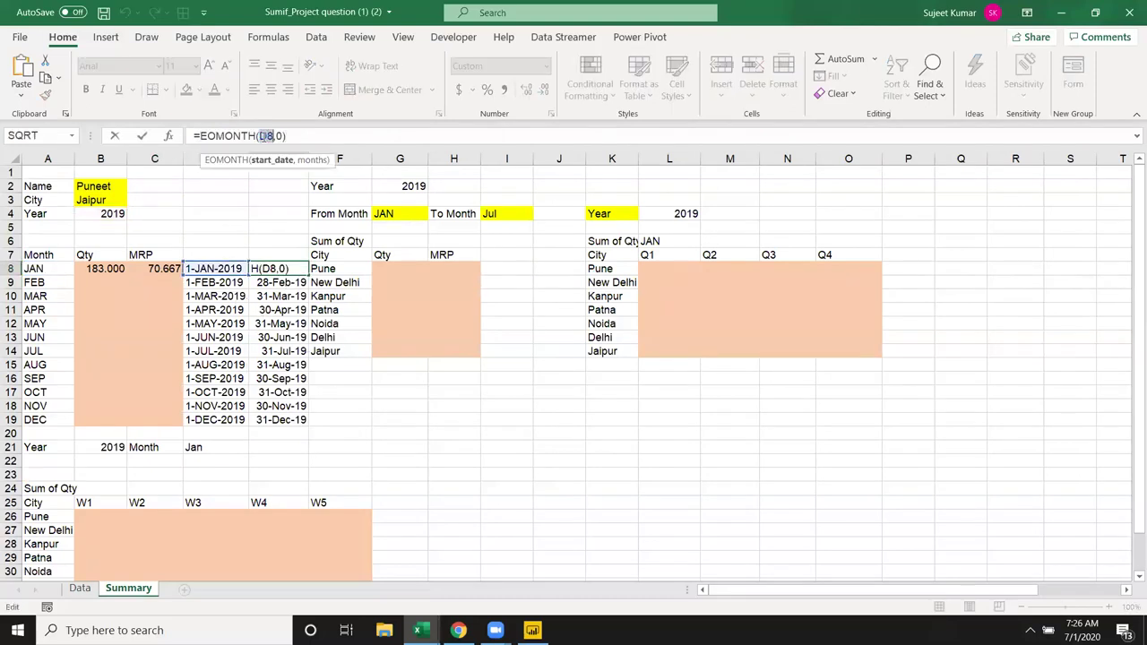
key("ctrl+v")
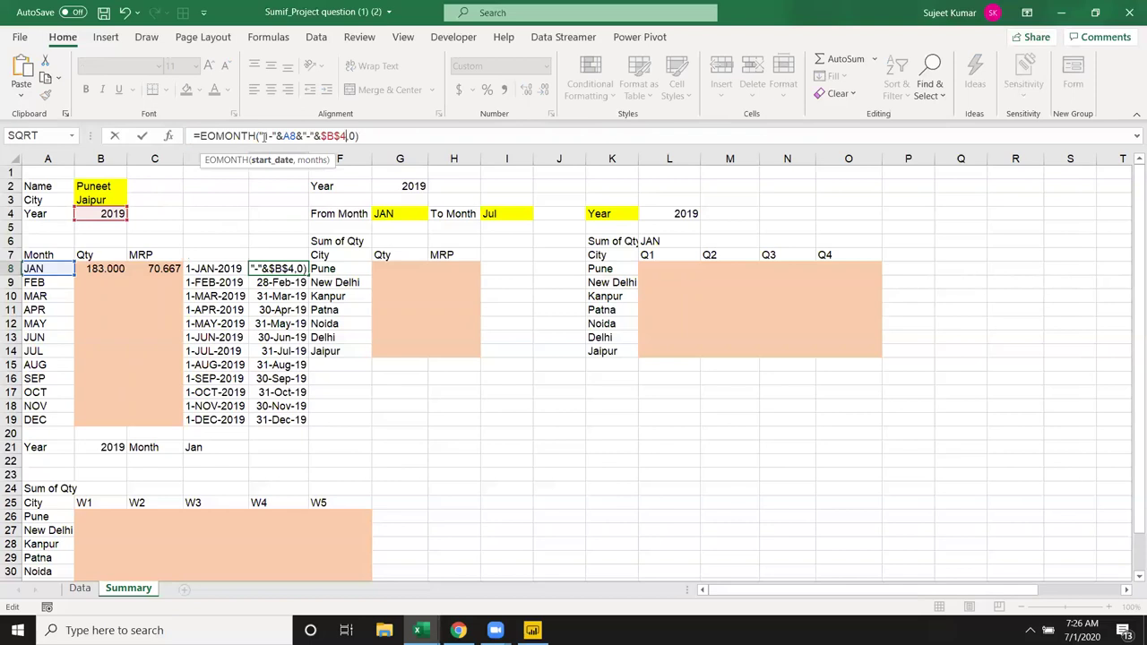
key("Return")
key("Up")
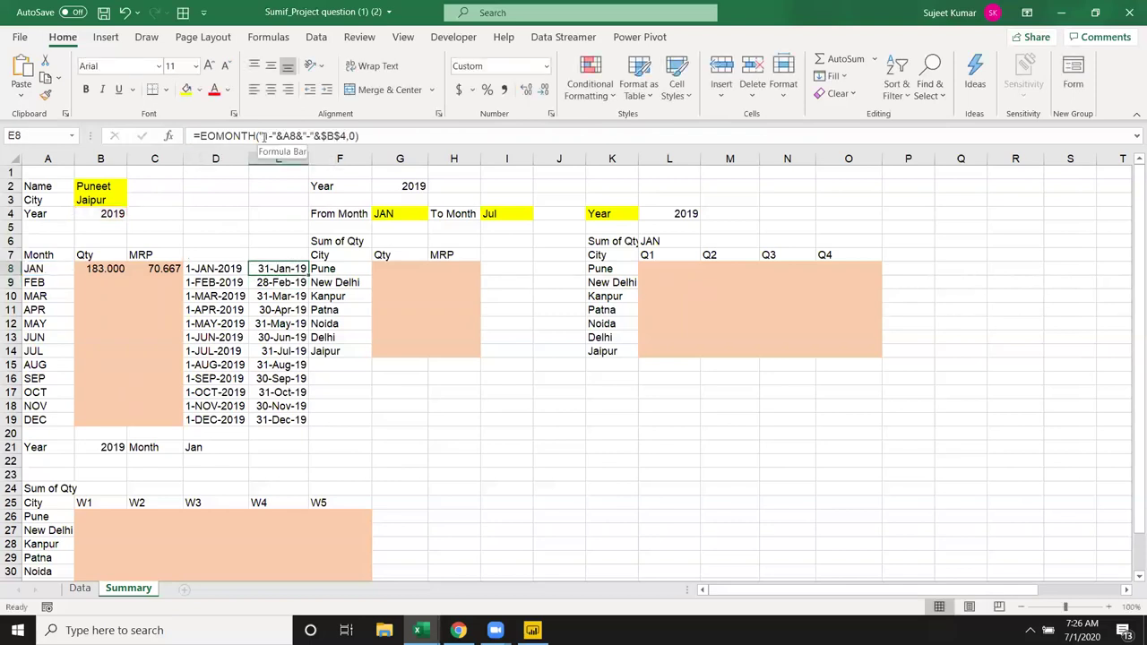
key("Left")
key("Left")
key("Left")
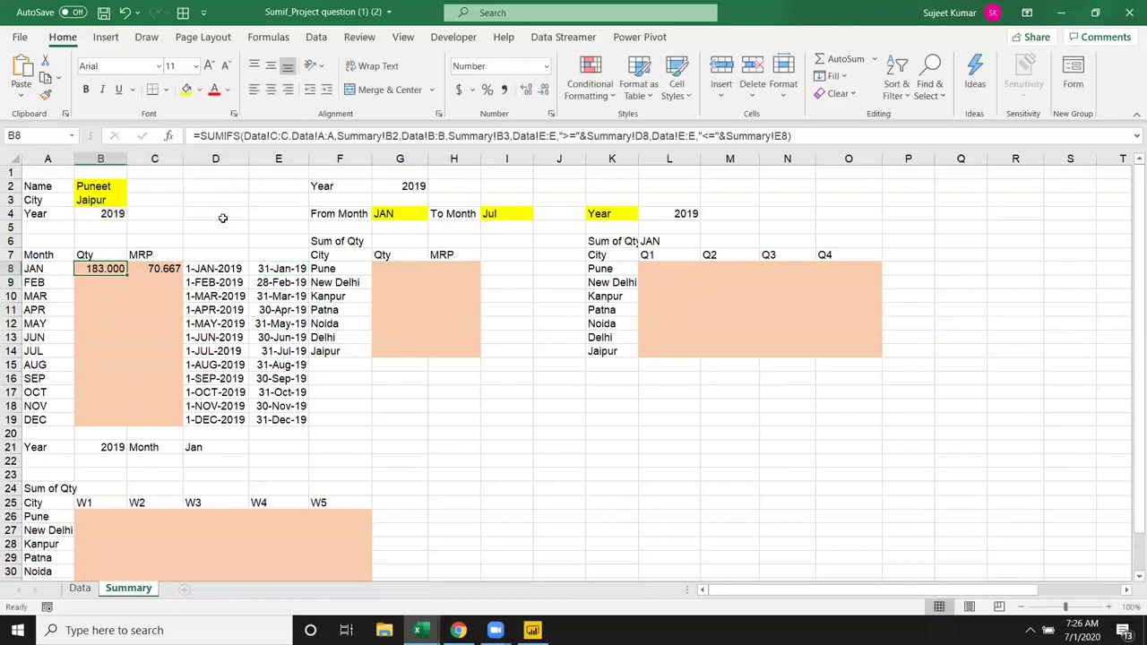
Step: In B8's SUMIFS, swap the D8 start-date reference for the inline "1-"&A8&"-"&$B$4 date
left_click(644, 135)
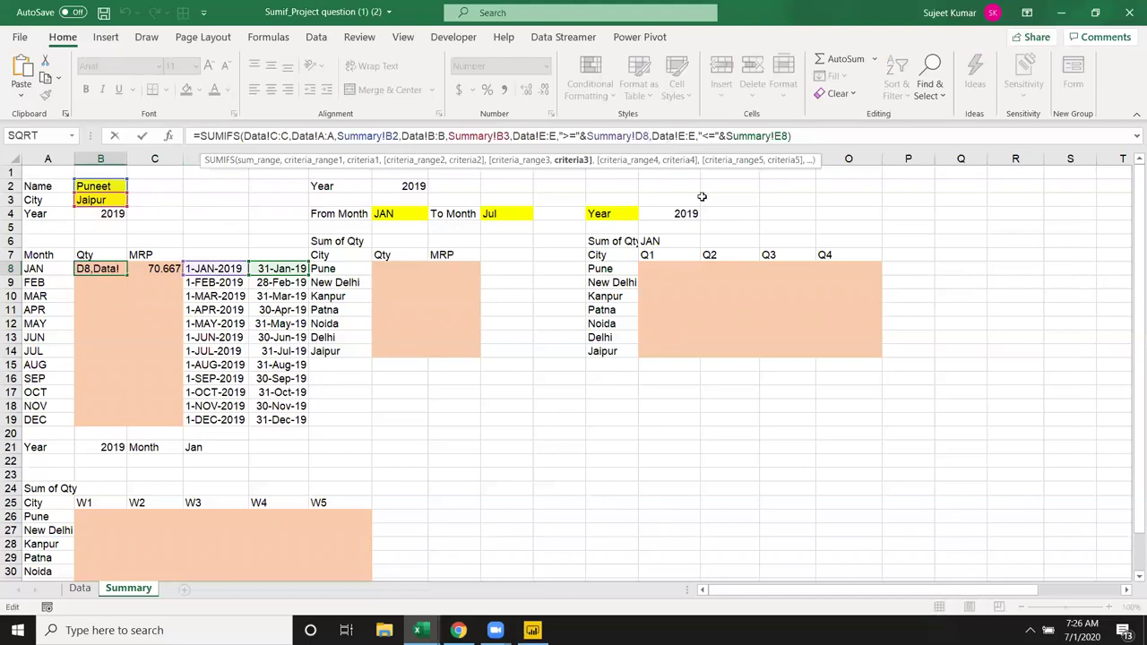
key("BackSpace")
key("BackSpace")
key("BackSpace")
key("BackSpace")
key("BackSpace")
key("BackSpace")
key("BackSpace")
key("BackSpace")
key("BackSpace")
key("BackSpace")
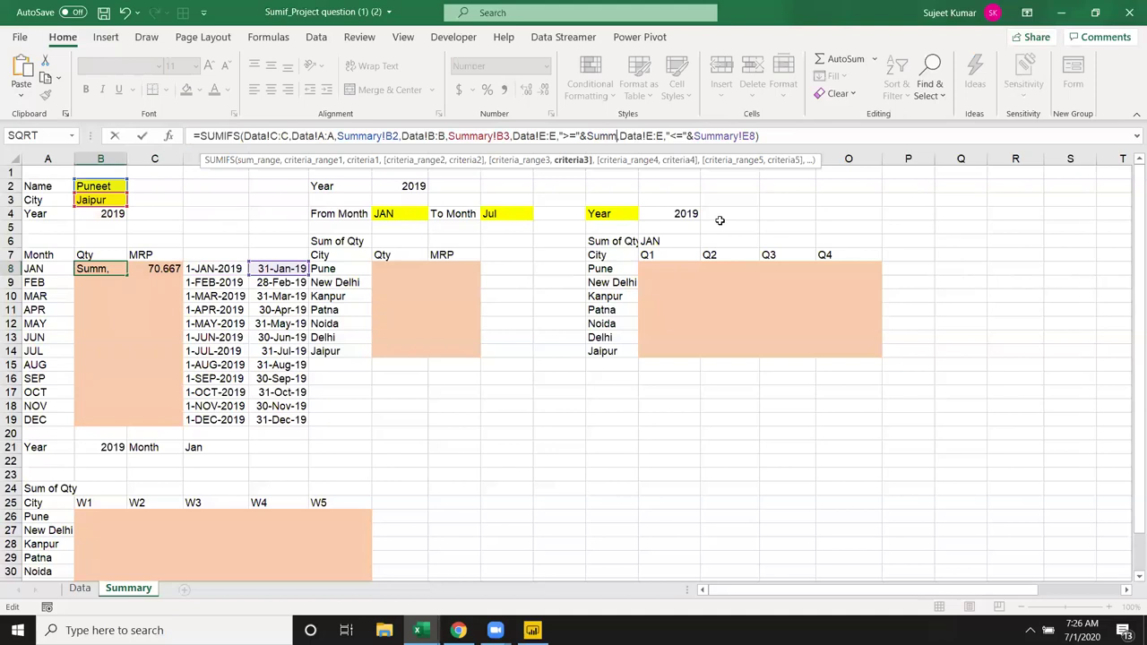
type("()")
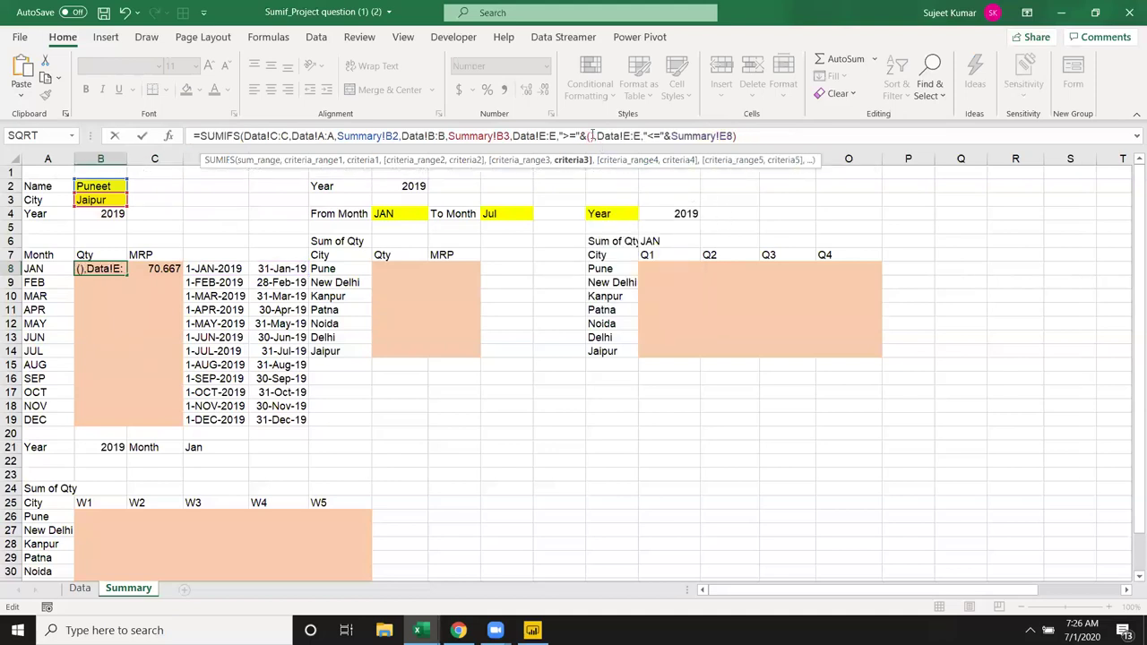
key("ctrl+v")
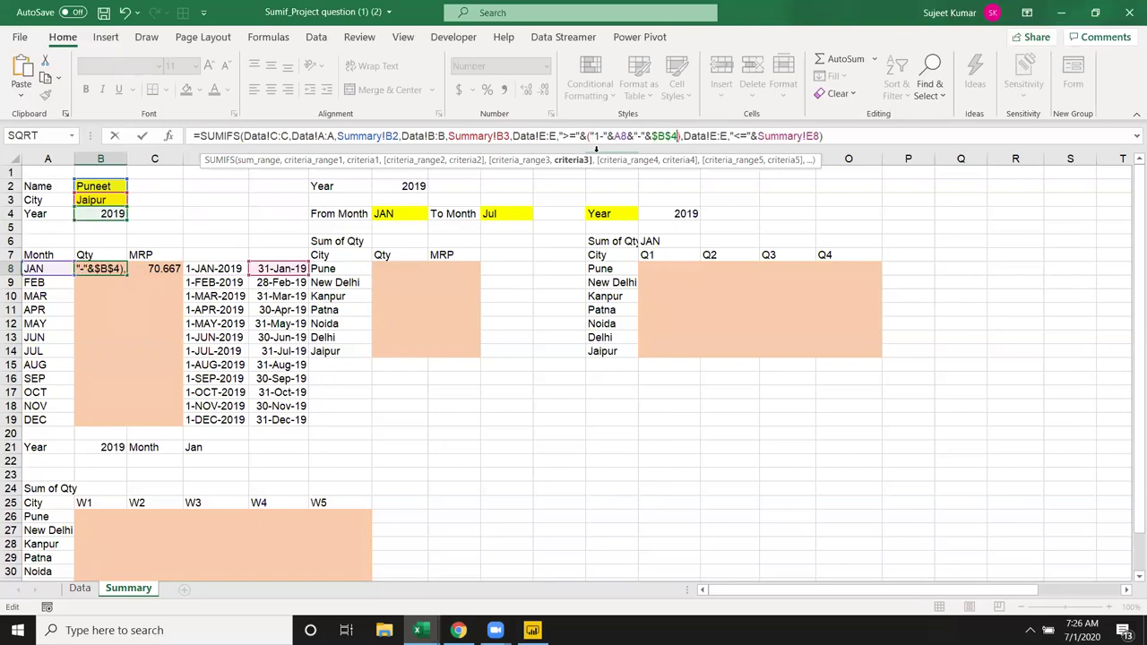
key("Return")
key("Up")
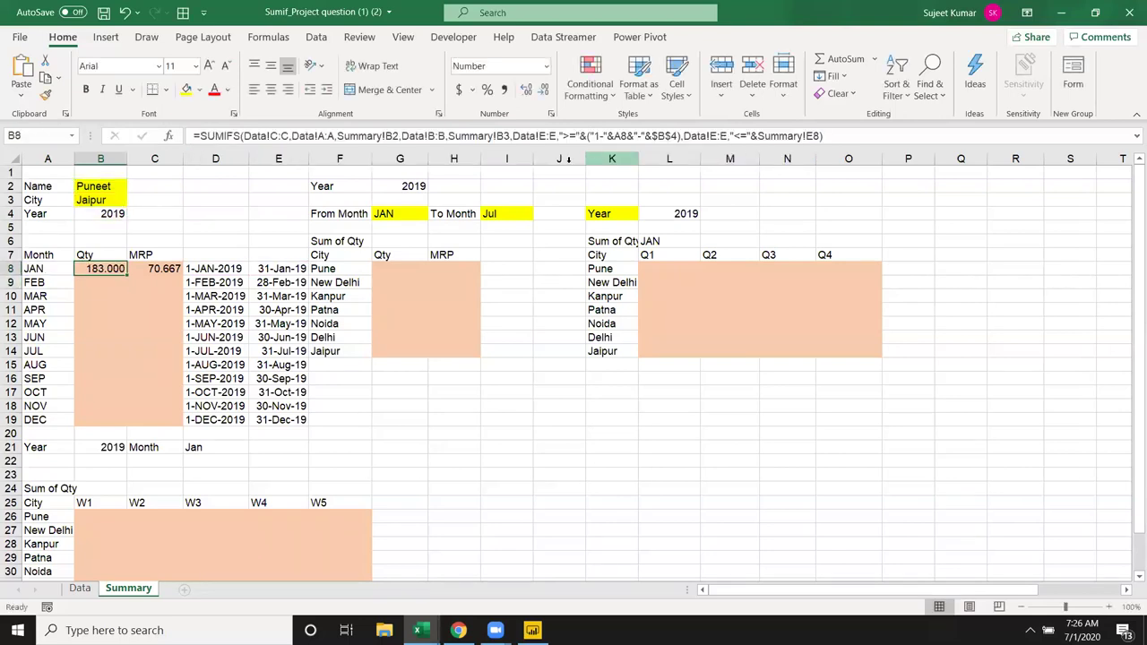
Step: Copy E8's EOMONTH("1-"&A8&"-"&$B$4,0) into B8's SUMIFS in place of Summary!E8
left_click(288, 268)
left_click(199, 136)
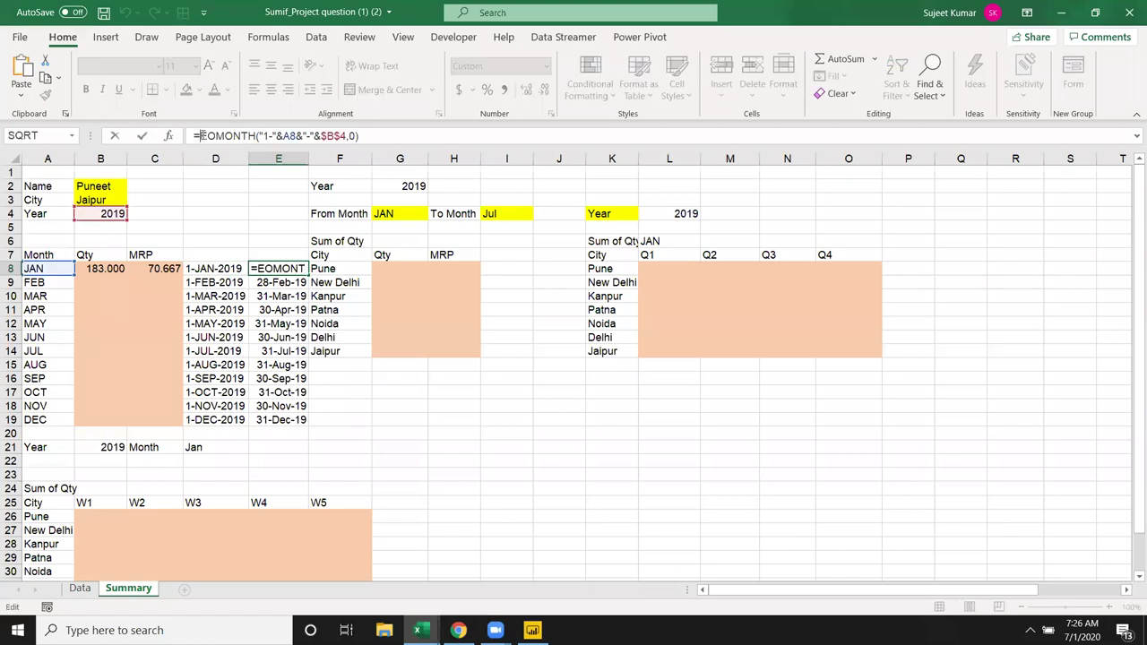
left_click_drag(202, 135, 364, 136)
key("ctrl+c")
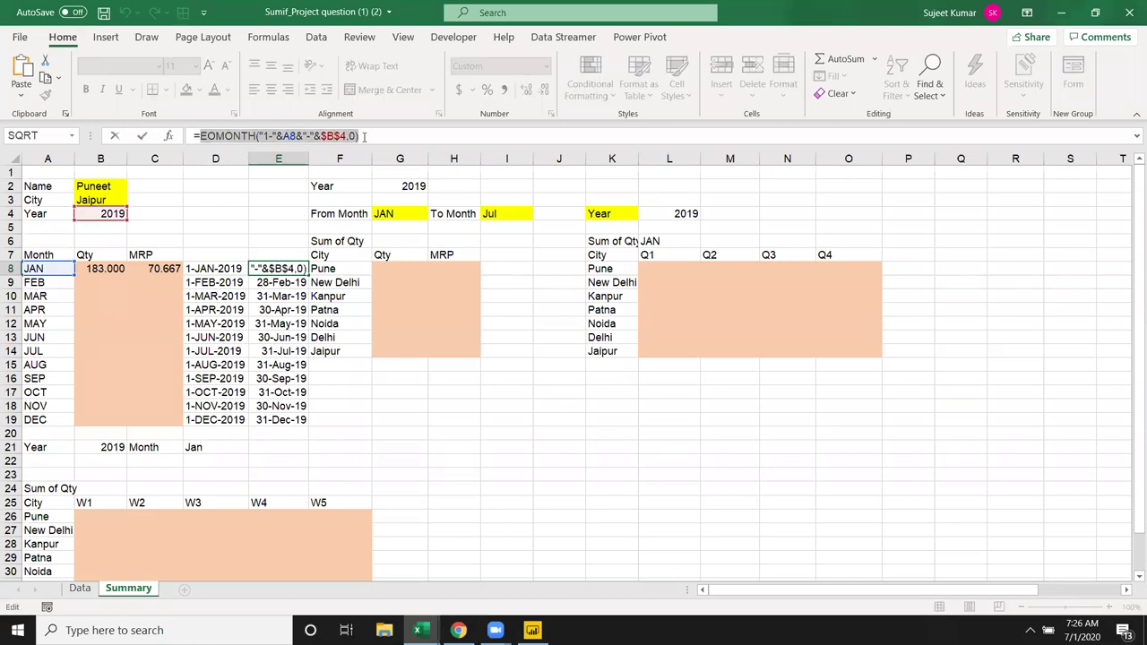
key("Escape")
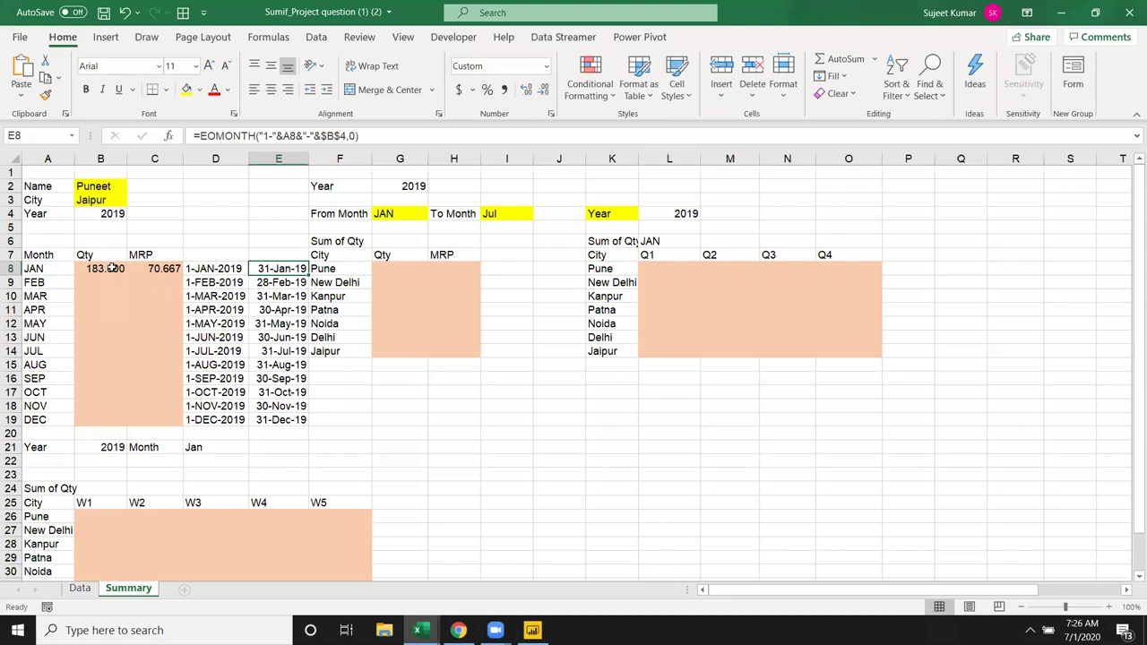
double_click(111, 268)
left_click(691, 269)
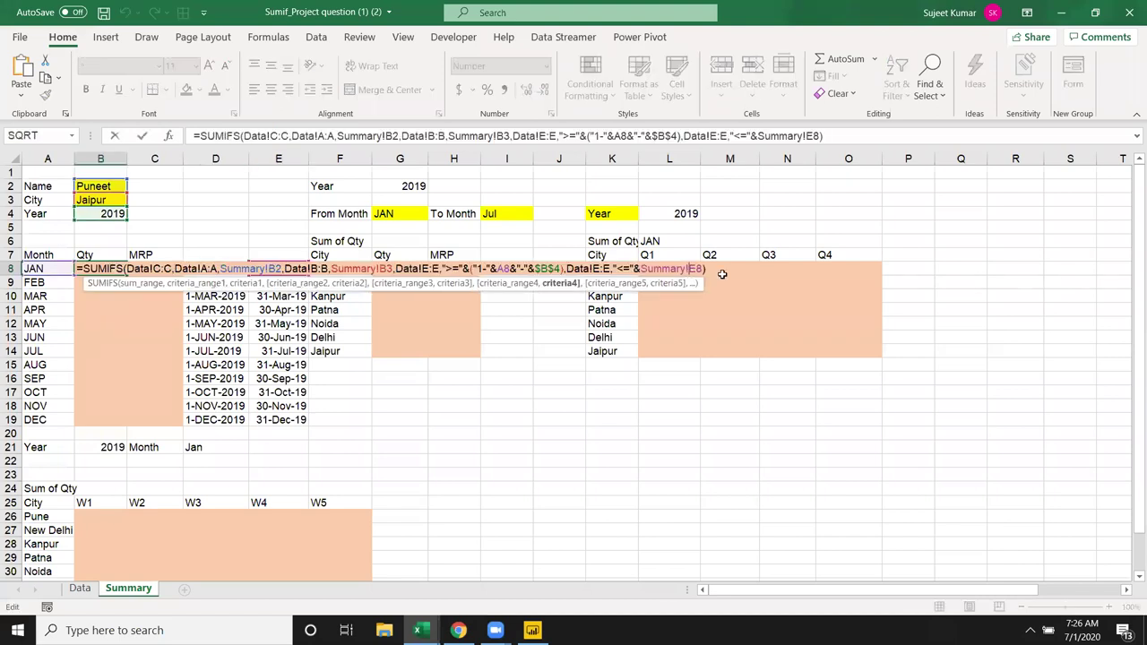
key("BackSpace")
key("BackSpace")
key("BackSpace")
key("BackSpace")
key("BackSpace")
key("BackSpace")
key("BackSpace")
key("BackSpace")
key("BackSpace")
key("BackSpace")
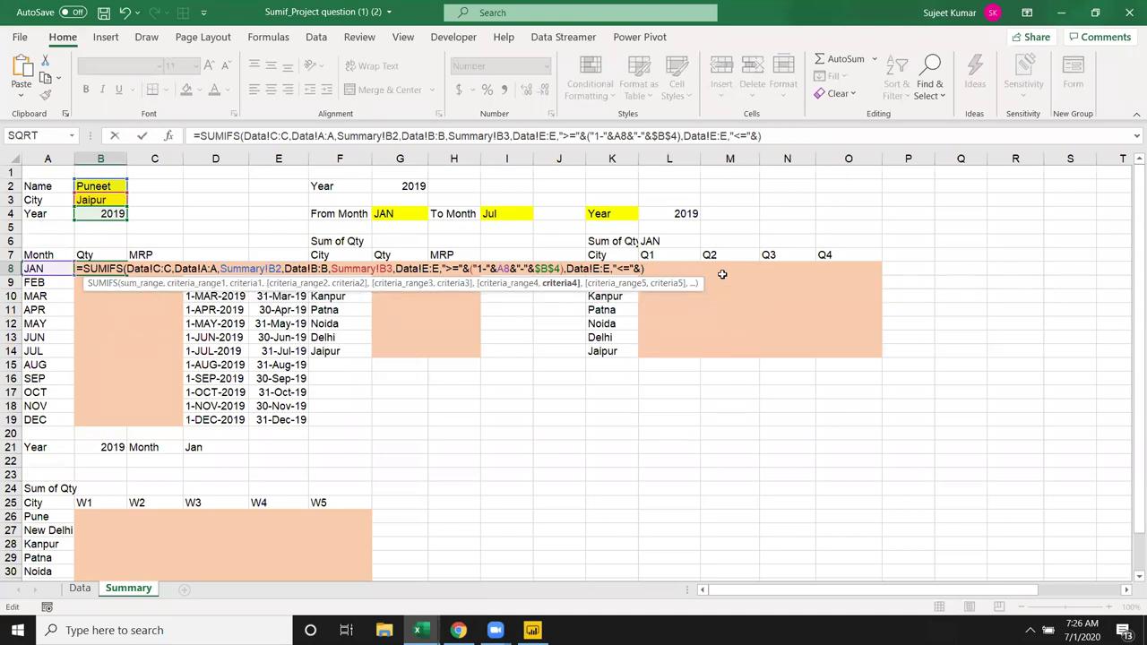
type("()")
key("ctrl+v")
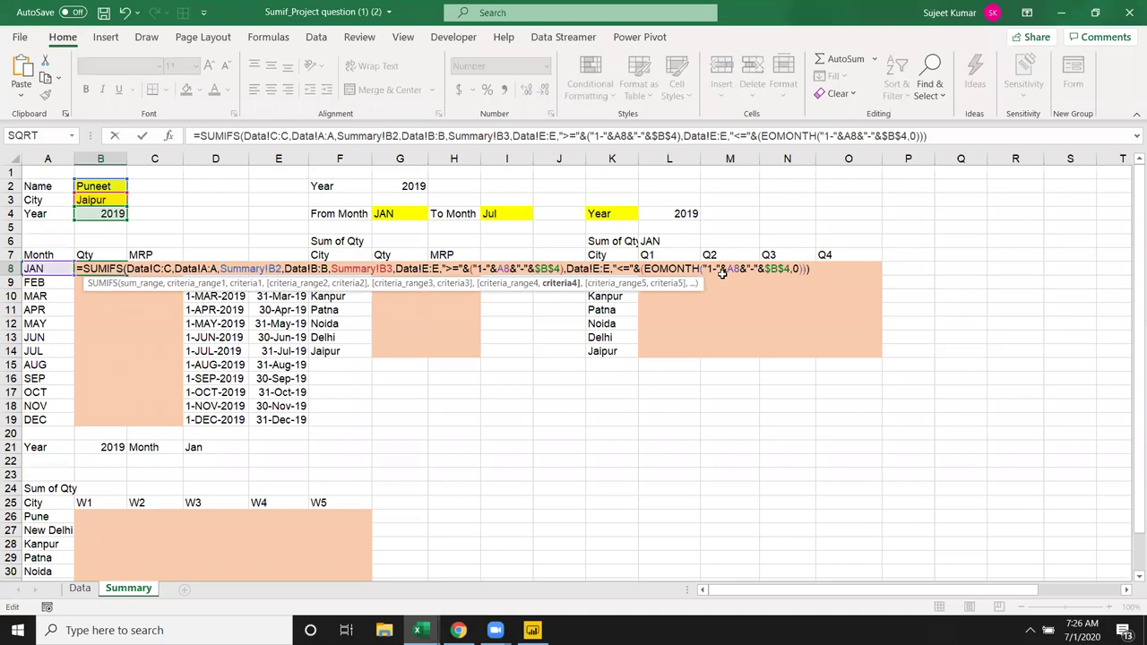
key("ctrl+Return")
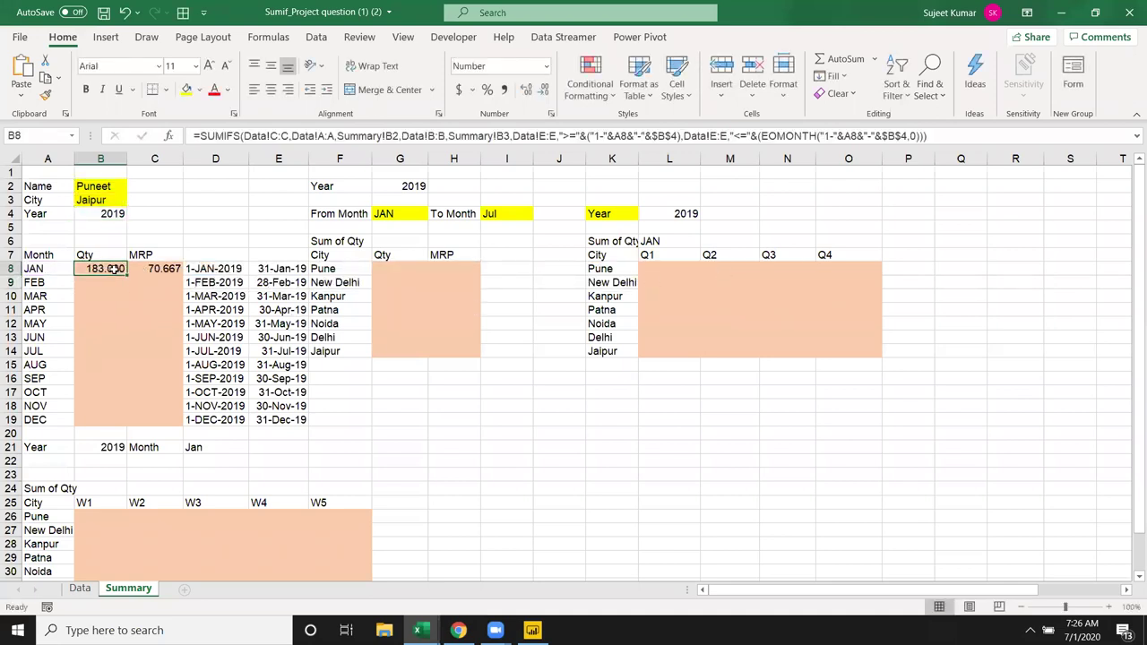
Step: Drop the Summary! prefixes in B8's SUMIFS and lock the criteria as $B$2 and $B$3
left_click(386, 136)
key("BackSpace")
key("BackSpace")
key("BackSpace")
key("BackSpace")
key("BackSpace")
key("BackSpace")
key("BackSpace")
key("BackSpace")
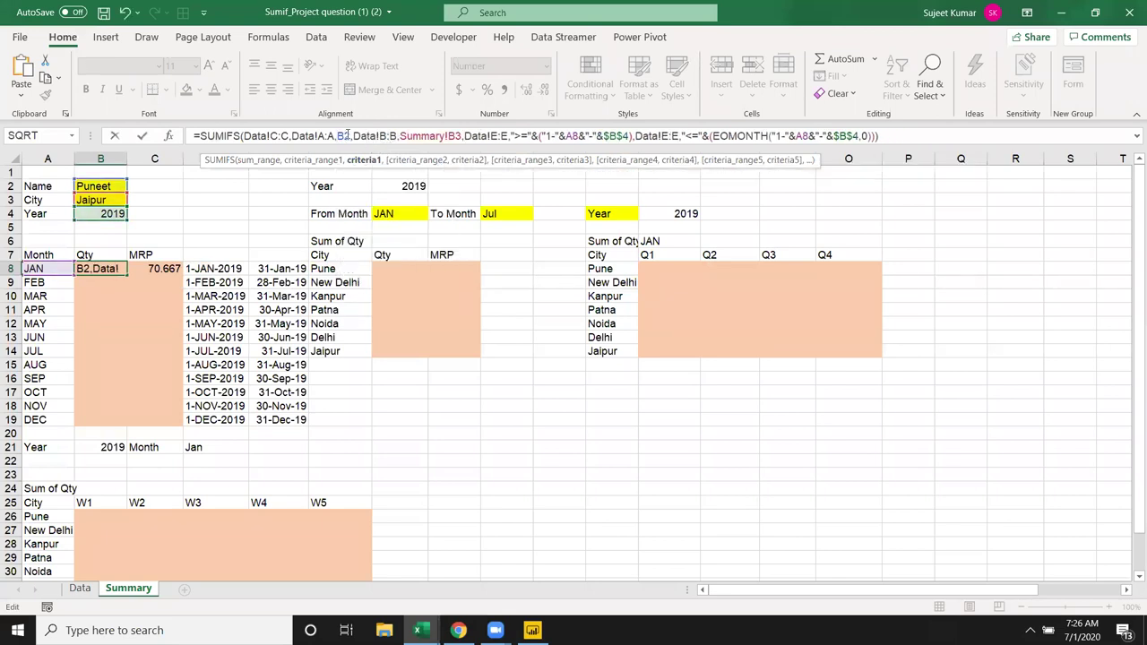
double_click(344, 136)
key("F4")
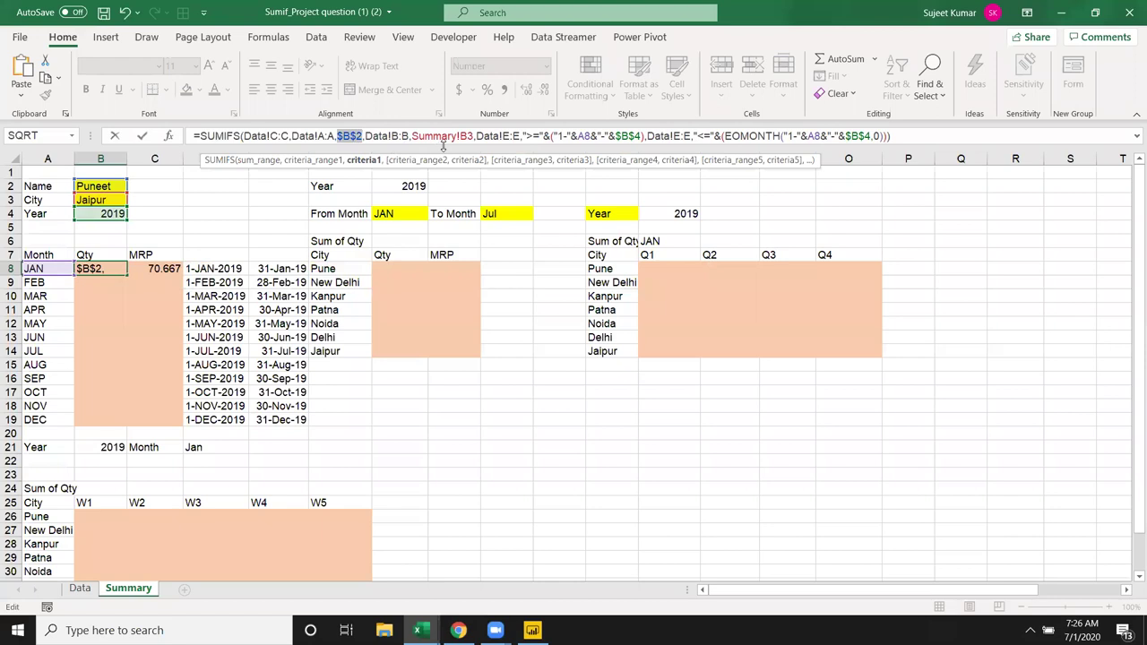
left_click(460, 137)
key("BackSpace")
key("BackSpace")
key("BackSpace")
key("BackSpace")
key("BackSpace")
key("BackSpace")
key("BackSpace")
key("BackSpace")
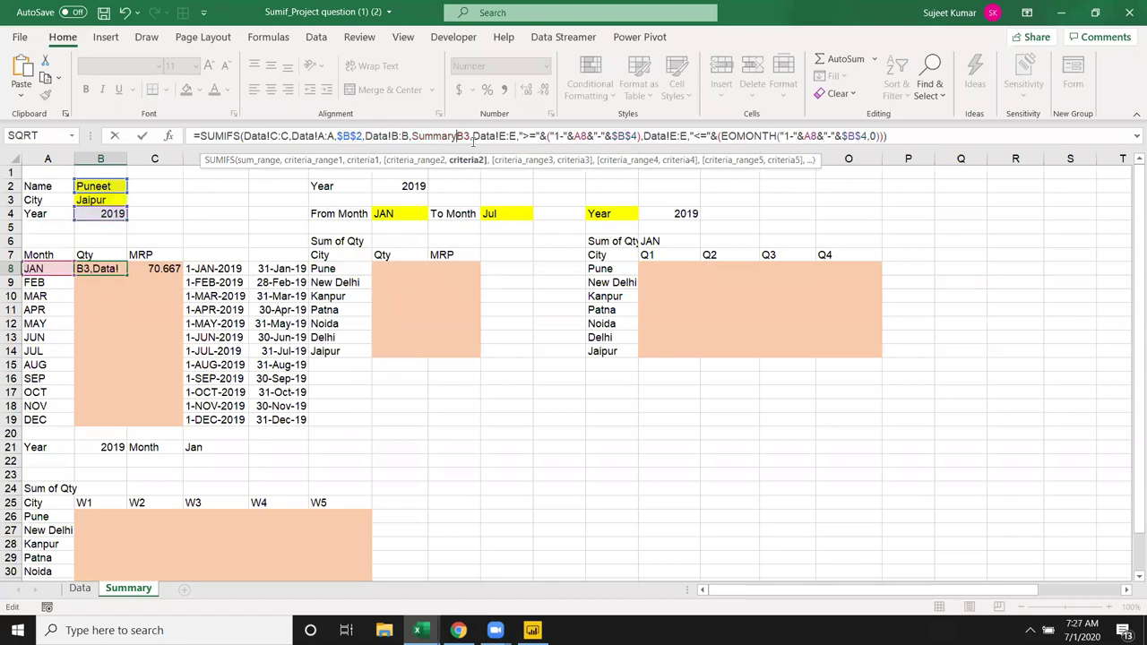
type("S")
key("BackSpace")
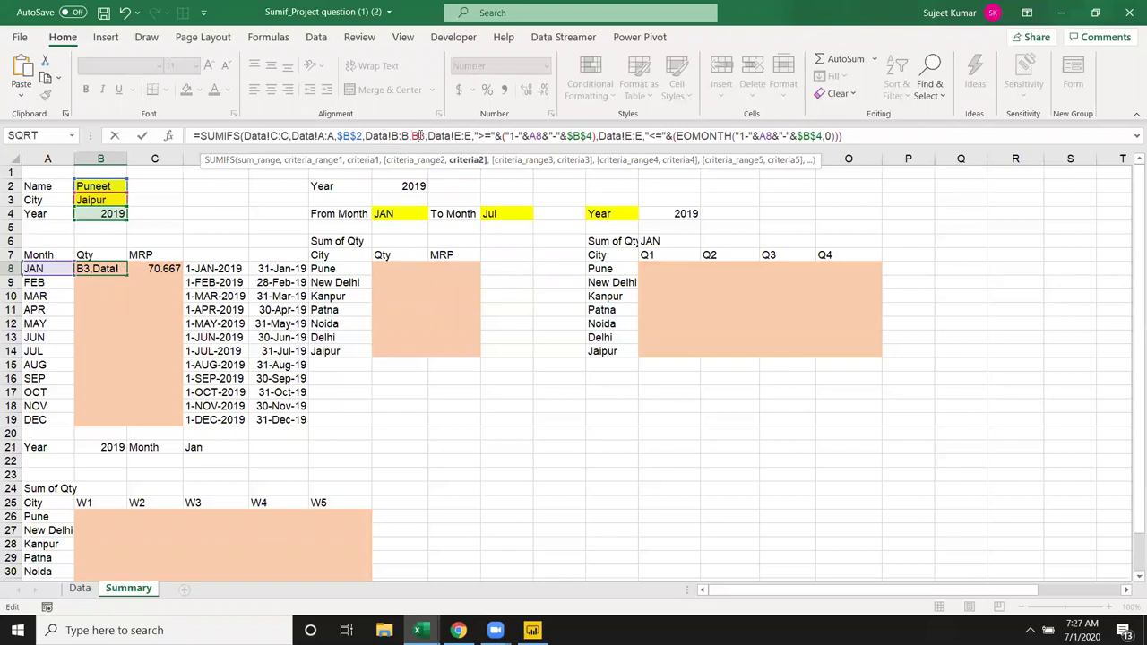
key("F4")
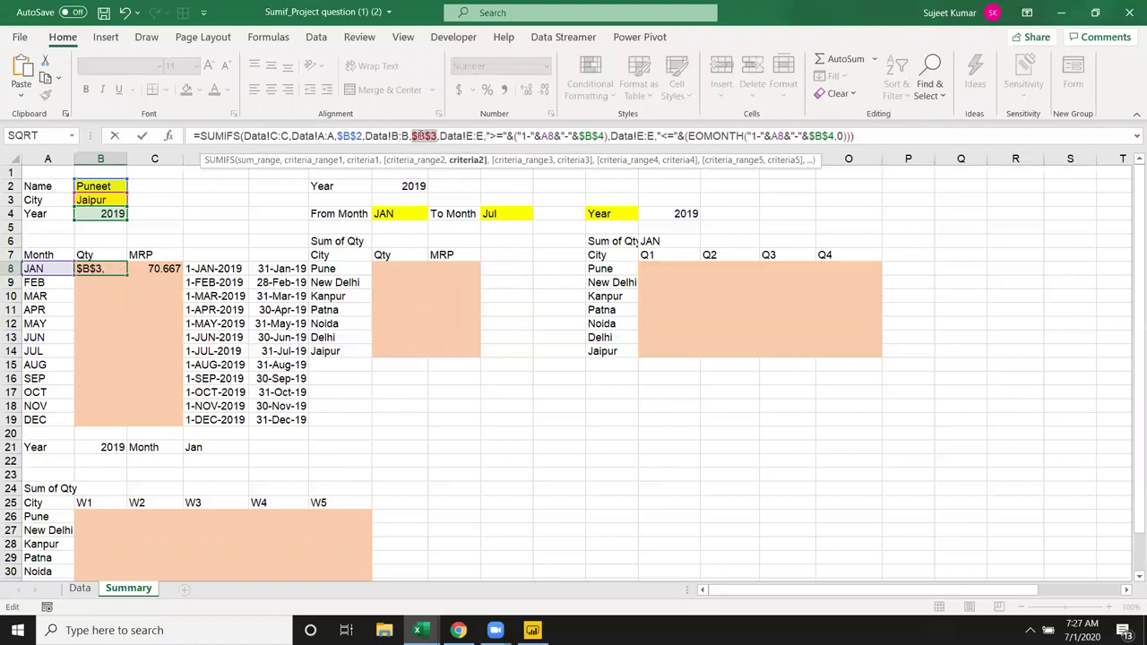
key("ctrl+Return")
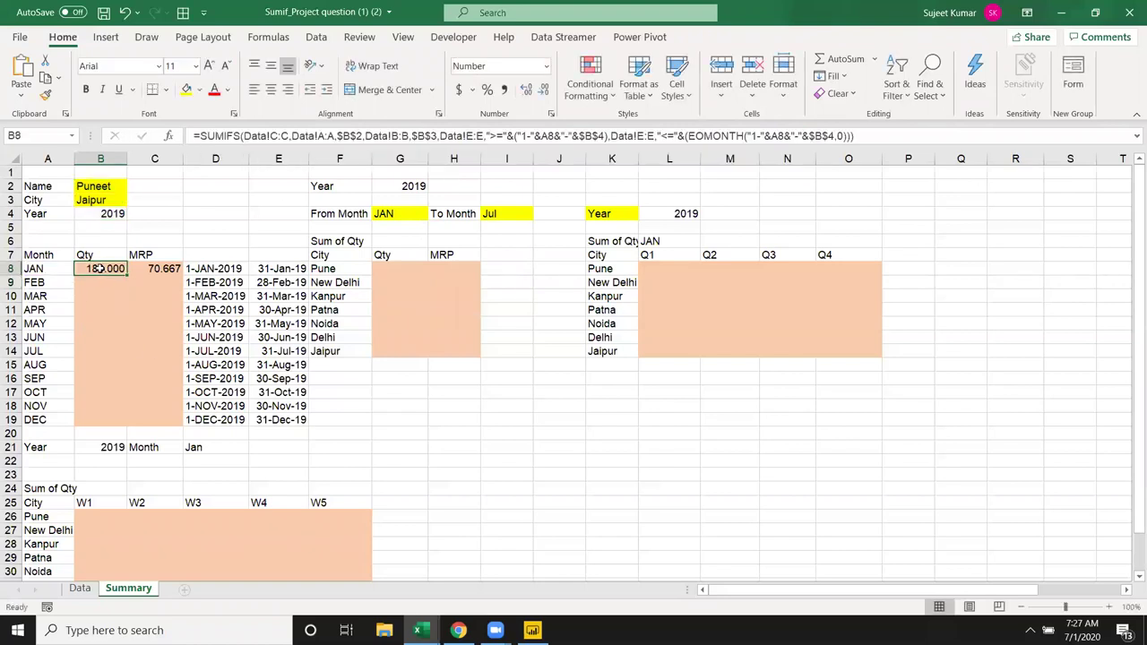
Step: Fill B8's SUMIFS down to B19 and check the February formula
double_click(125, 275)
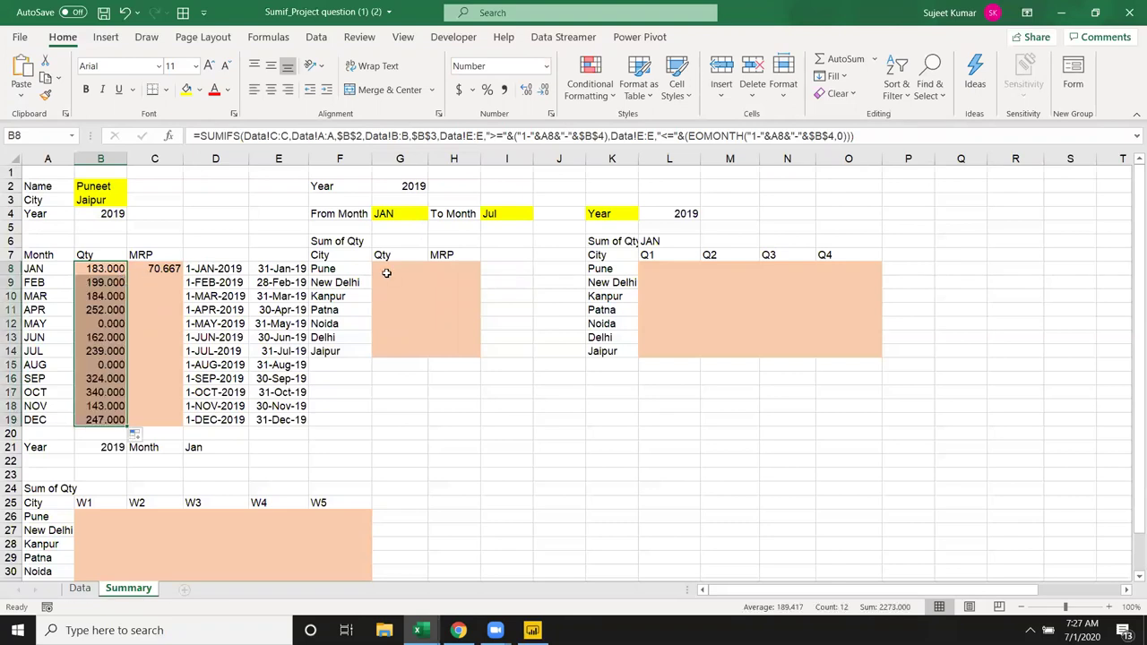
key("ctrl+Down")
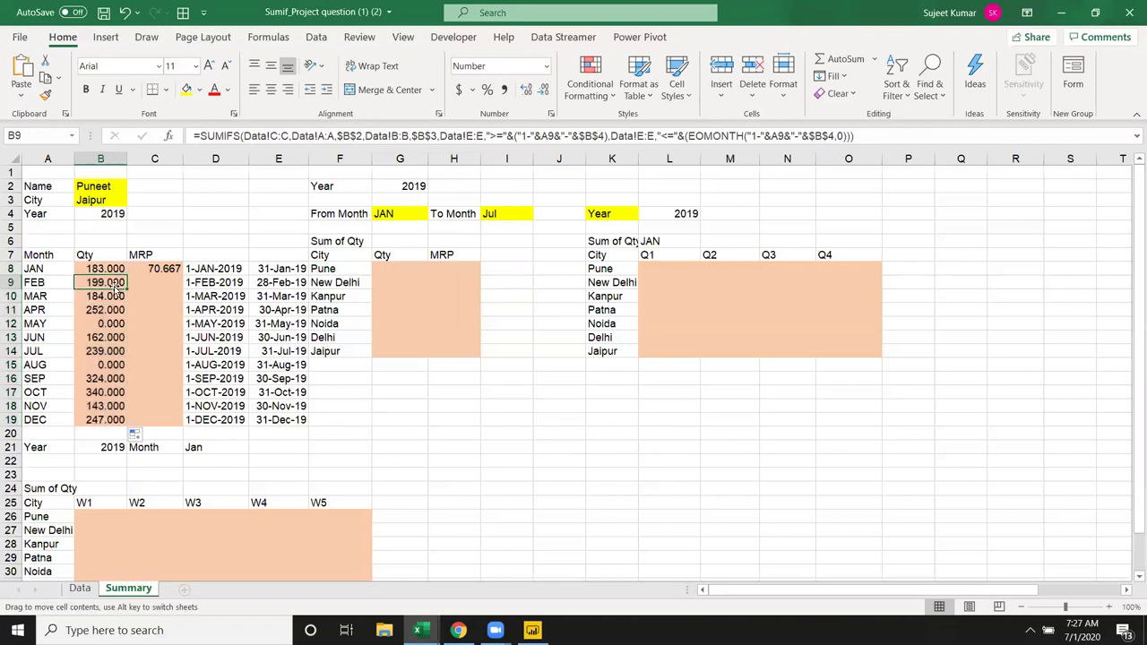
double_click(107, 282)
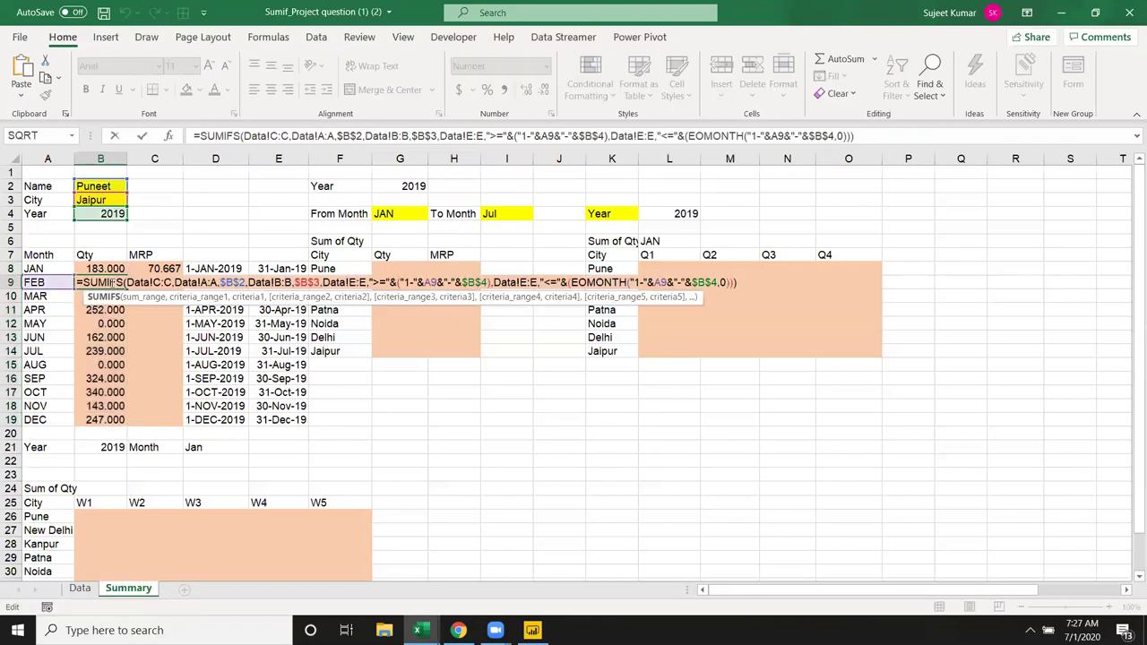
key("Escape")
left_click(107, 308)
Step: Inspect the filled Qty formulas for April, June and October without changing them
double_click(107, 308)
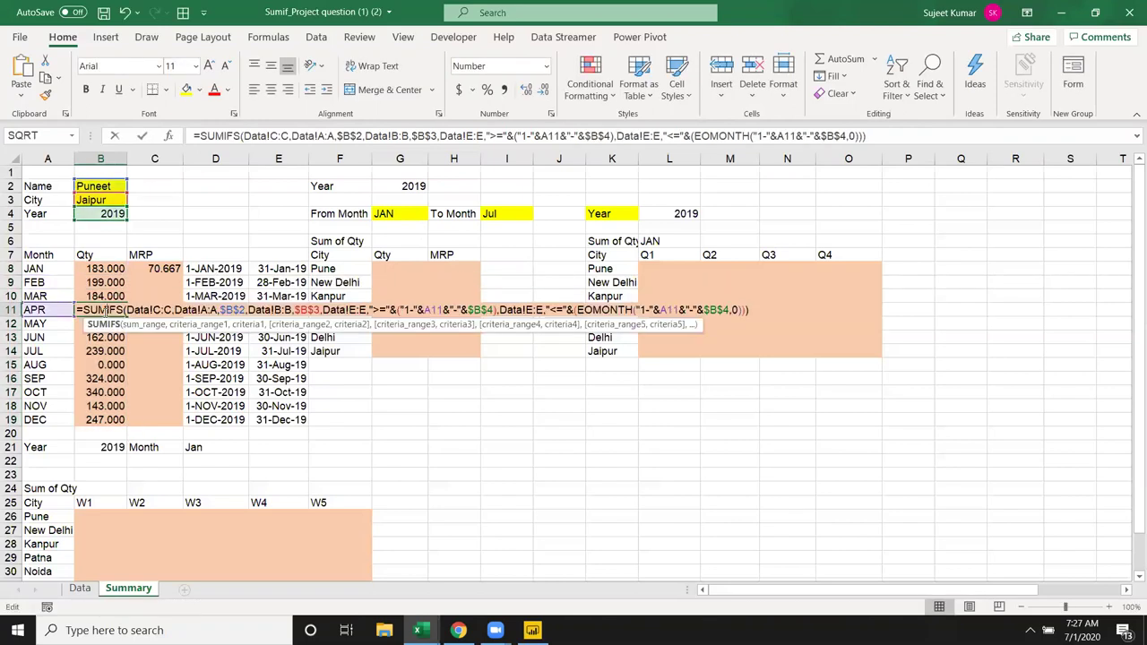
key("Escape")
double_click(106, 336)
key("Escape")
double_click(102, 392)
key("Escape")
Step: Enter a new person's name in B2 and Pune as the city in B3
left_click(95, 188)
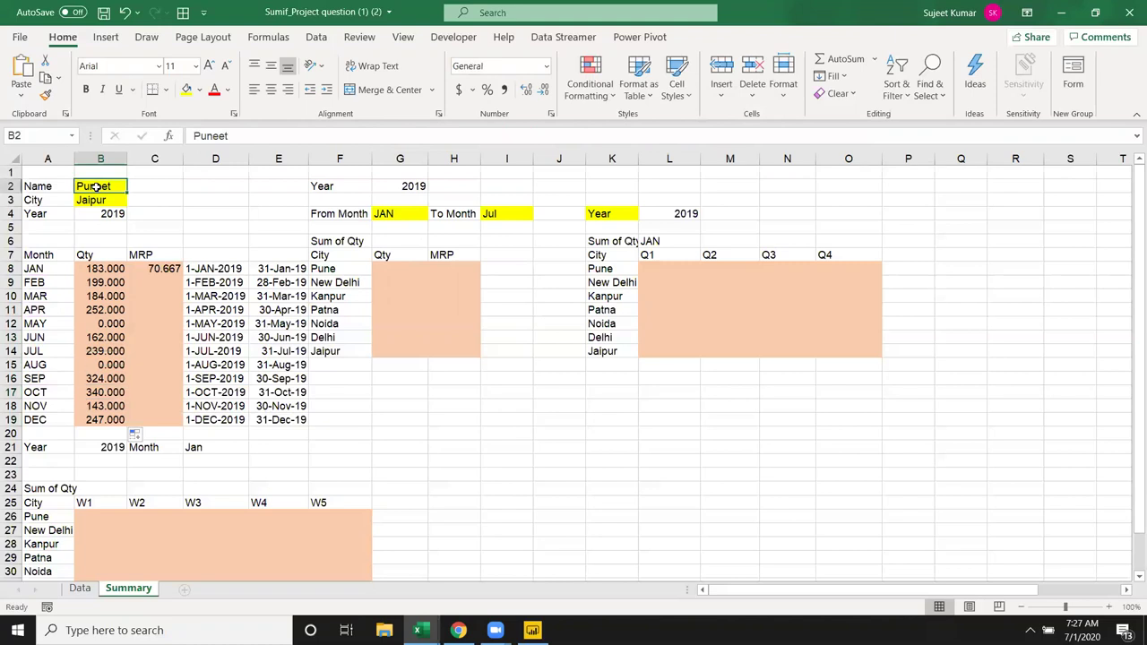
type("Puja")
key("Return")
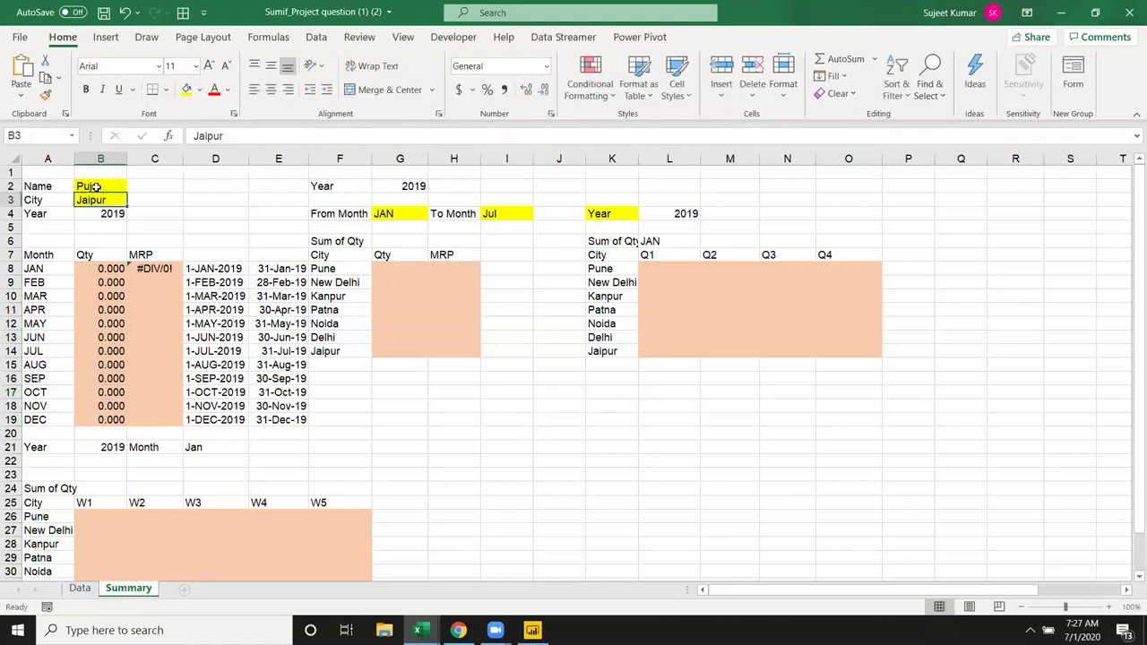
type("Pune")
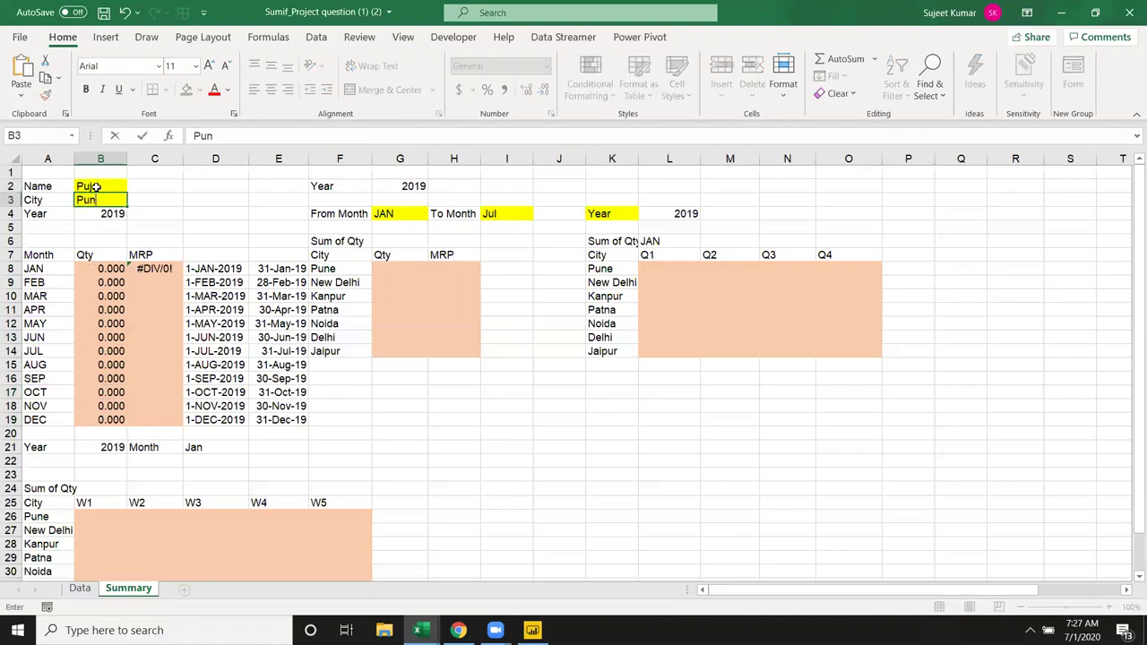
key("Return")
key("Up")
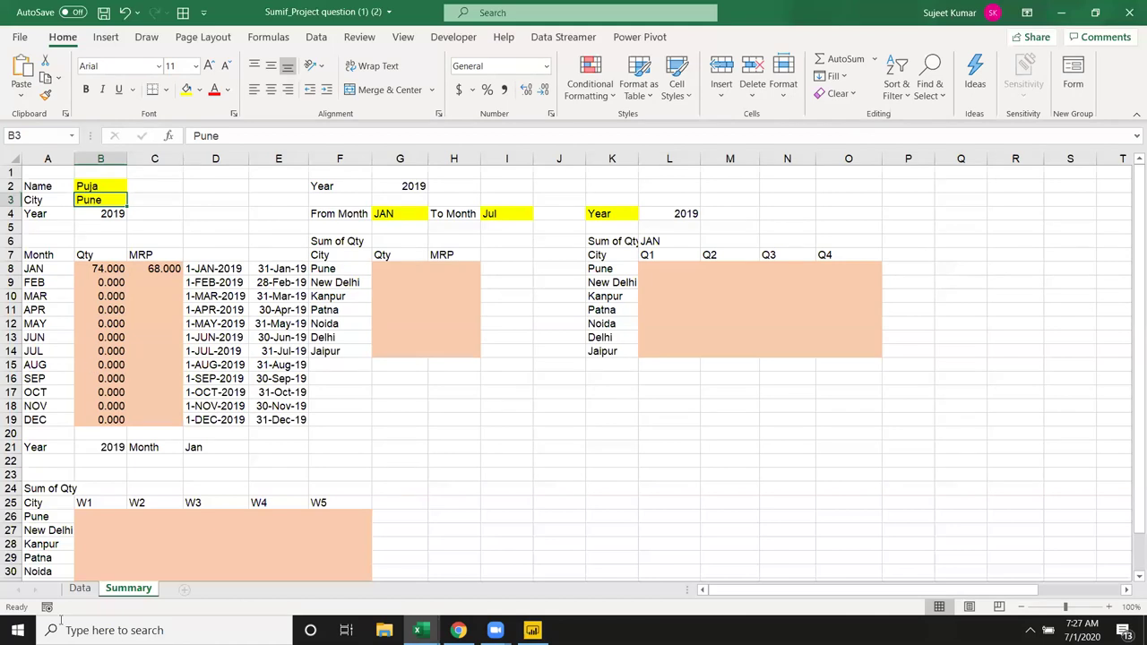
Step: Check the Data sheet, then enter a different person's name in B2
left_click(79, 589)
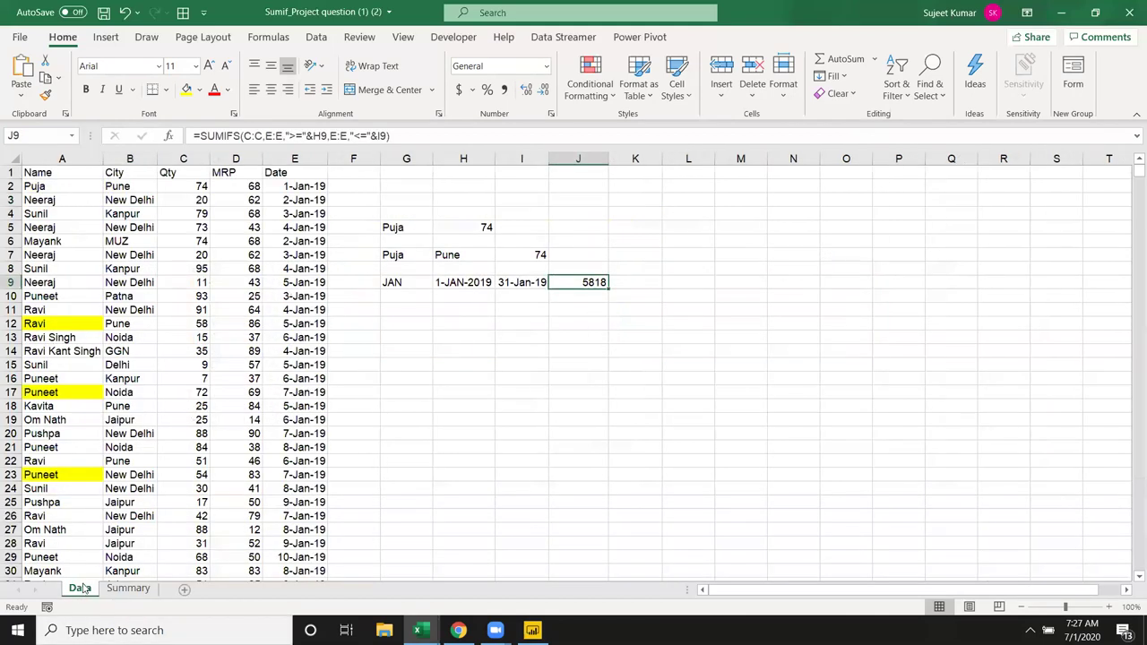
left_click(125, 589)
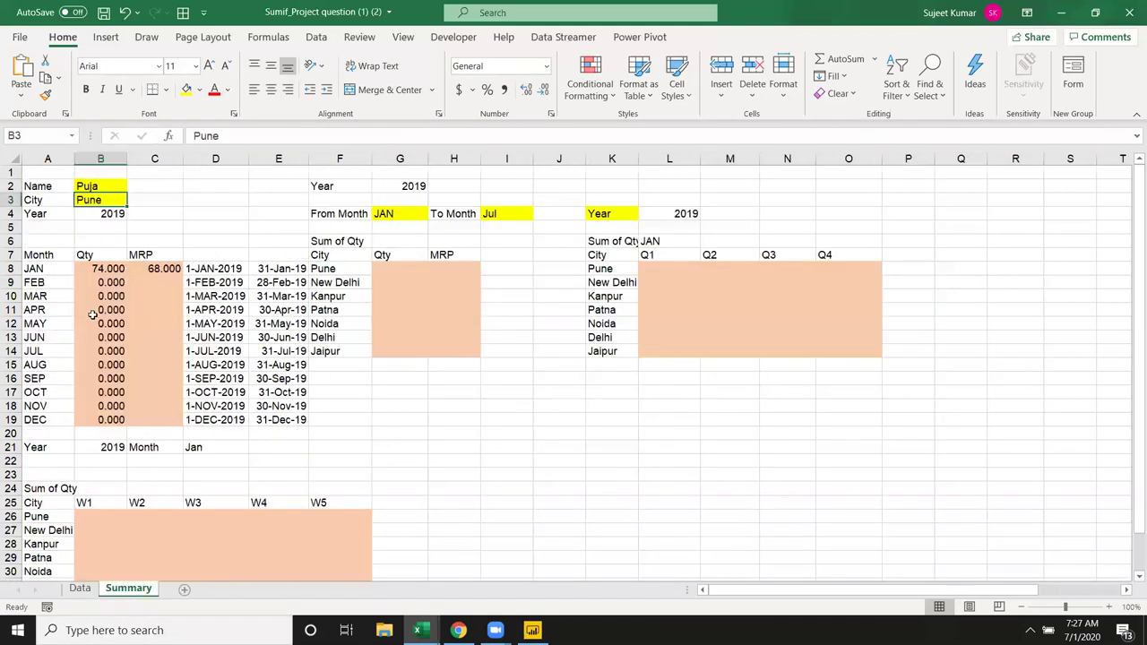
left_click(104, 190)
type("Ravi")
key("Return")
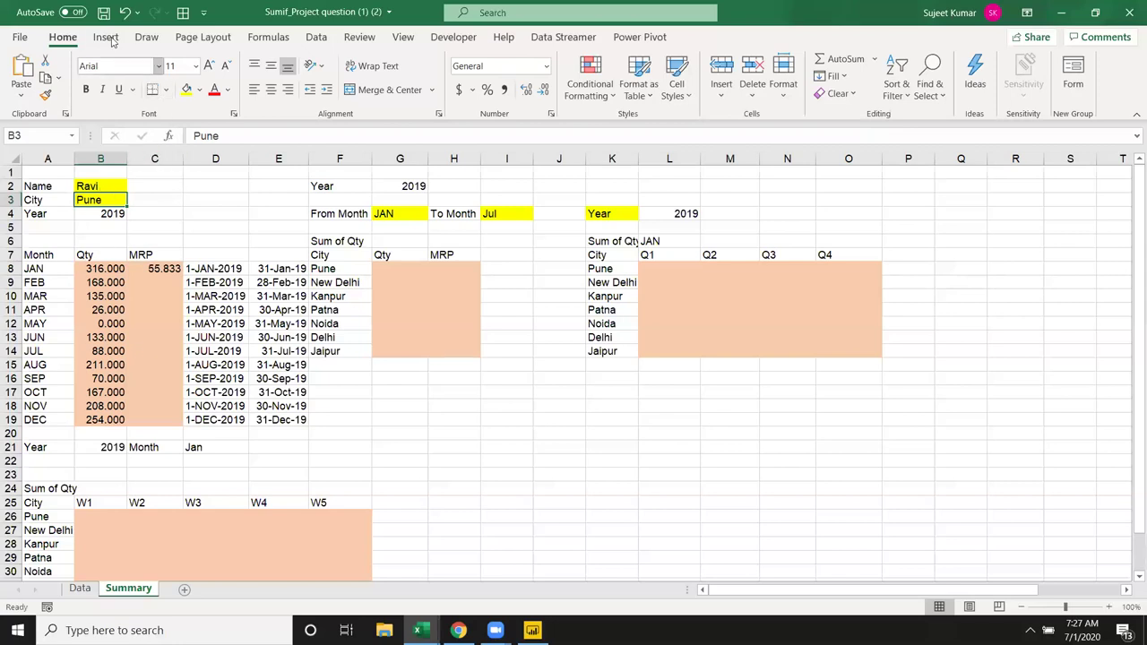
Step: Save the workbook and highlight the city list and the JAN and Jul month inputs
left_click(104, 12)
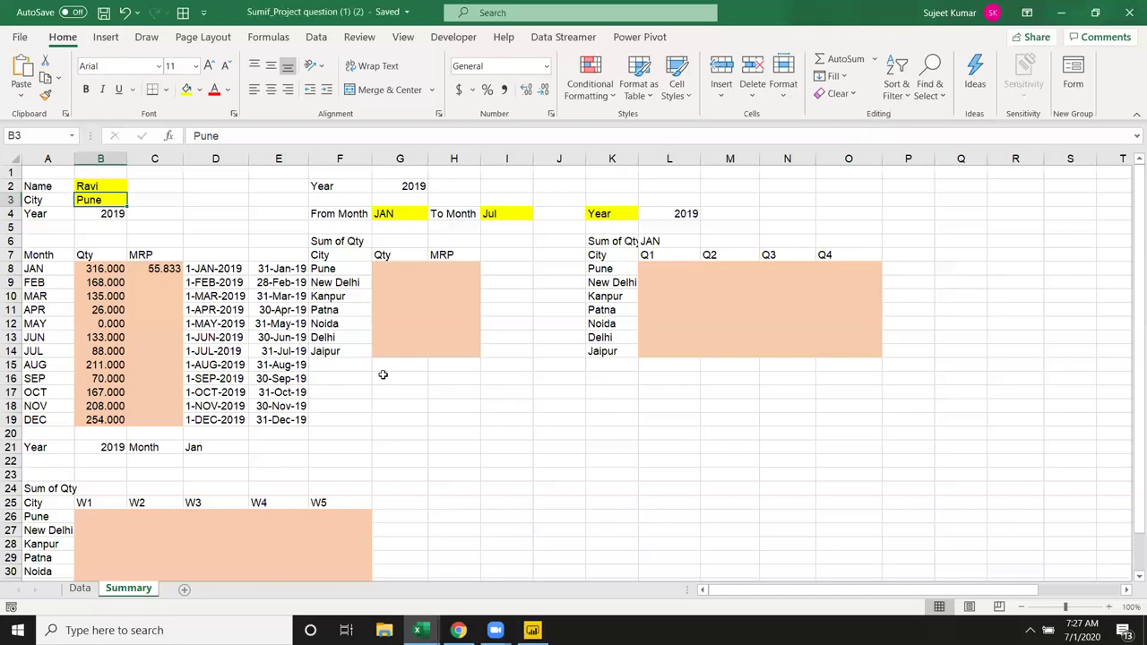
left_click(346, 417)
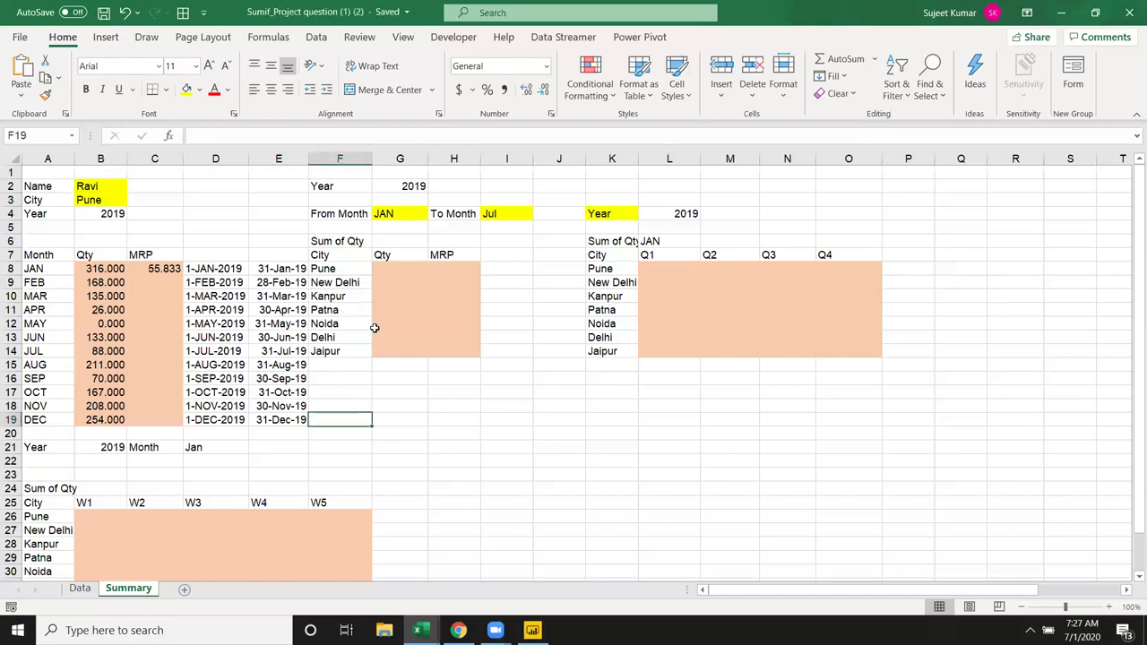
left_click(435, 419)
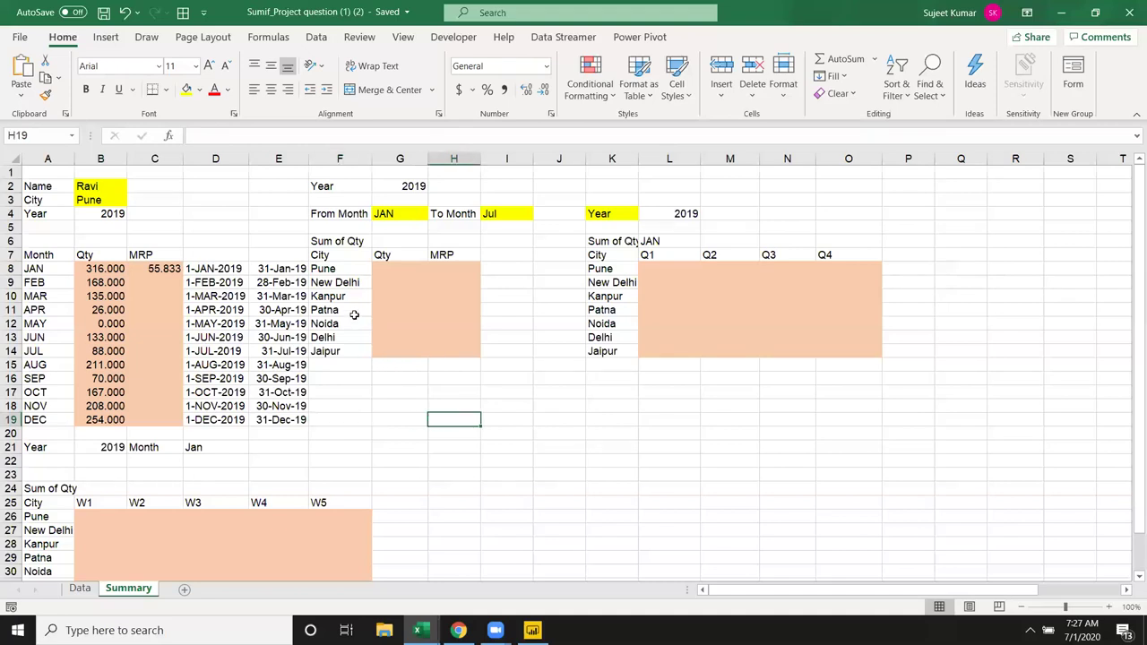
left_click_drag(332, 267, 336, 359)
left_click(410, 218)
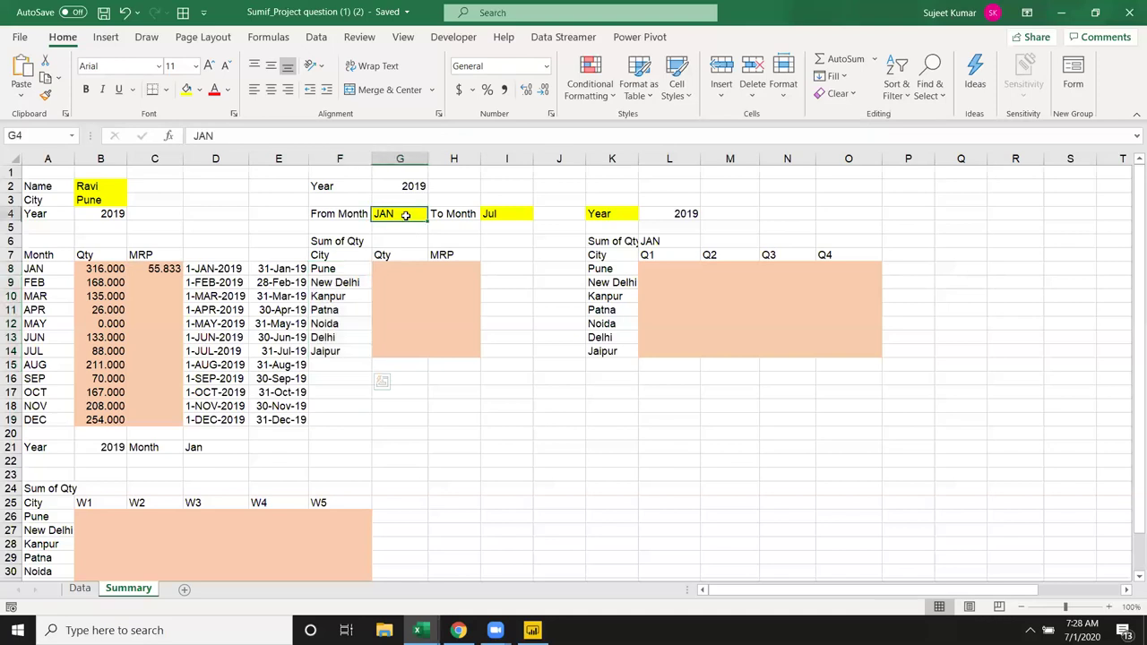
left_click(528, 215, "ctrl")
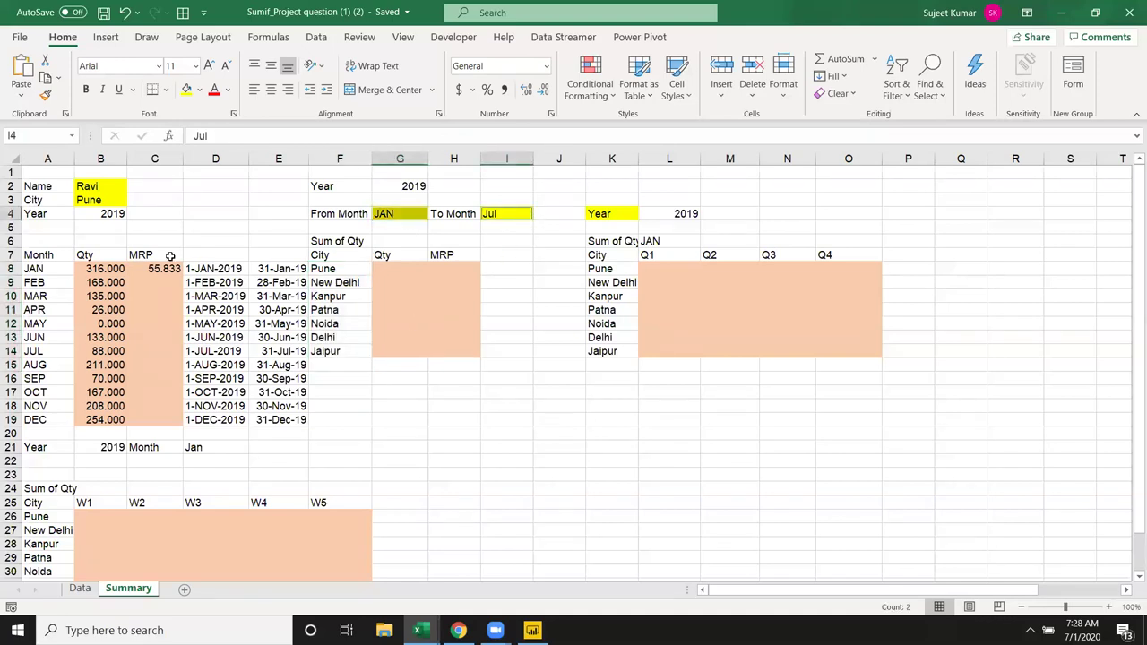
Step: Point out the Name, City, 2019, JAN–Jul inputs and the Qty/MRP results by city
left_click_drag(108, 188, 102, 200)
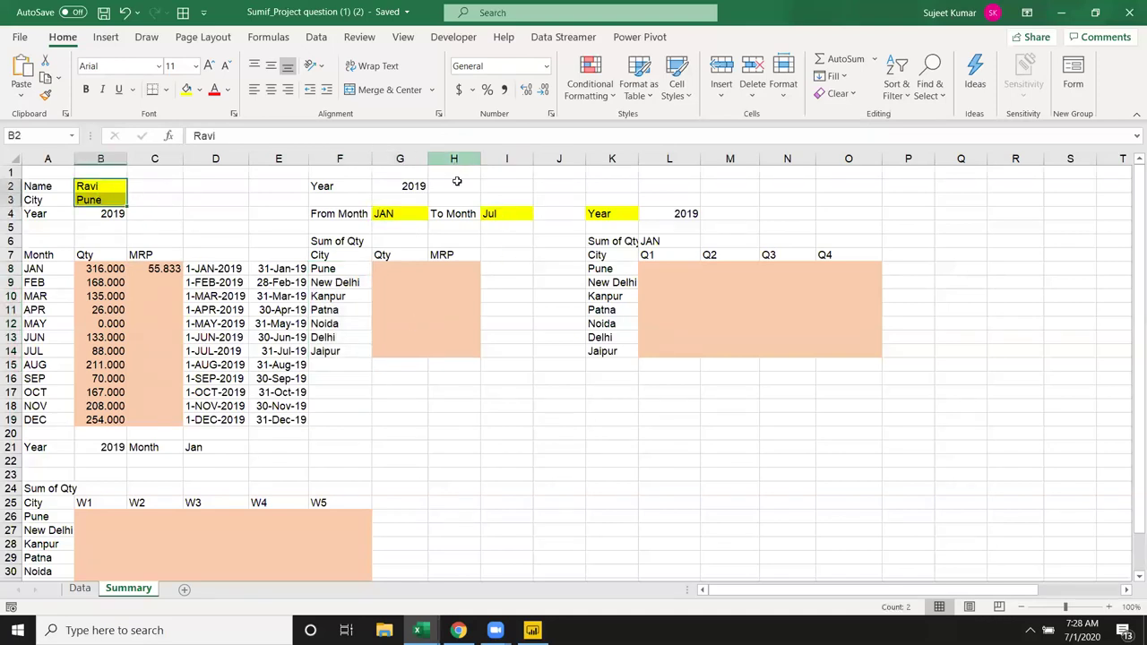
left_click(383, 189)
left_click(396, 215)
left_click(489, 213)
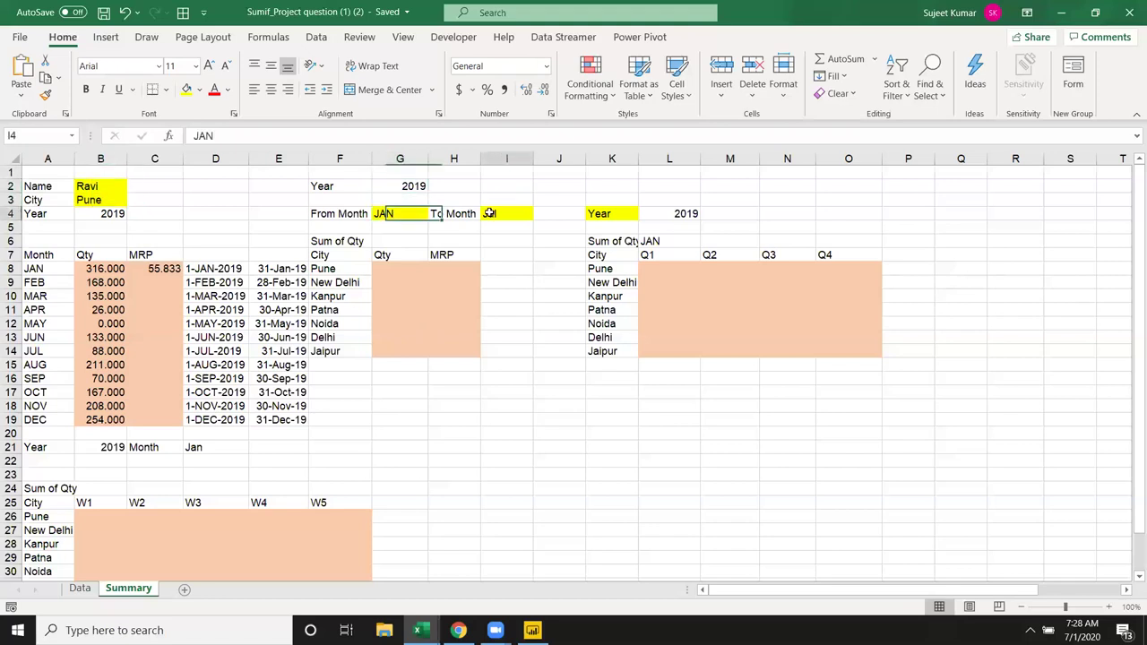
left_click_drag(375, 268, 448, 358)
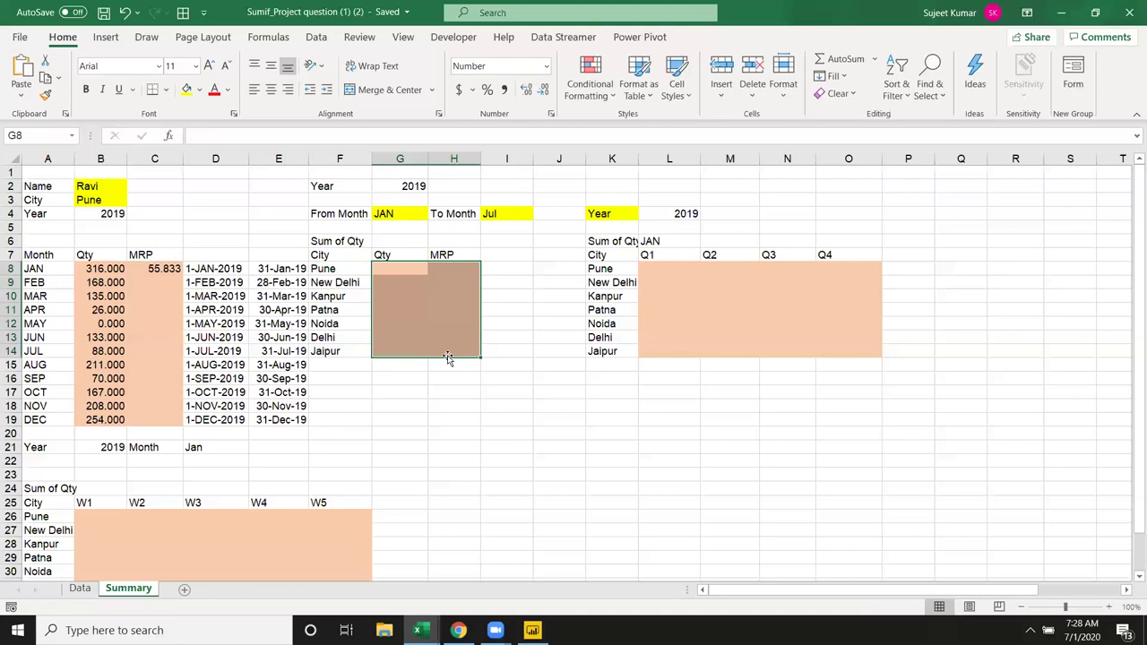
left_click(541, 349)
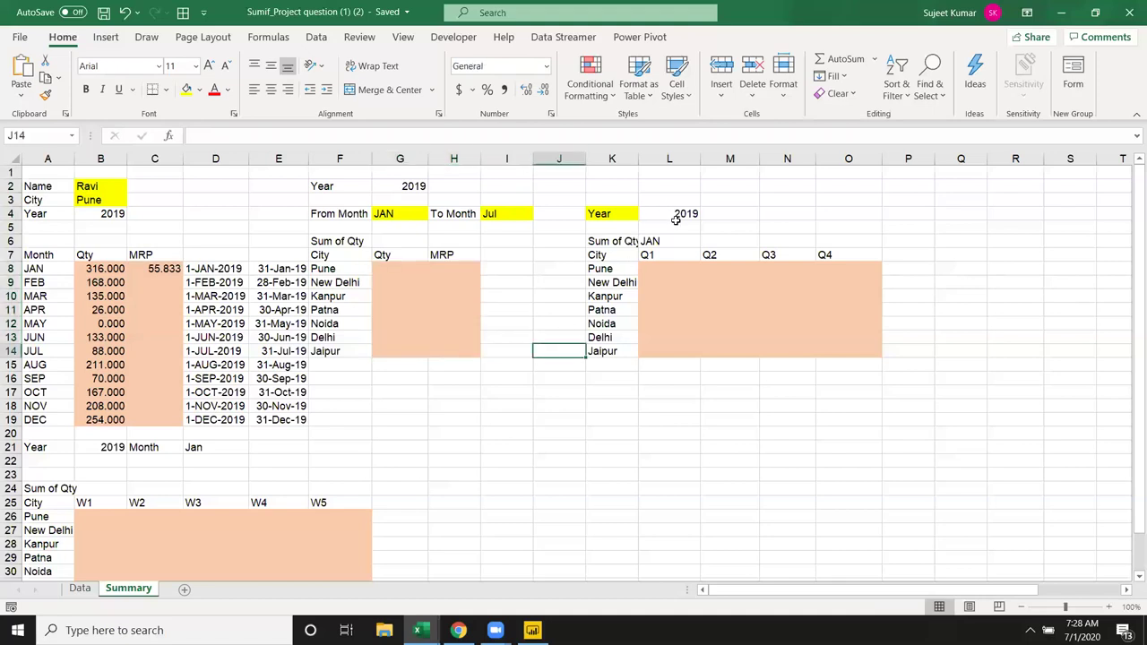
Step: Highlight the quarterly Q1–Q4 and weekly W1–W5 tables, then switch to Google Sheets in the browser
left_click_drag(607, 255, 816, 354)
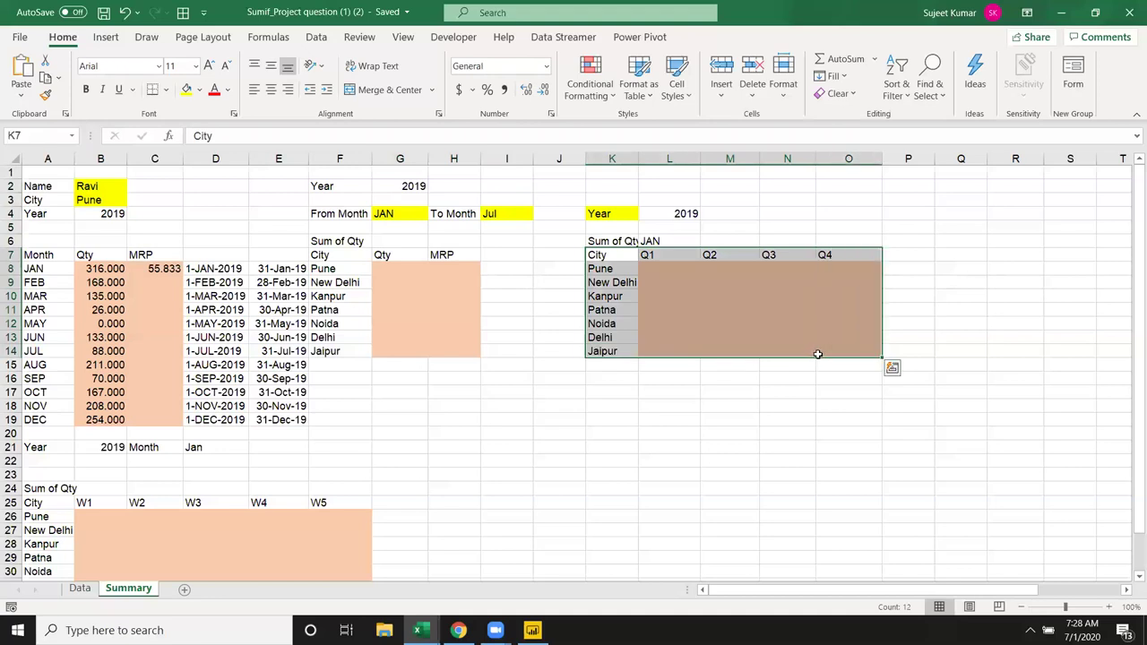
left_click(645, 412)
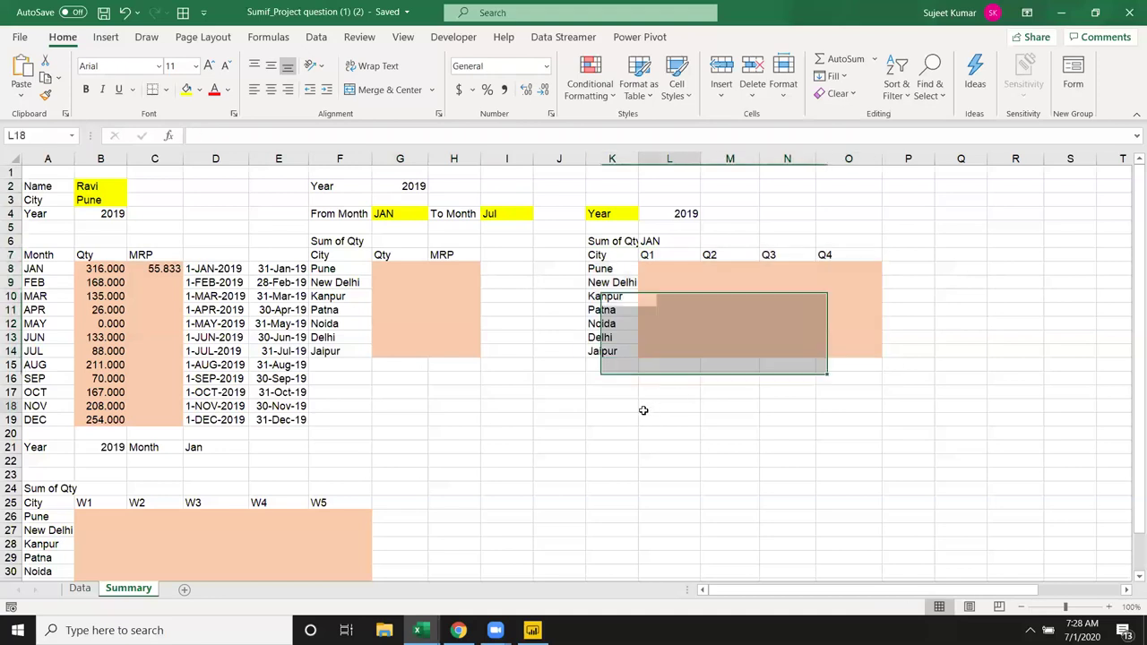
left_click(116, 451)
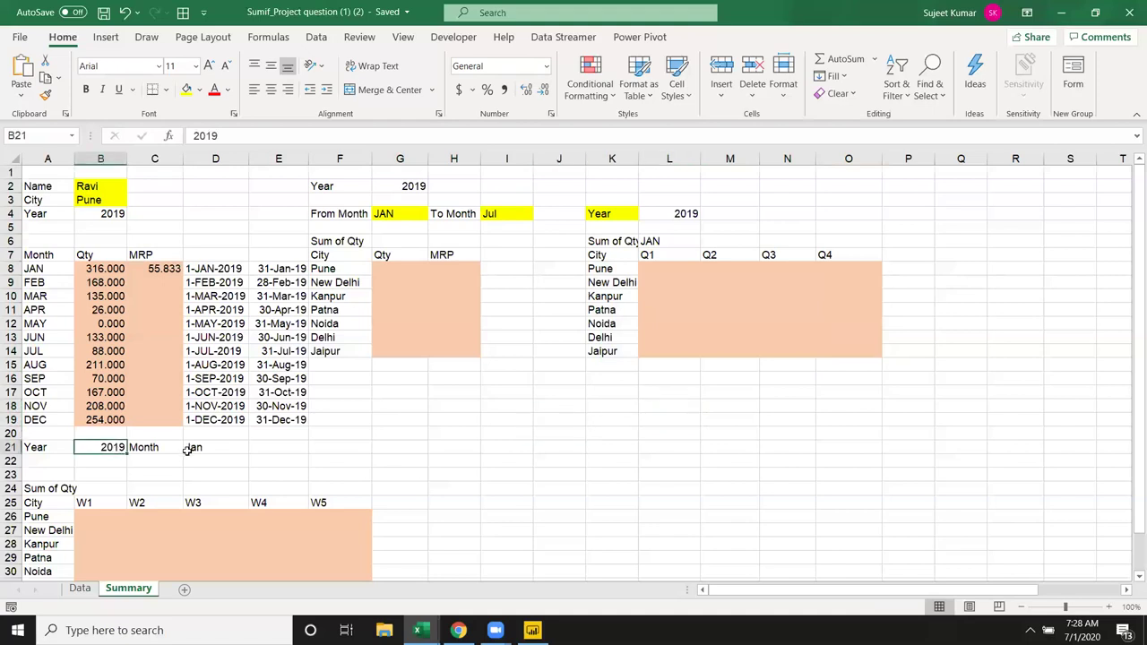
scroll(592, 480, "down", 1)
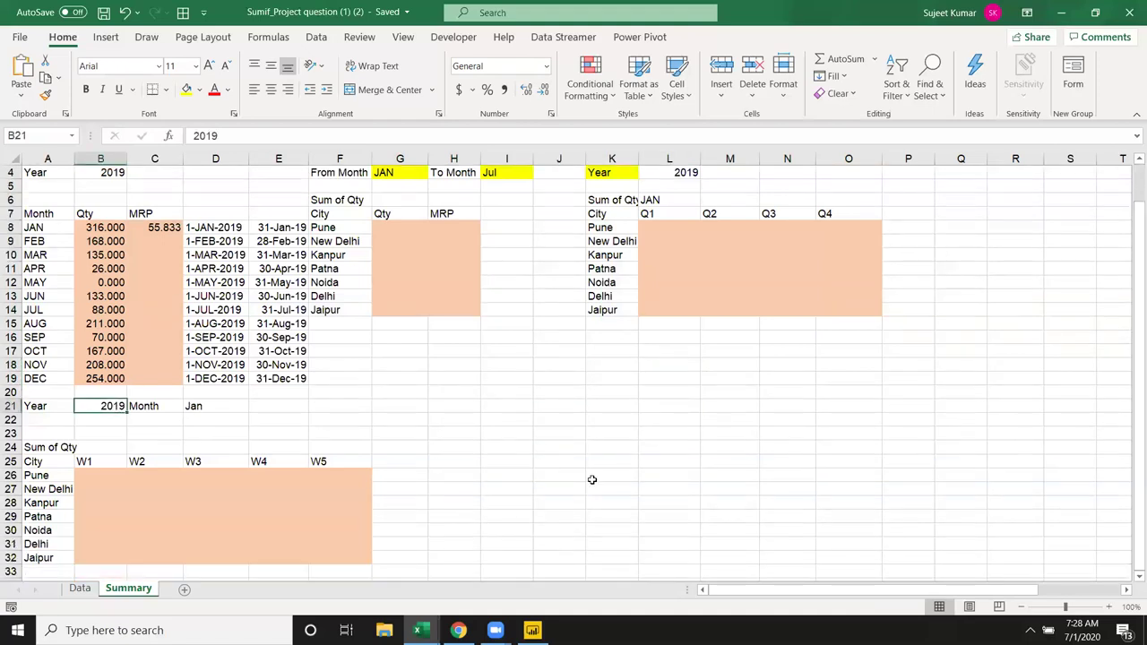
mouse_move(100, 479)
left_mouse_down()
mouse_move(307, 530)
mouse_move(330, 553)
left_mouse_up()
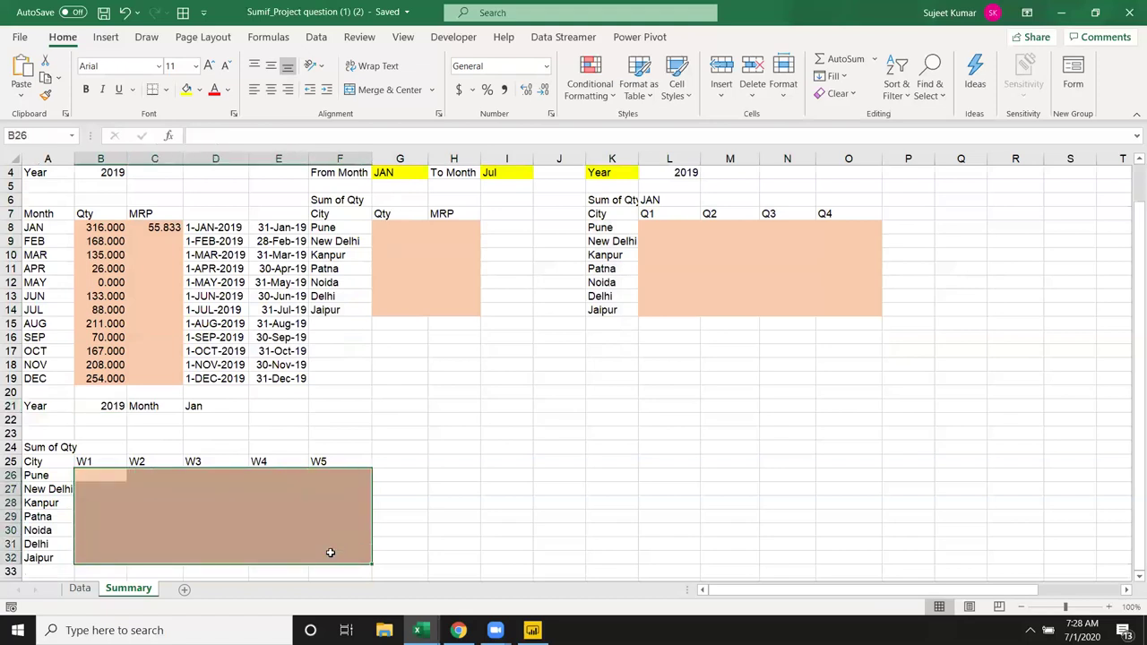
left_click(752, 295)
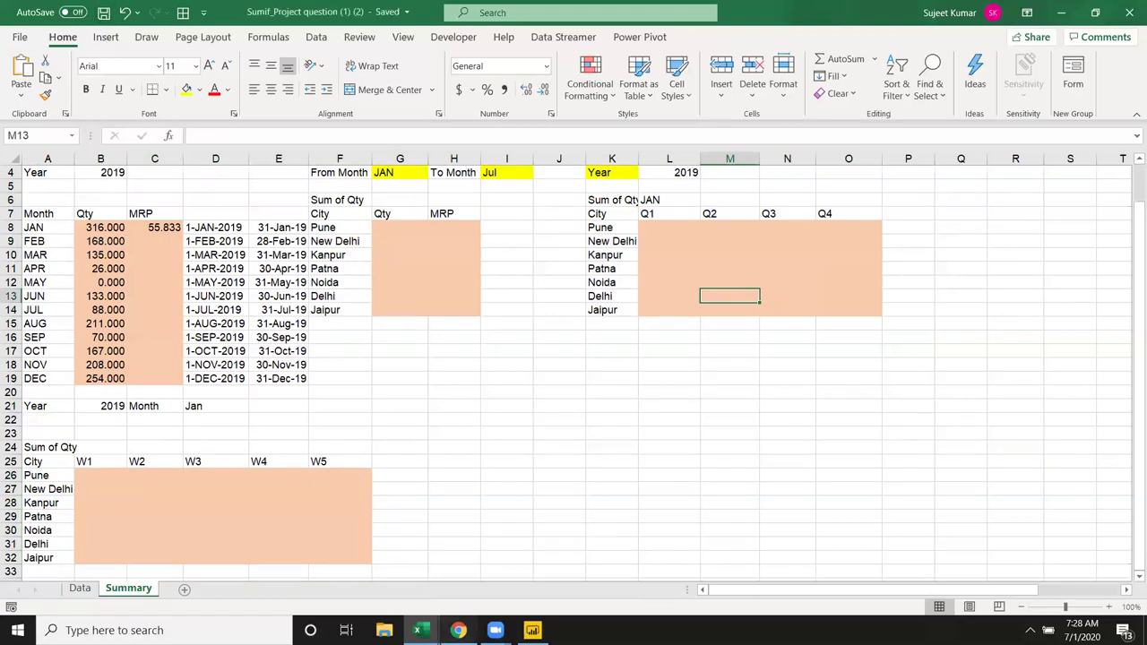
left_click(458, 630)
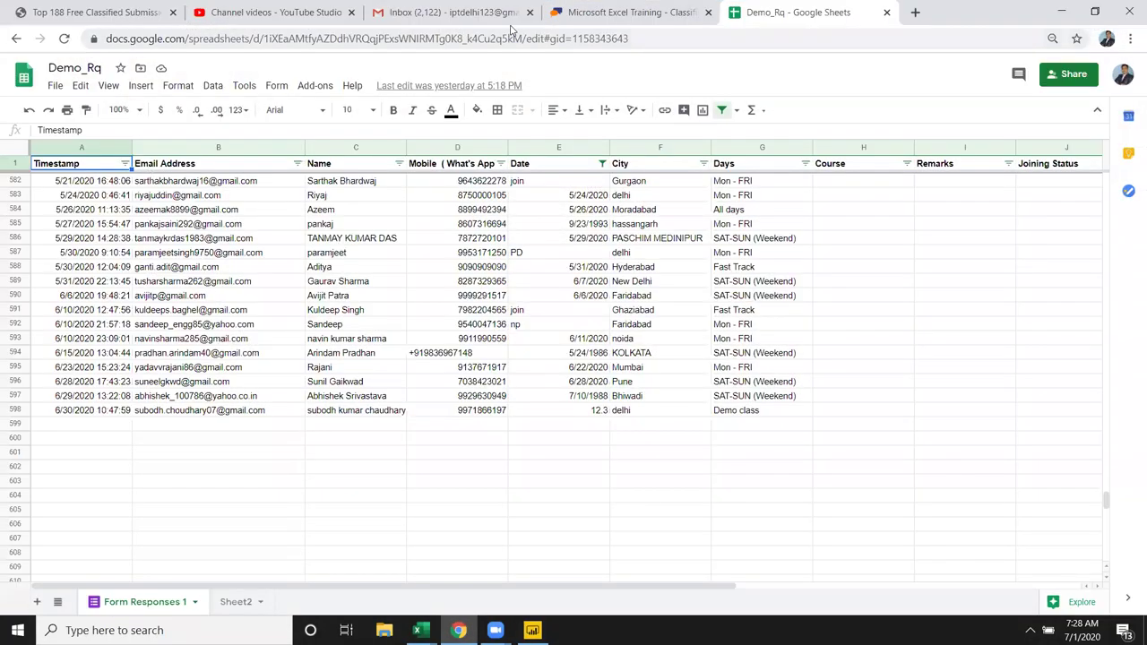
Step: In the Gmail inbox, compose a new message and add a suggested address as recipient
left_click(511, 18)
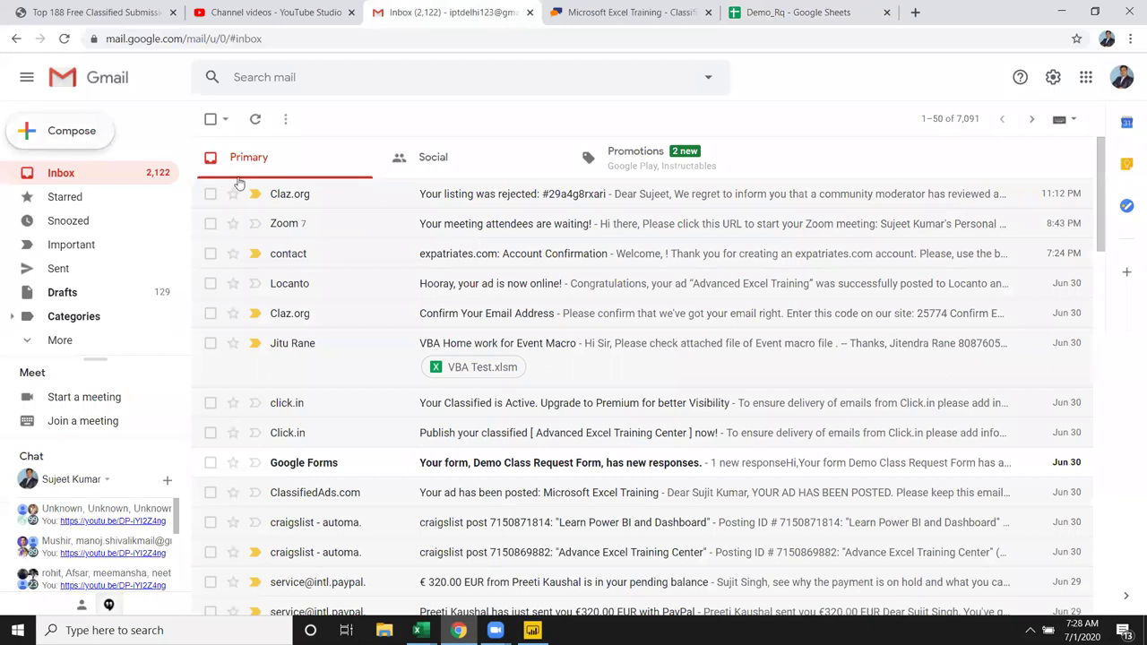
key("c")
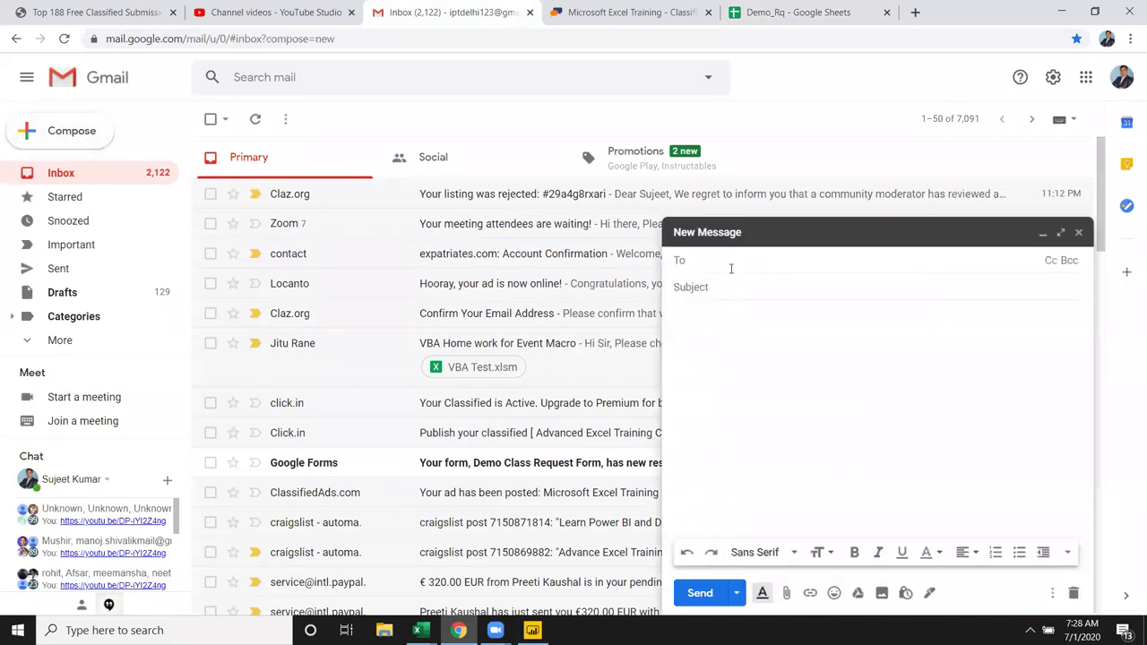
type("bhu")
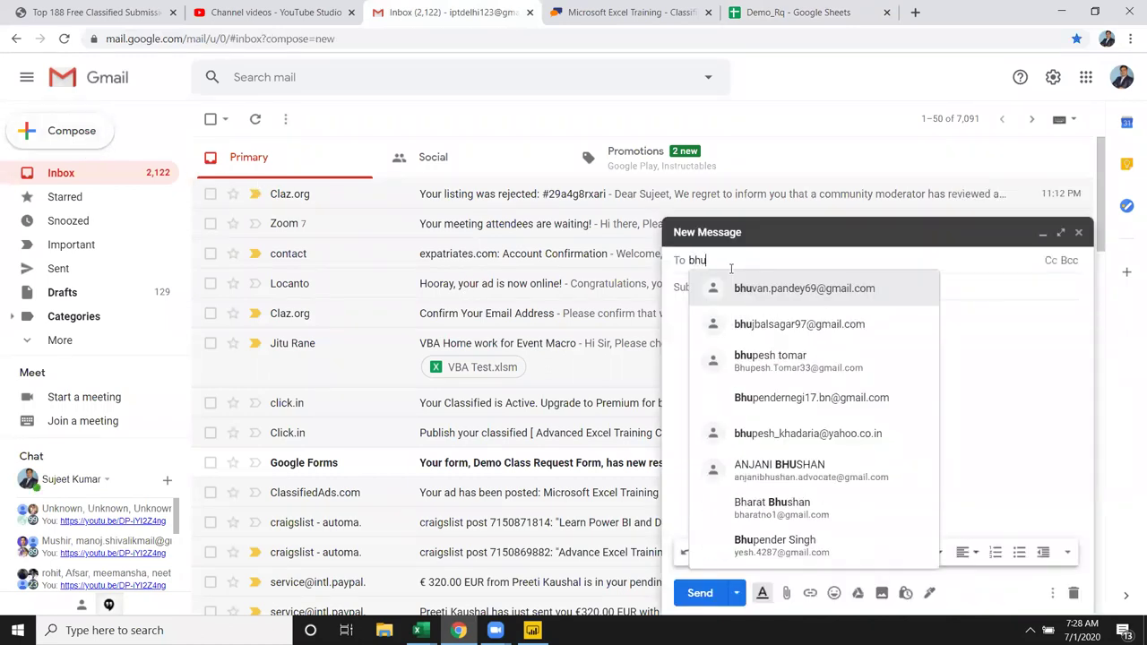
left_click(777, 283)
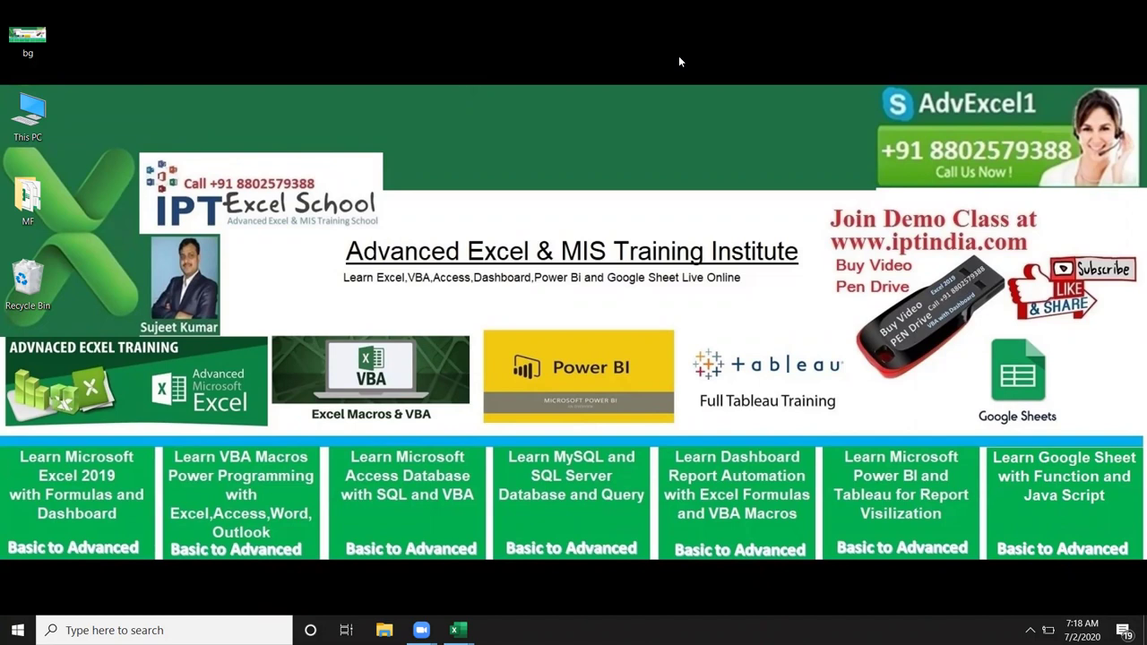
Step: Refresh the desktop twice, then bring the Book2 workbook back from the Excel taskbar
right_click(553, 116)
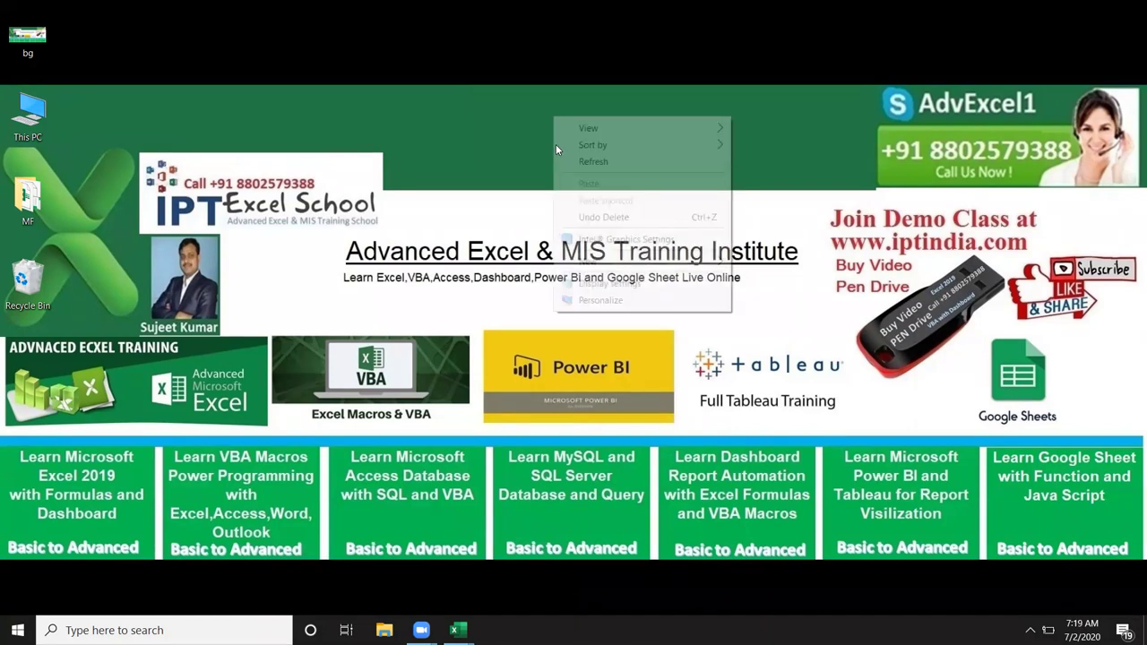
left_click(574, 162)
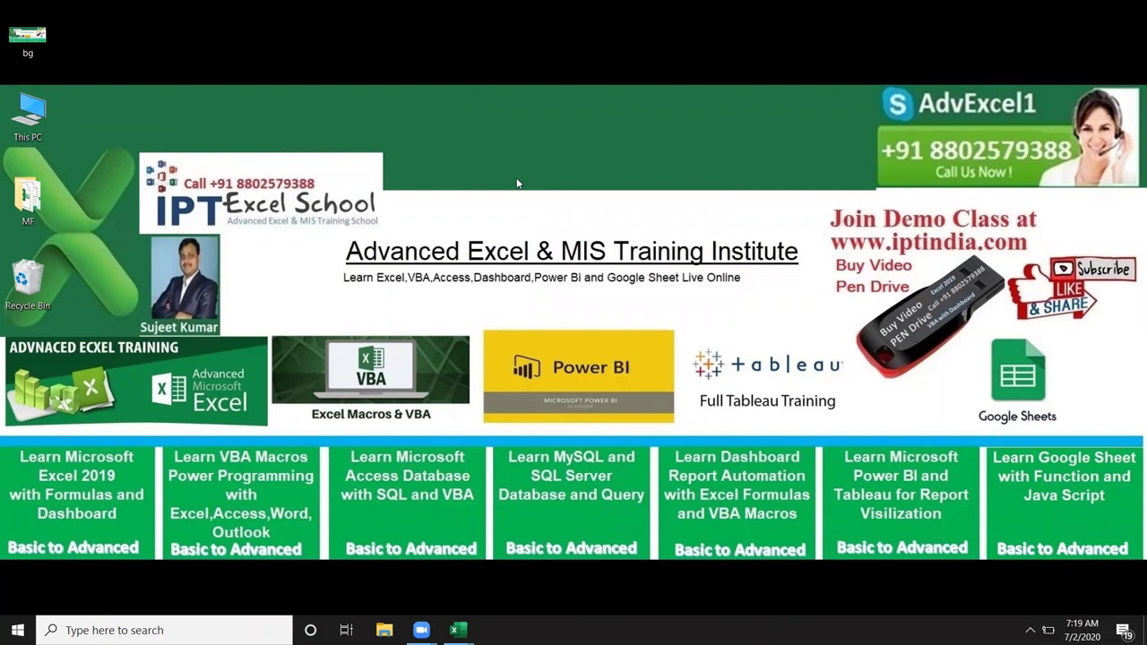
right_click(439, 136)
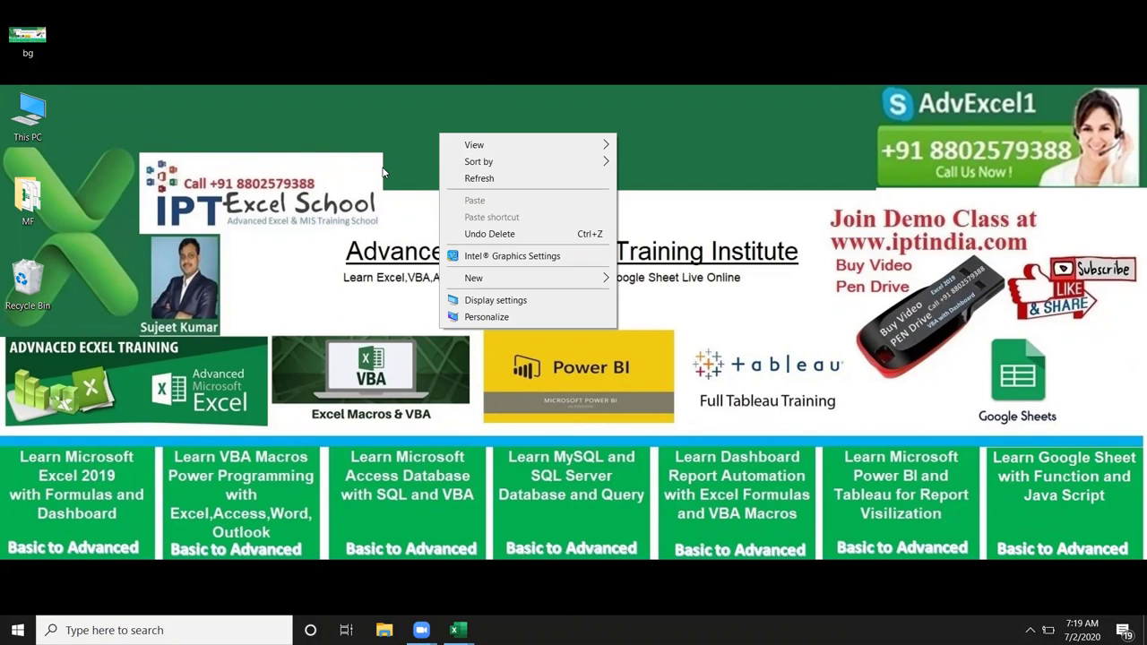
left_click(479, 179)
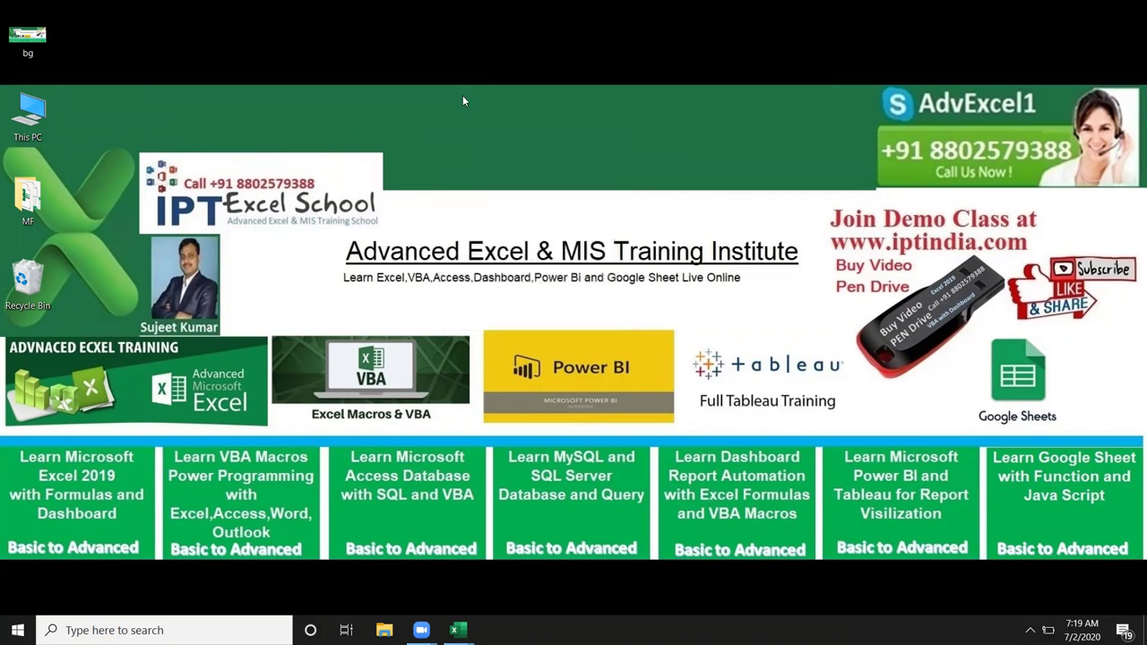
mouse_move(456, 630)
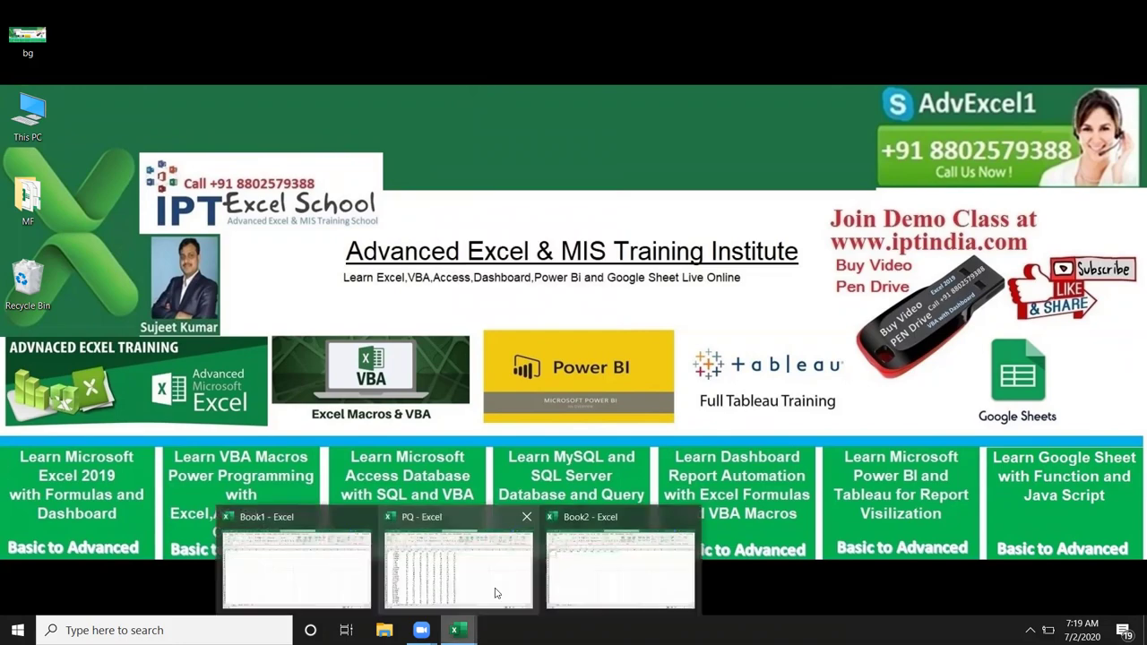
left_click(601, 578)
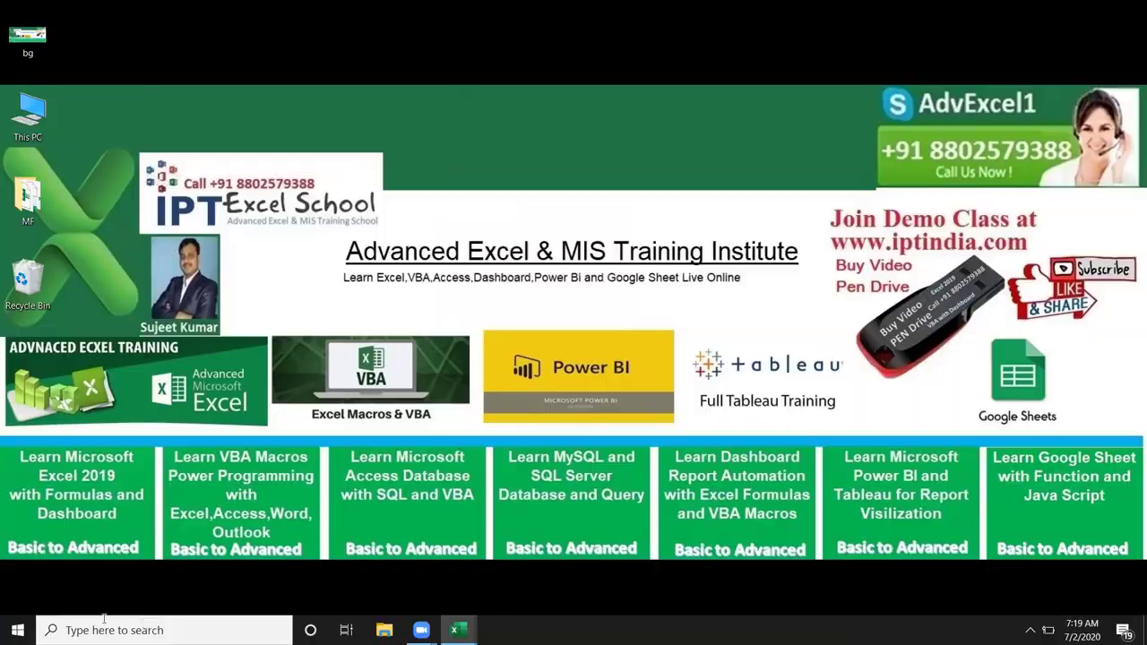
Step: Rename Book2's Sheet1 tab to Data
left_click(80, 580)
left_click(83, 587)
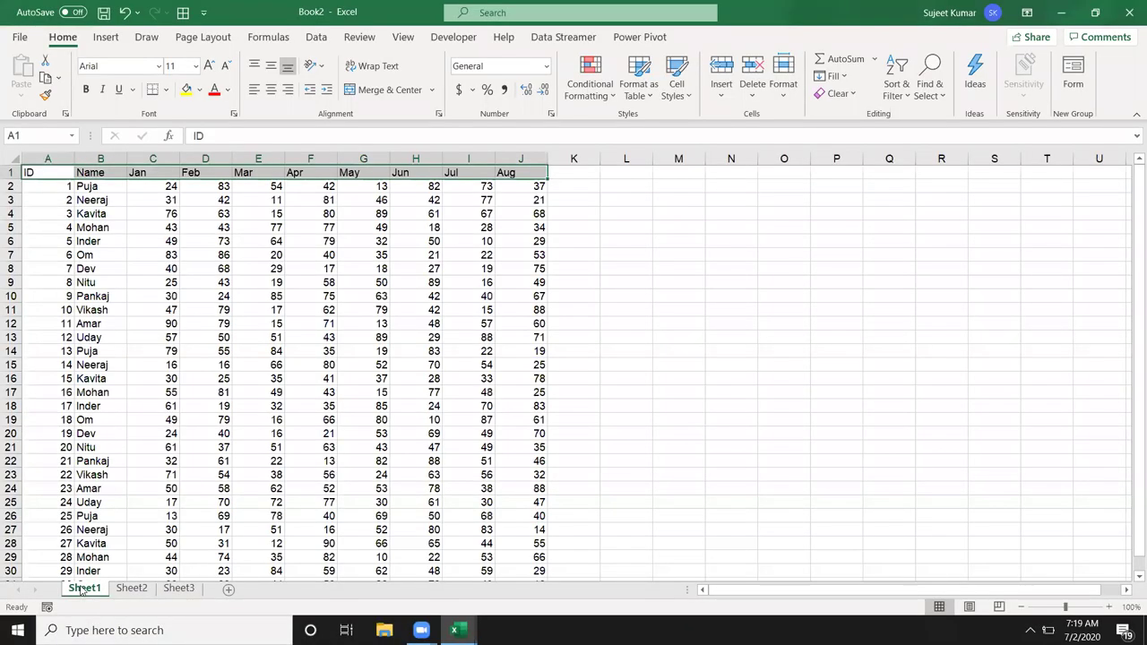
left_click_drag(83, 587, 80, 588)
double_click(81, 588)
type("Data")
key("Return")
Step: Select the names and monthly values block, IDs 9 to 12, and row 13's values
left_click(254, 474)
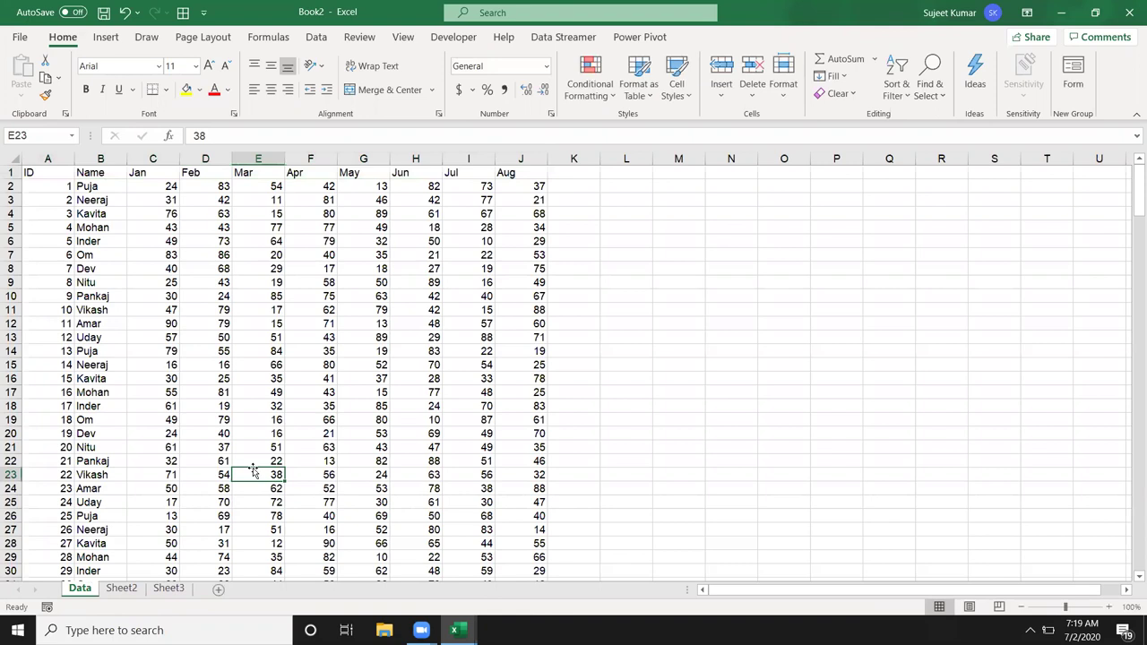
left_click_drag(79, 185, 578, 432)
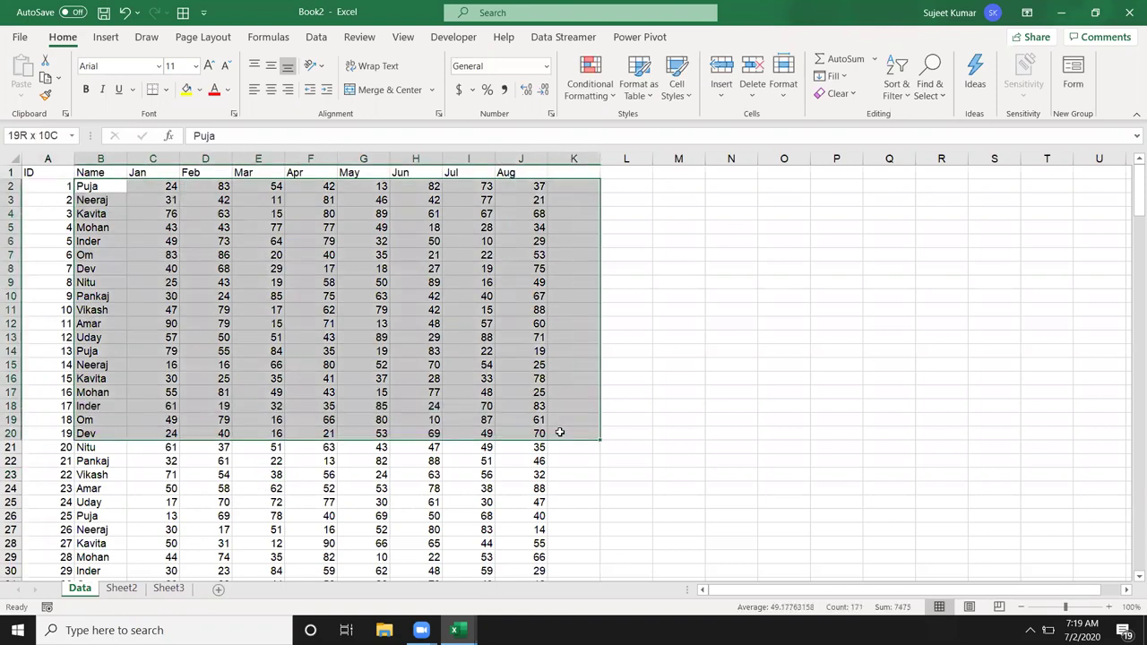
left_click_drag(41, 292, 43, 339)
left_click(60, 338)
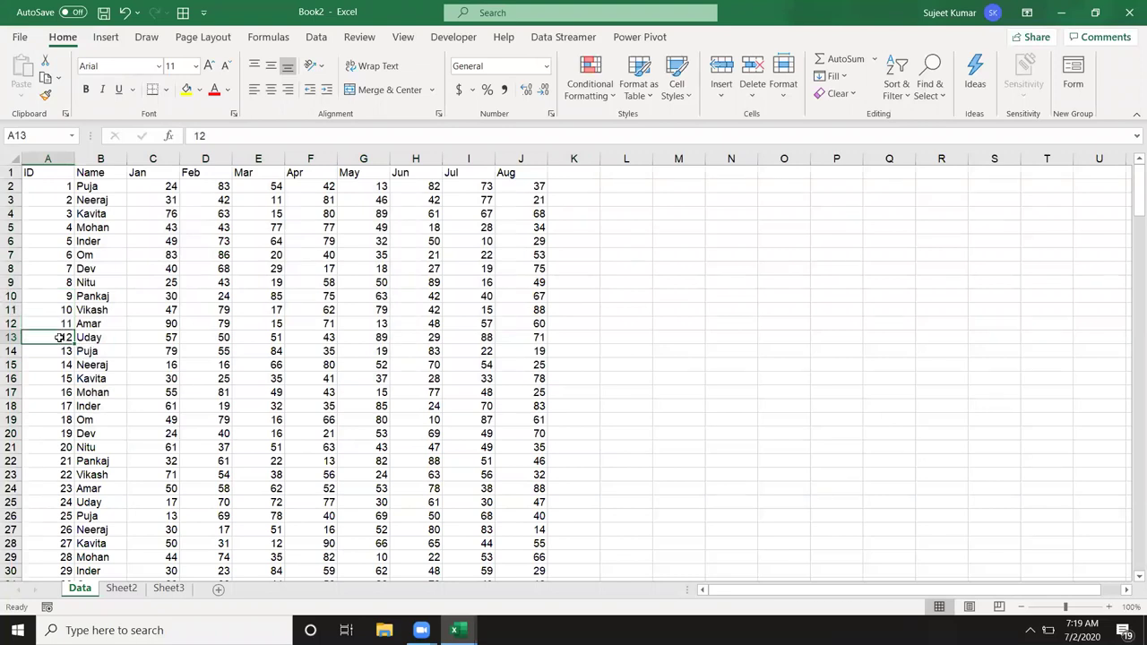
left_click_drag(97, 337, 512, 336)
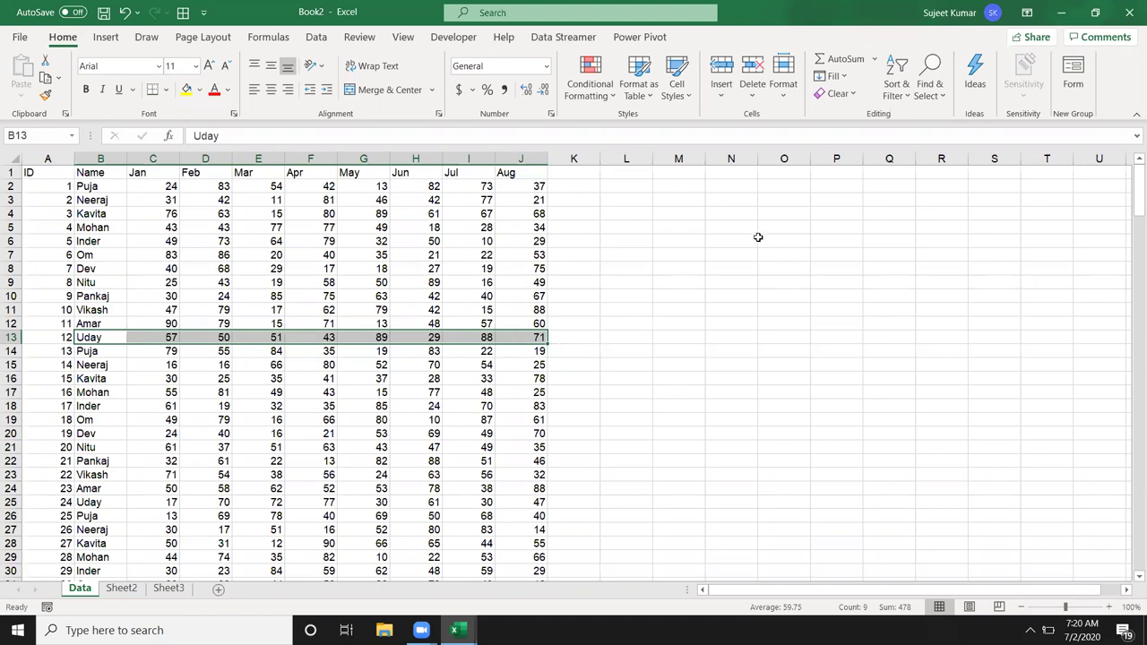
Step: Switch to Sheet2 and select its ID cells A2:A3
left_click(583, 226)
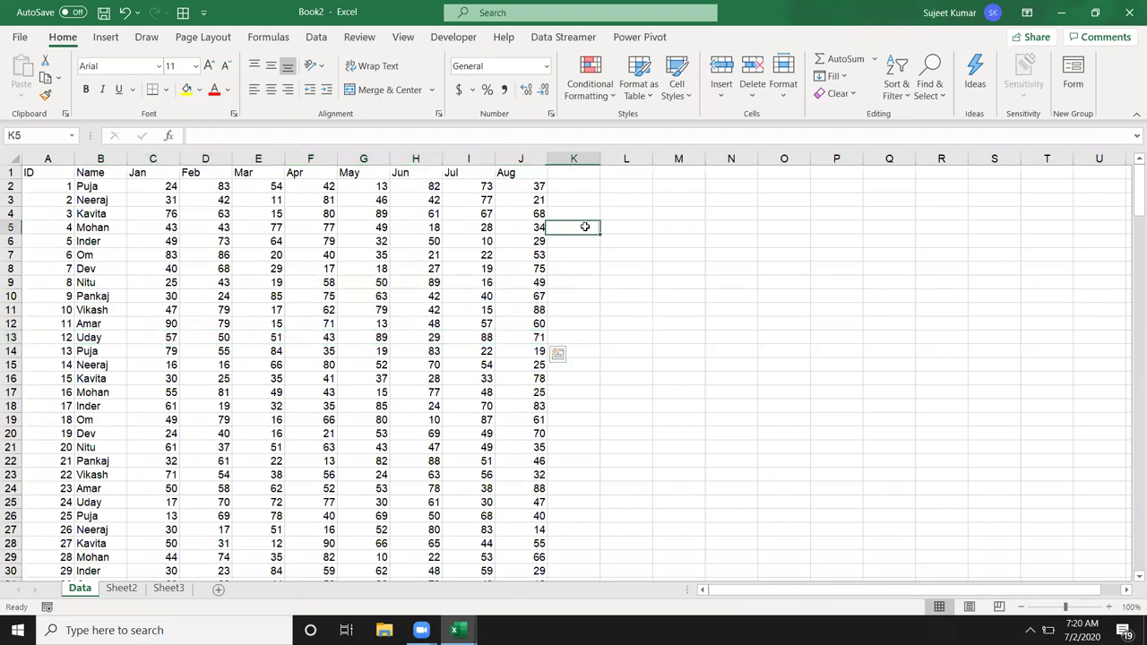
left_click(121, 588)
left_click(80, 588)
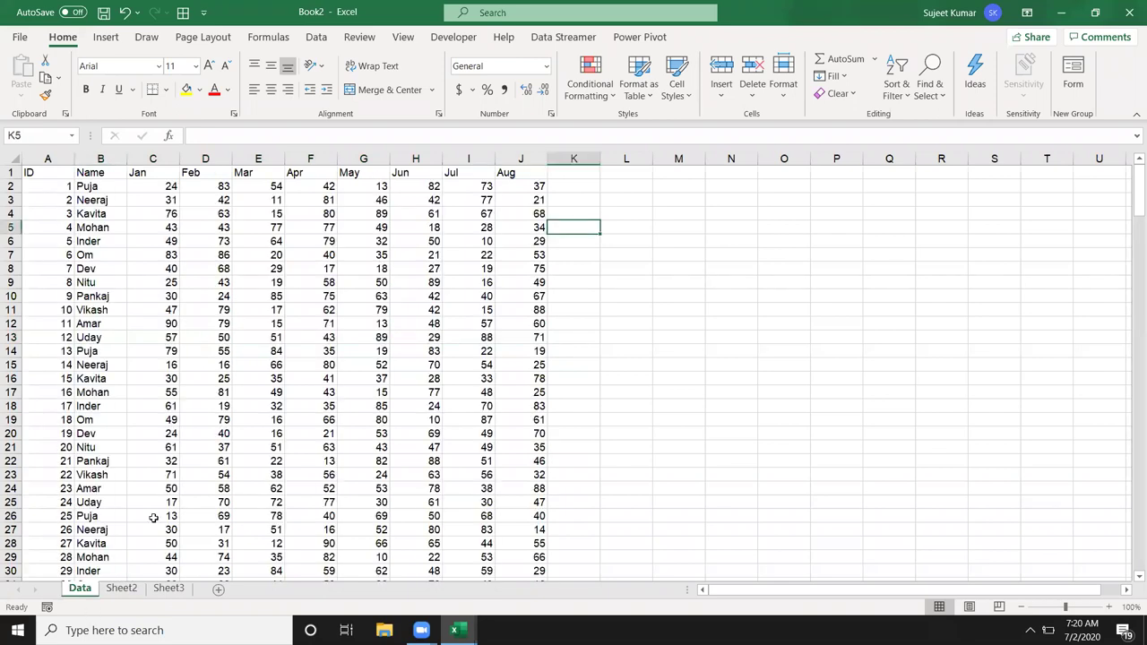
left_click(132, 588)
left_click(52, 199)
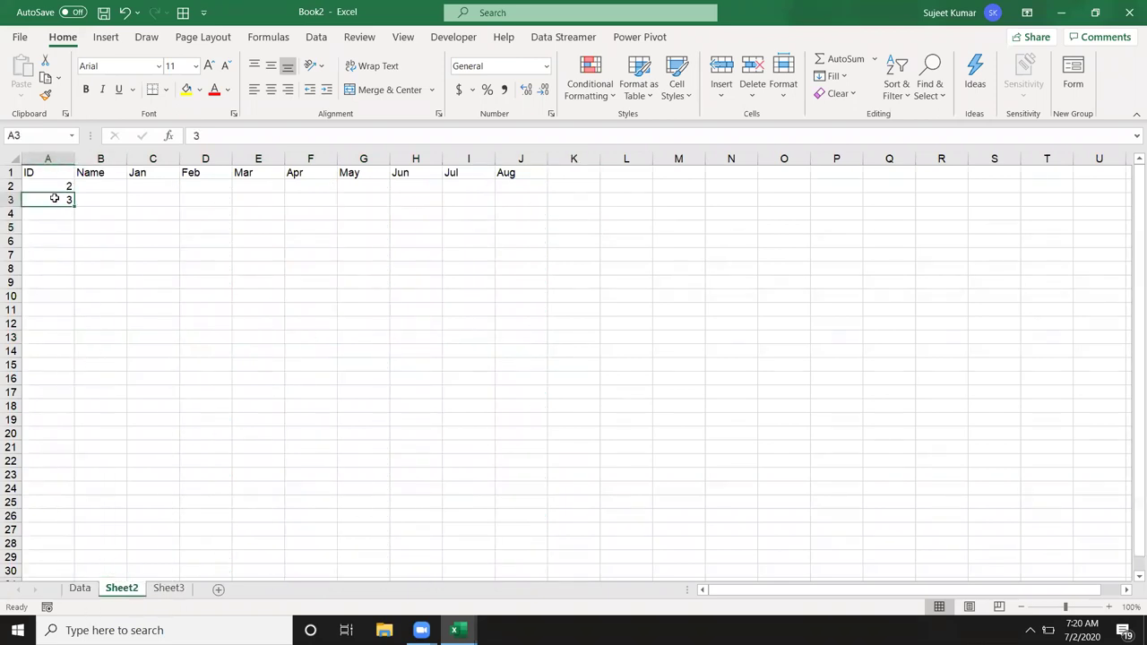
left_click_drag(113, 200, 254, 208)
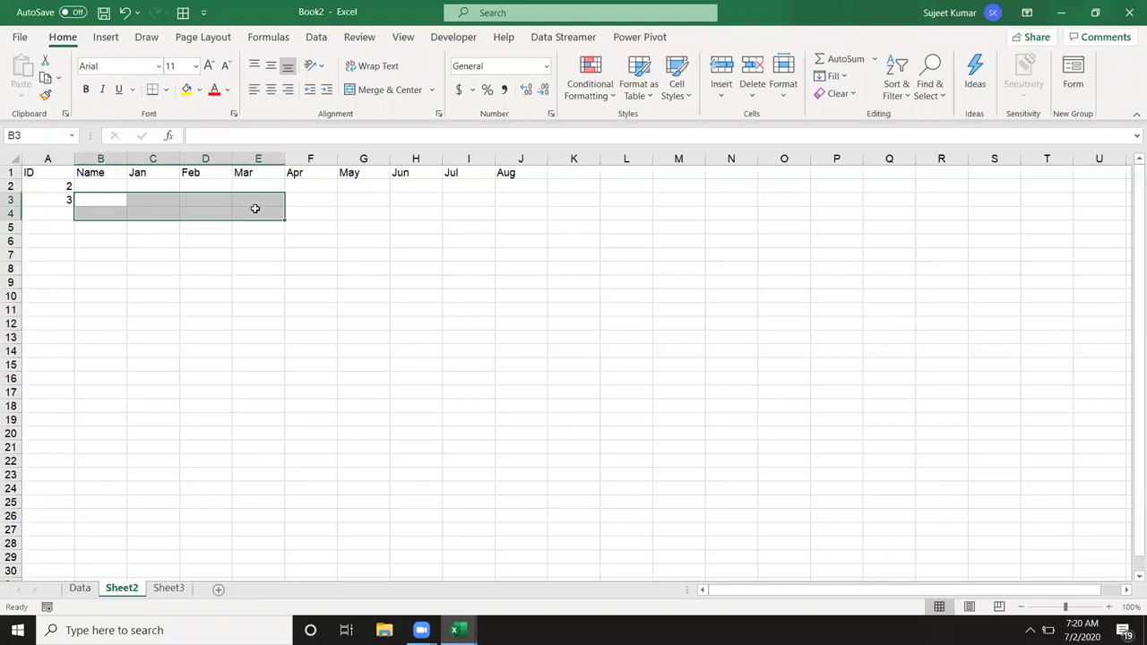
left_click(91, 200)
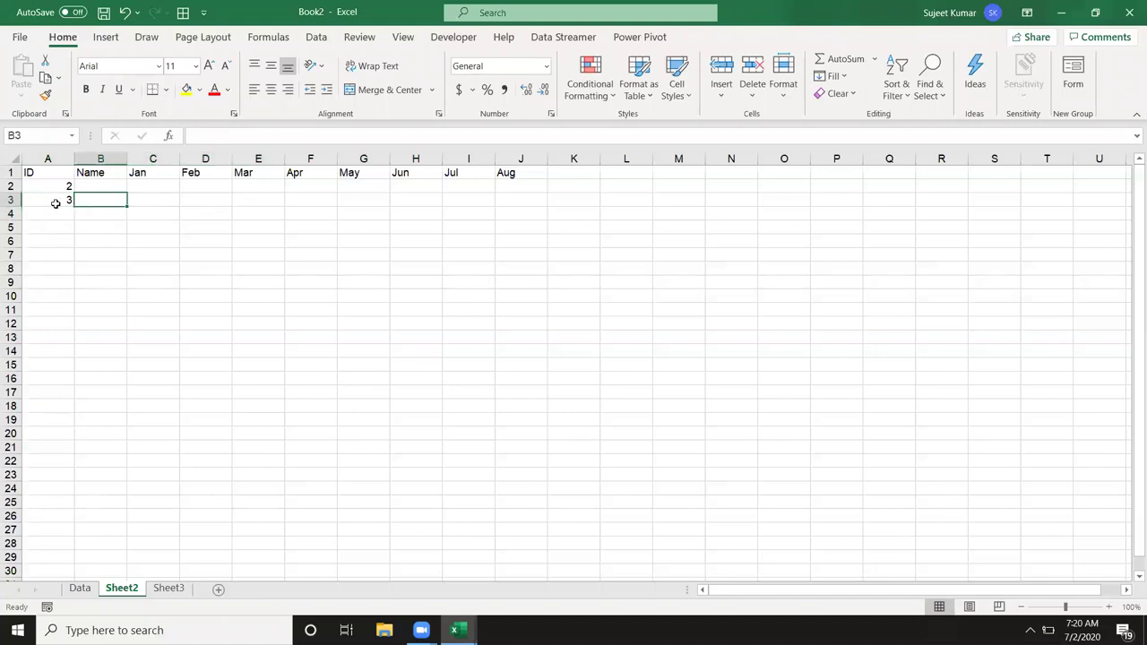
left_click_drag(55, 203, 55, 188)
Step: On the Data sheet, find ID 3 in column A and copy its row of values
left_click(80, 588)
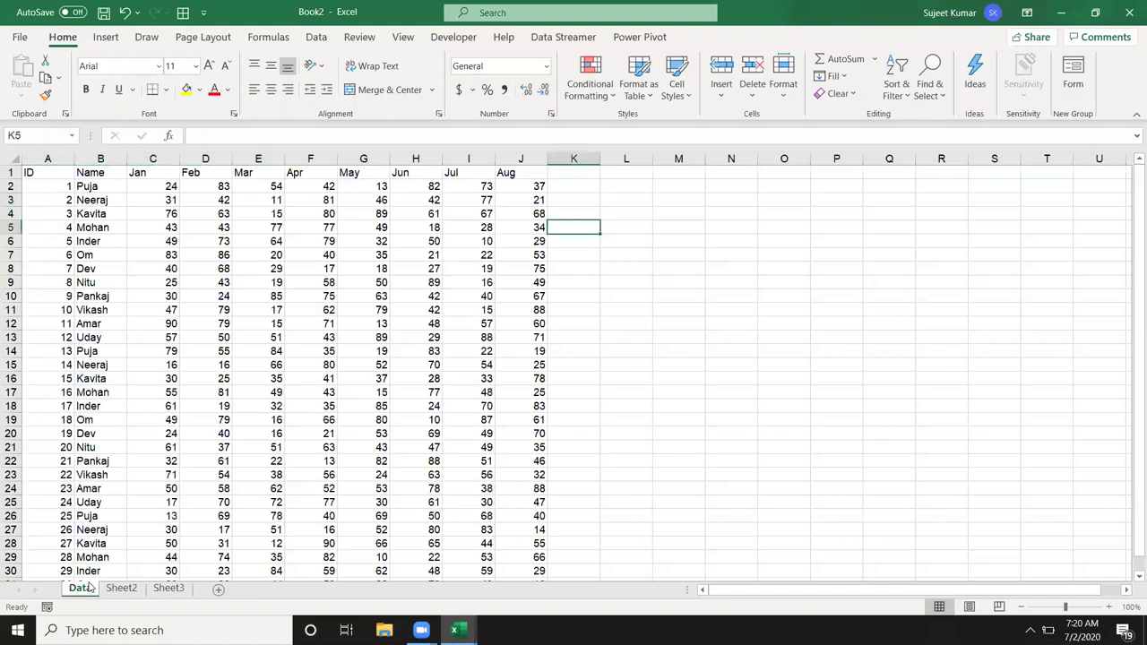
left_click(44, 159)
key("ctrl+f")
type("3")
key("Return")
key("Escape")
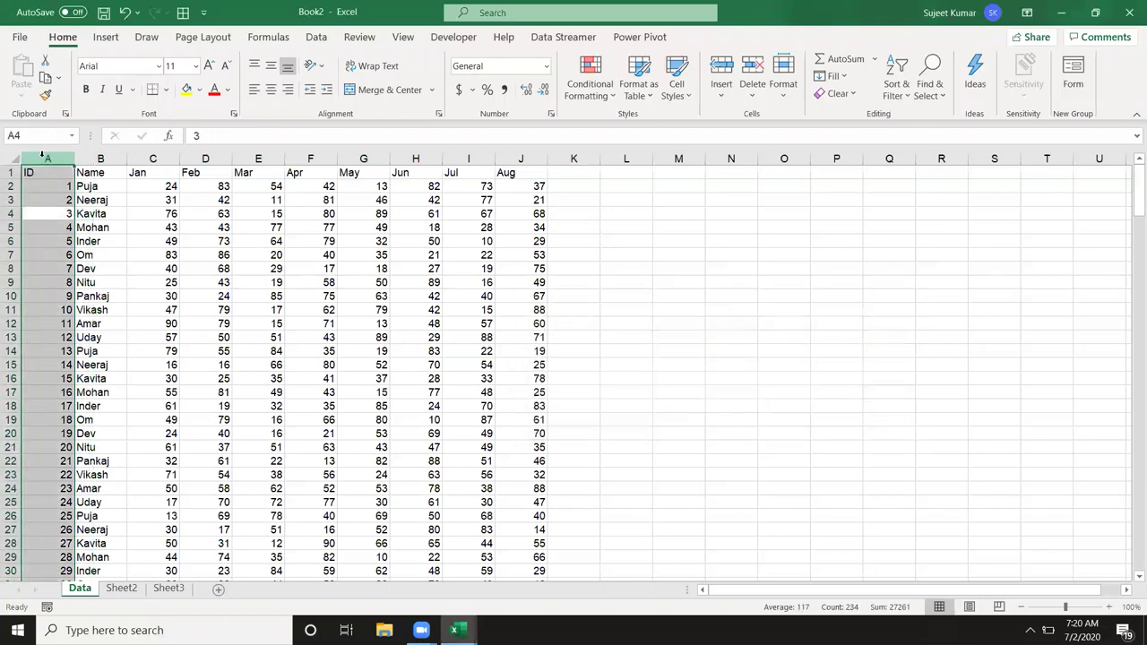
key("Right")
key("ctrl+shift+Right")
key("ctrl+c")
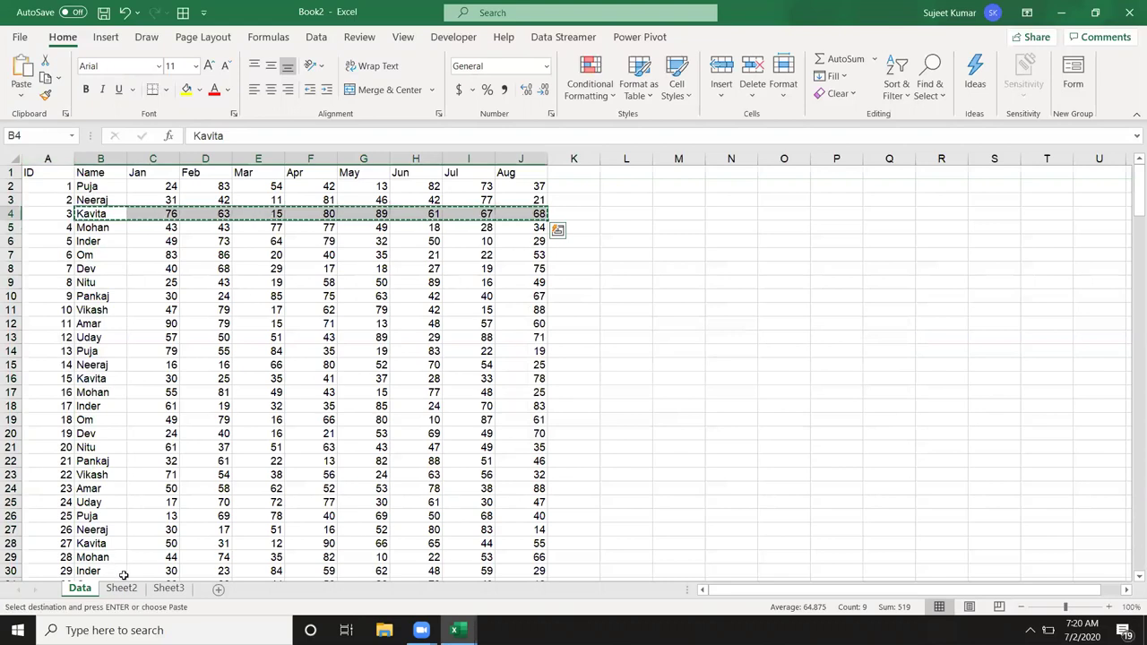
Step: Paste ID 3's row into Sheet2 row 3, undo the paste, and move to B2
left_click(122, 588)
key("Right")
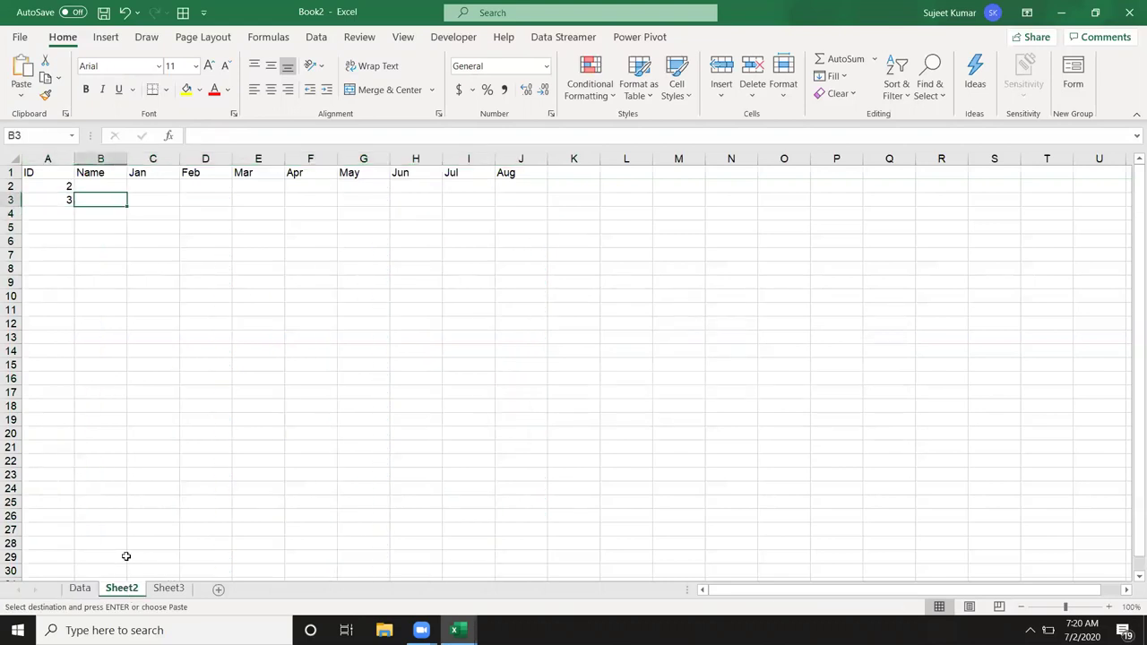
key("ctrl+v")
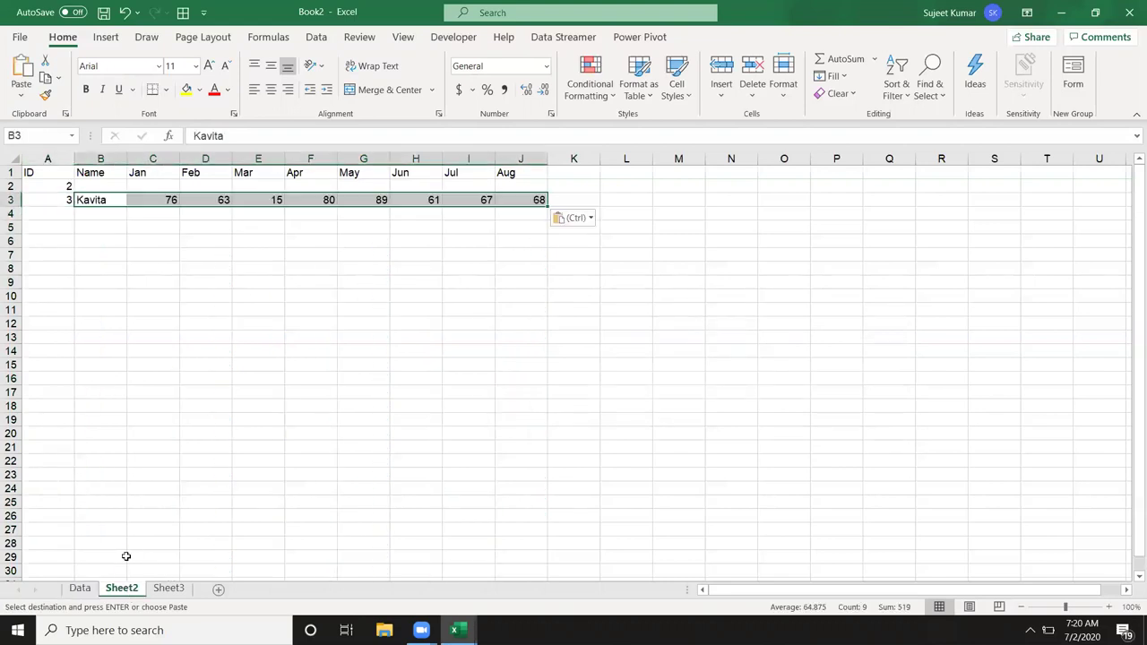
key("Escape")
key("ctrl+z")
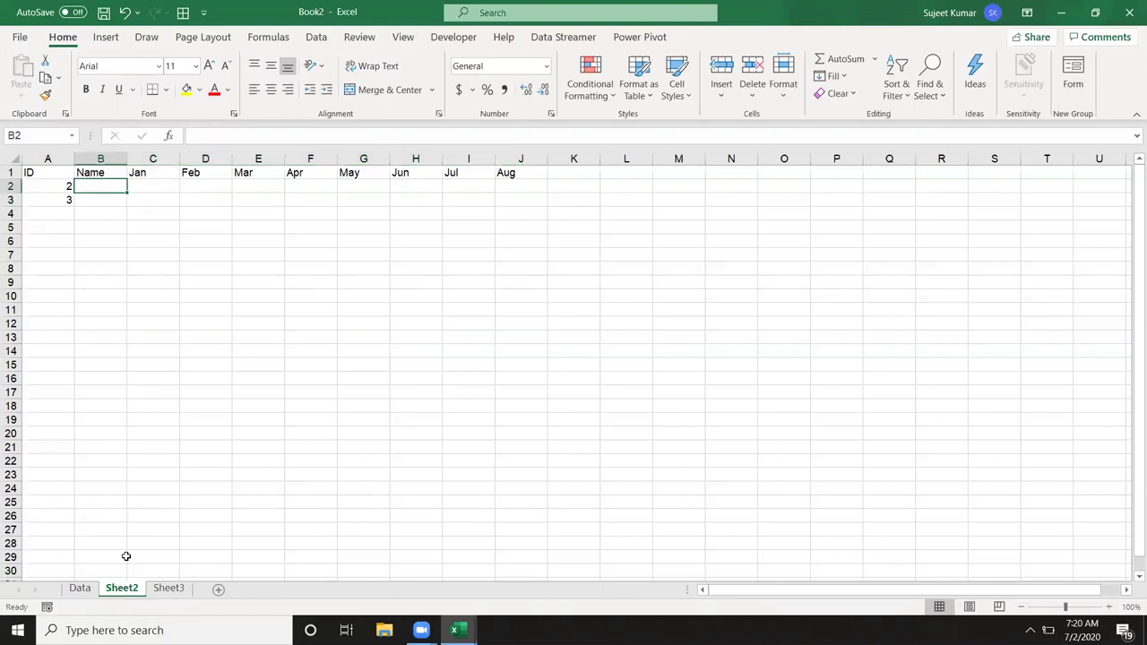
key("Down")
key("Left")
key("shift+Down")
key("shift+Down")
key("Down")
key("Up")
key("Up")
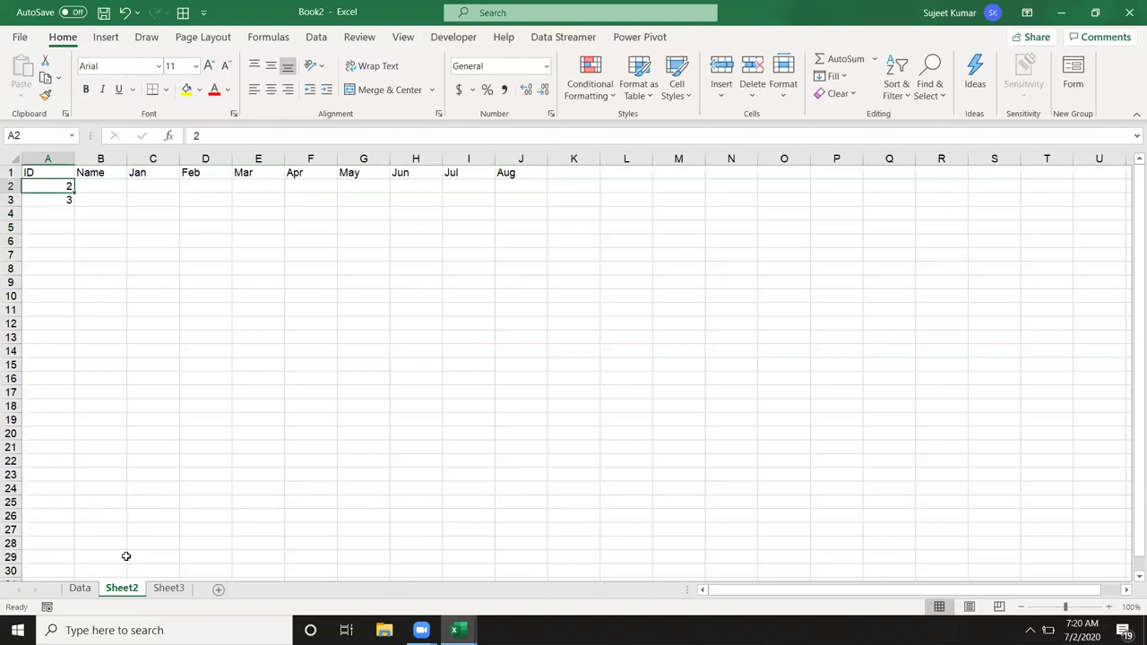
key("Right")
Step: Start a VLOOKUP in Sheet2 cell B2 with =vl, restarting it after a detour to Data
type("=vl")
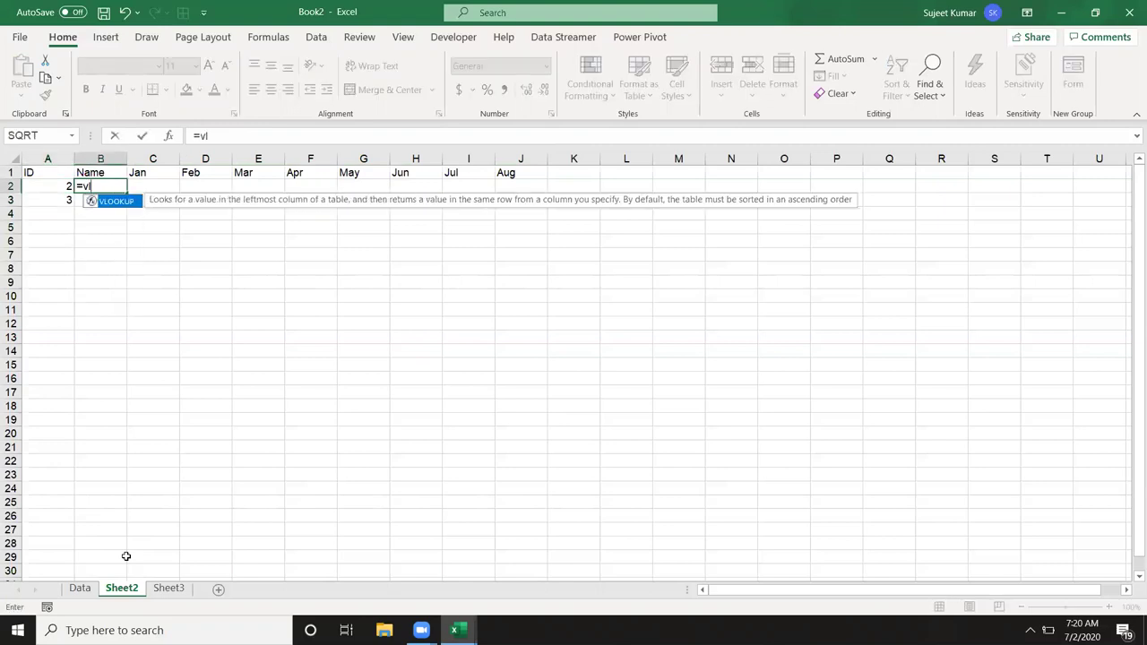
key("Tab")
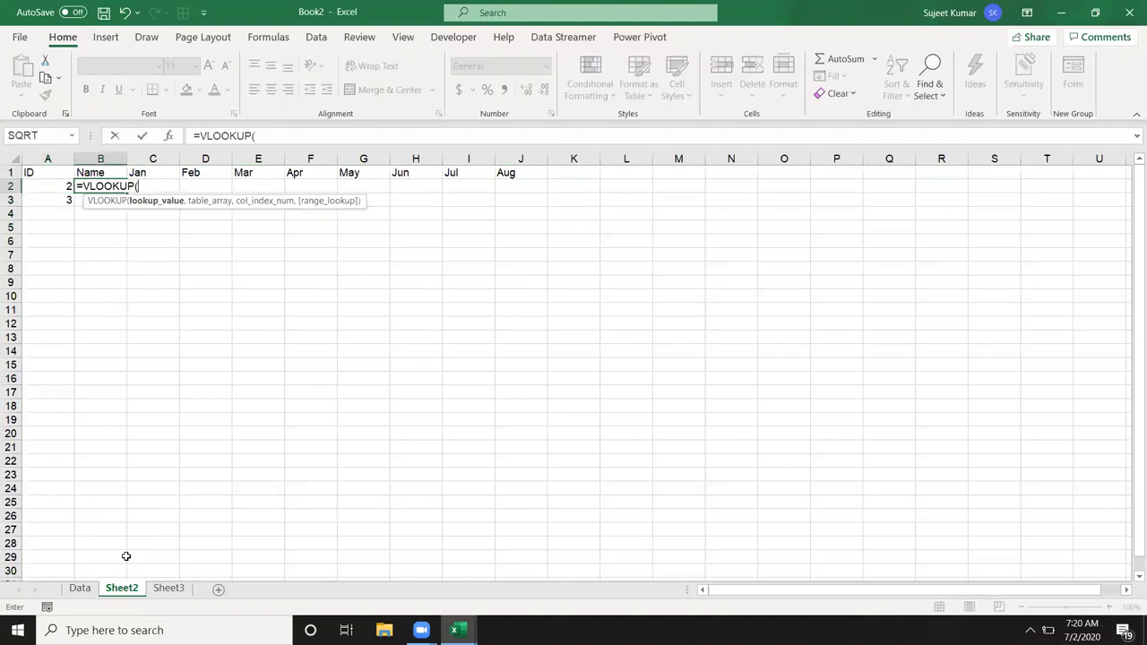
left_click(81, 590)
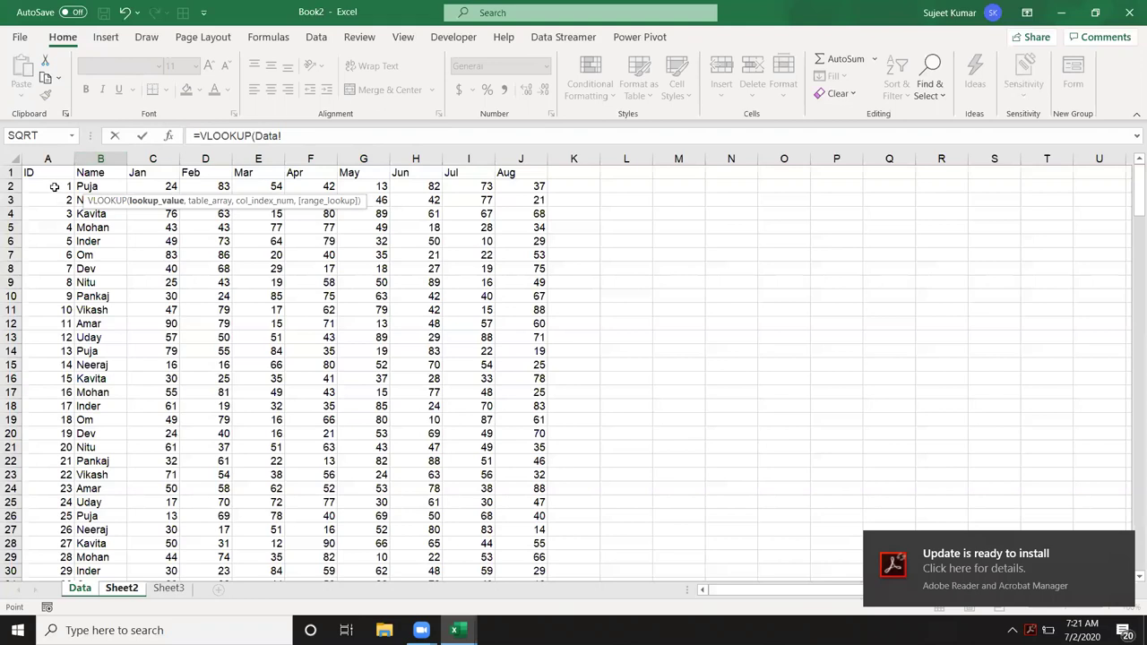
key("Escape")
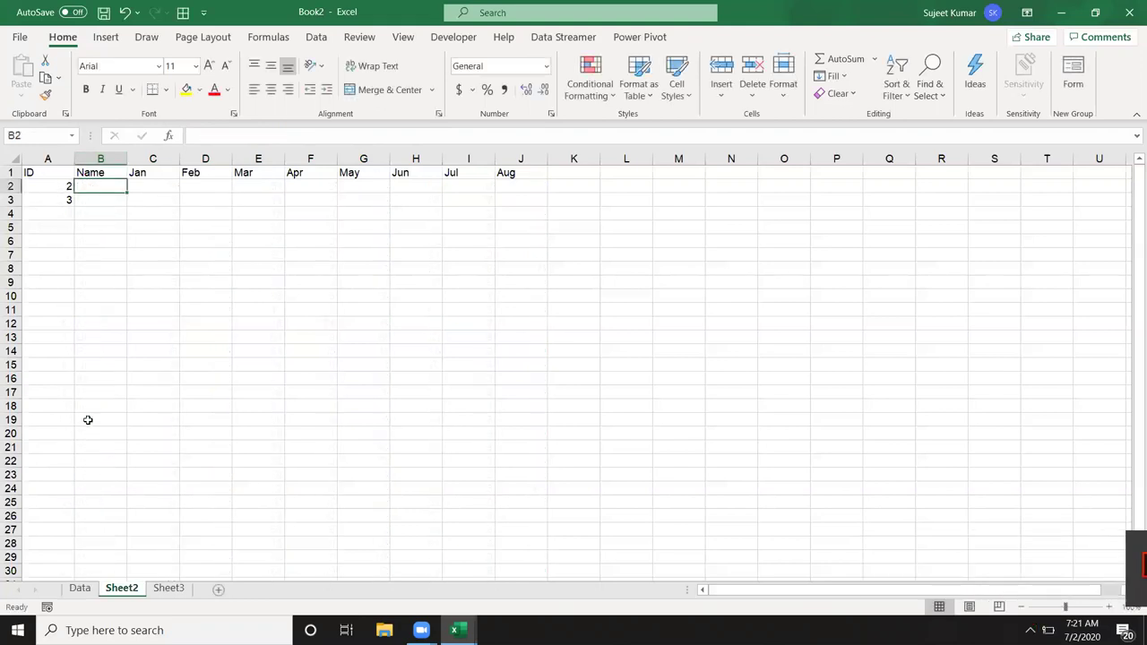
type("=vl")
key("Tab")
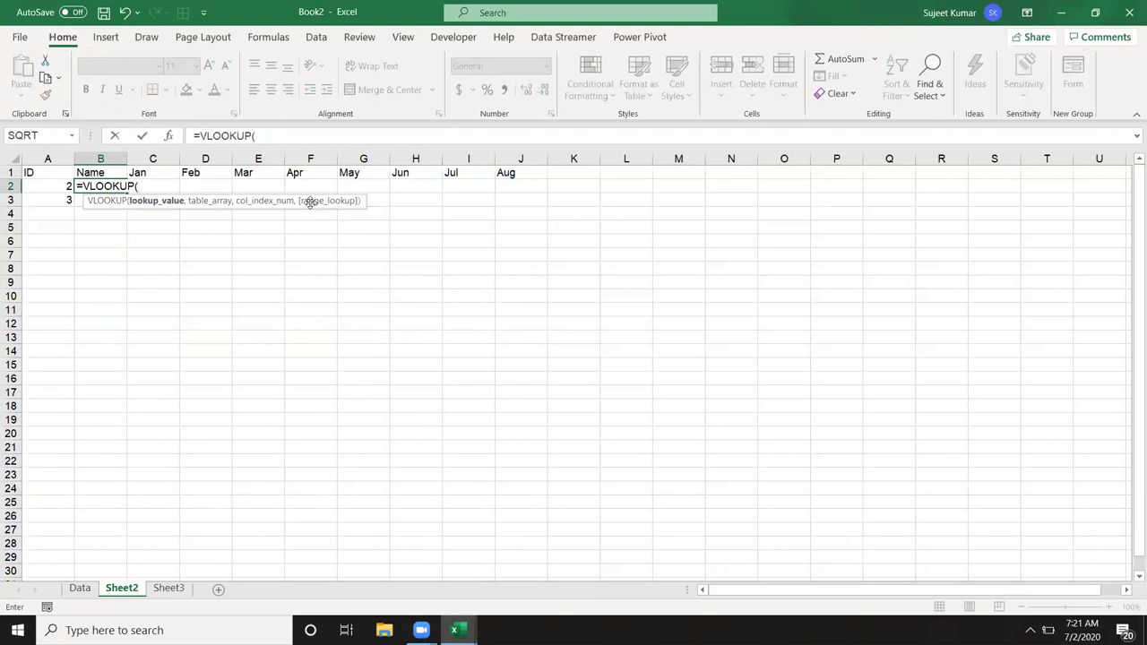
Step: Complete B2 as =VLOOKUP(A2,Data!A:J,2,0) so it returns the name Neeraj for ID 2
left_click(60, 185)
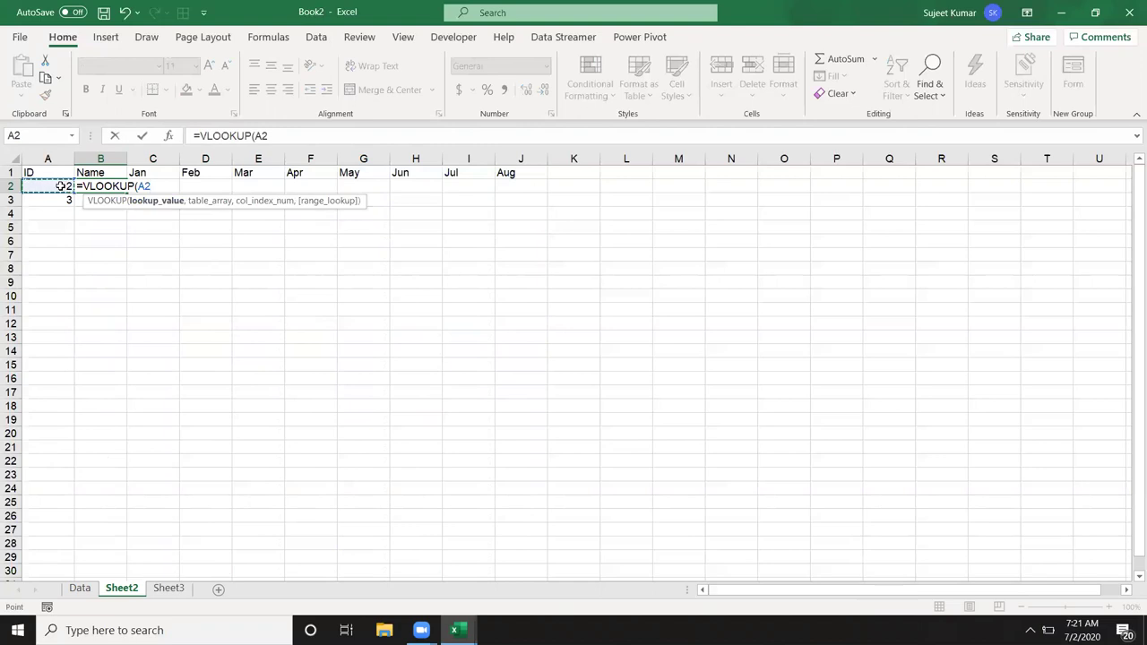
type(",")
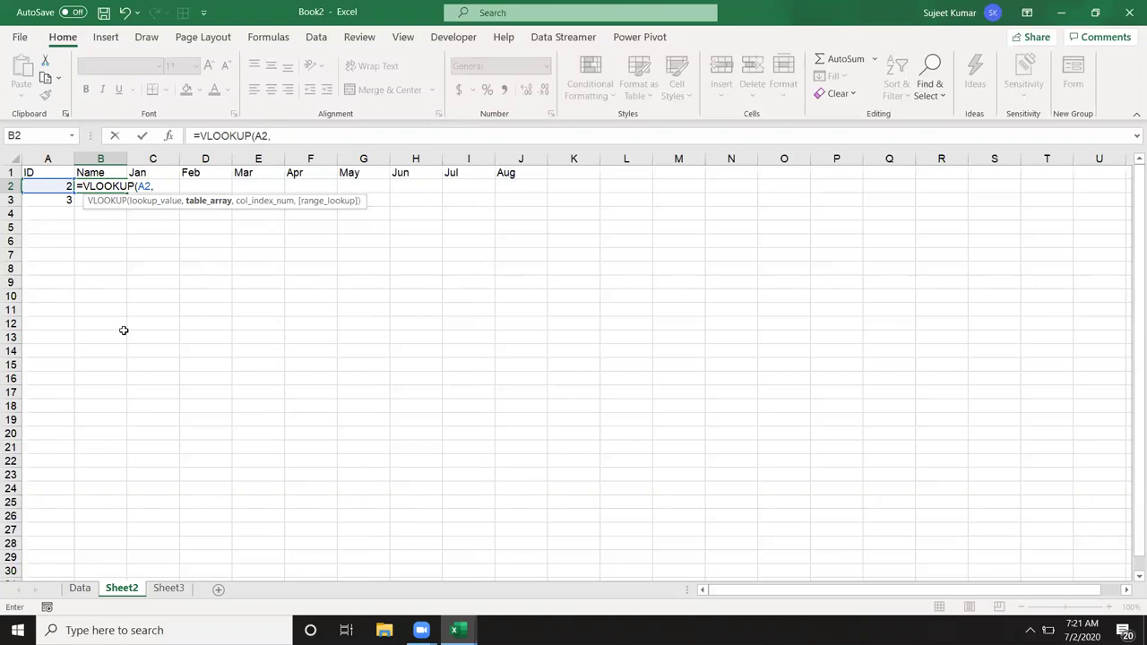
left_click(96, 591)
left_click(80, 588)
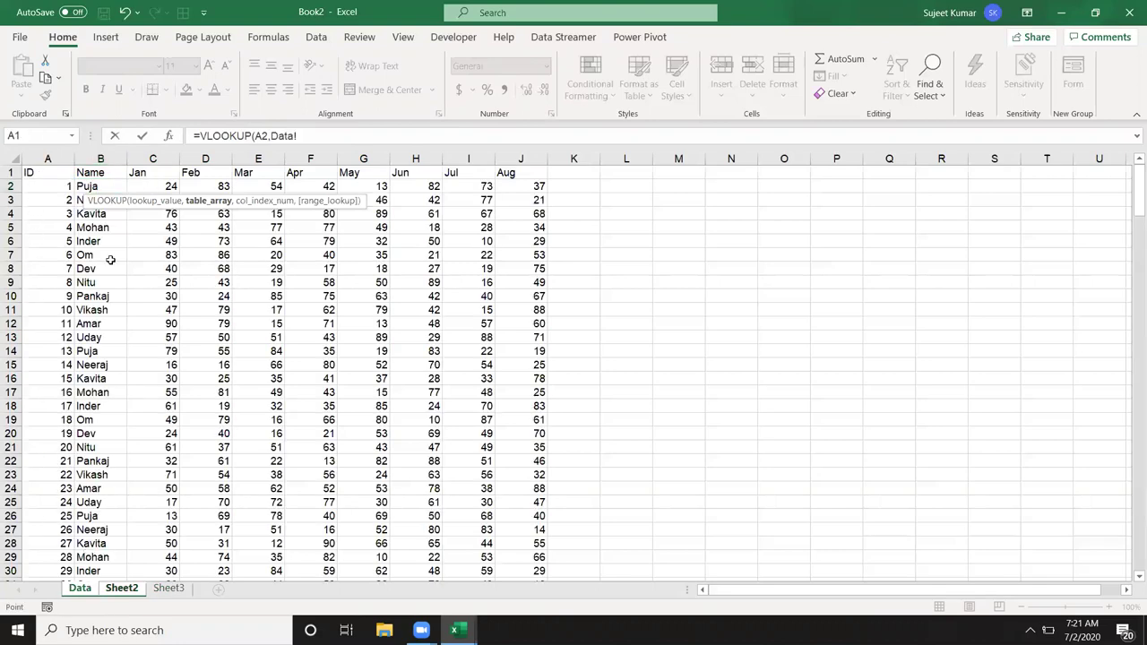
left_click(47, 158)
left_click_drag(166, 168, 507, 172)
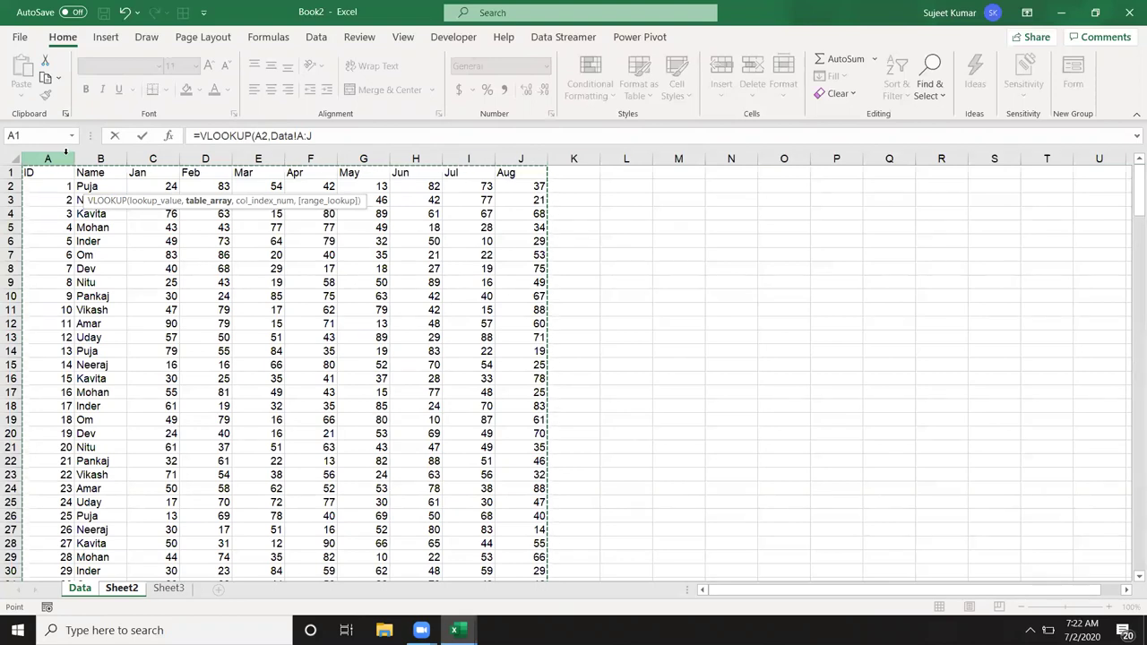
type(",")
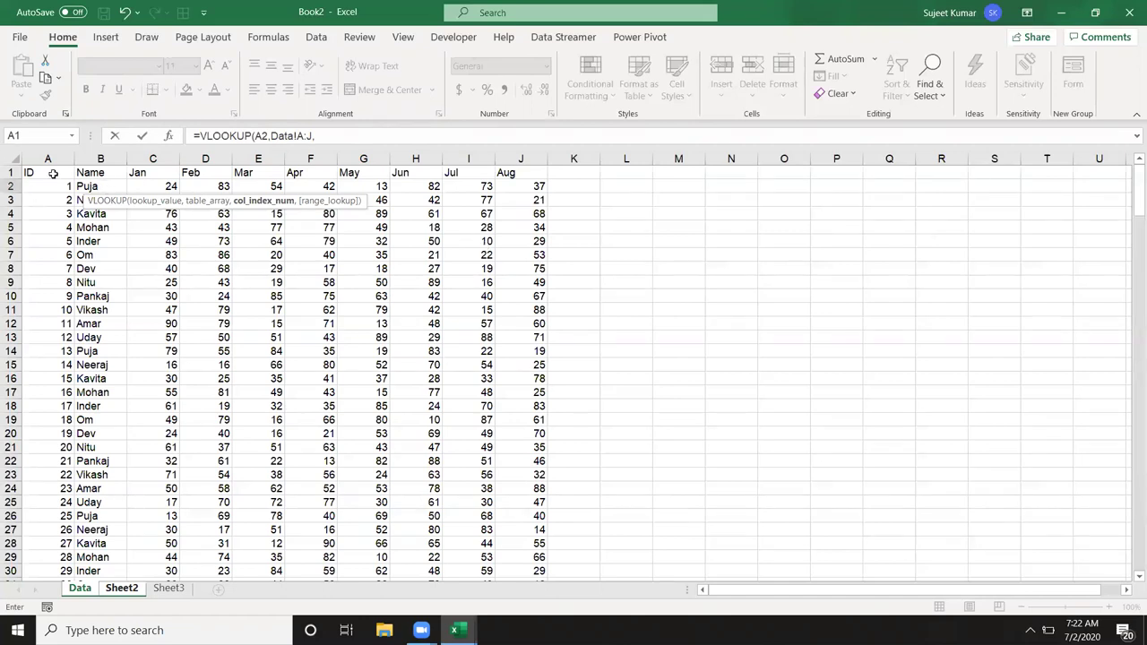
type("2,0")
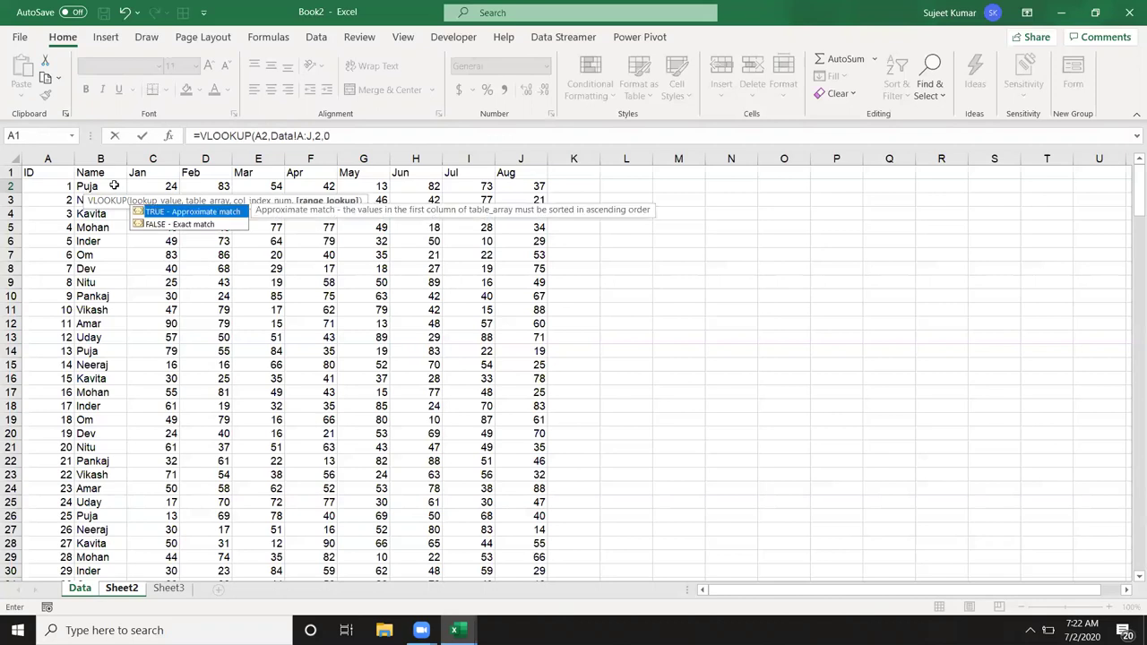
type(")")
key("Return")
left_click(113, 185)
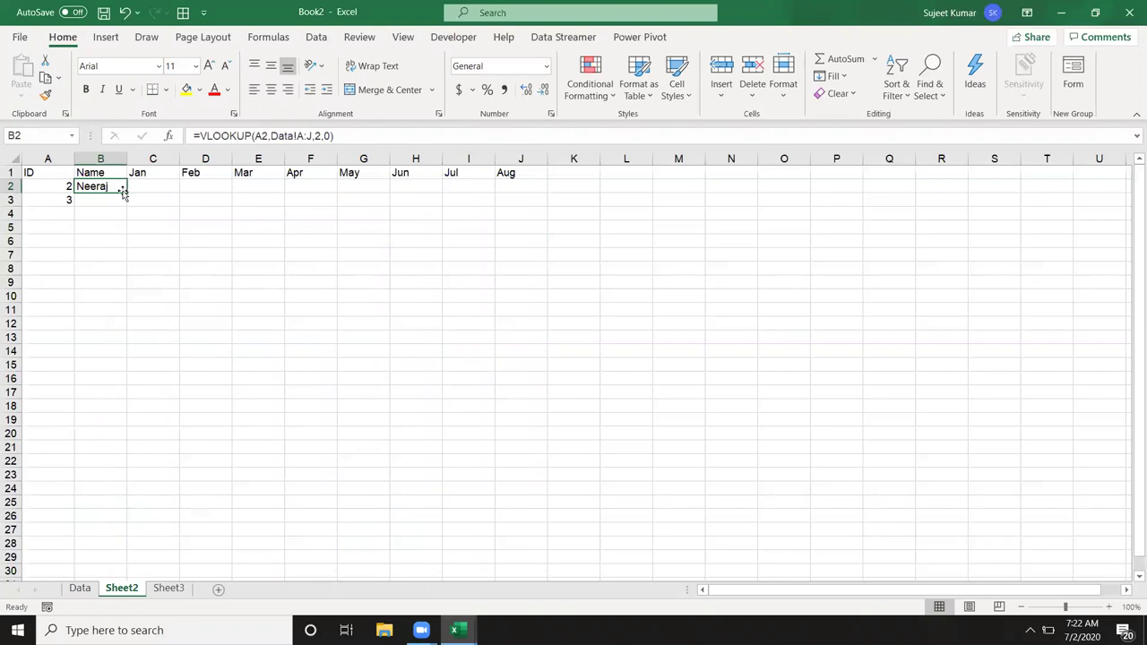
left_click(137, 186)
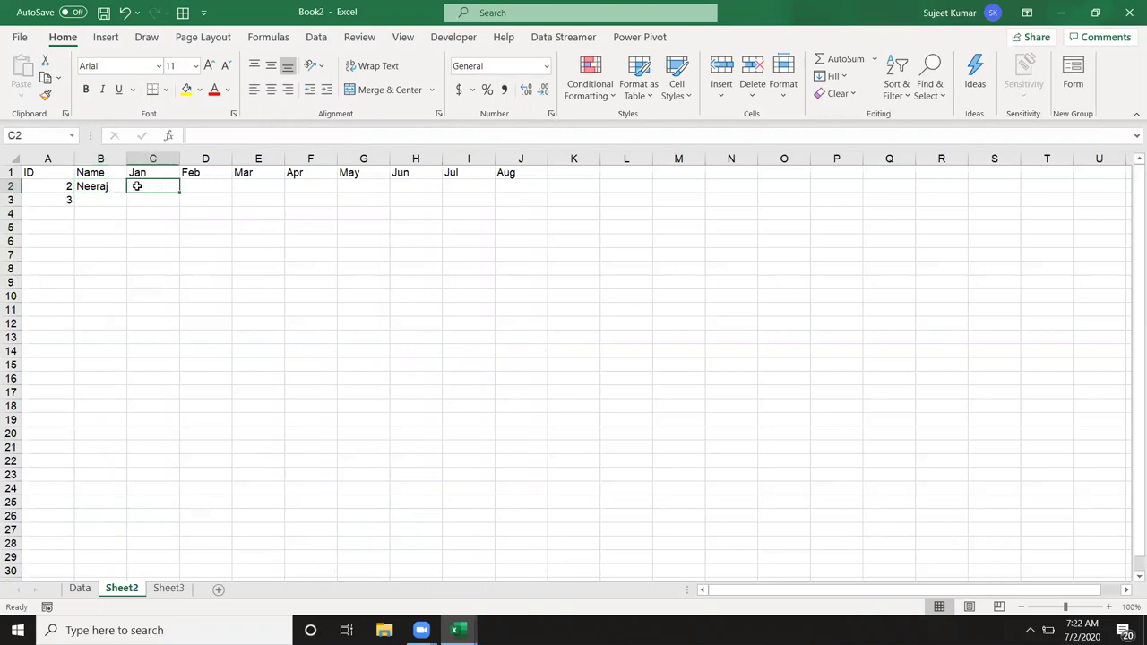
Step: Start a VLOOKUP in C2 using A2 as the lookup ID and Data columns A:J as the table
type("=vl")
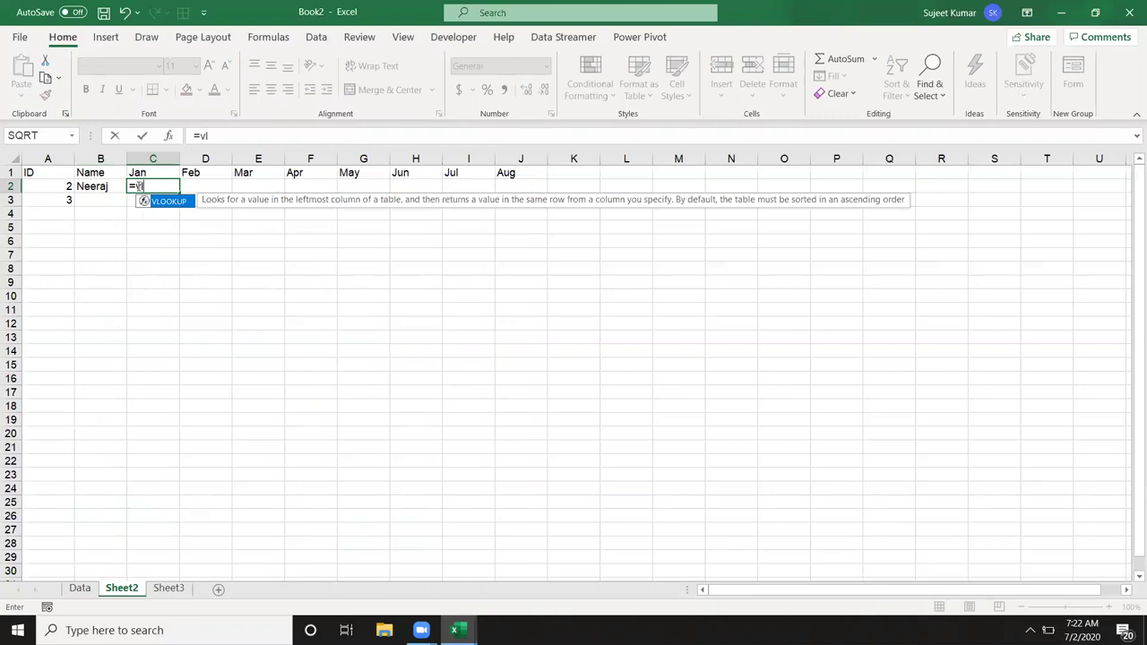
key("Tab")
left_click(42, 187)
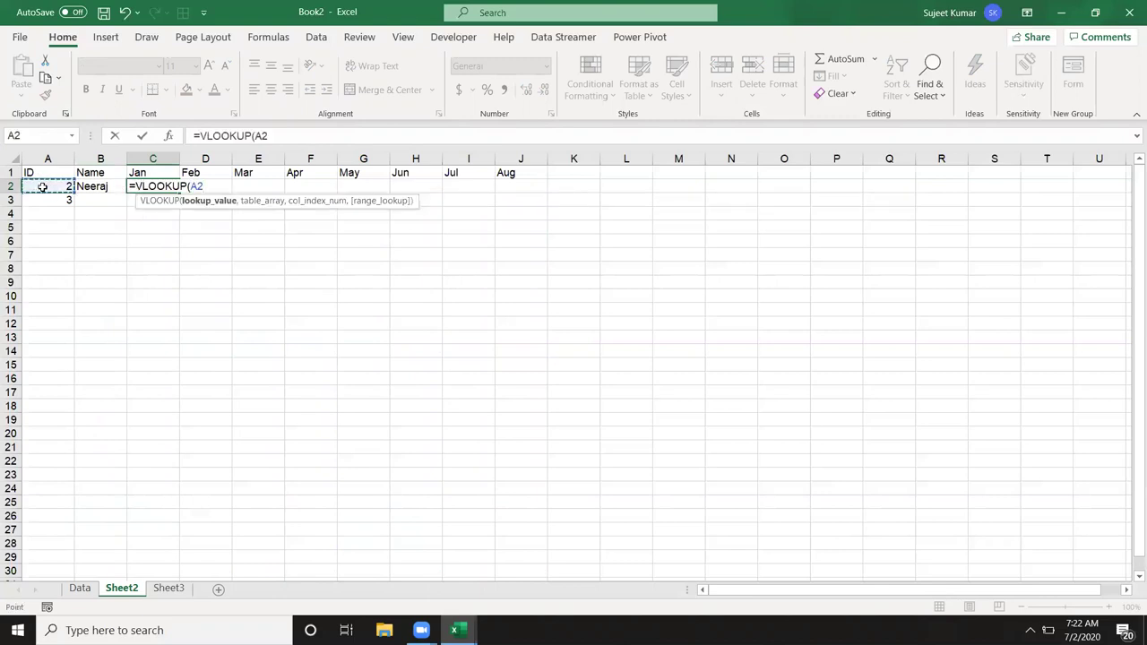
type(",")
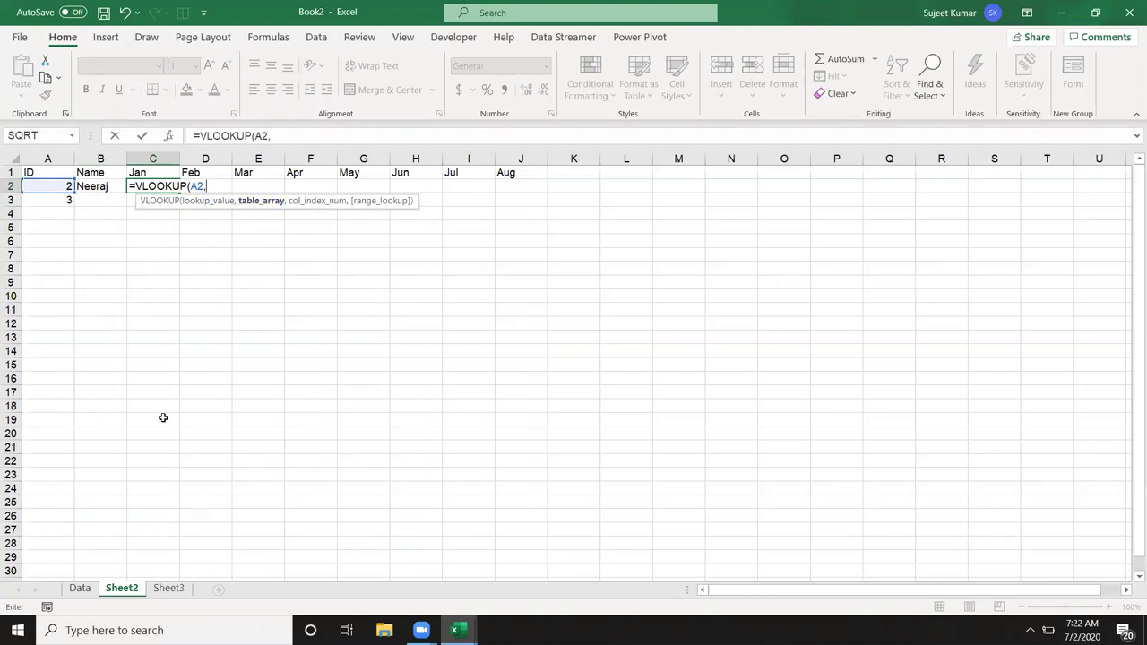
left_click(80, 587)
left_click_drag(51, 159, 522, 159)
Step: Finish it with column 3 and FALSE exact match, returning 31 for Jan
type(",")
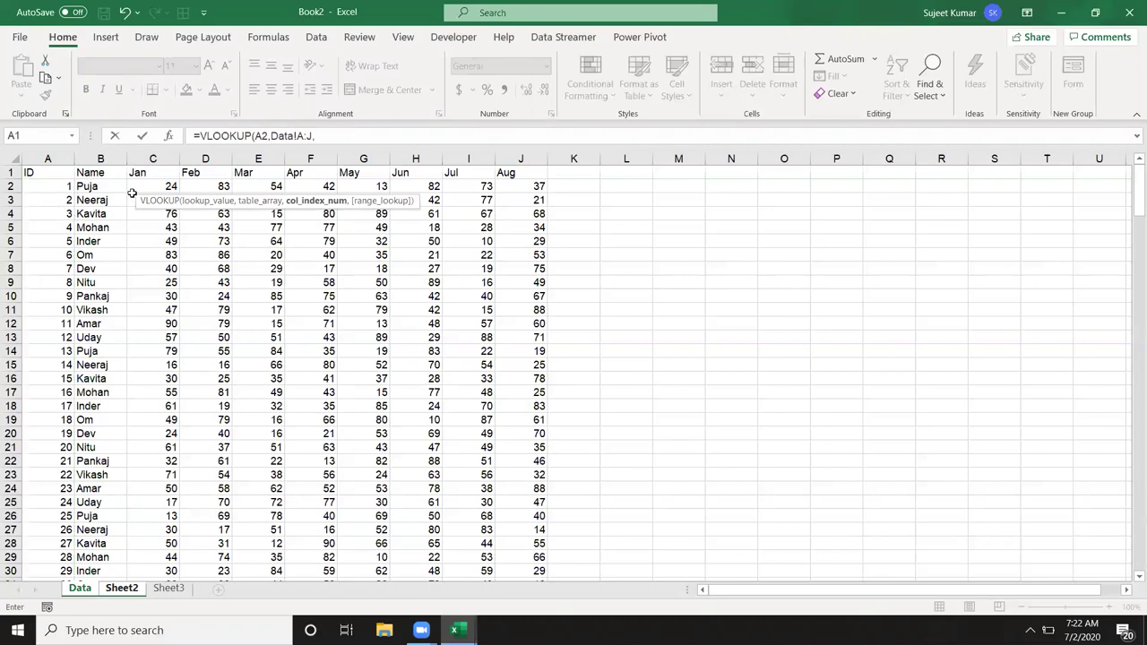
type(",")
key("BackSpace")
type("3,")
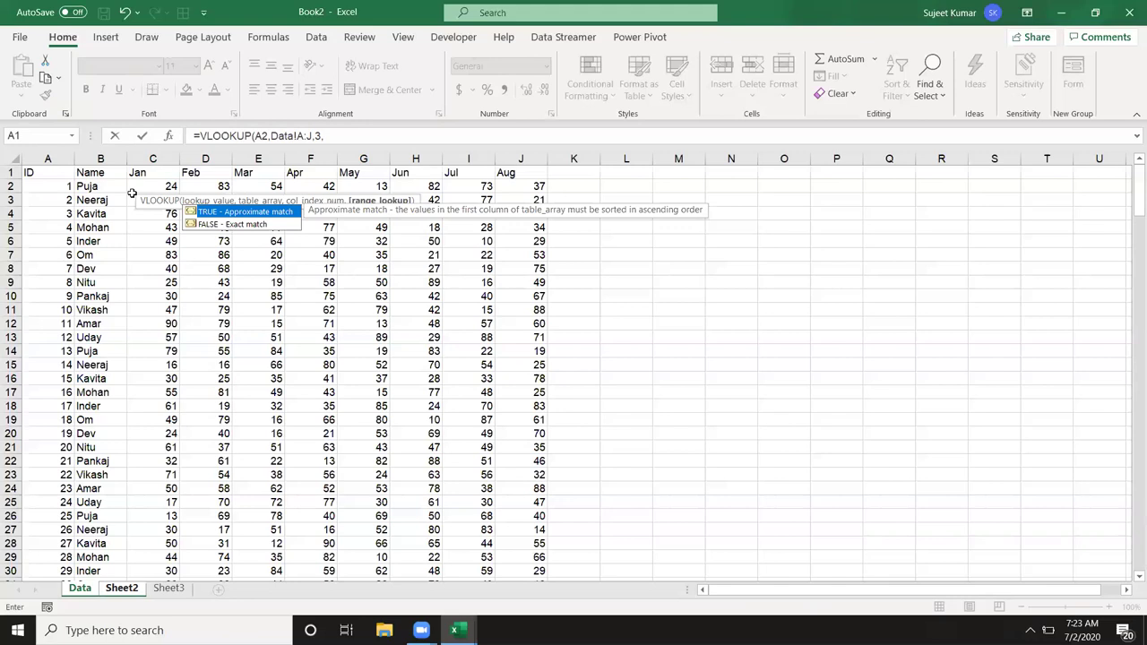
key("Down")
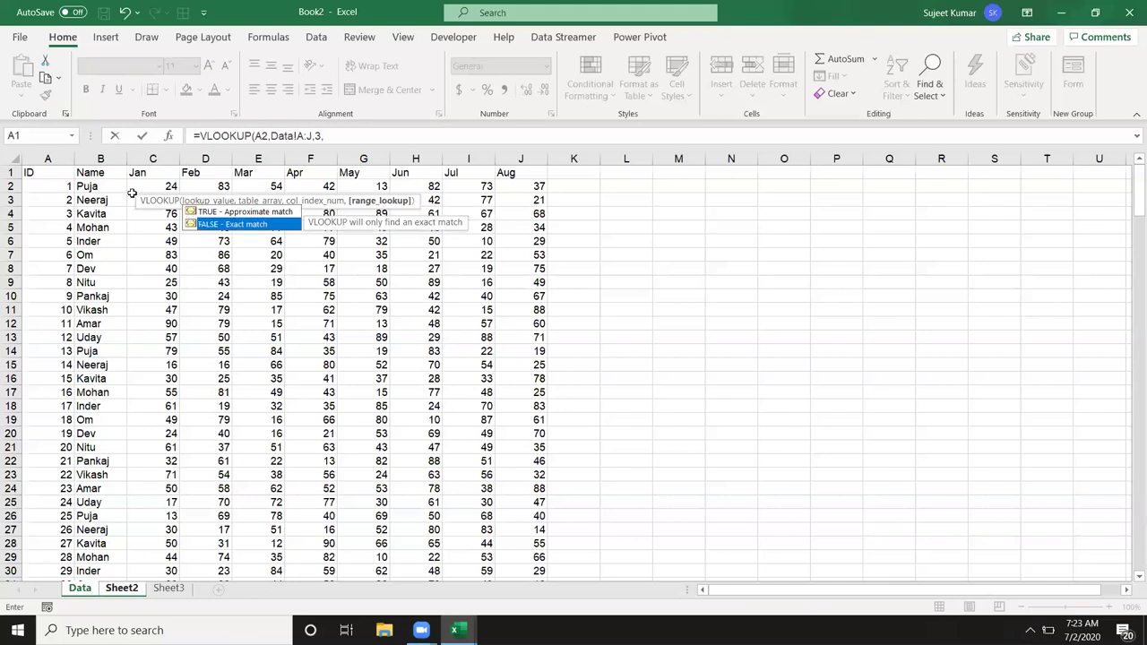
key("Tab")
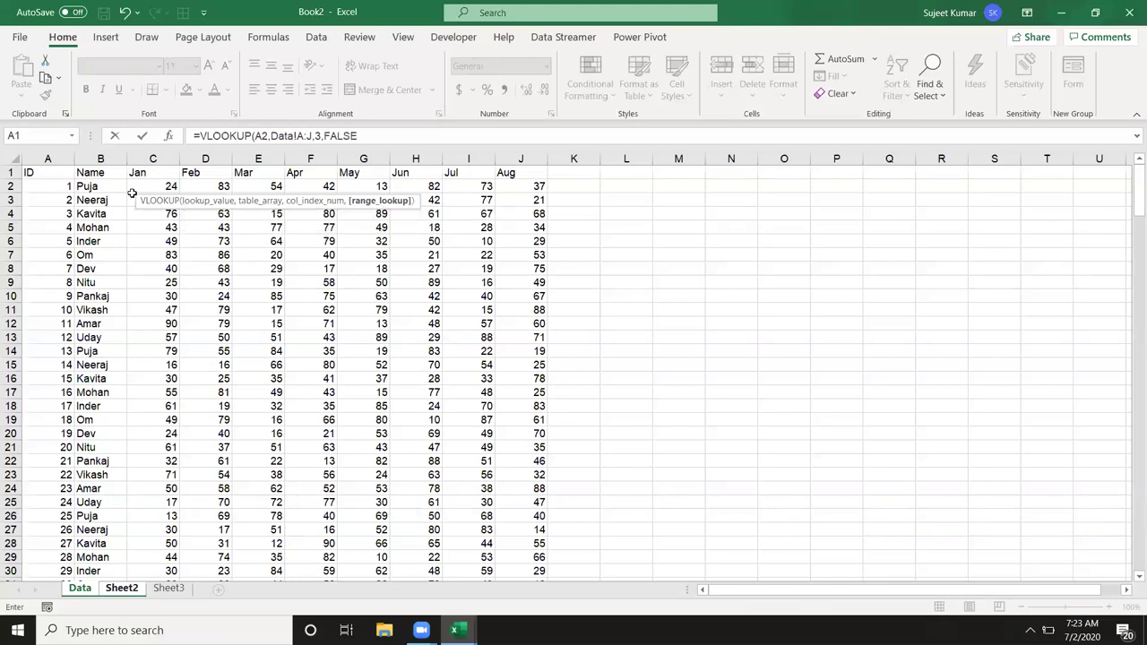
type(")")
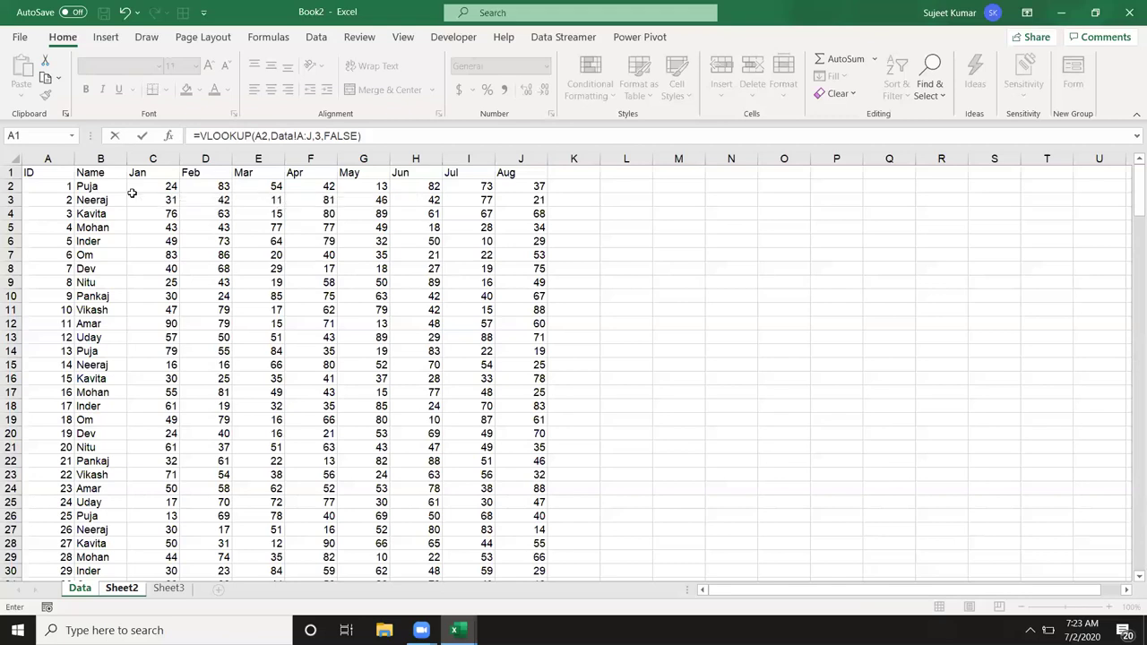
key("Return")
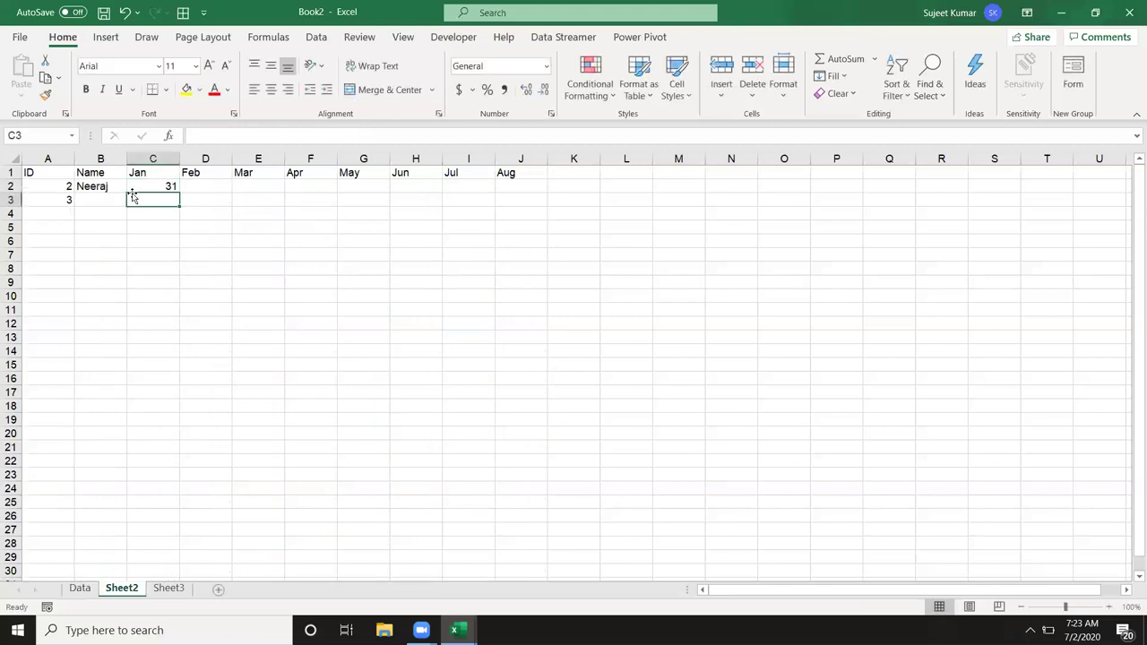
key("Up")
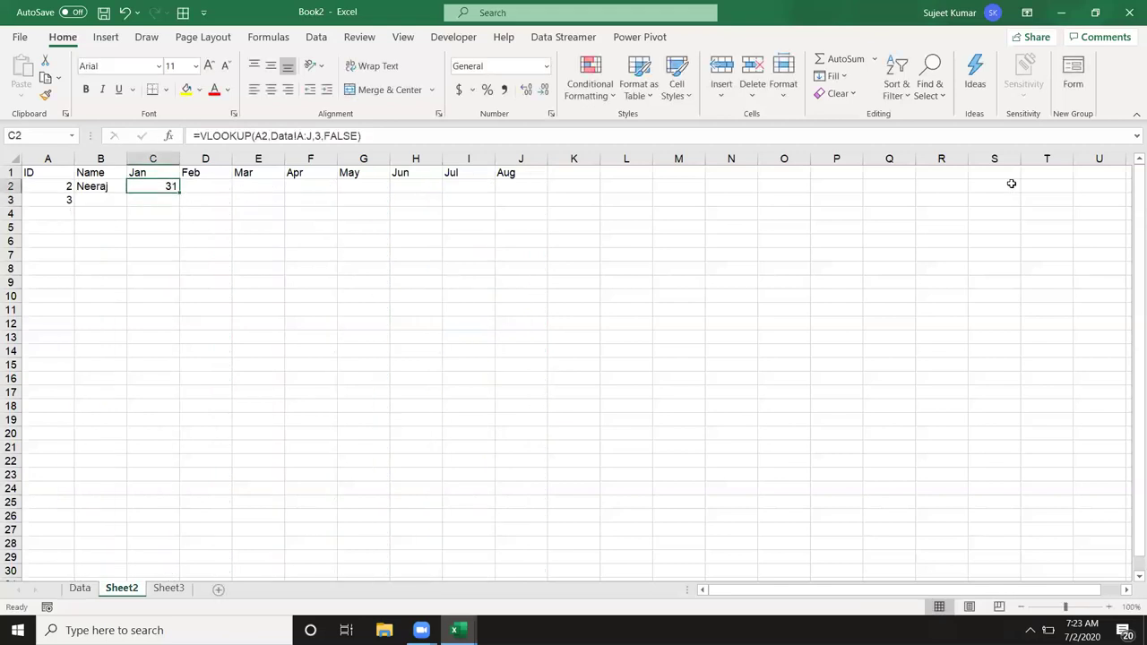
Step: Anchor C2's formula references to $A2 and Data!$A:$J
left_click(252, 136)
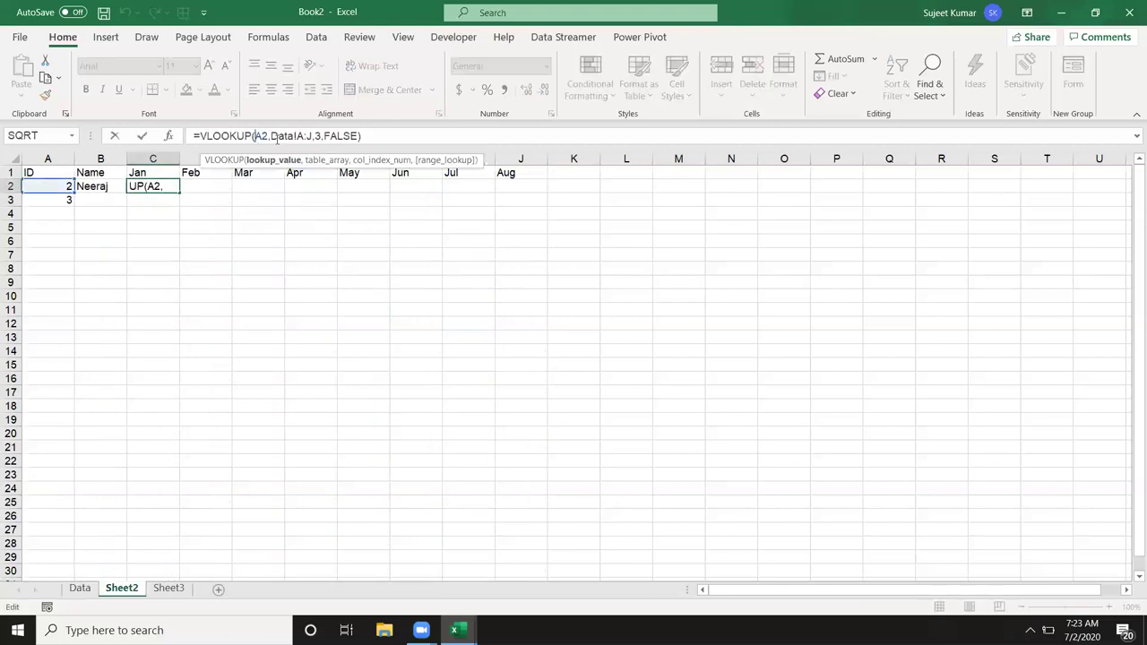
key("F2")
key("F4")
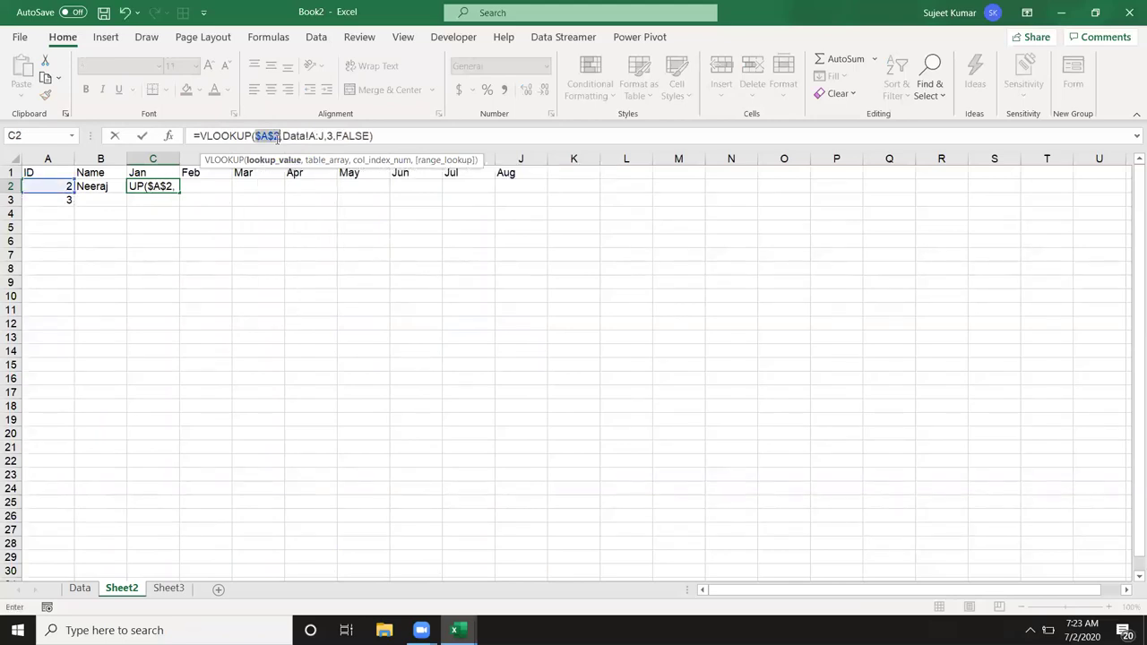
left_click(278, 135)
key("F4")
key("F4")
left_click(313, 135)
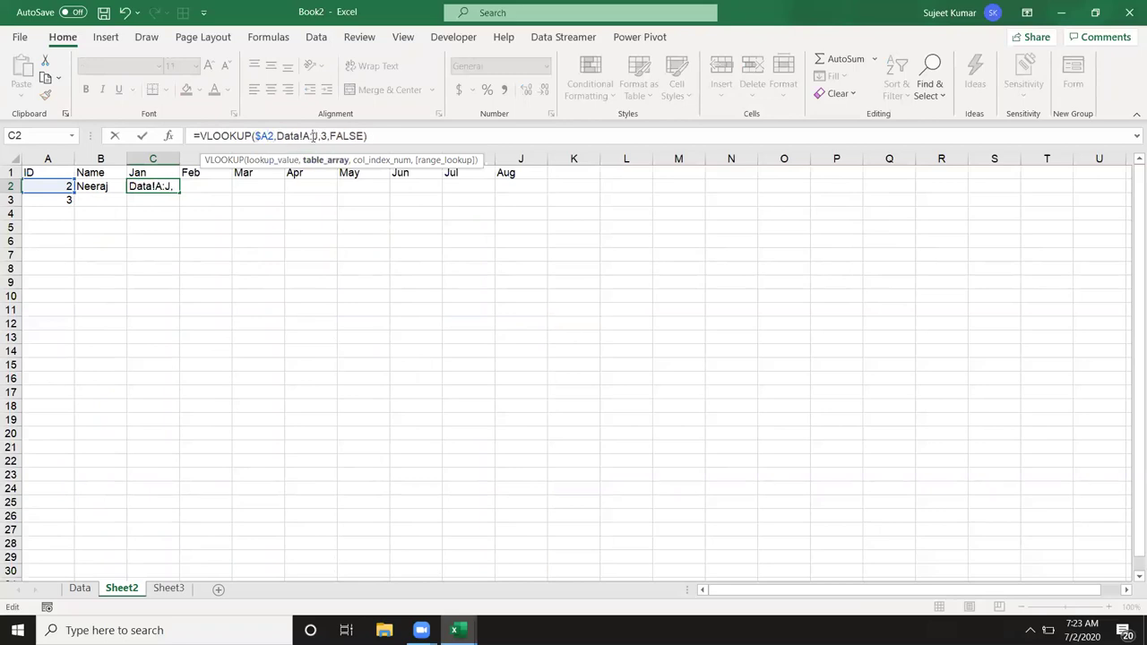
key("F4")
key("Return")
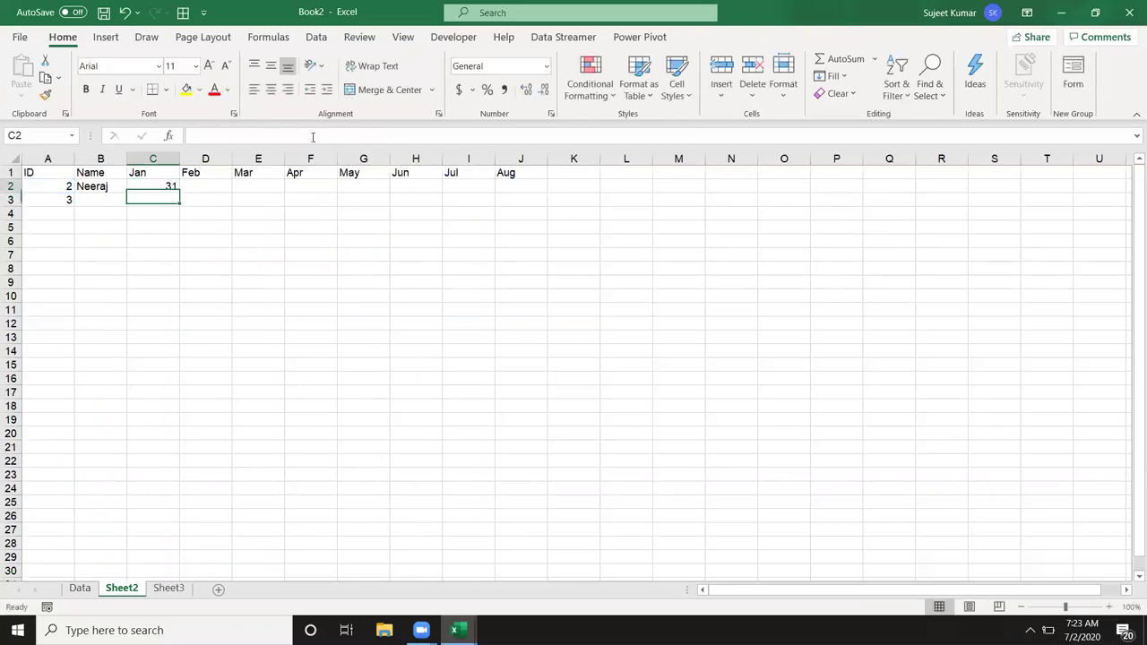
Step: Fill C2's formula across row 2 through J2 with Ctrl+R
key("Up")
key("shift+Right")
key("shift+Right")
key("shift+Right")
key("shift+Right")
key("shift+Right")
key("shift+Right")
key("shift+Right")
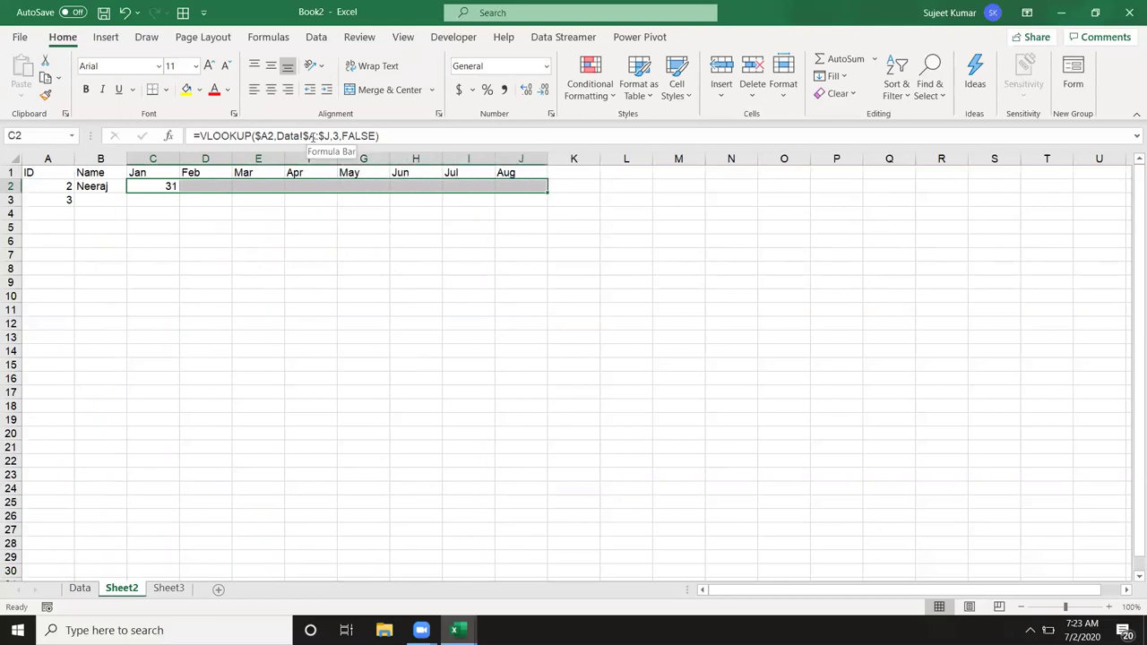
key("ctrl+r")
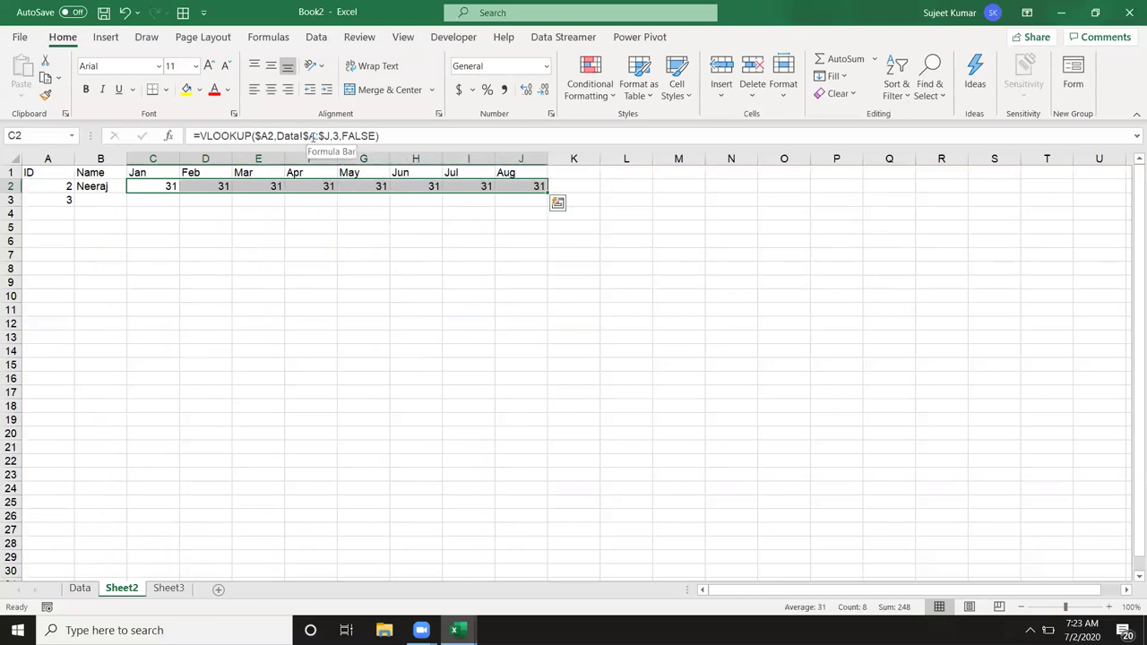
key("Left")
key("Right")
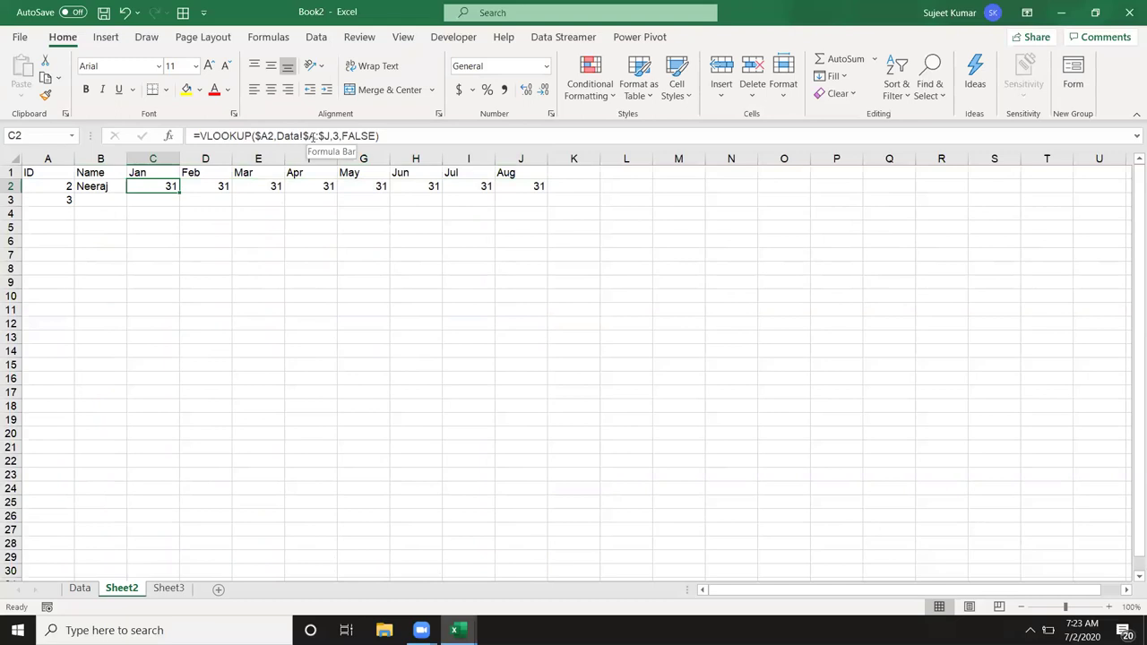
key("Right")
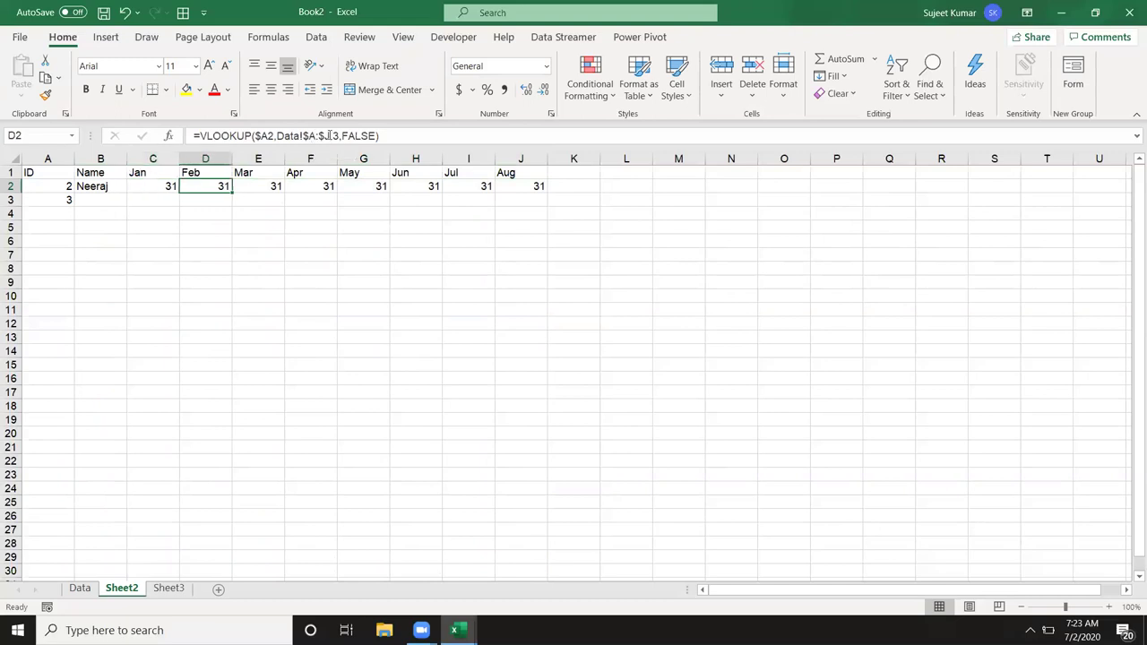
Step: Change the column indexes in D2, E2, F2 to 4, 5, 6, showing 42, 11, 81
left_click(339, 136)
key("BackSpace")
type("4")
key("Tab")
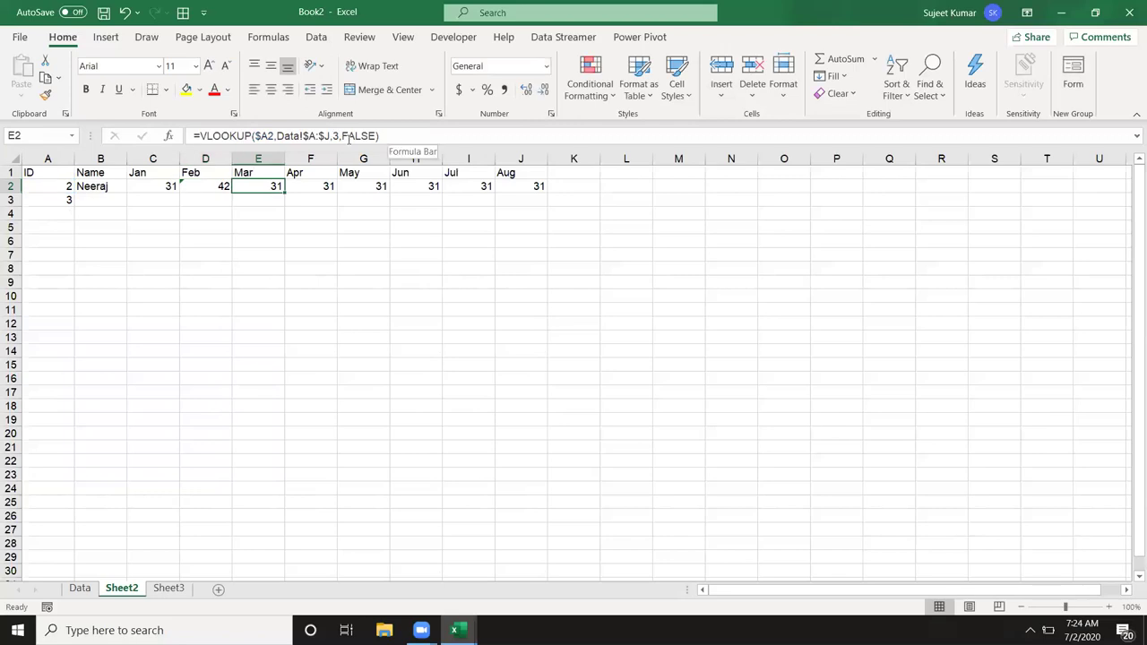
left_click(339, 135)
key("BackSpace")
type("5")
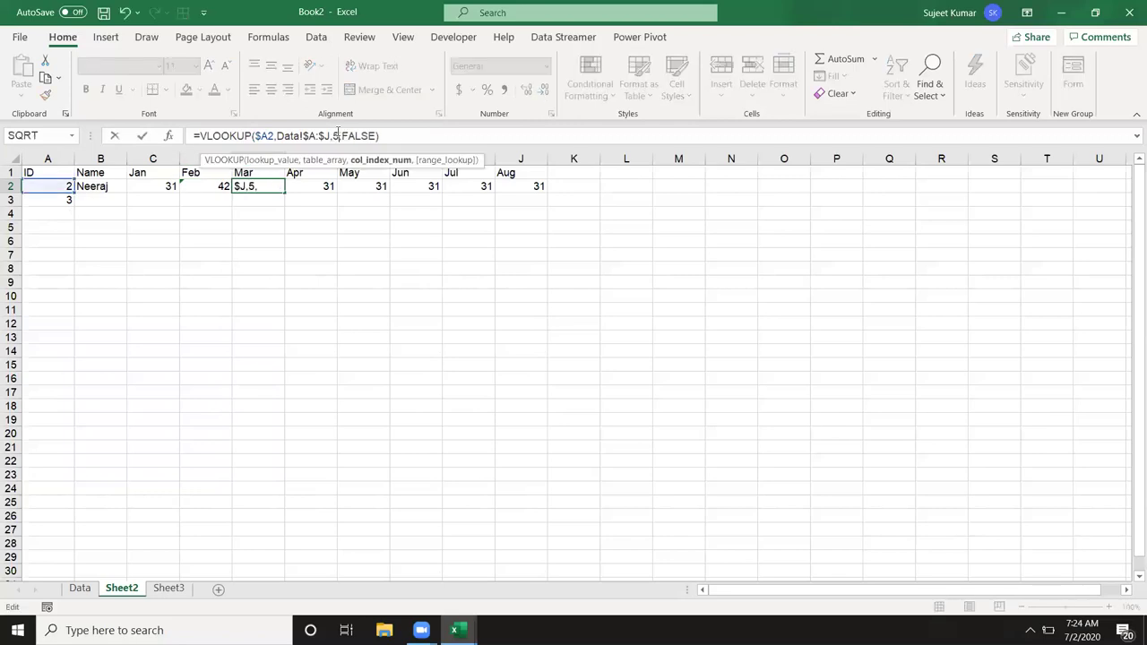
key("Tab")
left_click(338, 136)
key("BackSpace")
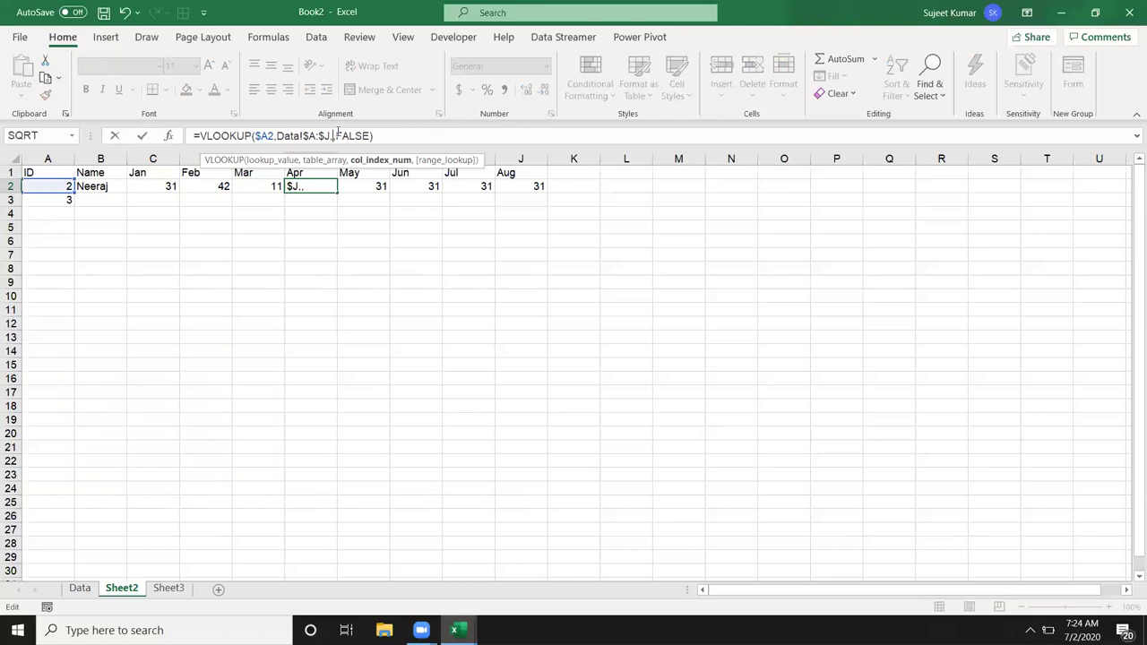
type("6")
key("Tab")
Step: Change the column indexes in G2–J2 to 7, 8, 9, 10, showing 46, 42, 77, 21
left_click(338, 136)
key("BackSpace")
type("7")
key("Tab")
left_click(338, 135)
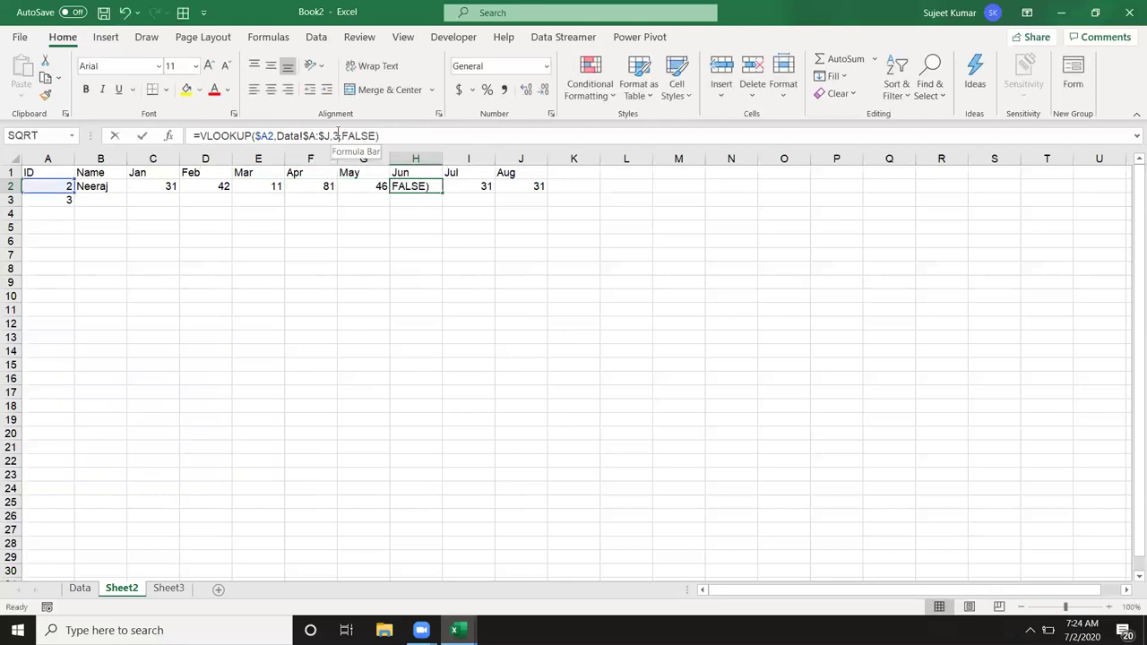
key("BackSpace")
type("8")
key("Tab")
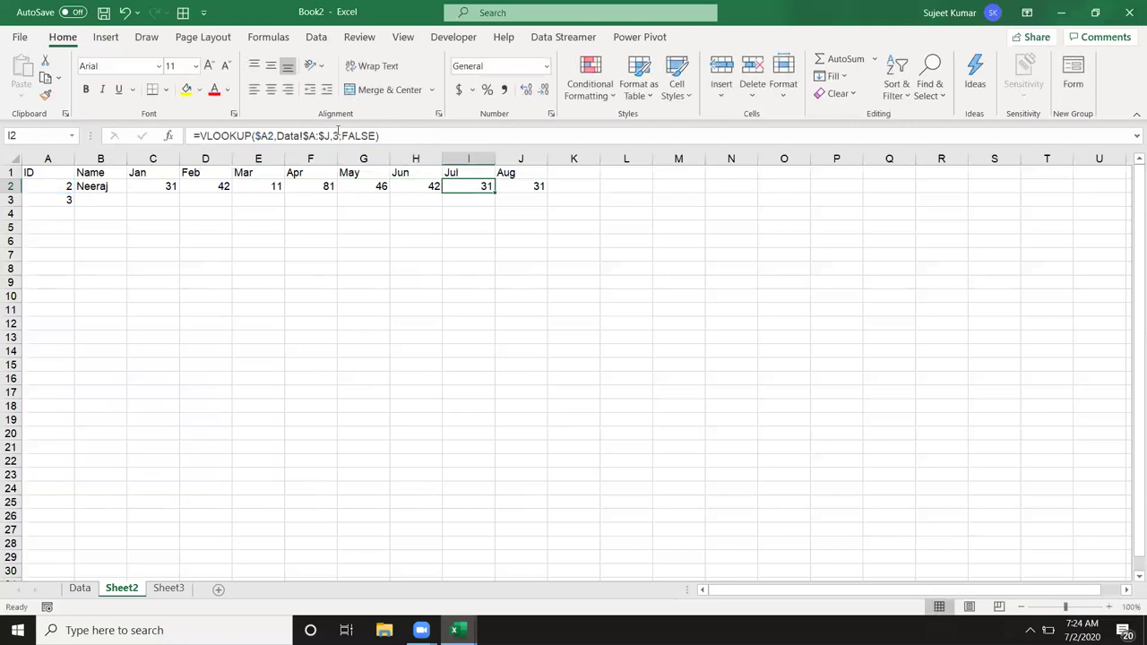
left_click(338, 136)
key("BackSpace")
type("9")
key("Tab")
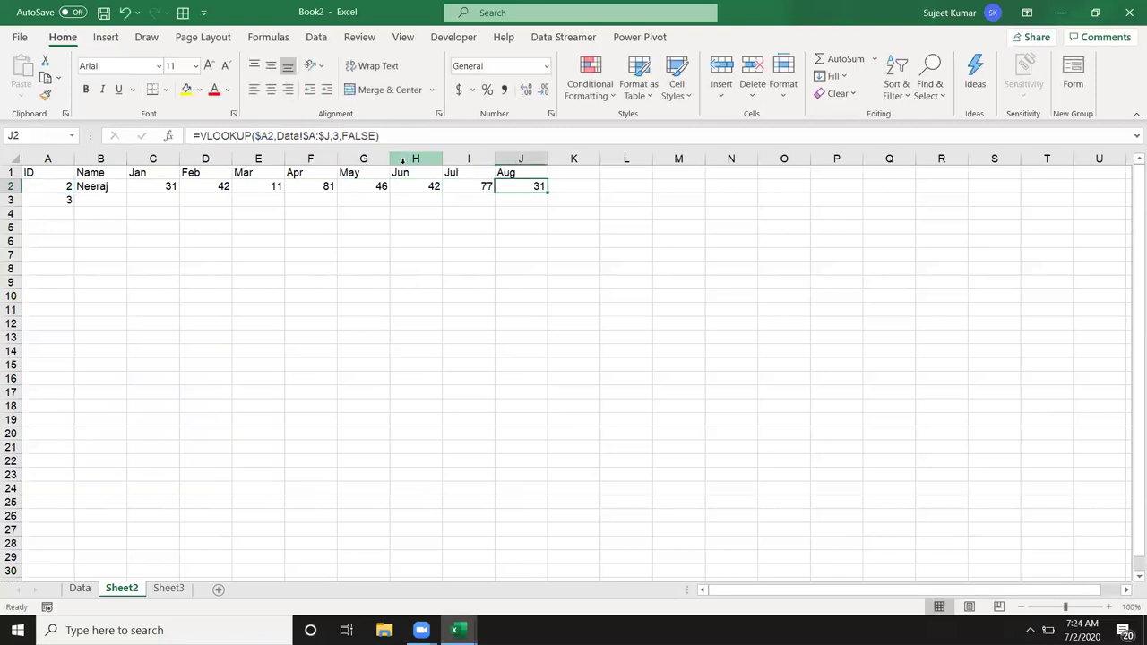
left_click(334, 136)
key("Delete")
type("10")
key("Return")
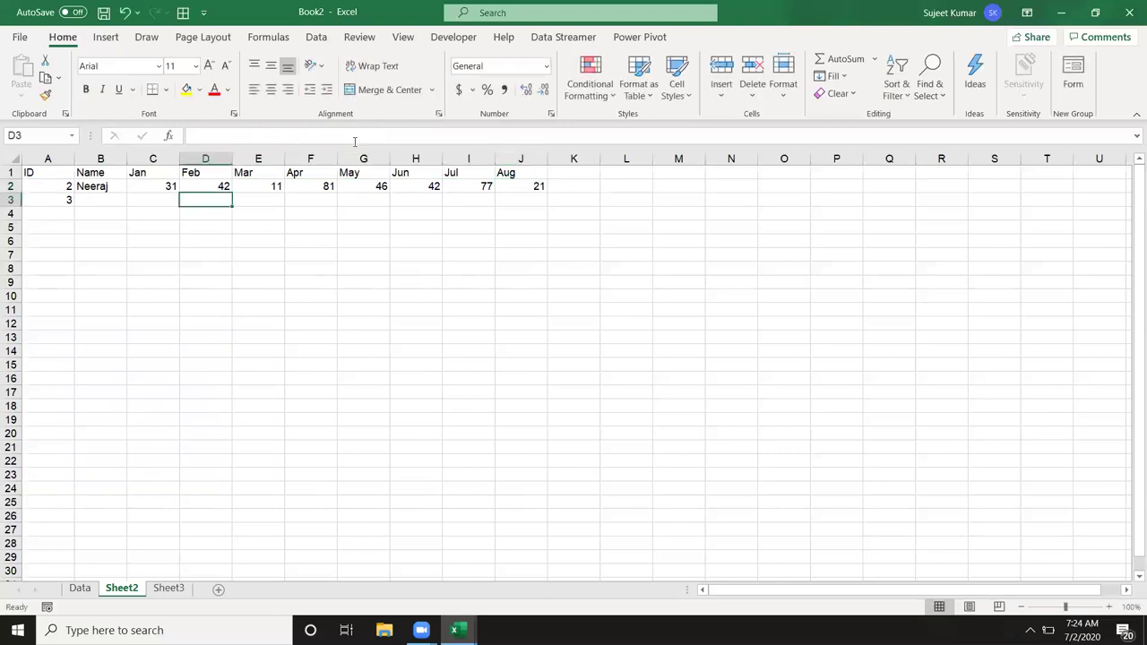
left_click(116, 205)
left_click(114, 224)
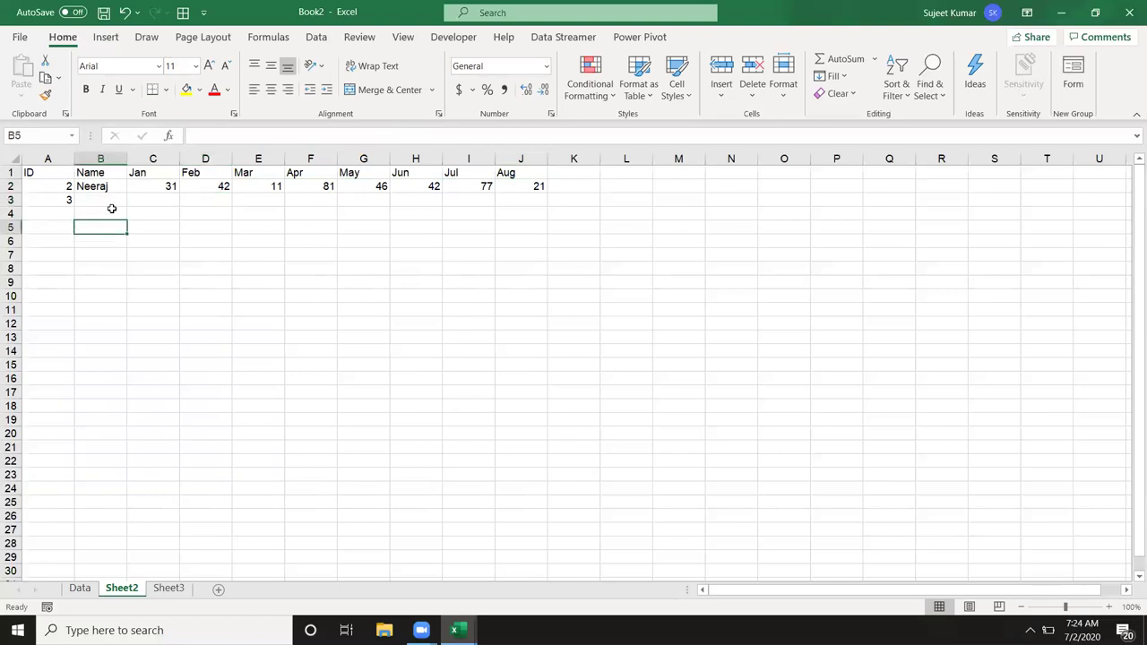
left_click_drag(105, 201, 515, 201)
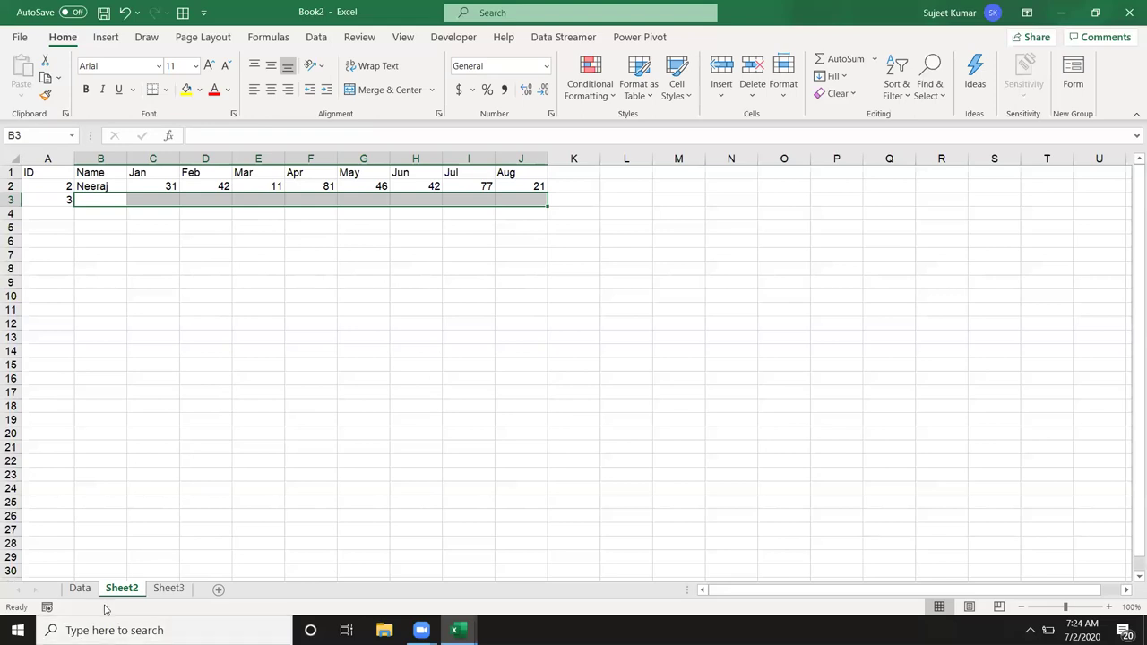
left_click(212, 267)
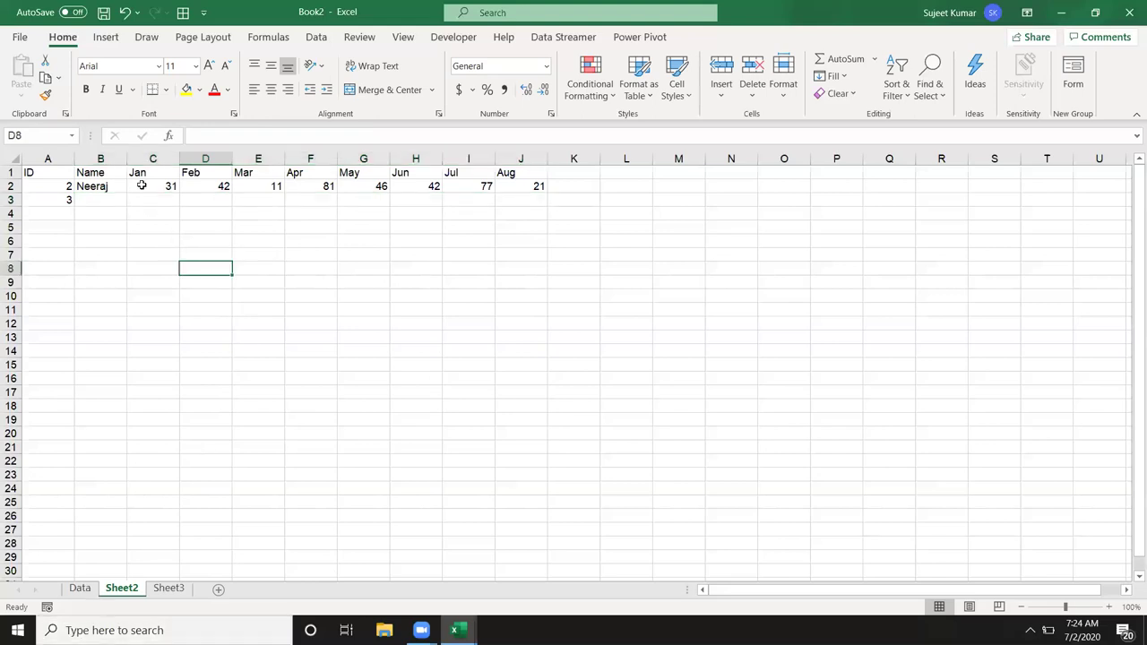
left_click(92, 185)
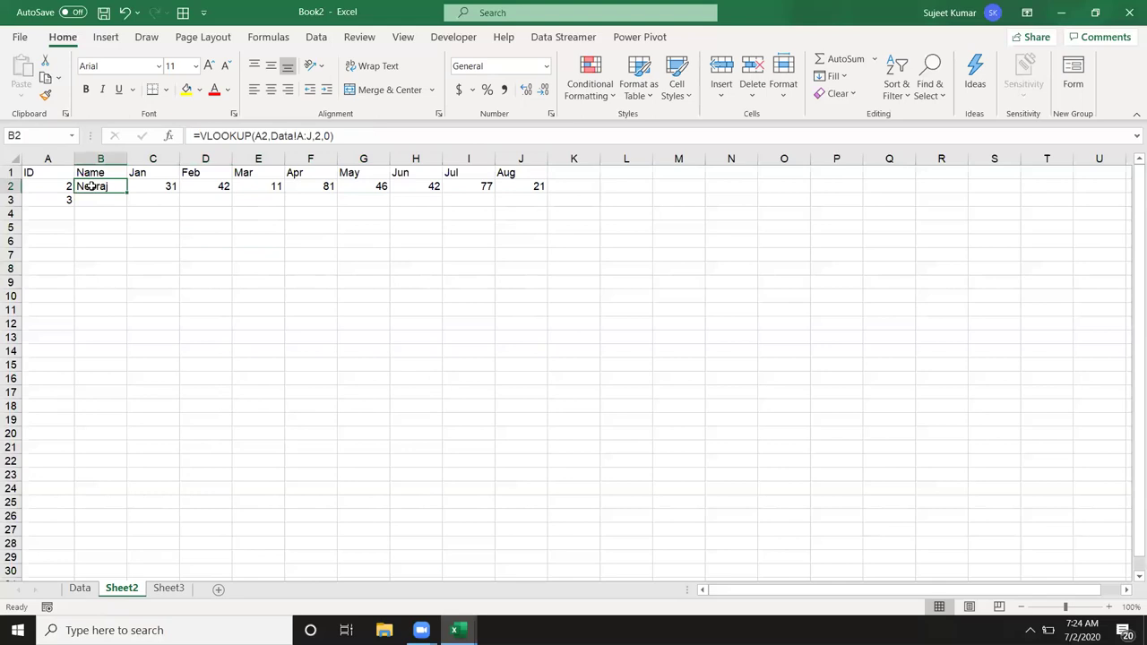
left_click(314, 175)
left_click(367, 185)
left_click(421, 185)
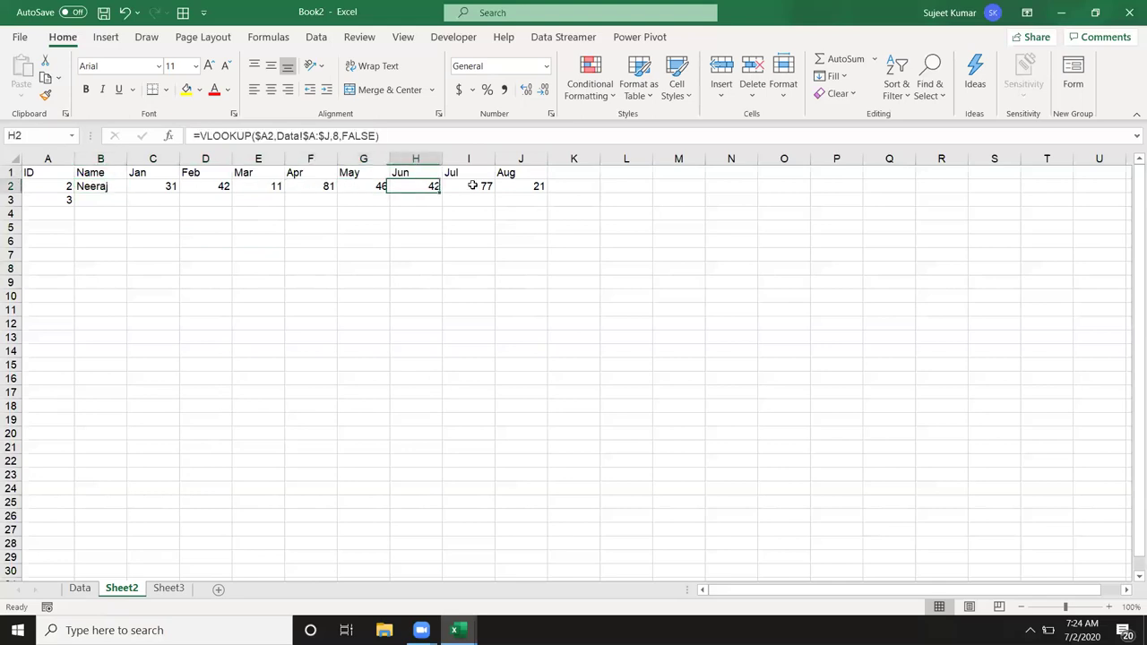
left_click(472, 186)
left_click_drag(516, 199, 103, 202)
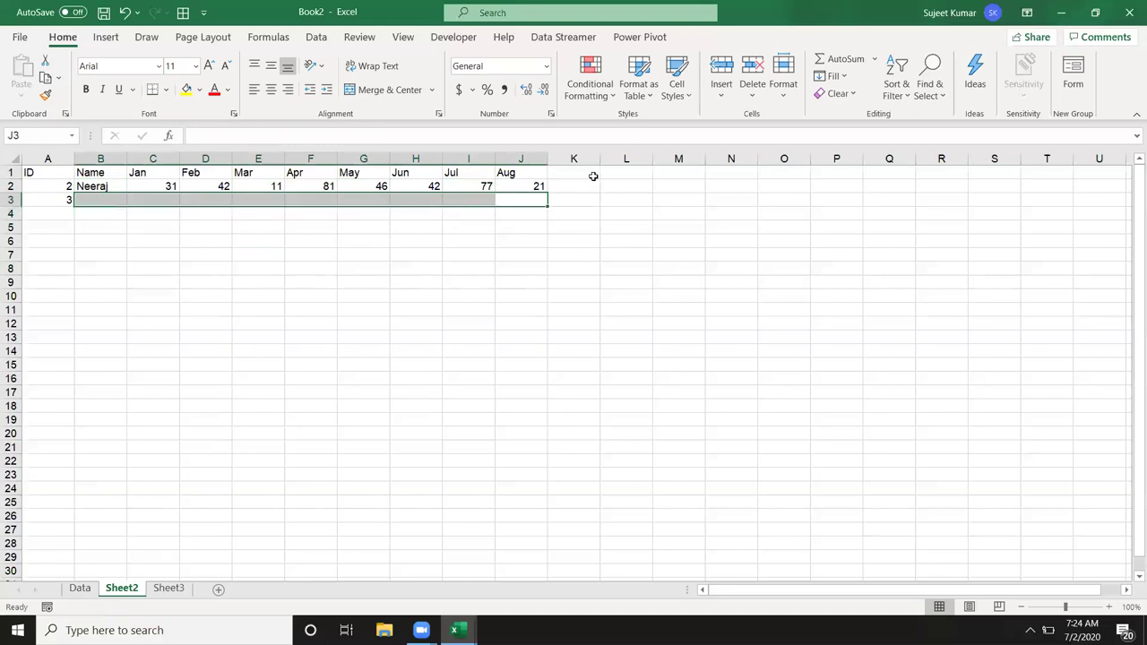
left_click(607, 224)
left_click(106, 202)
left_click_drag(107, 201, 509, 199)
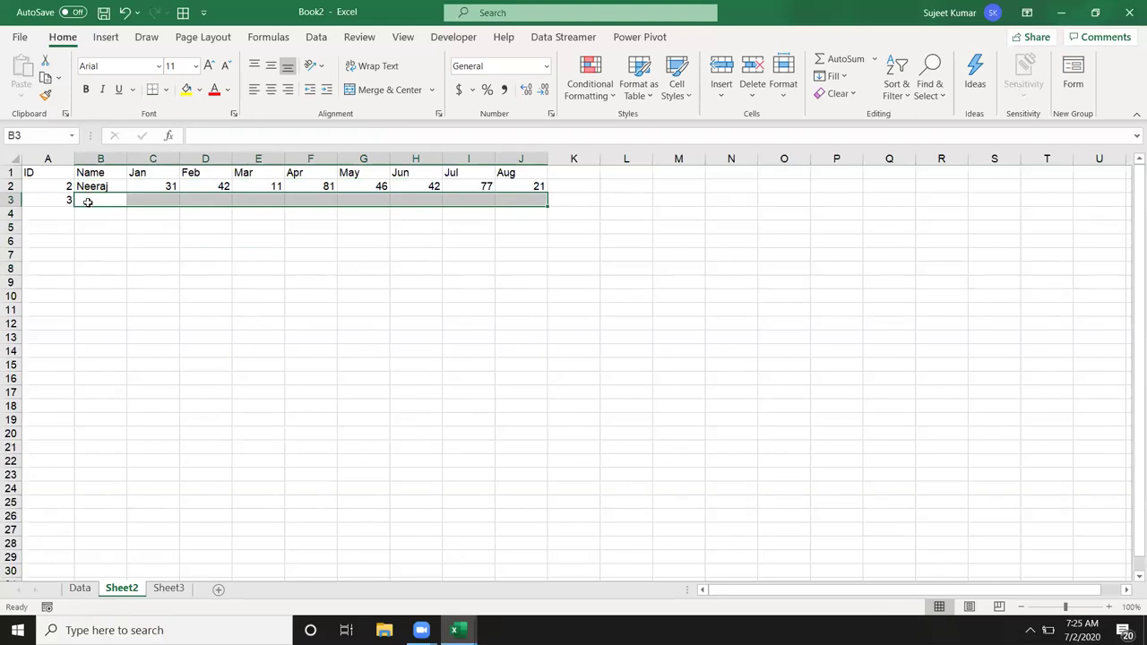
Step: Start a VLOOKUP in B3 with A3 as the lookup ID and Data columns A:J as the table
key("Tab")
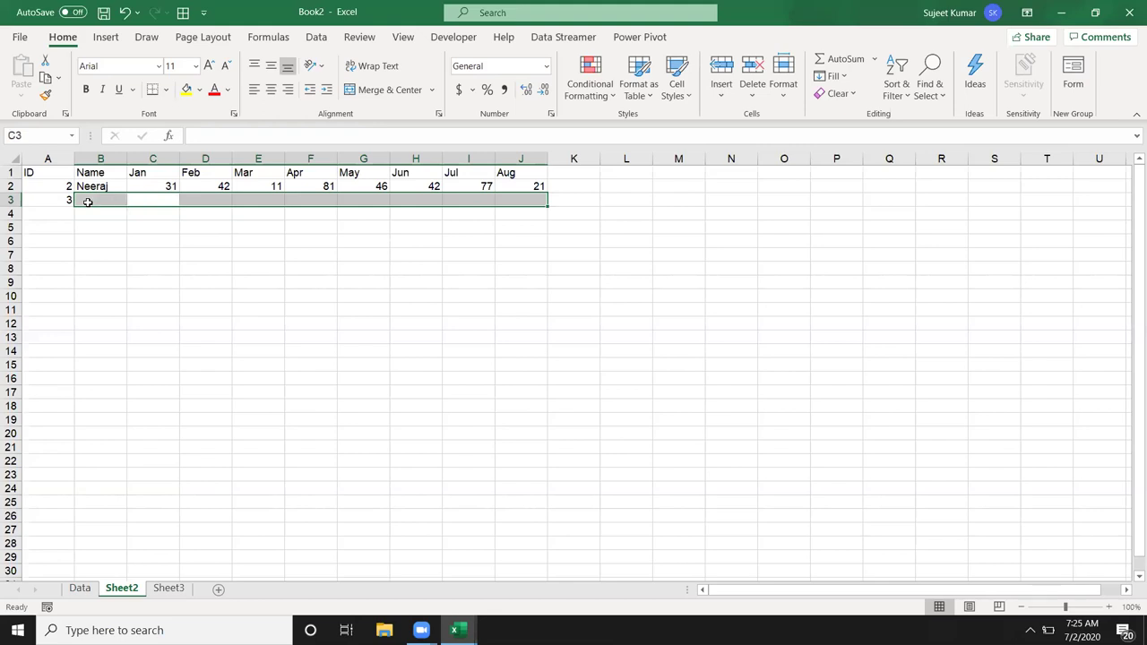
key("shift+Tab")
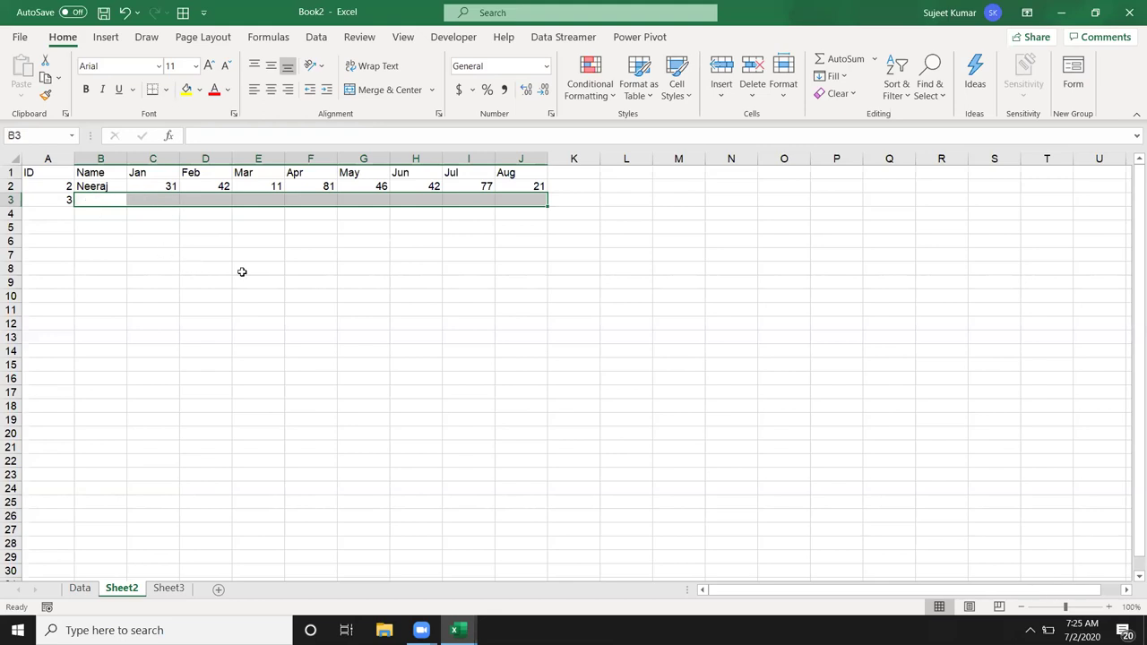
type("=")
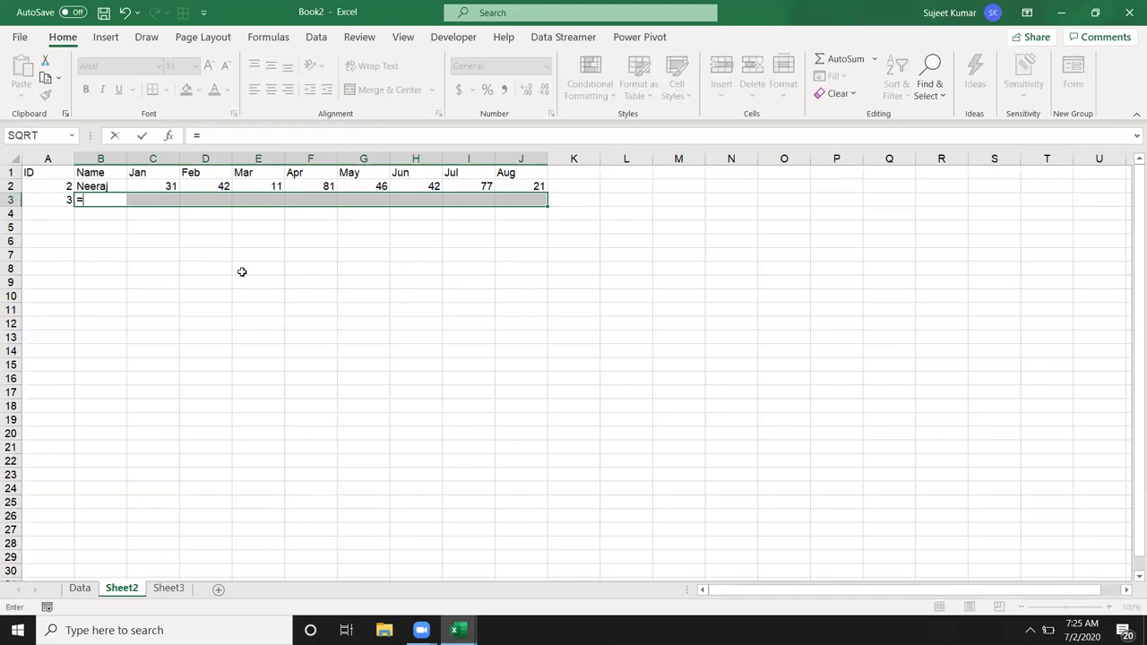
type("vl")
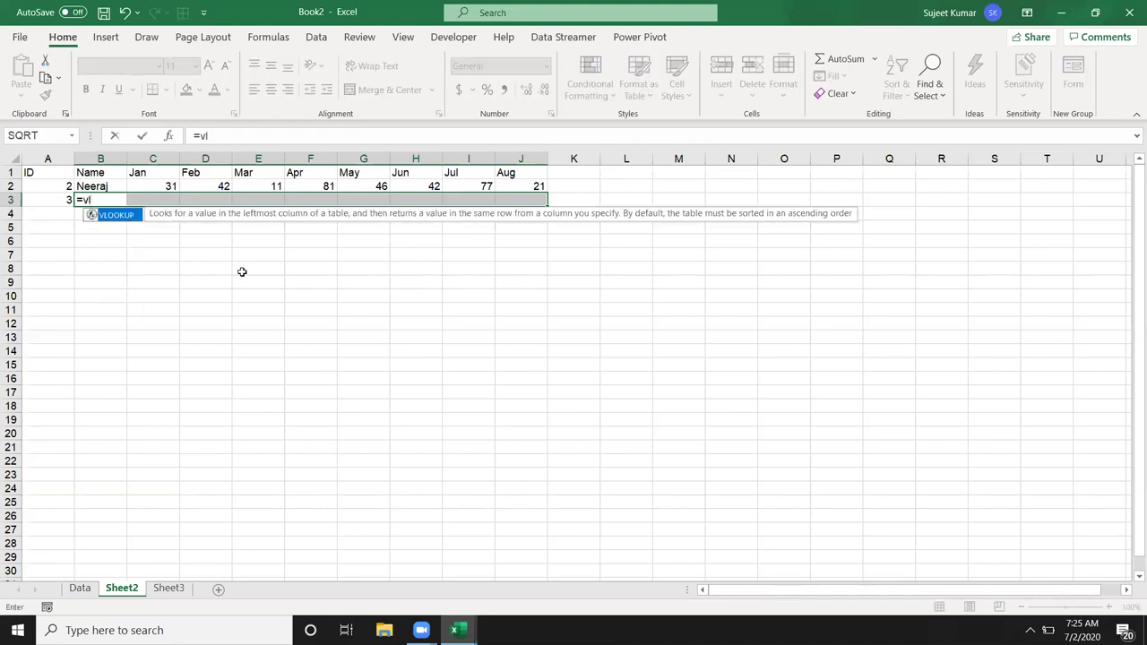
key("Tab")
key("Left")
type(",")
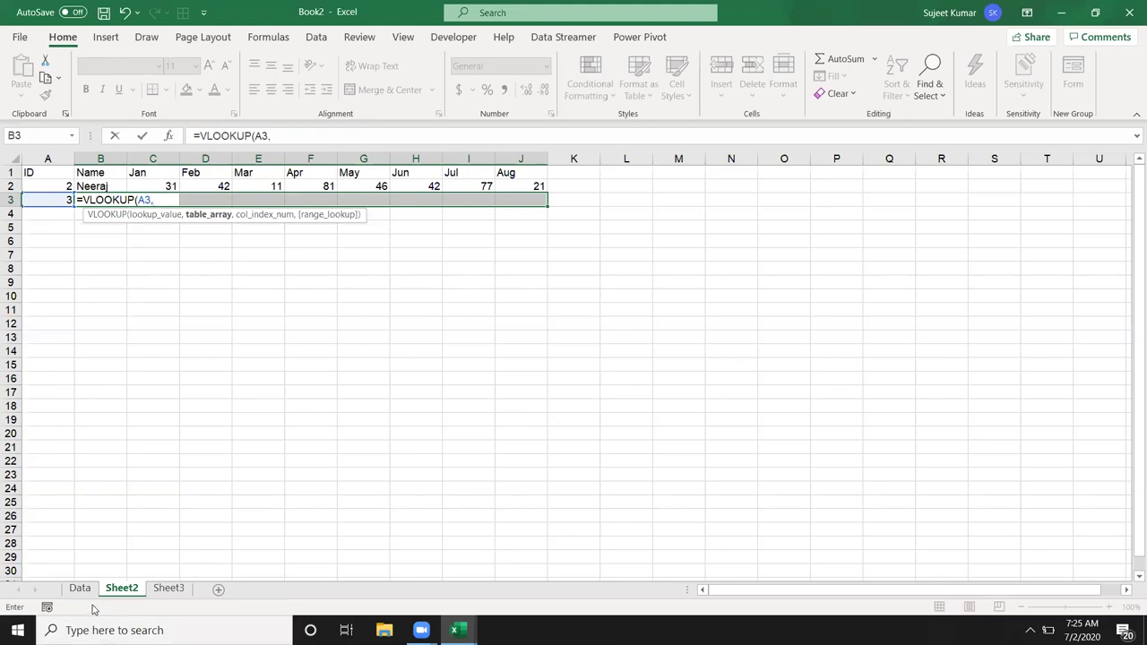
left_click(86, 591)
left_click_drag(47, 159, 536, 181)
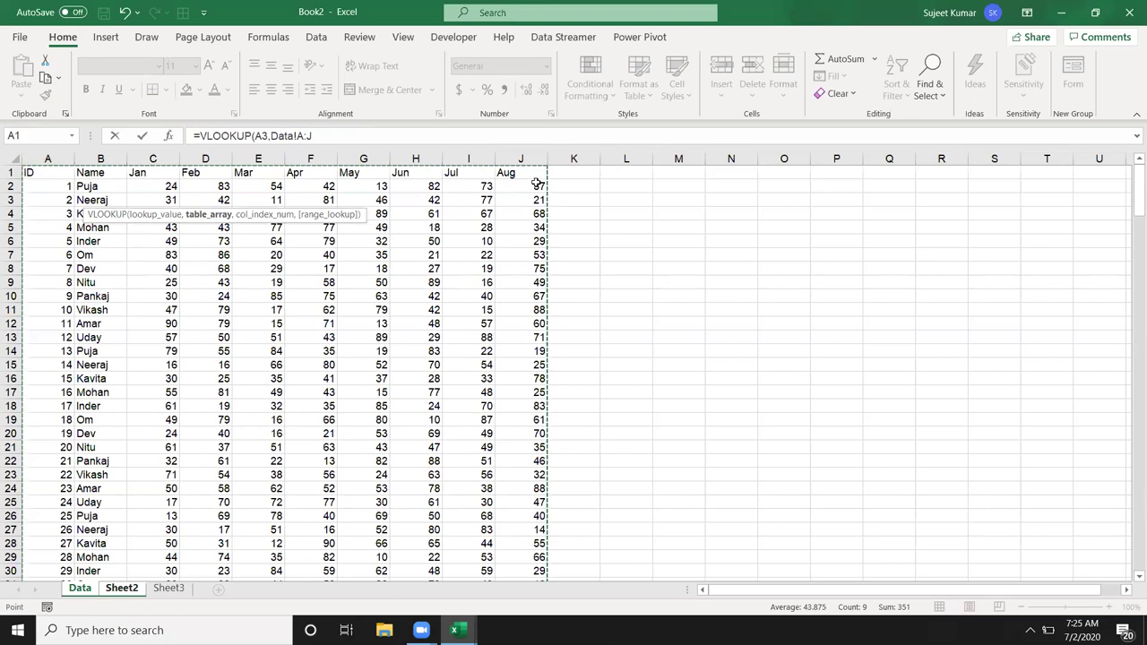
type(",{2")
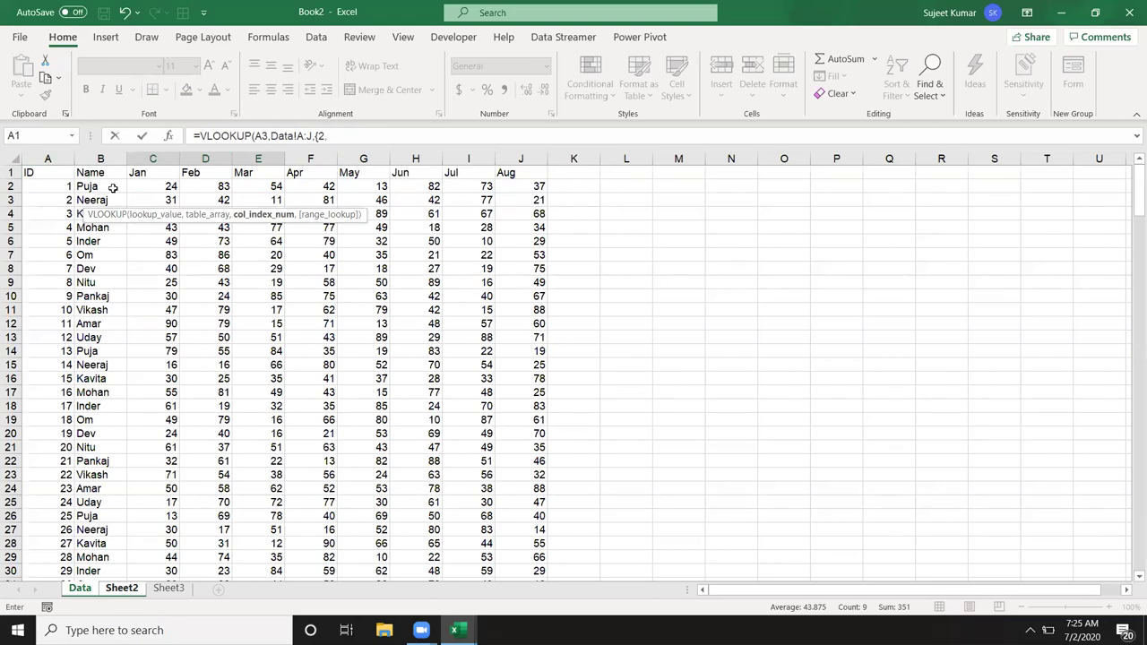
Step: Add the {2,...,10} column array with exact match 0 and array-enter it across B3:J3
type(",4,5,6,7,8,9,10}")
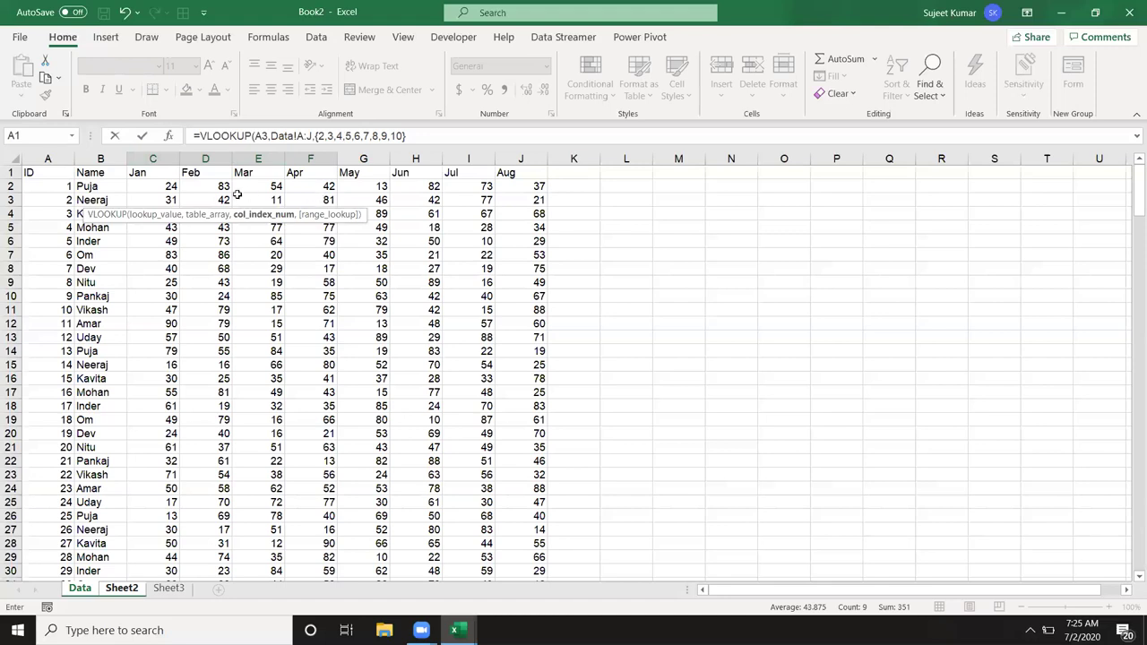
type(",")
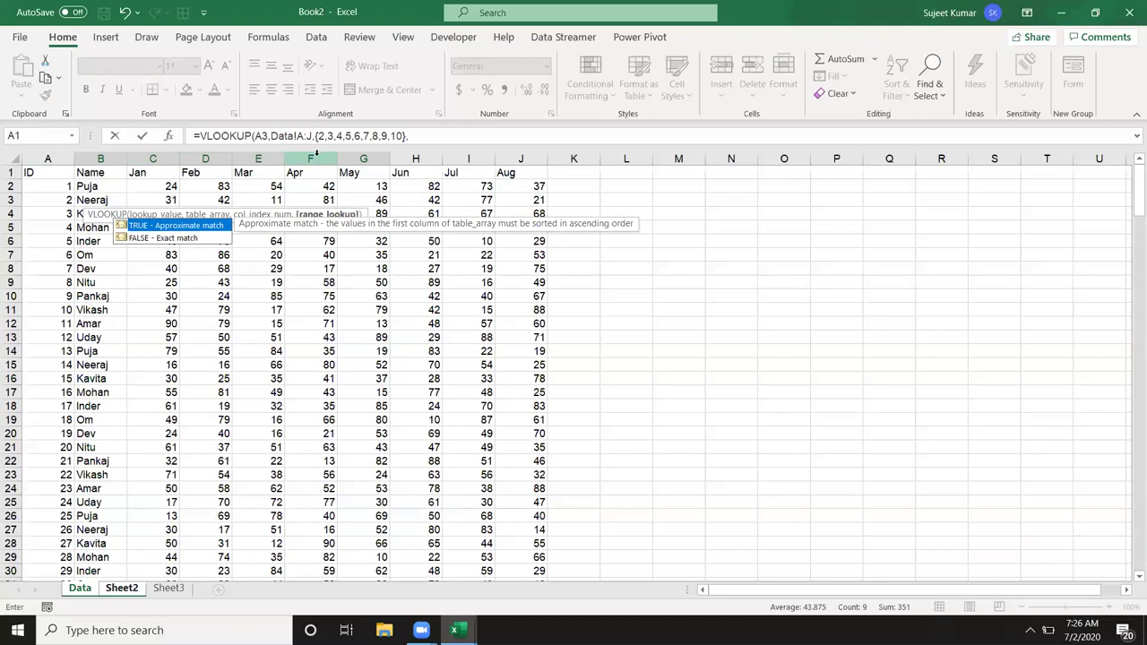
left_click_drag(315, 136, 401, 136)
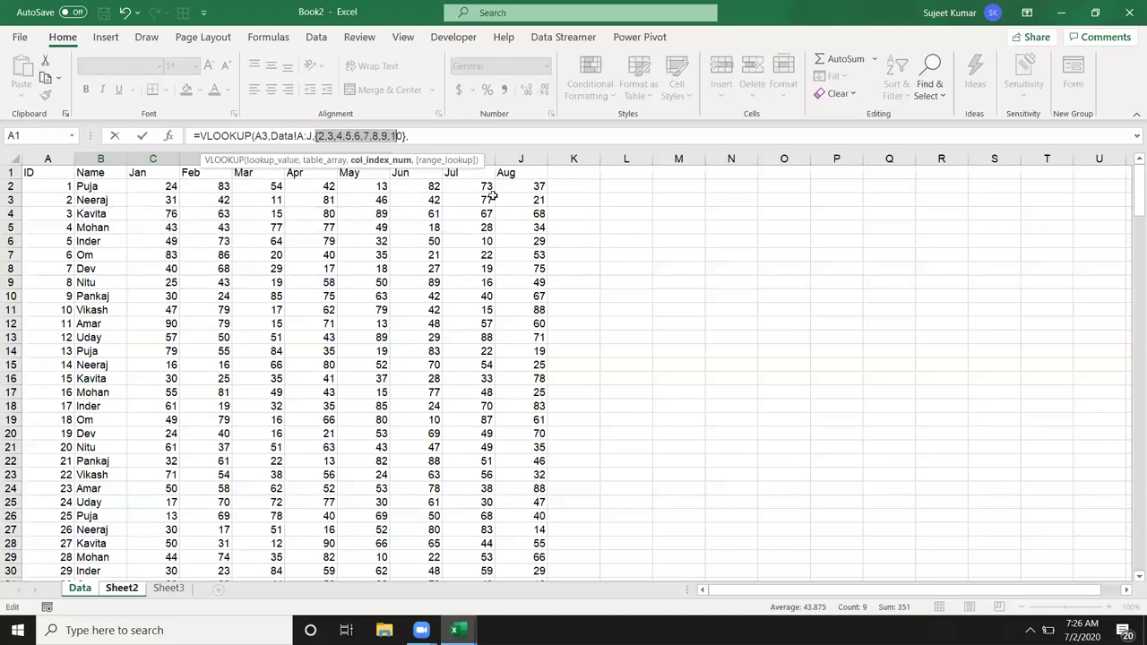
key("End")
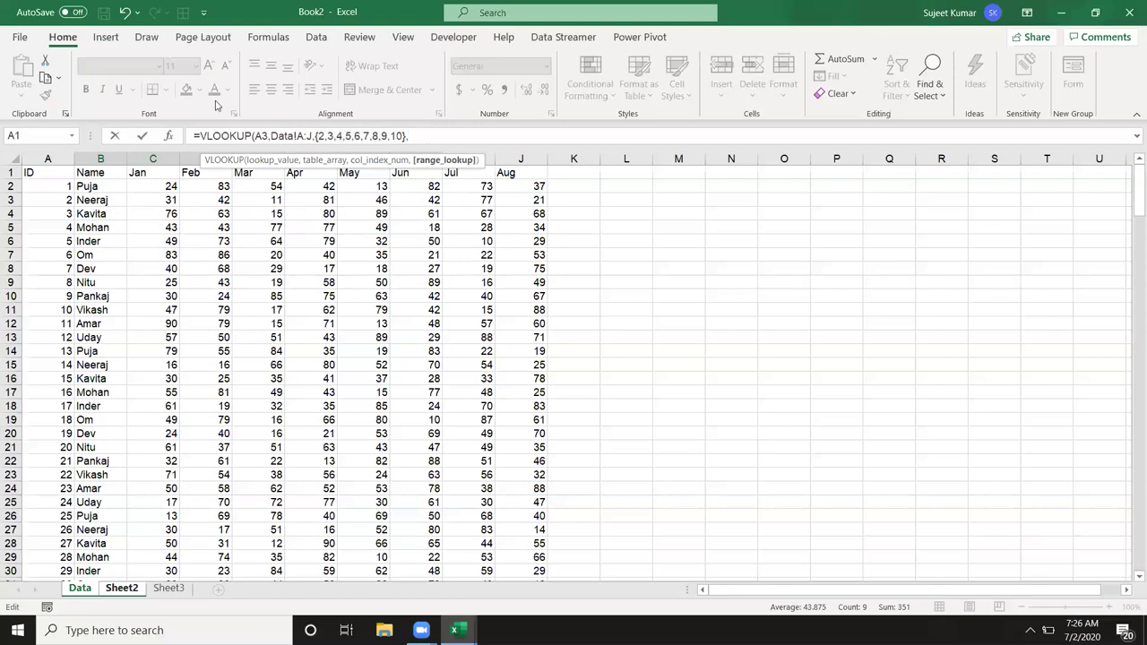
type("0")
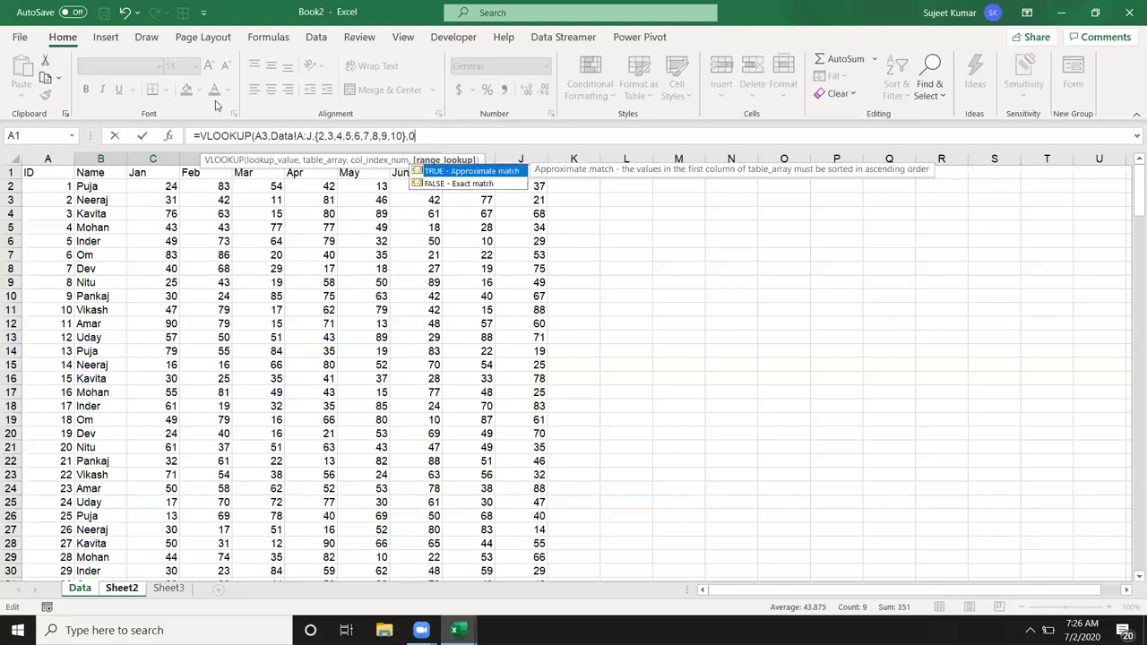
type(")")
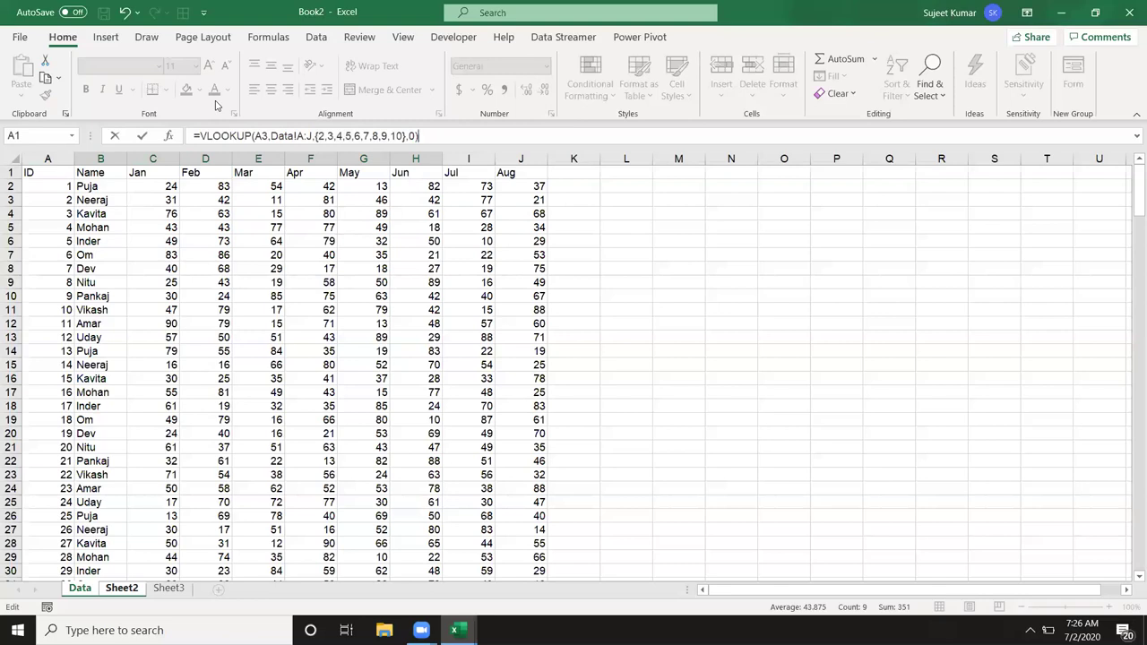
key("ctrl+shift+Return")
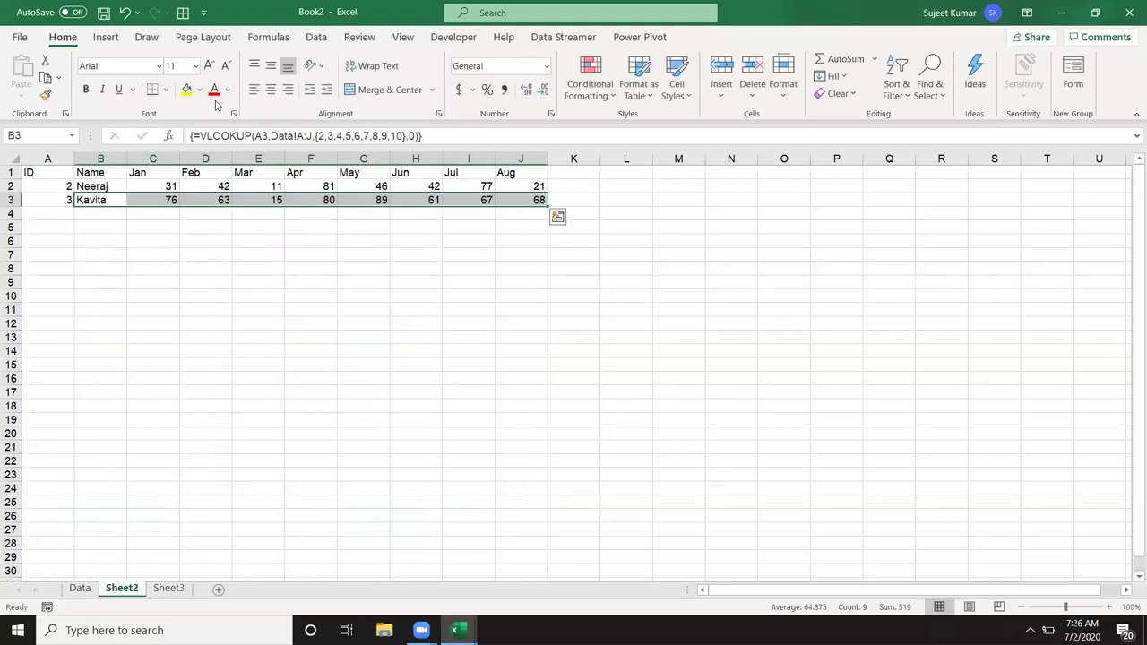
left_click_drag(627, 174, 866, 171)
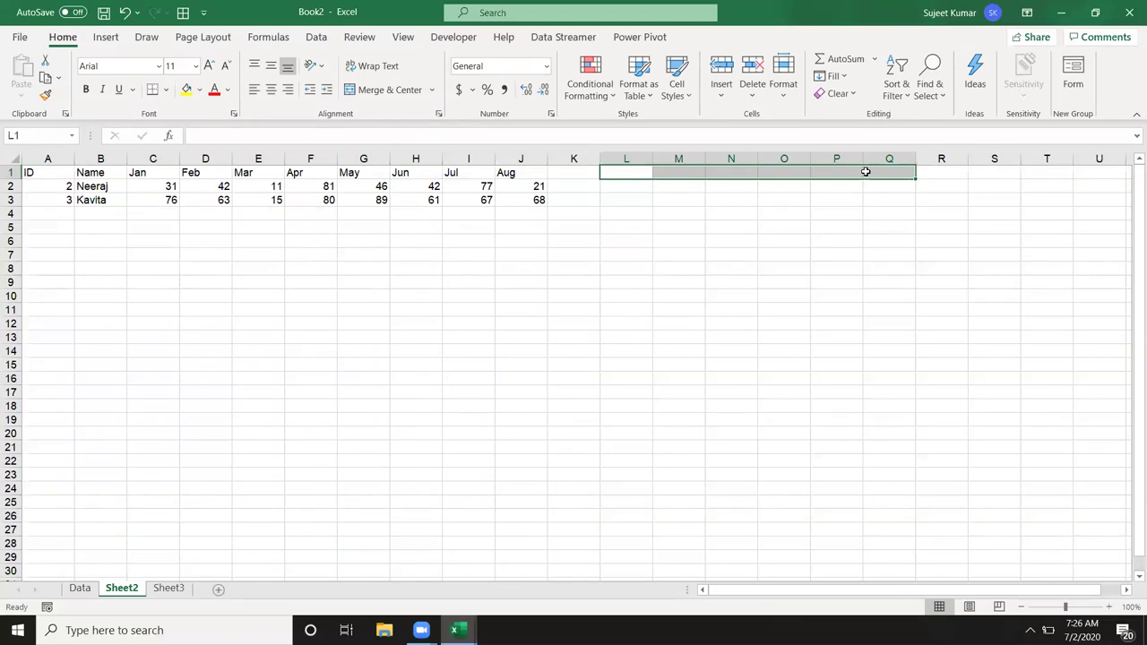
type("=")
type("(")
type("2,3,4,")
type("5,6,7")
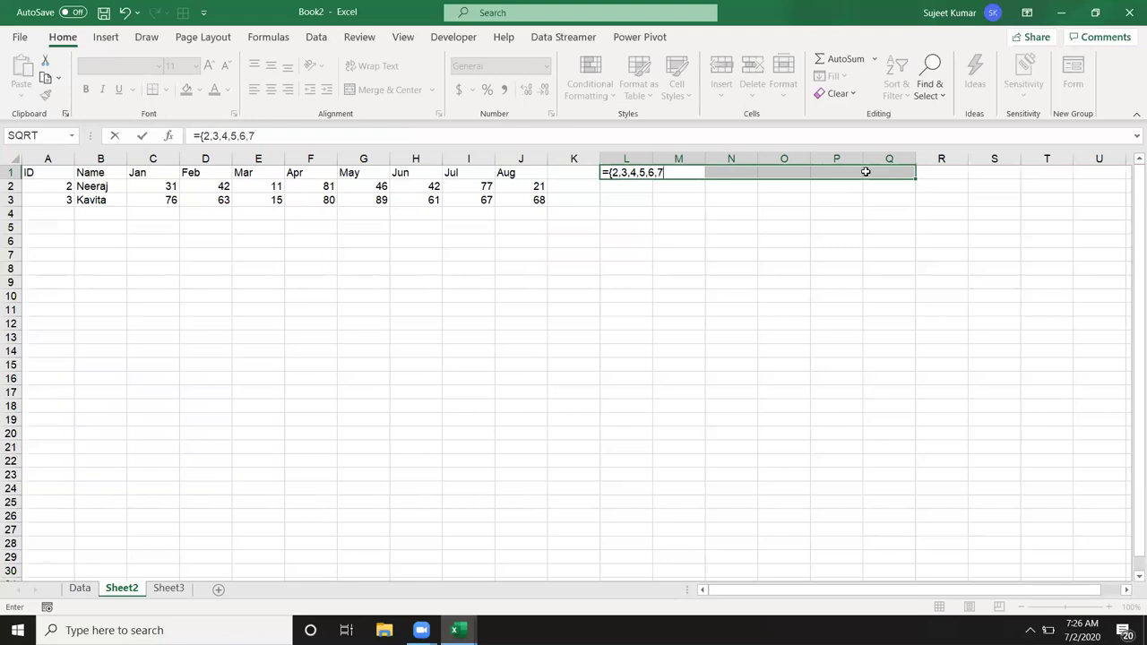
type("}")
key("ctrl+shift+Return")
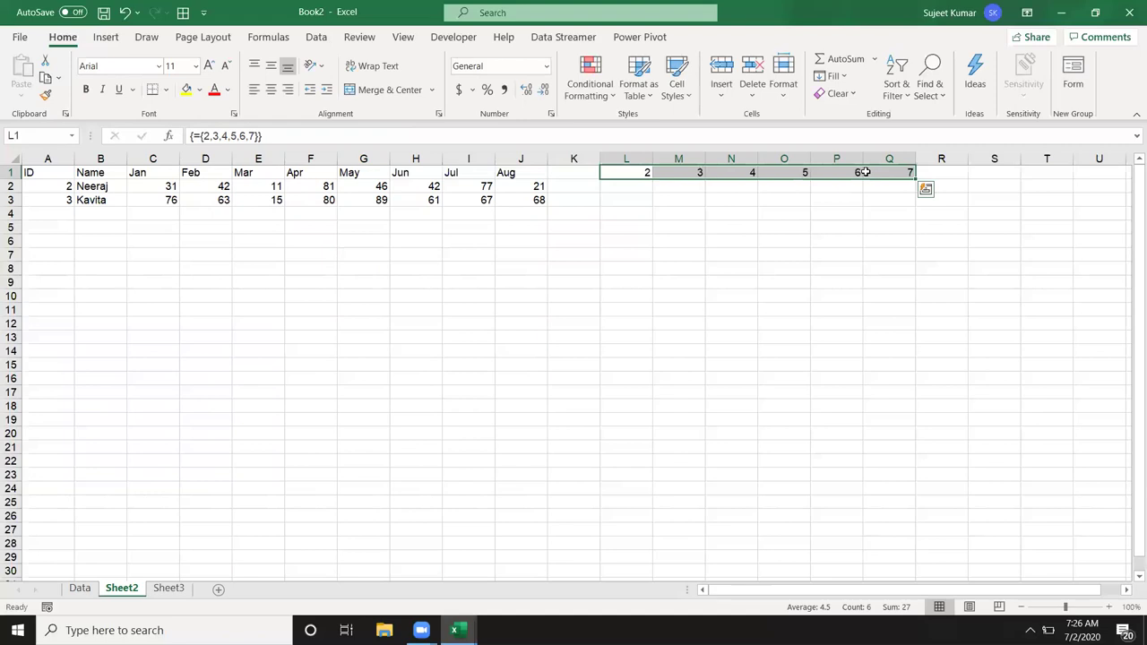
key("Left")
key("Right")
key("Right")
key("Right")
key("Right")
key("Right")
key("Right")
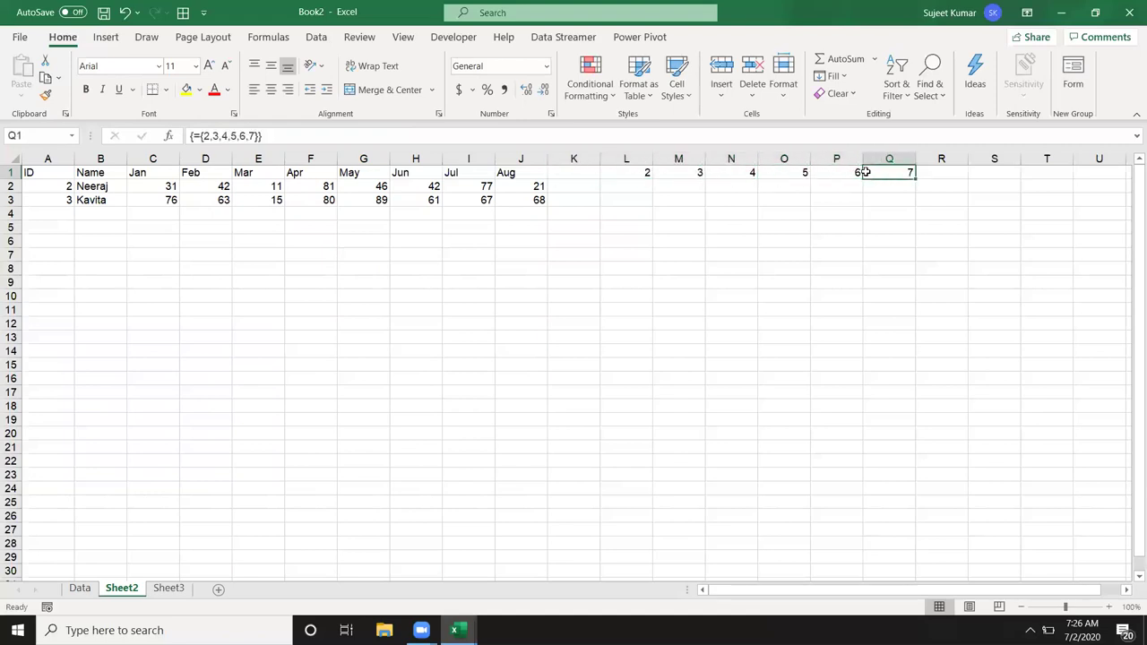
key("shift+Left")
key("shift+Left")
key("shift+Left")
key("shift+Left")
key("shift+Left")
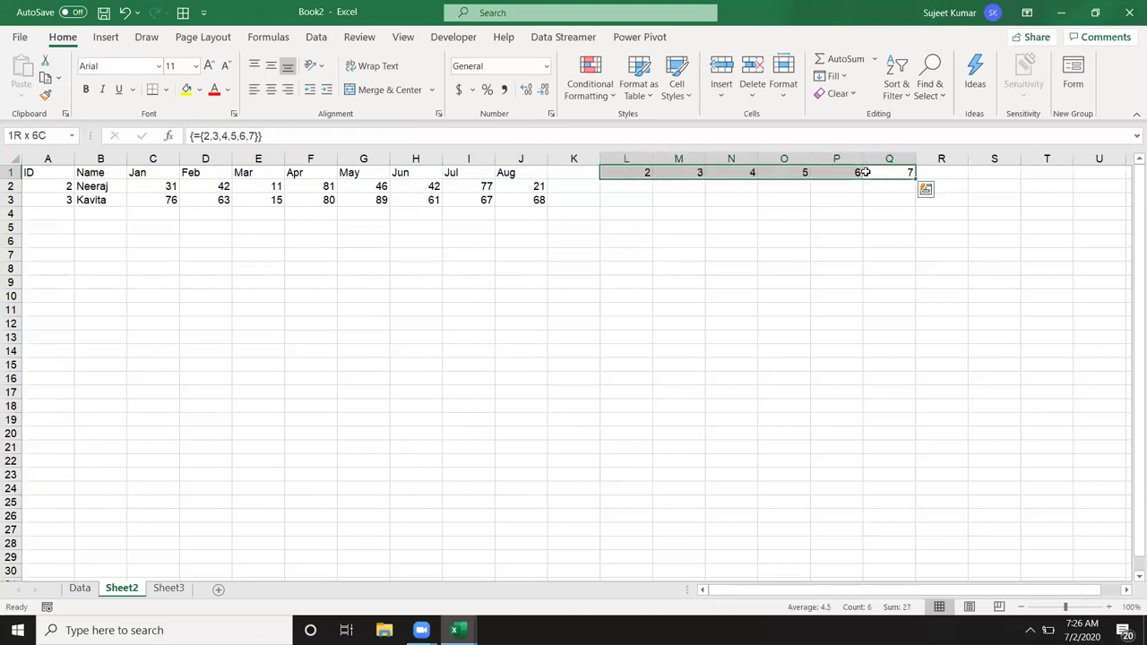
key("Delete")
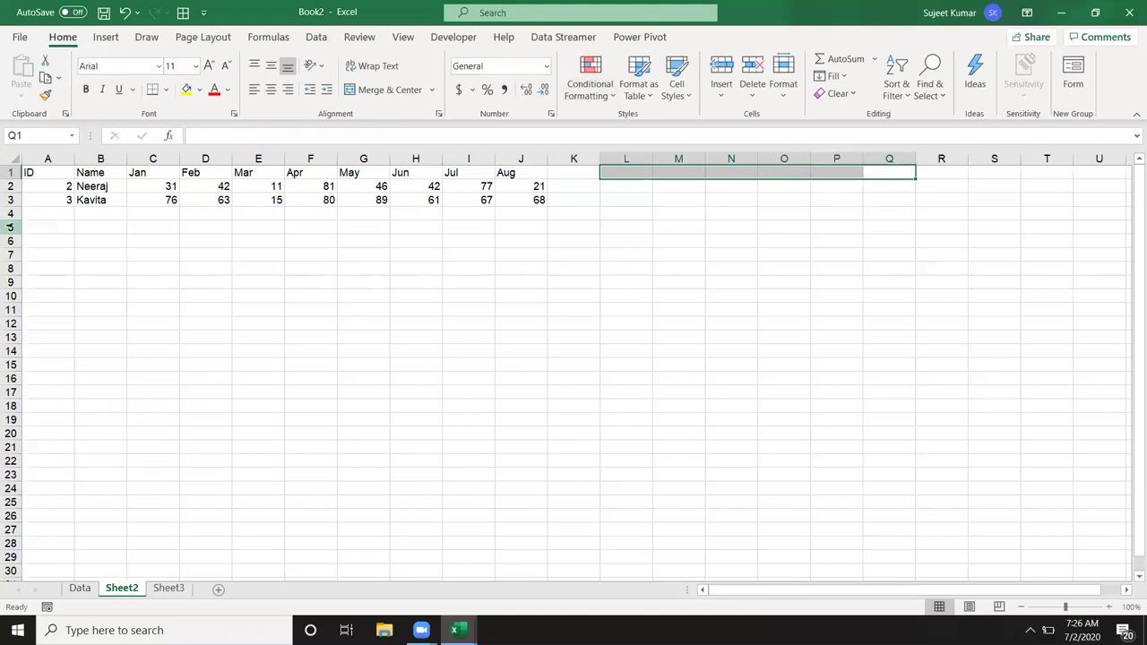
Step: Compare Sheet2's row 1 headings with the Data sheet's header row through Aug
left_click(71, 201)
left_click(62, 210)
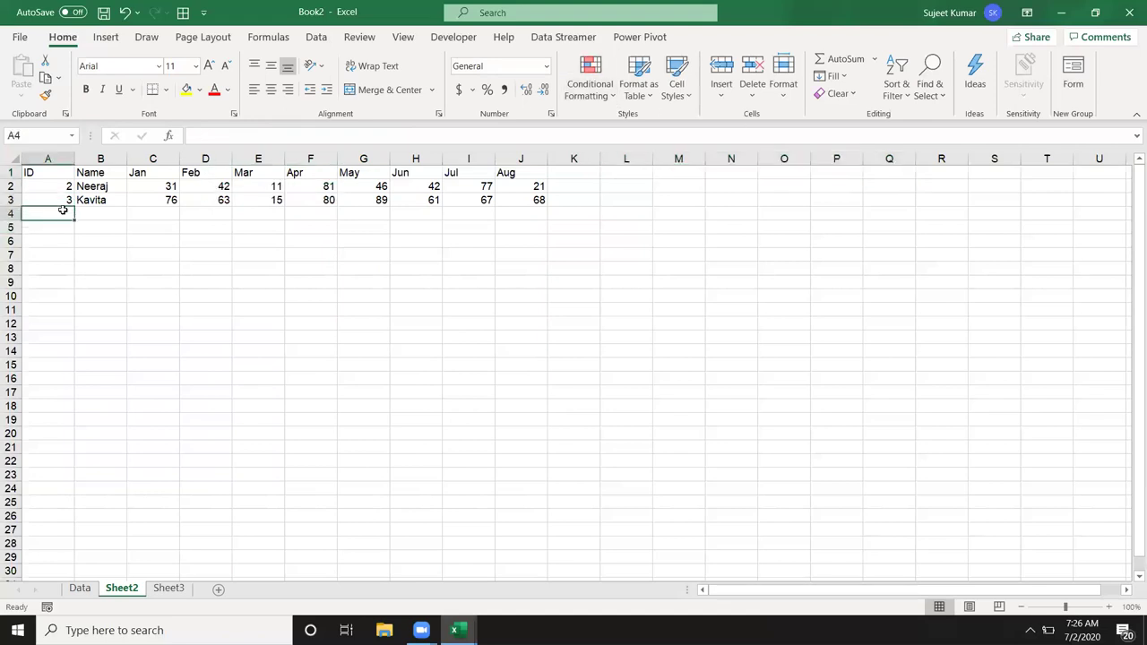
key("Right")
key("Up")
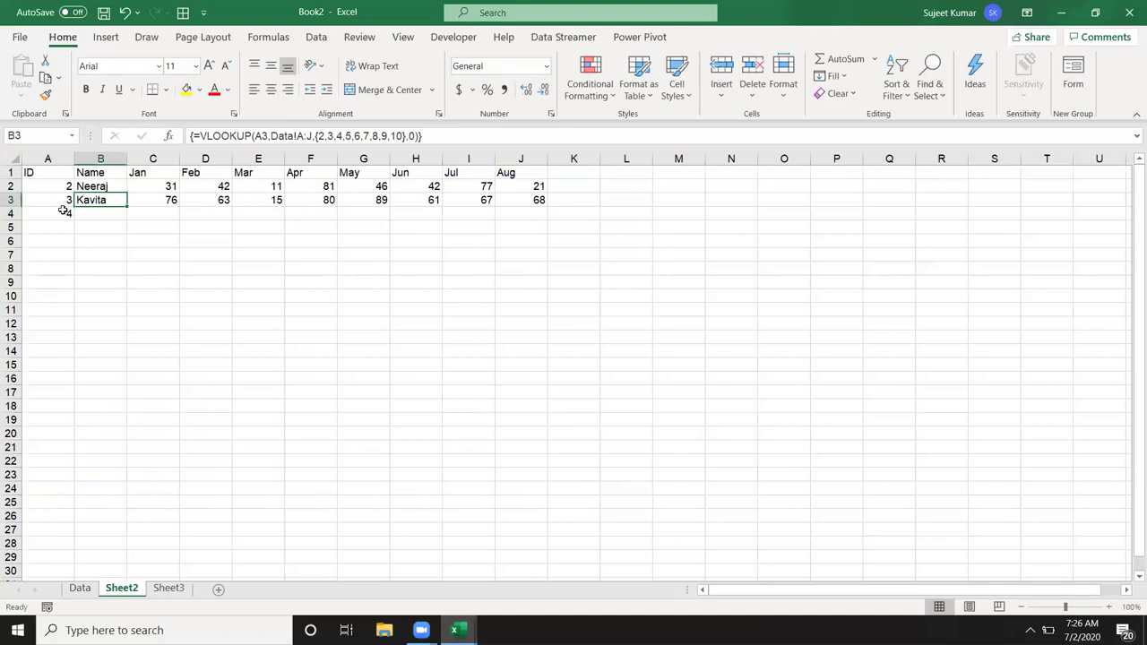
left_click_drag(45, 175, 522, 172)
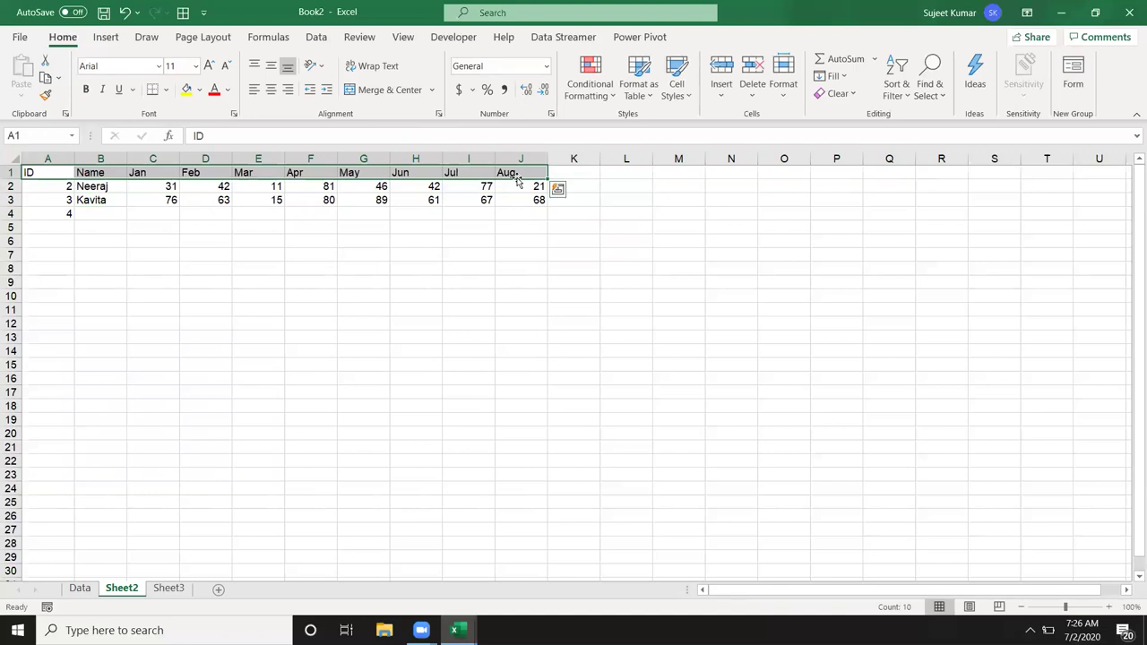
left_click(80, 587)
left_click_drag(42, 177, 143, 172)
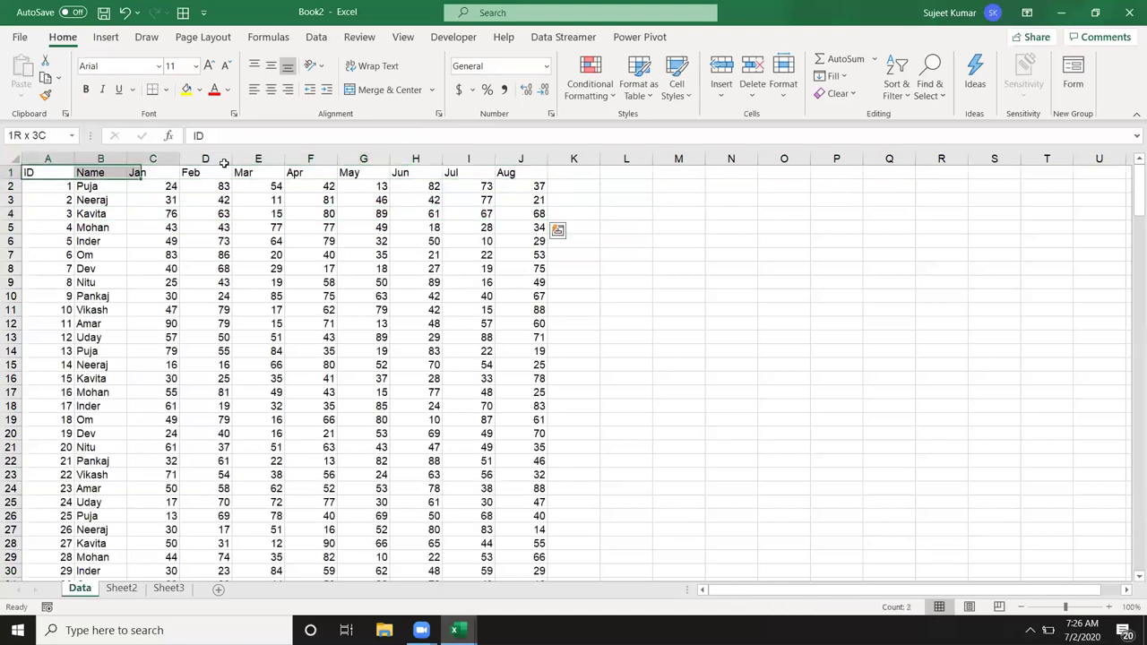
left_click_drag(224, 163, 524, 172)
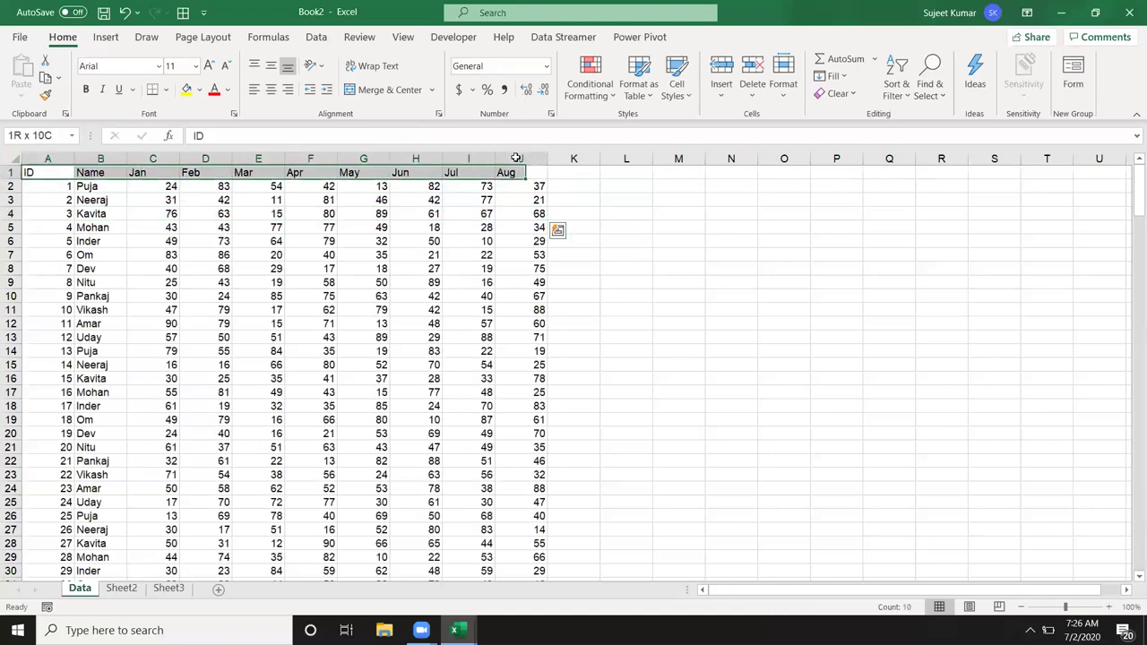
left_click(121, 591)
Step: Enter =MATCH(A4,Data!1:1,0) in B4 against the Data sheet's row 1
left_click(88, 215)
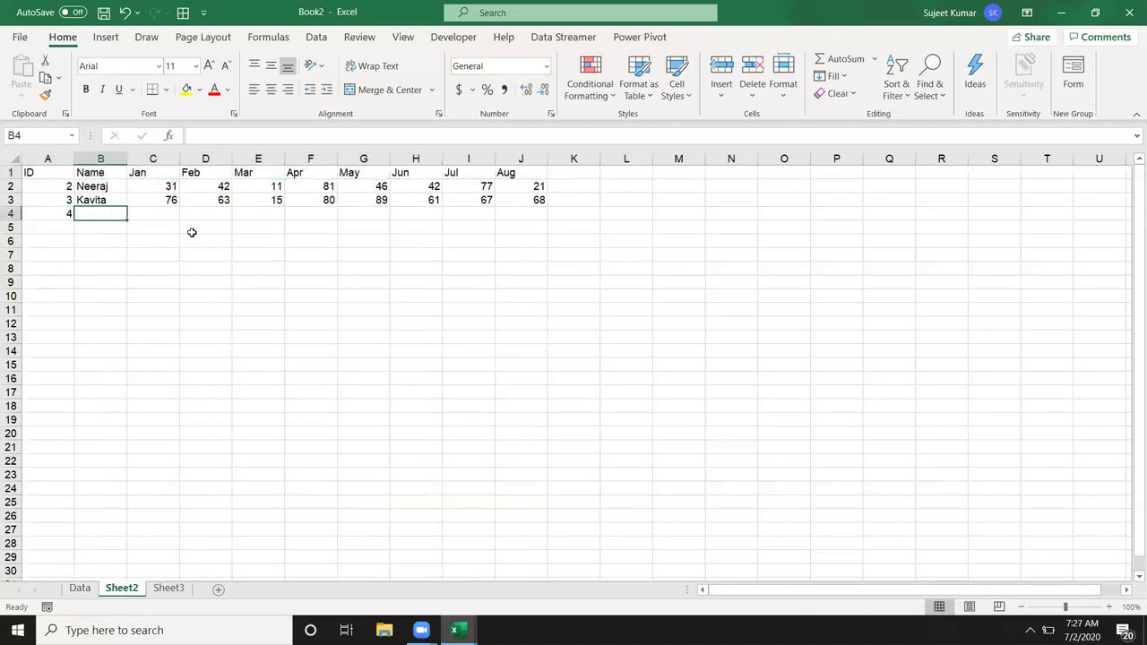
type("=mat")
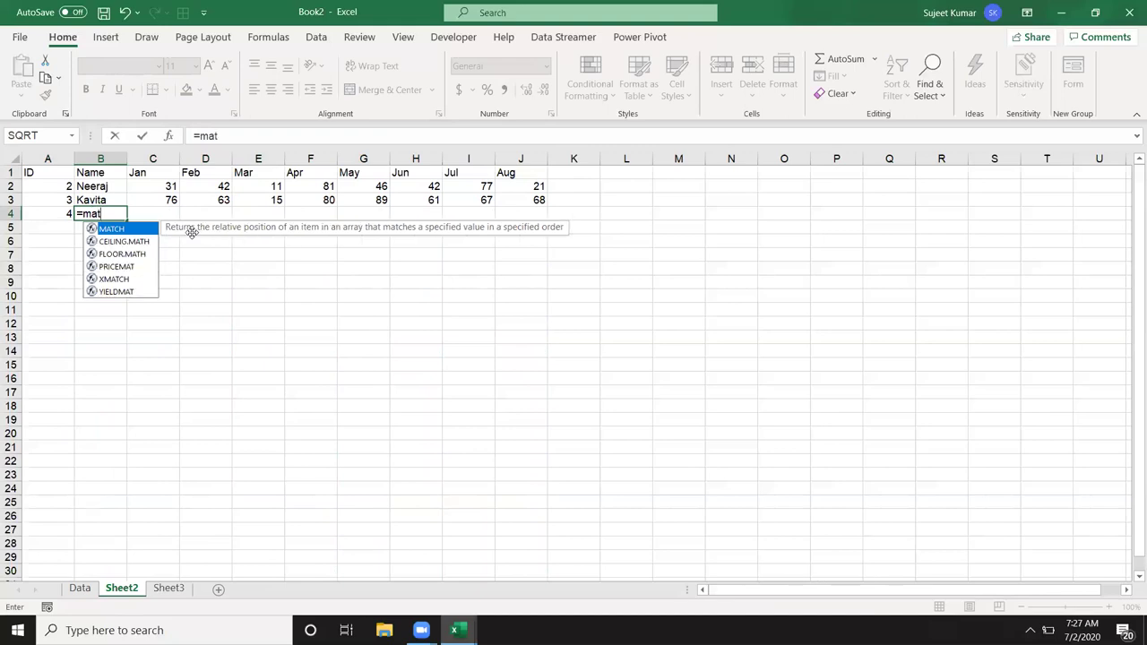
key("Tab")
left_click(41, 215)
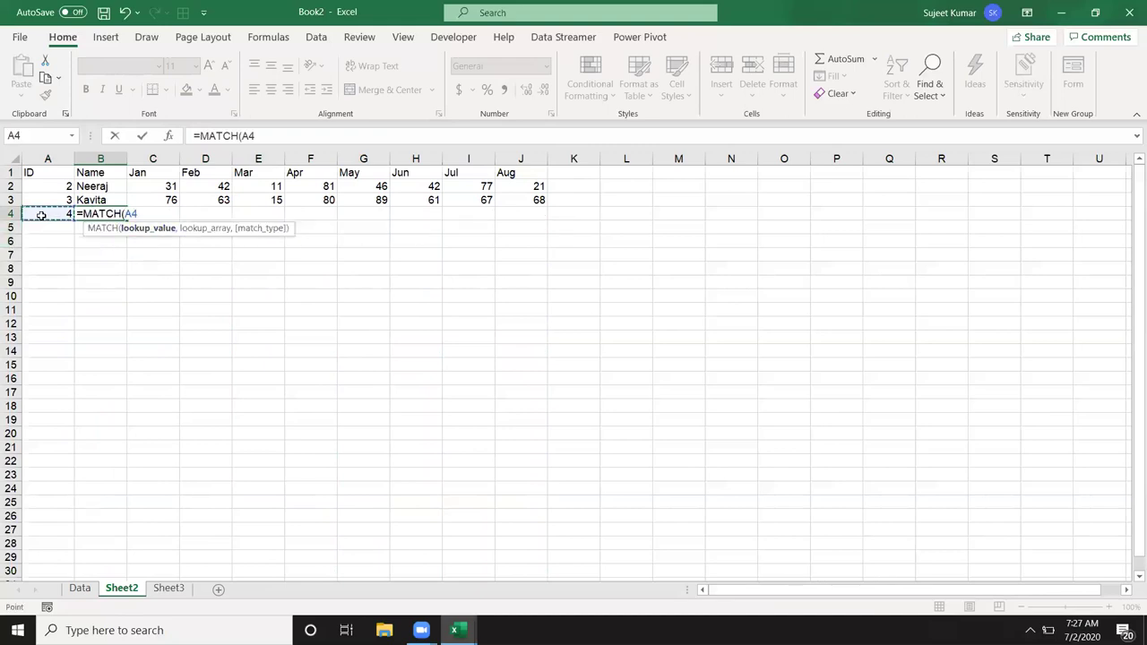
type(",")
left_click(82, 591)
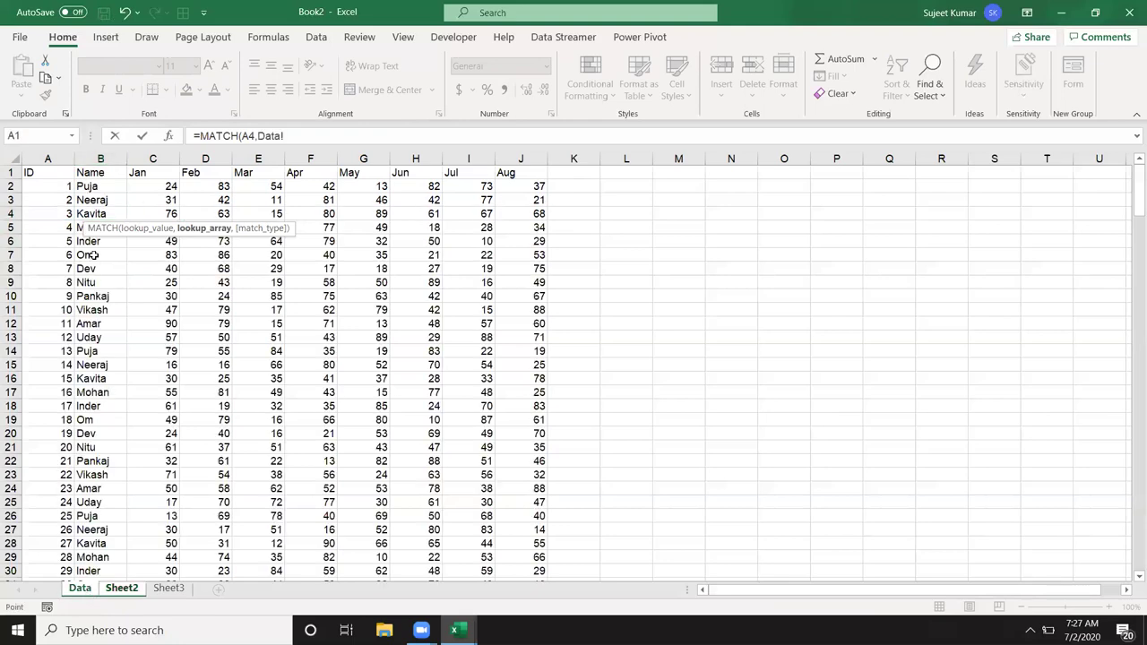
left_click(10, 171)
type(",0")
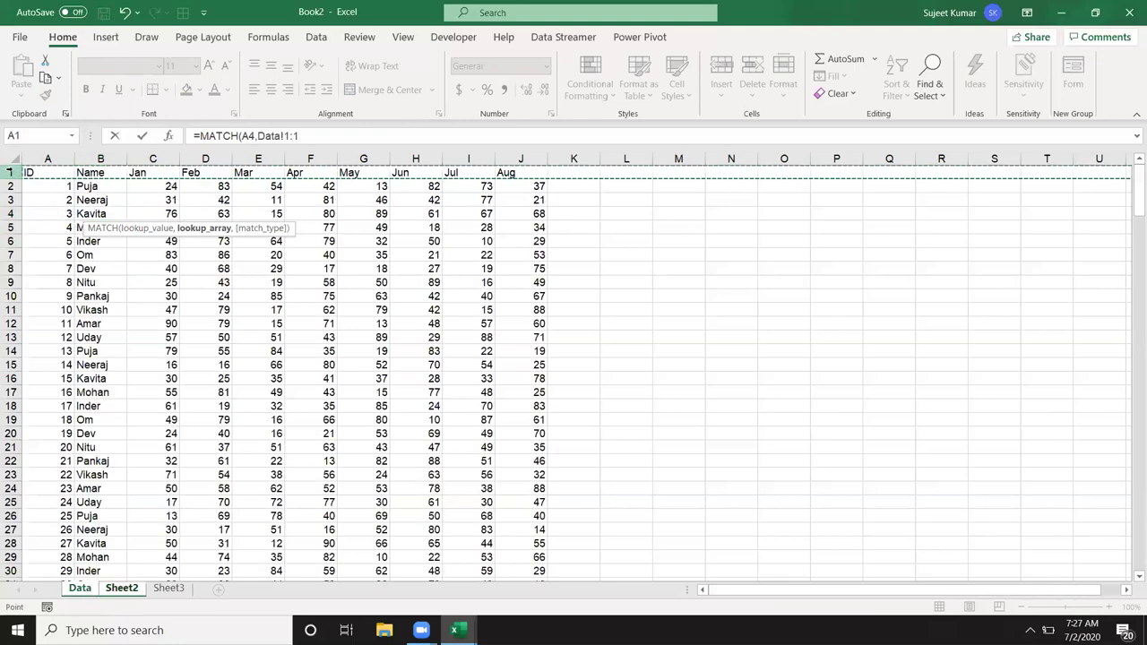
type(")")
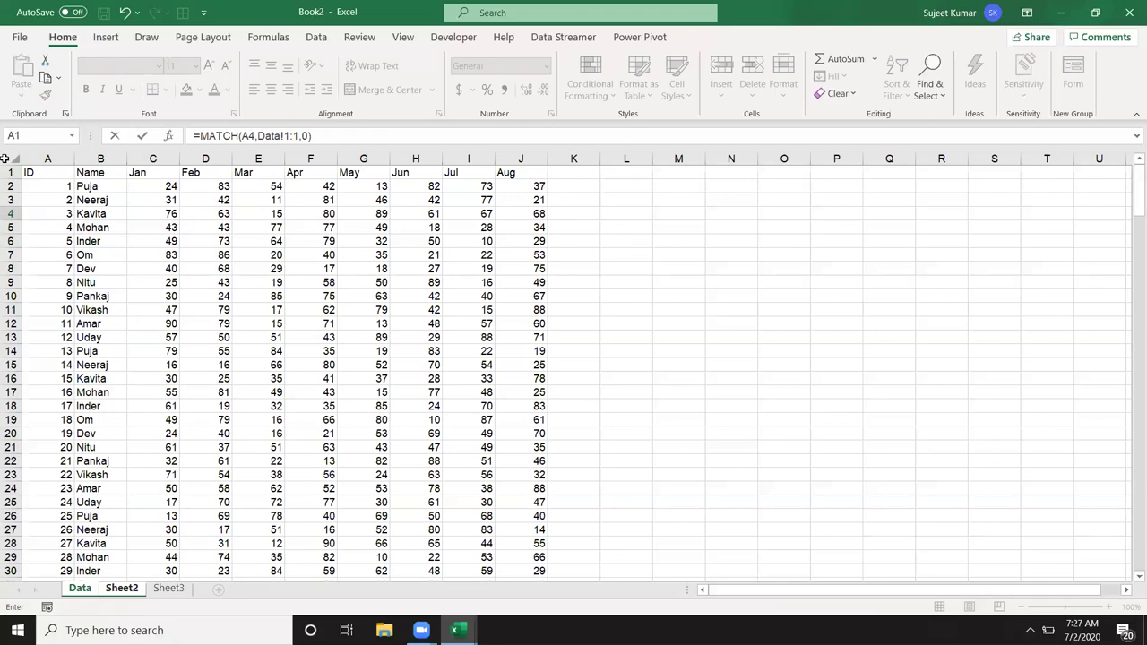
key("Return")
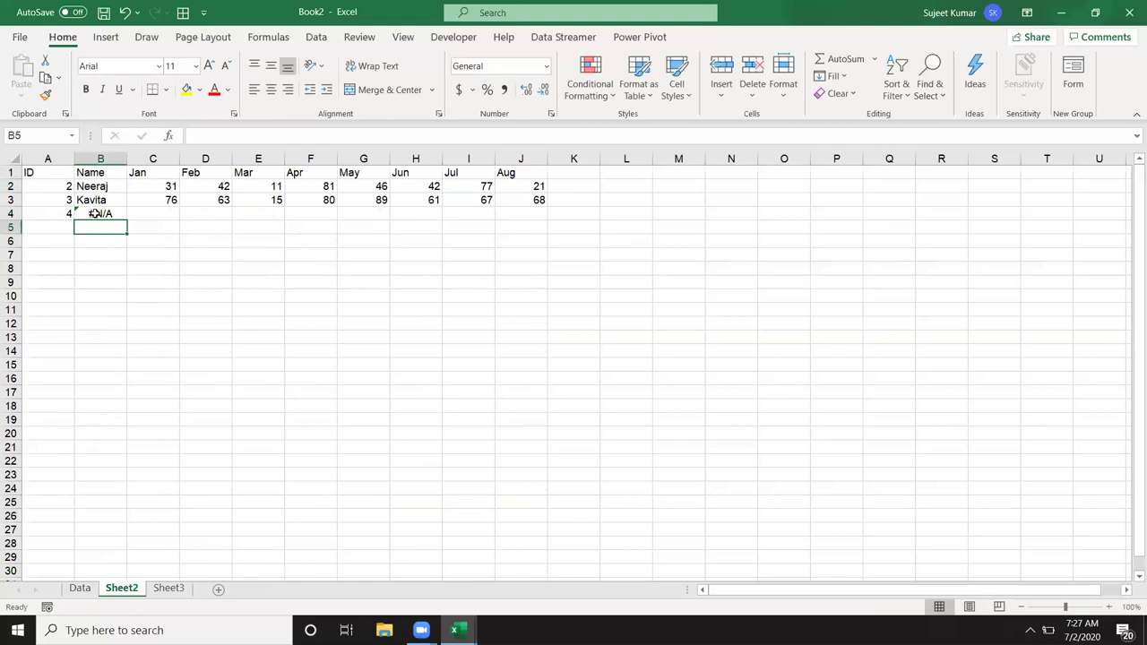
Step: Change B4's MATCH lookup value from A4 to the Name header B1
double_click(94, 213)
left_click(63, 200)
left_click(93, 173)
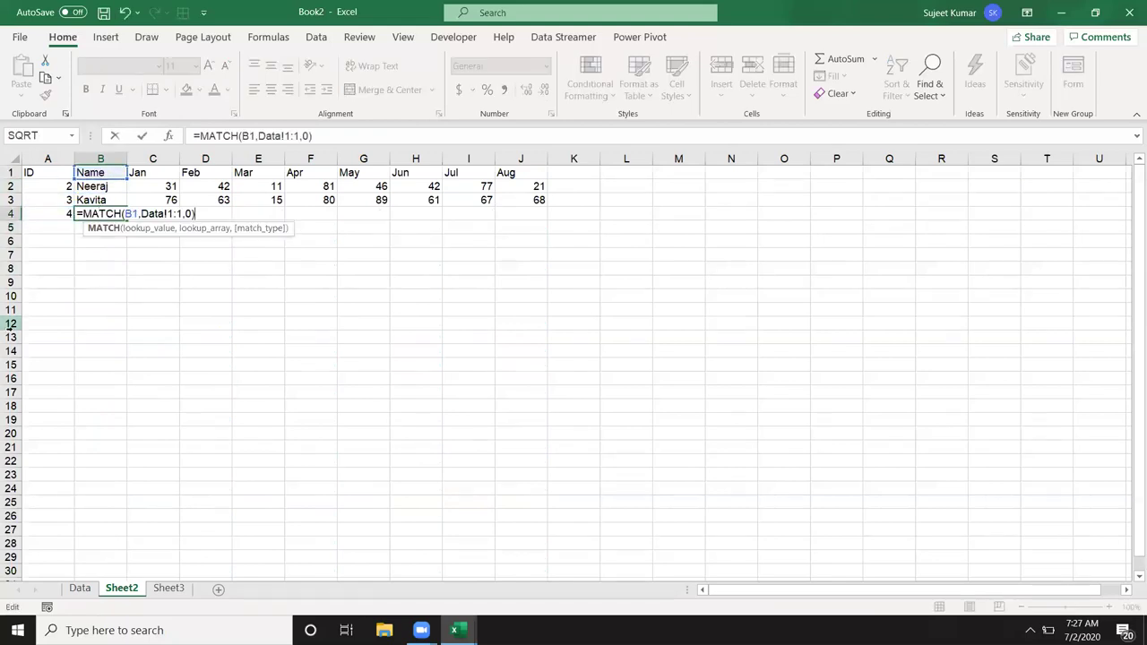
key("Return")
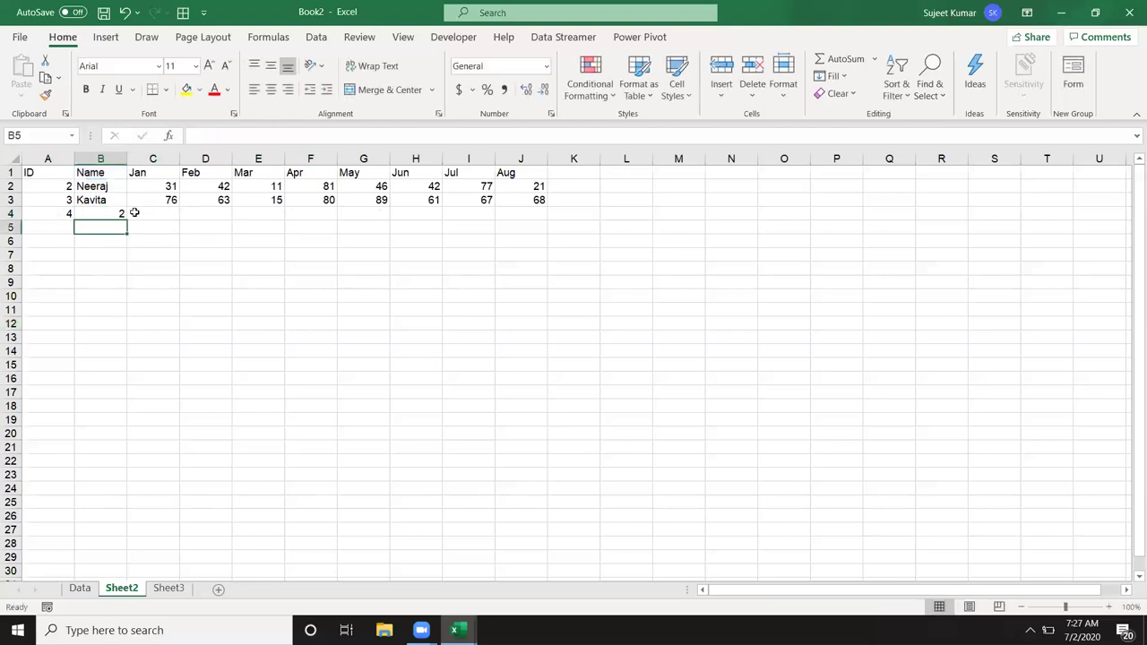
Step: Fill the MATCH formula from B4 across to J4, returning column numbers 2–10
double_click(123, 216)
left_click(148, 229)
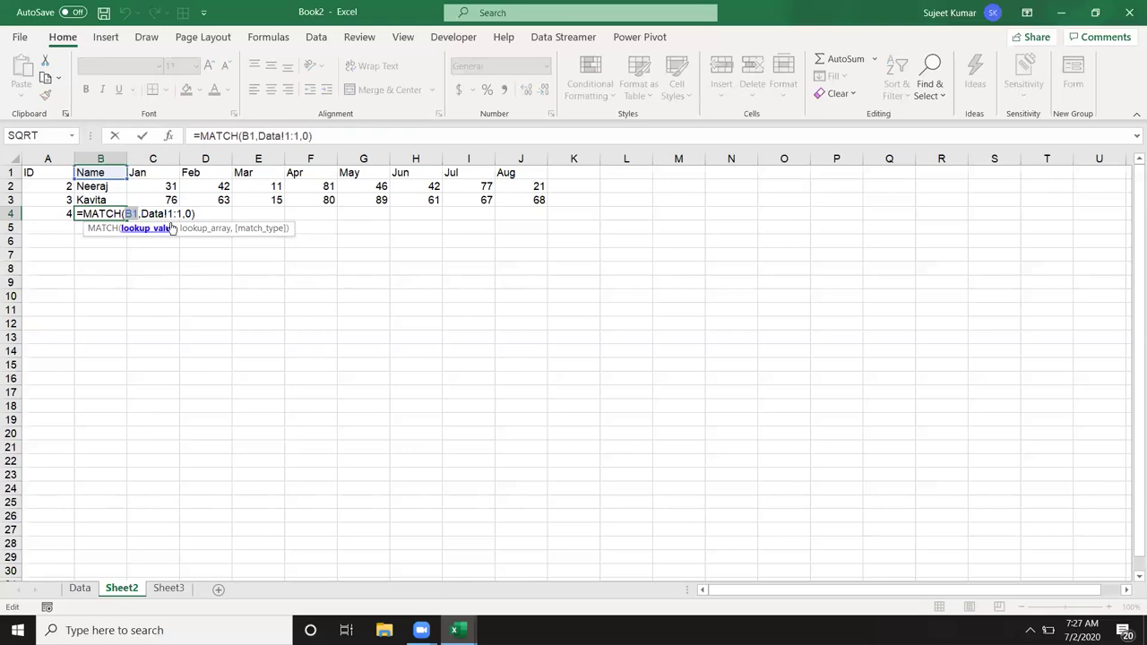
key("Return")
left_click(114, 214)
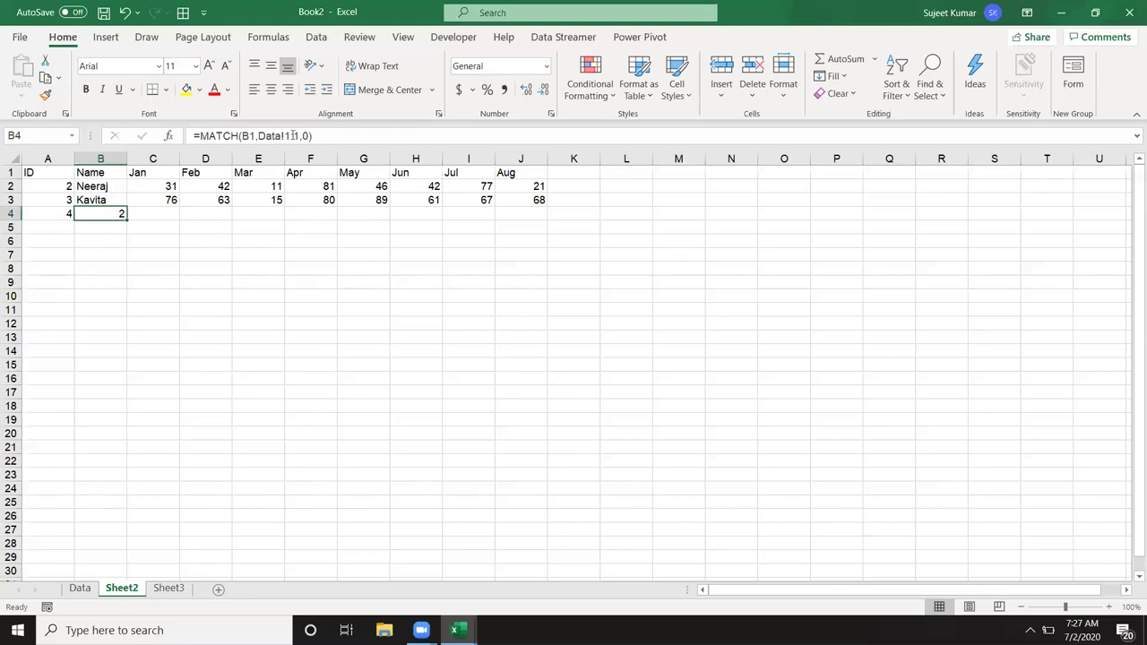
key("F2")
key("Escape")
left_click_drag(127, 219, 530, 229)
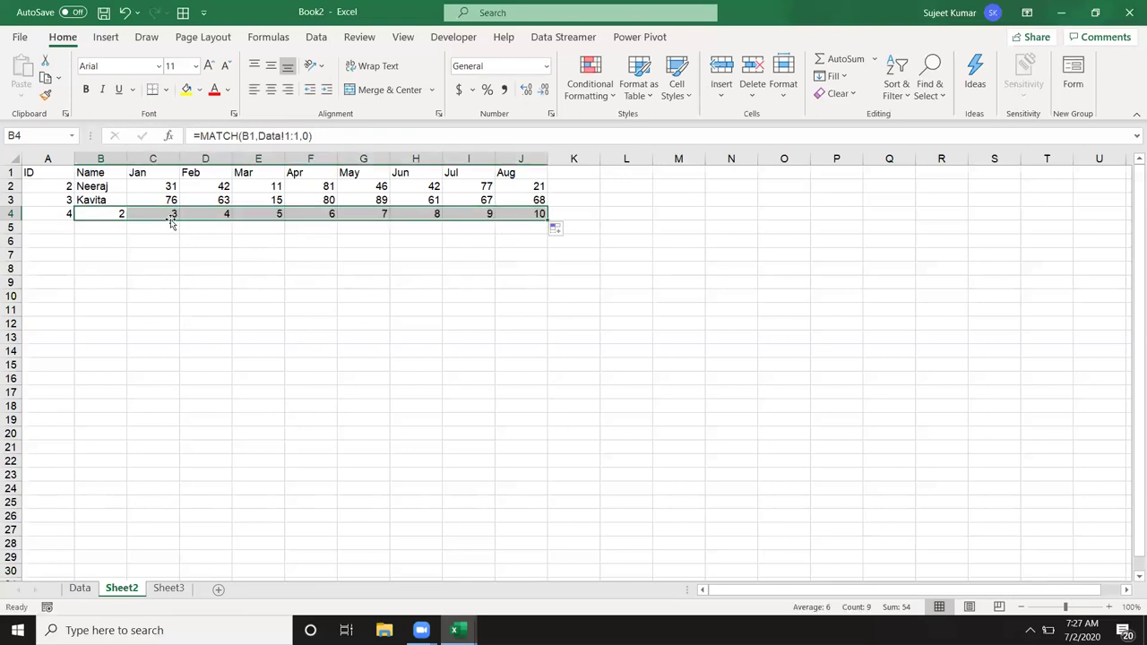
Step: Clear row 4's MATCH results and start =VLOOKUP(A4,Data!A:J in B4
key("Delete")
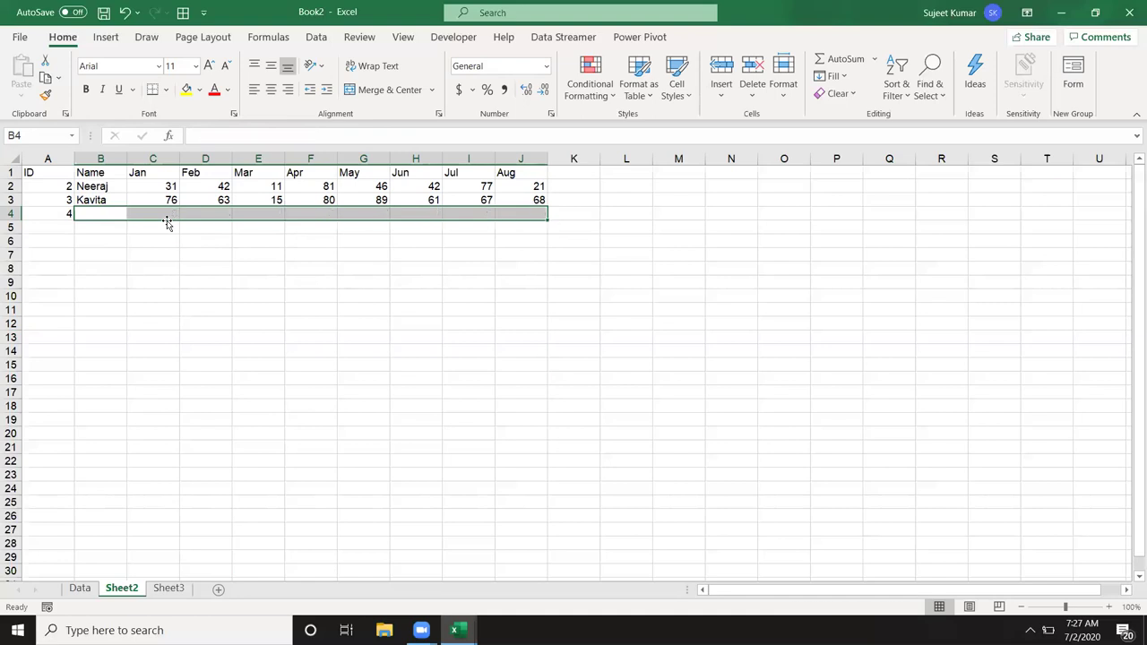
key("Left")
key("Right")
type("=vl")
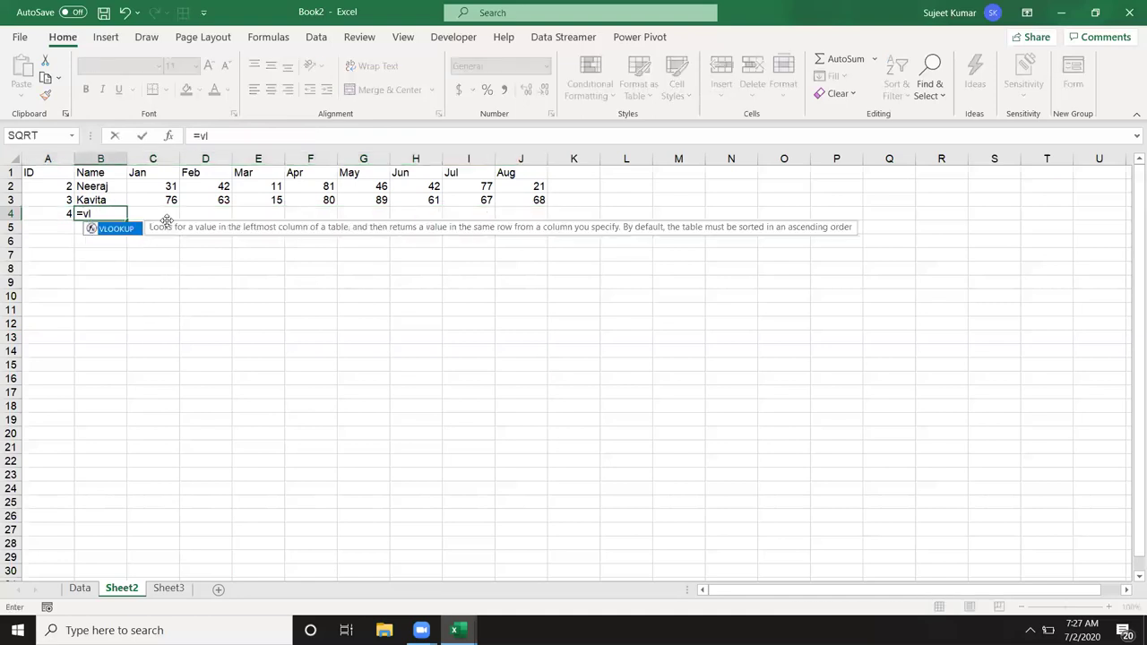
key("Tab")
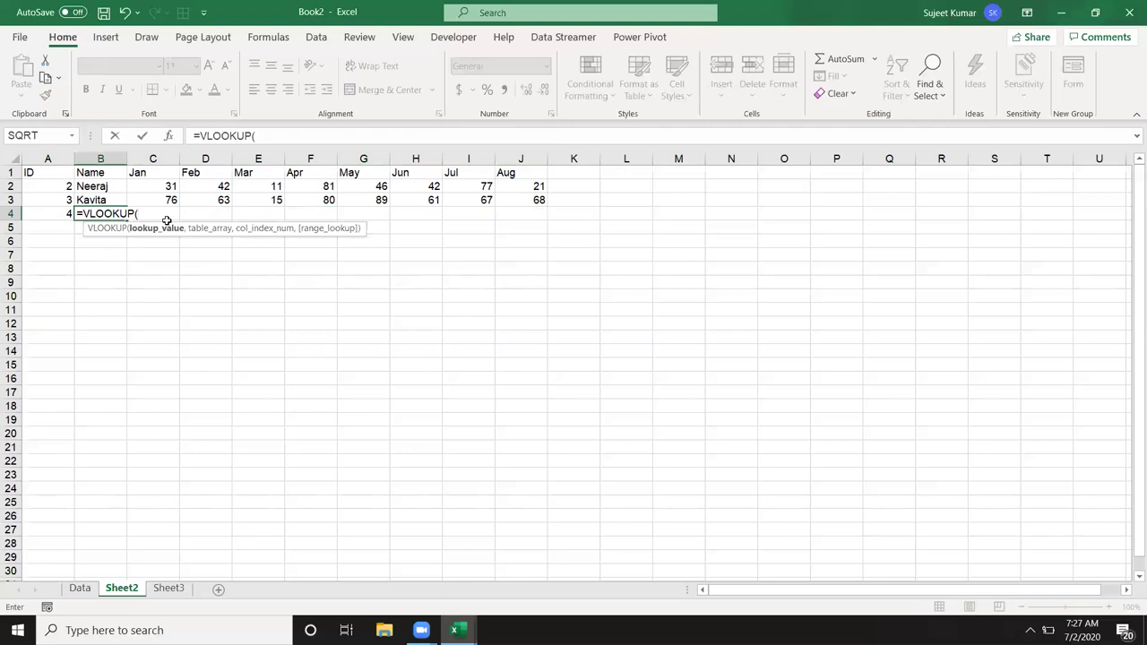
key("Left")
type(",")
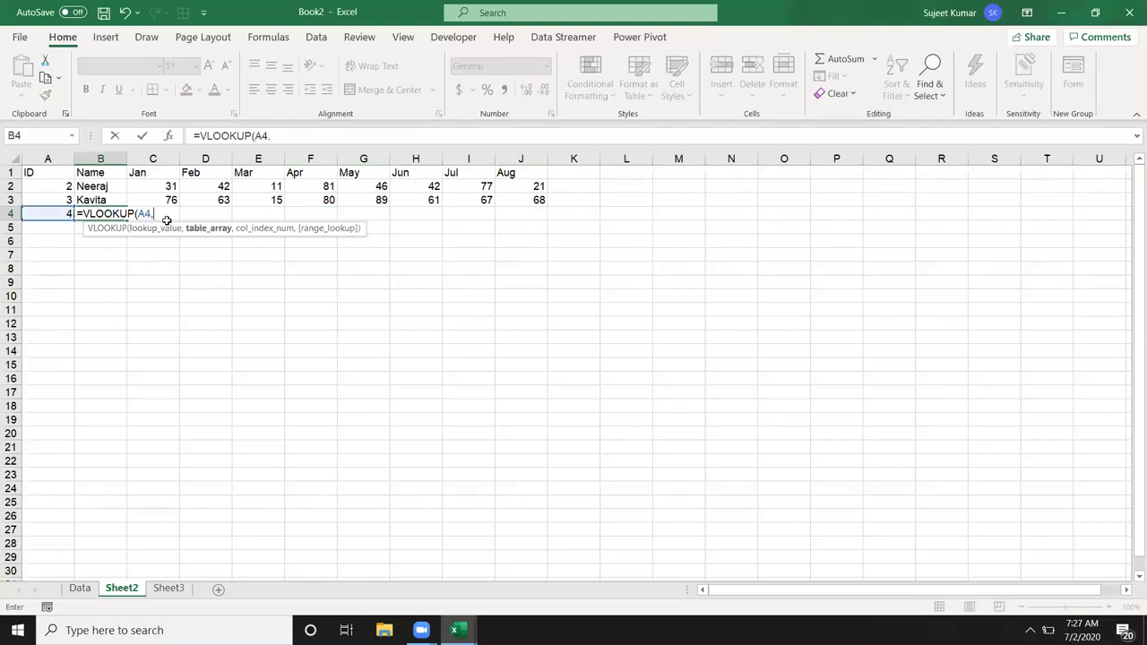
left_click(81, 589)
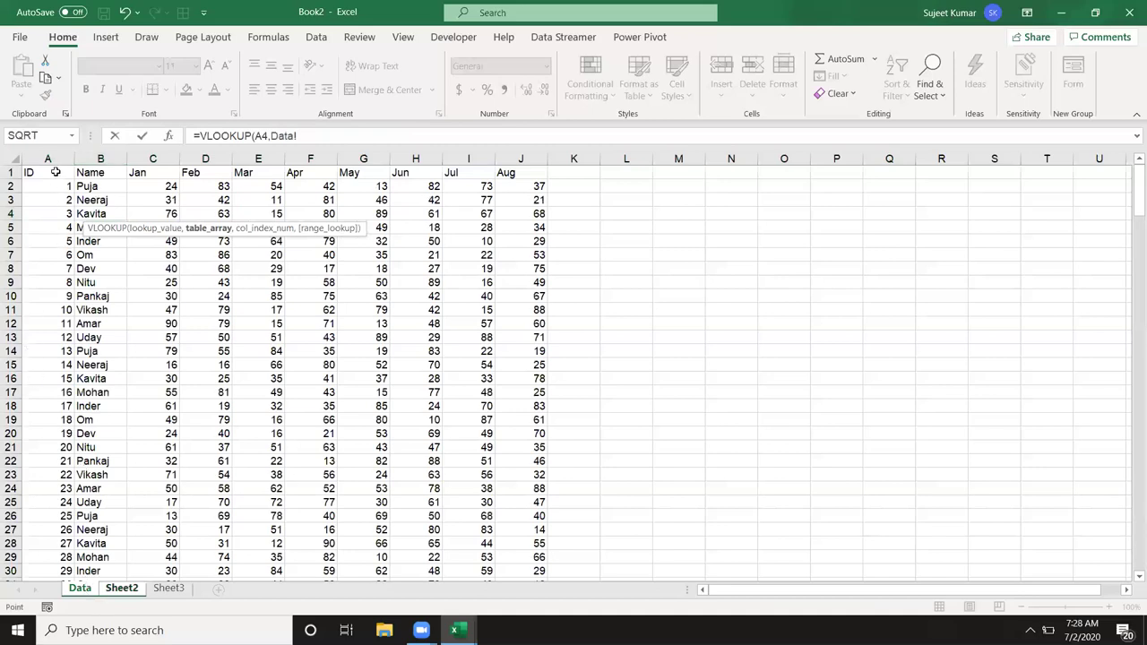
left_click_drag(52, 159, 526, 206)
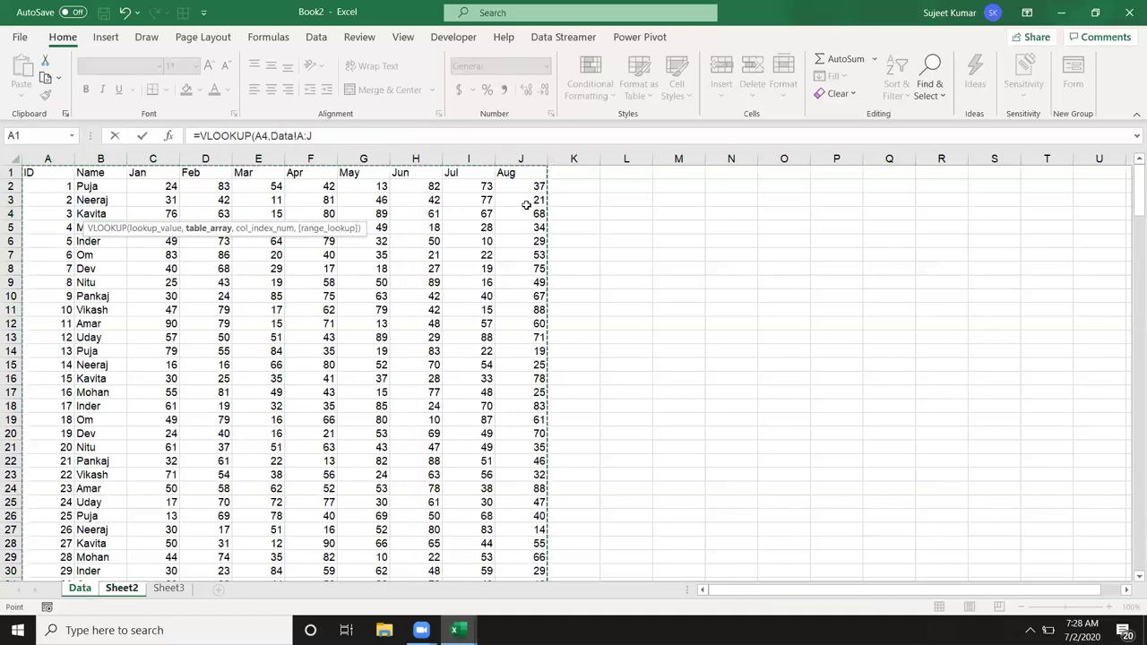
Step: Nest MATCH(B1,Data!1:1,0) as the column number, commit, and accept the suggested correction
type(",")
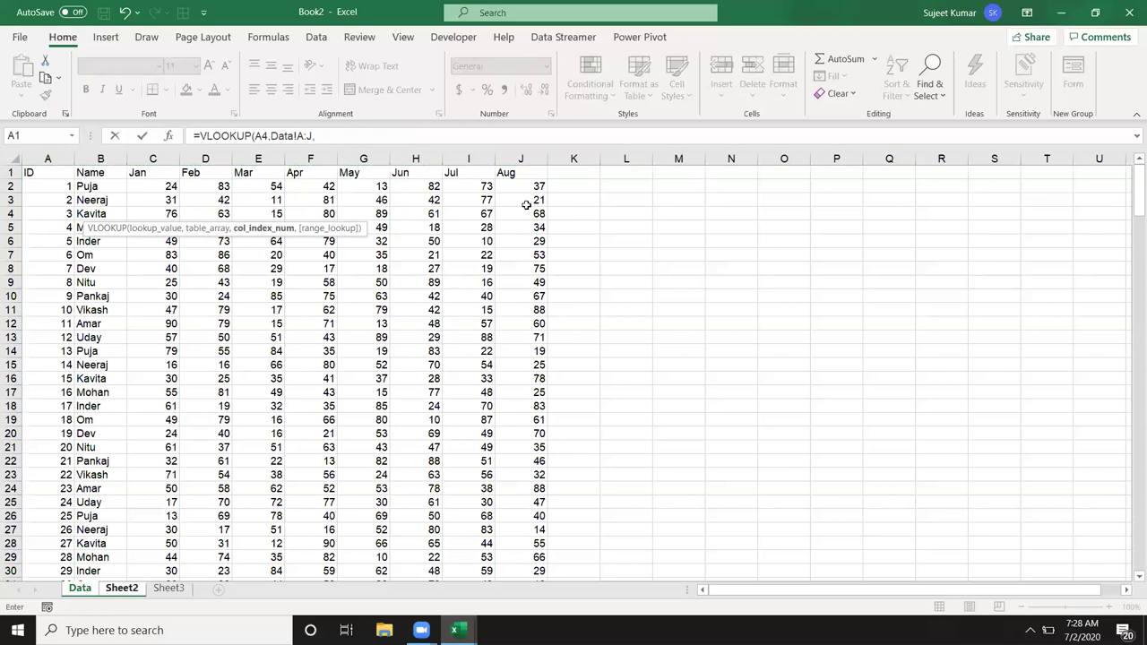
type("m")
key("BackSpace")
type("mat")
key("Tab")
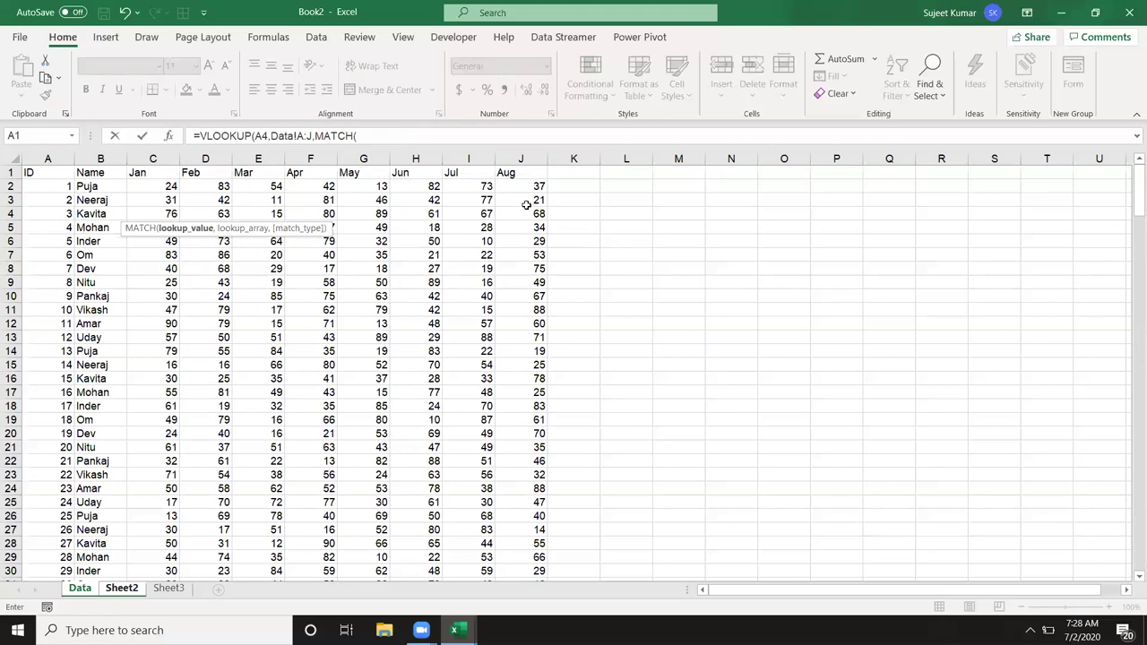
type("b1,")
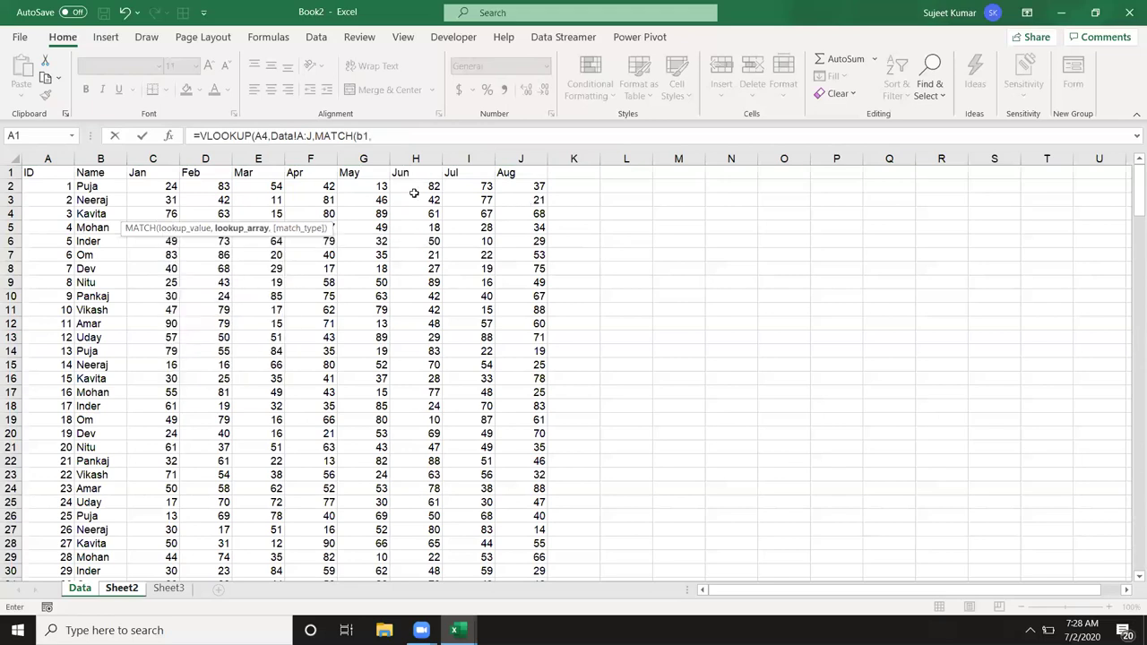
left_click(16, 172)
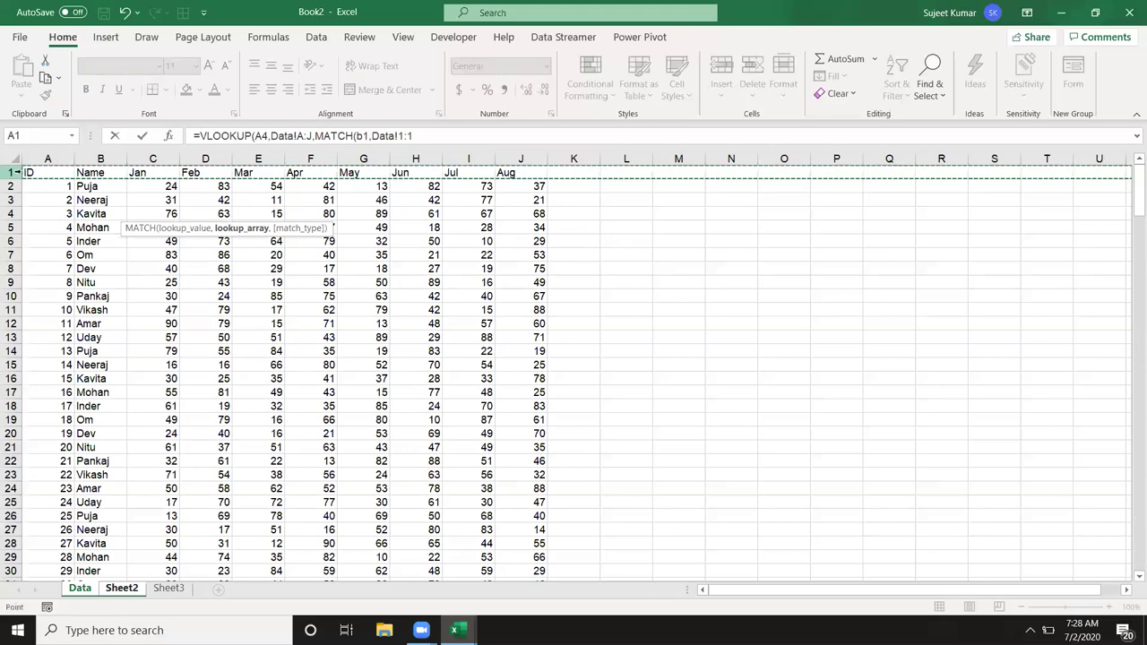
type(",0)")
key("Return")
key("Return")
key("Up")
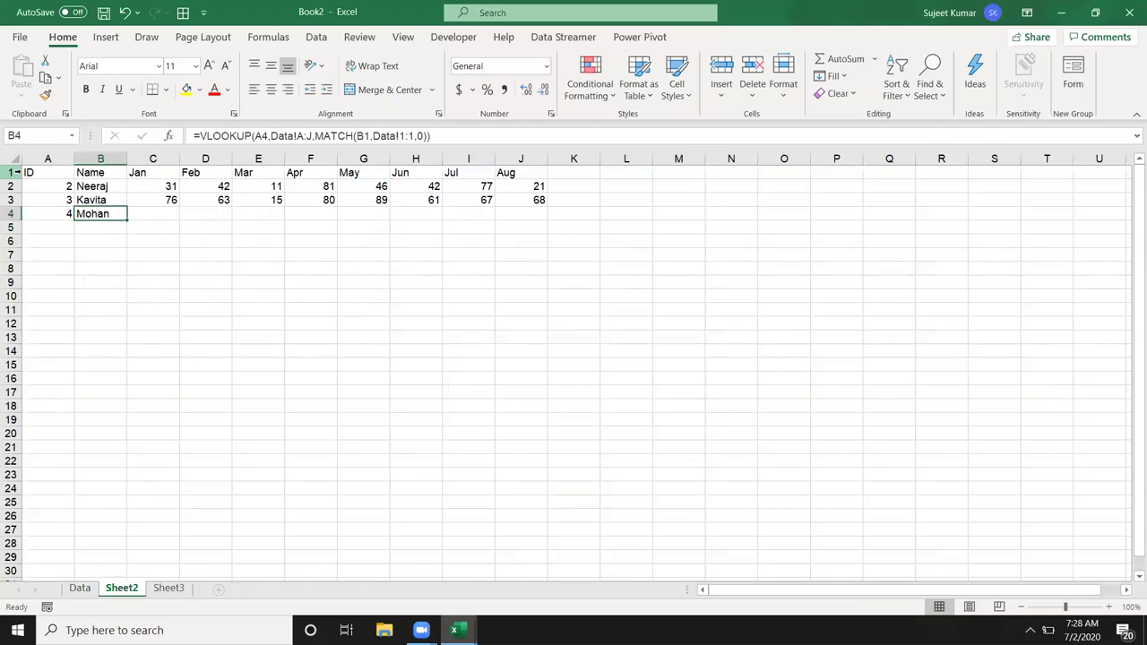
Step: Anchor $A4, Data!$A:$J, $B1 and $1:$1 in B4, then fill it across row 4
left_click(268, 137)
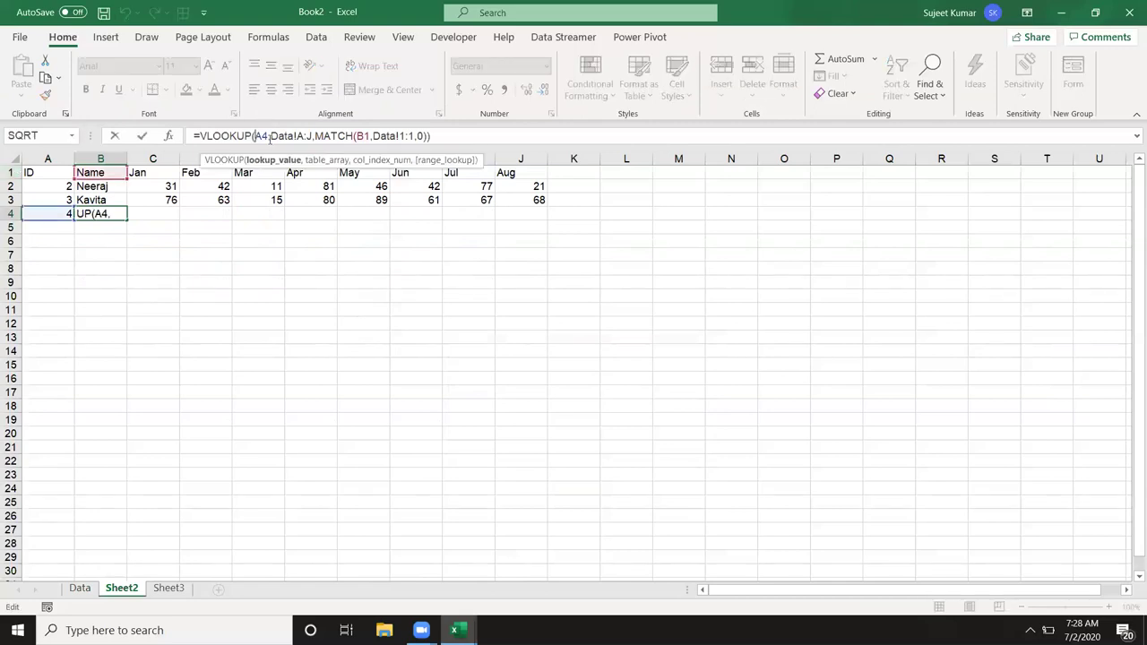
type("$")
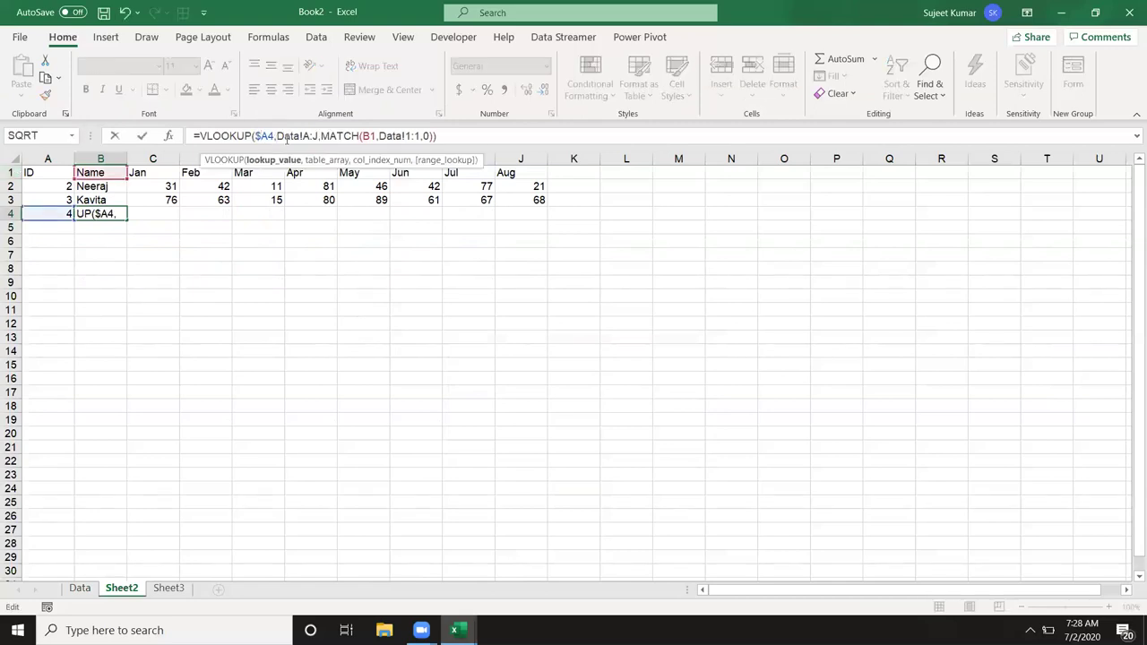
left_click(316, 138)
key("F4")
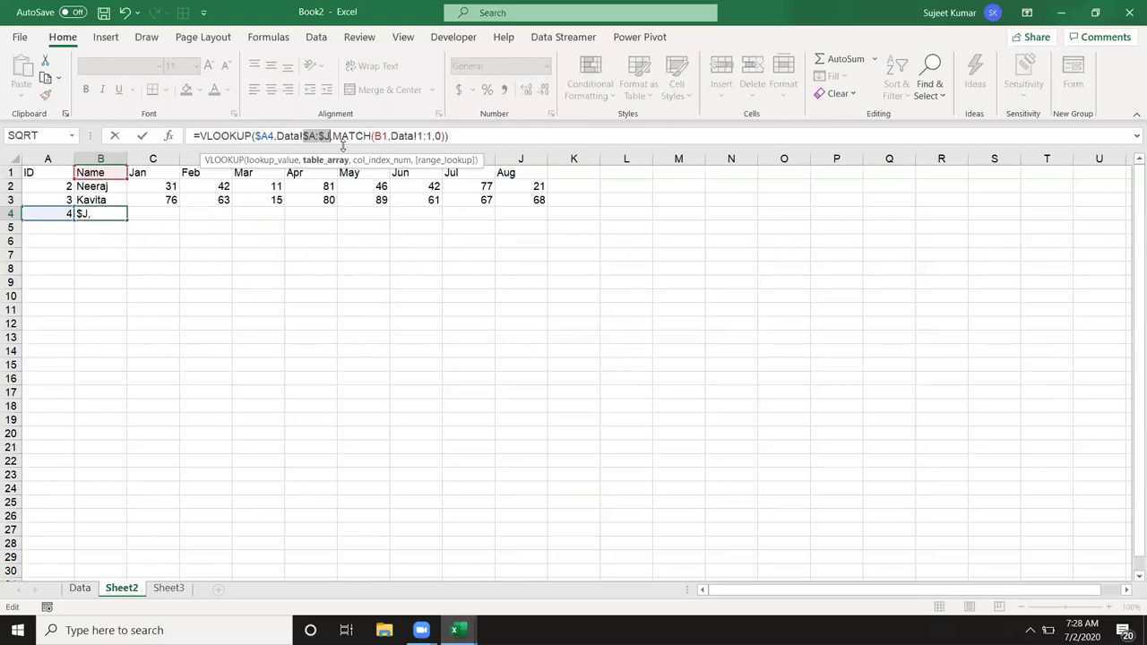
left_click(380, 136)
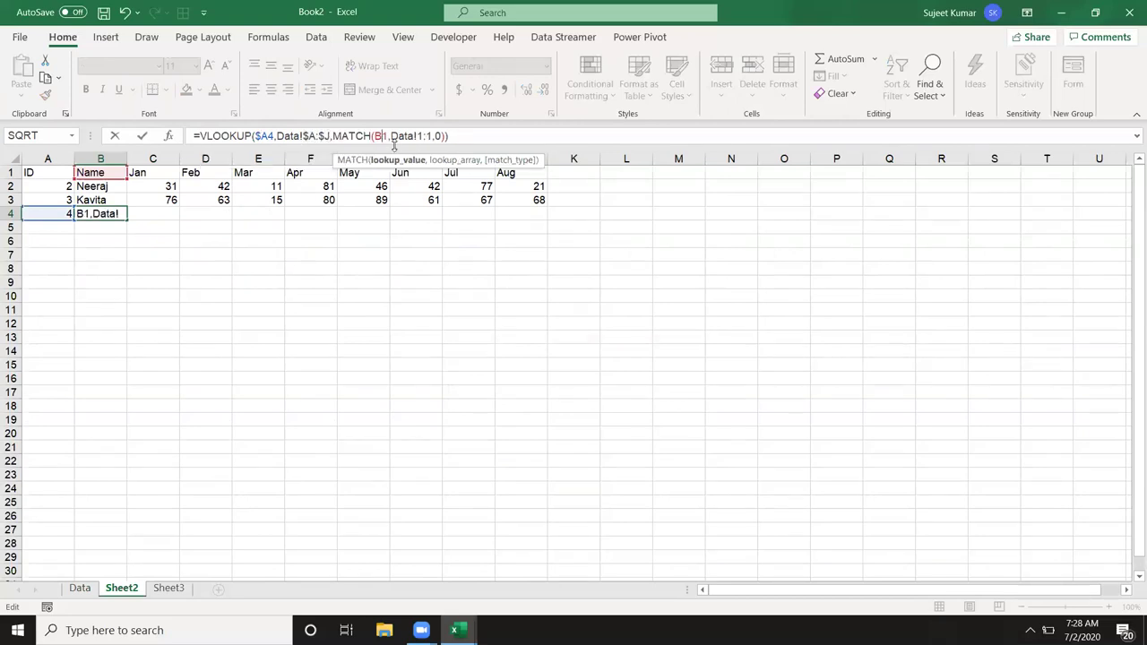
type("$")
left_click(428, 136)
key("F4")
key("Return")
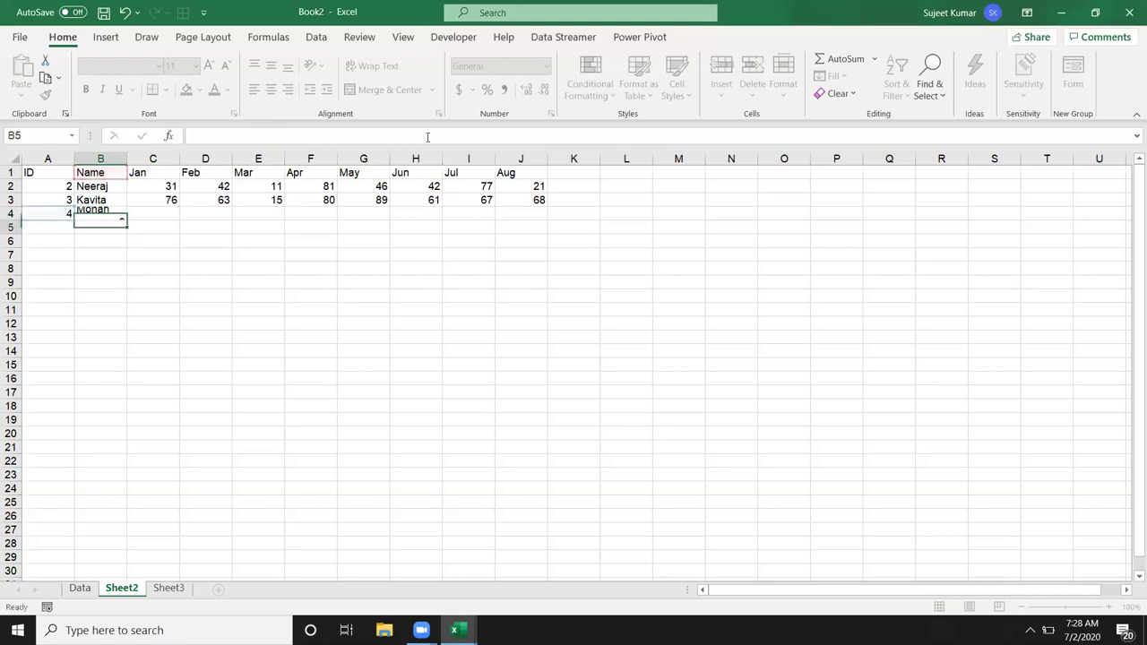
key("Up")
key("shift+Right")
key("shift+Right")
key("shift+Right")
key("shift+Right")
key("shift+Right")
key("shift+Right")
key("shift+Right")
key("shift+Right")
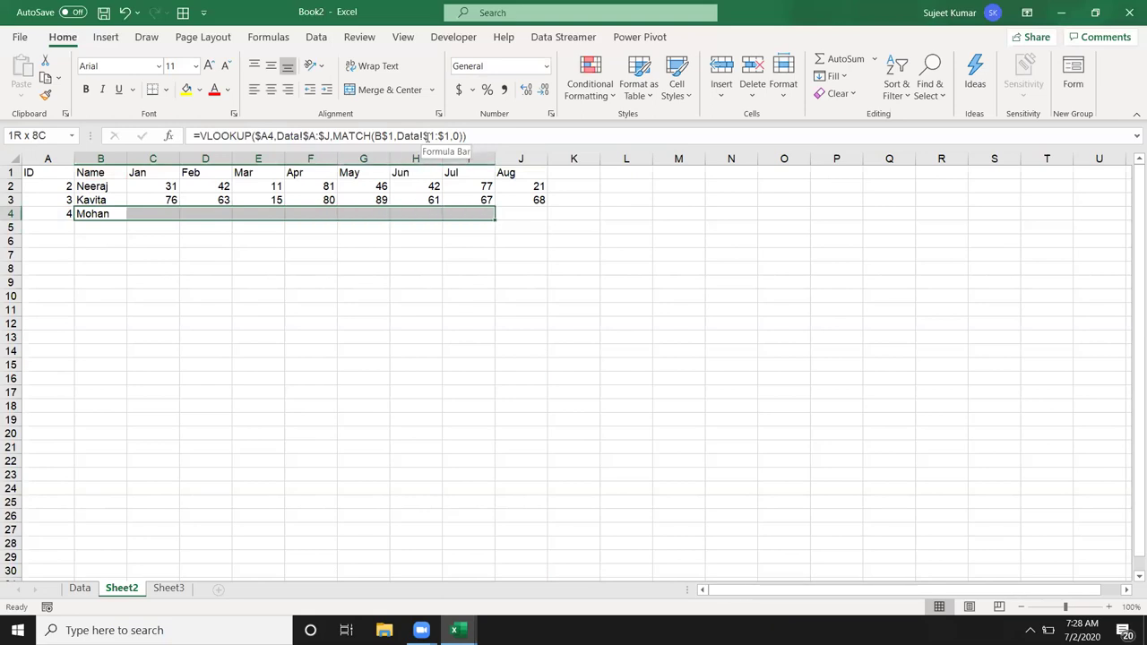
key("ctrl+r")
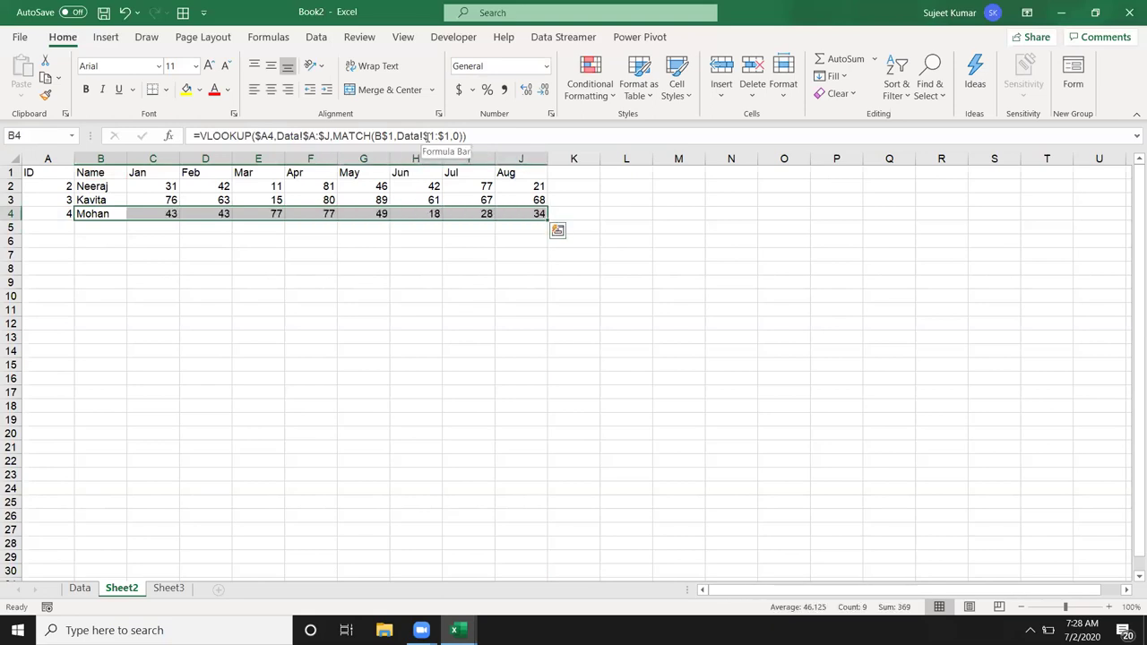
Step: Test the lookup by changing header C1 to Aug, check the formulas, then undo
left_click(136, 170)
type("Aug")
key("Return")
key("Down")
key("Down")
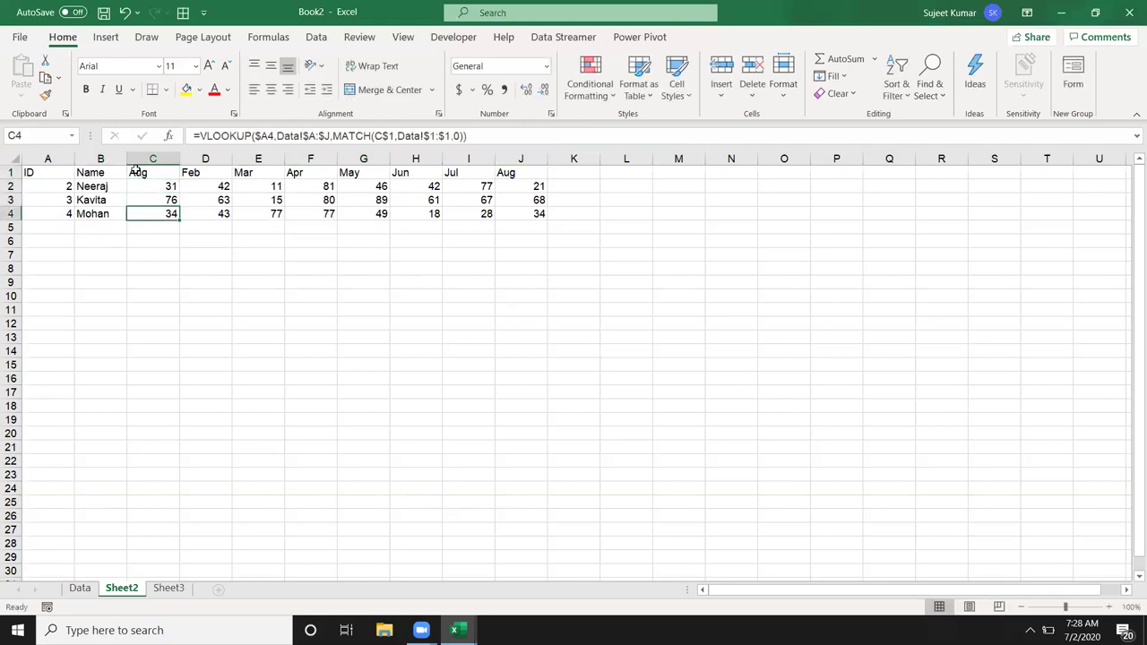
key("Up")
key("shift+Up")
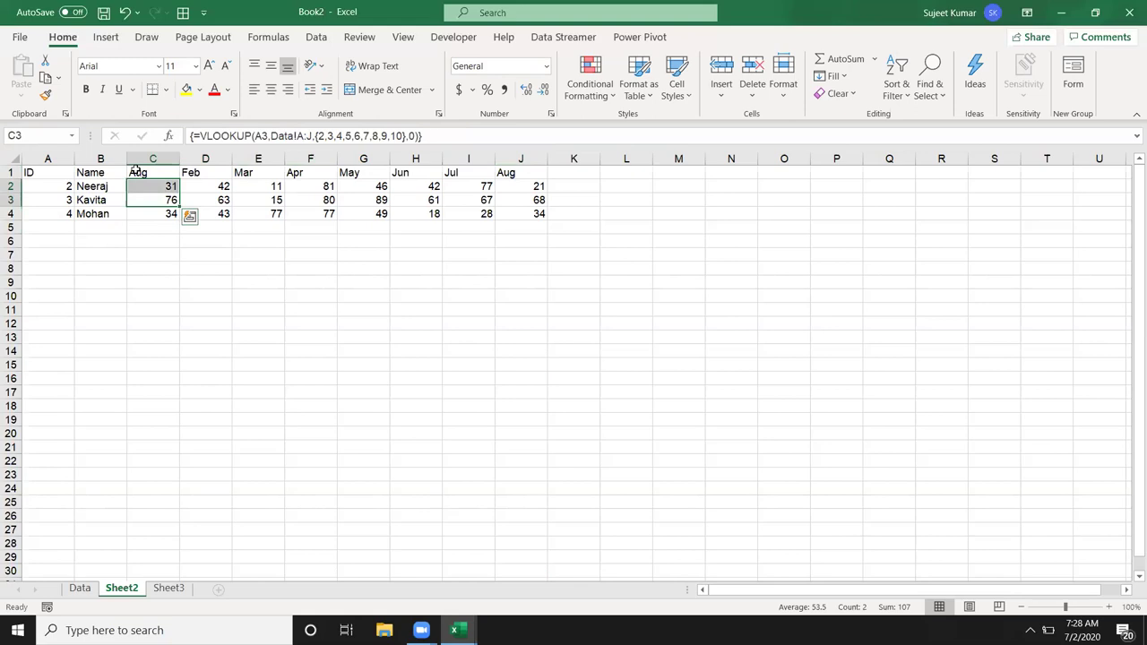
key("Down")
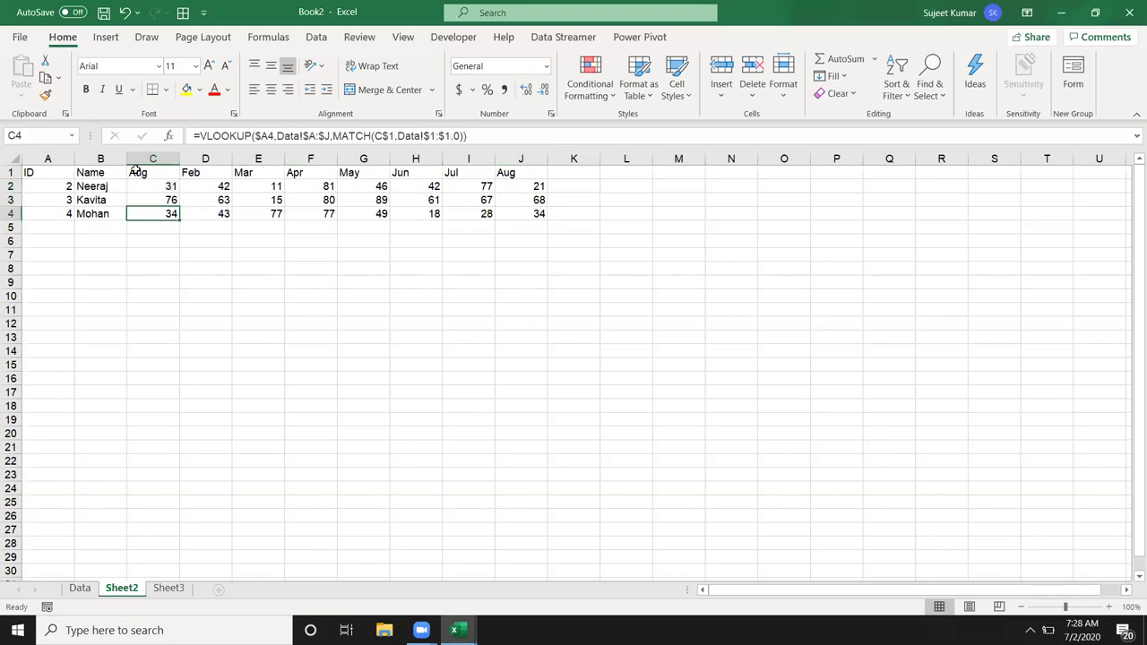
key("ctrl+z")
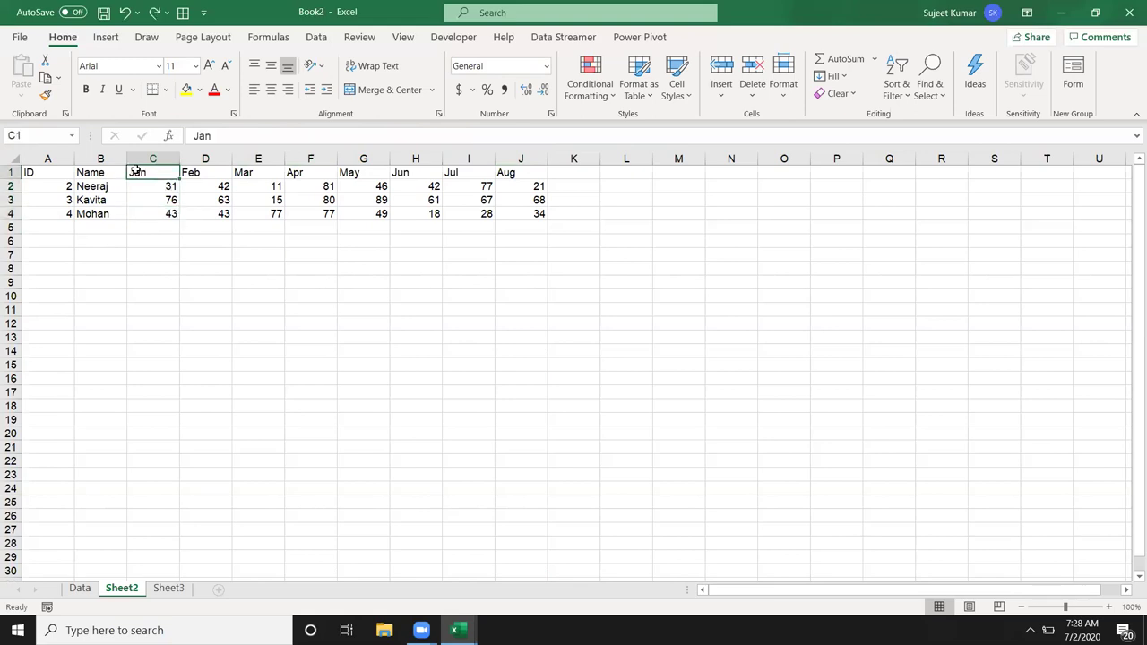
key("Down")
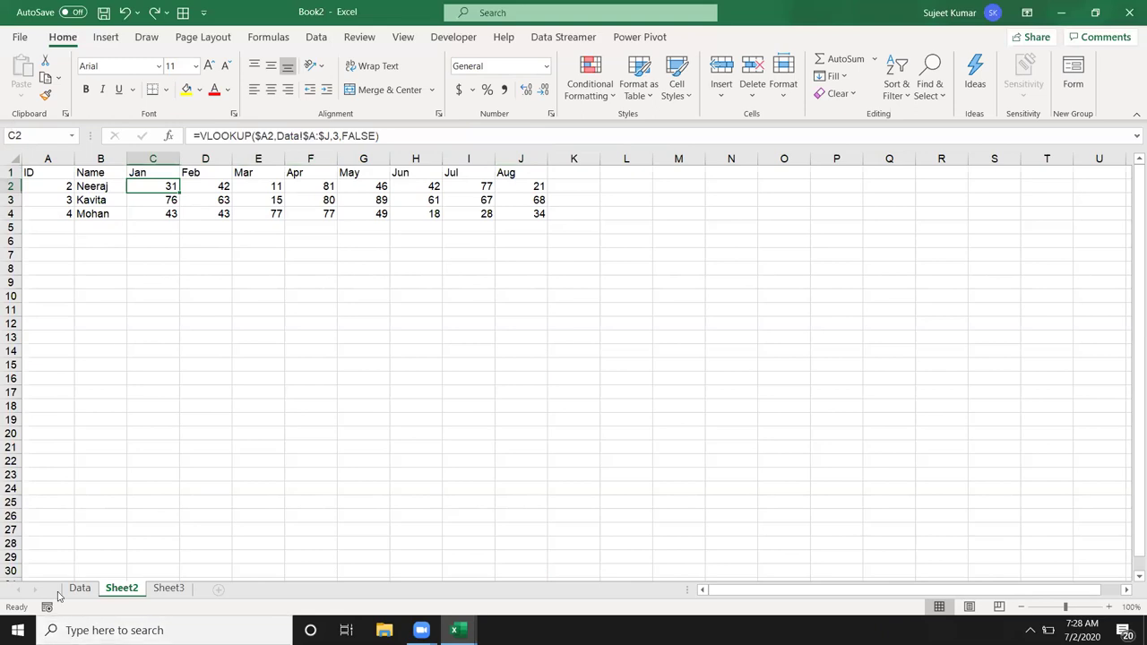
Step: Copy the Data table and paste it transposed into Sheet3 at A1, months down column A
left_click(80, 588)
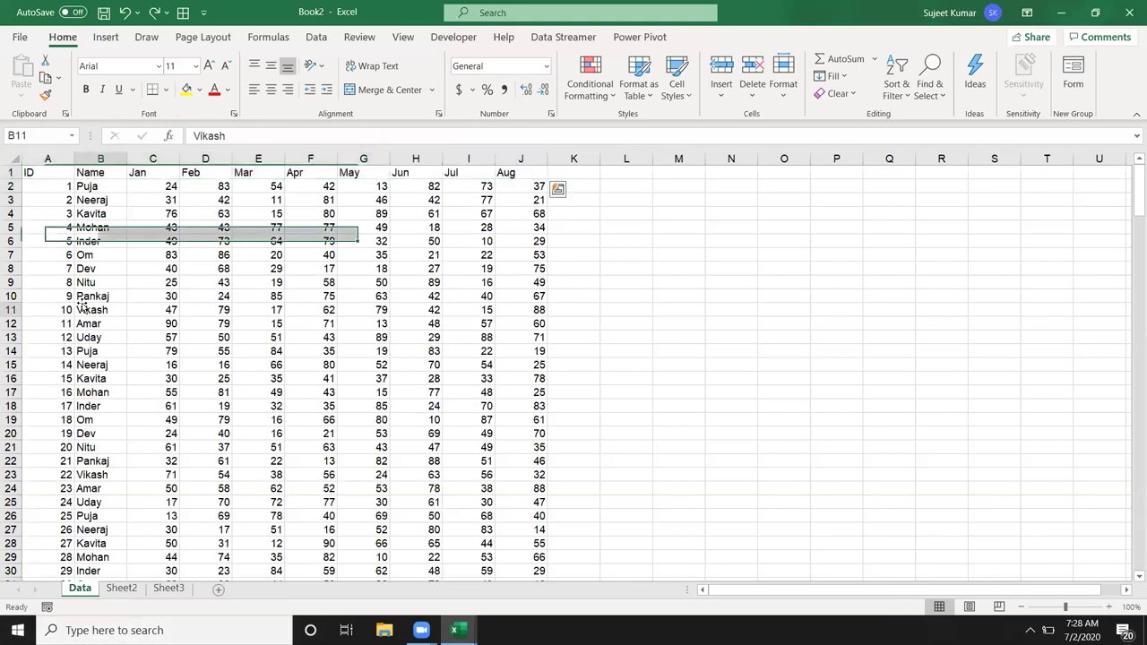
left_click_drag(50, 173, 541, 448)
key("ctrl+c")
left_click(169, 588)
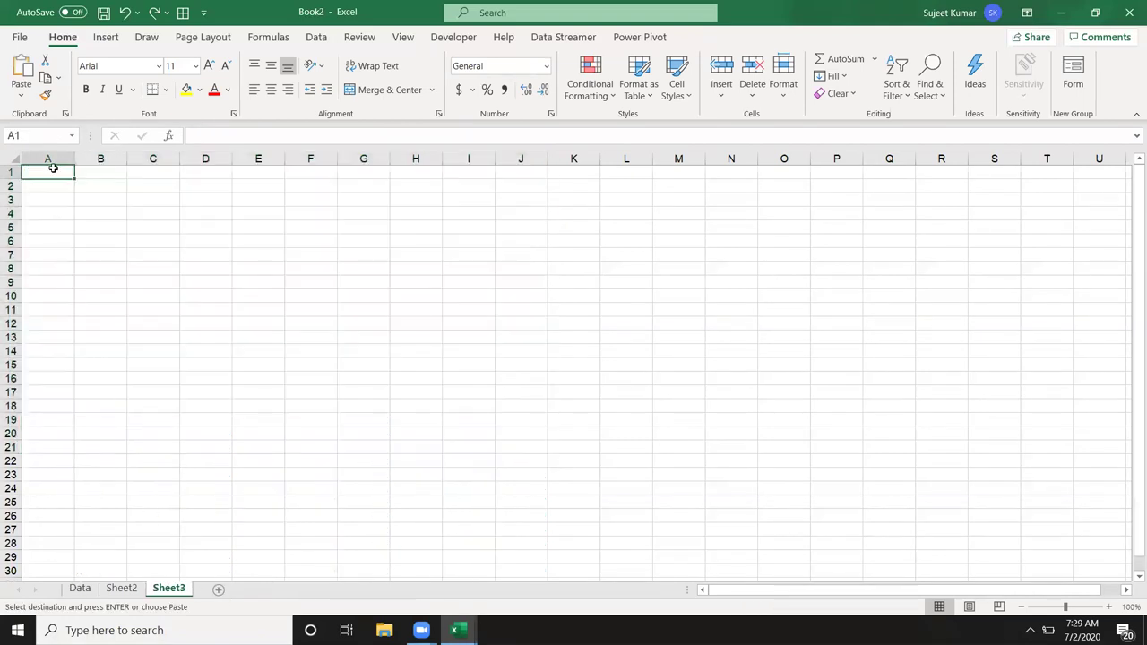
key("shift+F10")
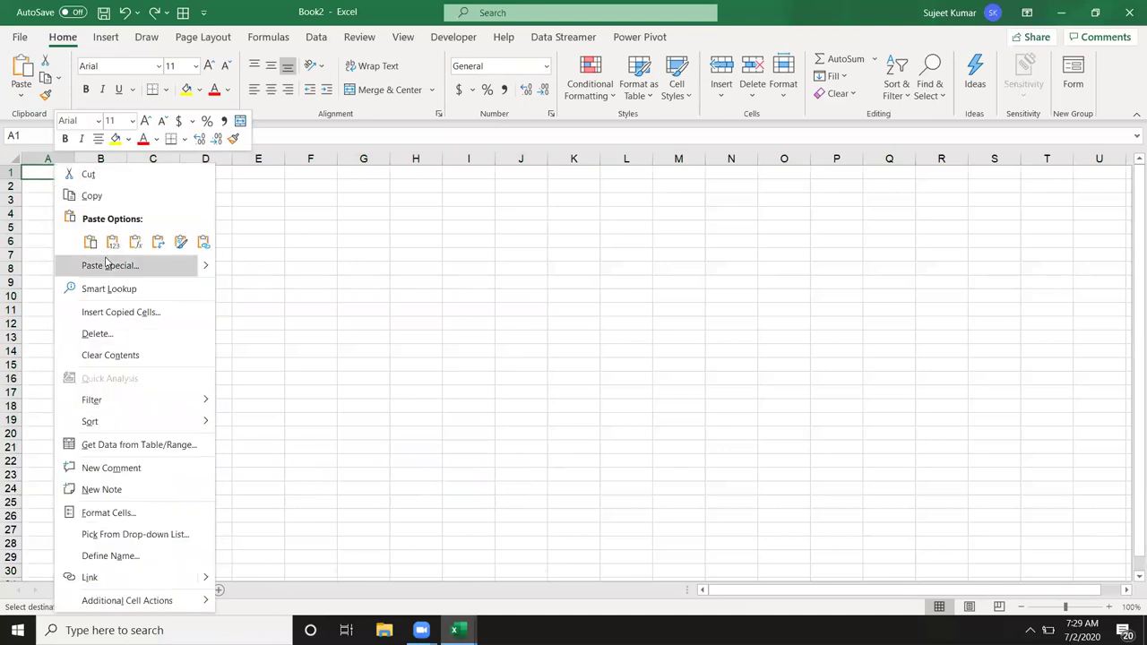
left_click(106, 265)
left_click(170, 339)
left_click(169, 366)
left_click(400, 381)
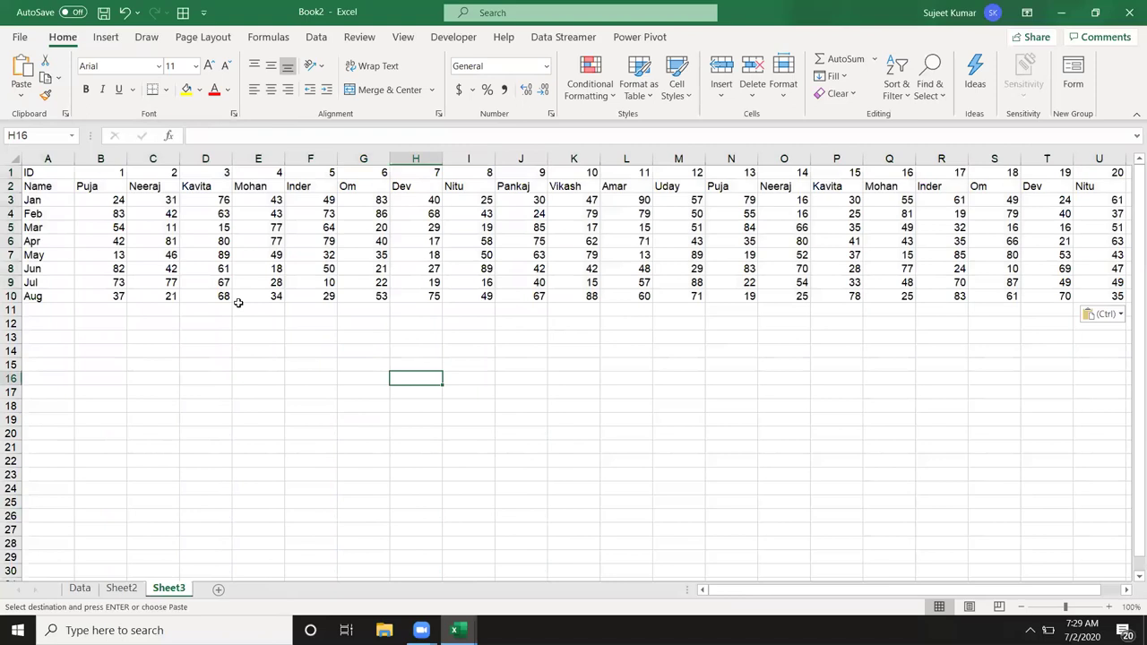
left_click_drag(39, 174, 42, 298)
left_click_drag(56, 241, 434, 240)
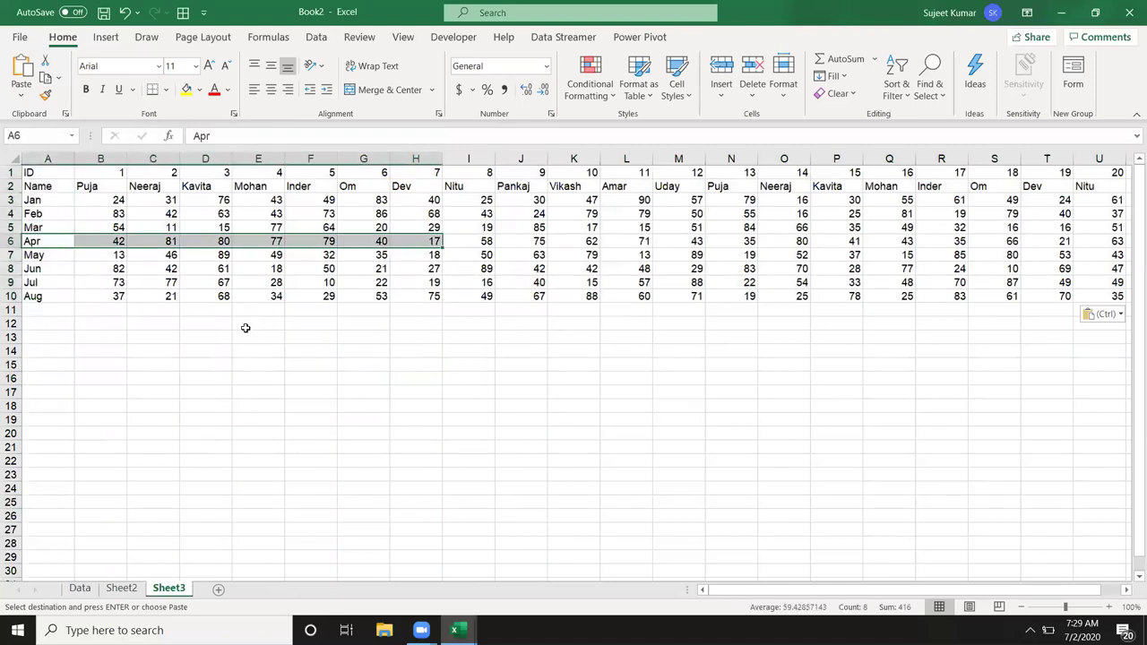
Step: Enter lookup ID 10 in A15 and move the Jul label up into B14
left_click(56, 361)
type("10")
key("Tab")
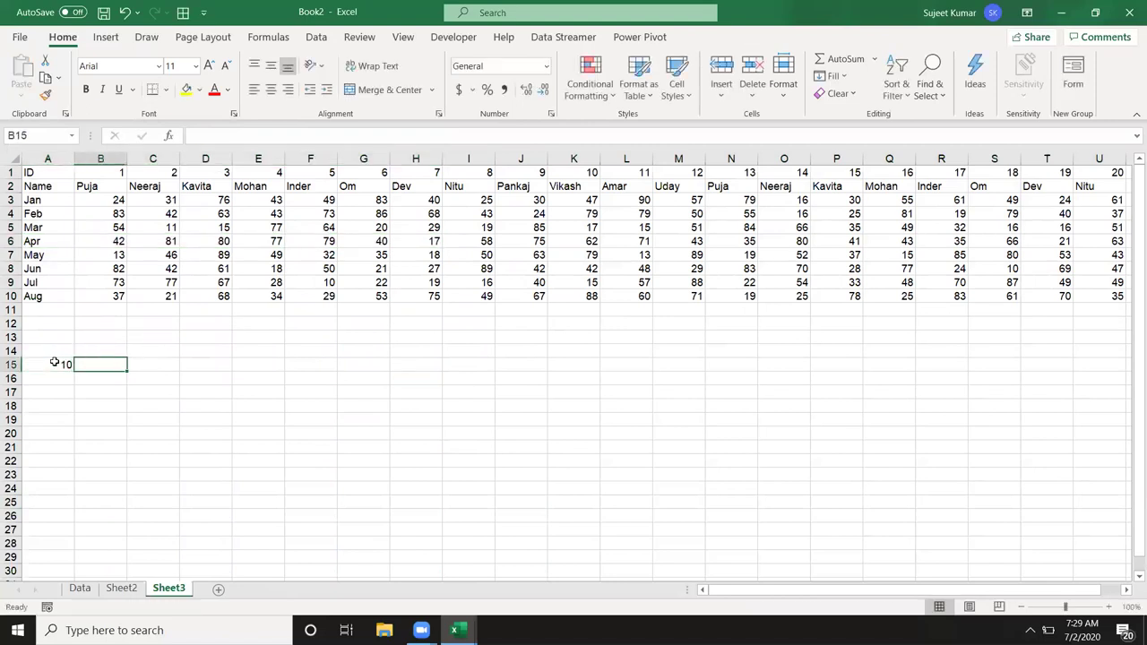
type("Jul")
key("Return")
key("Up")
key("Right")
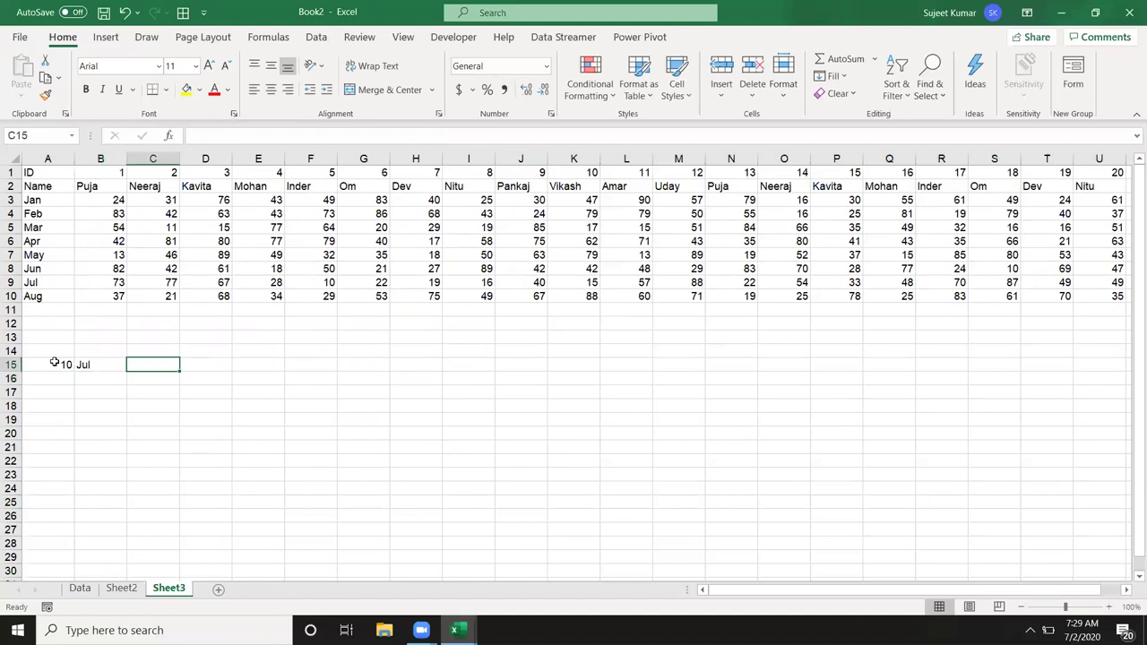
key("Down")
key("Left")
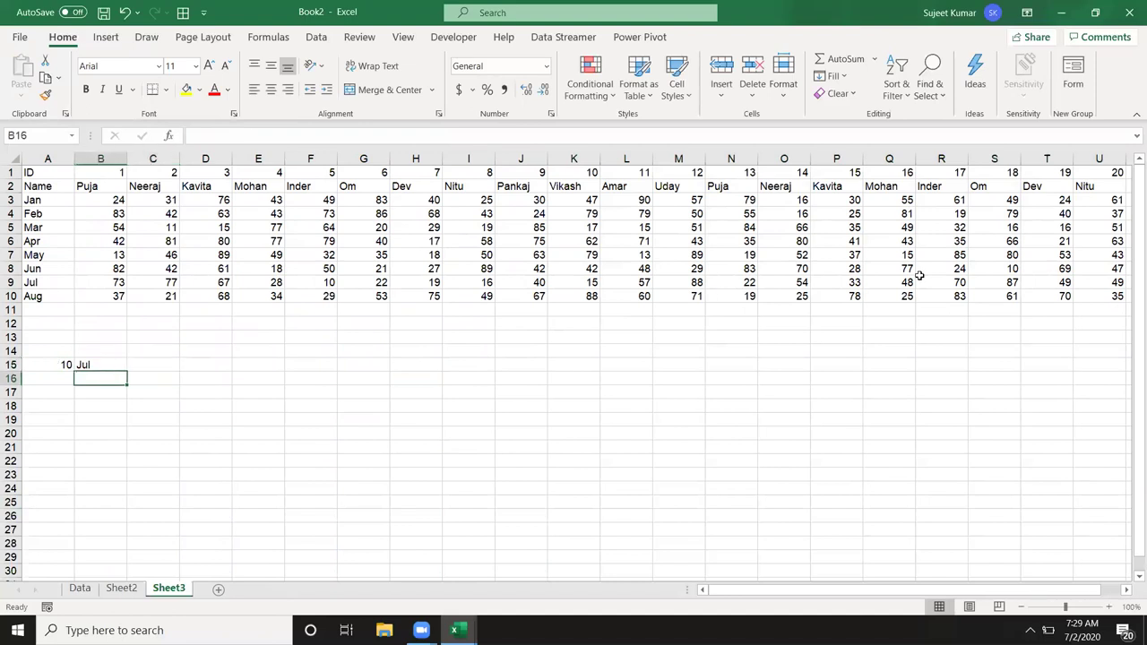
key("Up")
key("ctrl+x")
key("Up")
key("ctrl+v")
key("Down")
Step: Enter =HLOOKUP(A15,1:10,9,0) in B15, returning 15 for ID 10's July
type("=")
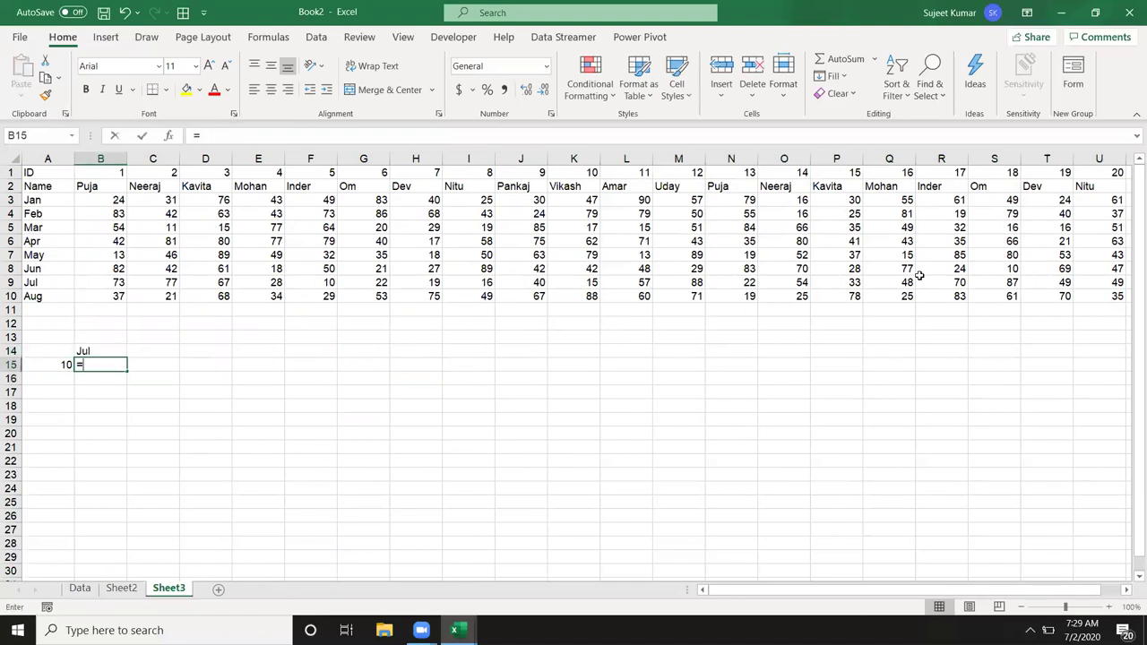
type("g")
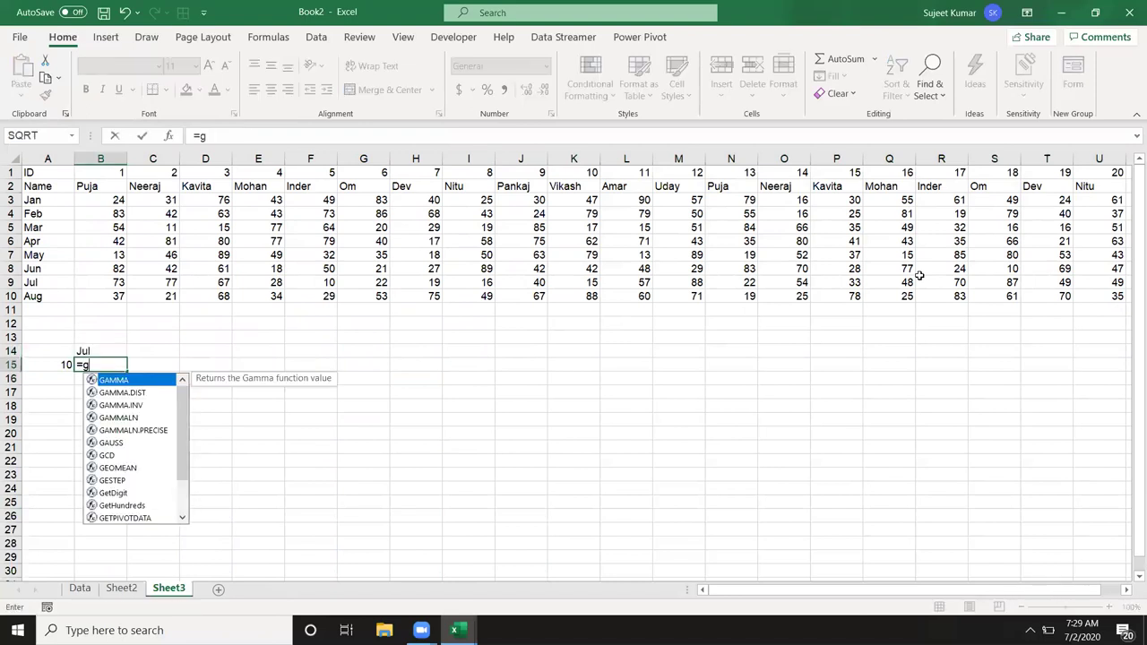
key("BackSpace")
type("hl")
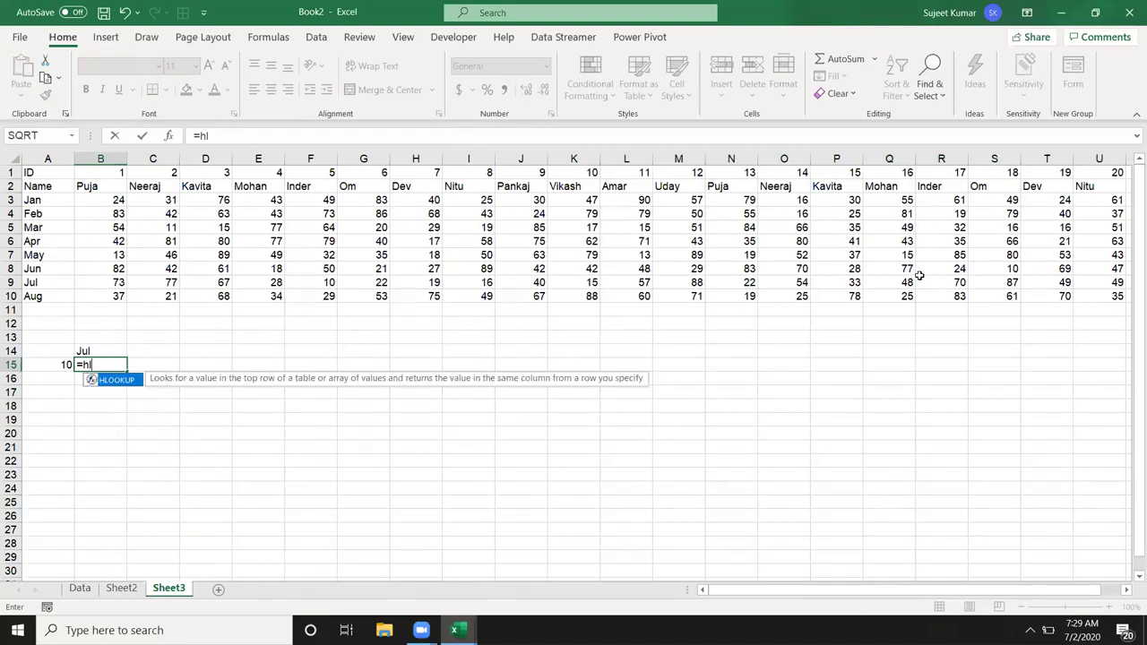
key("Tab")
key("Left")
type(",")
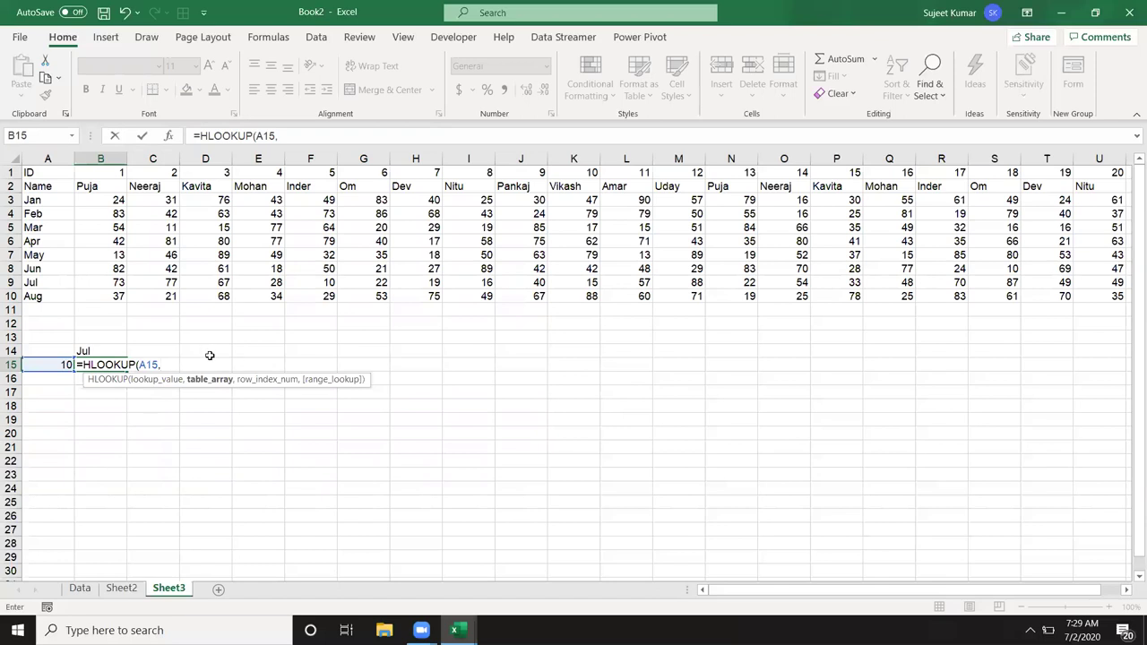
left_click_drag(11, 172, 9, 298)
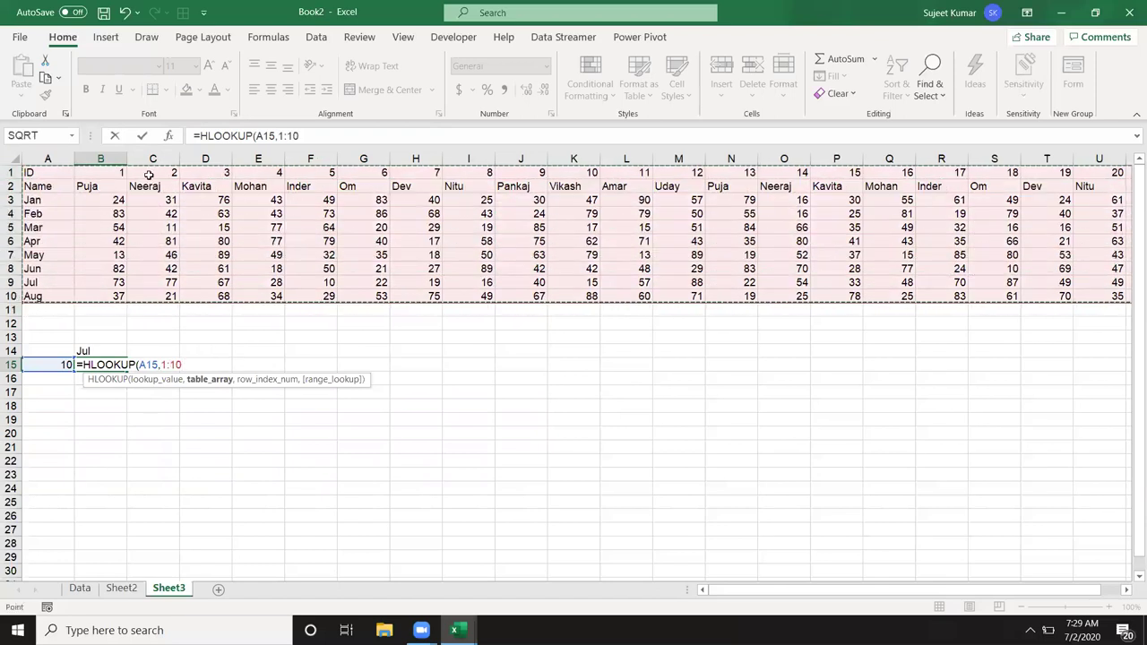
type(",")
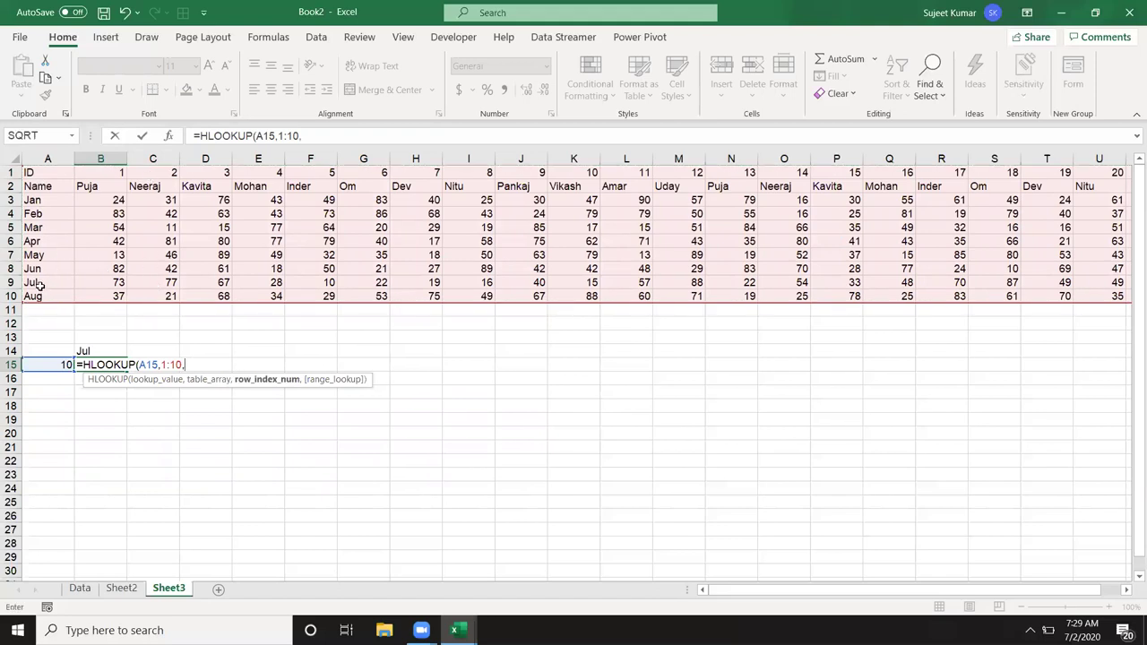
type("9,0")
key("Return")
key("Up")
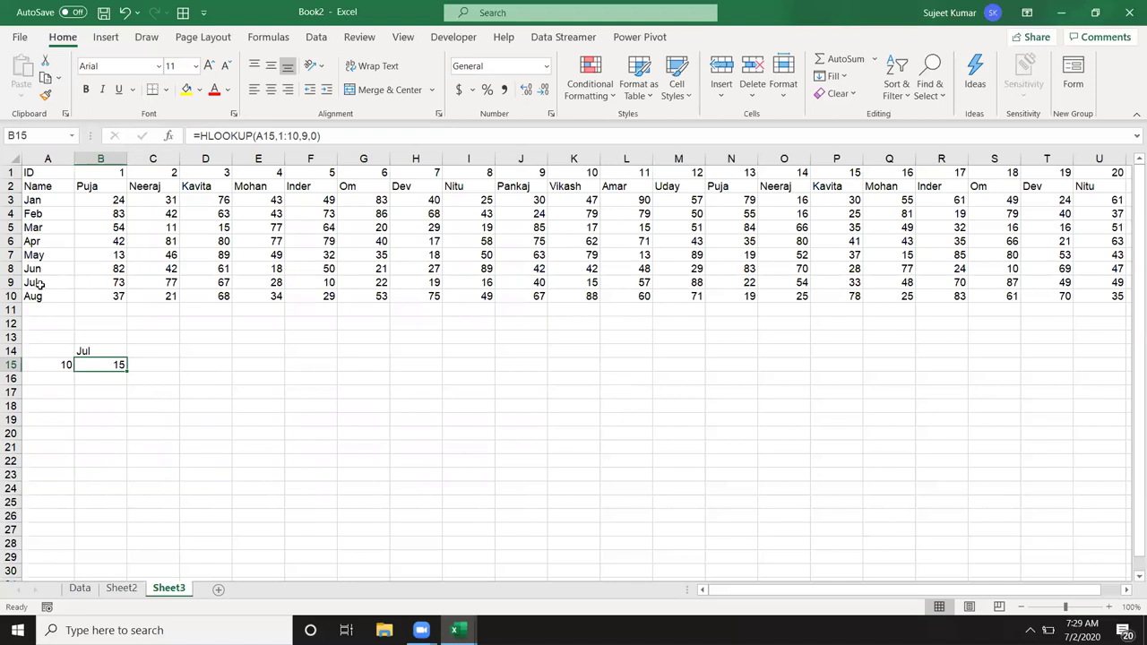
Step: Look through the Data sheet and Sheet2, ending on Data with cell C9 selected
left_click(79, 588)
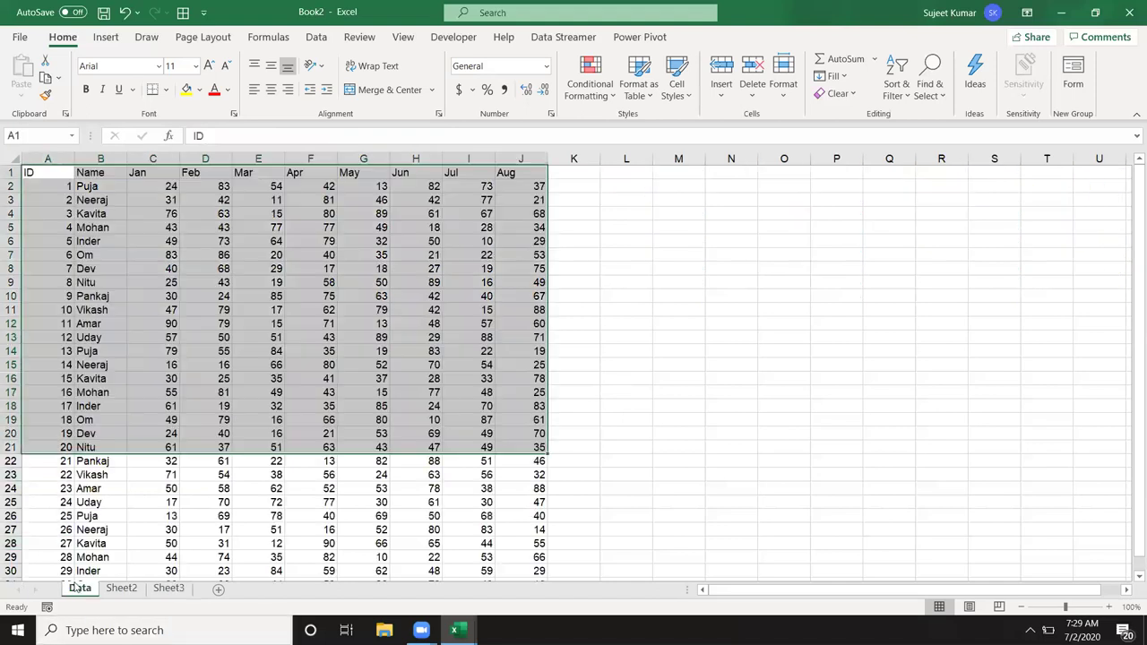
left_click(121, 588)
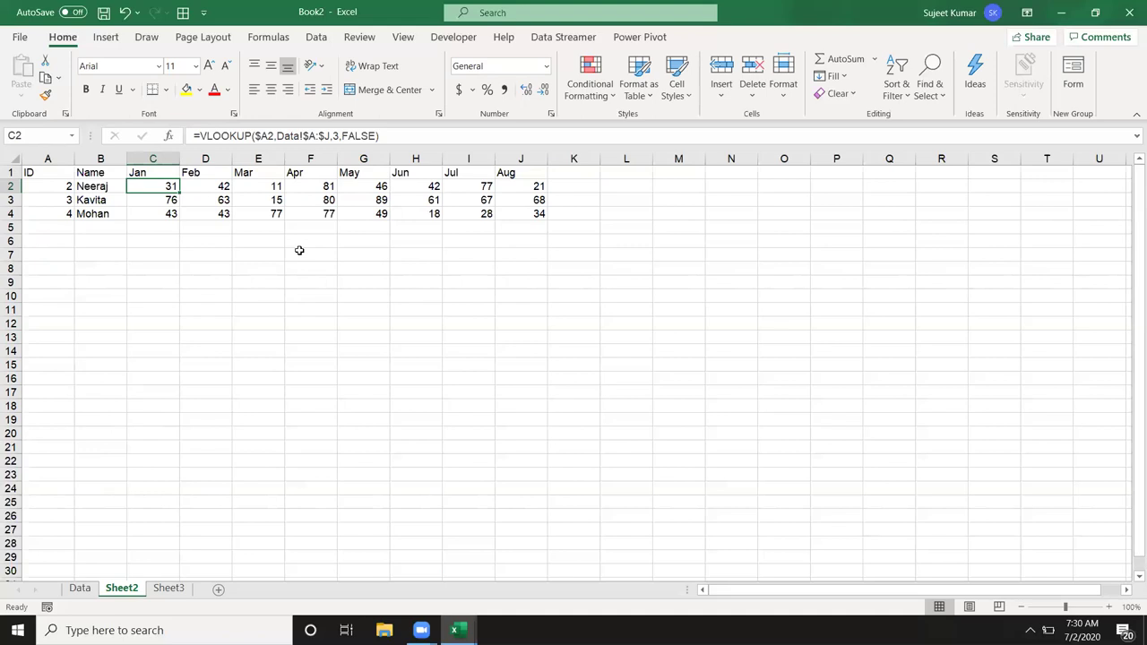
left_click(69, 590)
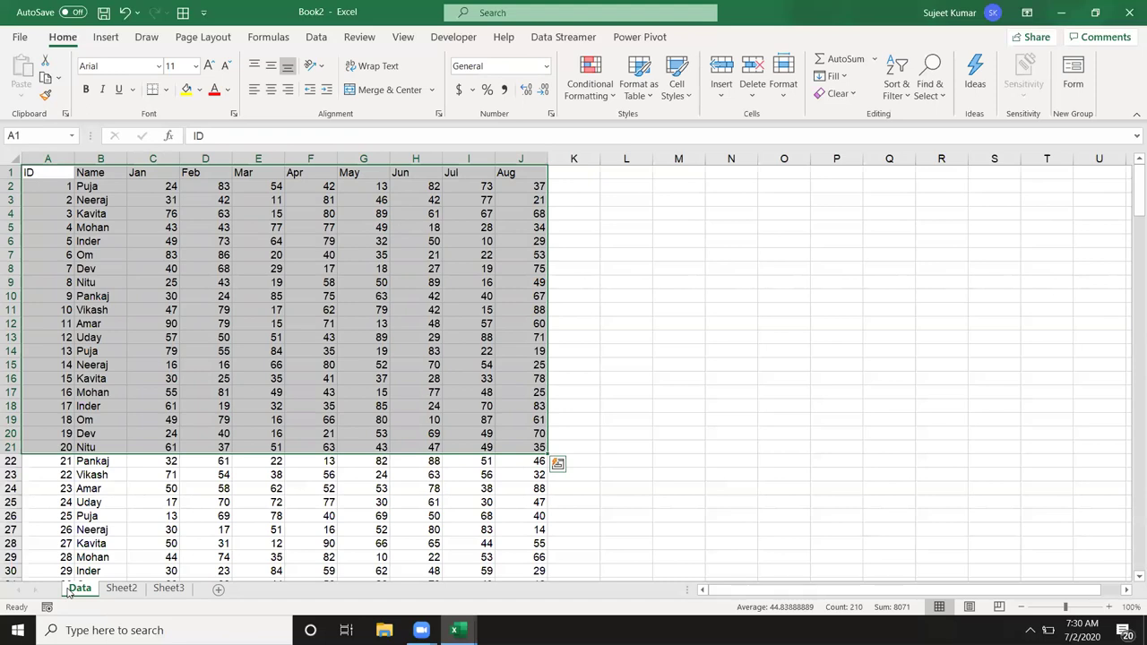
left_click(135, 282)
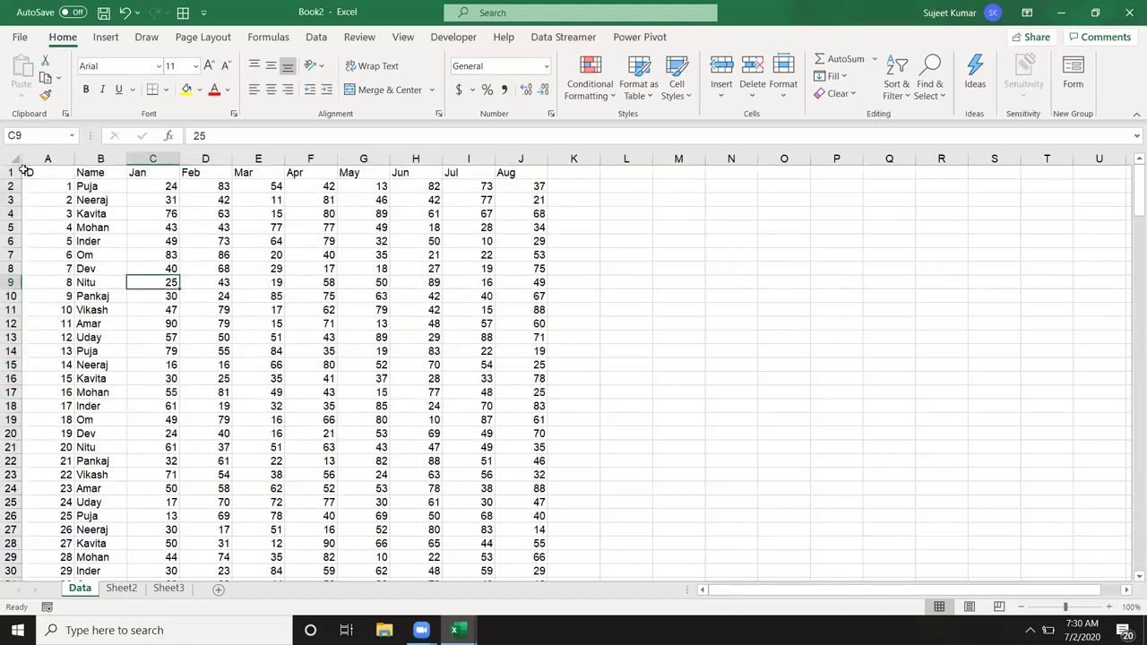
Step: Insert a blank row above the Data headers and number B1:J1 from 2 through 9
left_click(11, 171)
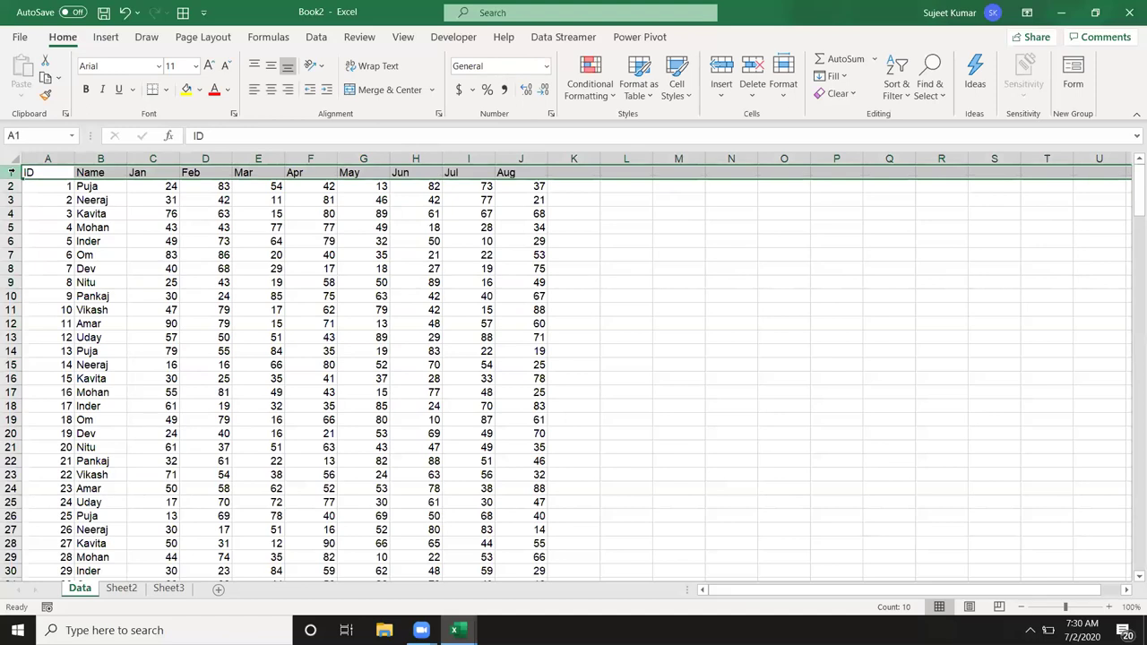
key("ctrl+plus")
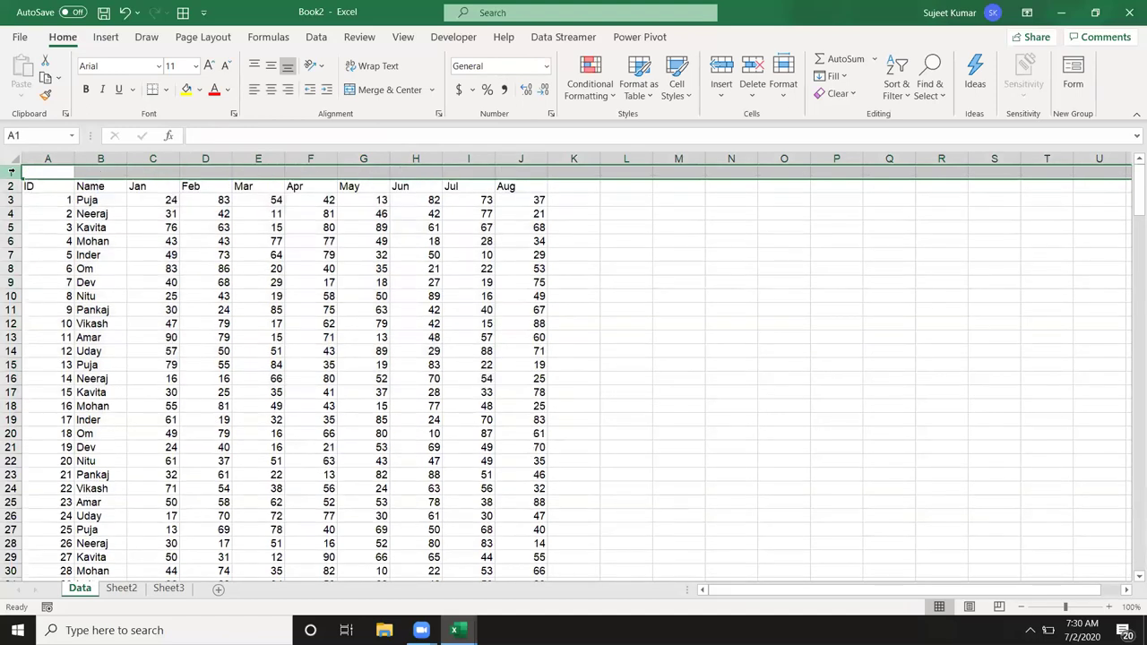
key("Right")
type("2")
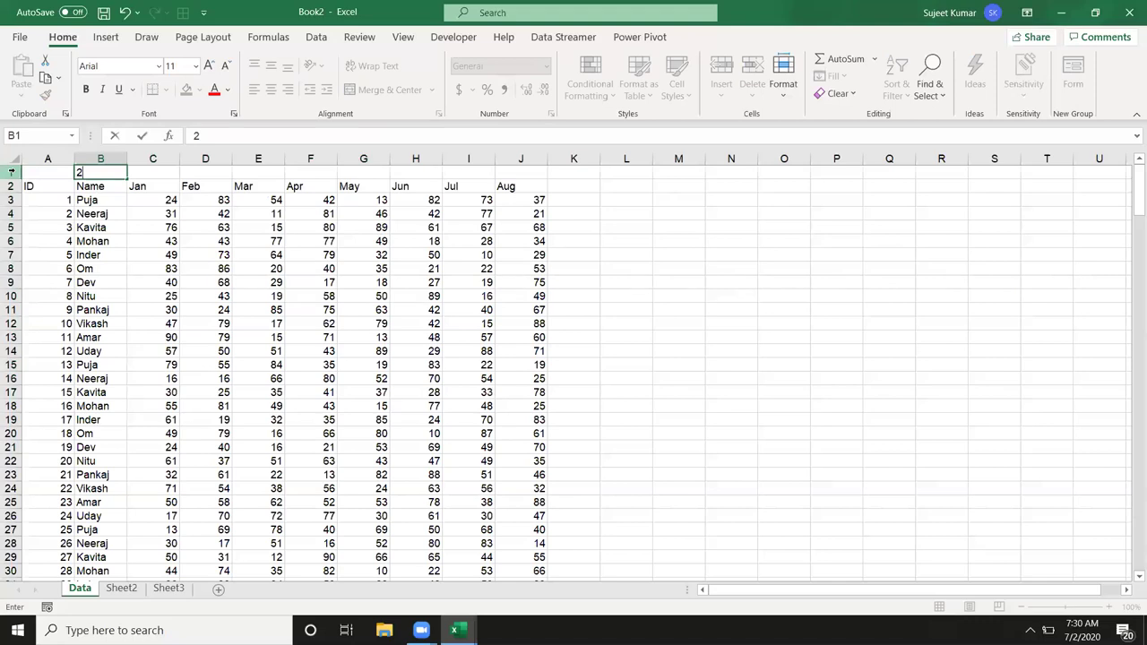
key("Tab")
type("3")
key("Tab")
type("4")
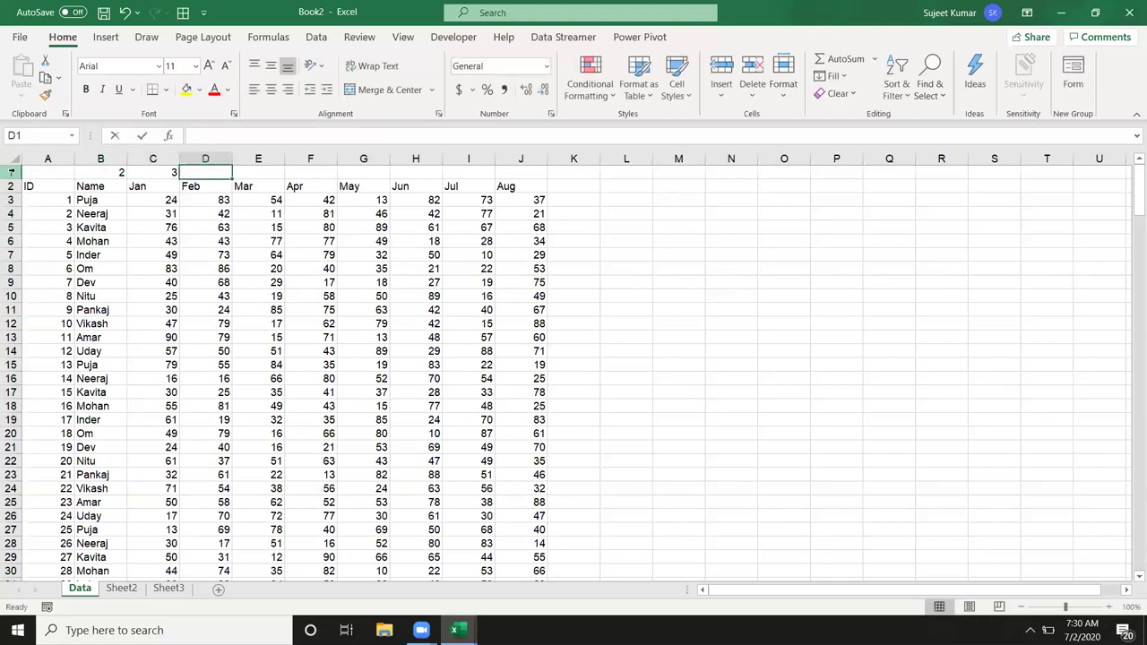
key("Tab")
type("5")
key("Tab")
type("6")
key("BackSpace")
type("5")
key("Tab")
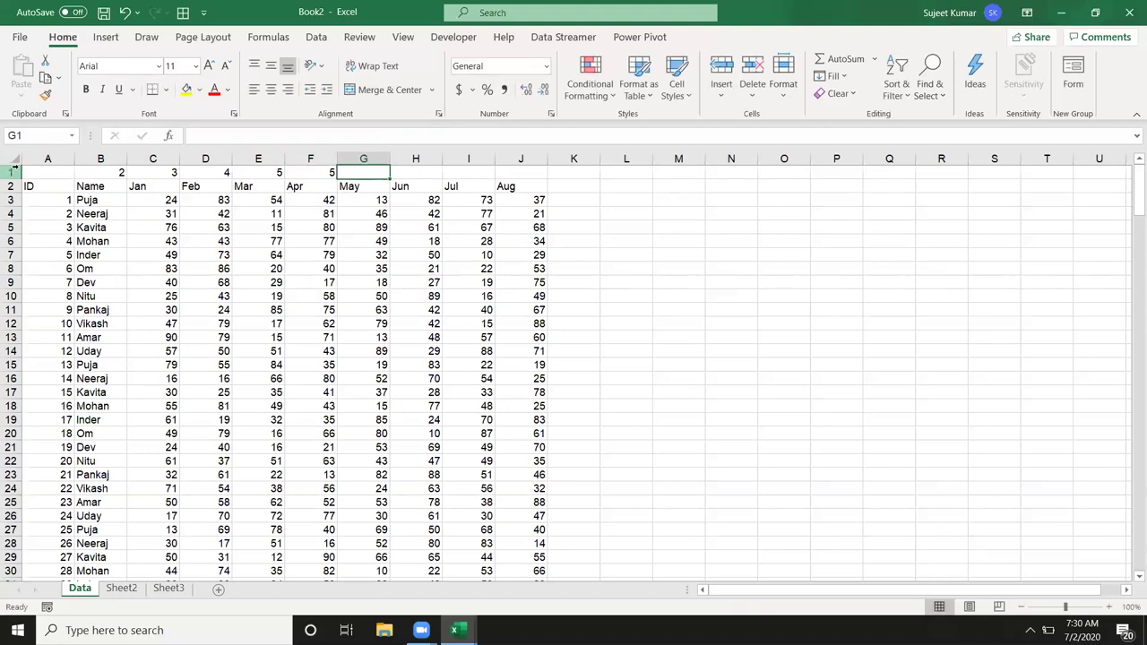
type("6")
key("Tab")
type("7")
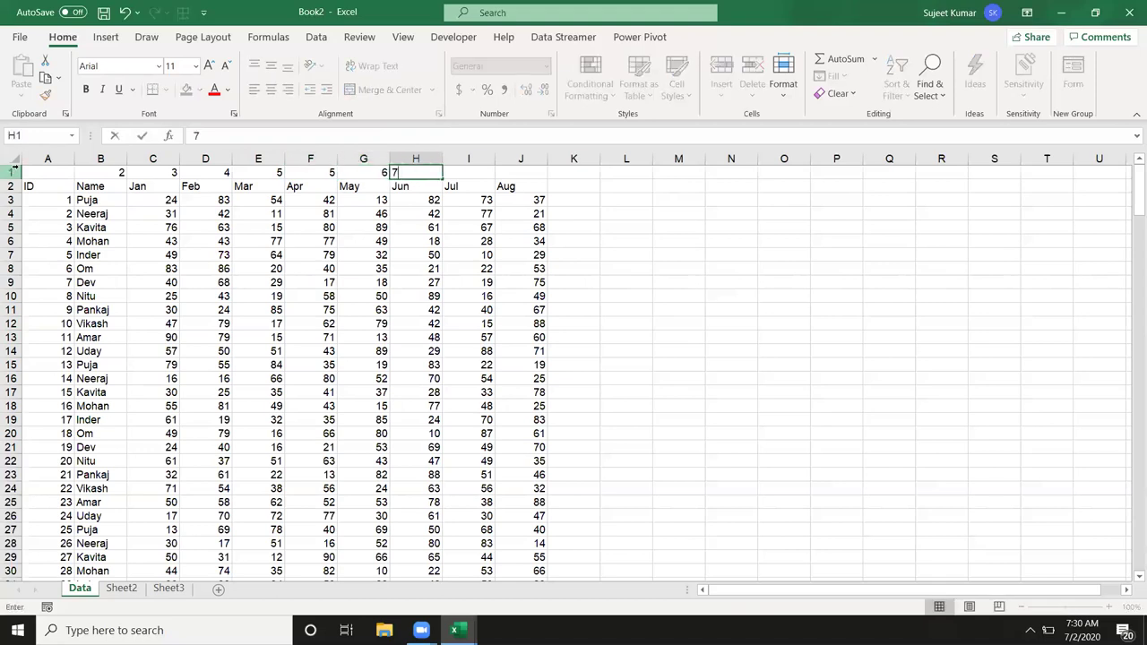
key("Tab")
type("8")
key("Tab")
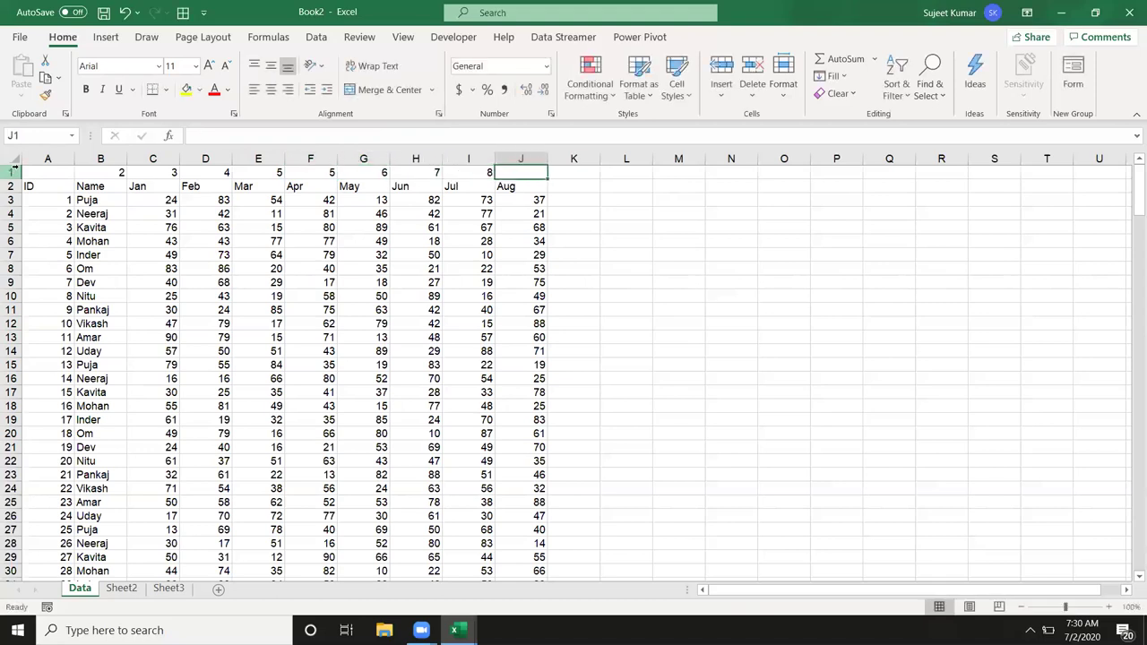
type("9")
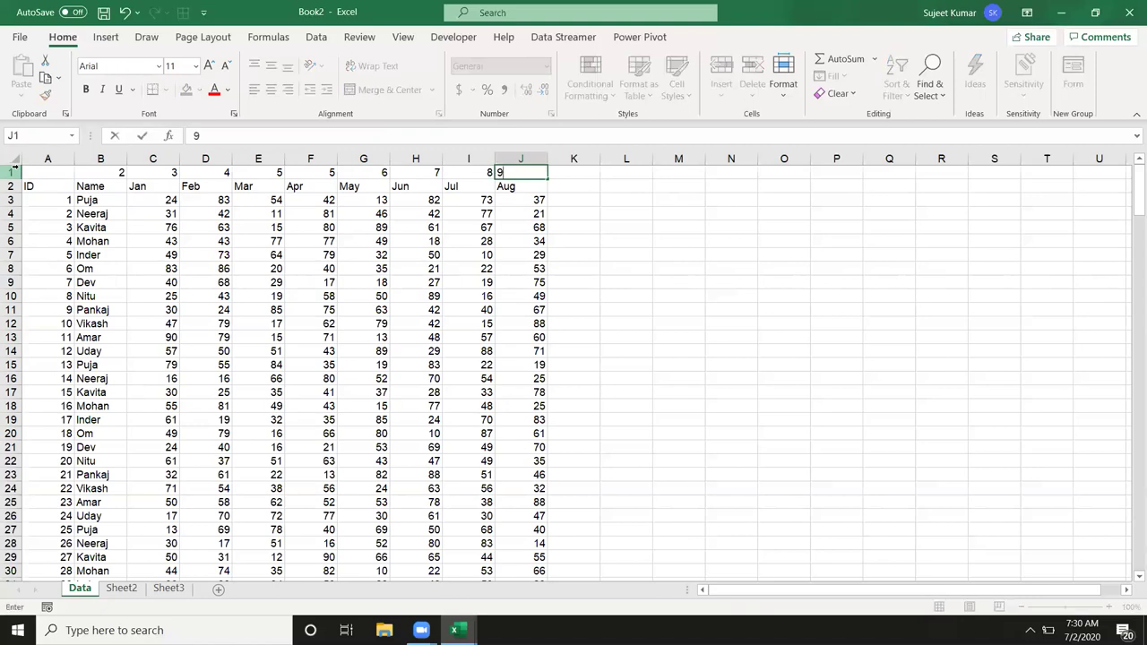
key("Return")
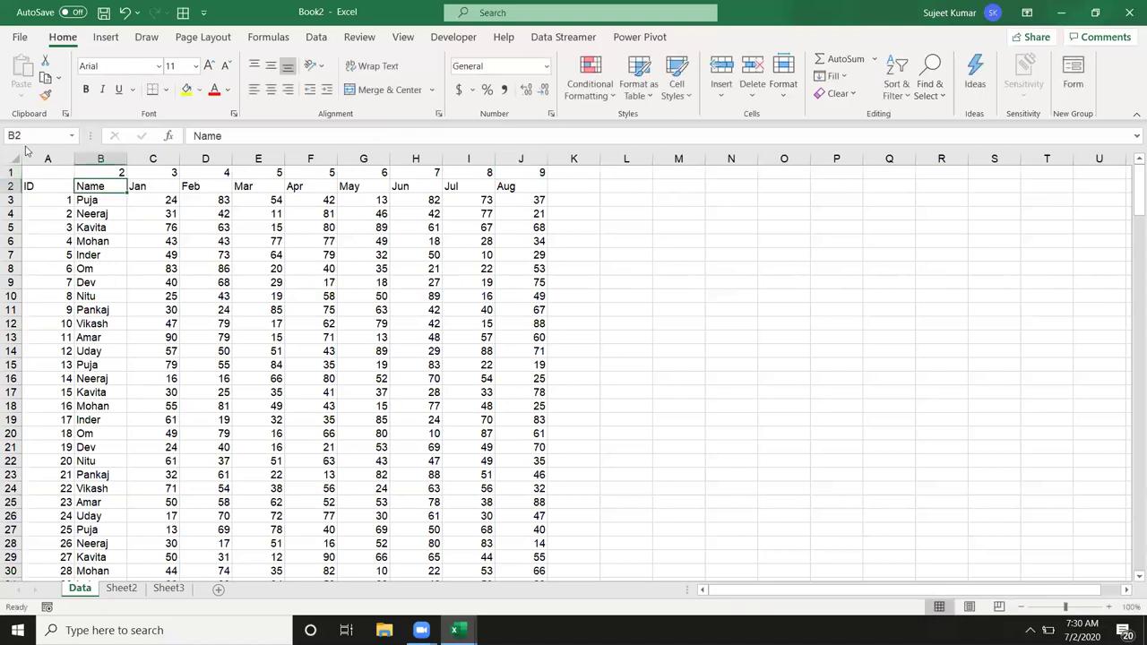
Step: Enter the lookup ID 4 in Sheet2's cell B9
left_click(134, 595)
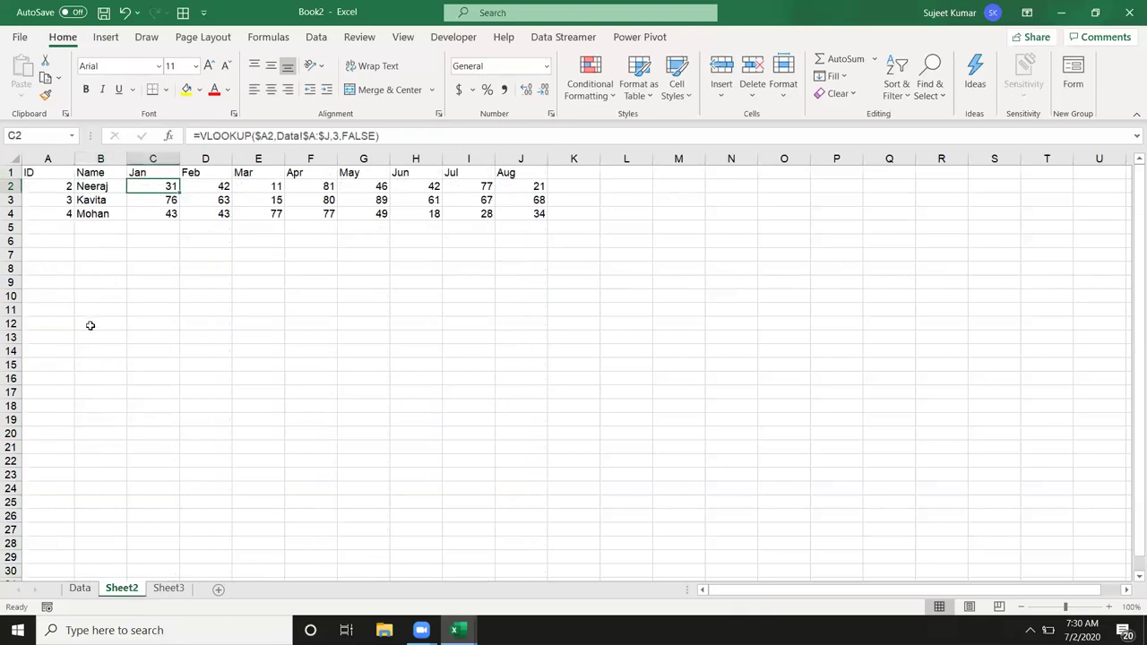
left_click(84, 280)
type("4")
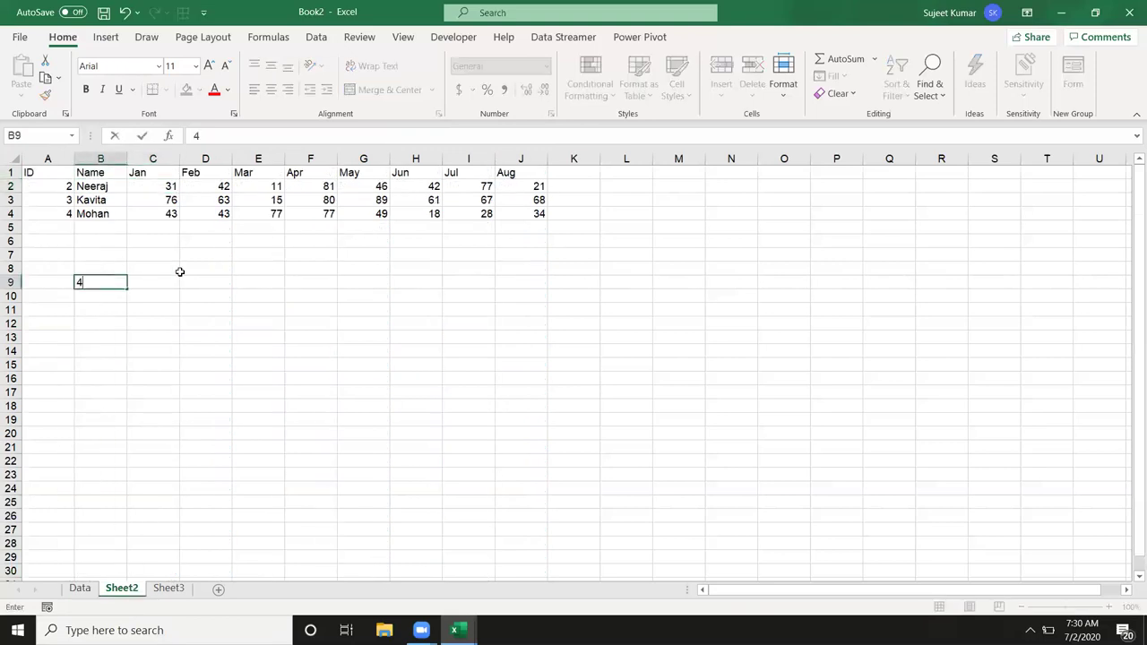
key("Tab")
left_click(180, 271)
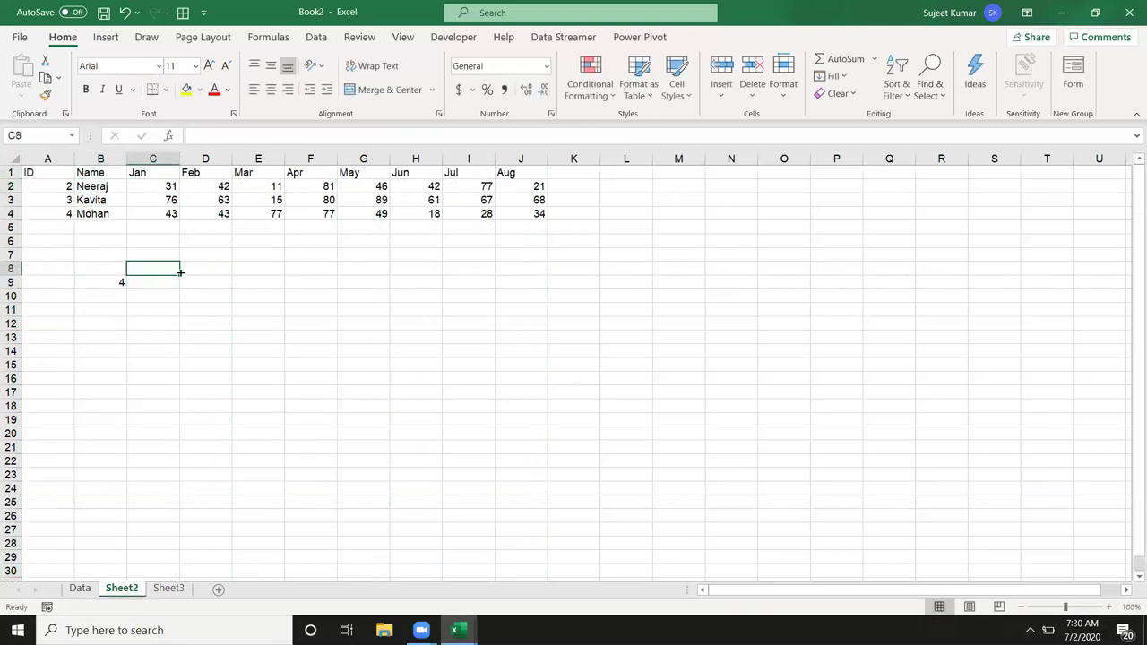
key("Down")
left_click(180, 272)
Step: Move the column-number row below the last Data record and delete the emptied row 1
left_click(81, 592)
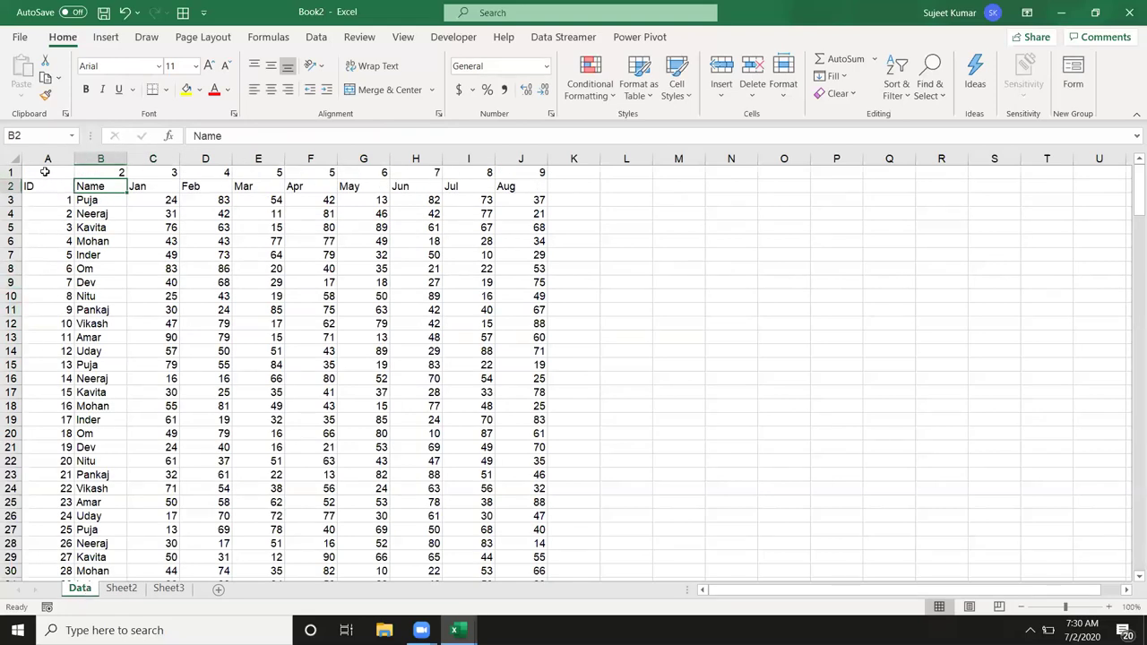
left_click(12, 171)
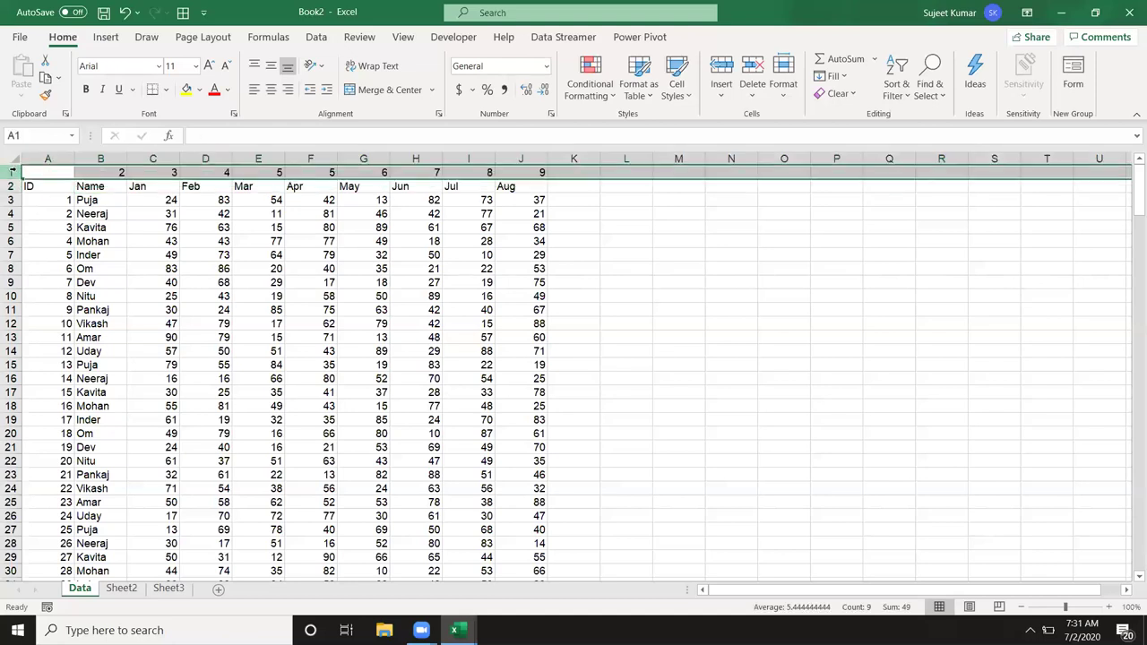
key("ctrl+c")
left_click(27, 171)
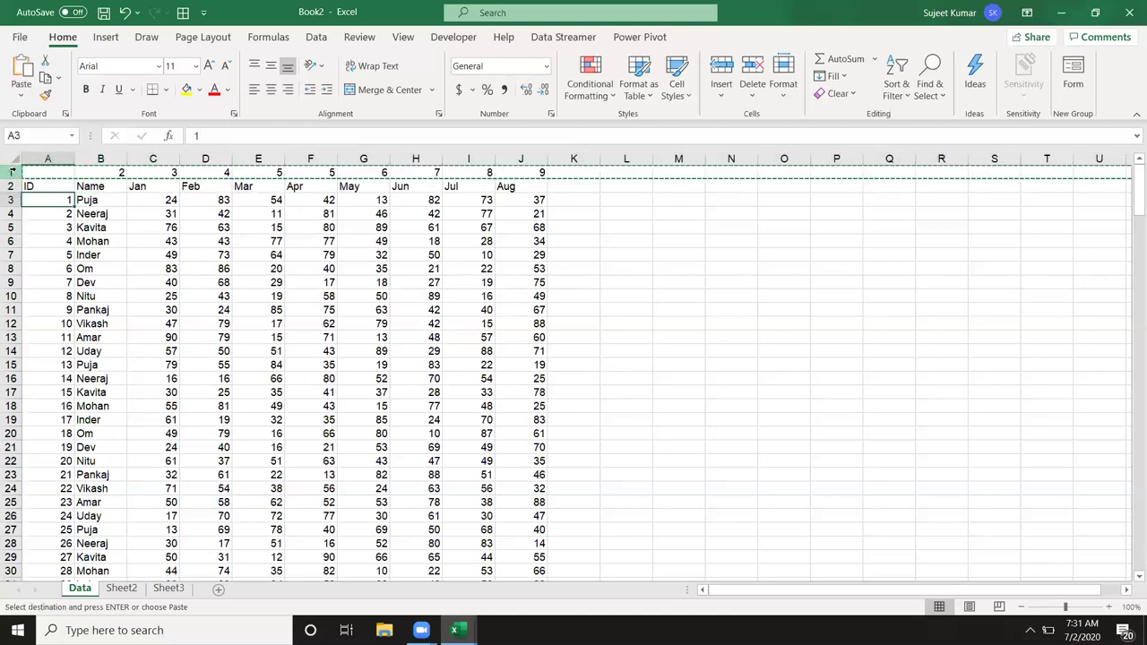
key("ctrl+Down")
key("ctrl+Down")
key("Down")
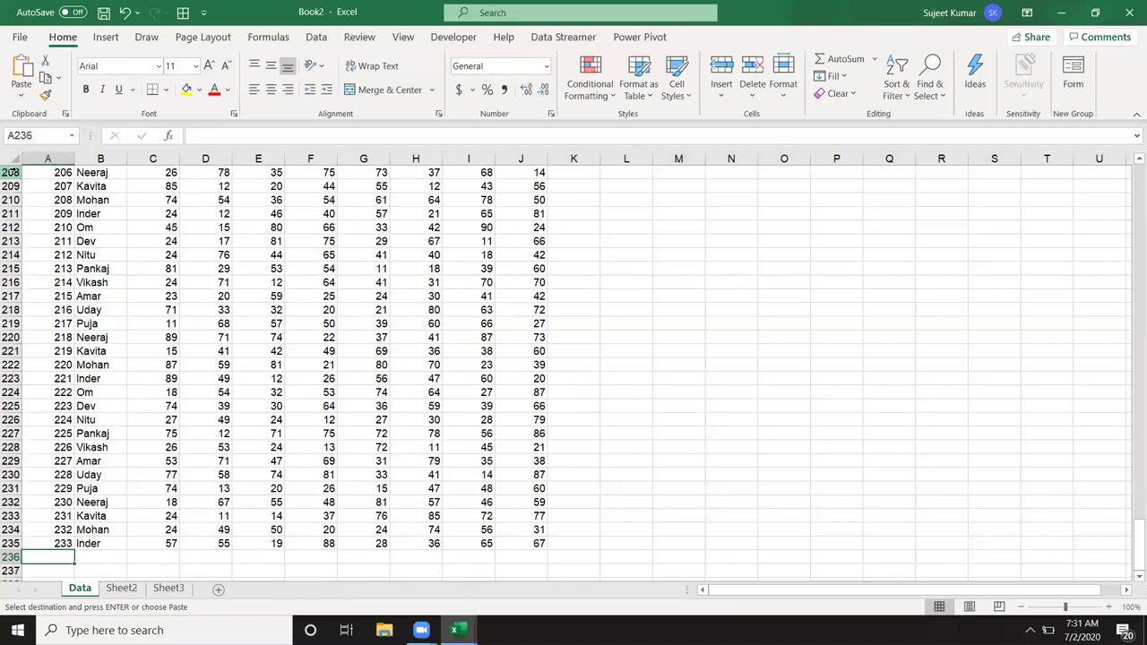
key("Return")
key("ctrl+Up")
key("ctrl+Up")
key("ctrl+Up")
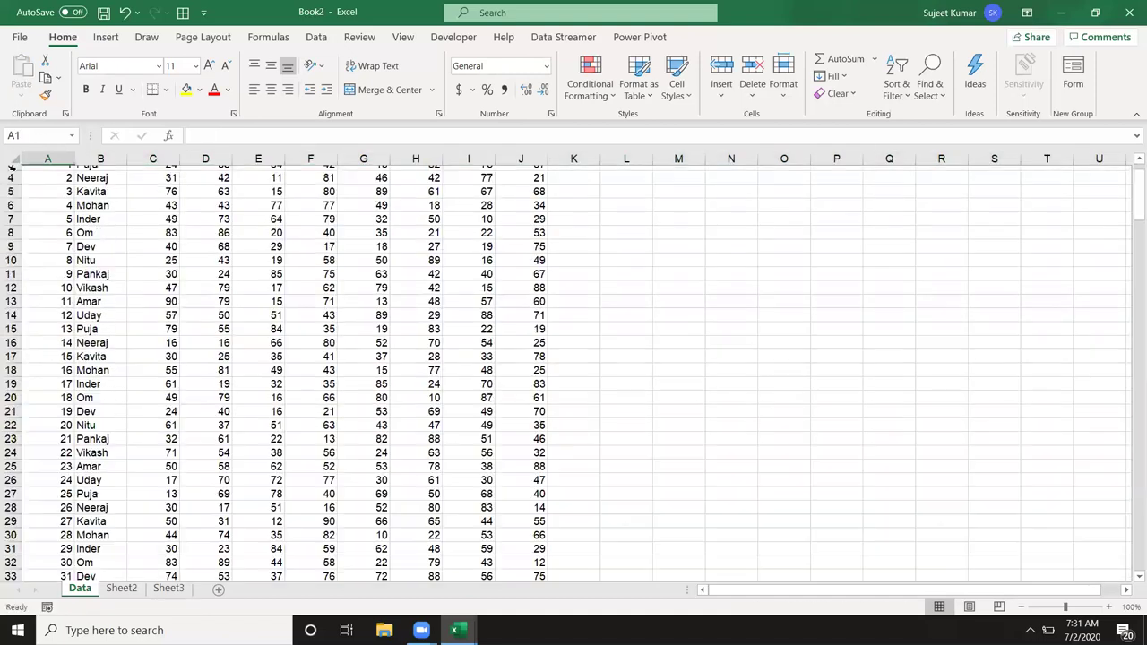
left_click(13, 171)
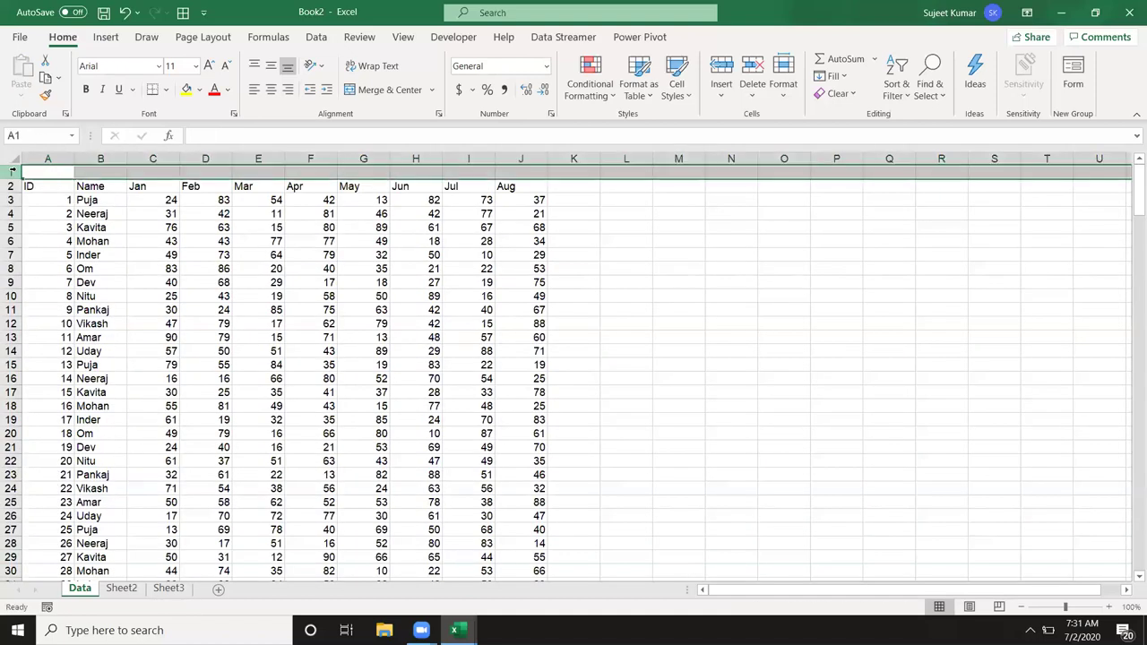
key("ctrl+minus")
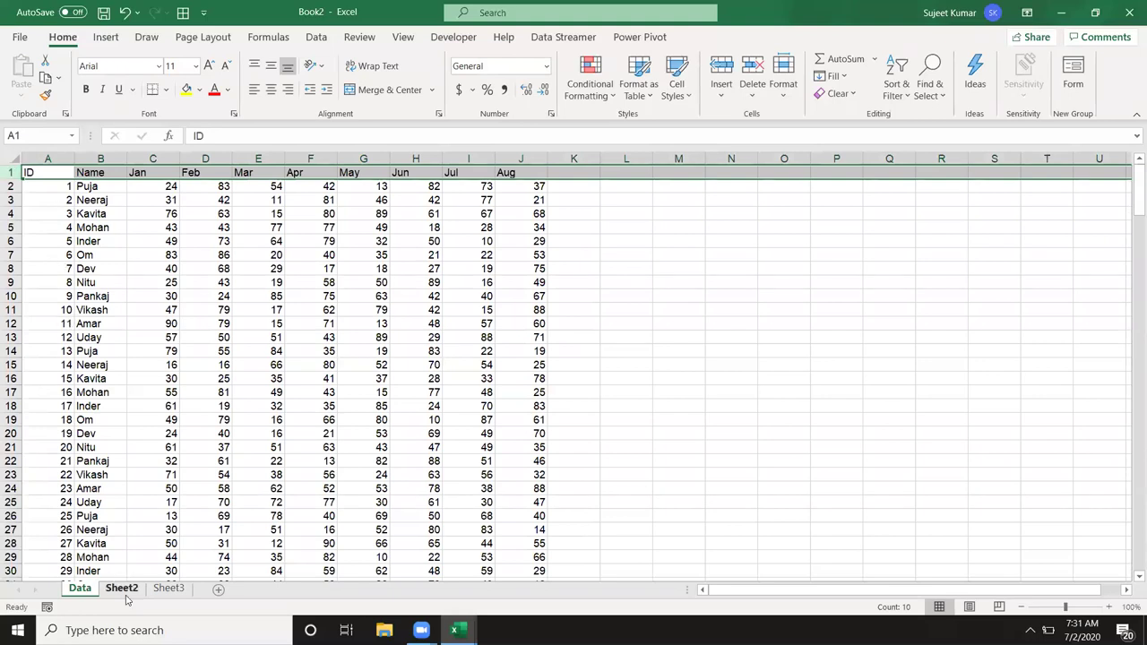
Step: Enter the month label Mar in Sheet2's cell C8
left_click(122, 589)
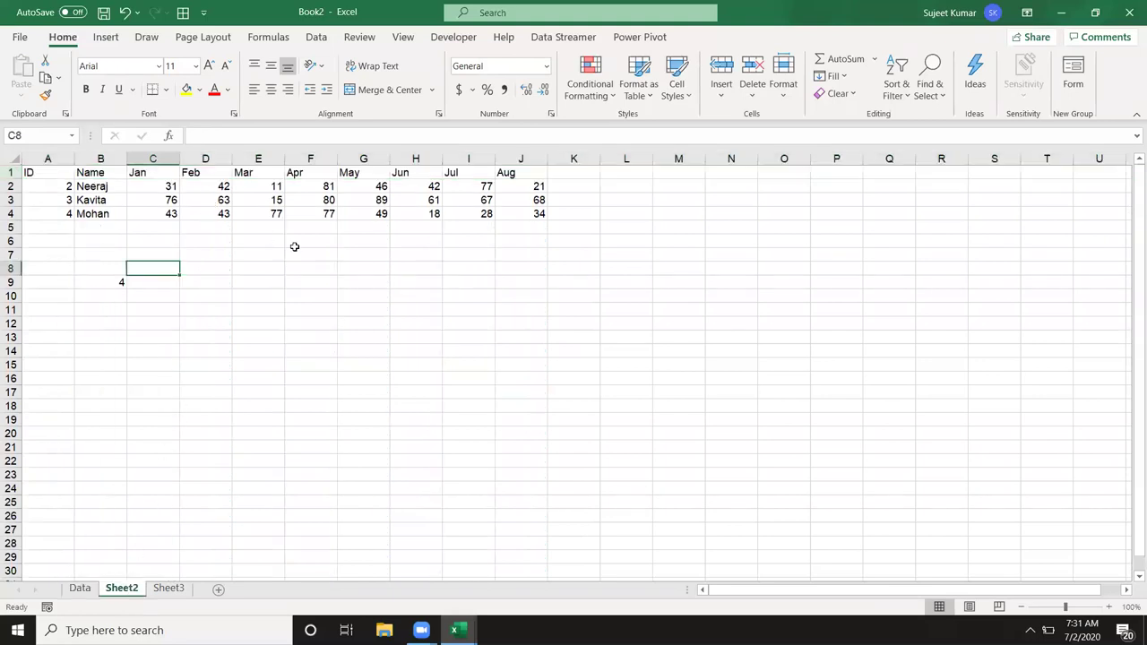
type("Mar")
key("Return")
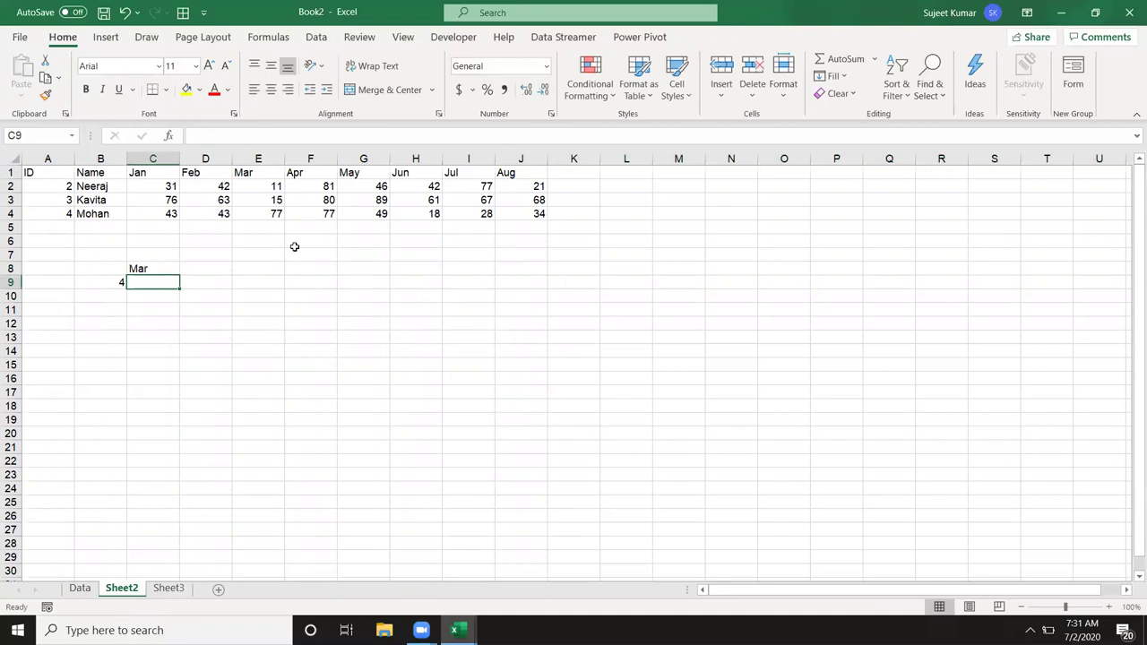
Step: In C9, enter a VLOOKUP on B9 over Data!A:J nesting an HLOOKUP over Data rows 1–235
type("=vlookup")
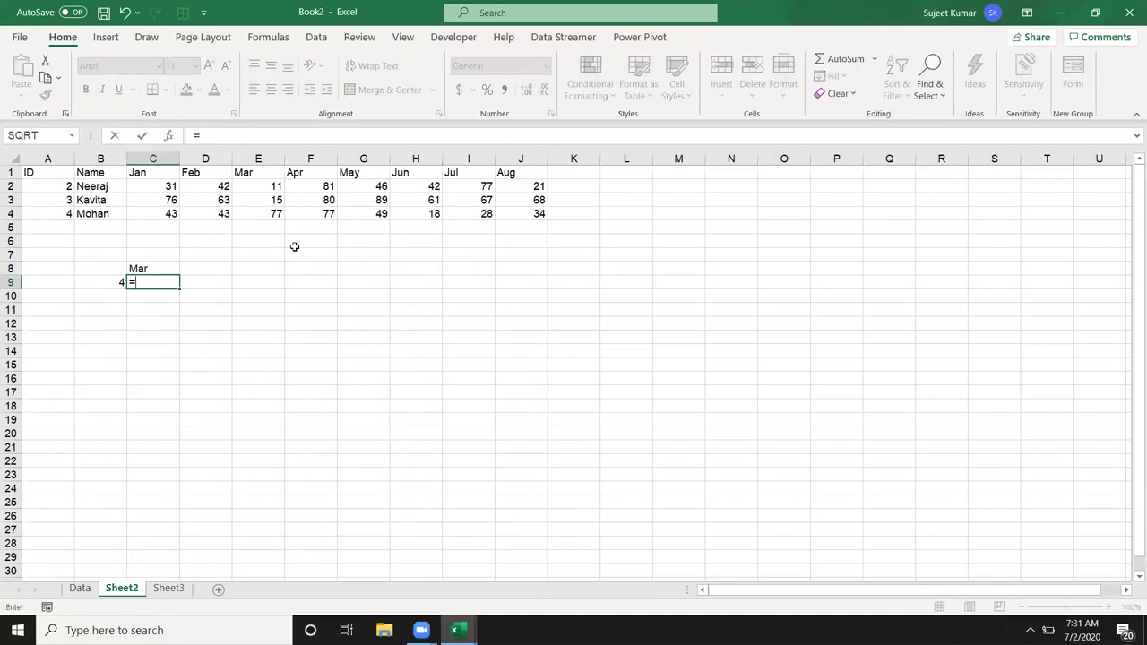
key("Tab")
key("Left")
type(",")
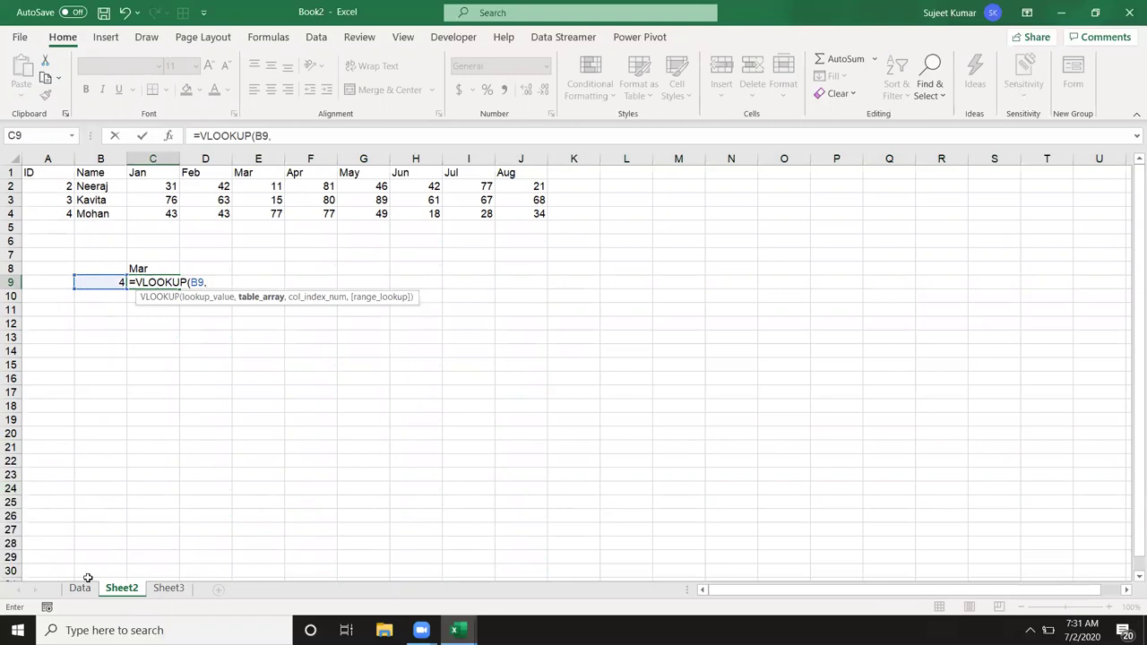
left_click(80, 588)
left_click_drag(54, 158, 508, 156)
type(",")
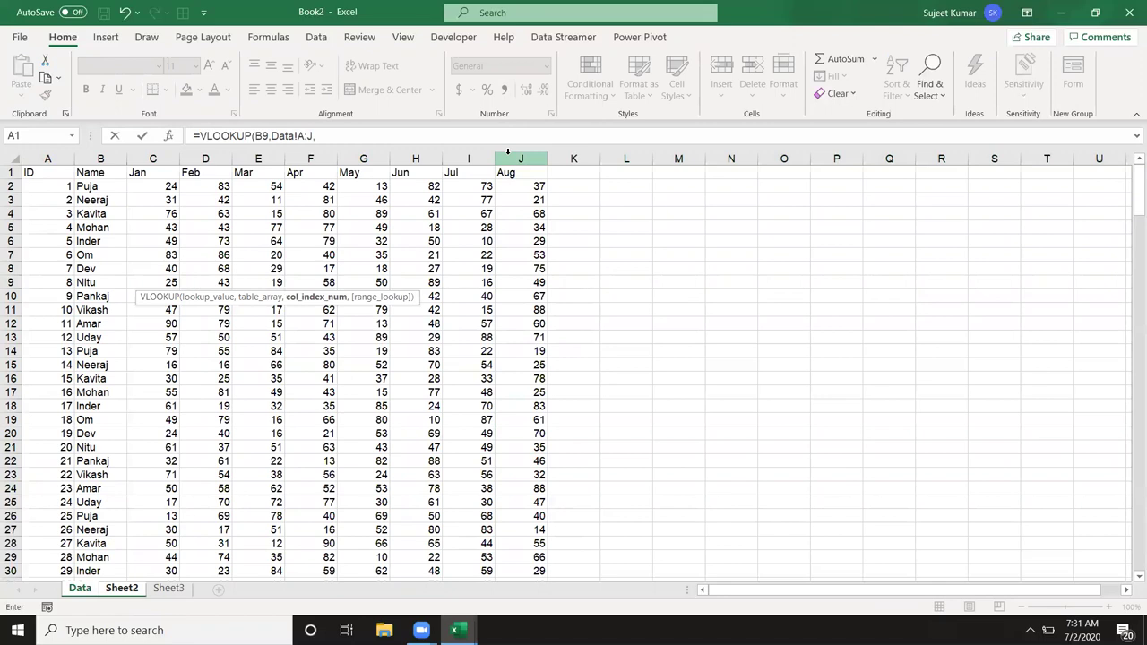
type("H")
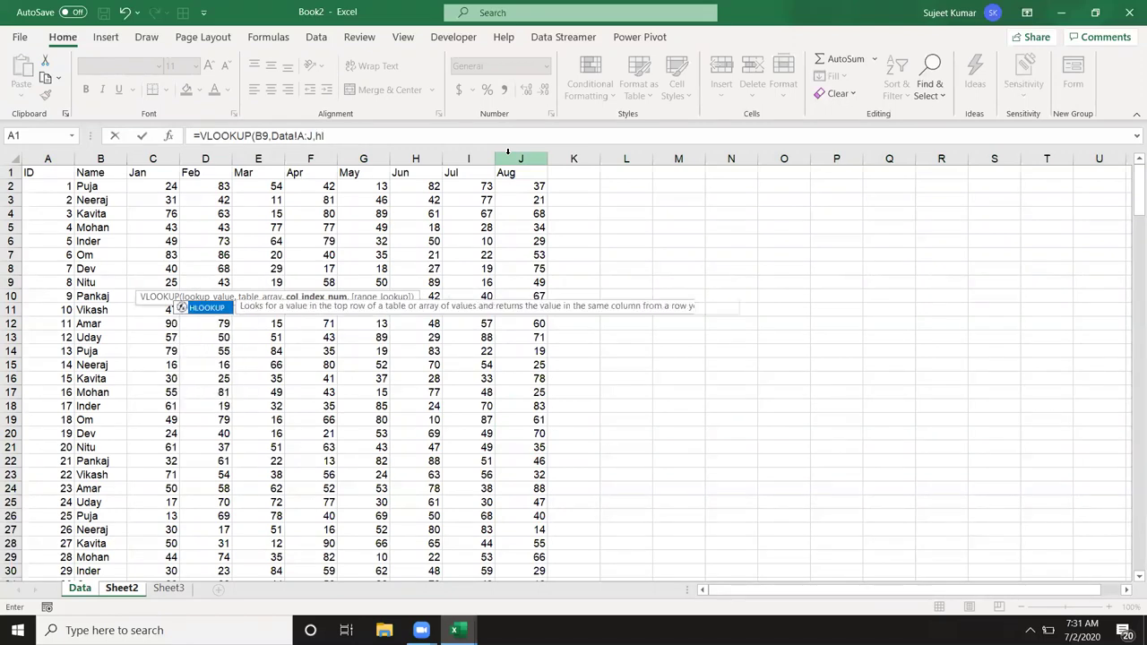
key("Tab")
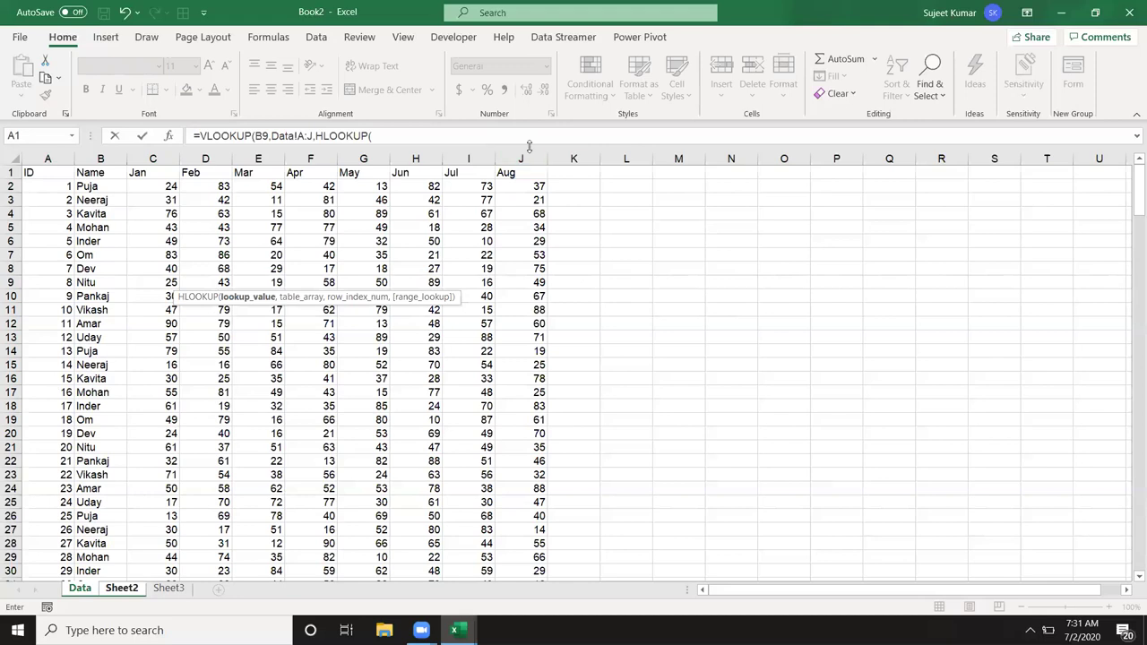
type("b2,")
left_click_drag(12, 170, 12, 579)
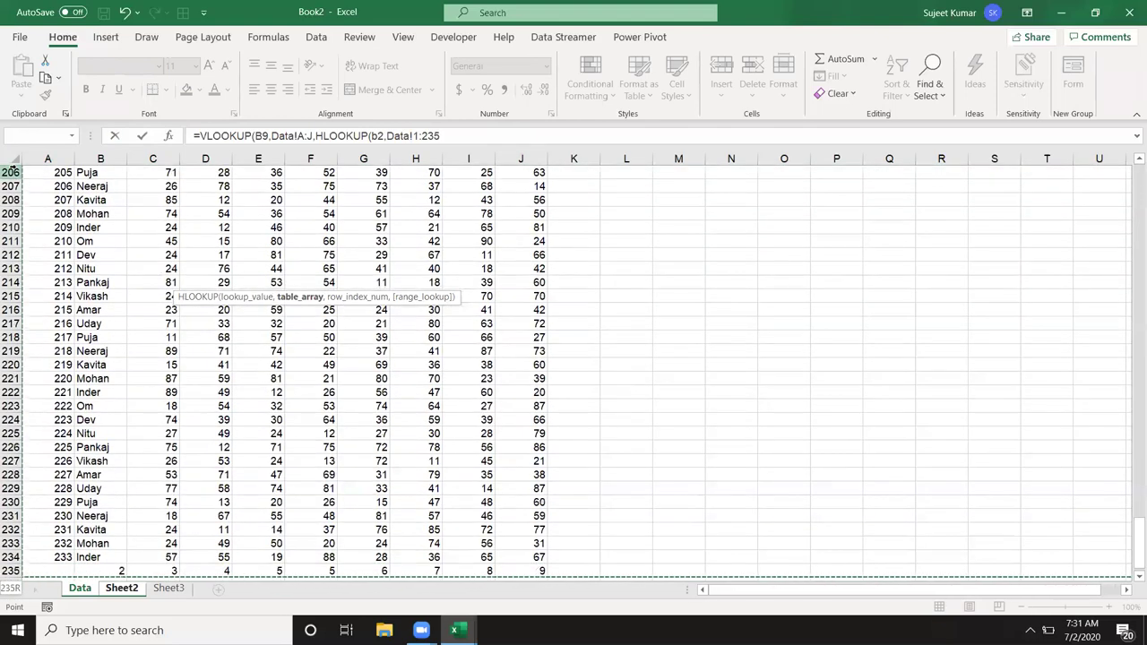
type(",")
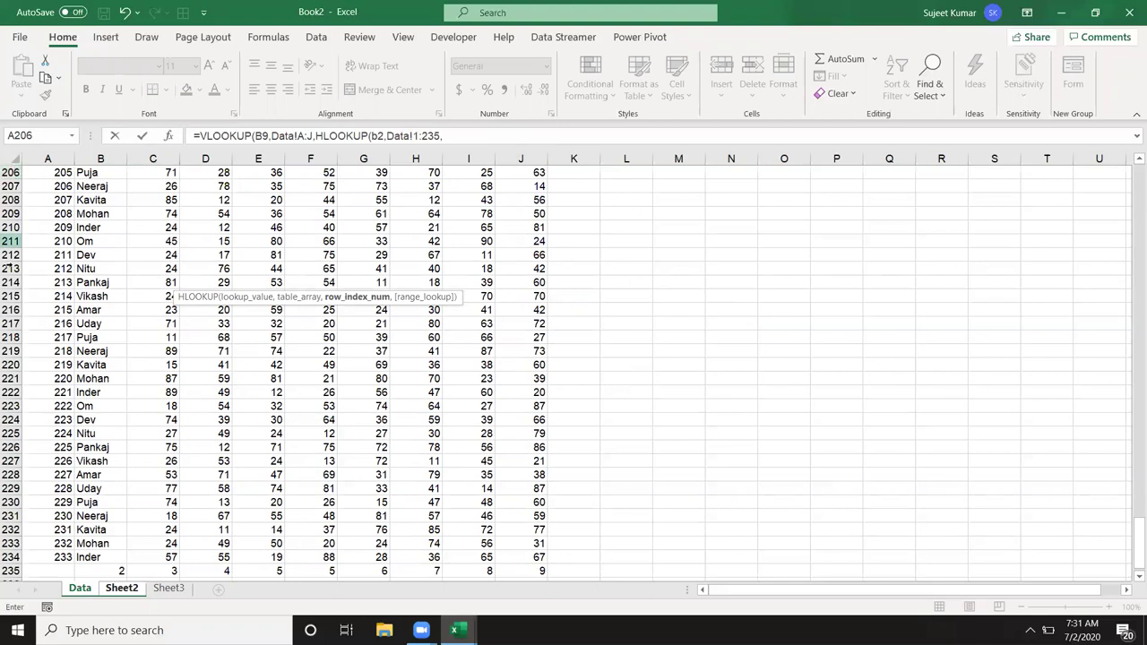
type("235,")
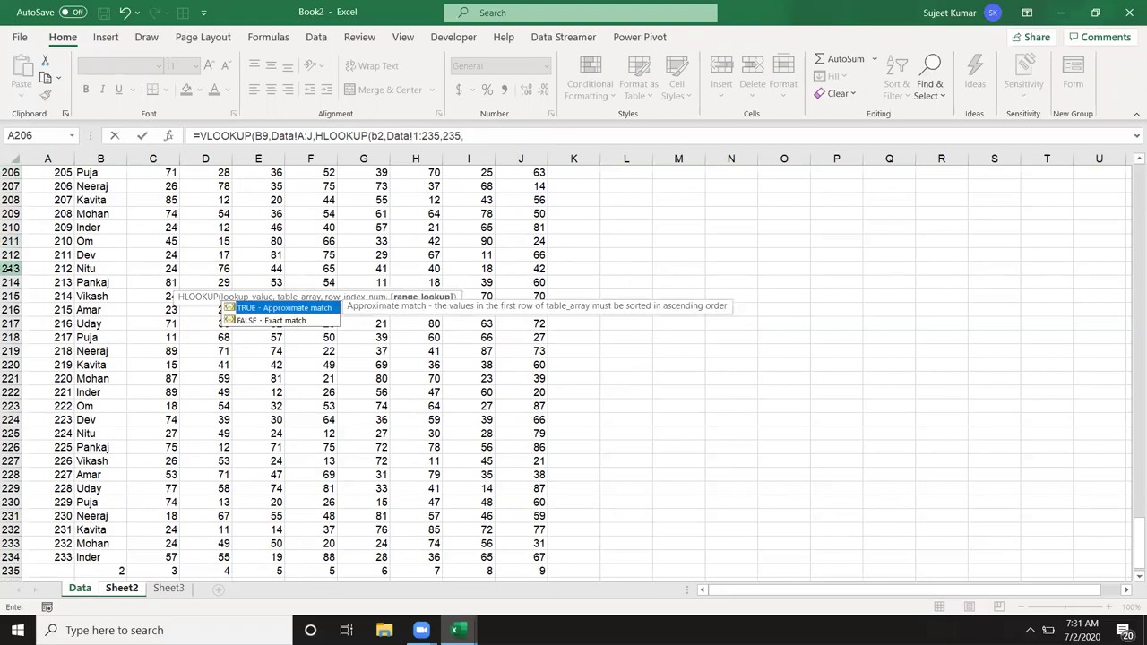
type("0),0")
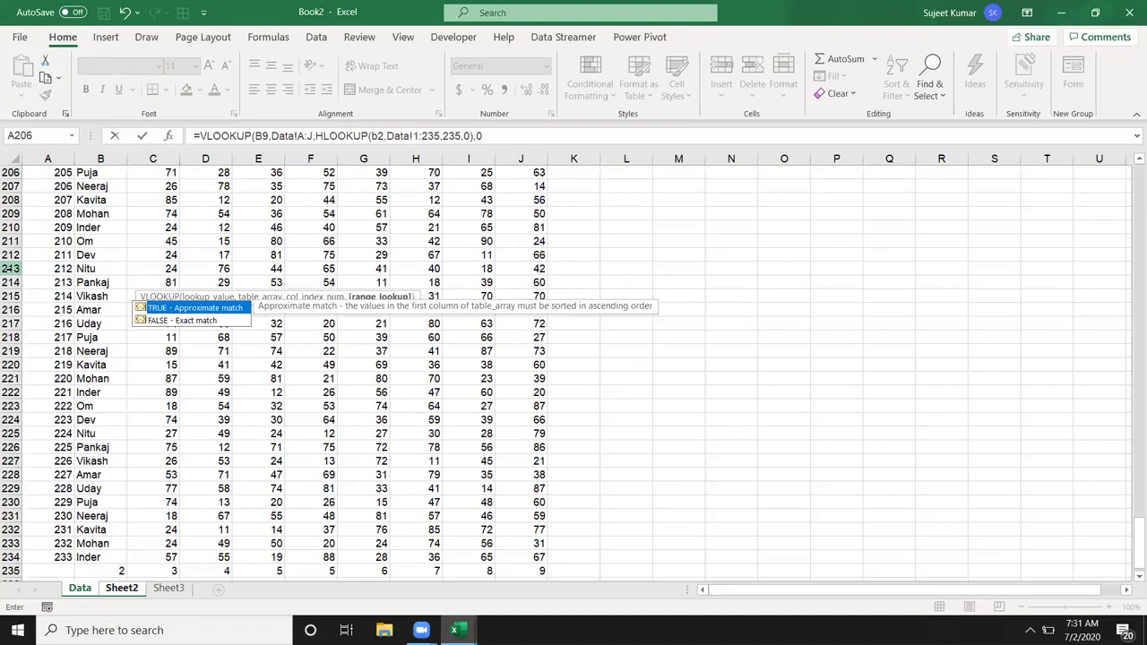
type(")")
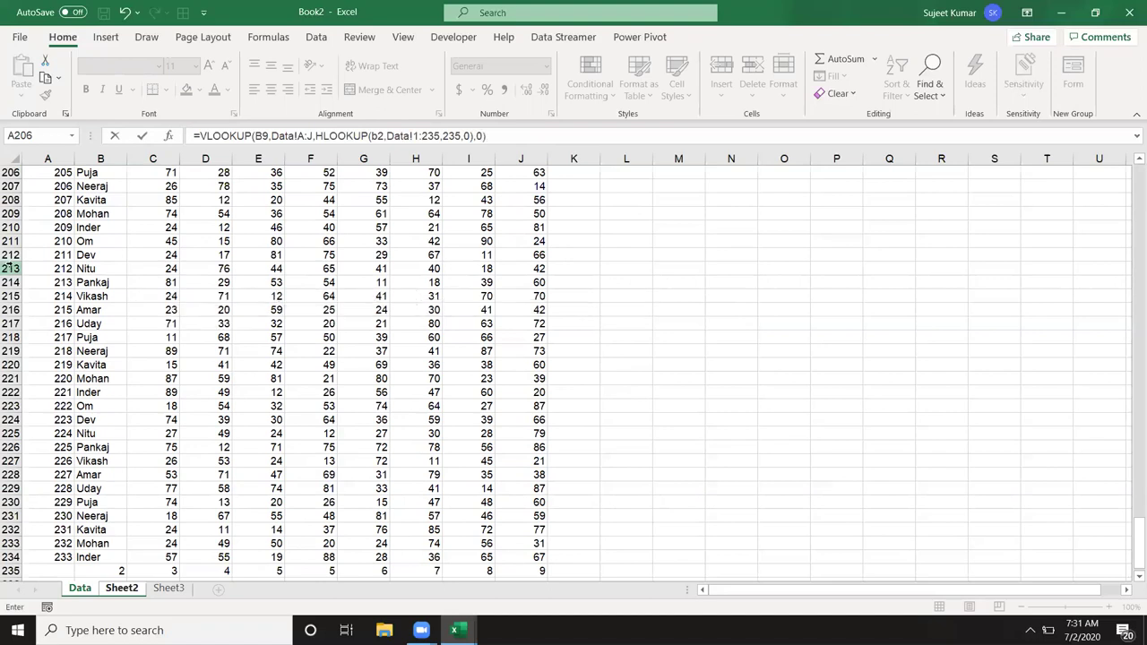
key("Return")
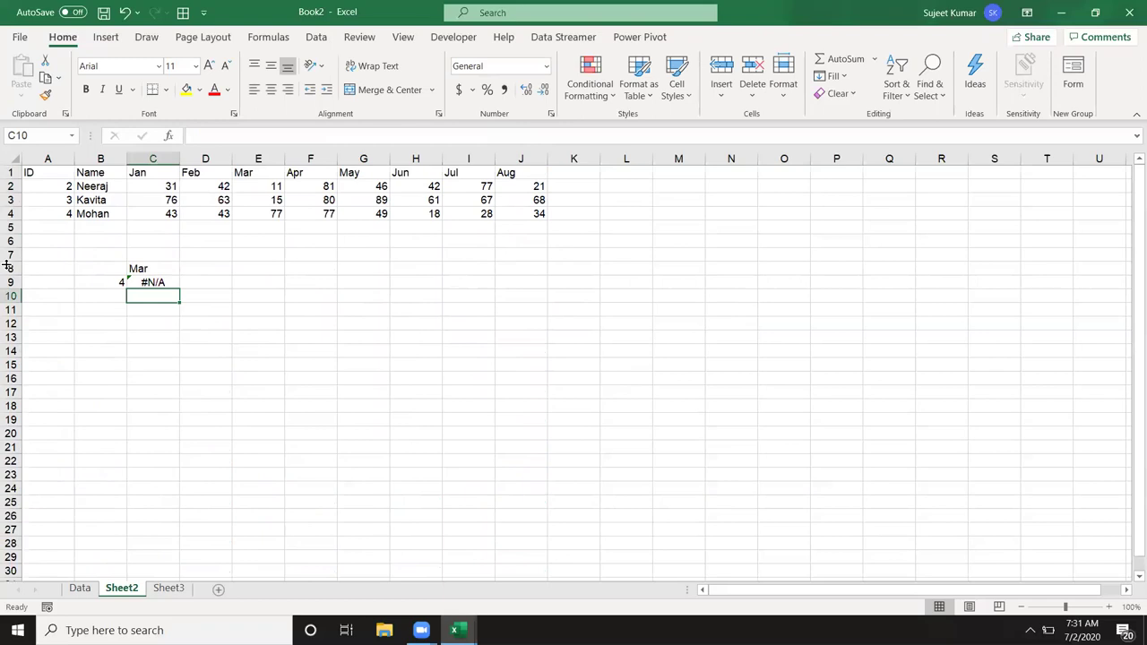
Step: Point C9's nested HLOOKUP at C8 (Mar) instead of B2 so it returns 77, then review it
key("Up")
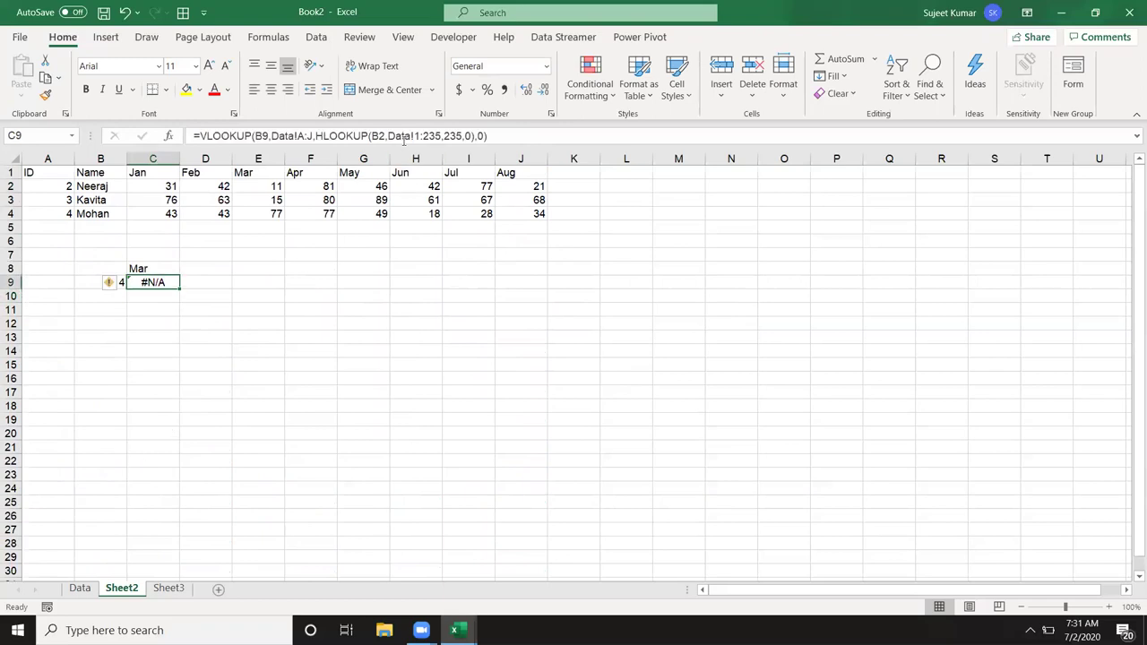
left_click(399, 137)
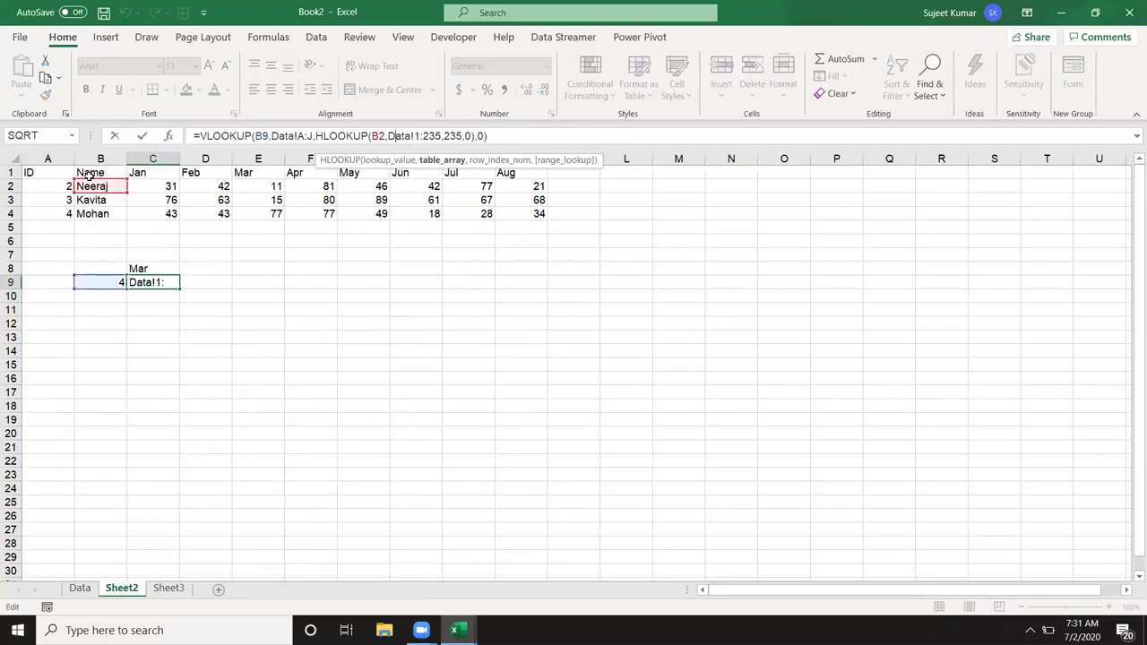
left_click(142, 255)
left_click(144, 267)
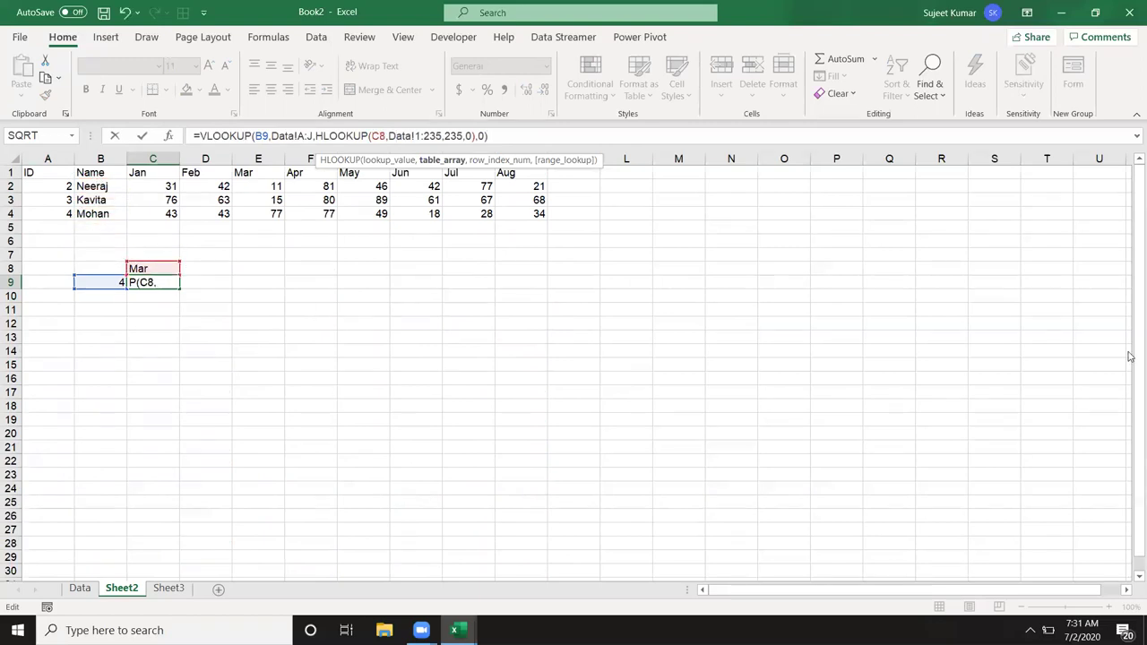
key("Return")
key("Up")
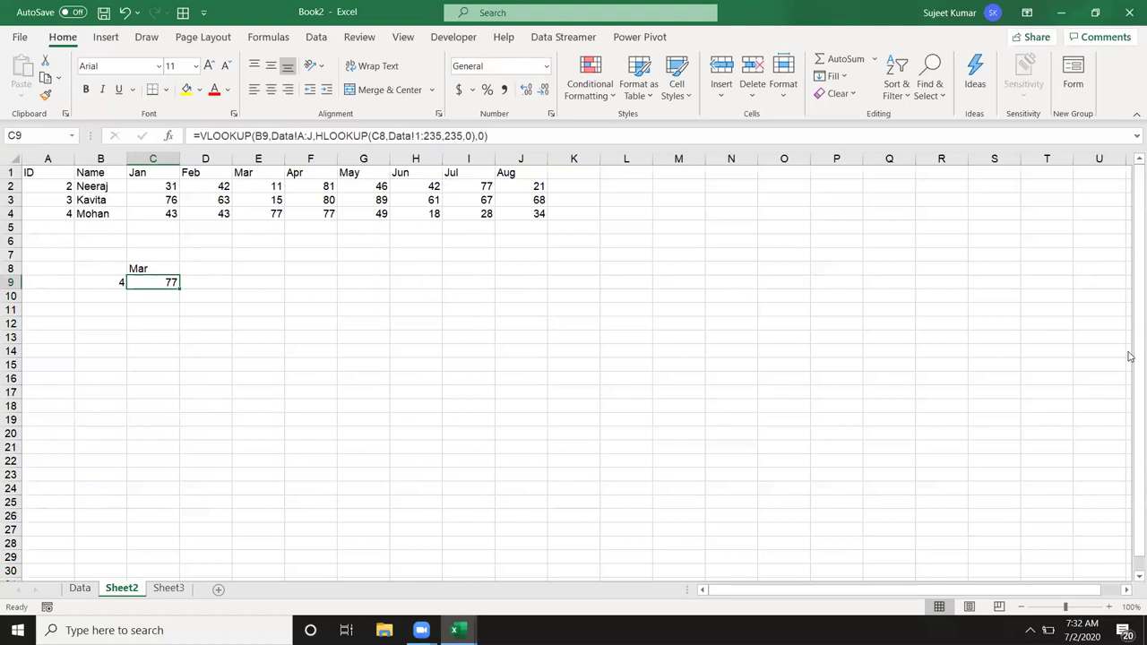
key("F2")
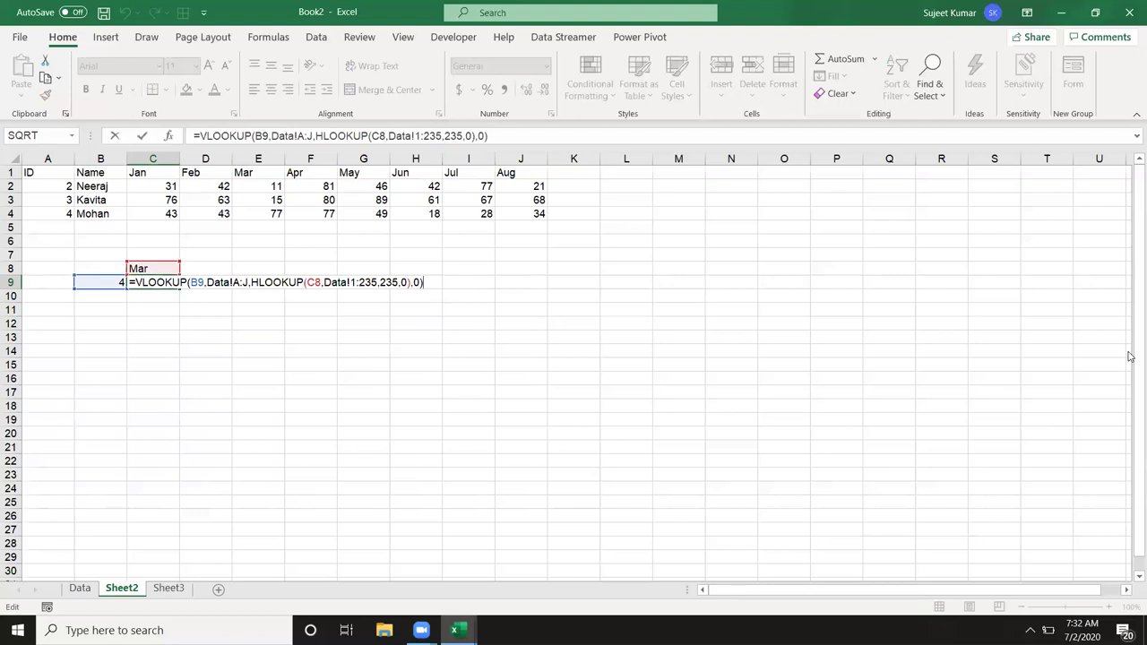
key("Return")
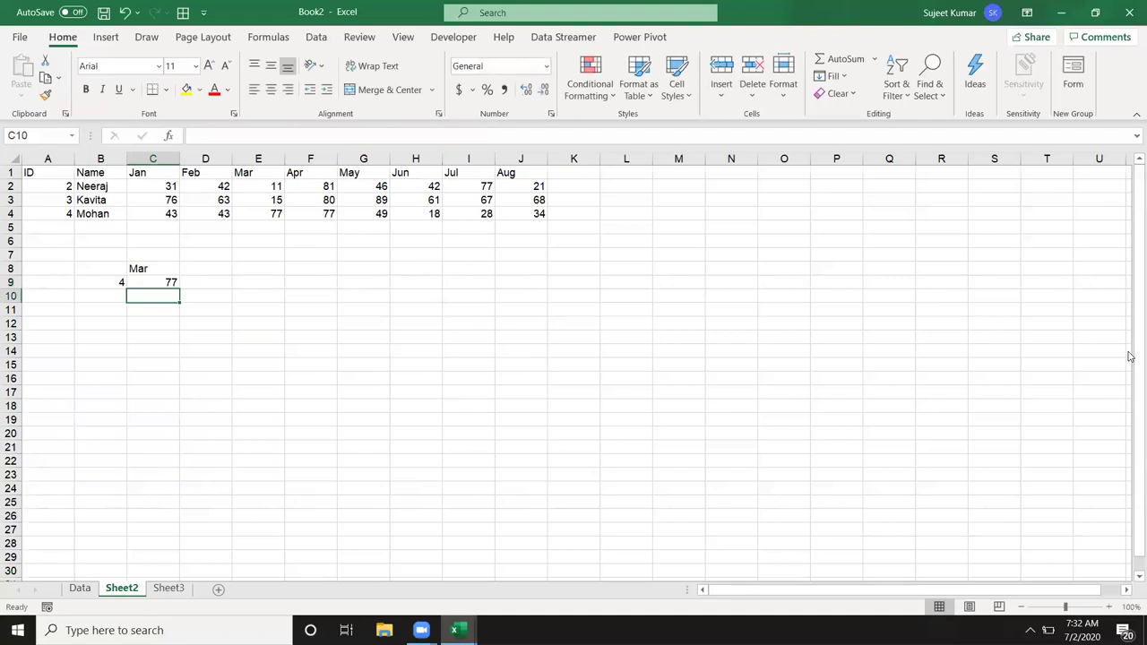
key("super+d")
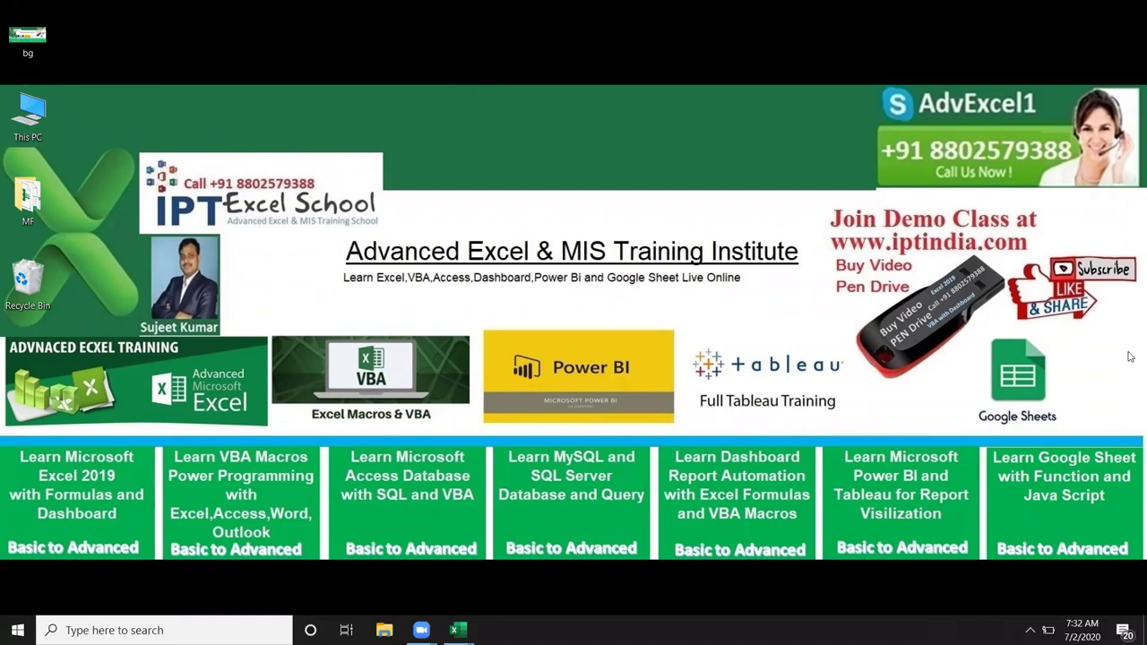
left_click(458, 630)
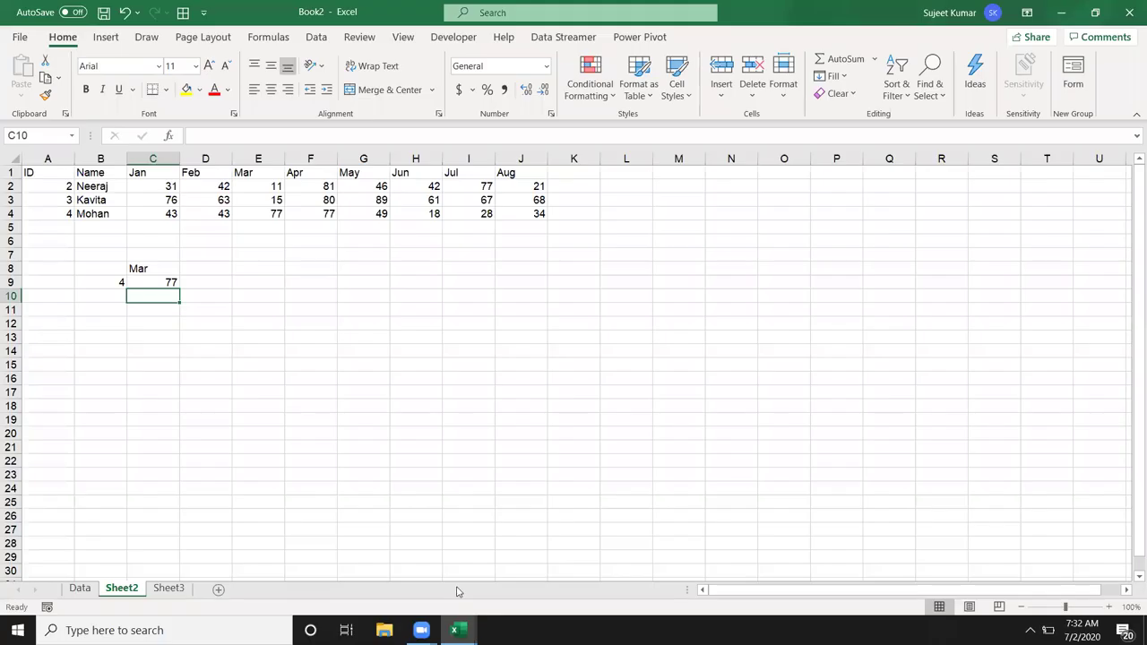
Step: Type a person's name into cell F9
double_click(309, 281)
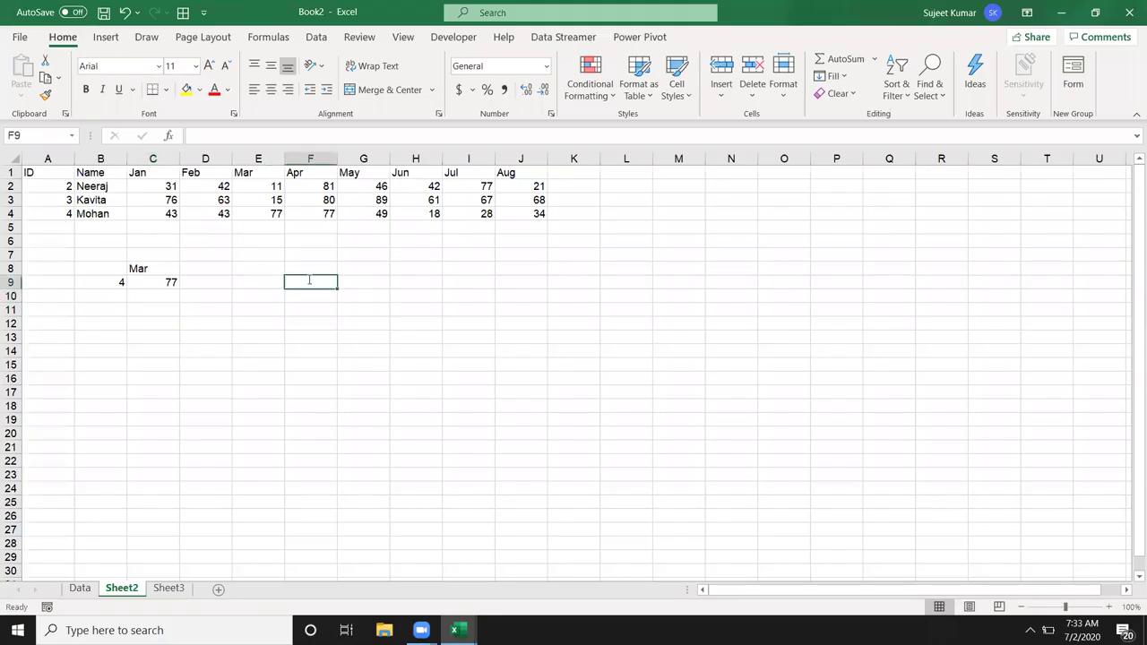
type("Su")
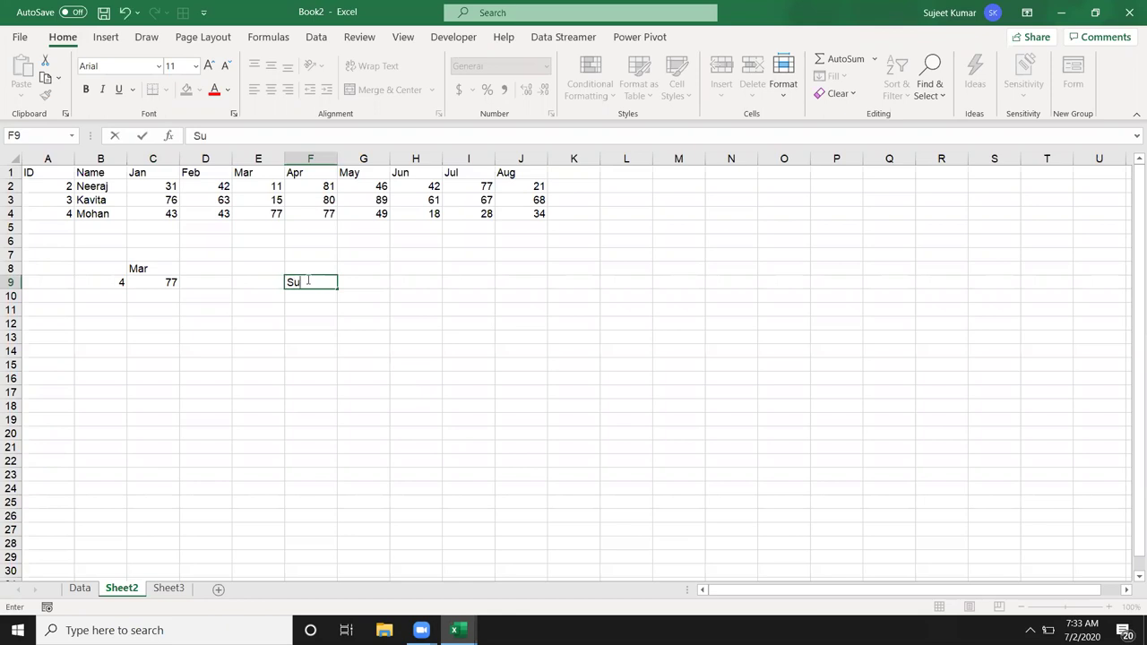
type("jeet")
key("Return")
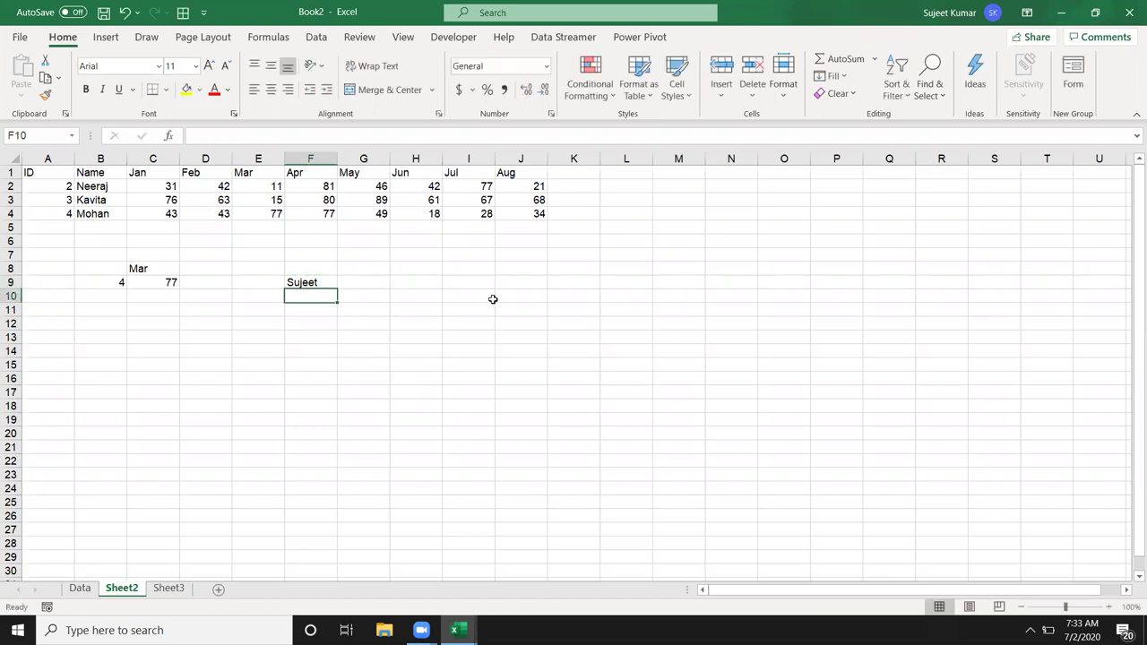
Step: Enter =TRIM(F9) in G9 to return the trimmed name
key("Up")
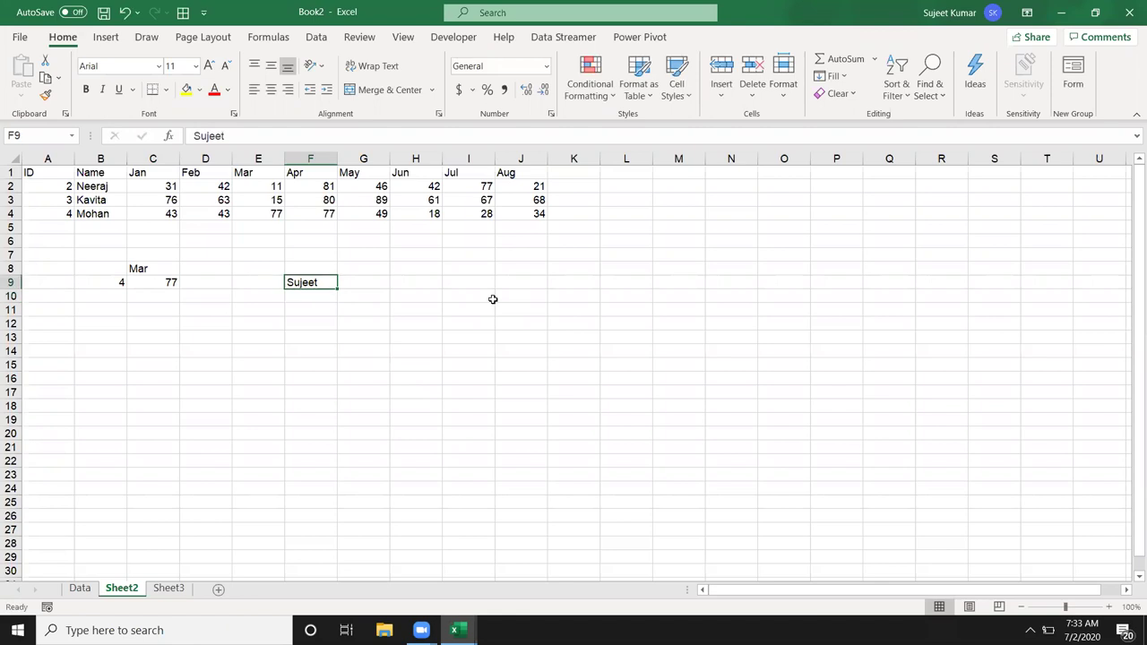
key("Right")
type("=tr")
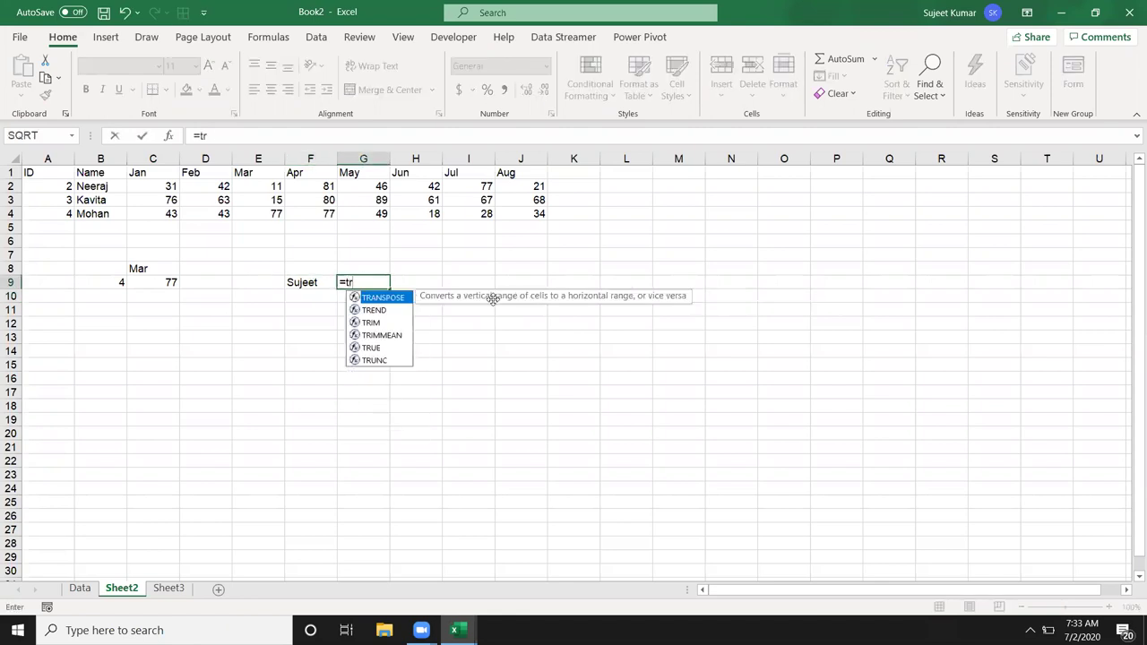
key("Down")
key("Down")
key("Tab")
key("Left")
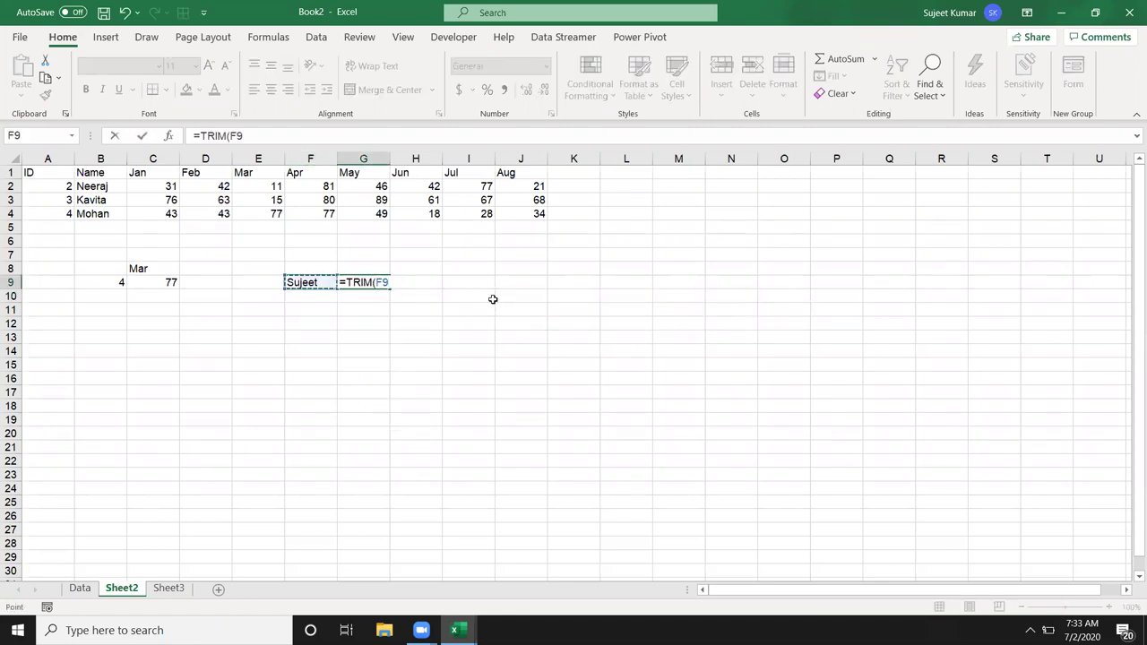
key("Return")
key("Up")
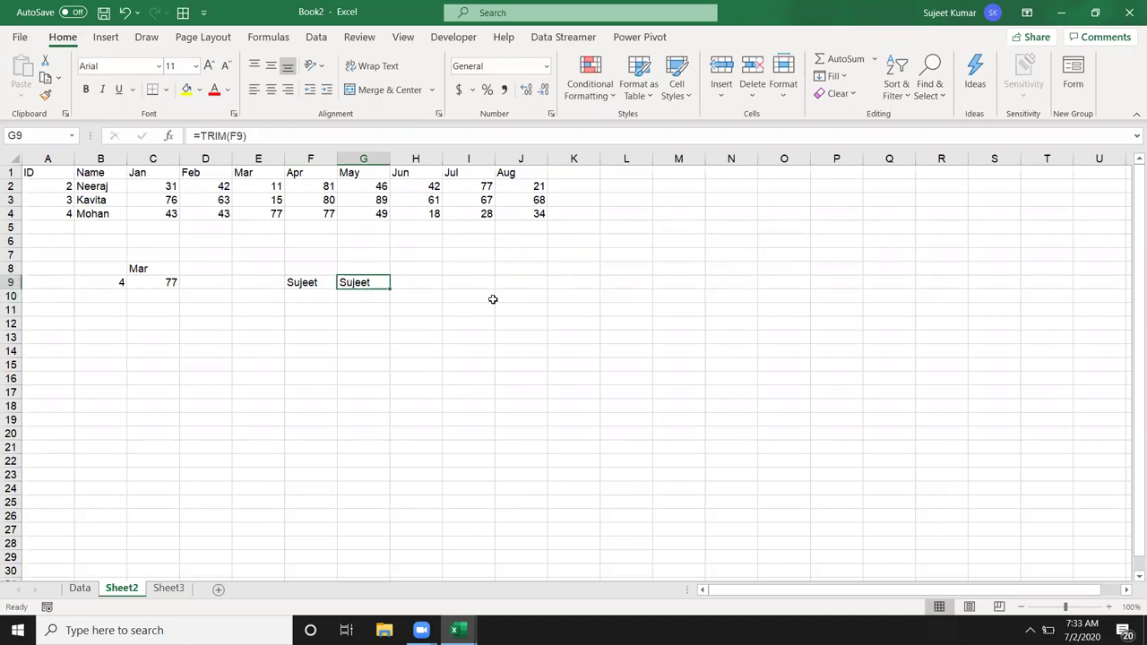
Step: Enter 12456 as text ('12456) in I9 and as a number in K10
key("Right")
key("Right")
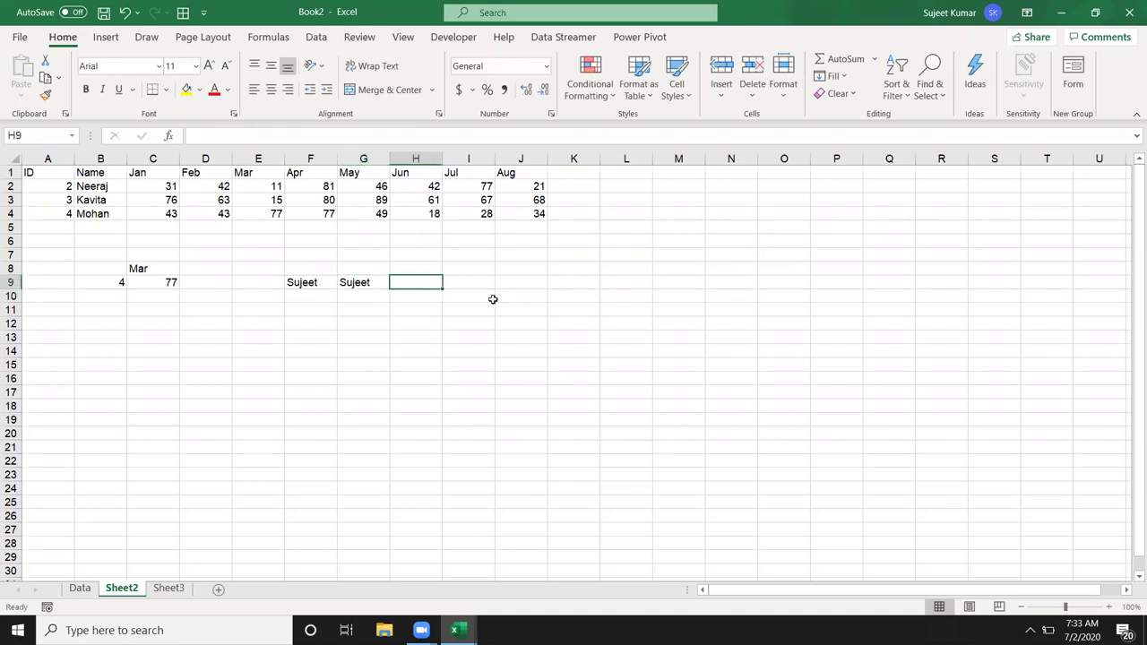
type("'12456")
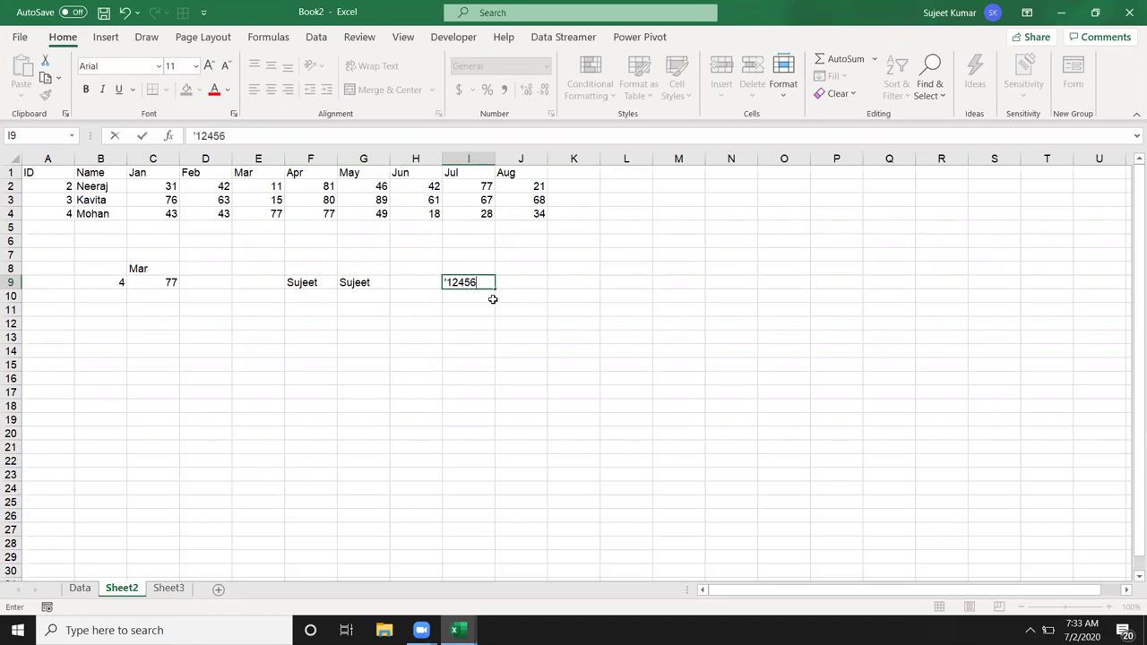
key("Return")
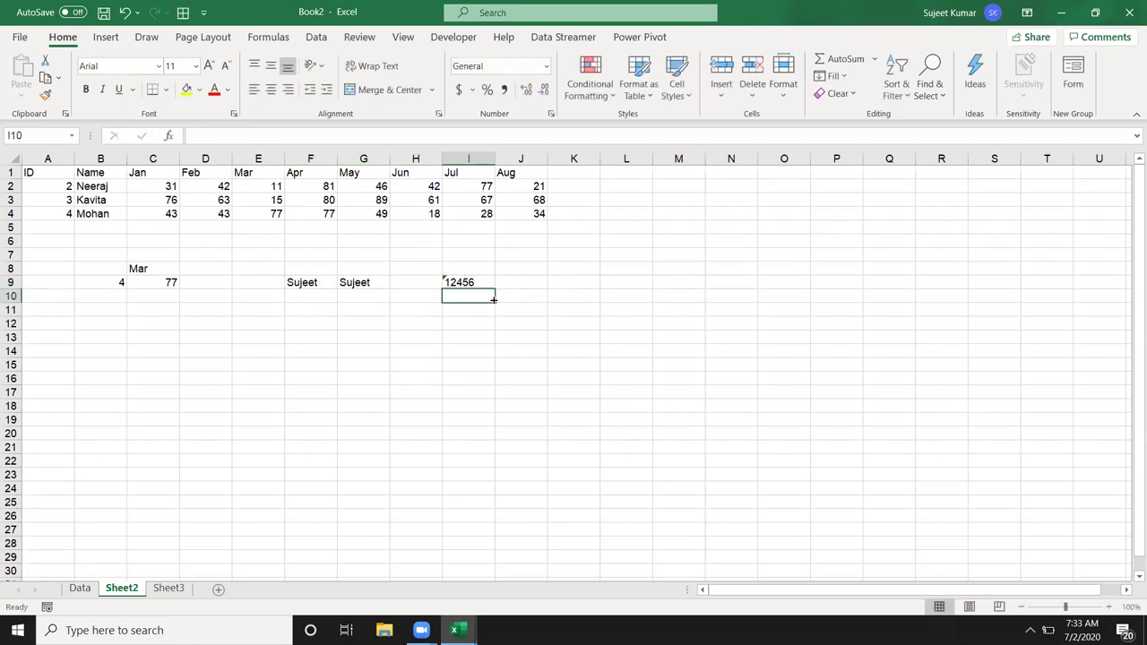
key("Right")
key("Right")
type("1")
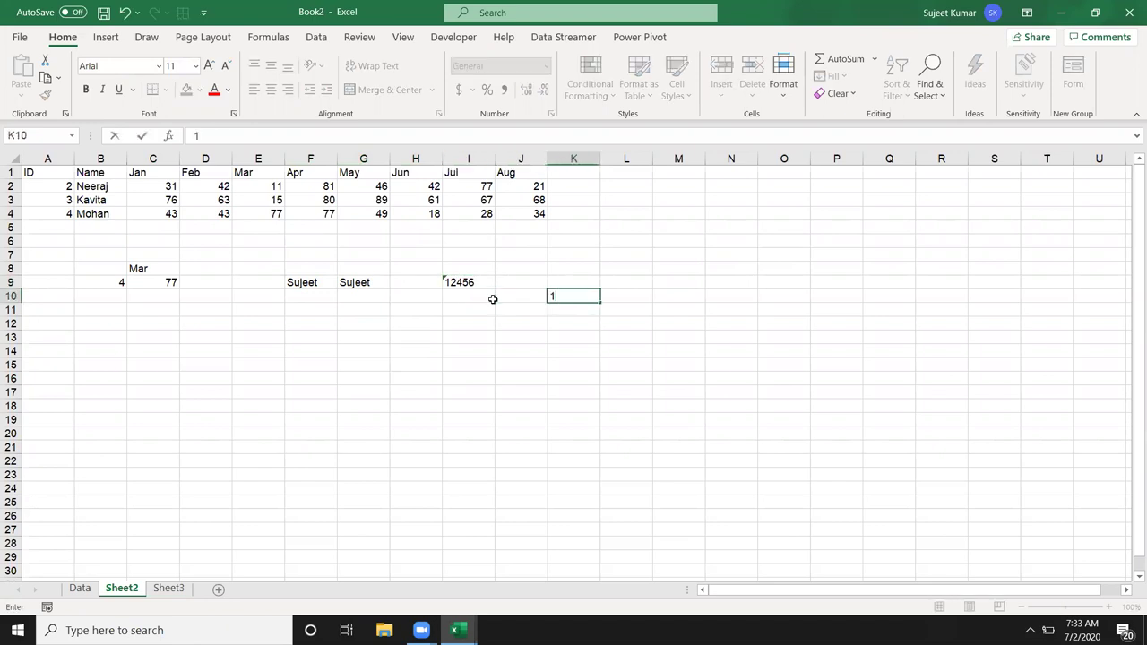
type("2456")
key("Return")
Step: Test =I9=K10 in L10, which shows FALSE, clear it, and open Find and Replace
key("Up")
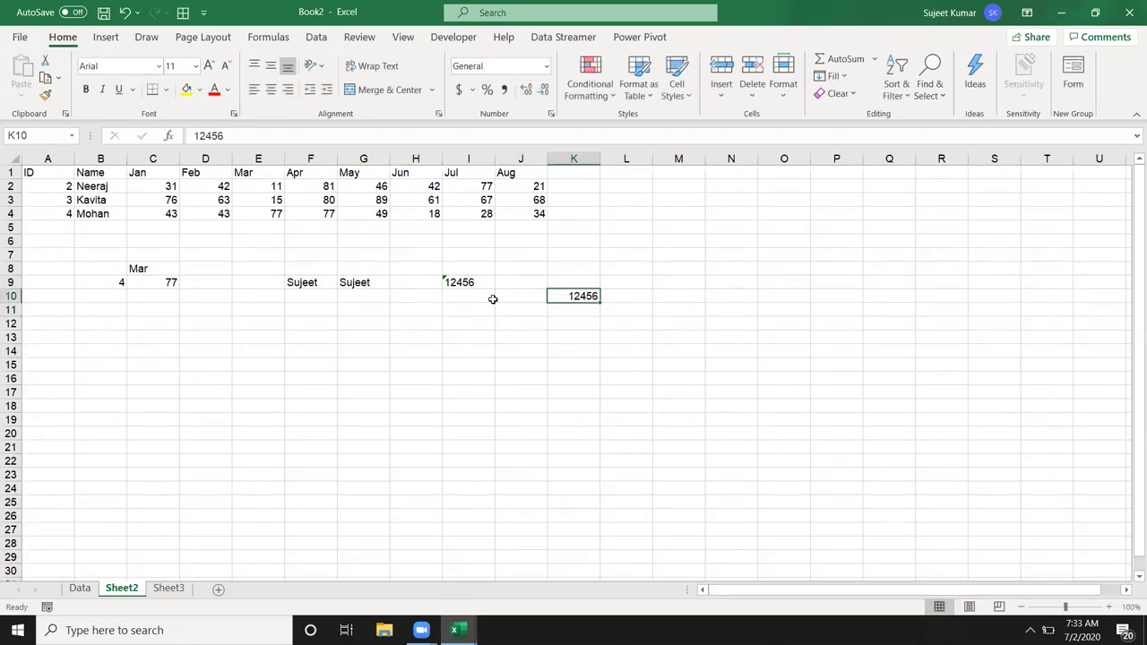
key("Right")
type("=")
key("Left")
key("Left")
key("Left")
key("Up")
type("=")
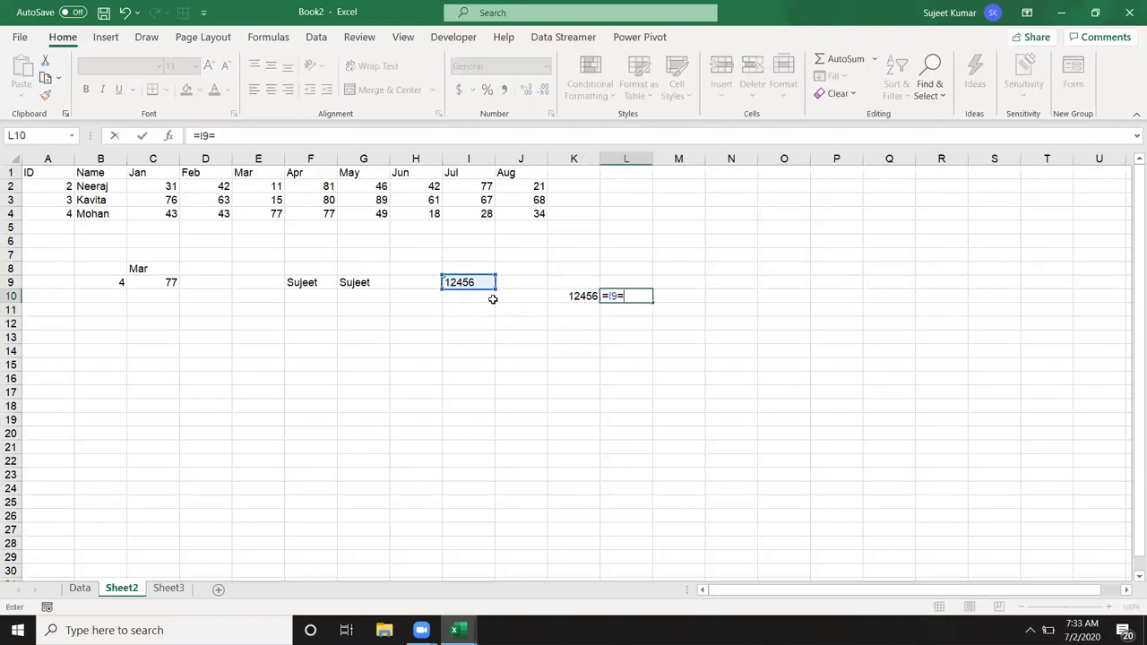
key("Left")
key("Return")
key("Up")
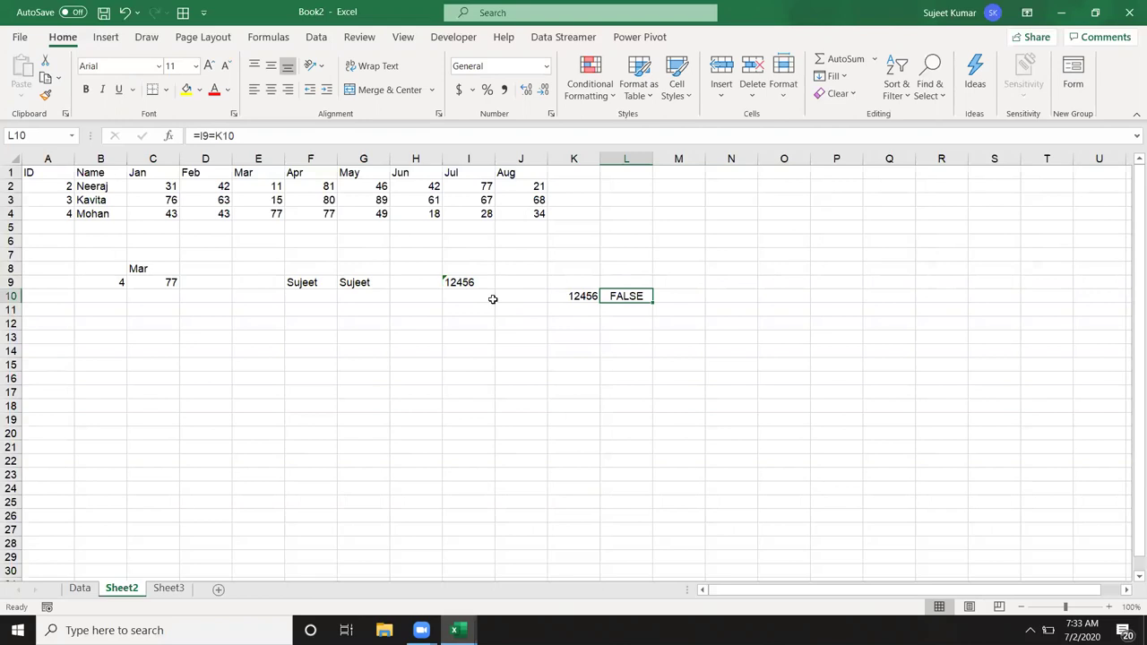
key("Delete")
key("ctrl+f")
Step: Search for 123456, then refine to 124 to locate text 12456 in I9, and close the dialog
type("123456")
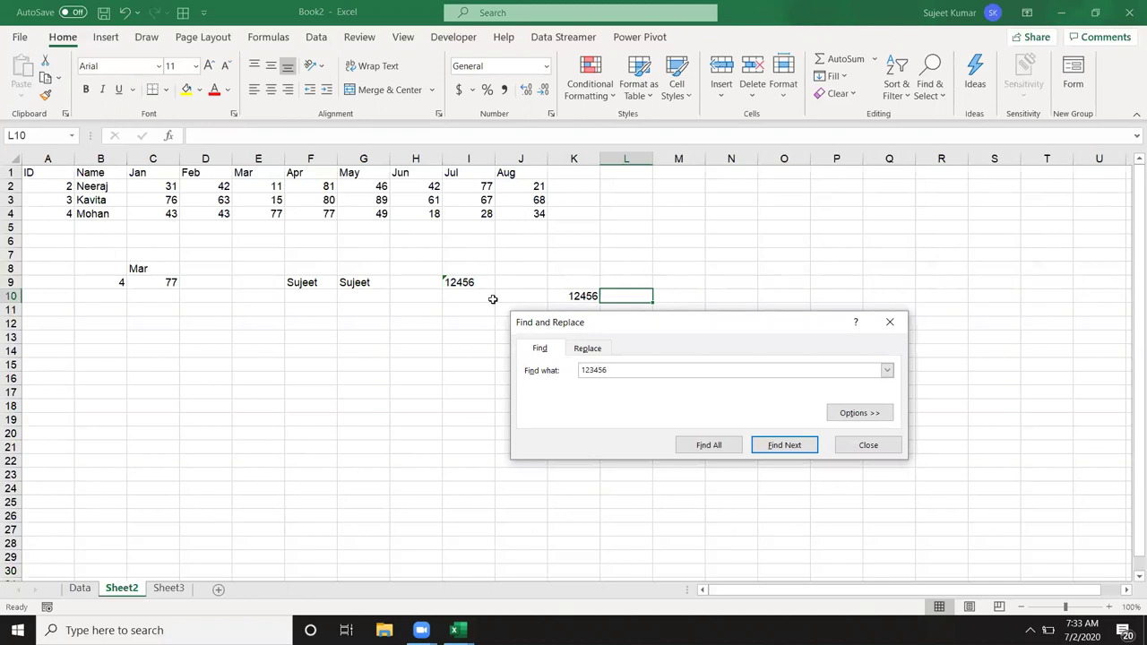
key("Return")
key("Return")
key("BackSpace")
key("BackSpace")
key("BackSpace")
type("4")
key("Return")
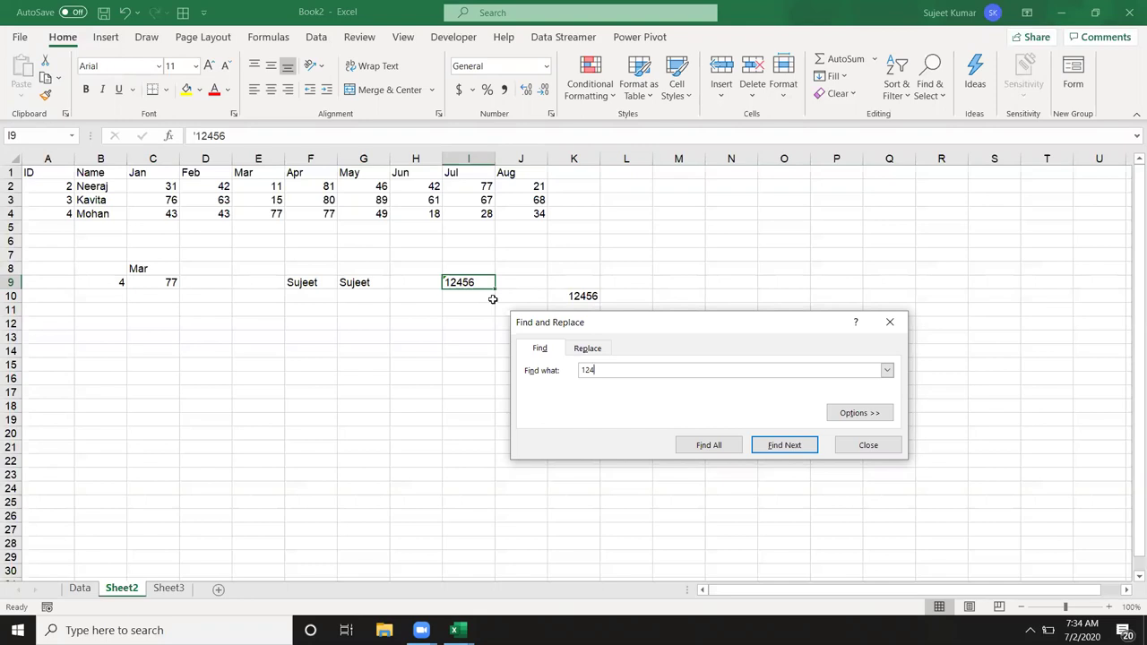
key("Escape")
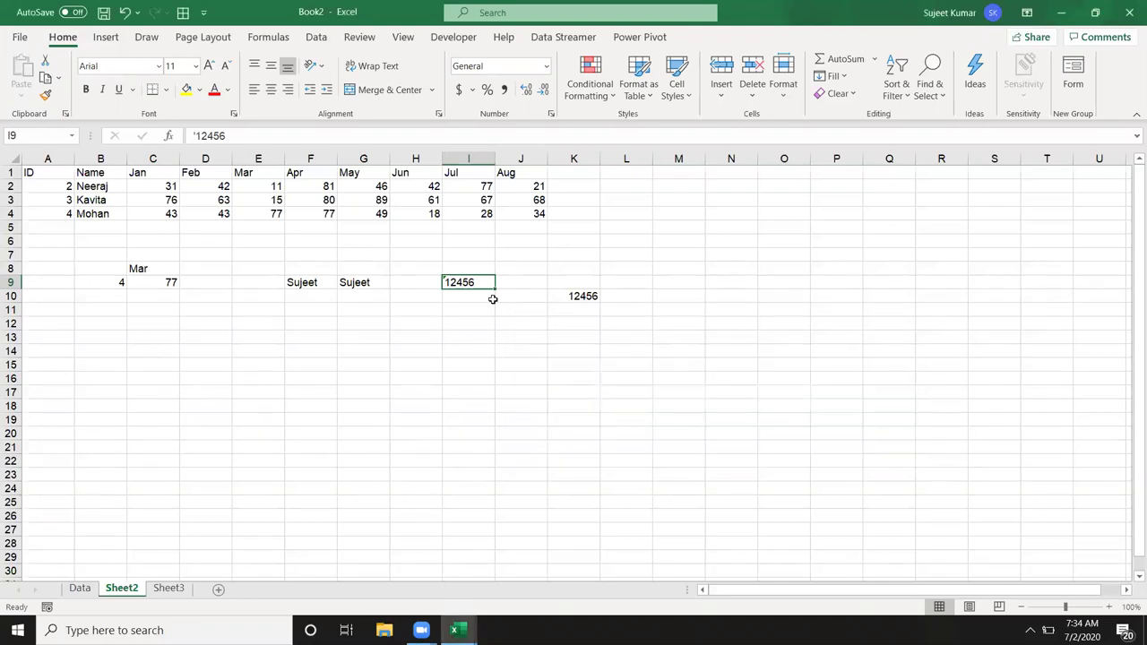
Step: Enter =VALUE(I9) in J9 to convert the text 12456 to a number, then check G9's TRIM formula
key("Left")
key("Left")
key("Left")
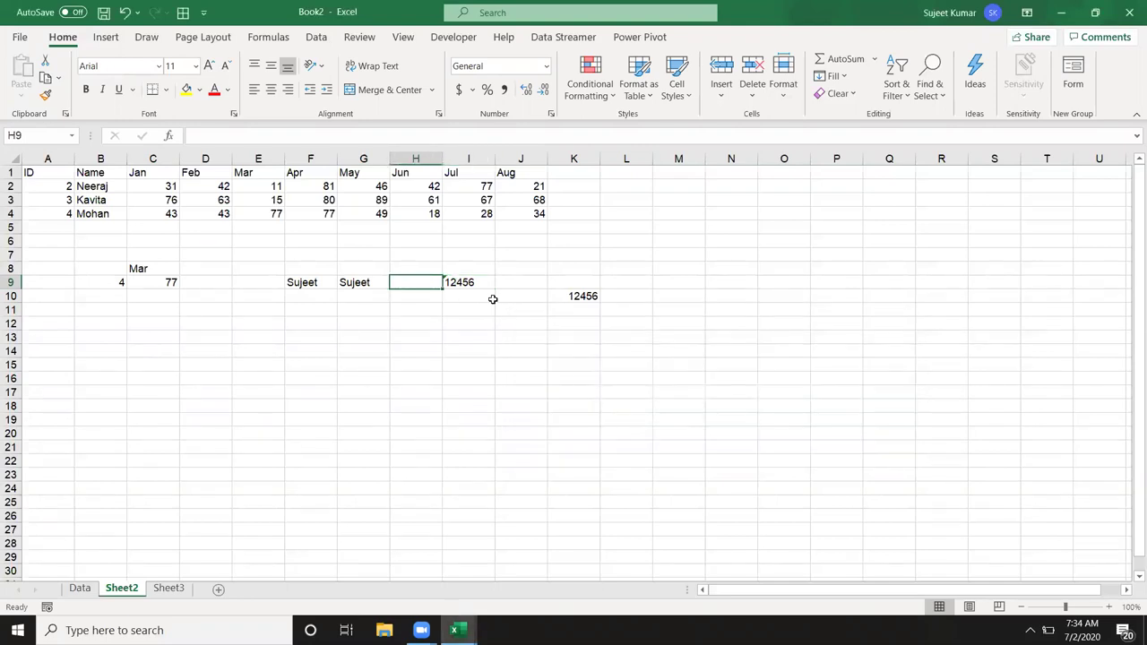
key("Right")
key("Right")
key("Right")
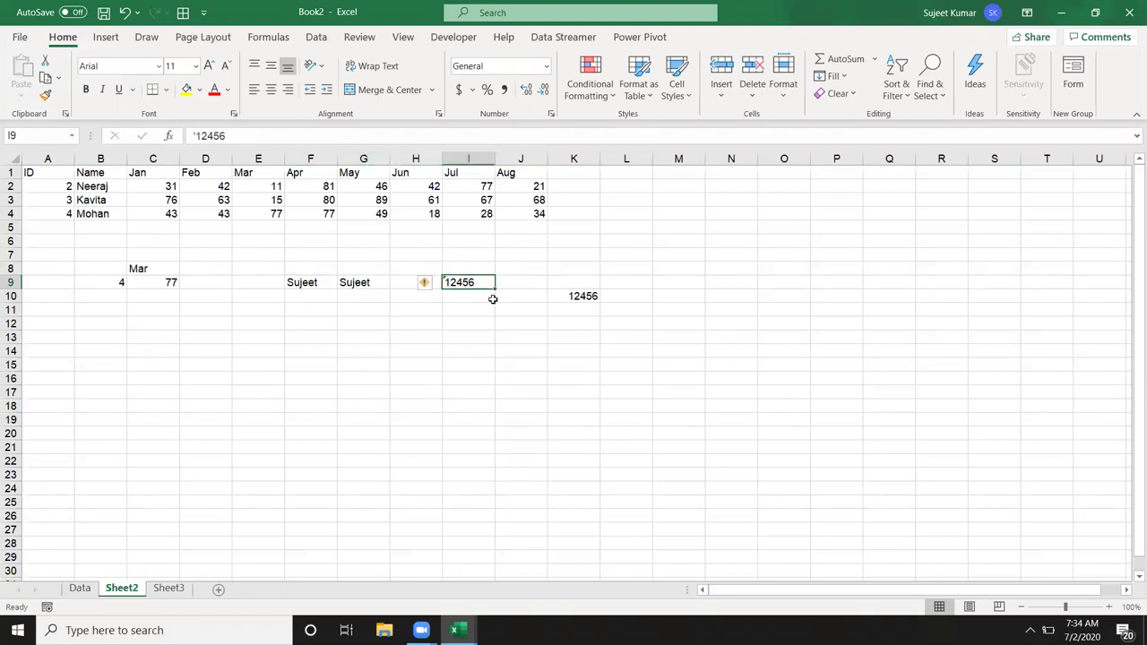
key("Right")
type("=vl")
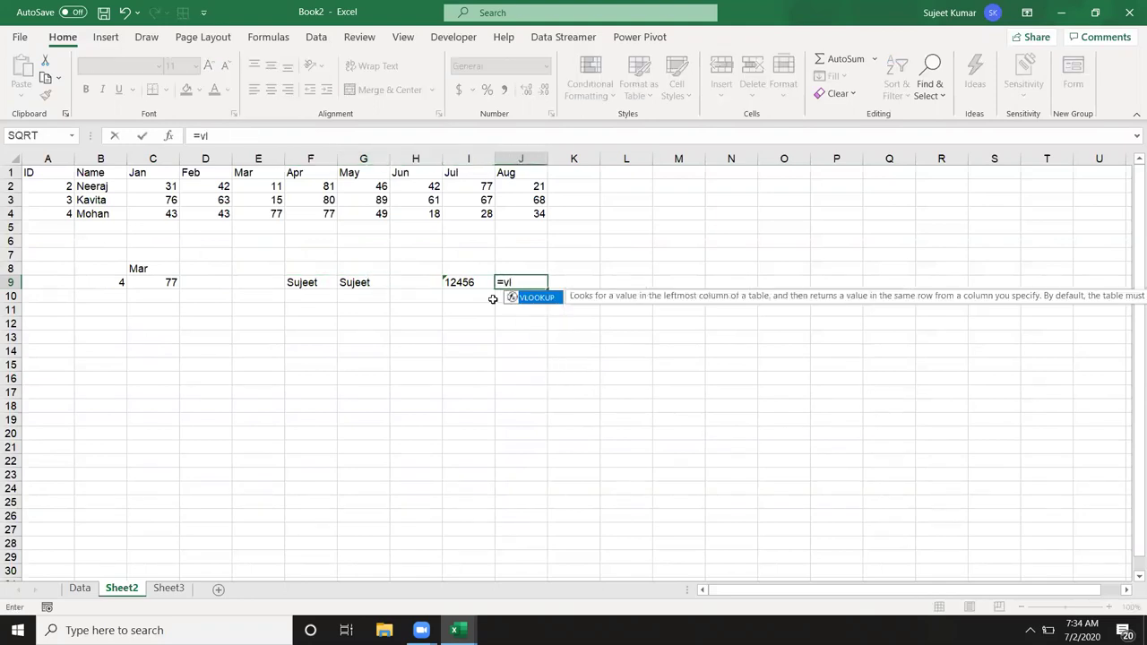
key("Tab")
key("Left")
key("Return")
key("Return")
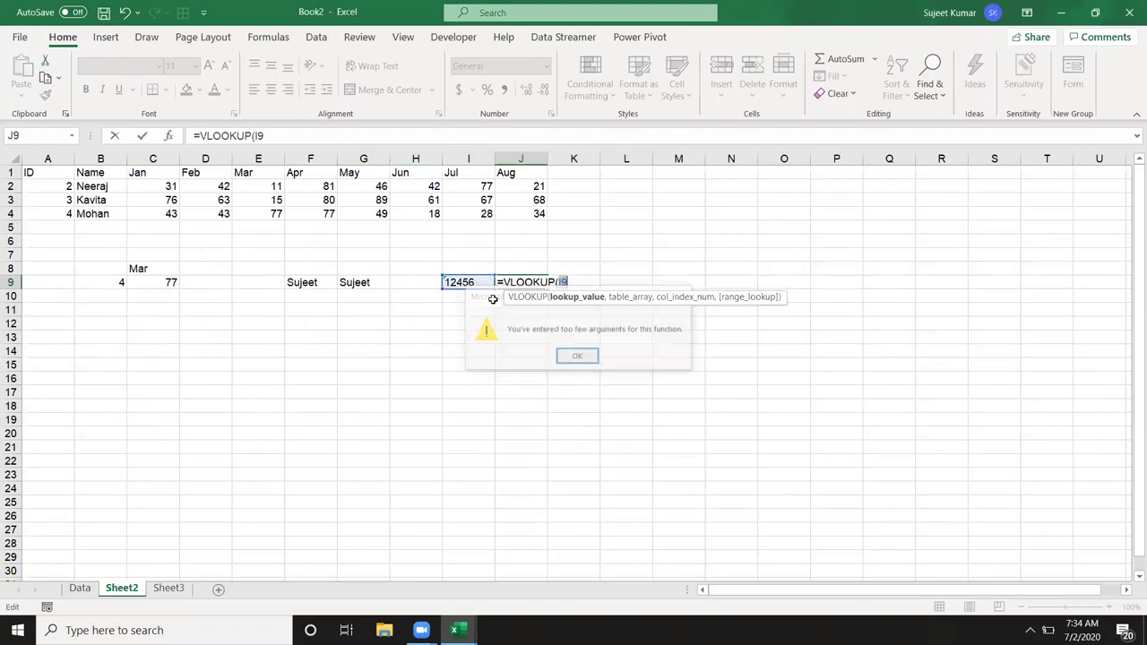
key("BackSpace")
key("BackSpace")
key("BackSpace")
key("BackSpace")
key("BackSpace")
key("BackSpace")
key("BackSpace")
key("BackSpace")
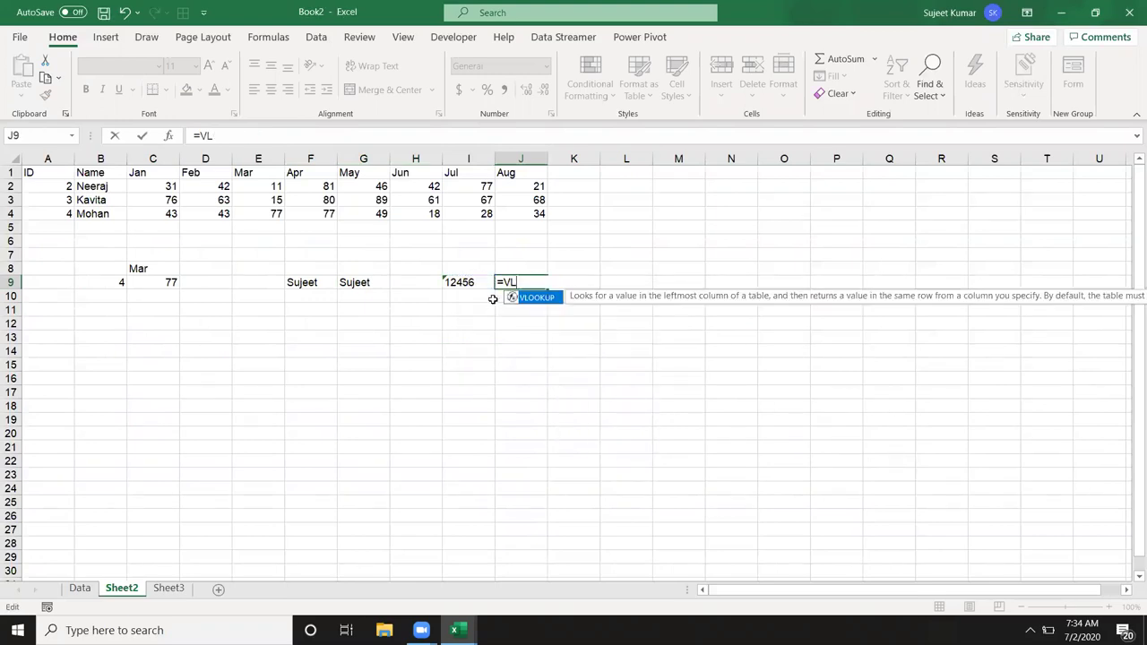
key("BackSpace")
key("Tab")
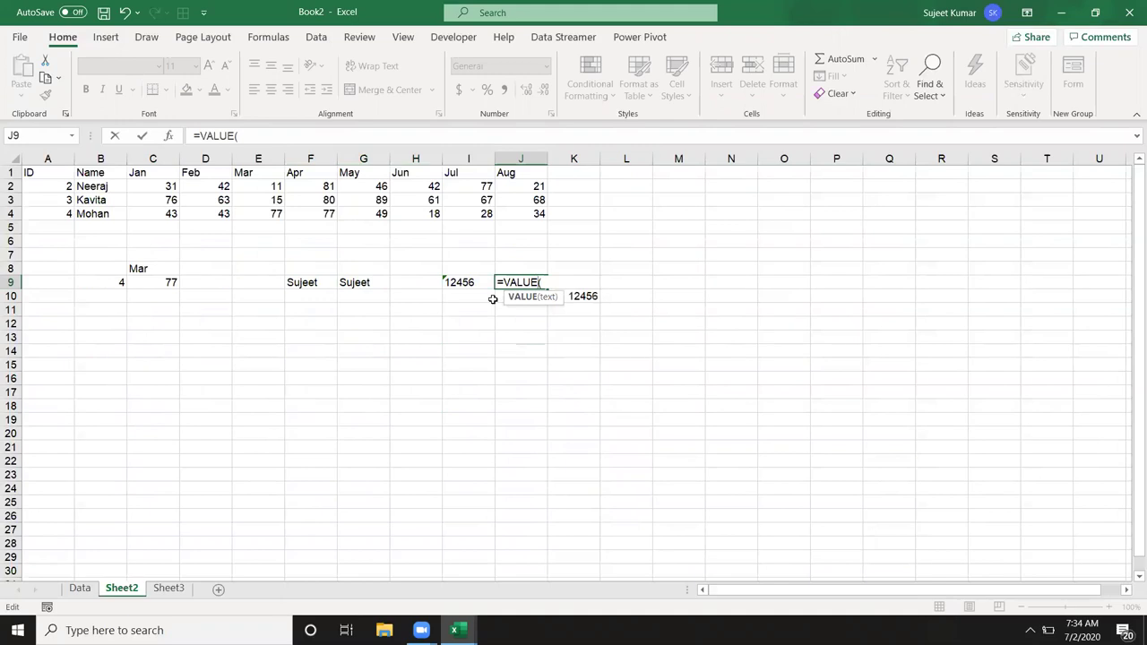
left_click(463, 285)
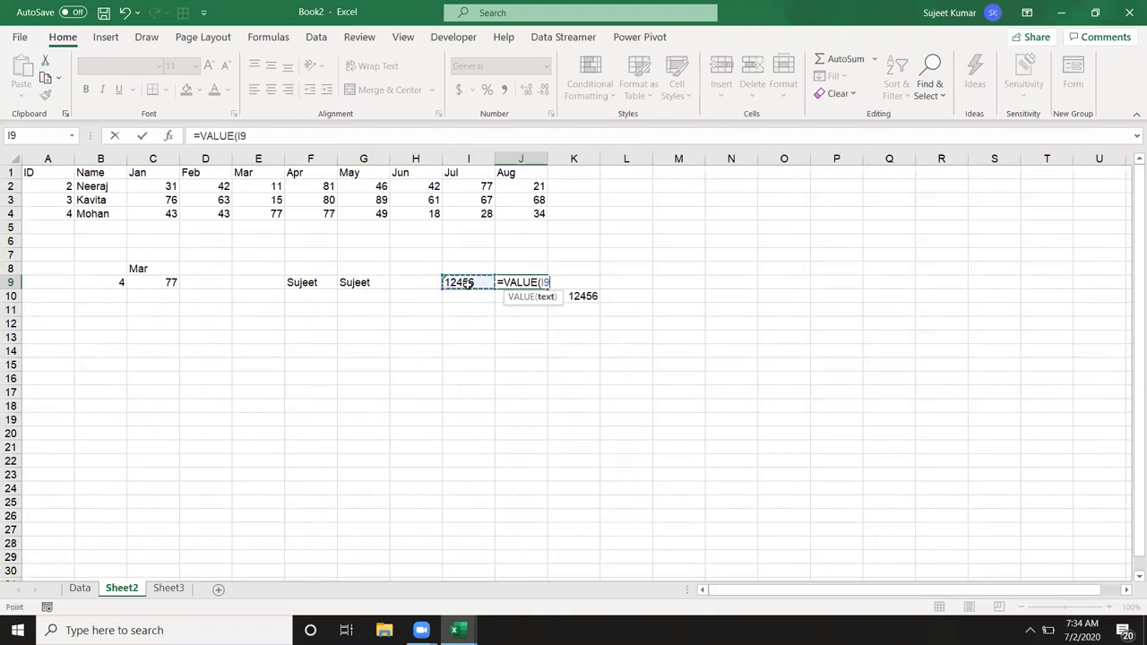
key("Return")
key("Up")
key("Left")
key("Left")
key("Left")
key("Left")
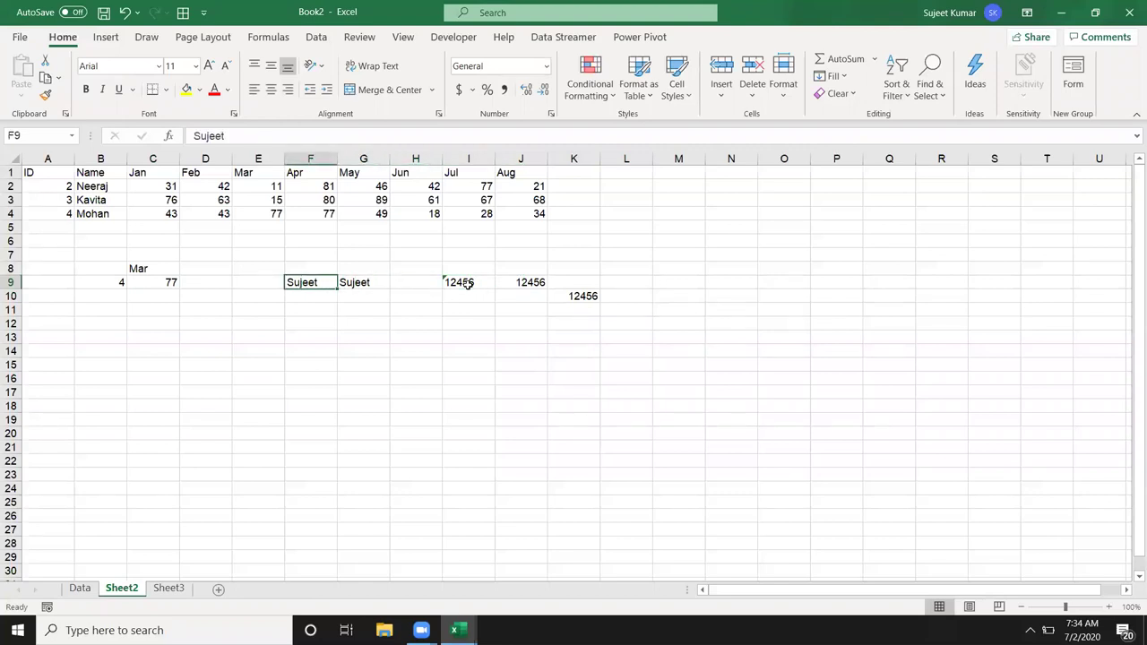
key("Right")
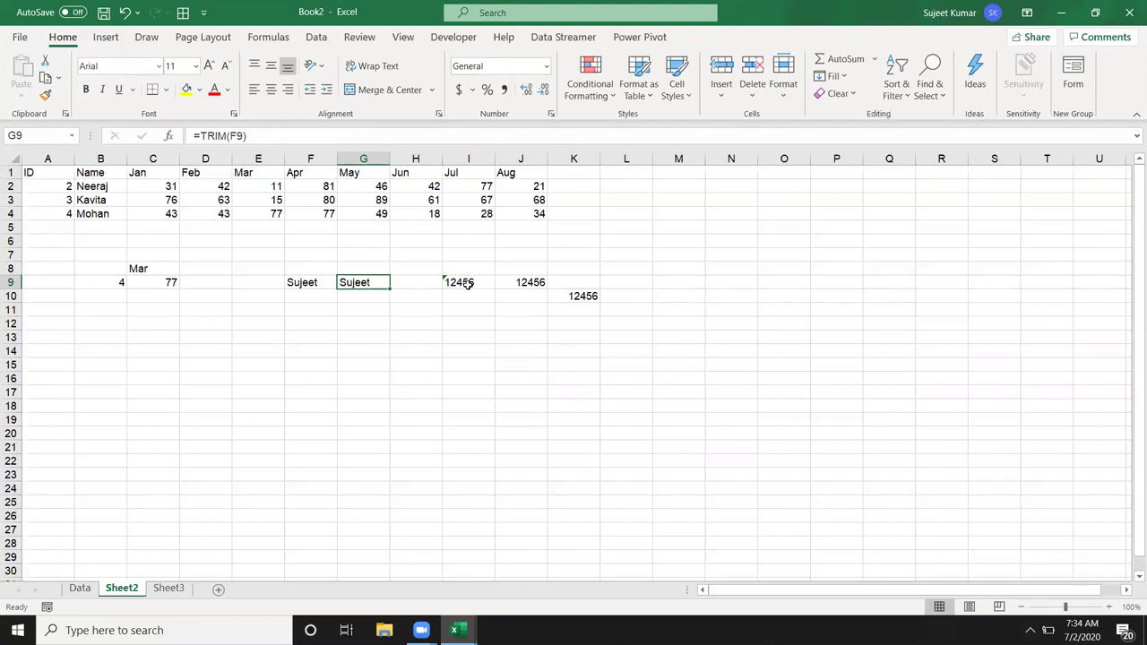
Step: Minimise the Excel workbook to the desktop with Win+D
key("super+d")
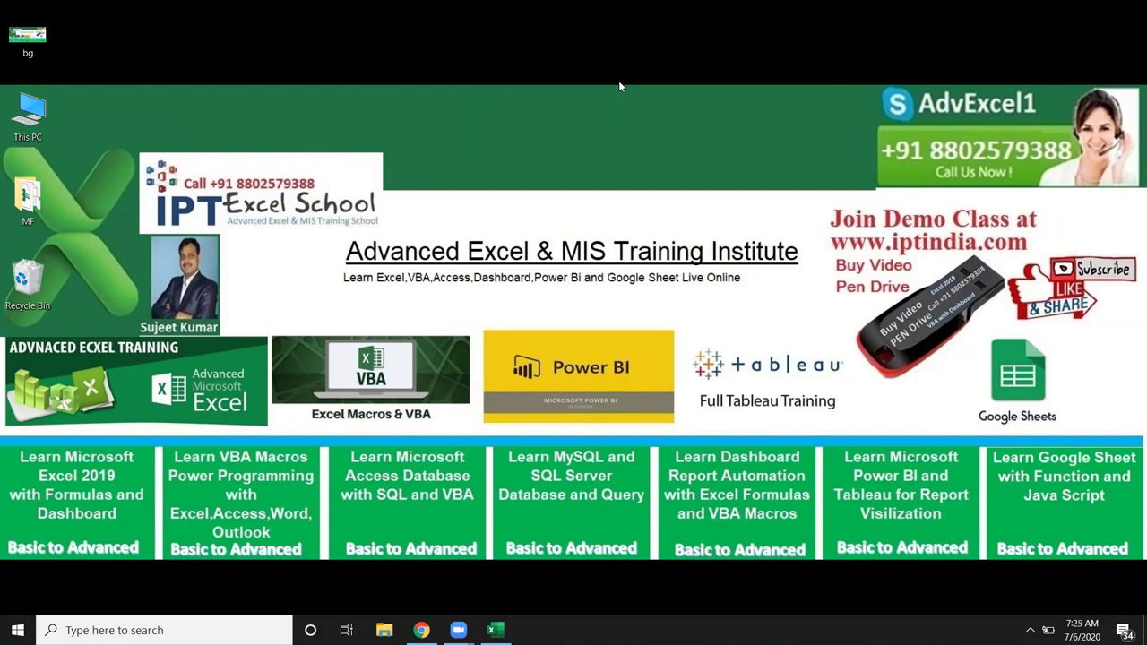
Step: Bring the Sumif_Project workbook back and select columns A to E on the Data sheet
key("alt+Tab")
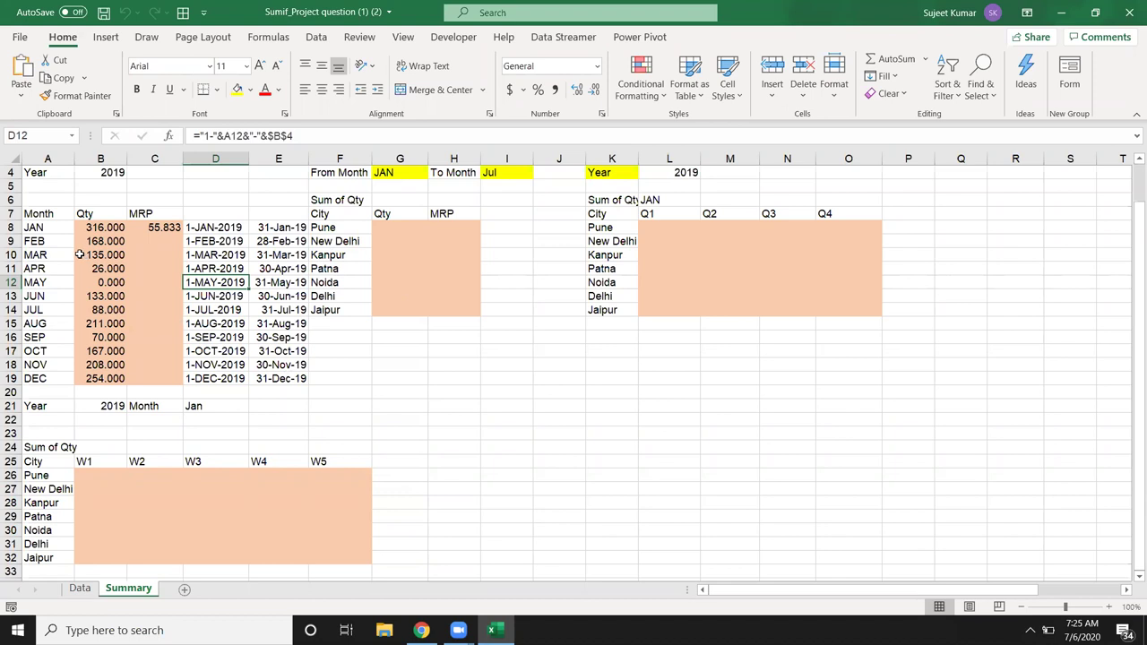
scroll(78, 263, "up", 1)
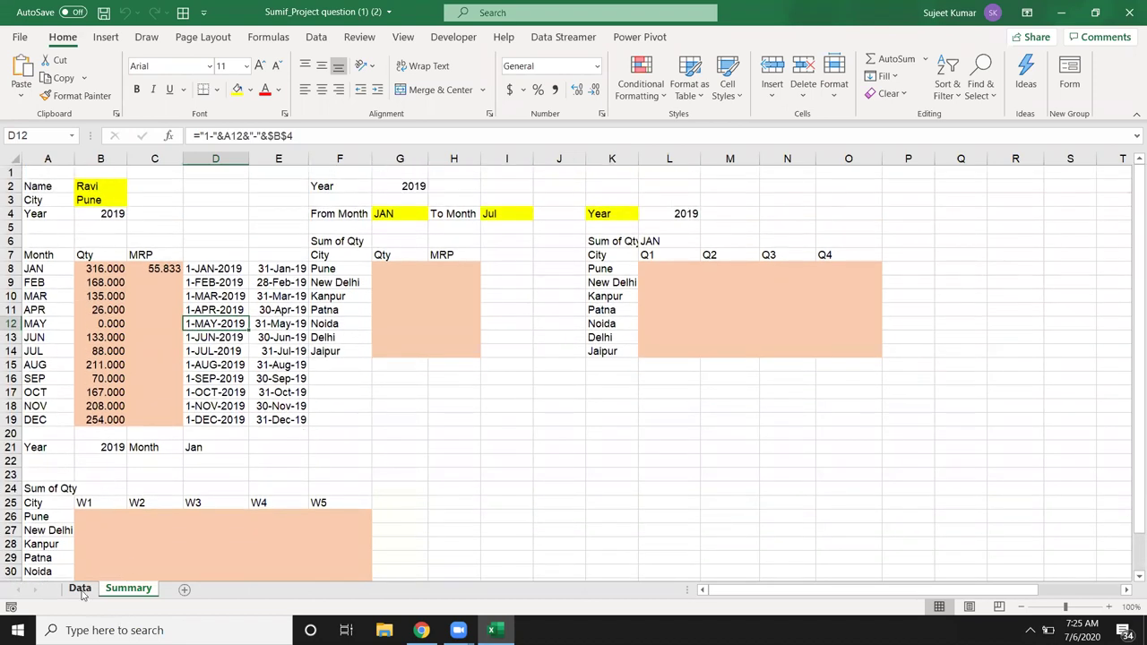
left_click(79, 589)
left_click(76, 158)
left_click_drag(76, 159, 285, 161)
Step: On the Summary sheet, select the month rows, the Name/City/Year values B2:B4, and the helper dates
left_click(128, 589)
left_click_drag(56, 269, 152, 435)
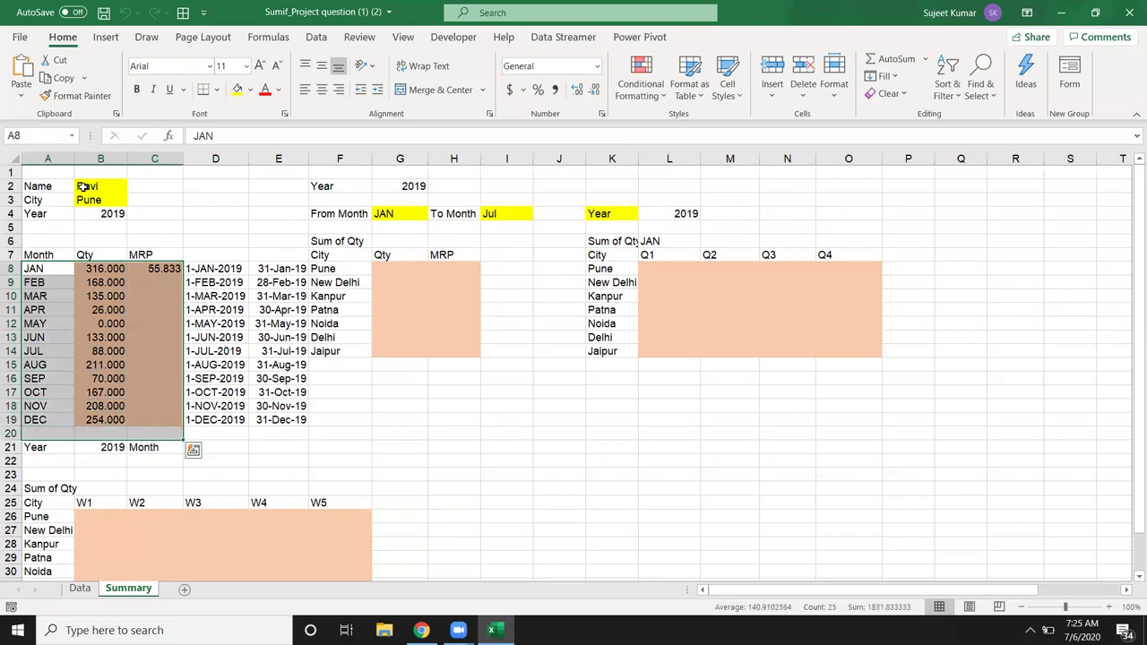
left_click(83, 187)
left_click(83, 200)
left_click(82, 214)
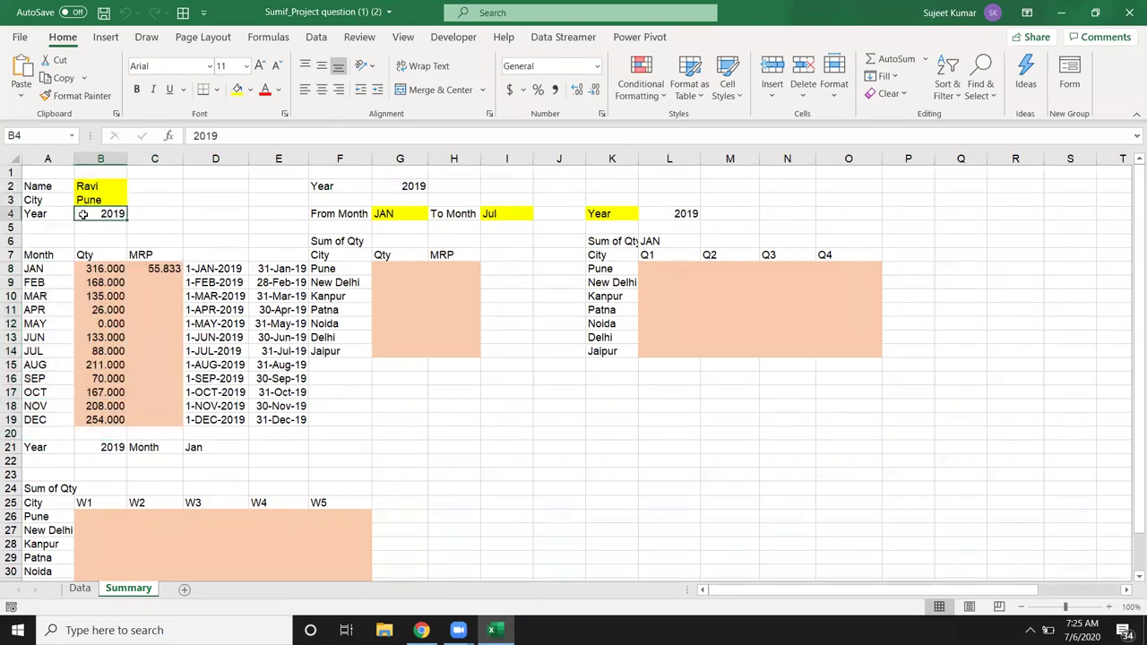
left_click_drag(101, 212, 93, 190)
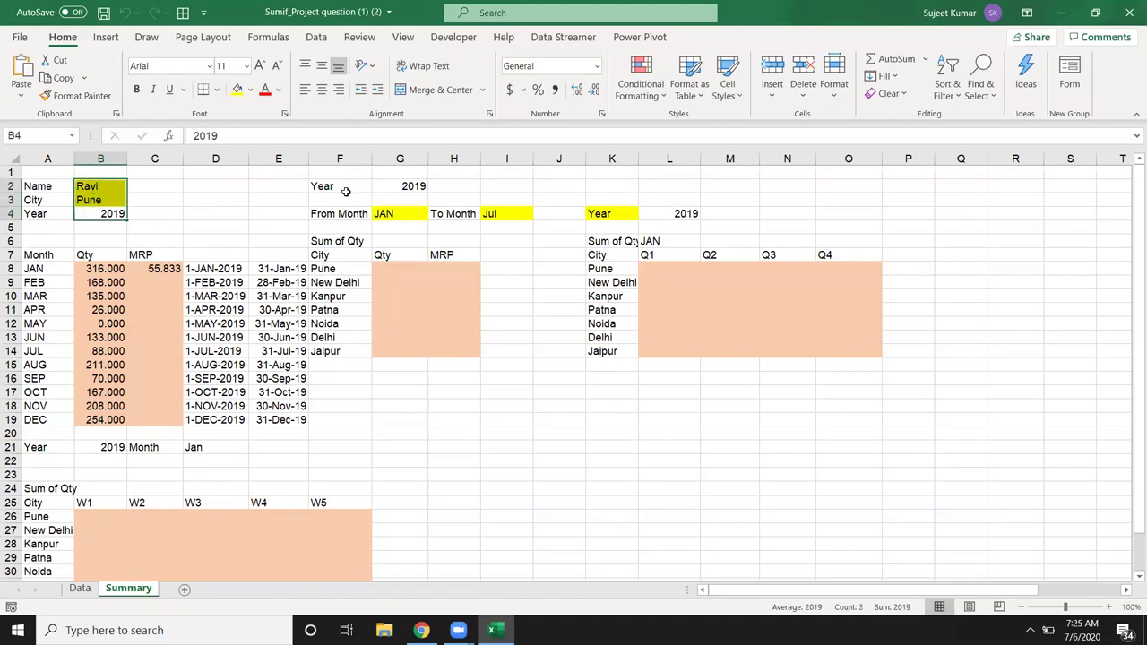
left_click_drag(194, 267, 265, 408)
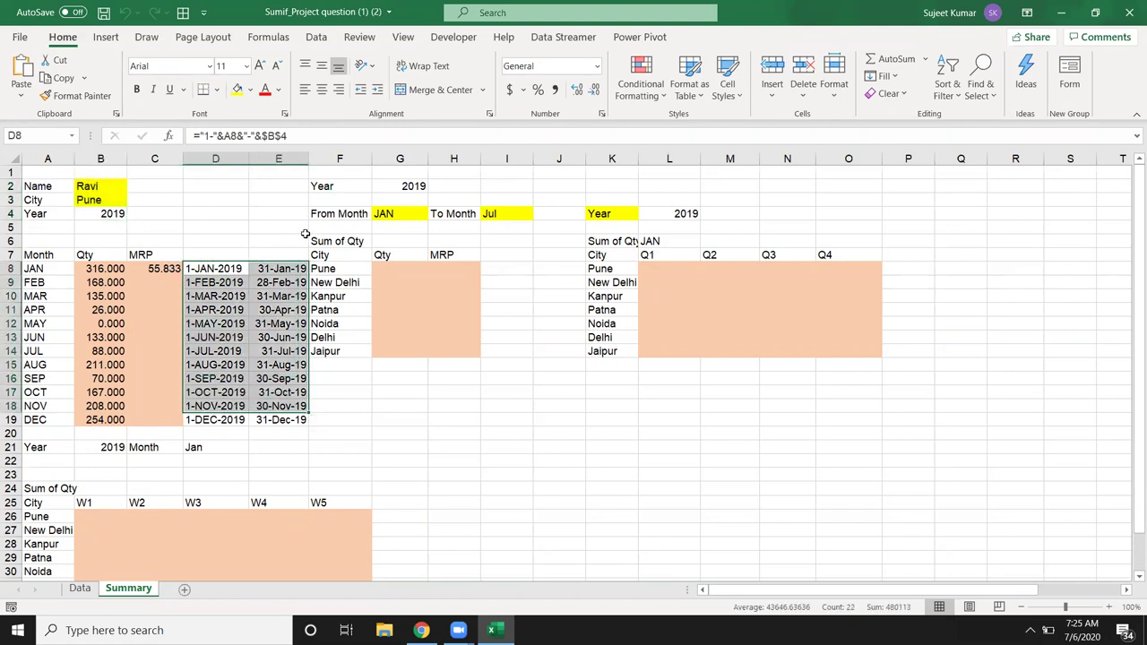
Step: Clear the helper dates in D8:E19 and the #DIV/0! MRP formula in C8
key("shift+Down")
key("Delete")
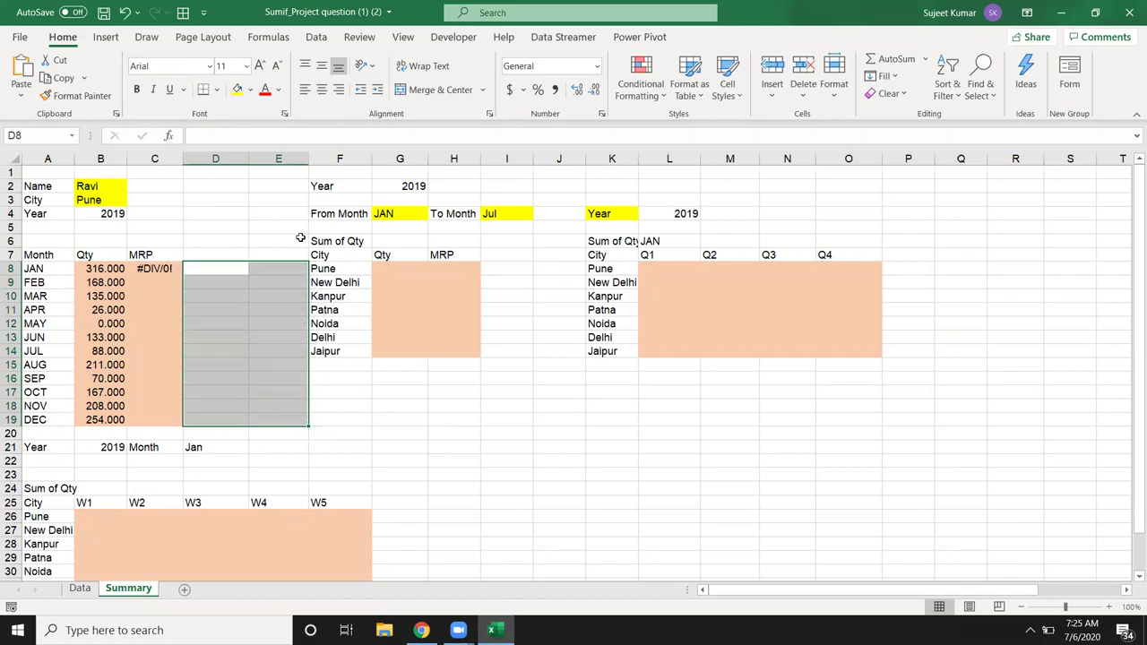
key("Left")
key("Down")
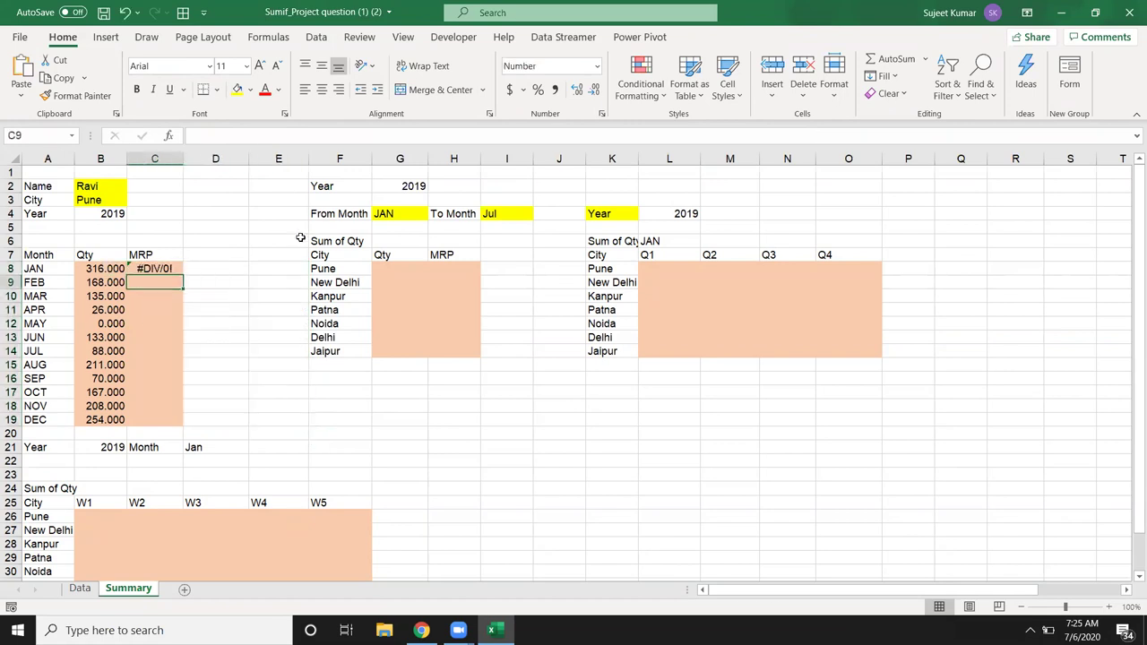
key("Up")
key("Delete")
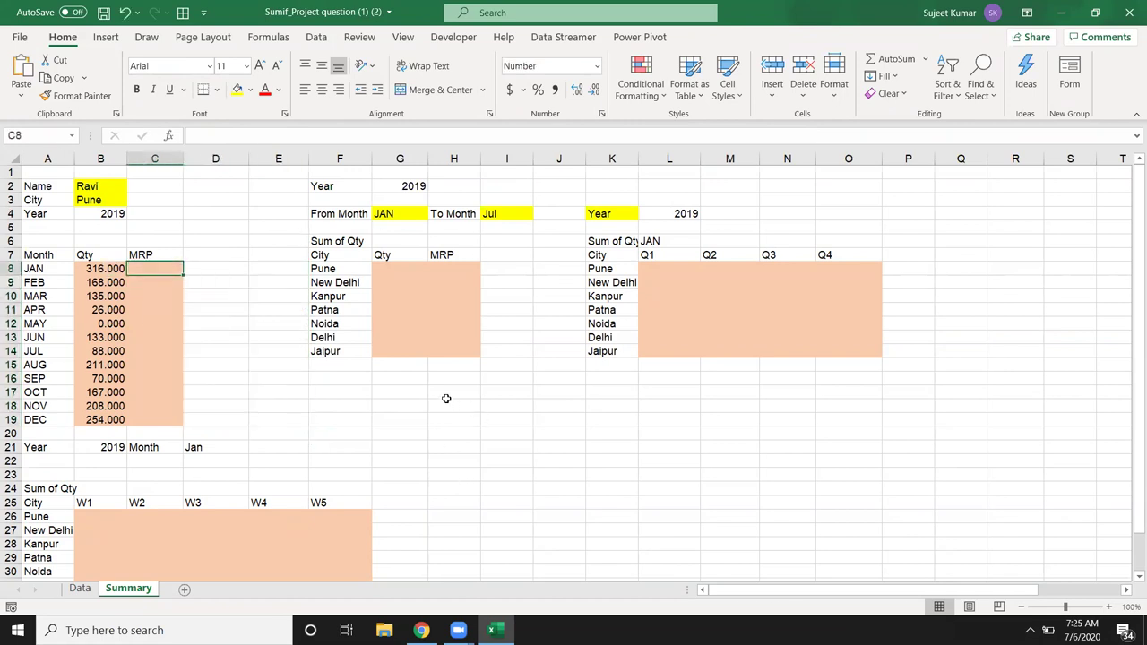
Step: Review the From Month JAN in G4, the To Month Jul in I4, and the city list from F8
left_click(400, 213)
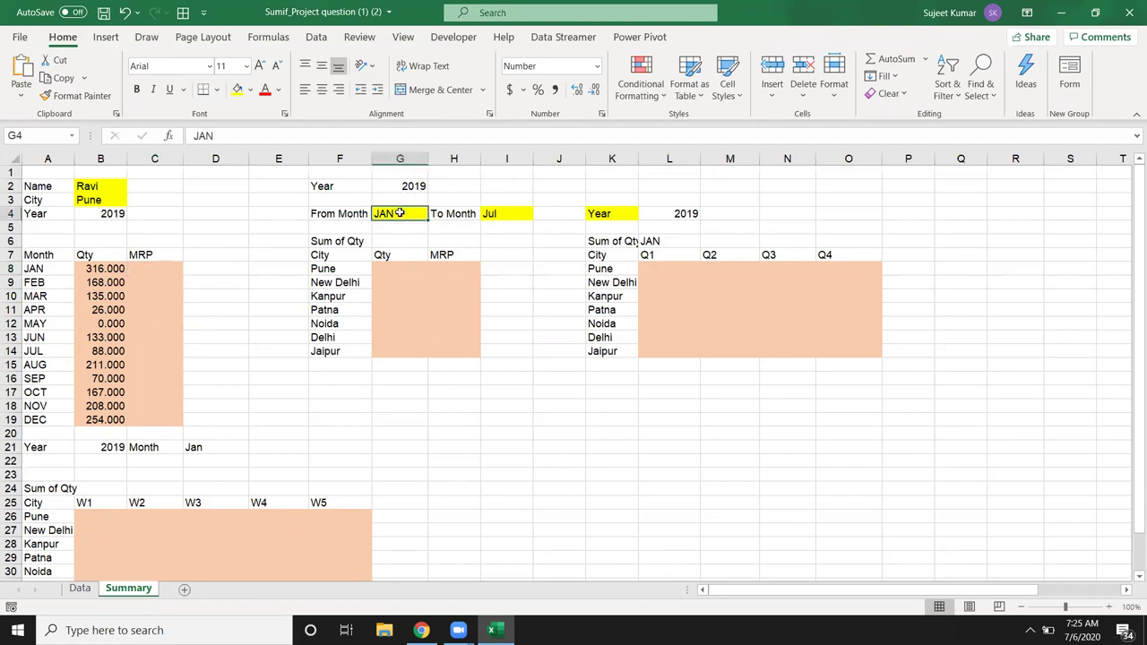
left_click(494, 215)
left_click(412, 213)
left_click(489, 215)
left_click(419, 212)
left_click(79, 589)
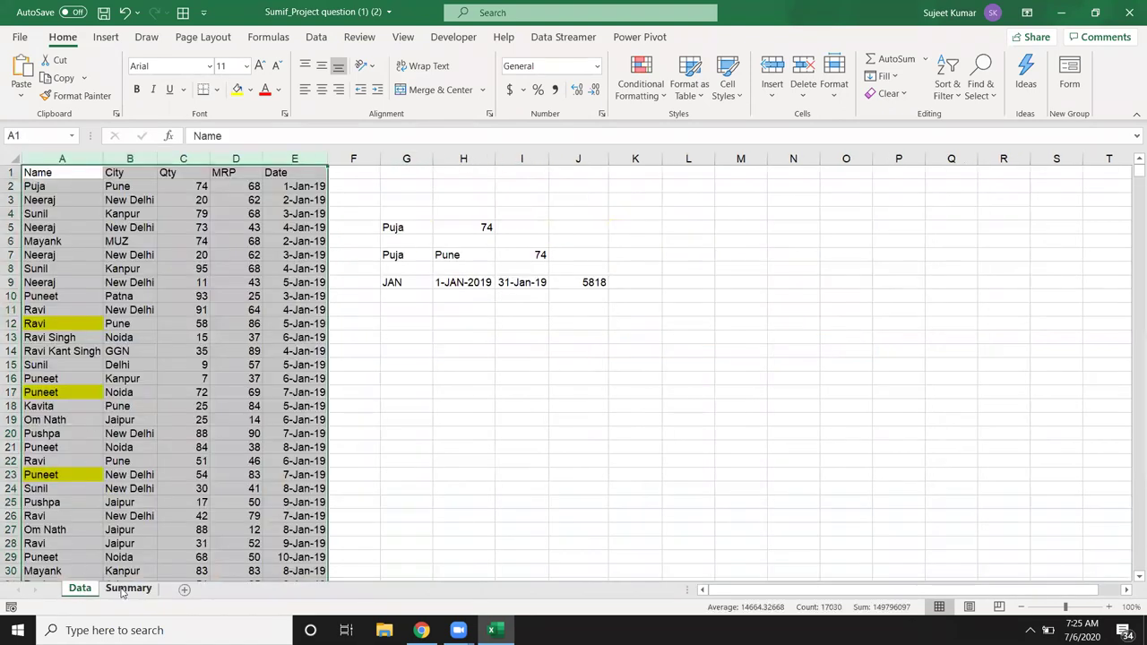
left_click(128, 589)
left_click(340, 272)
left_click_drag(342, 288, 342, 358)
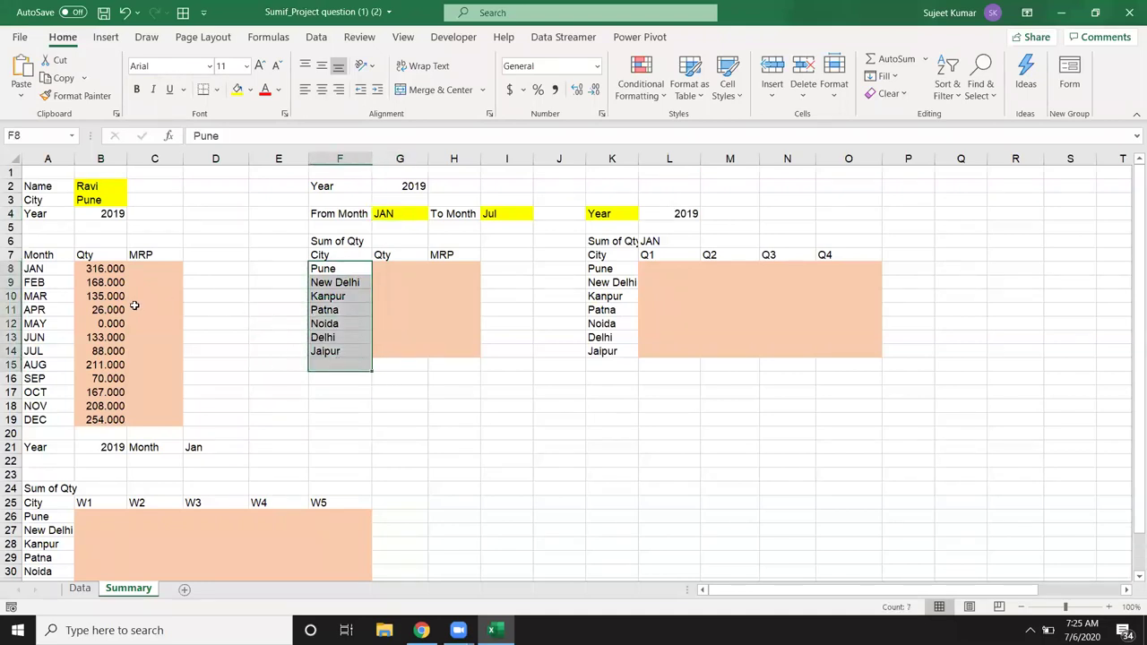
Step: Enter ="1-"&G4&"-"&G2 in G5 so it shows 1-JAN-2019
left_click(377, 228)
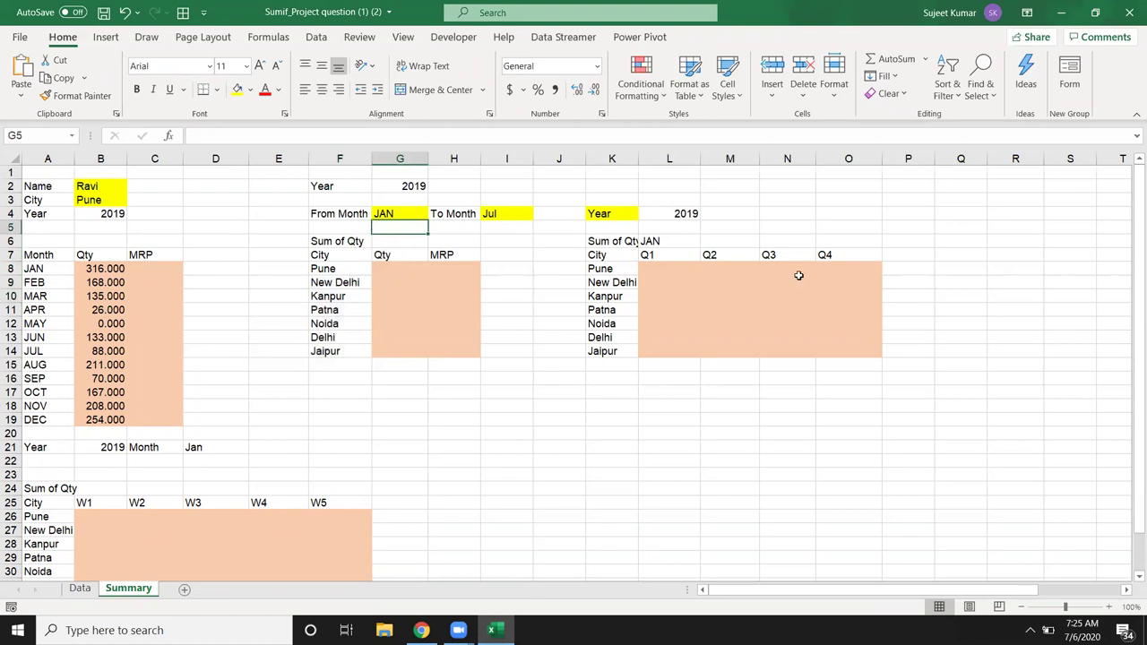
type("=")
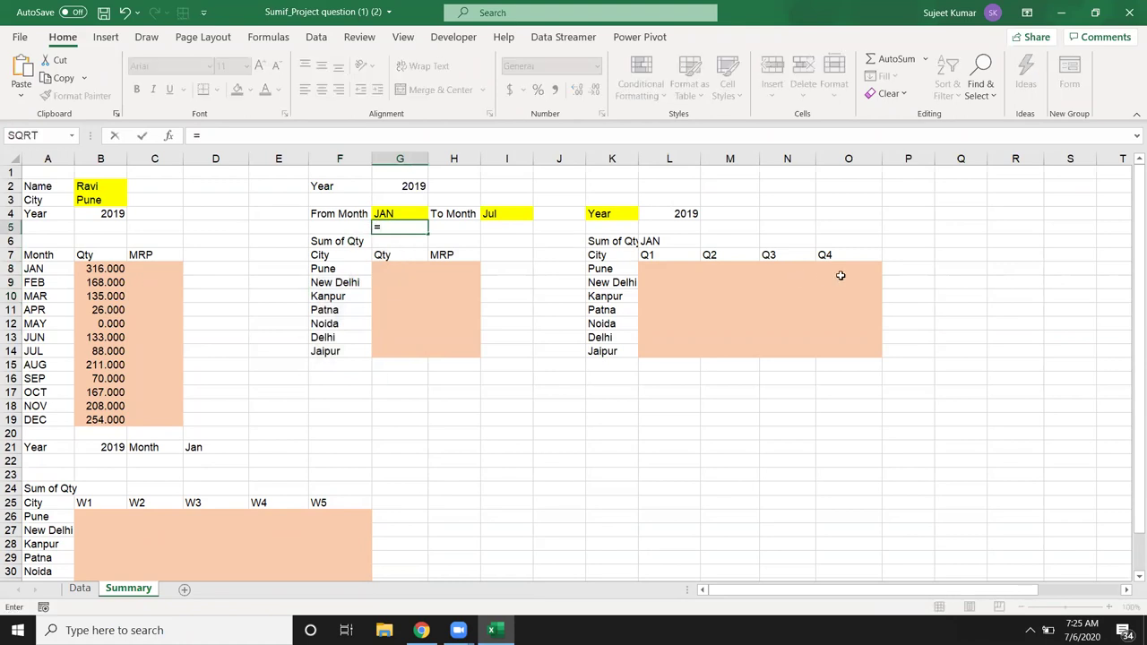
type("\"1-\"&")
key("Up")
type("&\"")
type("-")
type("\"&")
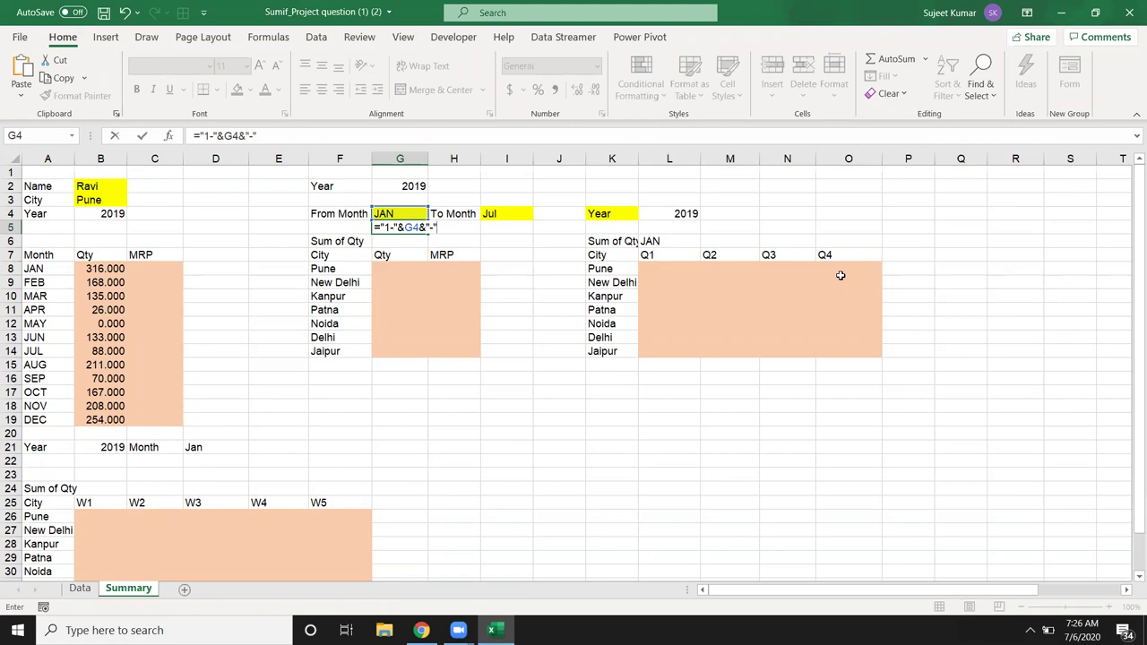
key("Up")
key("Up")
key("Up")
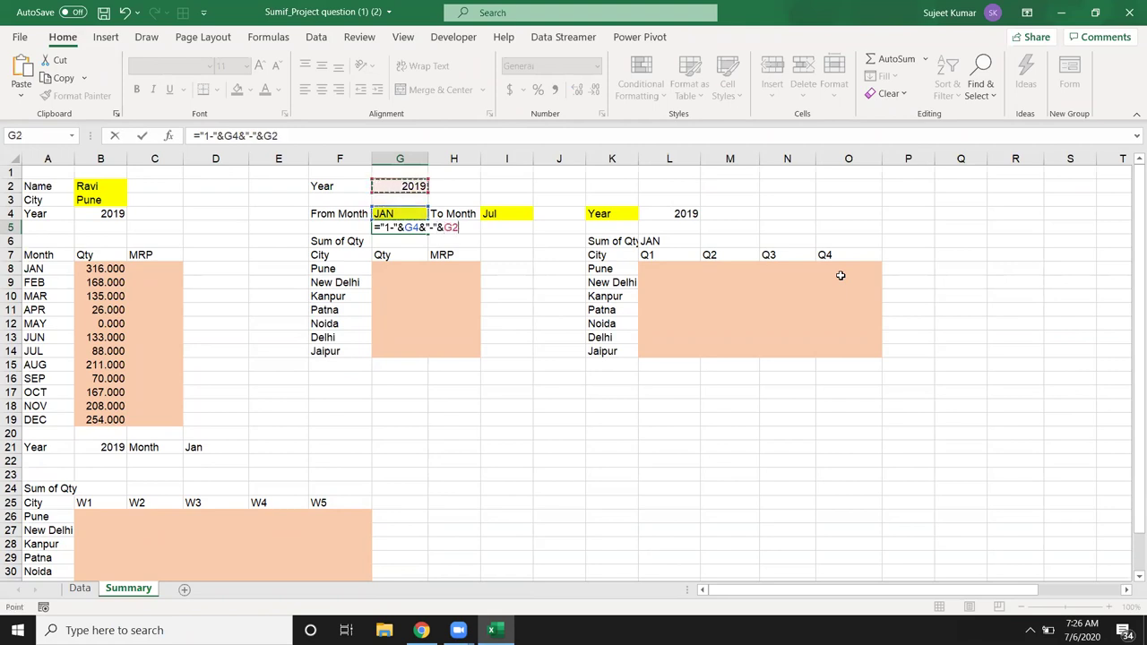
key("Return")
key("Up")
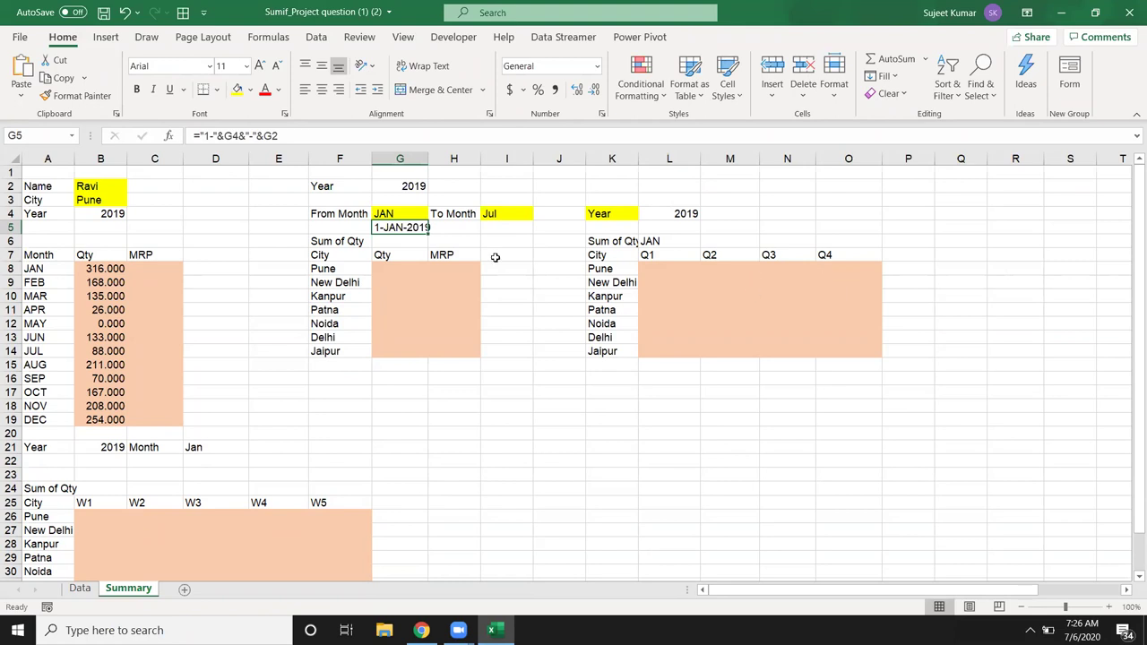
Step: Enter ="1-"&I4&"-"&G2 in I5 to build a date from the To Month and year
left_click(488, 227)
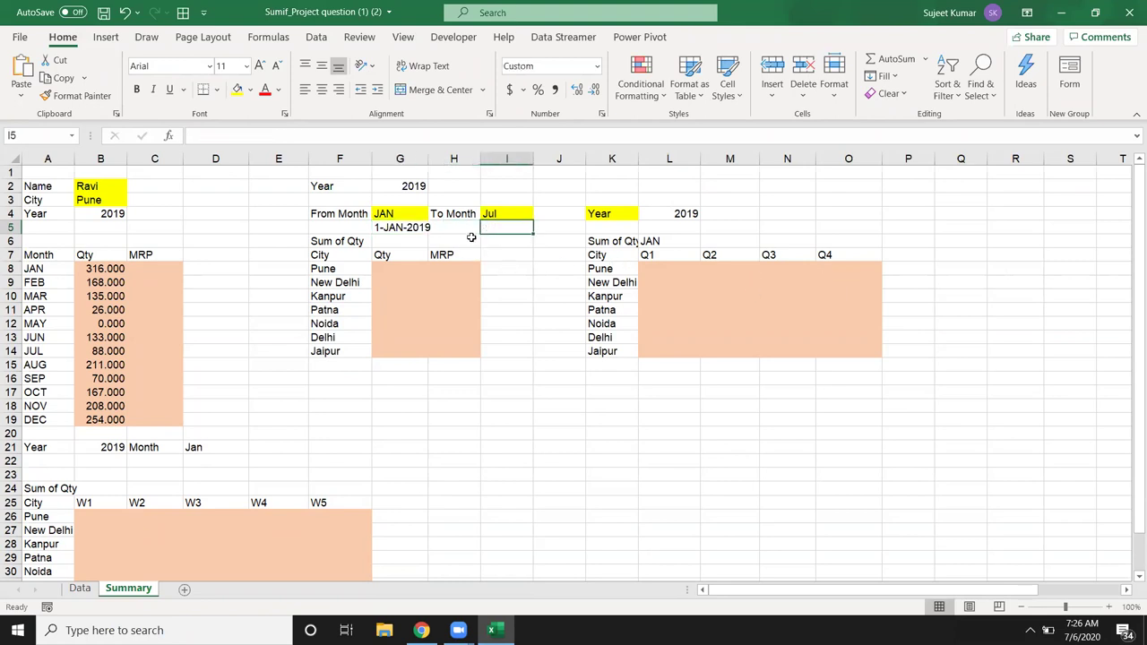
type("=")
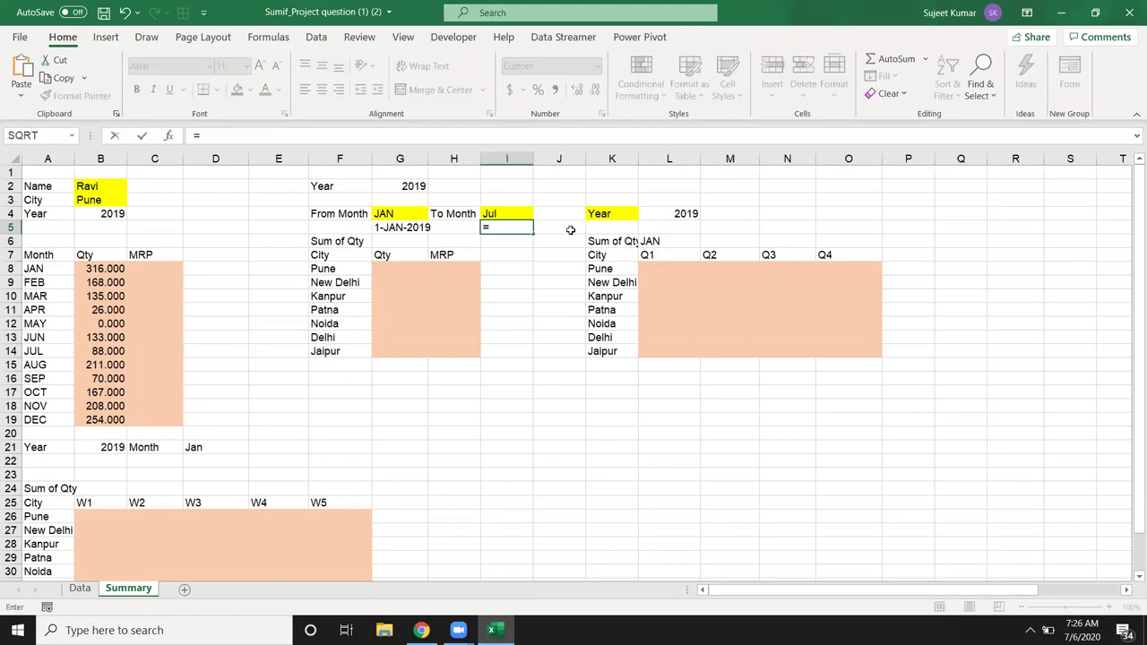
type("\"1-\"&")
key("Up")
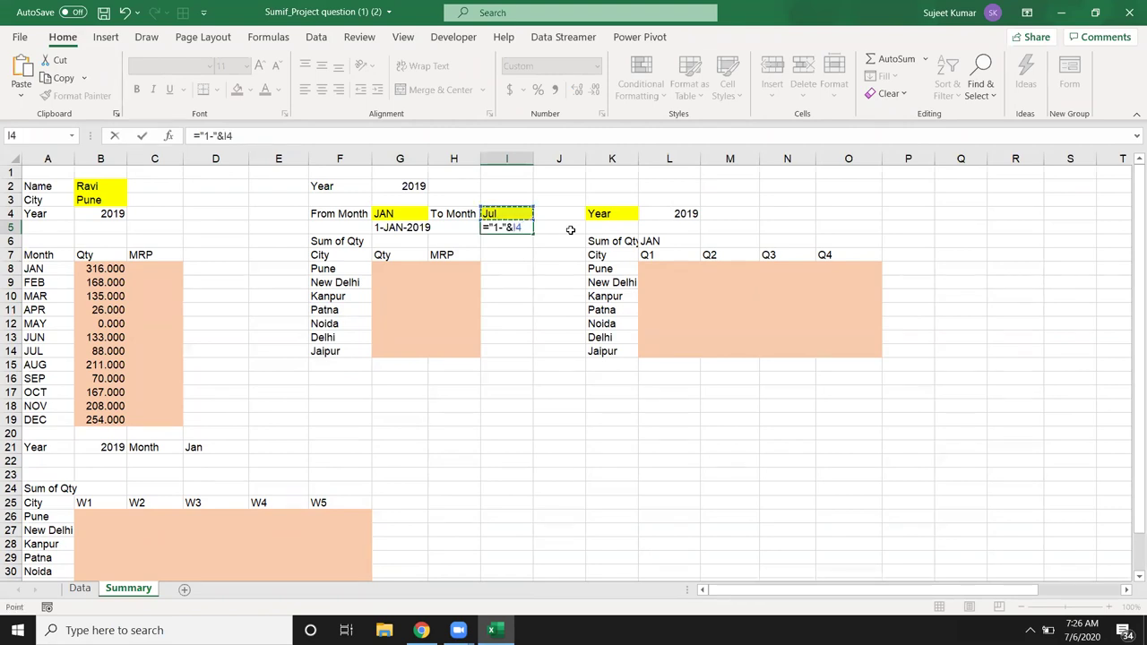
type("&\"-\"&")
key("Up")
key("Left")
key("Left")
key("Return")
Step: Wrap I5's date in EOMONTH(...,0) so it shows the month-end 31-Jul-19
key("Up")
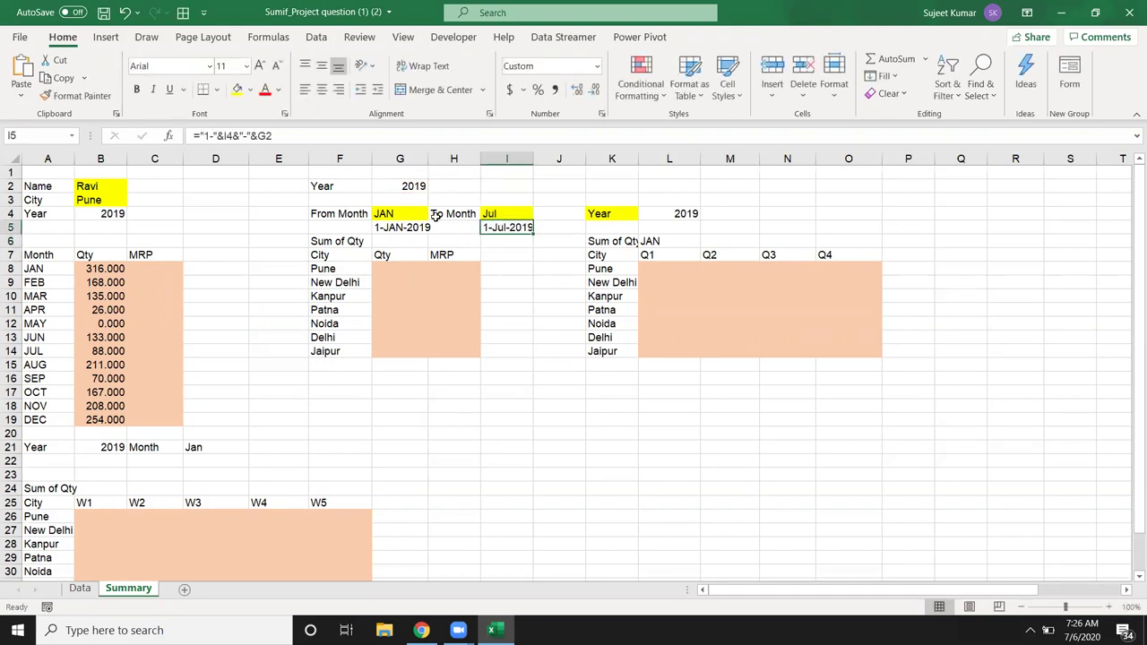
left_click(199, 134)
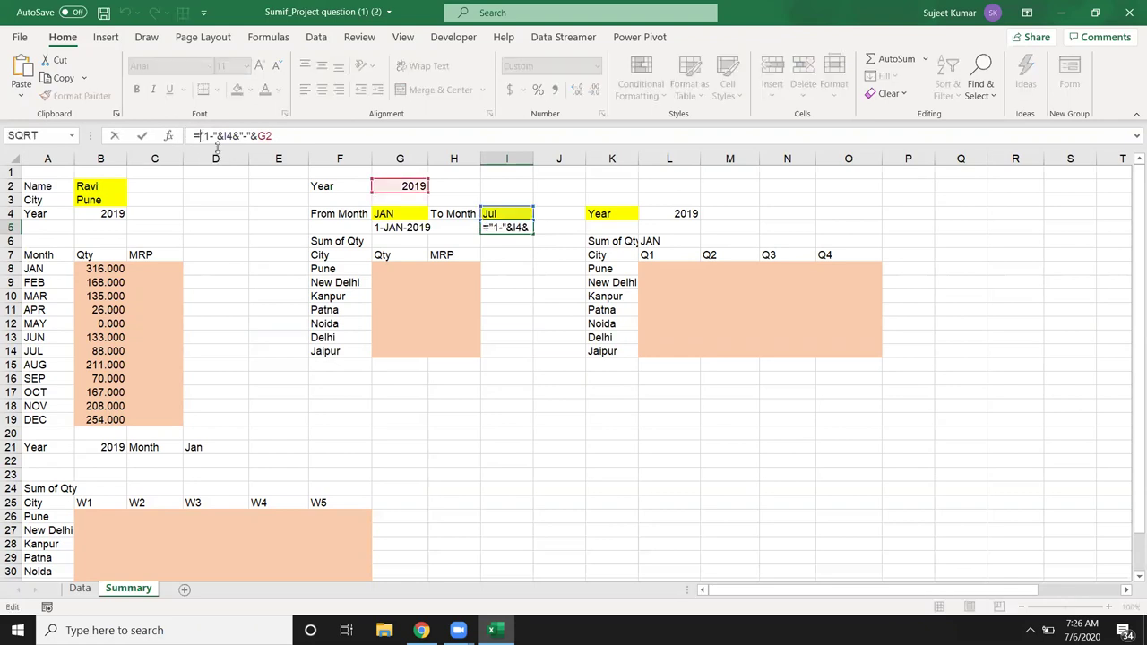
type("e")
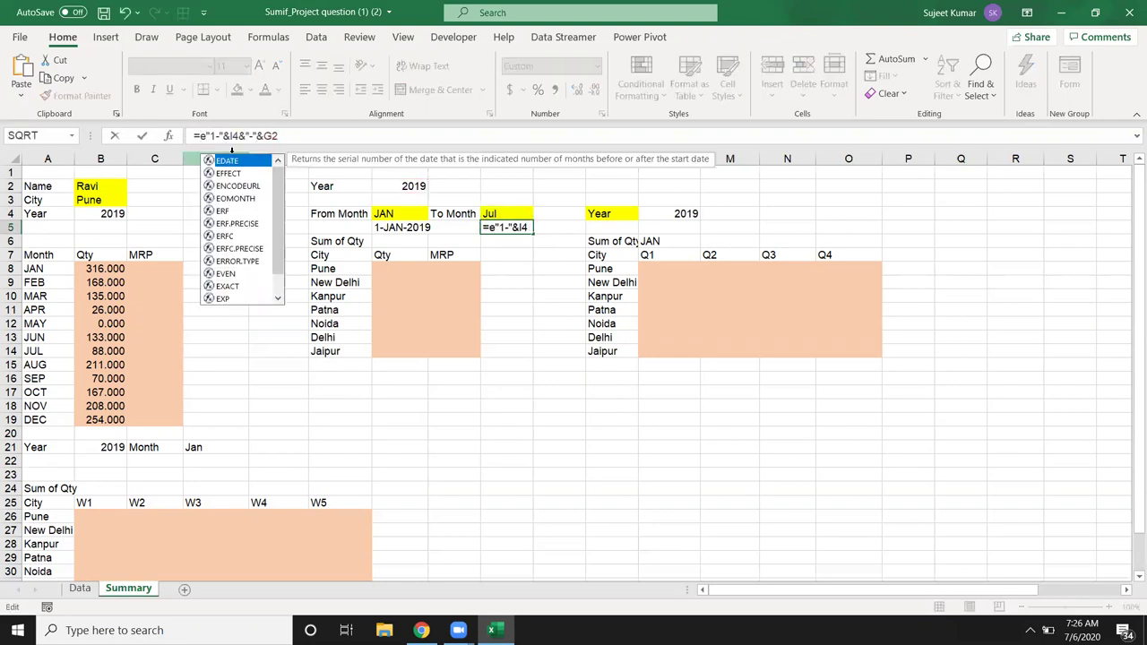
type("o")
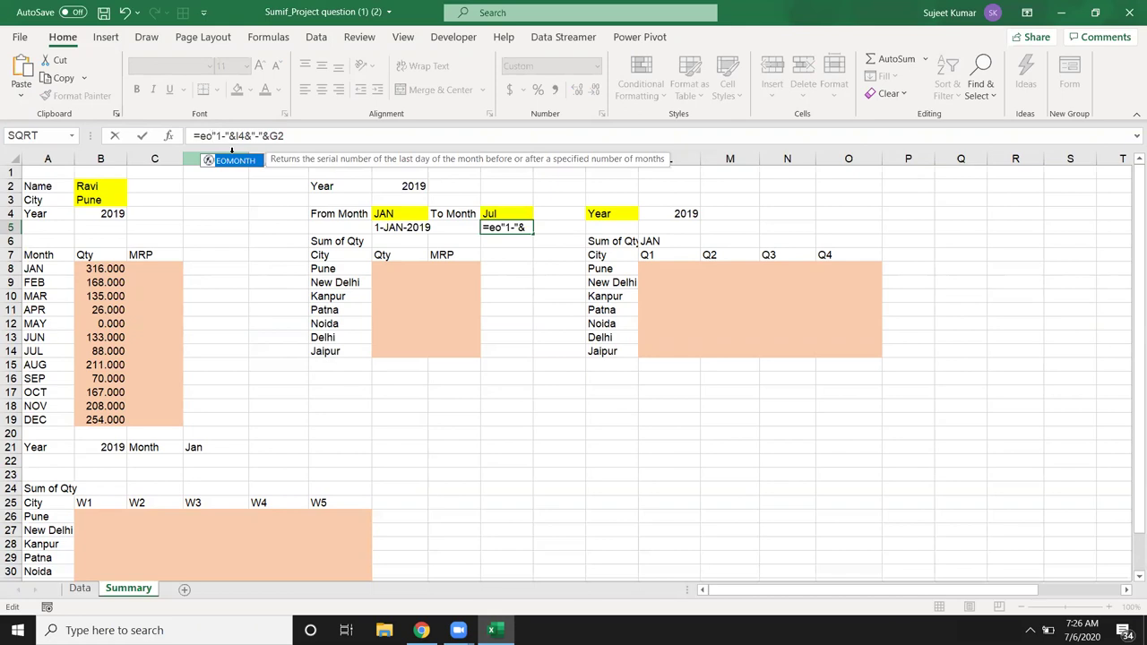
key("Tab")
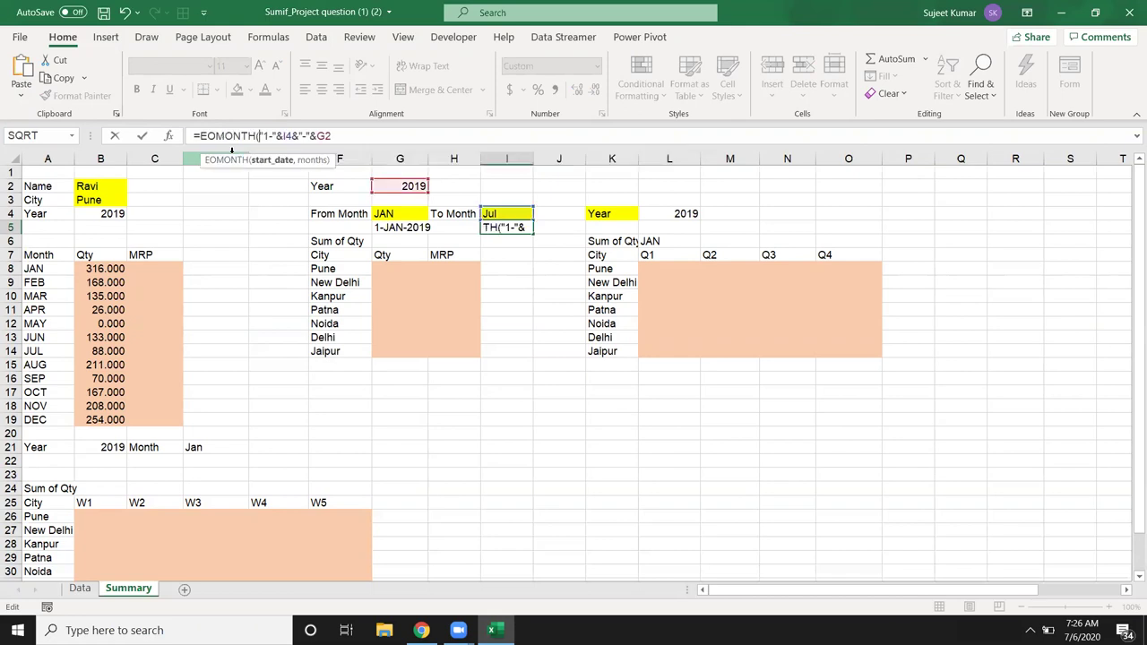
left_click(378, 135)
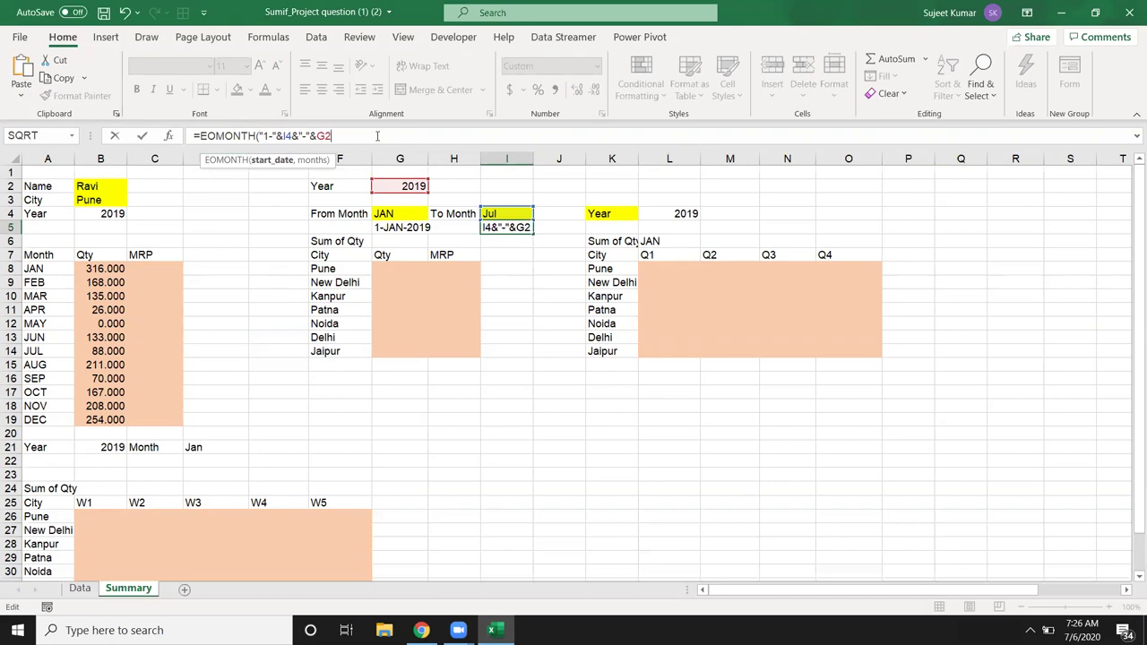
type(",0")
key("Return")
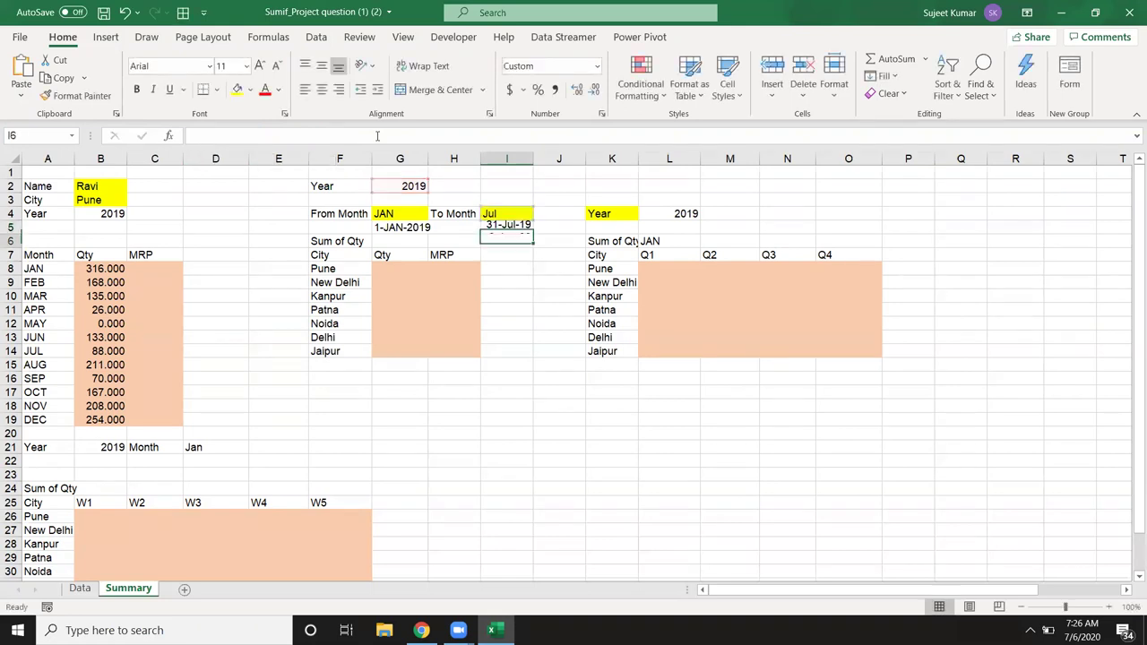
Step: Start a SUMIFS formula in G8, the Pune Qty cell
key("Up")
key("Left")
key("Left")
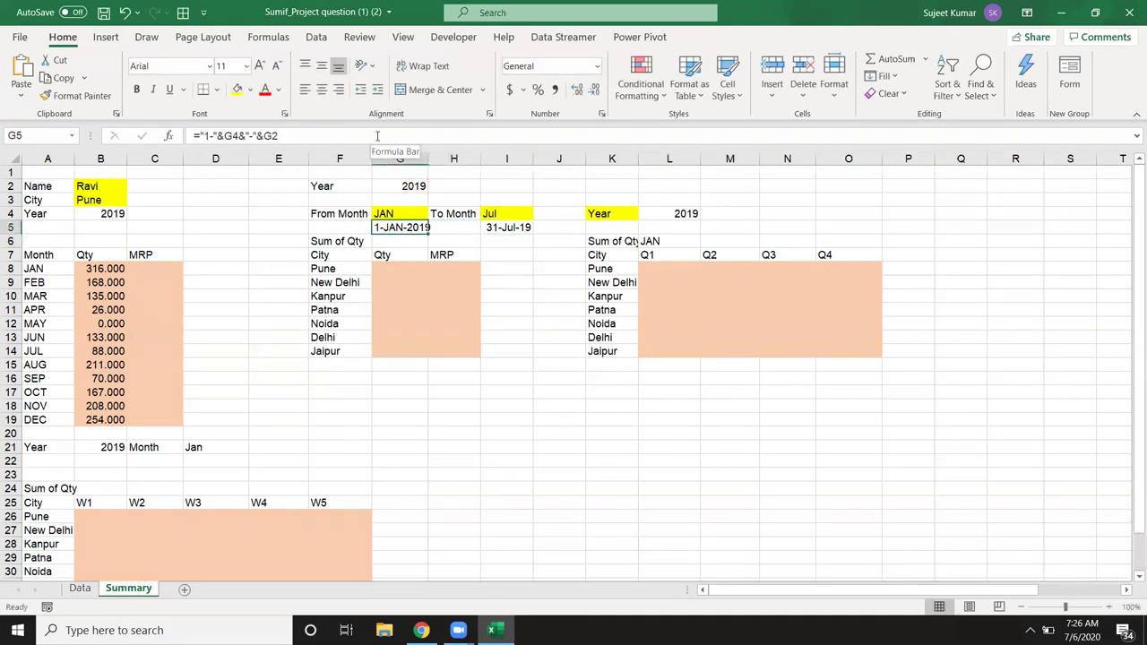
key("Down")
key("Down")
key("Down")
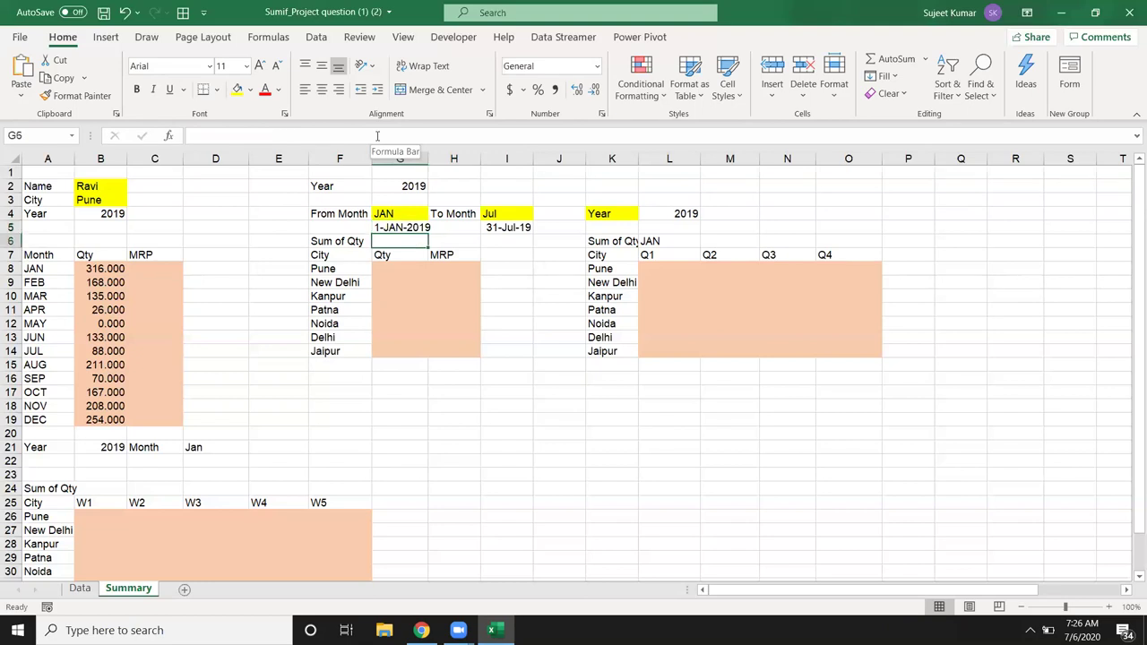
type("=sum")
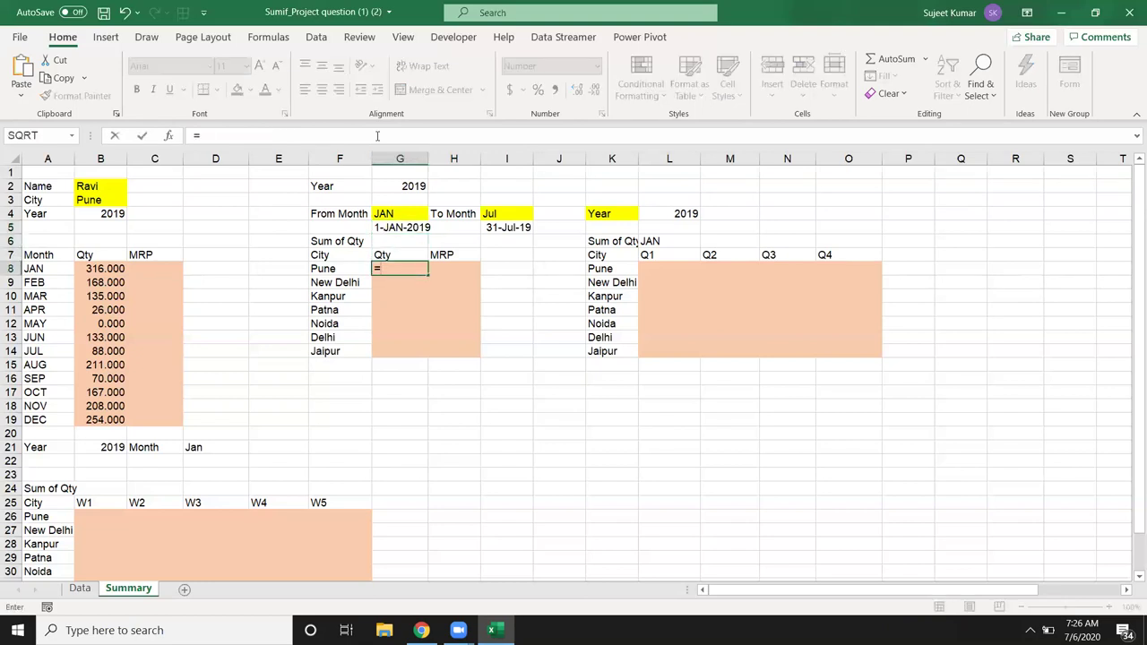
key("Down")
key("Down")
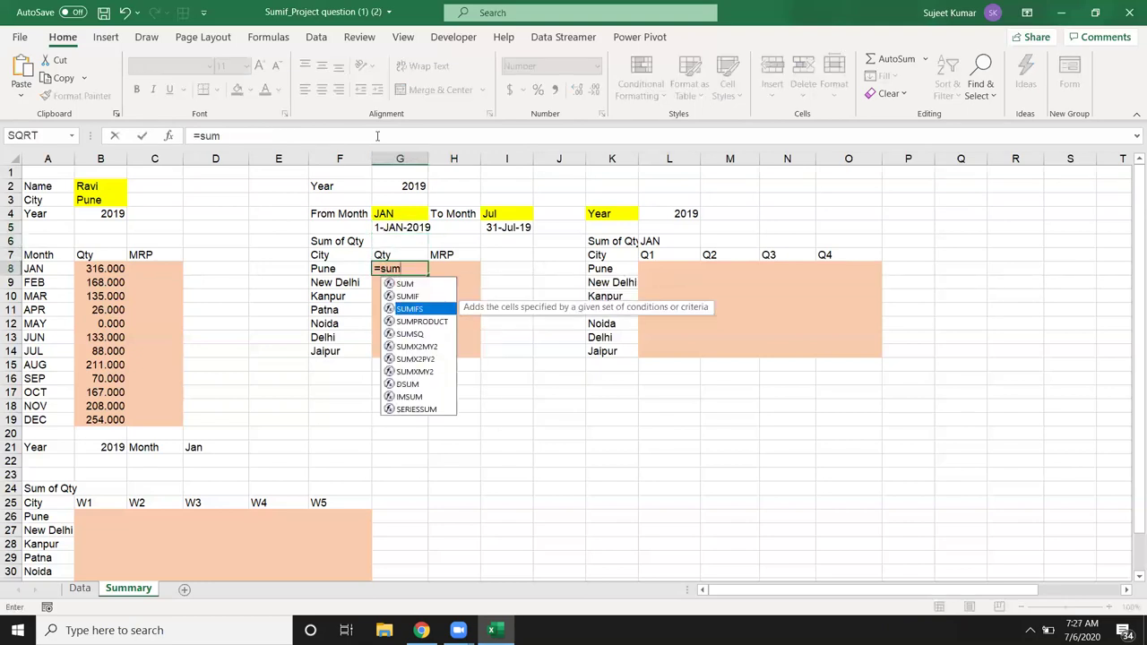
key("Tab")
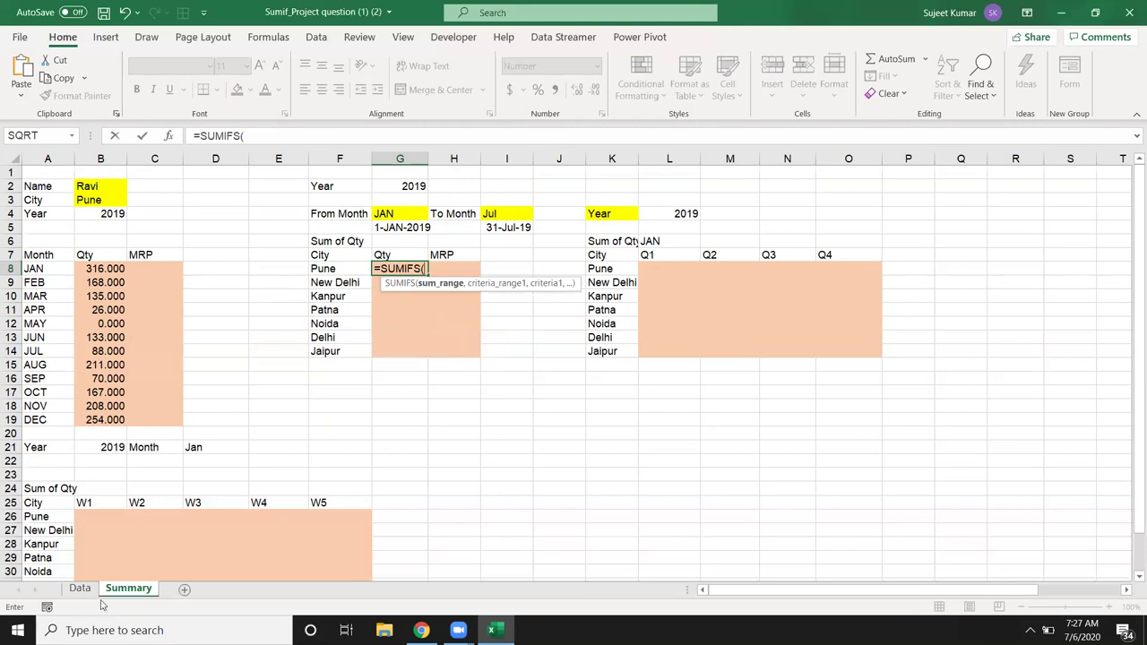
Step: Try the Data sheet's City column as the first range, then delete those mistaken arguments
left_click(73, 591)
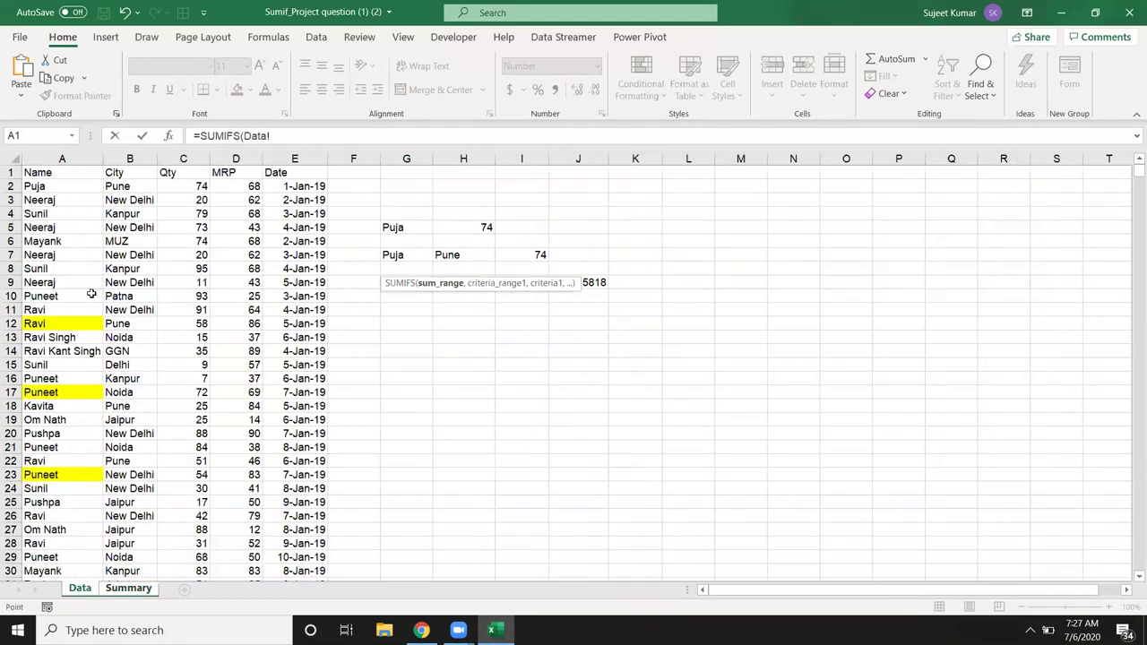
left_click(60, 159)
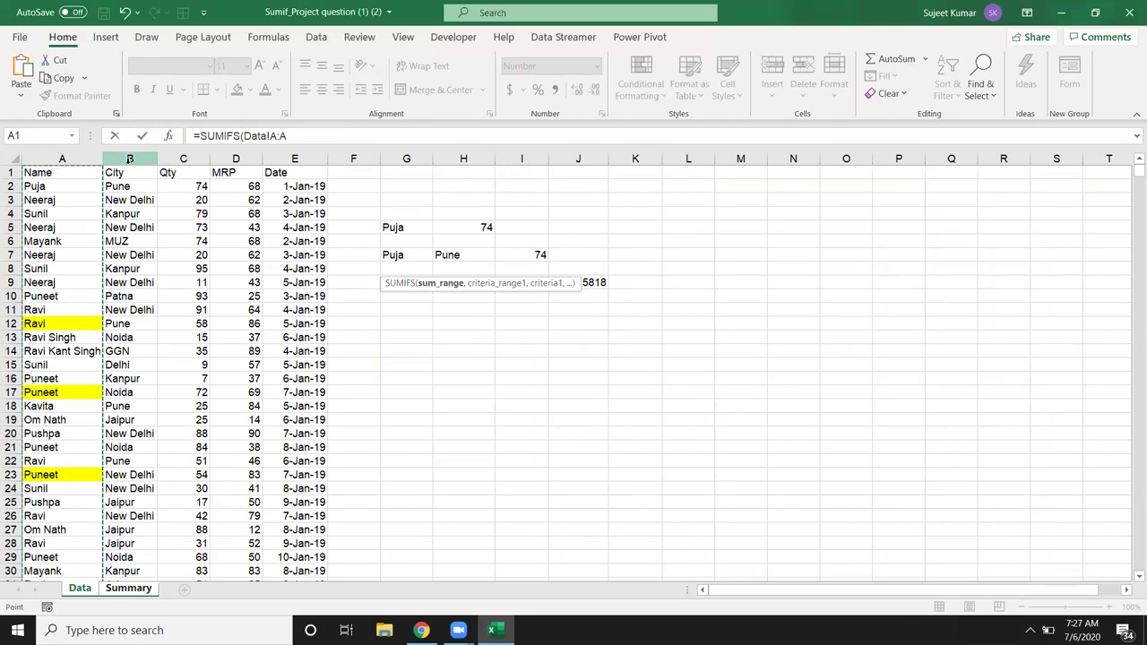
left_click(129, 159)
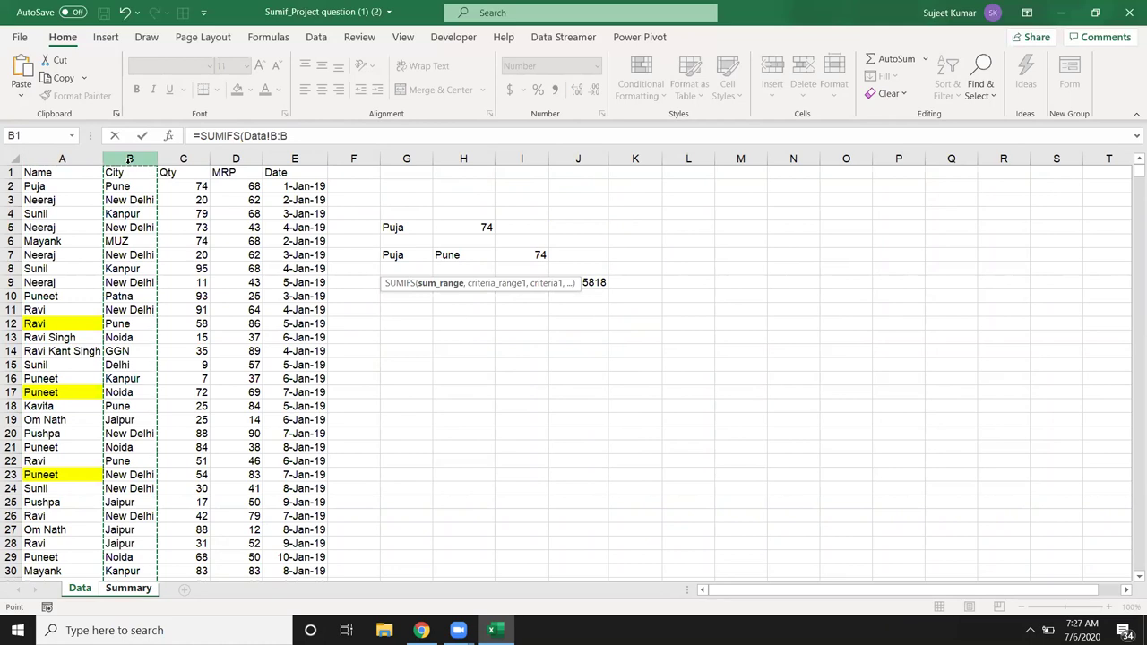
type(",")
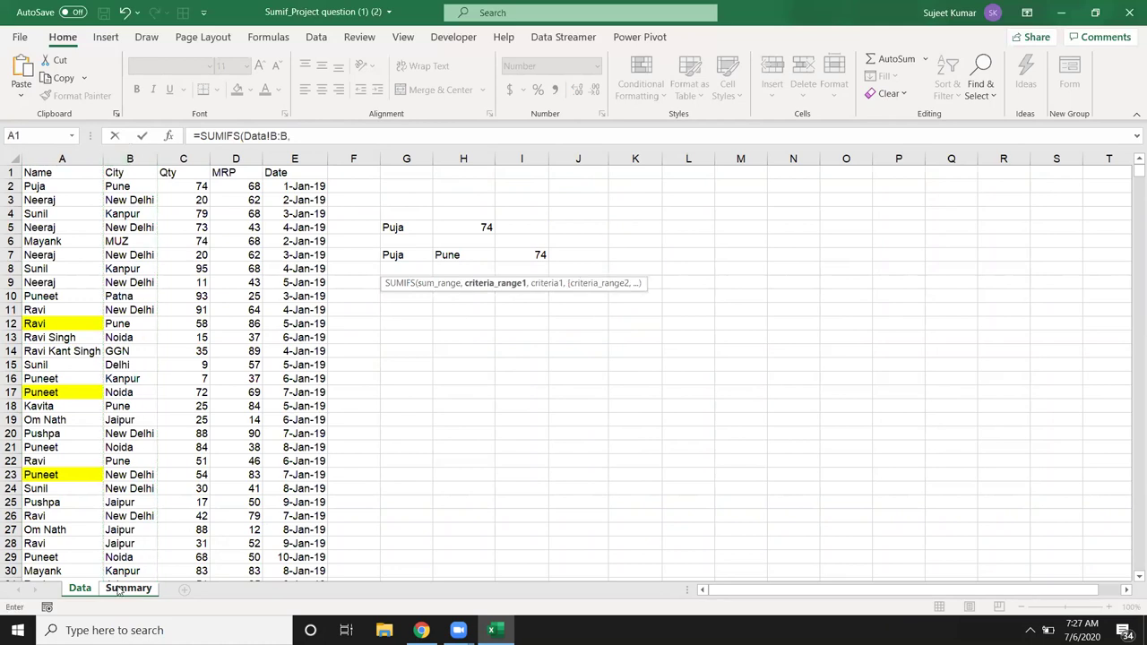
left_click(121, 588)
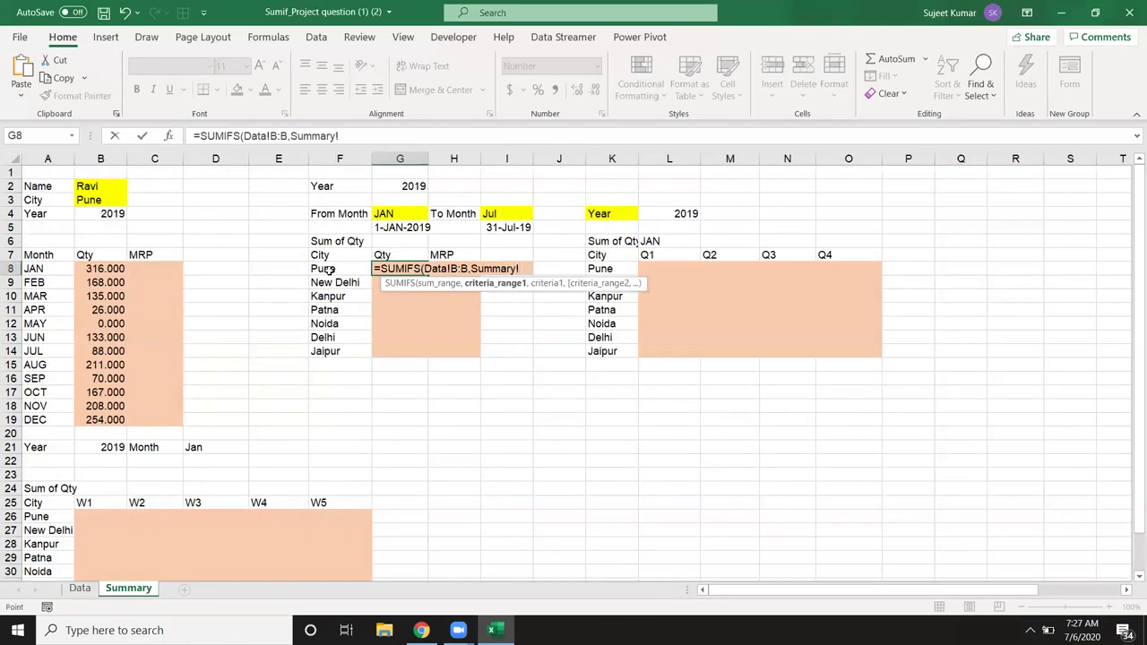
key("BackSpace")
key("BackSpace")
key("BackSpace")
key("BackSpace")
key("BackSpace")
key("BackSpace")
key("BackSpace")
key("BackSpace")
key("BackSpace")
key("BackSpace")
key("BackSpace")
key("BackSpace")
key("BackSpace")
key("BackSpace")
key("BackSpace")
key("BackSpace")
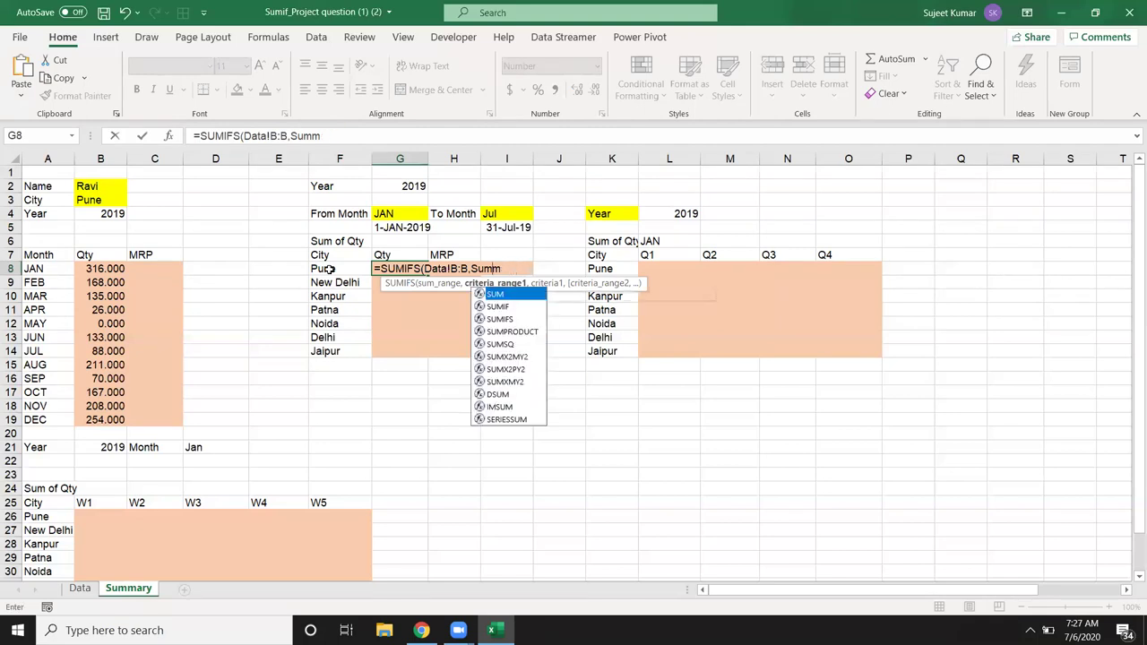
key("BackSpace")
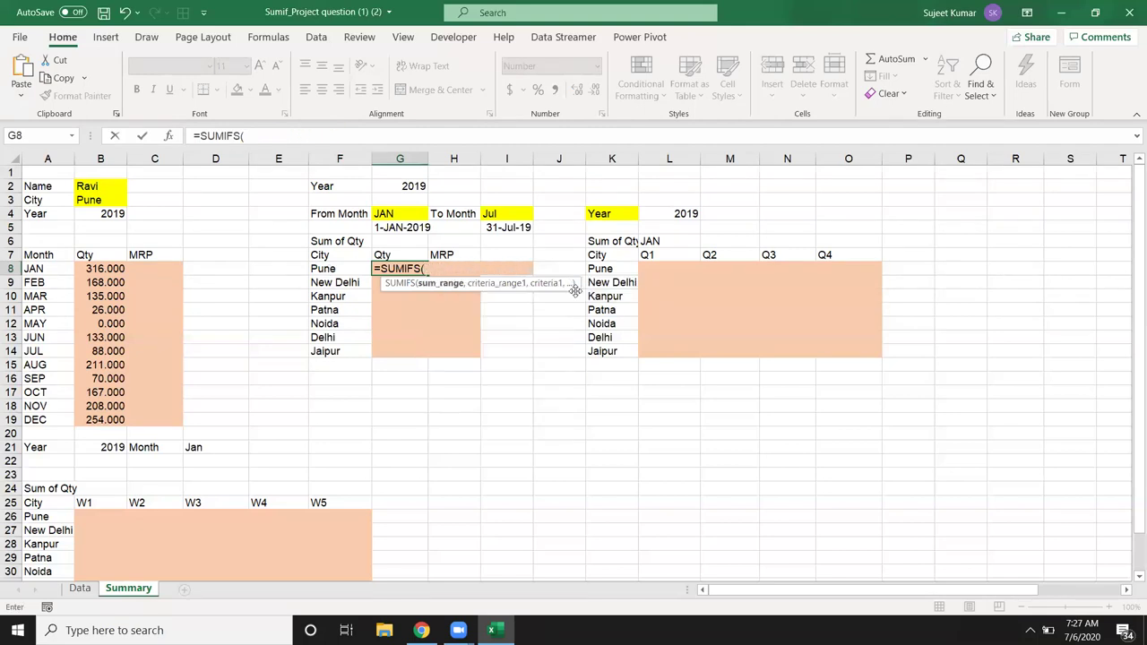
Step: Set Data!C:C as the sum range and Data!B:B matched against Pune in F8
left_click(87, 588)
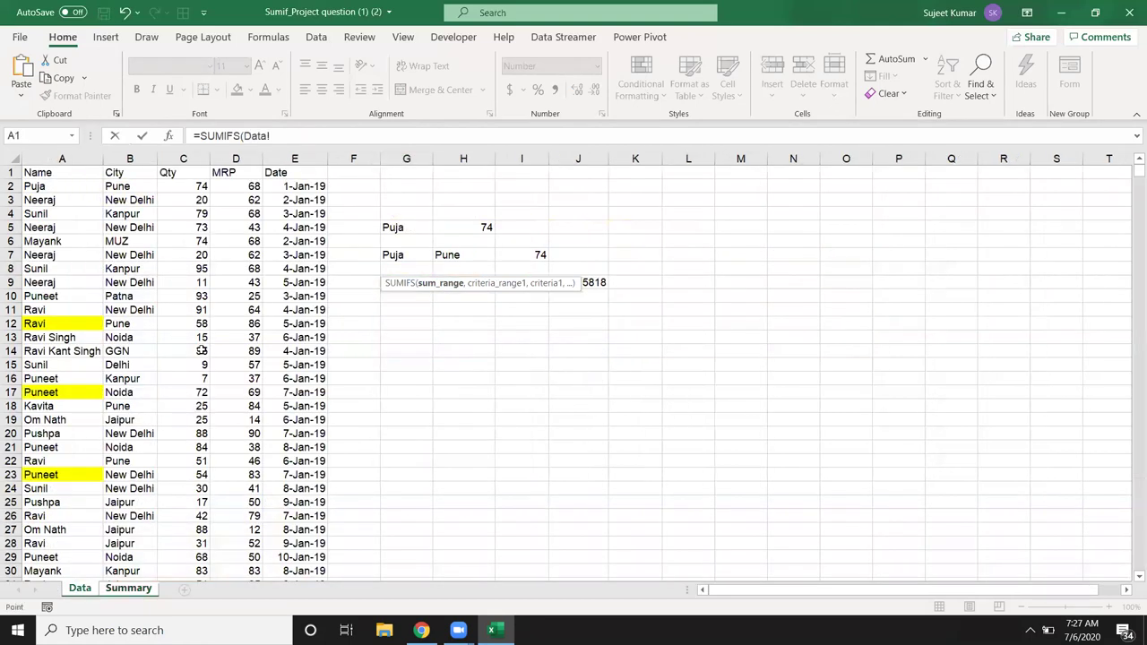
left_click(197, 159)
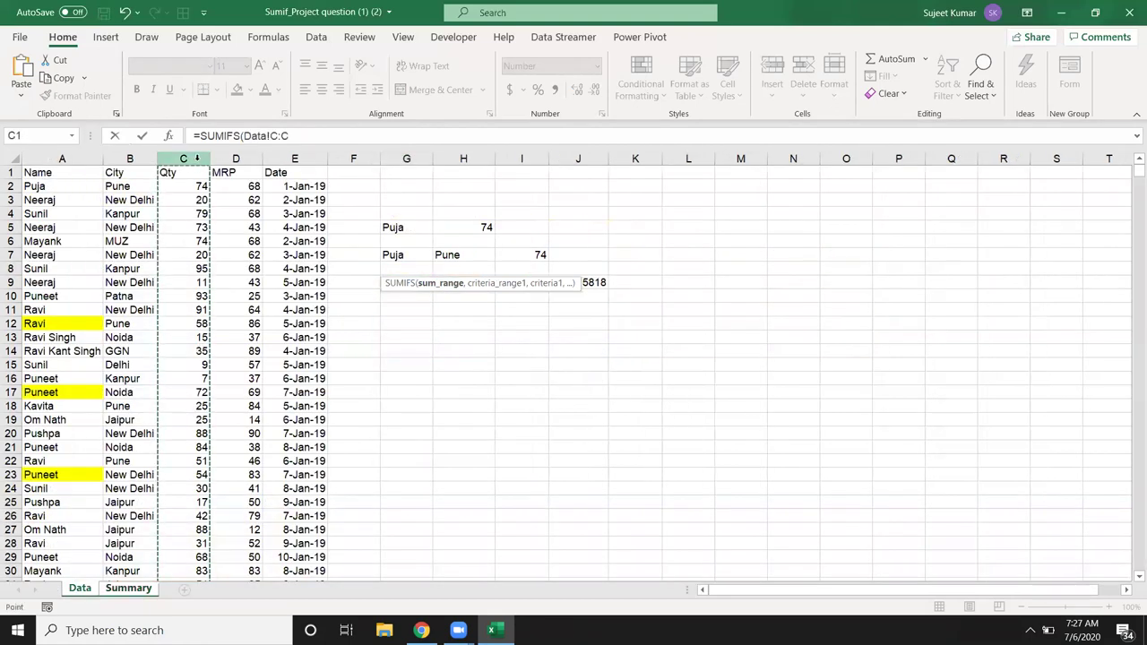
type(",")
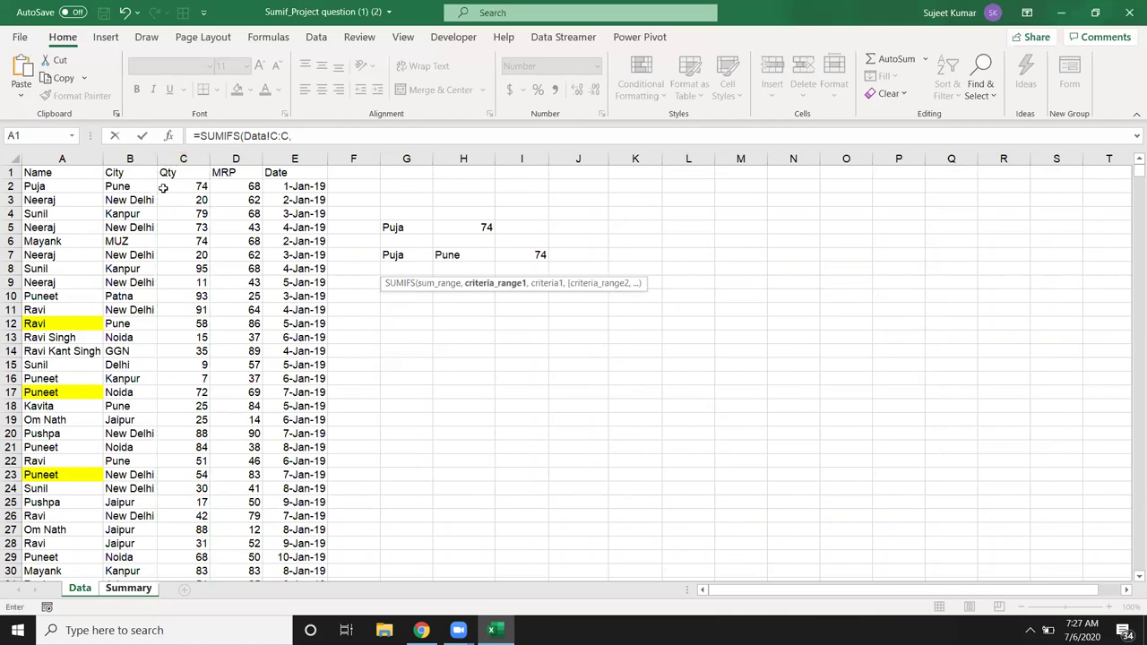
left_click(114, 159)
type(",")
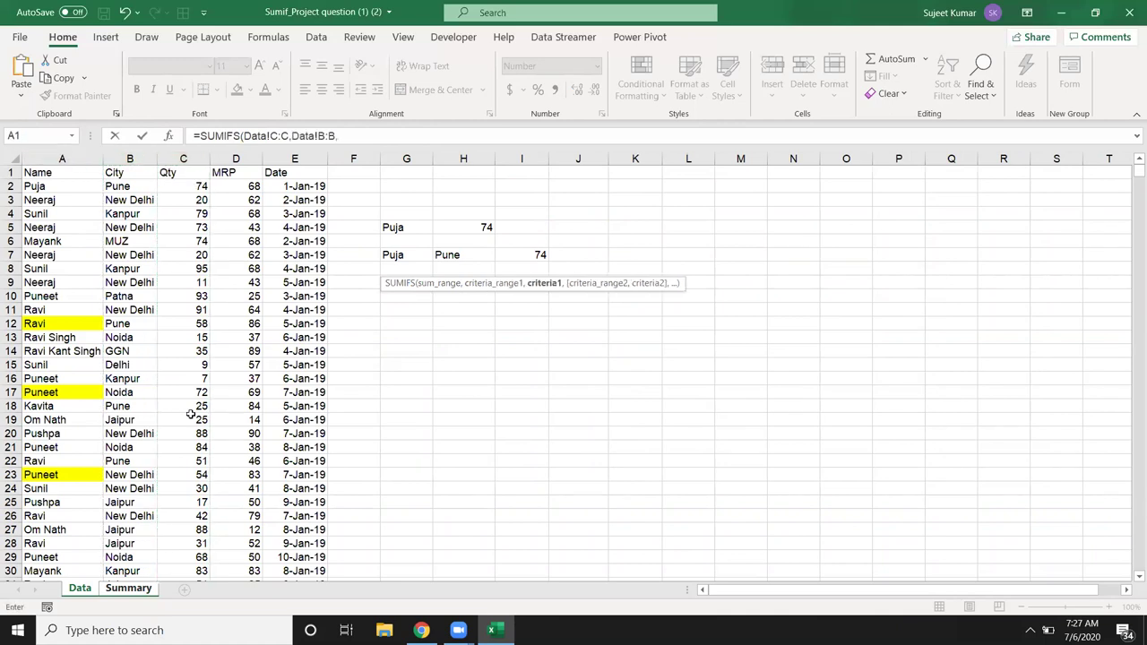
left_click(126, 588)
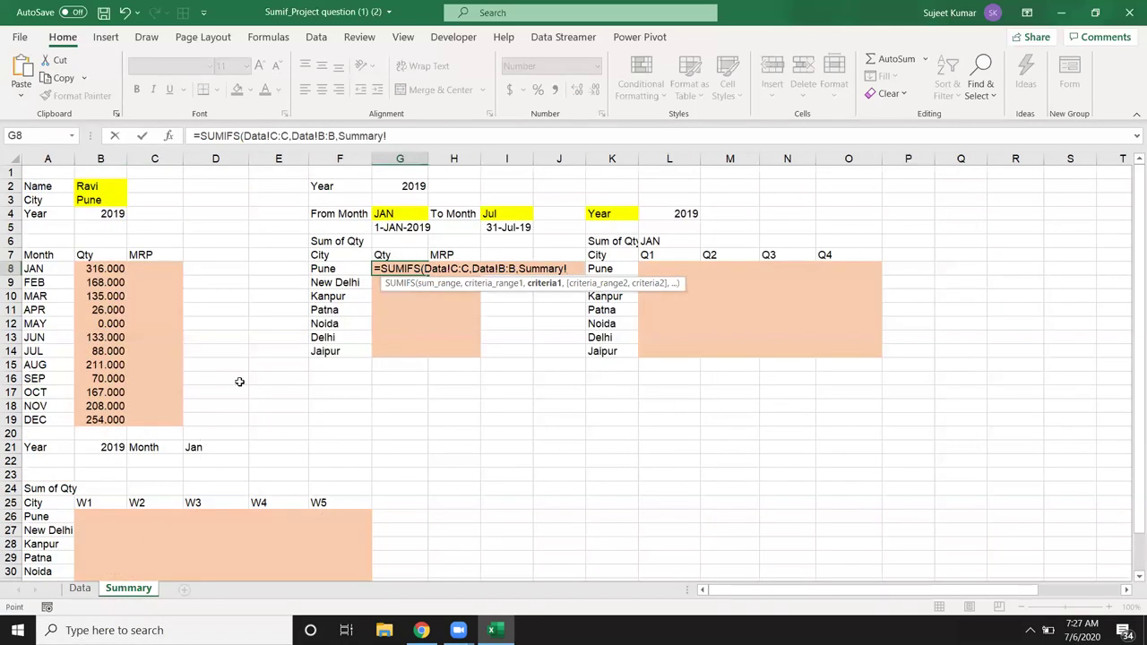
left_click(325, 270)
type(",")
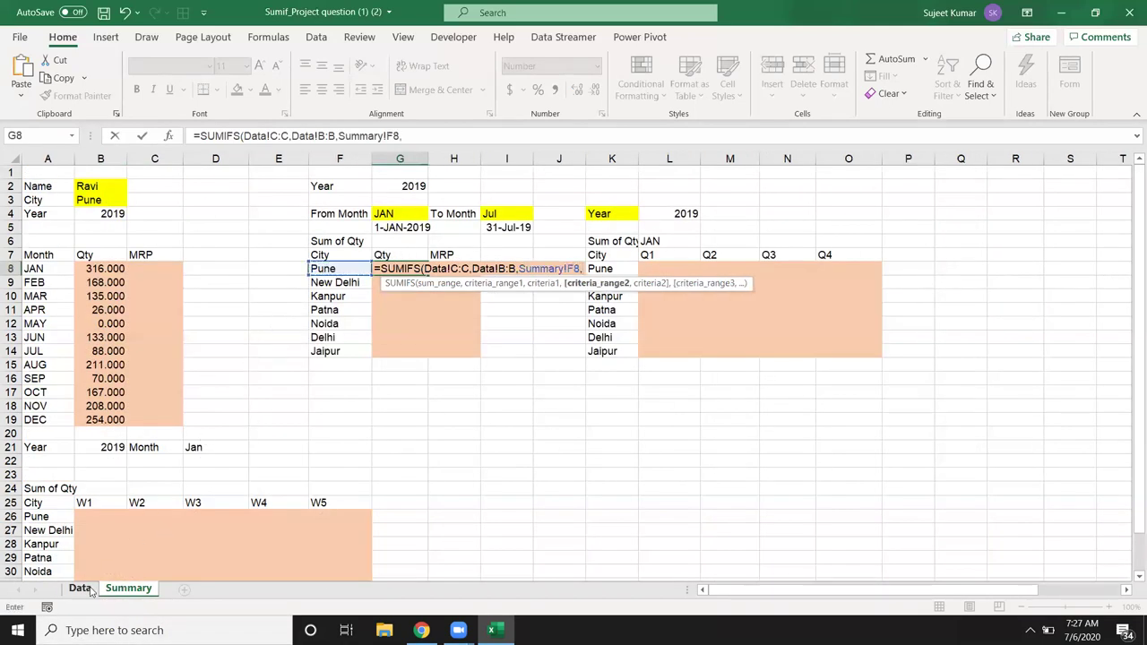
Step: Add a Data!E:E criterion for dates on or after the from date in G5
left_click(80, 589)
left_click(295, 159)
type(",\">")
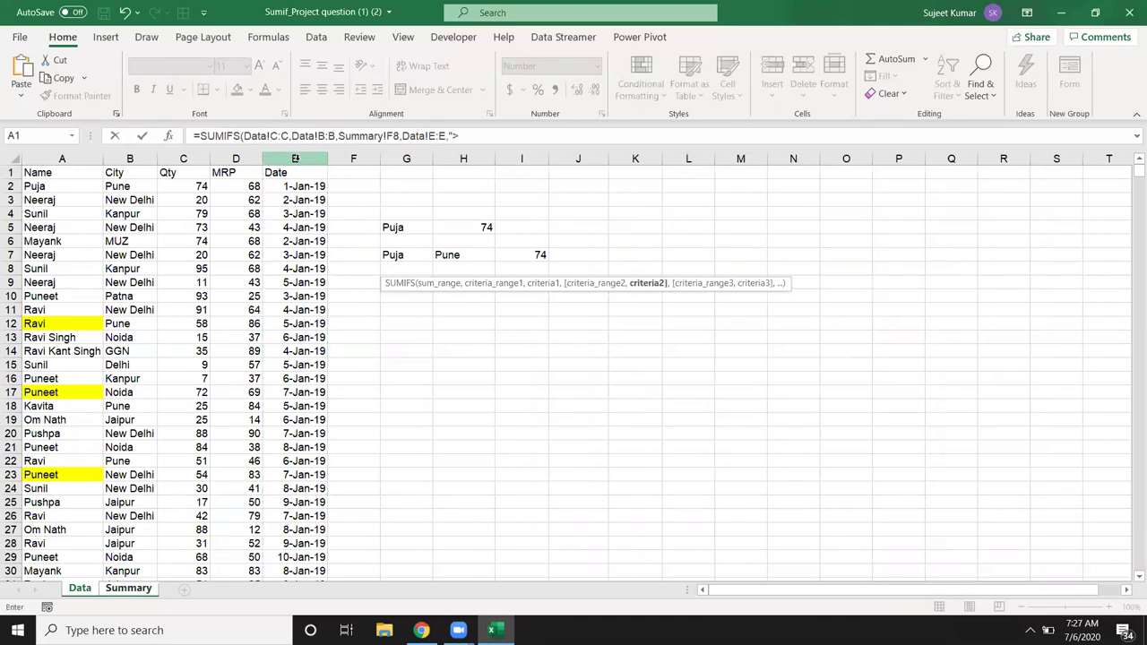
type("=\"&")
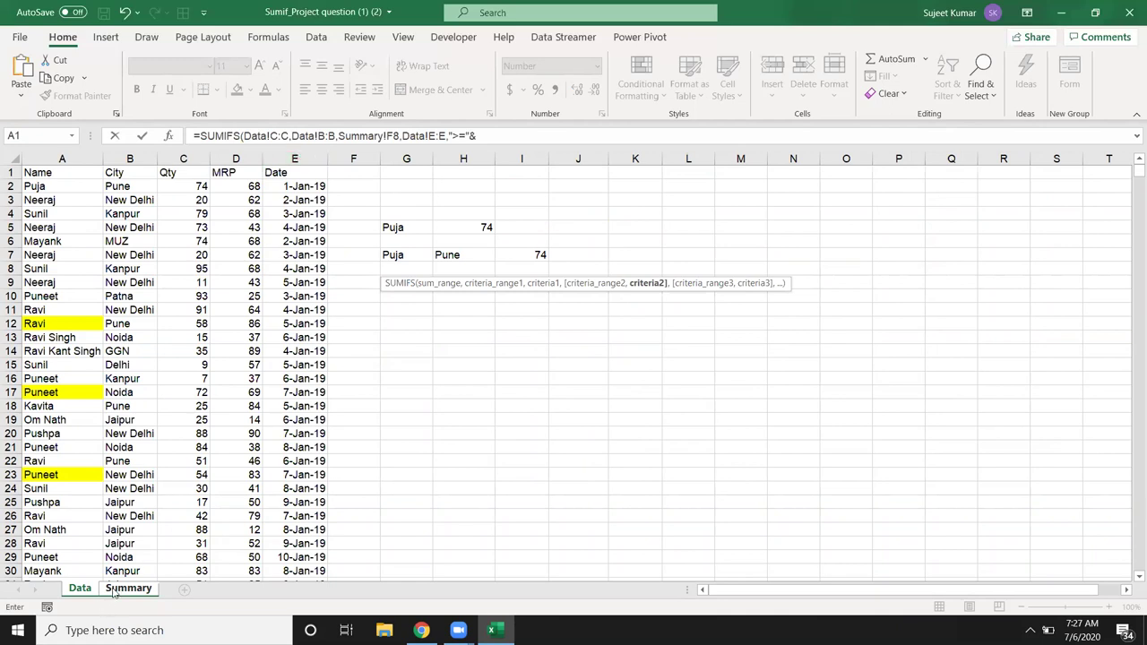
left_click(117, 589)
left_click(405, 227)
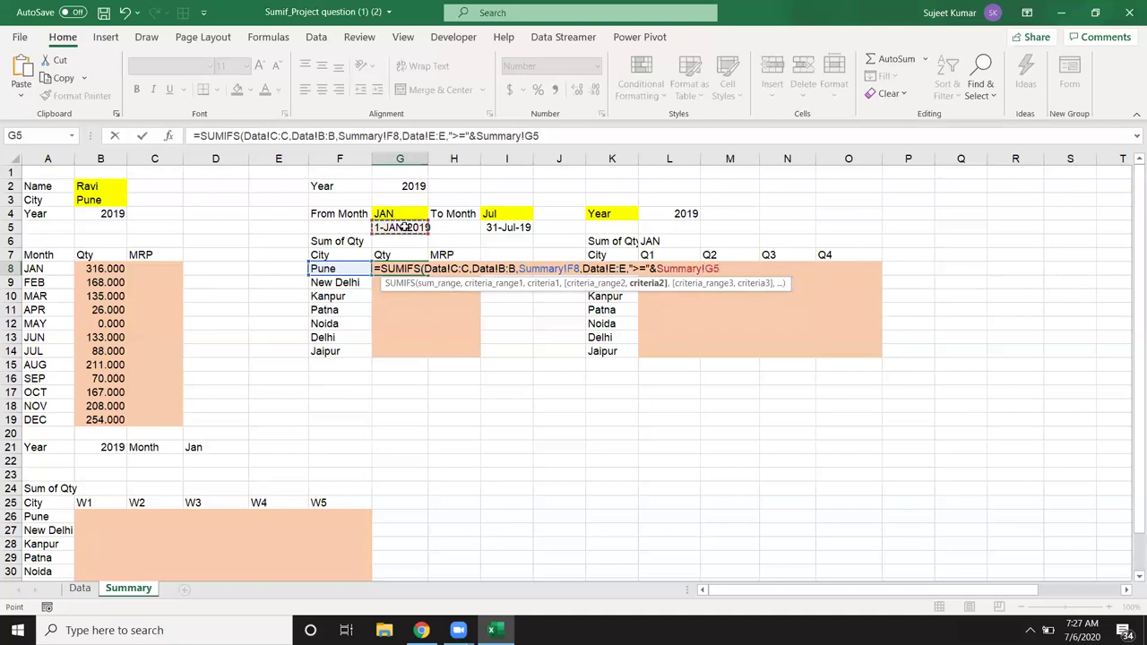
type(",")
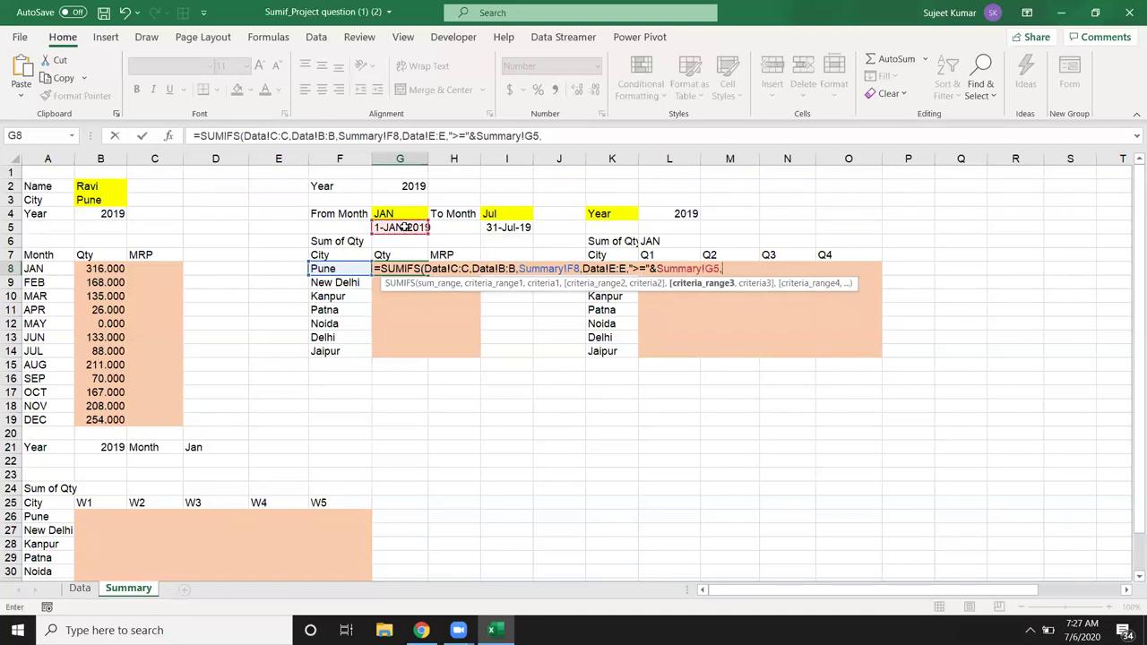
Step: Add a Data!E:E criterion for dates on or before the to date in I5, and enter it
left_click(80, 589)
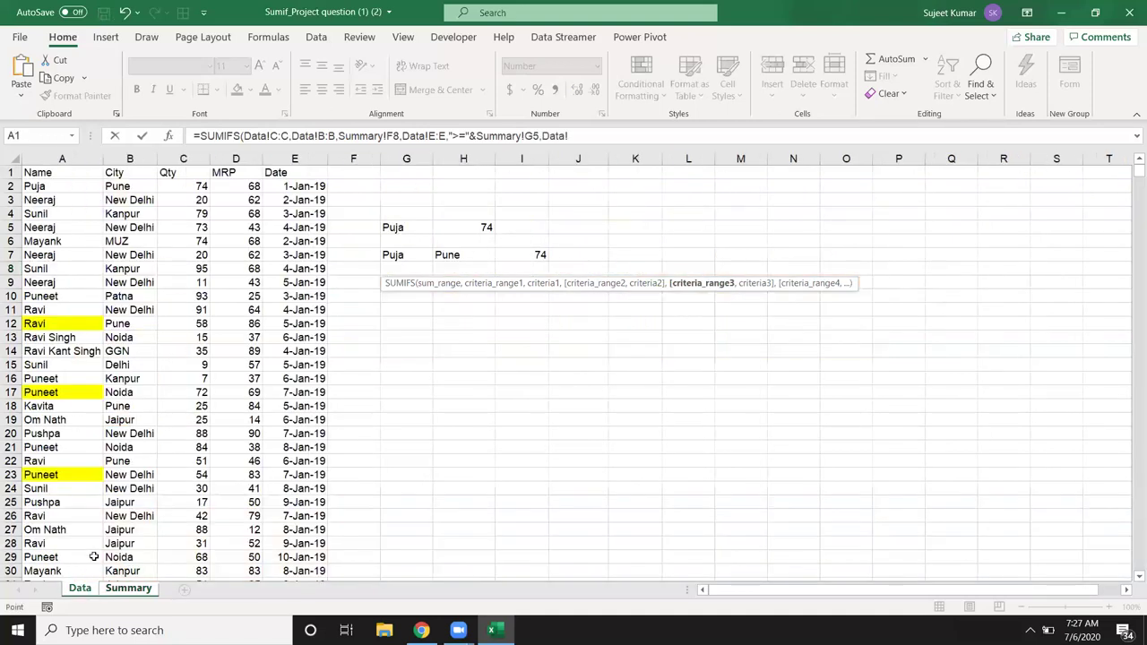
left_click(290, 154)
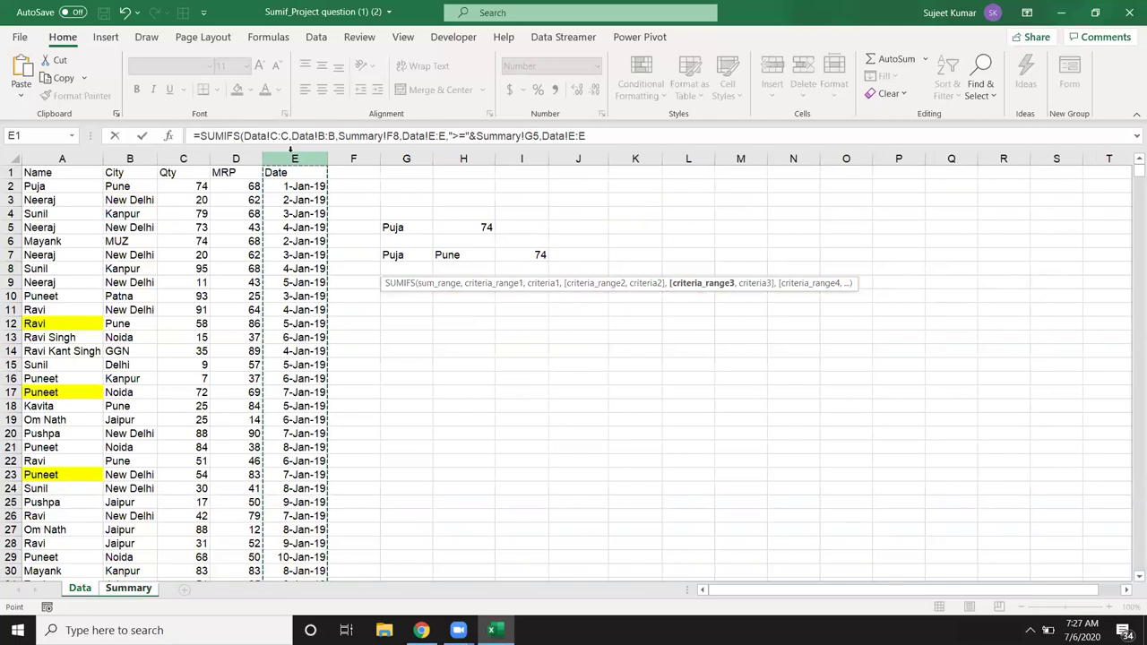
type(",\"<=")
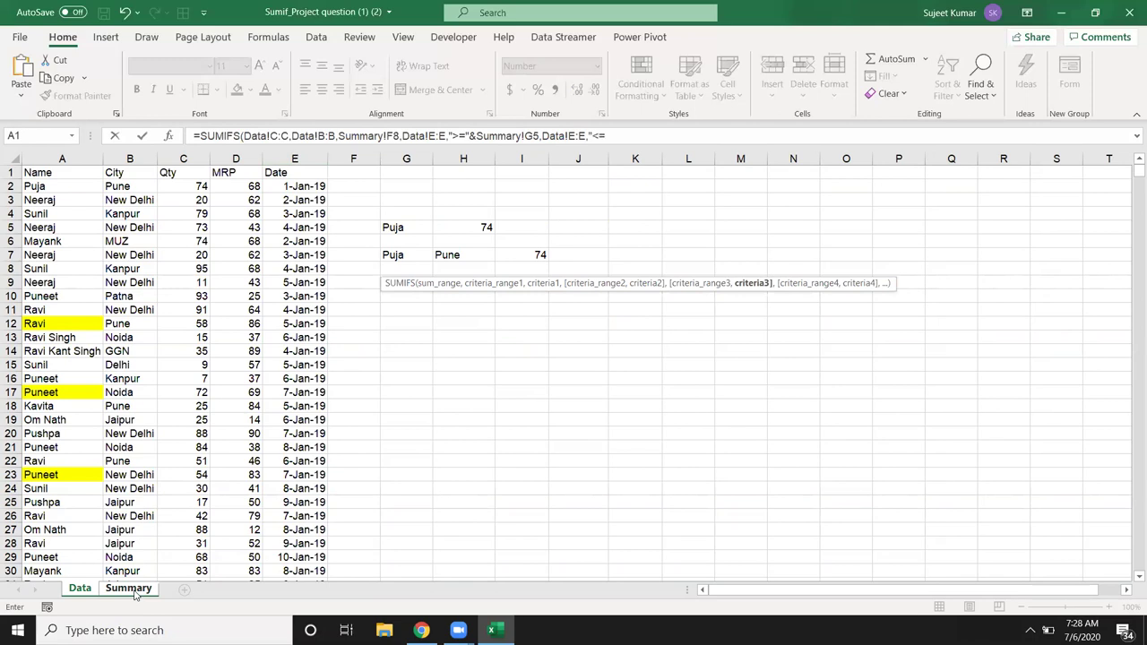
type("&")
left_click(129, 589)
left_click(498, 228)
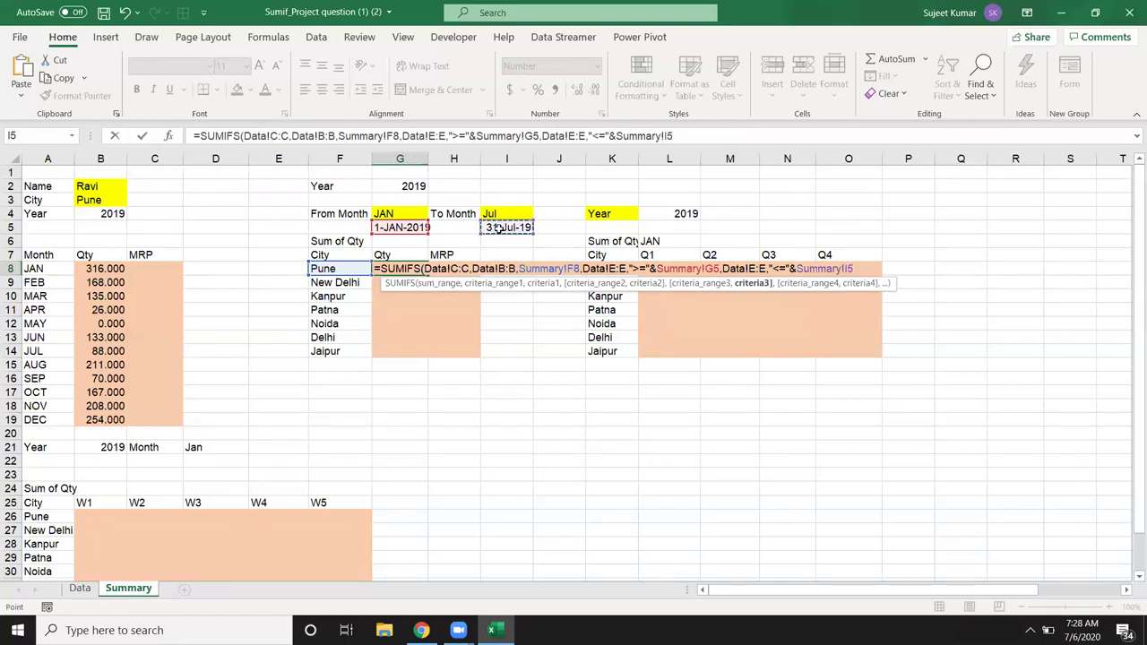
key("Return")
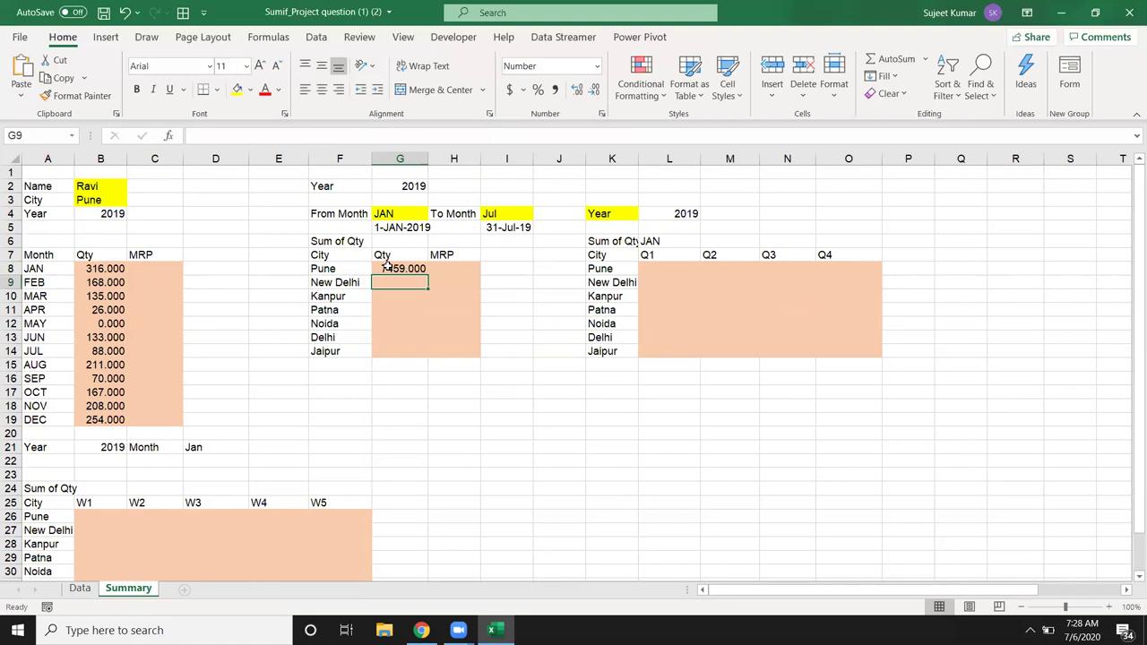
Step: Strip the 'Summary!' prefixes from the F8, G5 and I5 references in G8's SUMIFS, keeping 7459.000
double_click(388, 269)
left_click(517, 269)
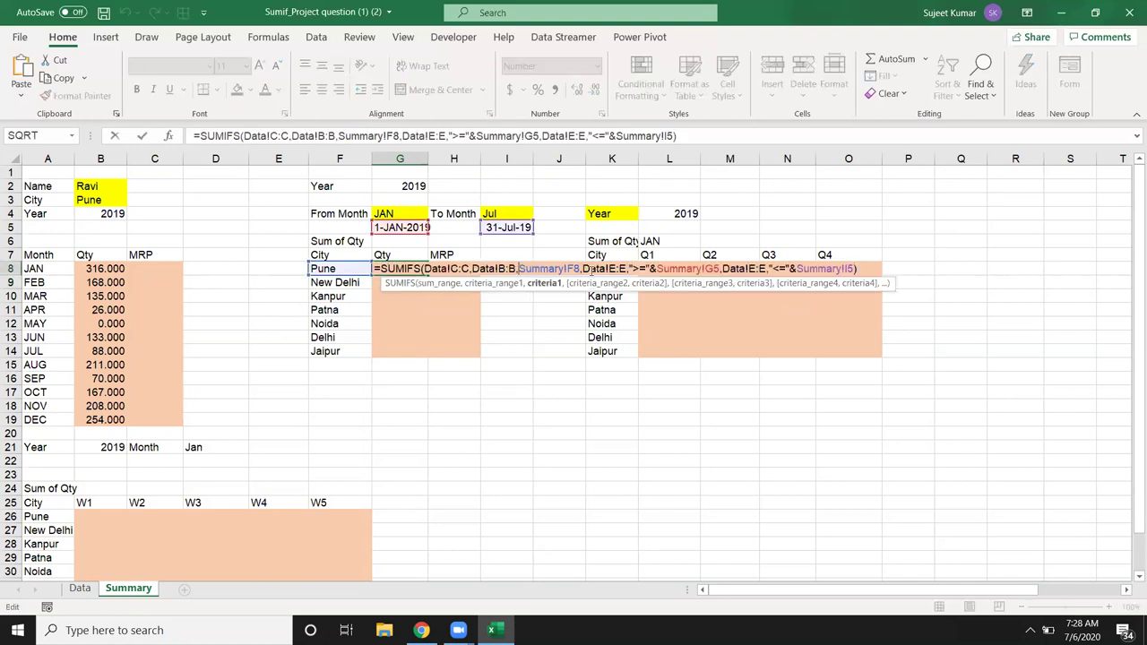
key("Delete")
key("Delete")
key("Delete")
key("Delete")
key("Delete")
key("Delete")
key("Delete")
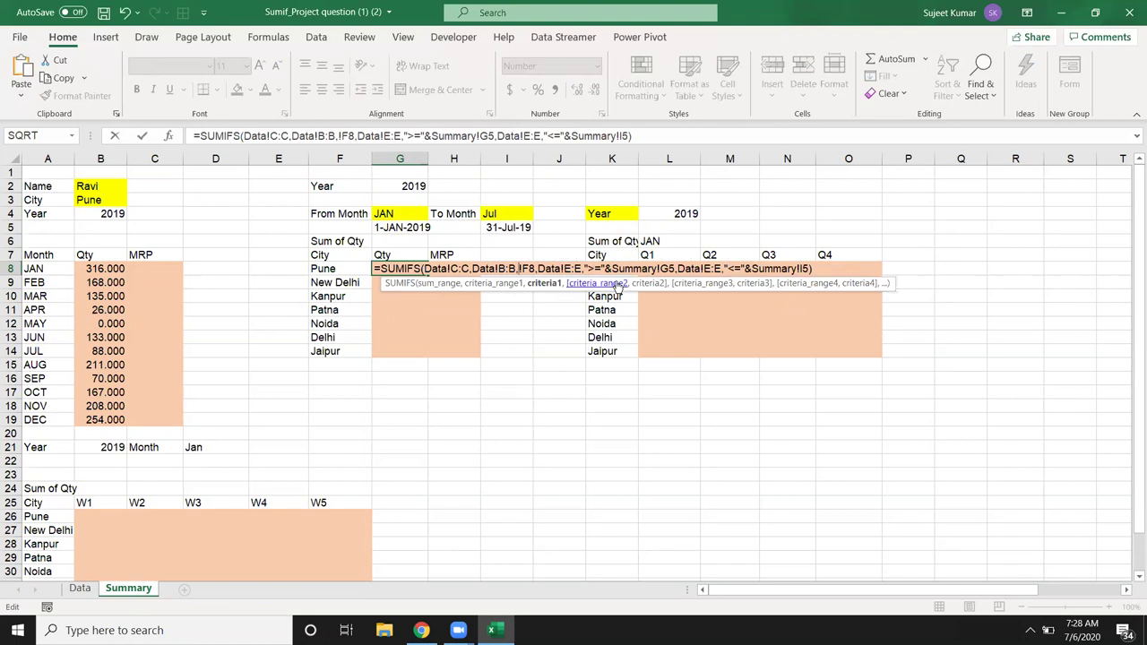
key("Delete")
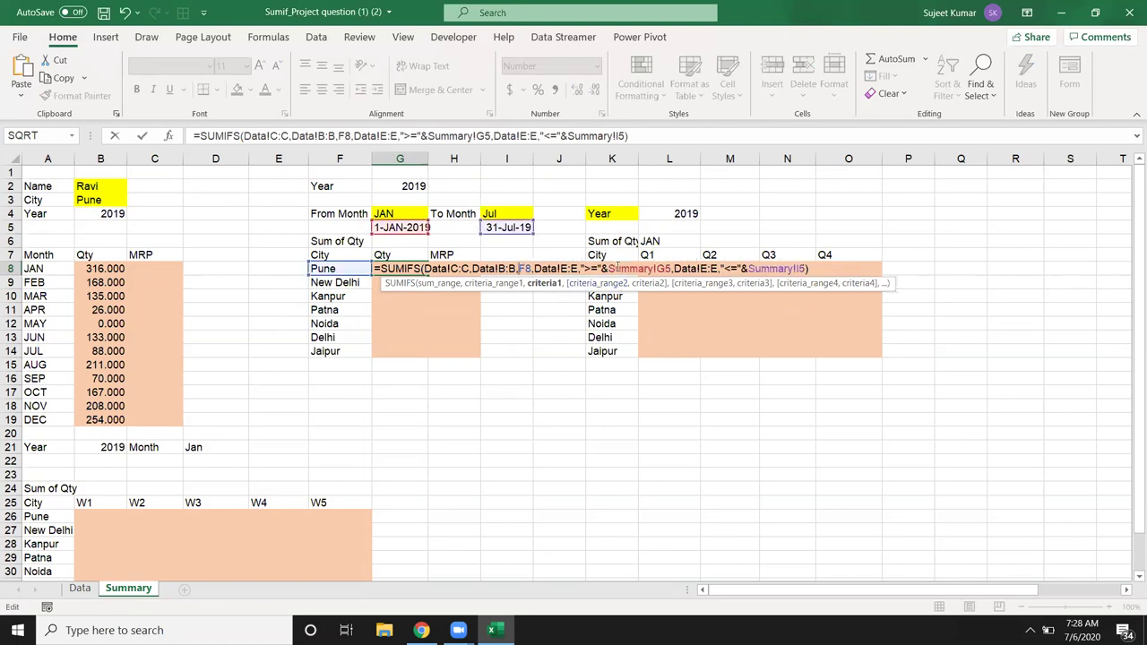
left_click(613, 268)
key("Delete")
key("Delete")
key("Delete")
key("Delete")
key("Delete")
key("Delete")
key("Delete")
key("Delete")
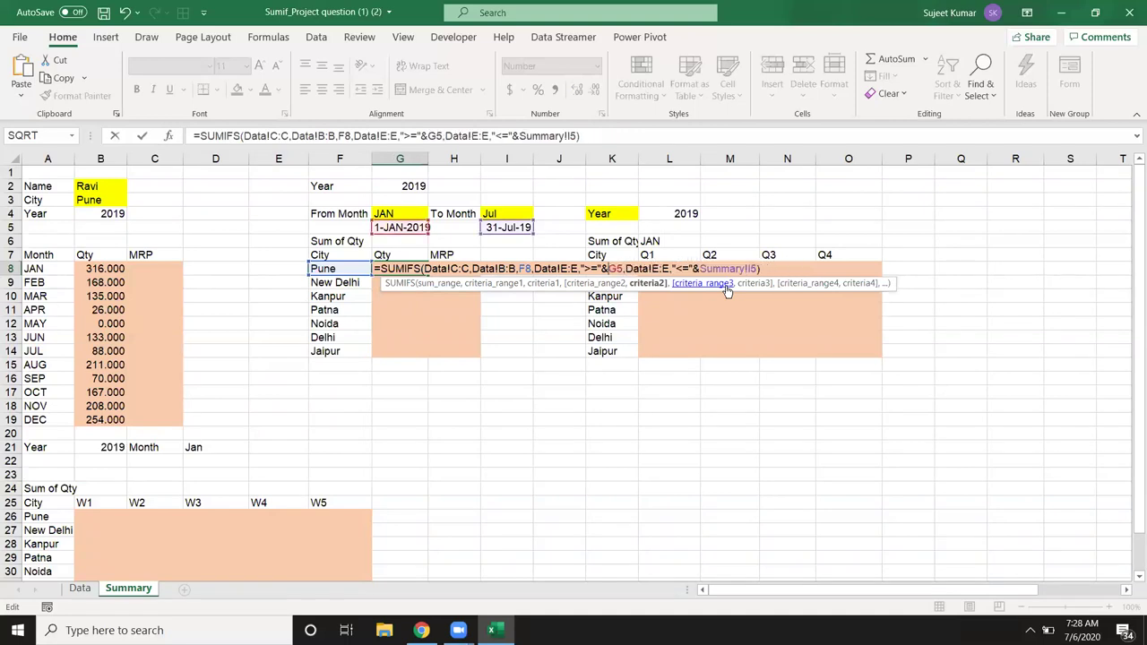
left_click(707, 268)
key("Delete")
key("Delete")
key("Delete")
key("Delete")
key("Delete")
key("Delete")
key("Delete")
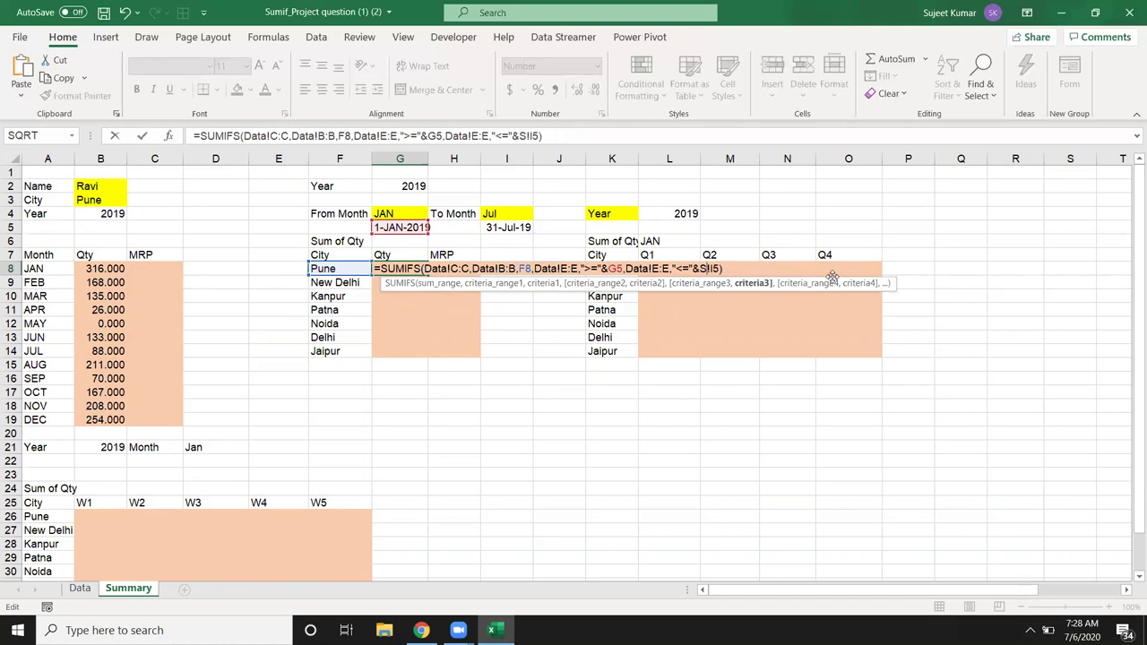
key("Delete")
key("Delete")
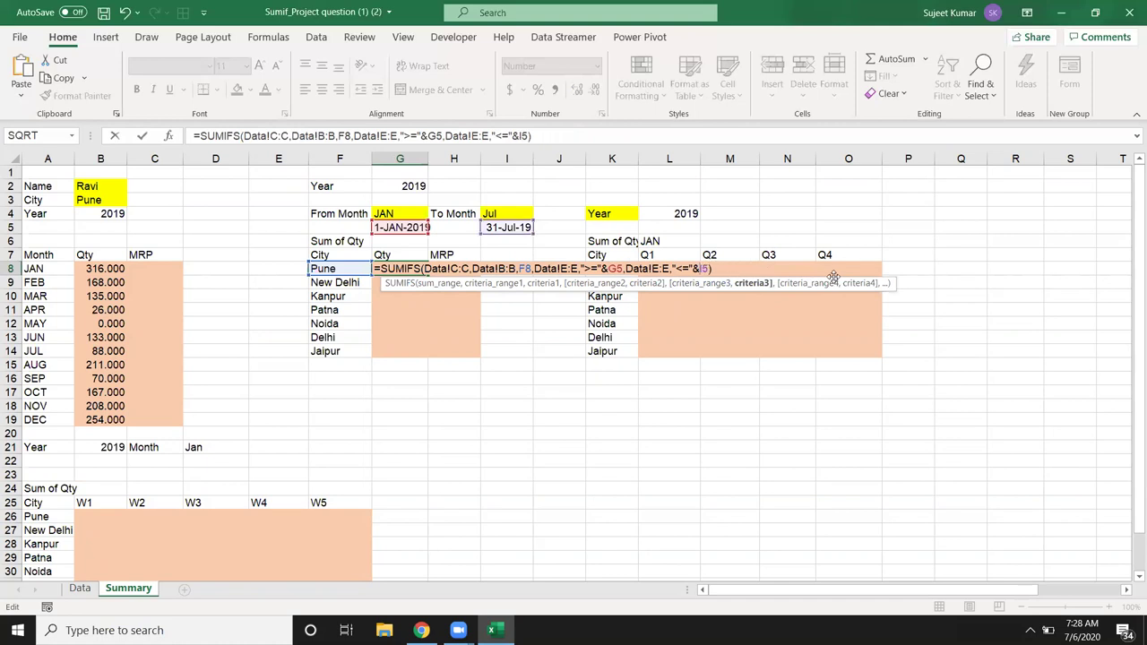
key("Return")
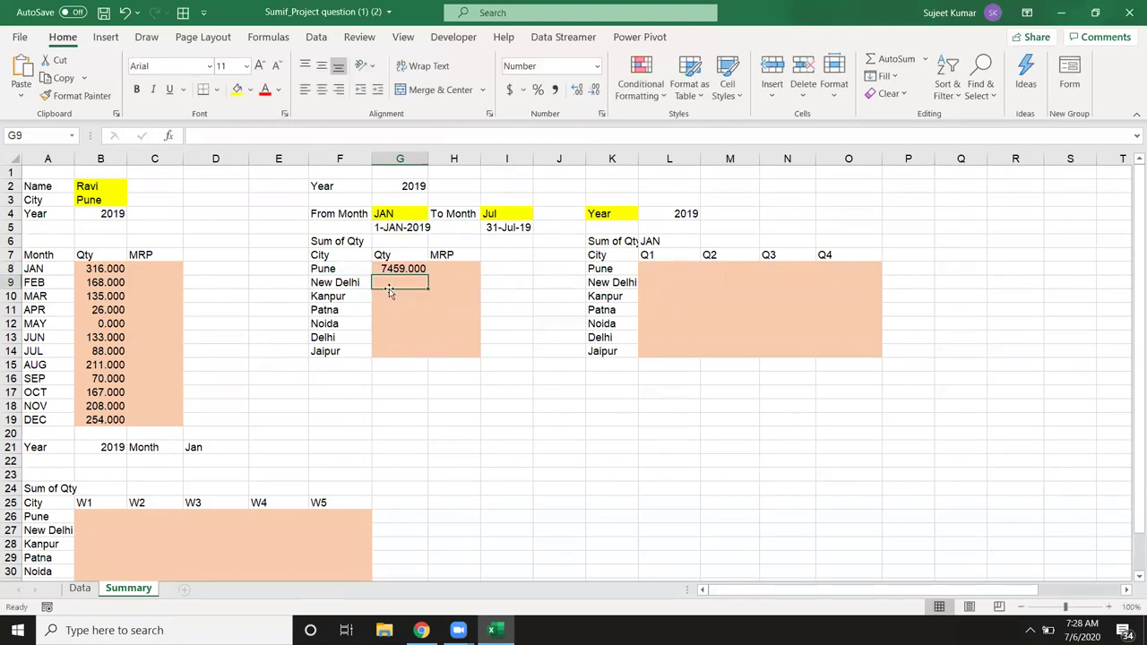
left_click(388, 262)
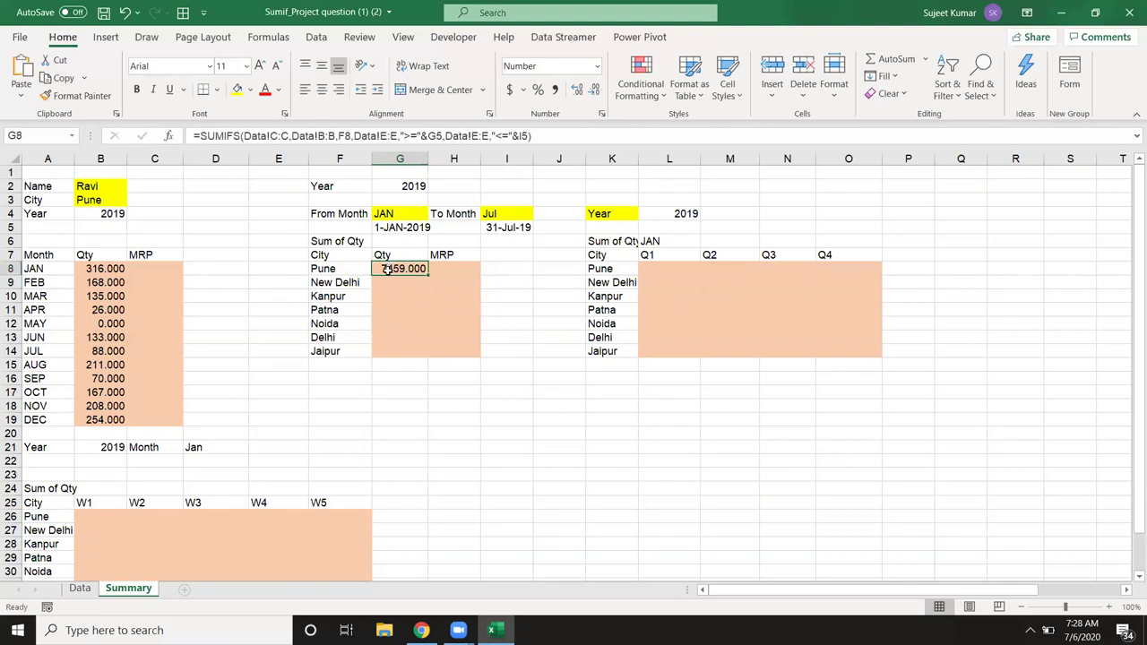
Step: Replace G8's G5 reference with the inline start date ("1-"&G4&"-"&G2)
left_click(401, 228)
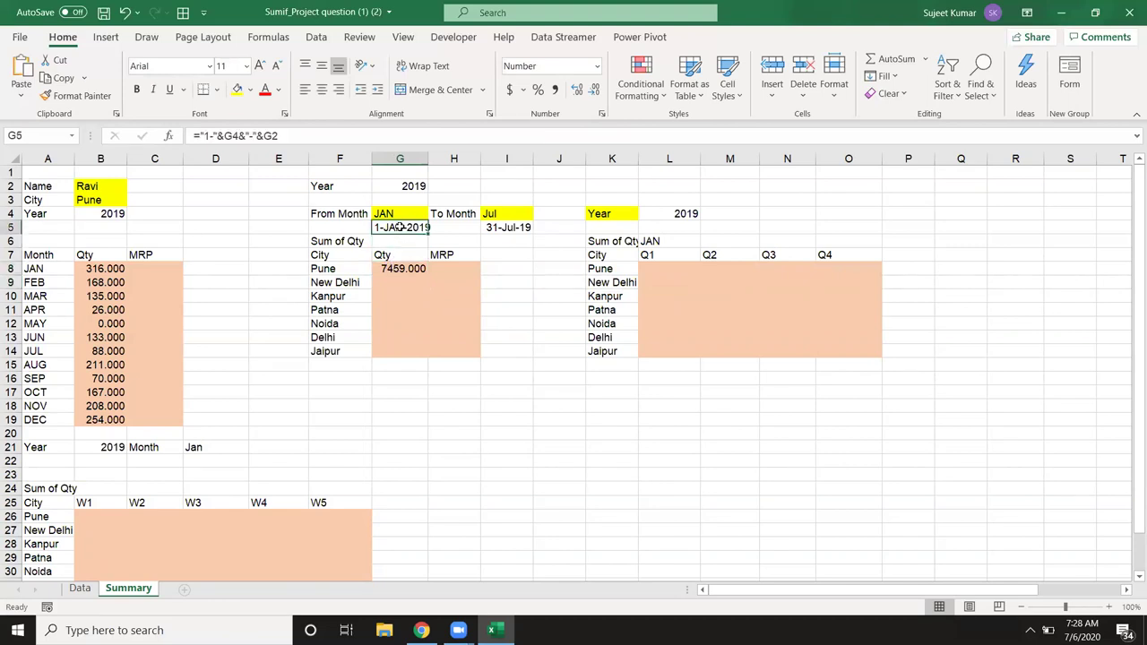
left_click(202, 134)
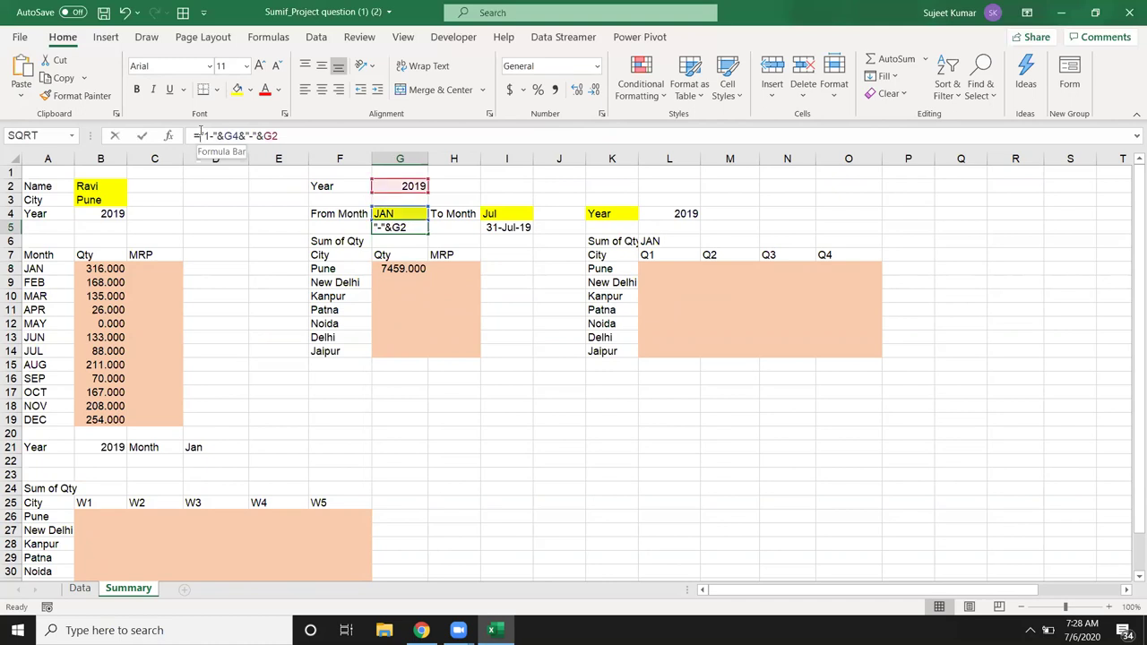
left_click_drag(199, 136, 303, 136)
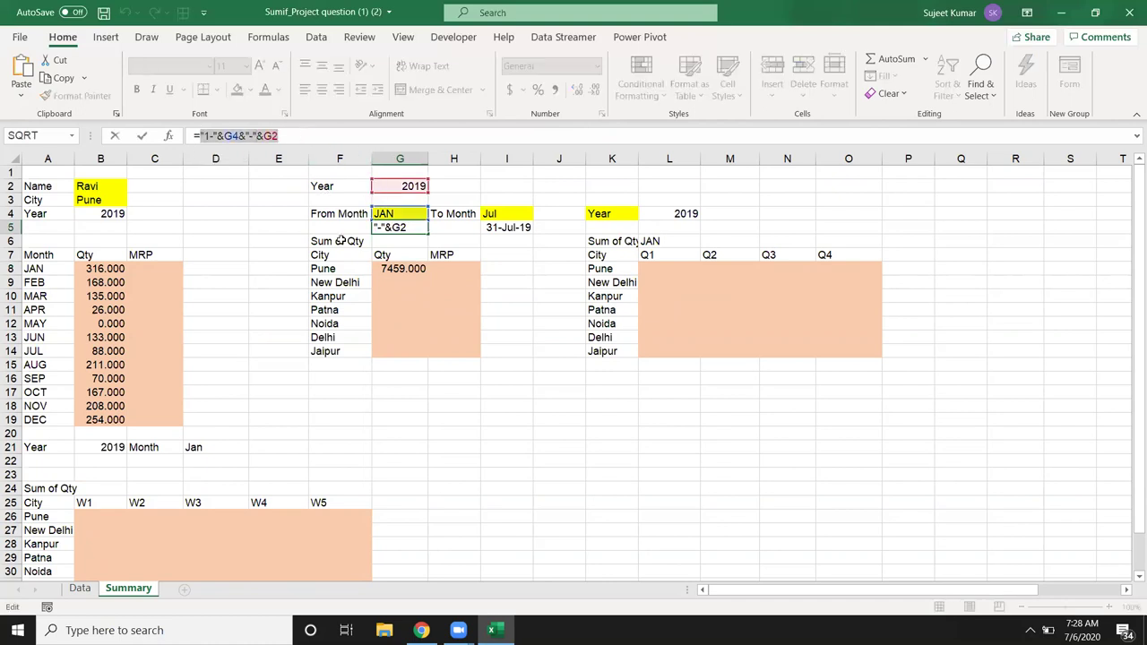
key("Escape")
double_click(405, 269)
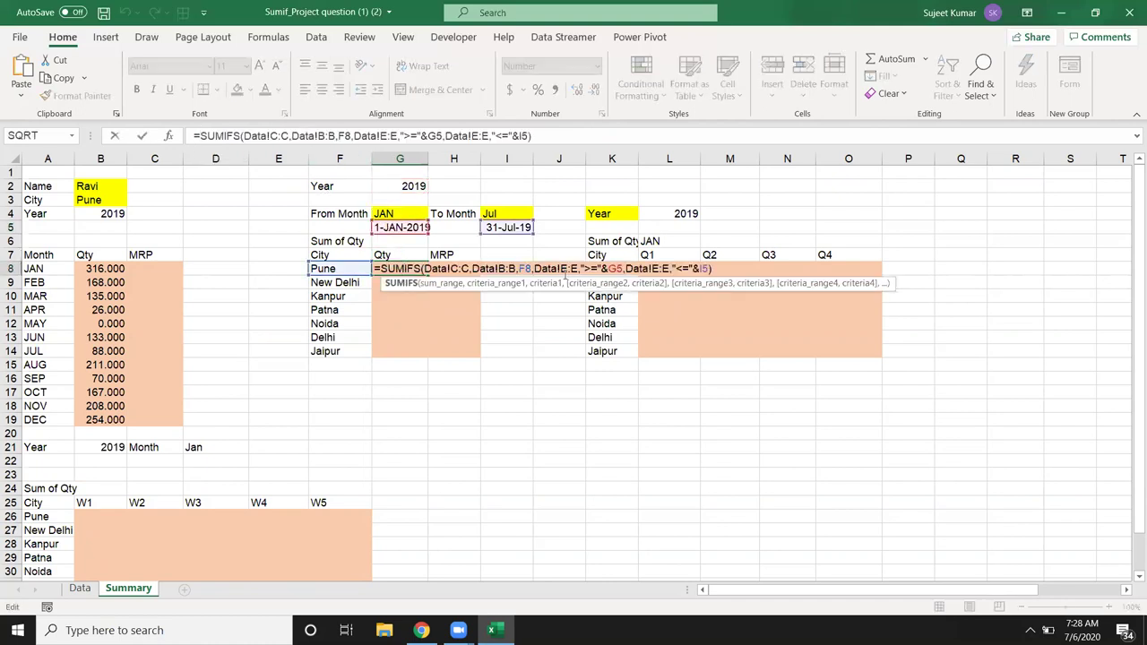
left_click(609, 270)
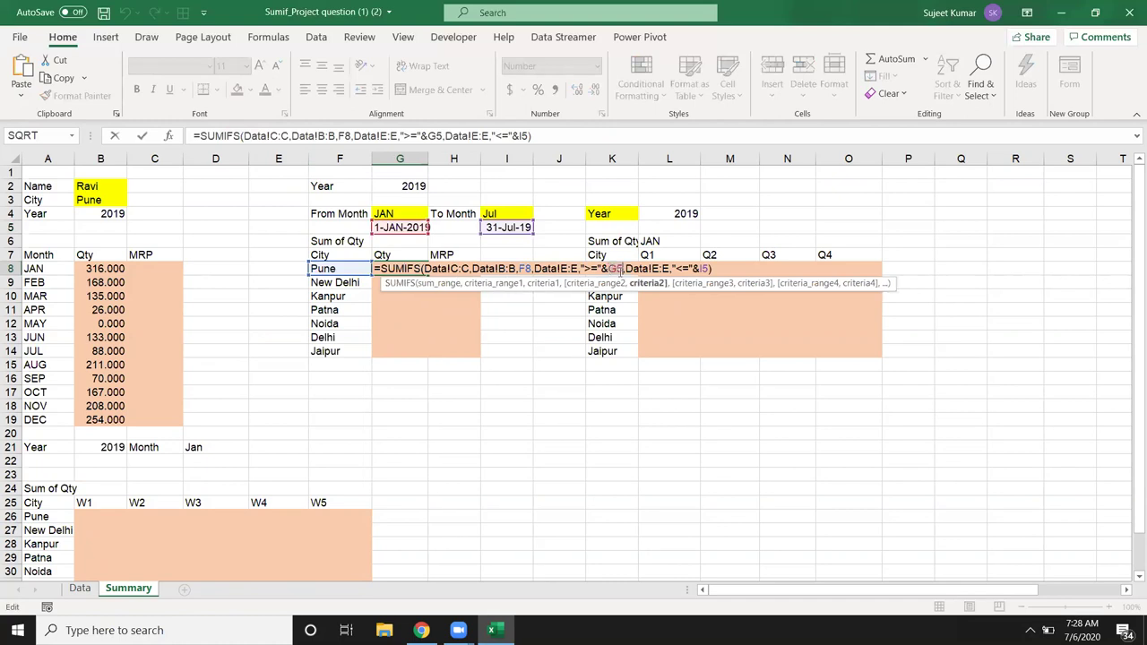
key("BackSpace")
key("BackSpace")
type("()")
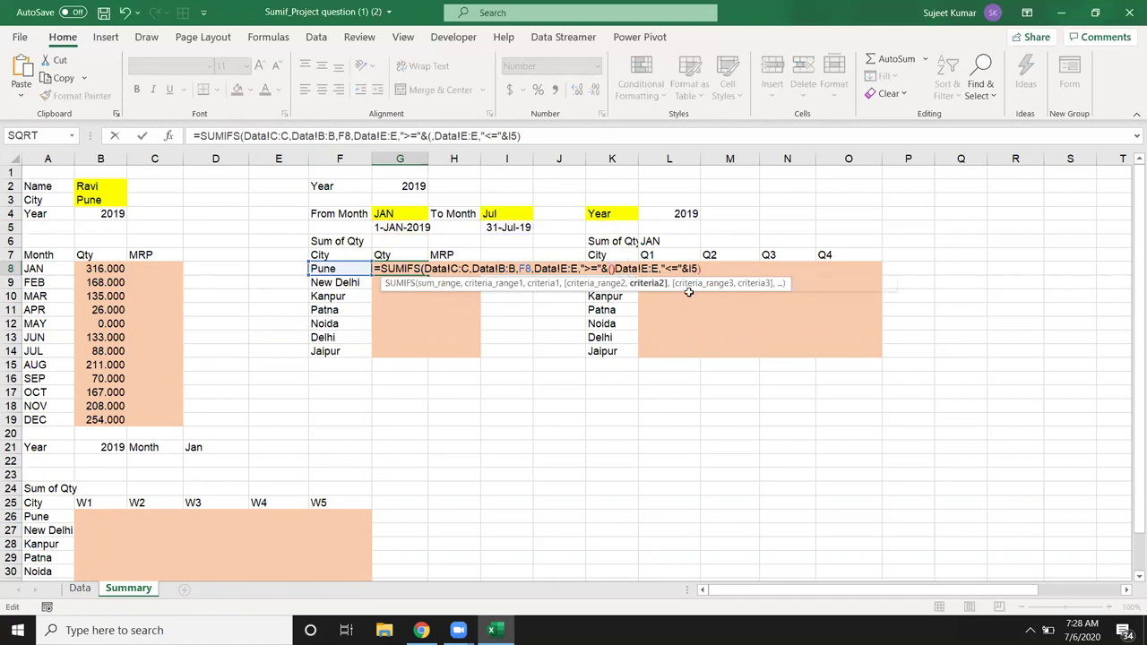
key("Left")
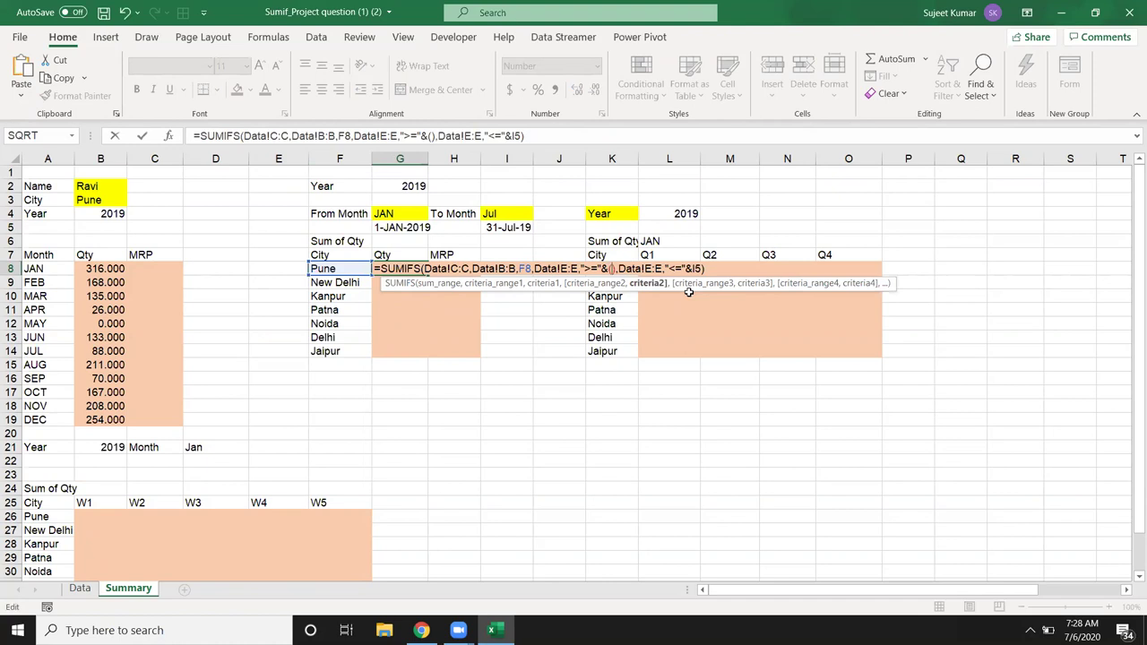
type("\"1-\"&G4&\"-\"&G2")
key("Return")
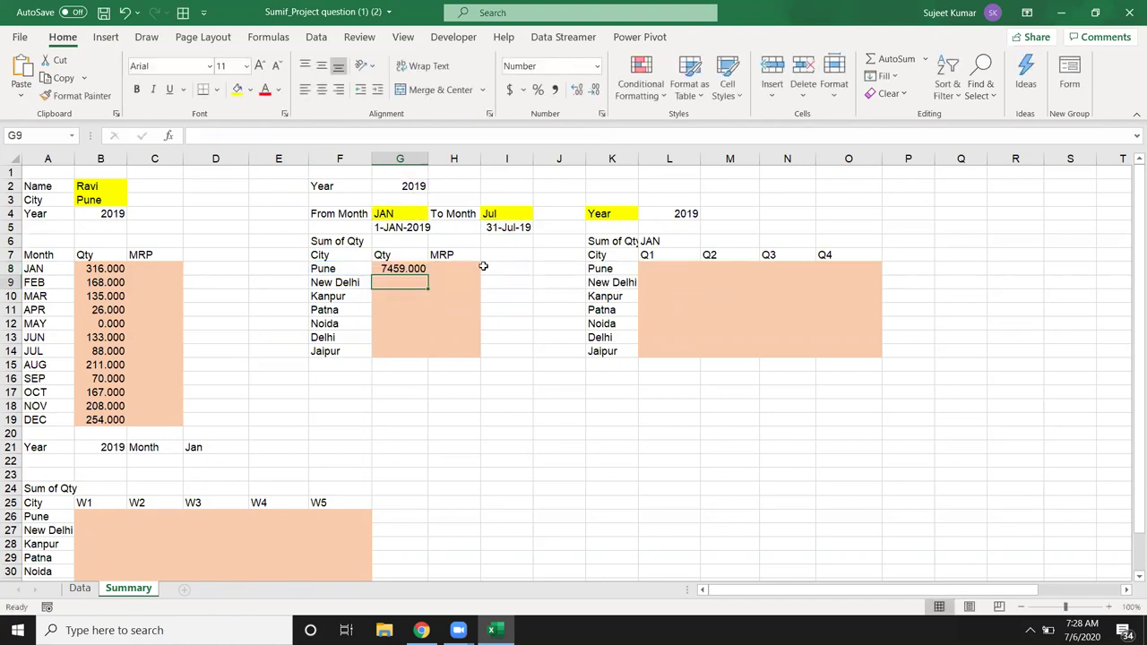
Step: Replace G8's I5 reference with I5's EOMONTH end-date expression in parentheses
left_click(503, 229)
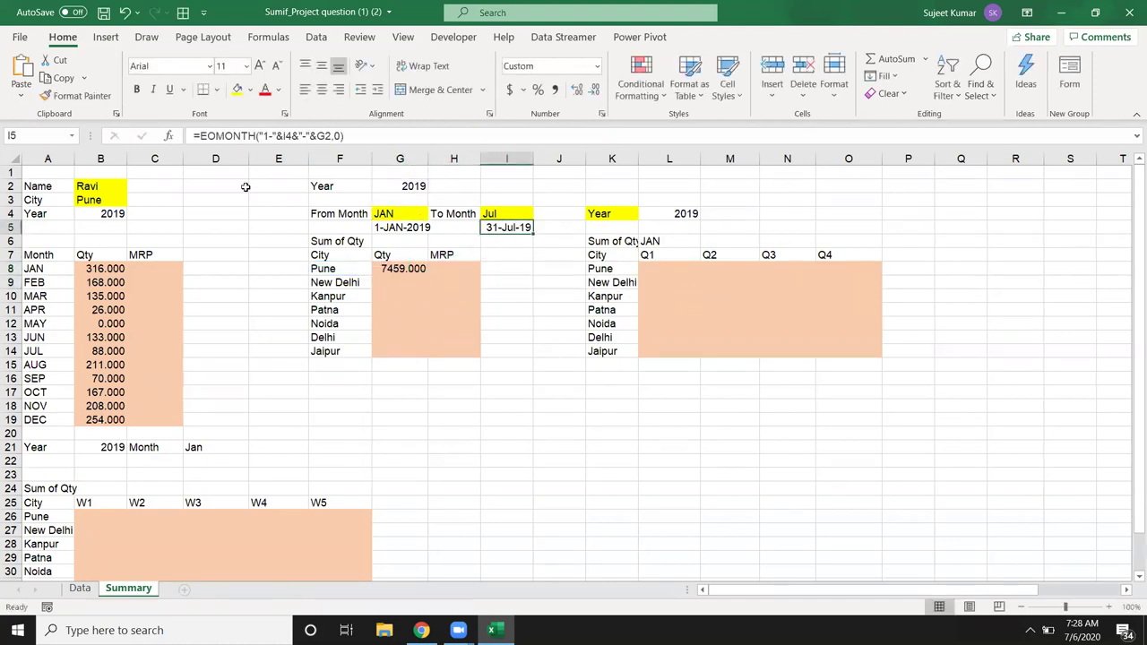
left_click(197, 135)
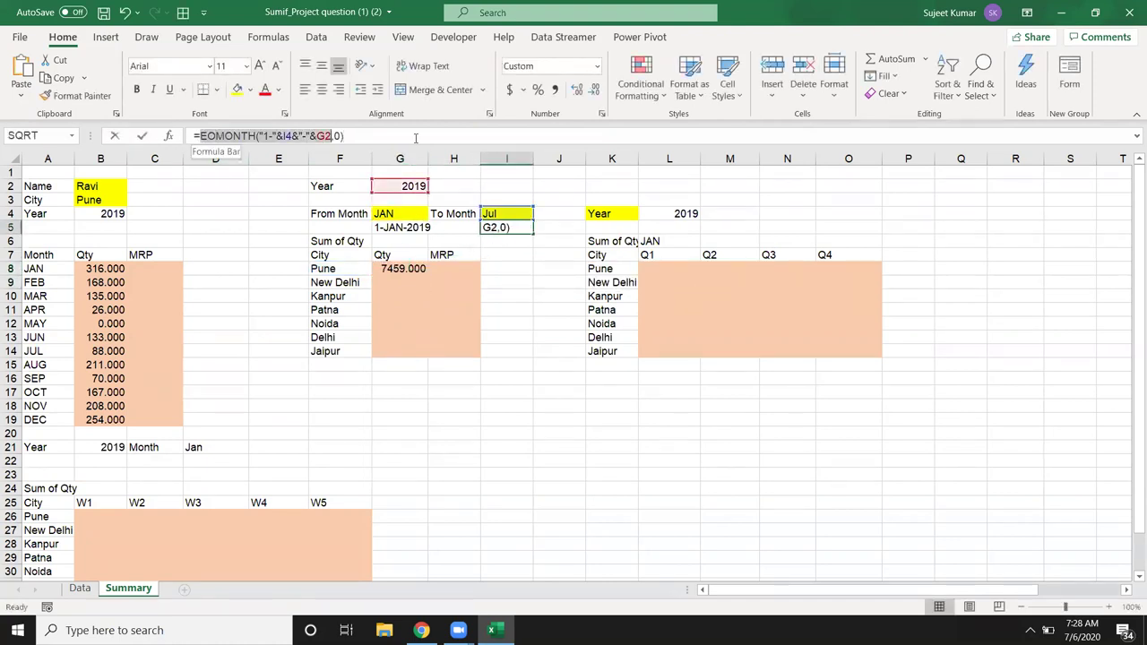
left_click(408, 268)
double_click(409, 268)
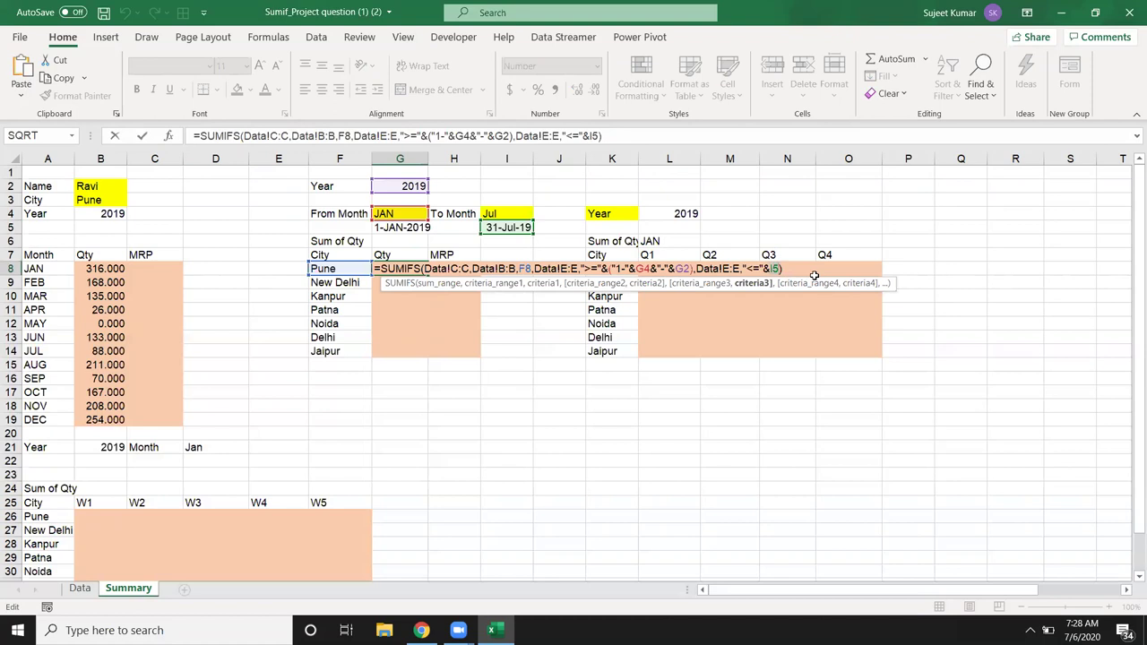
type("()")
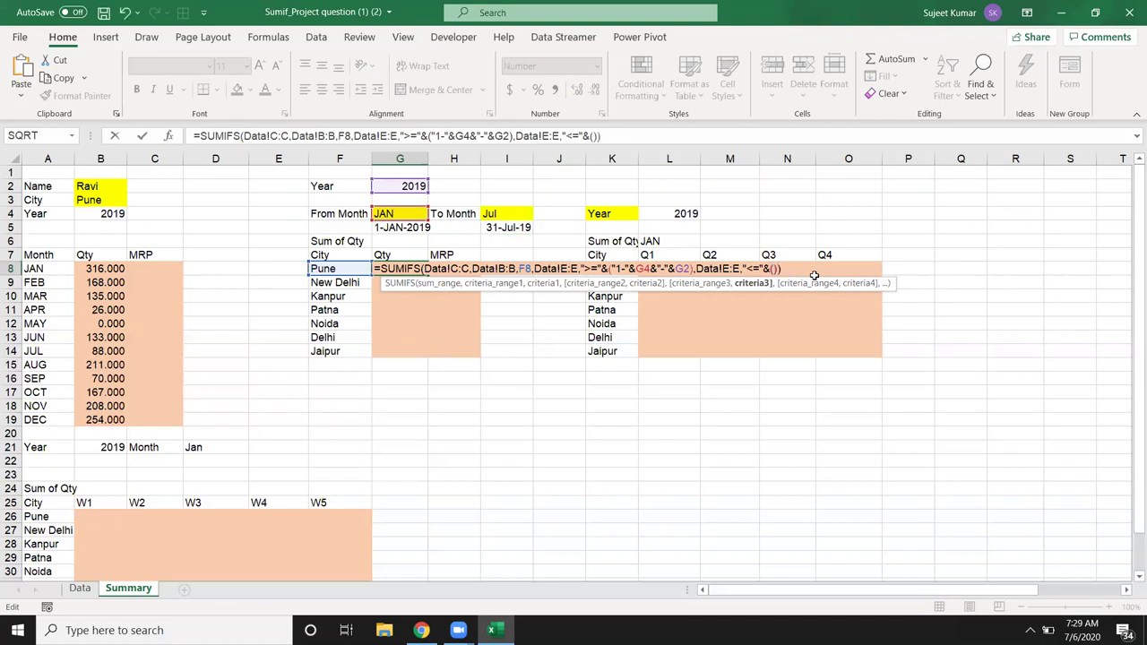
type("EOMONTH(\"1-\"&I4&\"-\"&G2,0)")
key("Return")
key("Up")
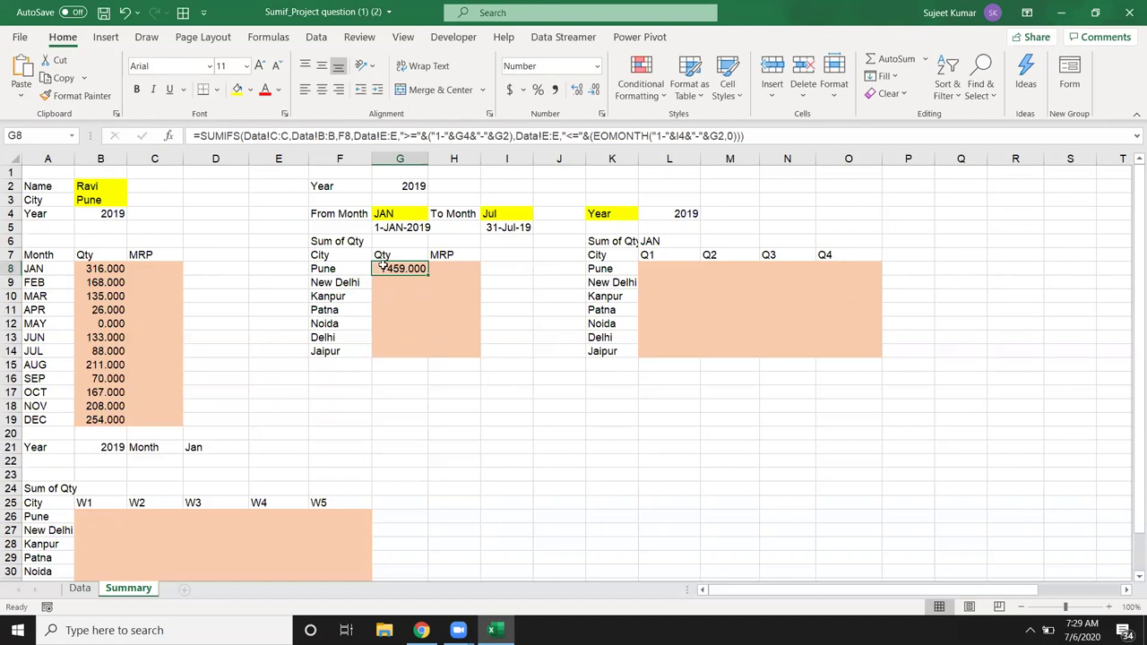
Step: Make the Data!C:C, Data!B:B, Data!E:E and G4 references in G8's SUMIFS absolute
double_click(390, 267)
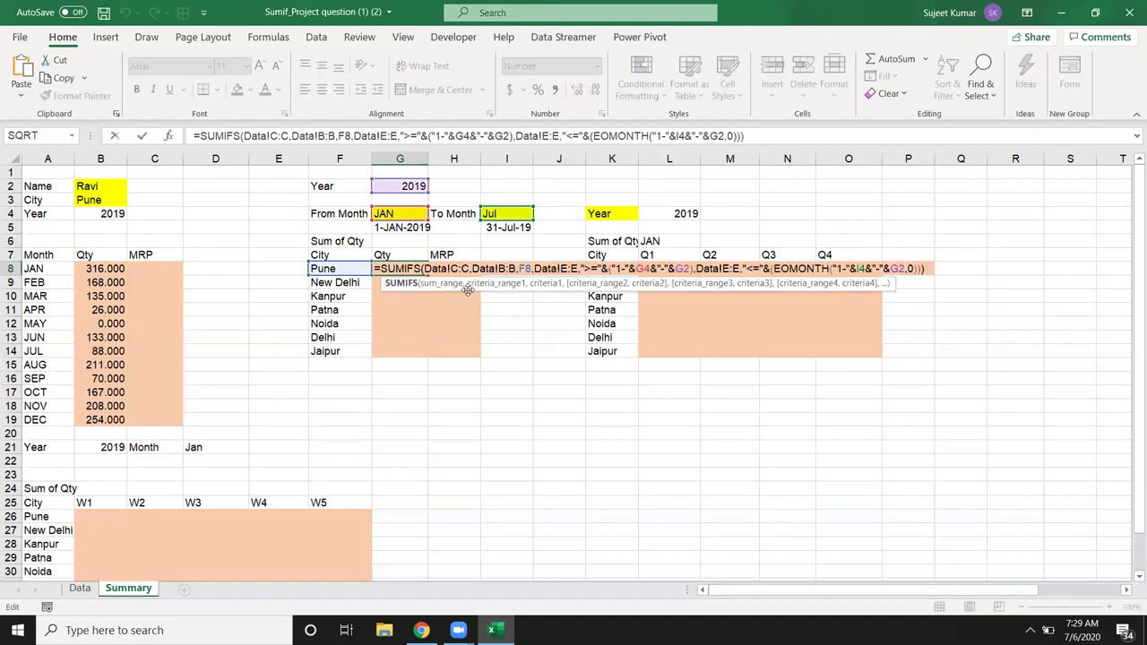
key("F4")
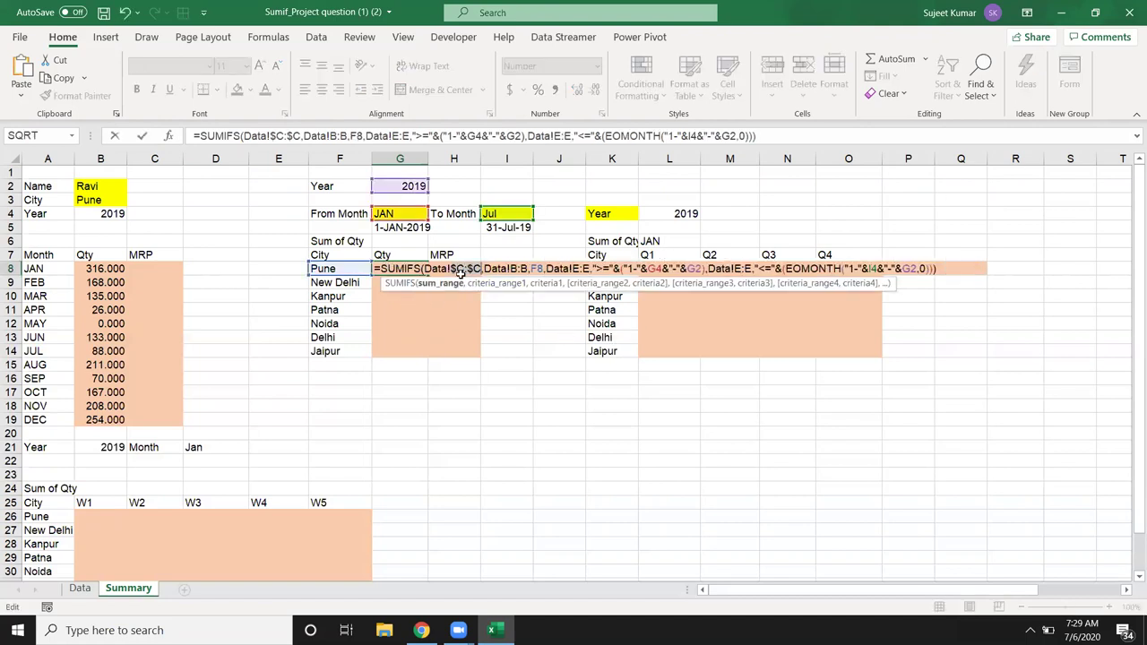
left_click(523, 269)
key("F4")
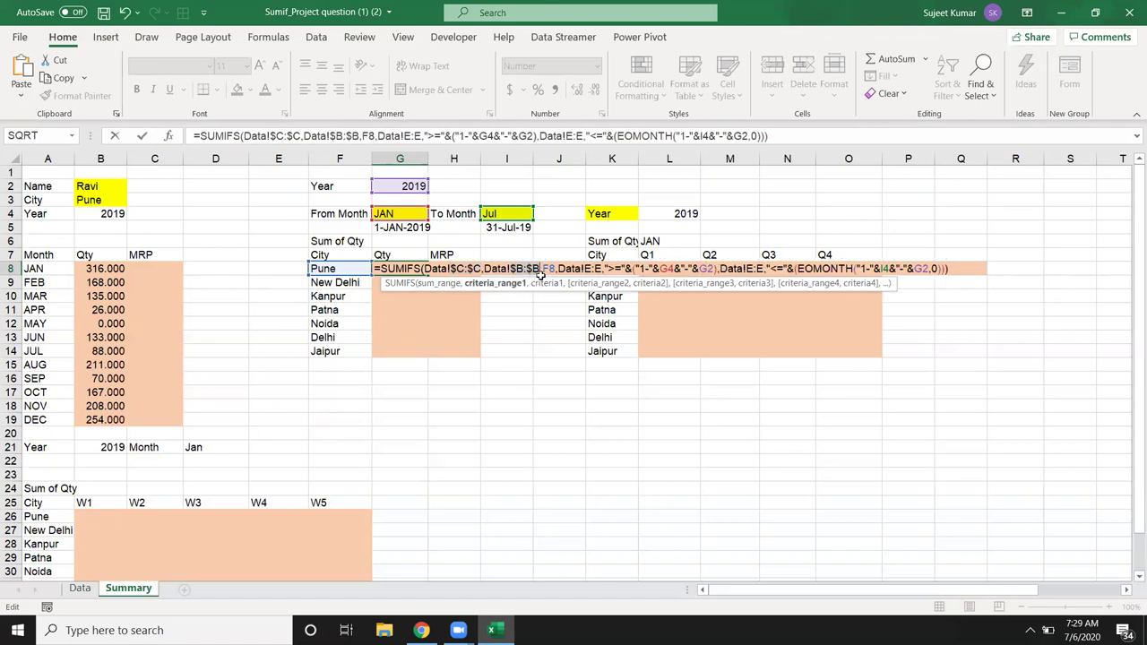
key("Right")
key("shift+Right")
key("shift+Right")
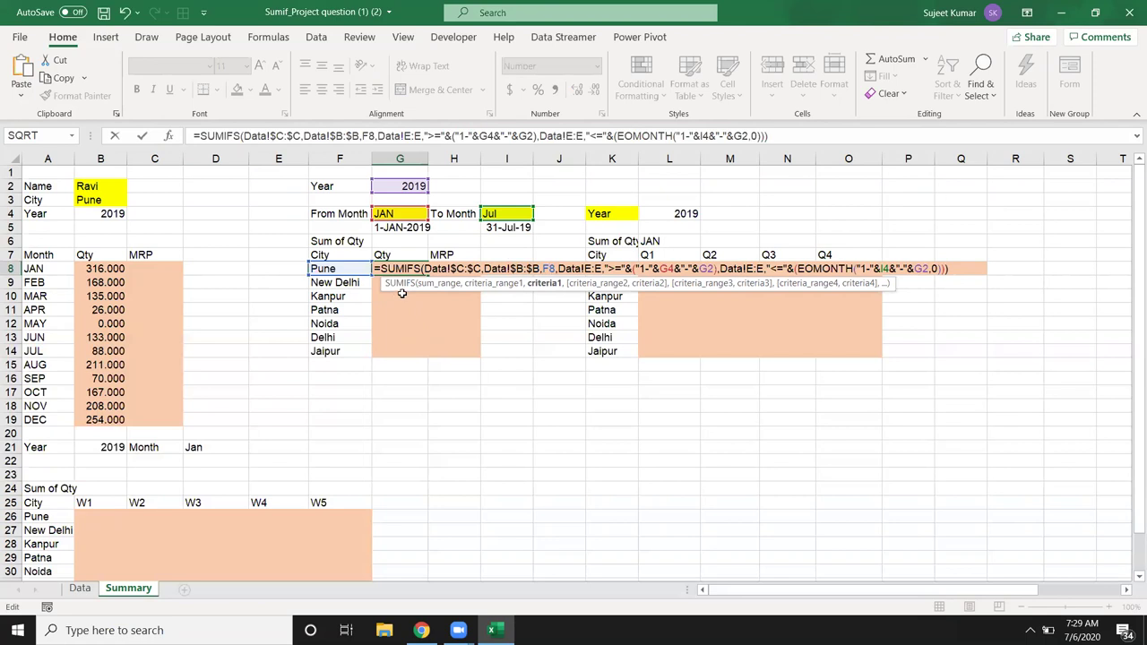
key("Right")
key("Right")
key("Right")
key("Right")
key("Right")
key("Right")
key("Right")
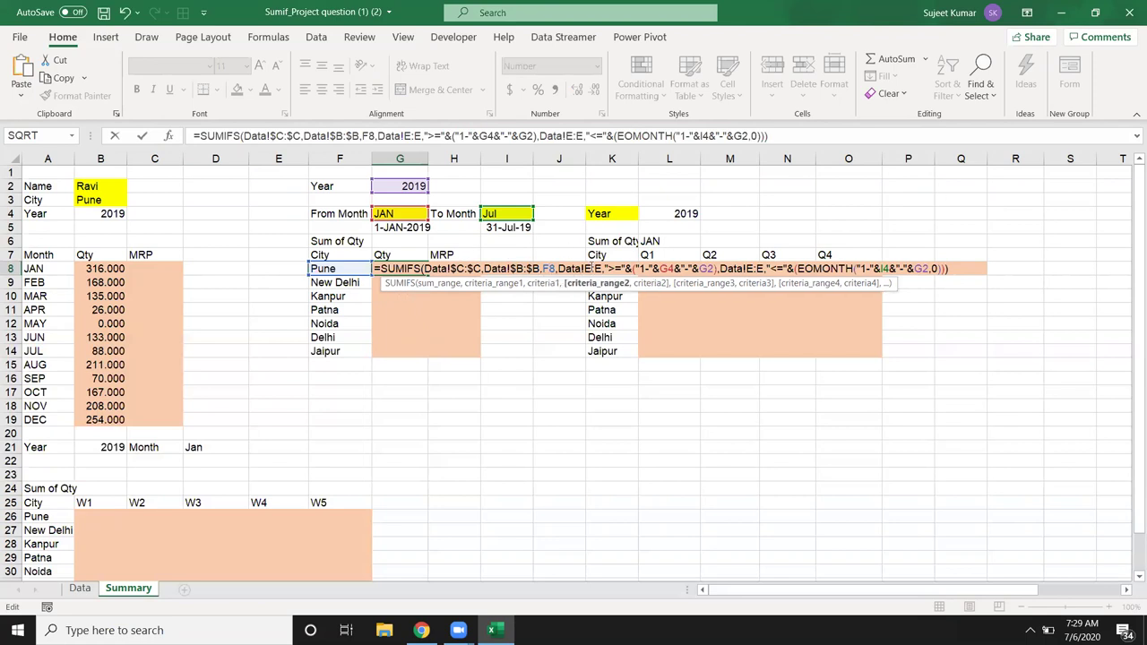
key("F4")
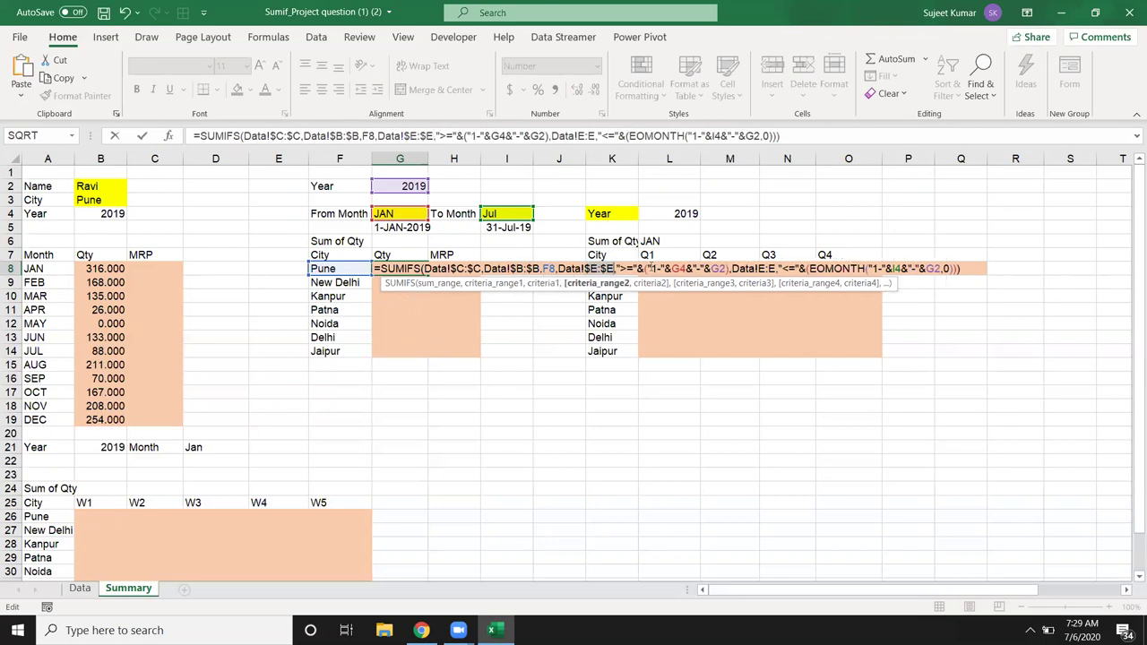
left_click(678, 268)
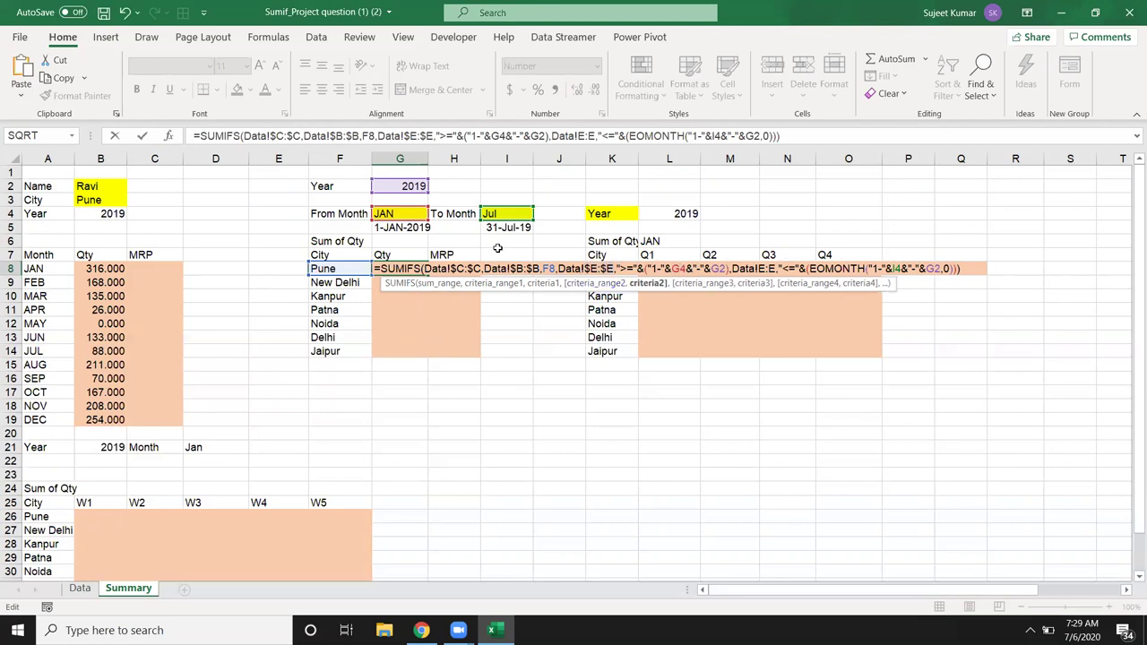
key("F4")
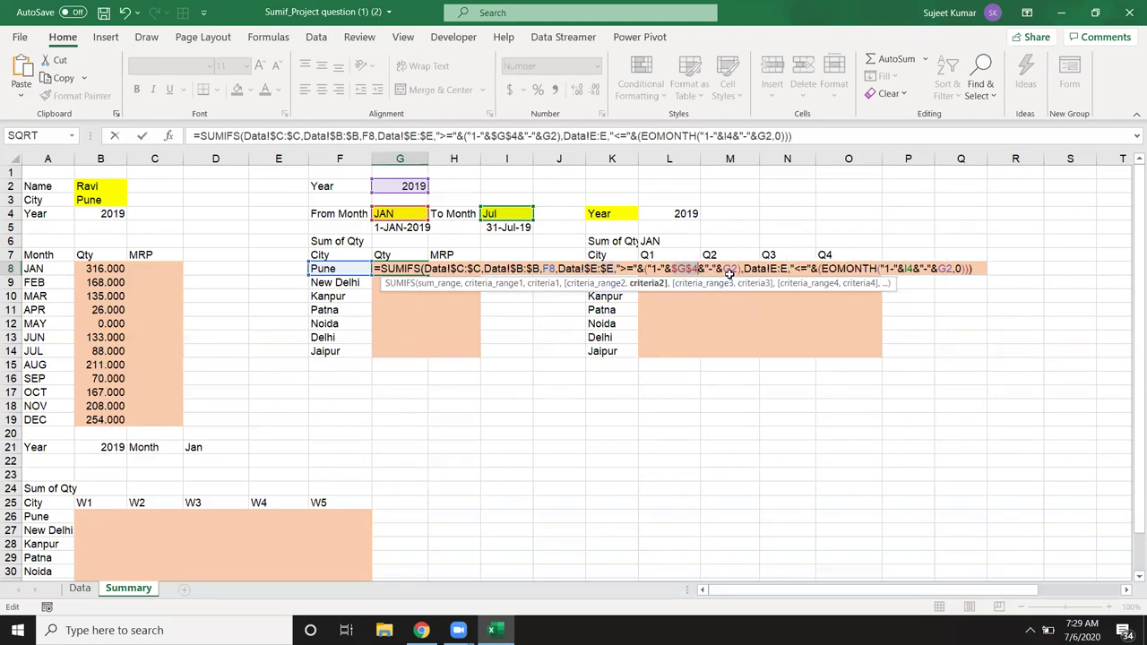
Step: Lock G2, the second Data!E:E, and EOMONTH's I4 and G2 as absolute, then commit G8
left_click(732, 269)
key("F4")
left_click(785, 269)
key("F4")
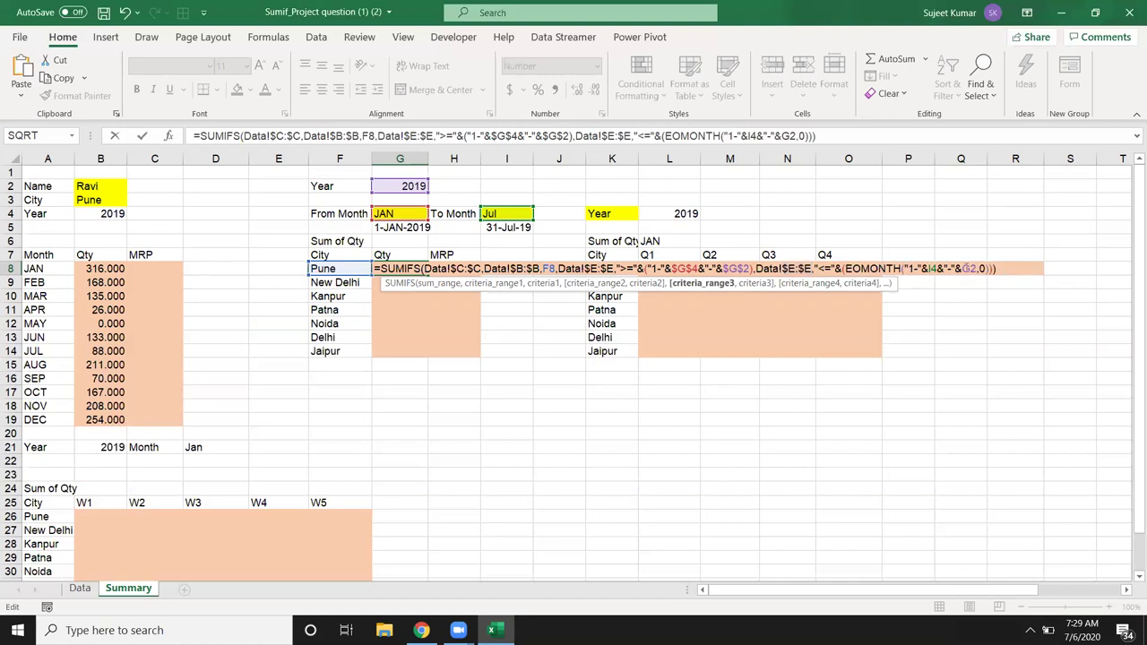
left_click(927, 269)
key("F4")
left_click(983, 269)
key("F4")
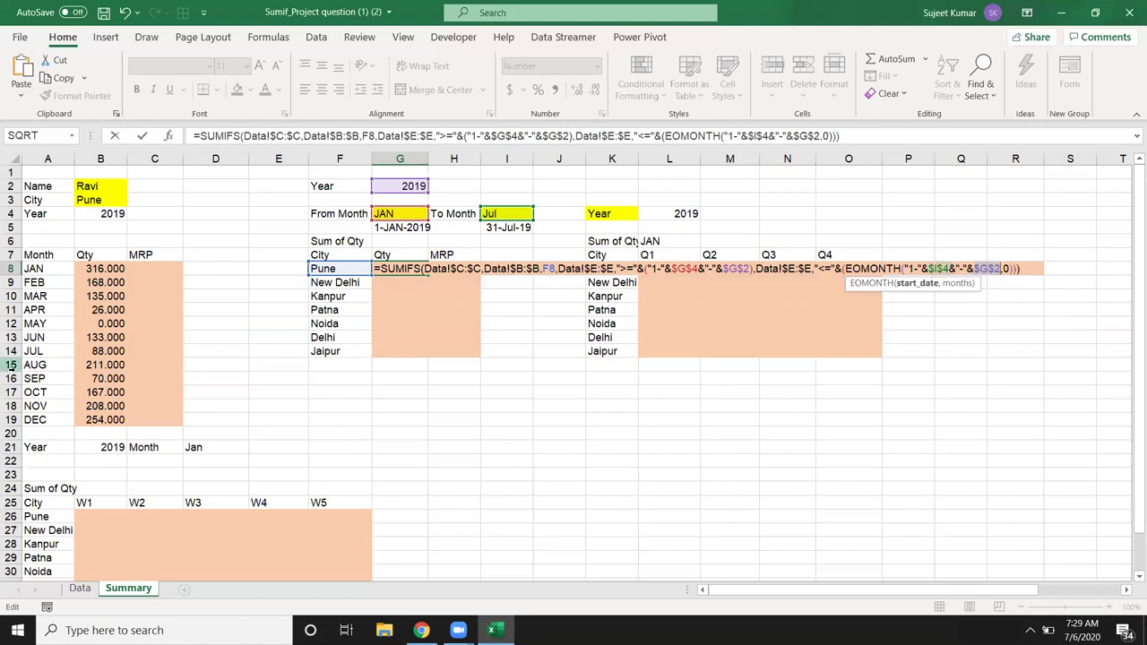
key("ctrl+Return")
key("shift+Down")
key("shift+Down")
key("shift+Down")
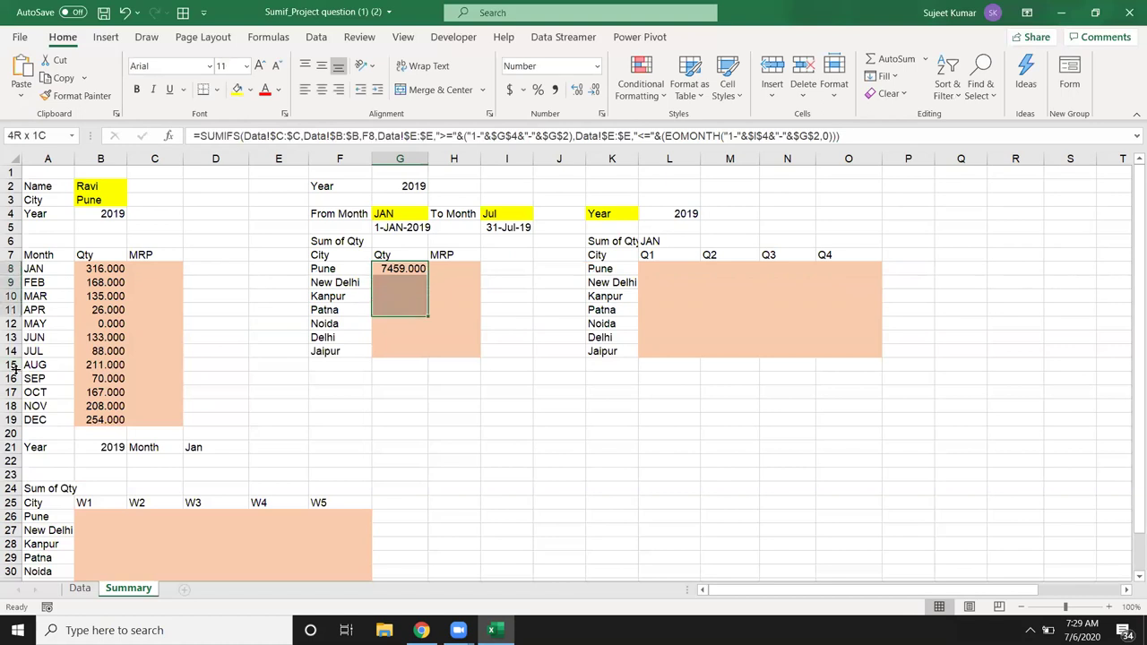
Step: Fill G8's formula down through G14 and change the To Month in I4 to Mar
key("shift+Down")
key("shift+Down")
key("shift+Down")
key("ctrl+d")
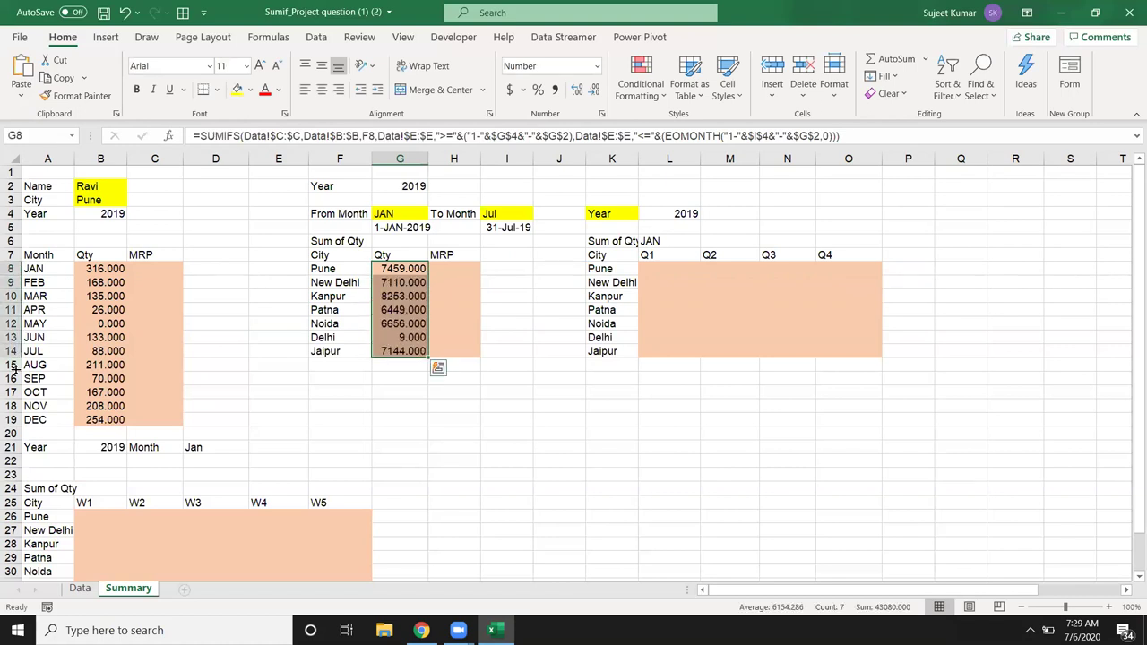
left_click(504, 212)
type("Ma")
key("Return")
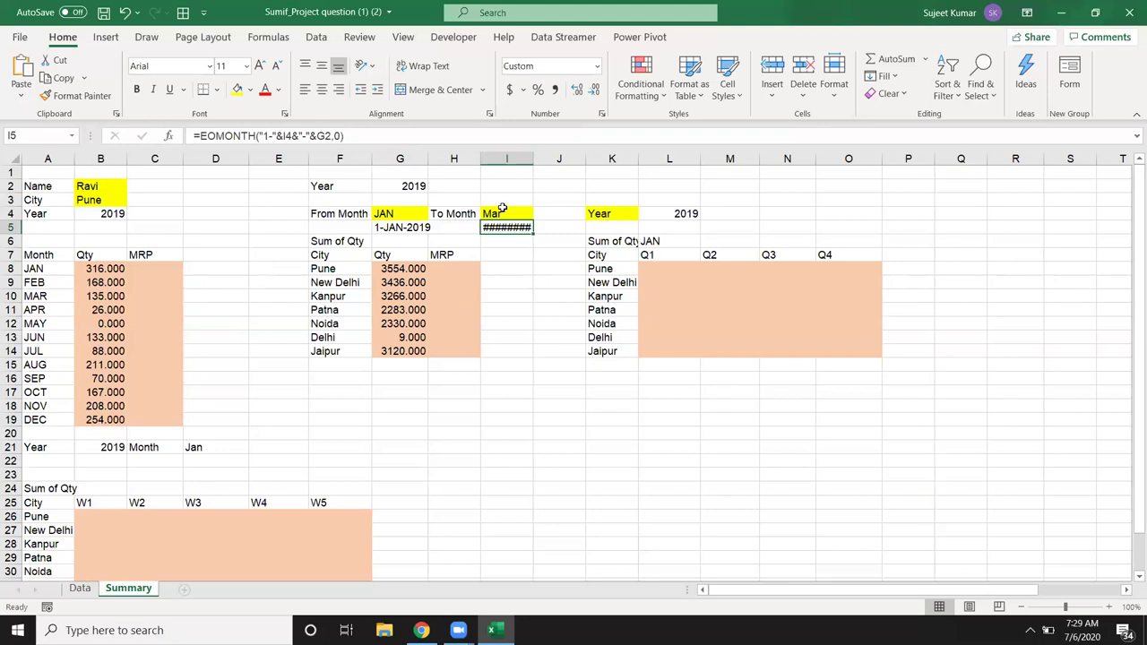
left_click(664, 245)
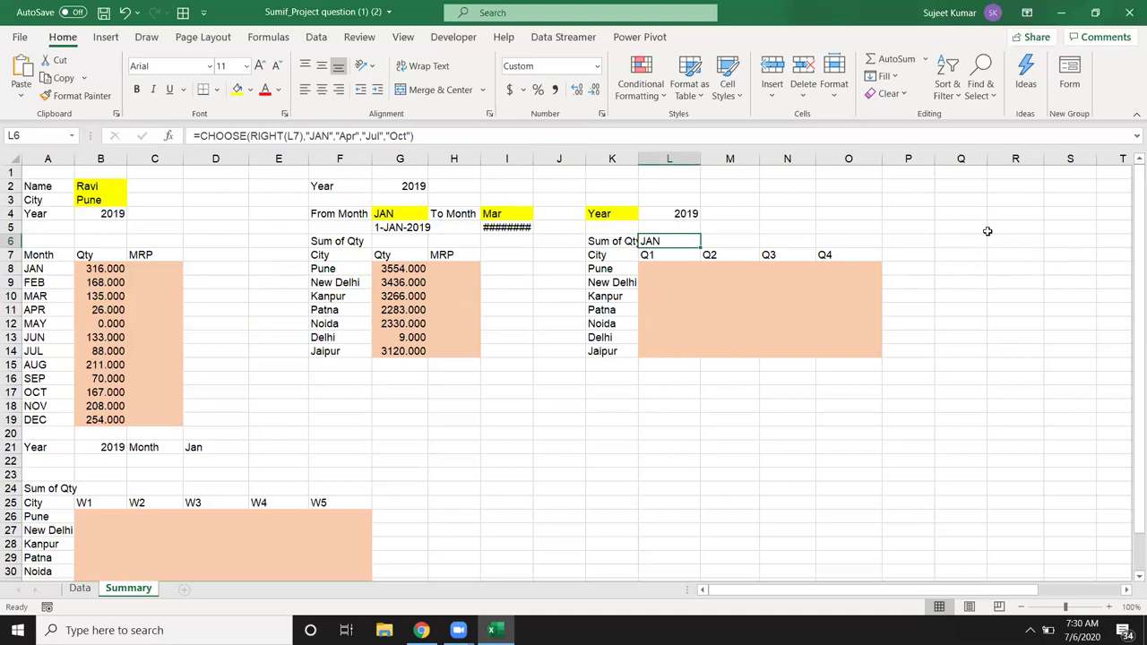
Step: Replace L6's formula with =RIGHT(L7,1) to get quarter number 1 from the Q1 heading
key("Delete")
type("=l")
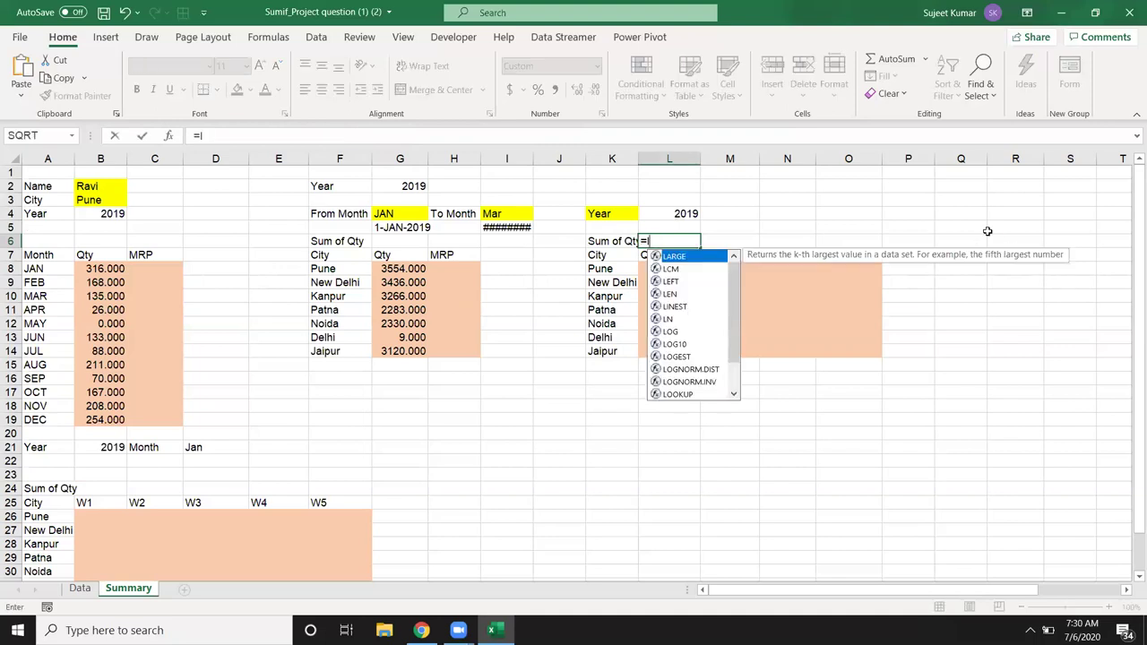
key("BackSpace")
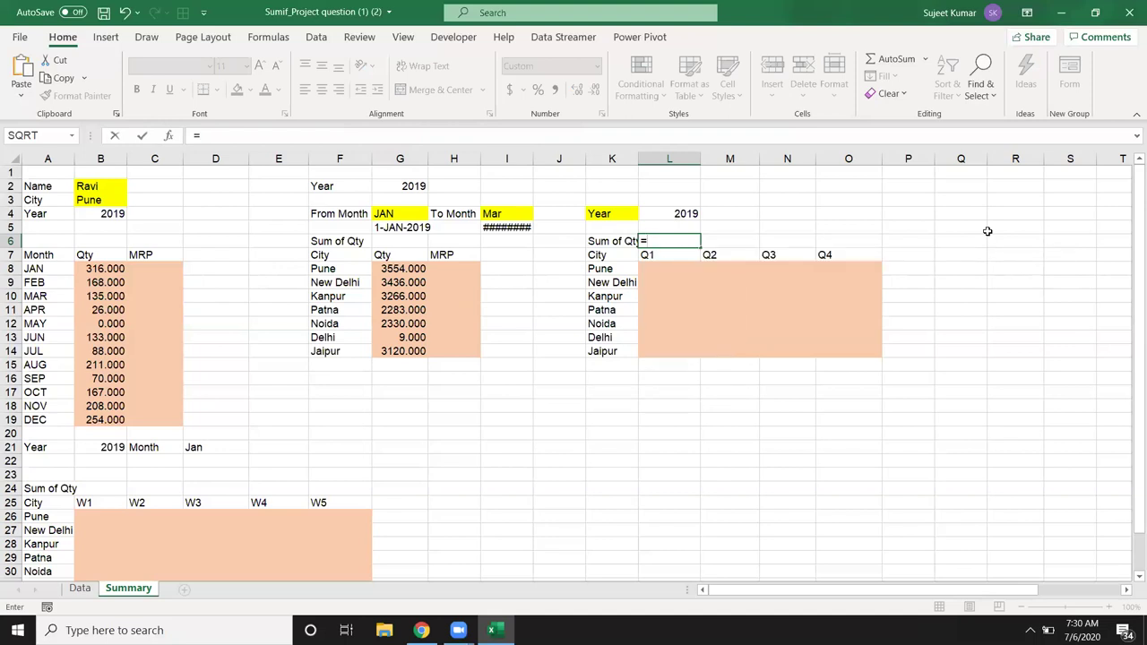
type("RIGHT(")
key("Down")
type(",1)")
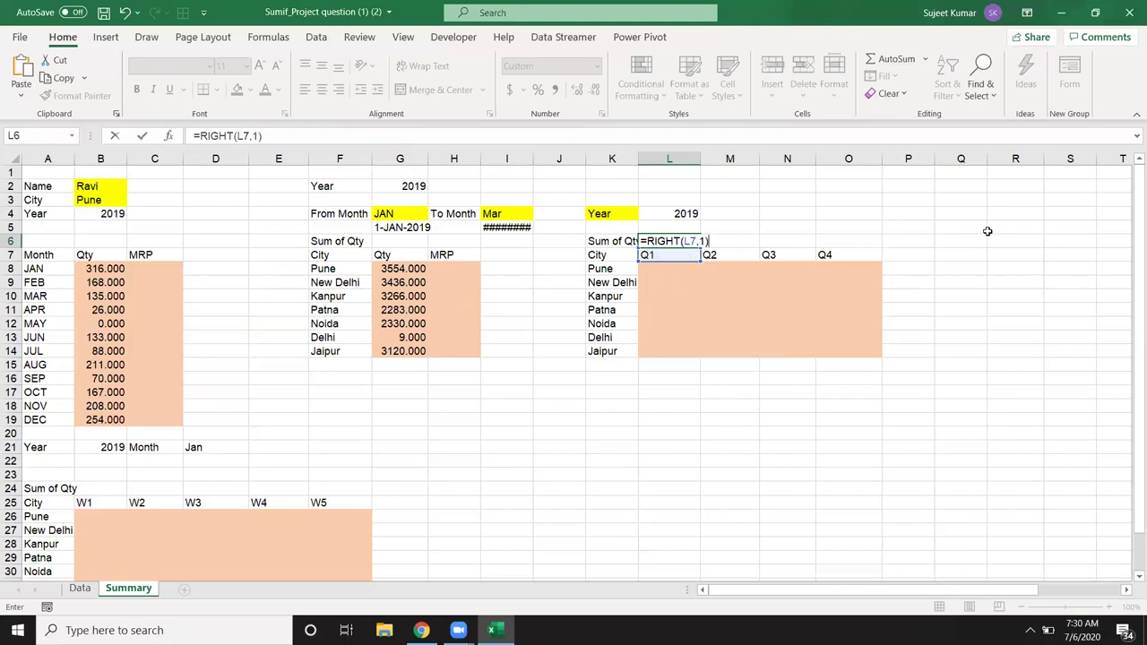
key("Return")
key("Up")
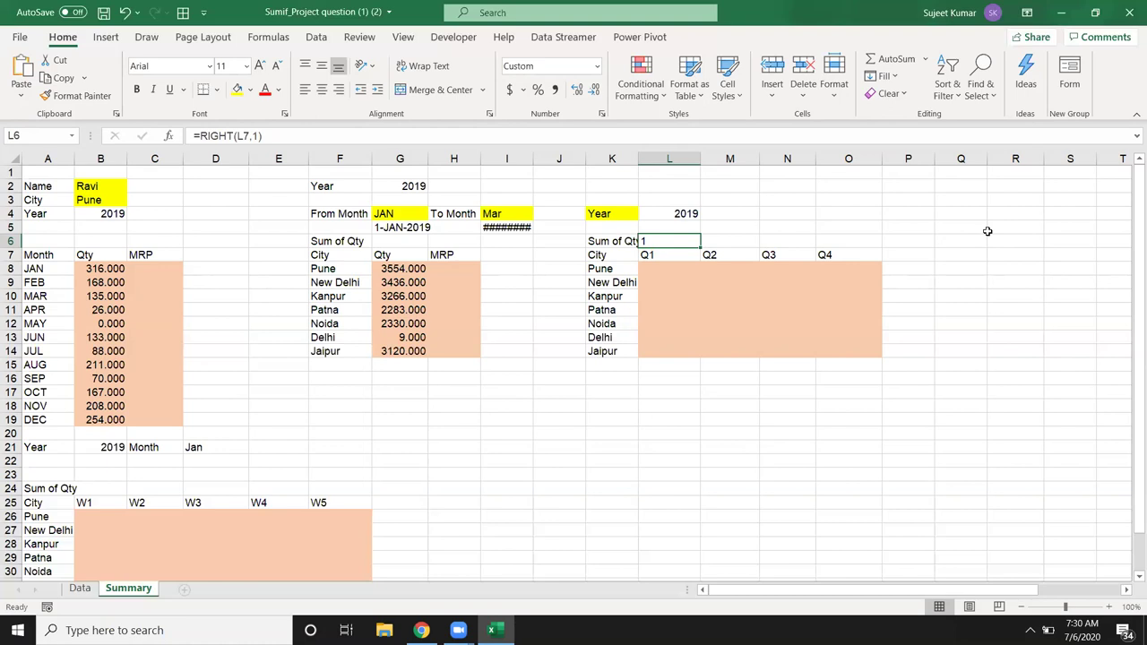
key("Down")
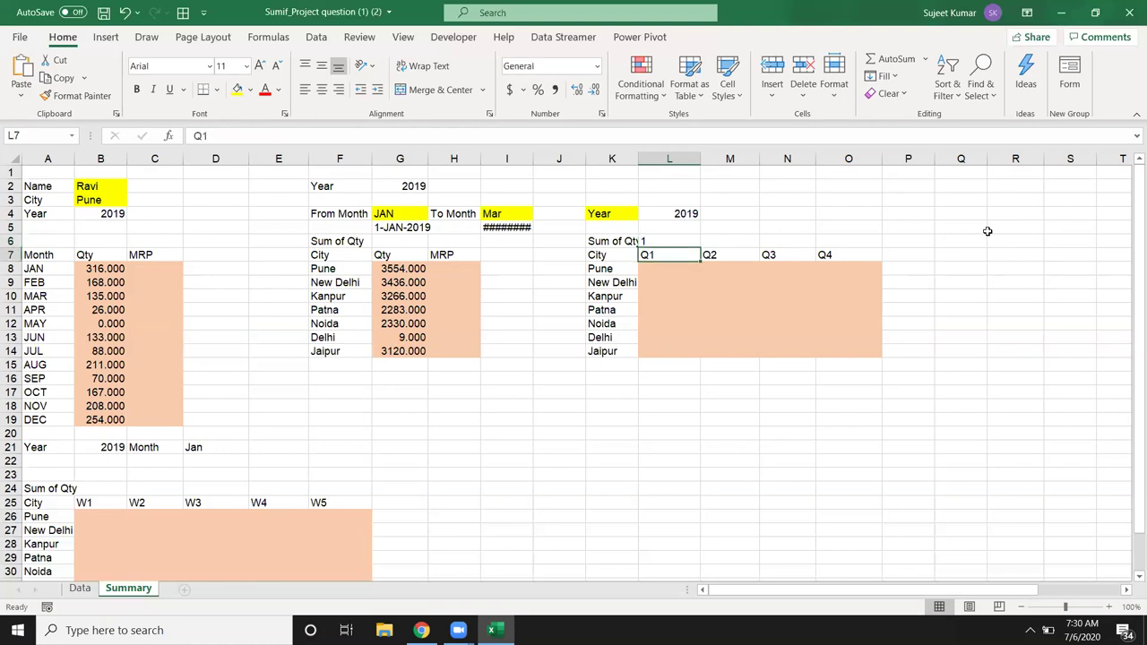
key("Up")
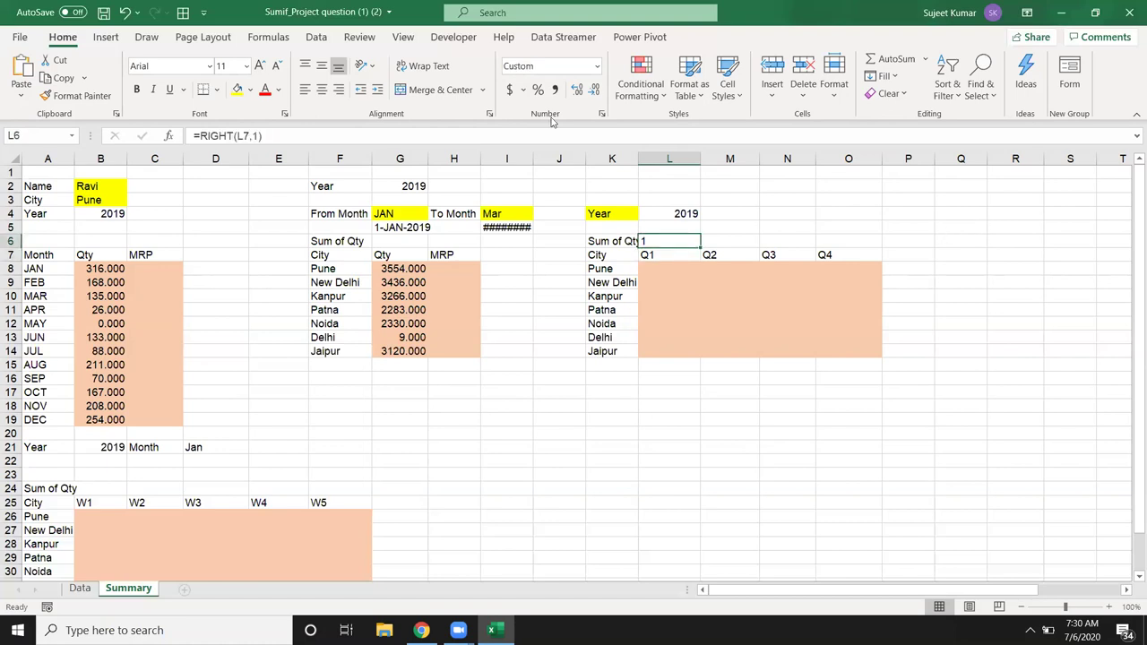
Step: Wrap L6's quarter number in CHOOSE returning "JAN", "APR", "JUL" or "Oct"
left_click(194, 135)
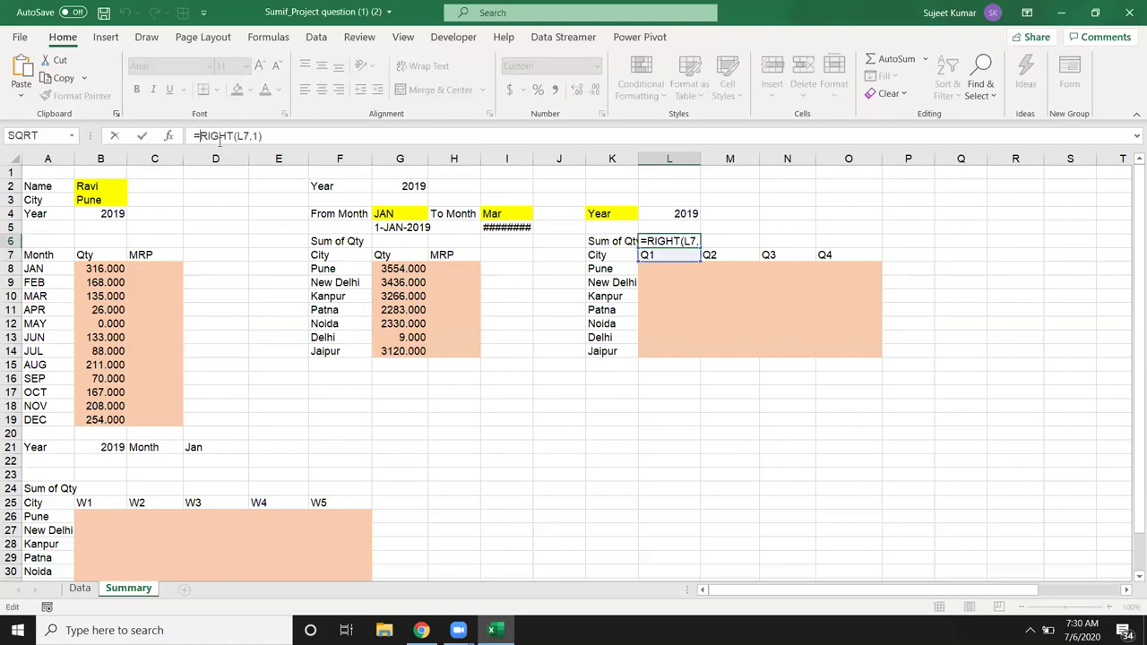
type("IF(")
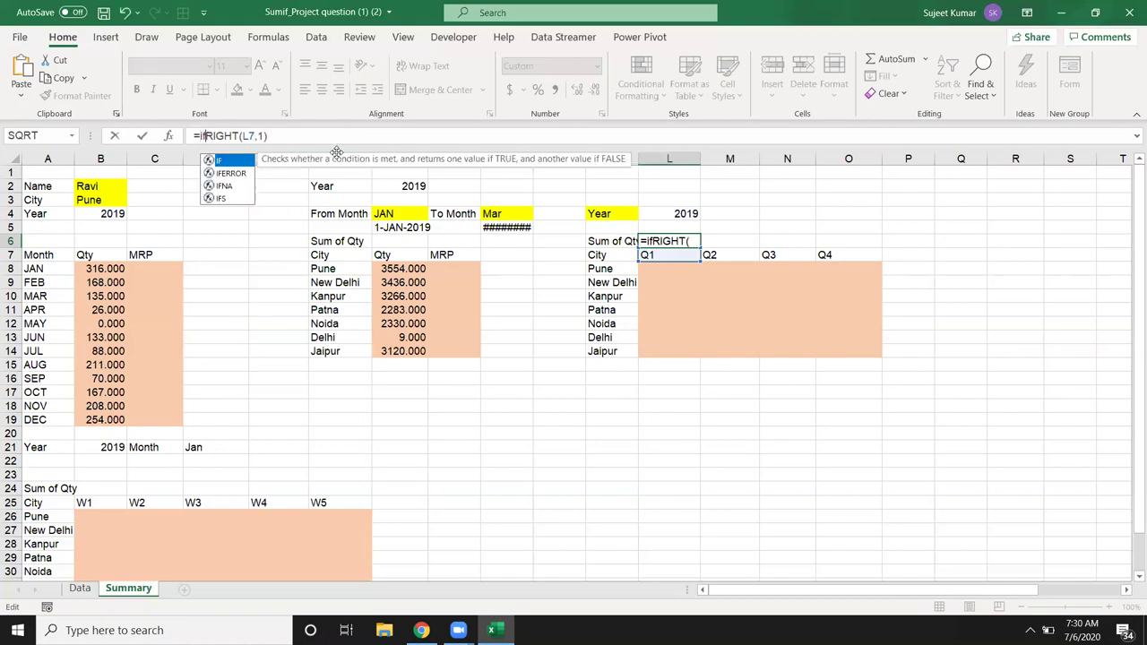
type(",\"JAN\",")
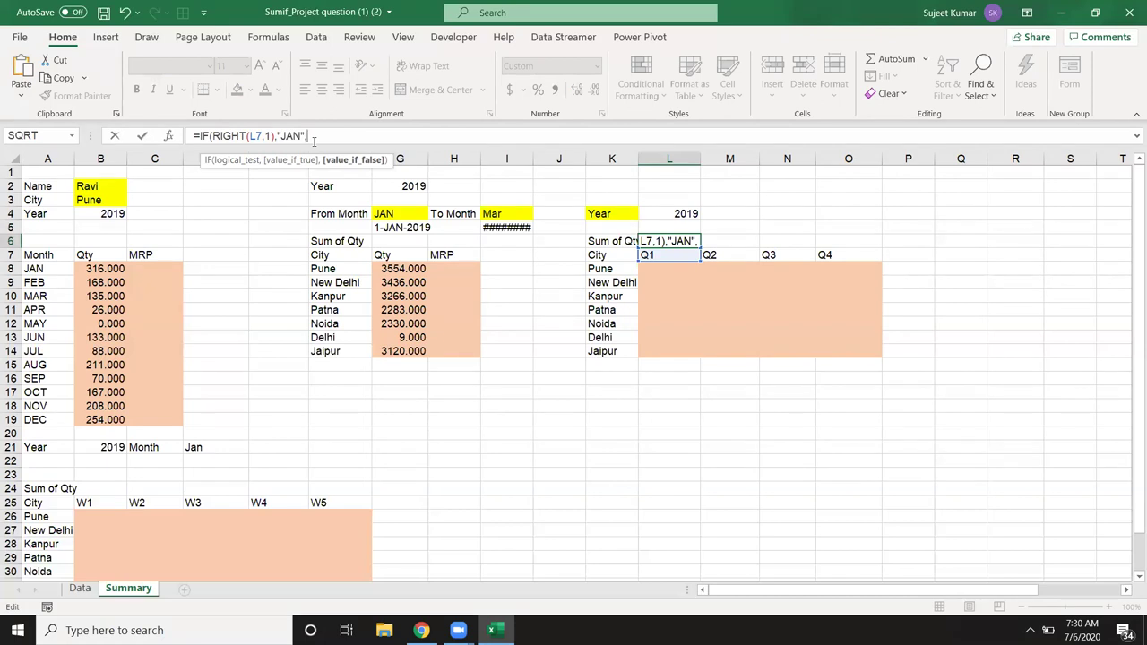
type("\"APR\",")
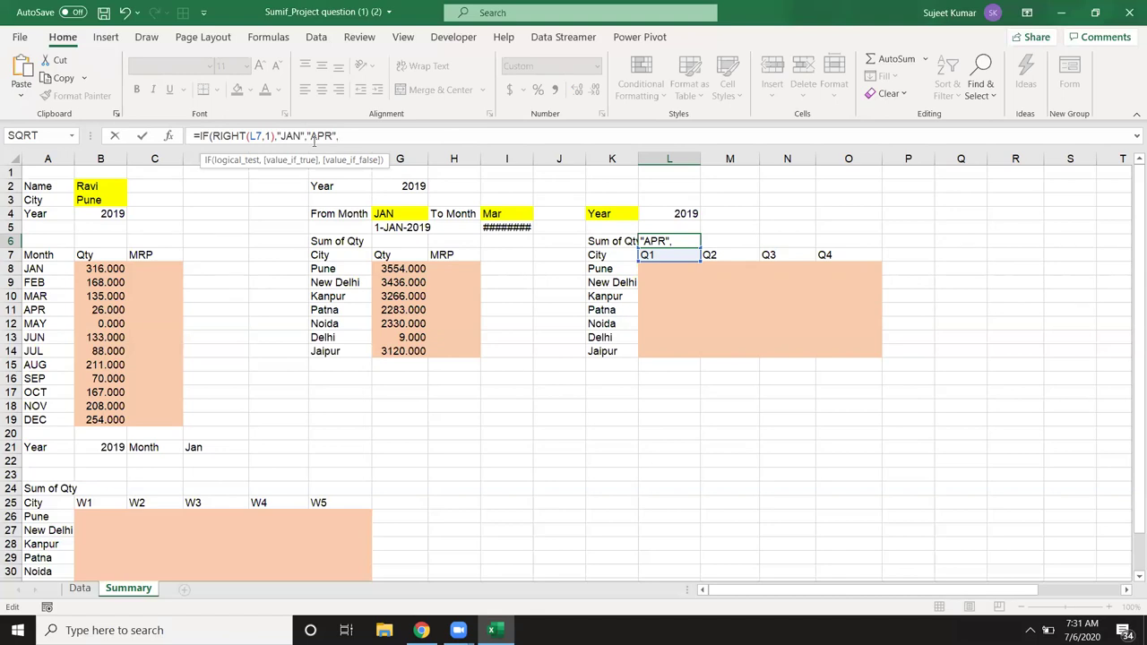
type("\"JUL\",\"Oct\")")
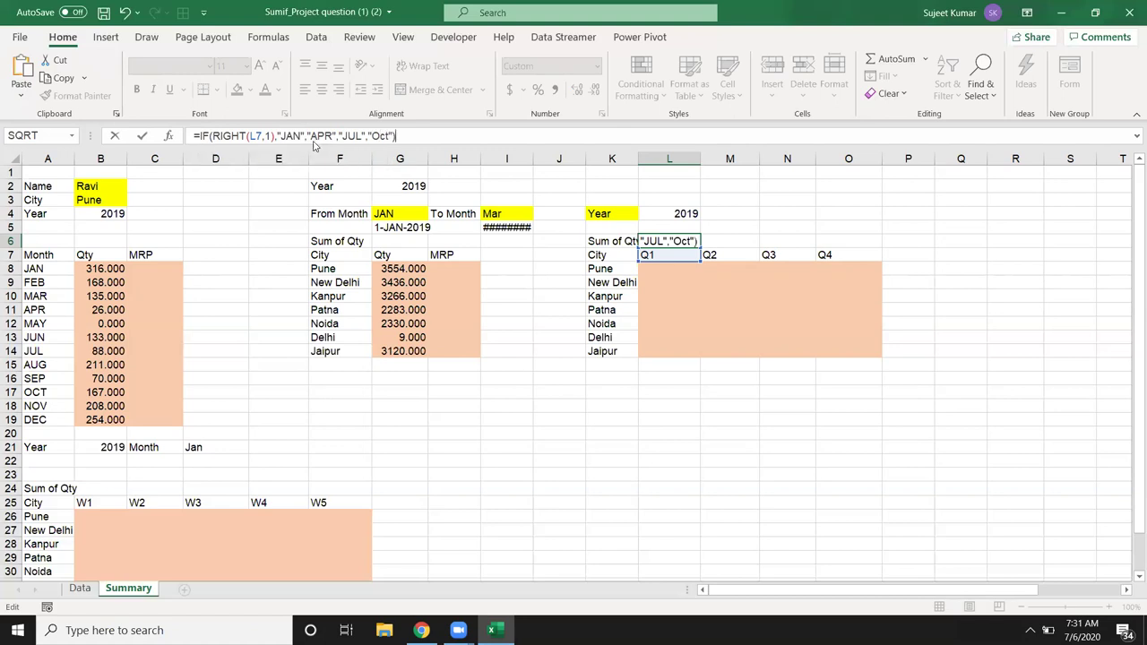
key("Return")
key("Return")
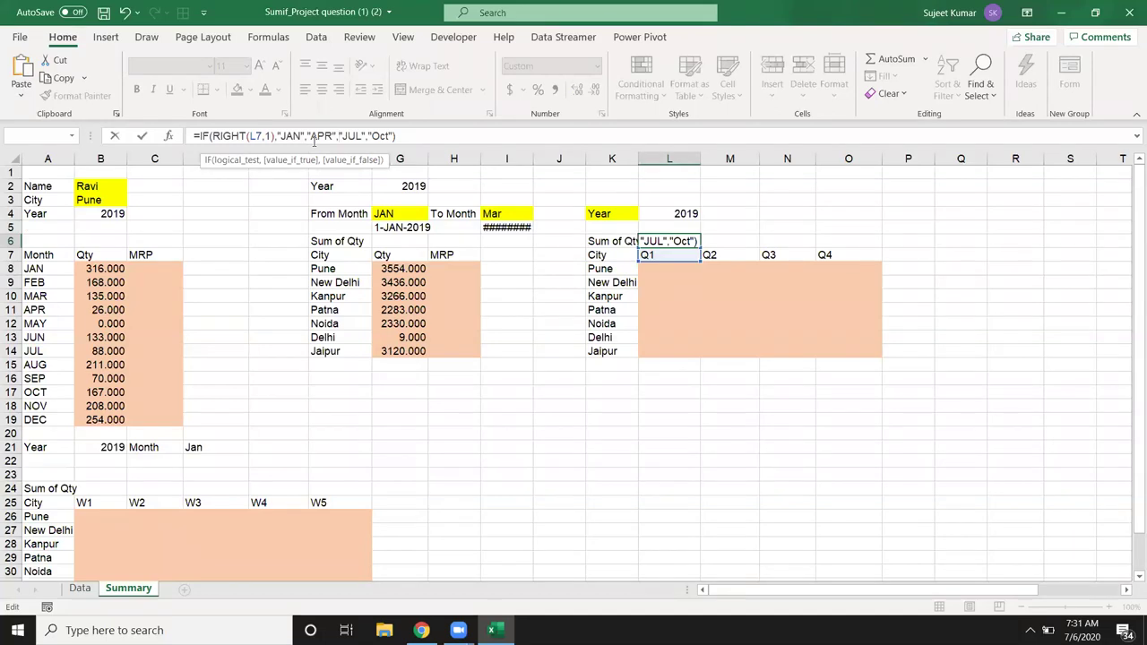
key("Right")
key("End")
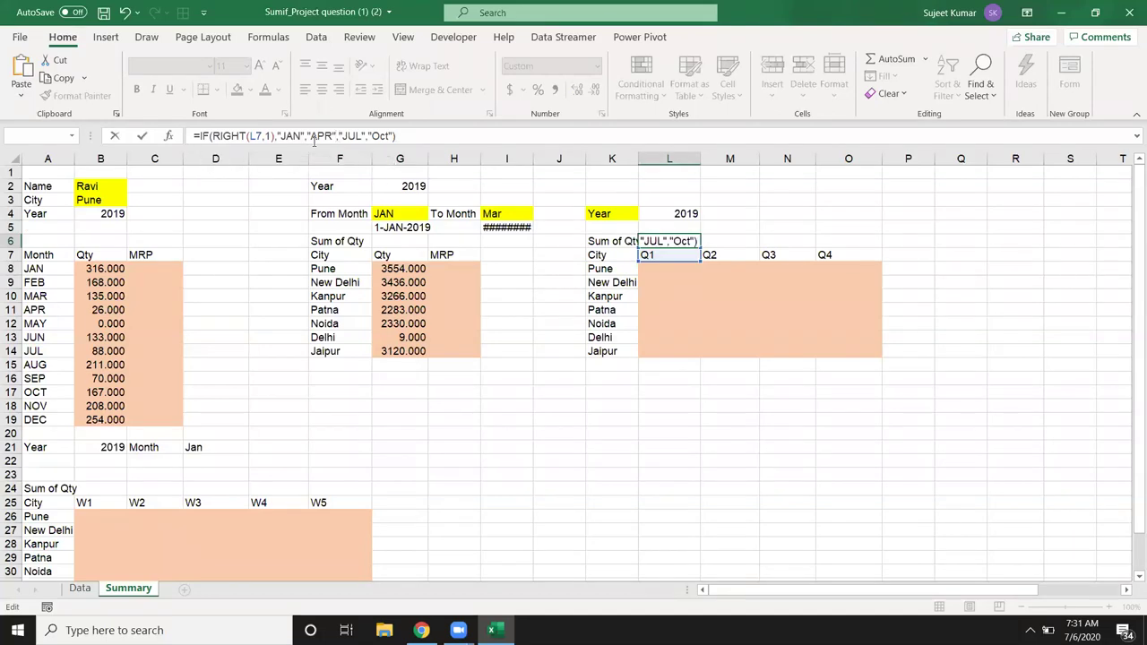
key("Left")
key("Left")
key("Left")
key("Left")
key("Left")
key("Left")
key("Left")
key("Left")
key("Left")
key("Left")
key("Left")
key("Left")
key("Left")
key("Left")
key("Left")
key("Left")
key("Left")
key("Left")
key("Left")
key("Left")
key("Delete")
key("Delete")
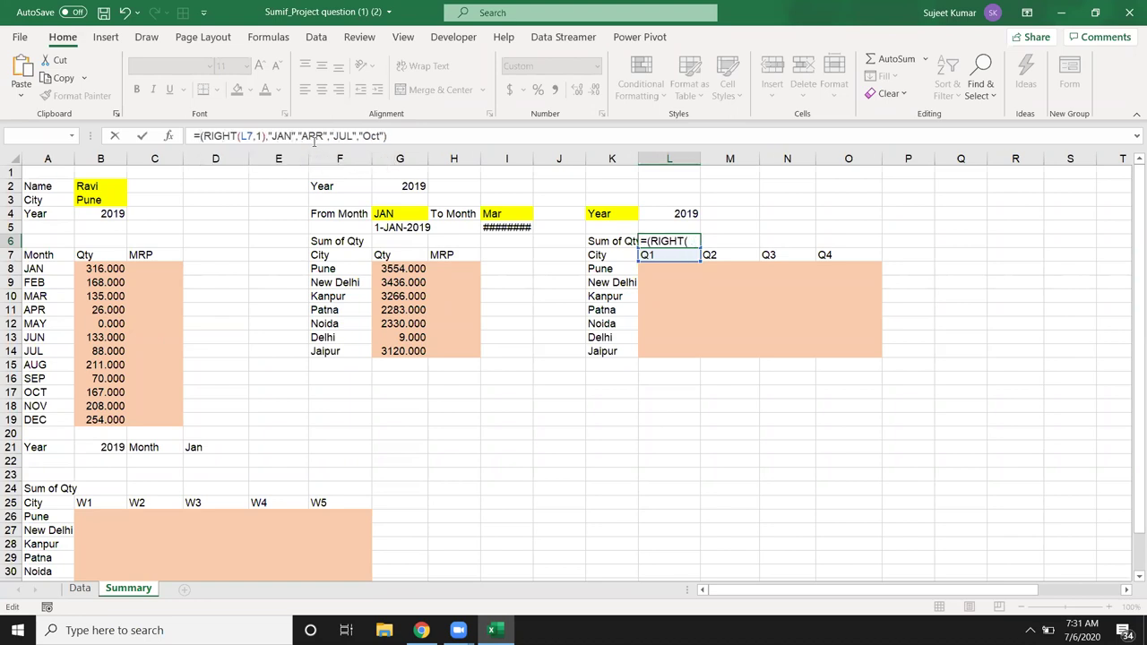
type("CHOOSE")
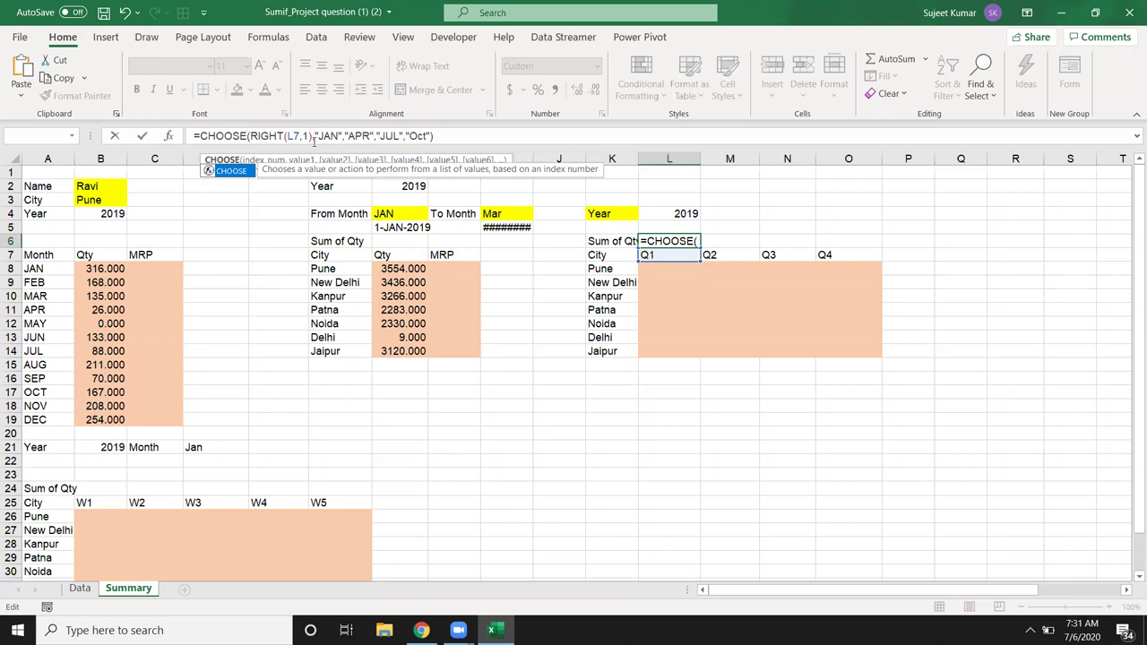
key("Return")
key("Up")
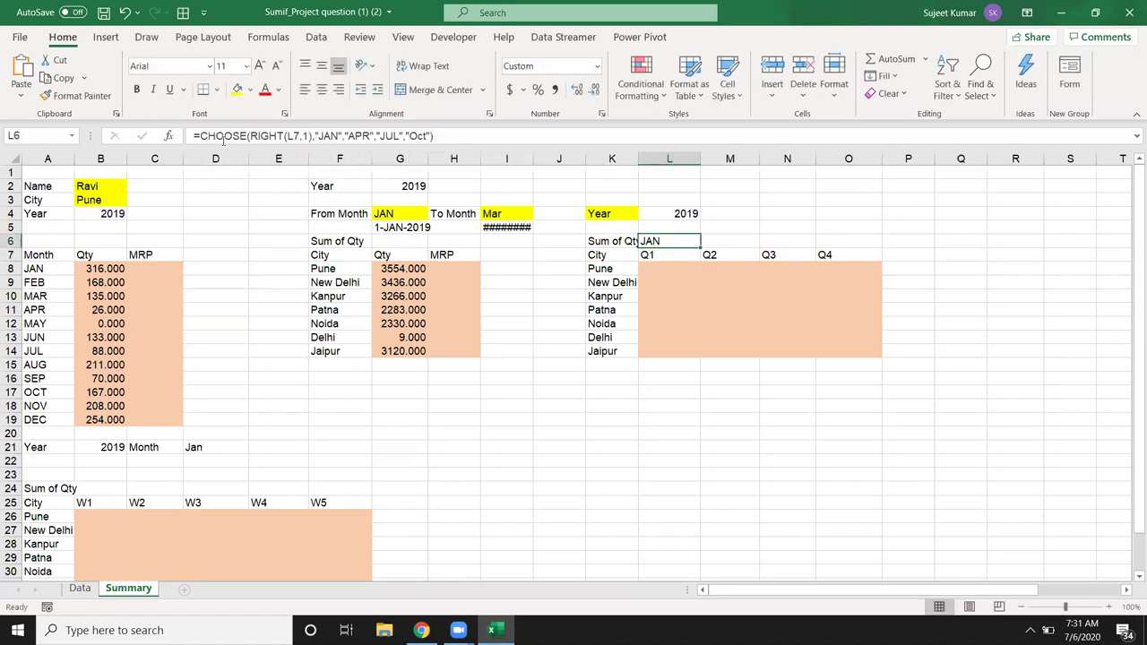
Step: Add a "1-" prefix and "-" plus the year from L4 to make L6 show 1-JAN-2019
left_click(202, 139)
type("\"1")
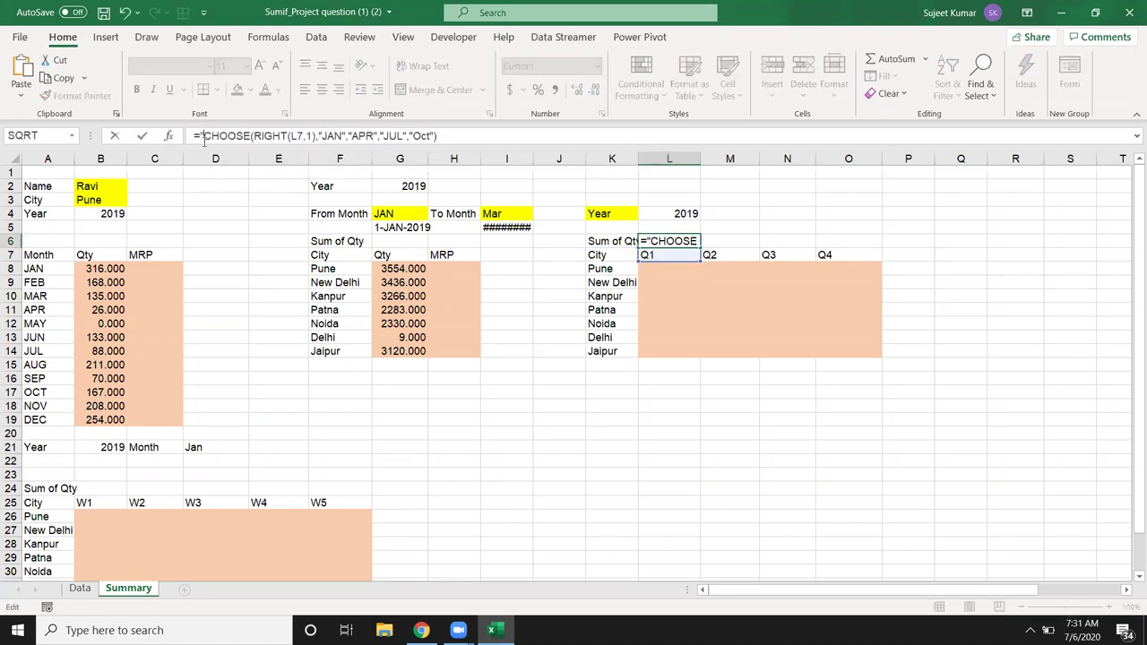
type("-")
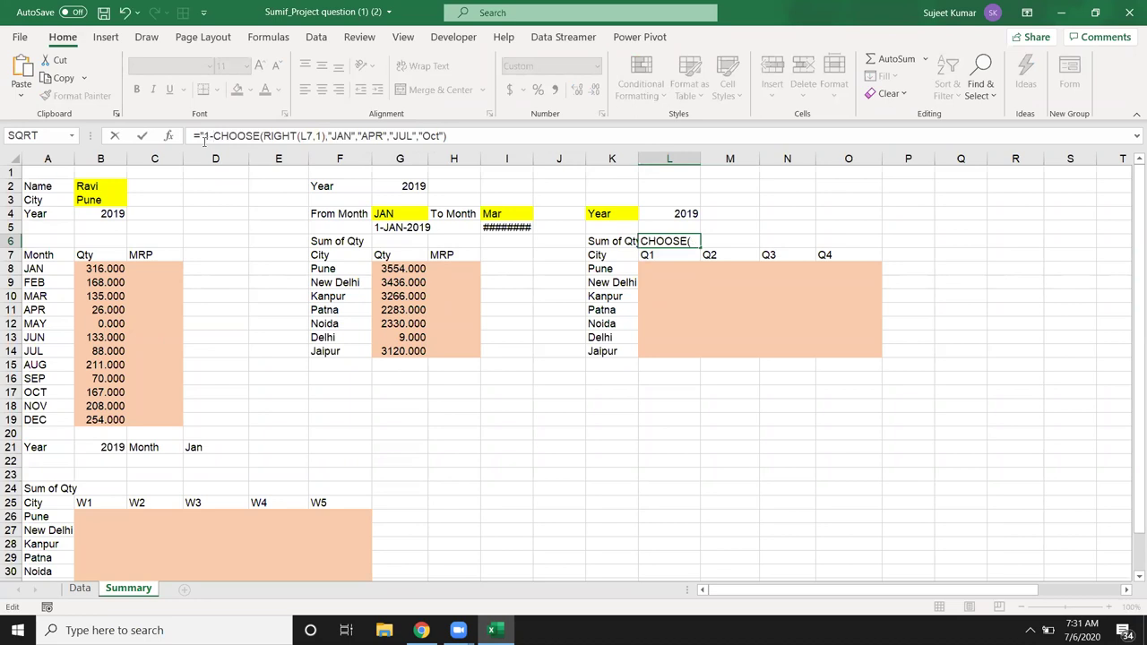
type("\"")
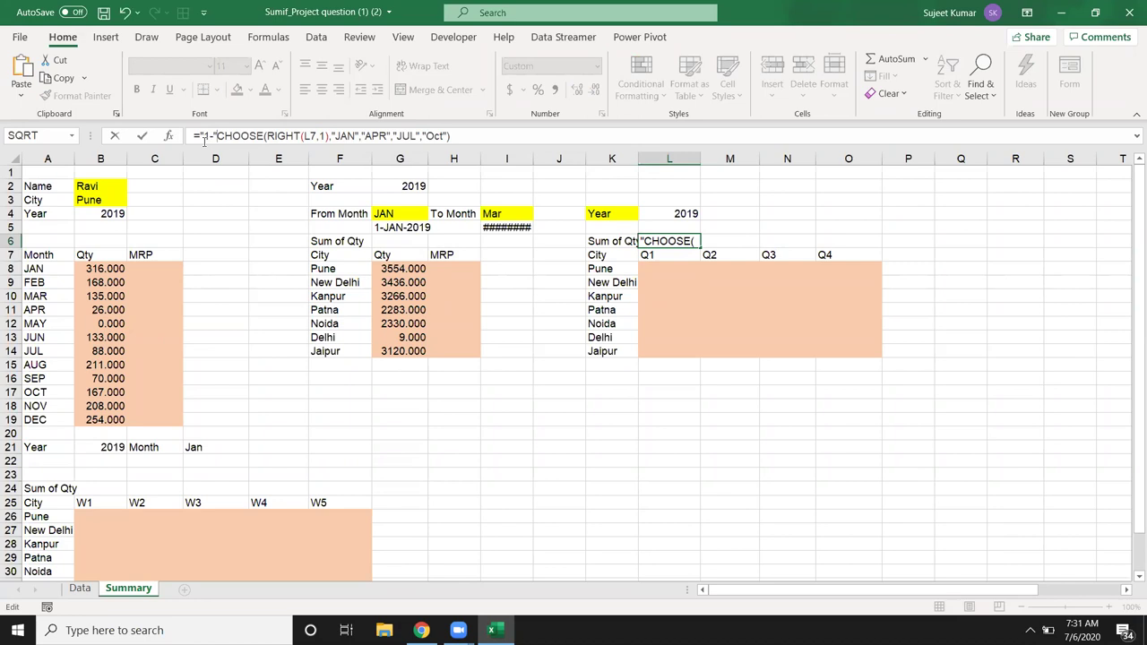
type("&")
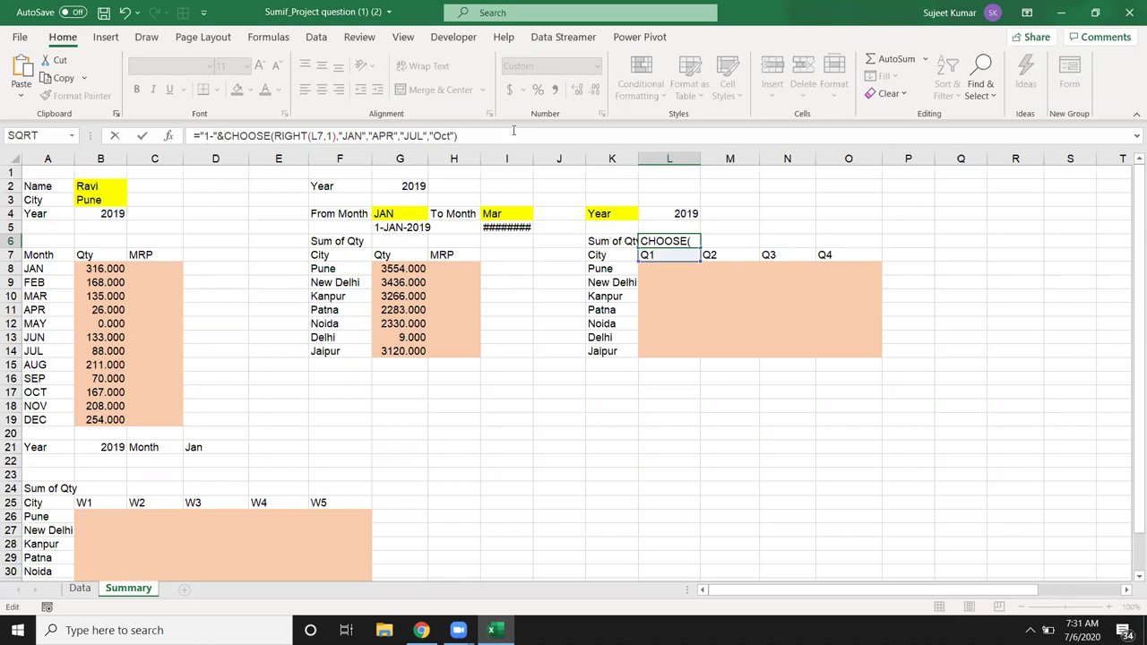
left_click(506, 137)
type("&\"-\"&")
left_click(696, 217)
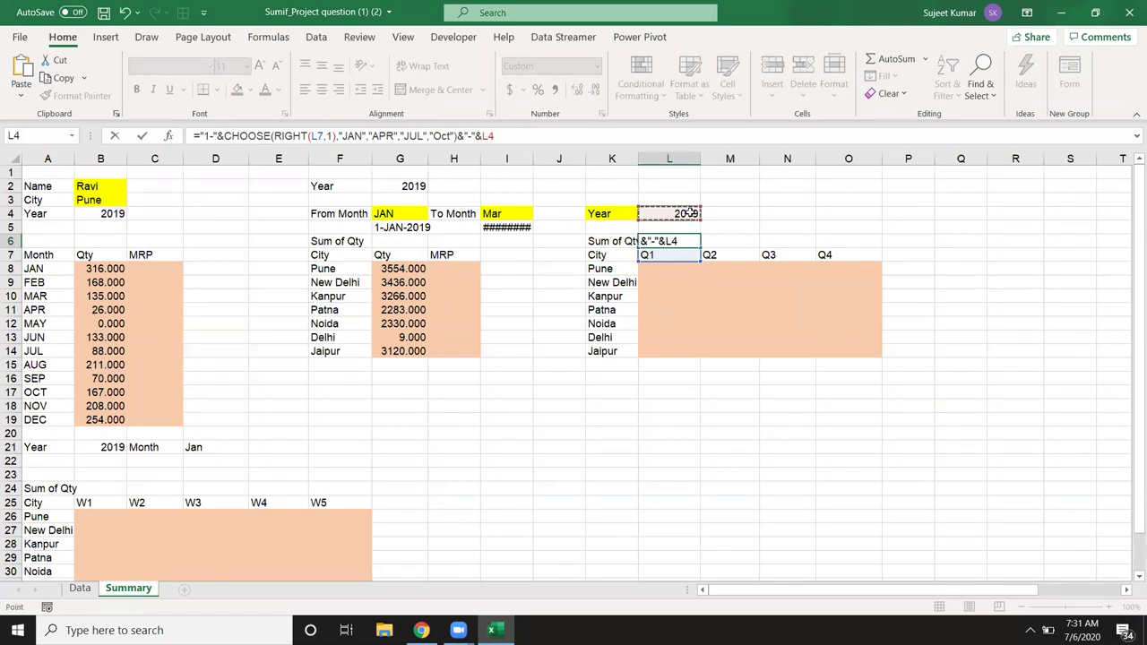
key("Return")
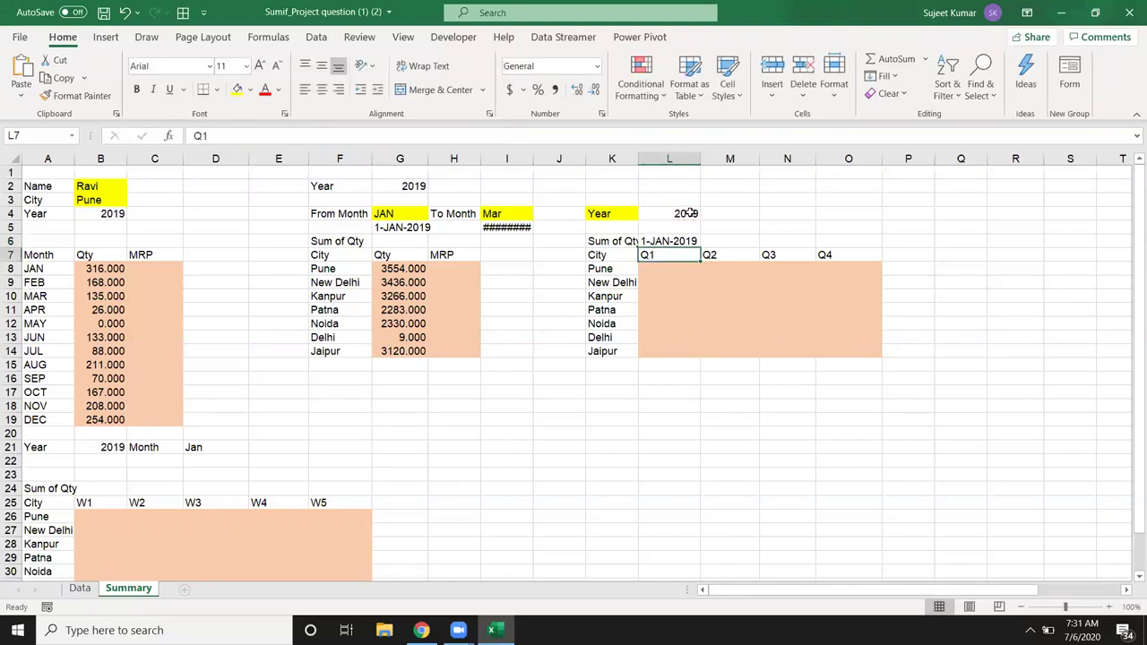
key("Up")
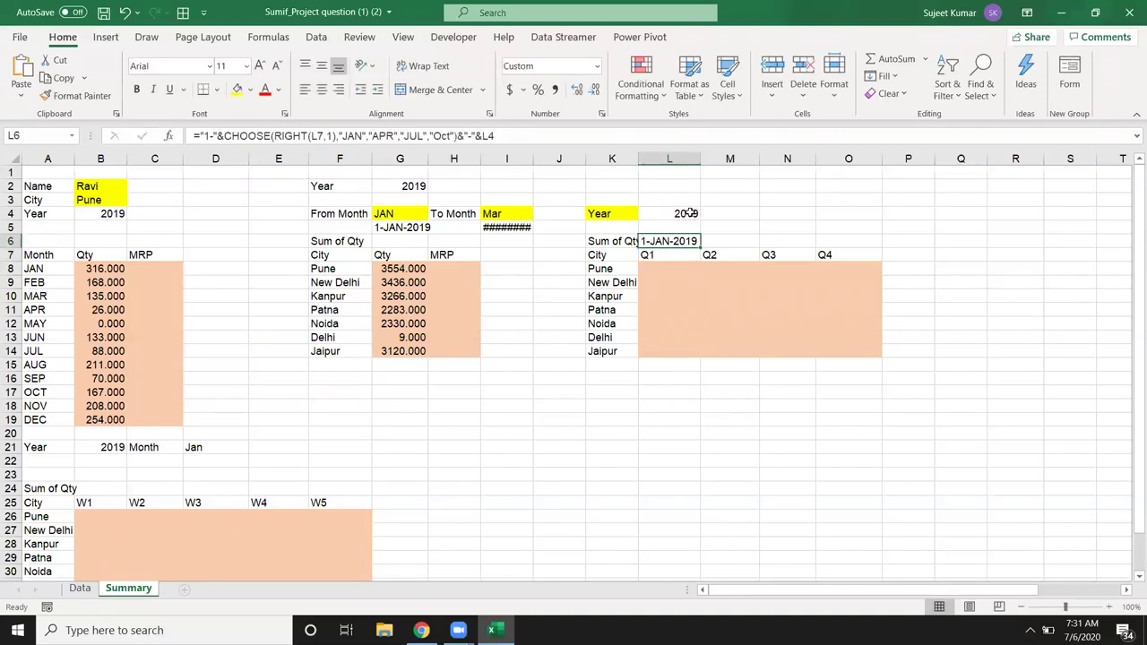
key("Down")
key("Down")
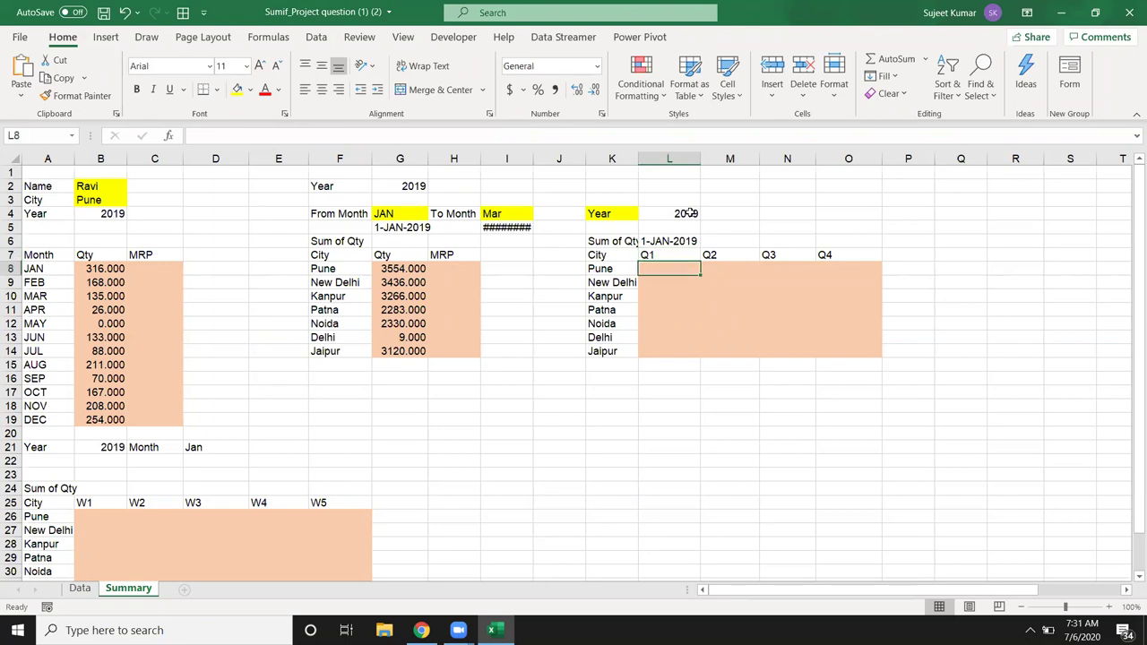
Step: Start a SUMIFS in L8 summing Data!C:C, with Data!B:B as the city criteria range
type("=")
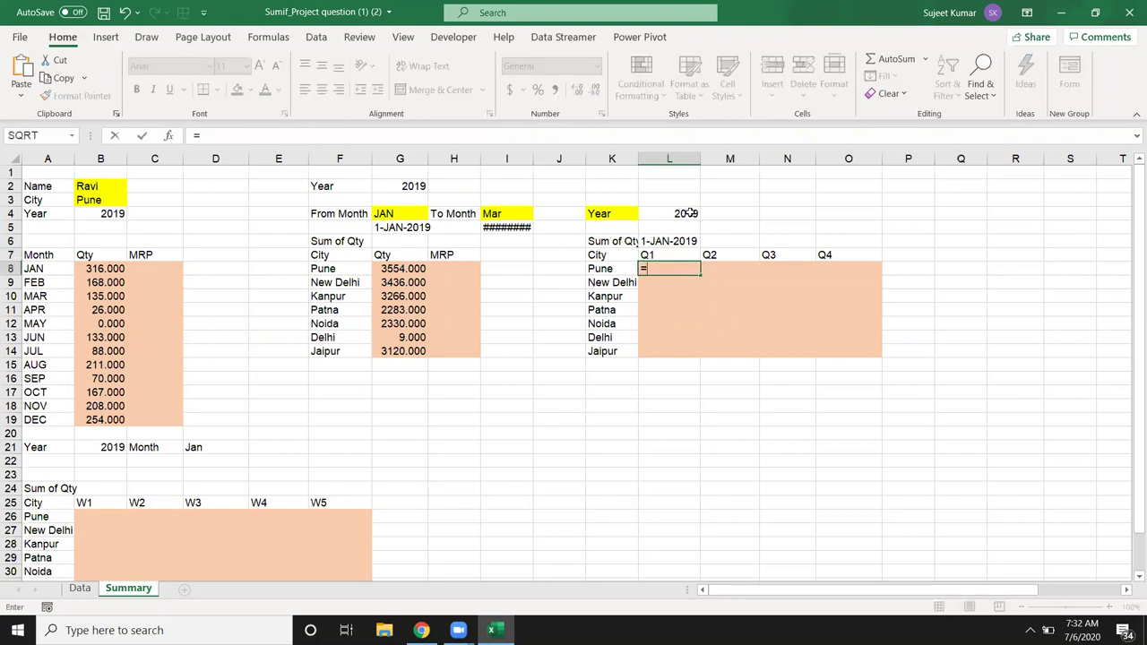
type("sum")
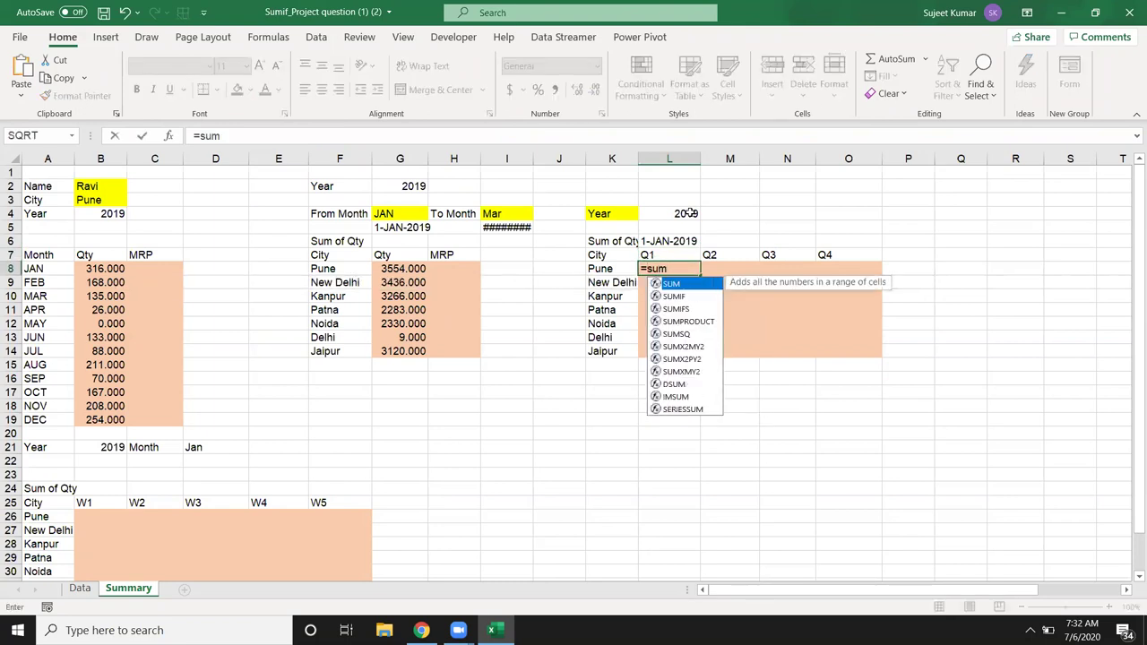
key("Down")
key("Down")
key("Tab")
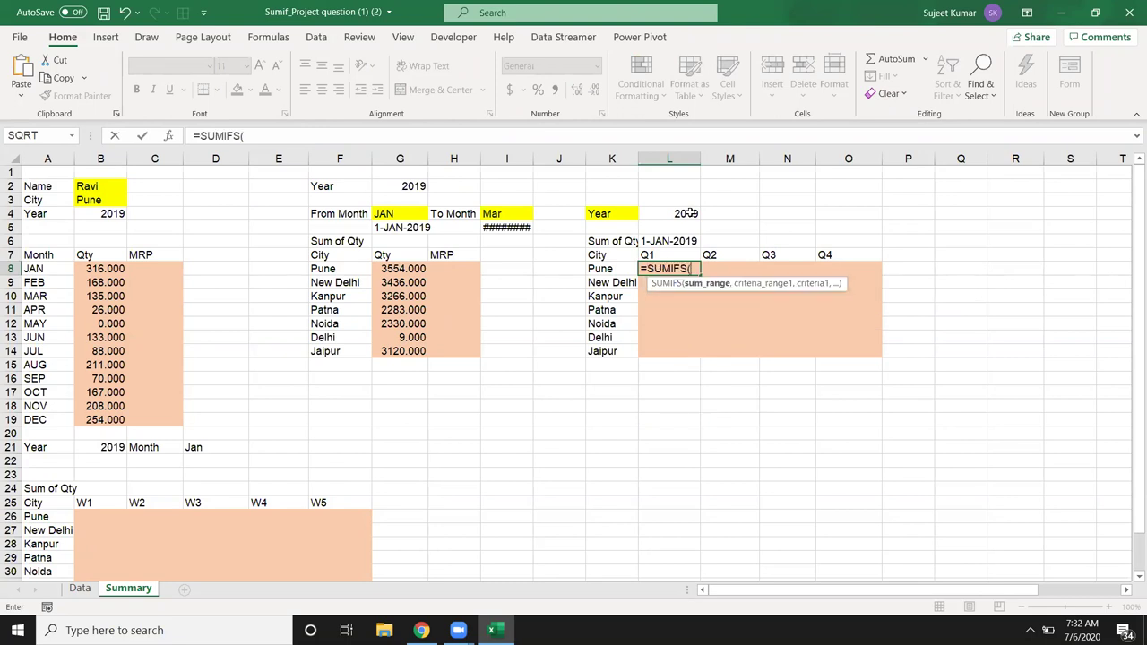
left_click(80, 588)
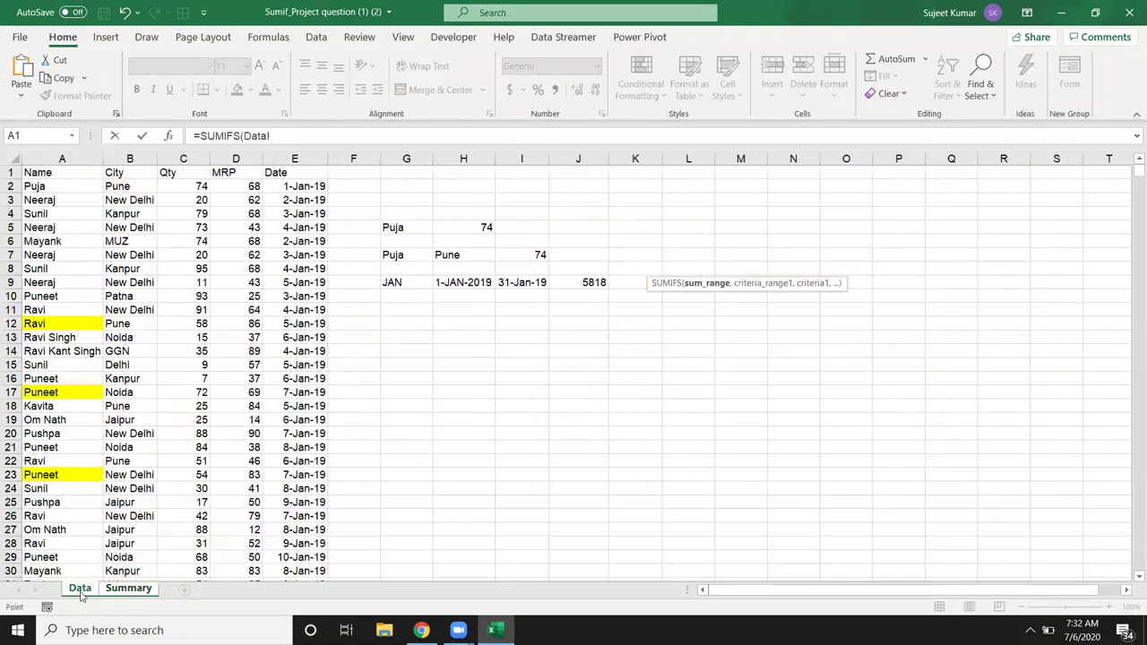
left_click(192, 159)
type(",")
left_click(150, 159)
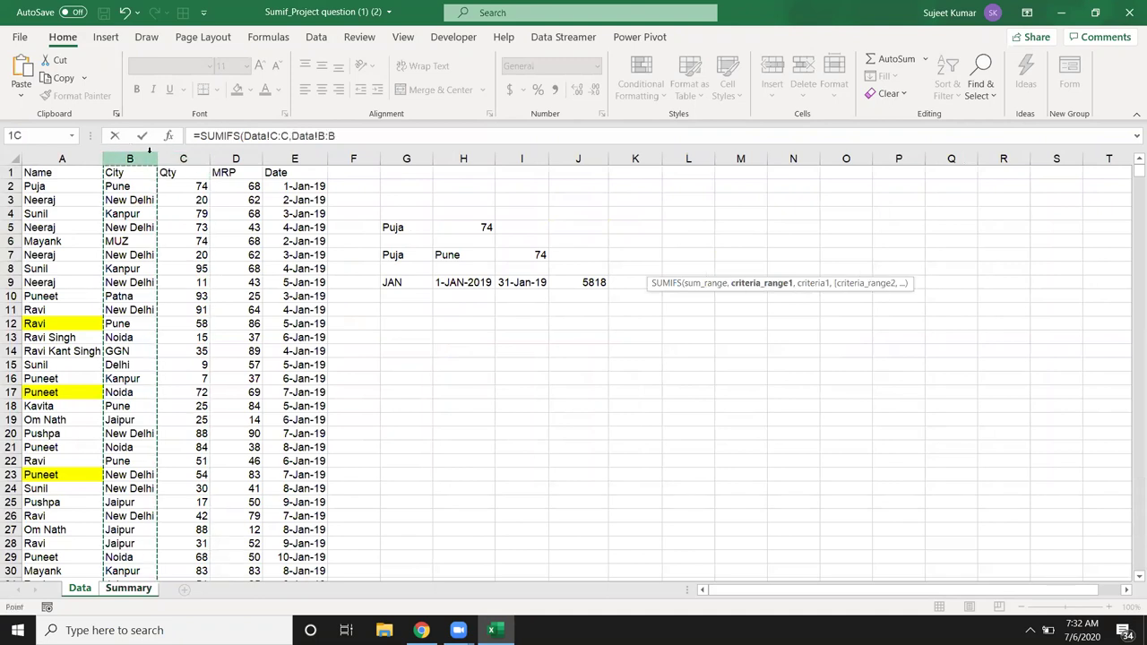
type(",")
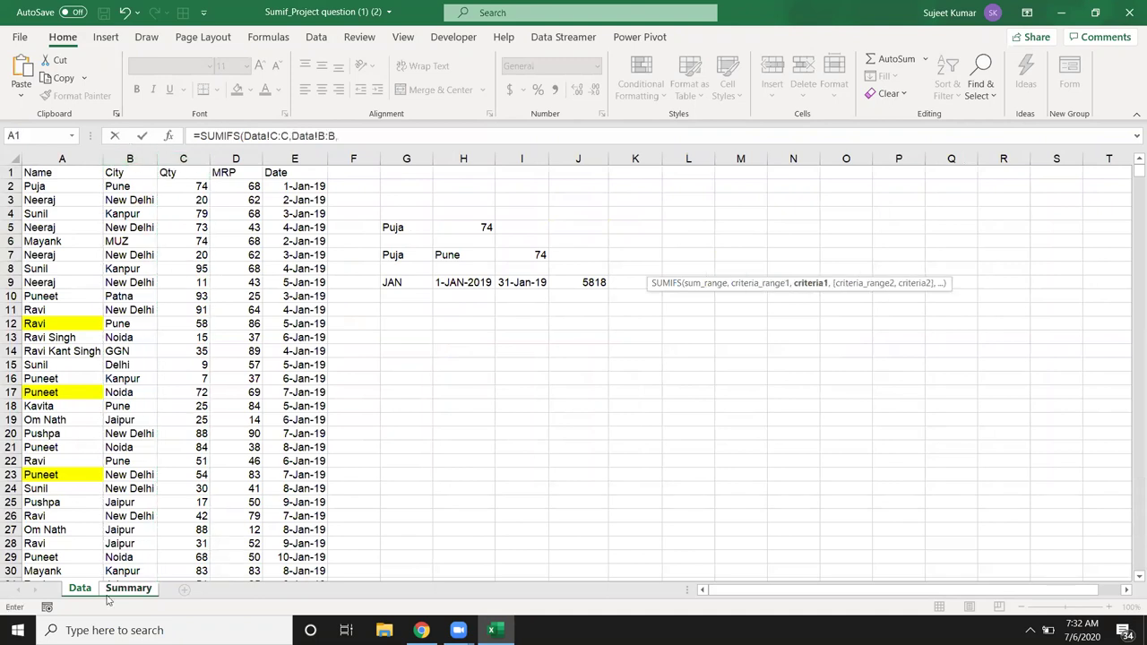
Step: Add Pune in K8 as the city criterion and Data!E:E dates ">=" the start date in L6
left_click(133, 588)
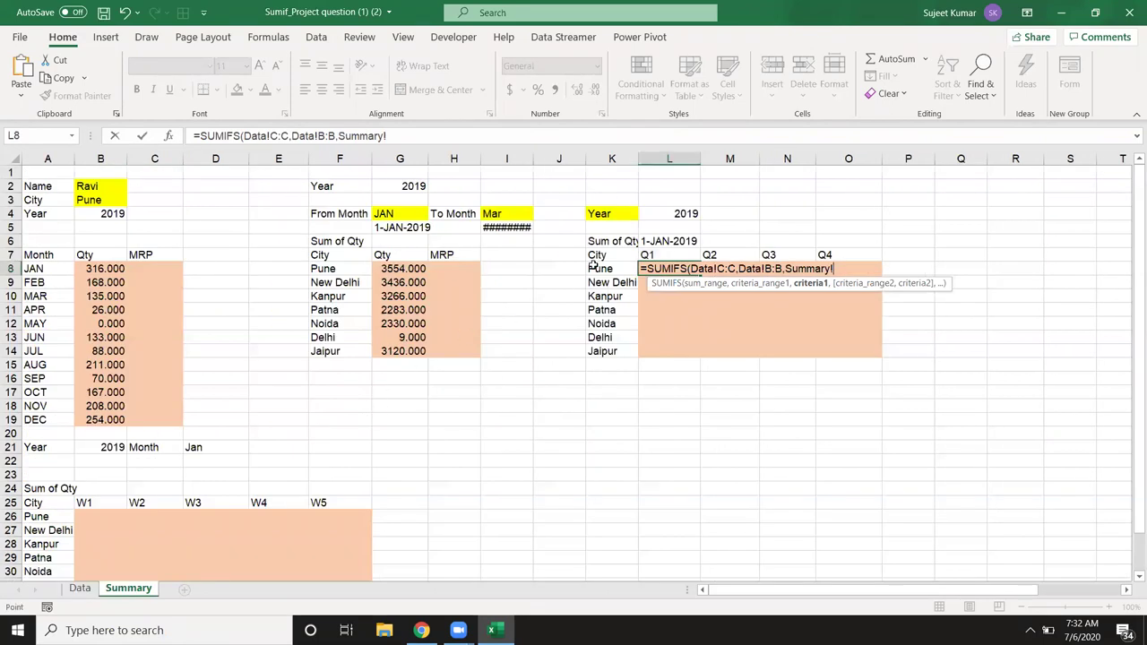
left_click(593, 267)
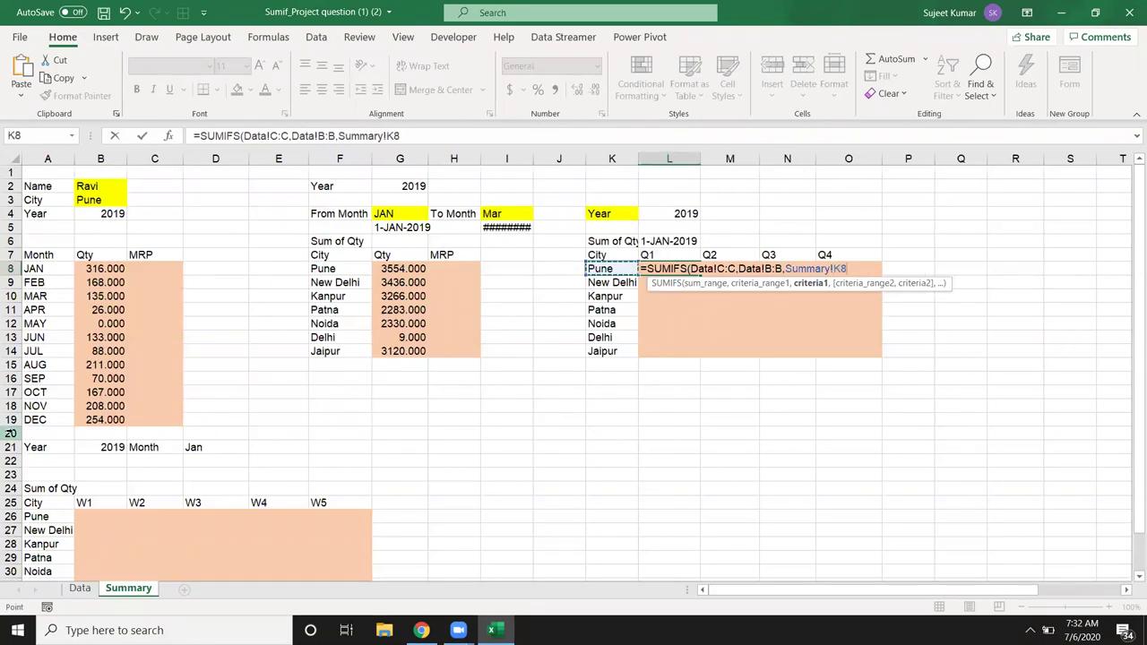
type(",")
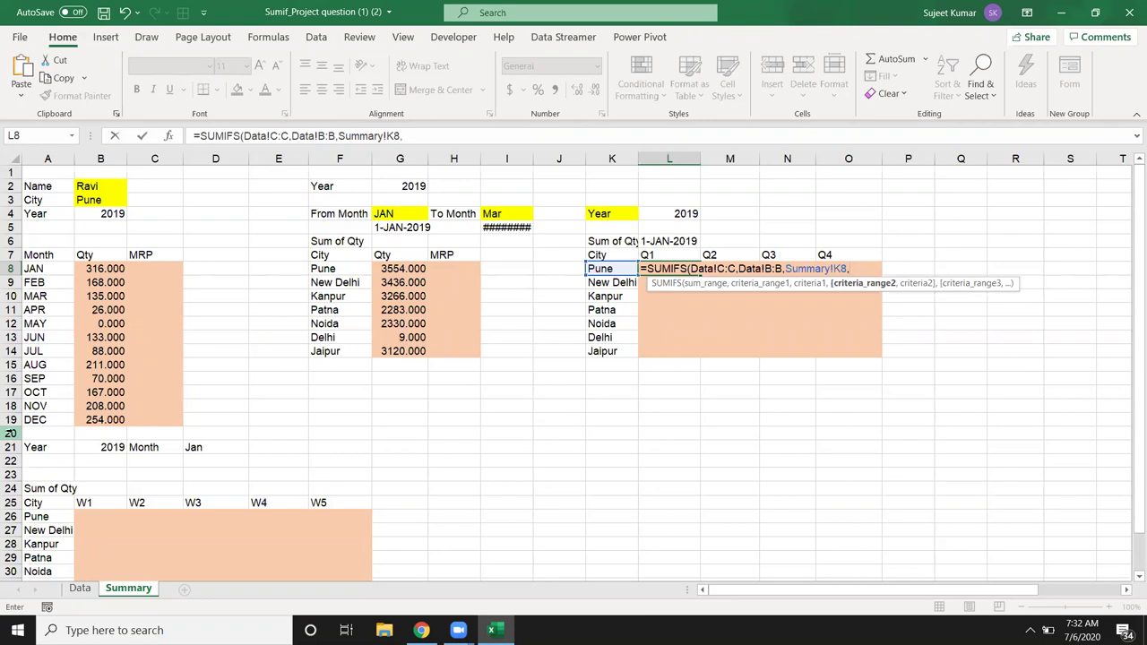
left_click(80, 588)
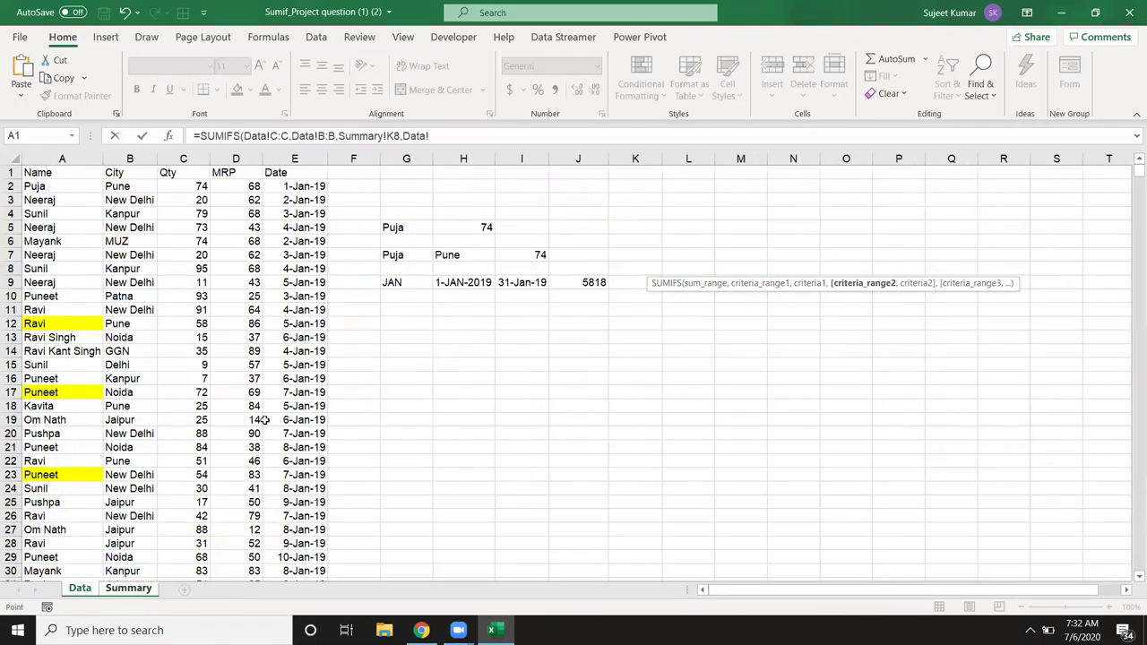
left_click(294, 159)
type(",\">")
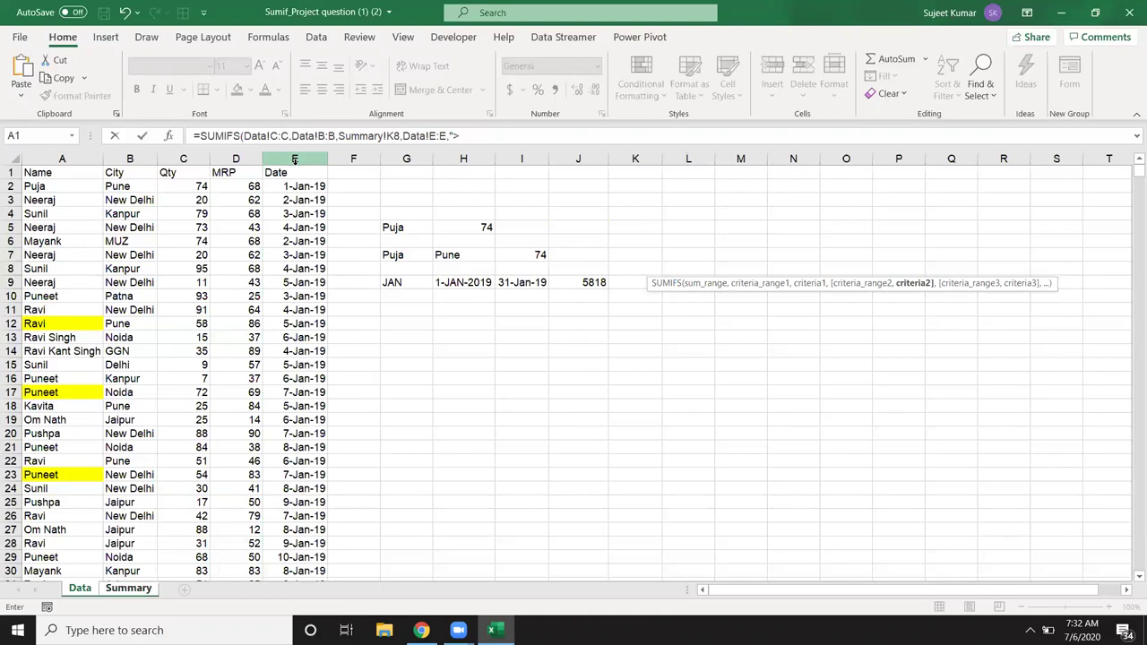
type("=\"&")
left_click(144, 589)
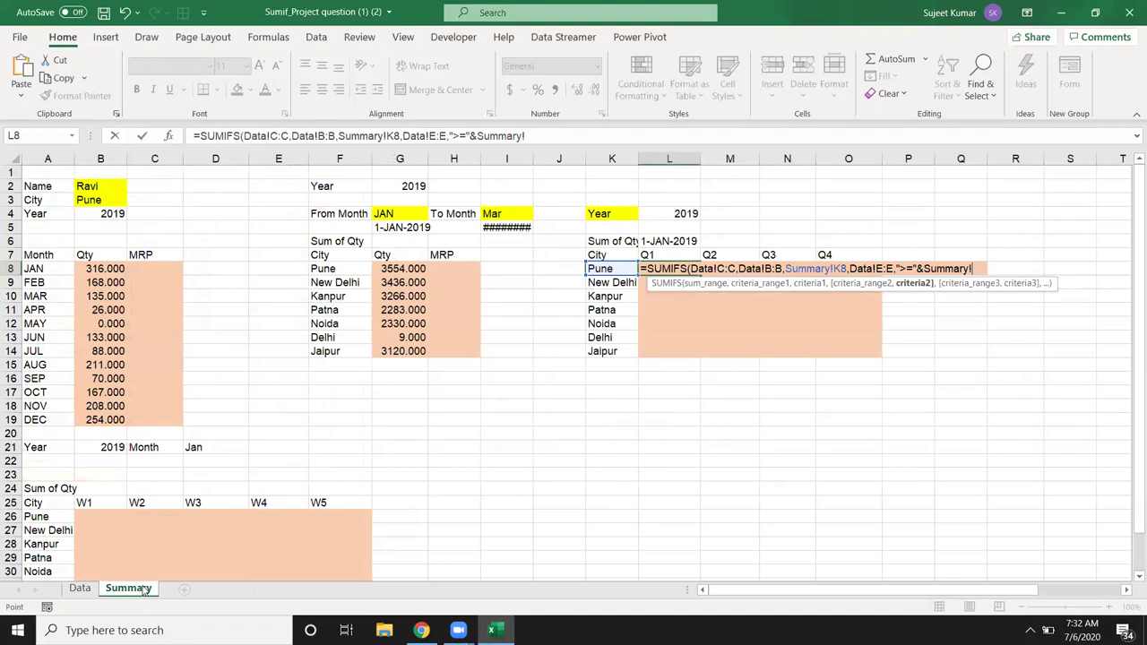
left_click(681, 240)
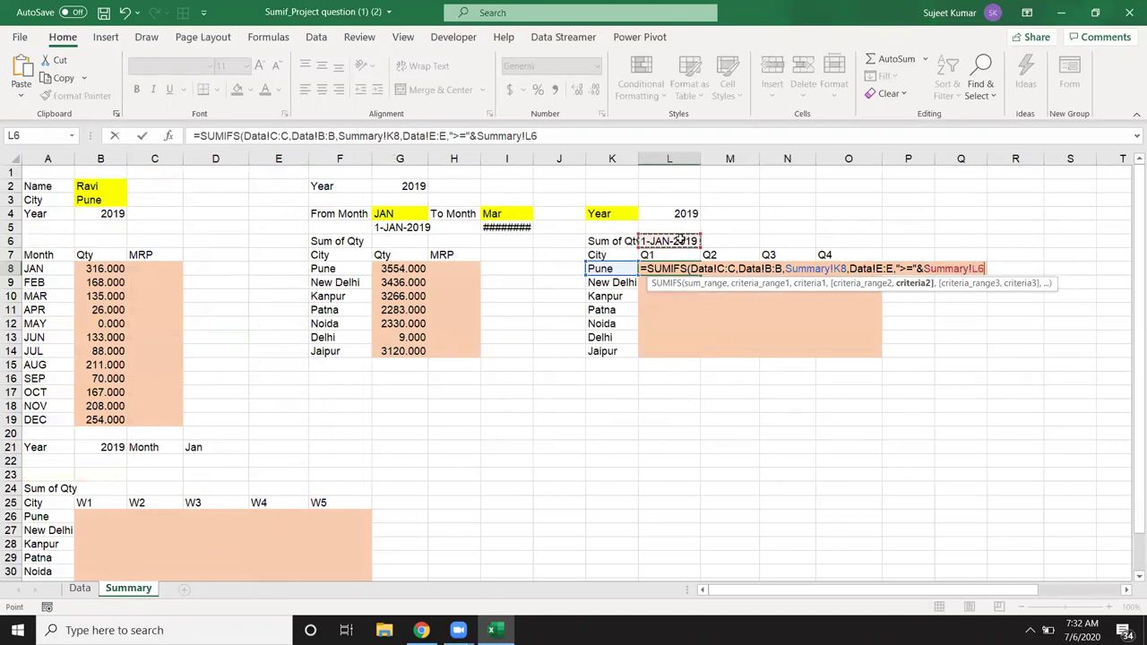
type(",")
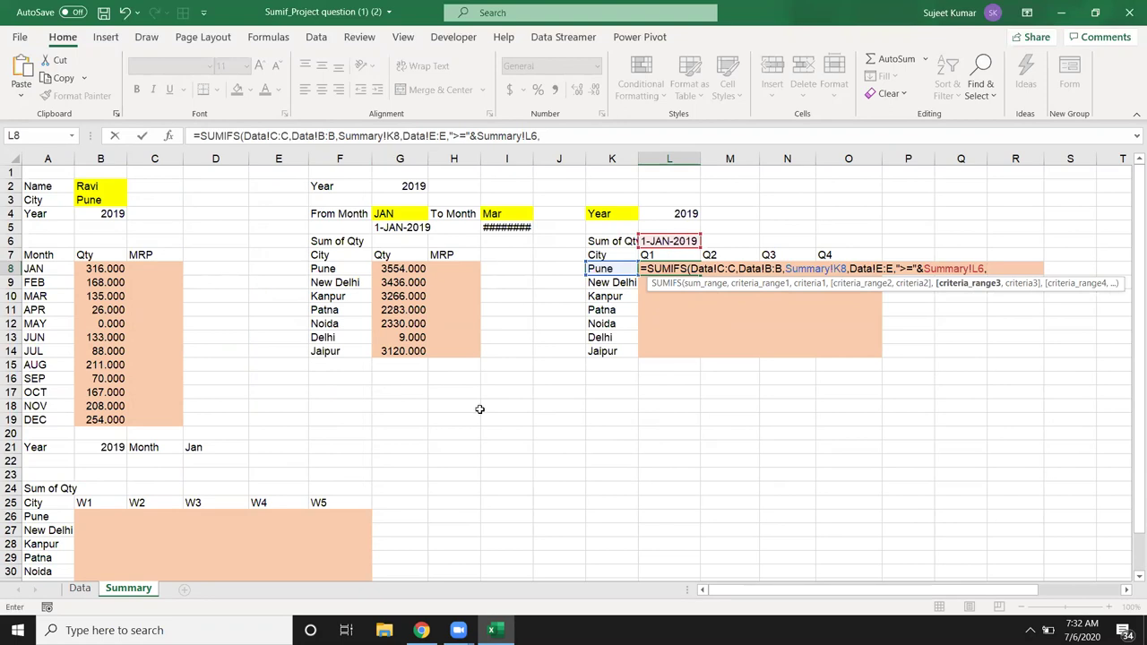
Step: Add the Data!E:E condition "<="&EOMONTH(Summary!L6,2) and commit, giving Pune's Q1 total 3554
left_click(90, 588)
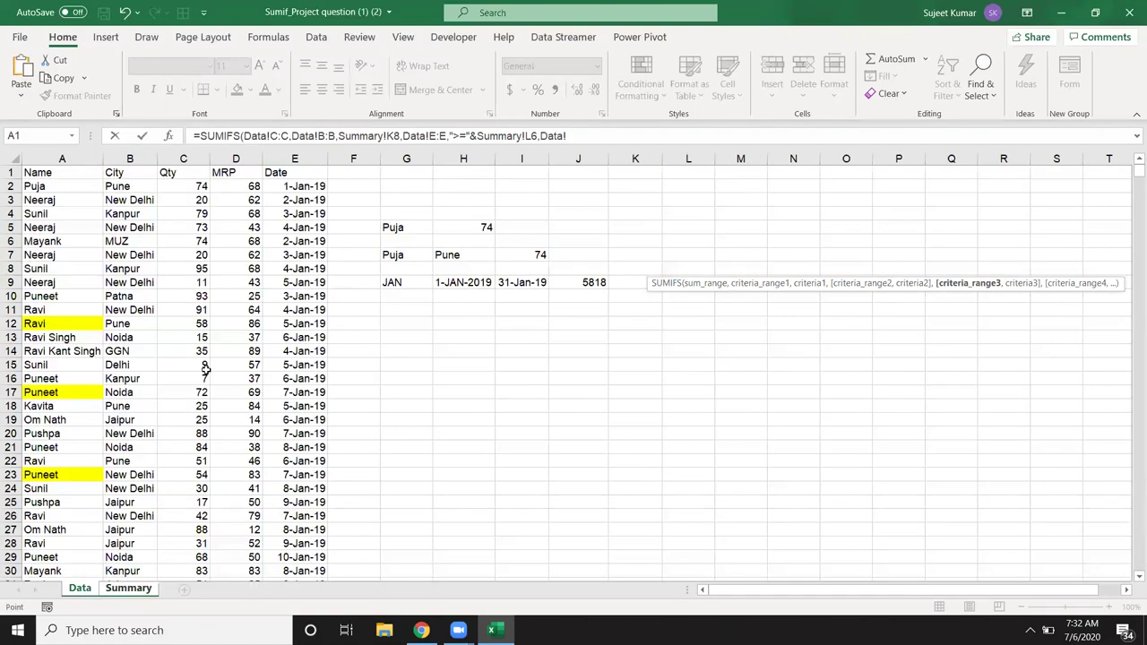
left_click(294, 158)
type(",\"<=")
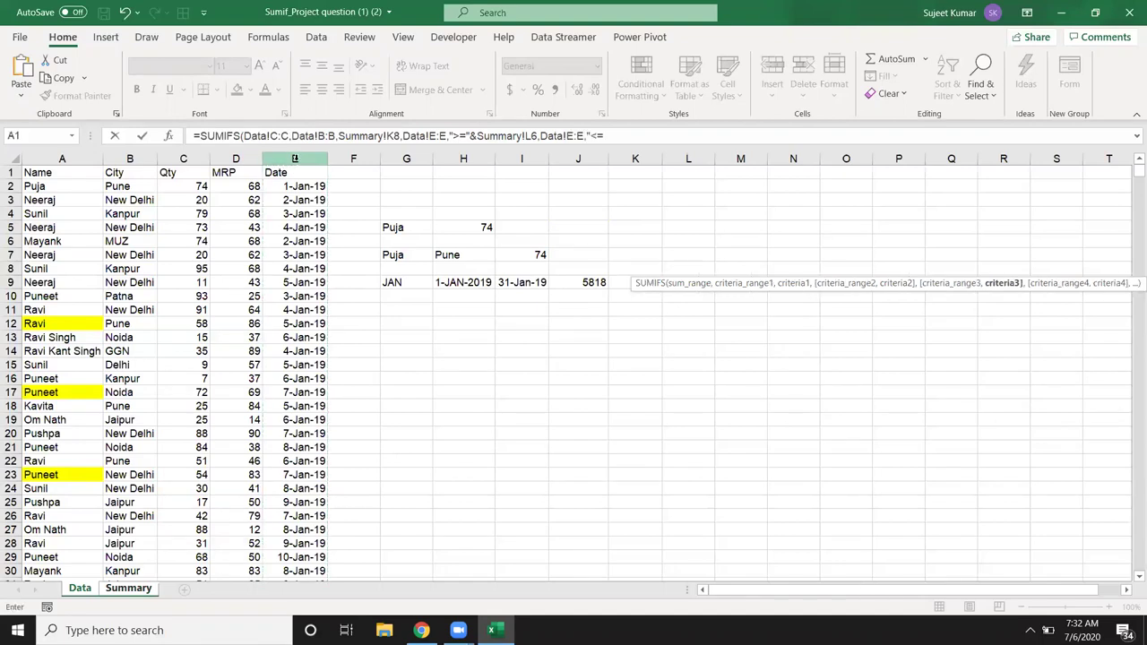
type("\"&eo")
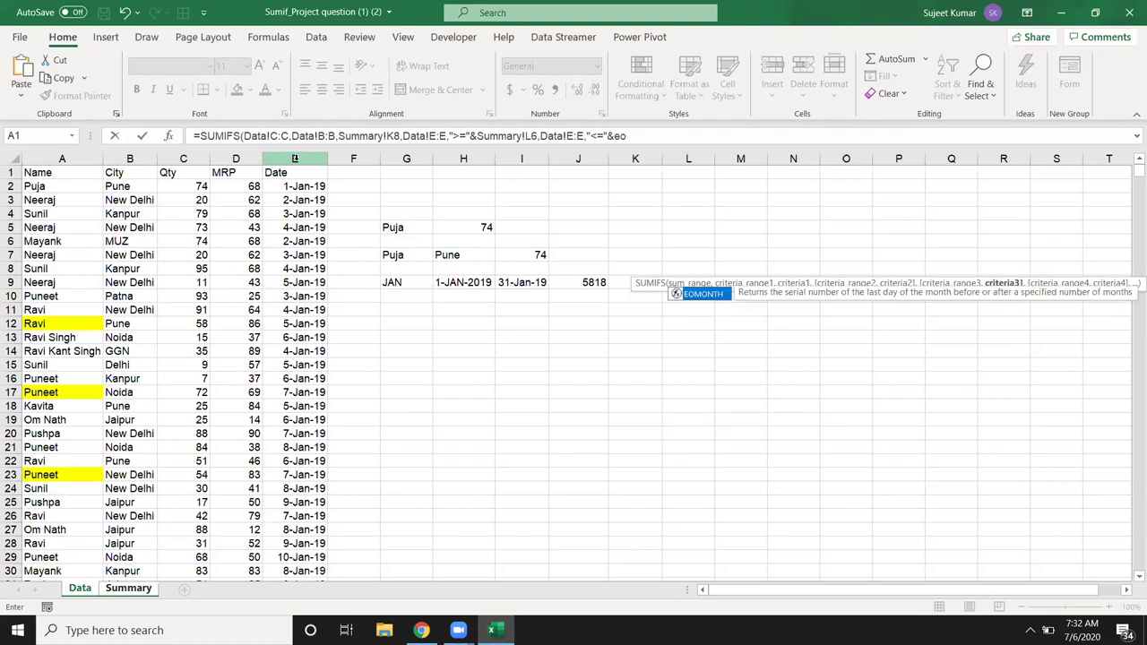
key("Tab")
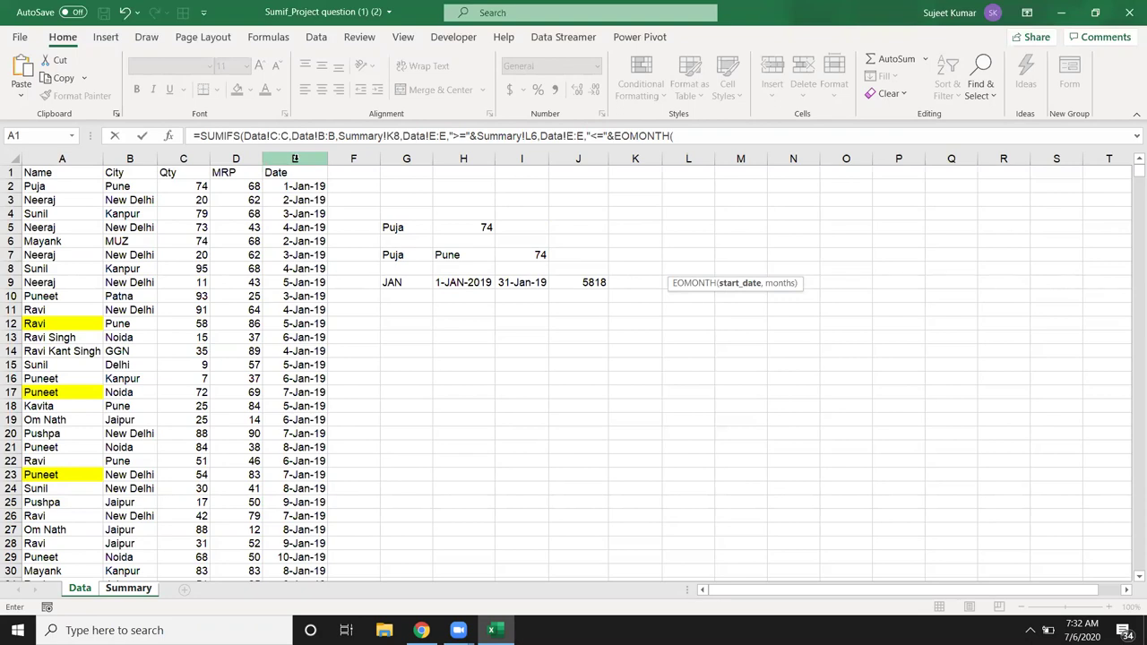
left_click(121, 593)
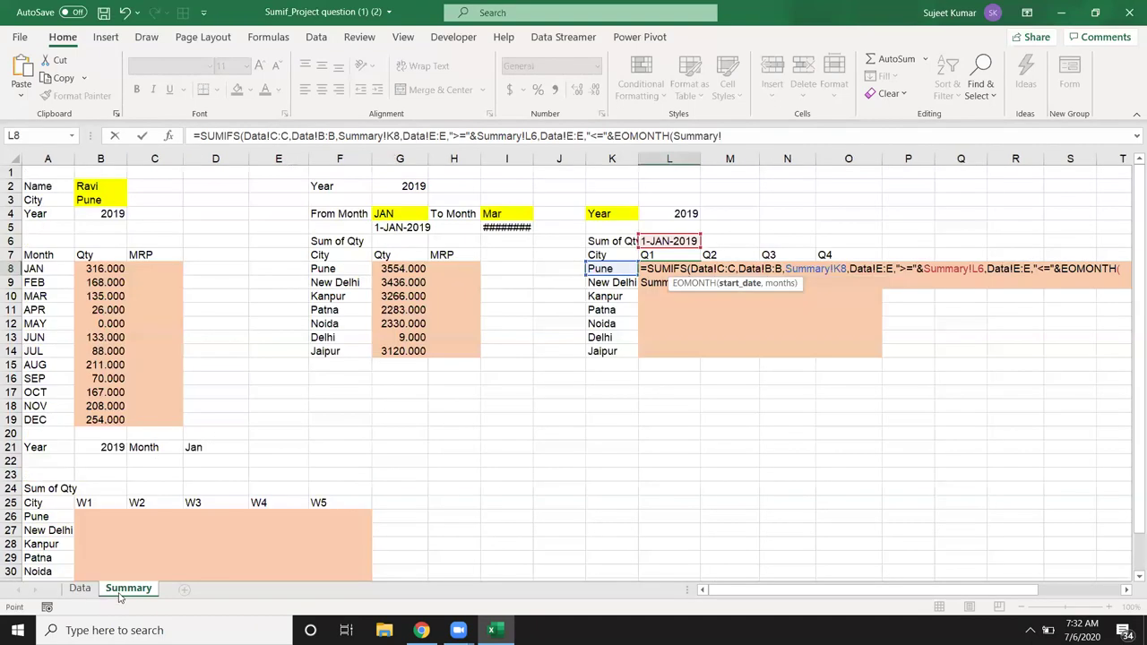
left_click(668, 240)
type(",")
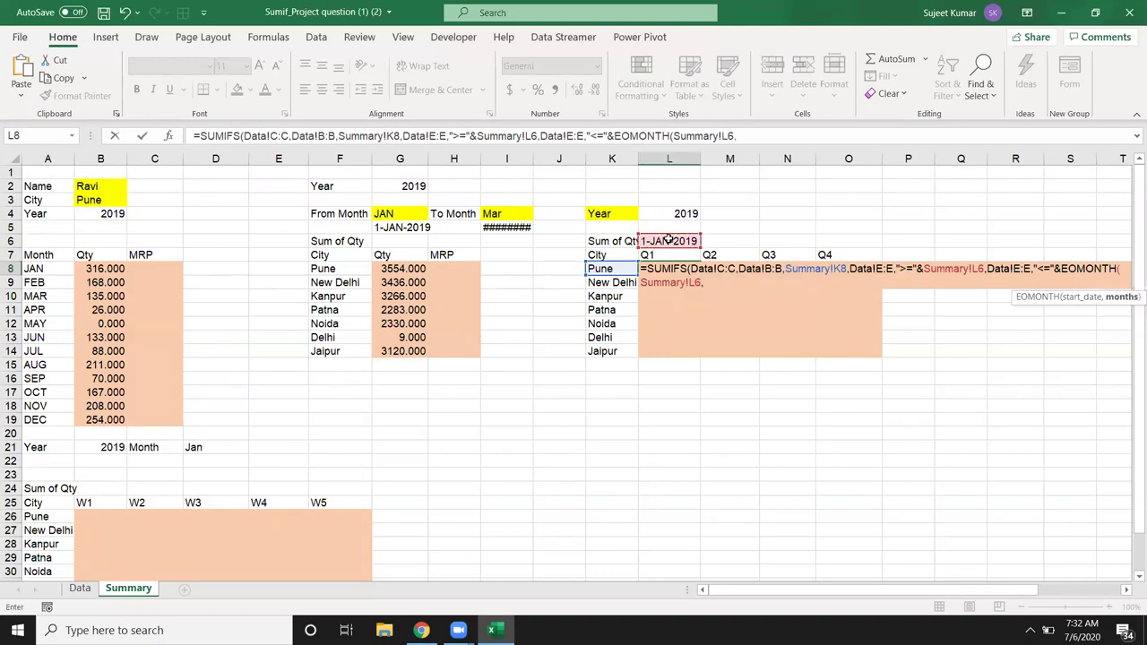
type("2")
type(")")
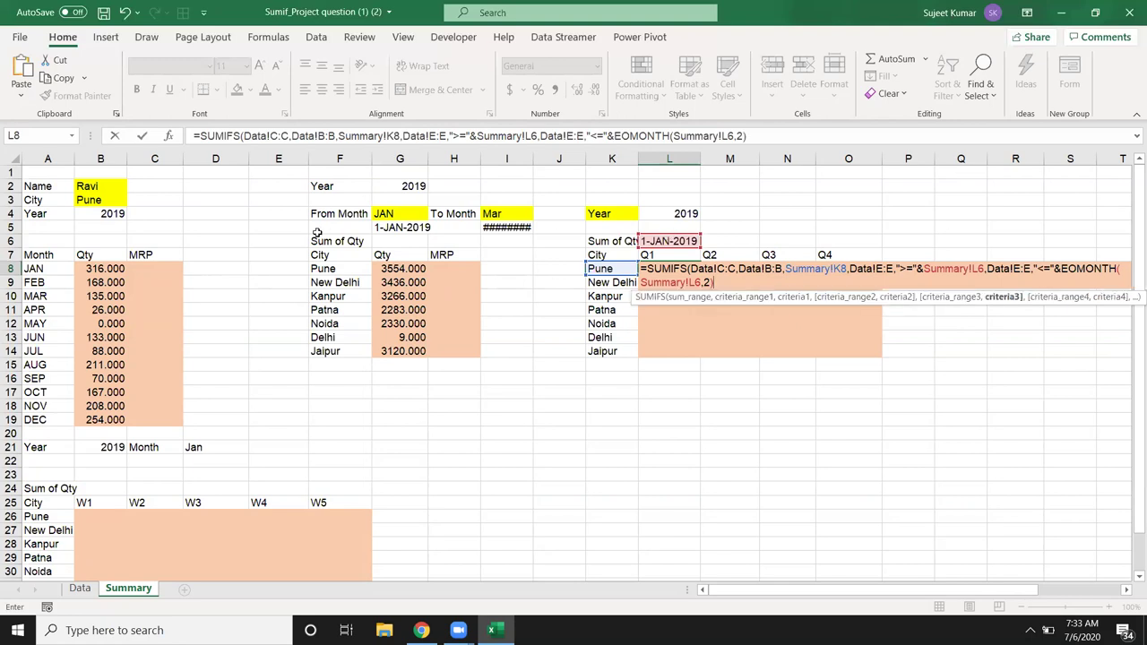
key("Return")
key("Return")
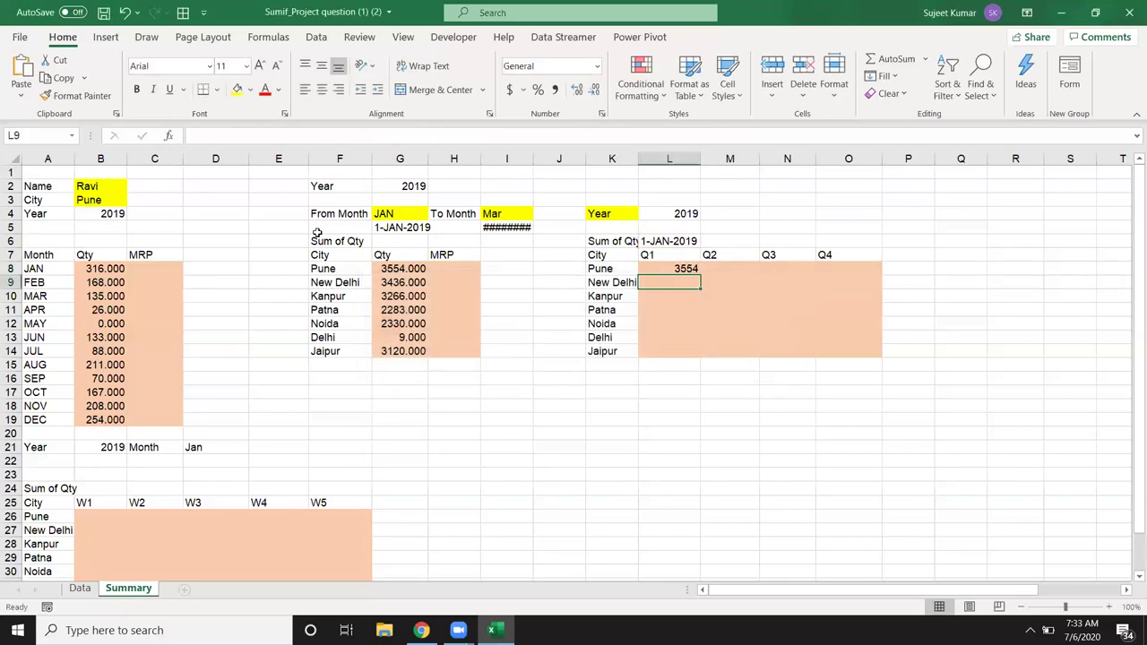
key("Up")
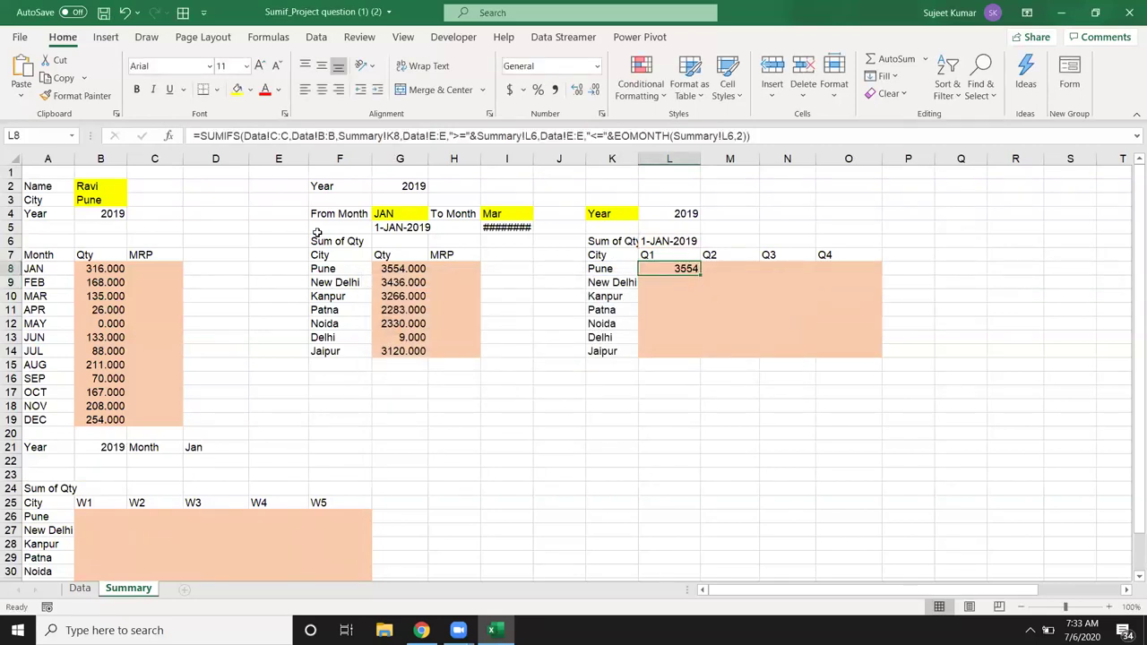
Step: Change L6's date formula to use L$7 and $L$4, then copy its formula text
key("Up")
key("Up")
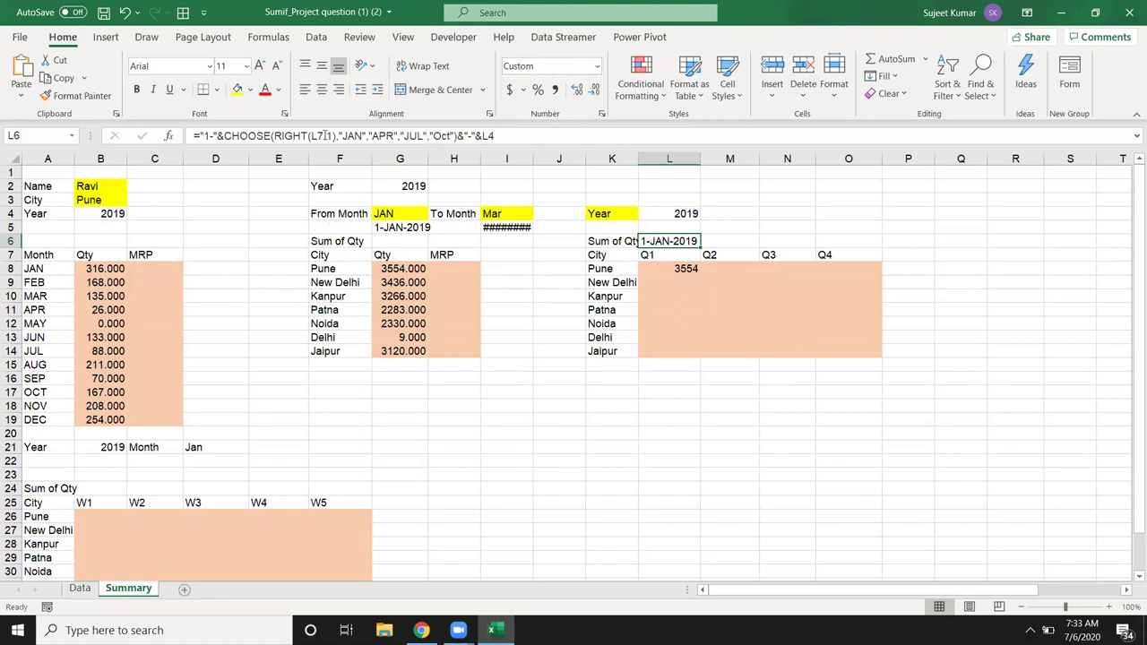
left_click(326, 135)
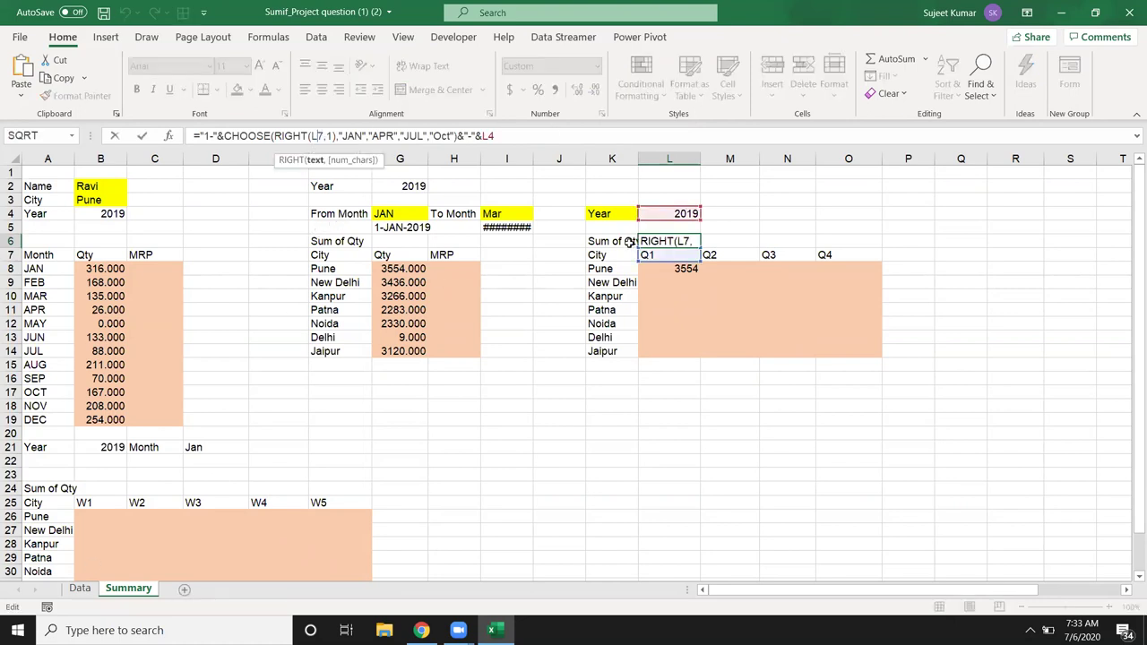
type("$")
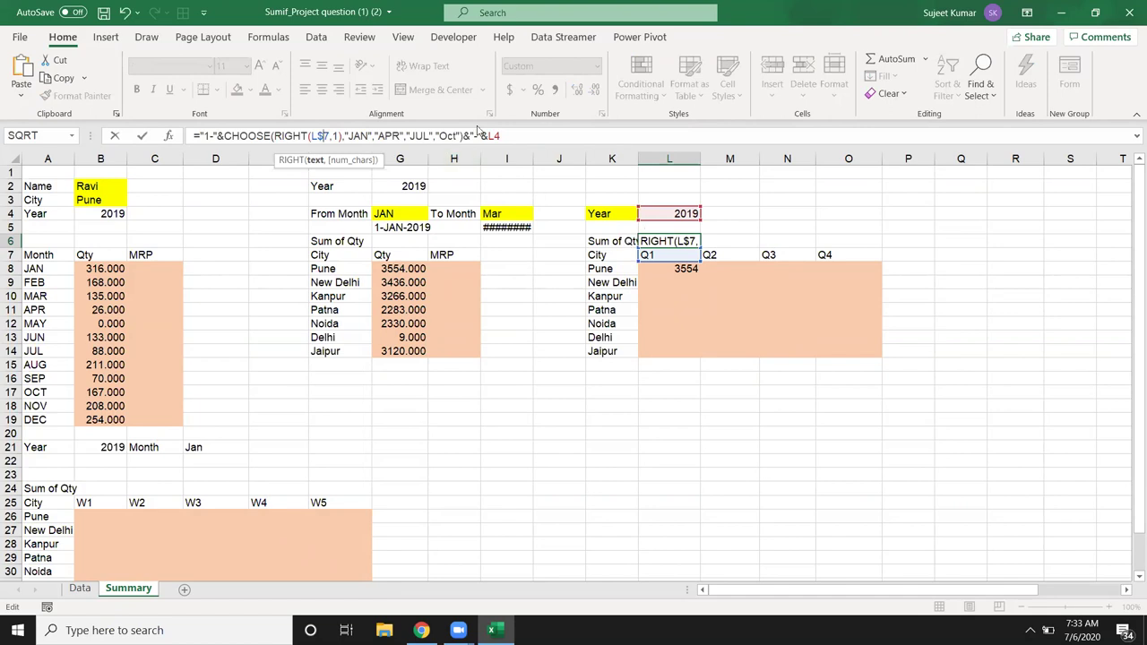
left_click(498, 136)
key("F4")
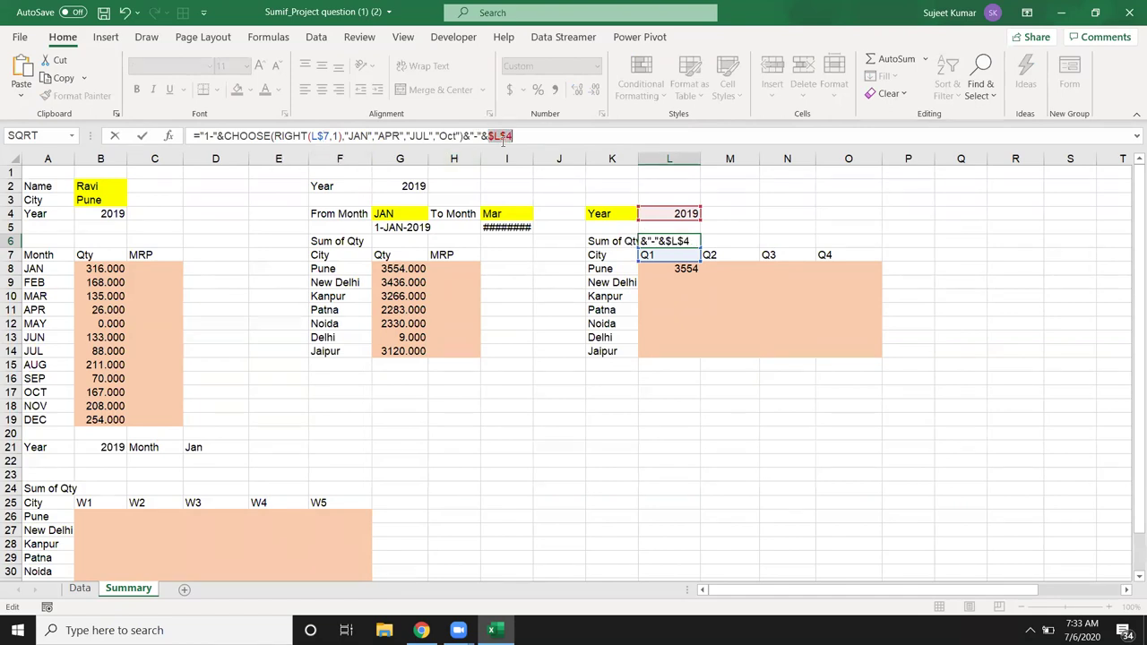
key("ctrl+Return")
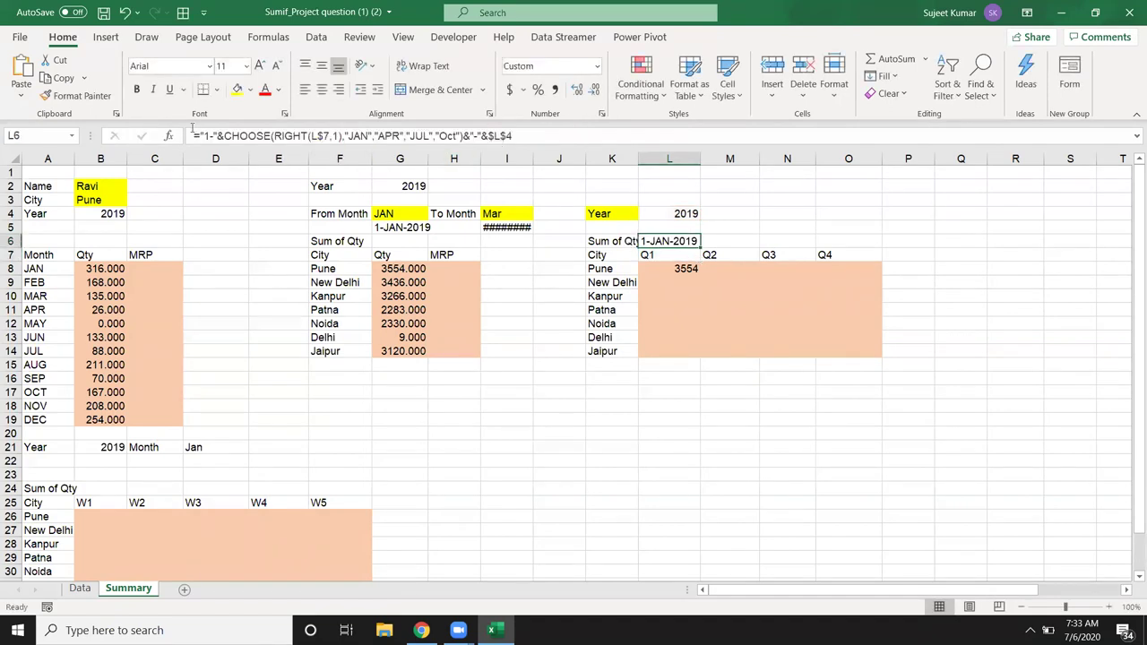
left_click_drag(196, 136, 610, 159)
key("ctrl+c")
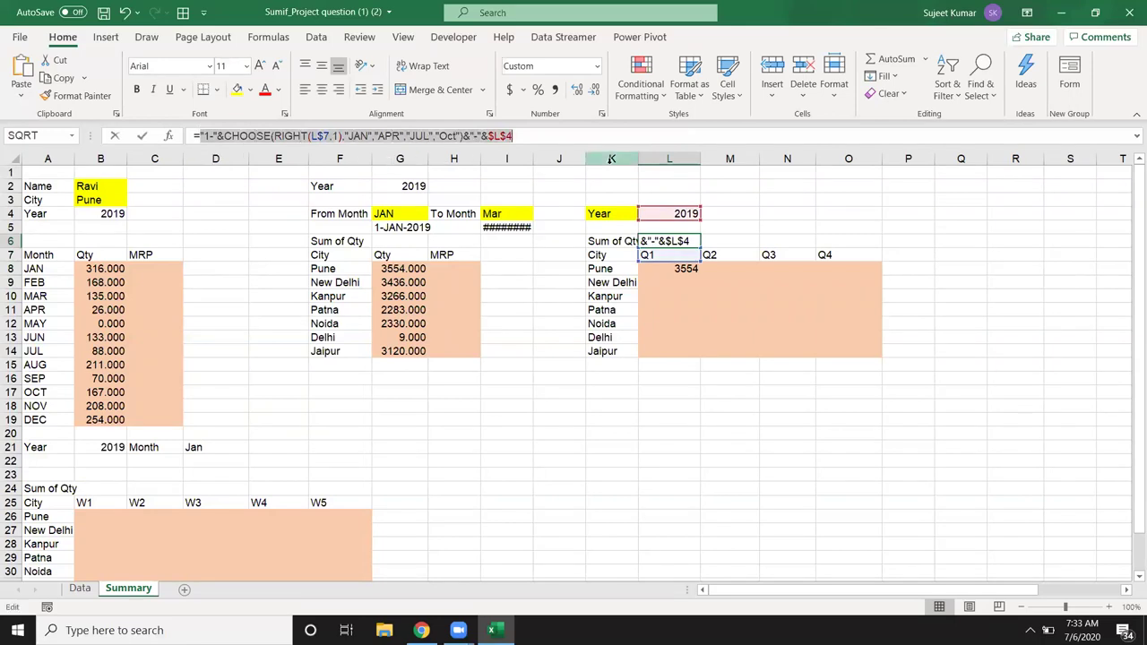
key("Escape")
Step: In L8's SUMIFS, drop the K8 sheet prefix and make Data!C:C, Data!B:B, K8 and Data!E:E absolute
left_click(694, 270)
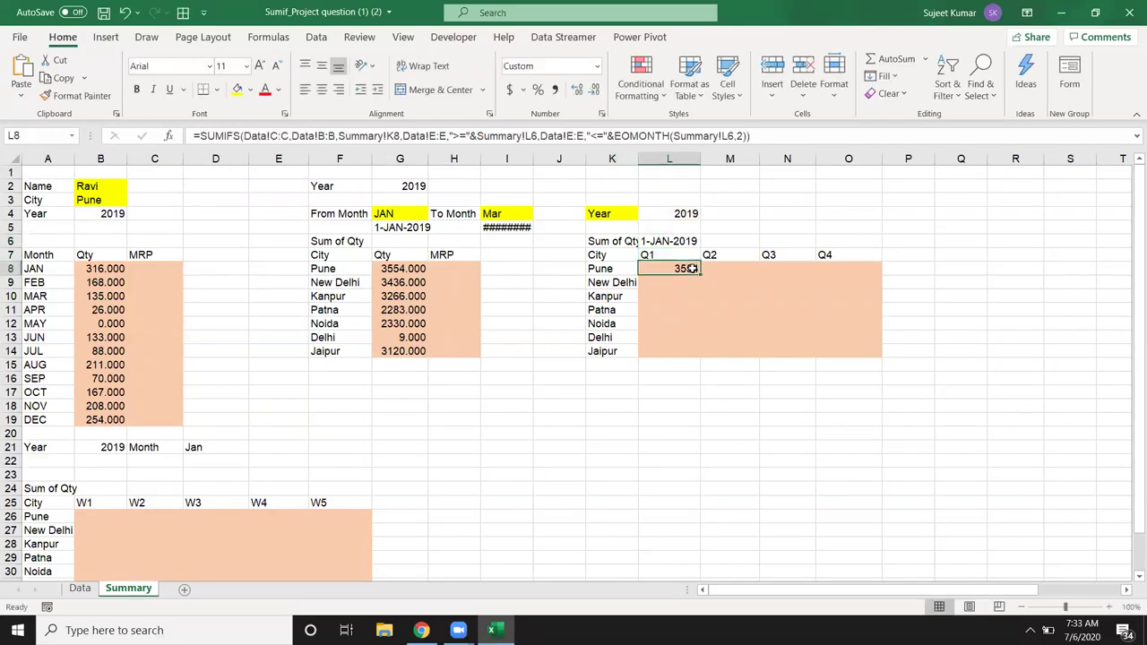
double_click(693, 270)
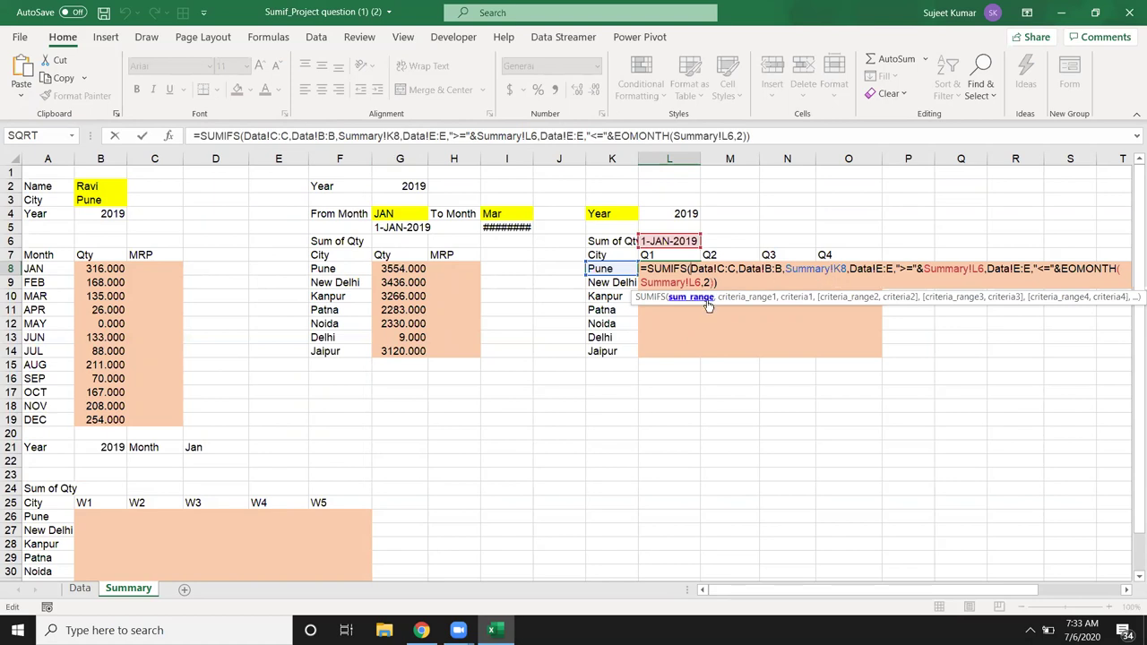
left_click(835, 269)
key("BackSpace")
key("BackSpace")
key("BackSpace")
key("BackSpace")
key("BackSpace")
key("BackSpace")
key("BackSpace")
key("BackSpace")
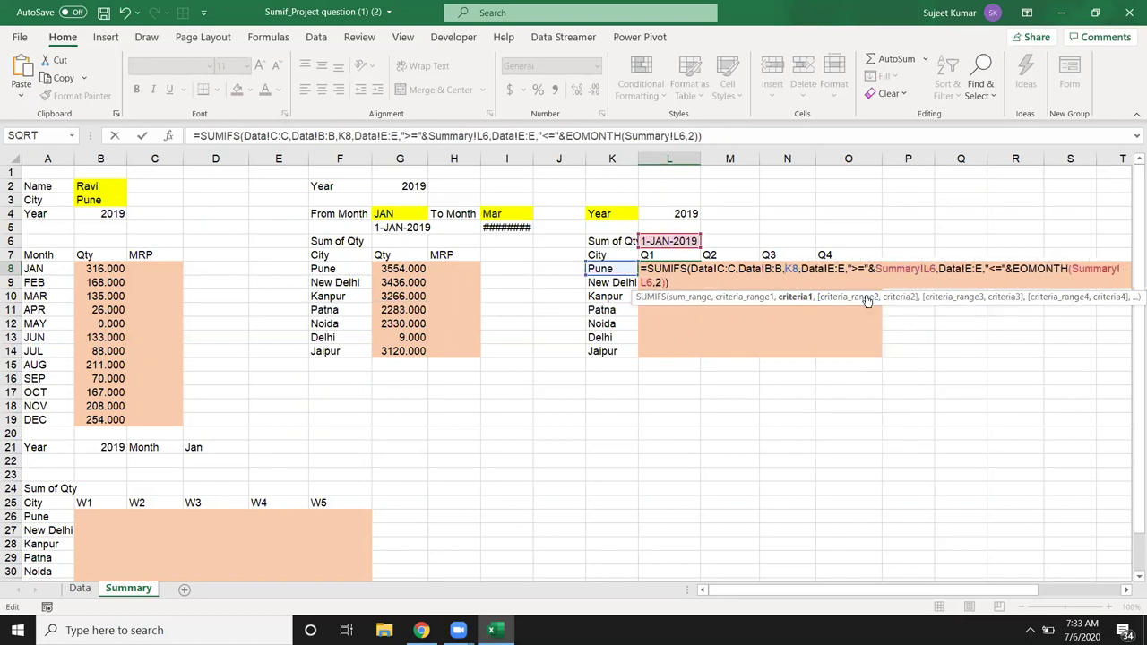
left_click(729, 268)
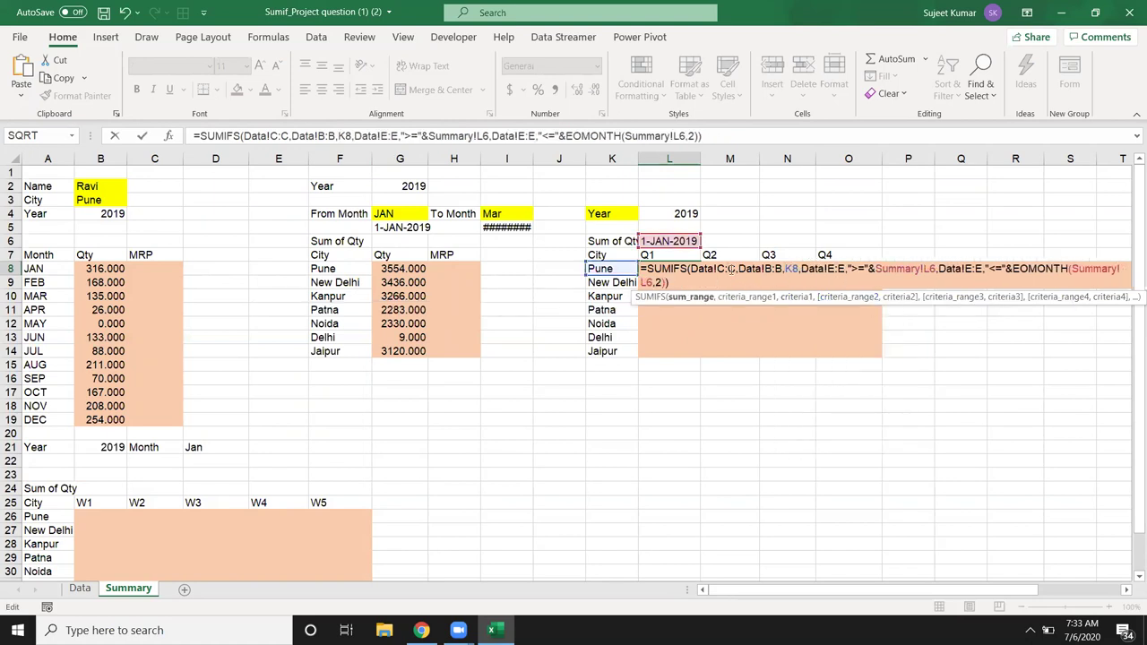
key("F4")
left_click(788, 270)
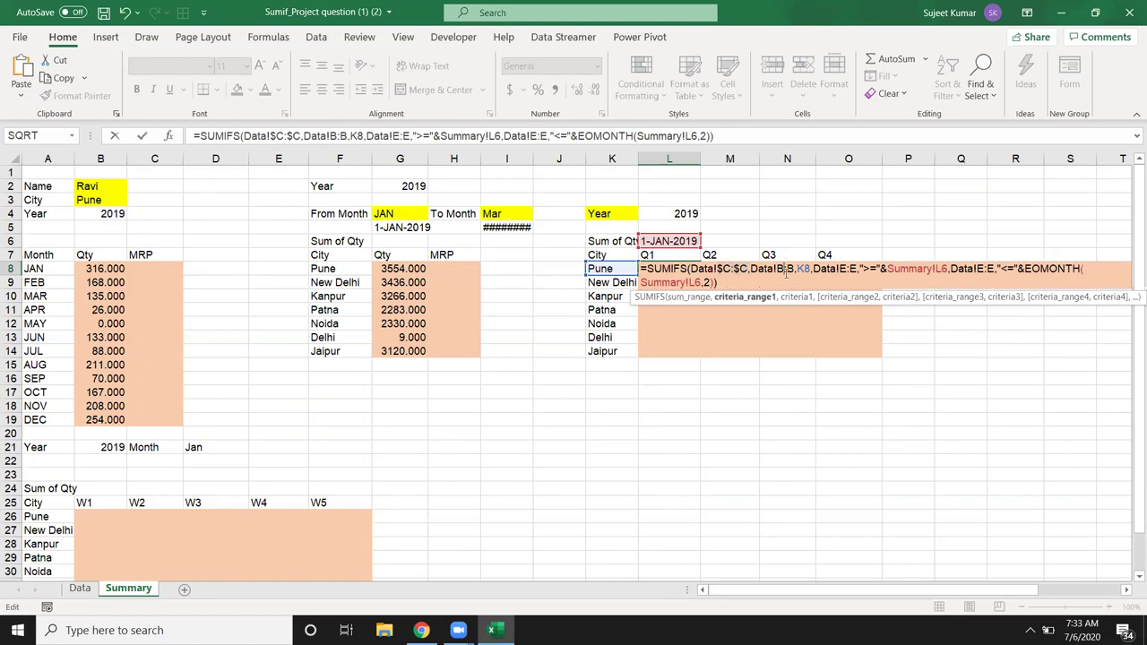
key("F4")
left_click(813, 270)
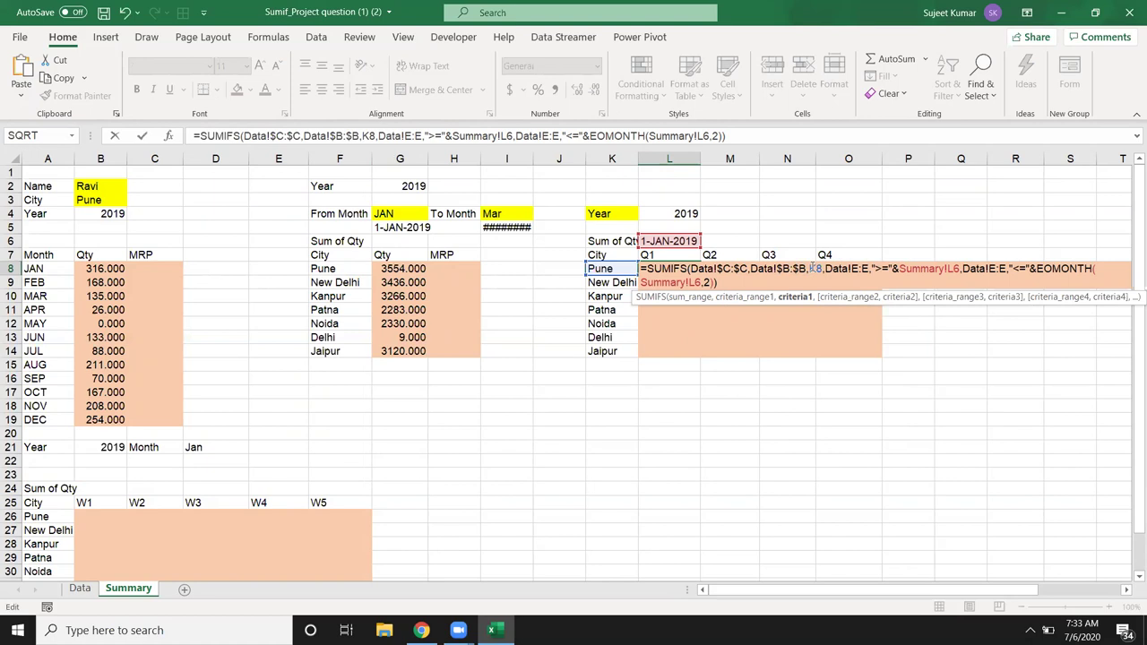
type("$")
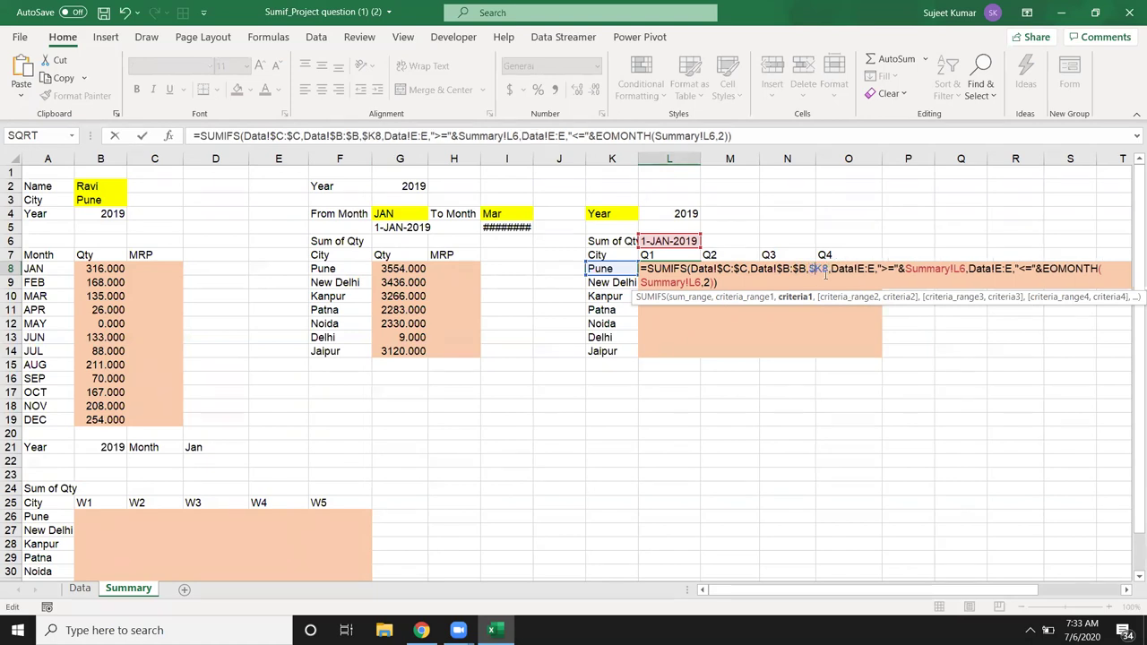
left_click(863, 269)
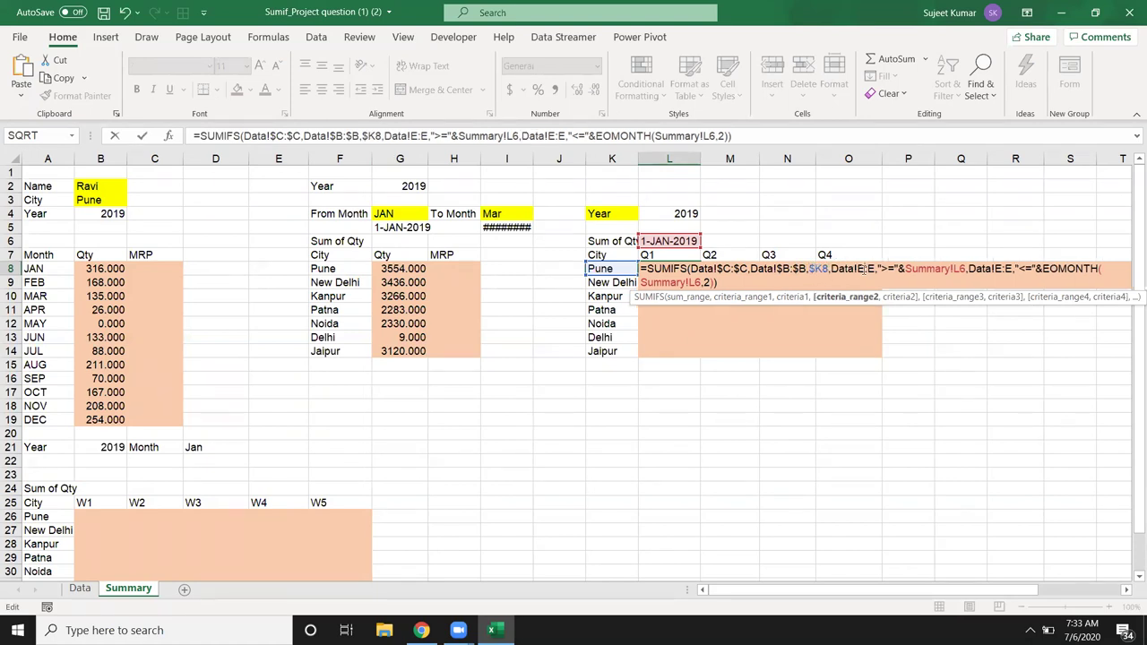
key("F4")
Step: Replace the start-date L6 reference with the pasted date expression in parentheses
left_click(964, 269)
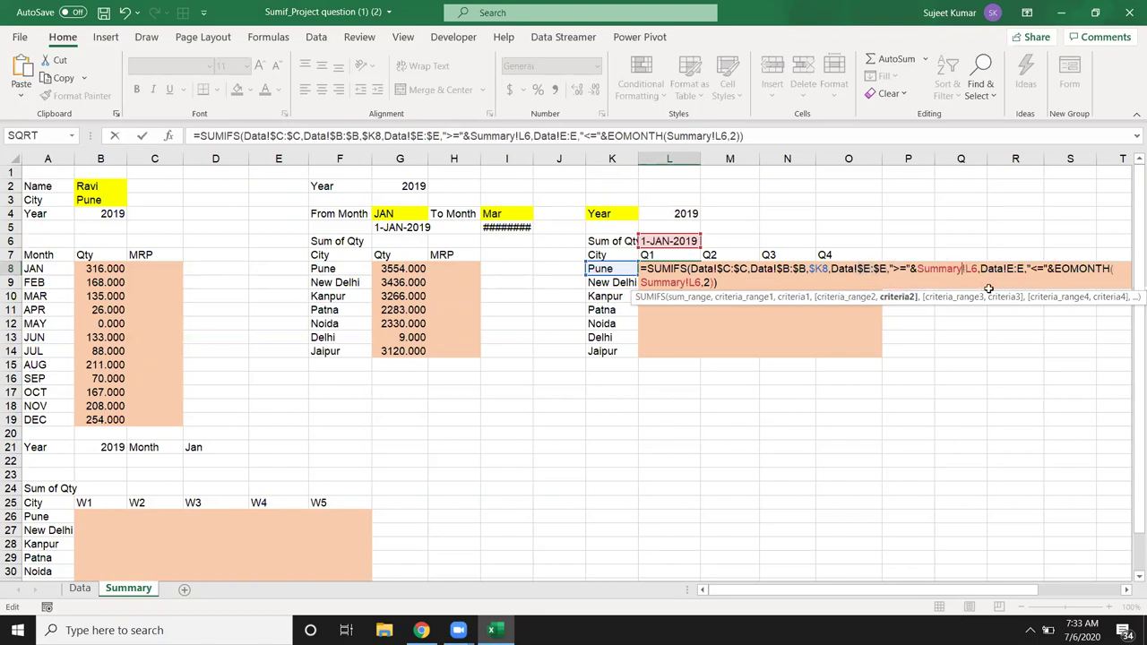
key("BackSpace")
key("BackSpace")
key("BackSpace")
key("BackSpace")
key("BackSpace")
key("BackSpace")
key("BackSpace")
key("BackSpace")
key("BackSpace")
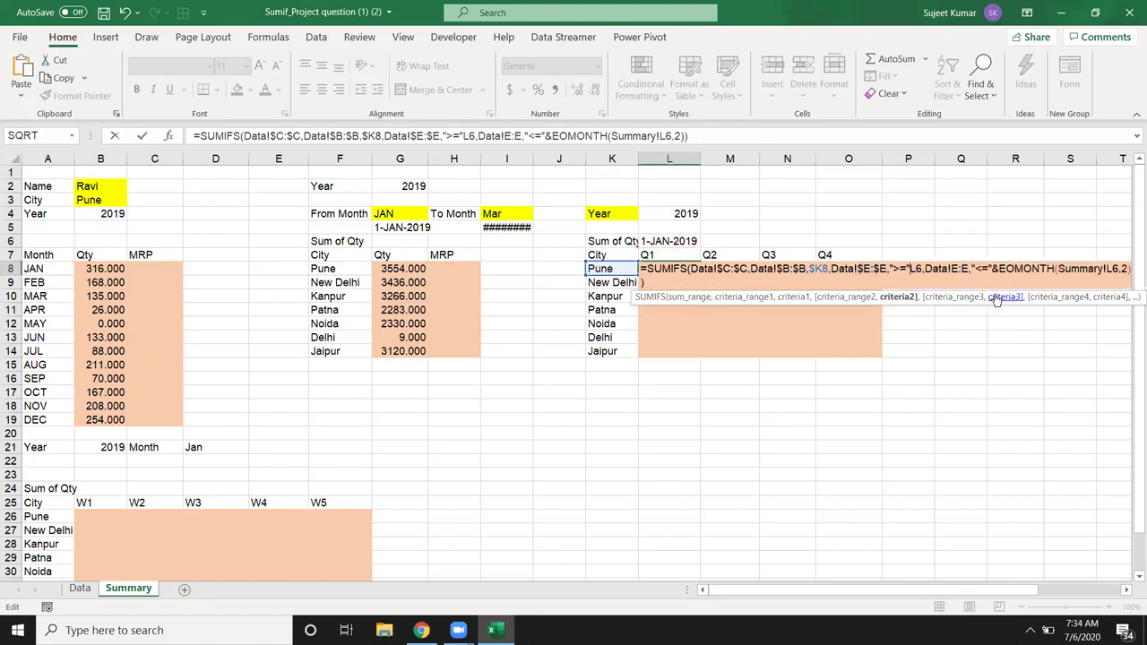
type("&")
key("Delete")
key("Delete")
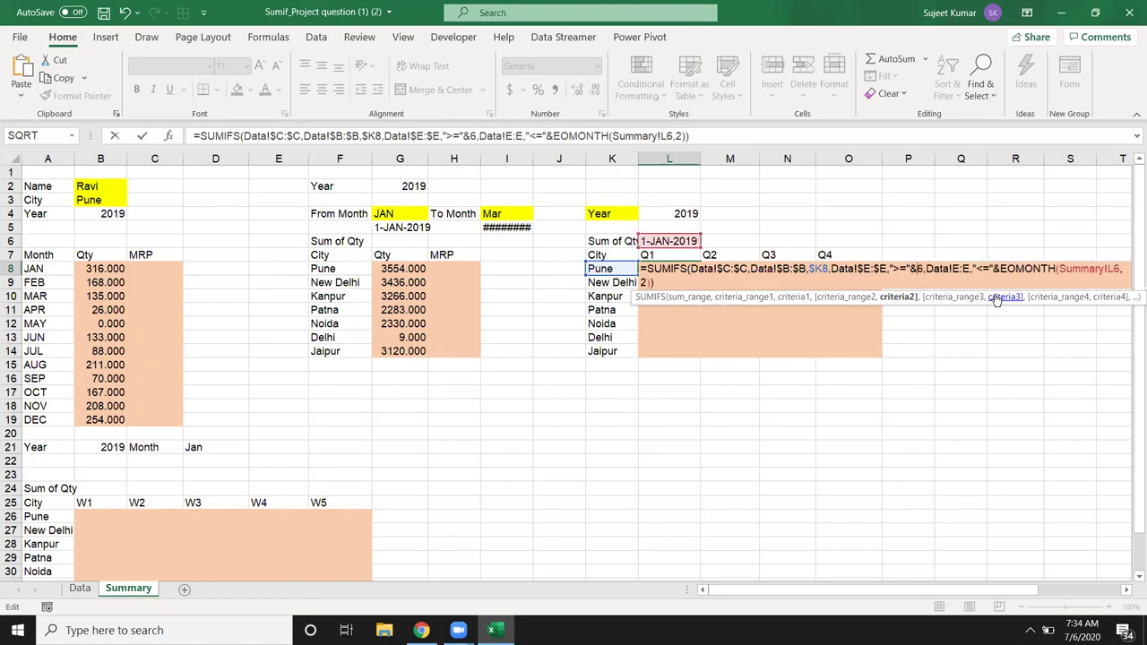
type("()")
key("Left")
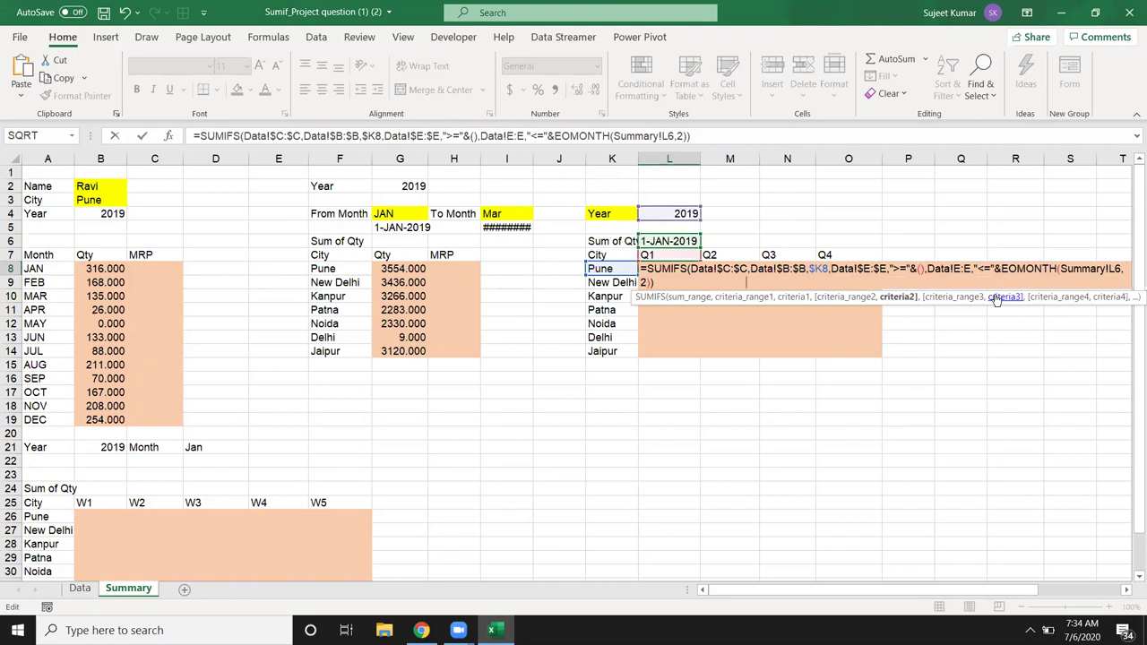
key("ctrl+v")
Step: Make the second date range absolute and paste the date expression into EOMONTH, then confirm
key("Right")
key("Right")
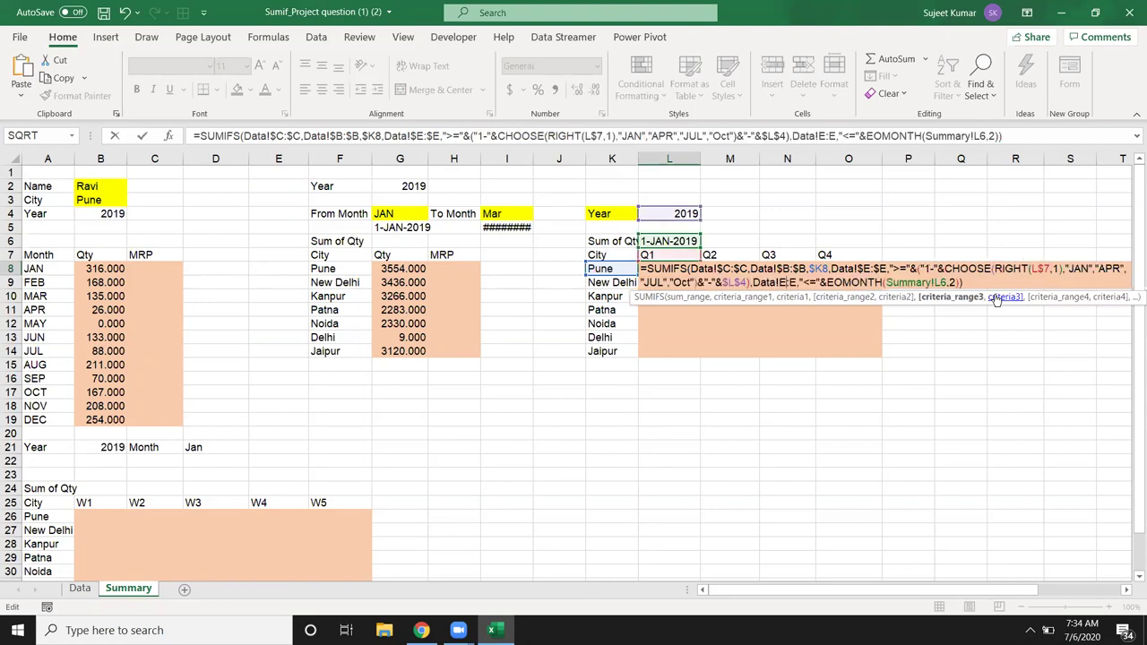
key("F4")
key("Right")
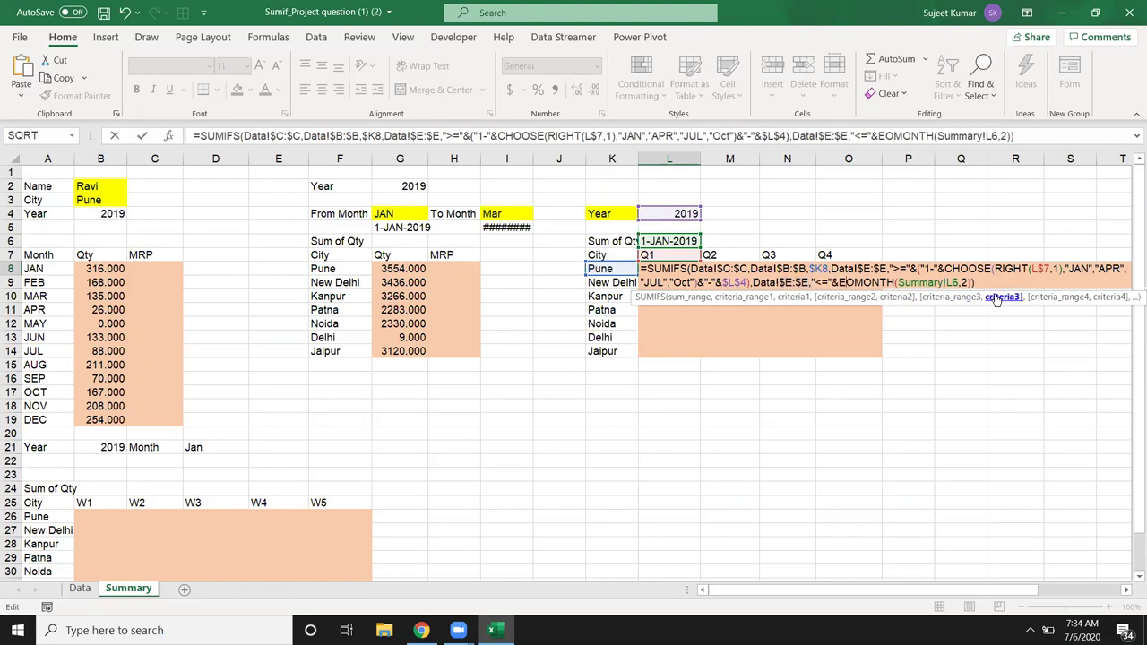
key("Right")
key("Right")
key("Right")
key("Right")
key("Right")
key("Right")
key("Right")
key("Right")
key("Right")
key("Right")
key("Right")
key("Right")
key("Right")
key("Right")
key("Right")
key("Right")
key("Right")
key("Right")
key("Right")
key("Right")
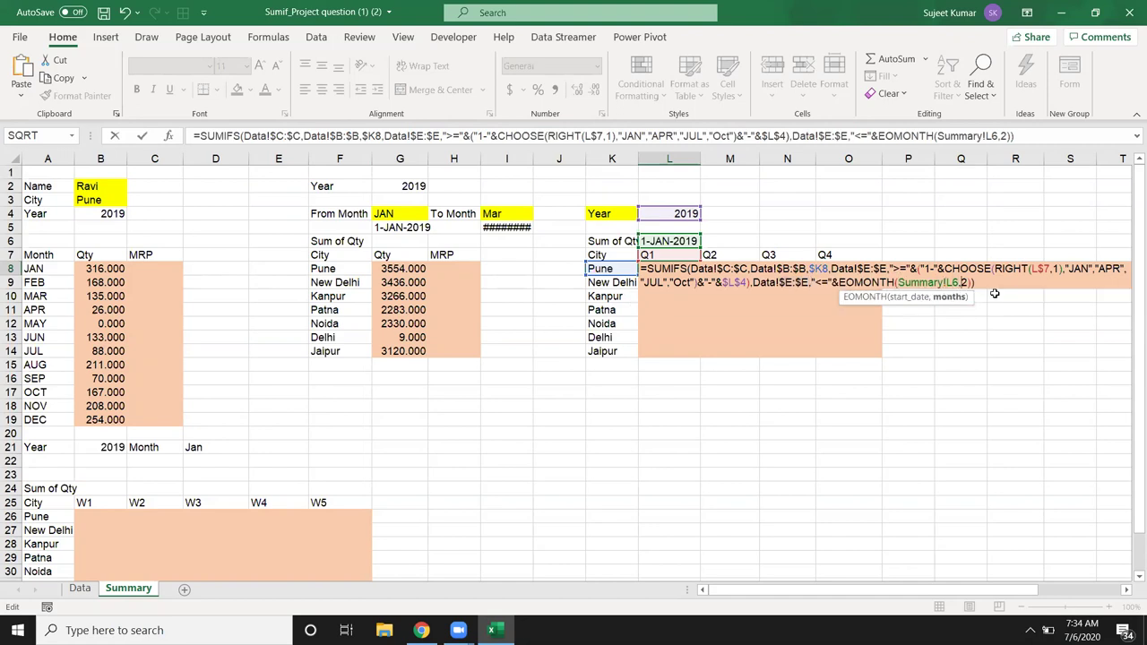
key("BackSpace")
key("BackSpace")
key("BackSpace")
key("BackSpace")
key("BackSpace")
key("BackSpace")
key("BackSpace")
key("BackSpace")
key("BackSpace")
key("BackSpace")
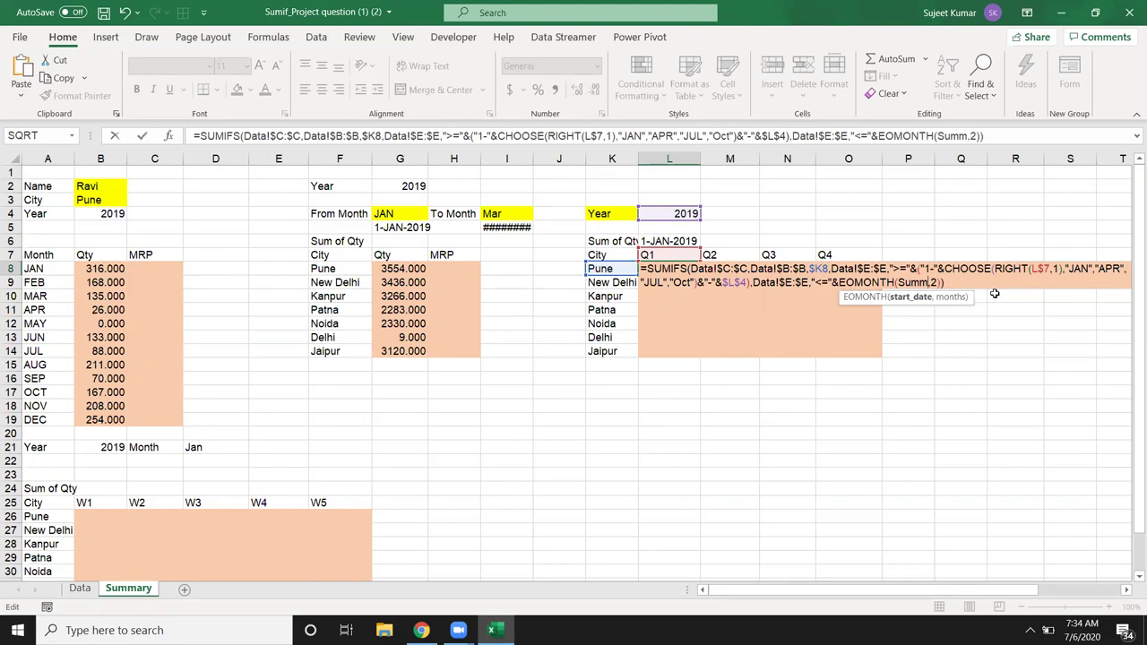
type("()")
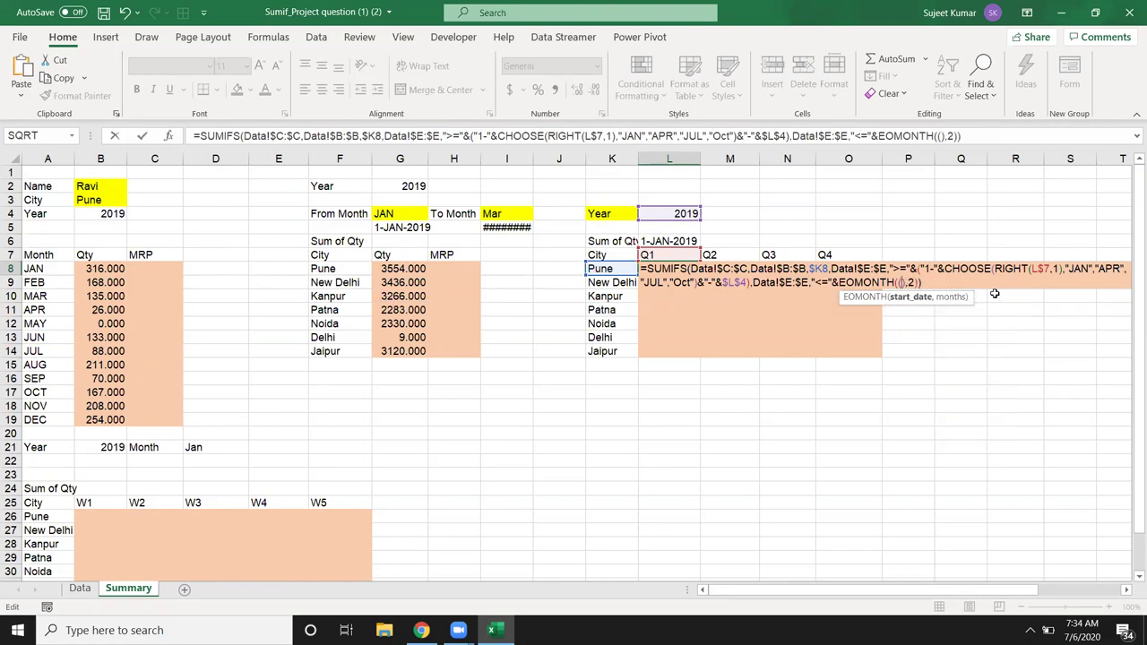
type("\"1-\"&CHOOSE(RIGHT(L$7,1),\"JAN\",\"APR\",\"JUL\",\"Oct\")&\"-\"&$L$4")
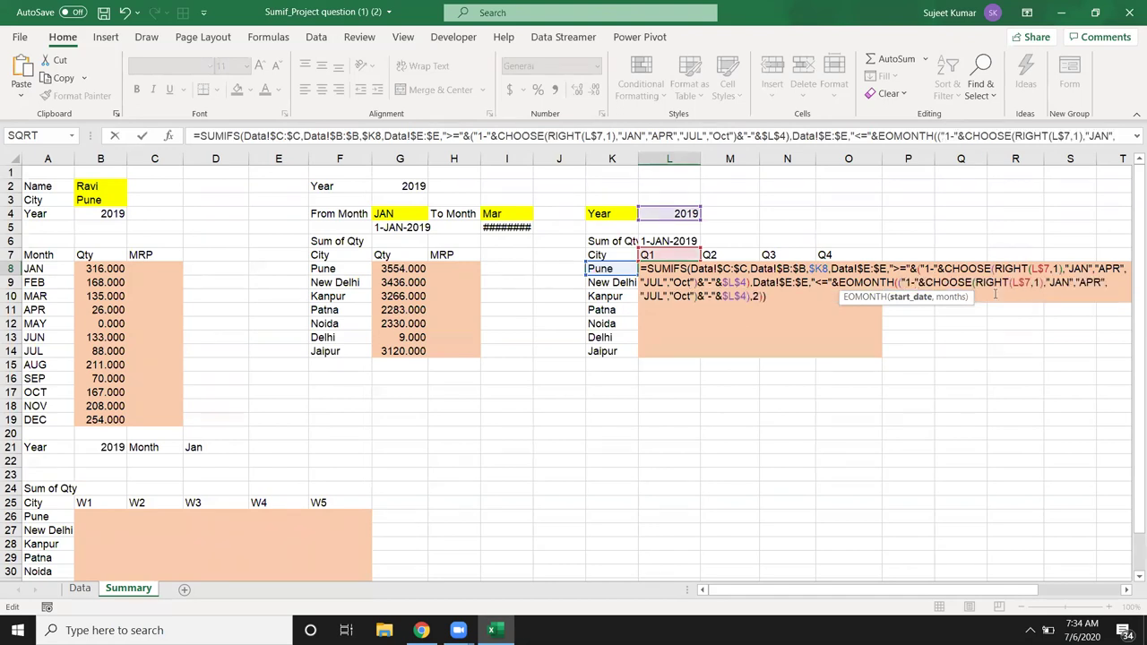
key("Return")
Step: Fill the L8 SUMIFS across Q1–Q4 and down through Jaipur's row
key("Up")
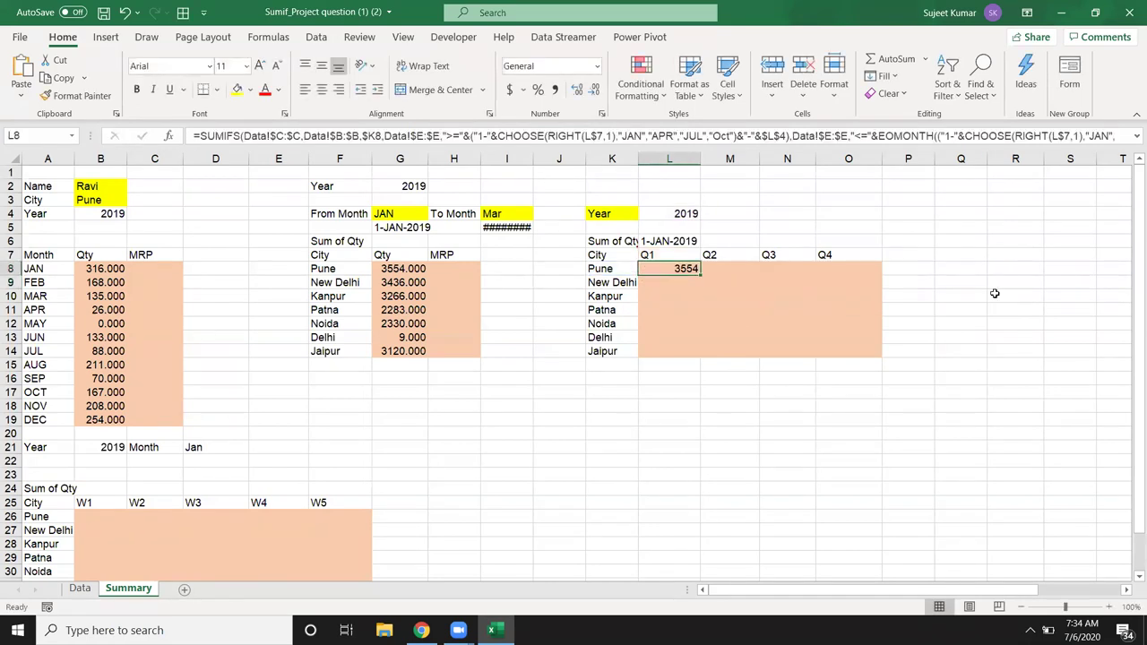
key("shift+Right")
key("shift+Right")
key("shift+Right")
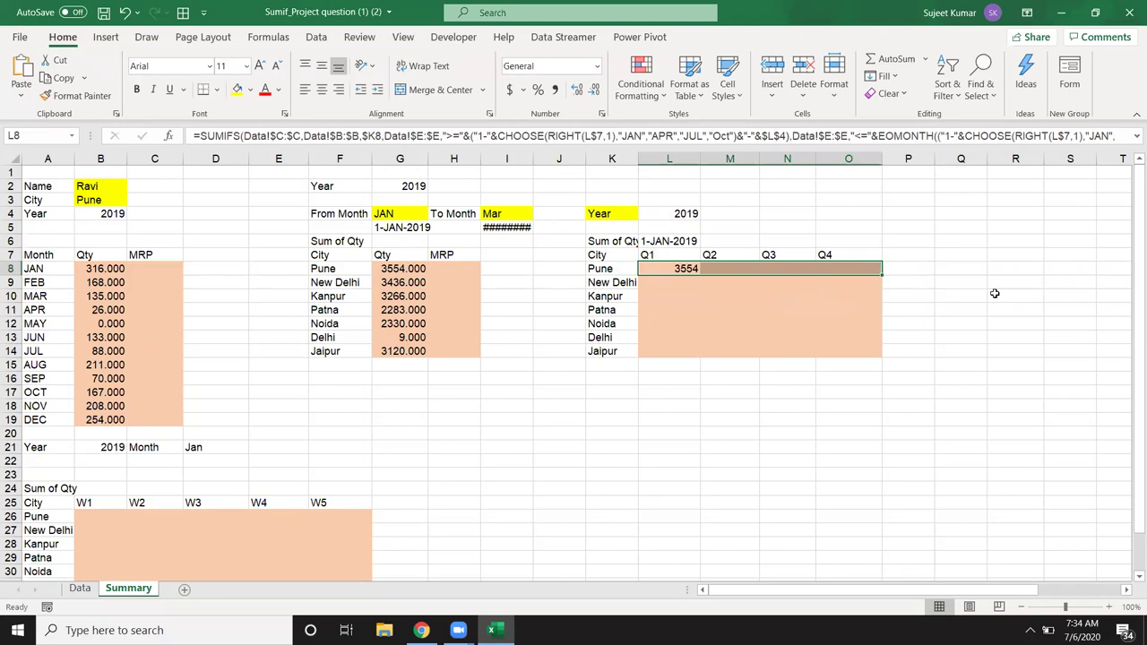
key("ctrl+r")
key("shift+Down")
key("shift+Down")
key("shift+Down")
key("shift+Down")
key("shift+Down")
key("shift+Down")
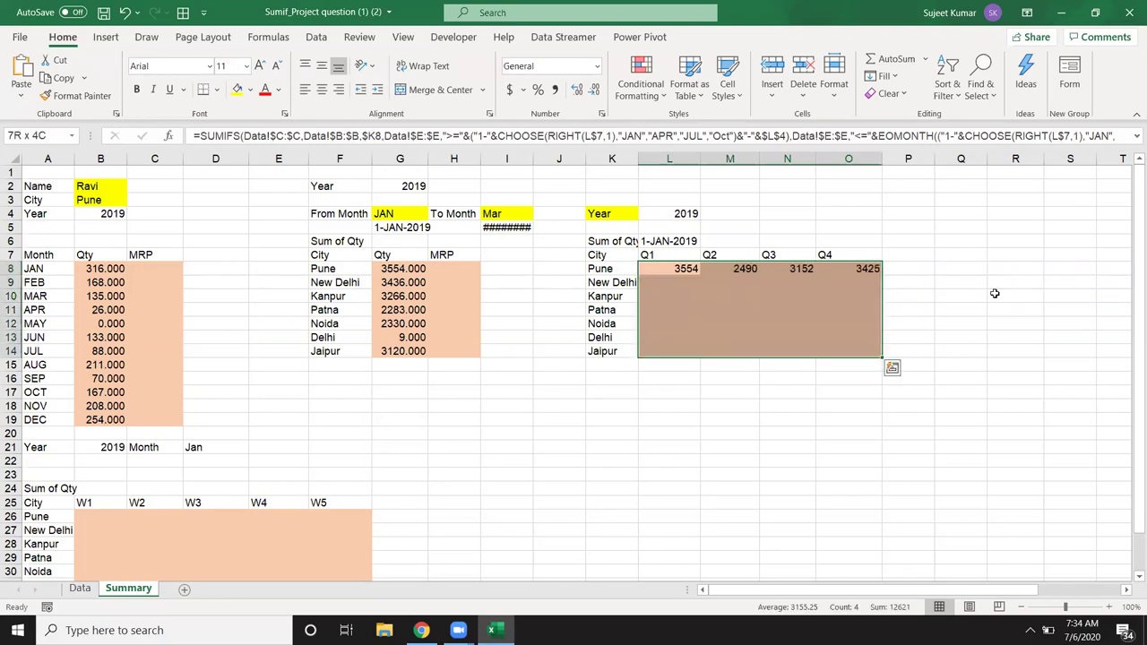
key("ctrl+d")
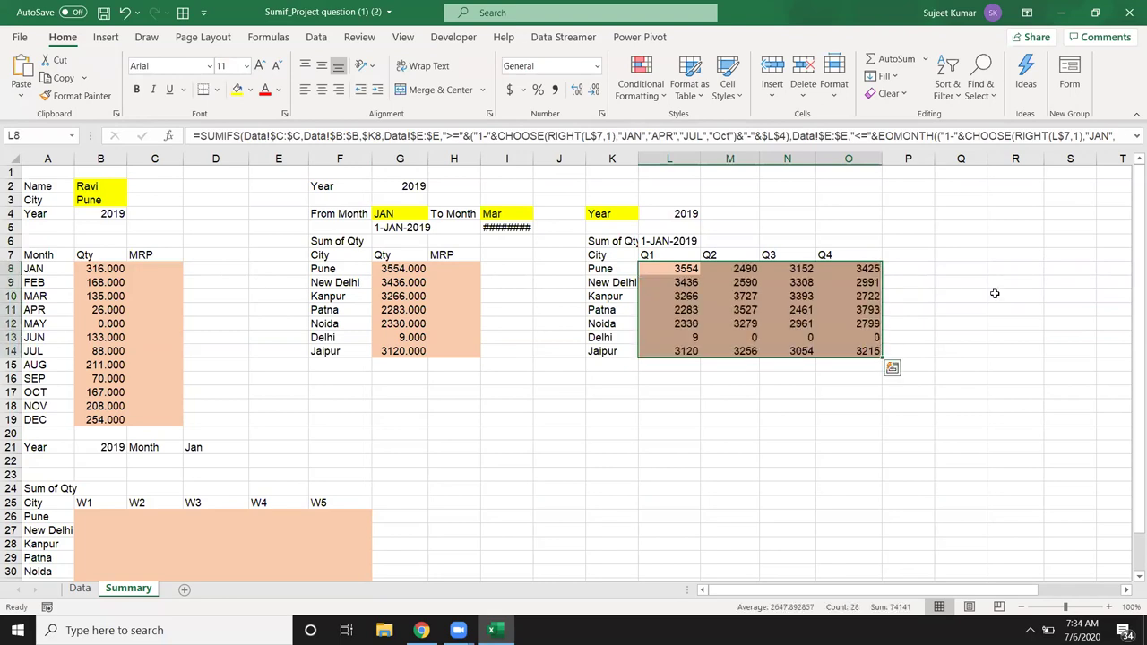
Step: Try year 2018 in L4, set it back to 2020, and save the workbook
key("Up")
key("Up")
key("Up")
key("Up")
type("2018")
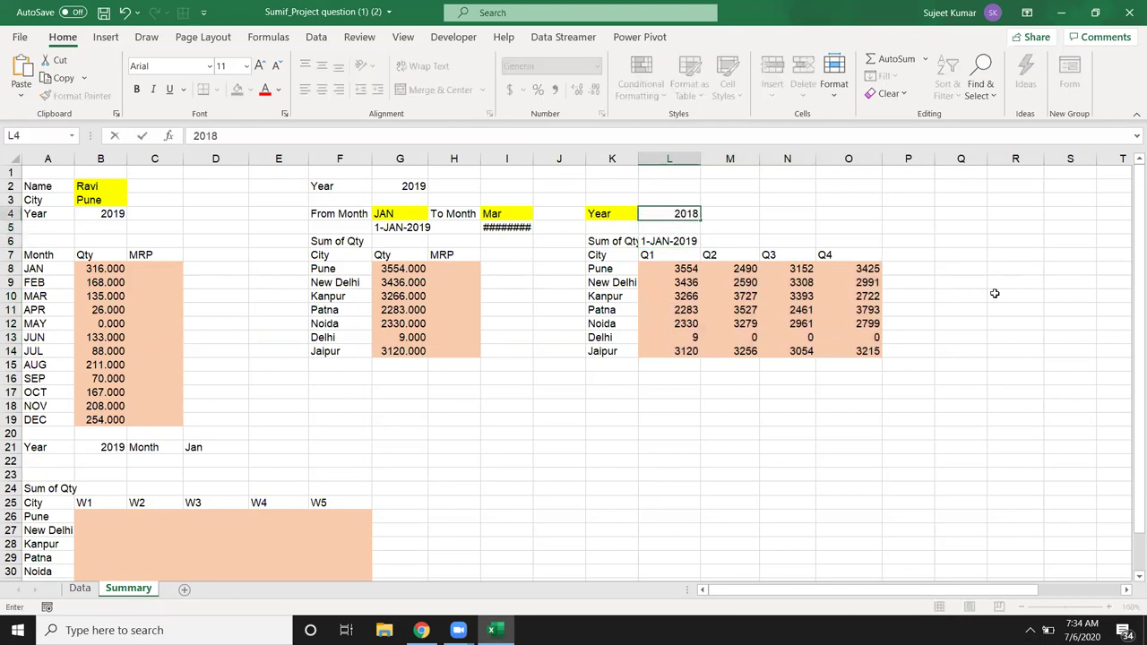
key("Return")
key("Up")
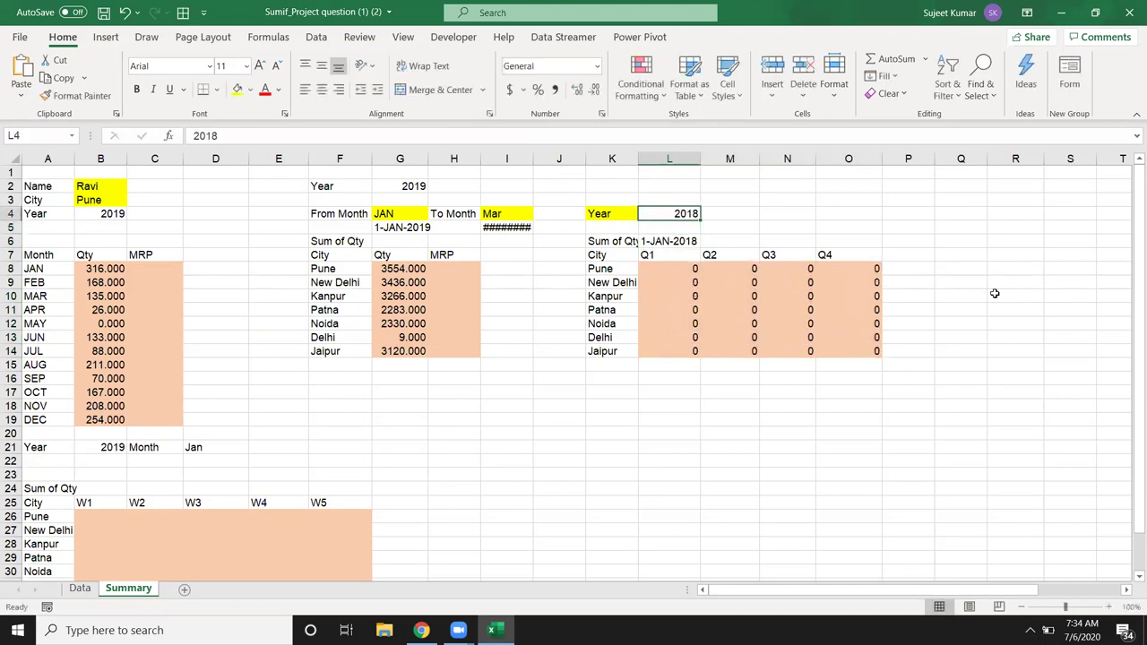
type("2020")
key("Return")
key("Up")
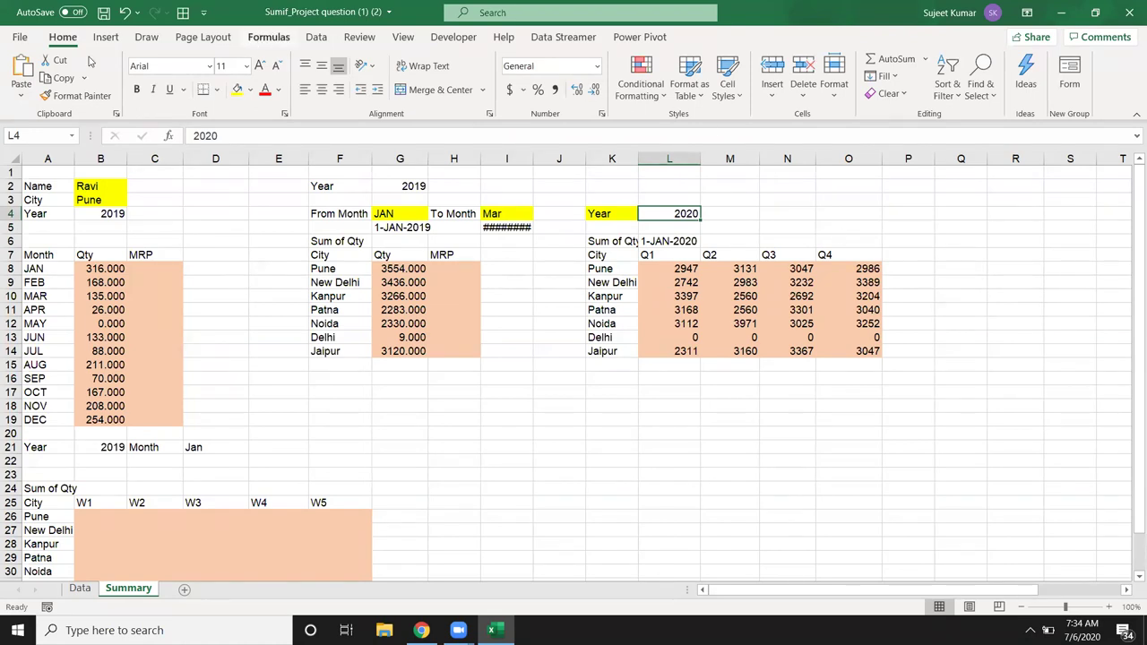
left_click(103, 12)
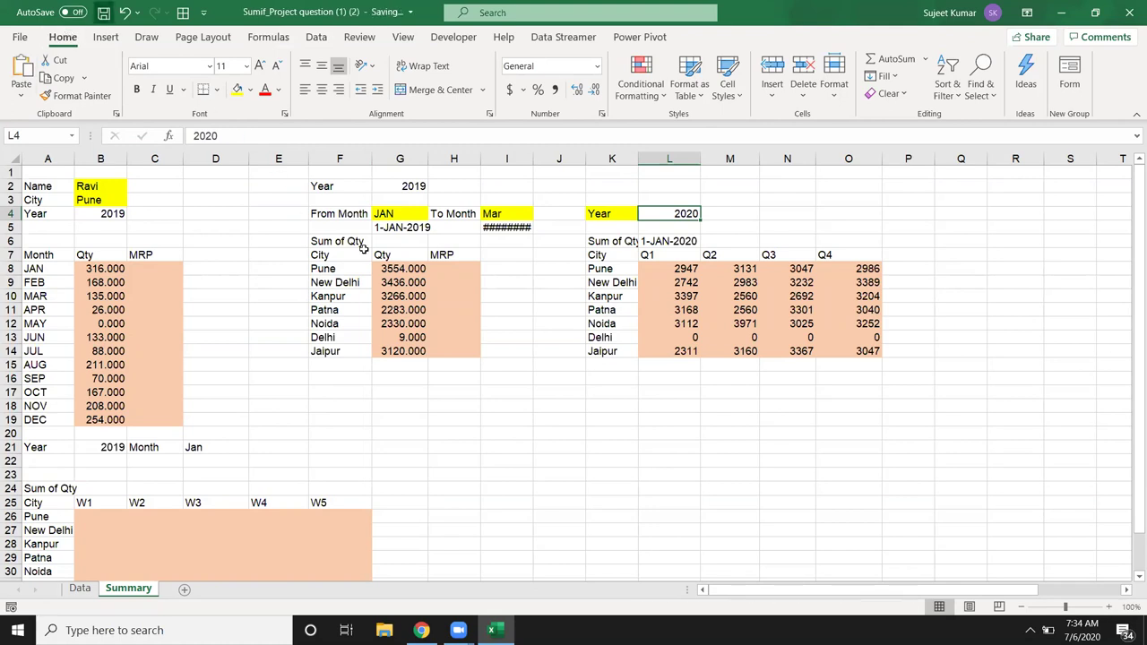
Step: Review the formulas in G8, B10 and G11, then bring the Demo_Rq Google Sheets window forward
left_click(400, 269)
left_click(91, 296)
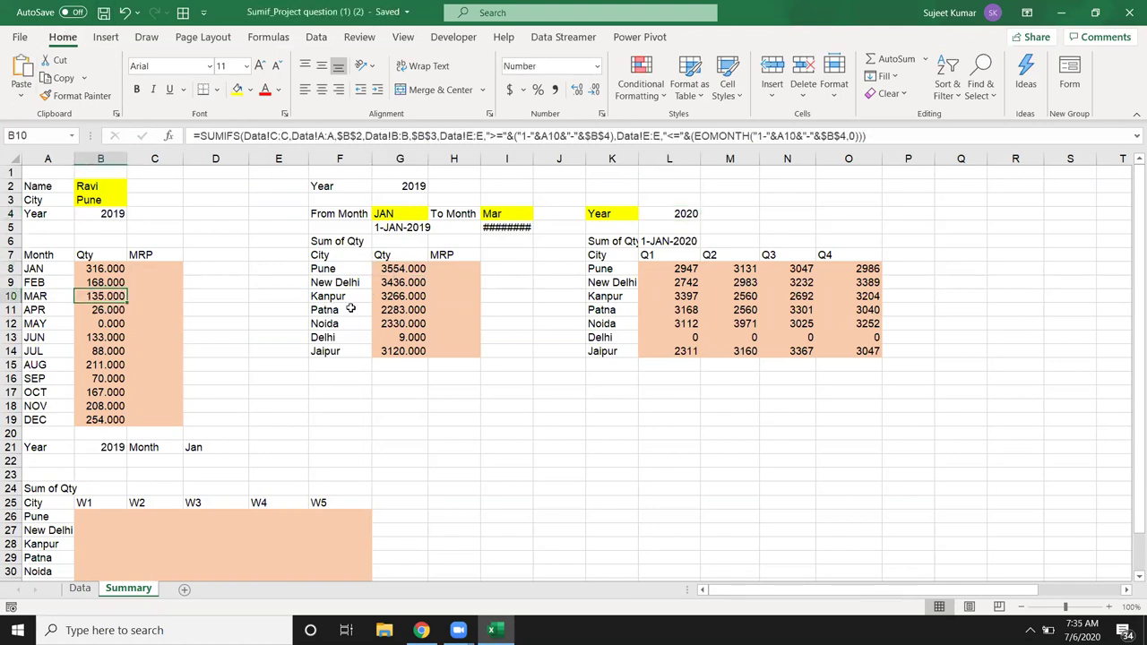
left_click(404, 314)
left_click_drag(717, 339, 80, 352)
scroll(81, 352, "down", 4)
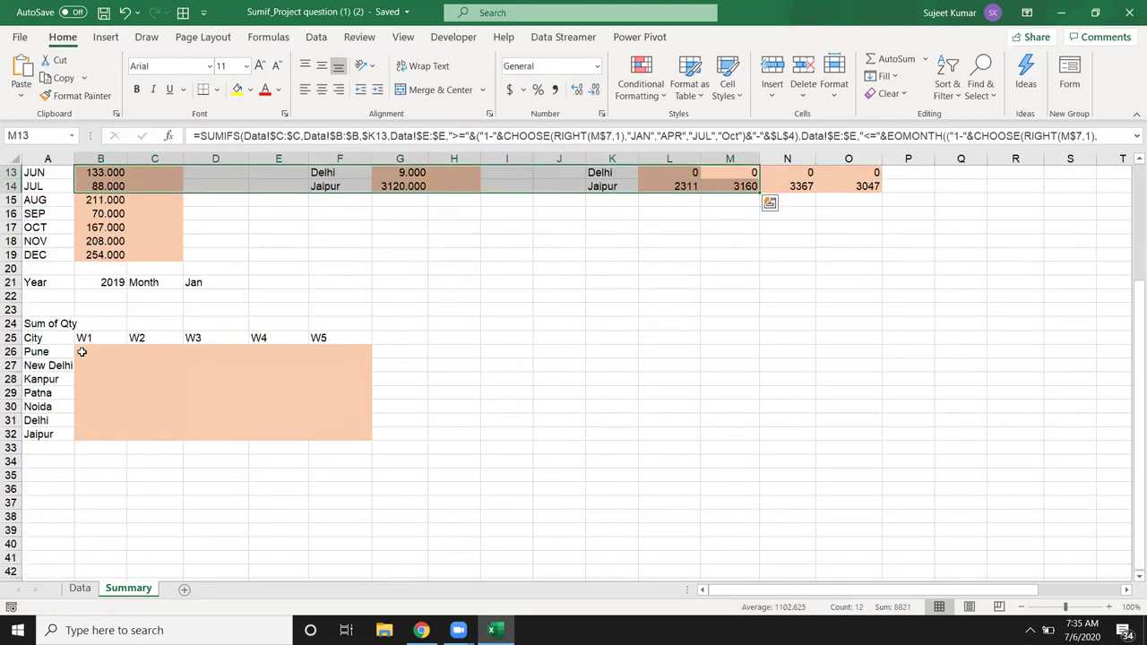
left_click(87, 385)
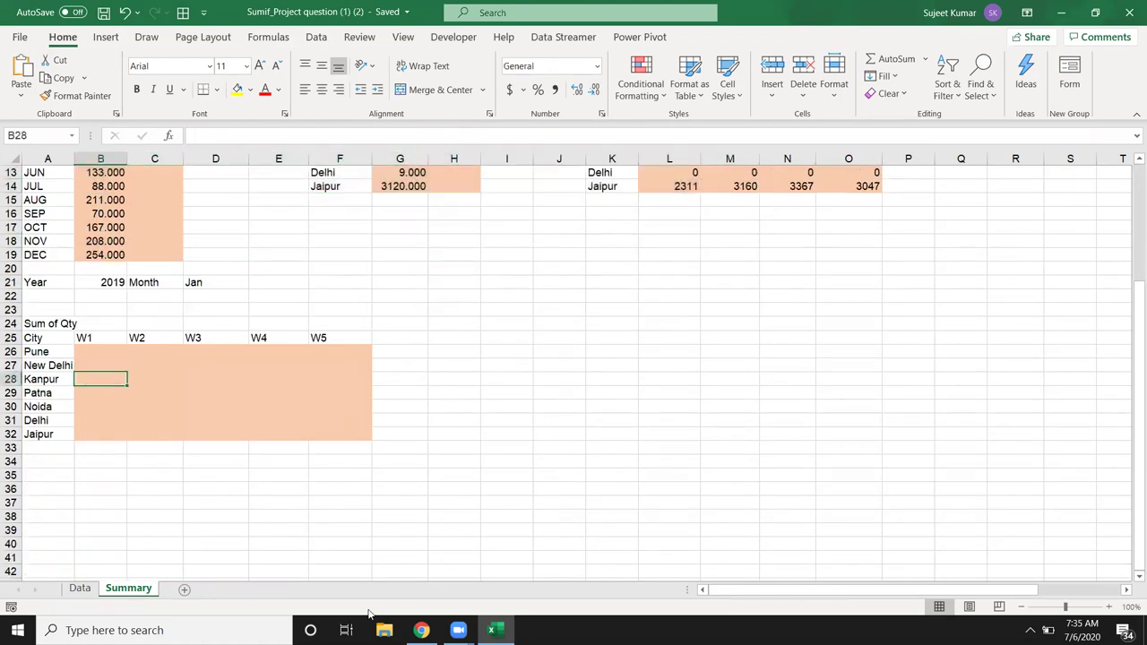
mouse_move(421, 630)
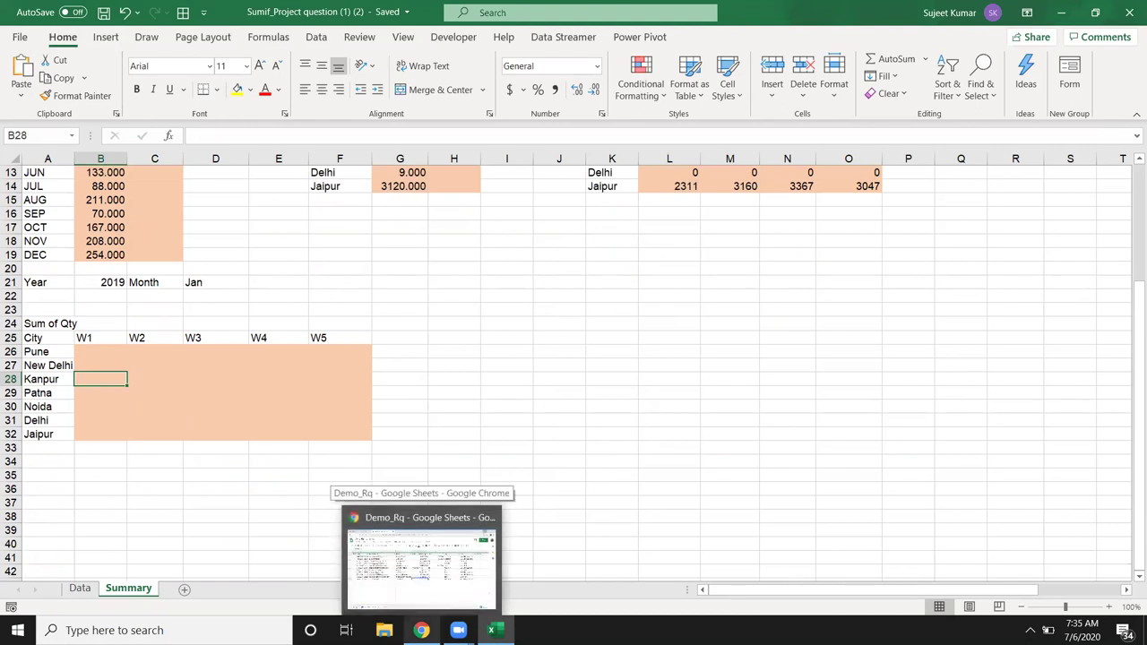
left_click(421, 560)
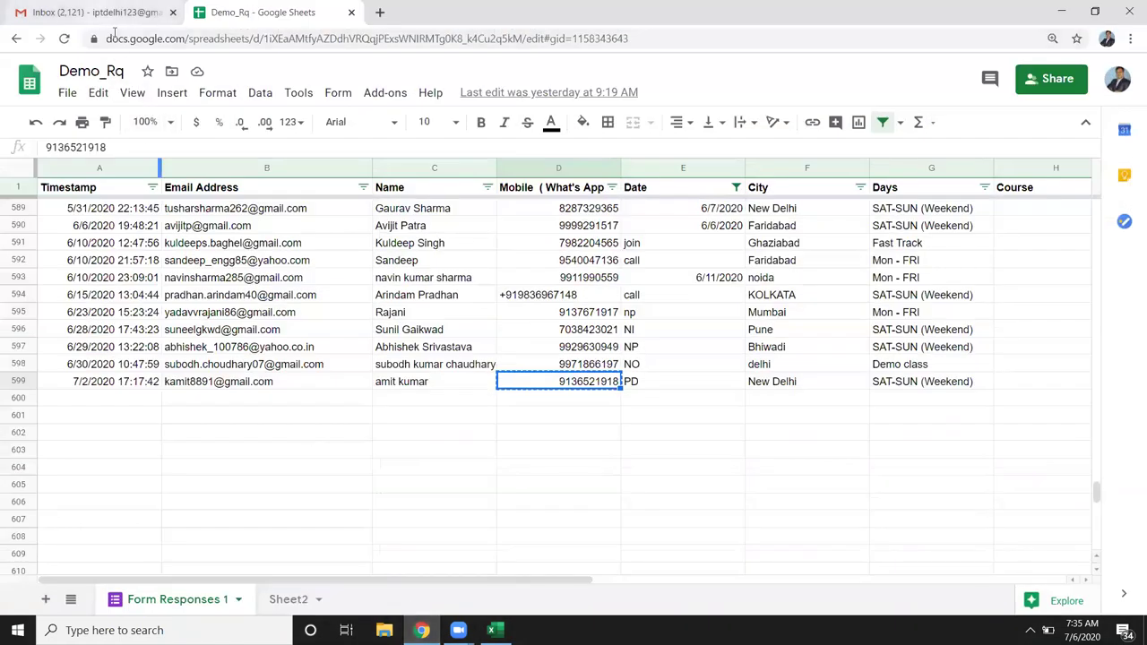
Step: Start a new Gmail message to two suggested recipients with subject 'File'
left_click(94, 13)
left_click(72, 132)
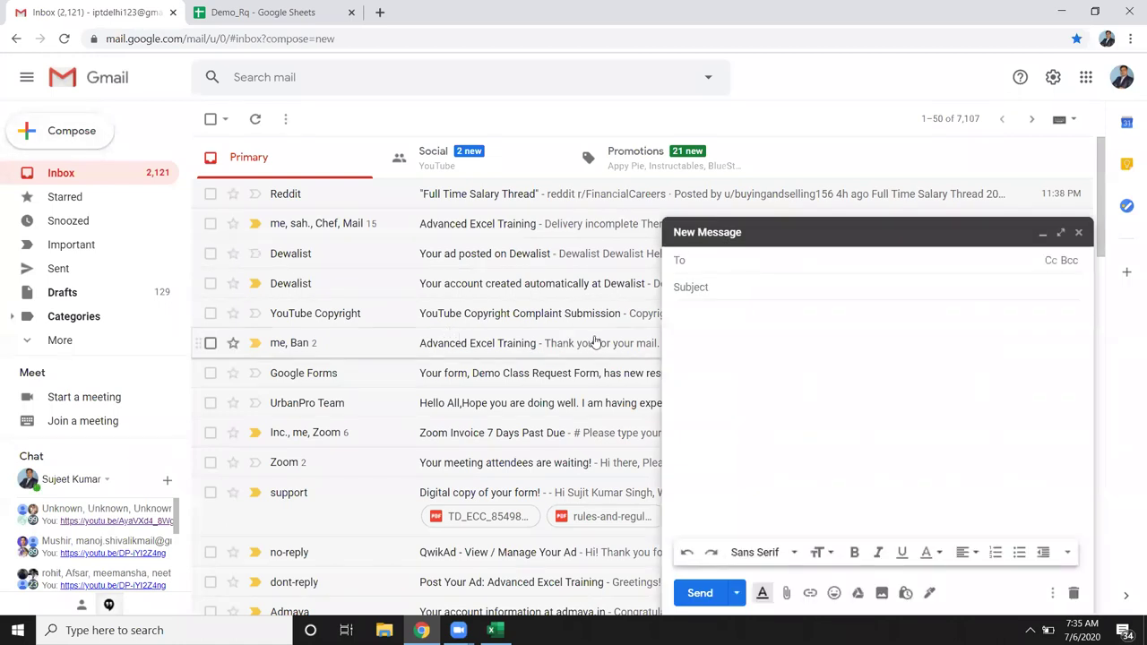
type("d")
key("Return")
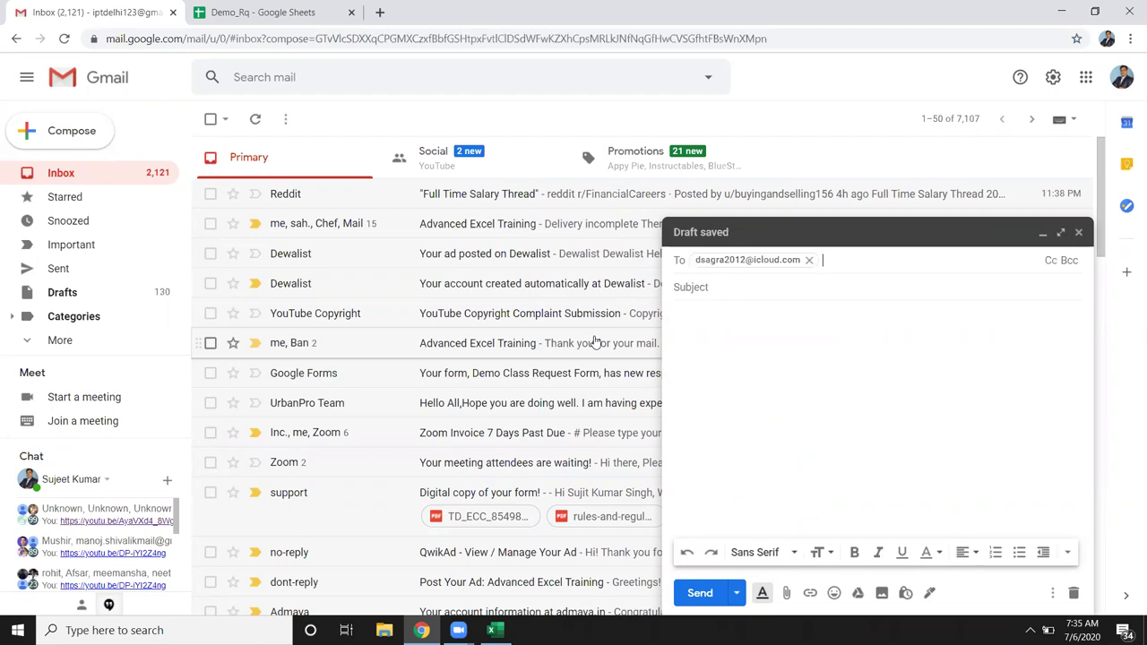
type("vi")
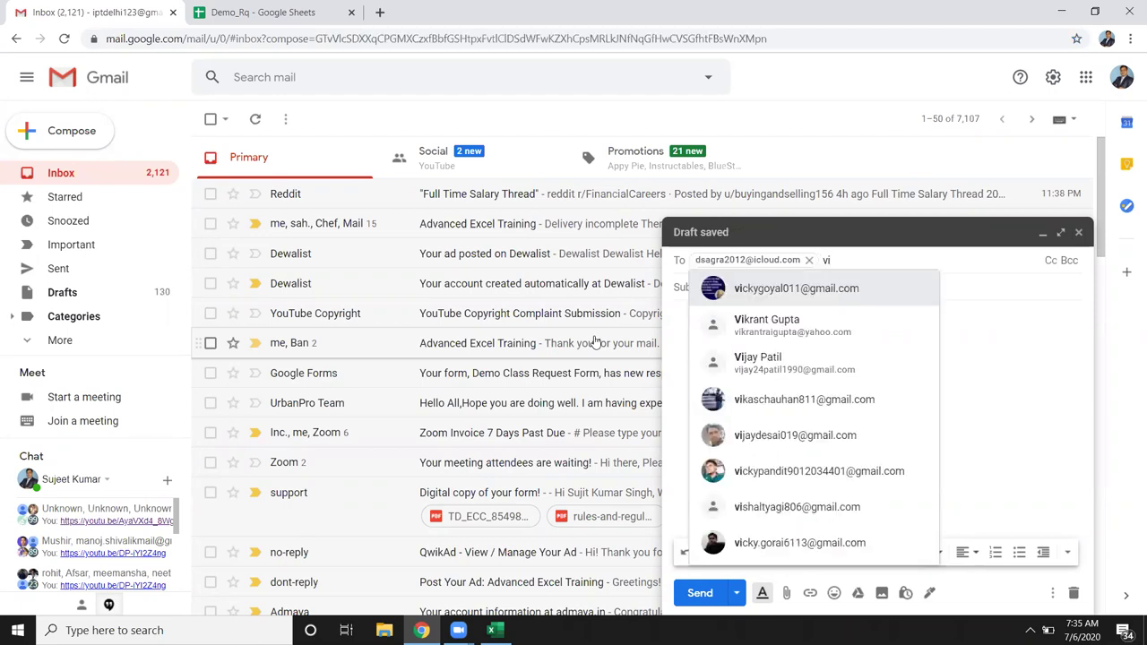
key("Return")
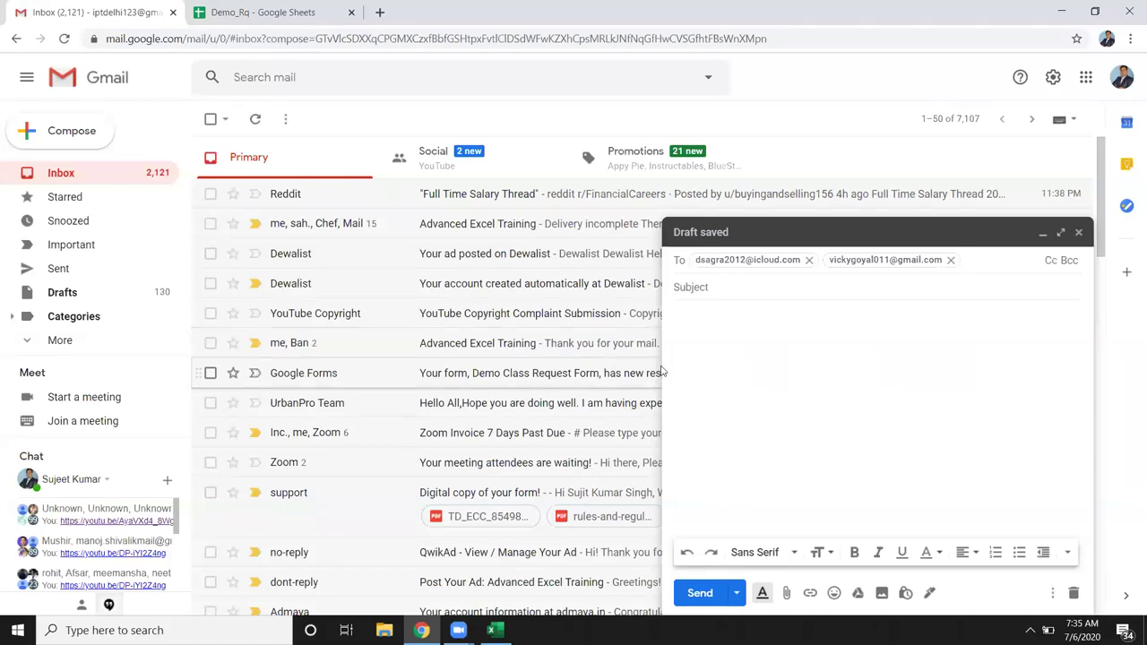
left_click(704, 287)
type("File")
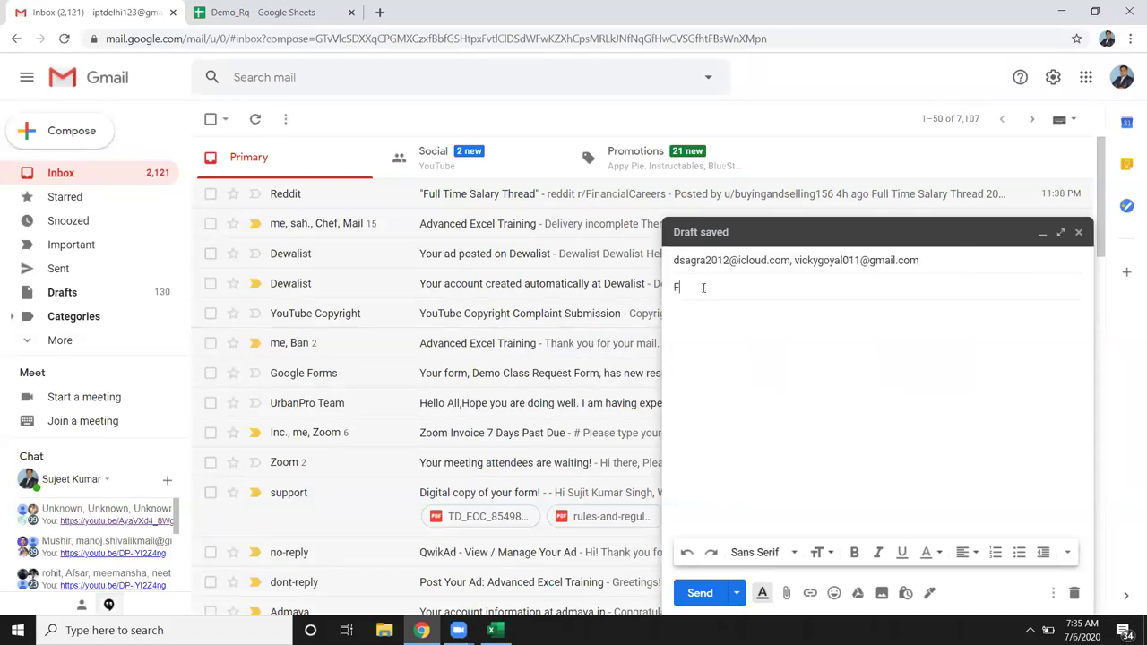
Step: Attach the Sumif_Project question (1) (2) workbook from Downloads and send the message
left_click(704, 338)
left_click(787, 594)
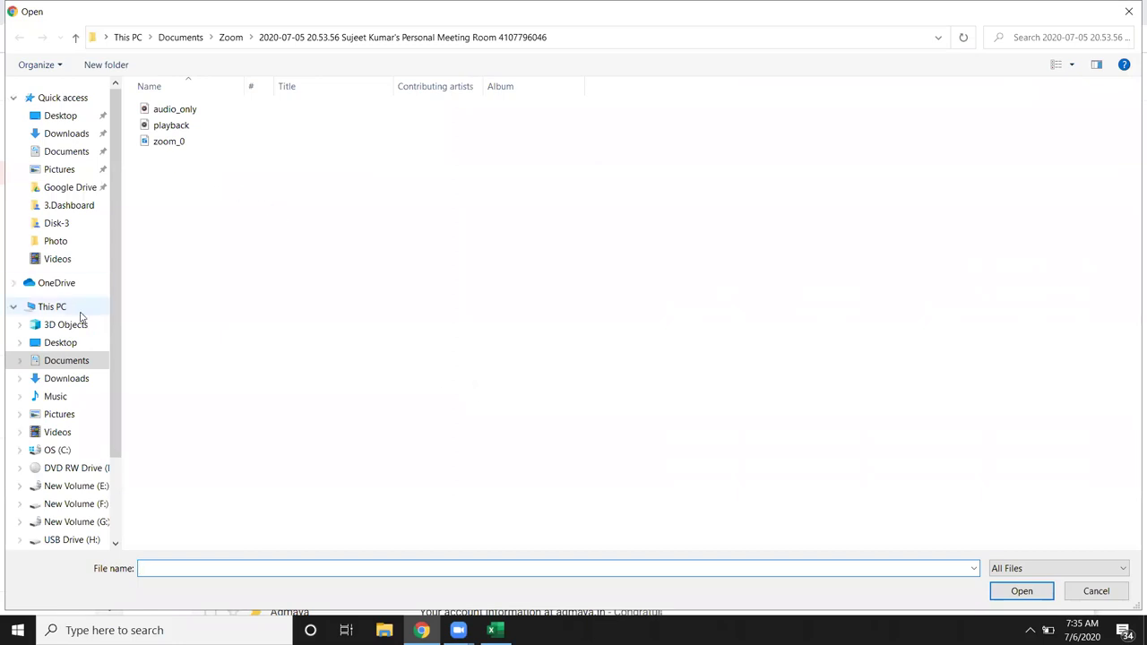
left_click(72, 380)
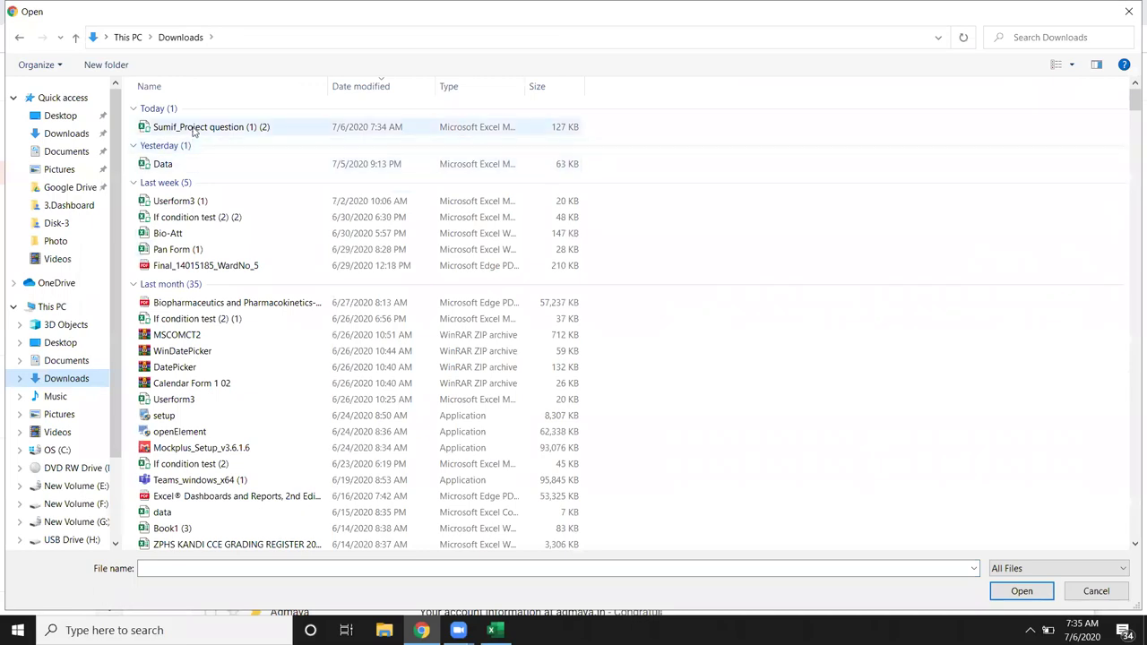
double_click(224, 126)
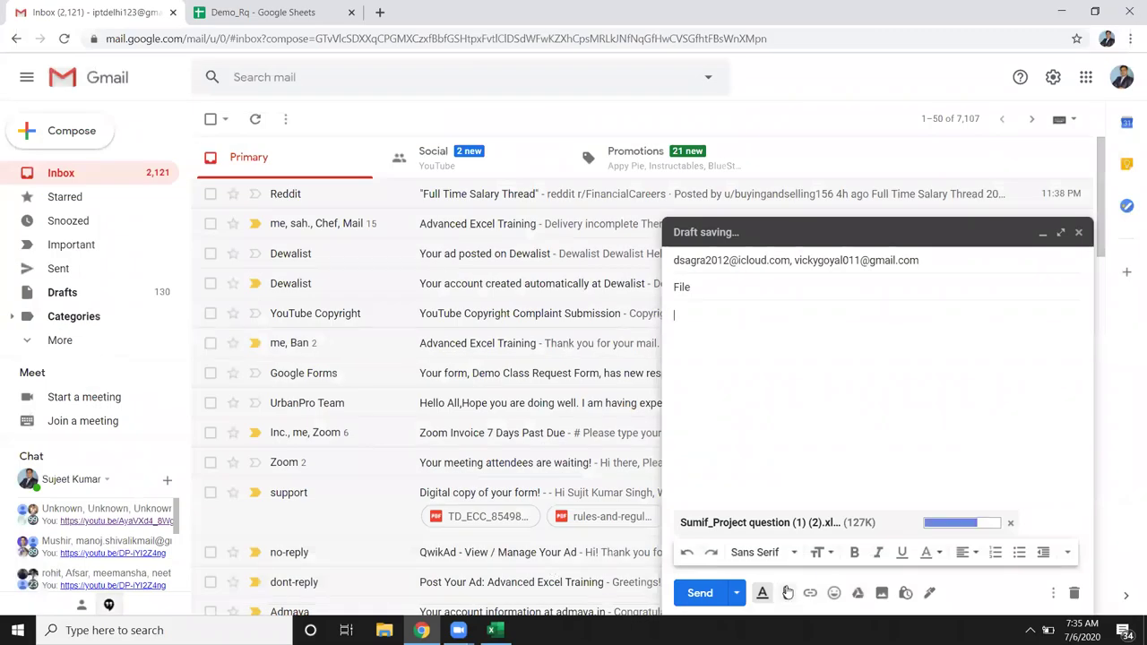
left_click(703, 596)
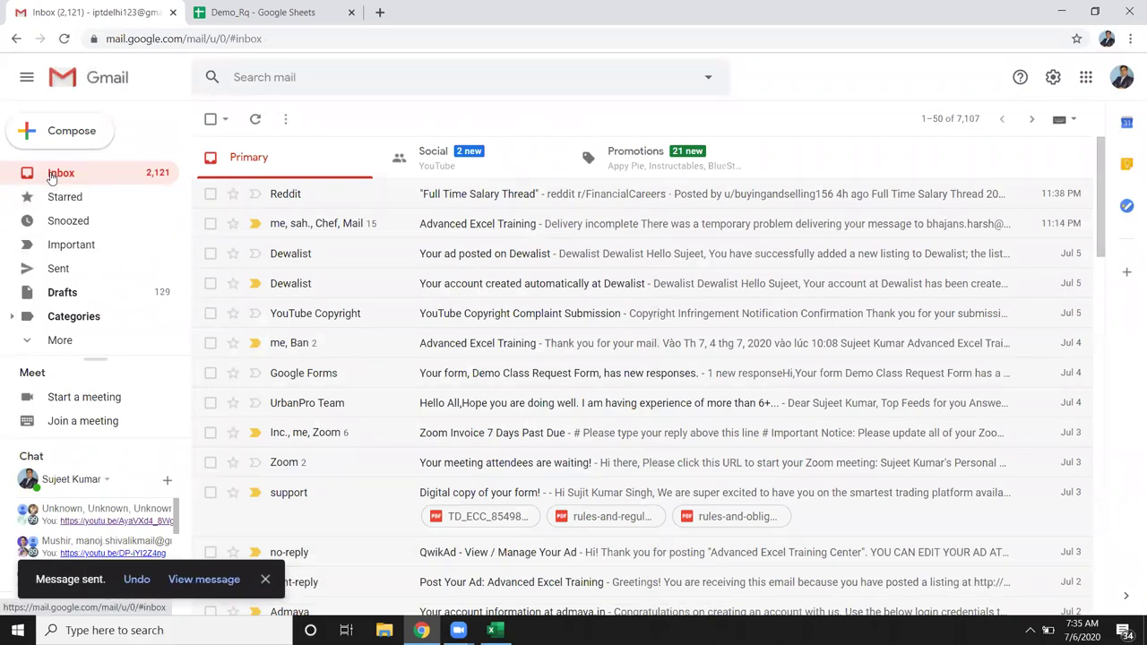
Step: Show the desktop, briefly restore Chrome on the YouTube Studio tab, then minimize it again
key("super+d")
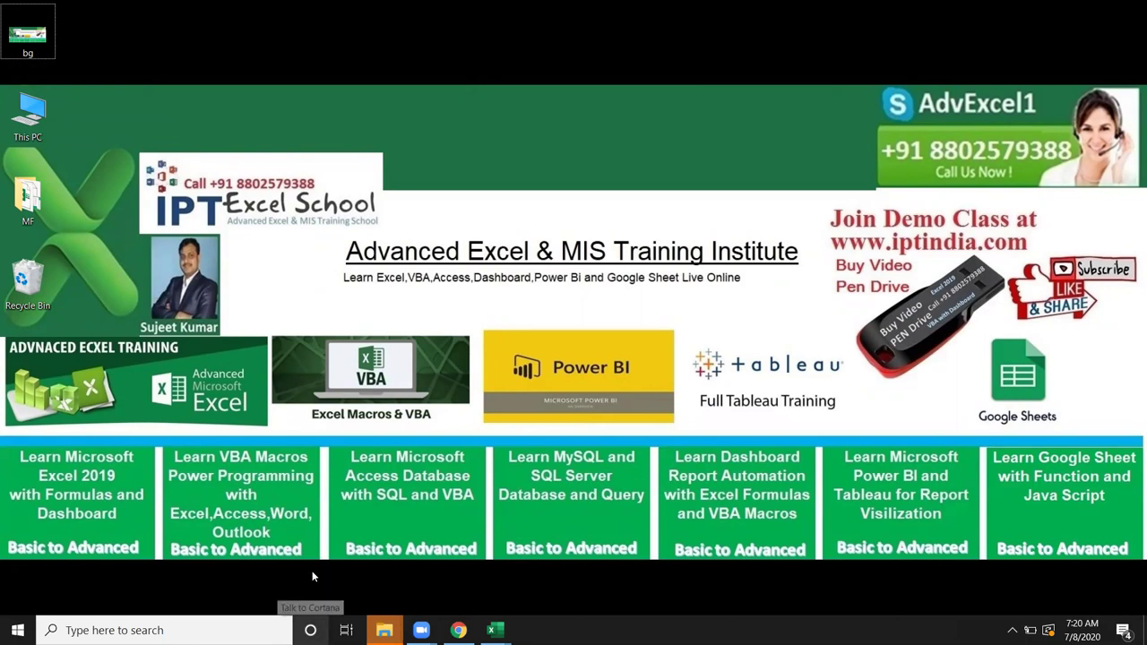
left_click(457, 630)
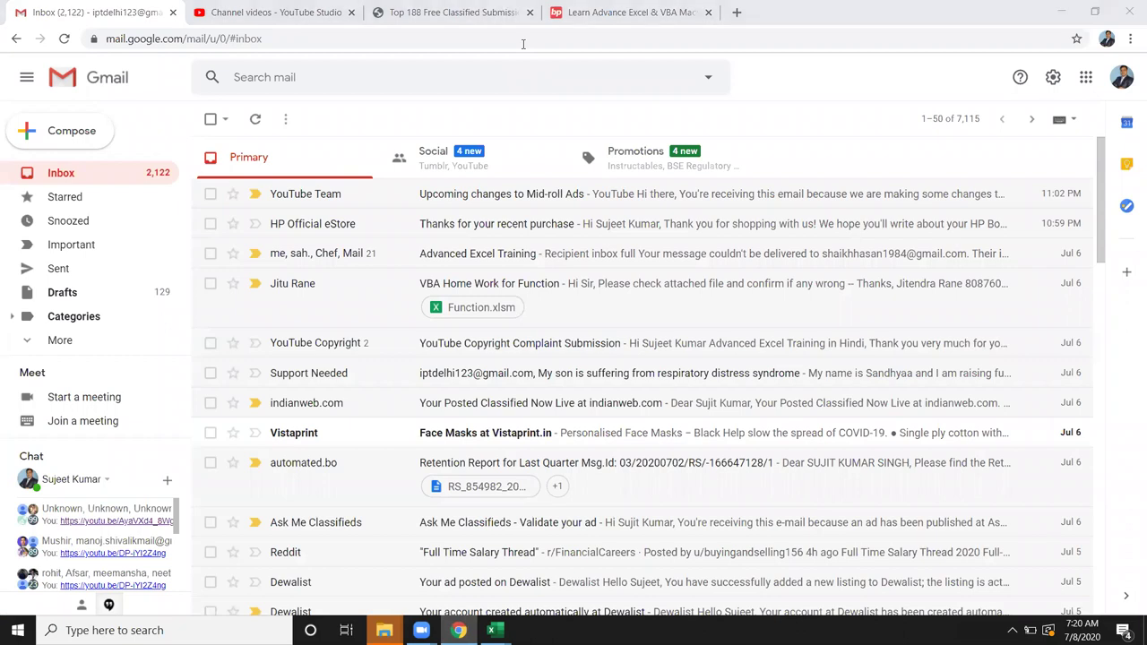
left_click(315, 14)
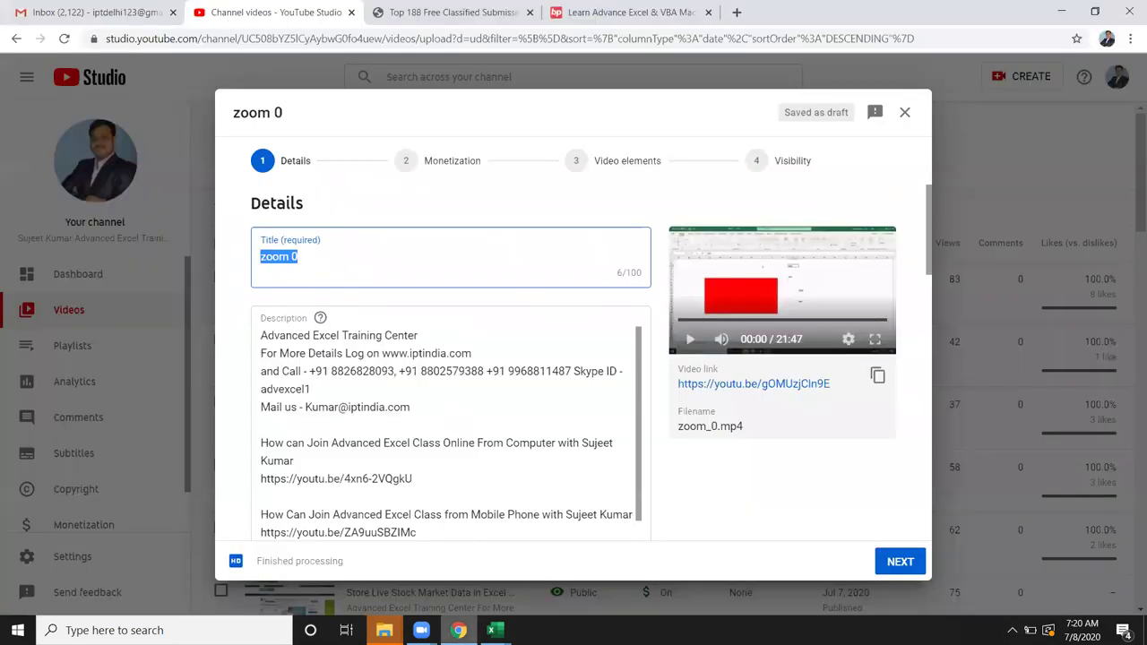
left_click(458, 630)
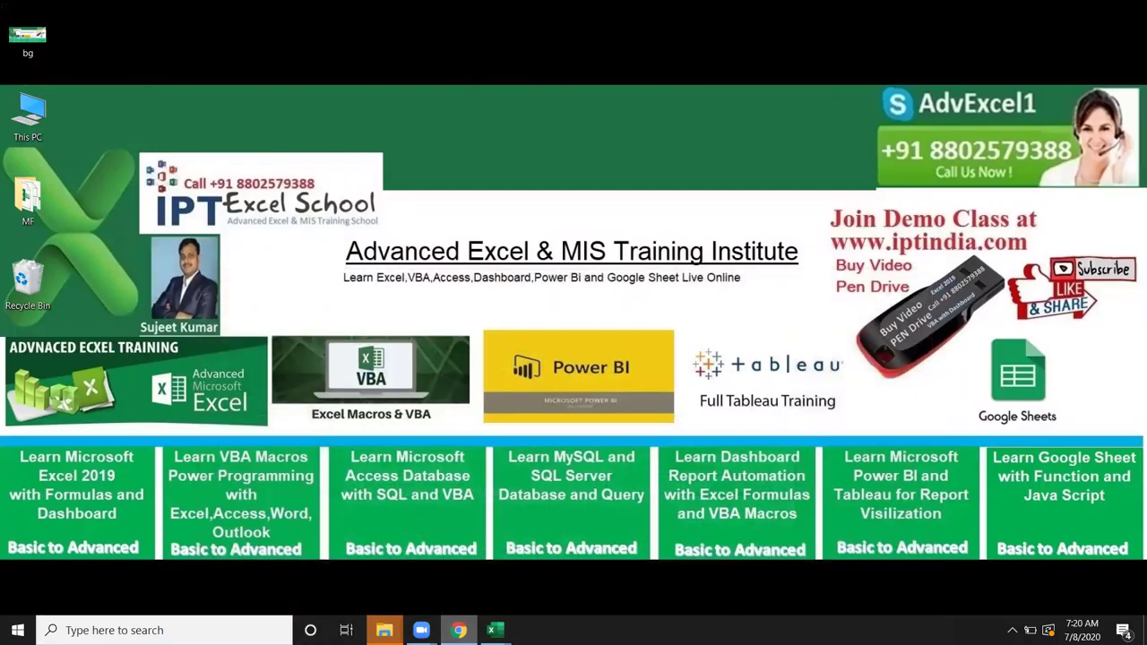
mouse_move(491, 630)
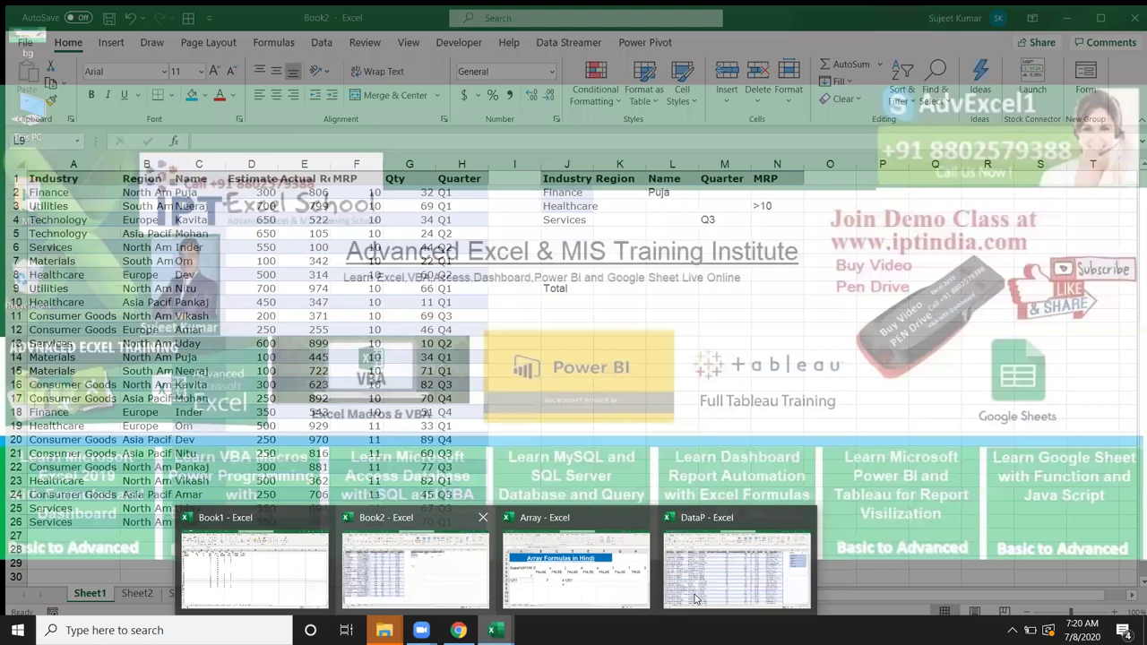
Step: Bring Book2 to the front and highlight its data table from A1
left_click(415, 569)
left_click(141, 201)
left_click_drag(61, 175, 491, 531)
left_click(762, 384)
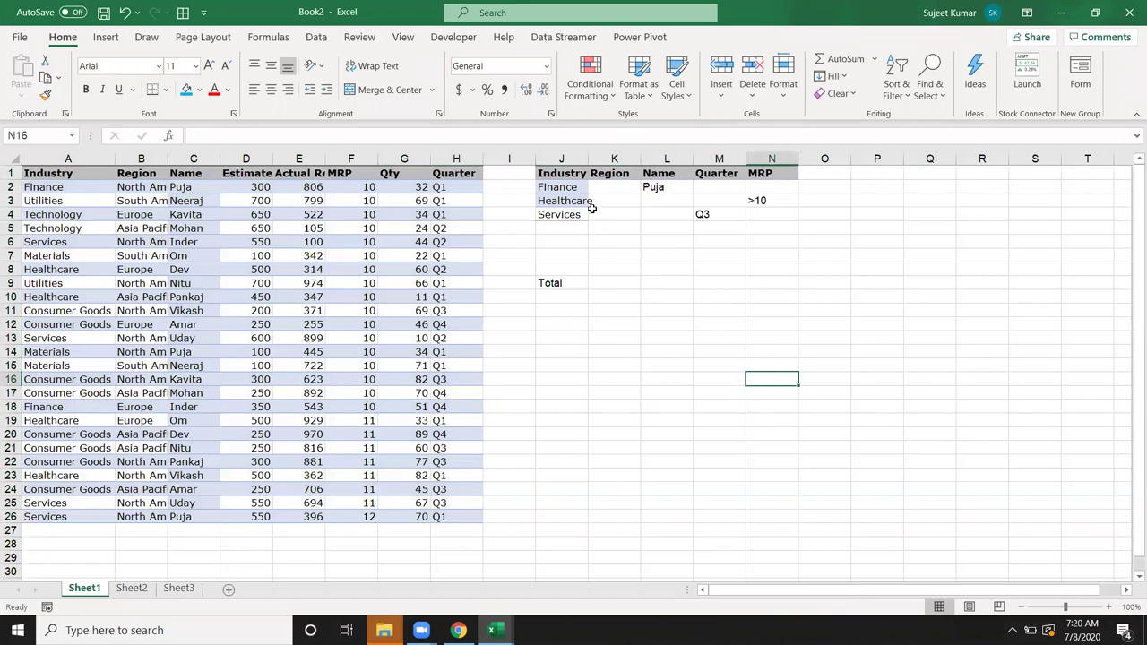
Step: Point out the criteria pairs Finance/Puja, Healthcare/>10 and Services/Q3, plus the Qty header
left_click(570, 188)
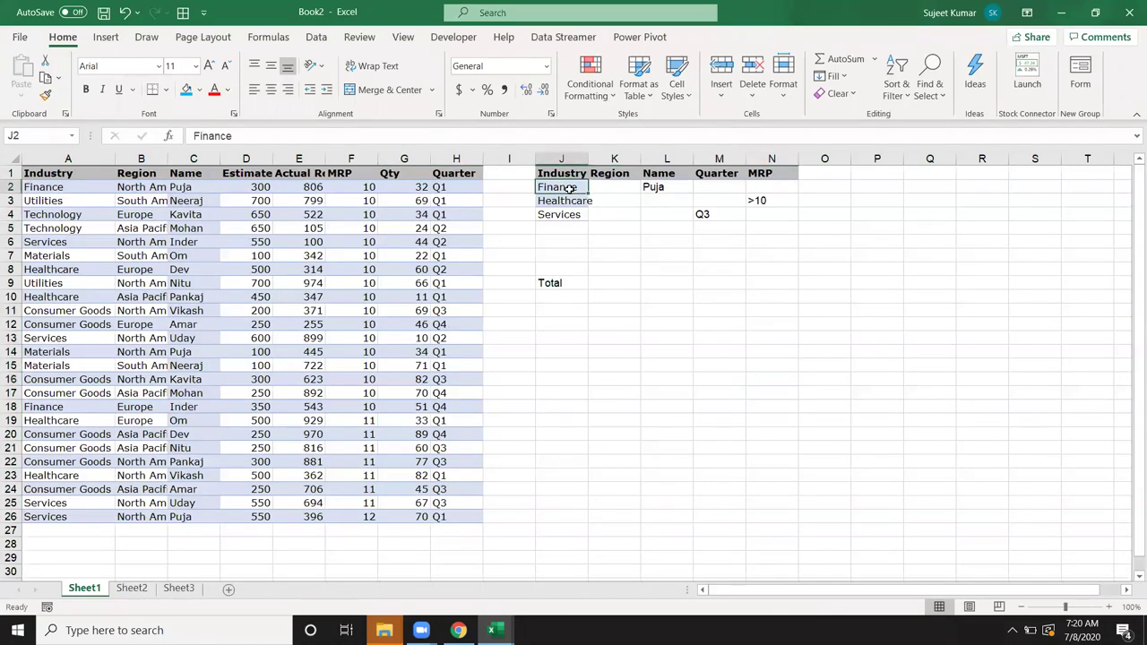
left_click(658, 189, "ctrl")
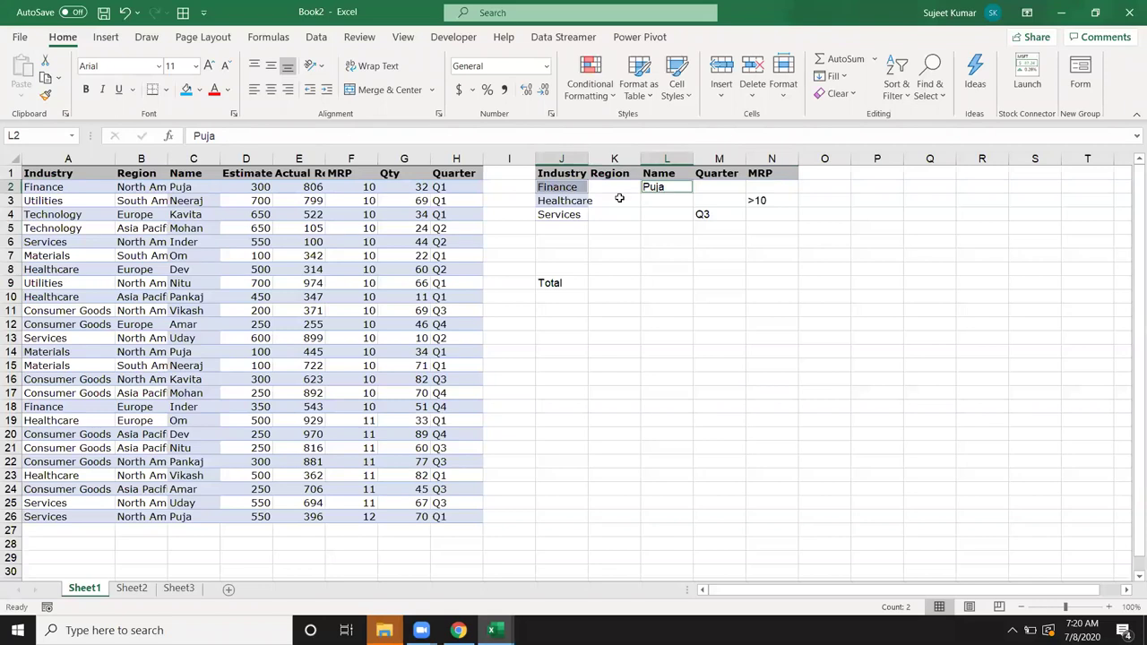
left_click(384, 173)
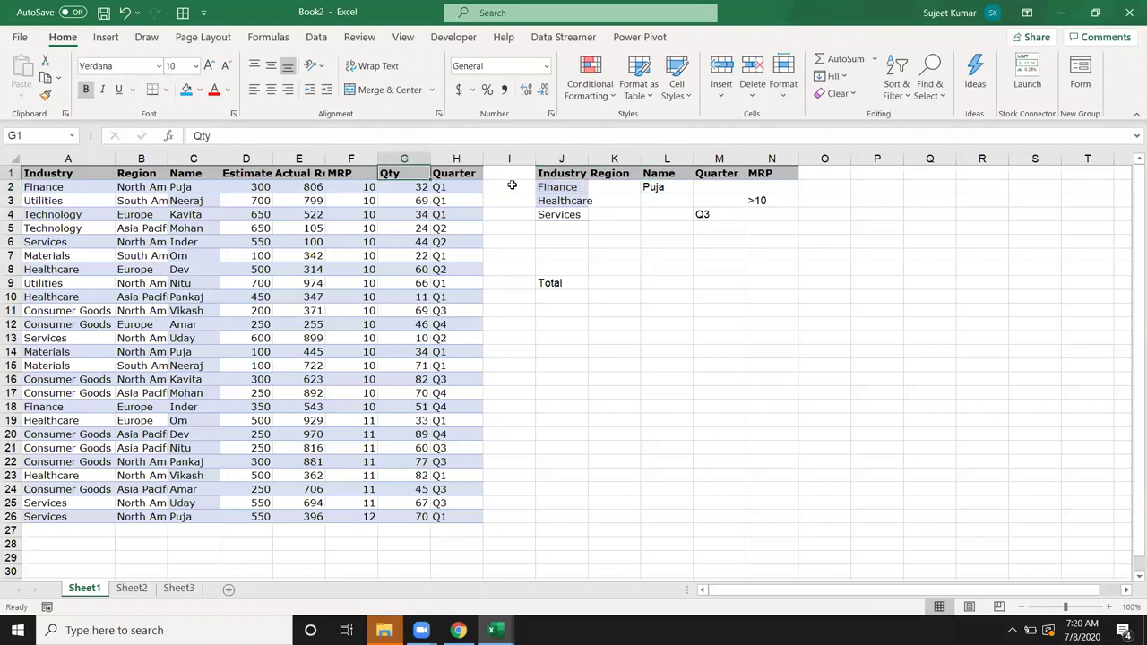
left_click(548, 201)
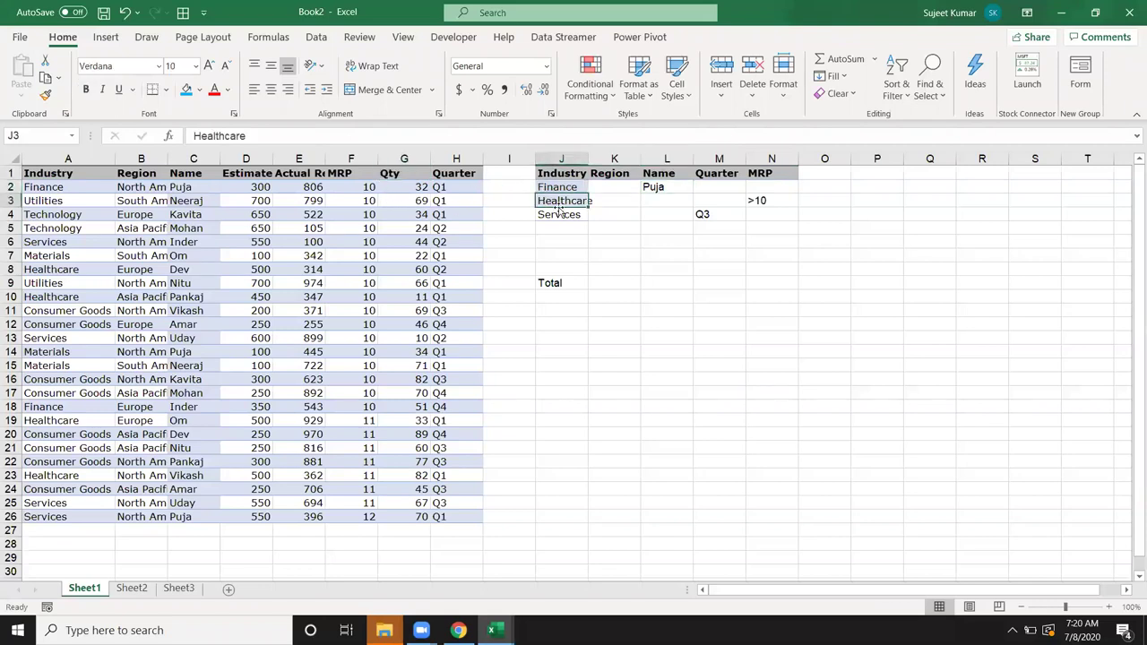
left_click(760, 201, "ctrl")
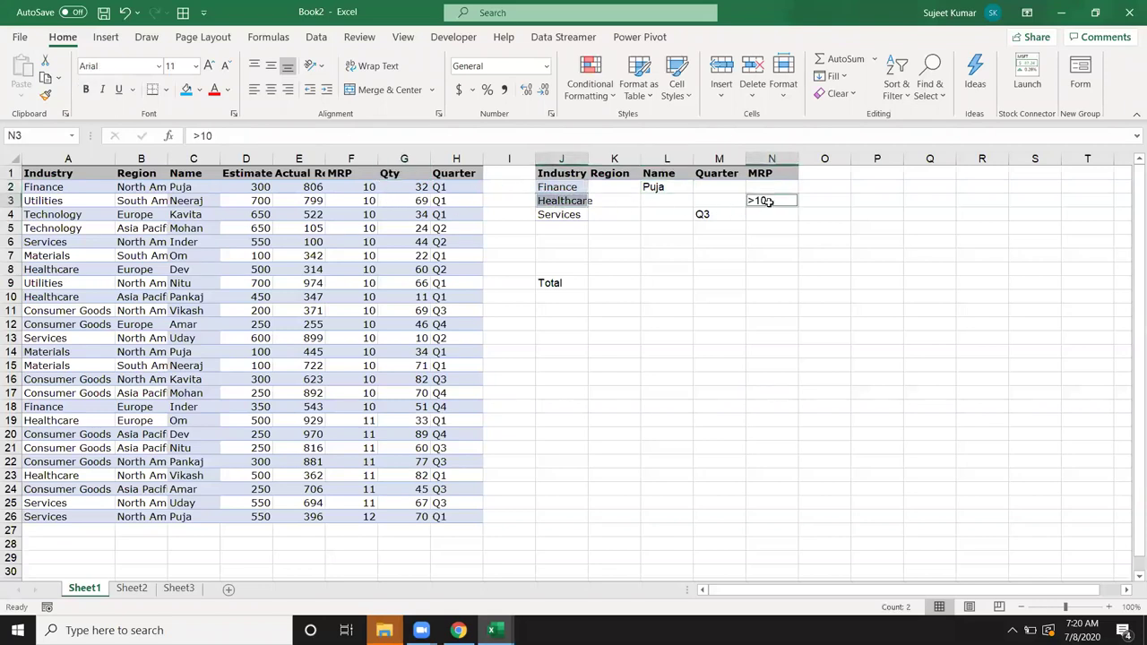
left_click(448, 228)
left_click(560, 215)
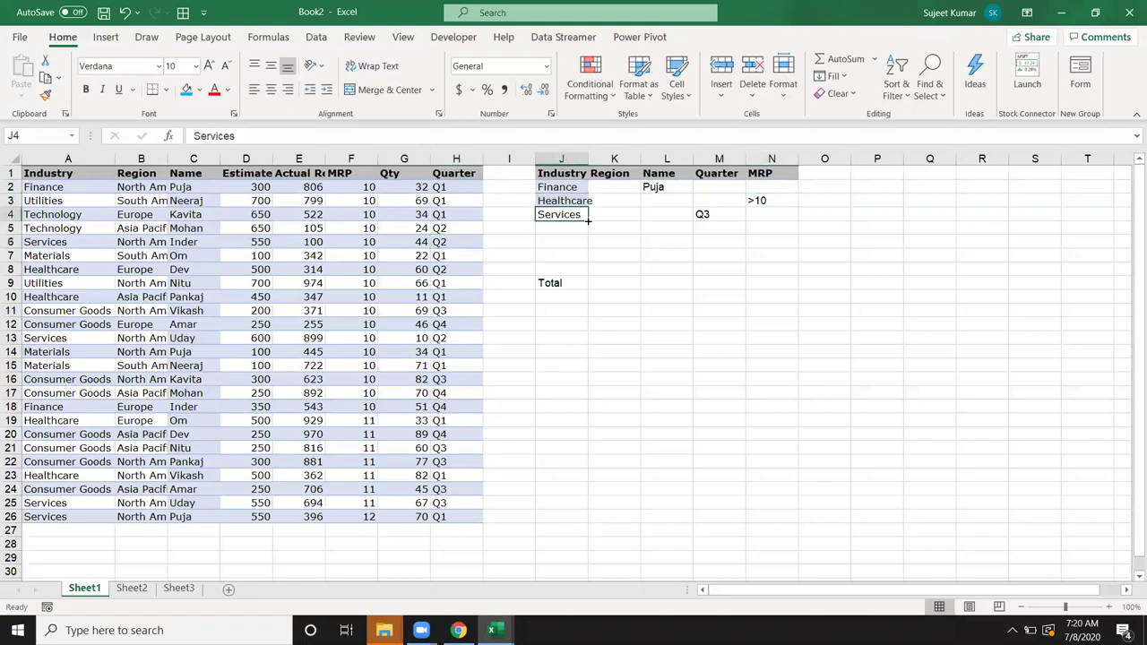
left_click(703, 217, "ctrl")
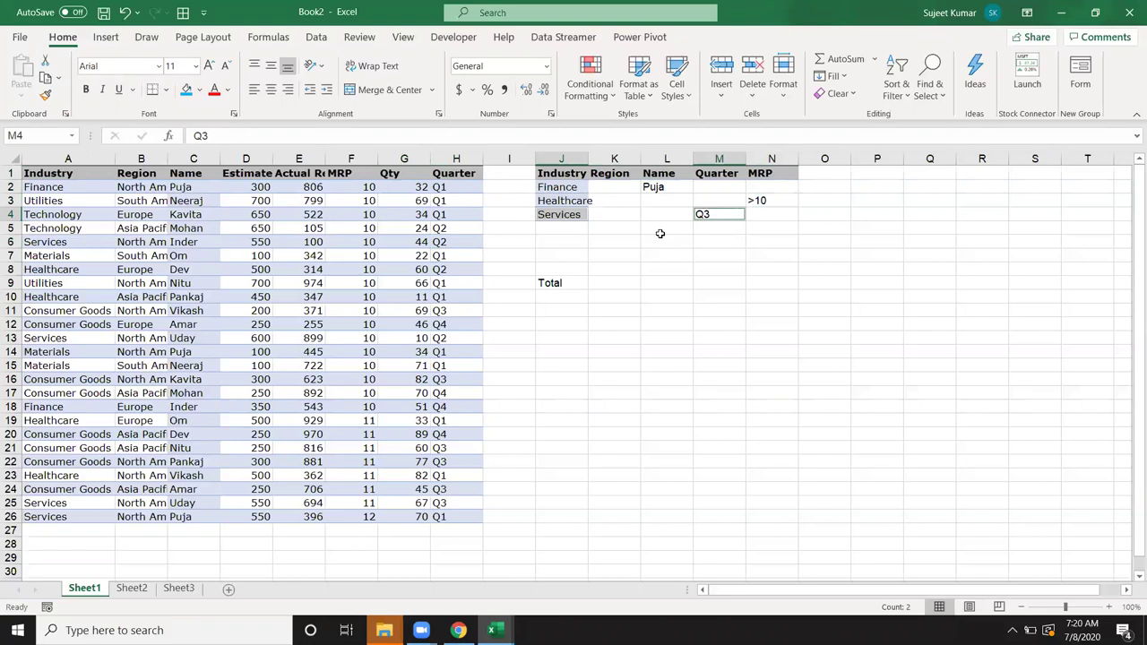
left_click(681, 242)
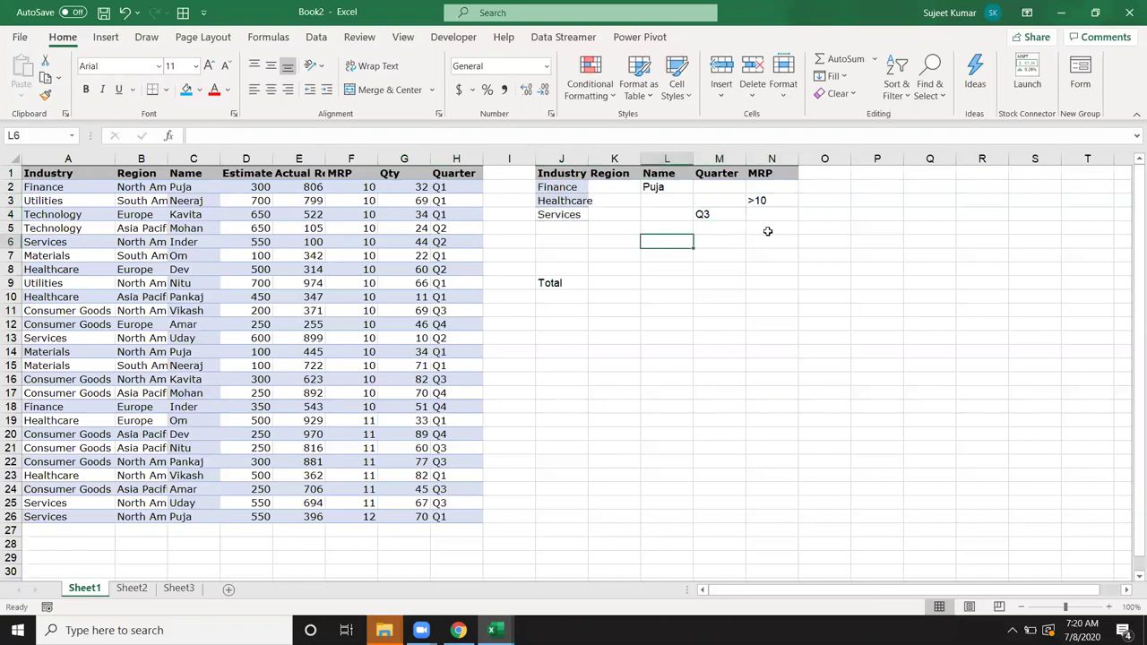
left_click(828, 184)
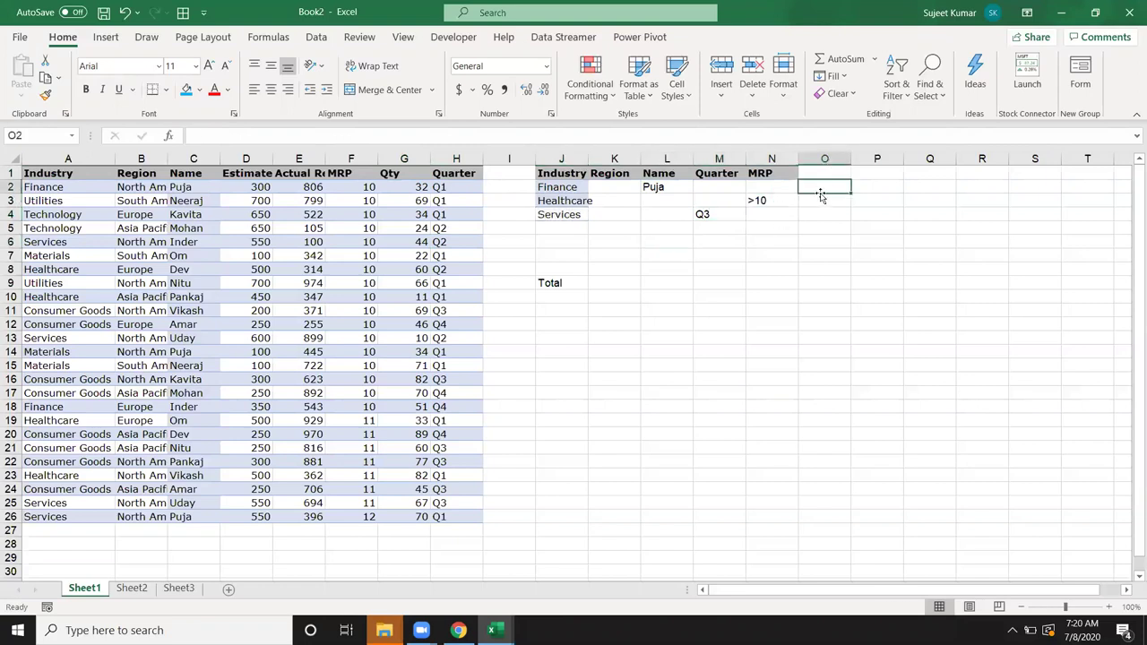
Step: Begin a DSUM formula in K9, the cell beside Total
left_click(817, 196)
left_click(811, 212)
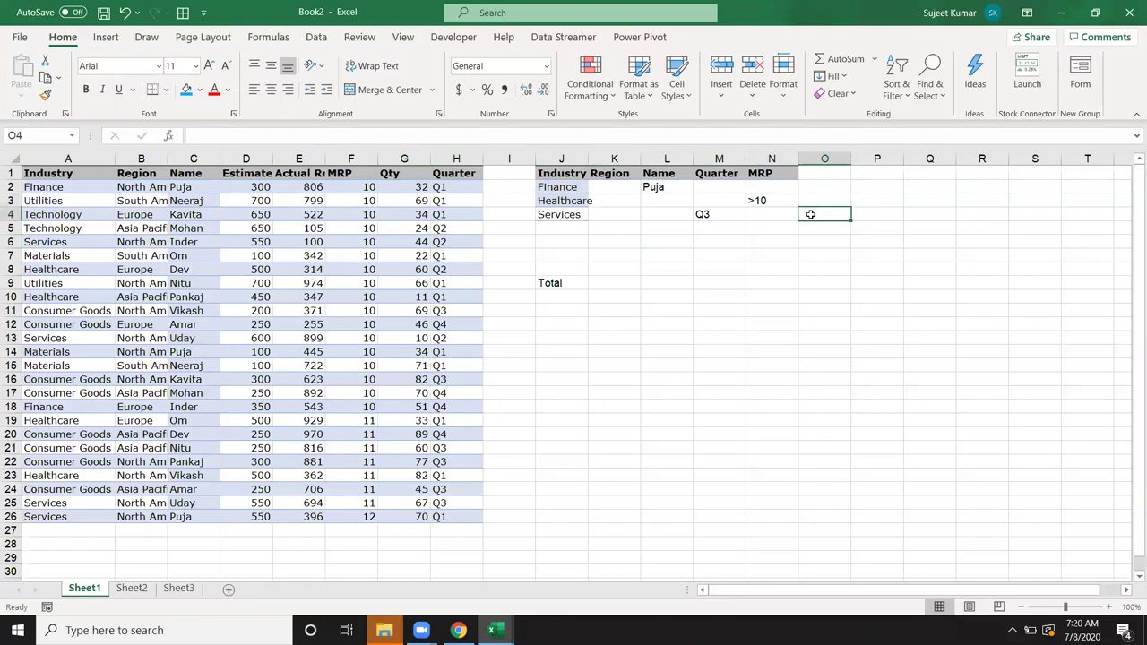
left_click(601, 284)
type("=sum")
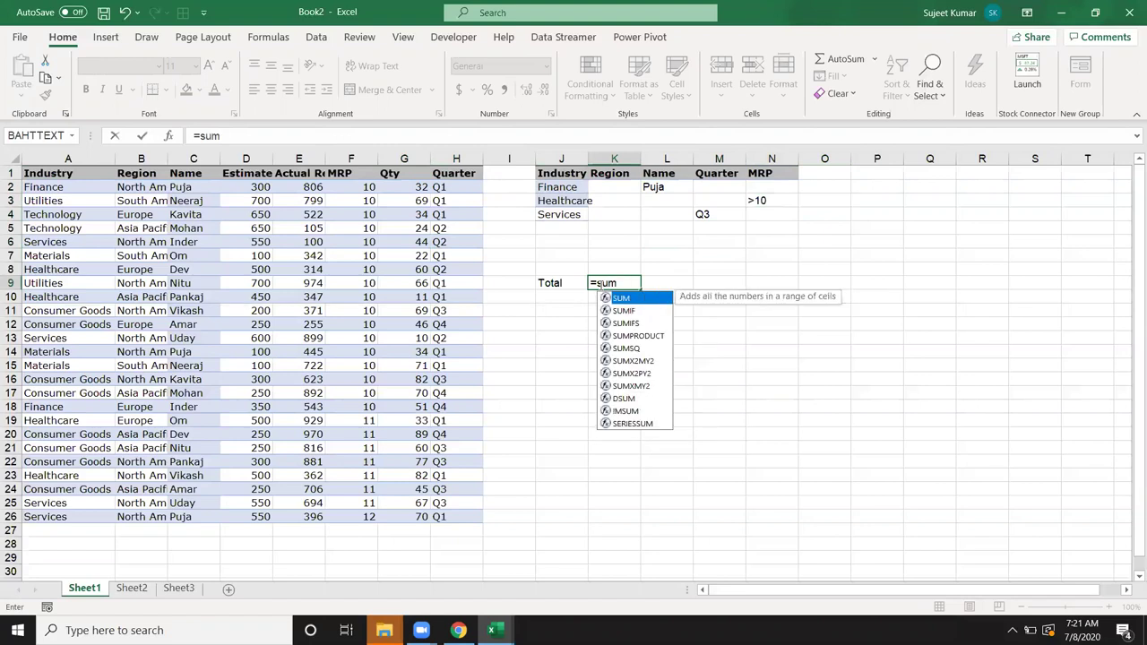
key("BackSpace")
key("BackSpace")
key("BackSpace")
type("dsum")
key("Tab")
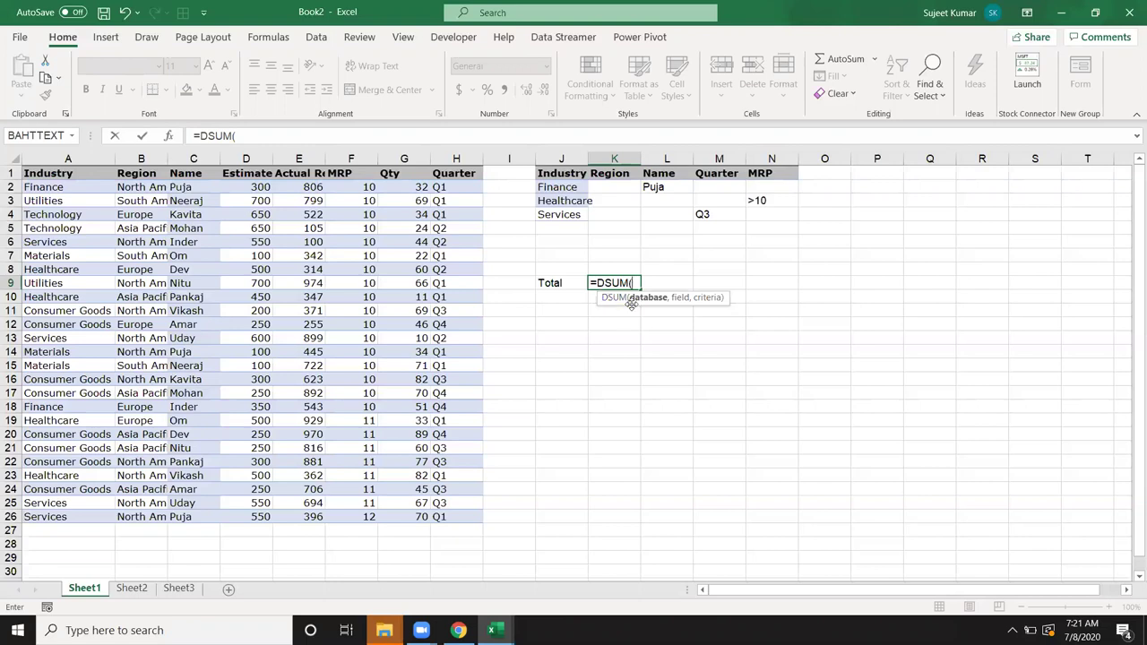
Step: Give DSUM database A1:H26, field G1 (Qty) and criteria J1:N4, returning 214
left_click_drag(28, 173, 464, 510)
type(",")
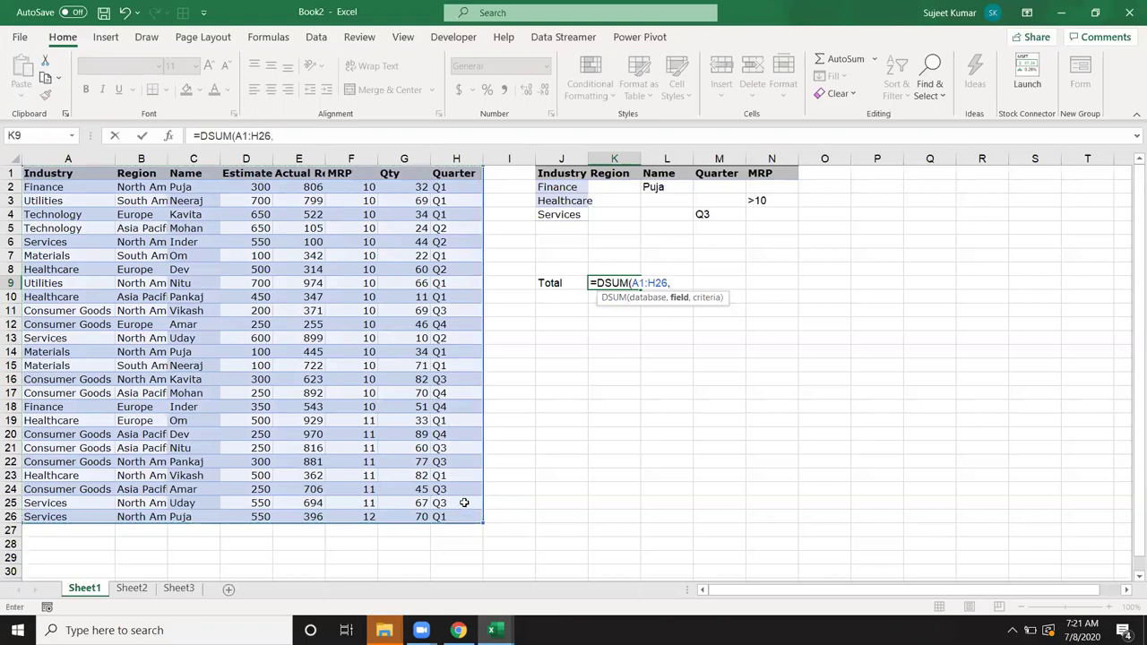
left_click(395, 173)
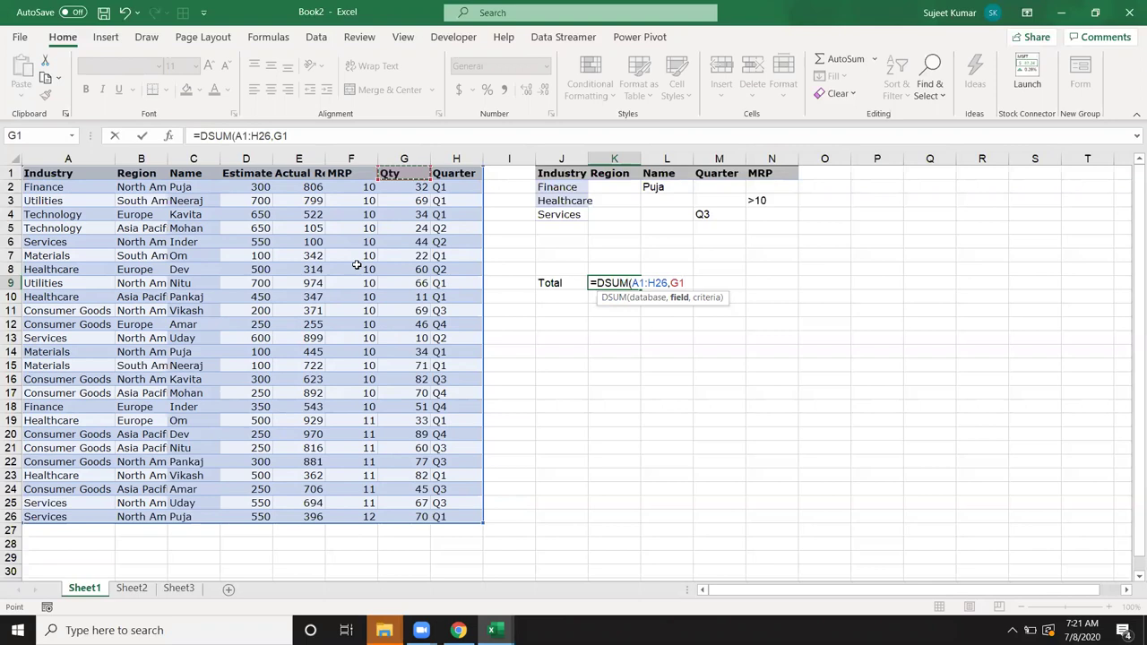
type(",")
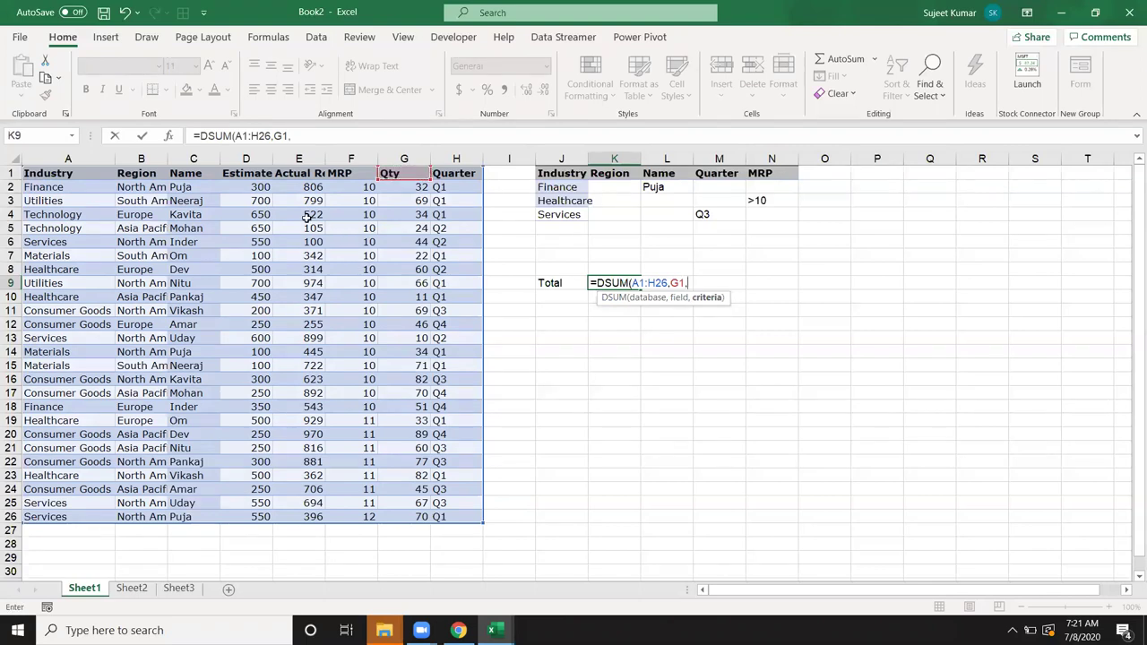
left_click(568, 174)
left_click_drag(603, 176, 762, 215)
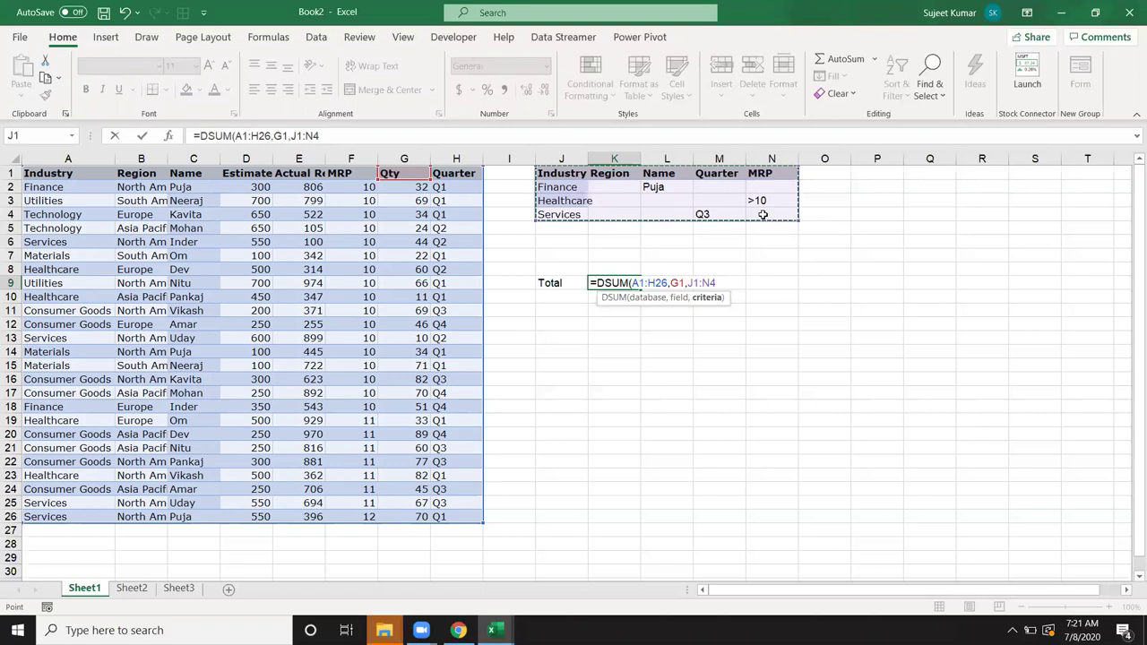
key("Return")
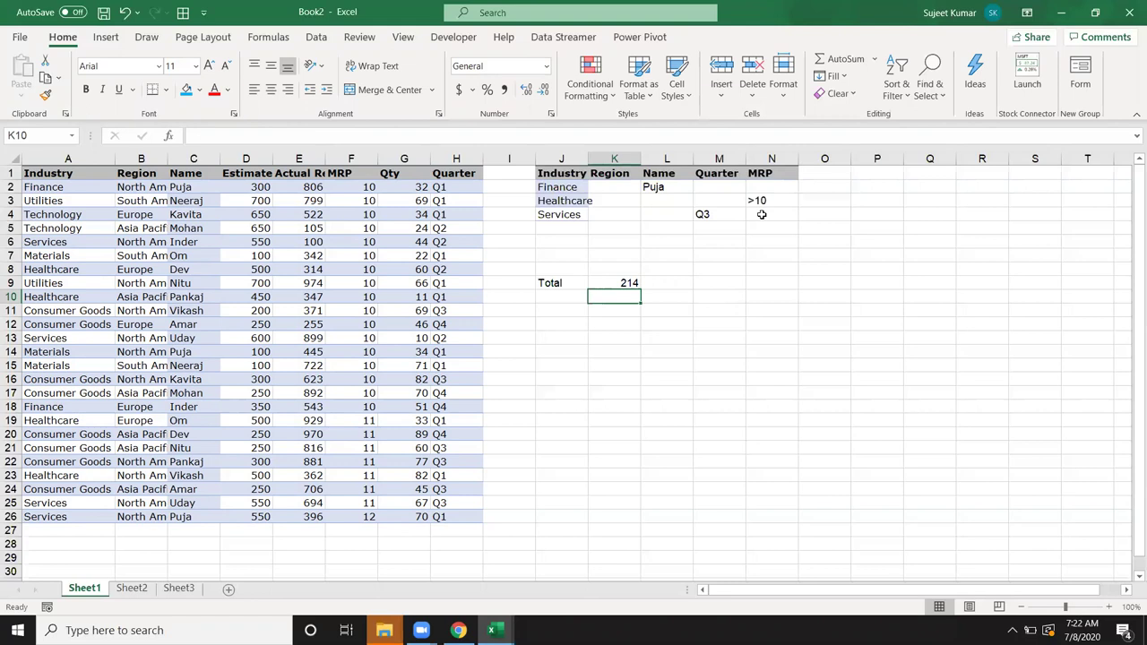
Step: Check the 214 result against the Finance/Puja, Healthcare/>10 and Services/Q3 criteria and formula
key("Up")
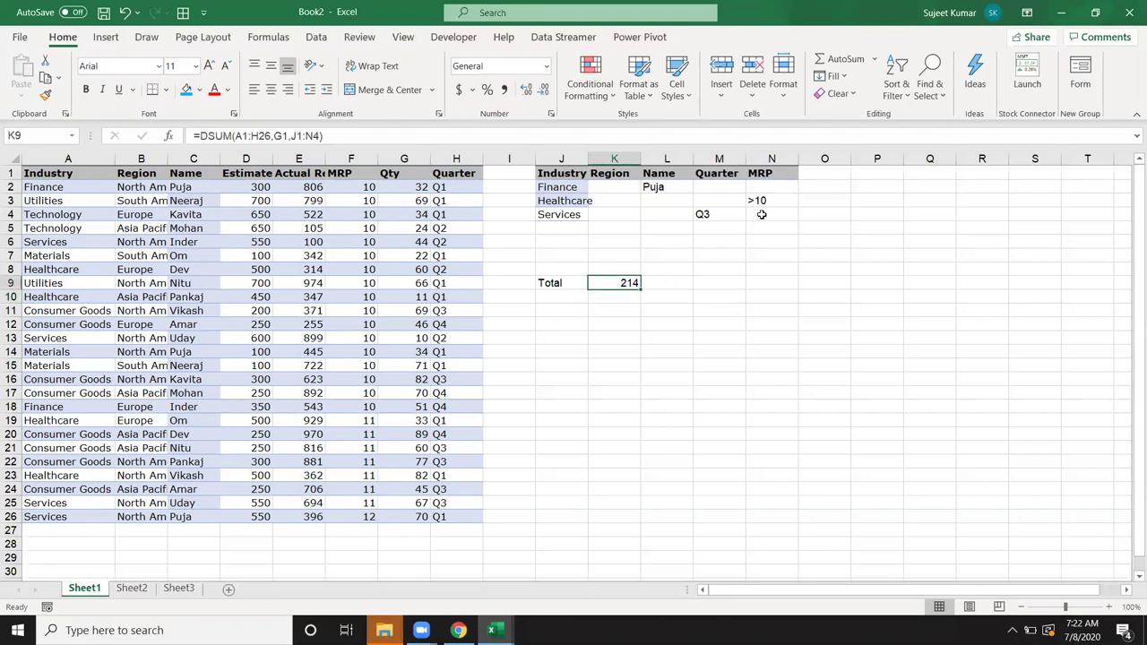
left_click(563, 192)
left_click(673, 182)
left_click(570, 201)
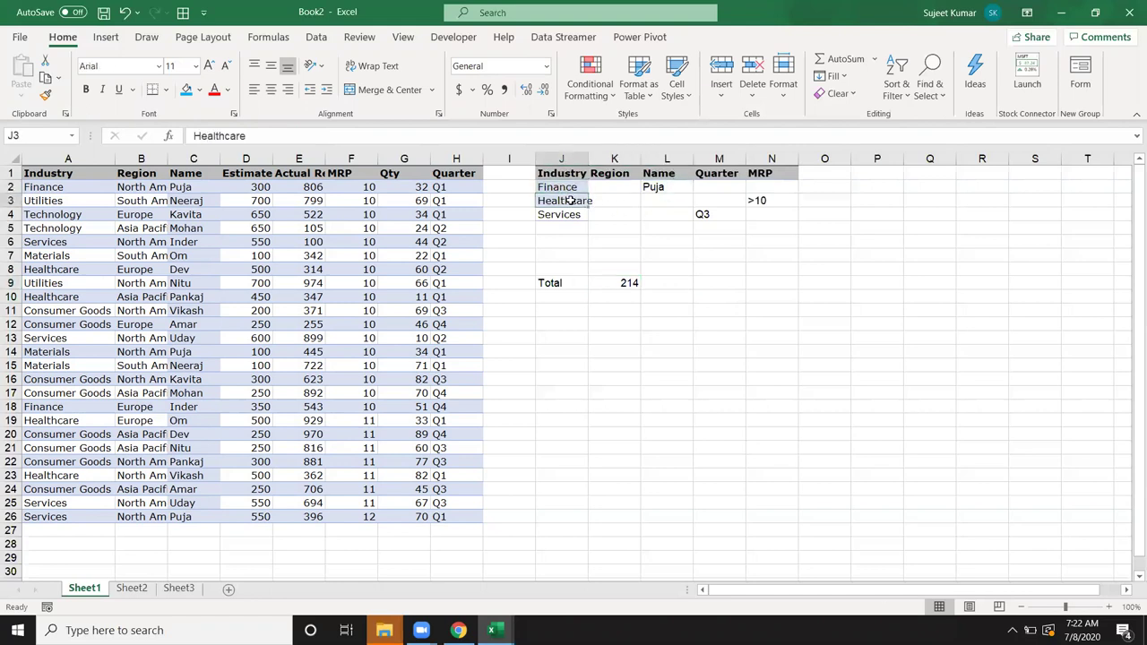
left_click(762, 201, "ctrl")
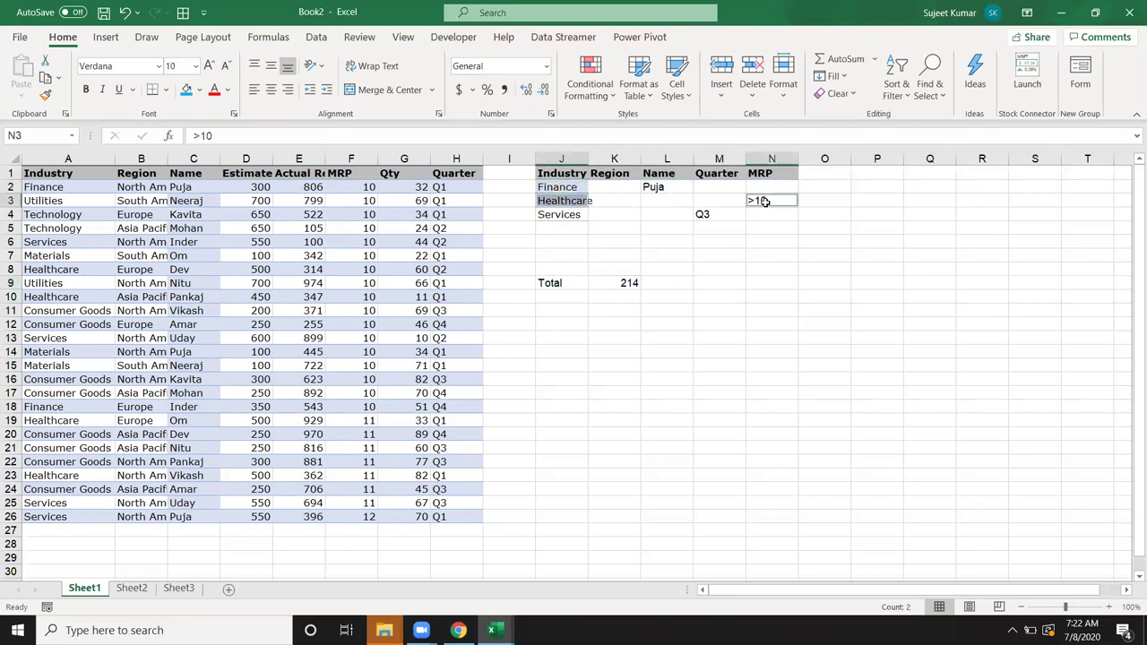
left_click(562, 217)
left_click(704, 217)
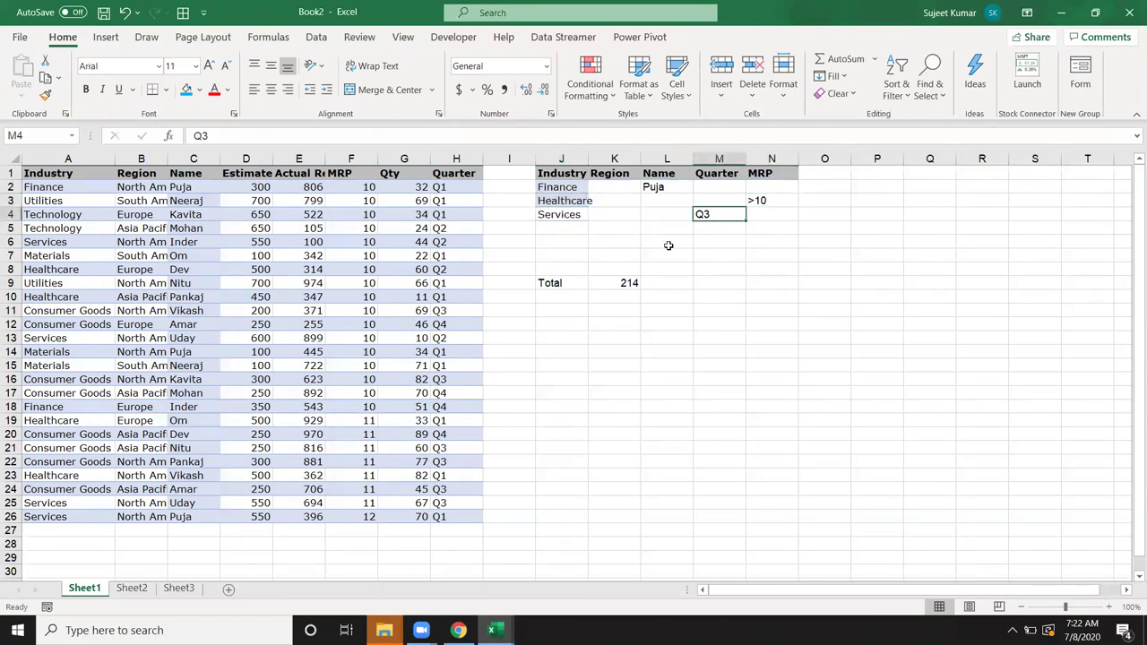
double_click(618, 283)
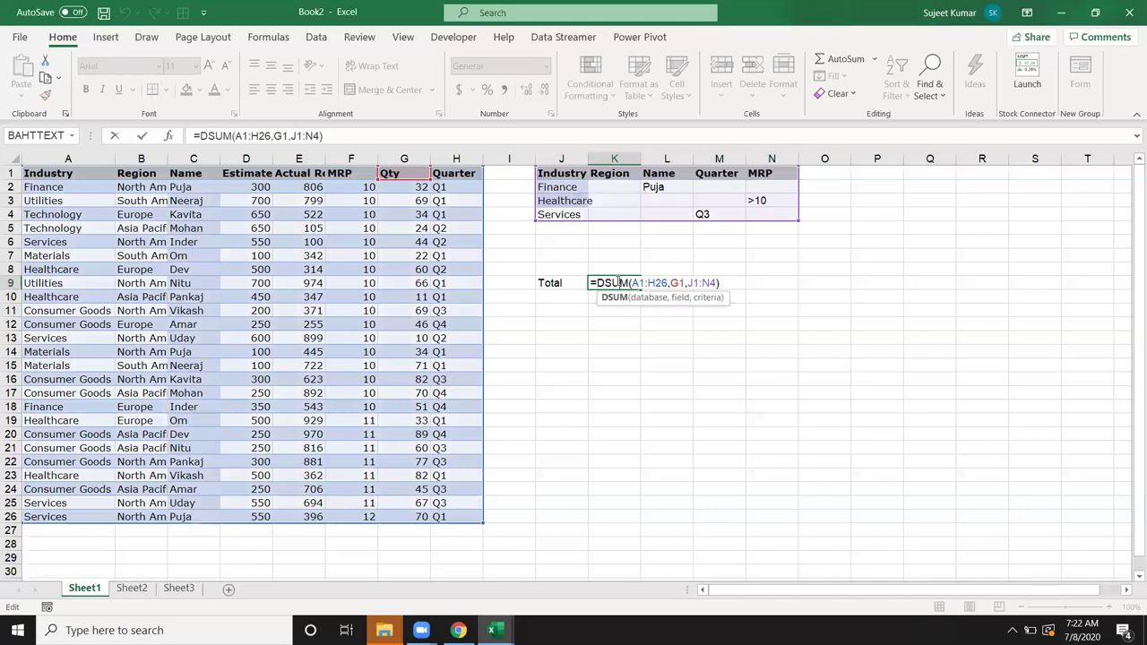
key("Escape")
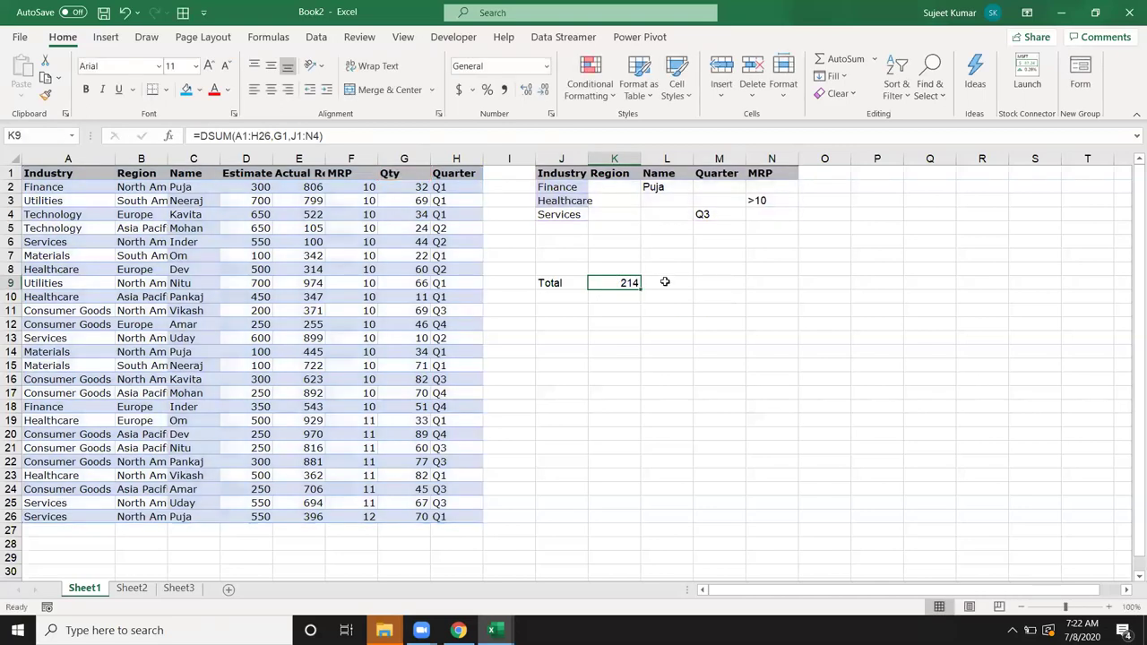
left_click(665, 282)
Step: Enter =DCOUNT(A1:H26,G1,J1:N4) in L9 beside the DSUM total, returning 4
type("=s")
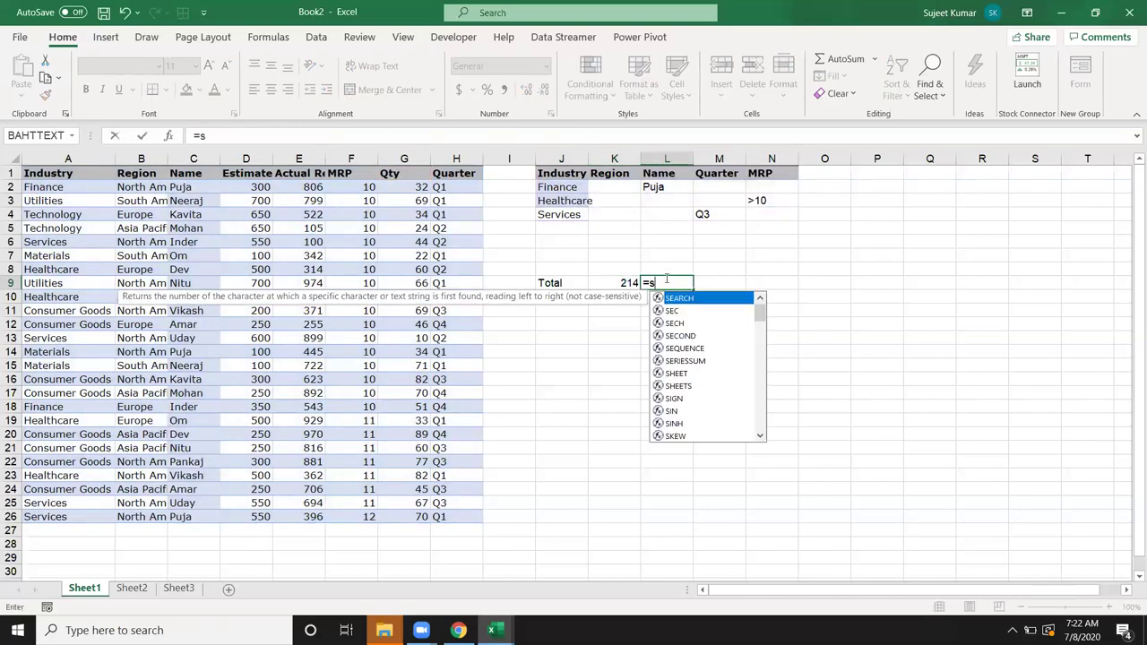
type("cou")
key("BackSpace")
key("BackSpace")
key("BackSpace")
key("BackSpace")
key("BackSpace")
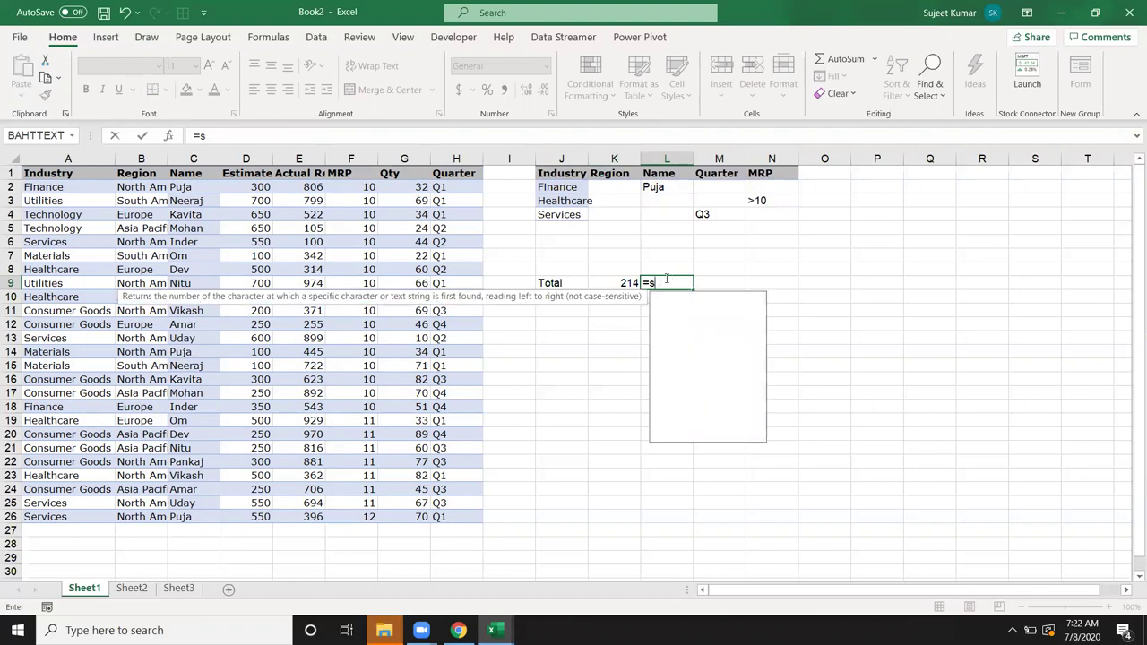
type("dc")
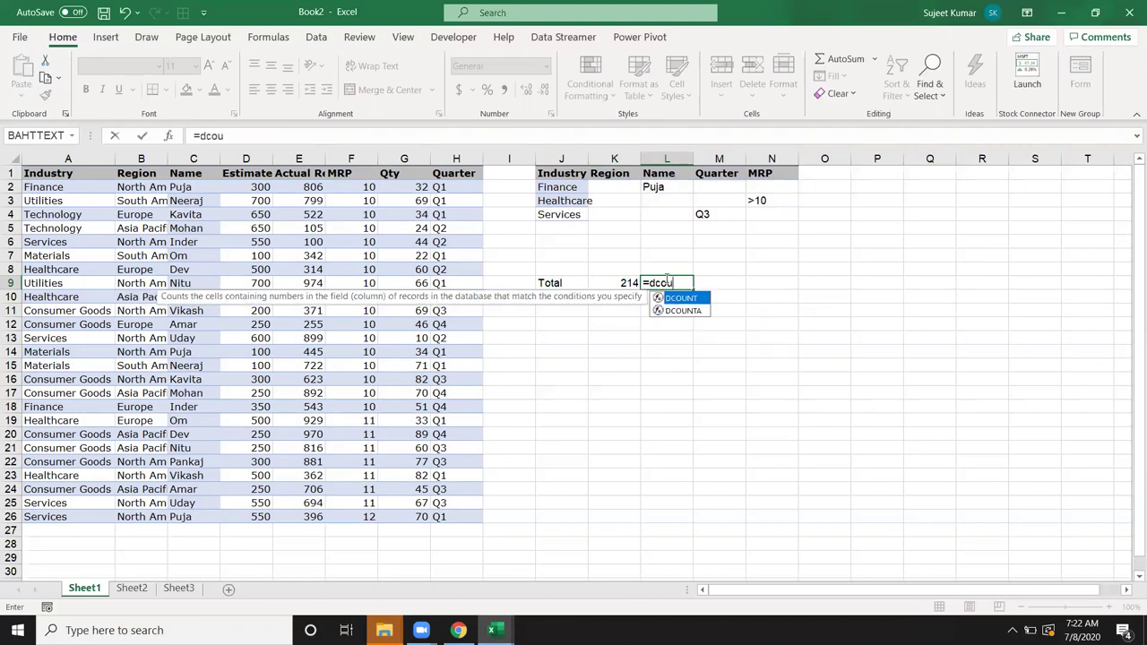
type("ou")
key("Tab")
left_click_drag(74, 176, 90, 190)
left_click_drag(202, 260, 462, 512)
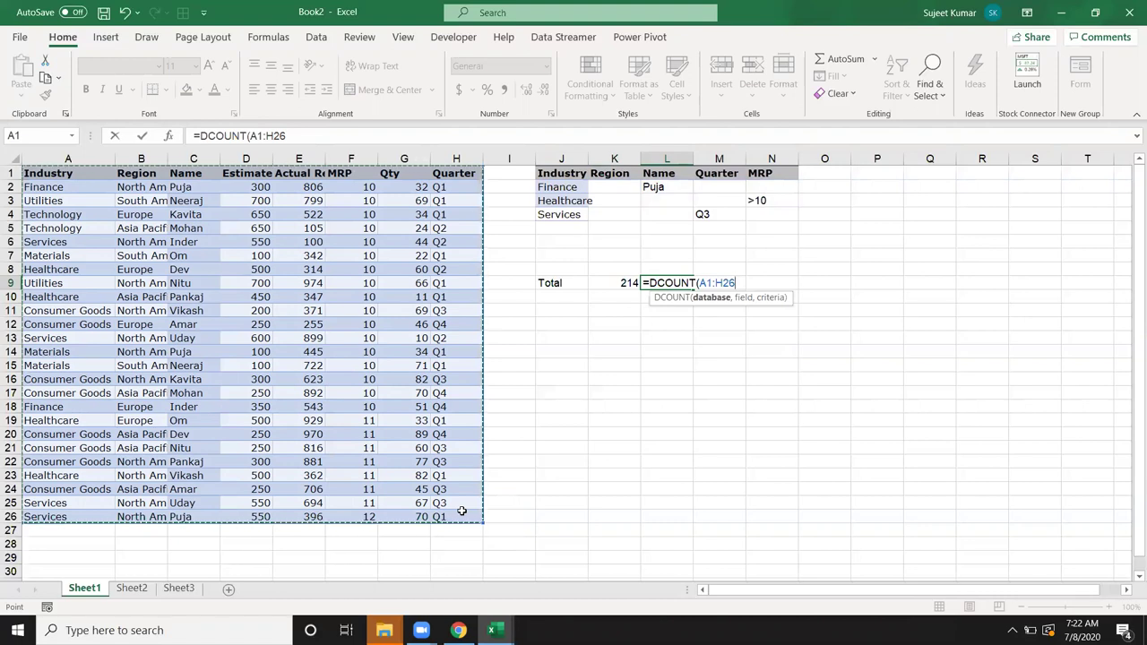
type(",")
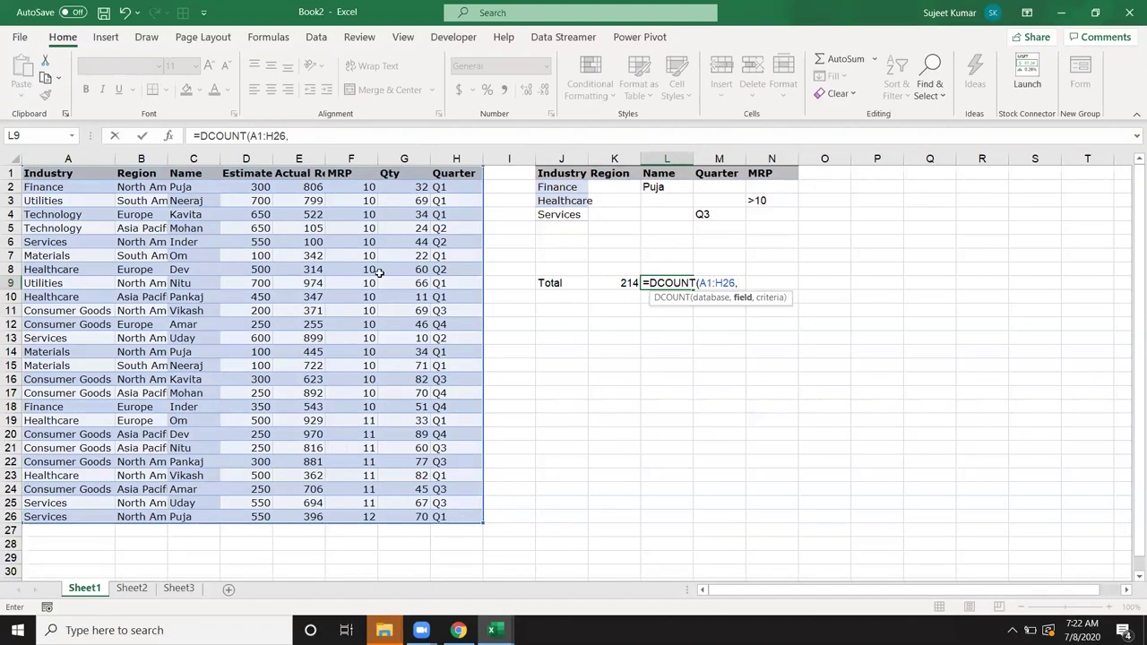
left_click(399, 179)
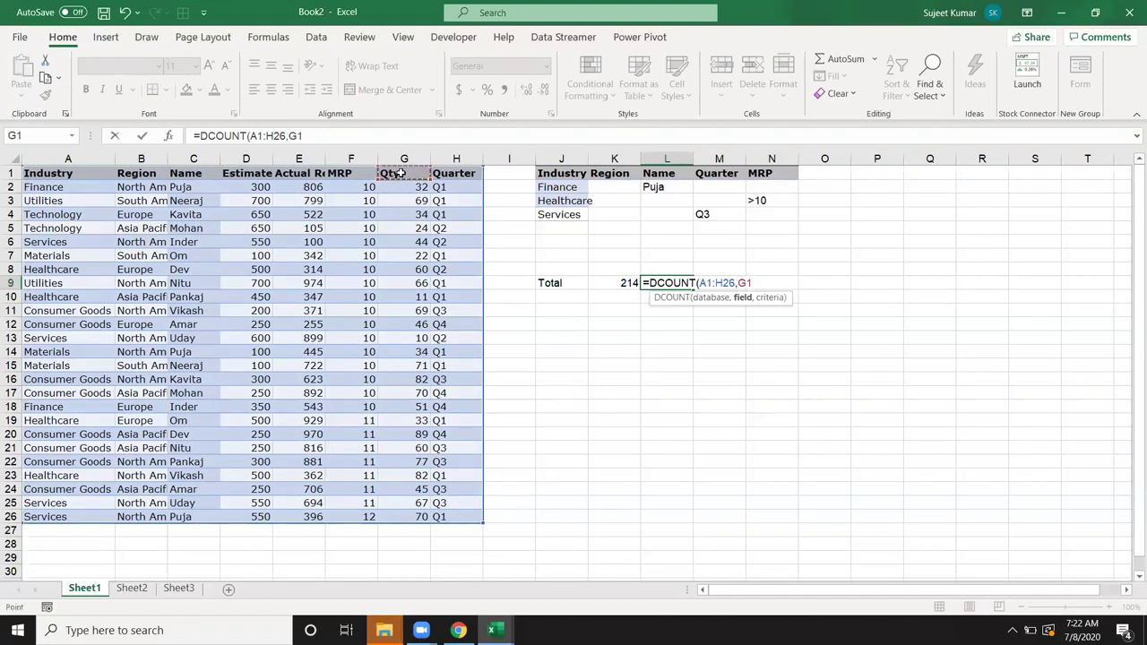
type(",")
left_click_drag(539, 177, 755, 215)
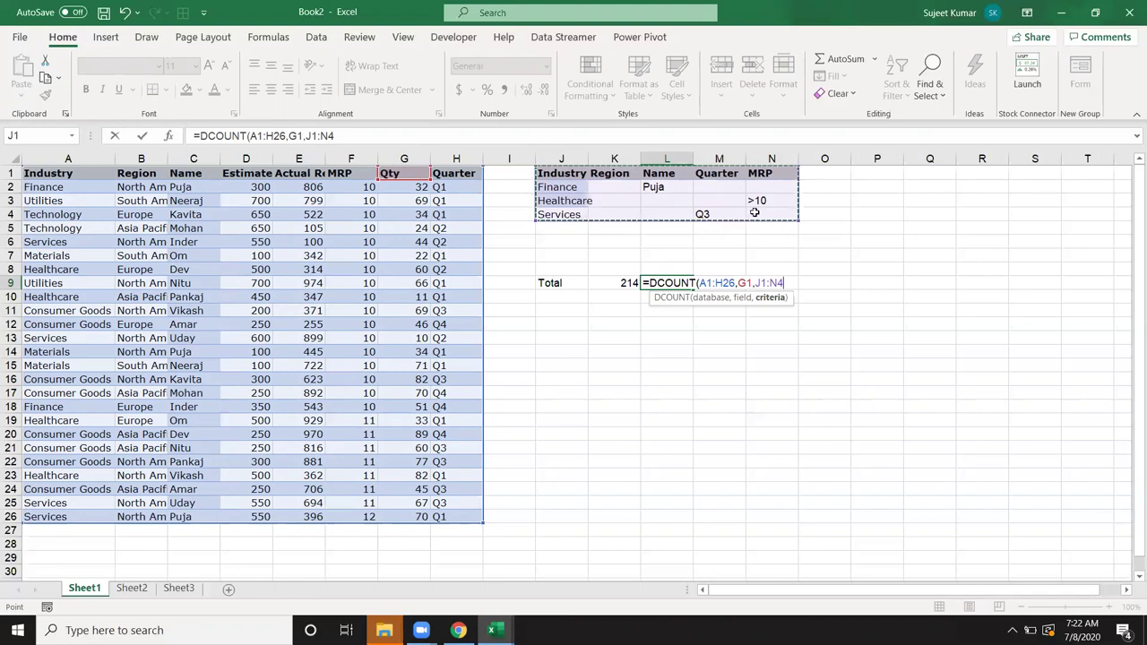
key("Return")
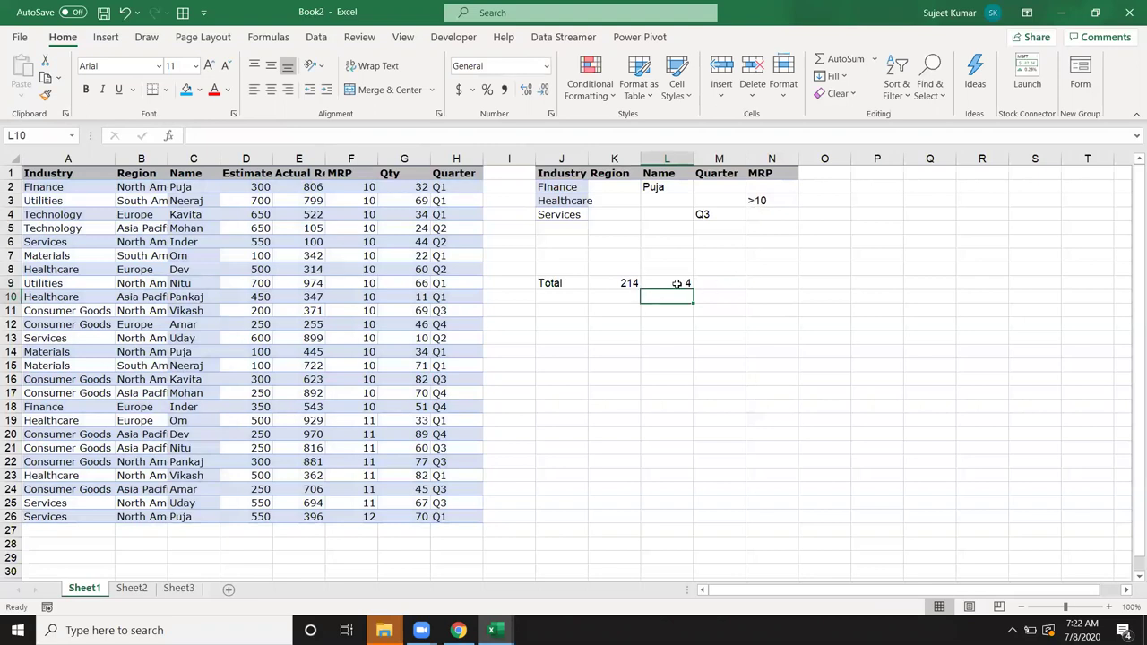
left_click(617, 283)
Step: Review the DCOUNT formula in L9 and undo an accidental fill-down of 550 in Estimate
left_click(699, 283)
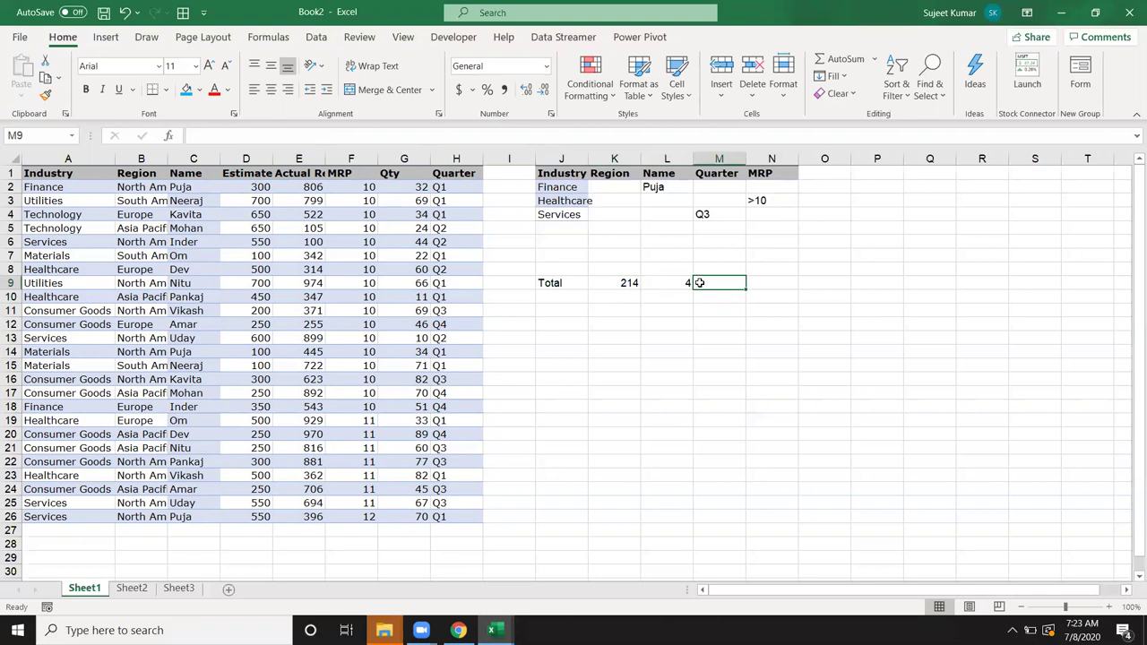
left_click(670, 284)
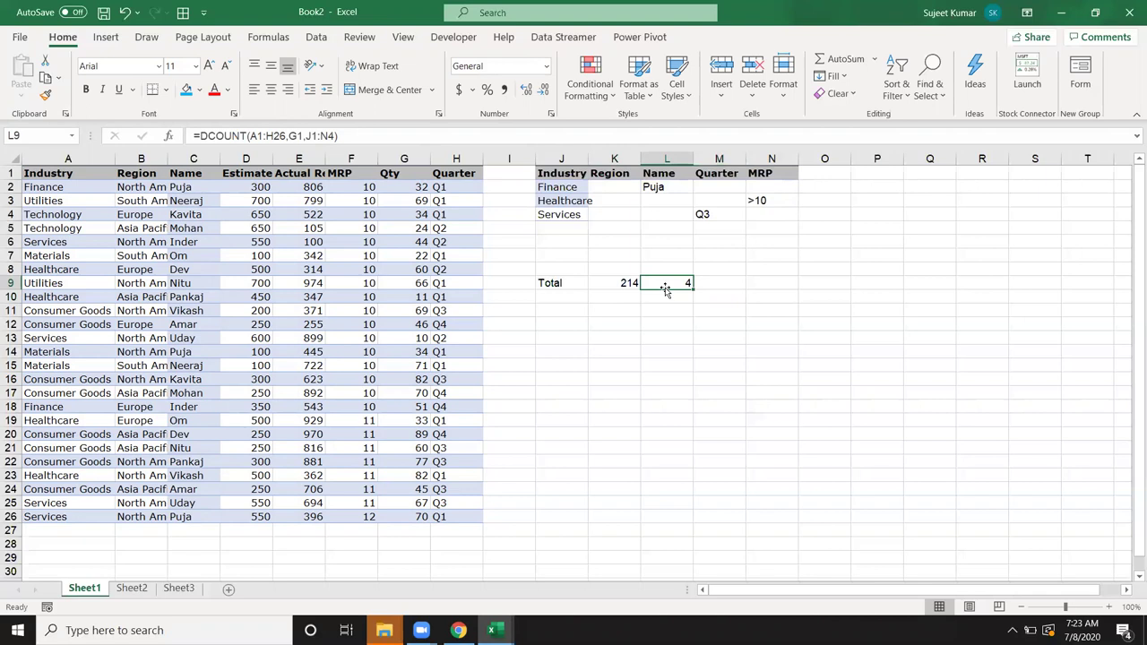
left_click(119, 219)
left_click_drag(61, 174, 491, 530)
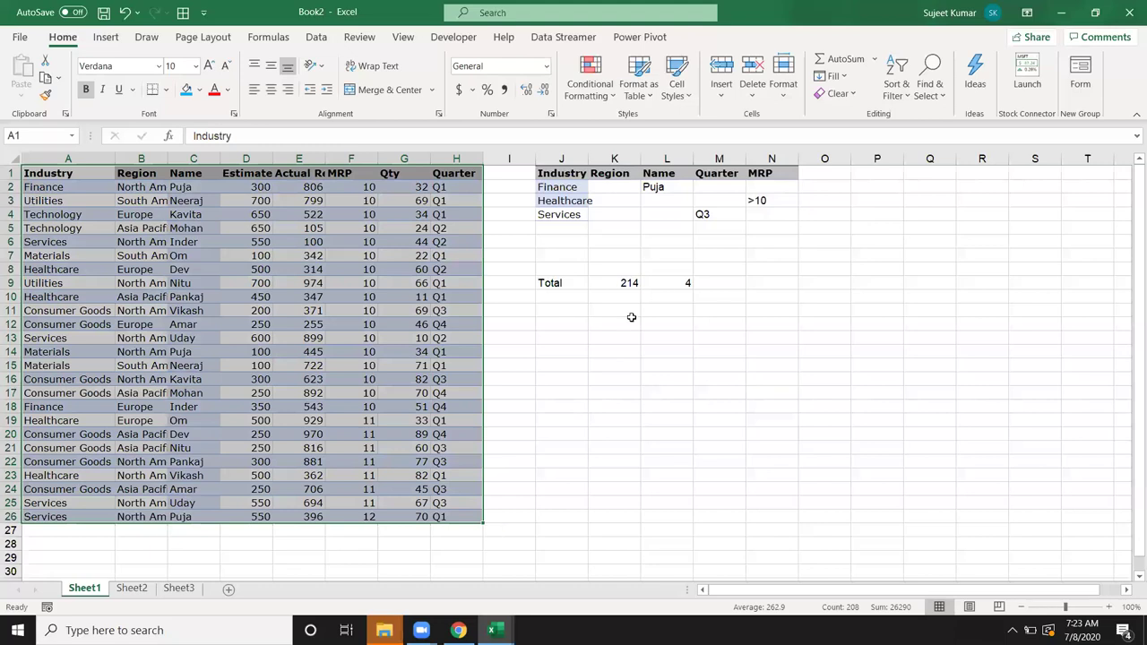
left_click(654, 283)
left_click(264, 243)
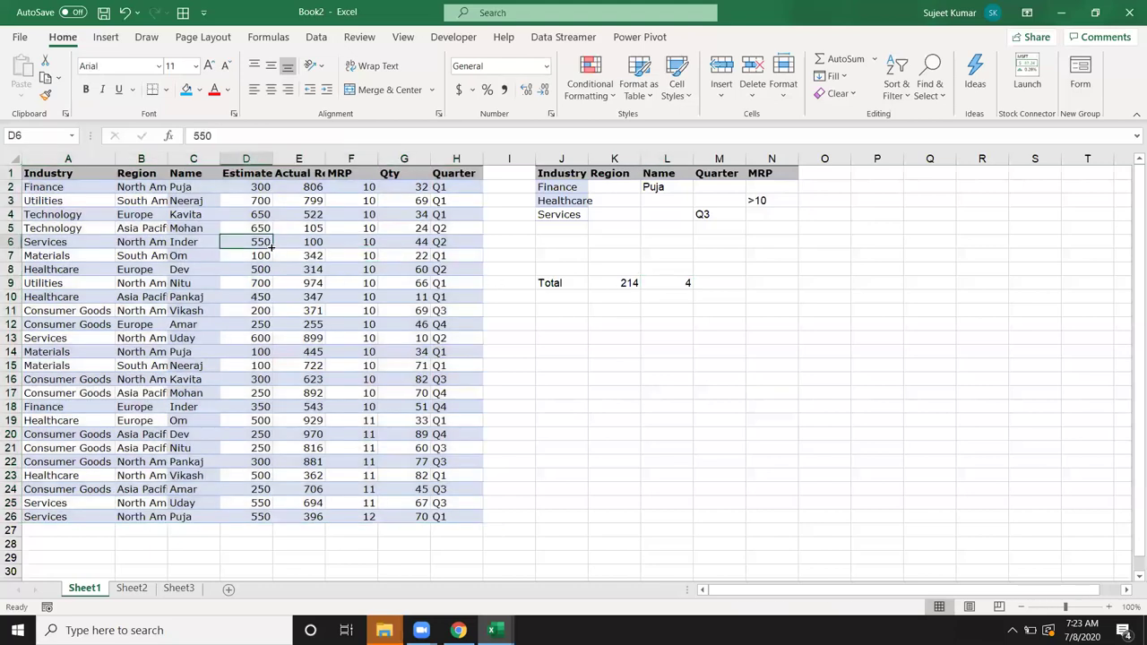
double_click(271, 249)
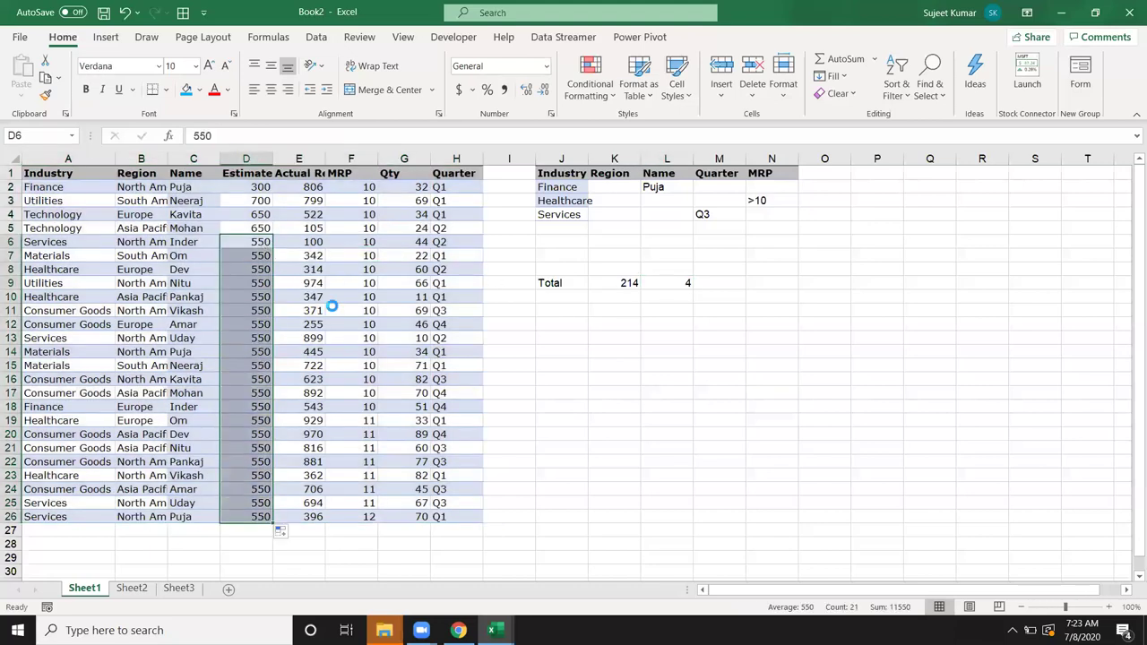
key("ctrl+z")
Step: Set data table A1:H26 to No Fill, then recheck the DCOUNT formula in L9
left_click(49, 188)
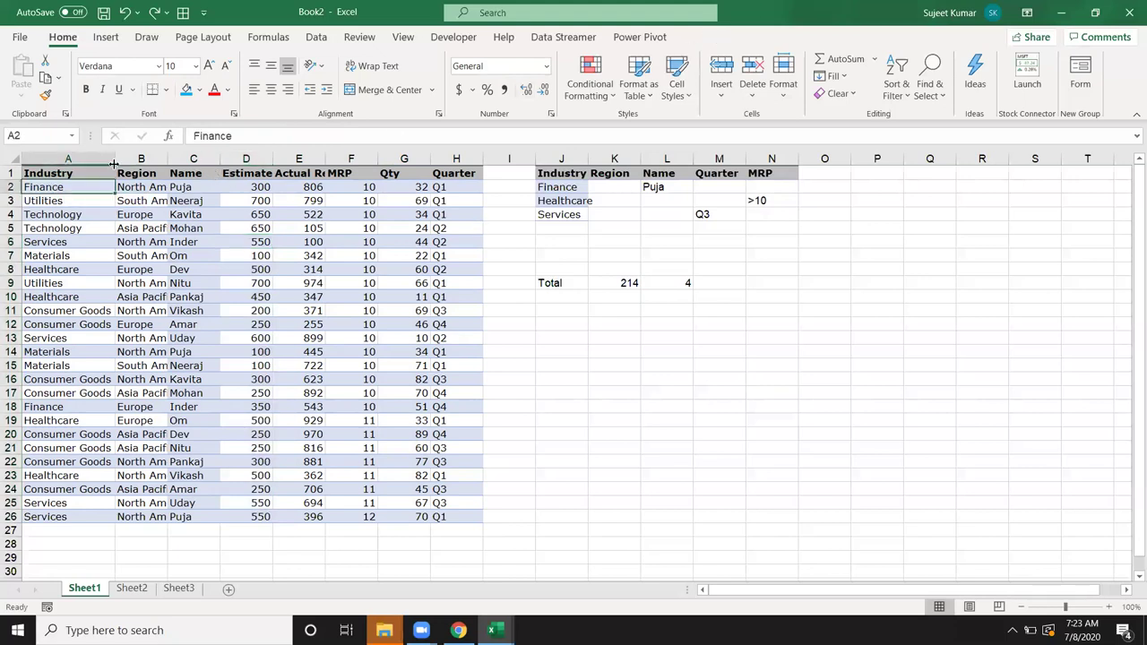
left_click_drag(75, 175, 479, 520)
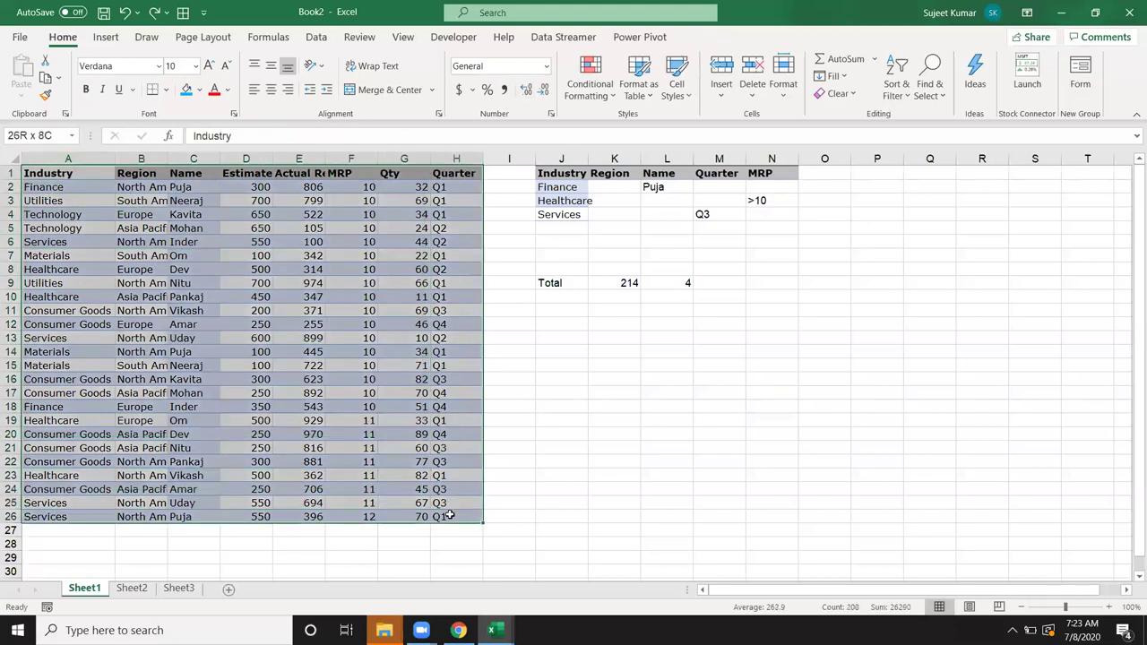
left_click(199, 89)
left_click(209, 256)
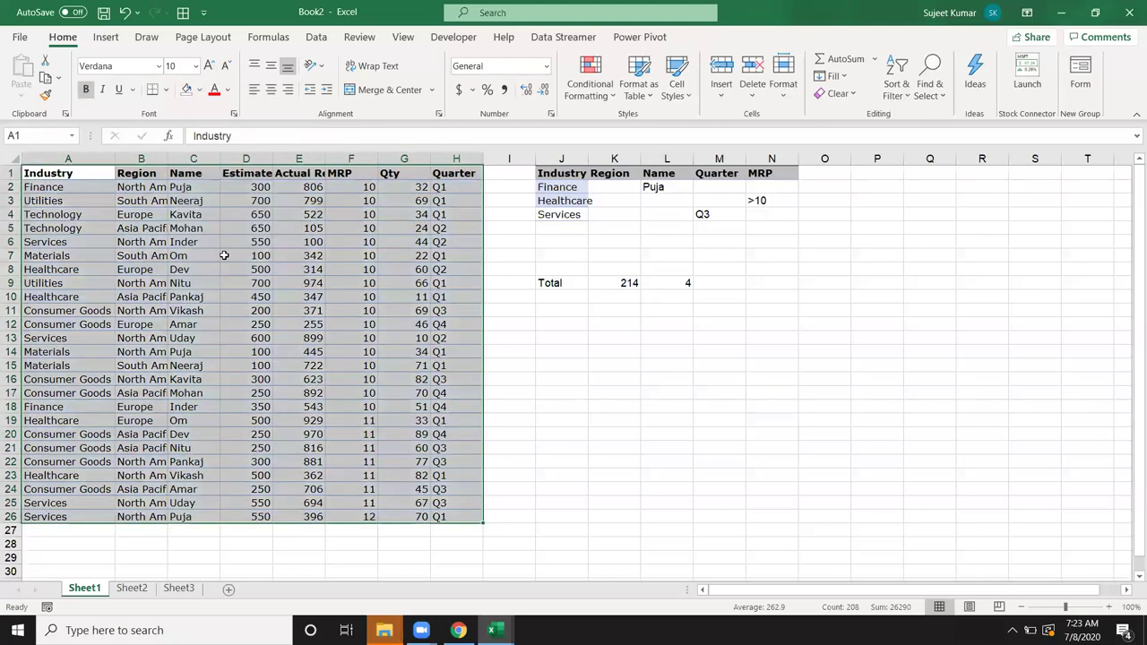
left_click(225, 257)
left_click(645, 365)
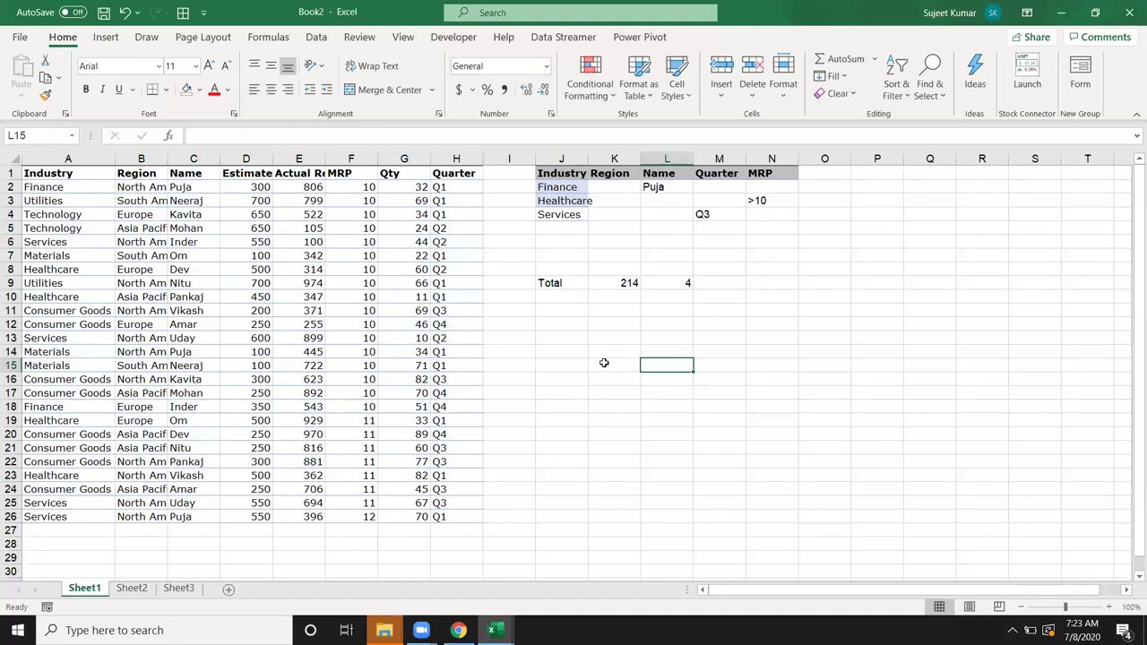
left_click(690, 283)
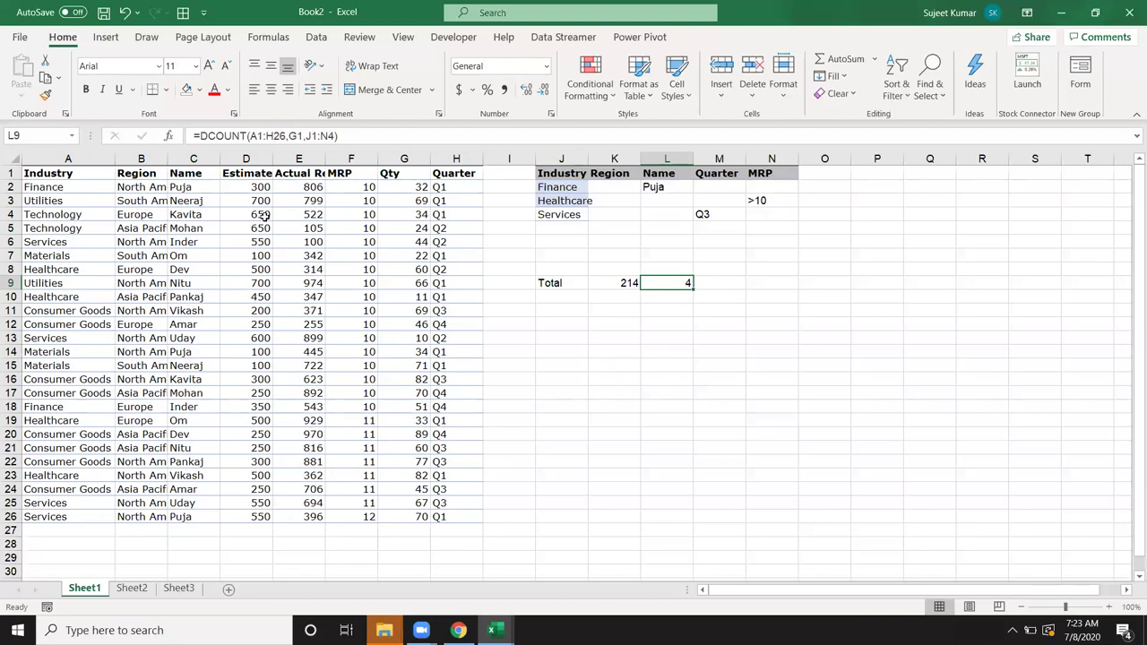
left_click(72, 174)
Step: Filter the Industry column to Finance and record a tally of 1 in O1
key("ctrl+shift+l")
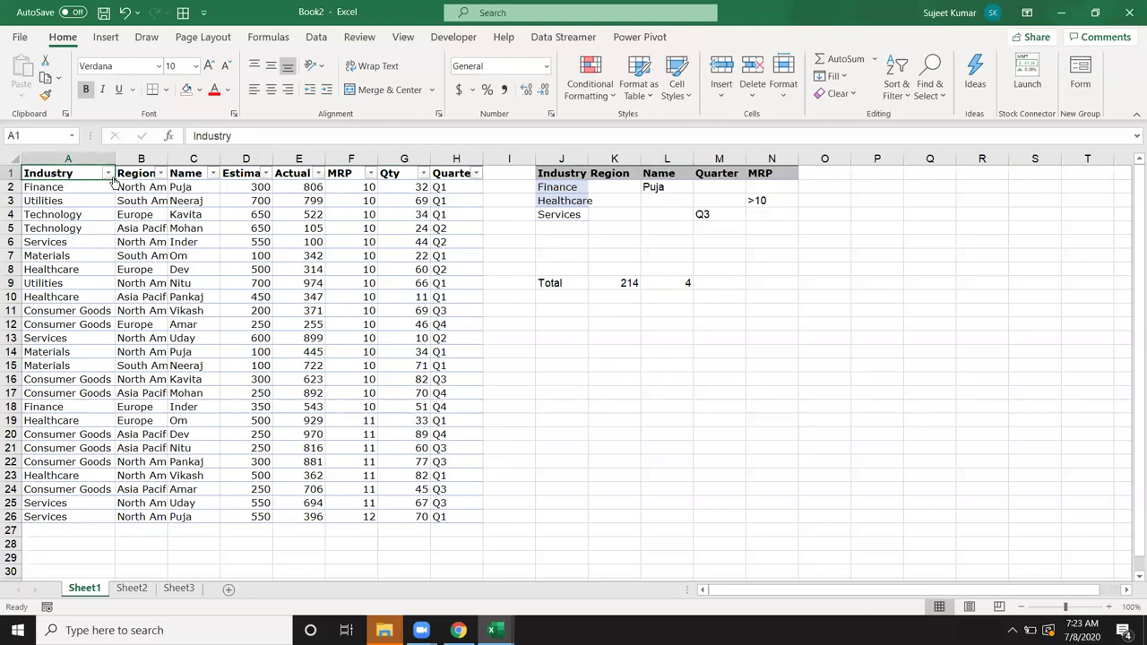
left_click(107, 173)
left_click(54, 330)
left_click(60, 355)
left_click(115, 463)
left_click(188, 186)
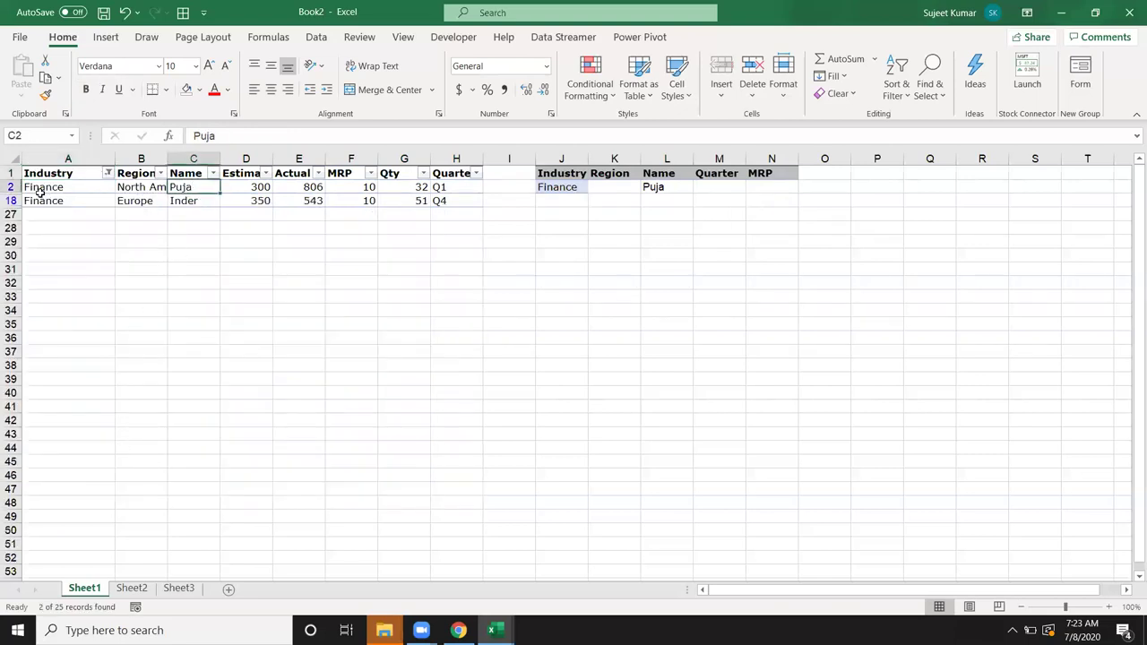
left_click(833, 172)
type("1")
key("Return")
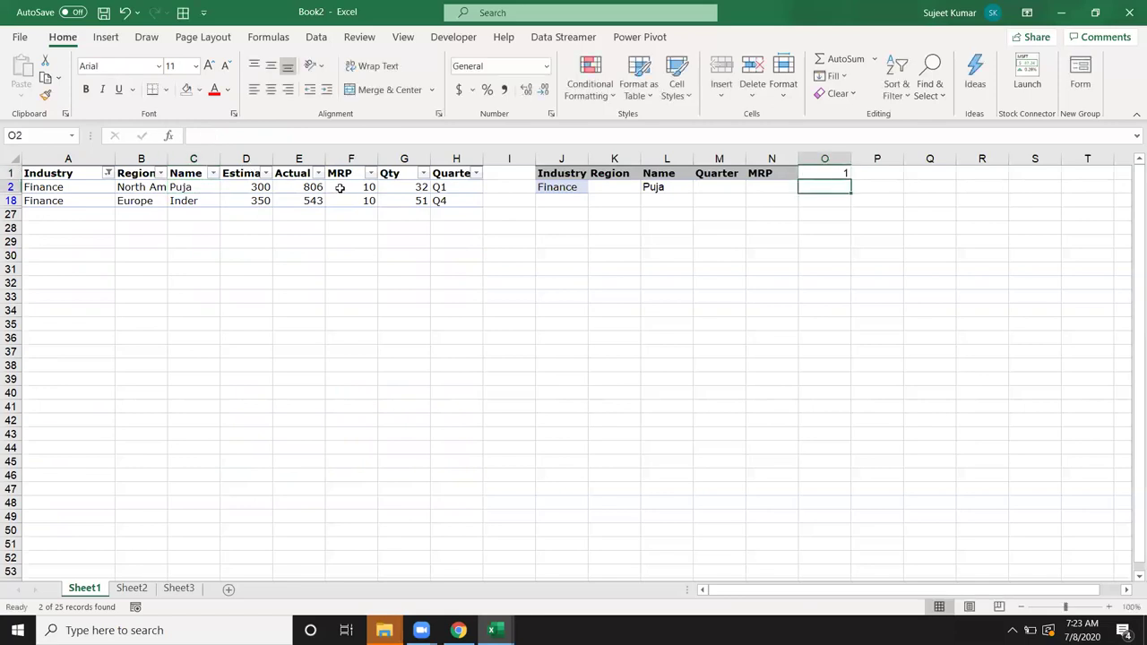
Step: Refilter Industry to Healthcare only and update the O1 tally to 3
key("ctrl+shift+l")
left_click(156, 185)
key("ctrl+shift+l")
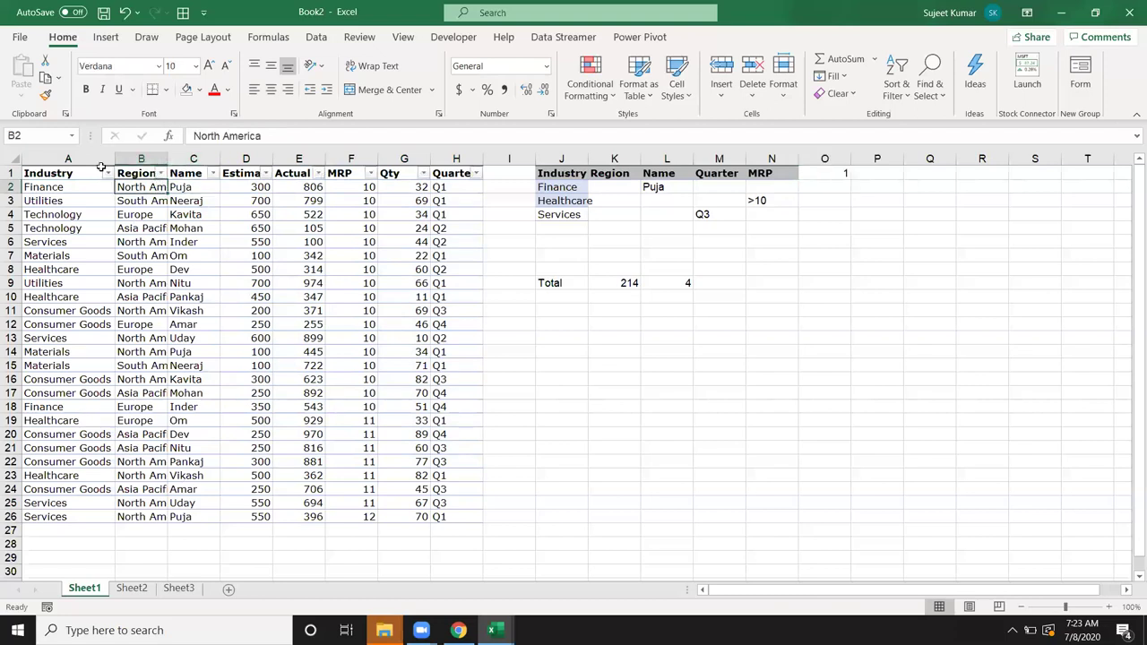
left_click(107, 174)
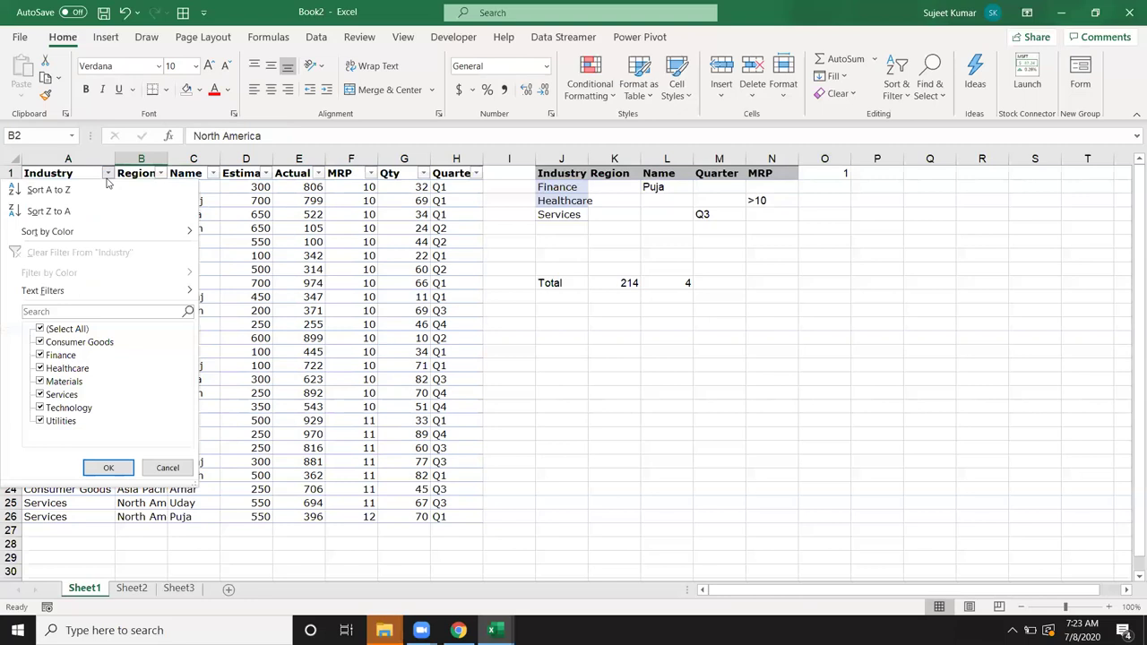
left_click(57, 330)
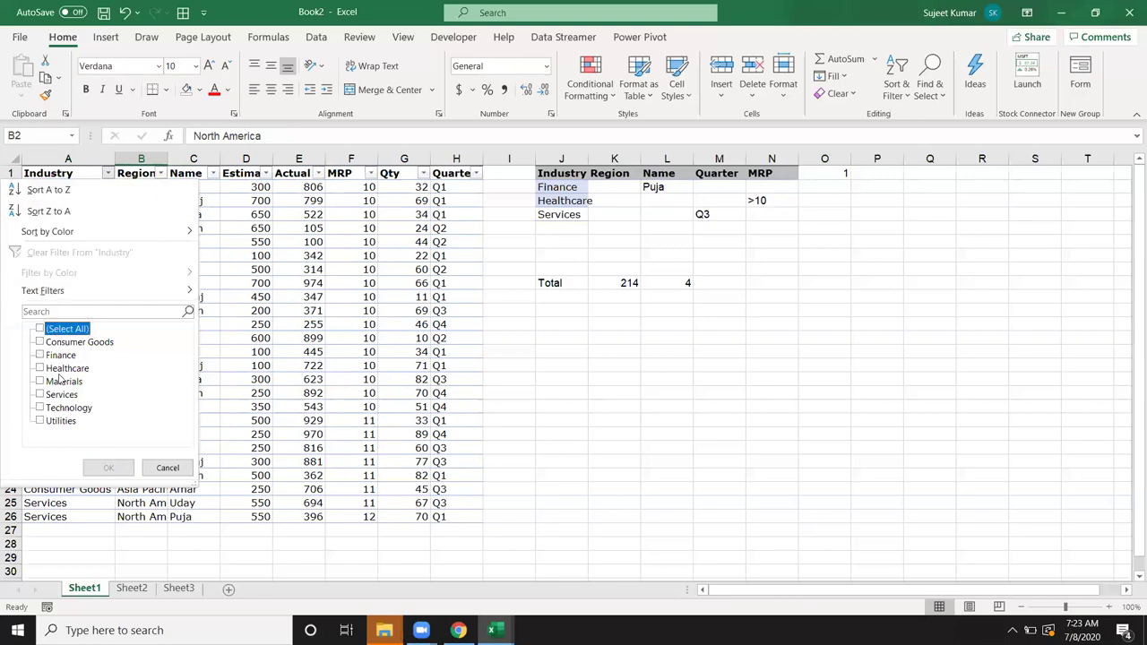
left_click(61, 369)
left_click(109, 467)
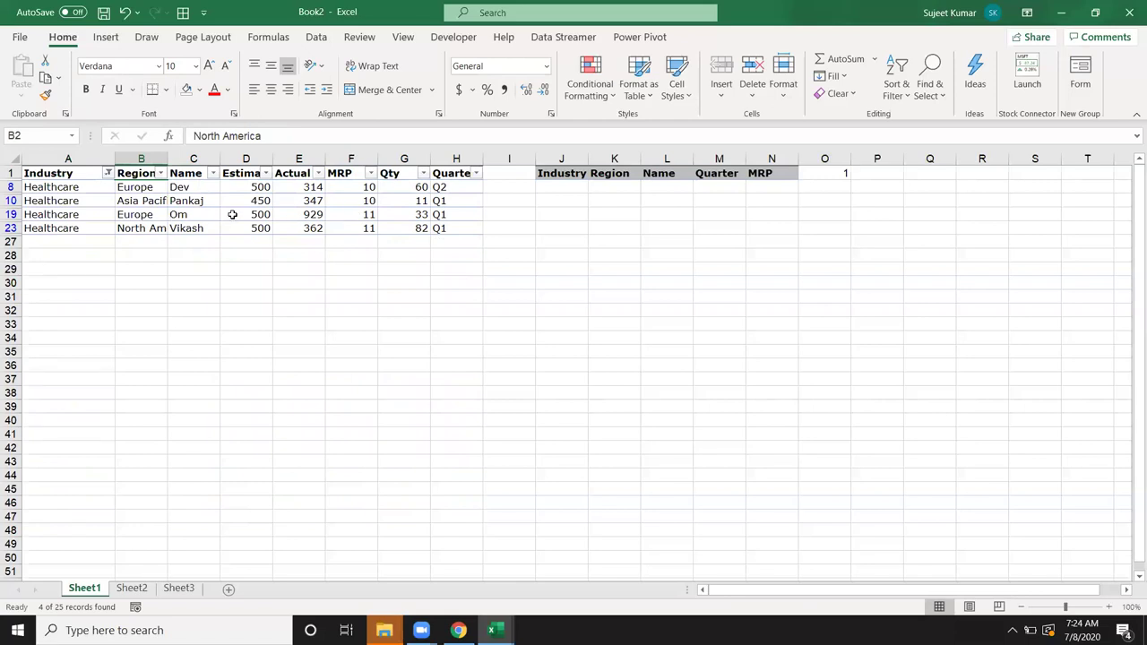
left_click_drag(281, 219, 312, 231)
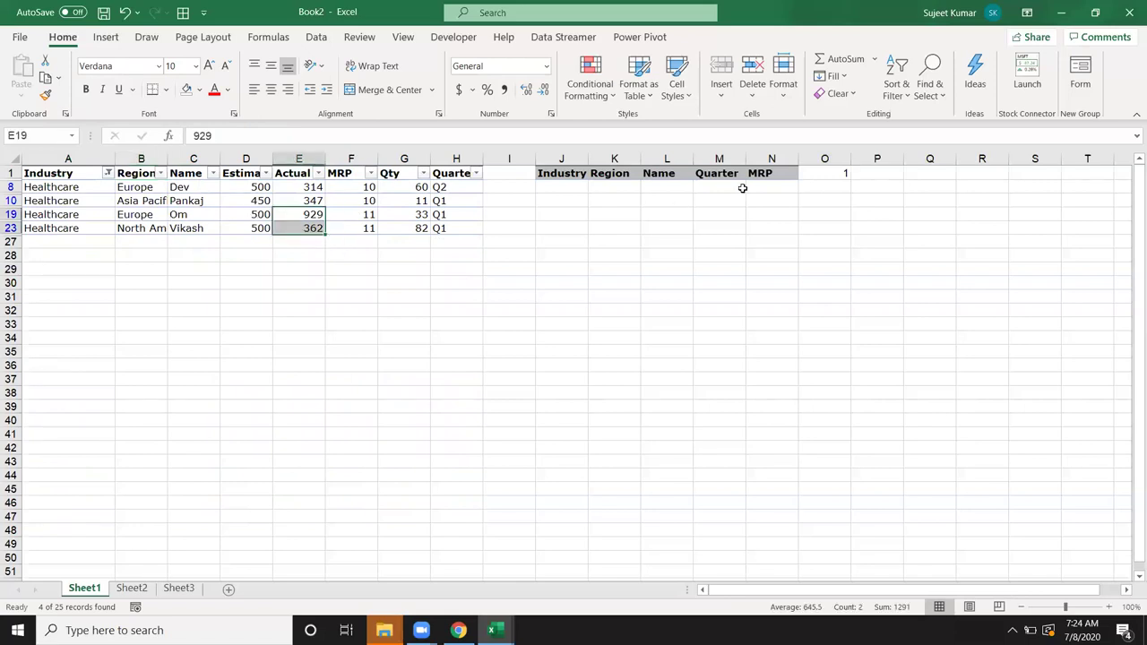
left_click(835, 172)
type("3")
left_click(488, 228)
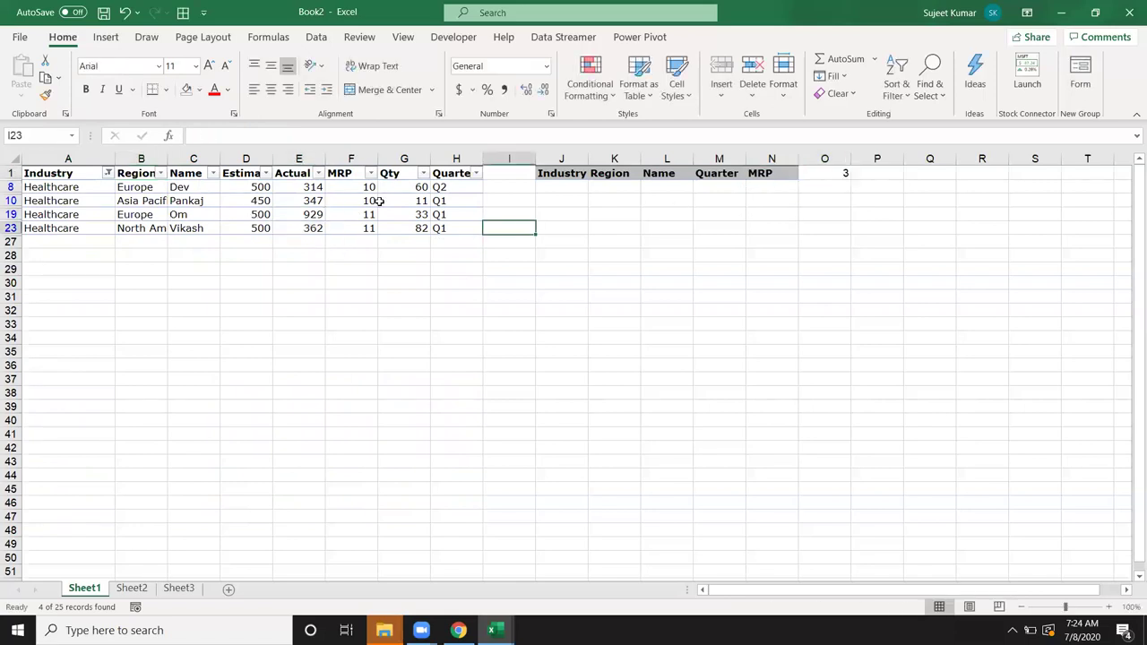
left_click(380, 204)
Step: Refilter Industry to Services, update O1 to 4, and remove the filter
key("ctrl+shift+l")
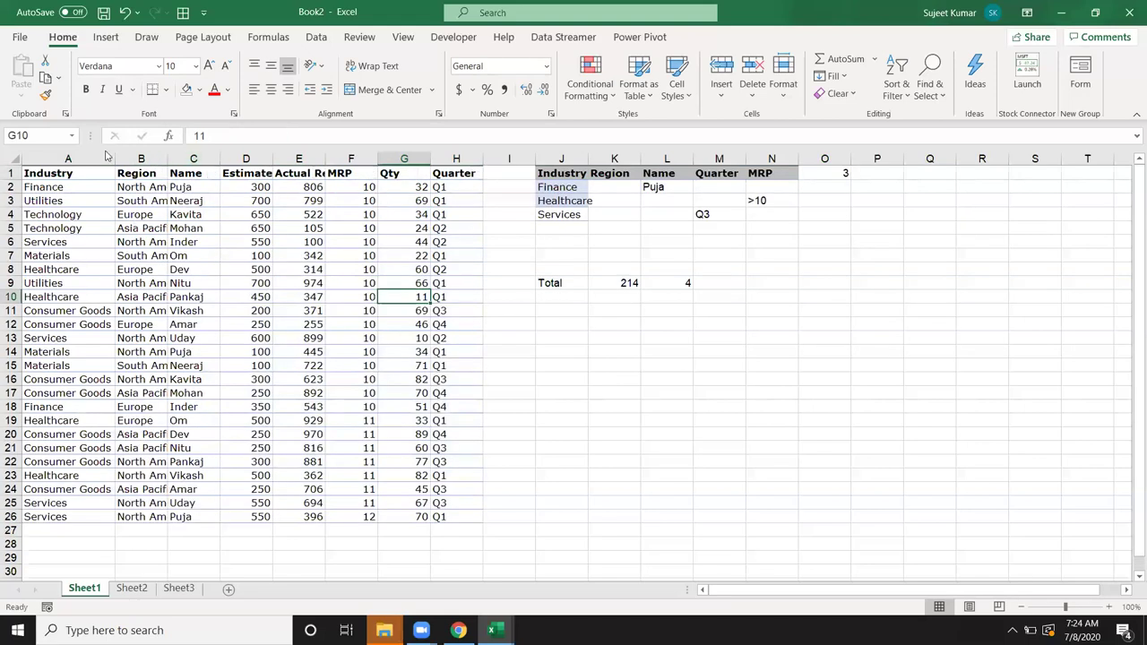
left_click(85, 171)
key("ctrl+shift+l")
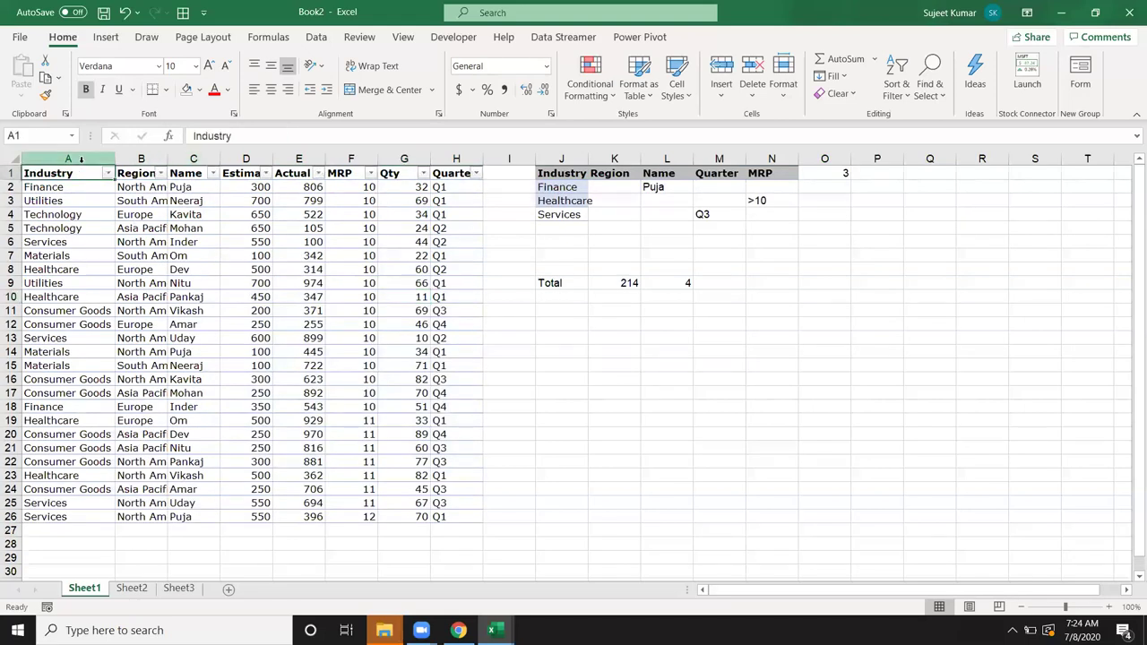
left_click(108, 174)
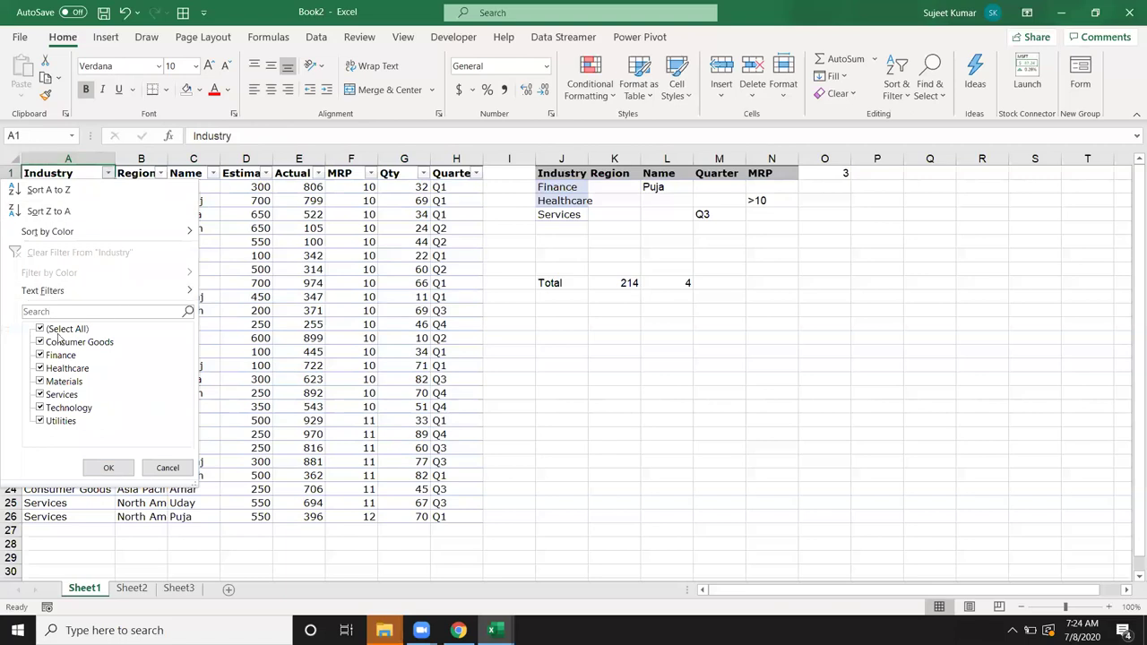
left_click(55, 332)
left_click(58, 397)
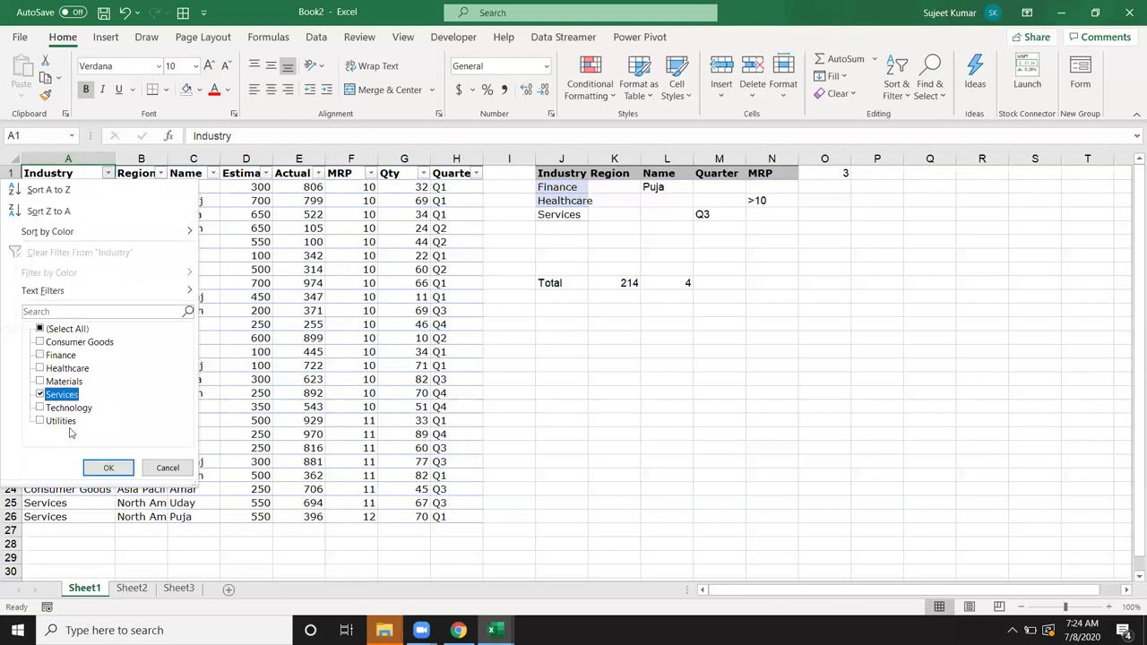
left_click(109, 468)
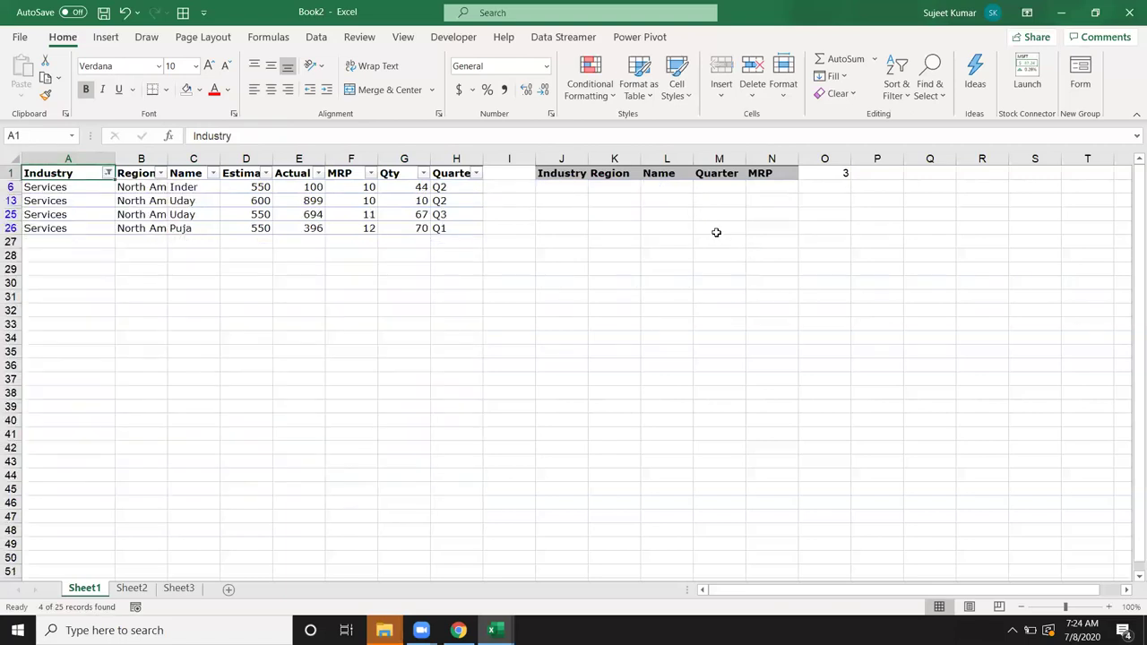
left_click(440, 215)
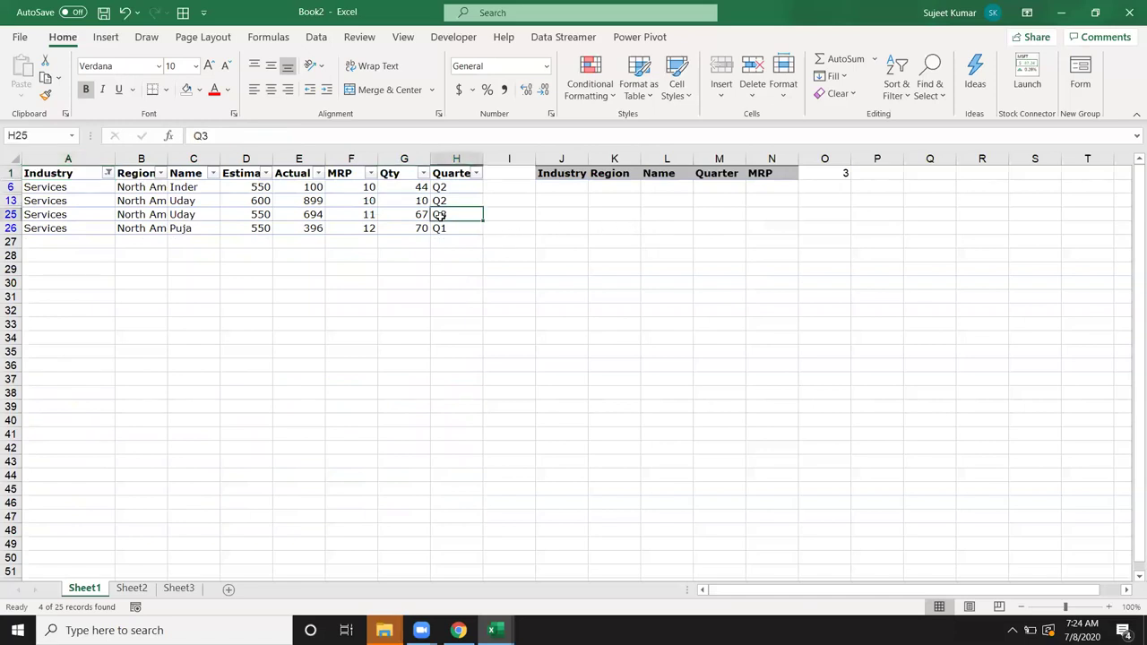
left_click(826, 169)
type("4")
key("Return")
left_click(242, 203)
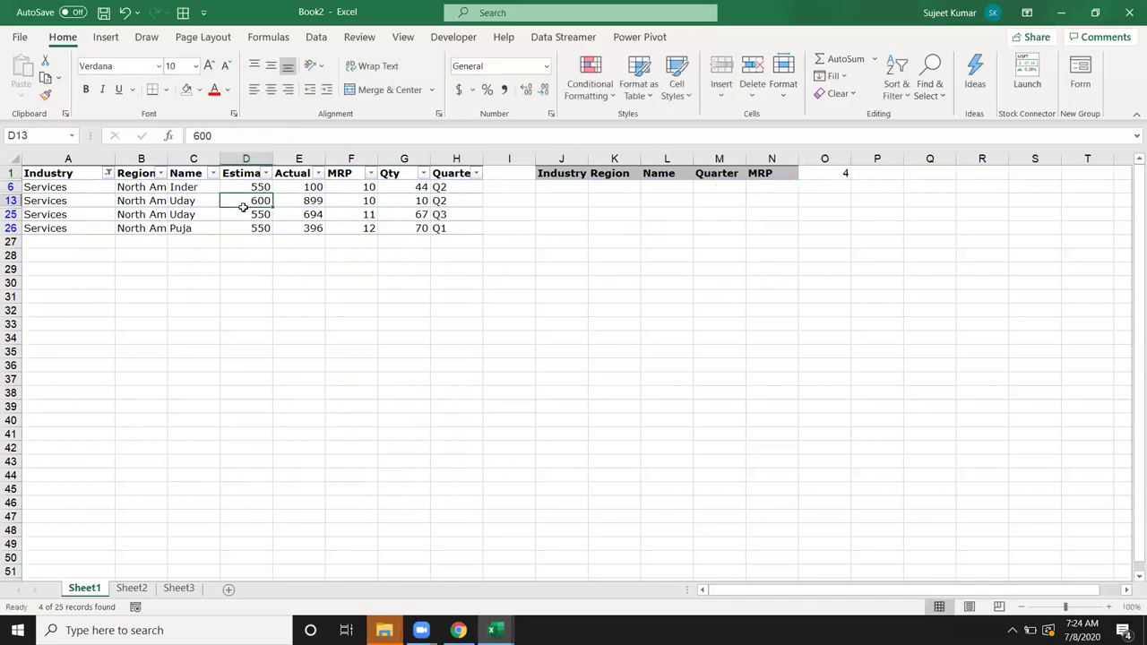
key("ctrl+shift+l")
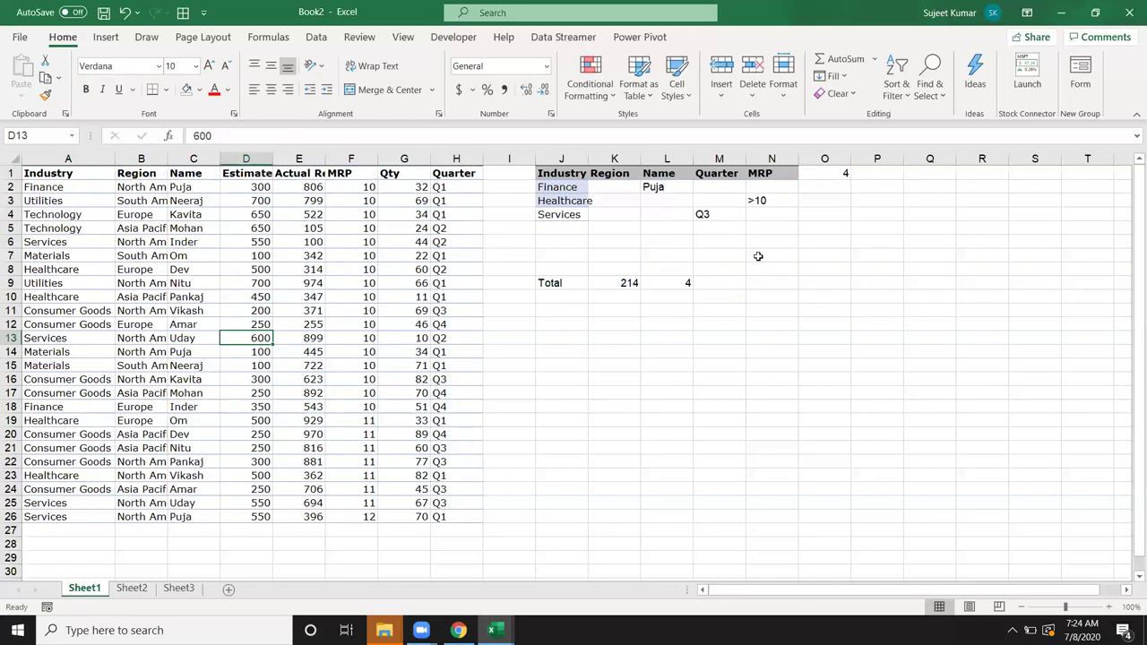
Step: Review the DCOUNT formula in L9 and DSUM formula in K9 without changing them
left_click(683, 280)
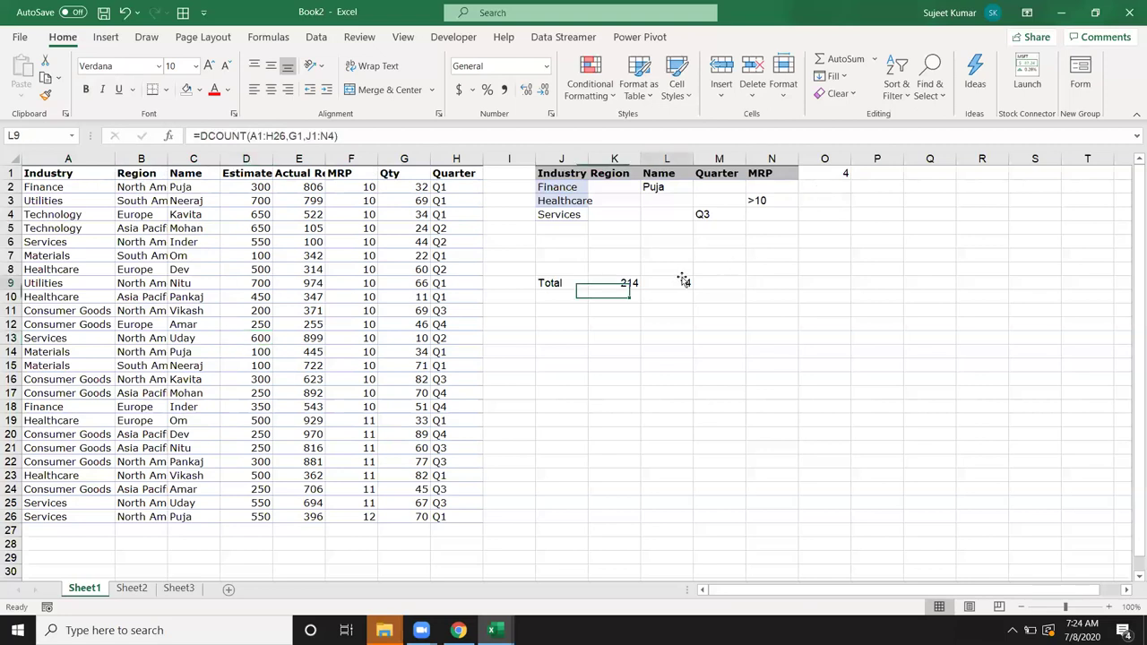
double_click(679, 284)
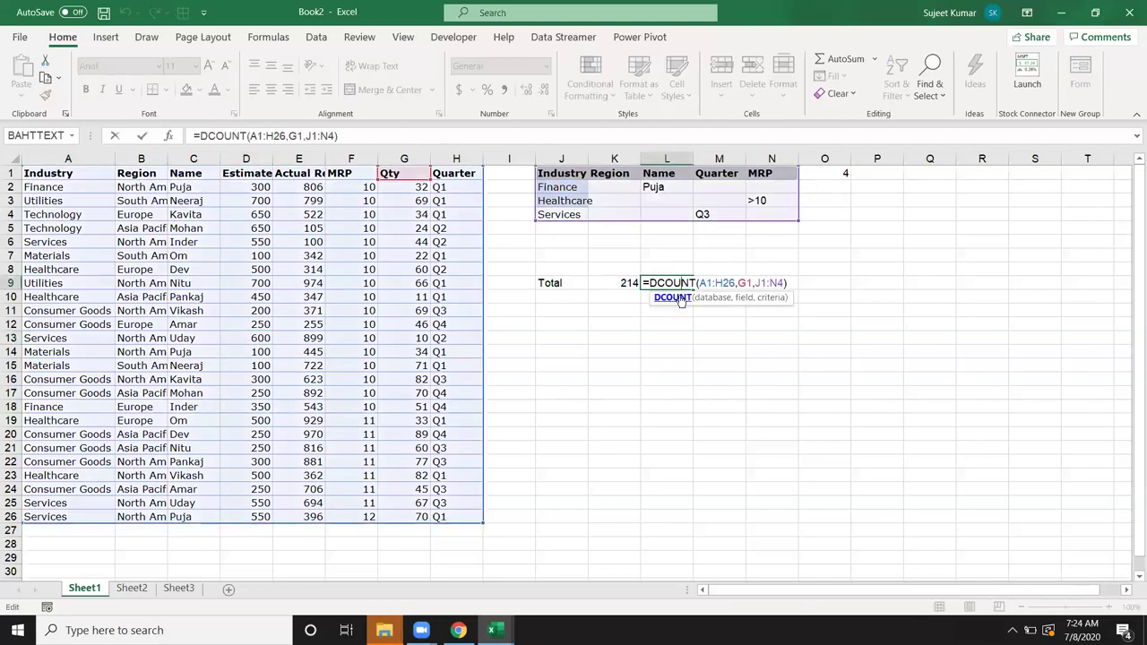
key("Escape")
left_click(627, 283)
double_click(630, 284)
key("Escape")
left_click(680, 283)
double_click(679, 283)
key("Escape")
Step: Enter =DCOUNTA(A1:H26,B1,J1:N4) in M9, returning 4
left_click(709, 280)
type("=d")
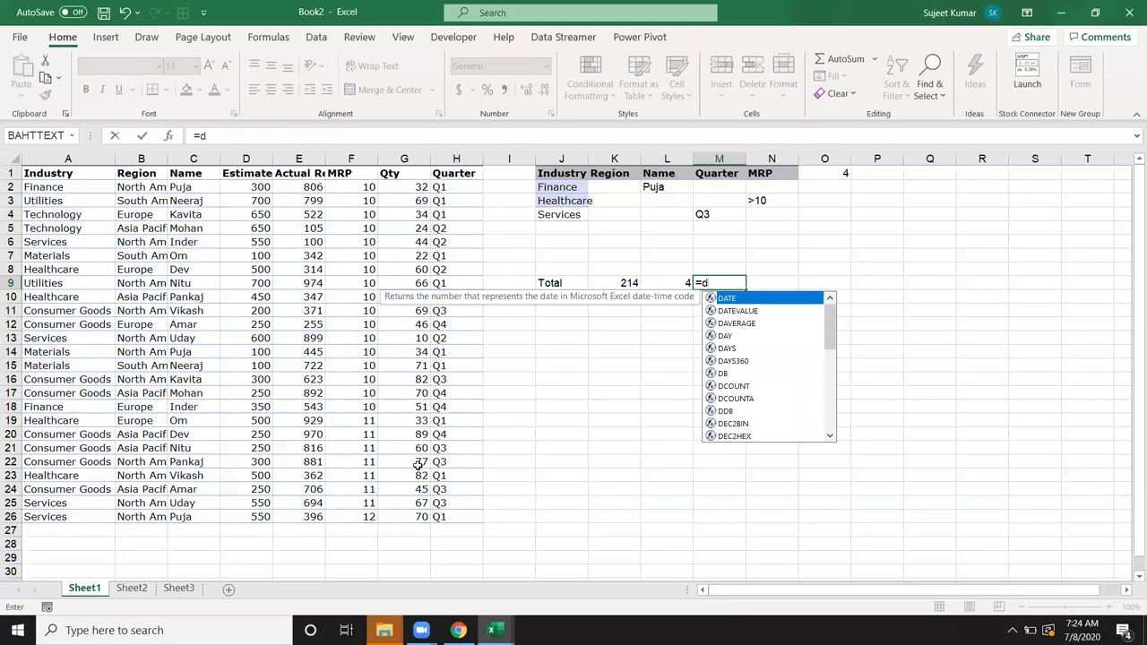
type("co")
key("Down")
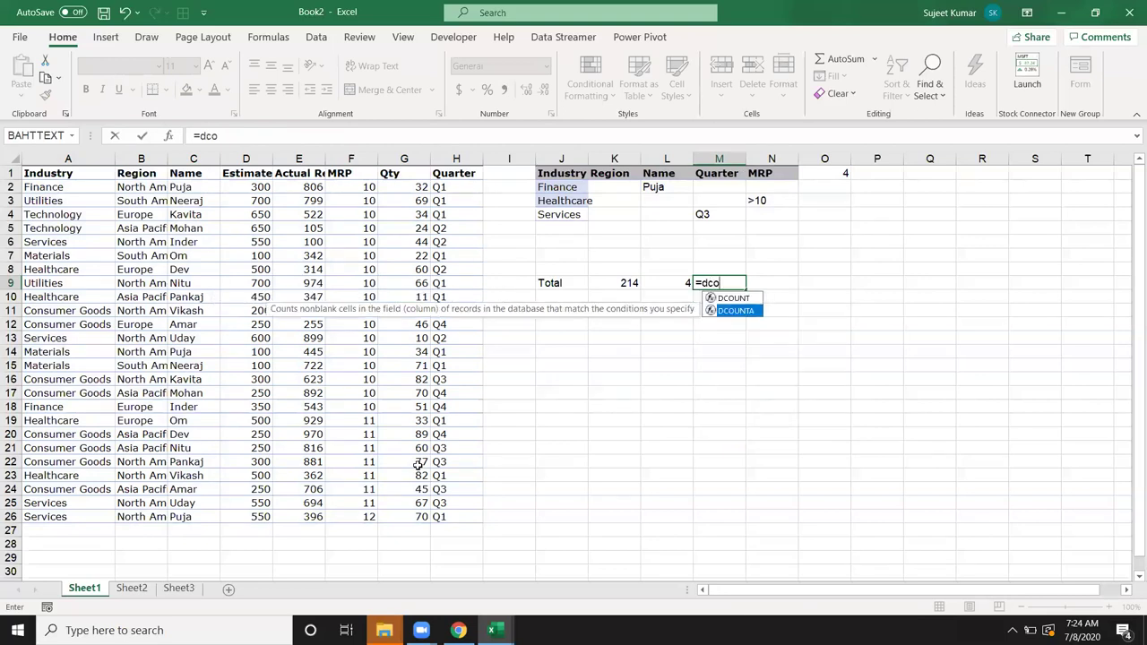
type("o")
key("Tab")
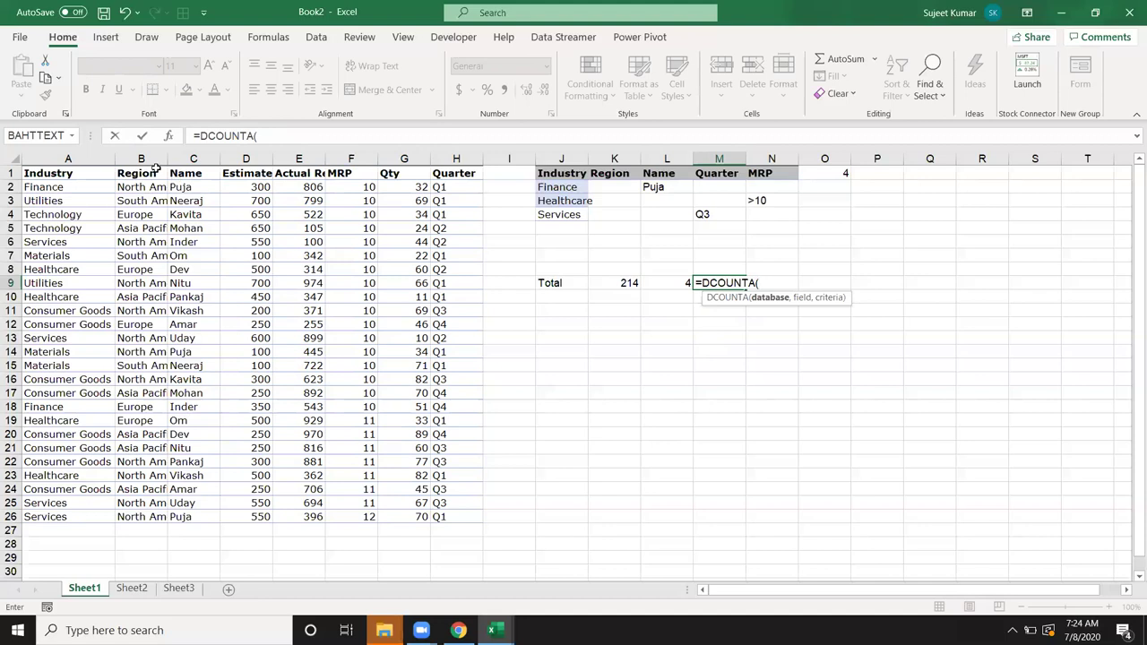
left_click_drag(93, 173, 457, 523)
type(",")
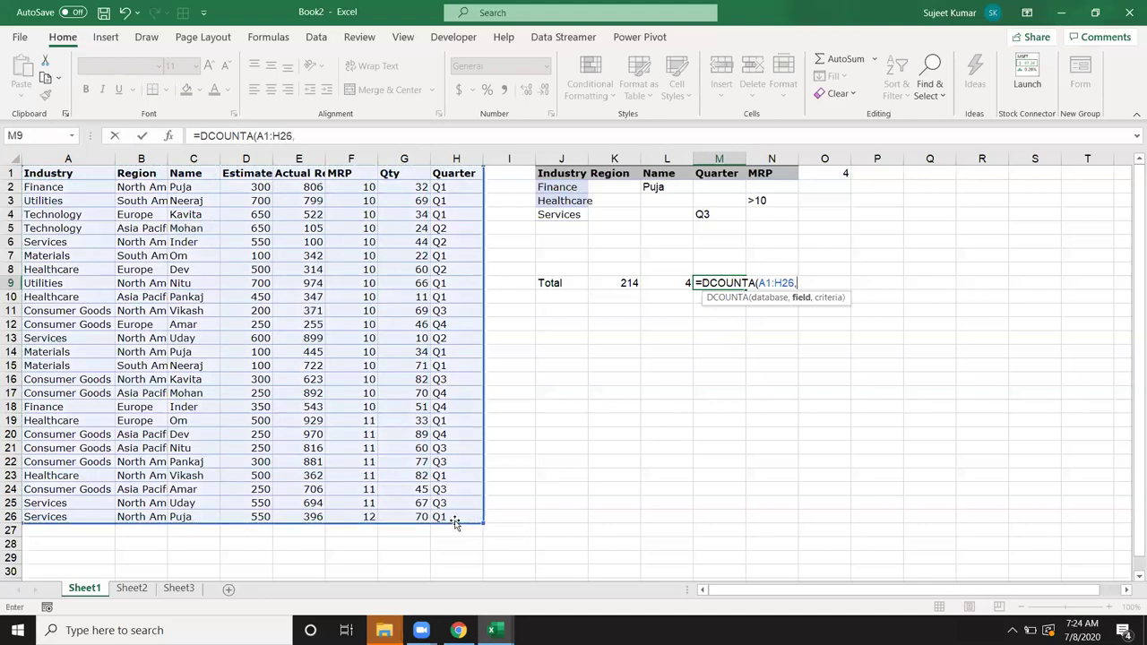
left_click(134, 175)
type(",")
left_click(571, 174)
left_click_drag(572, 173, 782, 212)
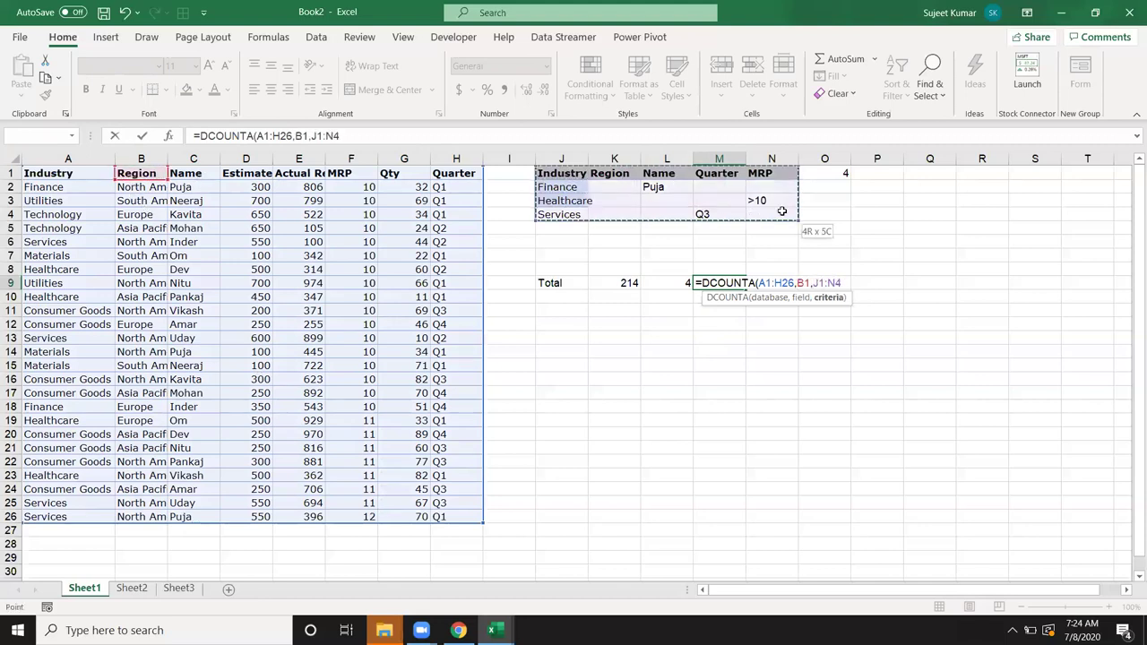
key("Return")
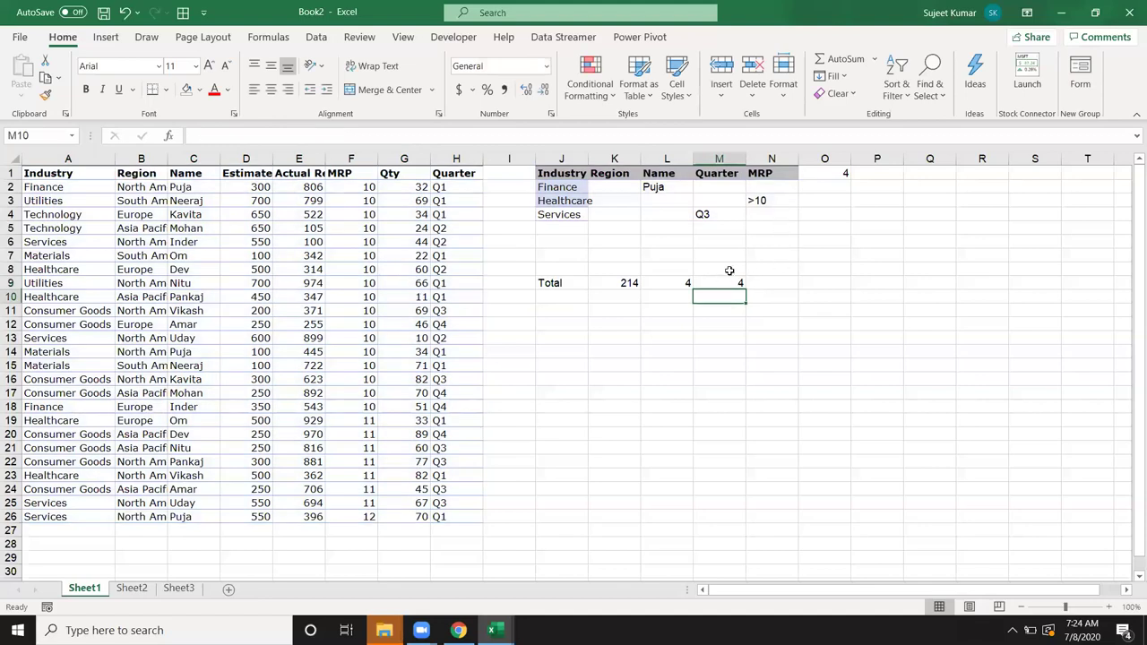
left_click(723, 281)
left_click(659, 325)
Step: Open Insert Function and filter its category list to Database
left_click(177, 139)
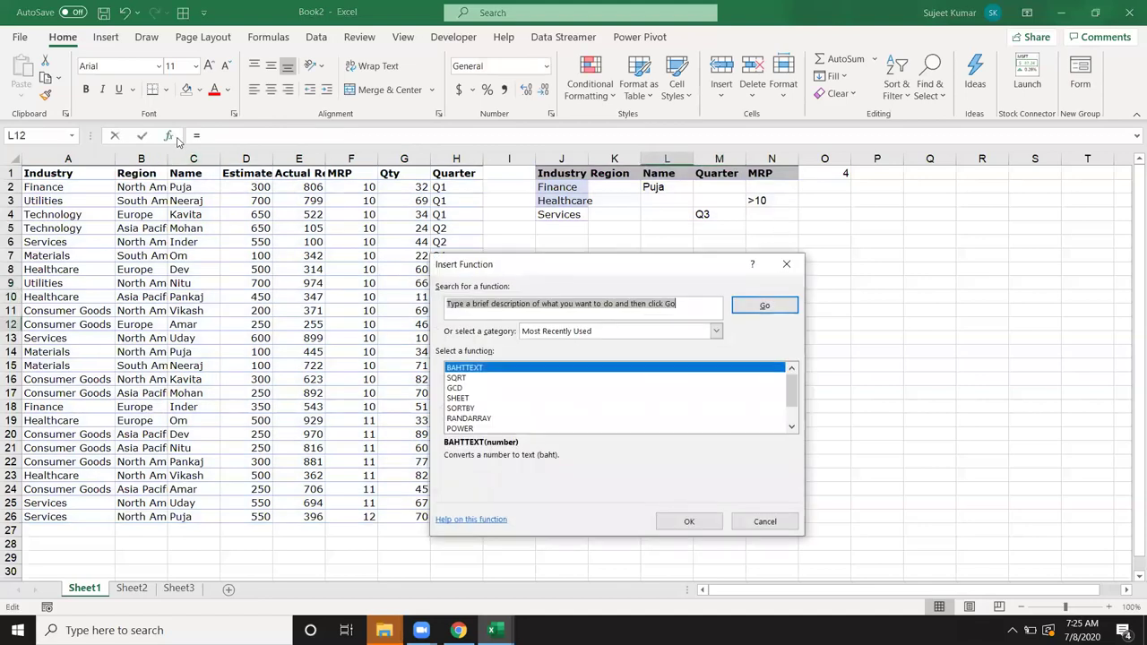
left_click(596, 333)
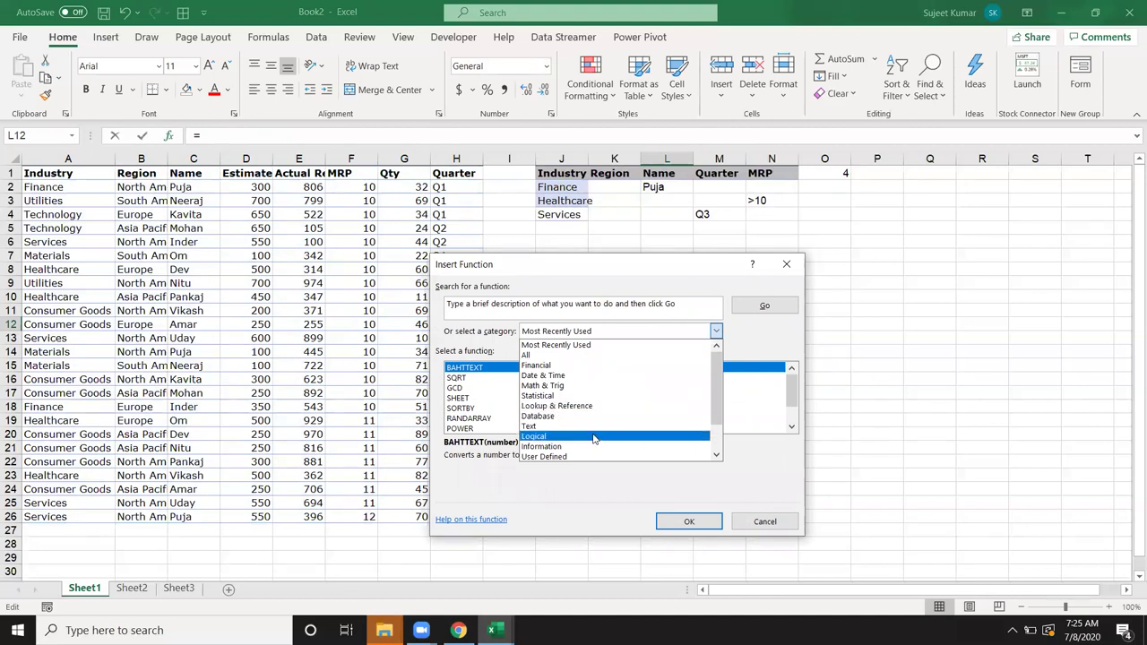
left_click(592, 418)
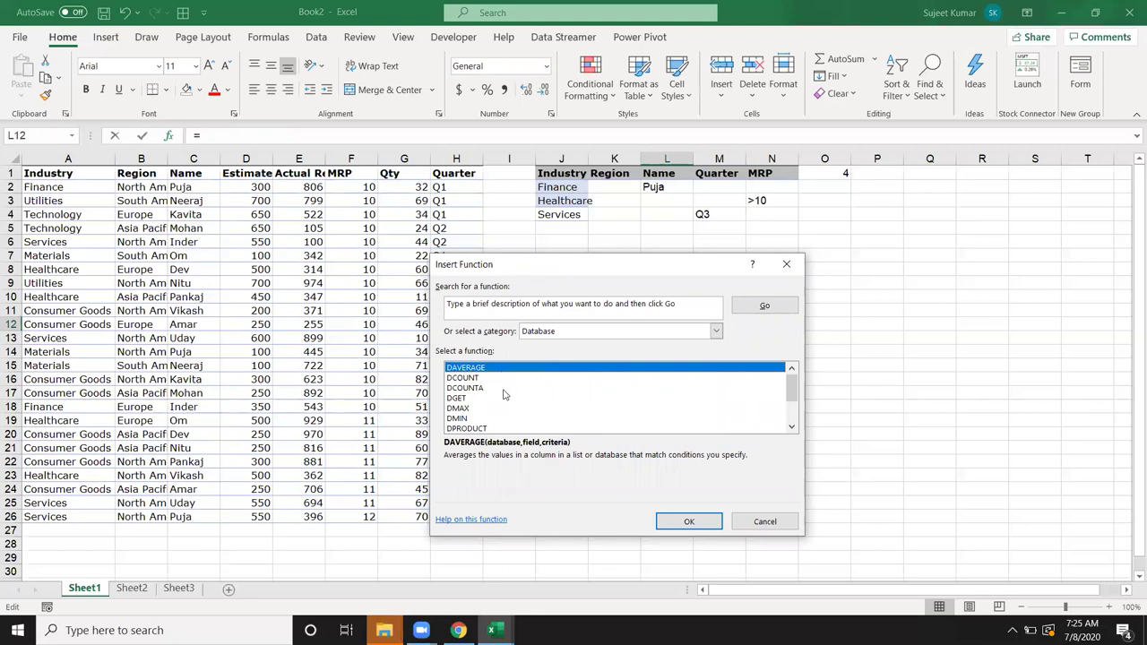
Step: Read the descriptions of DCOUNT, DCOUNTA, DMAX, DMIN, DSTDEV, DSUM, DVAR and DGET
left_click(501, 378)
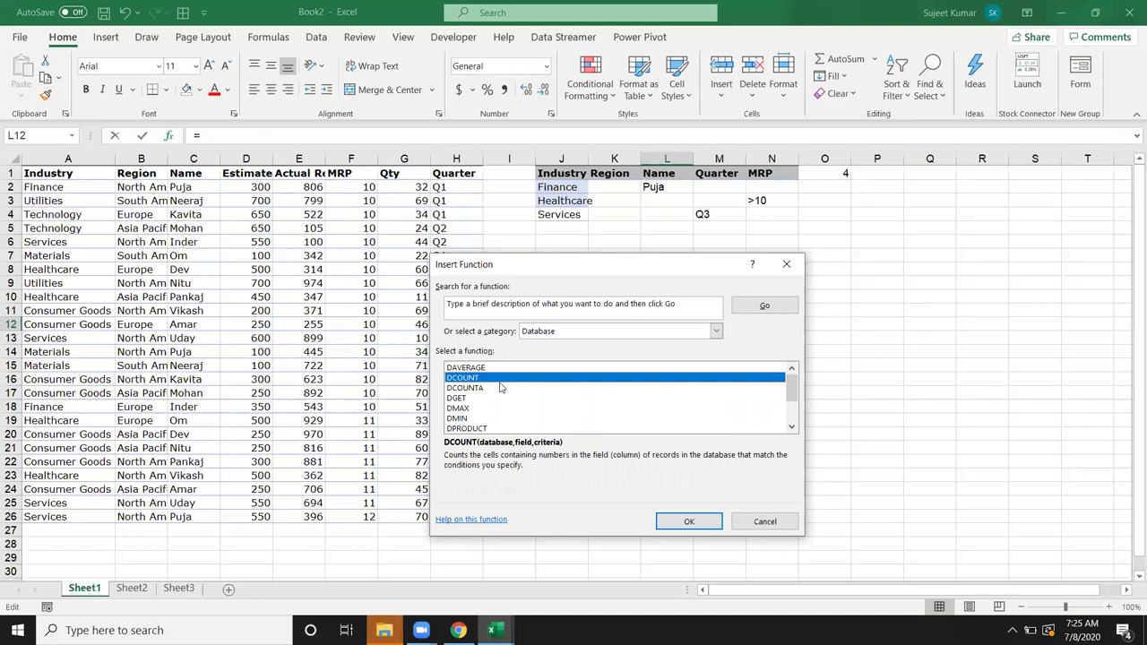
left_click(498, 391)
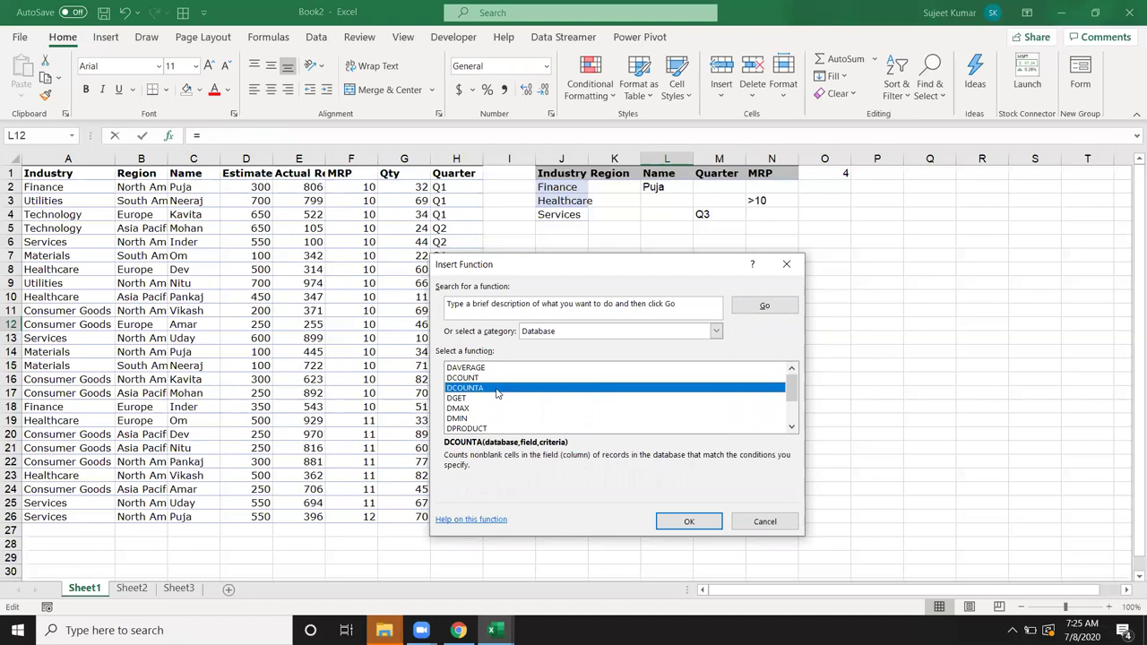
left_click(496, 409)
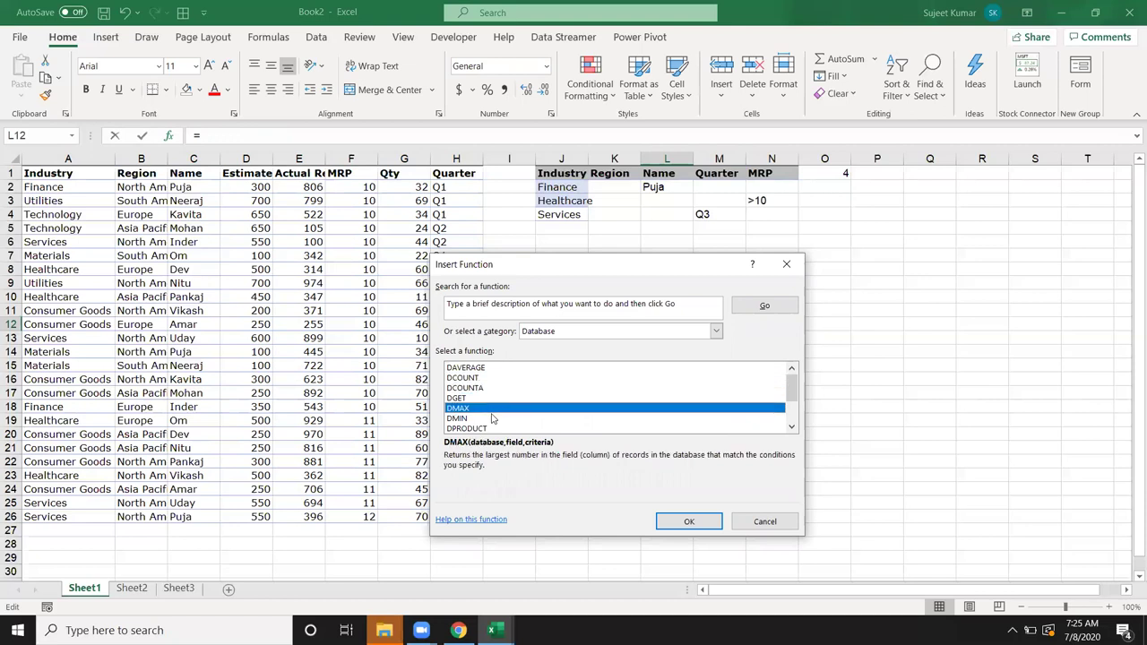
left_click(491, 417)
scroll(491, 417, "down", 2)
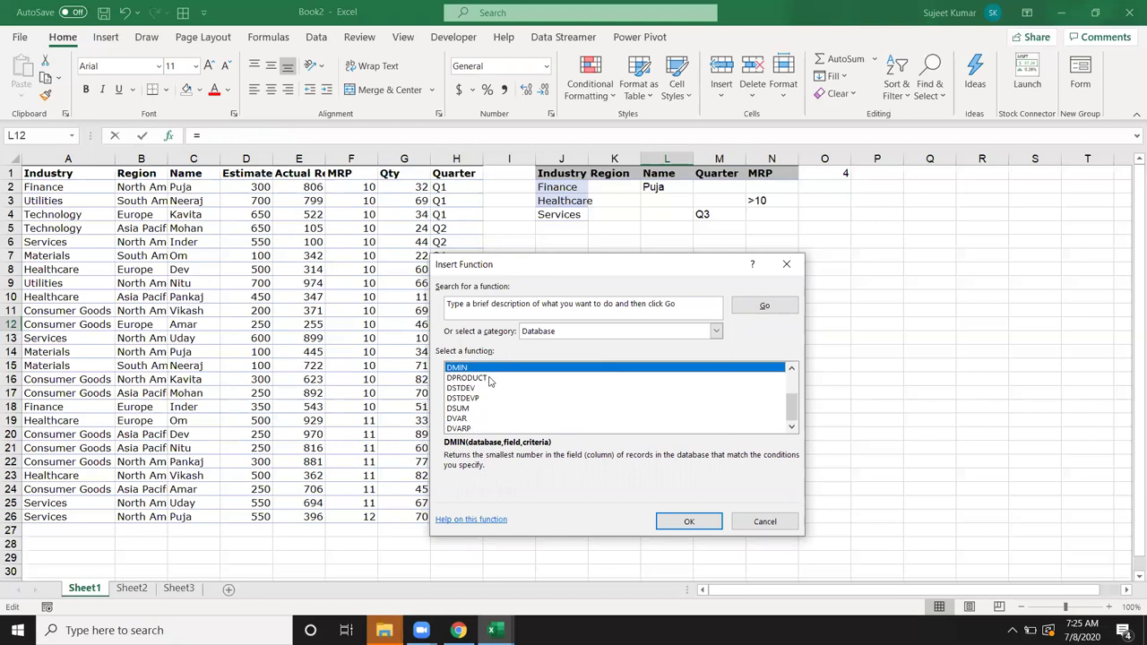
left_click(494, 389)
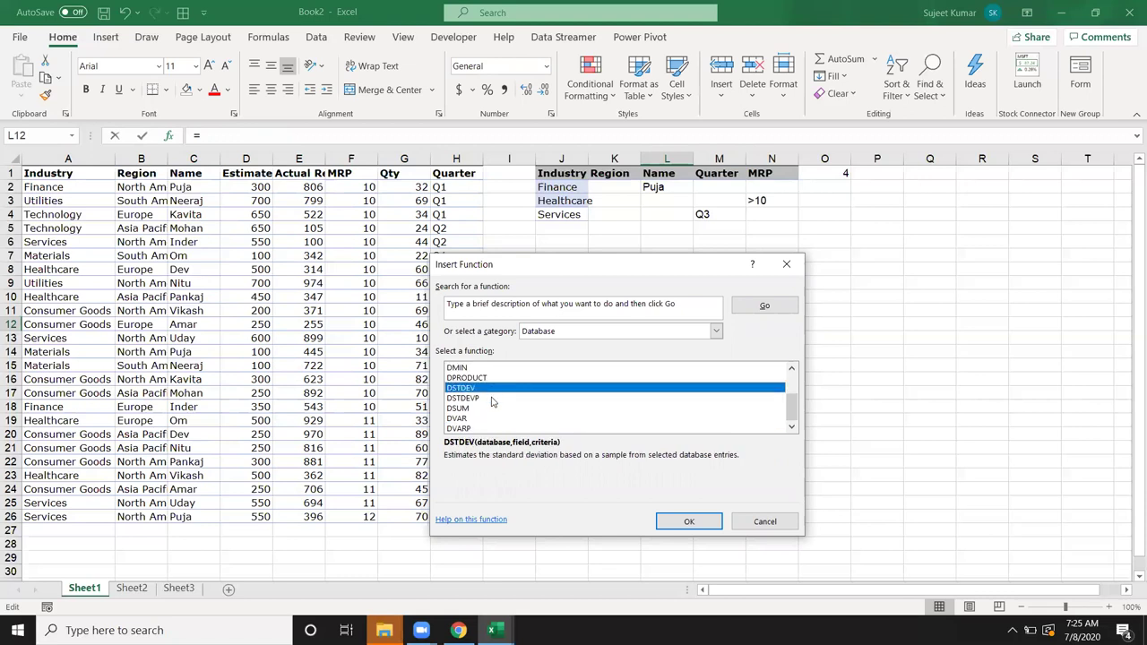
left_click(492, 409)
left_click(492, 420)
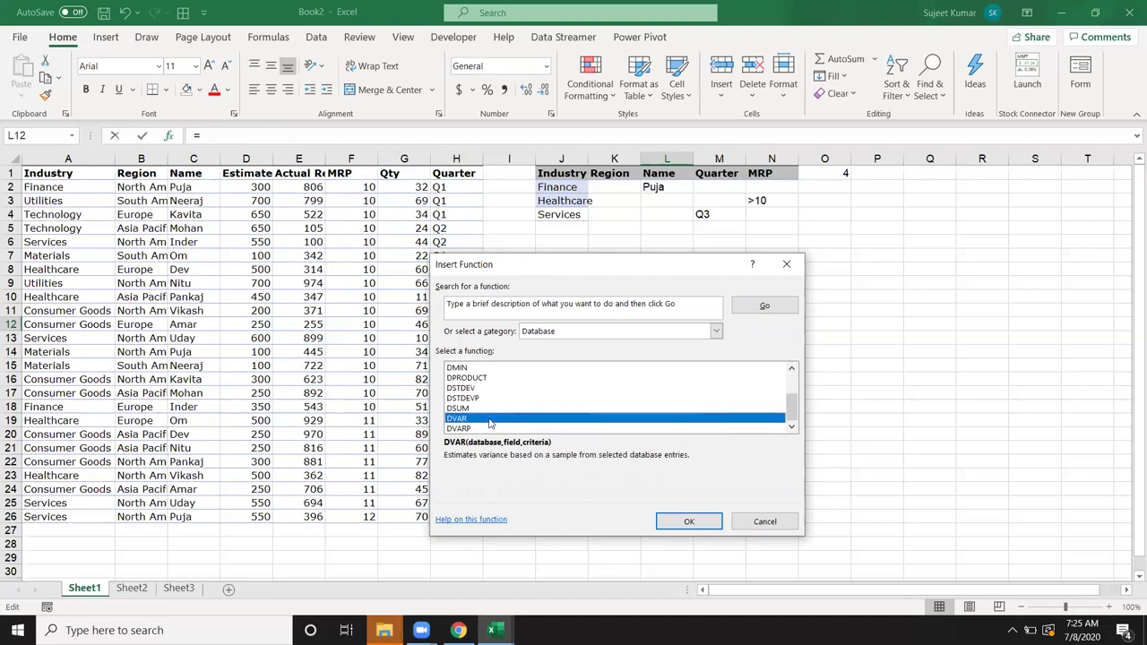
scroll(493, 421, "up", 2)
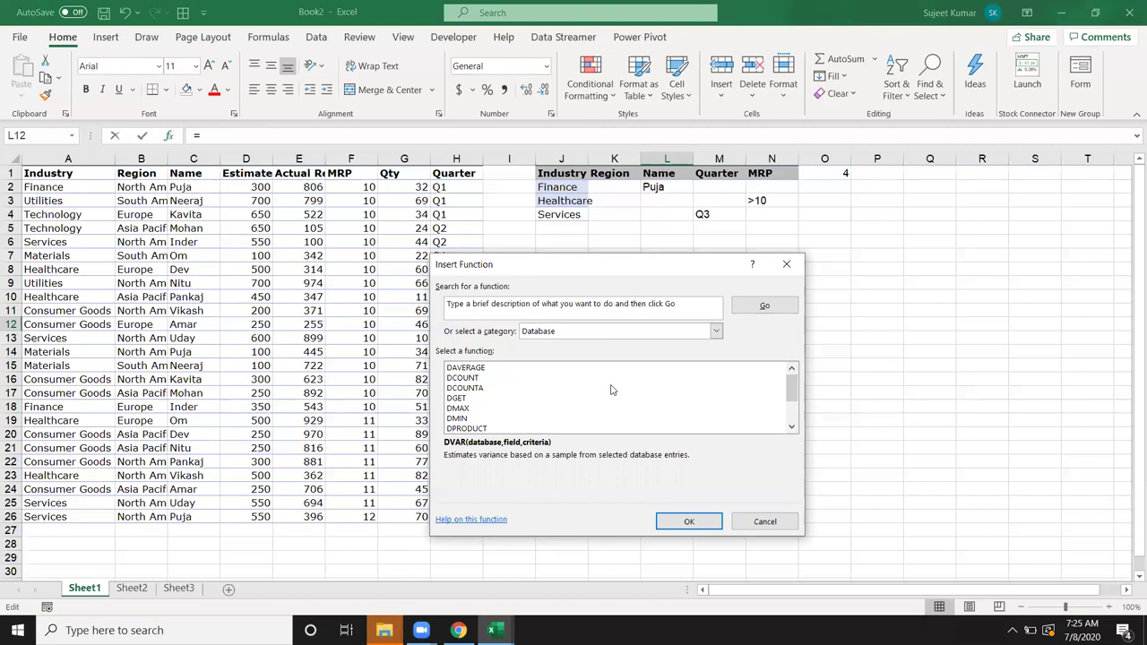
left_click(460, 399)
Step: Close the function browser and copy Finance and Inder from A18, C18 into J13:K13
left_click(786, 265)
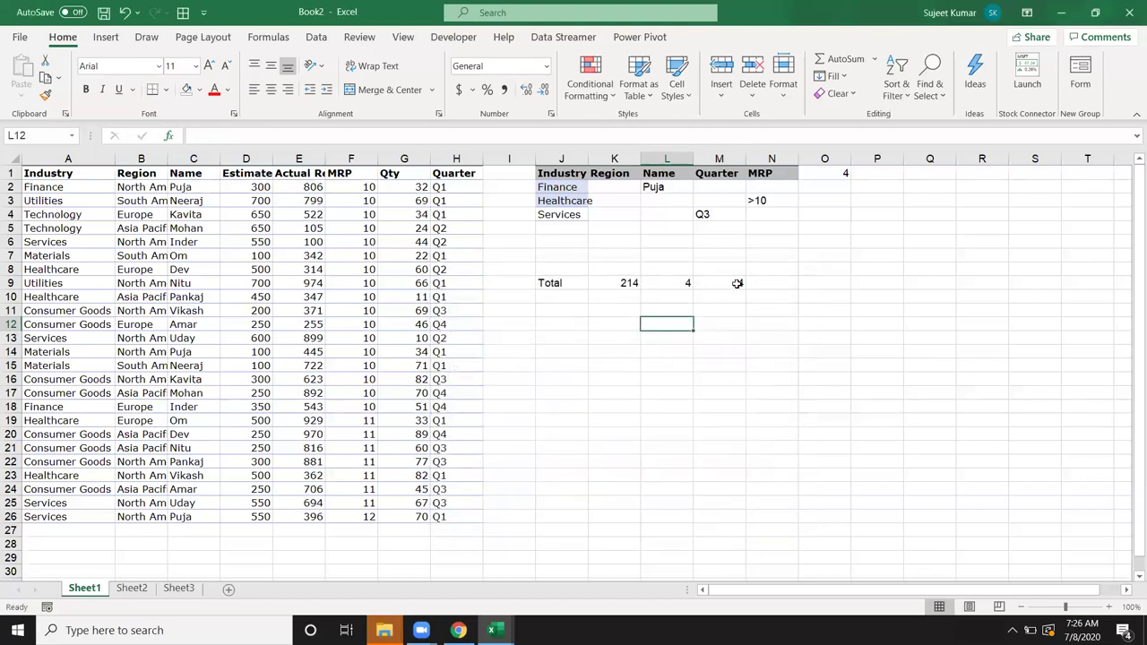
left_click(61, 187)
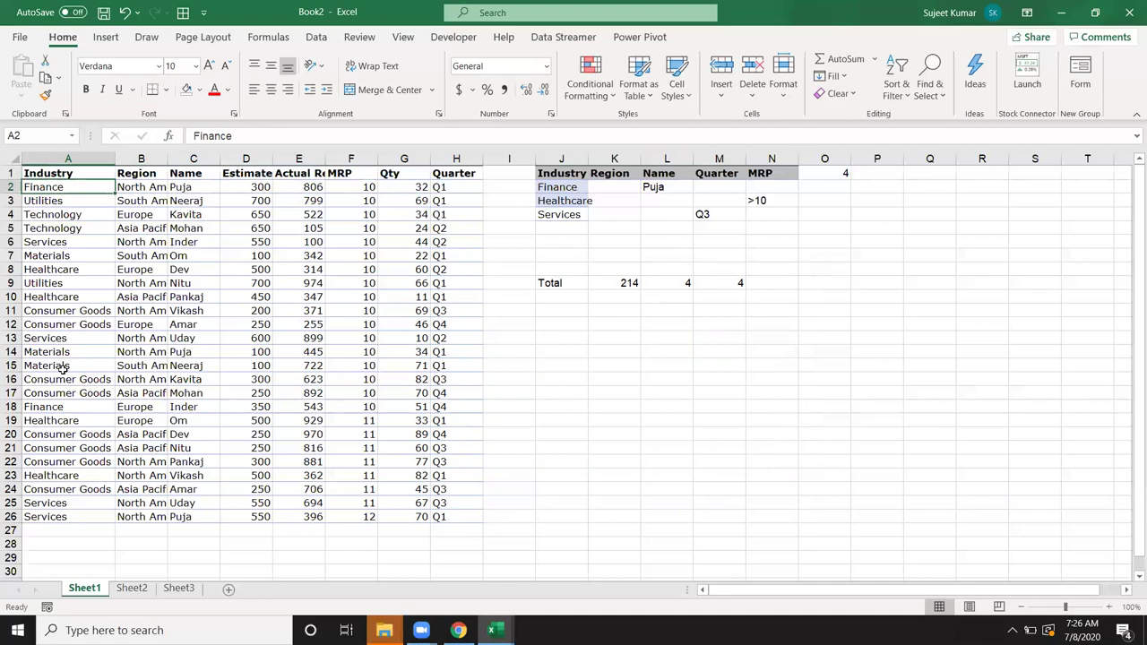
left_click(68, 408)
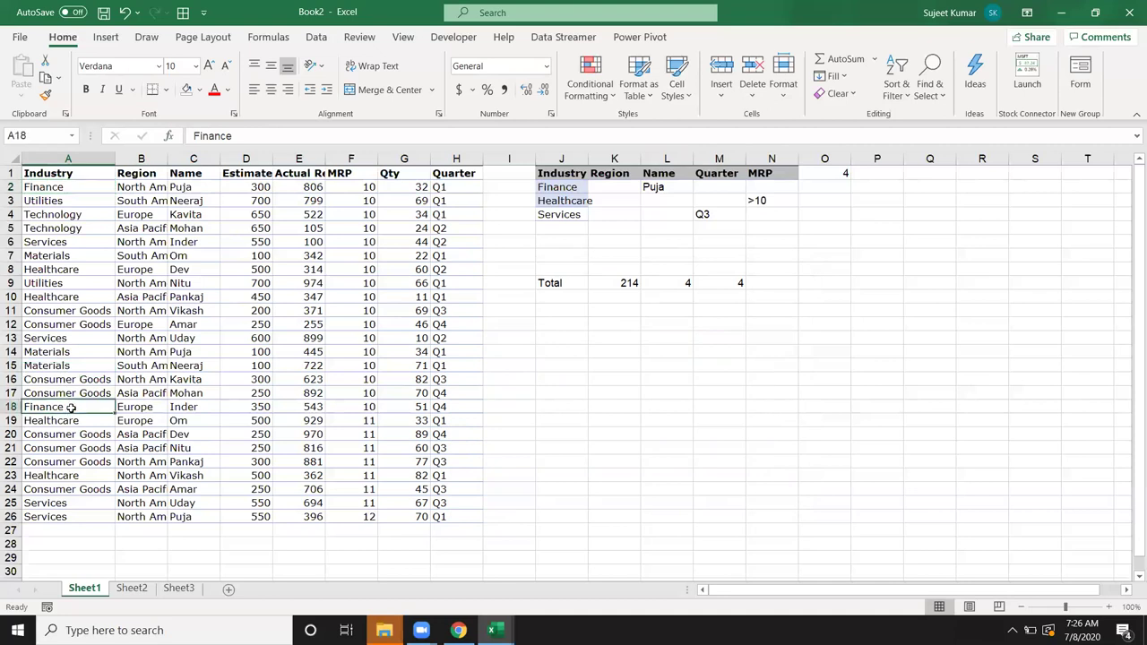
left_click(194, 408, "ctrl")
key("ctrl+c")
left_click(568, 338)
key("ctrl+v")
key("Escape")
left_click(594, 366)
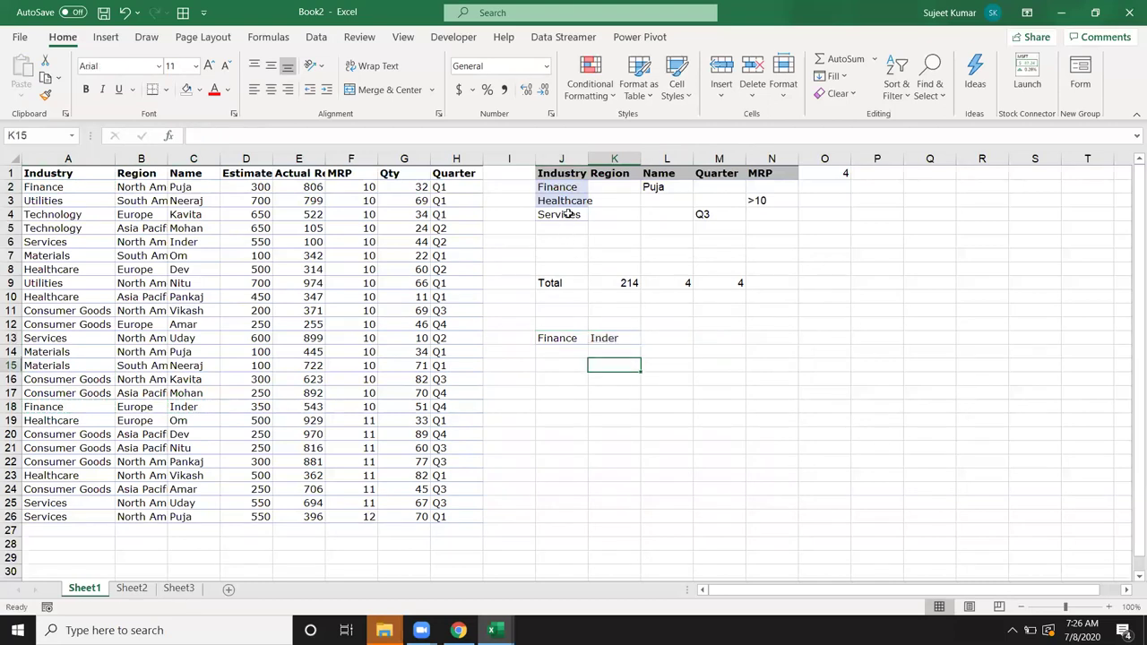
Step: Copy the Industry and Name headers from J1 and L1 into J12:K12
left_click(564, 176)
left_click(657, 177, "ctrl")
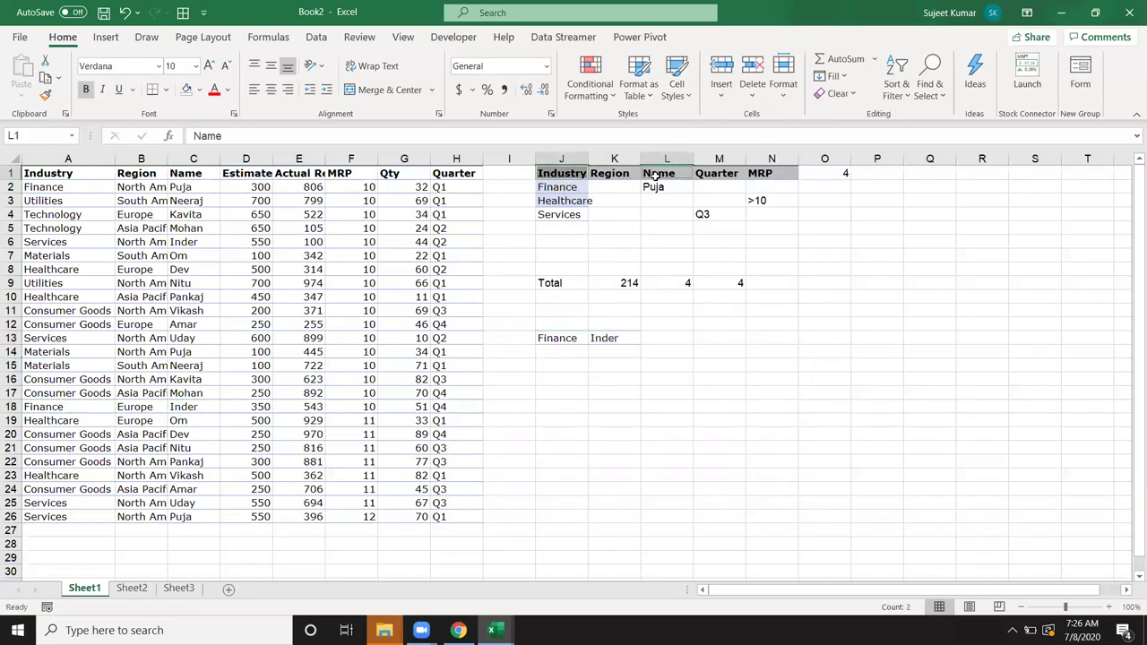
key("ctrl+c")
left_click(554, 328)
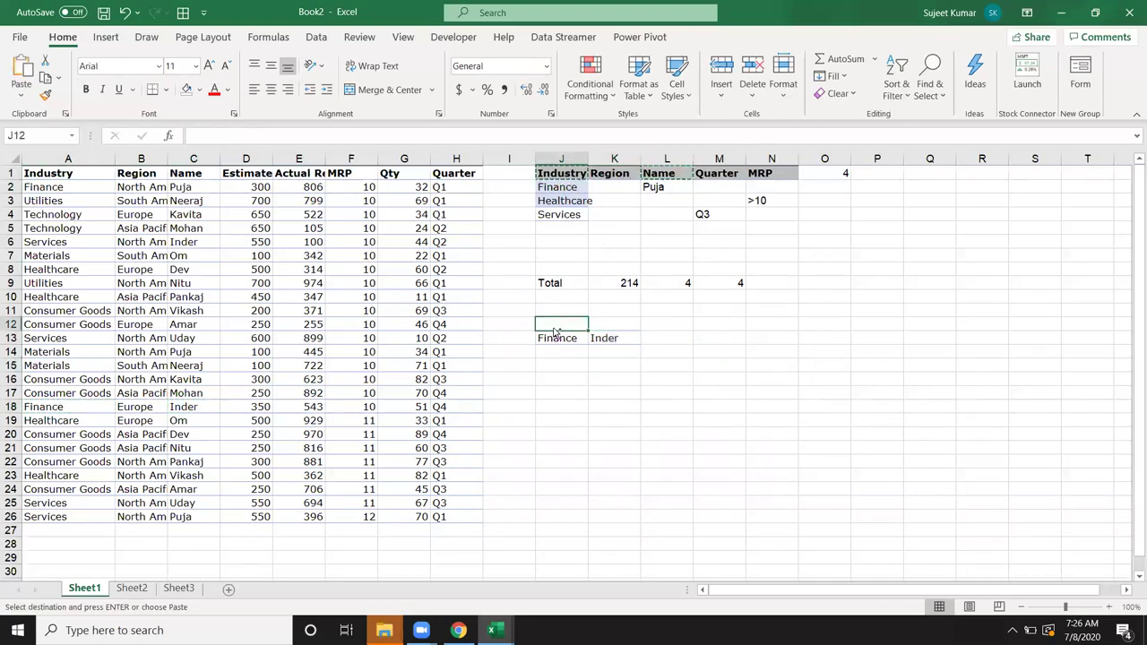
key("ctrl+v")
key("Escape")
left_click(601, 360)
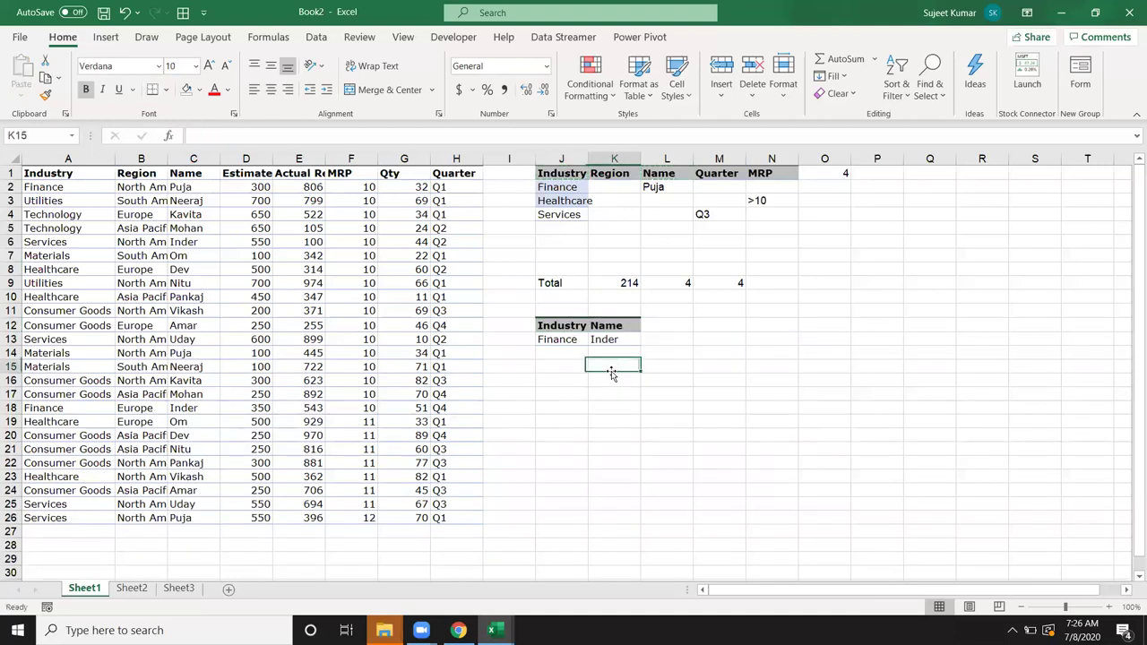
Step: Copy the Qty header from G1 into L12
left_click(383, 174)
key("ctrl+c")
left_click(661, 325)
key("ctrl+v")
left_click(662, 339)
Step: Enter =DGET(A1:H26,G1,J12:K13) in L13, returning Qty 51 for Finance/Inder
type("=")
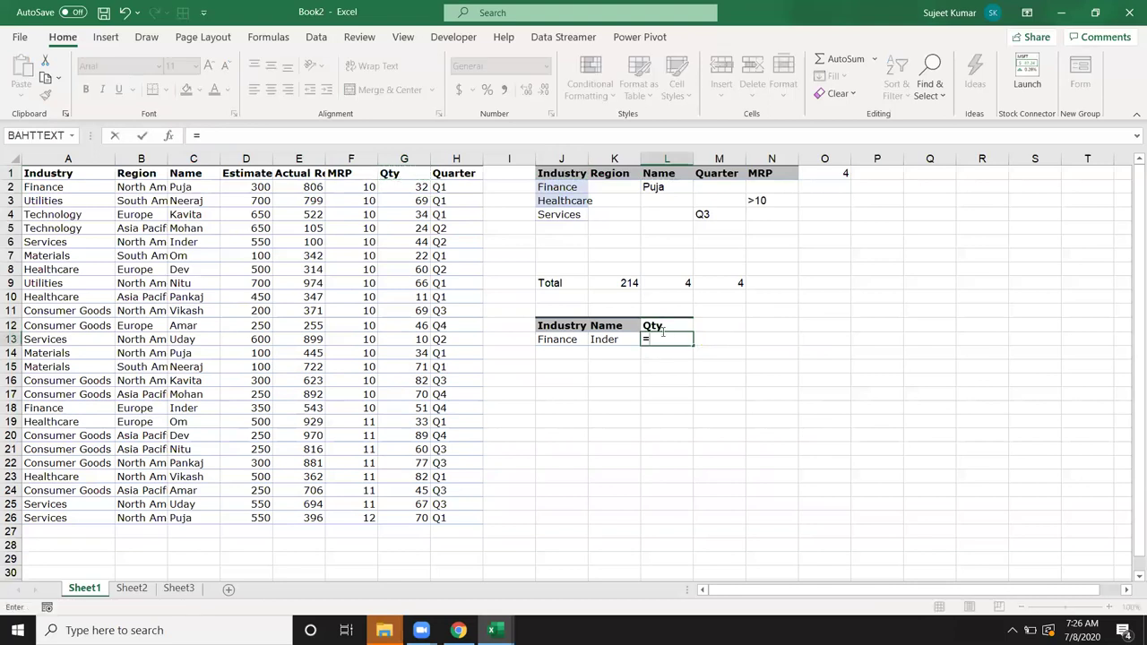
type("dge")
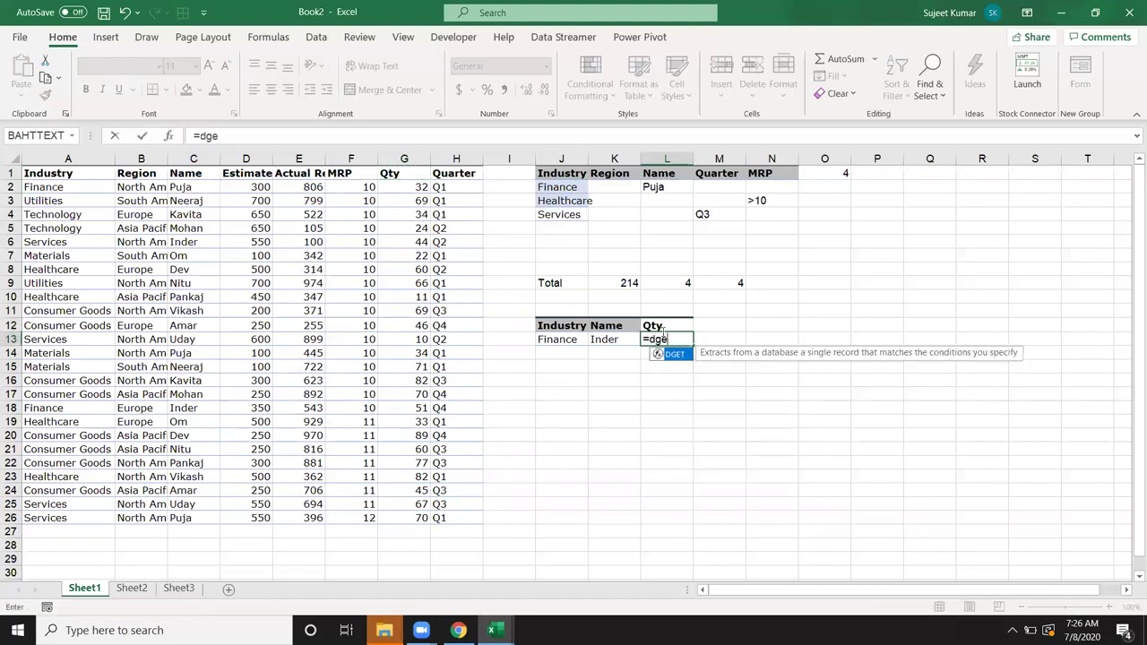
key("Tab")
left_click_drag(79, 179, 480, 522)
type(",")
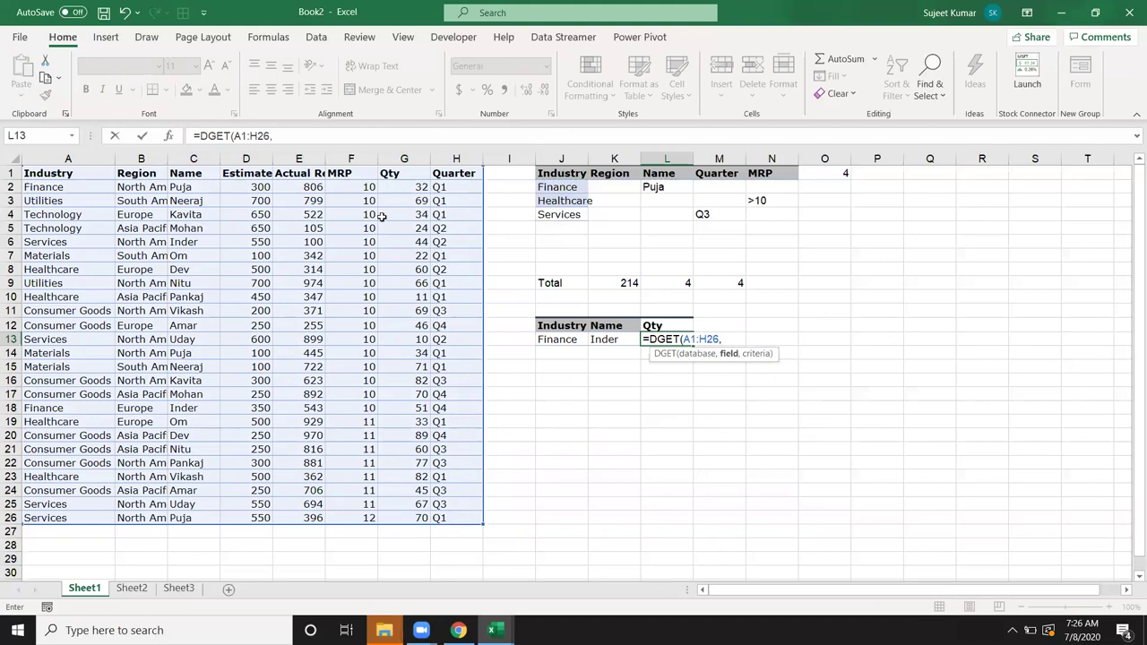
left_click(392, 173)
type(",")
left_click_drag(537, 325, 608, 346)
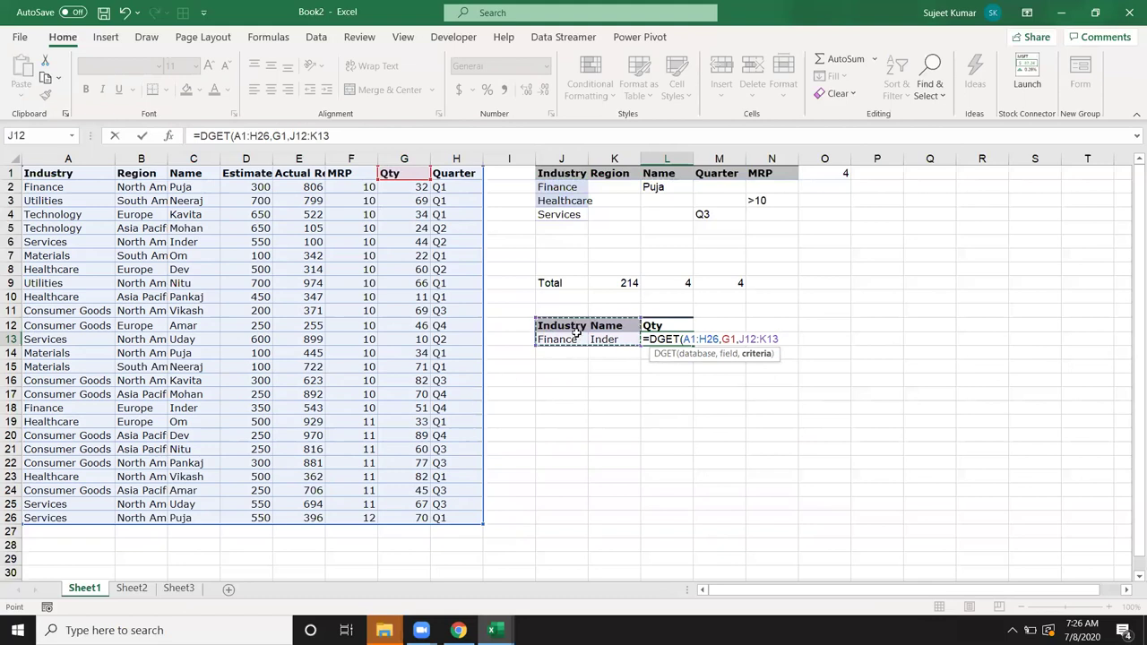
key("Return")
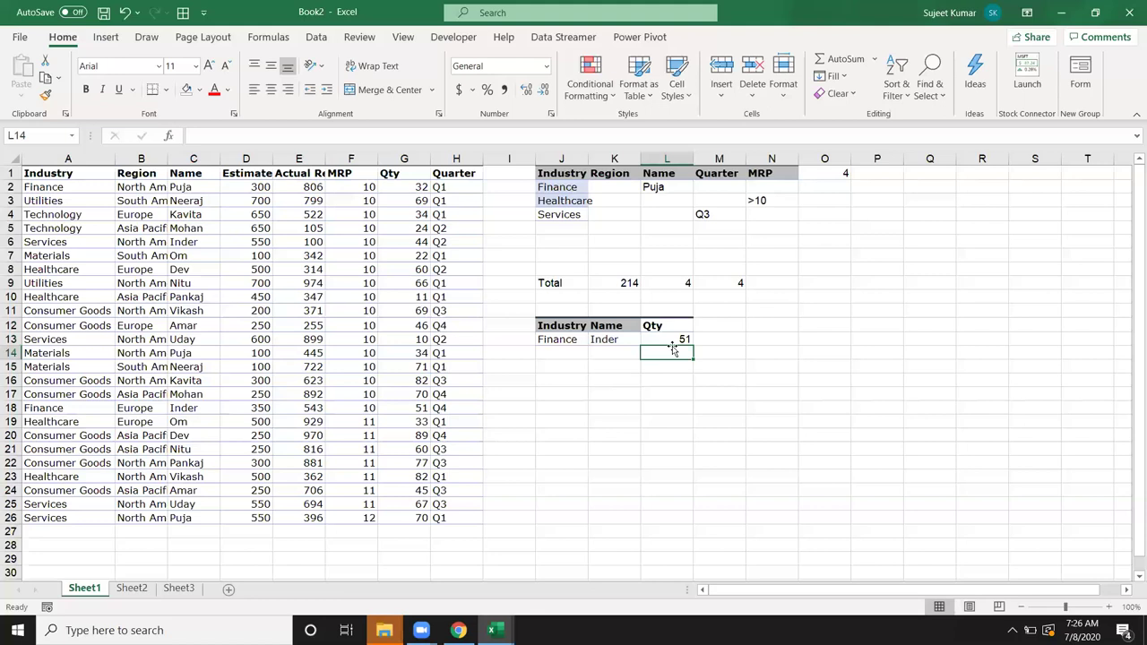
left_click(673, 337)
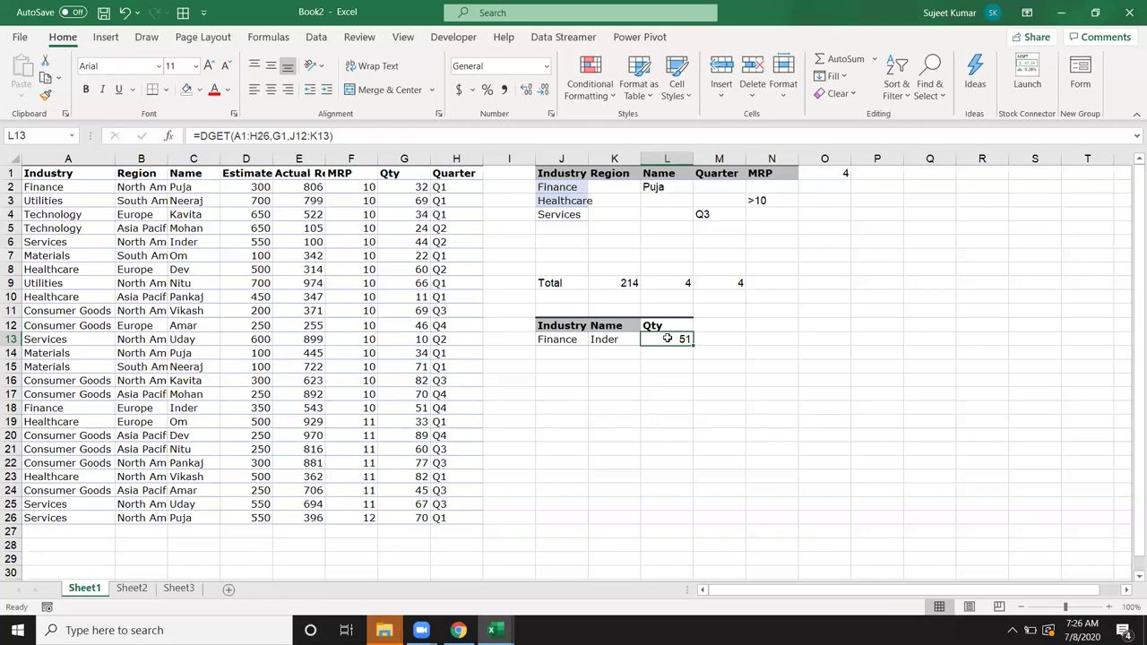
double_click(667, 338)
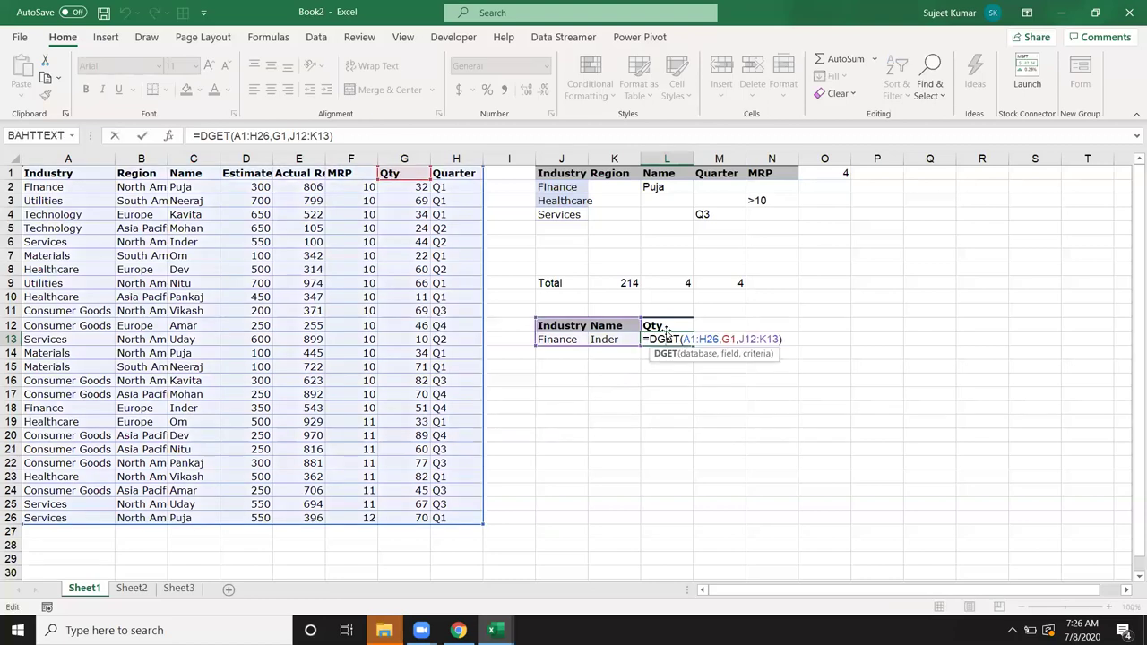
key("Return")
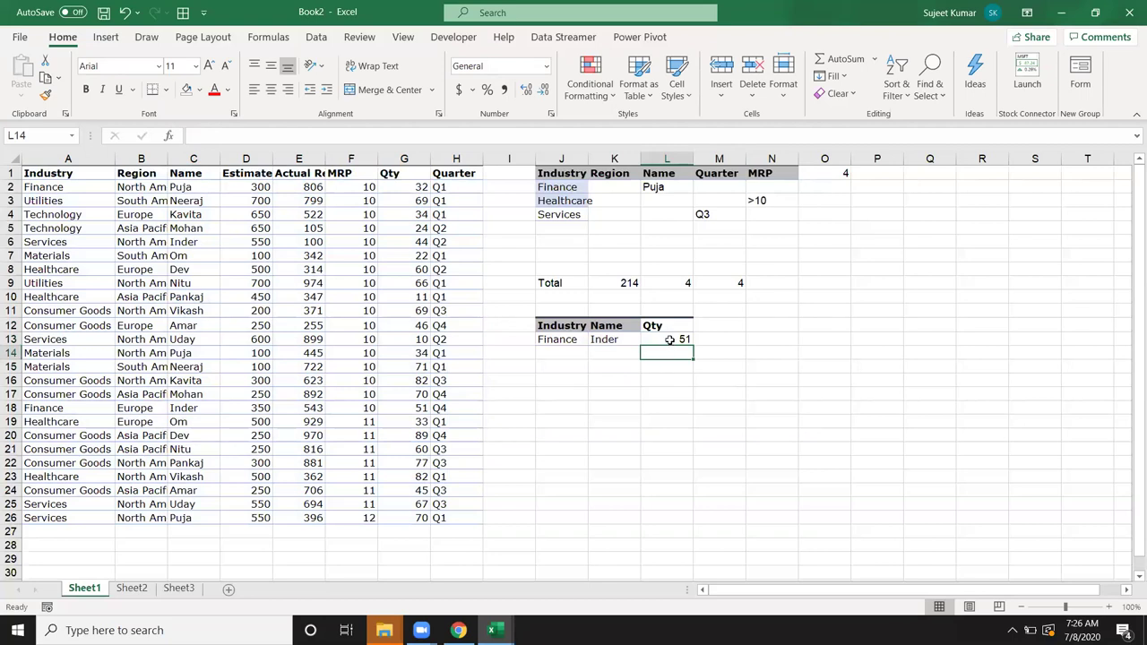
left_click(669, 339)
left_click_drag(59, 419, 173, 422)
key("ctrl+d")
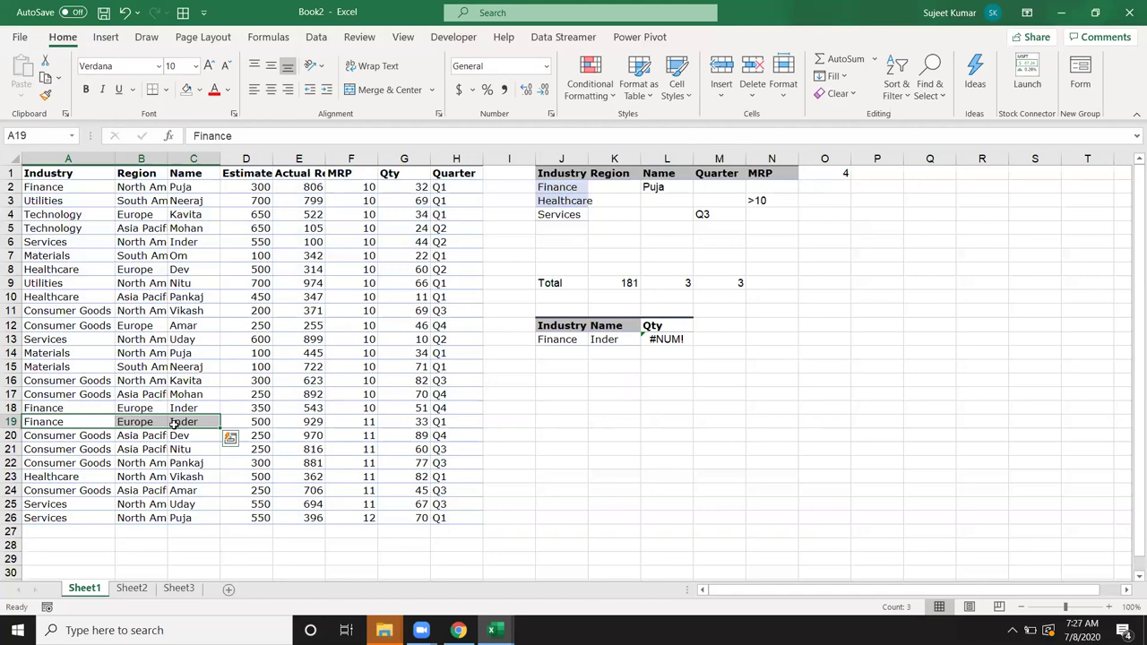
key("ctrl+z")
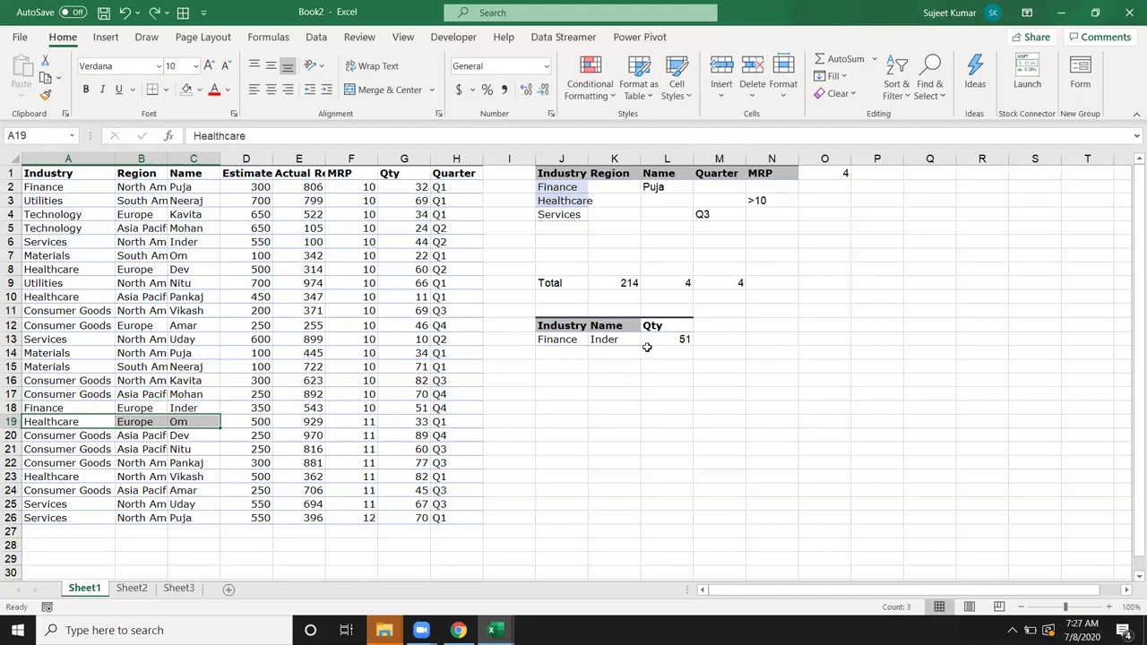
double_click(663, 341)
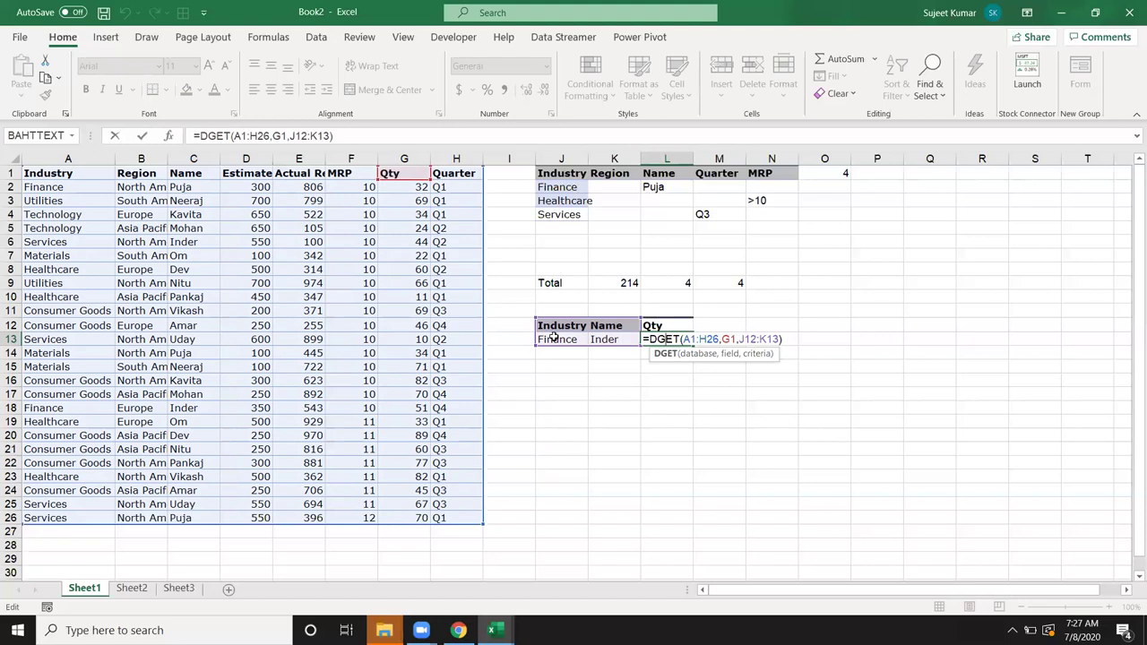
key("Return")
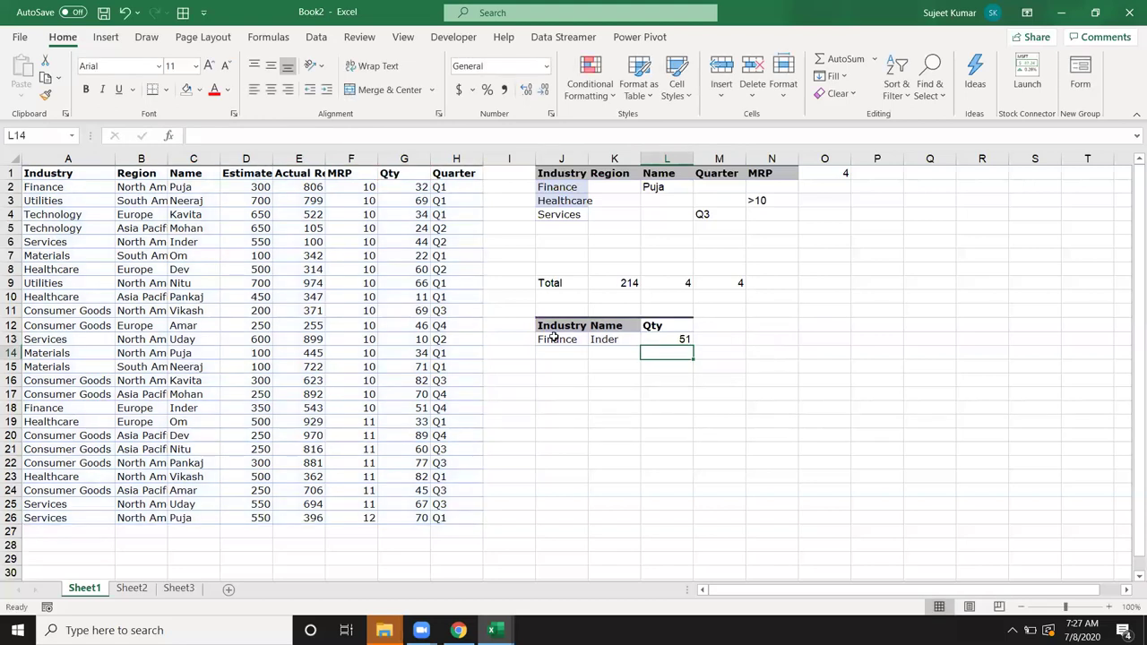
left_click(667, 343)
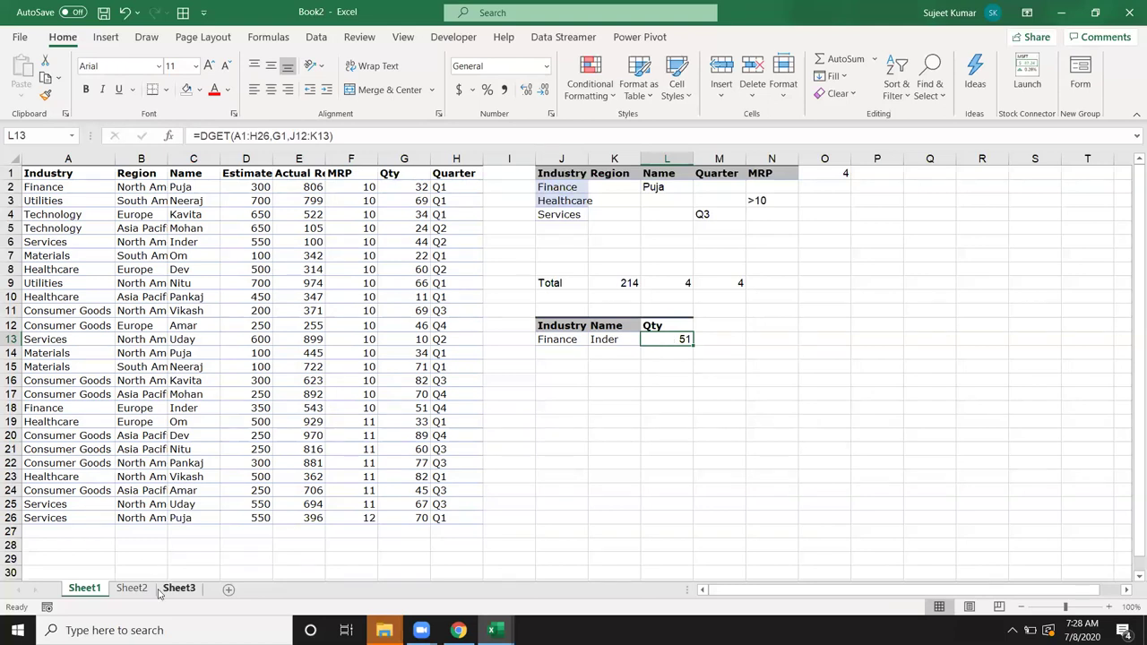
Step: On Sheet2, enter =ISBLANK(C5) in D5
left_click(556, 409)
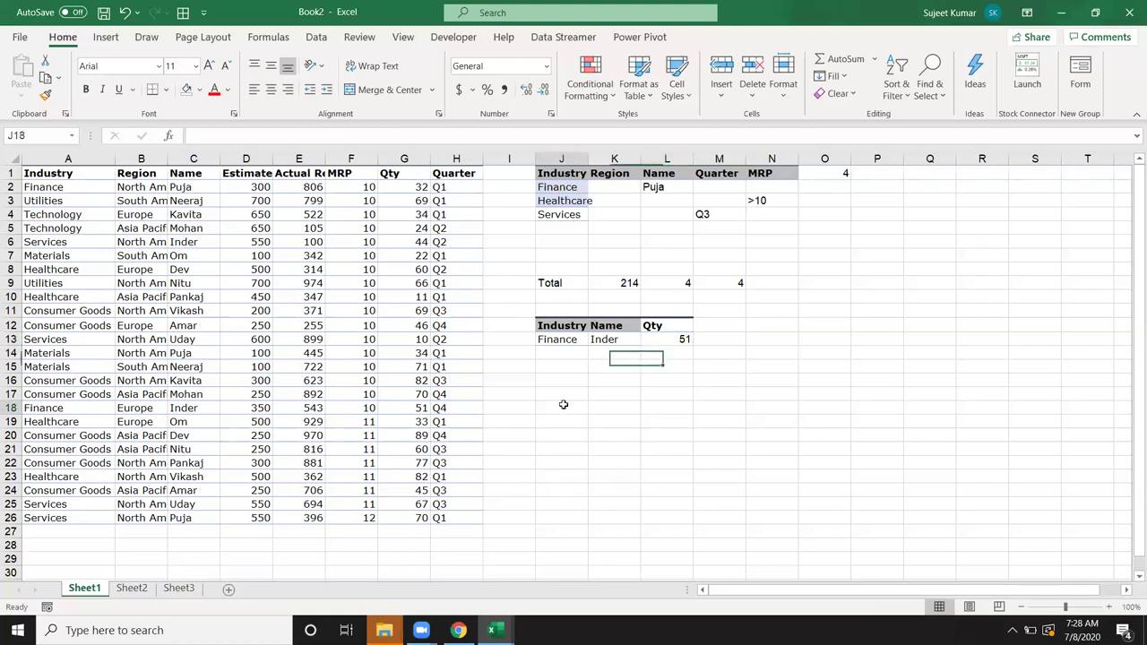
left_click(128, 588)
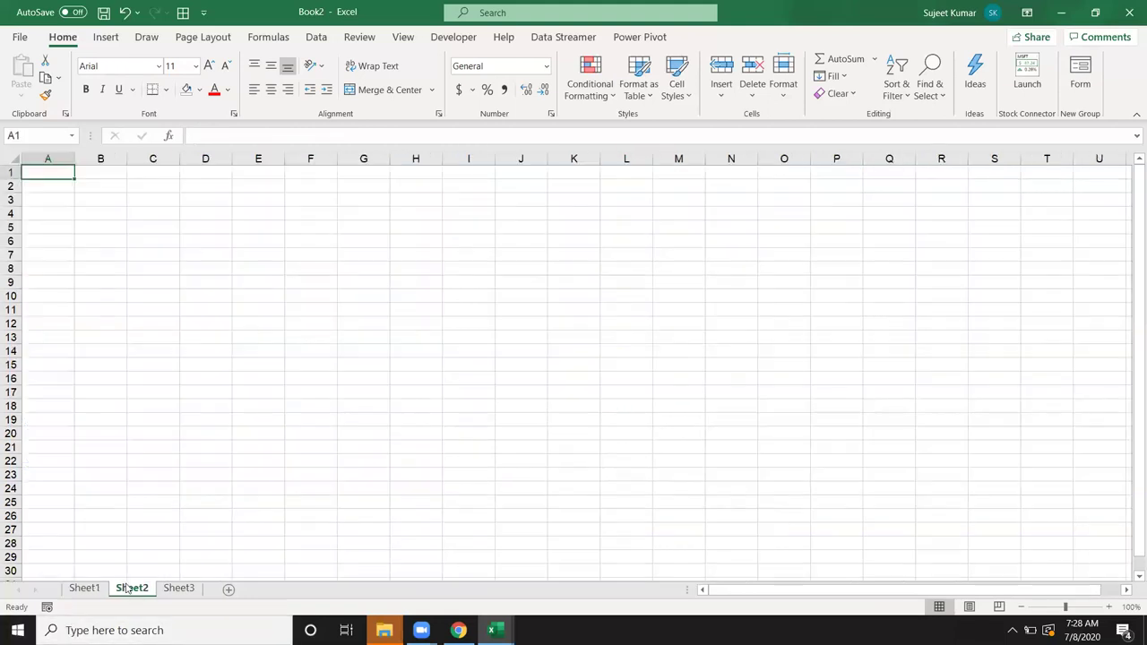
left_click(183, 226)
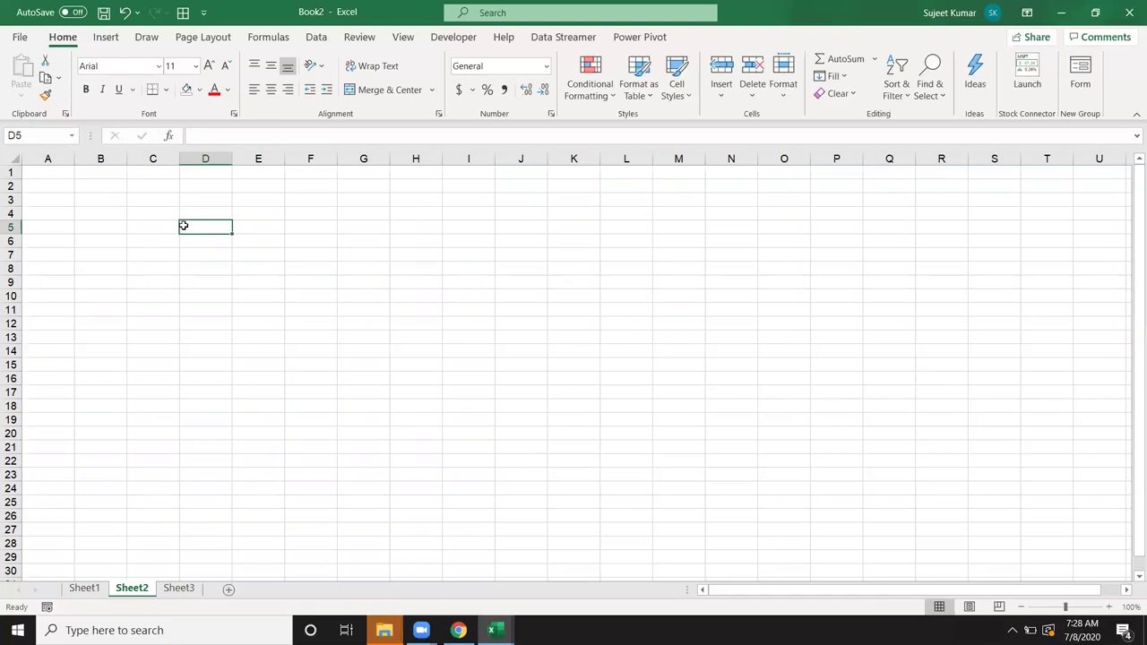
type("=is")
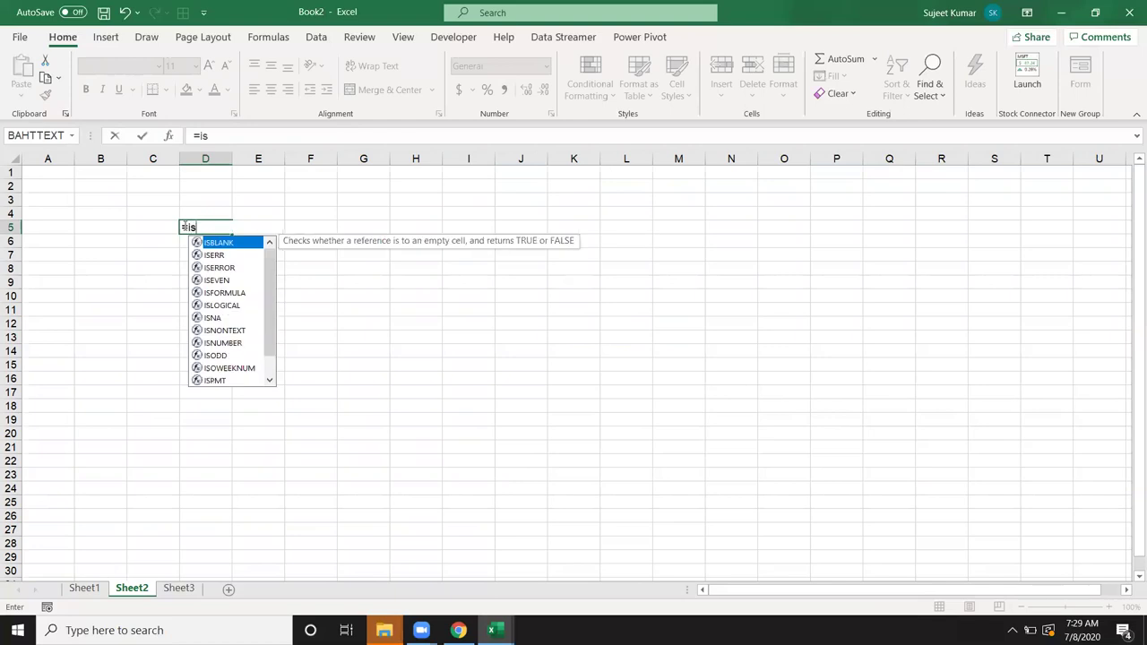
key("Tab")
key("Left")
key("Return")
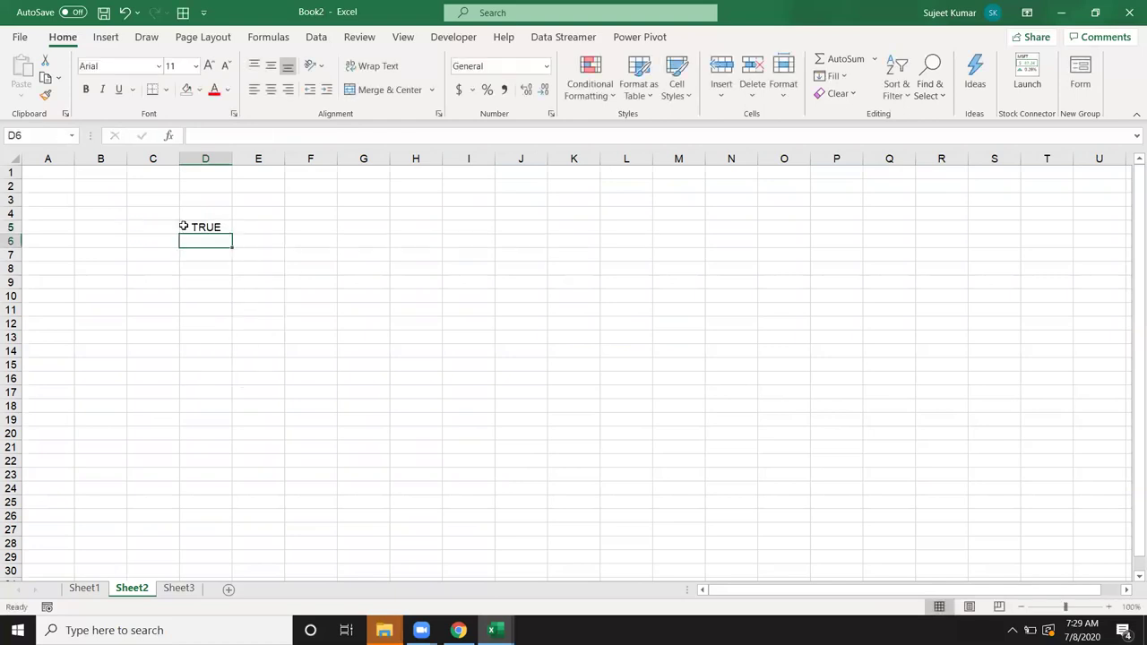
Step: Enter =ISERR(C6) in D6
type("=is")
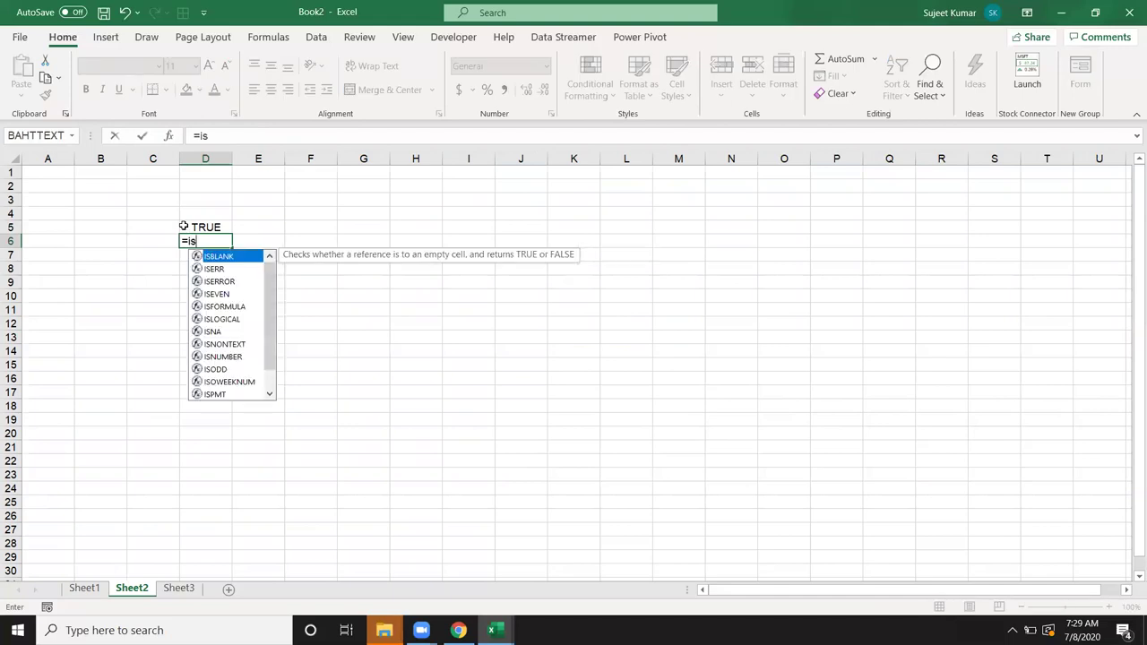
key("Down")
key("Tab")
key("Left")
key("Return")
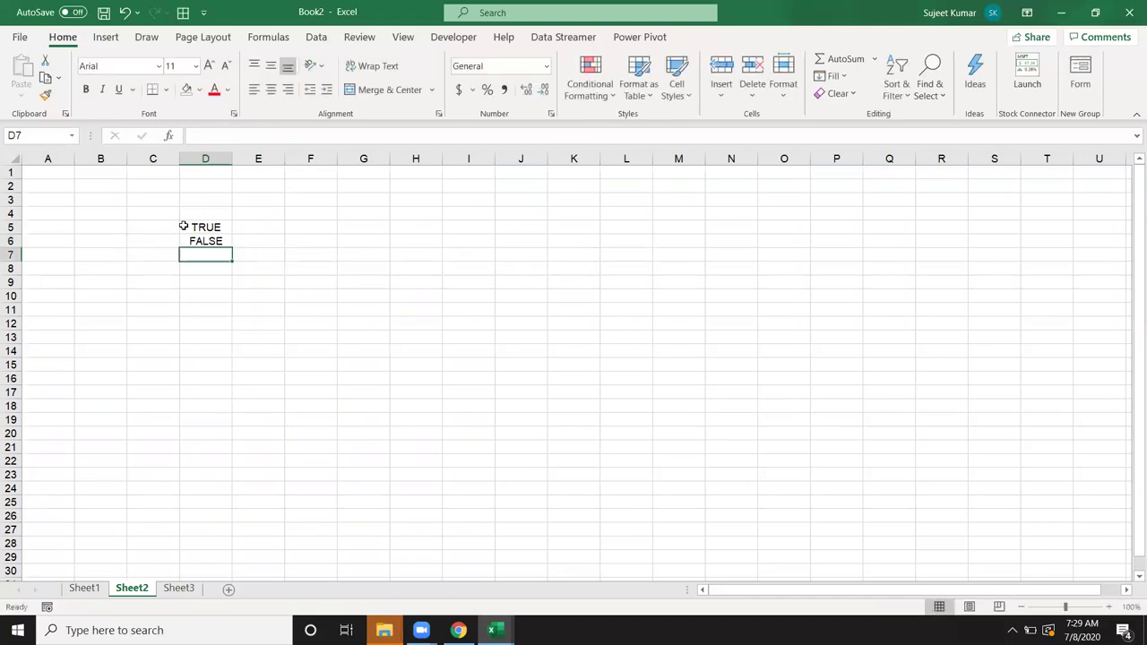
Step: Enter =ISERROR(C7) in D7, then return to D6
type("=is")
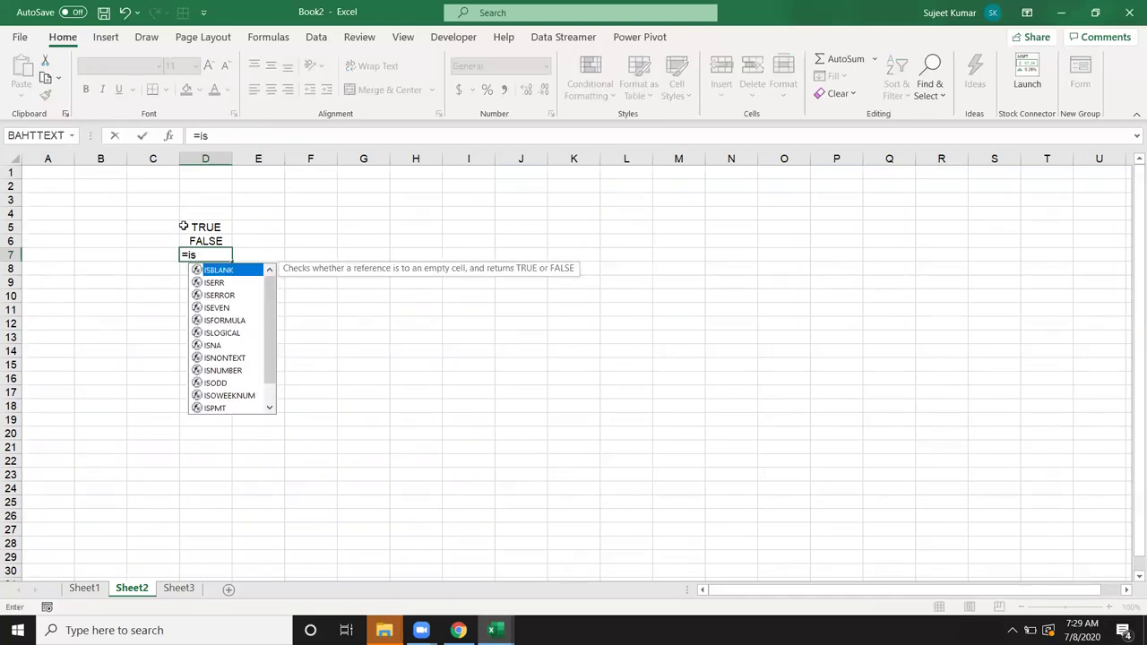
key("Down")
key("Down")
key("Tab")
key("Left")
key("Return")
key("Up")
key("Up")
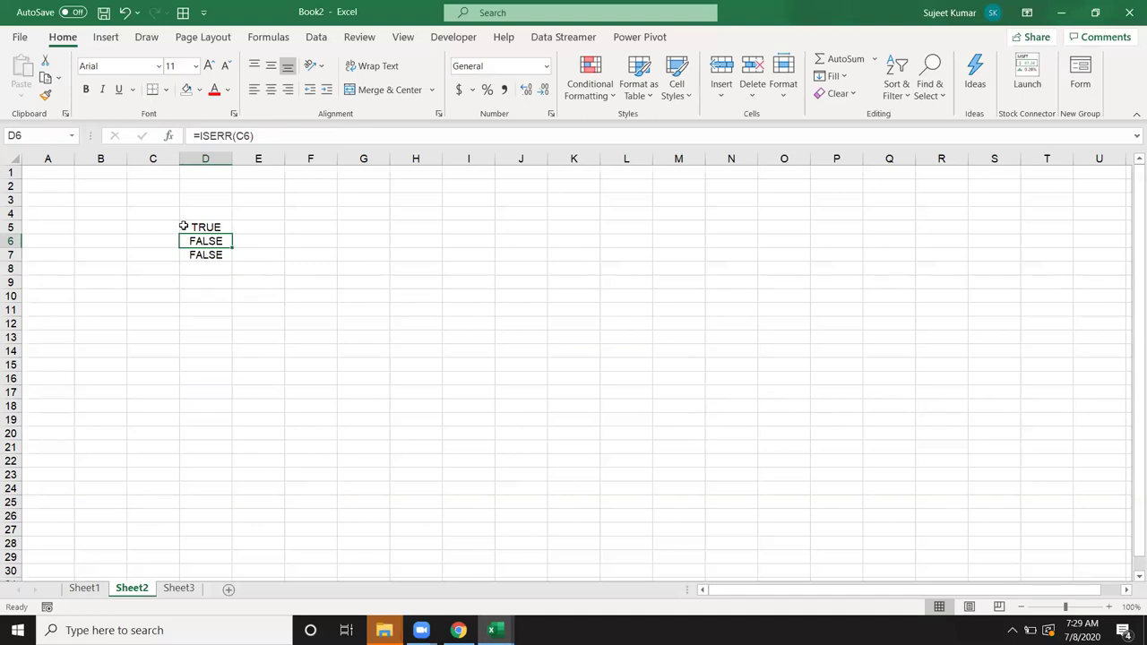
Step: Enter =B6/0 in C6, then replace it with =NA()
key("Left")
type("=")
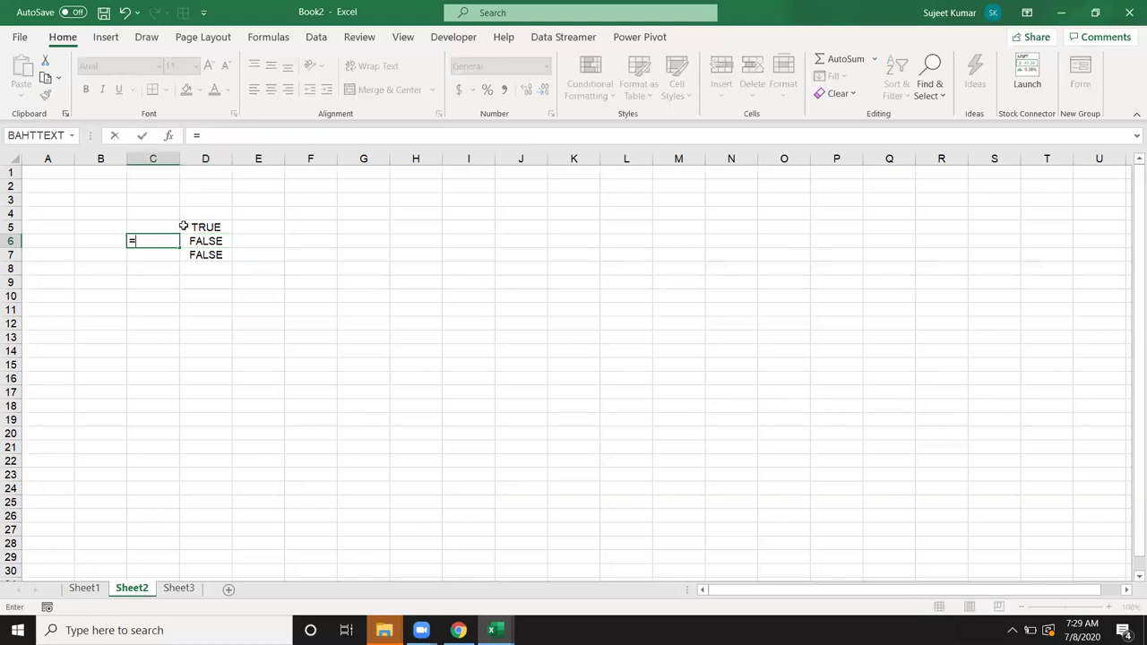
type("B6/0")
key("Return")
key("Up")
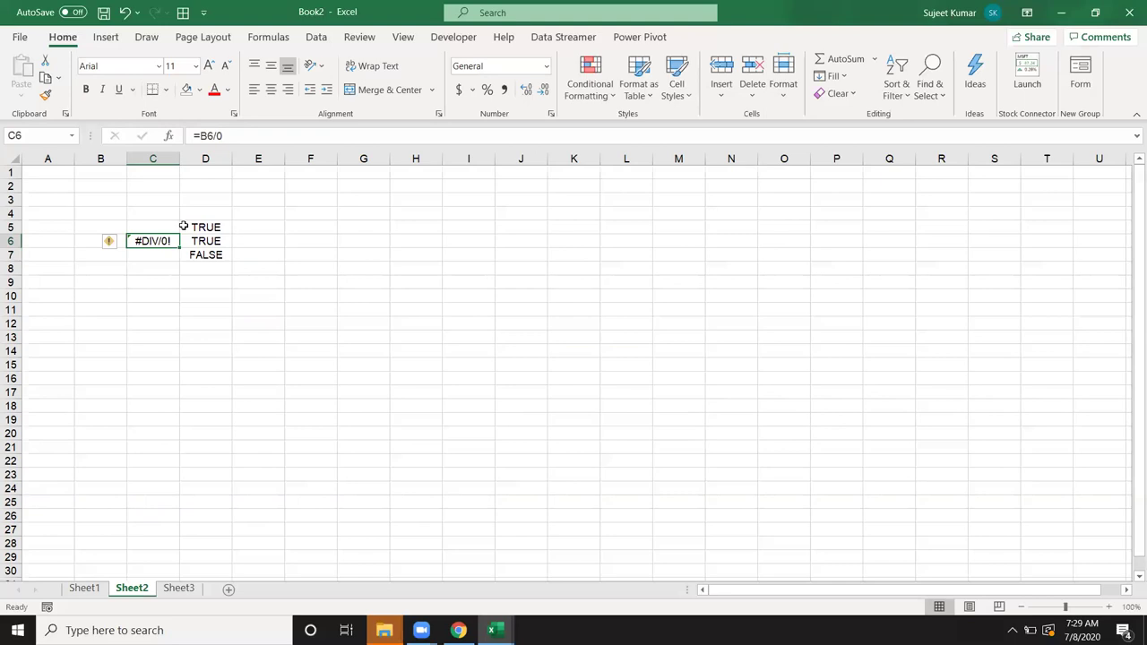
type("=na")
key("Tab")
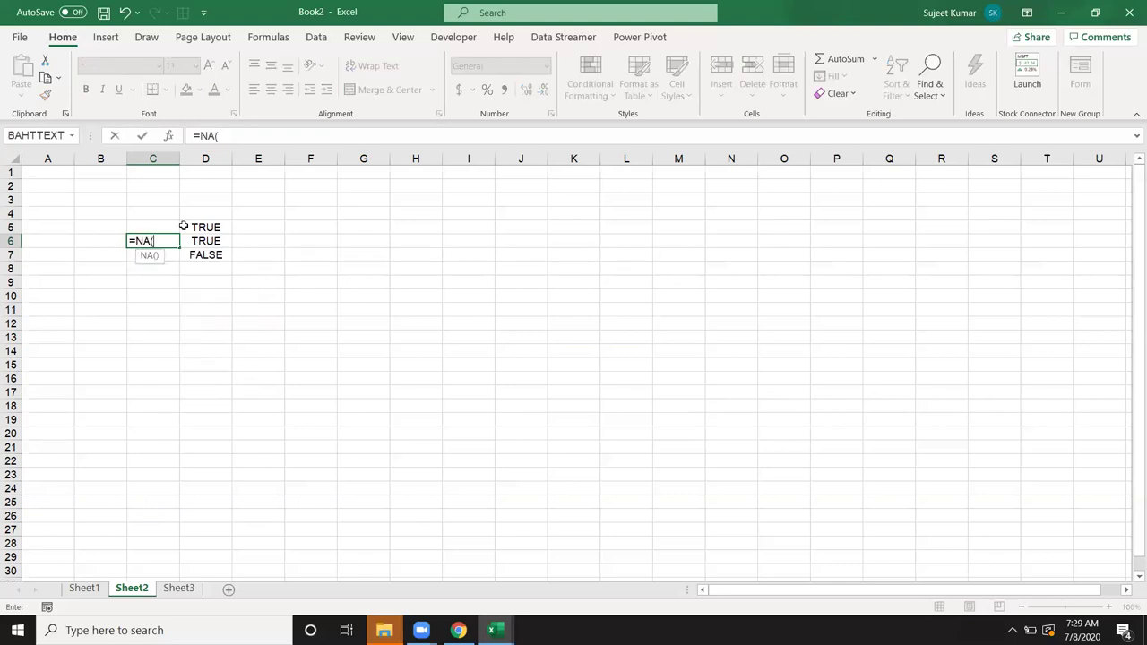
type(")")
key("Return")
Step: Fill =NA() down from C6 into C7 and check D7's ISERROR formula
key("Up")
key("shift+Down")
key("ctrl+d")
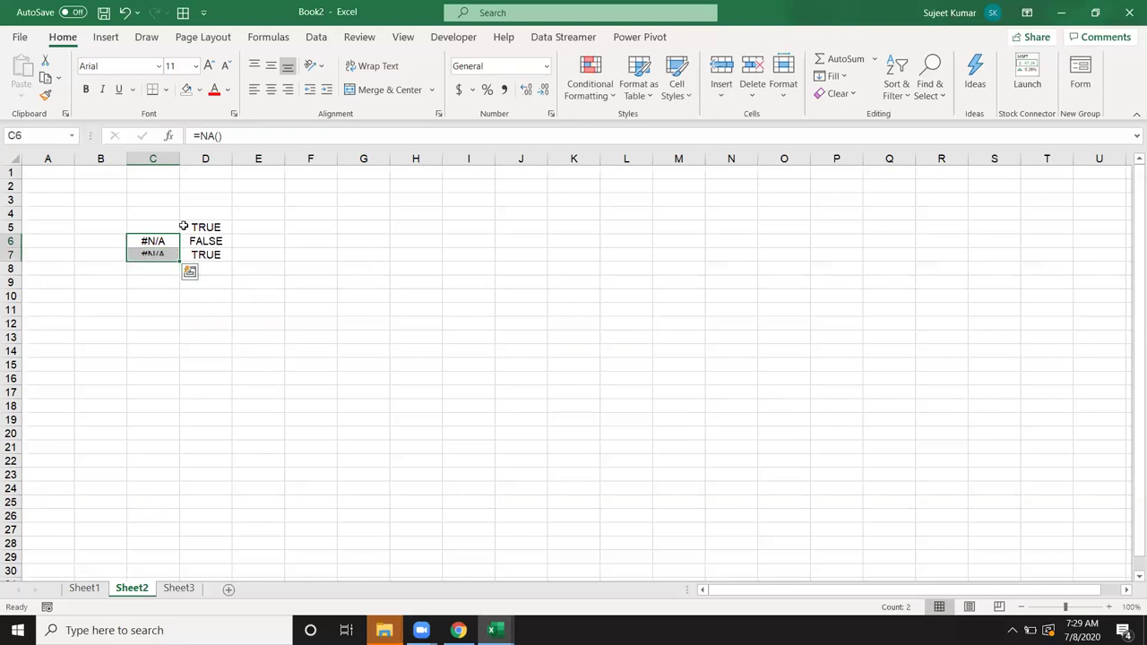
key("Down")
key("Right")
key("F2")
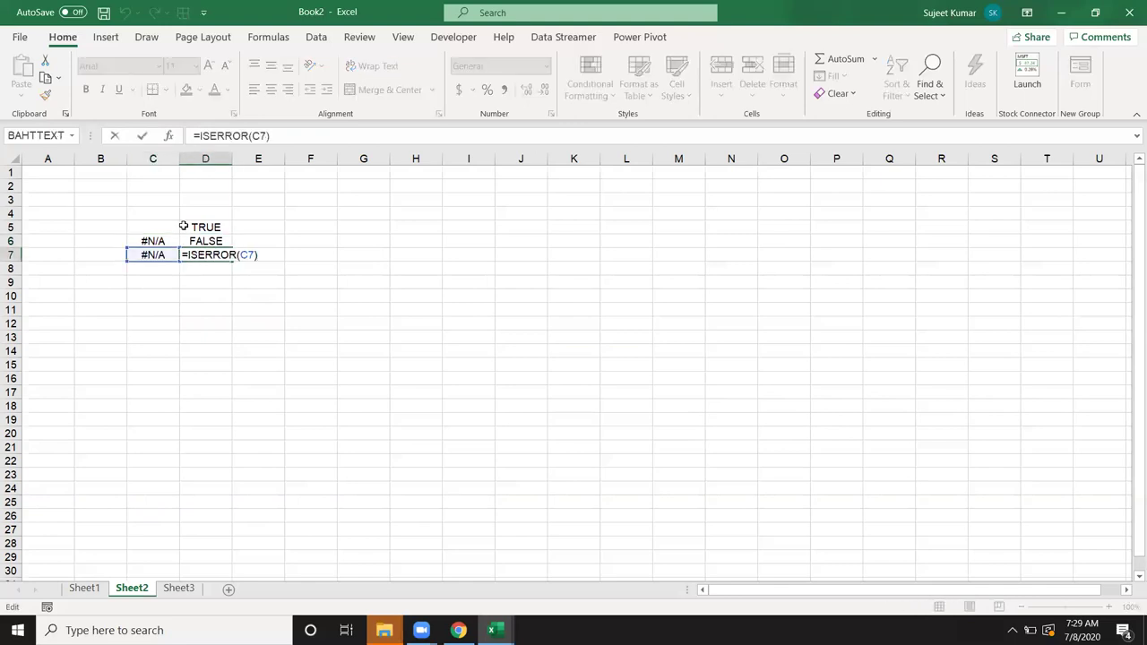
key("Escape")
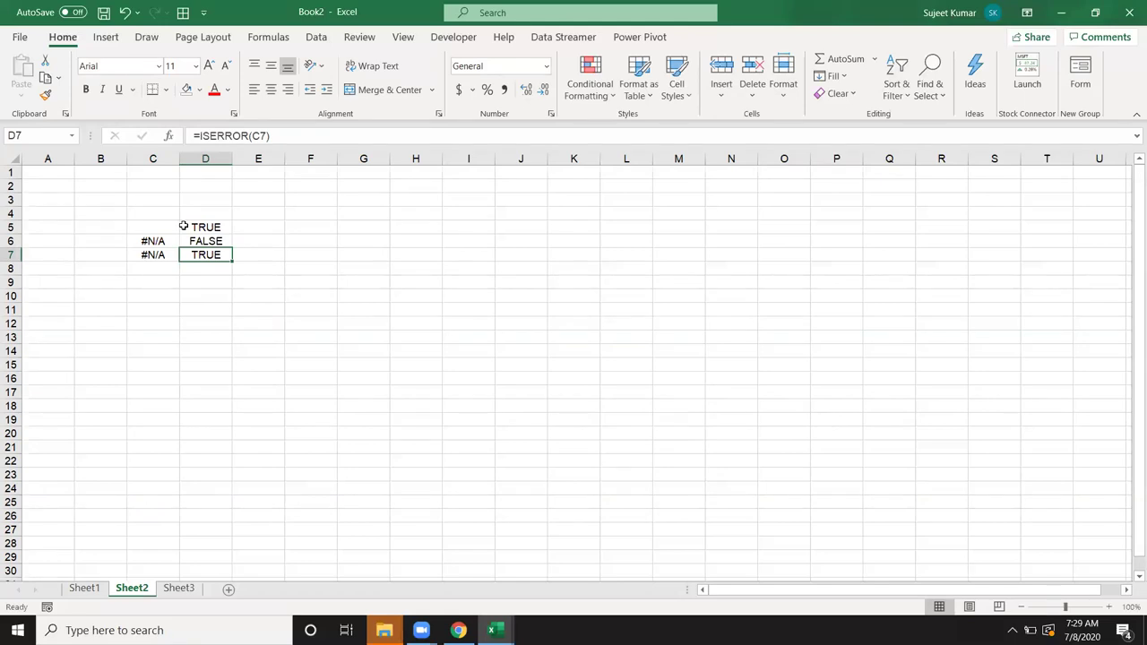
Step: Enter =IF(ISERROR(C7),"",C7) in C8 to hide C7's error
key("Down")
key("Left")
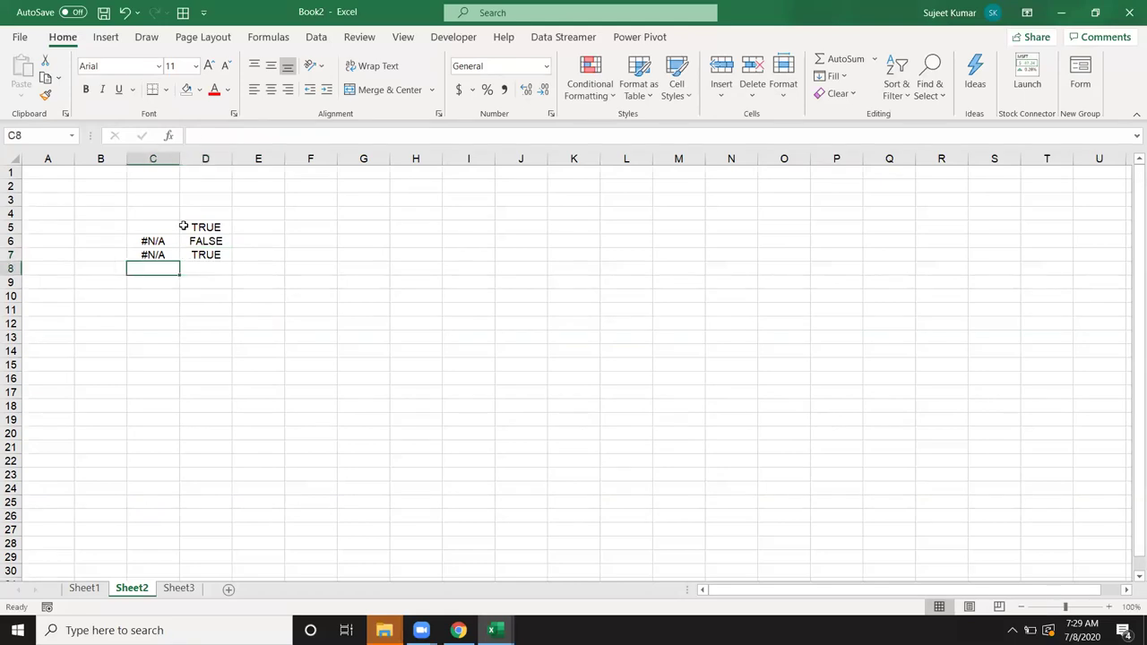
type("=IF(")
key("Up")
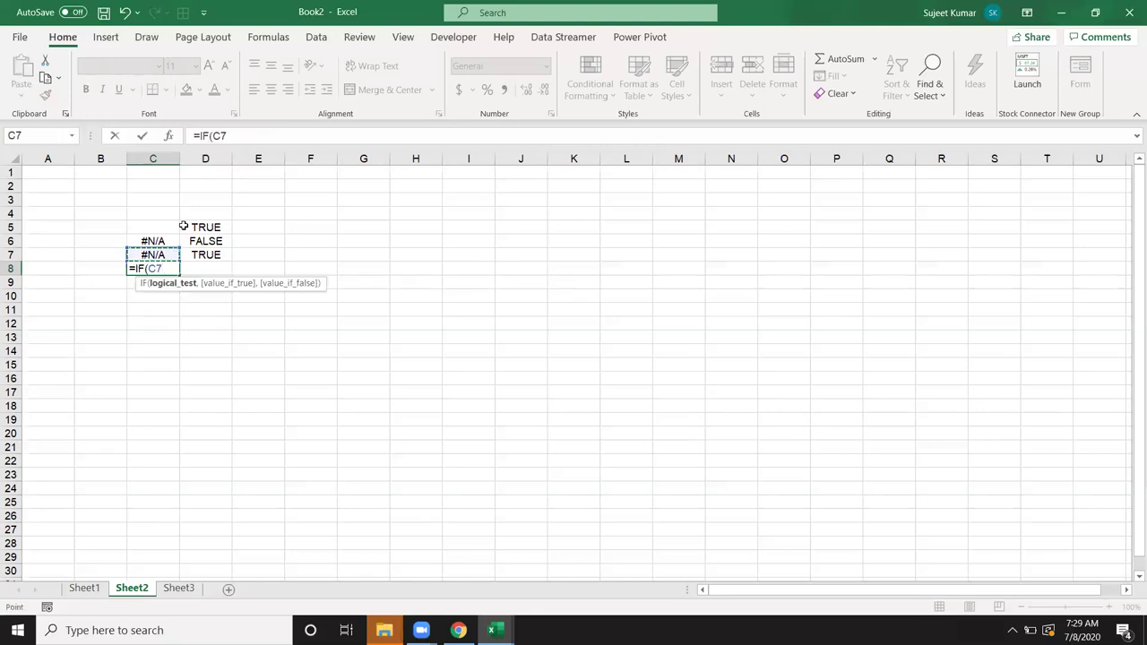
key("BackSpace")
key("BackSpace")
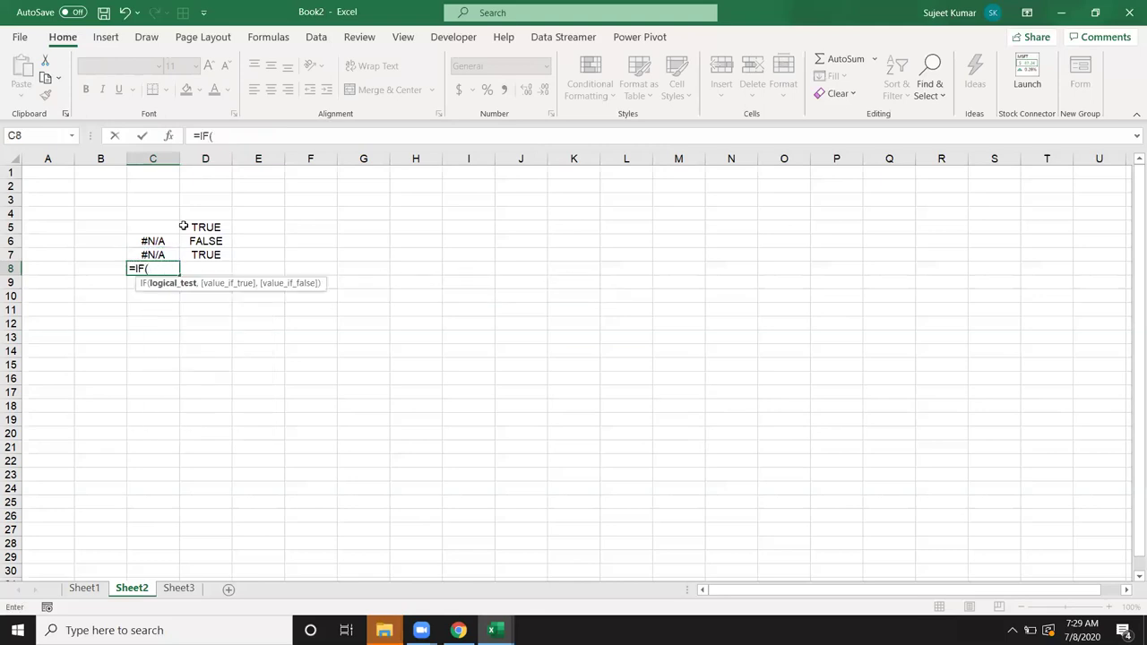
type("is")
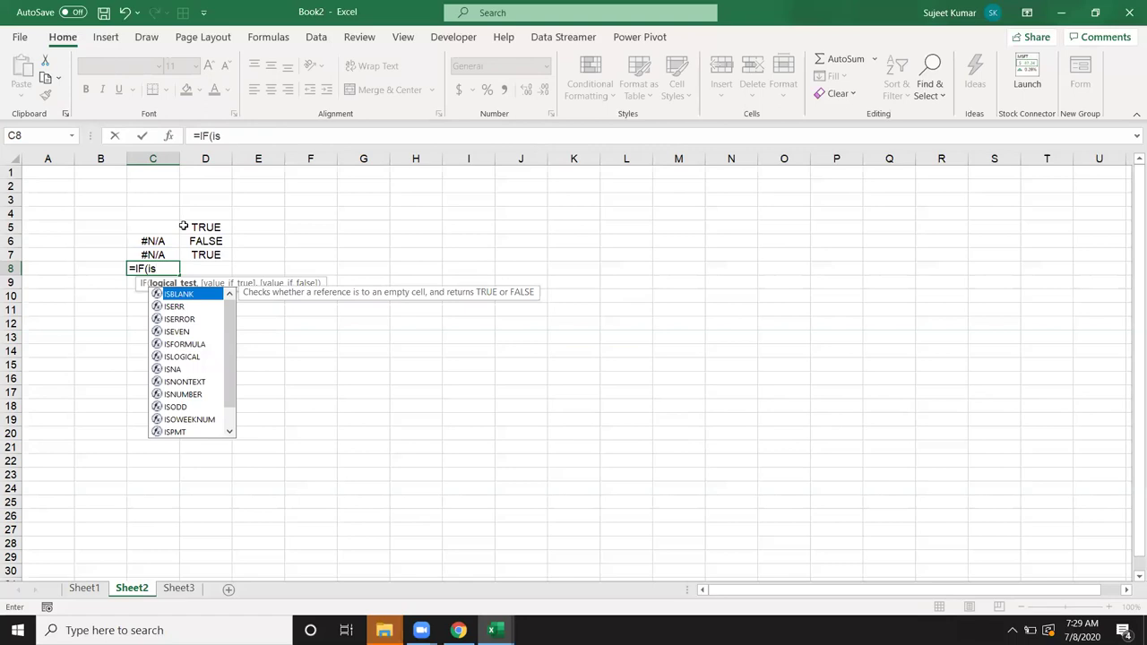
key("Down")
key("Down")
key("Tab")
key("Up")
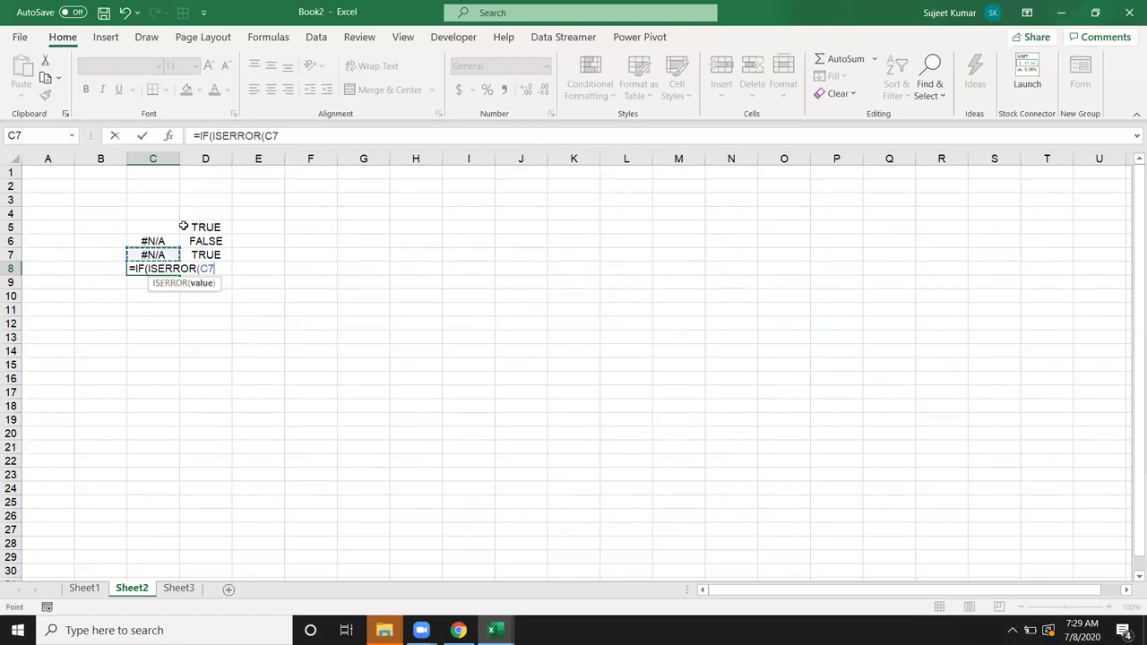
type("),\"\",\"1245")
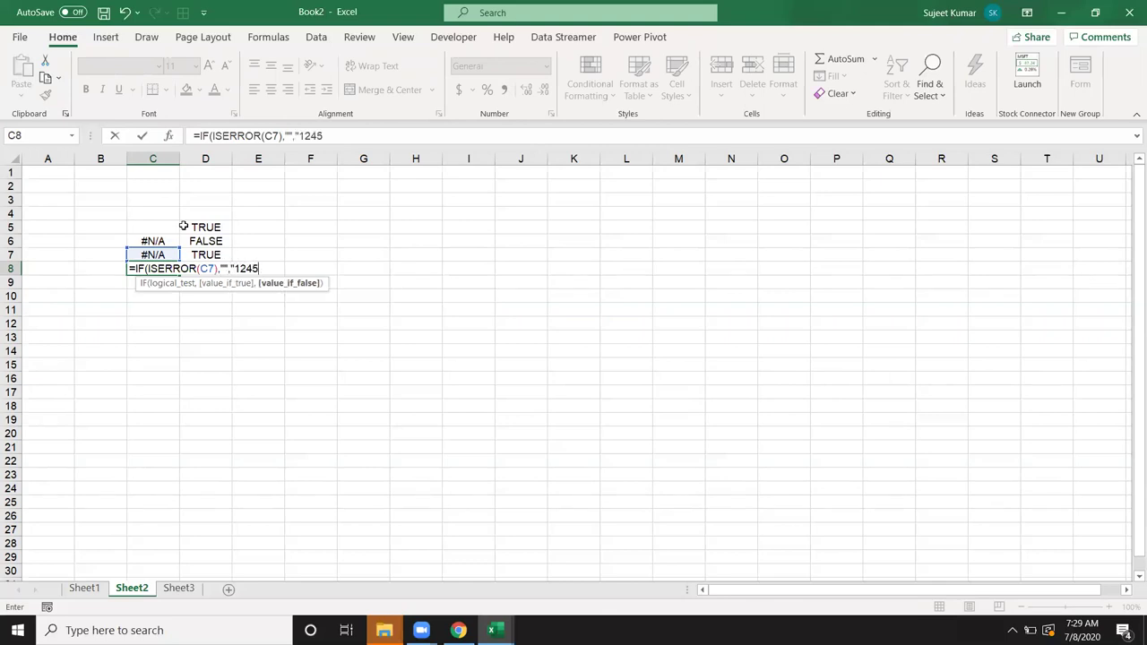
key("BackSpace")
key("BackSpace")
key("BackSpace")
key("BackSpace")
key("BackSpace")
left_click(153, 255)
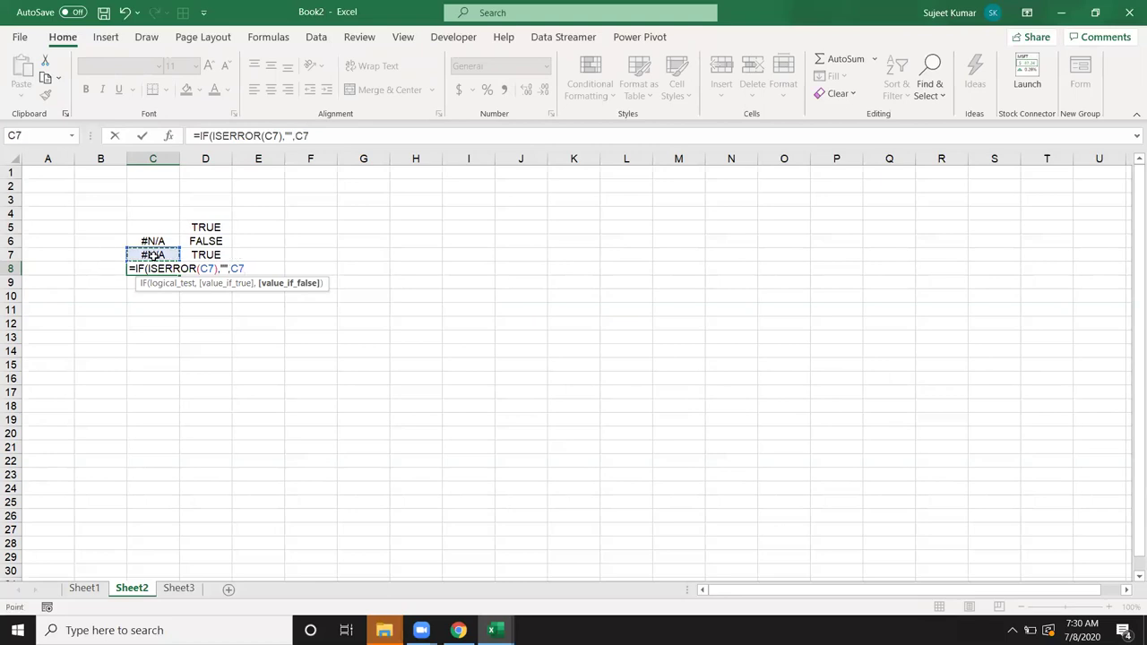
key("Return")
key("Return")
Step: Type test text 'sdas' into C7, then undo it
key("Up")
key("Up")
type("sdas")
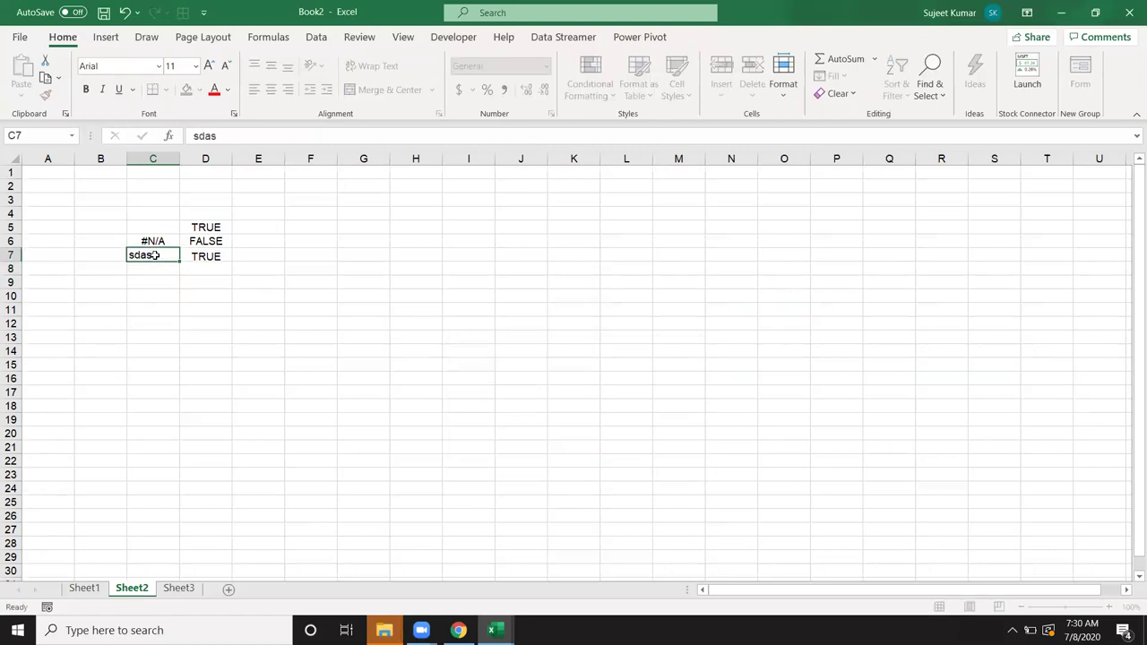
key("Return")
key("ctrl+z")
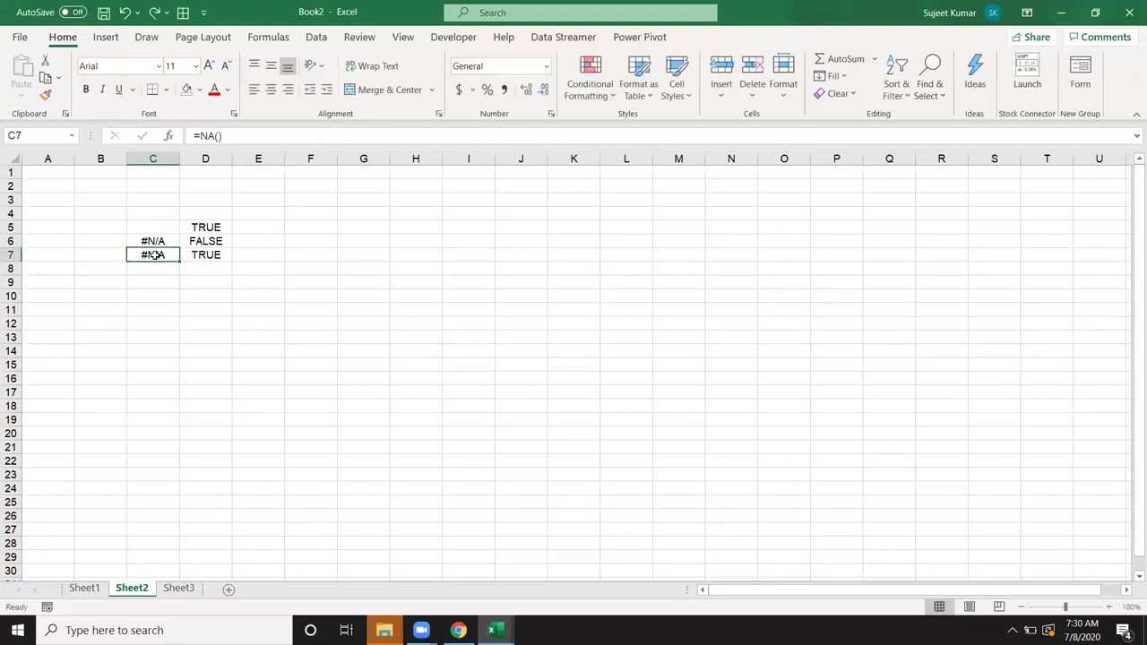
key("Right")
key("Down")
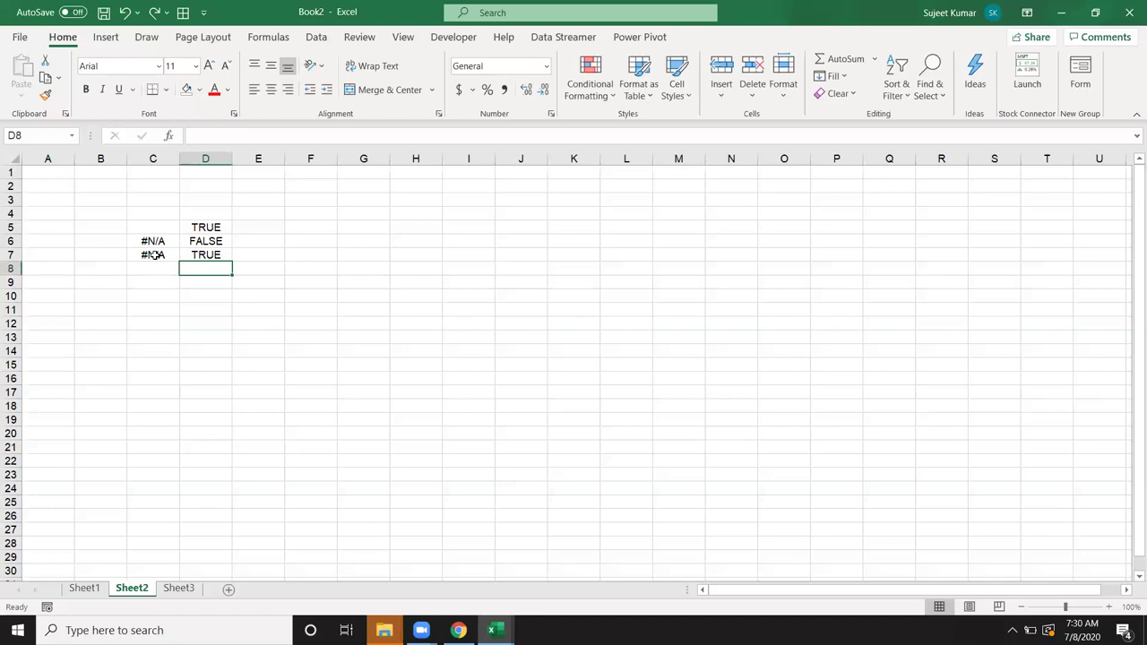
Step: Enter =ISEVEN(C8) in D8, which returns #VALUE!
type("=is")
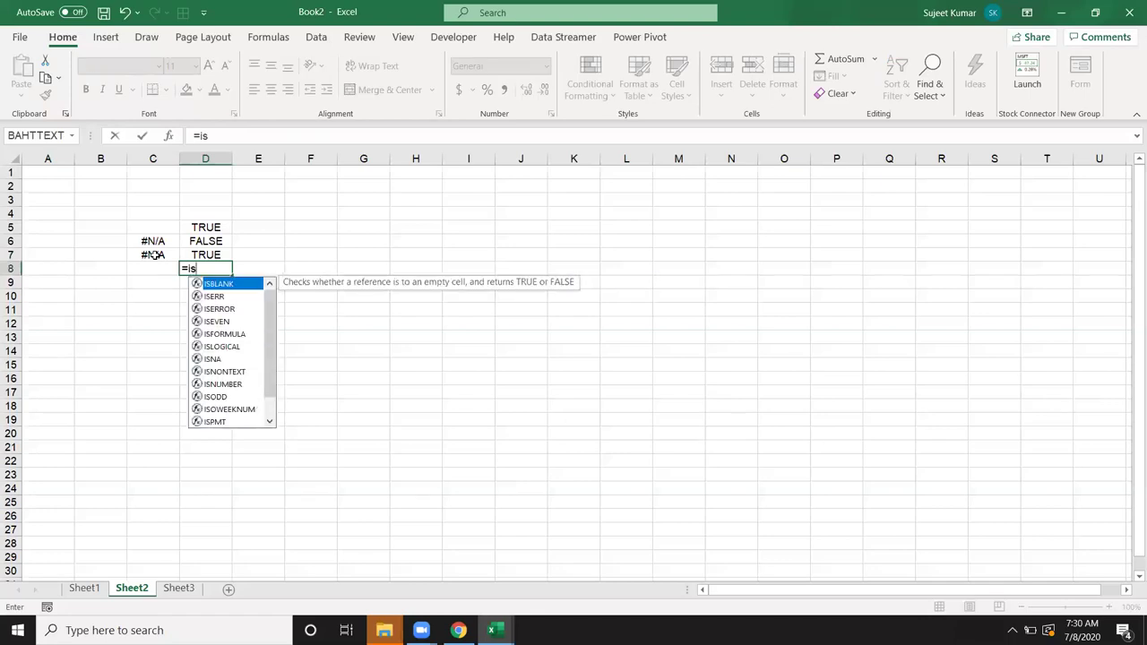
key("Down")
key("Down")
key("Down")
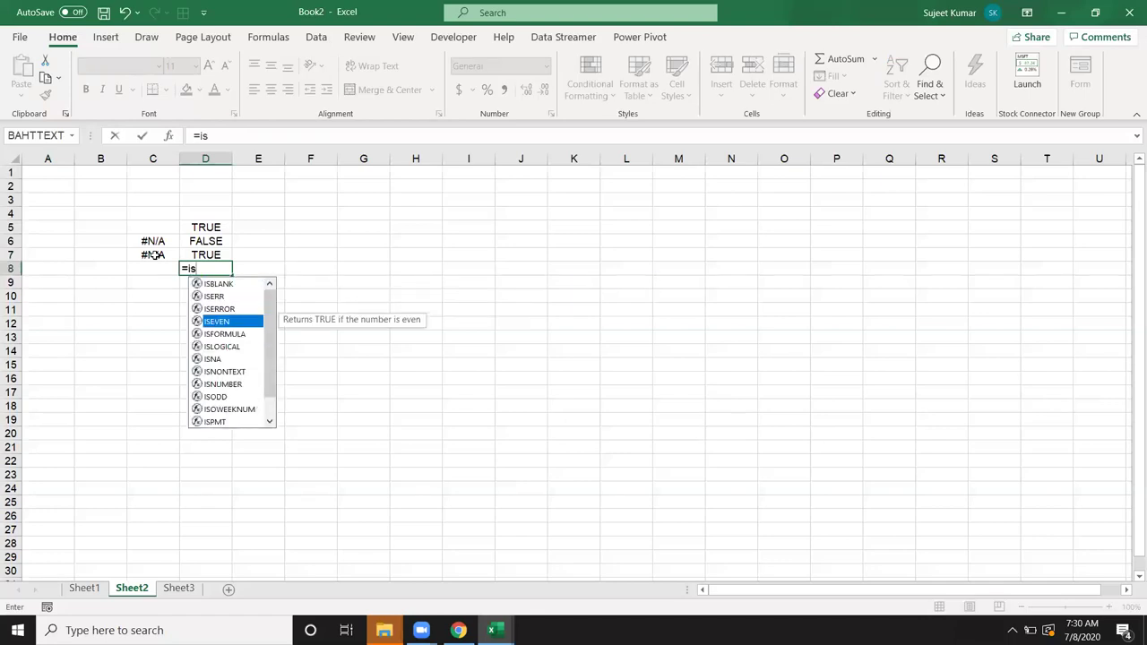
key("Tab")
key("Left")
key("Return")
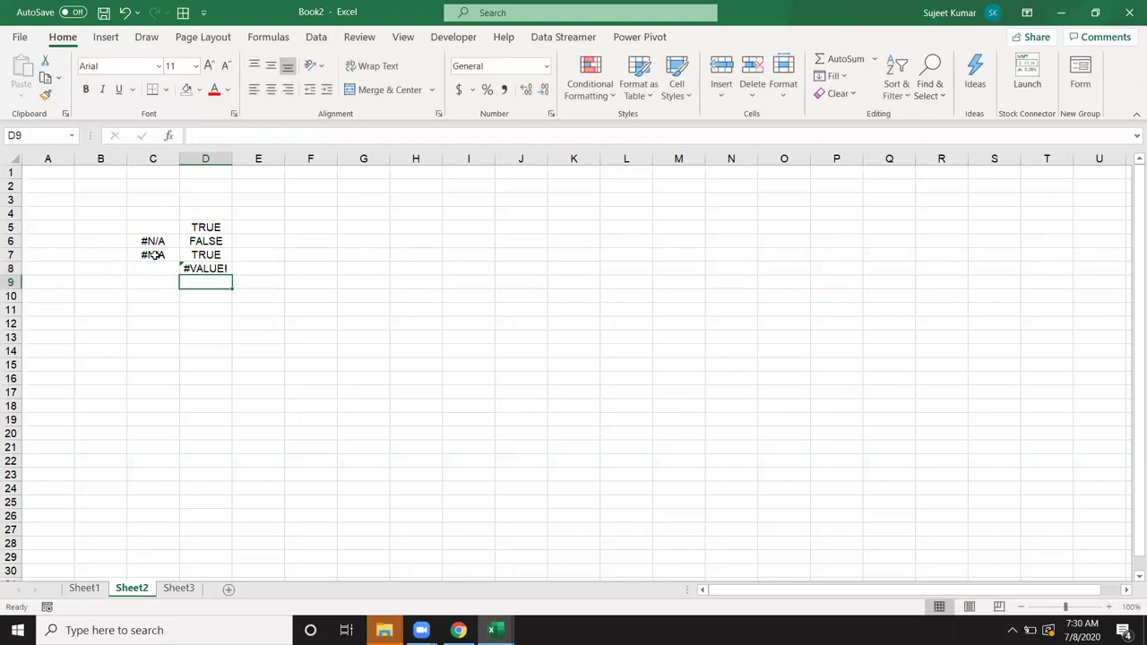
key("Up")
key("Down")
Step: Enter =ISFORMULA(C8) in D9
type("=is")
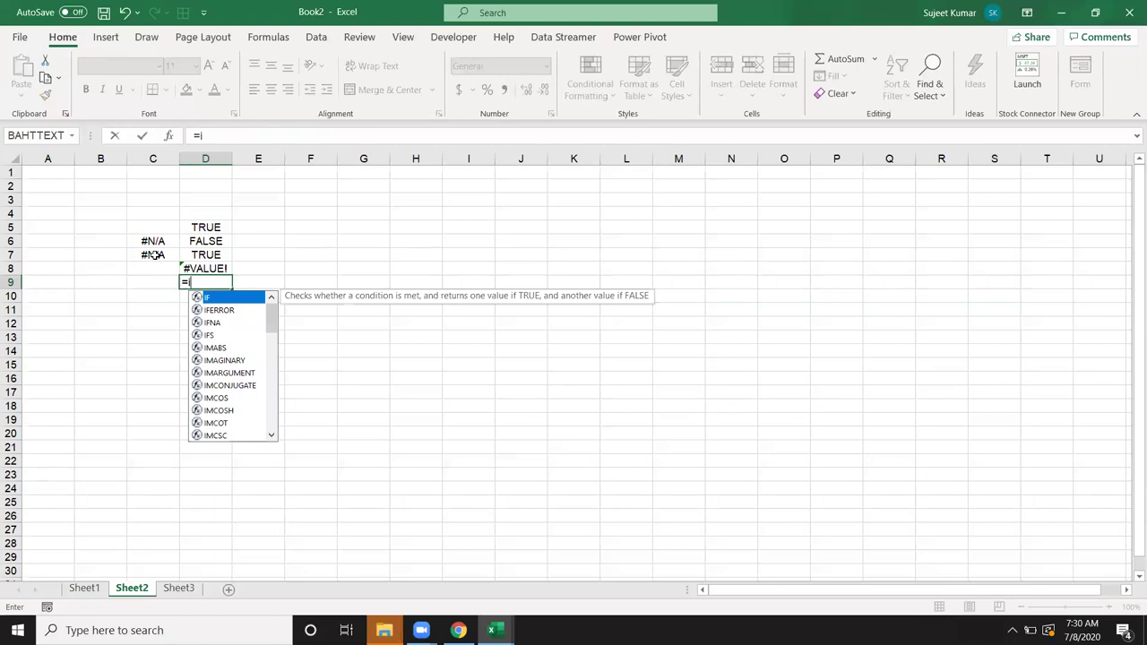
key("Down")
key("Down")
key("Down")
key("Down")
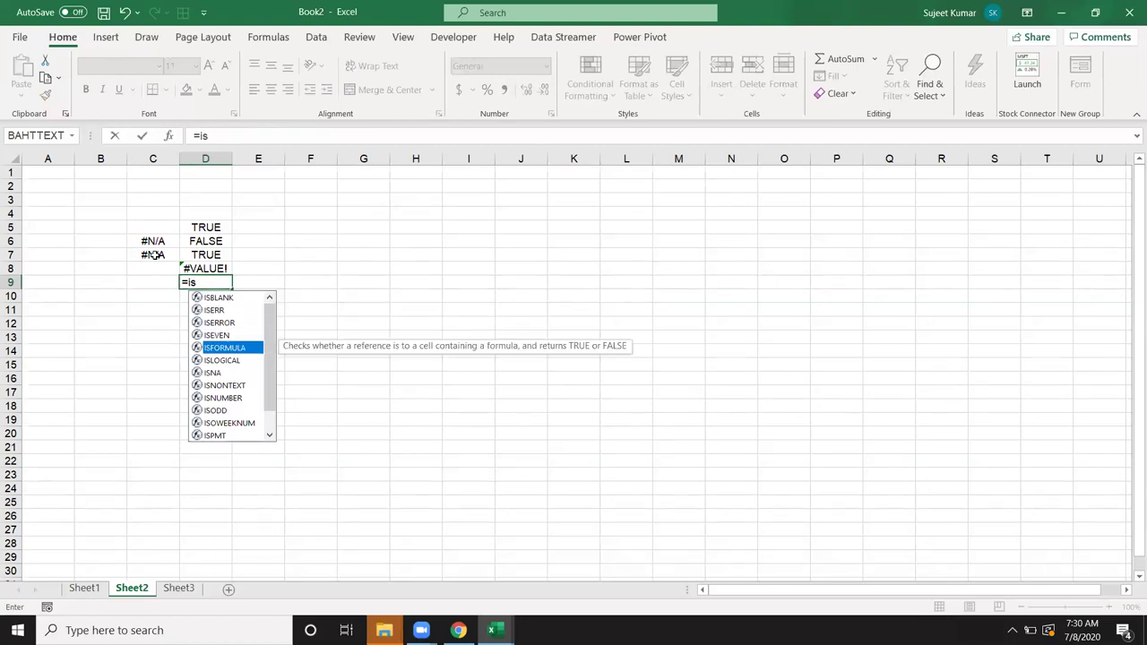
key("Tab")
key("Left")
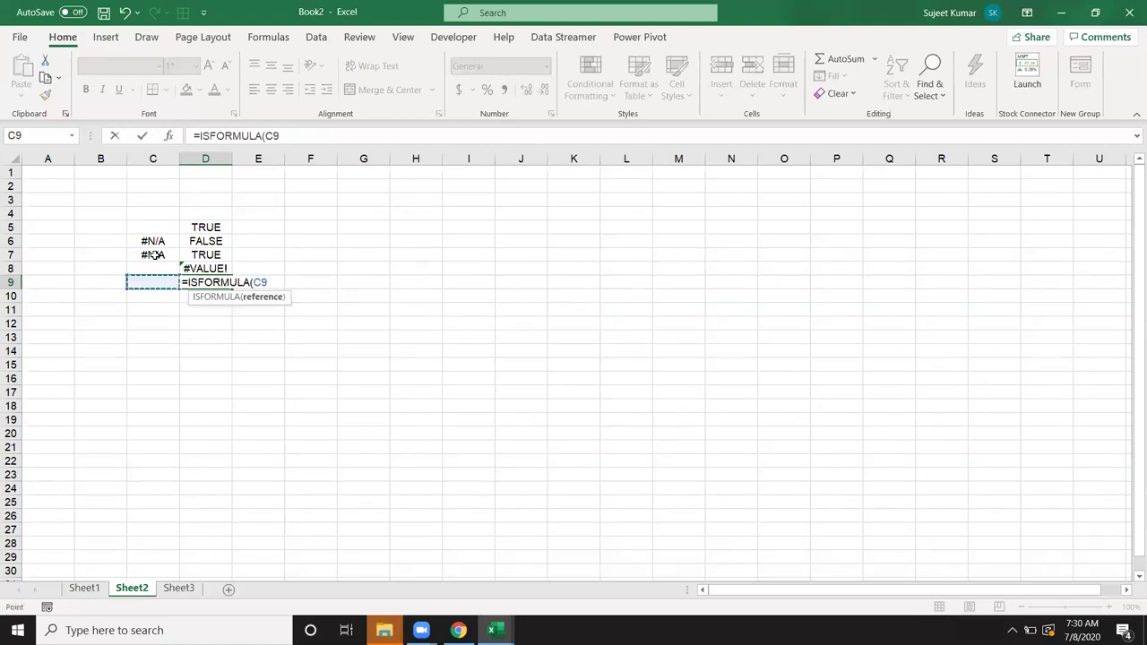
key("Up")
key("Return")
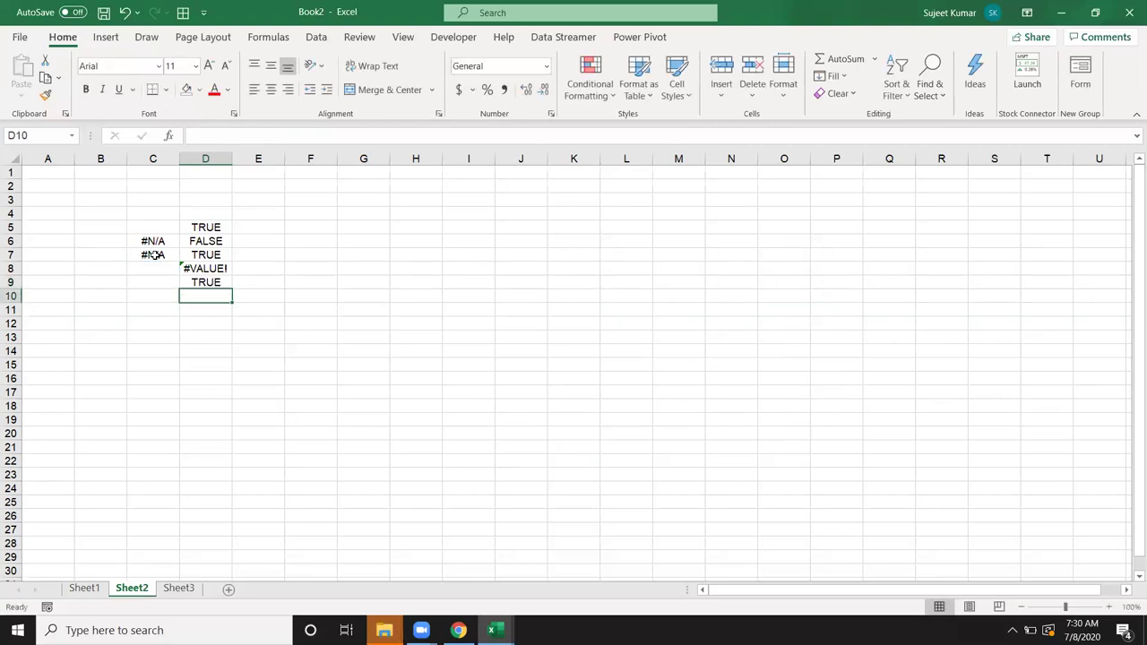
Step: Enter =ISLOGICAL(D9) in D10 and cancel the unfinished entry in D11
type("=is")
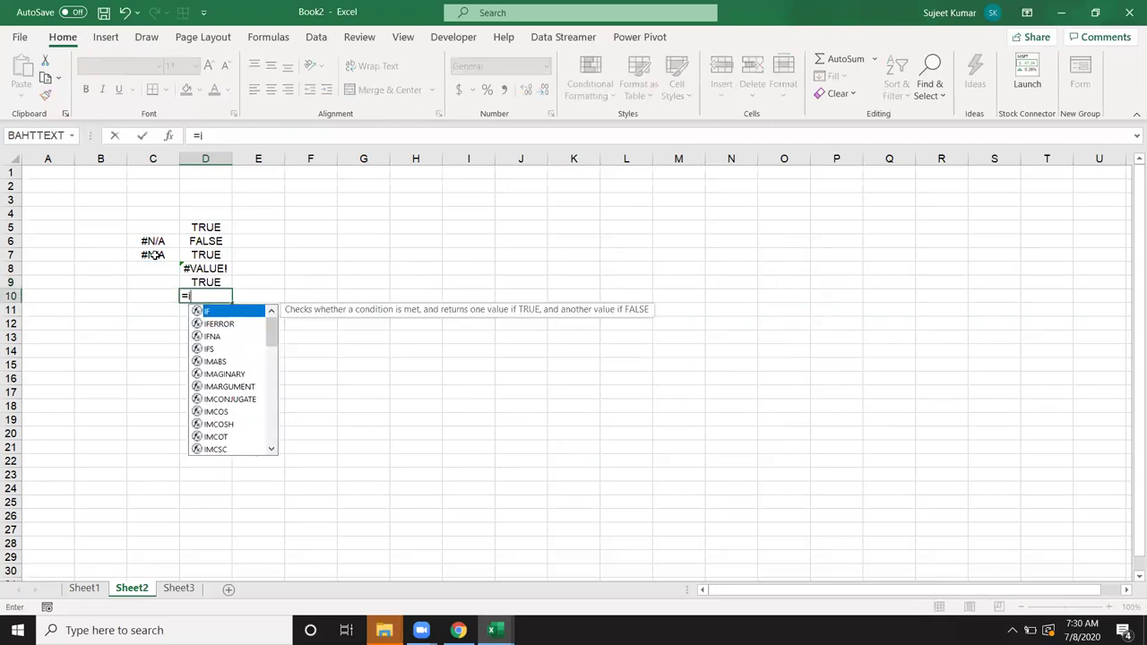
key("Down")
key("Down")
key("Down")
key("Down")
key("Down")
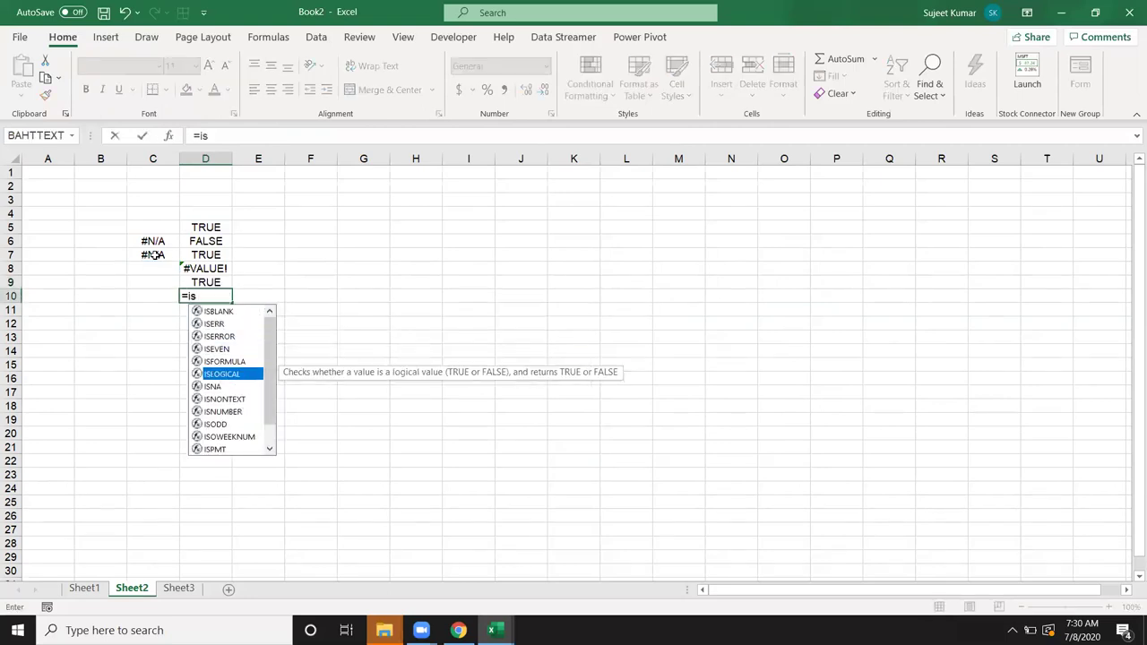
key("Tab")
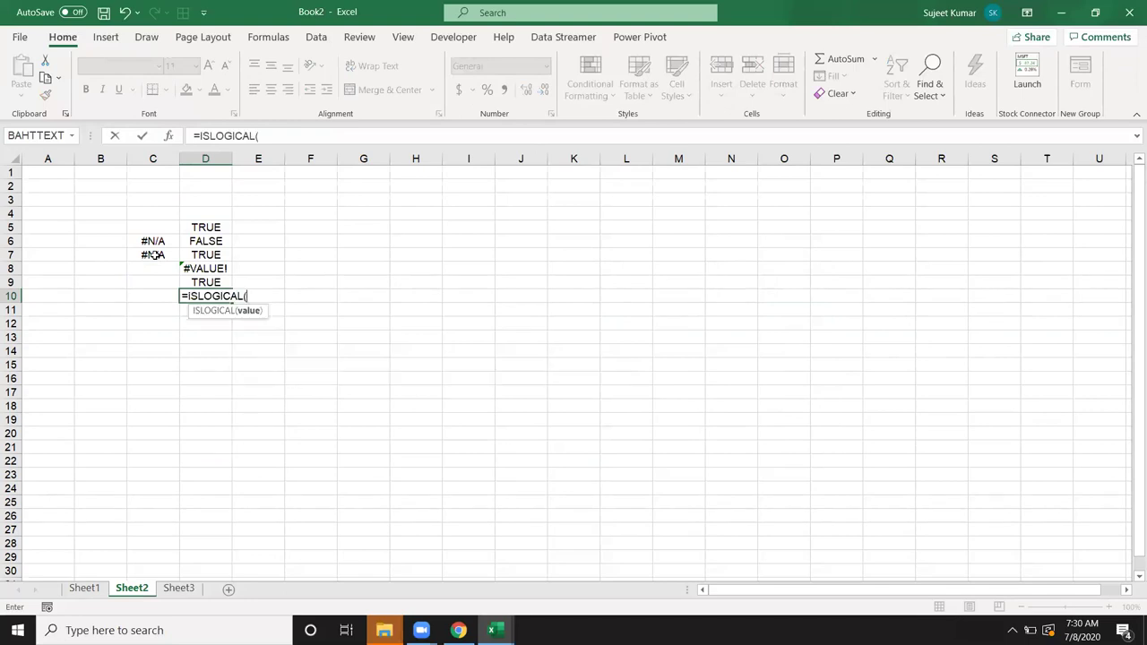
key("Up")
key("Return")
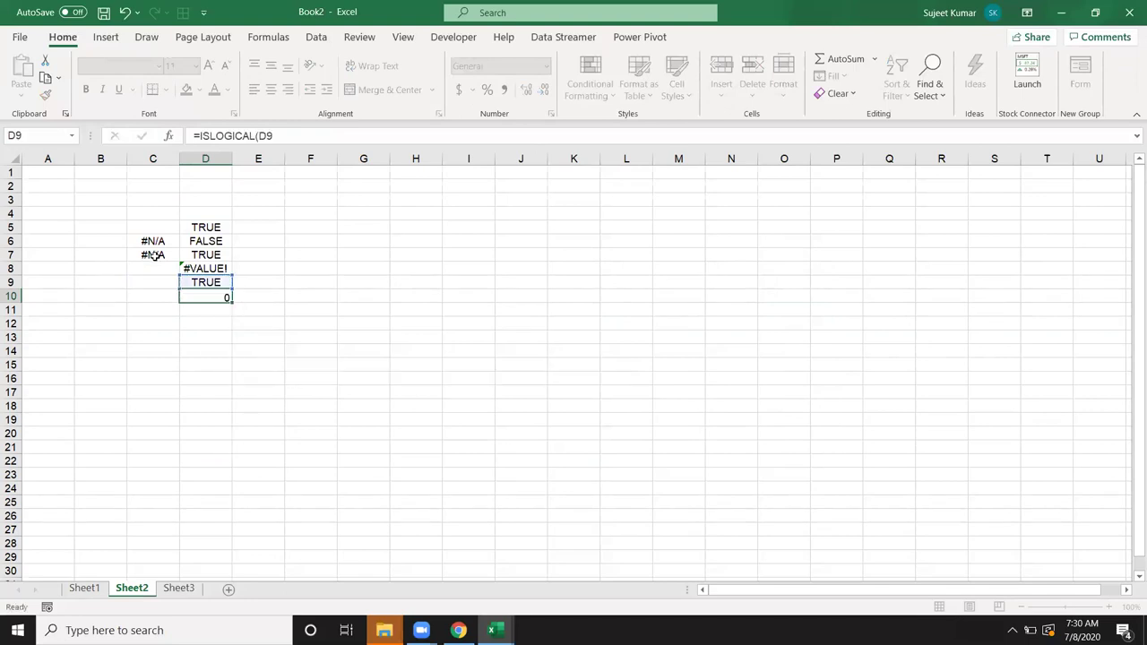
type("=is")
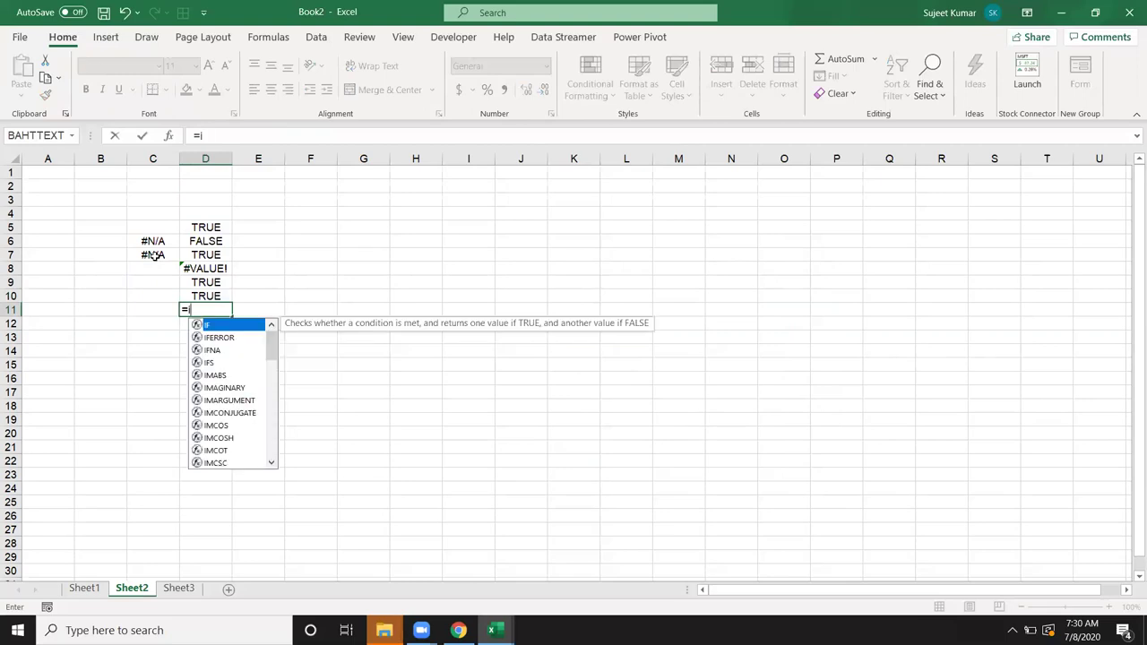
key("Escape")
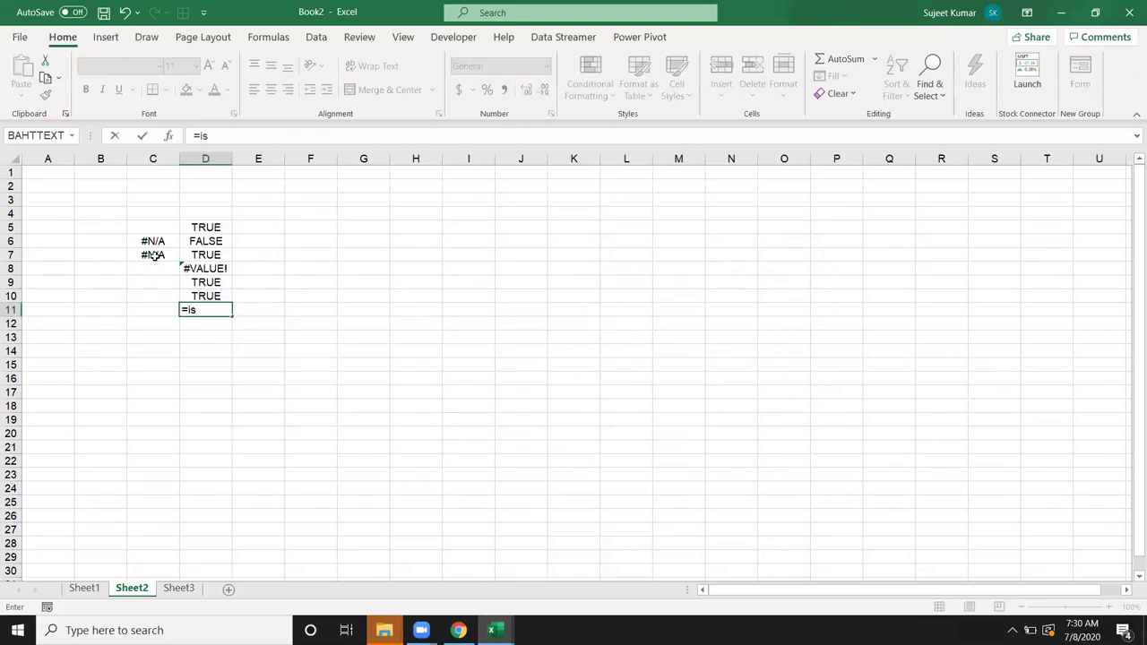
key("Escape")
Step: Type "True" into E10
key("Right")
key("Up")
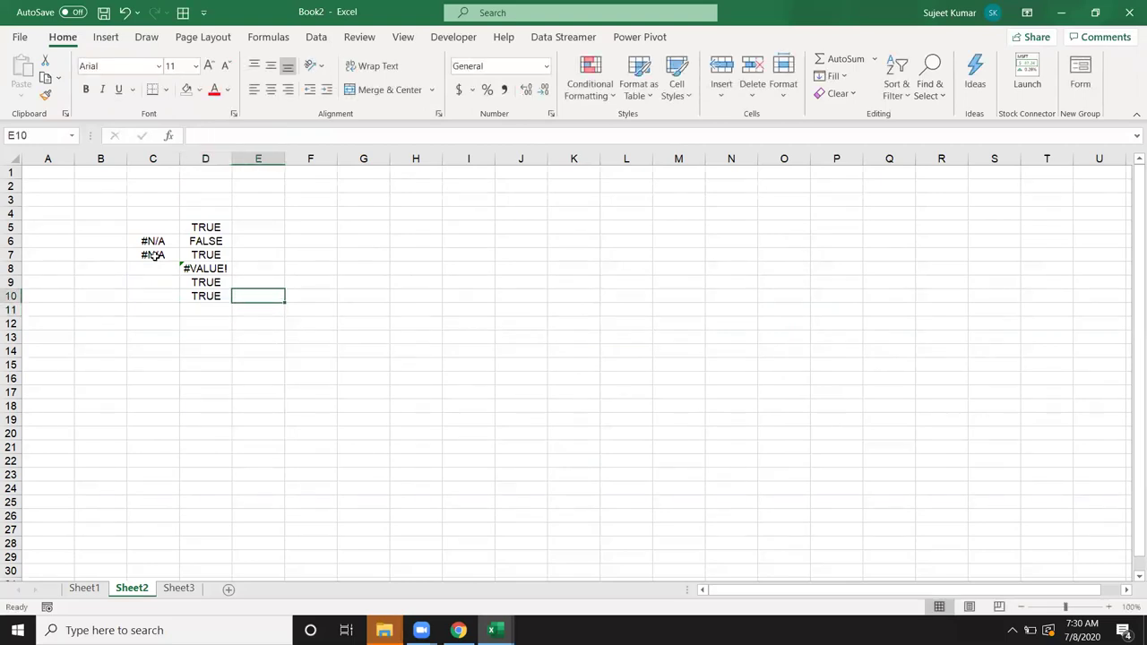
type("\"True")
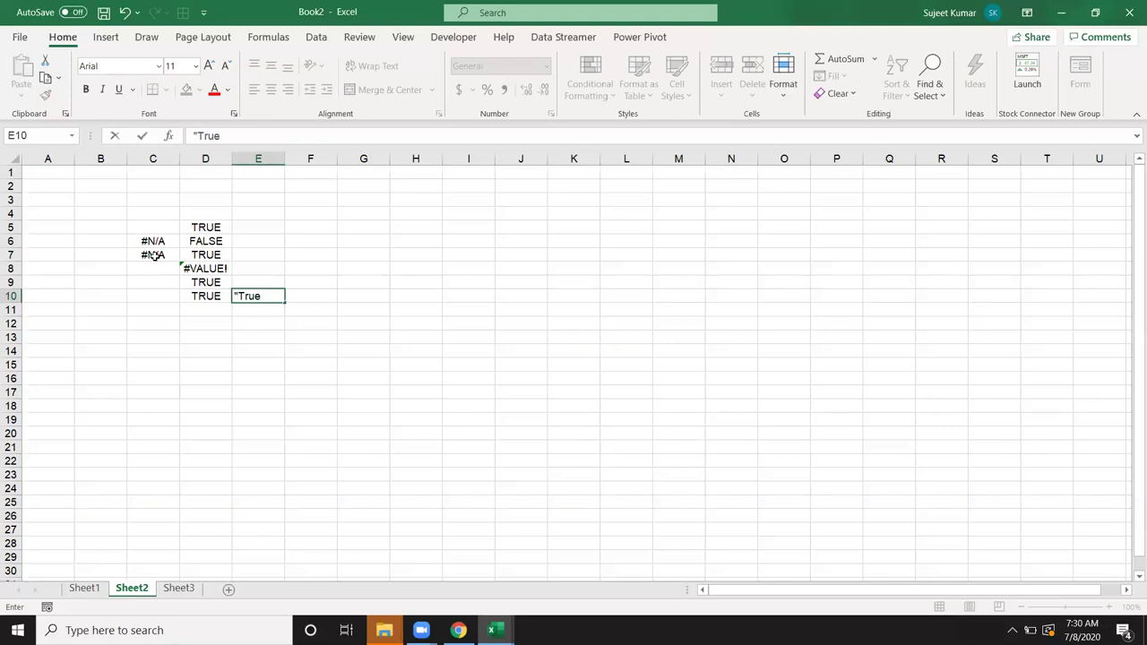
type("\"")
key("Return")
key("Up")
key("Right")
Step: Enter =ISLOGICAL(E10) in F10, then fill D10's ISLOGICAL formula right into E10
type("=")
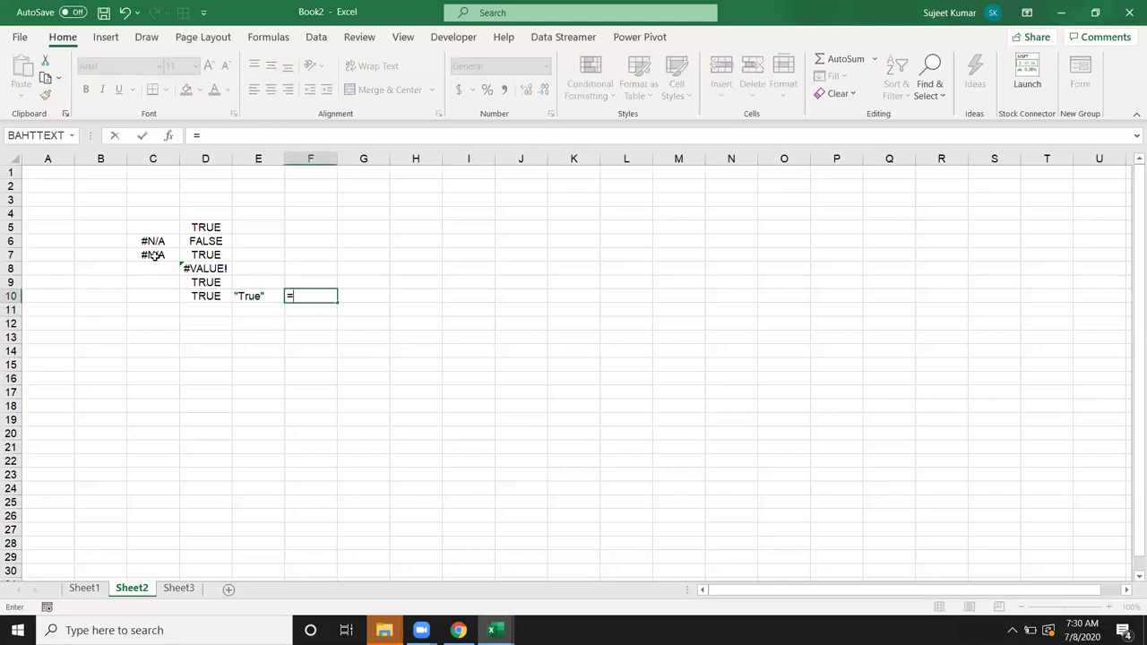
type("ist")
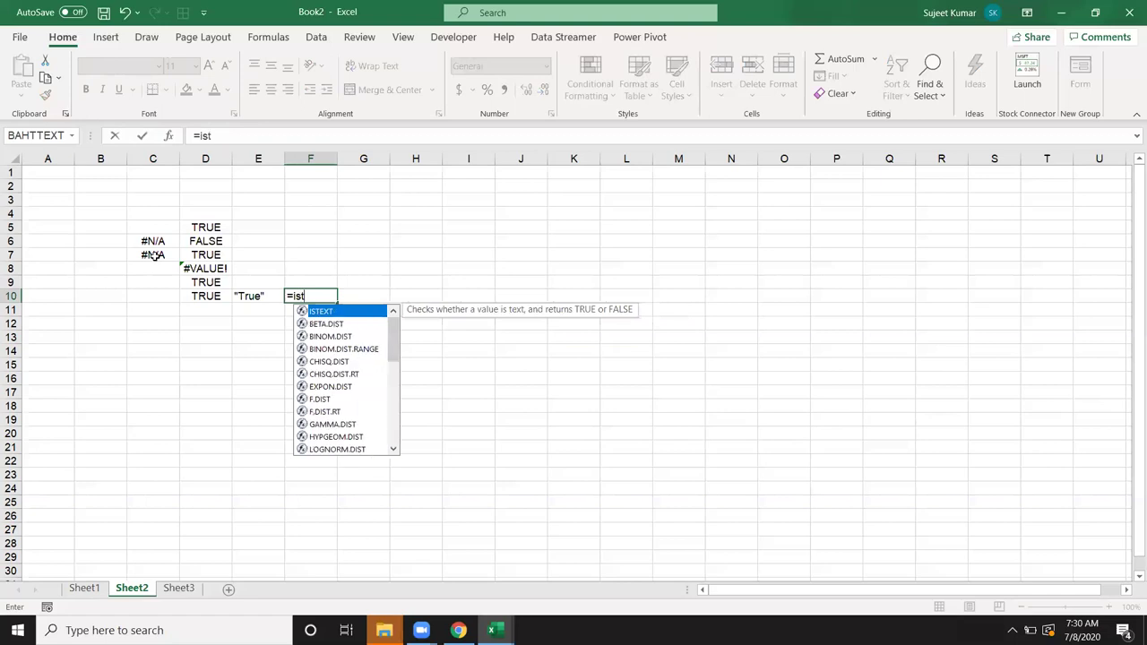
key("Down")
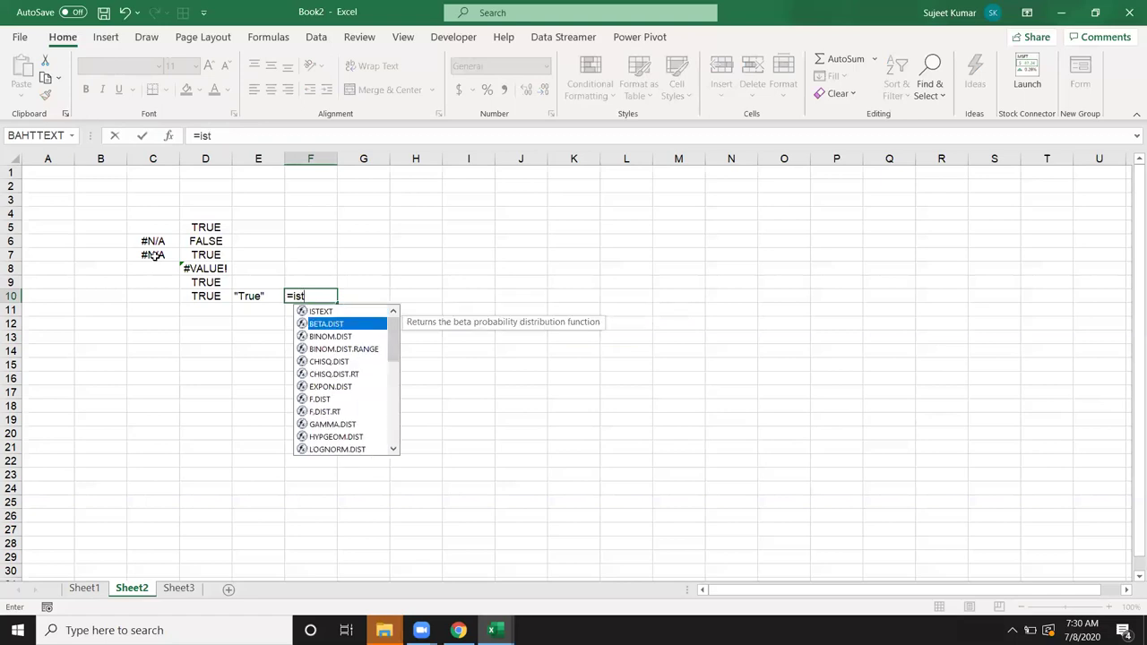
type("e")
key("BackSpace")
key("BackSpace")
type("l")
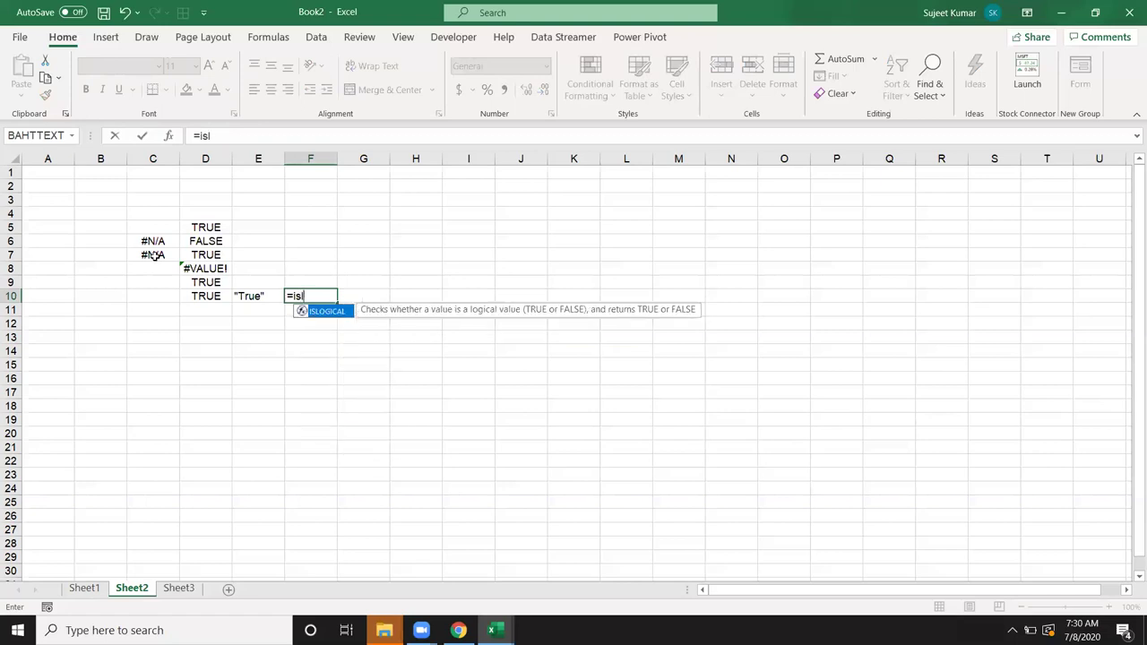
key("Tab")
key("Left")
key("Return")
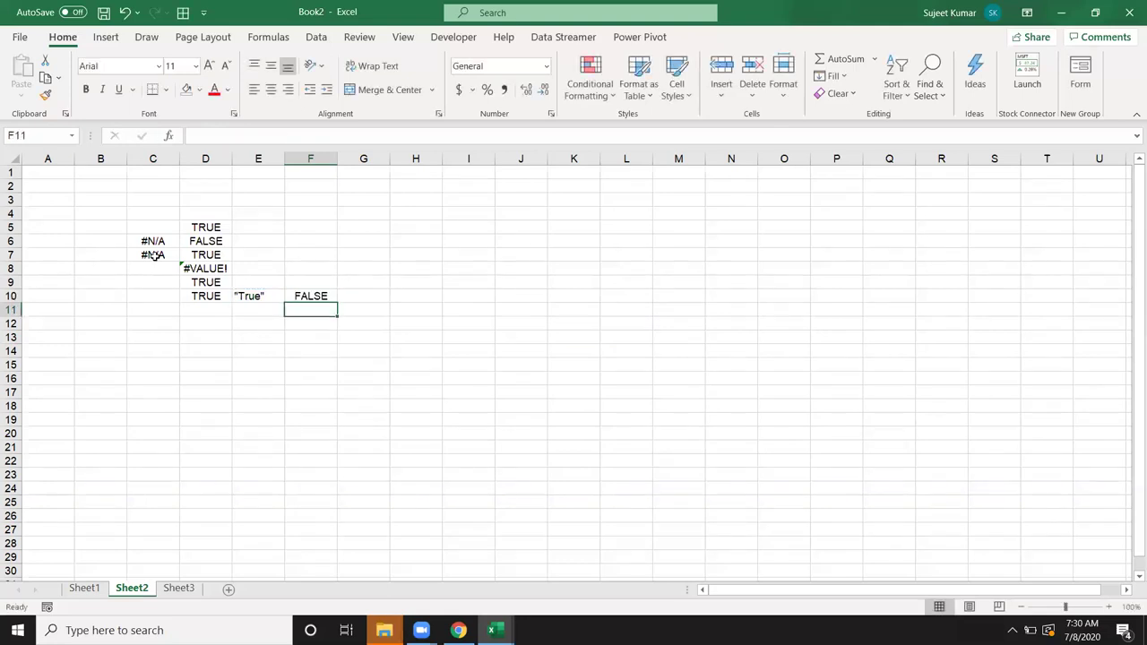
key("Up")
key("Left")
key("ctrl+r")
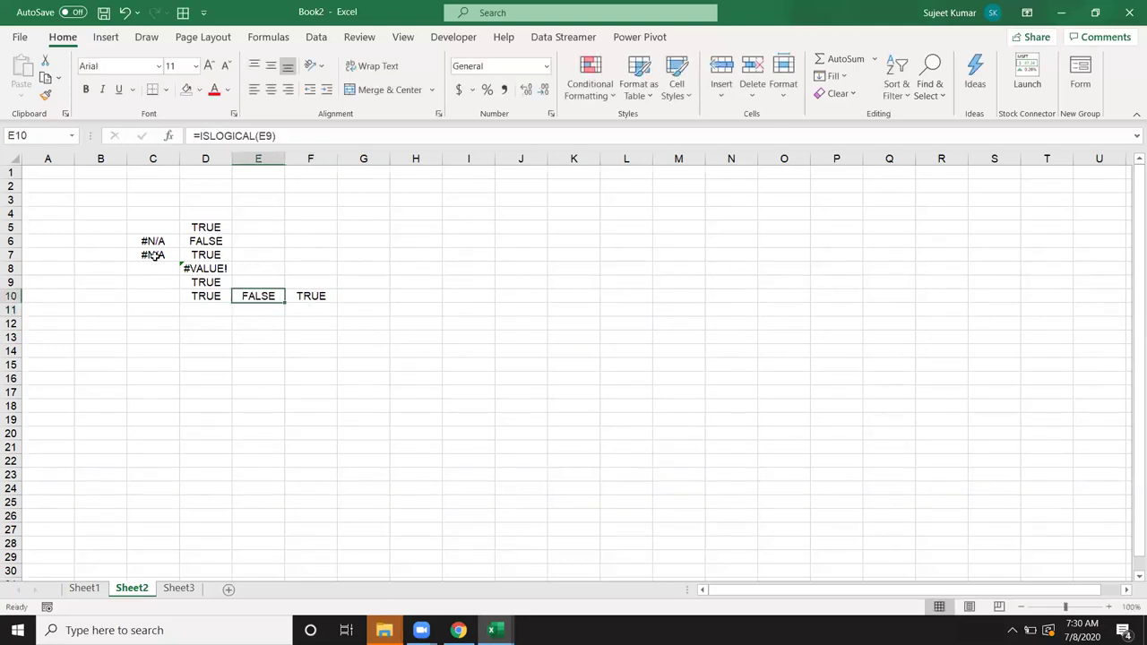
Step: Browse IS function suggestions in D11, cancel, and review D5's ISBLANK formula
key("Down")
key("Left")
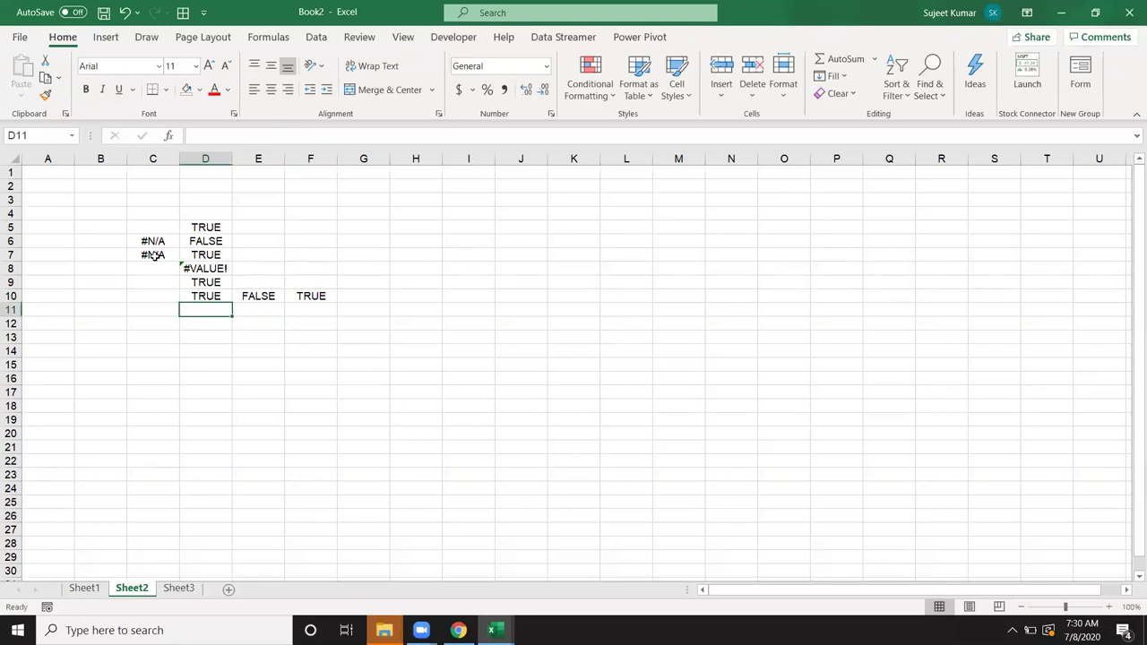
type("=is")
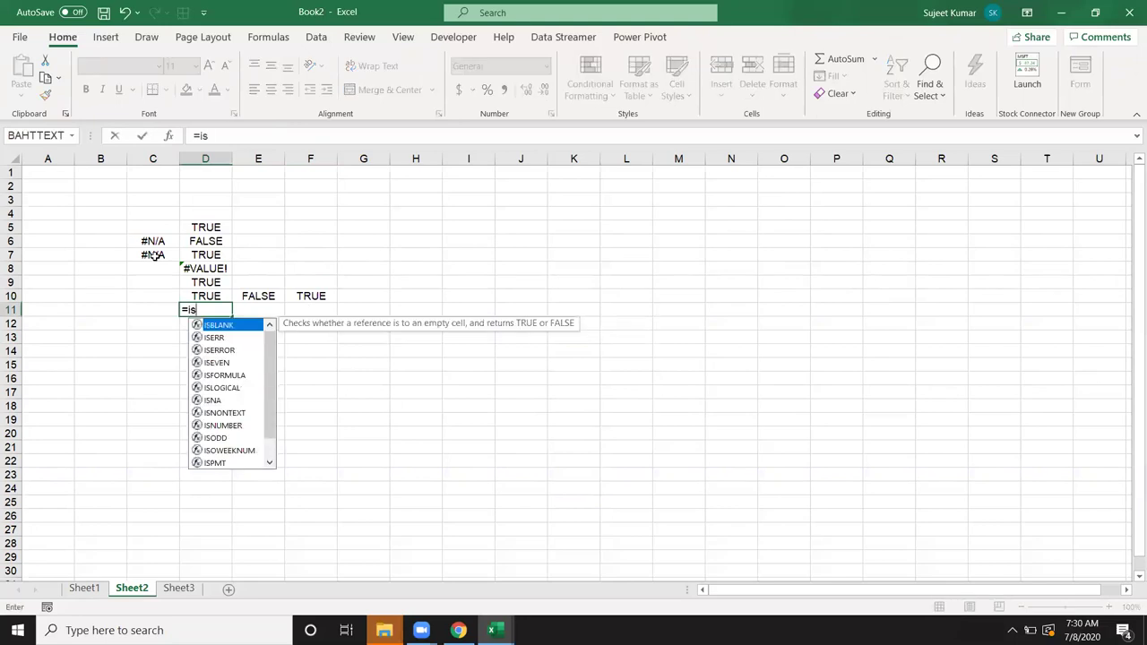
key("Down")
key("Down")
key("Down")
key("Down")
key("Down")
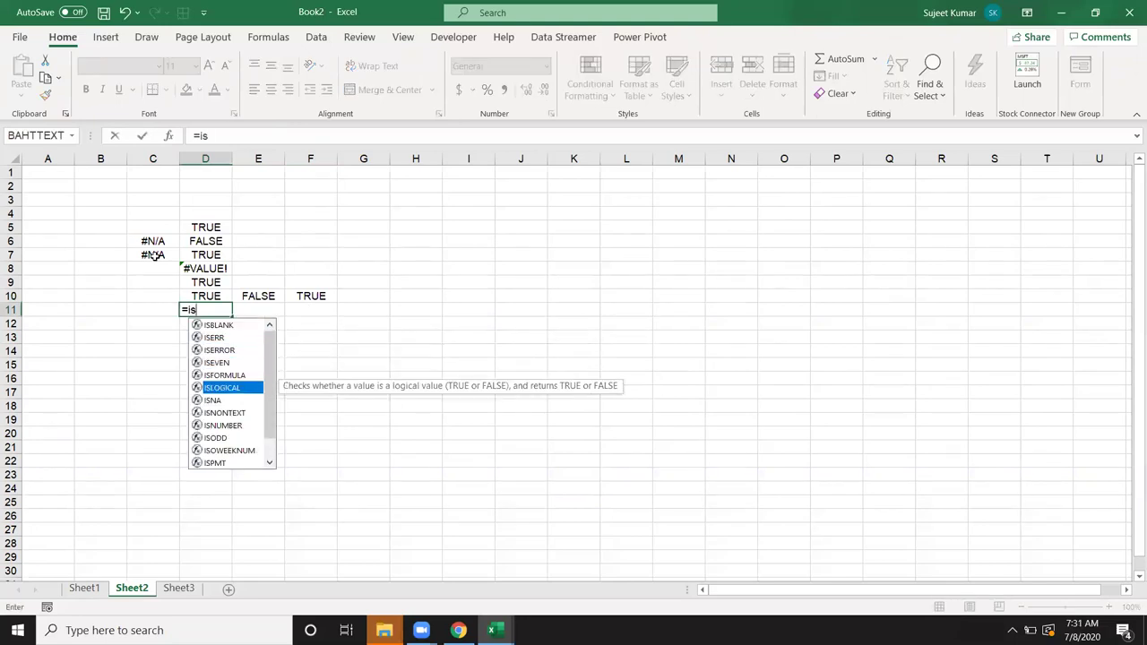
key("Down")
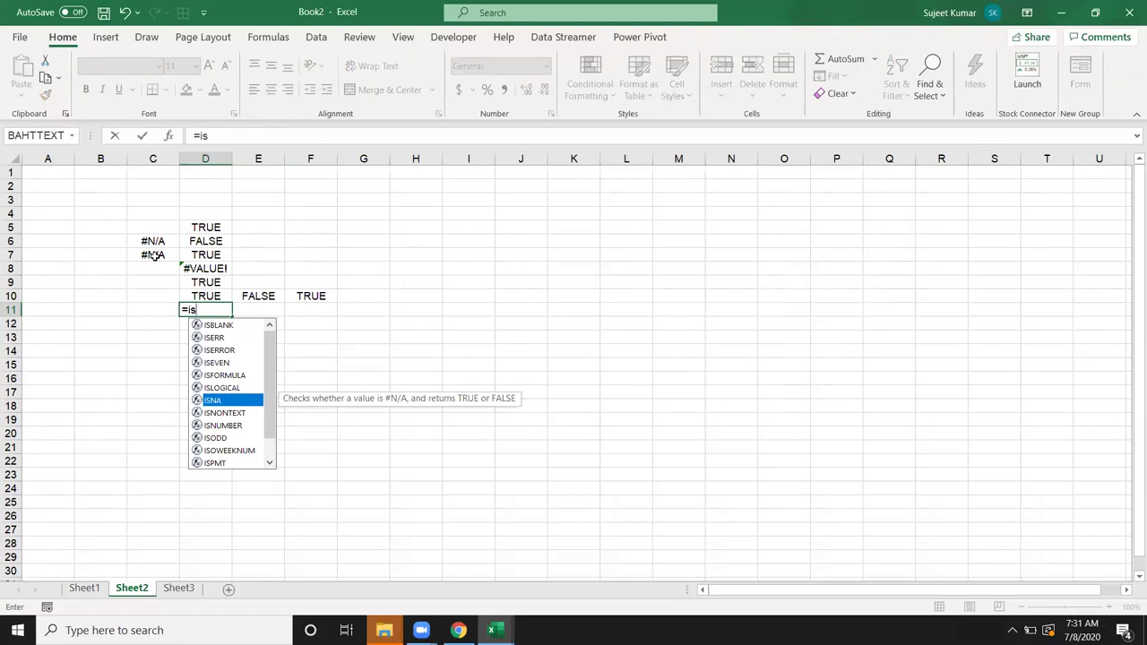
key("Down")
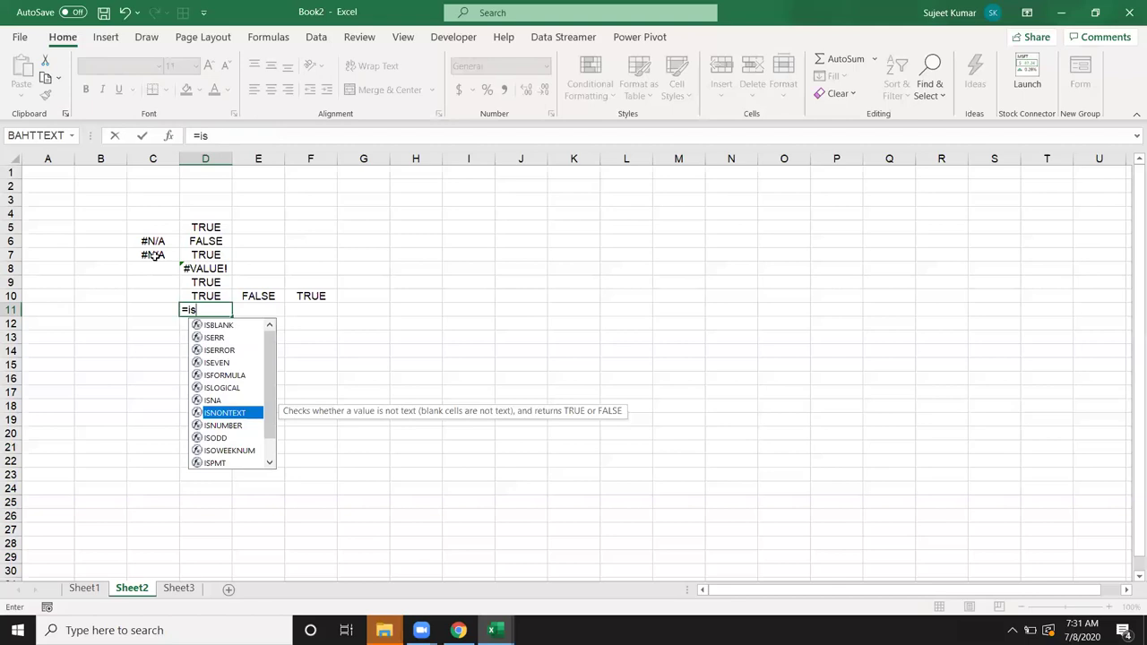
key("Escape")
key("Escape")
key("Up")
key("Up")
key("Up")
key("Up")
key("Up")
key("Up")
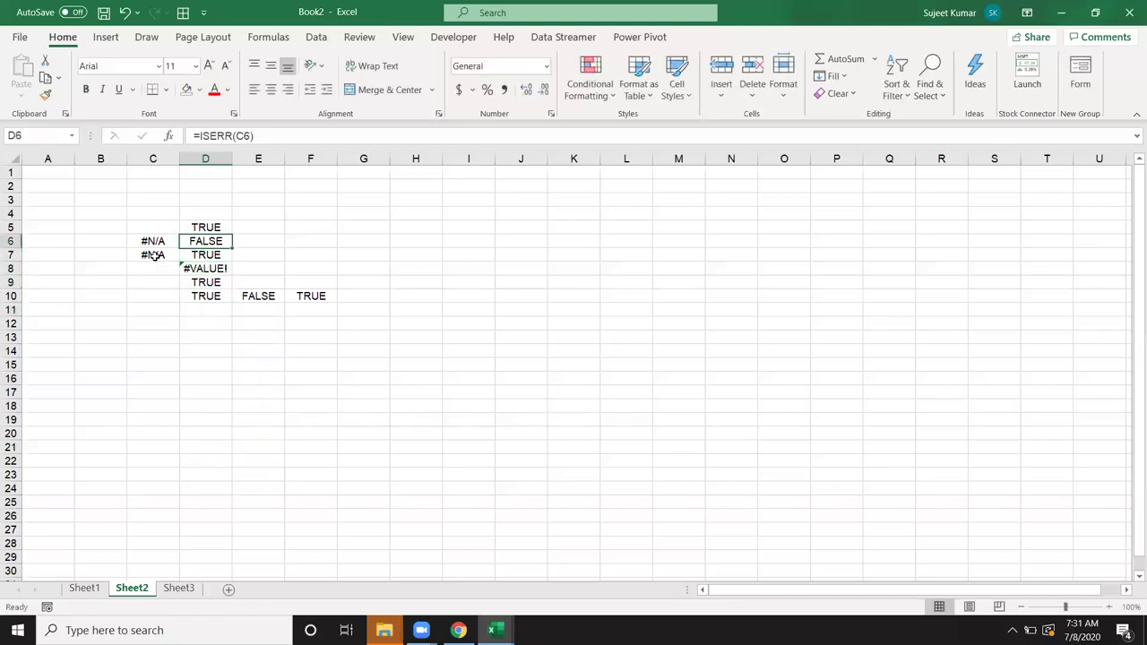
key("F2")
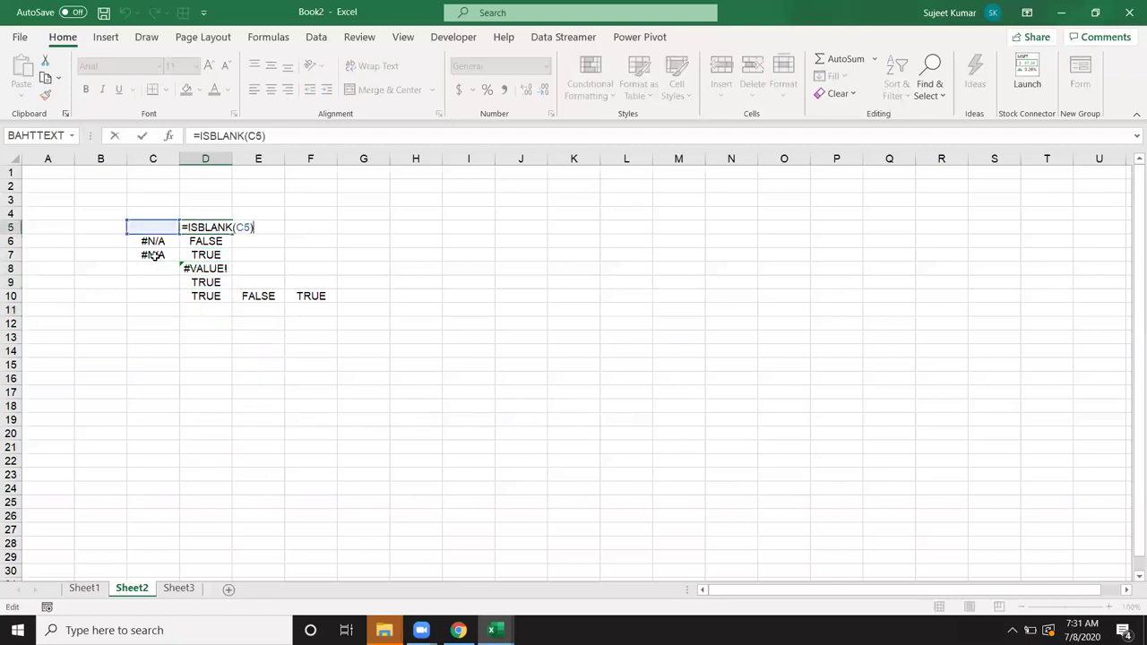
key("Escape")
key("Right")
key("Right")
key("Right")
key("Up")
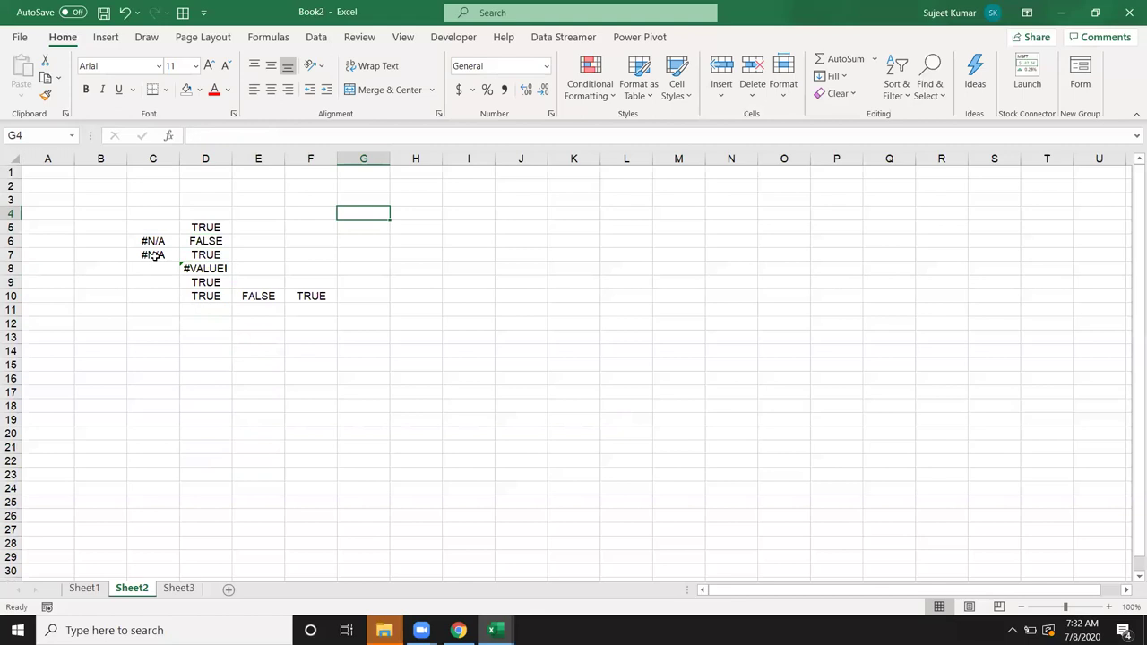
Step: Enter =IF(G4>0,"OK","Pending") in H4
key("Right")
type("=")
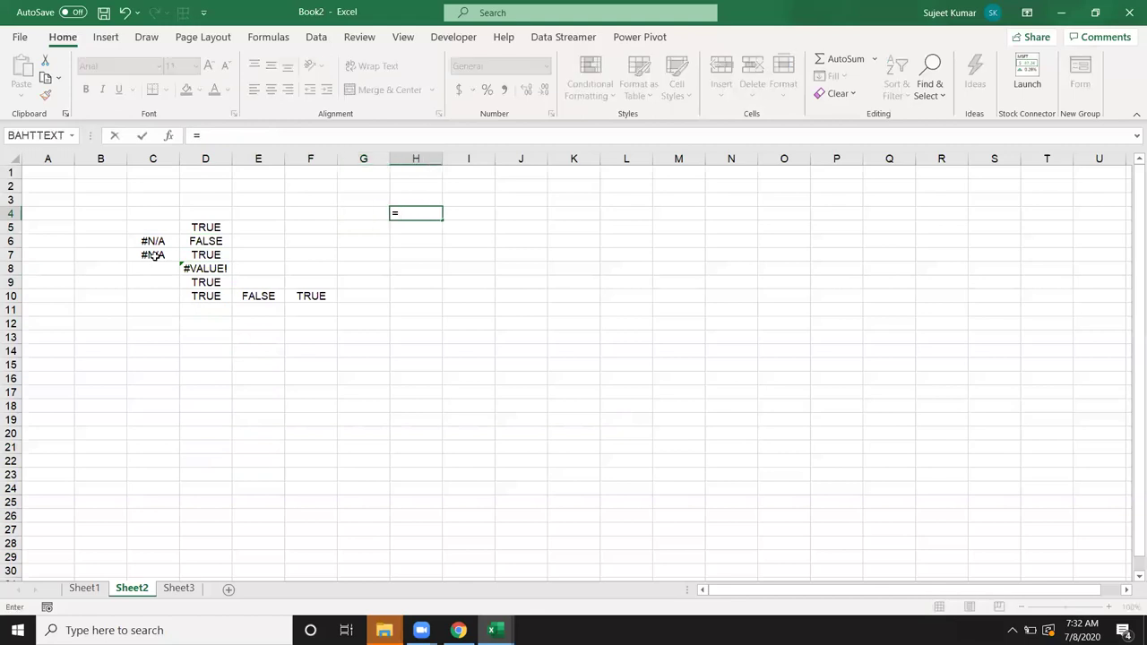
type("if(")
key("Left")
type(">")
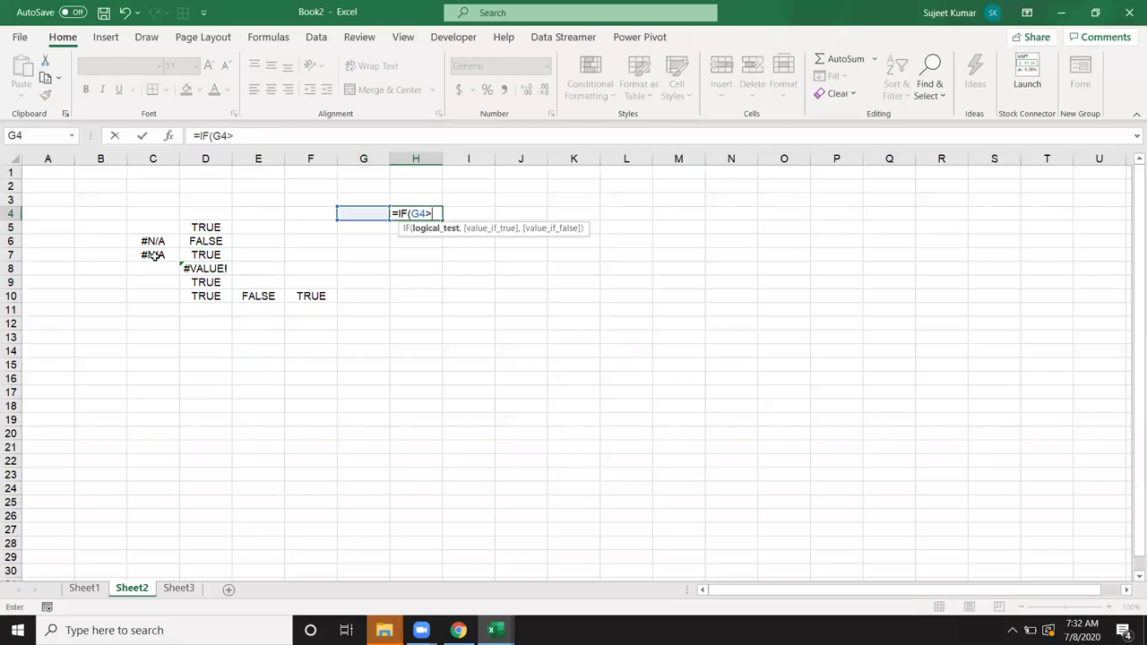
type("0,")
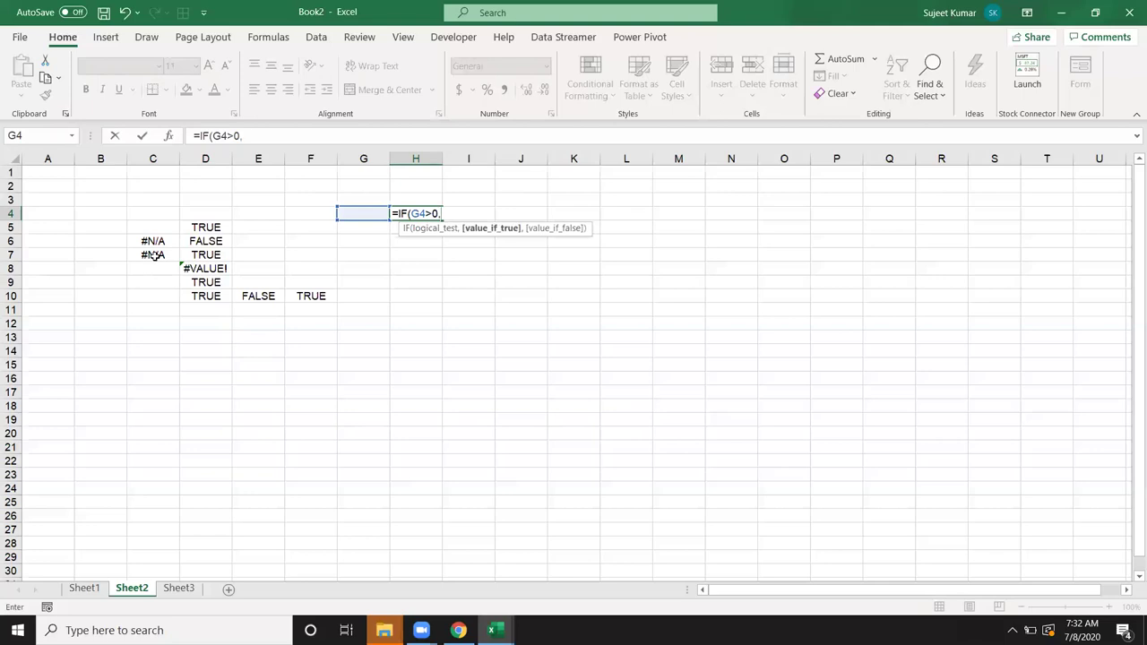
type("\"OK\",\"Pending")
key("Return")
Step: Put -985 in G4 and recommit H4's formula so it shows Pending
key("Up")
key("Left")
type("-985")
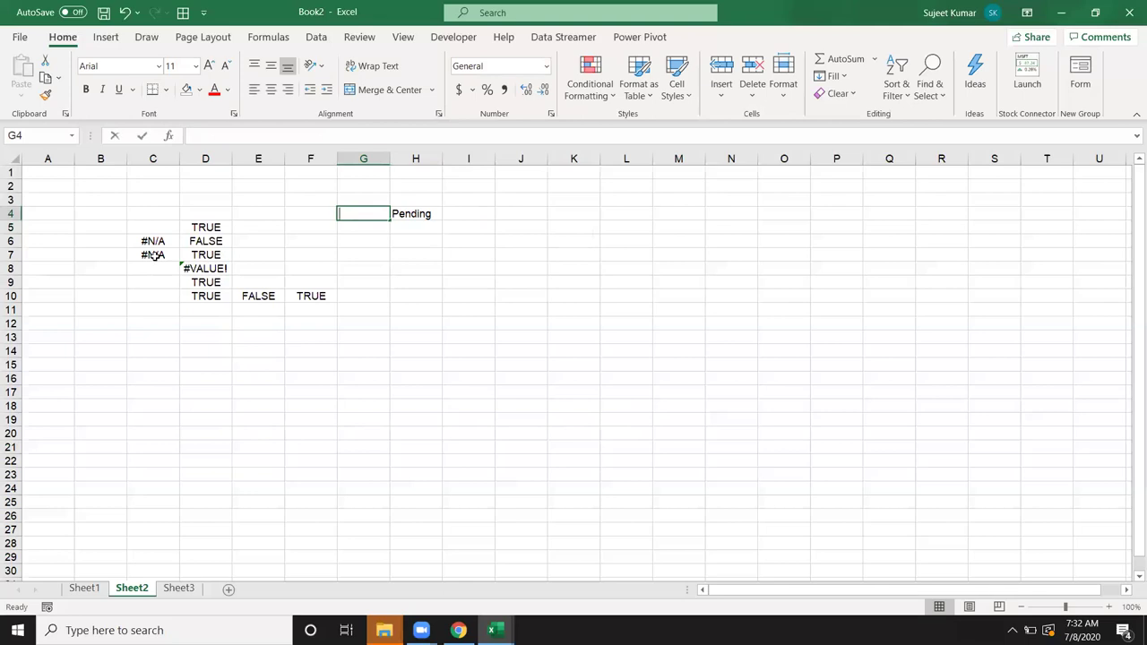
key("Return")
key("Up")
key("Right")
key("F2")
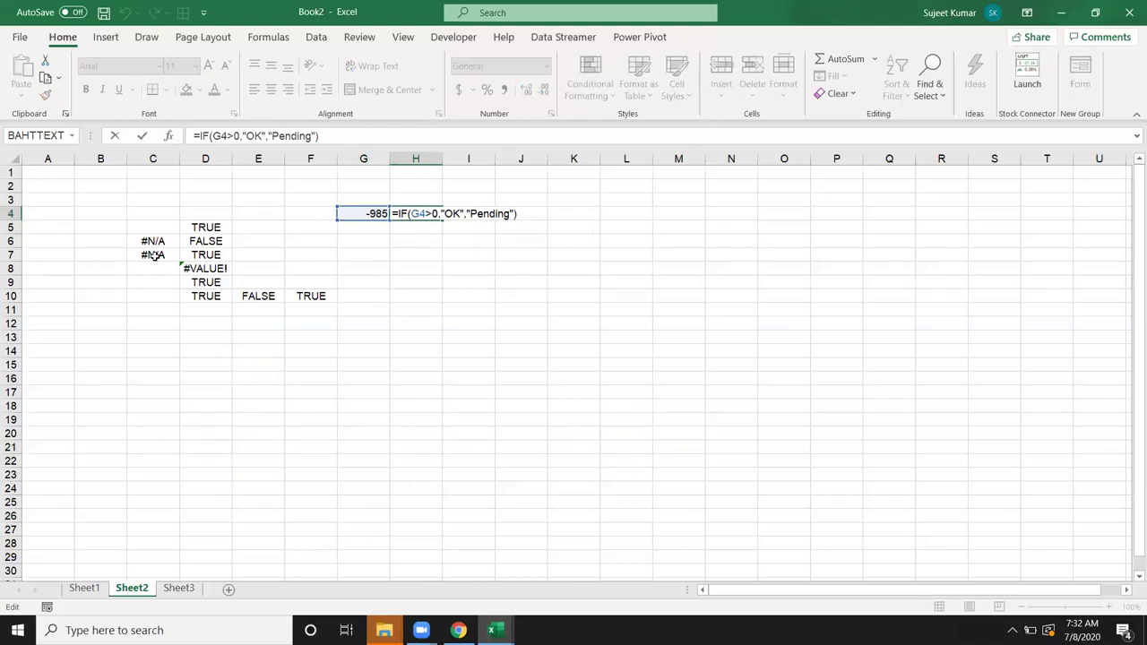
key("ctrl+Return")
key("Down")
key("Down")
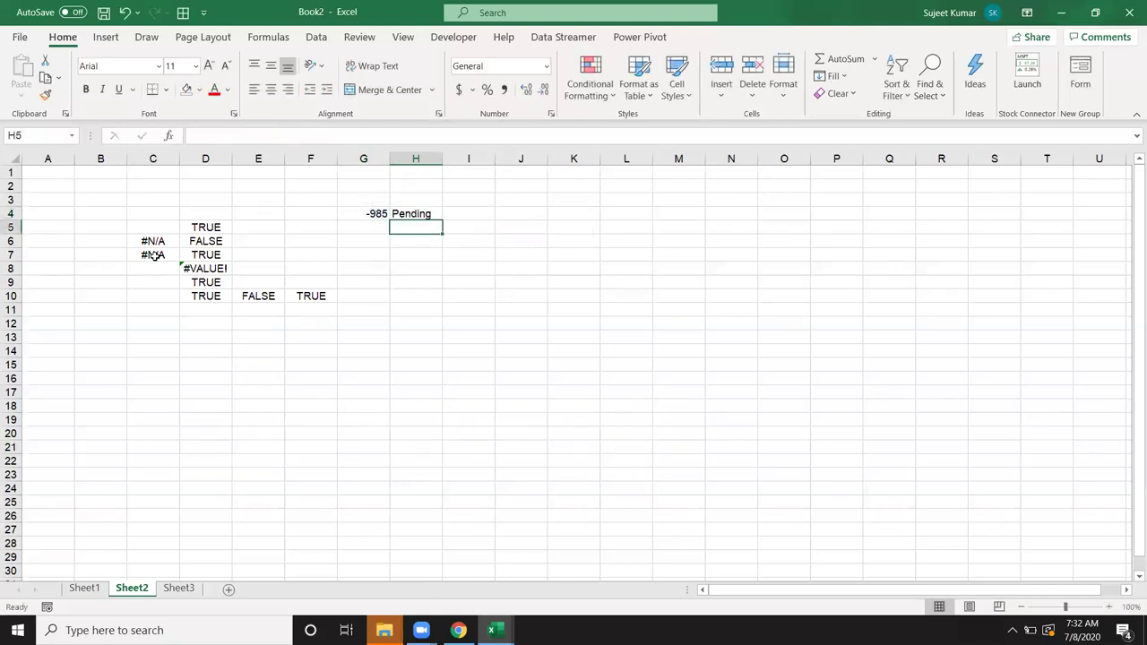
key("Left")
key("Left")
key("Left")
key("Left")
key("Left")
key("Down")
key("Down")
key("Left")
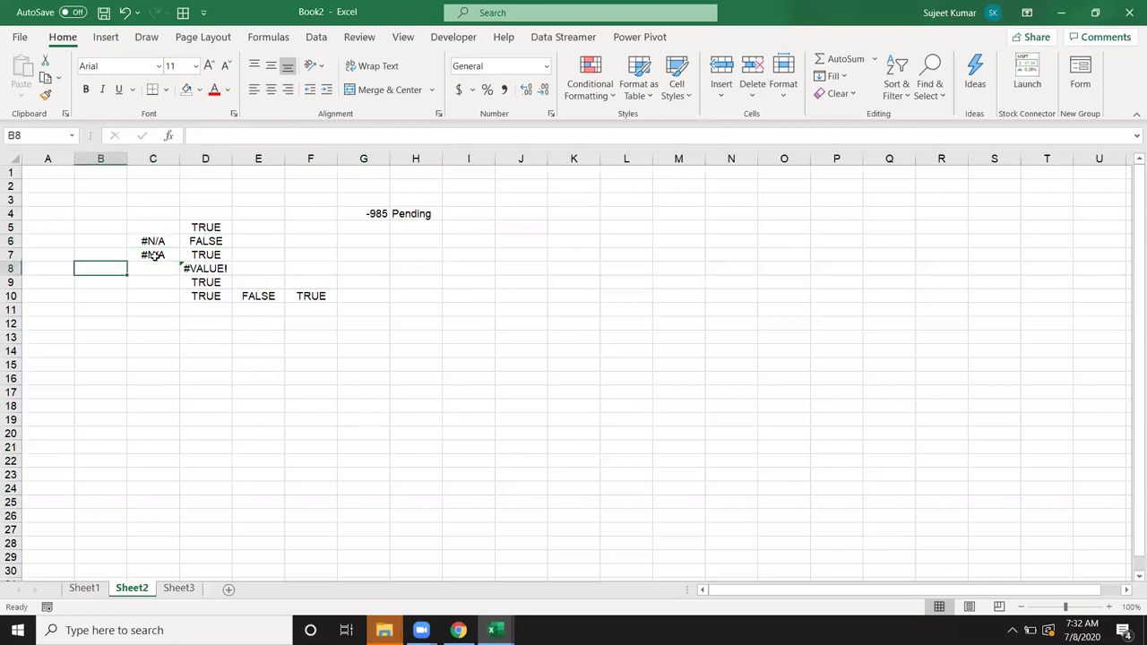
Step: Enter =IF(C8>0,"OK") in B8 so it displays OK
type("=if")
key("Tab")
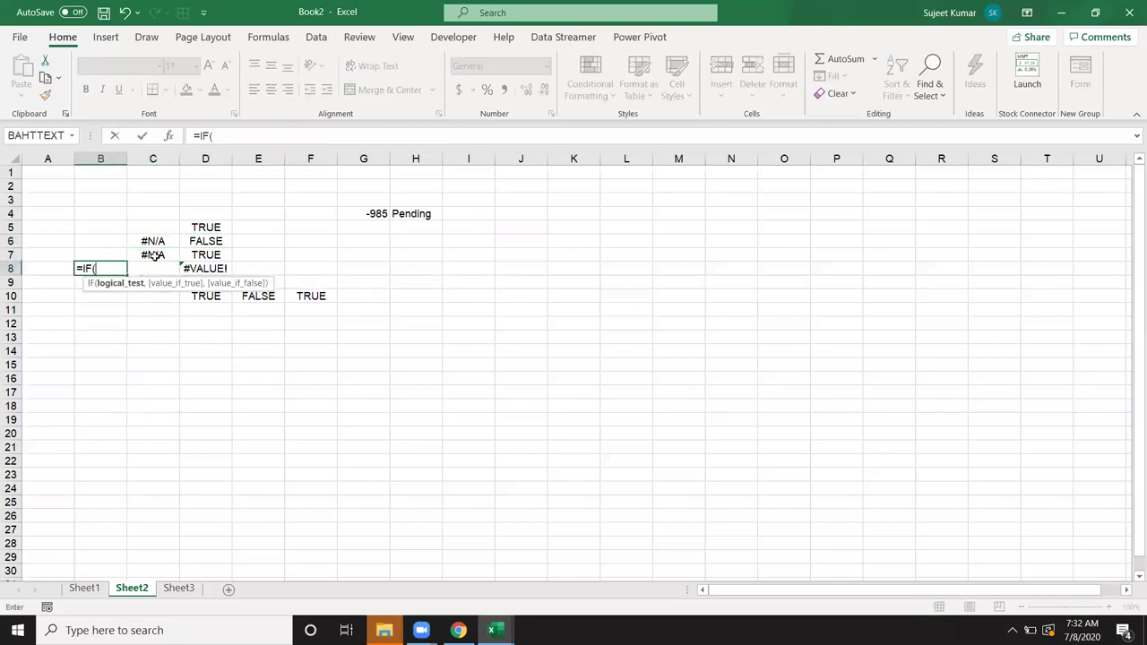
key("Right")
type(">0")
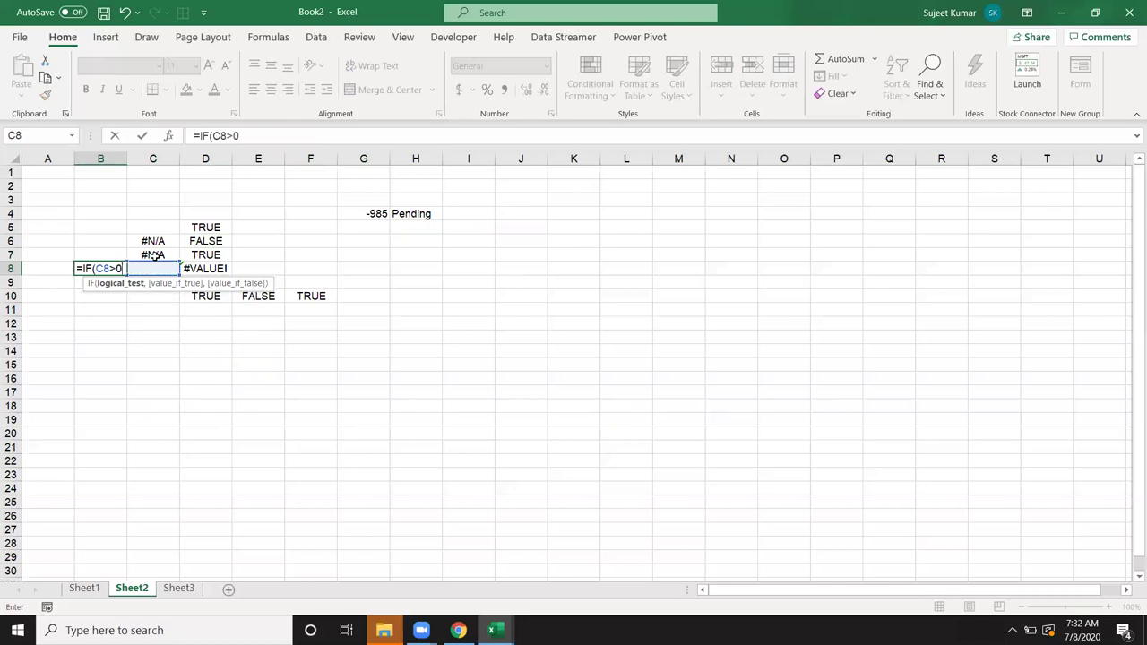
type(",")
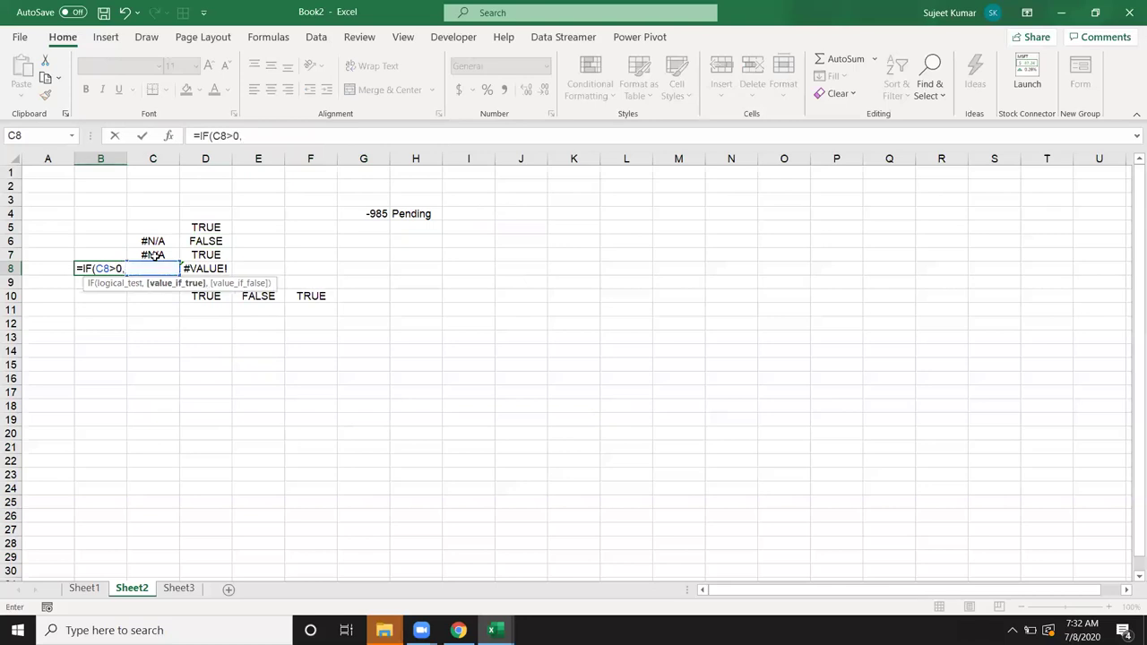
type("\"OK\"")
key("Return")
key("Up")
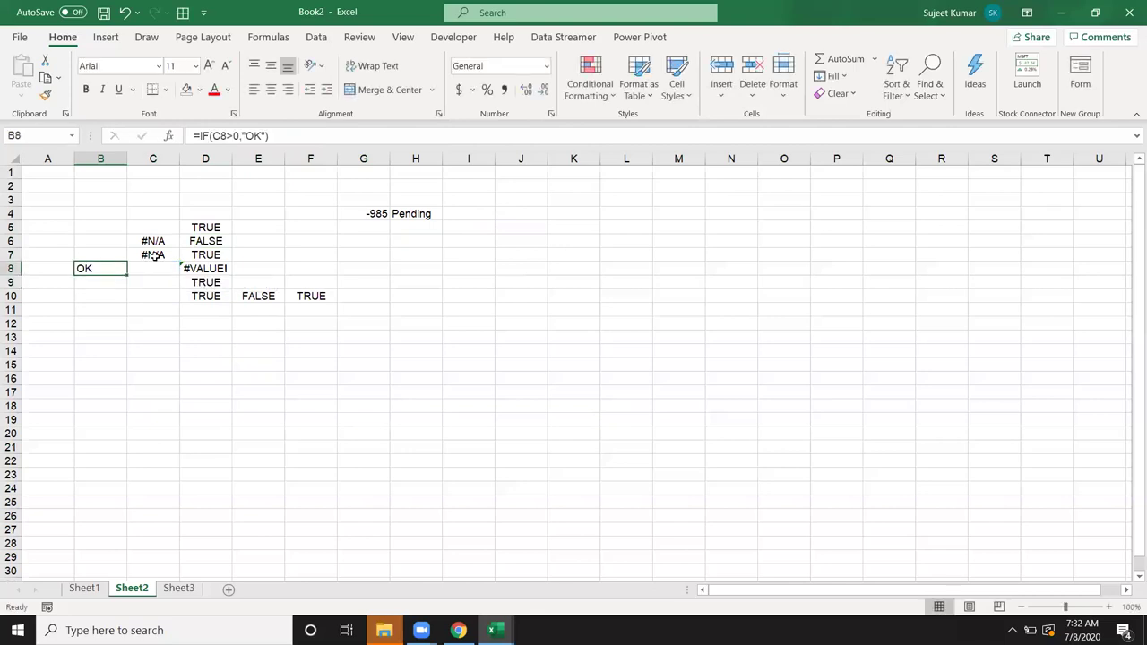
Step: Review the formulas in C8 and D5 without changing them
left_click(152, 268)
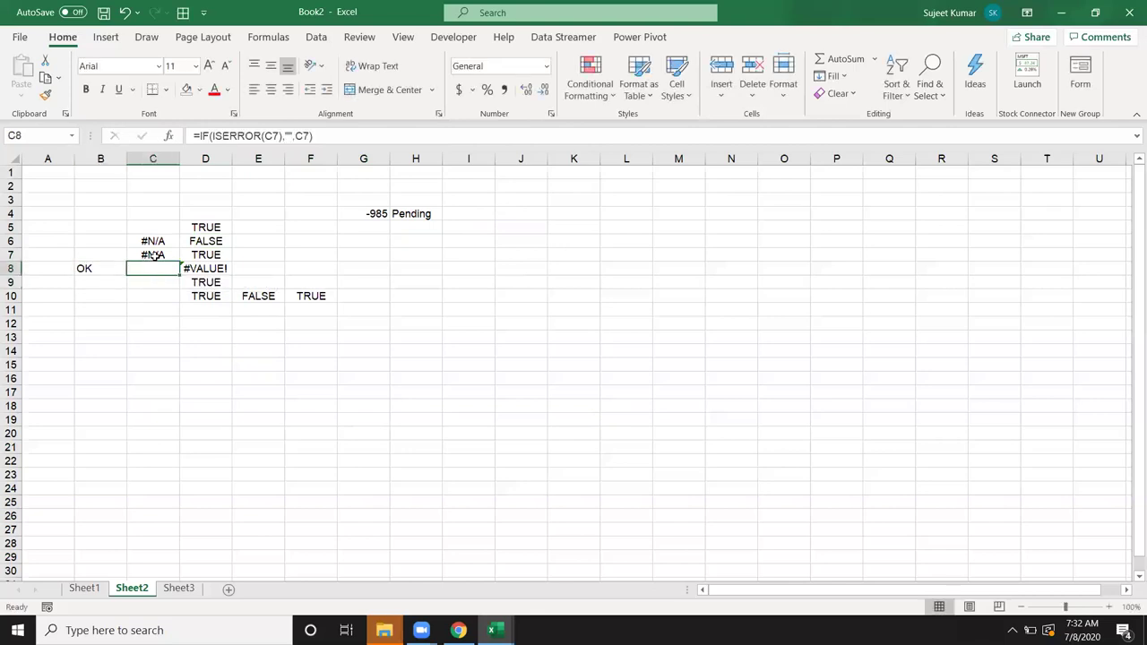
left_click(288, 135)
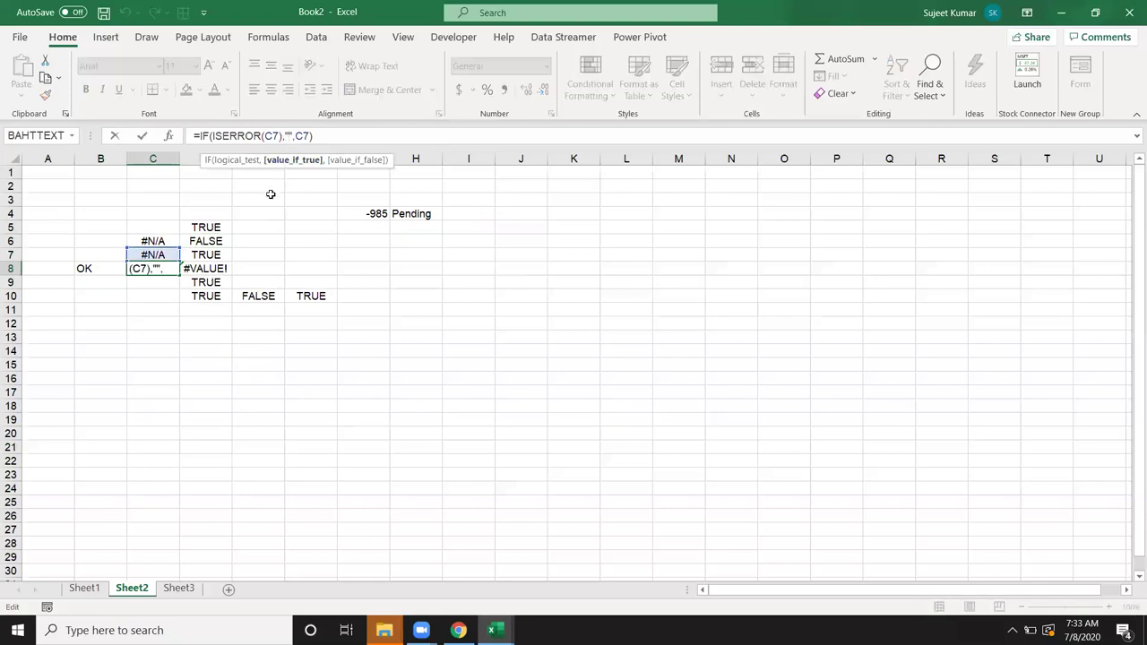
key("Escape")
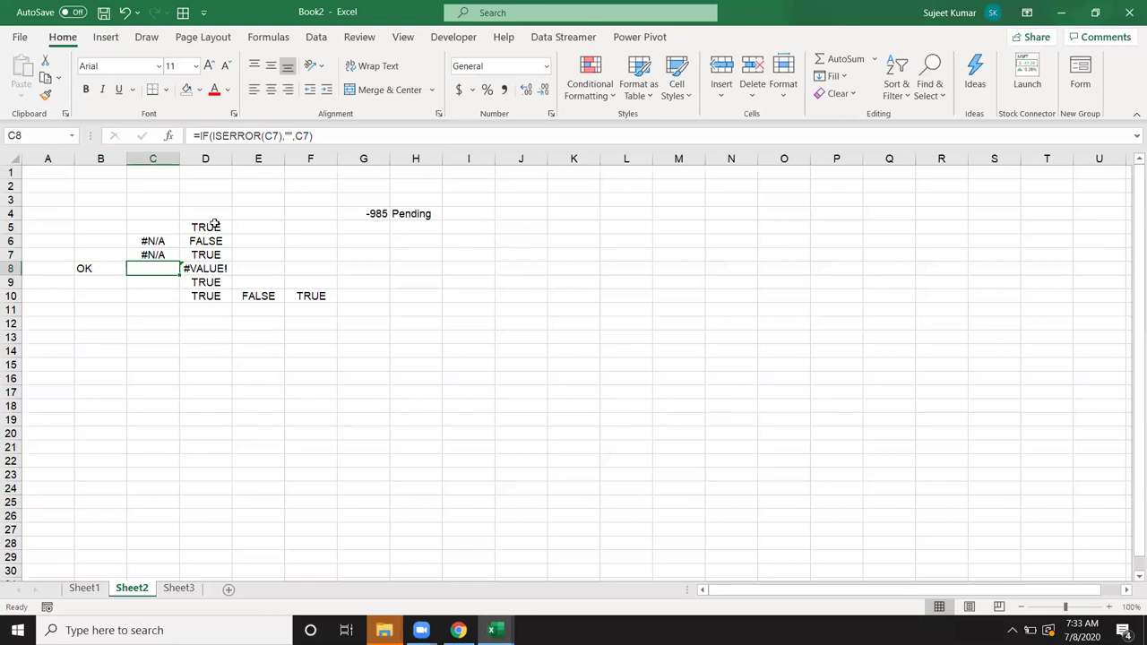
left_click(215, 224)
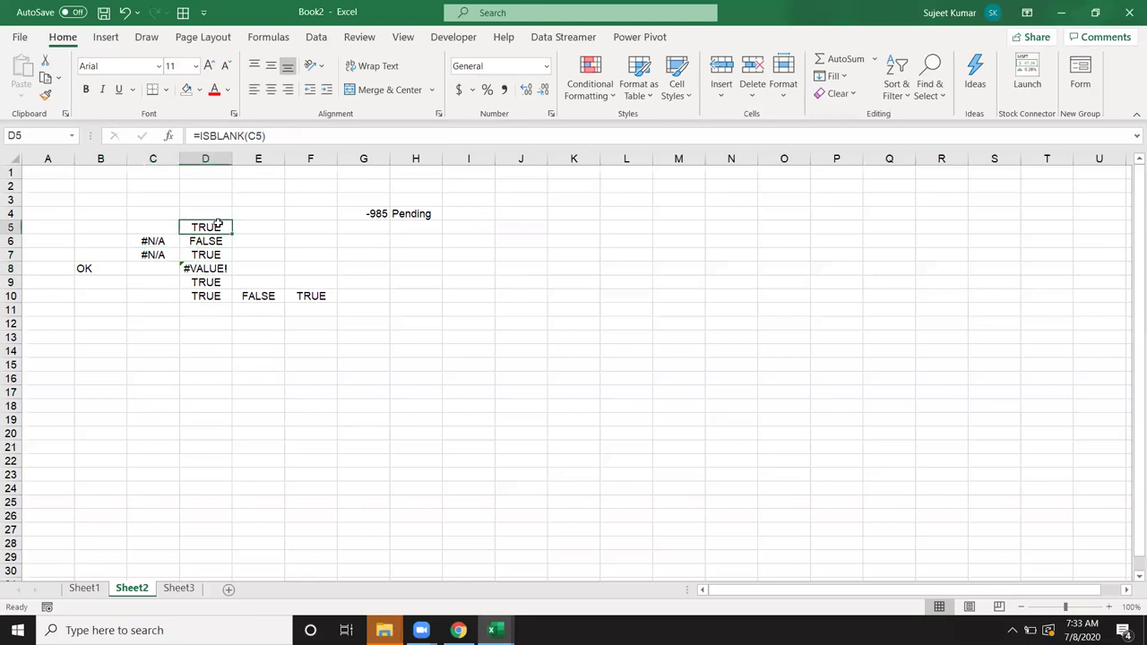
left_click(397, 227)
Step: Enter =IF(ISBLANK(G5),"OK","Pending") in H5 and confirm it shows OK
type("=IF(")
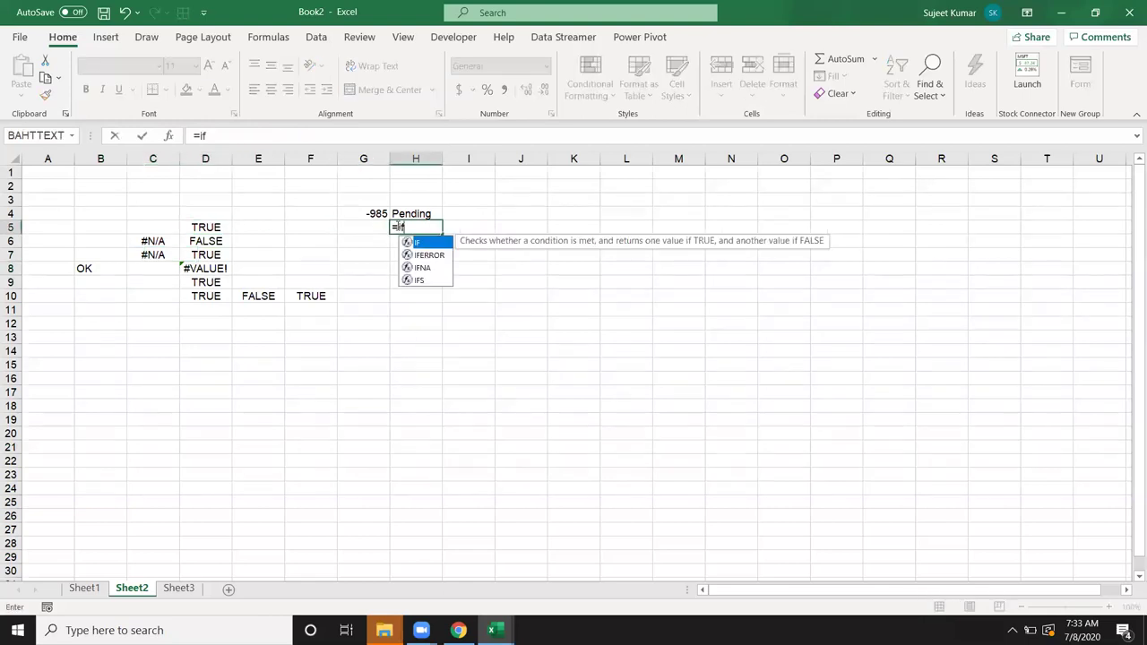
type("is")
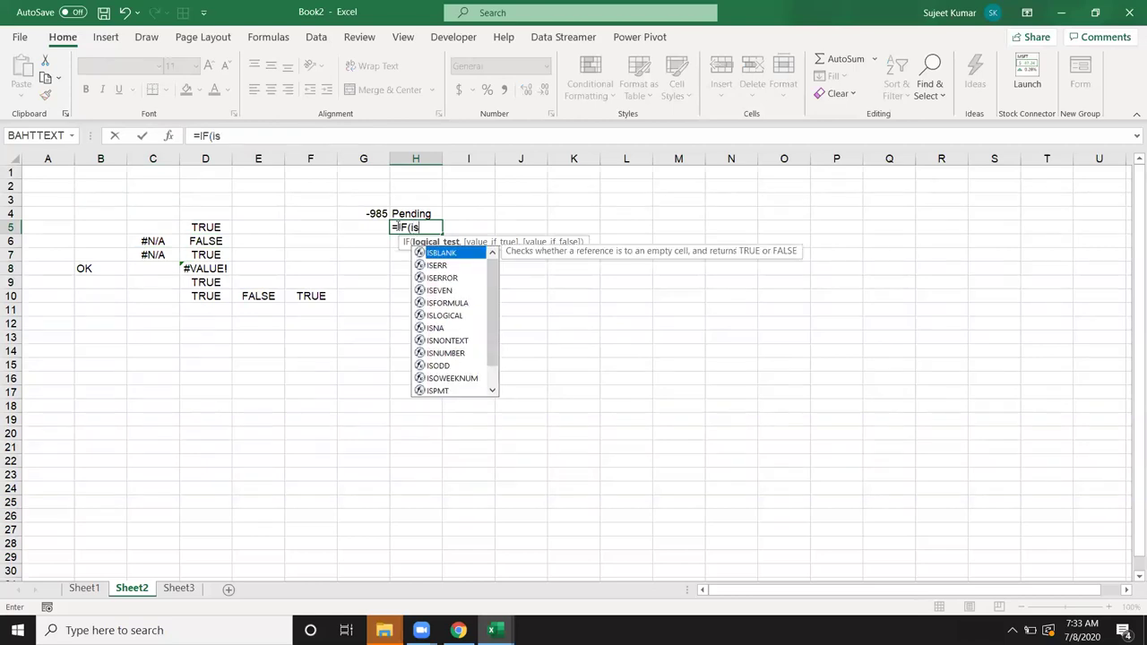
key("Tab")
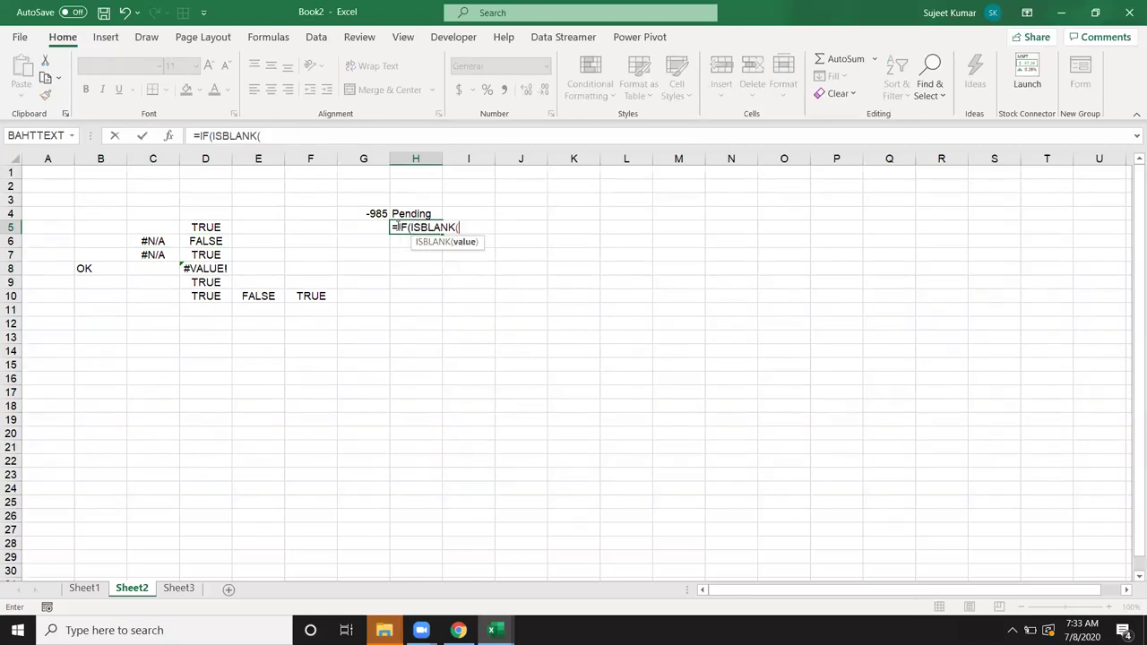
key("Left")
type("),")
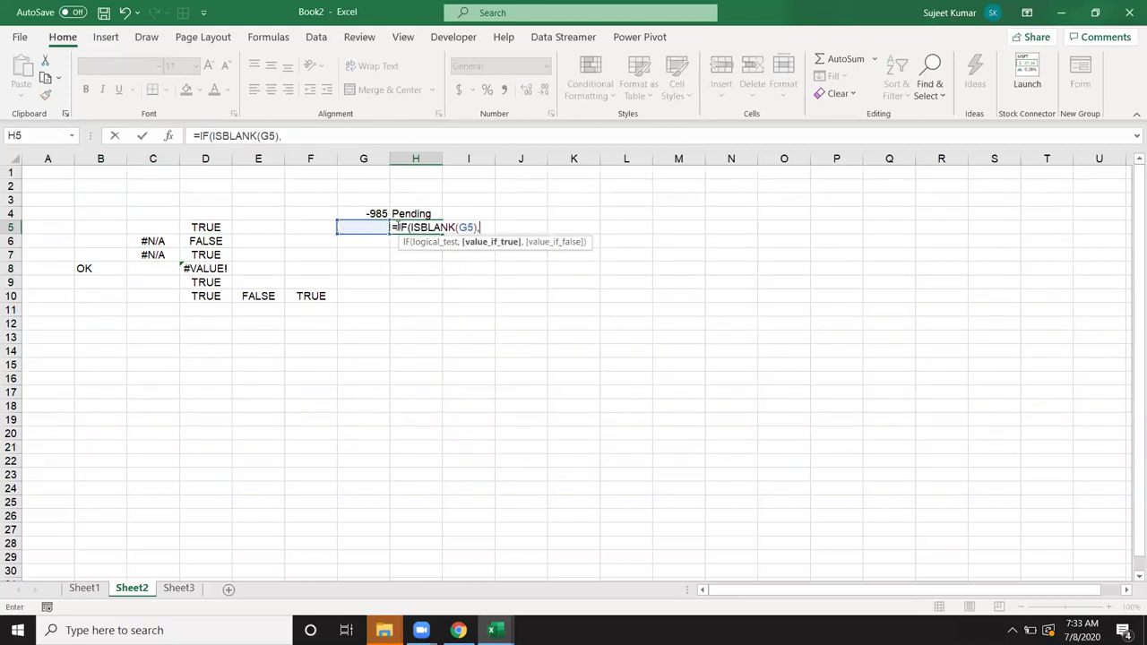
type("\"OK\",")
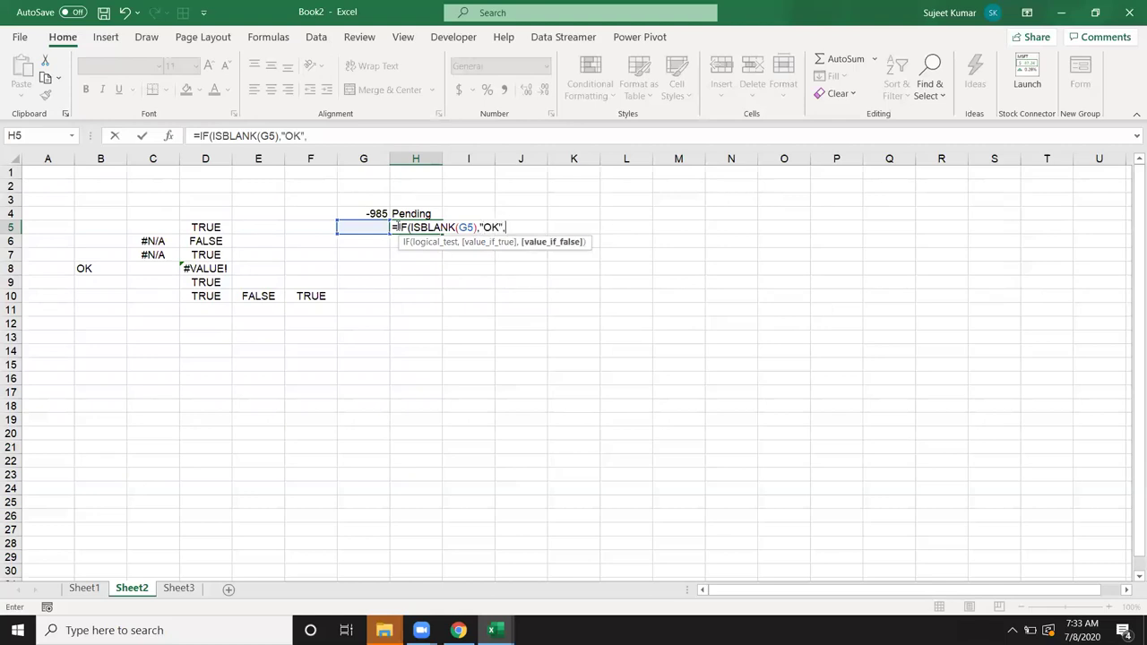
type("\"Pending\"")
key("Return")
key("Return")
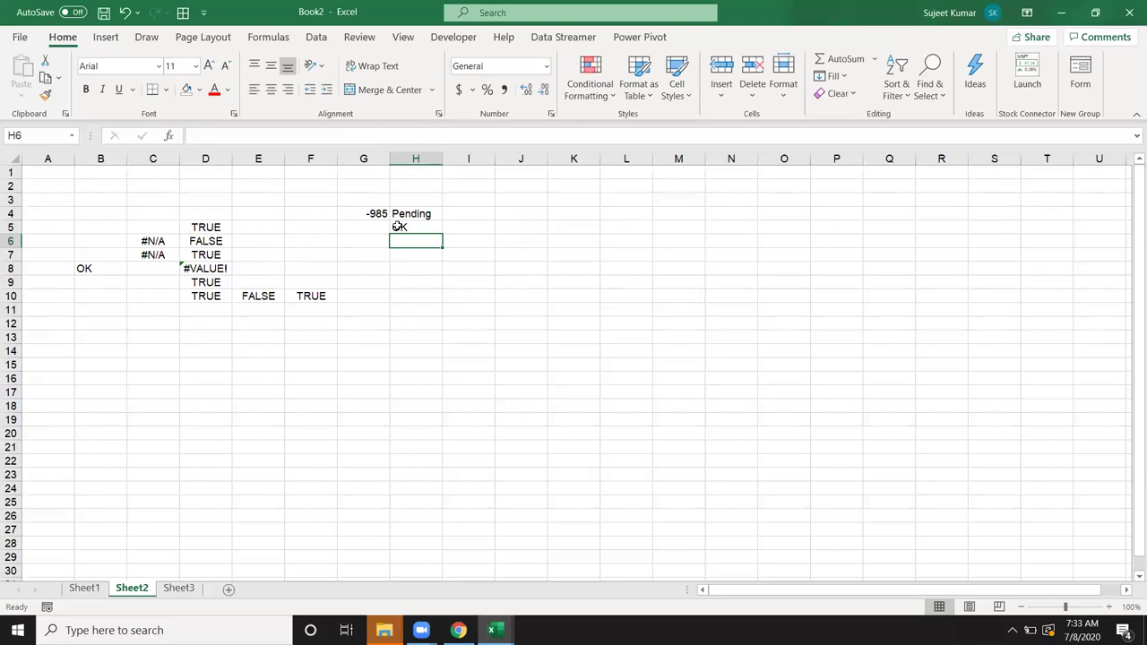
left_click(398, 227)
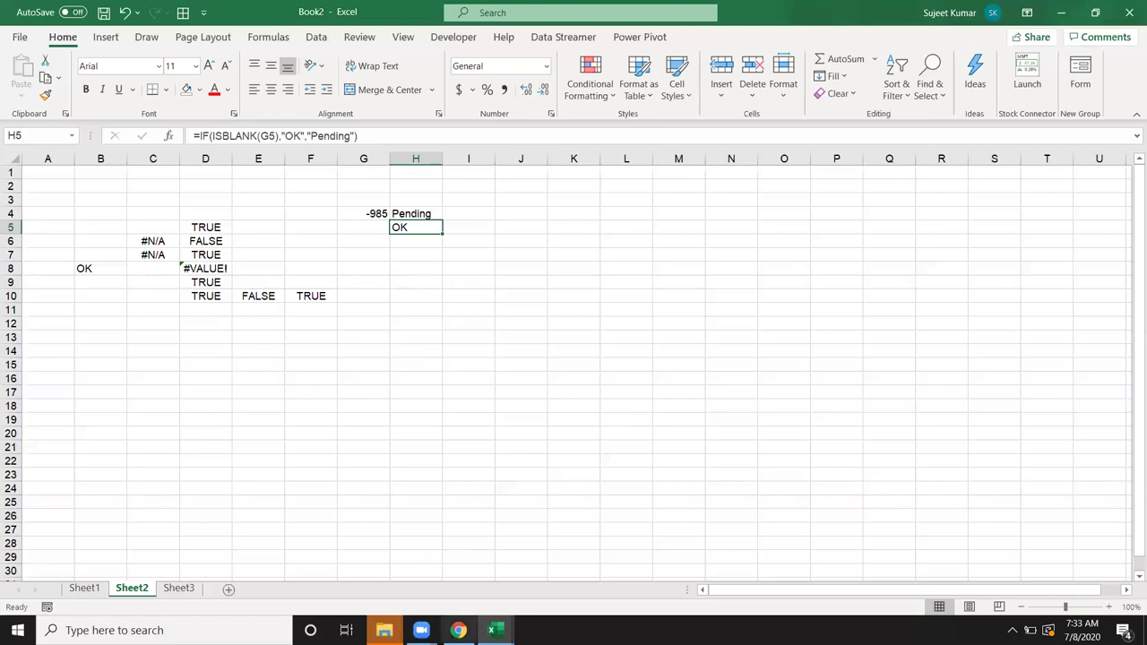
left_click(492, 630)
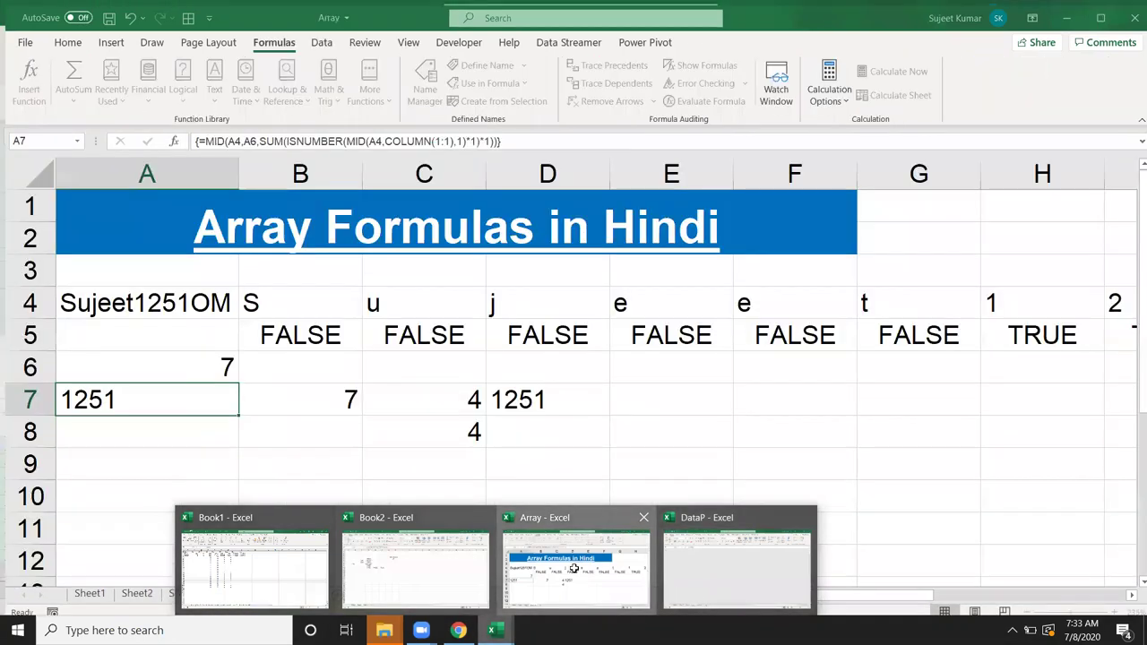
Step: In the Array workbook's Sheet2, enter =CELL("filename") in D9 to show the file path
left_click(578, 578)
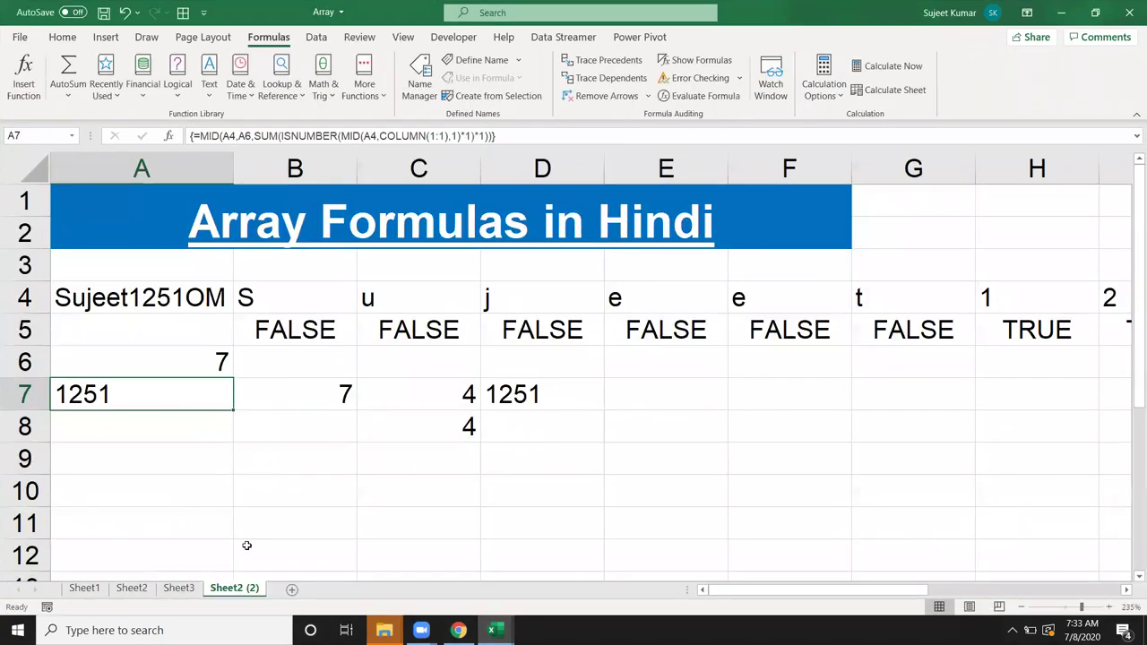
left_click(84, 589)
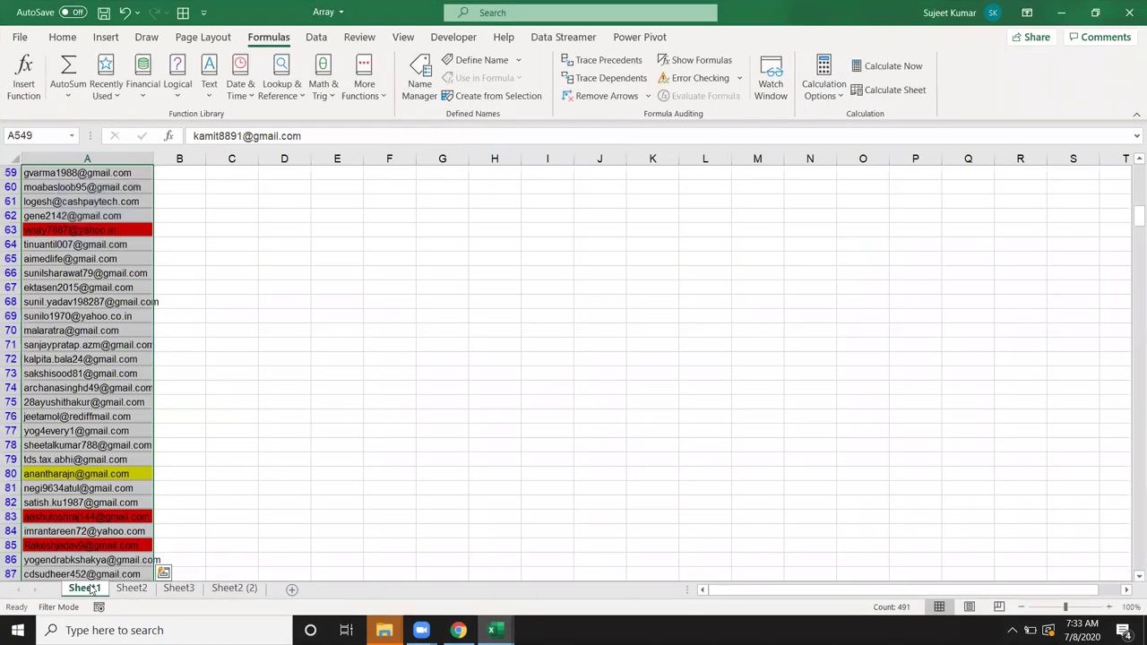
left_click(142, 589)
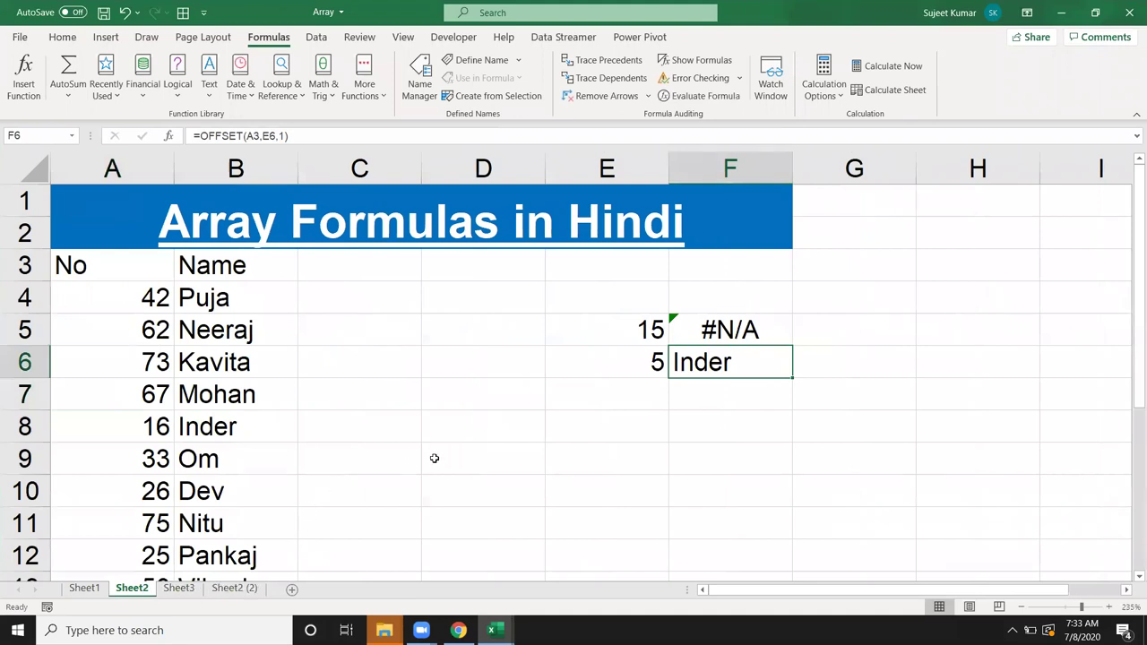
left_click(535, 476)
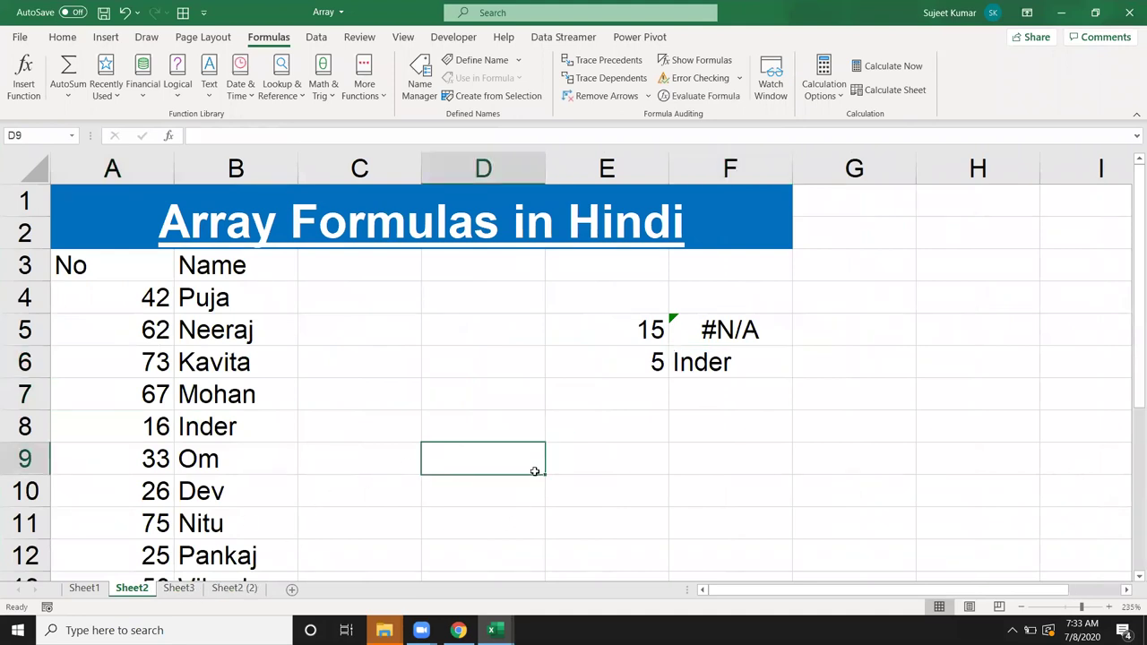
type("=")
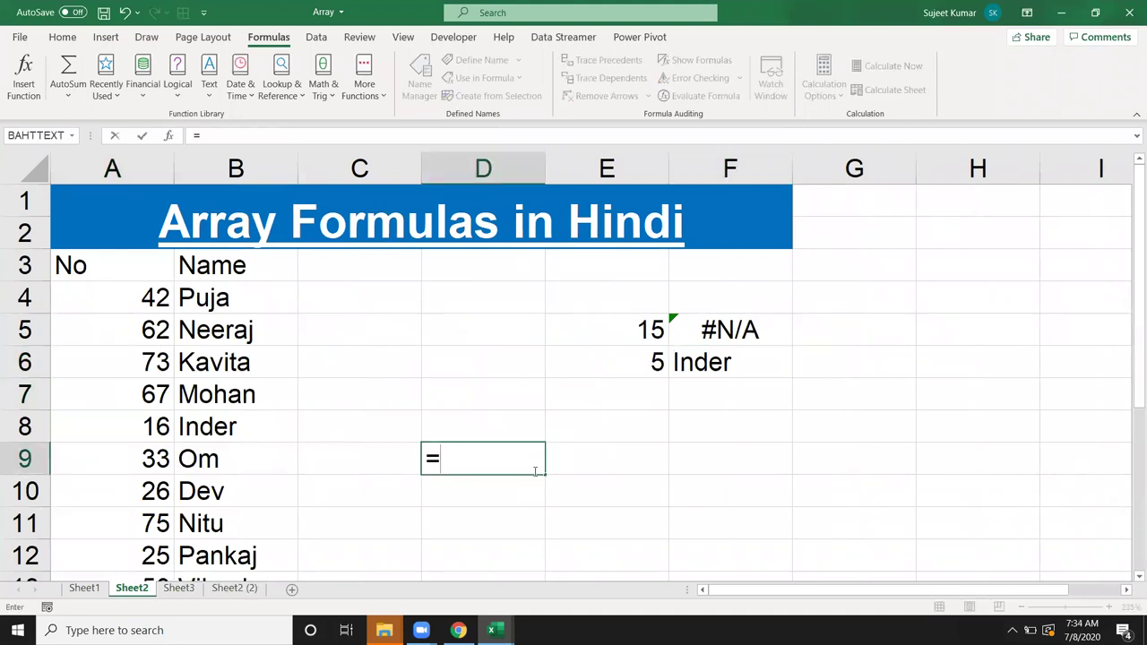
type("ce")
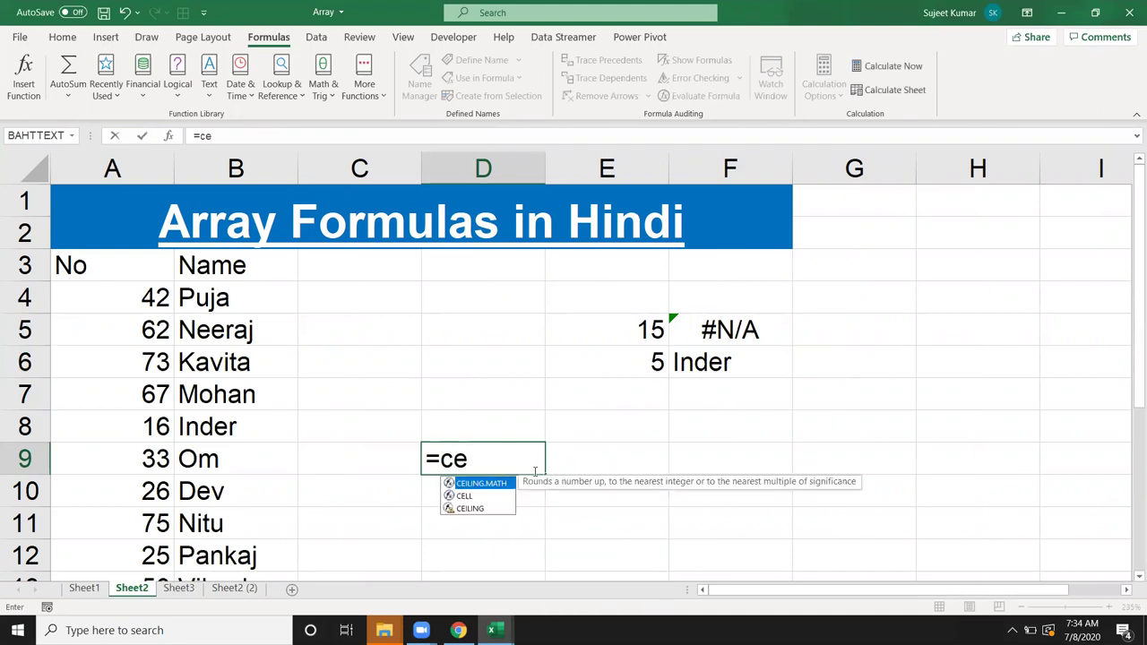
key("Down")
key("Tab")
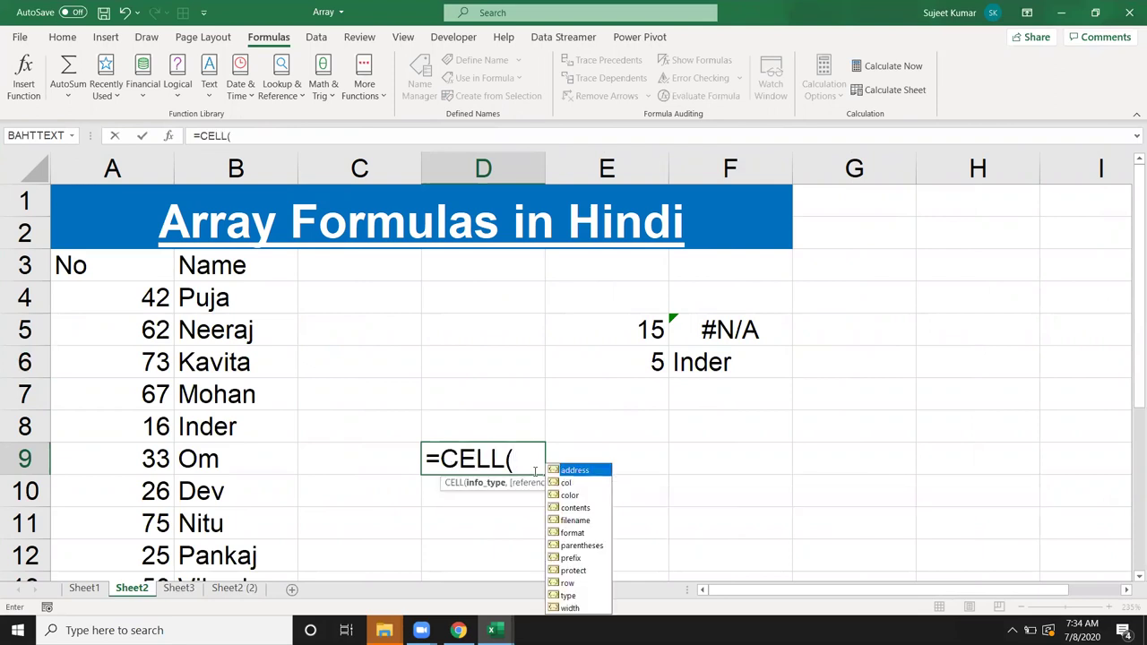
key("Down")
key("Down")
key("Down")
key("Down")
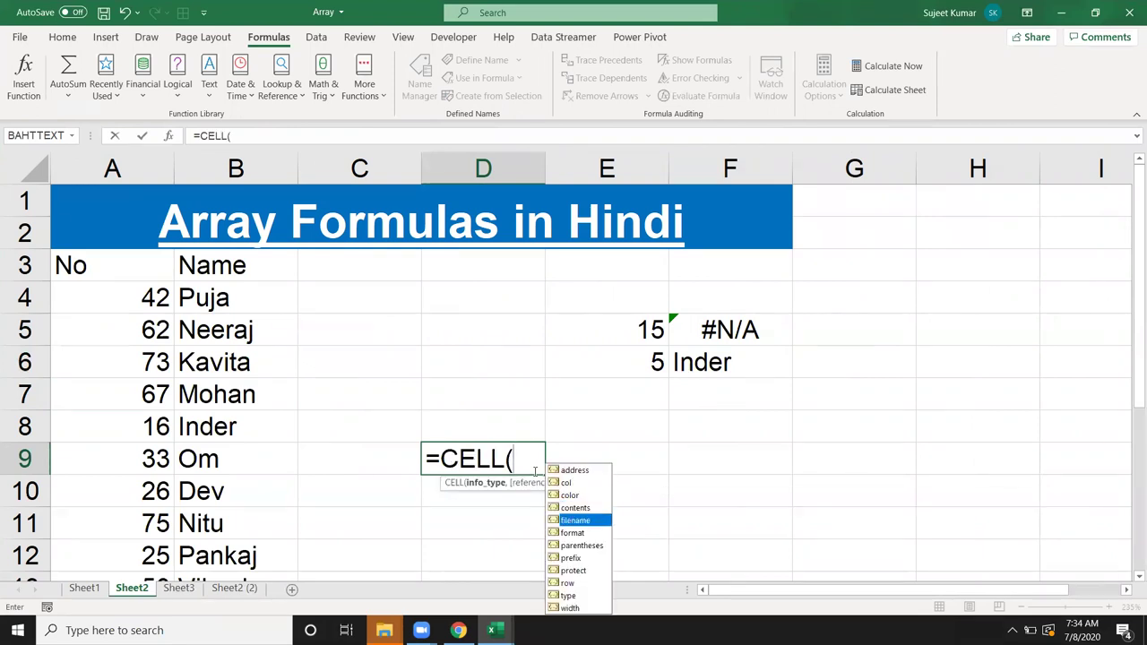
key("Tab")
key("Return")
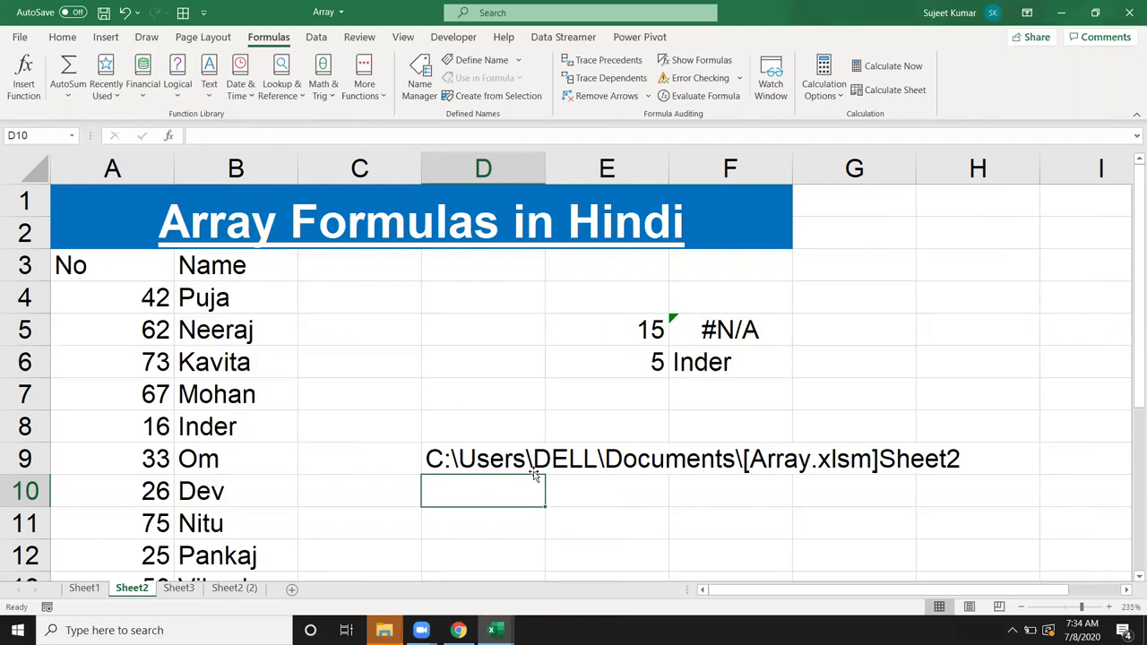
Step: Enter =FIND("]",D9,1) in D10 to locate the sheet name's start, returning 36
type("=f")
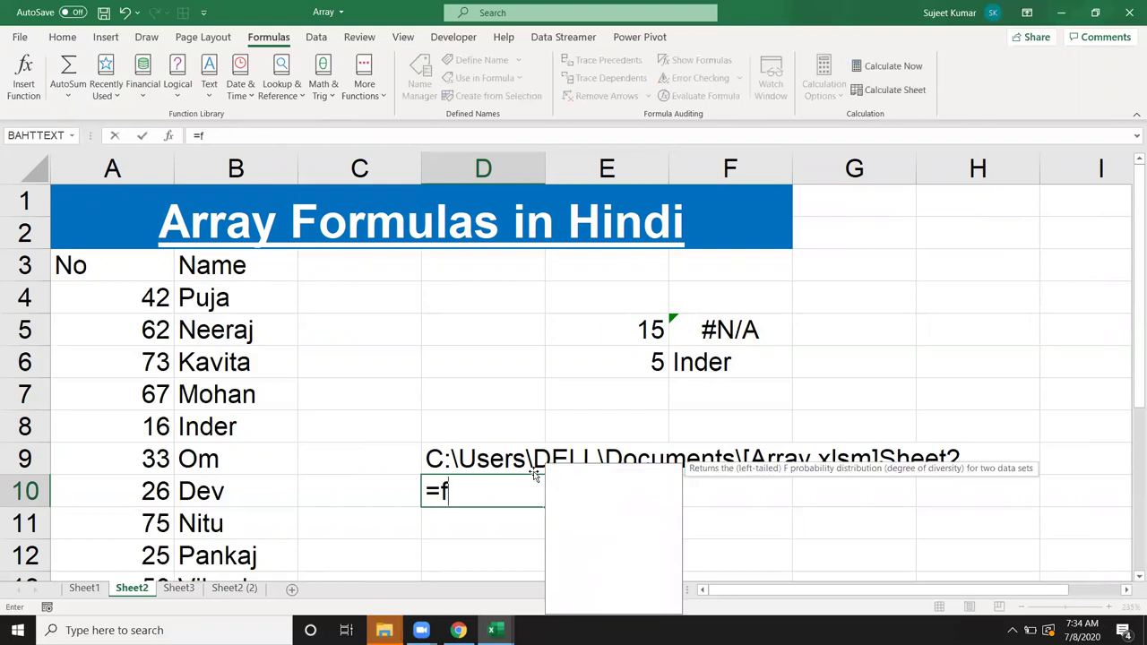
type("ind")
key("Tab")
type("\"]\",")
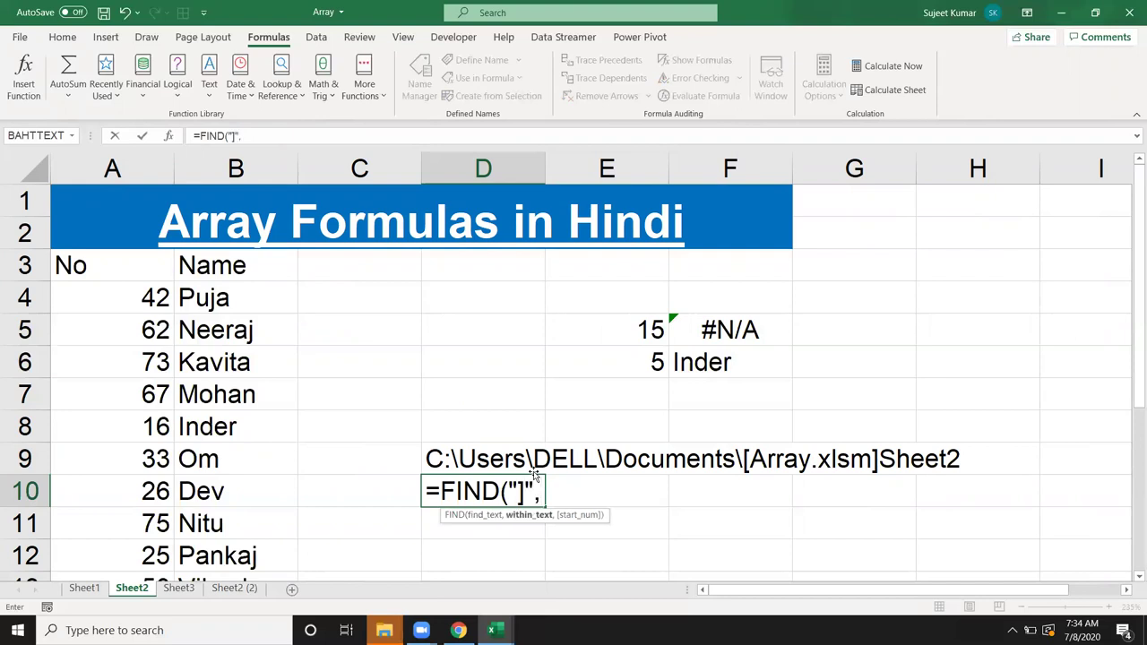
left_click(534, 472)
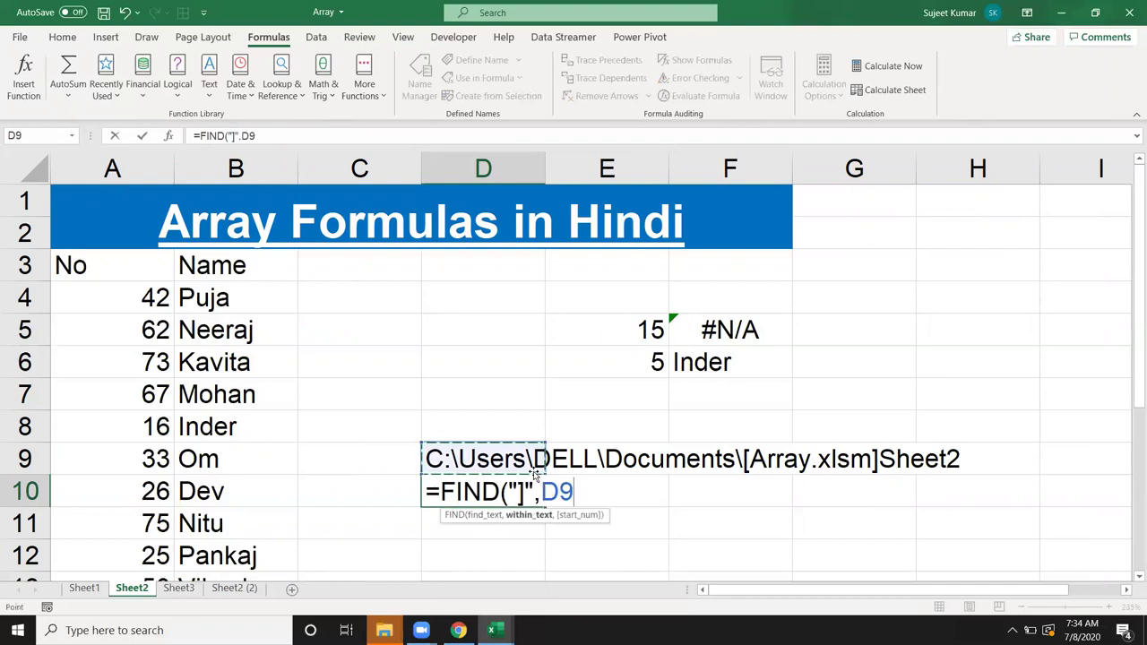
type(",1")
key("Return")
key("Up")
Step: Enter =RIGHT(D9,LEN(D9)-D10) in E10, accepting Excel's correction, to extract Sheet2
key("Right")
type("=")
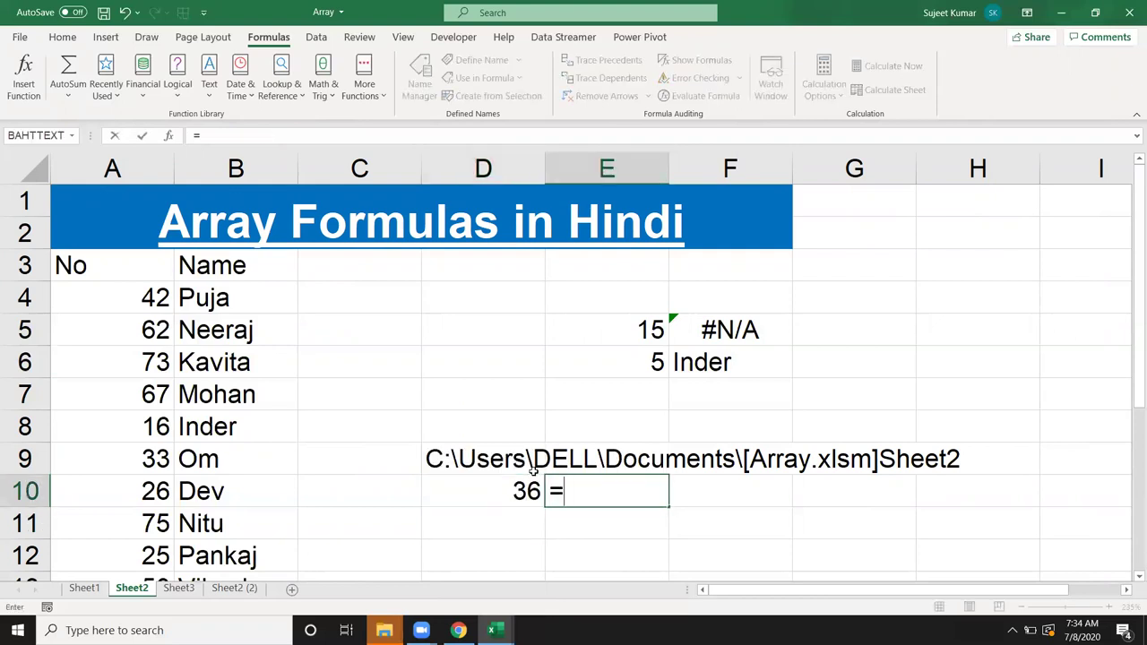
type("ri")
key("Tab")
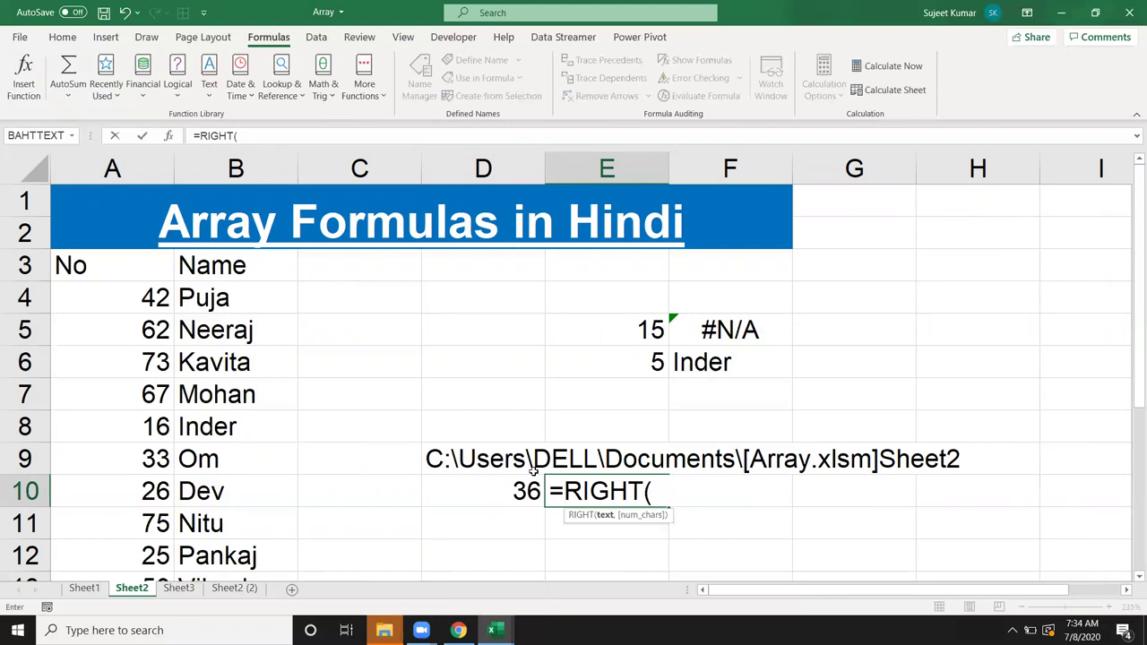
key("Left")
key("Left")
key("Up")
key("Right")
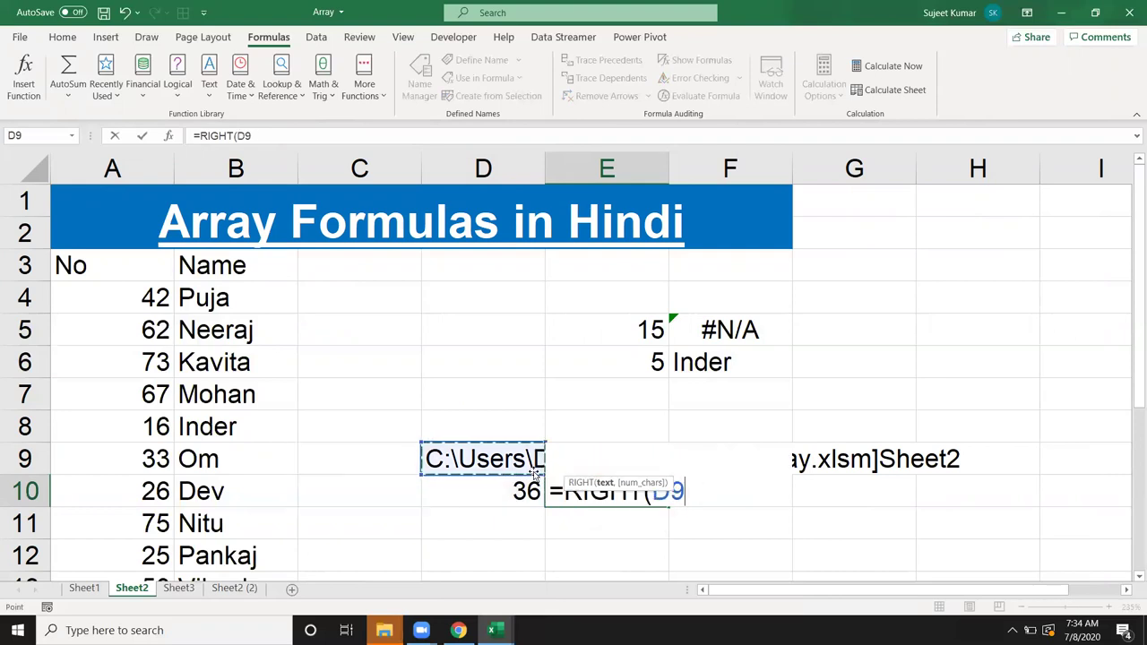
type(",le")
key("Down")
key("Tab")
key("Up")
key("Left")
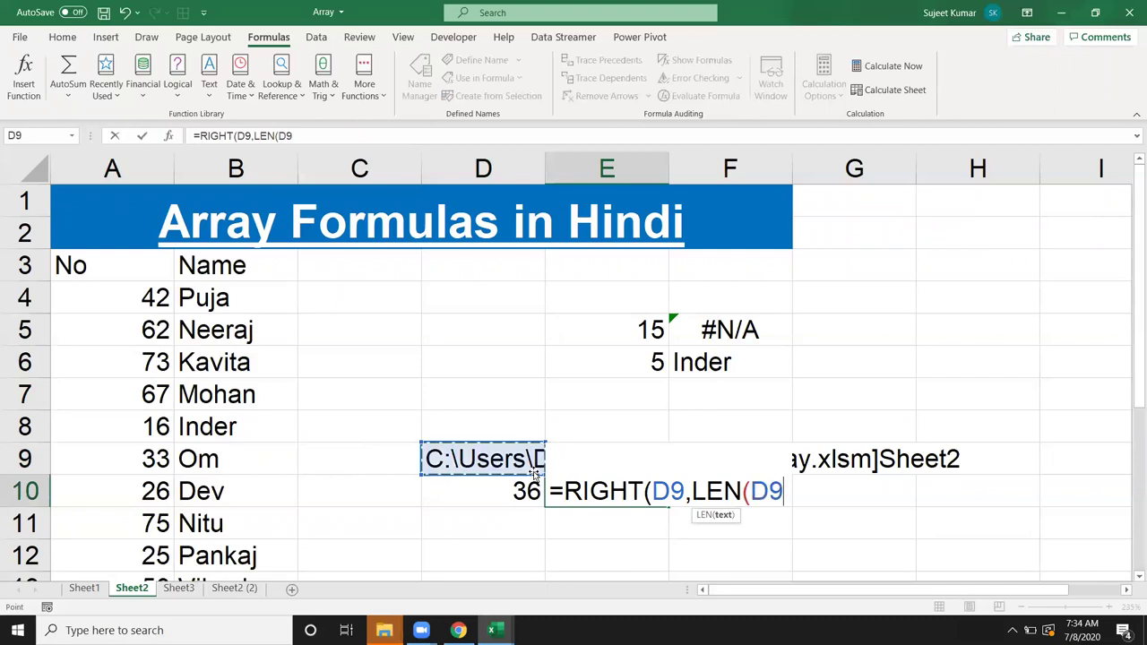
type(")-")
key("Down")
key("Left")
key("Up")
key("Return")
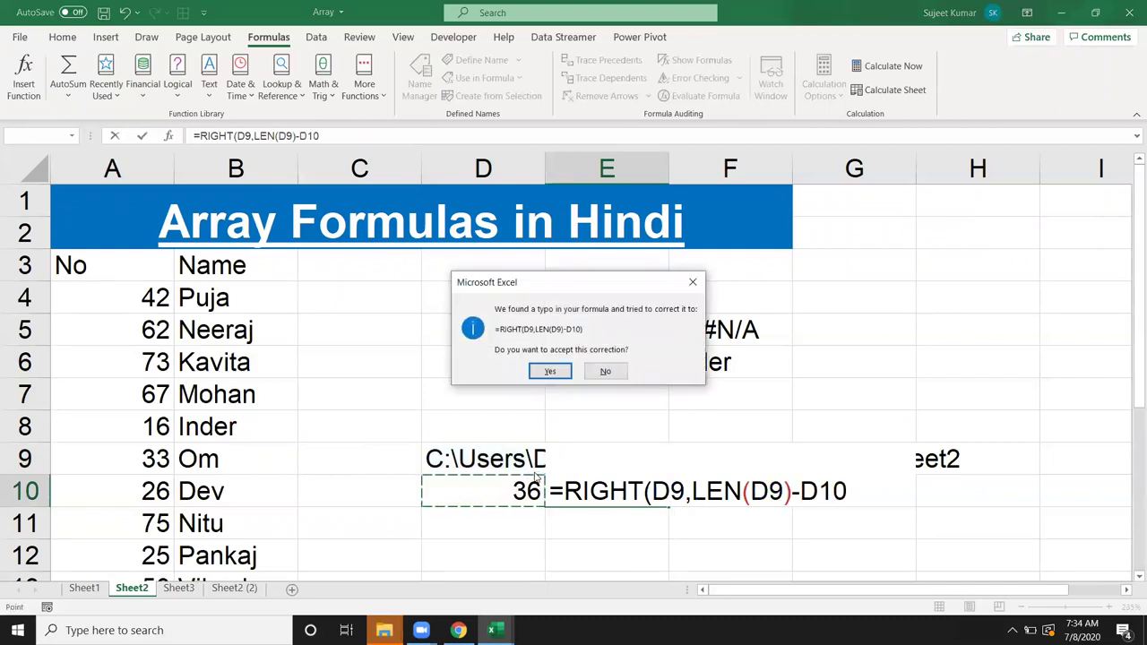
key("Return")
key("Up")
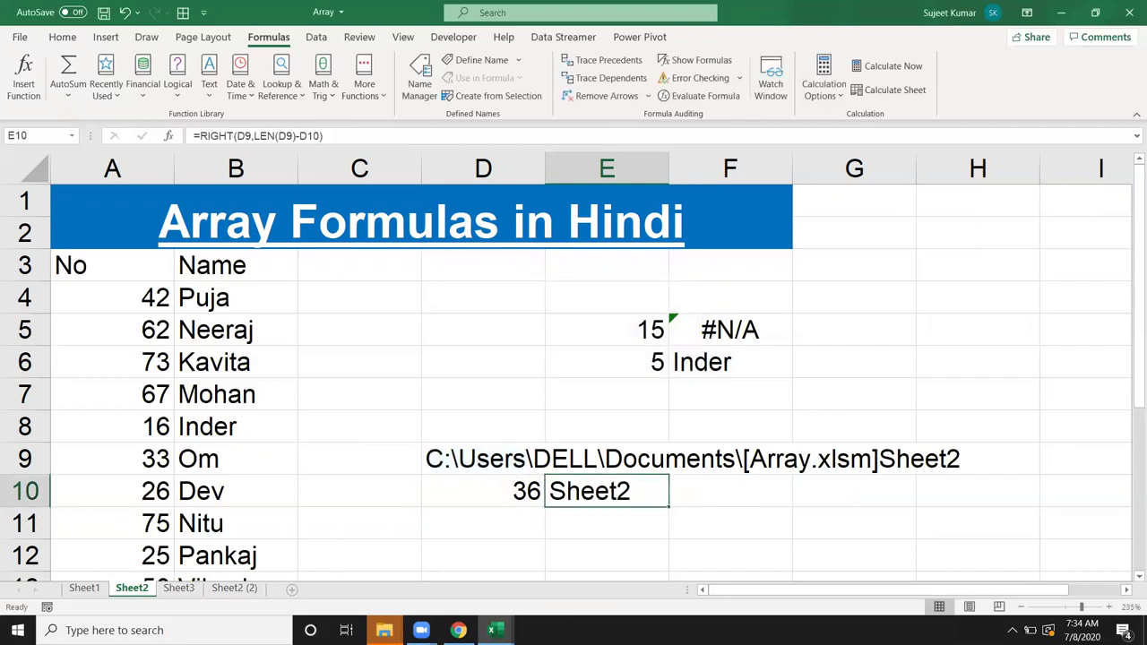
Step: Rename the Sheet2 tab to Array
double_click(132, 587)
type("Array")
key("Return")
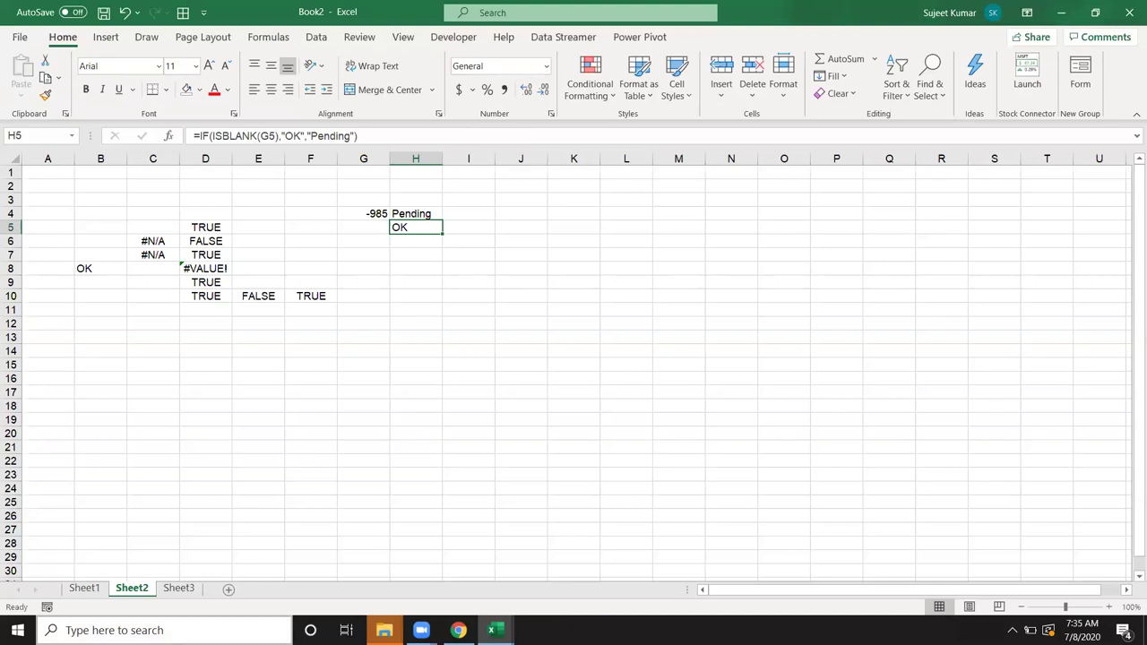
Step: Re-commit H5 unchanged, then enter =INFO("release") in H8, returning 16.0
key("F2")
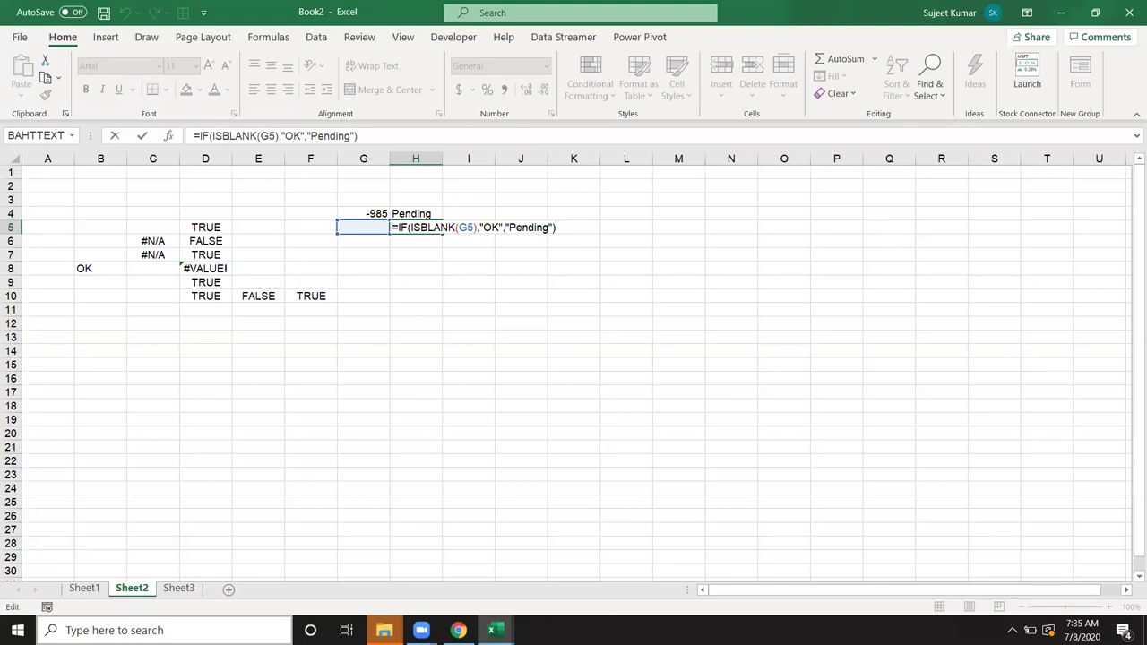
key("ctrl+Return")
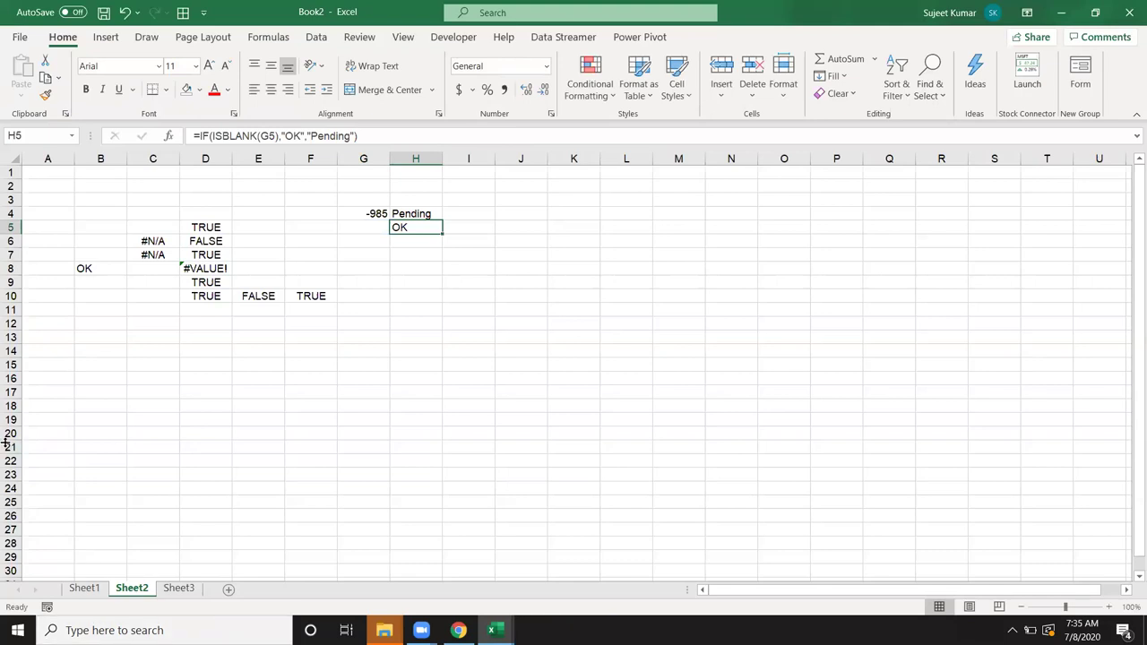
left_click(432, 269)
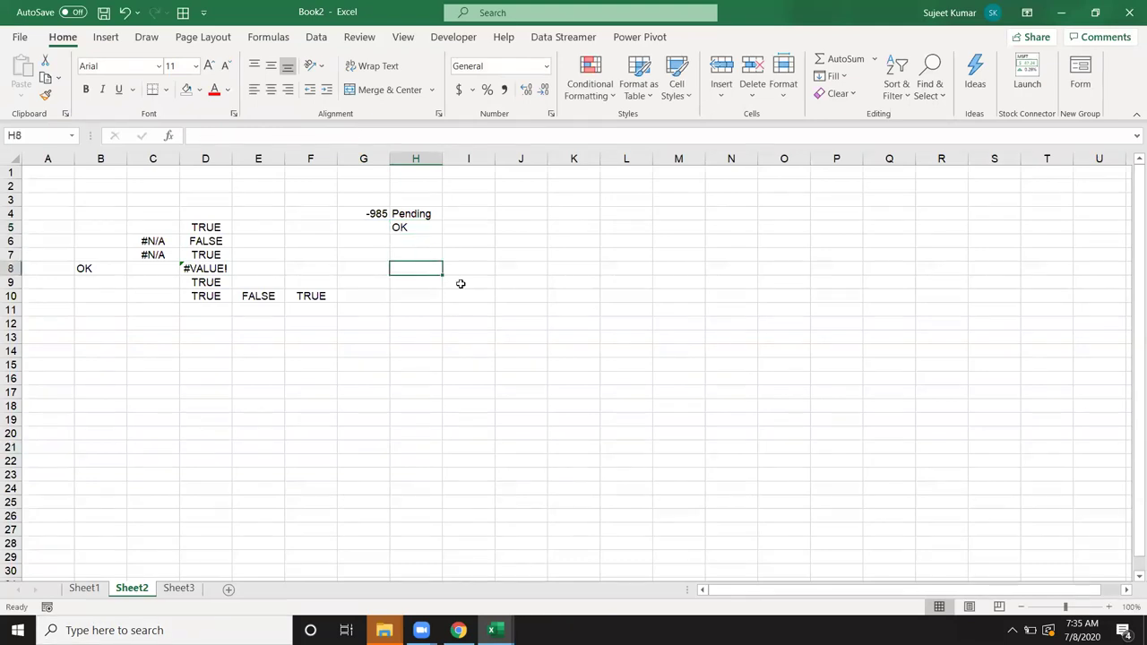
type("=inf")
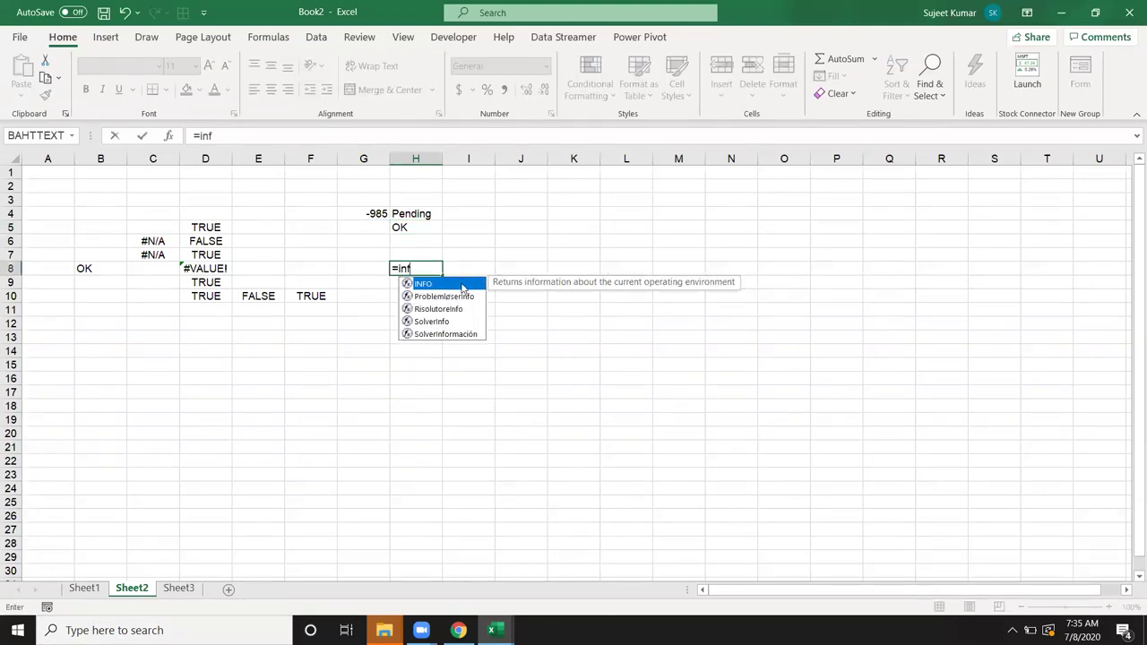
double_click(463, 284)
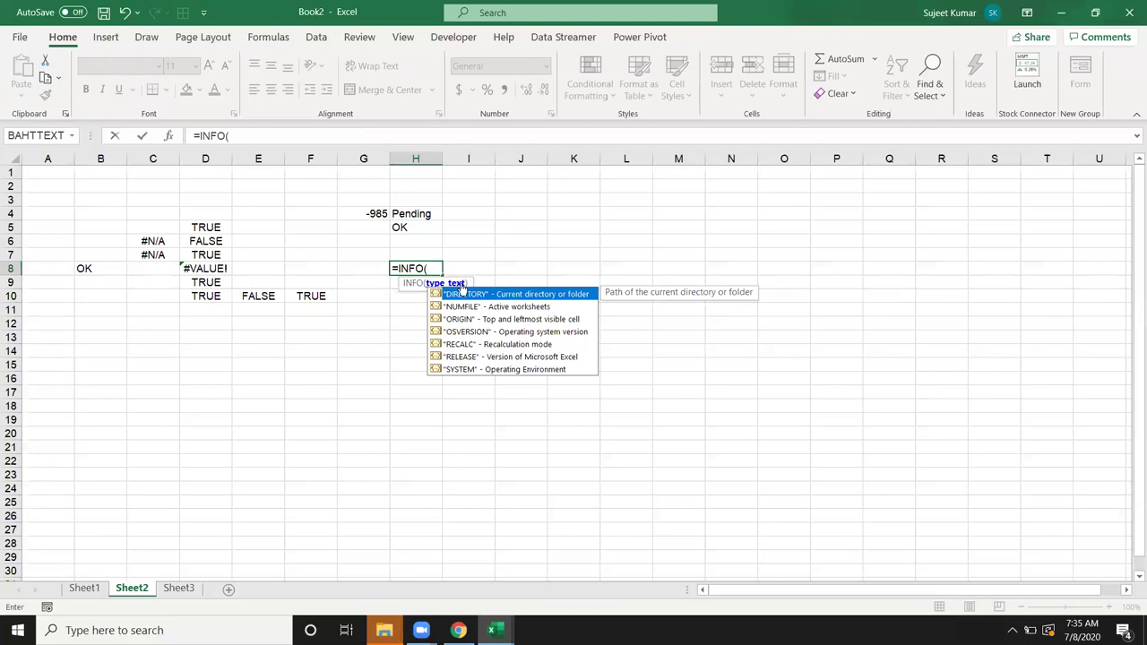
key("Down")
key("Down")
key("Down")
key("Down")
key("Down")
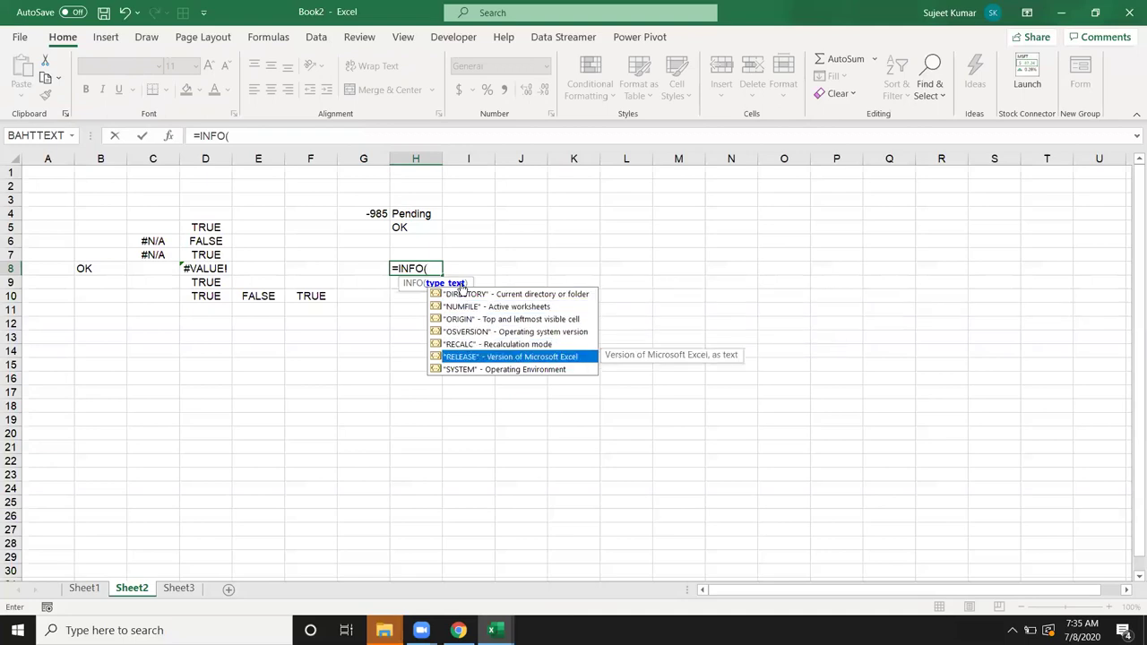
key("Tab")
key("Return")
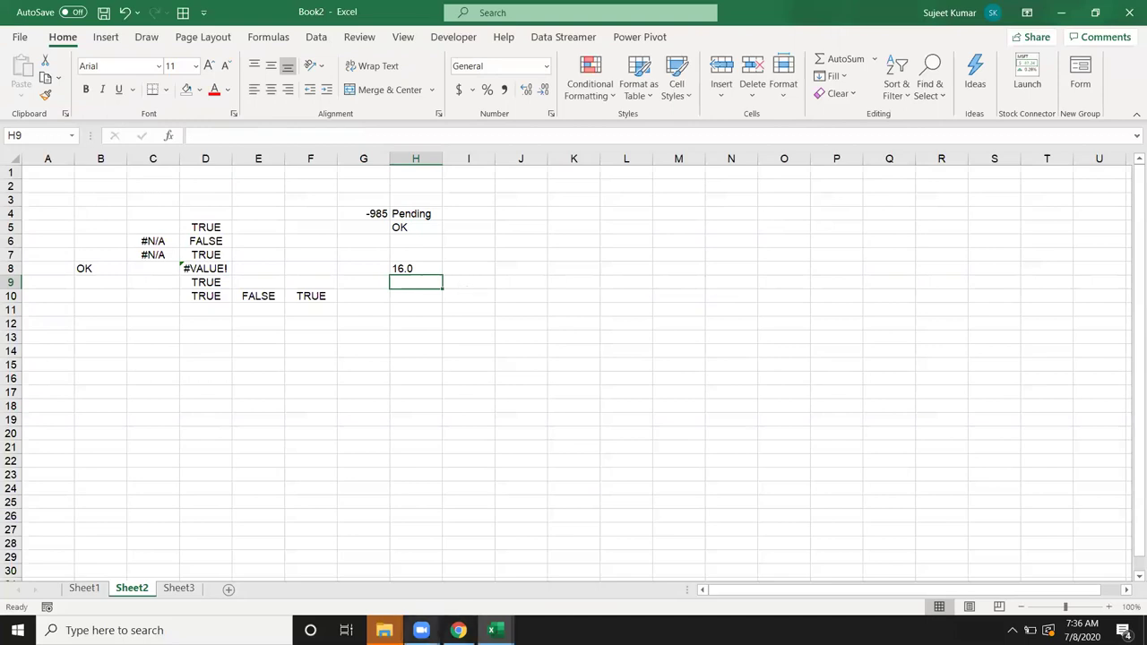
left_click(383, 630)
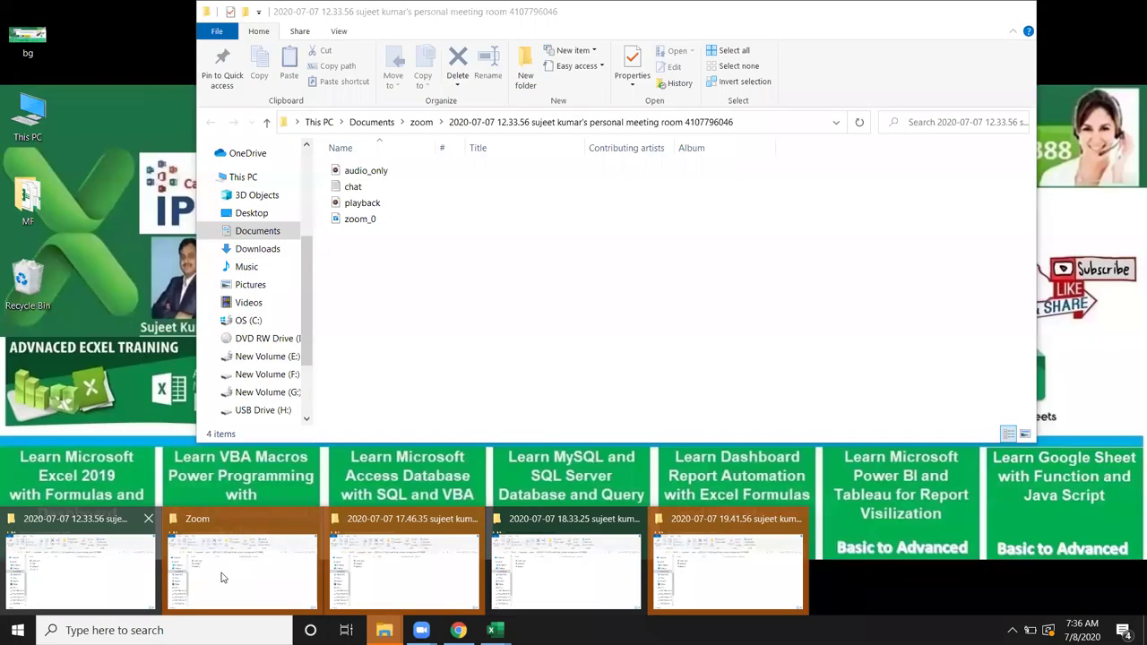
left_click(222, 572)
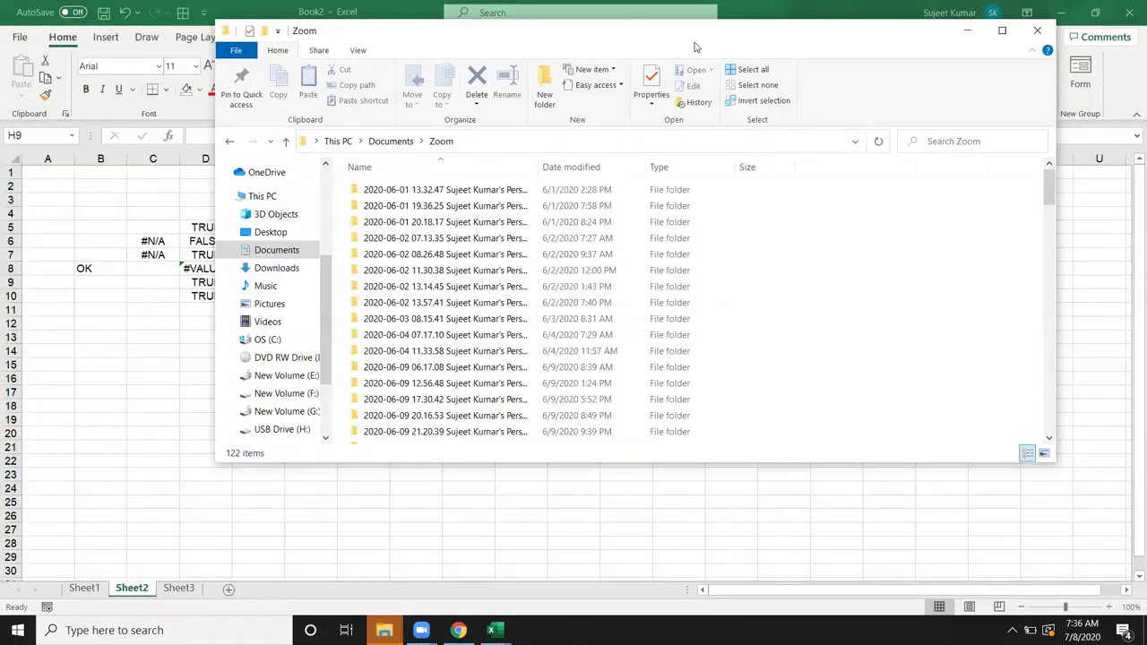
double_click(740, 39)
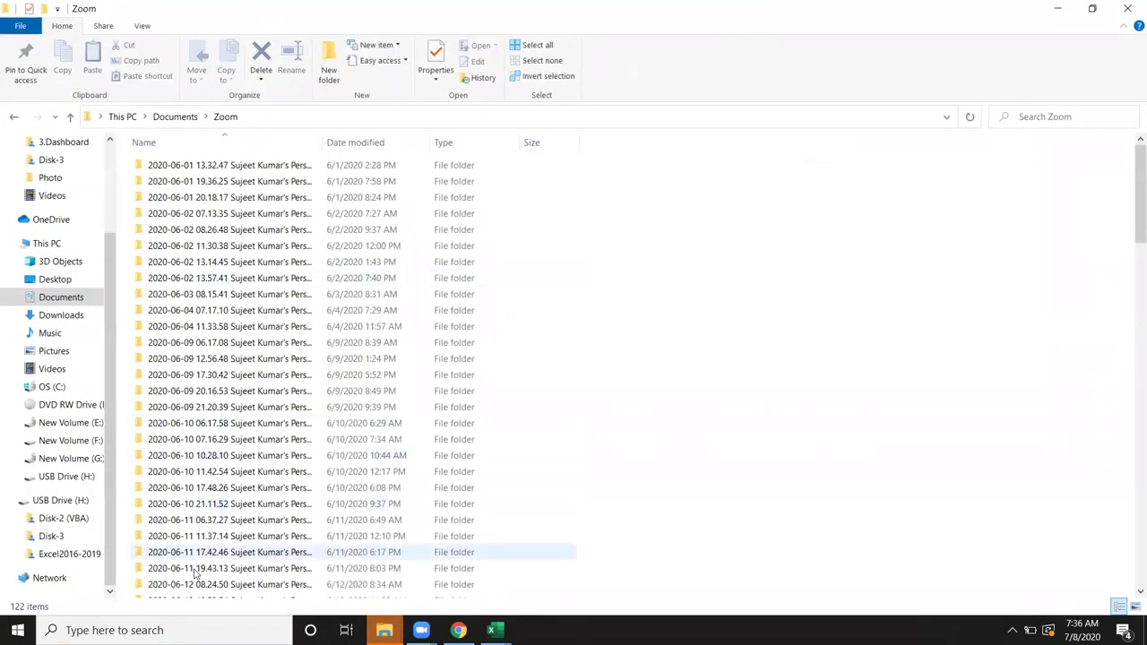
left_click(70, 422)
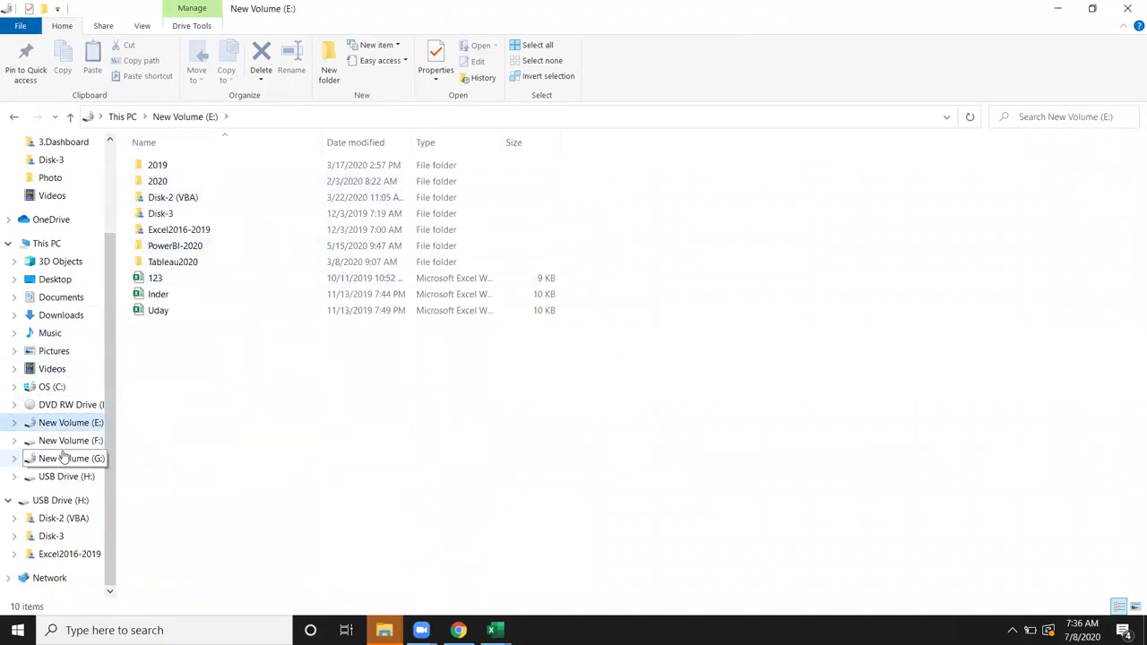
left_click(54, 386)
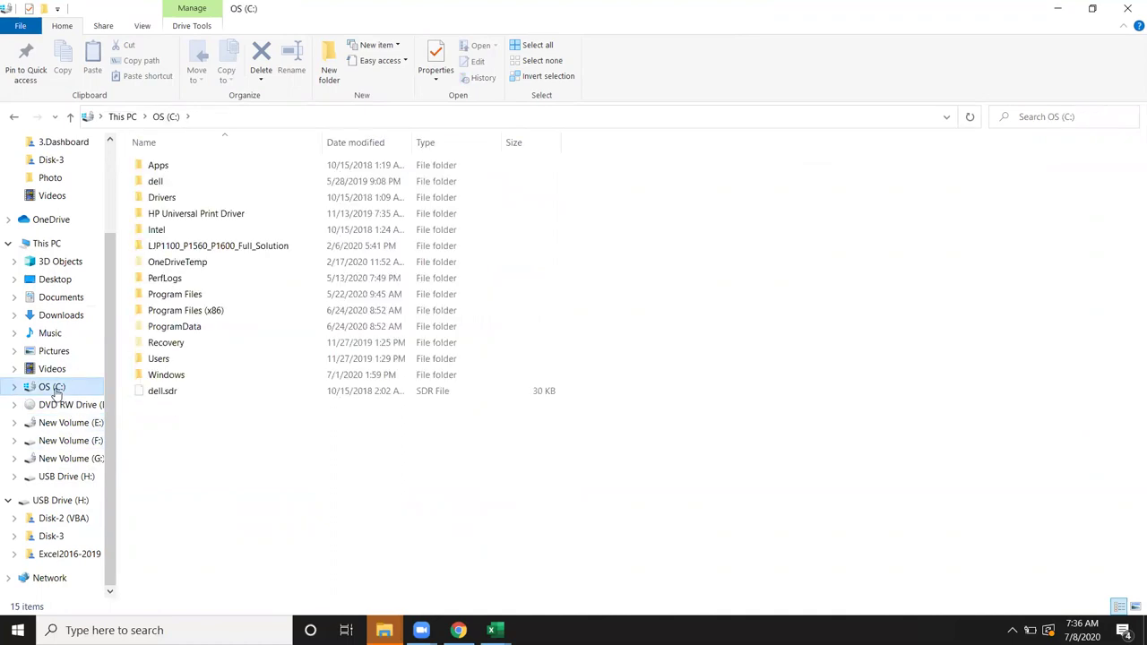
double_click(191, 294)
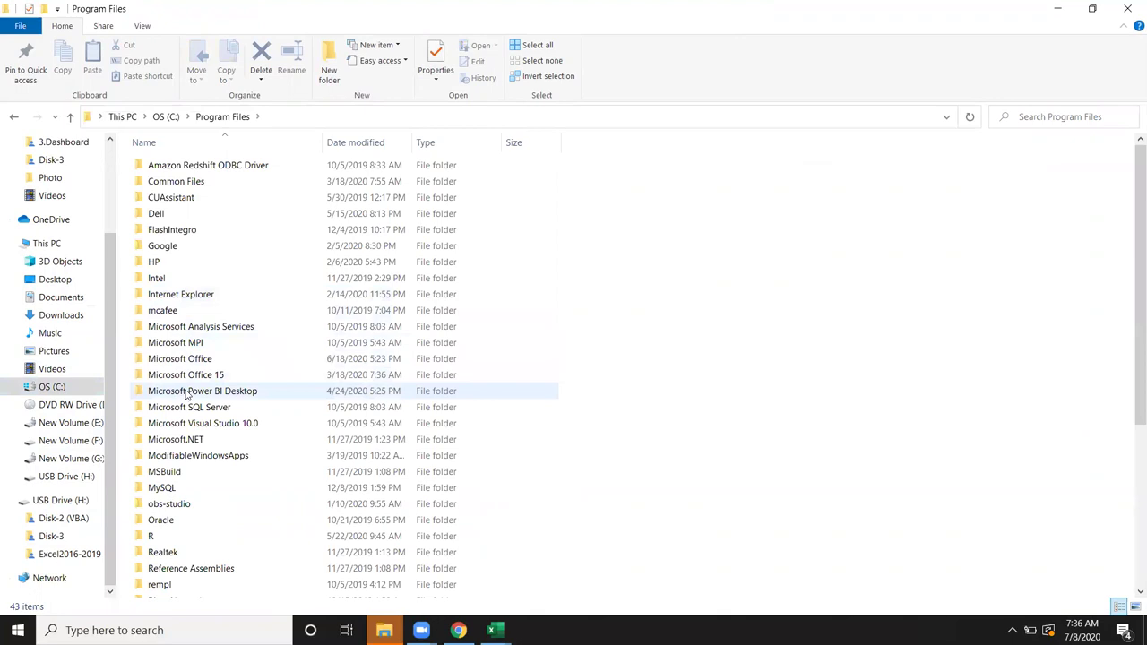
left_click(189, 377)
double_click(188, 376)
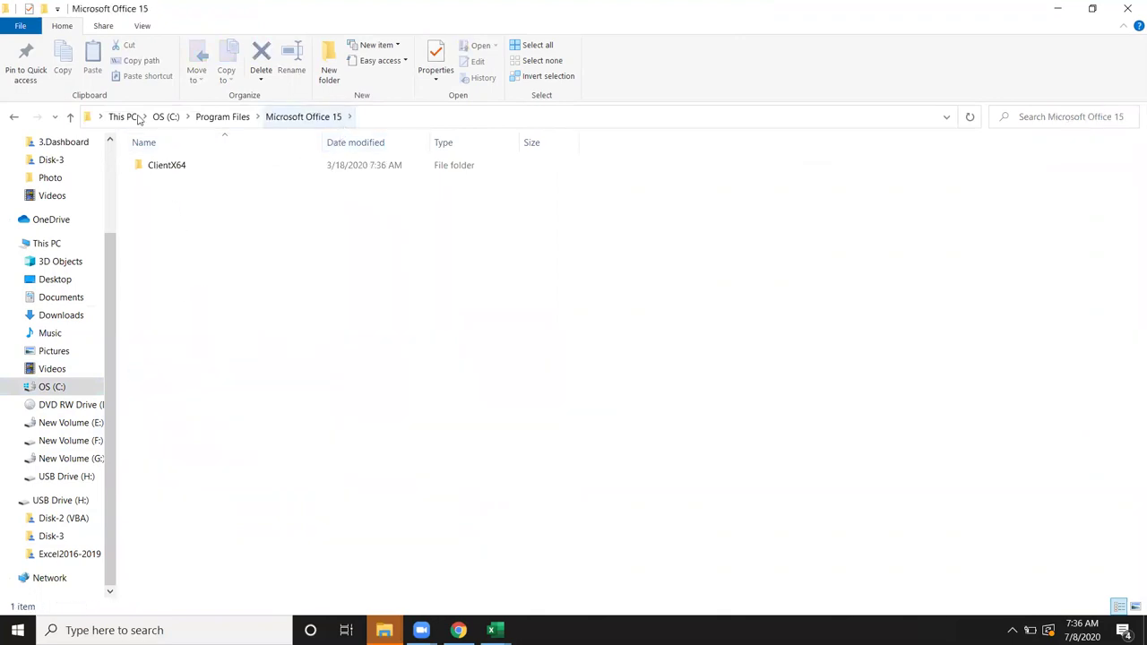
left_click(13, 117)
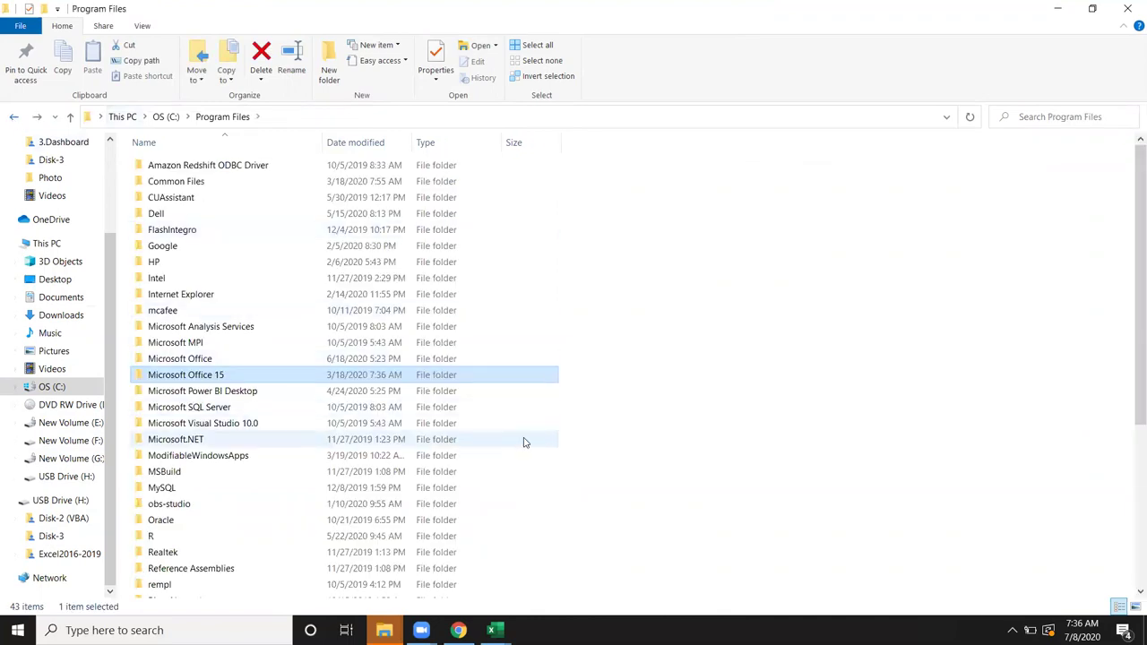
double_click(172, 359)
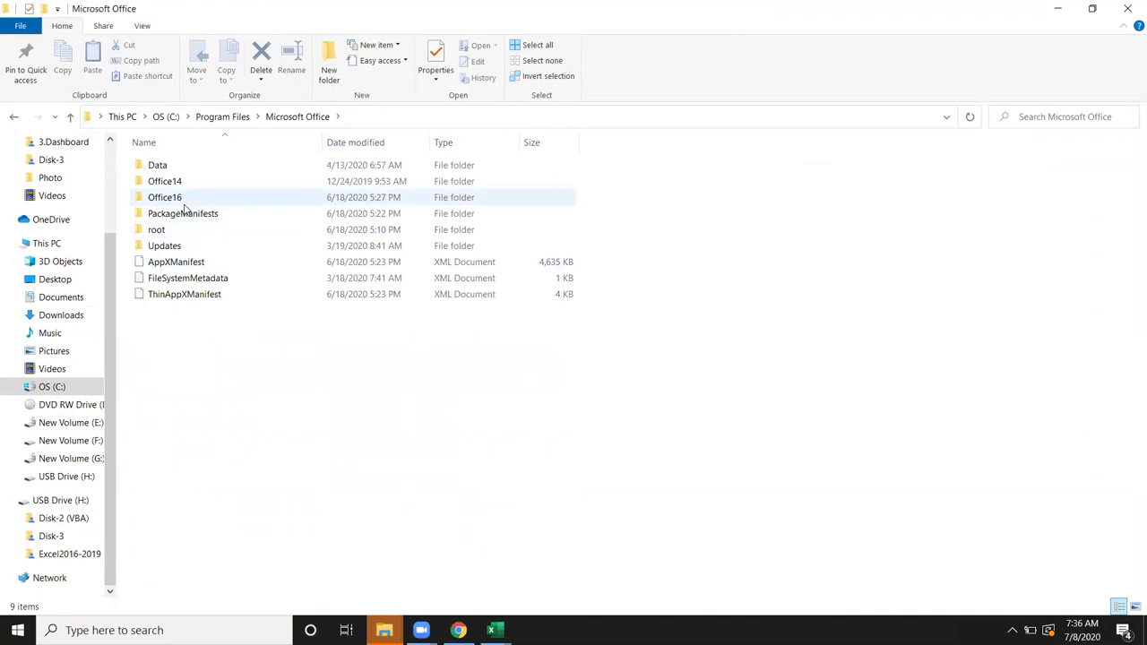
left_click(183, 198)
left_click(188, 183)
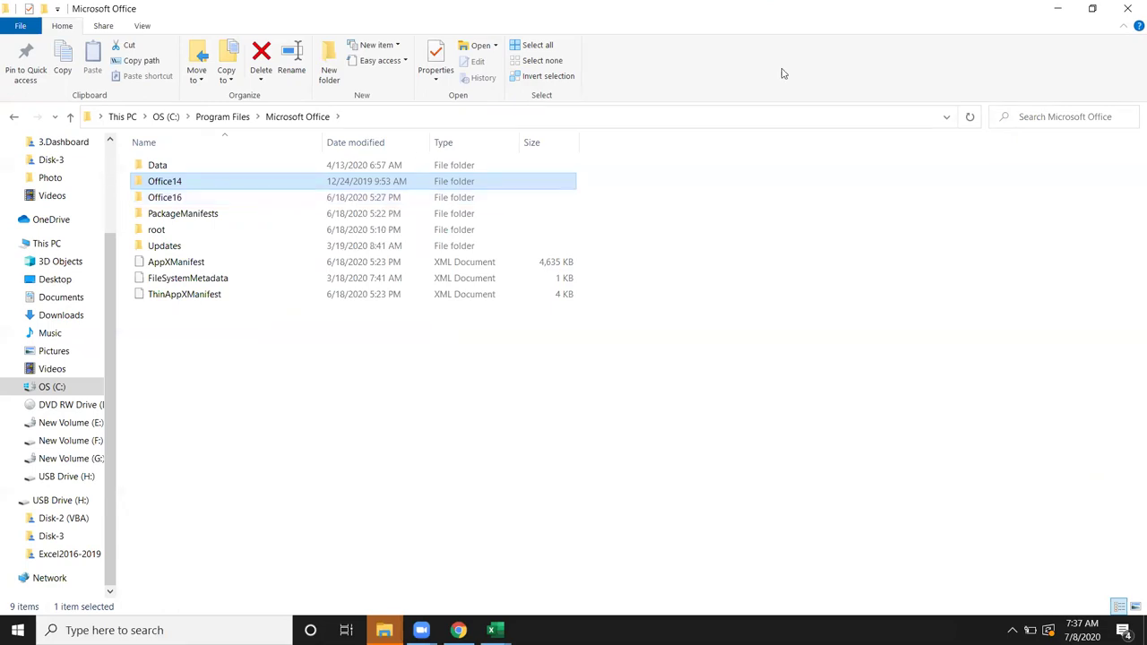
left_click(1128, 9)
left_click(431, 285)
type("=i")
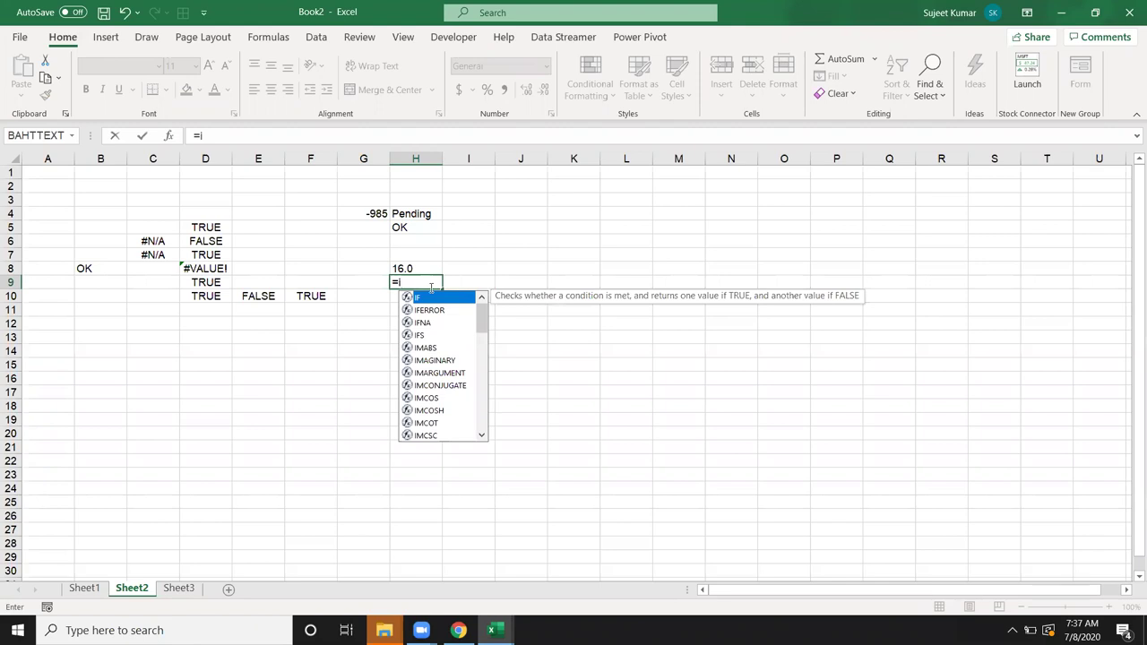
Step: Enter =INFO("system") in H9 so it returns pcdos
type("f")
key("BackSpace")
type("n")
key("Down")
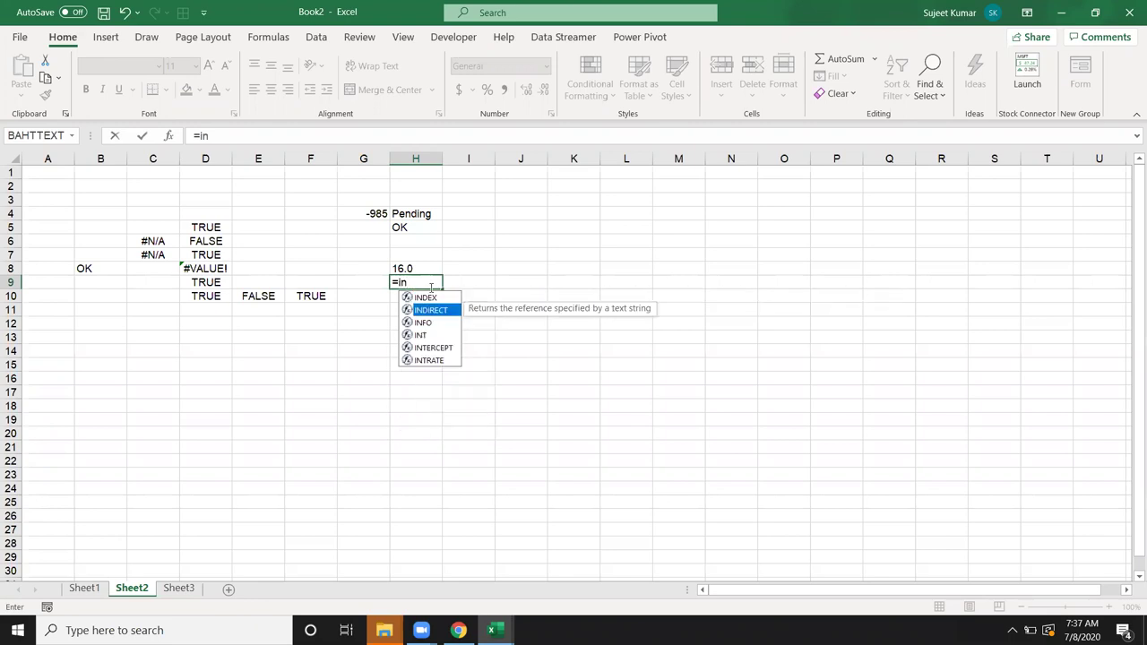
type("f")
key("Tab")
key("Down")
key("Down")
key("Down")
key("Down")
key("Down")
key("Down")
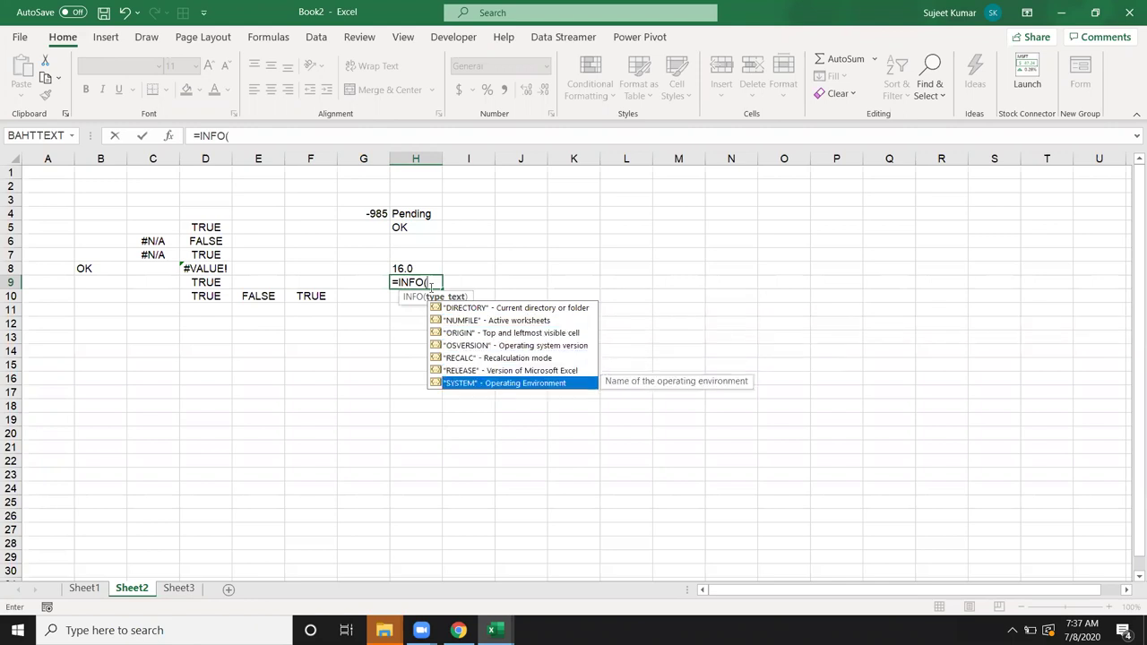
key("Tab")
key("Return")
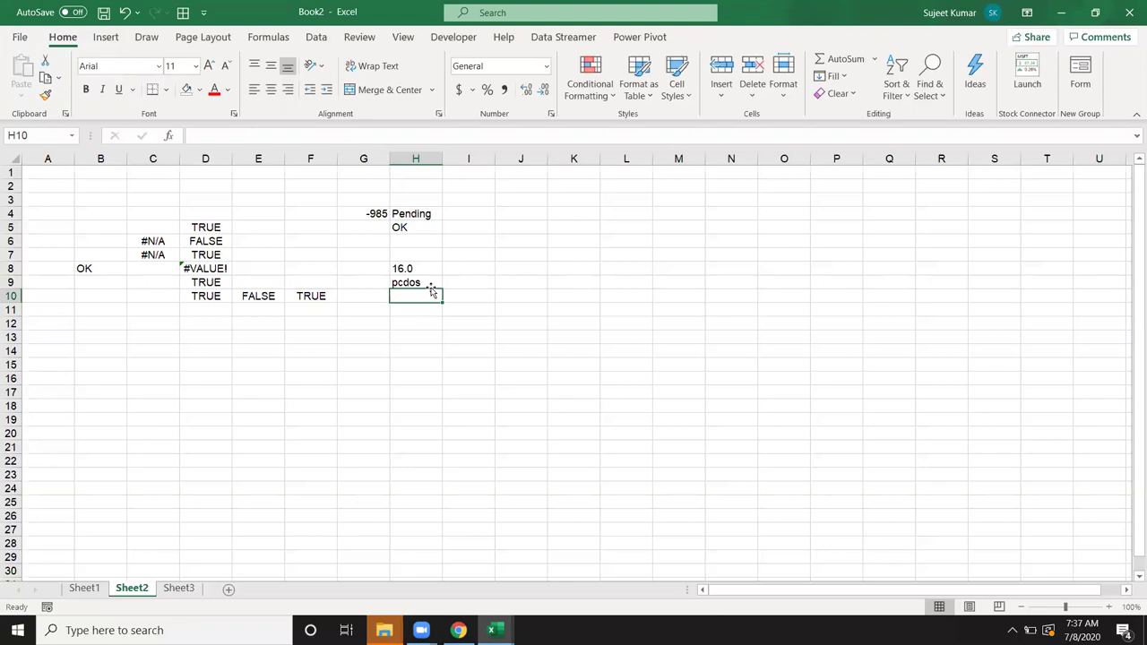
Step: Put 1245 in D17 and =TYPE(D17) in E17
left_click(416, 322)
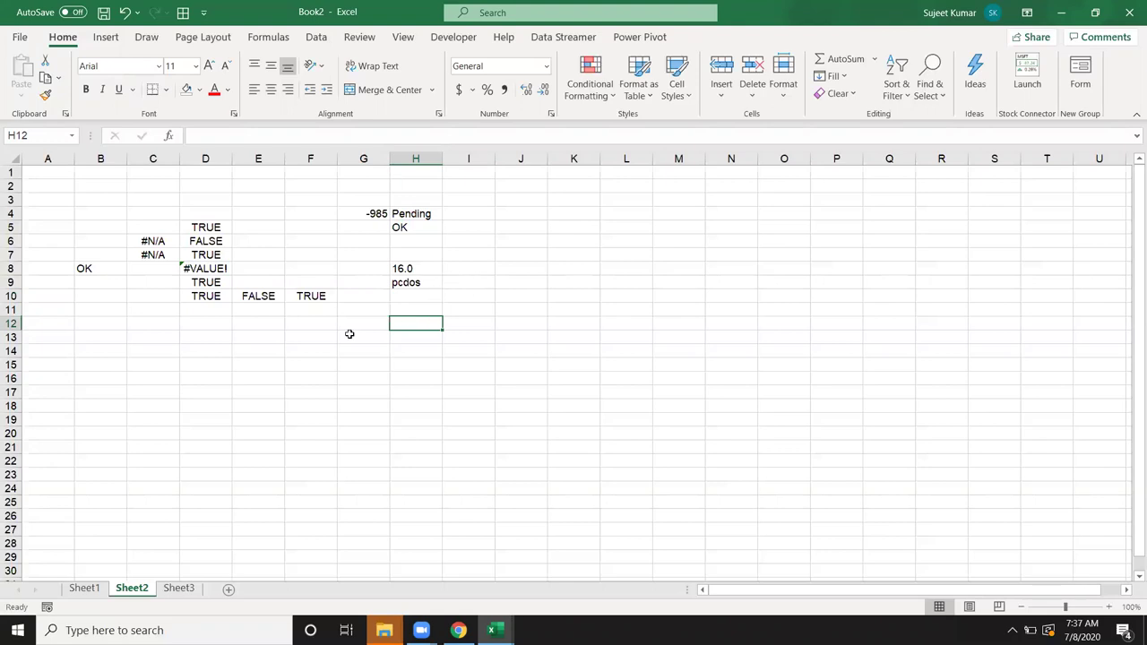
left_click(231, 390)
type("1245")
key("Return")
left_click(225, 389)
key("Right")
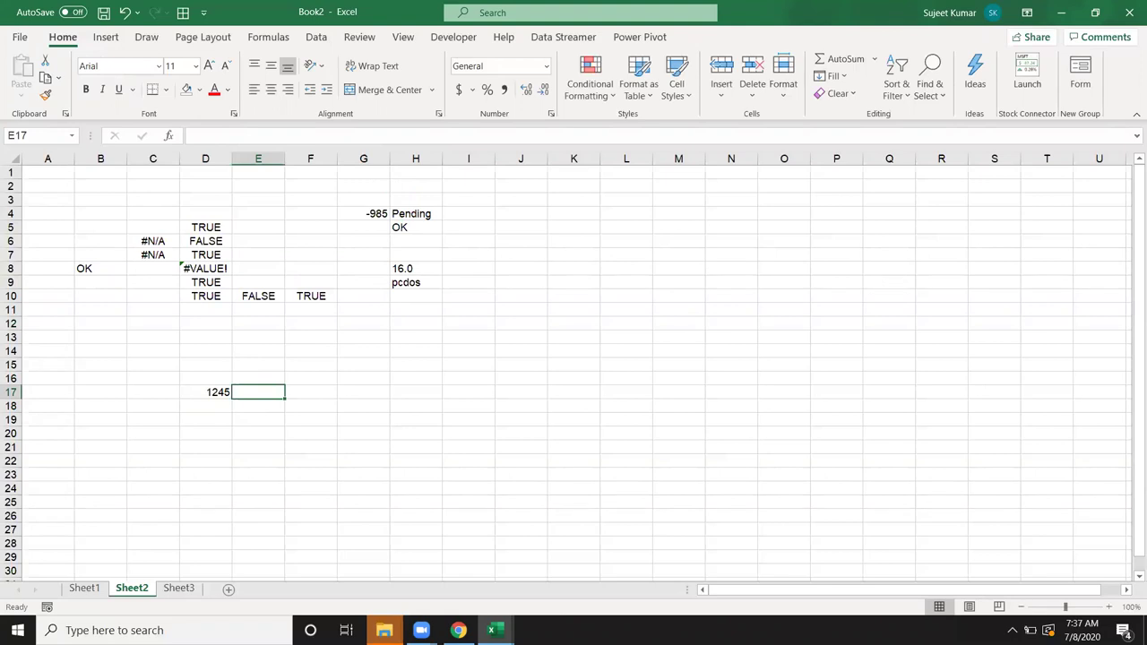
type("=ty")
key("Tab")
key("Left")
key("Return")
Step: Test TYPE by entering the text asdsa in D17, clearing it, then undoing the clear
left_click(259, 392)
key("Left")
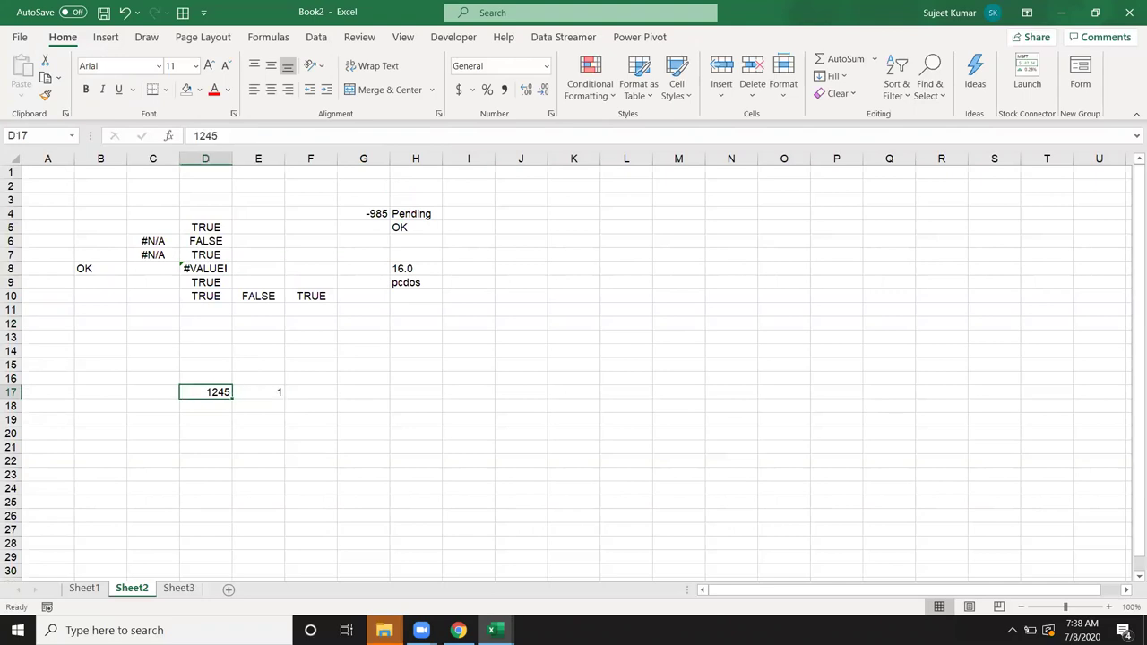
type("asdsa")
key("Return")
key("Up")
key("Delete")
key("Right")
key("Left")
key("ctrl+z")
Step: Enter =CELL("type",D17) in D18
key("Down")
type("=cel")
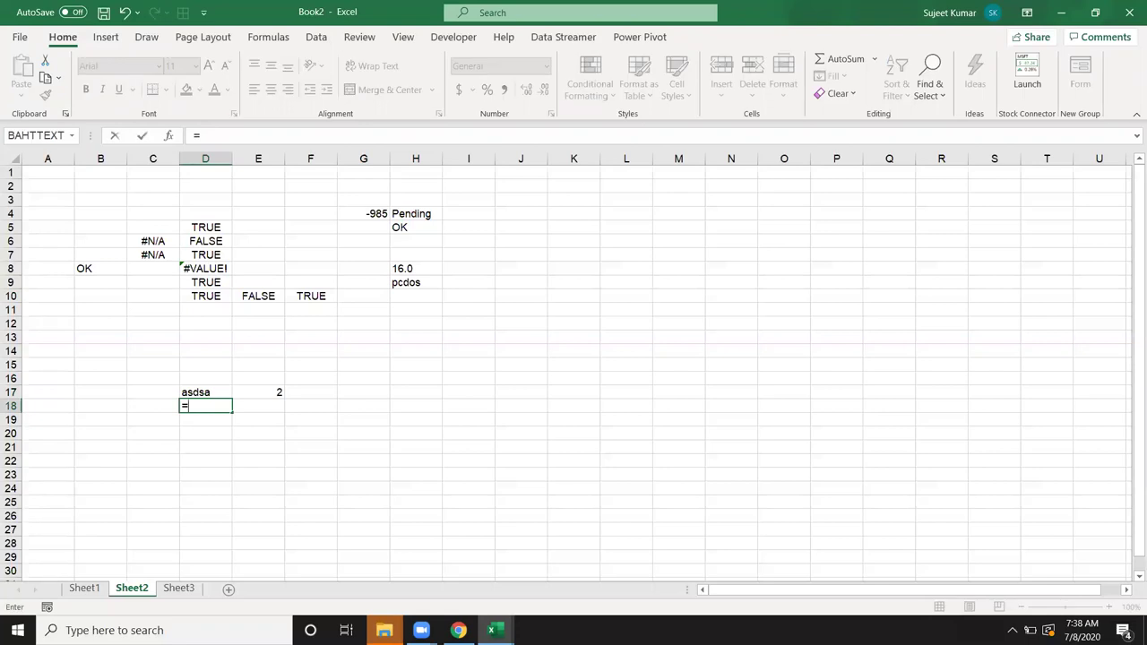
key("Tab")
key("Down")
key("Down")
key("Down")
key("Down")
key("Down")
key("Down")
key("Down")
key("Down")
key("Down")
key("Down")
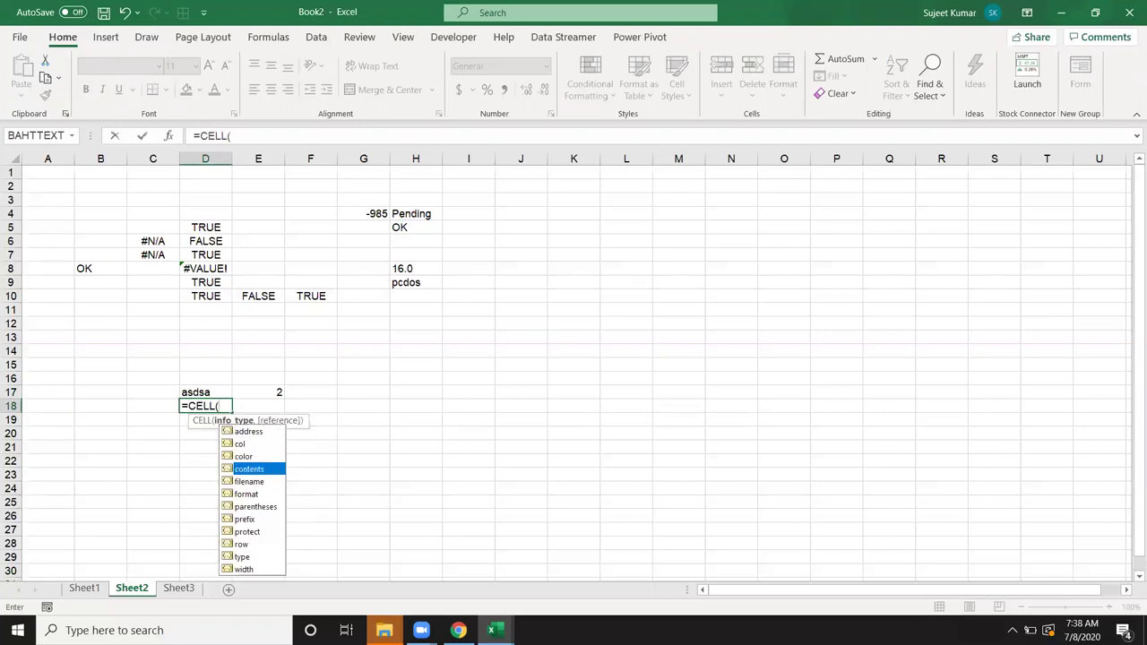
key("Tab")
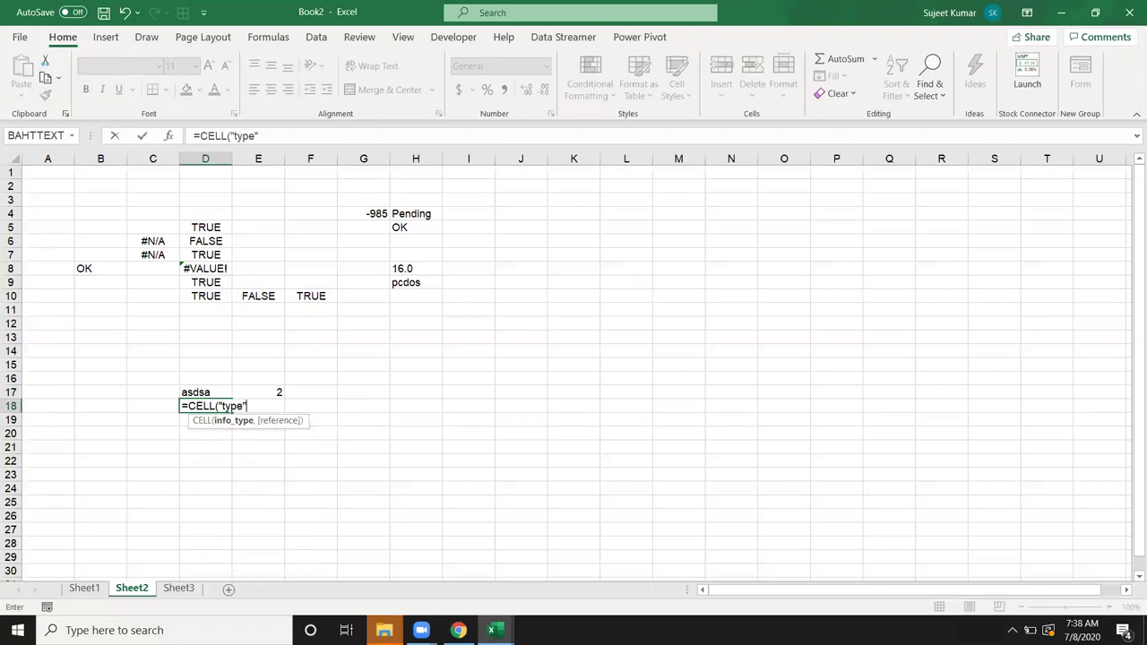
type(",")
key("Up")
key("Return")
key("Up")
key("Up")
Step: Clear D17, then try 154 and today's date in it
key("Delete")
type("154")
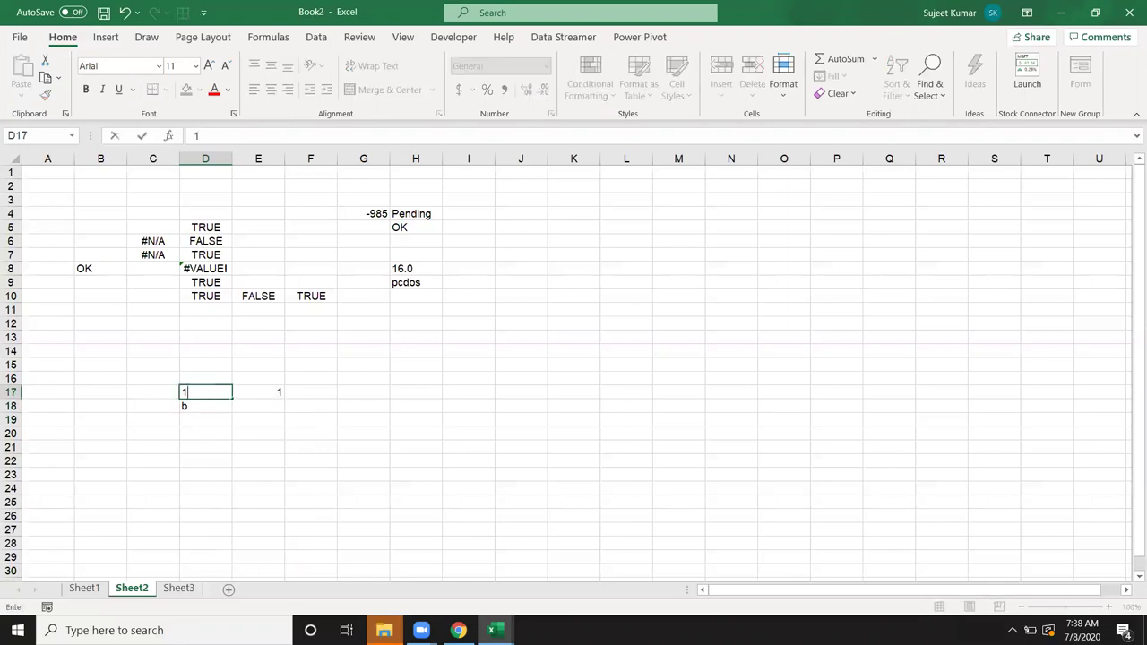
key("Return")
key("Up")
key("ctrl+semicolon")
key("Return")
key("Up")
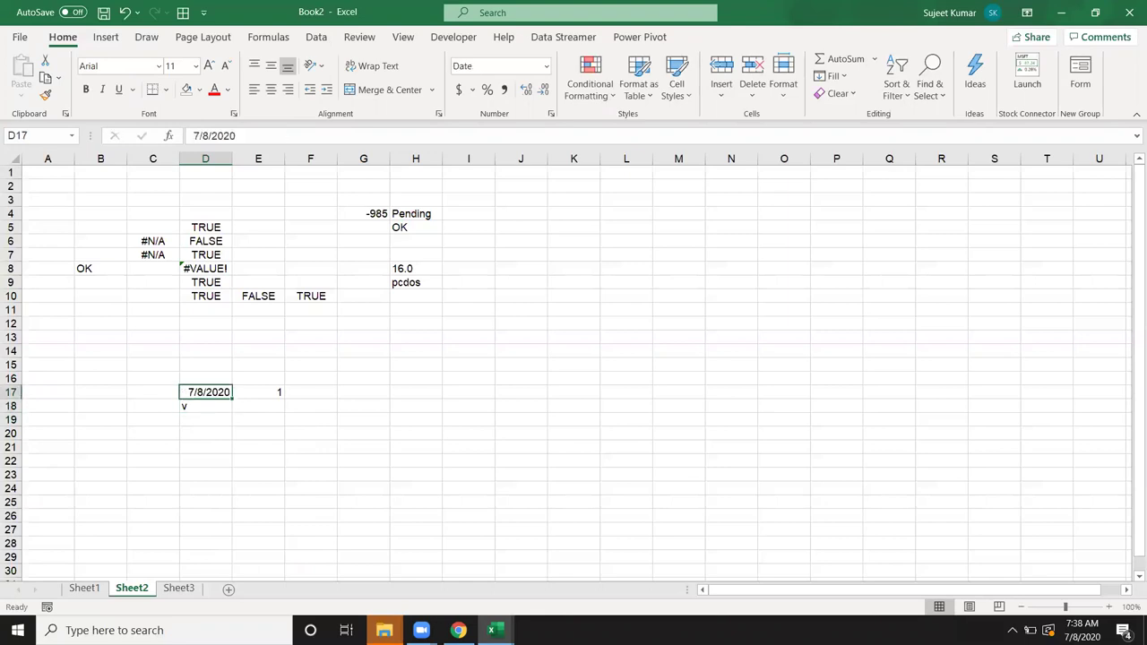
Step: Make D17 the formula =D8, which shows #VALUE!
type("=")
key("Up")
key("Up")
key("Up")
key("Up")
key("Up")
key("Up")
key("Up")
key("Up")
key("Up")
key("Up")
key("Up")
key("Up")
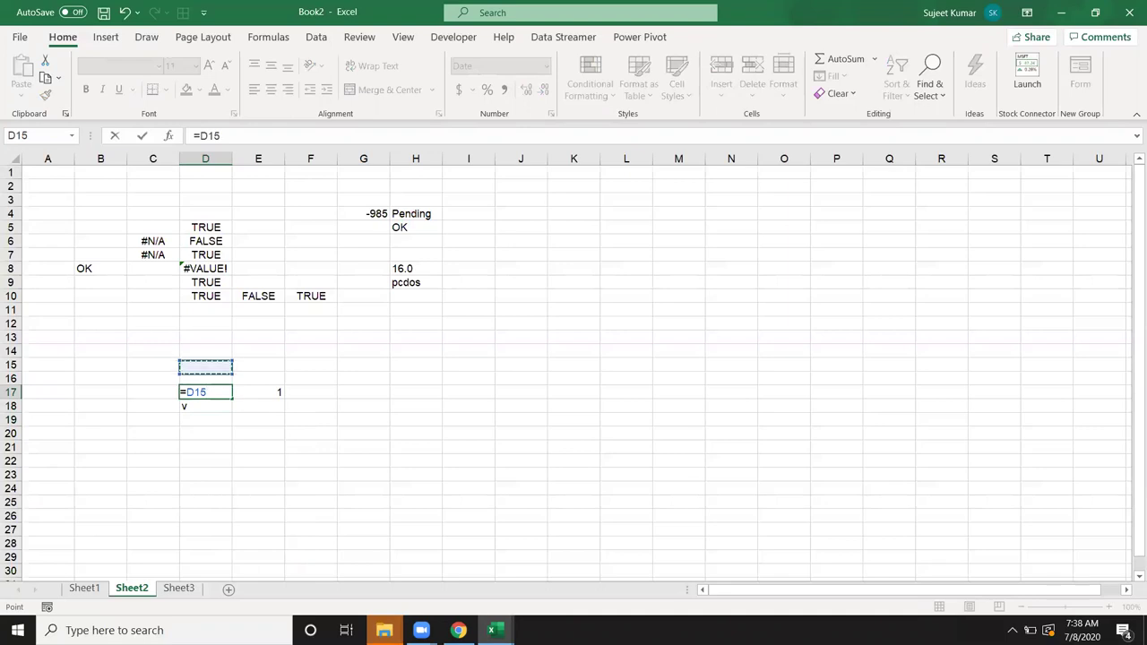
key("Down")
key("Down")
key("Down")
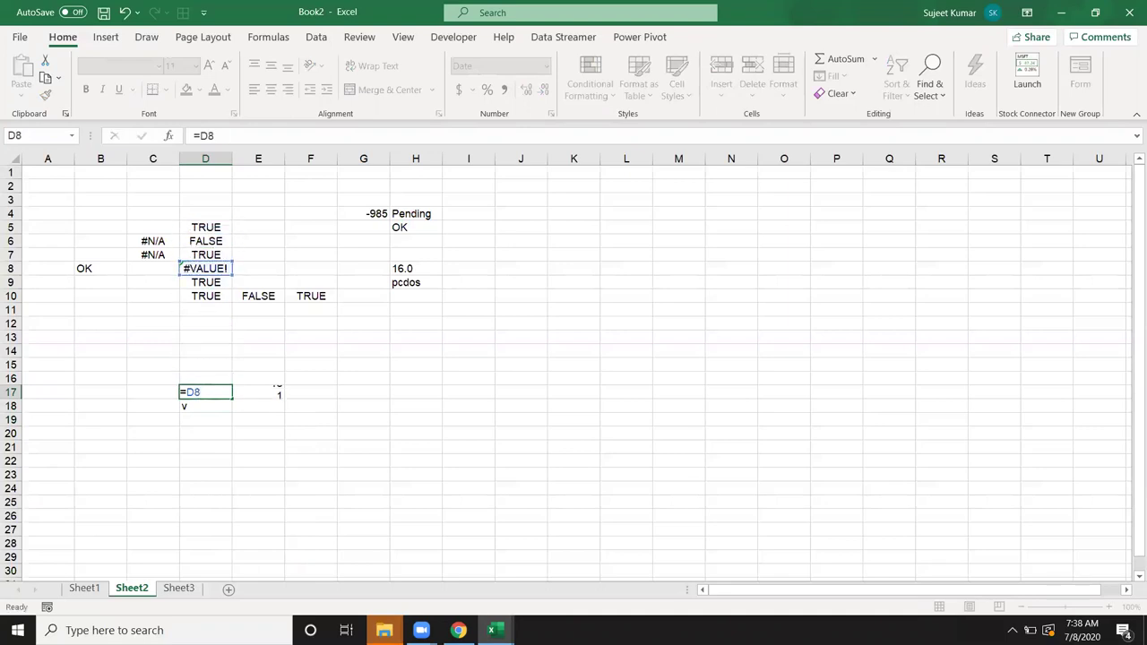
key("Return")
key("Up")
key("Down")
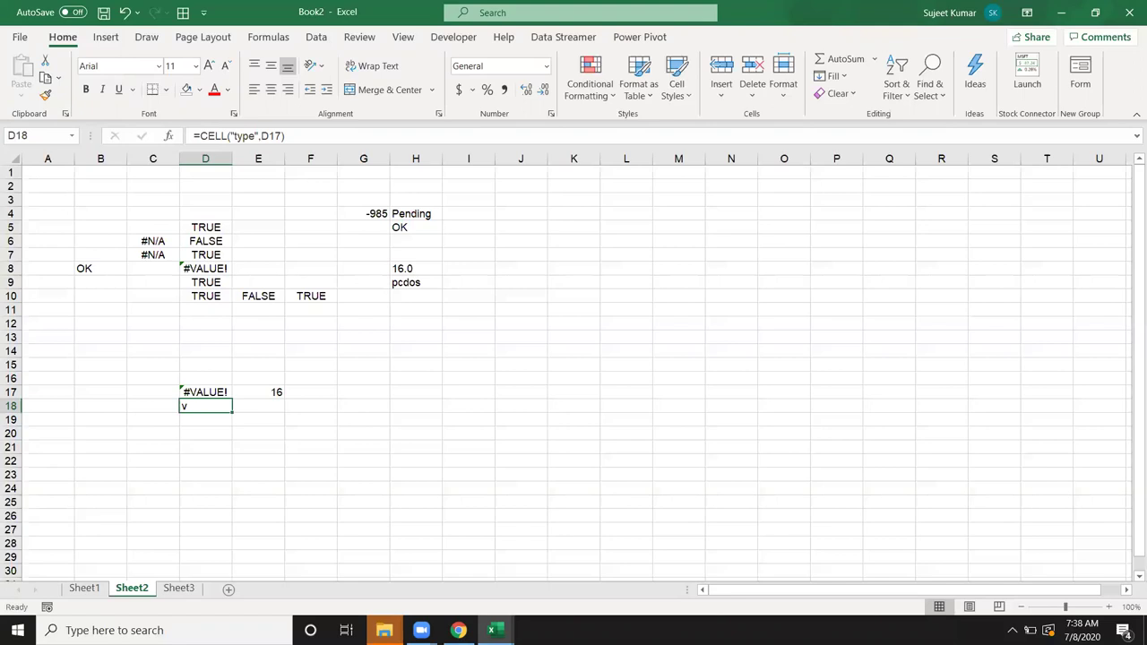
left_click(595, 390)
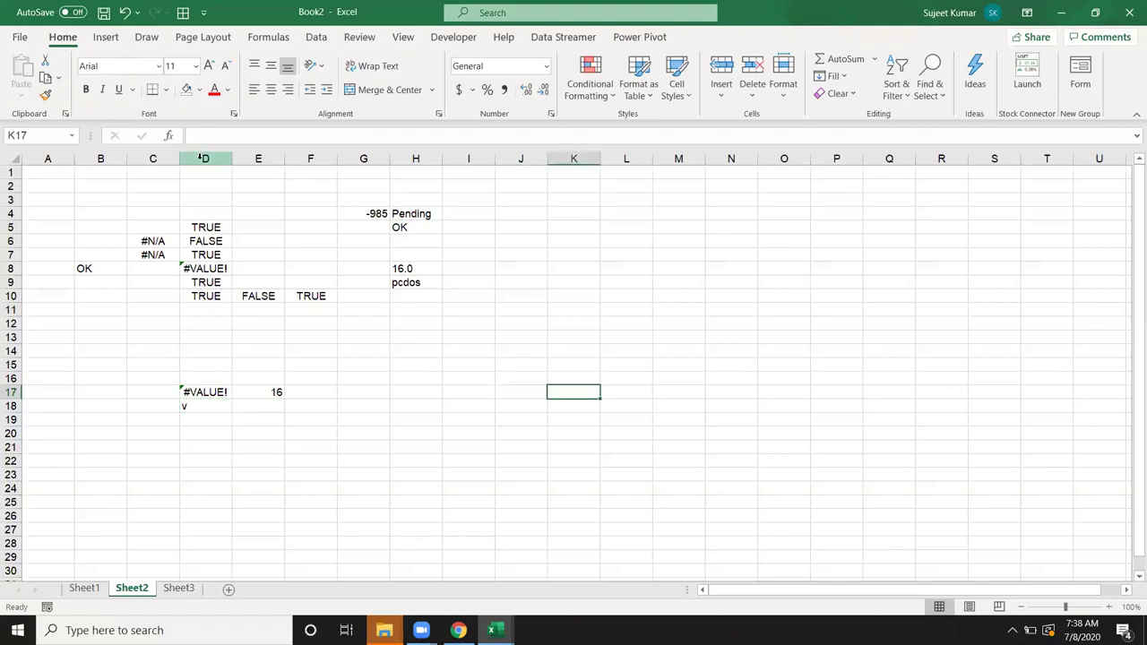
left_click(175, 139)
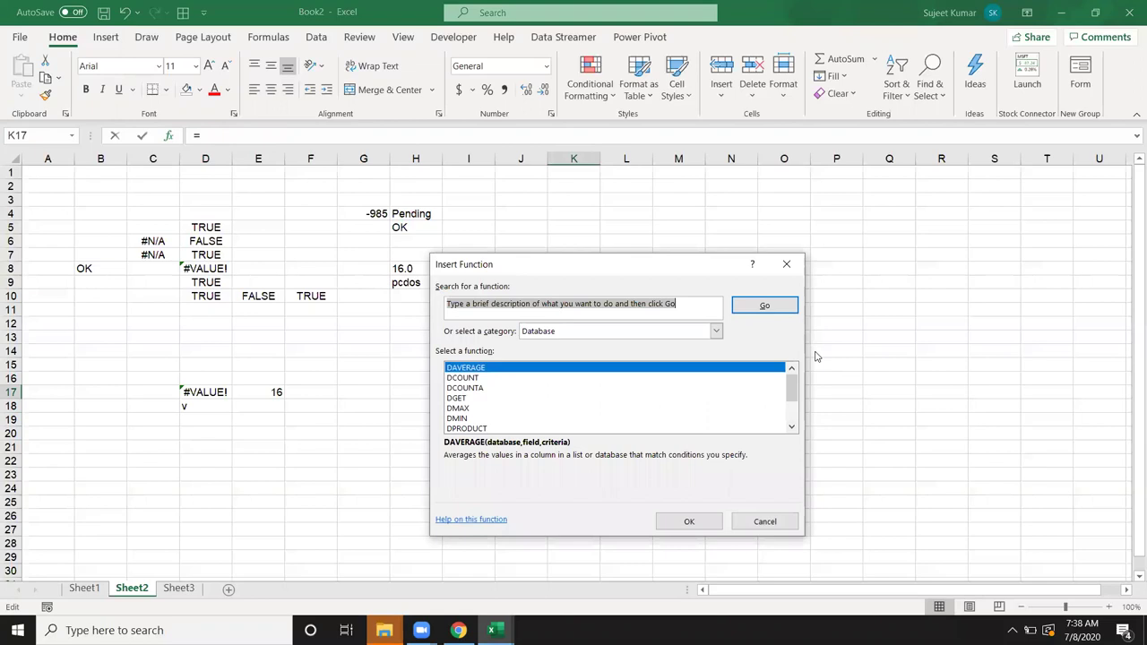
left_click(603, 331)
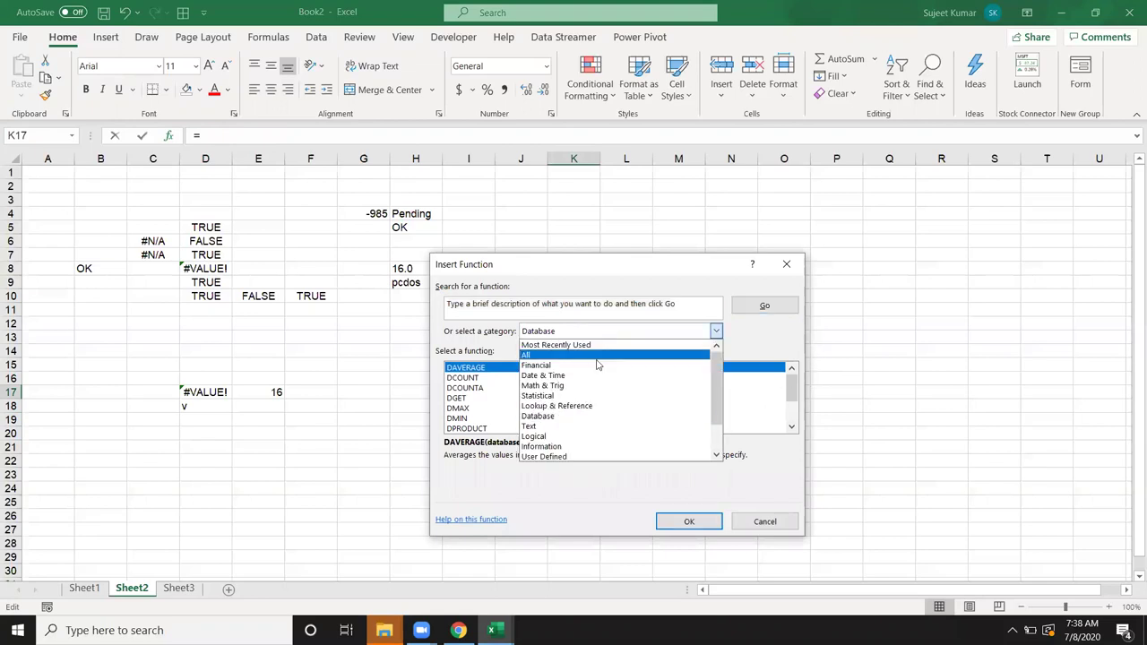
left_click(576, 417)
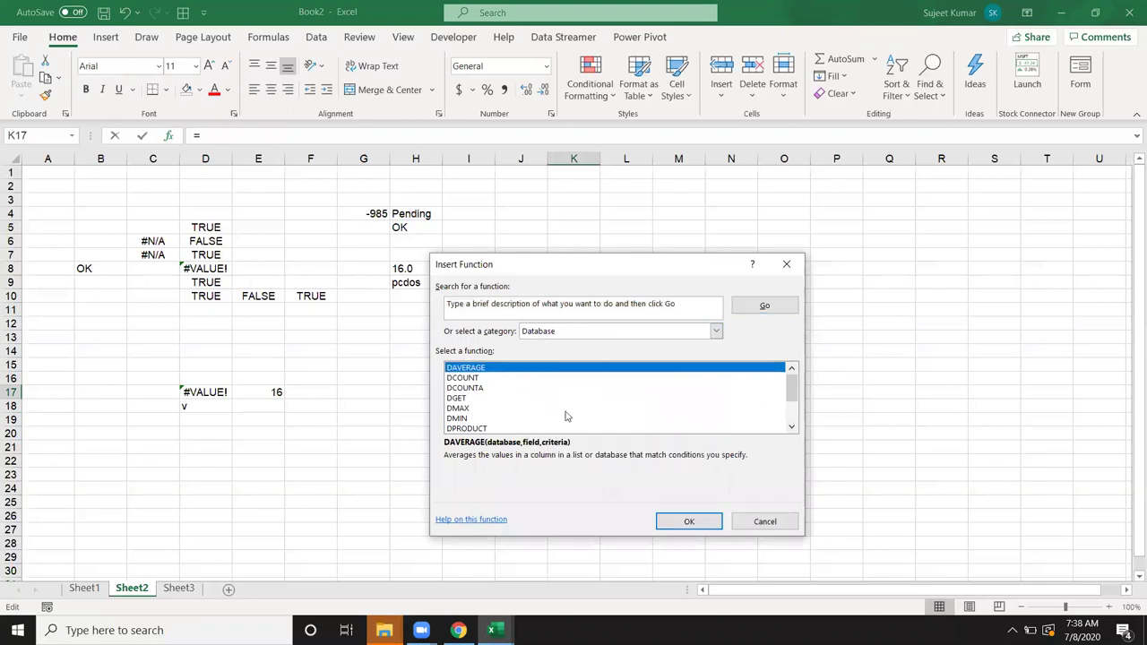
left_click(562, 333)
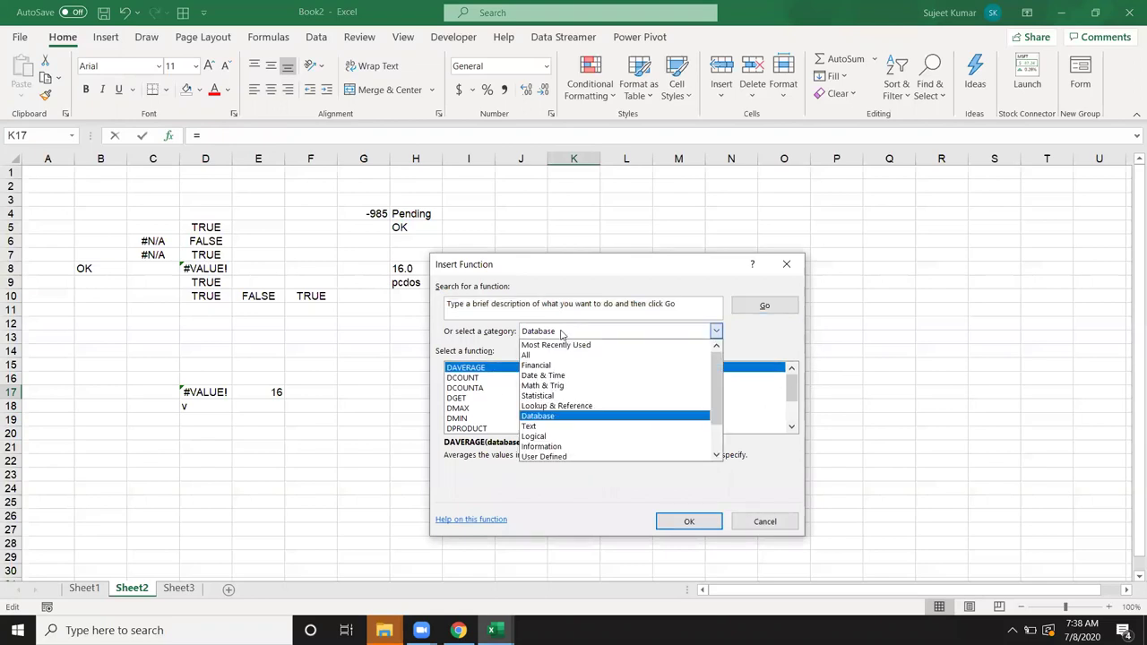
left_click(559, 449)
left_click_drag(792, 388, 789, 363)
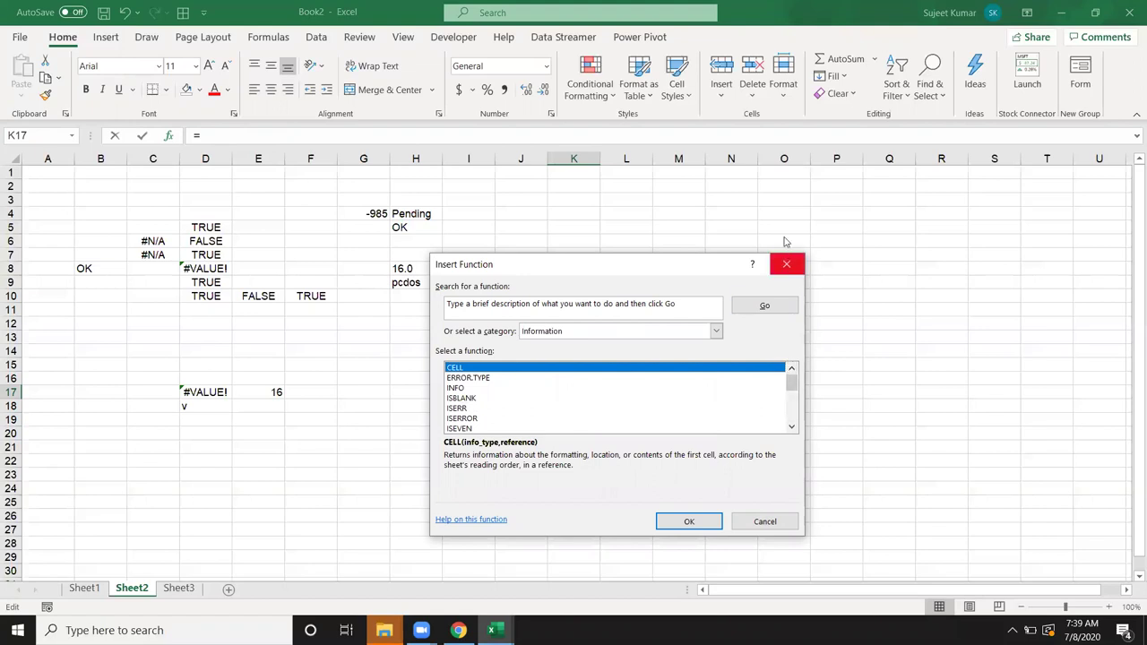
left_click(781, 265)
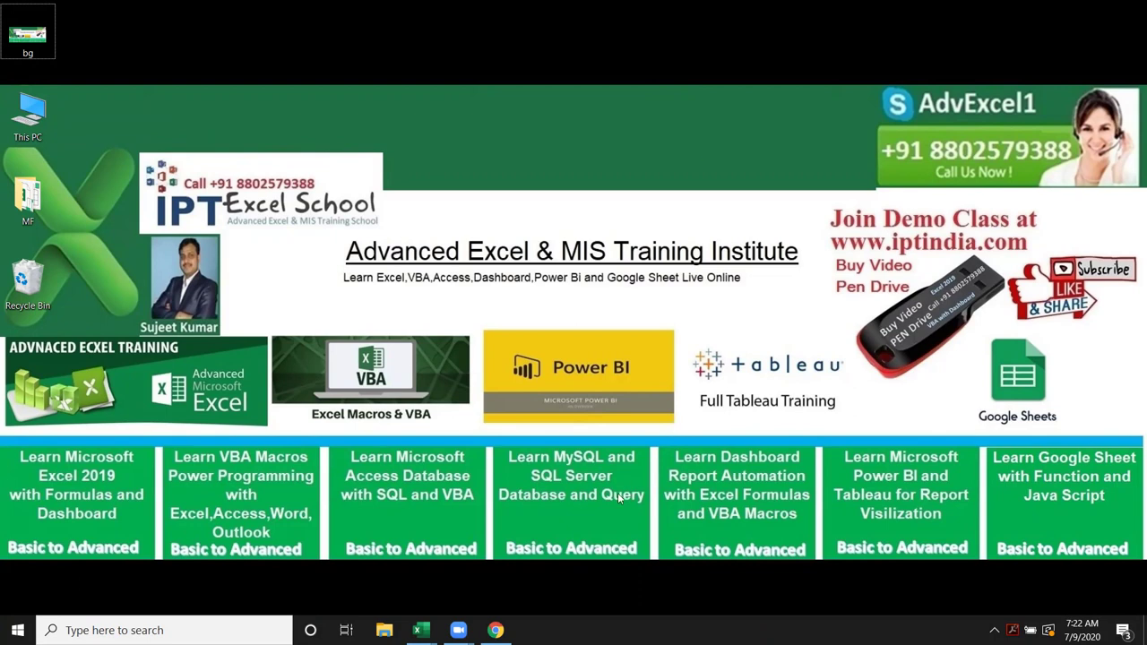
Step: Switch to the Book1 workbook's blank Sheet4 and select cell A4
mouse_move(417, 630)
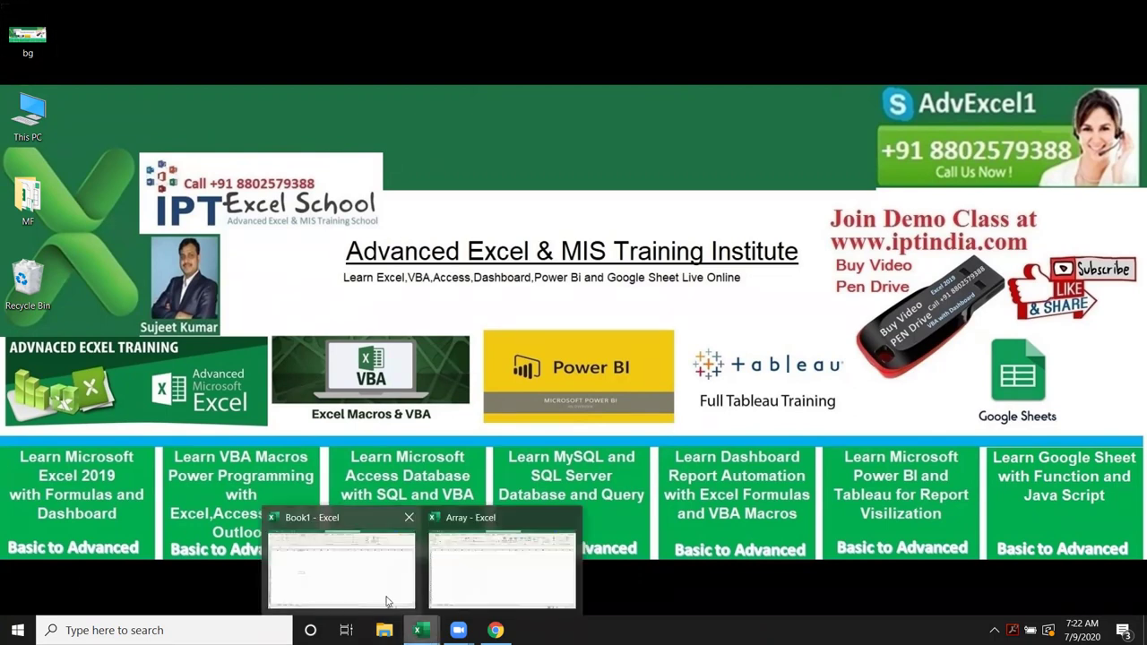
left_click(379, 593)
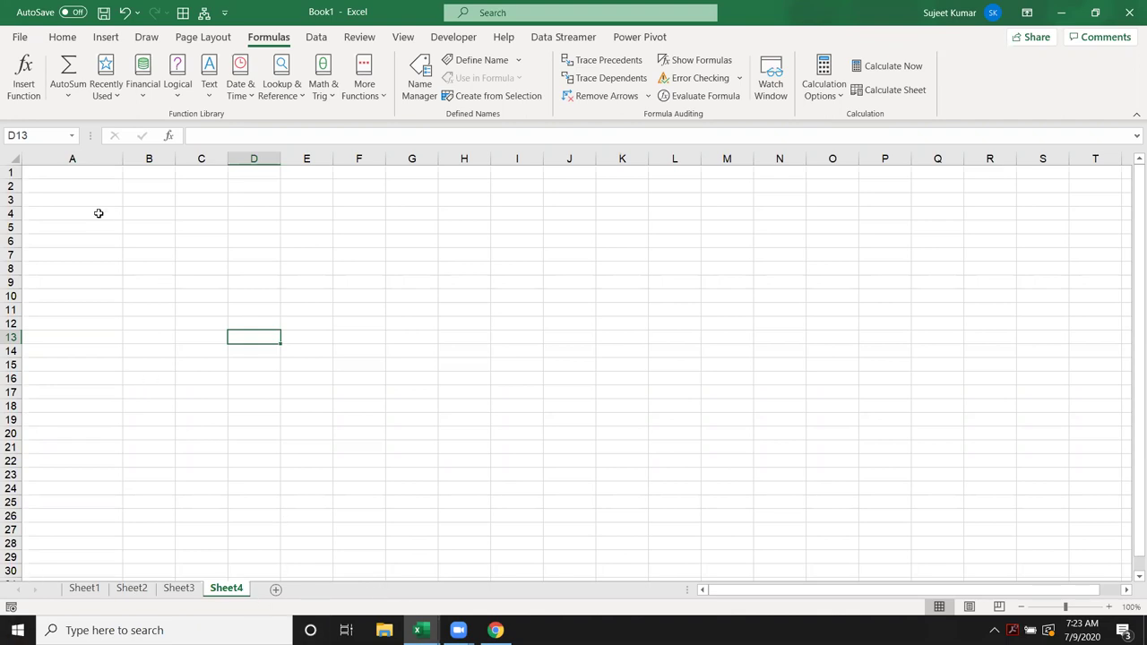
left_click(78, 176)
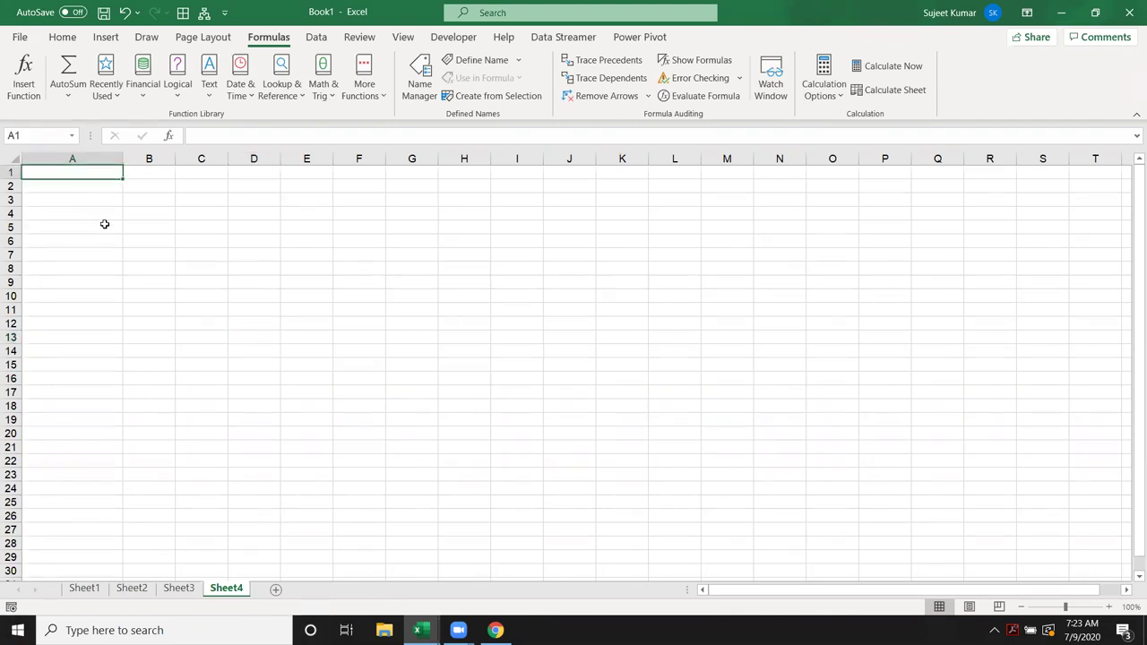
key("Down")
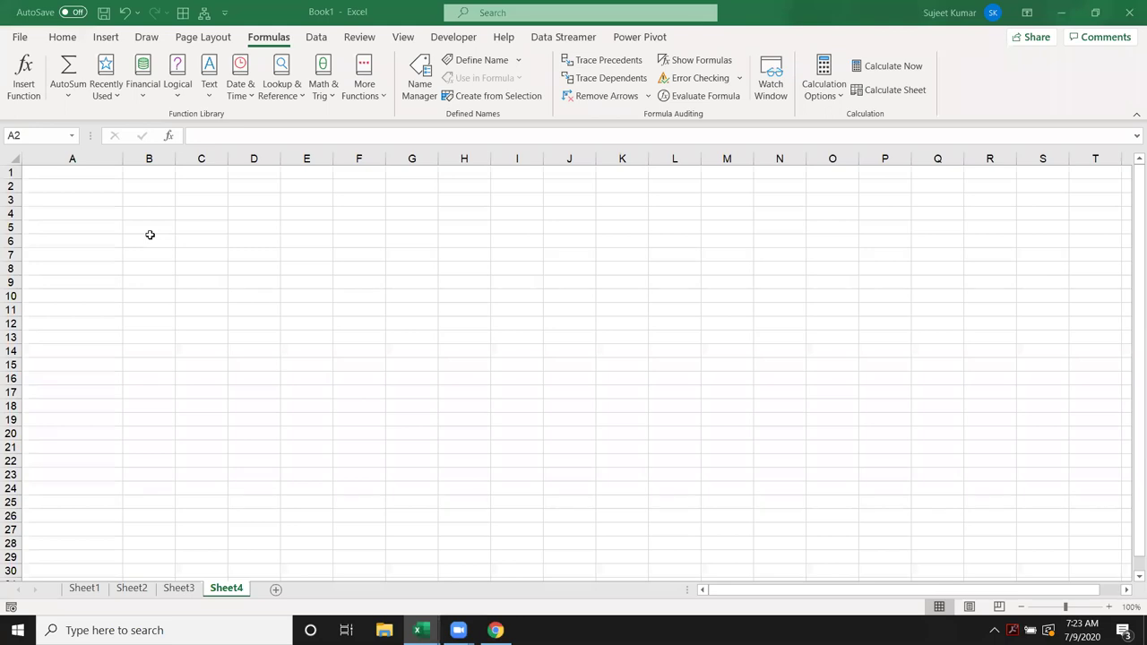
left_click(81, 212)
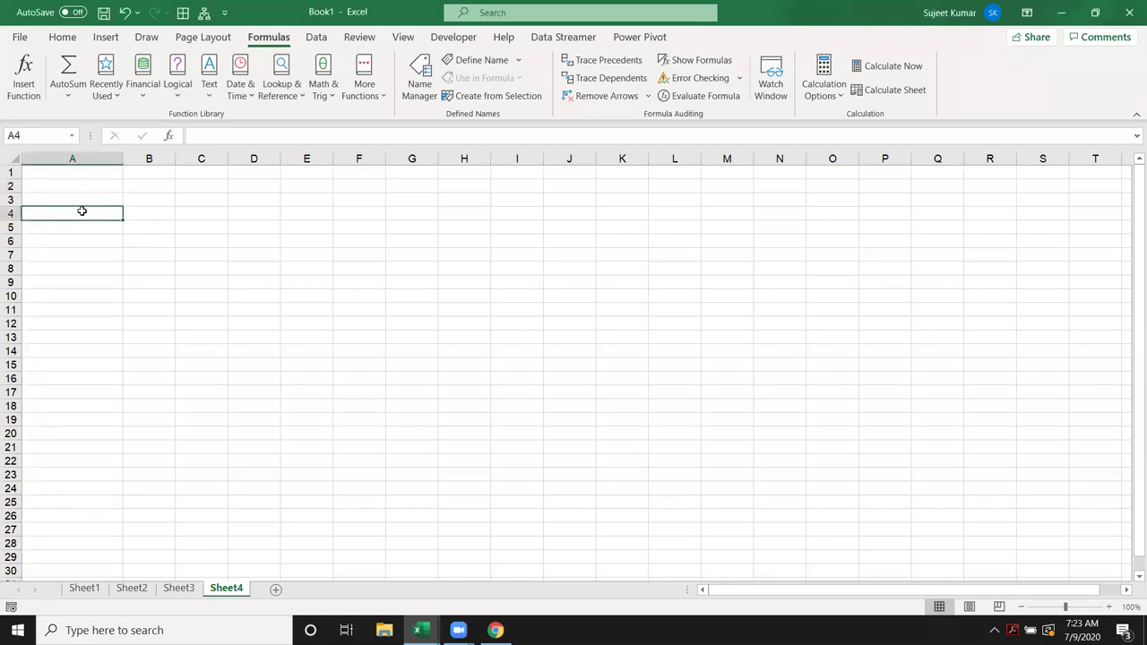
Step: Replace 50000 in A4 with the label P and enter principal 5000 in B4
type("50000")
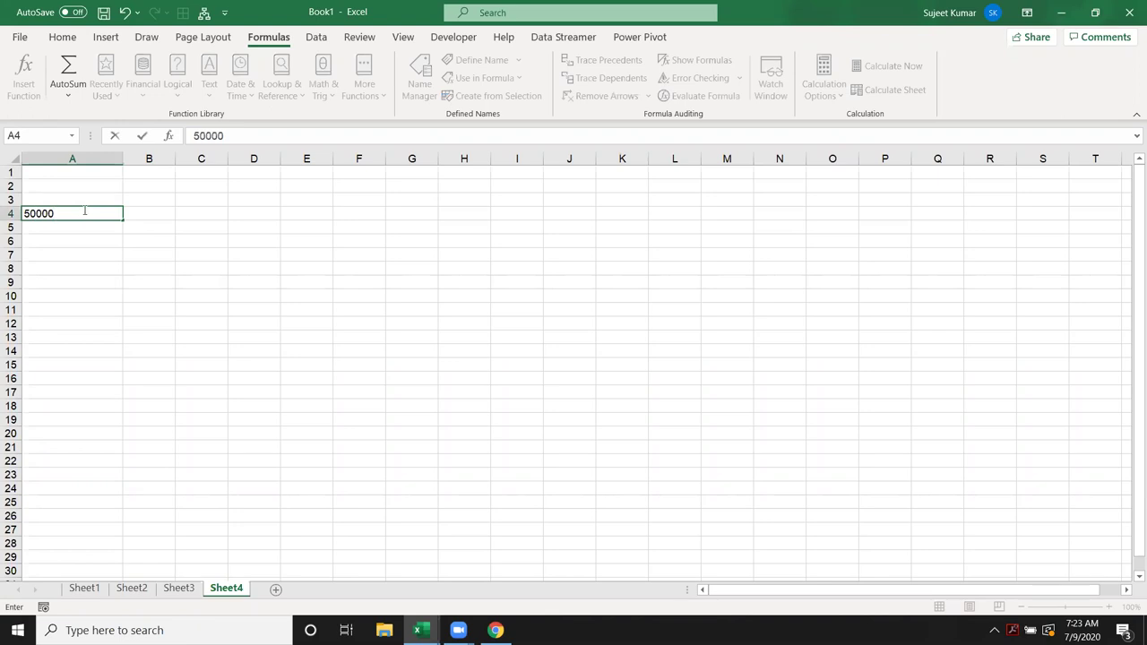
key("Return")
key("Up")
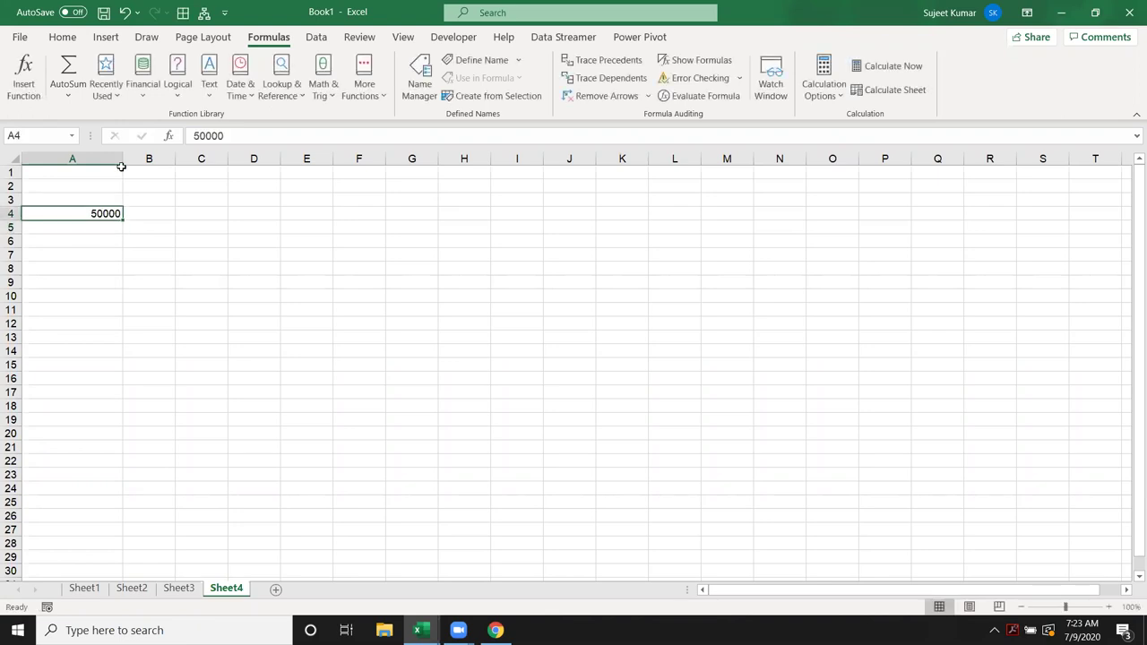
key("Delete")
type("P")
key("Tab")
type("5000")
key("Return")
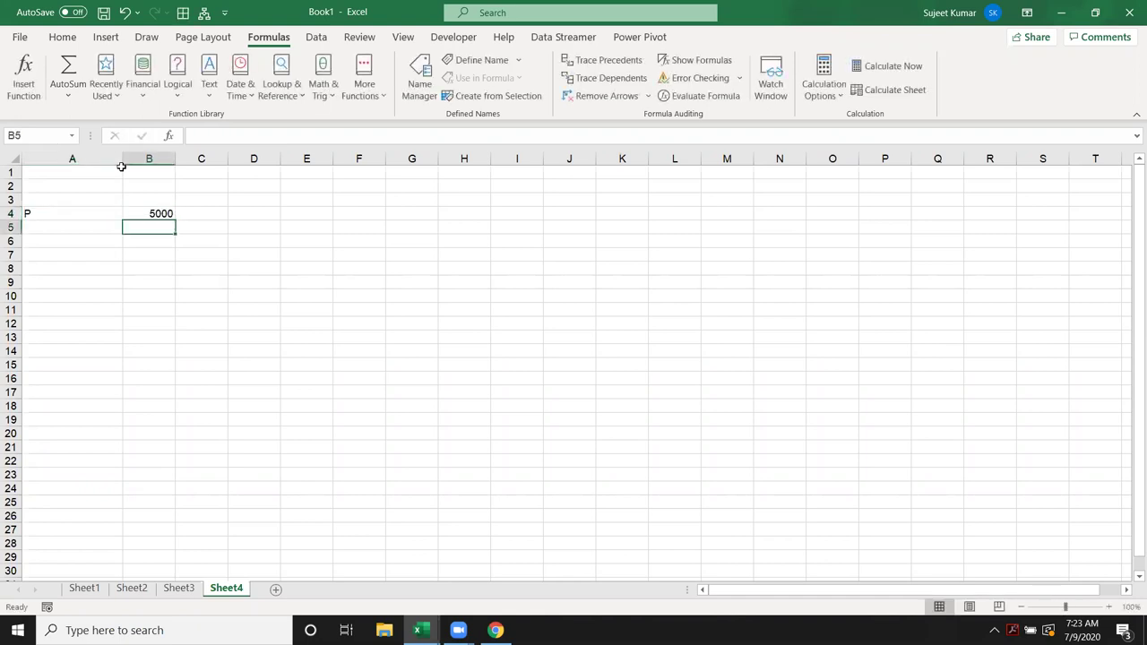
Step: Enter R 8% in A5:B5 and T 3 in A6:B6
key("Left")
type("R")
key("Tab")
type("8%")
key("Return")
type("T")
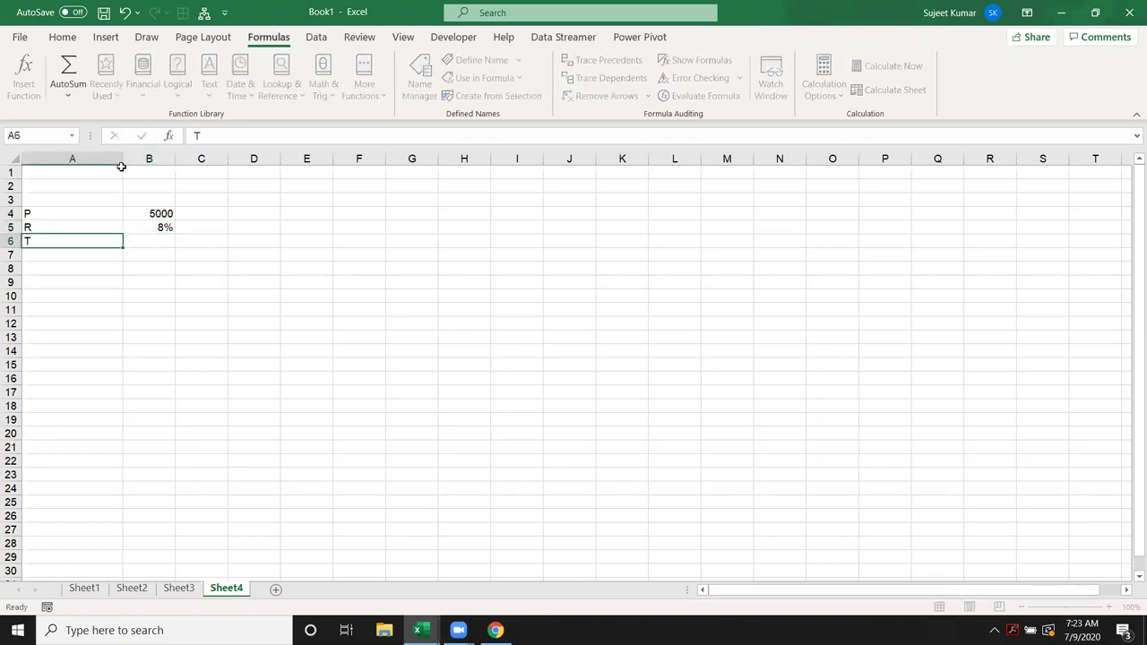
key("Tab")
type("3")
key("Return")
key("Return")
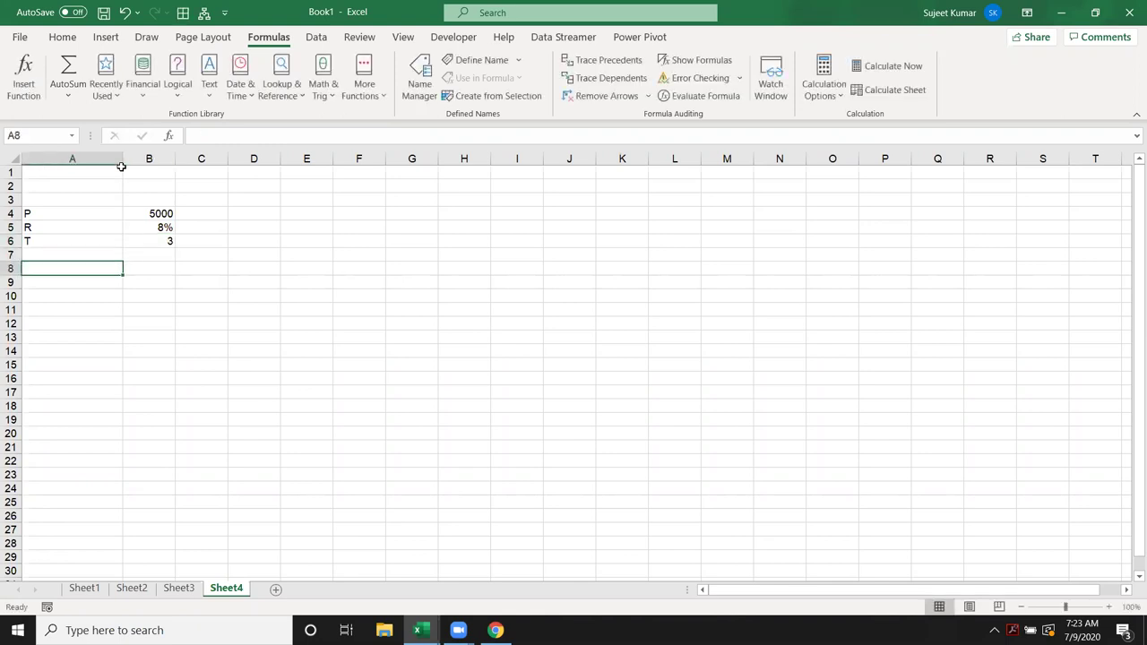
Step: Add the EMI label in A8 and begin =PMT in B8
type("EMI")
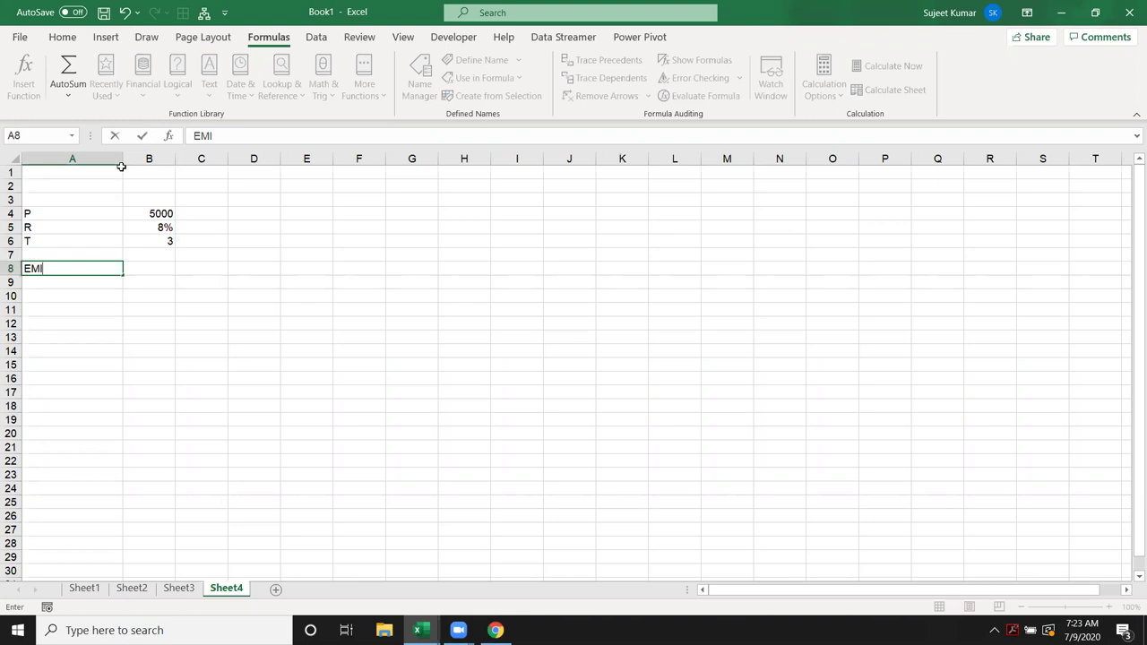
key("Tab")
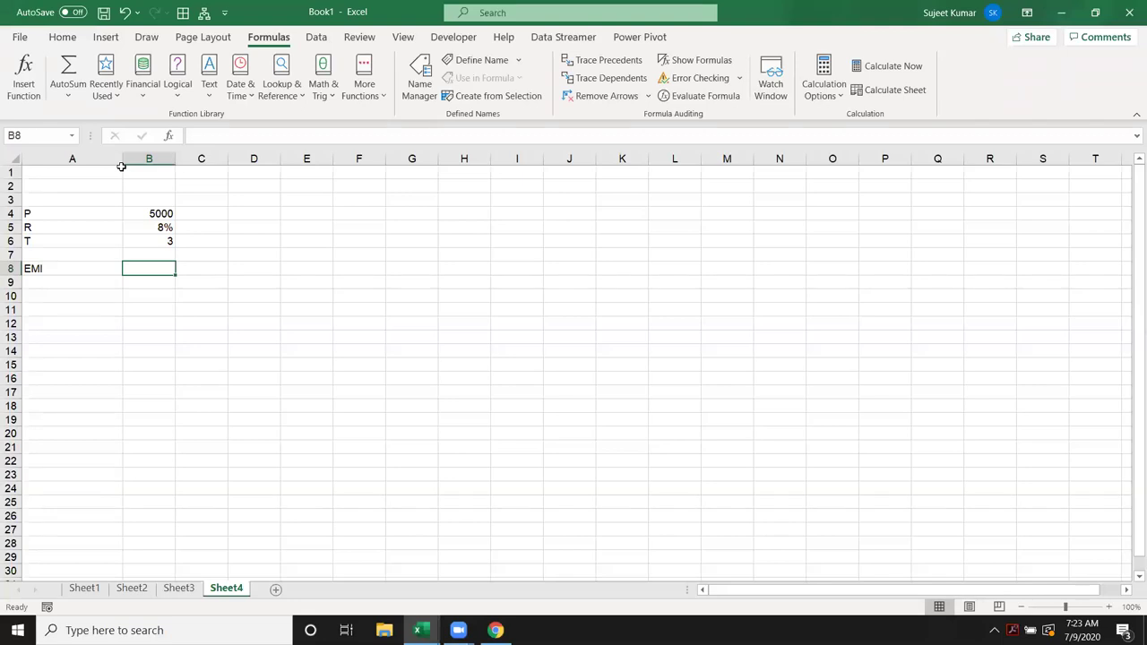
type("=pmt")
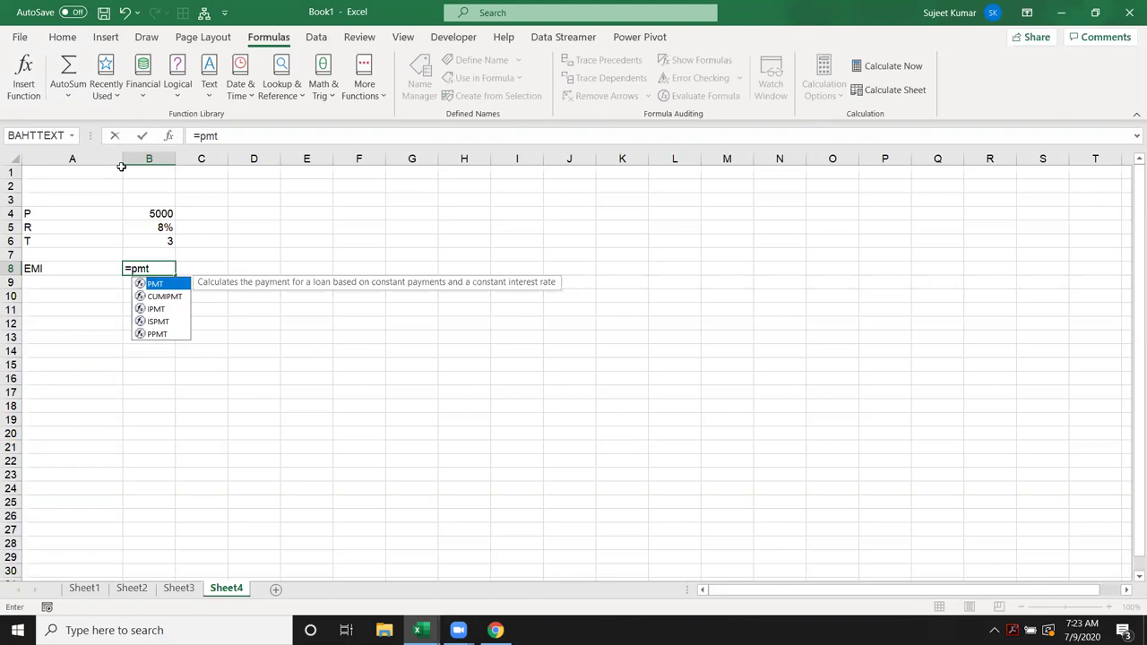
Step: Complete =PMT(B5/12,B6*12,B4) in B8 for the monthly EMI
key("Tab")
key("Up")
key("Up")
key("Up")
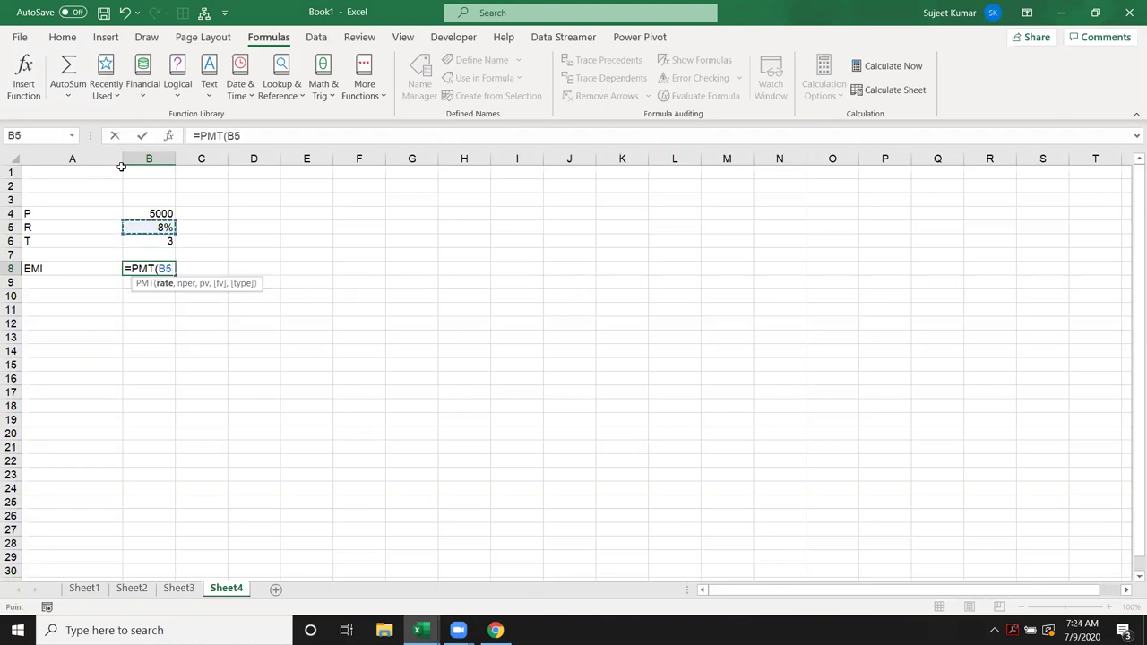
type("/12,")
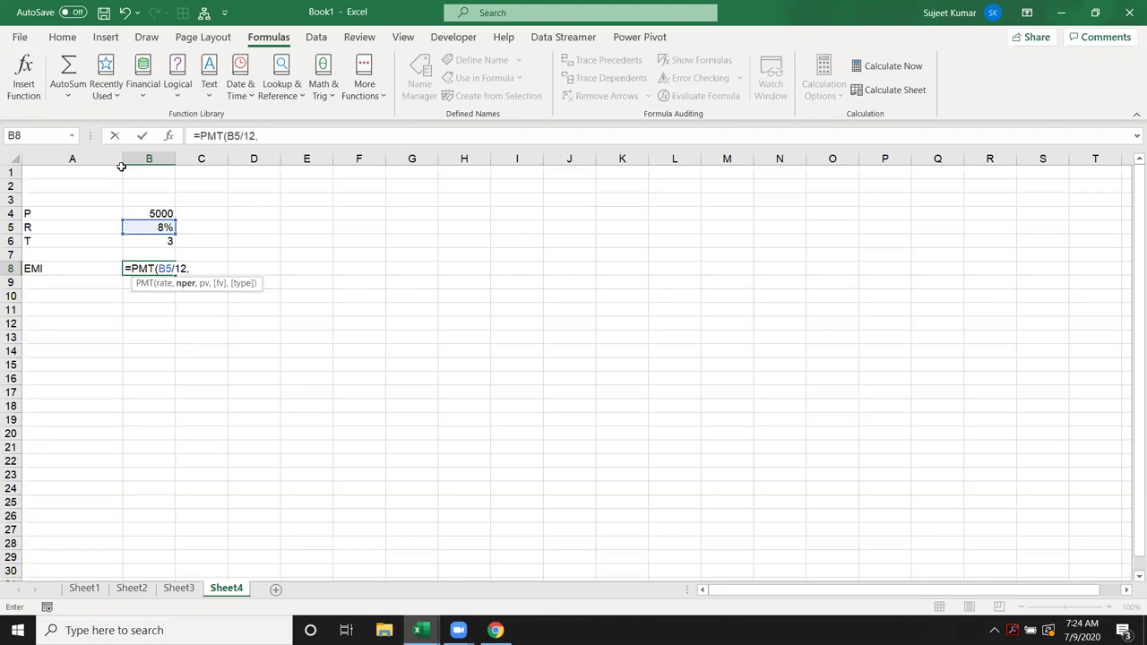
left_click(158, 242)
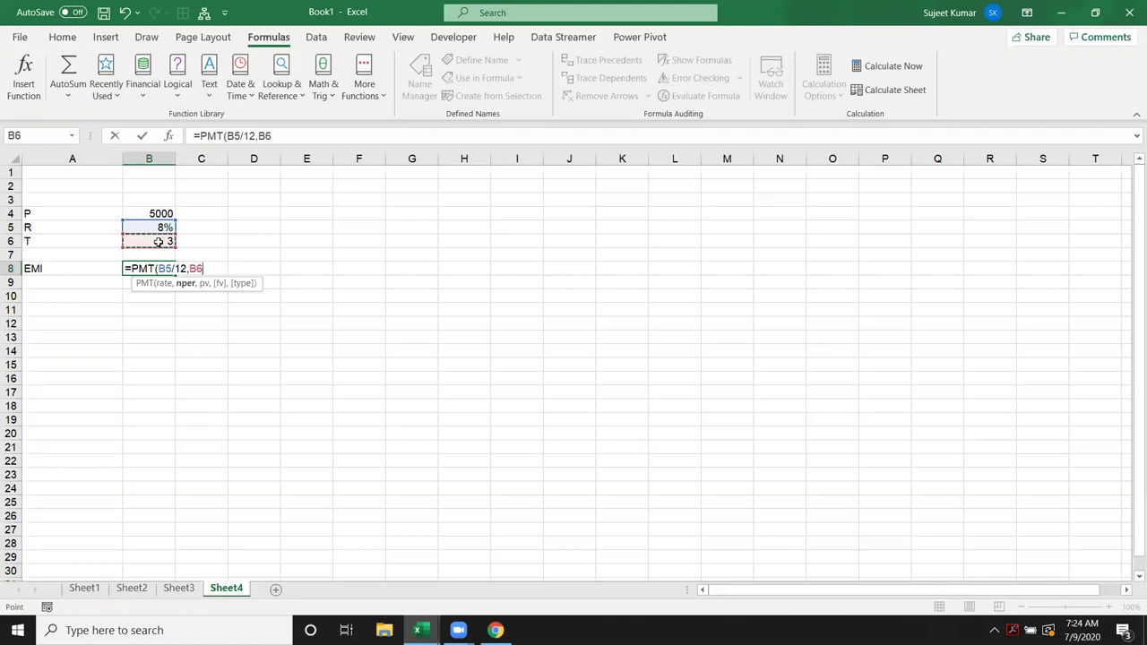
type("*12,")
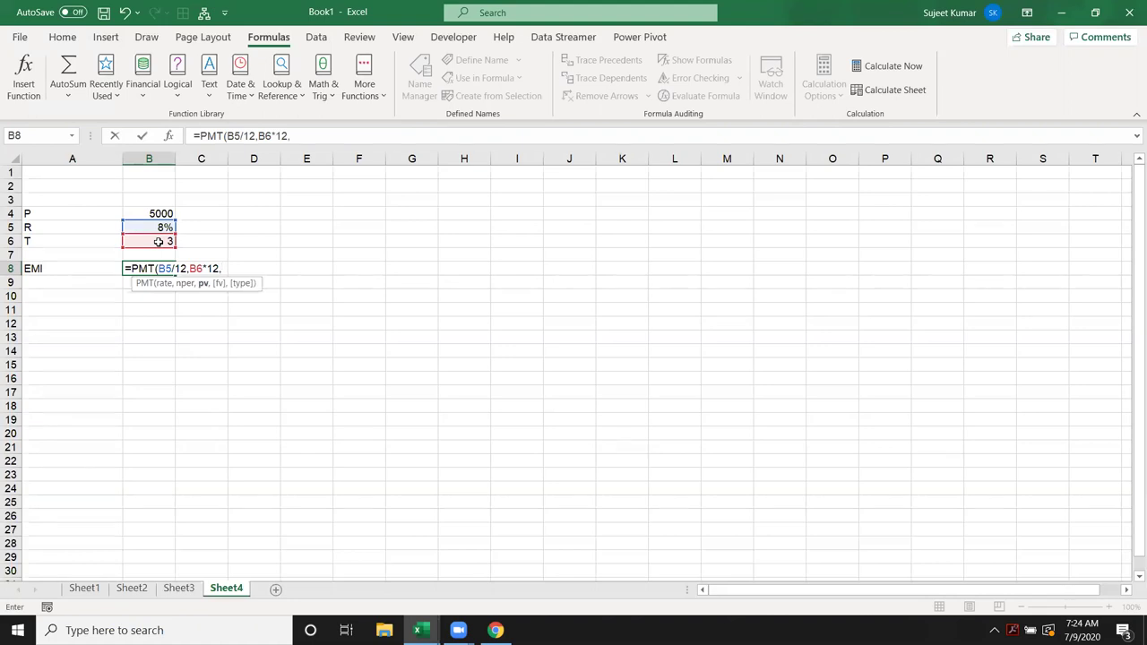
left_click(165, 213)
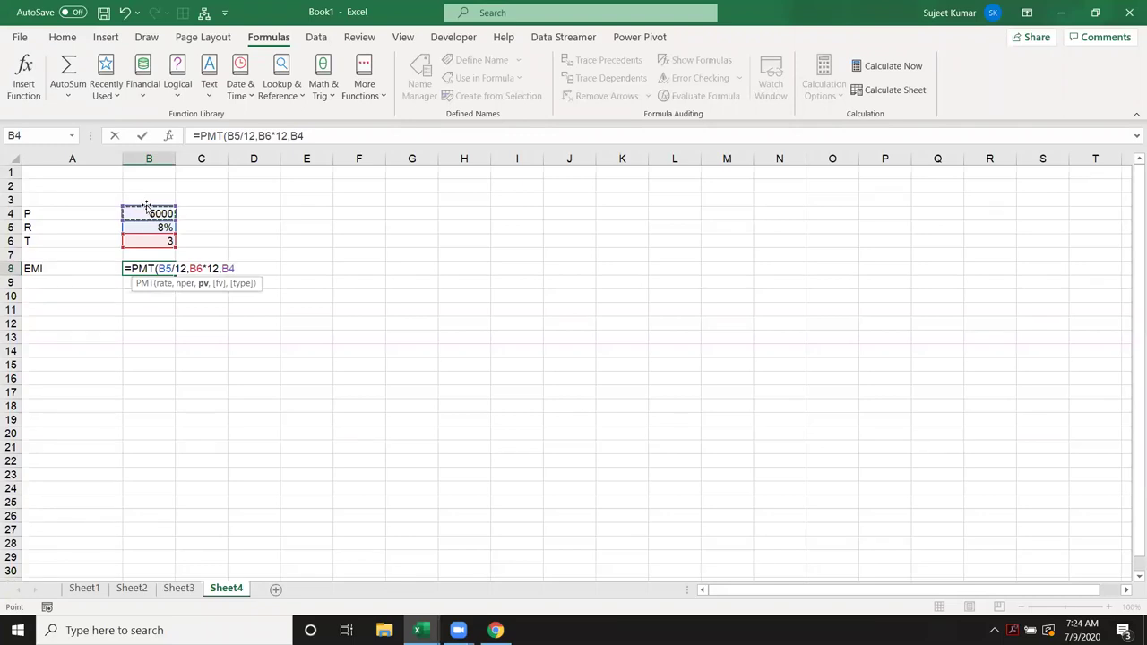
key("Return")
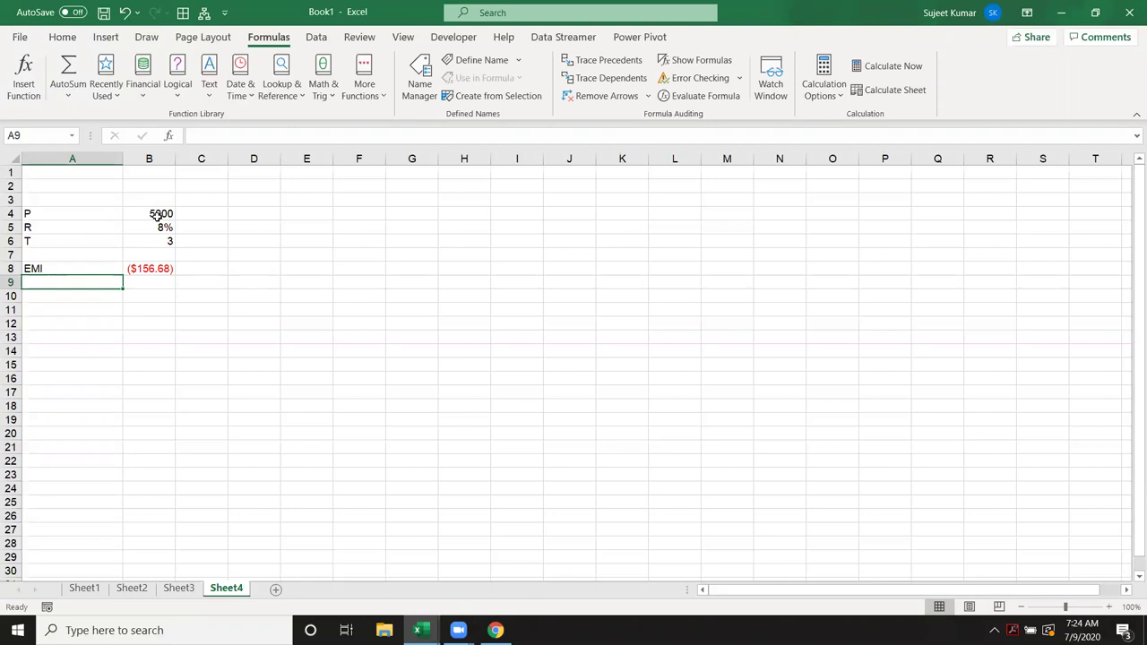
Step: Change the principal in B4 to 50000 and autofit column B to show ($1,566.82)
left_click(157, 216)
double_click(156, 216)
type("0")
key("Return")
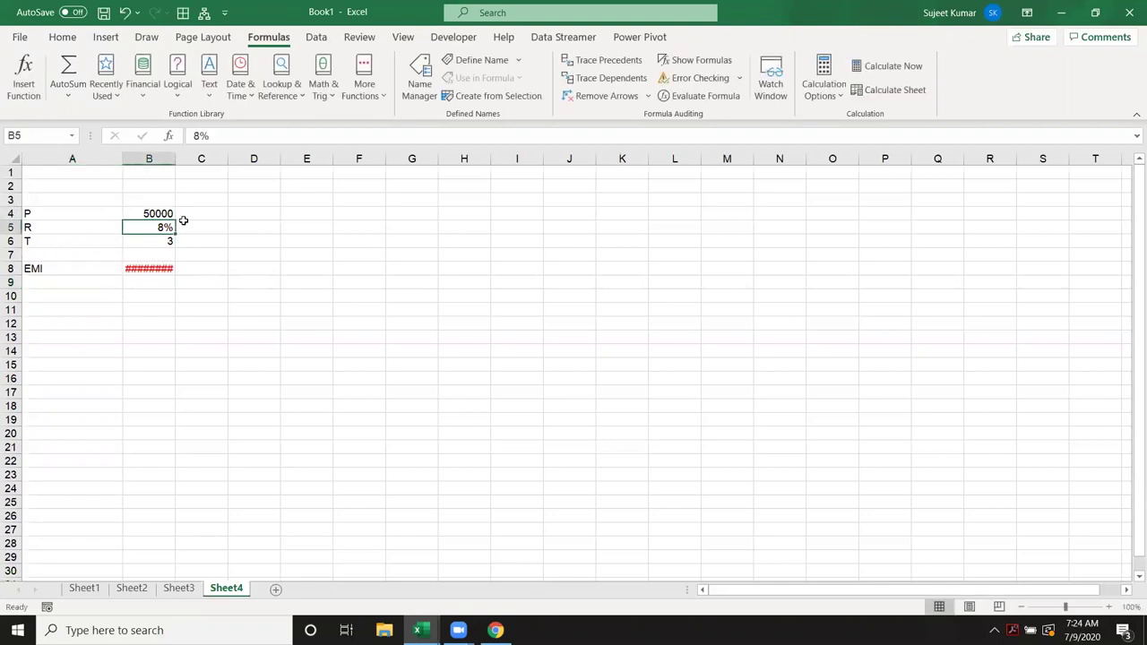
double_click(176, 158)
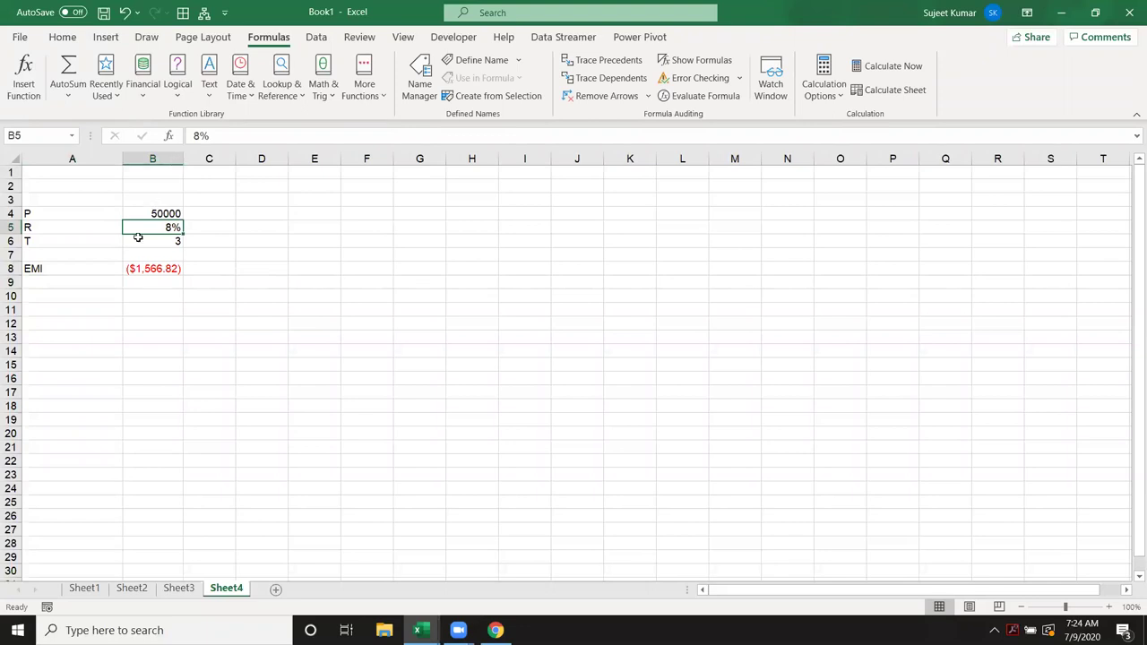
left_click(165, 269)
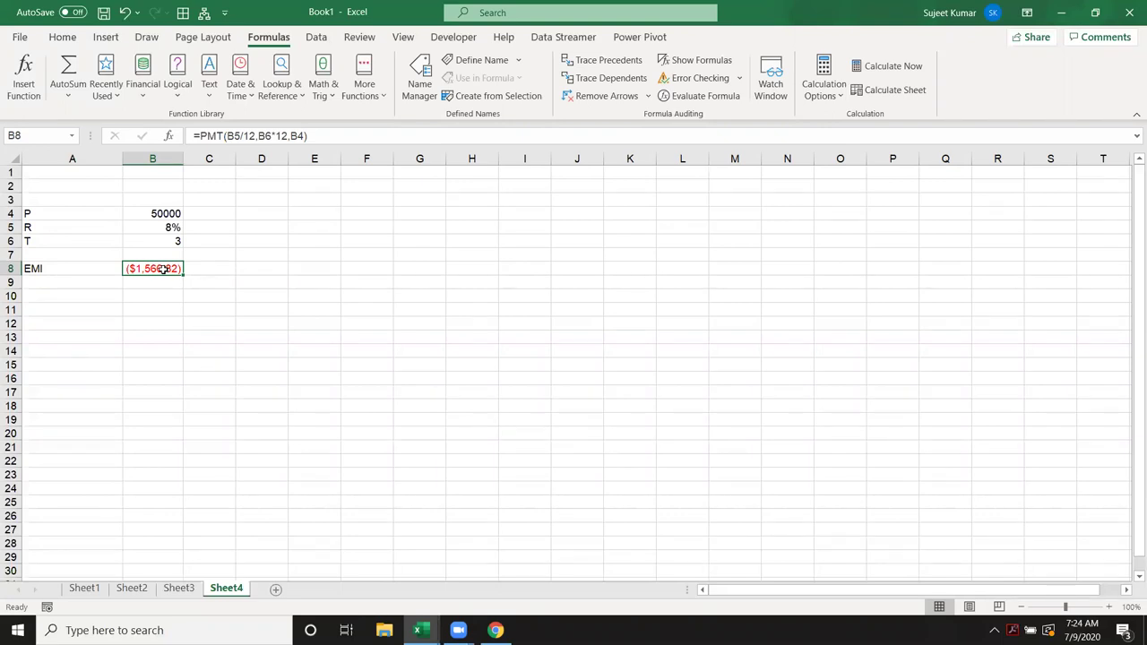
left_click(96, 307)
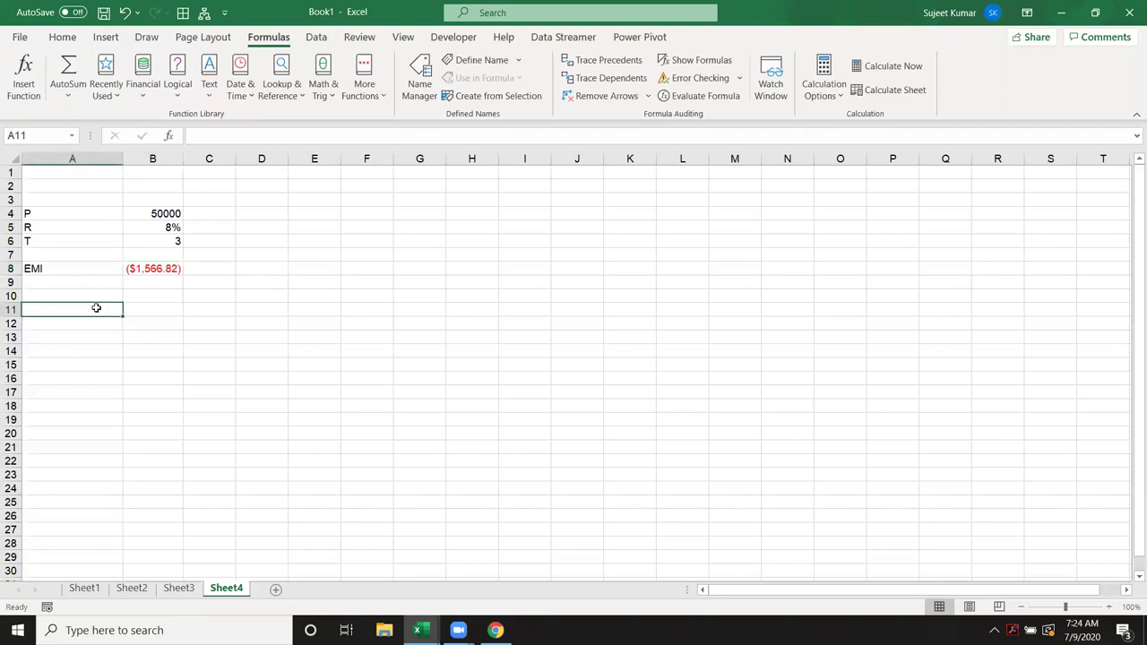
Step: Enter FV 50000 and R 8% in rows 11–12 of Sheet4
type("FV")
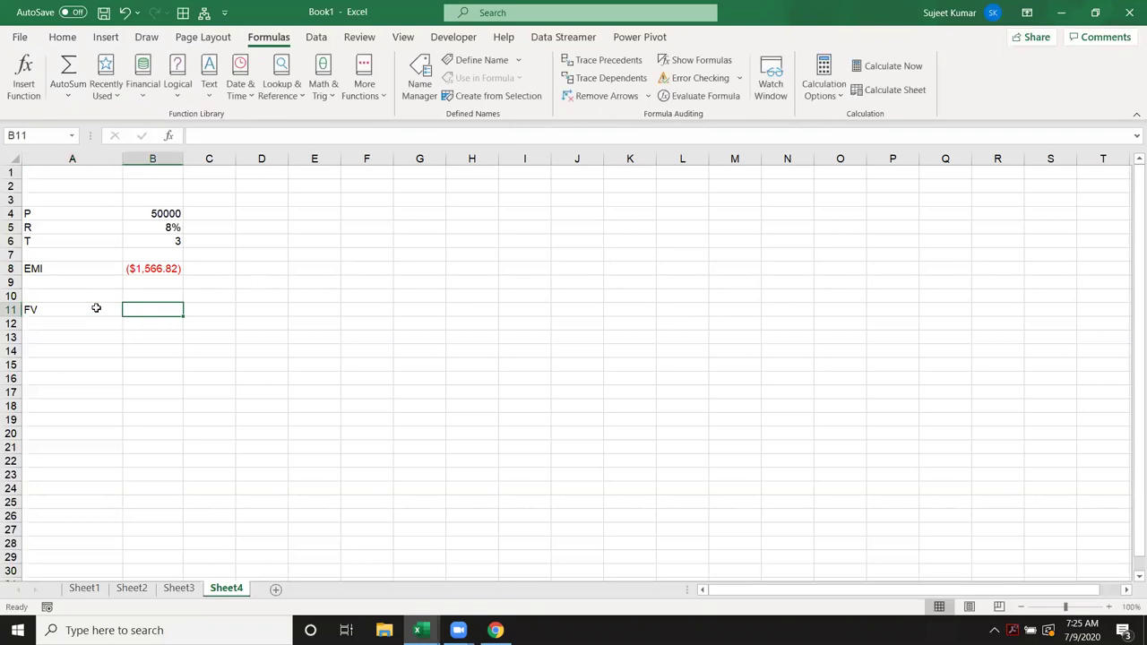
type("50000")
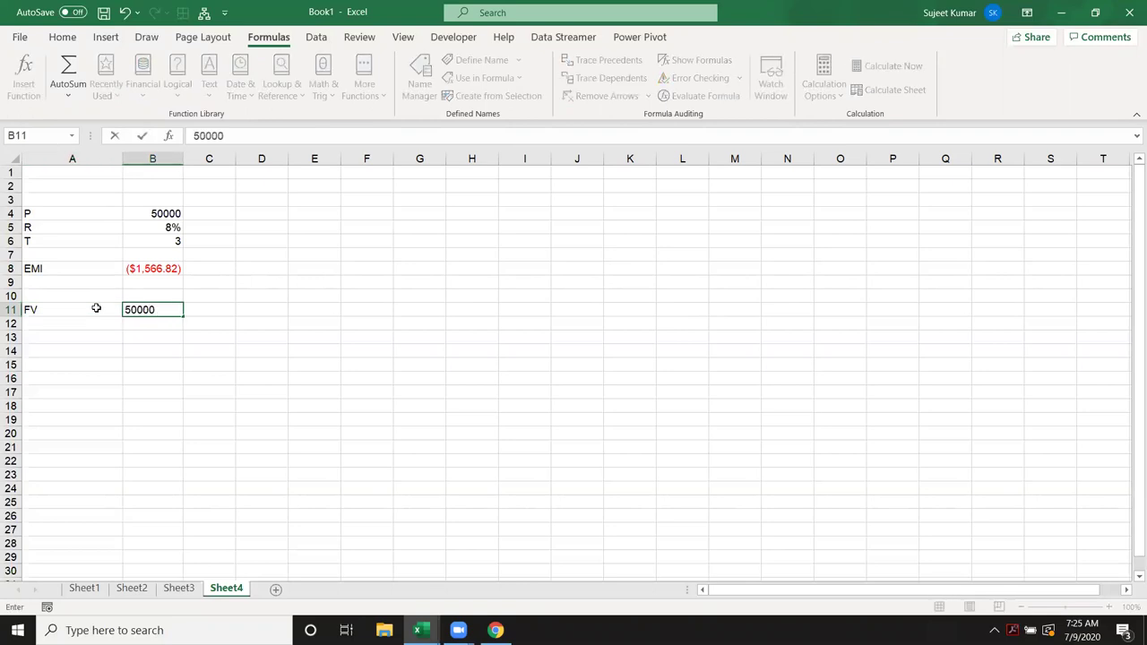
key("Return")
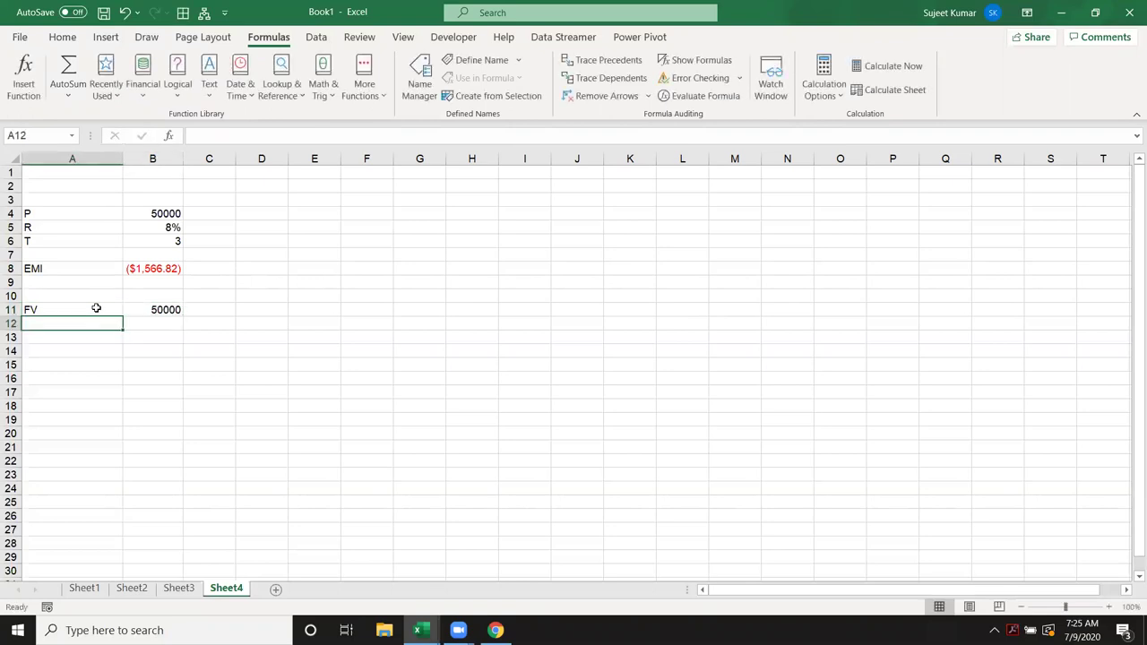
type("R")
key("Tab")
type("8%")
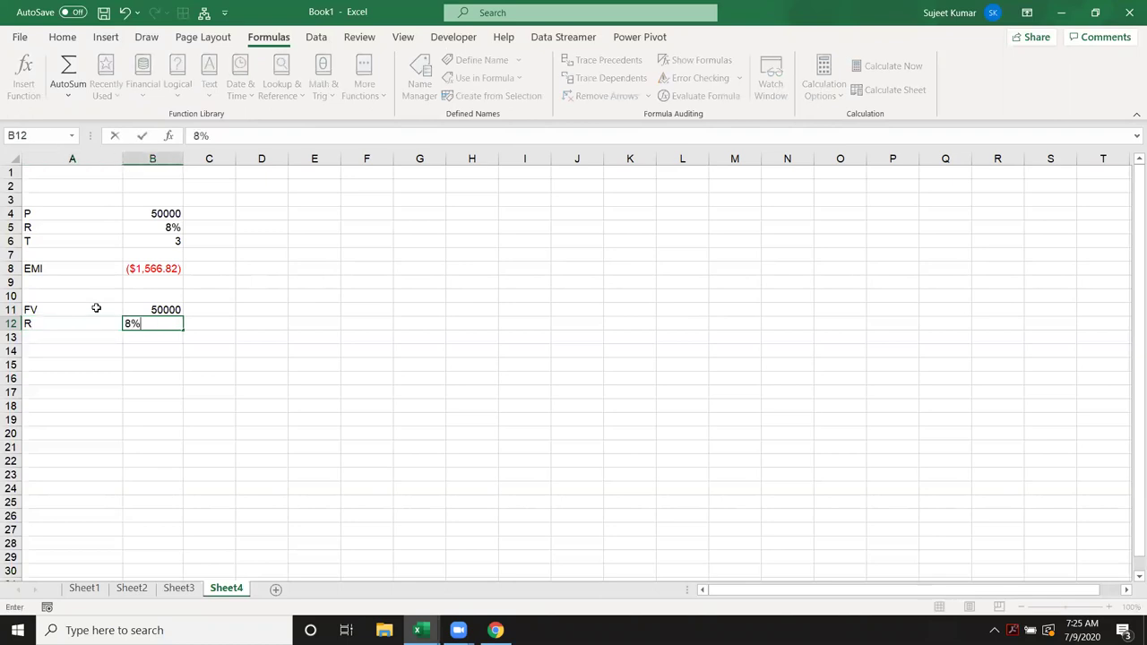
key("Return")
Step: Enter T 3 in row 13 and an EMI label in A16
key("Left")
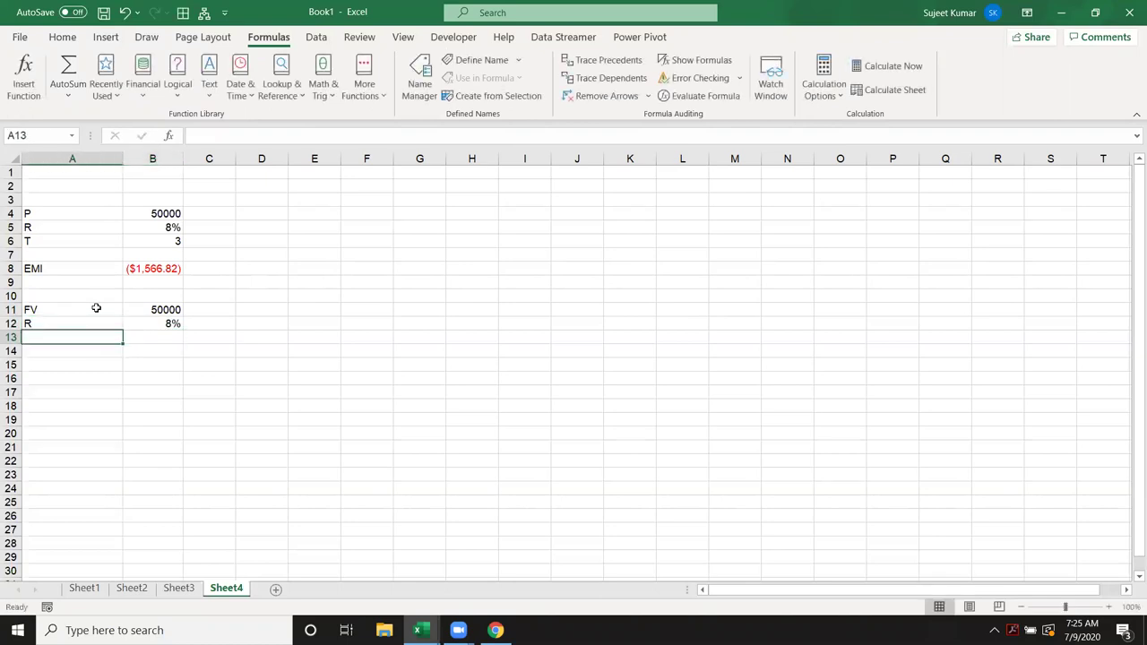
type("T")
key("ctrl+Return")
key("Tab")
type("3")
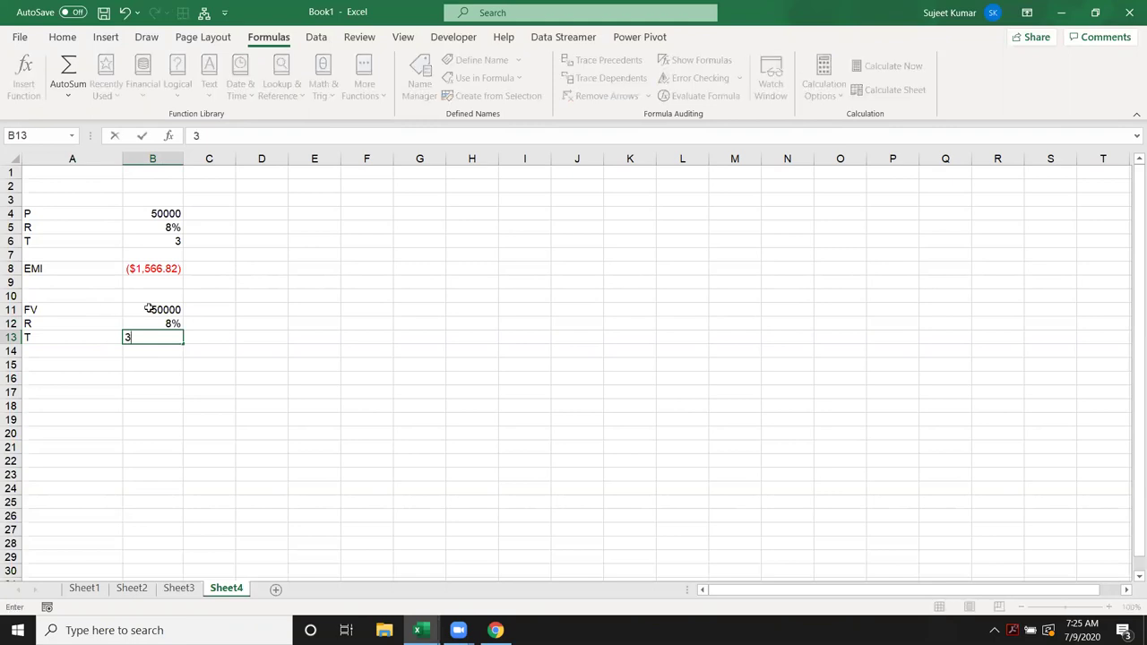
key("Return")
key("Return")
key("Return")
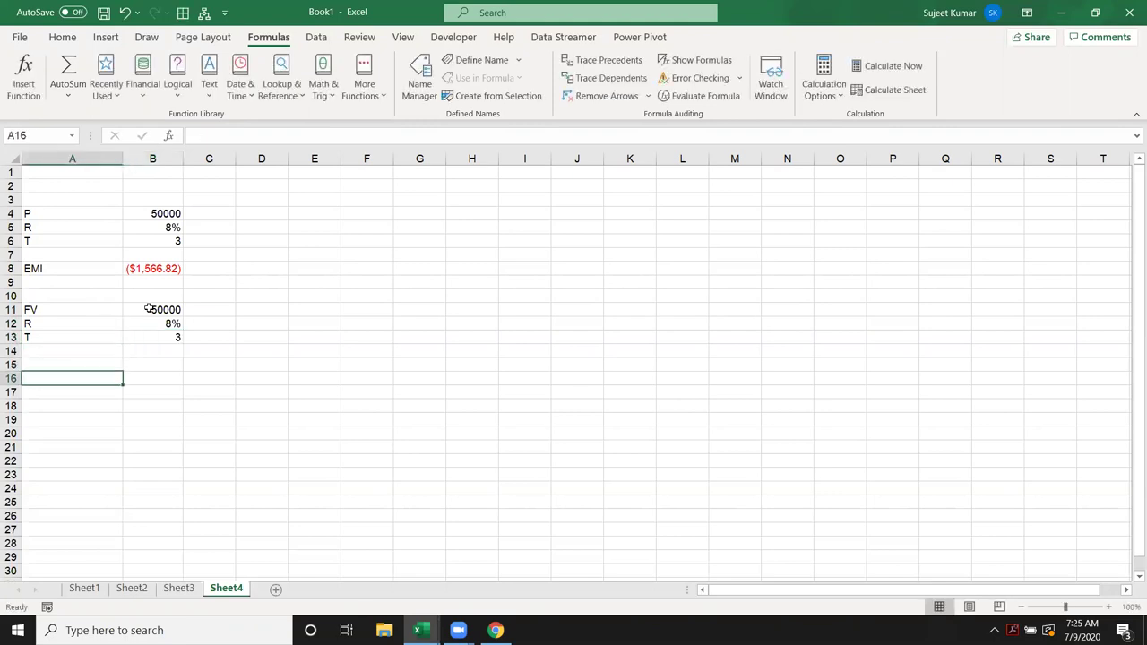
type("EMI")
key("Return")
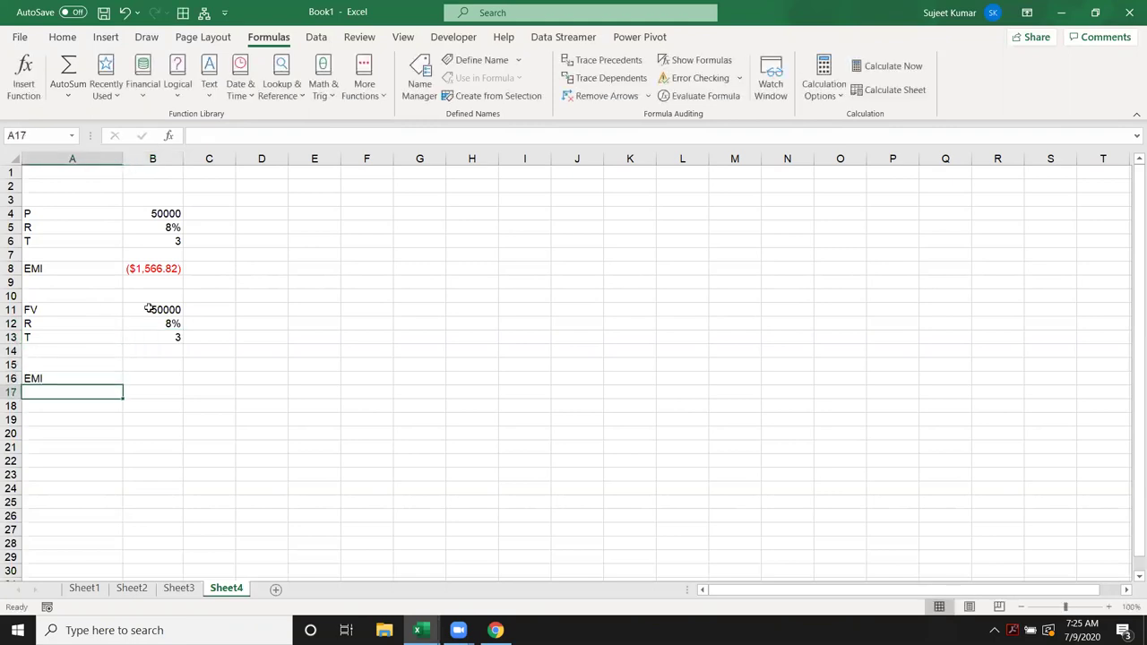
Step: Compare the new input block with the original loan inputs and the EMI formula in B8
left_click_drag(152, 199, 163, 243)
left_click_drag(154, 293, 157, 344)
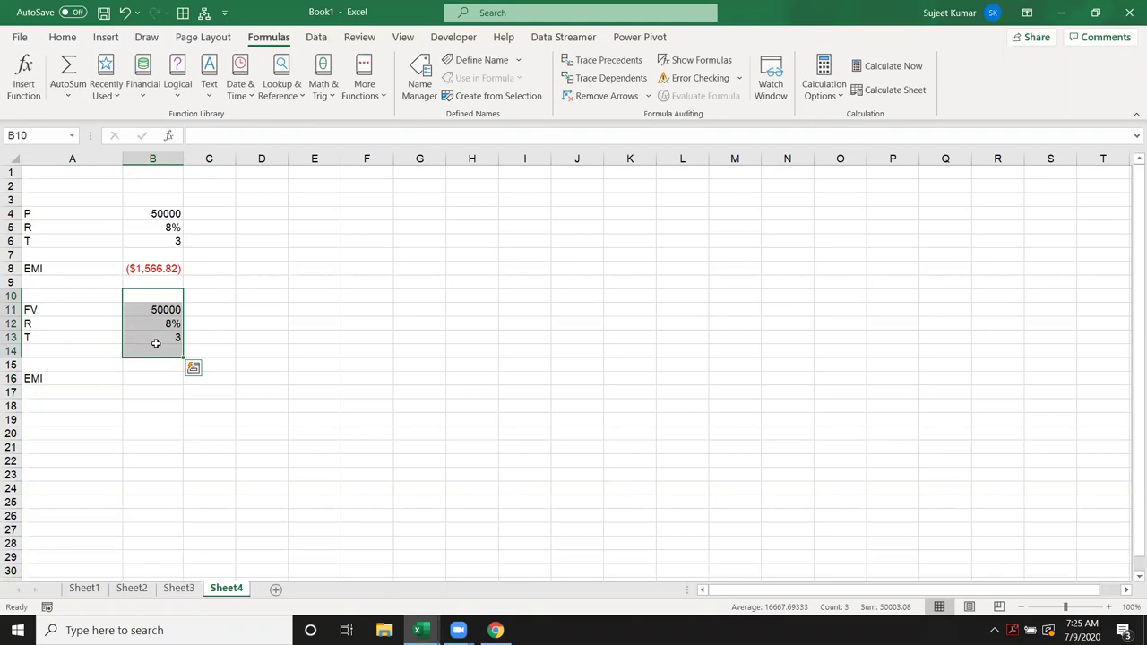
left_click(154, 214)
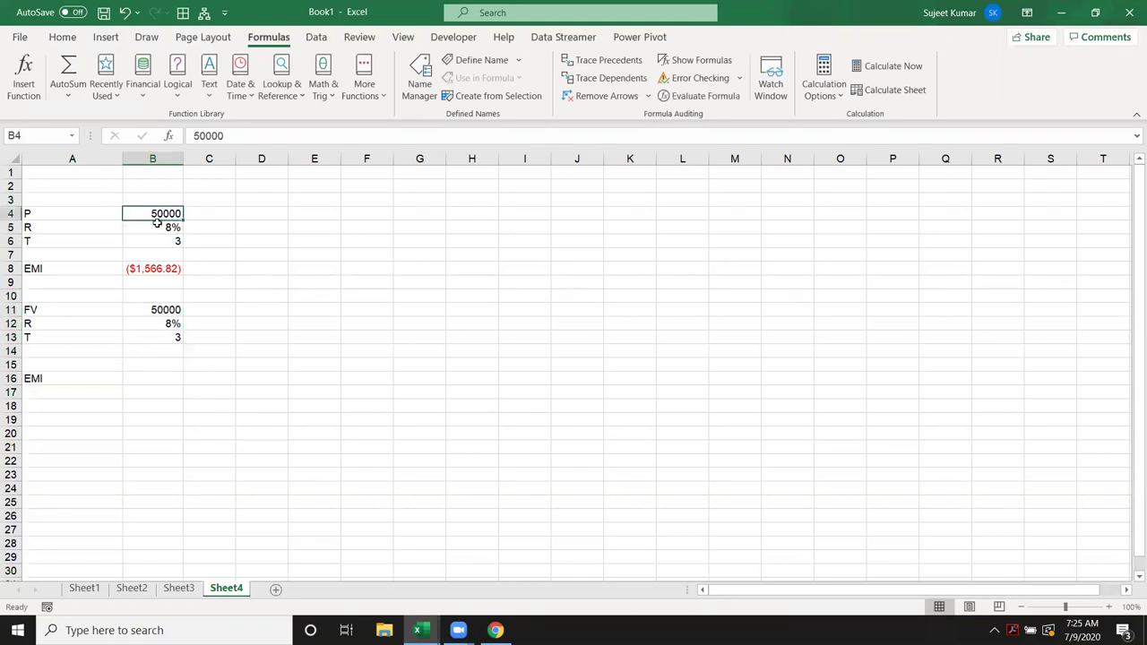
left_click(157, 267)
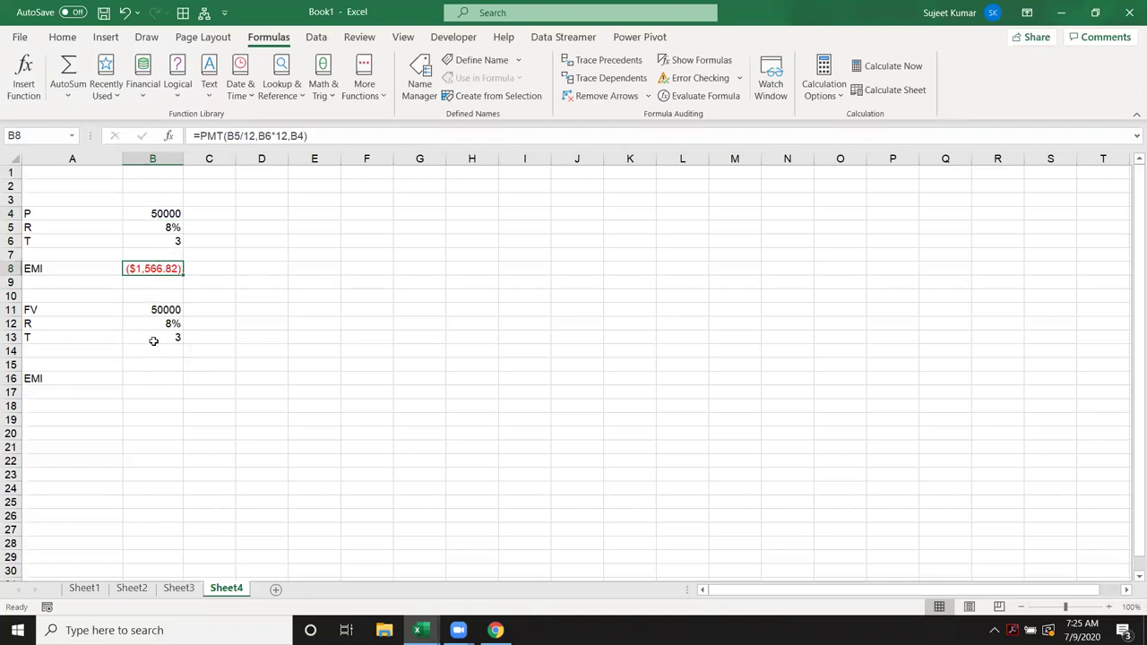
left_click(154, 377)
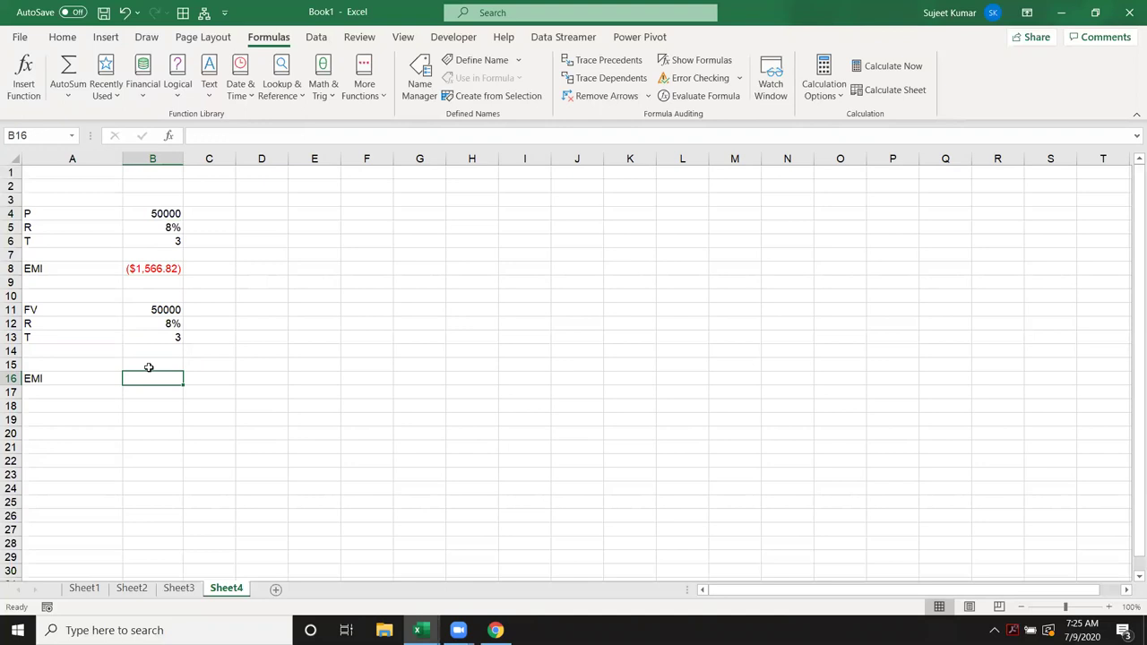
Step: Enter =PMT(B12/12,B13*12,,B11) in B16 for the 50000 future value
type("=pmt")
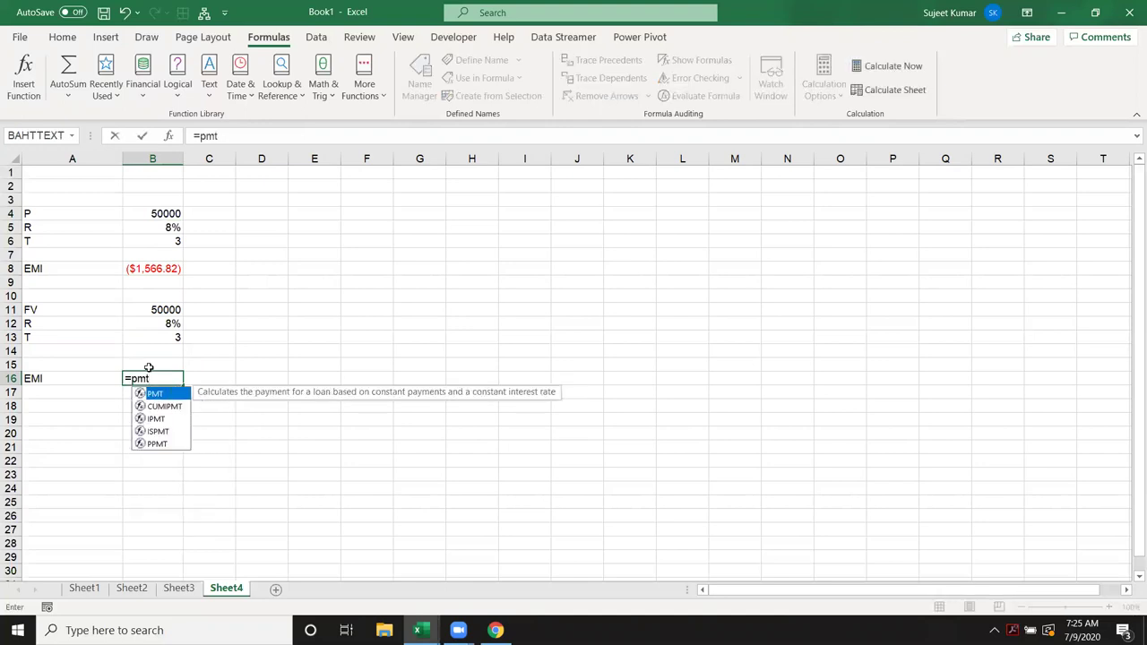
key("Tab")
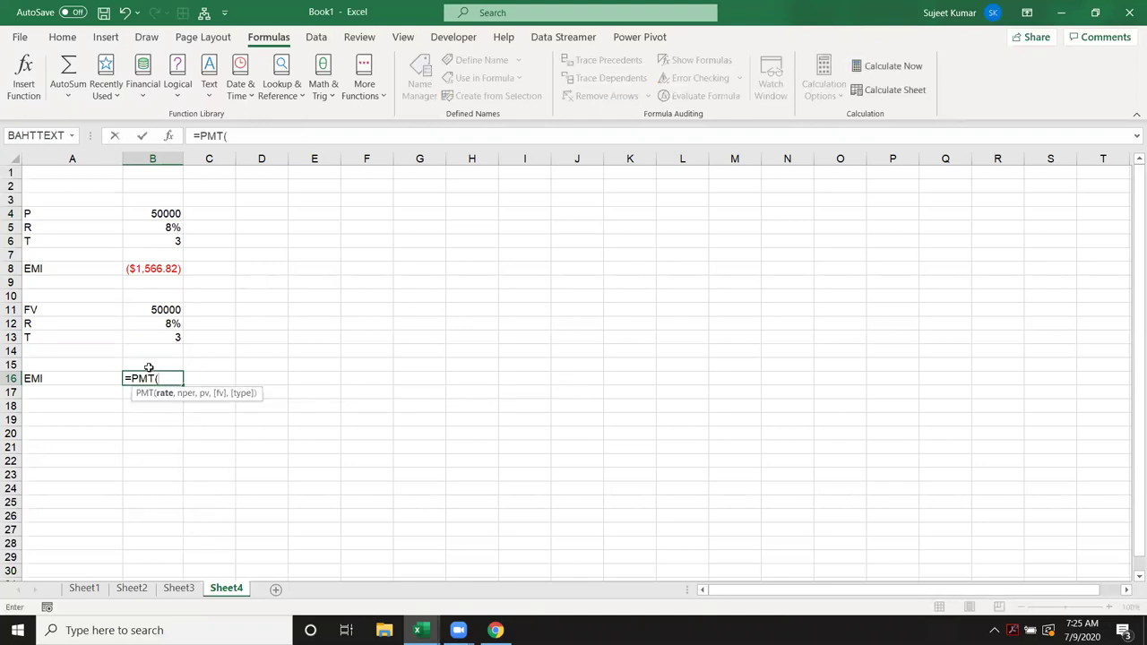
left_click(146, 309)
left_click(146, 321)
type("/12,")
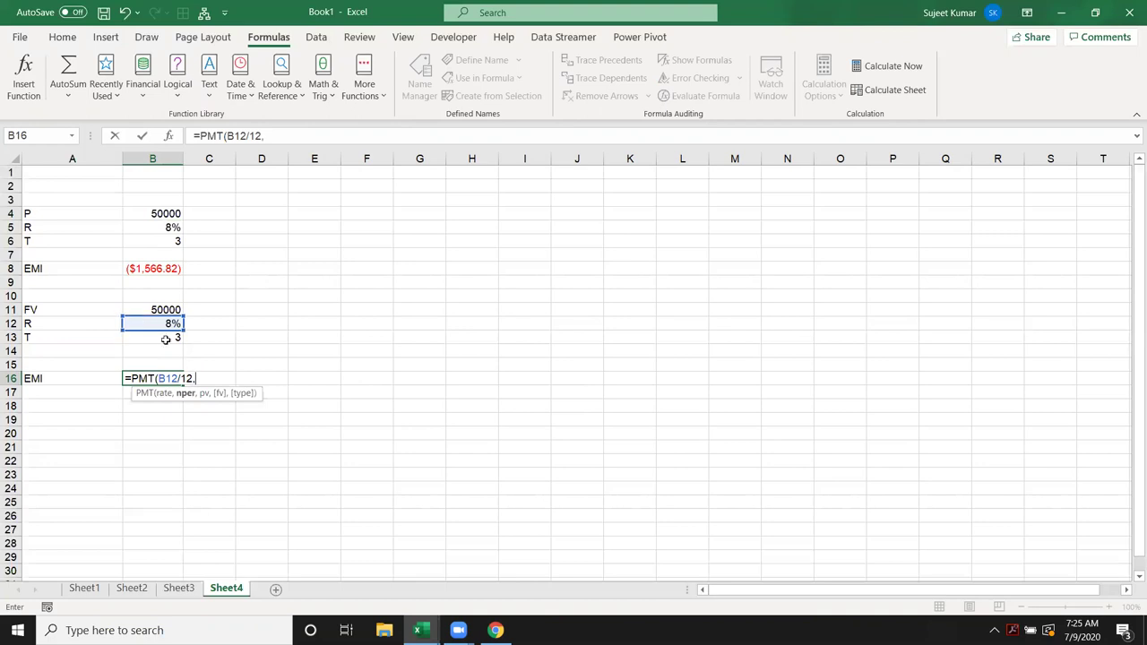
left_click(166, 337)
type("*12,")
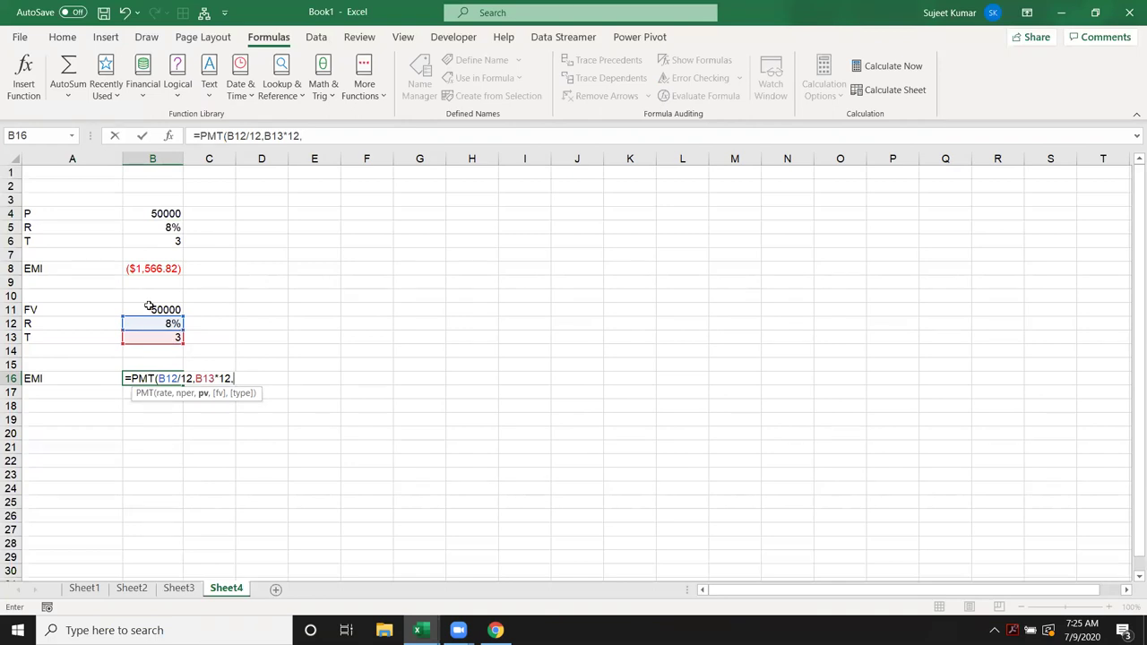
type(",")
left_click(156, 309)
key("Return")
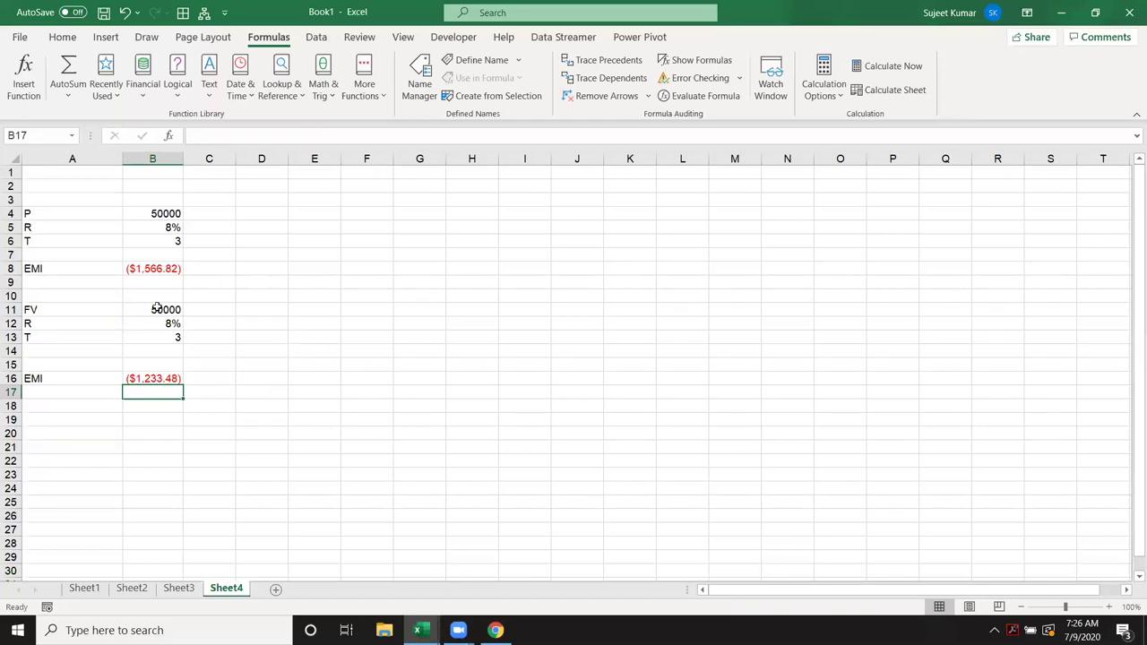
Step: Review B16's ($1,233.48) result against B8's original EMI
left_click_drag(51, 309, 178, 338)
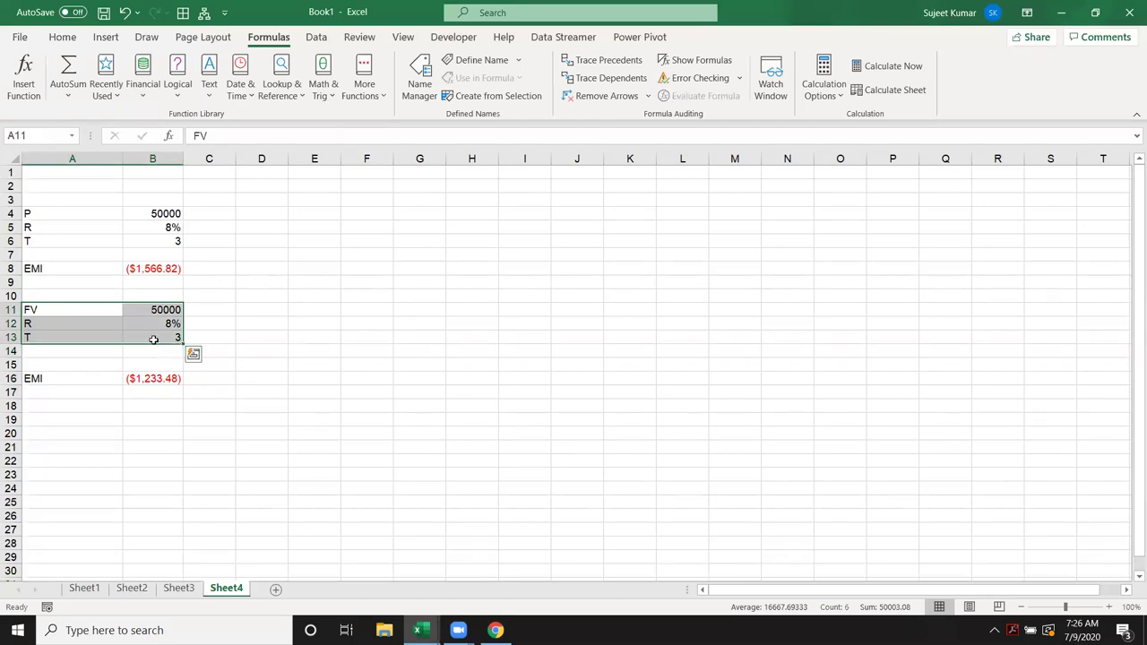
left_click(153, 379)
left_click(149, 271)
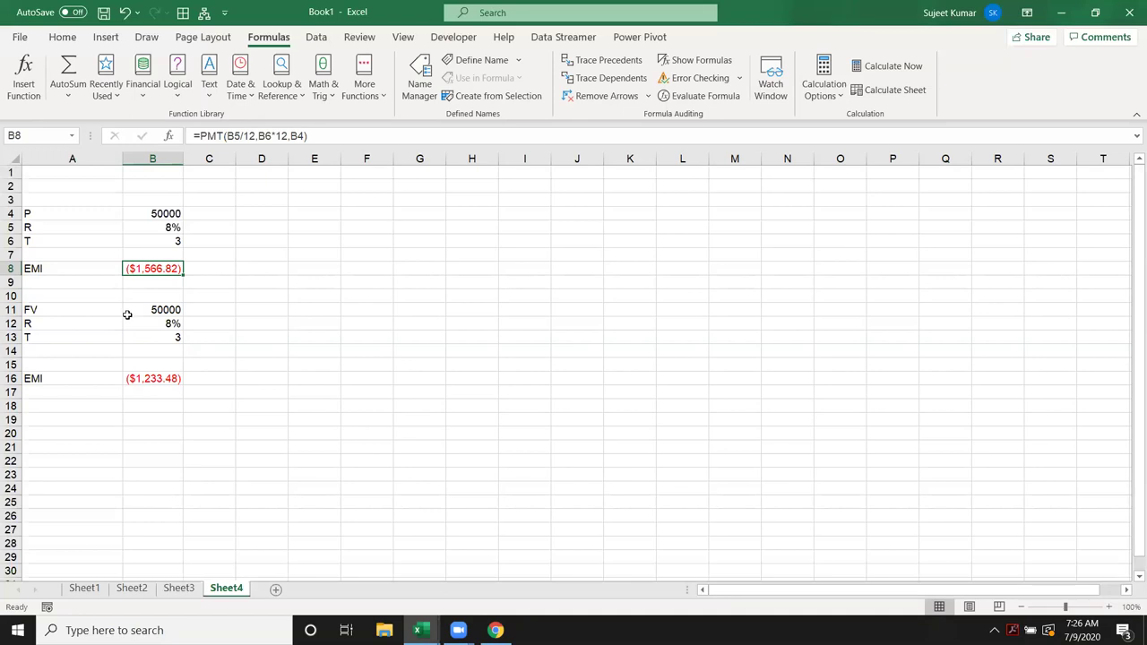
Step: Add a new worksheet and enter 50000 in A1
left_click(278, 589)
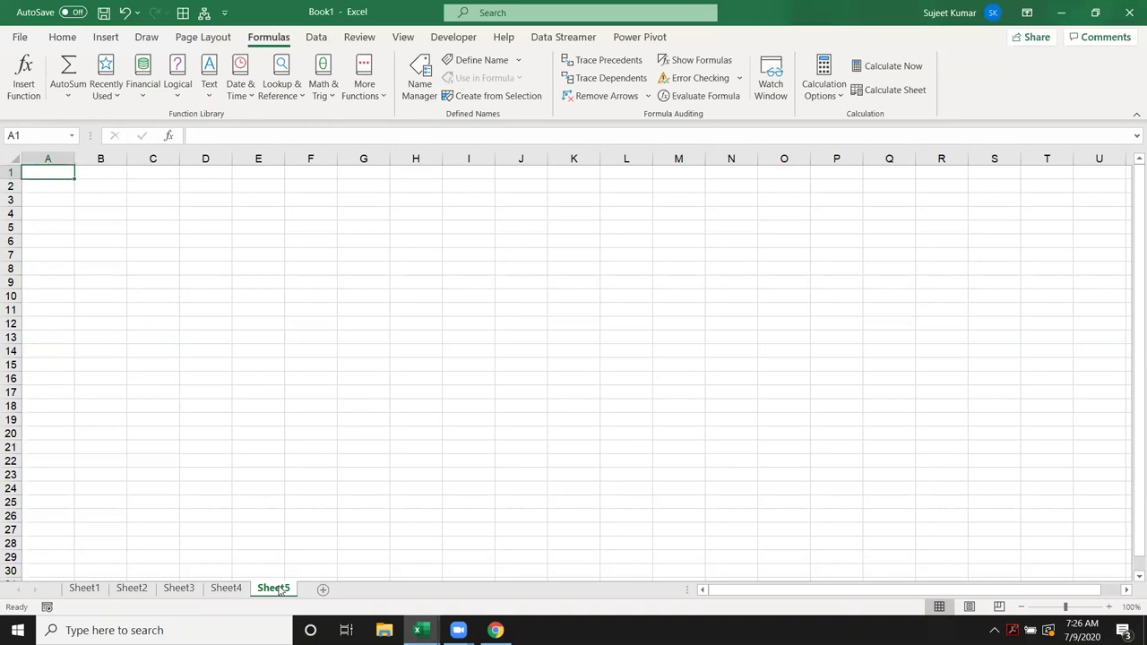
type("50000")
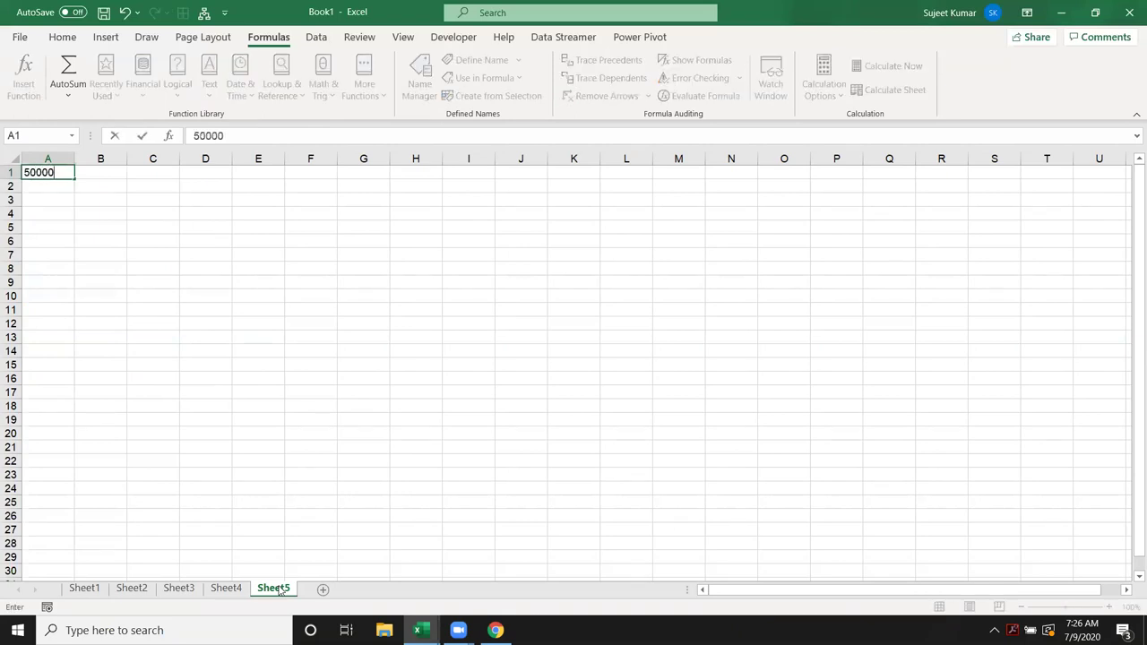
key("Return")
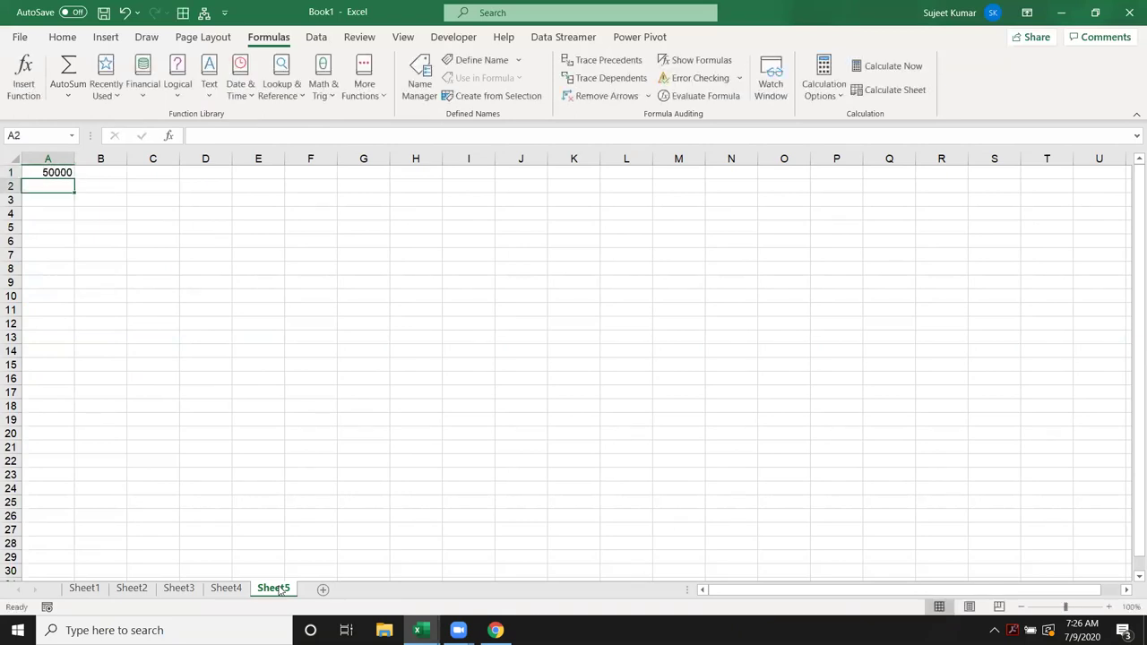
double_click(273, 588)
type("Load")
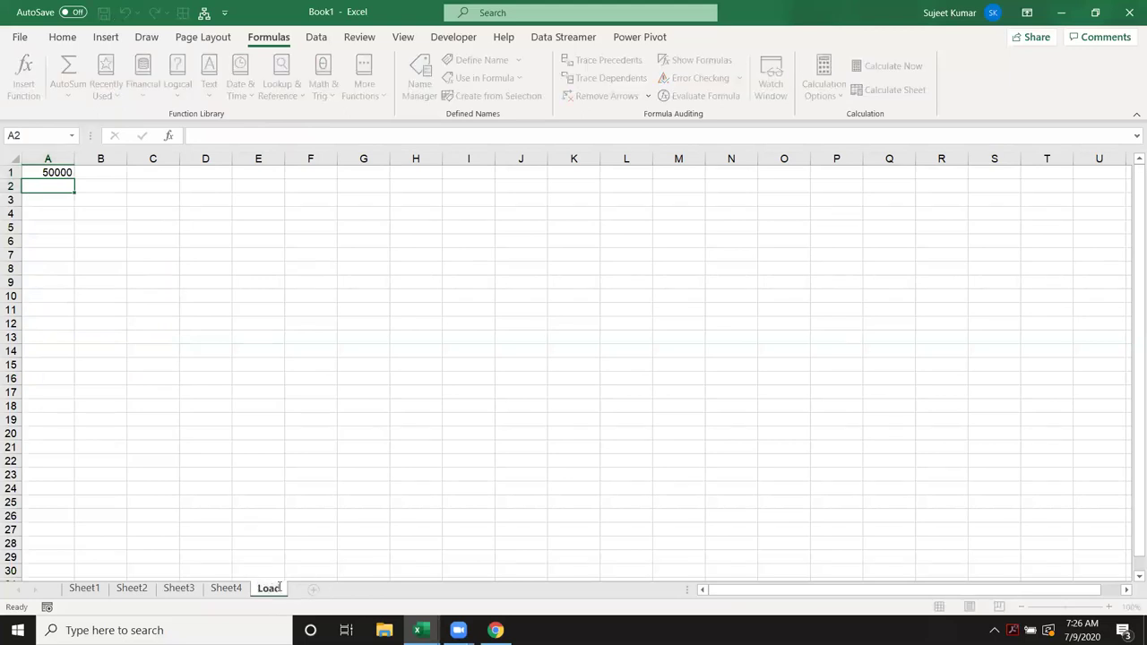
key("Escape")
Step: Enter the monthly rate formula =8%/12 in B1
left_click(47, 173)
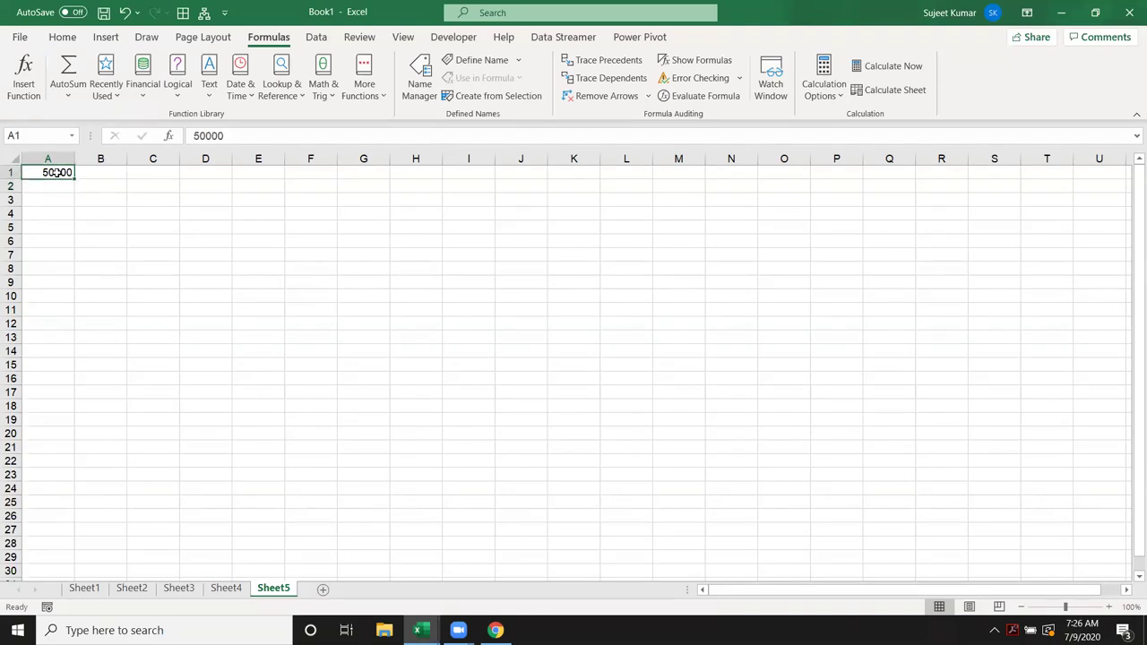
left_click(79, 173)
type("=")
key("Left")
type("*")
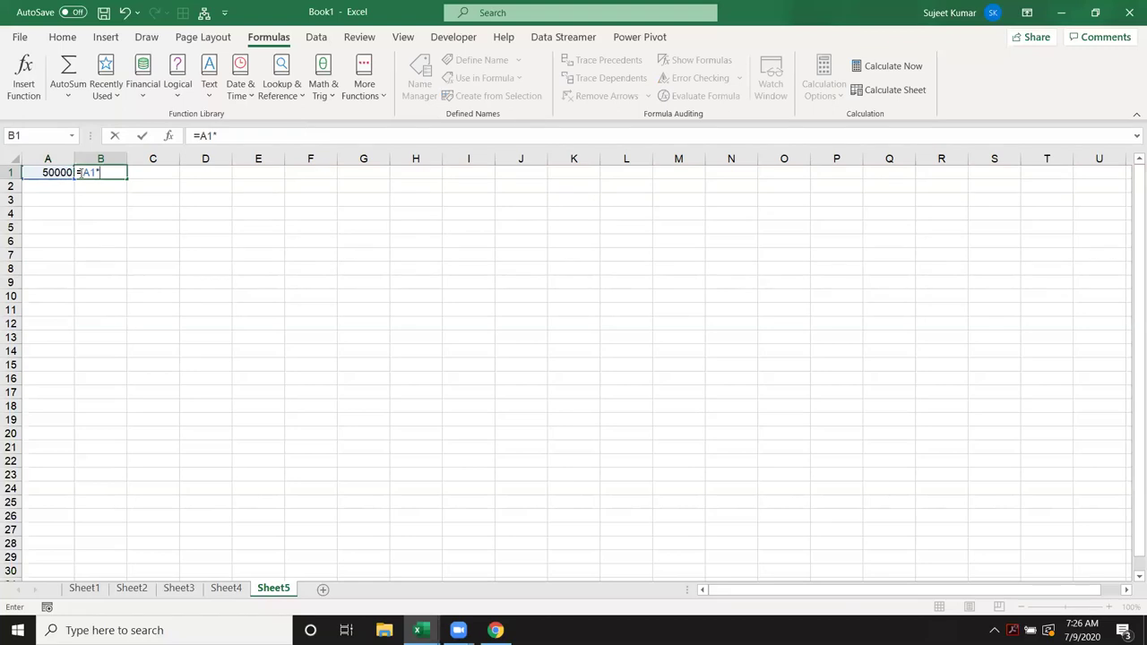
key("BackSpace")
key("BackSpace")
key("BackSpace")
type("8%/12")
key("Return")
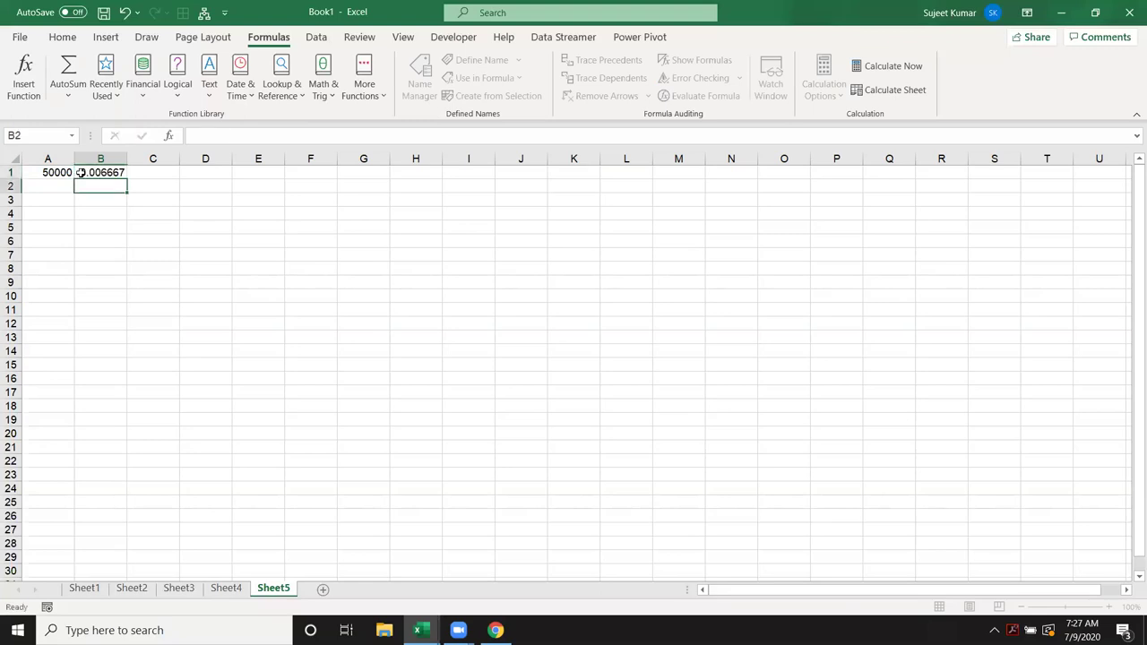
Step: Enter the interest formula =A1*B1 in C1
left_click(140, 171)
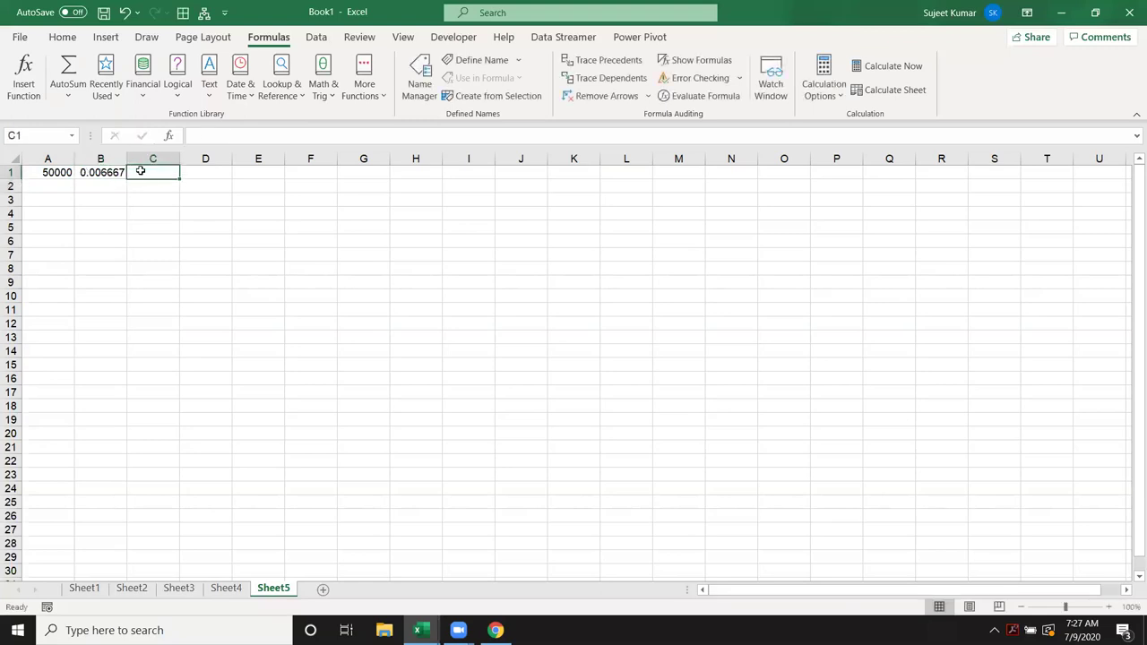
type("=")
key("Left")
key("Left")
type("*")
key("Left")
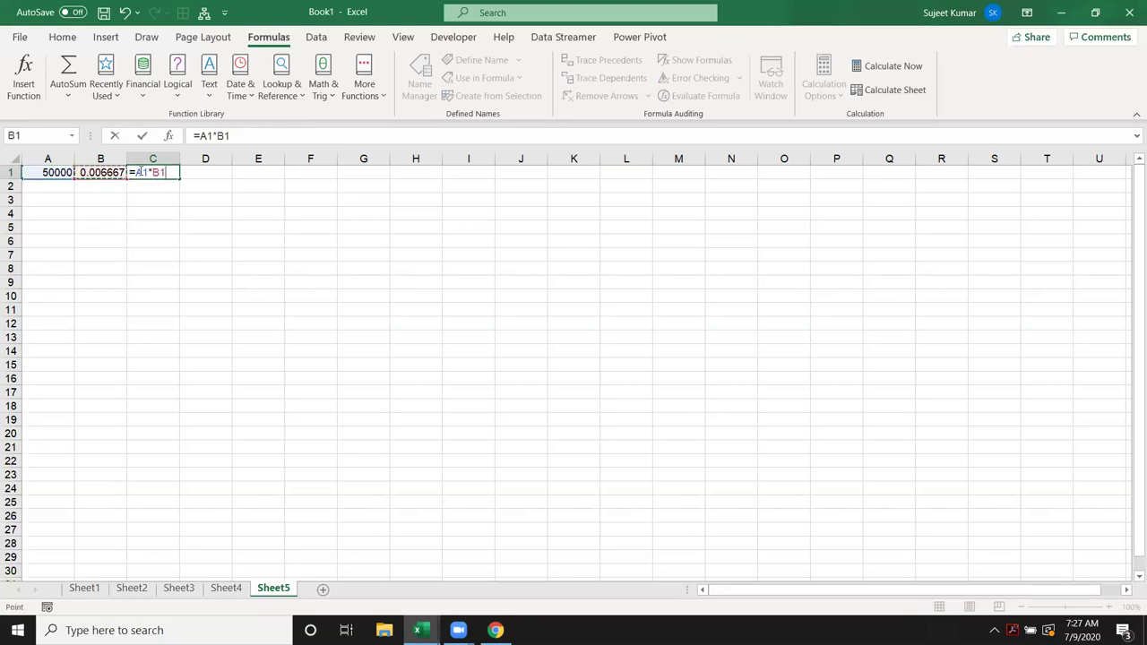
key("Return")
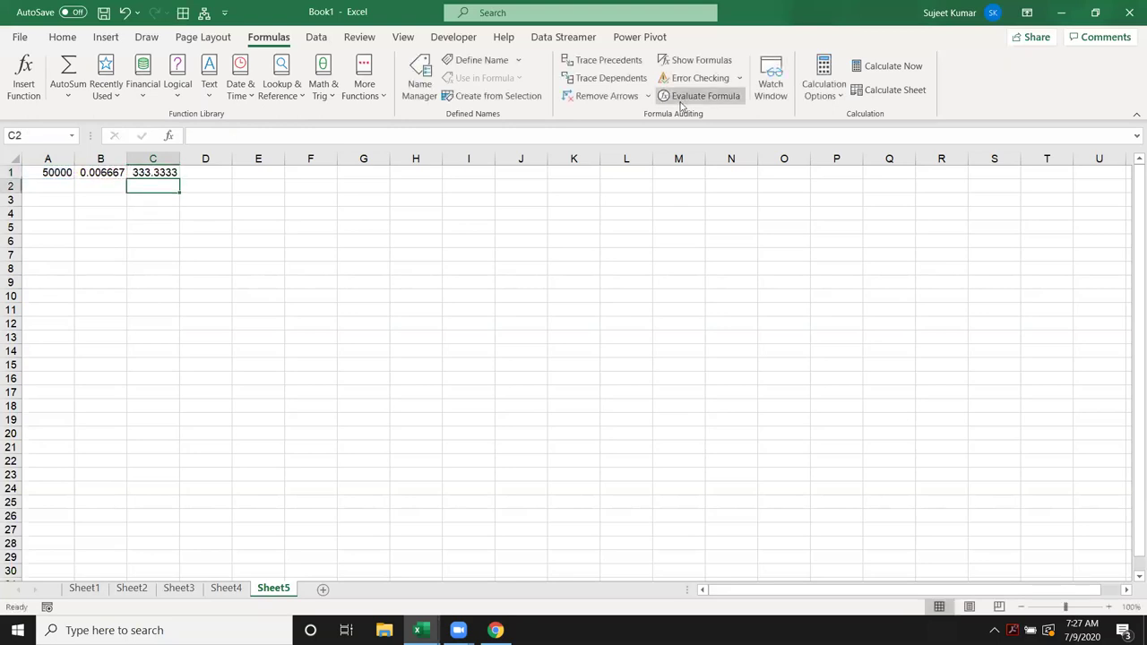
Step: Enter the balance-plus-interest formula =A1+C1 in D1
key("Up")
key("Right")
type("=")
key("Left")
key("Left")
key("Left")
type("+")
key("Left")
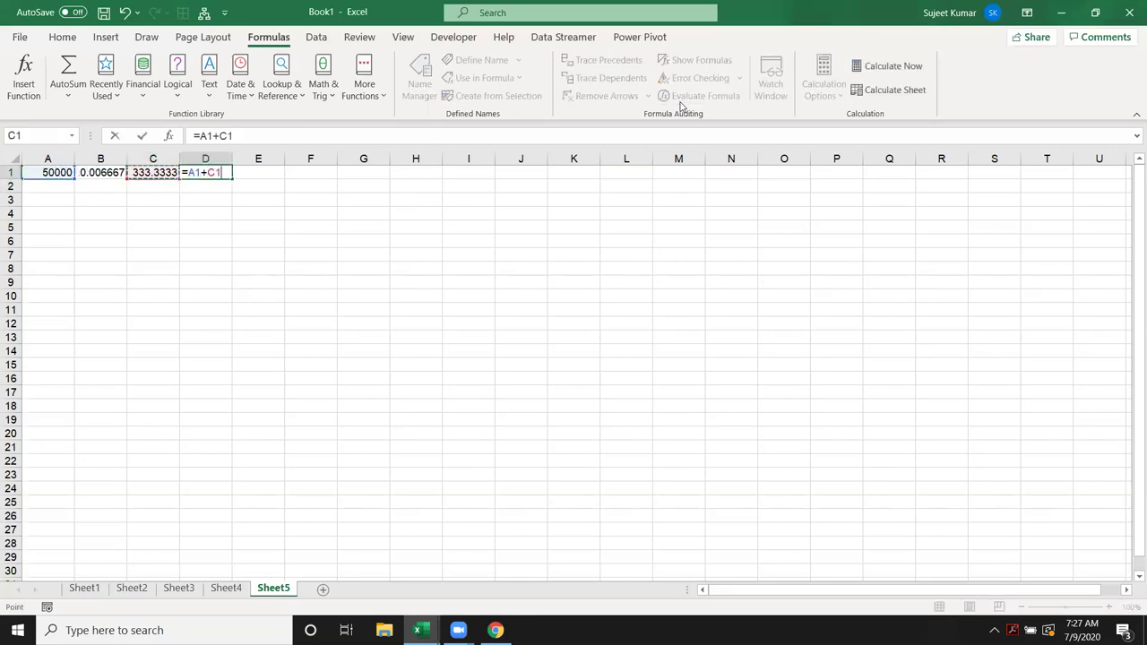
key("Return")
key("Up")
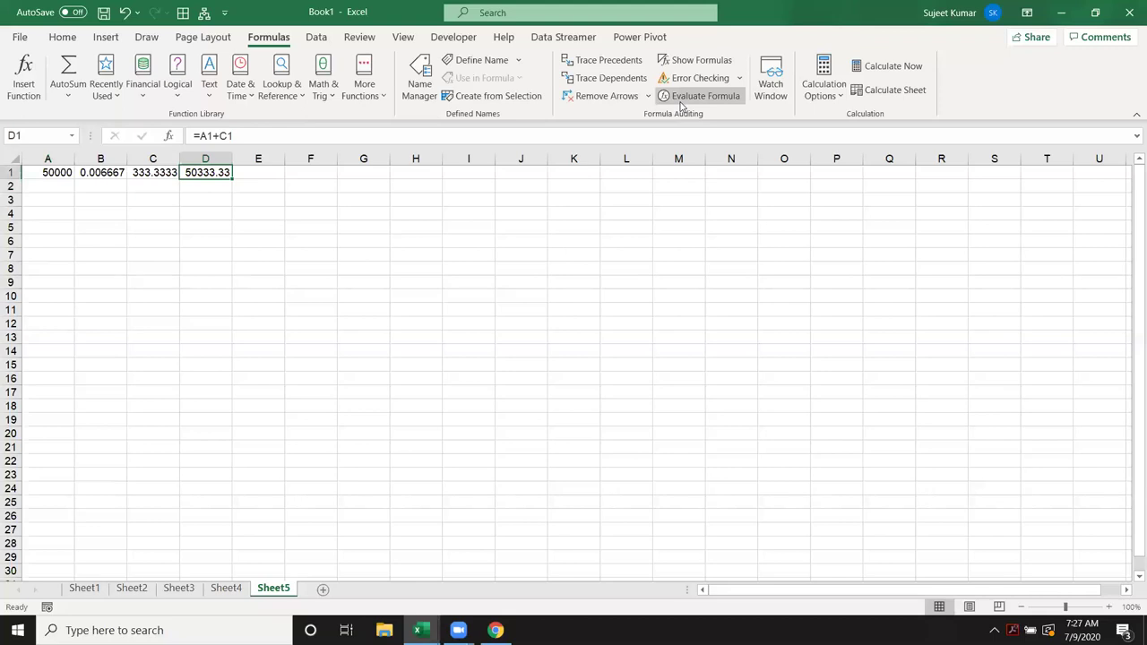
Step: Check the EMI on Sheet4 and enter 1566.82 in E1 on Sheet5
left_click(238, 595)
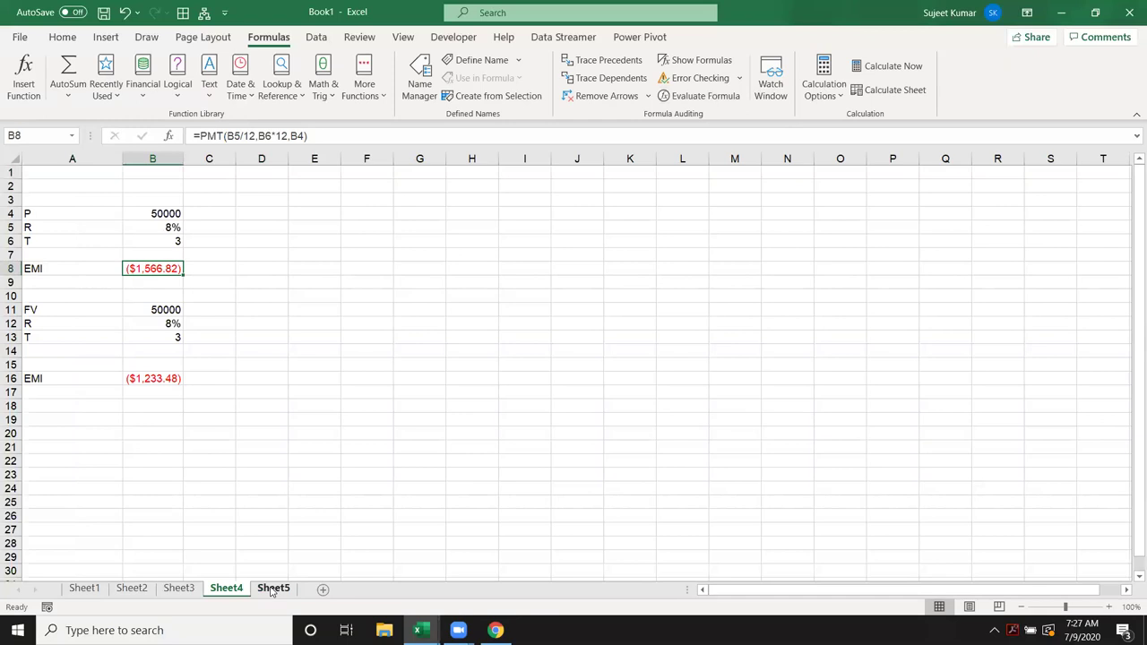
left_click(273, 588)
type("1566.82")
key("Return")
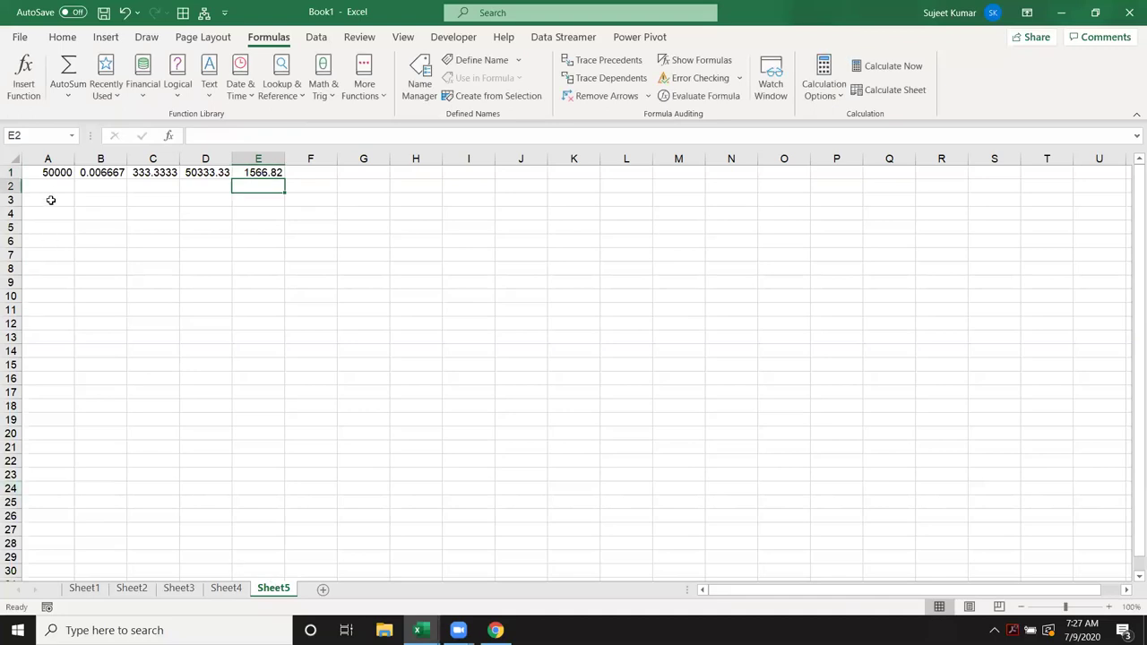
left_click(51, 186)
Step: Enter =D1-E1 in A2 and copy row 1's formulas into B2:E2
type("=")
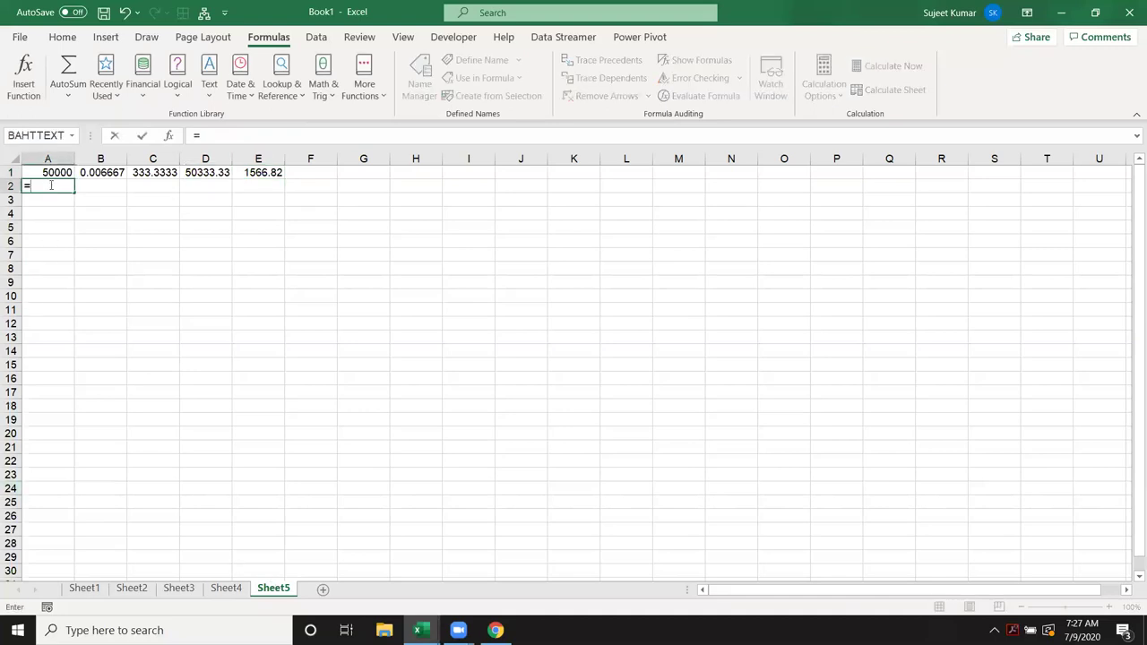
left_click(201, 173)
type("-")
left_click(267, 173)
key("Return")
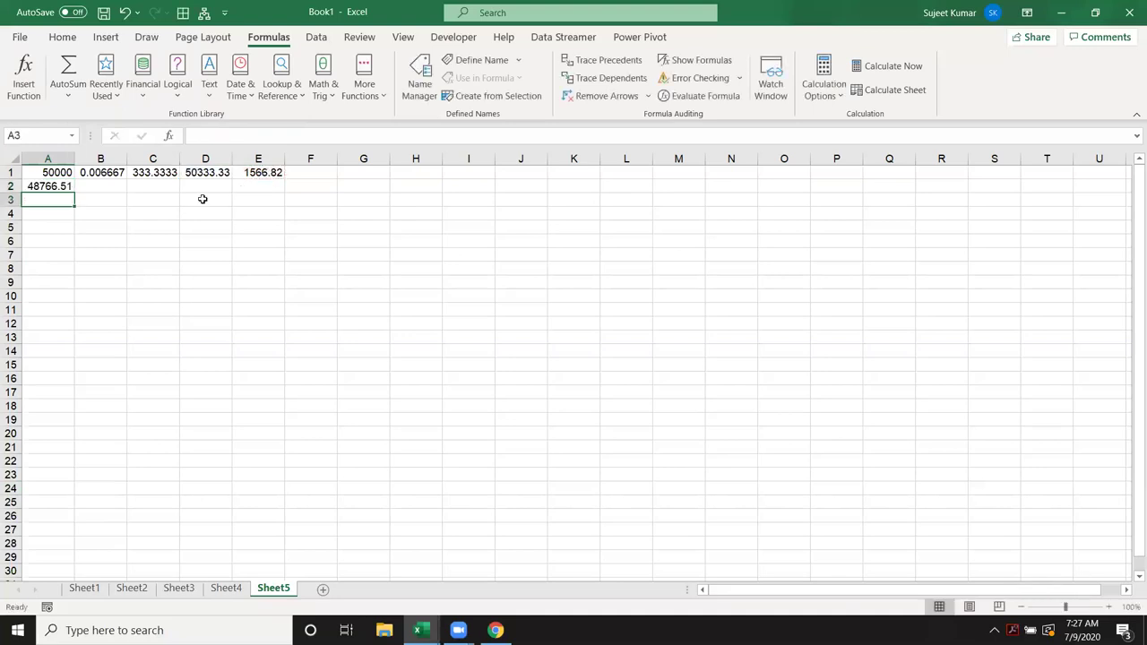
left_click_drag(101, 185, 238, 182)
type("0.006667\t325.1101\t49091.62\t1566.82")
Step: Fill A2:E36 down to complete the schedule, ending at 1566.75 in D36
left_click_drag(54, 185, 261, 525)
key("ctrl+d")
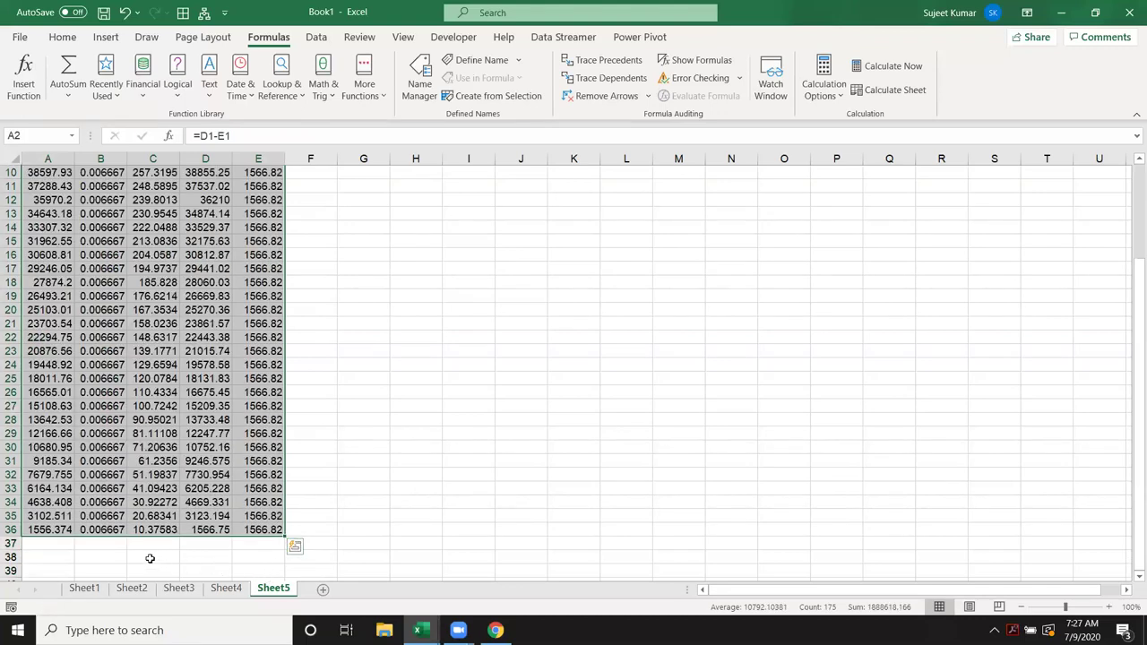
left_click(49, 534)
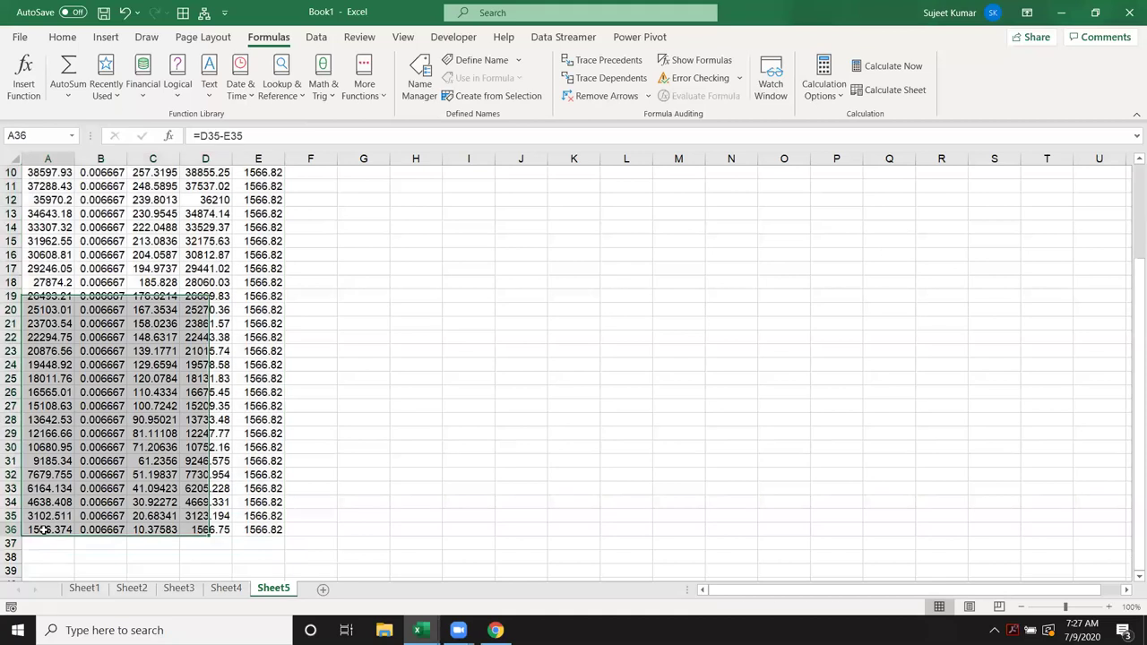
left_click(143, 532)
left_click(205, 531)
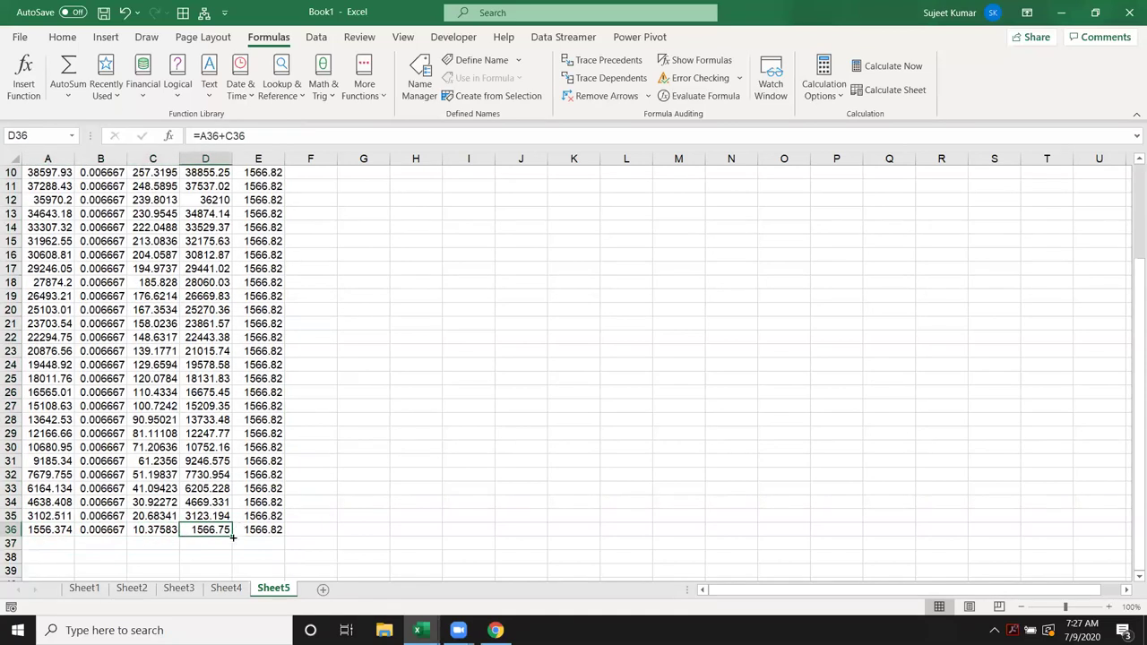
Step: Inspect B8's EMI on Sheet4 with extra decimals, then restore two decimals
left_click(216, 592)
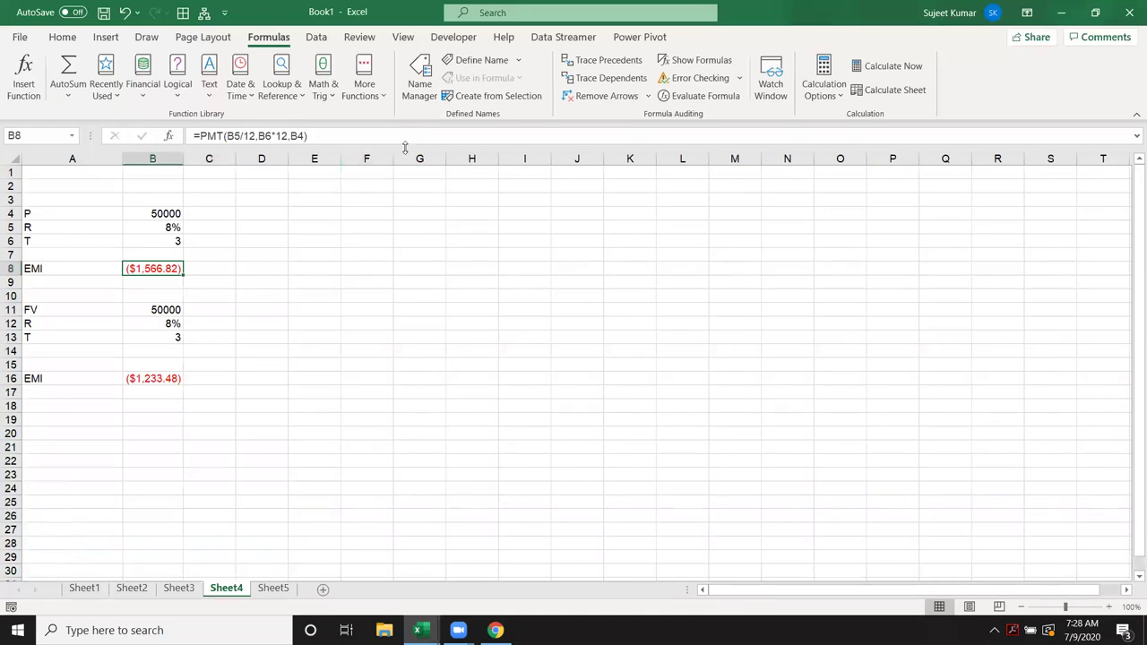
left_click(62, 36)
left_click(527, 90)
left_click(527, 91)
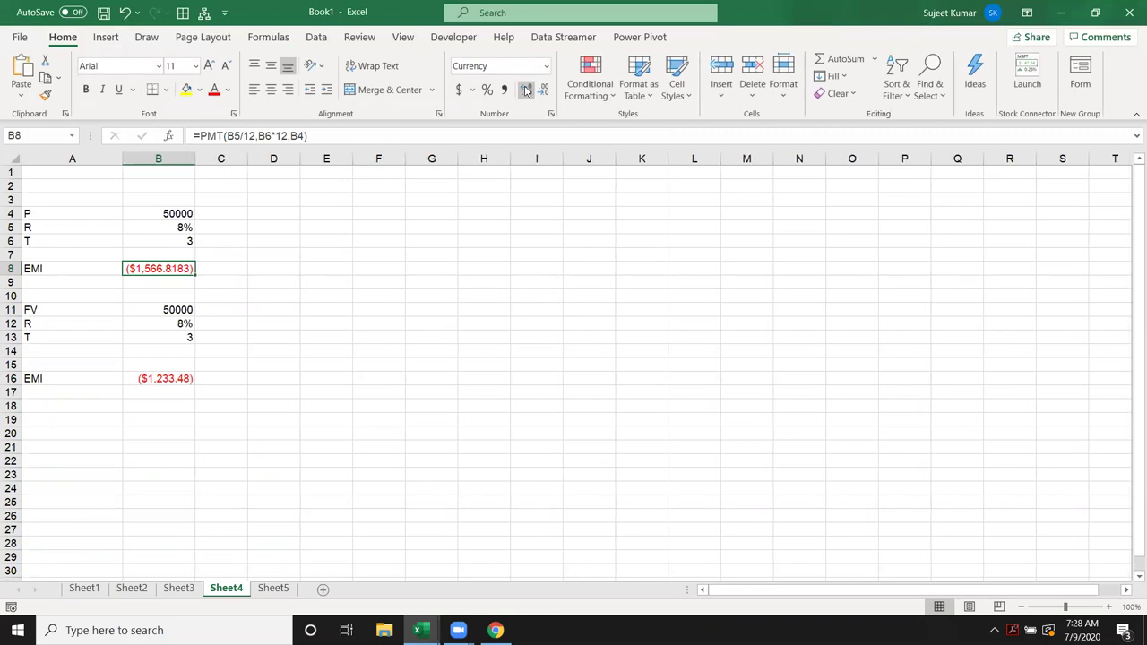
left_click(543, 91)
left_click(543, 90)
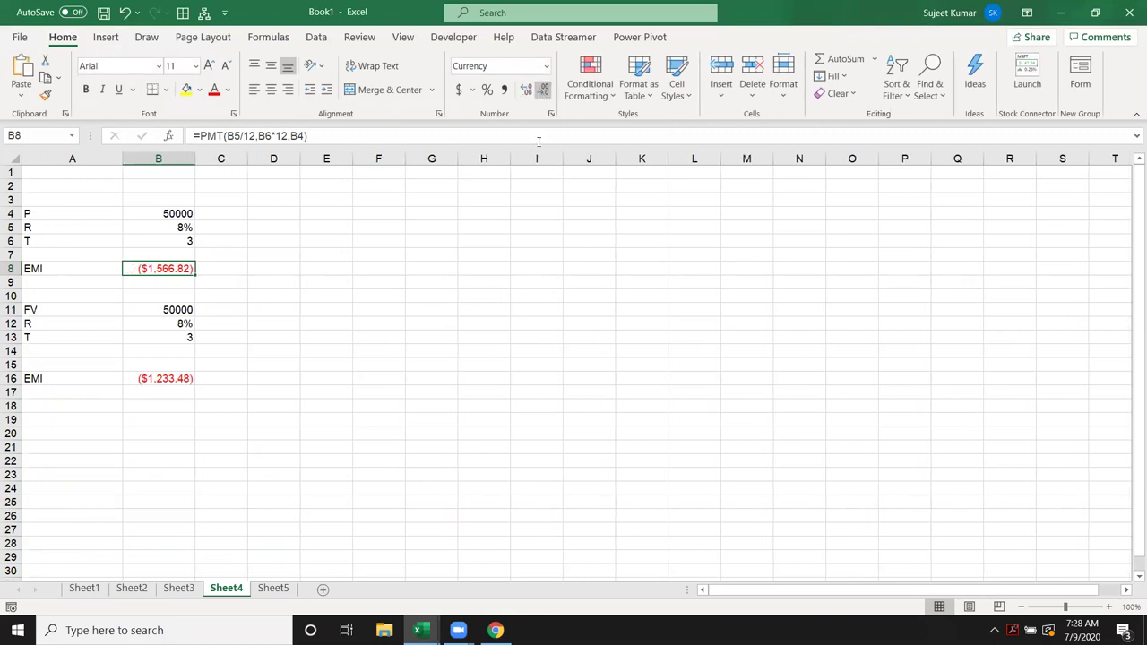
left_click(273, 589)
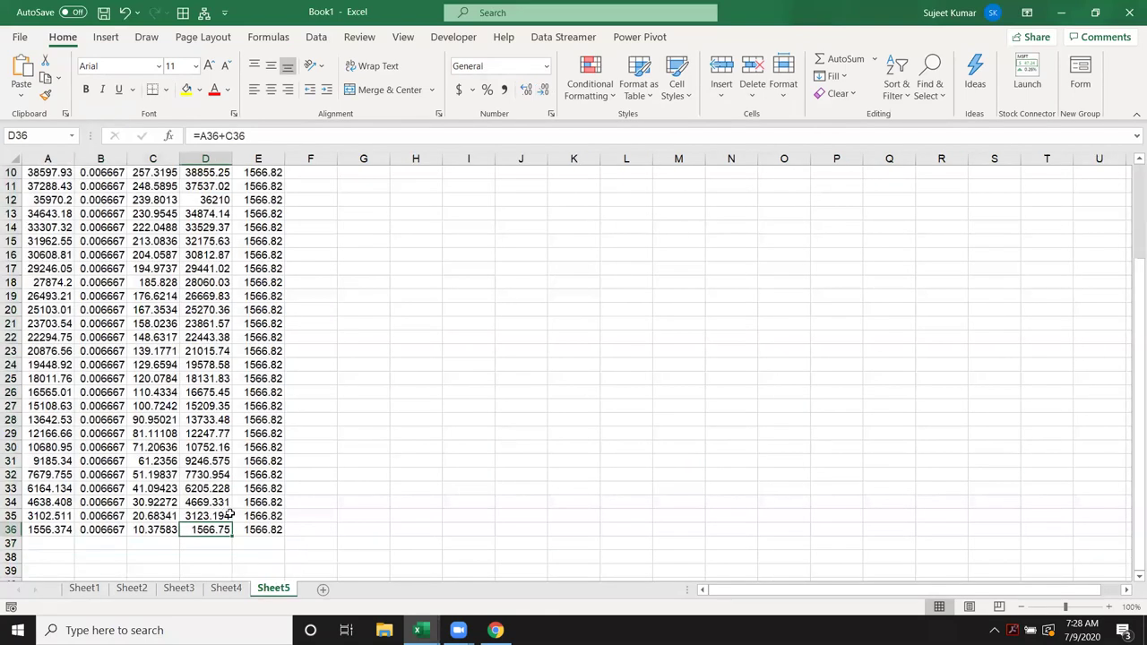
scroll(229, 514, "up", 3)
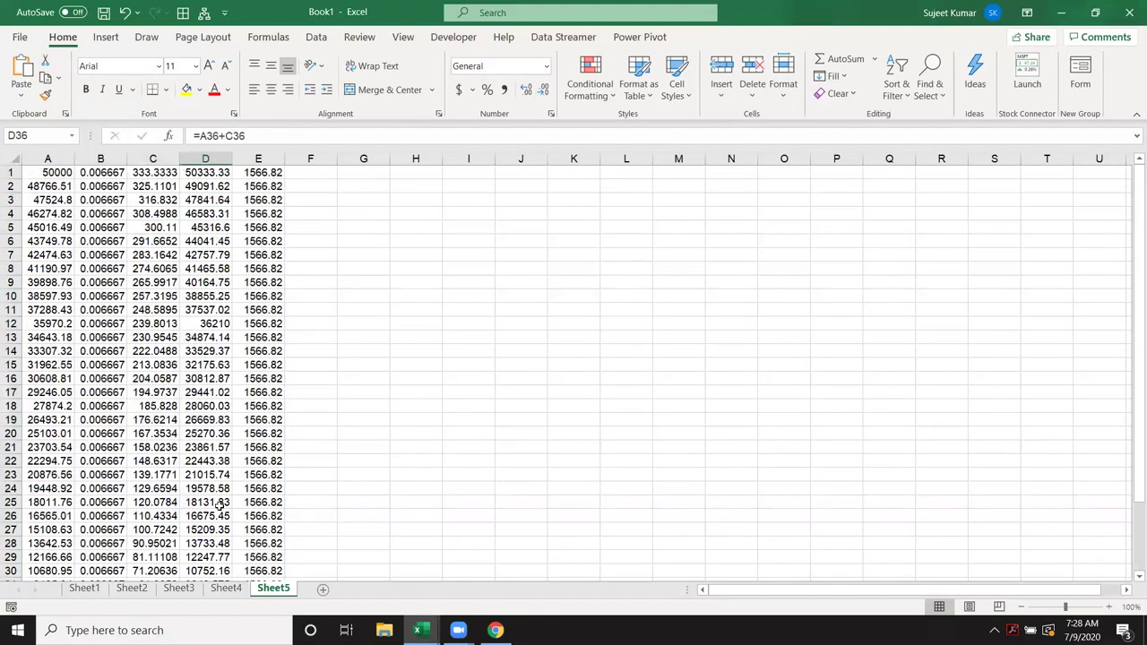
left_click(146, 203)
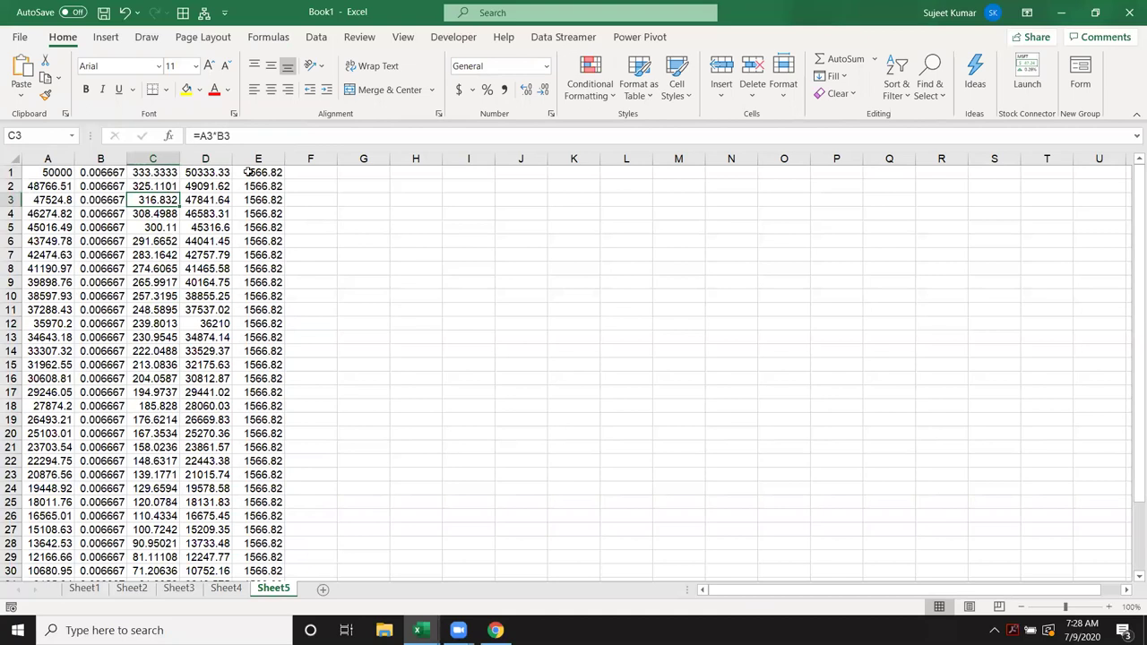
left_click(250, 172)
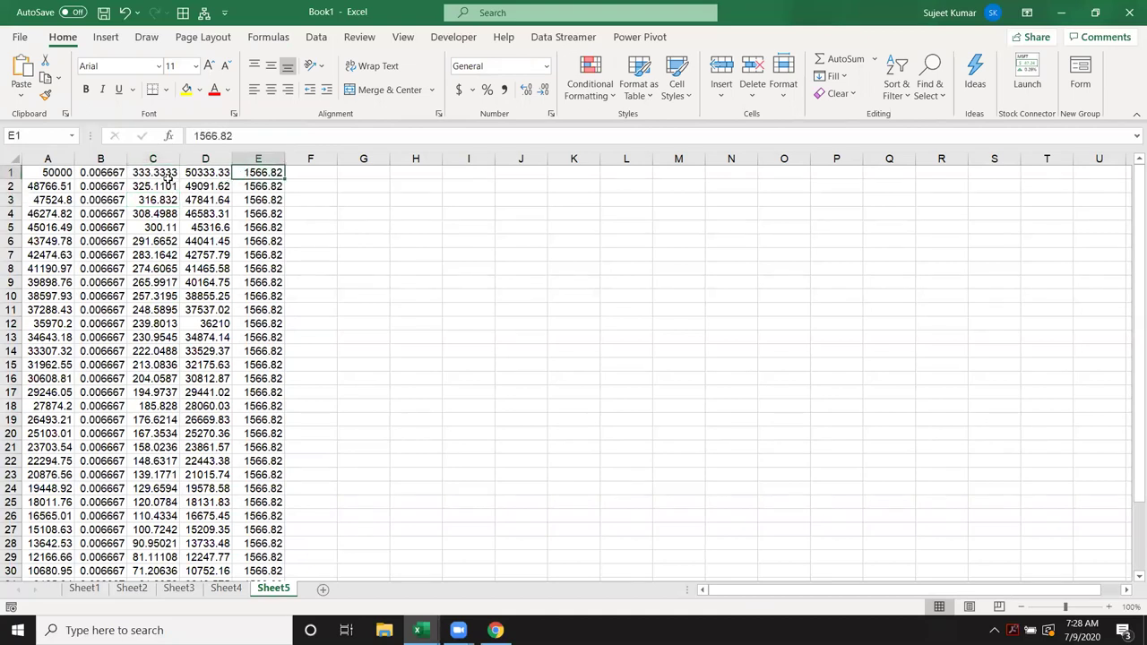
left_click(167, 177)
left_click(166, 186)
left_click(166, 200)
scroll(160, 434, "down", 5)
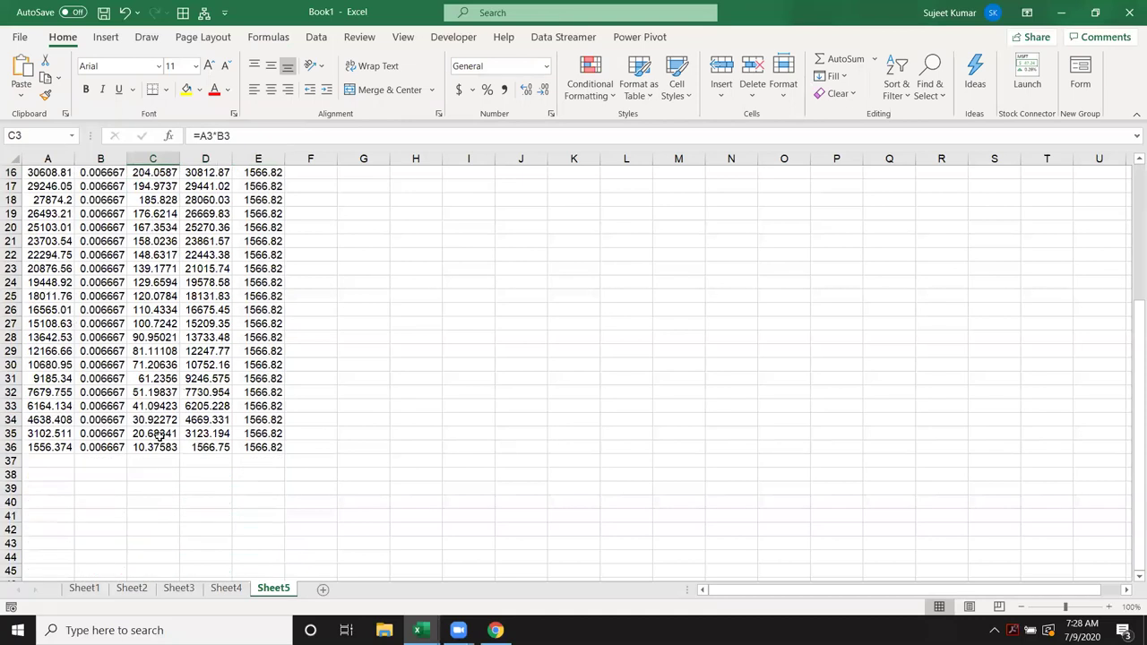
scroll(158, 433, "up", 5)
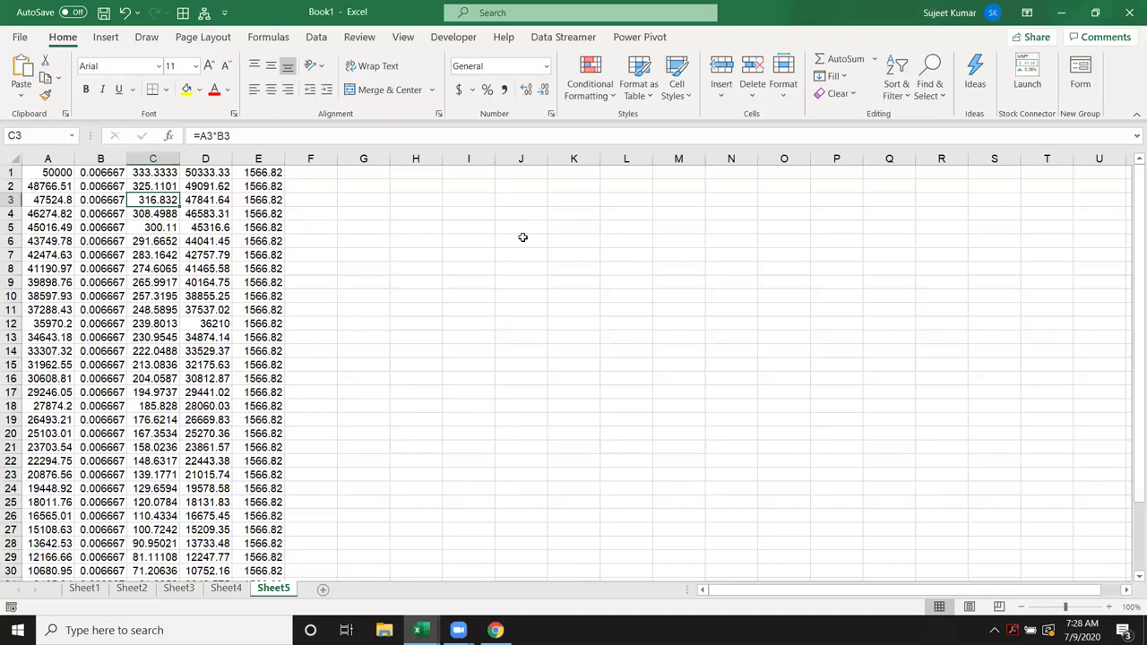
left_click(429, 173)
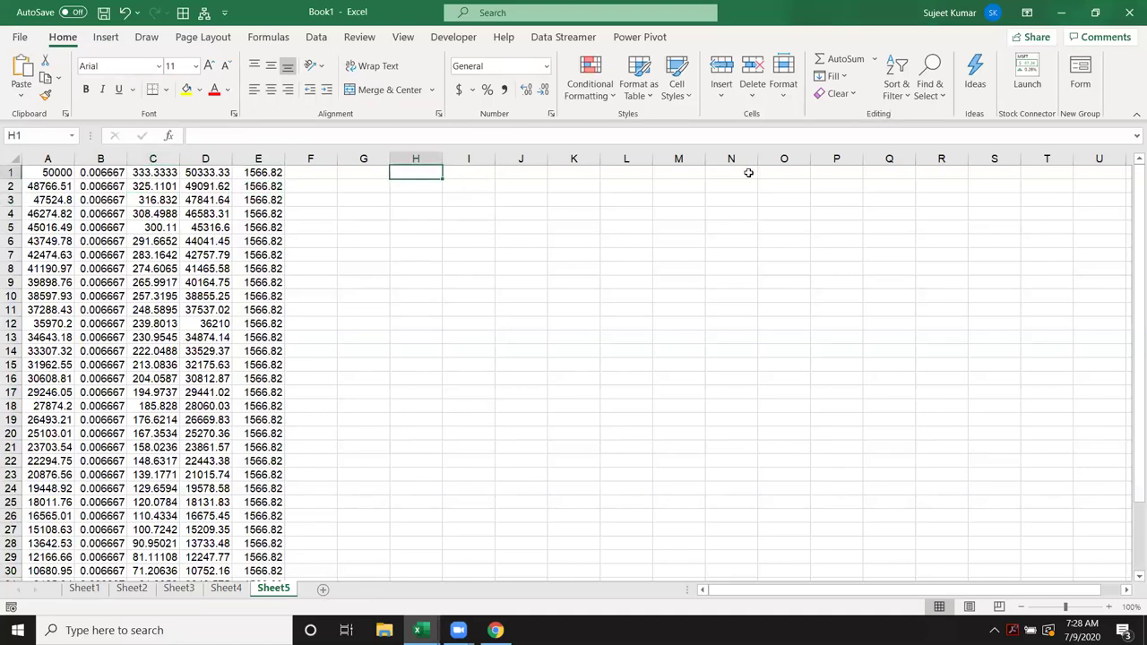
left_click(227, 588)
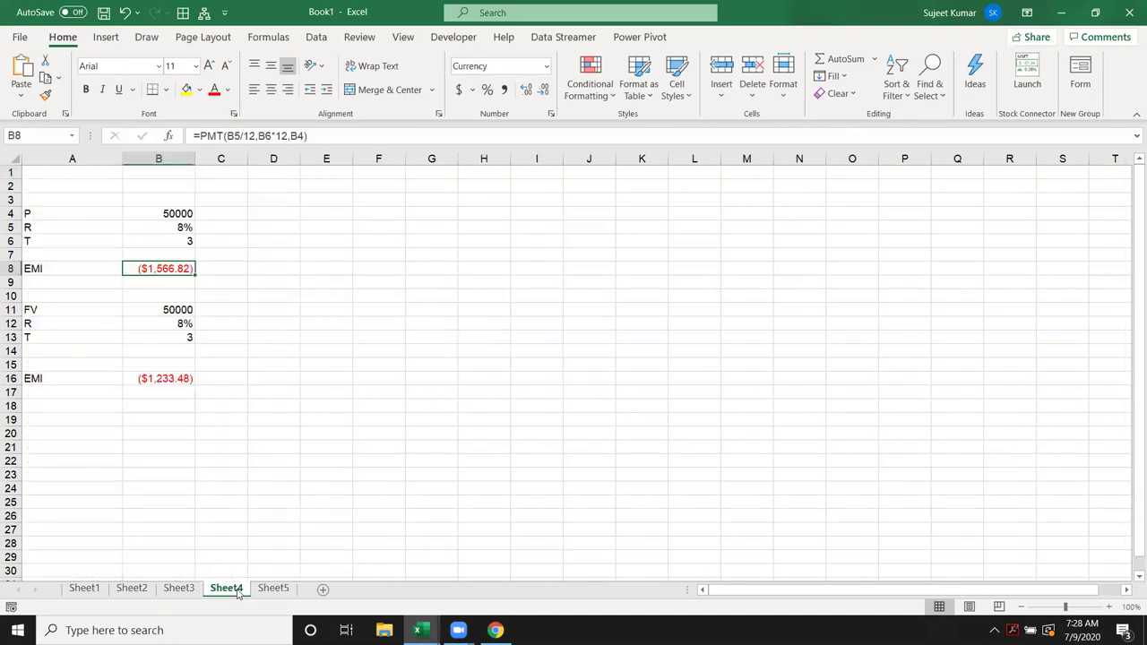
left_click(269, 592)
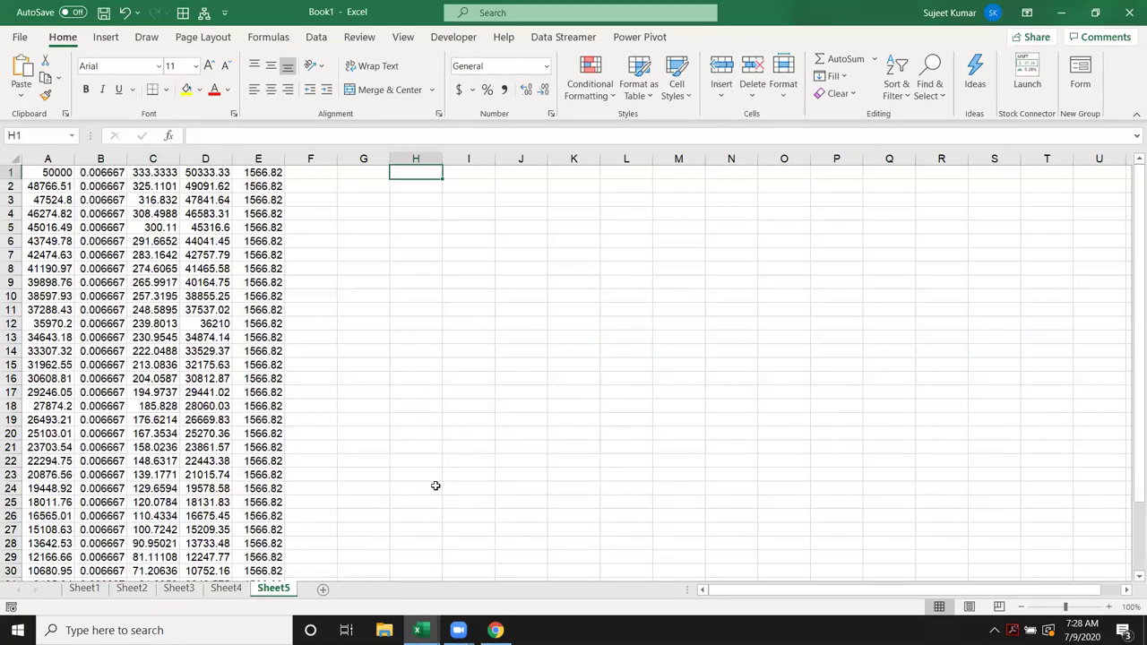
Step: Enter 1233.48 in H1 and the monthly rate =8%/12 in I1
type("1233.48")
key("Return")
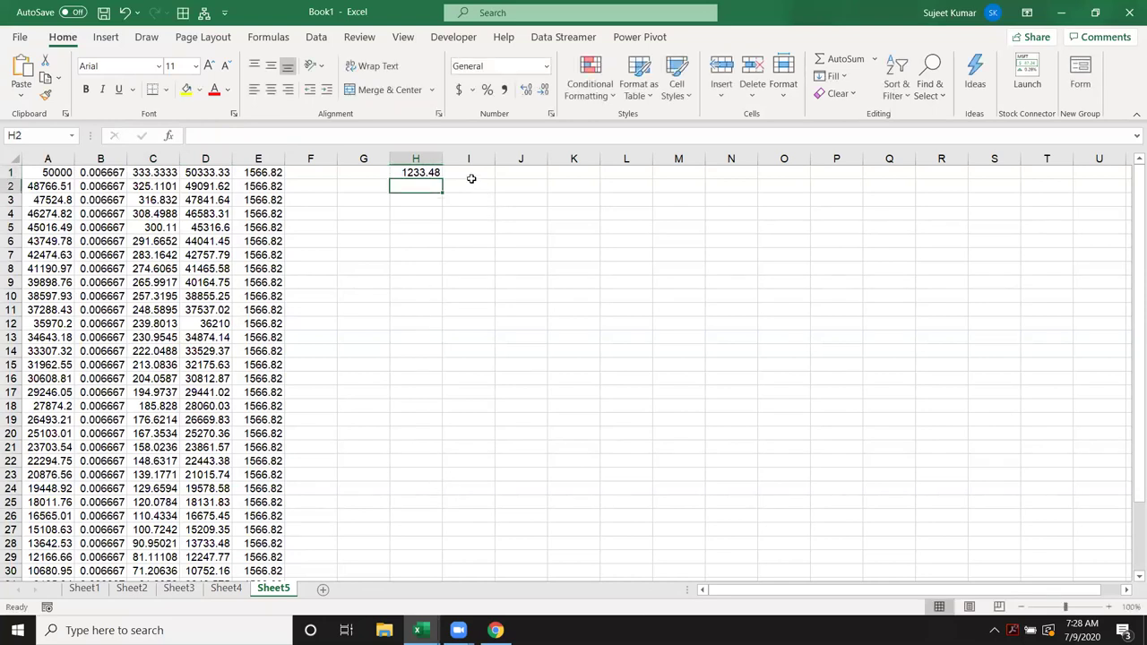
left_click(472, 175)
type("=8")
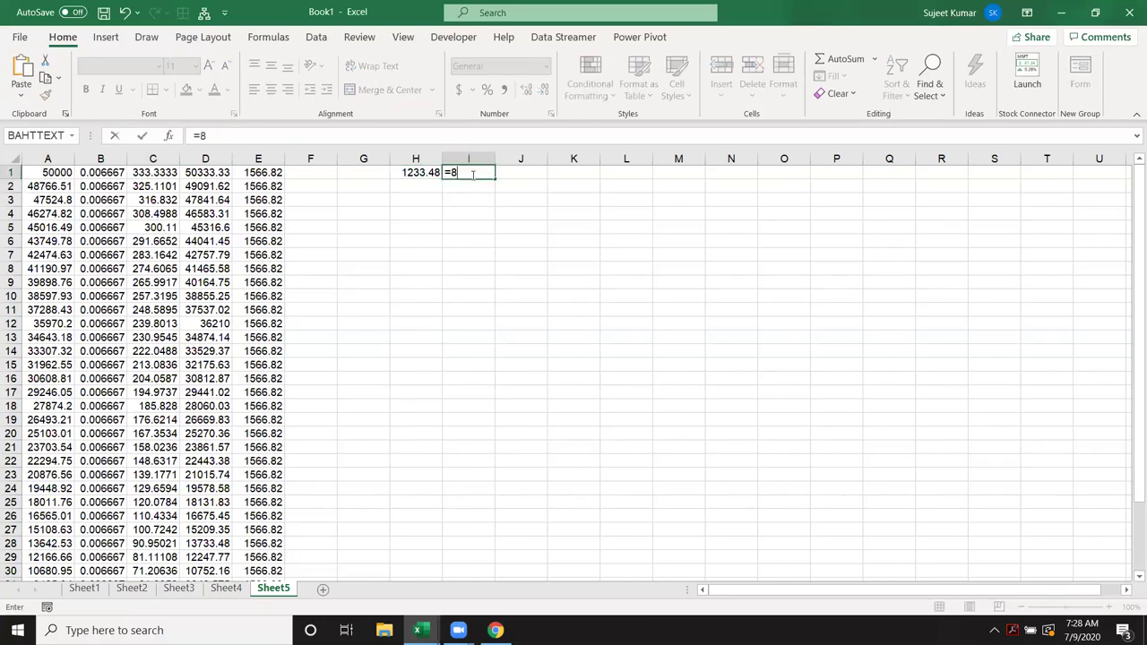
type("%/12")
key("Return")
key("Up")
key("Right")
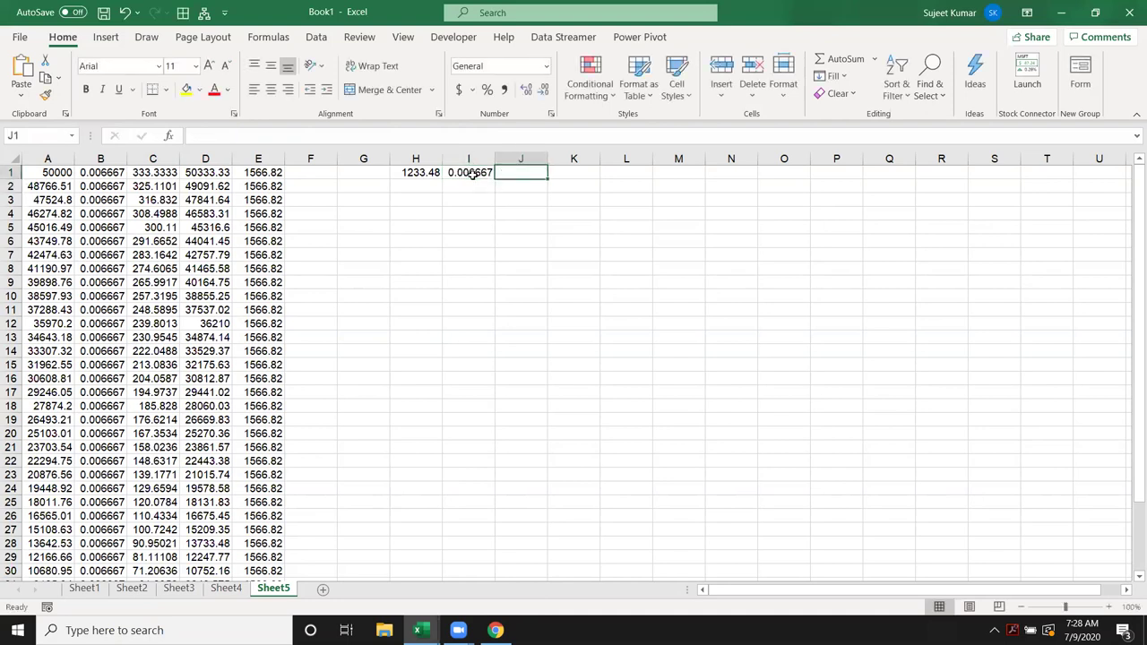
Step: Enter the interest formula =H1*I1 in J1
type("=")
key("Left")
key("Left")
type("*")
key("Left")
key("Return")
Step: Enter the new balance formula =H1+J1 in K1, giving 1241.703
key("Up")
key("Right")
type("=")
key("Left")
key("Left")
key("Left")
type("+")
key("Left")
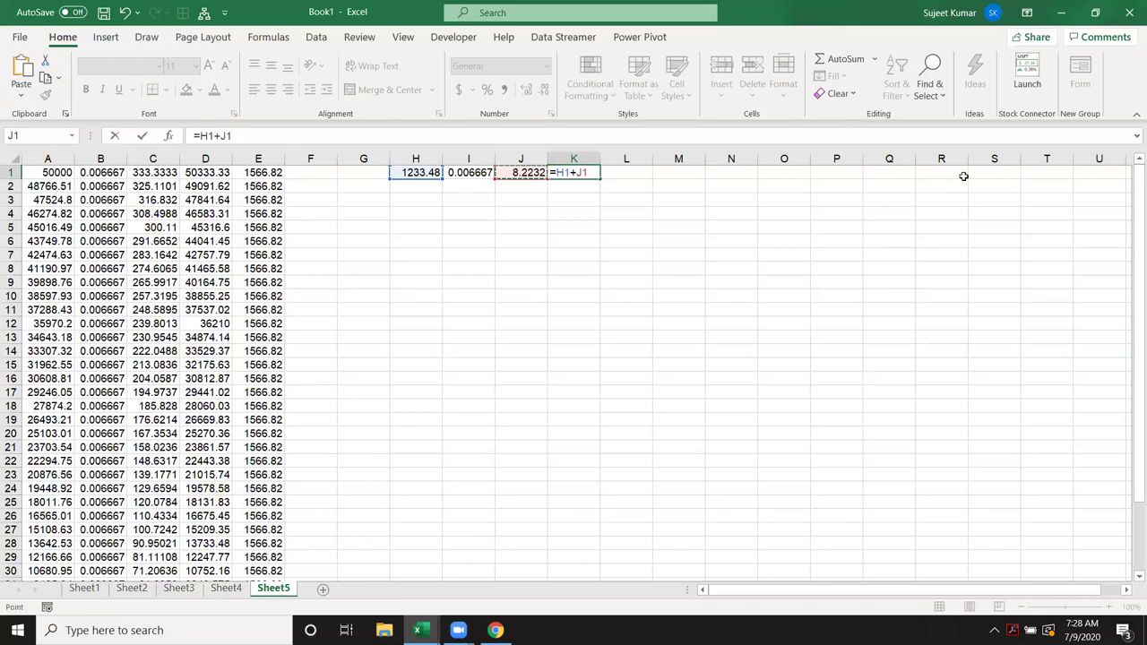
key("ctrl+Return")
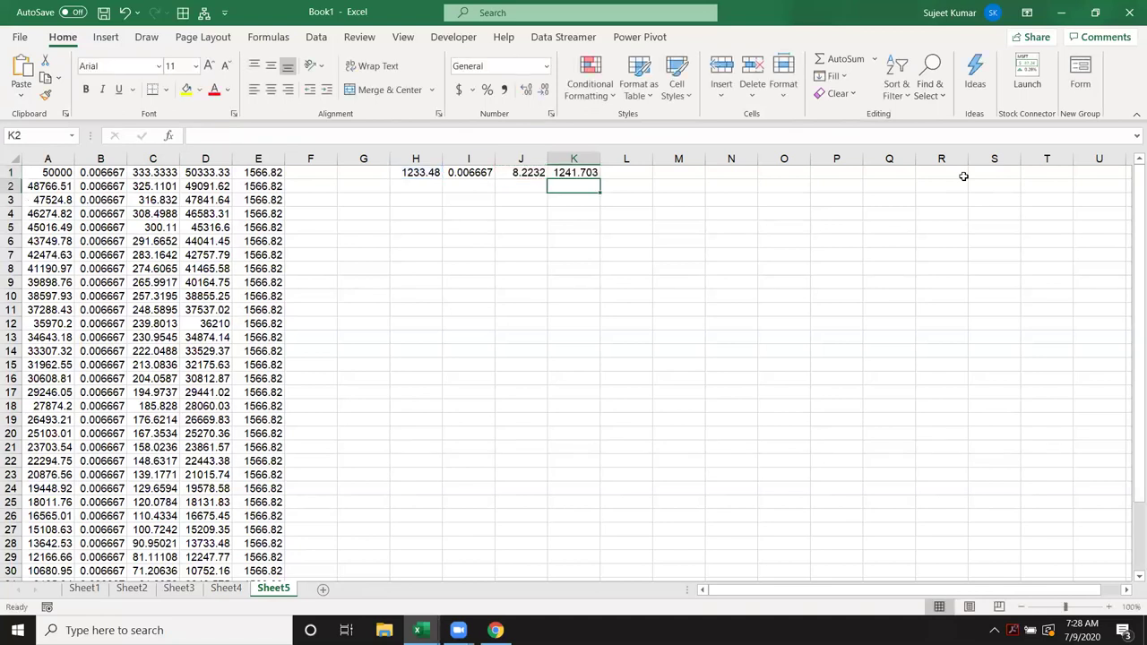
key("Down")
key("Left")
key("Left")
key("Left")
key("Left")
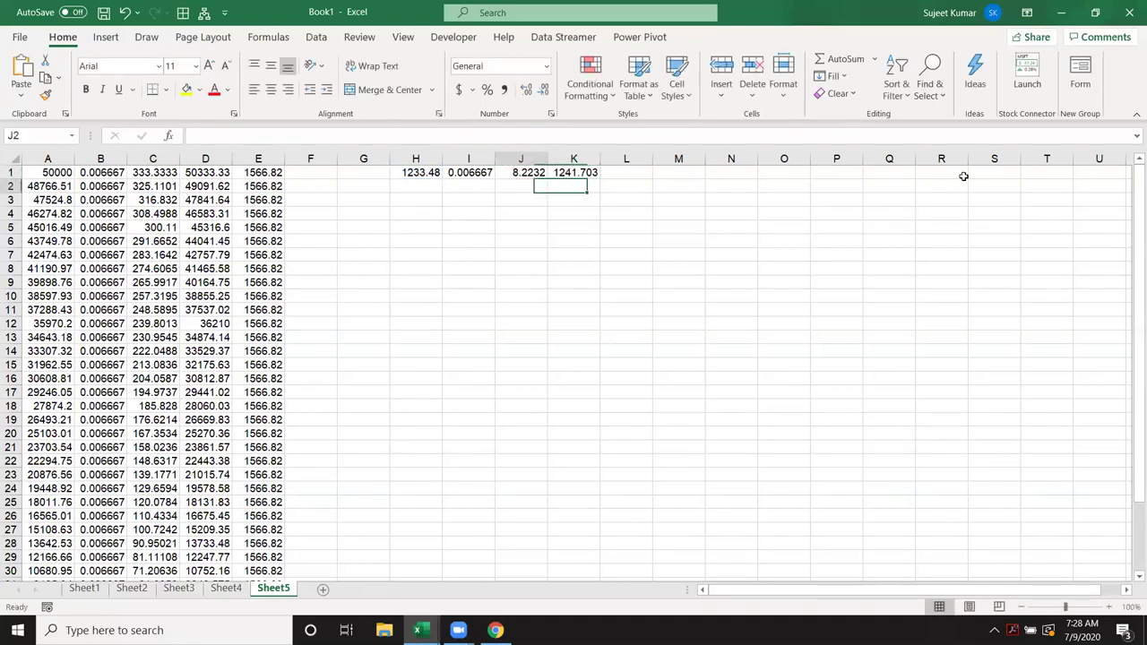
key("Right")
key("Right")
key("Right")
key("Right")
key("Right")
key("Left")
key("Left")
key("Left")
key("Left")
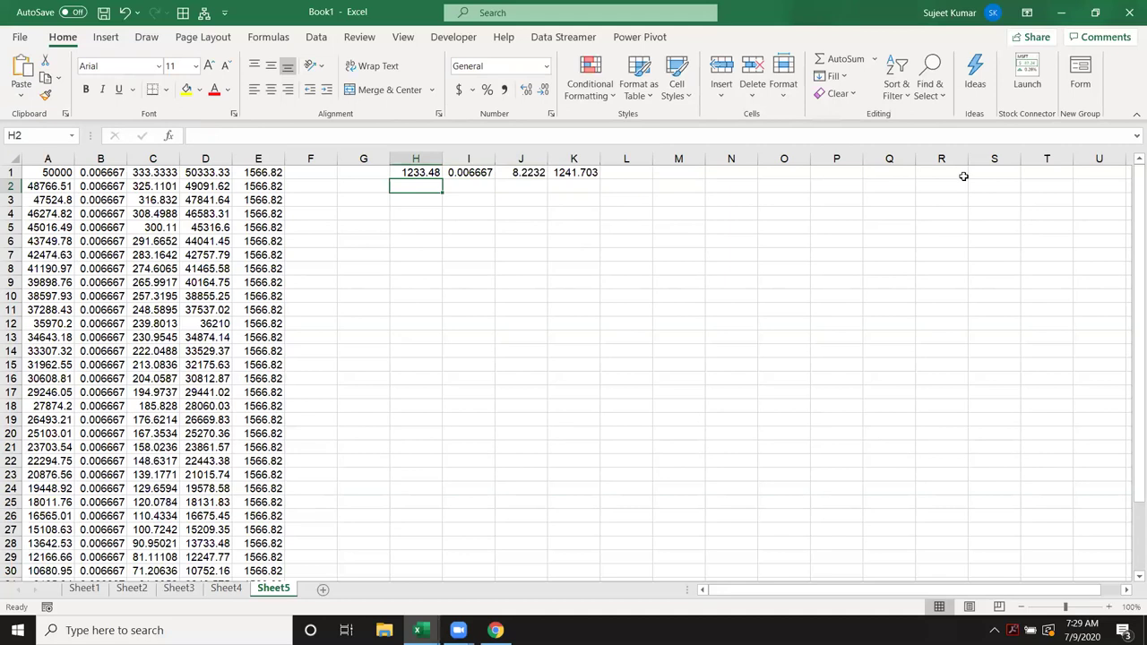
Step: Enter =1233.48+K1 in H2 as the next running balance
type("=H1+")
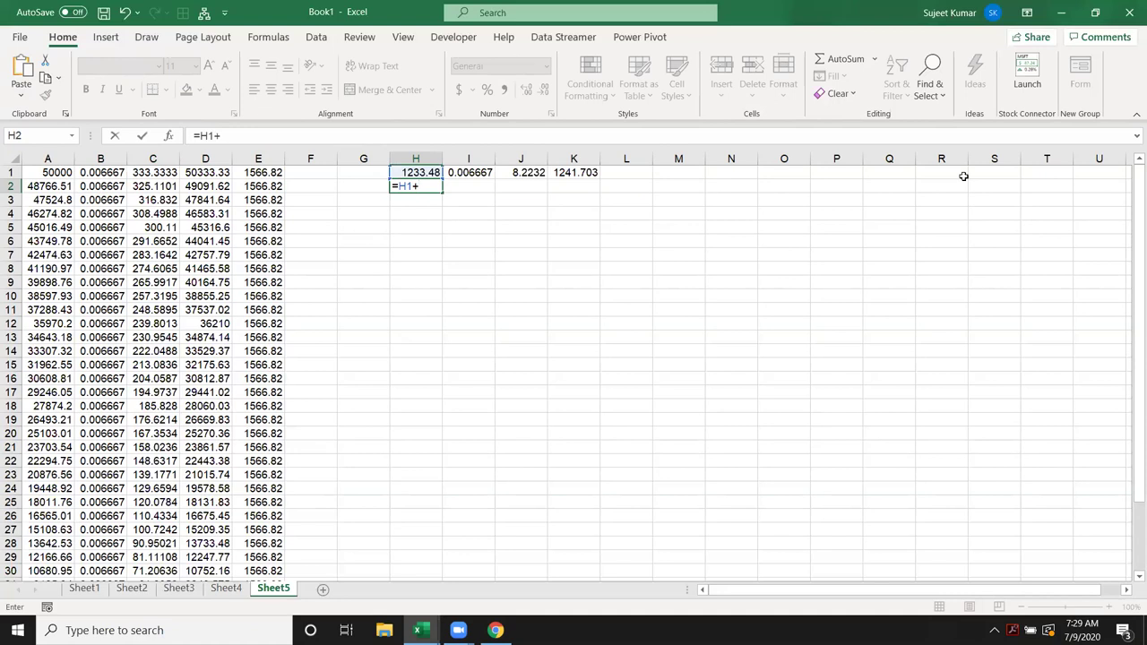
key("Right")
key("Right")
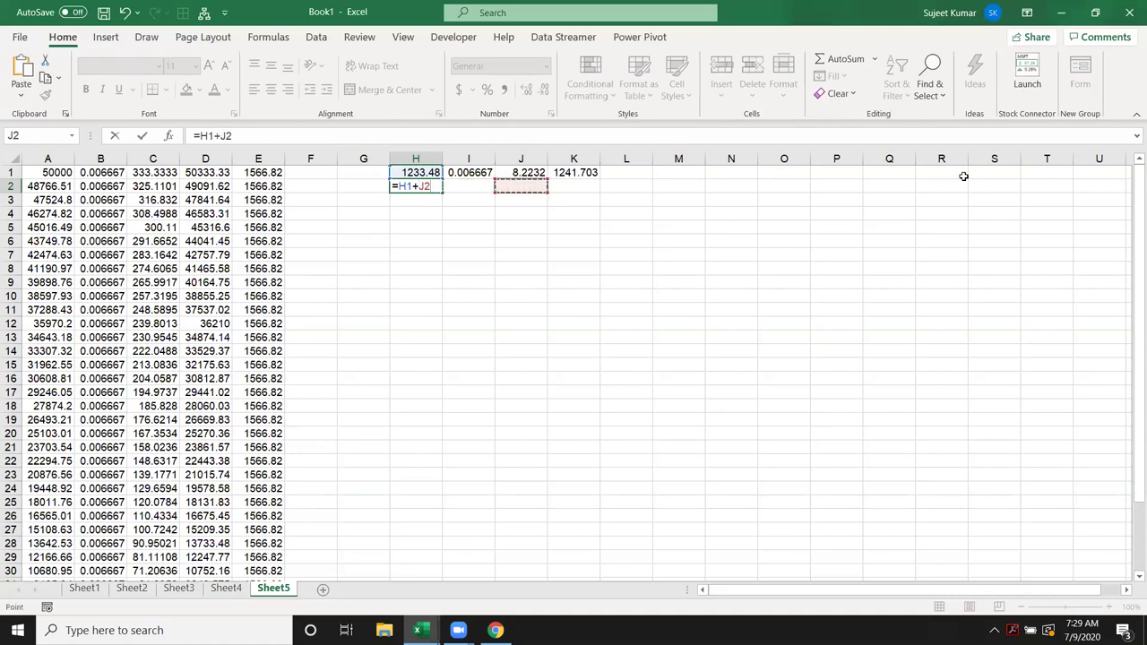
key("Escape")
type("=")
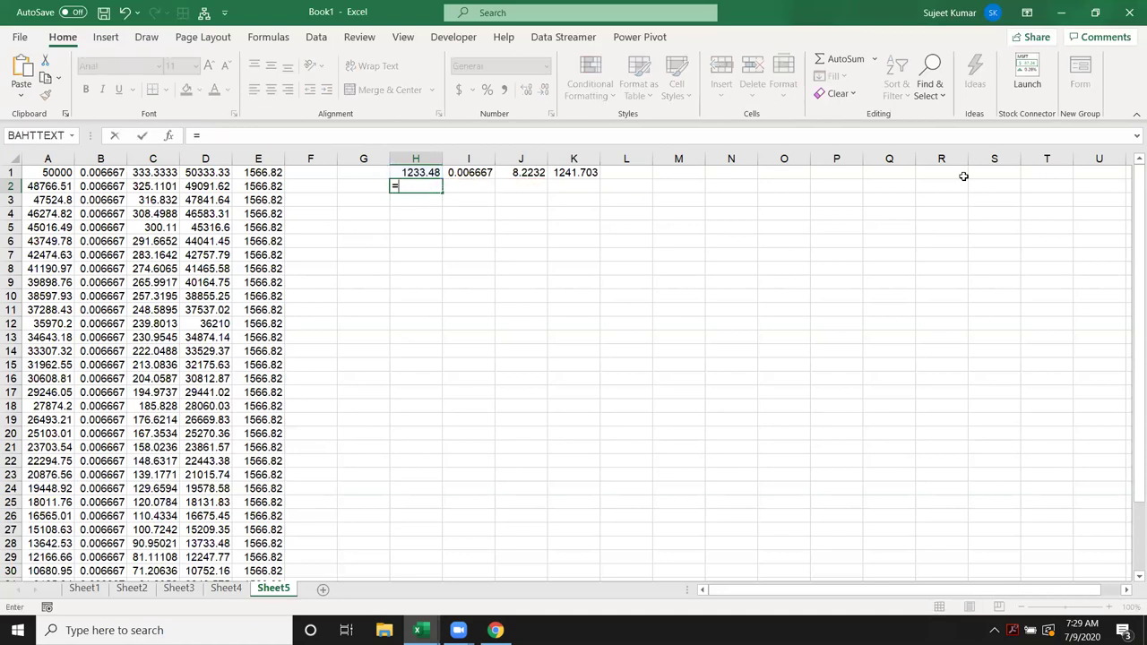
type("1233.48+")
left_click(561, 178)
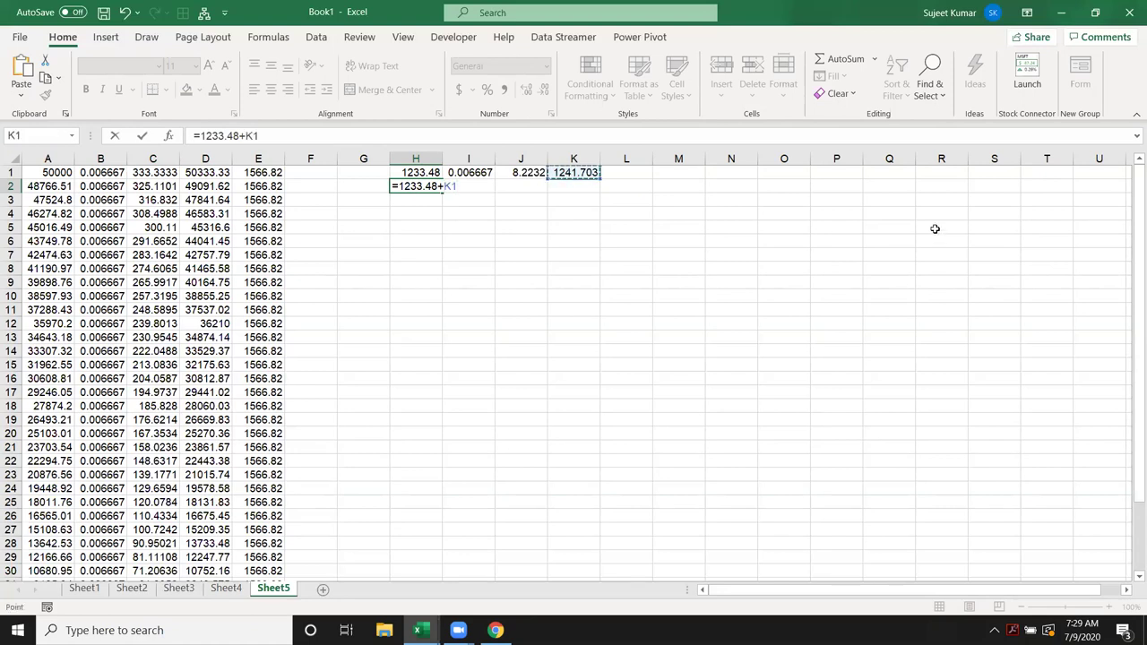
key("Return")
Step: Copy row 1's rate, interest and balance formulas into I2:K2
key("Up")
key("Right")
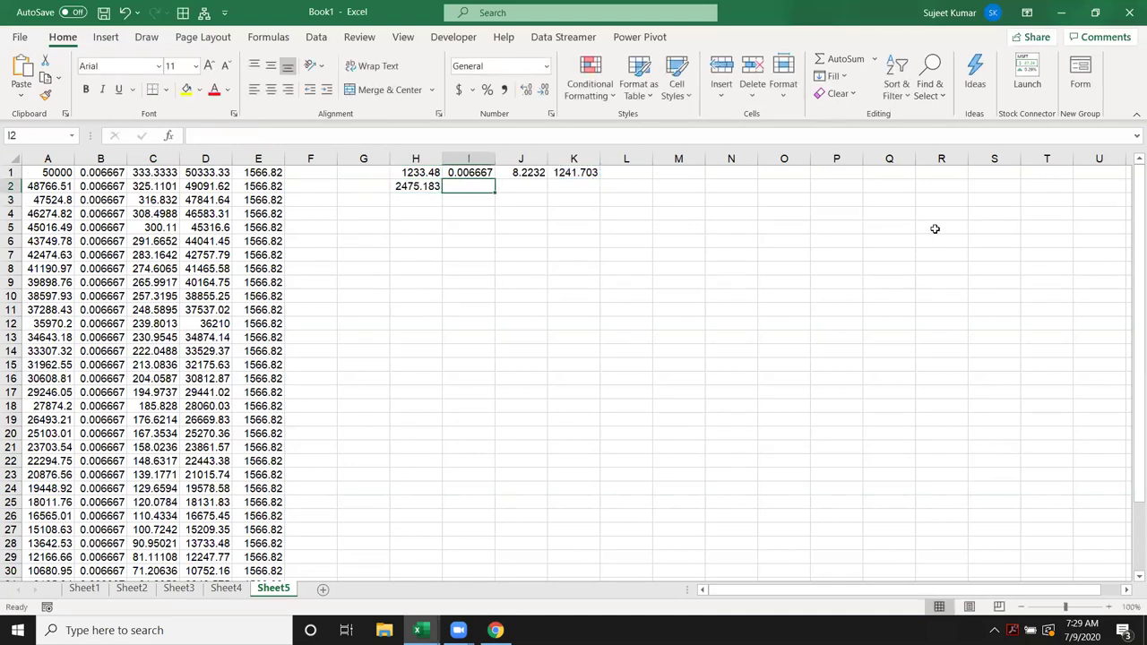
key("shift+Right")
key("shift+Right")
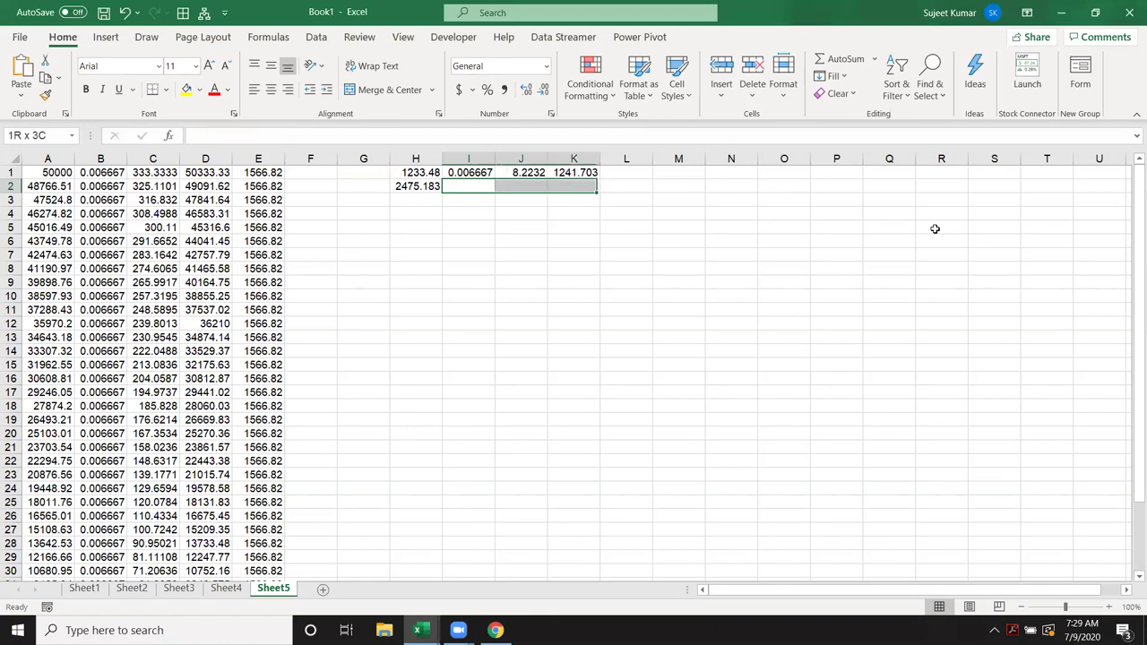
key("ctrl+d")
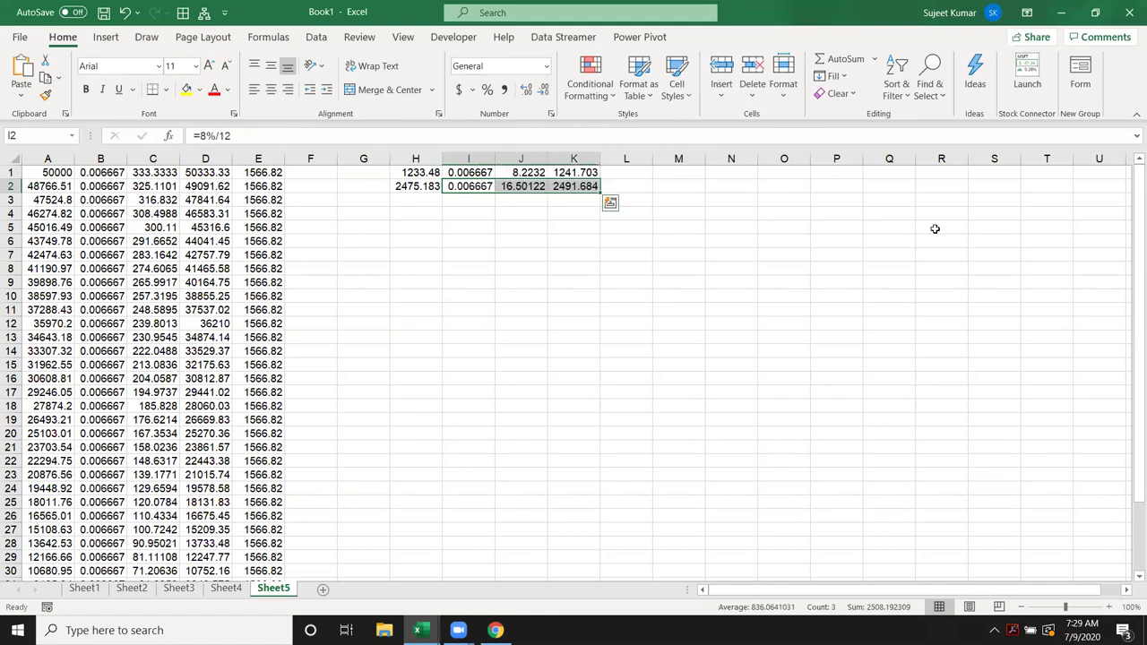
Step: Fill H2:K2's formulas down through row 36
key("Right")
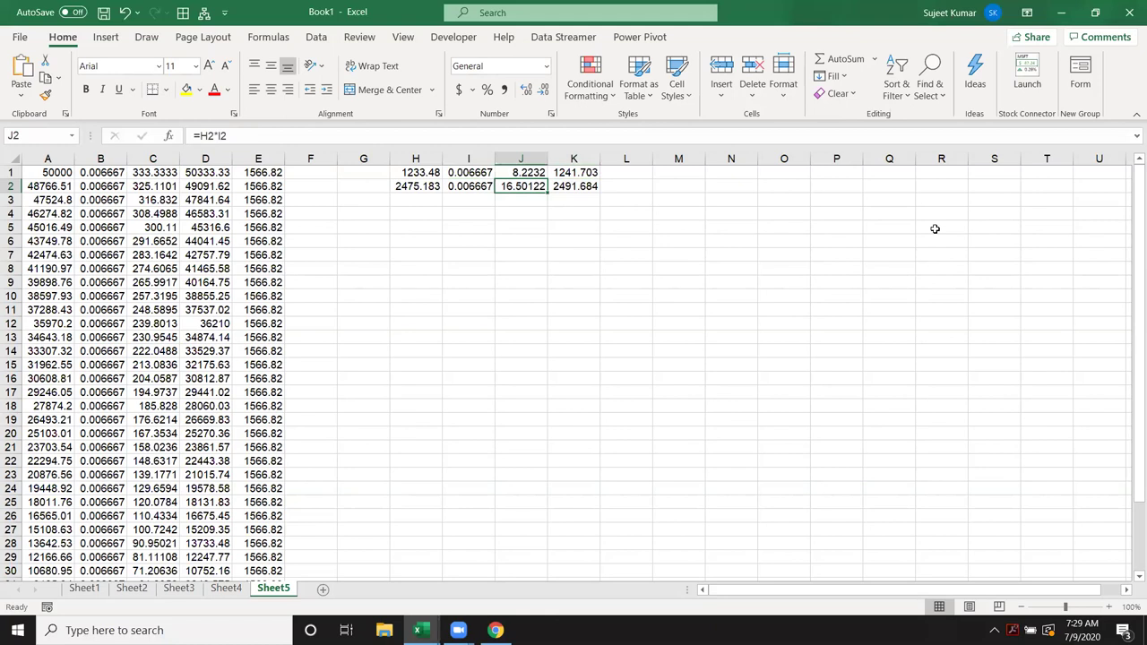
key("Right")
key("shift+Left")
key("shift+Left")
key("shift+Left")
key("shift+Down")
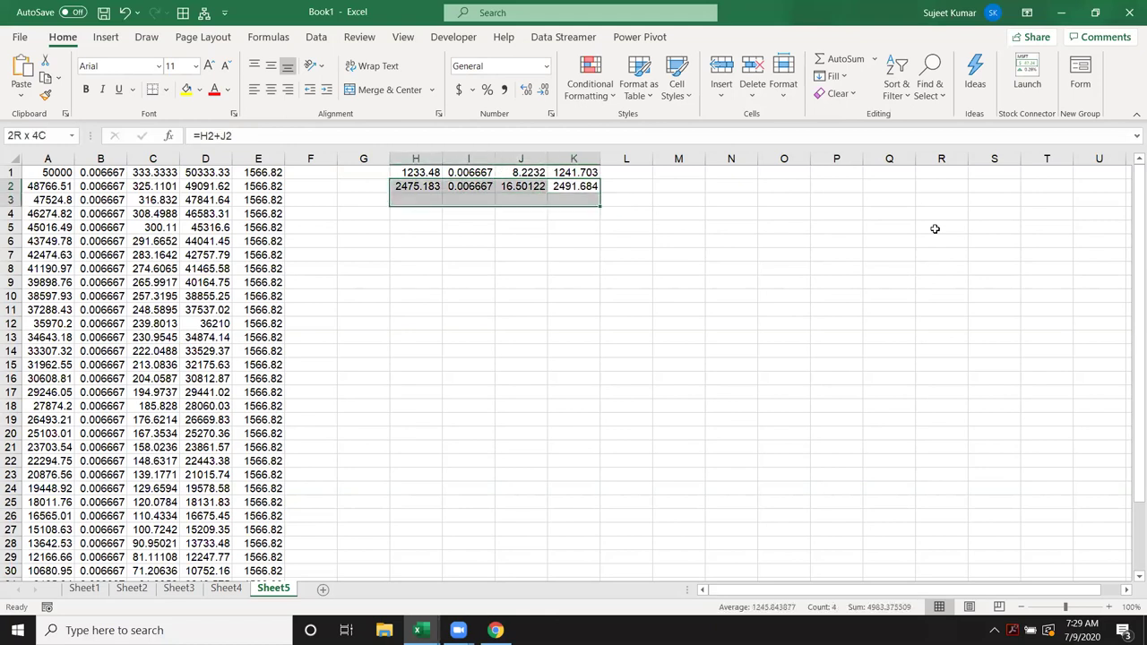
key("shift+Down")
key("shift+Down")
key("shift+Down")
key("shift+Down")
key("shift+Down")
key("shift+Down")
key("shift+Down")
key("shift+Down")
key("shift+Down")
key("shift+Down")
key("shift+Down")
key("shift+Down")
key("shift+Down")
key("shift+Down")
key("shift+Down")
key("shift+Down")
key("shift+Down")
key("shift+Down")
key("shift+Down")
key("shift+Down")
key("shift+Down")
key("shift+Up")
key("shift+Up")
key("shift+Up")
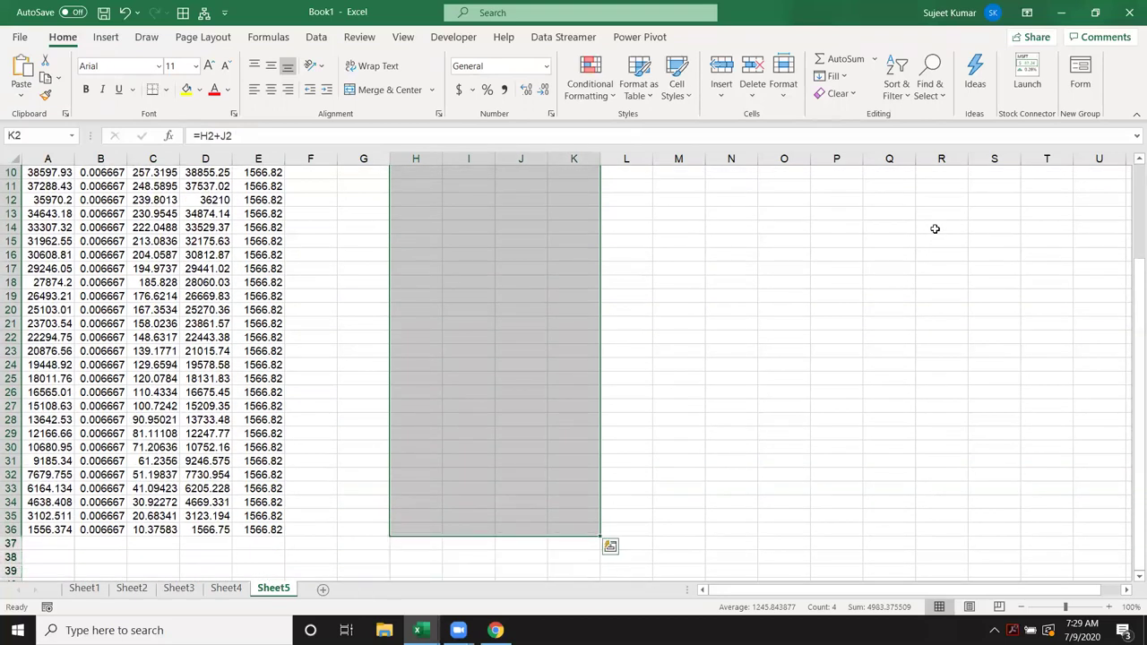
key("ctrl+d")
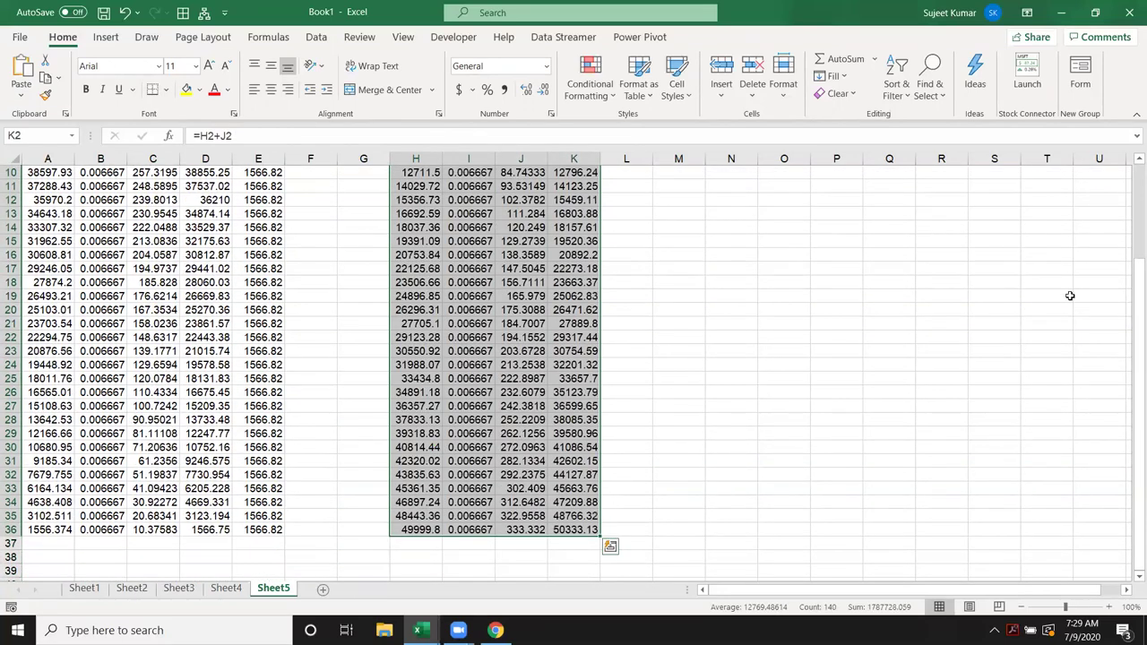
Step: Clear I36:K36 so the schedule ends with 49999.8 in H36
left_click(452, 553)
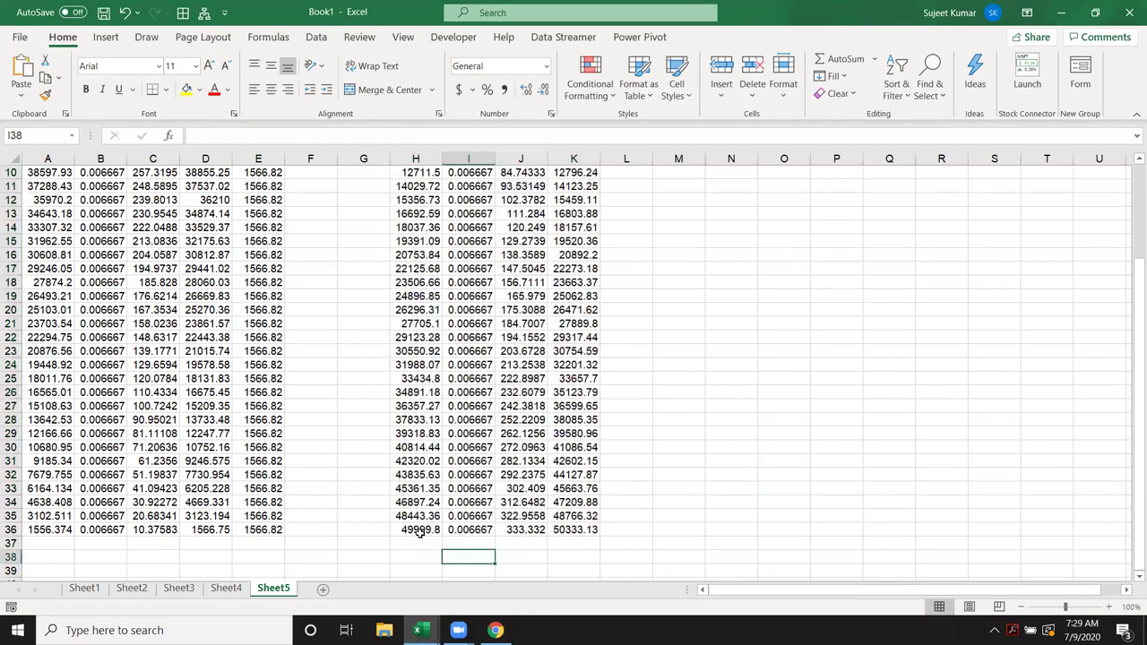
left_click(423, 532)
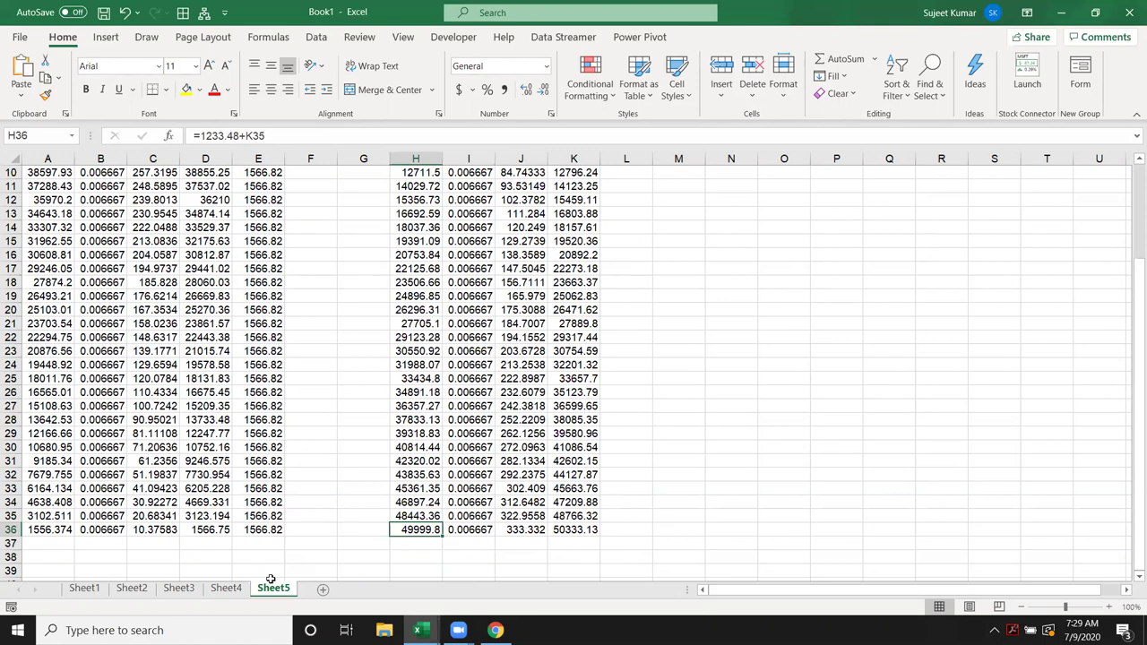
left_click_drag(450, 532, 555, 534)
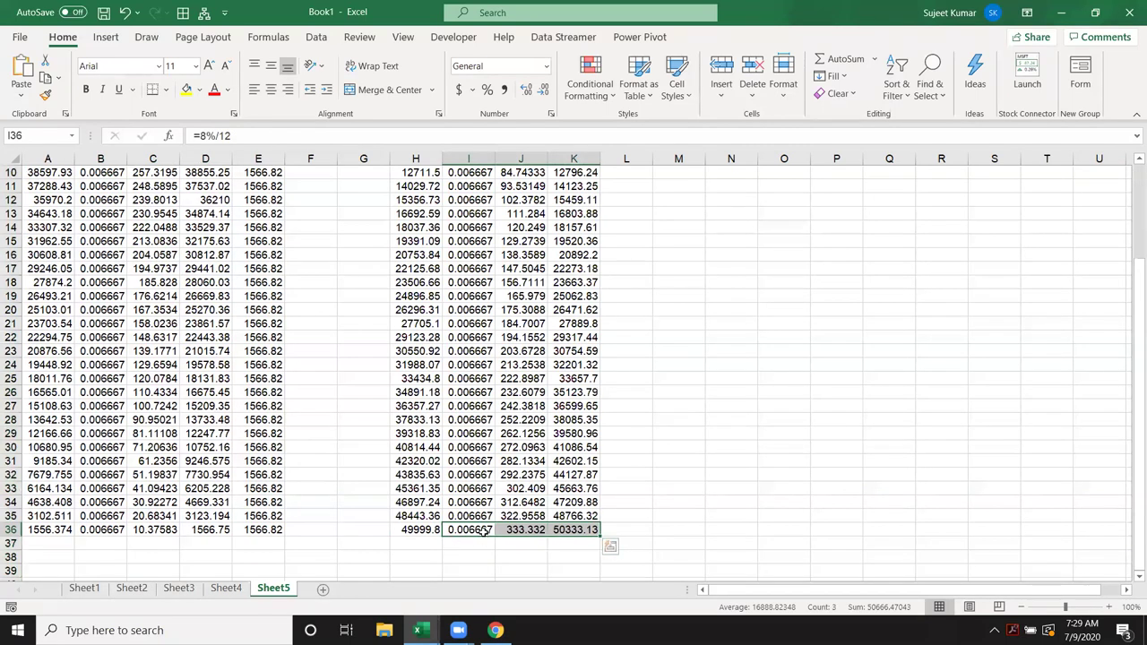
key("Delete")
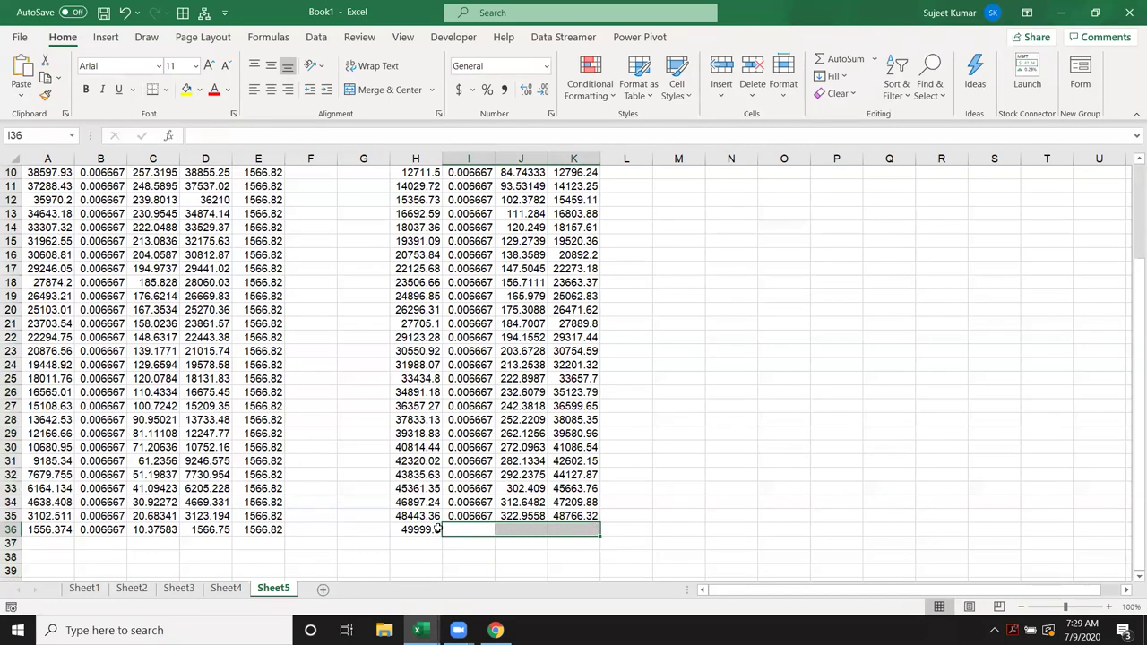
left_click(438, 530)
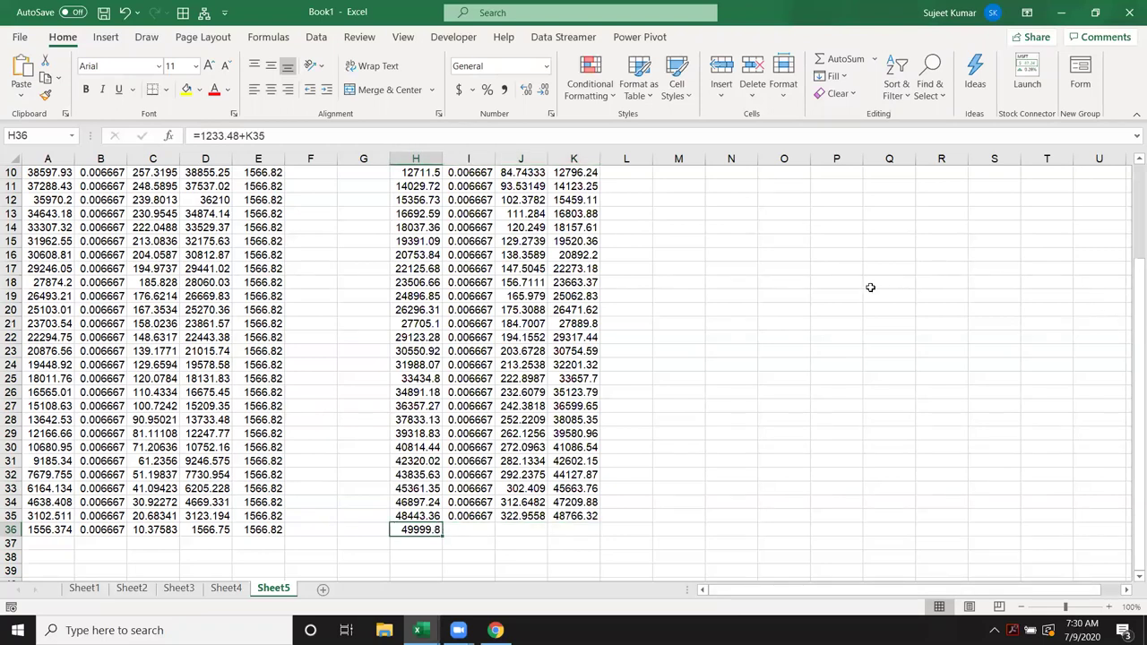
Step: Review the H2 balance and J1 interest formulas at the top of the schedule
scroll(866, 286, "up", 3)
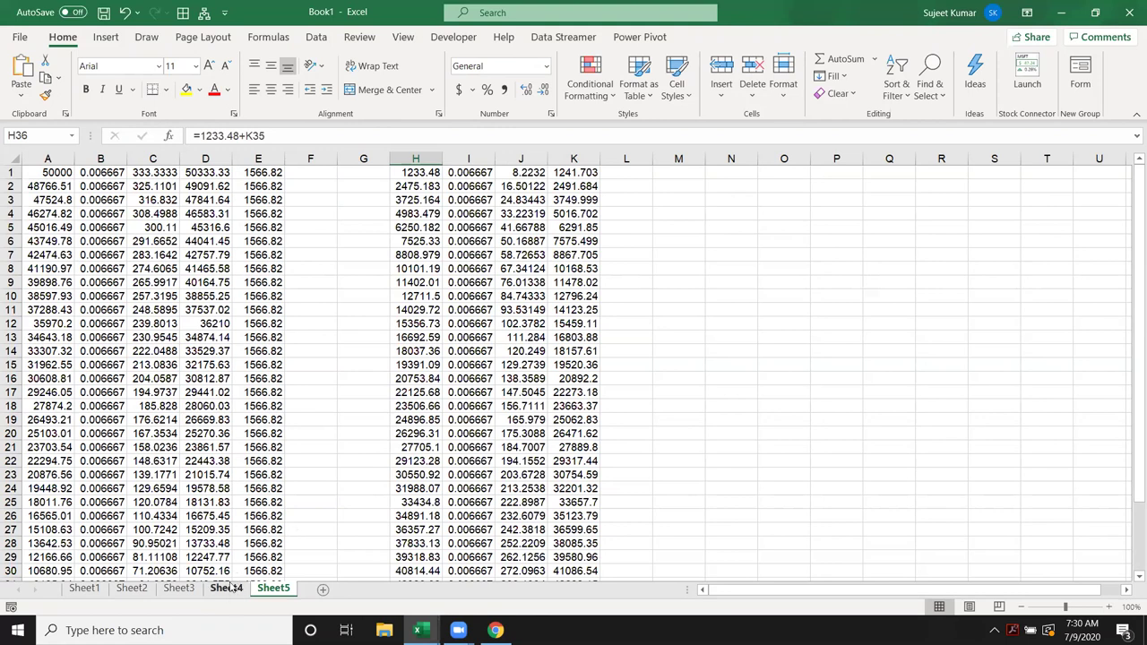
mouse_move(428, 172)
left_mouse_down()
mouse_move(417, 240)
mouse_move(574, 298)
left_mouse_up()
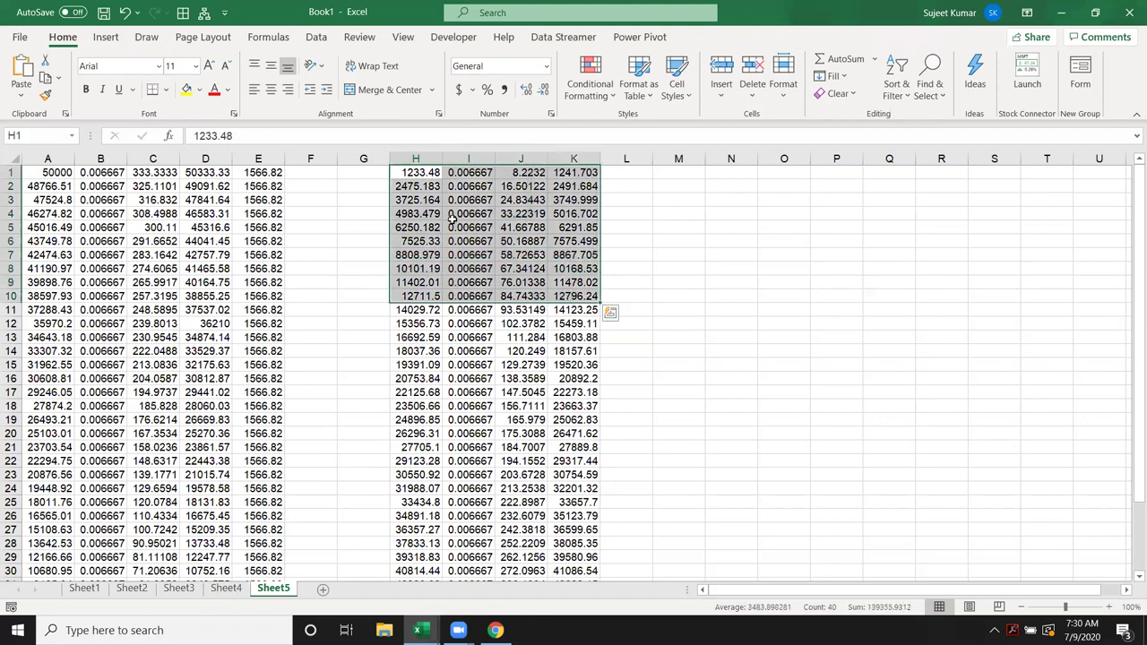
left_click(422, 187)
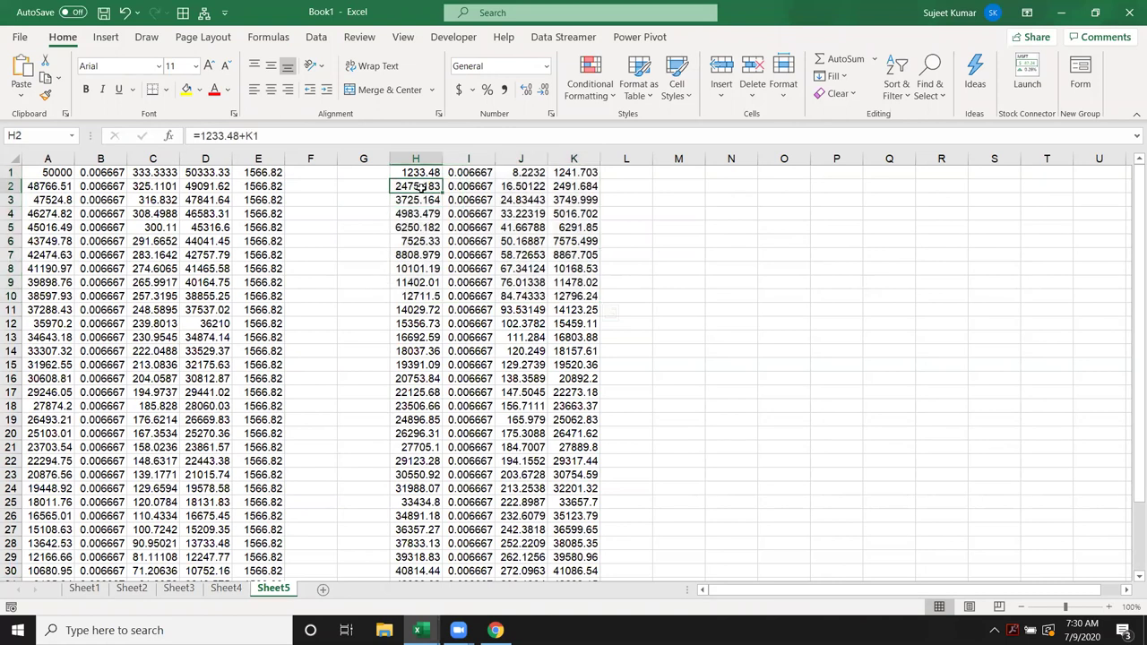
left_click(504, 172)
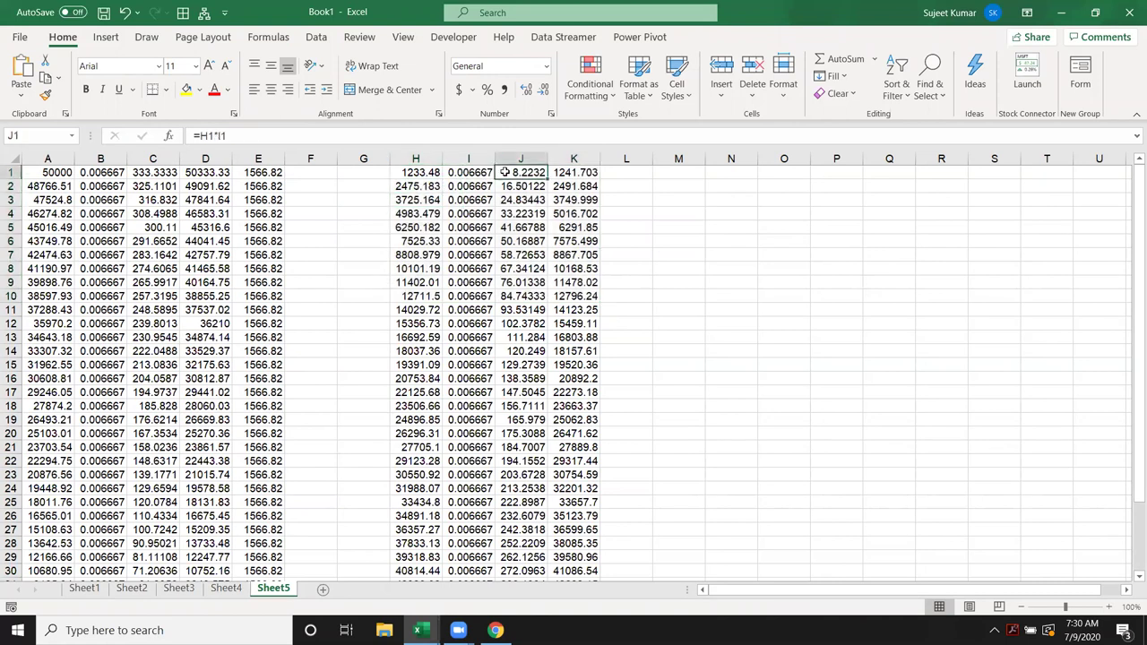
left_click(419, 190)
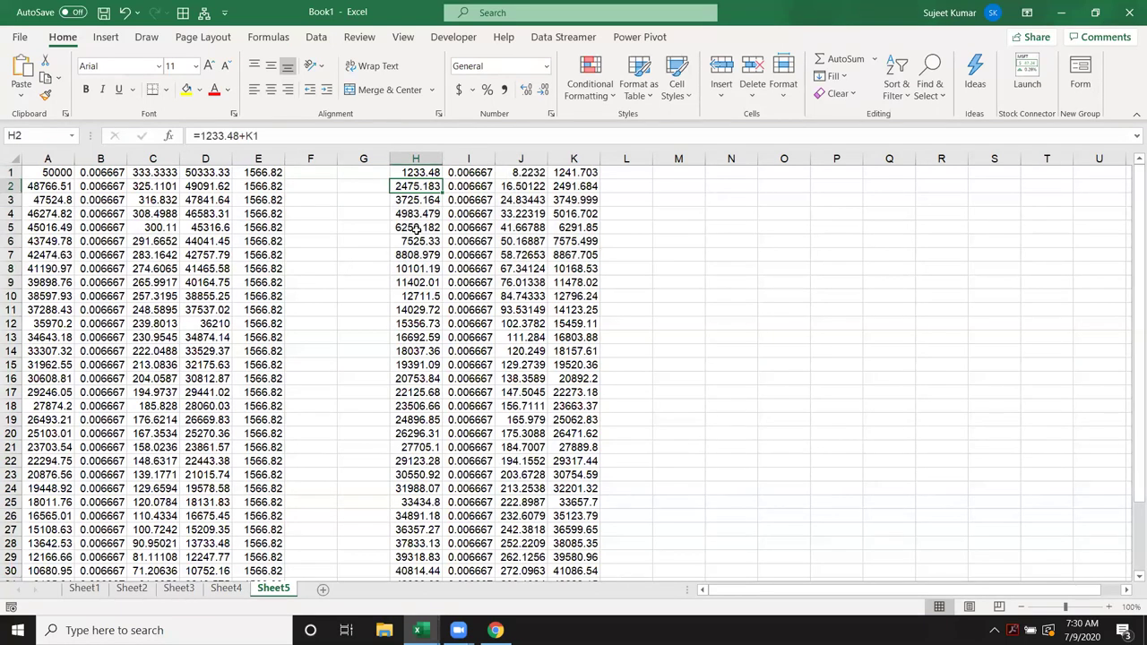
Step: On Sheet4, check the PMT formulas behind the EMI results in B8 and B16
left_click(231, 593)
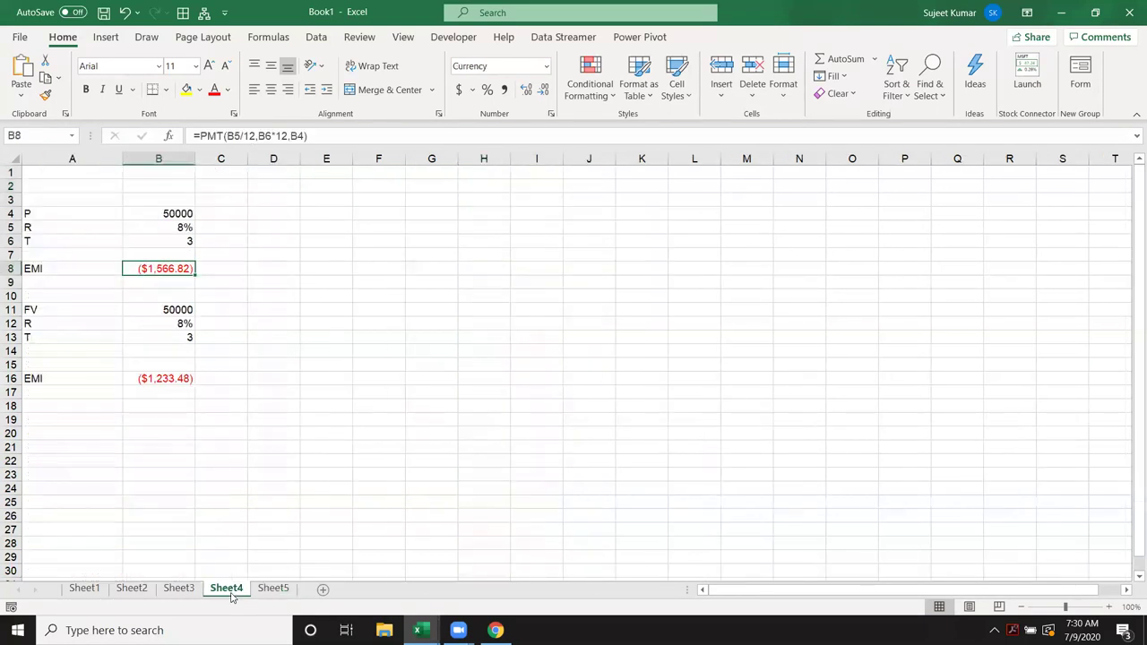
left_click(226, 263)
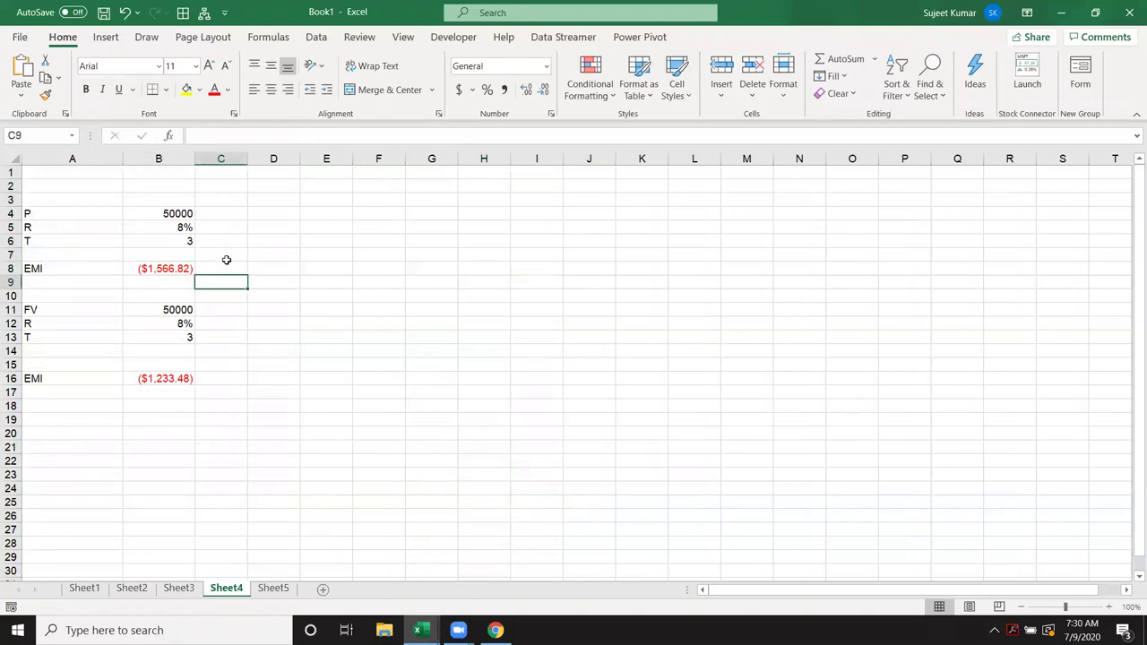
key("Down")
key("Down")
key("Down")
key("Down")
left_click(147, 385)
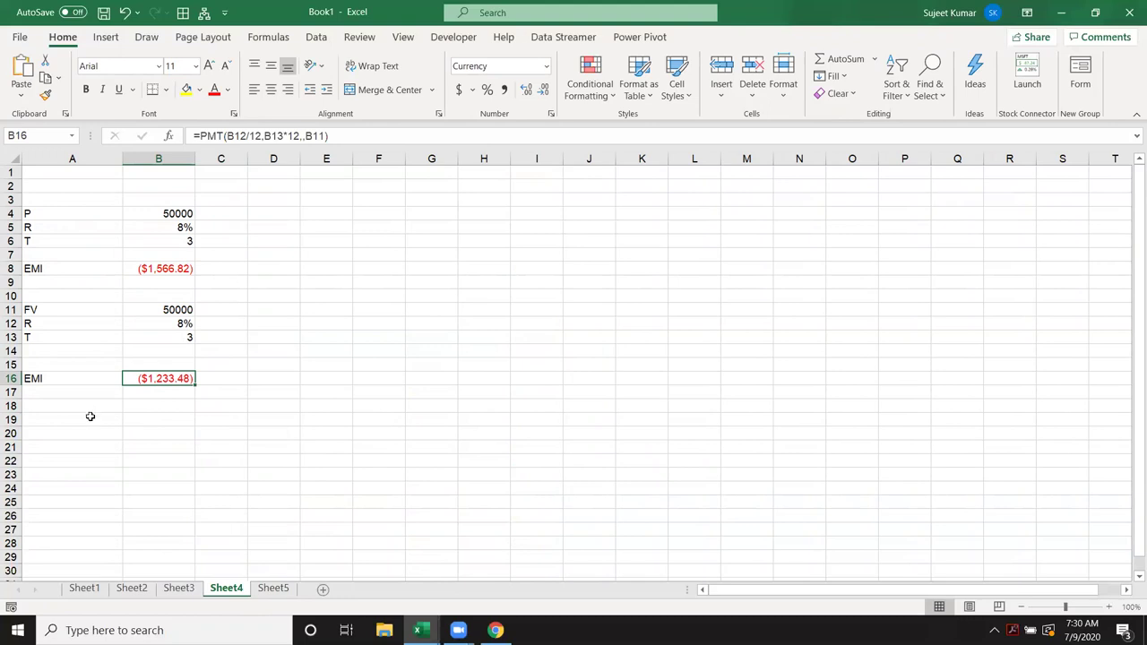
Step: Start an FV entry in A20, cancel it, and select the first EMI row A8:B8
left_click(61, 430)
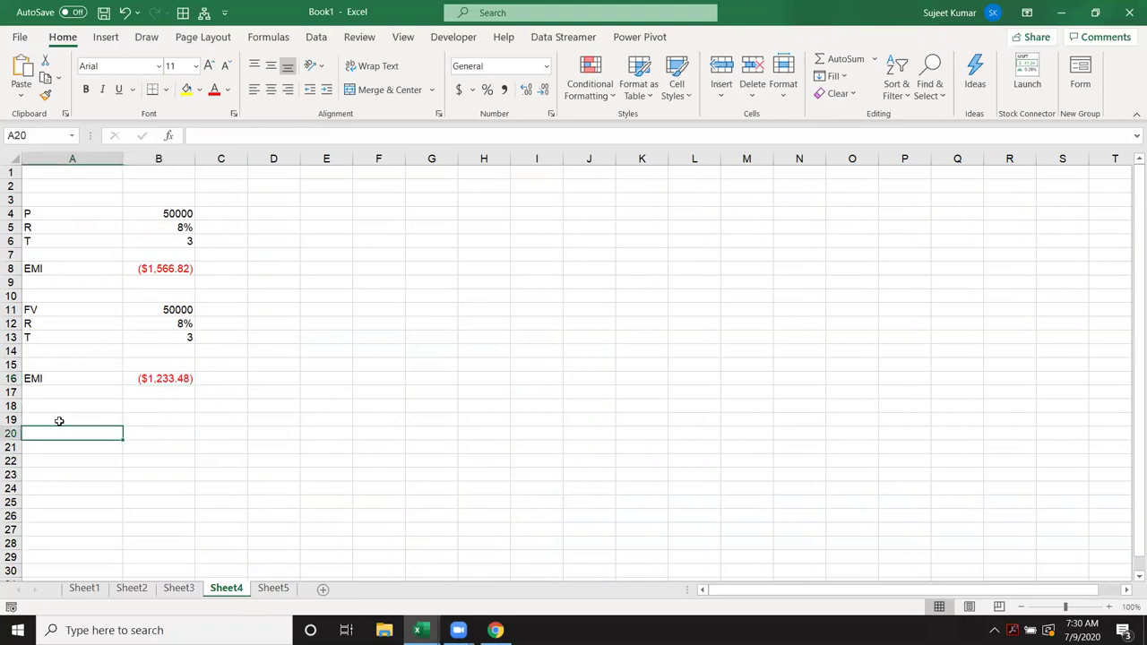
type("FV")
key("Escape")
left_click_drag(164, 269, 11, 268)
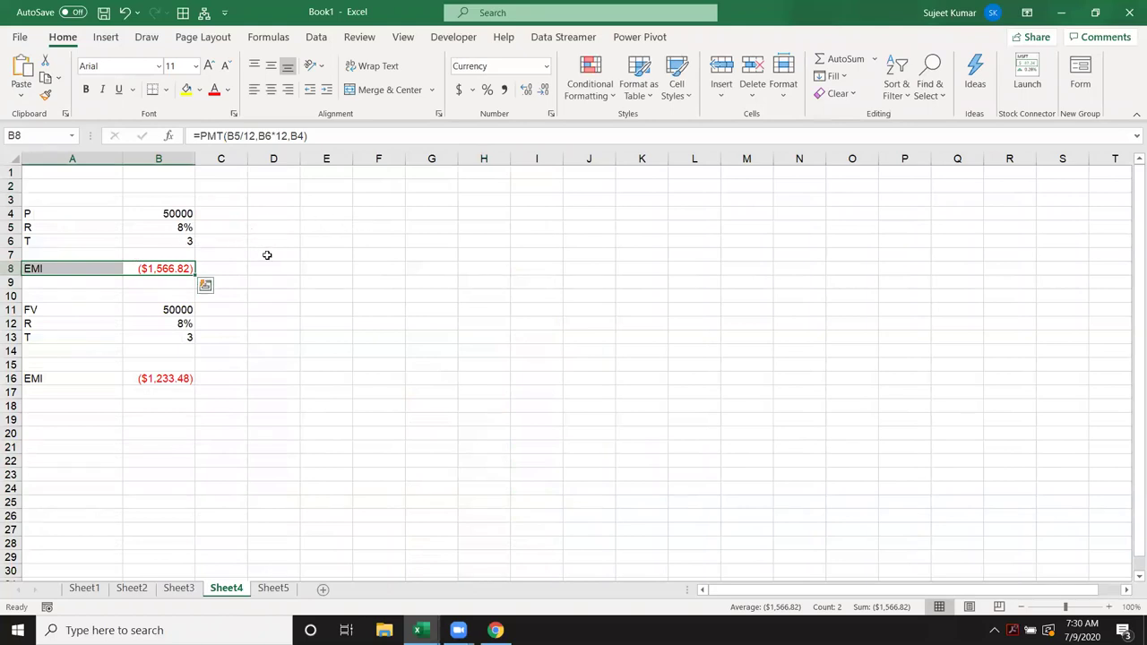
Step: Enter =FV(B5/12,B6*12,,B4) in C8 using the loan inputs
left_click(237, 269)
type("=pv")
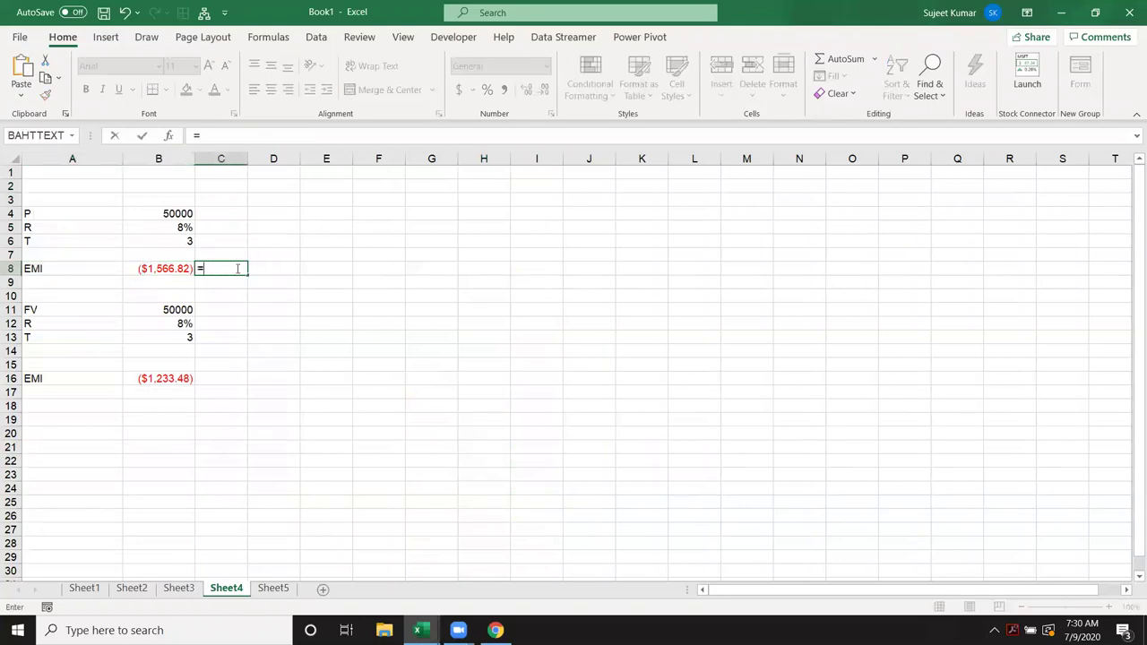
key("BackSpace")
key("BackSpace")
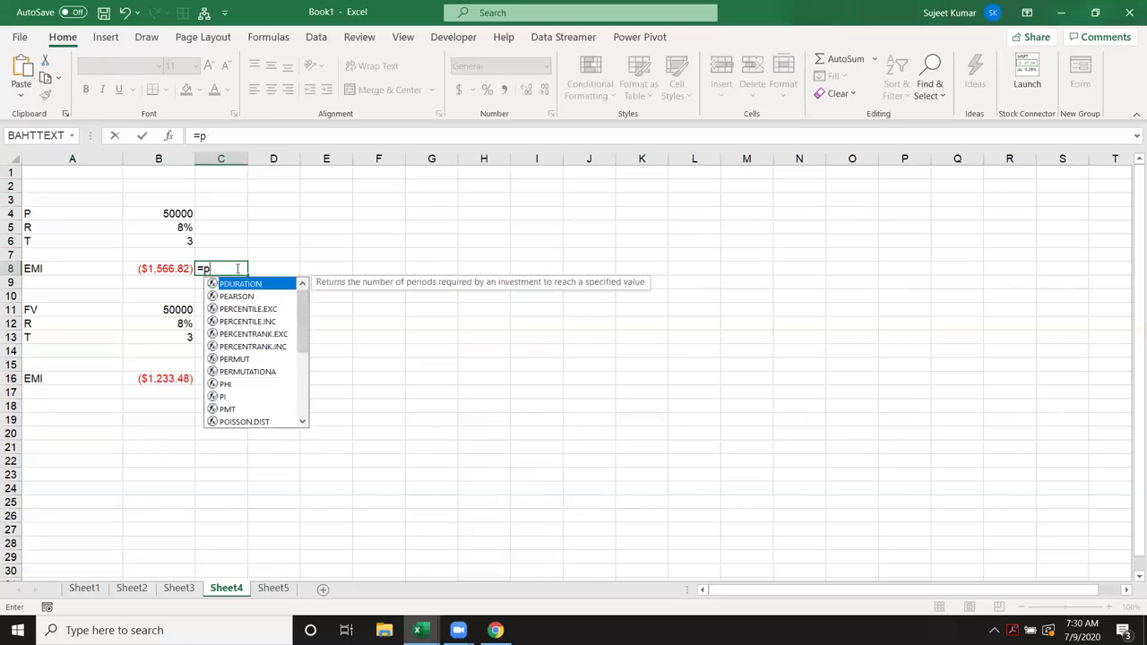
type("fv")
key("Tab")
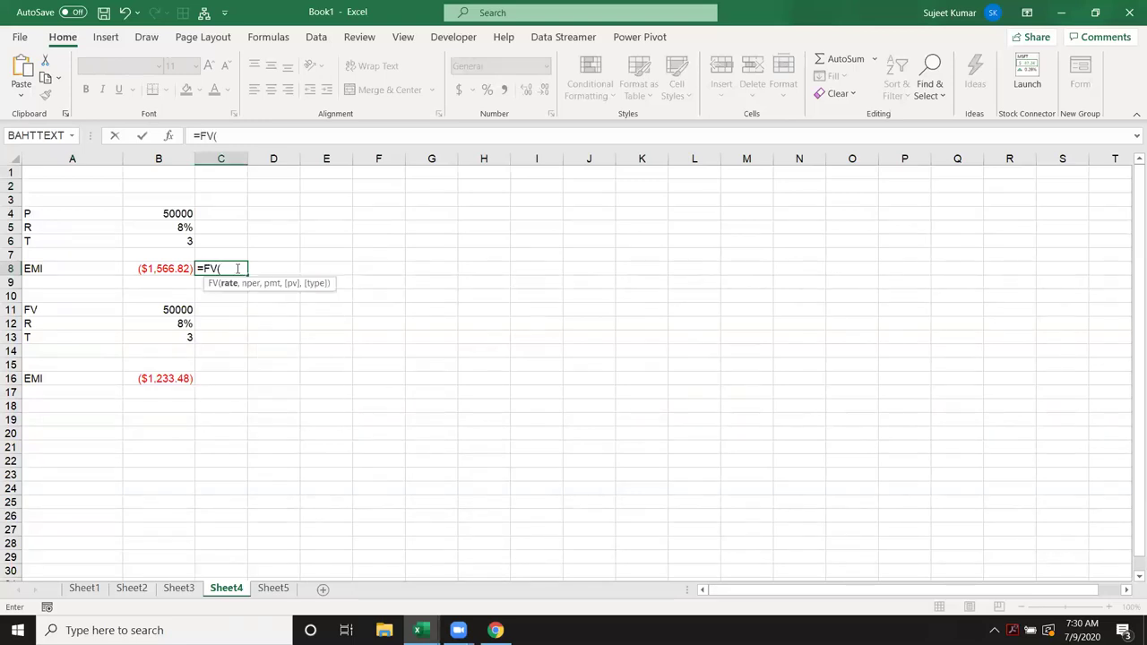
left_click(167, 228)
type("/12,")
left_click(176, 239)
type("*12,")
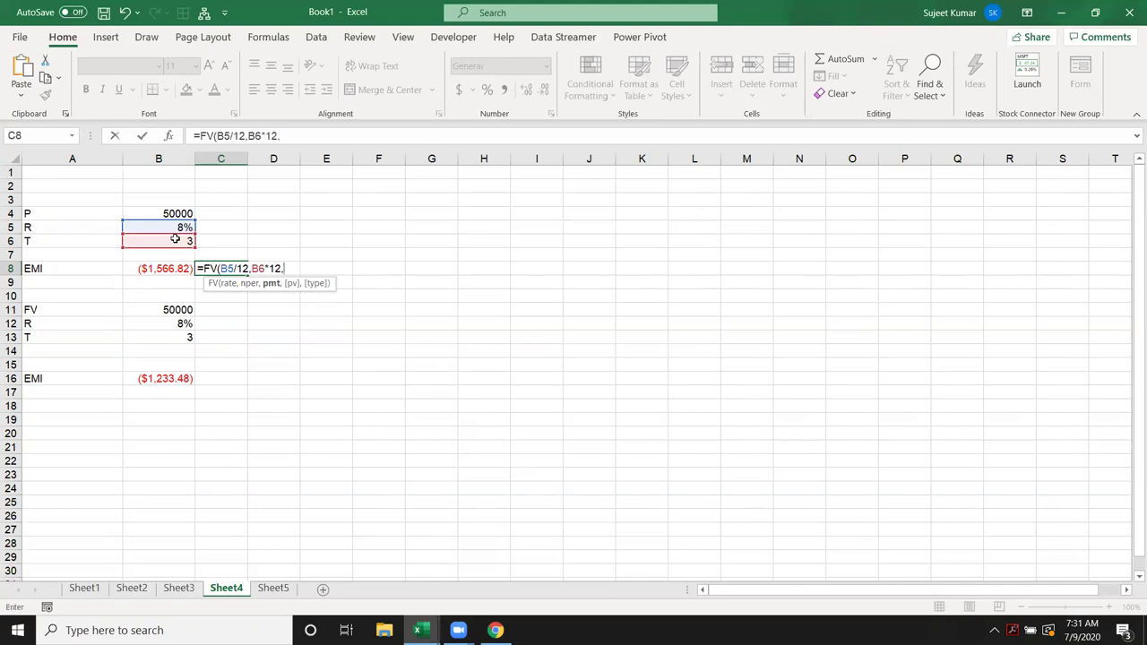
type(",")
left_click(177, 211)
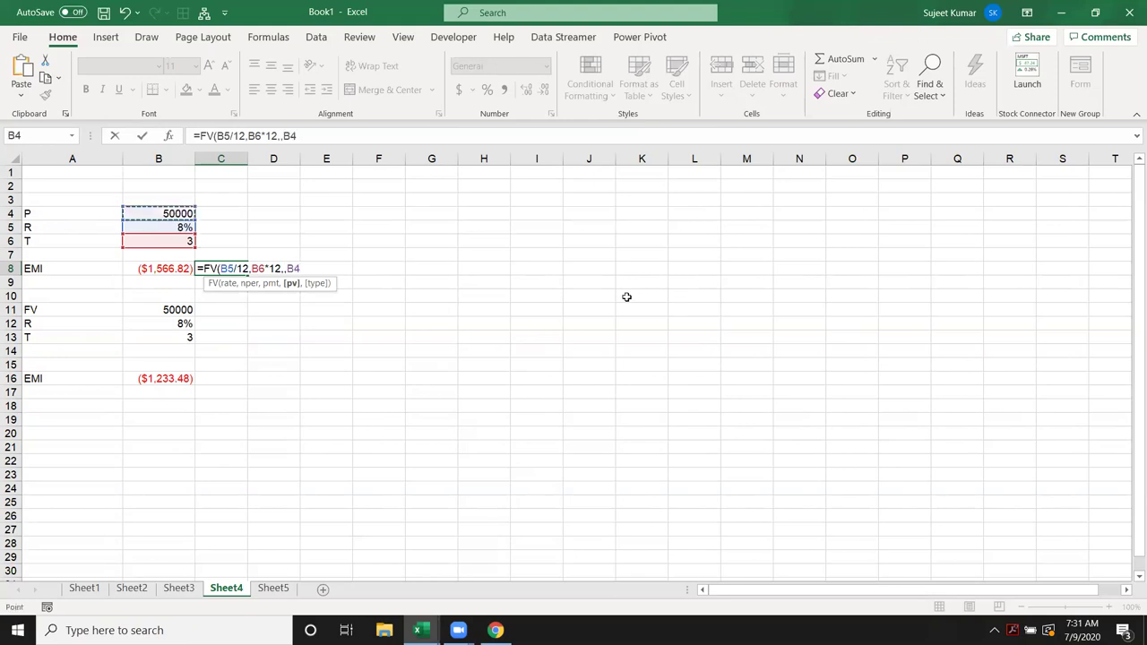
key("Return")
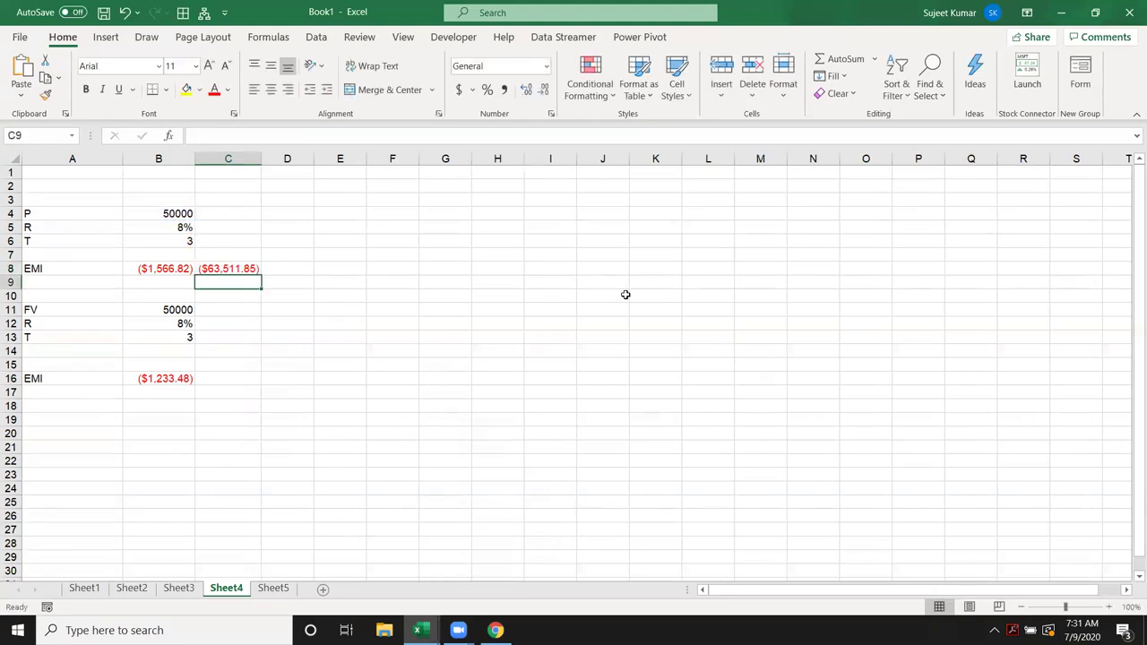
Step: Review C8's FV formula without changing it and view its argument breakdown
left_click(231, 269)
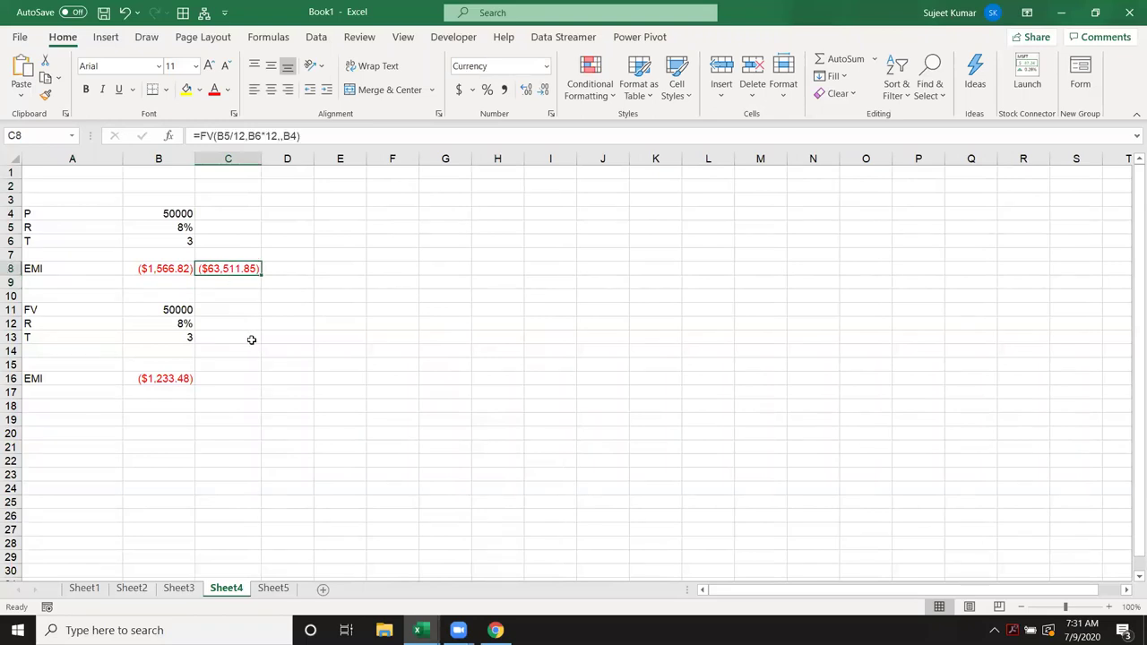
double_click(228, 269)
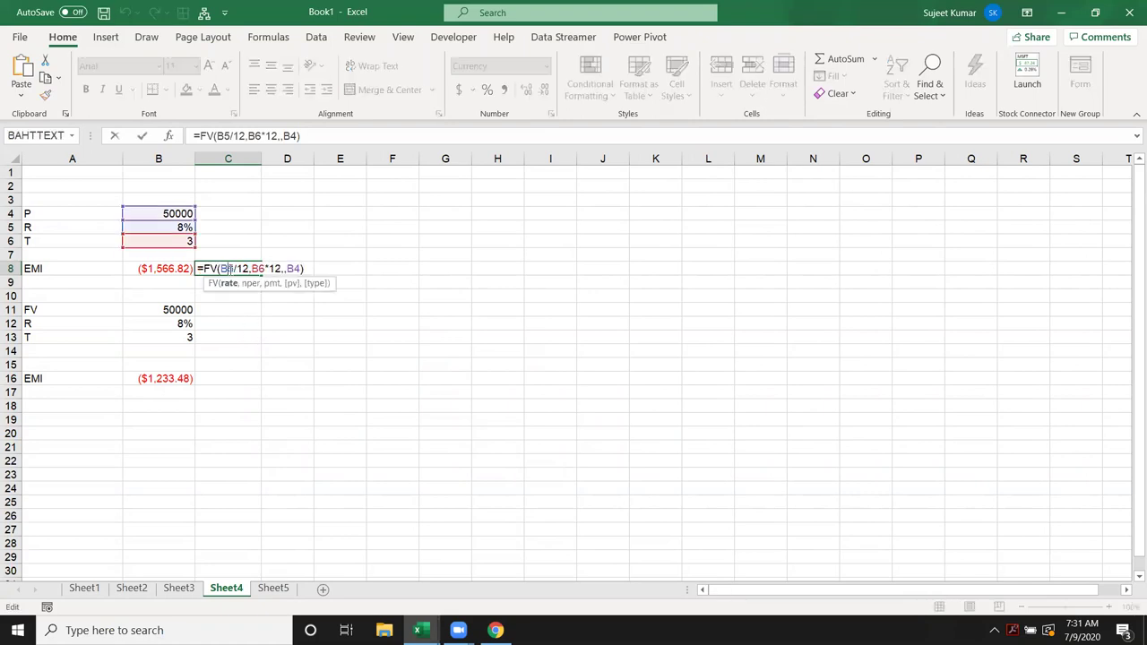
left_click(301, 269)
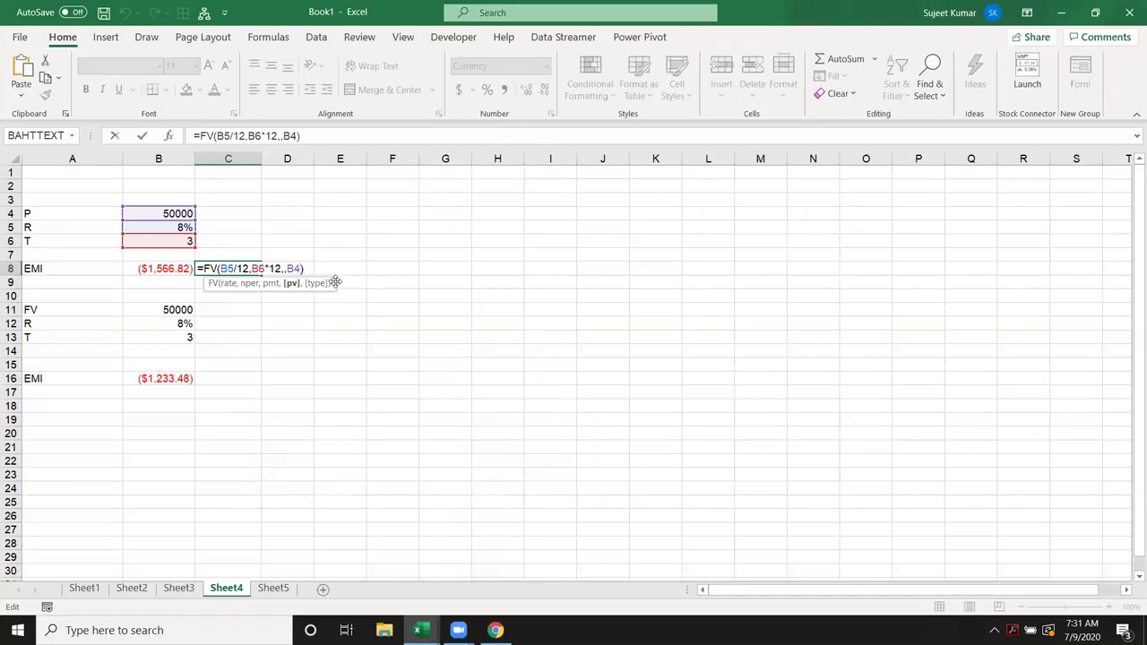
key("Escape")
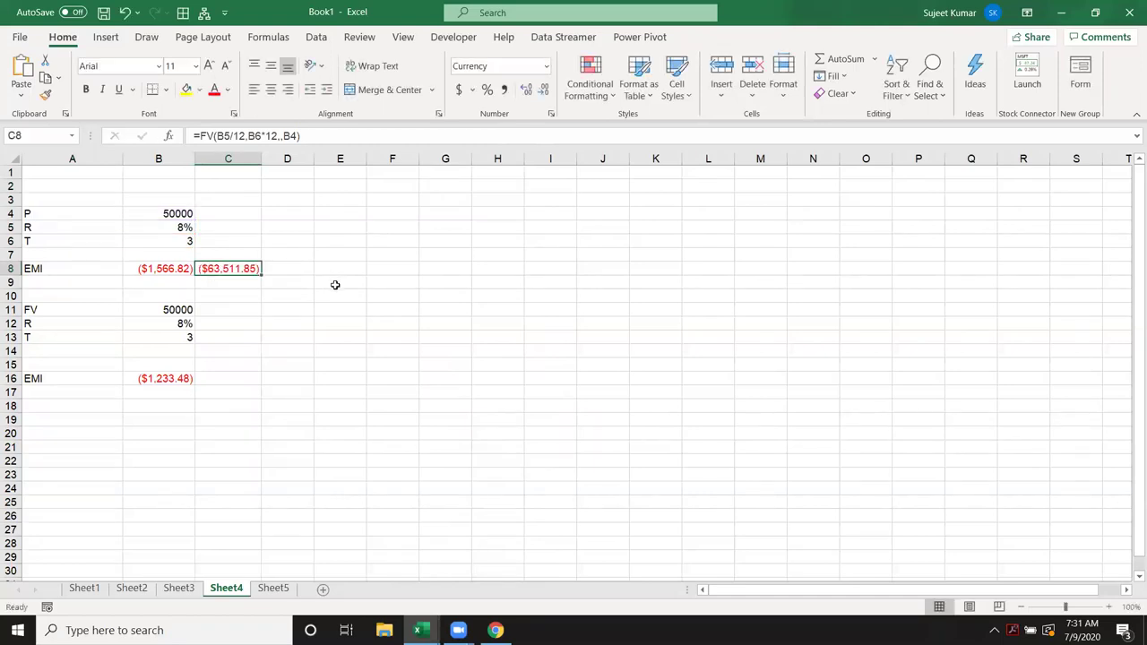
double_click(233, 268)
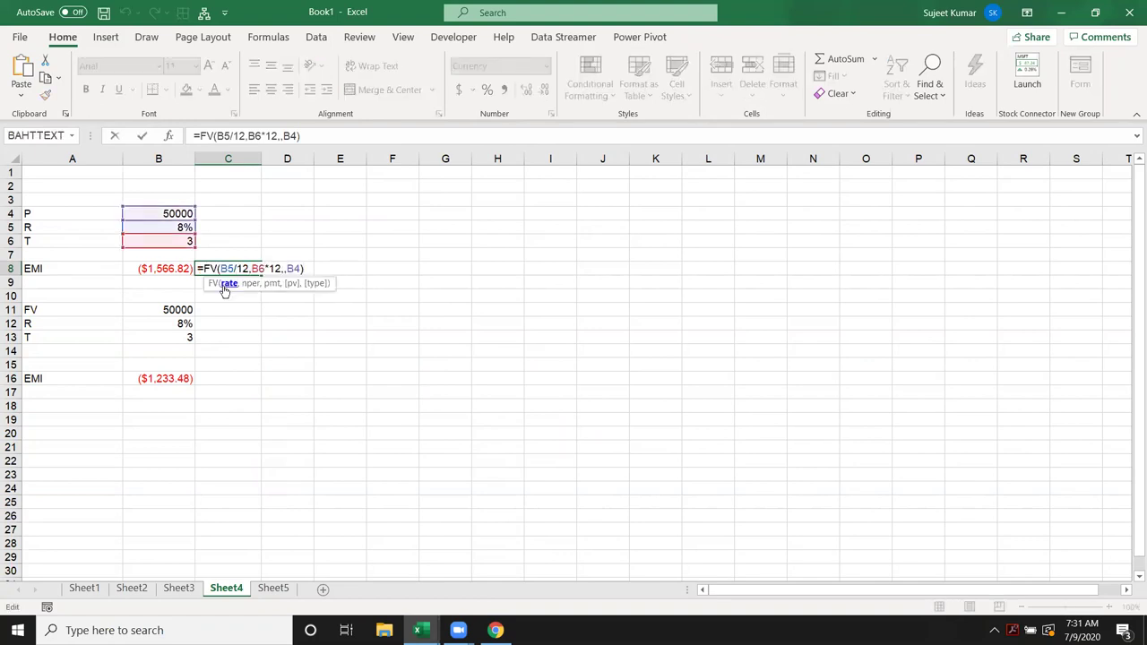
key("Escape")
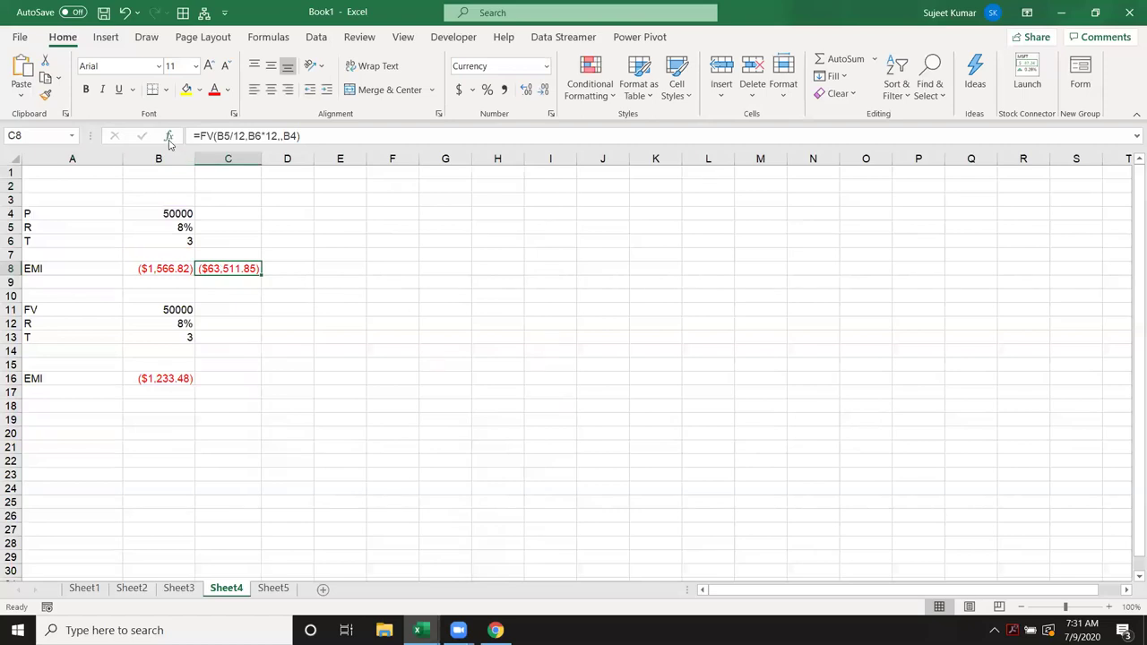
left_click(169, 140)
left_click(520, 388)
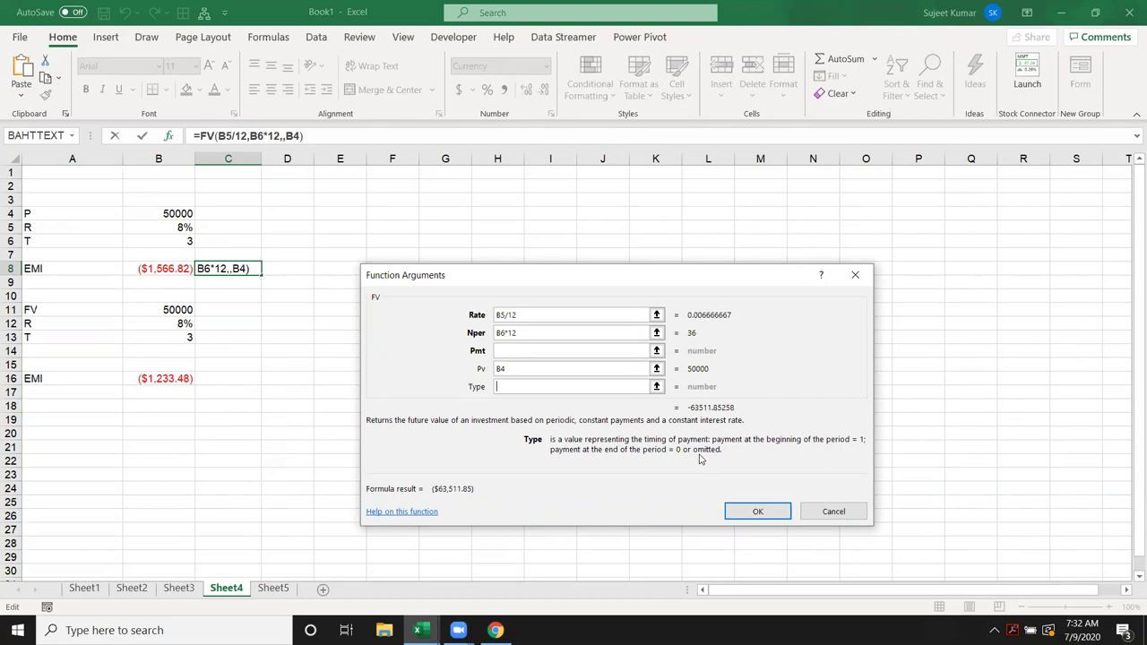
key("Return")
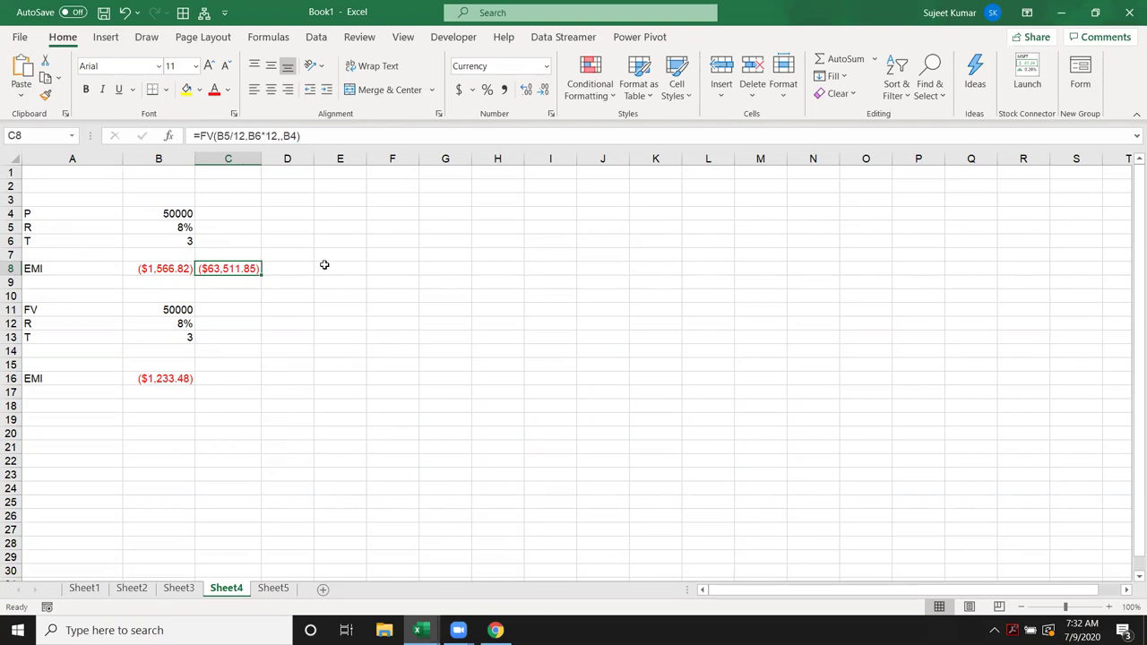
left_click_drag(187, 240, 179, 214)
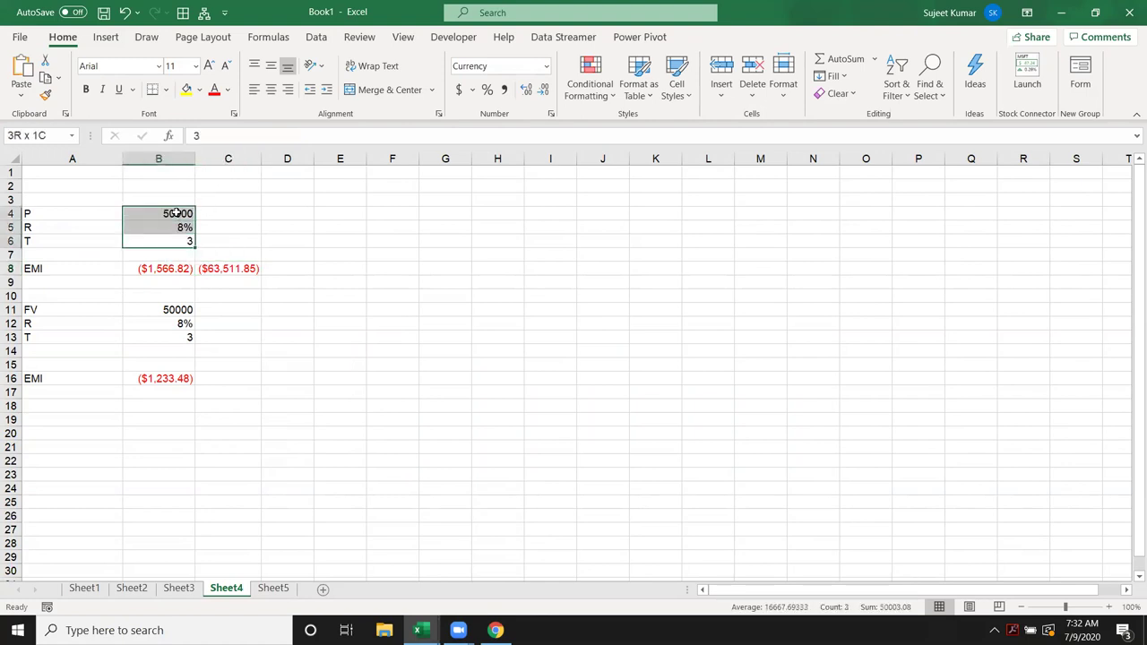
Step: Label A18 as EMI and enter 1500, 8% and 3 in B18:B20
left_click(170, 378)
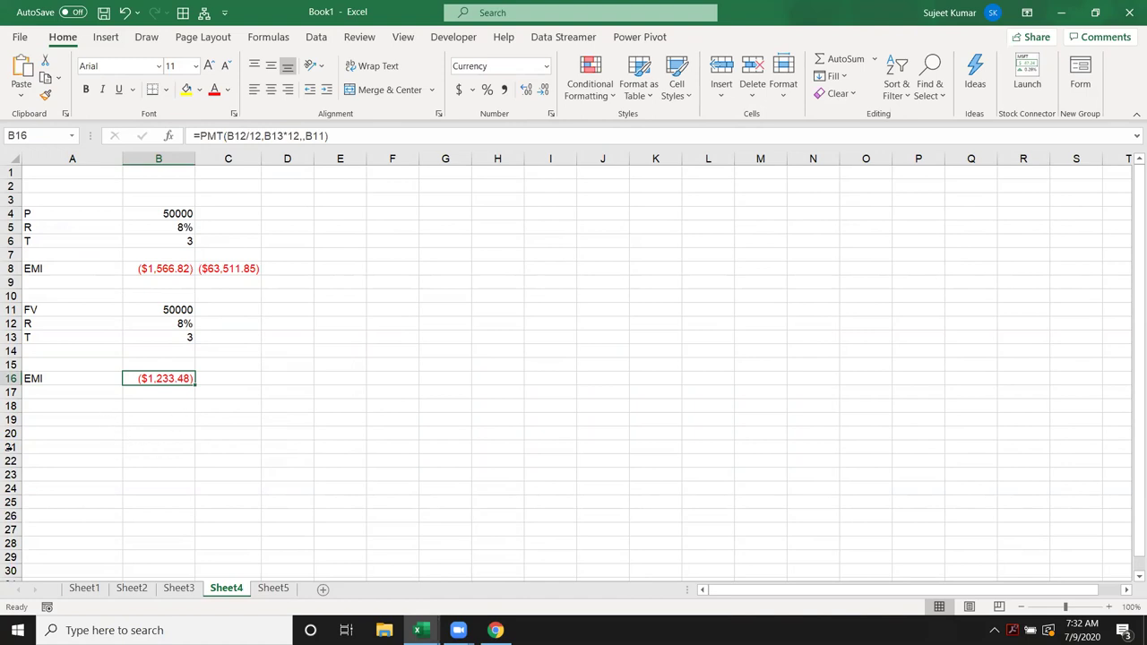
left_click(48, 407)
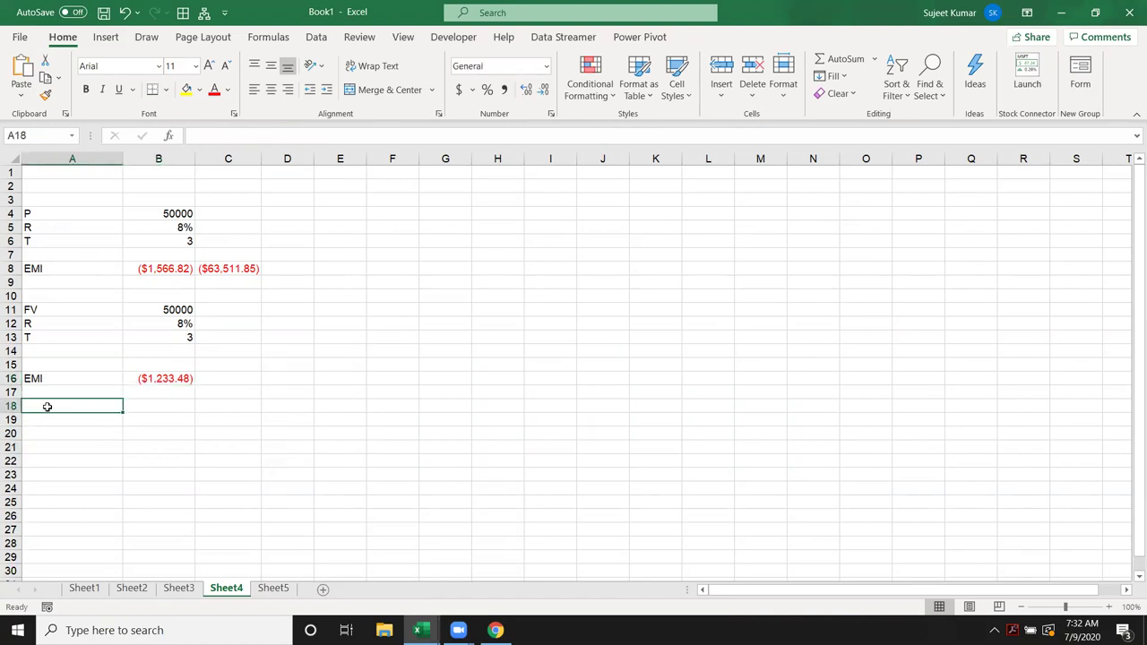
type("EMI")
left_click(165, 406)
type("1500")
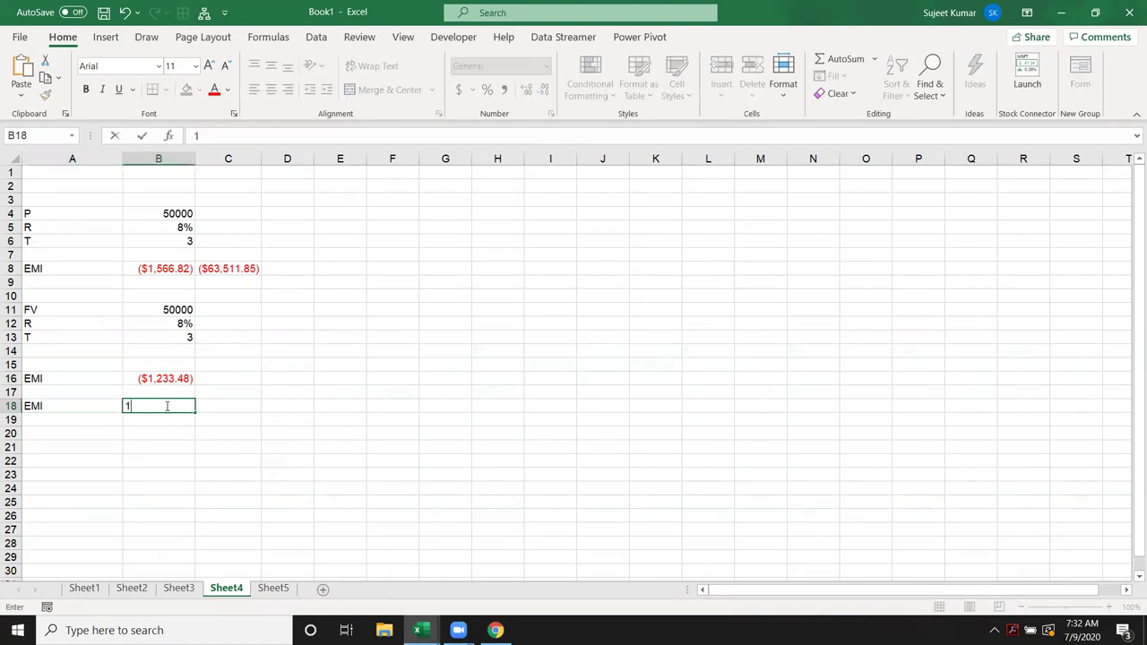
left_click(175, 419)
type("8%")
key("Return")
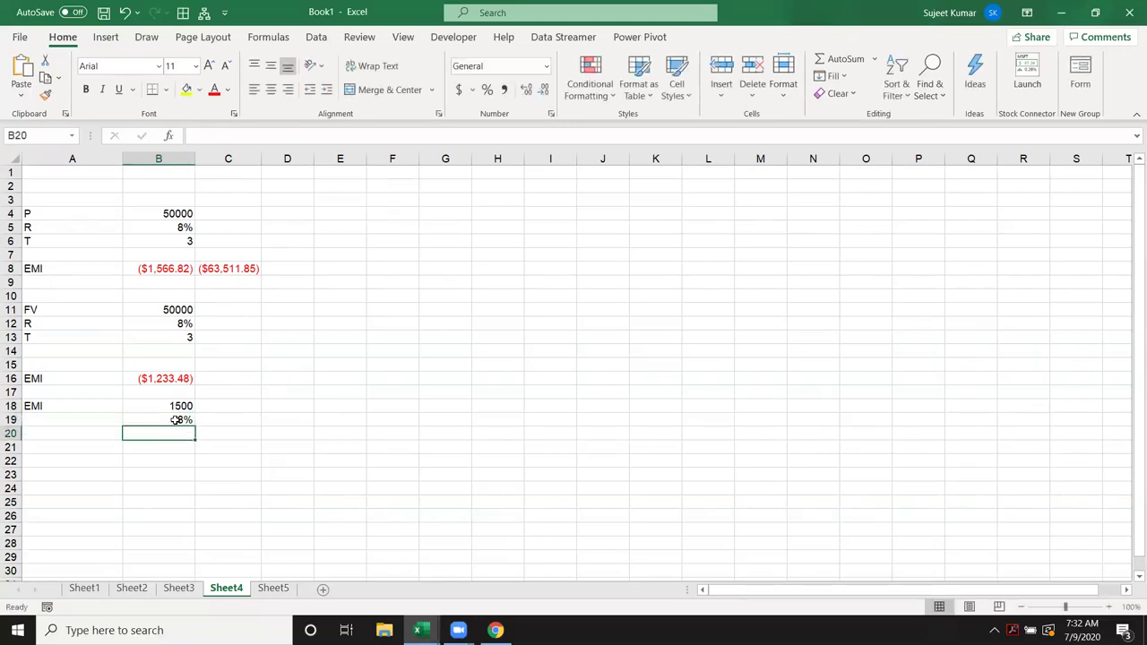
type("3")
key("Return")
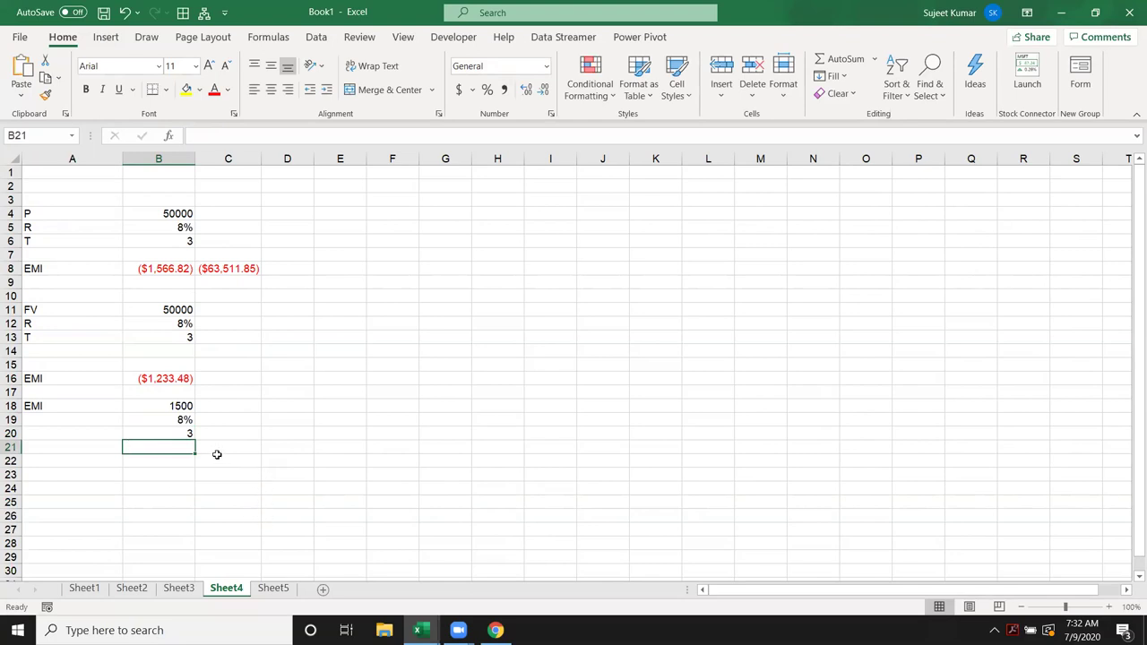
Step: Label A19 as R and A20 as T, replacing the mistaken P
left_click(69, 428)
double_click(69, 429)
type("P")
key("Return")
double_click(69, 429)
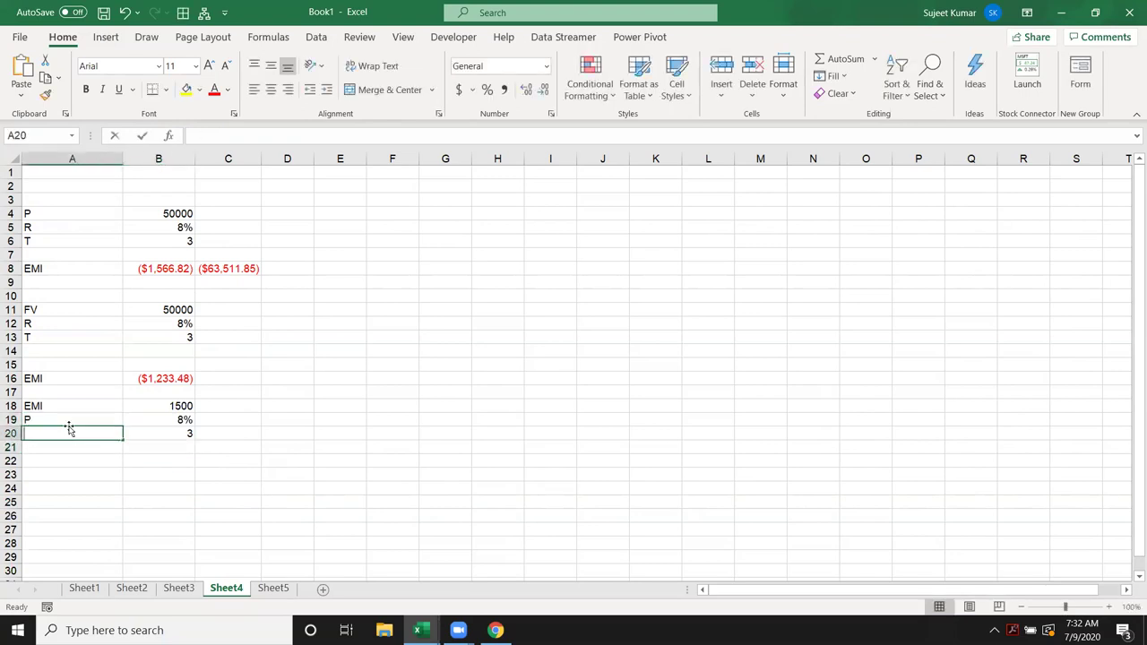
key("Escape")
key("Up")
type("R")
key("Return")
type("T")
key("Return")
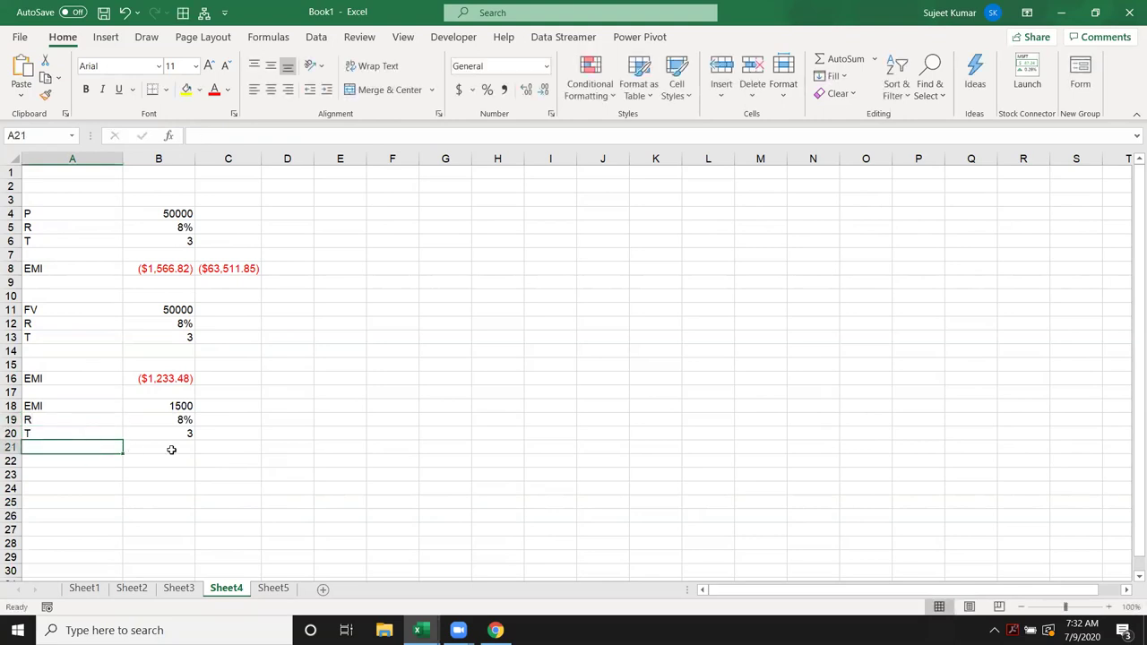
Step: Enter =FV(B19/12,B20*12,B18) in C21 for the 1500 monthly saving
left_click(215, 448)
type("=")
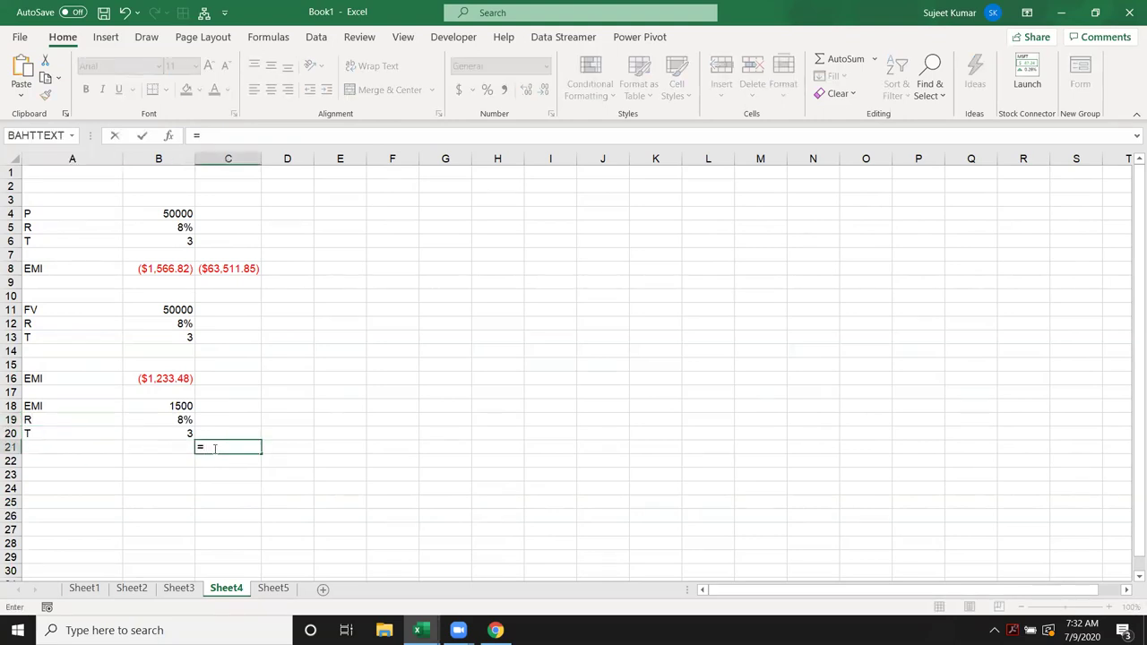
type("fv")
key("Tab")
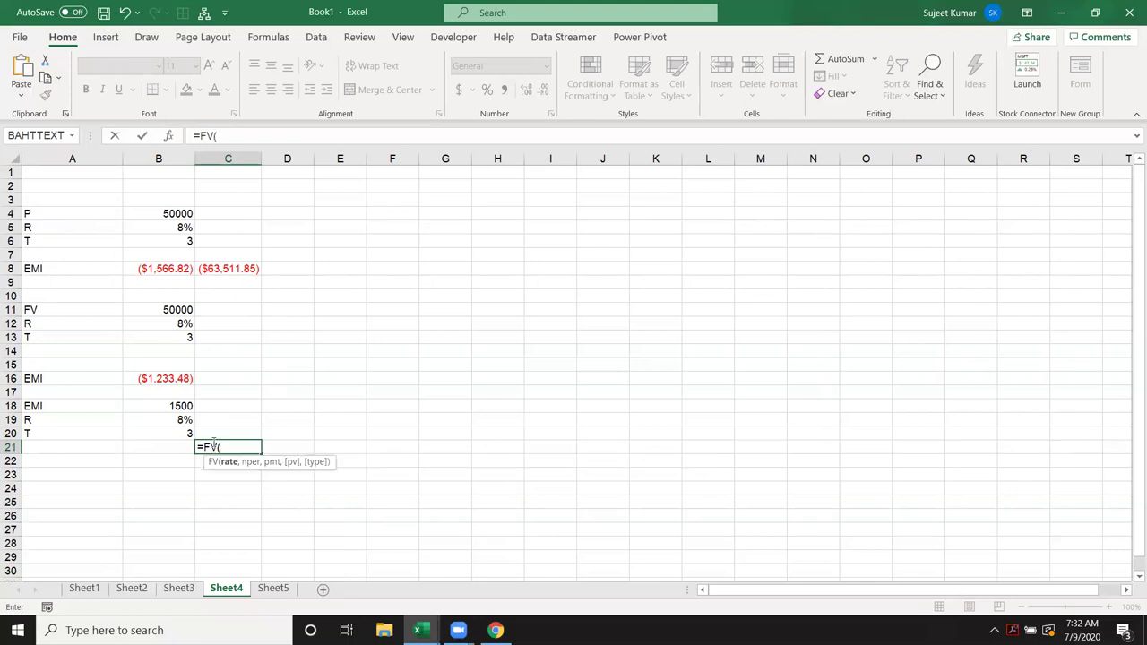
left_click(183, 414)
type("/")
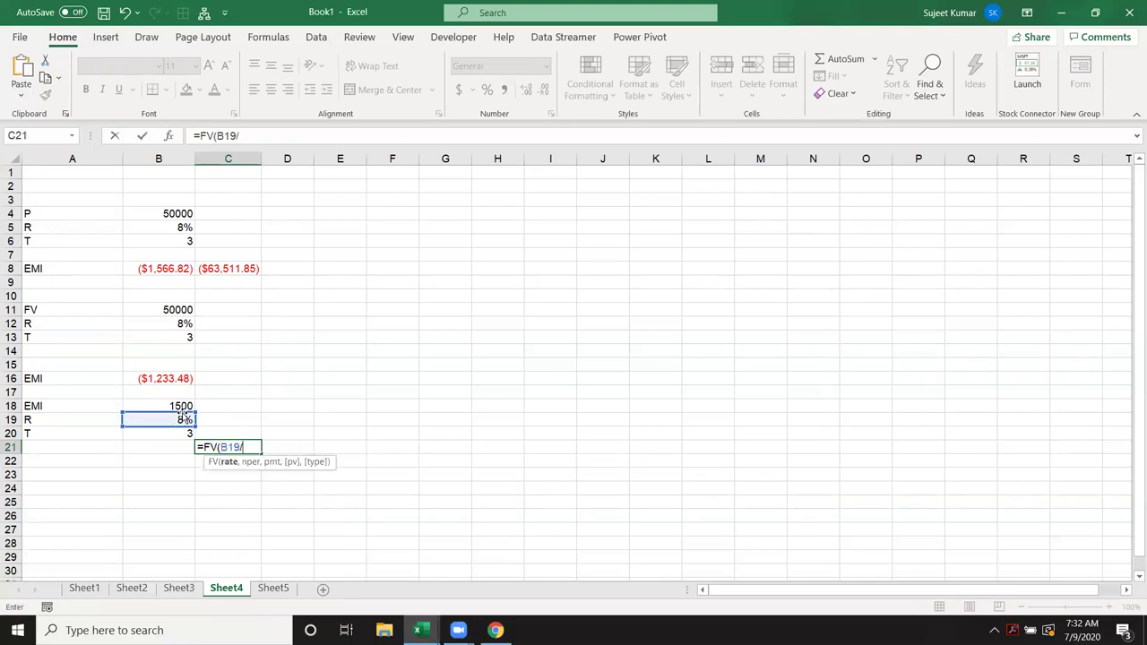
type("12,")
left_click(180, 408)
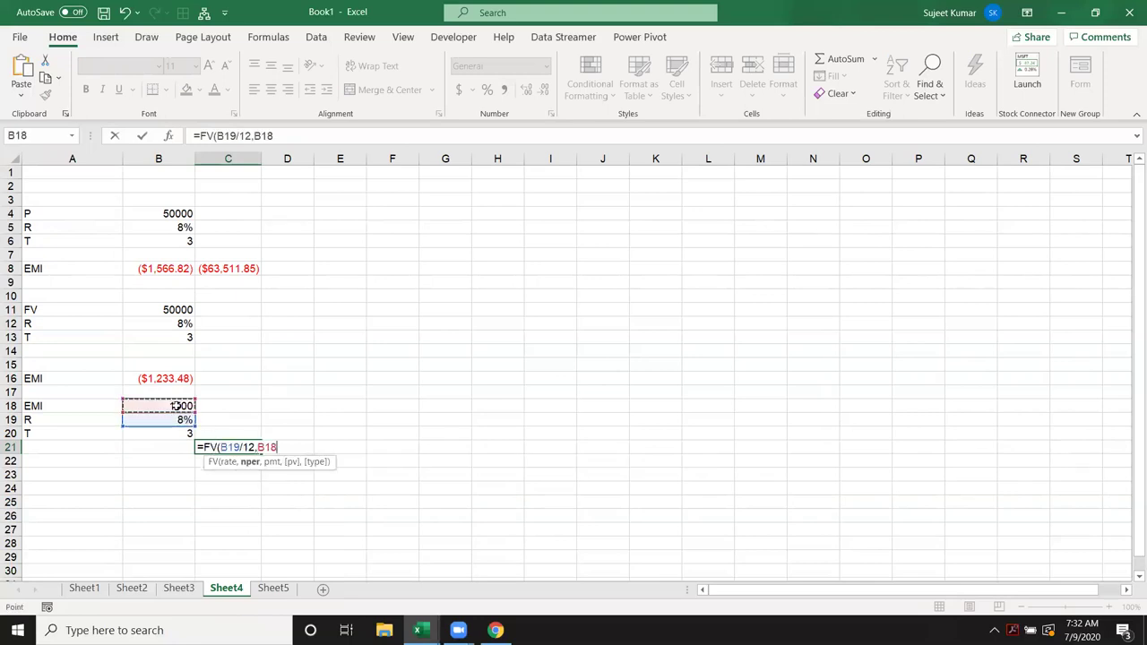
left_click(179, 434)
type("*12,")
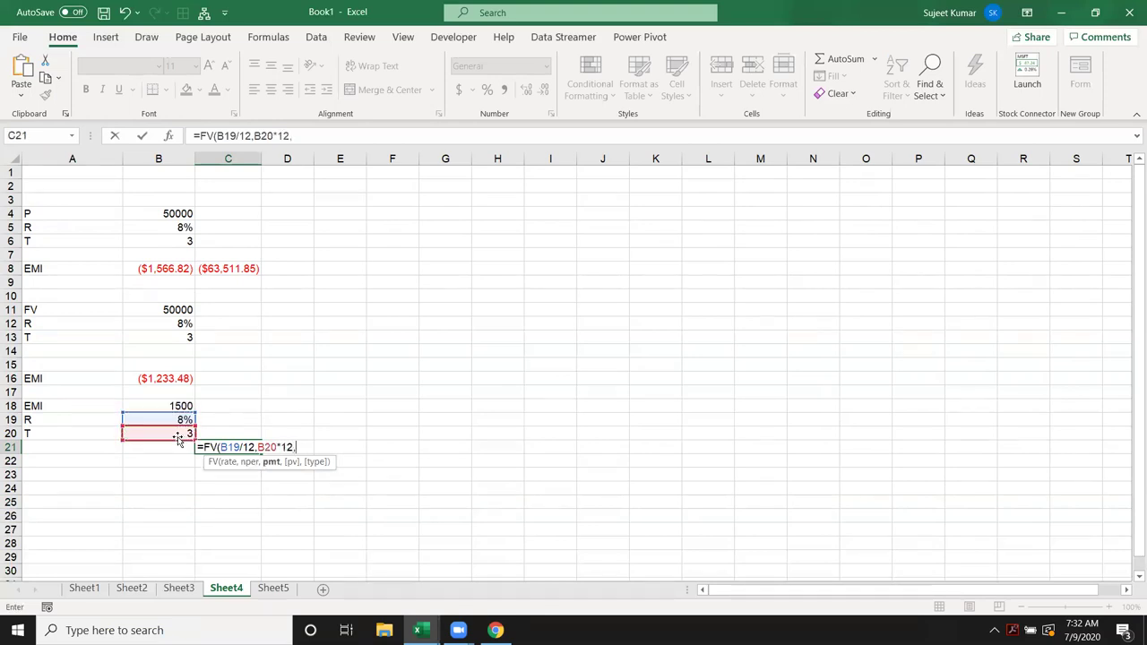
left_click(172, 405)
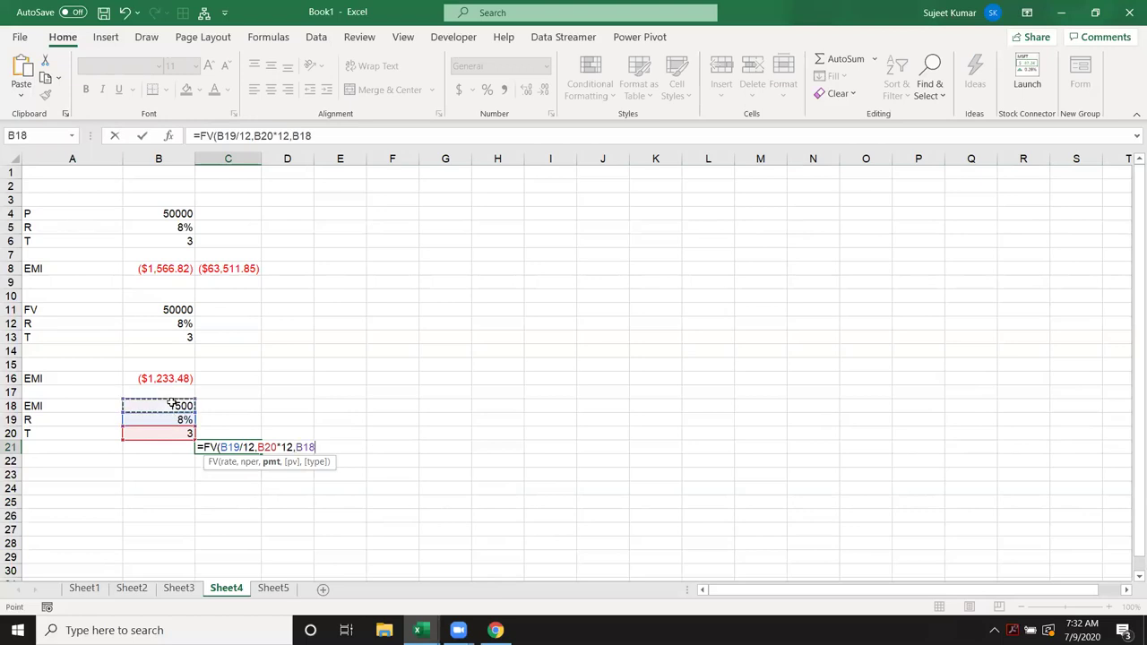
key("Return")
left_click(233, 450)
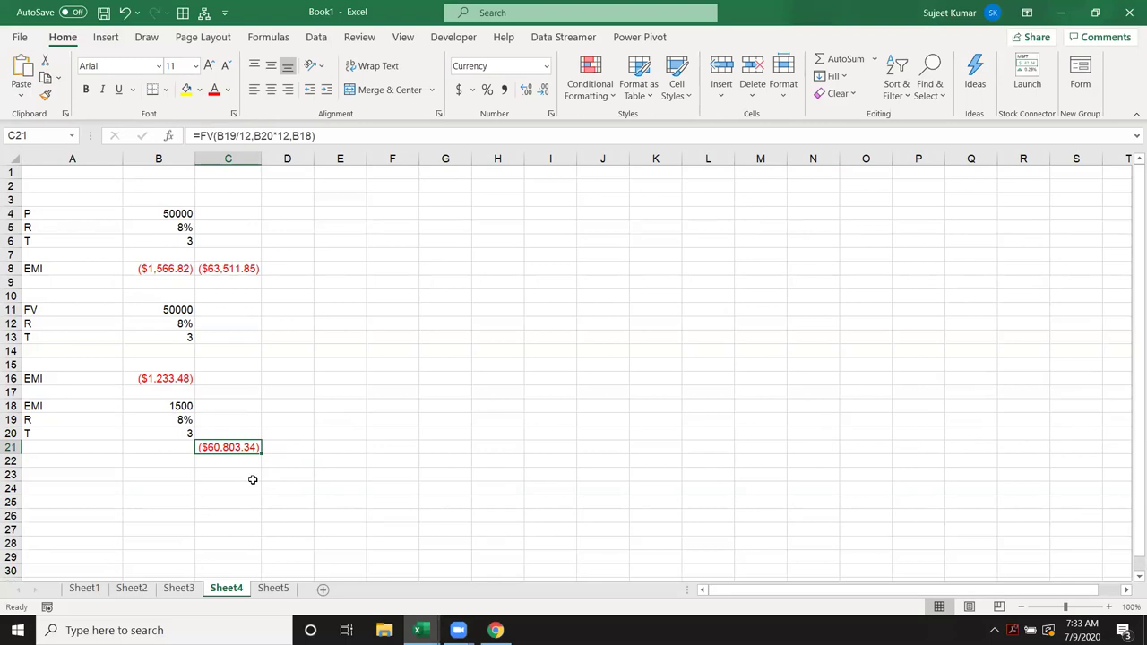
Step: Test rates of 4% and 7% in B19, undoing each to restore 8%
left_click(164, 423)
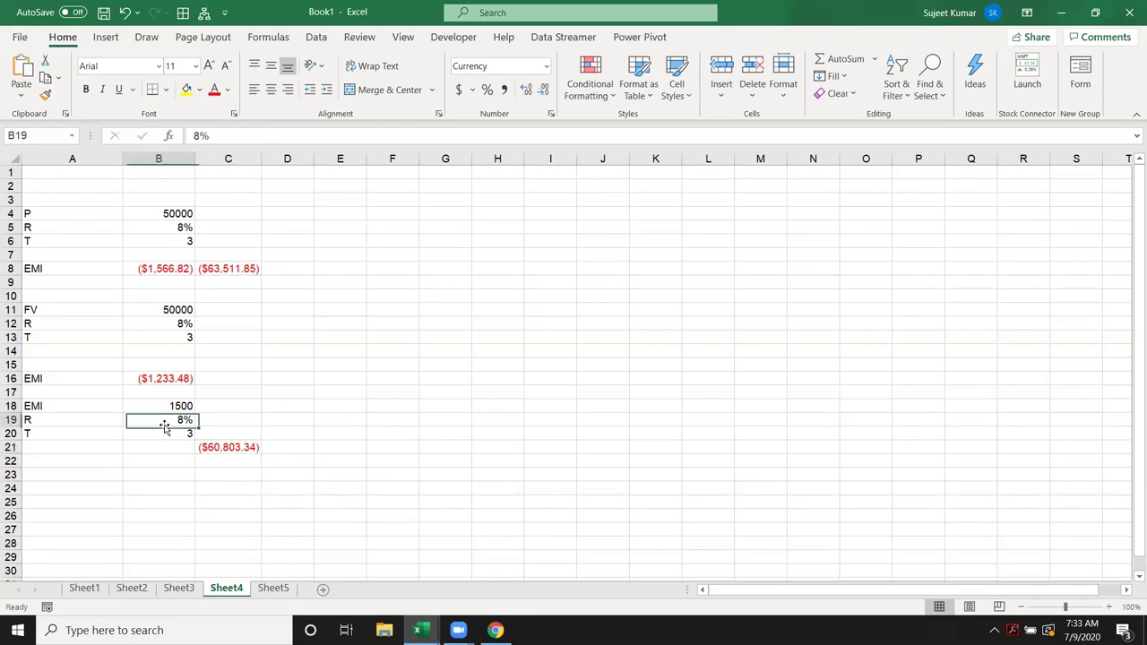
type("4")
key("Return")
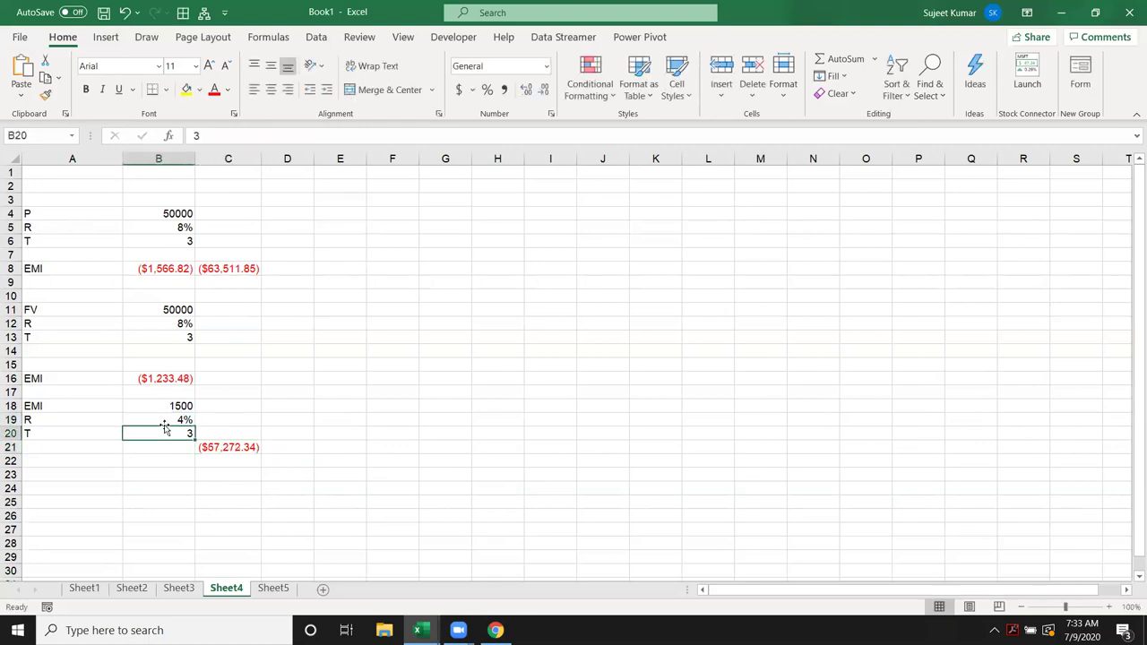
key("ctrl+z")
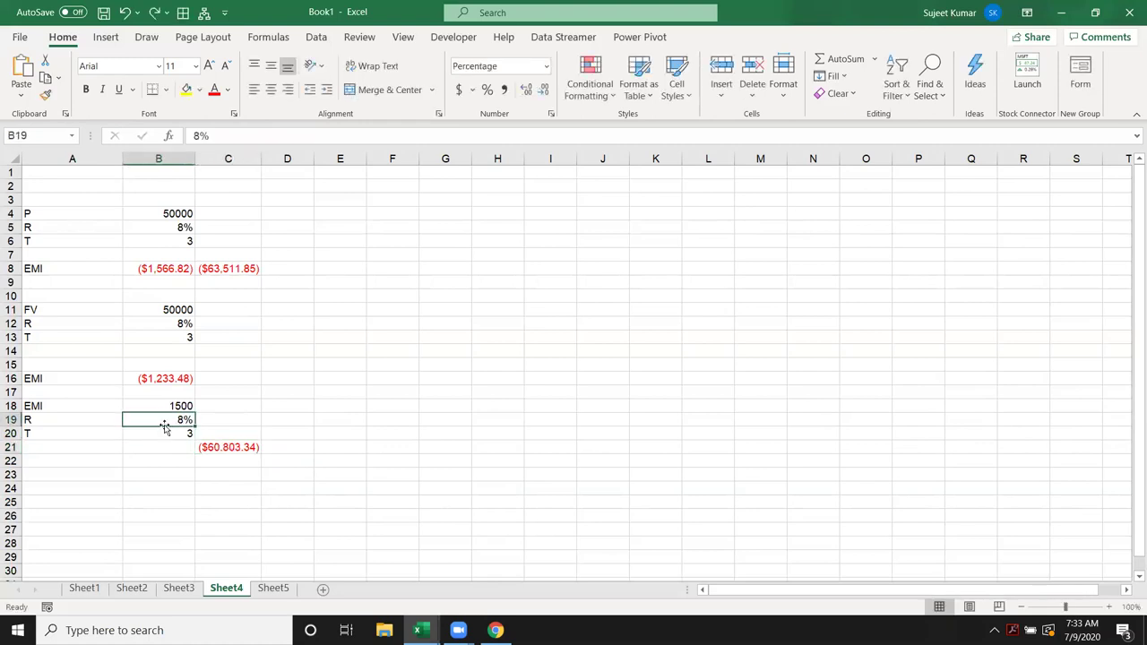
type("7")
key("Return")
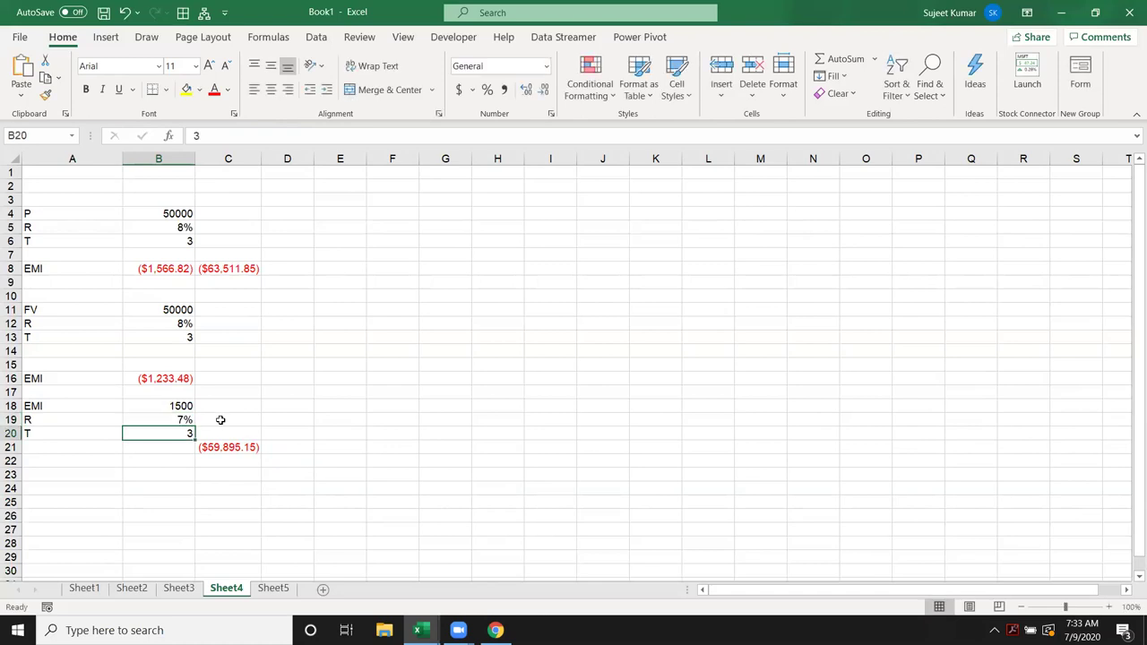
key("ctrl+z")
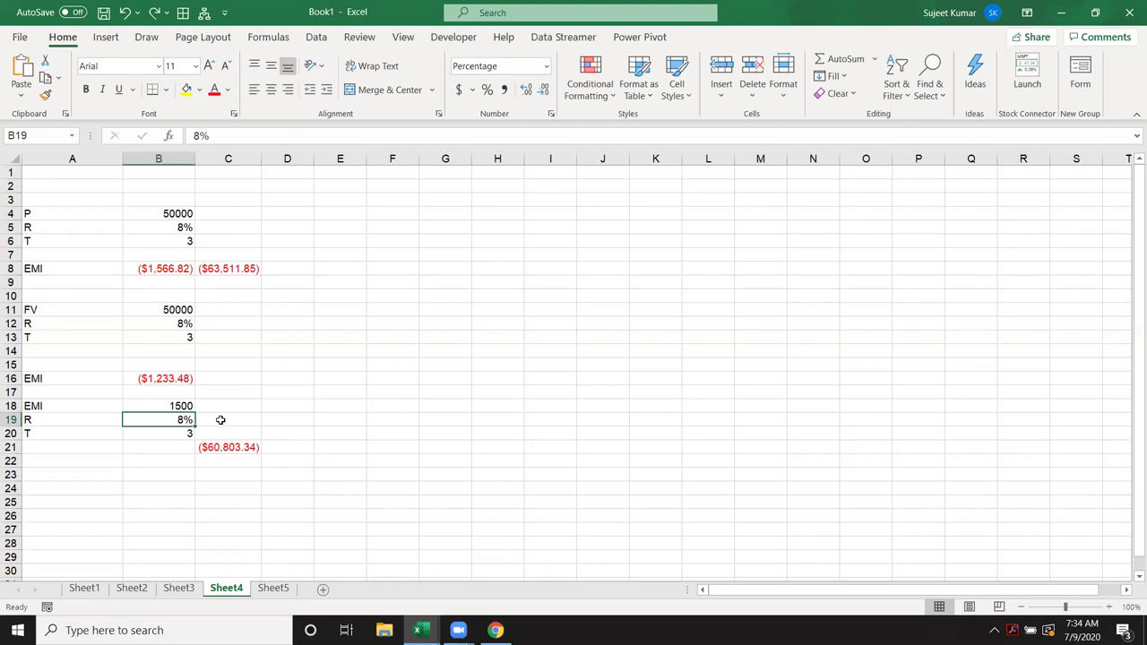
Step: Review the EMI values, rate and term, then move to cell D8
key("Up")
key("Down")
key("Up")
key("Up")
key("Up")
key("Up")
key("Up")
key("Up")
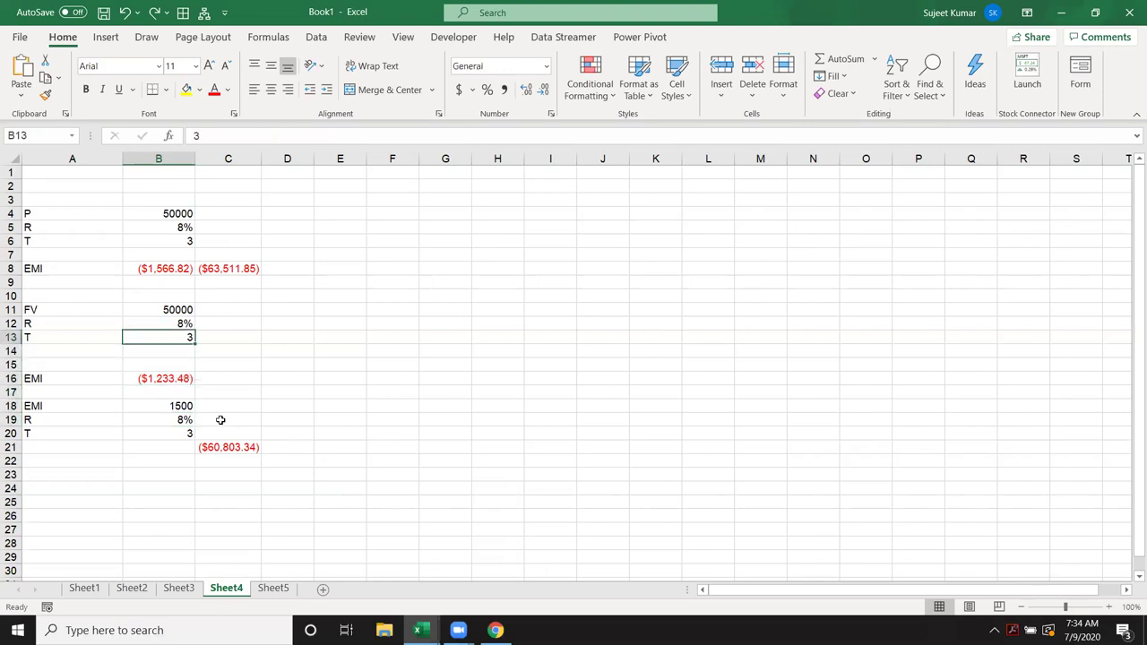
key("Up")
key("Up")
key("Up")
key("Up")
key("Right")
key("Right")
key("Up")
Step: Enter =PV(B5/12,B6*12,B8) in D8, returning $50,000.00
type("=")
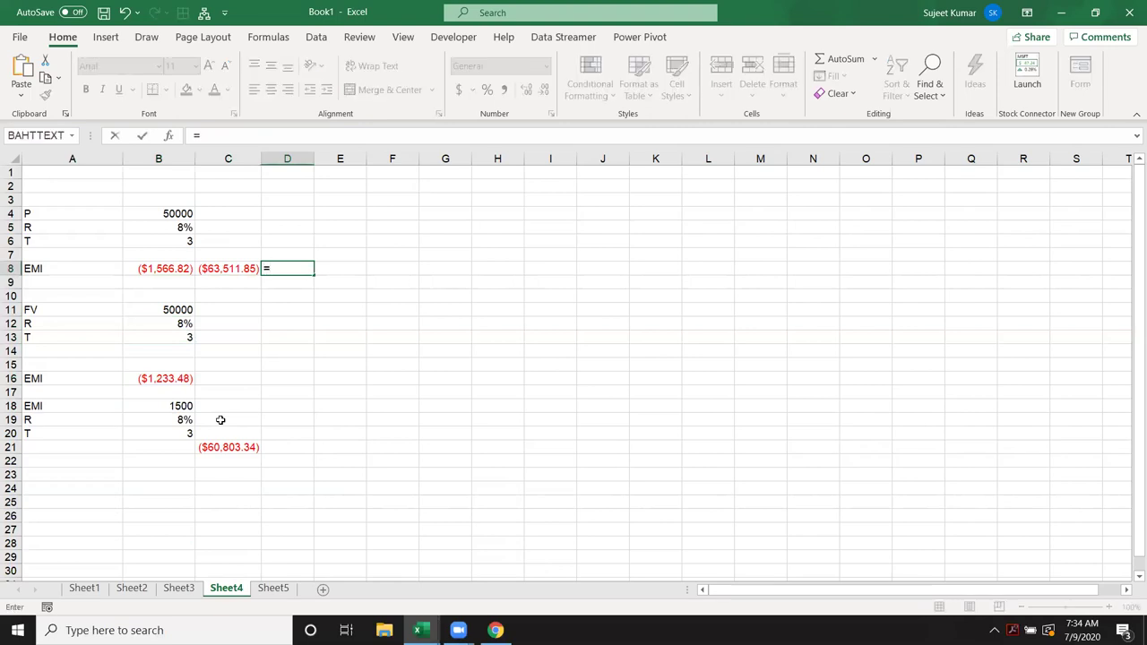
type("pv")
key("Tab")
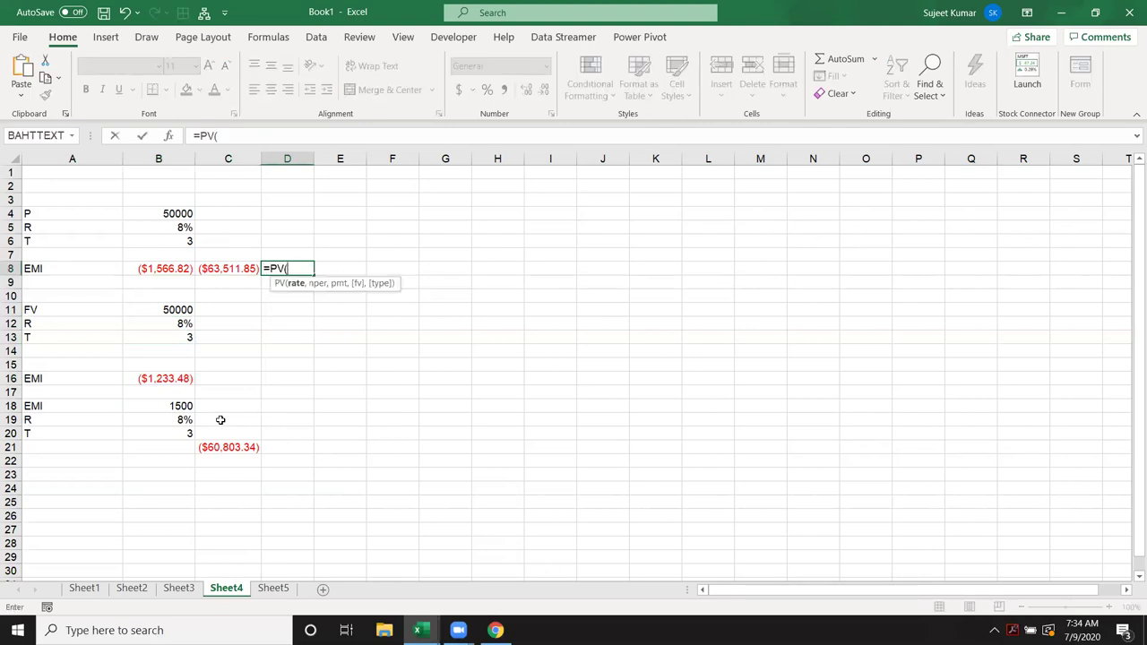
left_click(147, 224)
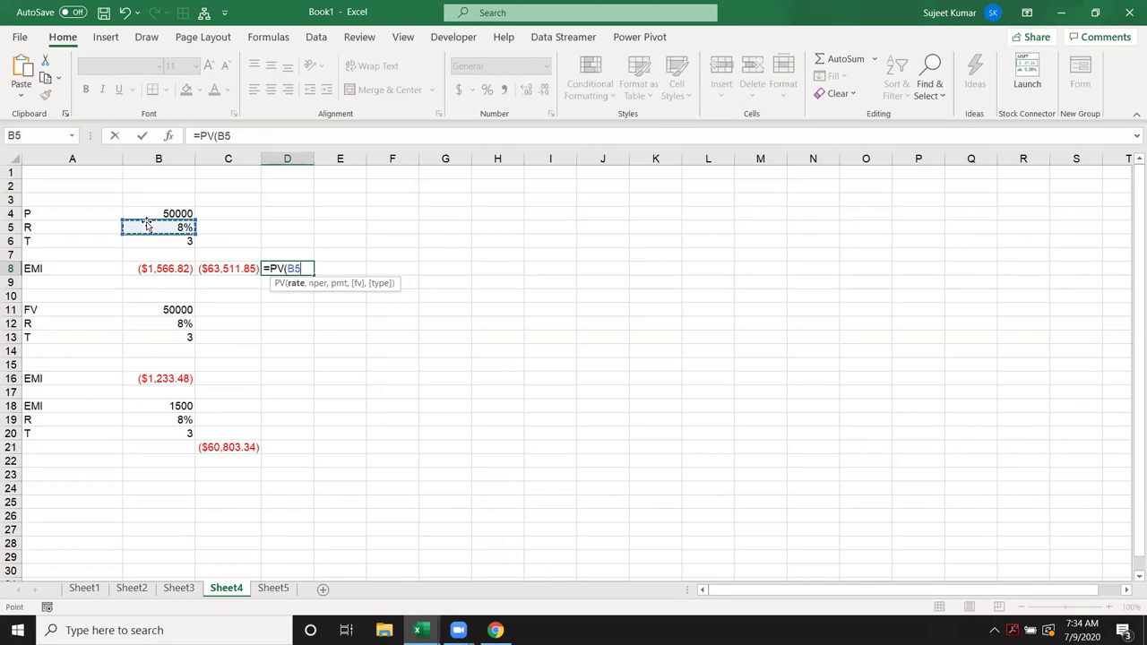
type("/12,")
key("Left")
key("Left")
key("Up")
key("Up")
type("*12,")
key("Left")
key("Left")
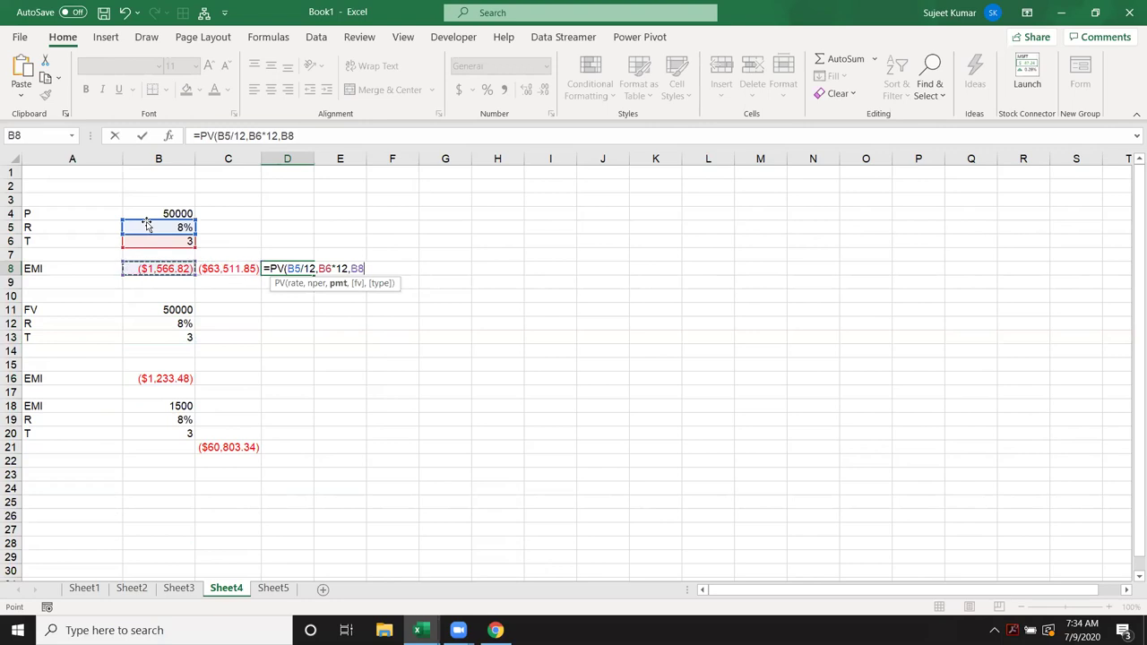
key("Return")
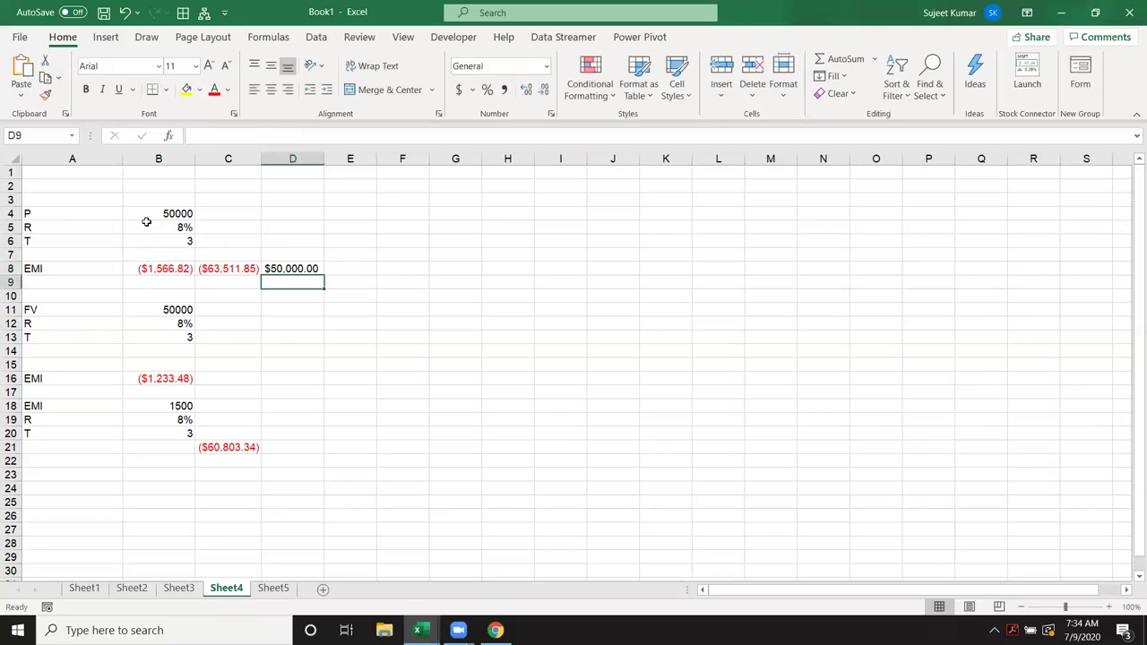
key("Up")
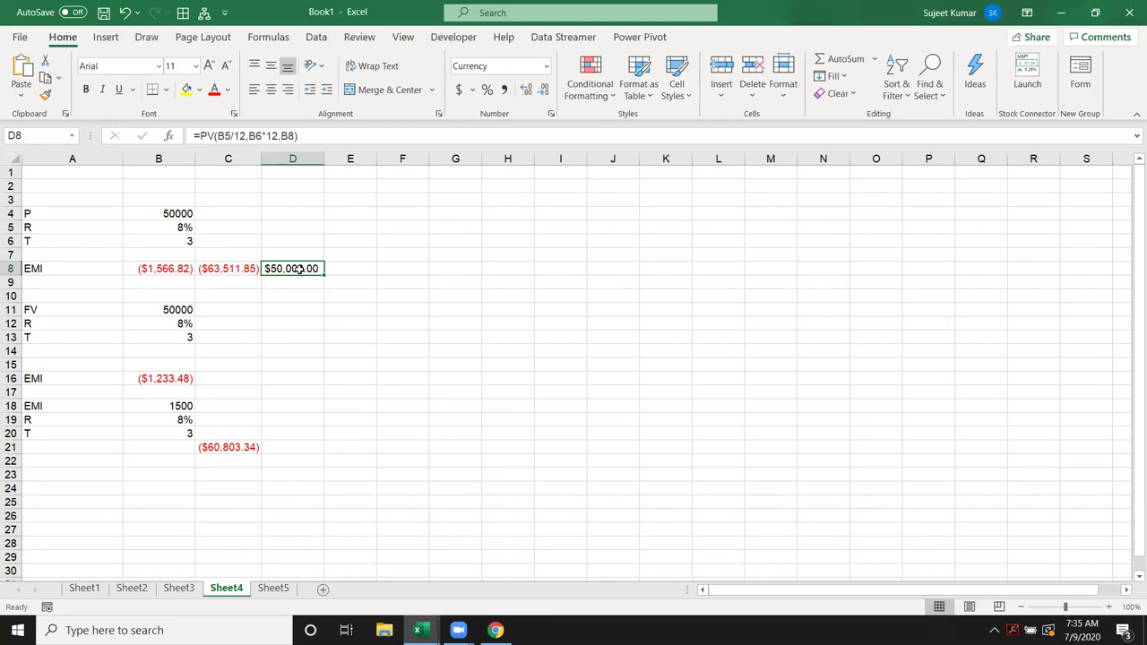
Step: Select an empty cell and bring up the Formulas ribbon
left_click(579, 408)
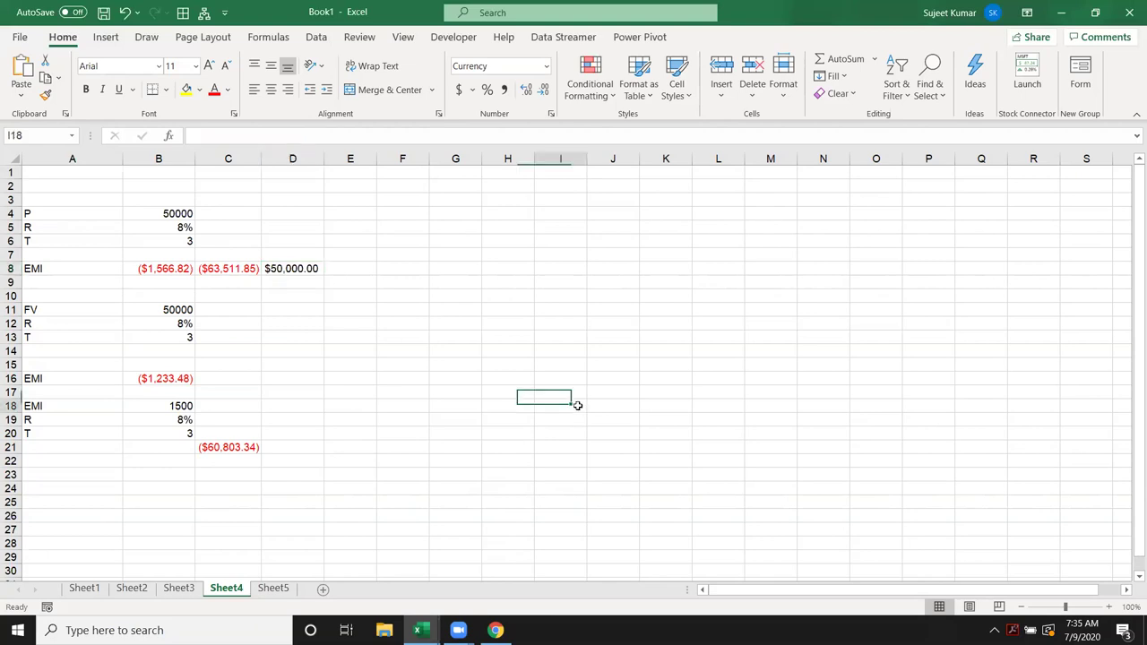
left_click(269, 37)
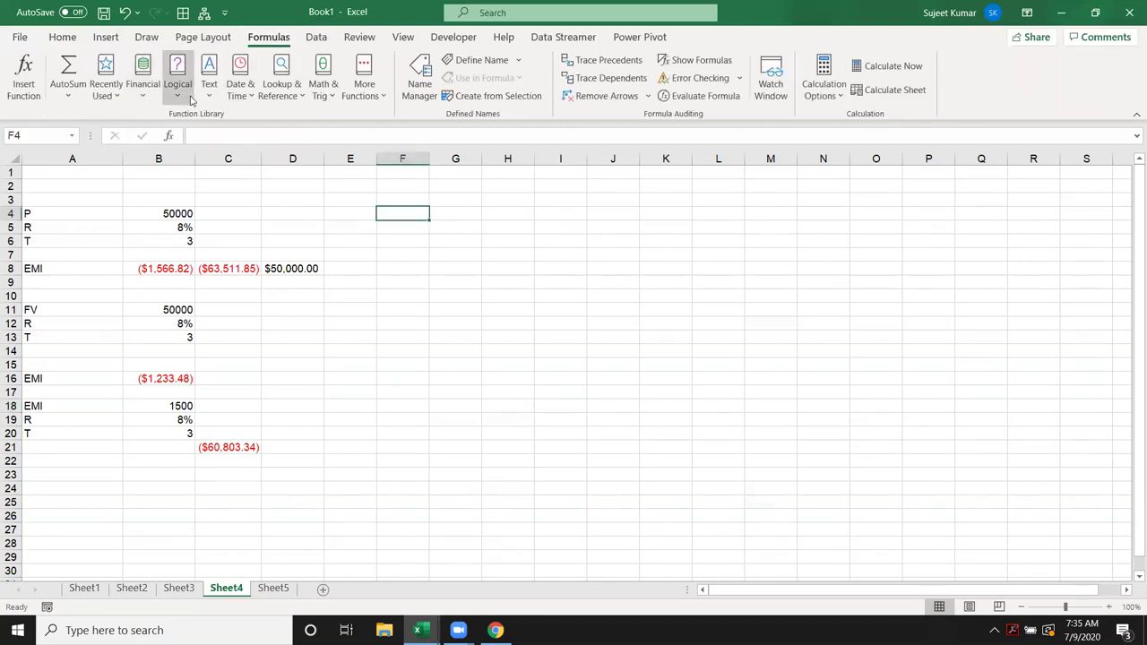
Step: Start an SYD function in F4 from the Financial functions list
left_click(142, 76)
left_click_drag(237, 148, 239, 328)
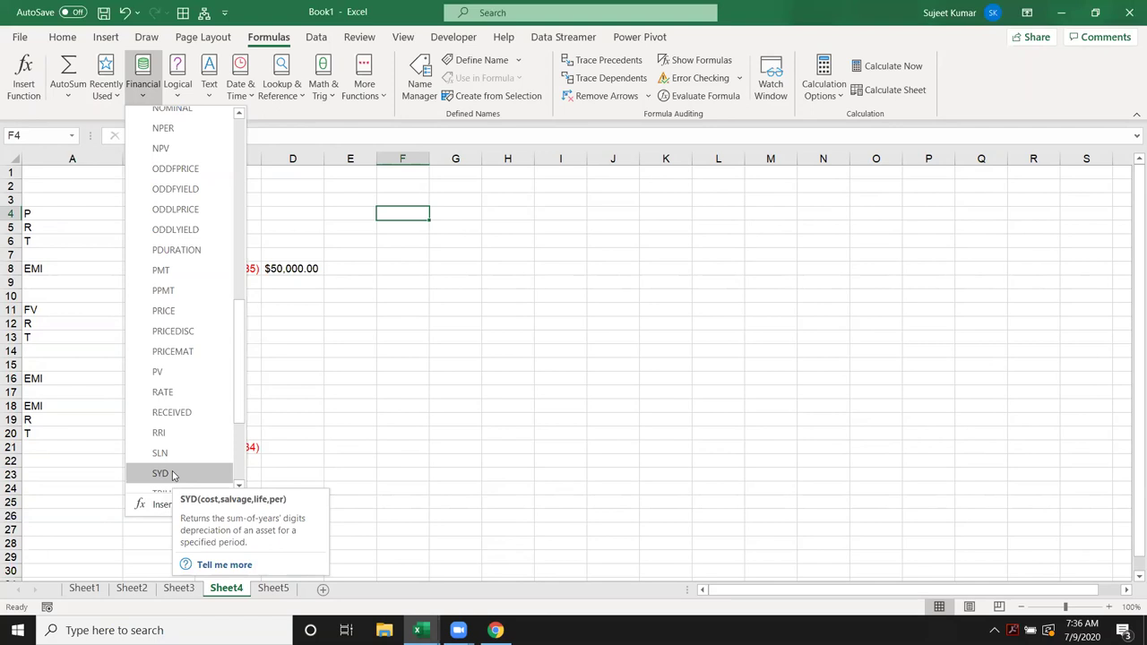
left_click(173, 474)
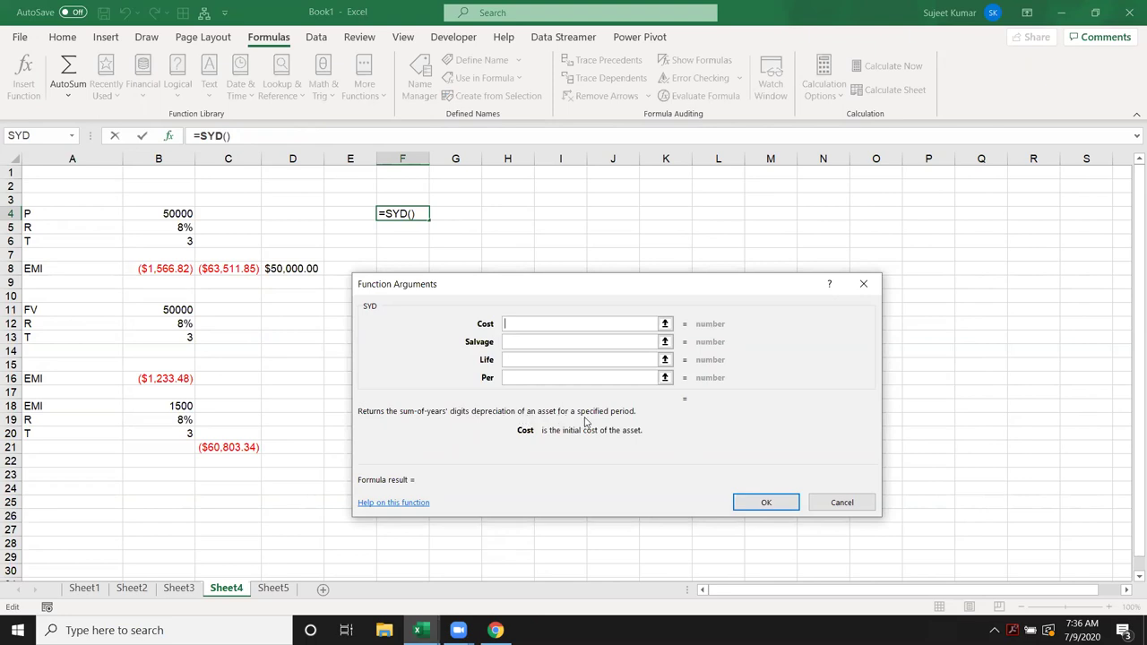
Step: Open the SYD help article, then close the Function Arguments dialog, leaving F4 empty
left_click(423, 504)
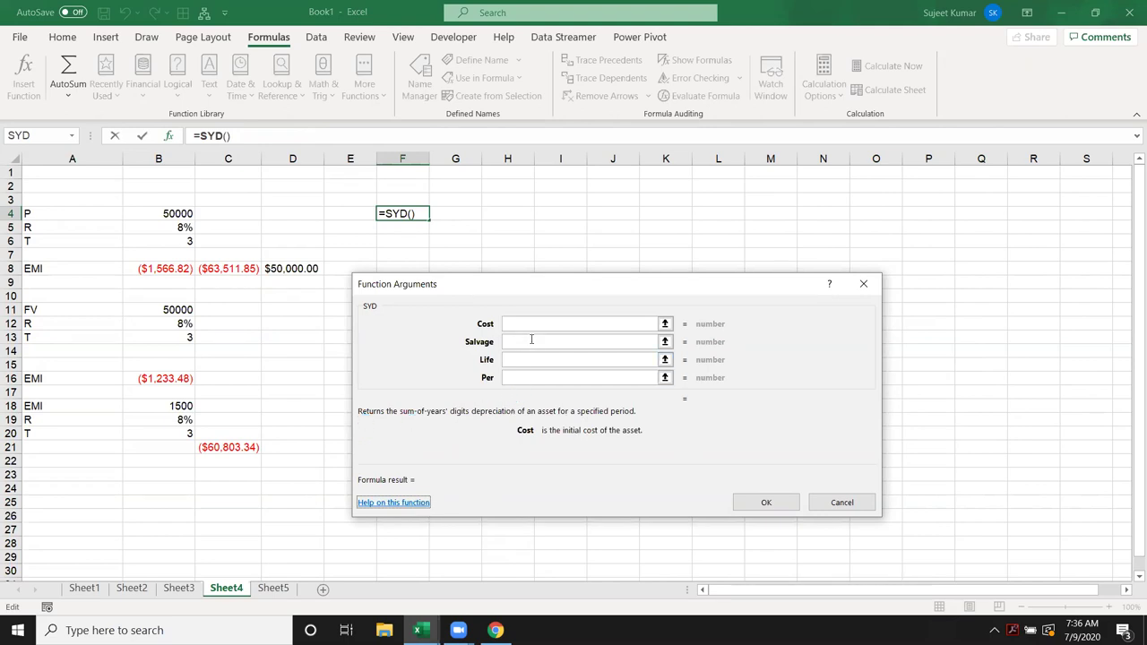
left_click_drag(462, 291, 275, 264)
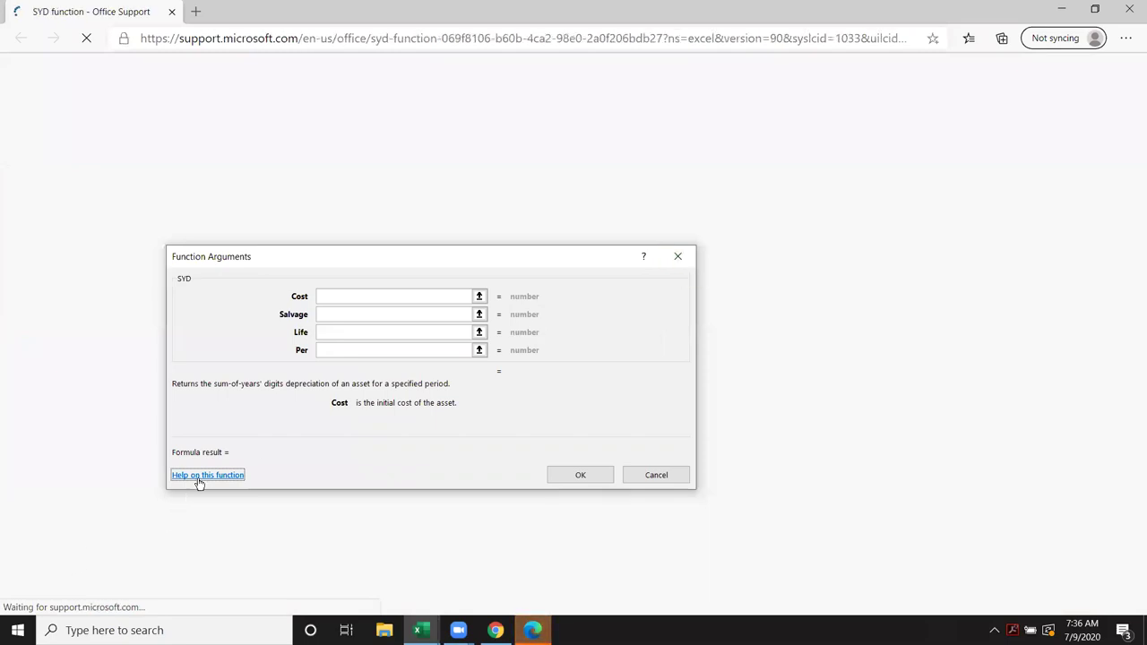
left_click(676, 258)
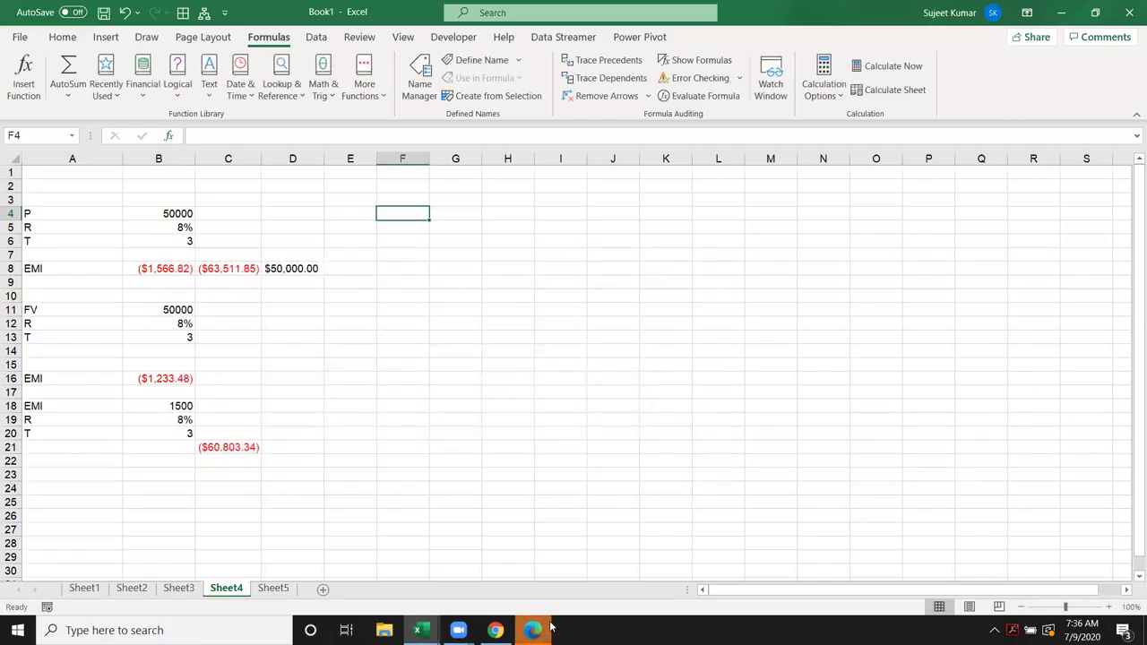
Step: Review the SYD Remarks formula in Edge, minimise the browser, and select E13
left_click(533, 630)
scroll(463, 524, "down", 5)
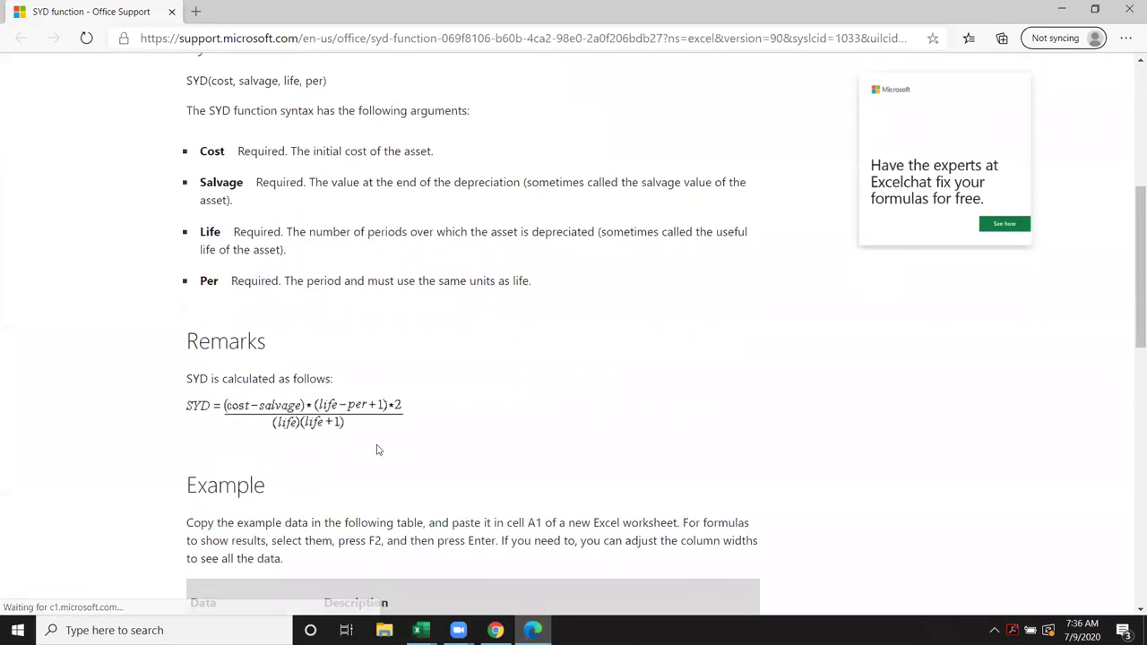
left_click_drag(359, 433, 187, 379)
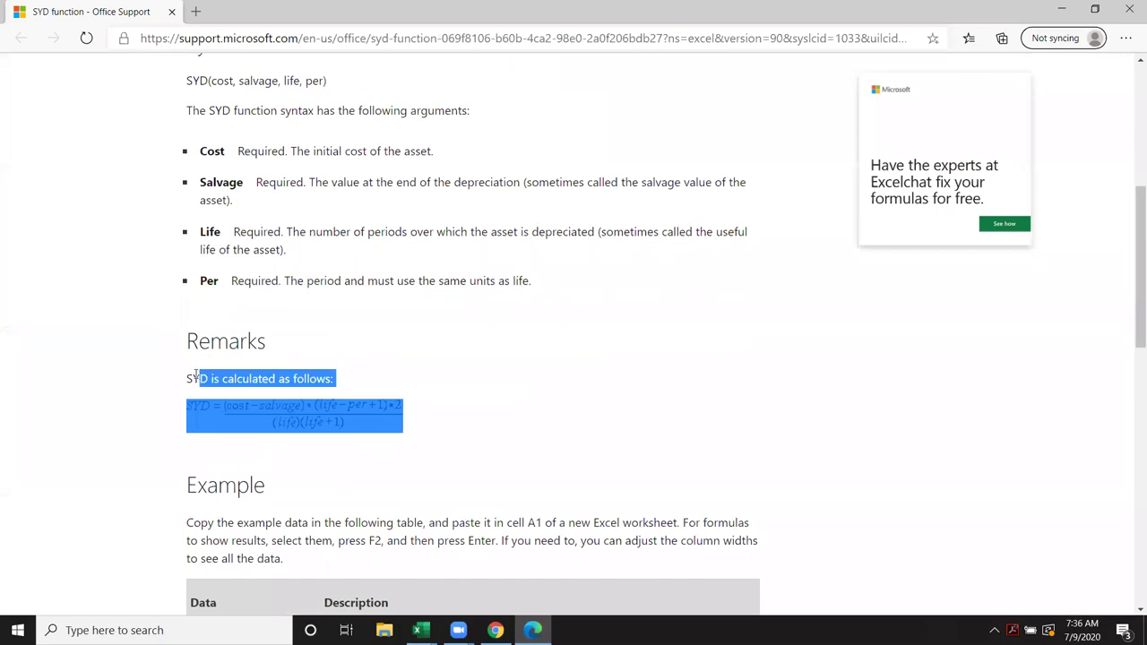
left_click(187, 453)
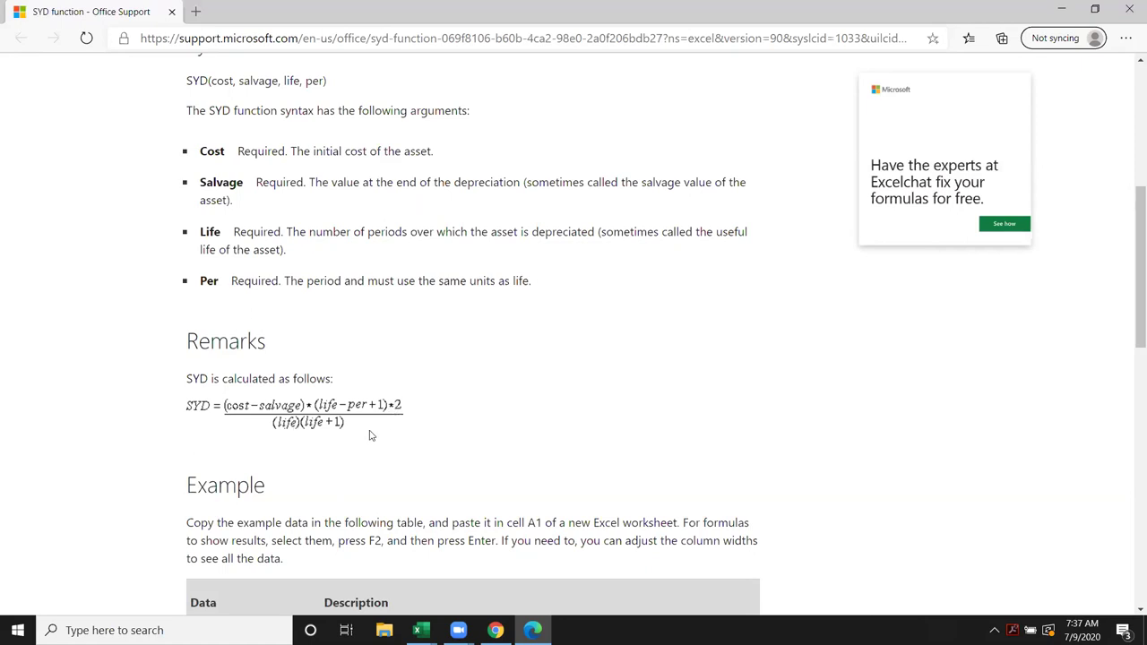
left_click(1061, 8)
left_click(355, 338)
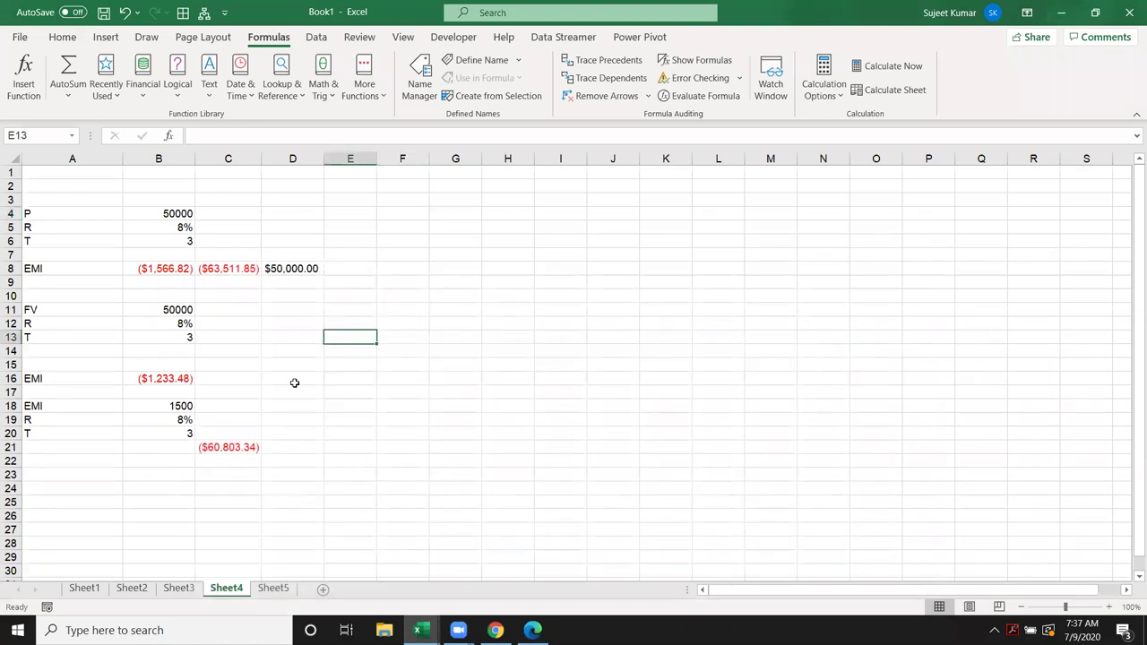
Step: Browse the Logical and Financial function lists, then close the help pane
left_click(179, 98)
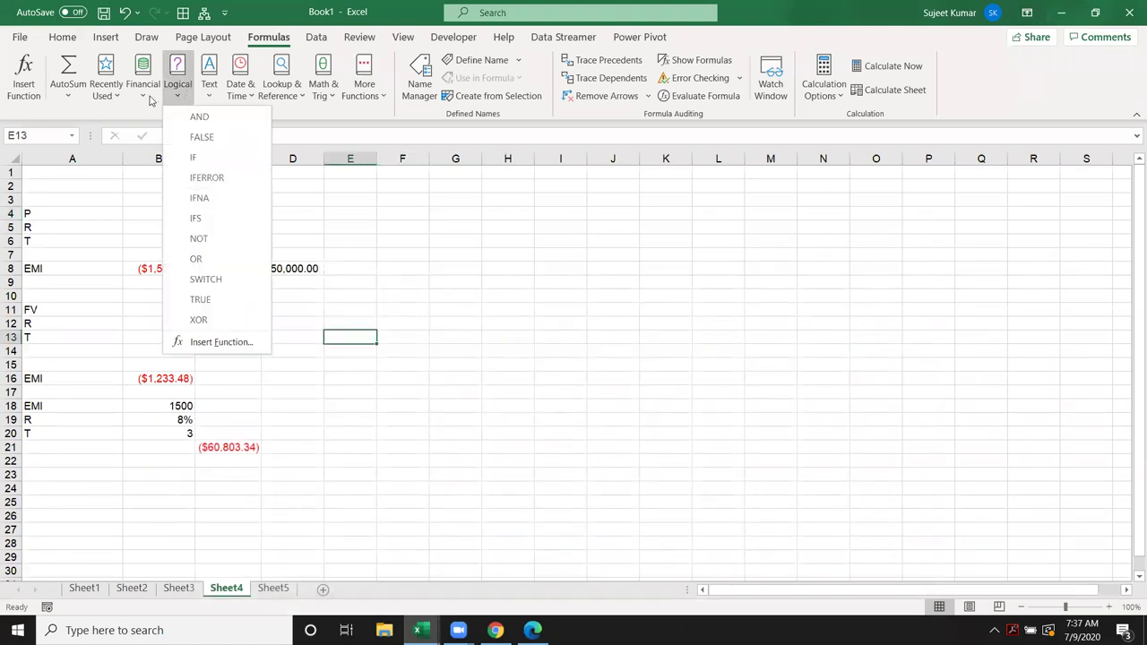
left_click(149, 98)
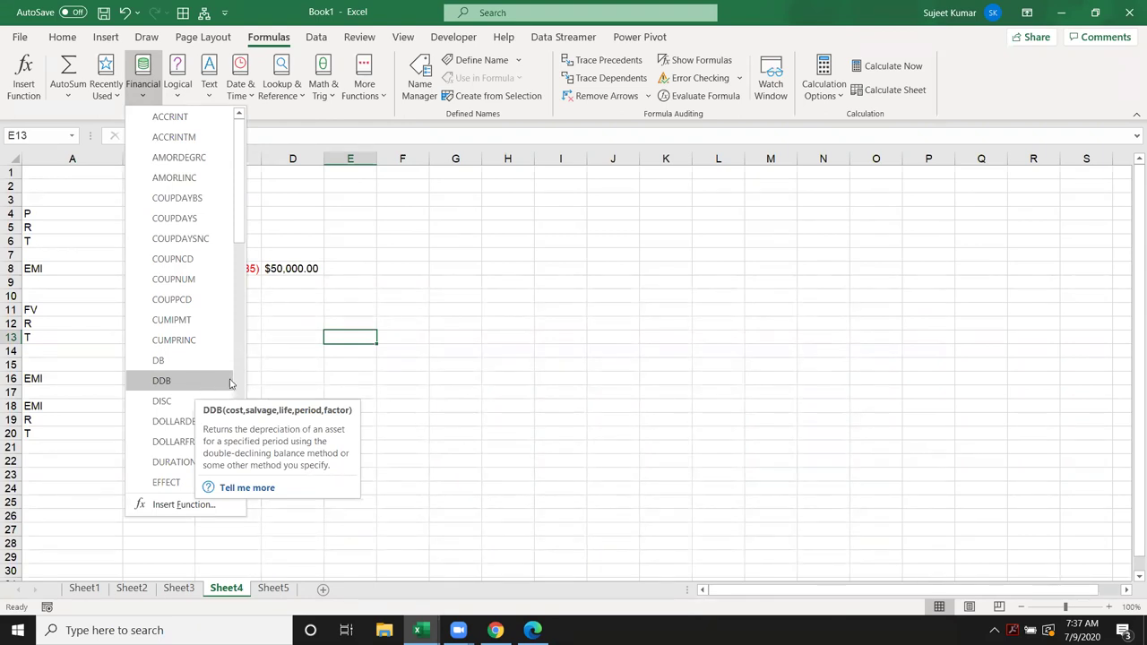
left_click(256, 491)
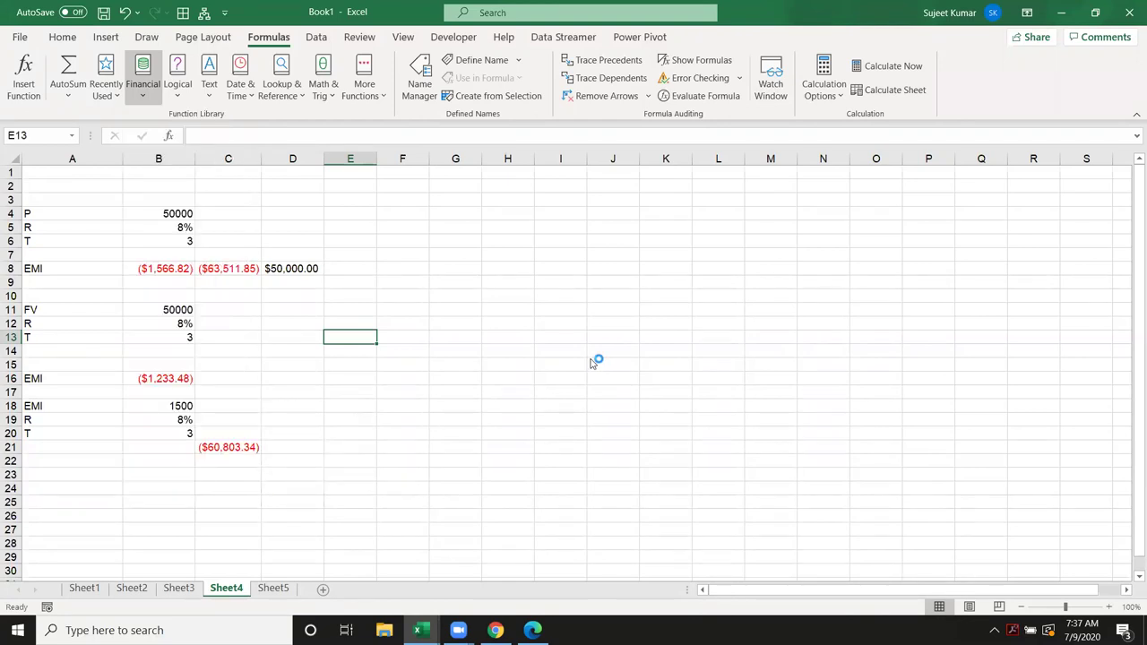
mouse_move(532, 630)
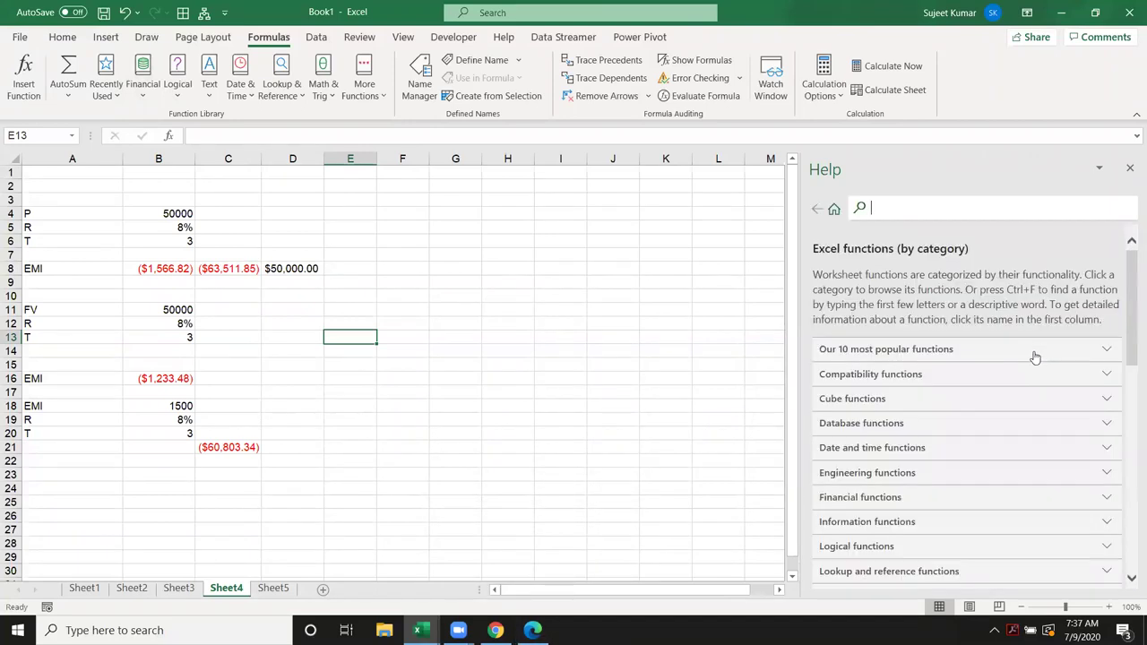
scroll(1081, 366, "down", 4)
scroll(1081, 366, "up", 3)
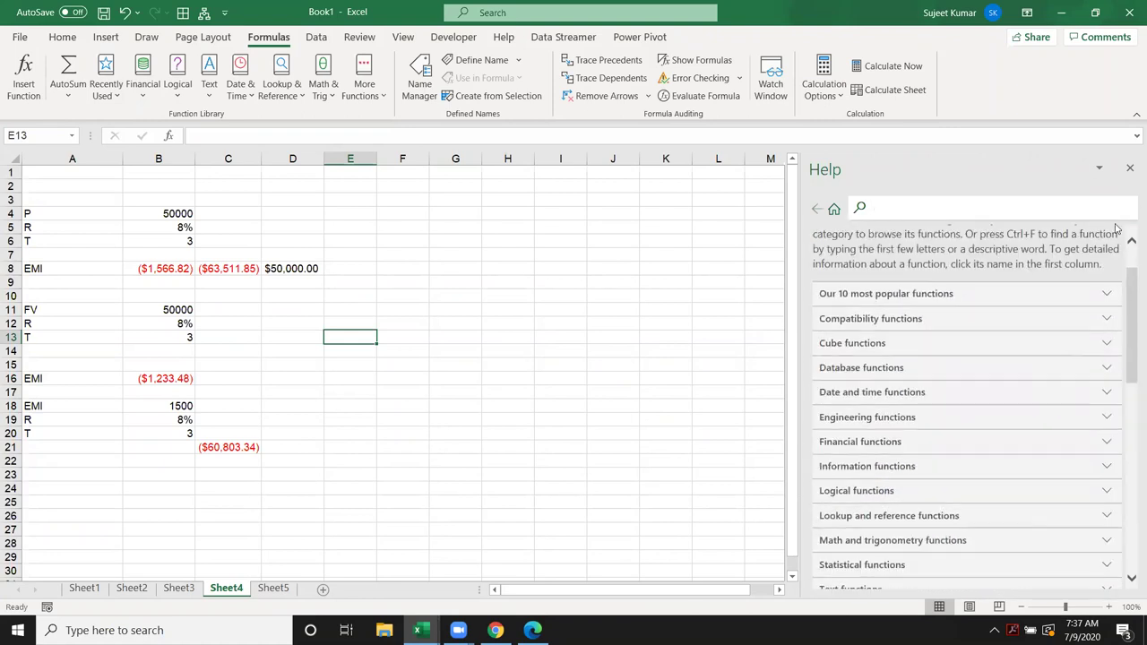
left_click(1130, 167)
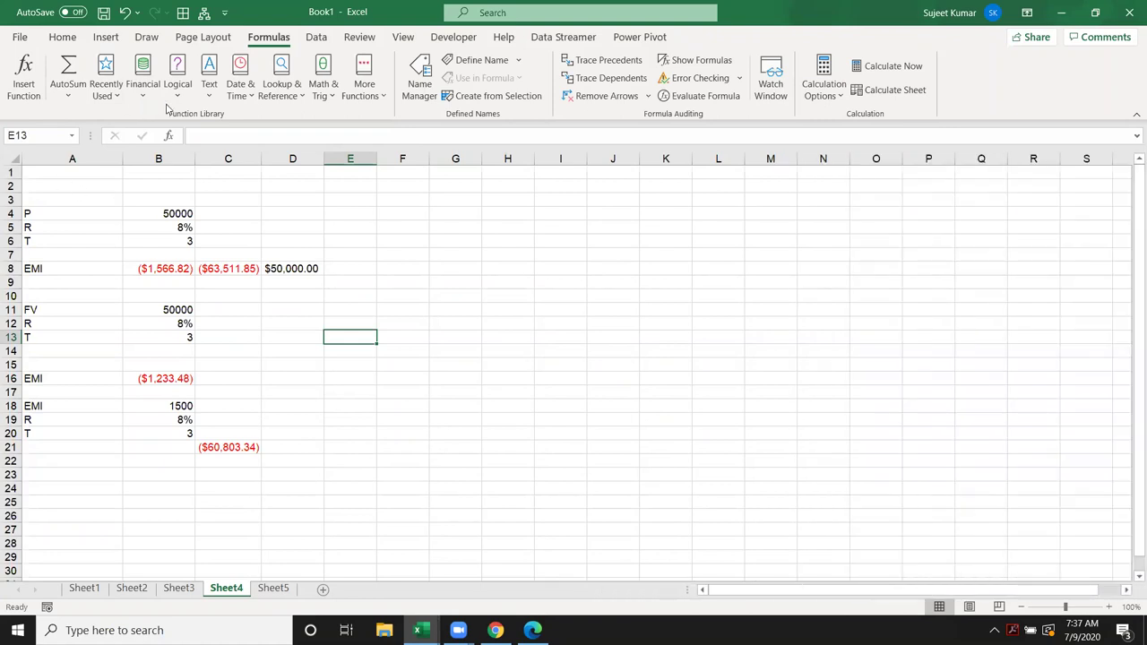
Step: Insert the DDB function into E13 from the Financial list
left_click(175, 90)
left_click(136, 100)
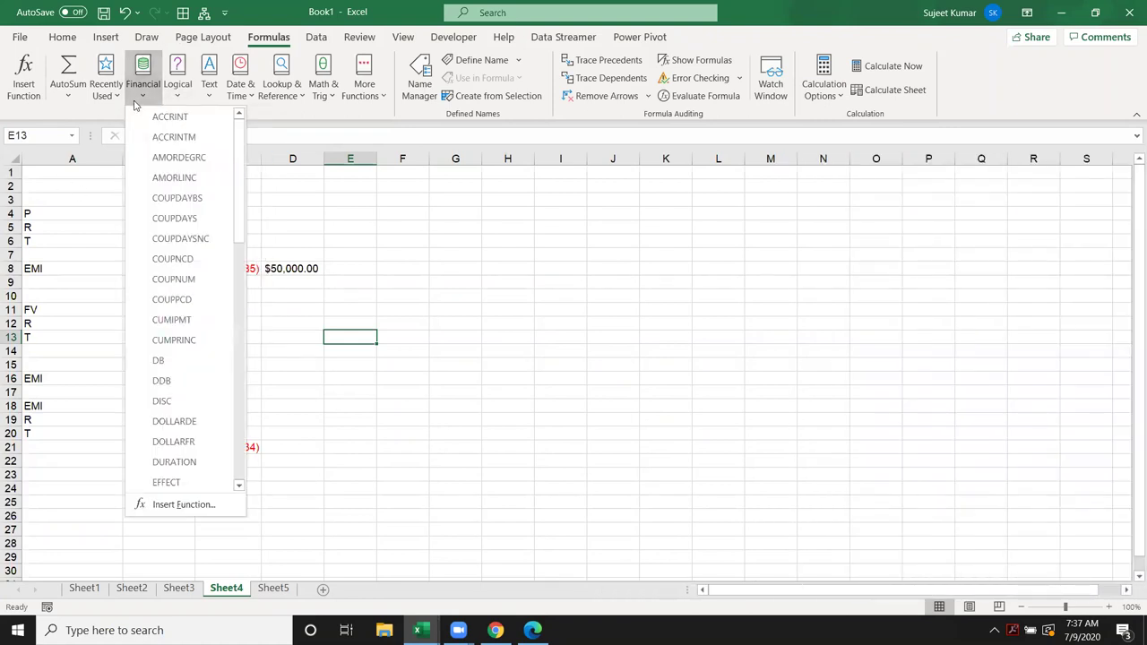
left_click(192, 384)
Step: Open the DDB help article in Edge and scroll through it
left_click(212, 488)
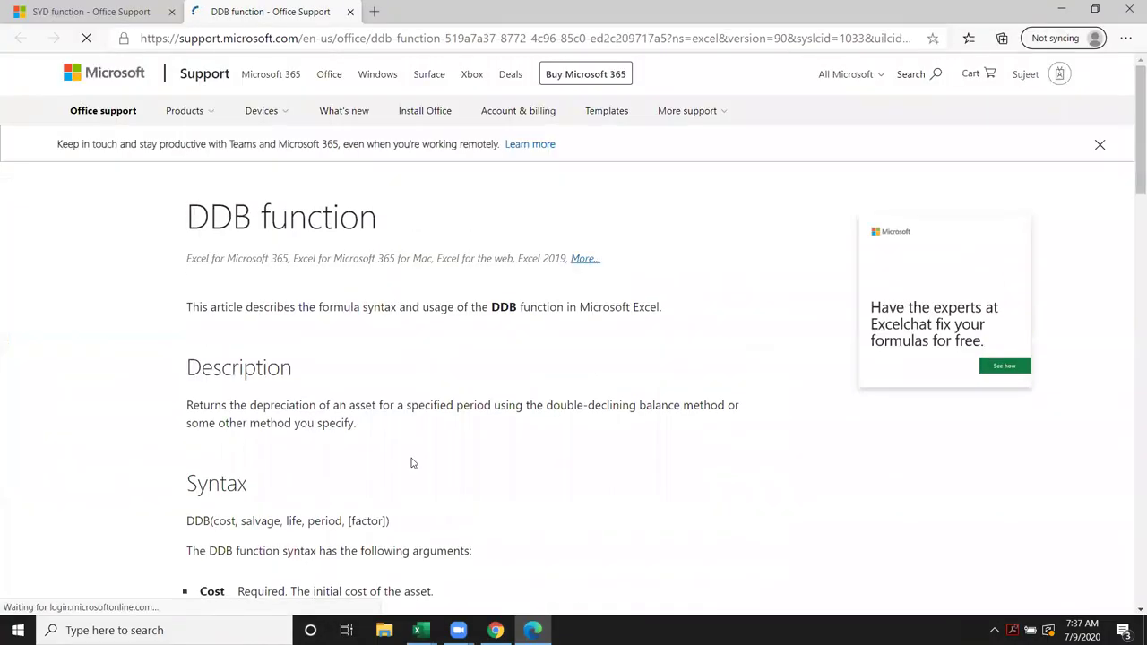
scroll(411, 464, "down", 5)
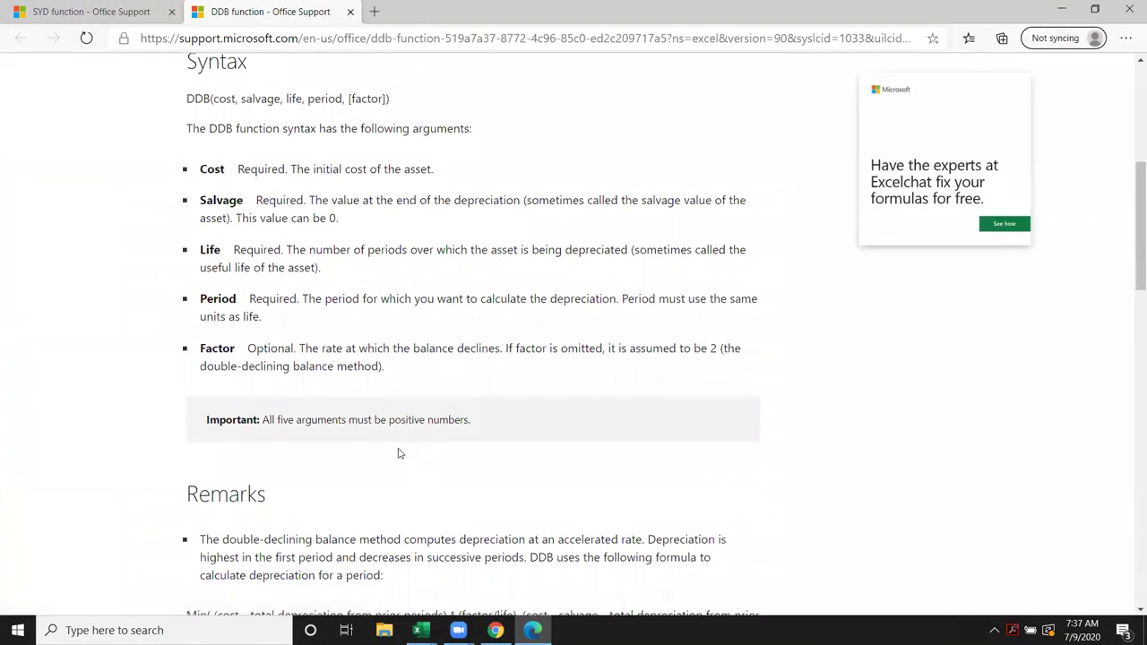
scroll(396, 451, "down", 5)
scroll(394, 451, "down", 5)
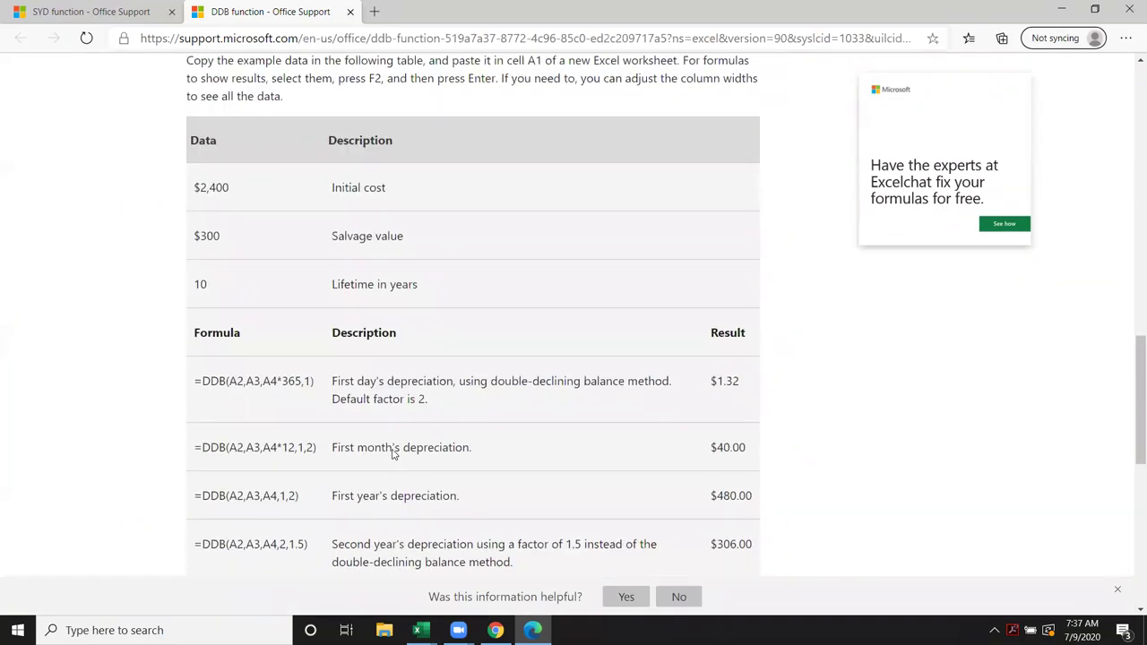
scroll(392, 455, "up", 8)
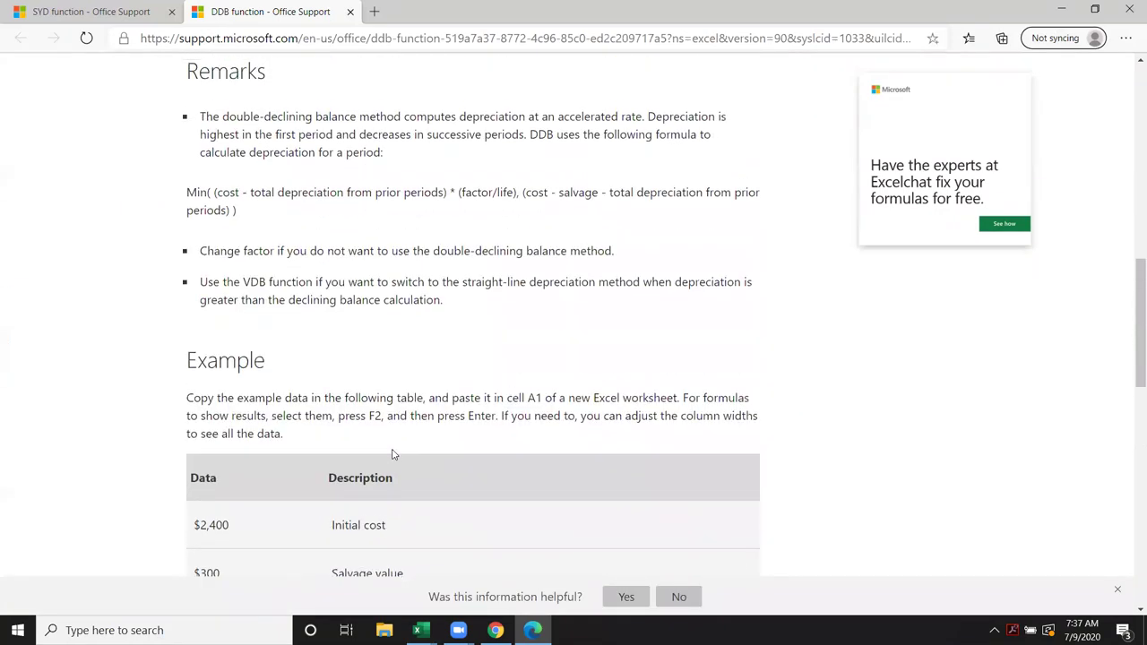
scroll(392, 450, "up", 1)
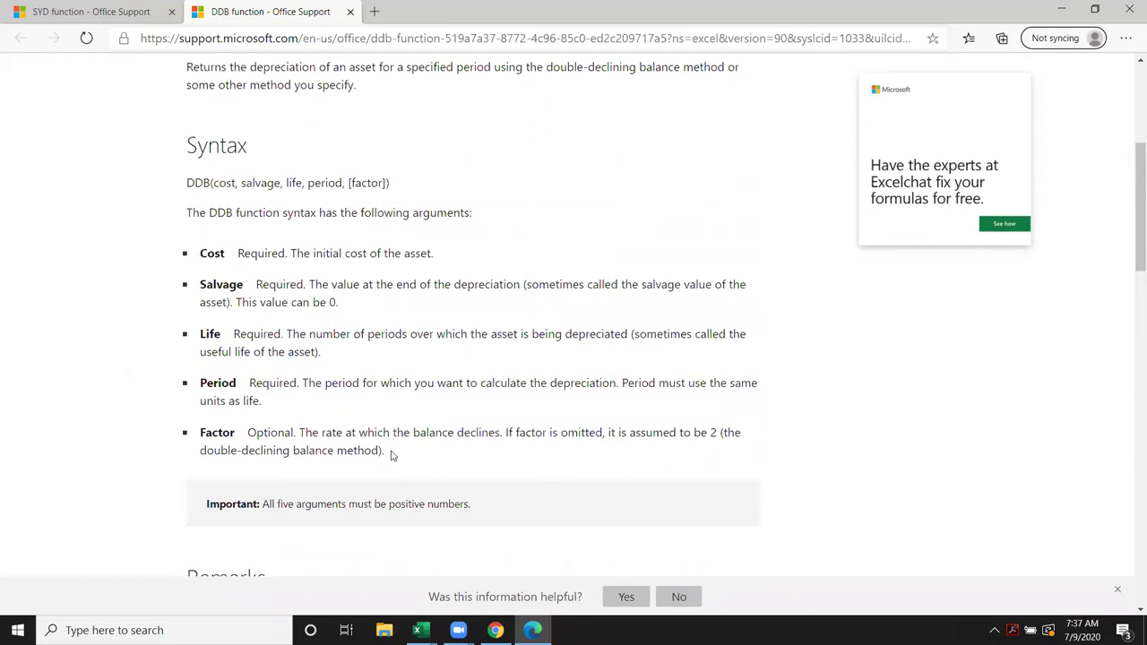
scroll(391, 450, "down", 5)
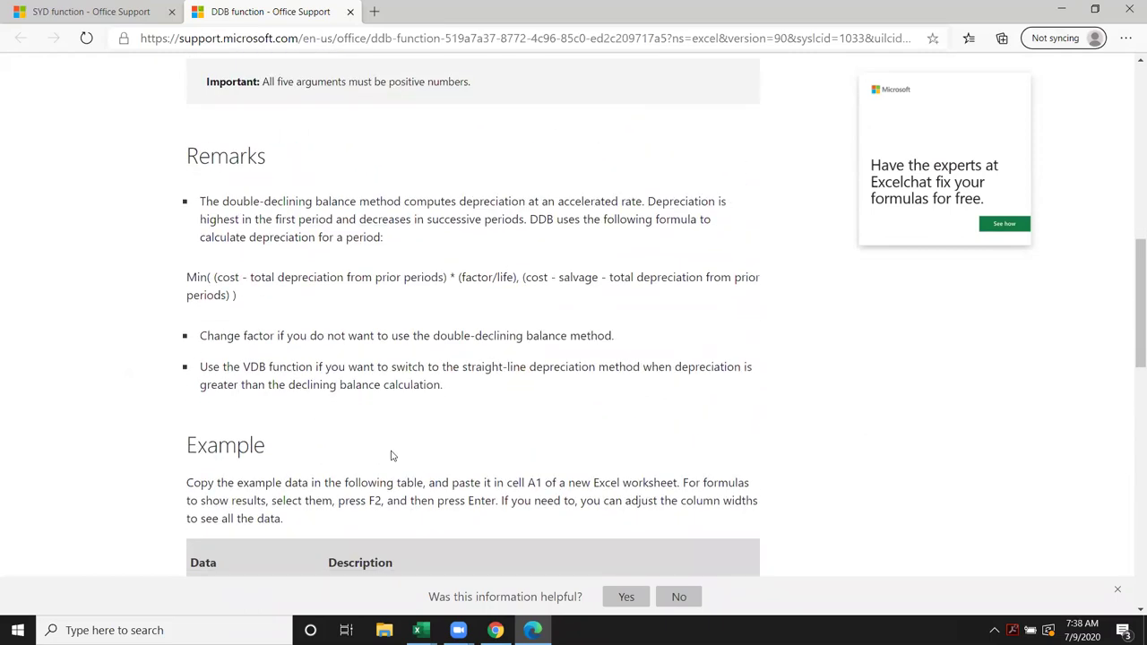
scroll(391, 456, "up", 10)
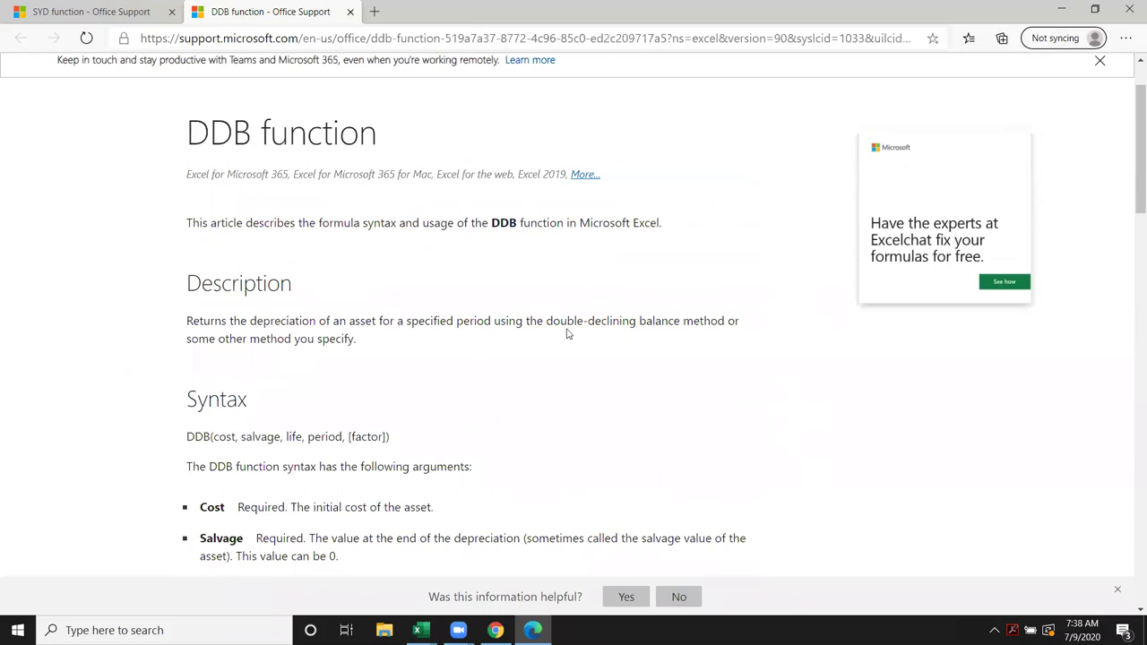
Step: Highlight 'double-declining balance method', finish reading, and return to the desktop with Win+D
left_click_drag(549, 321, 724, 322)
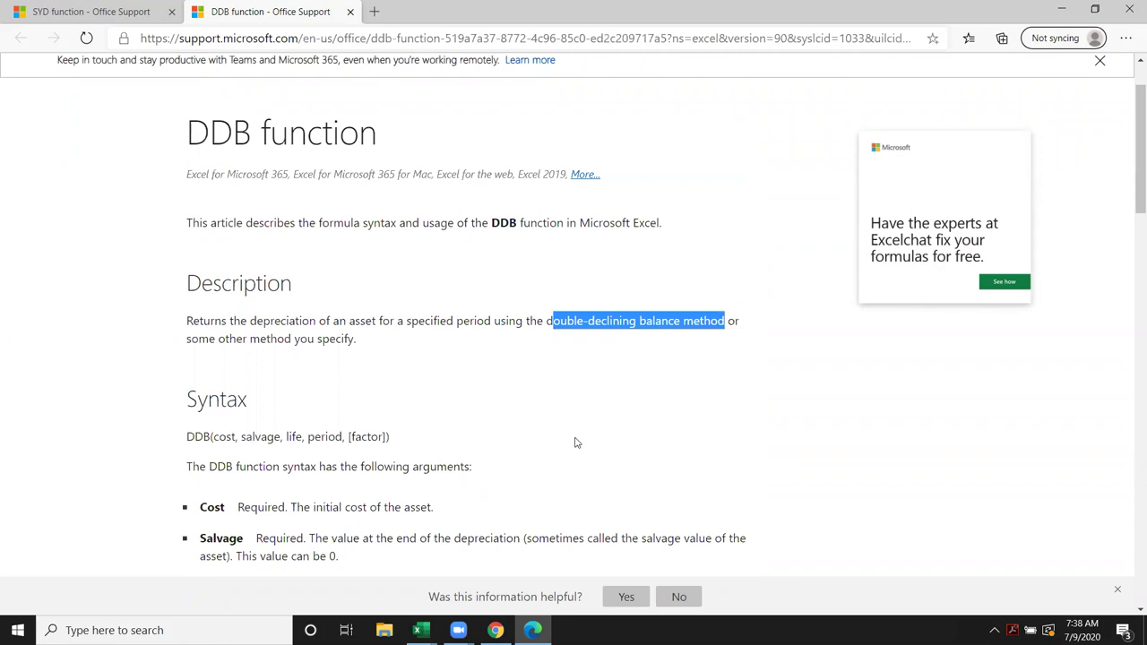
scroll(574, 445, "down", 1)
scroll(574, 446, "down", 10)
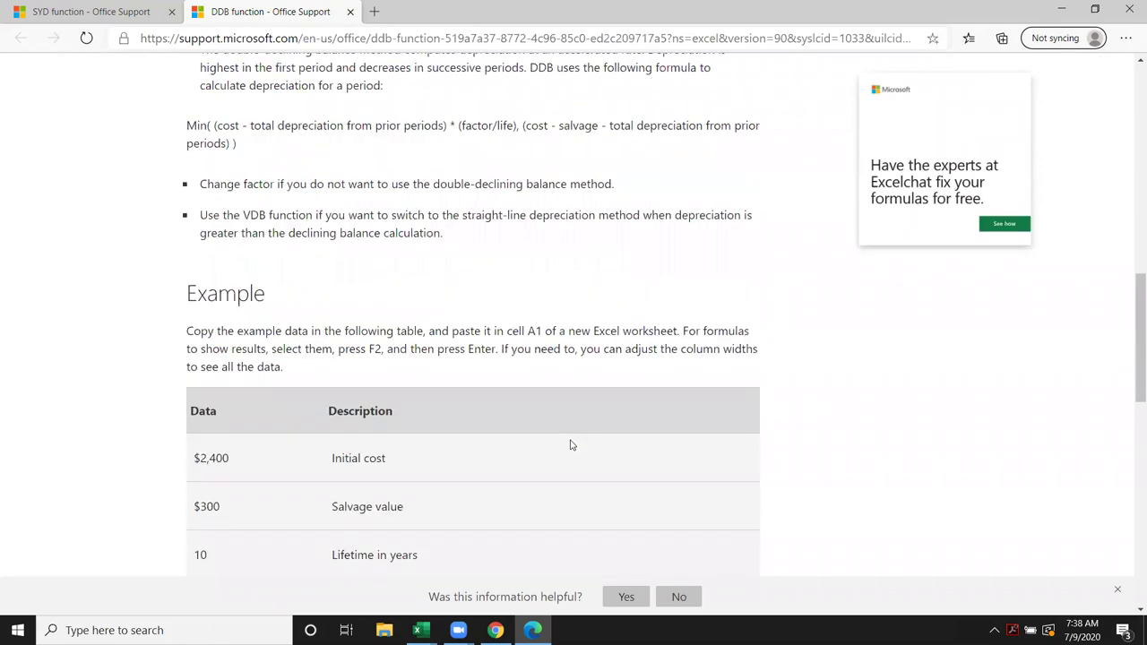
scroll(567, 445, "up", 8)
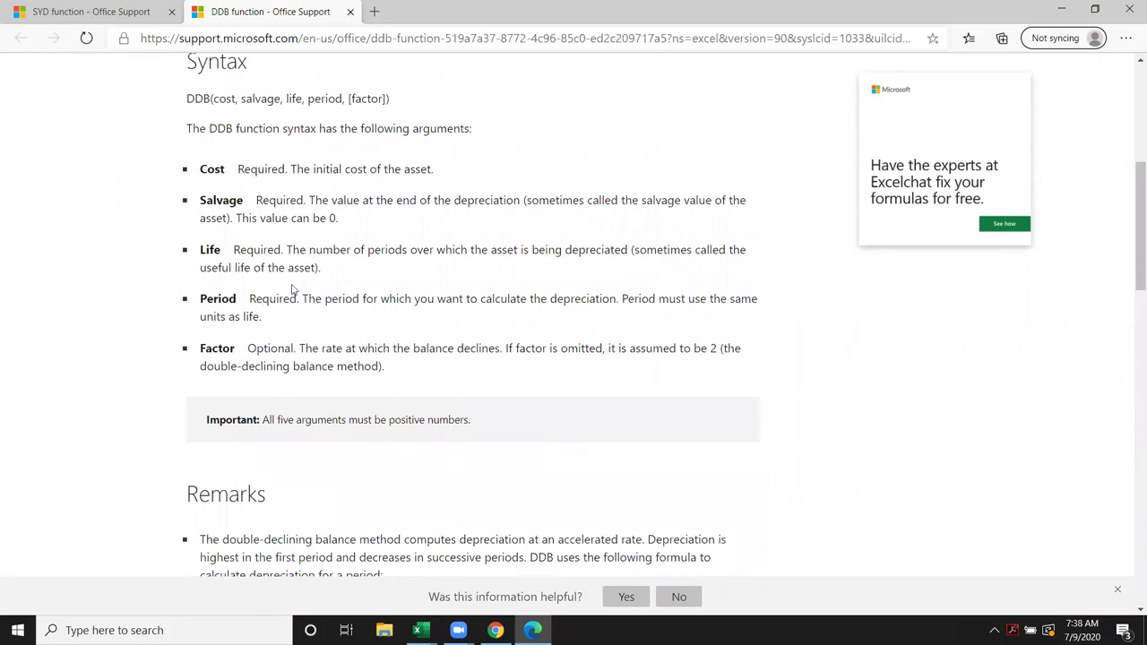
scroll(341, 411, "down", 7)
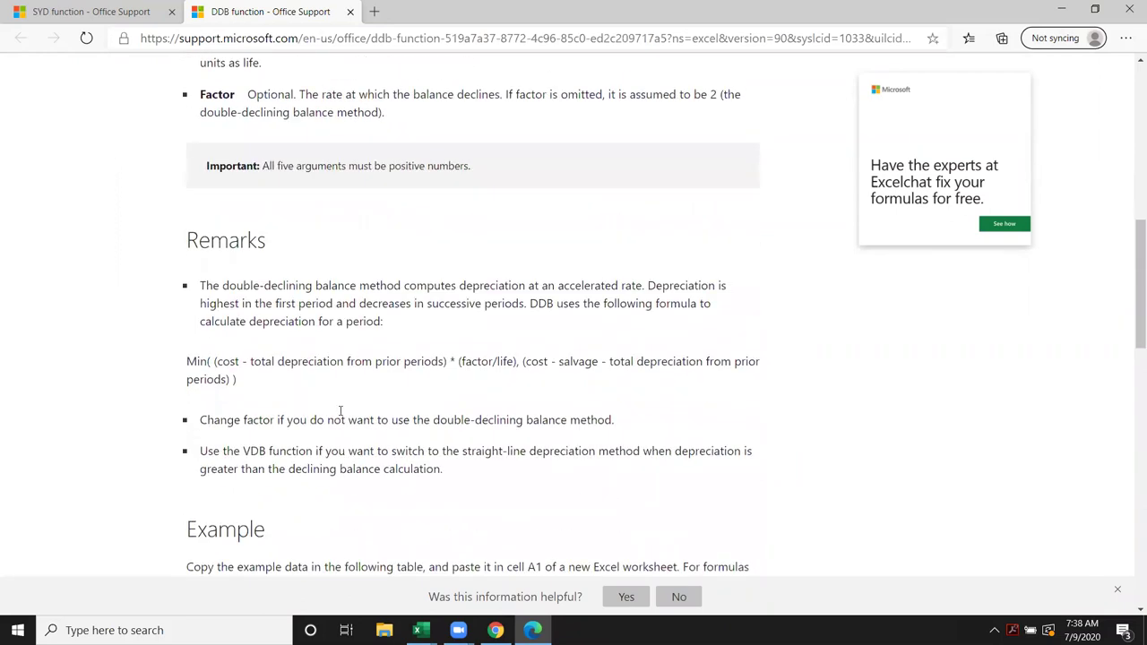
scroll(341, 411, "down", 5)
scroll(340, 412, "up", 4)
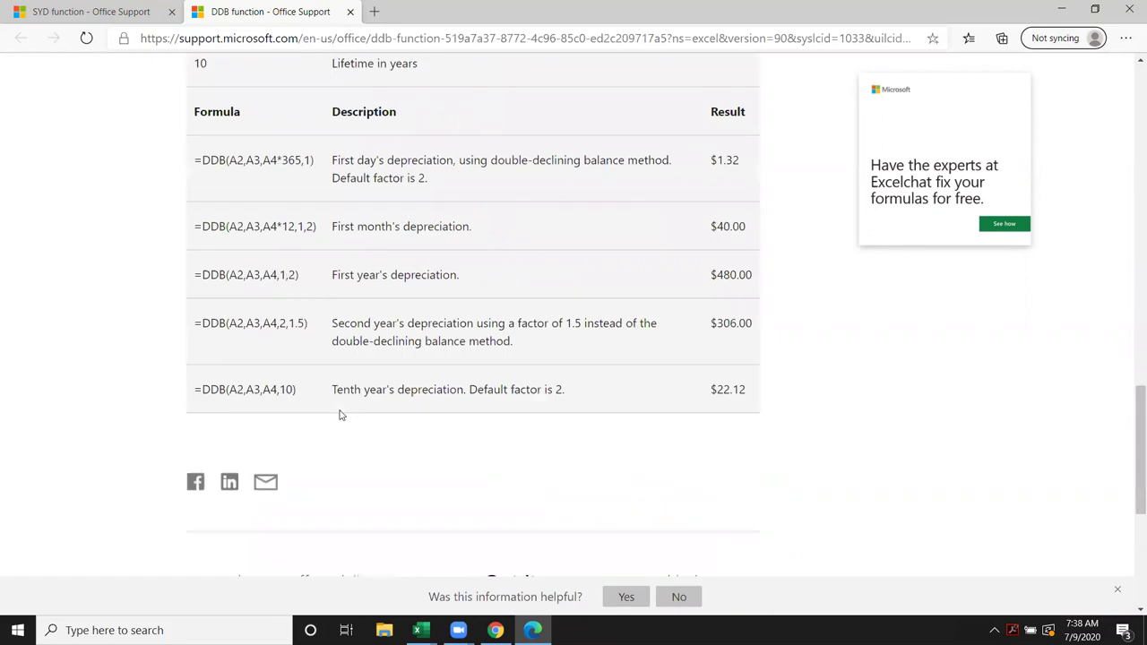
key("super+d")
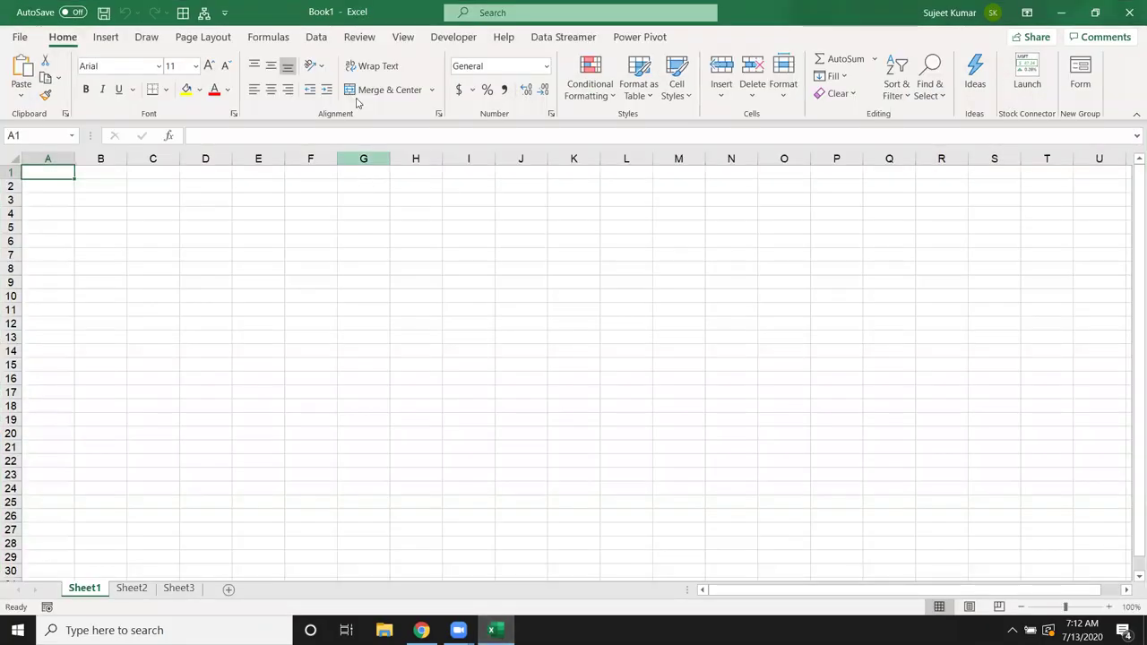
Step: Show the Formulas tab and select cell A1 of Book1
left_click(283, 43)
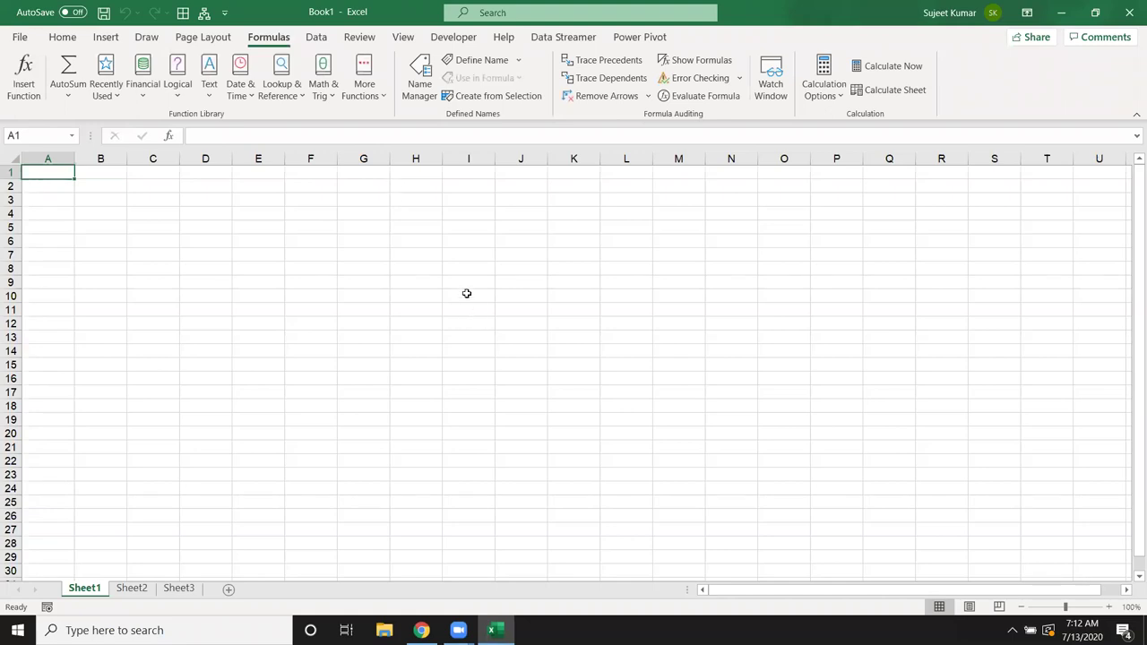
left_click(419, 226)
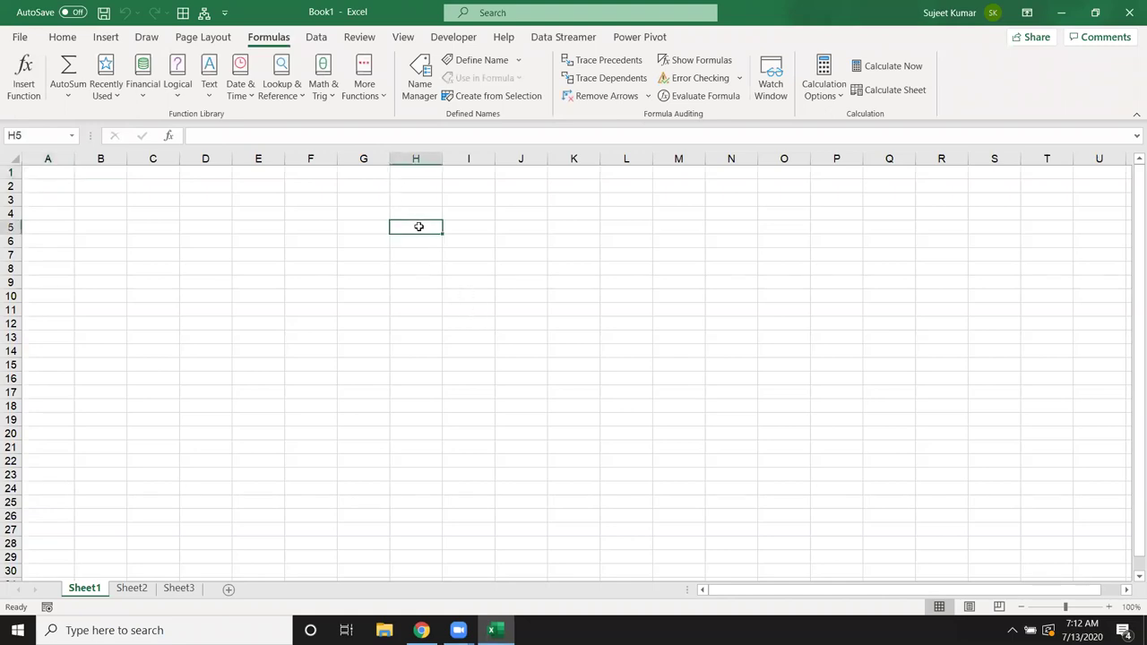
left_click(80, 175)
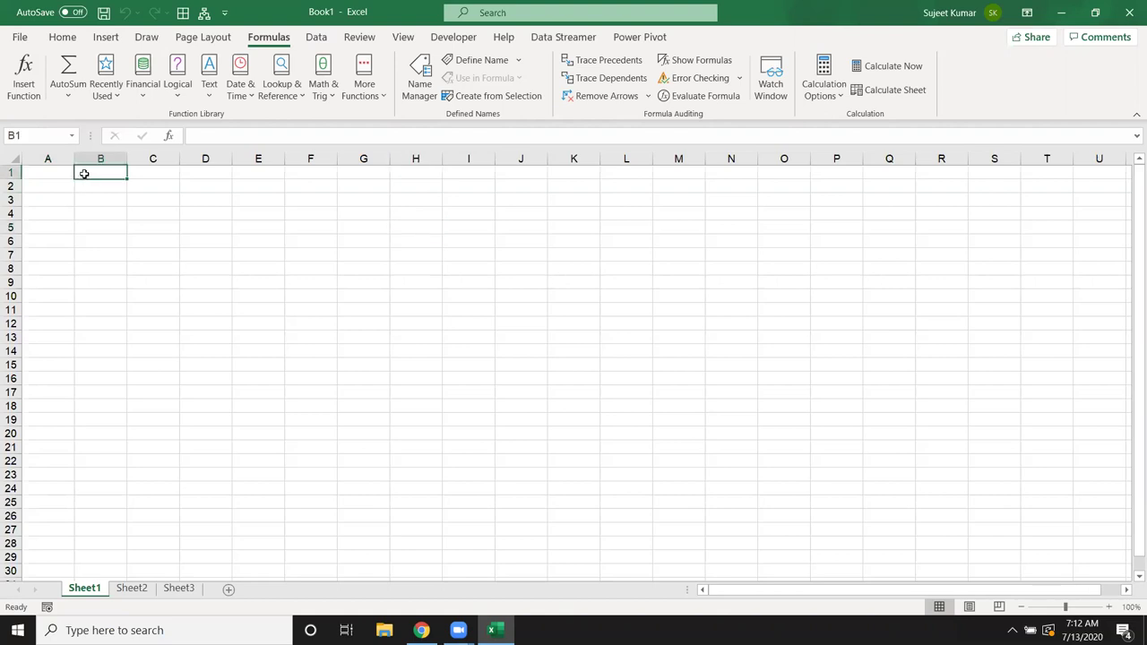
key("Left")
Step: Enter =RANDBETWEEN(10,90) in A1, correcting the mistyped arguments
type("=RA")
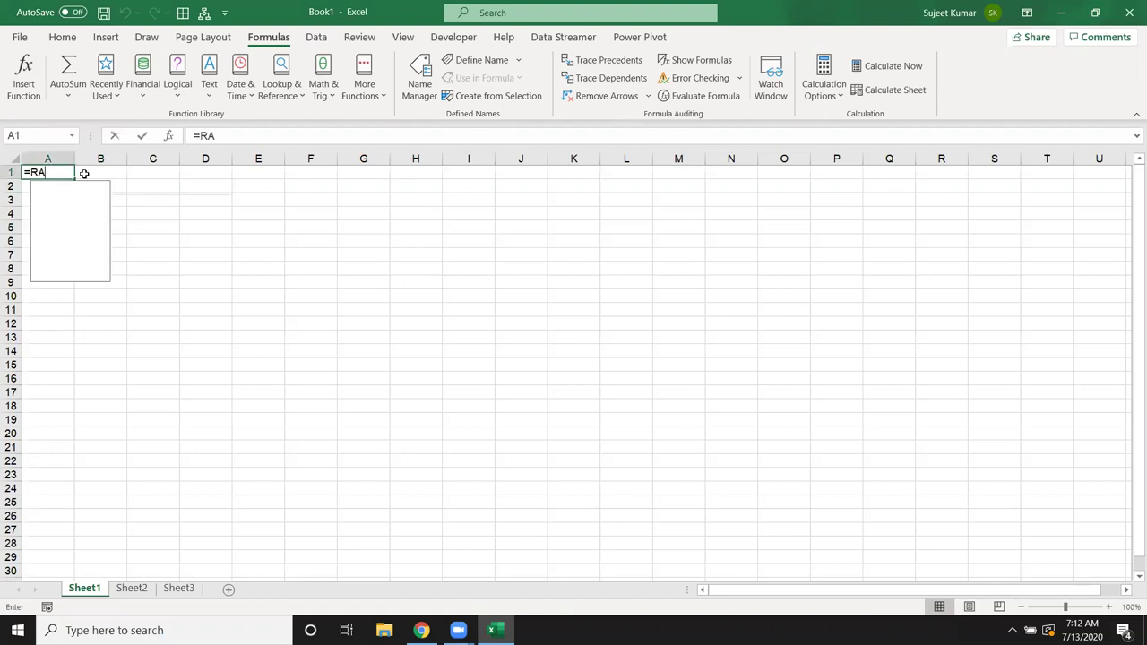
key("Down")
key("Down")
key("Down")
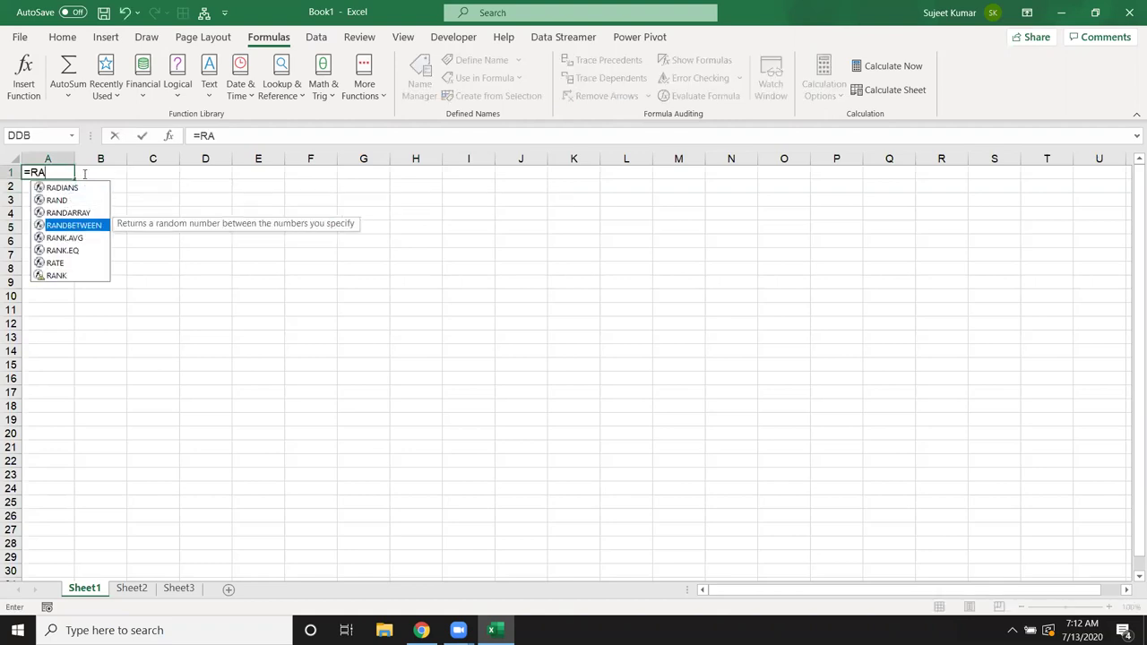
key("Tab")
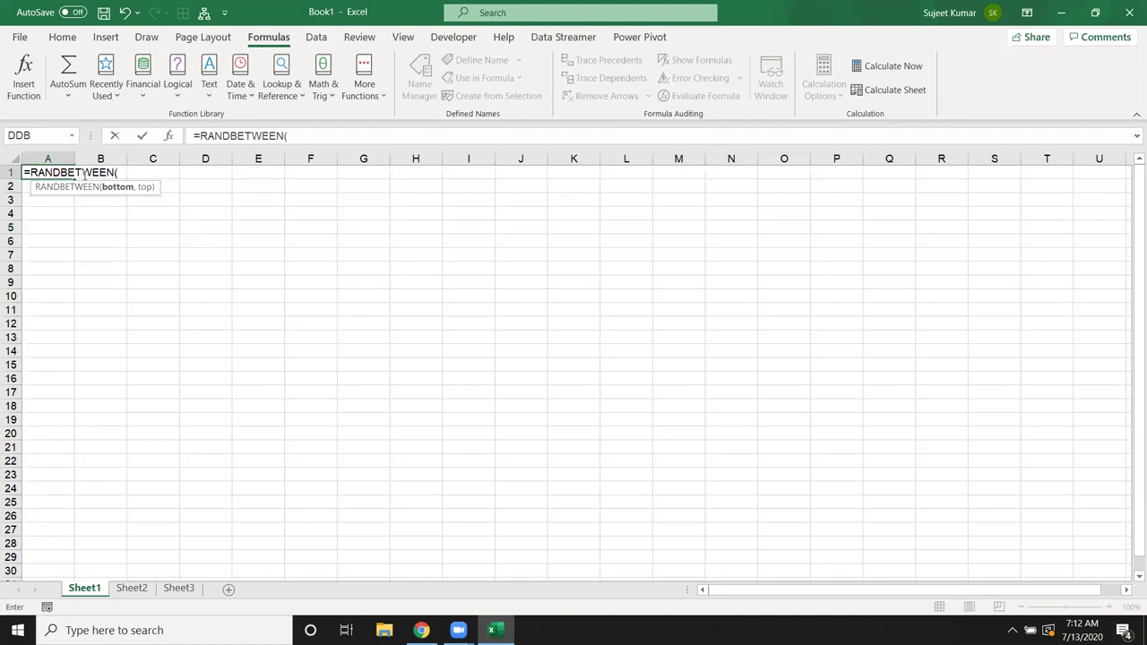
type("10M90")
key("Return")
key("Return")
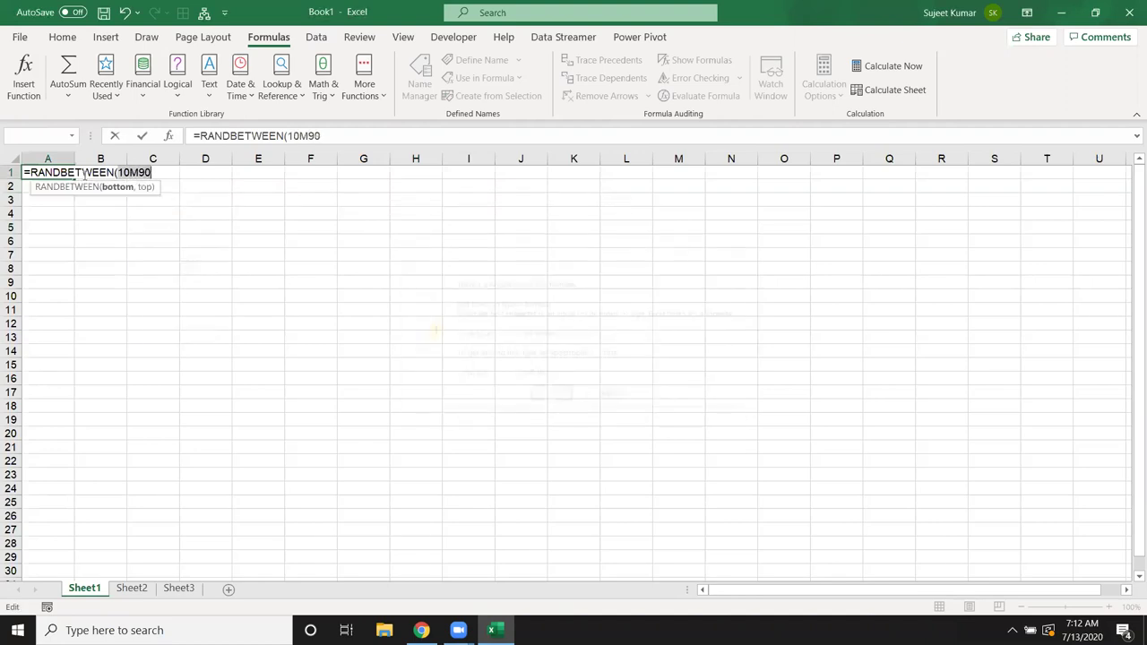
type("10")
type(",80")
key("Return")
Step: Fill the RANDBETWEEN formula across A1:D12 with Ctrl+D and Ctrl+R
left_click_drag(54, 172, 210, 323)
key("ctrl+d")
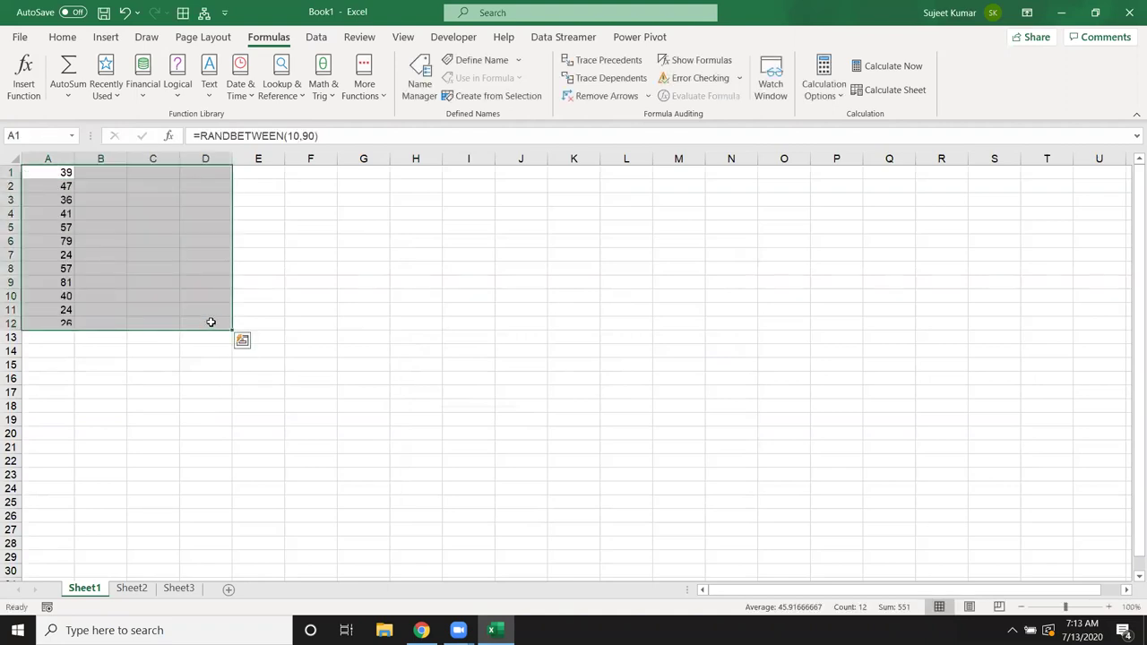
key("ctrl+r")
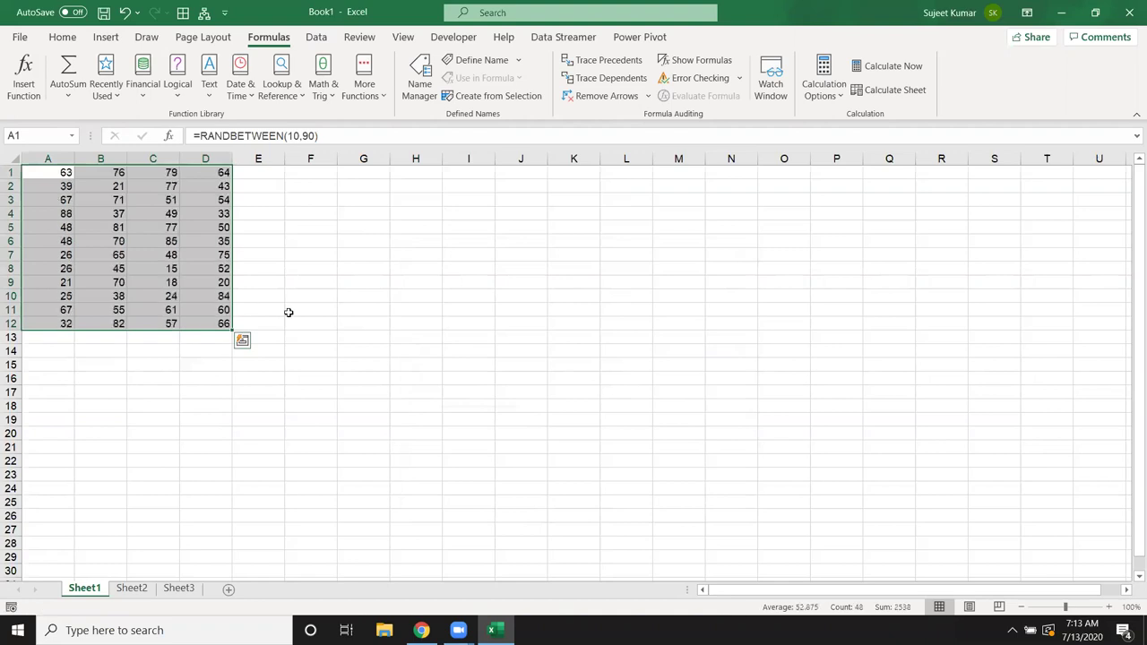
Step: Enter =SUM(A1:D12) in G13 and fill it down to G15
left_click(381, 336)
type("=SUM(")
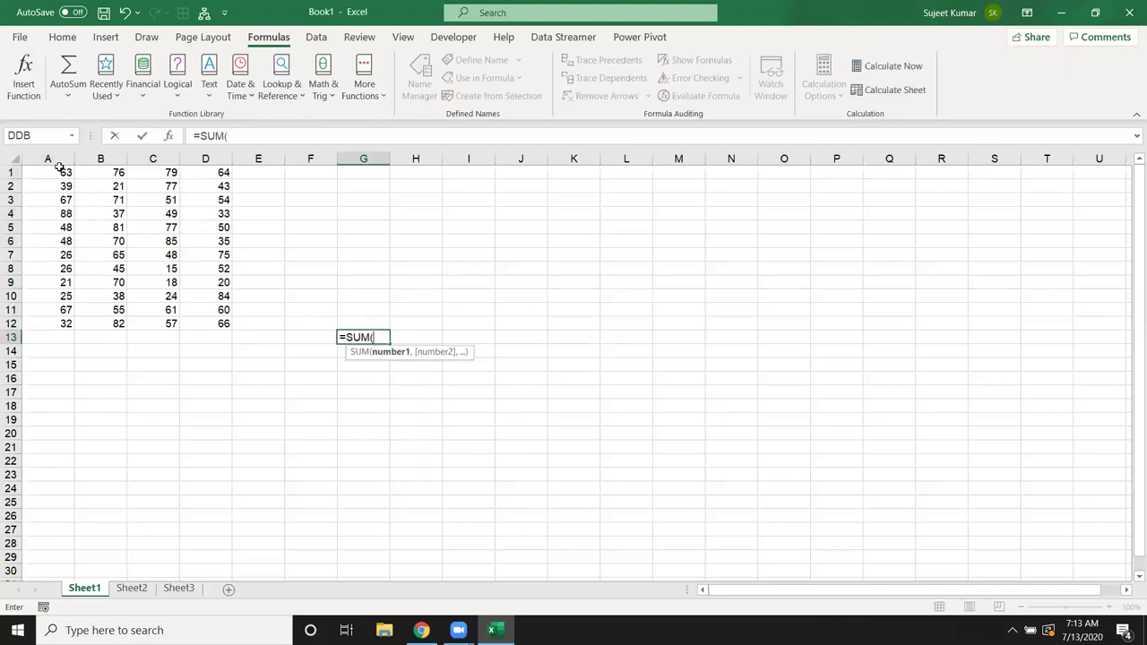
left_click_drag(59, 168, 209, 320)
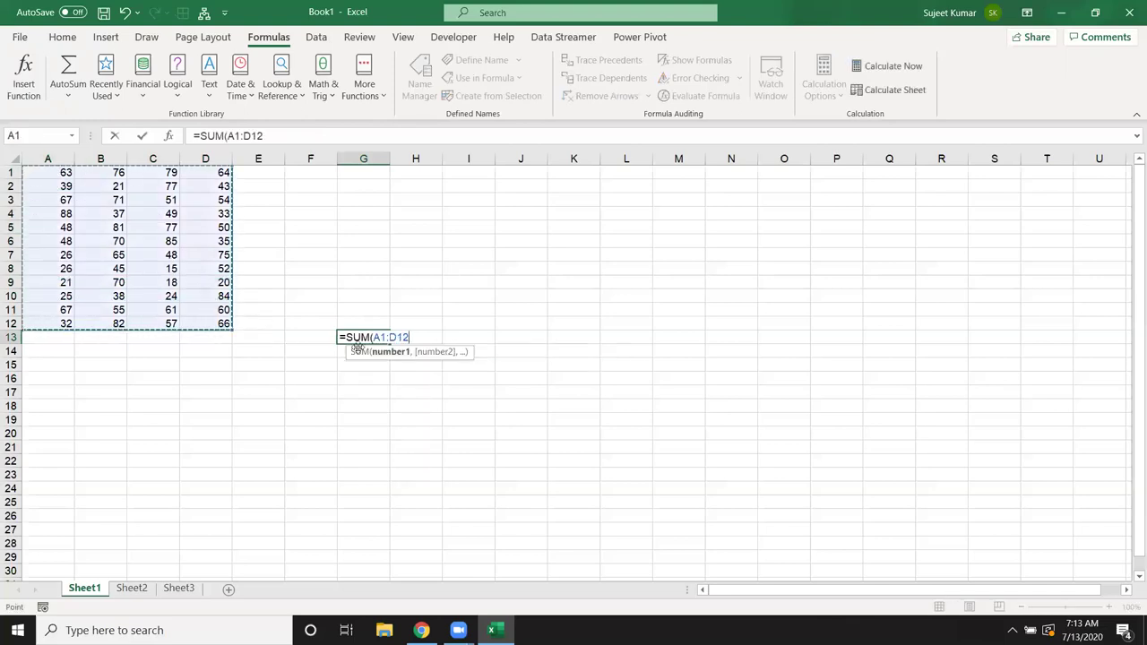
left_click_drag(374, 337, 436, 335)
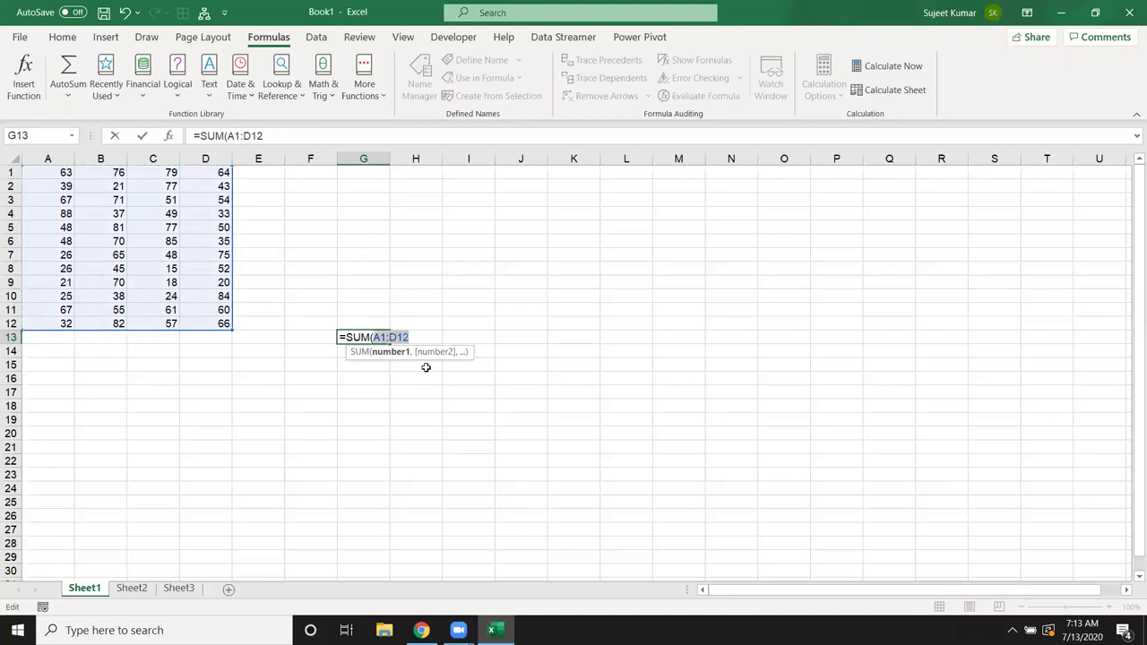
key("Return")
left_click_drag(373, 337, 364, 359)
key("ctrl+d")
Step: Inspect G14's shifted range, clear G13:G15, and switch to Sheet2
left_click(364, 362)
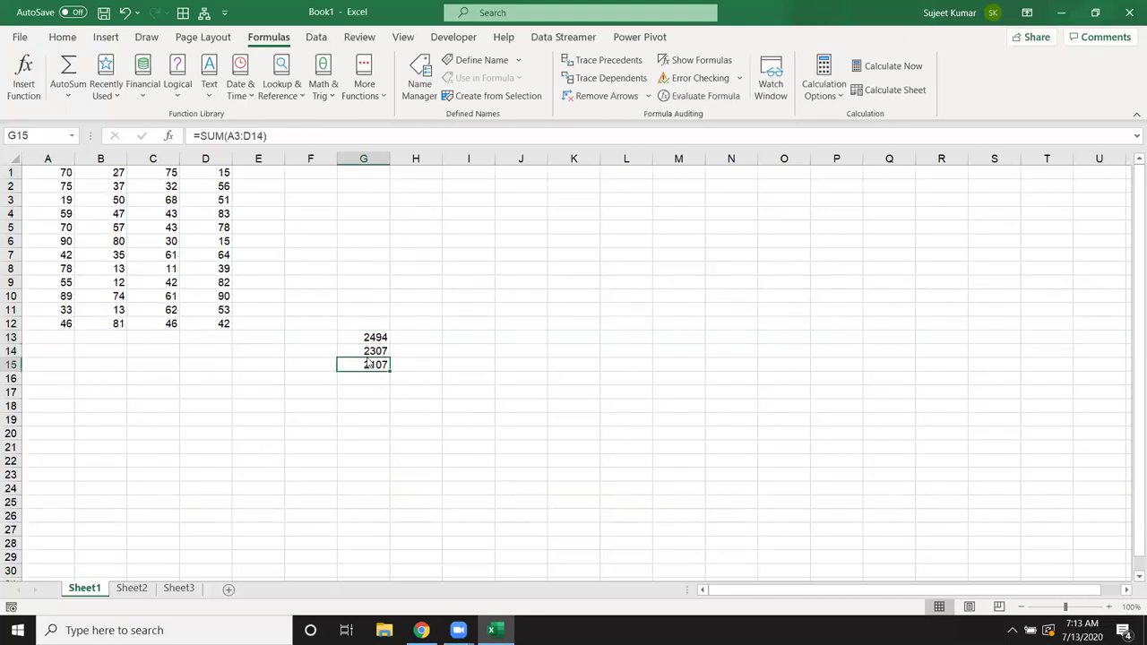
left_click(369, 351)
double_click(369, 351)
key("Escape")
left_click_drag(374, 337, 373, 369)
key("Delete")
left_click(131, 587)
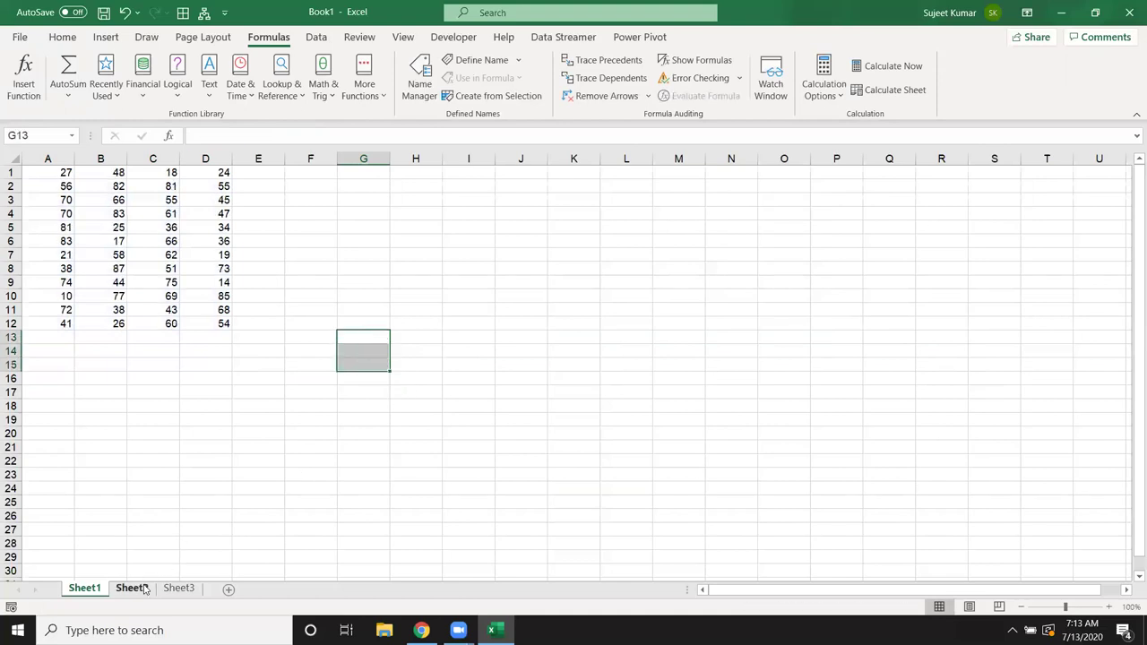
Step: Enter =SUM(Sheet1!A1:D12) in Sheet2's E22, totalling Sheet1's numbers
left_click(254, 465)
type("=SUM(")
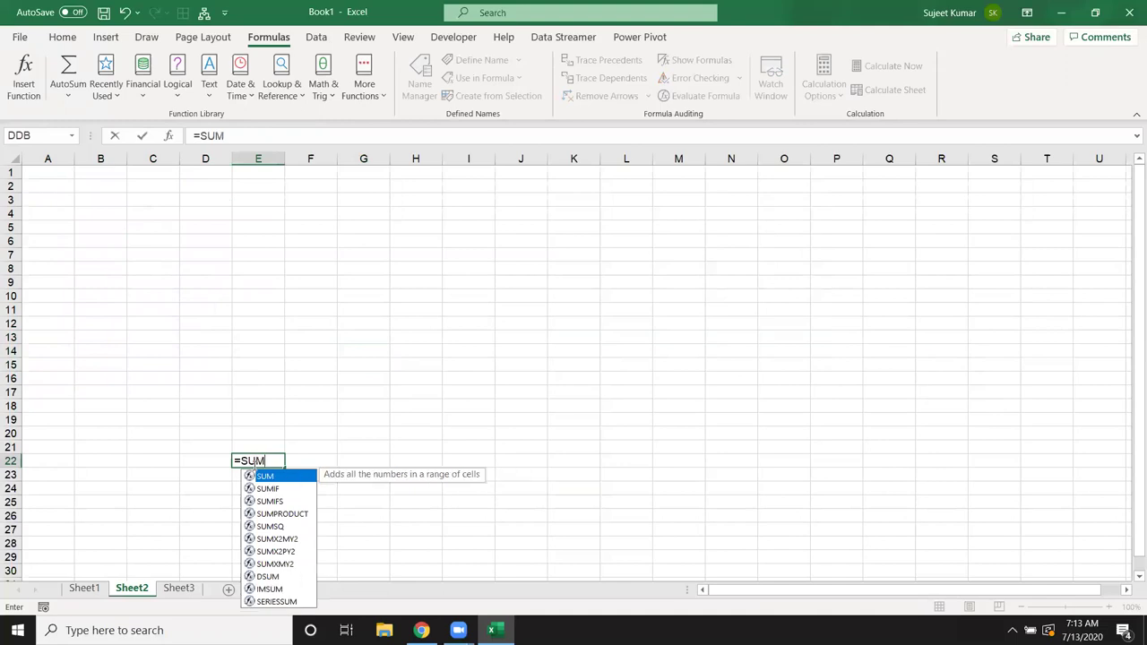
left_click(82, 589)
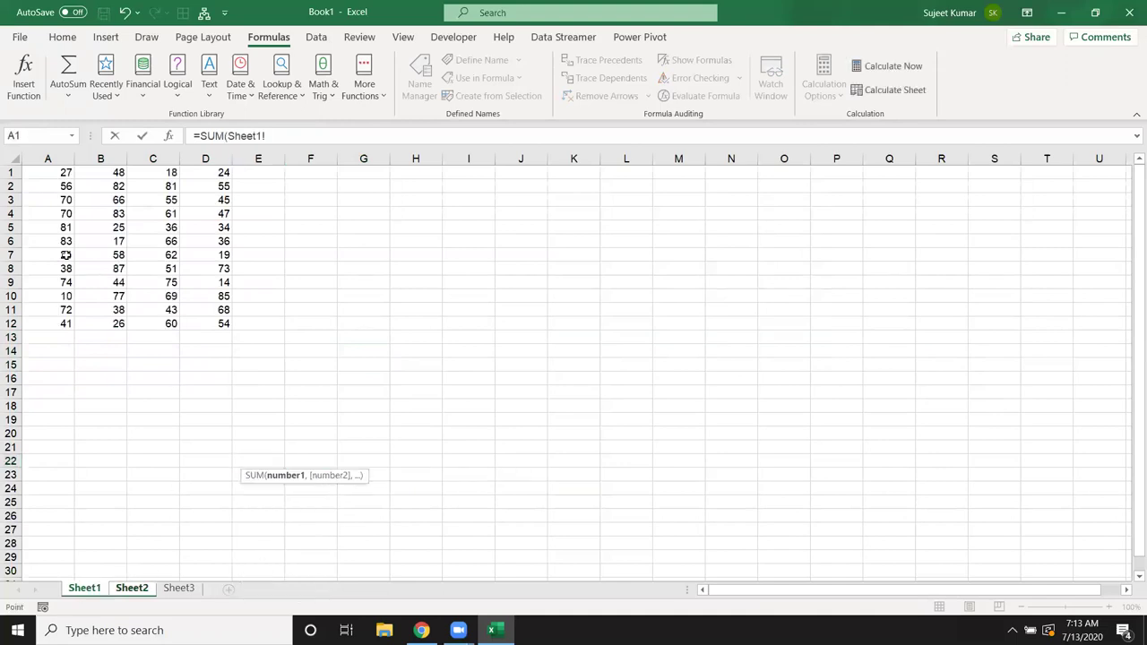
left_click_drag(66, 176, 187, 319)
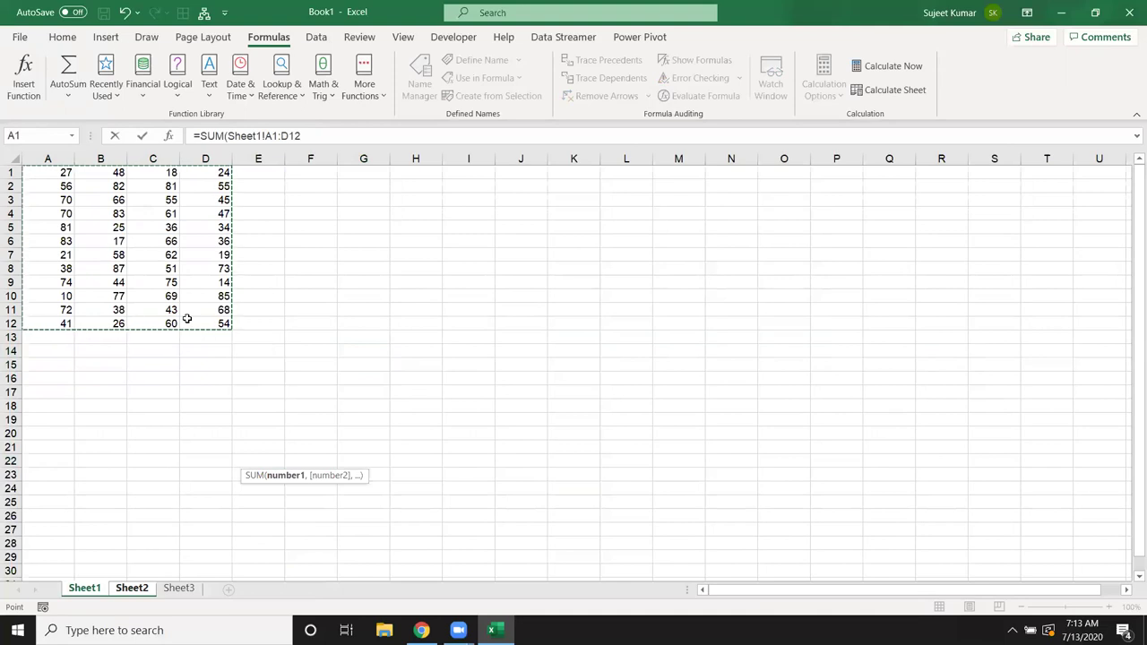
key("Return")
Step: Clear the 2452 total from E21:E23 and return to Sheet1
left_click_drag(243, 444, 248, 473)
key("Delete")
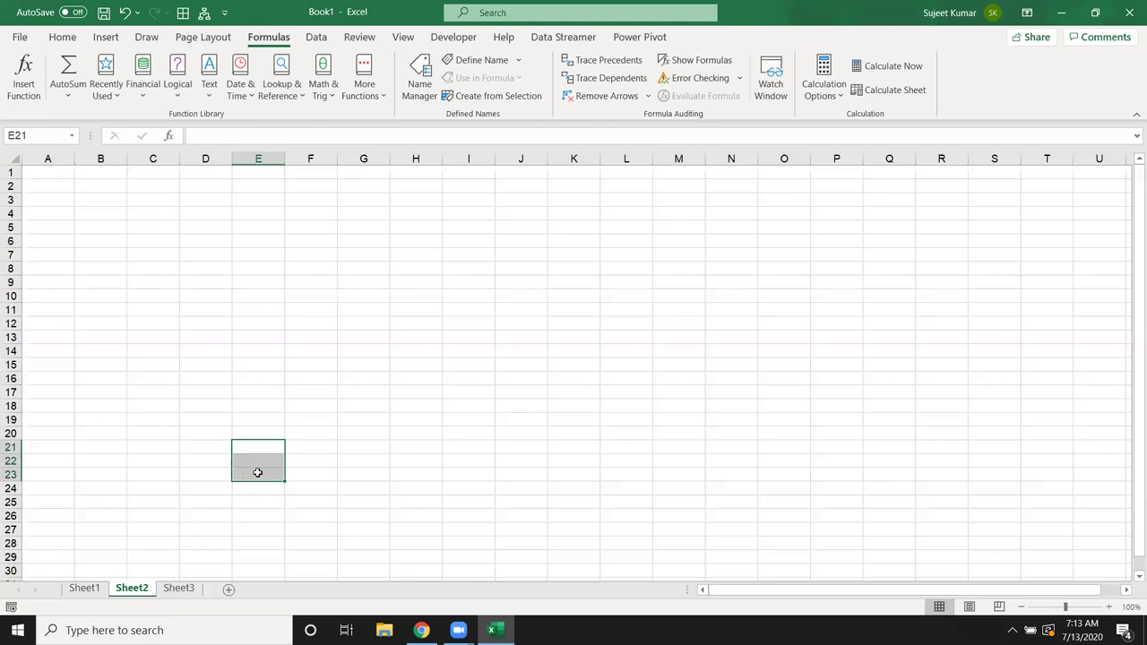
left_click(89, 590)
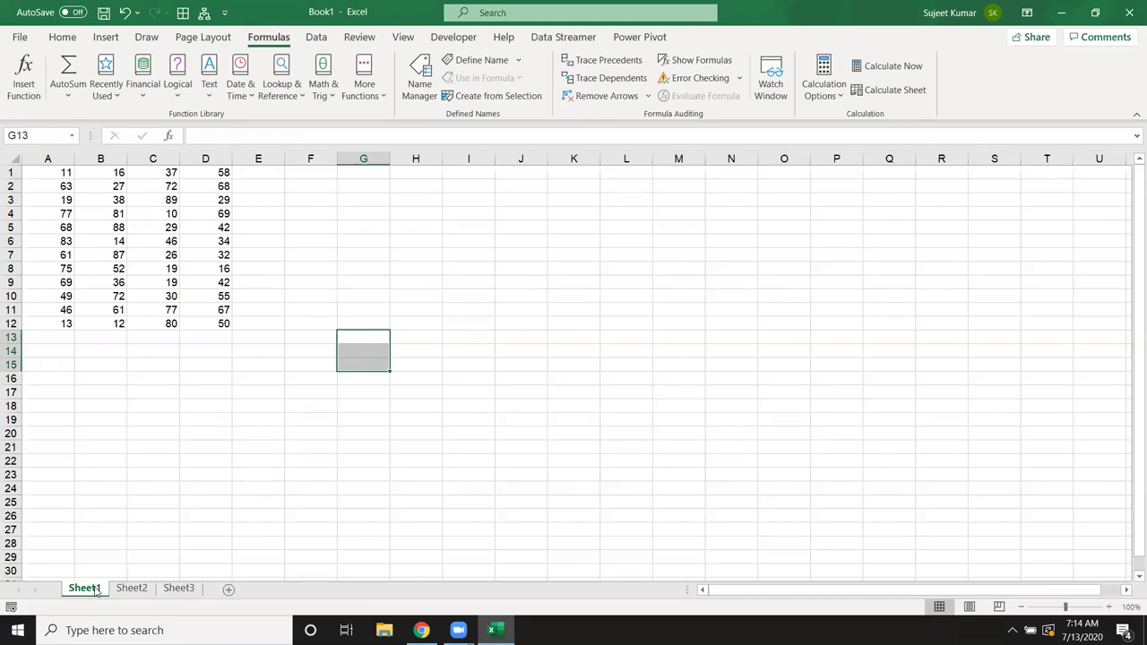
Step: Name the range A1:D12 'Data'
left_click_drag(66, 172, 219, 324)
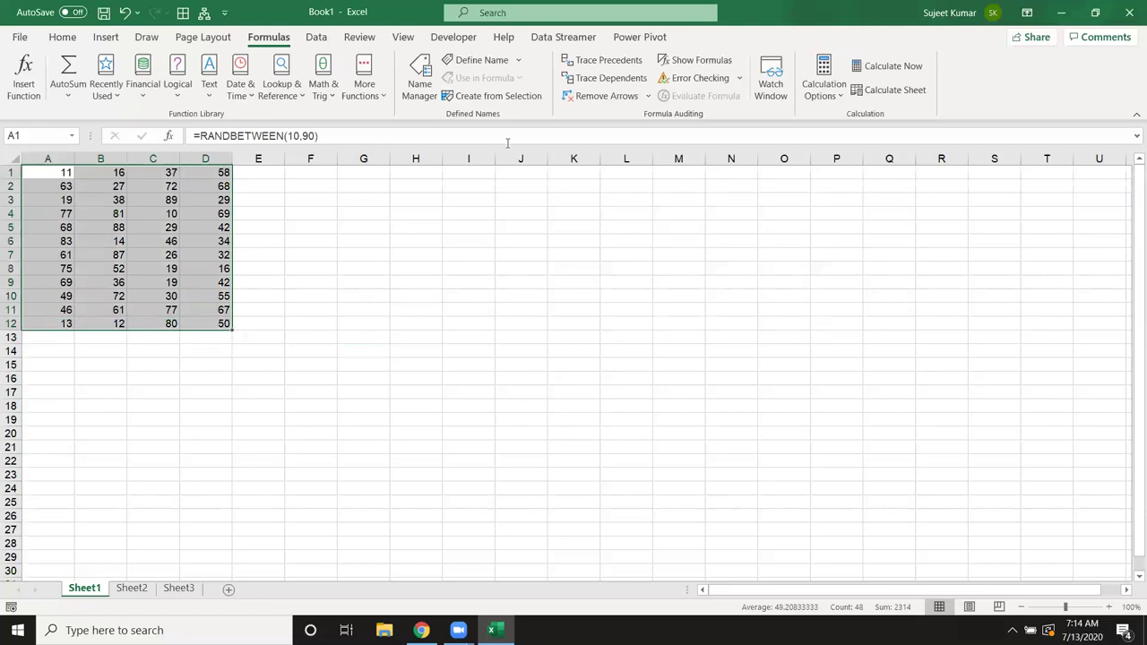
left_click(481, 60)
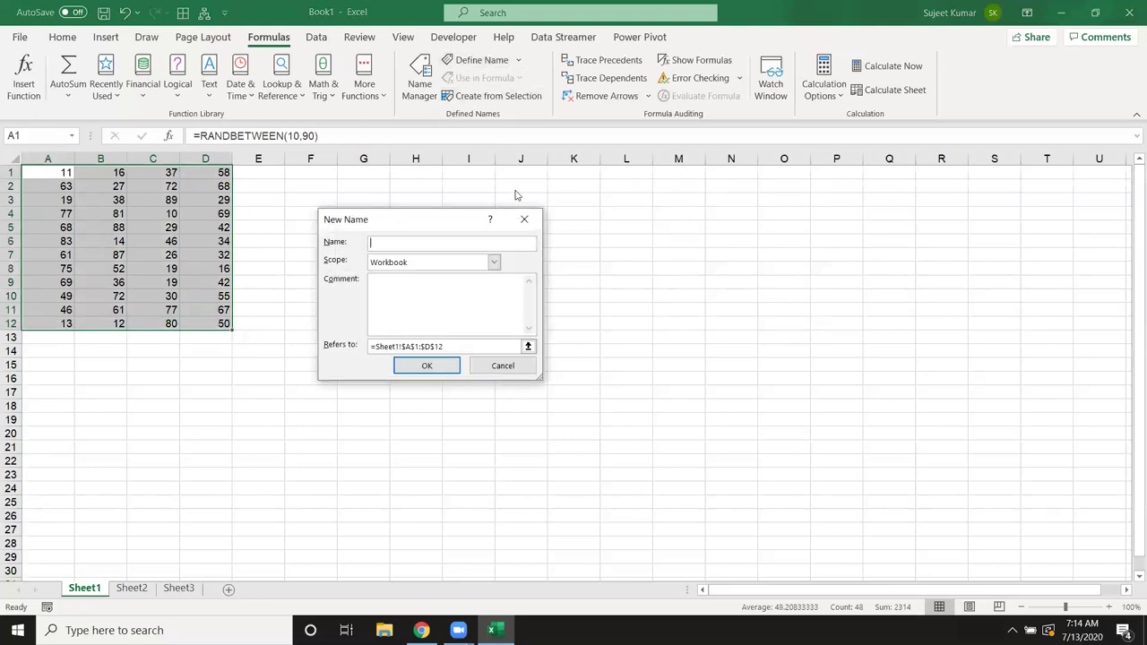
type("Data")
left_click(444, 362)
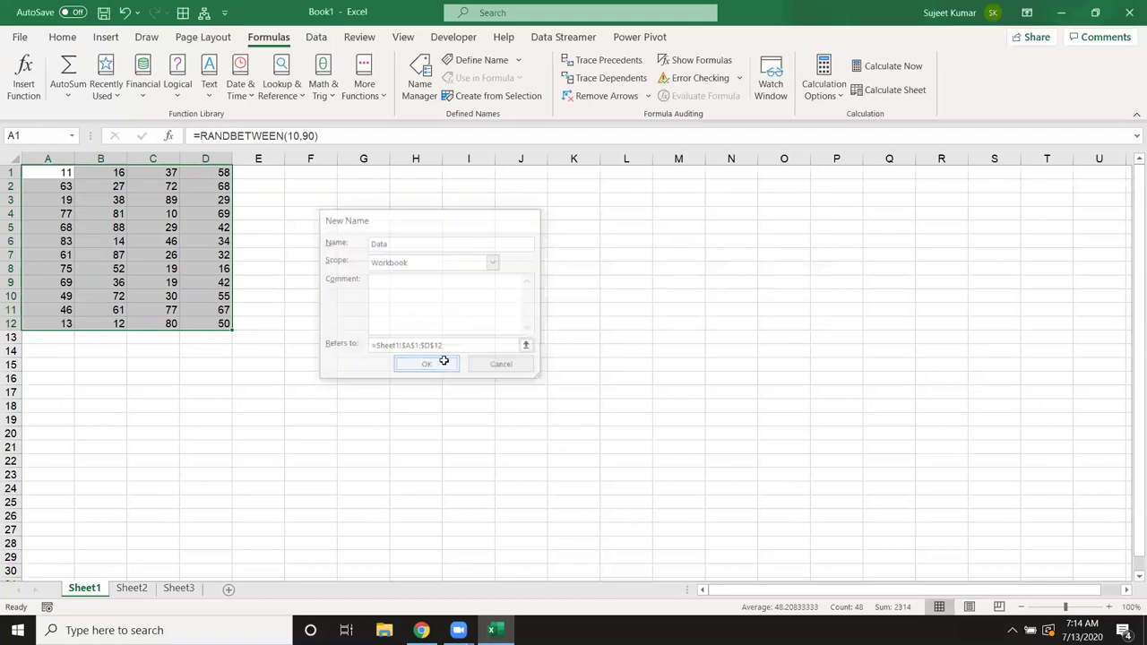
Step: Enter =SUM(Data) in H10 to get 2355, then switch to Sheet2
left_click(392, 302)
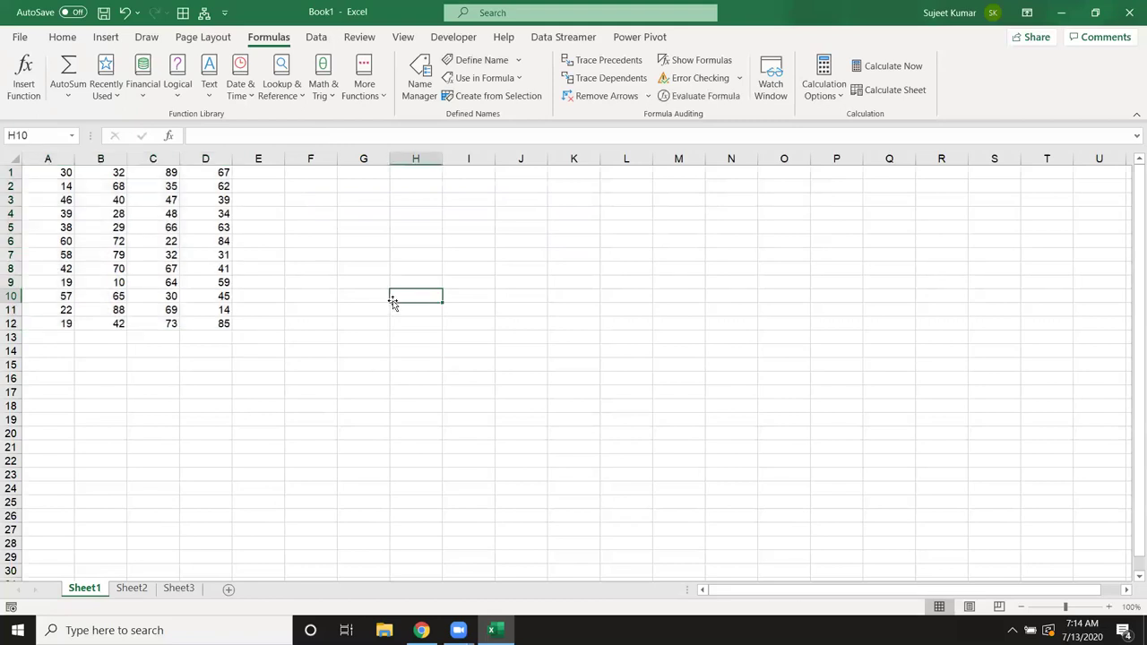
type("=sum")
key("Tab")
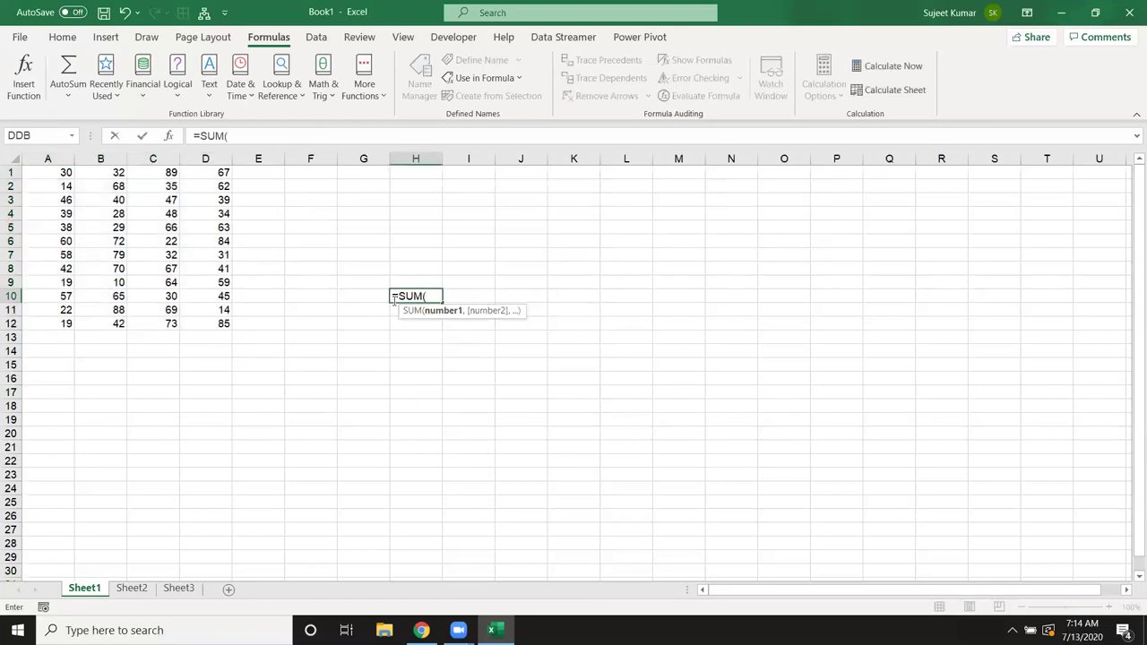
type("data")
key("Tab")
key("Return")
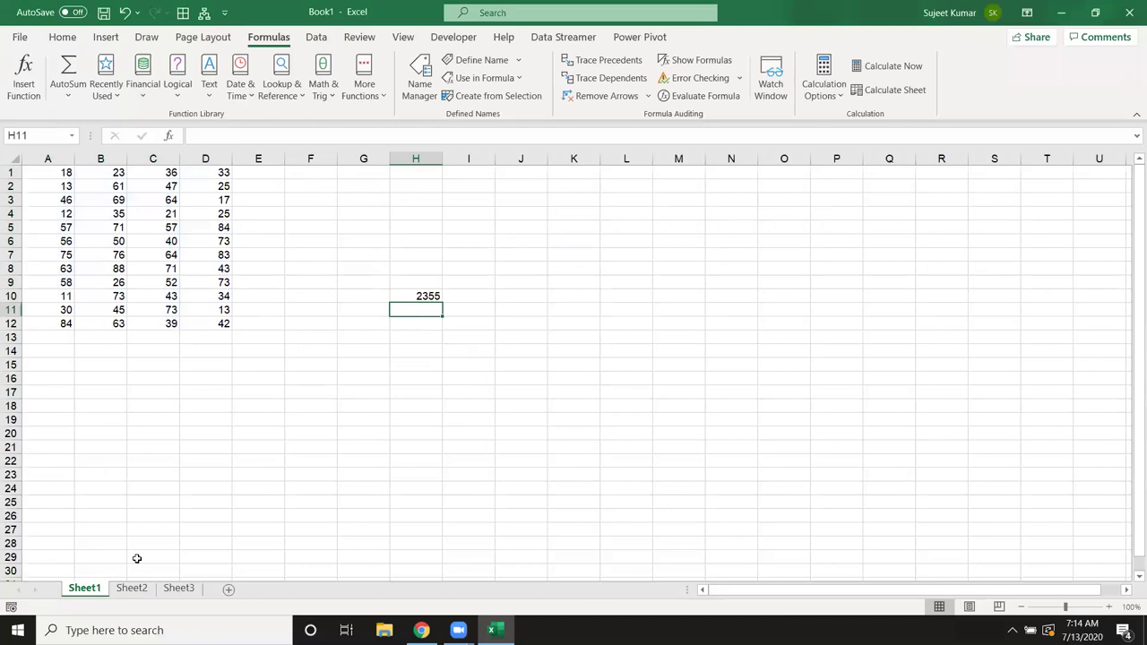
left_click(131, 588)
left_click(275, 365)
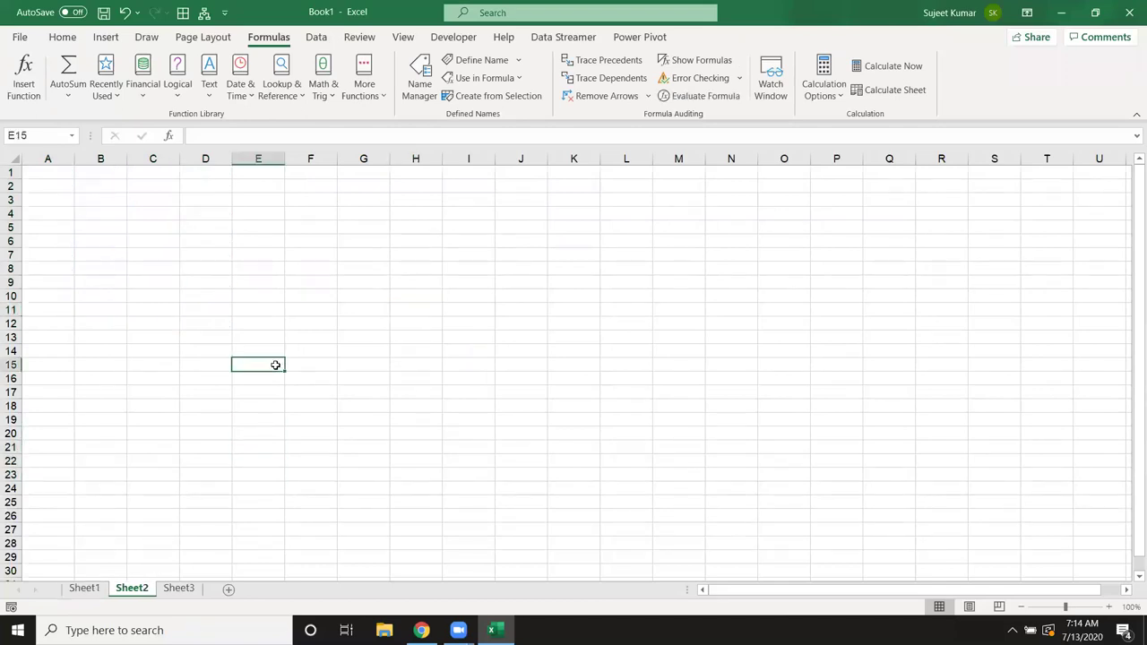
type("=s")
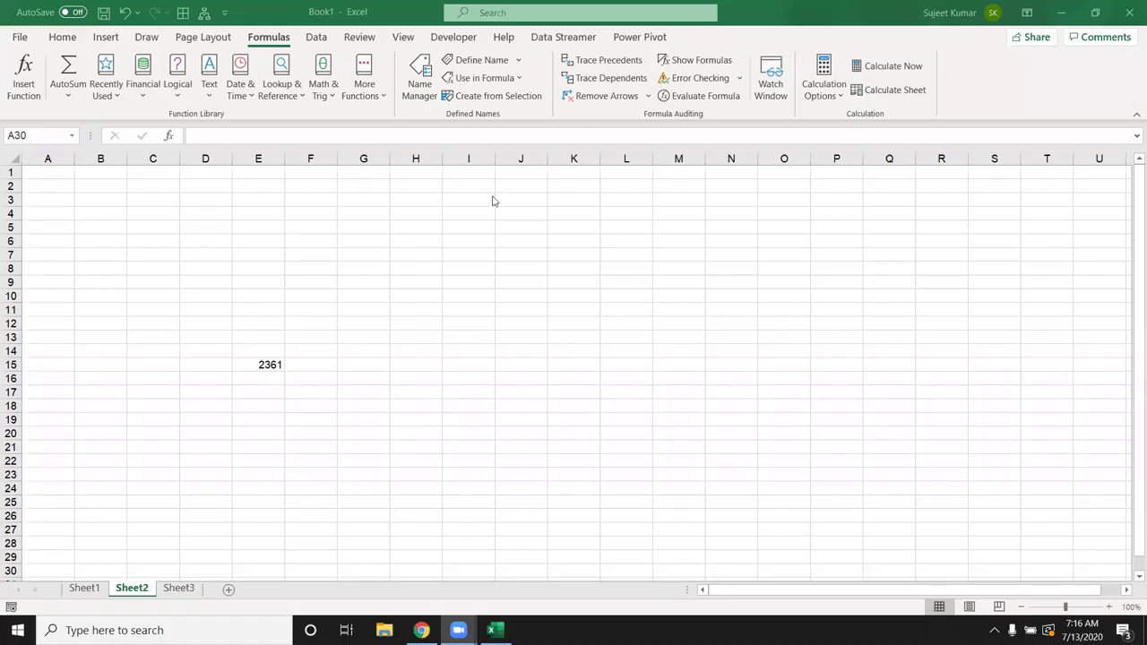
left_click(259, 364)
double_click(265, 365)
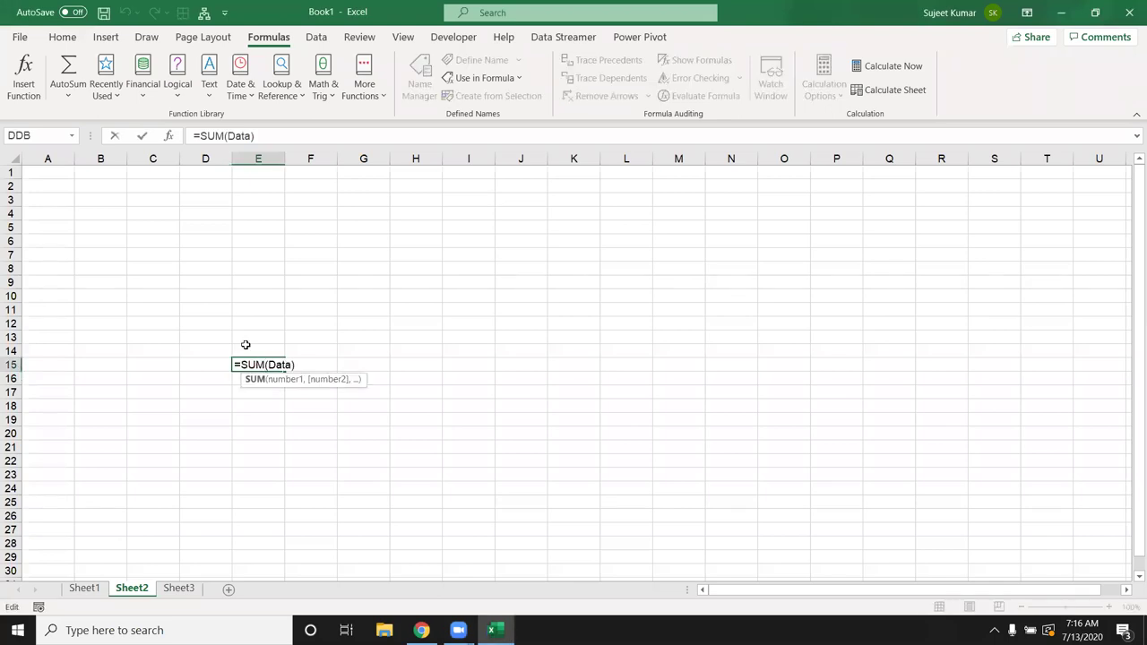
key("Escape")
left_click_drag(246, 344, 256, 388)
key("Delete")
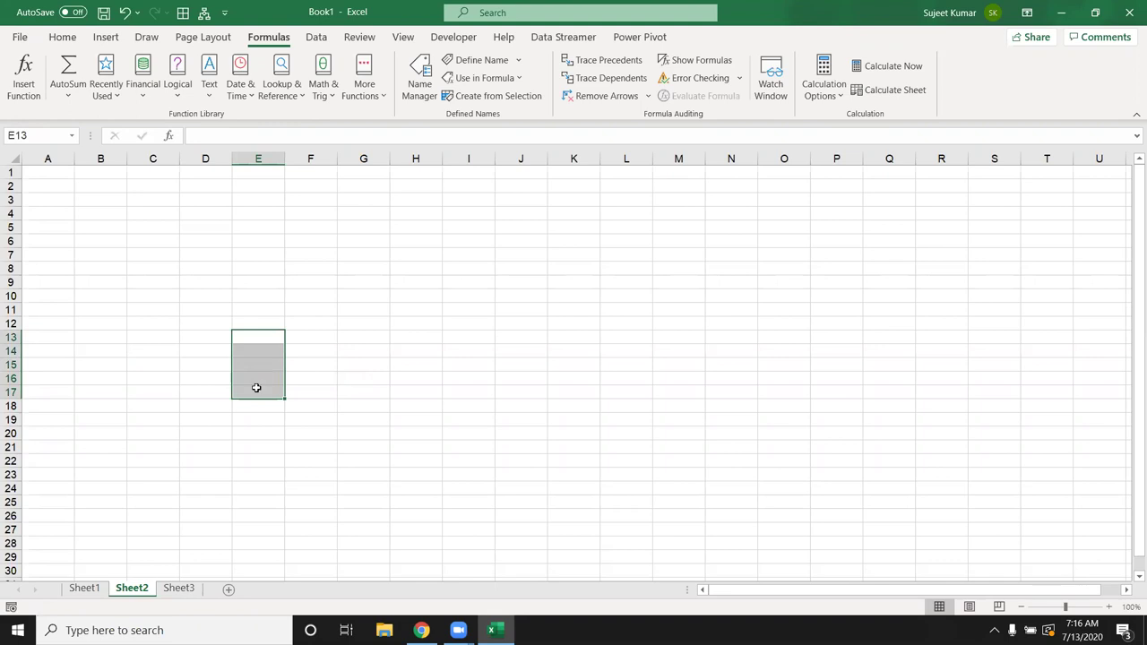
left_click(63, 175)
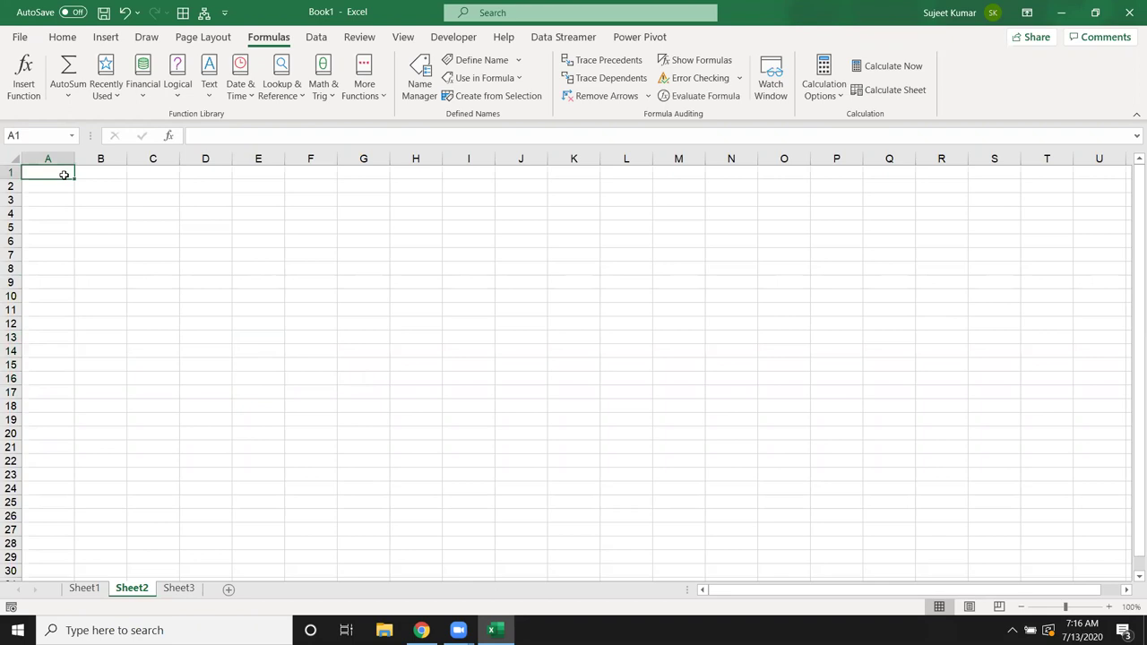
Step: Enter a Sales header with values 85, 36, 25, 65, 25, 36, 45 in column A
type("Sales")
key("Return")
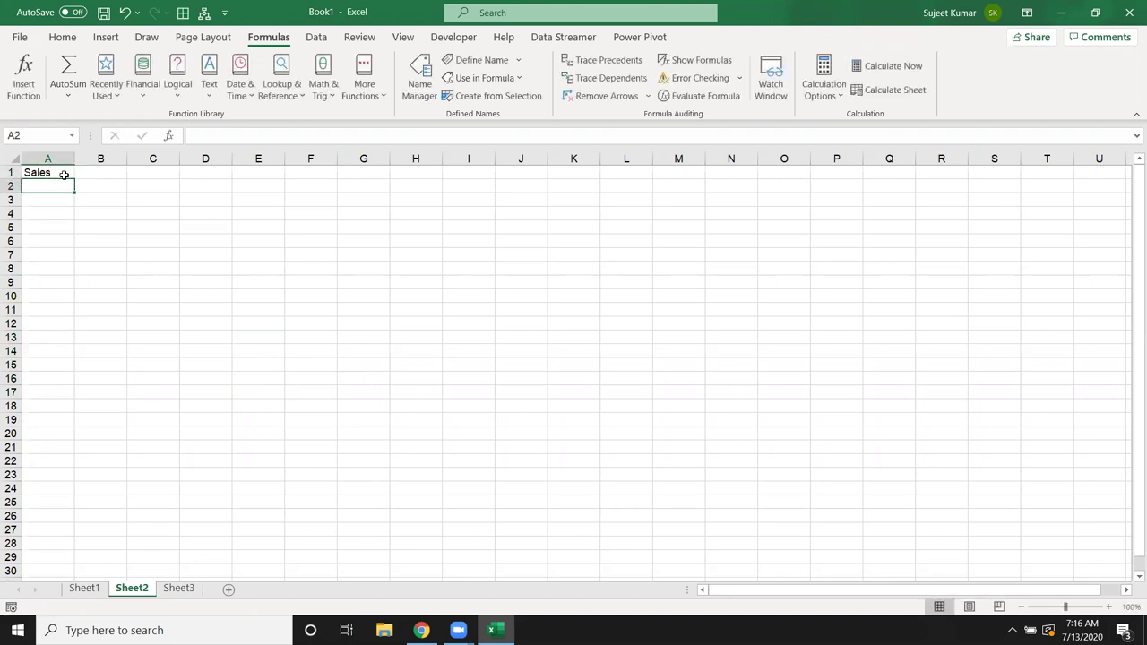
type("85")
key("Return")
type("36")
key("Return")
type("25")
key("Return")
type("65")
key("Return")
type("25")
key("Return")
type("36")
key("Return")
type("45")
key("Return")
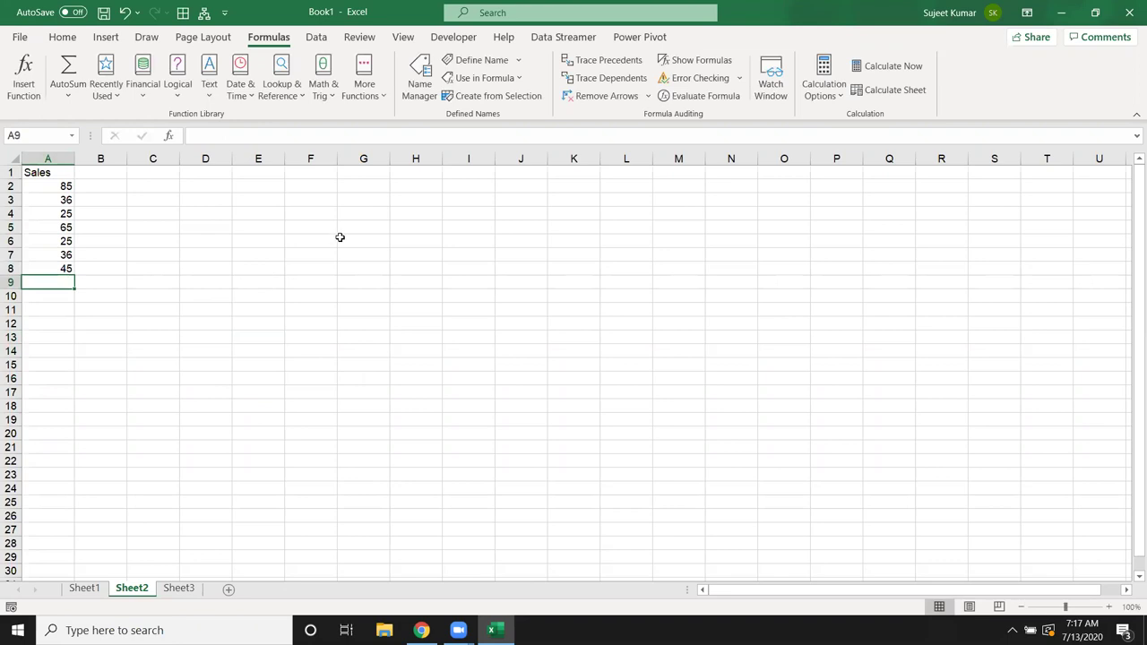
Step: Start the bonus table with 0-40 → 500 and 41-80 → 1000 in F2:G3
left_click(325, 207)
left_click(296, 185)
type("0-40")
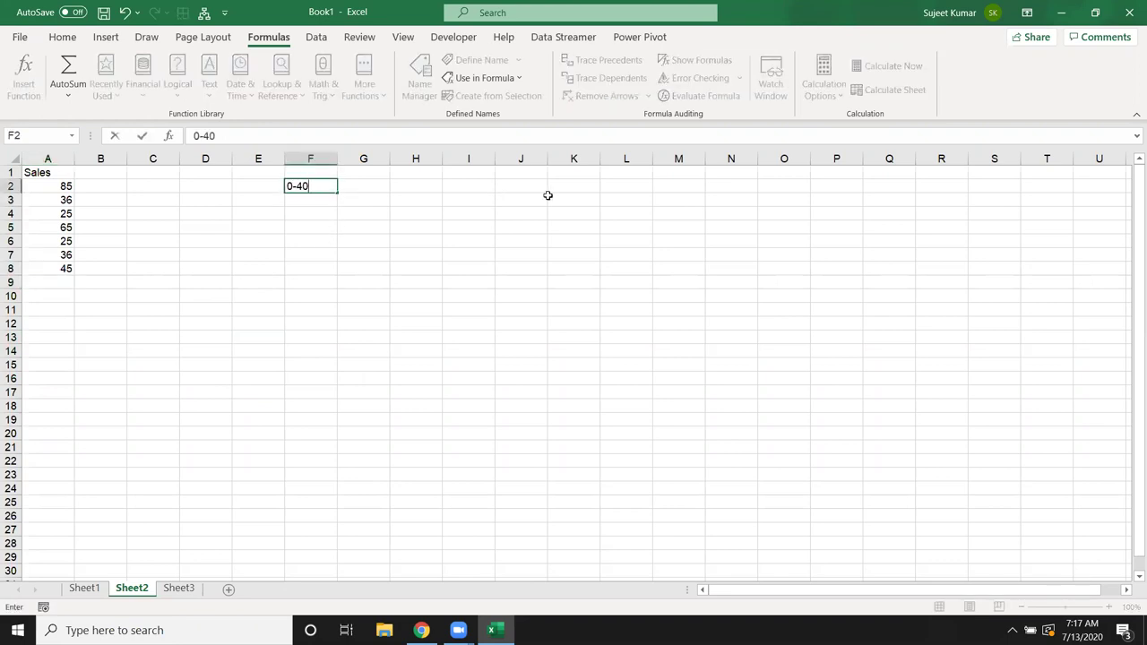
key("Return")
key("Up")
key("Right")
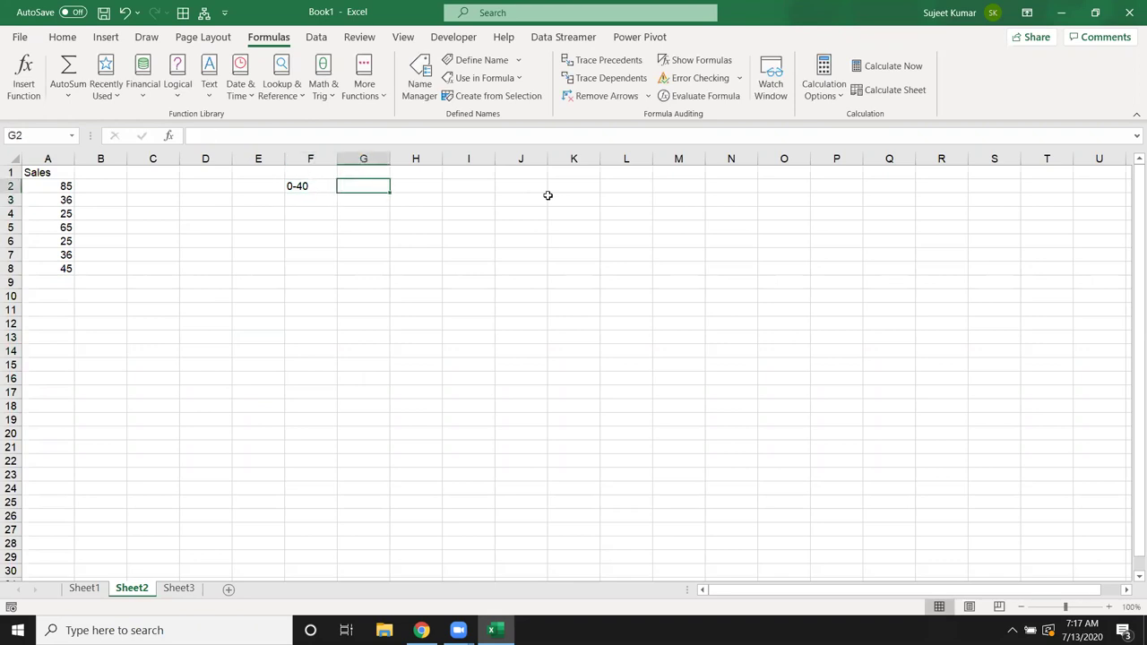
type("500")
key("Return")
key("Left")
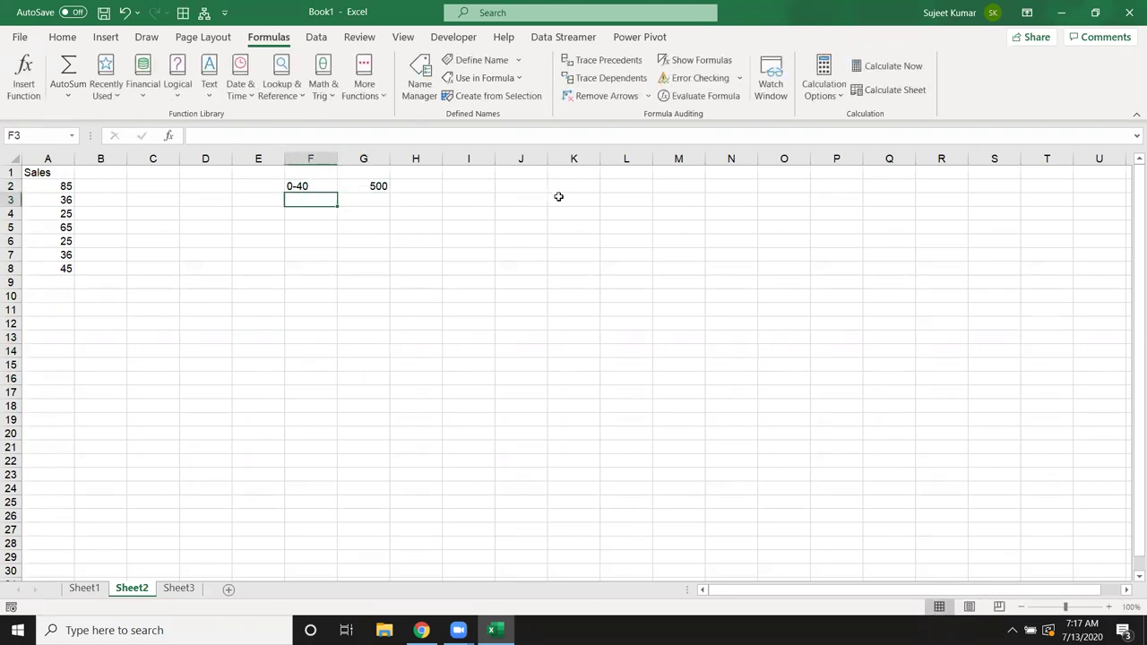
type("41-80")
key("Tab")
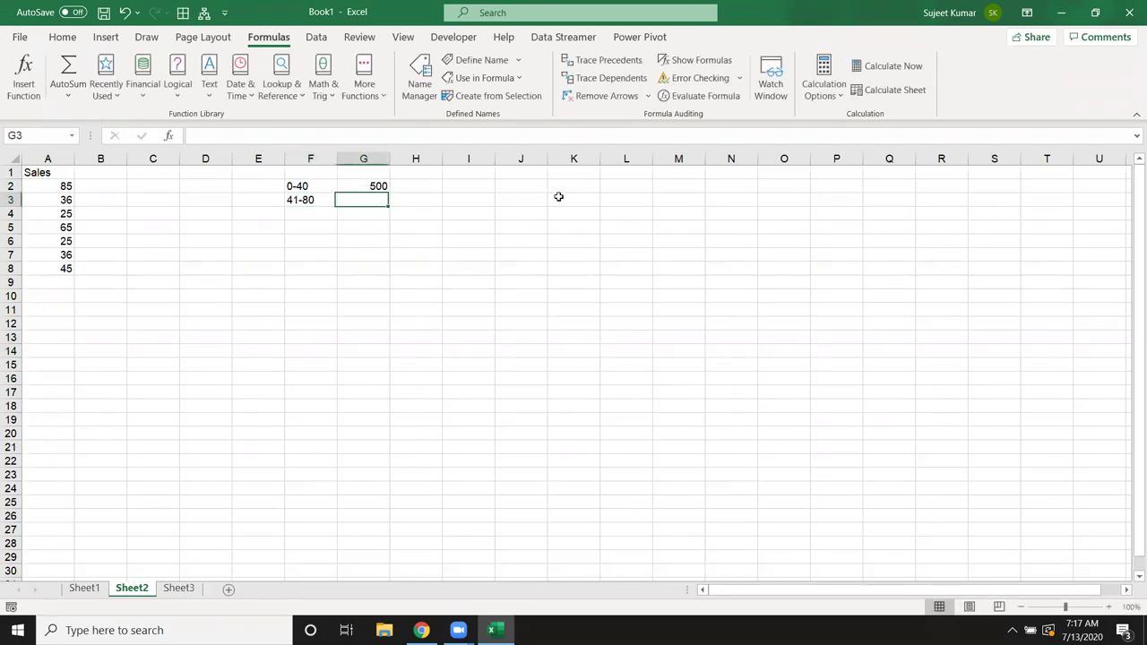
type("1000")
key("Return")
Step: Complete the table with 81-100 → 2000 and >100 → 5000 in F4:G5
type("81-100")
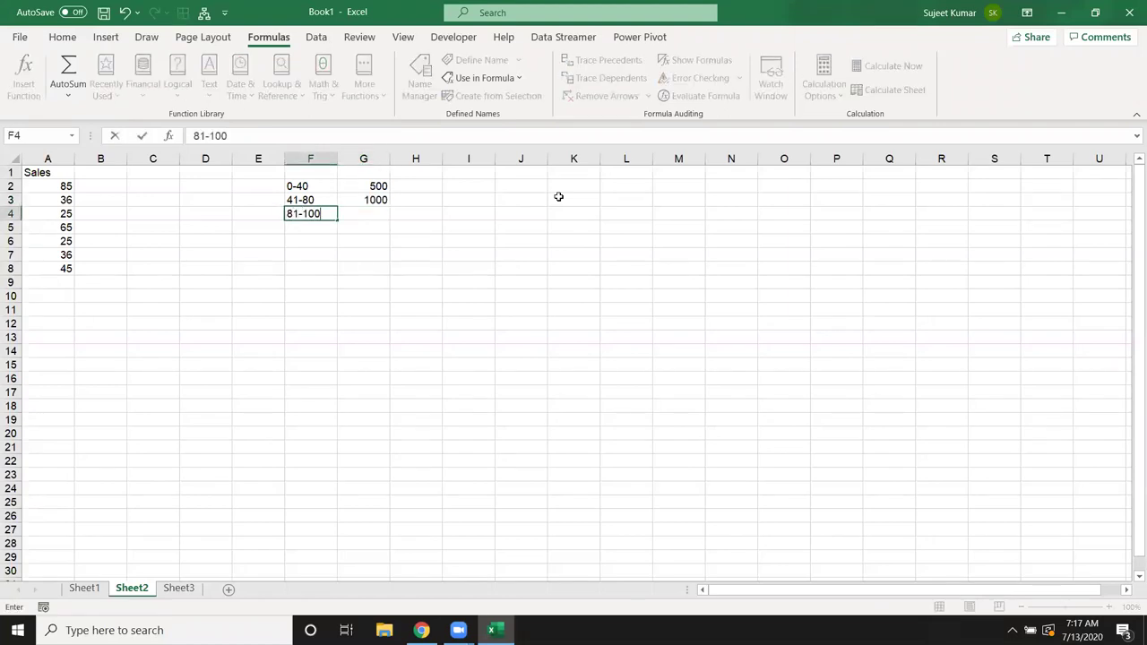
key("Tab")
type("2000")
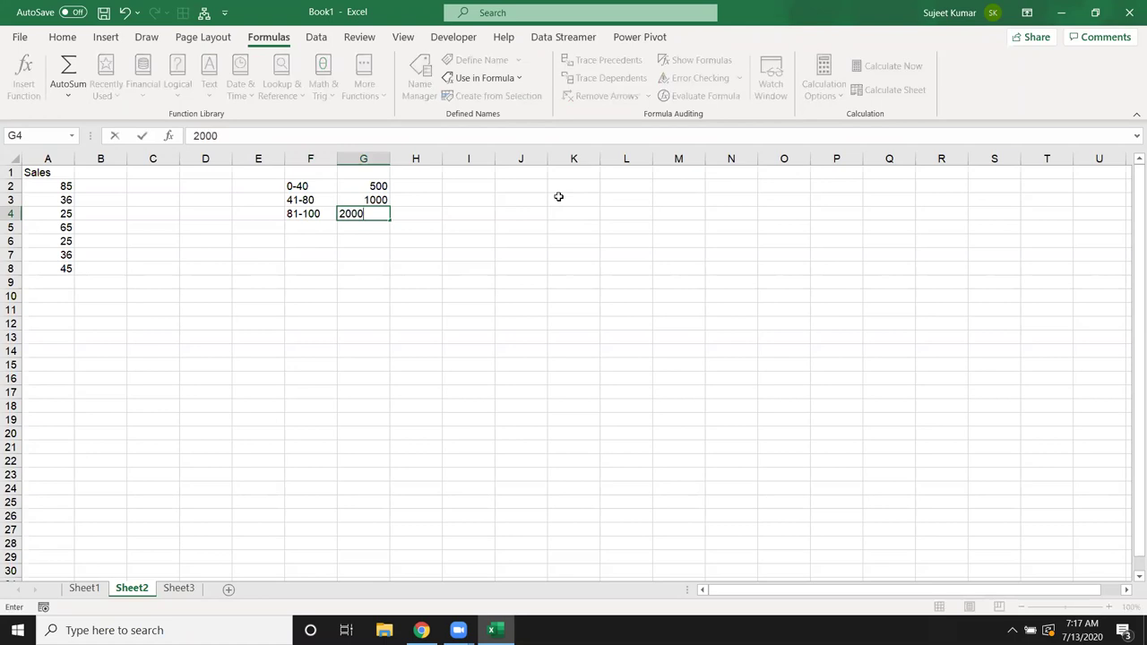
key("Return")
type("?")
key("BackSpace")
type(">100")
key("Return")
type("5")
key("BackSpace")
key("Up")
key("Right")
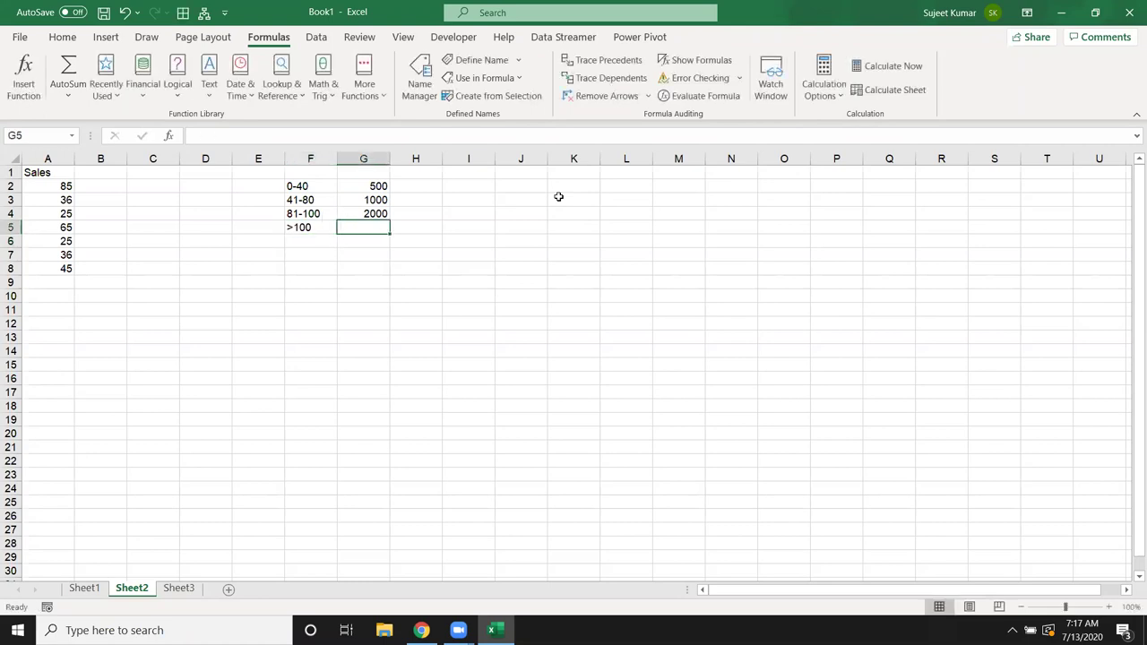
type("5000")
key("Right")
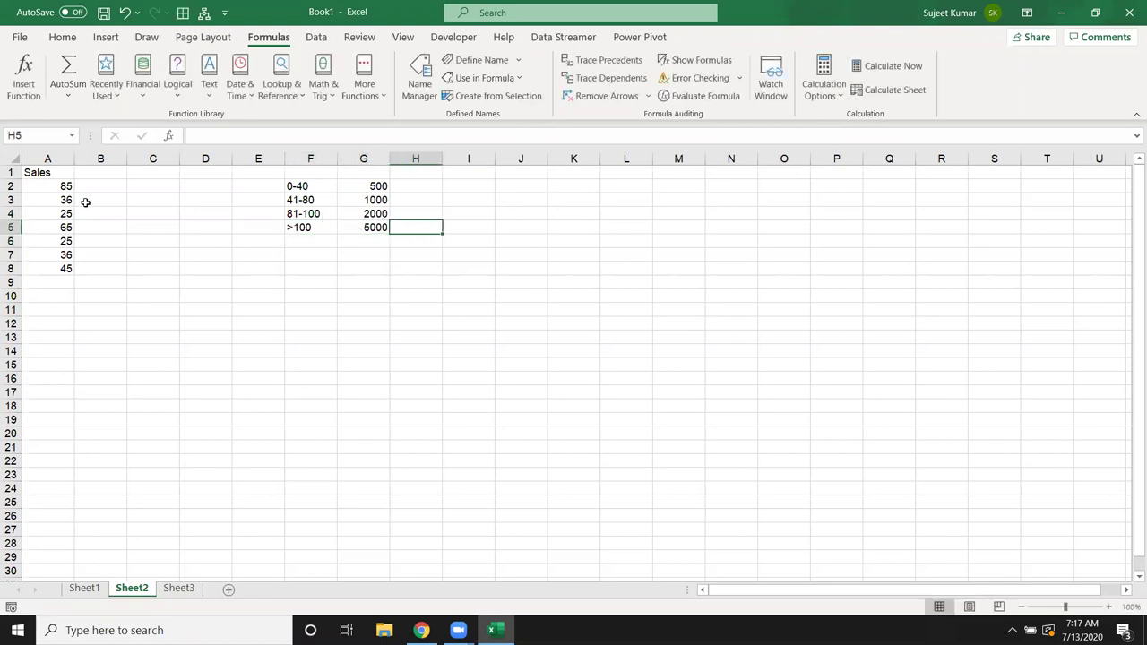
left_click(86, 187)
type("=")
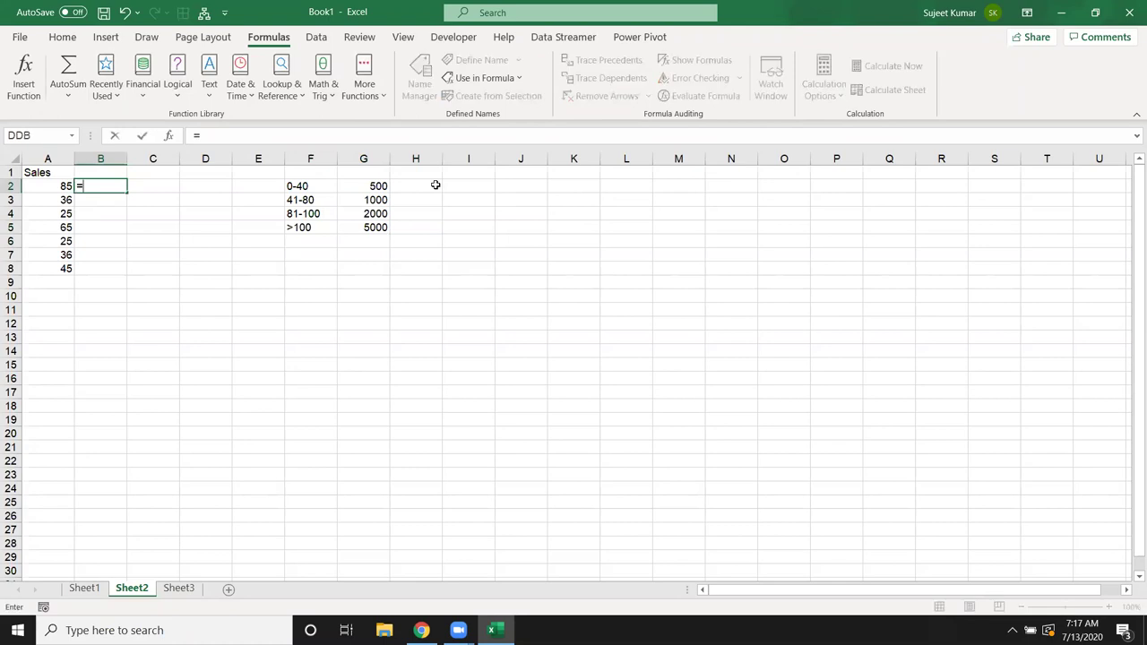
type("IF(")
key("Left")
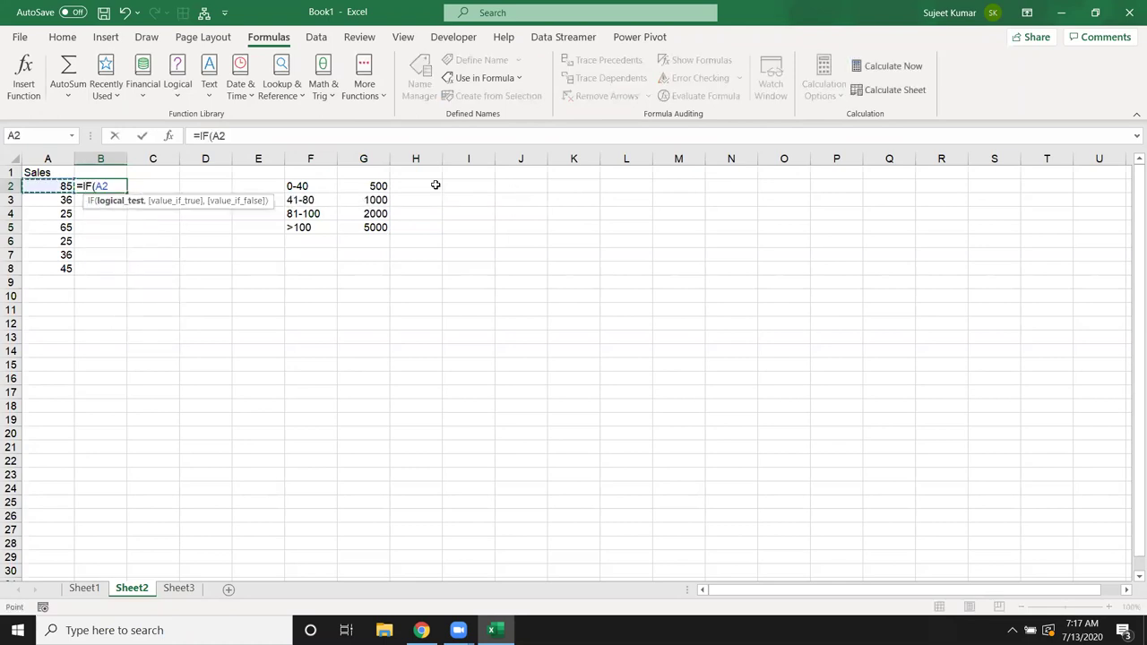
type(">")
type("<=40,")
type("5000")
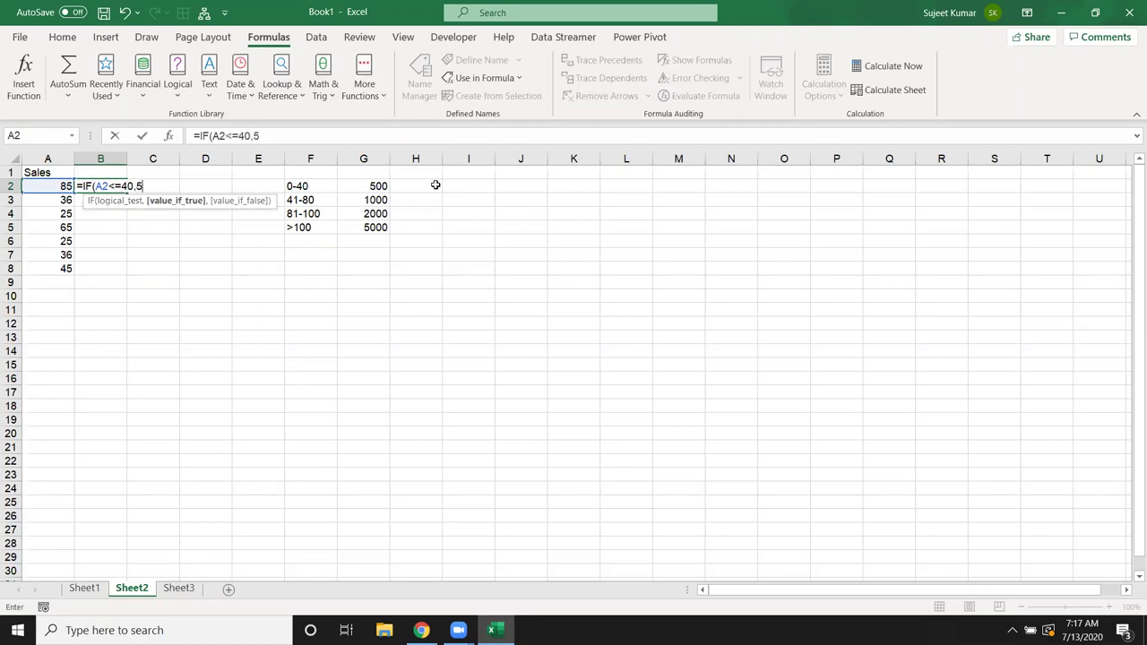
key("BackSpace")
type(",if")
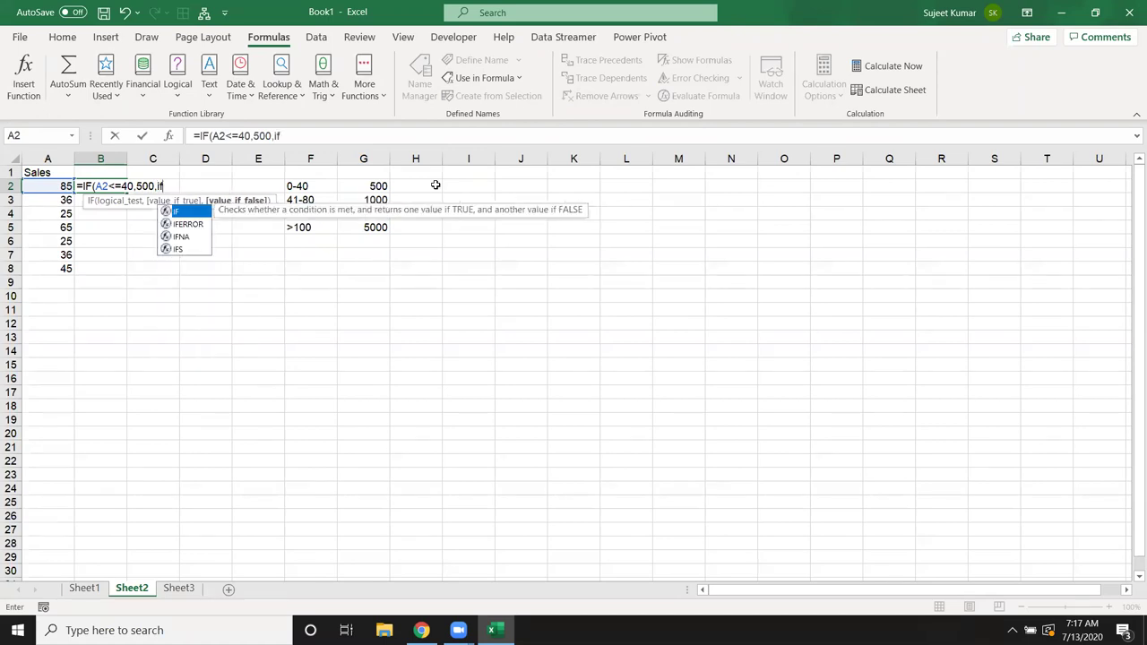
key("Tab")
key("Left")
type("<")
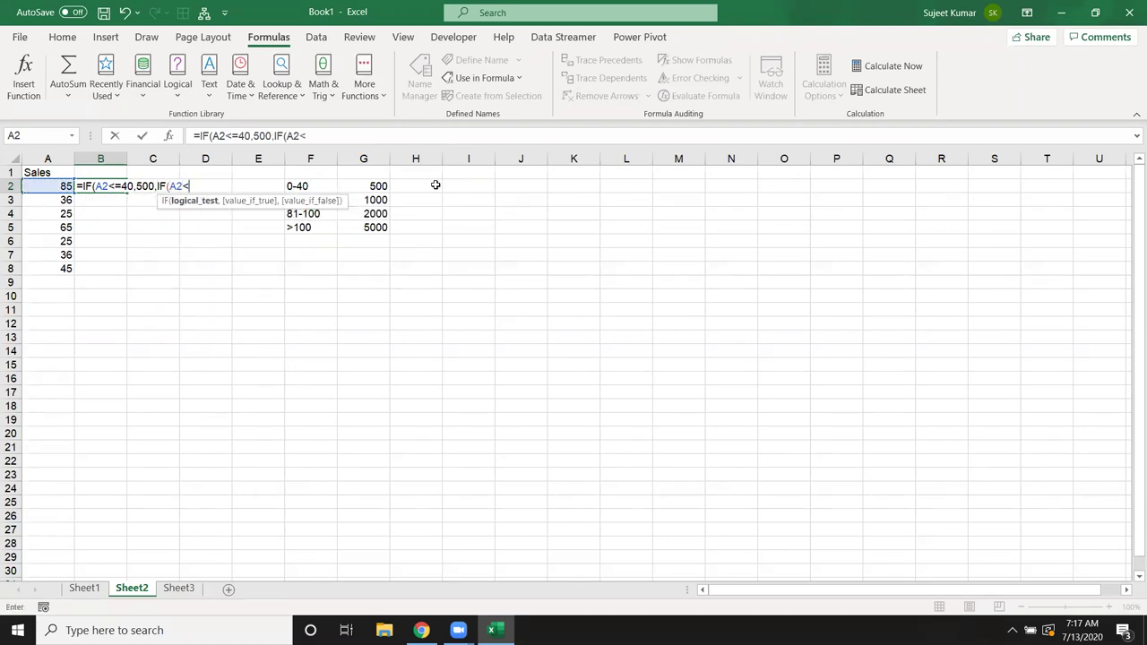
type("=80,")
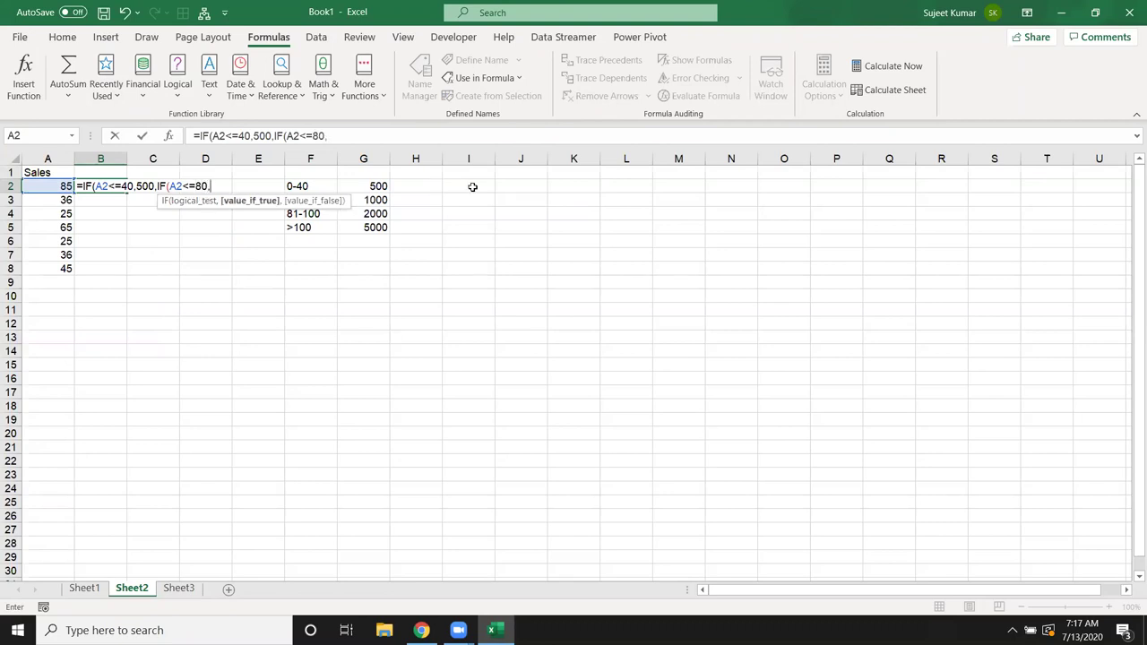
type("1000,IF(A2<=100,")
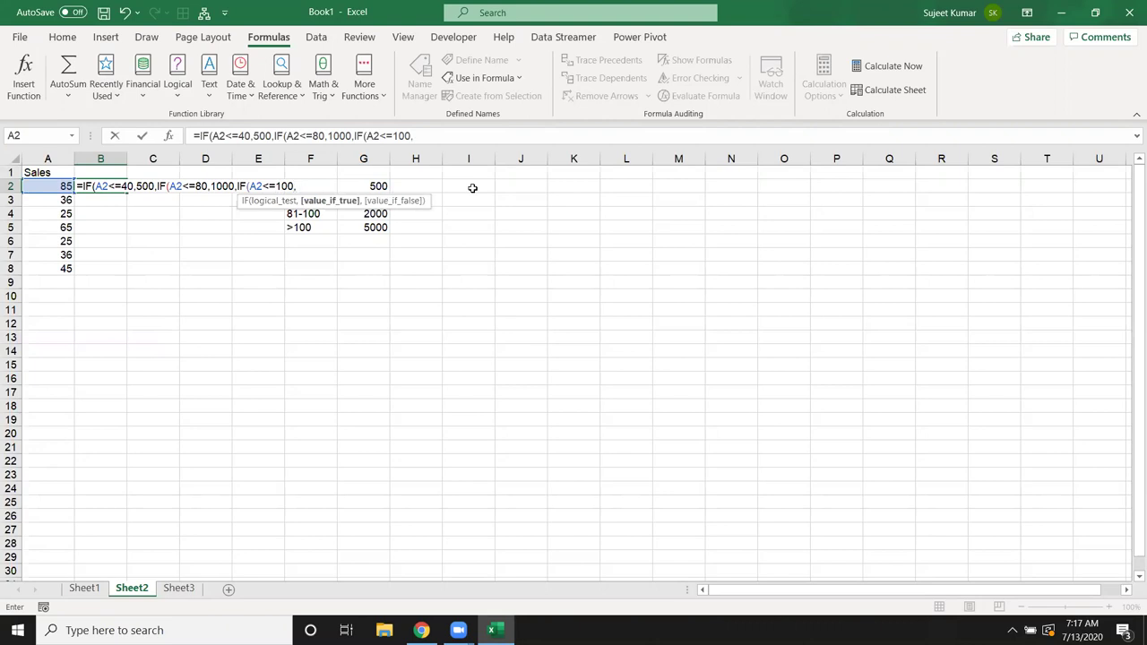
type("5")
key("BackSpace")
type("2000,50000")
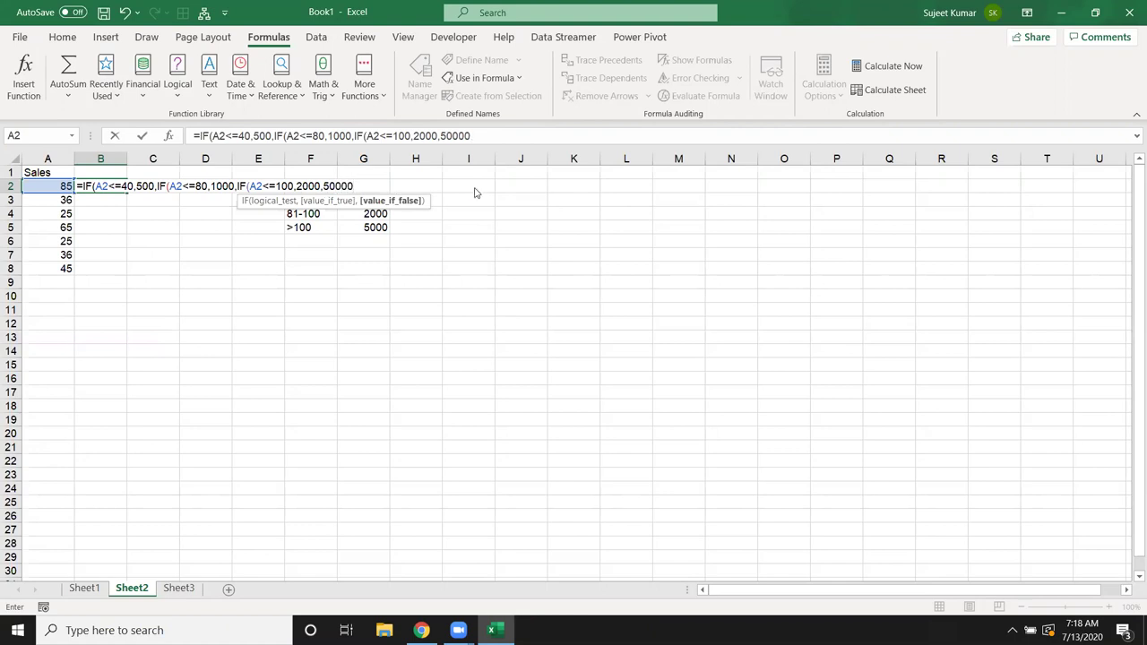
key("Return")
key("Return")
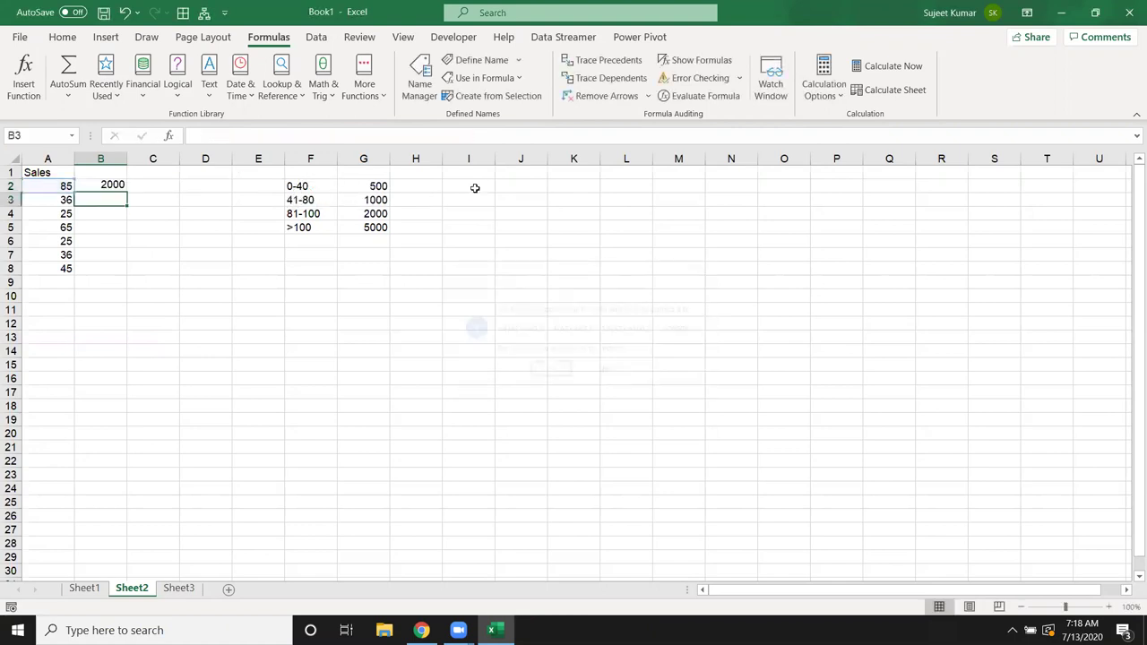
key("Up")
left_click(452, 136)
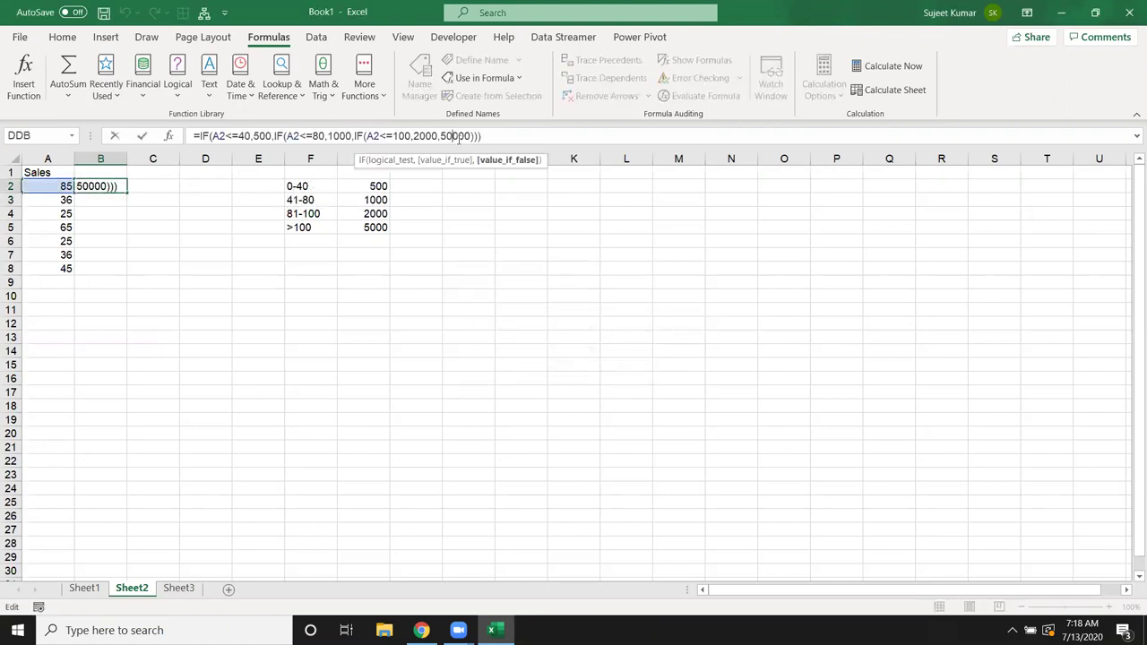
key("BackSpace")
key("Return")
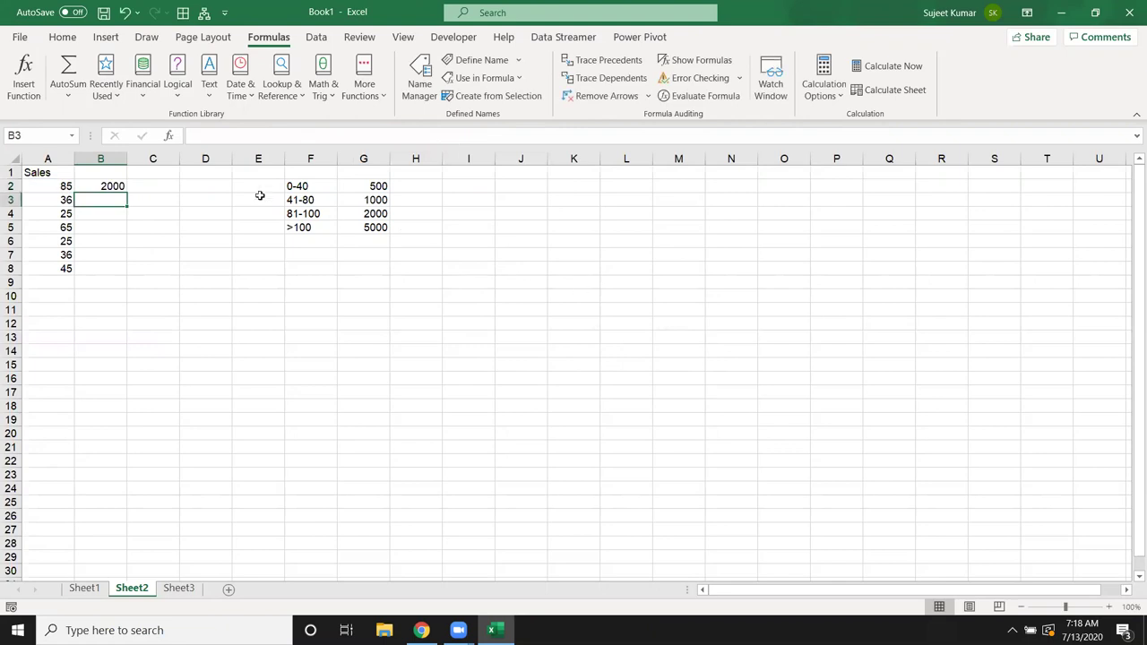
left_click_drag(295, 187, 289, 356)
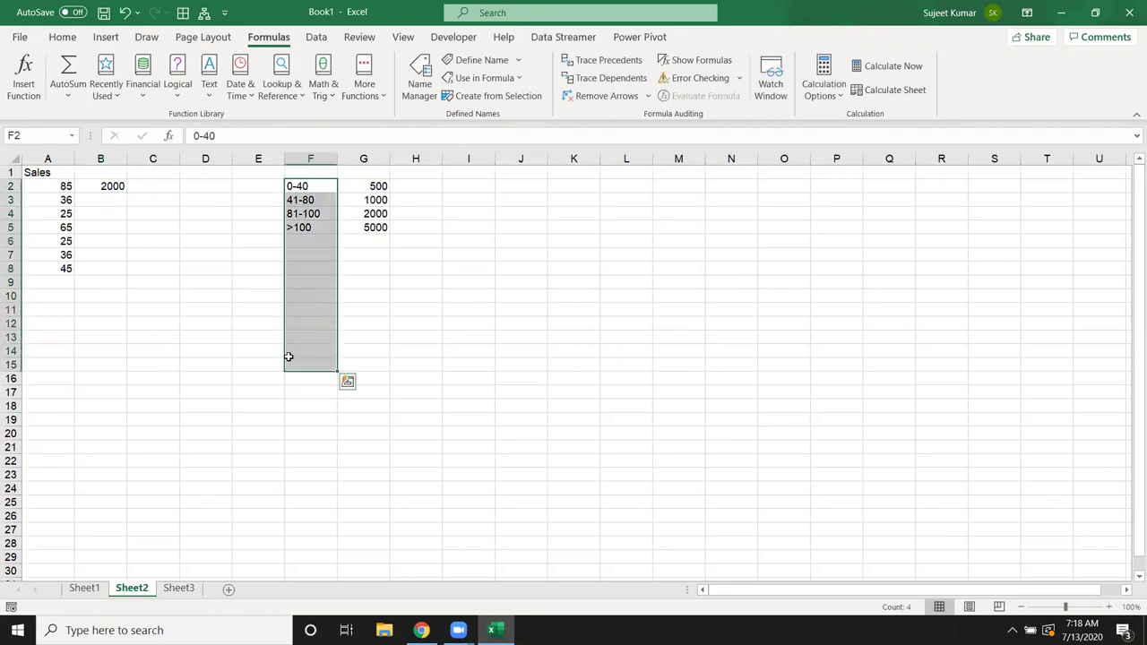
left_click_drag(319, 230, 319, 368)
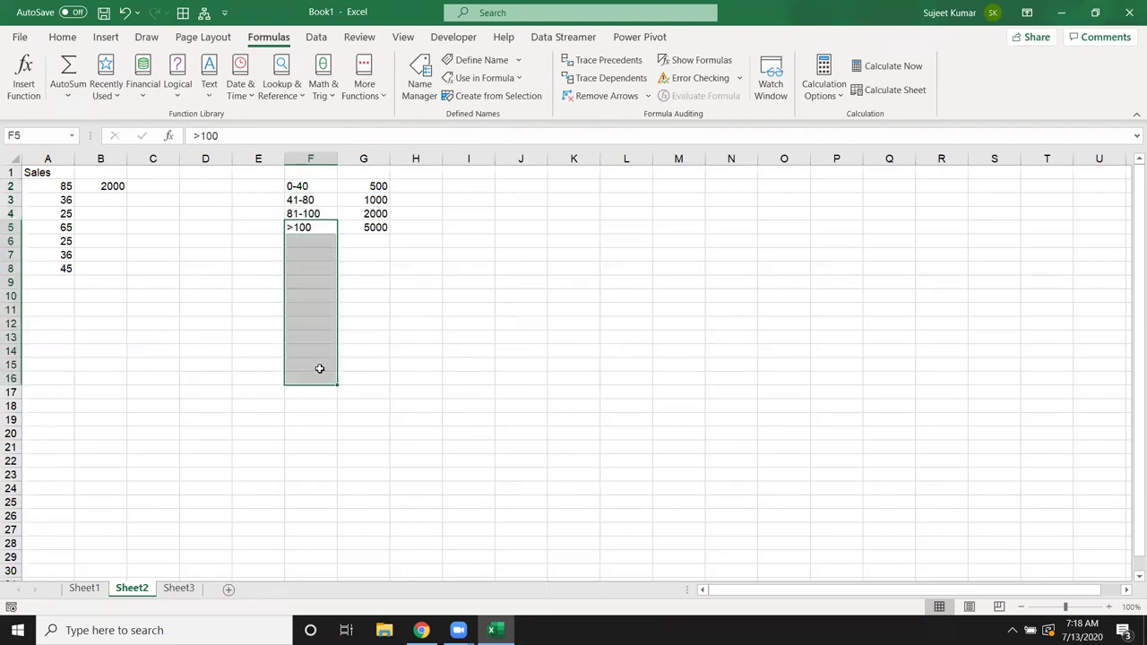
left_click(100, 191)
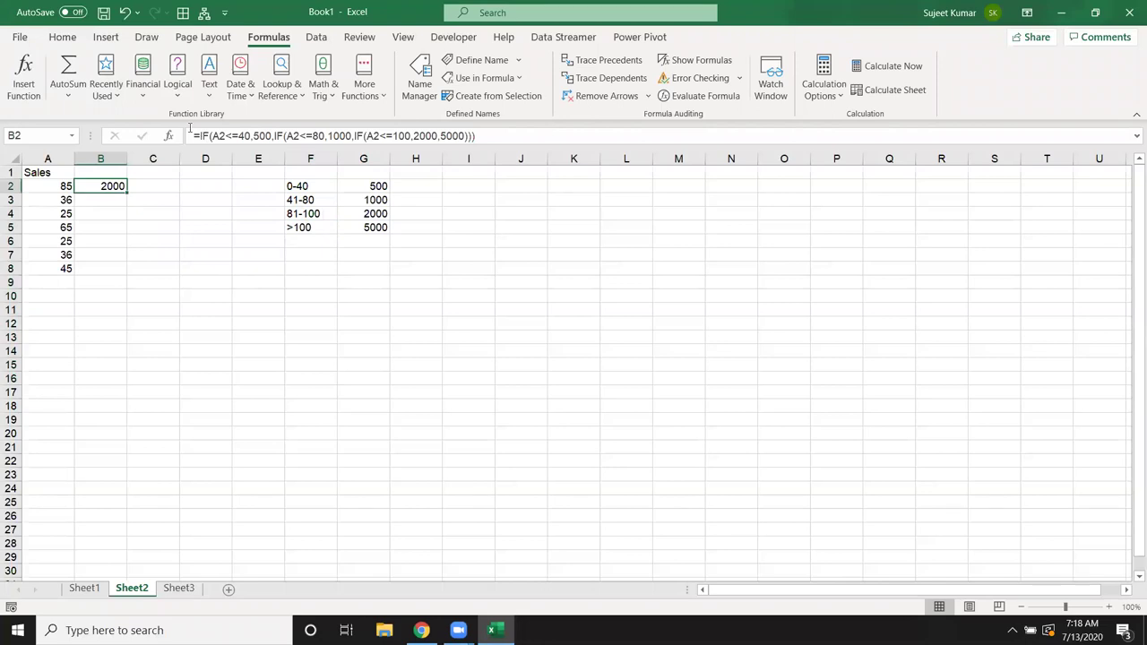
left_click_drag(194, 135, 501, 143)
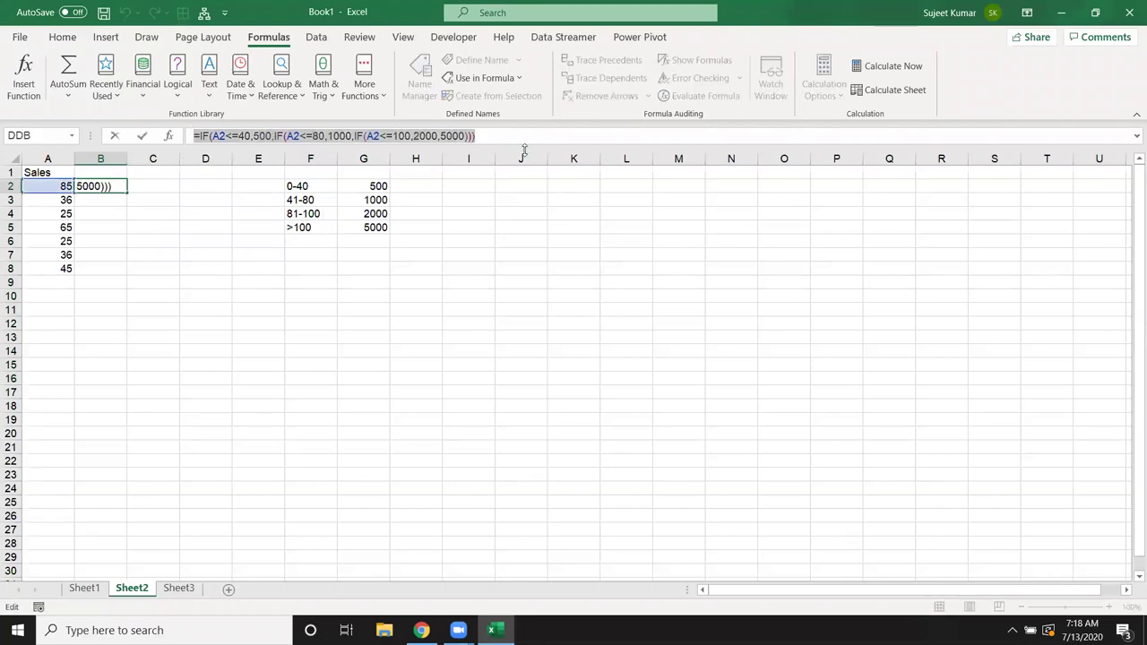
key("Escape")
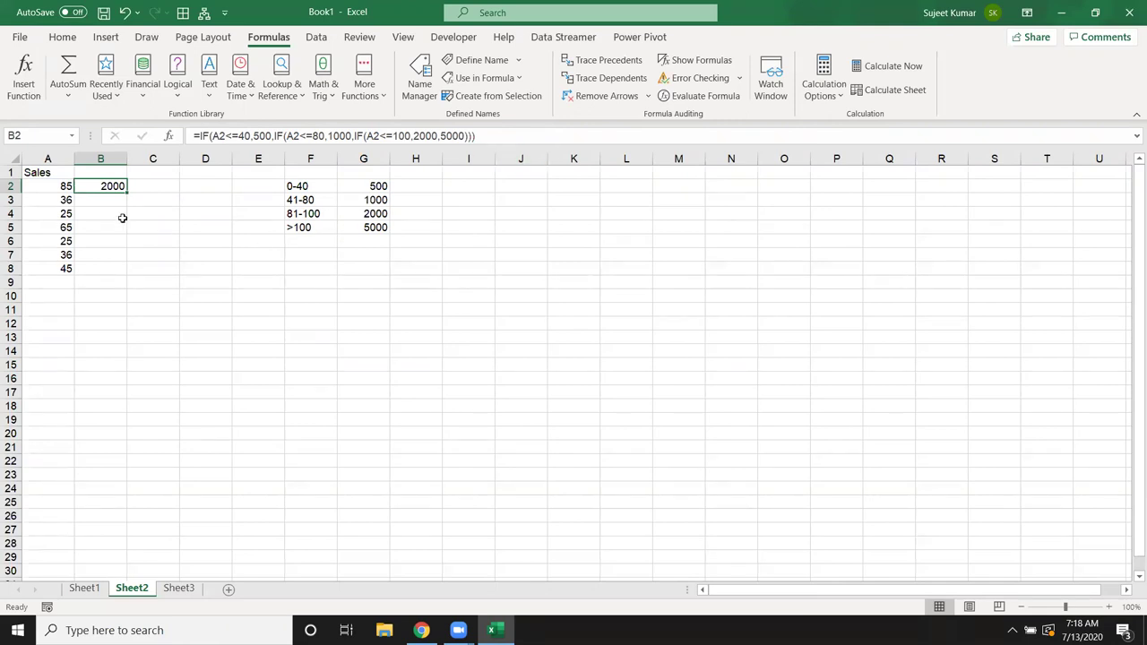
Step: Define a workbook name INC that refers to the pasted nested IF bonus formula
left_click(475, 60)
type("Da")
key("BackSpace")
key("BackSpace")
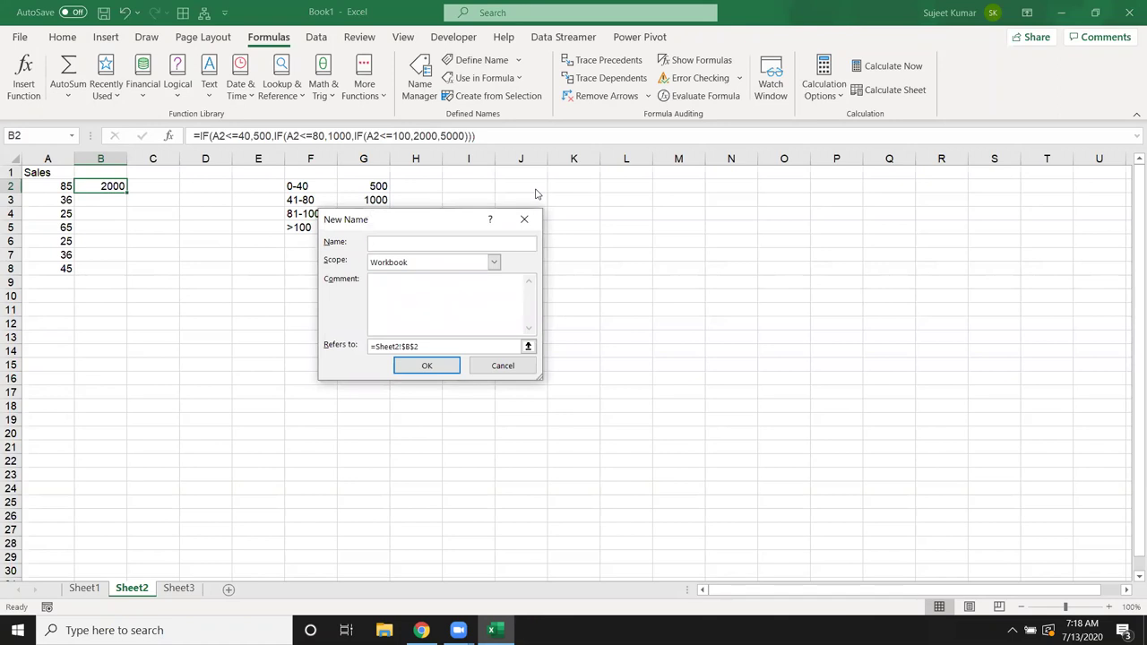
type("INC")
left_click(360, 345)
key("BackSpace")
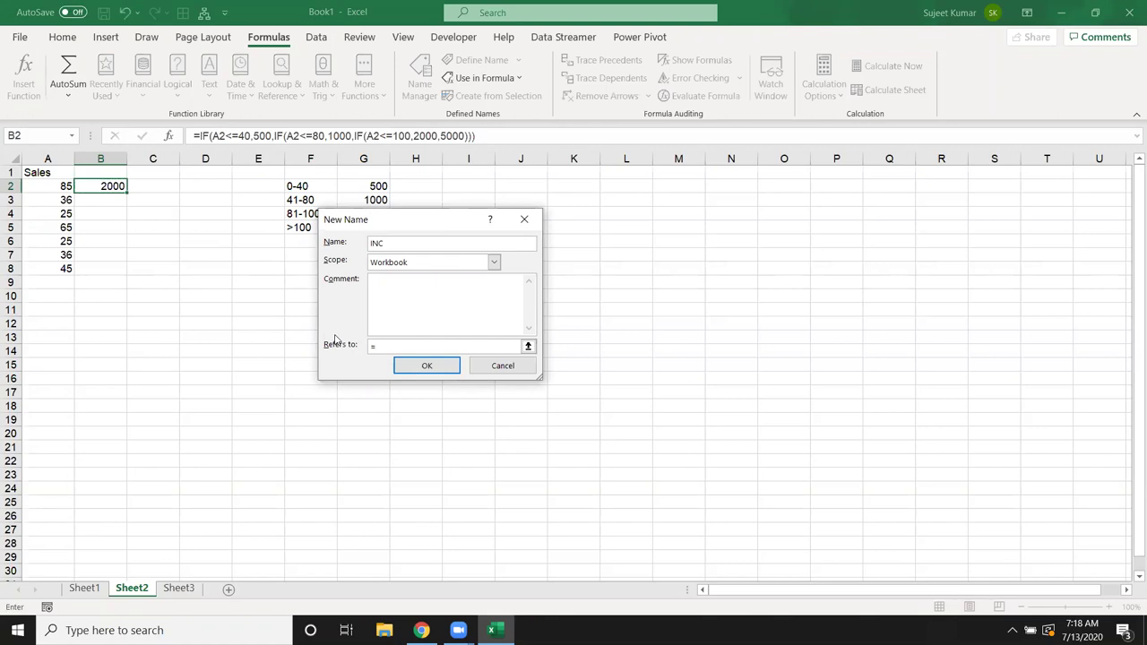
key("ctrl+v")
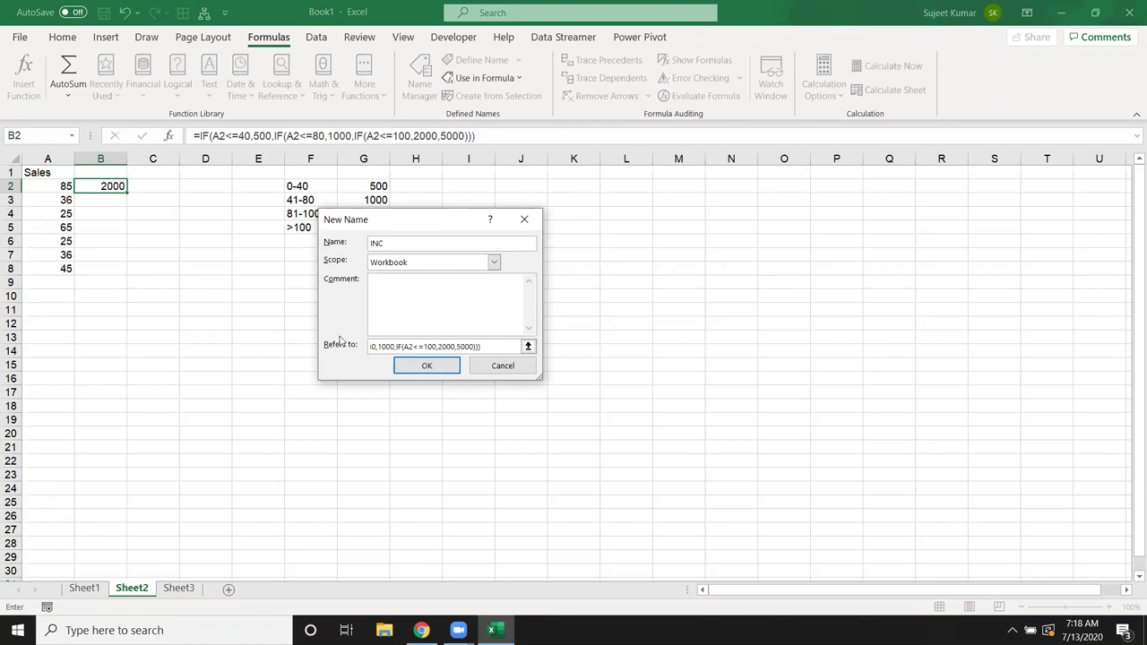
left_click_drag(495, 347, 423, 347)
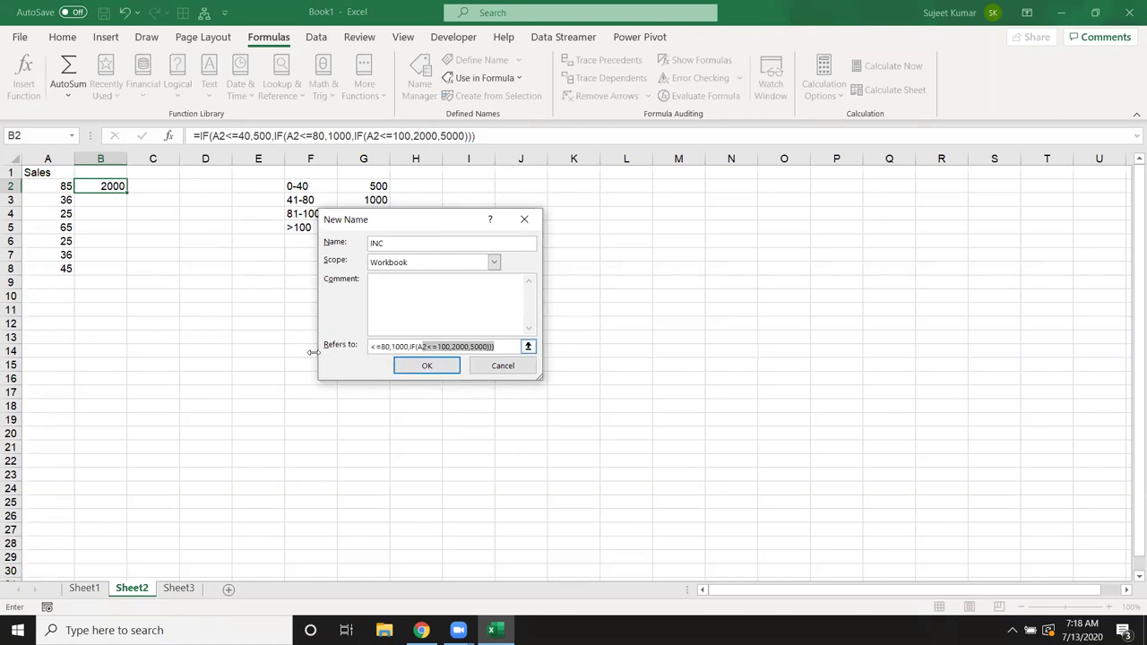
left_click(417, 368)
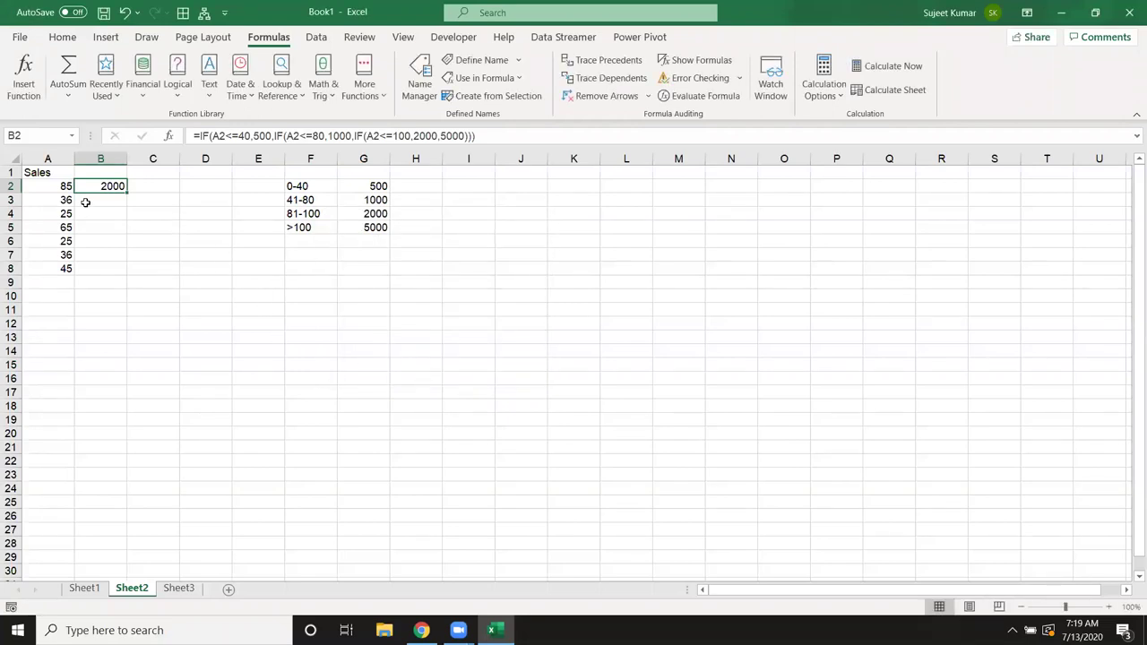
Step: Replace B2 with =INC and fill it down to B8
key("Delete")
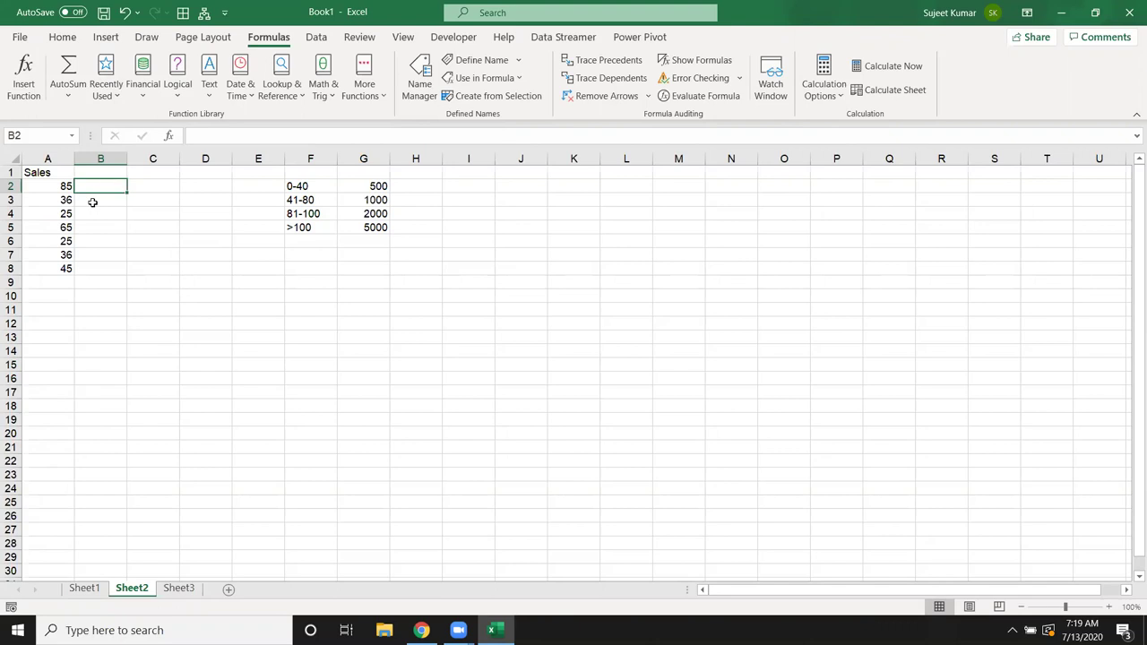
type("=inc")
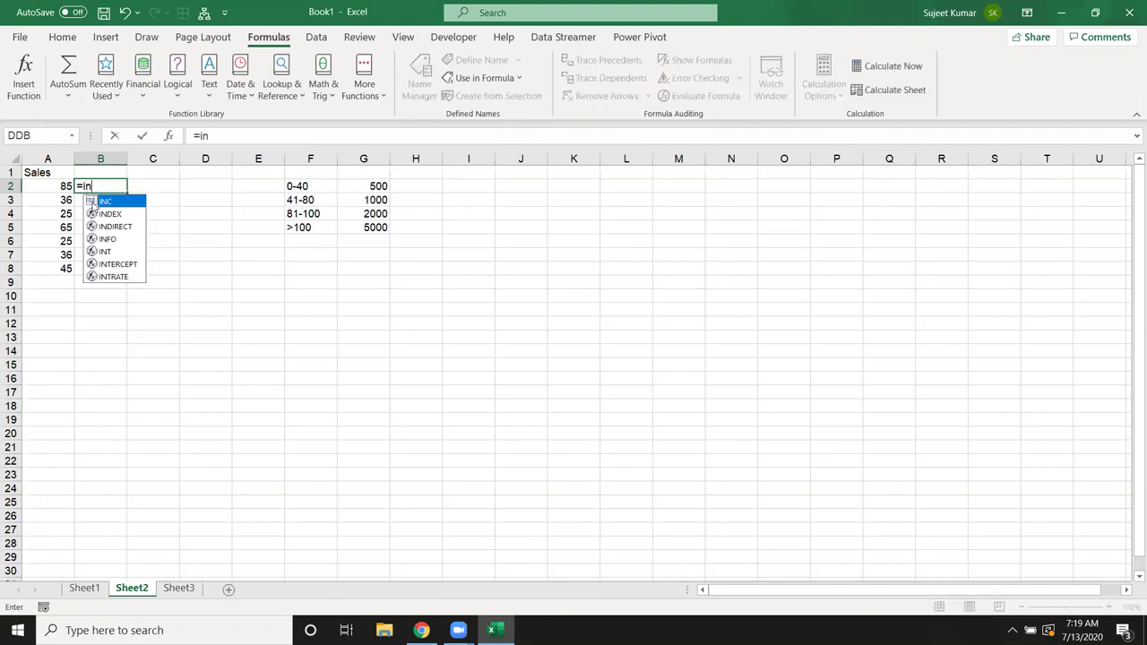
key("Return")
left_click(108, 185)
left_click_drag(128, 193, 128, 277)
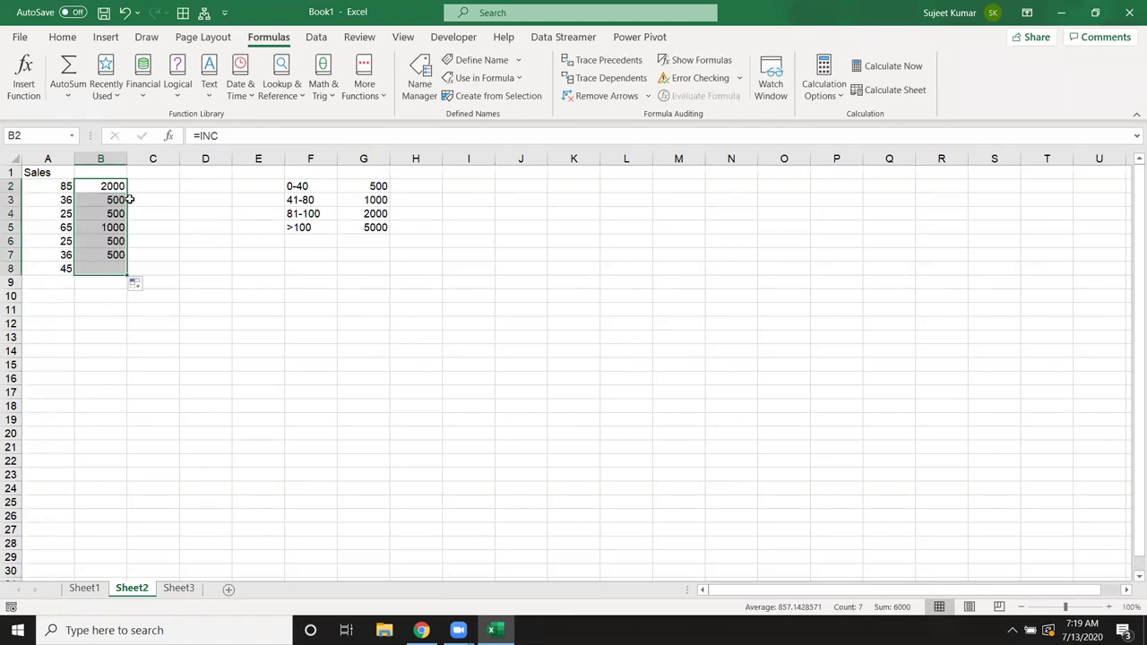
Step: On Sheet3, enter 853 in A2 and an =INC formula in B2
left_click(178, 588)
left_click(52, 184)
type("853")
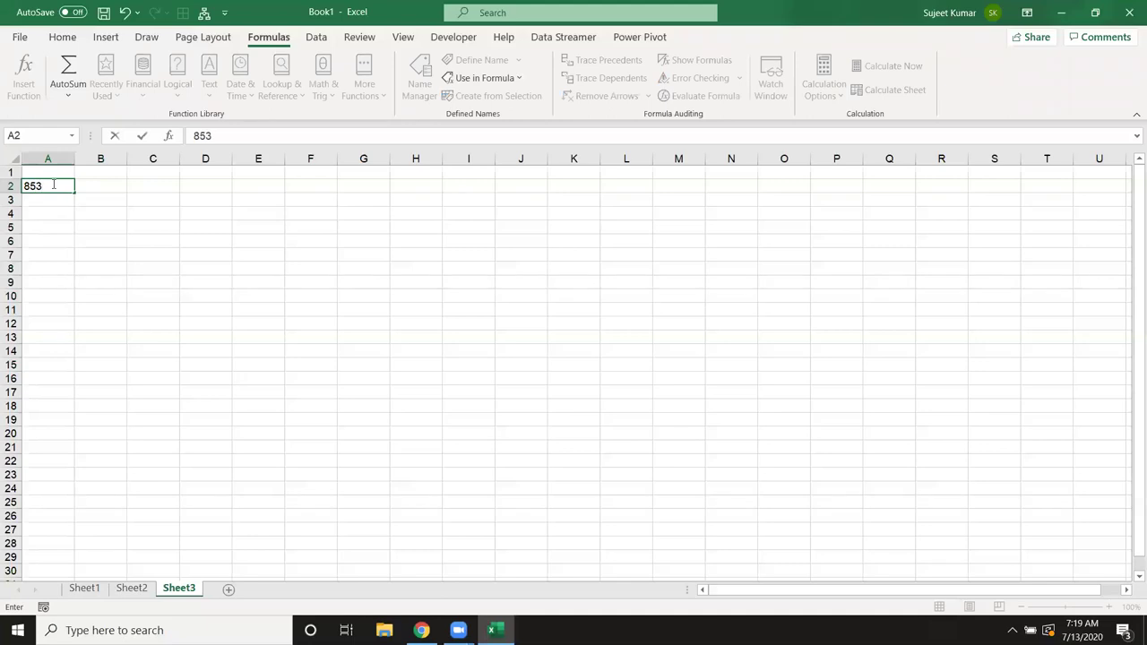
key("Return")
key("Up")
key("Right")
type("=i")
type("msum(")
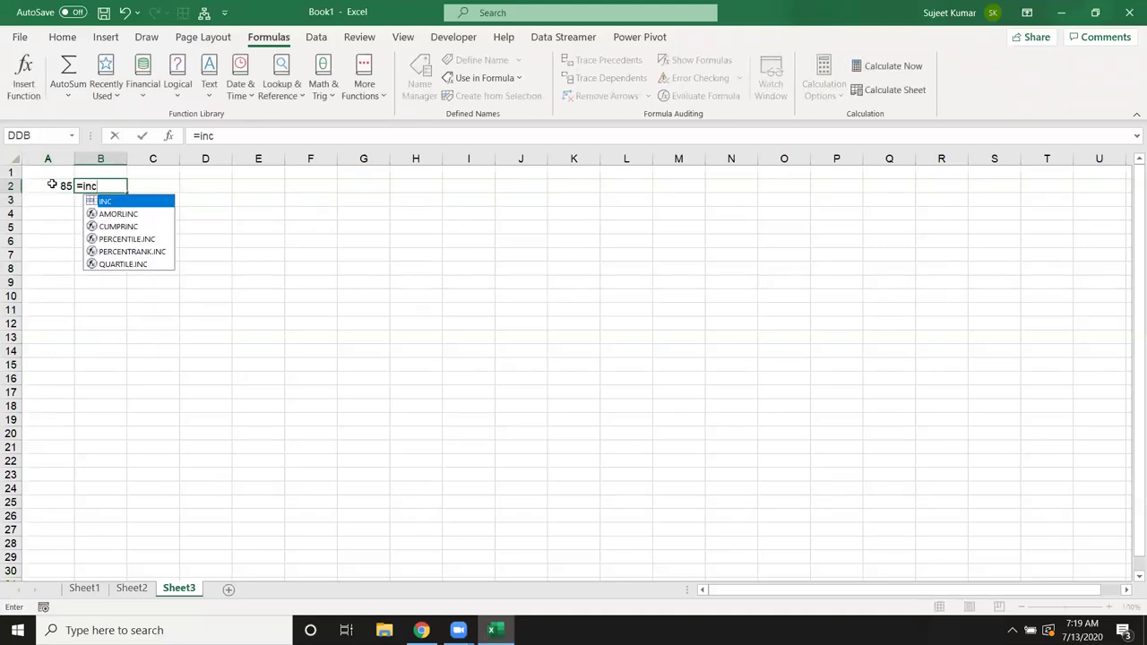
key("Return")
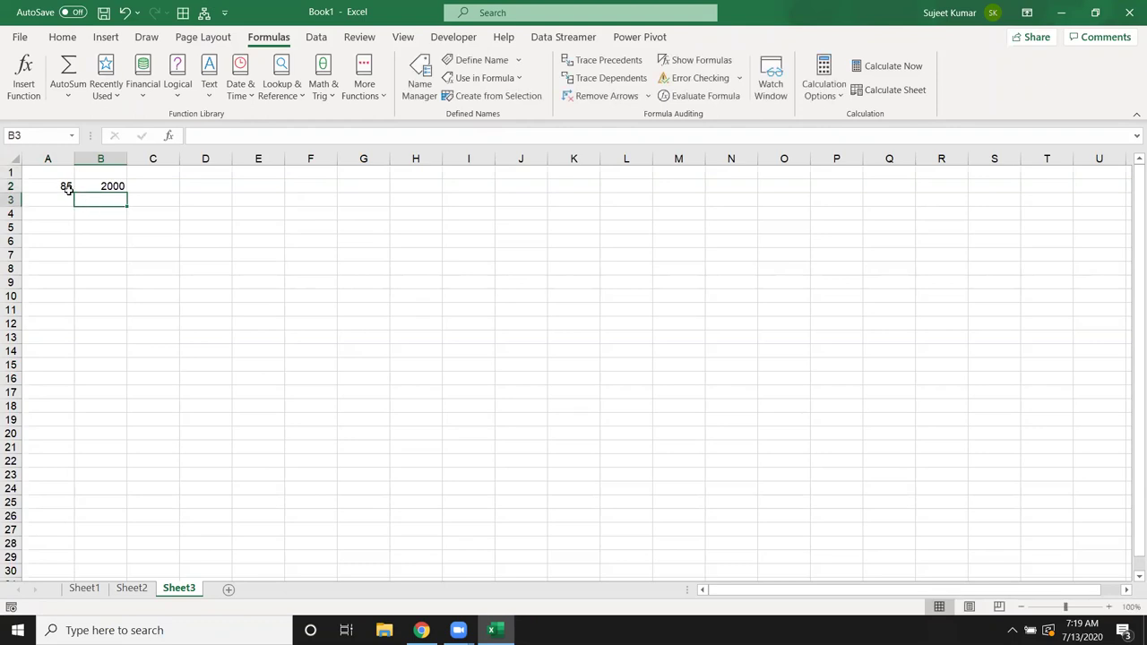
Step: Change Sheet3's A2 to 10 and check B2's =INC result
left_click(61, 185)
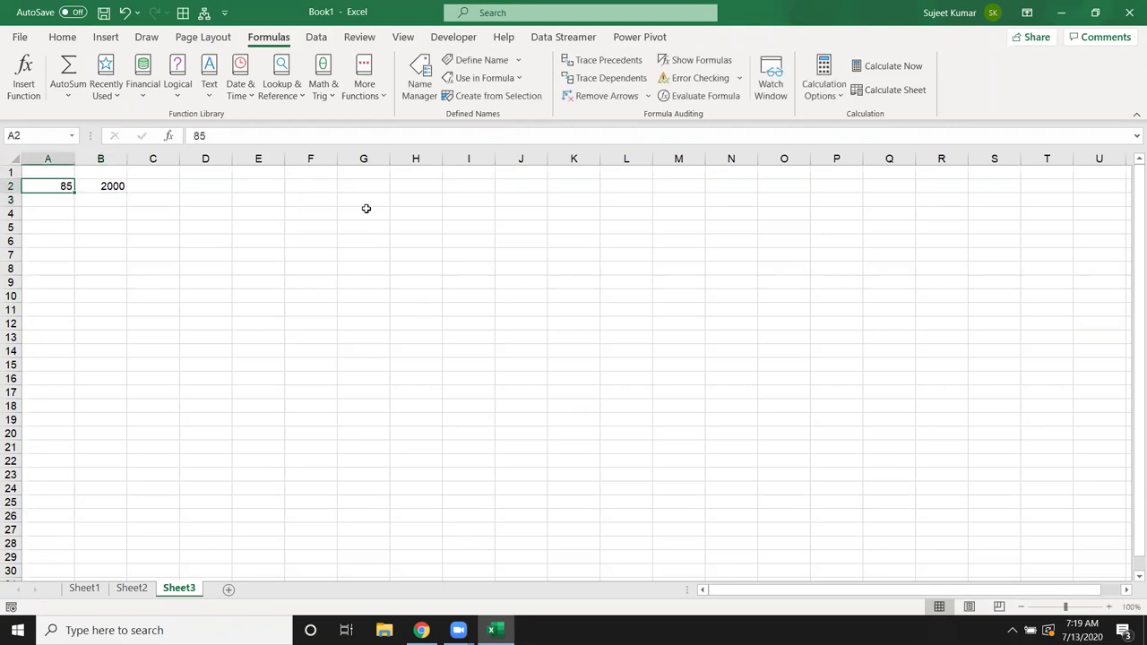
type("10")
key("Return")
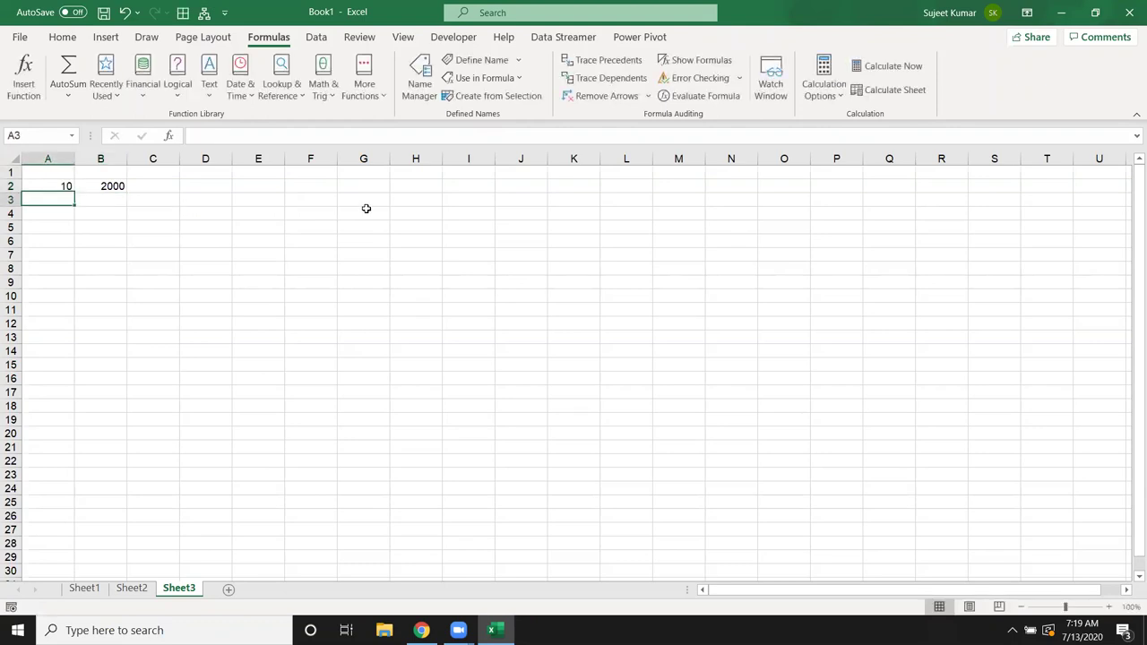
key("Up")
key("Right")
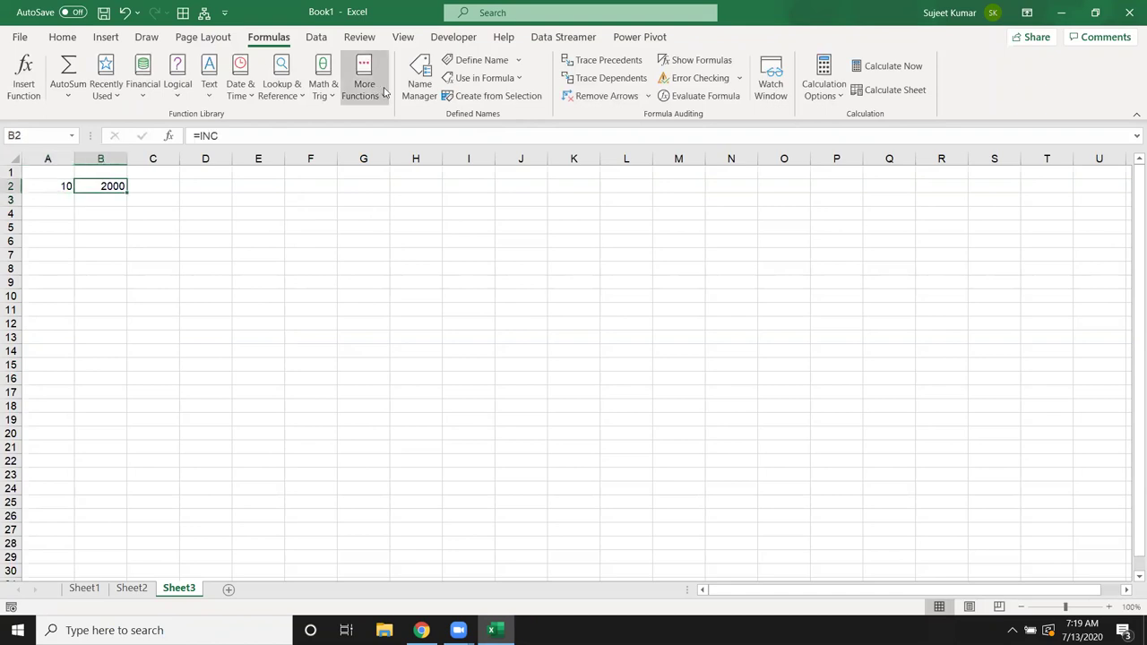
Step: In Name Manager, strip the Sheet2! prefixes from INC's three A2 references
left_click(421, 90)
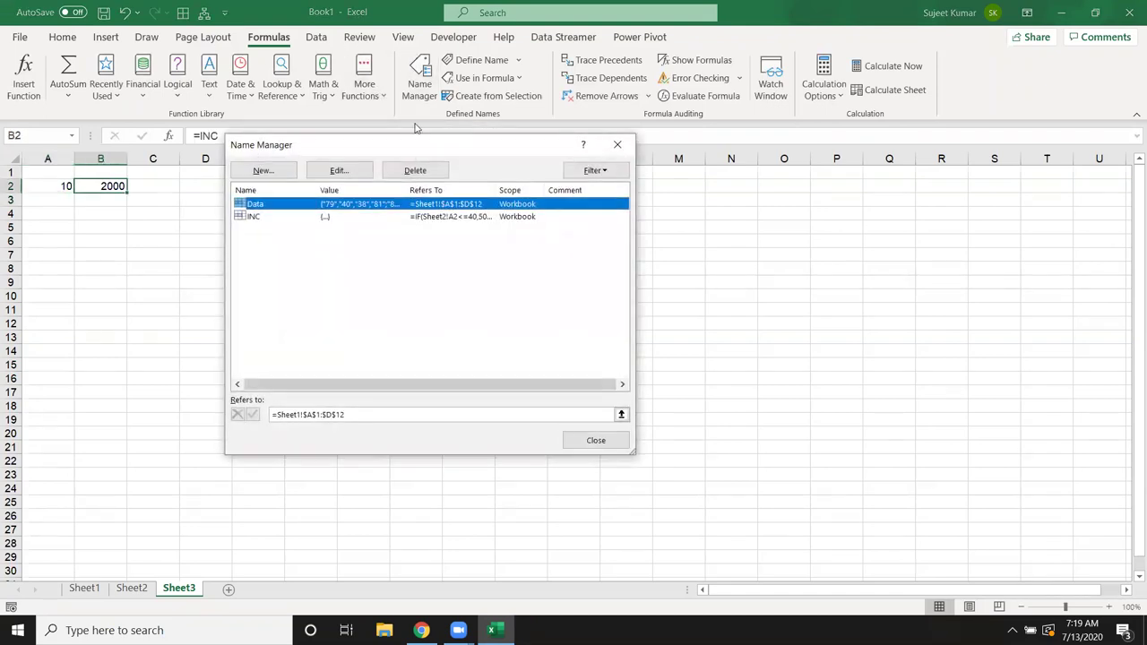
left_click(360, 218)
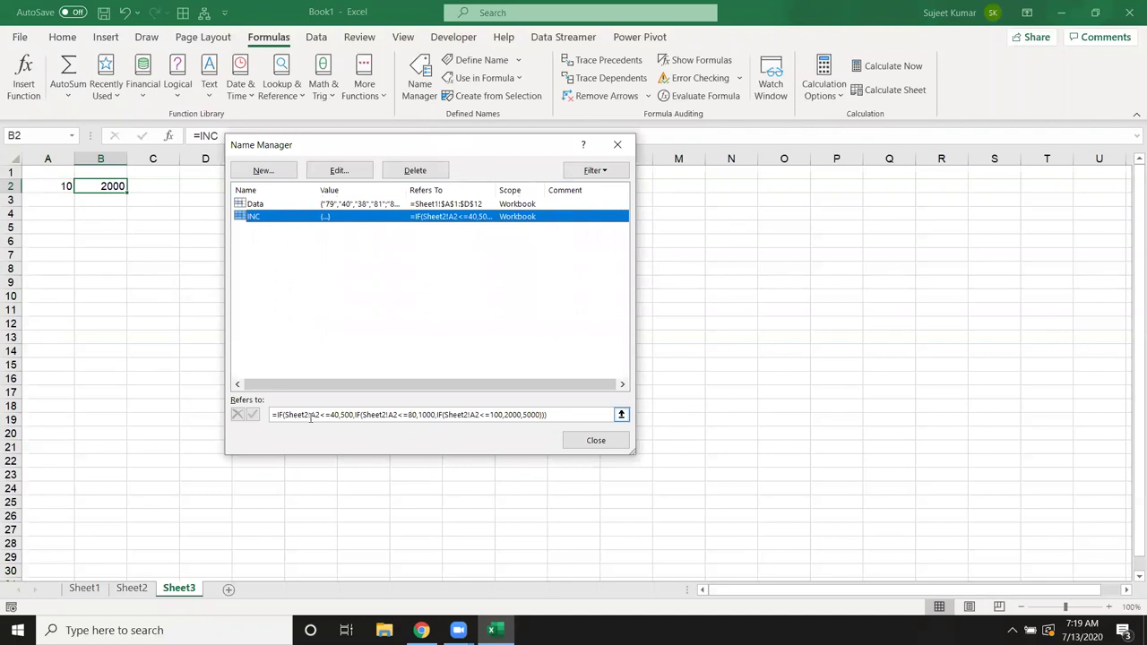
left_click(311, 415)
key("Delete")
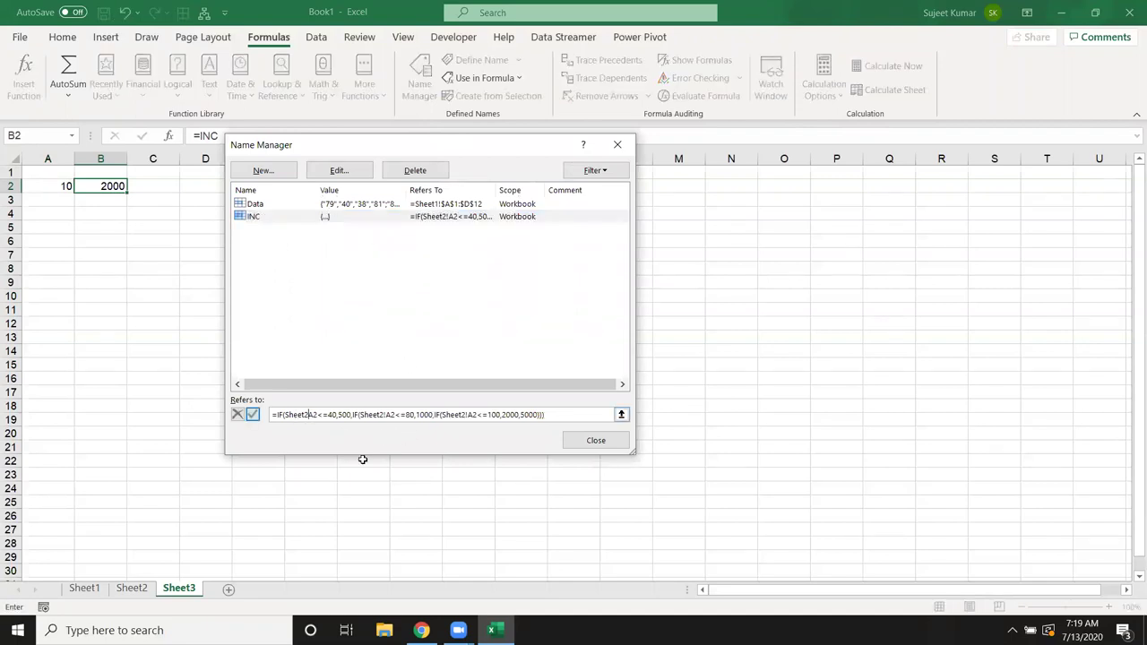
key("BackSpace")
key("BackSpace")
key("BackSpace")
key("BackSpace")
key("BackSpace")
key("BackSpace")
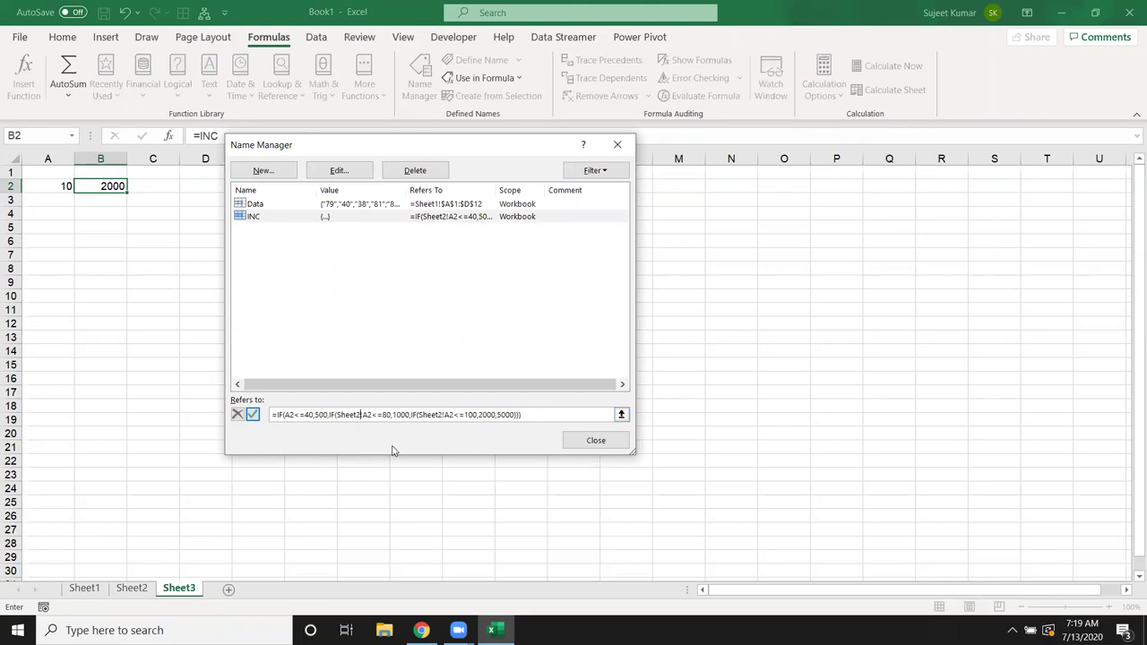
key("BackSpace")
key("BackSpace")
key("BackSpace")
key("BackSpace")
key("BackSpace")
key("BackSpace")
key("BackSpace")
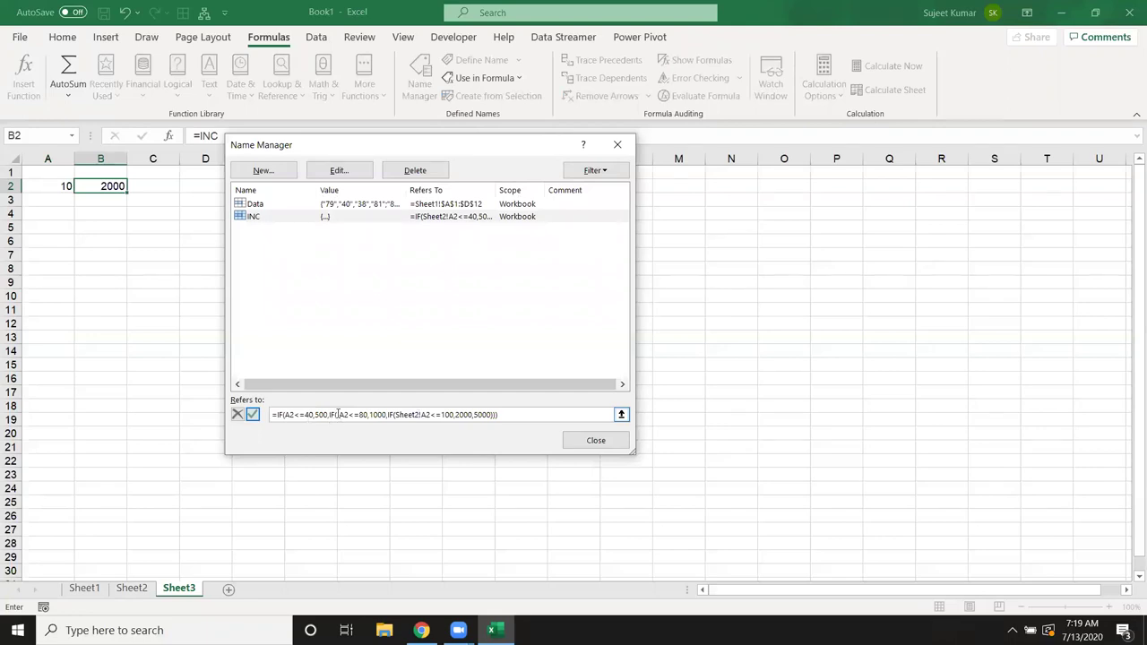
key("Delete")
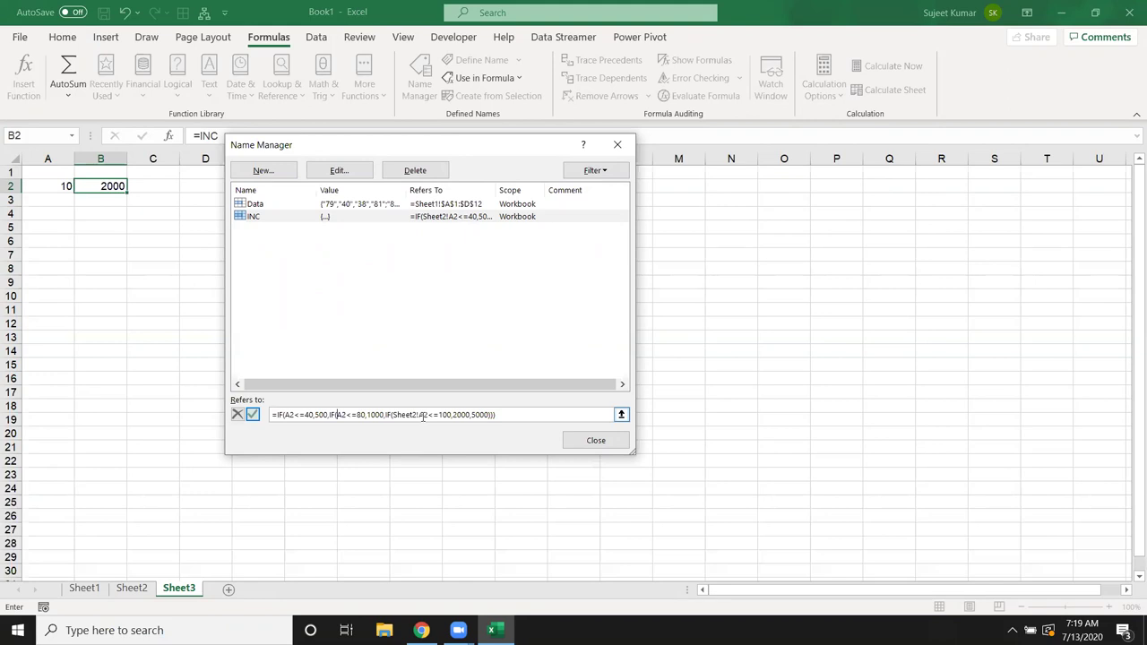
key("BackSpace")
key("BackSpace")
key("BackSpace")
key("BackSpace")
key("BackSpace")
key("BackSpace")
key("BackSpace")
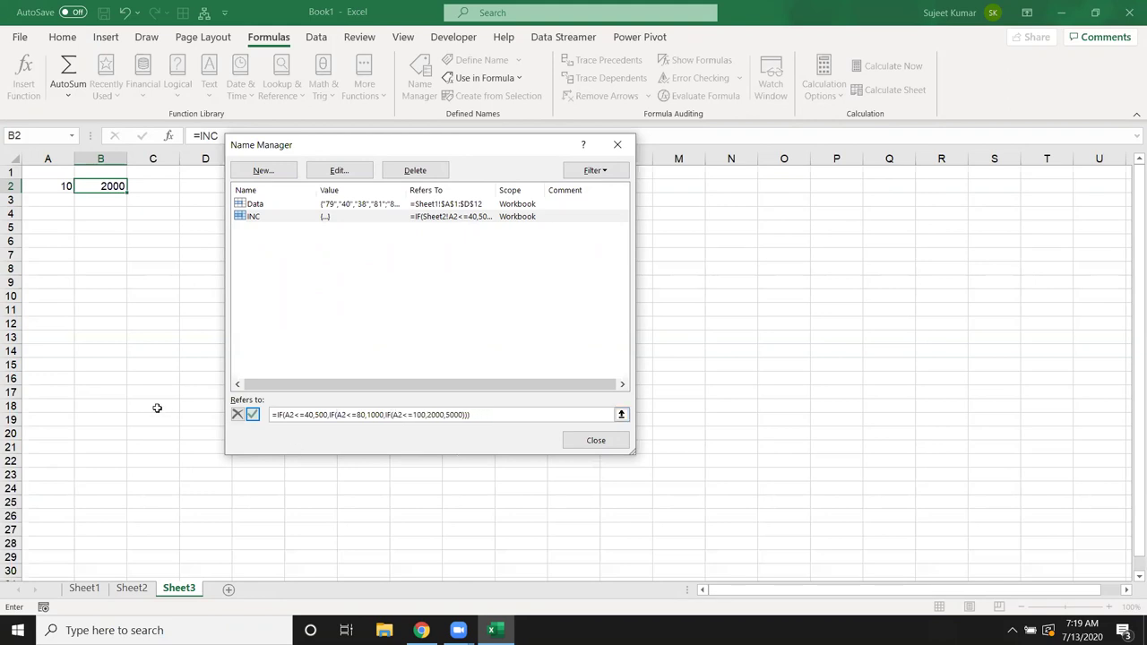
left_click(254, 414)
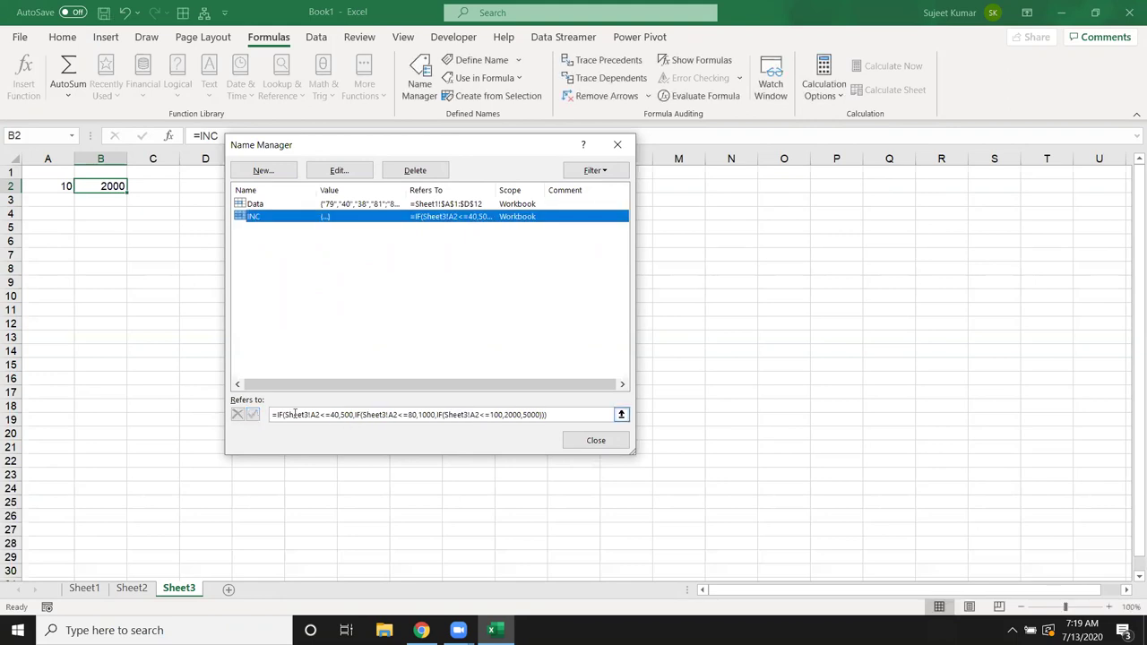
left_click(622, 444)
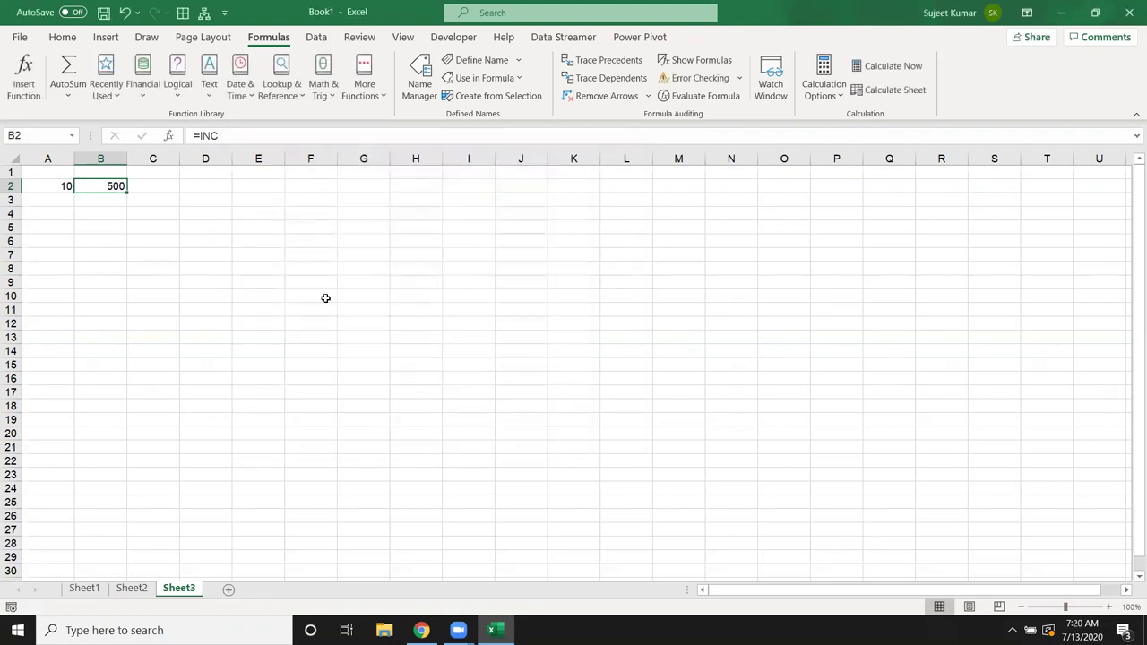
Step: Check that Sheet2's bonus column shows 500 in every row, then return to Sheet3
left_click(139, 589)
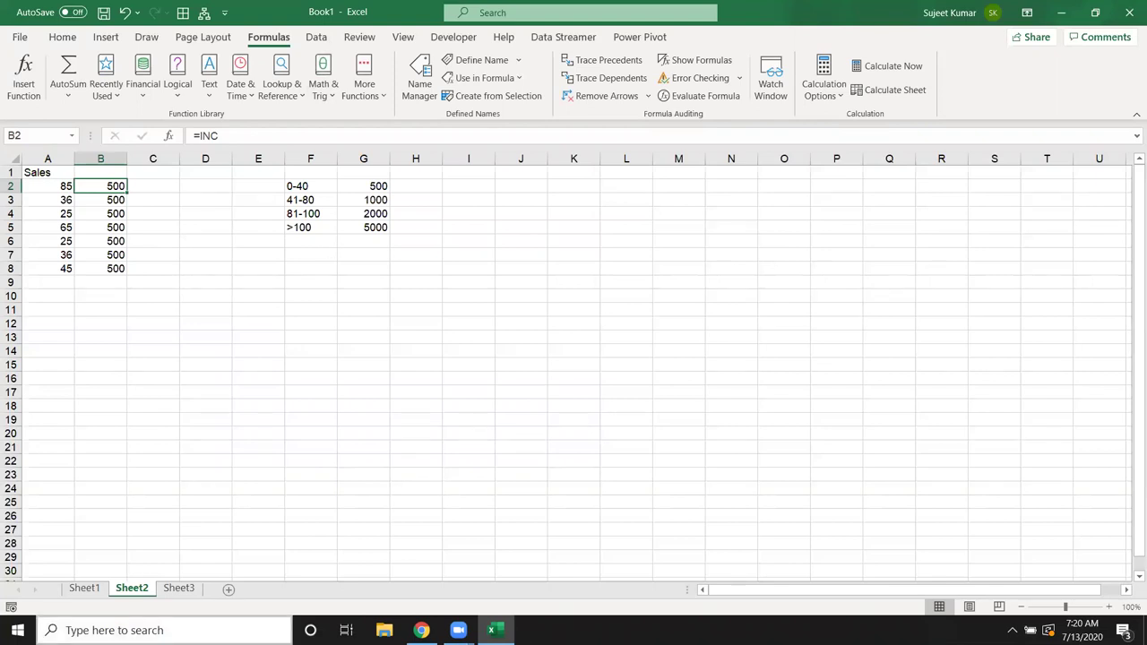
left_click(178, 587)
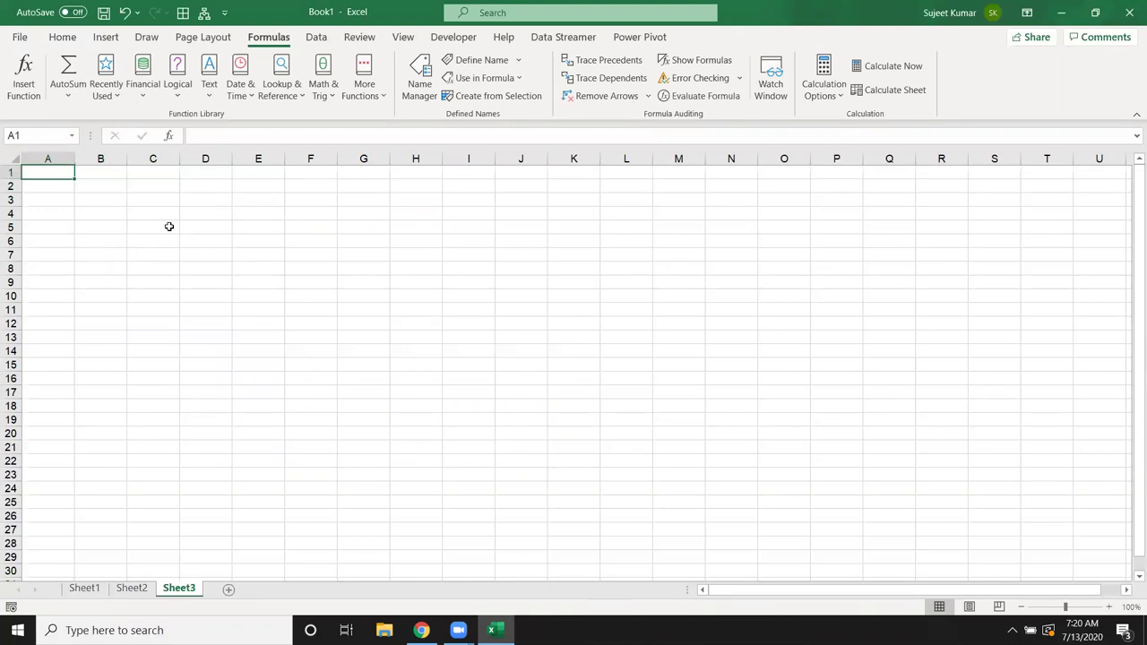
Step: Add a Name heading in A1 and fill names starting with Puja down to row 159
type("Name")
key("Return")
type("Puja")
left_click(167, 242)
left_click(65, 186)
left_click_drag(74, 192, 74, 557)
Step: Add month headers Jan through Oct across B1:K1
key("ctrl+Home")
key("Right")
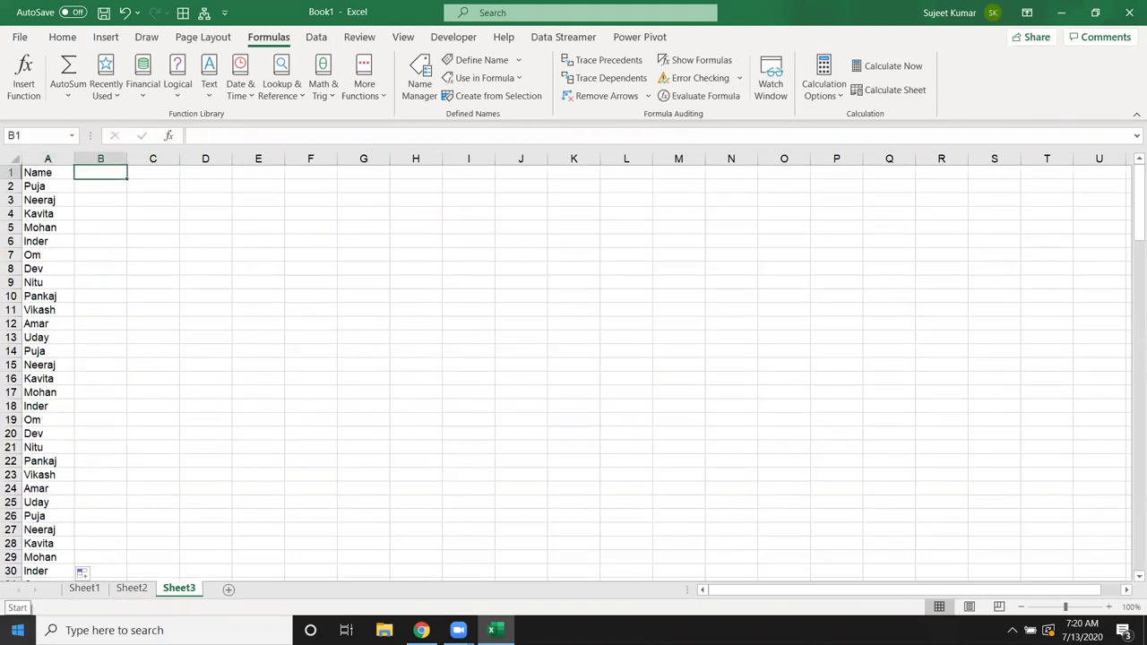
type("Jan")
mouse_move(100, 241)
left_mouse_down()
mouse_move(120, 177)
mouse_move(599, 207)
left_mouse_up()
left_click(120, 176)
left_click_drag(118, 196, 116, 192)
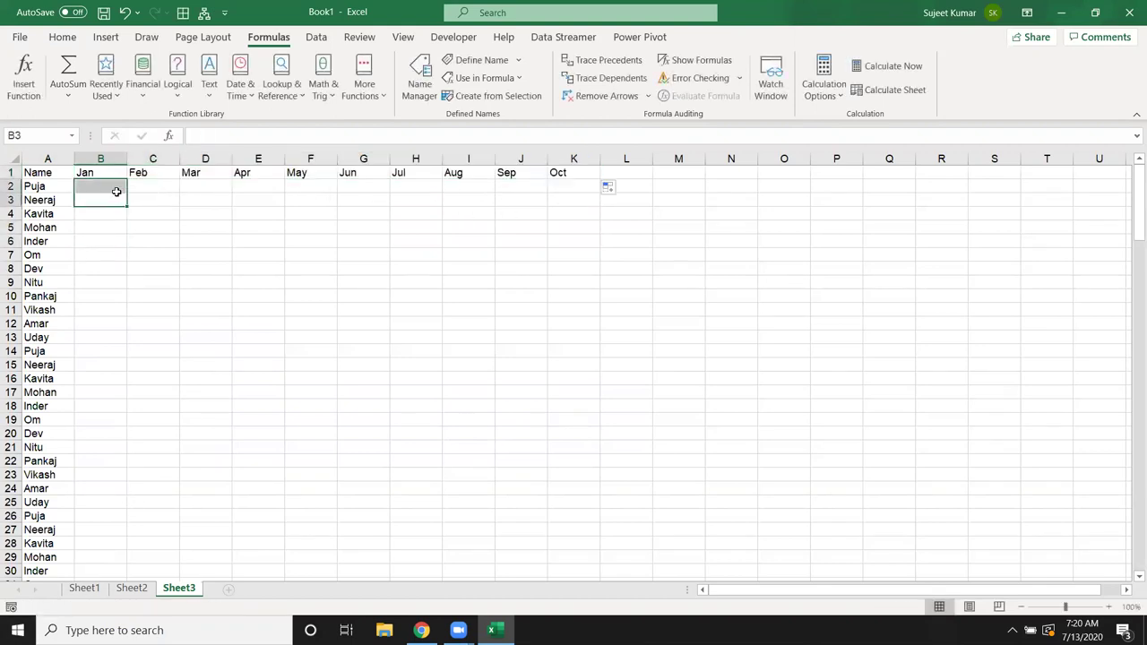
left_click(117, 191)
left_click(117, 196)
left_click(118, 190)
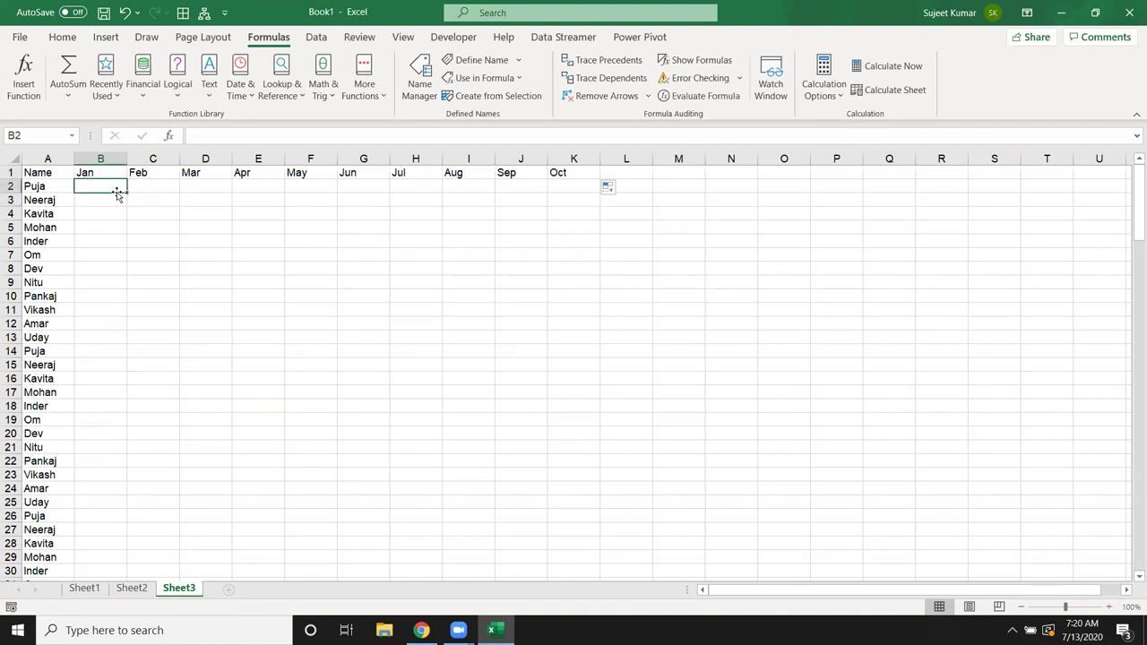
Step: Fill every name's Jan–Oct cells with =RANDBETWEEN(10,90)
type("=ra")
key("Down")
key("Down")
key("Down")
key("Tab")
type("10")
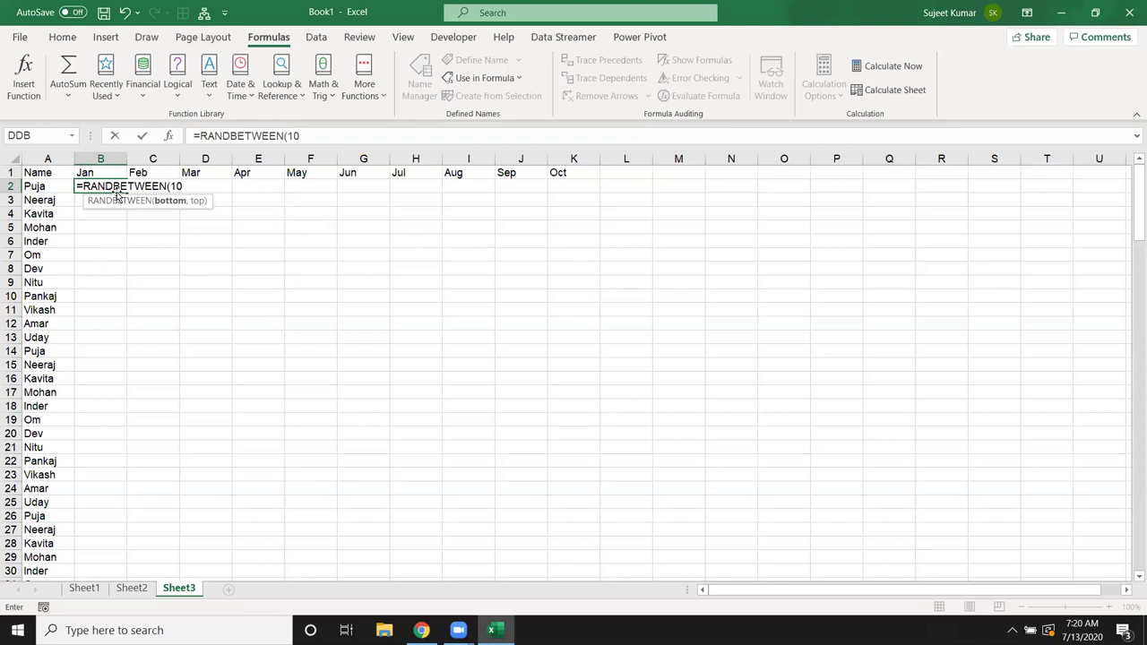
type(",90")
key("Return")
left_click(108, 185)
left_click_drag(127, 190, 601, 192)
double_click(601, 191)
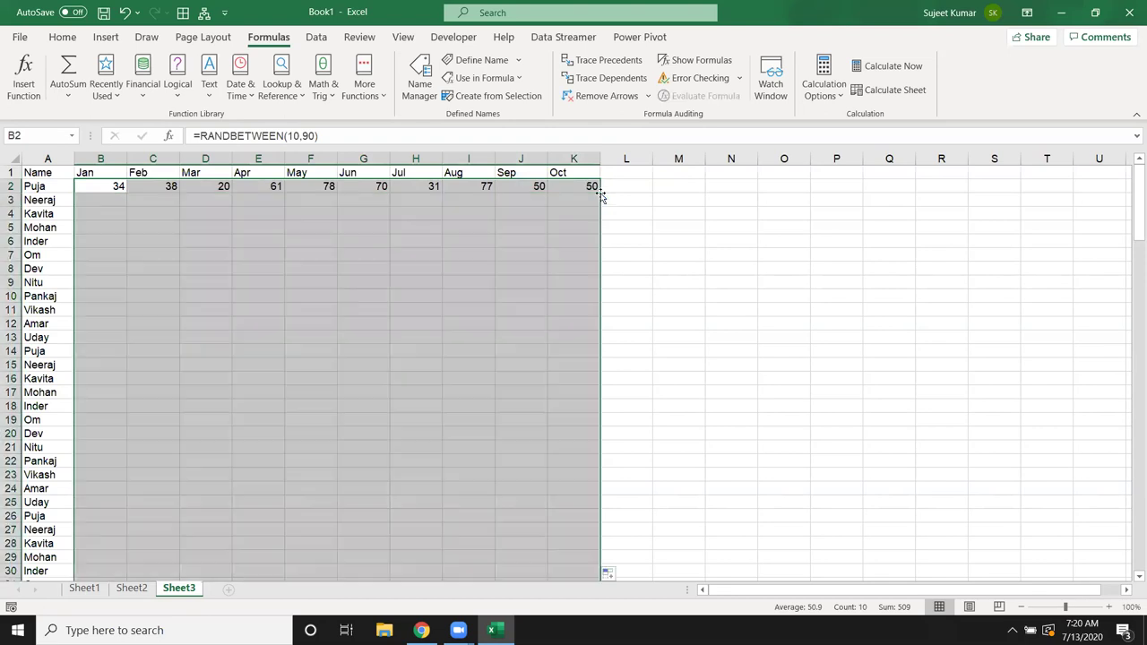
Step: Copy the random marks and paste them back as fixed values
key("ctrl+c")
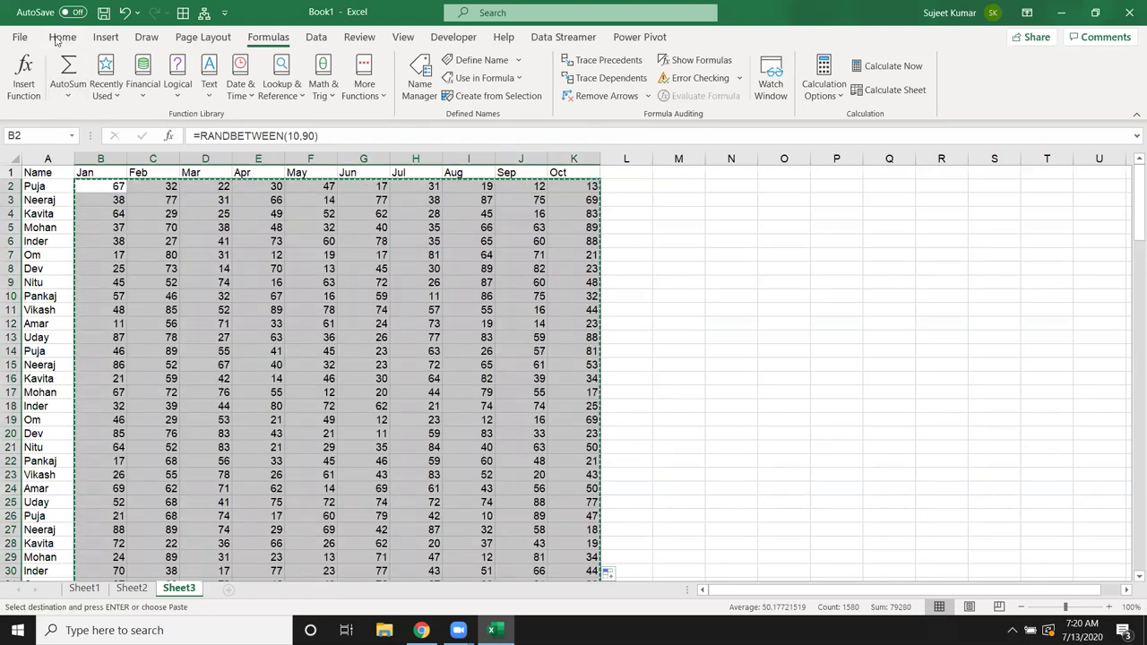
left_click(62, 37)
left_click(21, 93)
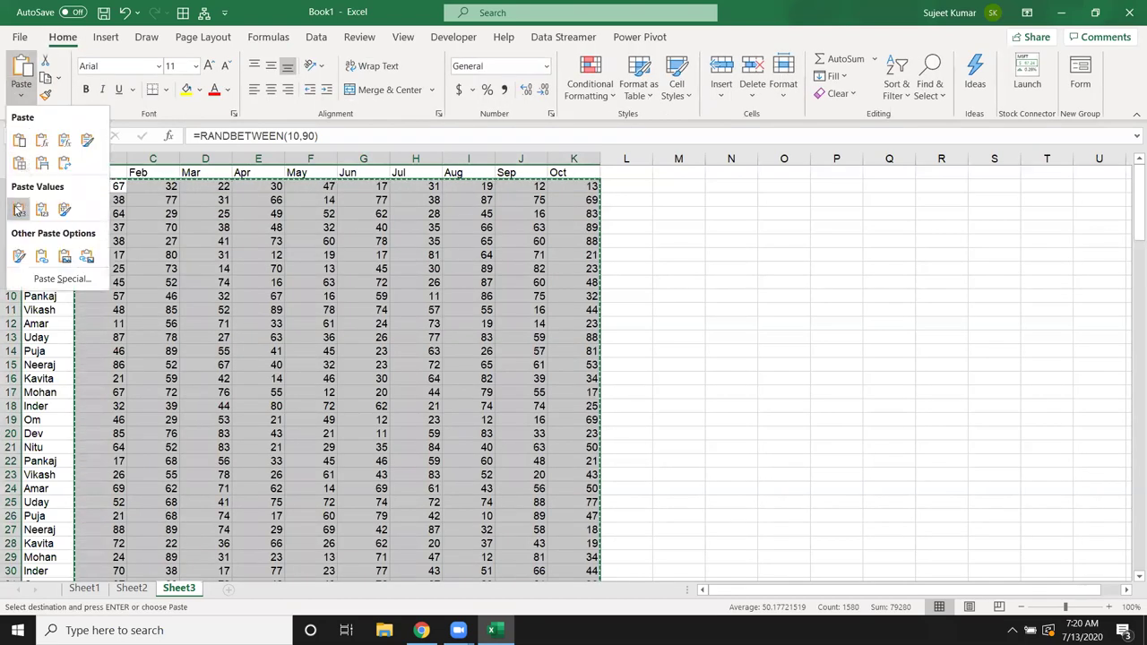
left_click(18, 210)
key("Escape")
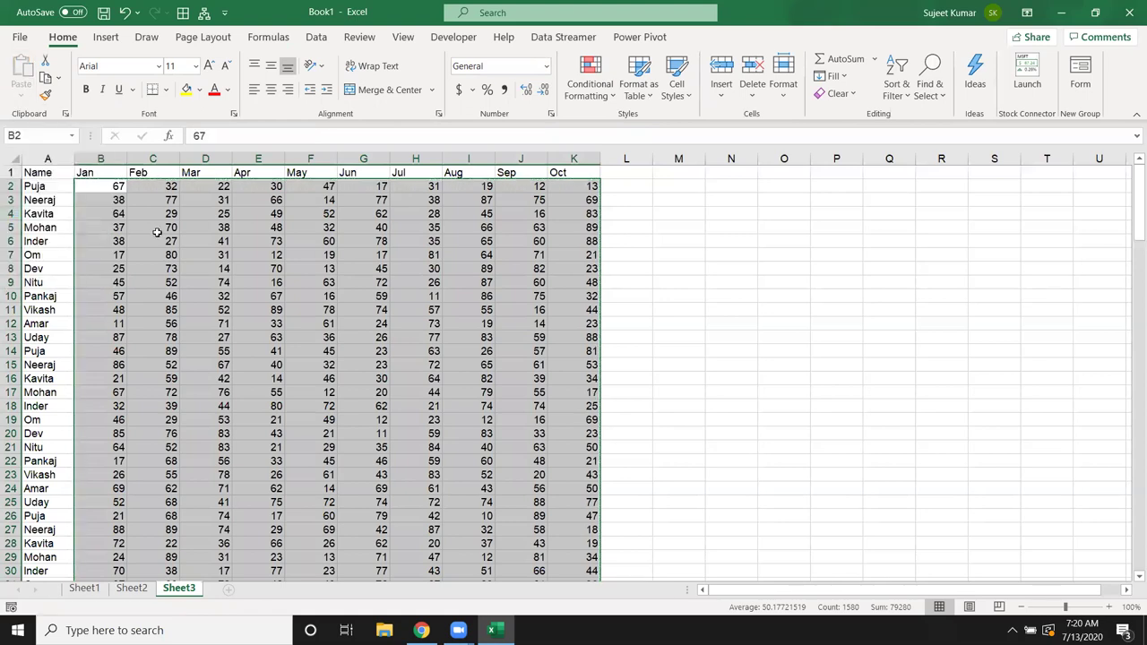
left_click(153, 226)
left_click(52, 177)
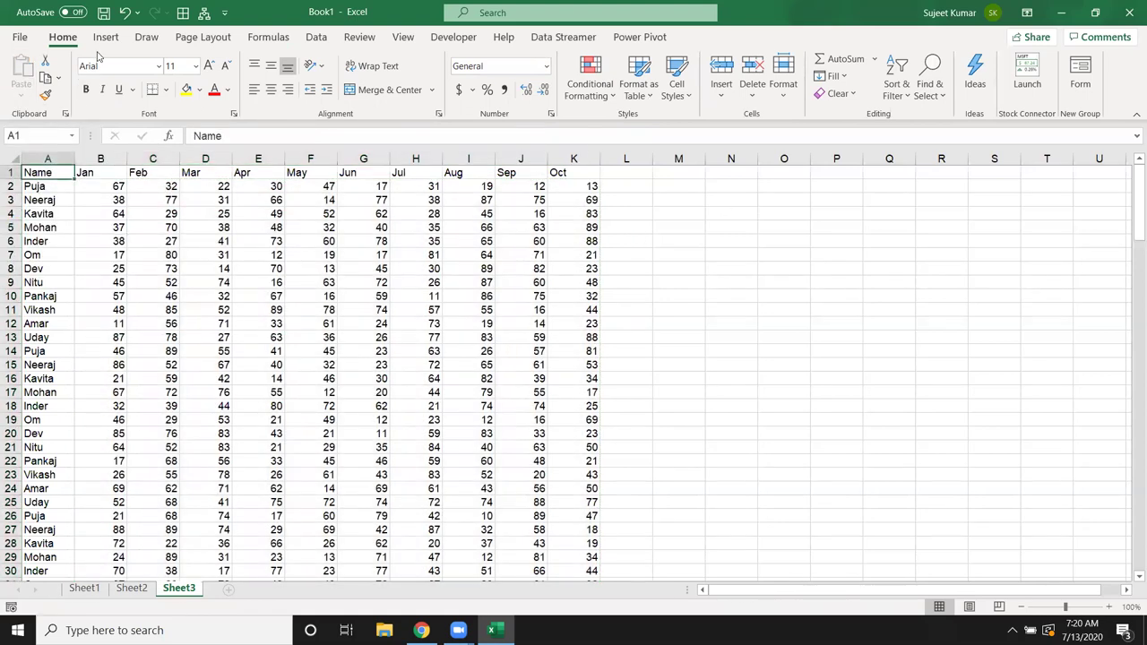
Step: Create a PivotTable on new Sheet4 summing Aug by Name
left_click(106, 36)
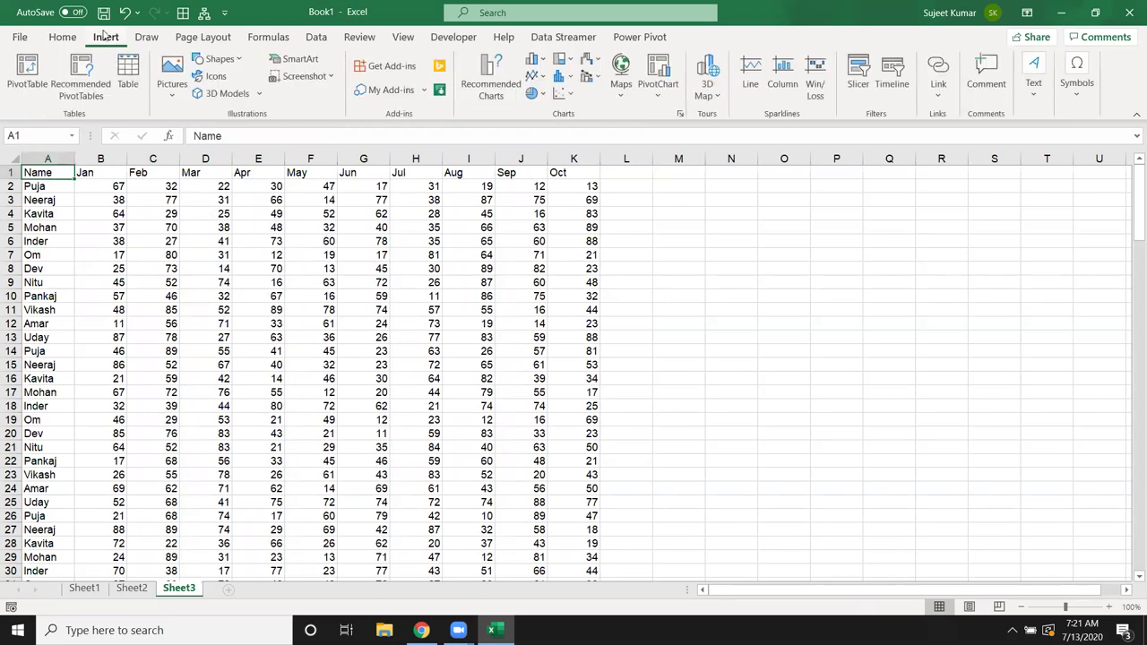
left_click(27, 76)
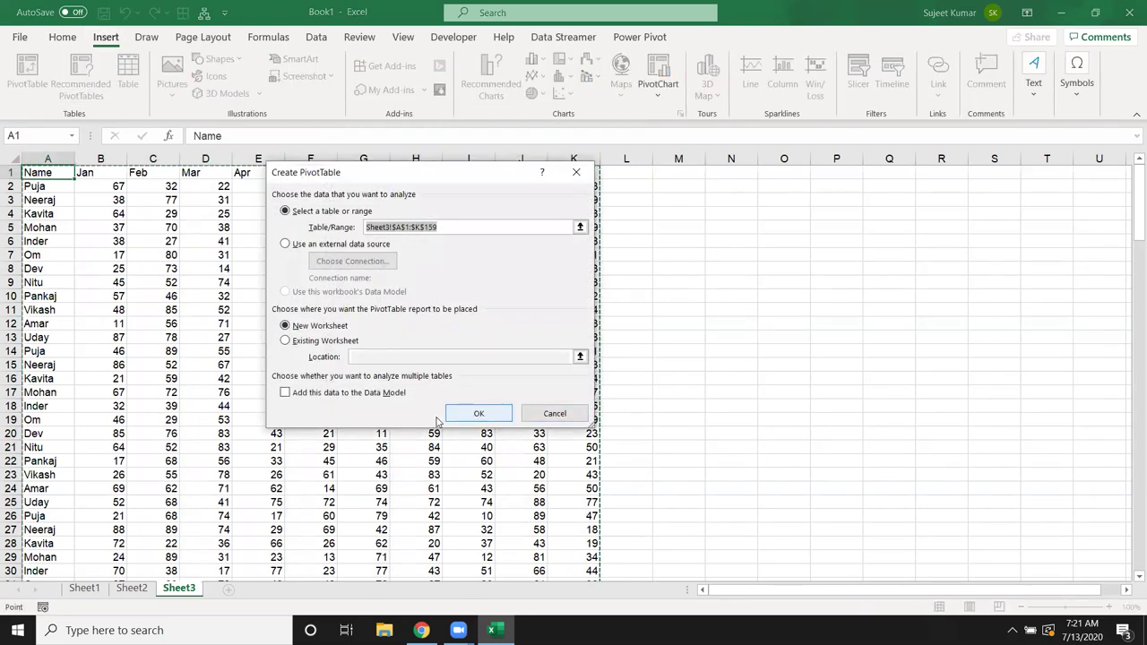
left_click(450, 417)
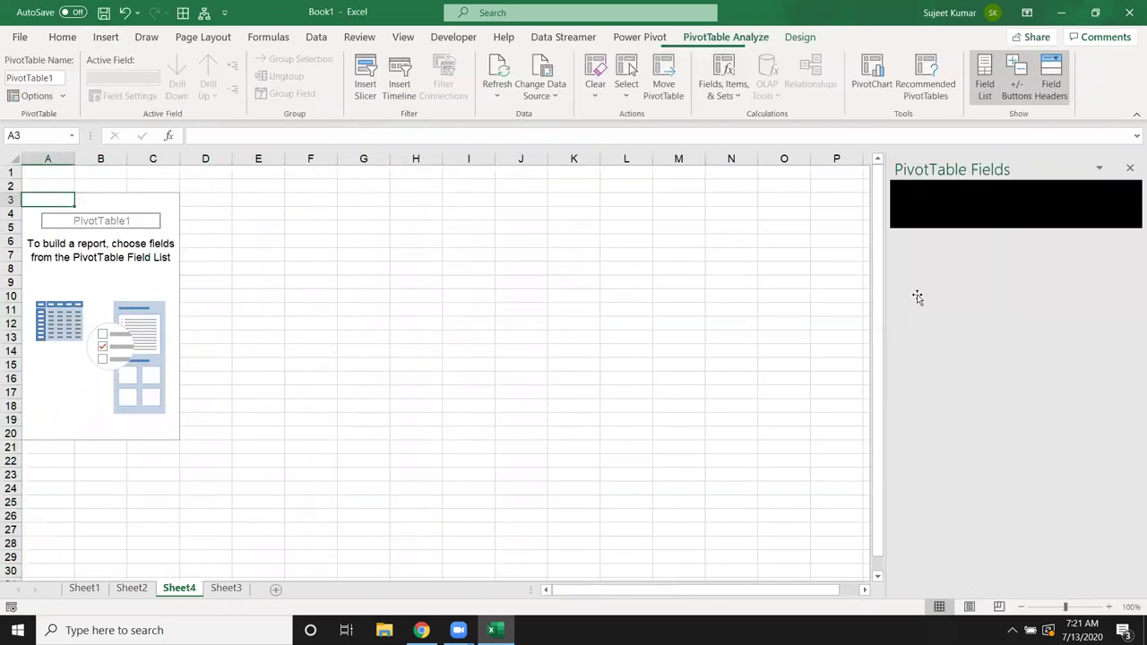
left_click_drag(945, 249, 954, 532)
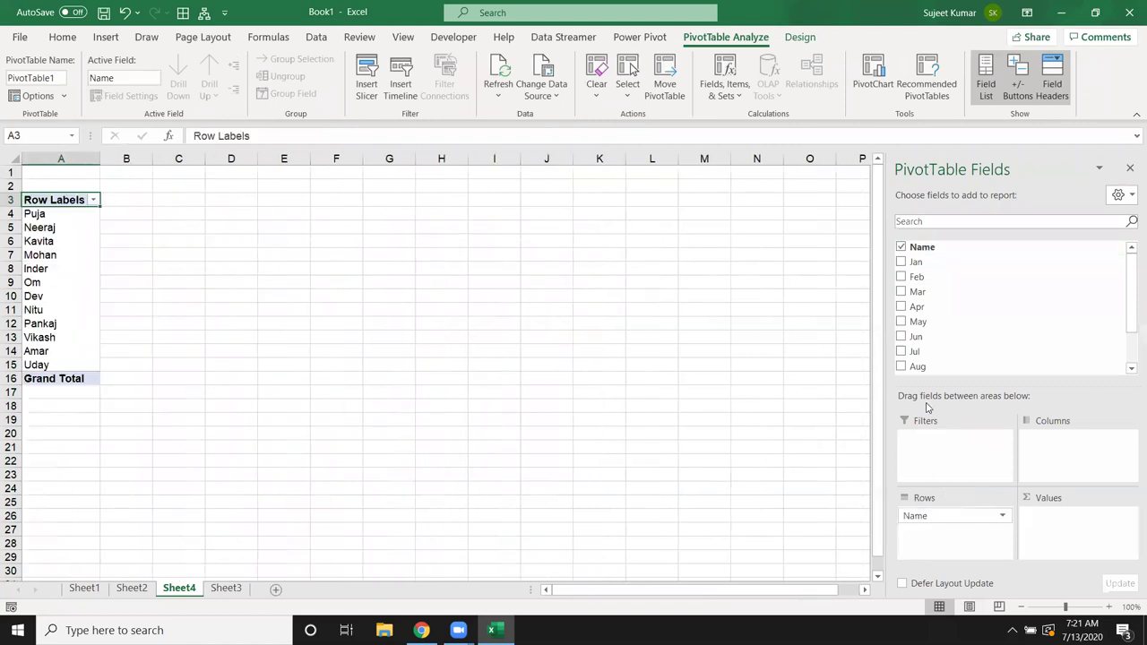
left_click_drag(937, 366, 1052, 533)
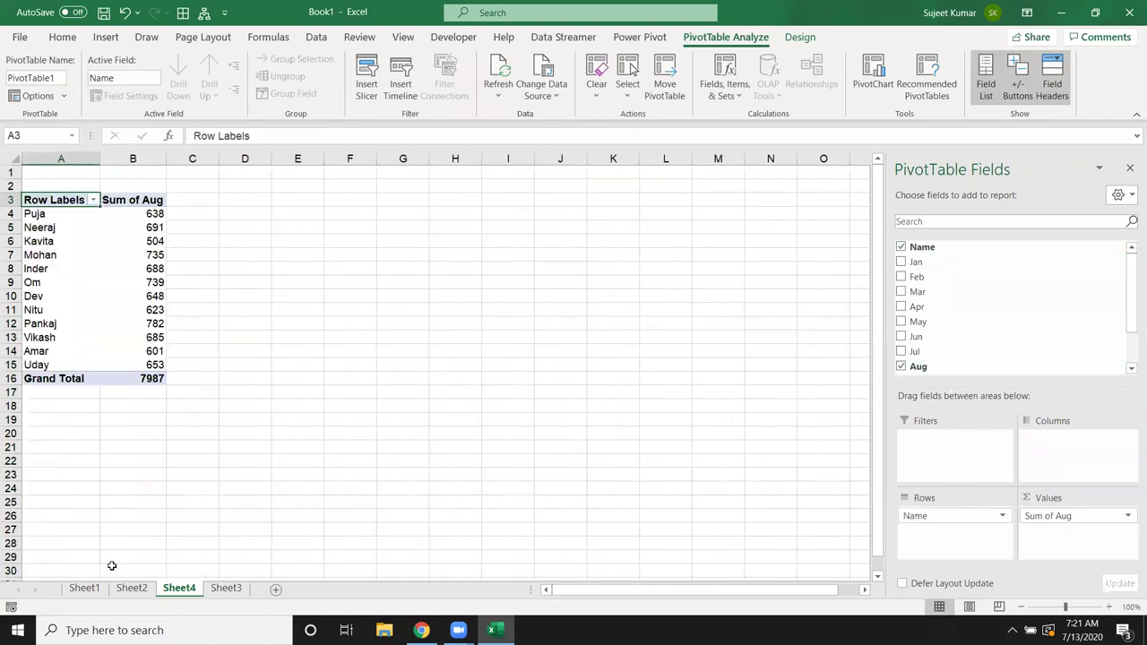
Step: Copy Sheet3's whole data table and paste a duplicate directly below the last row
left_click(142, 589)
left_click(190, 590)
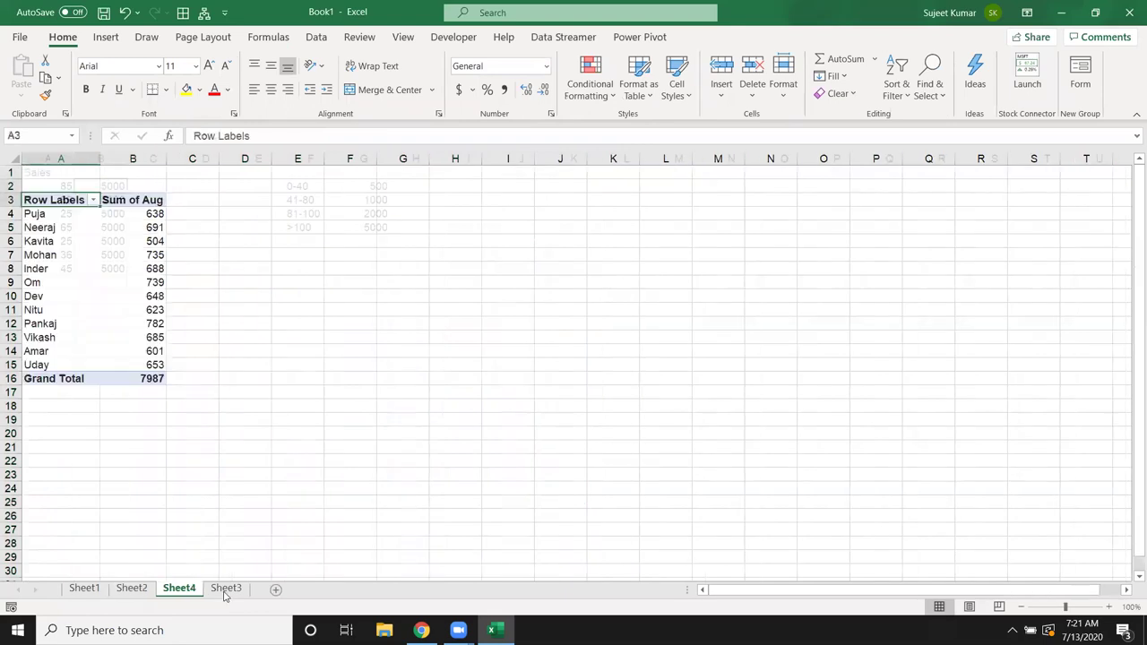
left_click(225, 590)
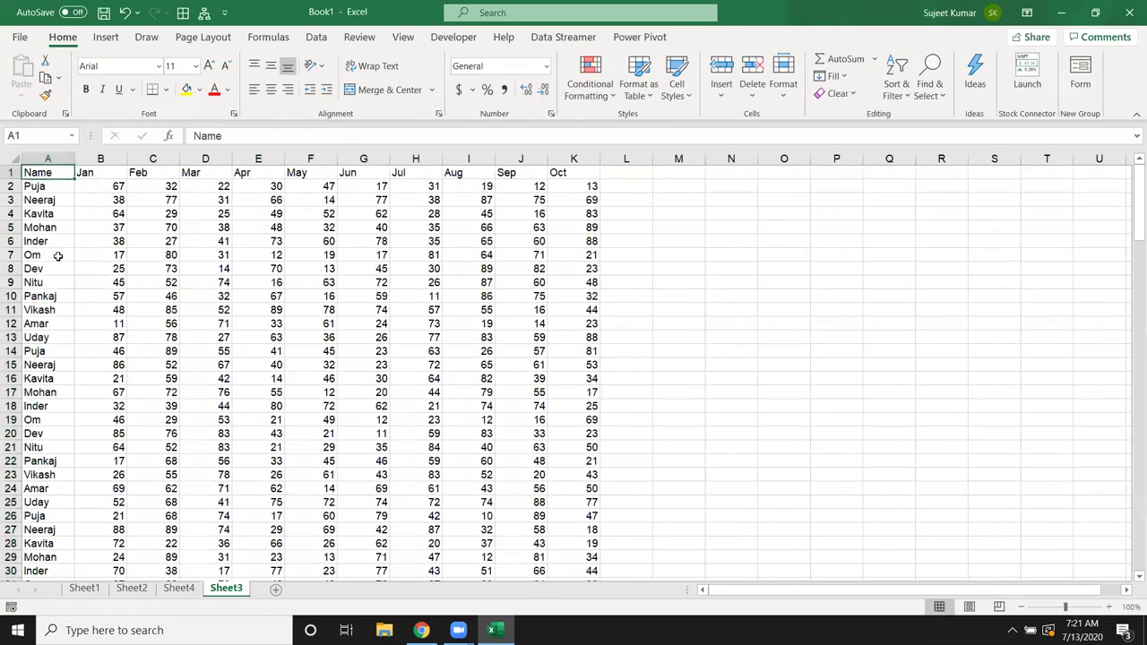
key("ctrl+a")
scroll(57, 257, "down", 20)
key("ctrl+c")
key("ctrl+Down")
key("Down")
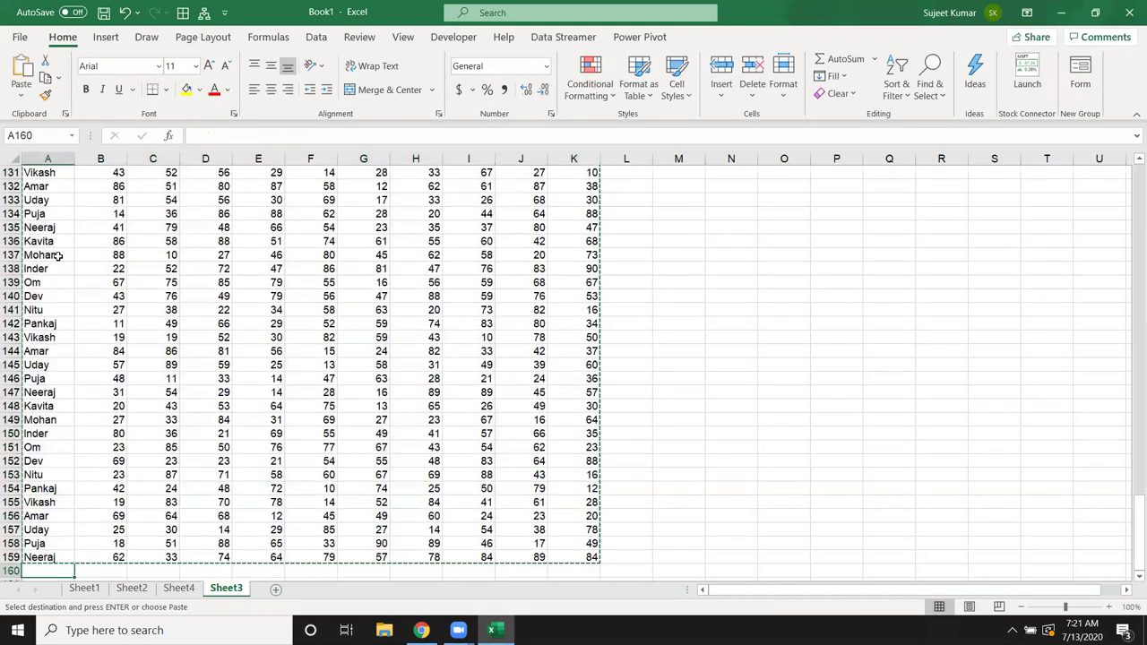
key("Return")
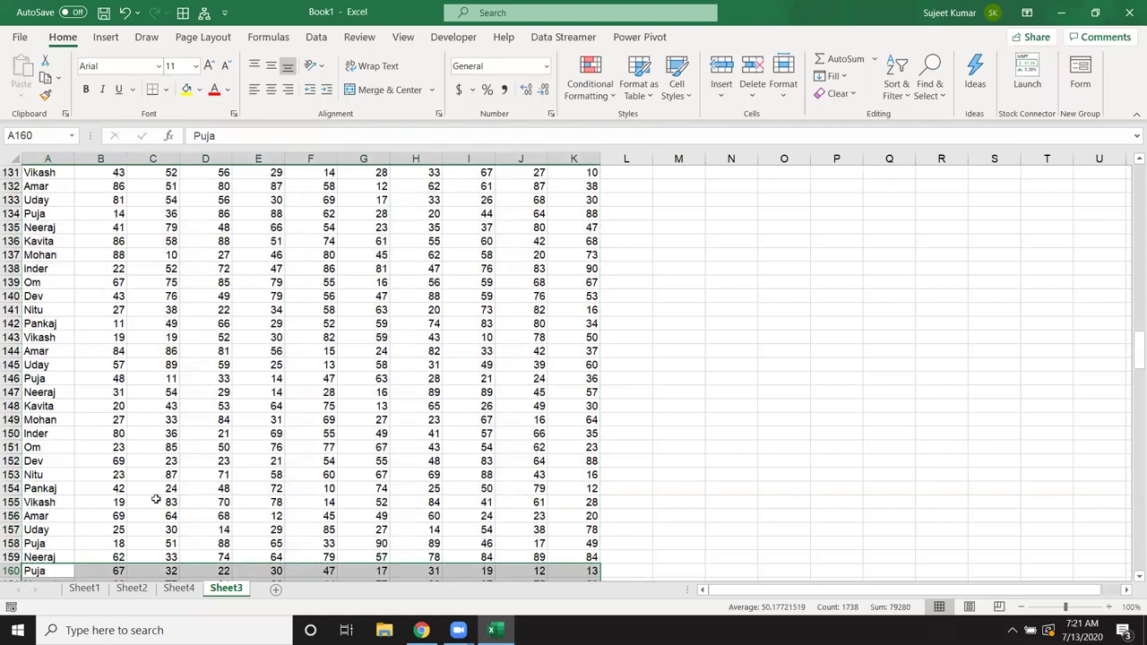
Step: Change the Sheet4 PivotTable's data source to Sheet3!A1:K317
left_click(178, 588)
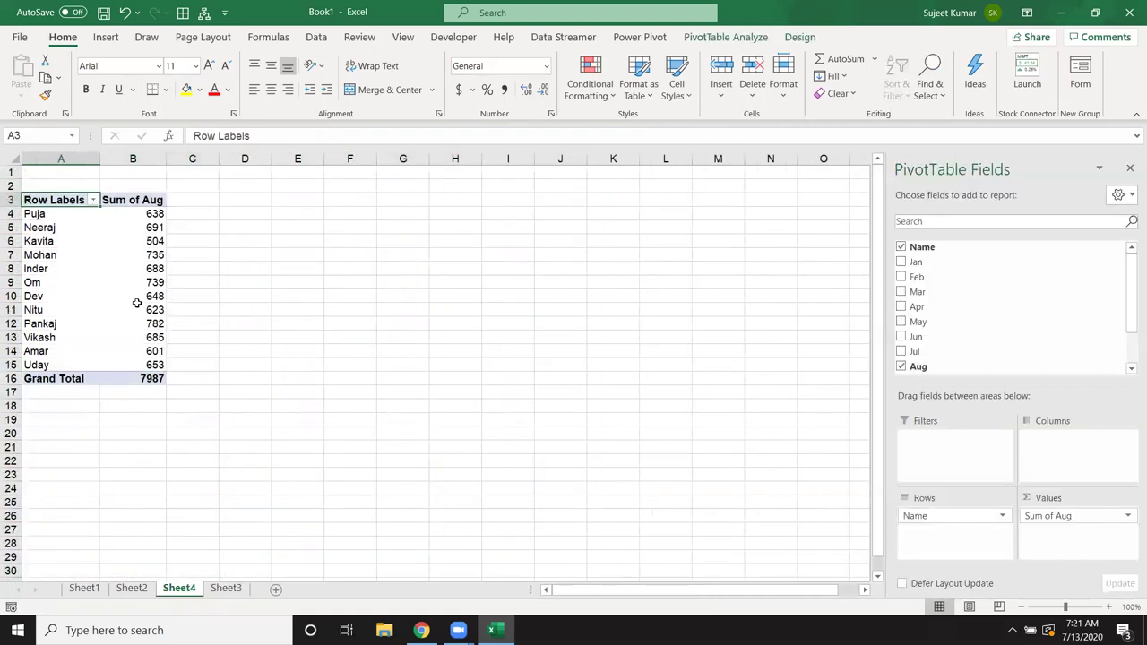
left_click(718, 40)
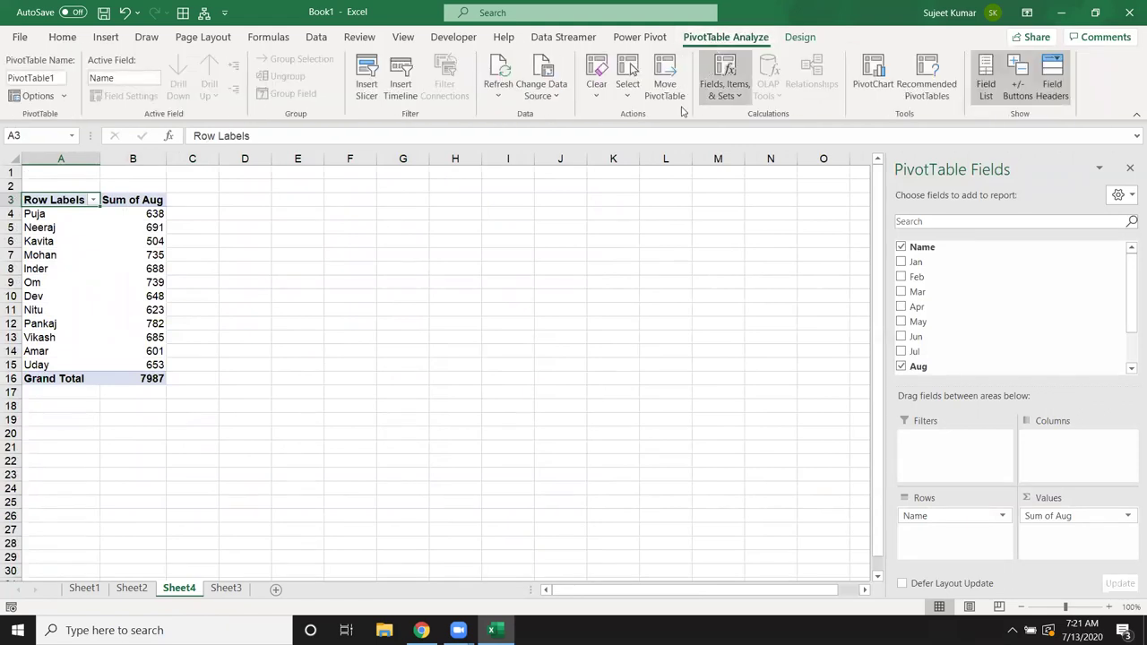
left_click(545, 99)
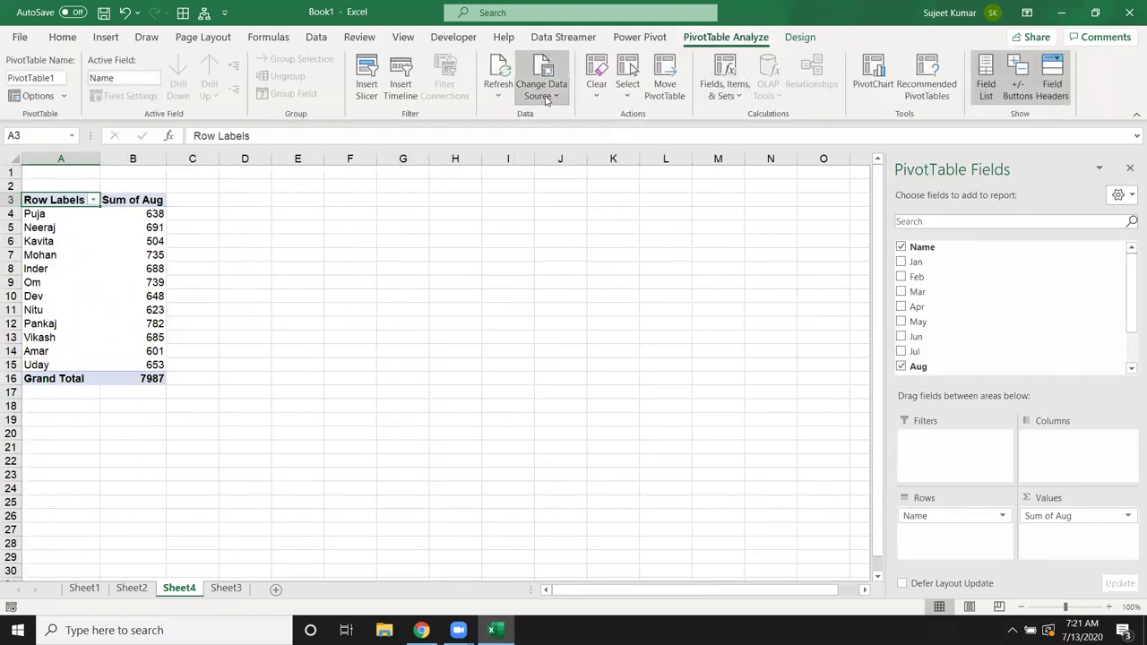
left_click(551, 119)
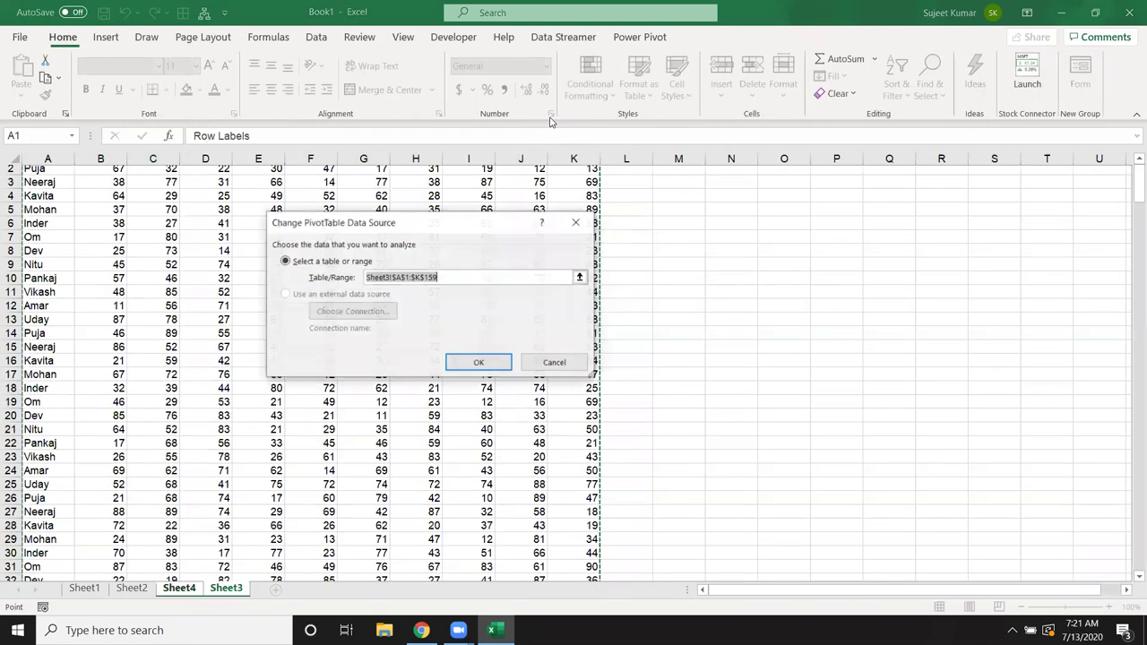
left_click(51, 173)
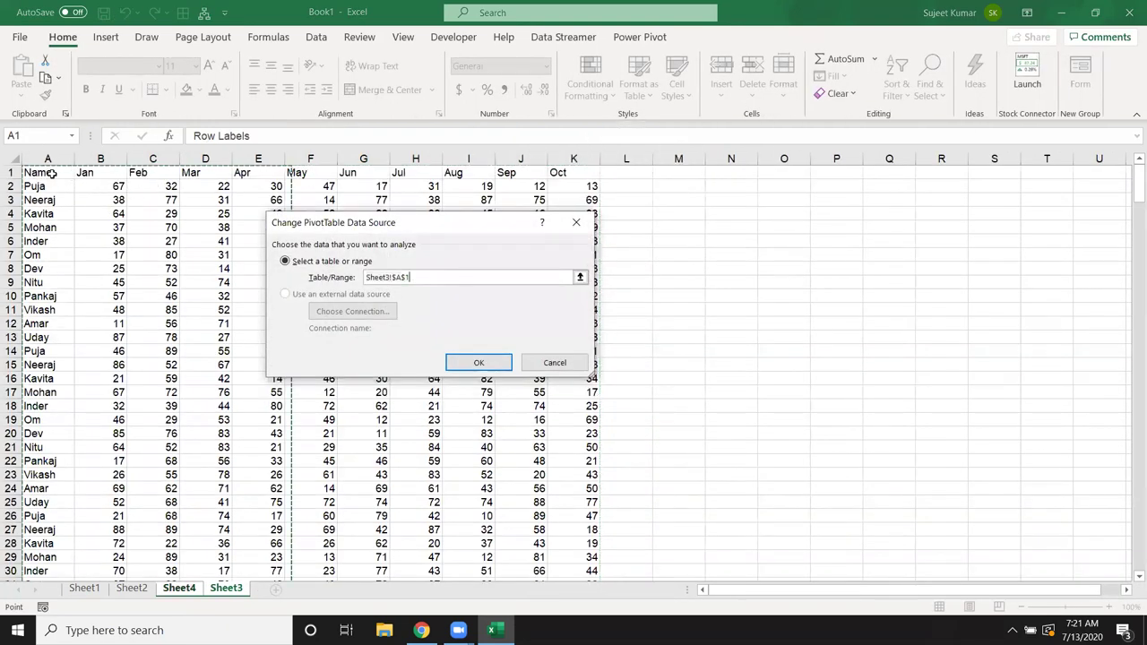
key("ctrl+shift+Right")
key("ctrl+shift+Down")
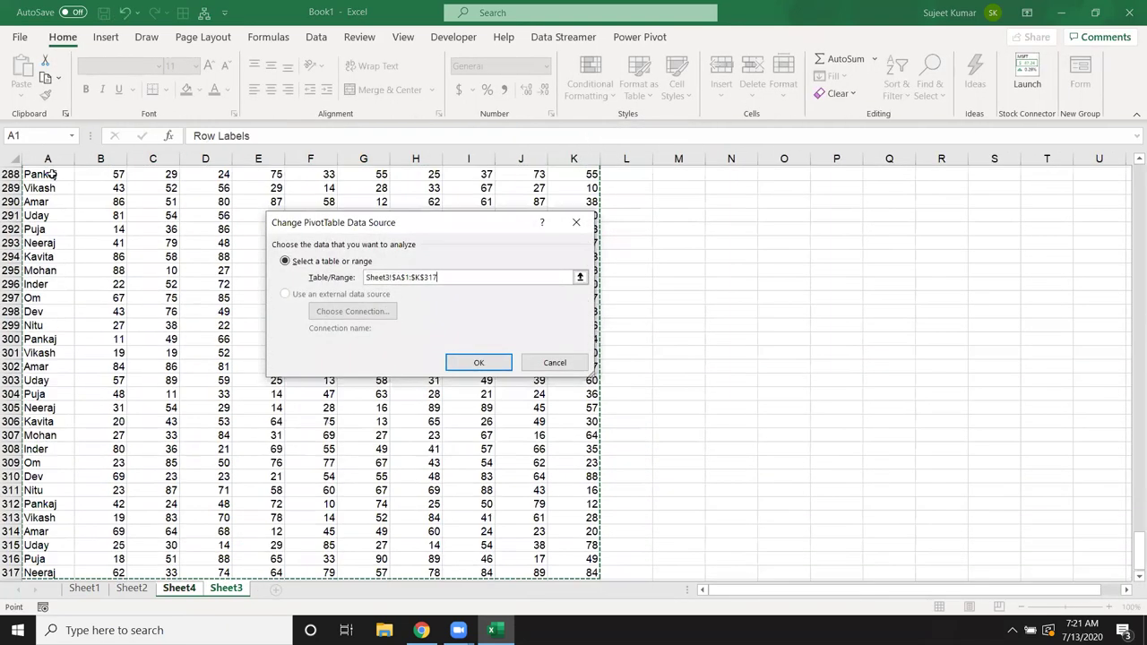
left_click(488, 366)
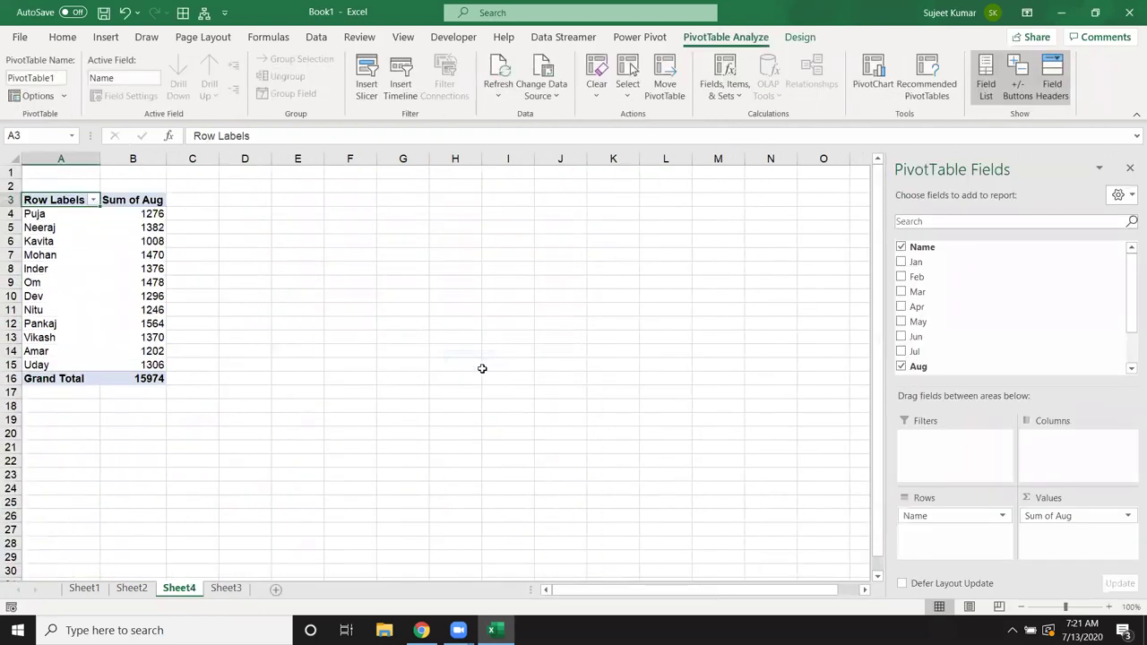
Step: Return to the top of the data on Sheet3
left_click(226, 588)
scroll(566, 346, "up", 4)
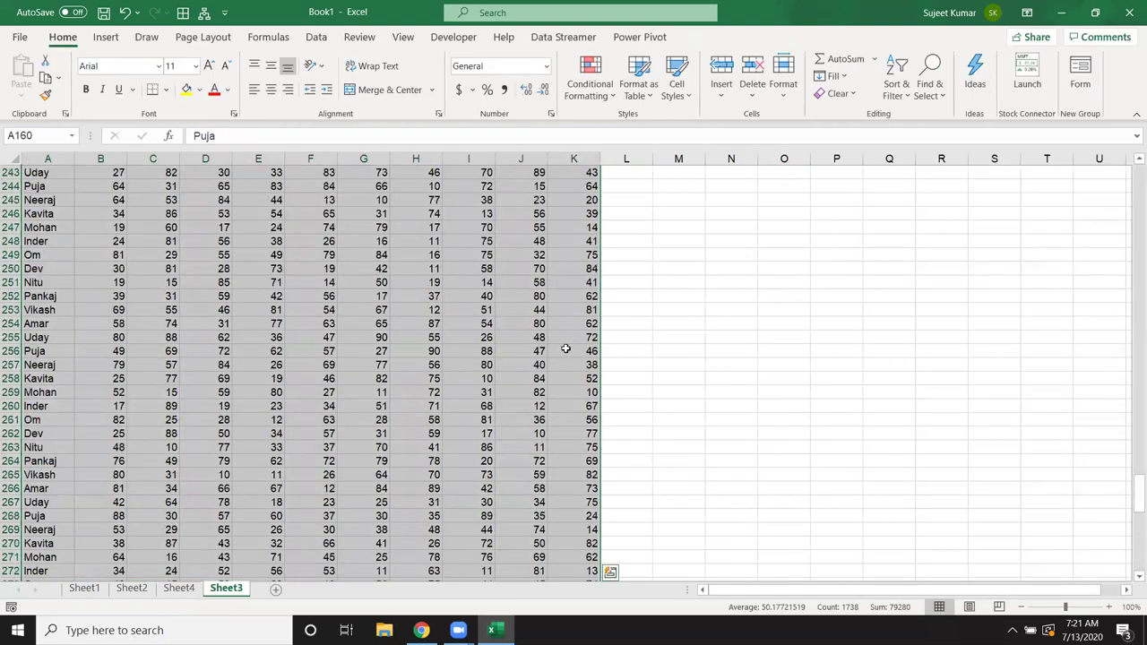
scroll(565, 348, "up", 6)
key("ctrl+Home")
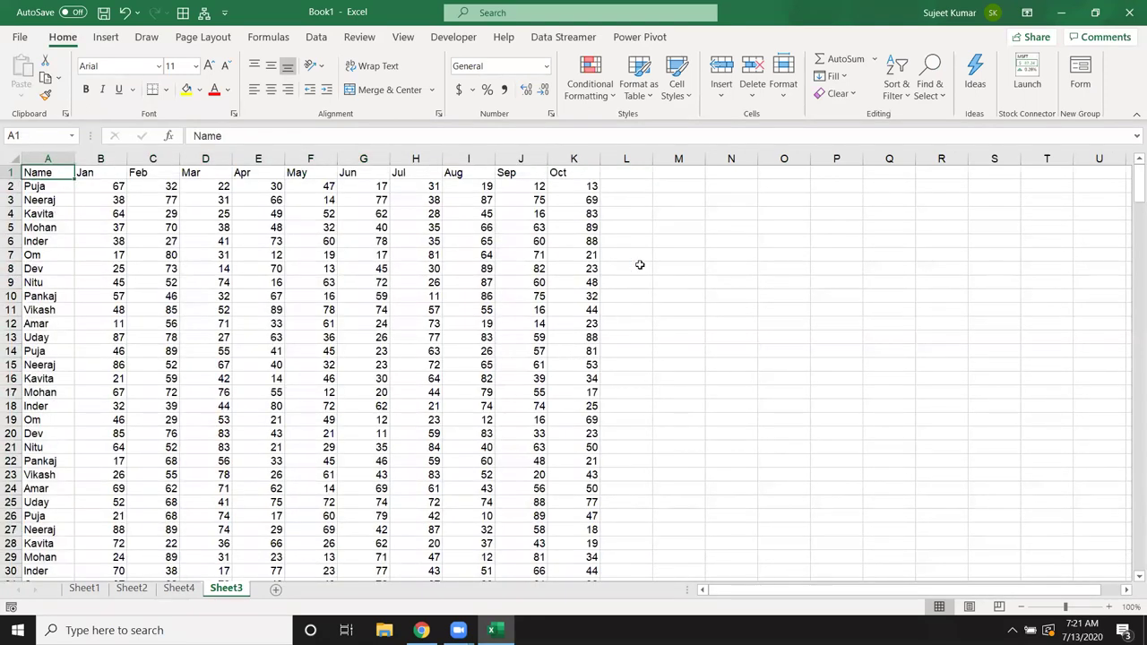
Step: Enter =OFFSET(A1,1,2) in cell M3
left_click(668, 200)
type("=of")
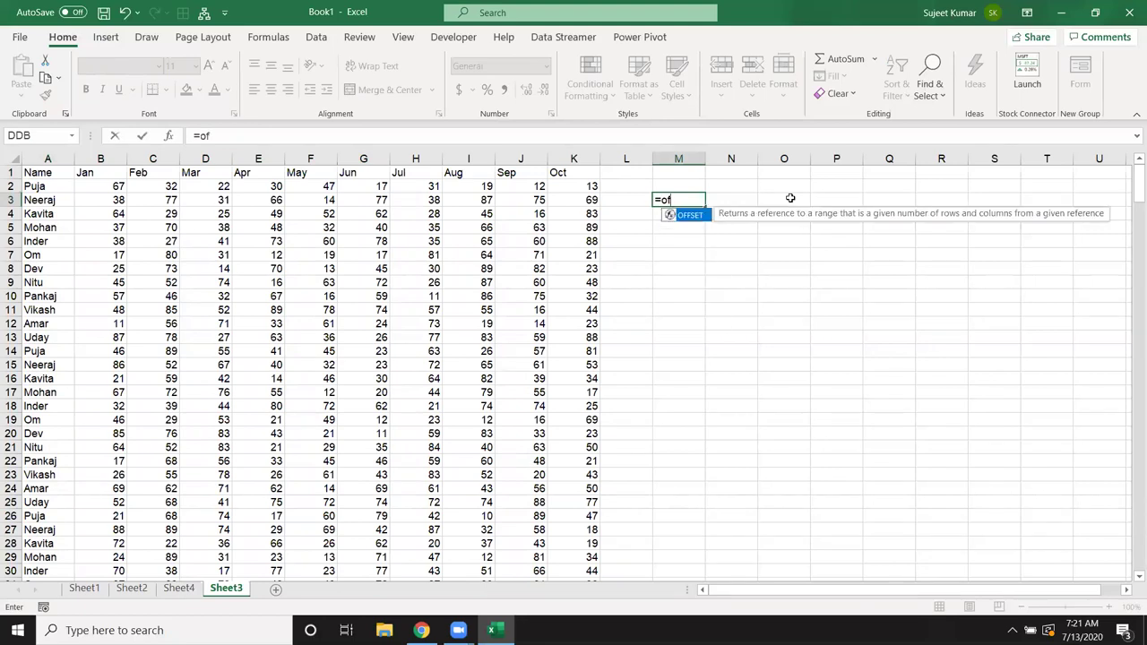
key("Tab")
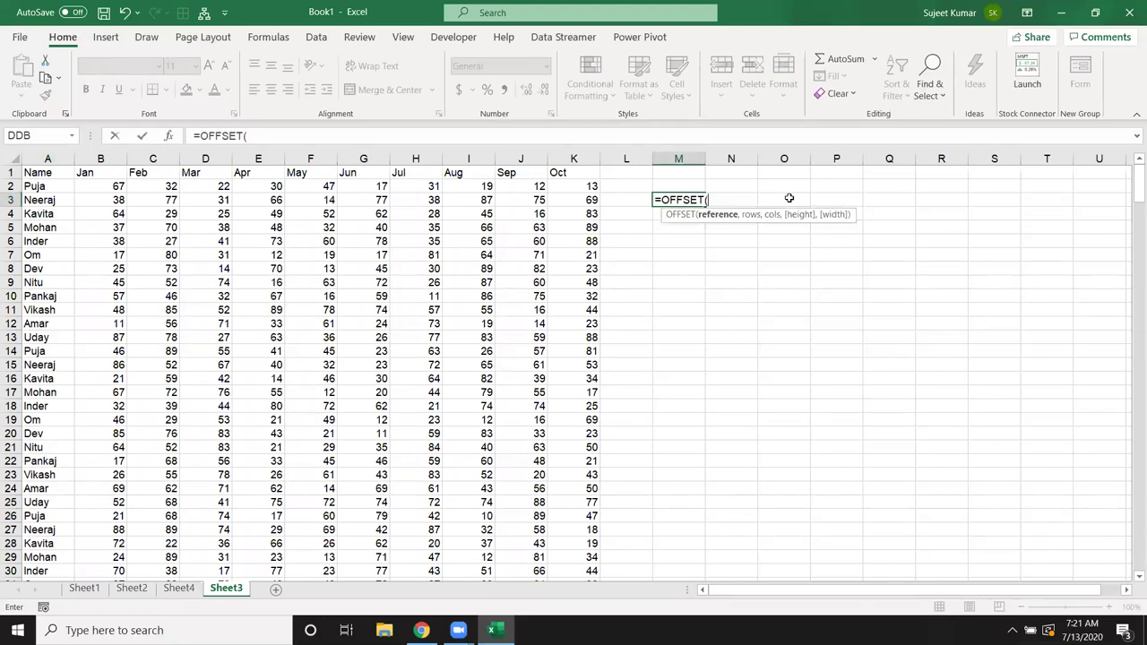
left_click(52, 173)
type(",")
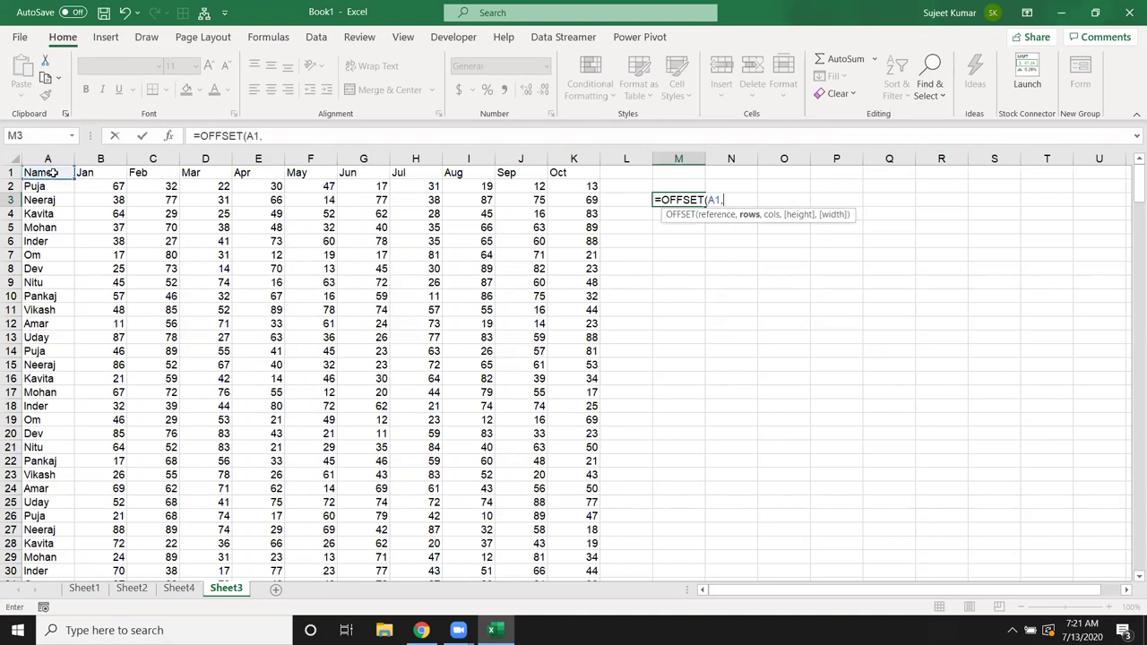
type("1,2")
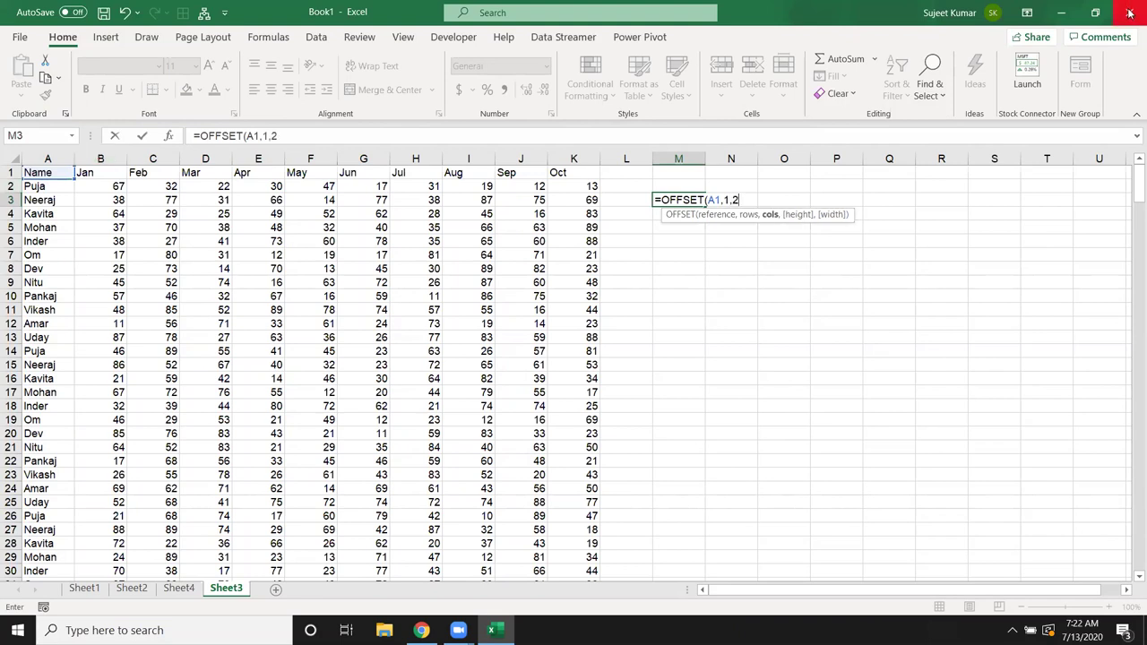
key("Return")
Step: Trace the offset from A1 down one row and across two columns to C2
key("Up")
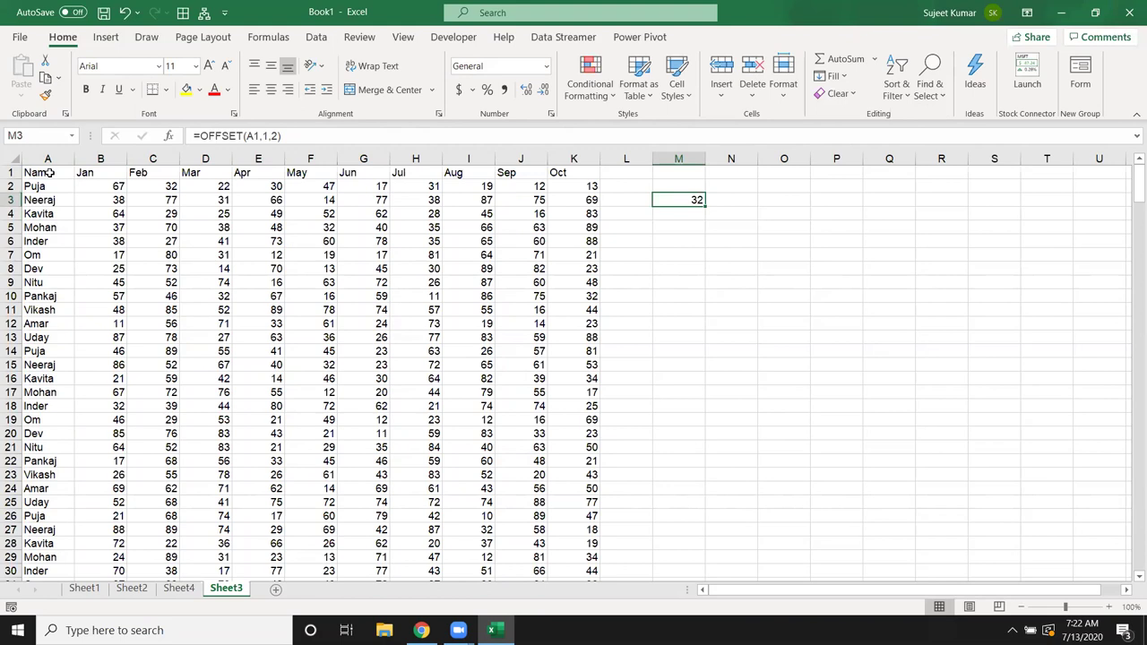
left_click(50, 173)
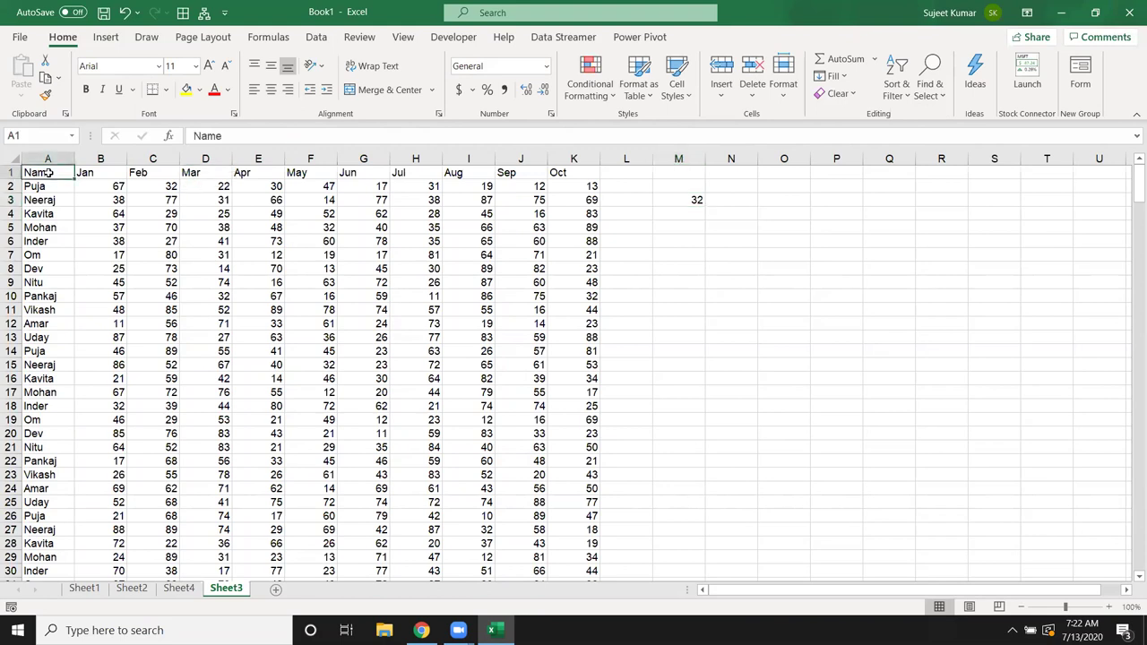
key("Down")
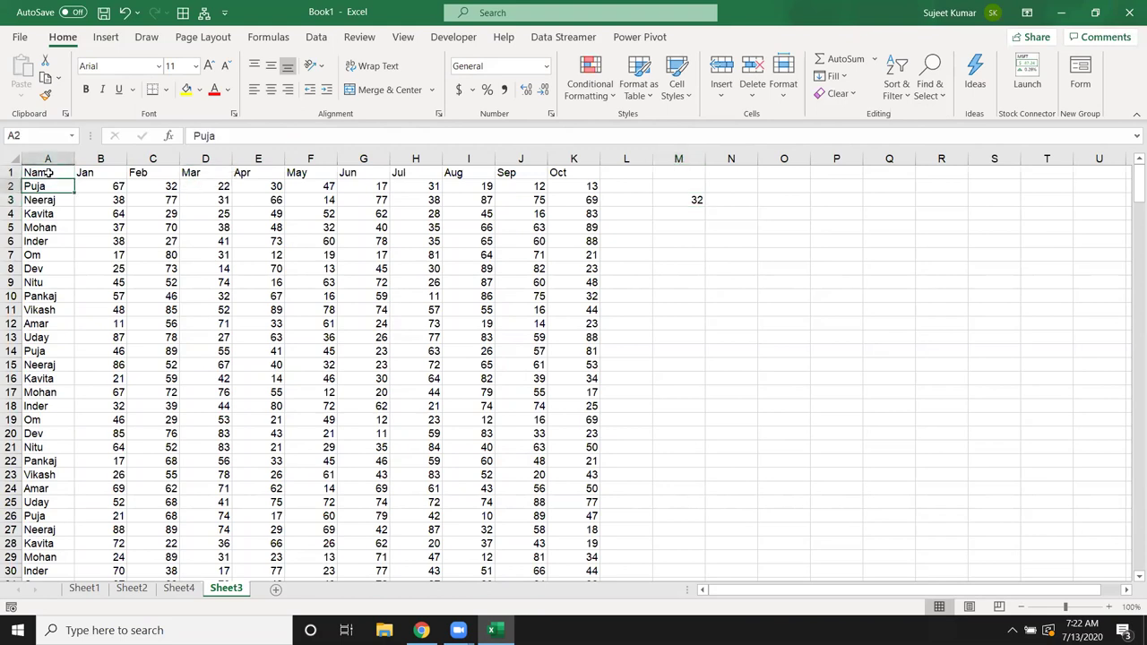
key("Right")
key("Right")
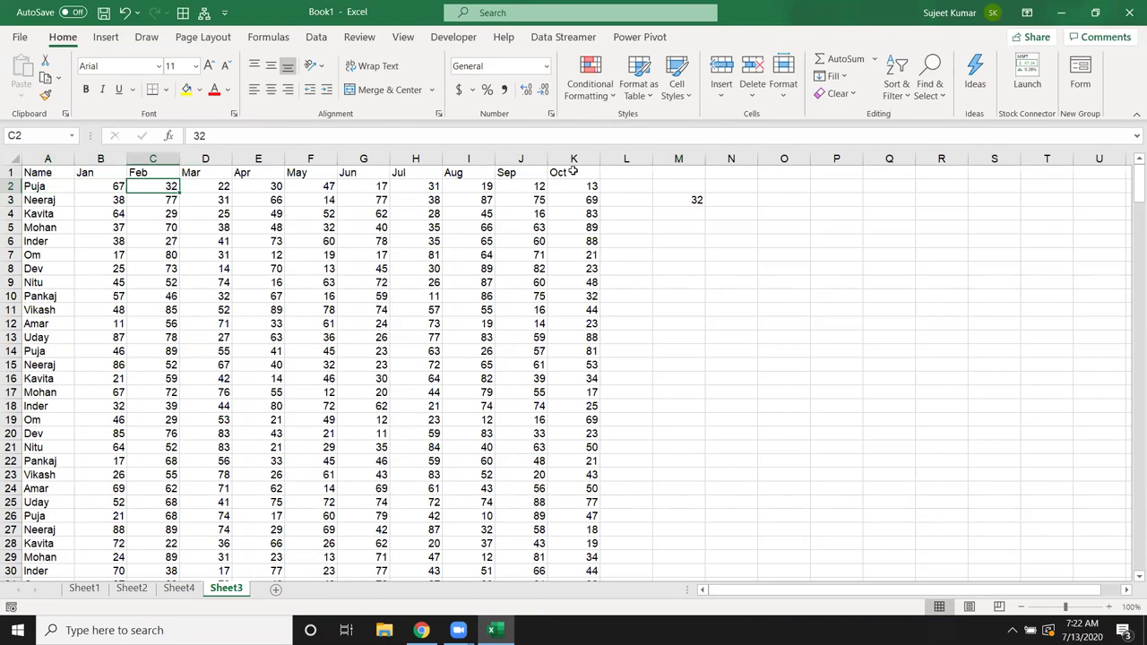
left_click(686, 206)
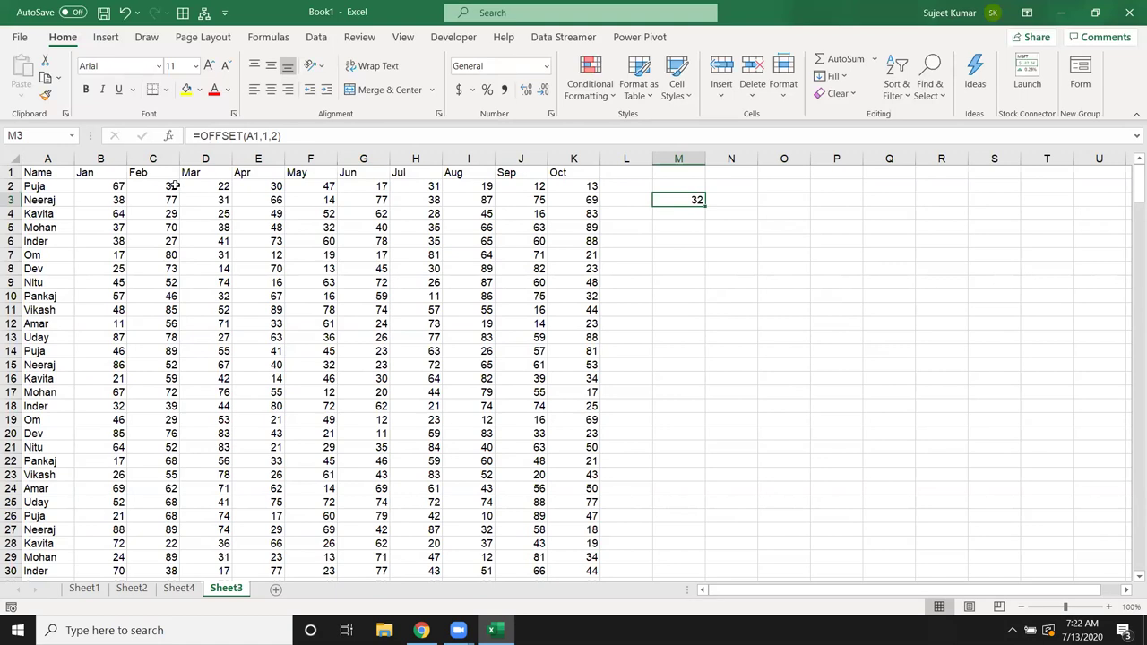
Step: Extend M3's formula to =OFFSET(A1,1,2,2,2) to return a 2-by-2 block
double_click(688, 197)
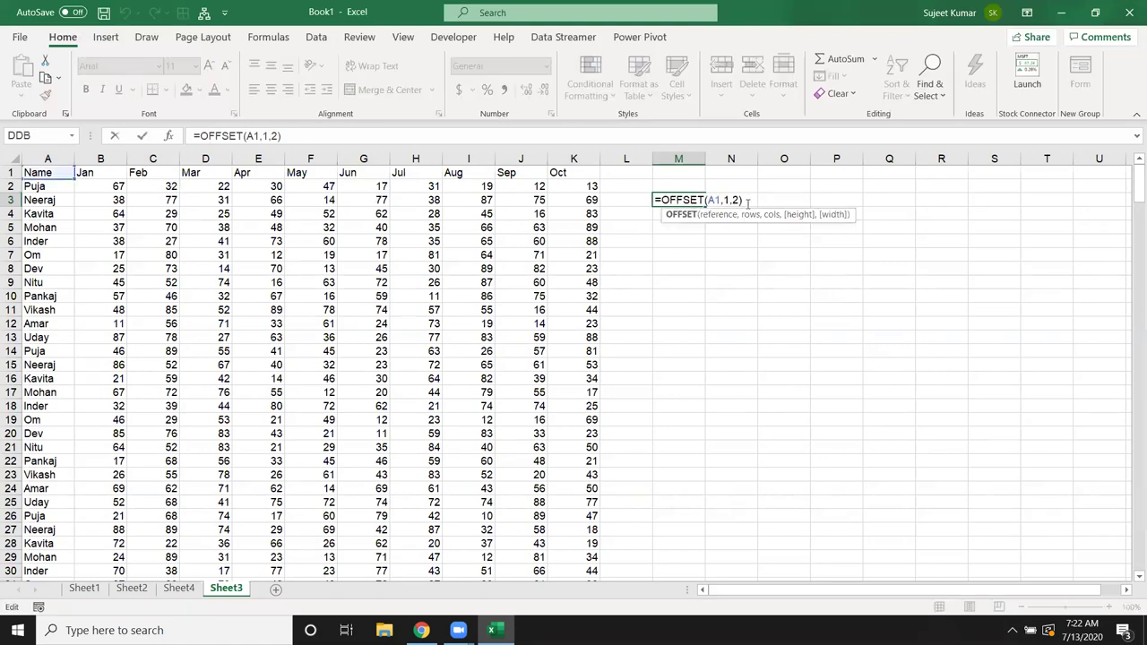
left_click(740, 199)
type(",2,")
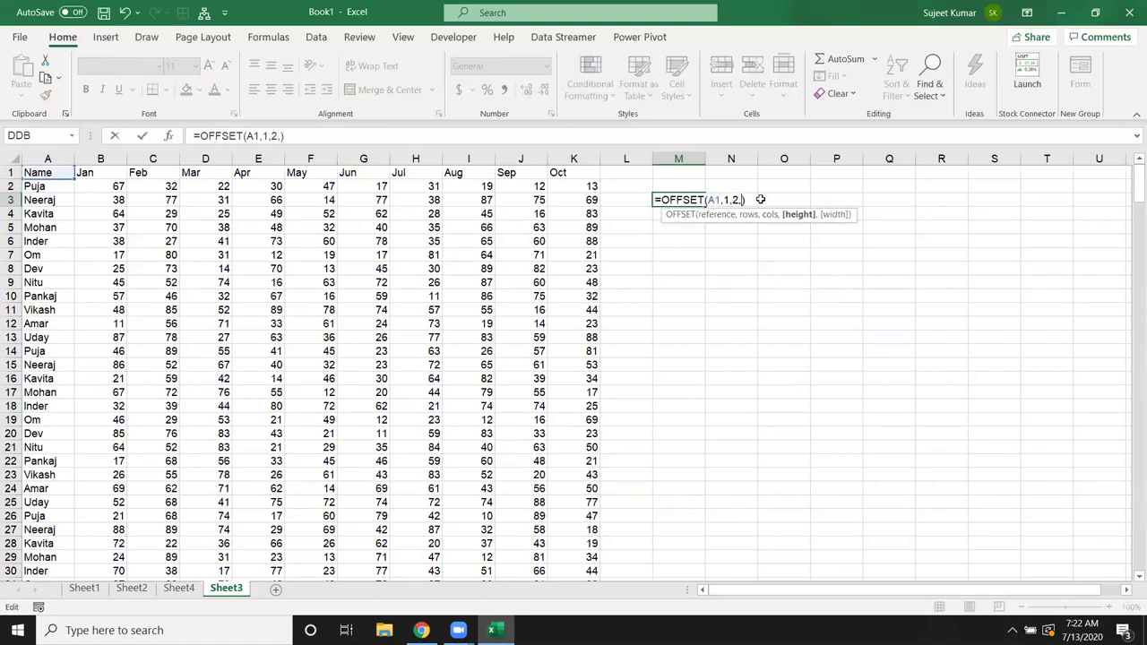
type("2,2")
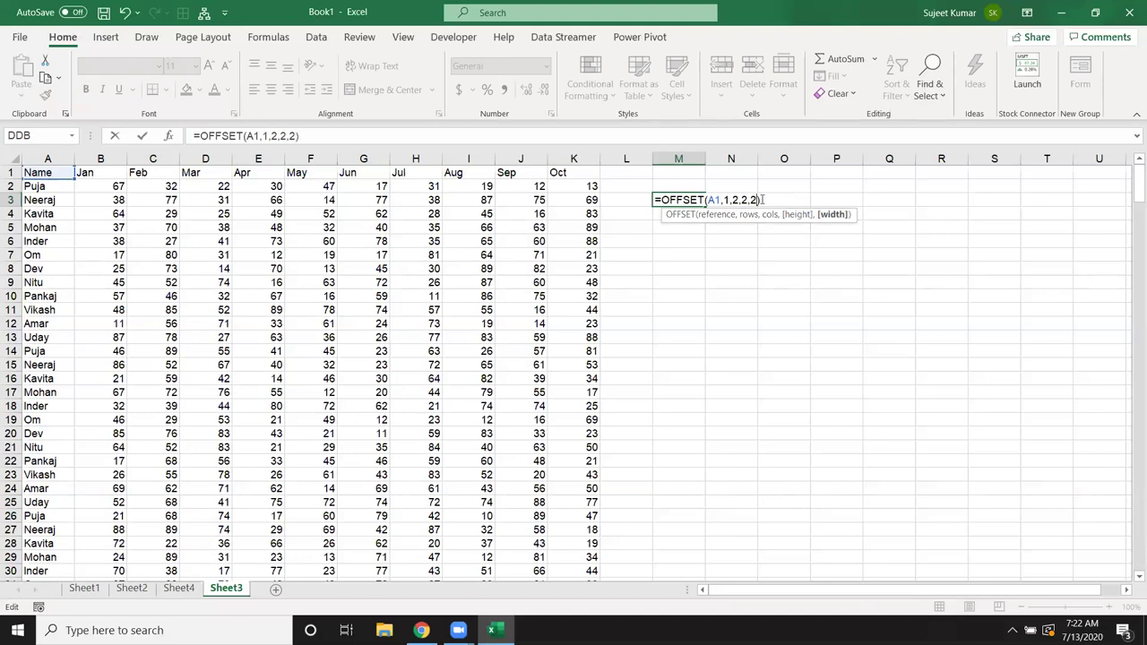
key("Return")
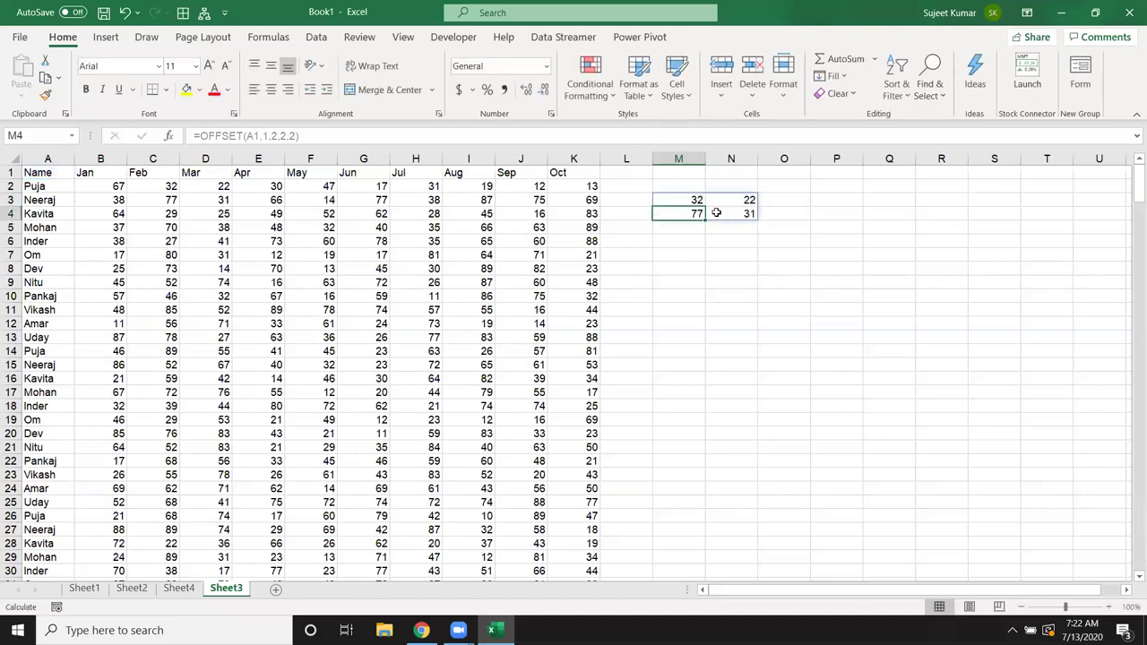
Step: Wrap the OFFSET in SUM, accepting the correction to =SUM(OFFSET(A1,1,2,2,2)), giving 162
left_click(688, 198)
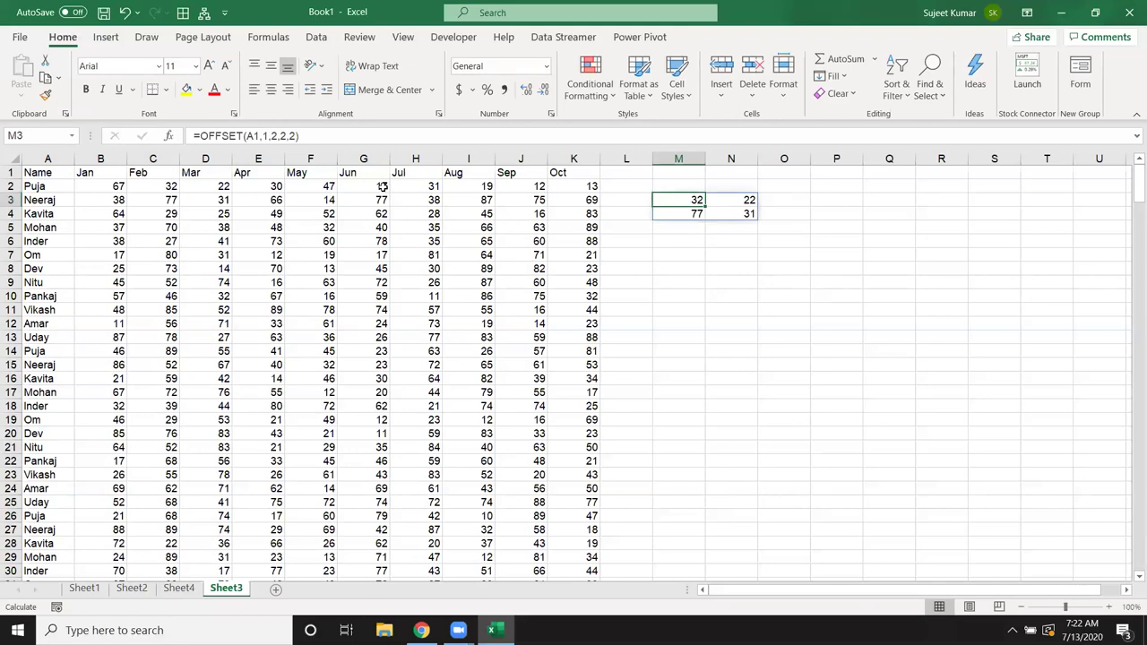
left_click(201, 136)
type("SUM(")
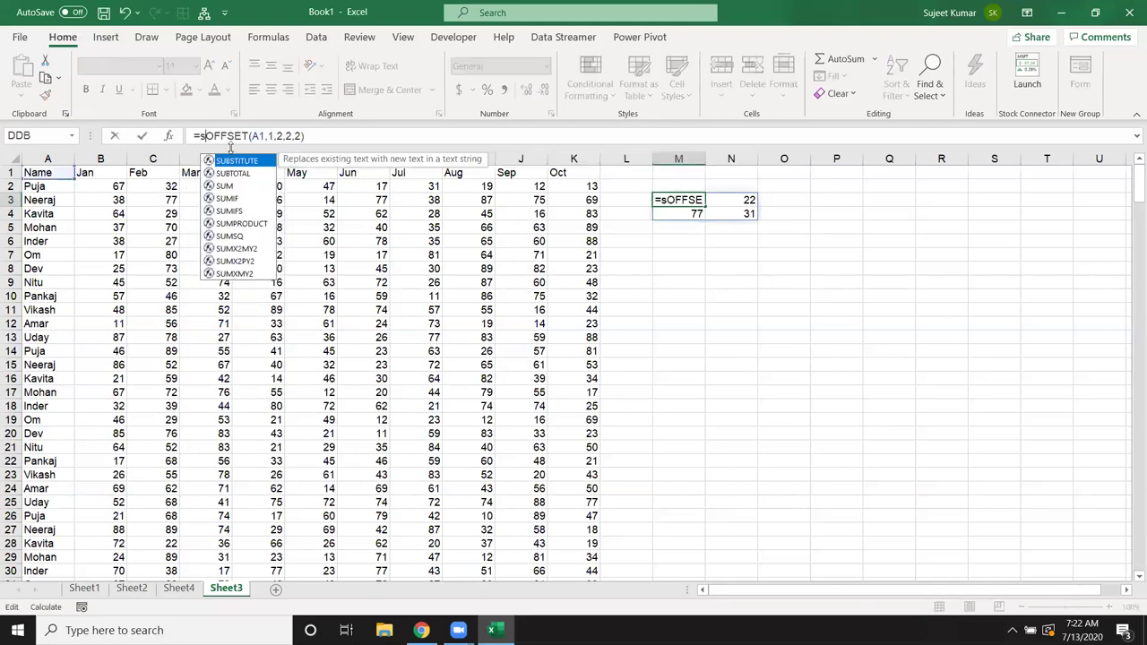
key("Return")
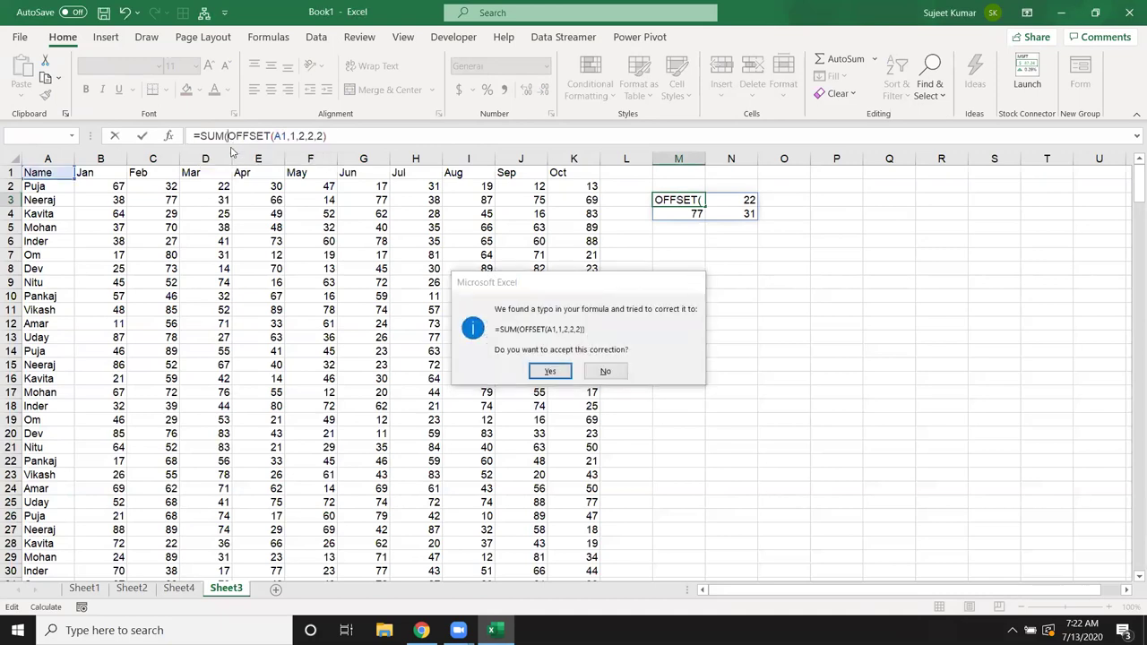
key("Return")
left_click(693, 200)
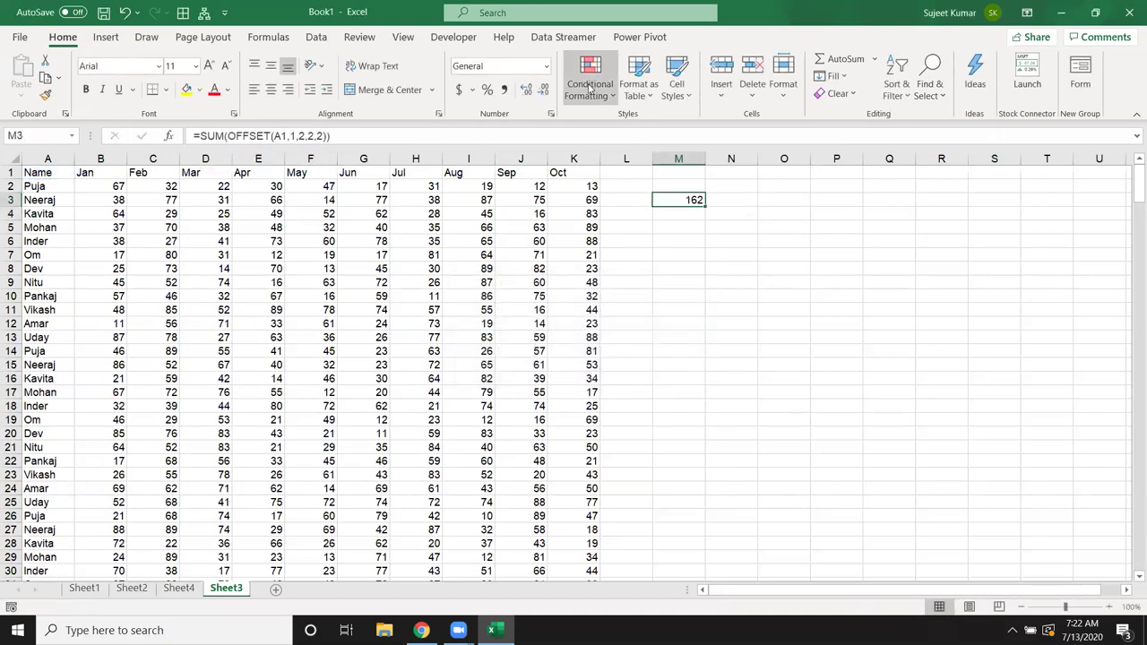
Step: Evaluate M3's formula once to see OFFSET resolve to $C$2:$D$3, then reopen M3 for editing
left_click(314, 37)
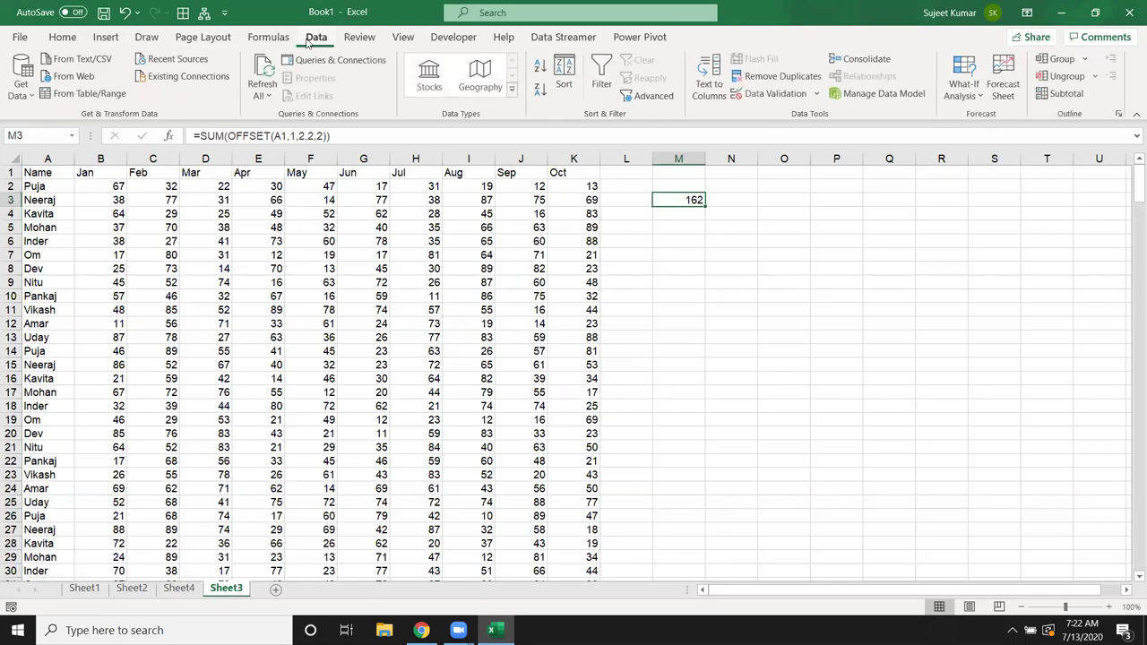
left_click(269, 37)
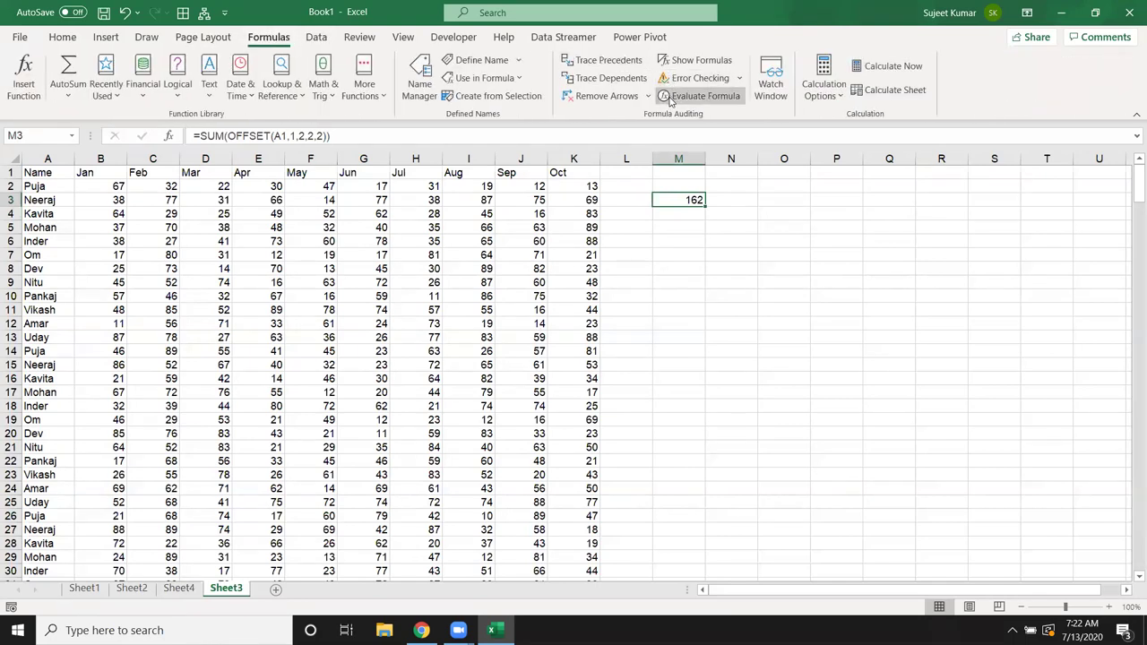
left_click(674, 96)
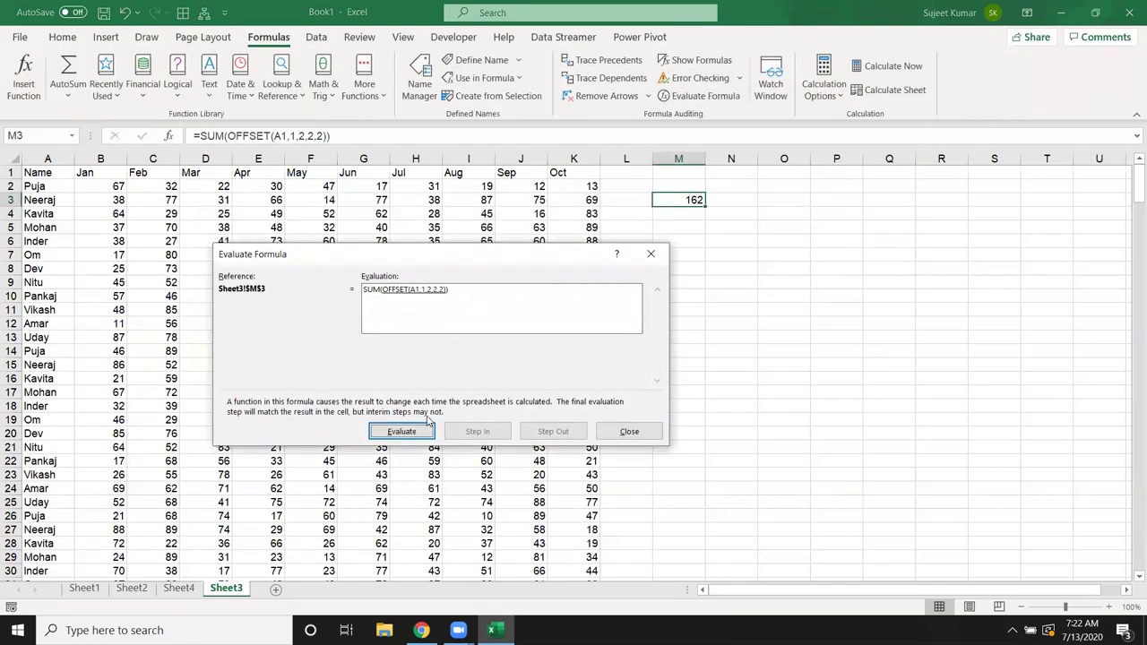
left_click(408, 433)
left_click(631, 434)
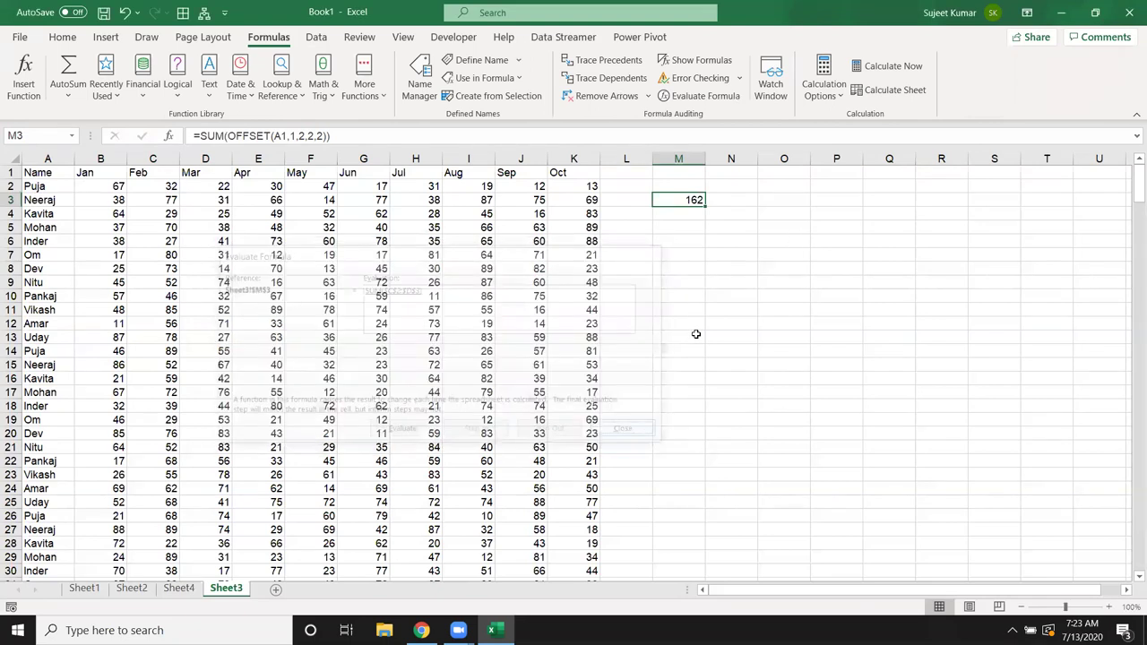
double_click(691, 200)
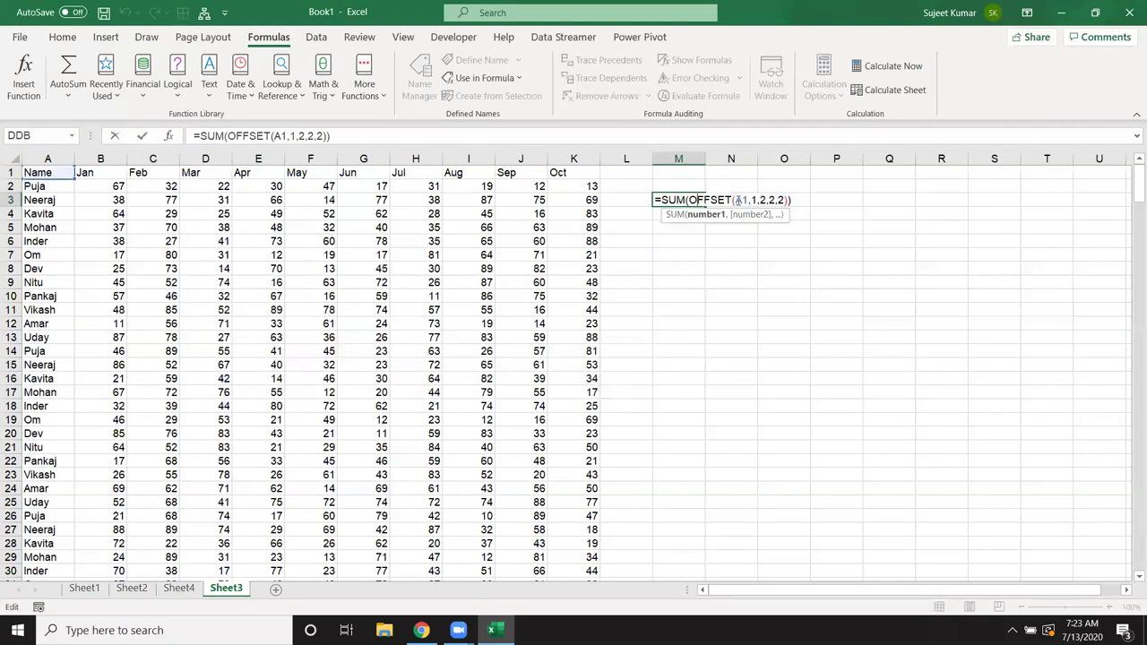
Step: Set M3's OFFSET row and column offsets to 0 and its height to COUNTA(A:A)
double_click(753, 200)
type("0")
key("Right")
type("0")
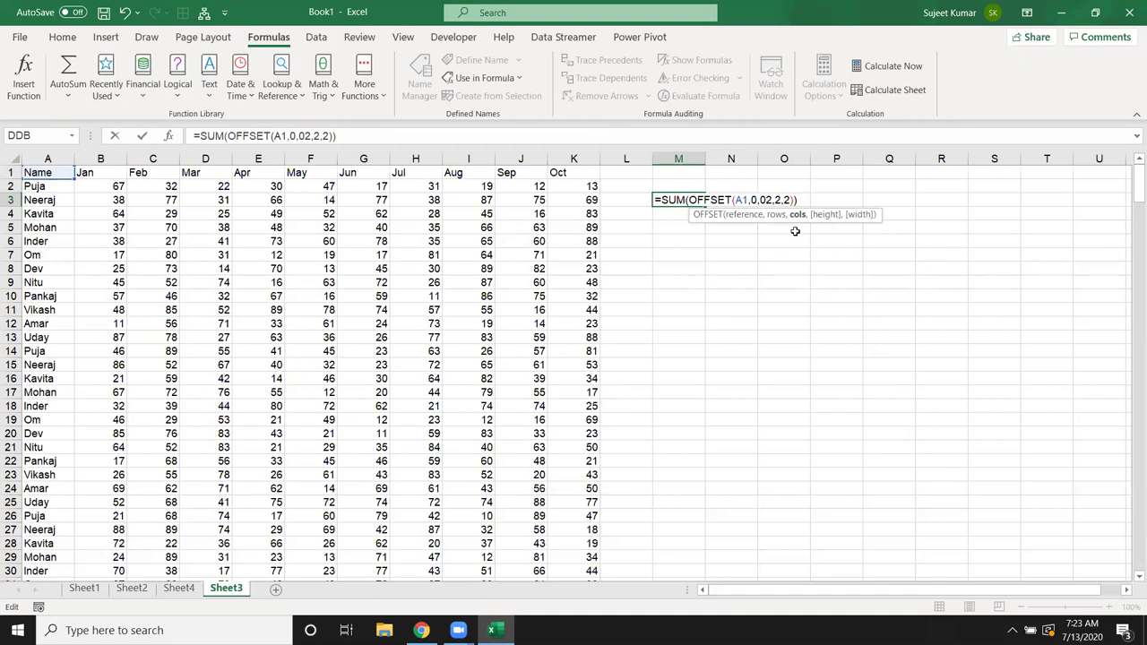
type(",")
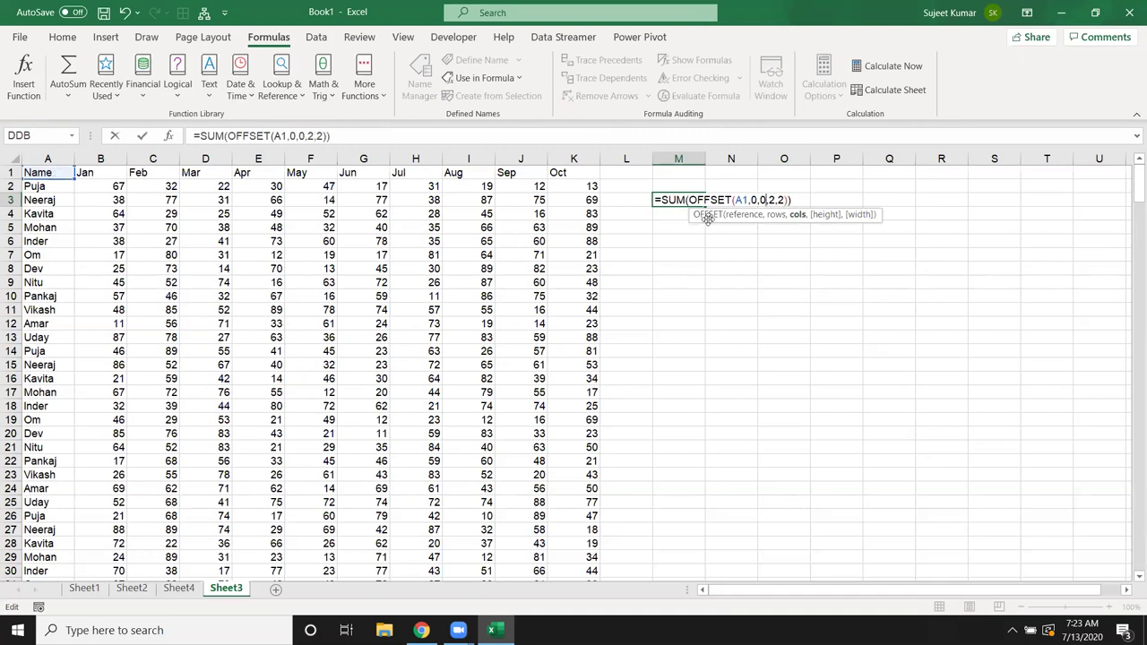
left_click(775, 200)
double_click(775, 200)
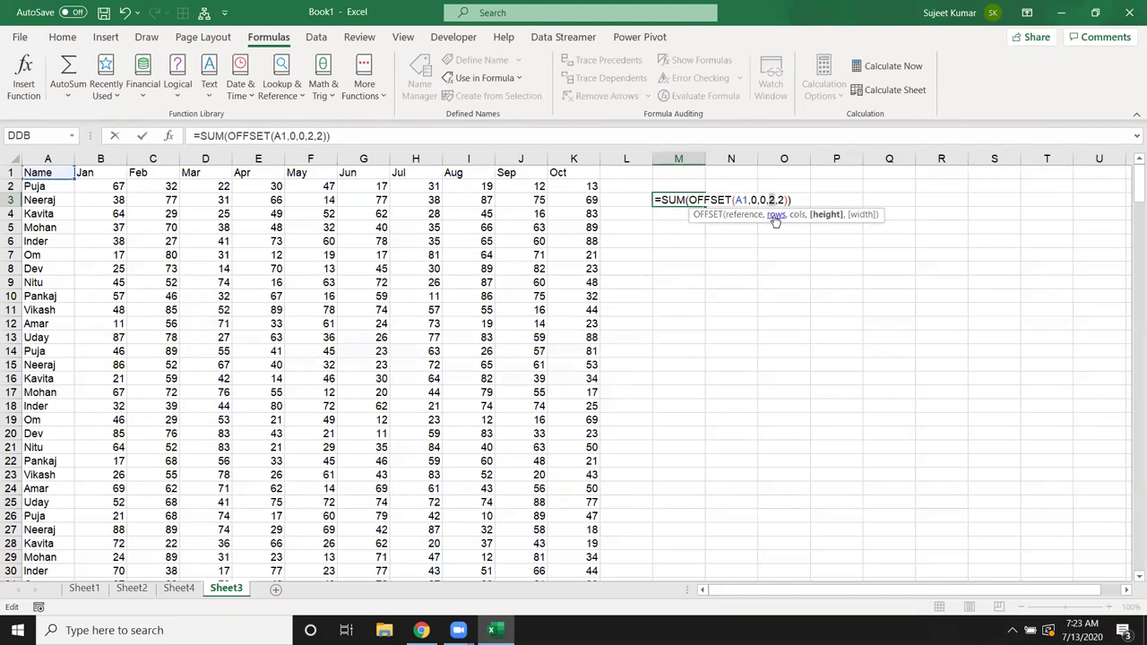
type("counta")
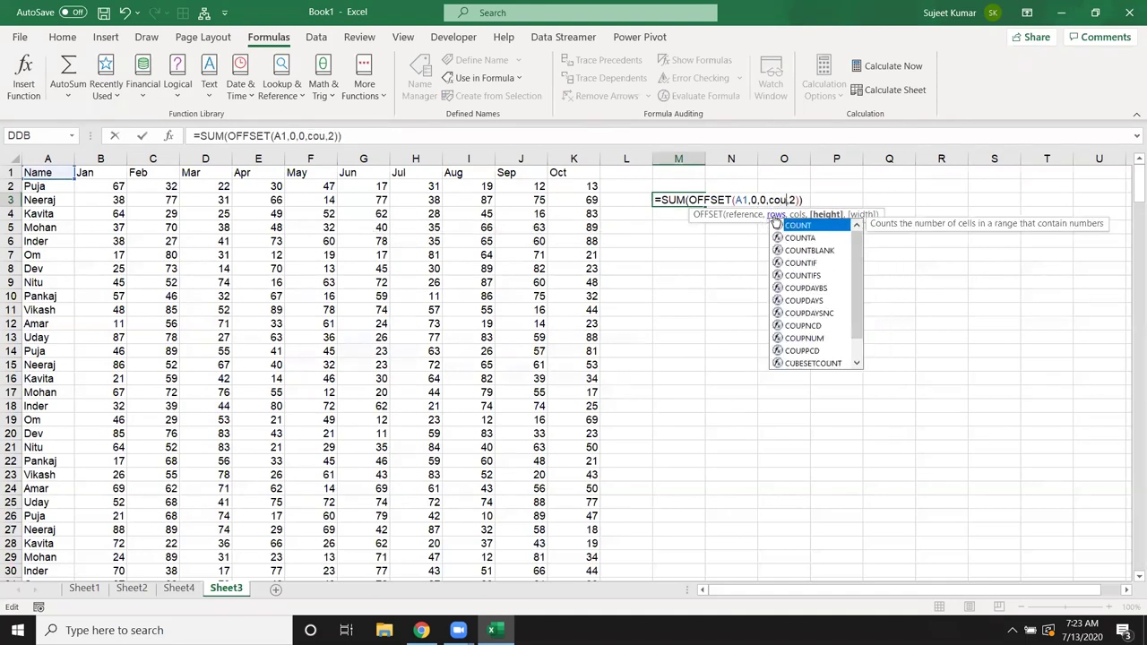
key("Tab")
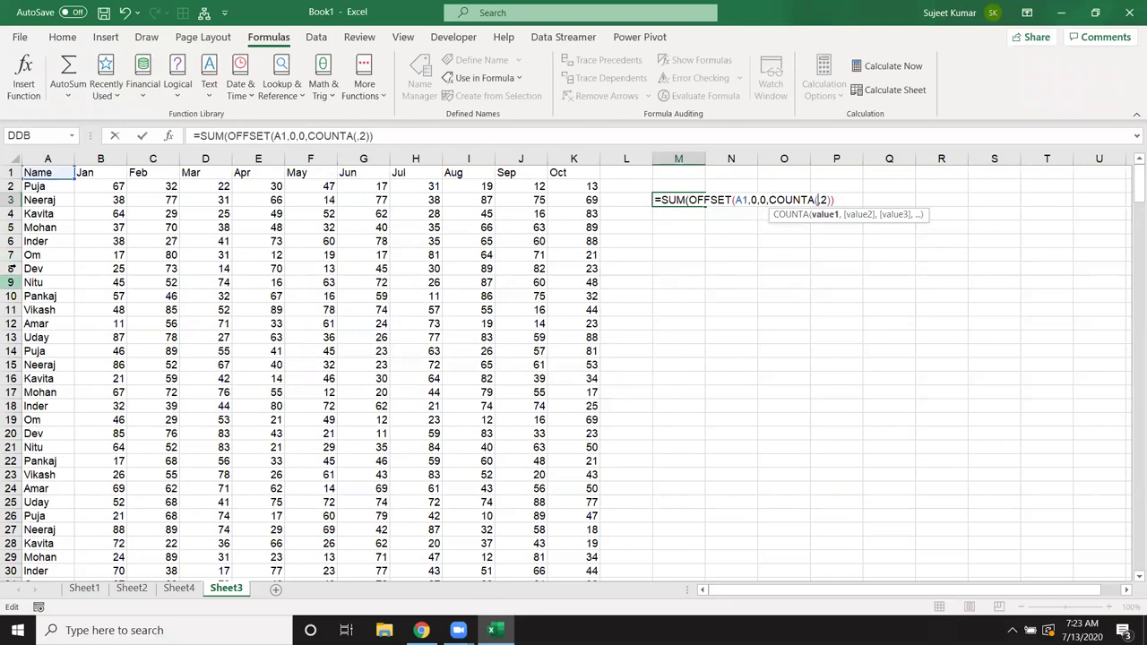
left_click(47, 158)
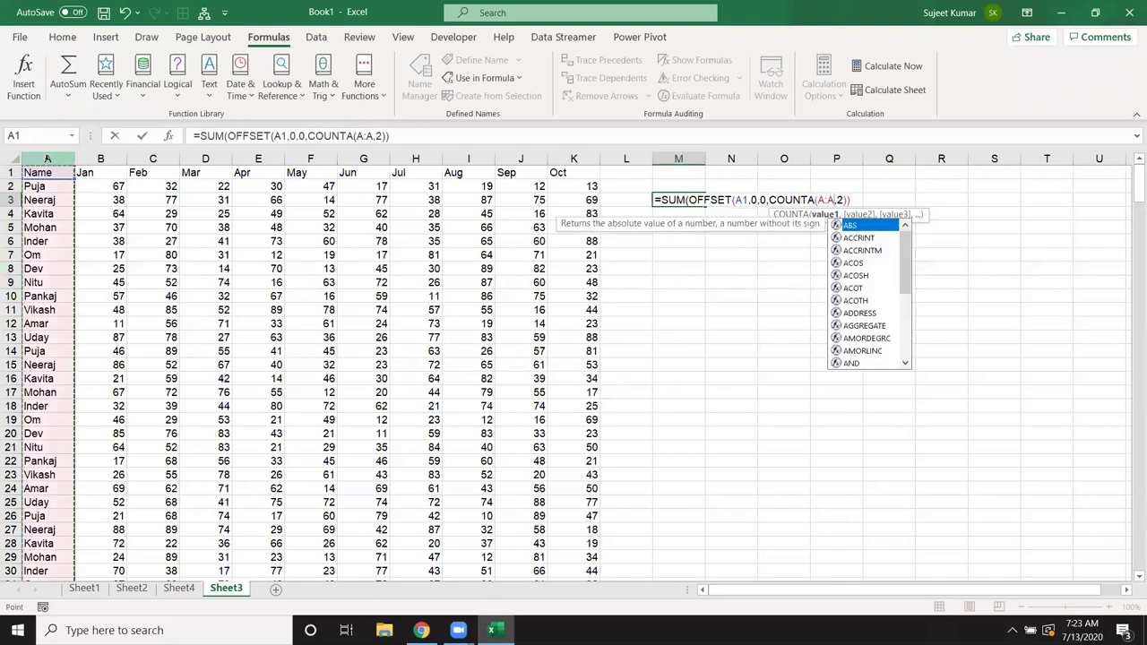
type(")")
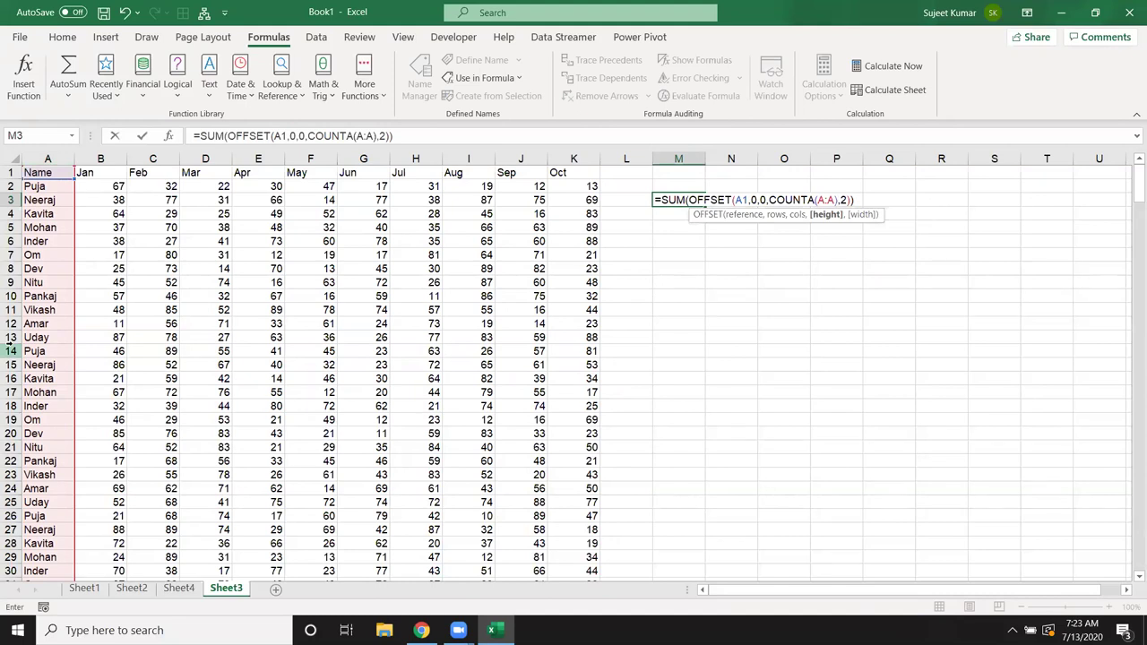
Step: Replace the width with COUNTA(1:1) to finish =SUM(OFFSET(A1,0,0,COUNTA(A:A),COUNTA(1:1)))
double_click(843, 199)
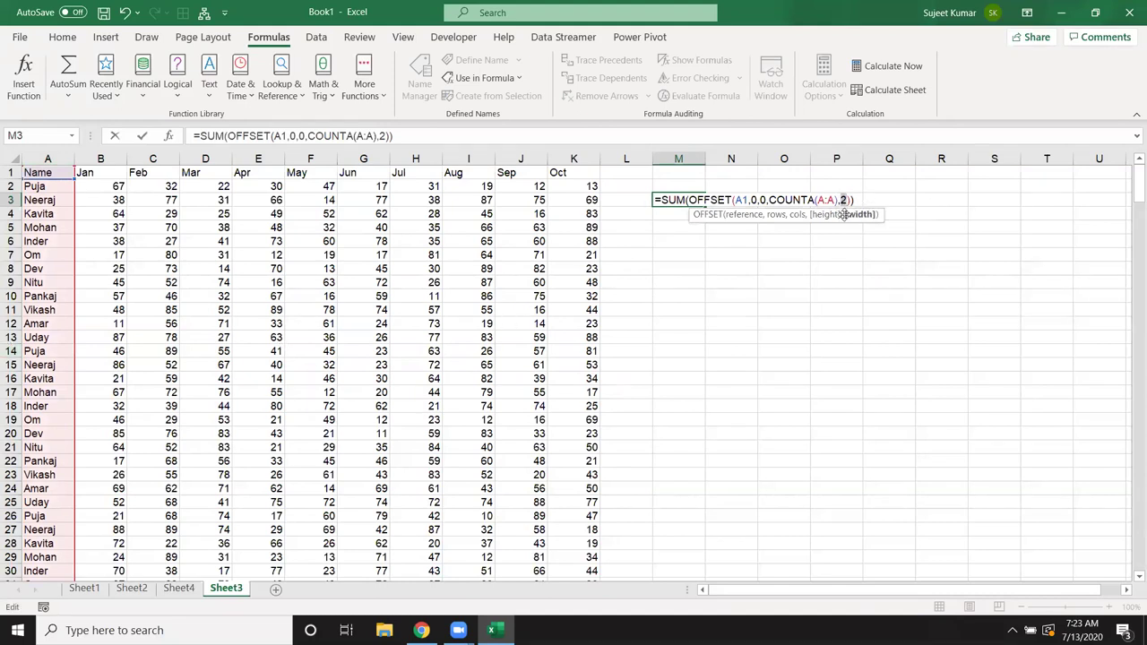
type("cou")
key("Down")
key("Tab")
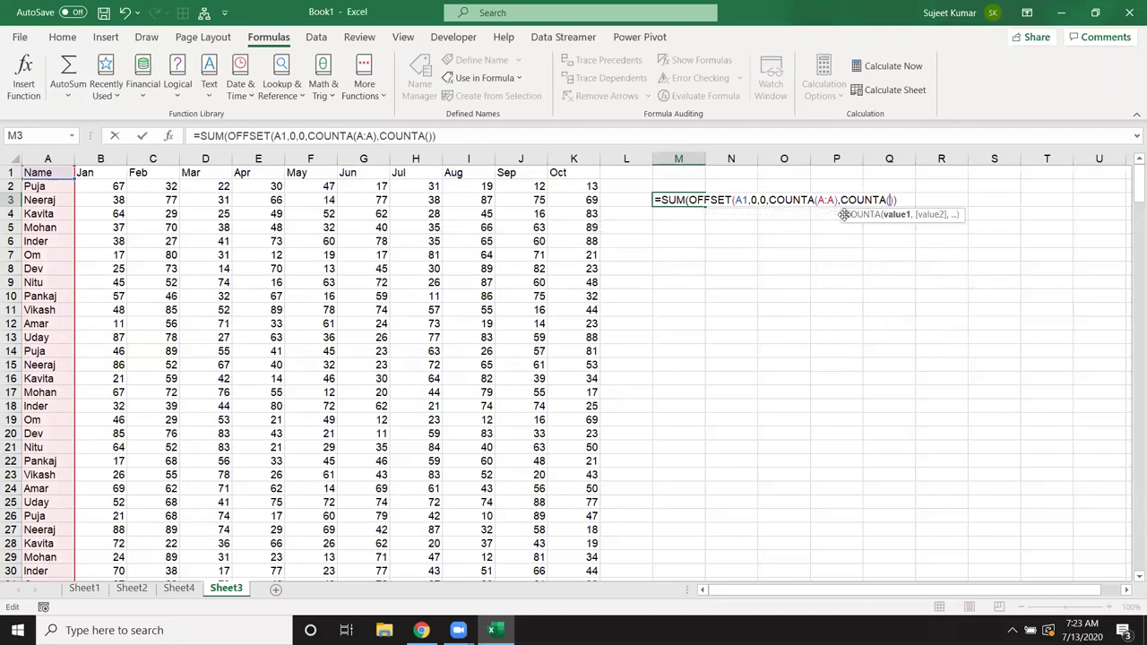
left_click(13, 172)
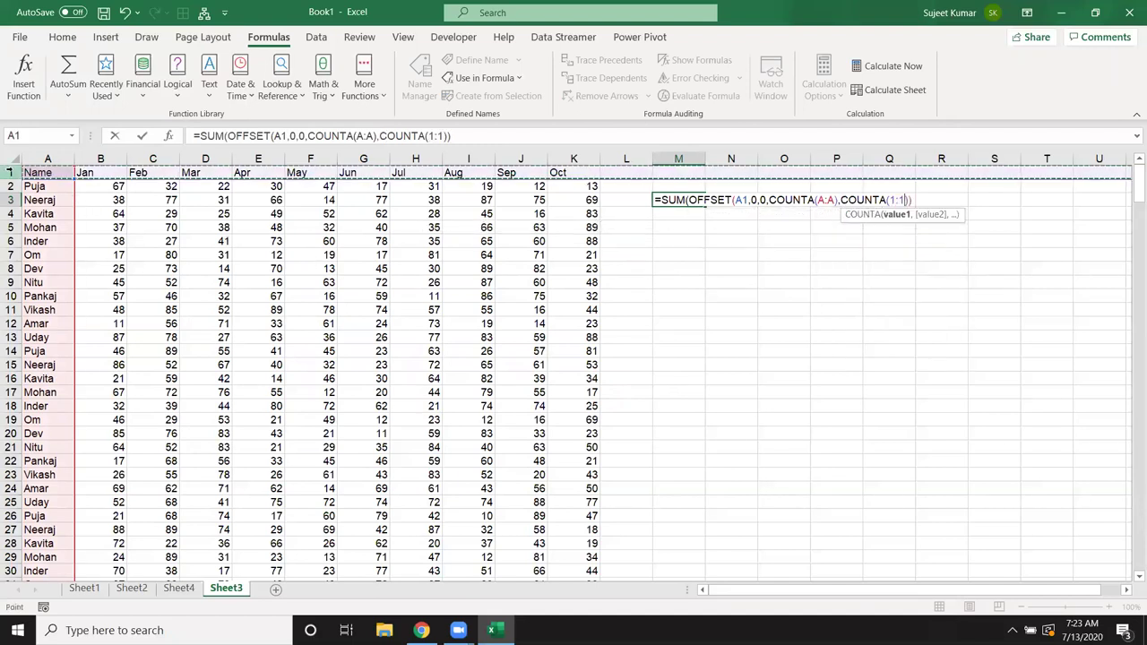
type(")")
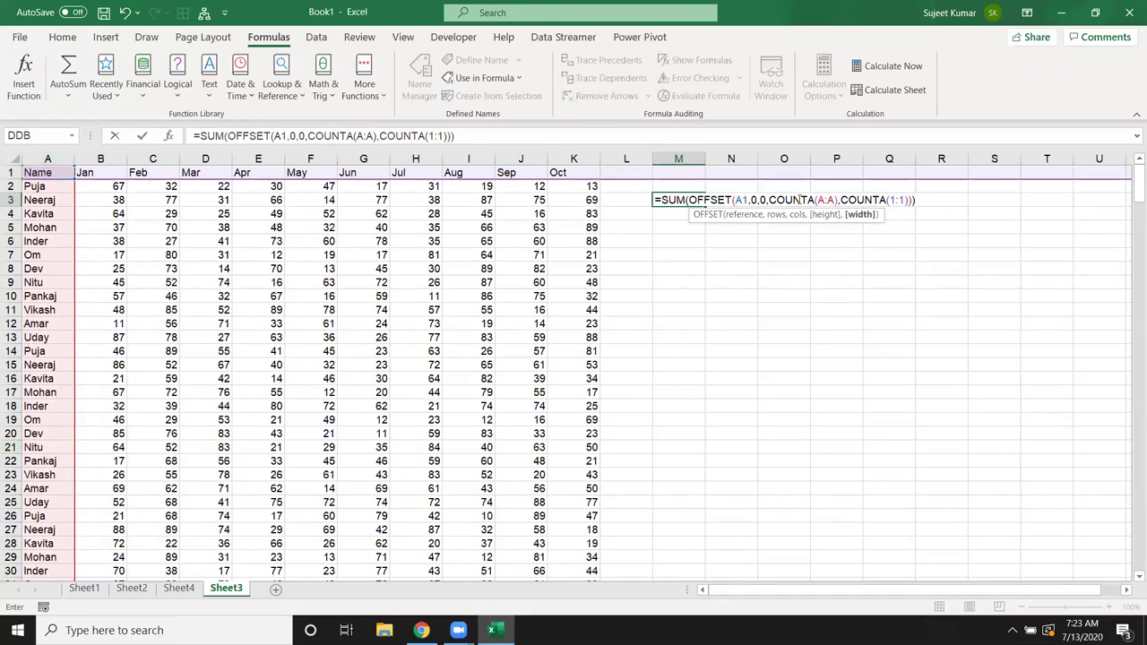
key("Return")
left_click(678, 200)
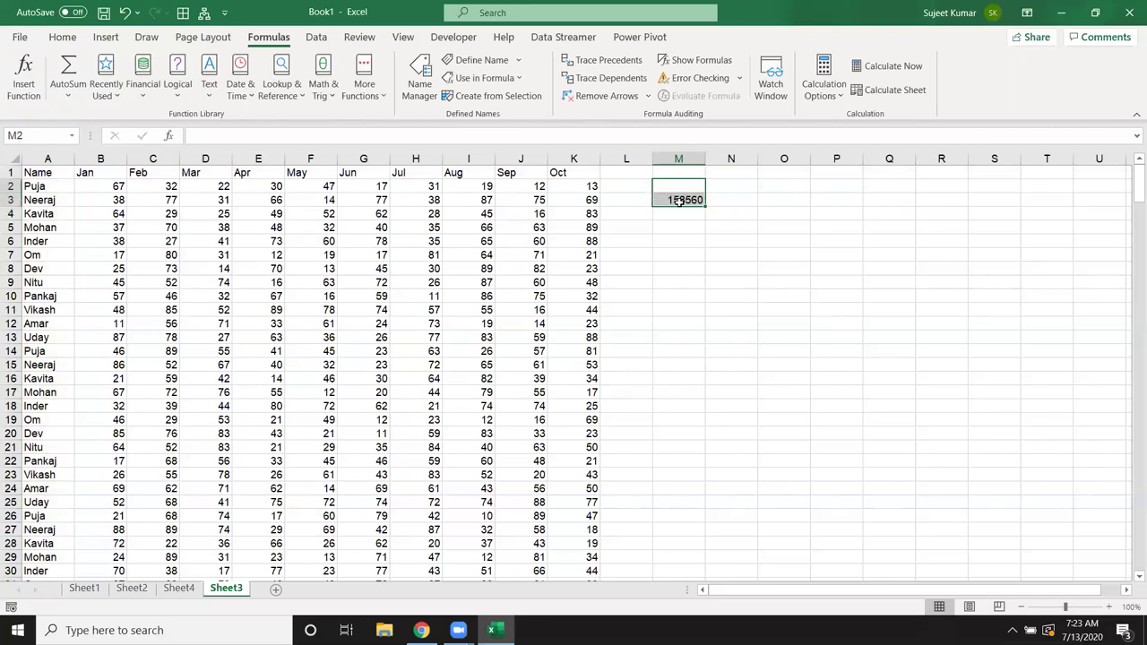
left_click(613, 96)
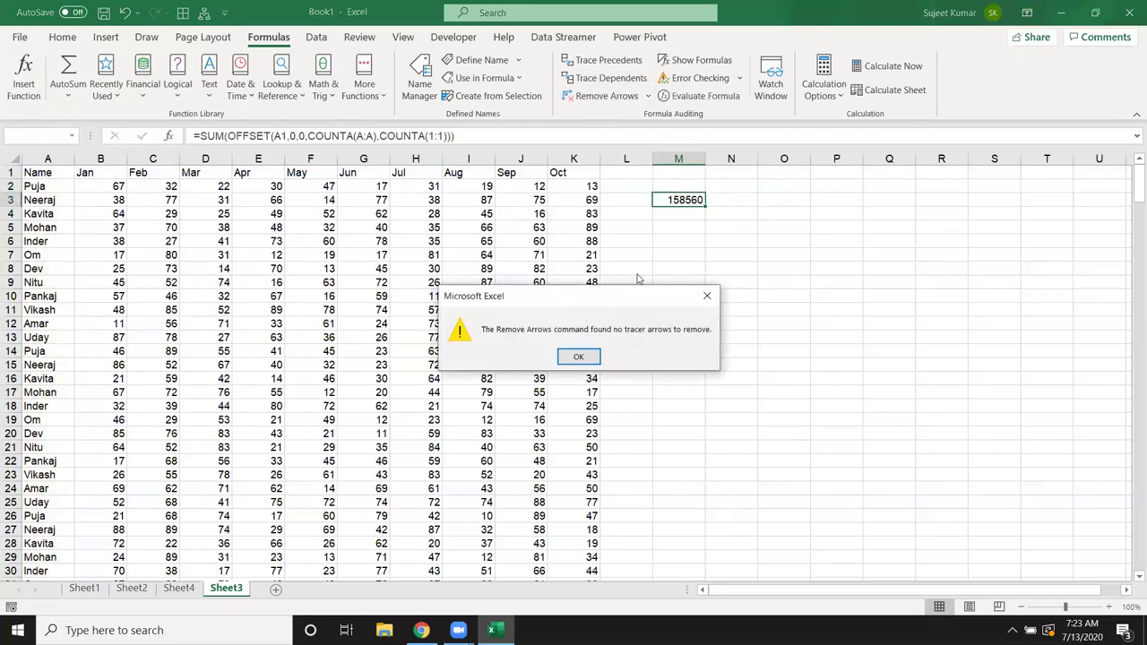
key("Return")
left_click(701, 96)
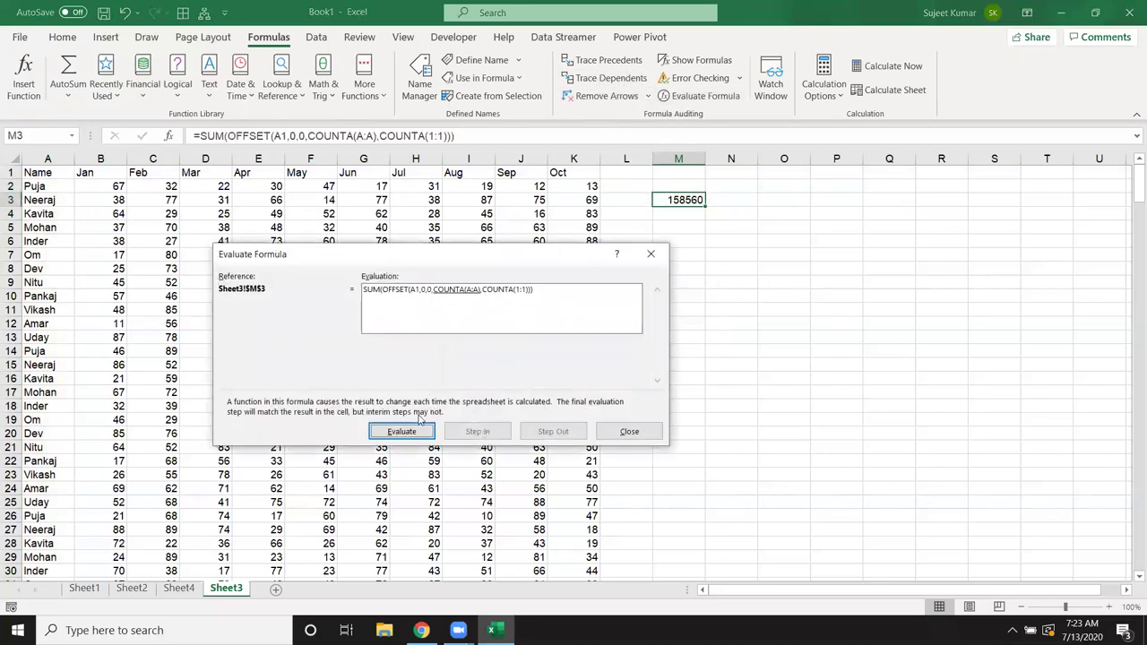
left_click(403, 432)
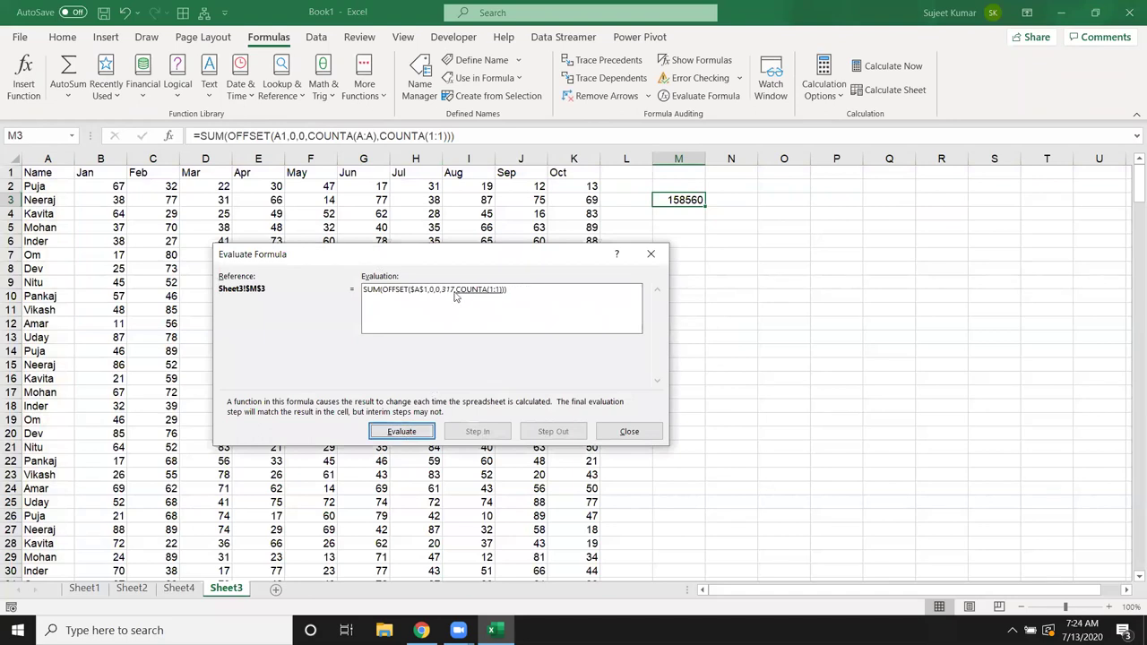
left_click(417, 434)
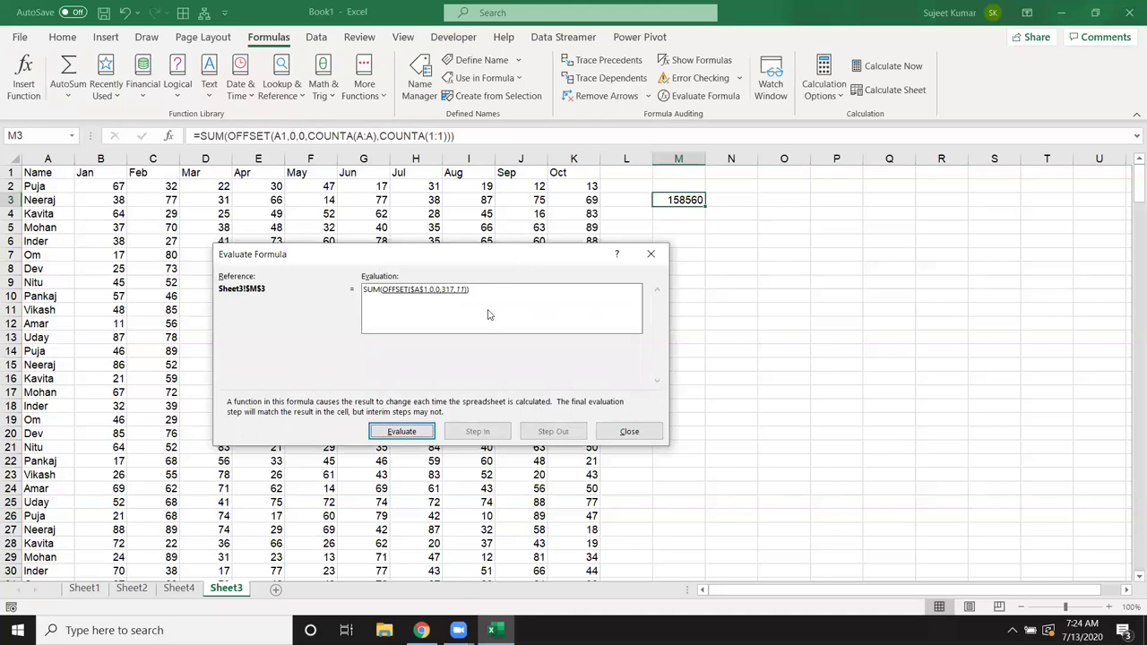
left_click(412, 433)
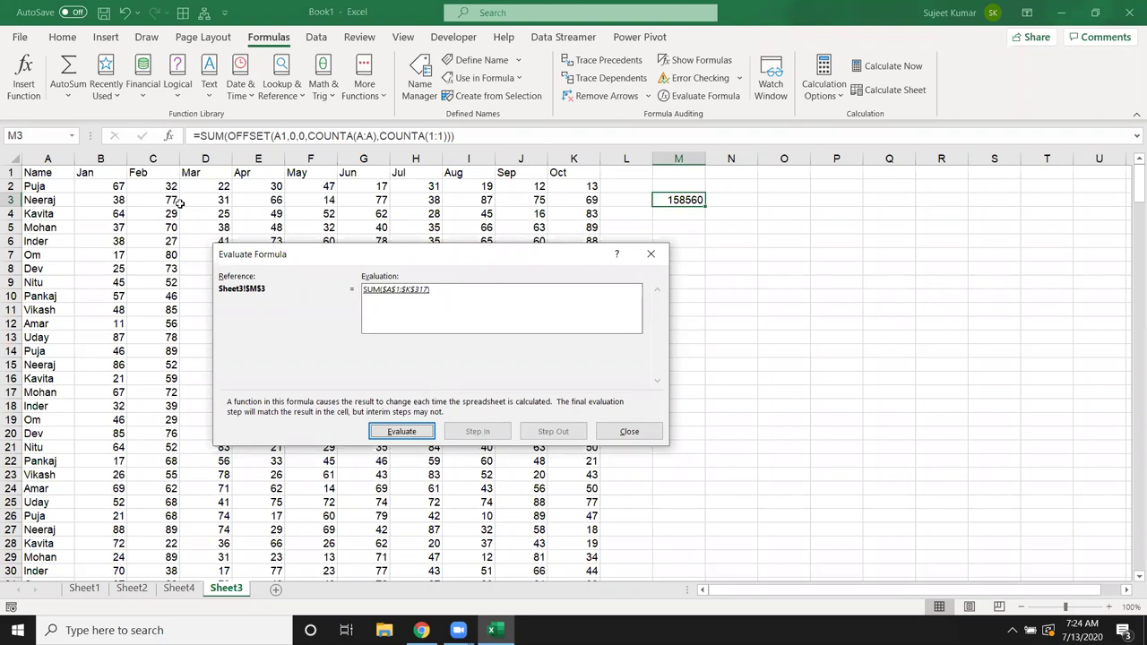
key("Escape")
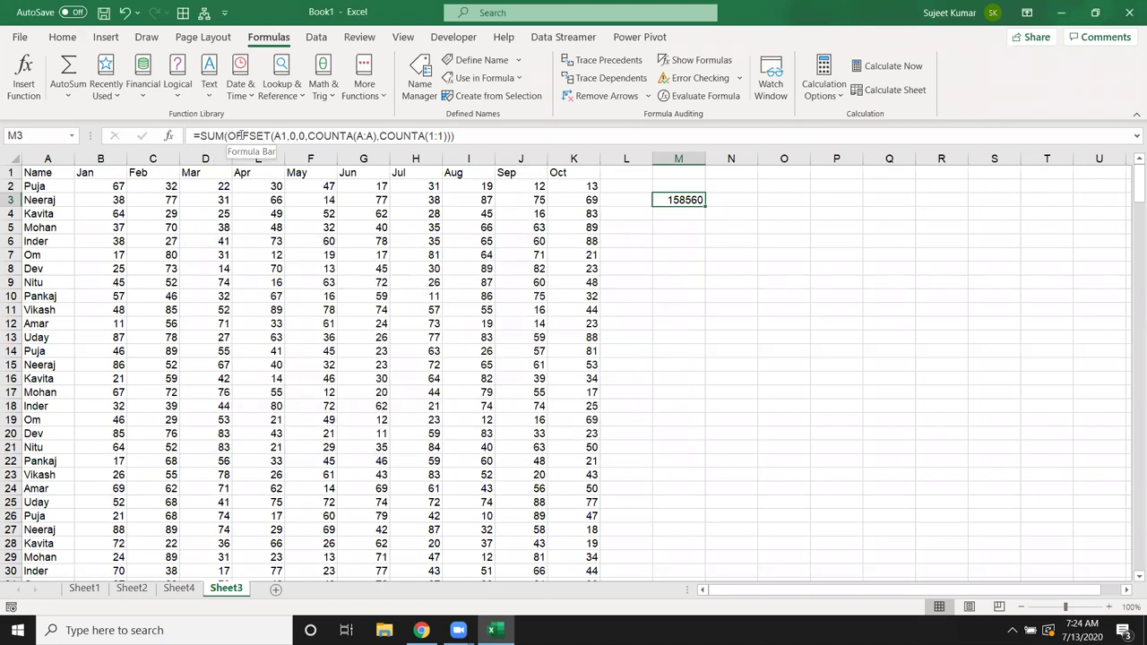
Step: Make A1, A:A and 1:1 absolute in M3's formula and copy its OFFSET expression
left_click(281, 136)
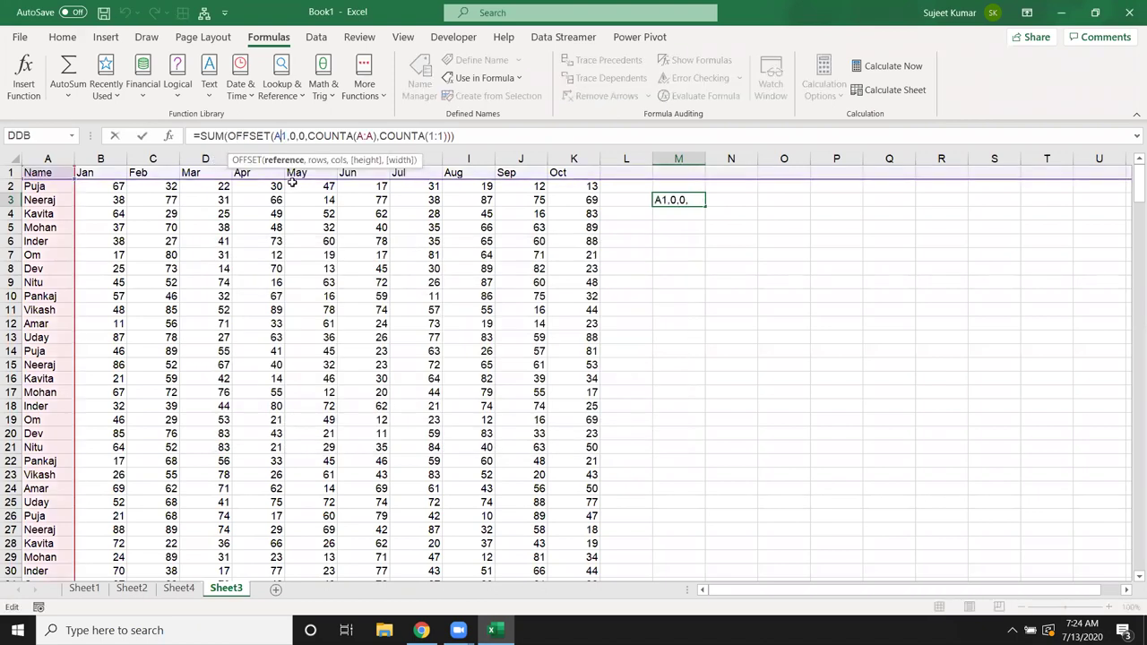
key("F4")
left_click(377, 136)
key("F4")
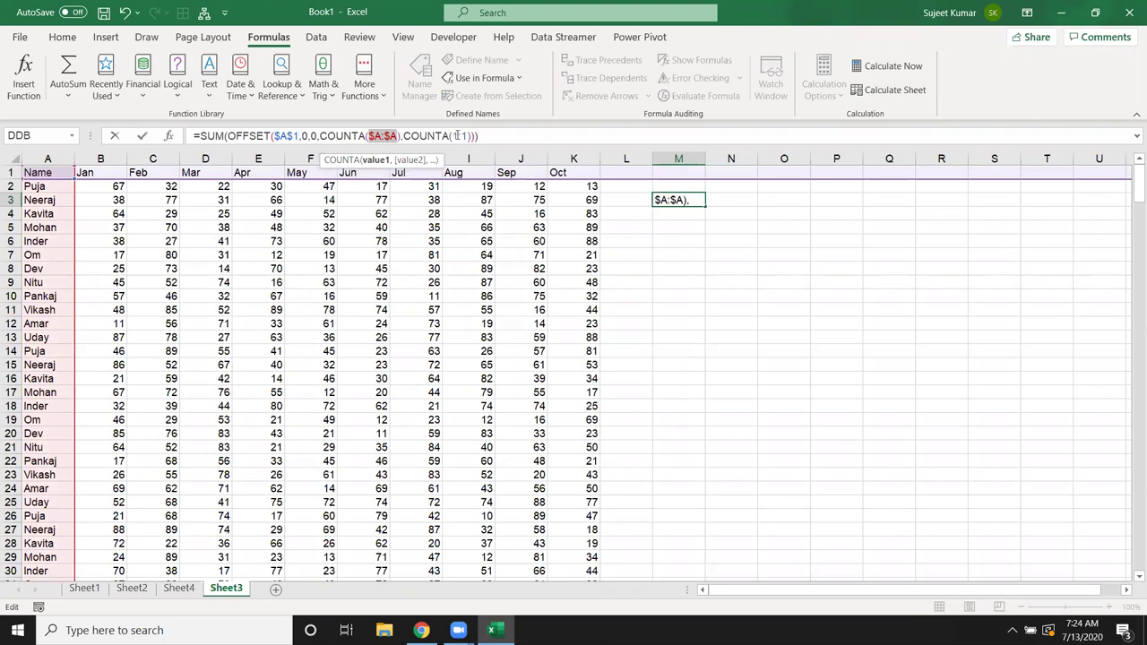
left_click(457, 136)
key("F4")
left_click_drag(490, 136, 231, 137)
key("F4")
key("F4")
key("F4")
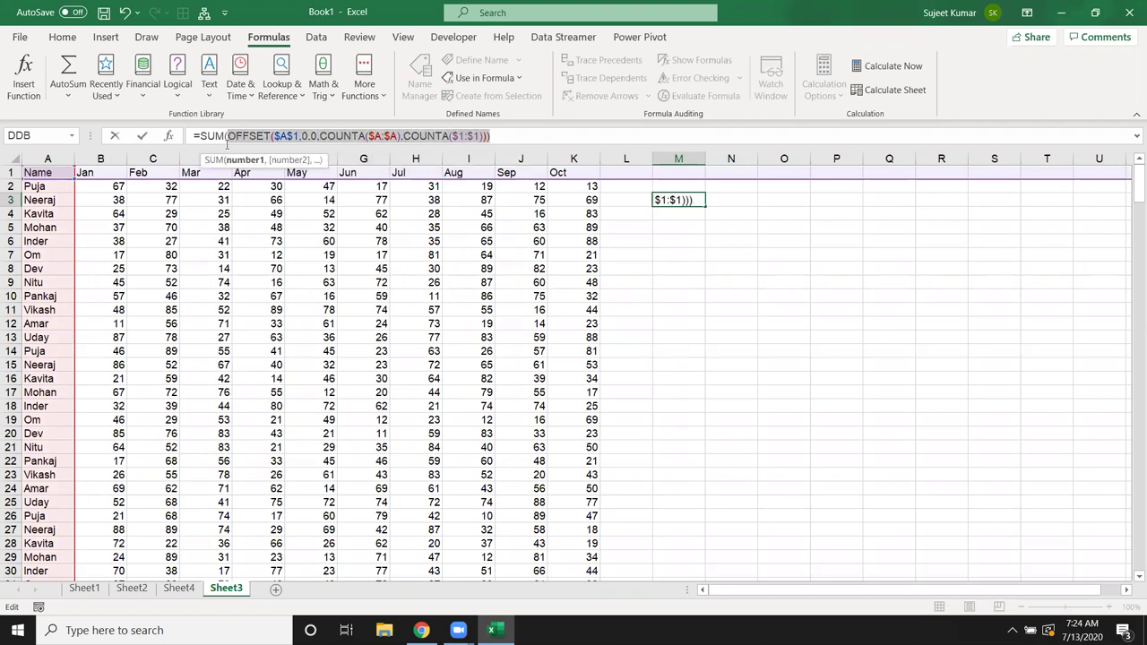
key("ctrl+Return")
Step: Define the name DT referring to =OFFSET($A$1,0,0,COUNTA($A:$A),COUNTA($1:$1))
left_click(641, 237)
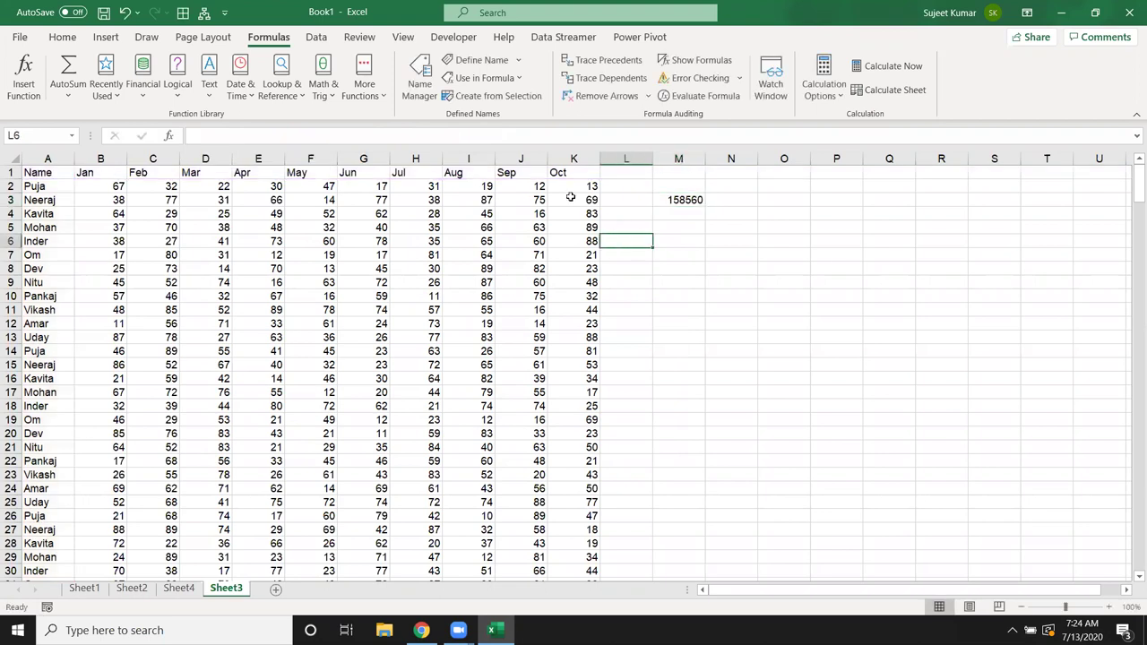
left_click(475, 60)
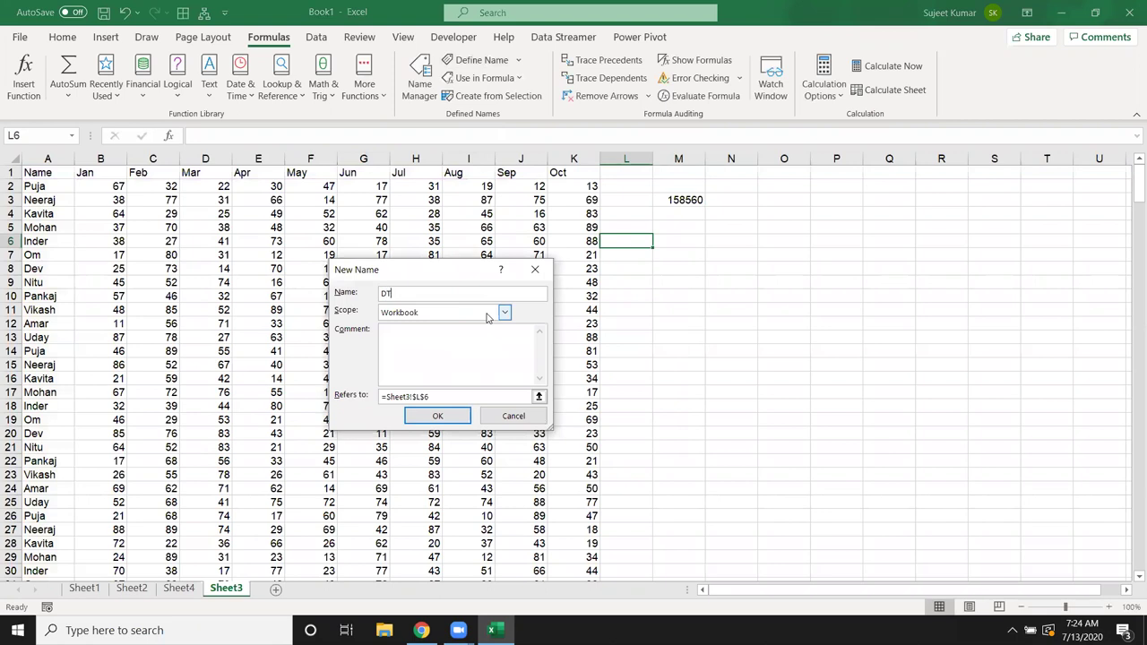
left_click(455, 398)
key("BackSpace")
key("ctrl+v")
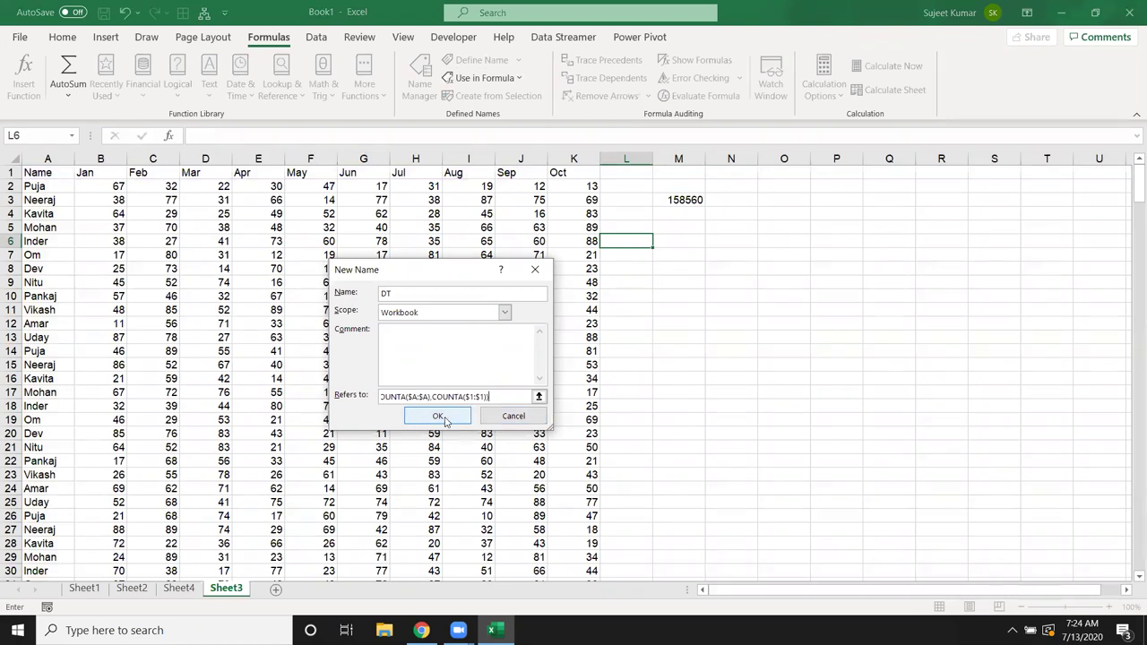
left_click_drag(465, 397, 320, 383)
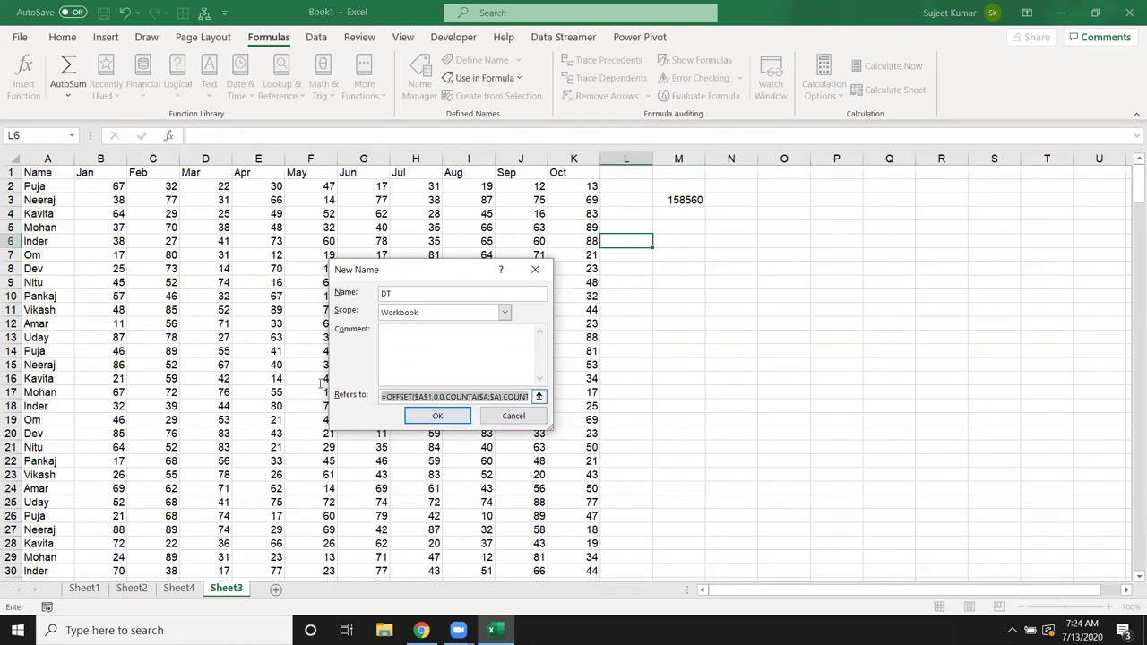
left_click(425, 420)
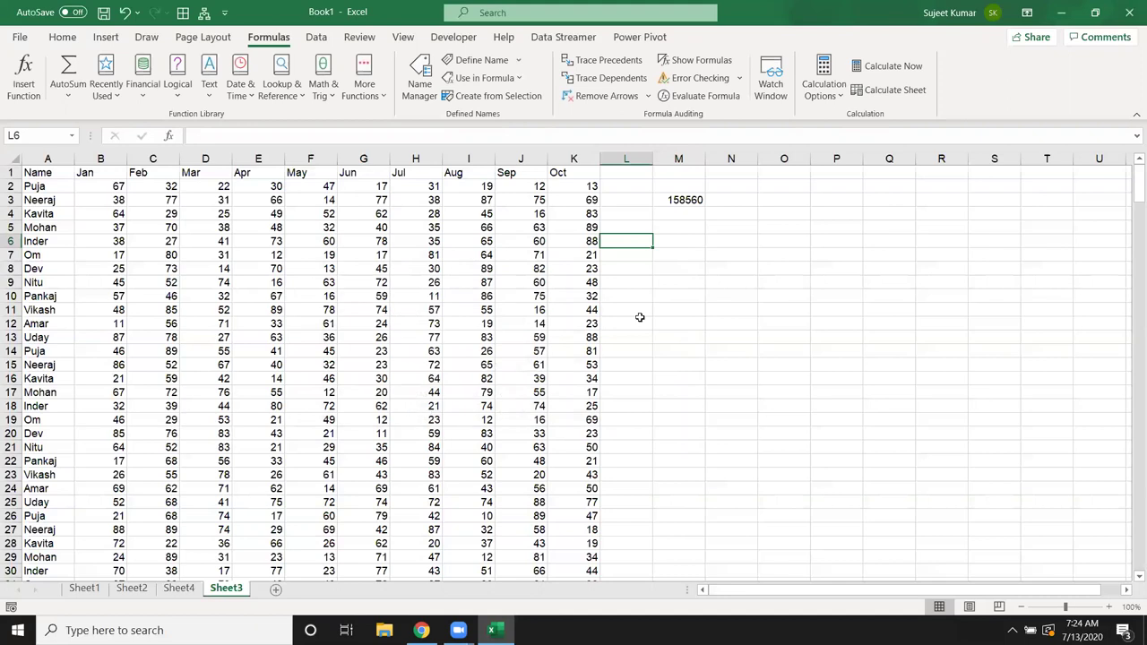
left_click(661, 298)
Step: On new Sheet5, build a PivotTable from DT summing Jan by Name, totalling 15282
left_click(279, 590)
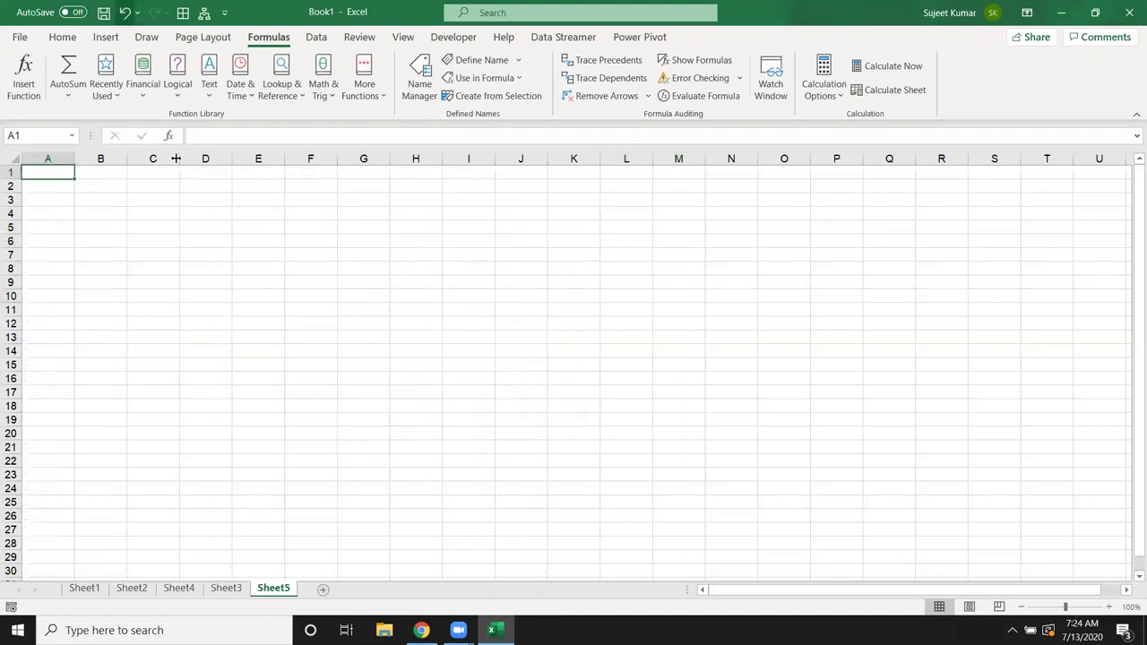
left_click(105, 37)
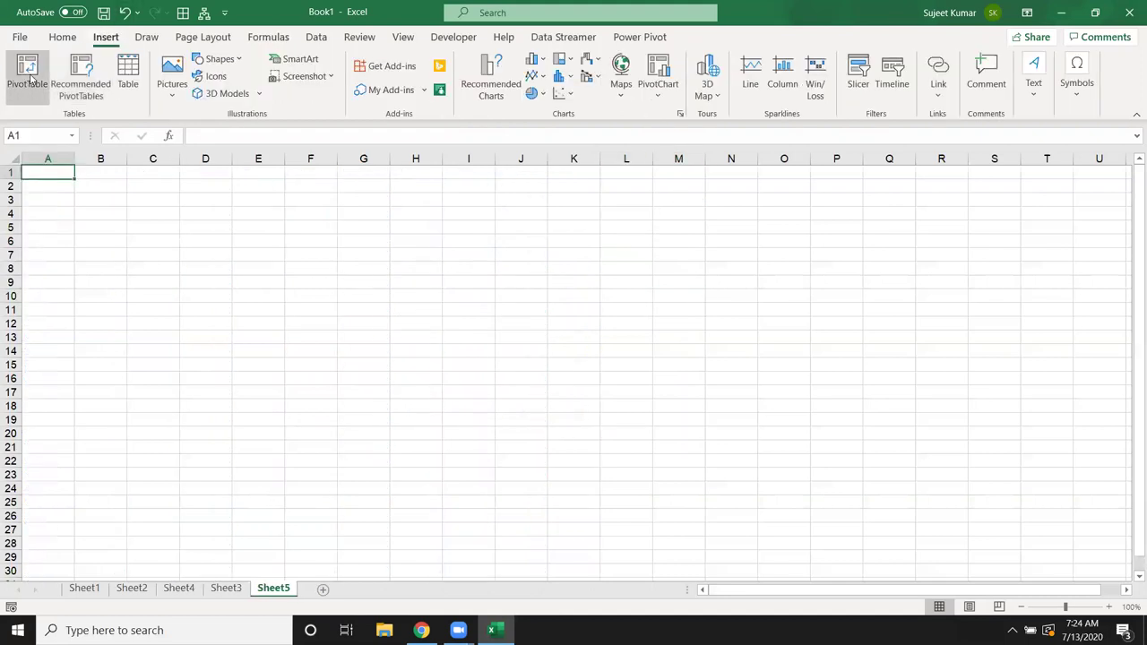
left_click(32, 80)
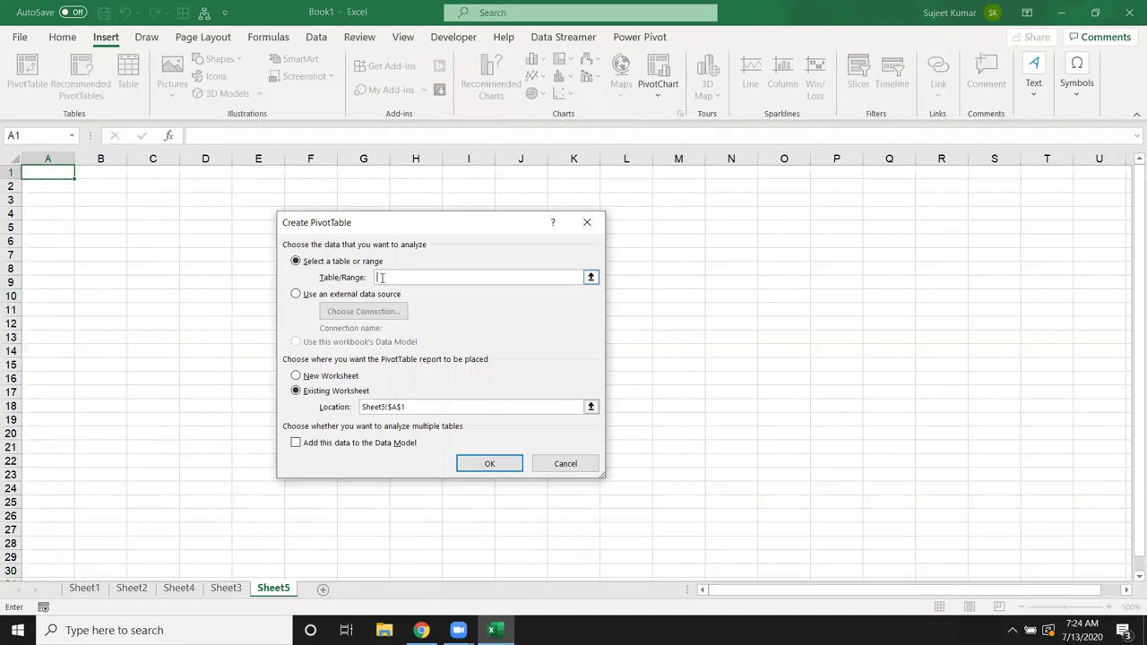
left_click(480, 463)
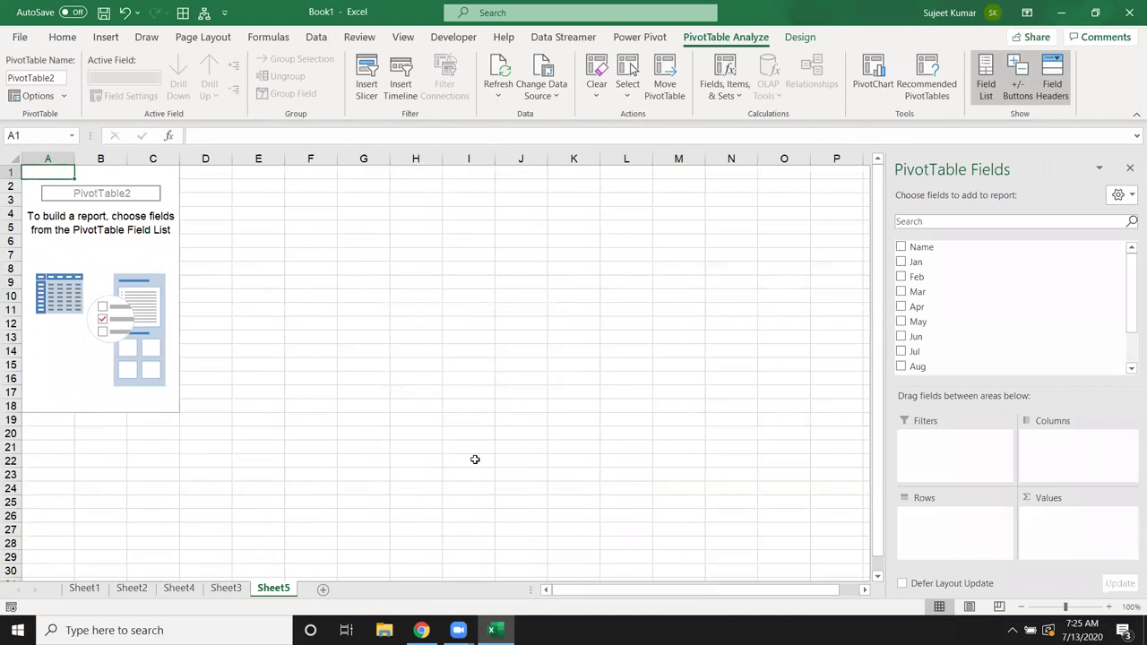
left_click_drag(921, 247, 1061, 528)
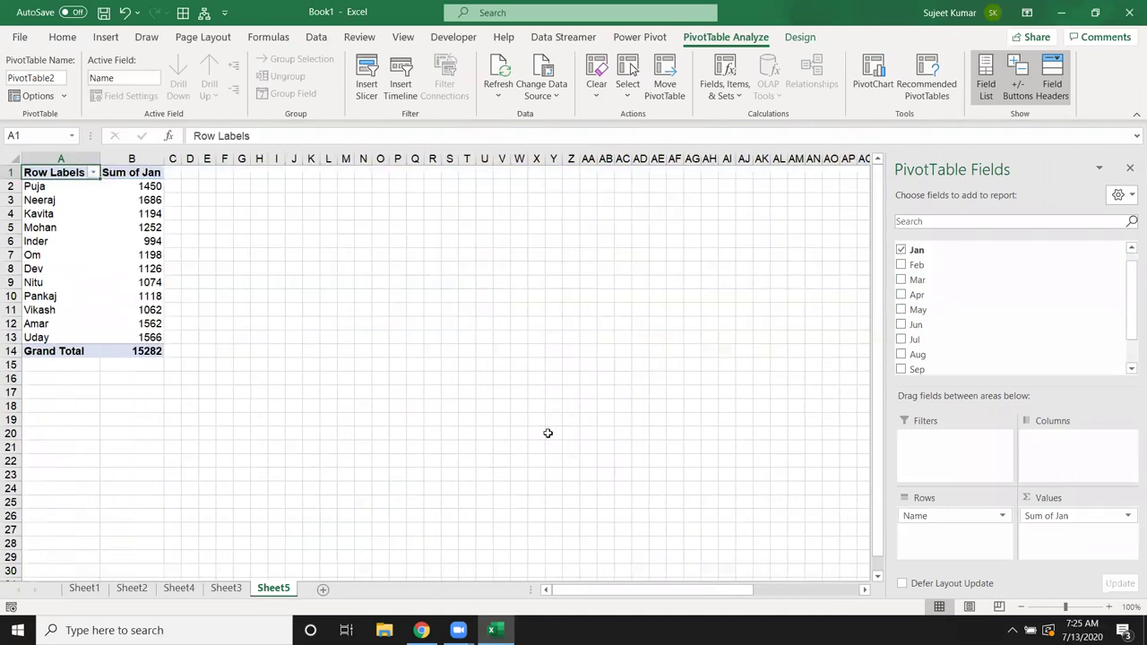
left_click(131, 351)
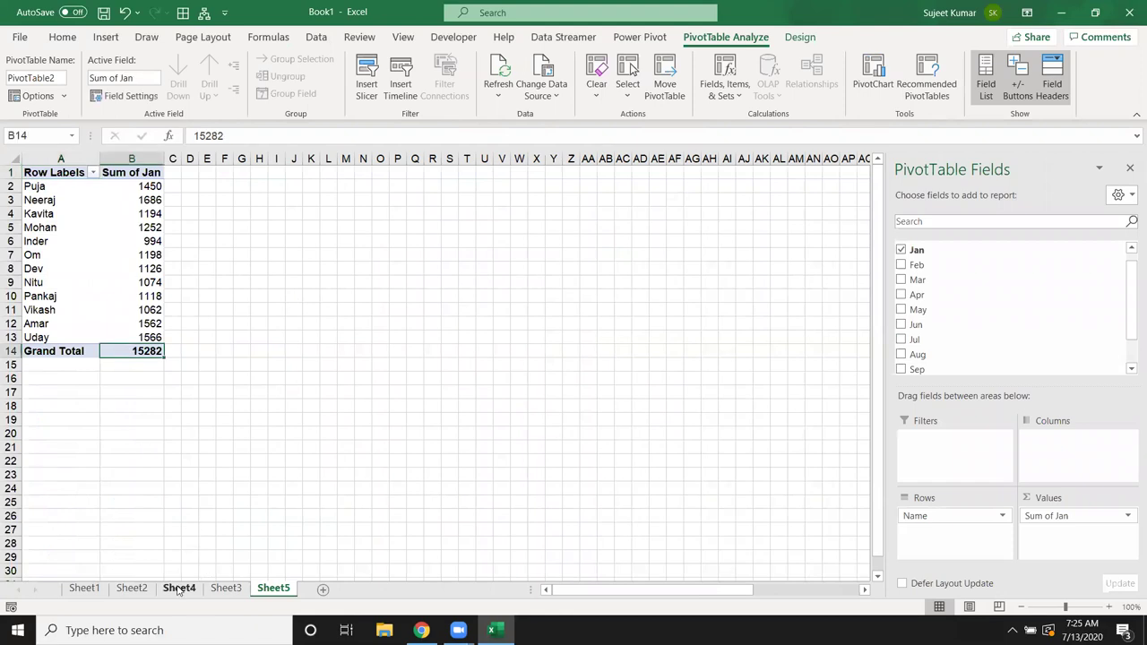
Step: Copy Sheet3's data rows A2:K317 and paste them at A318
left_click(226, 588)
left_click(43, 188)
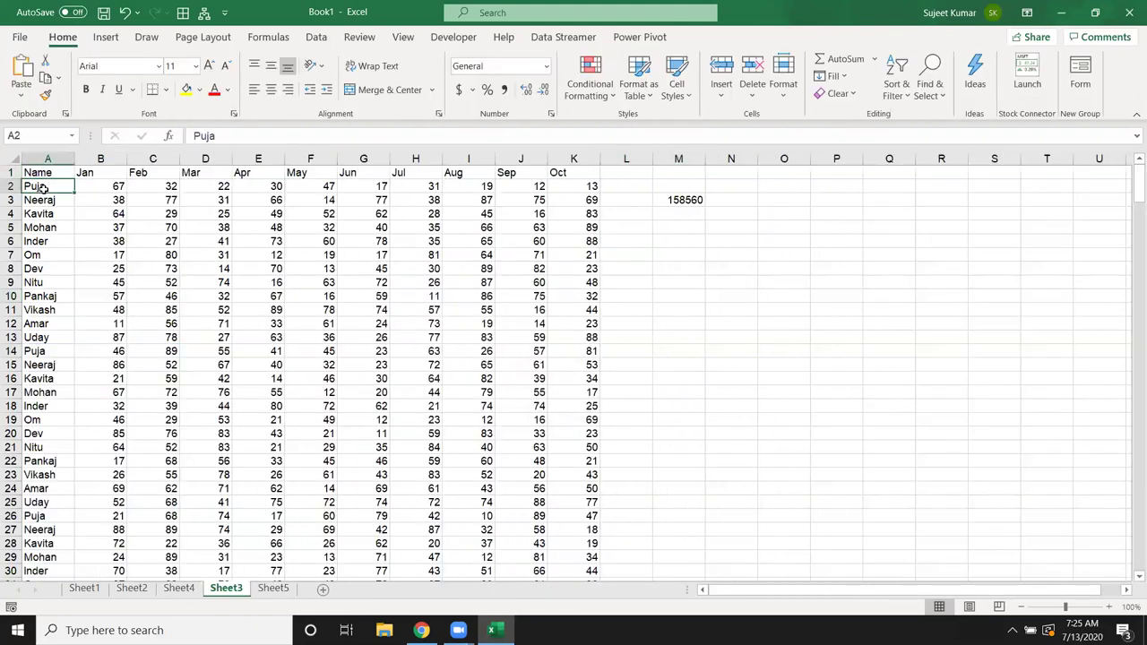
key("ctrl+shift+Right")
key("ctrl+shift+Down")
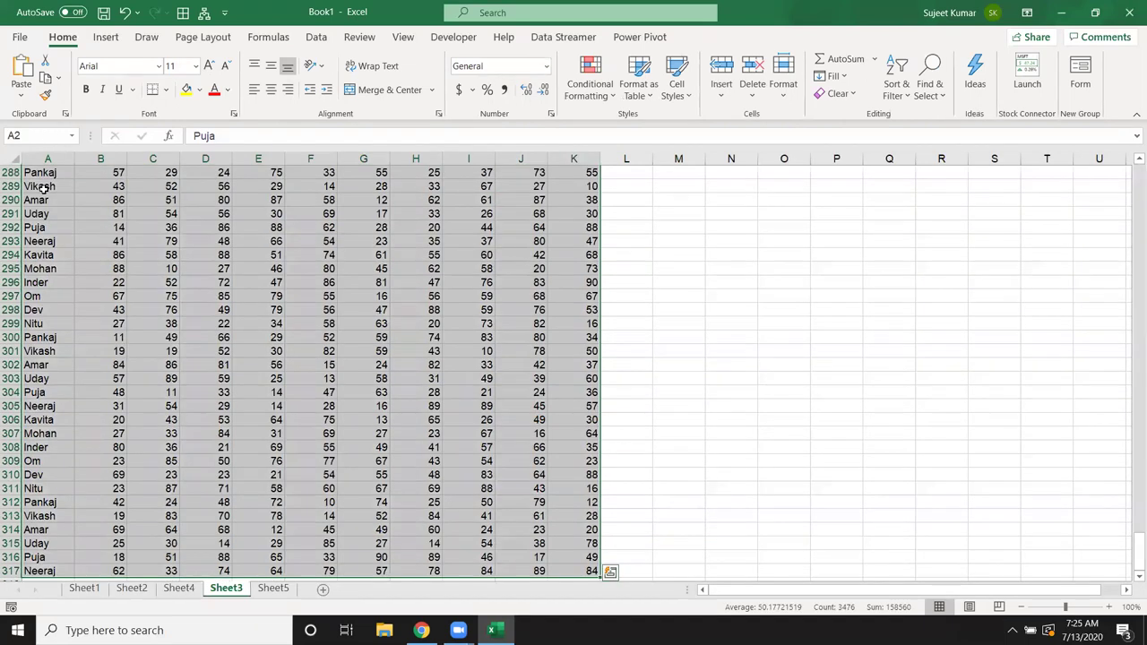
key("ctrl+c")
key("ctrl+Down")
key("Down")
key("ctrl+v")
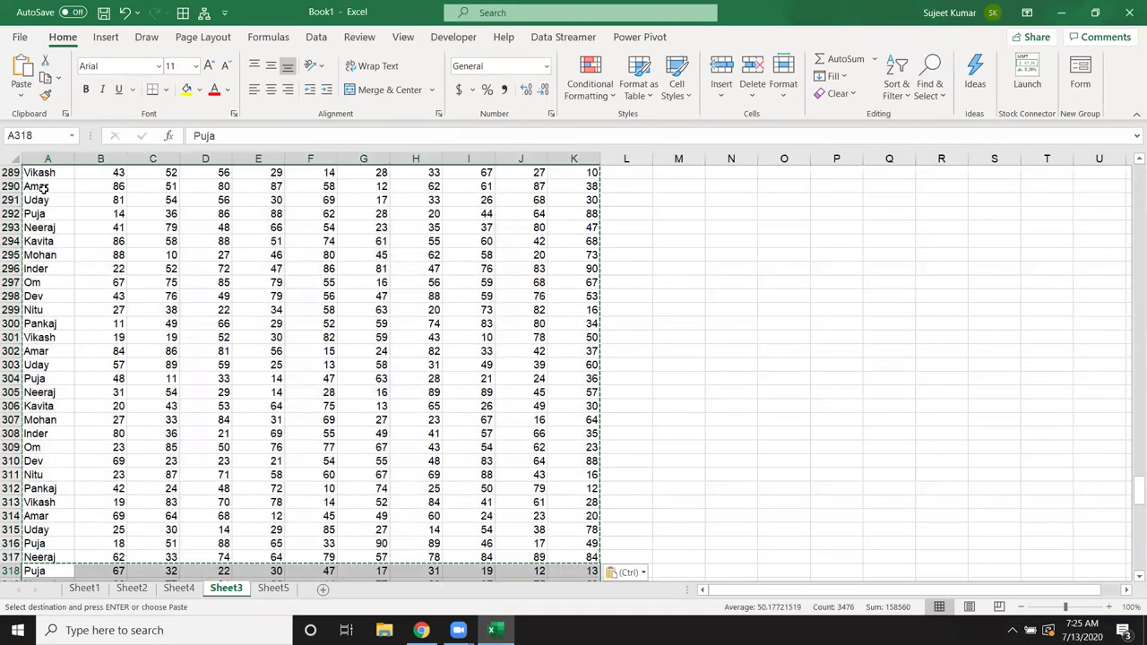
Step: Refresh the Sheet5 PivotTable so its Jan grand total becomes 30564
left_click(273, 588)
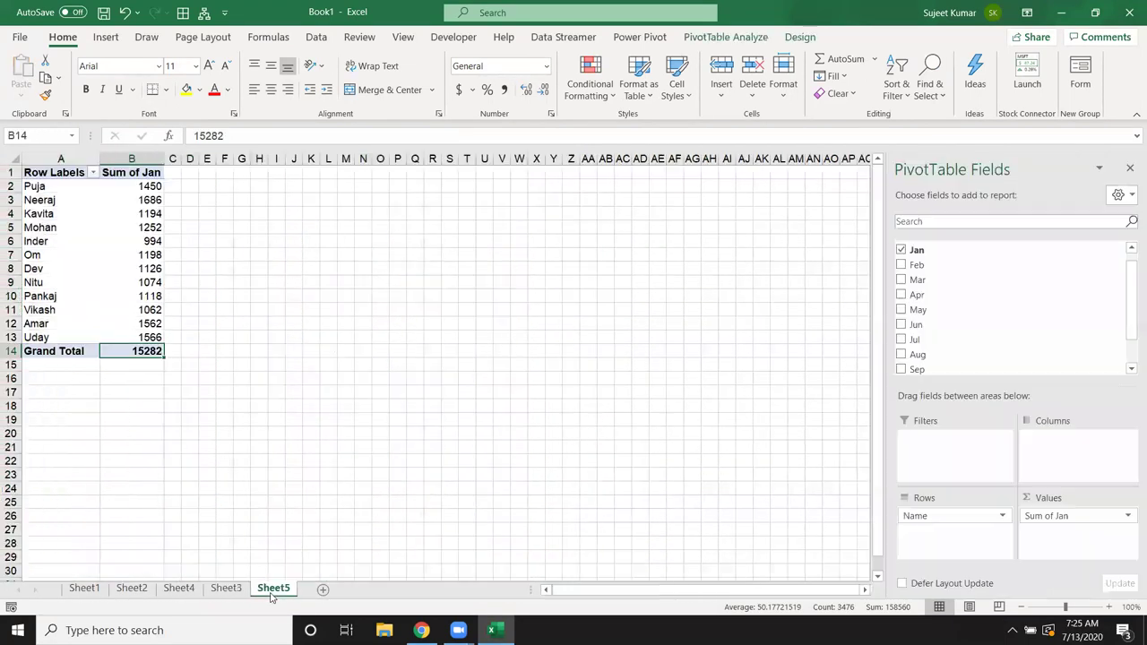
right_click(100, 260)
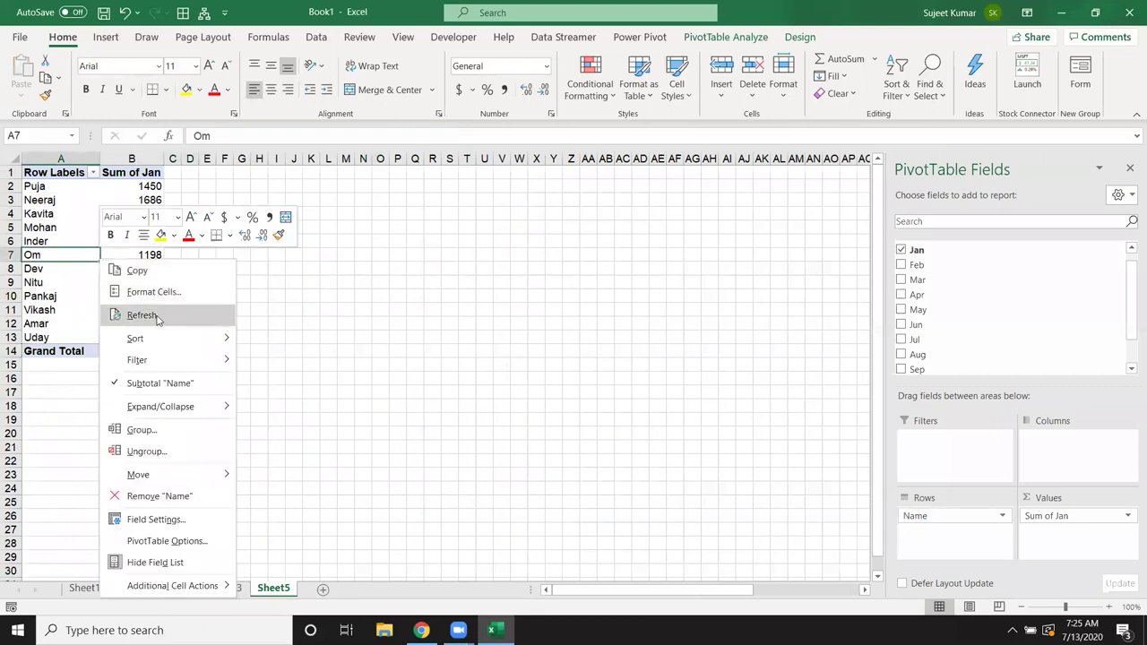
left_click(141, 316)
left_click(135, 351)
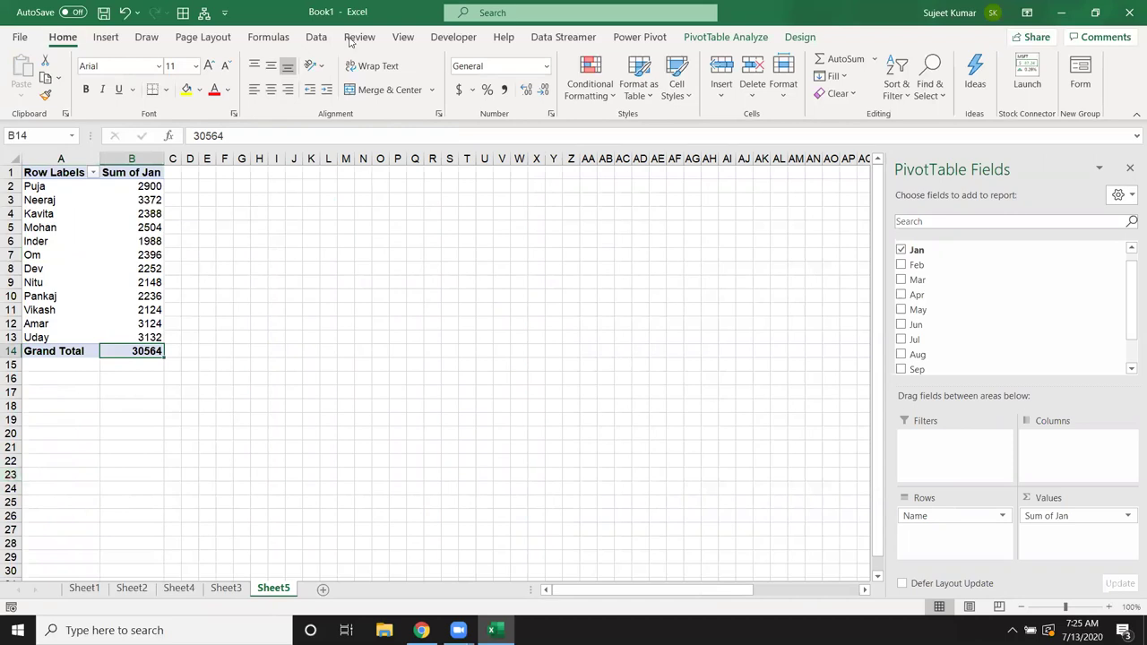
left_click(268, 36)
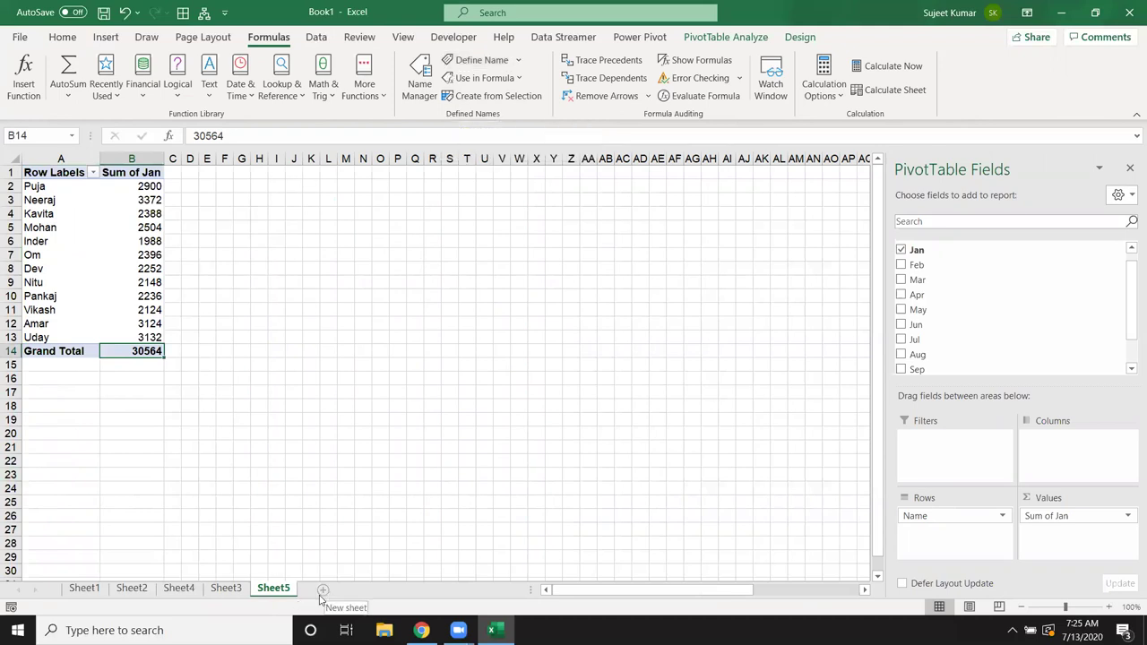
Step: Add Sheet6, then insert a new sheet from the Loan Amortization spreadsheet template
left_click(325, 591)
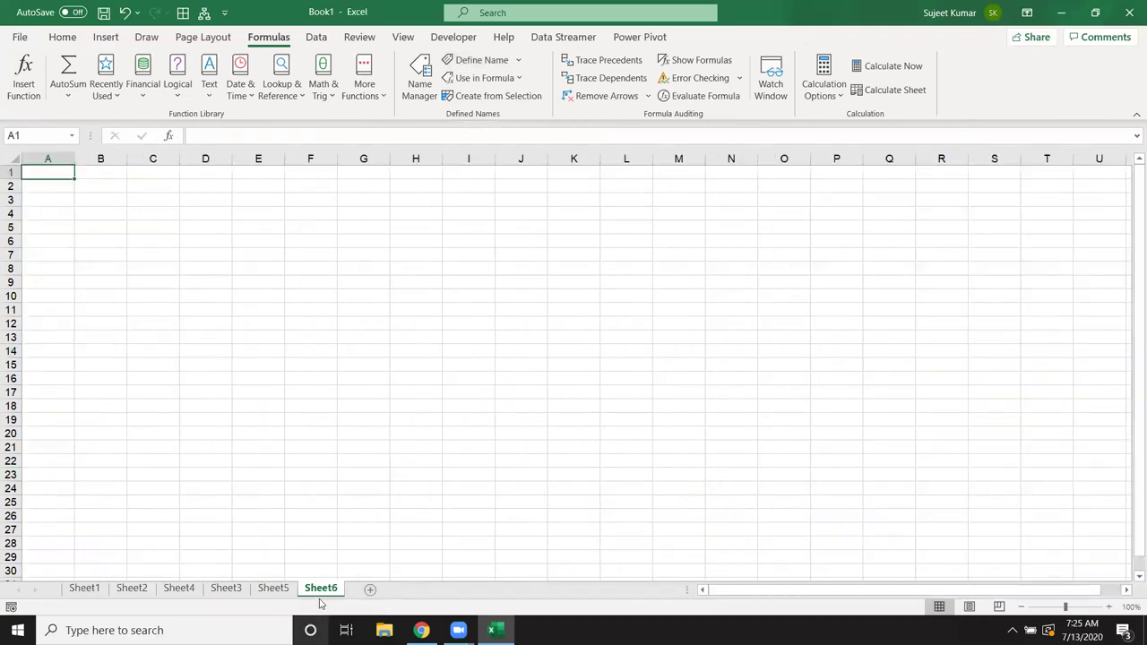
right_click(326, 589)
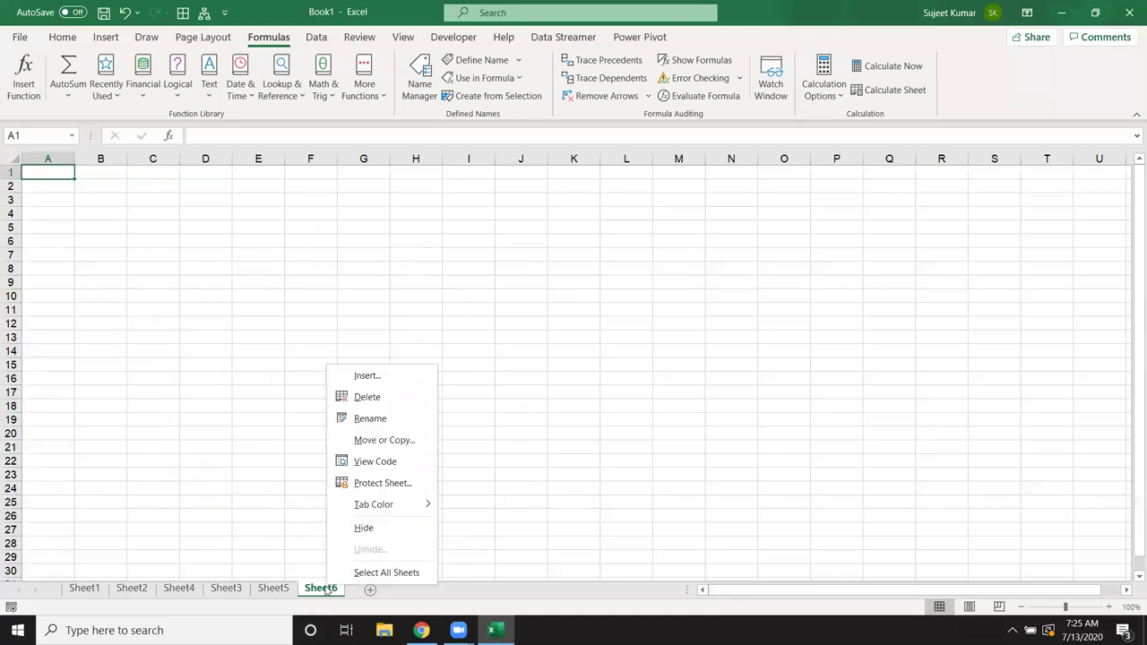
left_click(366, 377)
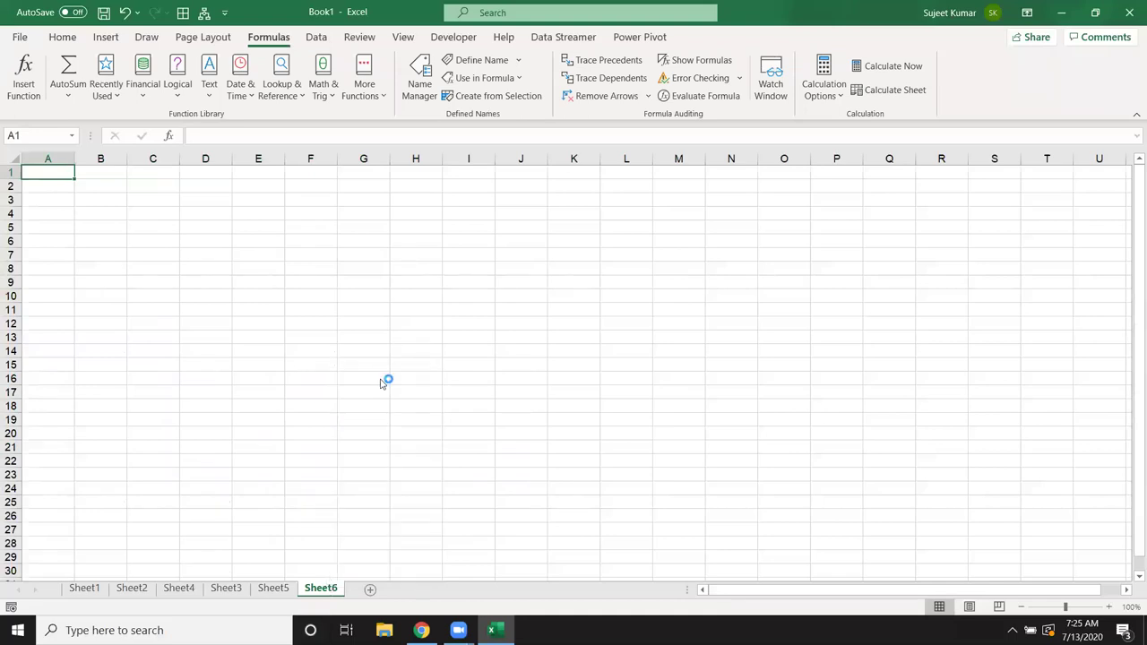
left_click(247, 278)
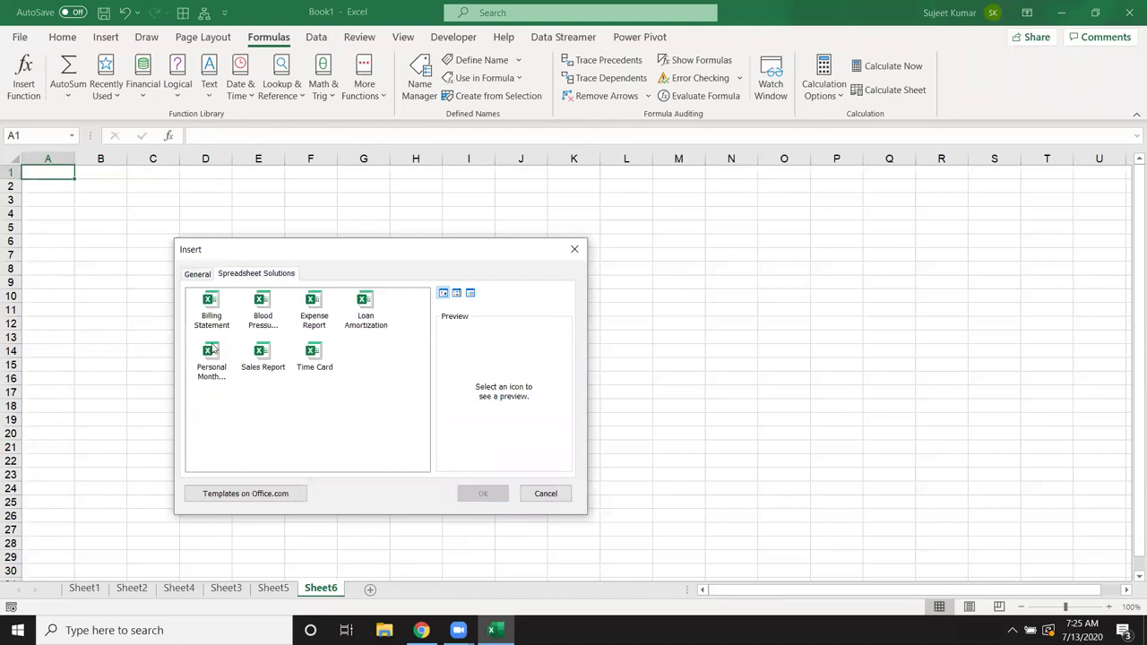
left_click(363, 320)
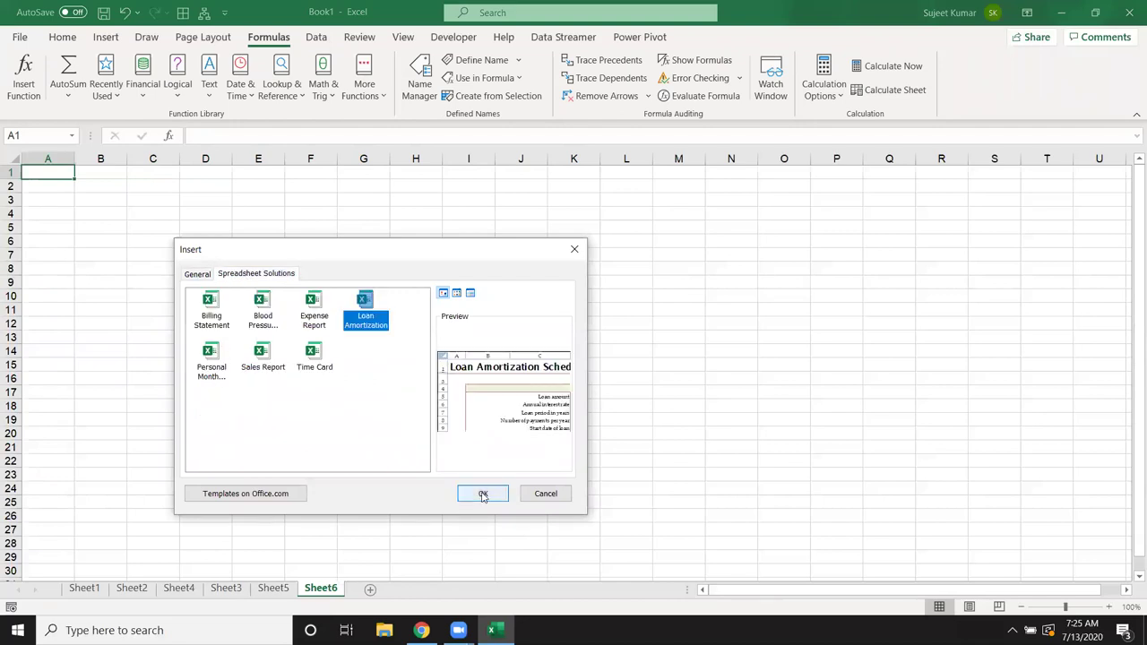
left_click(482, 494)
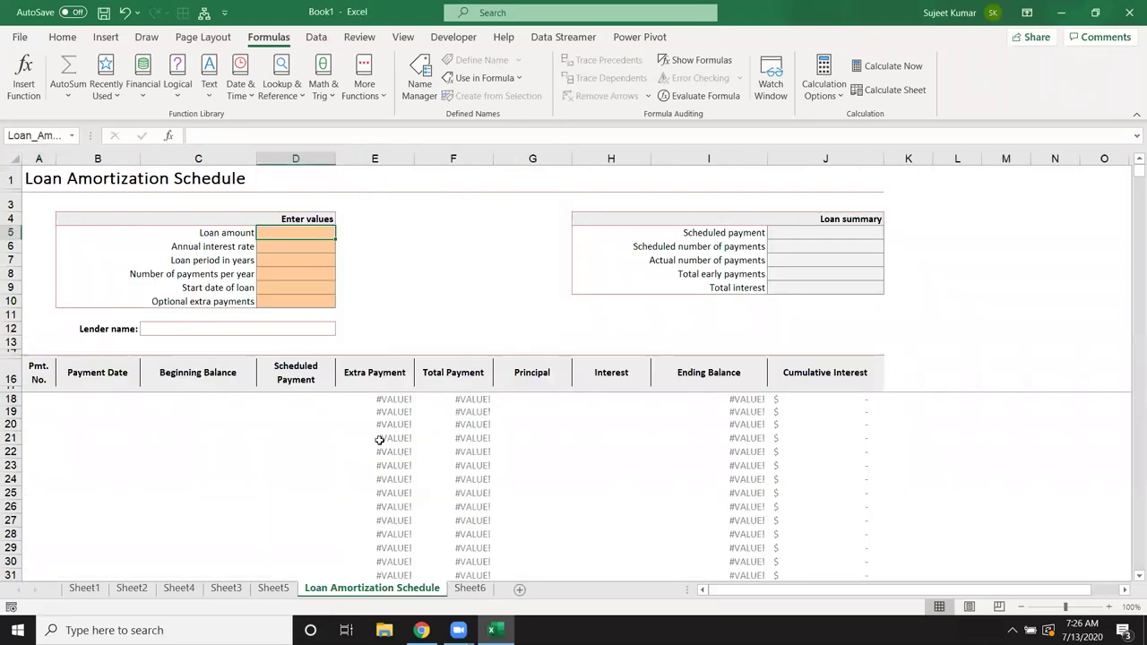
Step: Unprotect the Loan Amortization sheet and look over its loan input cells
left_click(381, 506)
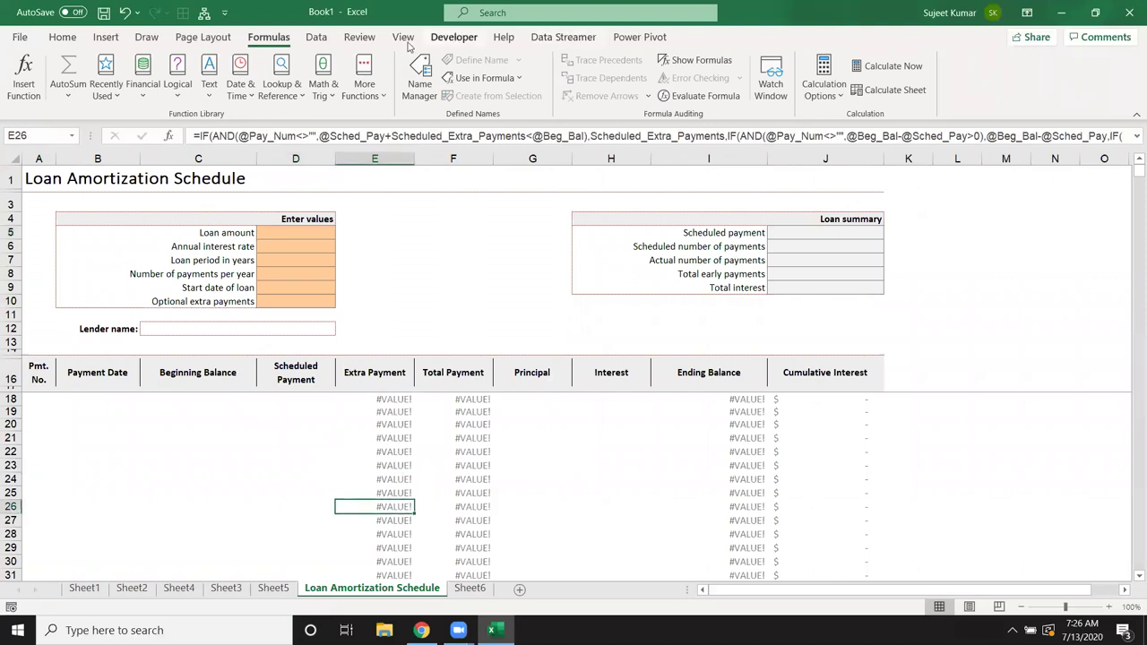
left_click(360, 37)
left_click(574, 90)
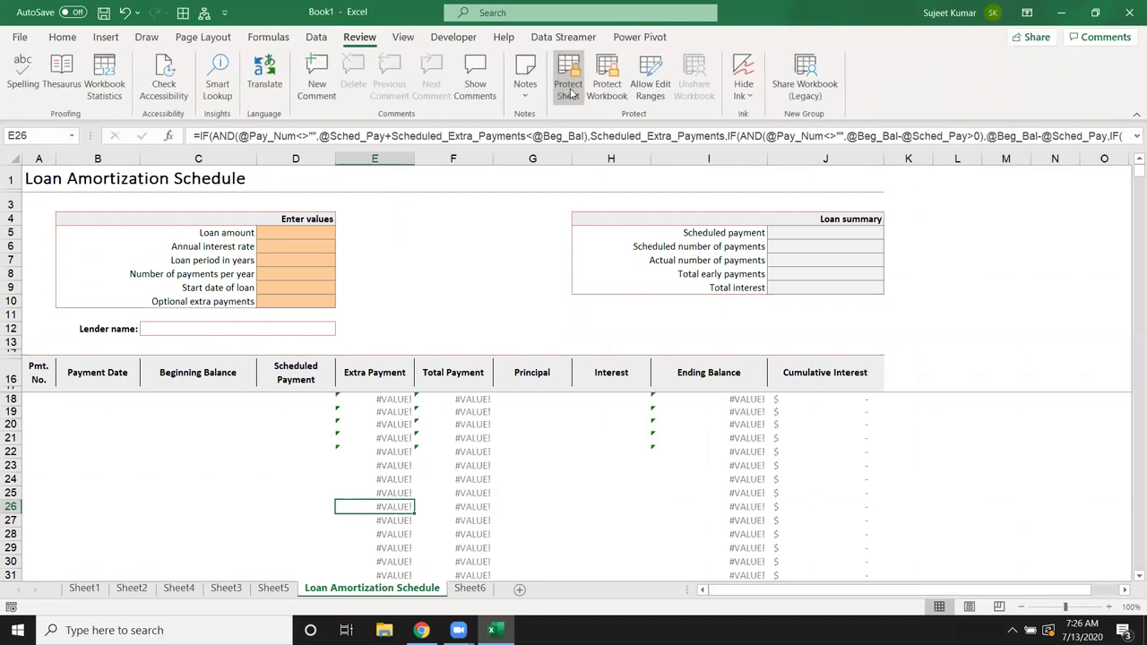
left_click(164, 341)
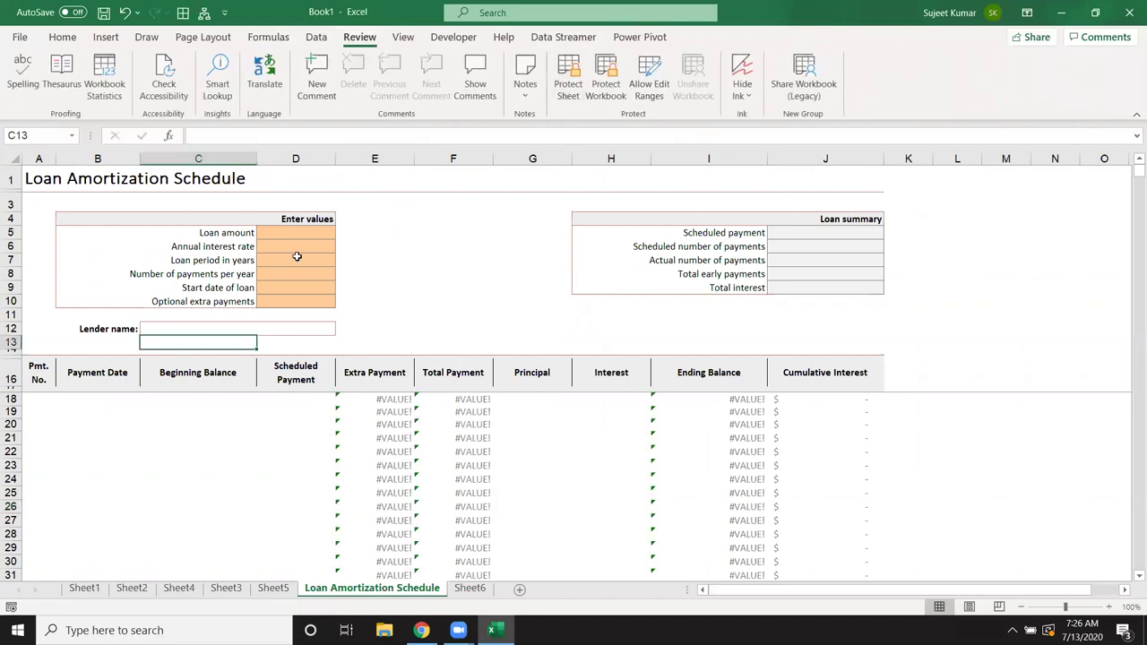
left_click(288, 235)
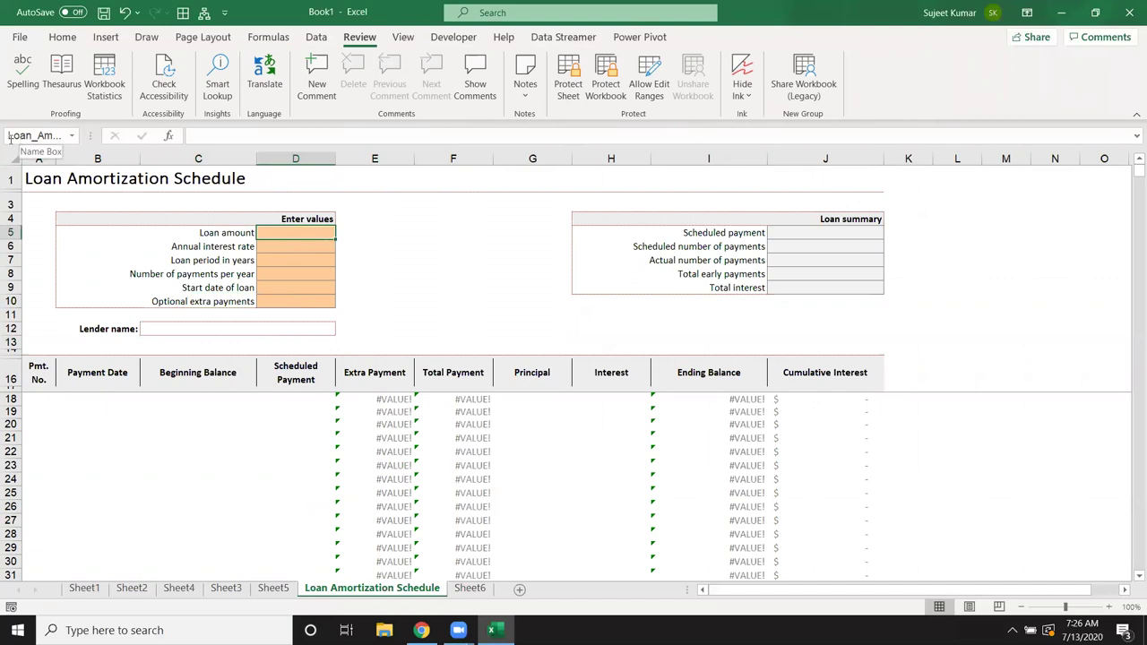
left_click(283, 249)
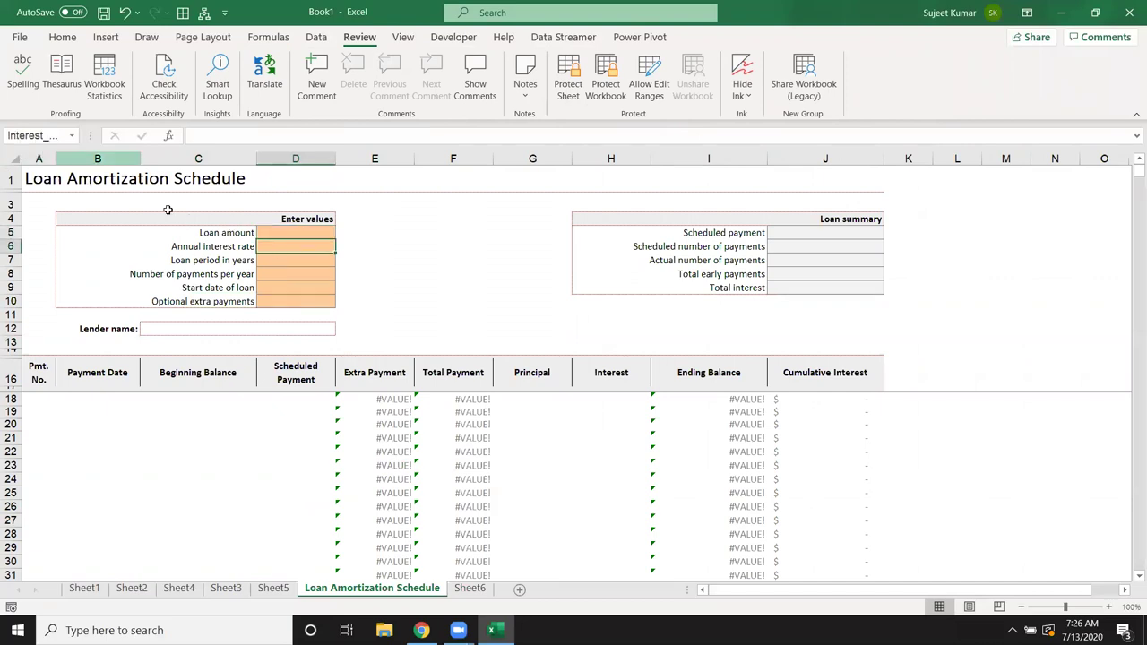
left_click(268, 260)
left_click(278, 277)
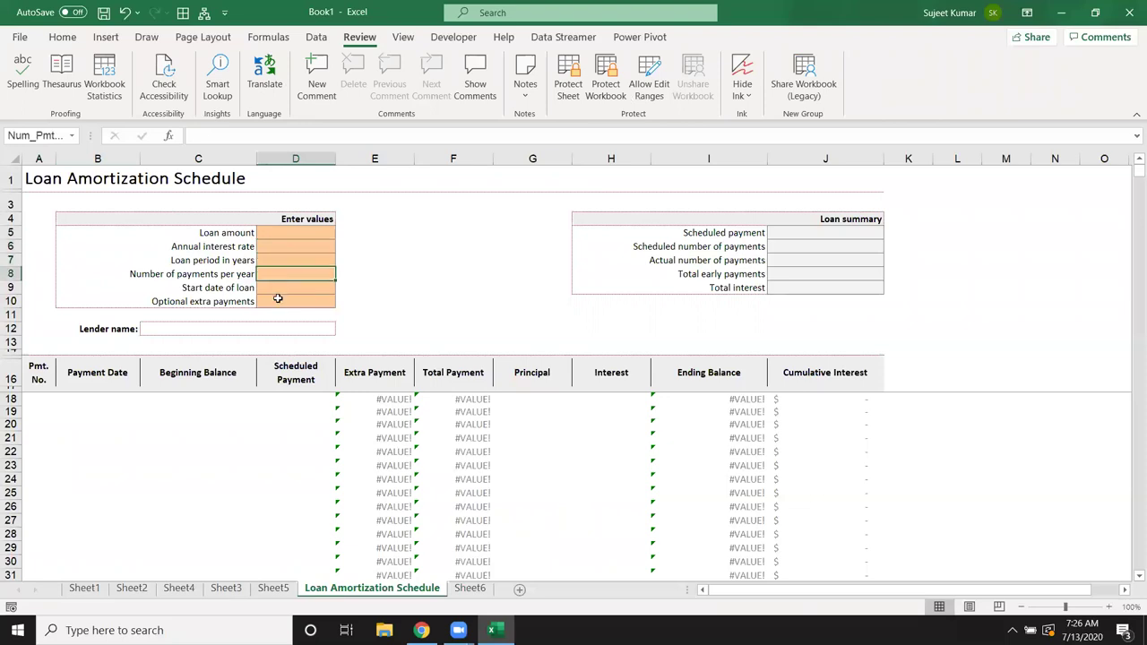
left_click(278, 298)
left_click(275, 232)
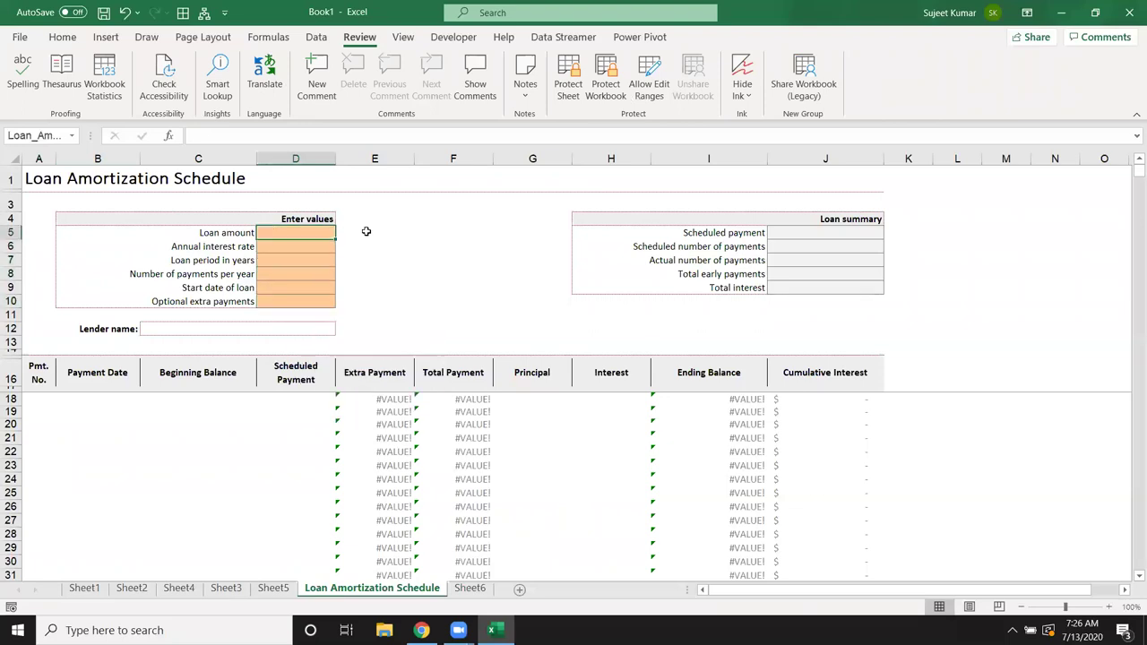
Step: Enter a 50000 loan at 7% over 3 years, 12 payments yearly, starting today (7/13/2020)
type("50000")
key("Return")
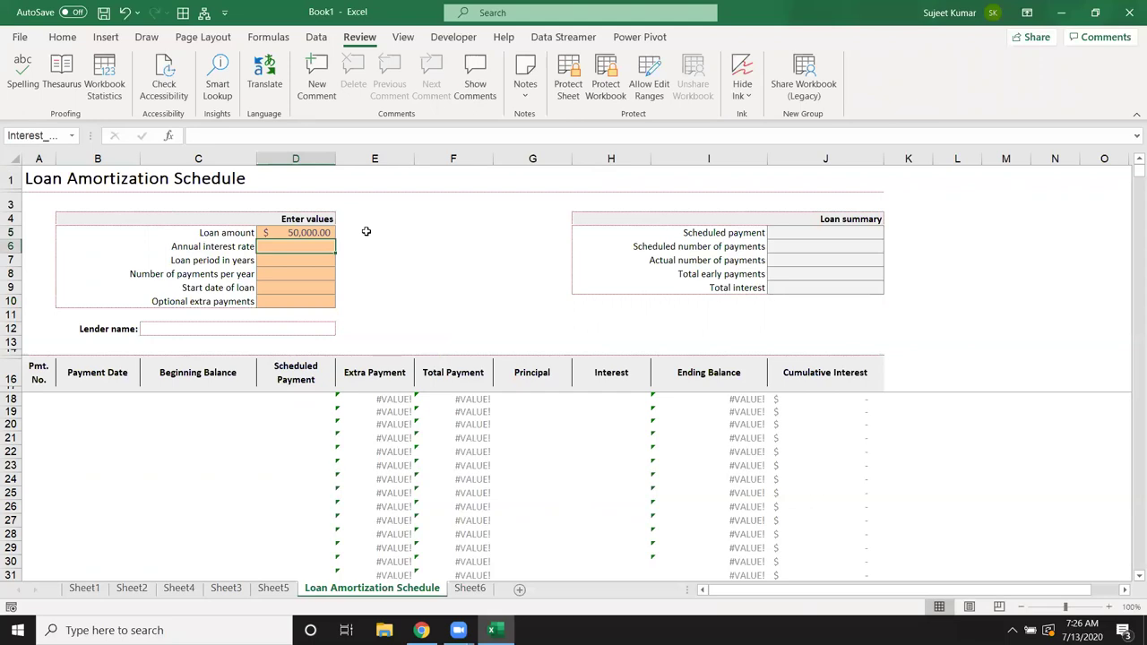
type("7%")
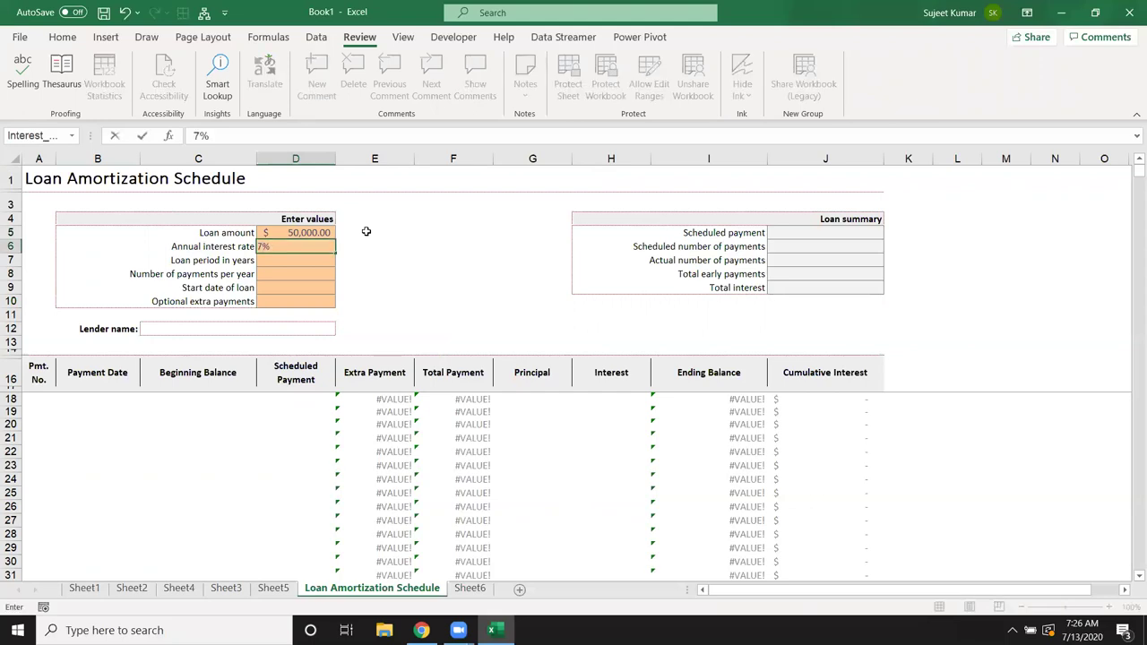
key("Return")
type("3")
key("Return")
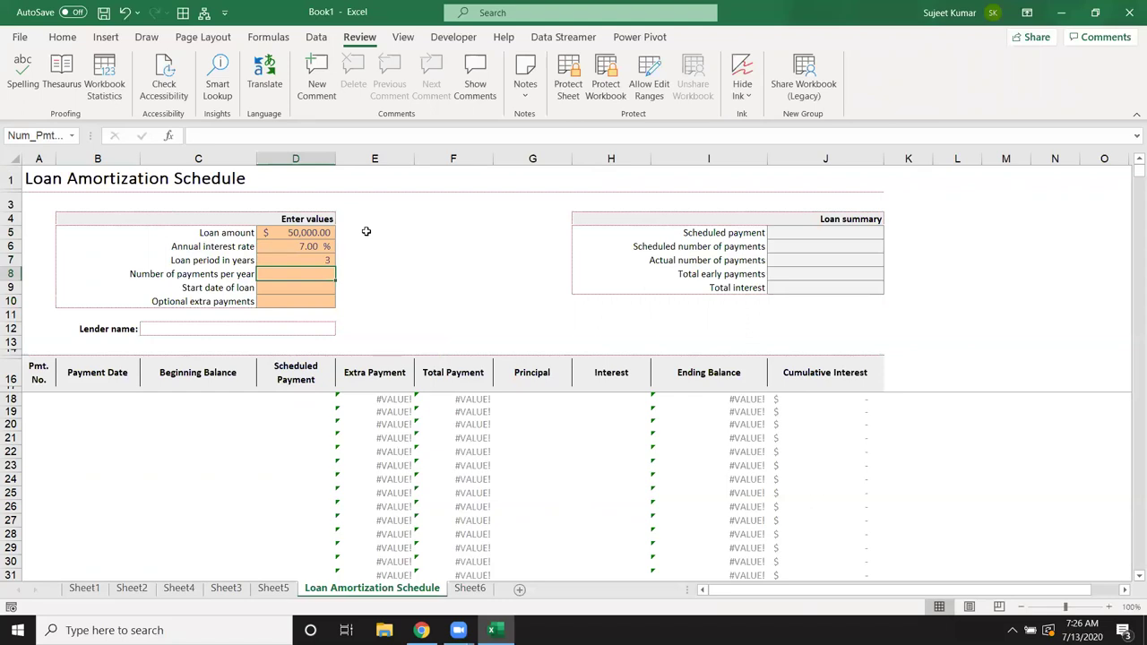
type("12")
key("Return")
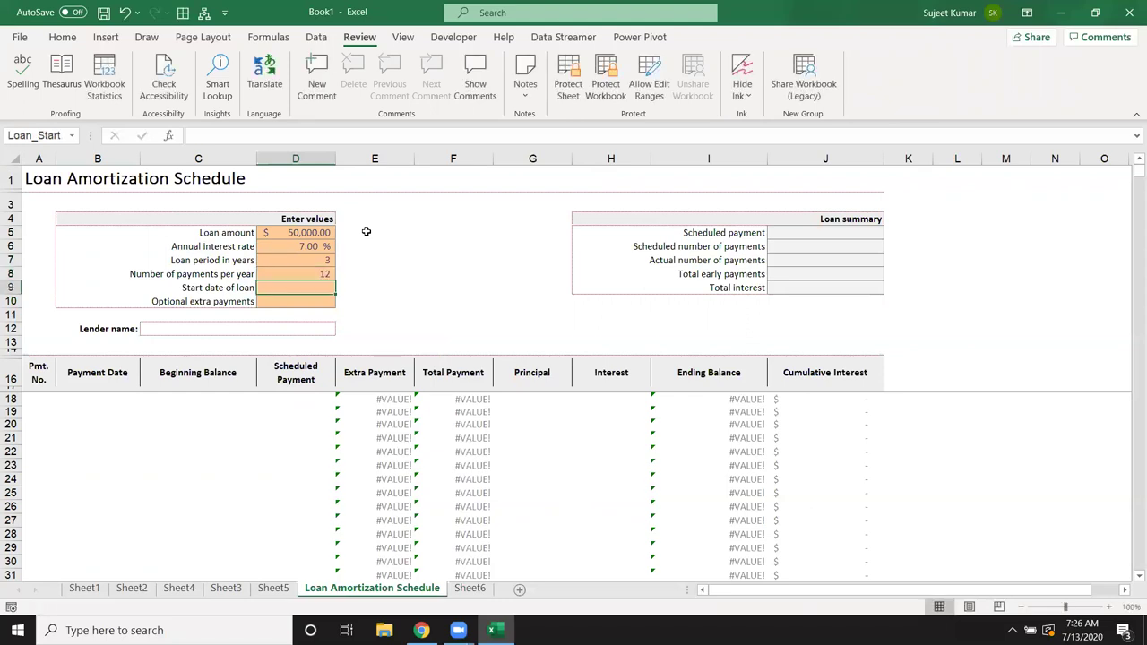
key("ctrl+semicolon")
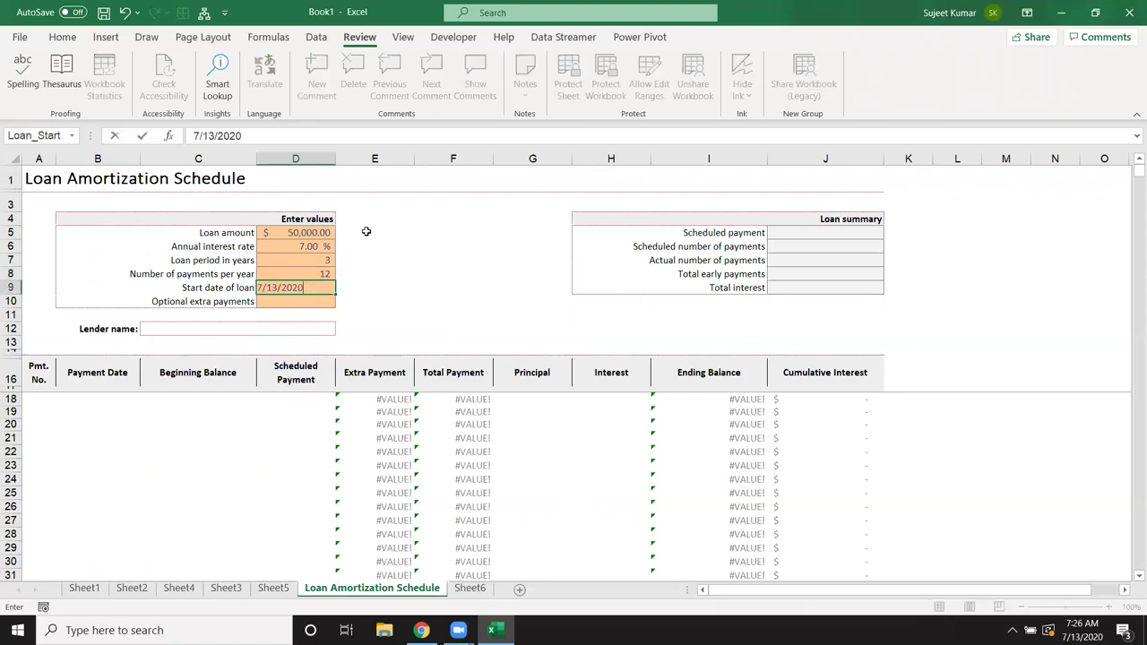
key("Return")
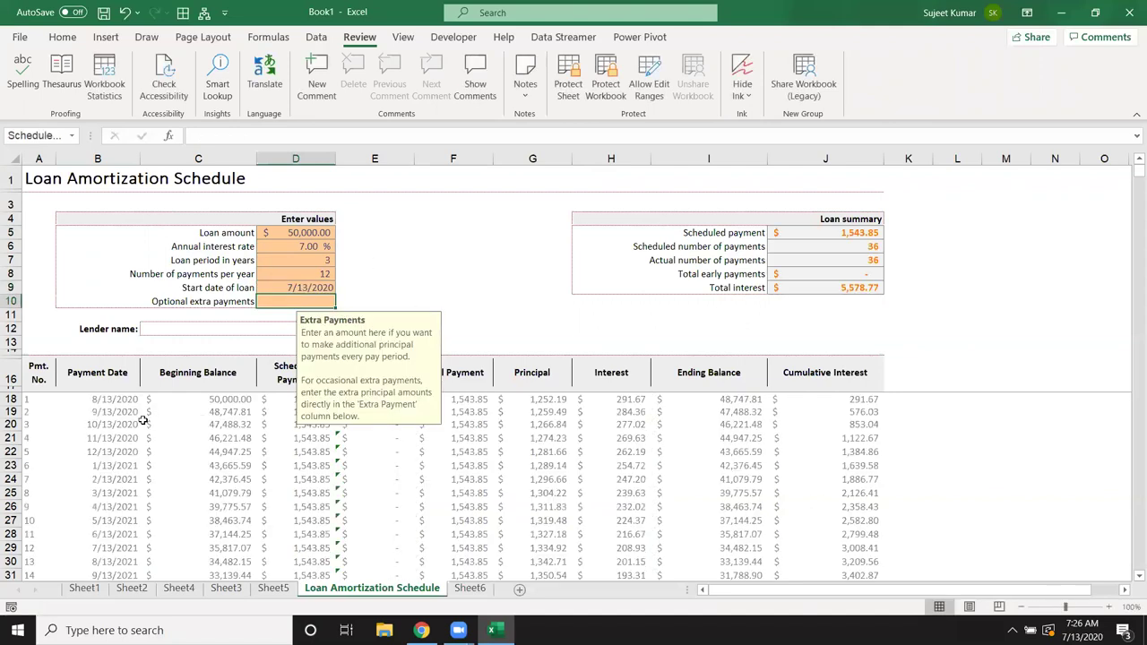
scroll(139, 444, "down", 6)
scroll(135, 475, "down", 19)
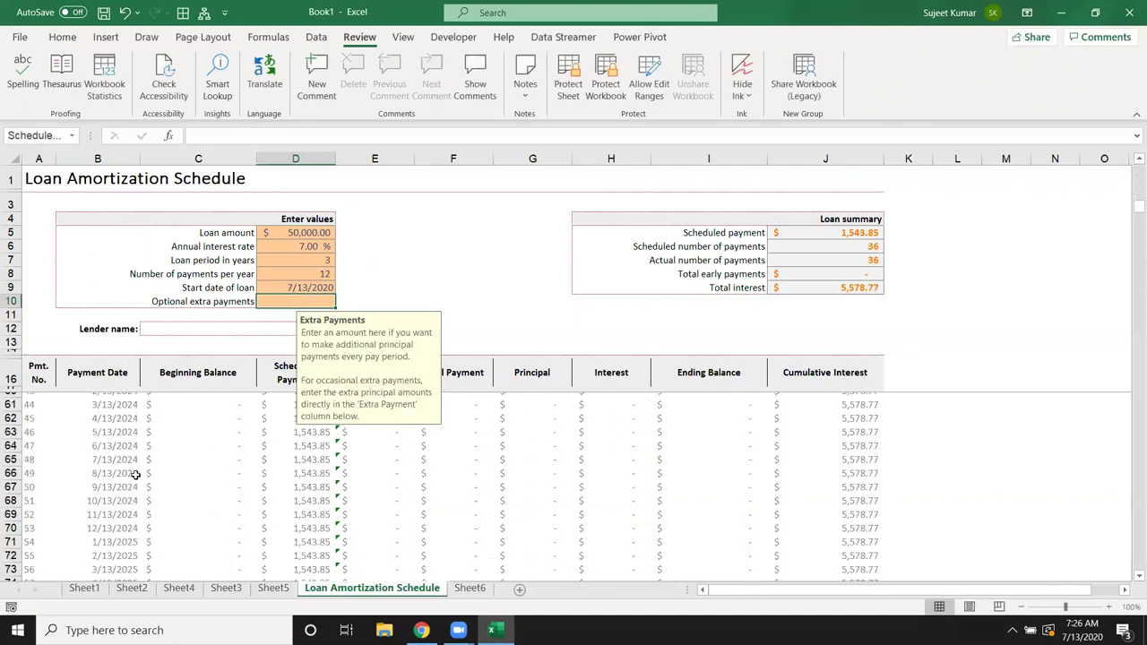
scroll(135, 475, "down", 15)
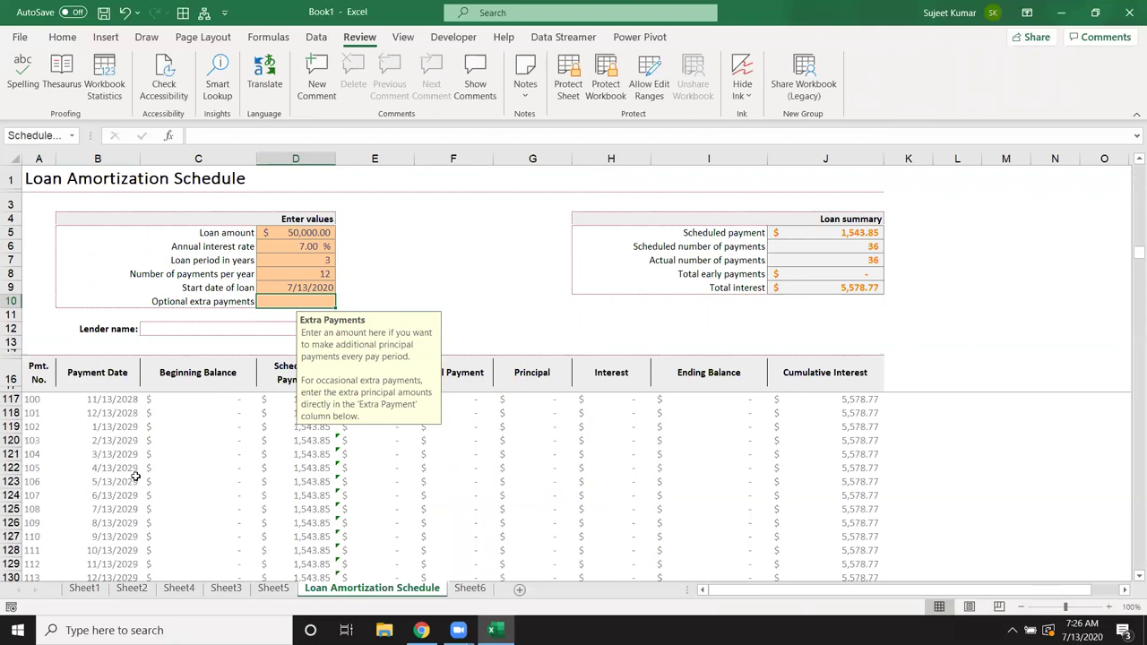
scroll(135, 482, "down", 11)
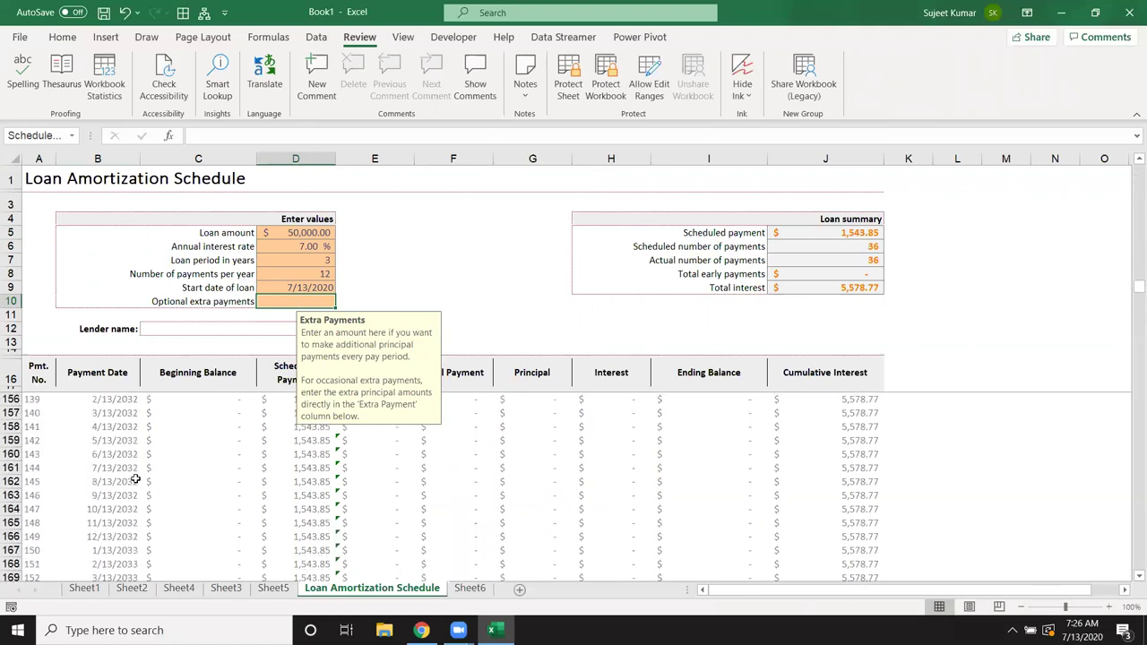
scroll(136, 481, "down", 11)
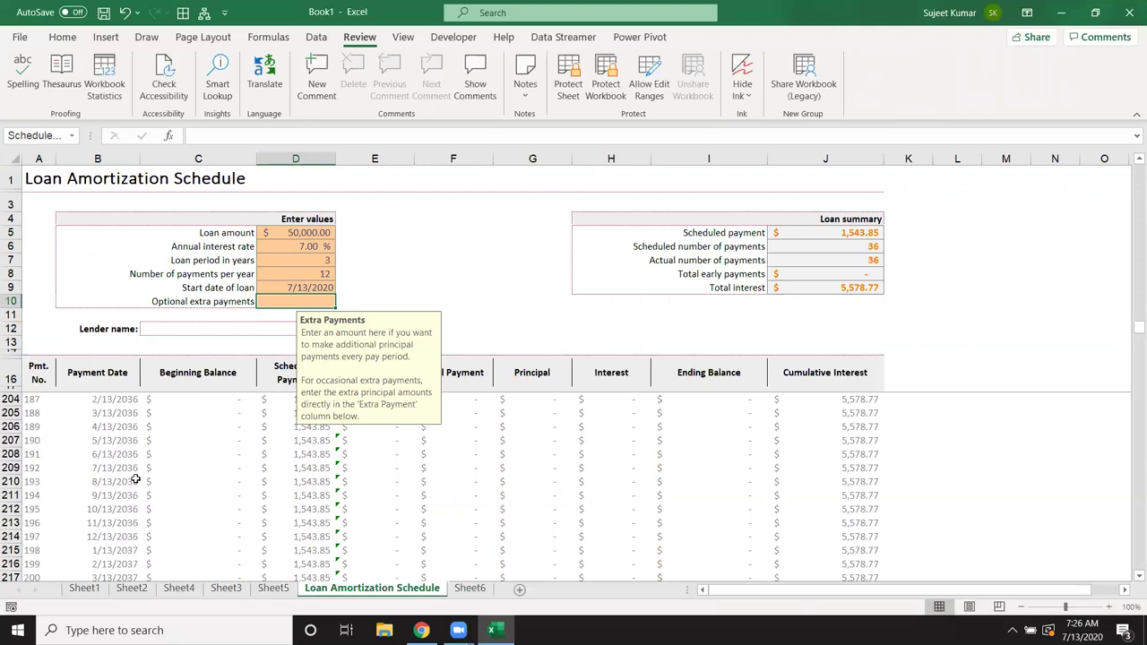
scroll(399, 356, "up", 20)
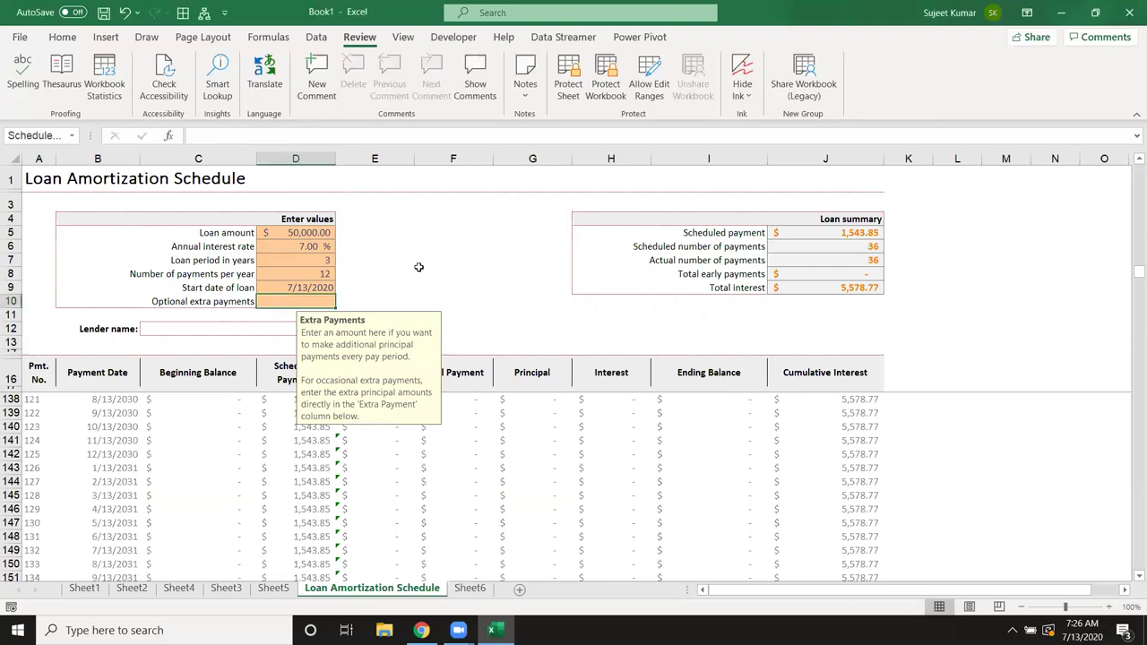
scroll(320, 287, "up", 8)
left_click(320, 287)
key("Up")
left_click(376, 426)
left_click(453, 440)
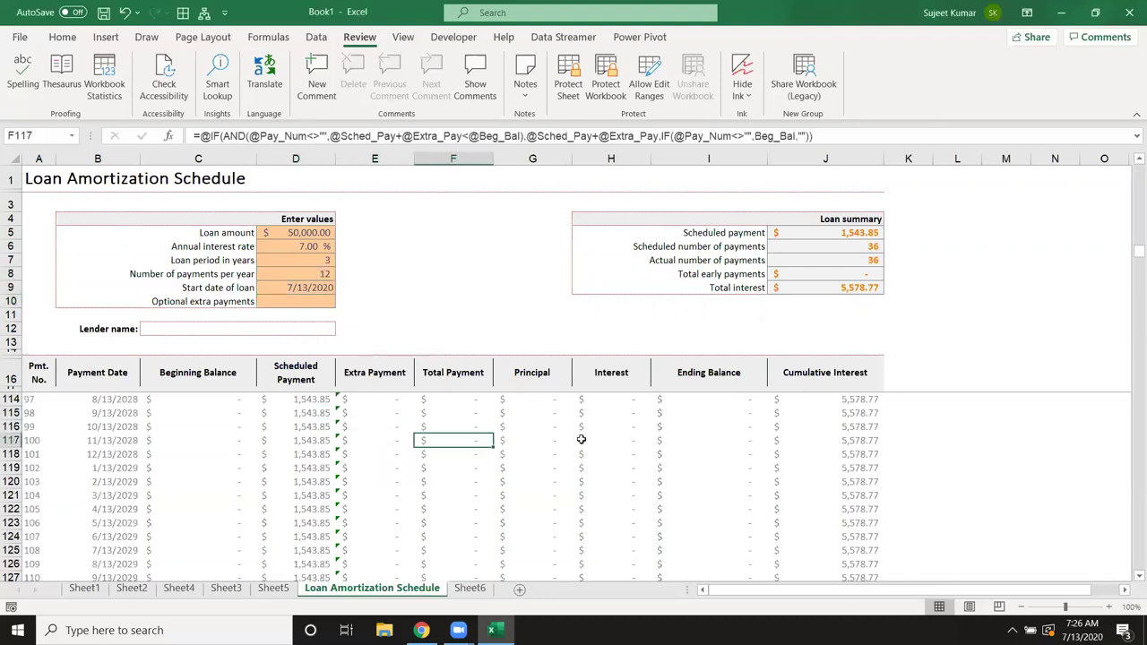
left_click(581, 439)
scroll(361, 453, "up", 13)
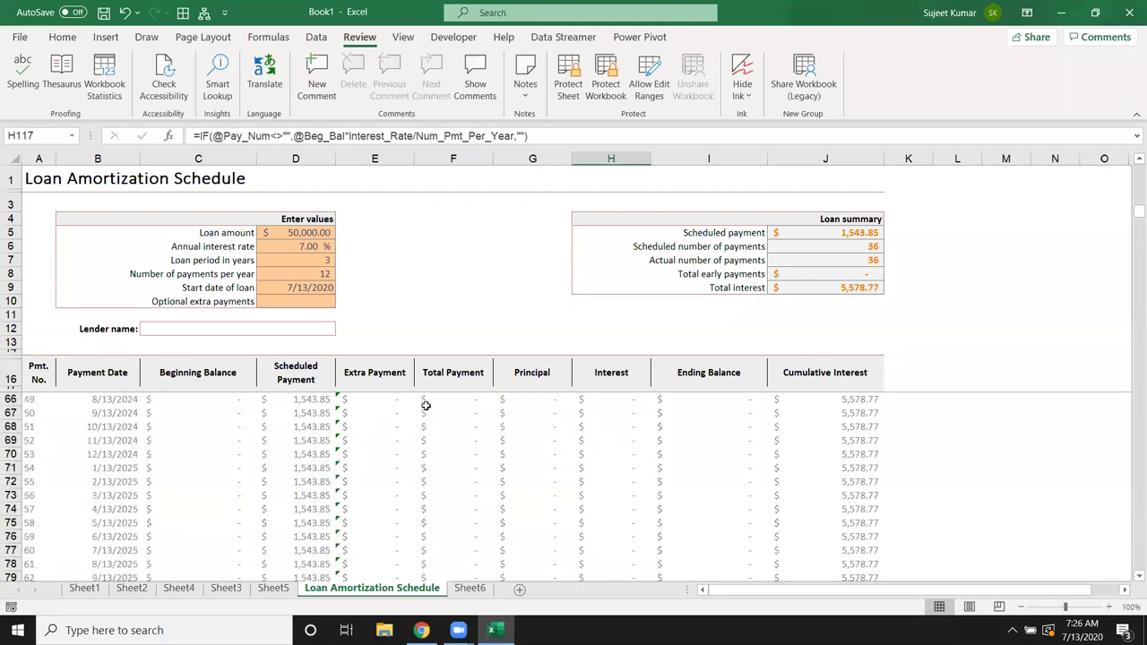
double_click(382, 400)
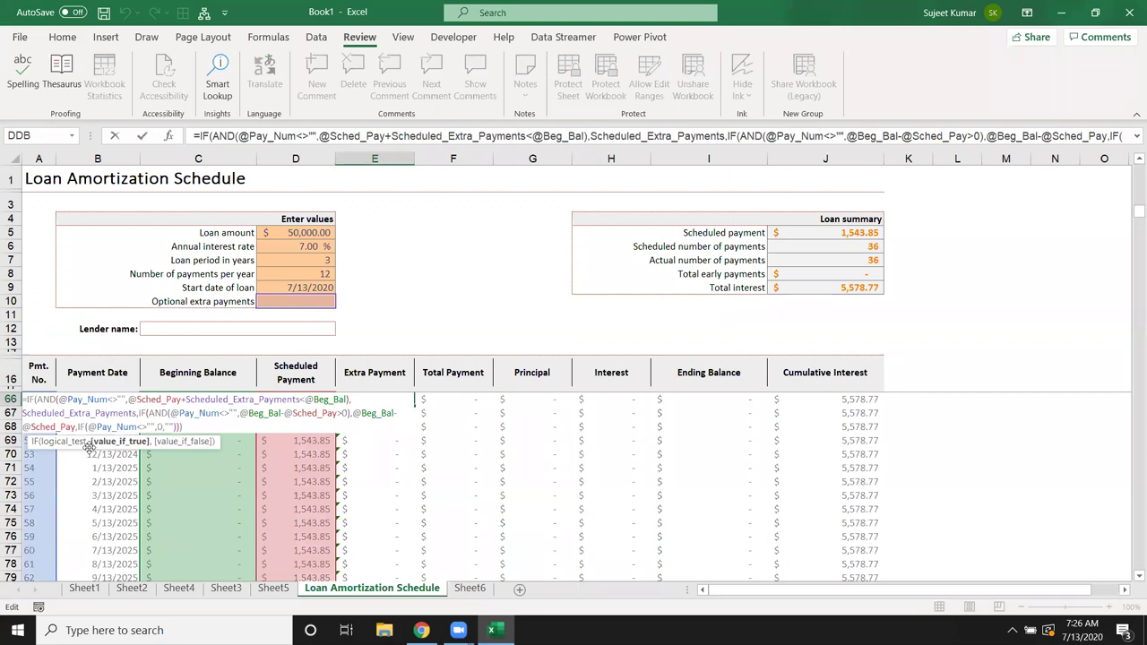
left_click_drag(173, 426, 30, 394)
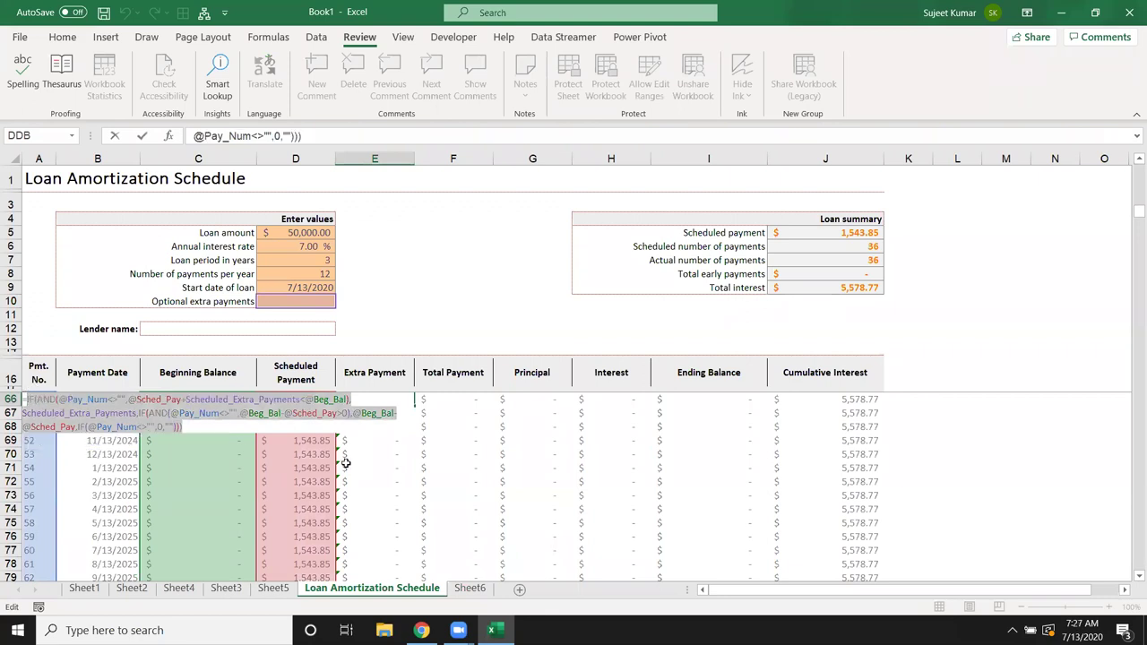
key("Escape")
scroll(348, 460, "up", 5)
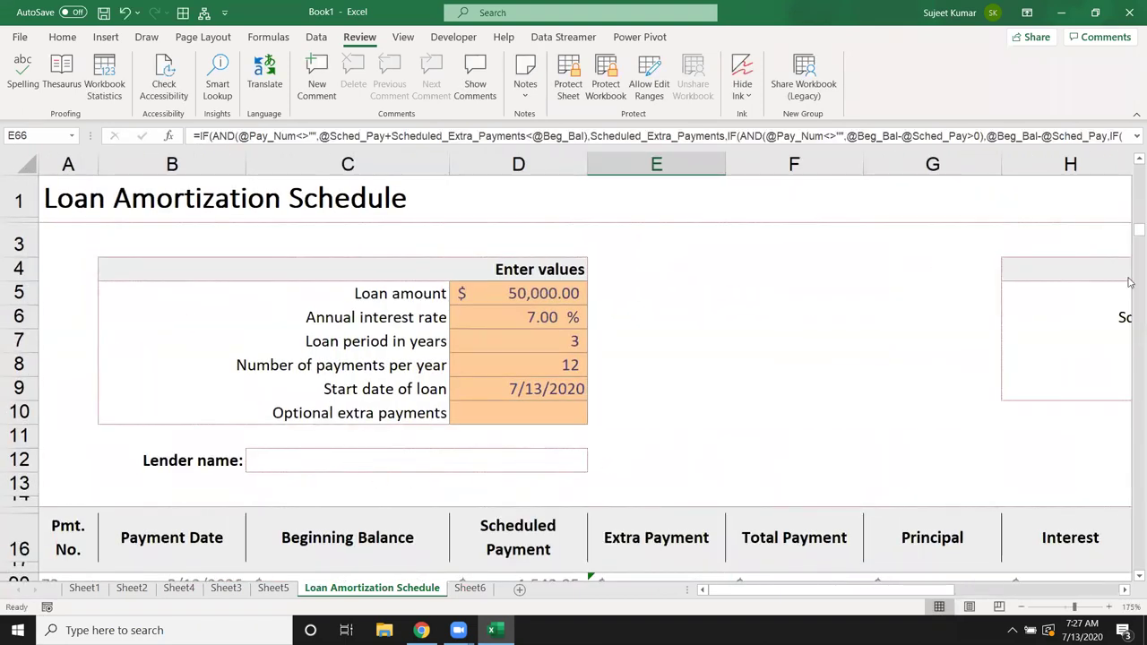
left_click(793, 380)
key("Down")
key("Down")
key("Down")
key("Down")
key("Down")
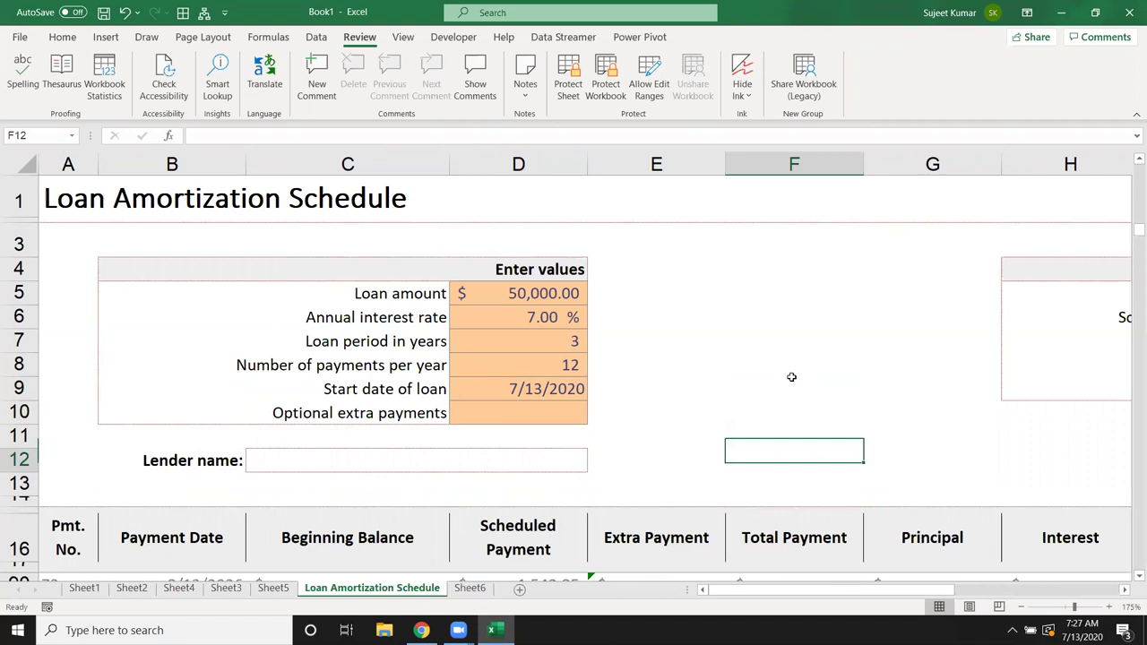
key("Page_Down")
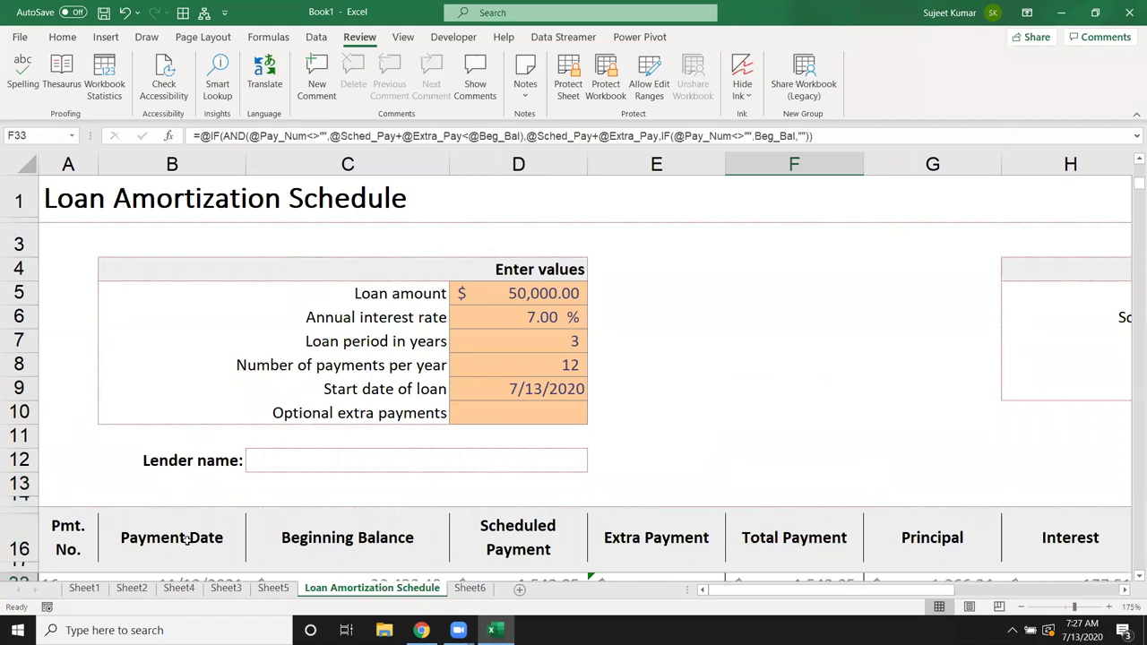
scroll(996, 440, "down", 4)
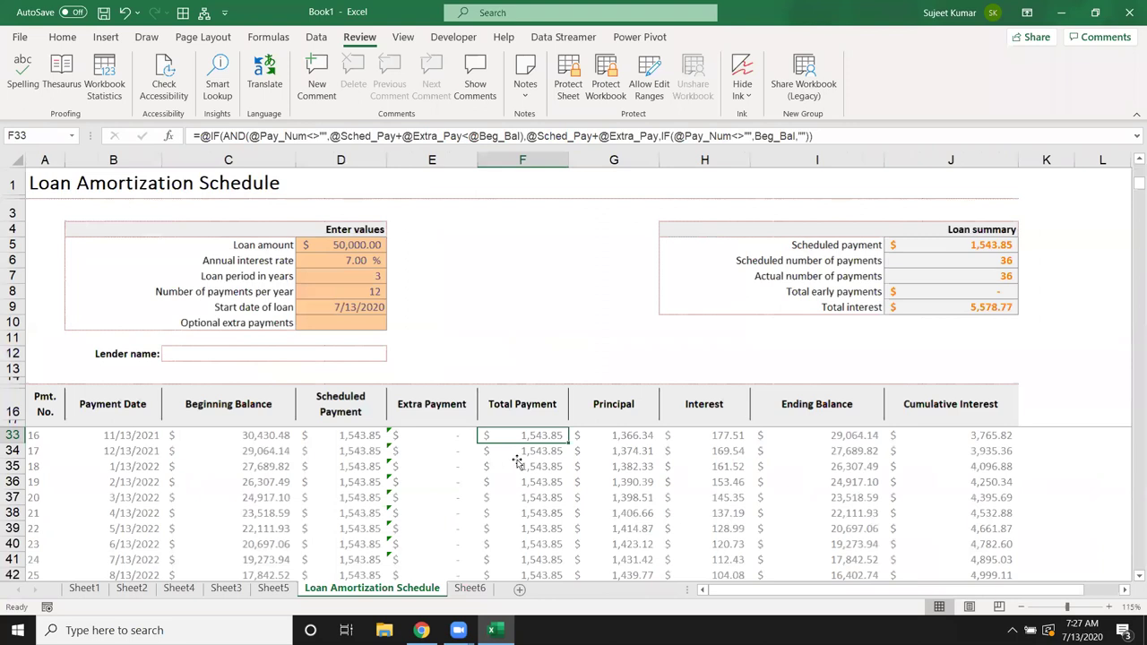
key("ctrl+Up")
left_click(522, 464)
double_click(525, 463)
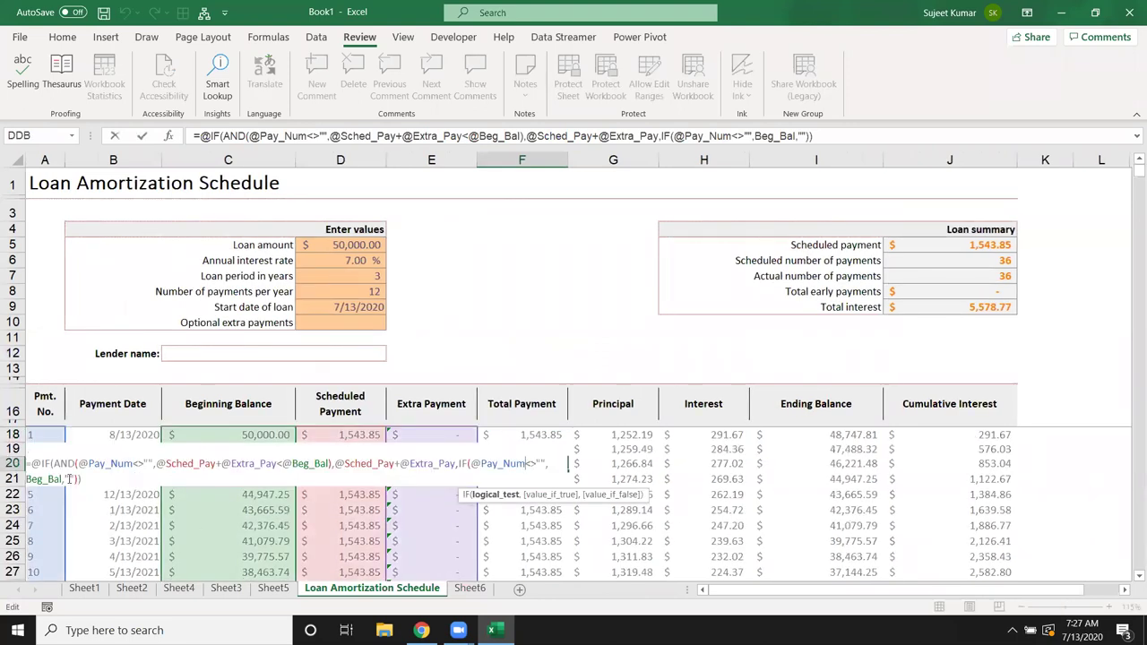
key("Escape")
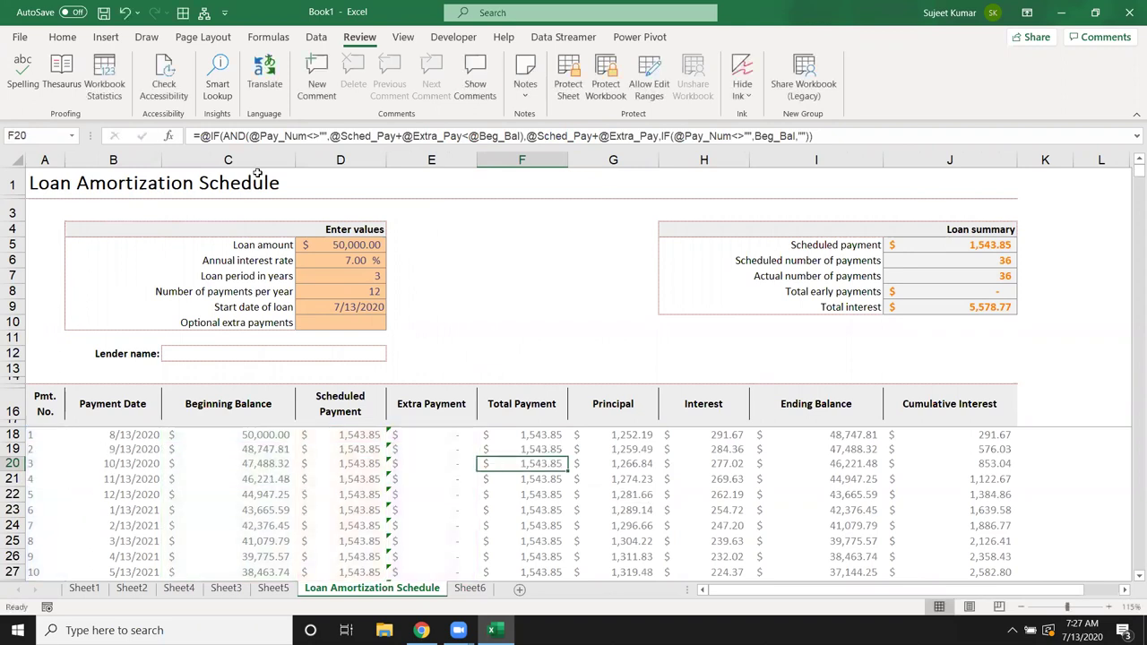
Step: In Name Manager, review the defined names Data through Loan_Amount
left_click(279, 41)
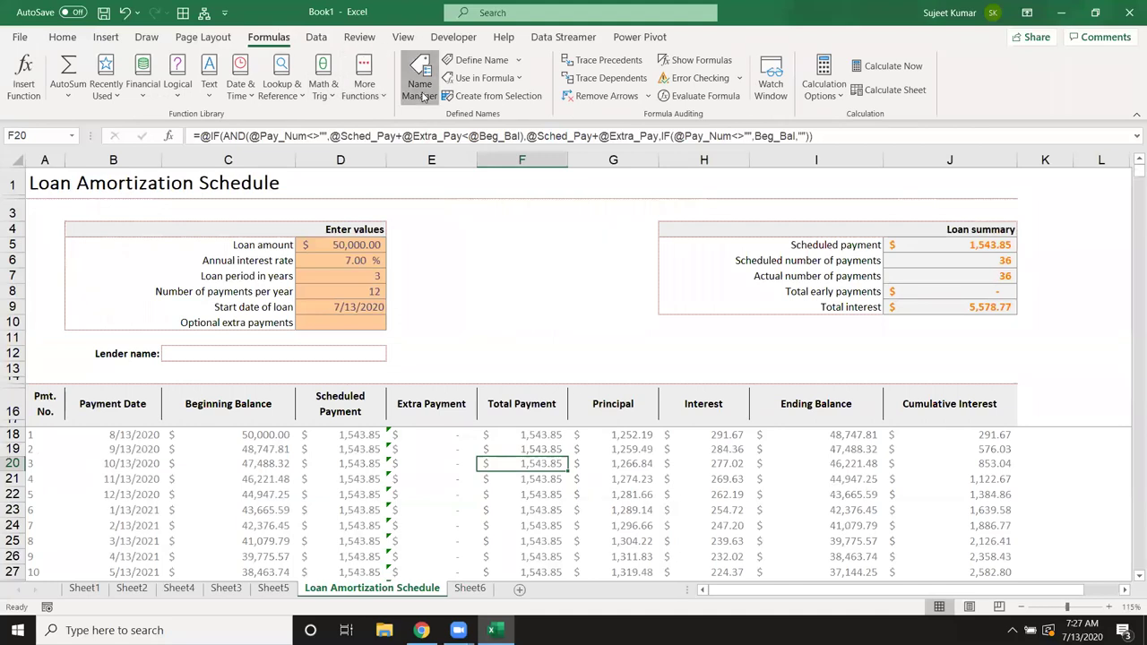
left_click(419, 81)
left_click(271, 292)
left_click(275, 316)
left_click(275, 329)
left_click(275, 354)
left_click(273, 367)
left_click(271, 392)
left_click(271, 404)
left_click(273, 417)
Step: Review the remaining names, Pay_Date through Total_Interest, then close Name Manager
scroll(275, 419, "down", 4)
left_click(271, 329)
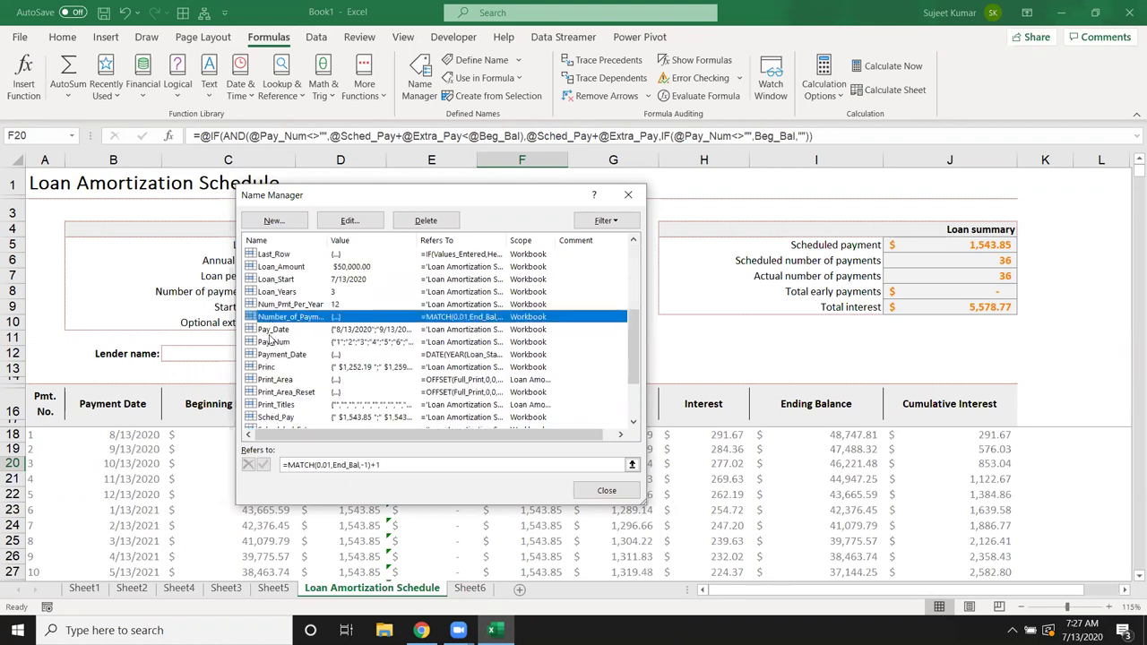
left_click(271, 341)
left_click(269, 368)
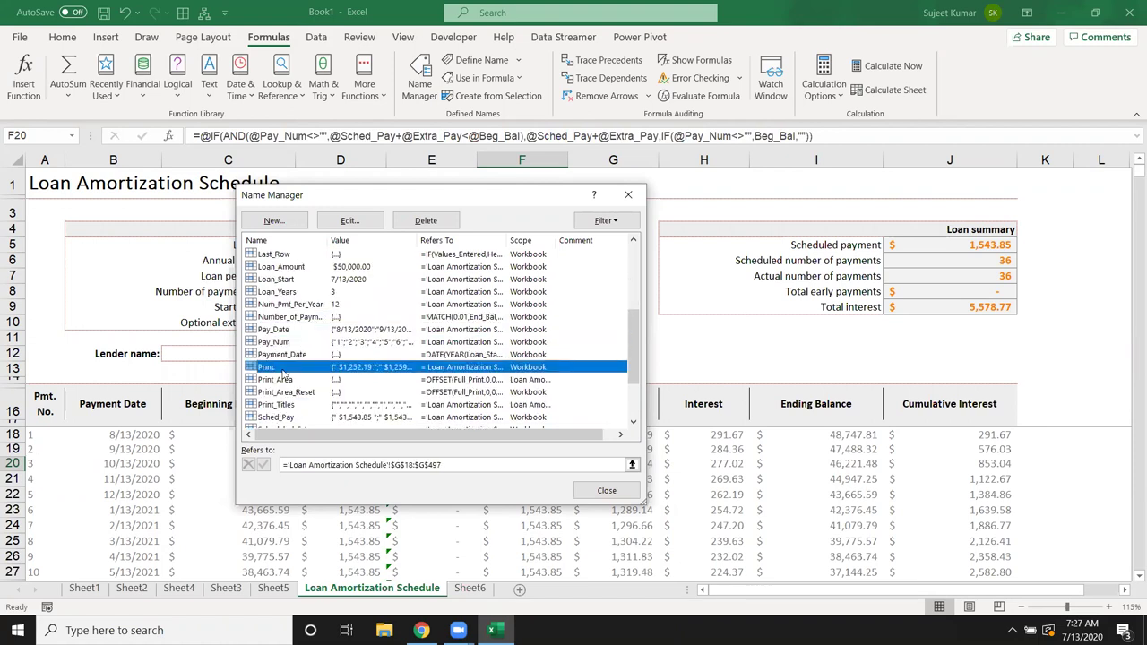
left_click(267, 381)
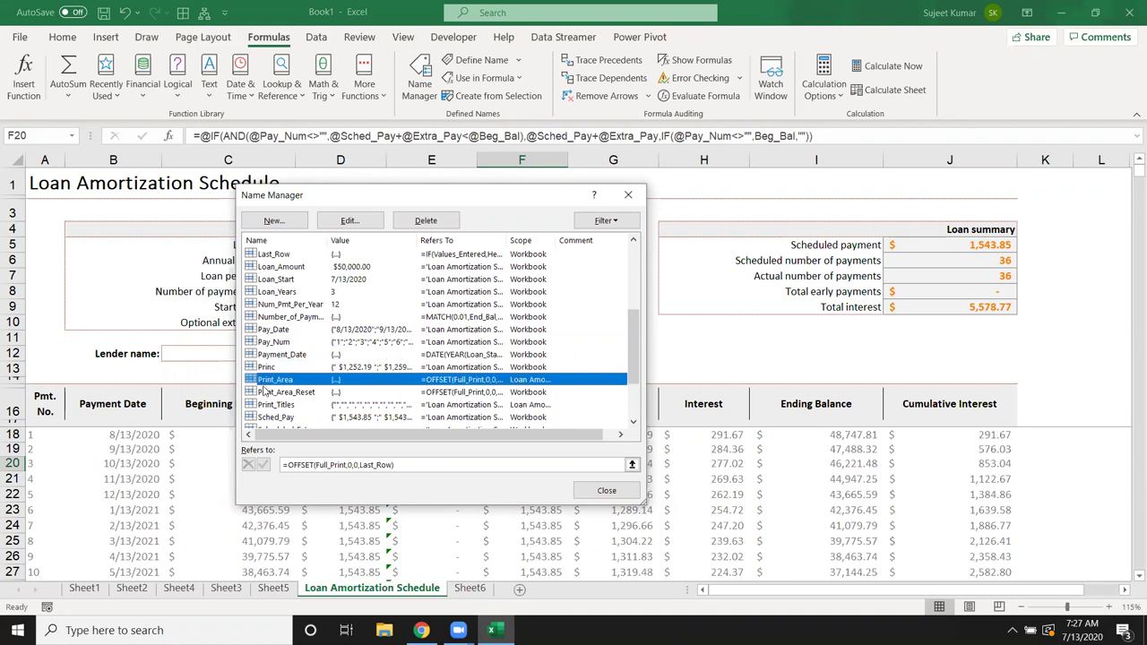
left_click(272, 393)
left_click(277, 405)
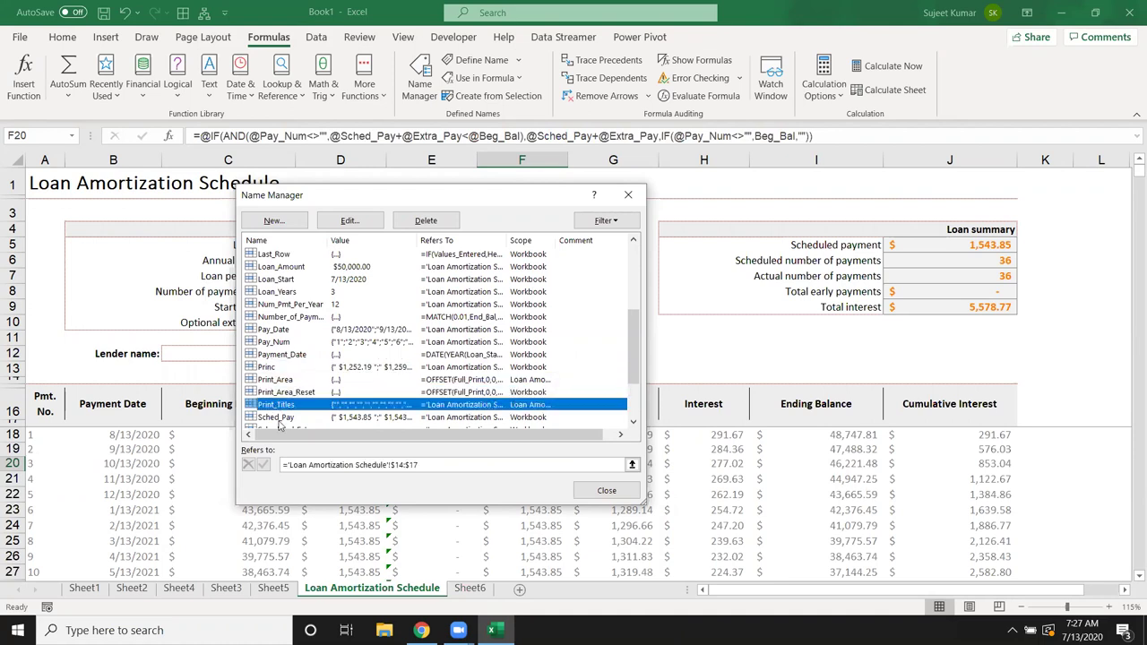
left_click(278, 417)
scroll(322, 359, "down", 2)
left_click(314, 367)
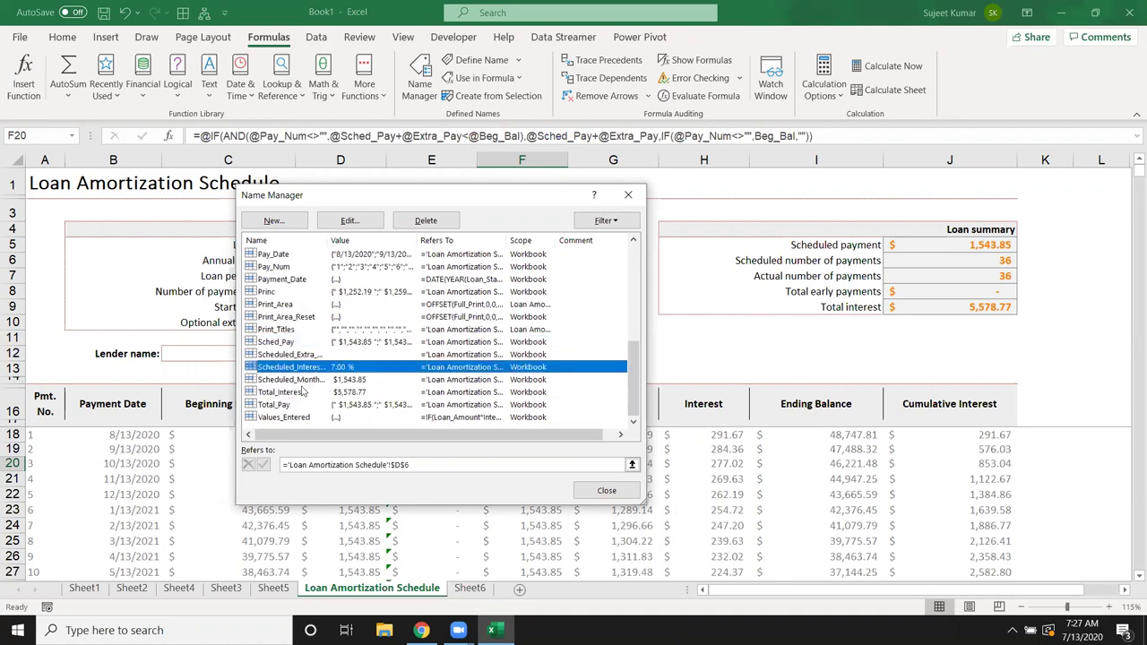
left_click(303, 391)
scroll(294, 410, "up", 5)
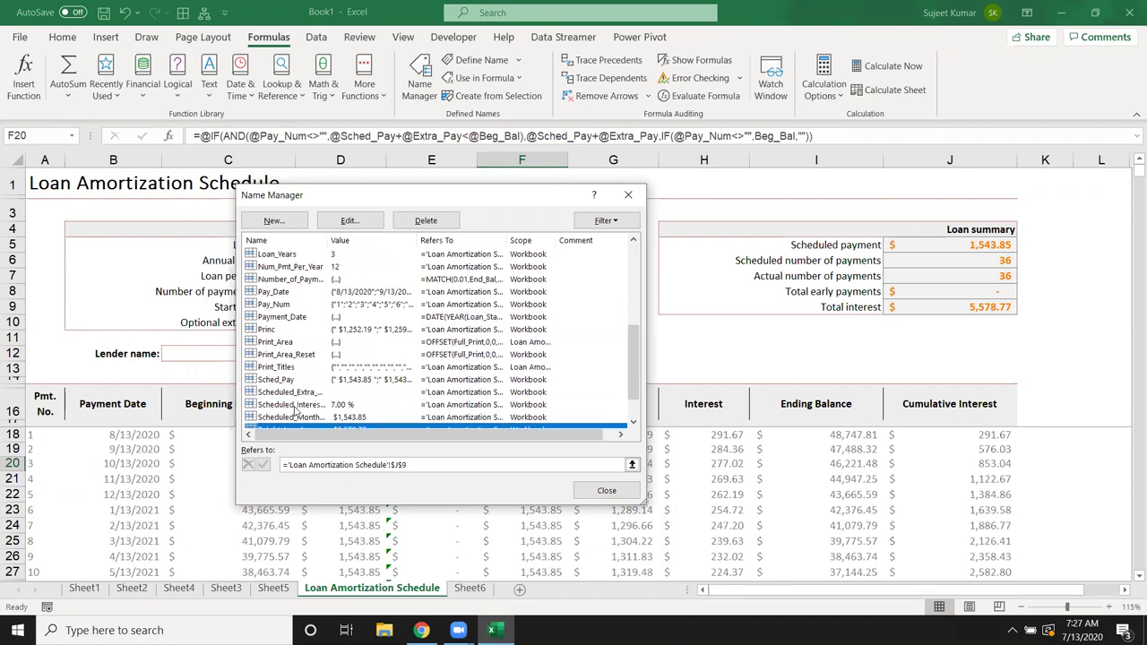
left_click(628, 194)
Step: Inspect the C21, D22, H25 and J25 formulas, then close the workbook for a blank one
left_click_drag(182, 242, 314, 323)
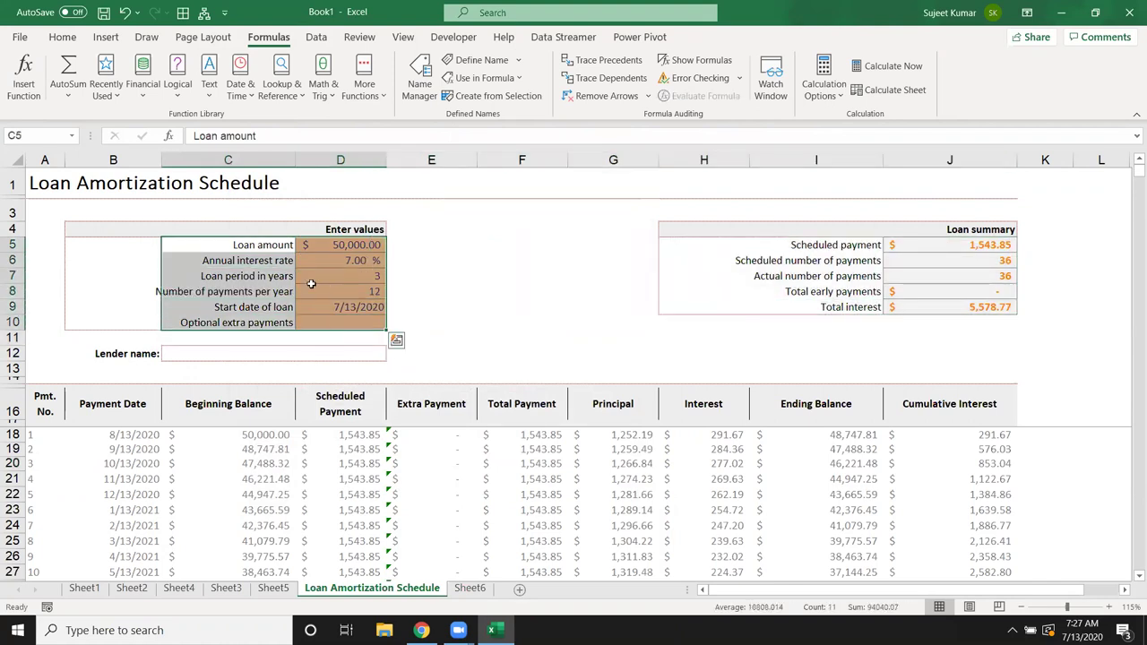
left_click(277, 479)
left_click(366, 498)
left_click(728, 542)
left_click(943, 541)
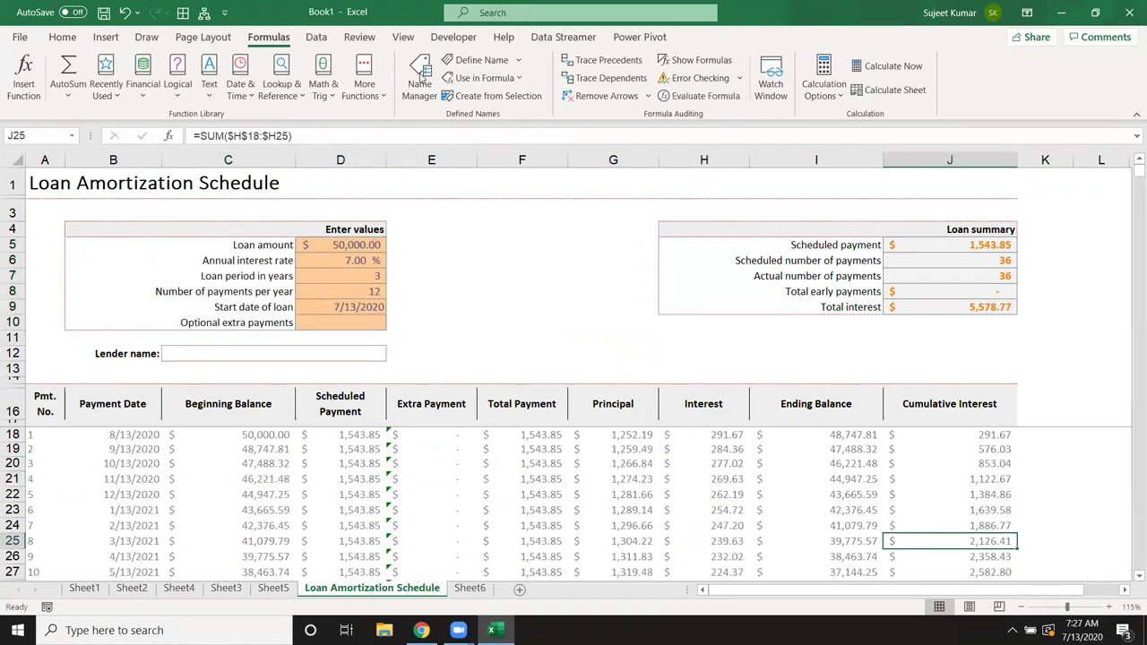
left_click(1129, 18)
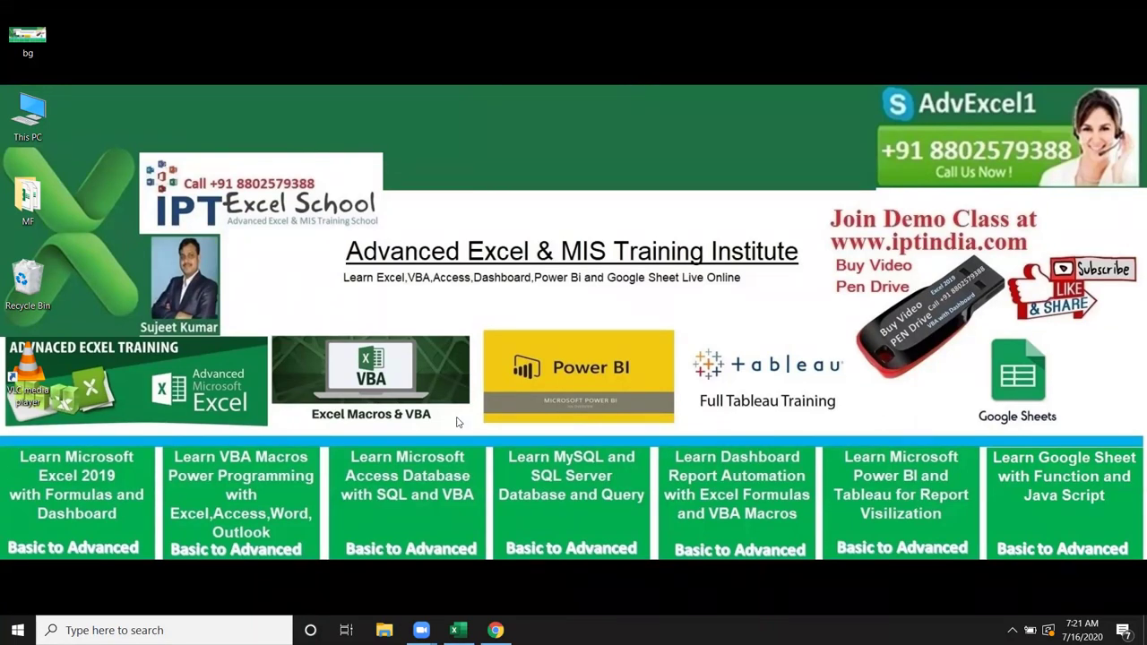
left_click(458, 630)
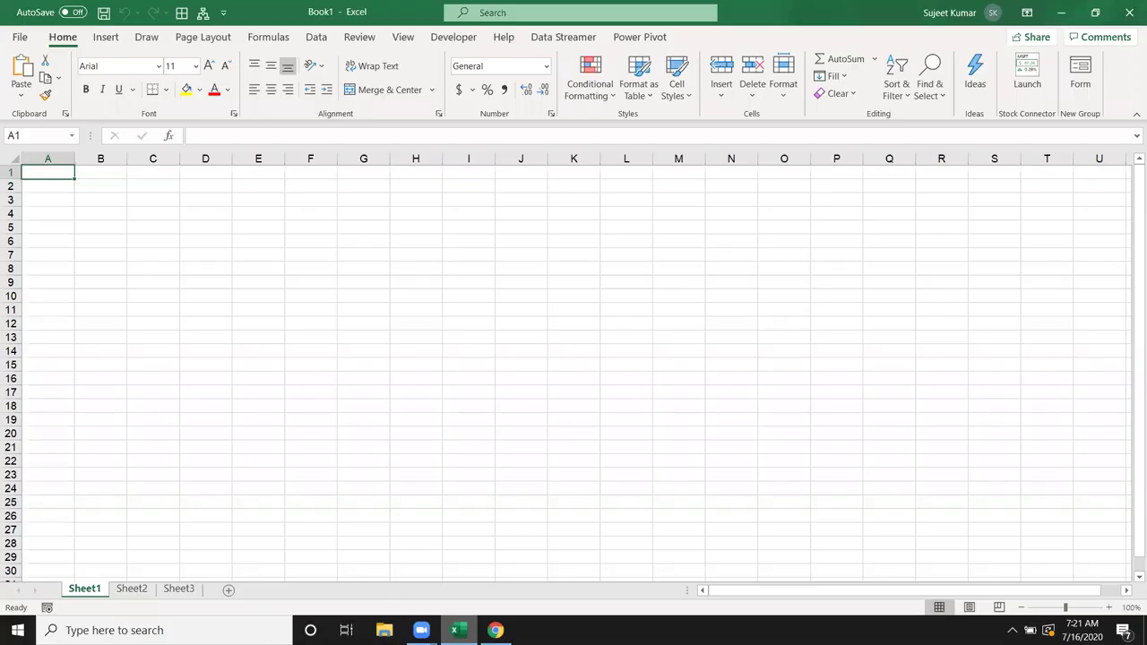
Step: Enter 25 in A1 and the formula =A1 in I11
left_click(280, 40)
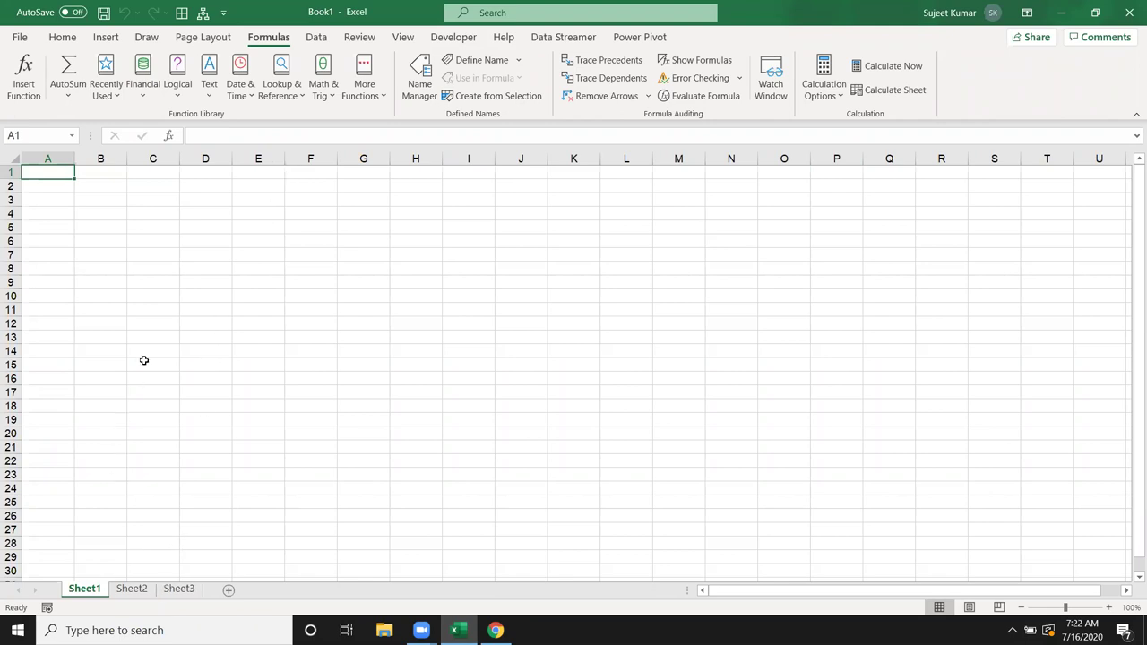
key("F2")
type("25")
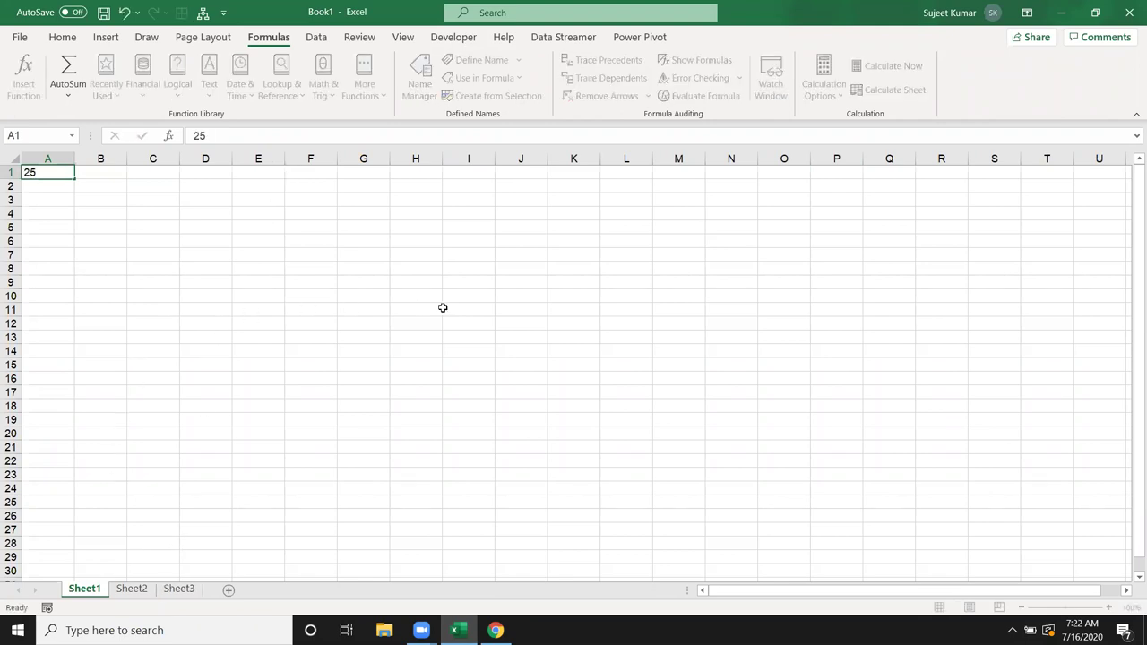
left_click(461, 306)
type("25")
key("BackSpace")
key("BackSpace")
type("=")
left_click(52, 172)
key("Return")
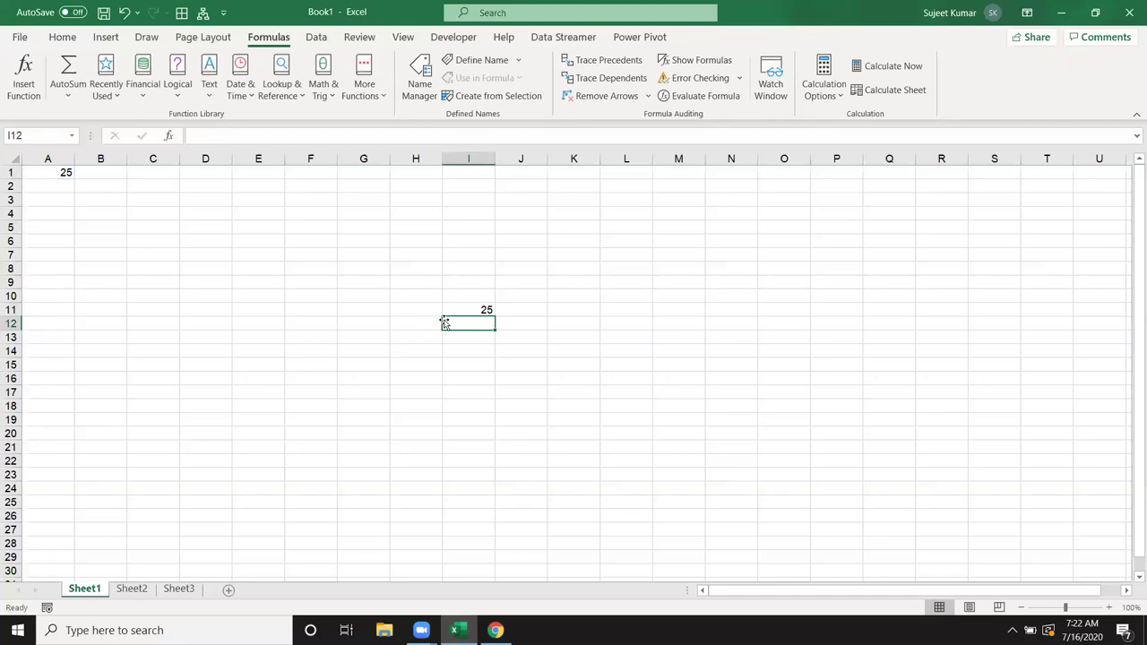
left_click(461, 312)
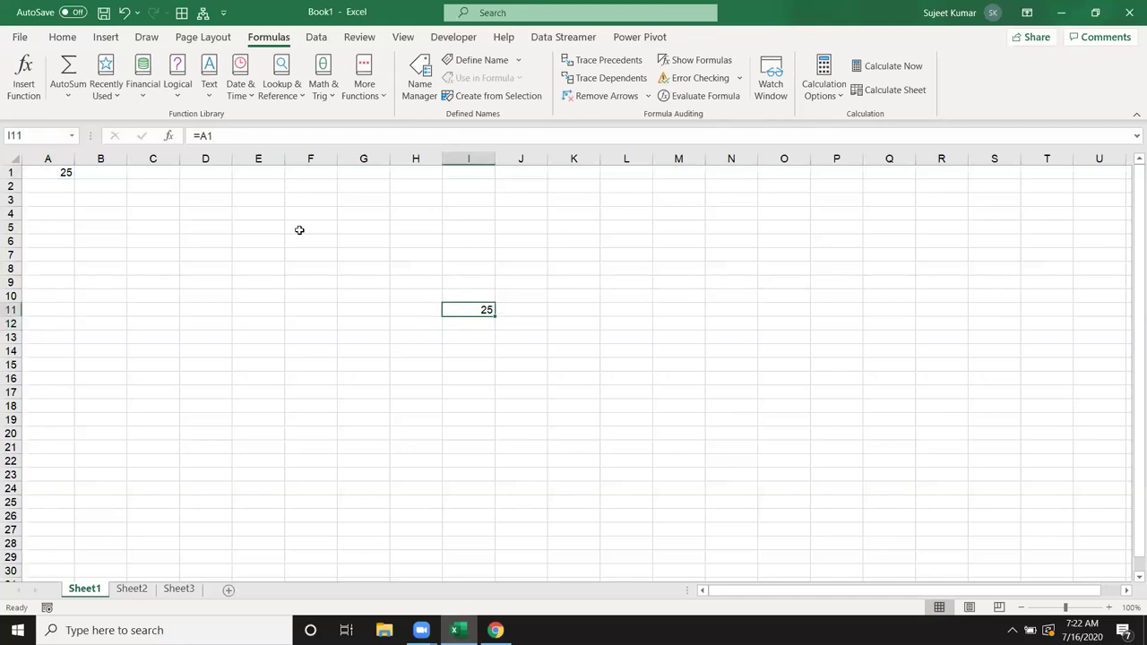
left_click(212, 136)
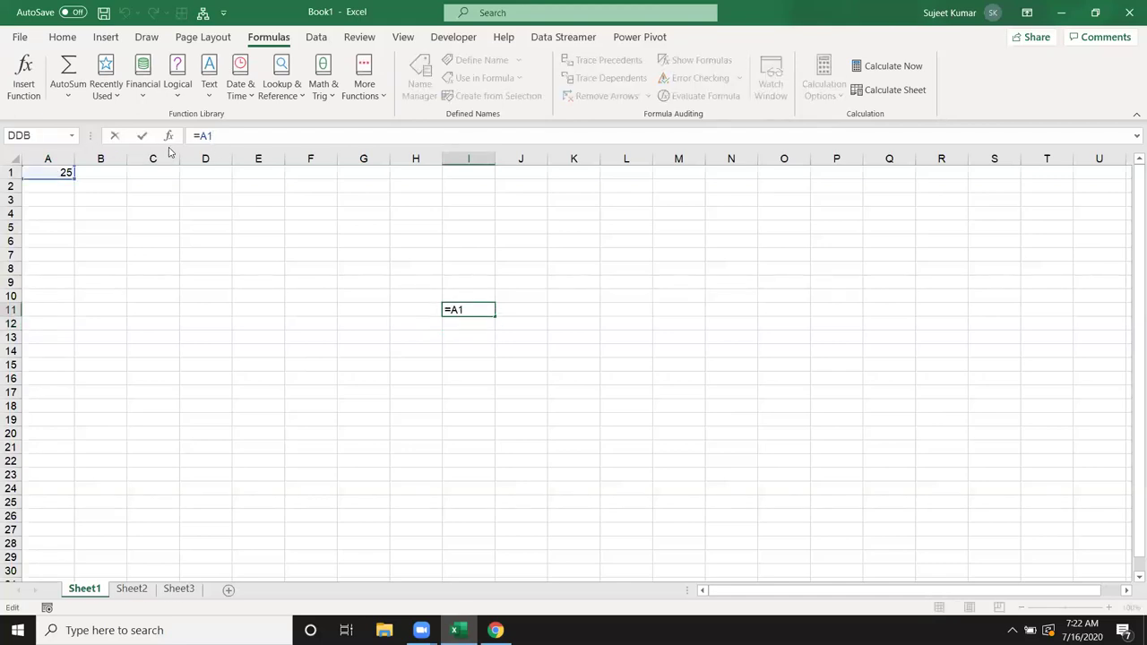
key("ctrl+Return")
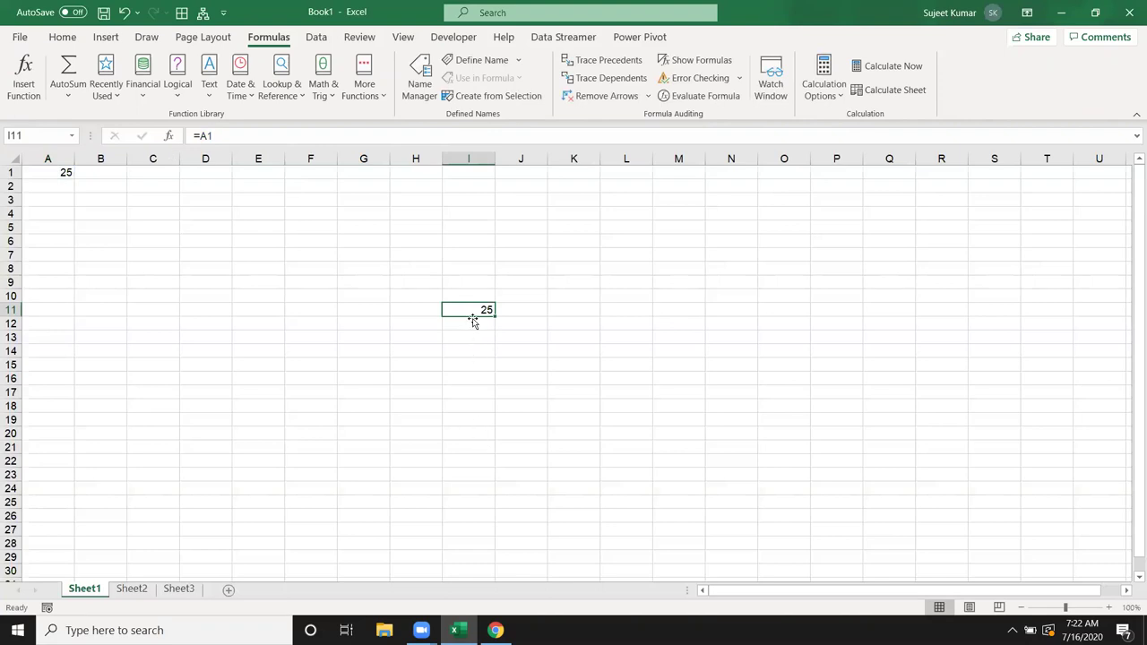
Step: Trace I11's precedents, remove the arrows, then trace A1's dependents
left_click(614, 67)
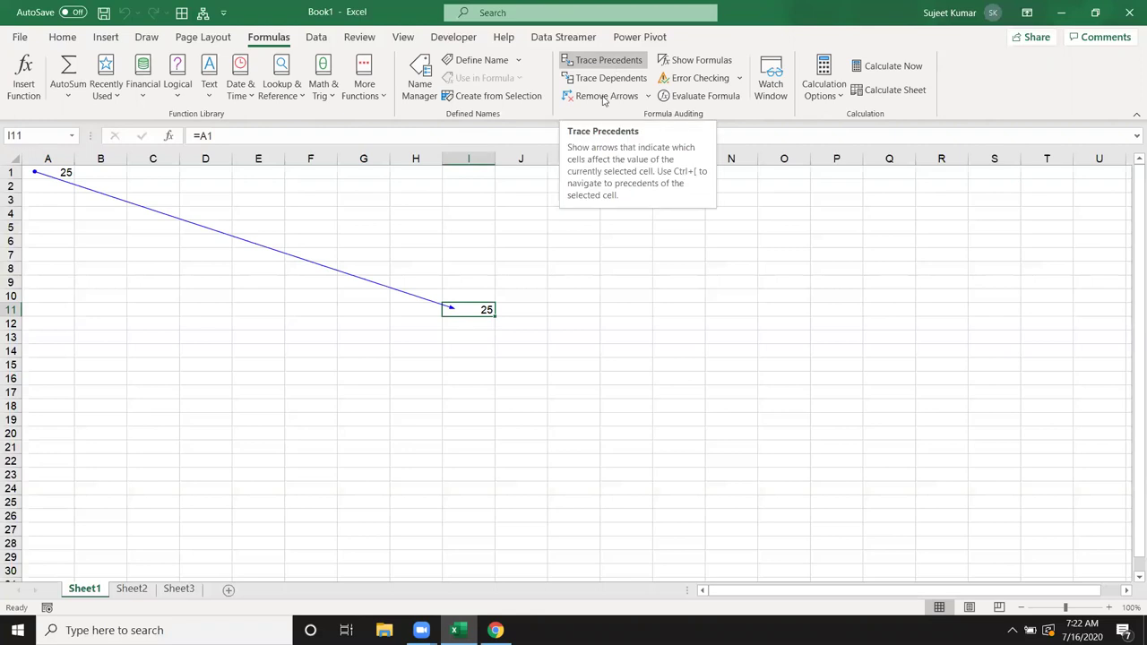
left_click(602, 96)
left_click(54, 175)
left_click(605, 60)
key("Return")
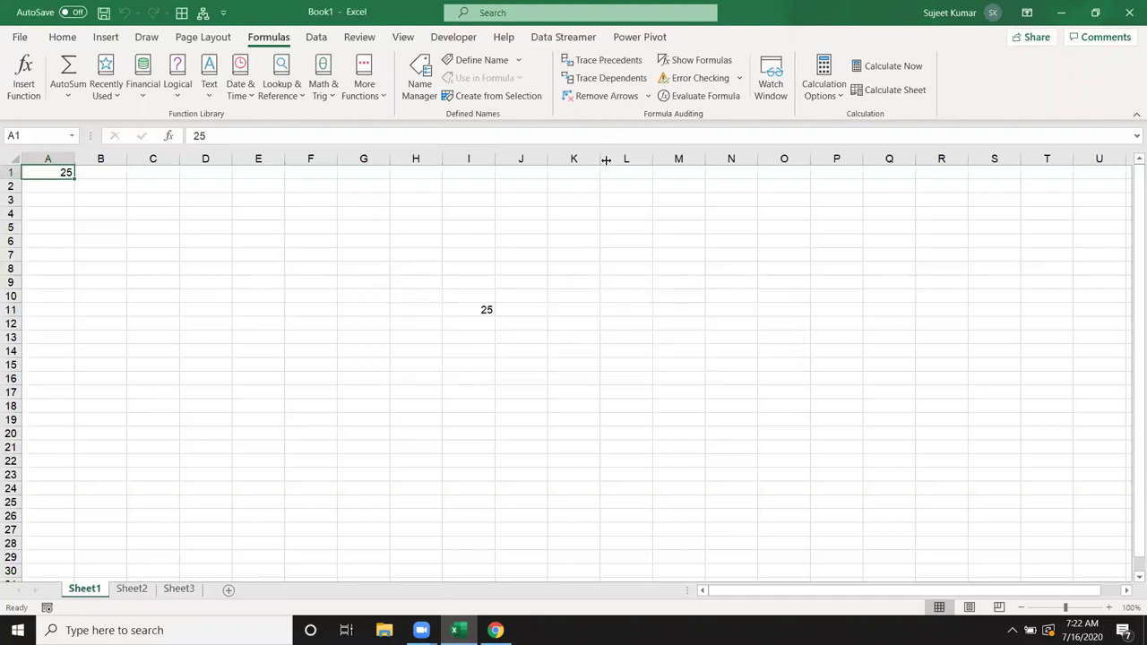
left_click(617, 80)
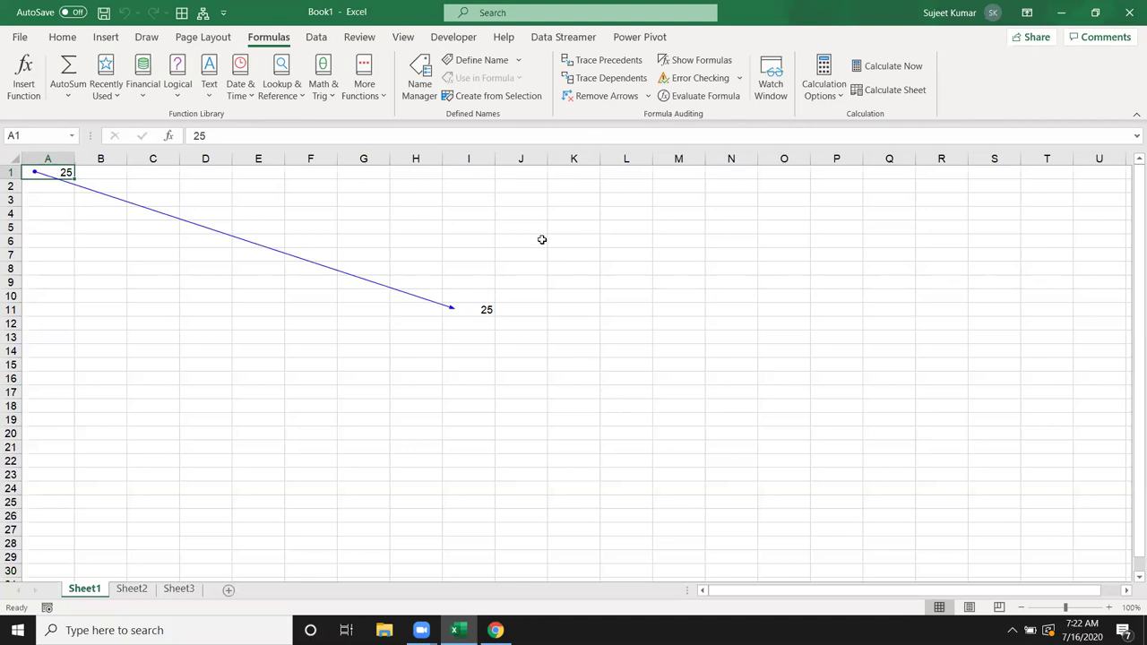
left_click(145, 594)
Step: Insert a Loan Amortization sheet from the Spreadsheet Solutions templates before Sheet2
right_click(144, 594)
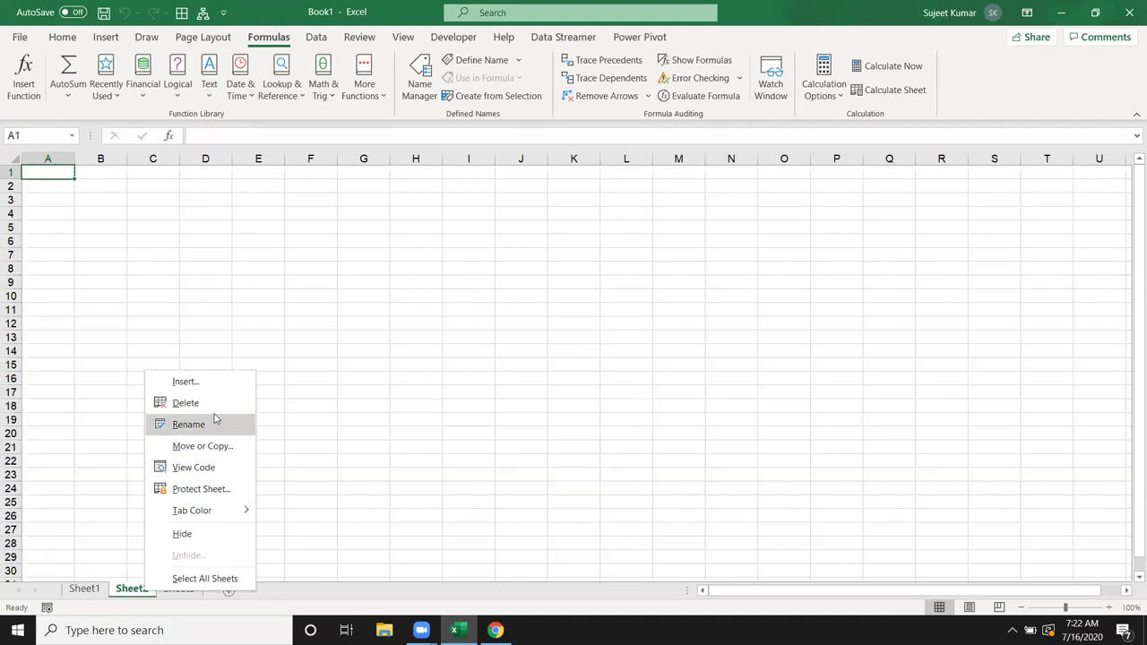
left_click(207, 385)
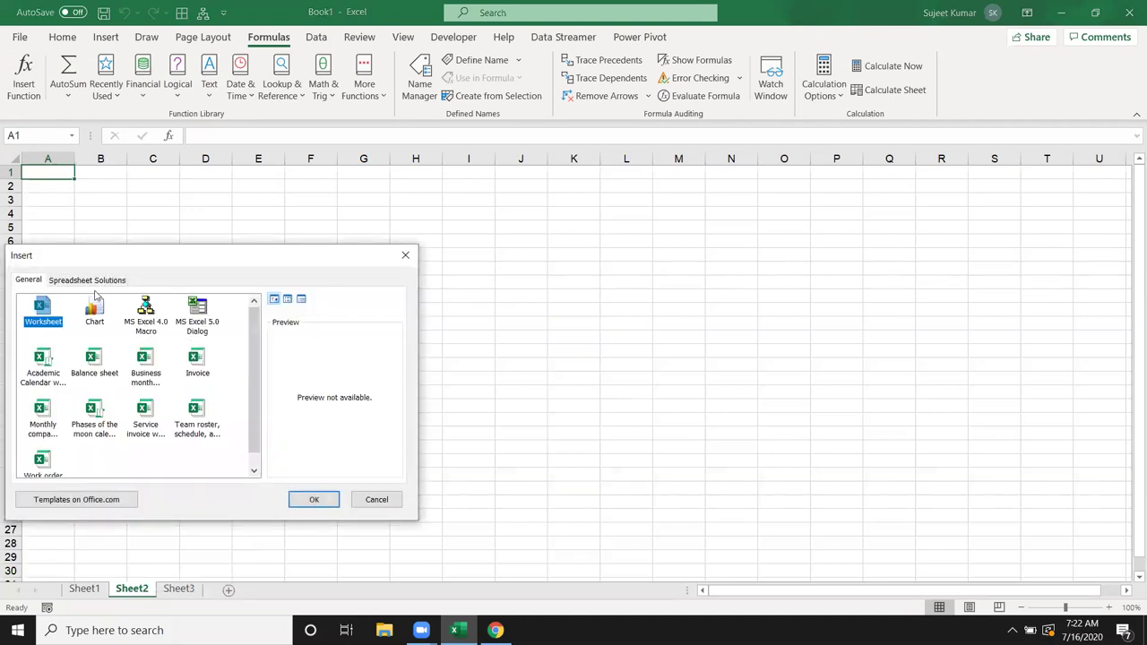
left_click(90, 281)
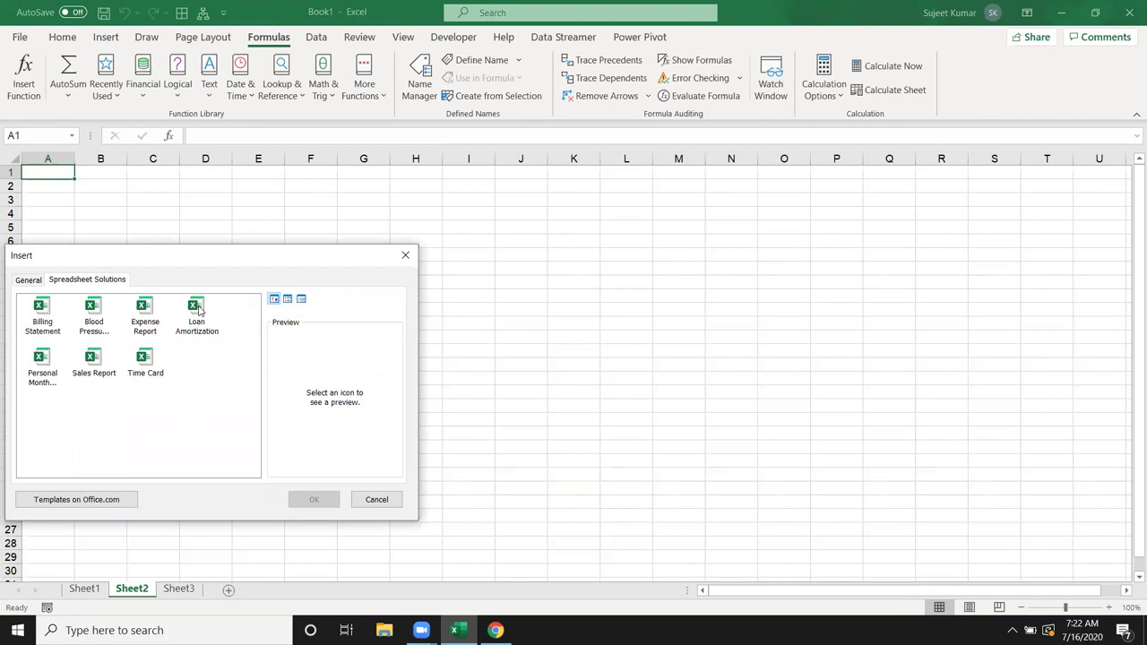
left_click(201, 316)
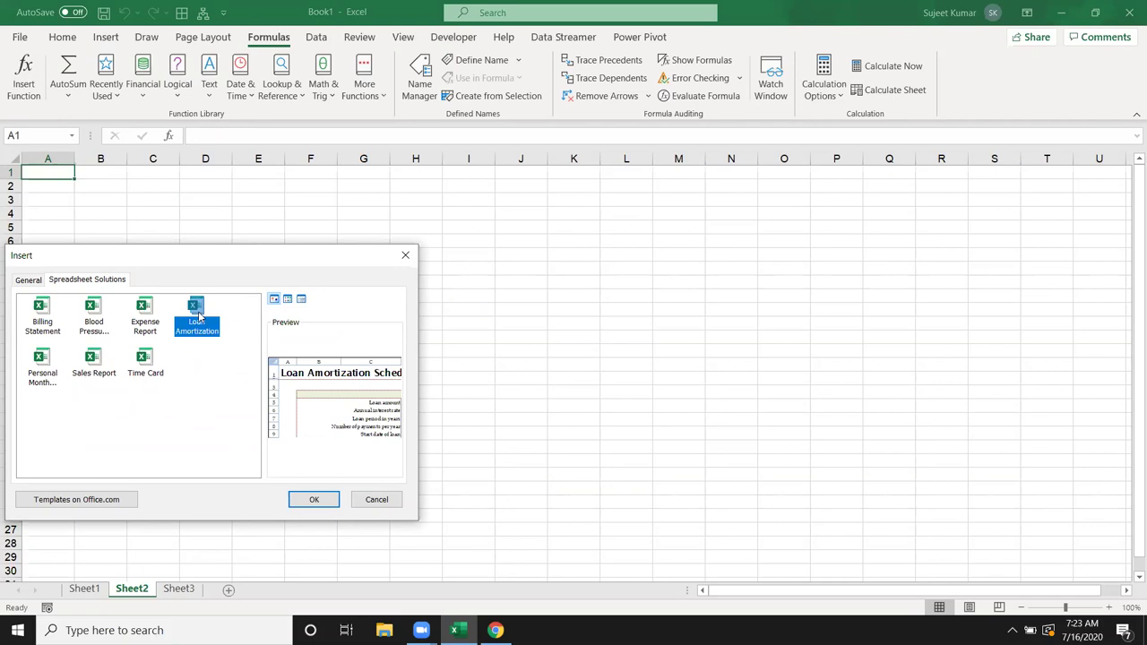
left_click(314, 499)
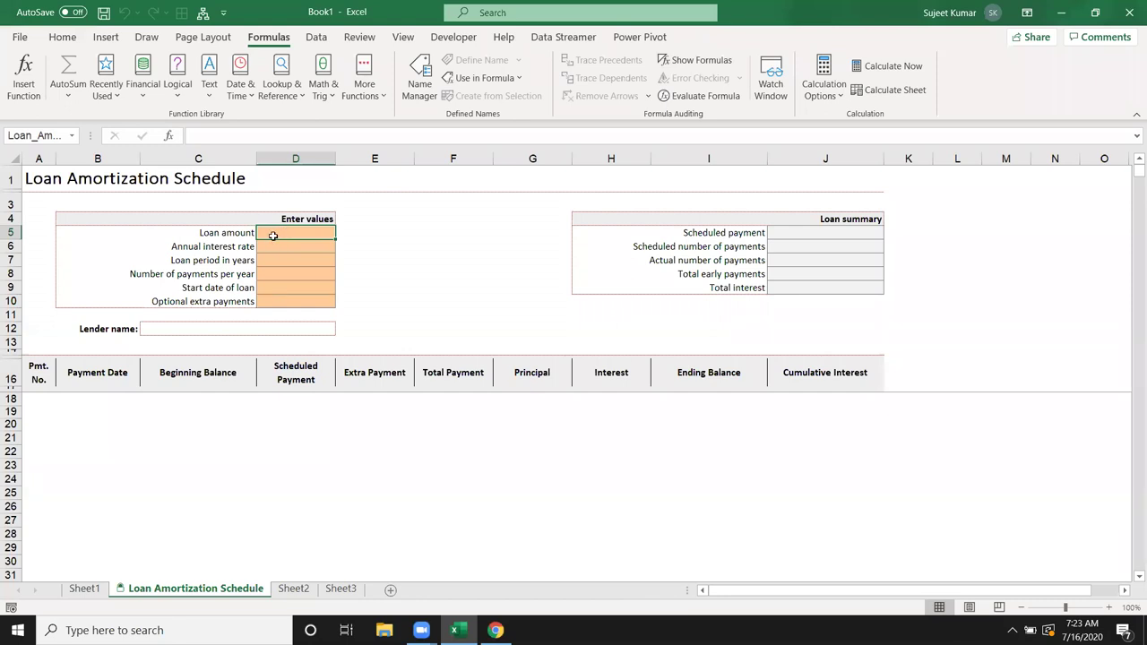
Step: Enter a $50,000 loan at 7% for 6 years, 12 payments yearly, starting 7/16/2020
type("50000")
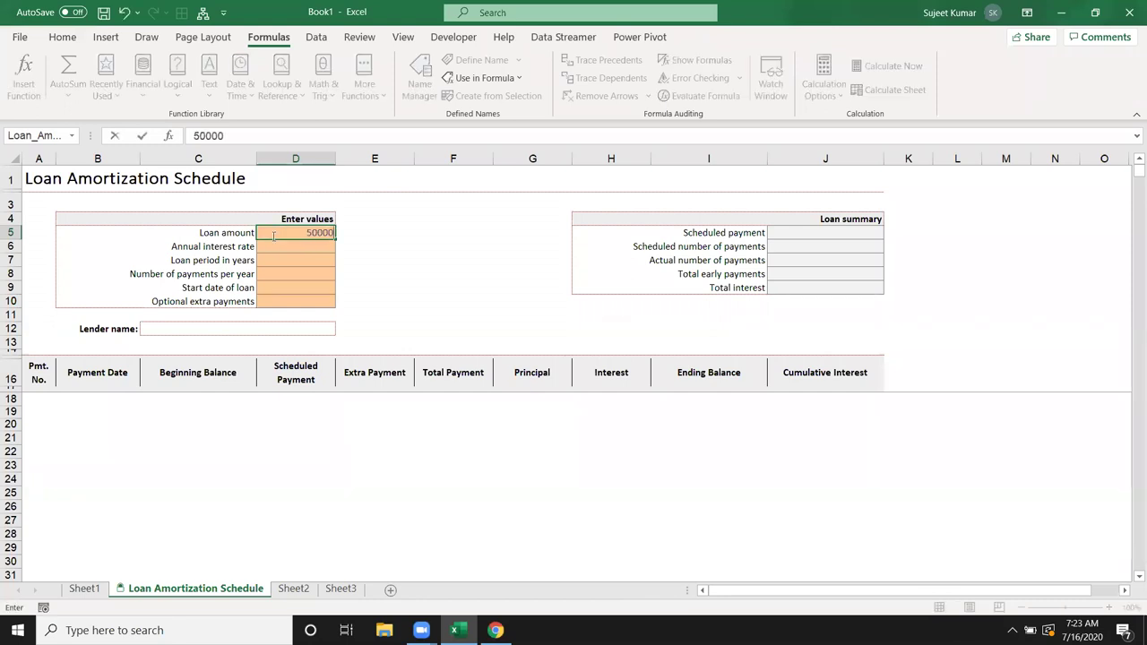
left_click(304, 244)
type("7%")
key("Return")
type("6")
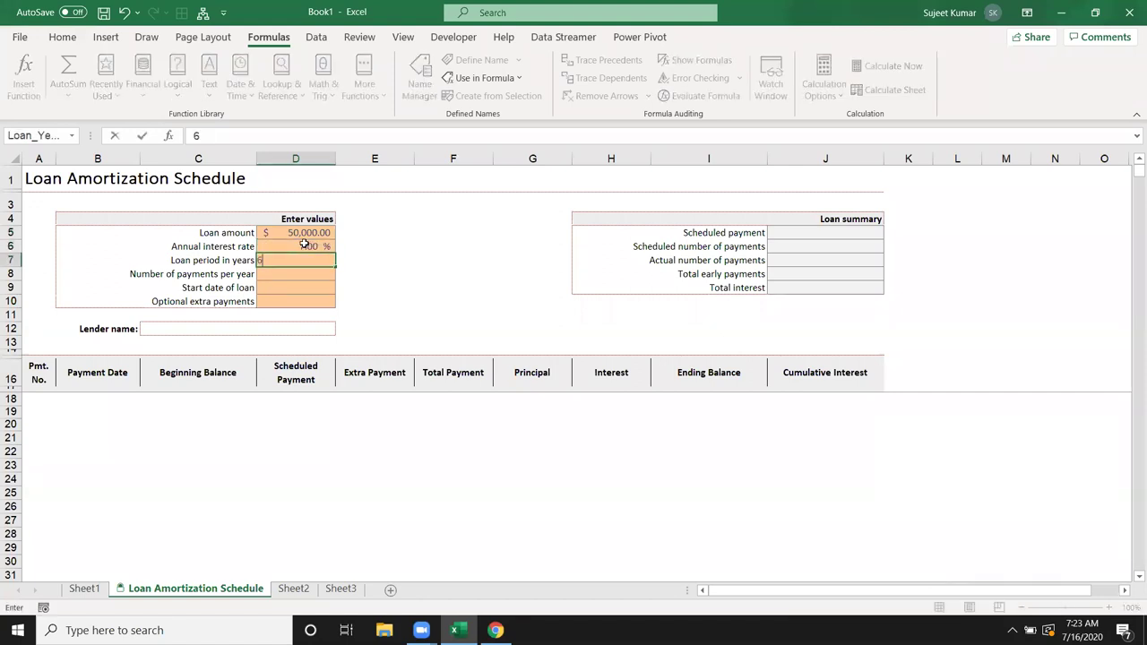
key("Return")
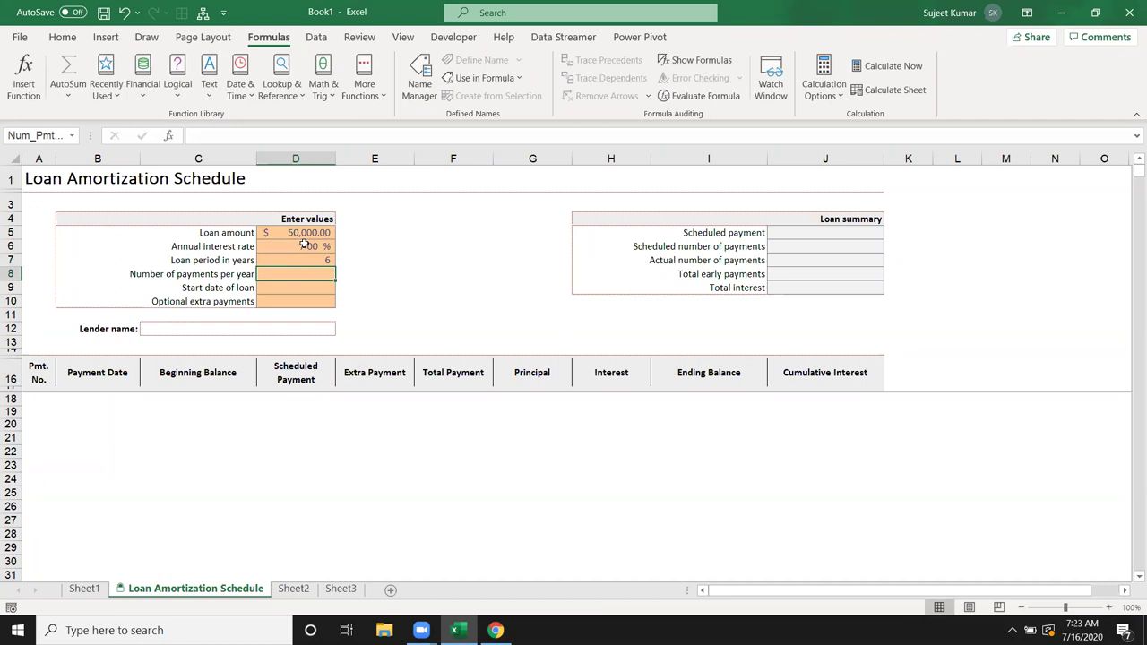
type("12")
key("Return")
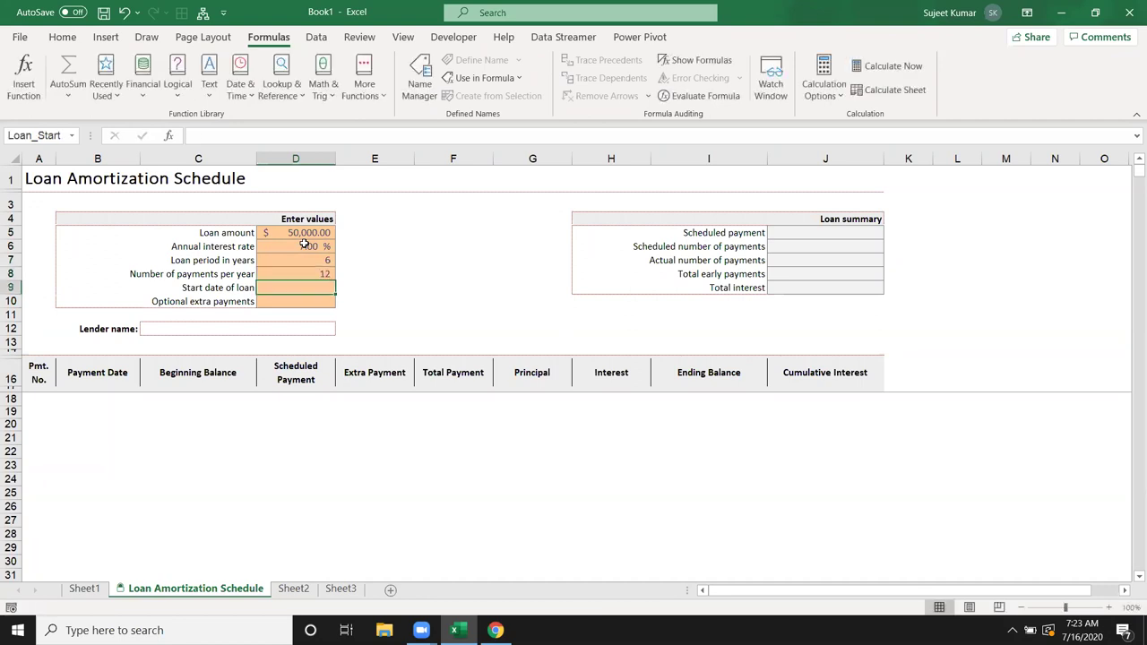
key("ctrl+semicolon")
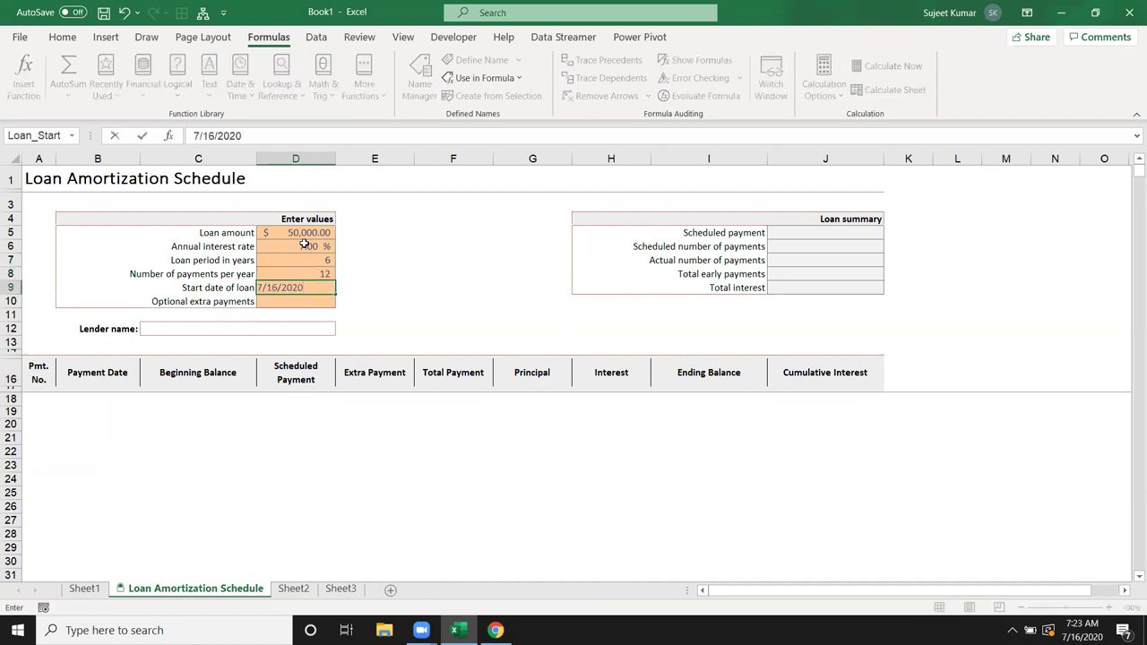
key("Return")
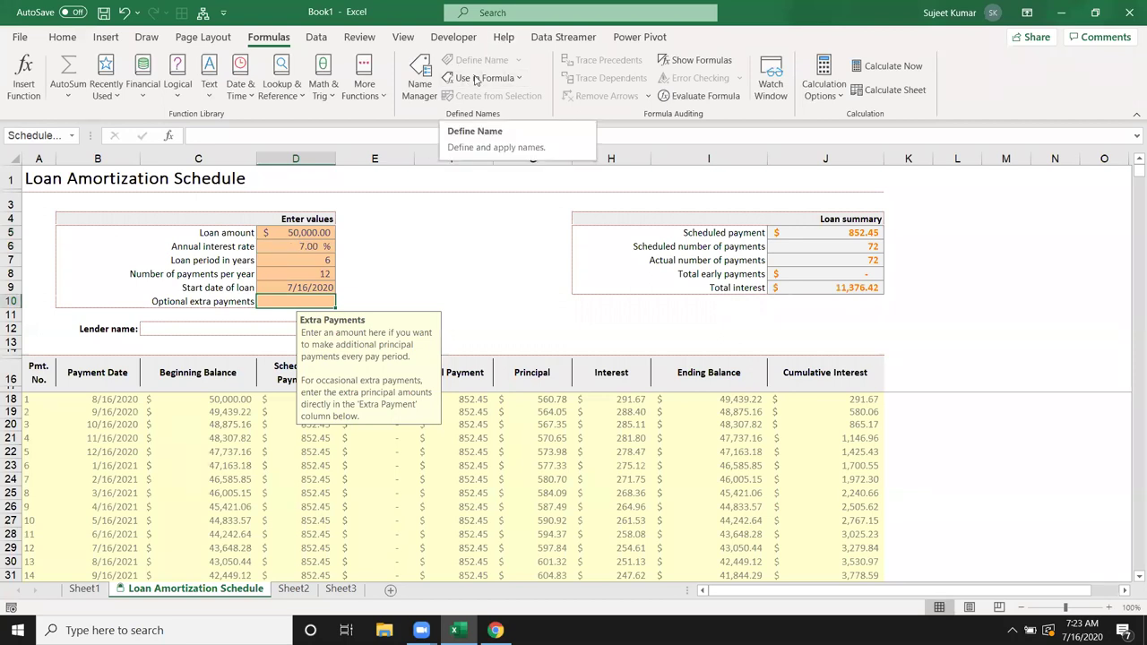
Step: Unprotect the sheet and inspect the first payment date formula in B18
left_click(460, 43)
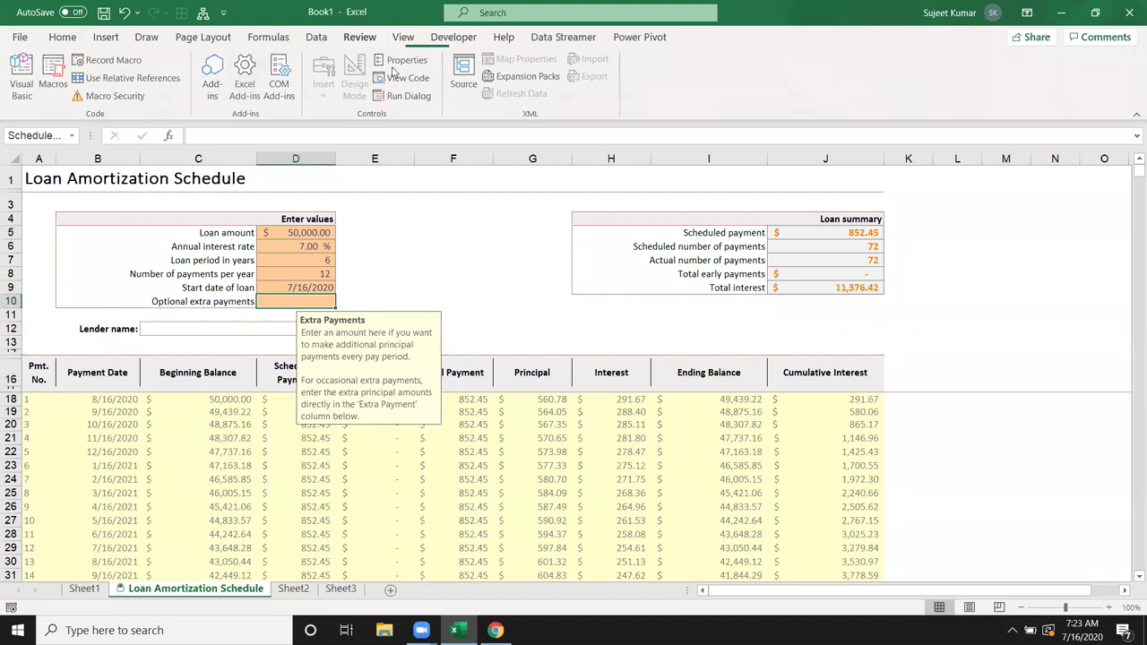
left_click(359, 37)
left_click(564, 95)
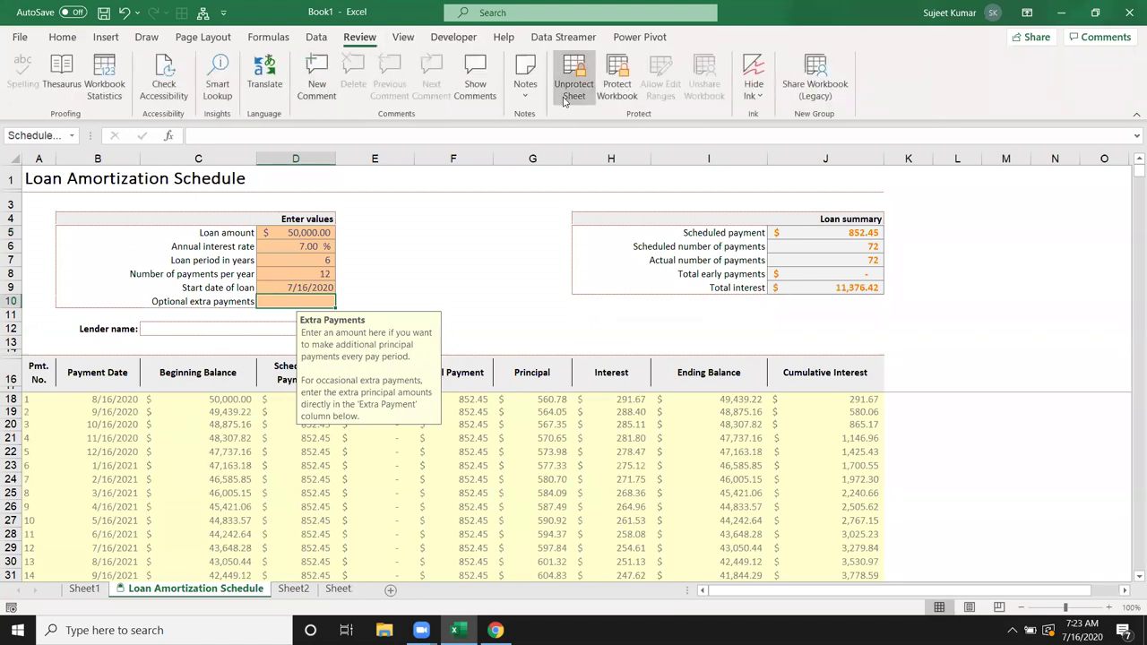
left_click(132, 399)
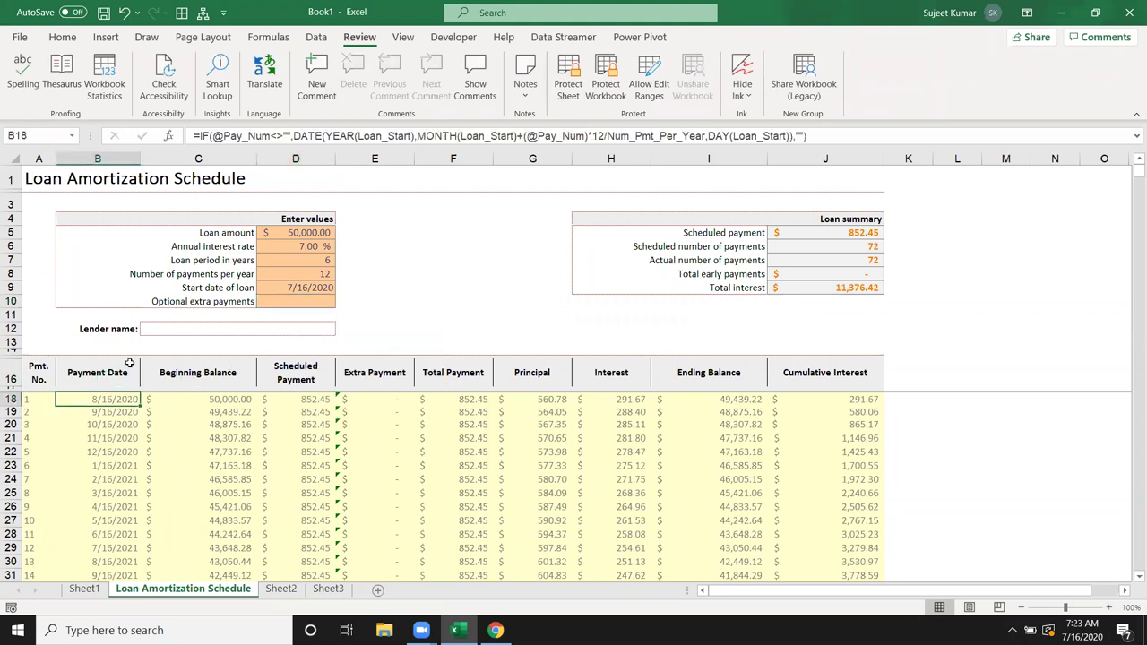
double_click(116, 400)
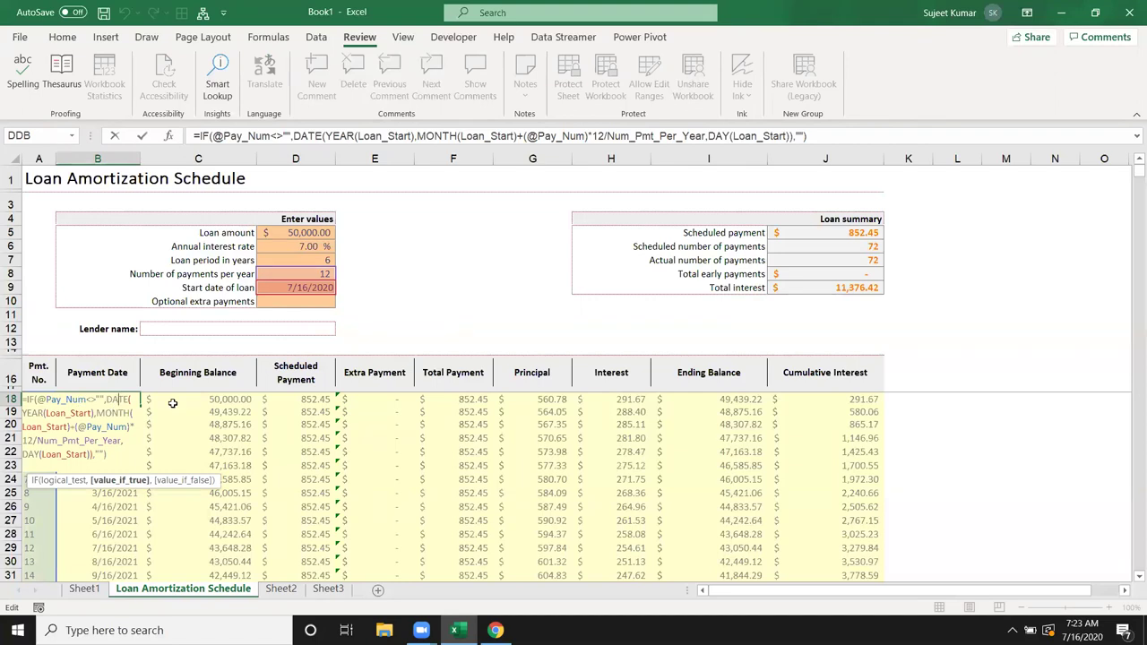
key("Escape")
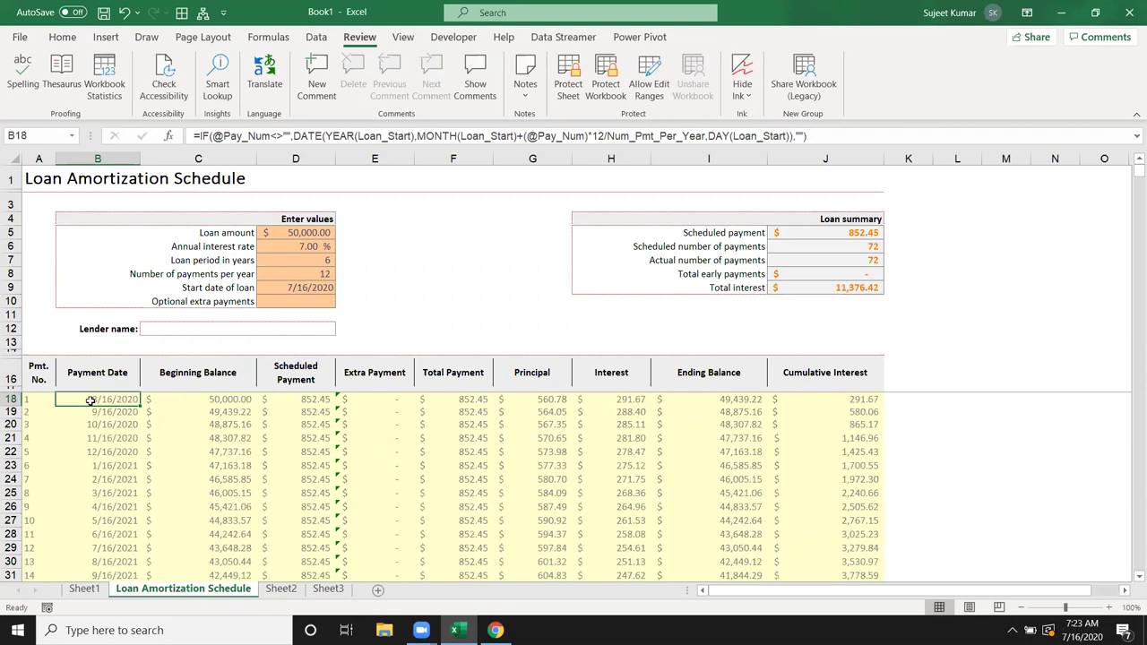
left_click(268, 37)
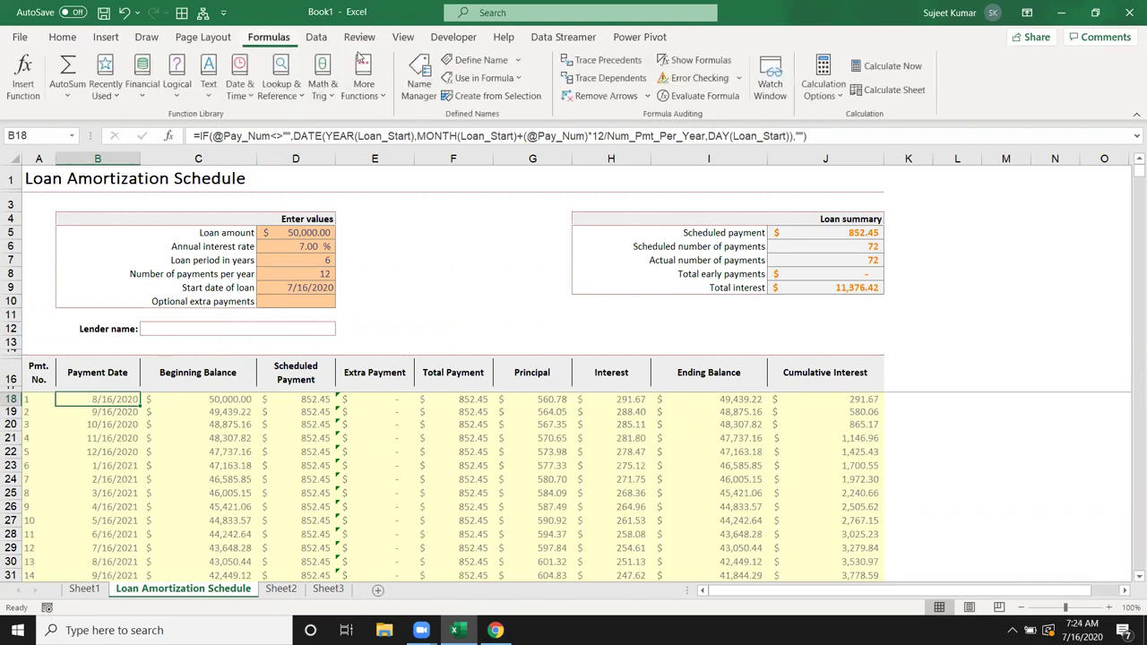
left_click(603, 79)
key("Return")
left_click(606, 61)
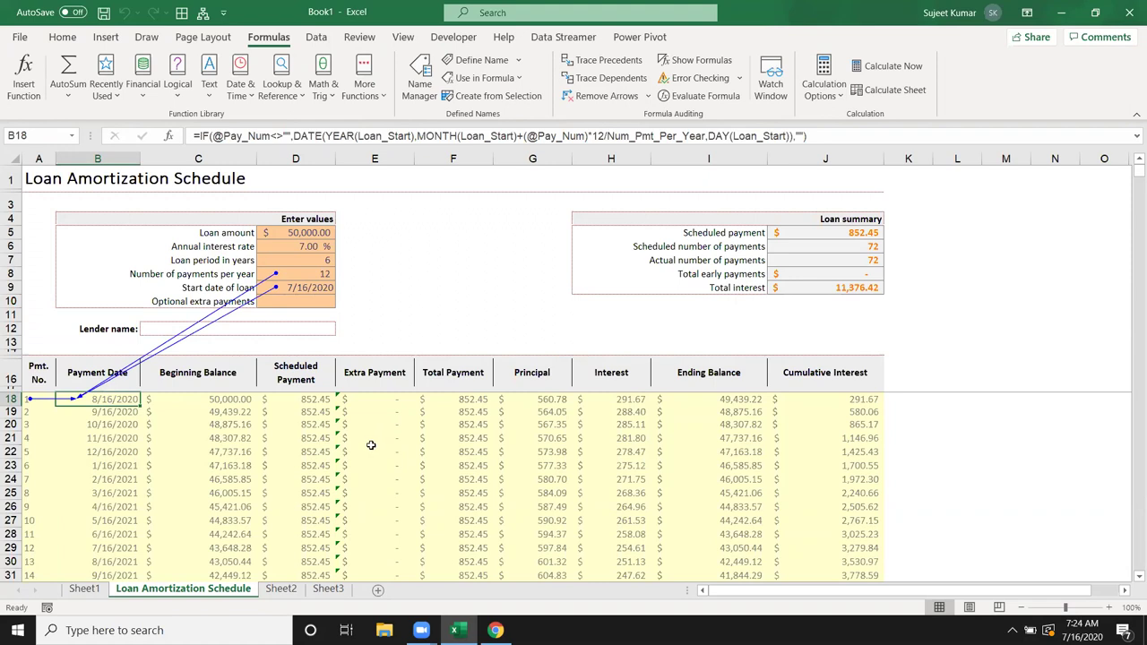
left_click(306, 236)
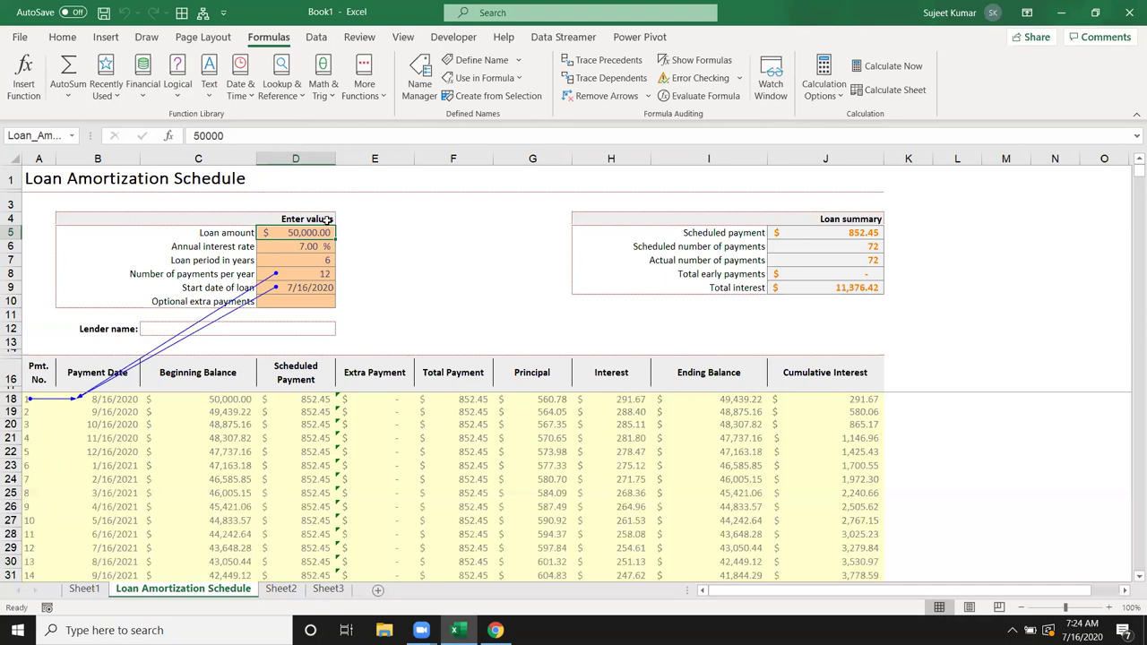
left_click(592, 64)
left_click(584, 356)
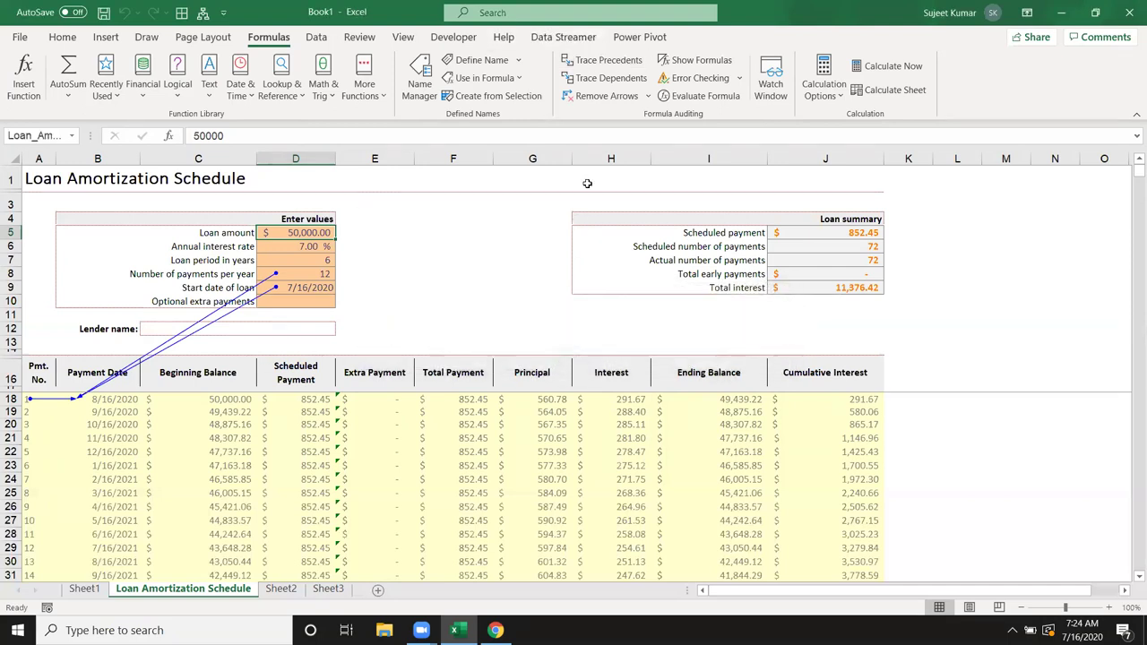
left_click(606, 78)
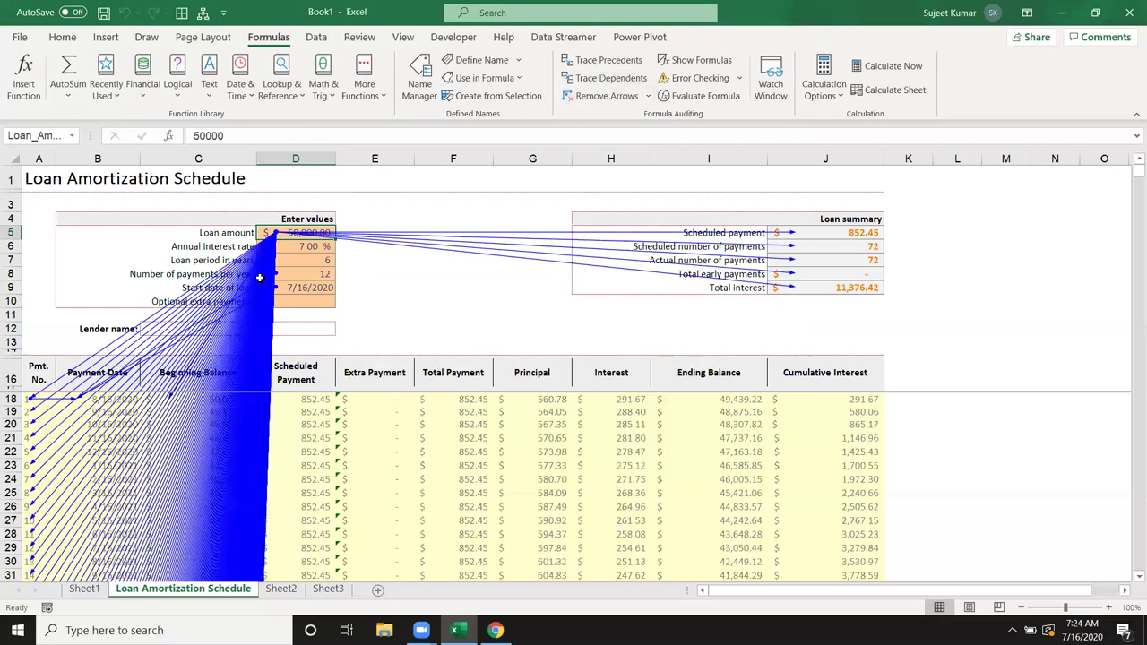
scroll(443, 473, "down", 9)
scroll(439, 475, "up", 9)
left_click(603, 96)
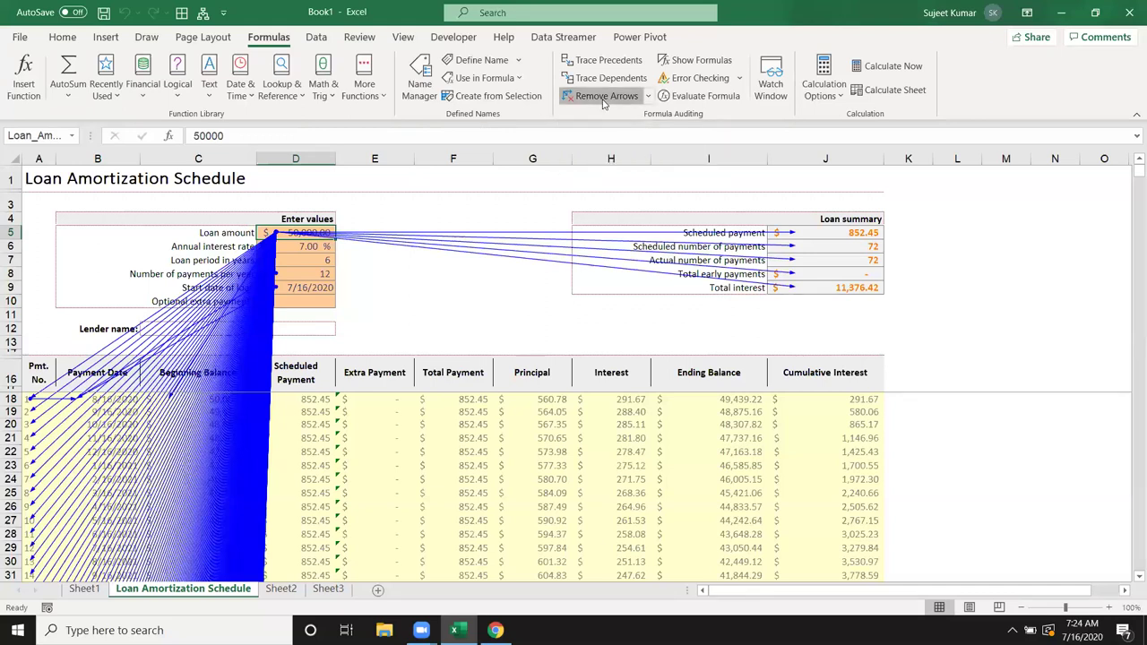
left_click(487, 403)
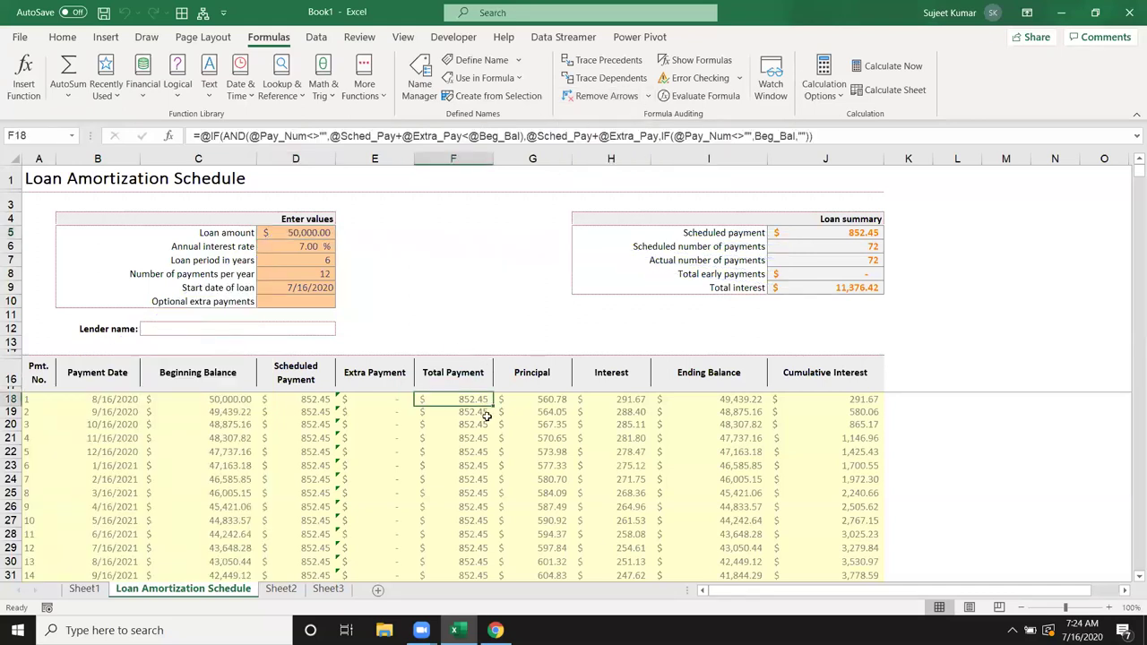
Step: Toggle Show Formulas on and off, then run Error Checking past E18 to E19
left_click(461, 287)
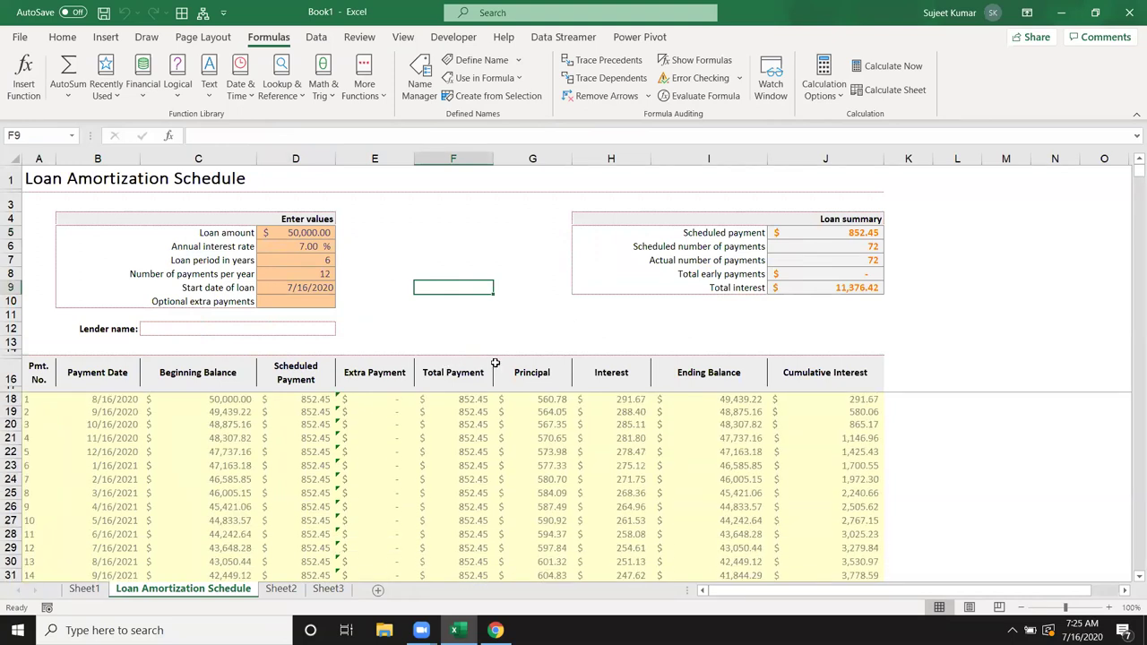
left_click(683, 63)
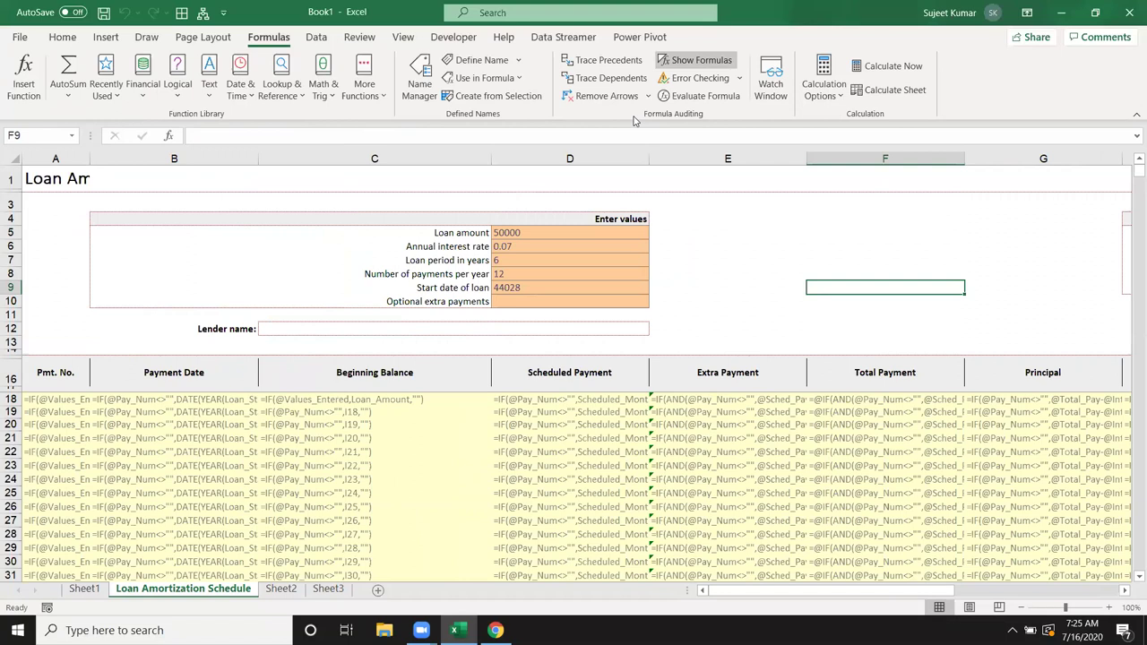
left_click(699, 60)
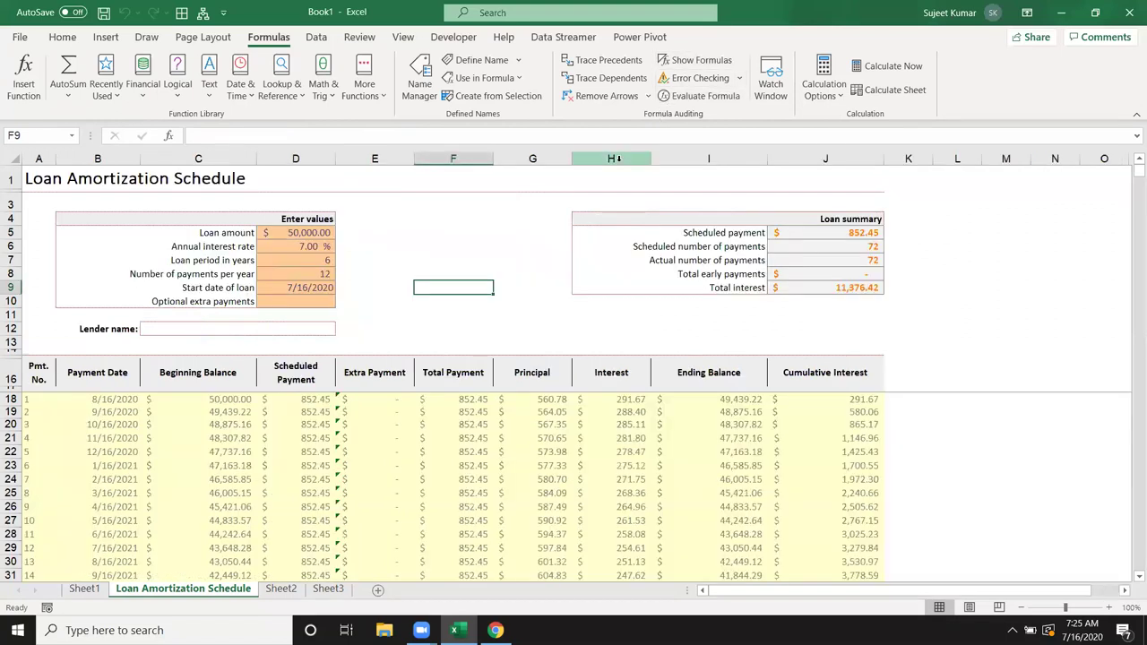
left_click(698, 79)
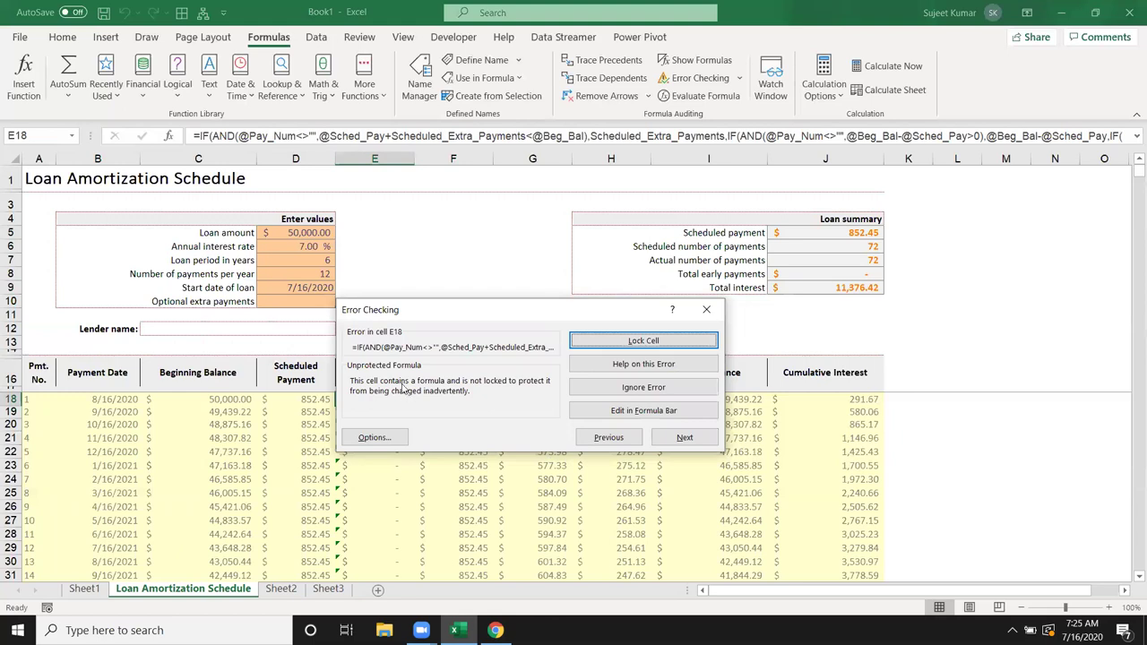
left_click(684, 439)
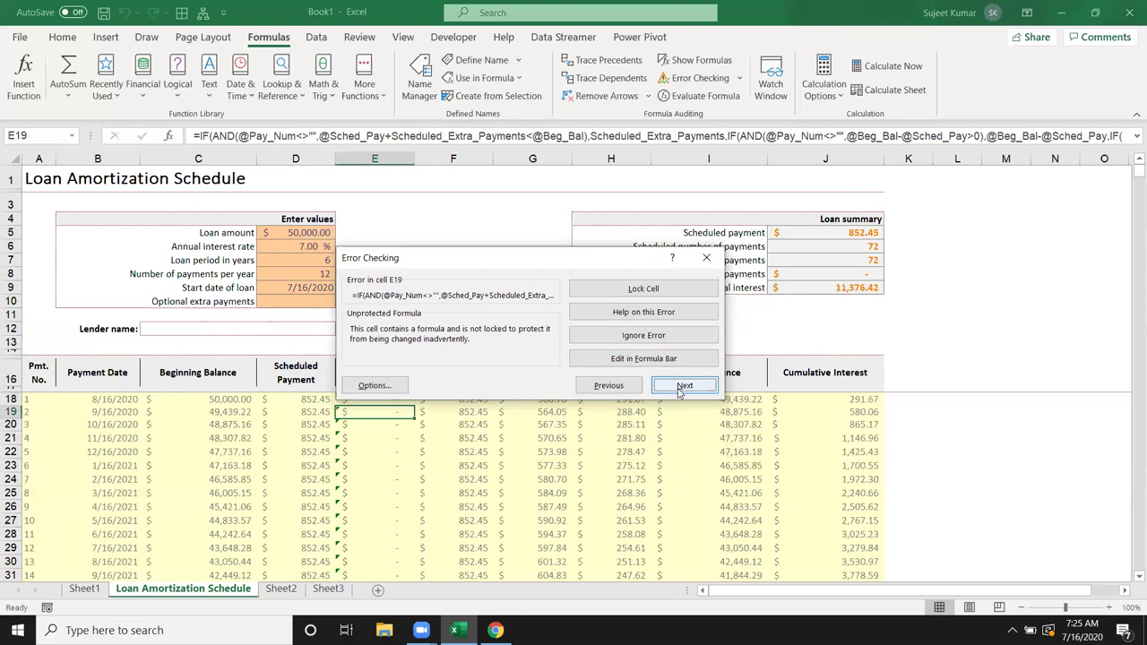
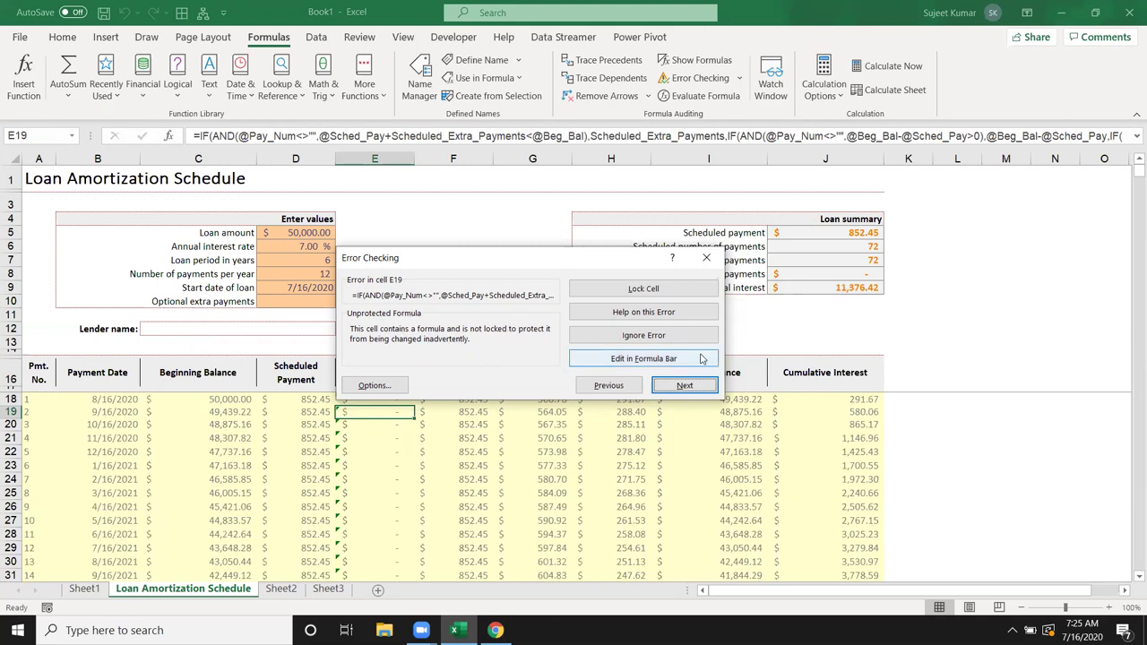
Step: Close Error Checking, inspect the H22 and E20 formulas, and dismiss D20's error options
left_click(707, 258)
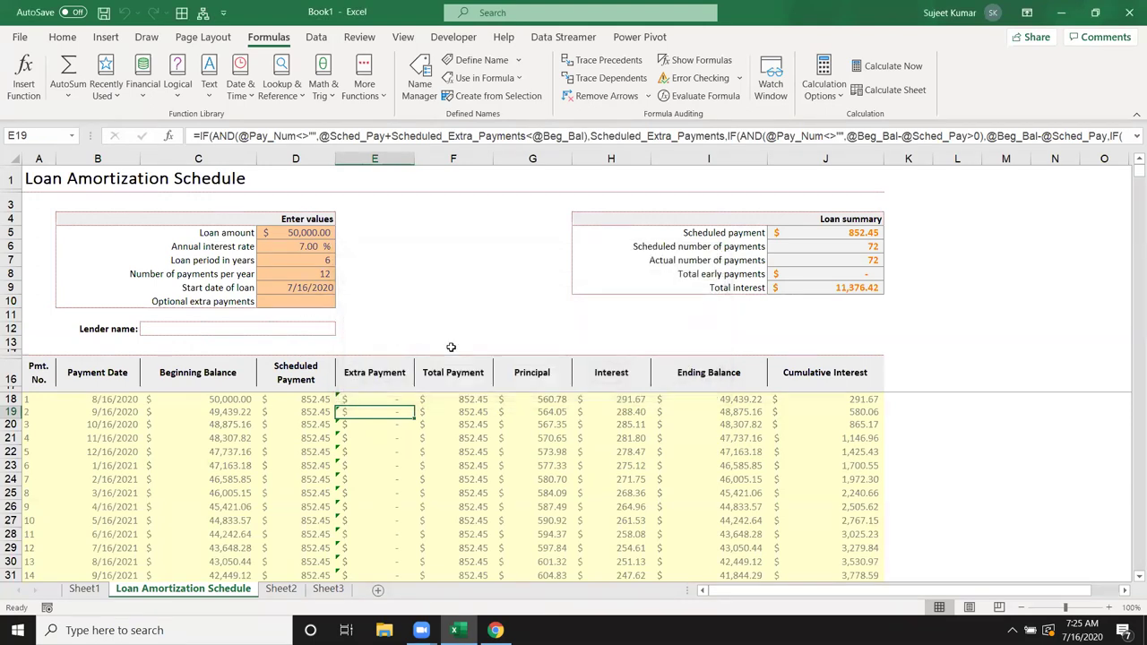
key("Down")
key("Down")
key("Down")
key("Down")
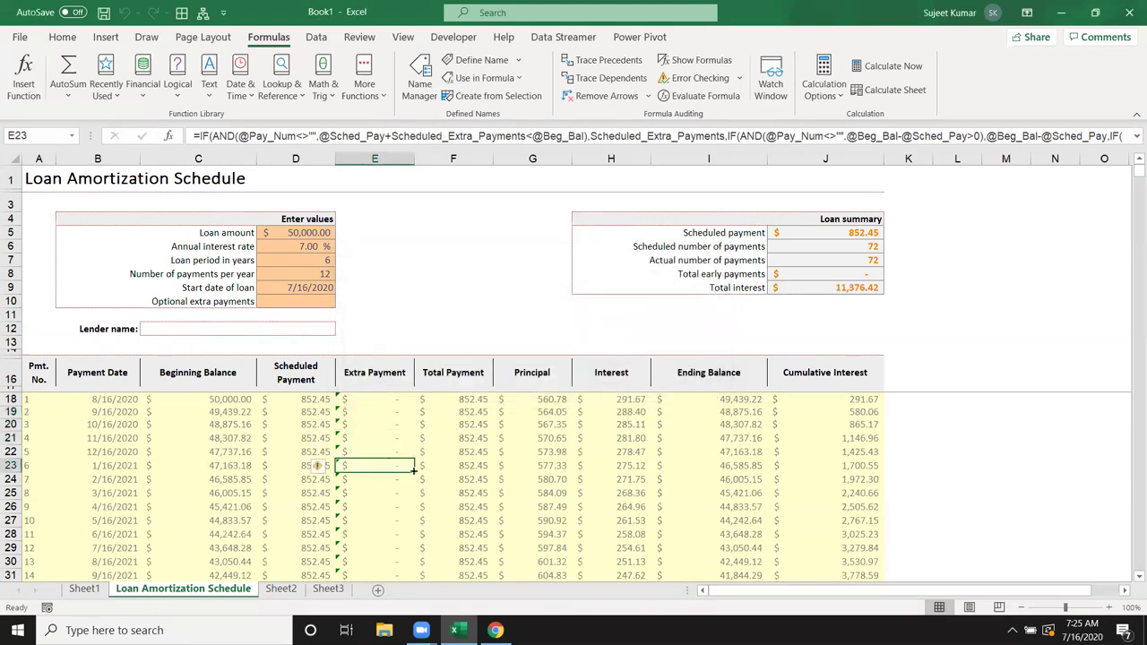
left_click(586, 457)
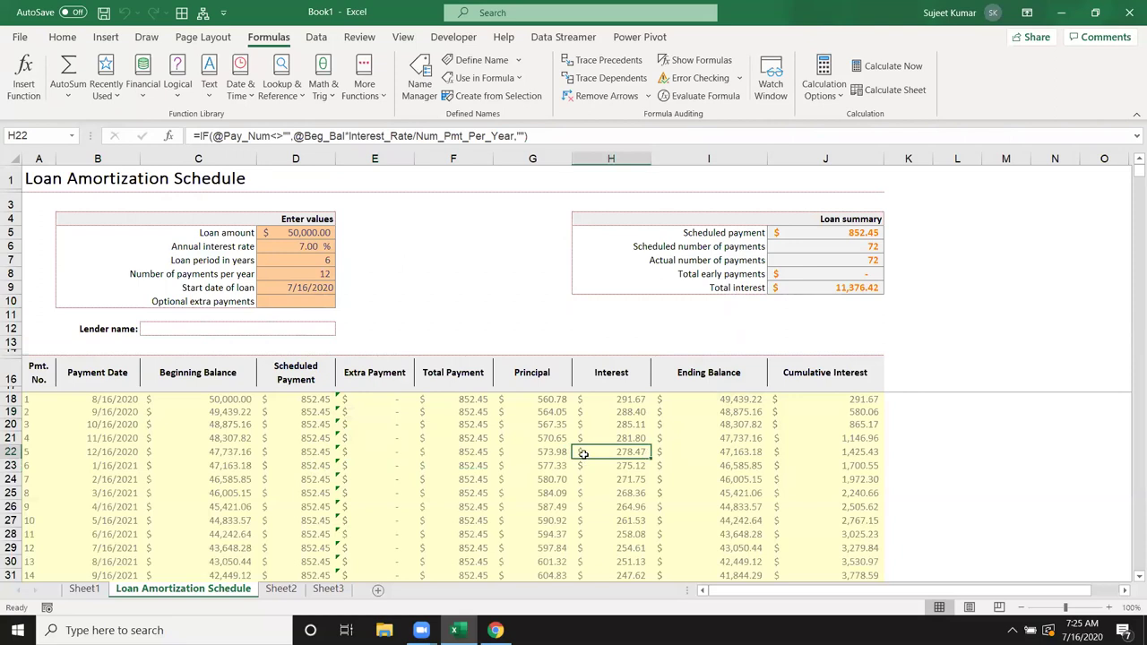
left_click(350, 428)
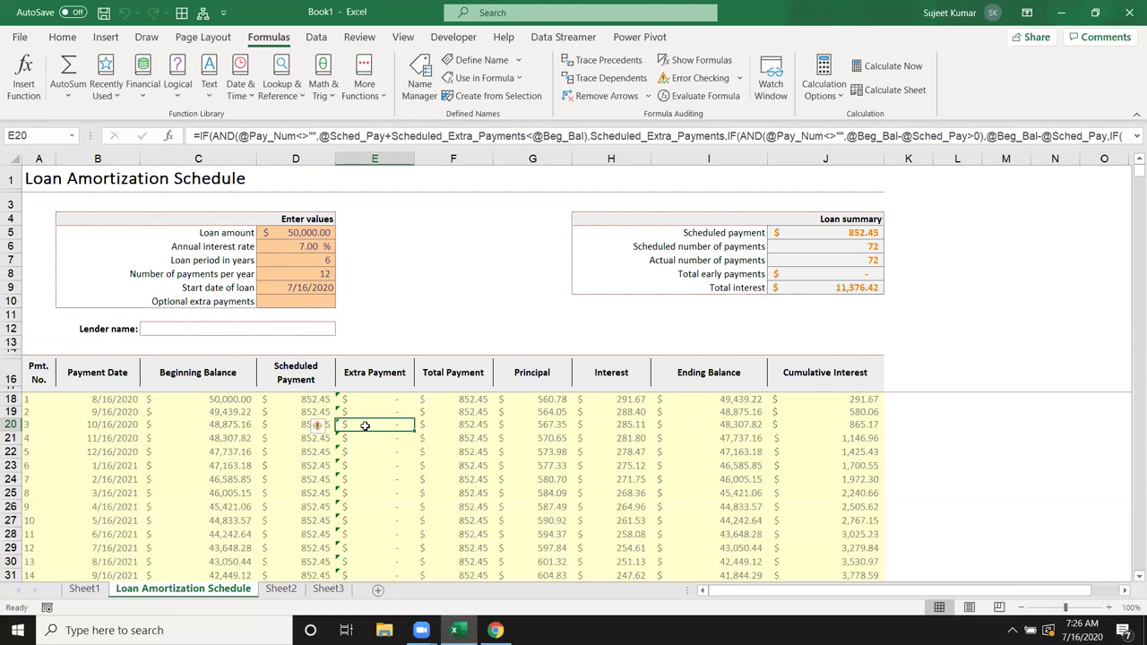
left_click(318, 429)
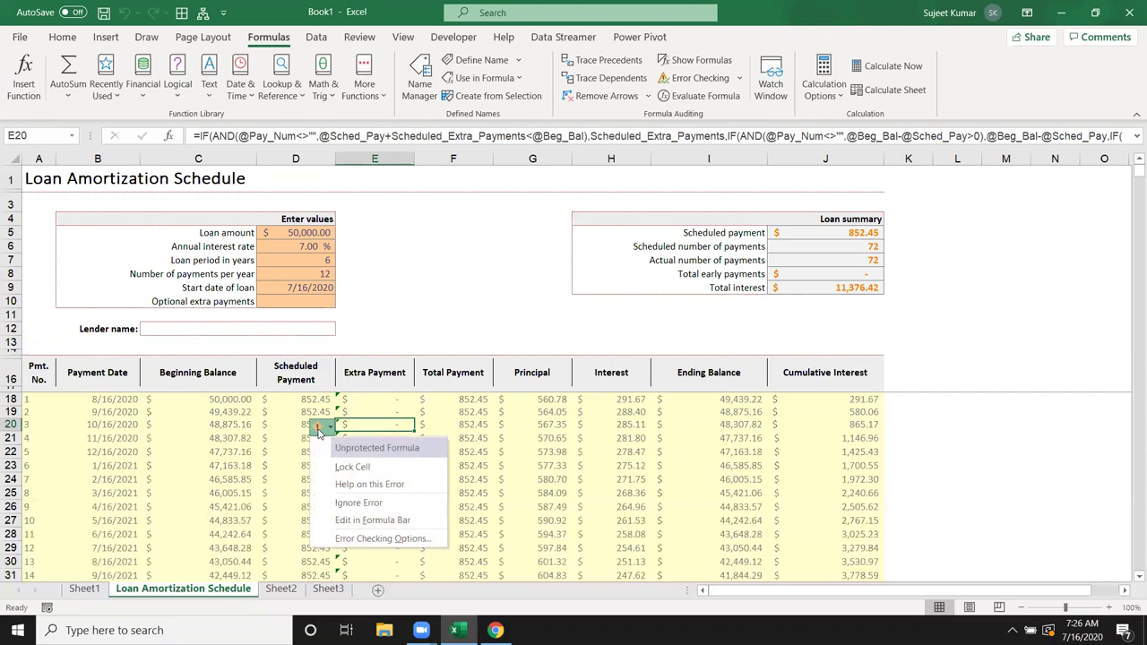
left_click(408, 305)
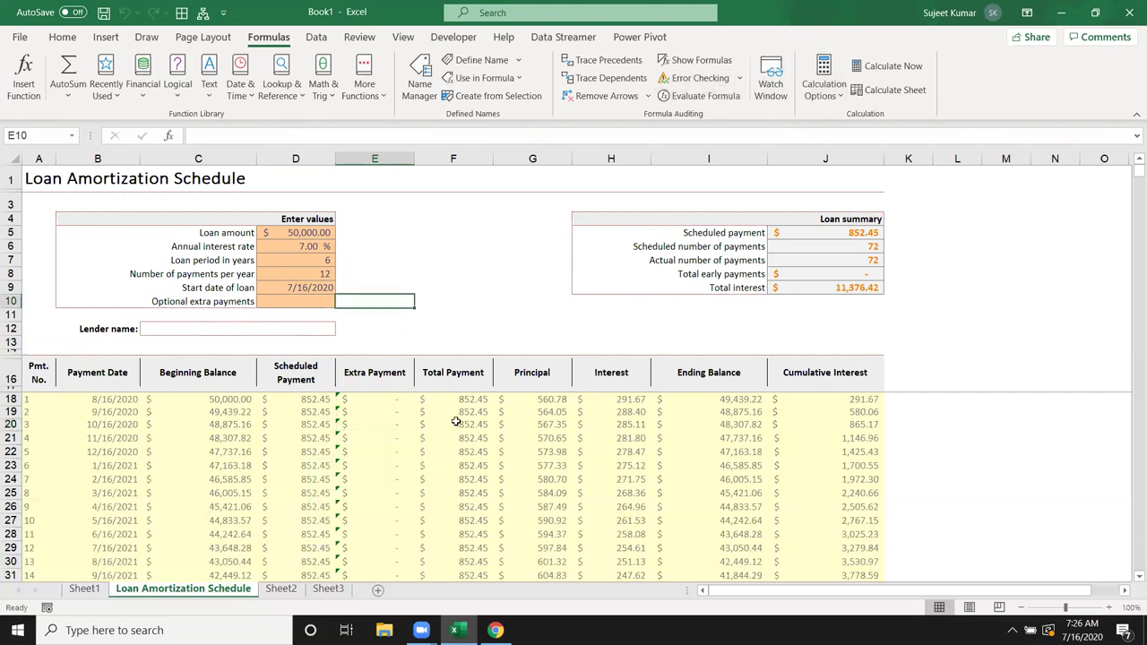
left_click(456, 422)
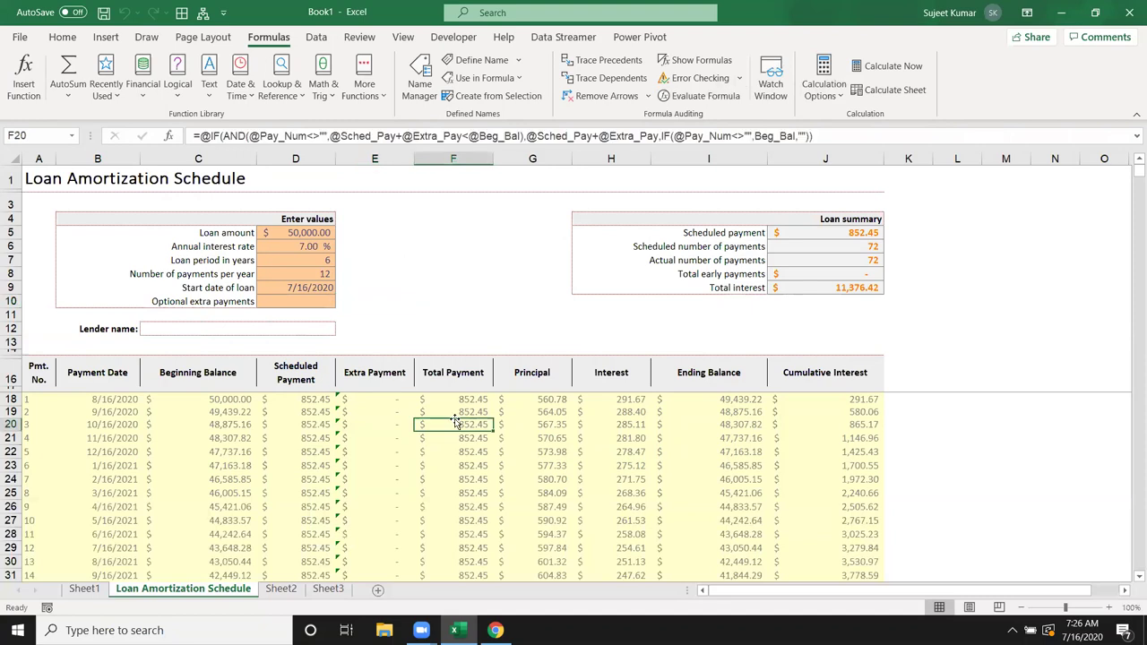
left_click(701, 96)
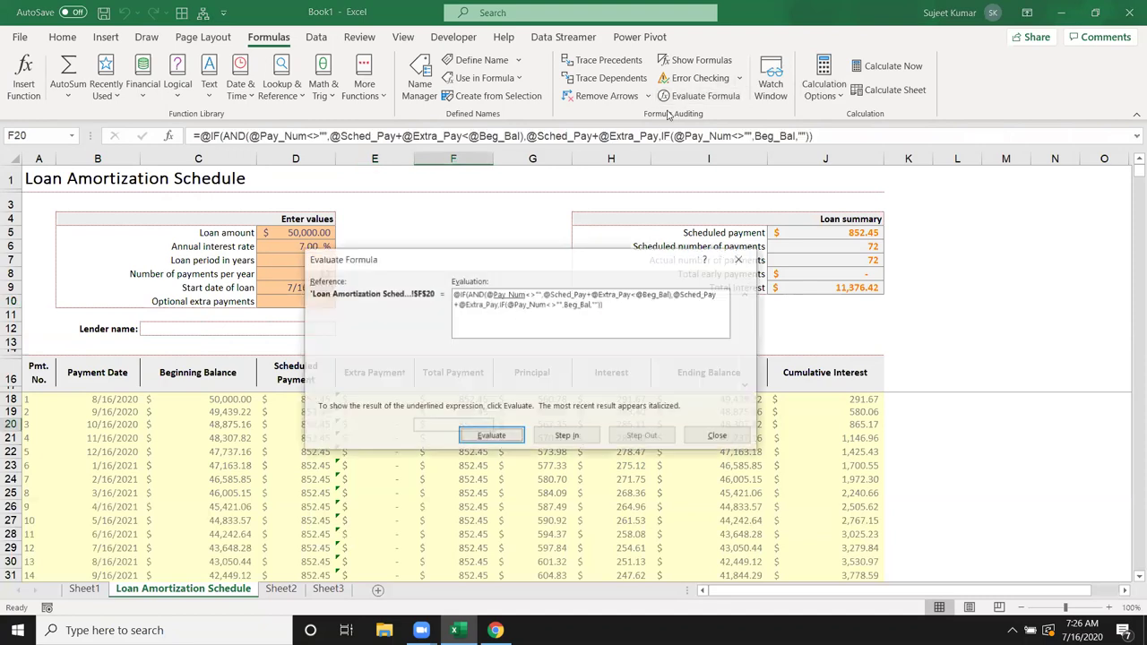
left_click(491, 437)
left_click(491, 436)
left_click(491, 436)
left_click(491, 437)
left_click(491, 436)
left_click(491, 436)
left_click(491, 436)
left_click(491, 437)
left_click(491, 437)
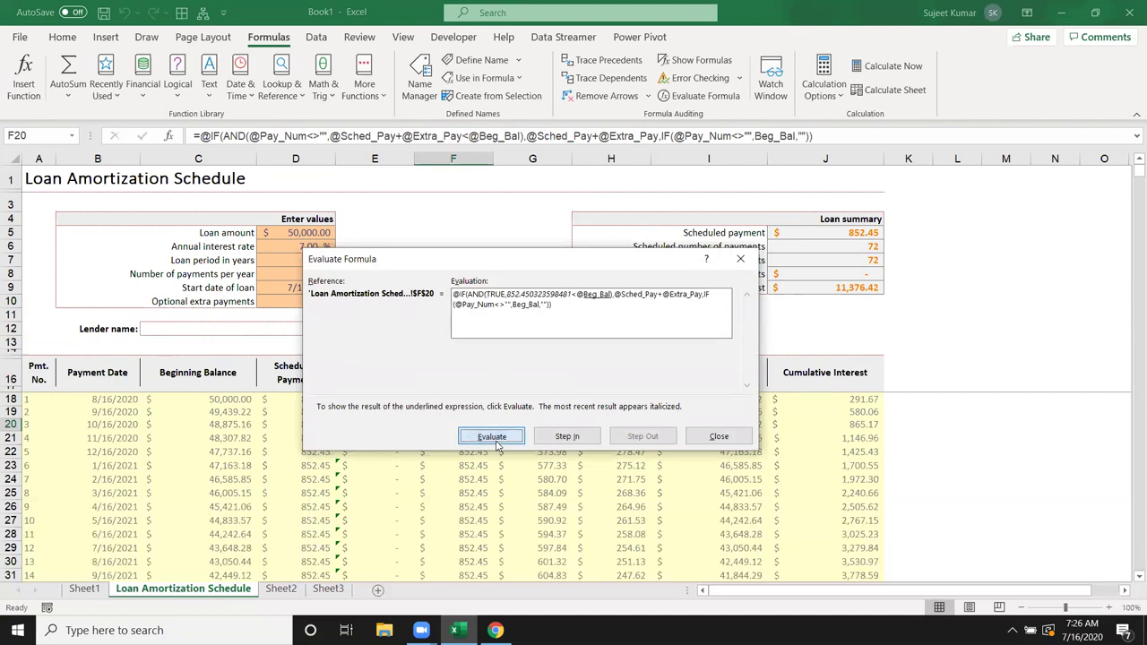
left_click(491, 437)
left_click(491, 437)
left_click(491, 437)
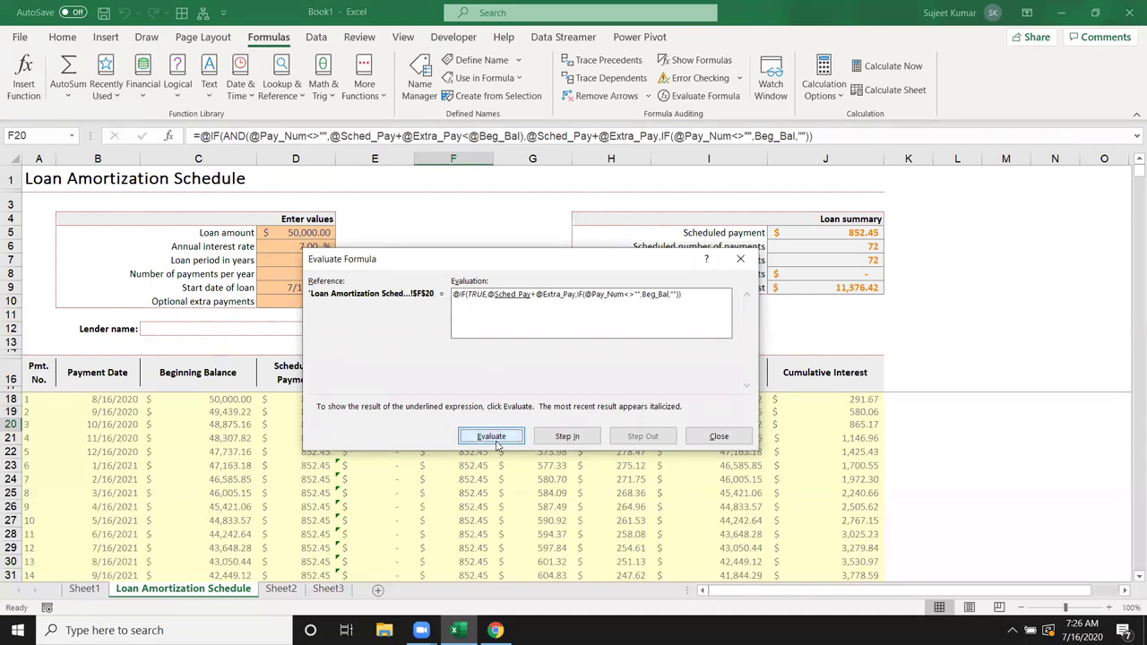
left_click(717, 436)
left_click(505, 311)
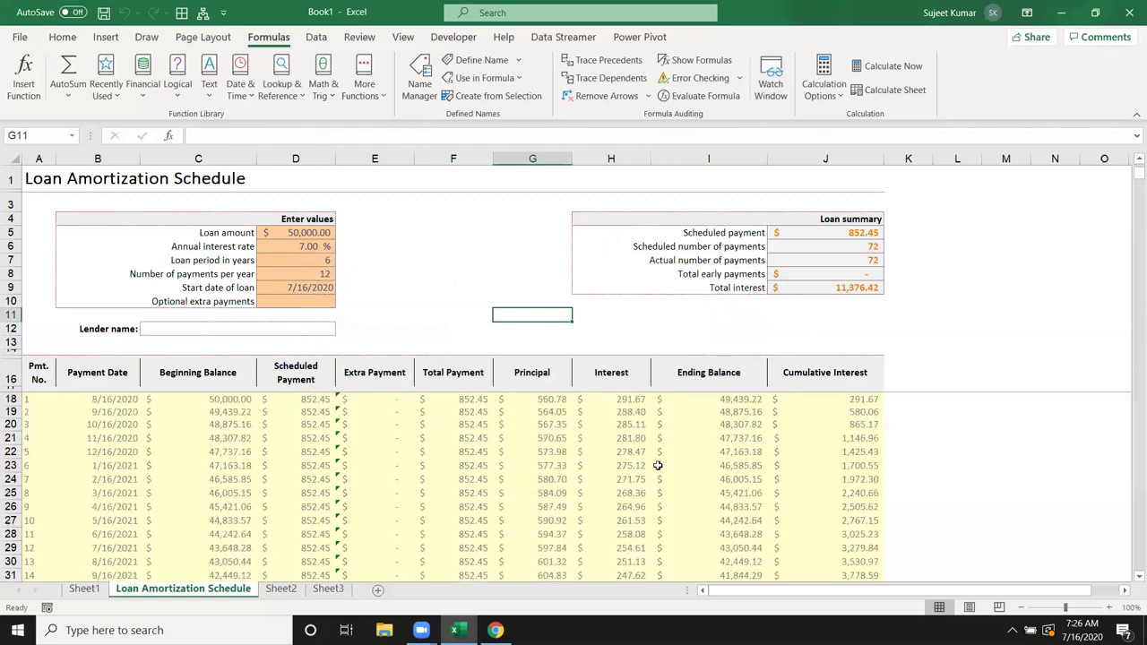
Step: Add Watch Window watches on interest cells H62 and H88
scroll(658, 466, "down", 13)
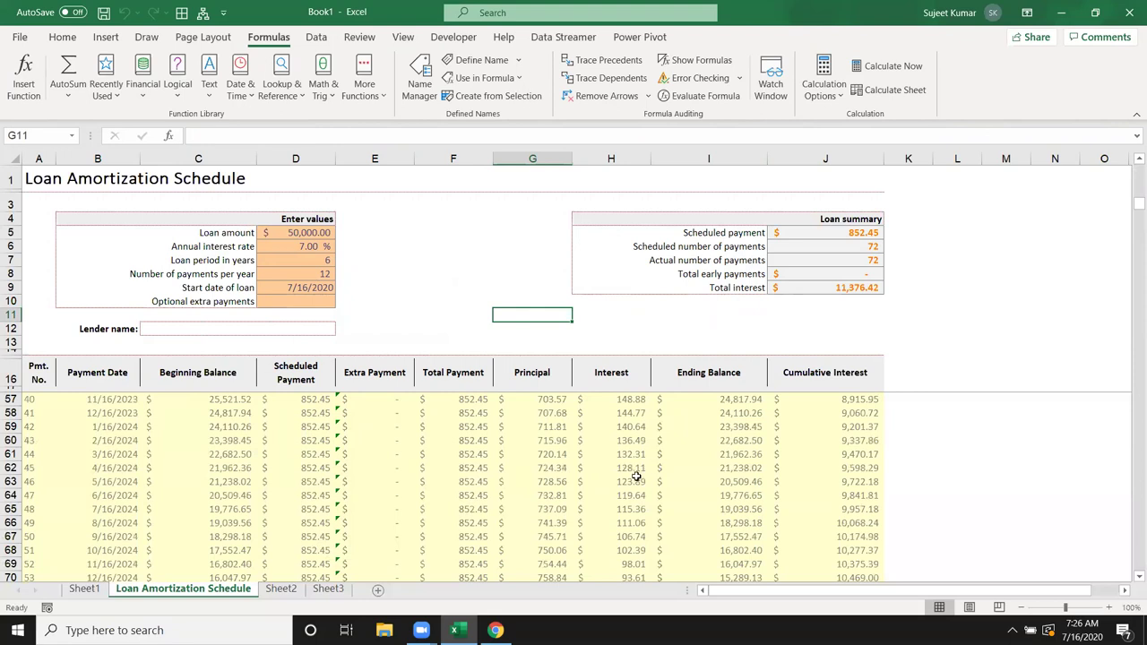
left_click(633, 468)
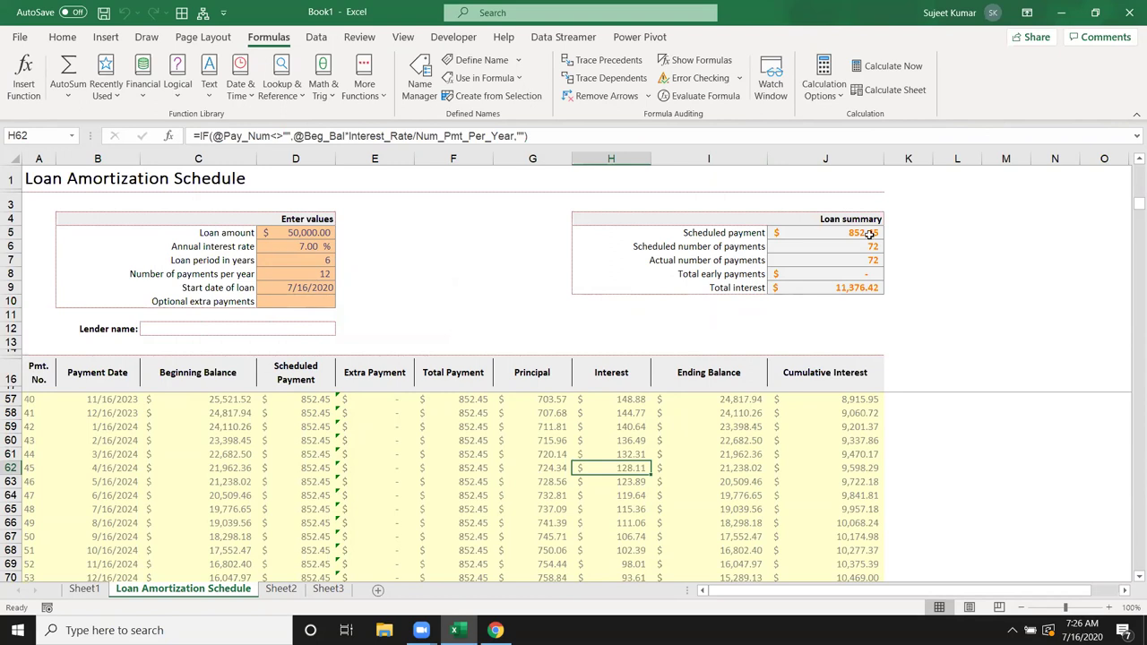
left_click(771, 79)
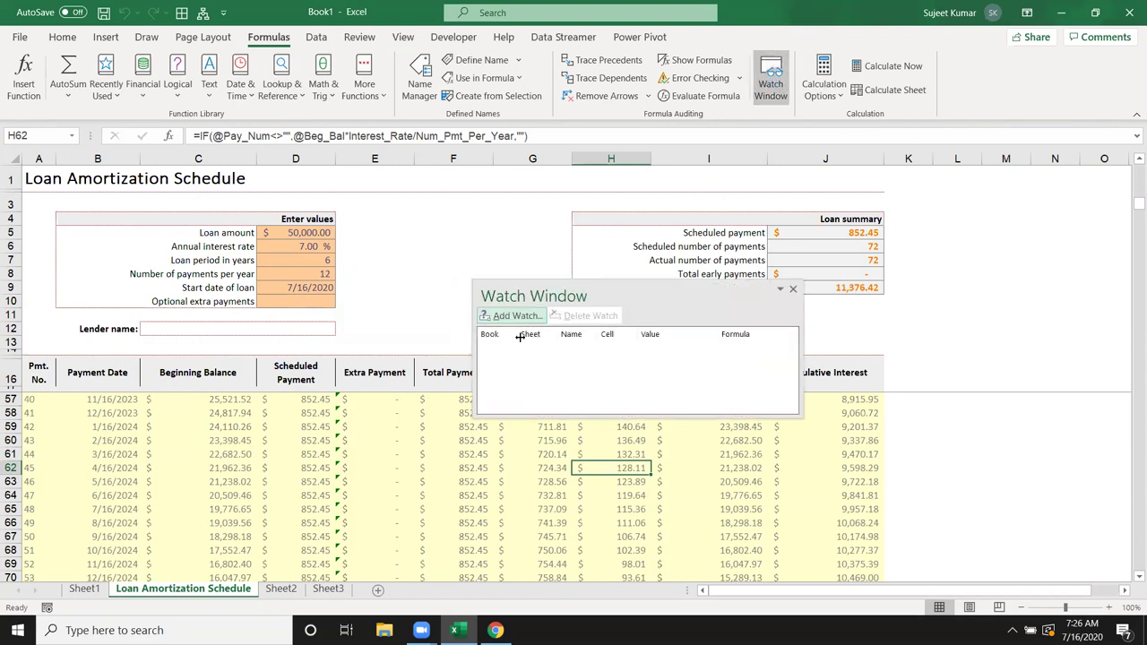
left_click(514, 319)
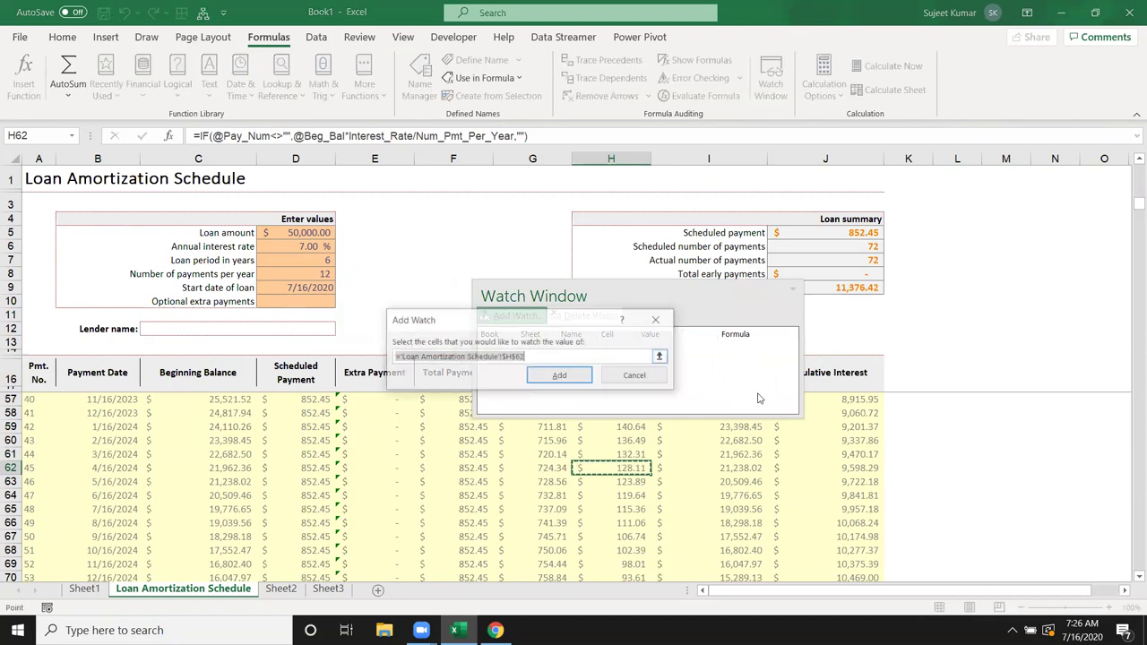
left_click(555, 375)
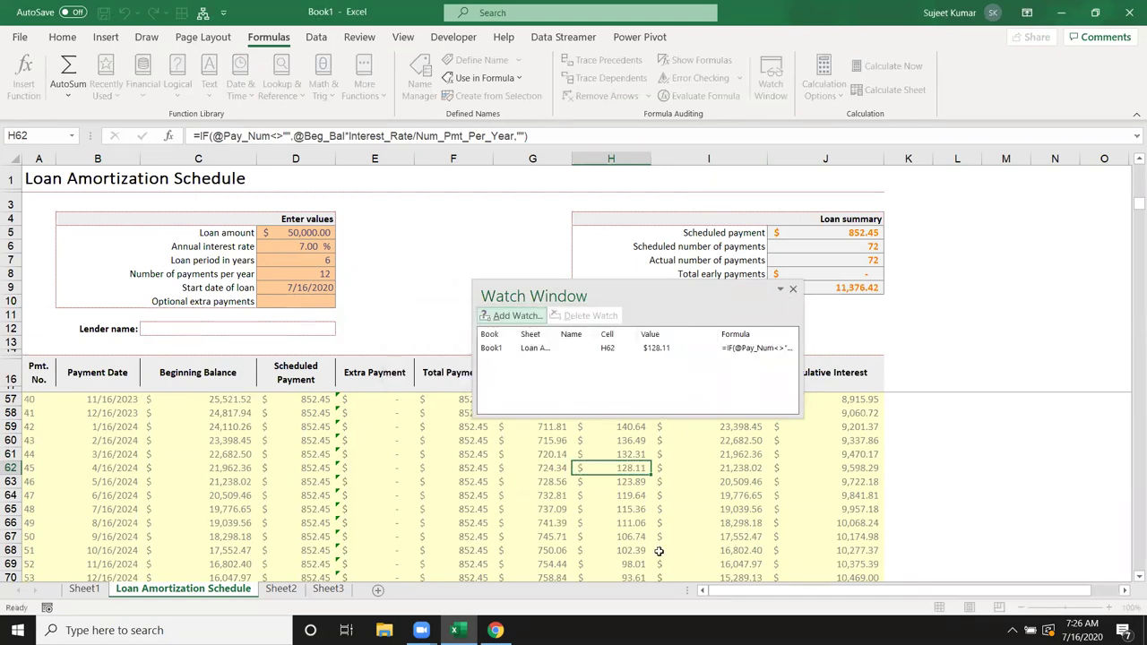
scroll(606, 538, "down", 9)
left_click(623, 454)
left_click(505, 278)
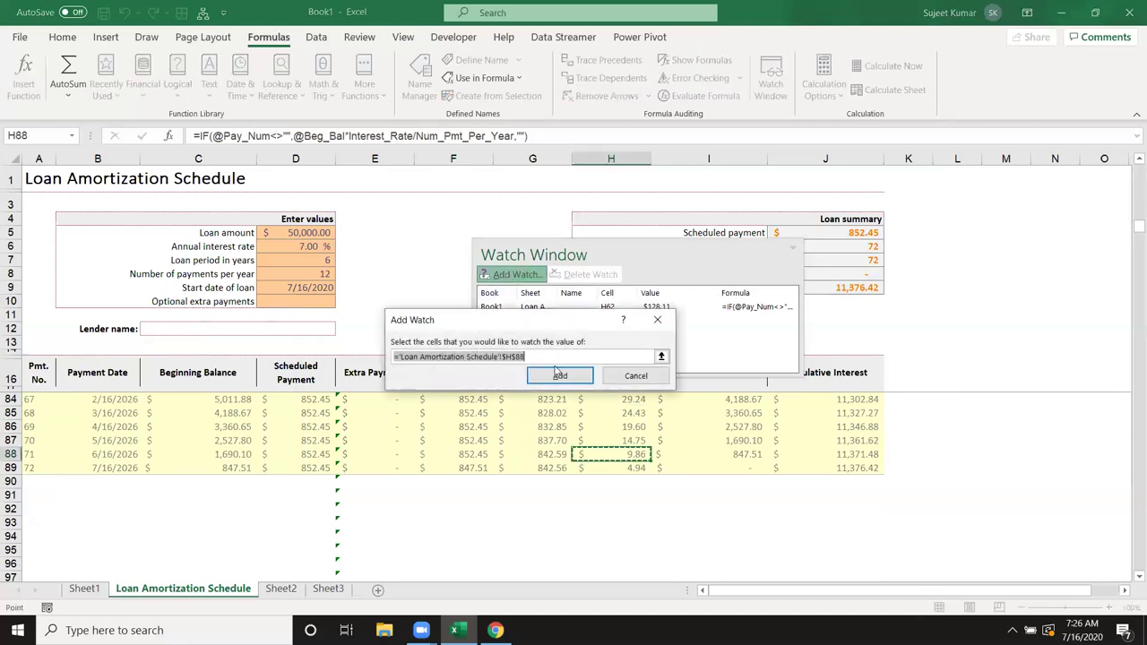
left_click(560, 376)
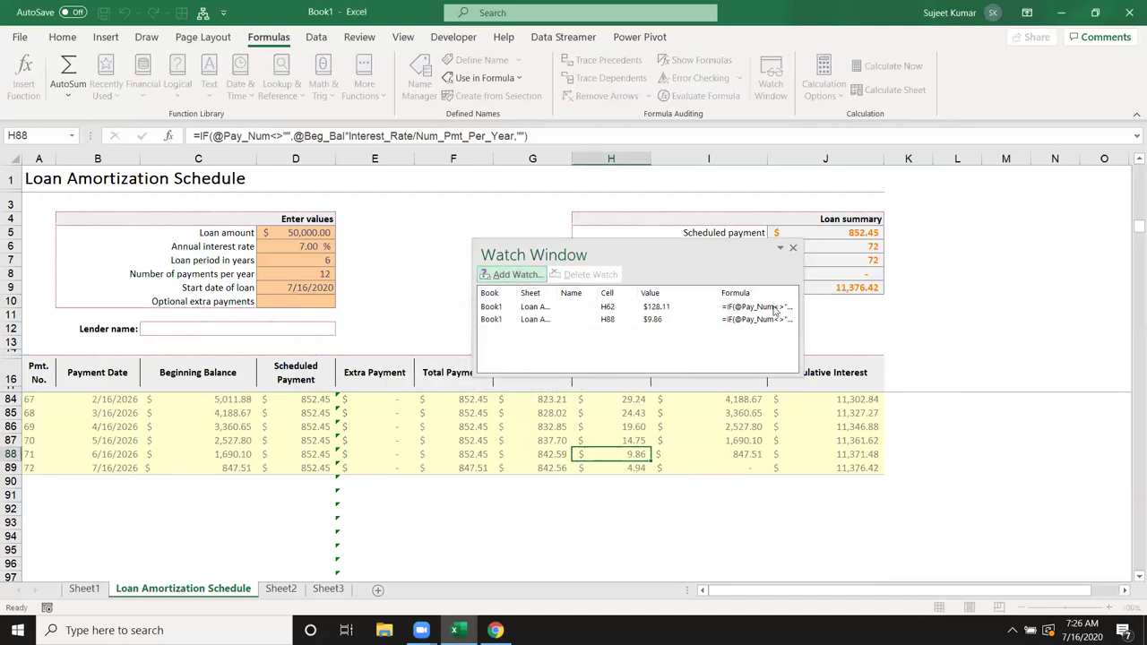
Step: Jump between the H62 and H88 watch entries, then close the Watch Window
left_click(553, 310)
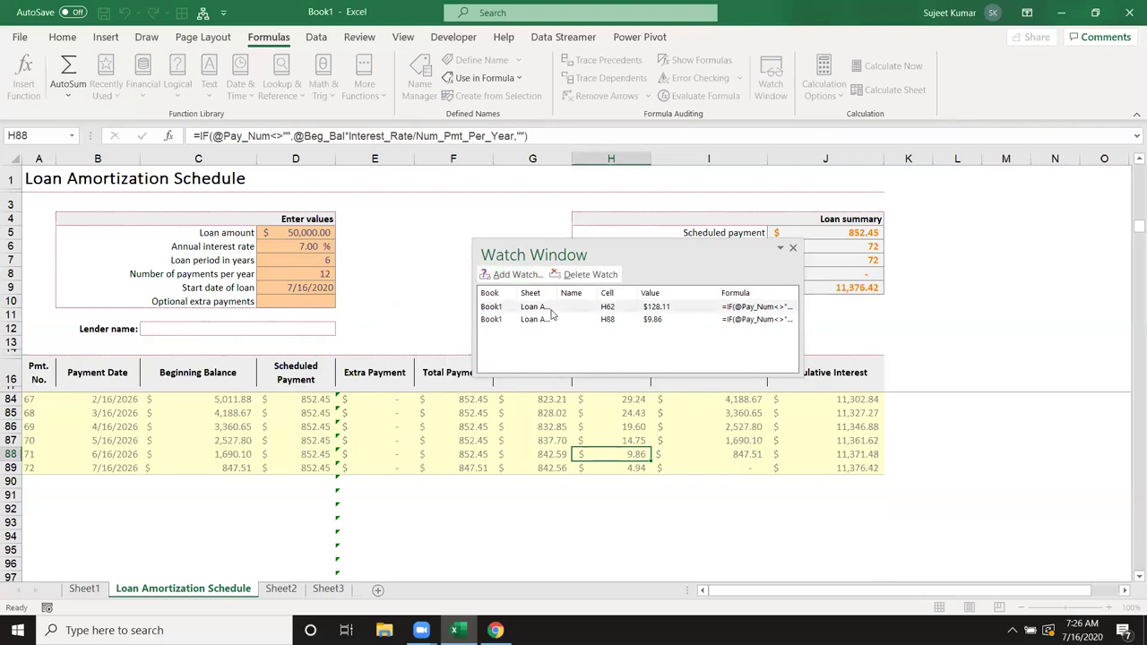
double_click(551, 310)
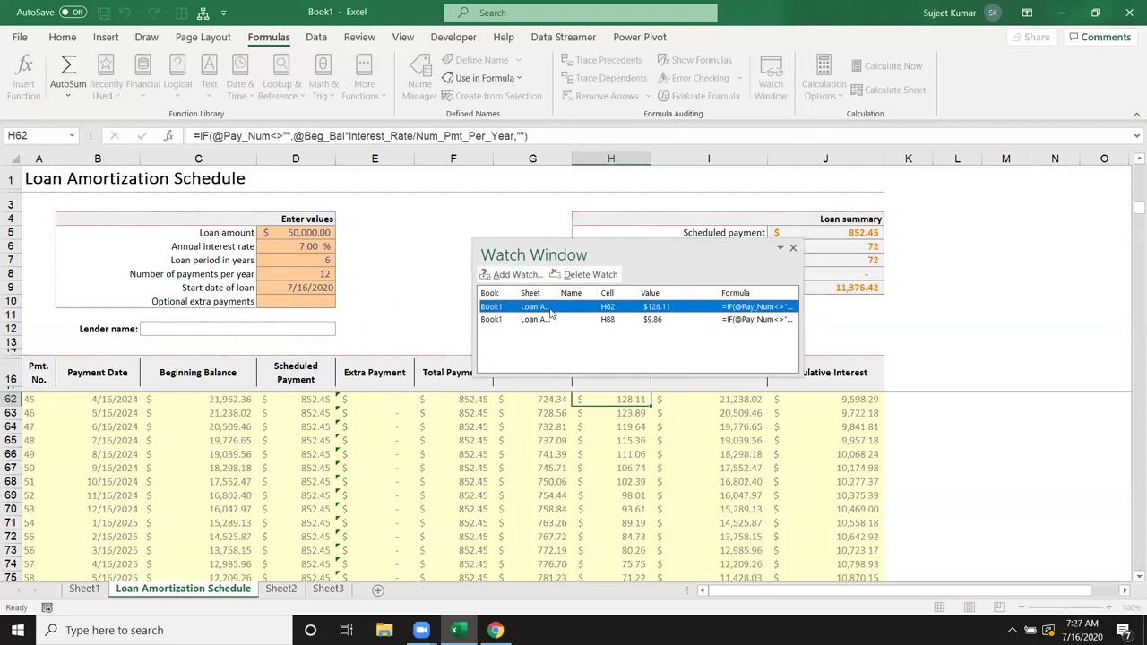
double_click(546, 319)
left_click(542, 308)
double_click(542, 310)
double_click(538, 320)
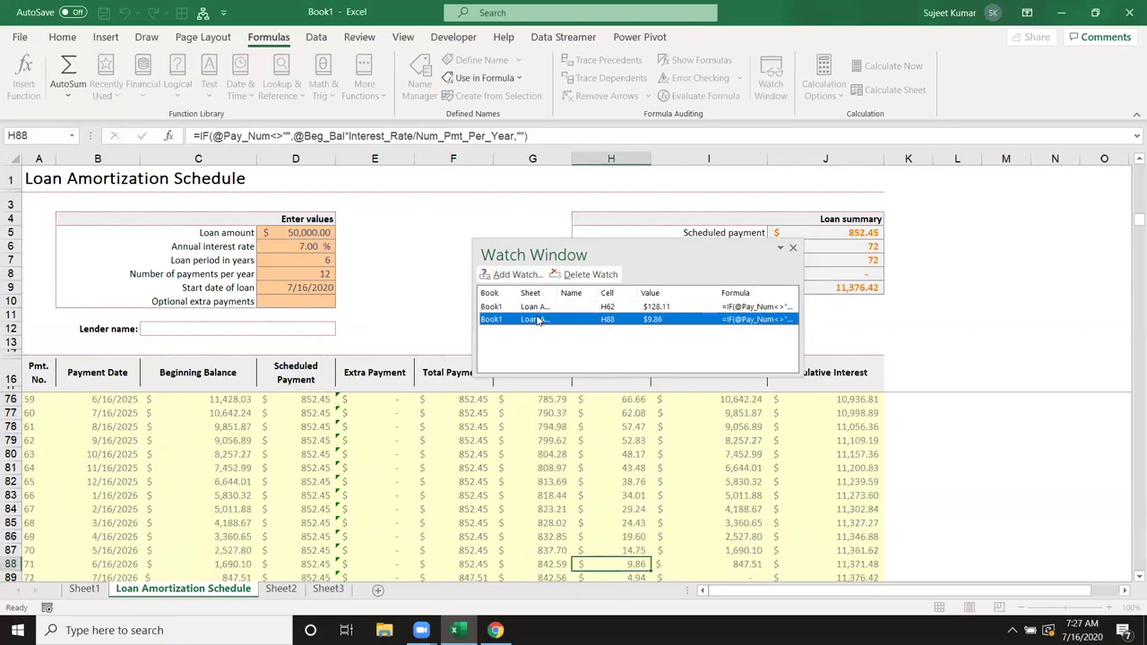
double_click(538, 309)
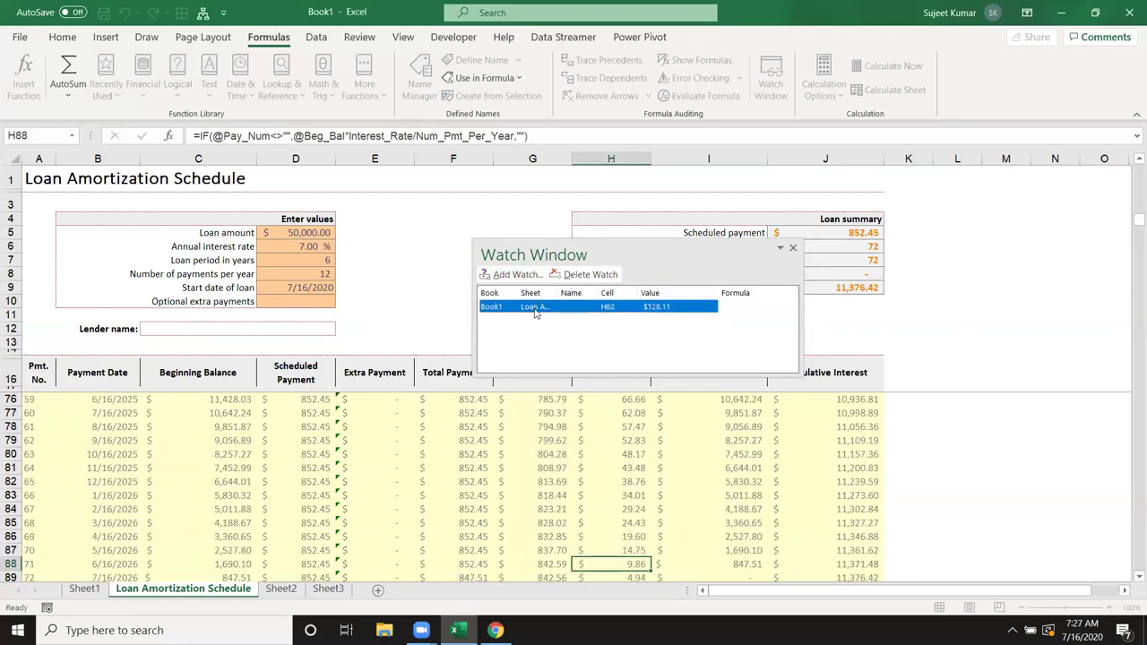
left_click(793, 248)
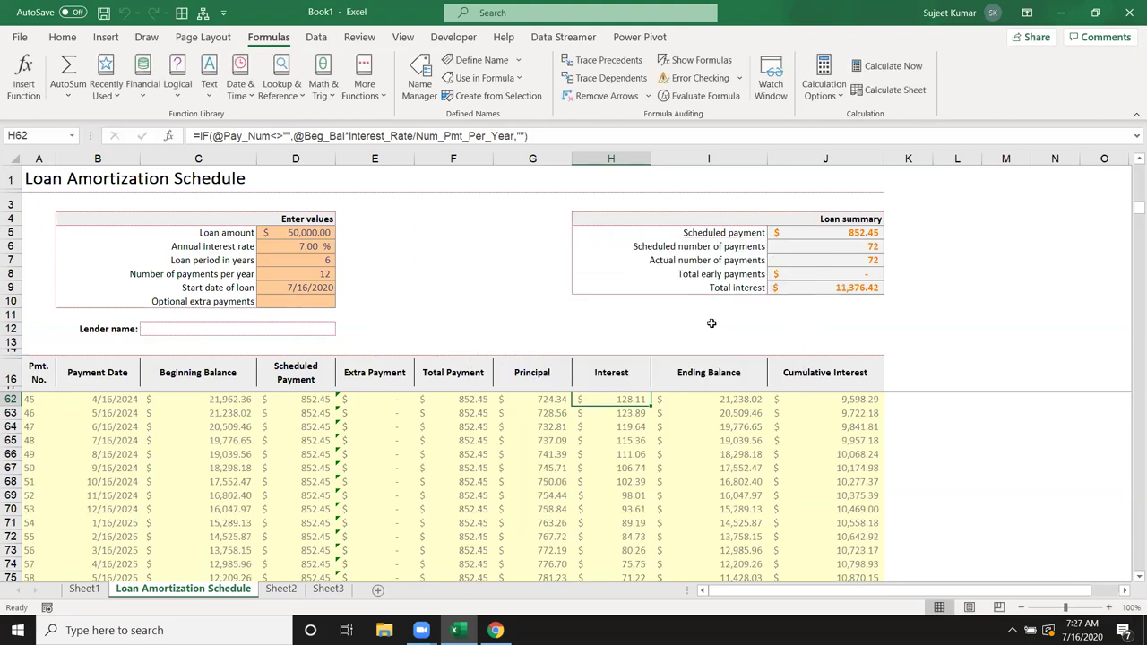
Step: On Sheet2, enter 20 in C8 and 30 in D8
left_click(647, 340)
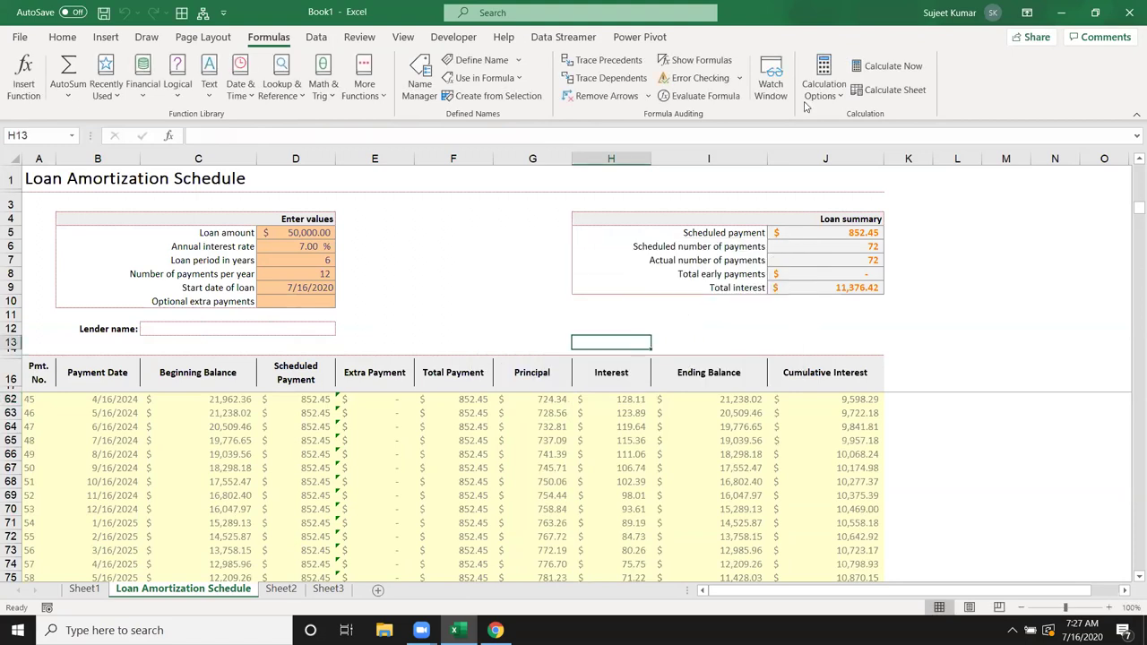
right_click(178, 591)
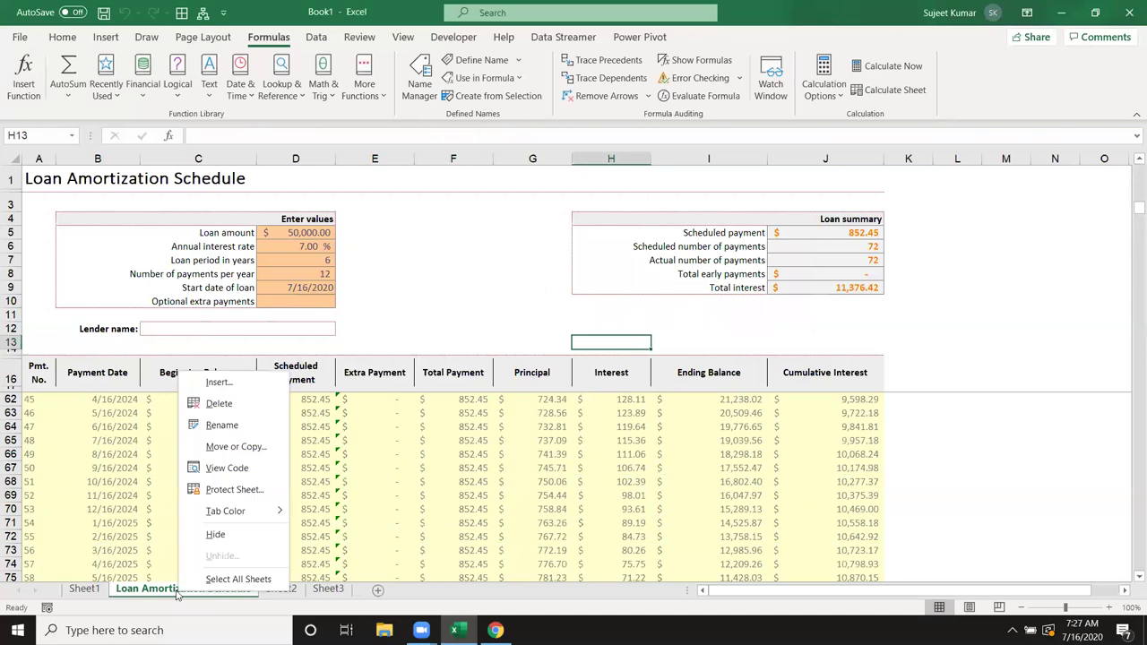
left_click(289, 594)
left_click(284, 590)
left_click(153, 267)
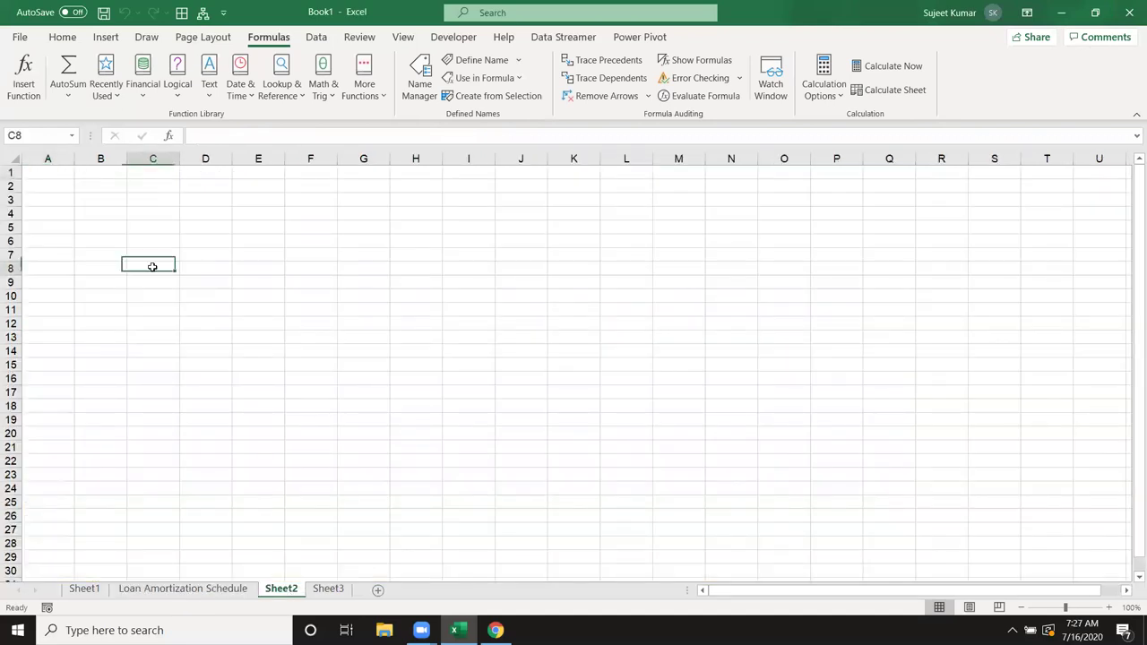
type("20")
key("Tab")
type("30")
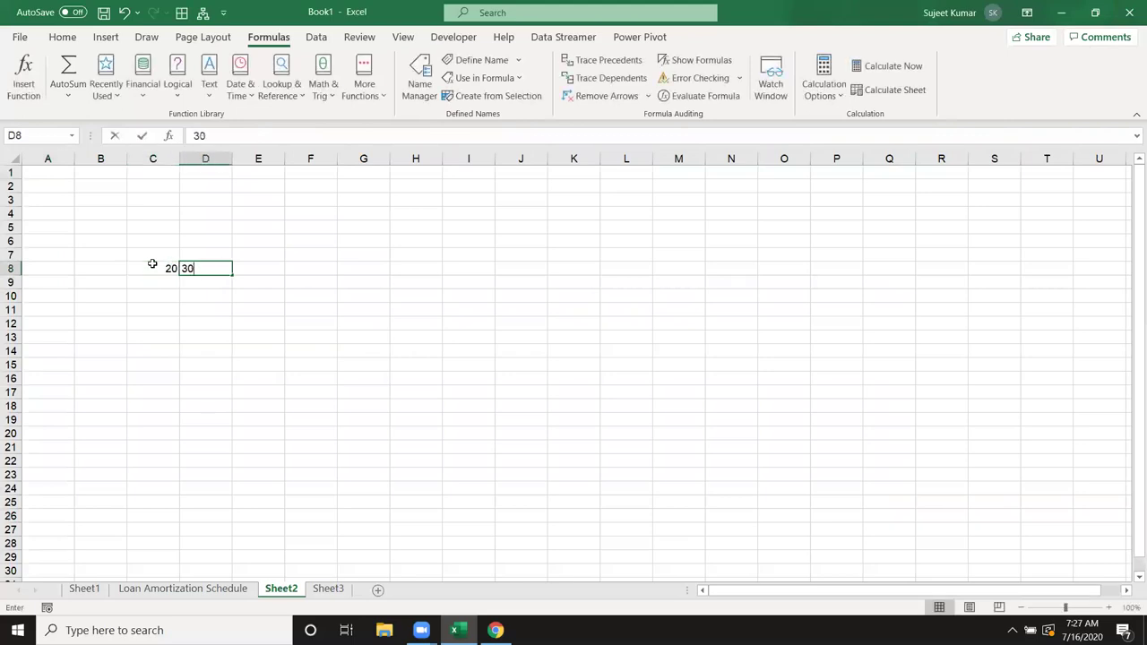
key("Tab")
Step: Enter =C8+D8 in E8, then change D8 to 70 so E8 shows 90
type("=")
key("Left")
key("Left")
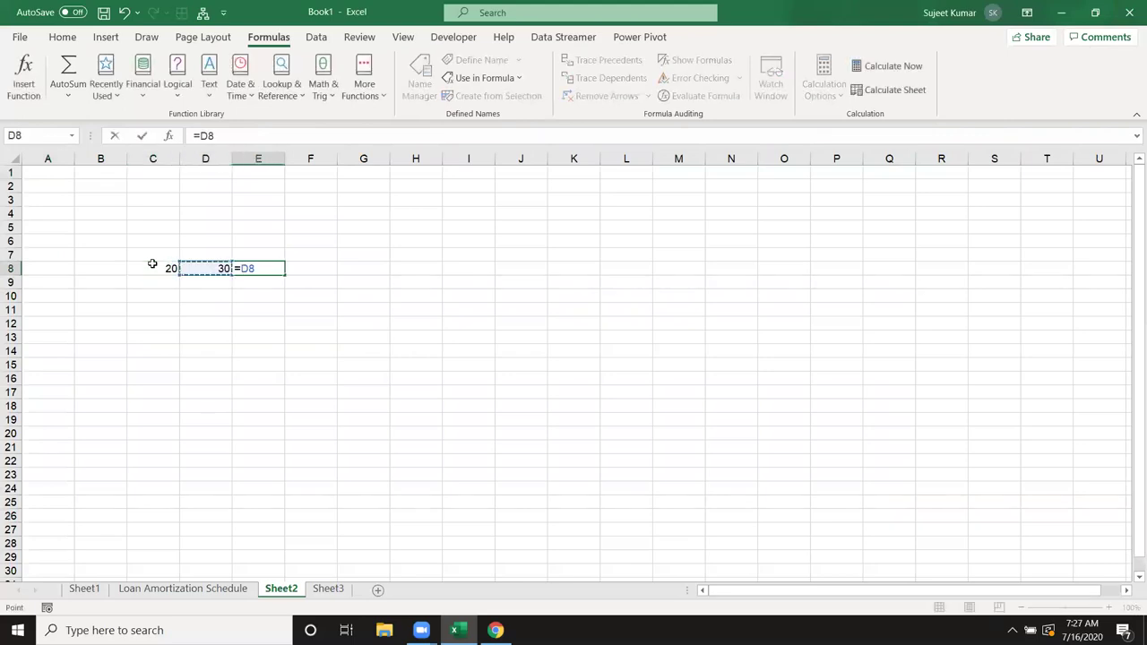
type("+")
key("Left")
key("Return")
key("Up")
key("Left")
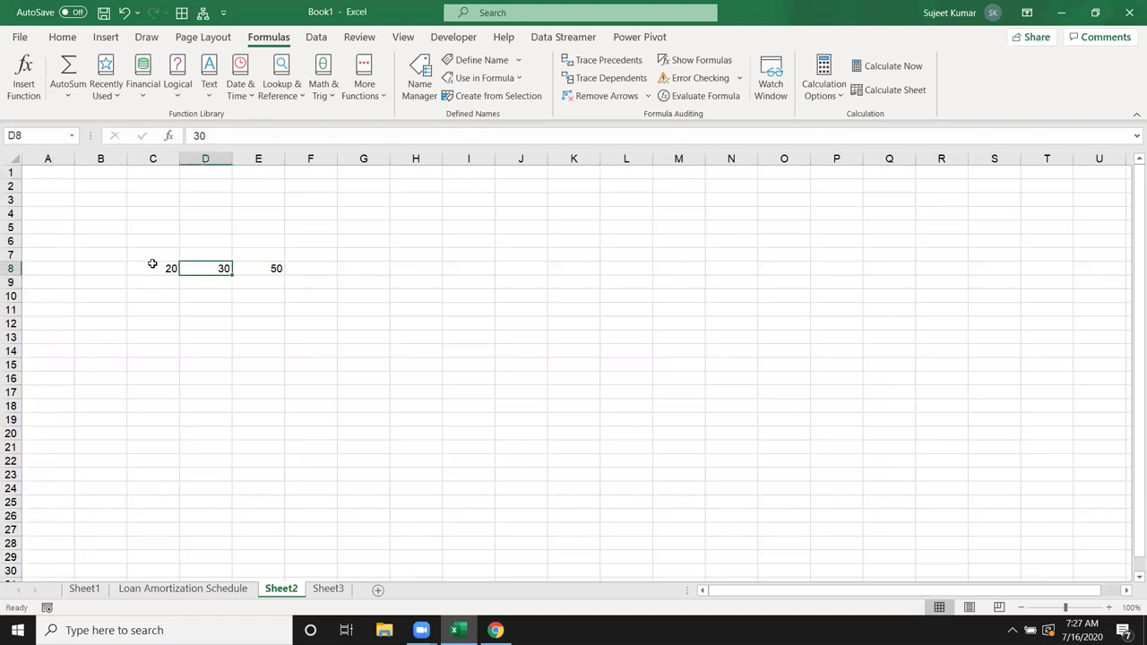
type("7")
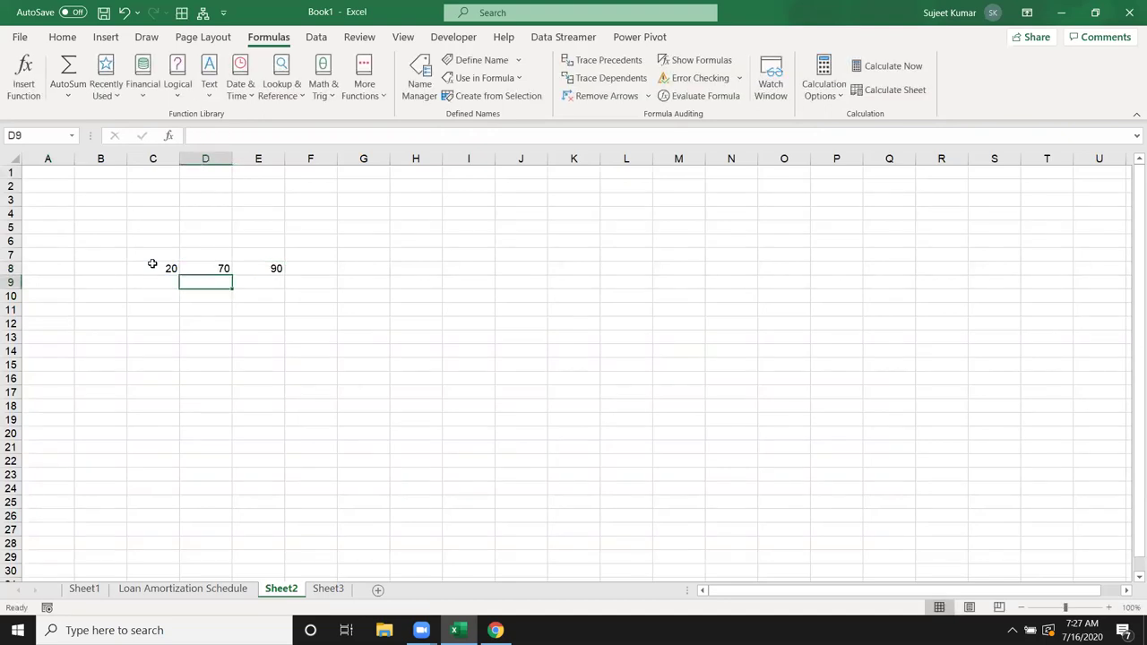
key("Up")
key("Right")
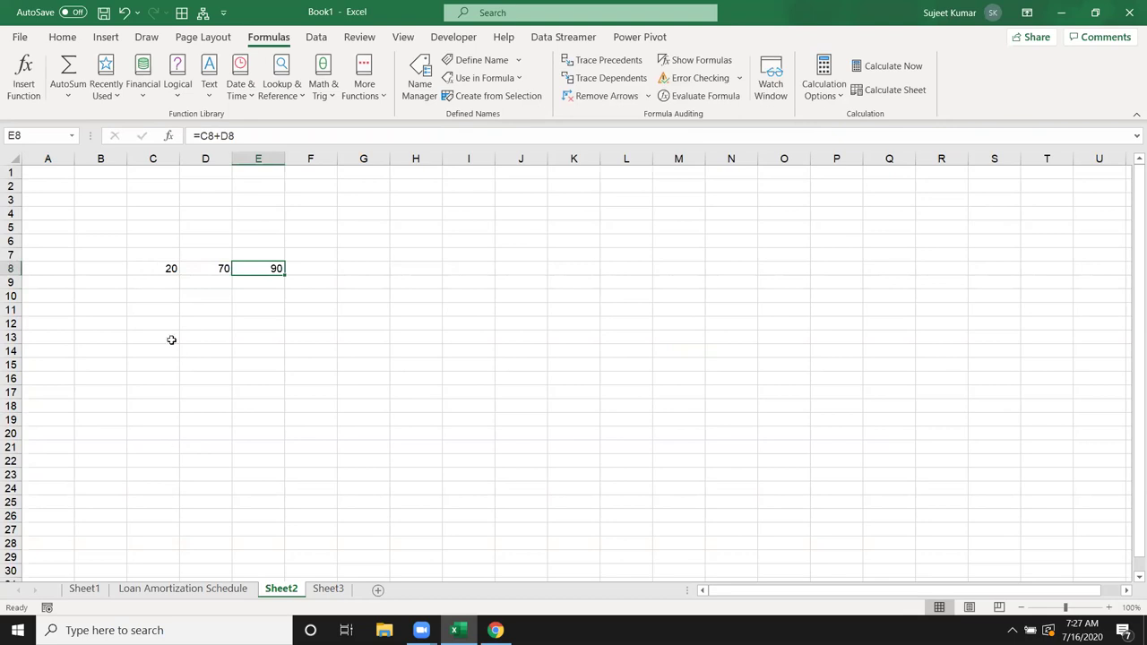
Step: Set calculation to Manual, change D8 to 90, and recalculate so E8 shows 110
left_click(824, 85)
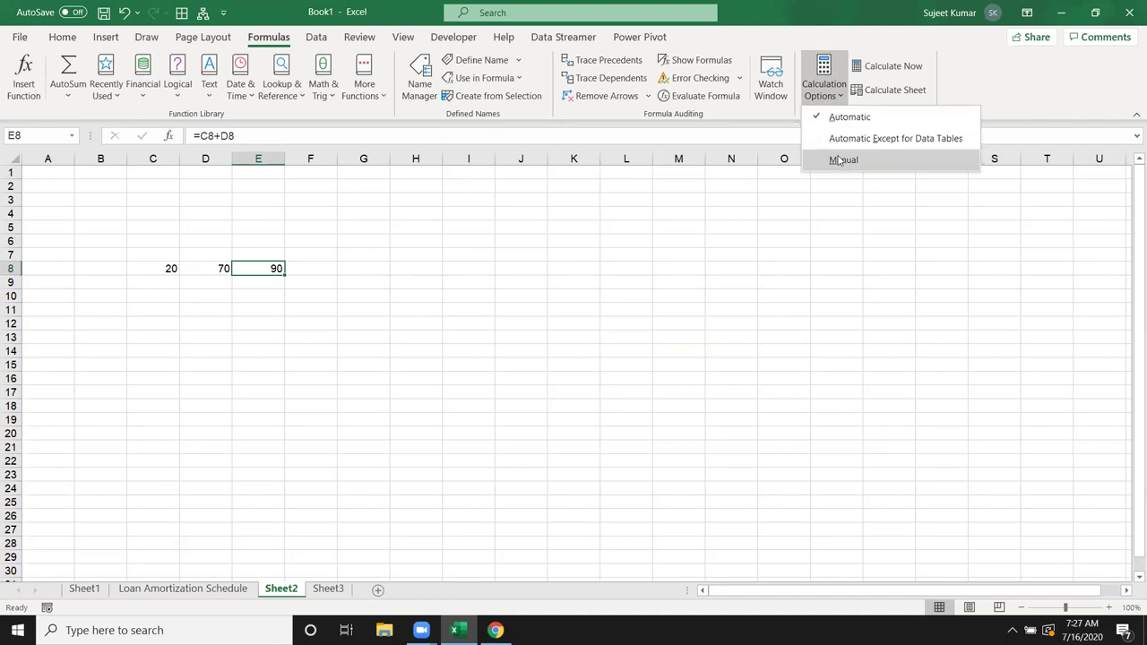
left_click(837, 161)
left_click(218, 271)
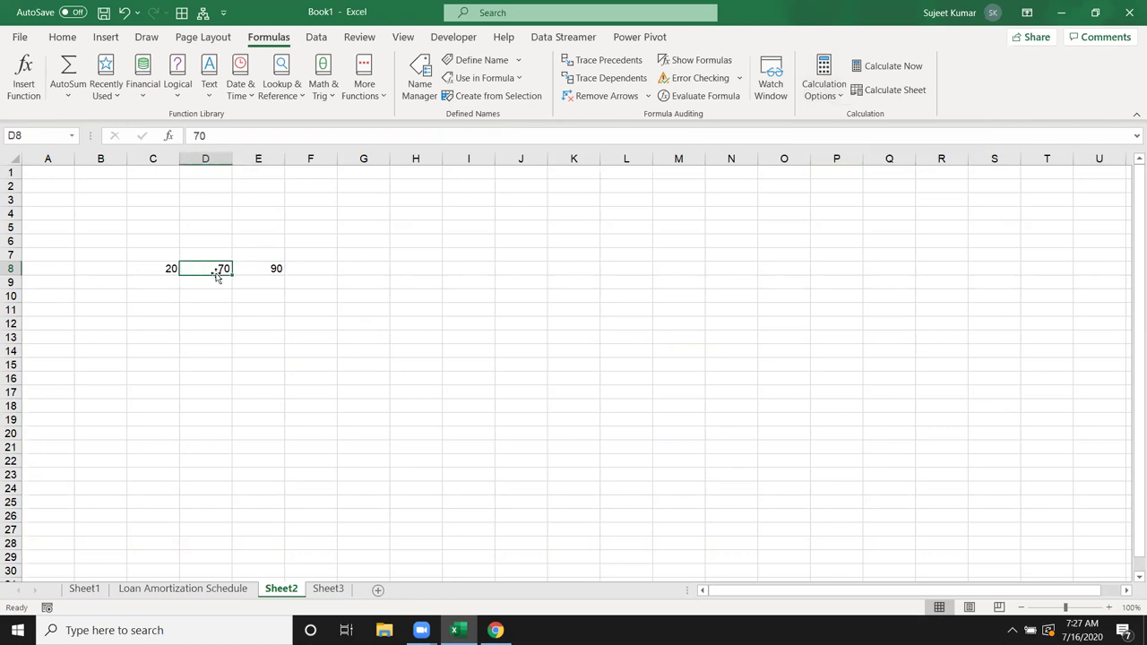
type("90")
key("Return")
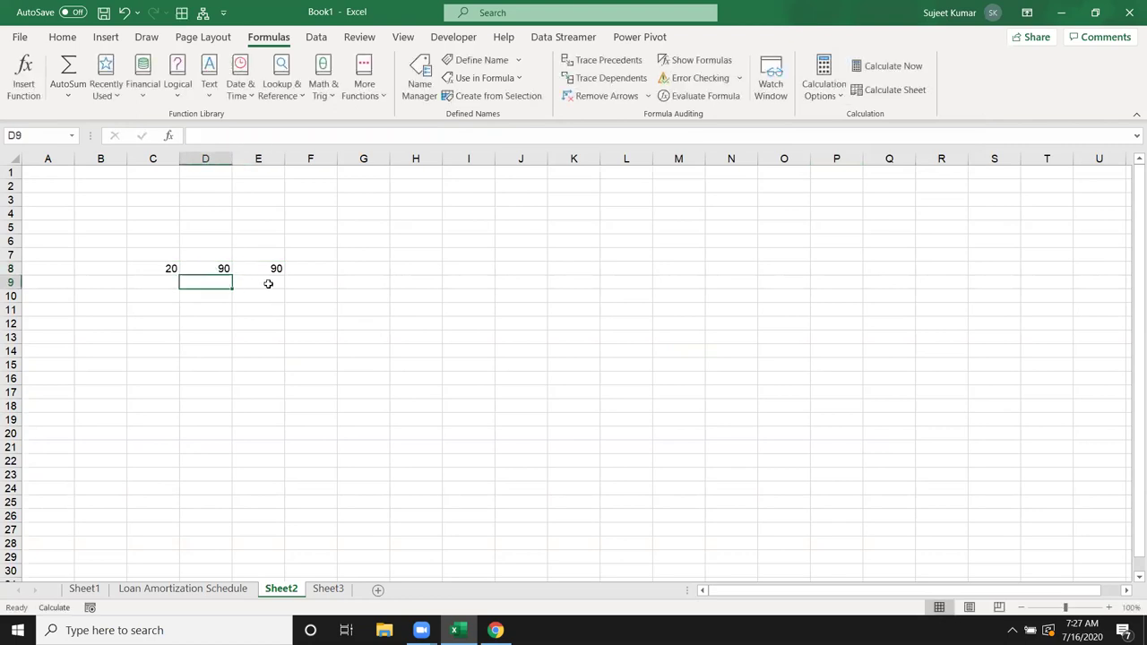
left_click(266, 275)
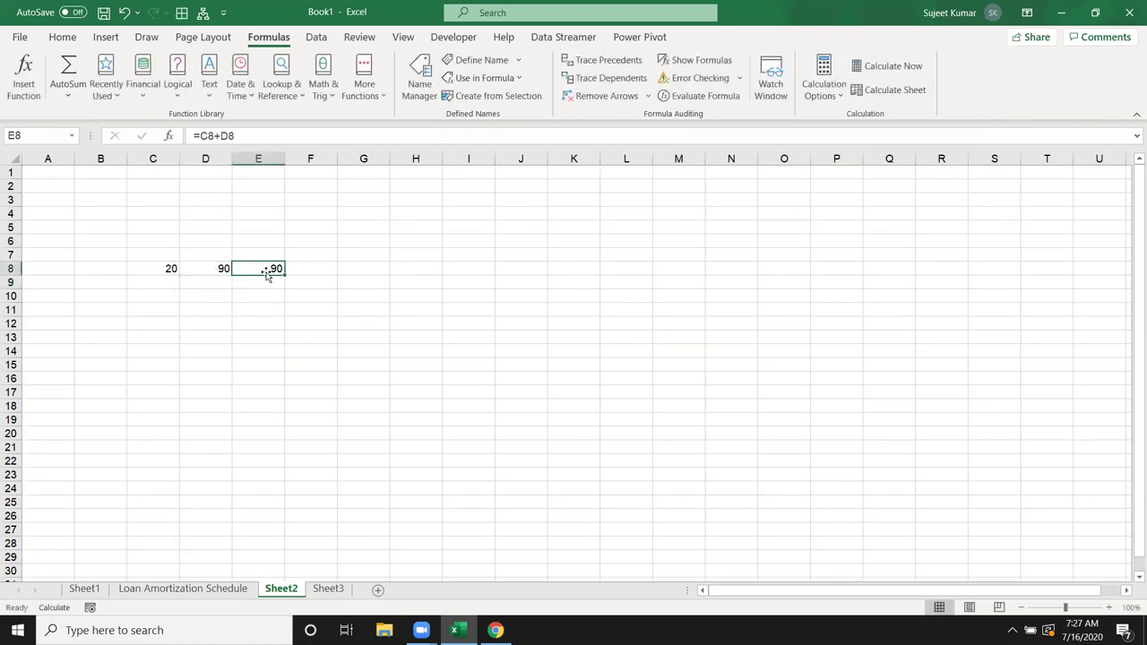
left_click(41, 611)
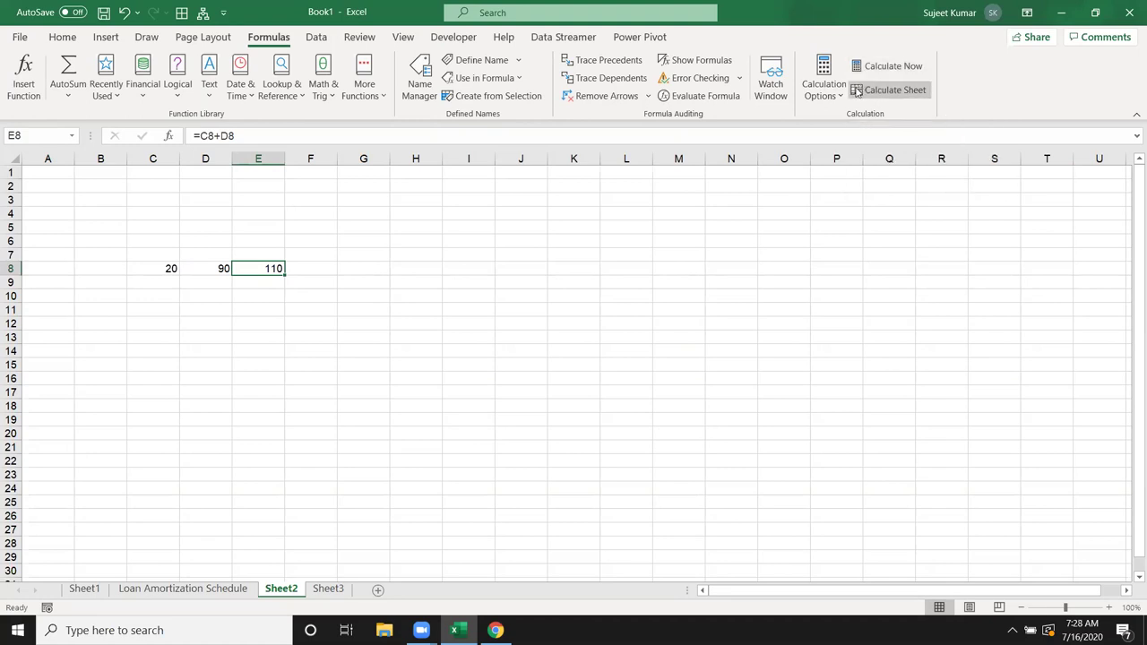
Step: Set calculation back to Automatic and return to the Loan Amortization Schedule sheet
left_click(842, 100)
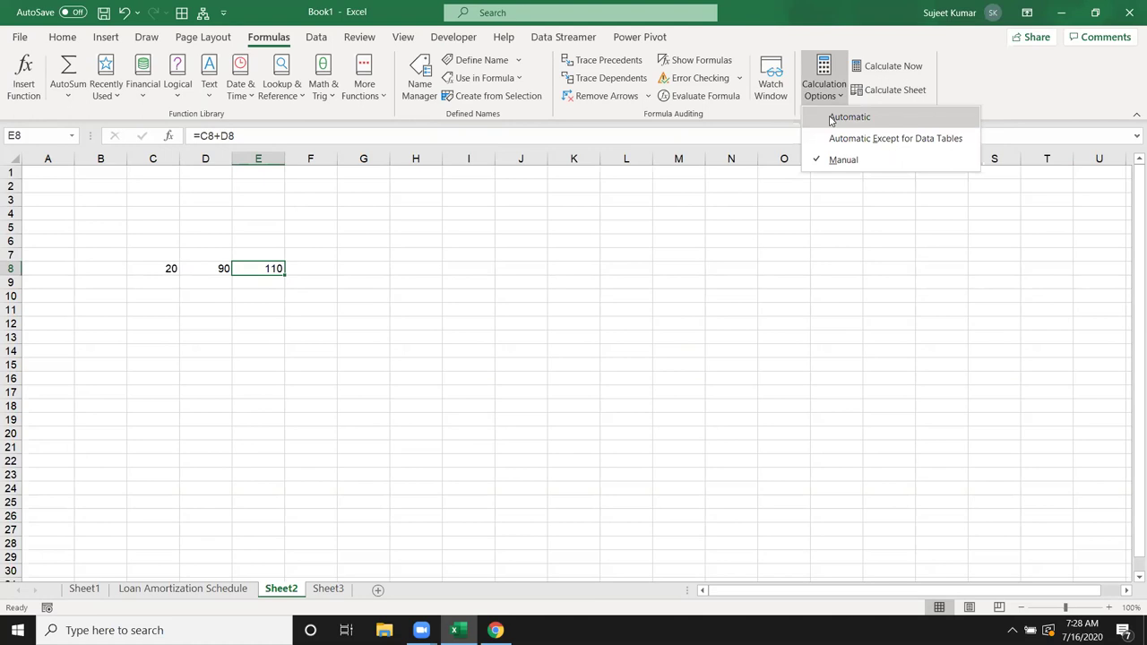
left_click(832, 117)
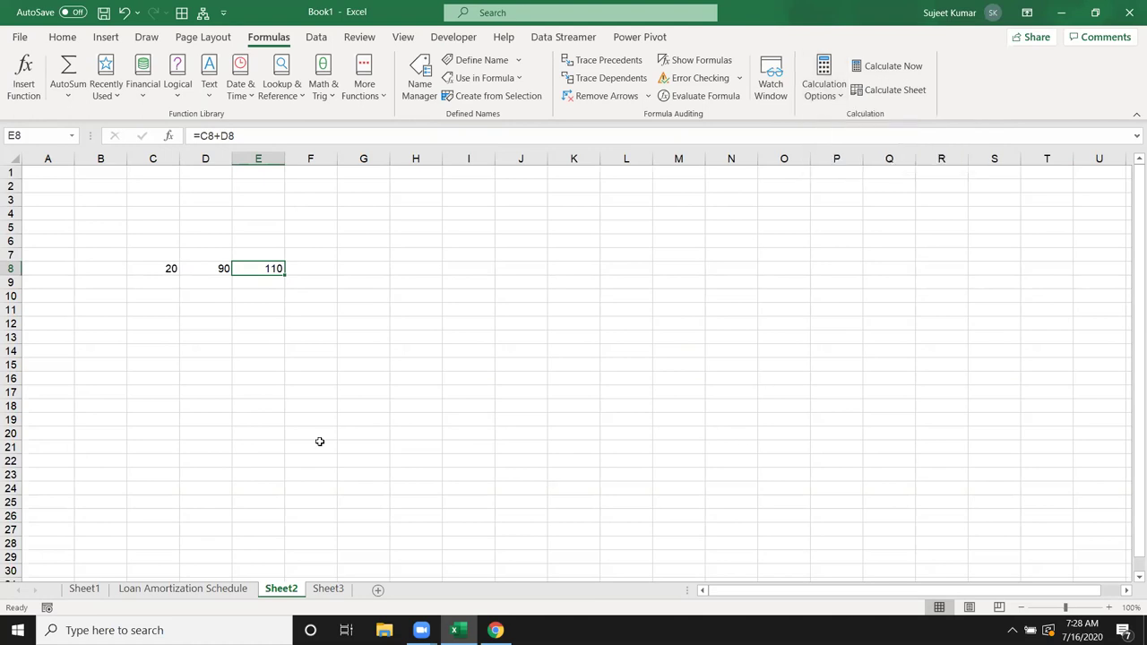
left_click(195, 588)
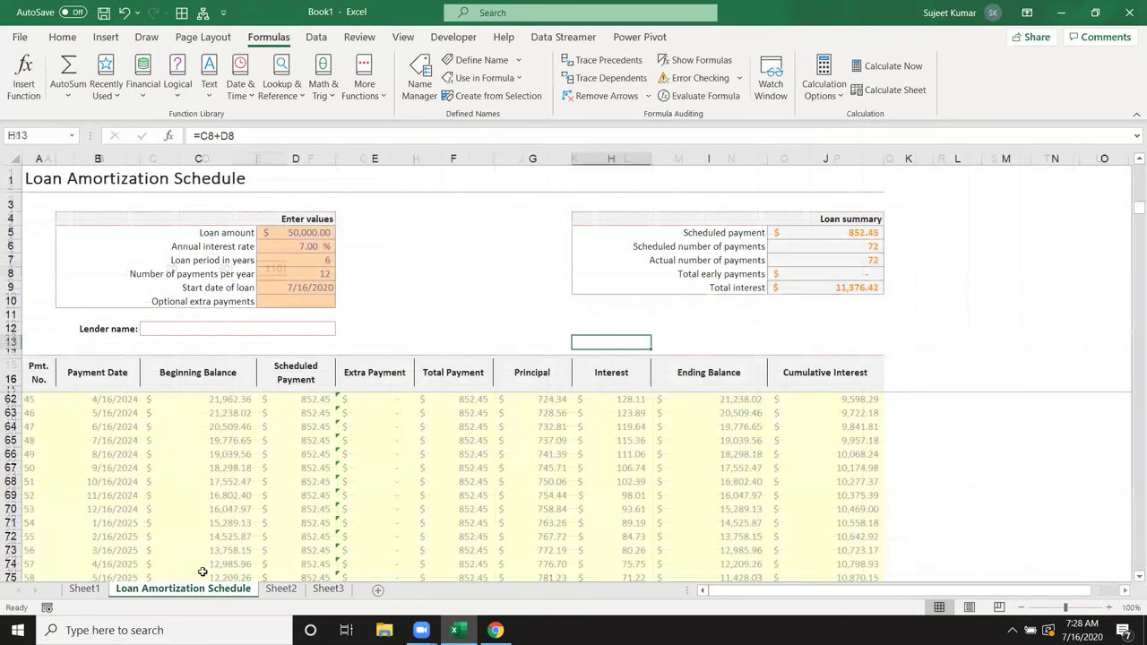
Step: Inspect the formula in E64, then go back to Sheet2
left_click(358, 425)
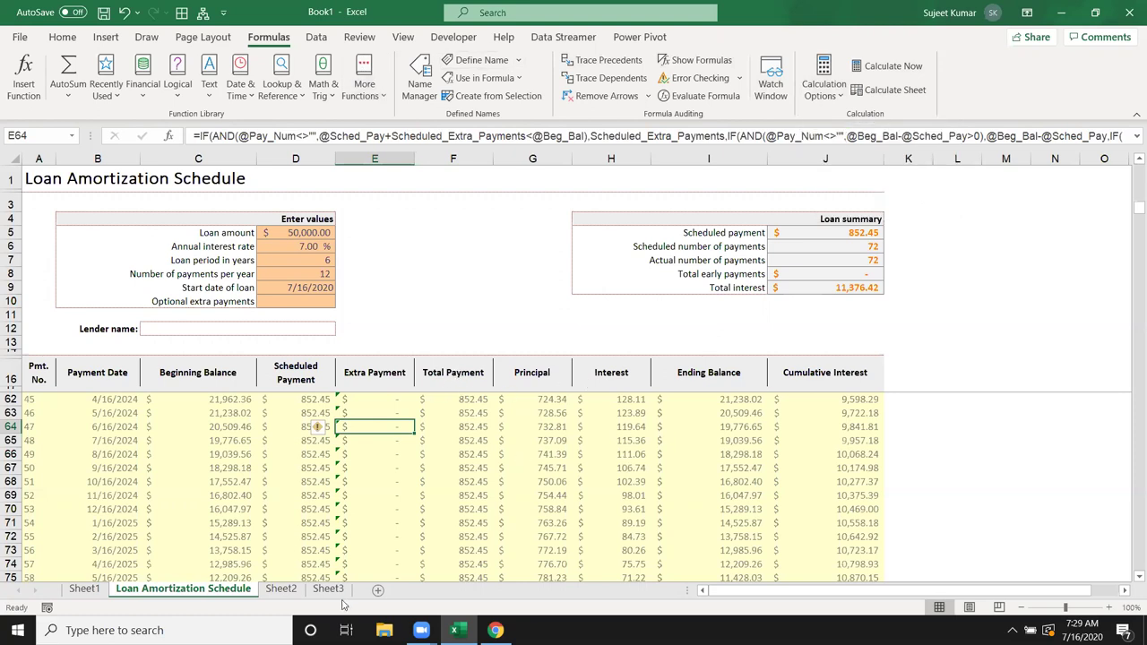
left_click(282, 593)
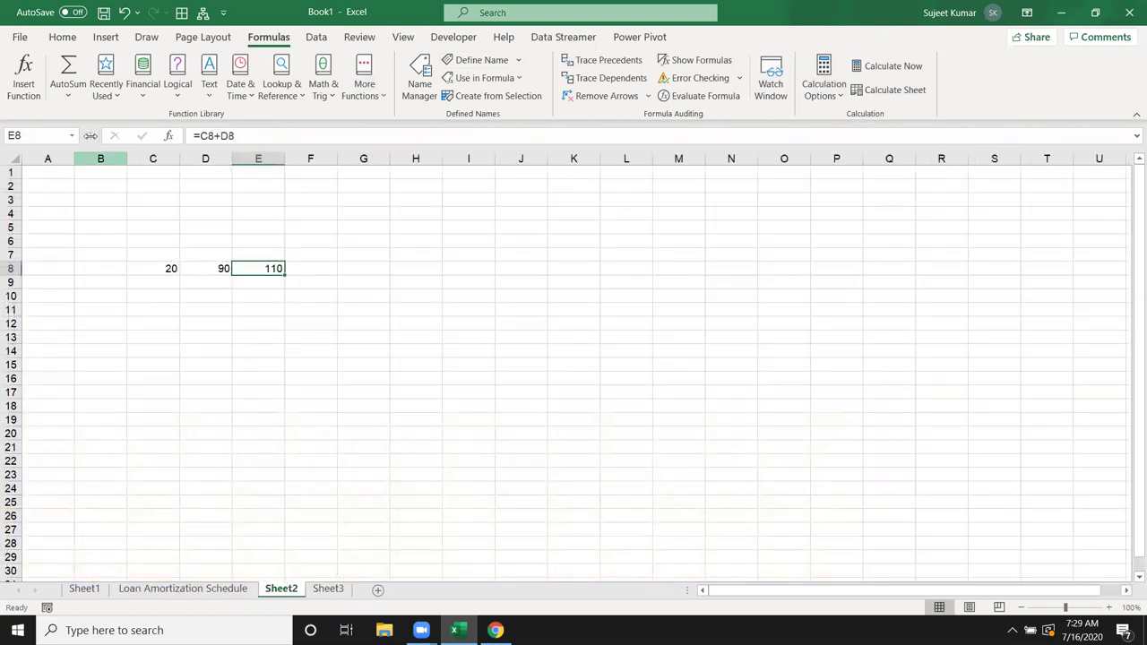
Step: Browse the Insert, Page Layout and Formulas ribbon tabs and select C6:G12
left_click(355, 257)
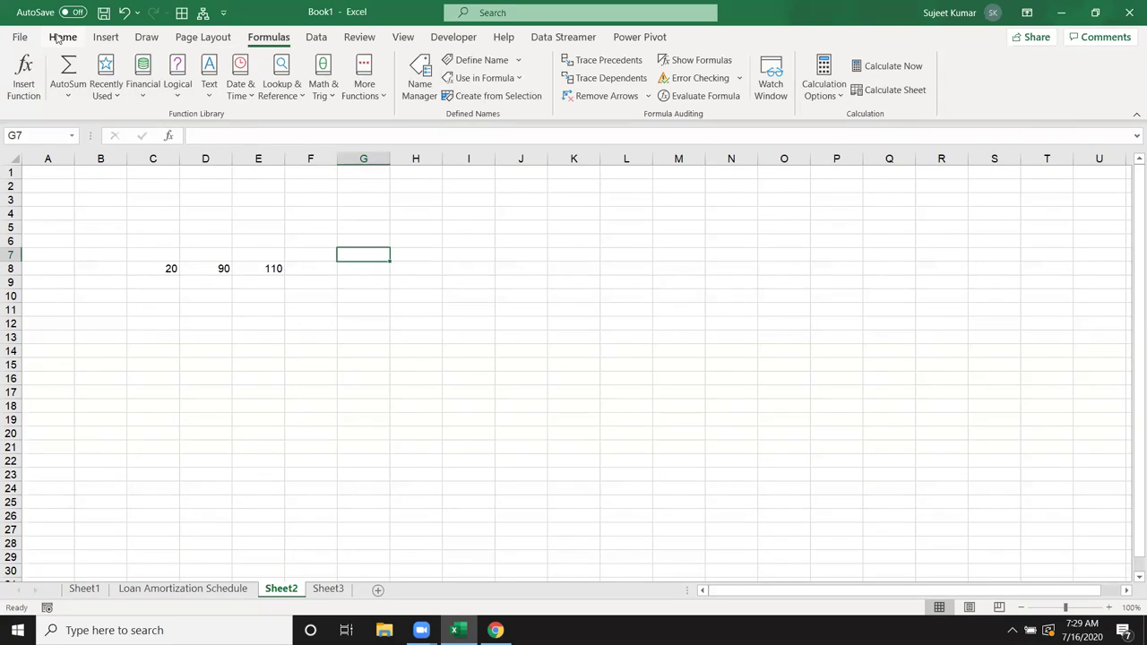
left_click(105, 41)
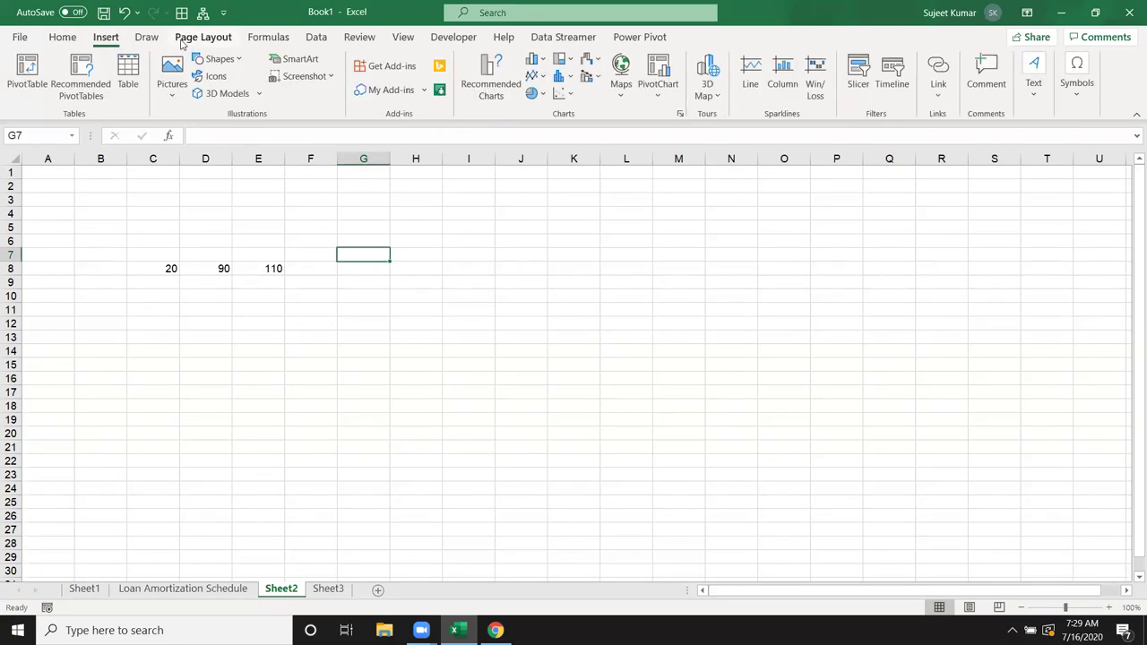
left_click(182, 41)
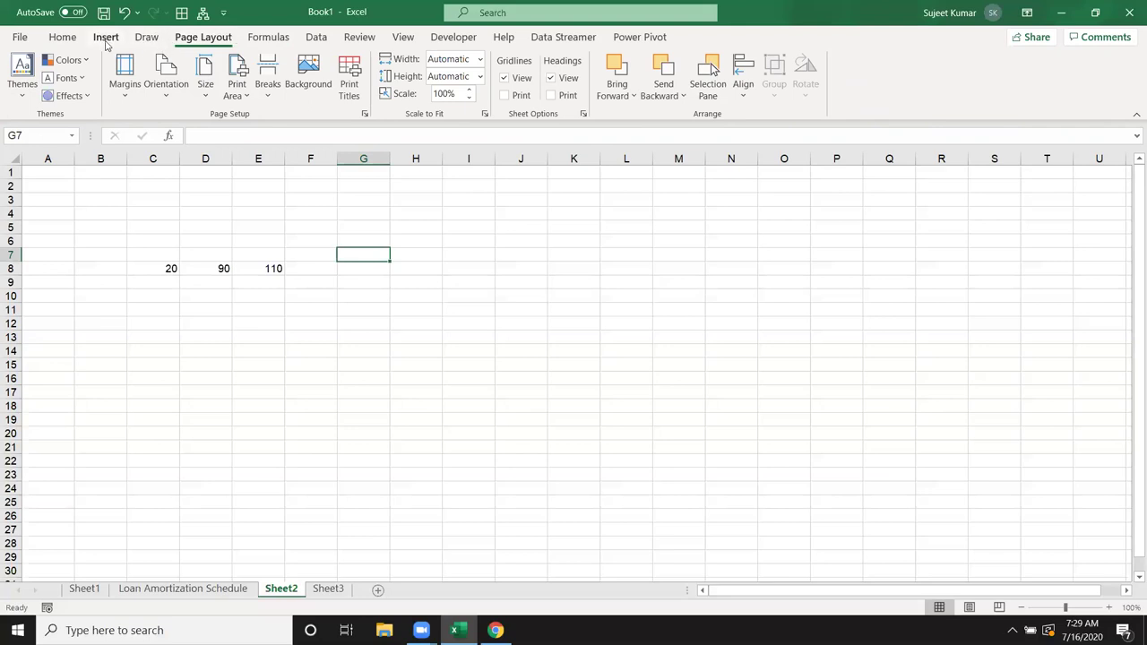
left_click(254, 41)
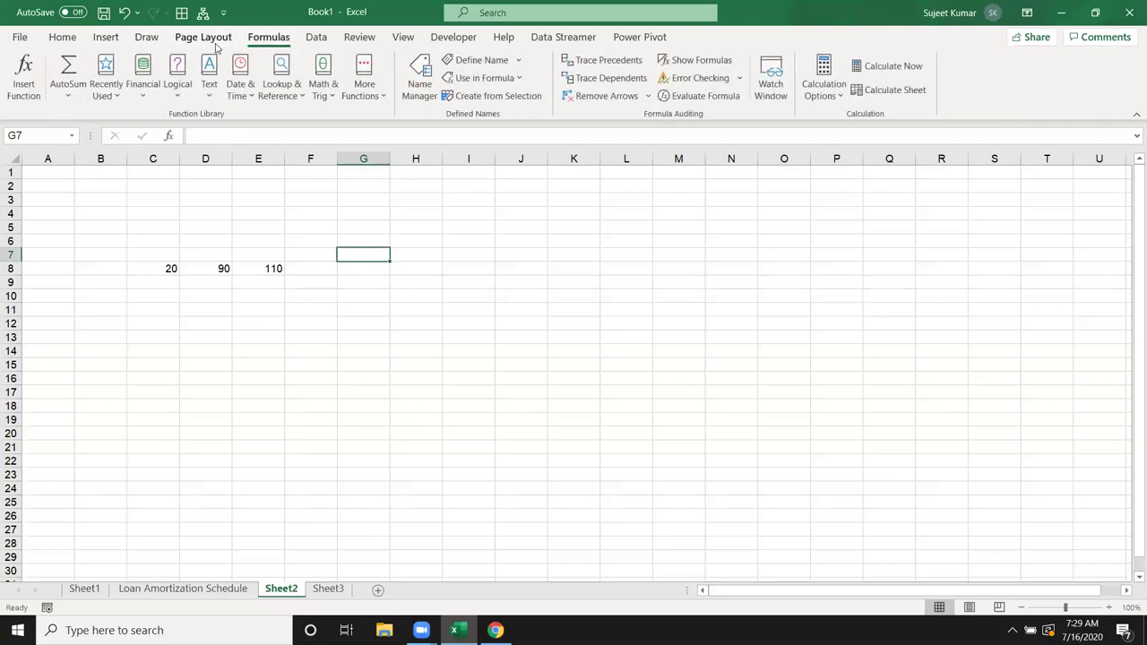
left_click(218, 46)
left_click_drag(154, 238, 342, 324)
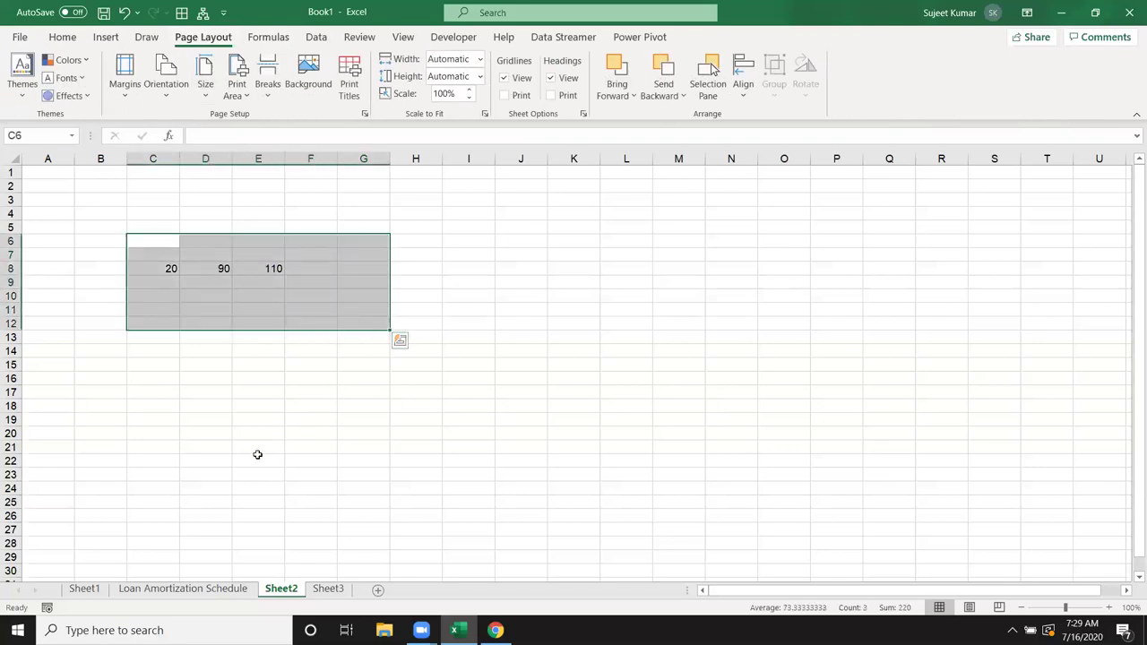
Step: Open the Themes gallery without applying a theme, then return to the Loan Amortization Schedule sheet
left_click(223, 384)
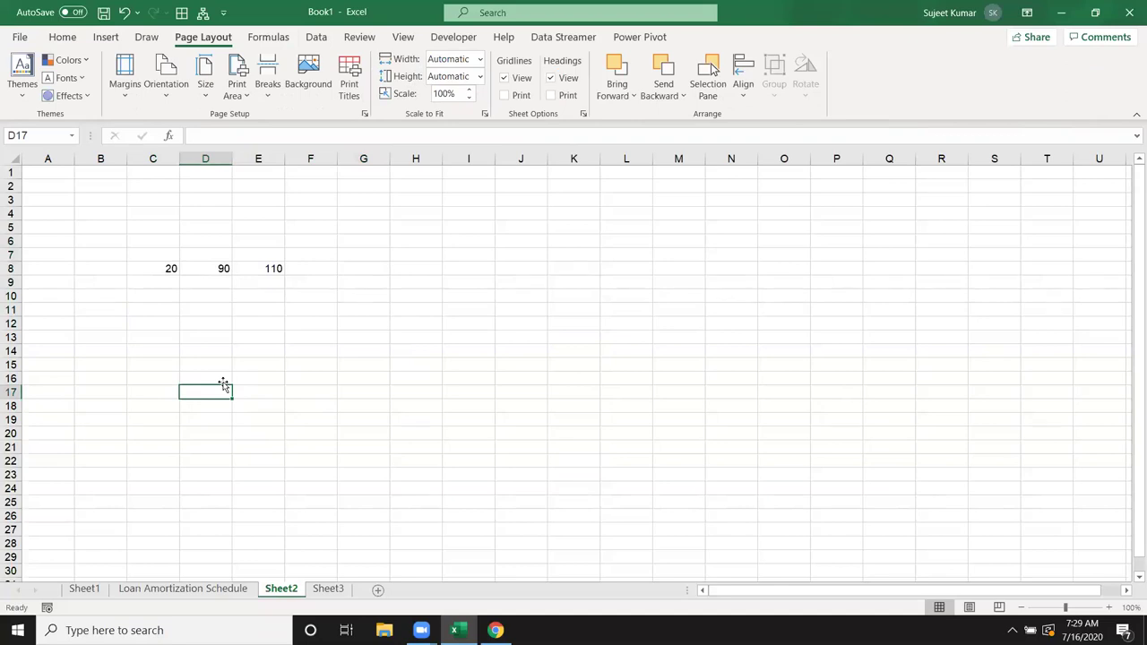
left_click(124, 296)
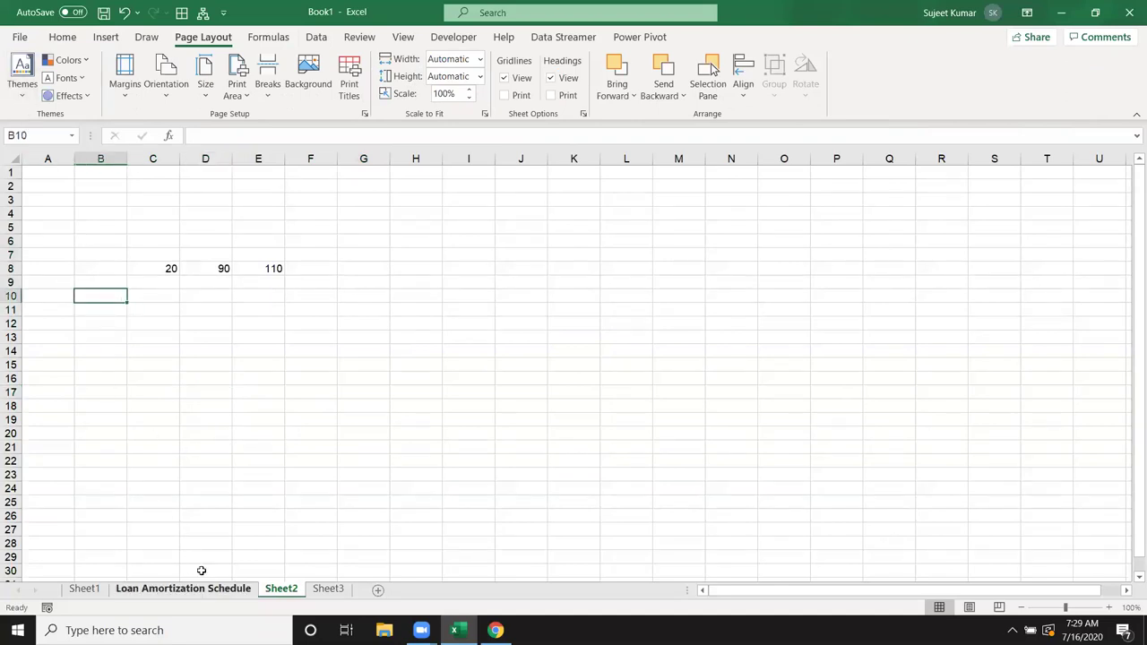
left_click(25, 97)
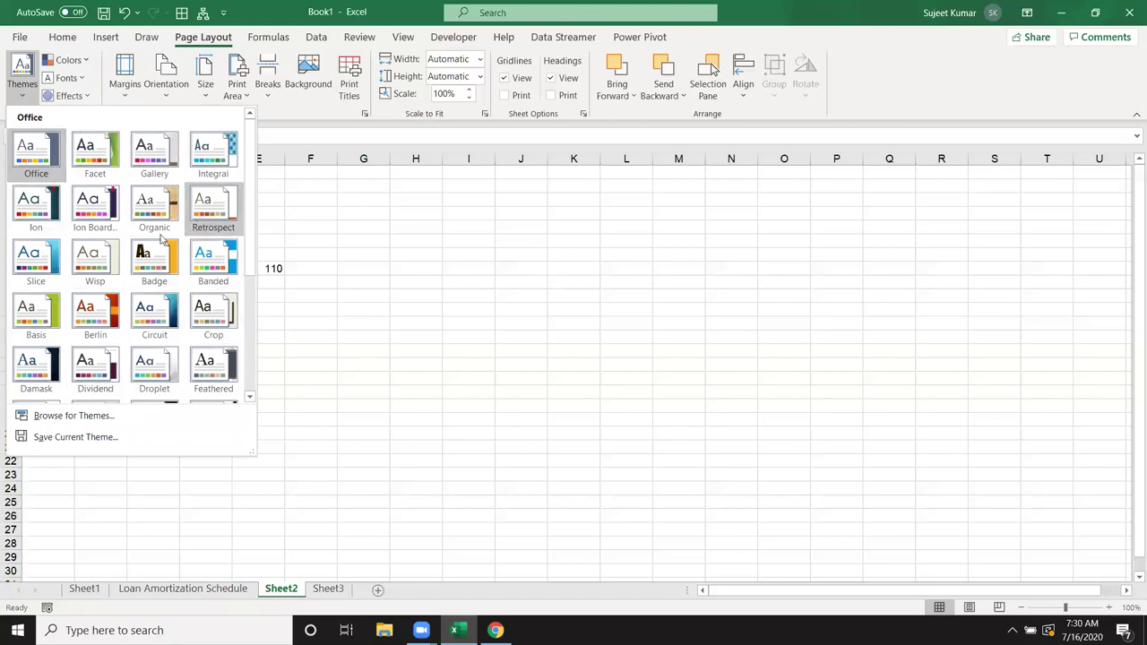
left_click(363, 235)
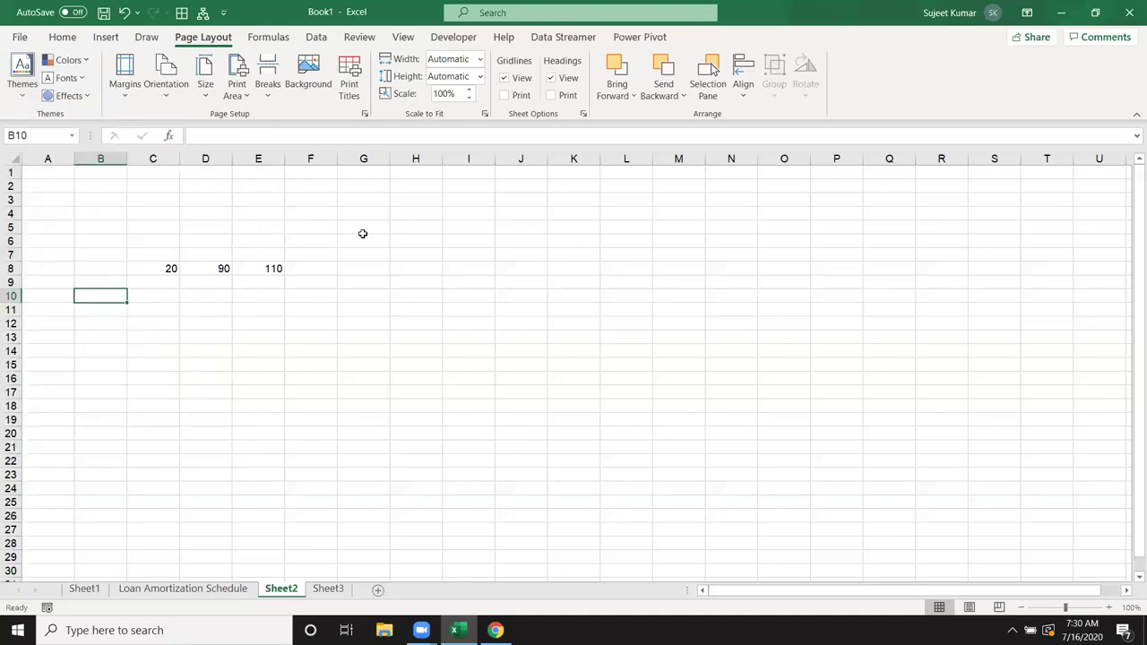
left_click(192, 595)
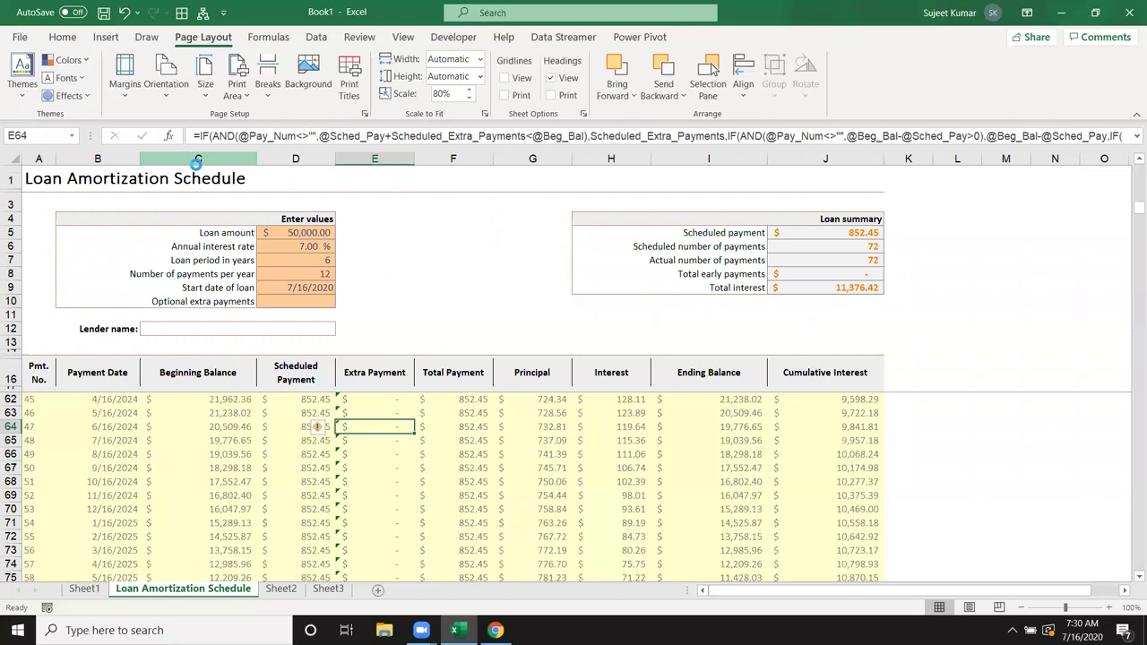
key("ctrl+p")
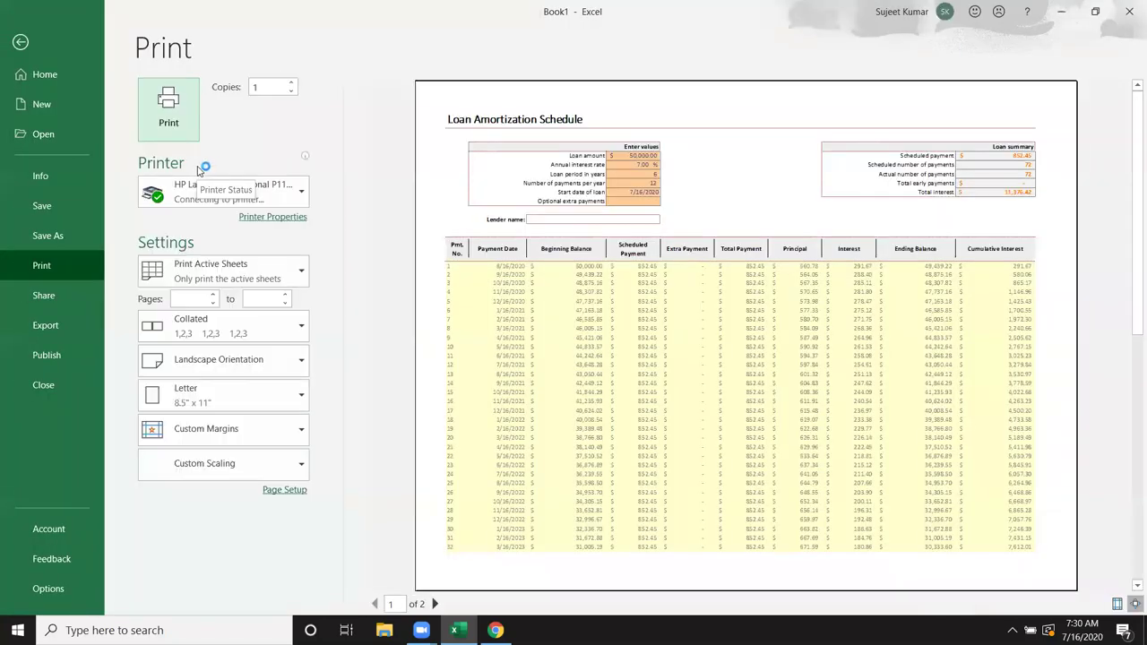
key("Escape")
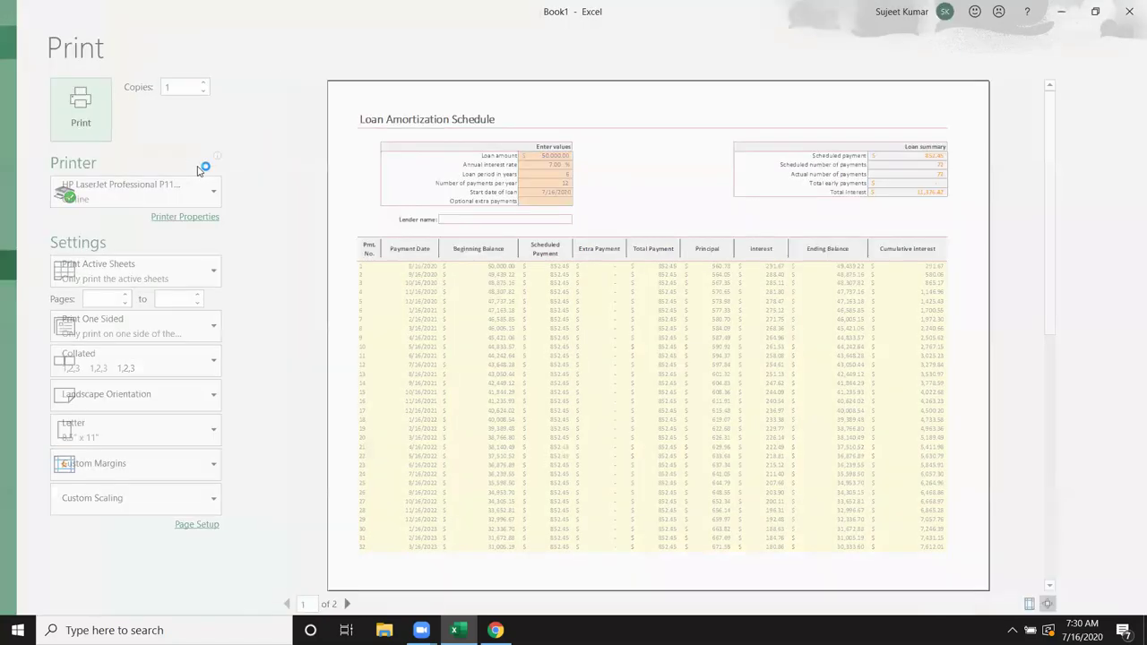
left_click(124, 85)
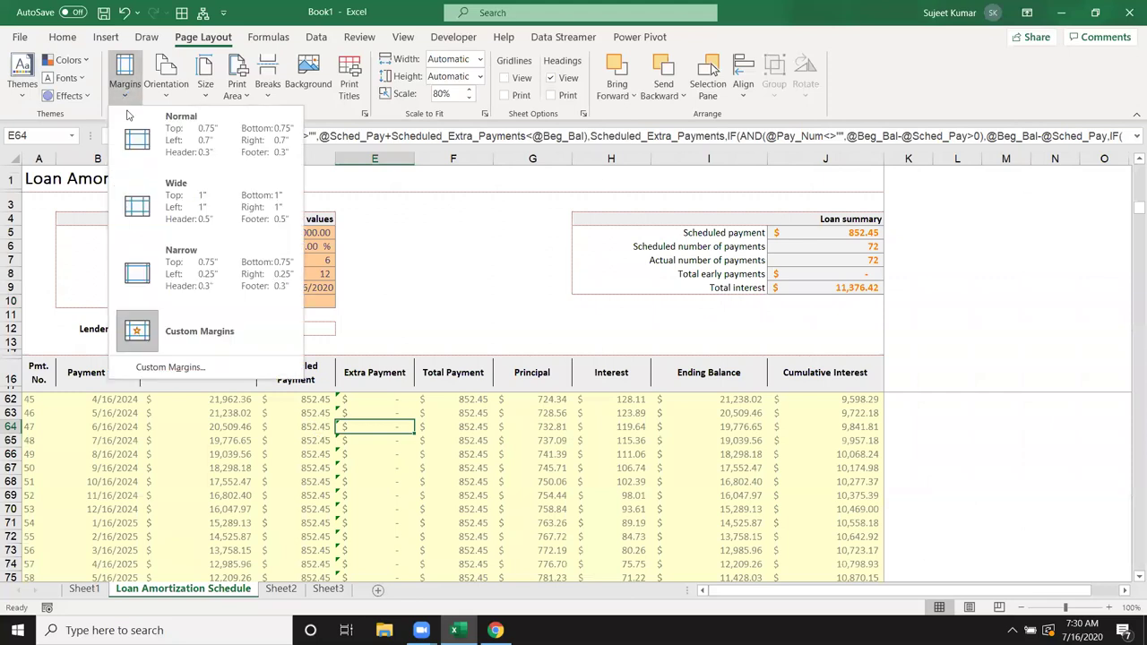
left_click(170, 333)
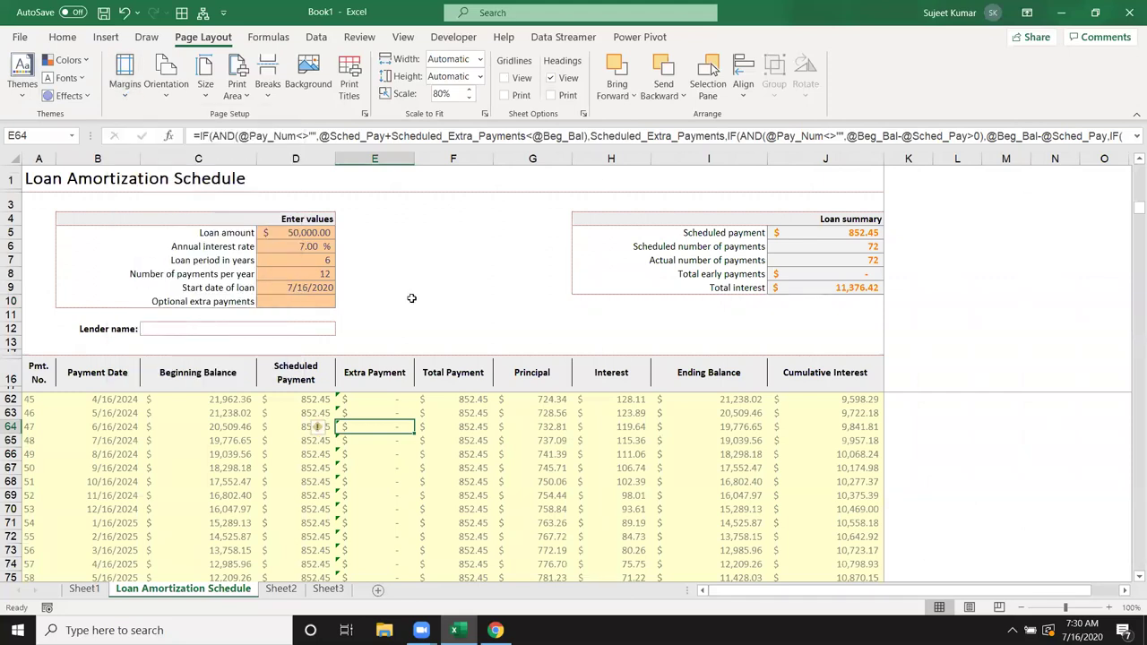
left_click(458, 263)
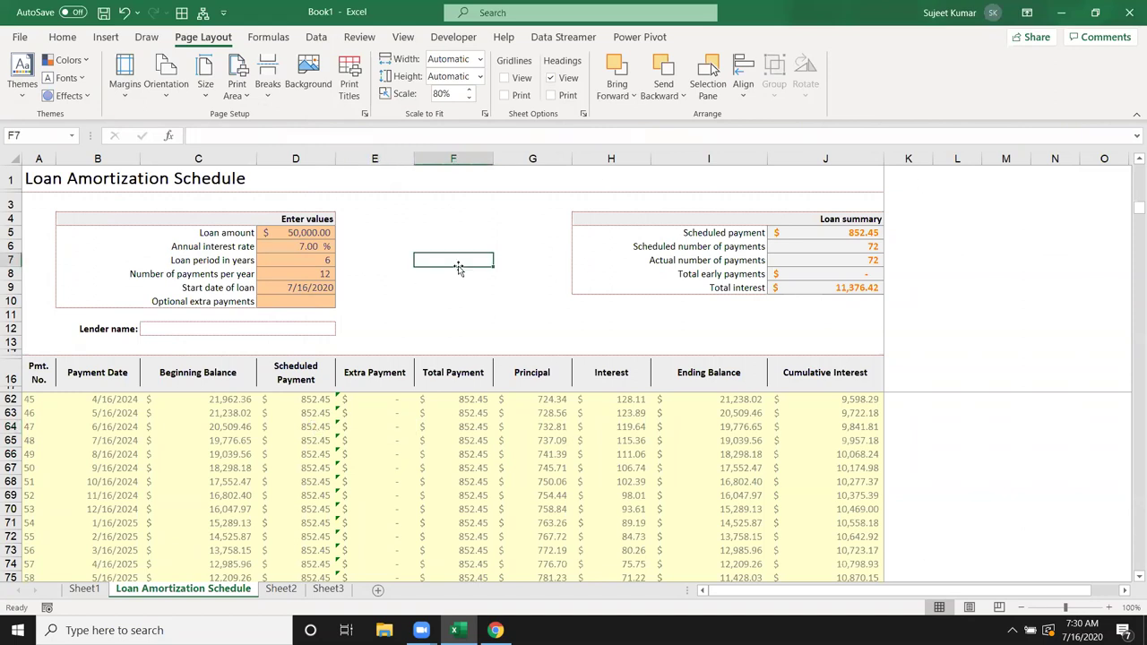
left_click(126, 86)
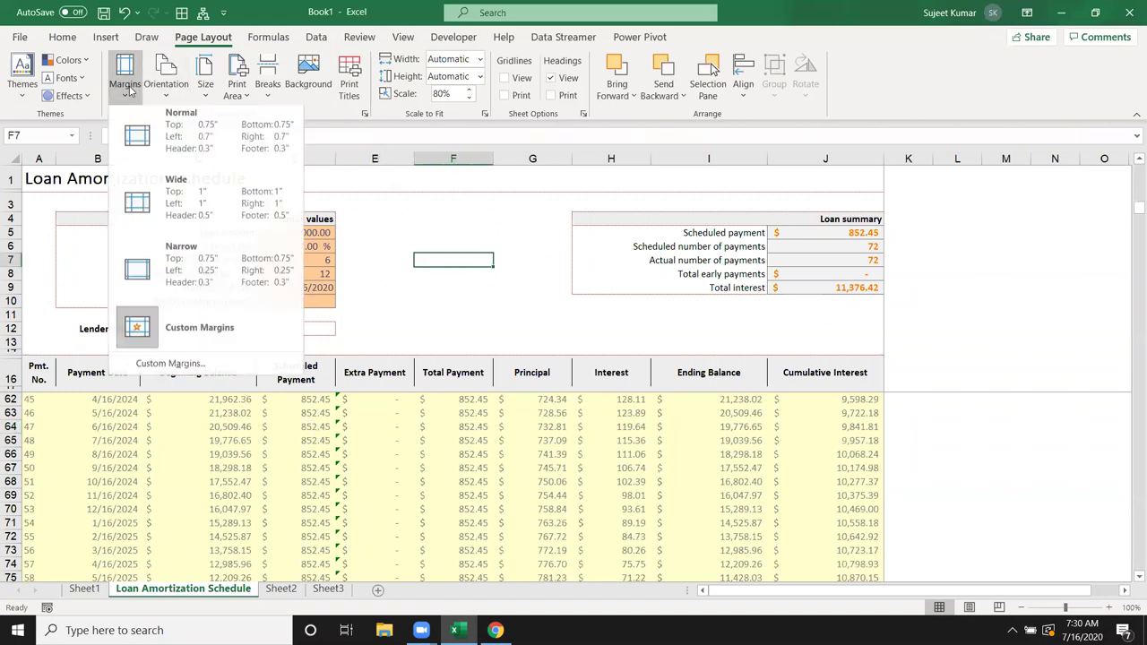
left_click(183, 365)
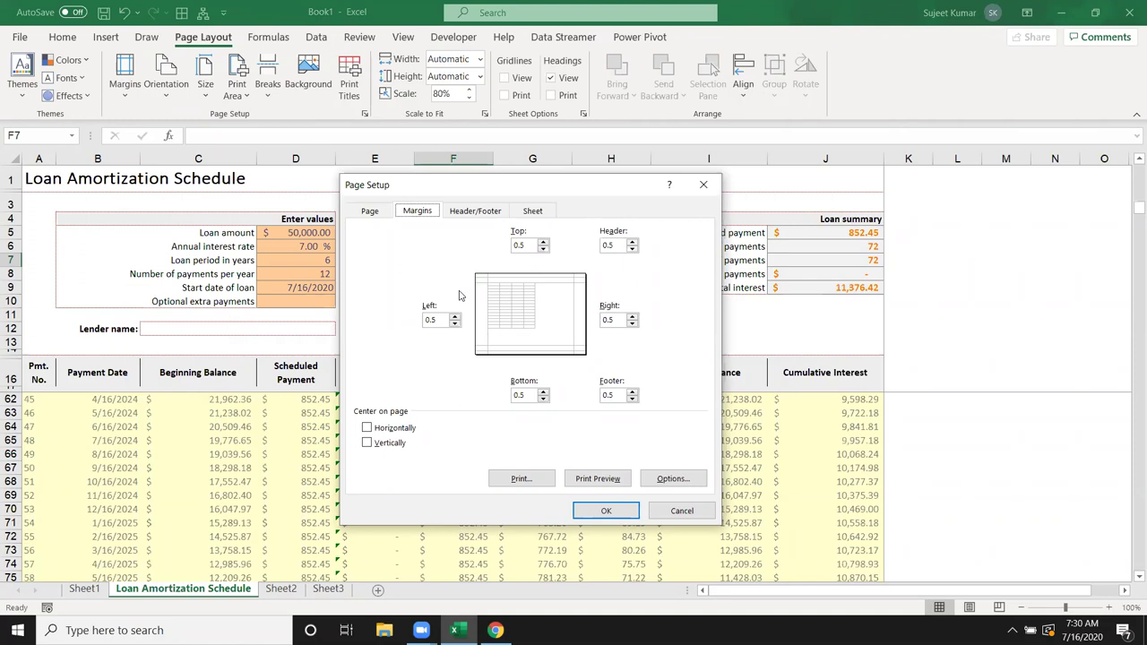
key("Escape")
left_click(128, 100)
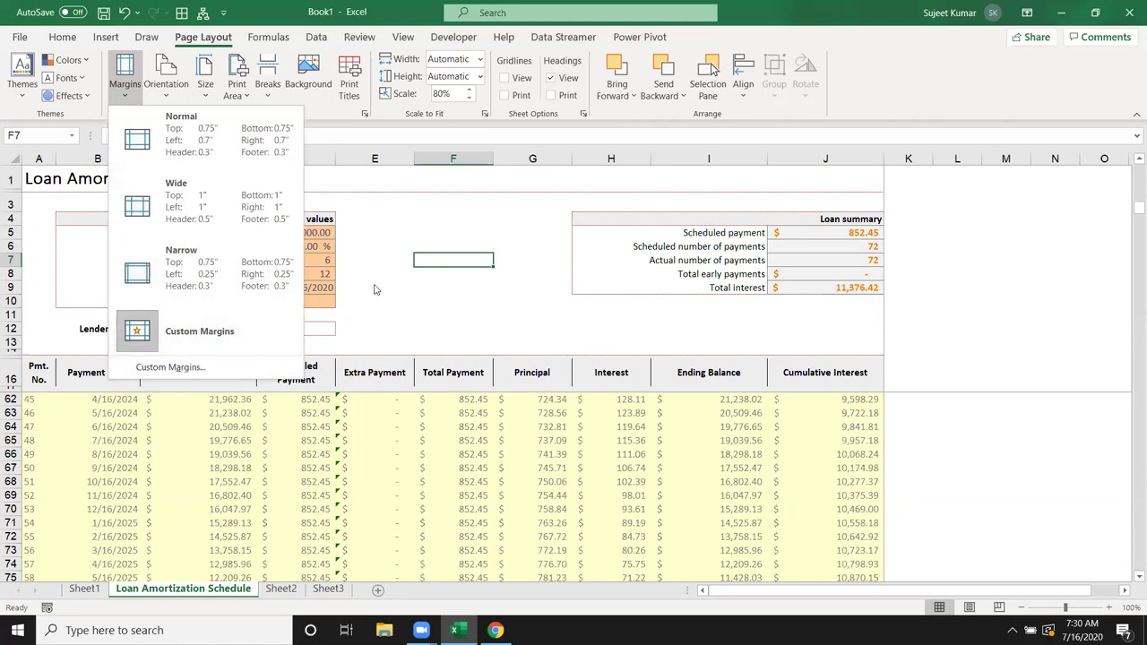
left_click(434, 215)
left_click(434, 215)
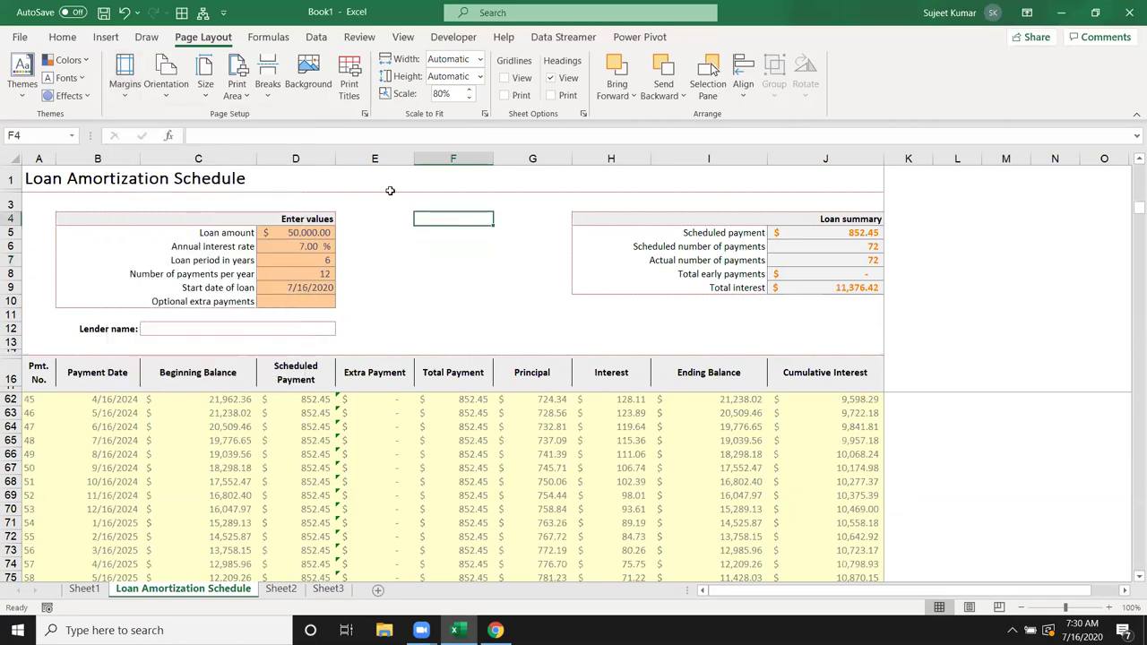
Step: Set page orientation to landscape, leaving the paper size unchanged
left_click(165, 100)
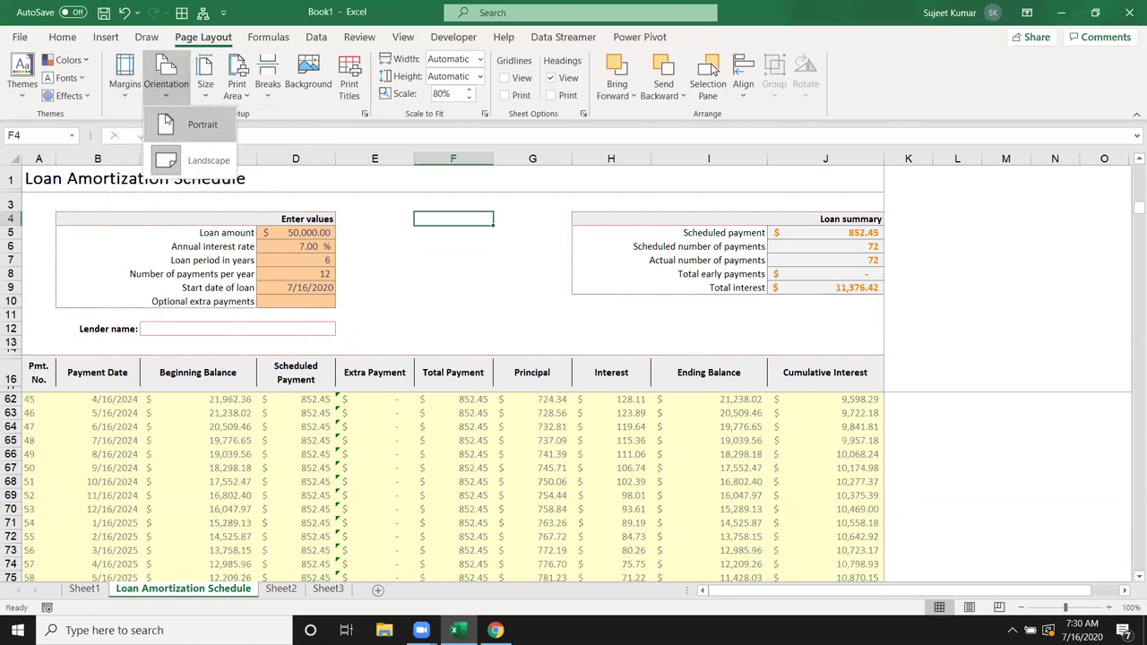
left_click(173, 164)
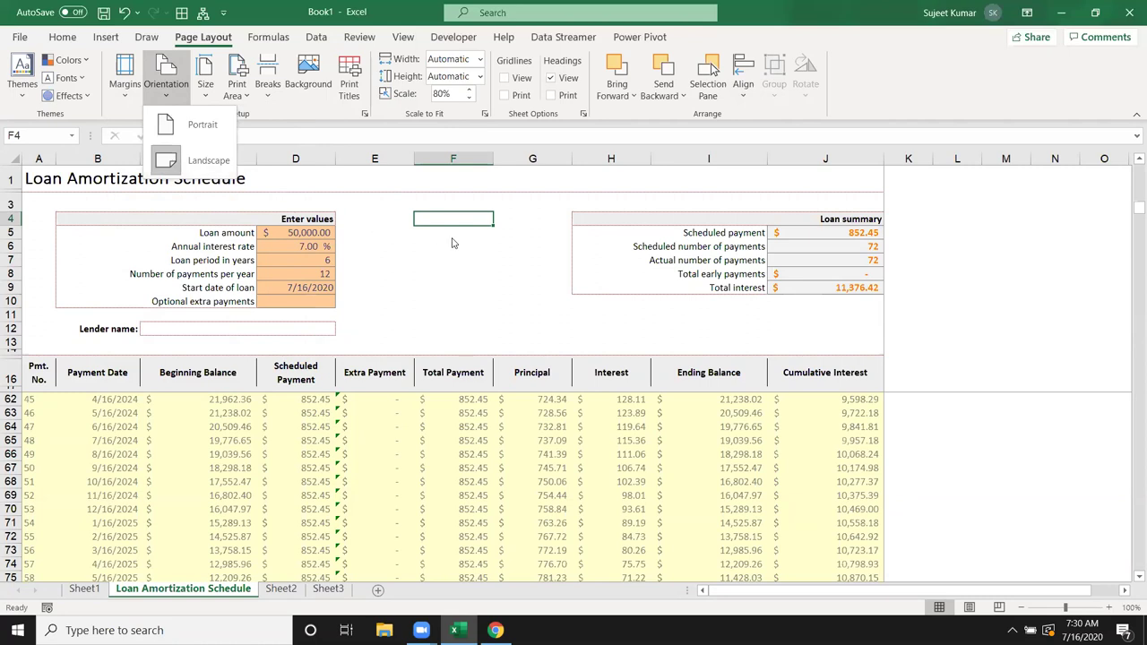
left_click(205, 87)
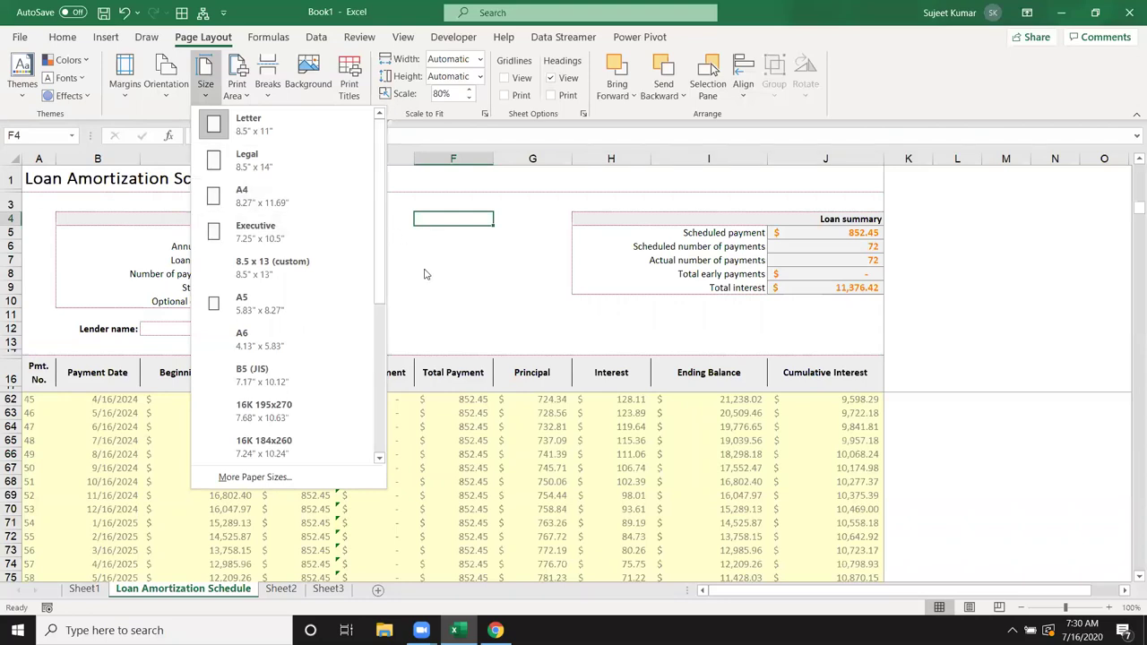
scroll(362, 323, "down", 3)
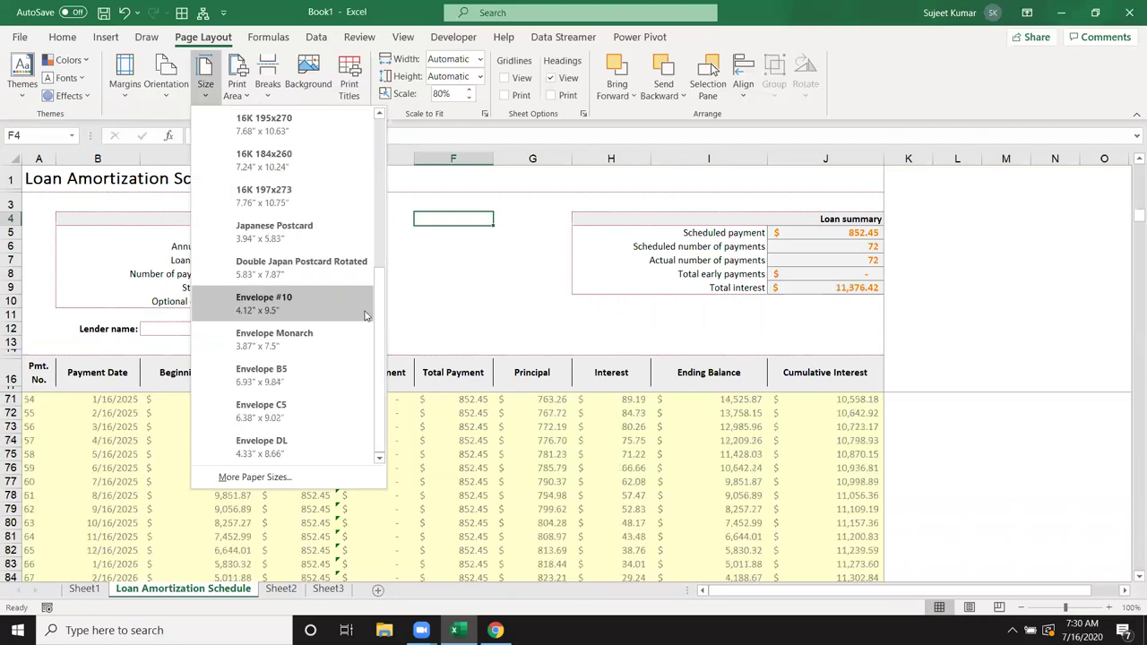
left_click(497, 270)
Step: Enter the test value 'asd' in L7 and open the print preview
scroll(309, 215, "up", 5)
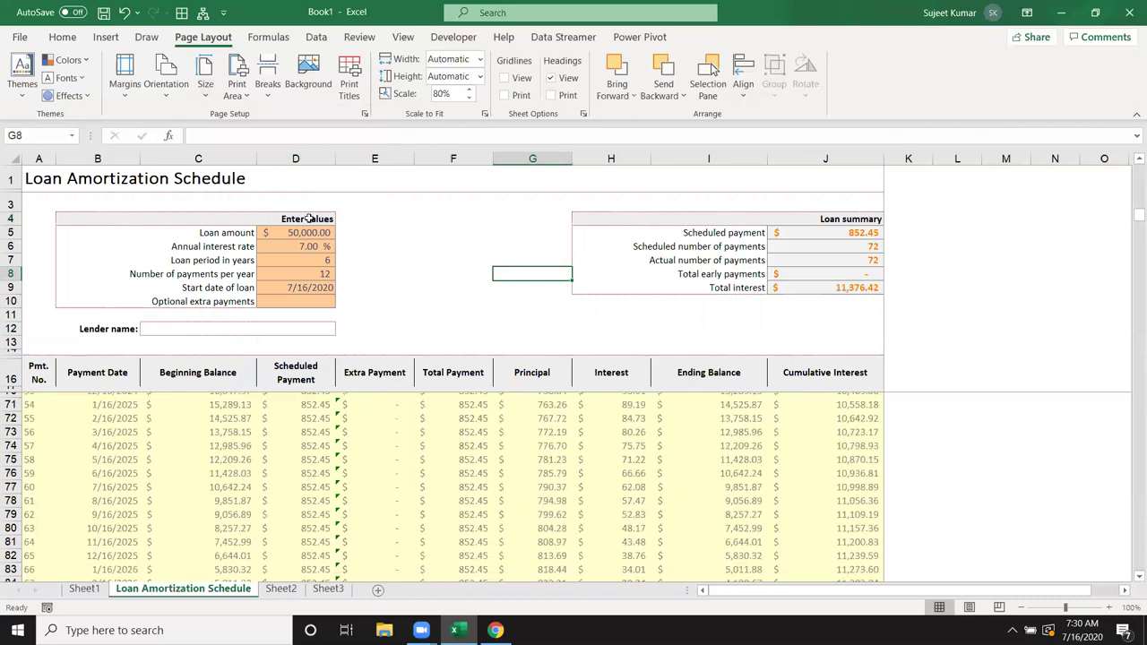
scroll(311, 219, "up", 3)
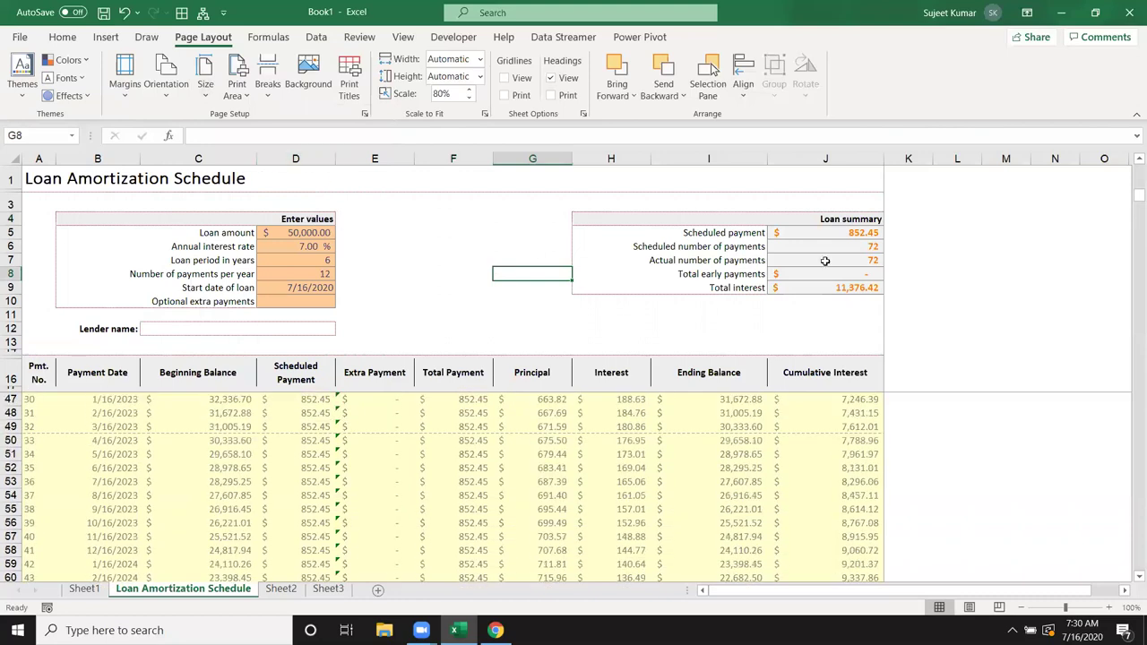
left_click(958, 260)
type("asd")
left_click(567, 312)
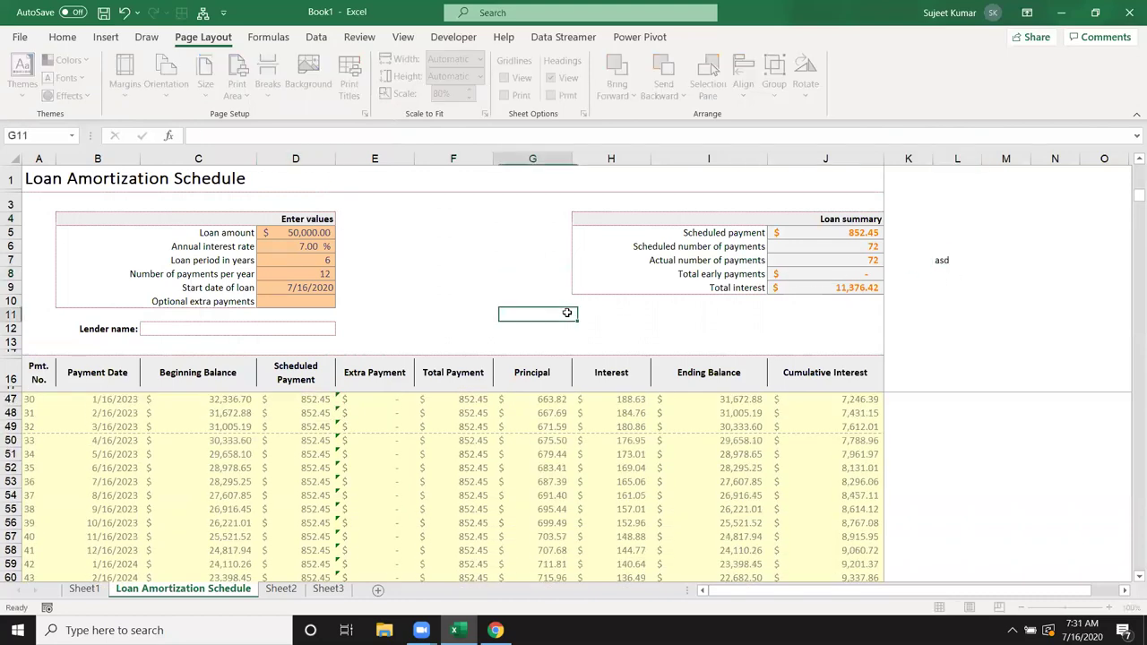
key("ctrl+p")
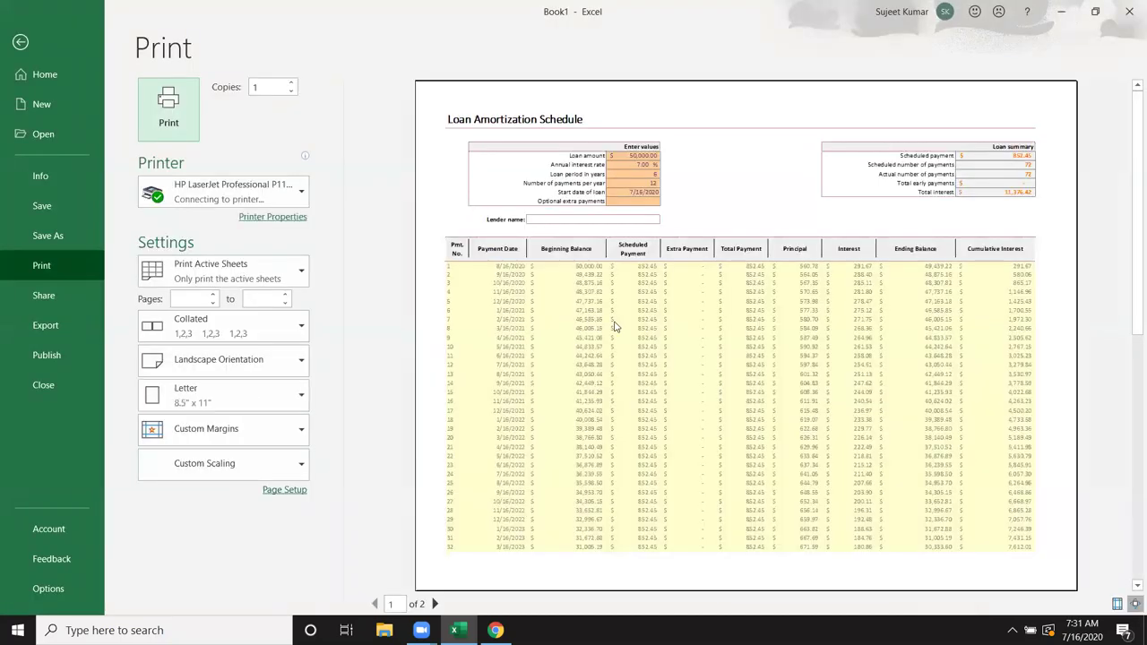
Step: Page through both preview pages, return to the sheet, and select A1:J8 and L5:L11
left_click(435, 605)
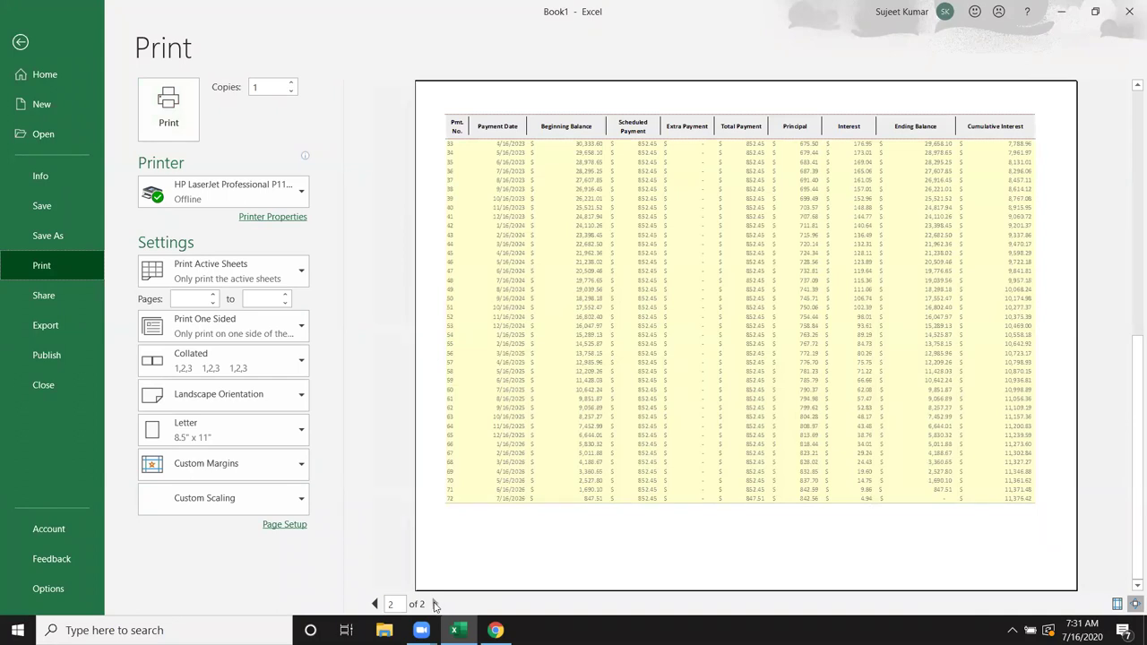
left_click(374, 605)
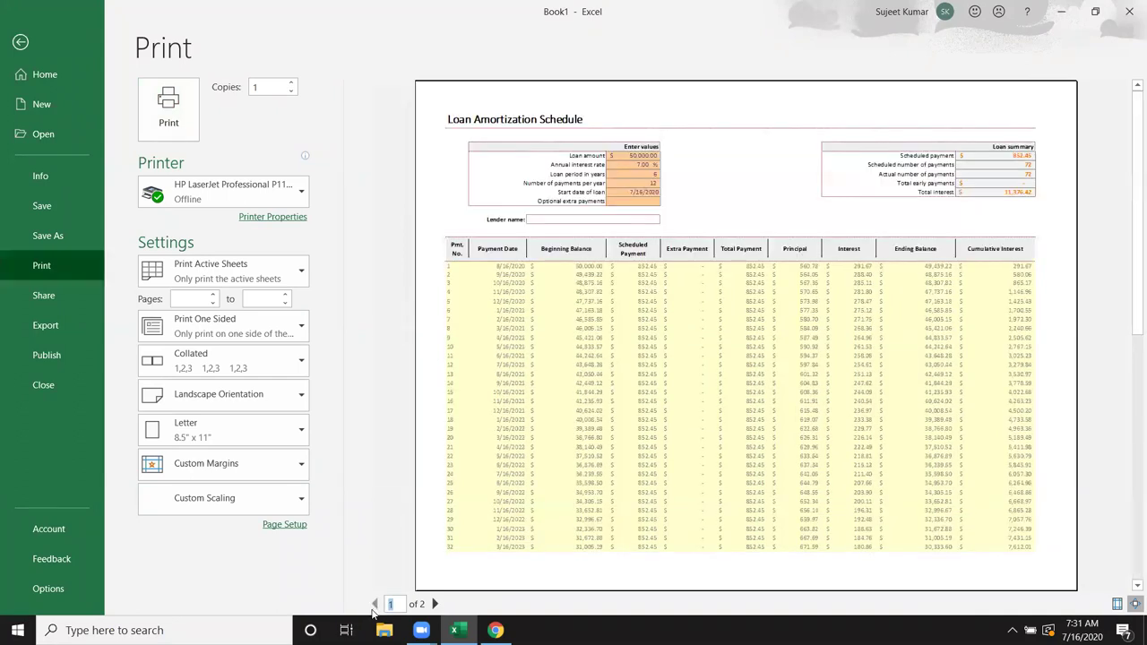
key("Escape")
left_click_drag(33, 176, 751, 254)
left_click_drag(957, 233, 952, 313)
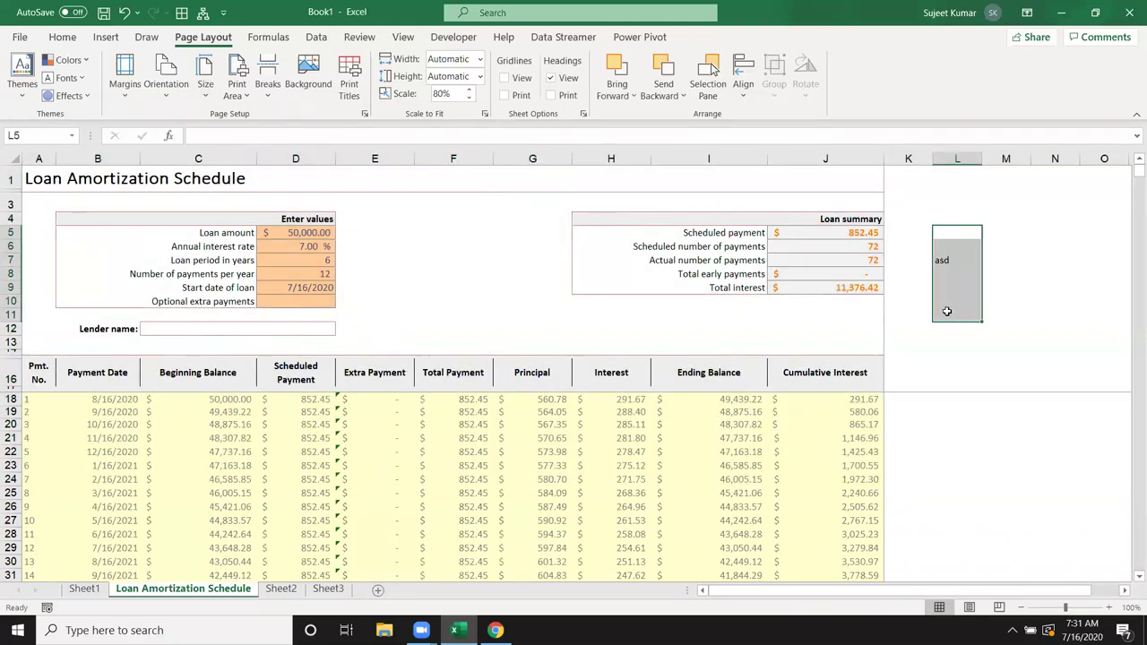
left_click(236, 87)
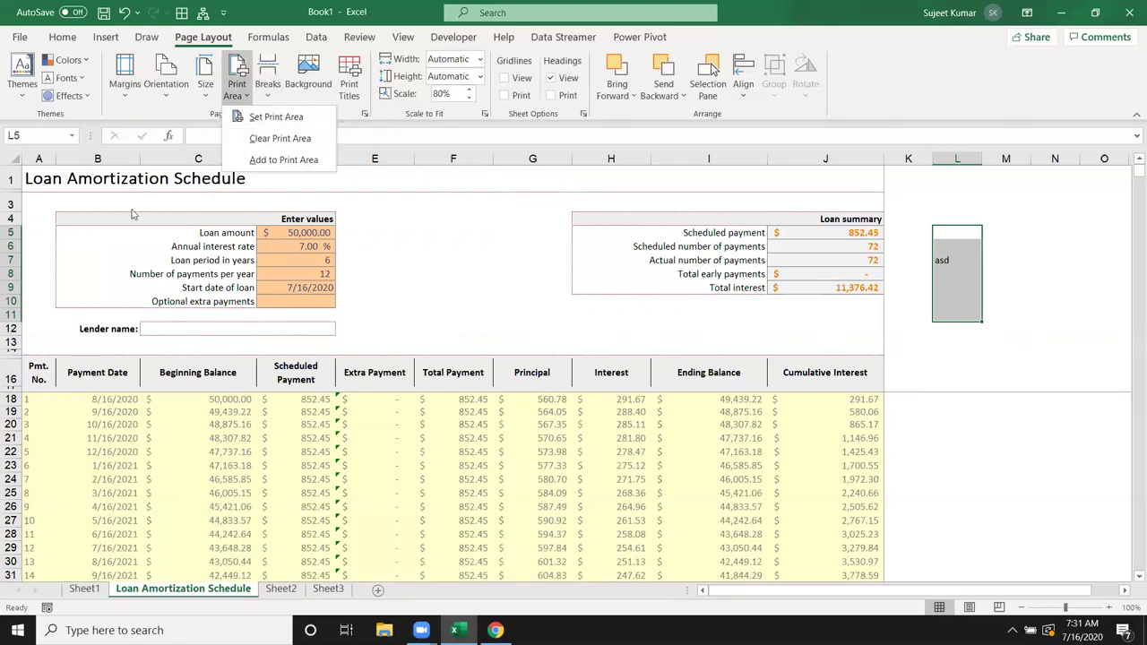
left_click(18, 199)
left_click_drag(31, 179, 820, 350)
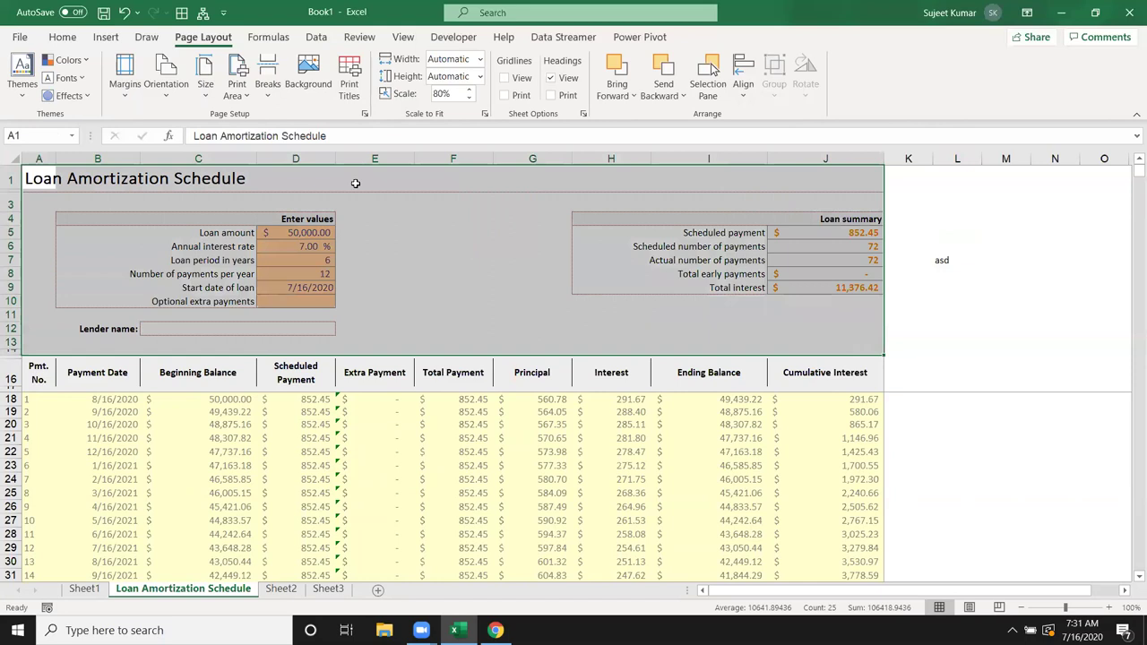
left_click(206, 90)
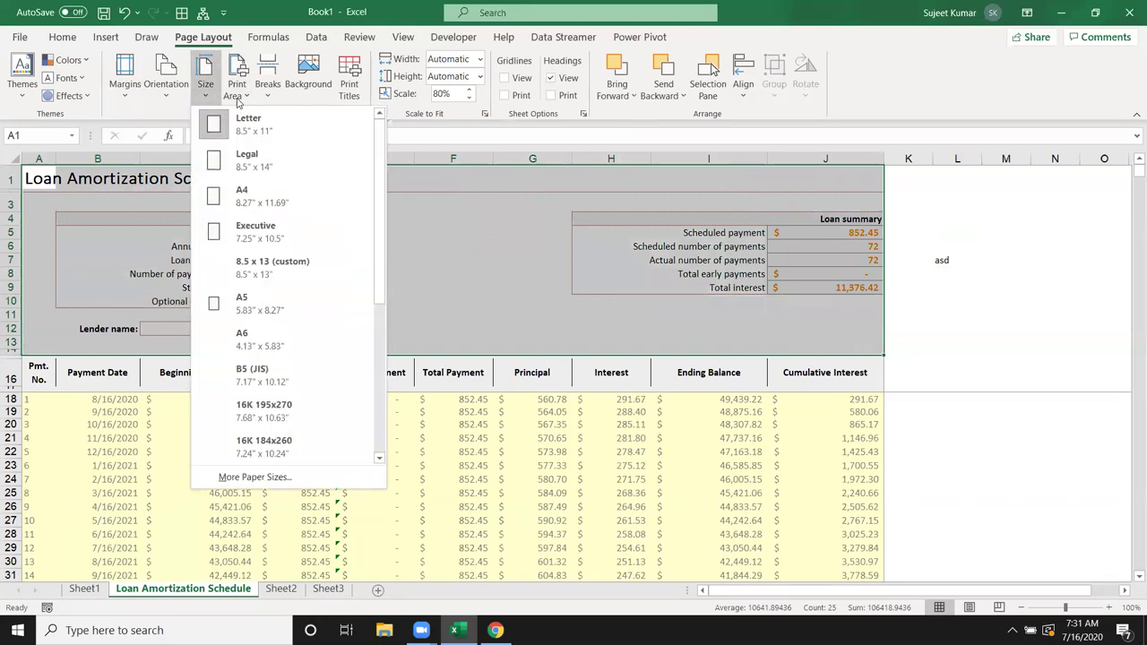
left_click(236, 90)
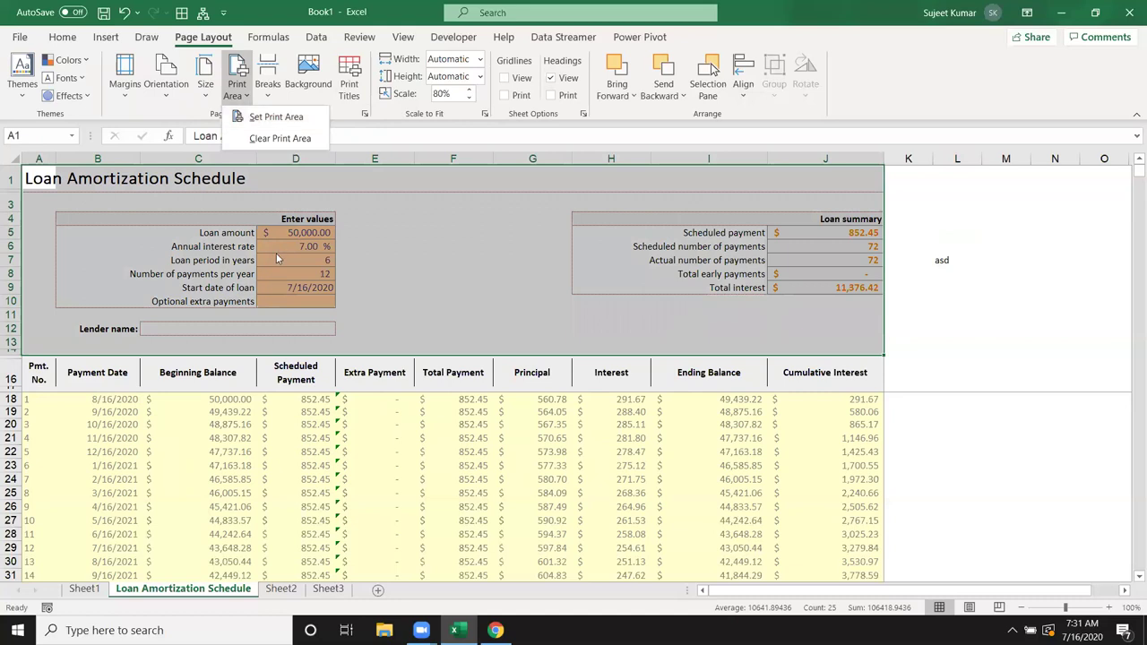
left_click(345, 470)
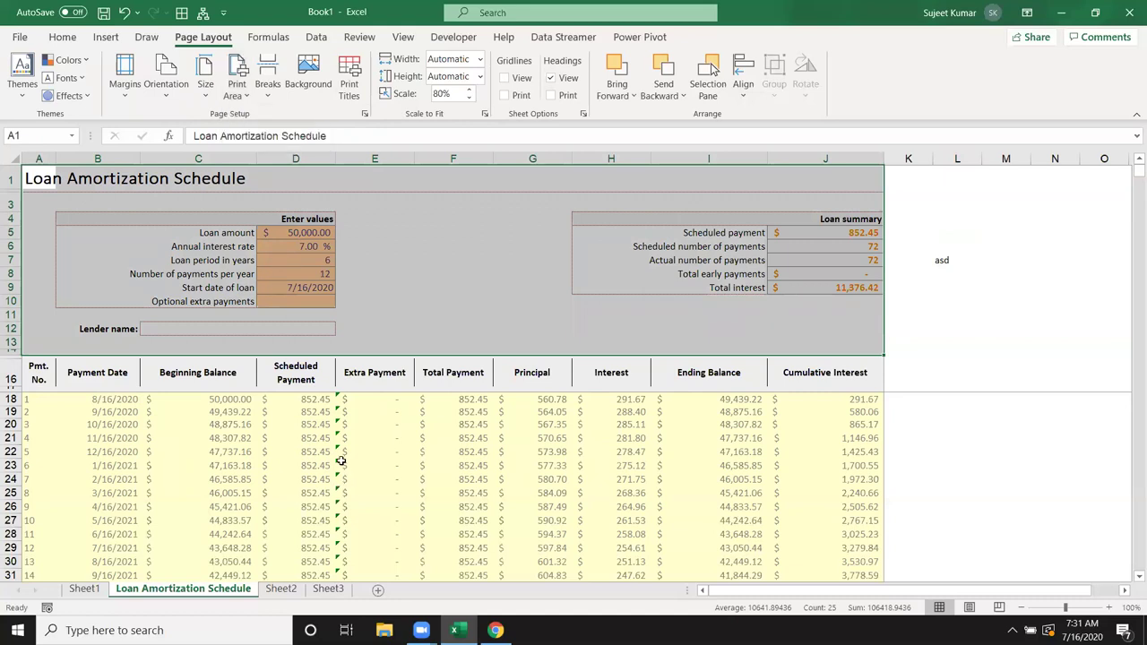
left_click(316, 414)
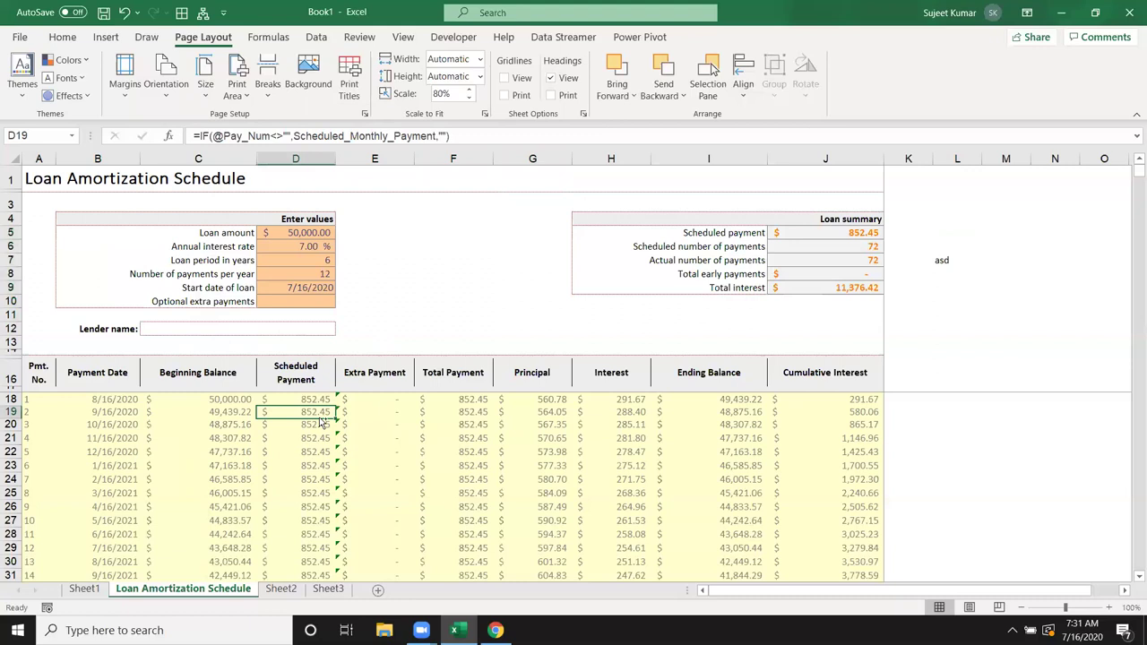
key("ctrl+p")
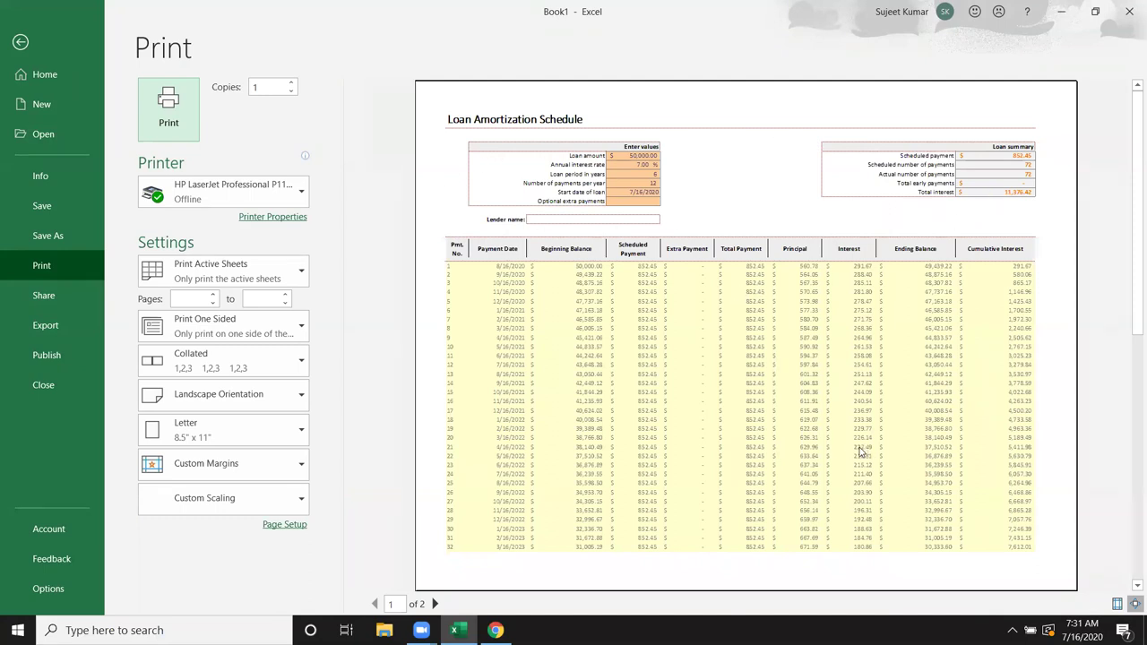
key("Escape")
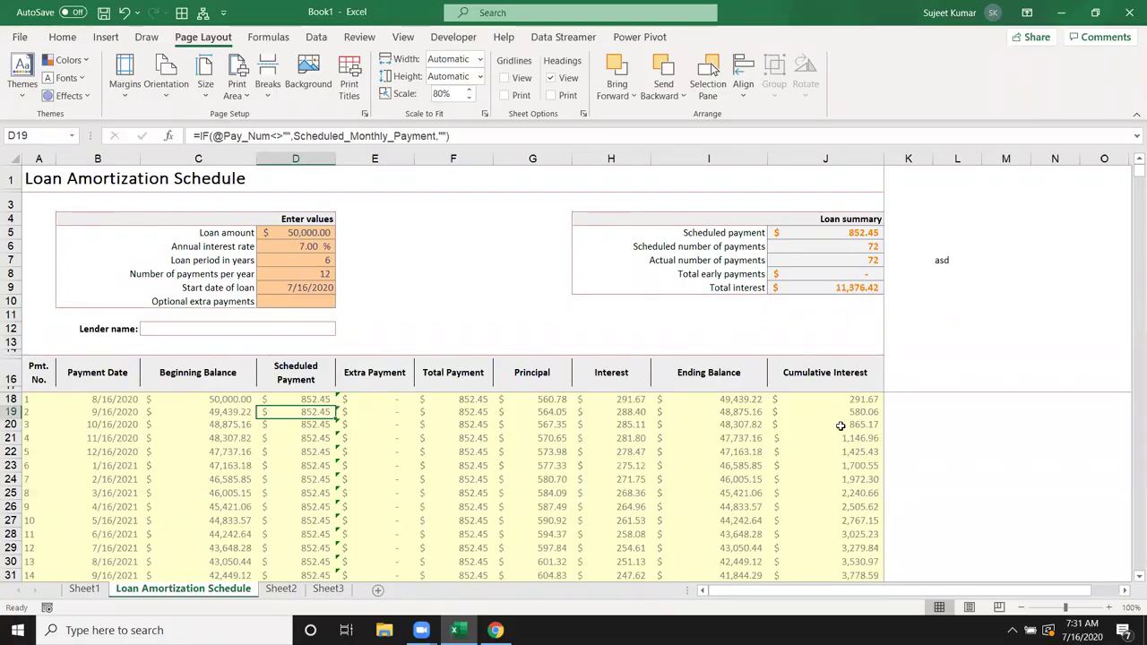
left_click(13, 351)
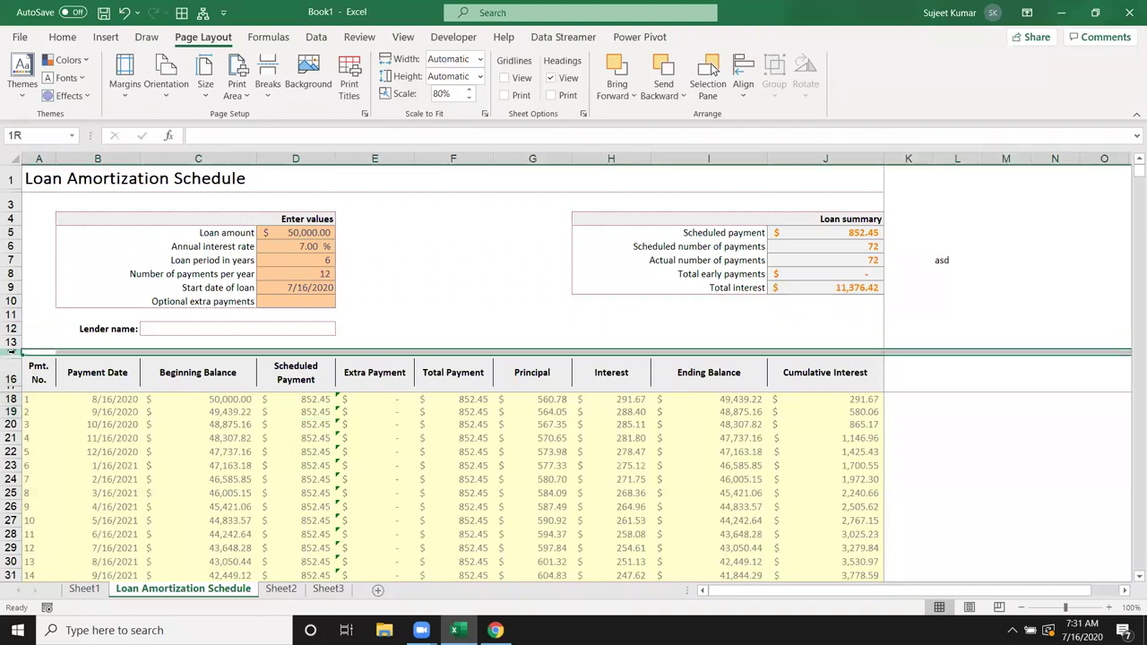
left_click(237, 90)
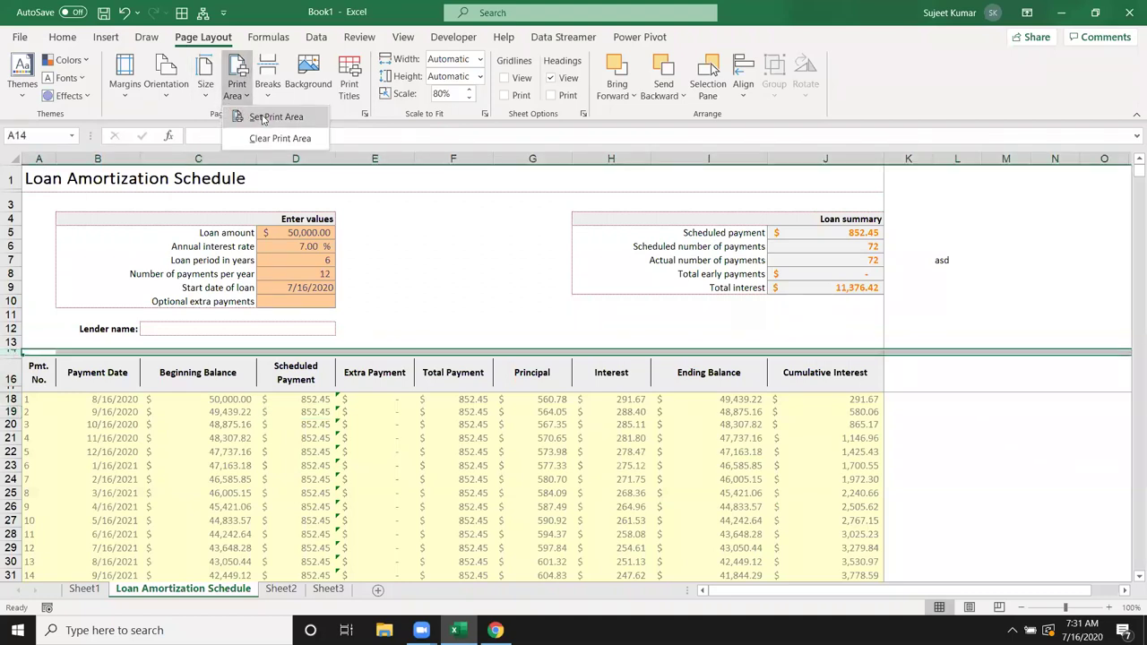
left_click(269, 93)
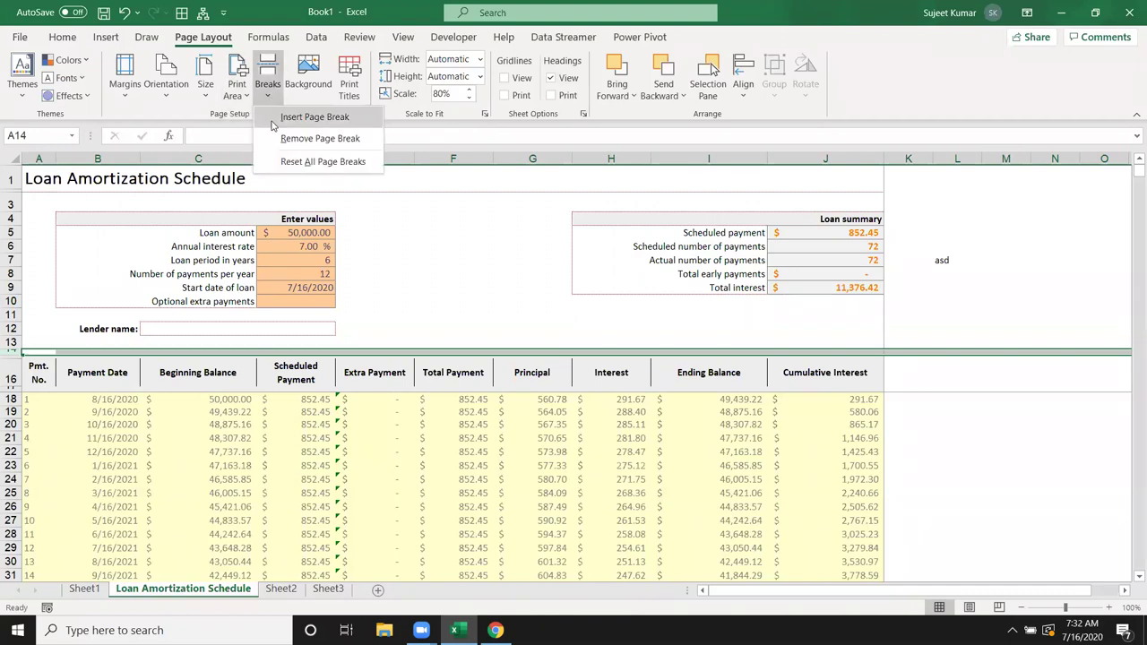
left_click(274, 125)
left_click(418, 439)
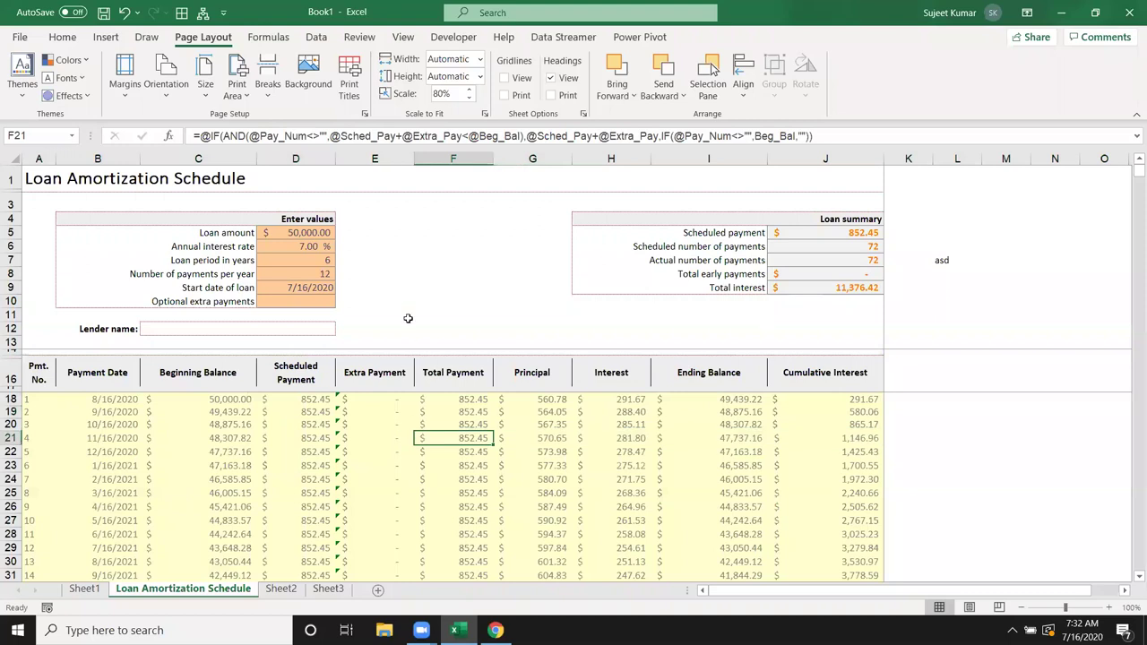
key("ctrl+p")
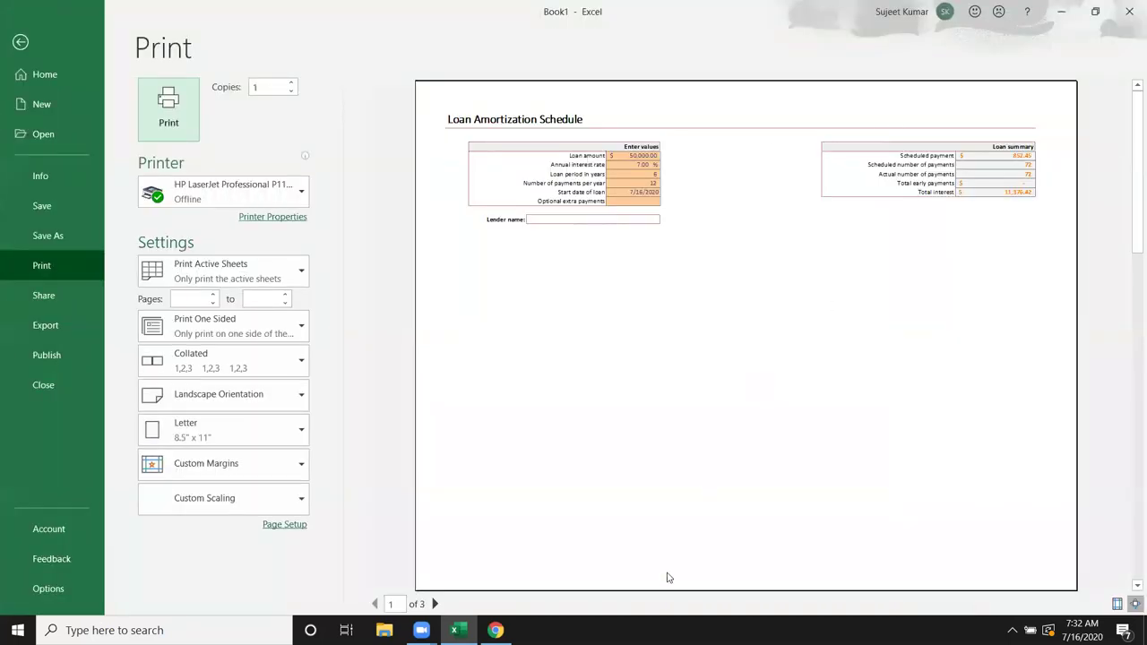
left_click(435, 604)
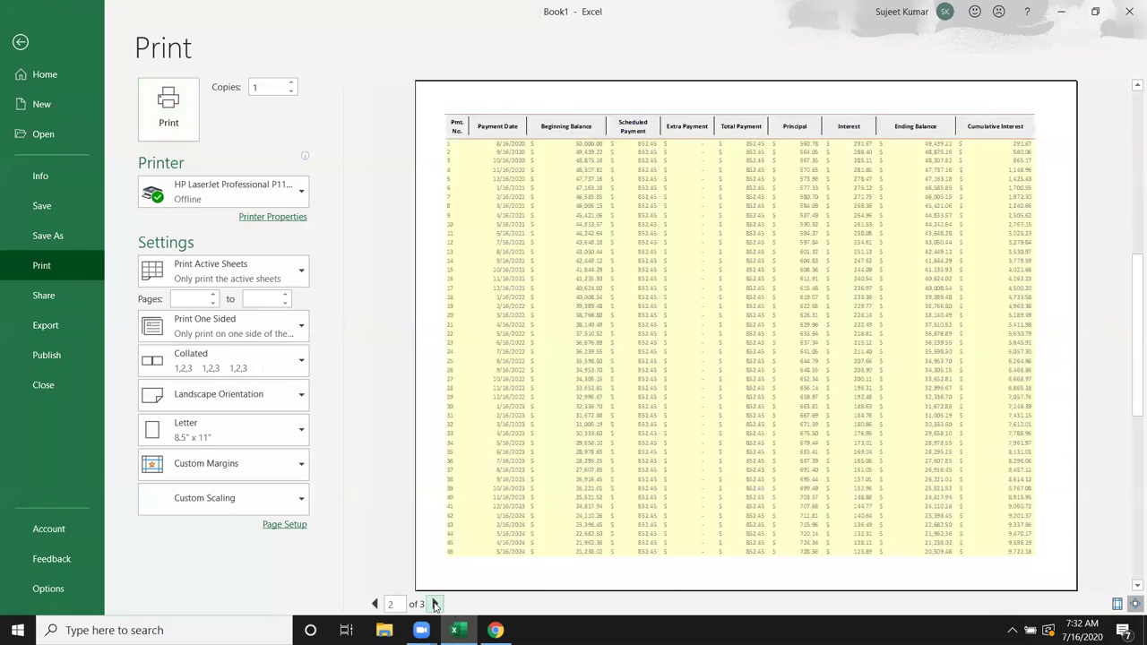
left_click(435, 604)
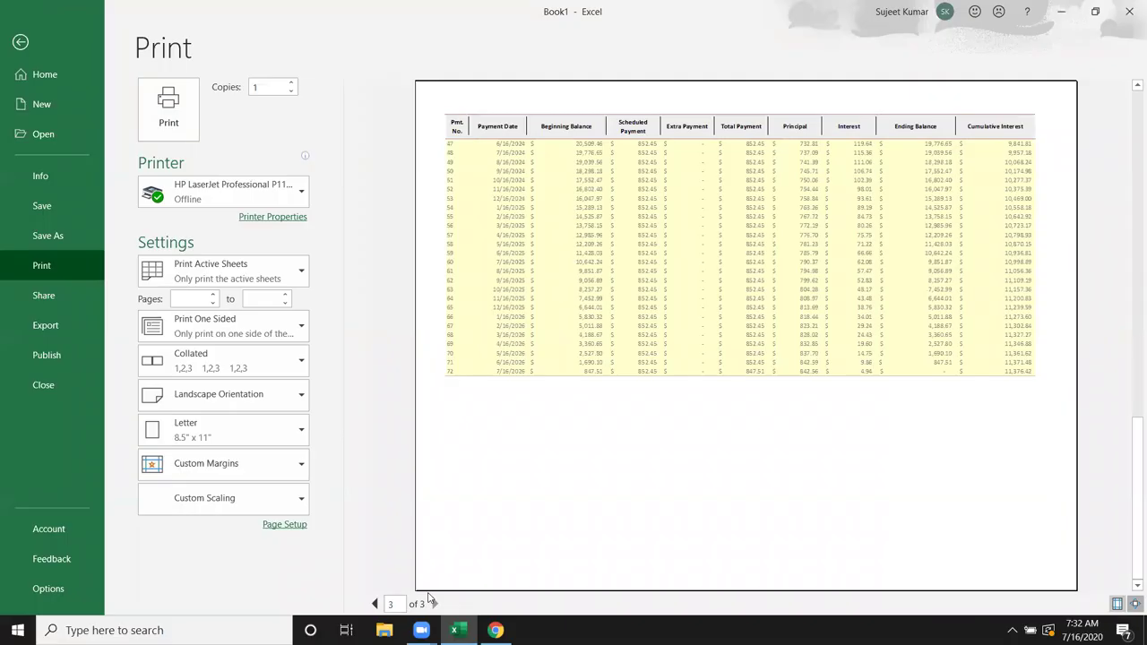
key("Escape")
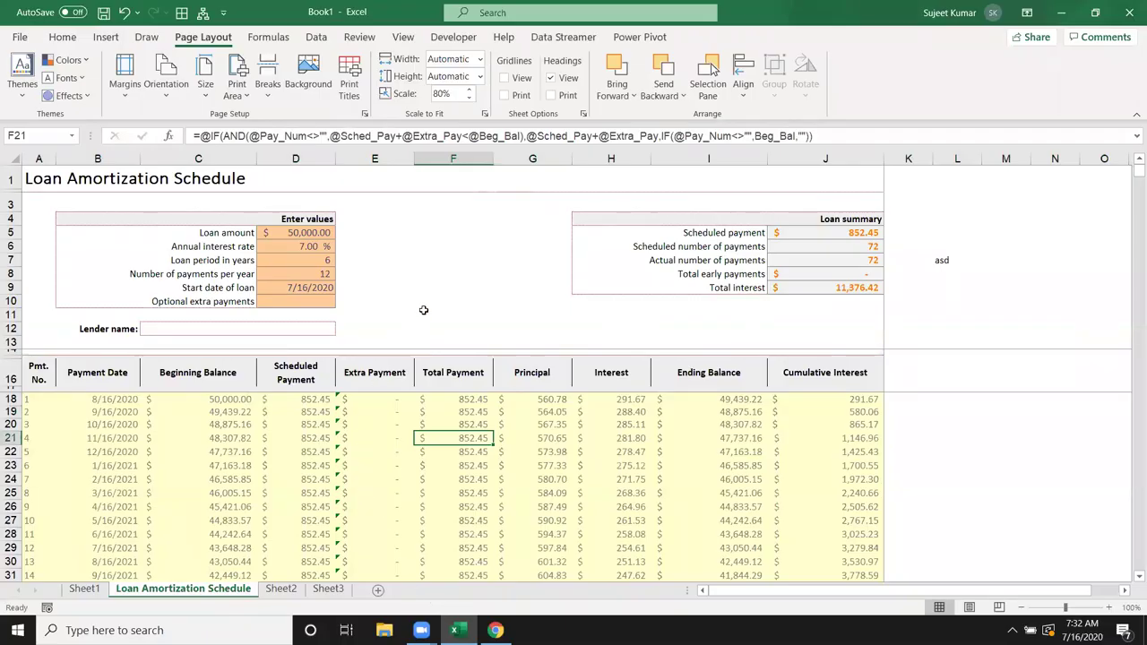
left_click(11, 353)
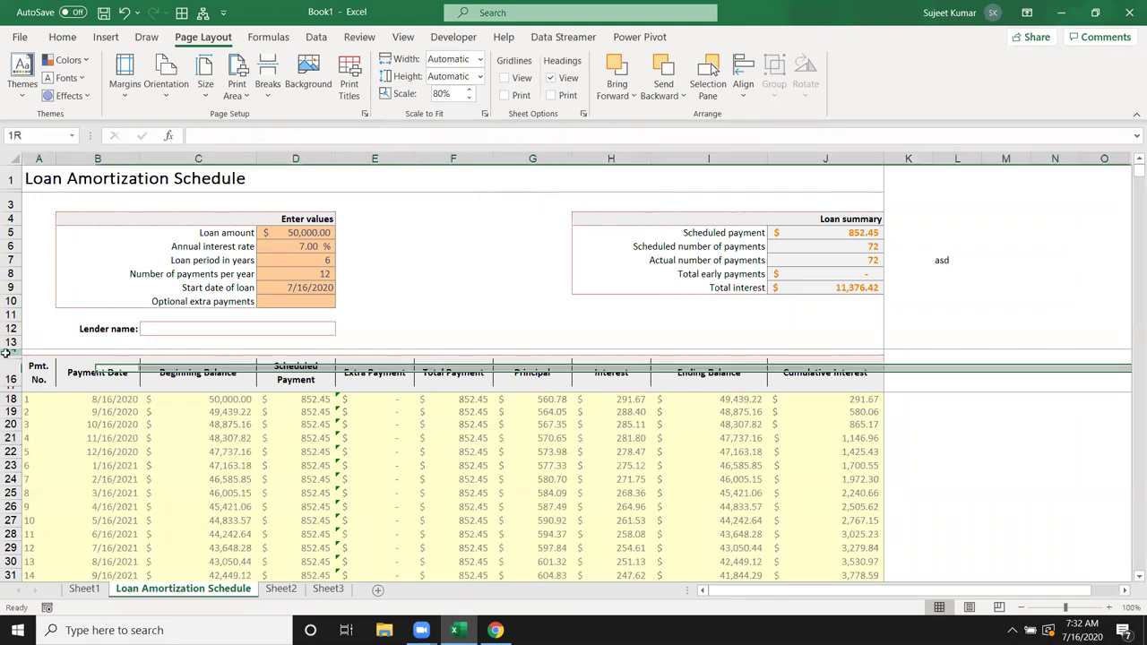
left_click(268, 86)
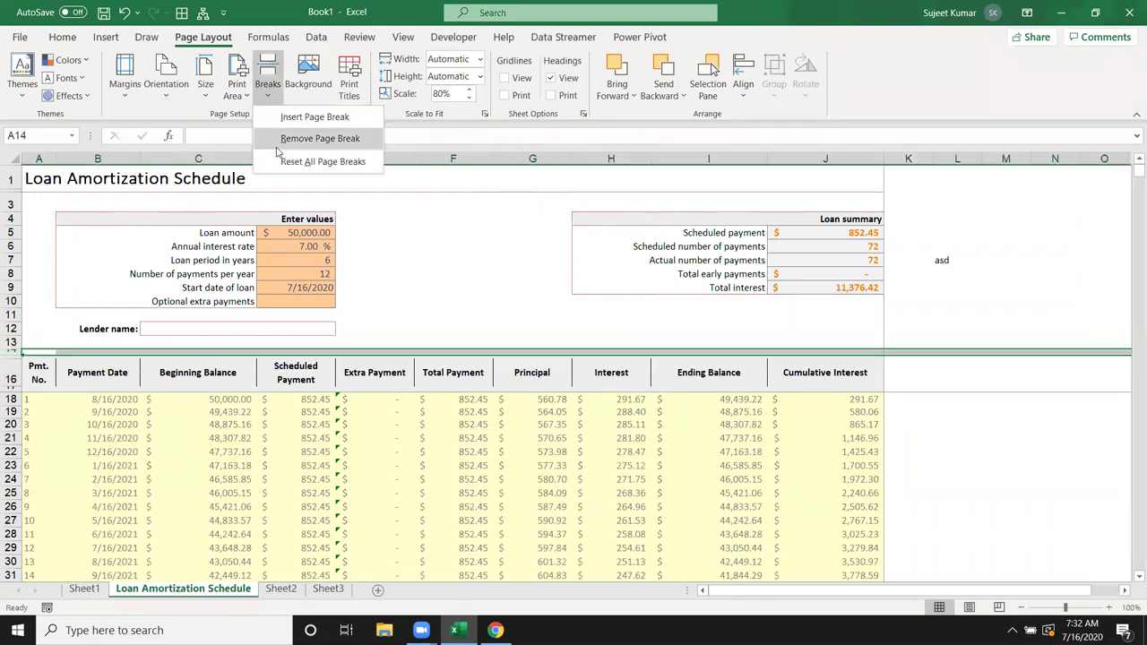
left_click(281, 141)
left_click(452, 245)
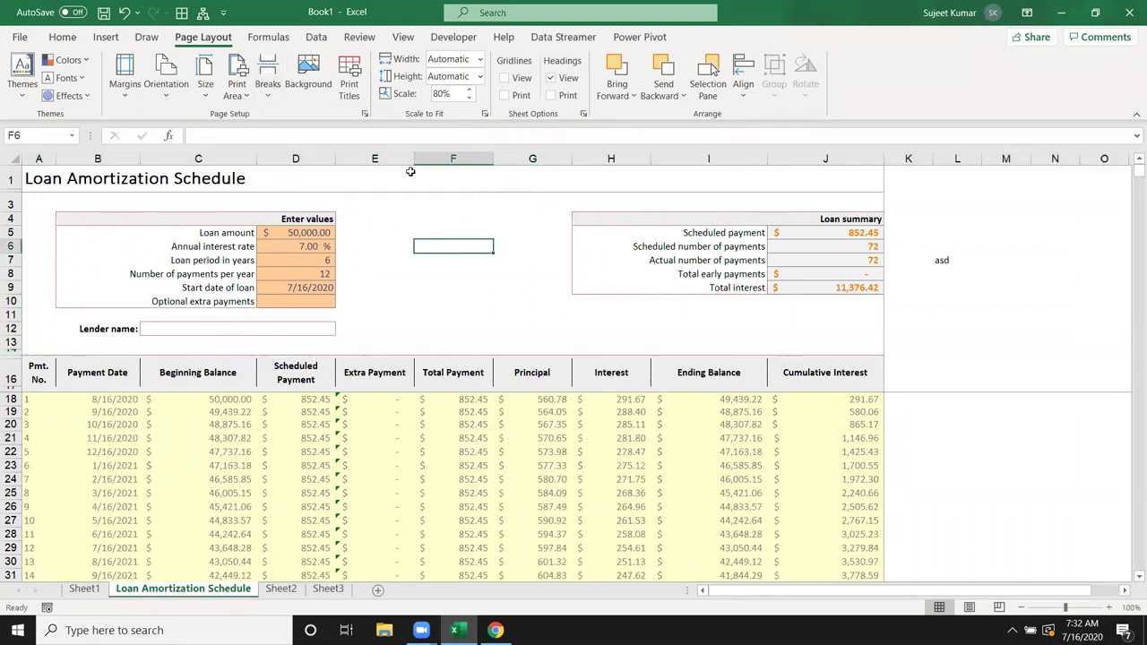
left_click(309, 84)
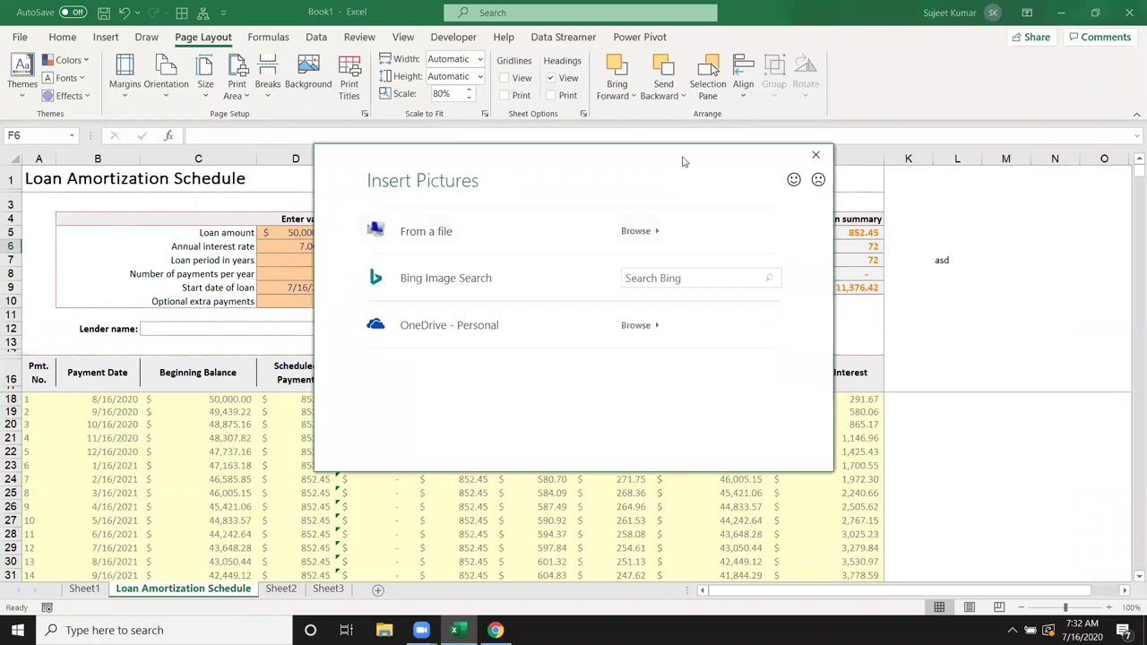
left_click(815, 154)
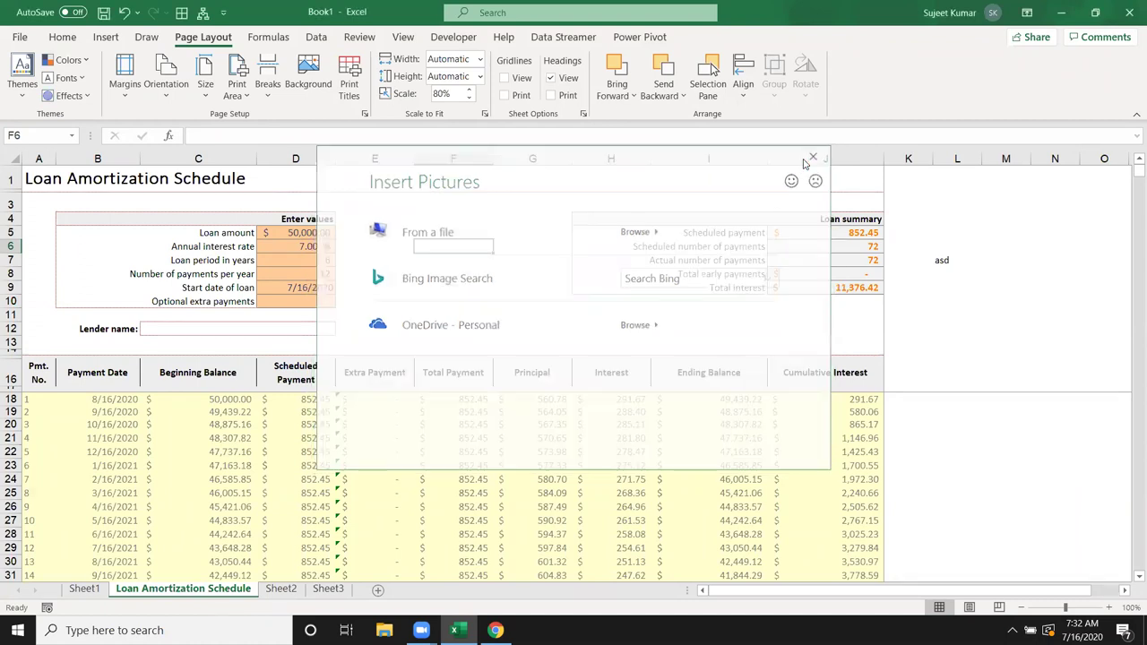
left_click(437, 272)
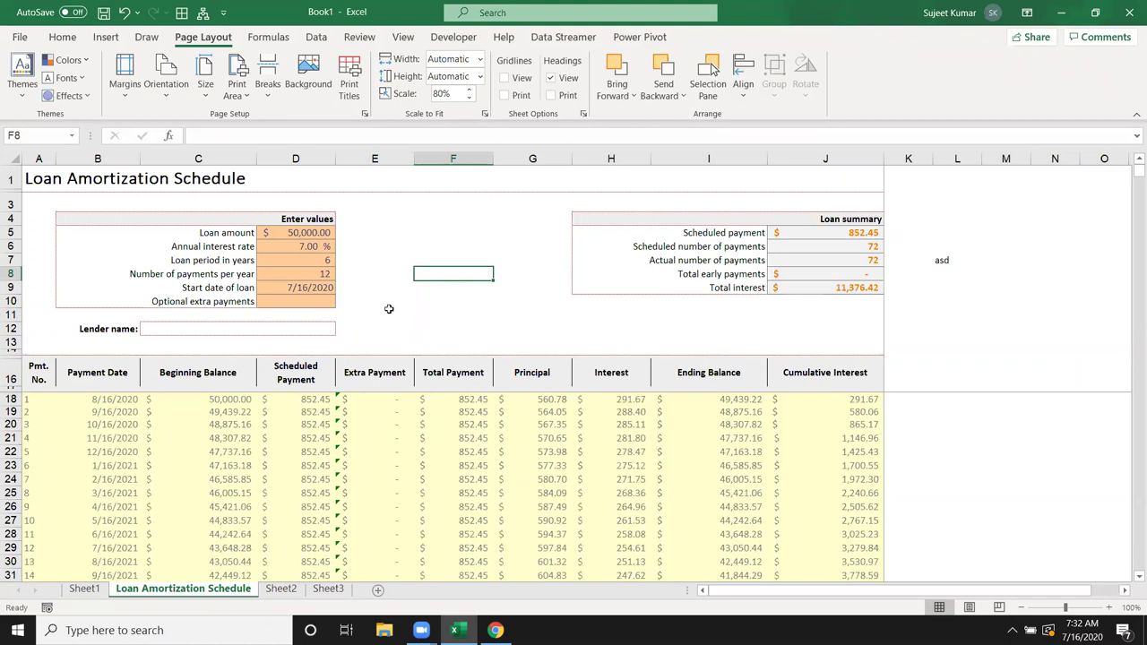
Step: Preview the schedule's two printed pages and return to the sheet
left_click(411, 218)
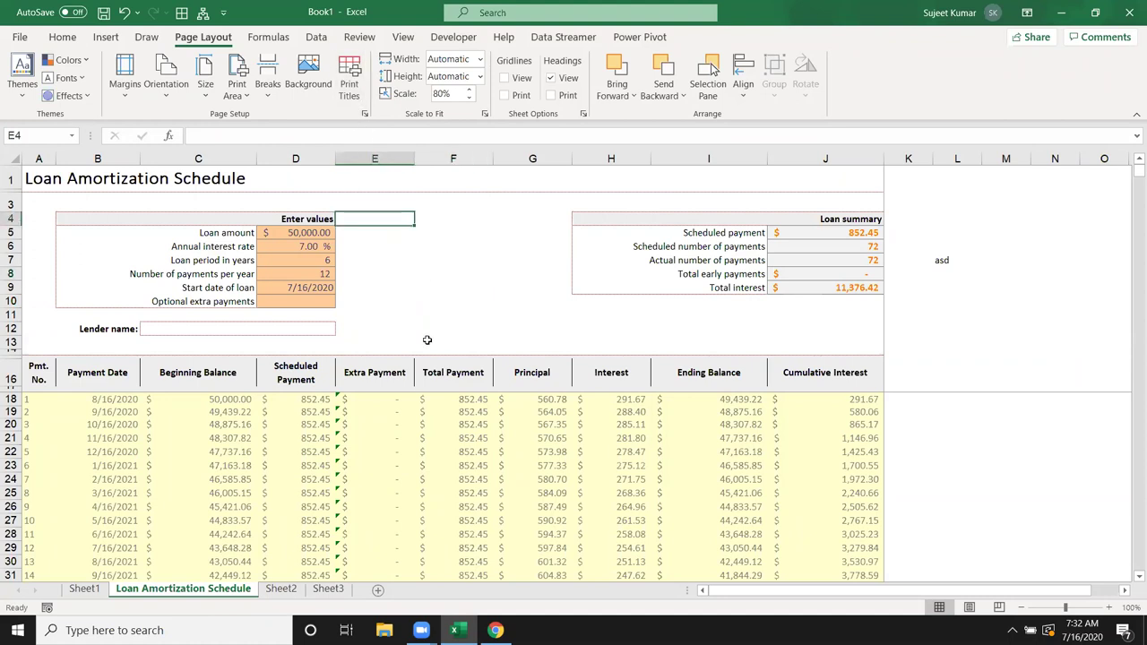
key("ctrl+p")
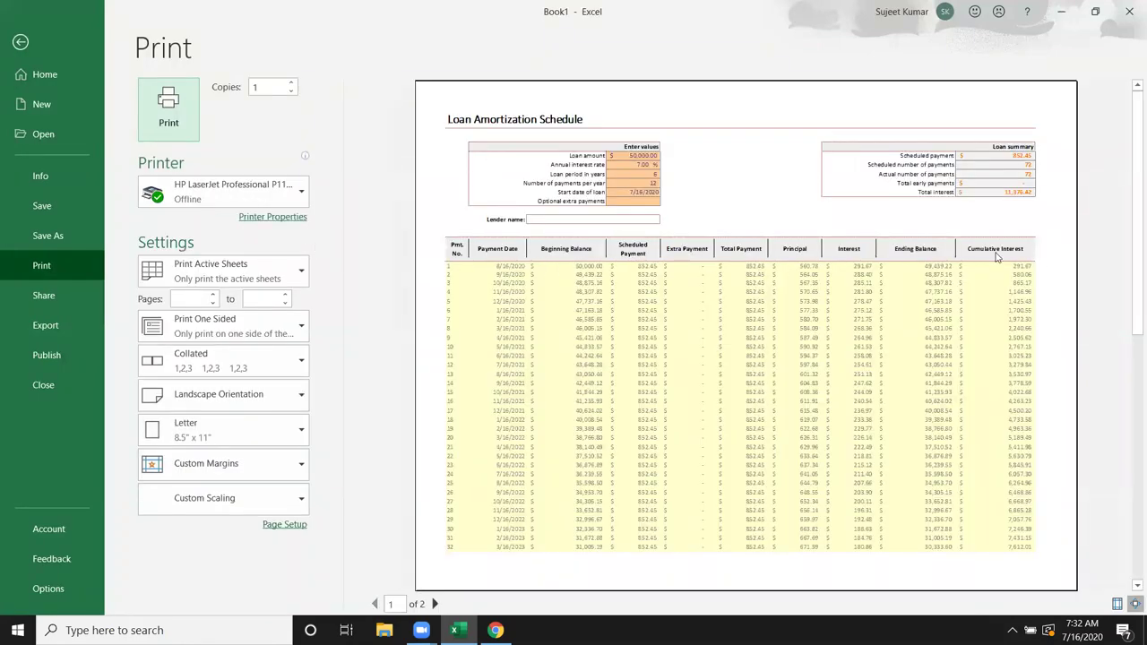
left_click(434, 604)
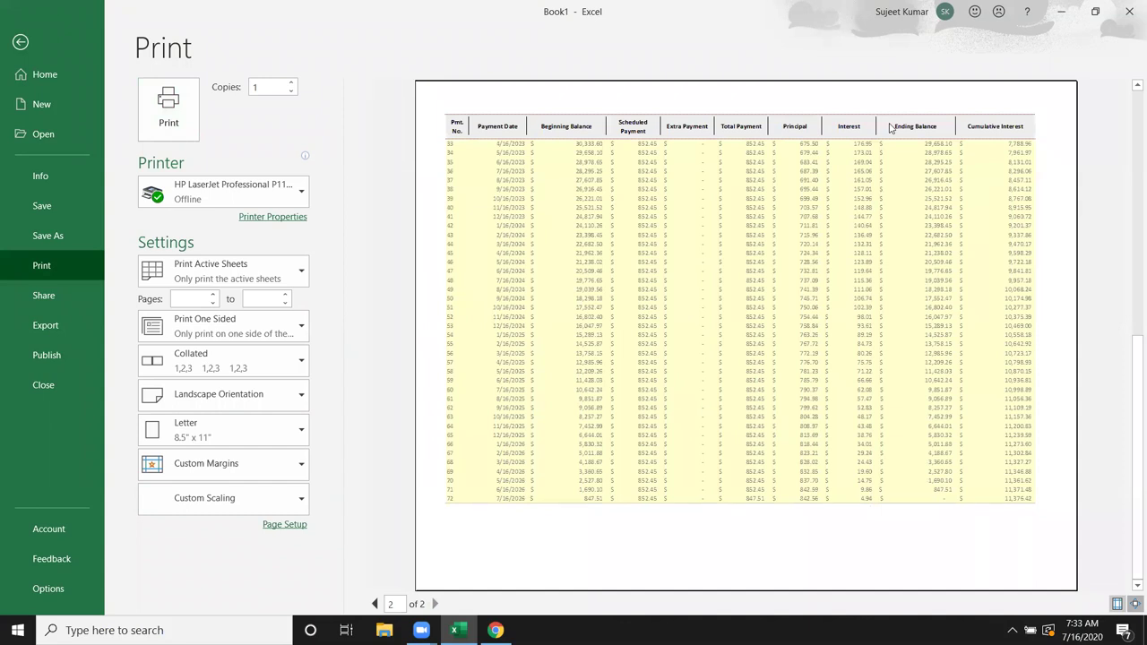
key("Escape")
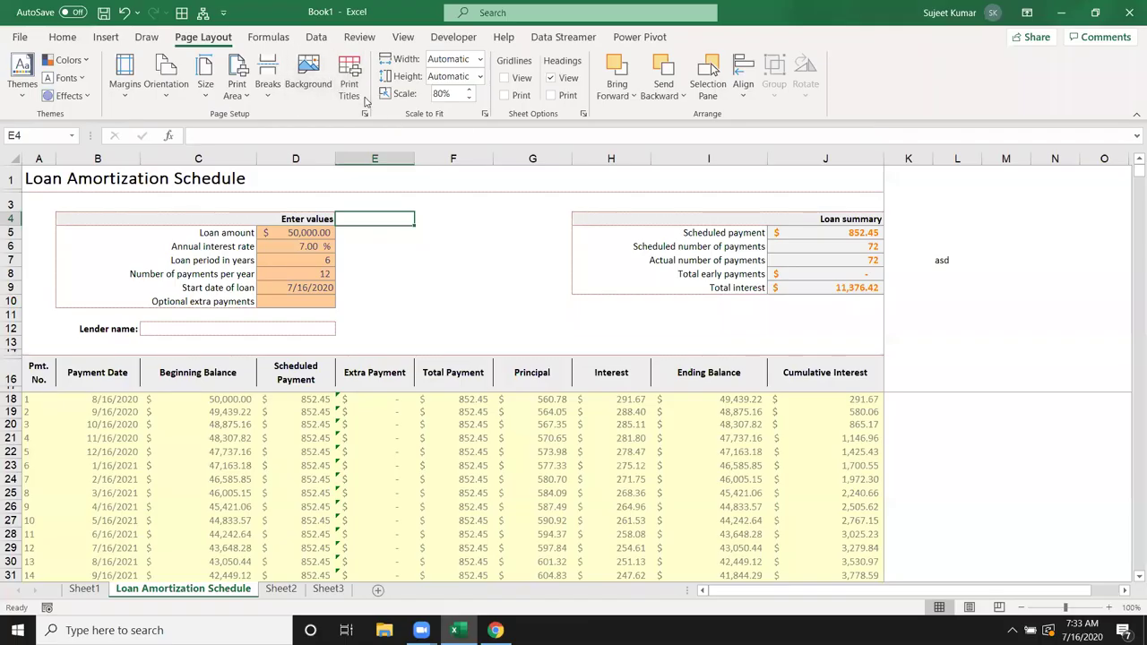
Step: Turn on gridline printing and preview the schedule with gridlines
left_click(350, 82)
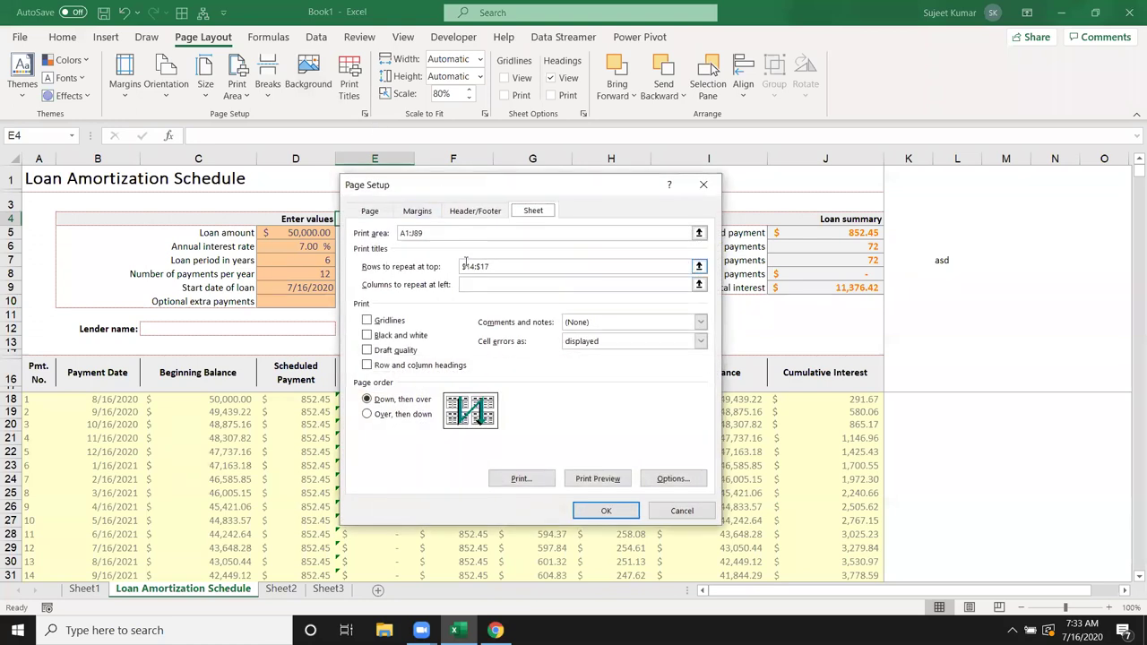
left_click_drag(478, 192, 811, 147)
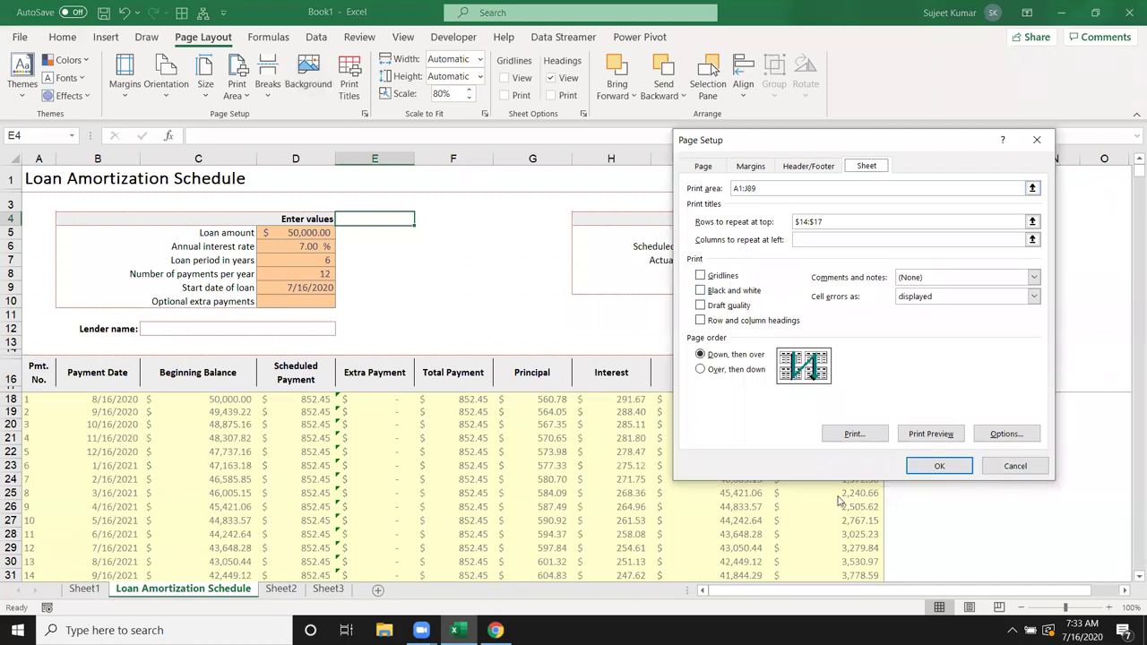
key("Escape")
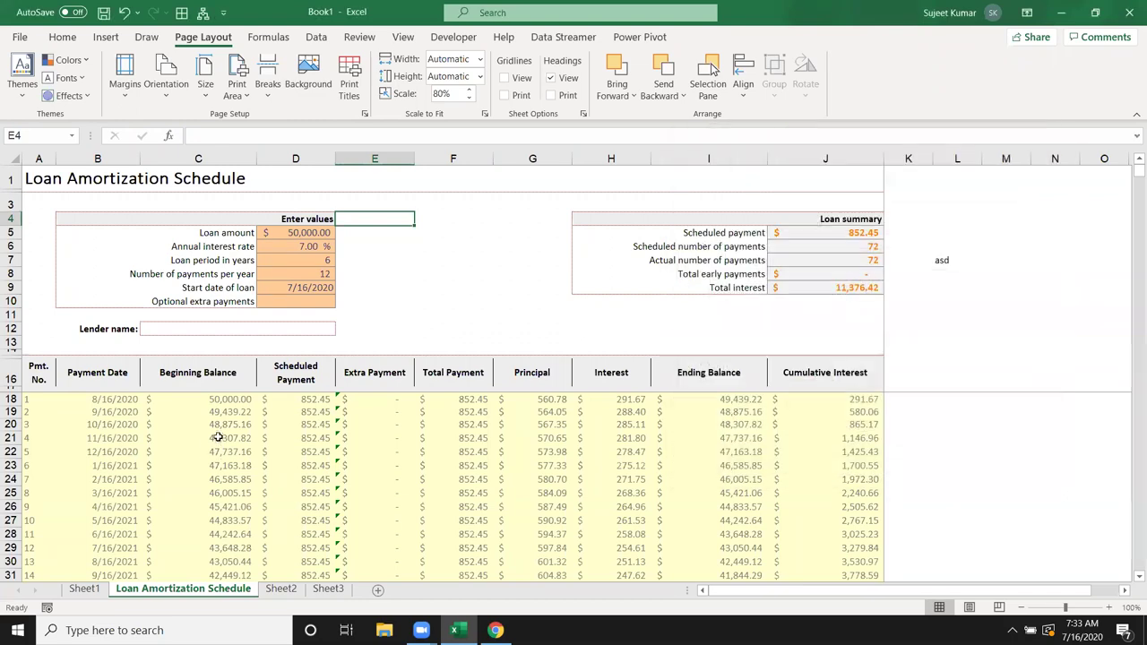
key("ctrl+p")
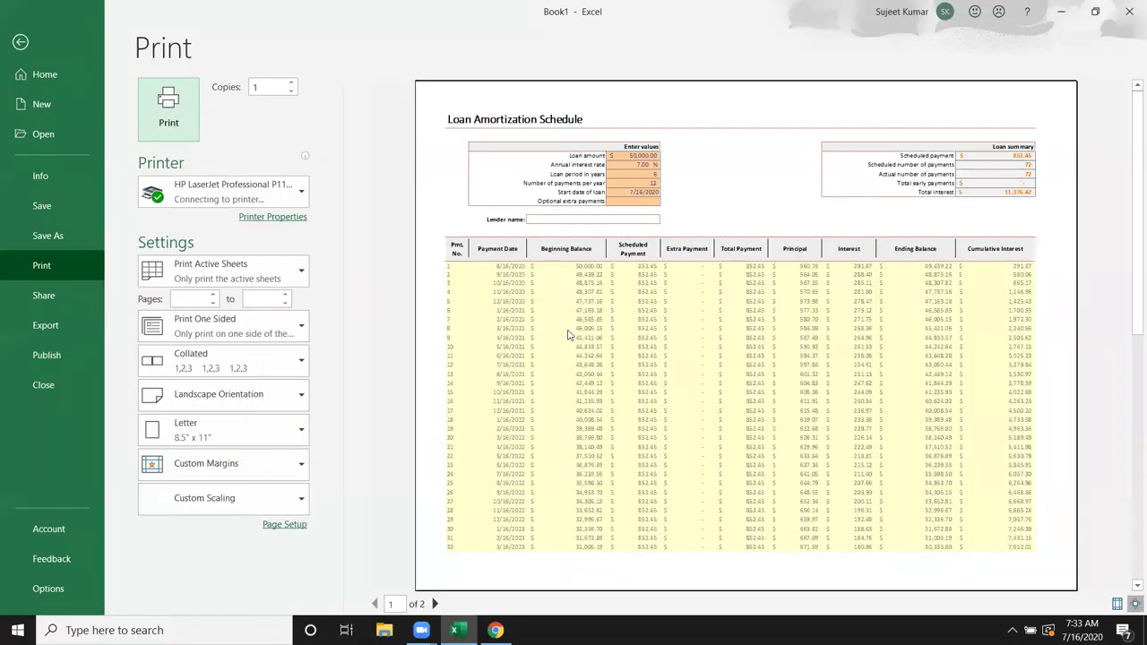
key("Escape")
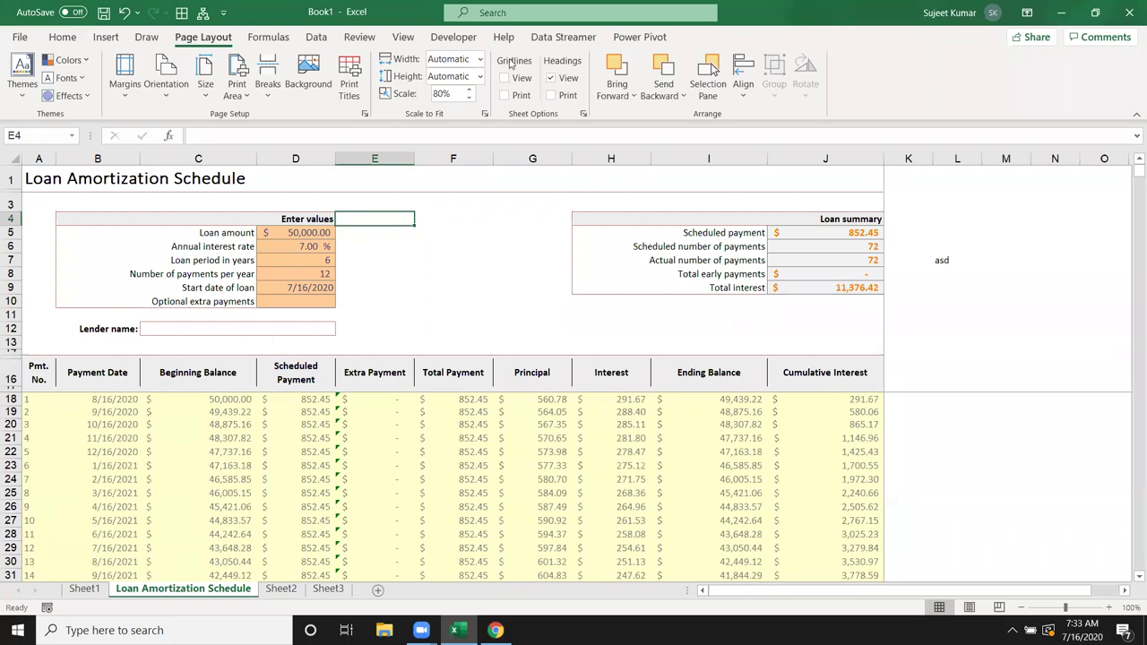
left_click(504, 95)
key("ctrl+p")
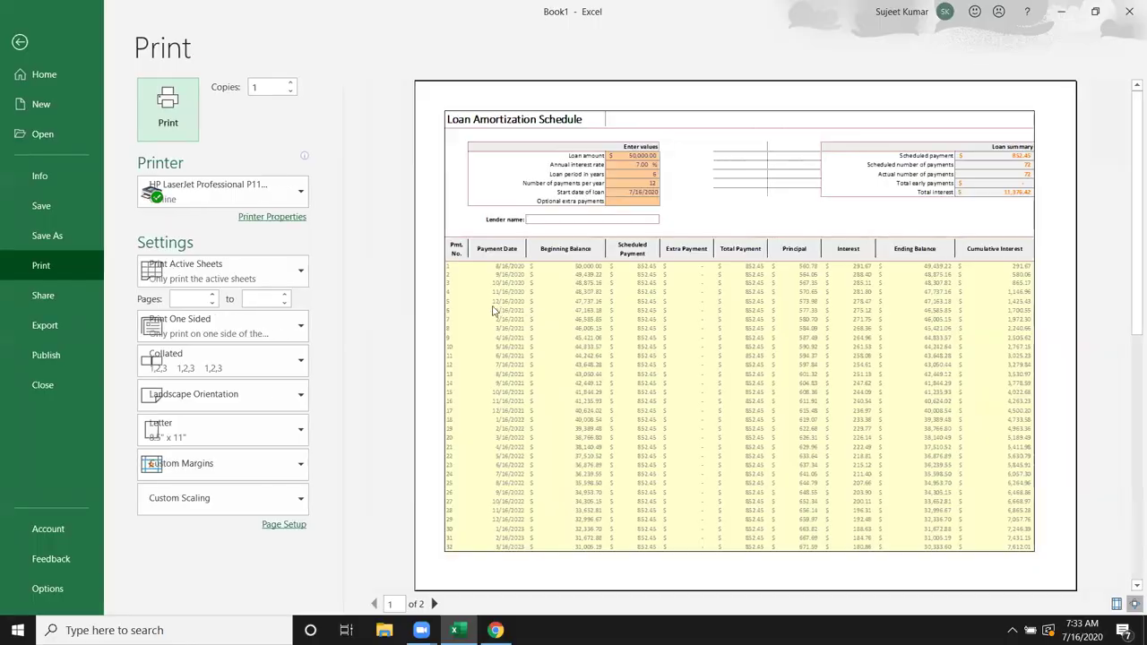
Step: Turn on black and white printing in Page Setup's Sheet settings
key("Escape")
left_click(385, 414)
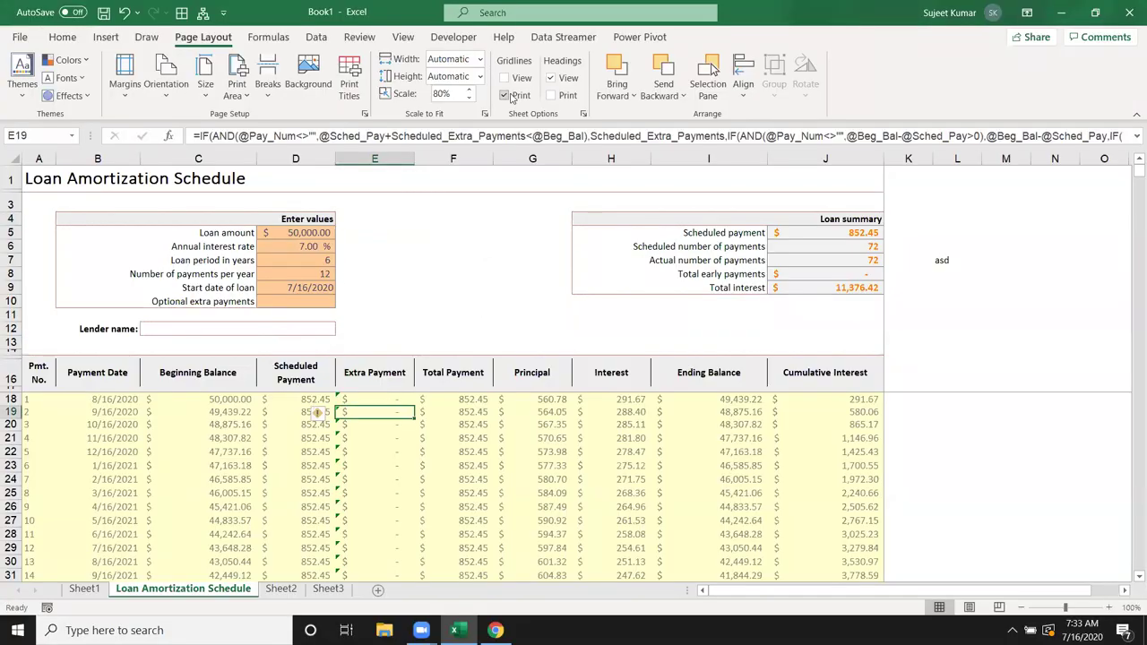
key("ctrl+p")
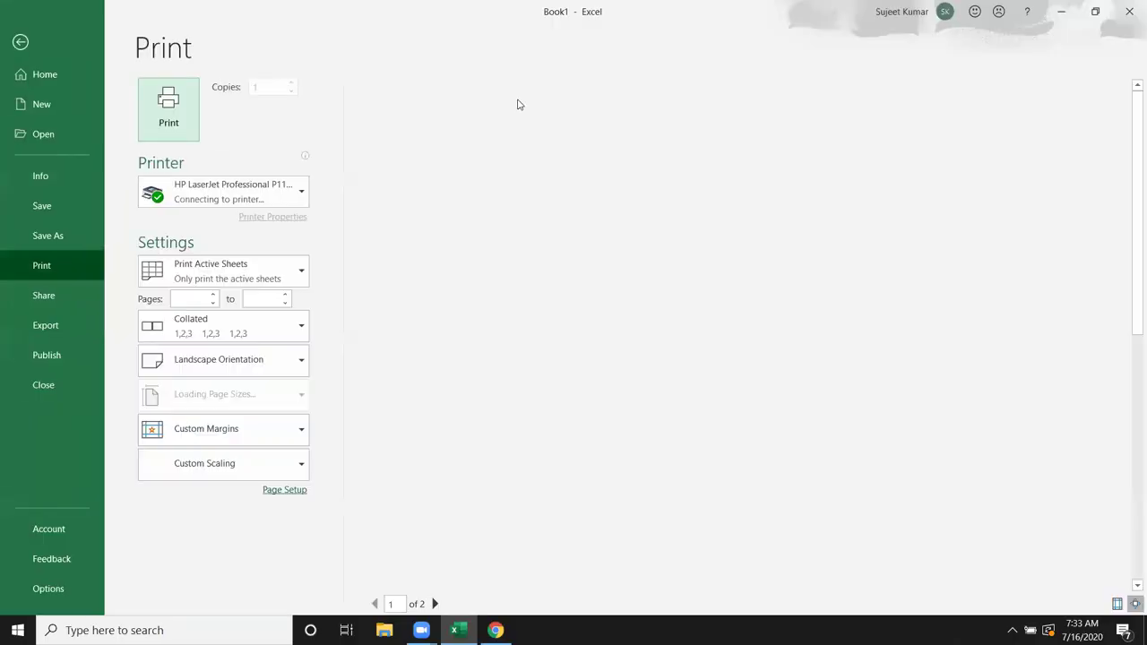
key("Escape")
left_click(349, 83)
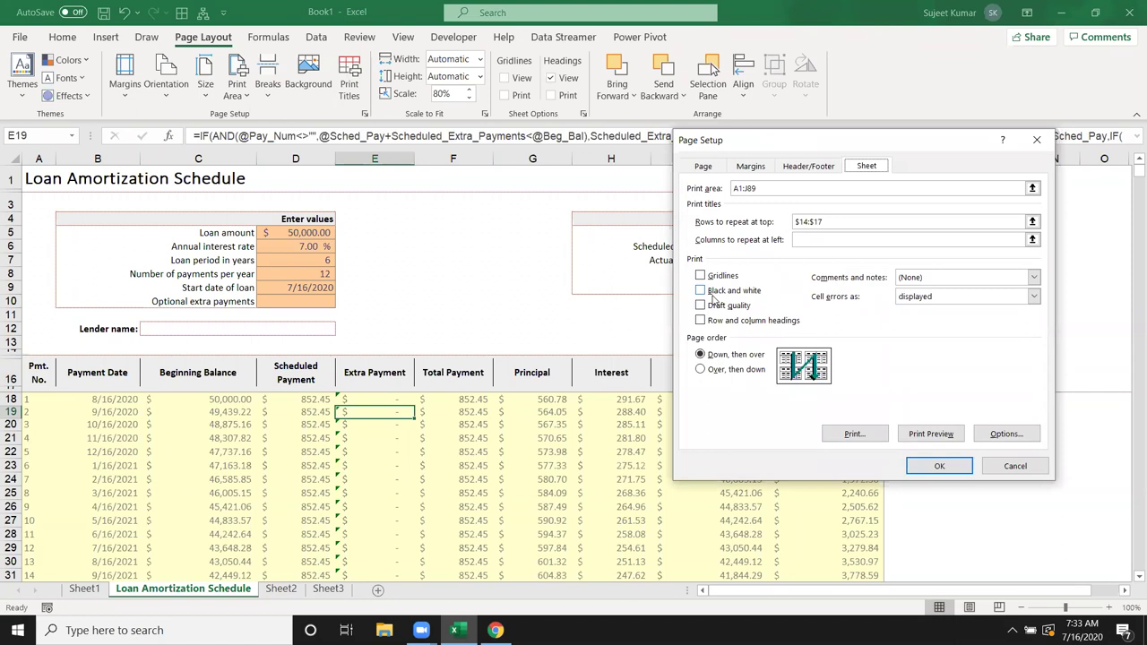
left_click(712, 293)
left_click(932, 463)
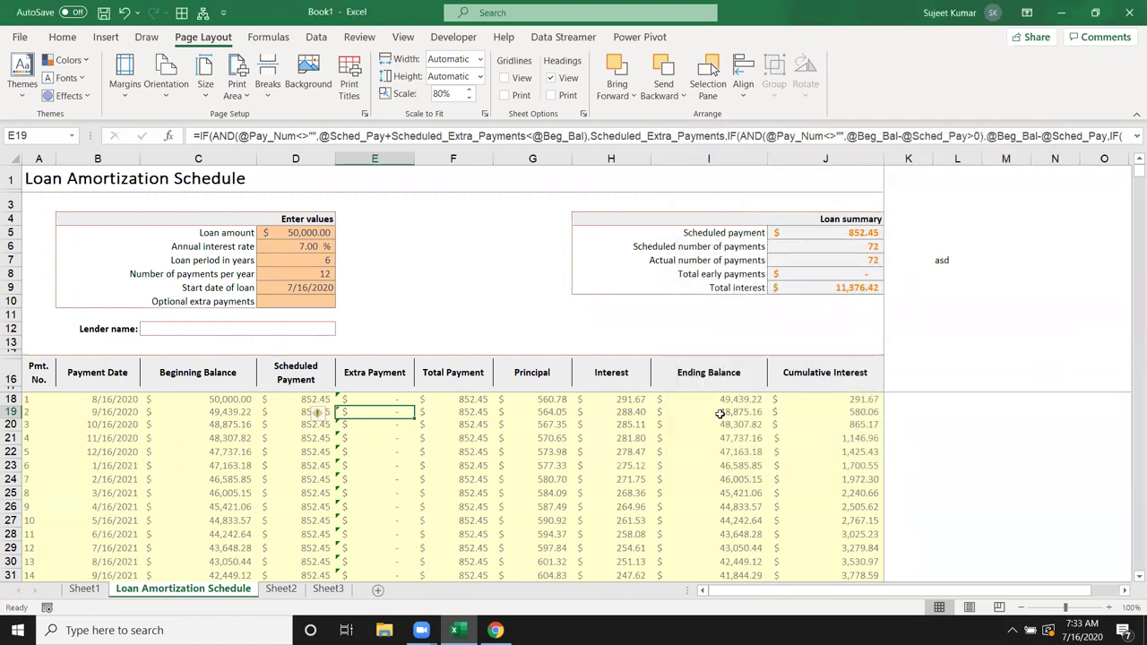
Step: Preview the black and white printout, review Page Setup again, and return to the worksheet
key("ctrl+p")
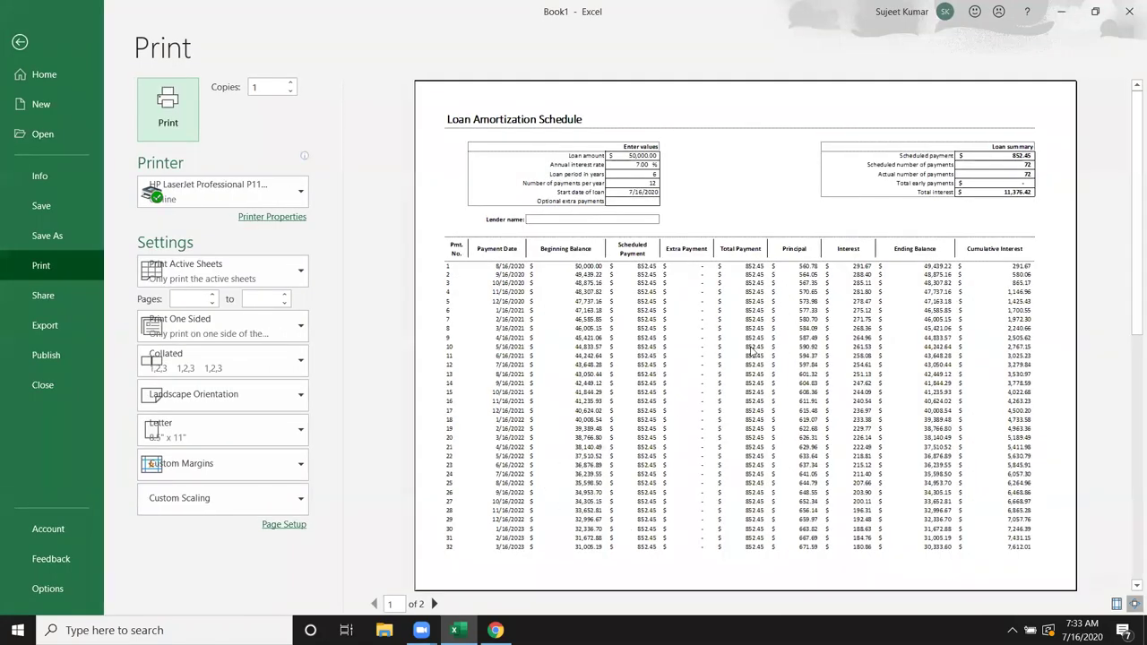
key("Escape")
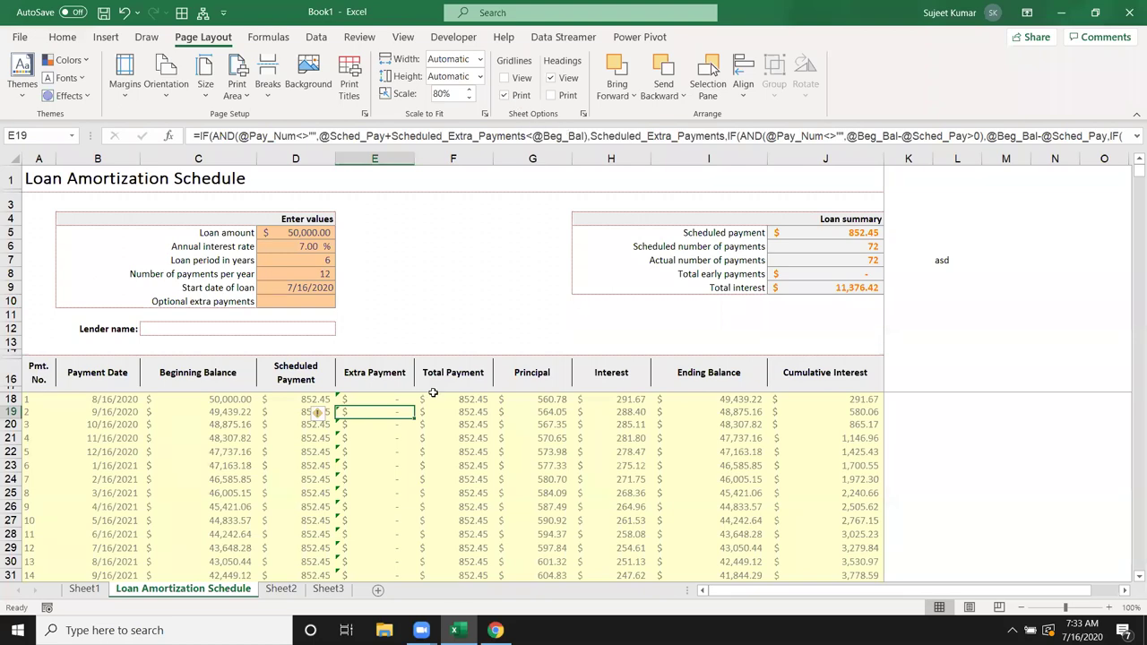
key("ctrl+p")
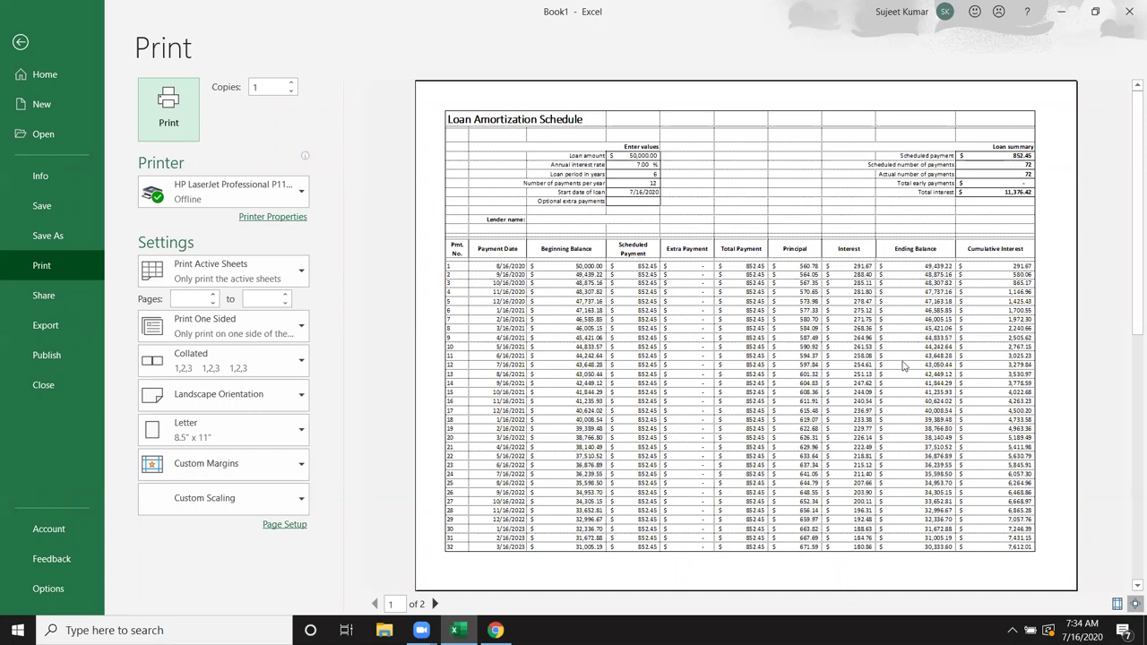
key("Escape")
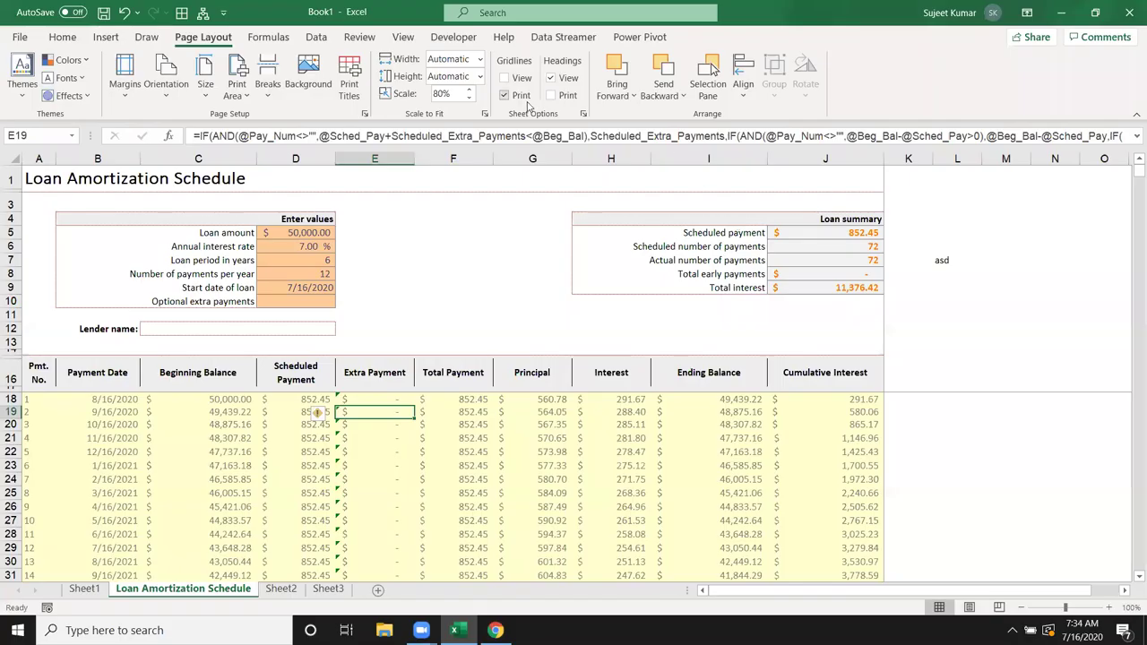
key("ctrl+p")
key("Escape")
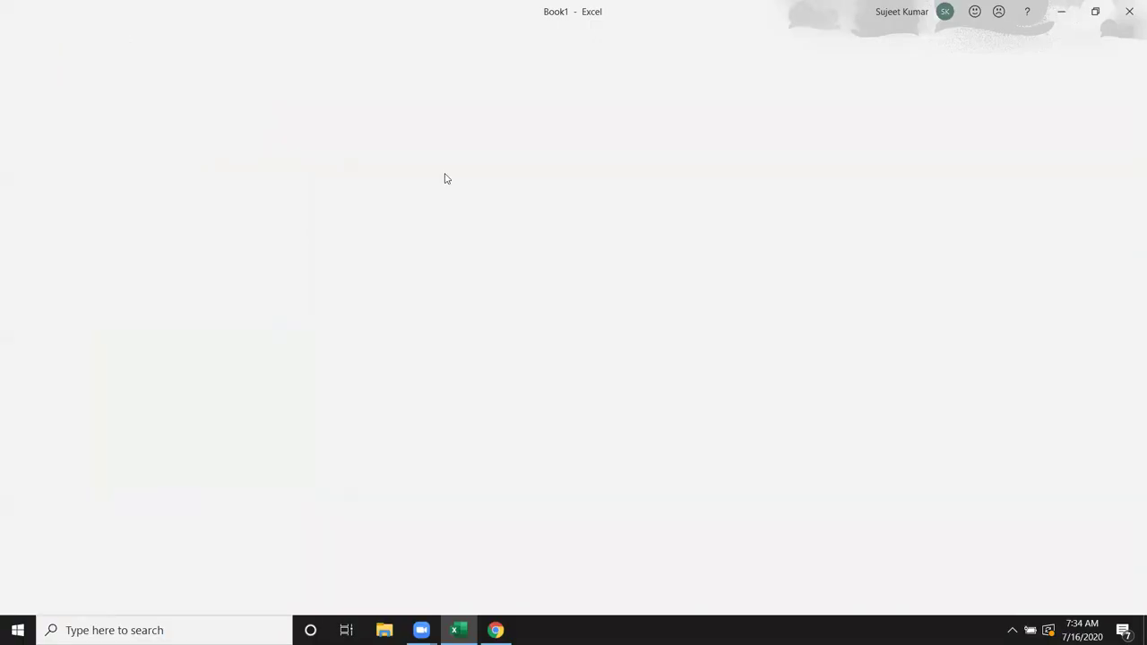
left_click(350, 83)
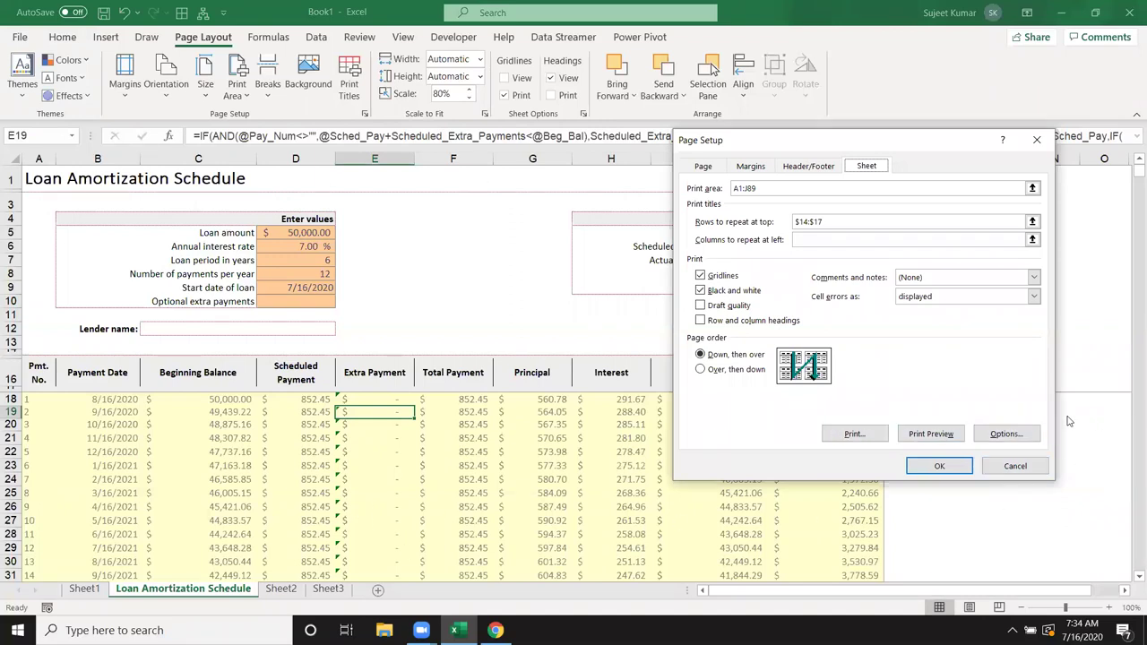
key("Escape")
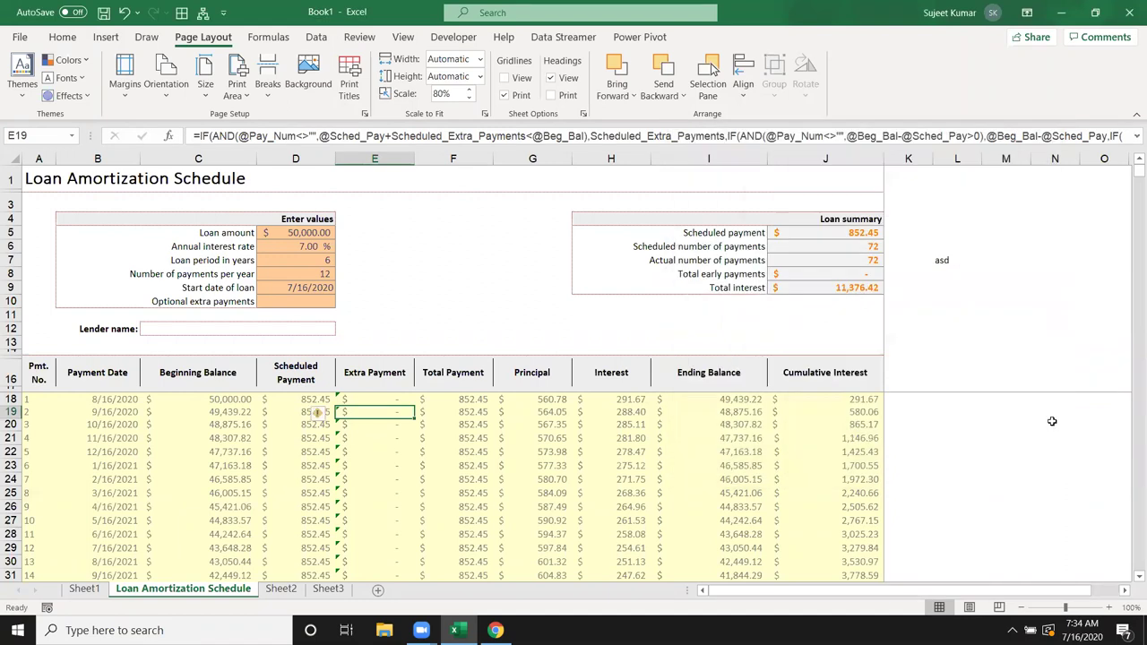
left_click(526, 275)
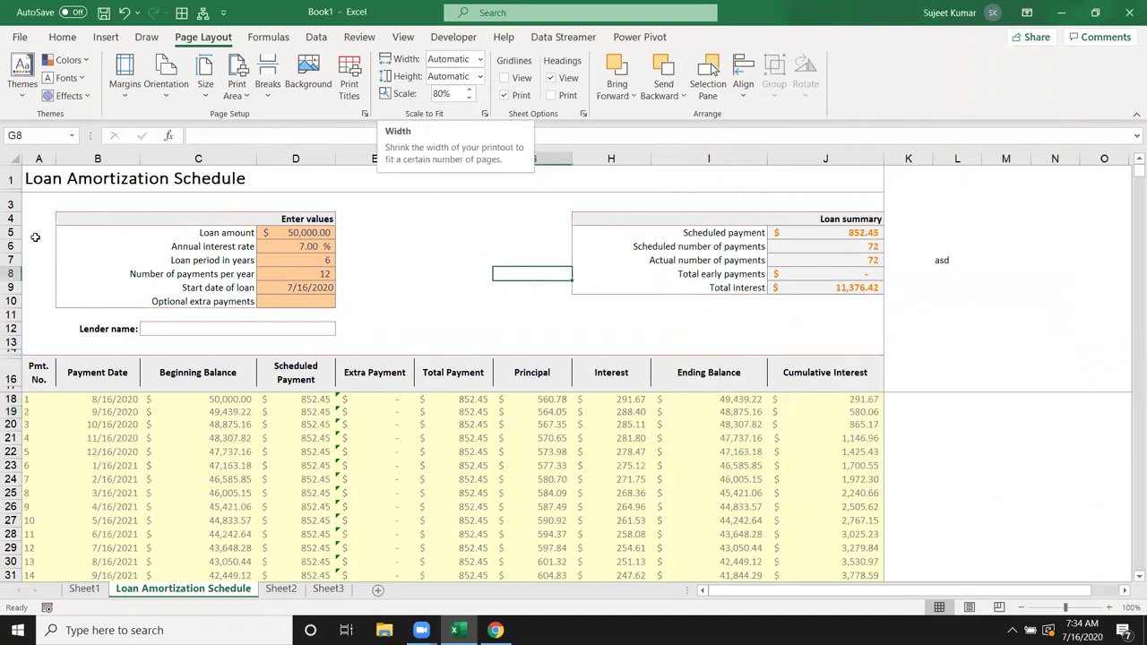
left_click(40, 378)
left_click_drag(186, 376, 820, 387)
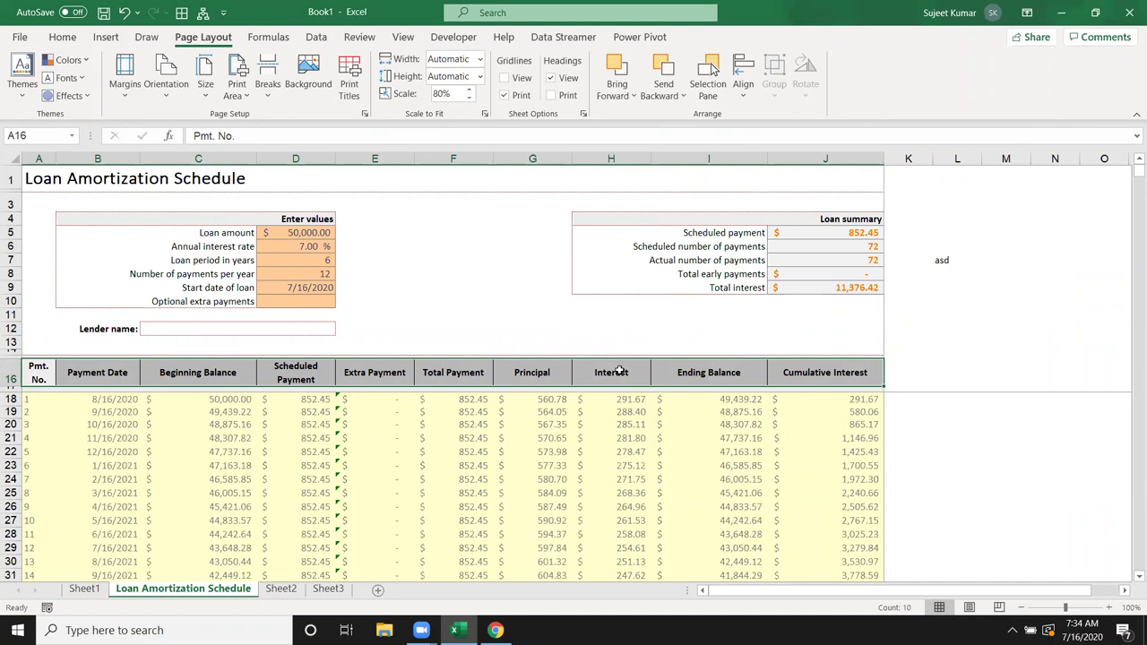
left_click(480, 60)
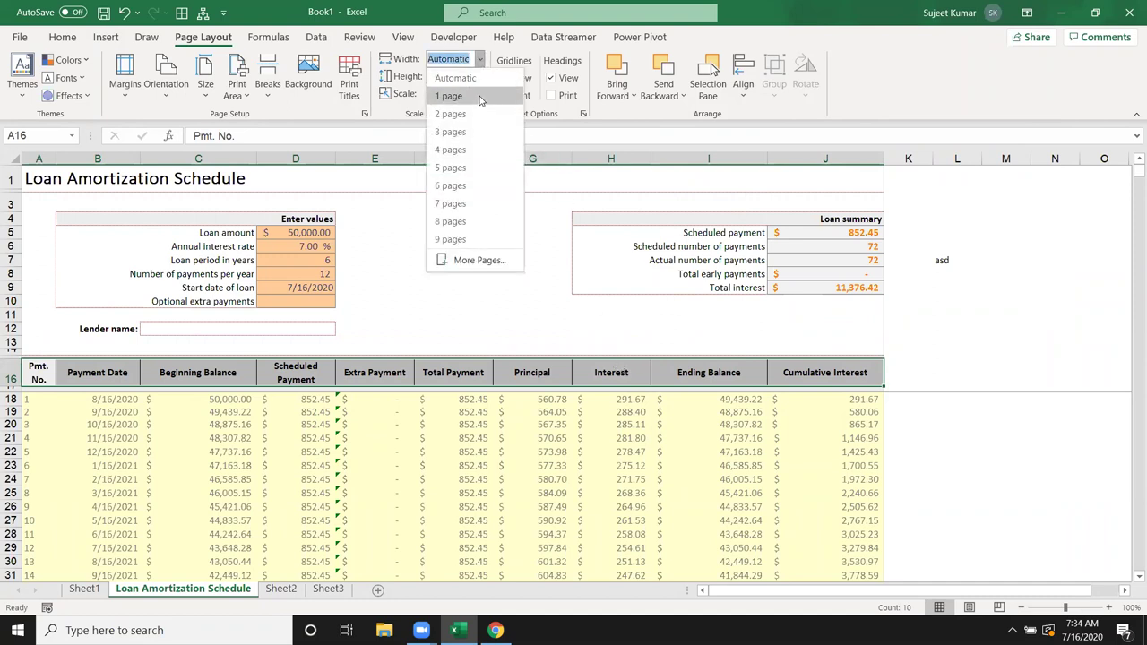
left_click(559, 175)
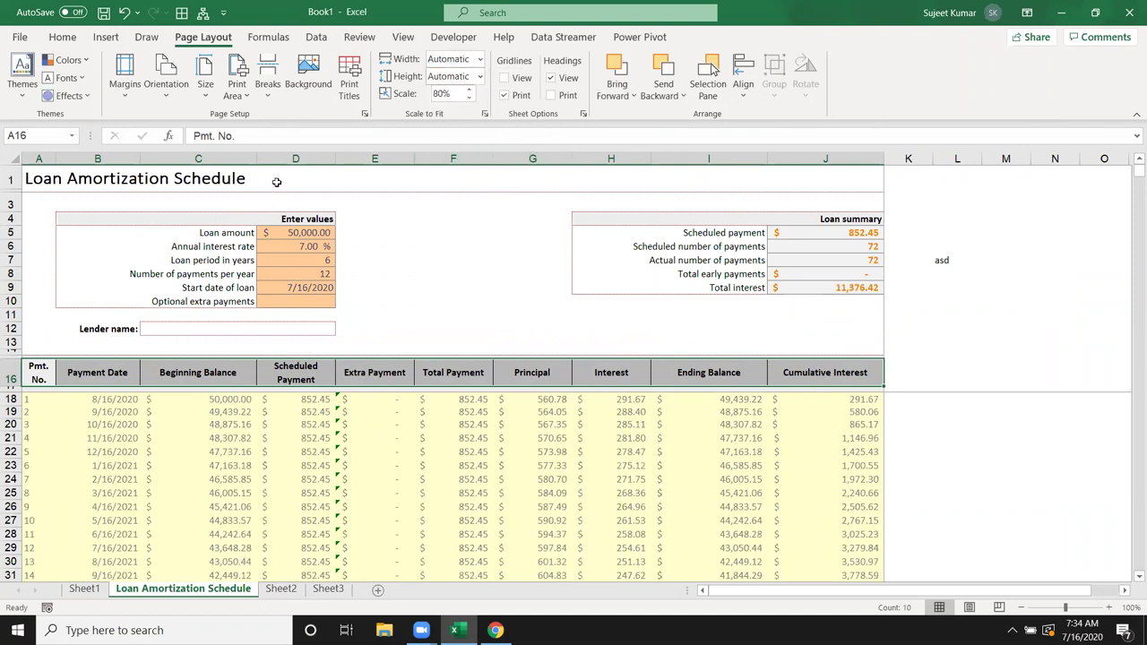
left_click(482, 79)
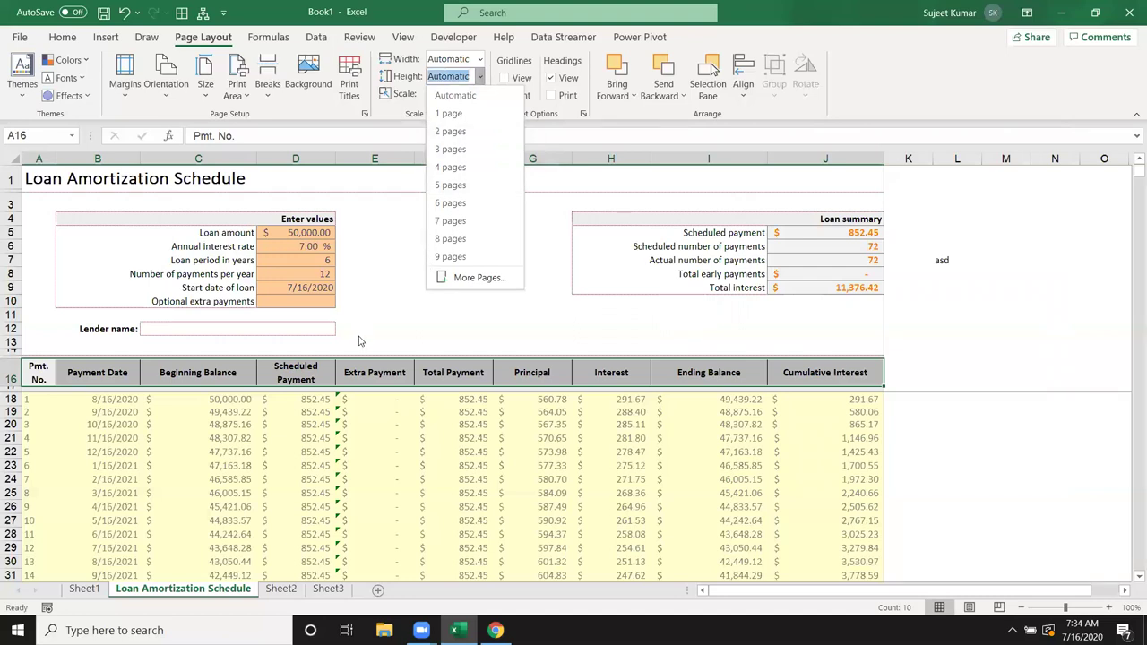
left_click(358, 338)
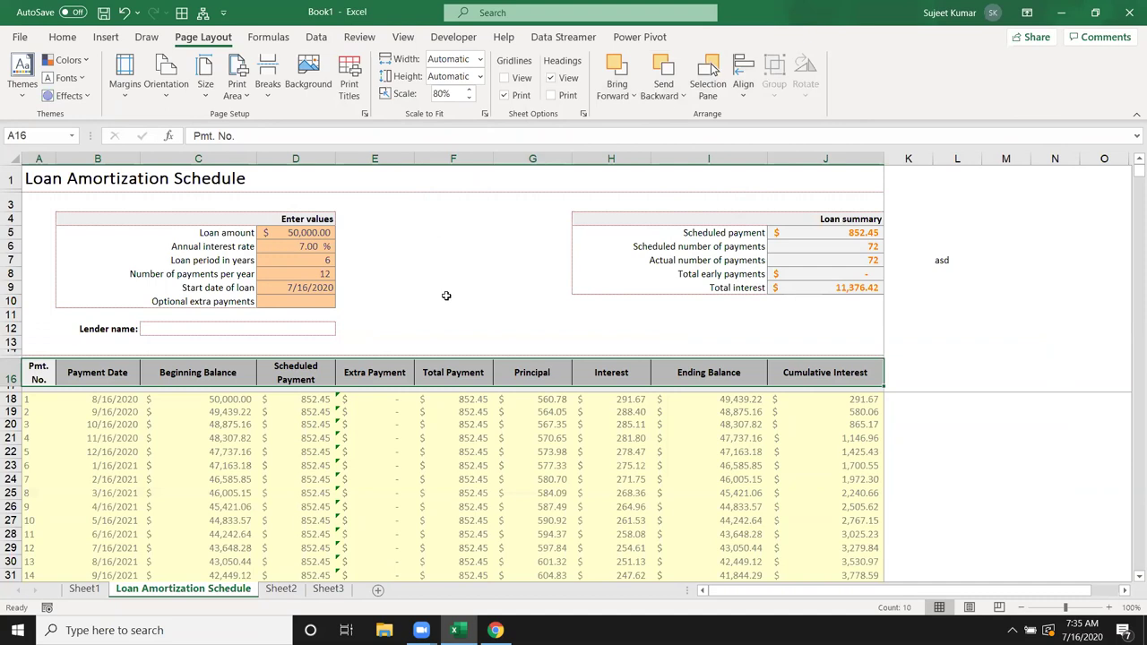
left_click(447, 299)
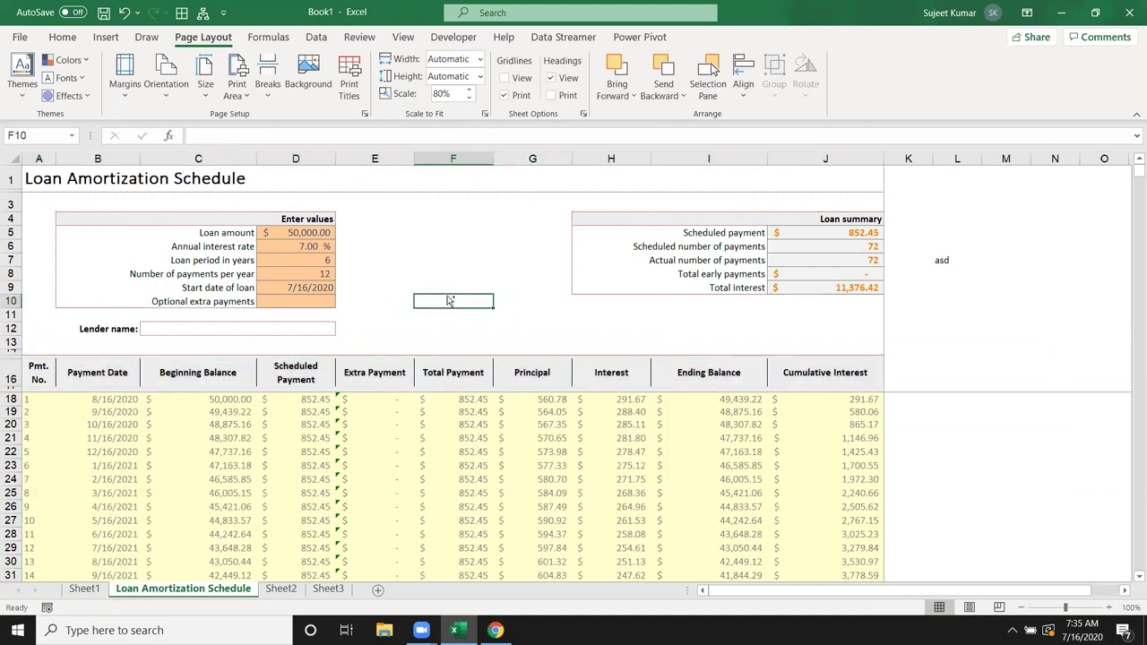
Step: Open the Print view and check the printer list, leaving the printer unchanged
key("ctrl+p")
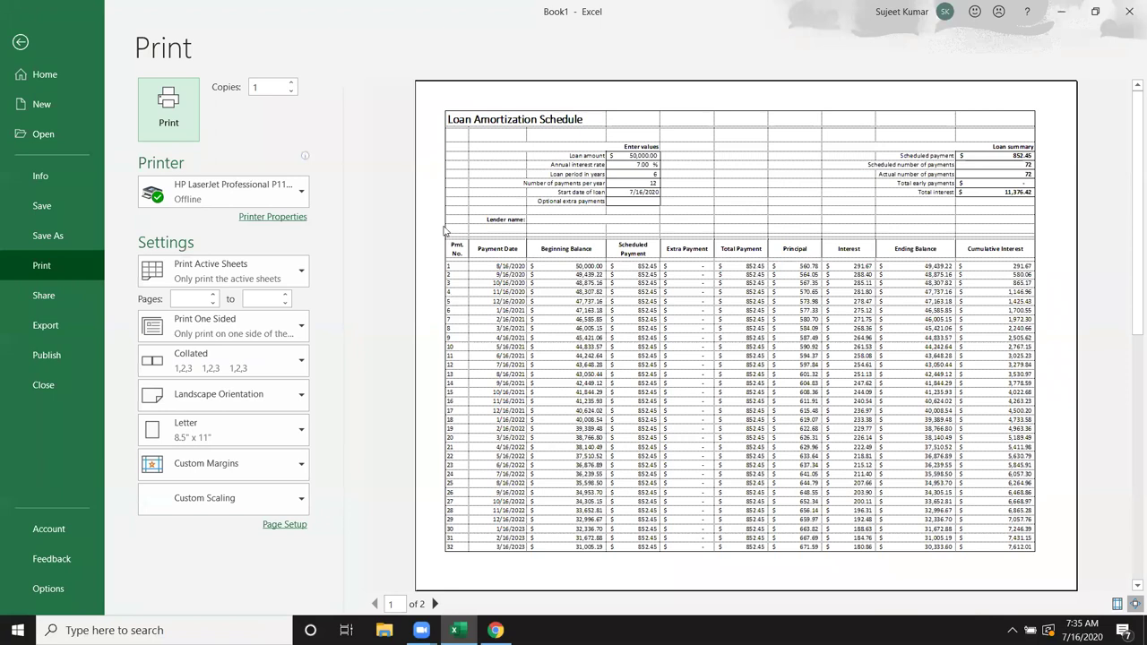
left_click(274, 86)
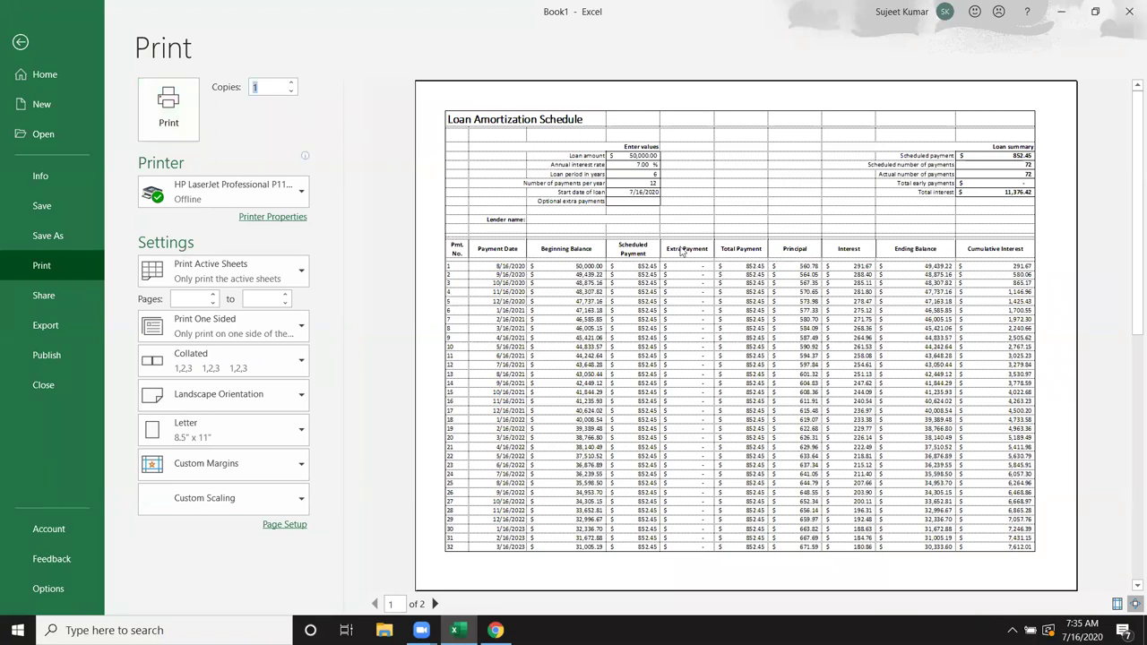
left_click(307, 195)
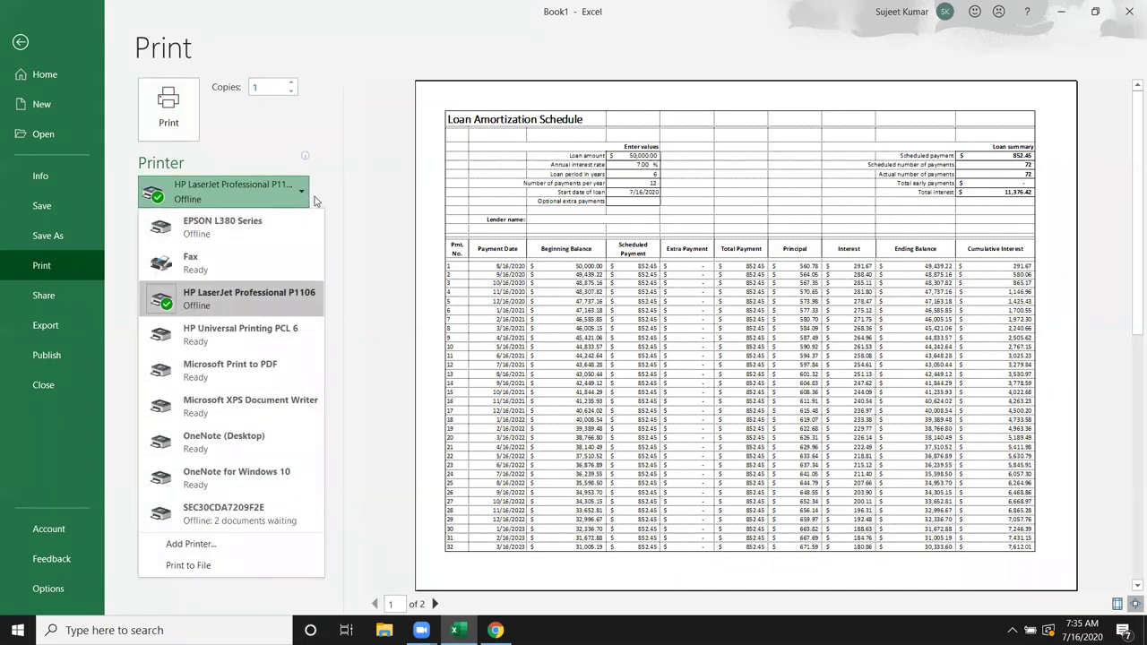
left_click(365, 189)
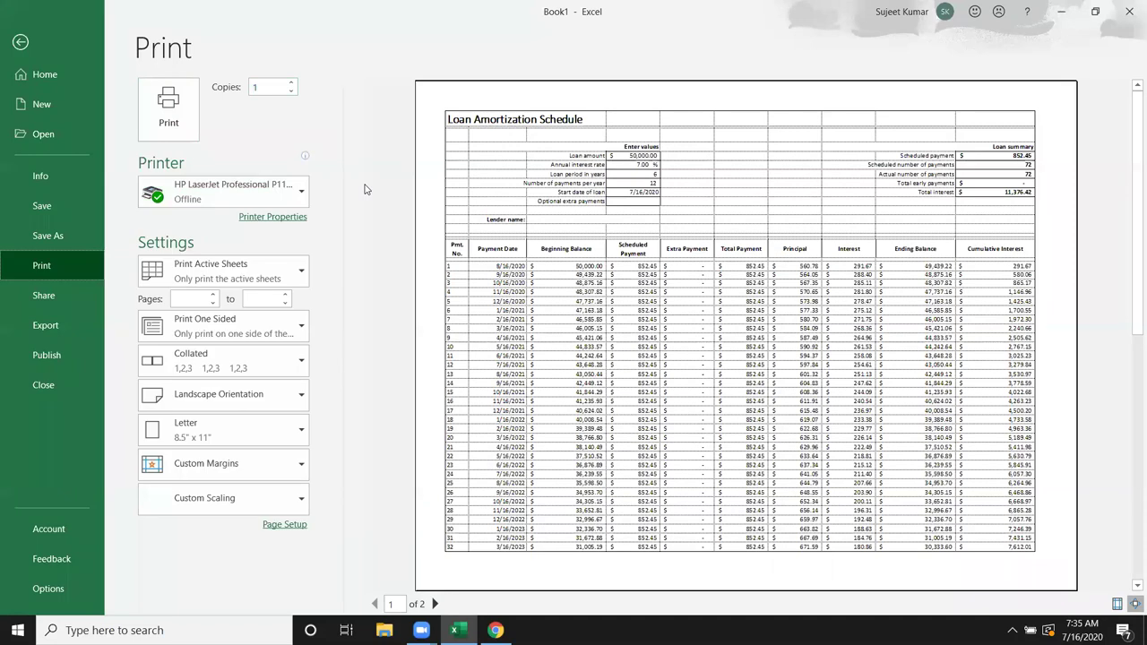
Step: In Printer Properties, leave the print quality unchanged and keep Plain Paper as the paper type
left_click(285, 222)
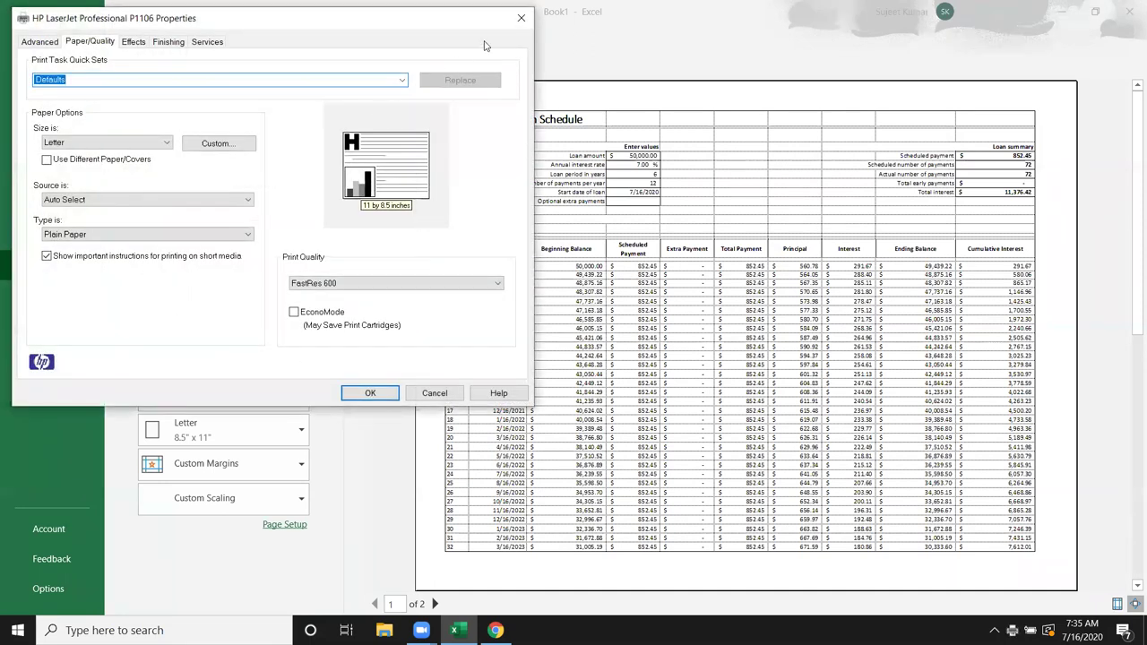
left_click_drag(501, 33, 800, 133)
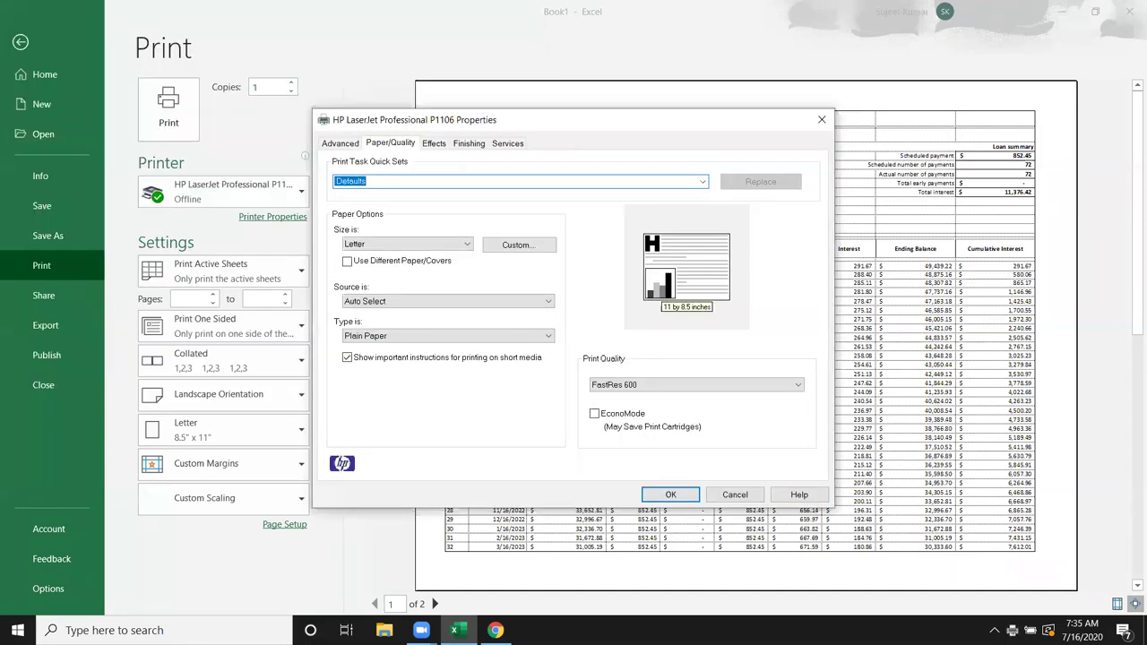
left_click(685, 390)
left_click(686, 390)
left_click(510, 411)
left_click(486, 339)
left_click(484, 339)
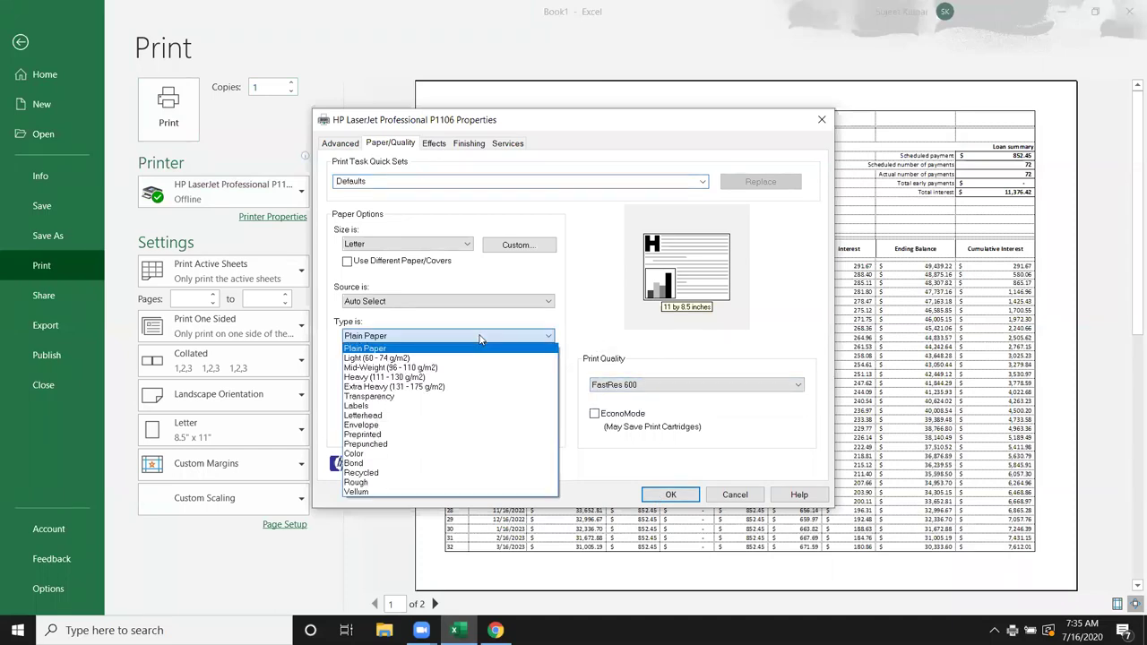
left_click(621, 331)
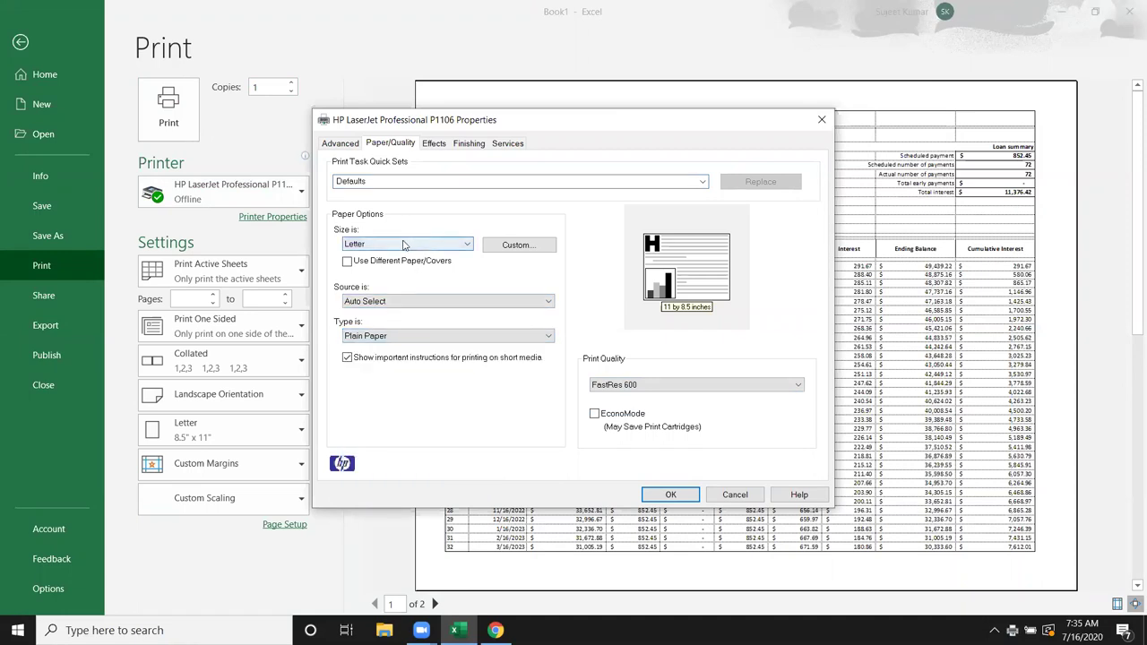
Step: Look through the Advanced, Resizing and Finishing printer options, then cancel Printer Properties
left_click(340, 144)
left_click(370, 145)
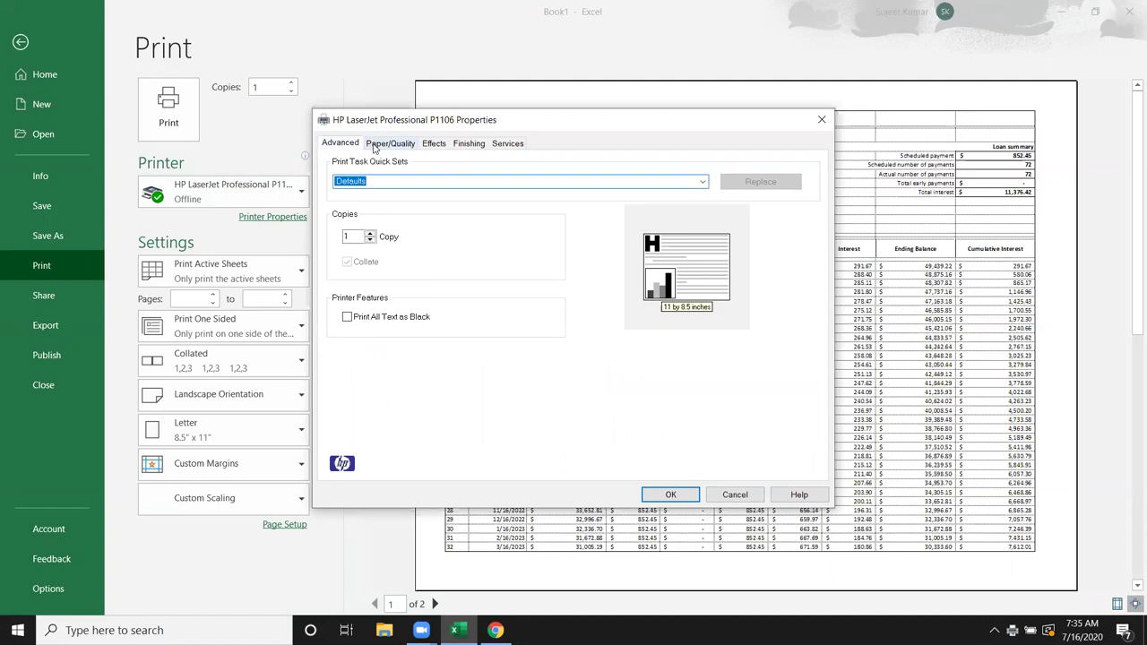
left_click(436, 146)
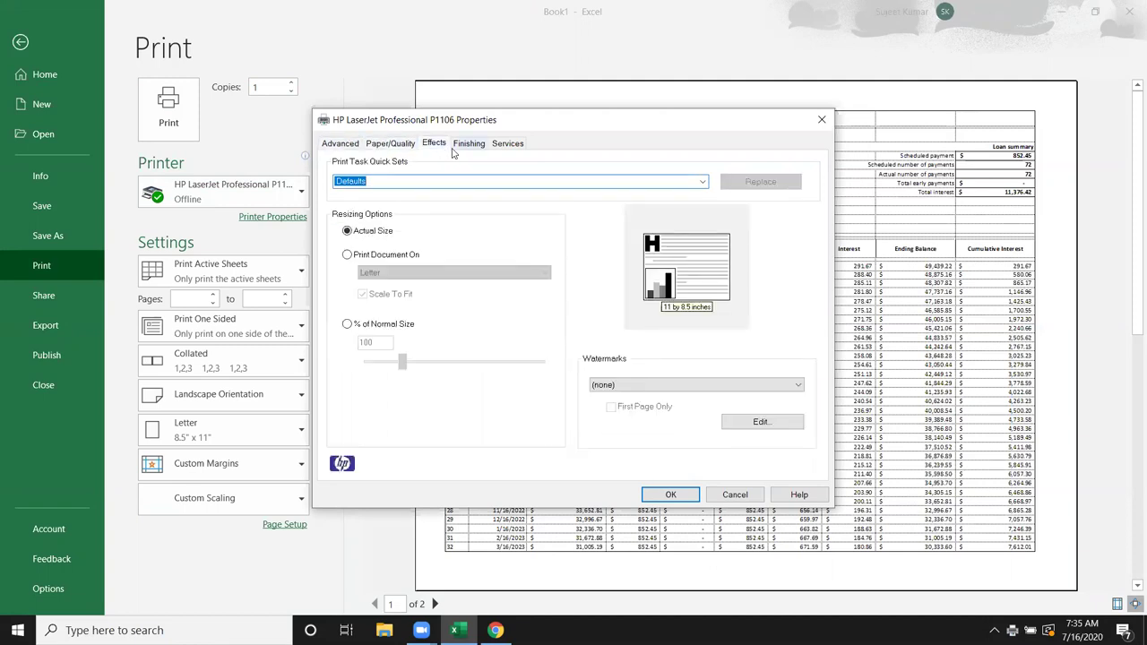
left_click(483, 151)
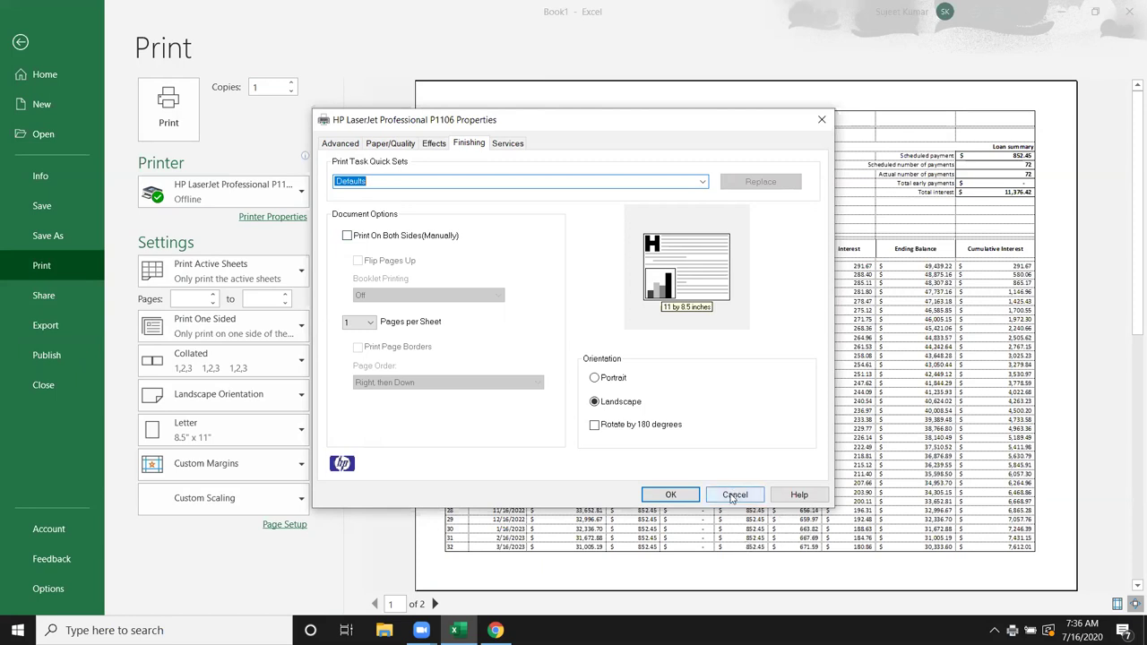
left_click(733, 496)
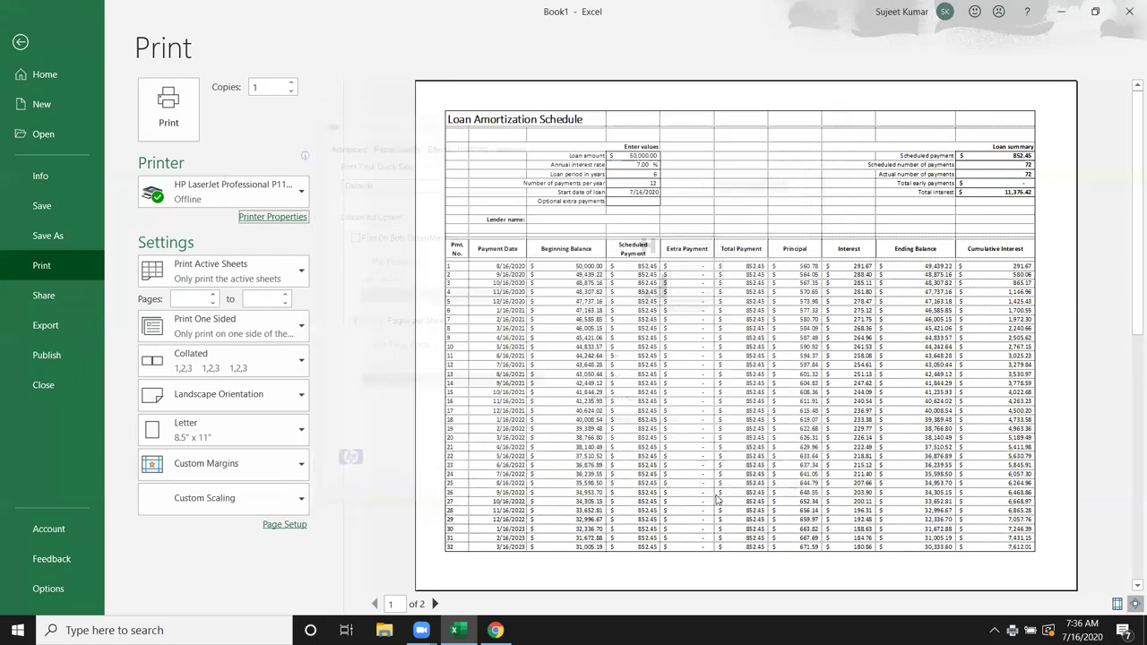
Step: Keep Print Active Sheets and one-sided printing
left_click(262, 285)
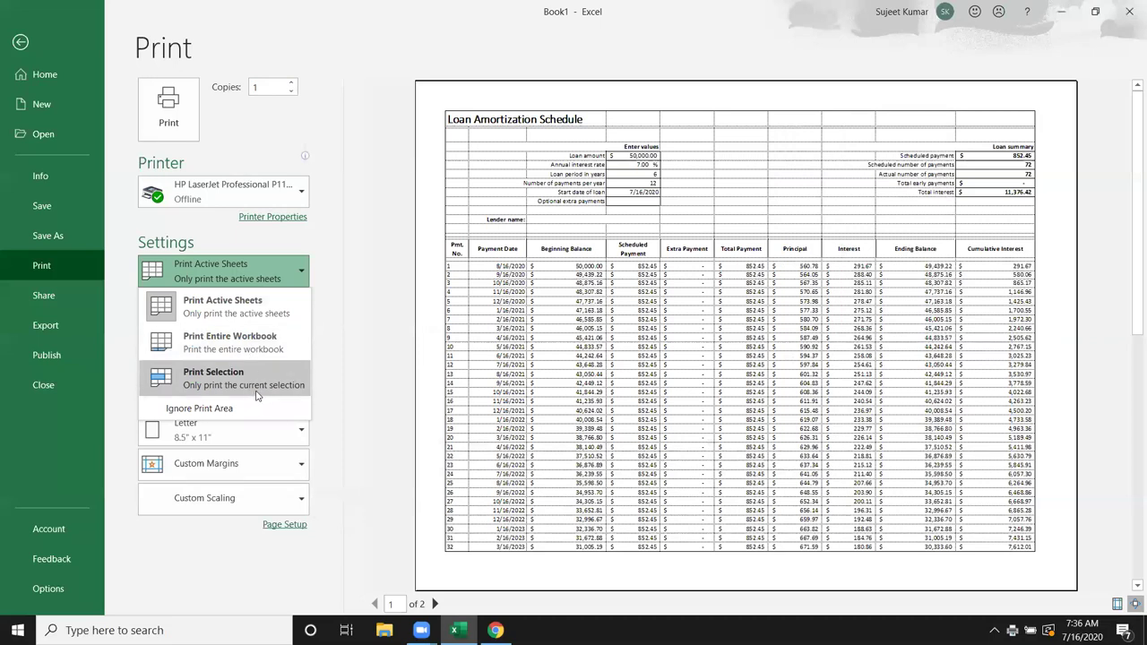
left_click(384, 360)
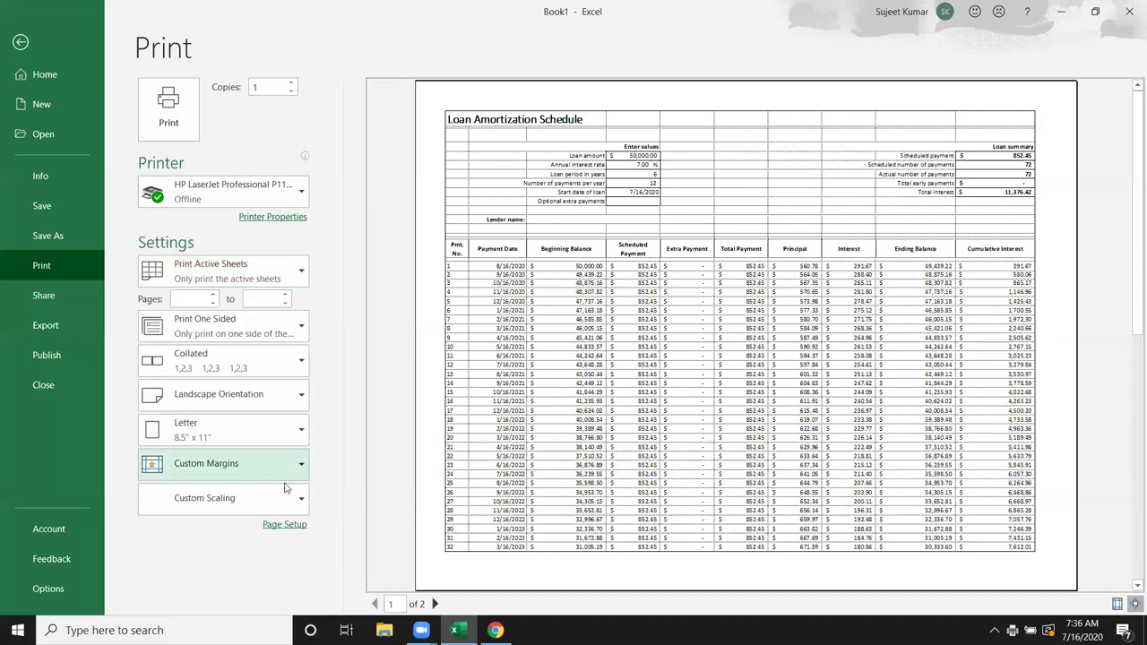
left_click(285, 332)
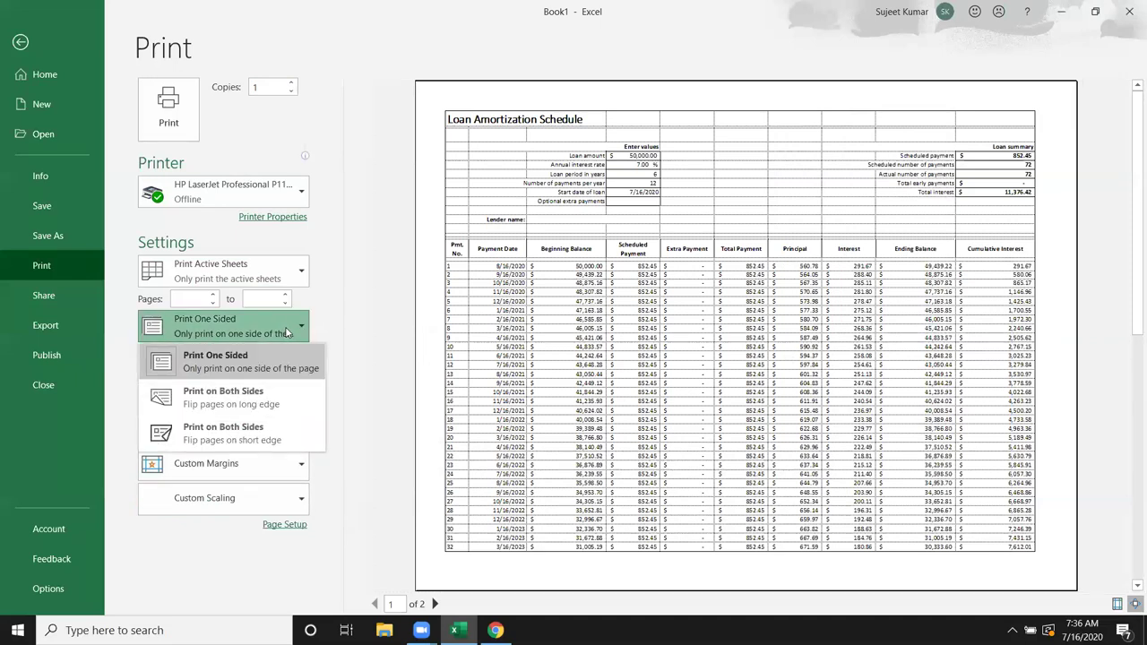
left_click(358, 284)
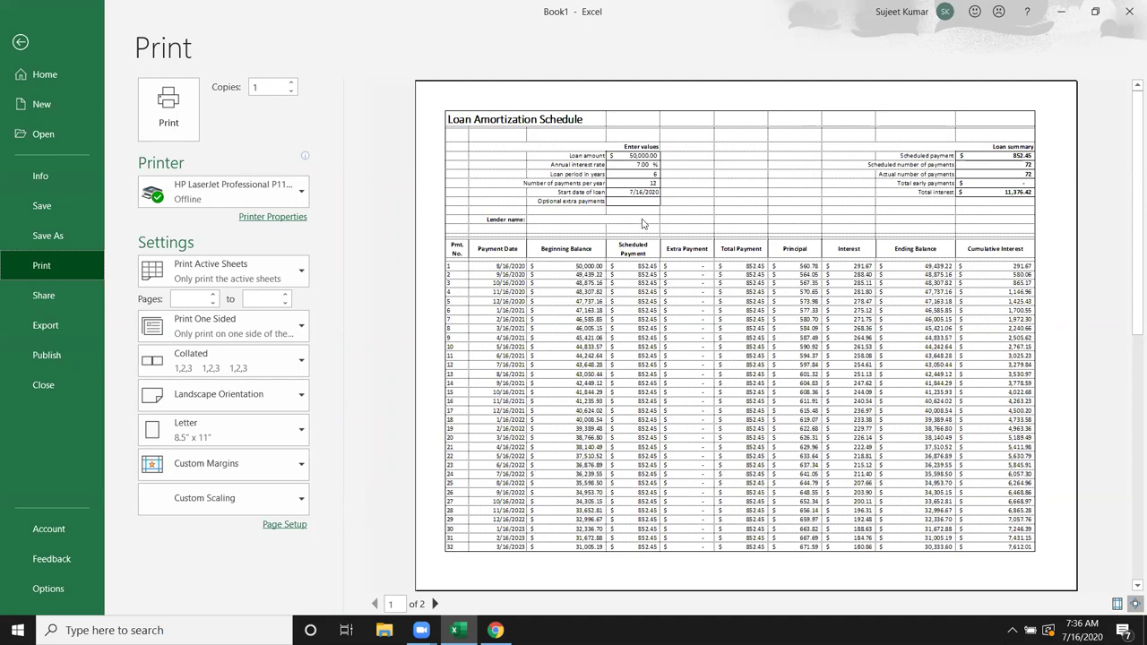
Step: Set Copies to 5, try Uncollated, then switch back to Collated
left_click(275, 87)
left_click(250, 368)
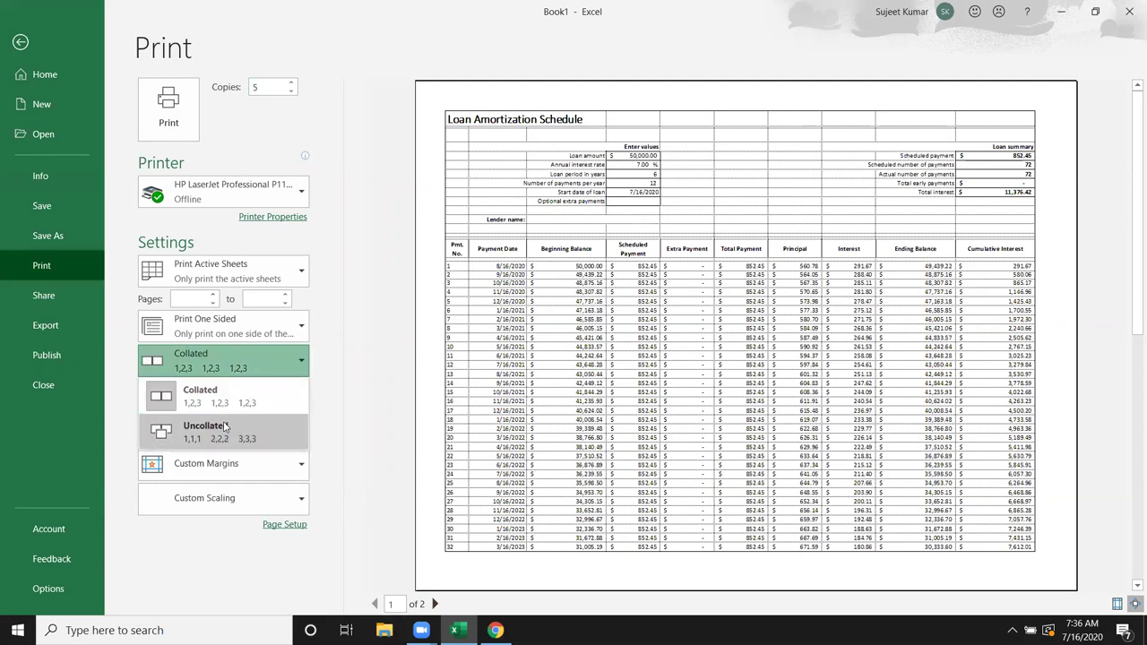
left_click(221, 400)
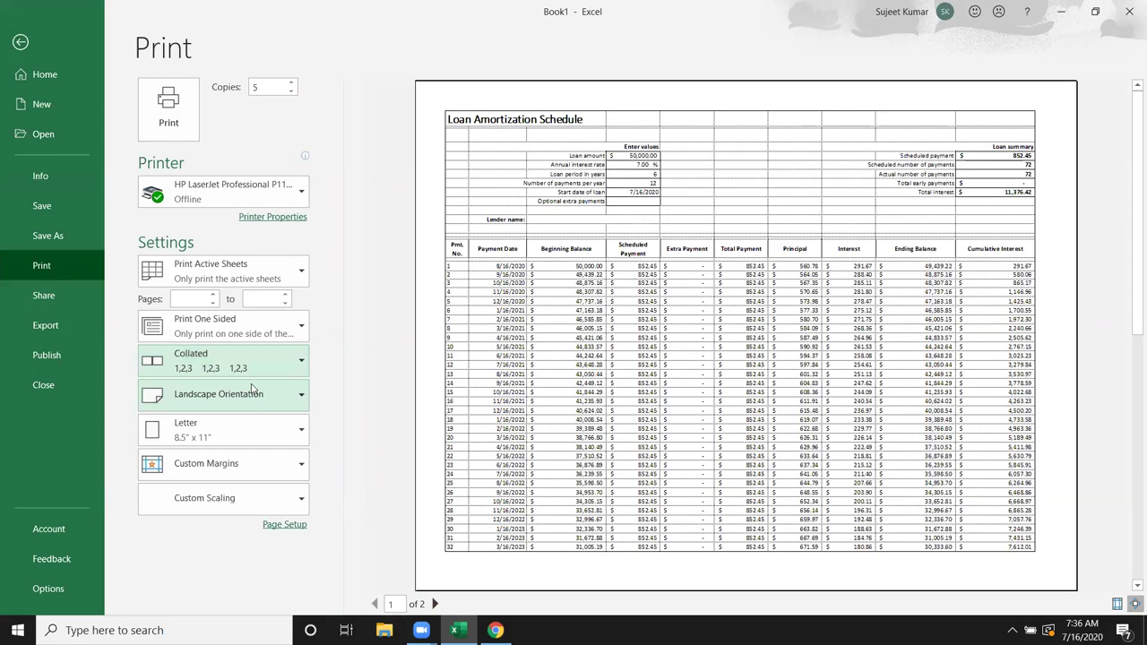
left_click(247, 371)
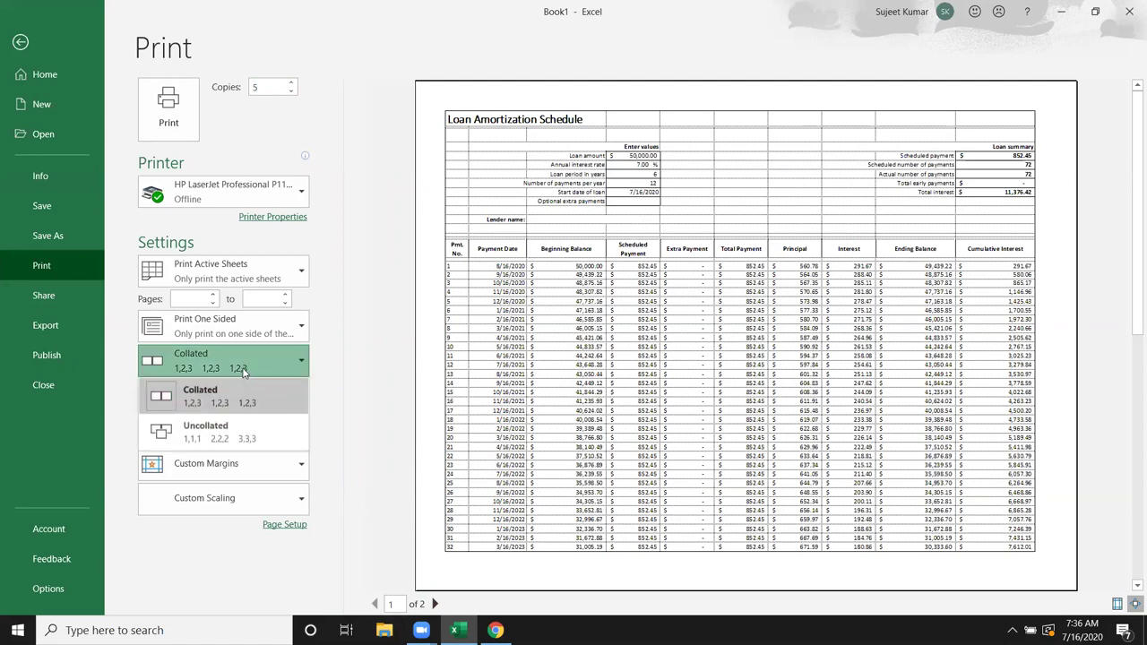
key("Escape")
left_click(241, 441)
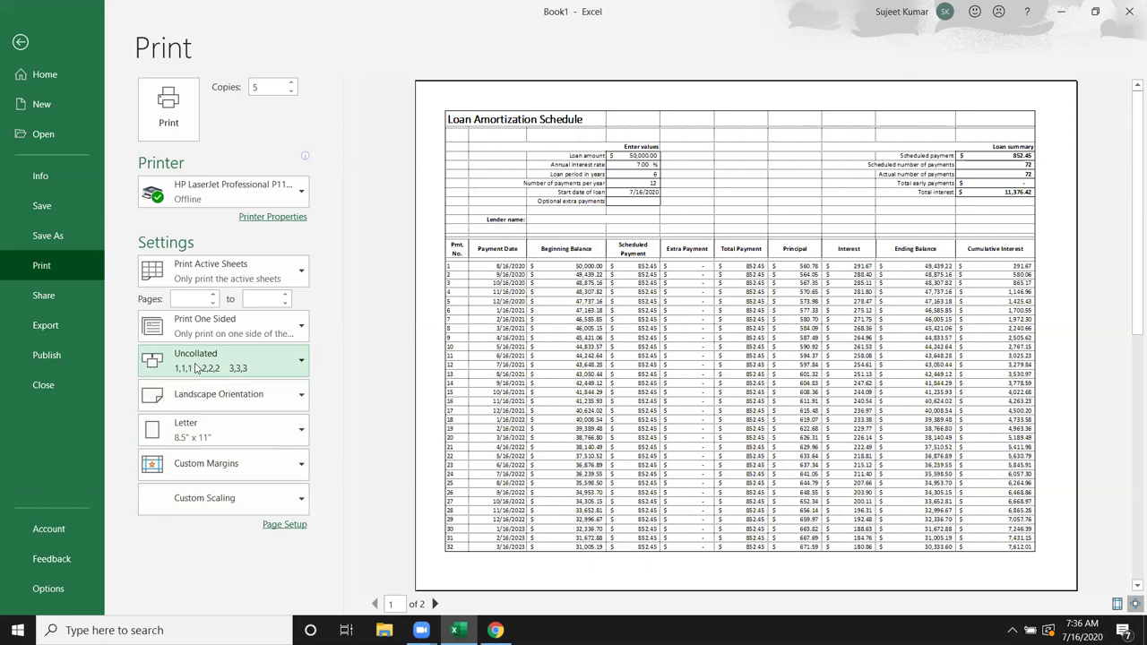
left_click(196, 367)
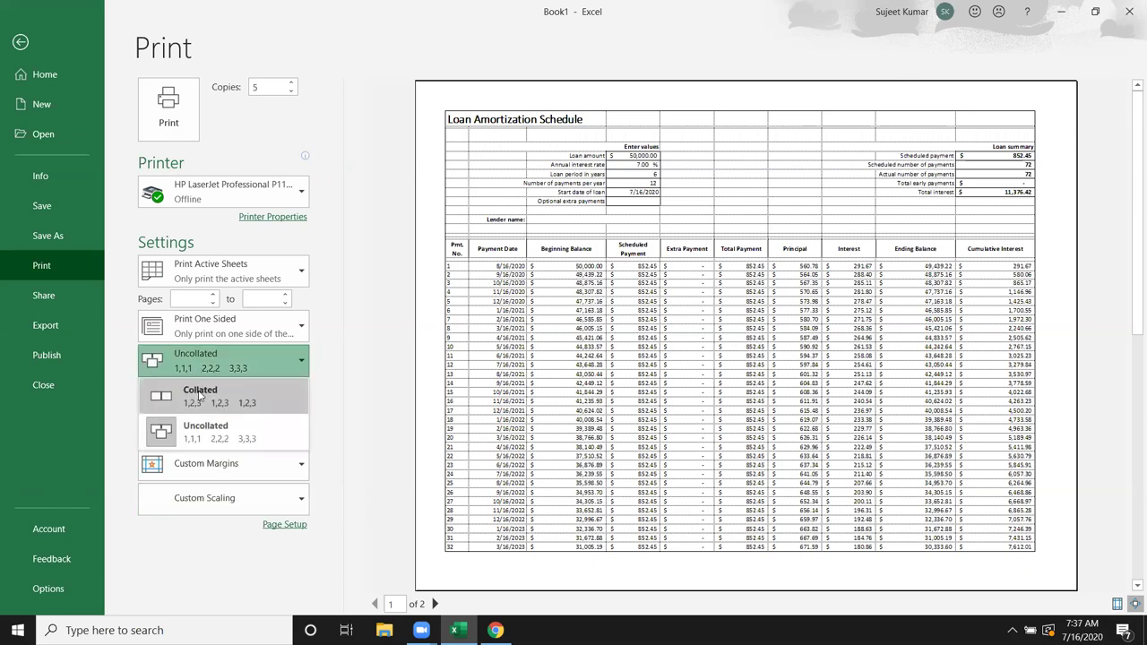
left_click(252, 384)
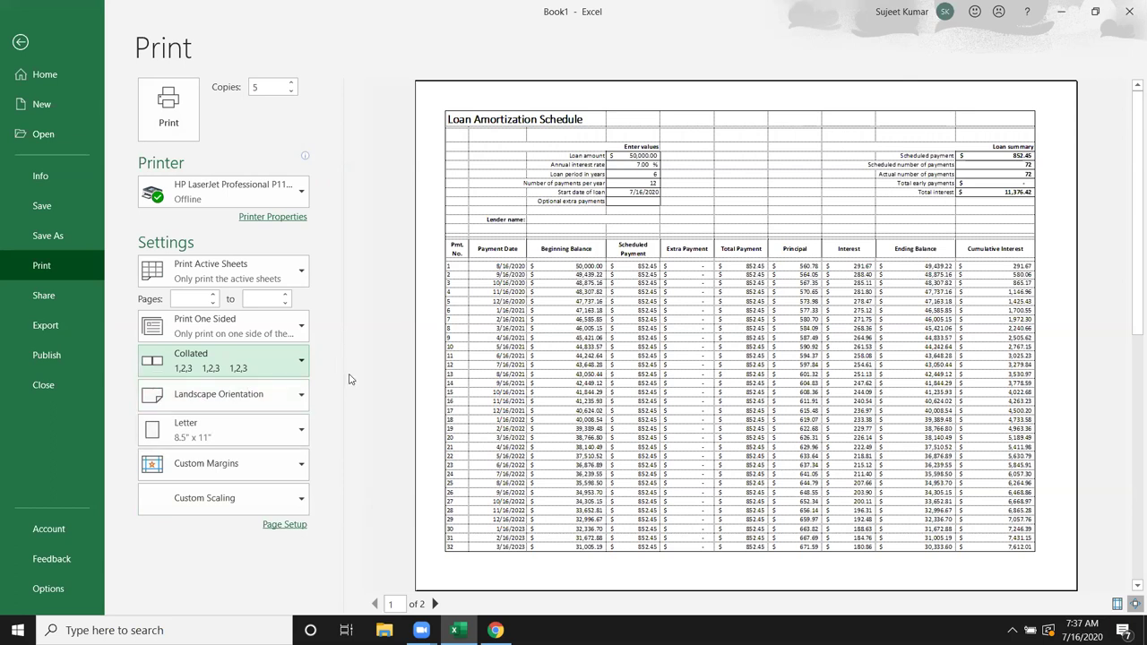
Step: Keep landscape orientation and view the Custom Scaling choices
left_click(267, 407)
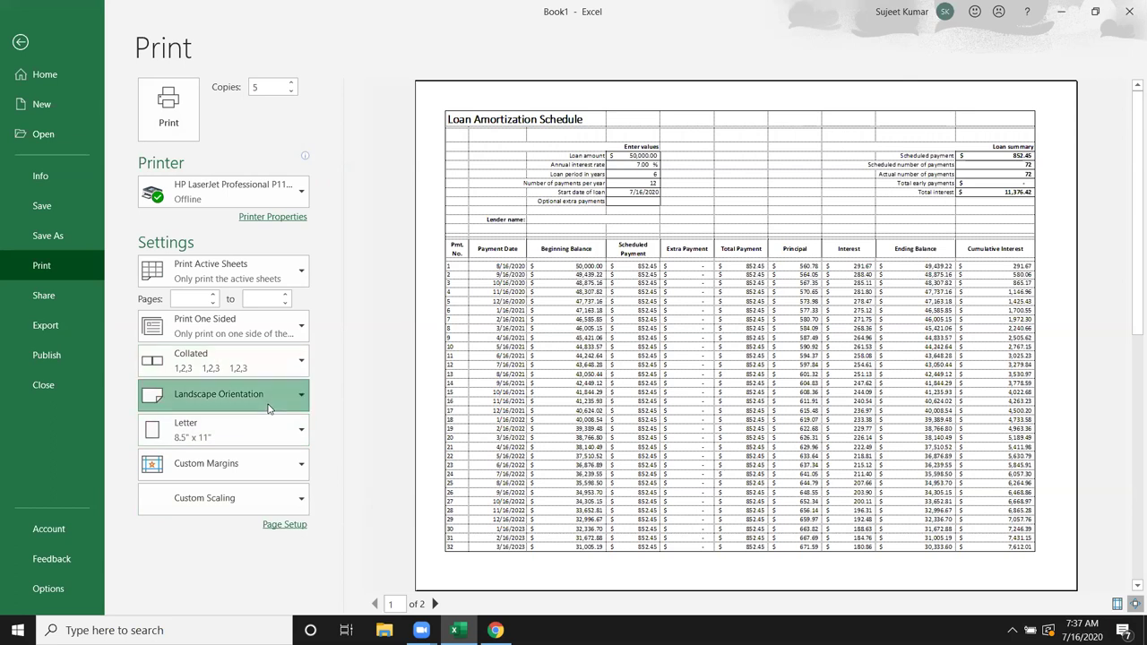
left_click(373, 414)
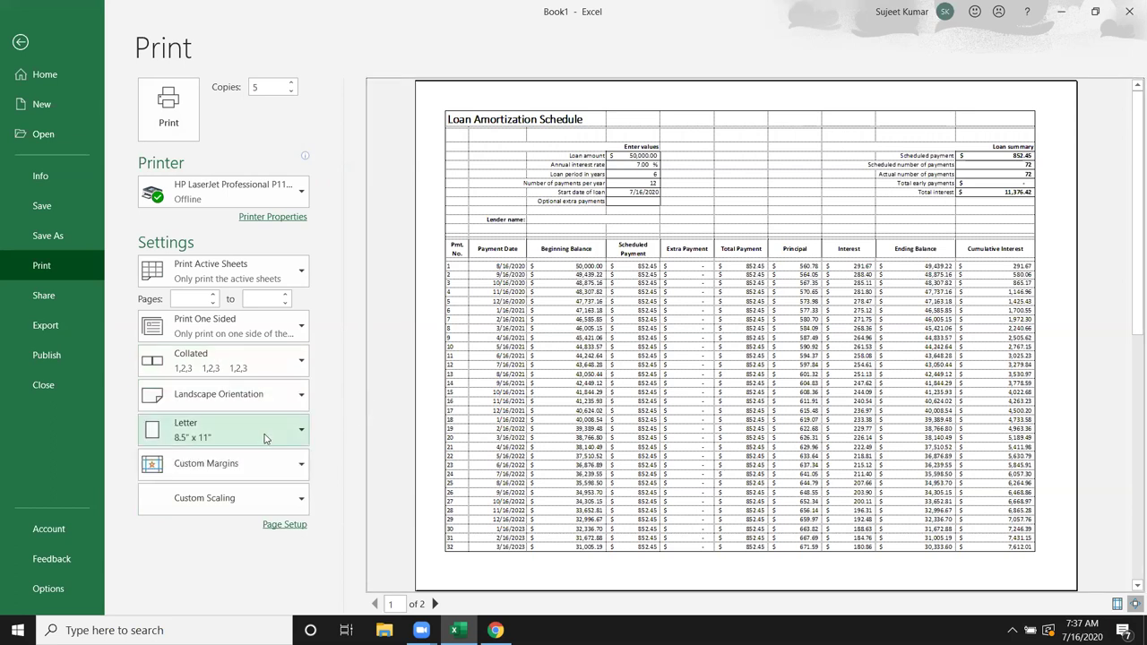
left_click(257, 501)
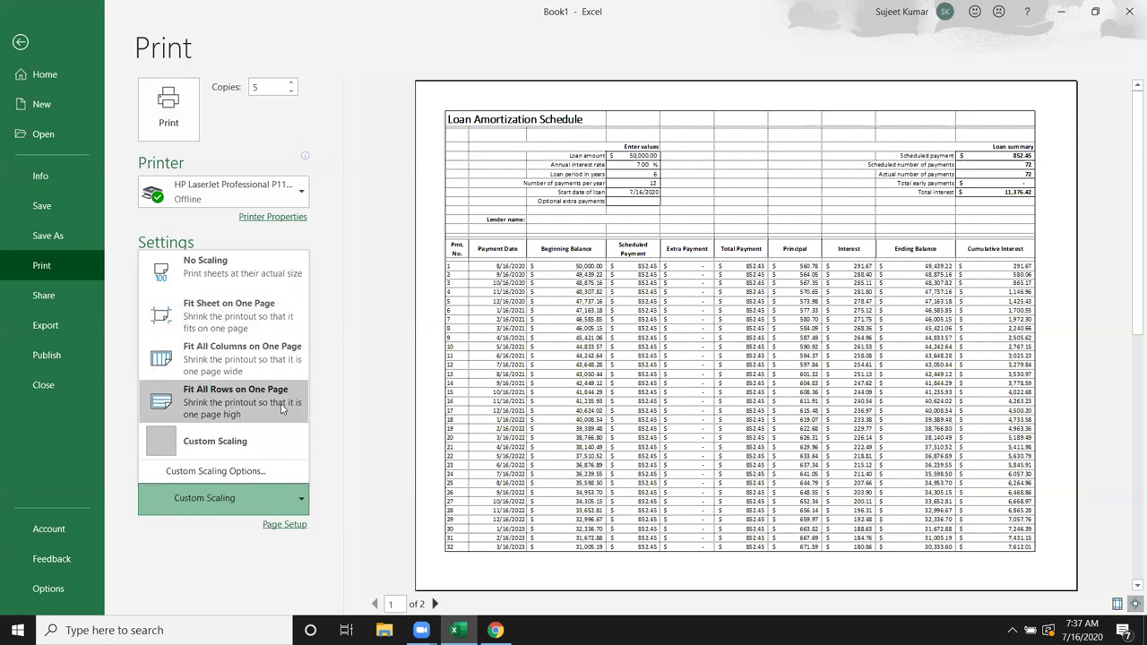
Step: Open Page Setup and browse its Margins, Header/Footer and Sheet tabs
left_click(412, 347)
left_click(289, 525)
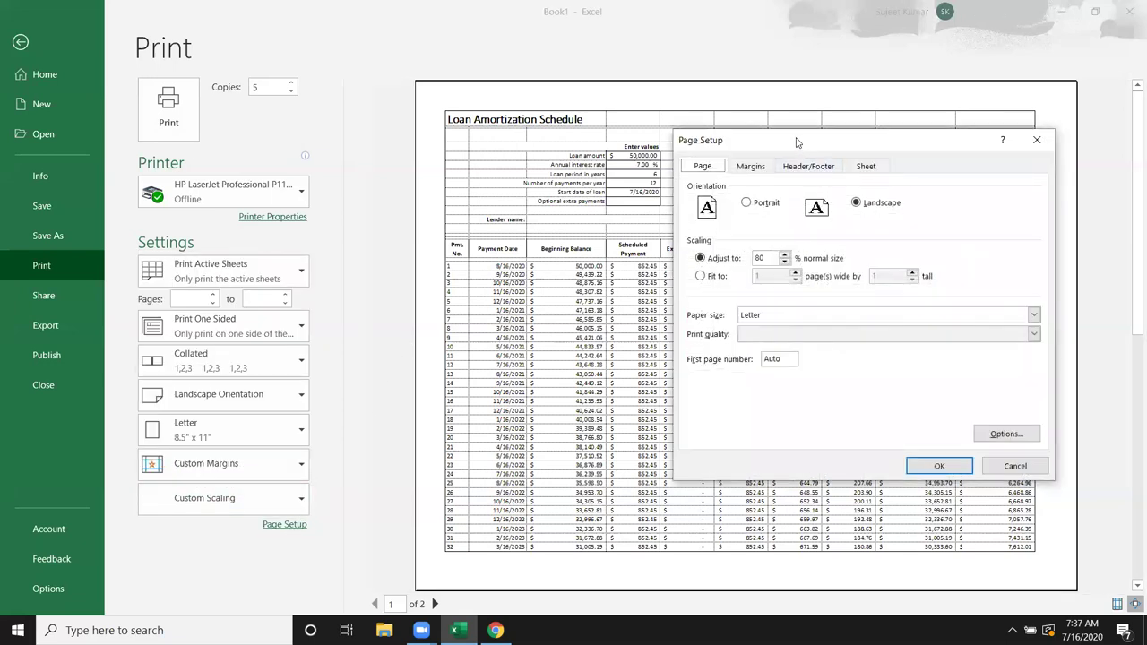
left_click_drag(794, 142, 557, 136)
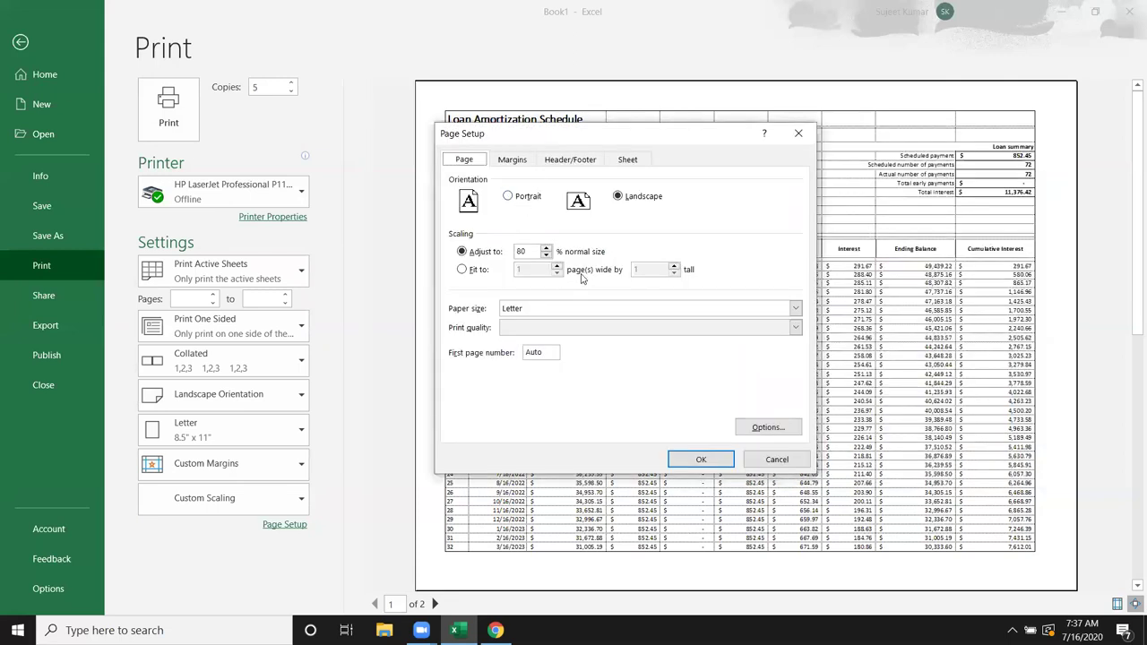
left_click(517, 163)
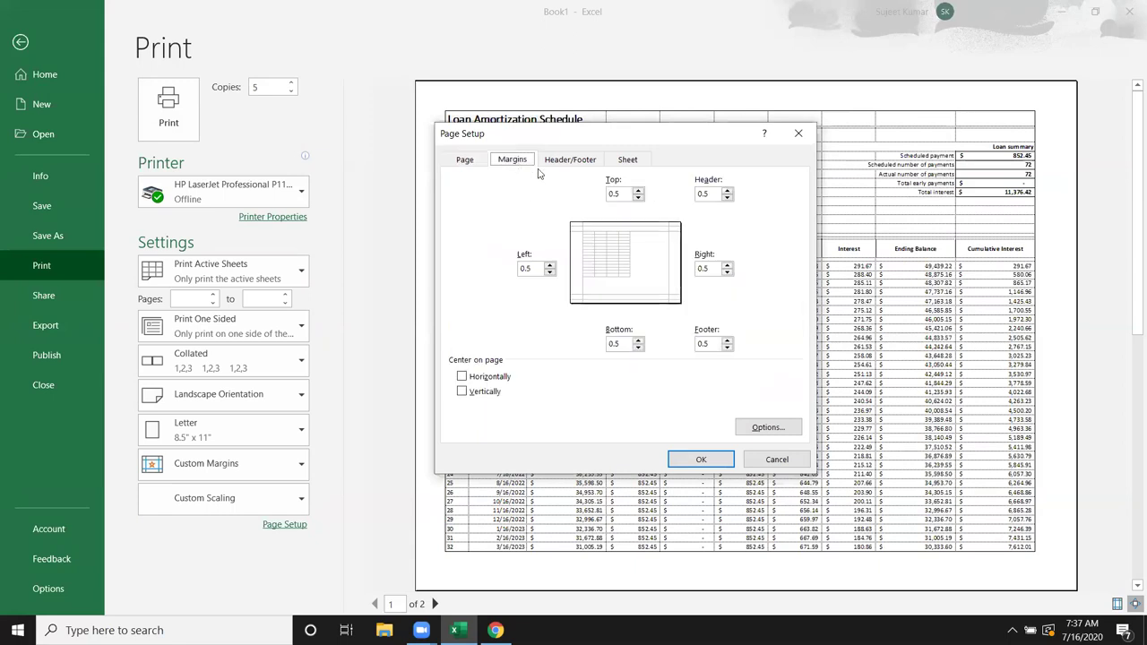
left_click(562, 161)
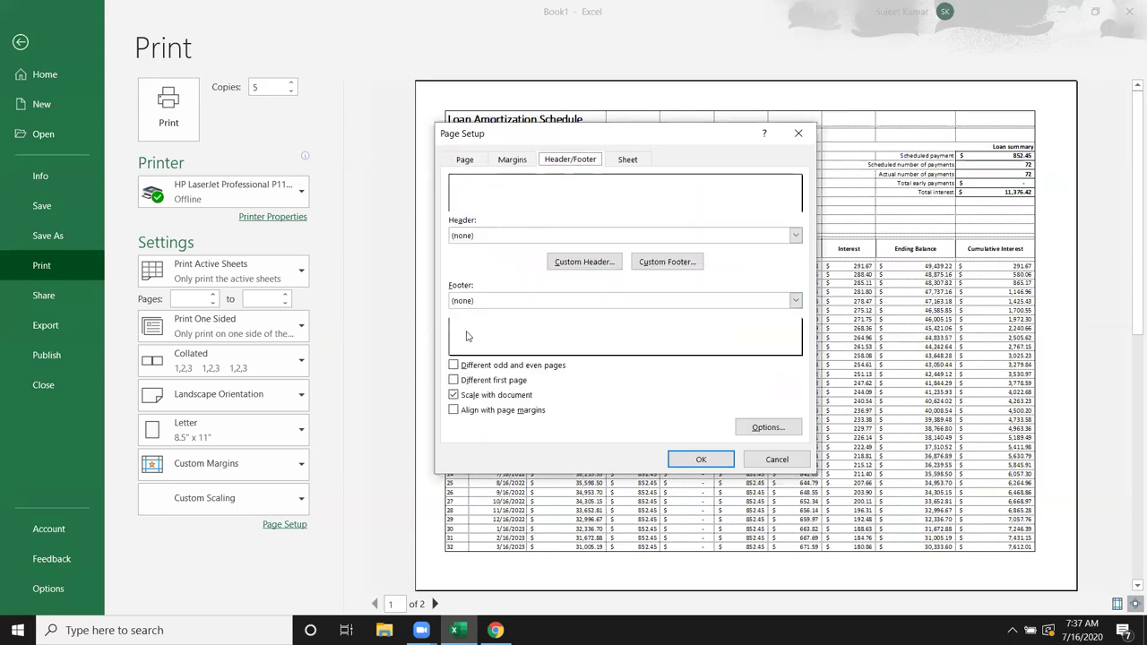
left_click(627, 159)
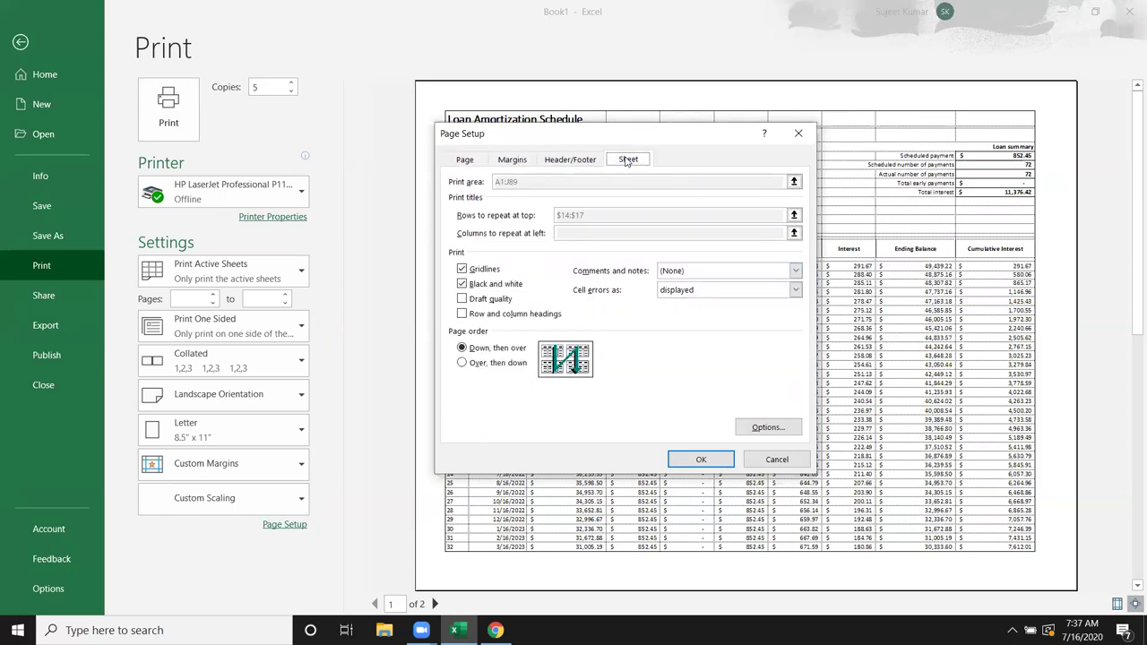
Step: Return to the Page tab, close Page Setup unchanged and leave Backstage with Esc
left_click(574, 160)
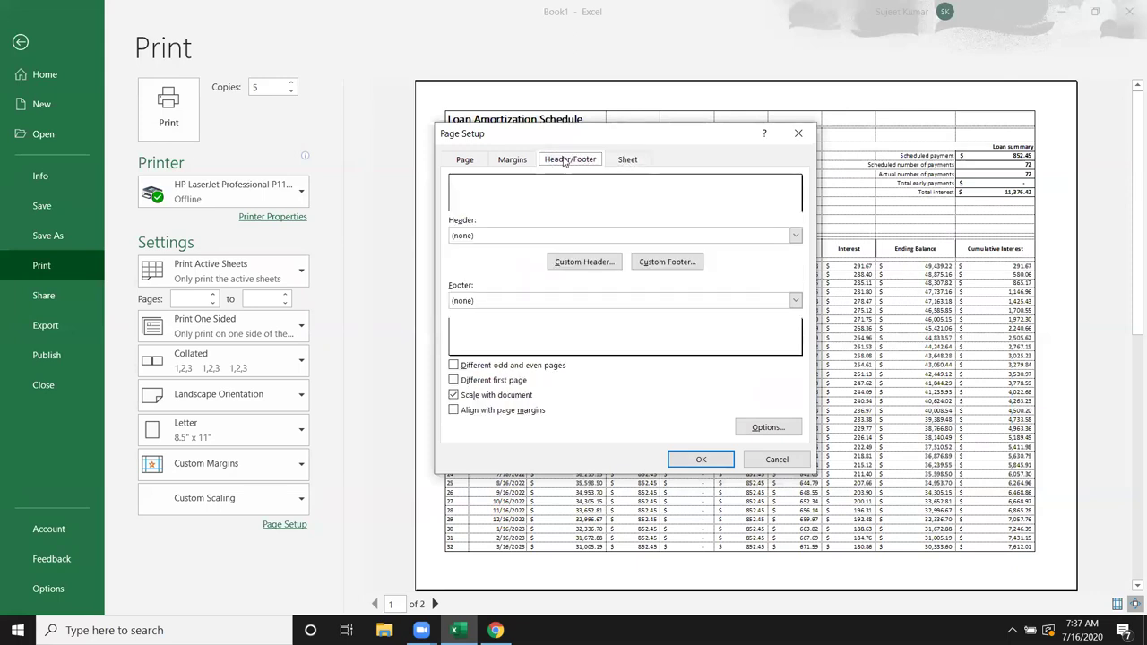
left_click(515, 159)
left_click(484, 159)
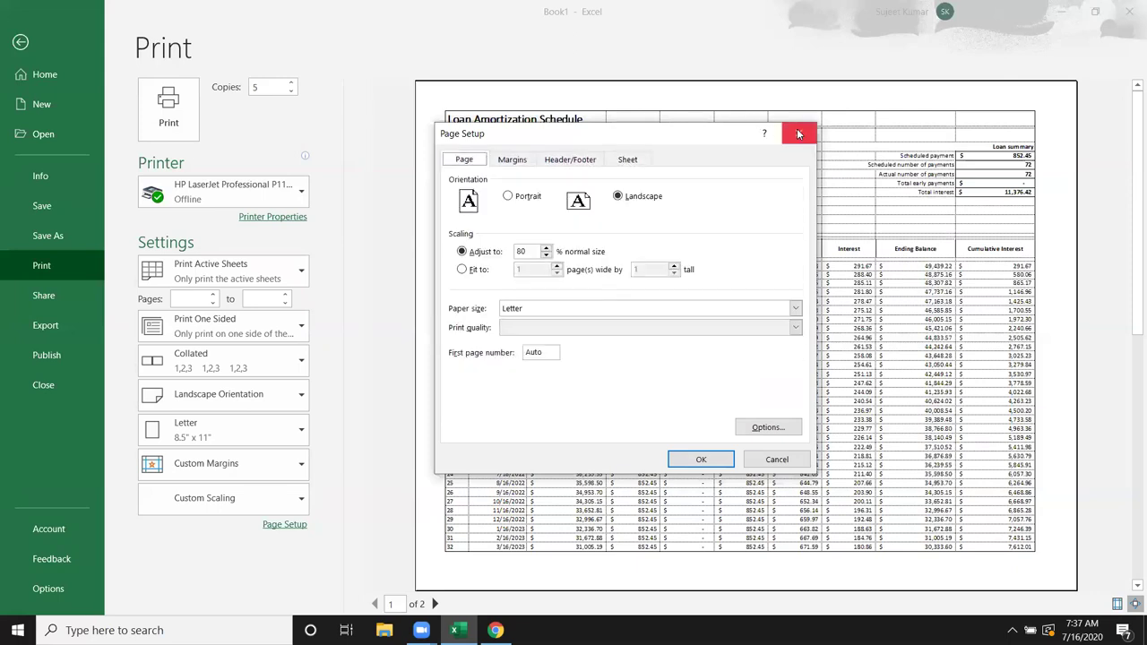
left_click(798, 131)
key("Escape")
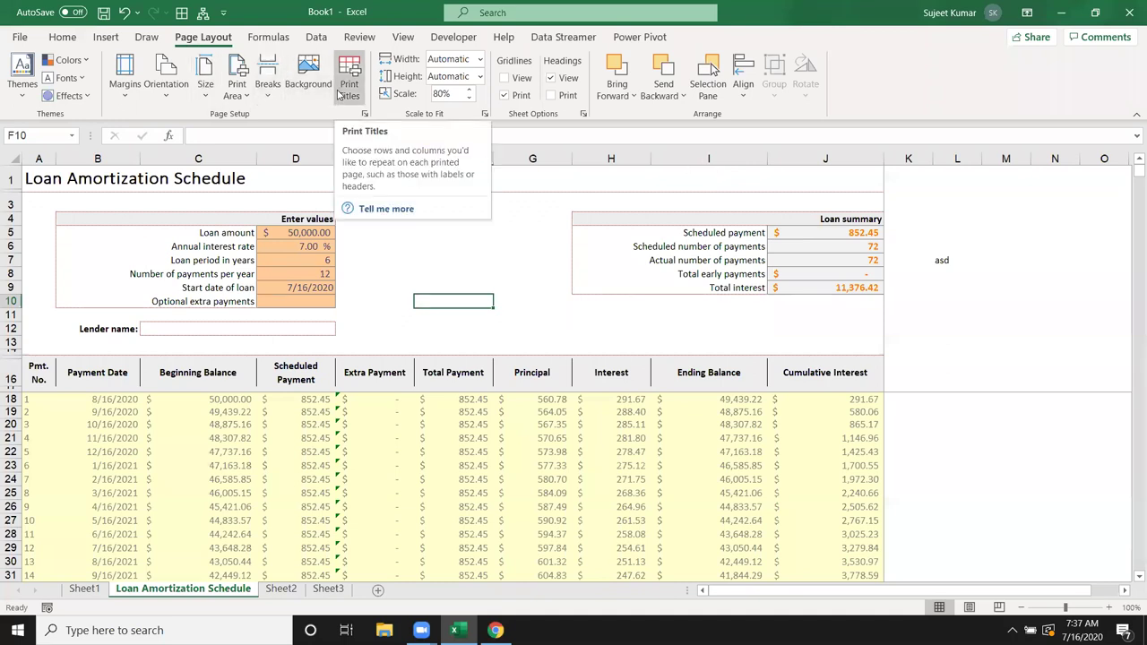
Step: Show the Data tab, select H12, then close the workbook choosing Don't Save
left_click(313, 38)
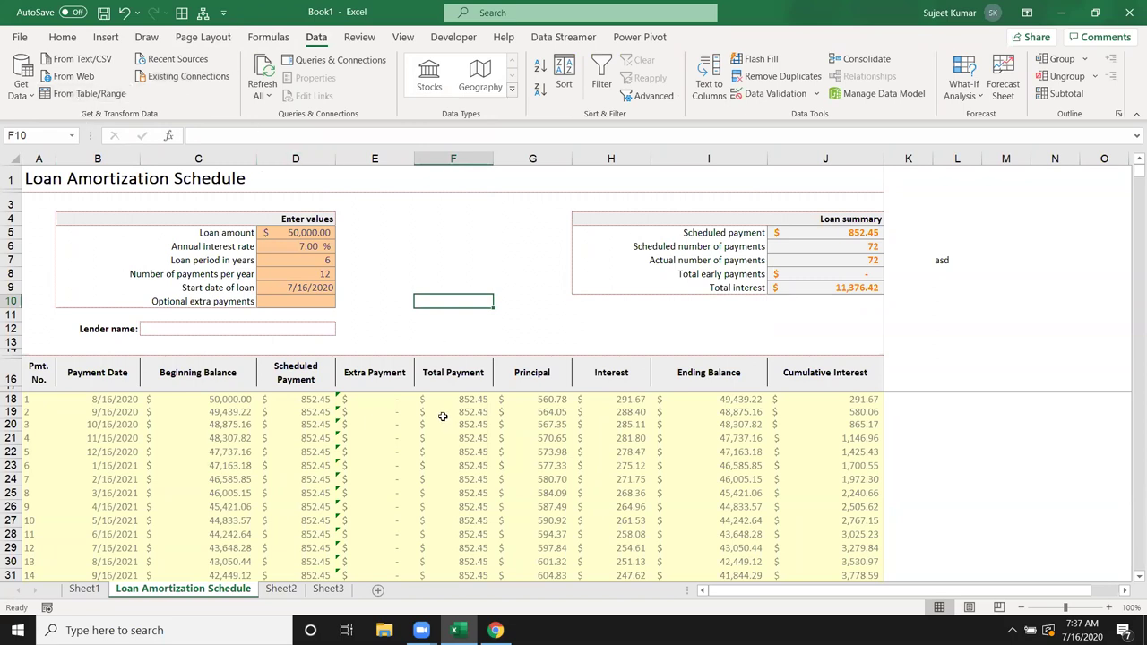
left_click(580, 331)
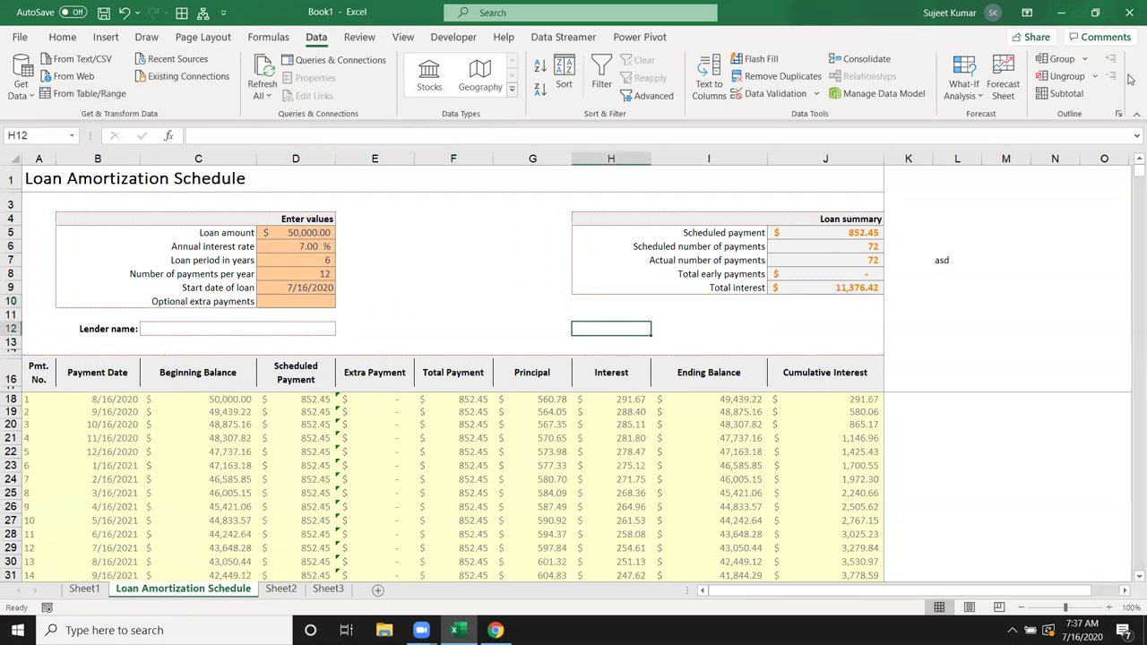
left_click(1128, 18)
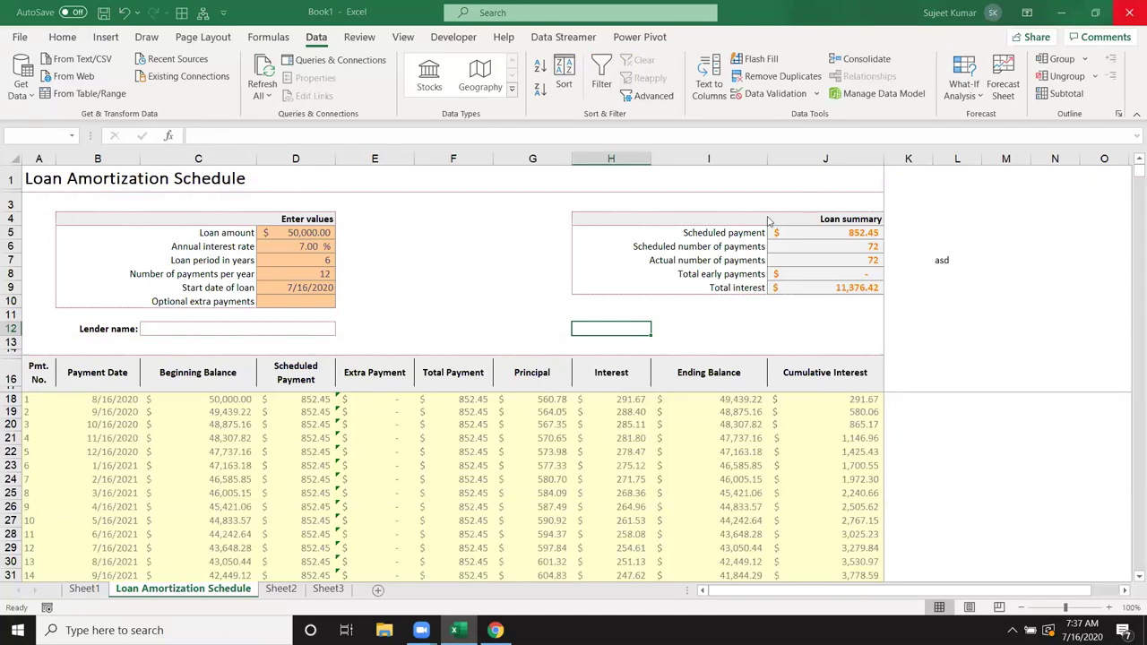
left_click(619, 404)
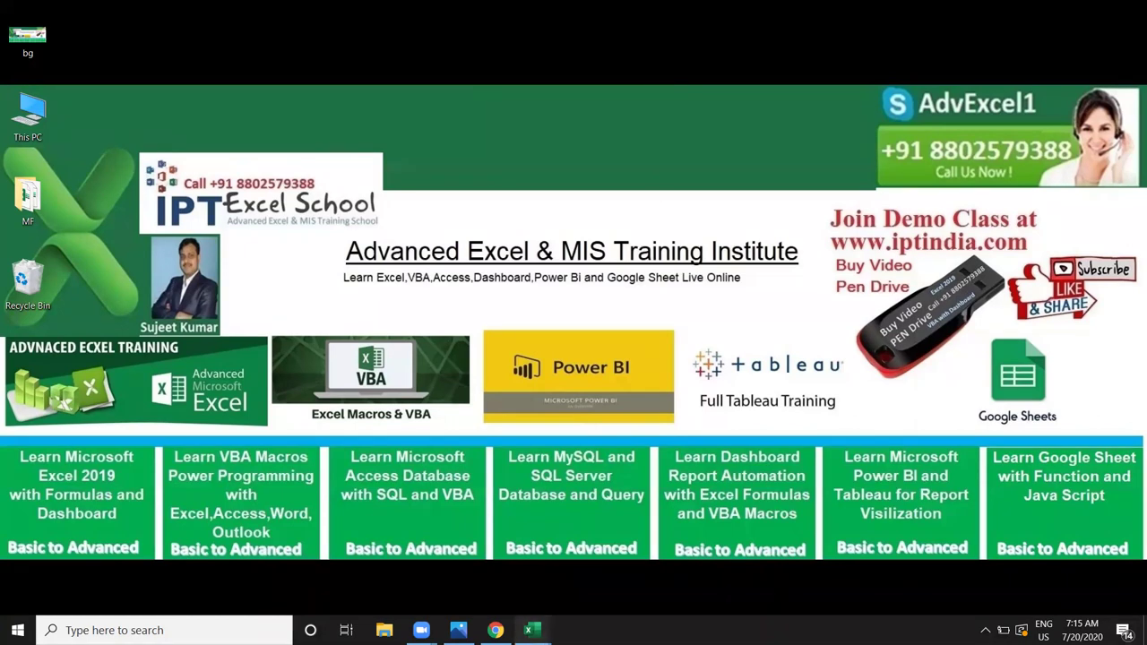
Step: Open the DataP workbook from the Recent list
mouse_move(532, 630)
left_click(558, 587)
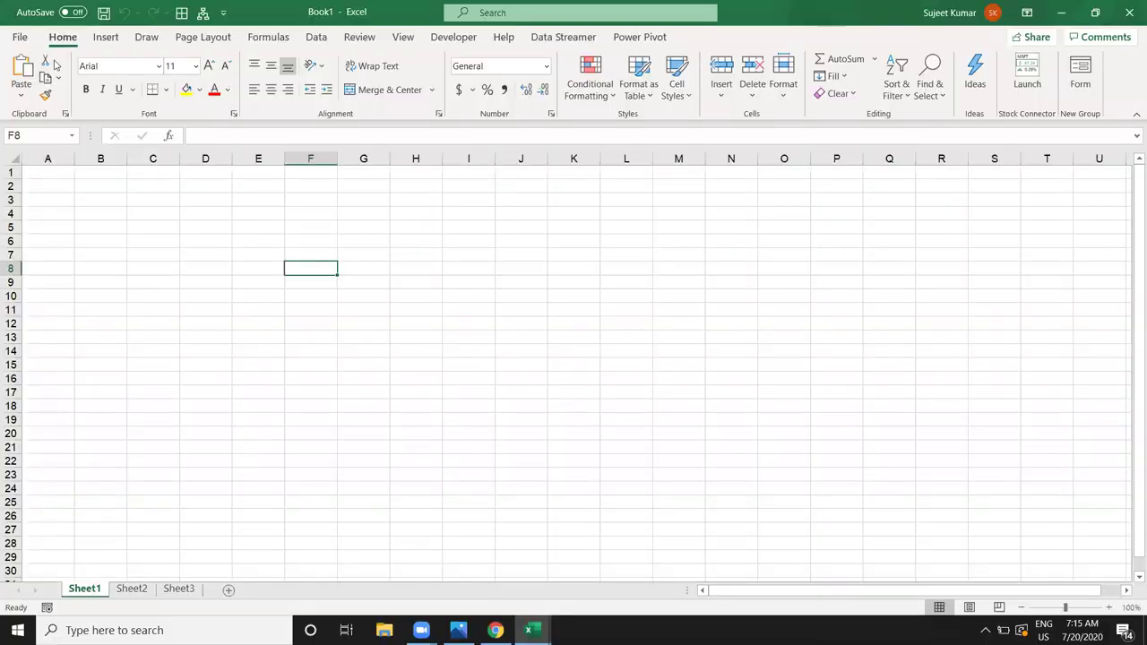
left_click(20, 38)
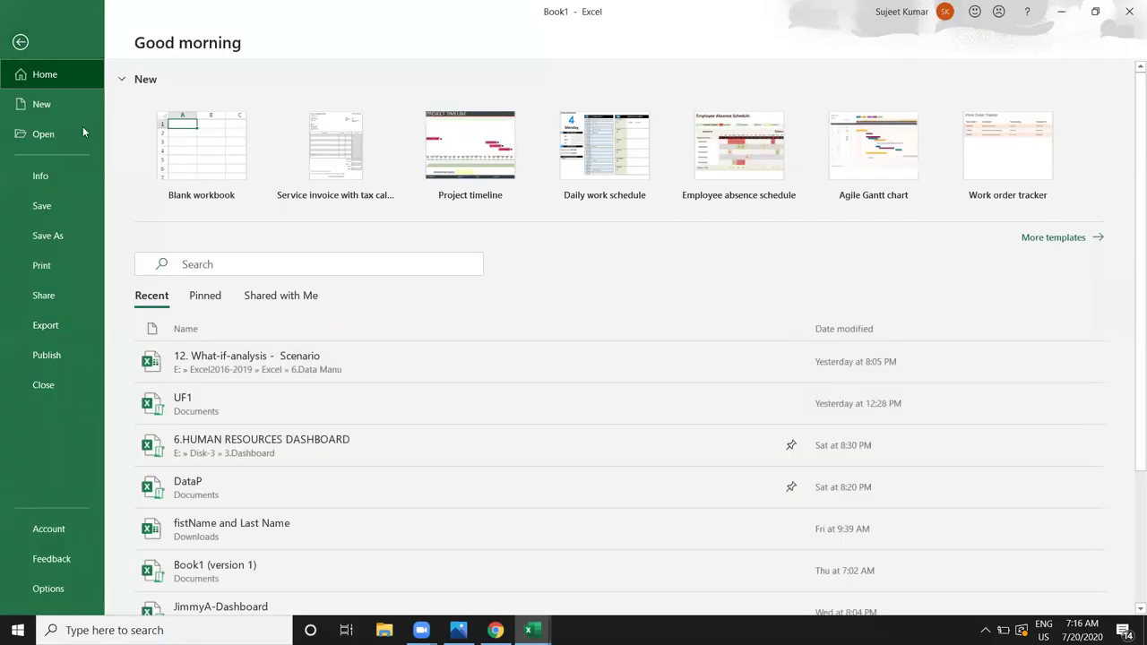
left_click(254, 502)
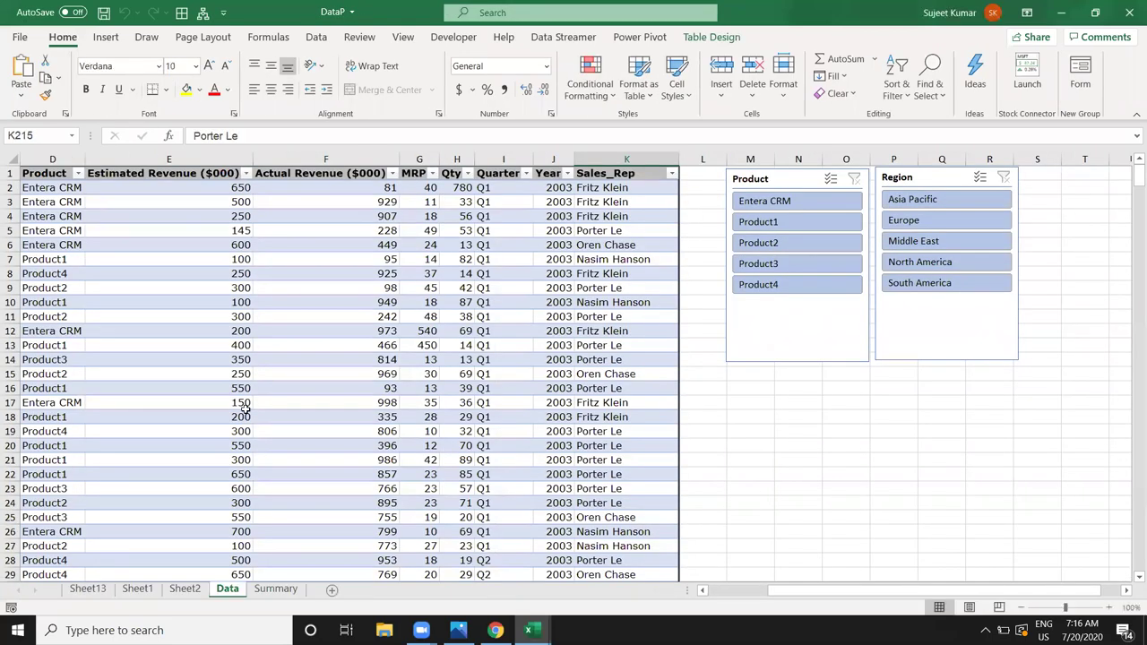
Step: Look at the Summary sheet, return to Data, and go to the start of row 22
left_click(273, 589)
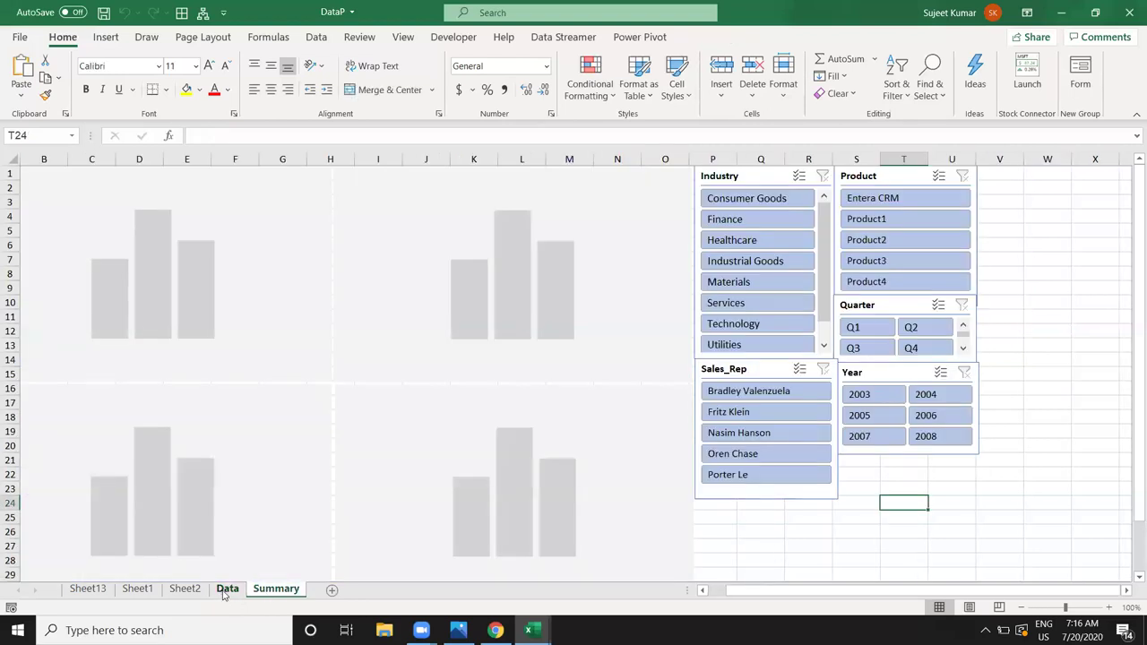
left_click(225, 590)
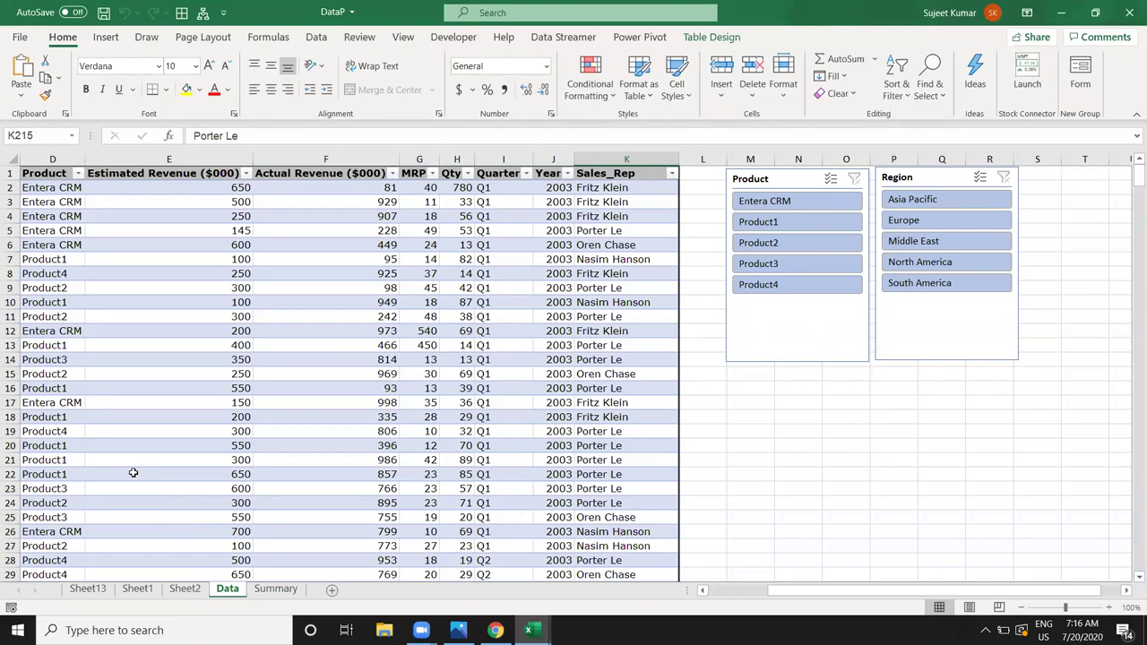
left_click(133, 472)
key("Left")
key("Left")
key("Left")
key("Left")
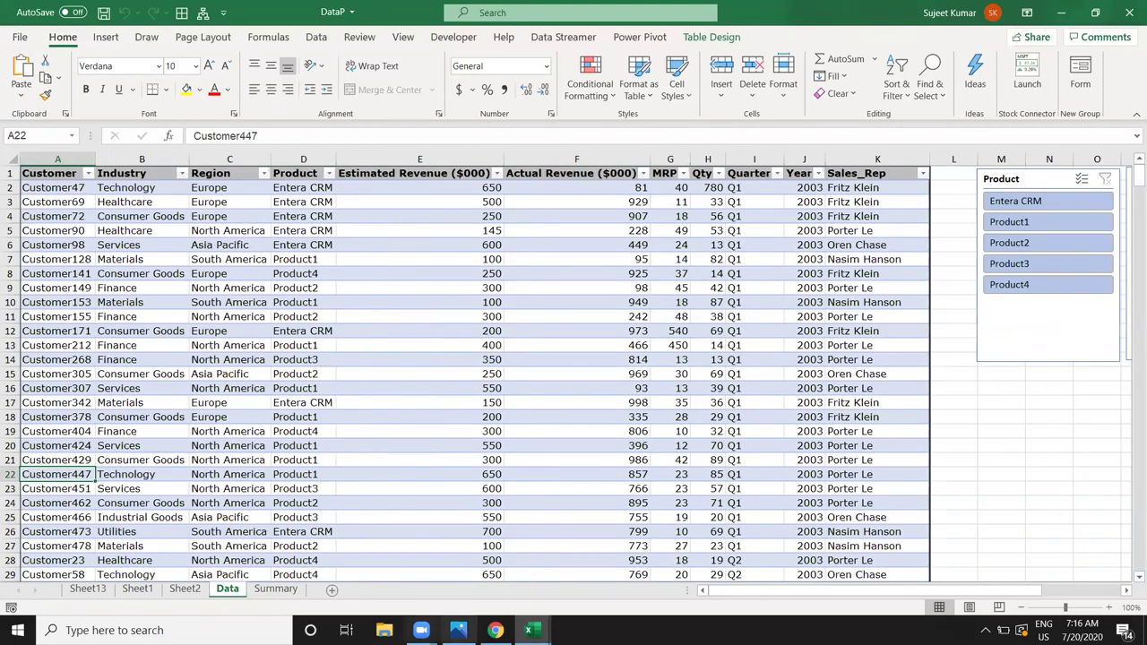
Step: In Book1 cell A1, enter a link formula =[DataP.xlsm]Data!A2
mouse_move(535, 627)
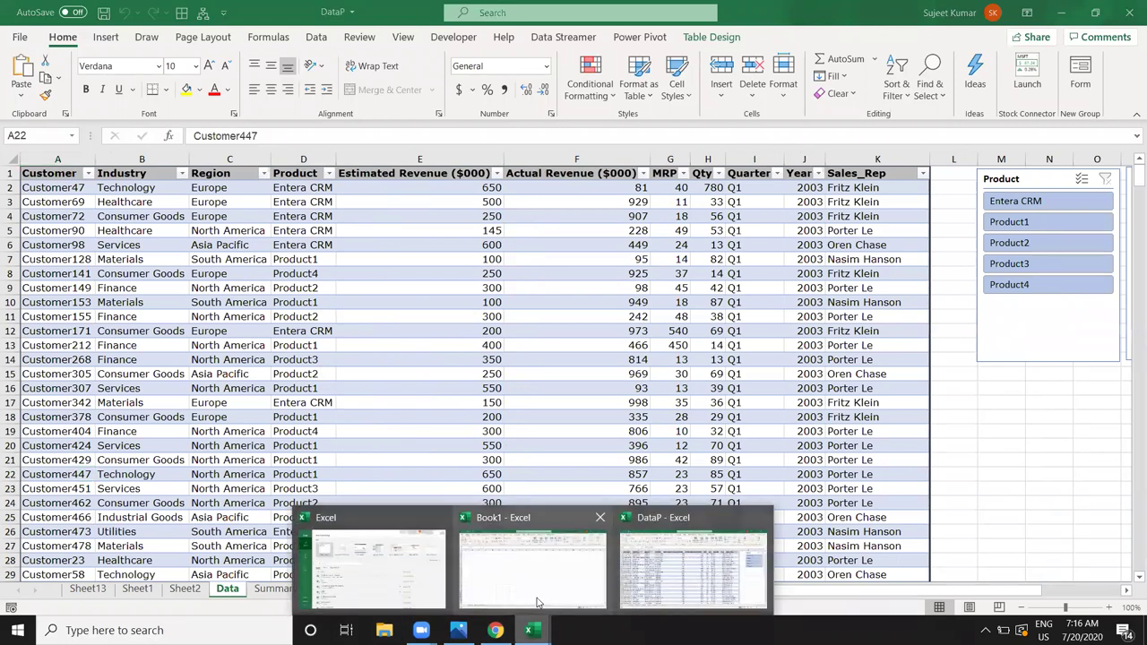
left_click(540, 604)
left_click(62, 171)
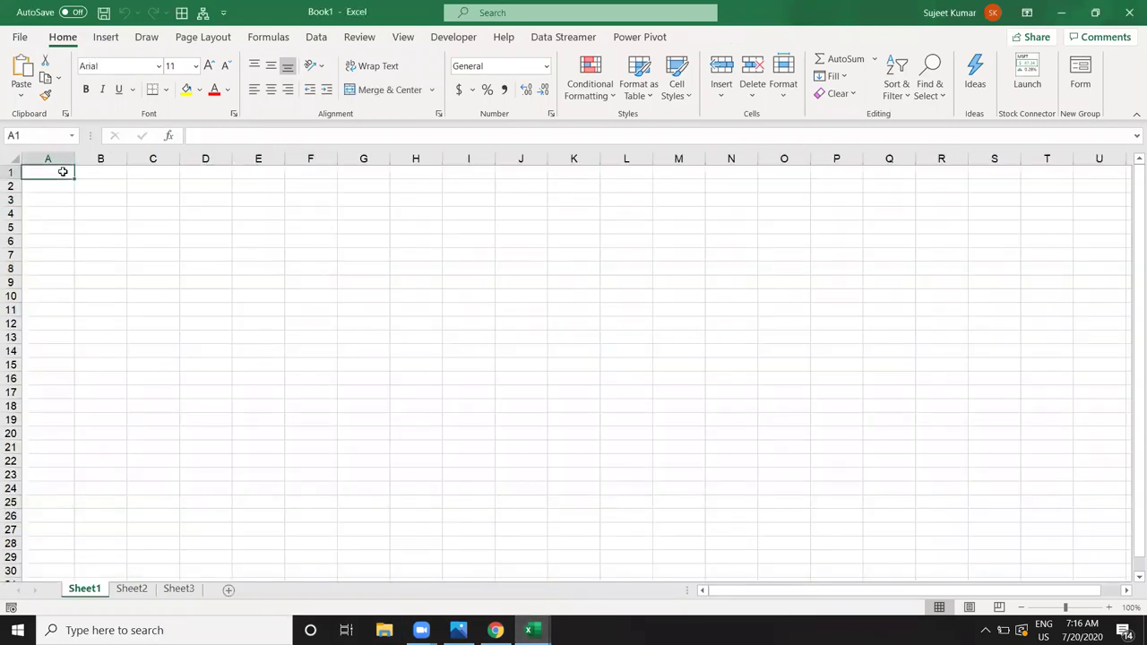
type("=")
mouse_move(533, 630)
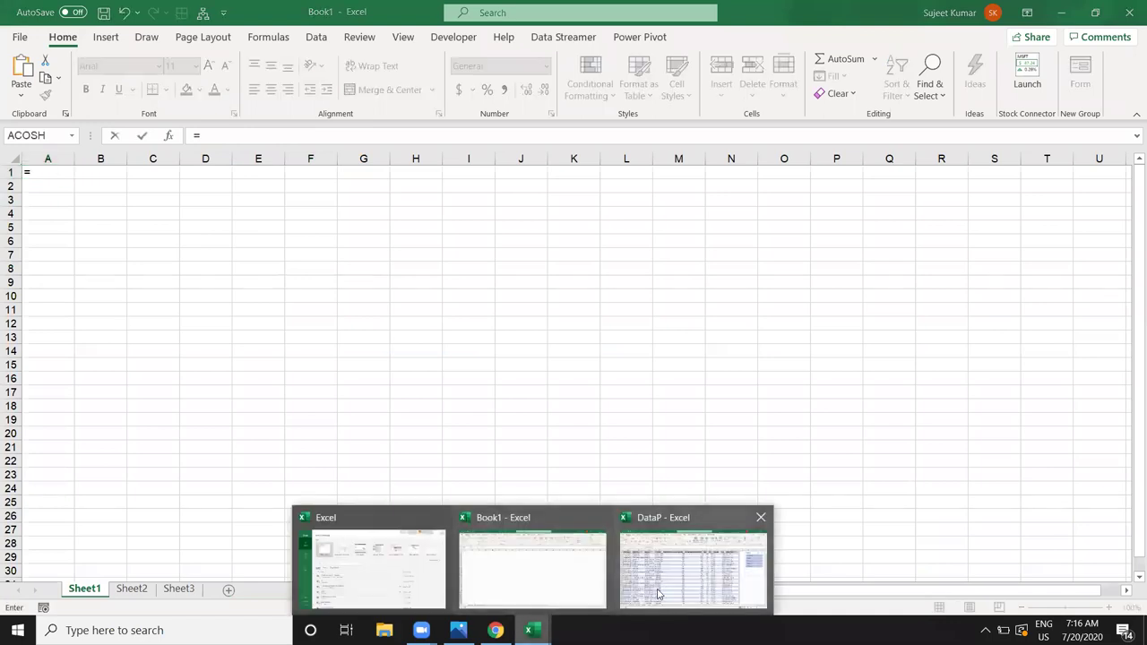
left_click(692, 569)
left_click(69, 186)
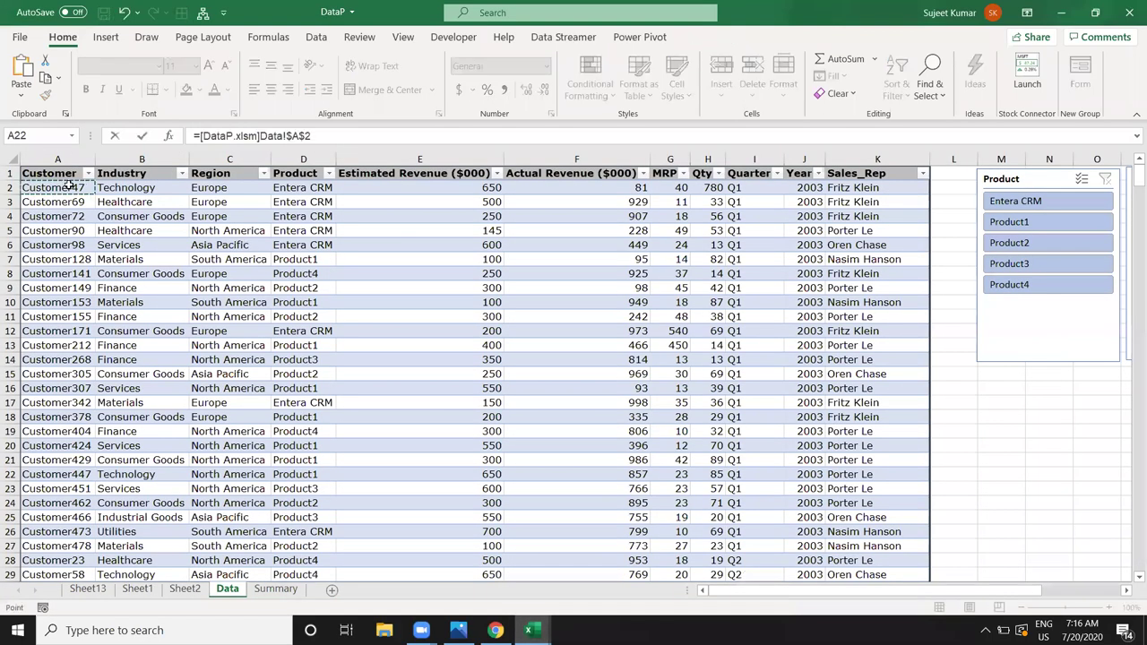
key("Return")
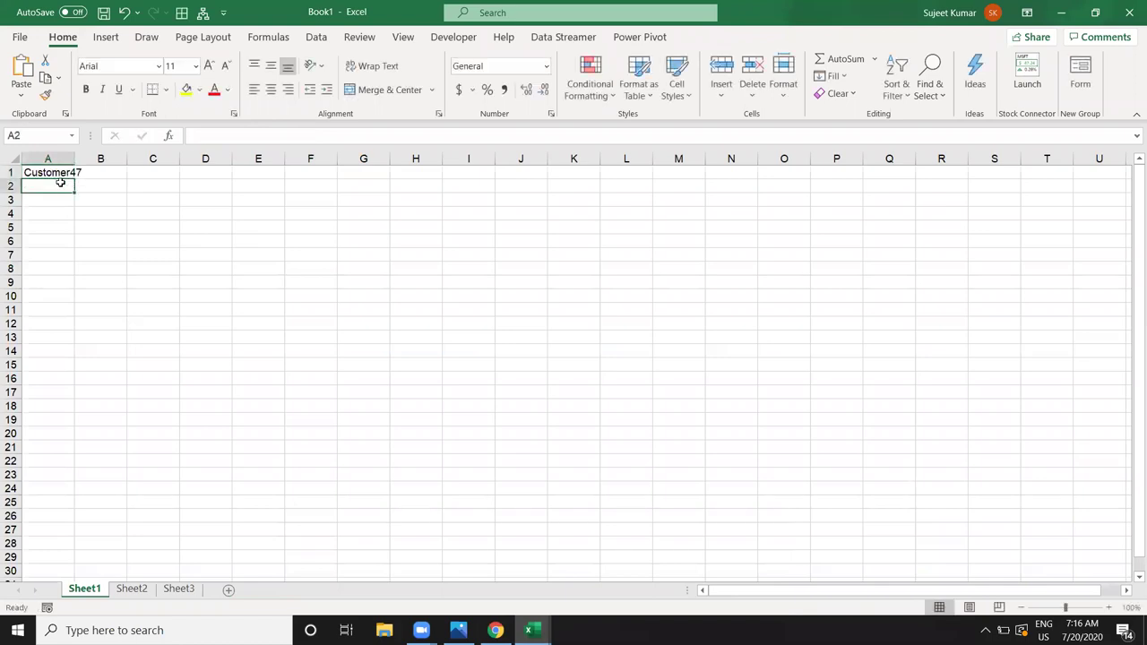
Step: Fill the link across to column I and make A1's reference fully relative
left_click(57, 174)
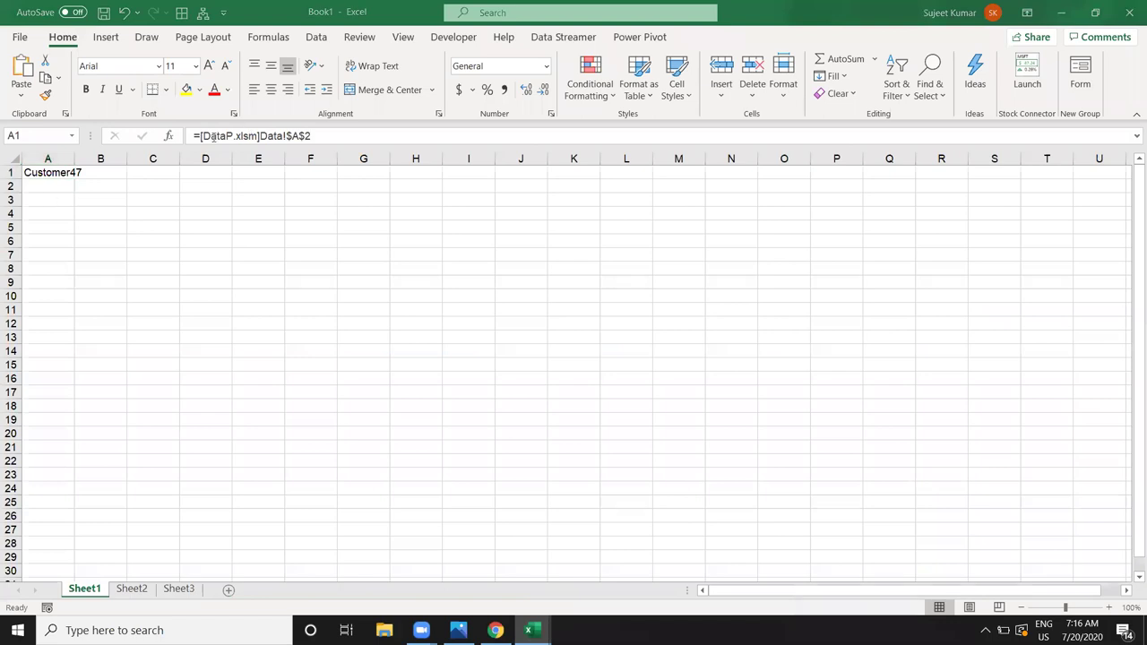
left_click_drag(69, 182, 482, 405)
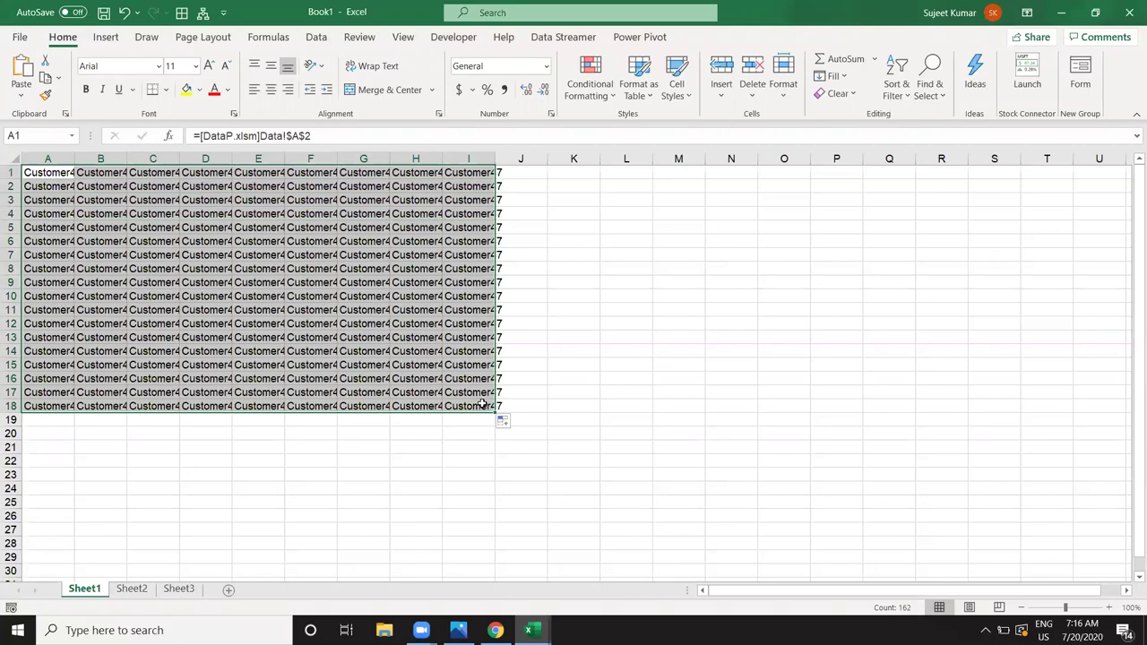
left_click(29, 176)
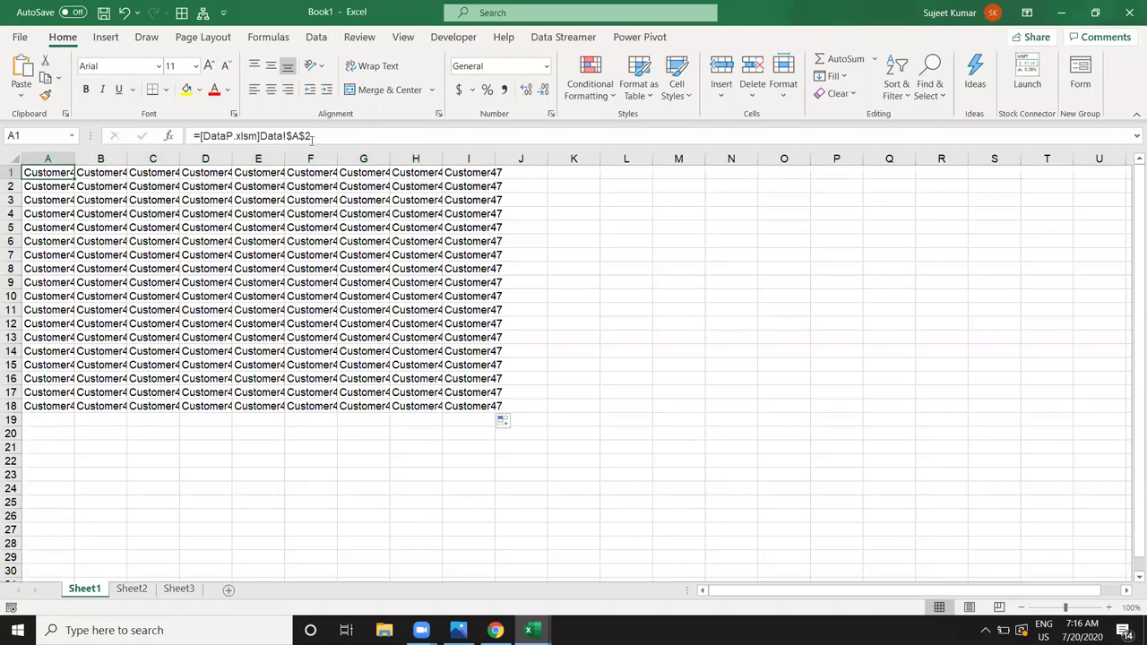
left_click(290, 136)
key("Delete")
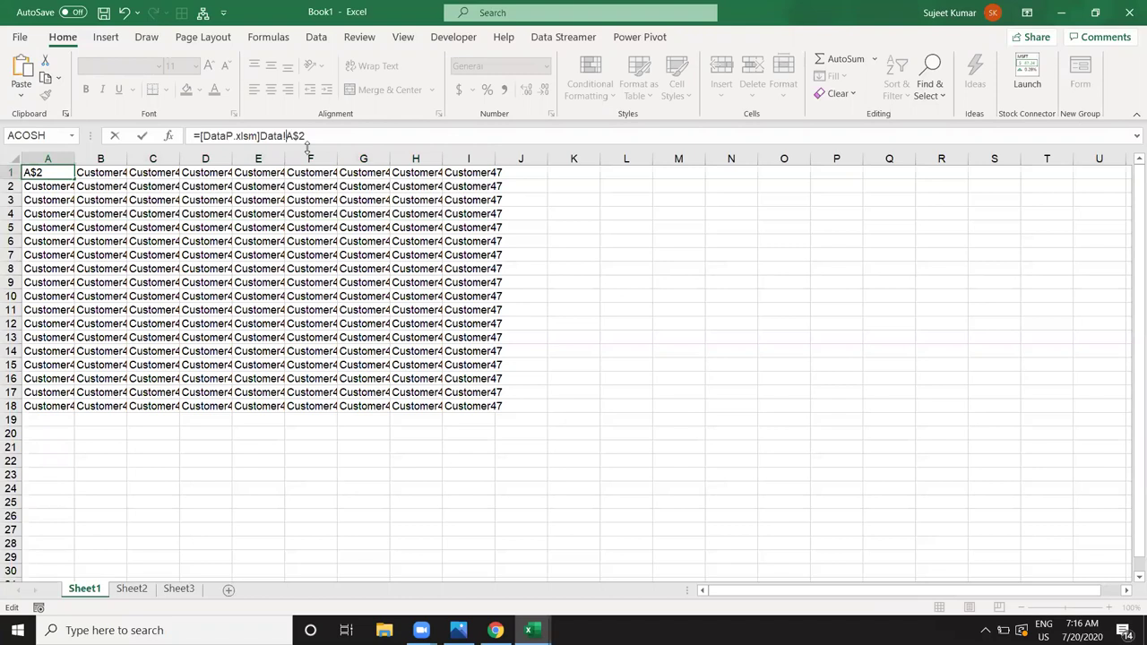
key("Delete")
key("Return")
Step: Fill the relative link formula across and down A1:I18 and check one linked cell
key("Up")
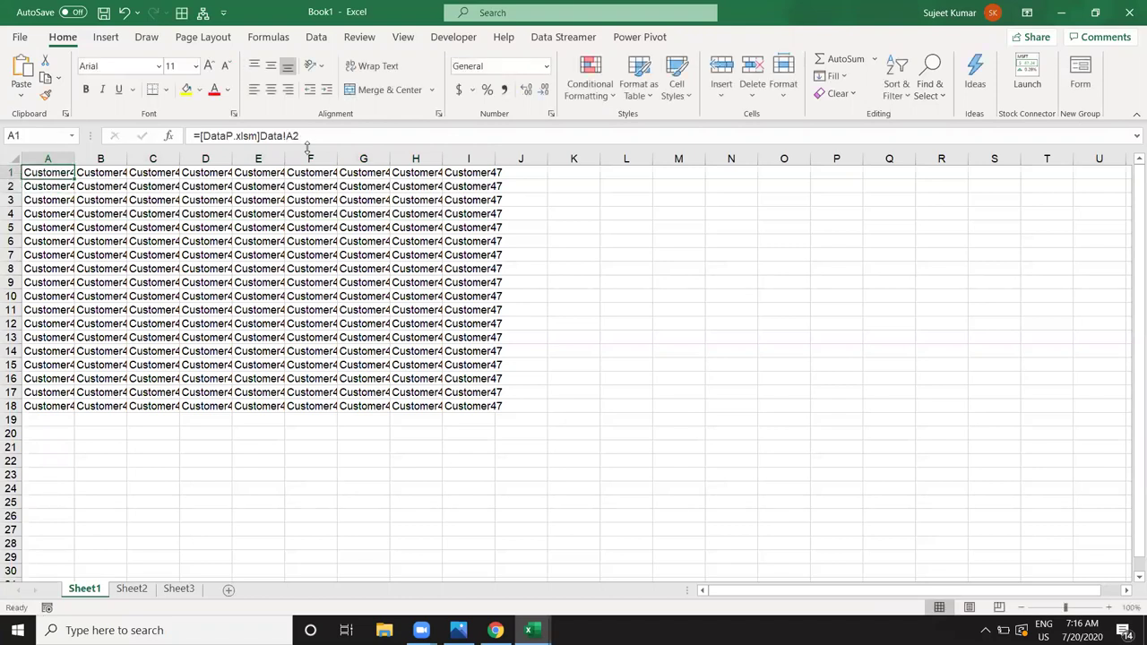
key("ctrl+shift+Right")
key("ctrl+shift+Down")
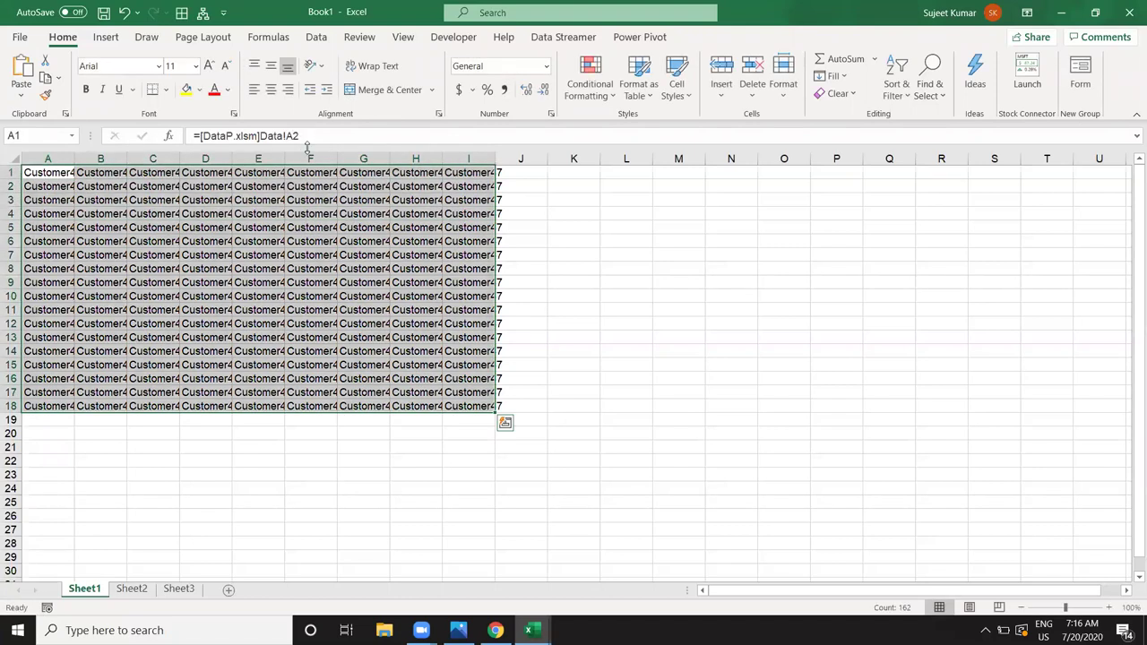
key("ctrl+r")
key("ctrl+d")
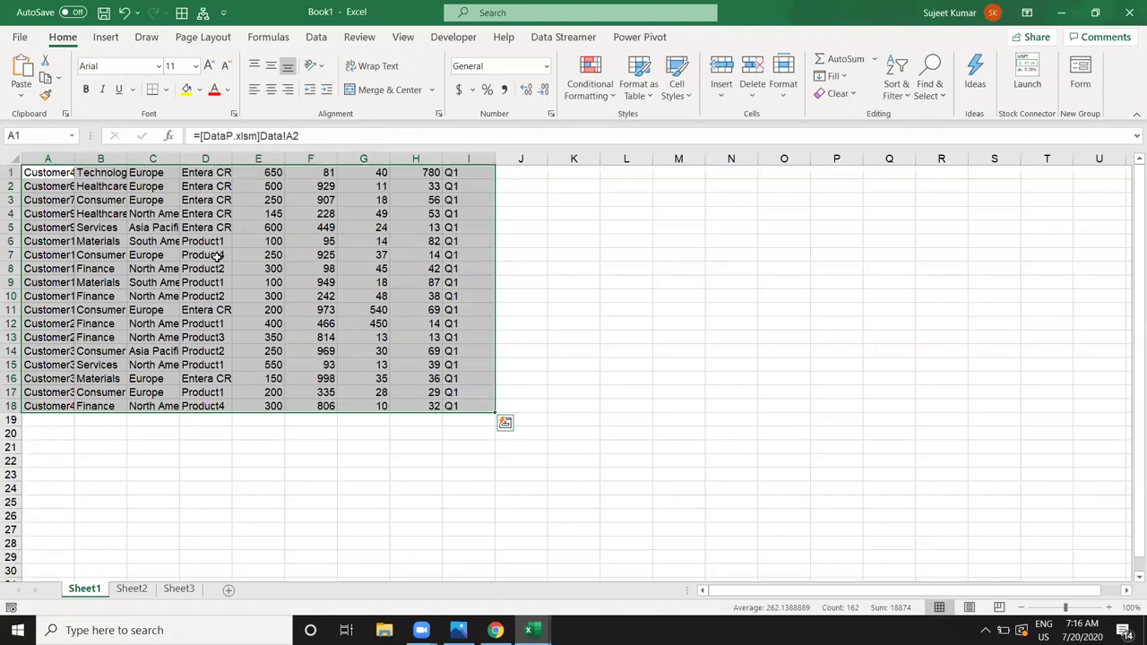
left_click(143, 228)
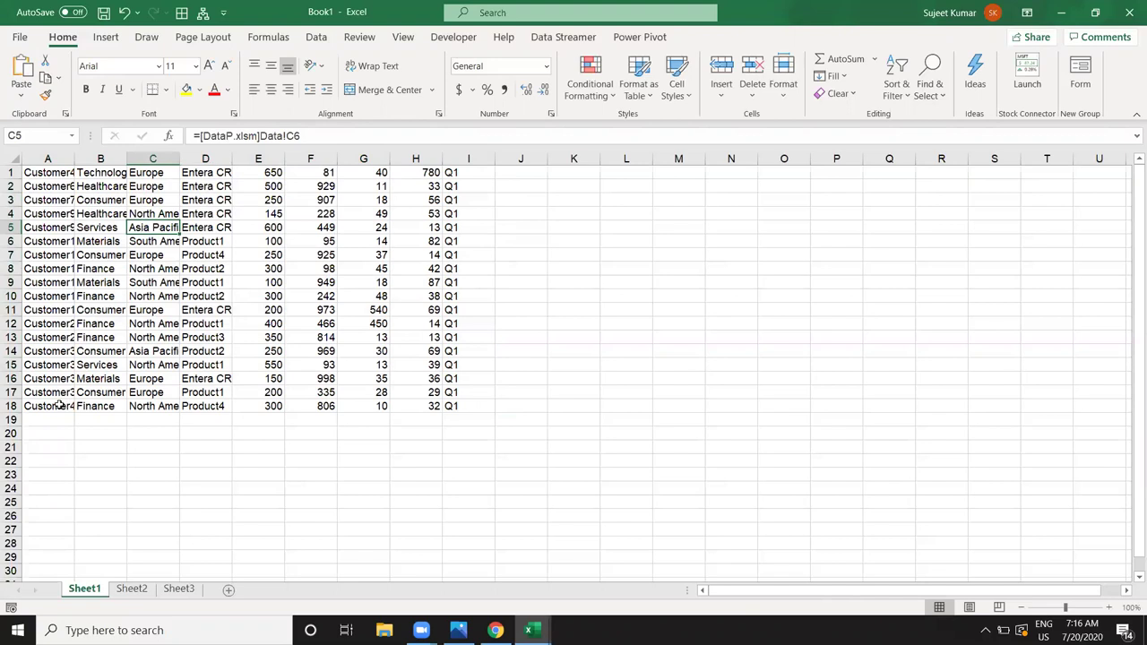
Step: Select A1:I18 and clear the linked values
left_click_drag(58, 405, 446, 454)
left_click(454, 405)
key("ctrl+shift+Home")
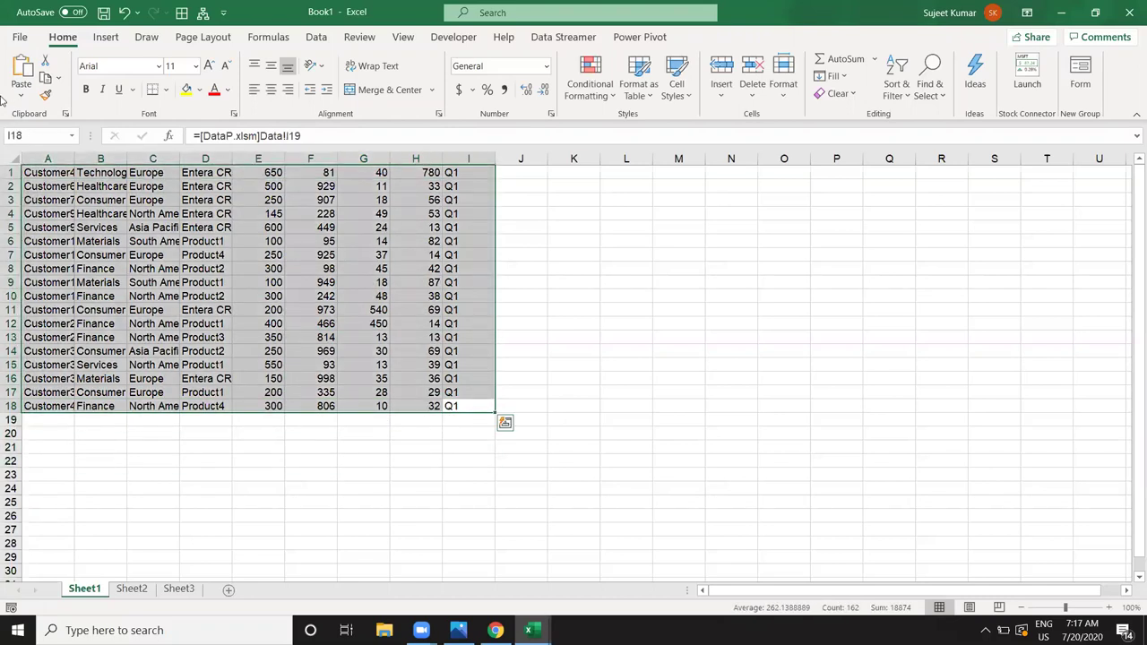
key("Delete")
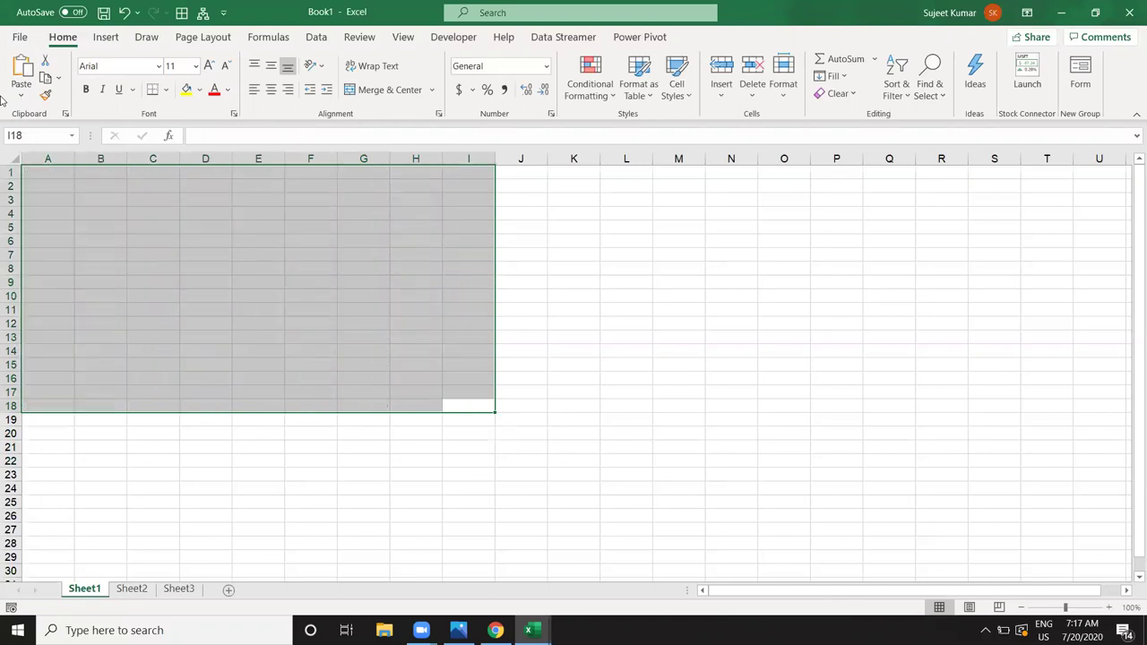
Step: Switch to DataP, select cell E15, and return to Book1
left_click(258, 236)
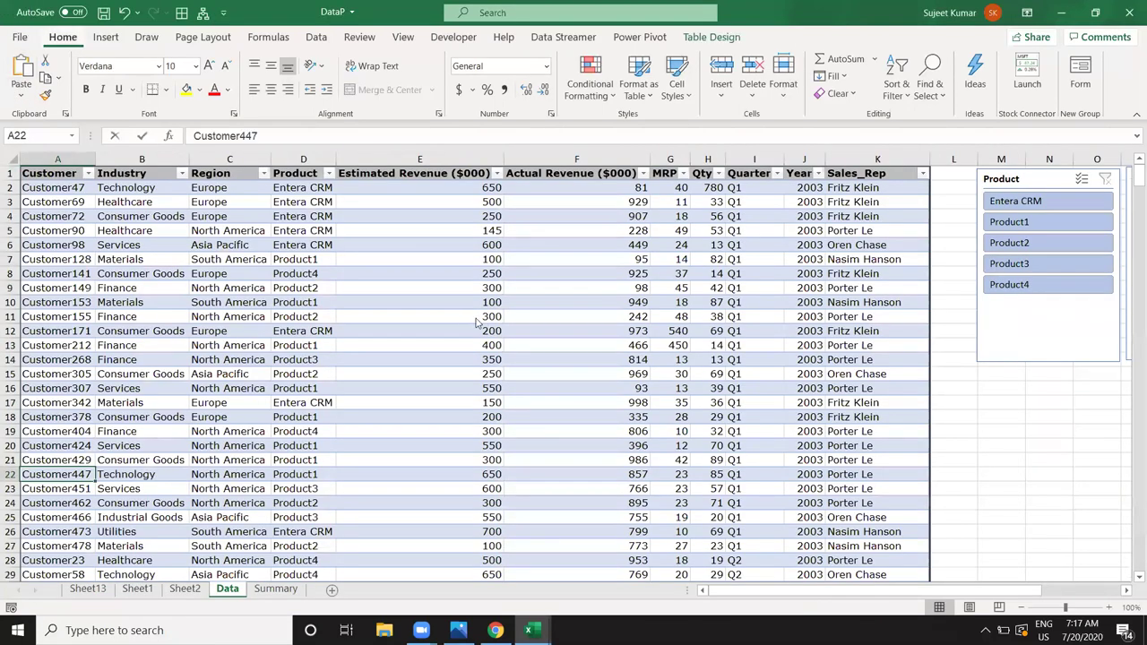
key("alt")
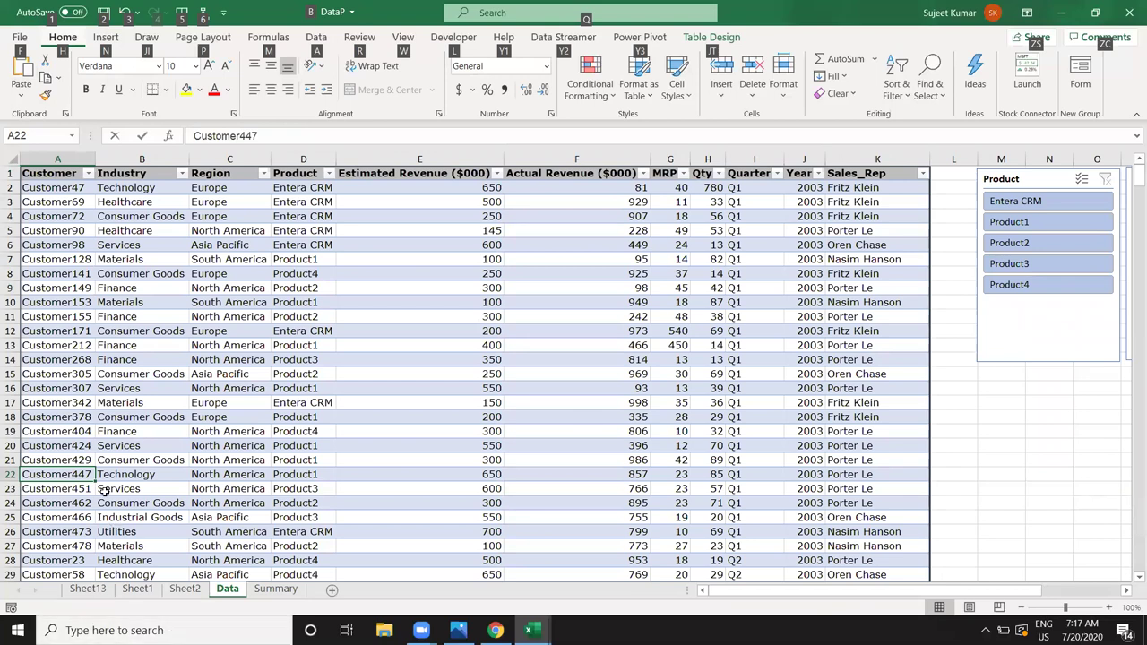
left_click(385, 376)
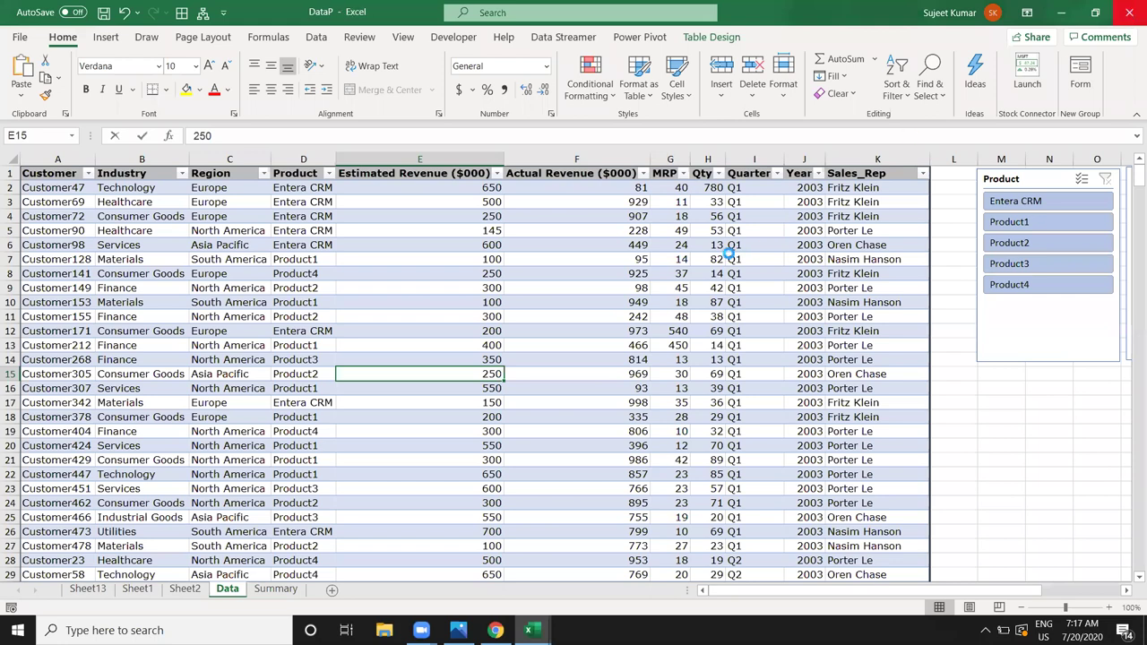
key("ctrl+Tab")
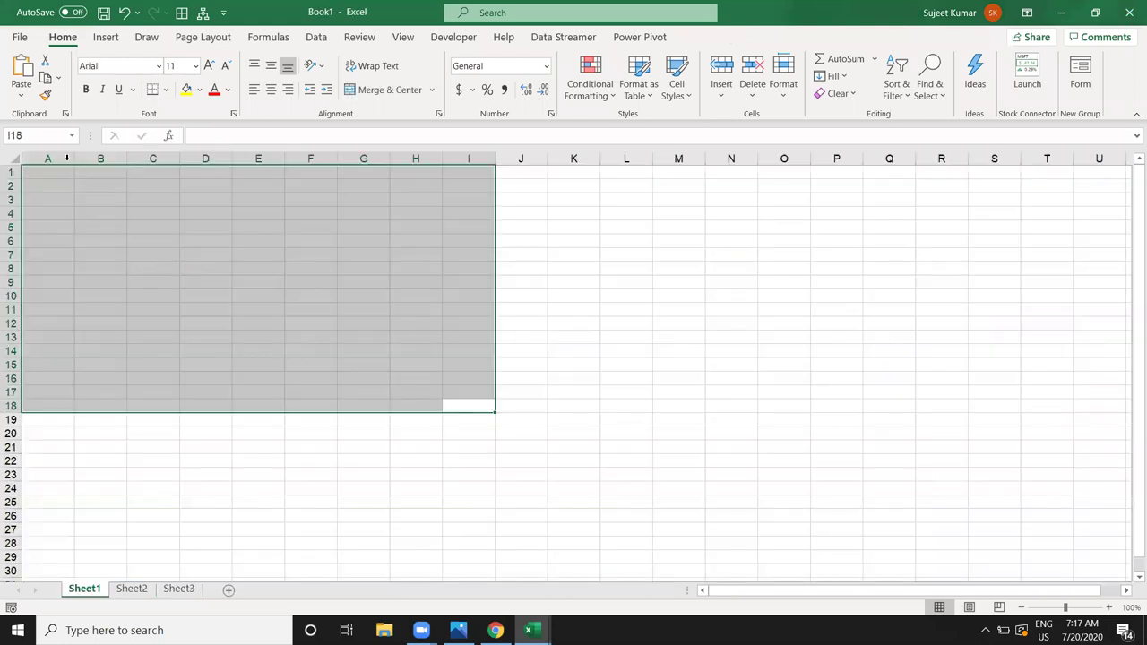
Step: From Book1 cell A2, import the DataP workbook via Get Data > From File > From Workbook
left_click(42, 184)
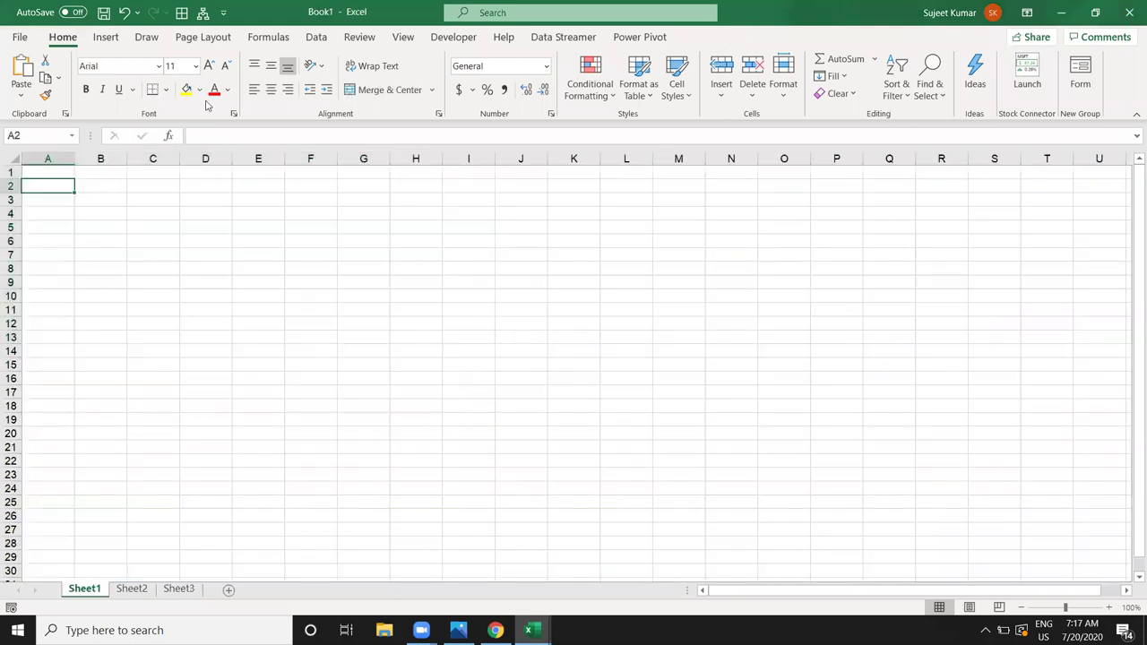
left_click(317, 40)
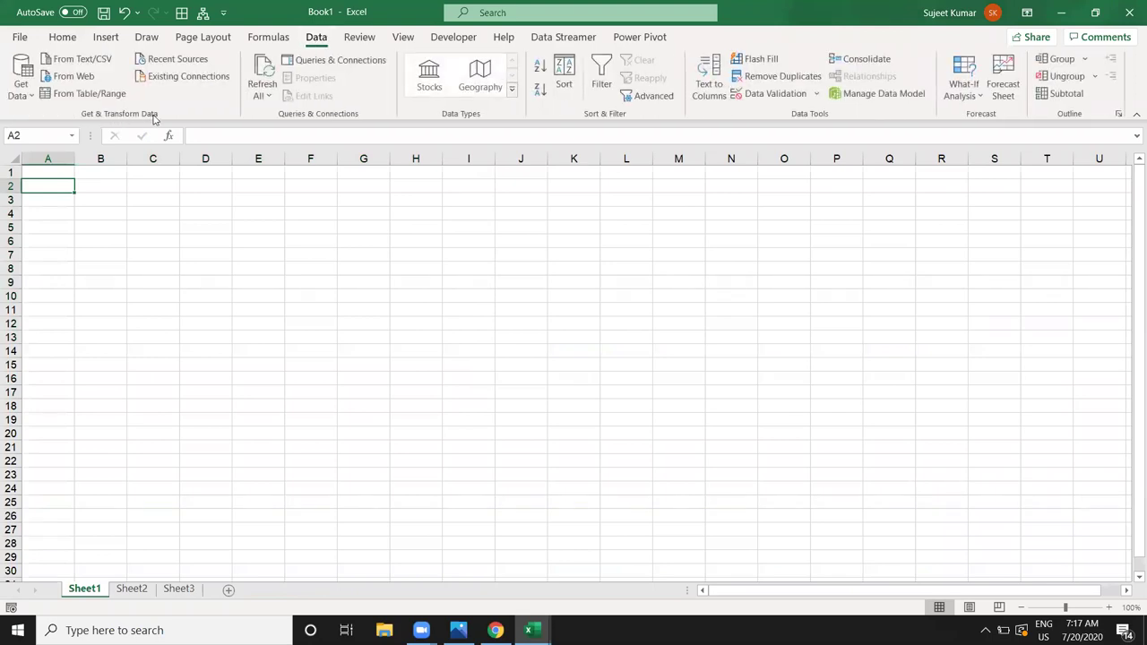
left_click(16, 96)
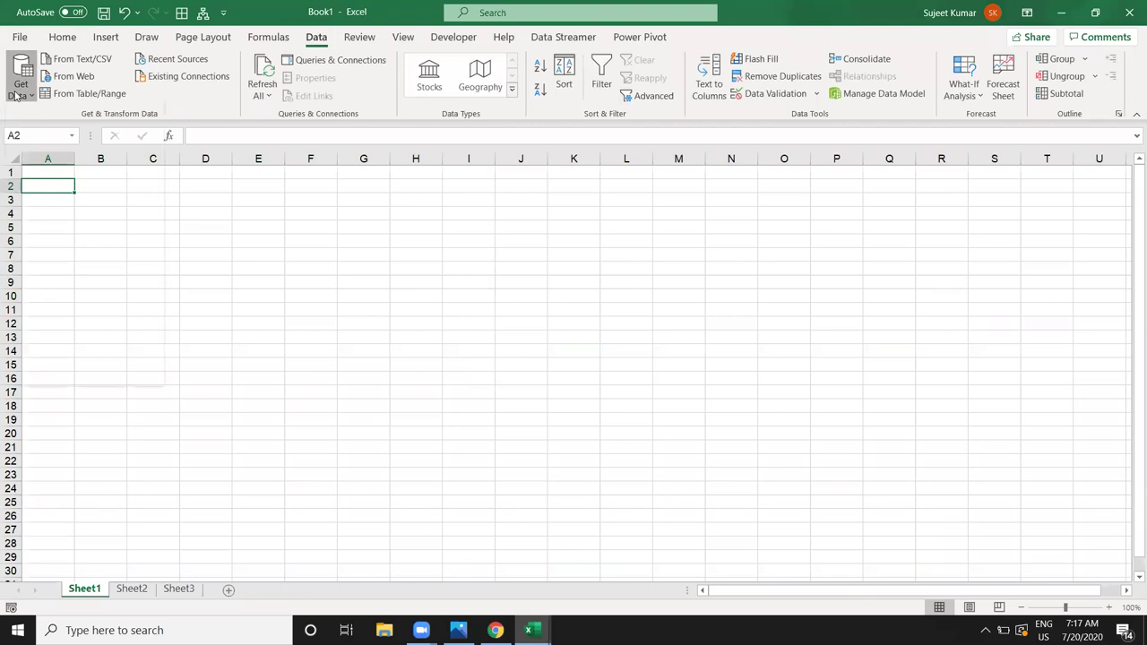
mouse_move(65, 123)
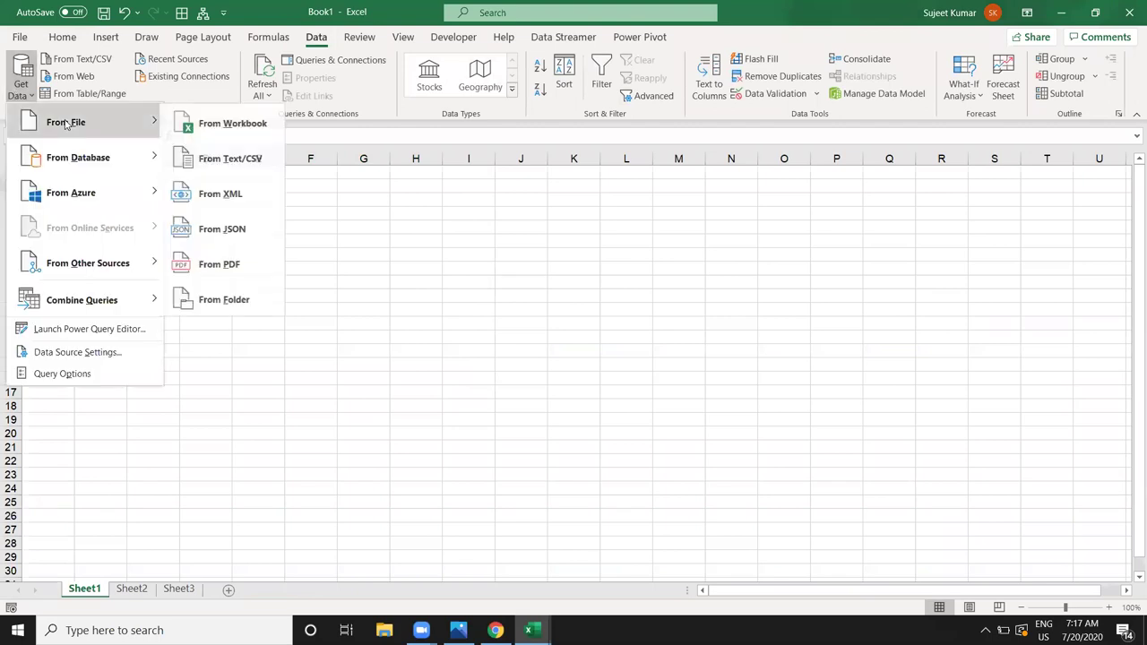
left_click(232, 122)
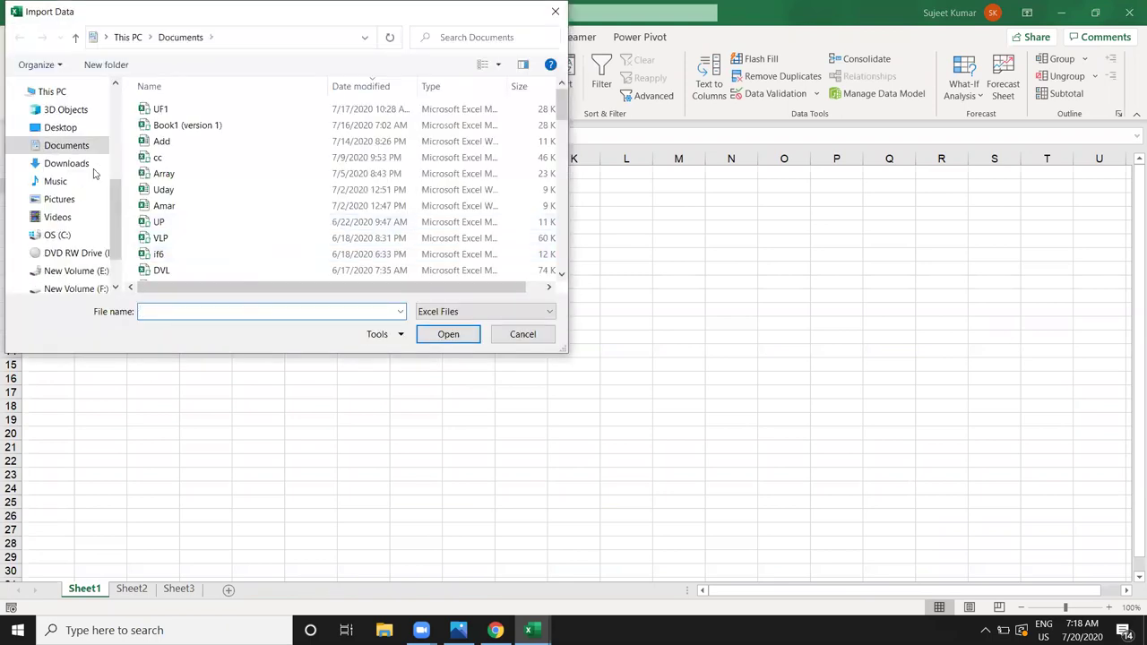
scroll(278, 175, "down", 2)
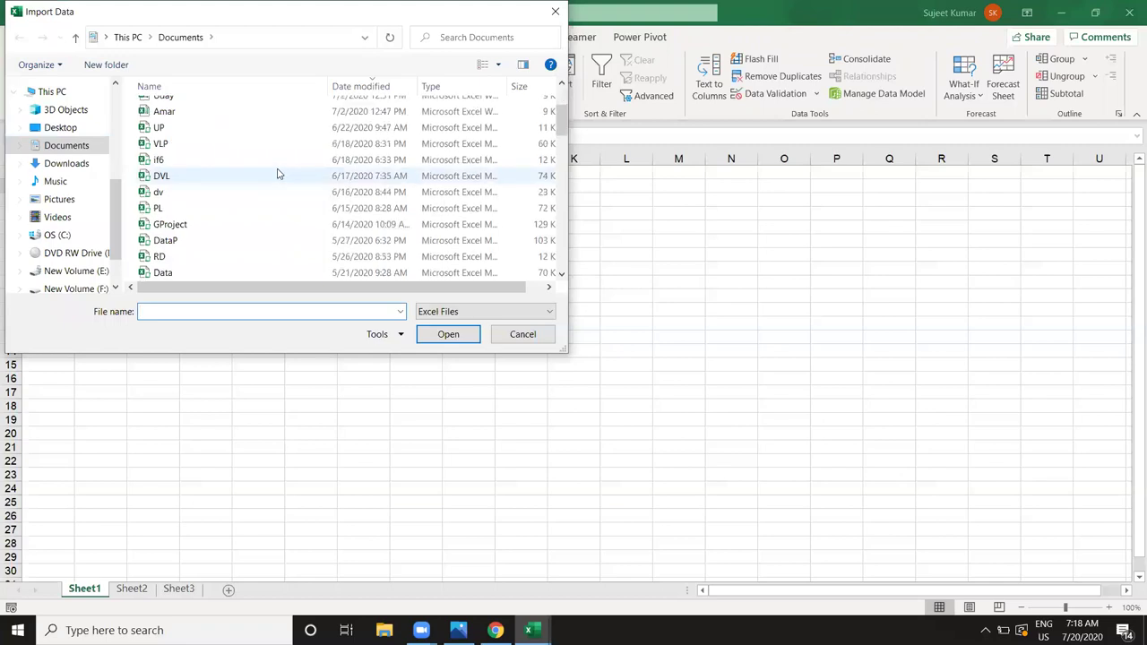
left_click(221, 241)
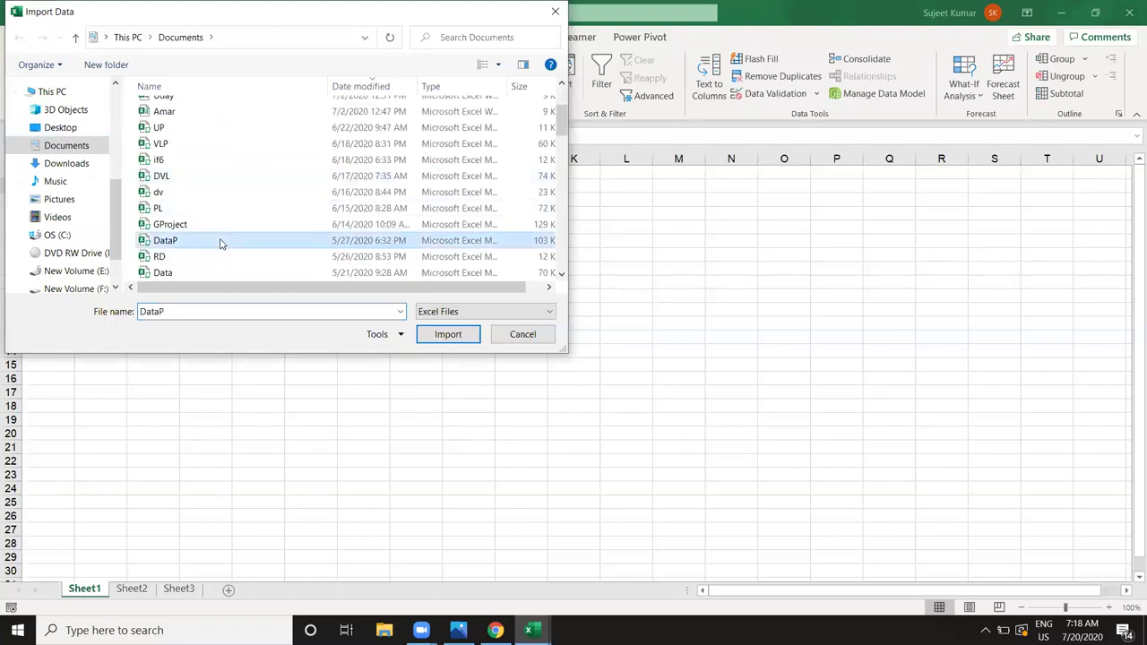
left_click(451, 337)
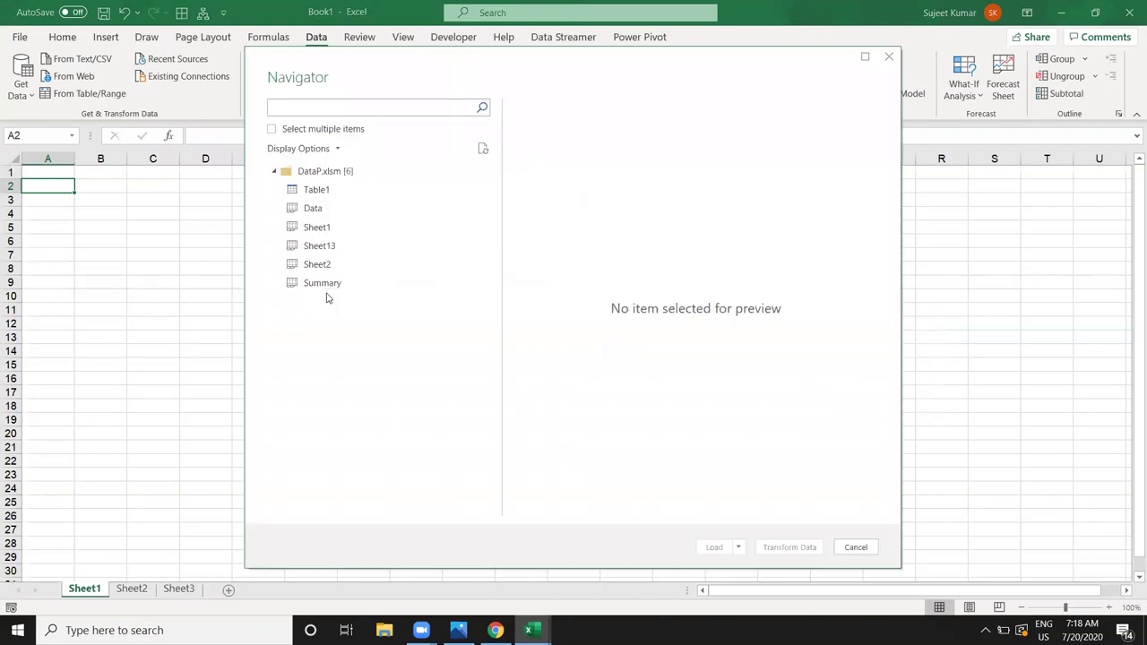
Step: Preview the Data sheet and Table1 in Navigator, then load Table1
left_click(312, 213)
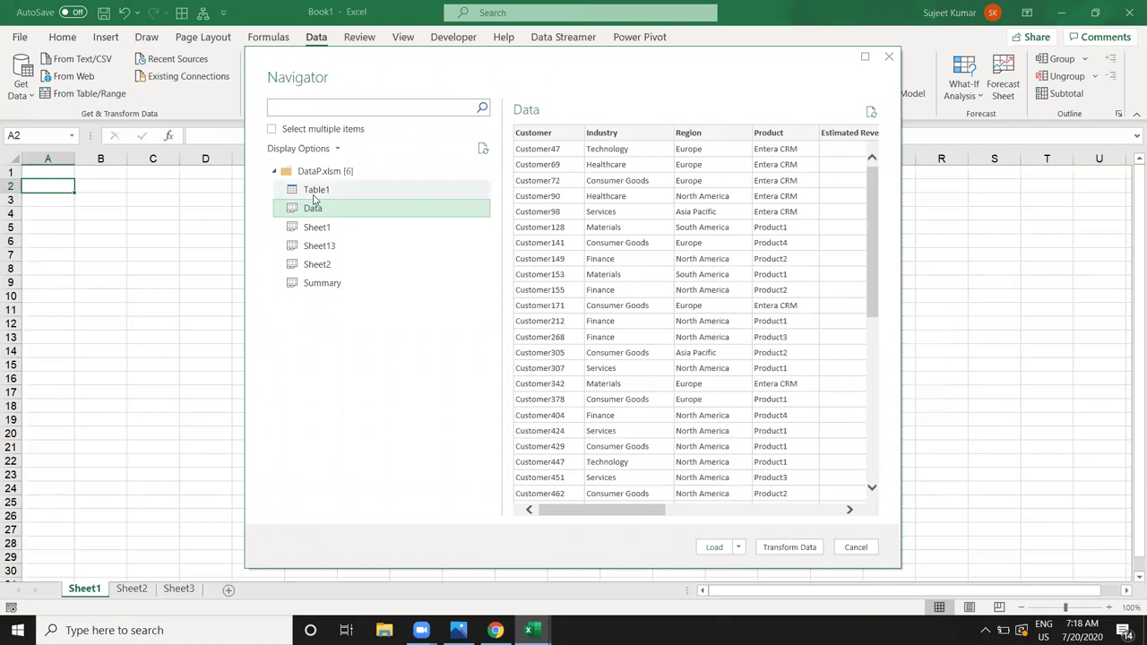
left_click(314, 191)
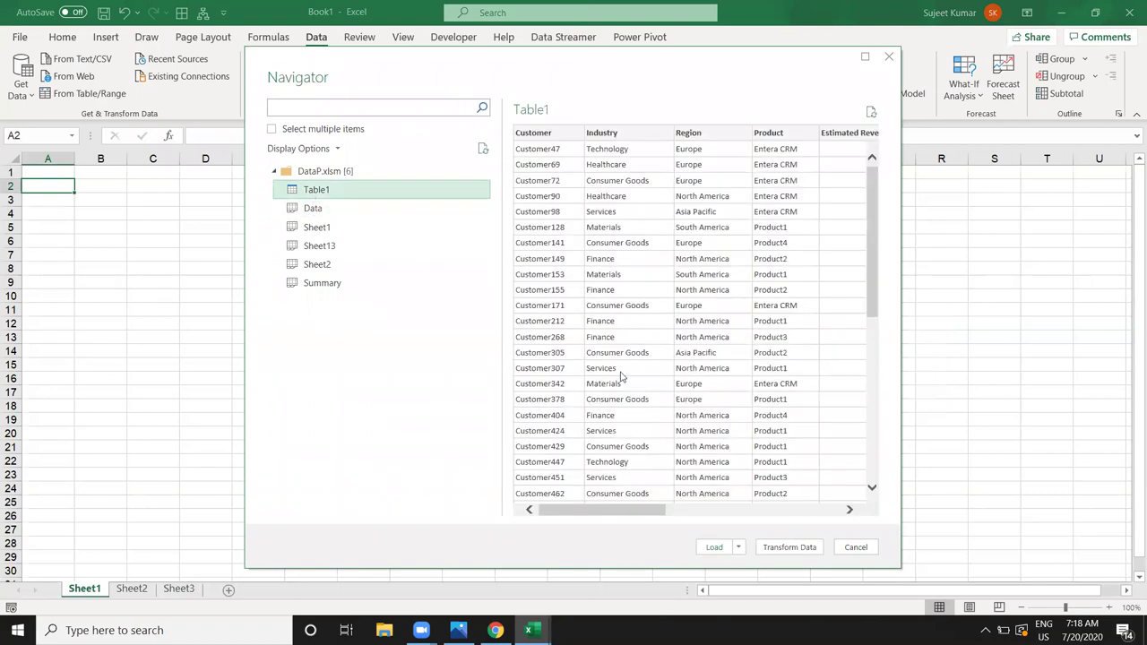
left_click_drag(629, 508, 552, 521)
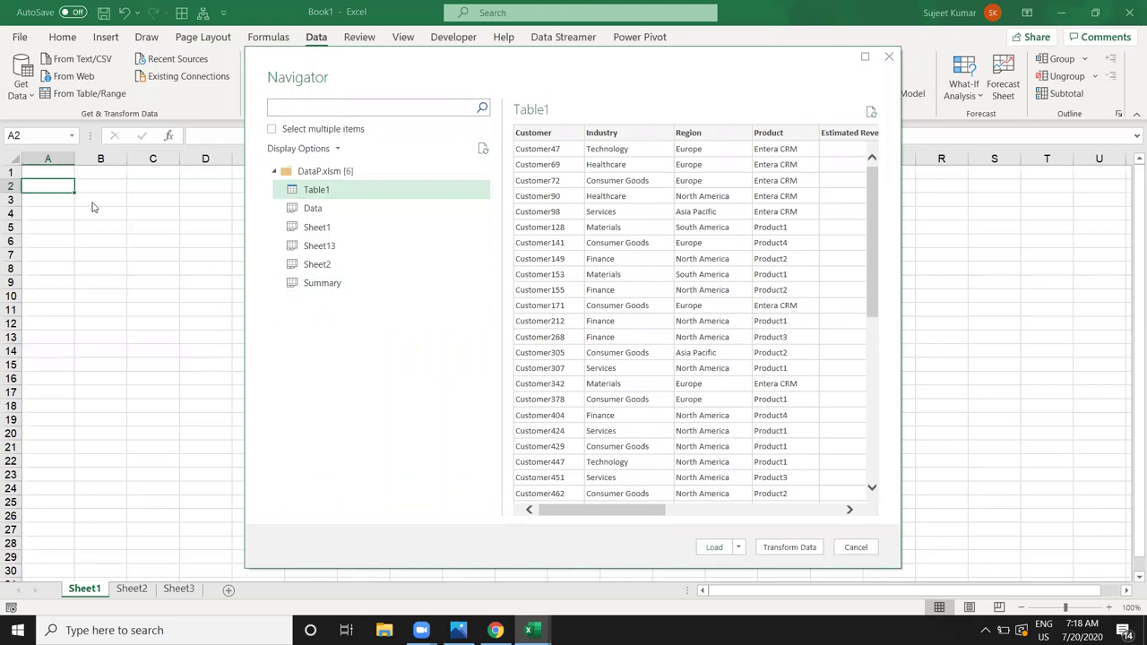
left_click(708, 547)
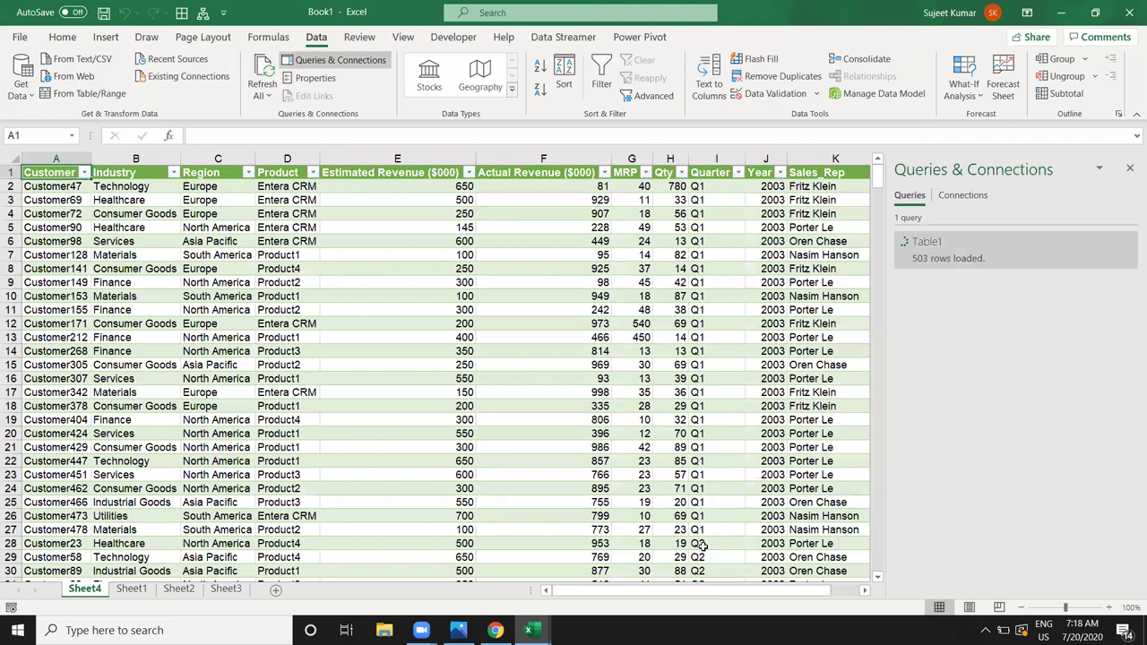
Step: Inspect the imported Sheet4 table and select its Estimated and Actual Revenue columns
left_click(330, 367)
scroll(466, 502, "down", 2)
scroll(463, 499, "up", 2)
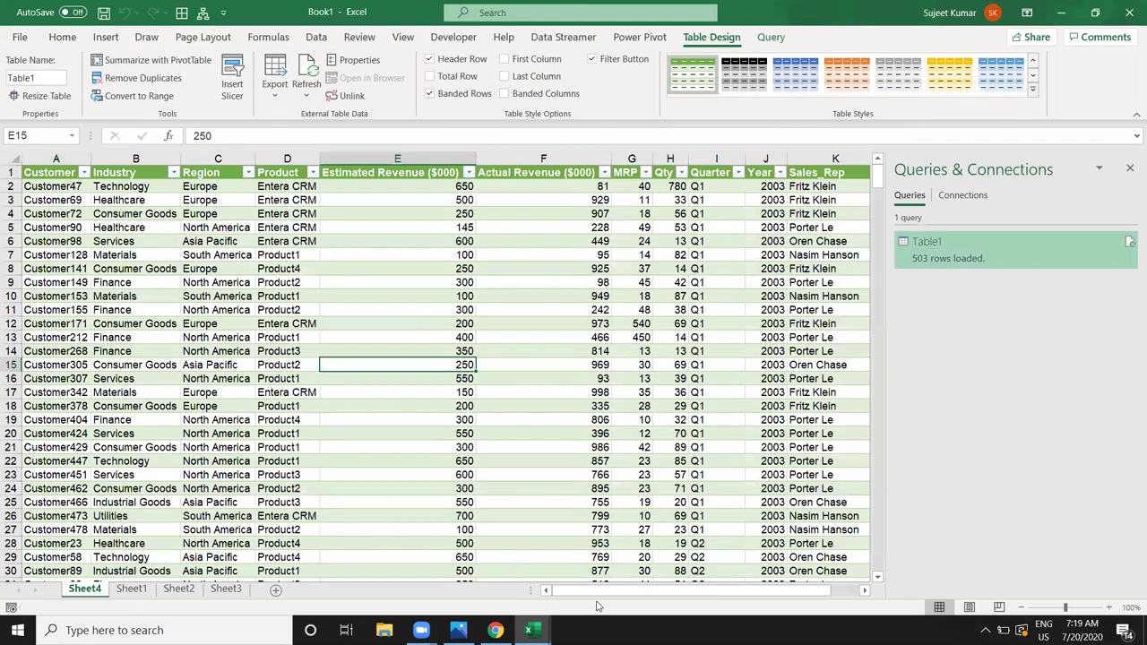
left_click_drag(594, 598, 548, 589)
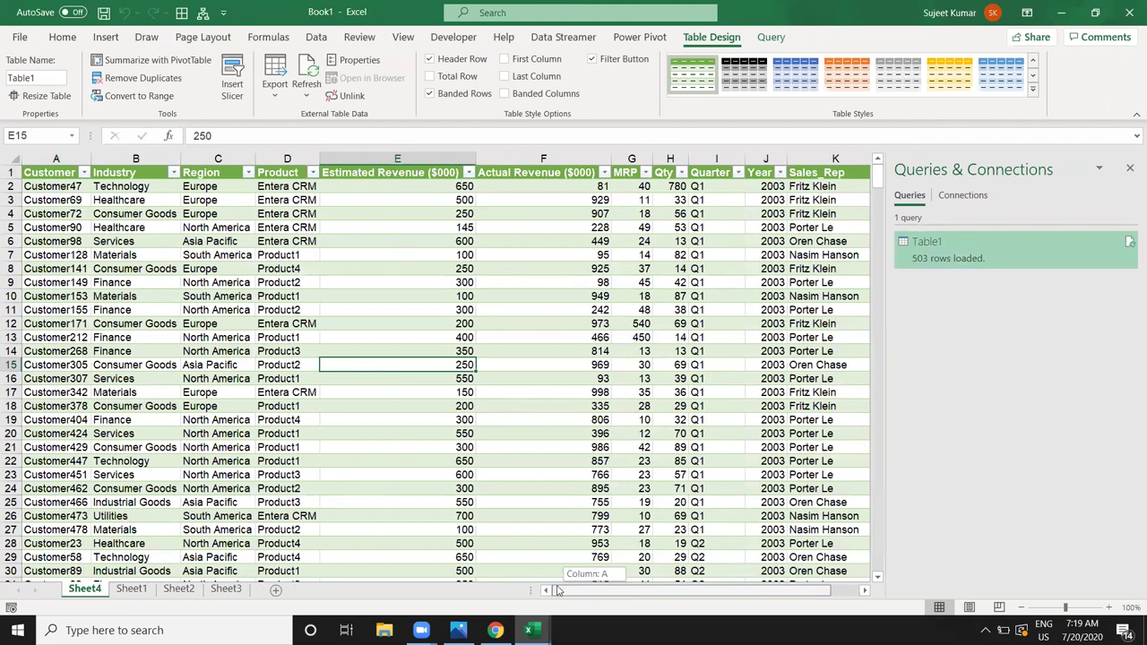
left_click_drag(403, 149, 533, 173)
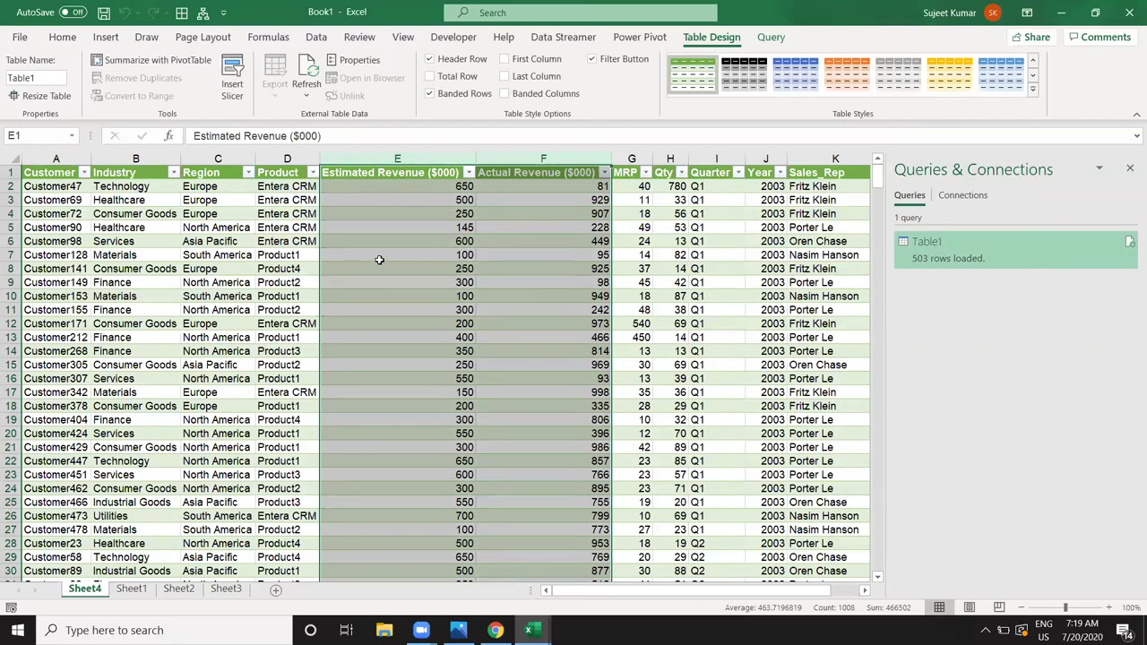
Step: Open and close the Table1 query's Properties from Queries & Connections
left_click(983, 258)
right_click(983, 257)
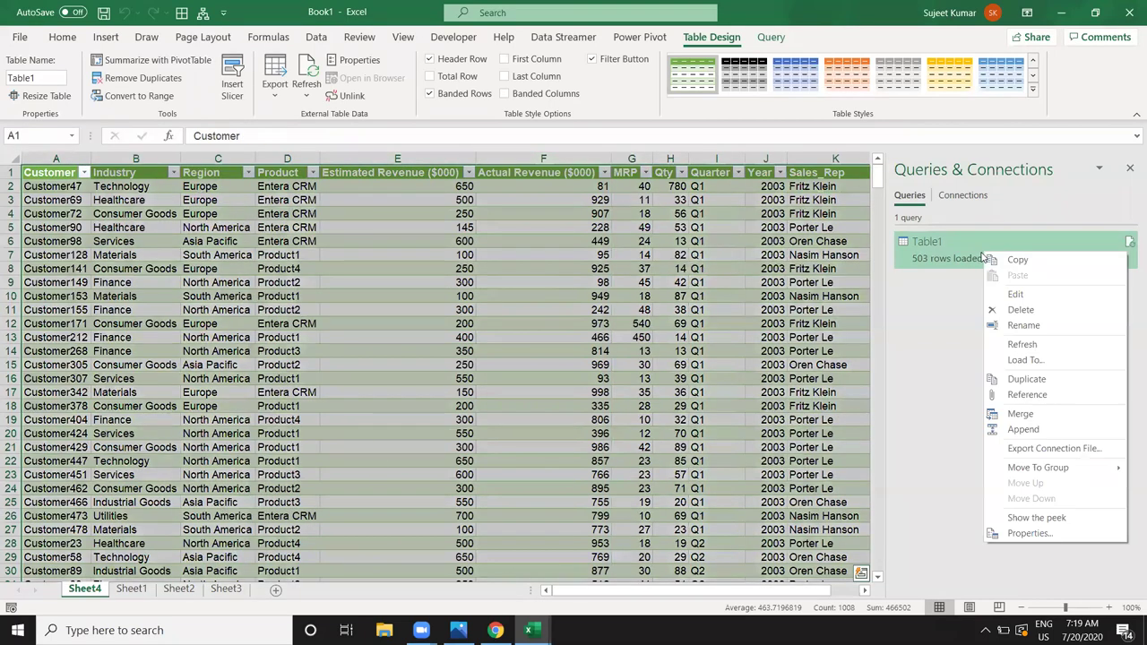
left_click(1054, 537)
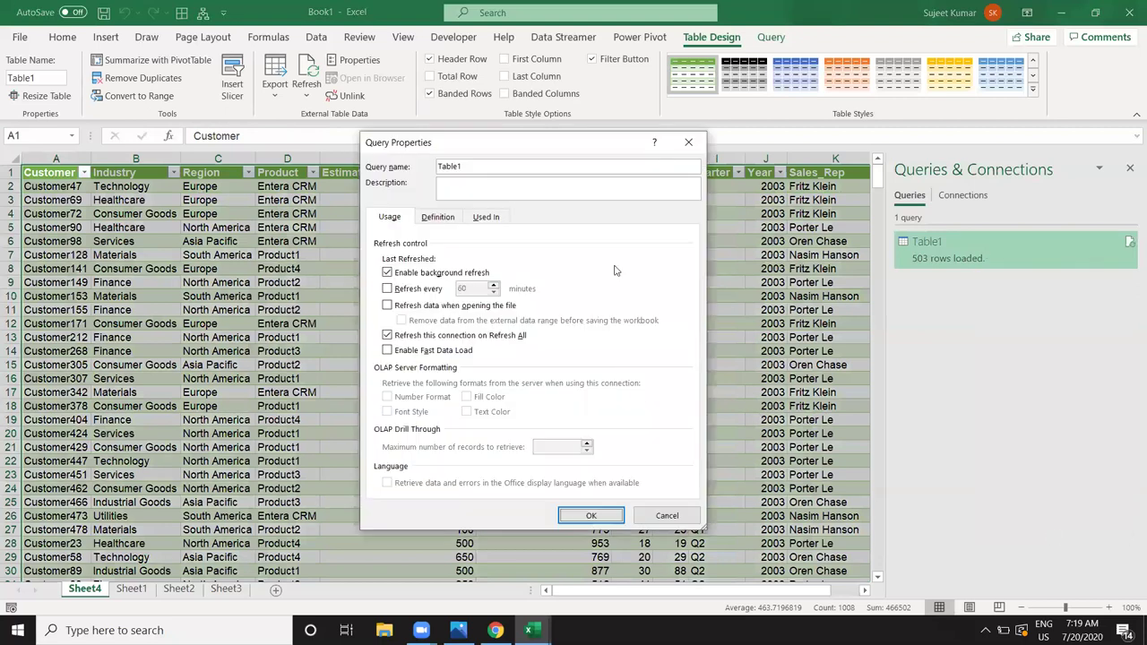
left_click(688, 146)
right_click(950, 243)
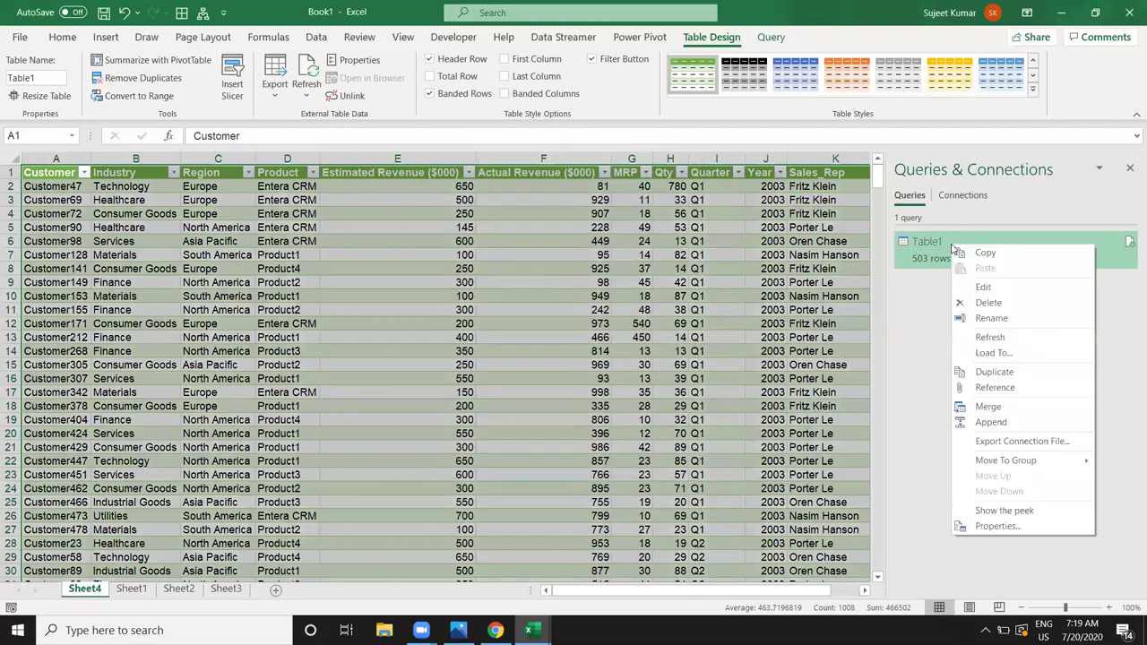
Step: Edit the Table1 query to remove Estimated Revenue and Actual Revenue, then Close & Load
left_click(1009, 295)
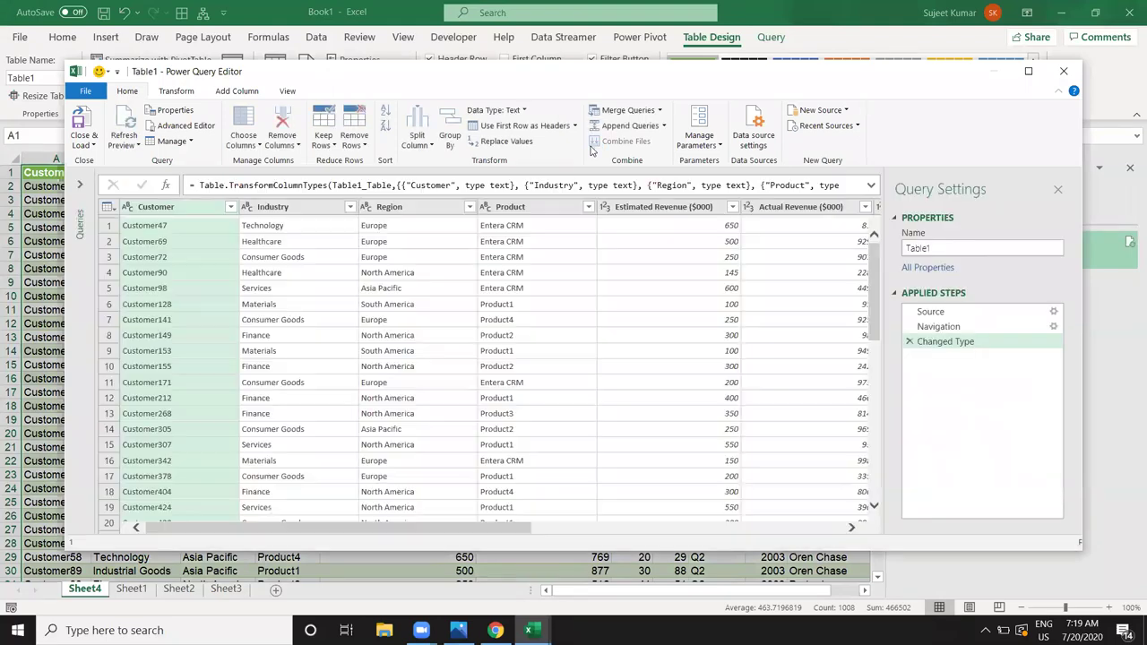
left_click(414, 272)
left_click(686, 207)
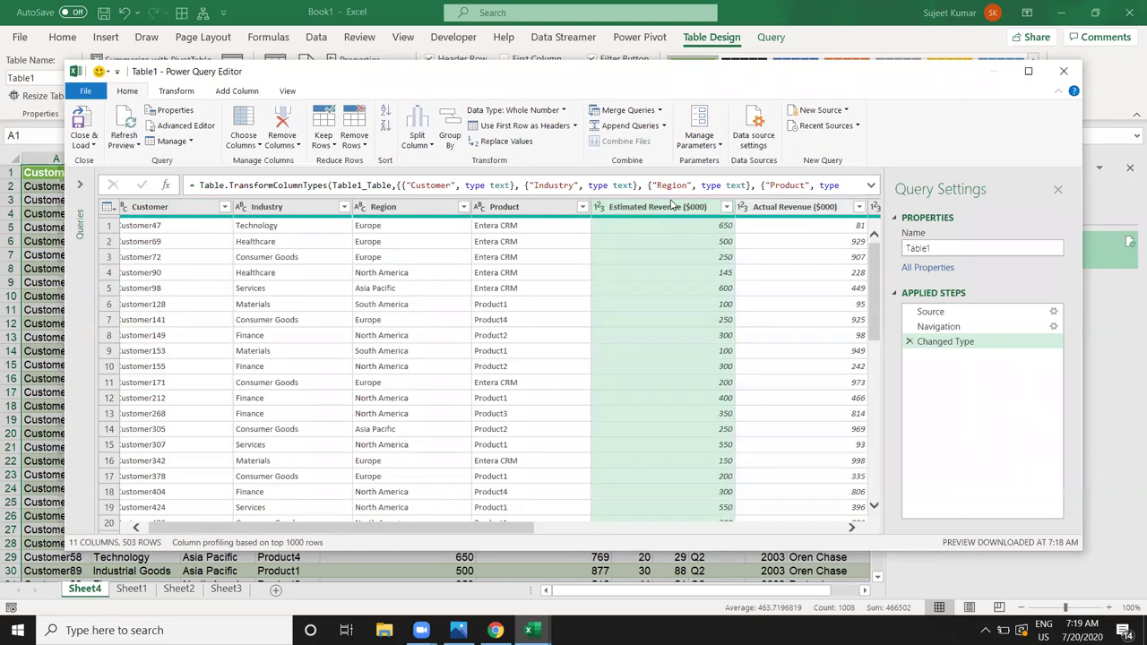
left_click(801, 219)
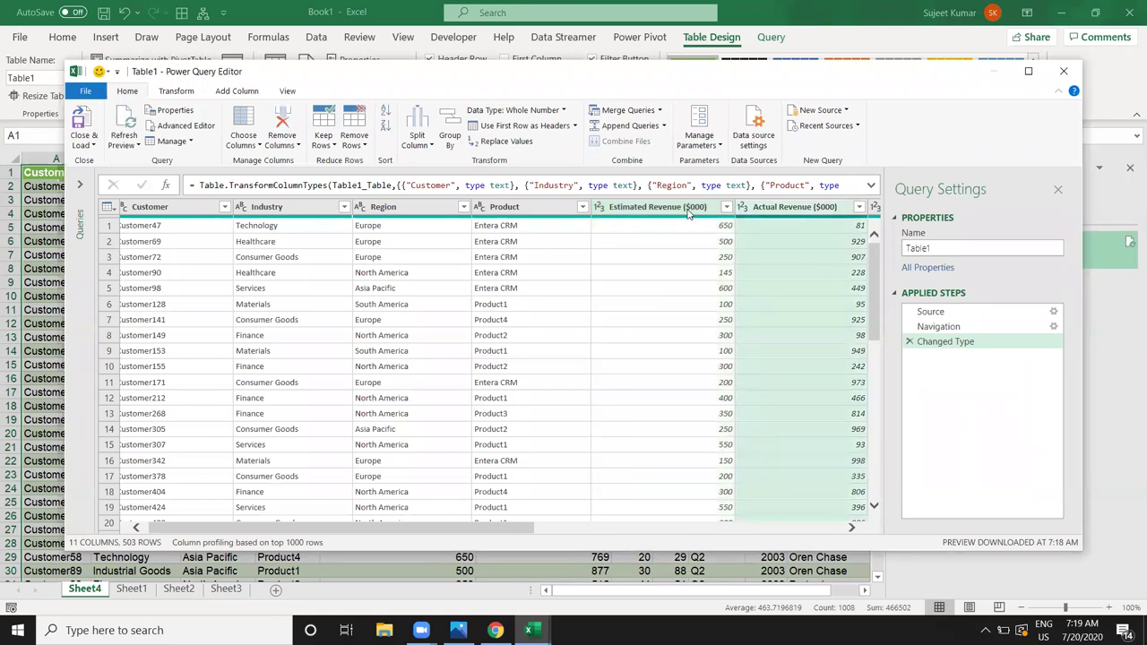
left_click(688, 209)
right_click(689, 212)
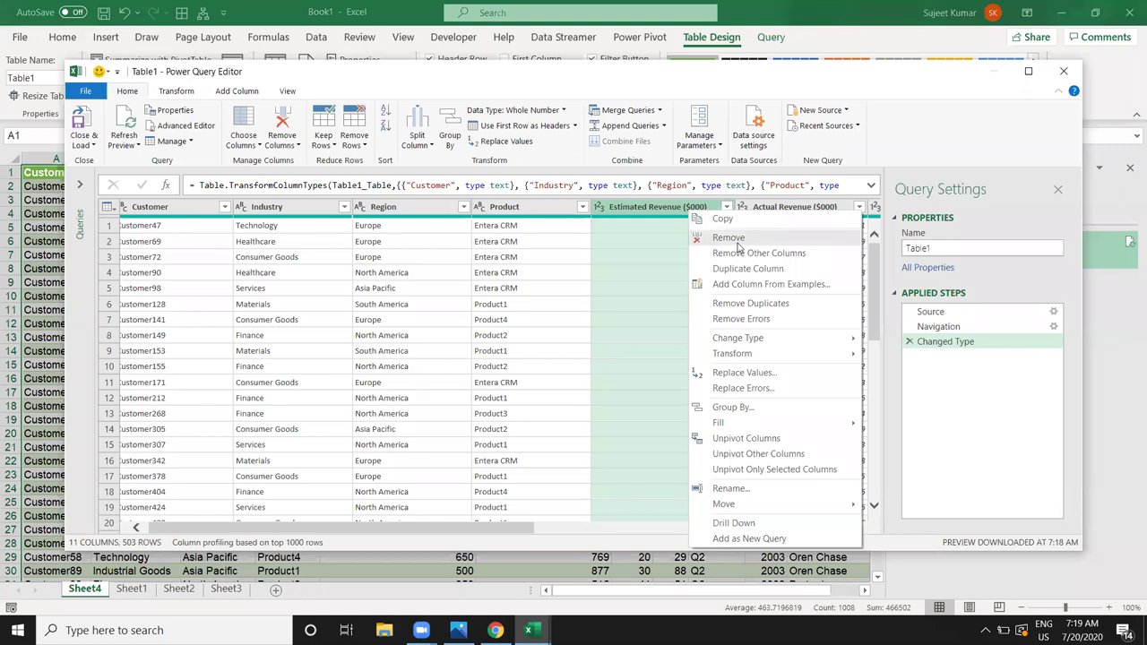
left_click(738, 242)
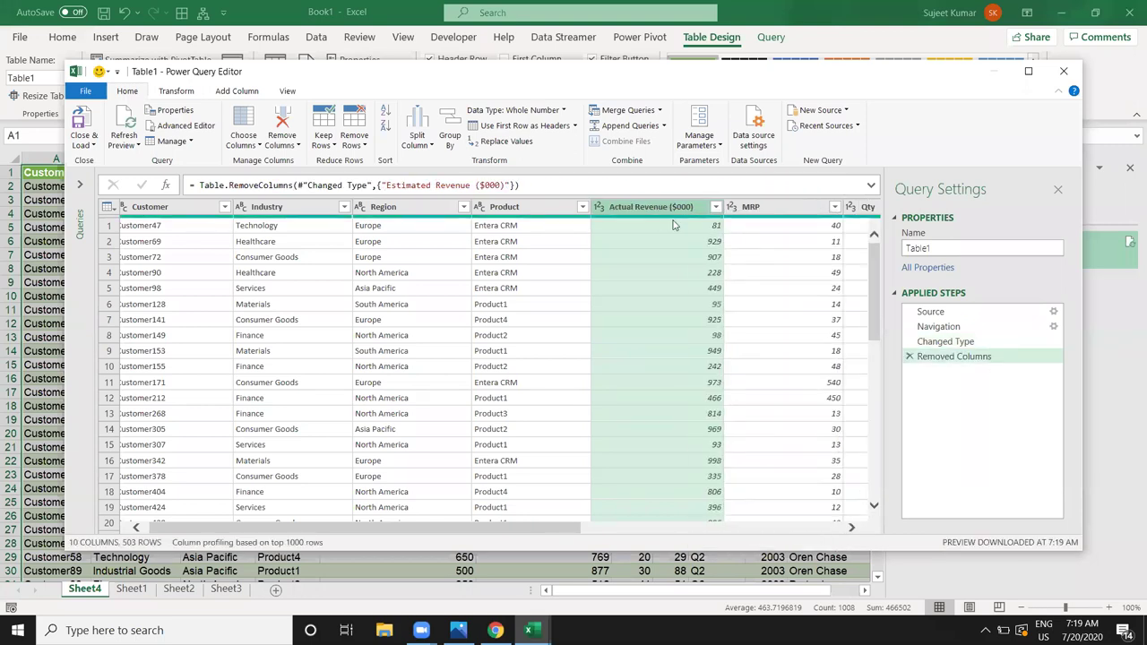
right_click(653, 212)
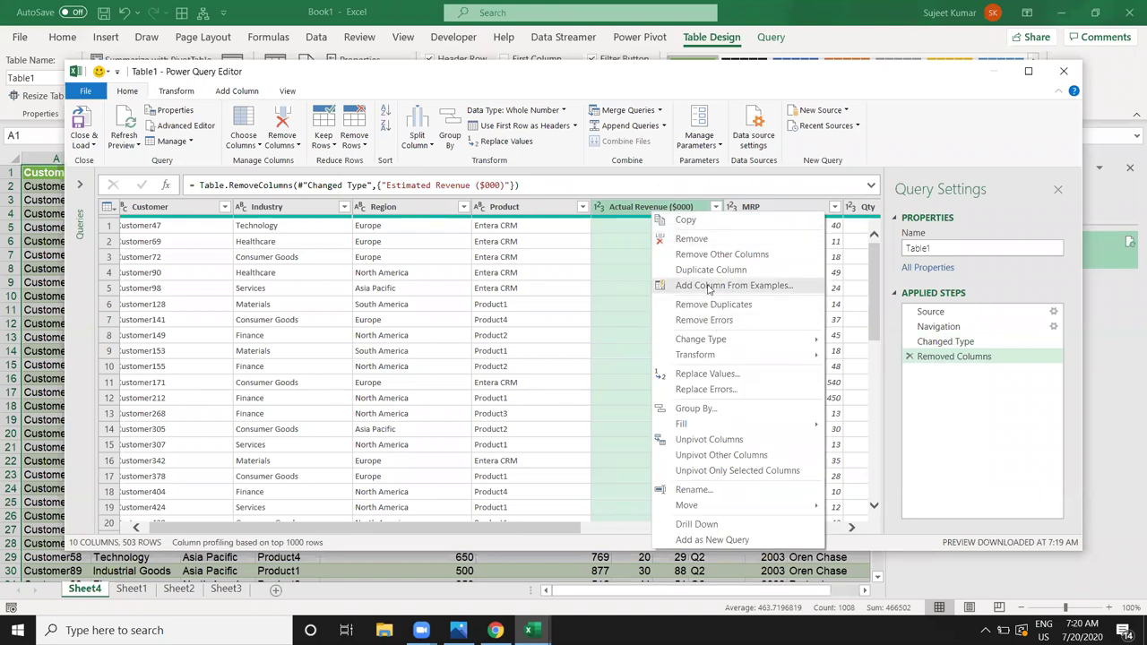
left_click(692, 239)
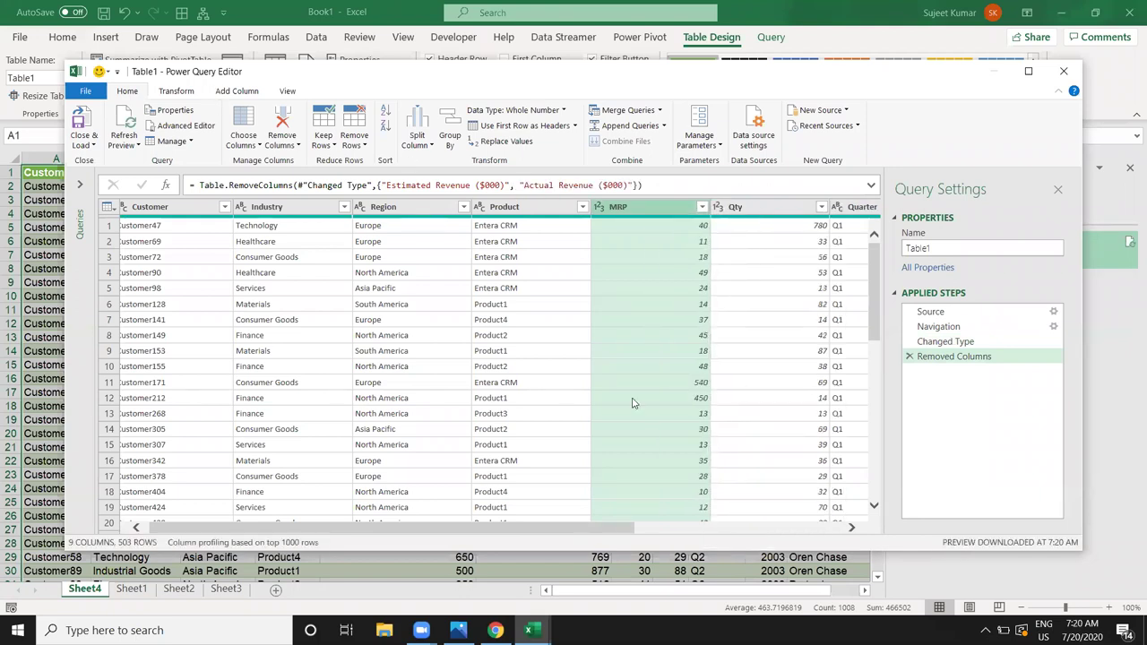
left_click_drag(585, 529, 421, 453)
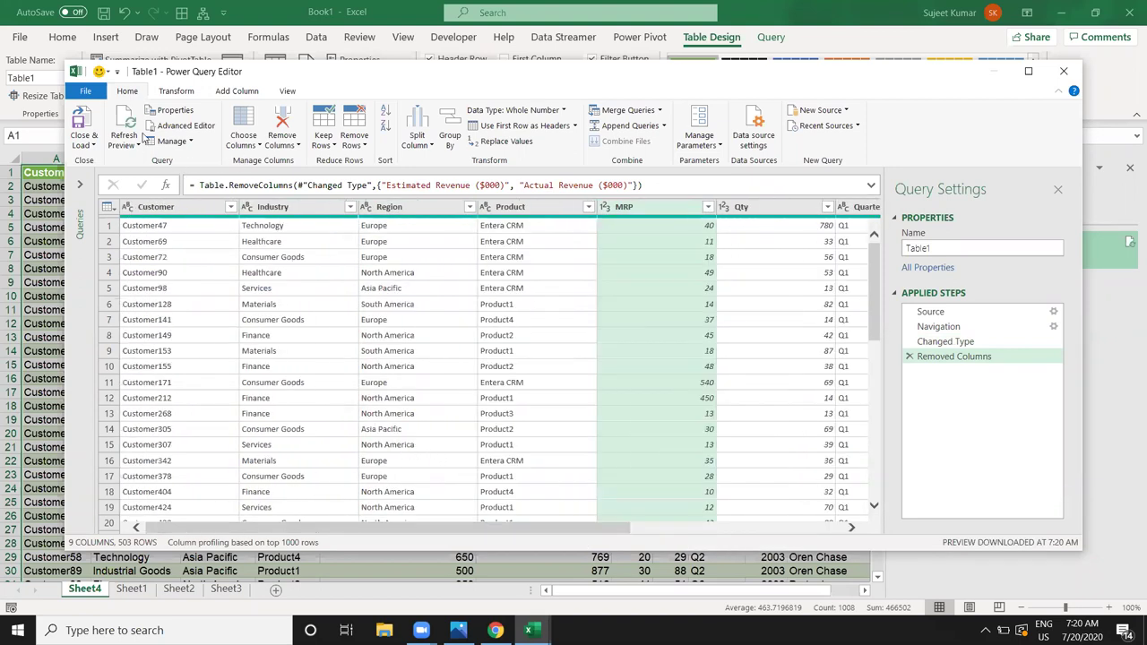
left_click(92, 124)
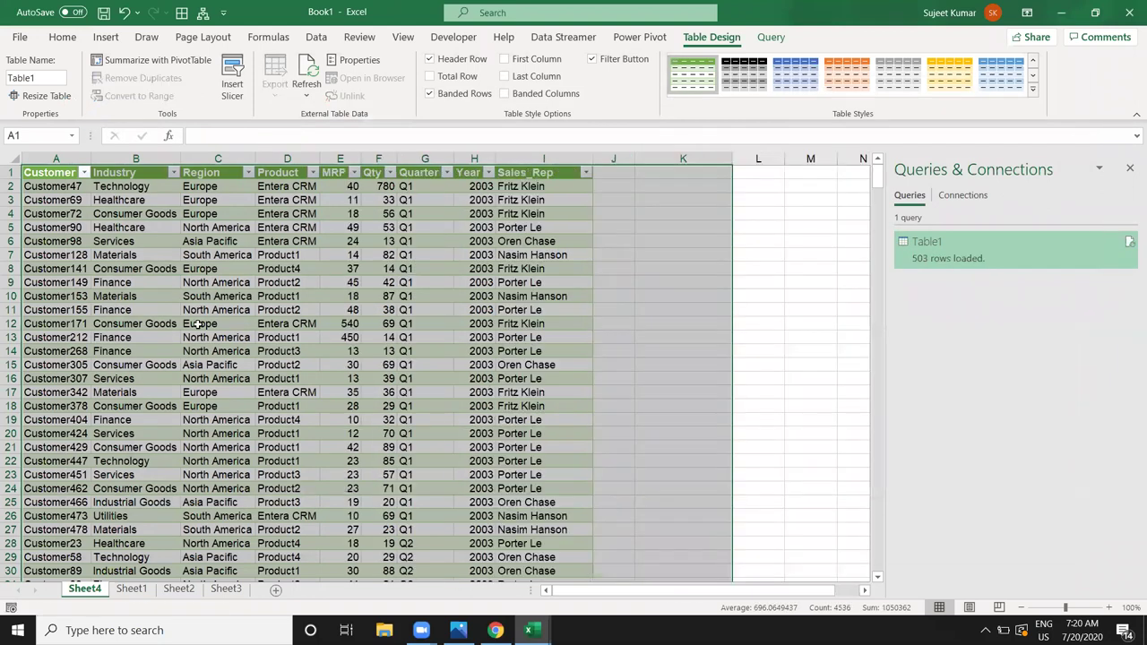
Step: Refresh Table1's data from the table's right-click menu
left_click(349, 313)
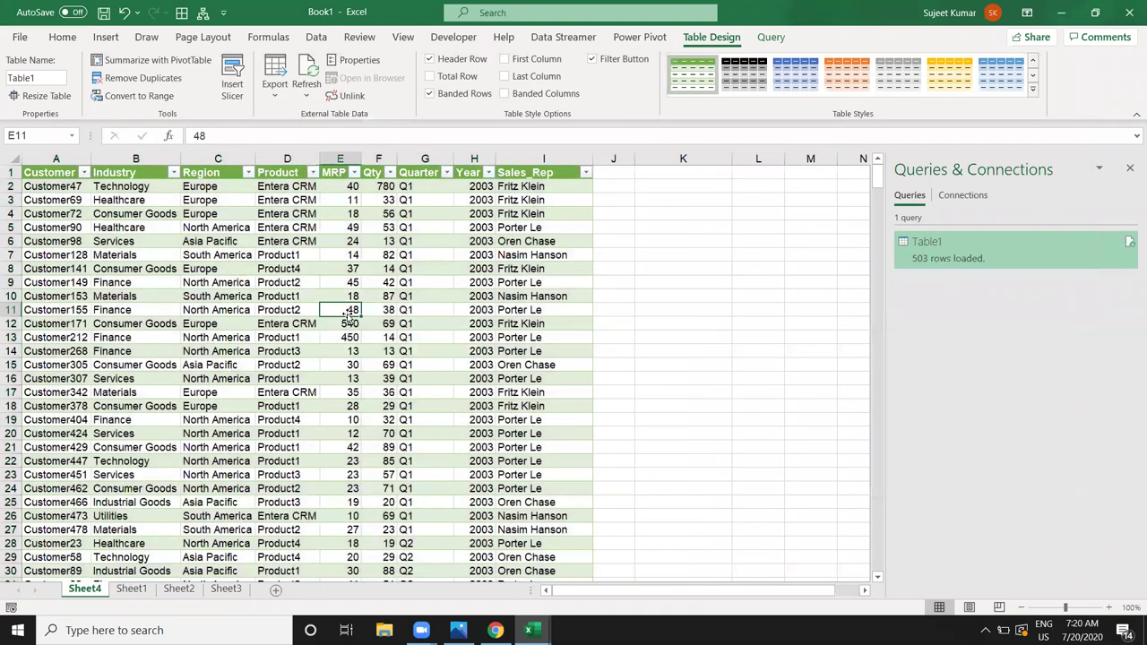
right_click(272, 267)
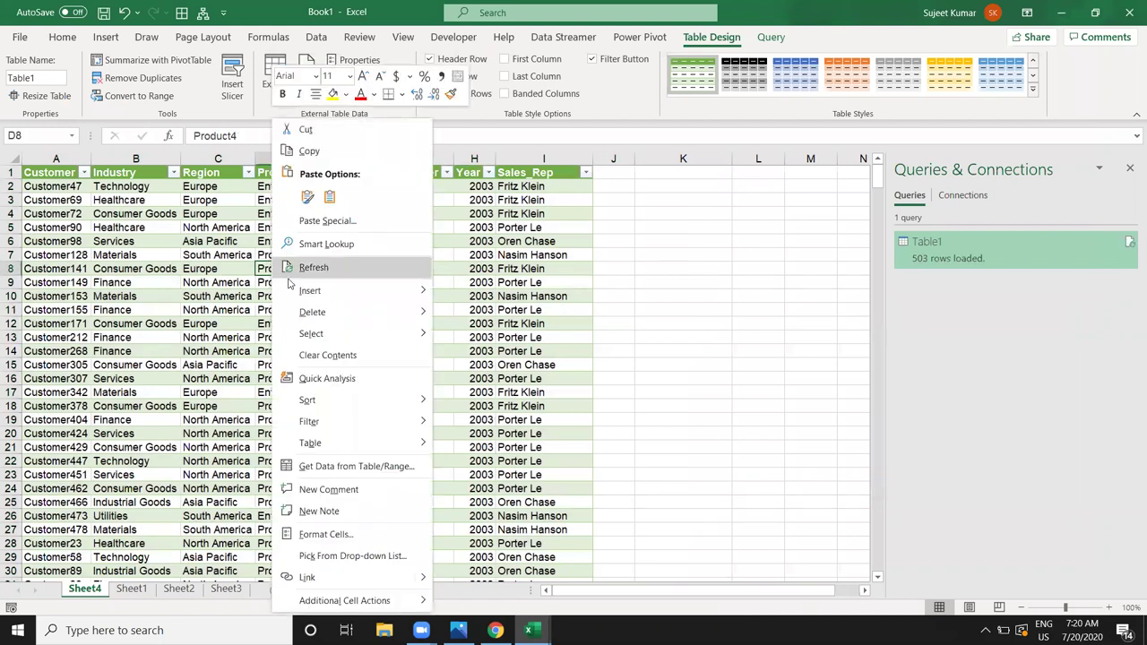
left_click(313, 267)
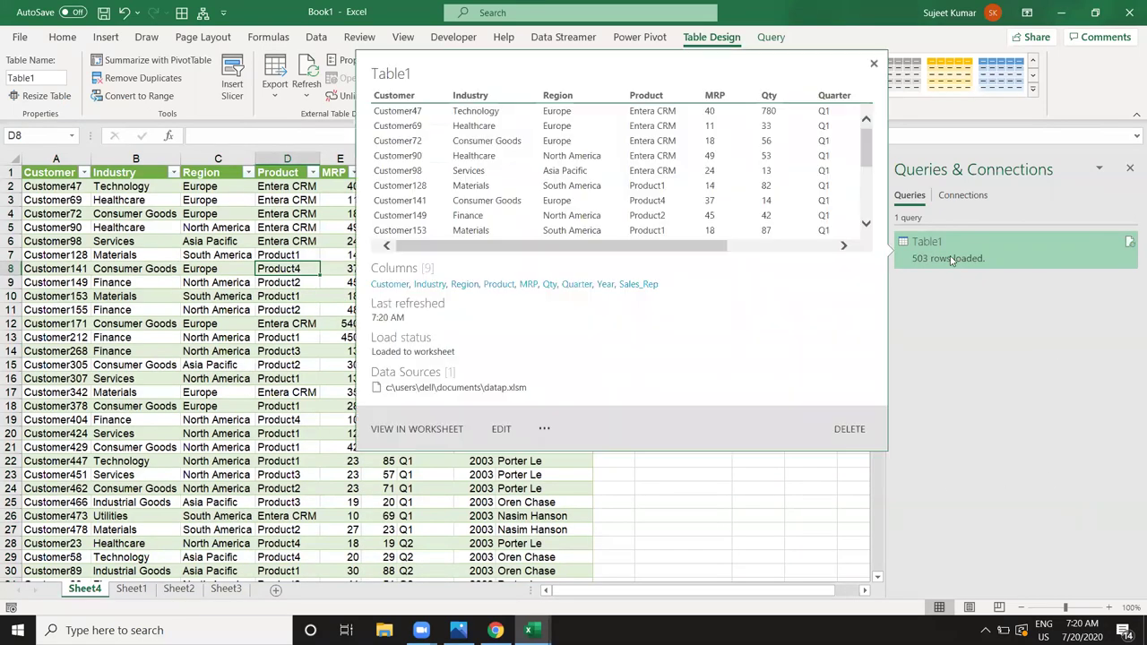
Step: Set the Table1 query to refresh when the file opens and every 60 minutes
right_click(952, 259)
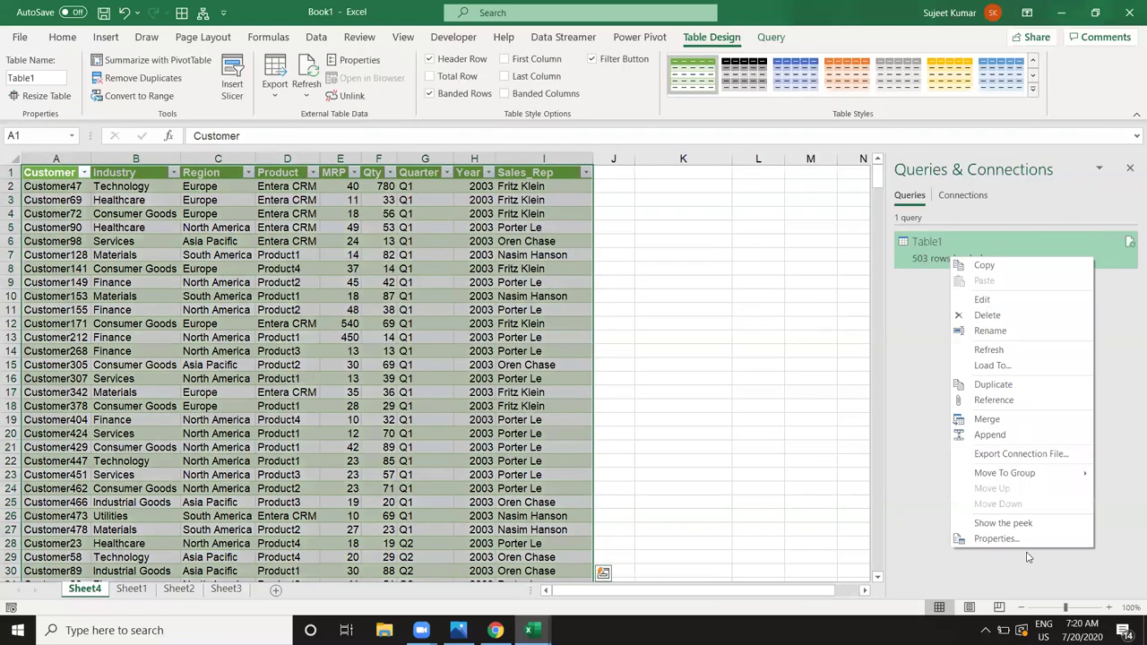
left_click(1013, 545)
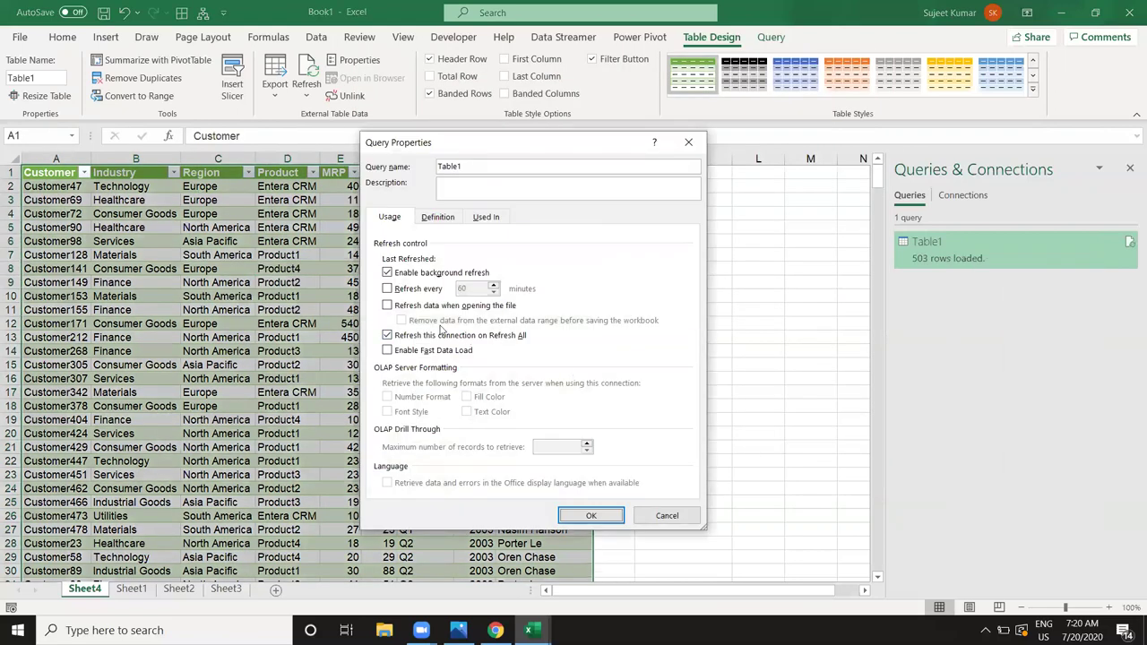
left_click(423, 309)
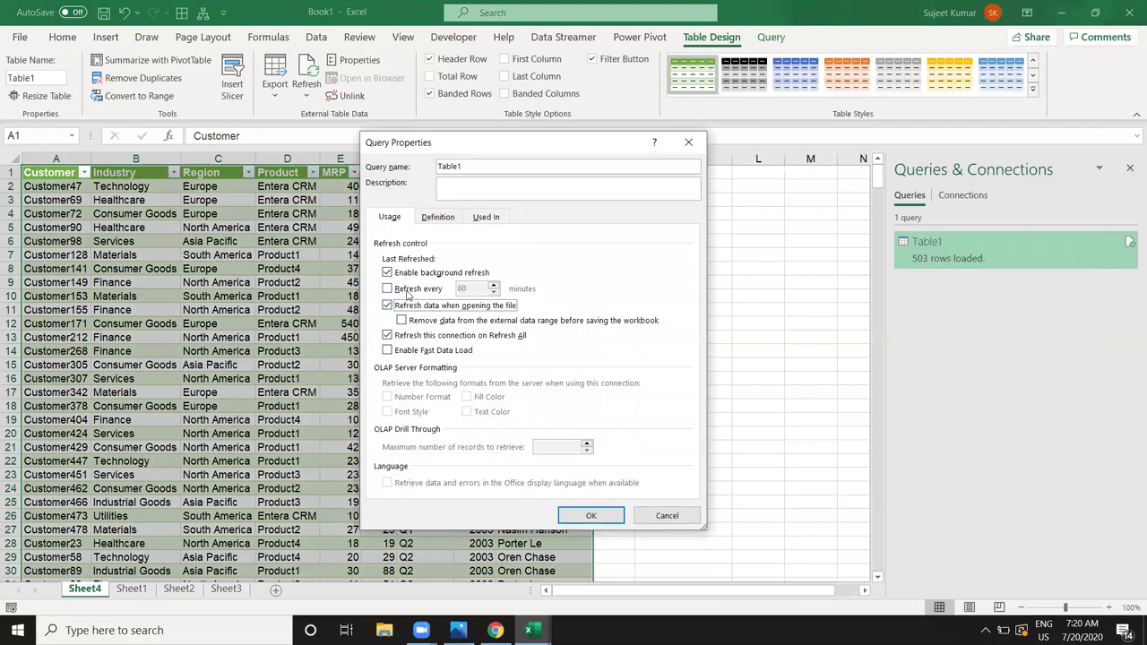
left_click(408, 291)
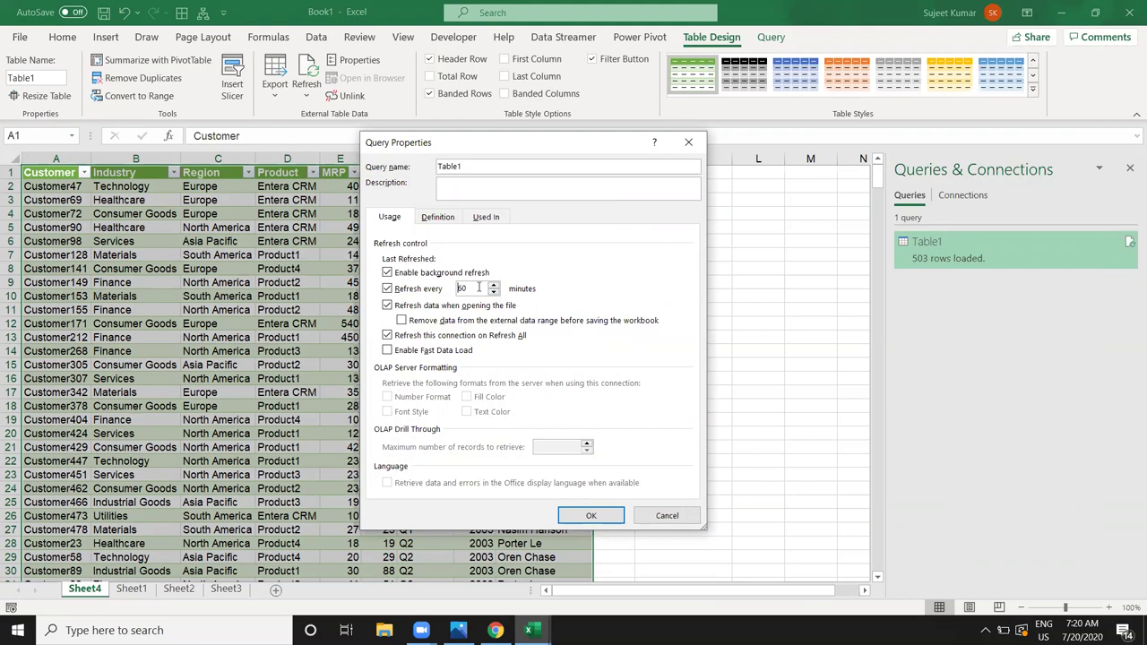
left_click(438, 216)
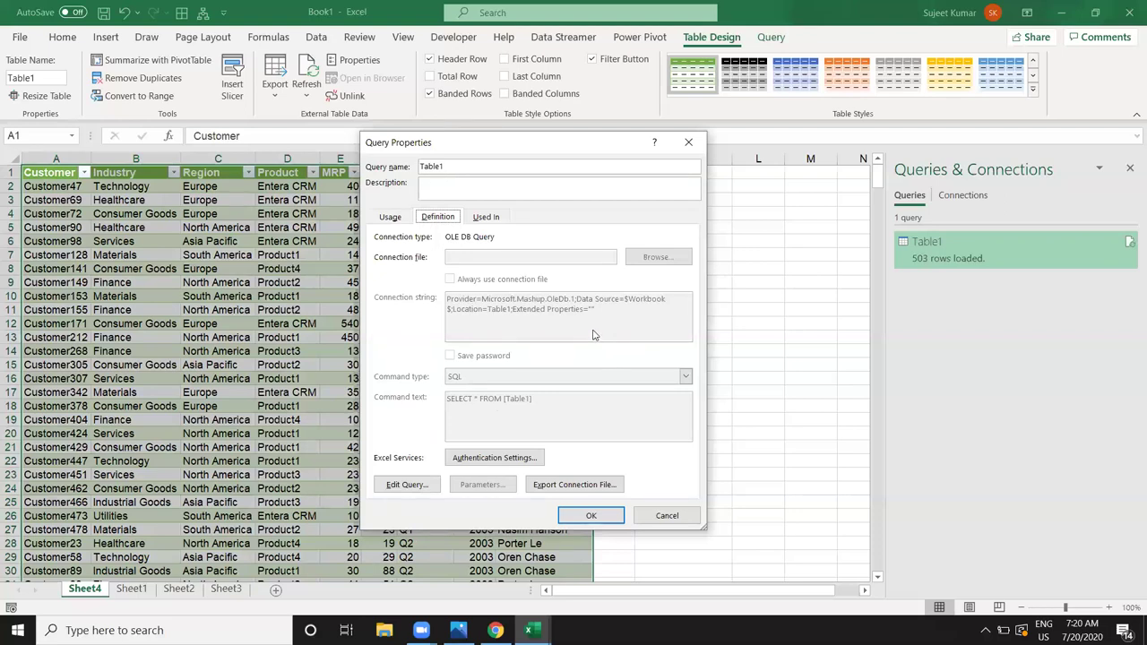
left_click(689, 142)
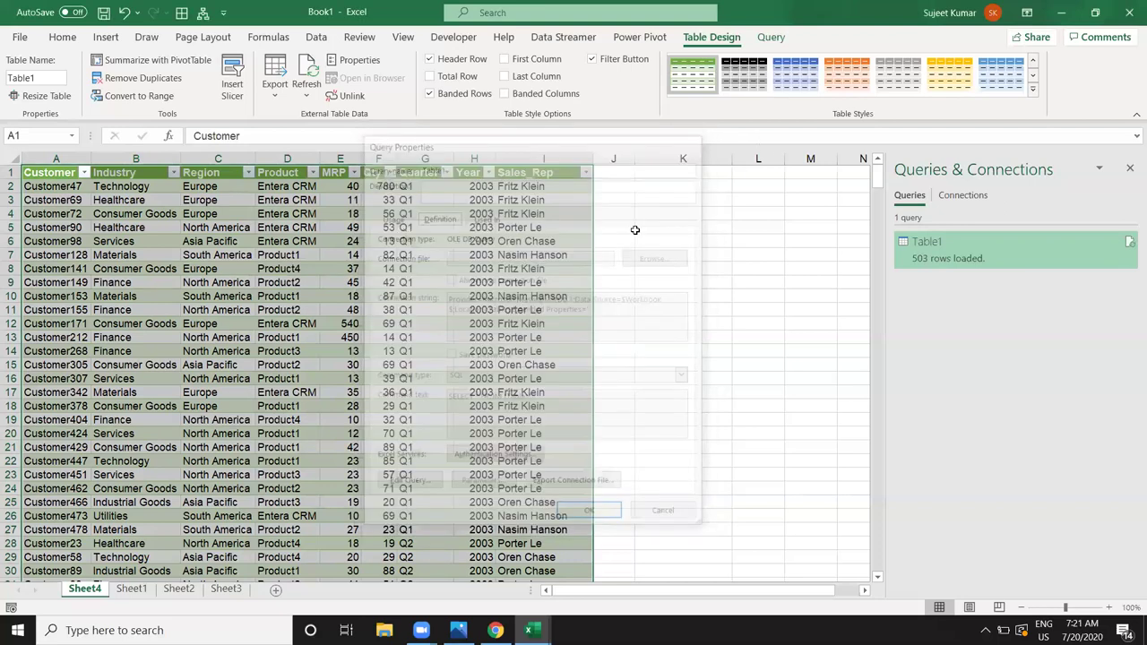
Step: Close the Queries & Connections pane and check a value in the MRP column
left_click(560, 324)
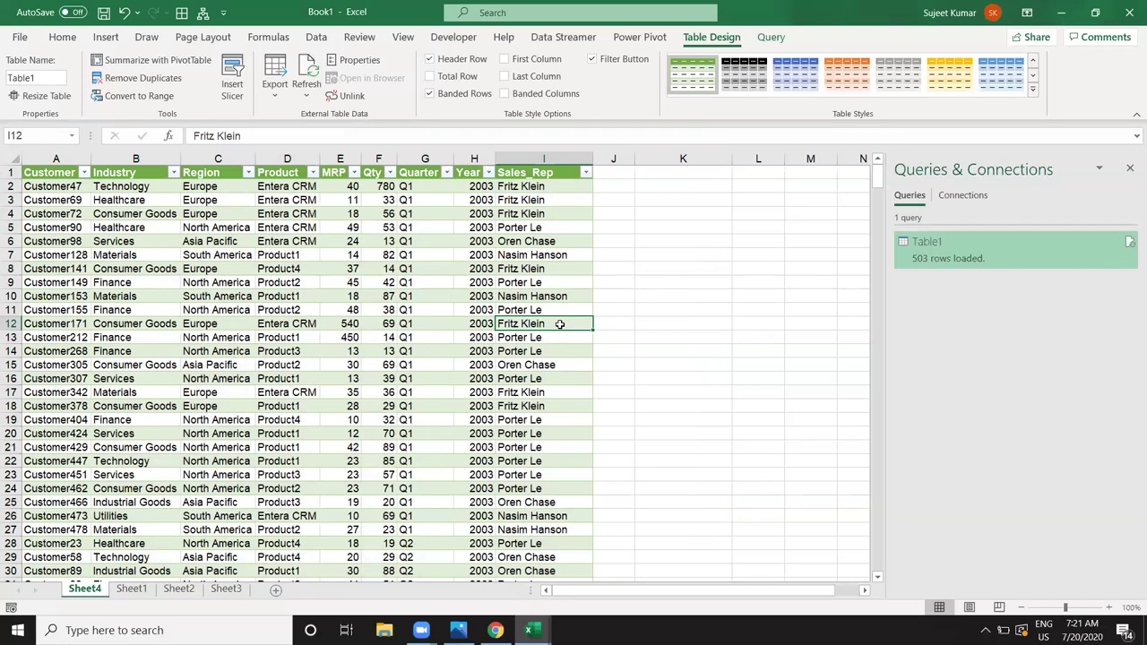
left_click(1129, 171)
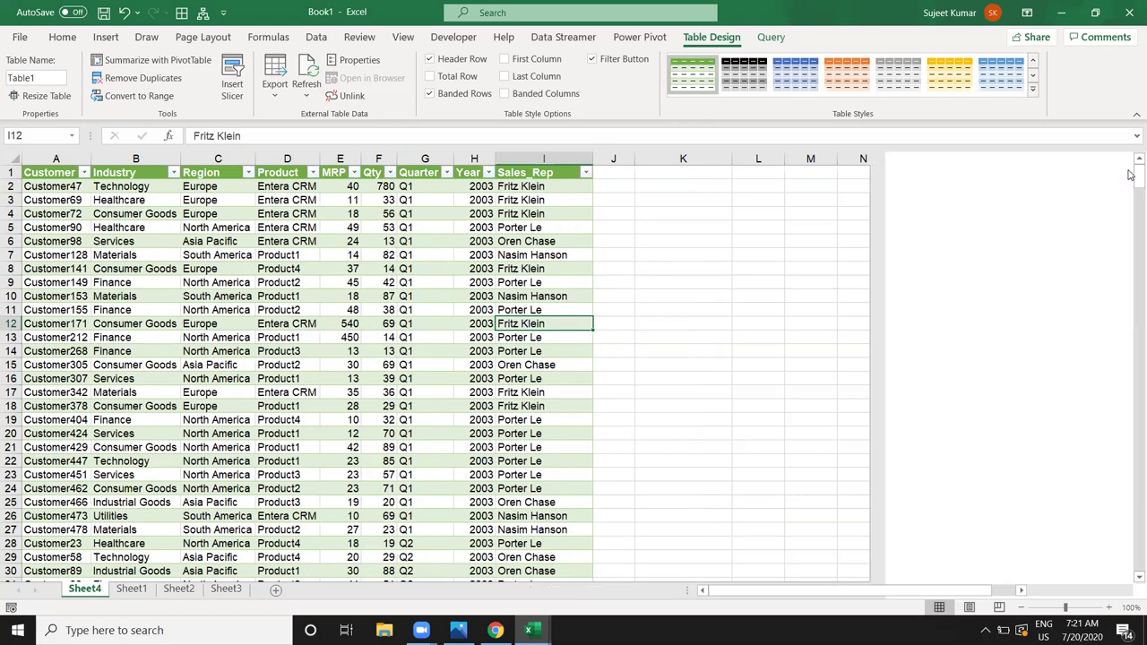
left_click(348, 253)
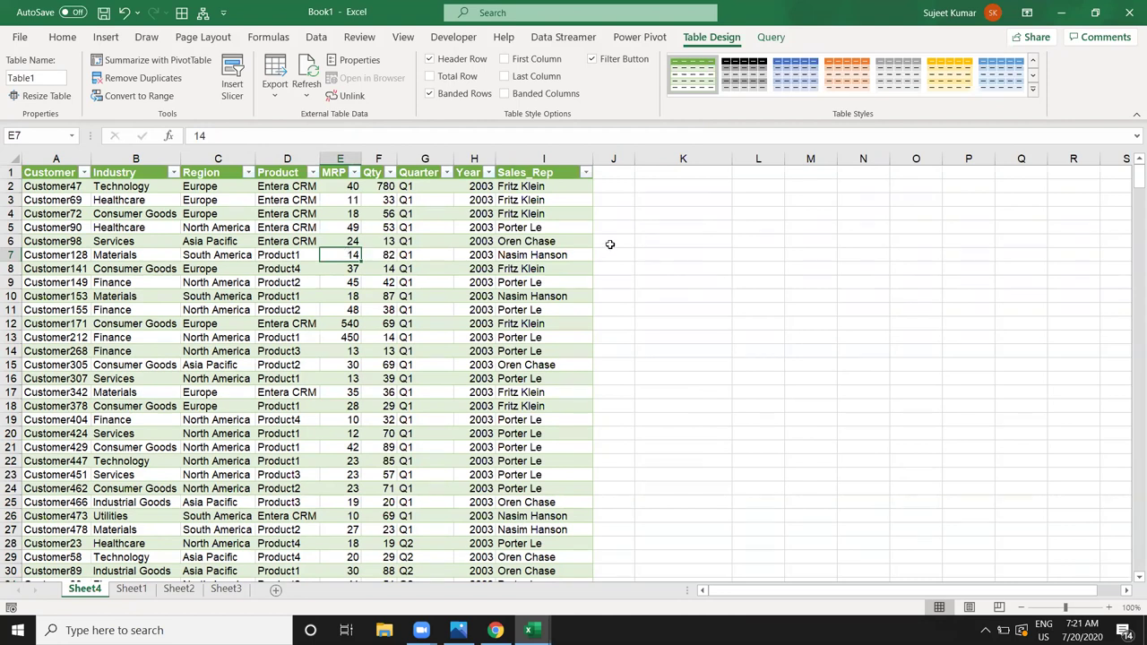
Step: Delete Sheet4 and its customer sales table, confirming the deletion
left_click(540, 157)
left_click_drag(540, 157, 2, 157)
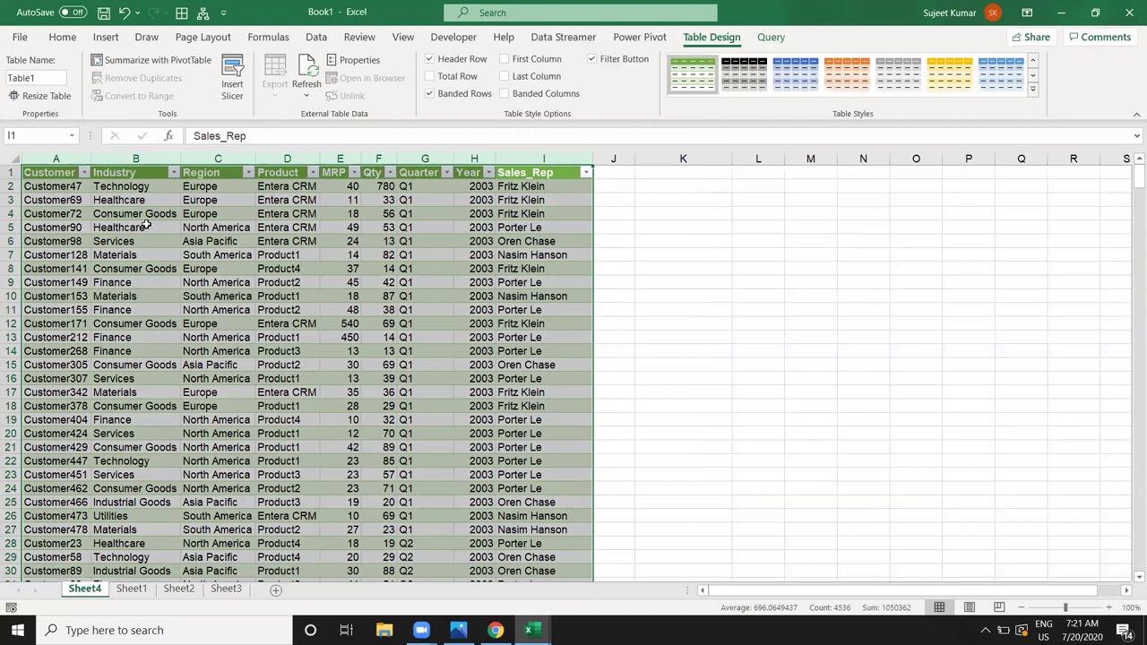
right_click(93, 597)
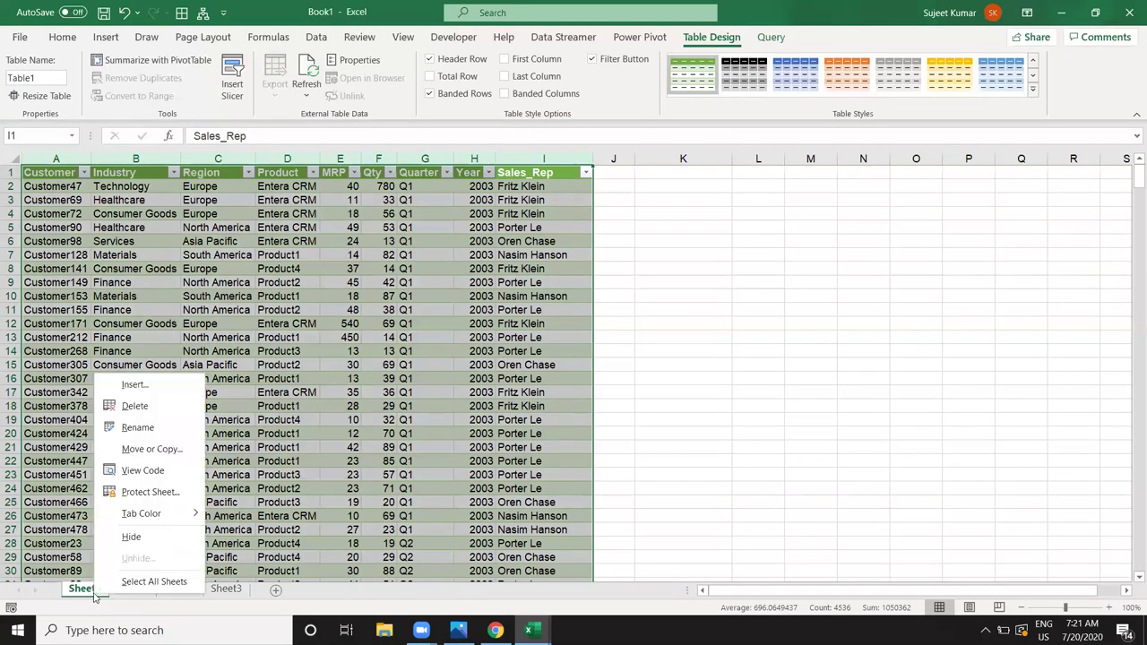
left_click(161, 422)
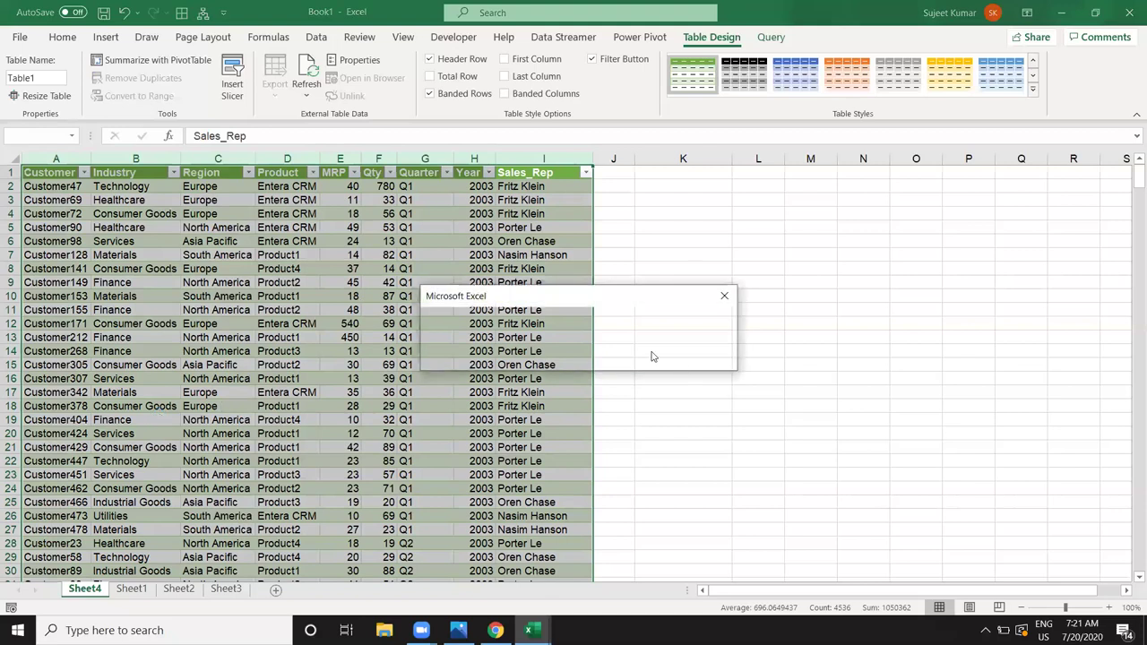
left_click(549, 356)
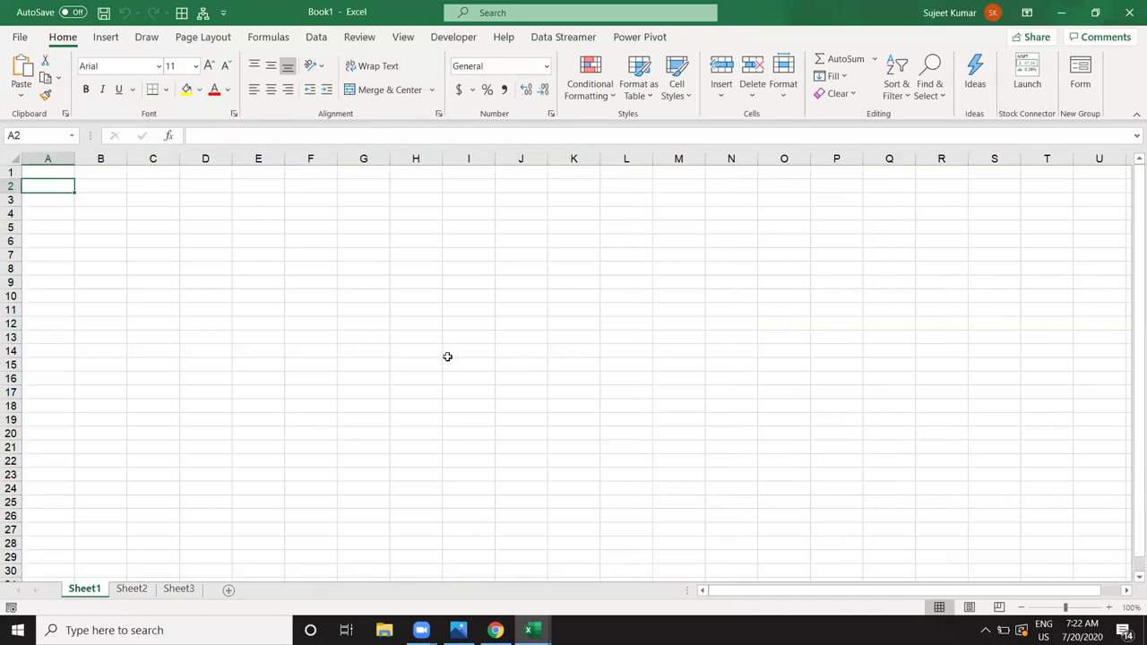
Step: Create a new blank workbook and rename its Sheet1 tab to D1
key("ctrl+n")
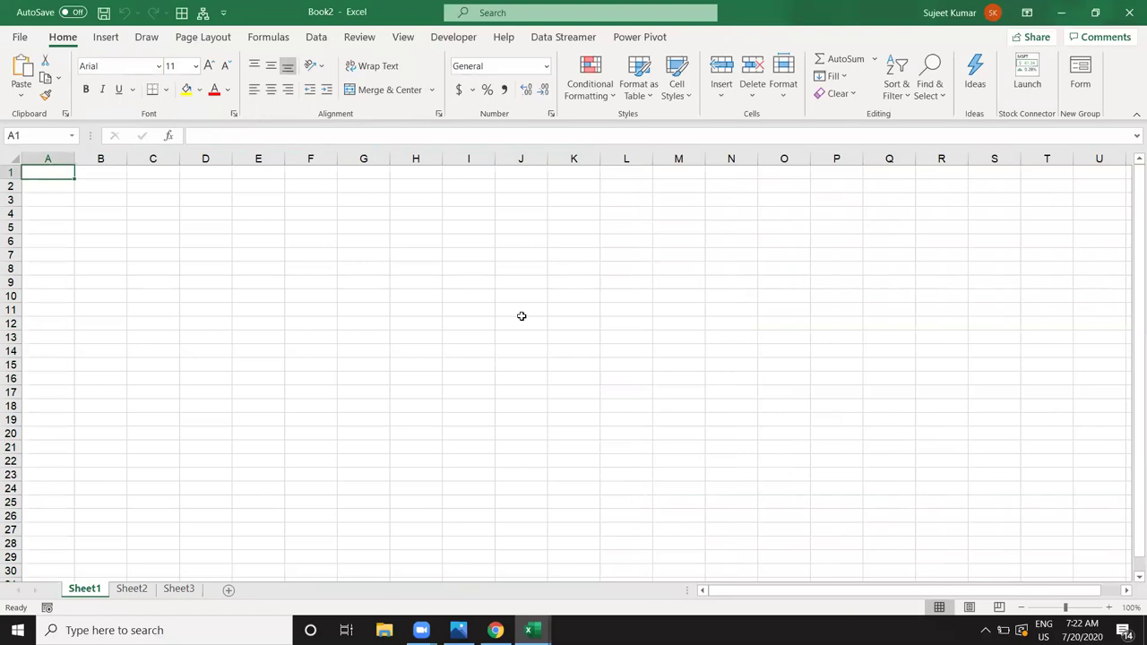
left_click(68, 382)
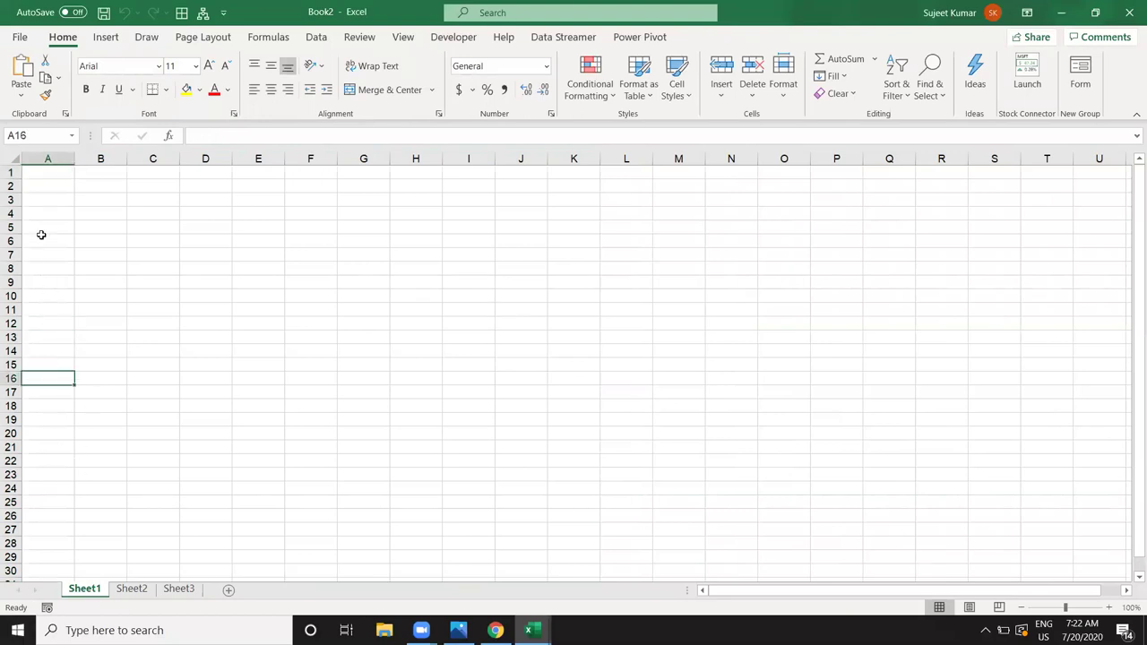
left_click(52, 173)
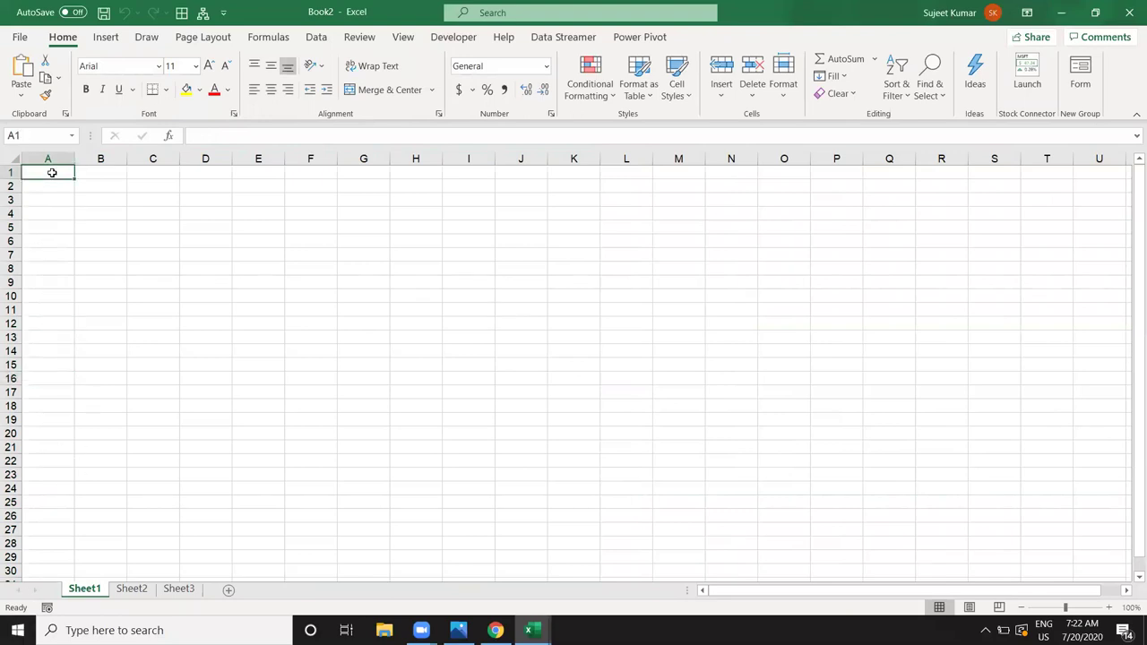
left_click_drag(86, 593, 85, 589)
double_click(87, 589)
key("BackSpace")
type("D1")
Step: Rename the Sheet2 tab to D2
left_click(117, 597)
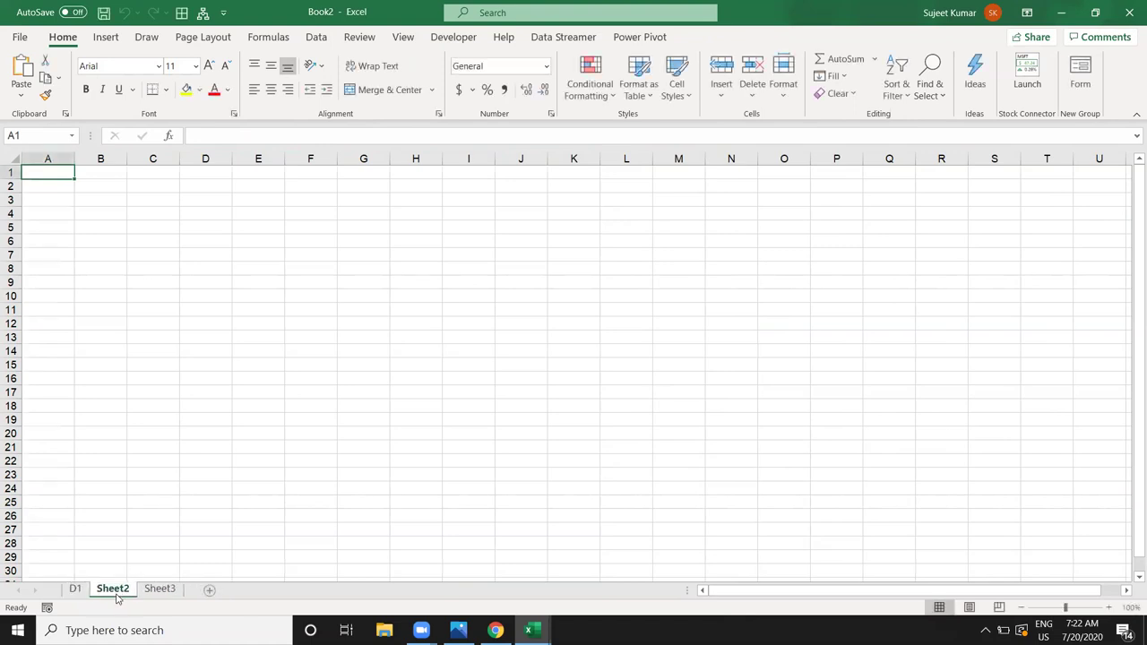
double_click(113, 588)
type("D2")
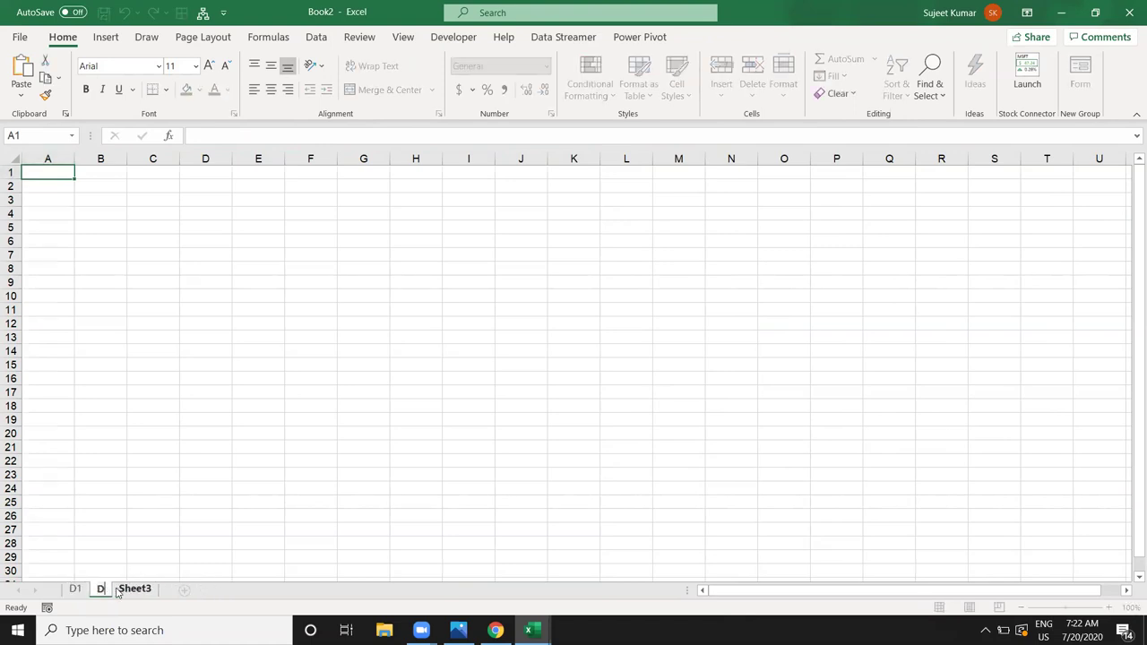
left_click(105, 460)
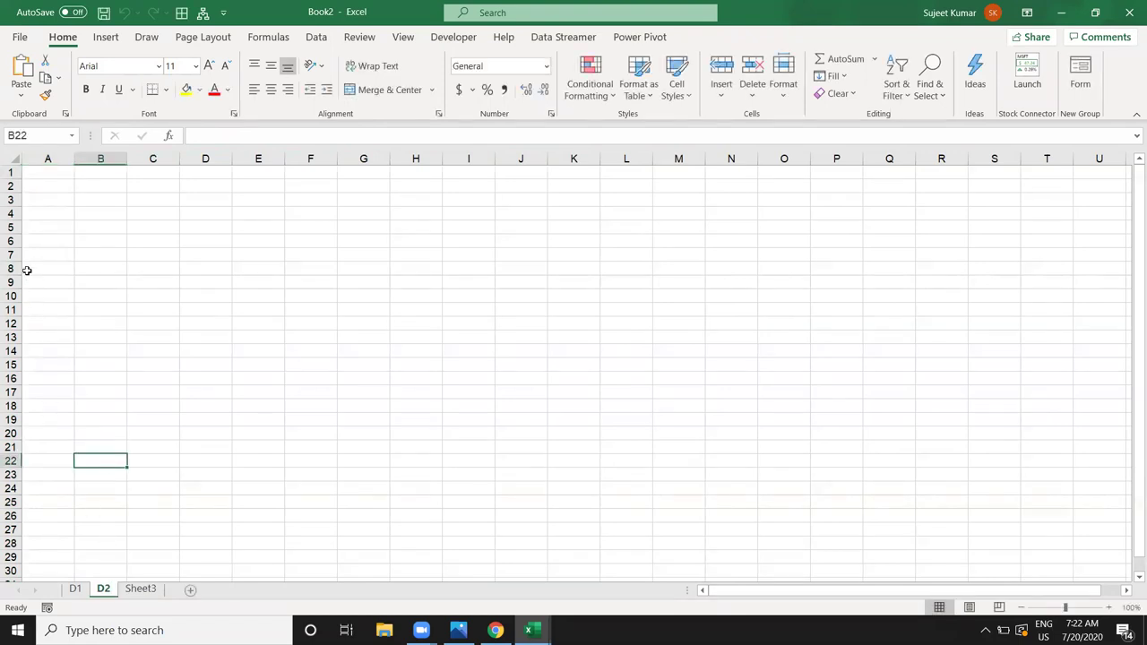
left_click(48, 174)
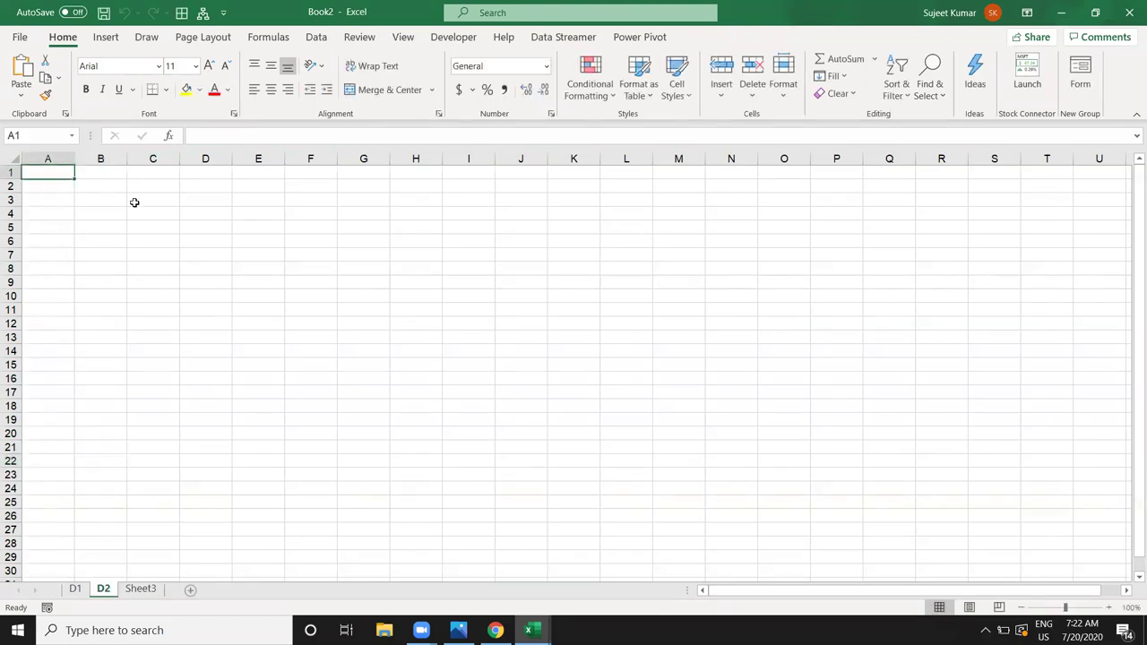
Step: Enter headers SID, Date, Name, City, PID and Qty across row 1 of D2
type("Sl")
key("Tab")
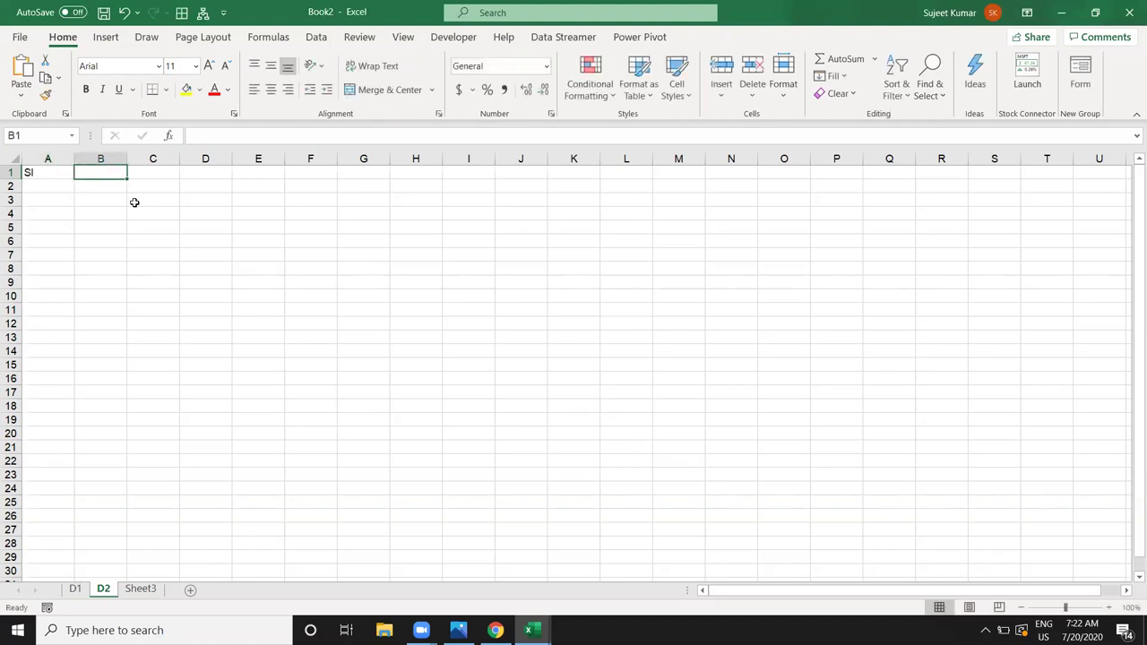
key("Left")
key("F2")
type("D")
key("Tab")
type("Date")
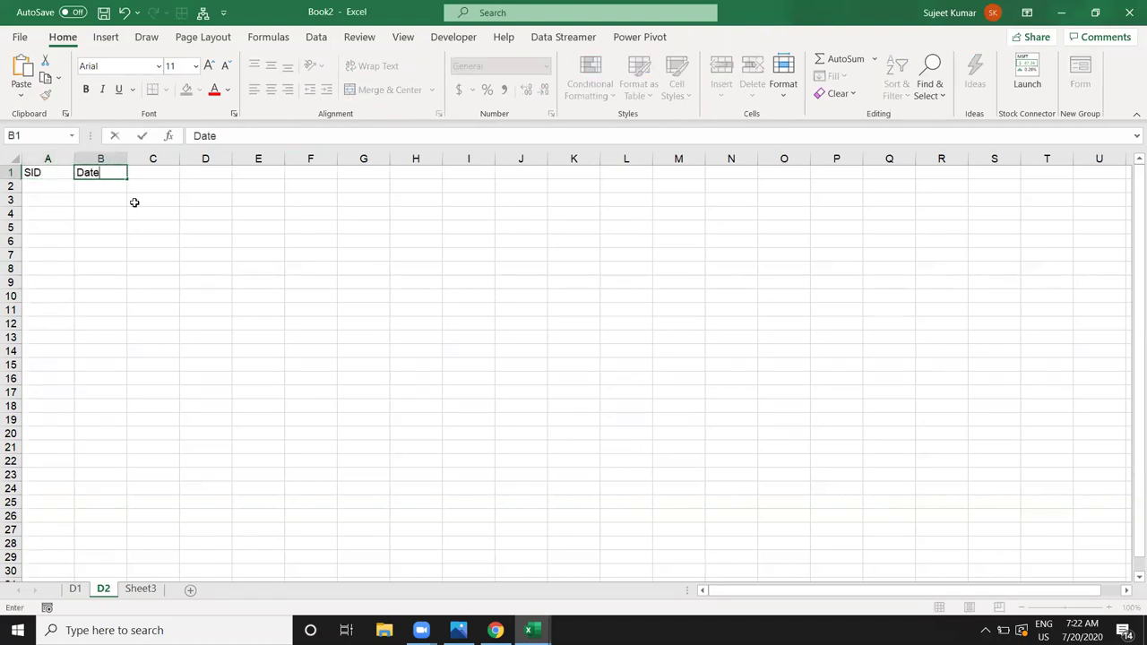
key("Tab")
type("Name")
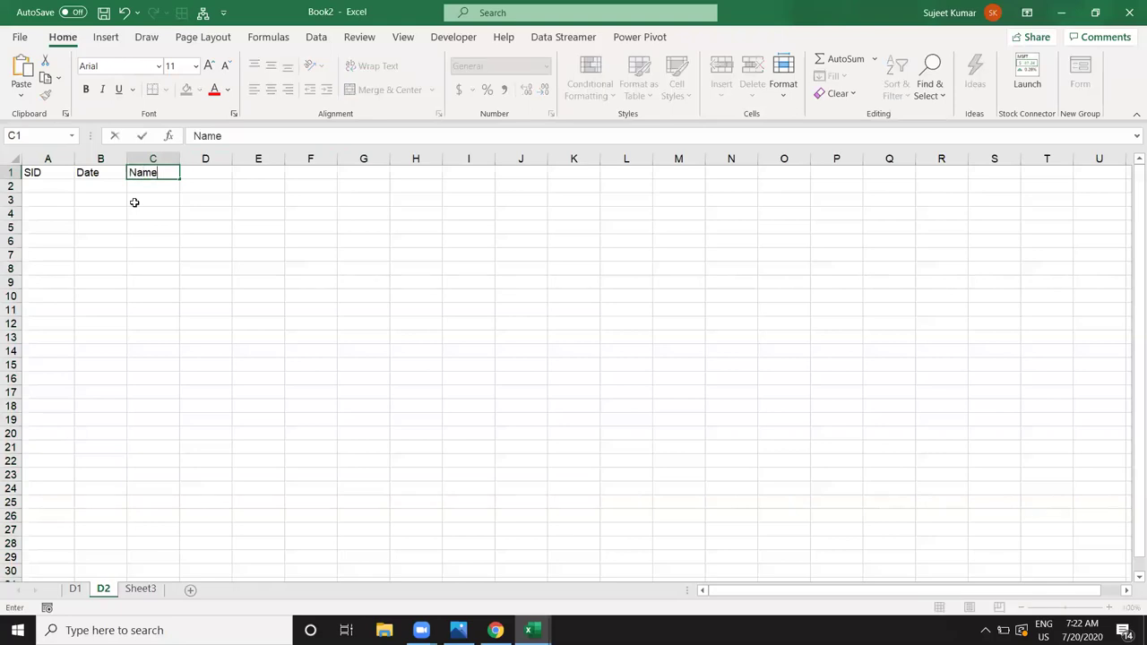
key("Tab")
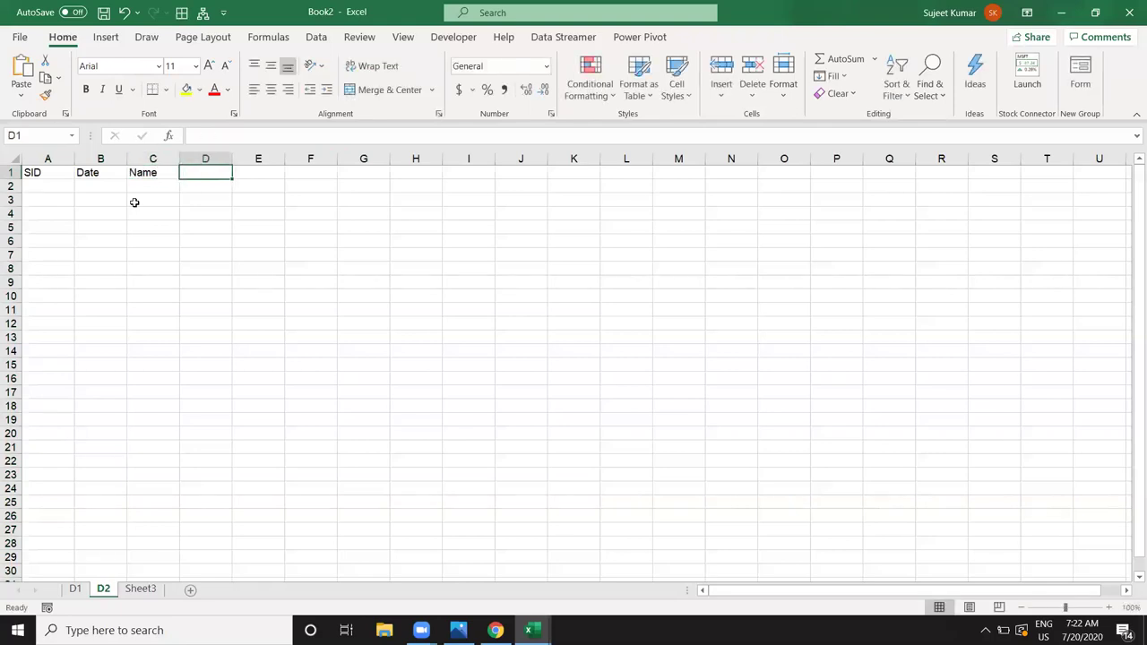
type("Cit")
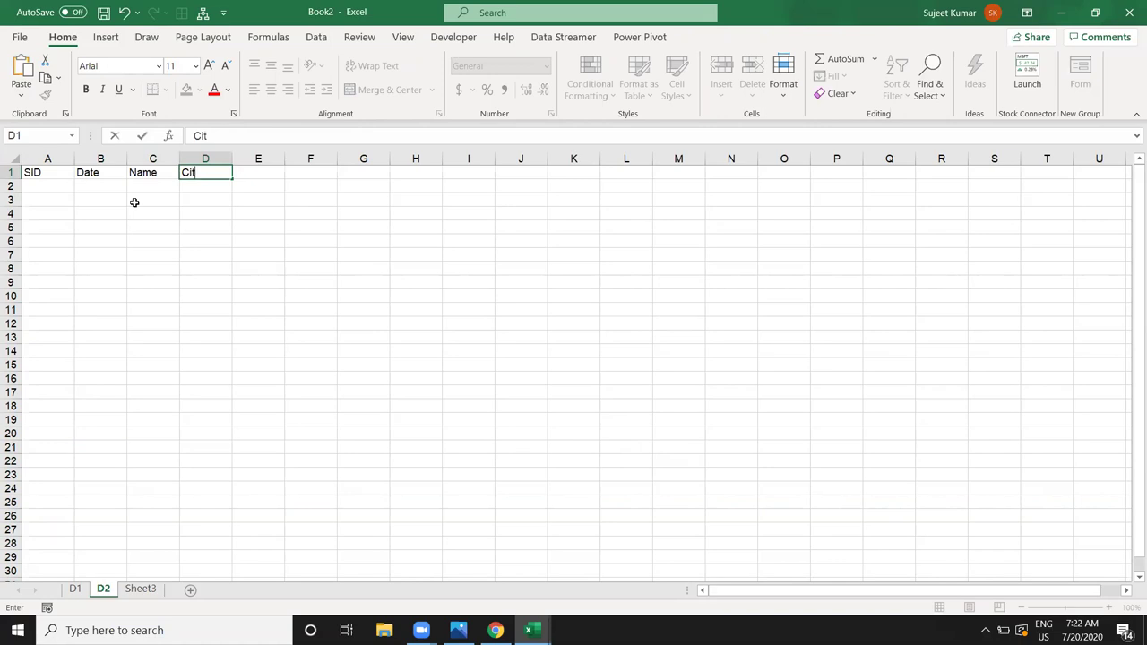
type("y")
key("Tab")
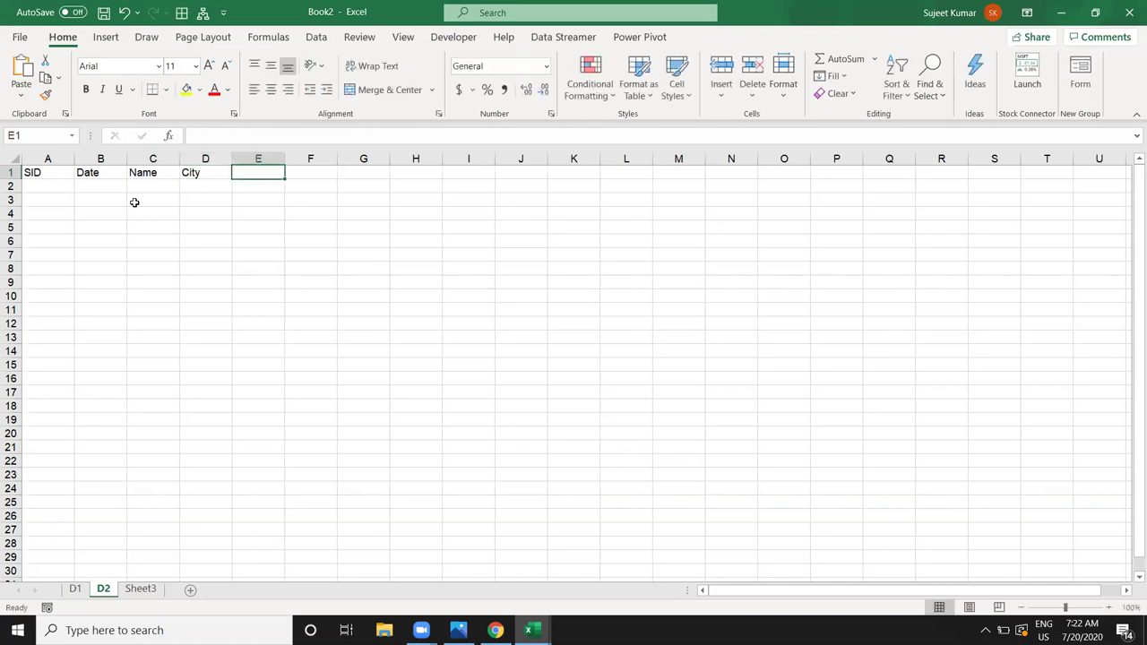
type("Pl")
type("D")
key("Tab")
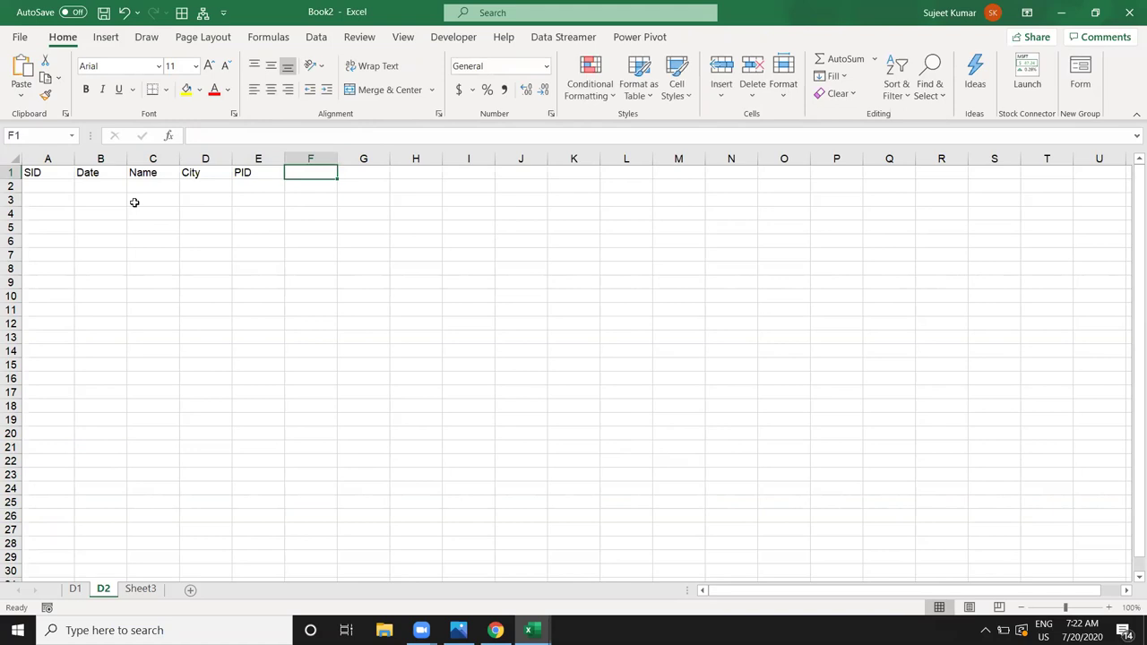
type("Qty")
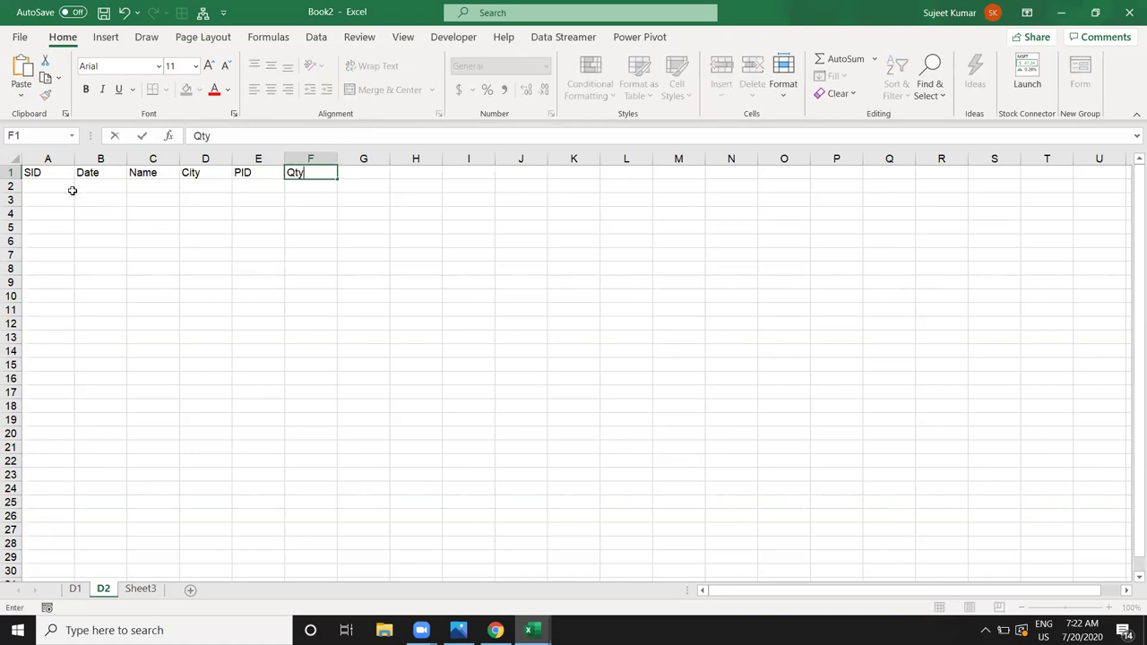
left_click(51, 184)
Step: Fill the SID column with serial numbers starting 1, 2
type("1")
key("Return")
type("2")
key("Return")
left_click_drag(60, 187, 70, 625)
key("ctrl+Home")
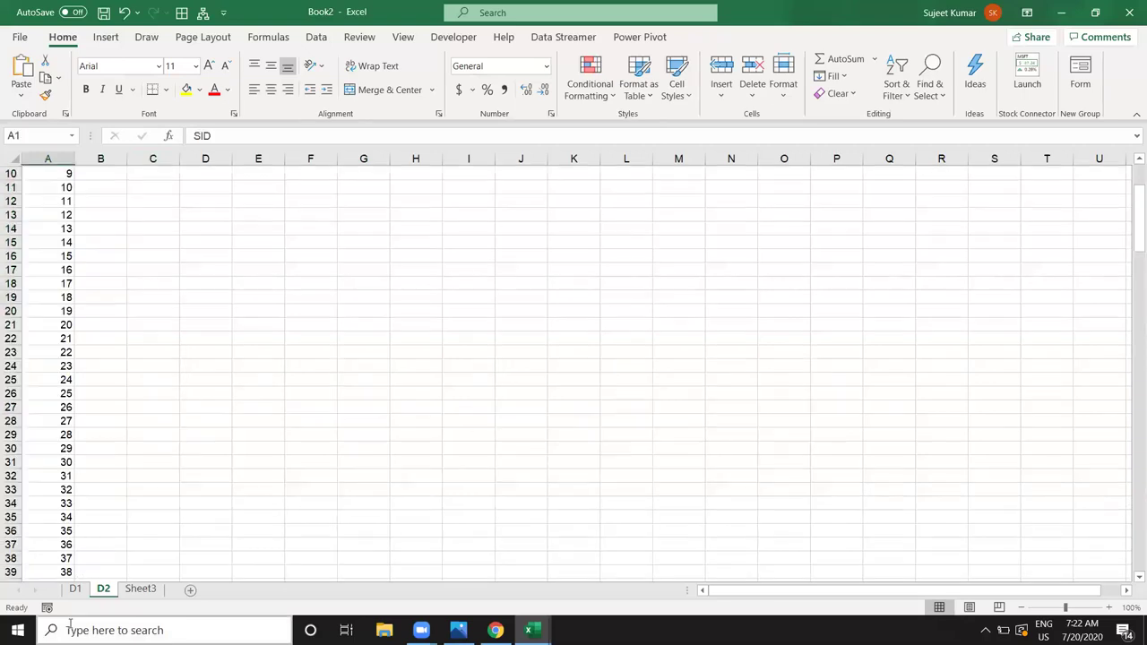
Step: Fill the Date column with dates starting from 1-Jan
key("Right")
key("Down")
type("1")
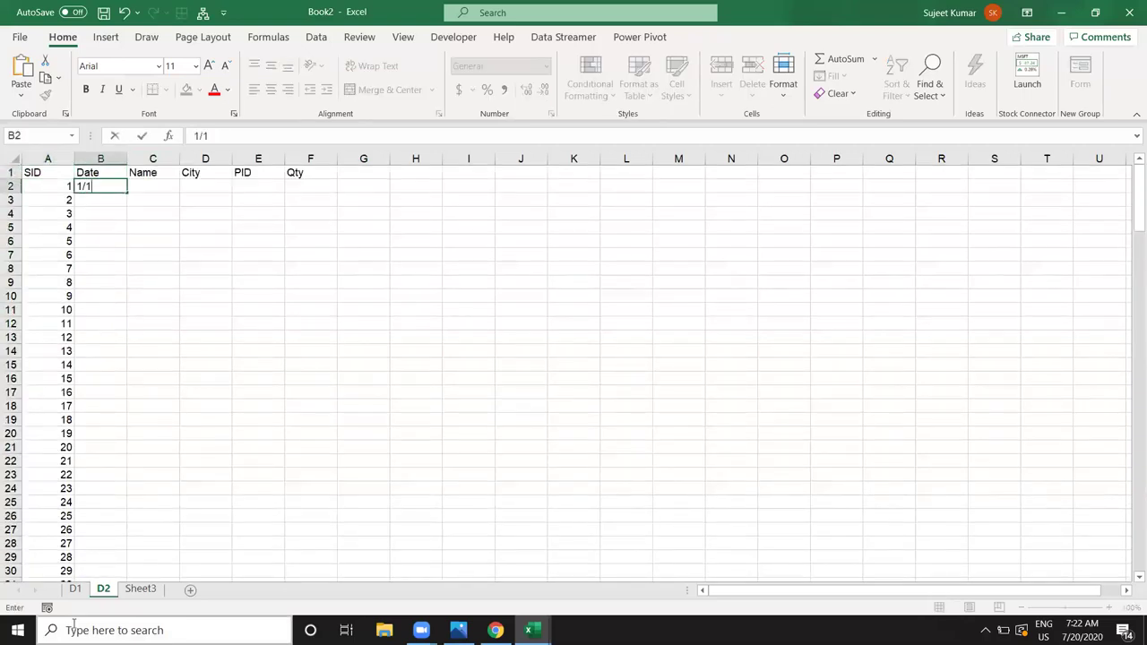
type("/1")
key("Return")
left_click(120, 189)
double_click(127, 191)
Step: Fill the Name column with Puja and the City column with Pune
left_click(152, 183)
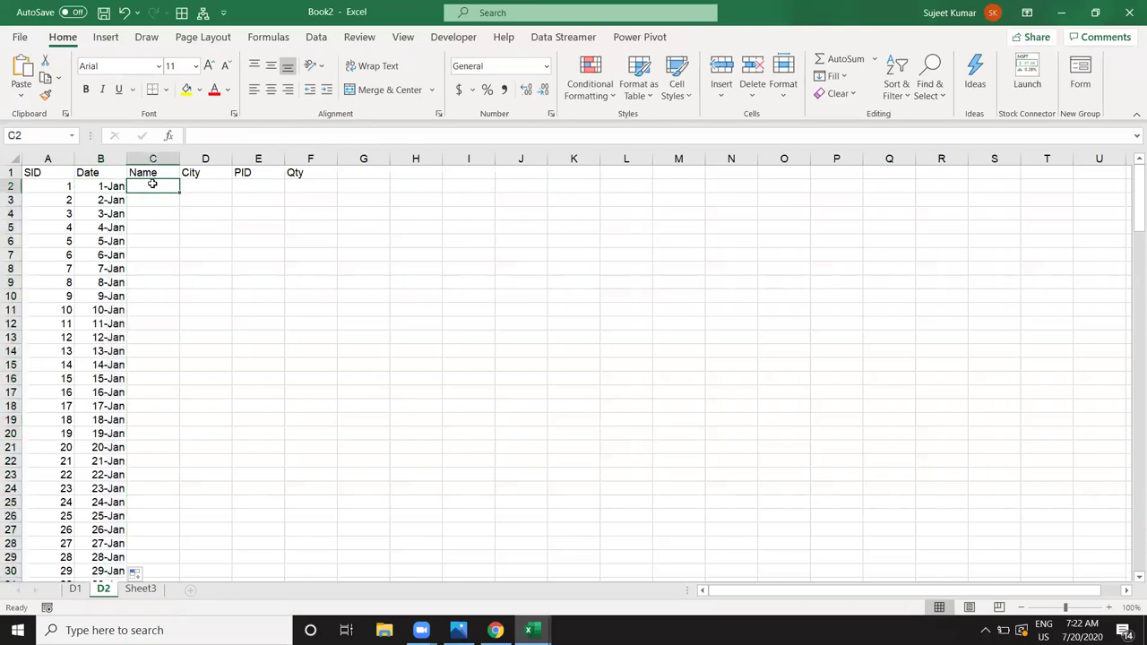
type("Puja")
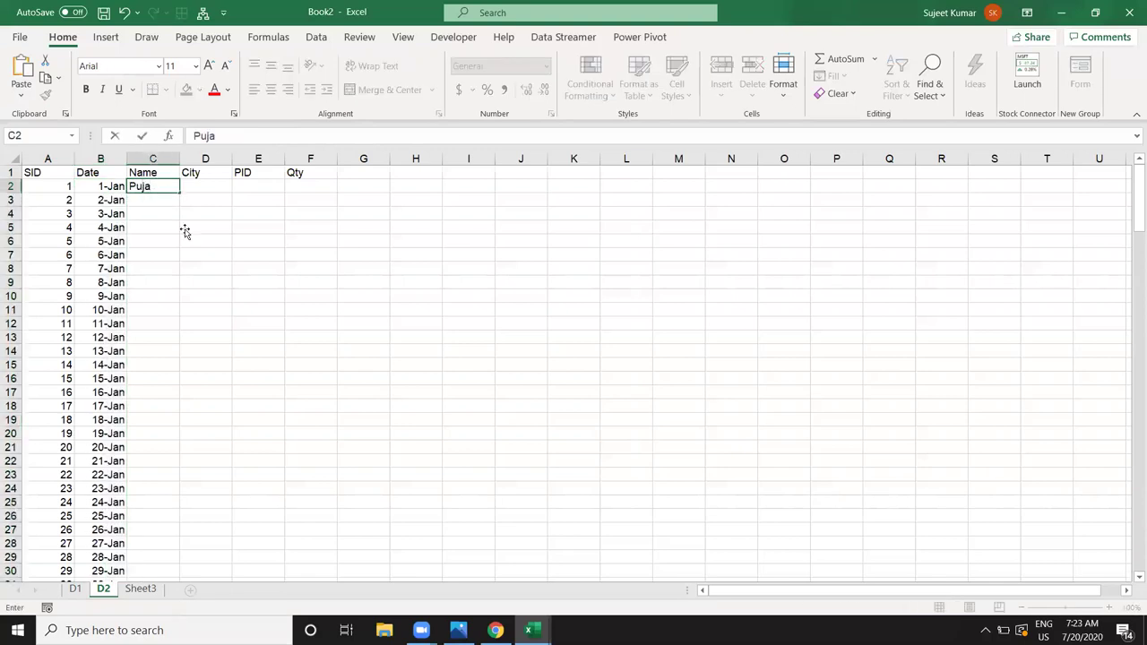
left_click(184, 231)
left_click(163, 187)
double_click(180, 192)
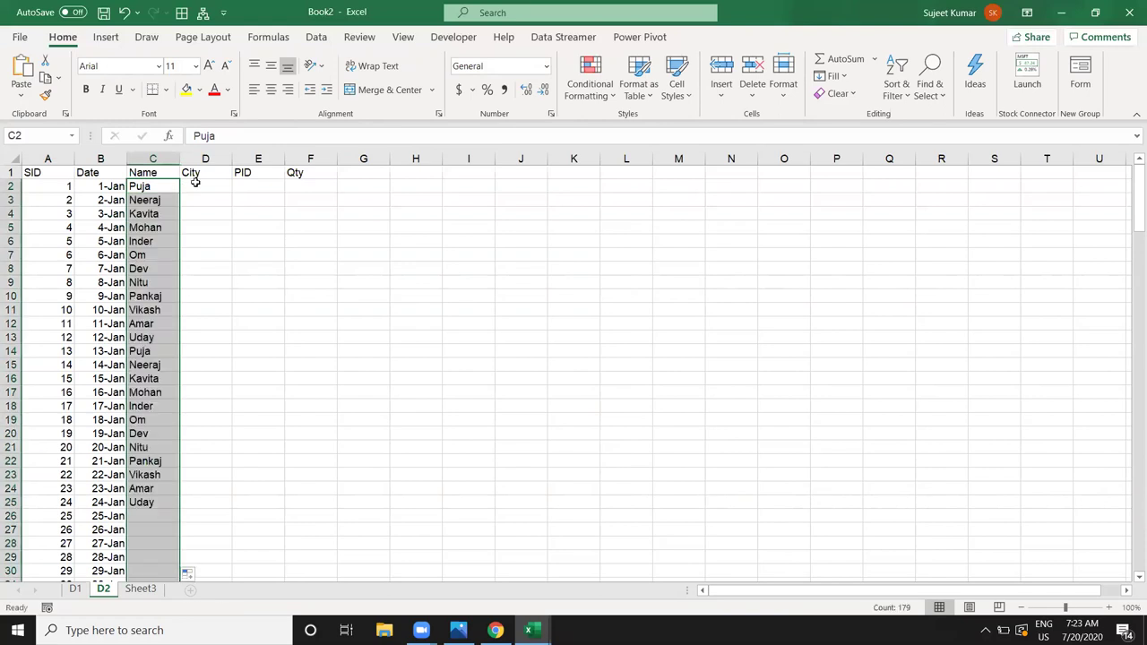
left_click(194, 182)
type("Pune")
left_click(202, 216)
left_click(224, 185)
double_click(233, 190)
Step: Fill the PID column with =RANDBETWEEN(1,5)
left_click(246, 186)
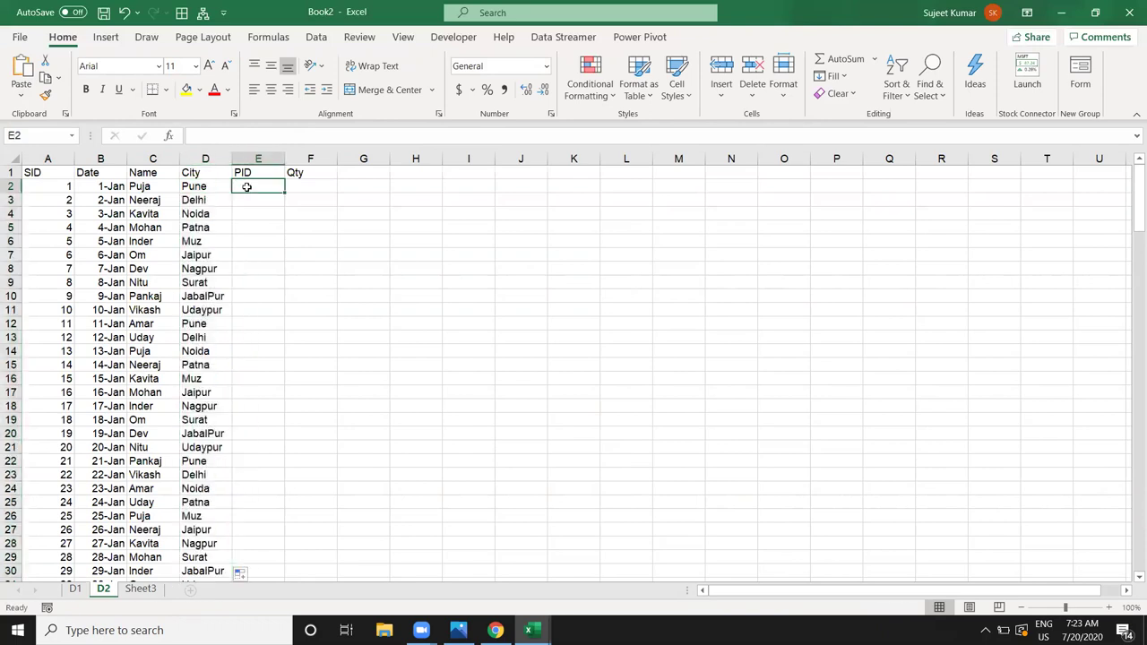
type("=ra")
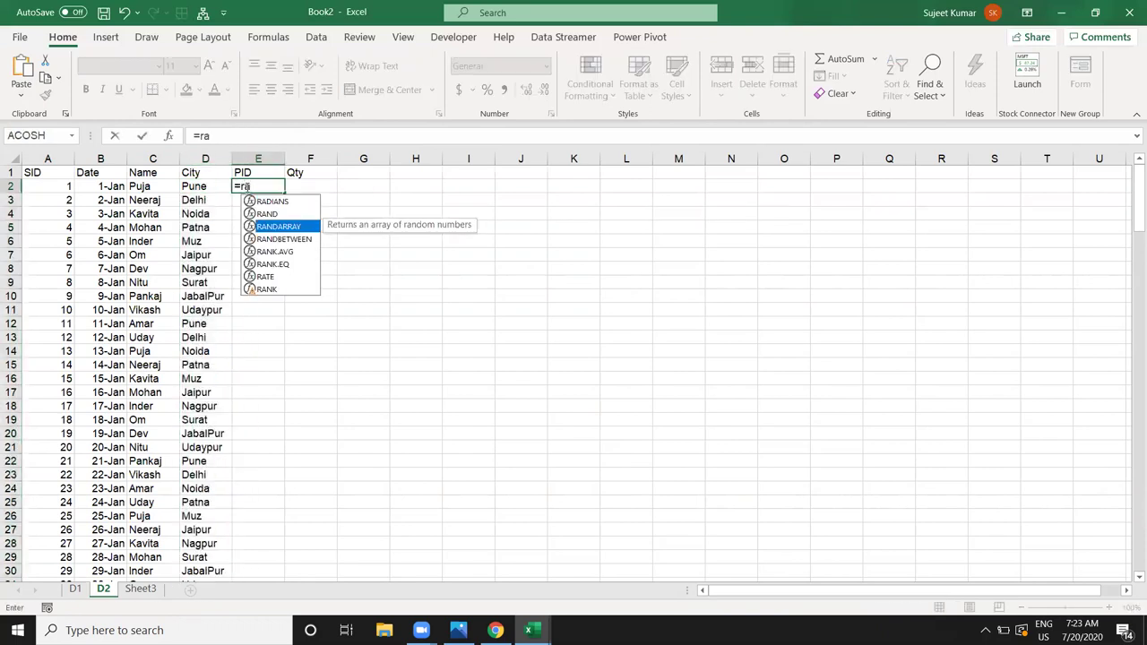
key("Down")
key("Tab")
type("1,9")
key("BackSpace")
type("5")
key("Return")
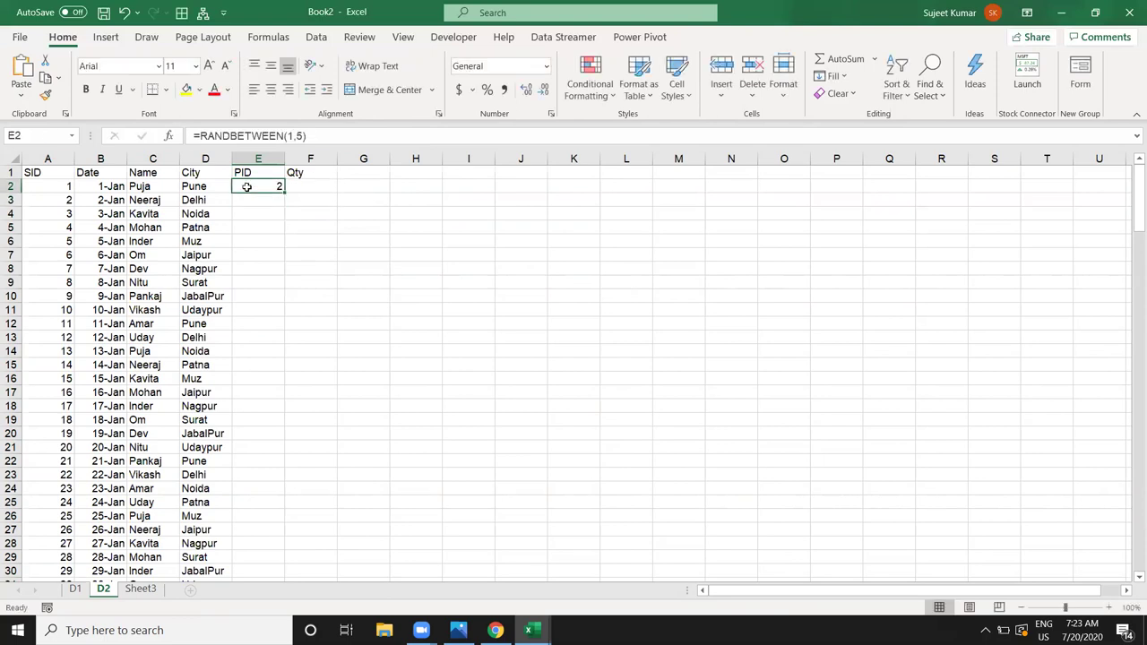
double_click(285, 193)
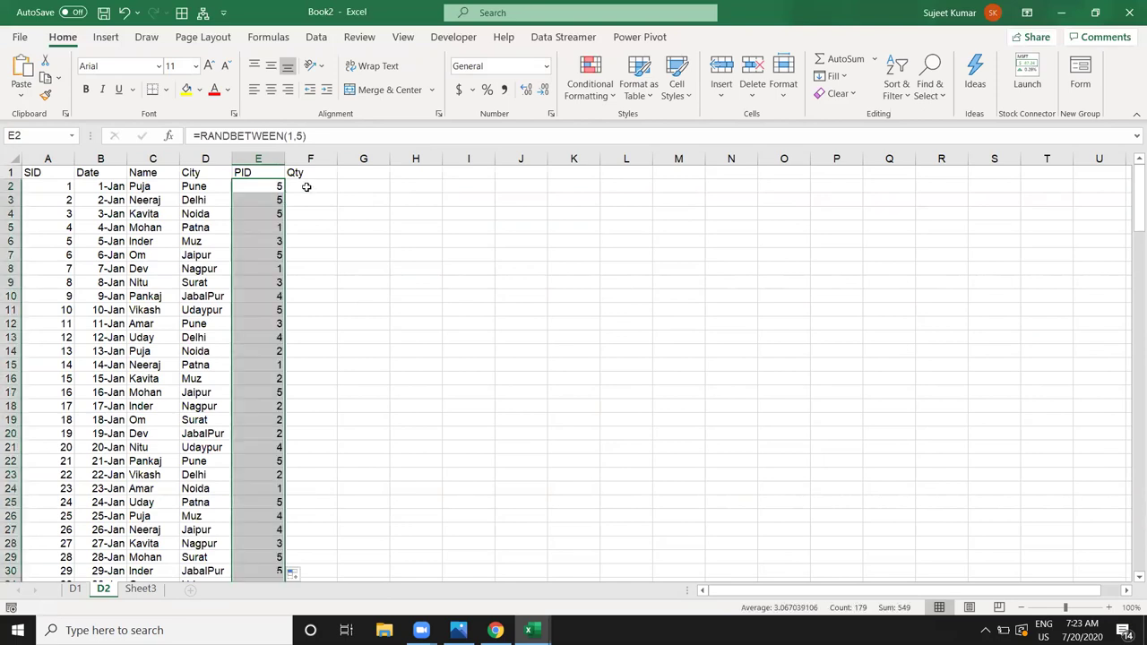
Step: Fill the Qty column with =RANDBETWEEN(10,90)
left_click(306, 187)
type("=ra")
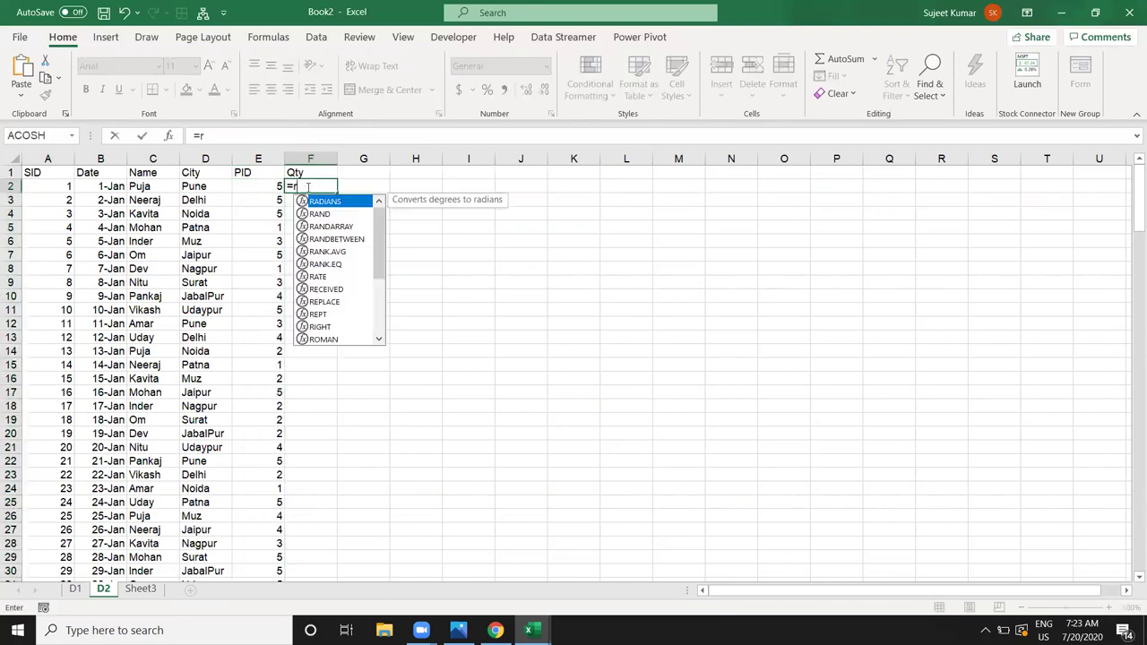
key("Down")
key("Down")
key("Down")
key("Tab")
type("10,90")
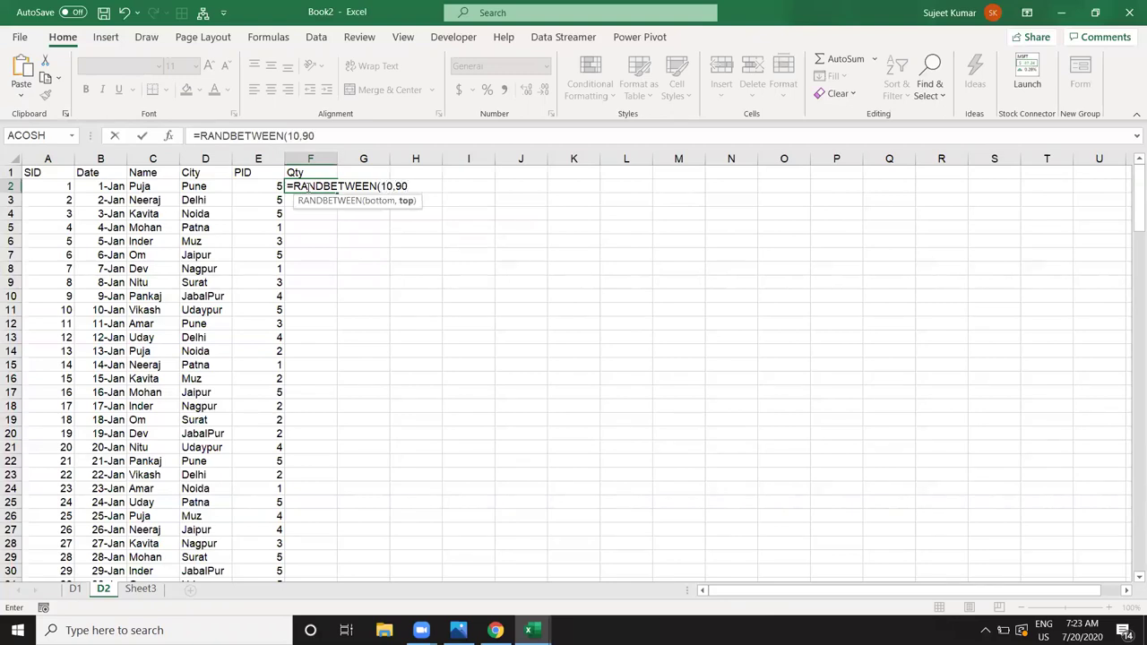
key("Return")
left_click(314, 184)
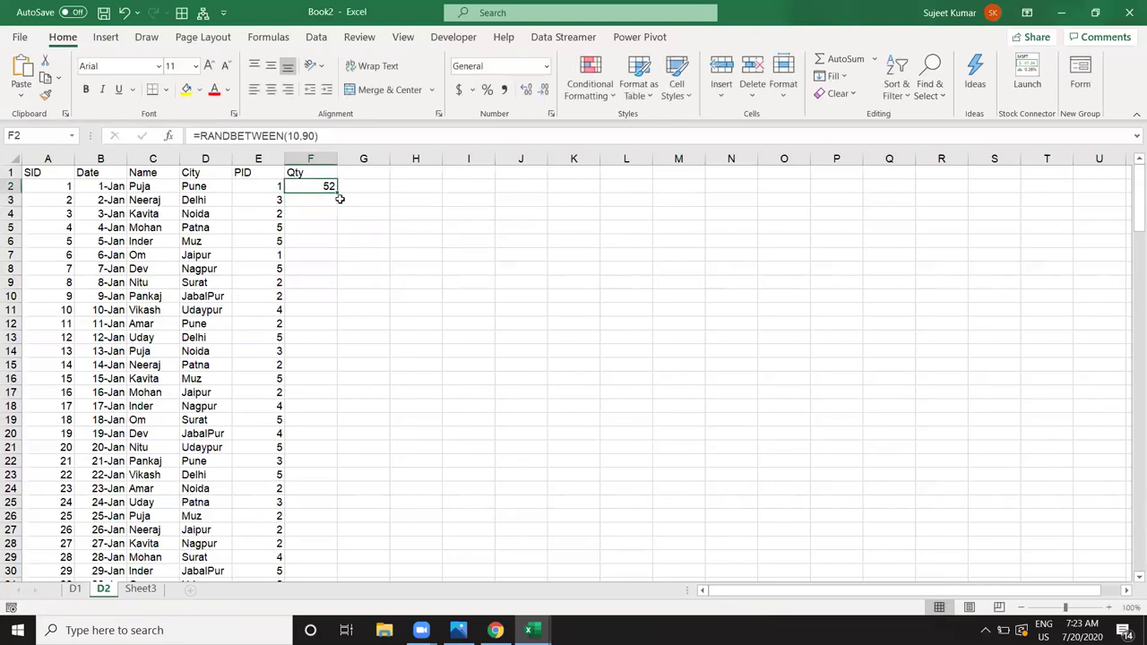
double_click(337, 193)
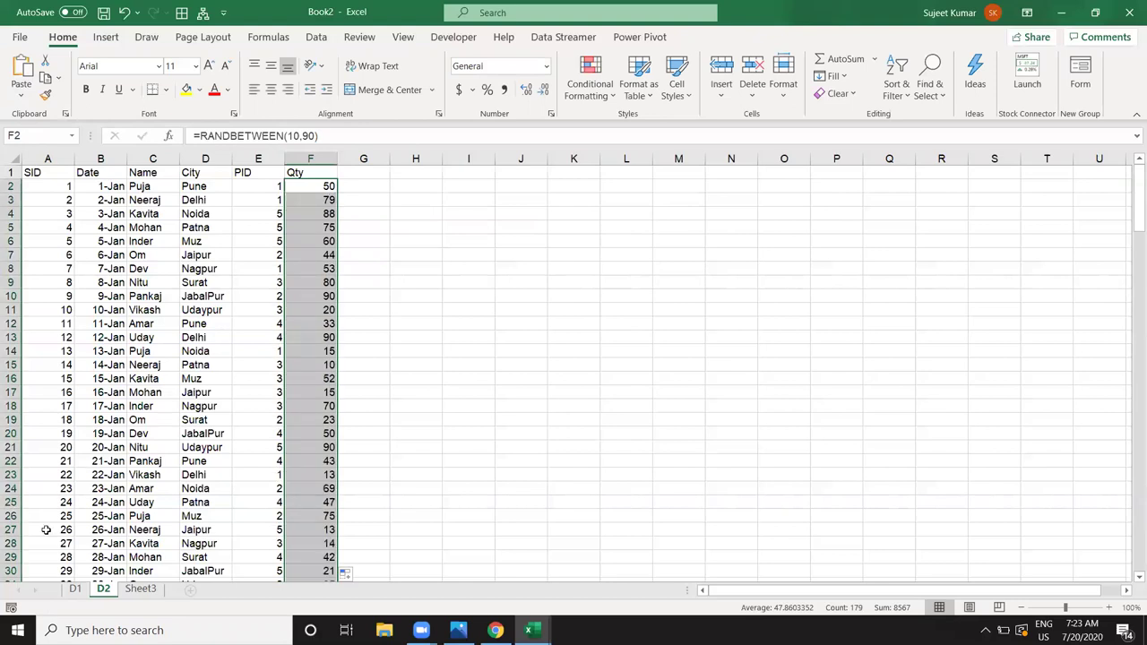
left_click(75, 588)
Step: Enter headers PID, Name and MRP in A1:C1 of sheet D1
type("PID")
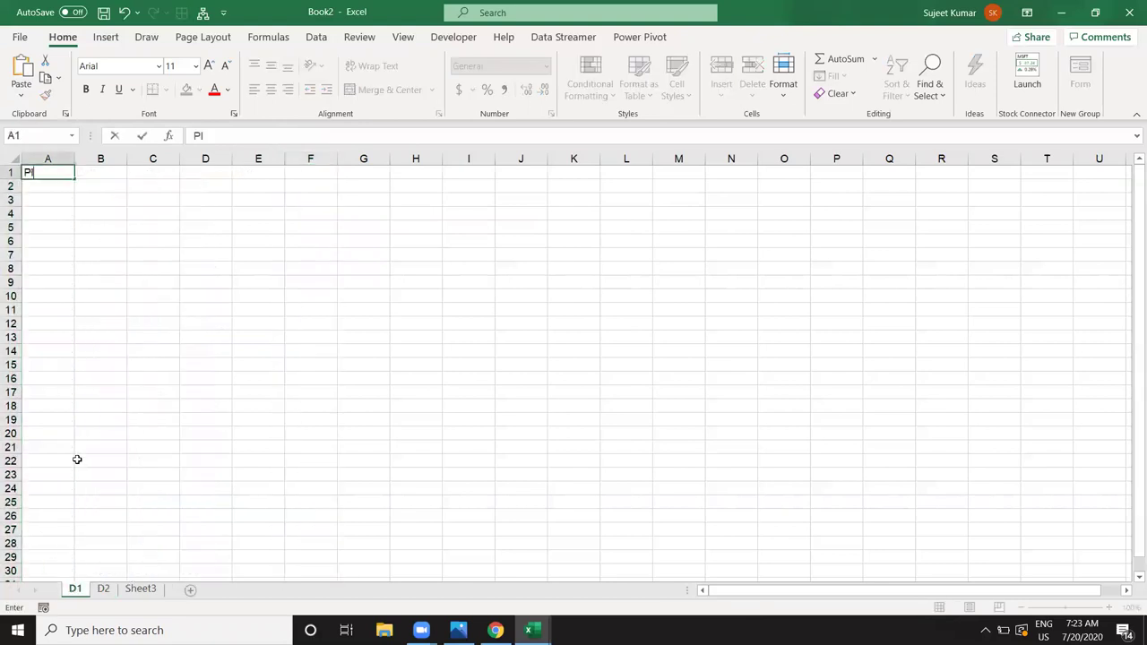
key("Tab")
type("Name")
key("Tab")
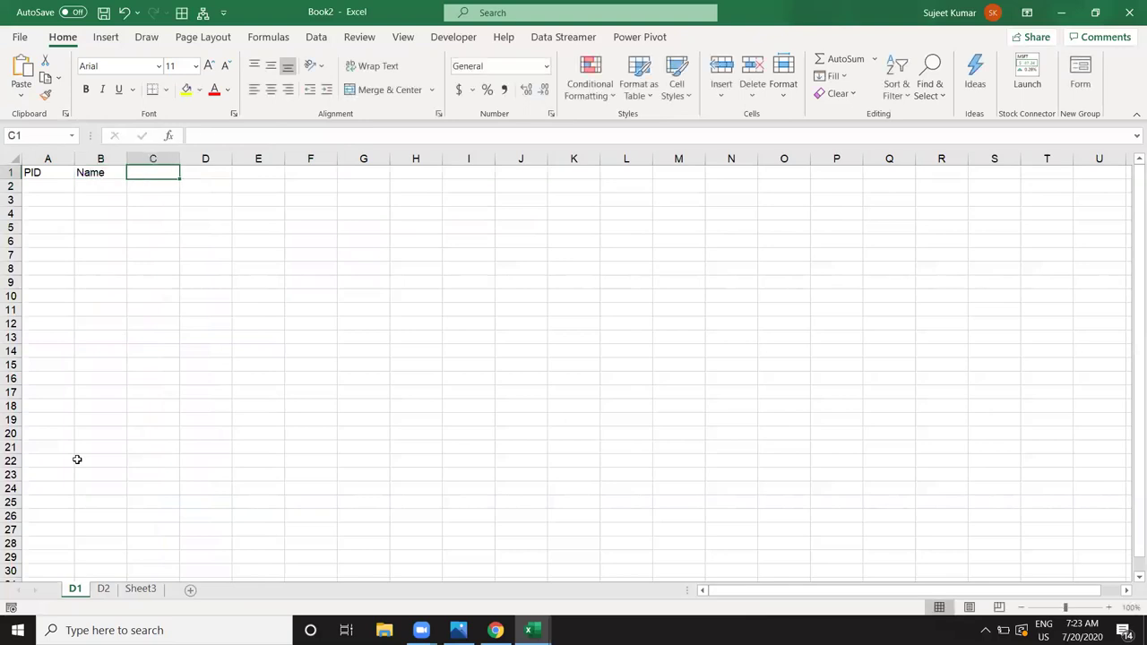
type("MRP")
key("Return")
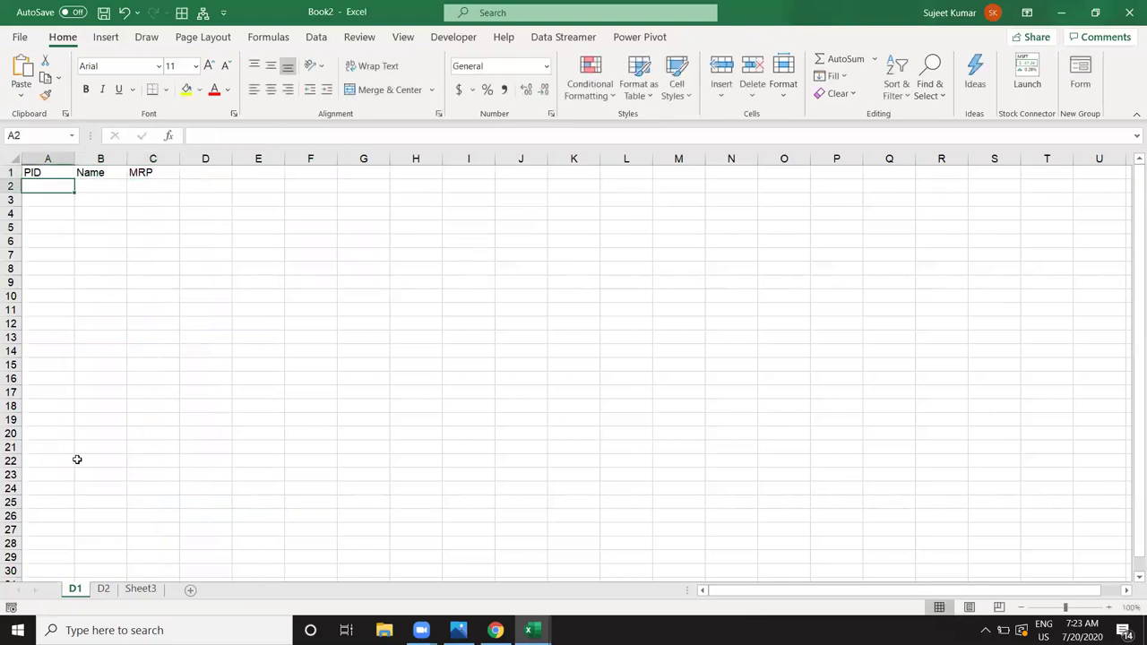
Step: Enter PIDs 1 through 5 down column A
type("1")
key("Return")
type("2")
key("Return")
type("3")
key("Return")
type("4")
key("Return")
type("5")
key("Return")
Step: Enter product names DVD, HD, RAM, CRT and TFT in the Name column
key("ctrl+Home")
key("Right")
key("Down")
type("DVD")
key("Return")
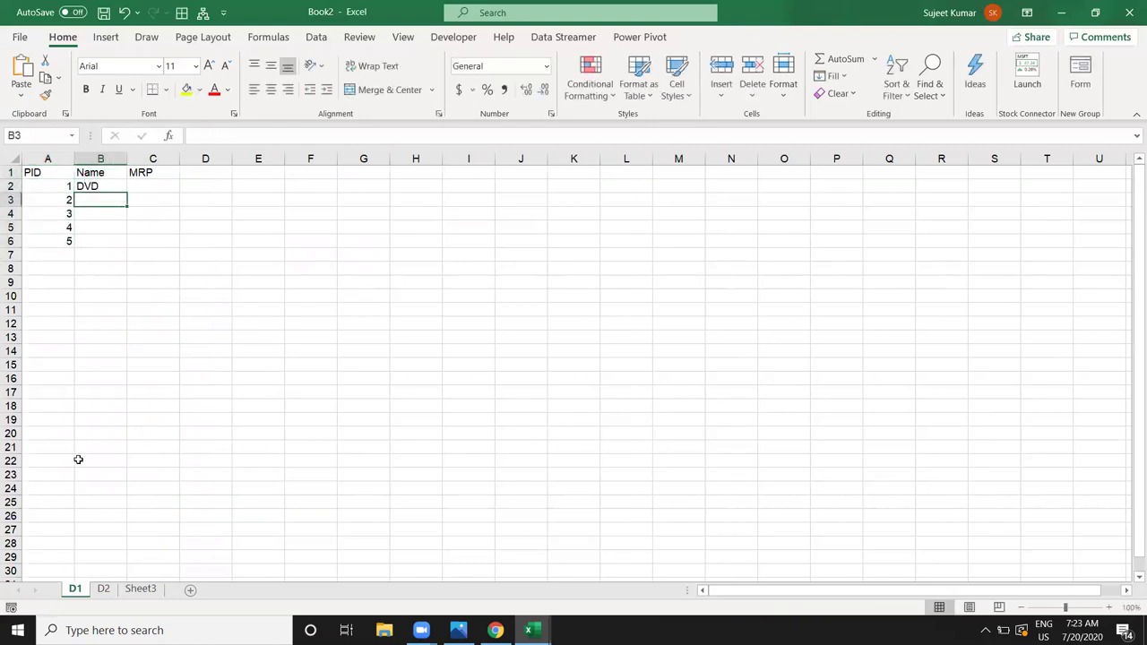
type("HD")
key("Return")
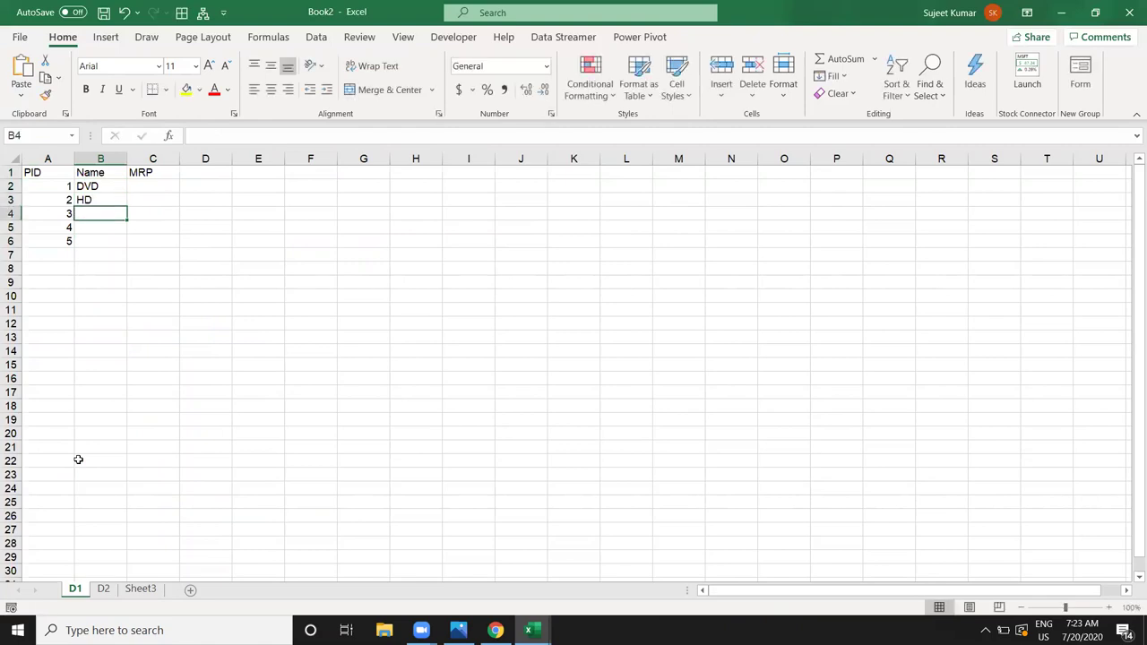
type("RE")
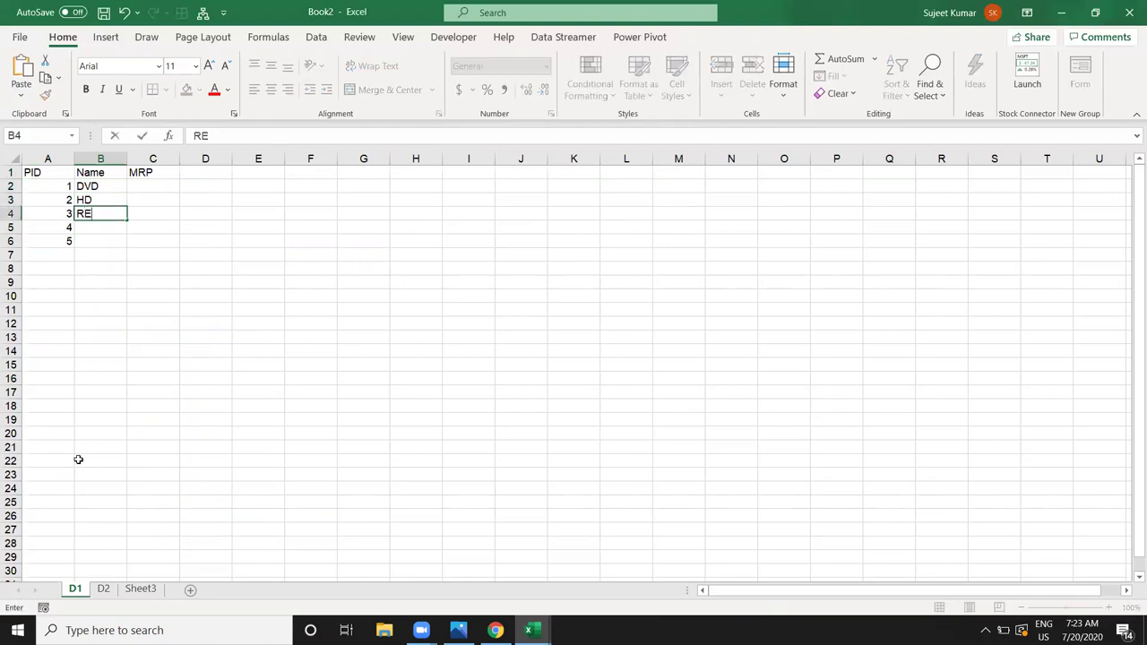
key("BackSpace")
key("BackSpace")
type("RAM")
key("Return")
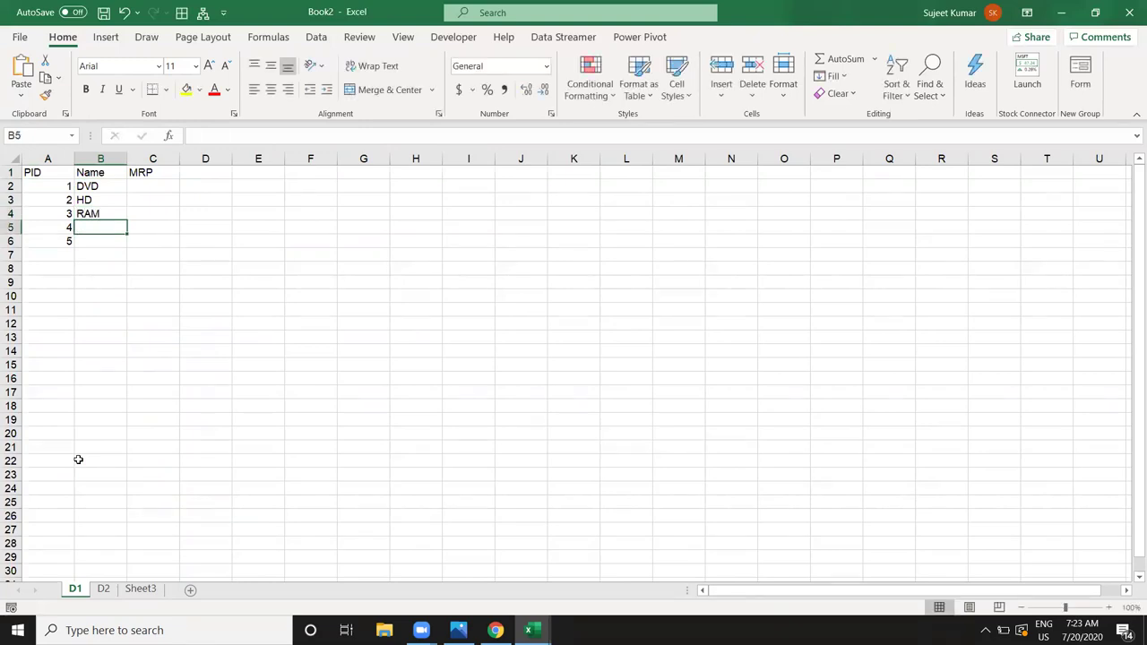
type("CRT")
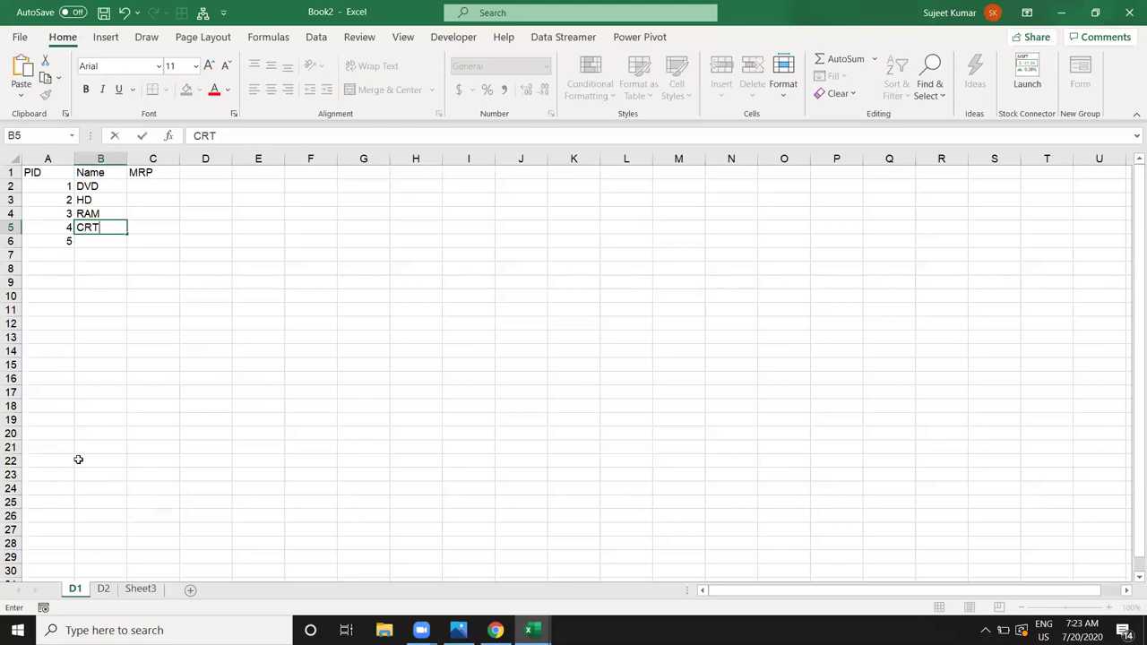
key("Return")
type("TF")
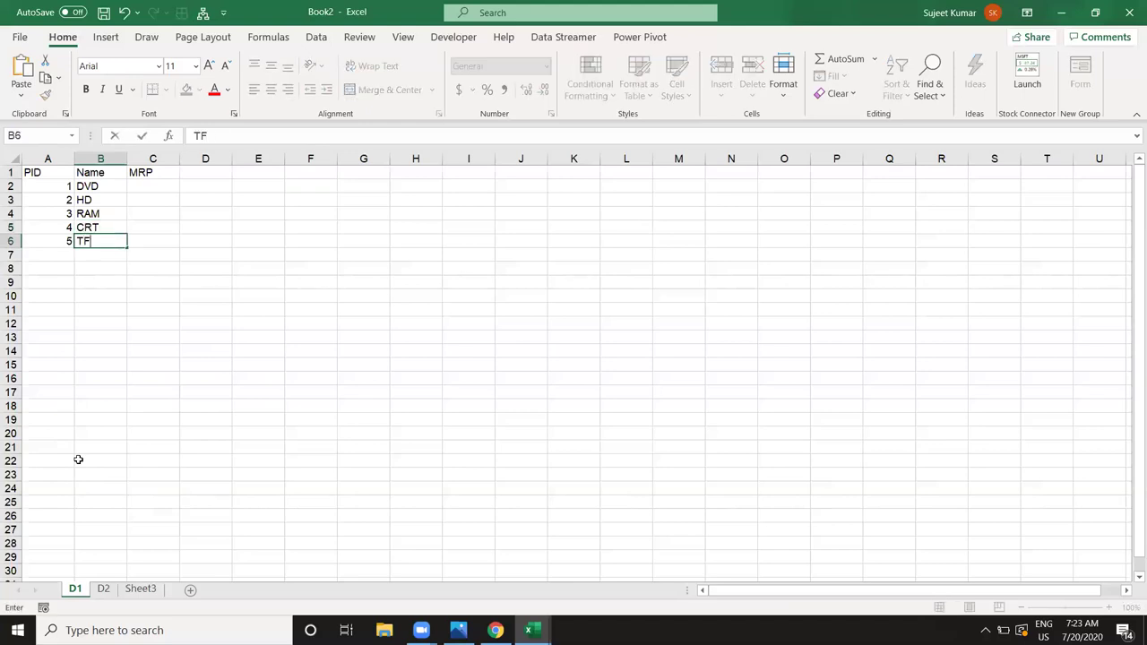
type("T")
key("Return")
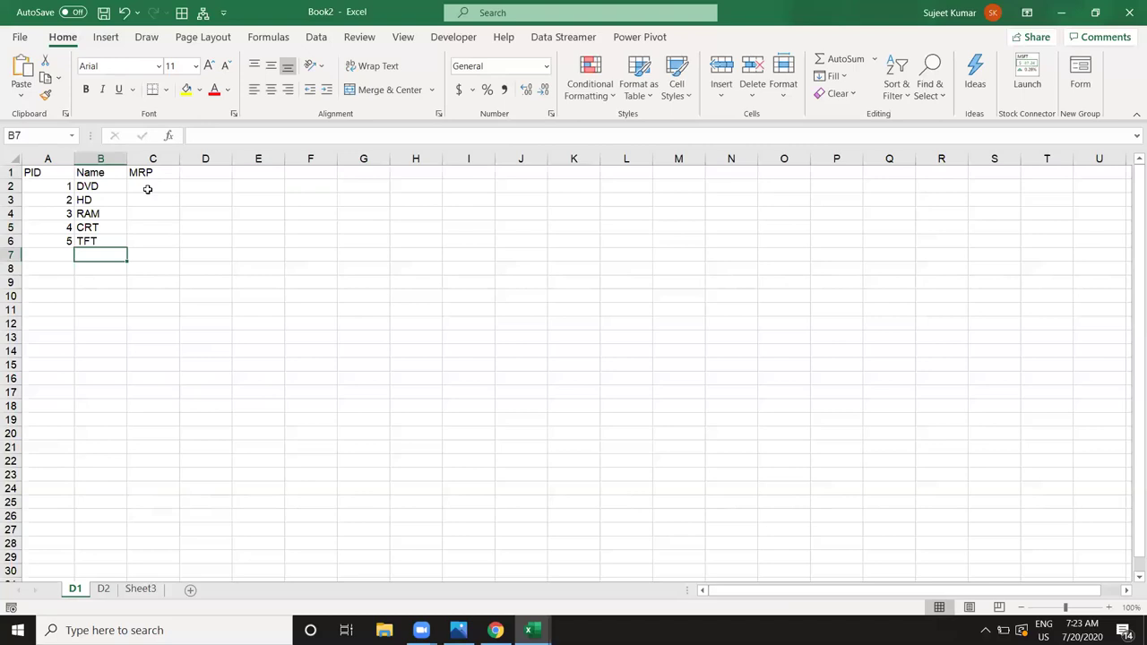
Step: Enter MRPs 352, 2152, 3632 and 1254 in the MRP column
left_click(149, 190)
type("352")
key("Return")
type("21")
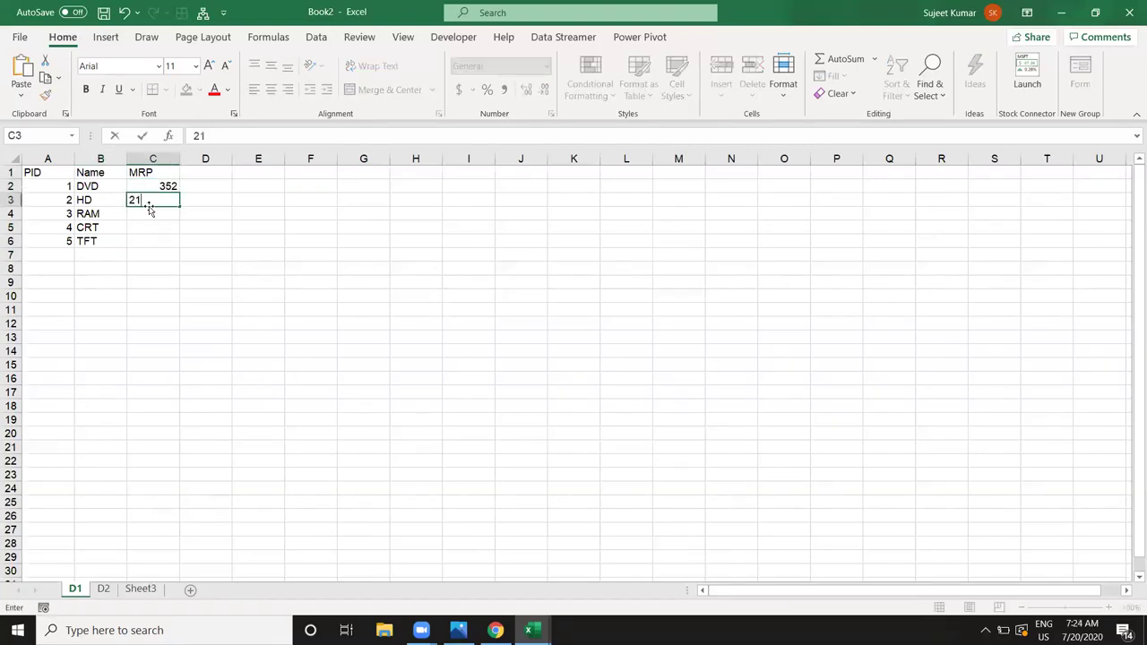
type("52")
key("Return")
type("3632")
key("Return")
type("1254")
key("Return")
Step: Enter TFT's MRP 6262 and save the workbook as ExData in Documents
type("6262")
key("Return")
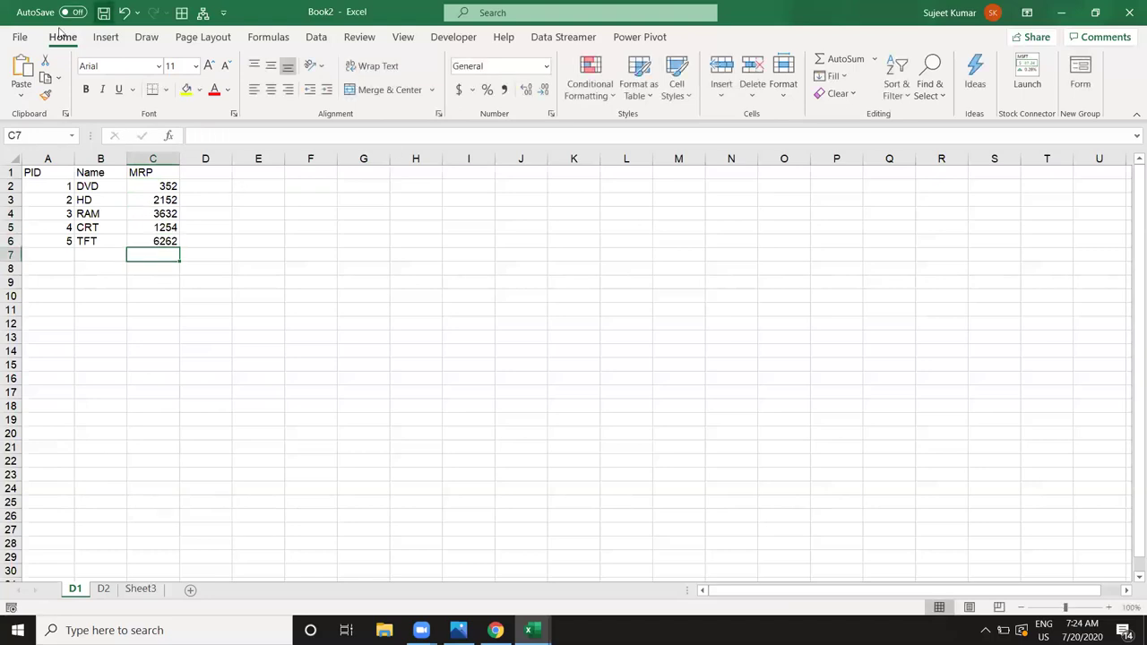
key("ctrl+s")
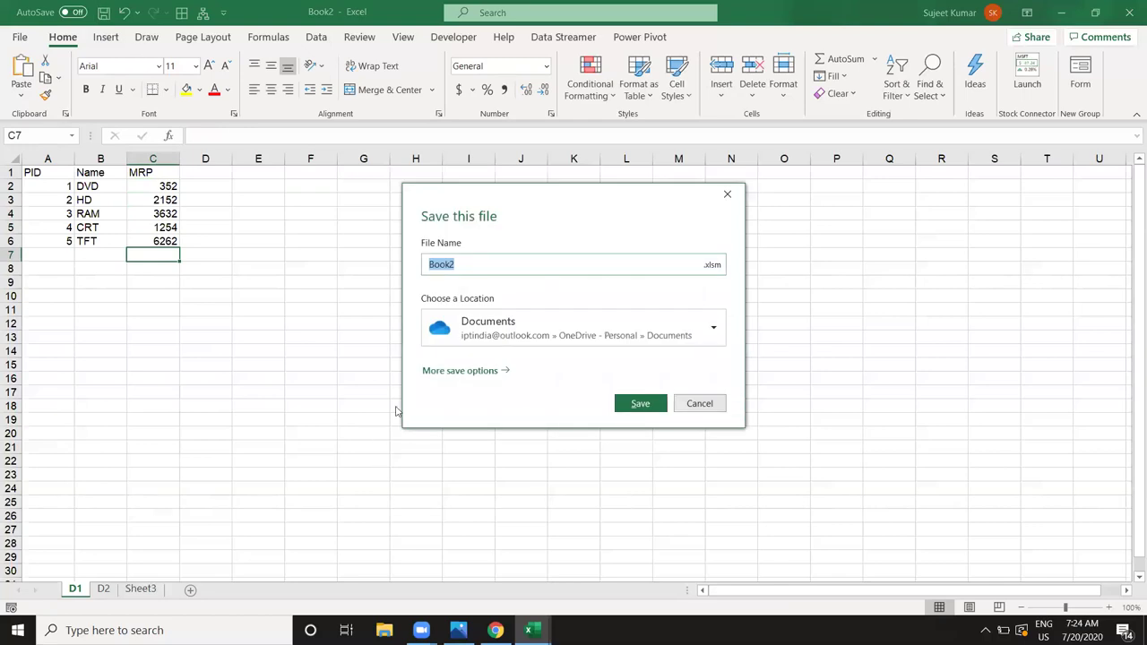
left_click(482, 345)
left_click(488, 404)
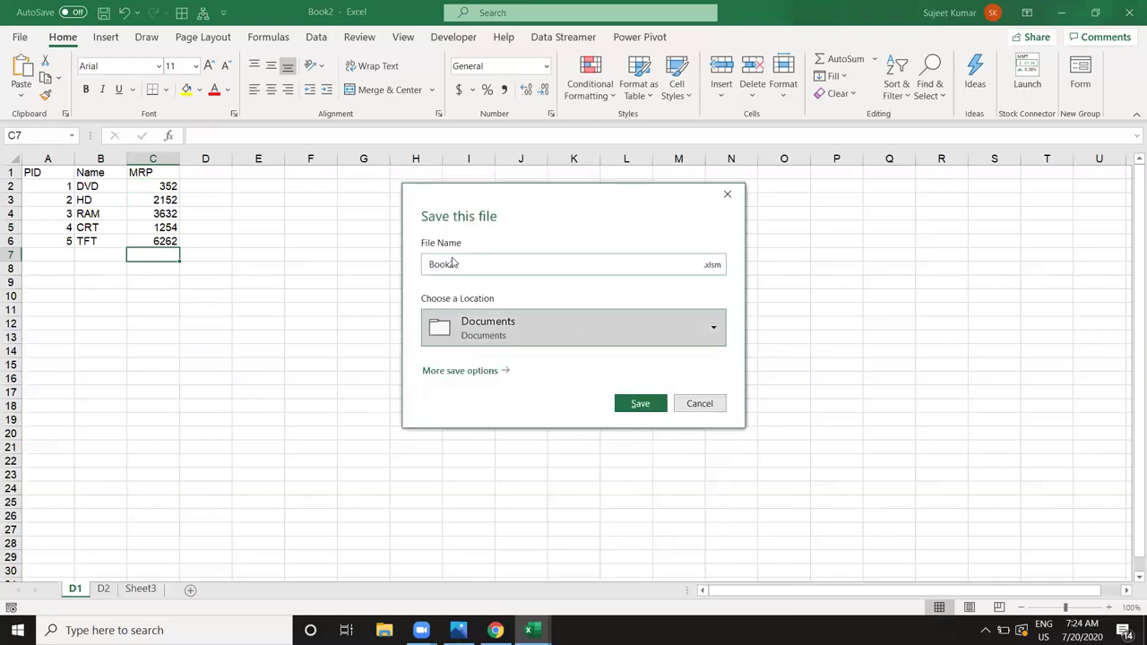
double_click(455, 265)
type("ExData")
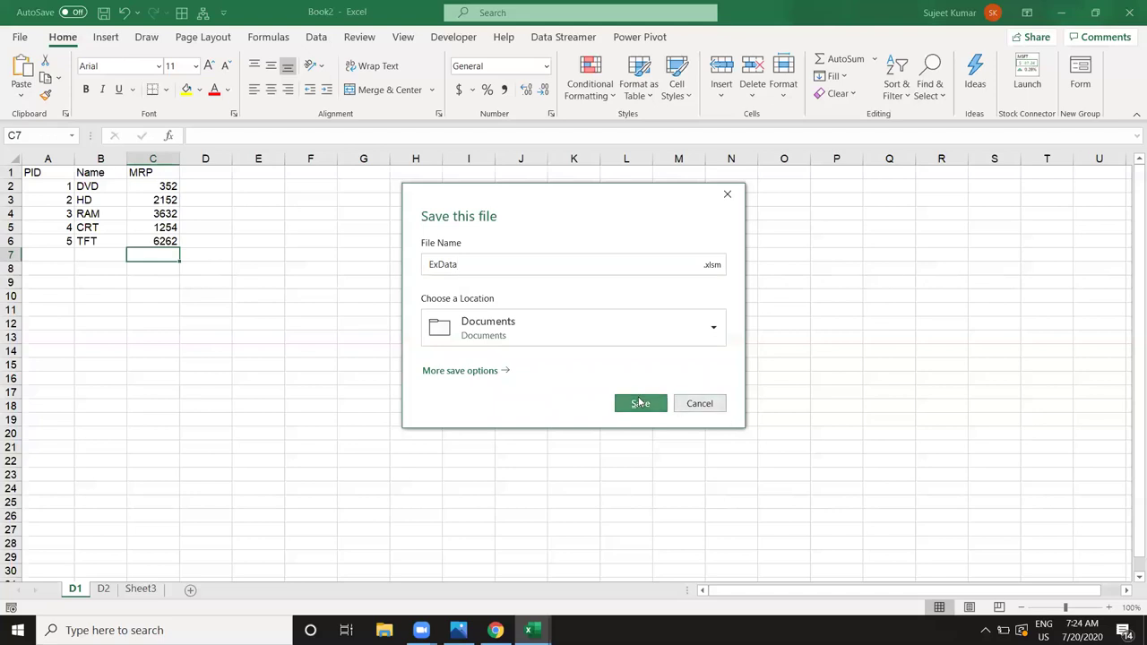
left_click(642, 401)
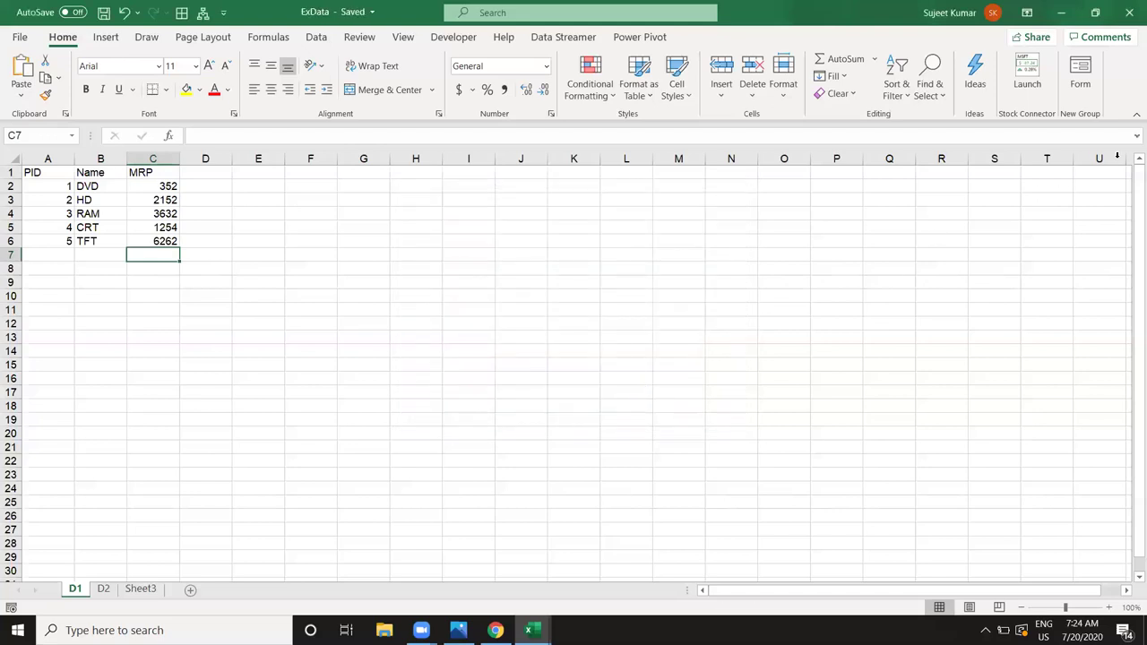
Step: Close ExData, then import ExData.xlsm from Documents into Book1 via Get Data > From Workbook
left_click(1129, 9)
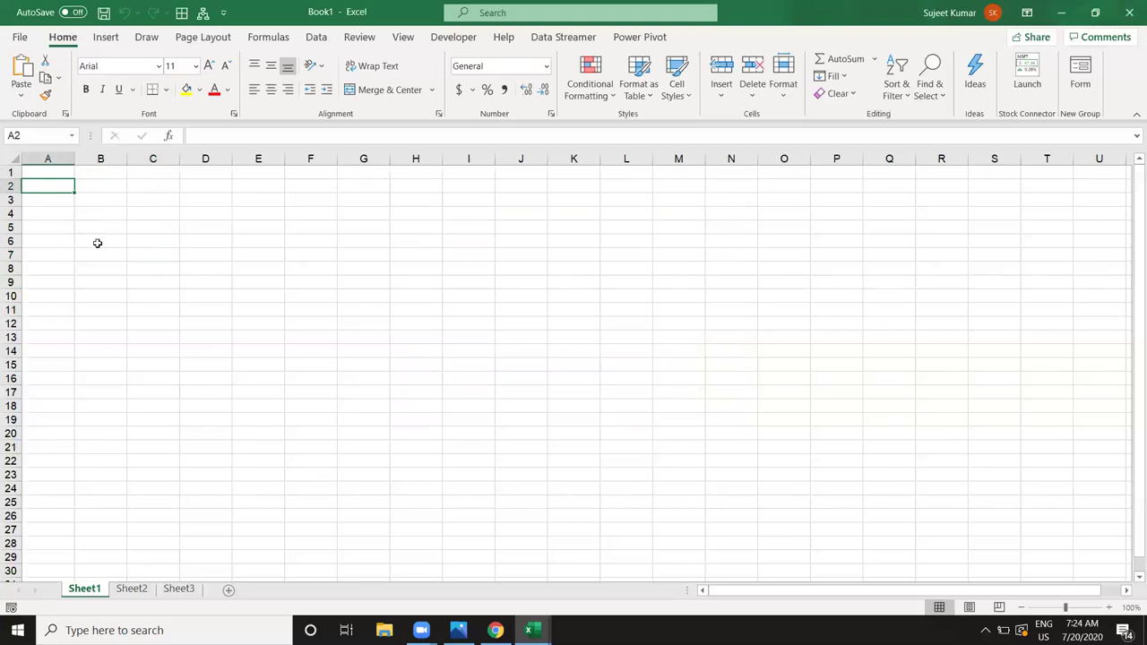
left_click(106, 42)
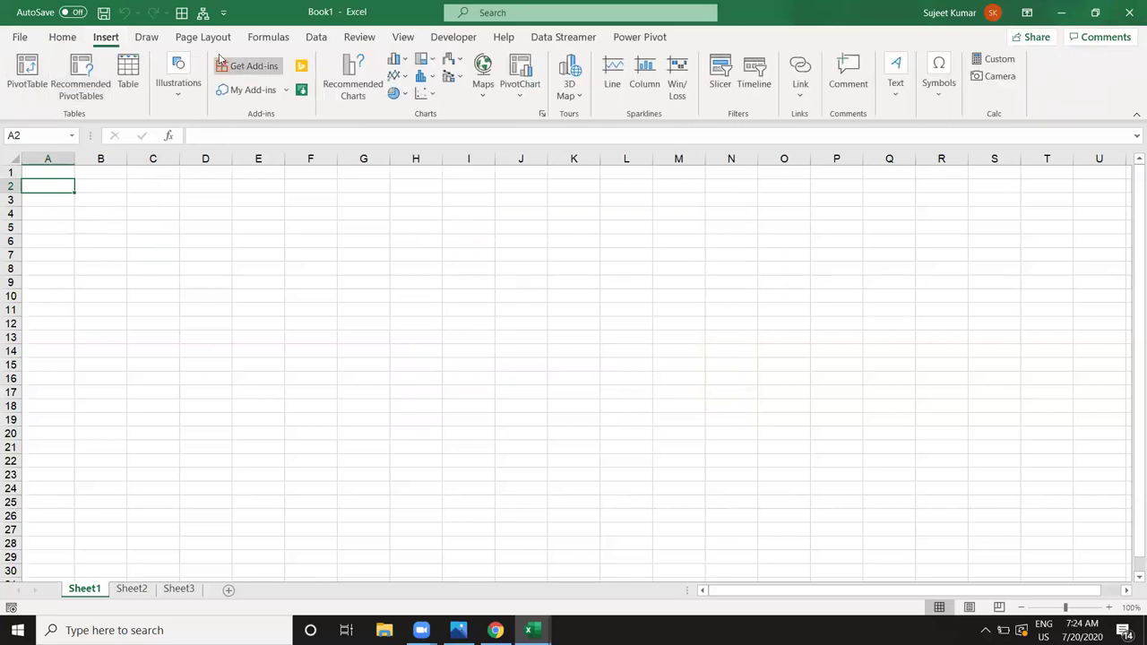
left_click(309, 43)
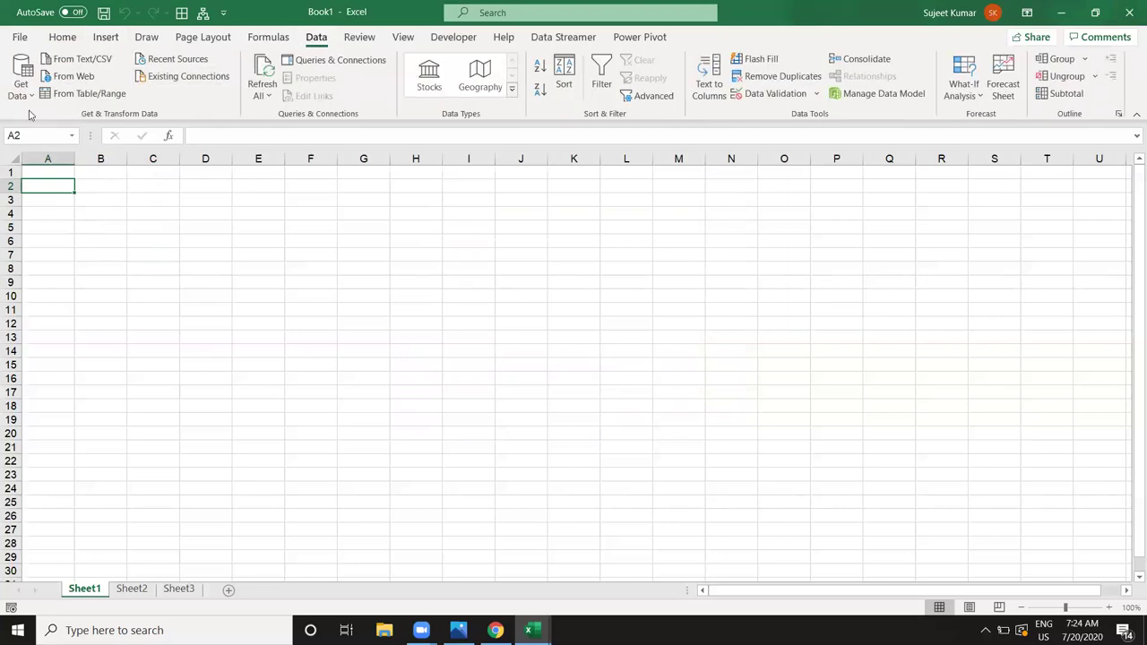
left_click(25, 101)
mouse_move(50, 124)
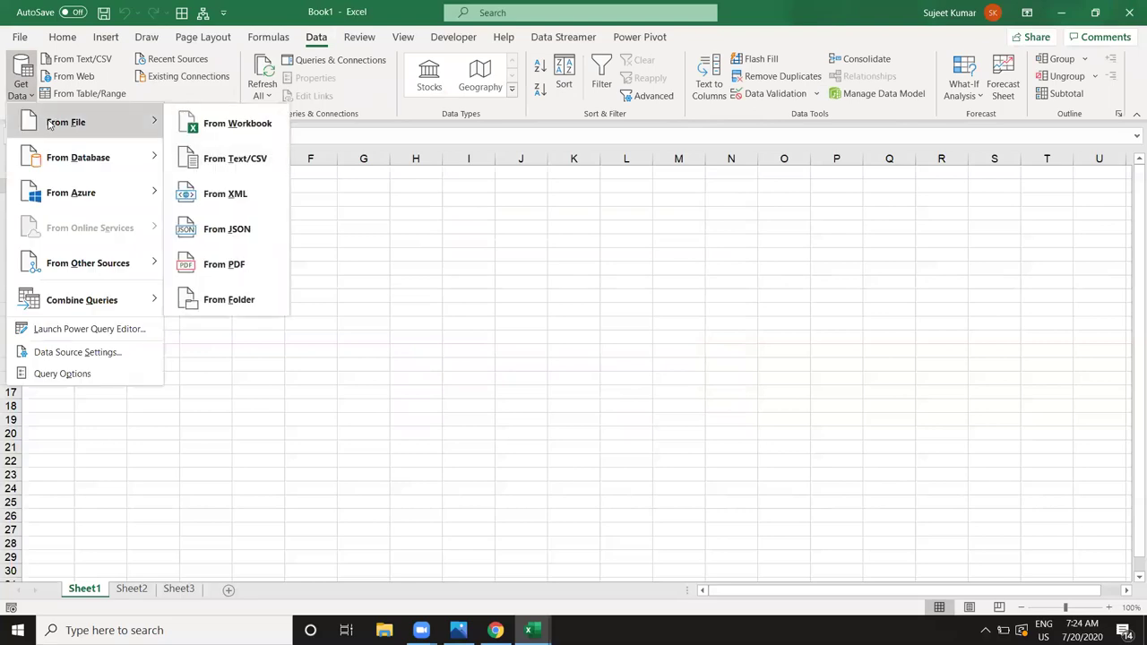
left_click(222, 126)
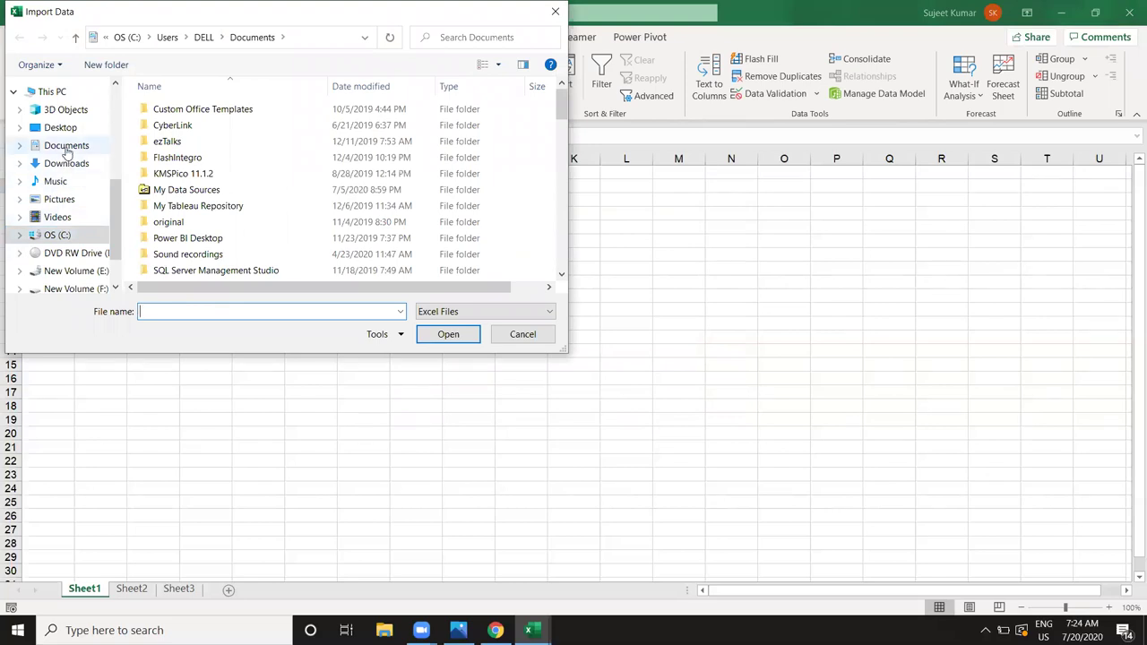
left_click(66, 145)
left_click(184, 110)
left_click(448, 334)
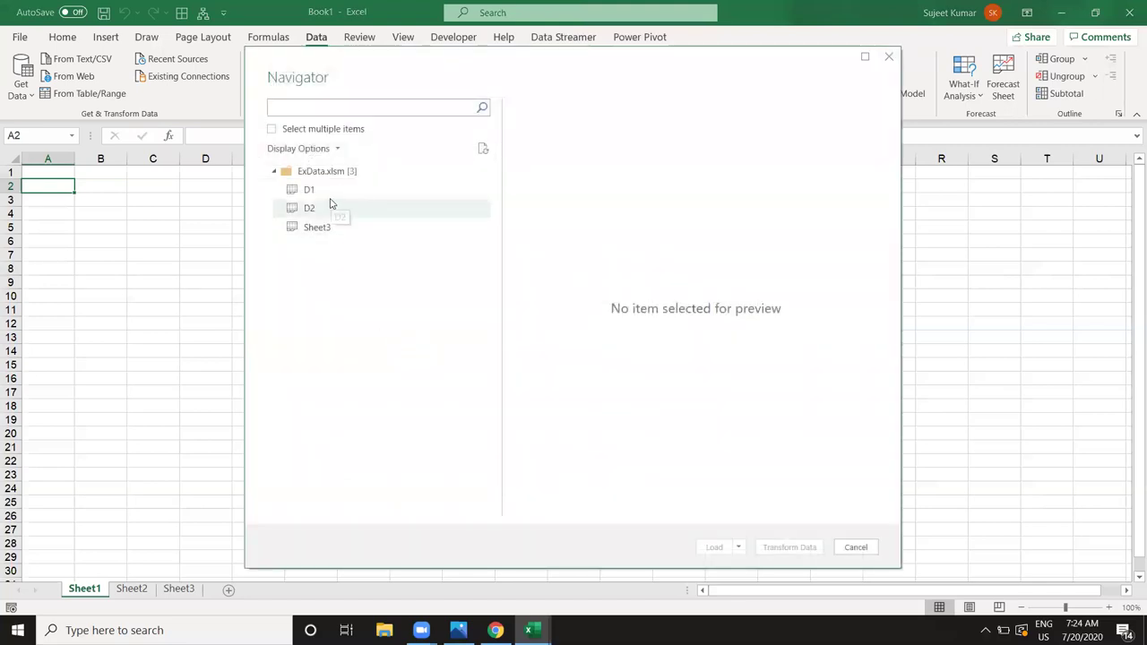
Step: Preview the D1 and D2 sheets in Navigator and look over the Load choices
left_click(327, 197)
left_click(330, 210)
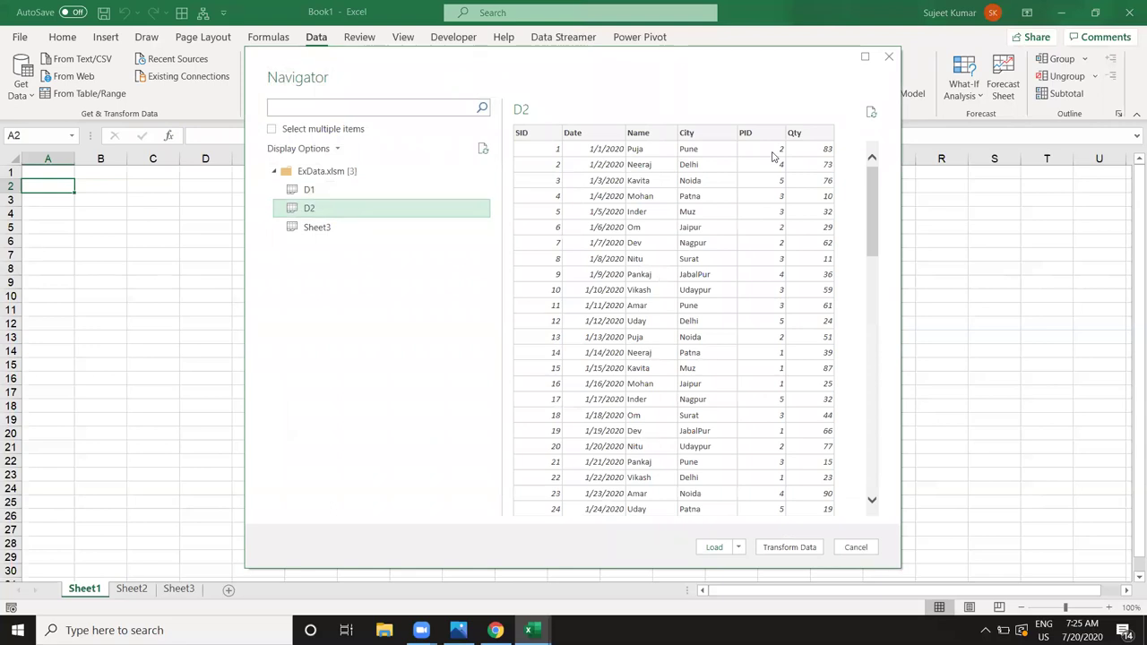
left_click(376, 196)
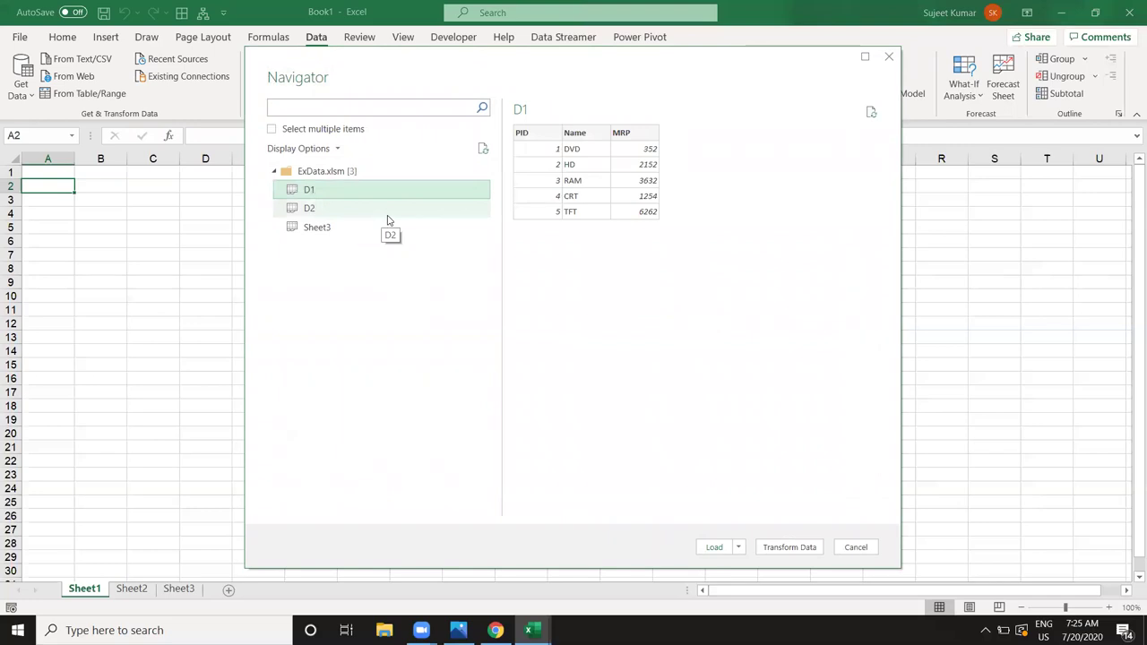
left_click(374, 211)
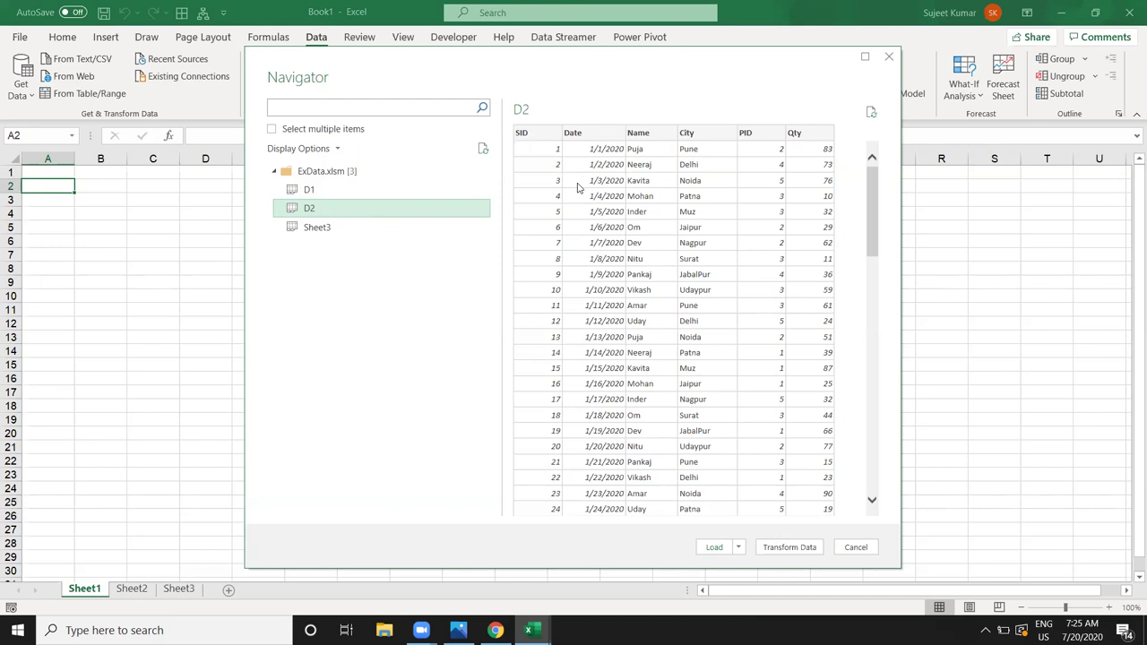
left_click(738, 547)
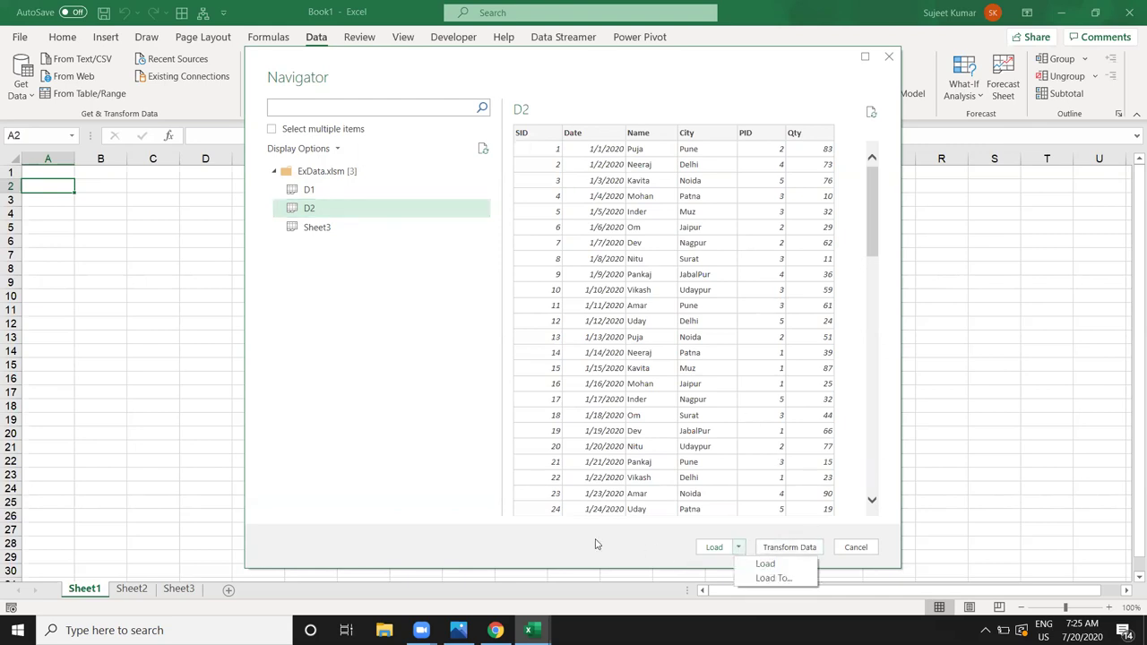
left_click(381, 384)
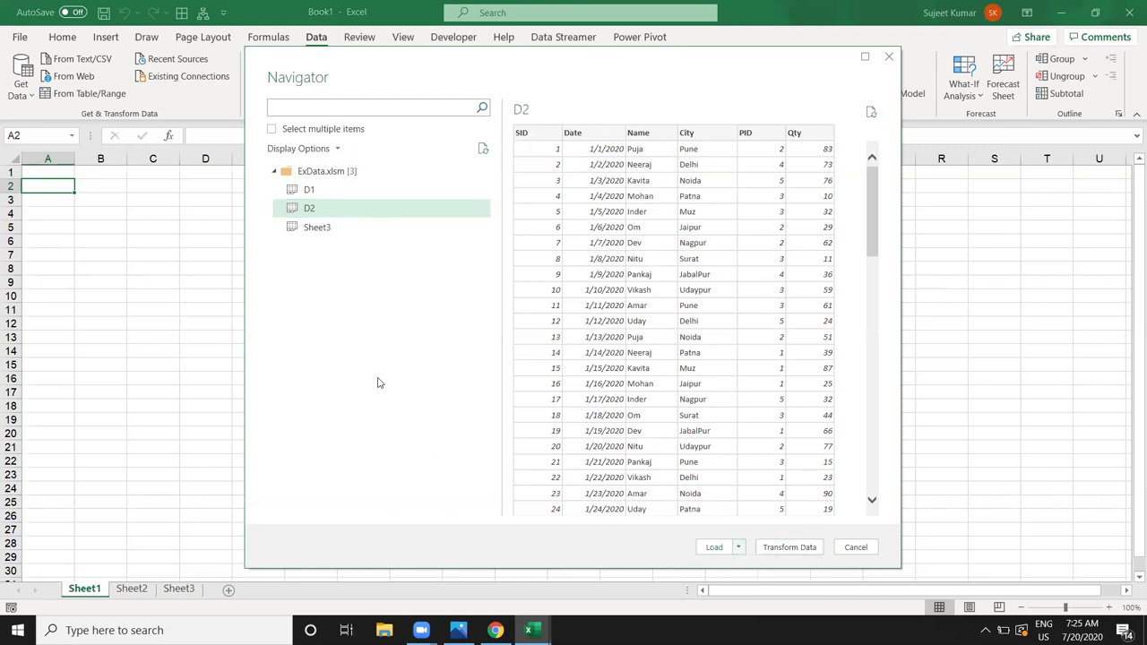
left_click(738, 547)
left_click(356, 197)
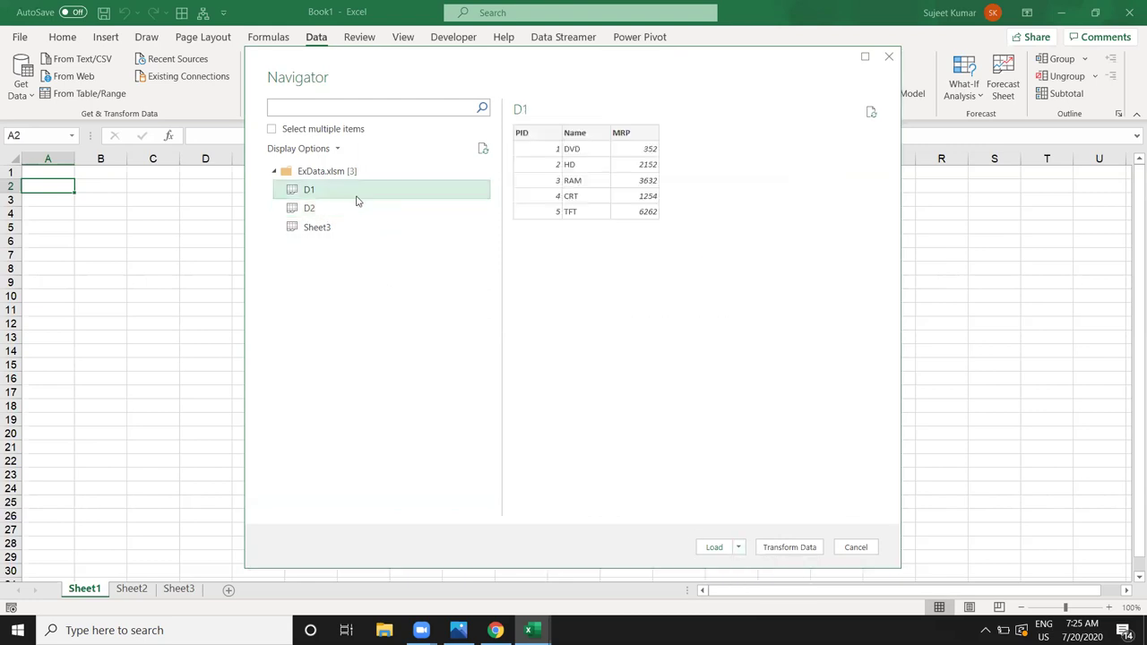
Step: Enable multiple selection, check both D1 and D2, and choose Load To
left_click(315, 129)
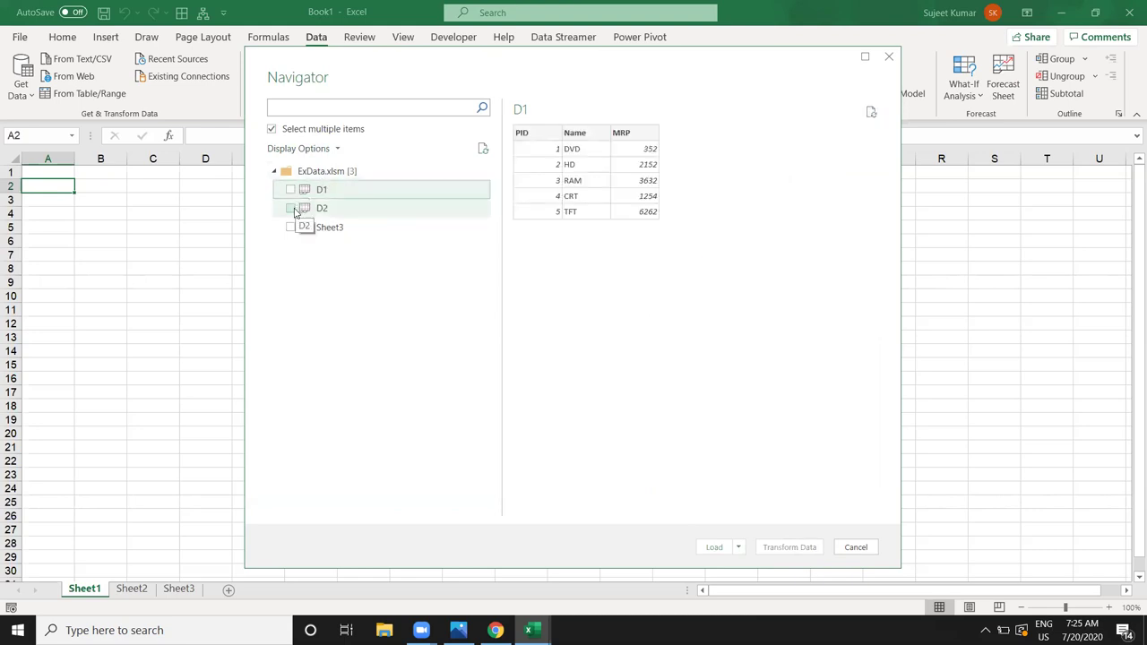
left_click(291, 208)
left_click(290, 189)
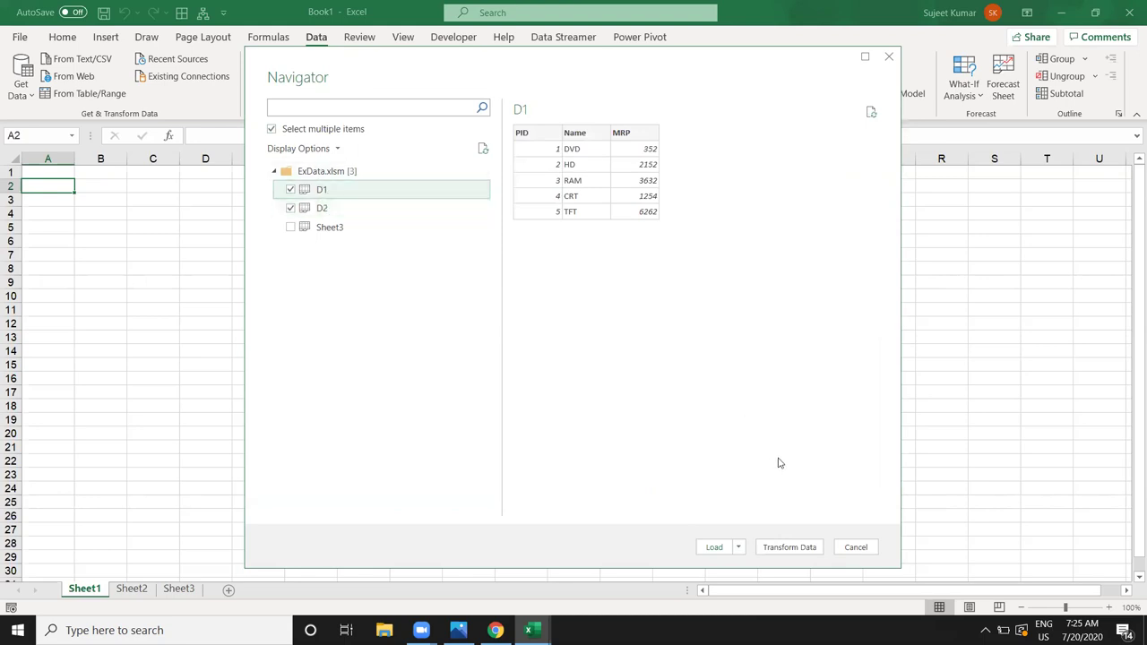
left_click(739, 548)
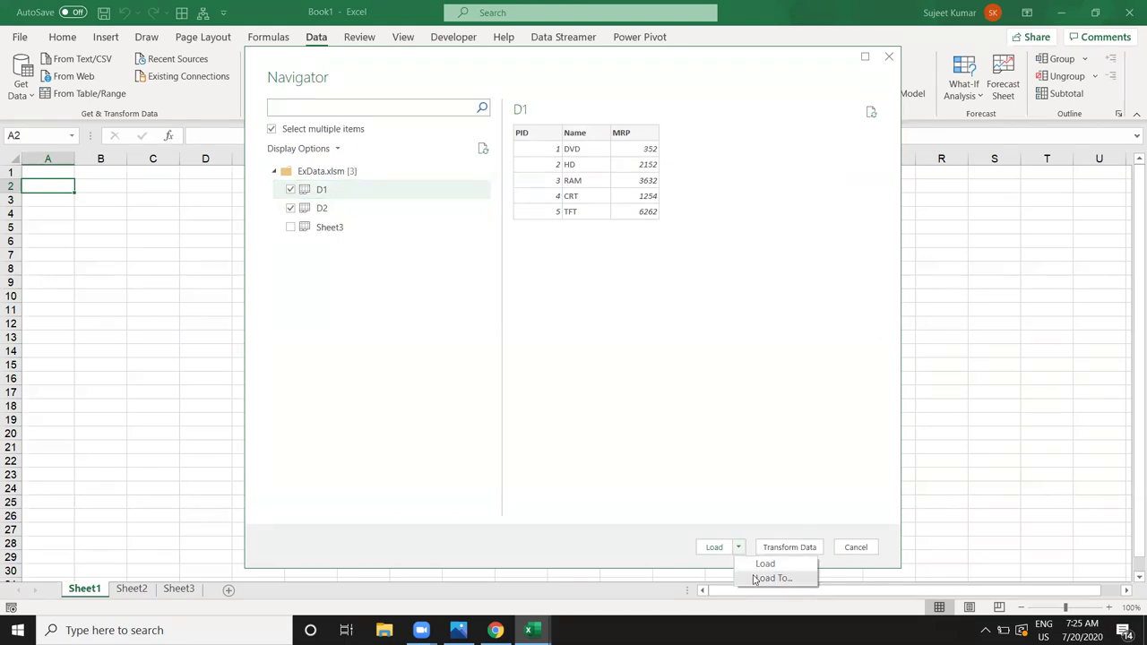
left_click(757, 578)
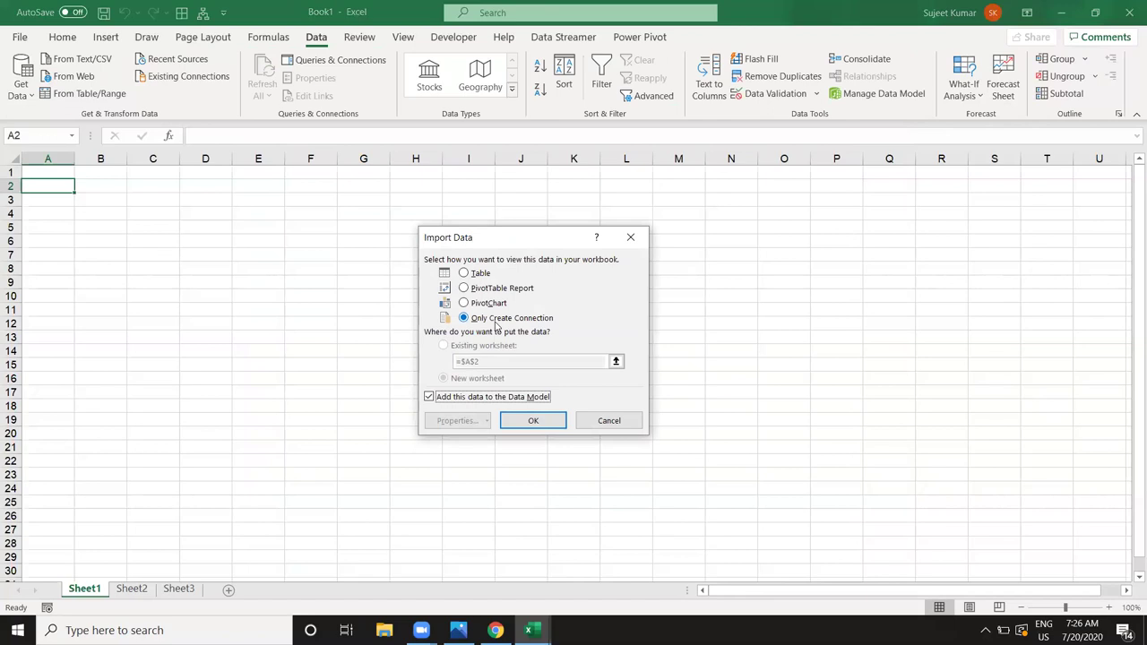
Step: Keep the import as Only Create Connection and confirm it
left_click(545, 427)
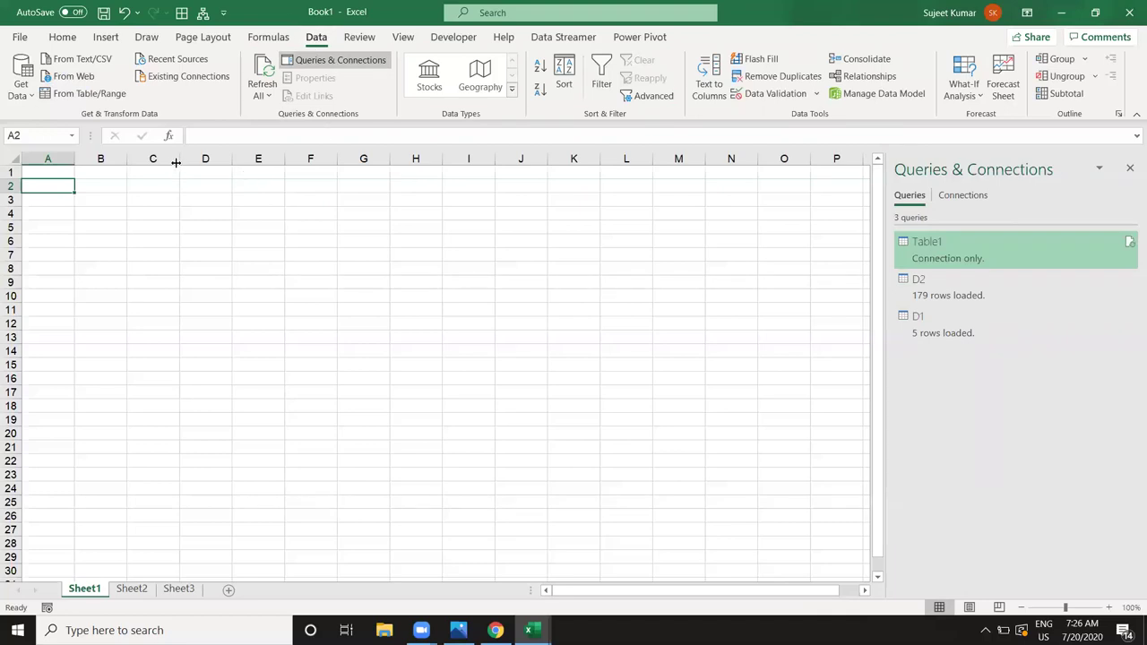
Step: Delete the Table1 query from Queries & Connections
right_click(962, 261)
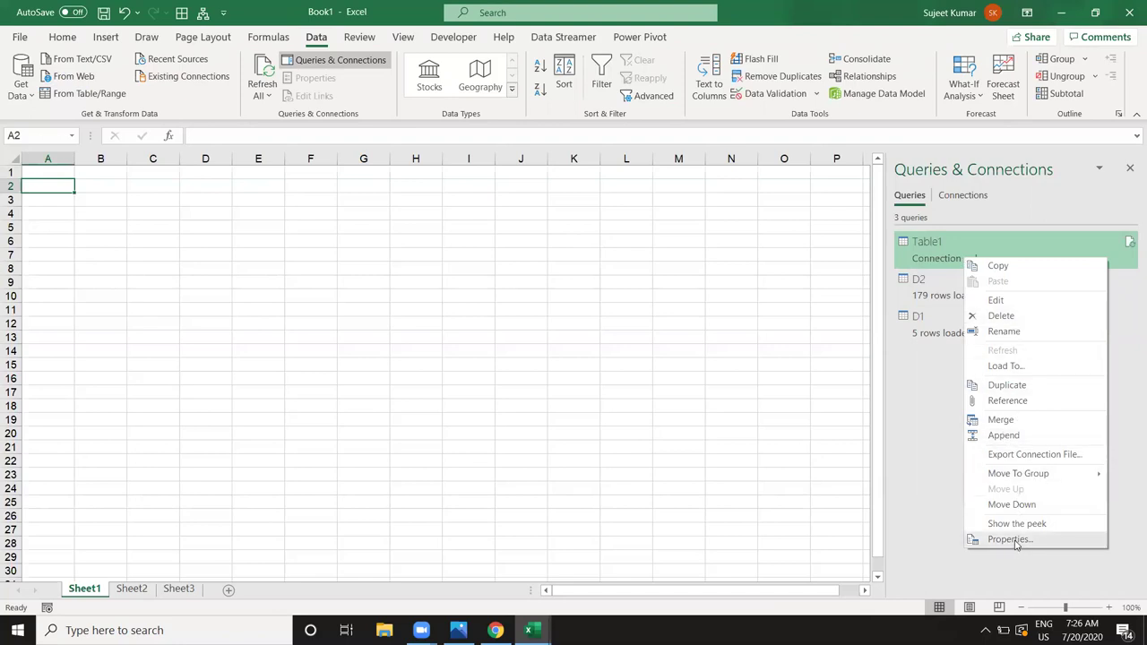
left_click(986, 315)
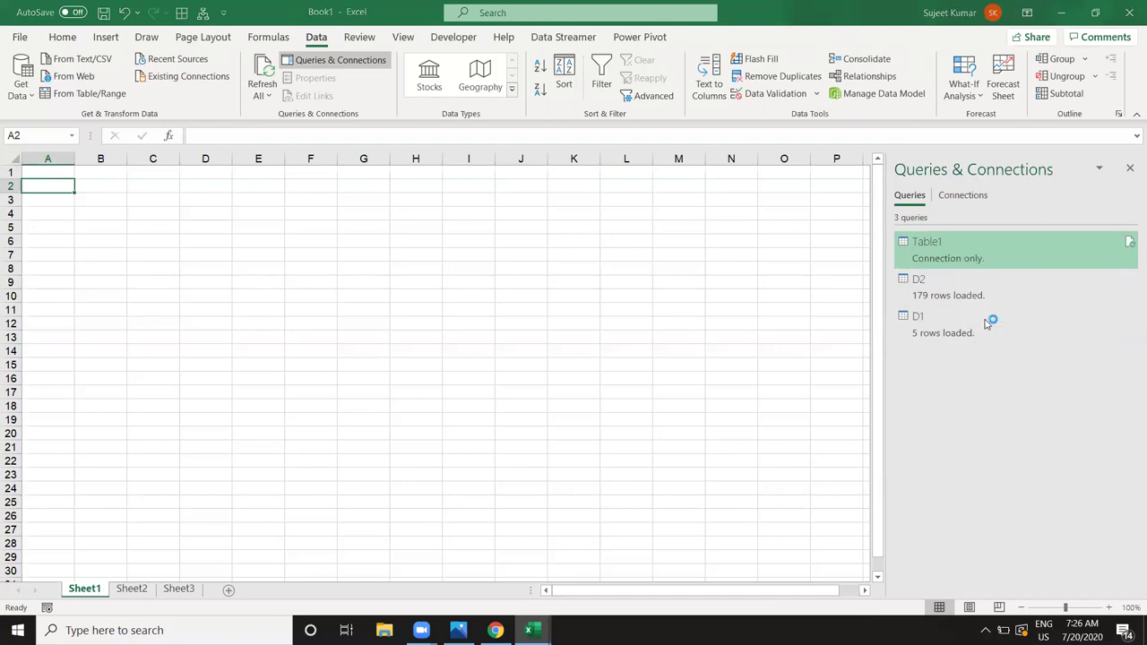
left_click(663, 347)
Step: Bring up the context menu for the D2 query
left_click(964, 295)
left_click(944, 251)
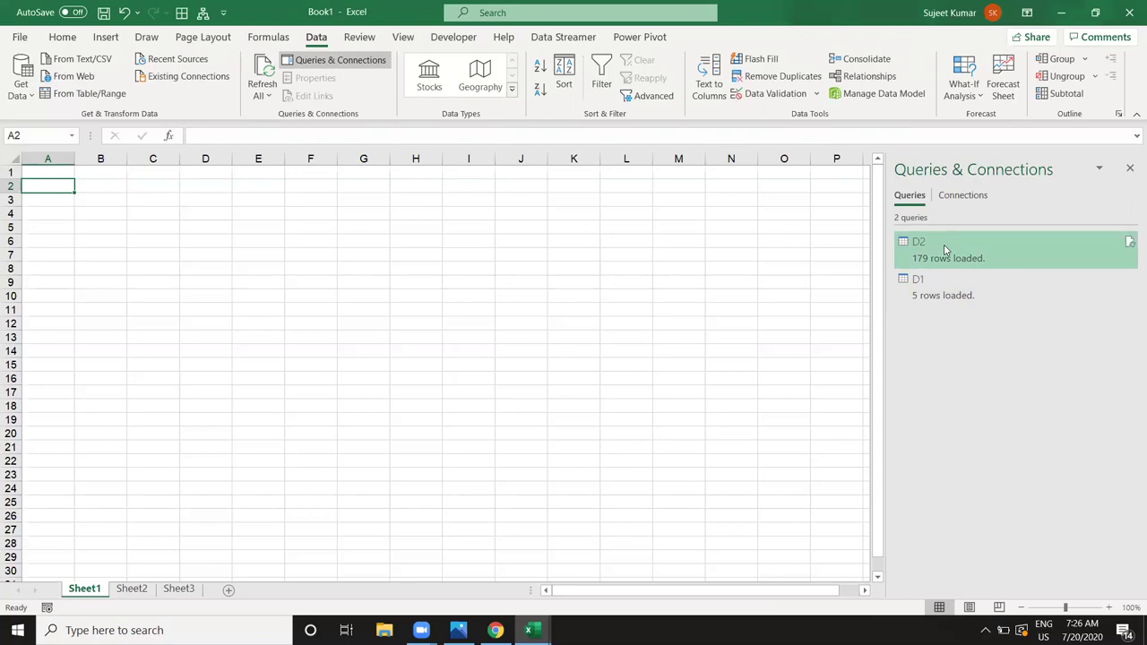
right_click(928, 298)
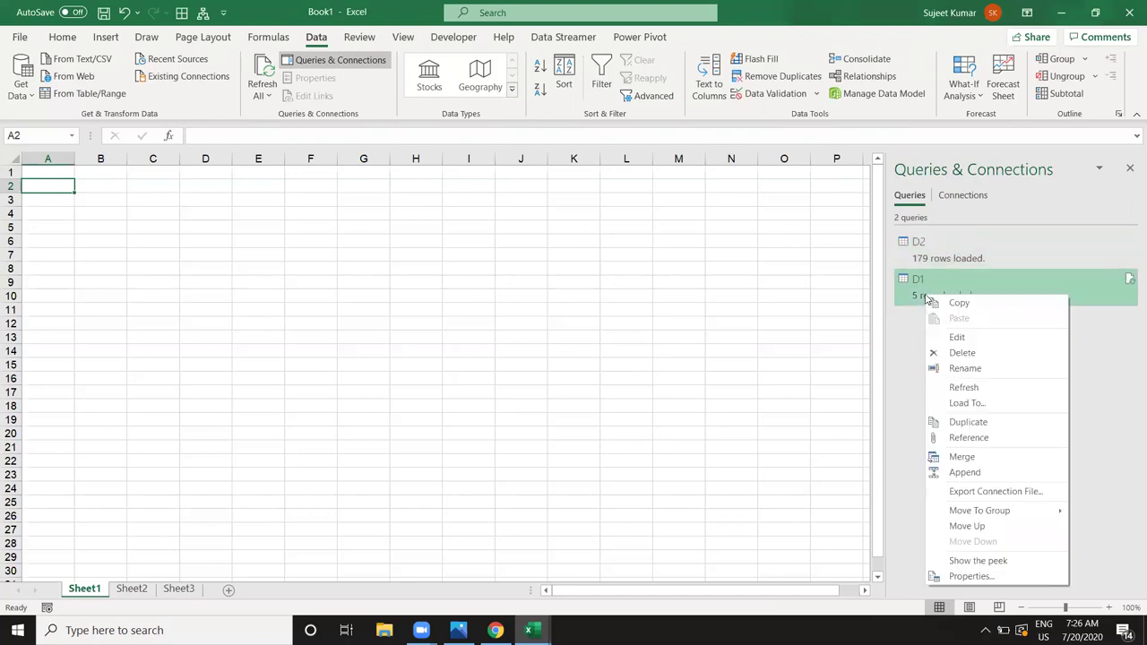
left_click(946, 251)
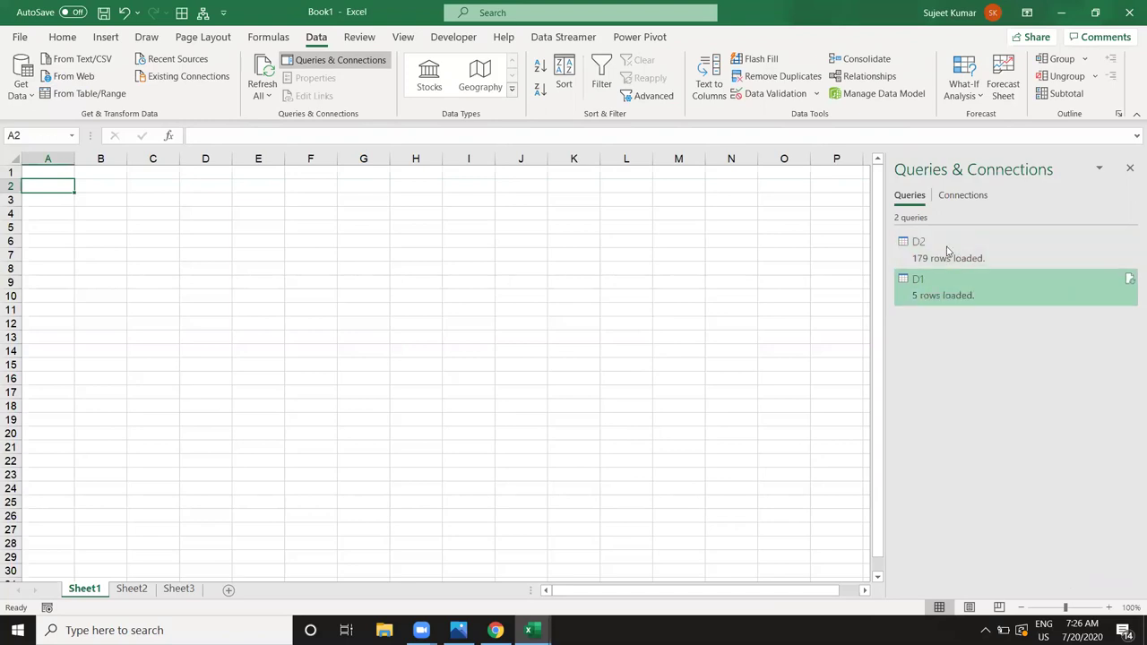
right_click(946, 249)
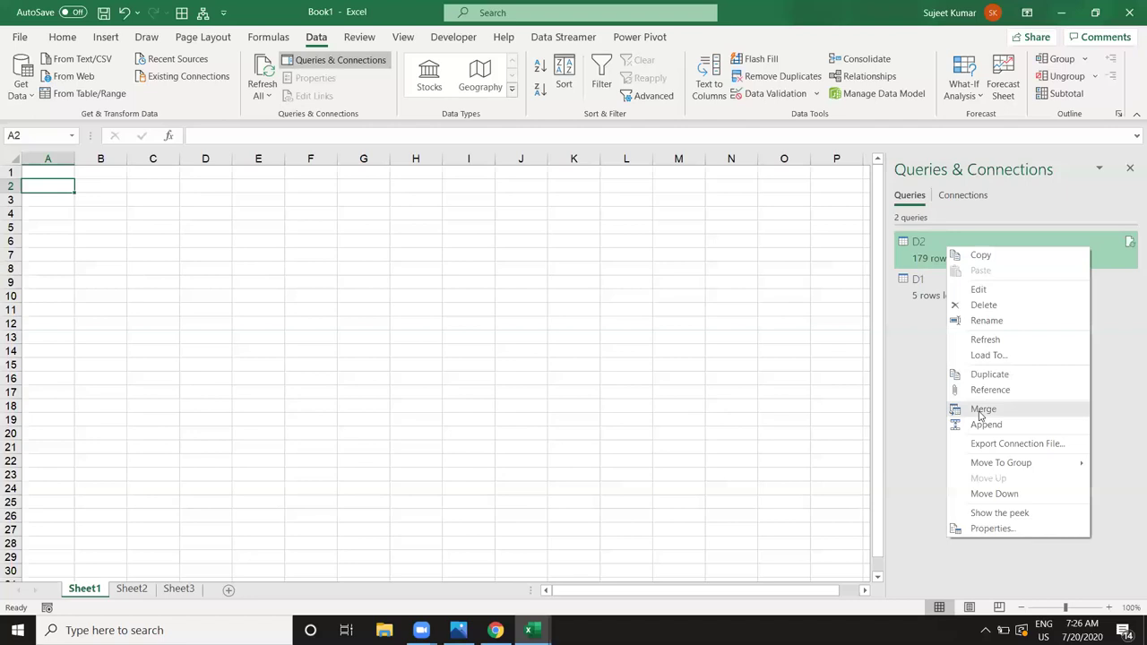
Step: Merge D2 with D1, matching on the PID column in both tables
left_click(981, 411)
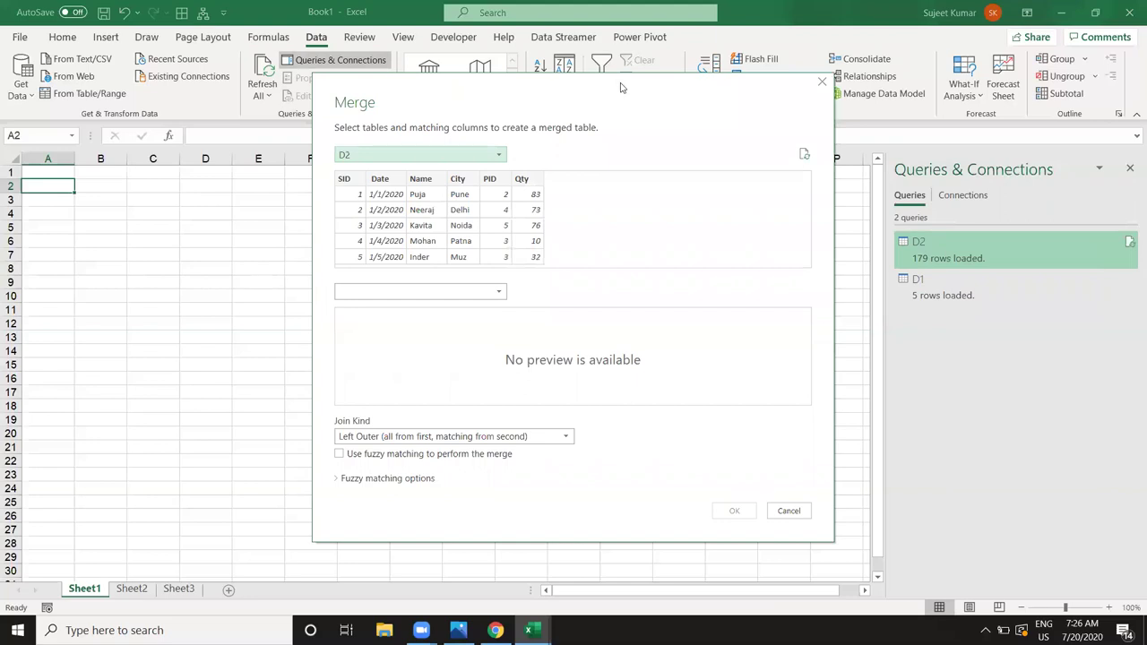
left_click_drag(617, 88, 543, 75)
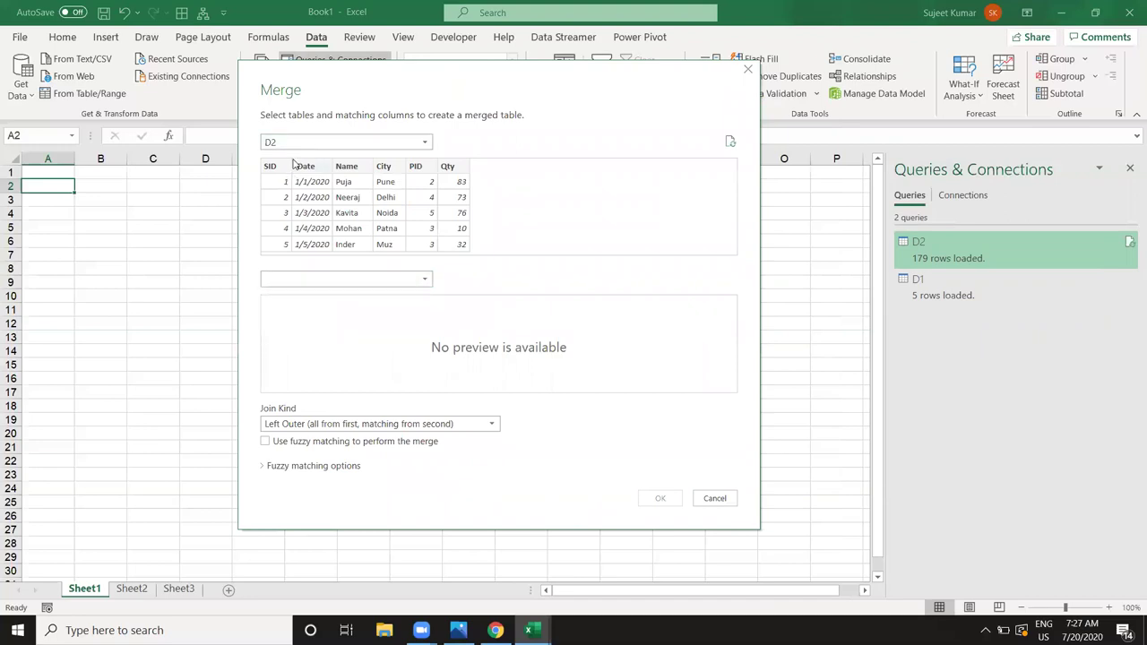
left_click(317, 279)
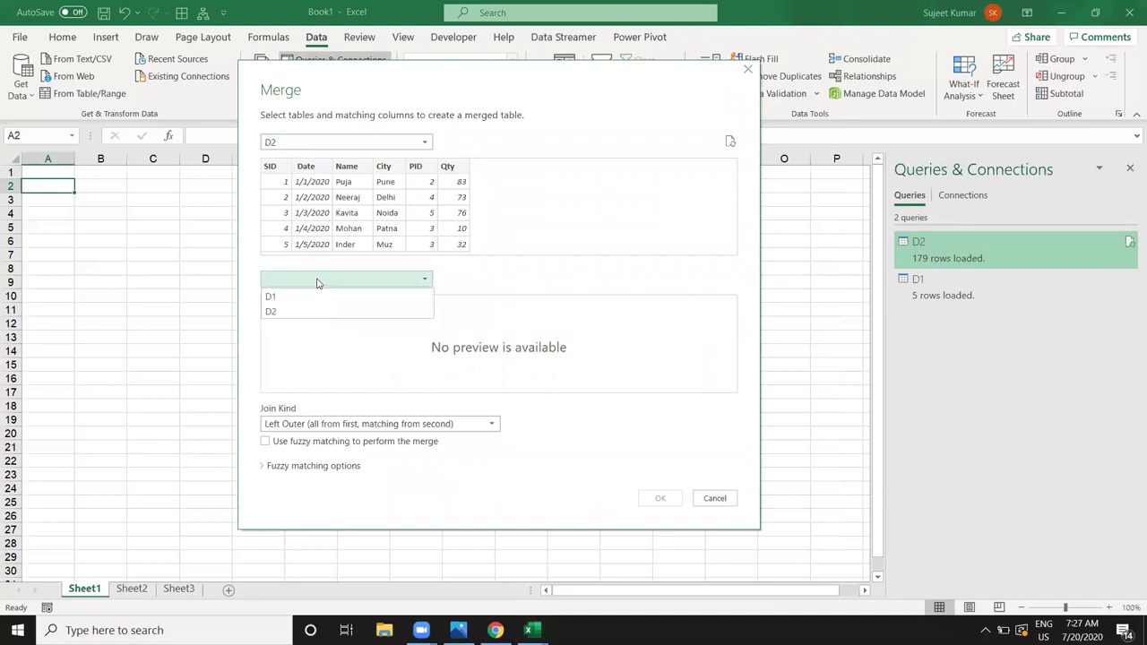
left_click(308, 303)
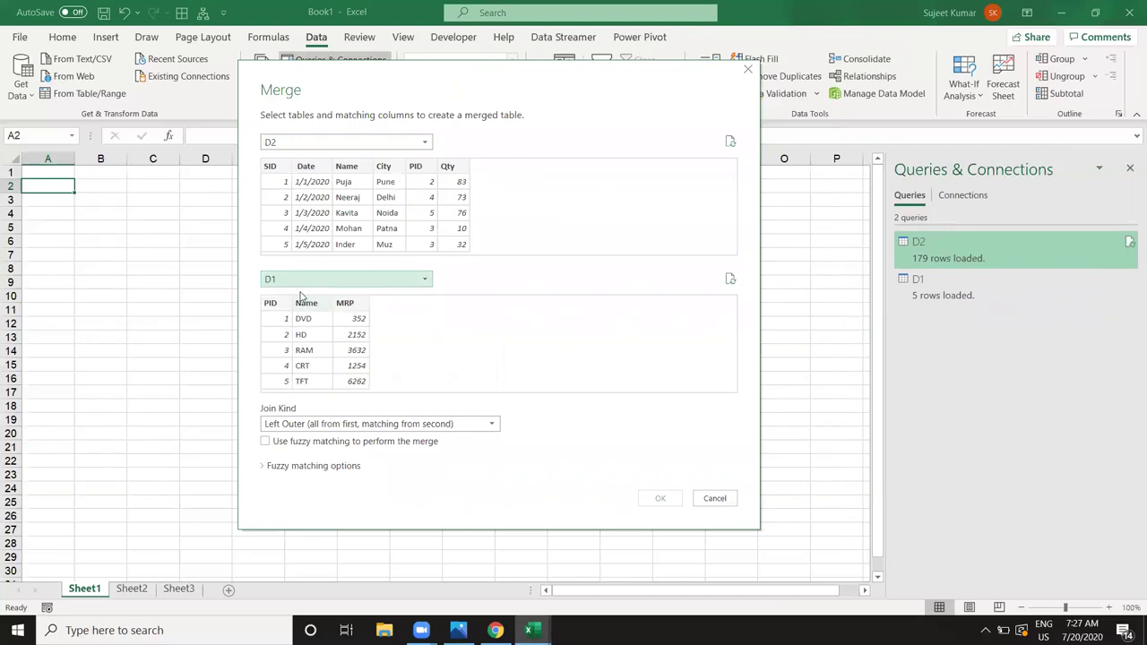
left_click(425, 171)
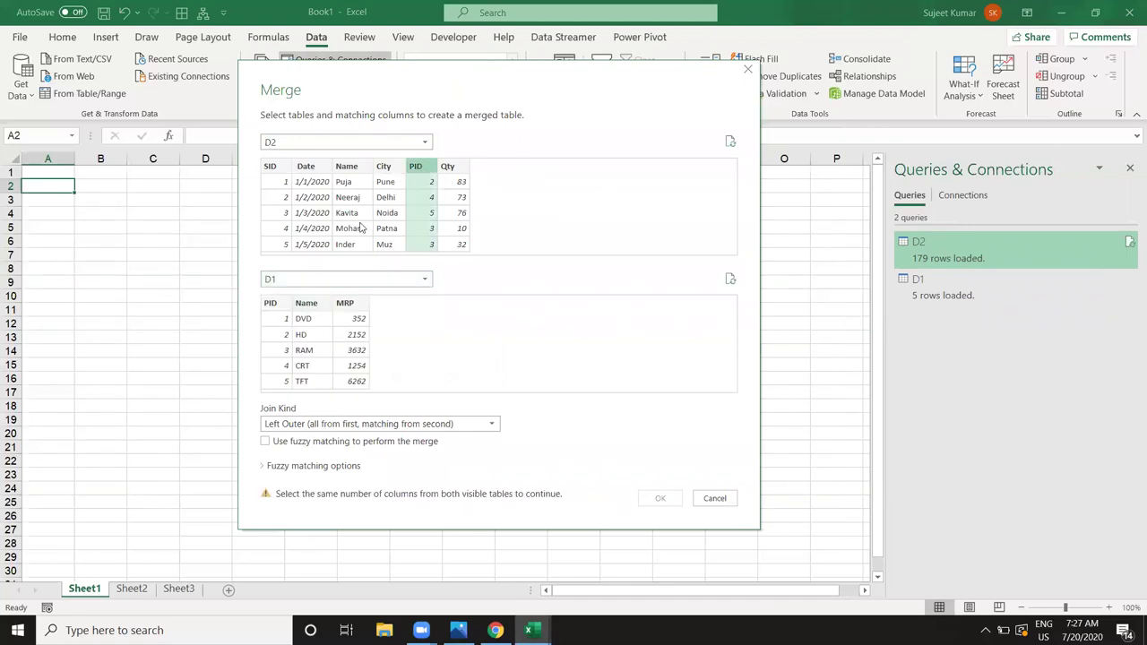
left_click(270, 305)
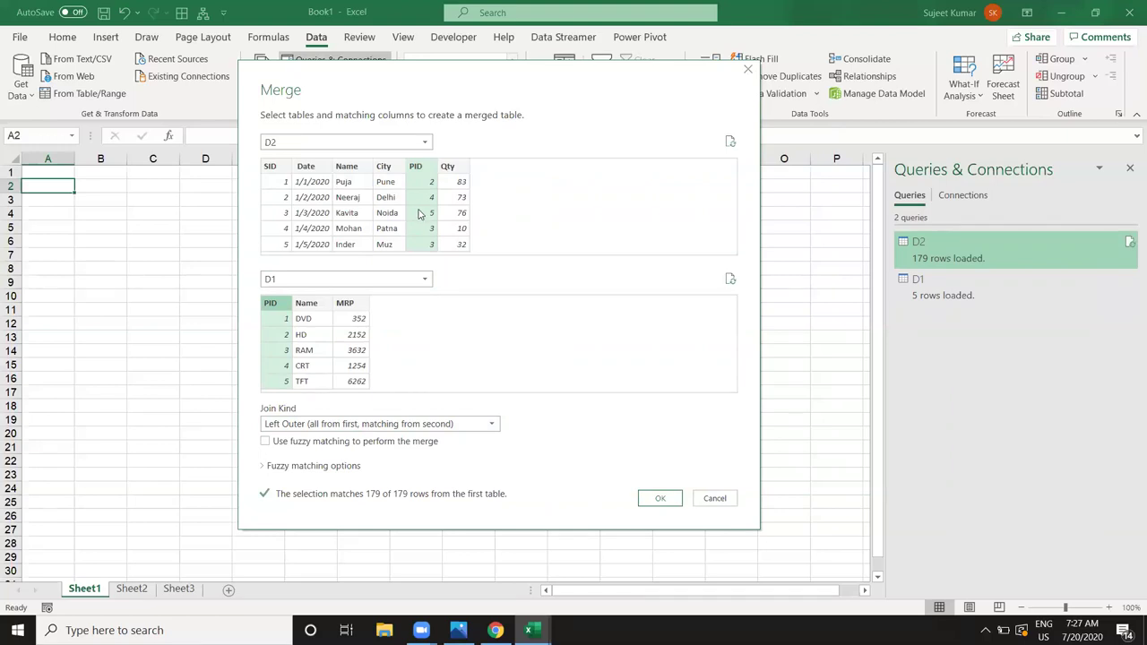
left_click(664, 502)
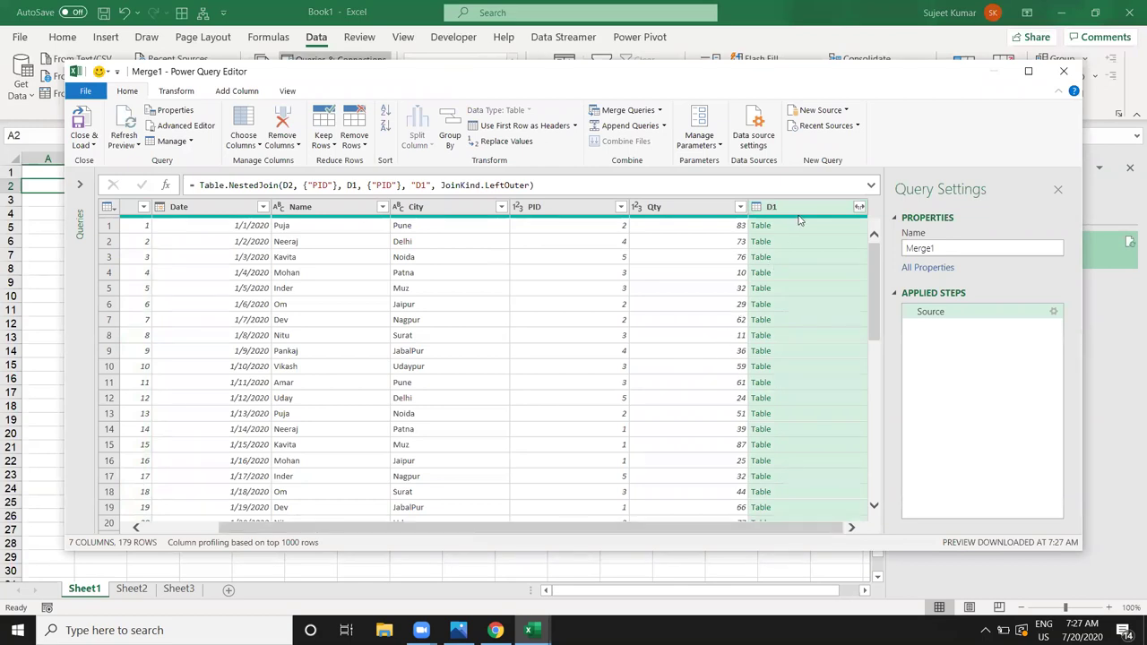
Step: Expand the D1 column into D1.Name and D1.MRP, leaving out PID
left_click(858, 209)
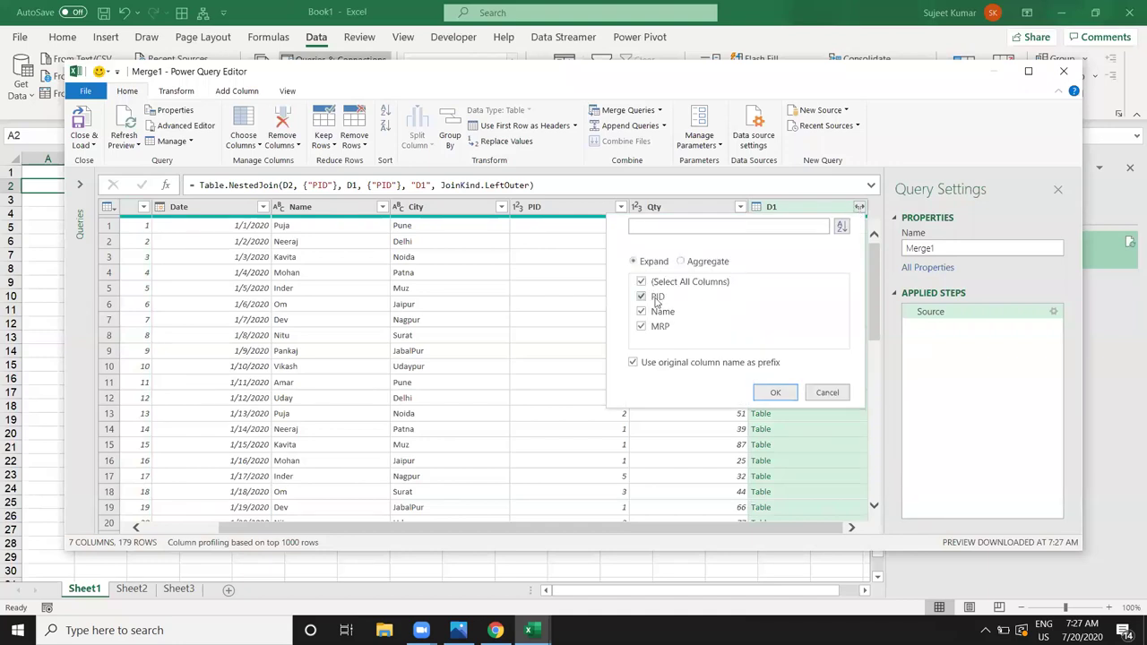
left_click(642, 296)
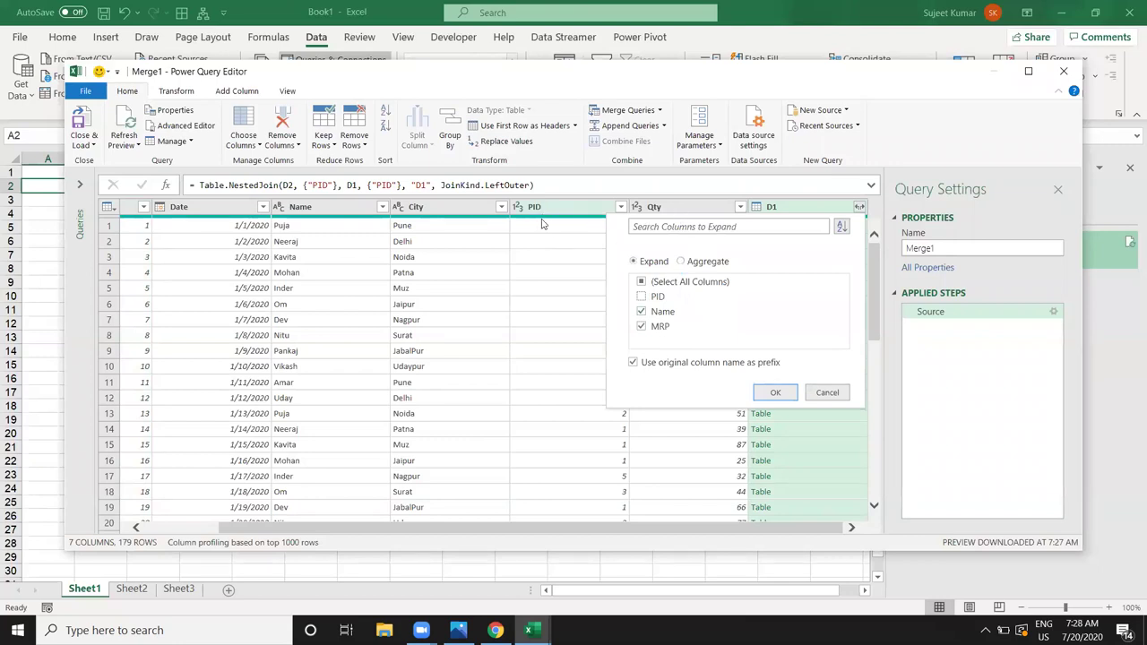
left_click(769, 396)
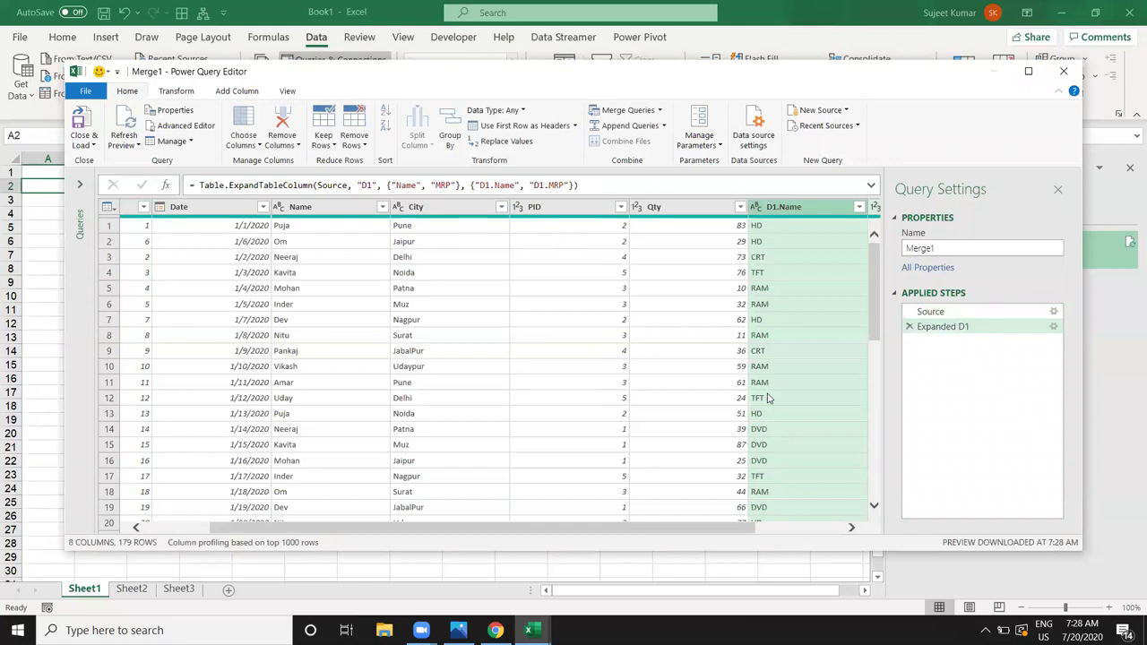
left_click(797, 529)
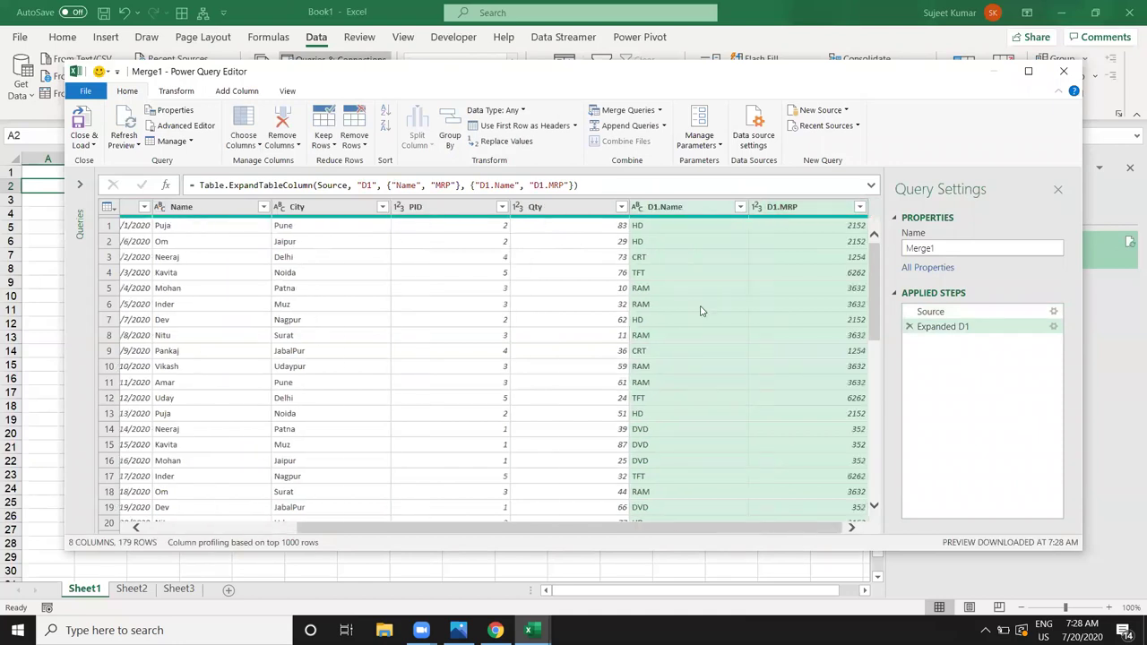
Step: Move the D1.Name column so it sits right after PID, before Qty
left_click(700, 213)
left_click_drag(700, 213, 570, 202)
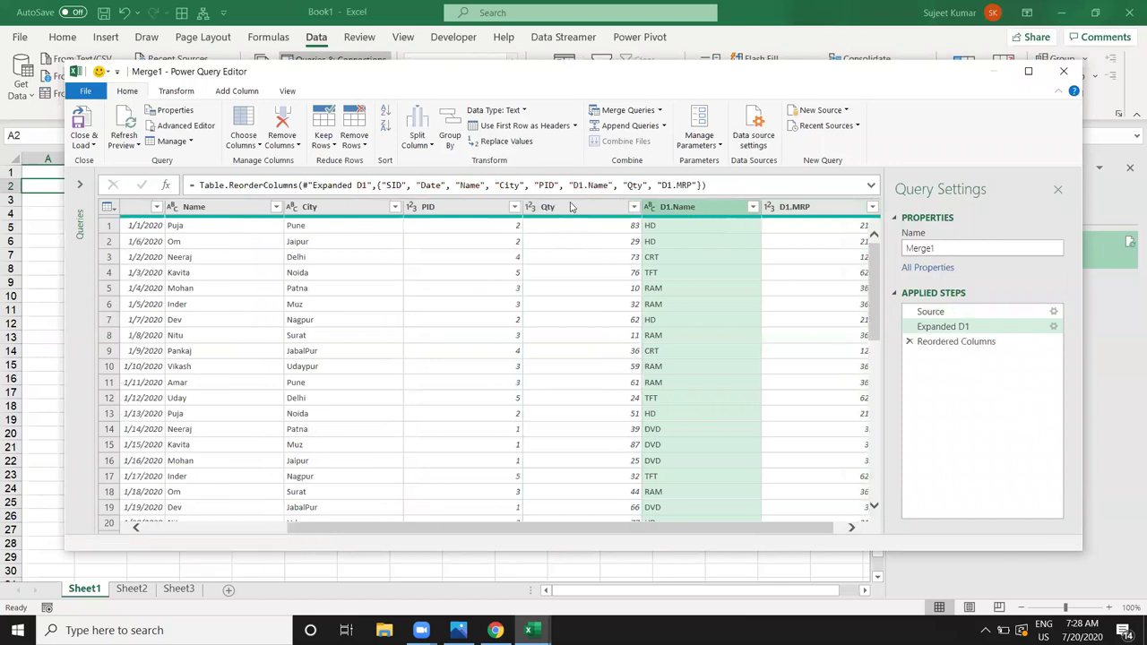
left_click_drag(761, 529, 831, 531)
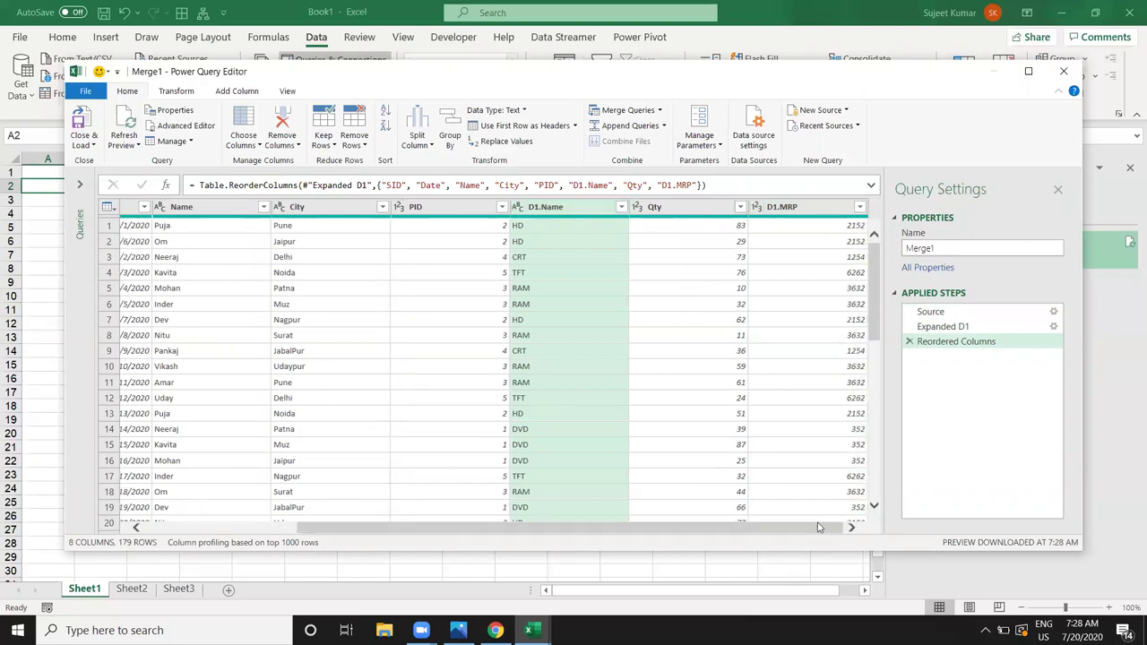
left_click(688, 226)
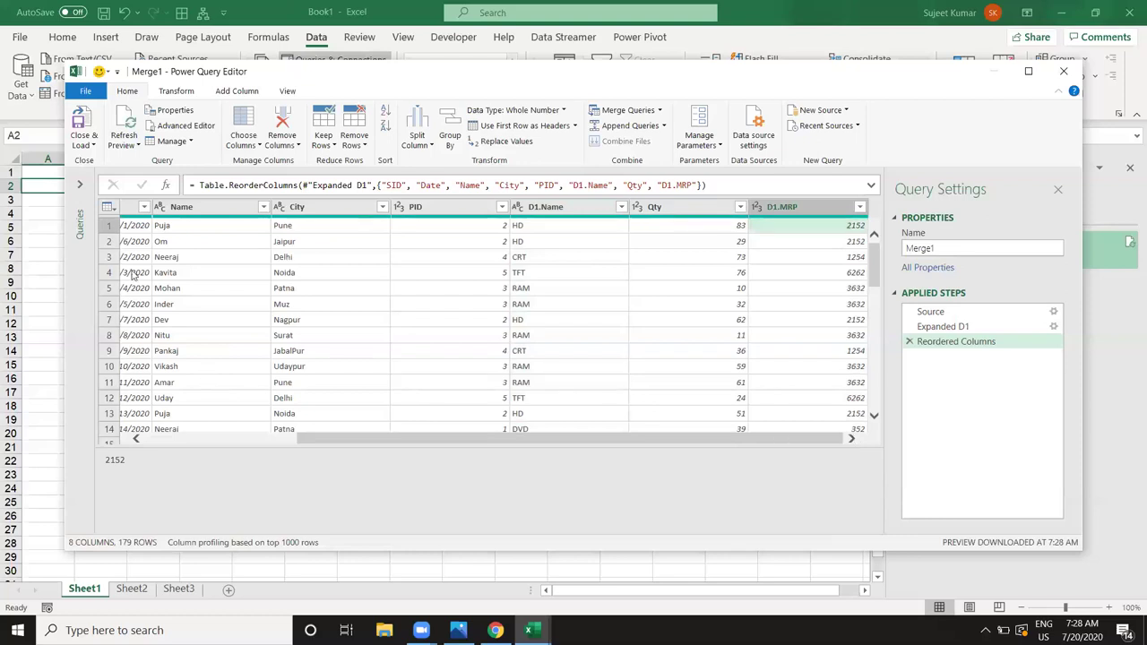
Step: Add a custom column named Amt with the formula [Qty]*[D1.MRP]
left_click(239, 91)
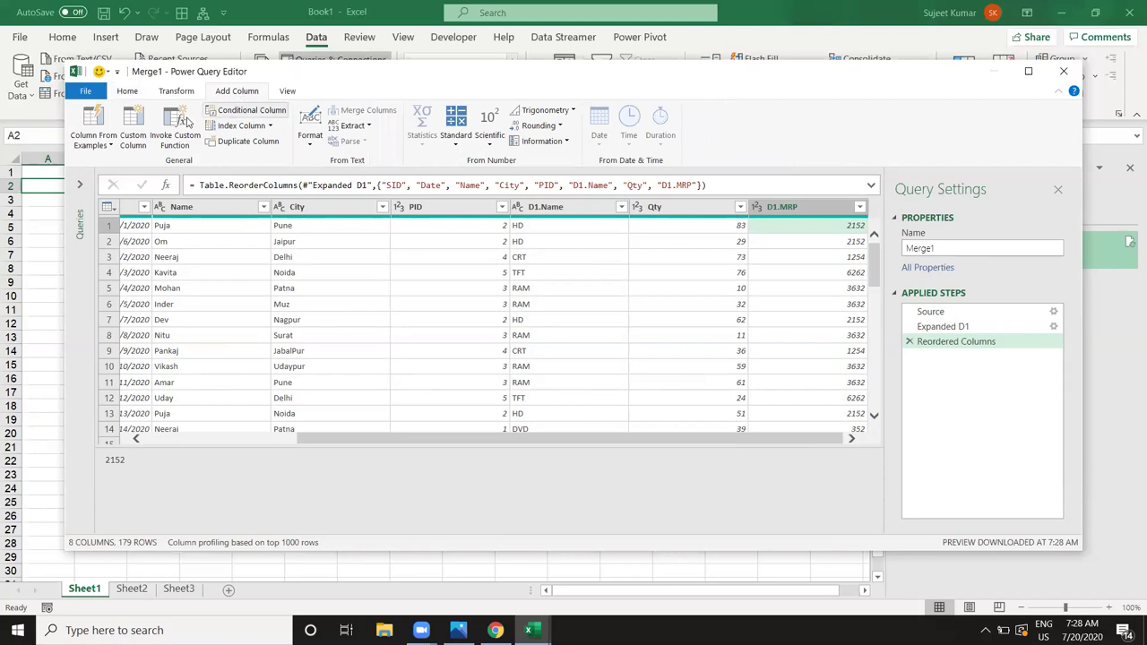
left_click(133, 135)
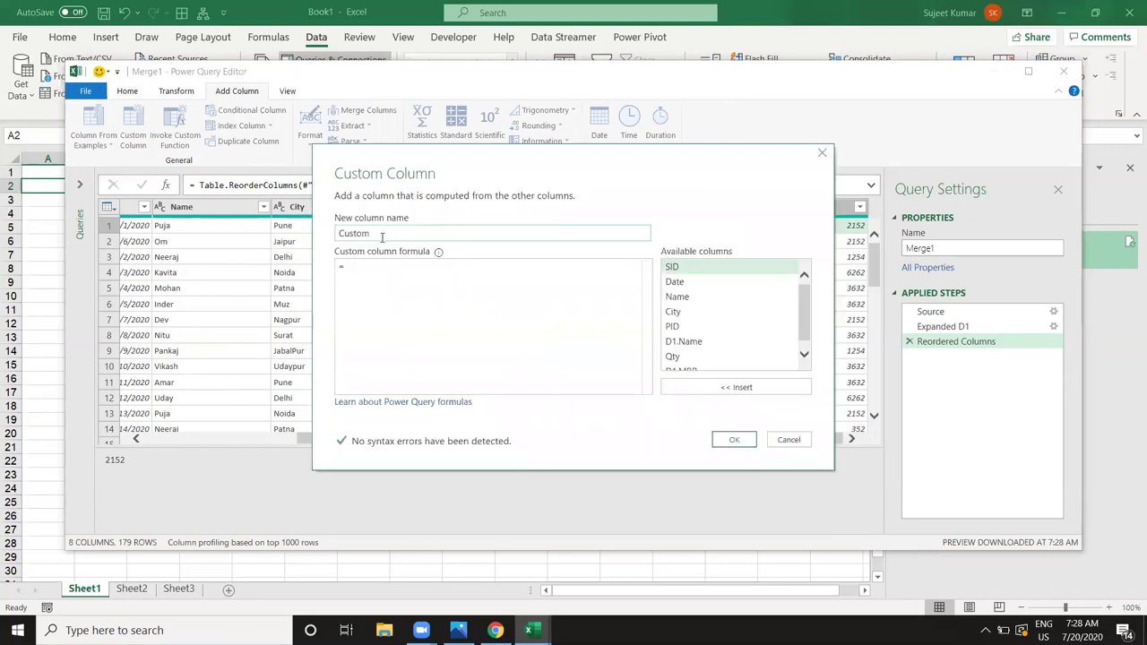
double_click(377, 235)
type("Amt")
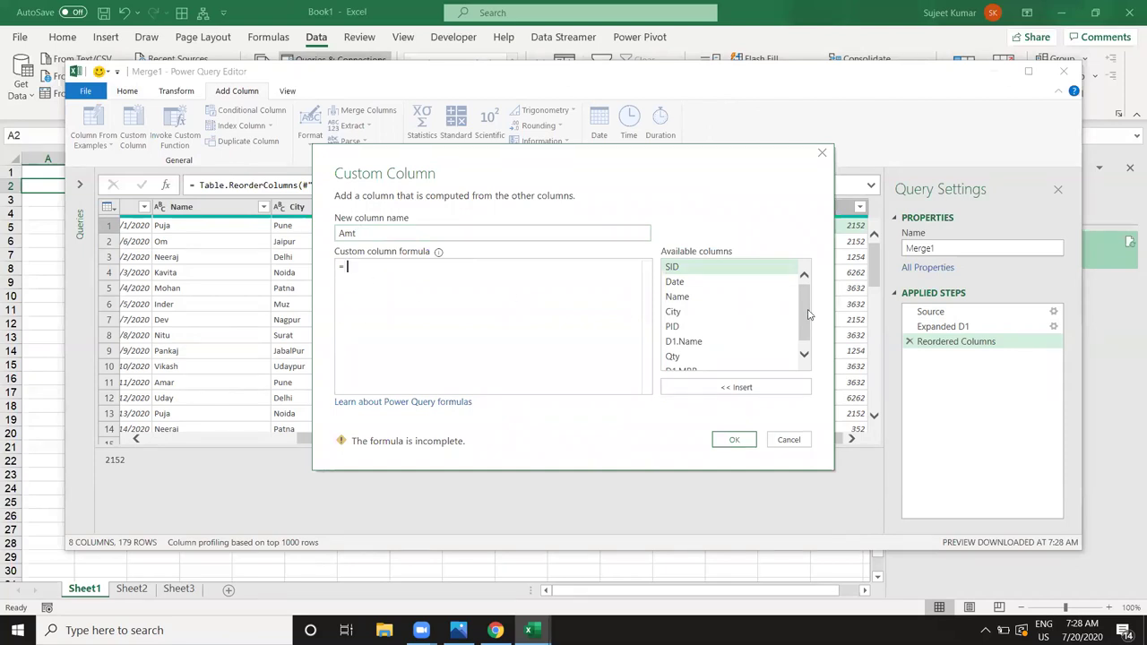
left_click_drag(807, 317, 806, 325)
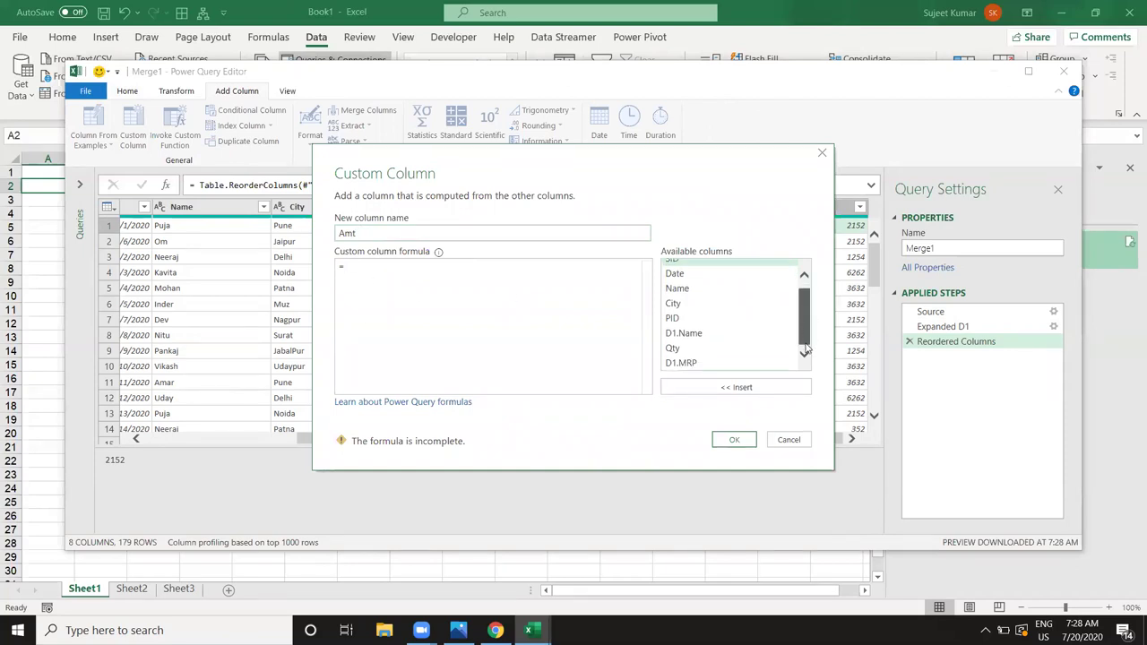
double_click(674, 350)
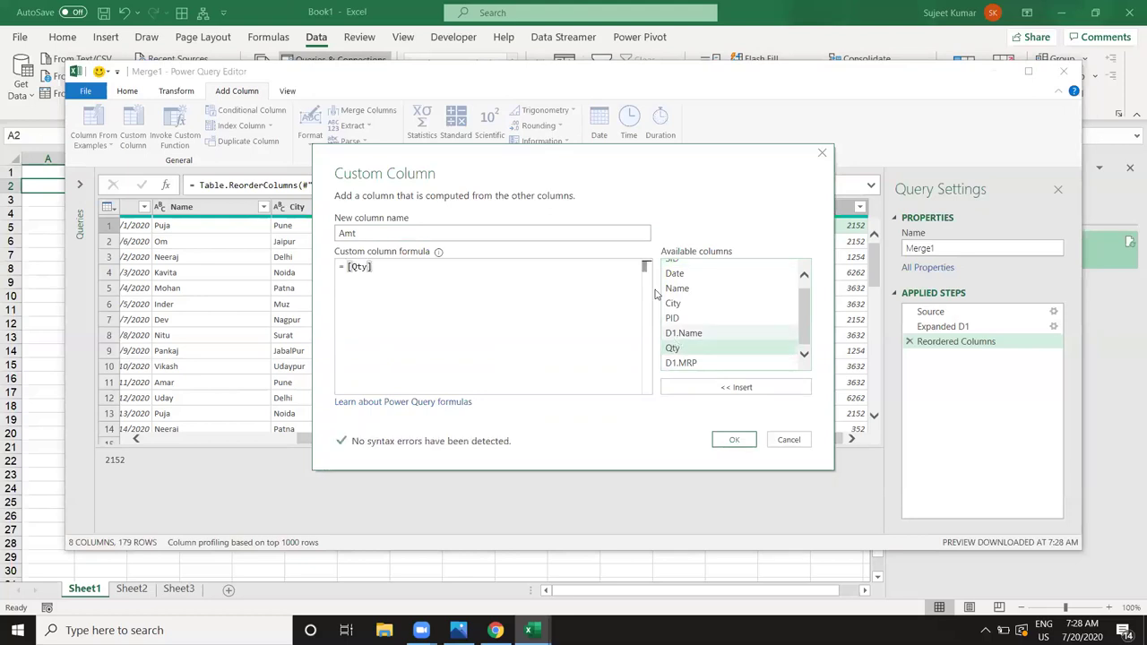
type("*")
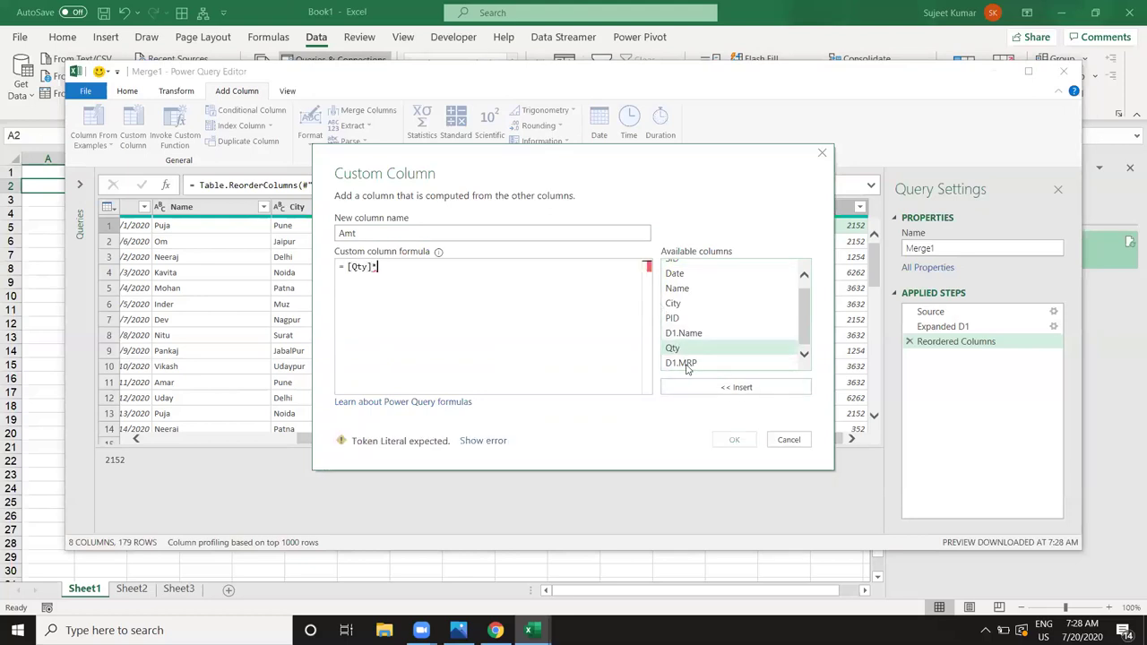
double_click(686, 363)
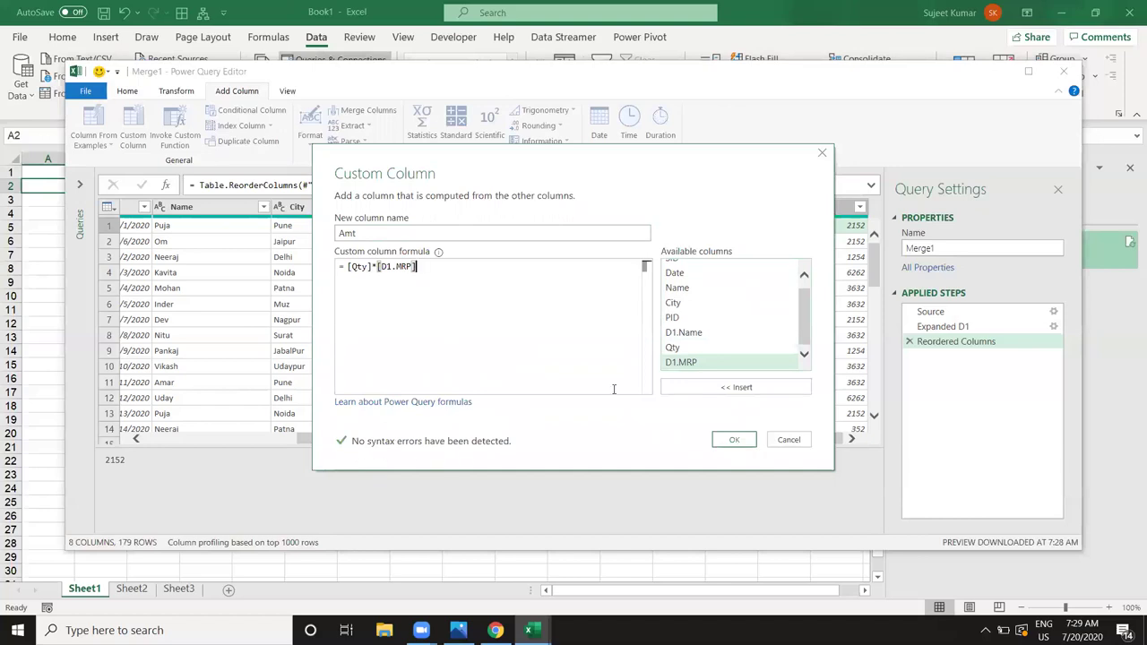
left_click(731, 437)
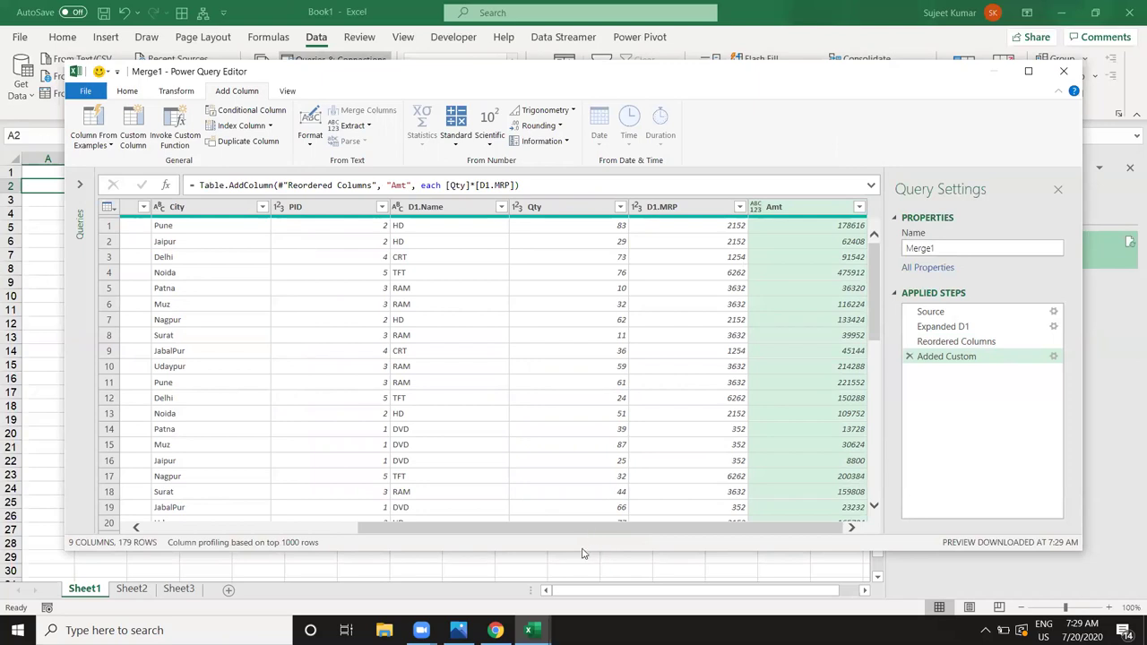
Step: Close & Load Merge1 from the Home commands into the workbook
left_click(126, 94)
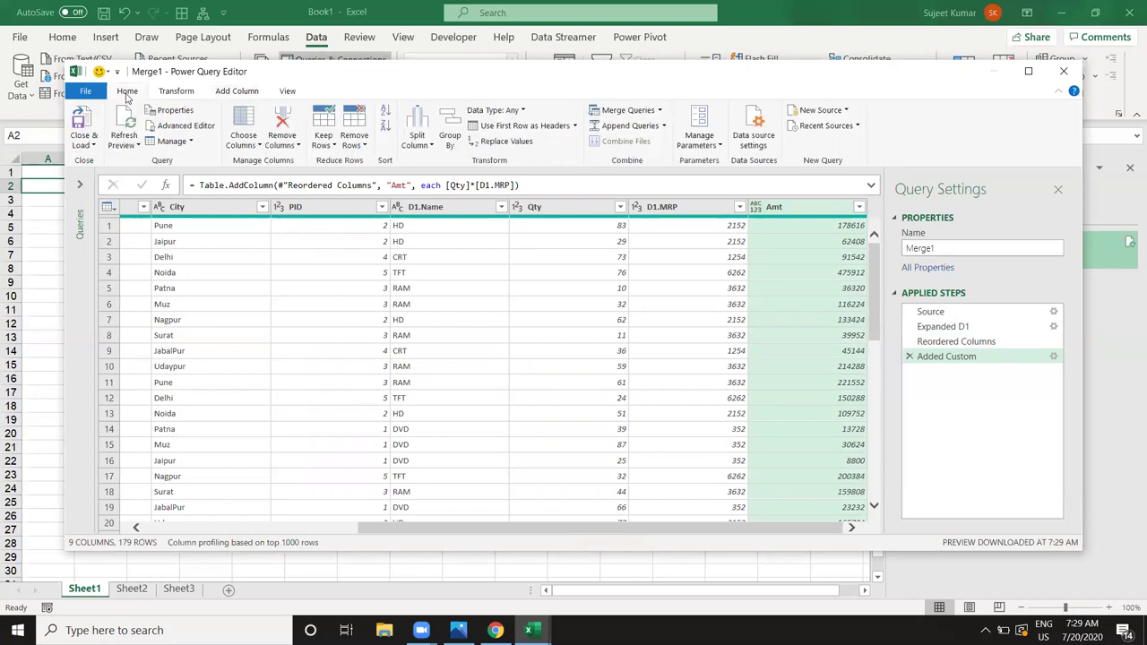
left_click(77, 118)
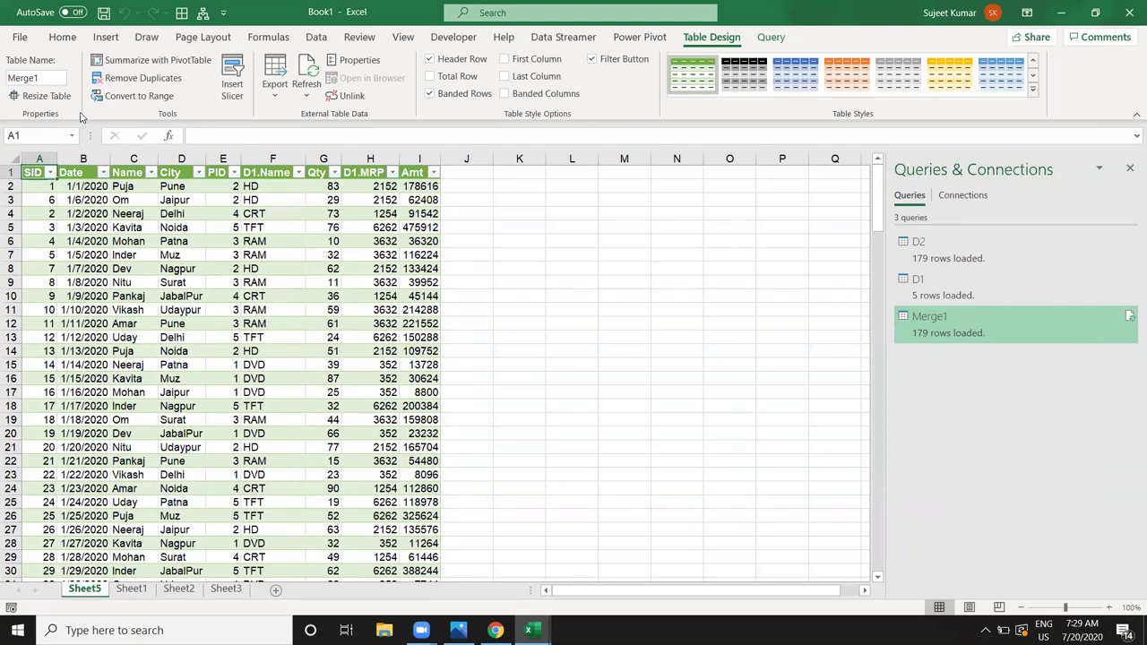
Step: Insert slicers for the Name, City and D1.Name columns of the Merge1 table
left_click(232, 77)
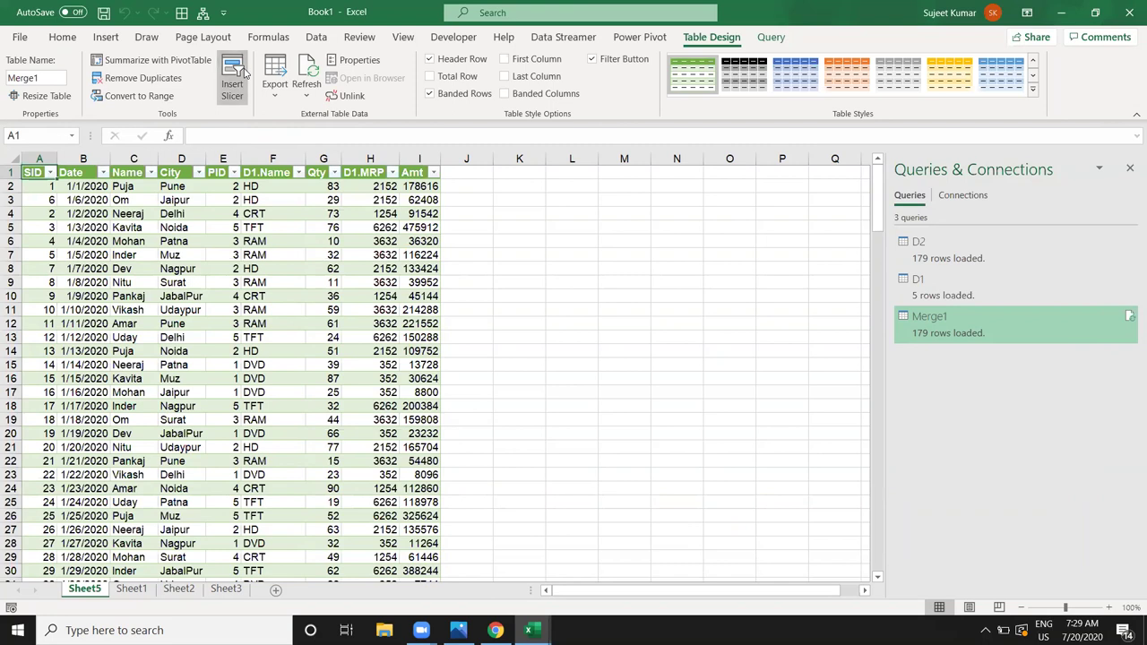
left_click(461, 265)
left_click(460, 281)
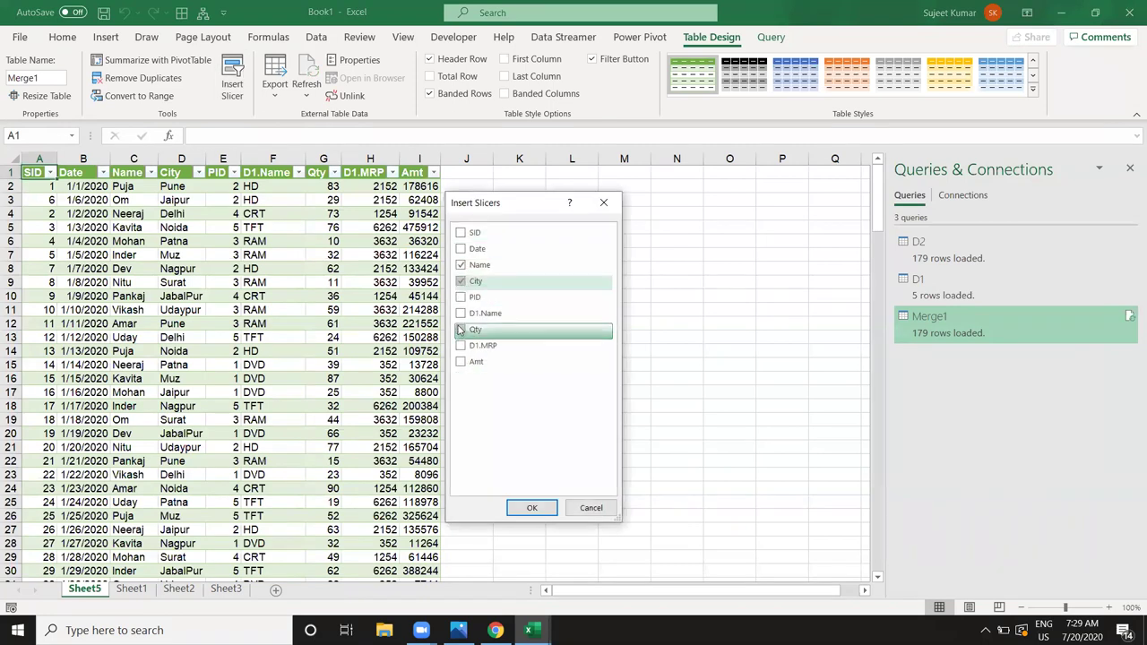
left_click(461, 315)
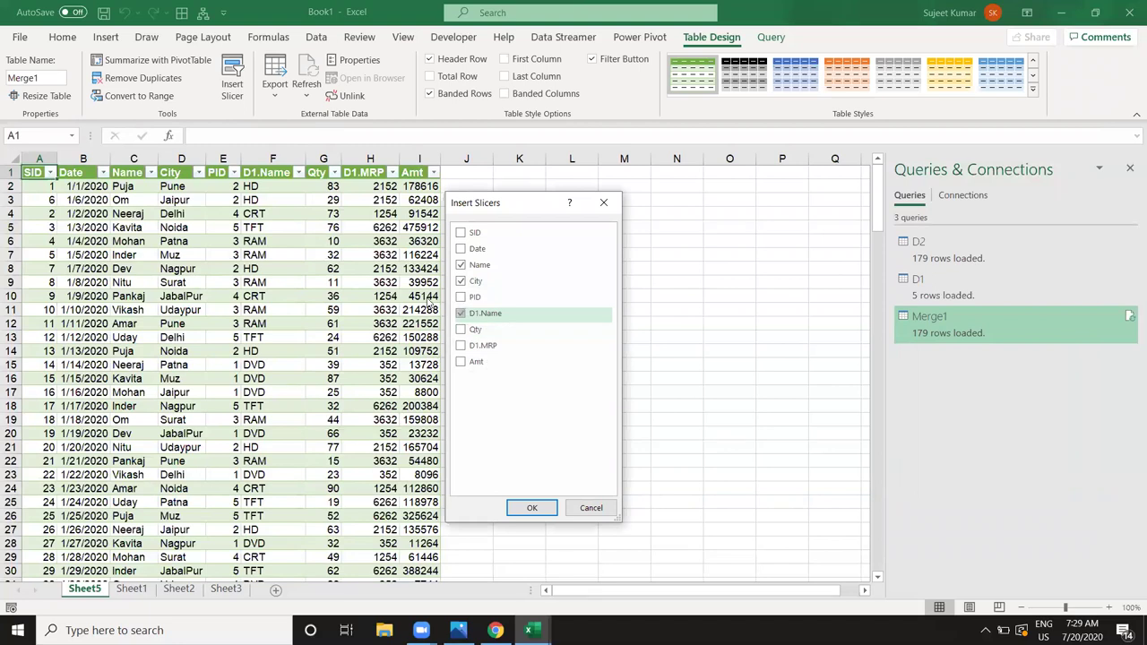
left_click(506, 508)
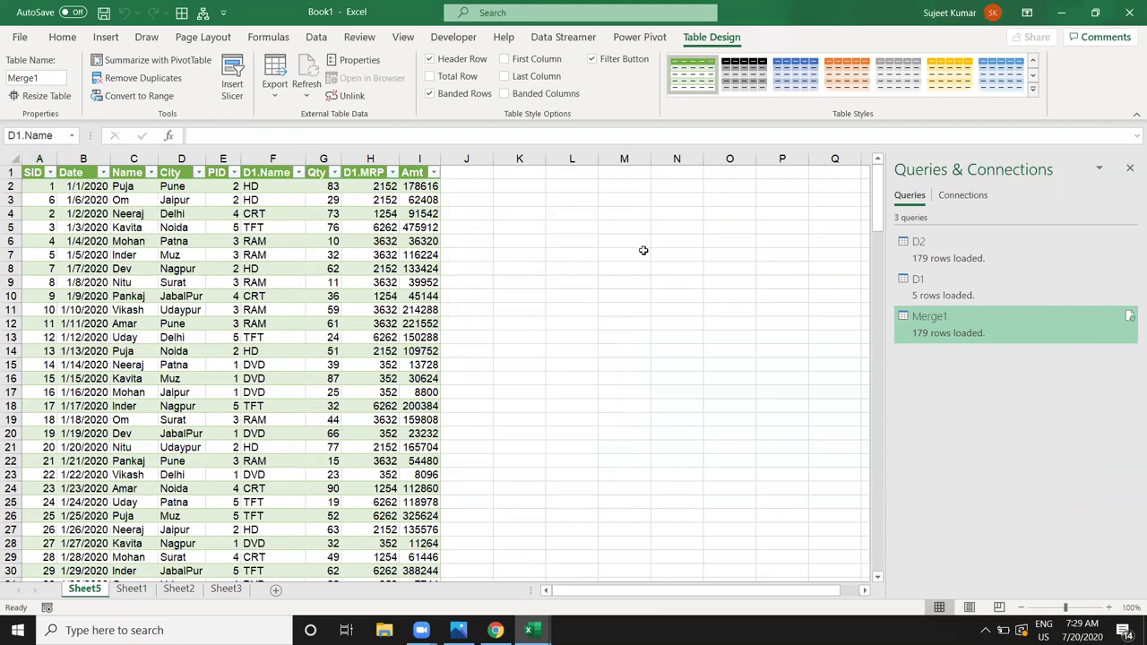
Step: Line the three slicers up side by side and close the queries pane
left_click_drag(439, 249, 538, 186)
left_click_drag(412, 287, 644, 187)
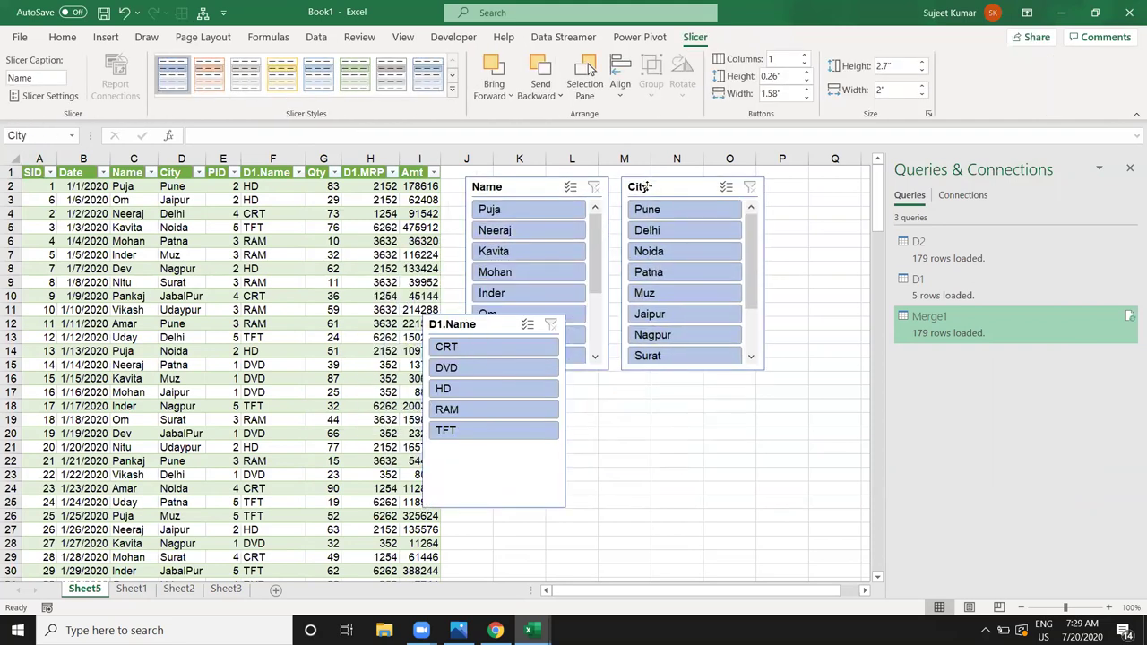
left_click_drag(453, 324, 805, 199)
left_click(1129, 167)
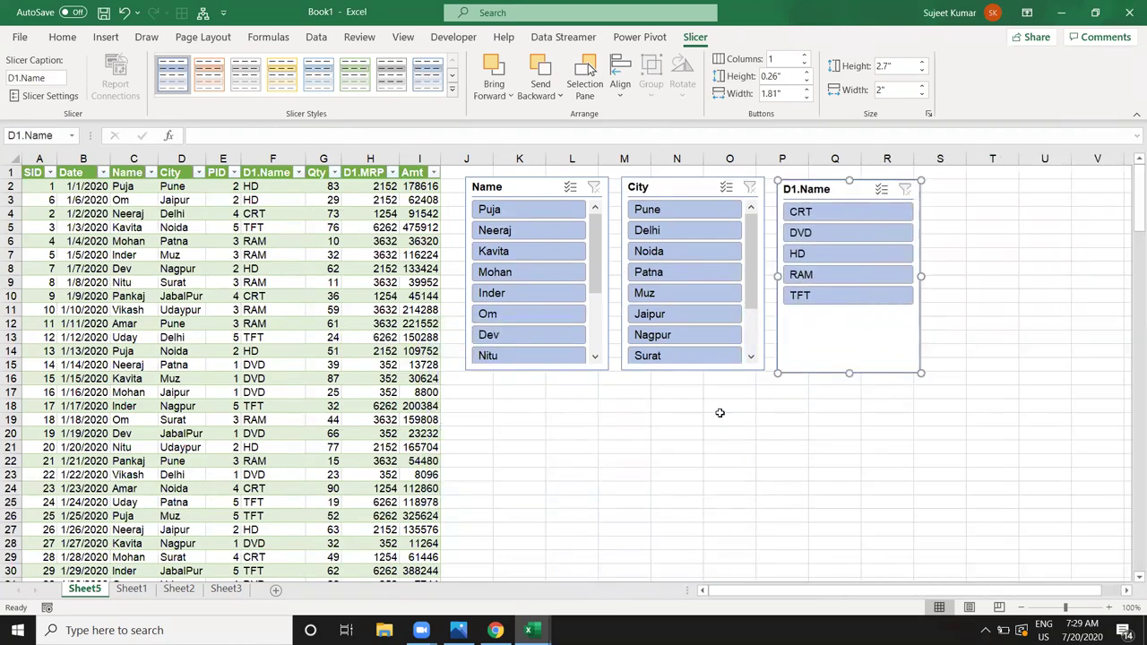
left_click(655, 424)
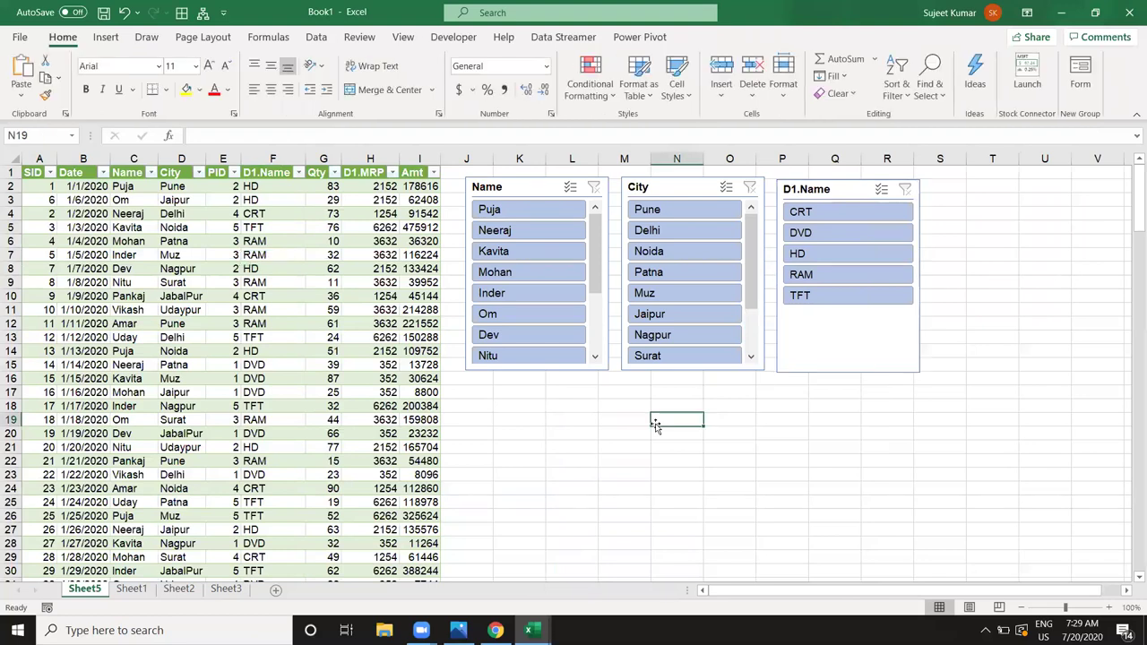
Step: Filter the Name slicer to Puja, then clear the filter to show all rows
left_click(533, 209)
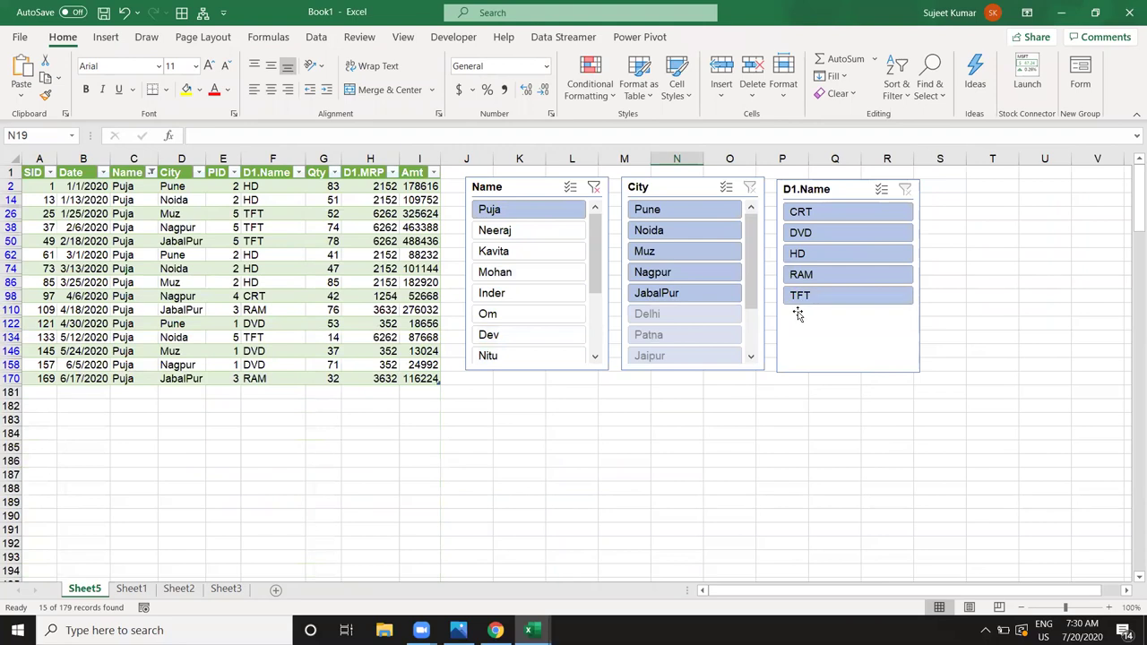
left_click(595, 186)
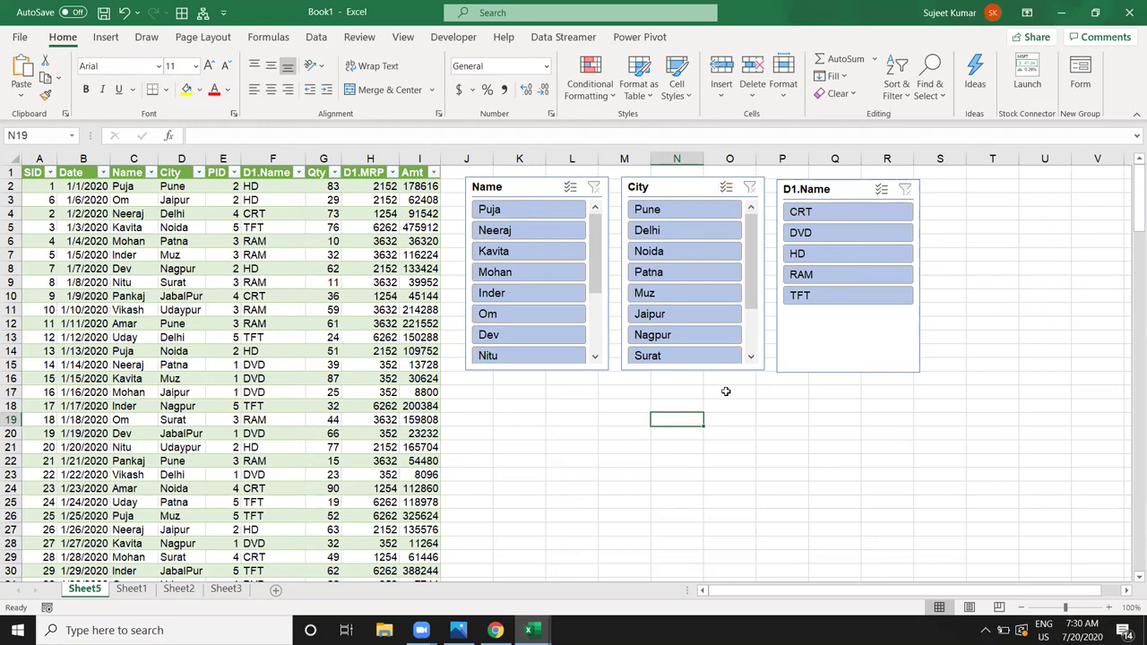
left_click(391, 376)
Step: Check values across the table rows, including Amt 159808, then go to Sheet1
left_click(223, 380)
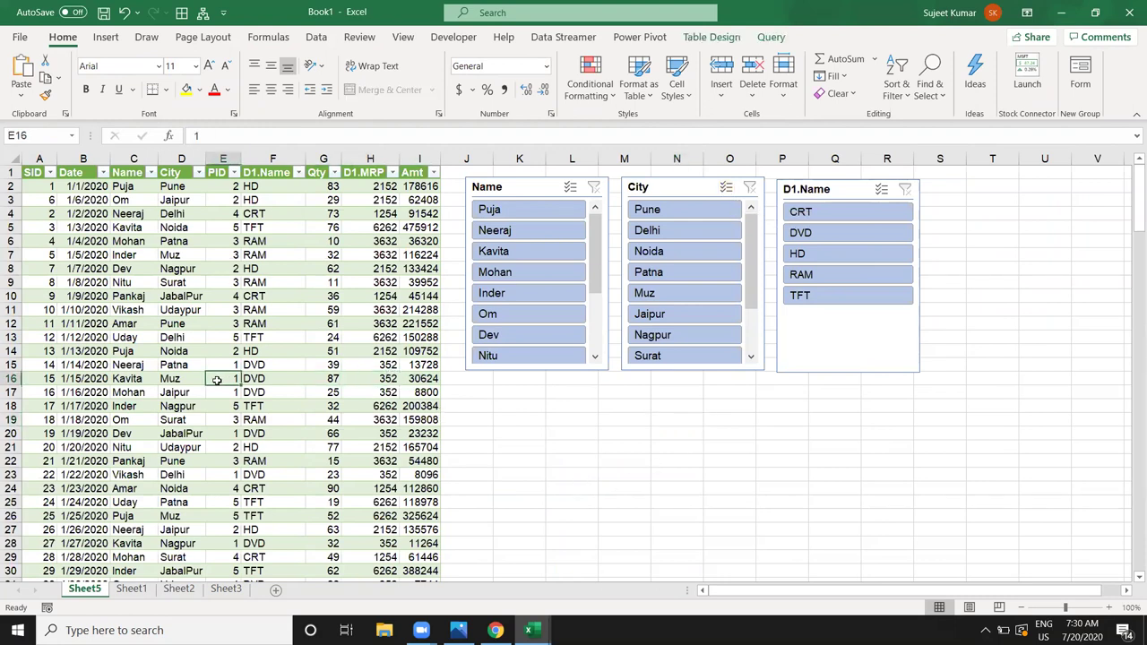
left_click(84, 394)
left_click(44, 406)
left_click(83, 406)
left_click_drag(83, 406, 134, 406)
left_click(223, 406)
left_click_drag(269, 406, 322, 406)
left_click(433, 393)
left_click(428, 420)
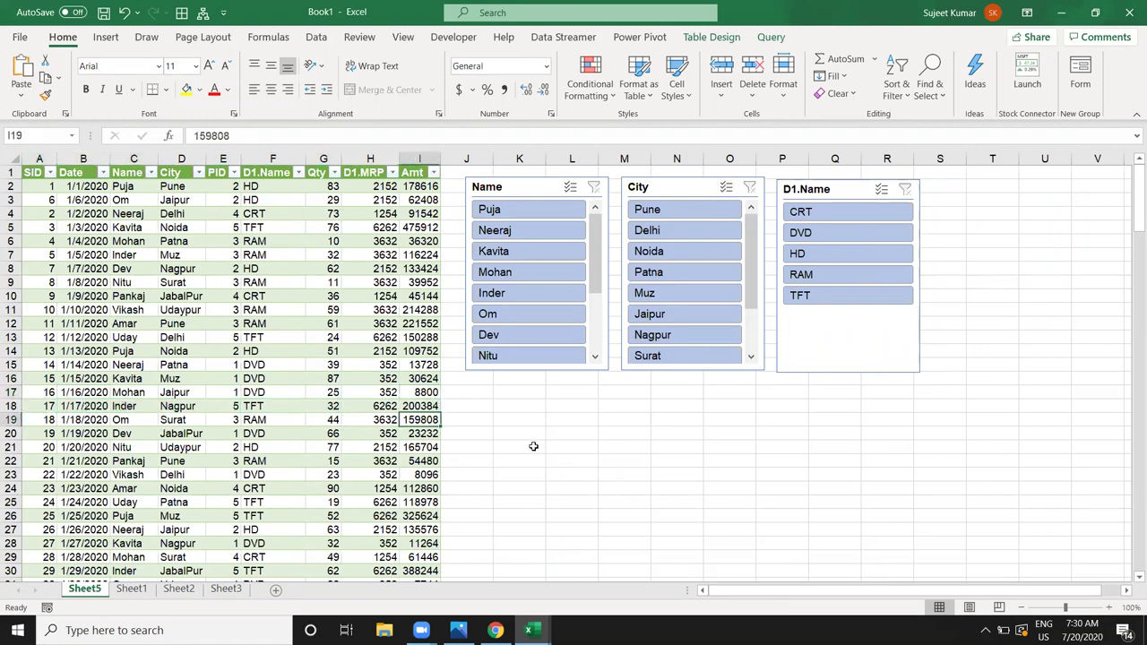
left_click(599, 460)
left_click(144, 591)
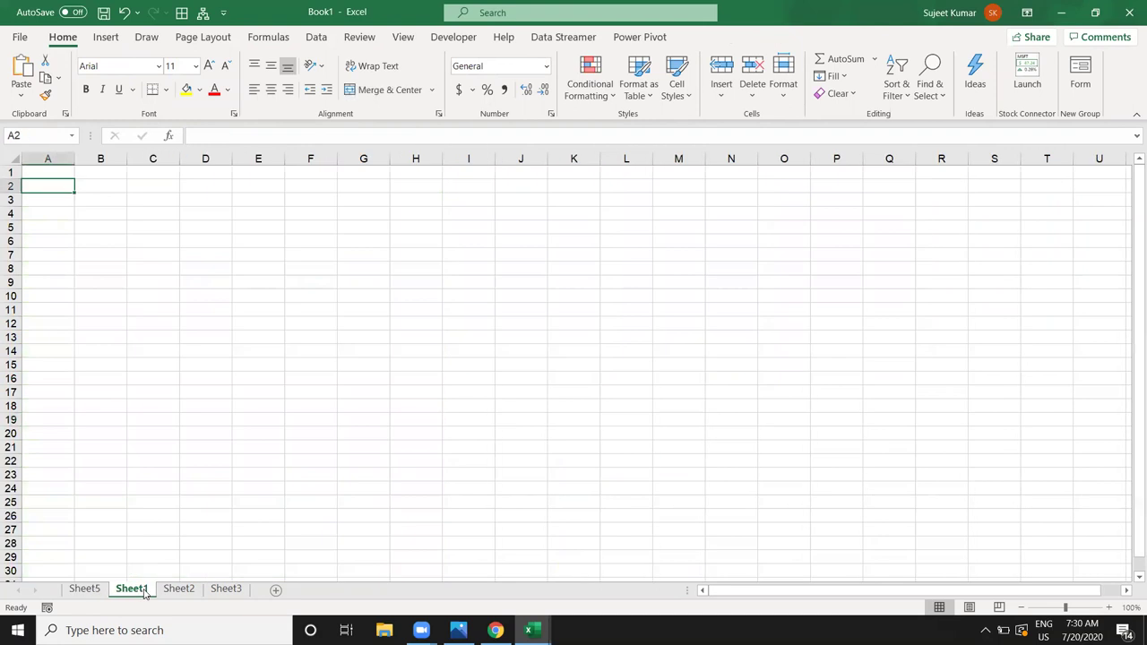
Step: Start a From Workbook import of ExData from the Documents folder
left_click(106, 41)
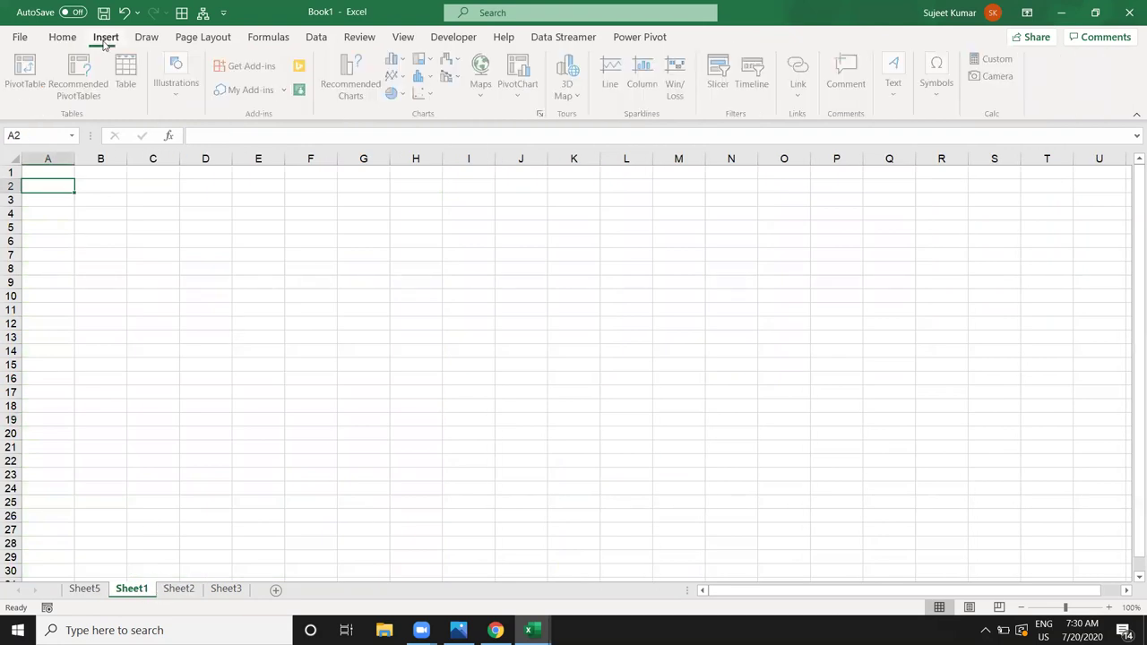
left_click(314, 36)
left_click(19, 82)
mouse_move(141, 123)
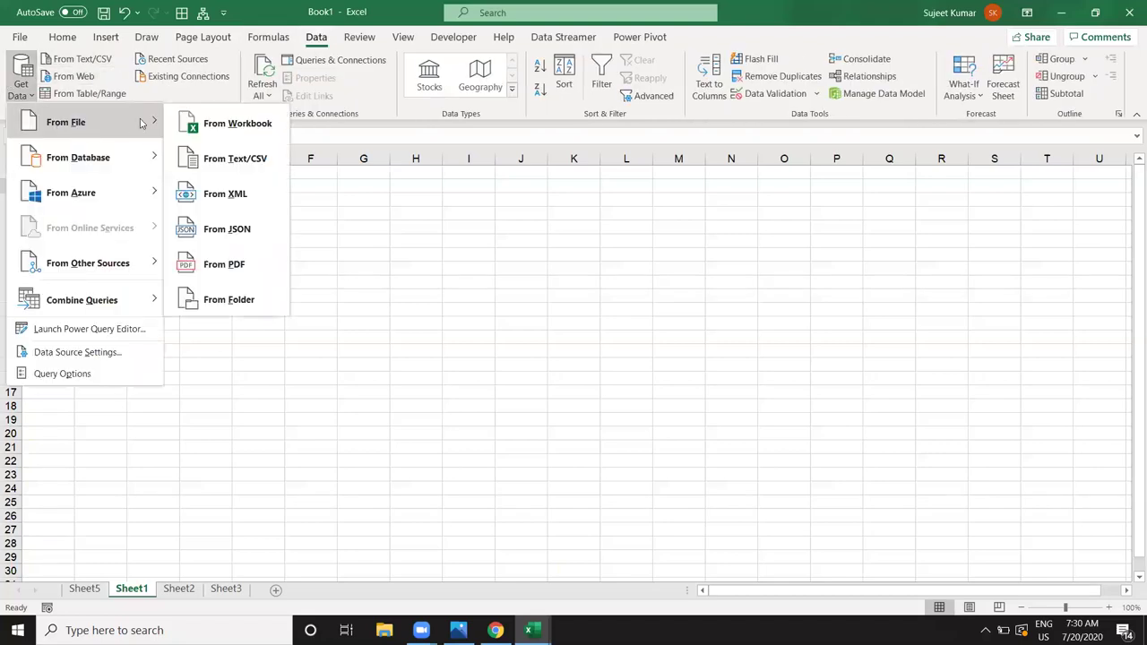
left_click(230, 123)
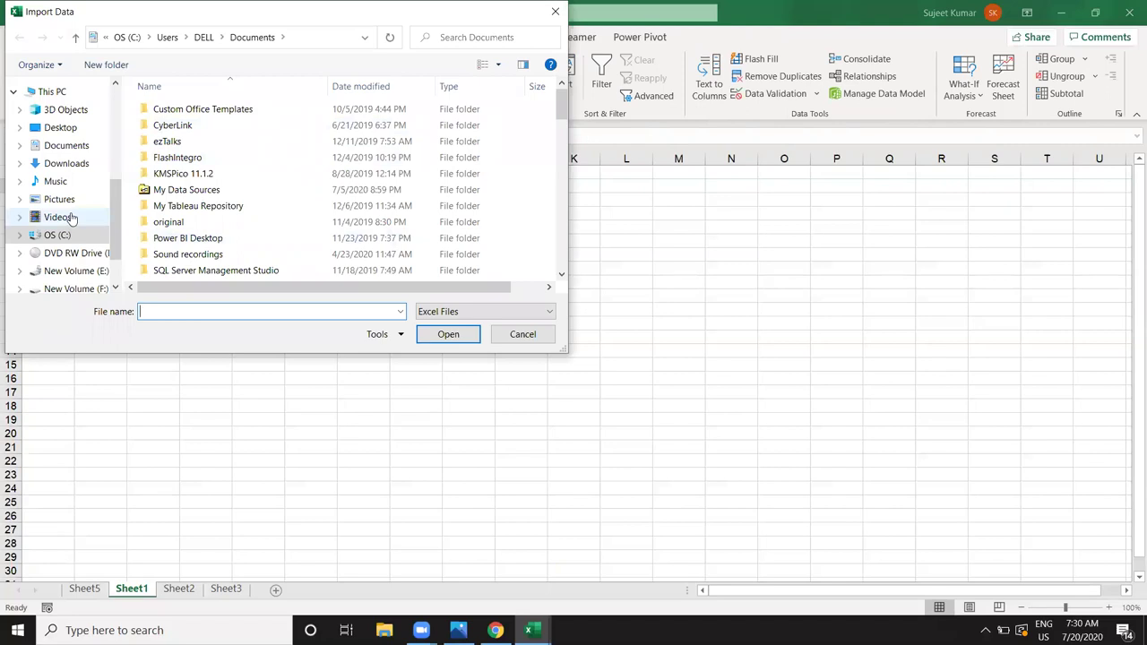
left_click(80, 152)
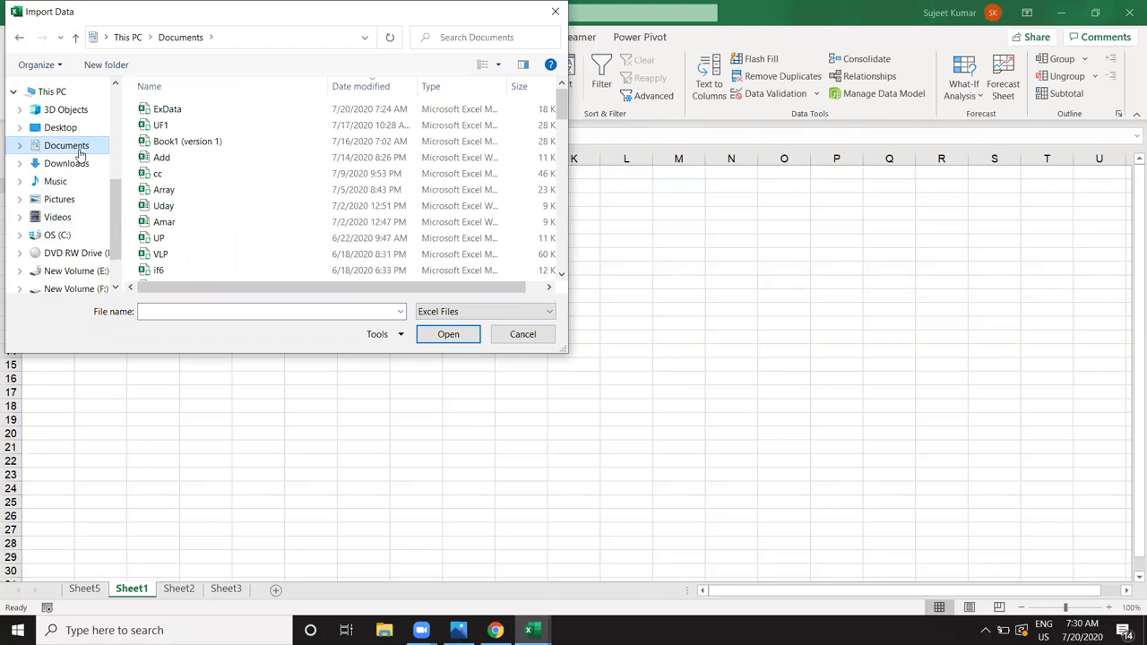
left_click(170, 109)
left_click(445, 336)
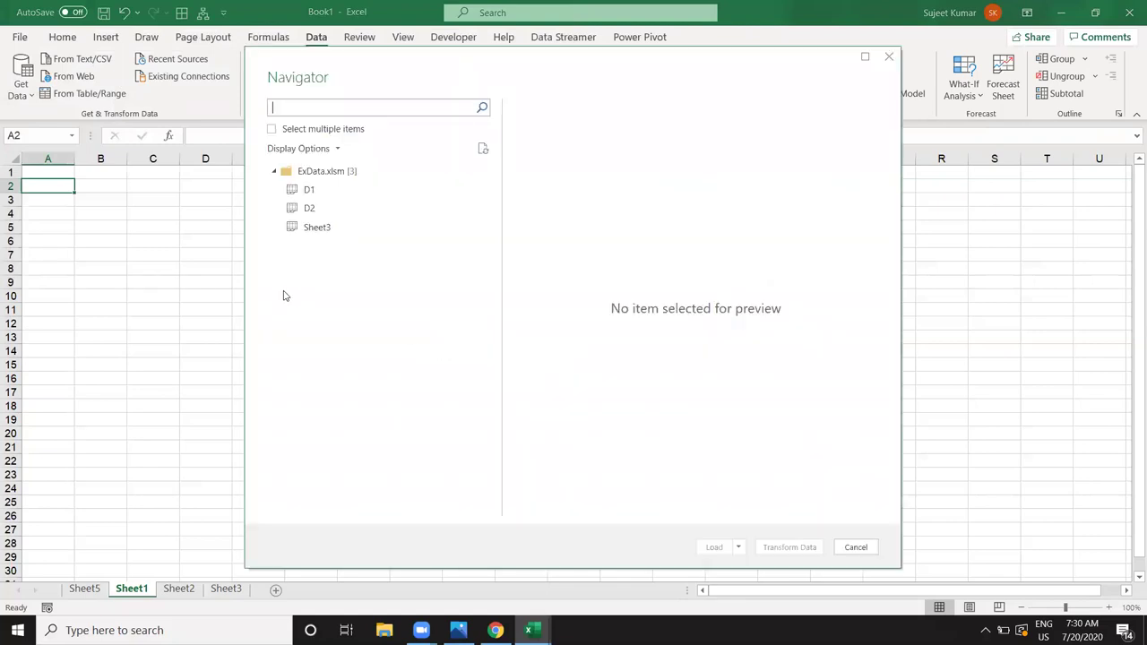
Step: Pick the D1 sheet and load it as Only Create Connection
left_click(309, 190)
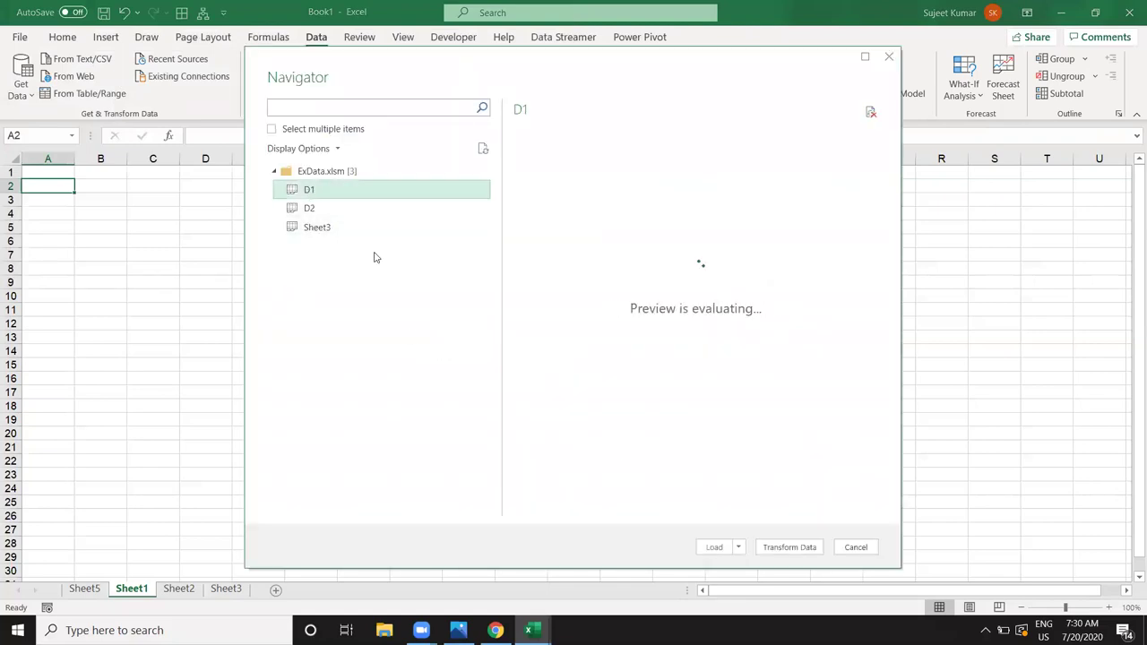
left_click(739, 547)
left_click(717, 562)
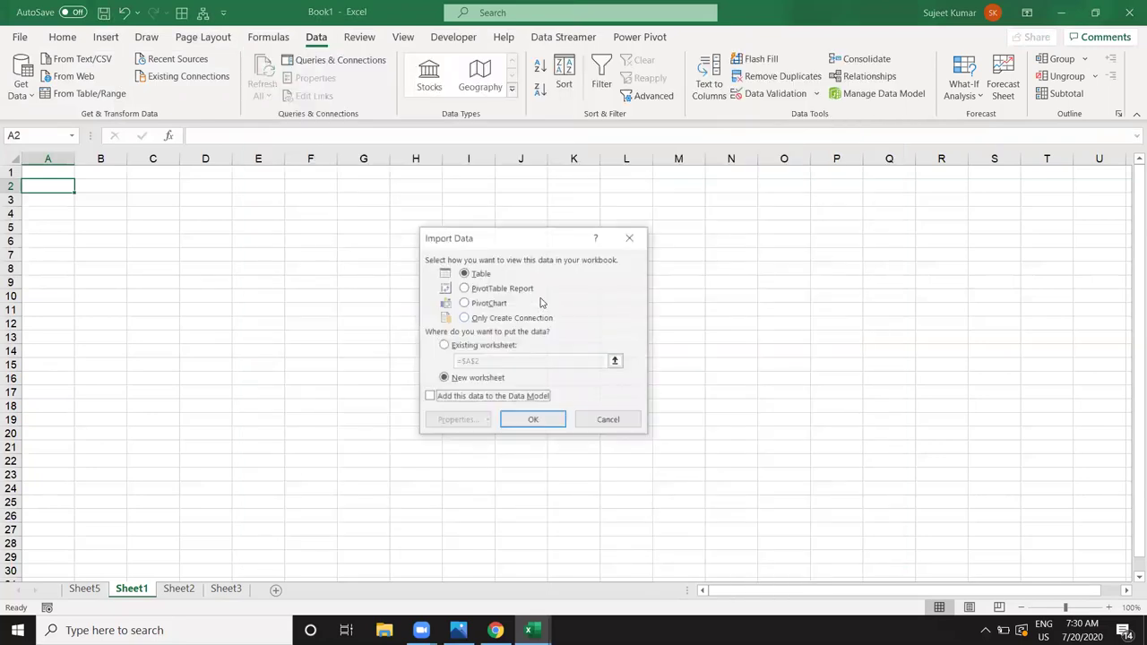
left_click(484, 320)
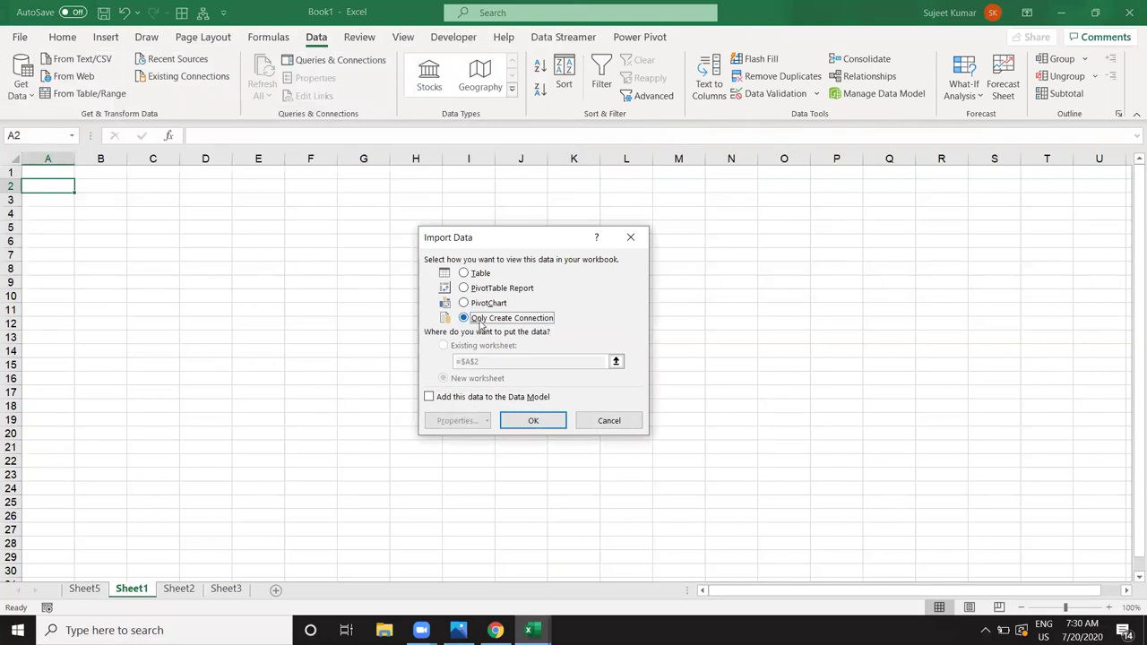
left_click(617, 426)
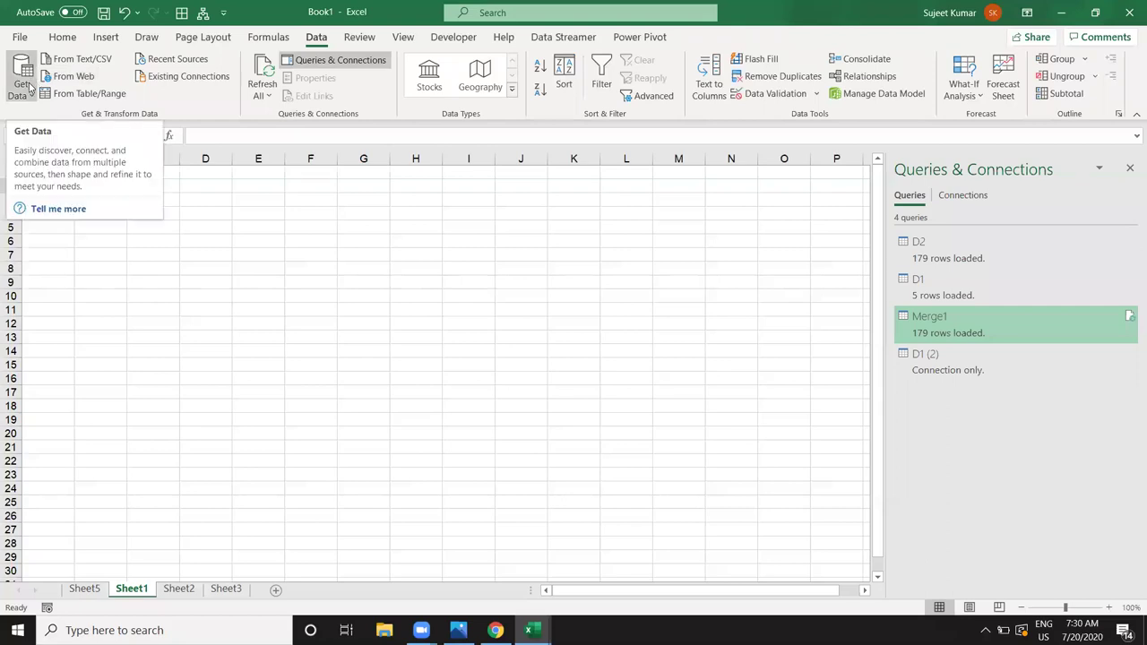
Step: Delete the D1 (2) query from Queries & Connections
right_click(957, 359)
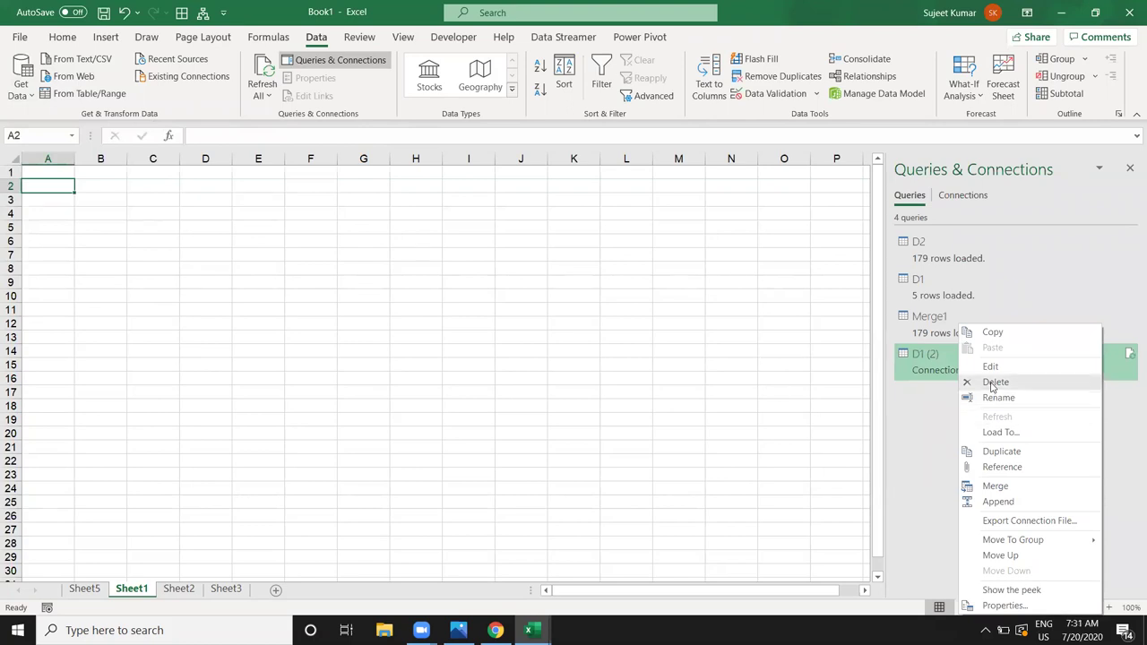
left_click(992, 384)
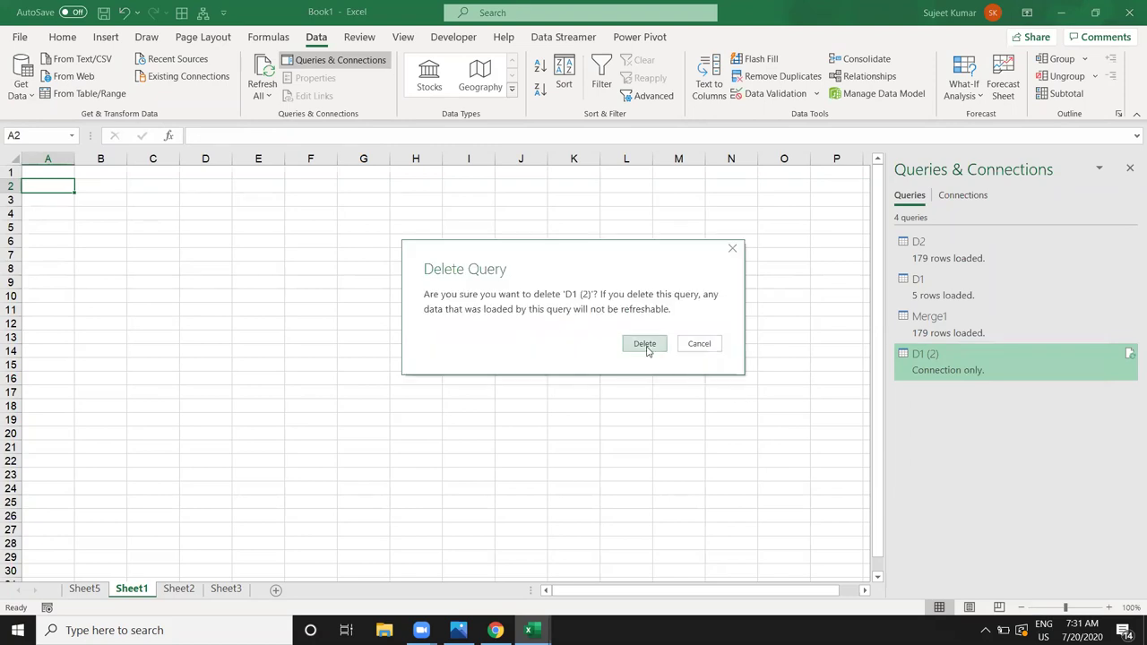
left_click(645, 346)
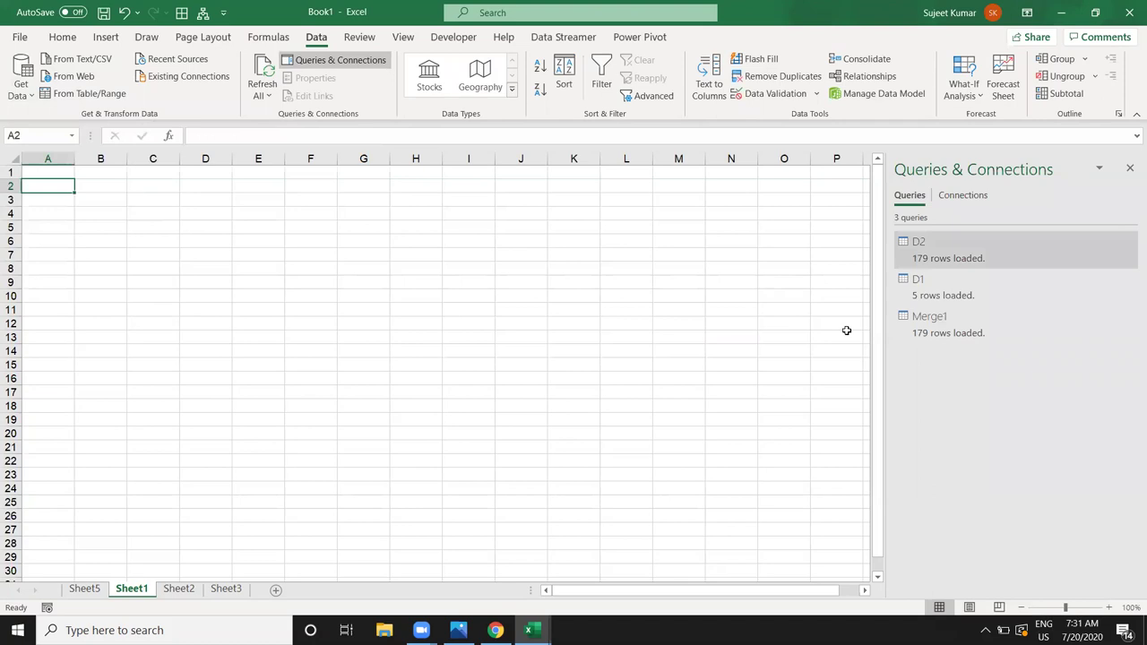
Step: Return to Sheet5 with the Merge1 table and slicers
right_click(929, 260)
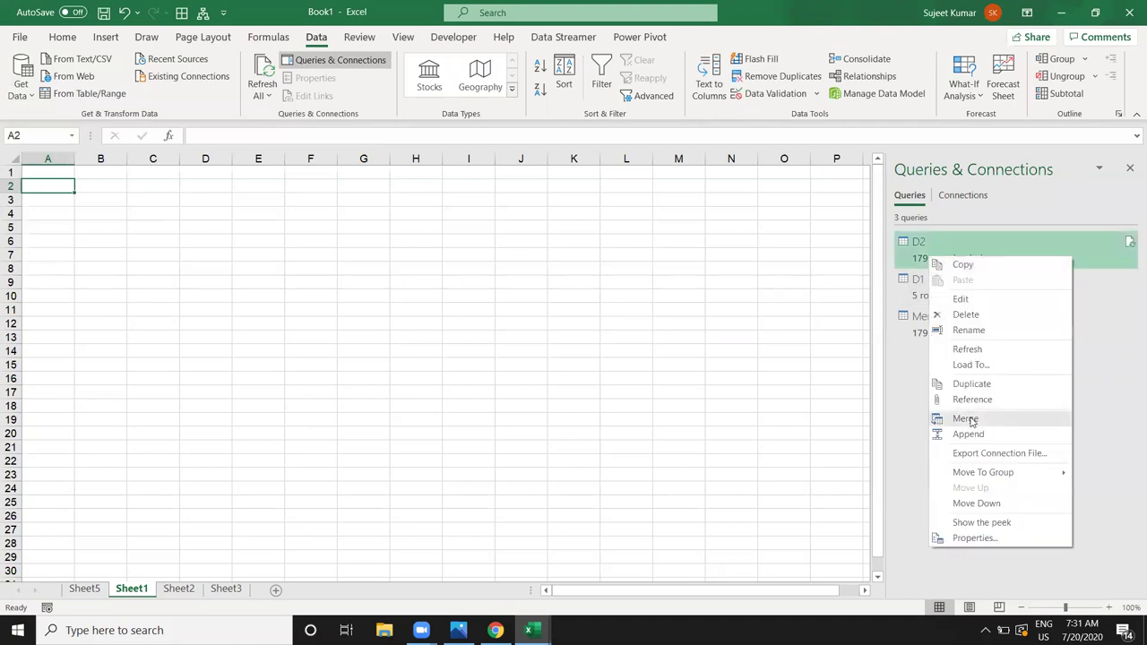
left_click(607, 307)
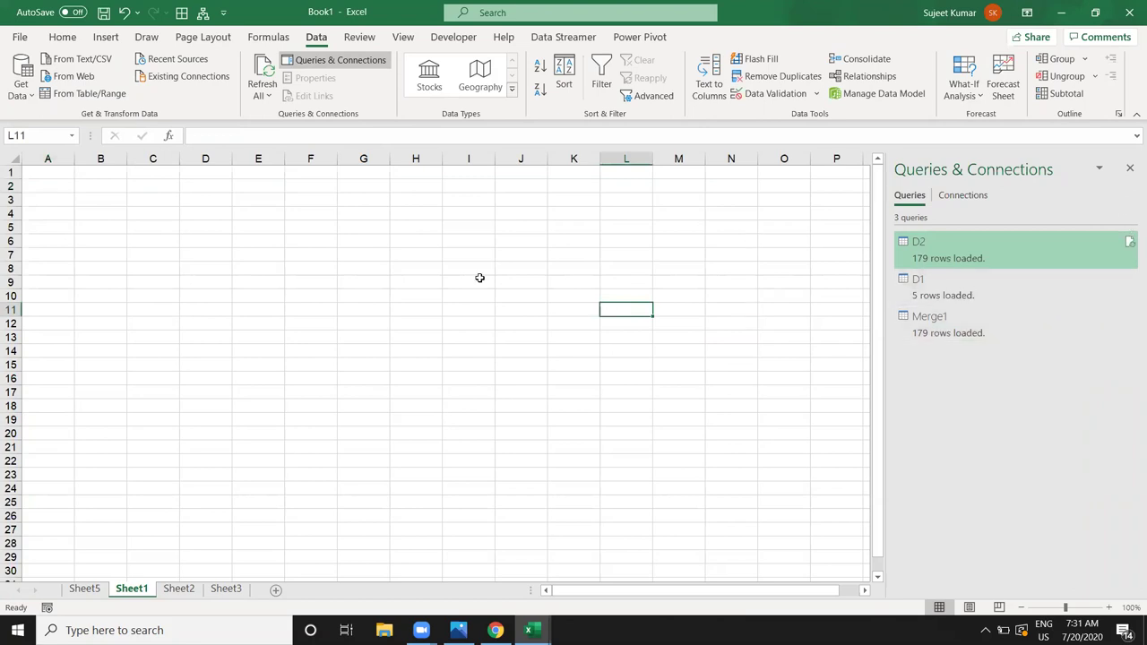
left_click(182, 591)
left_click(130, 590)
left_click(94, 592)
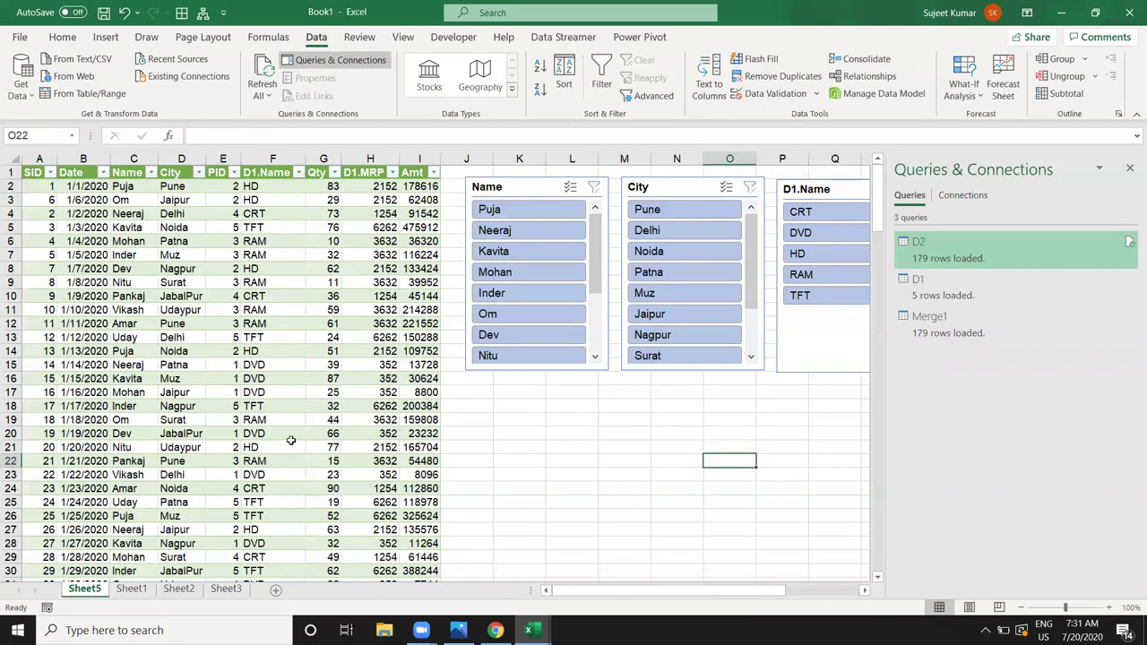
Step: Filter the Merge1 table to Delhi via the City slicer, then edit Merge1 in Power Query
left_click_drag(104, 235, 347, 428)
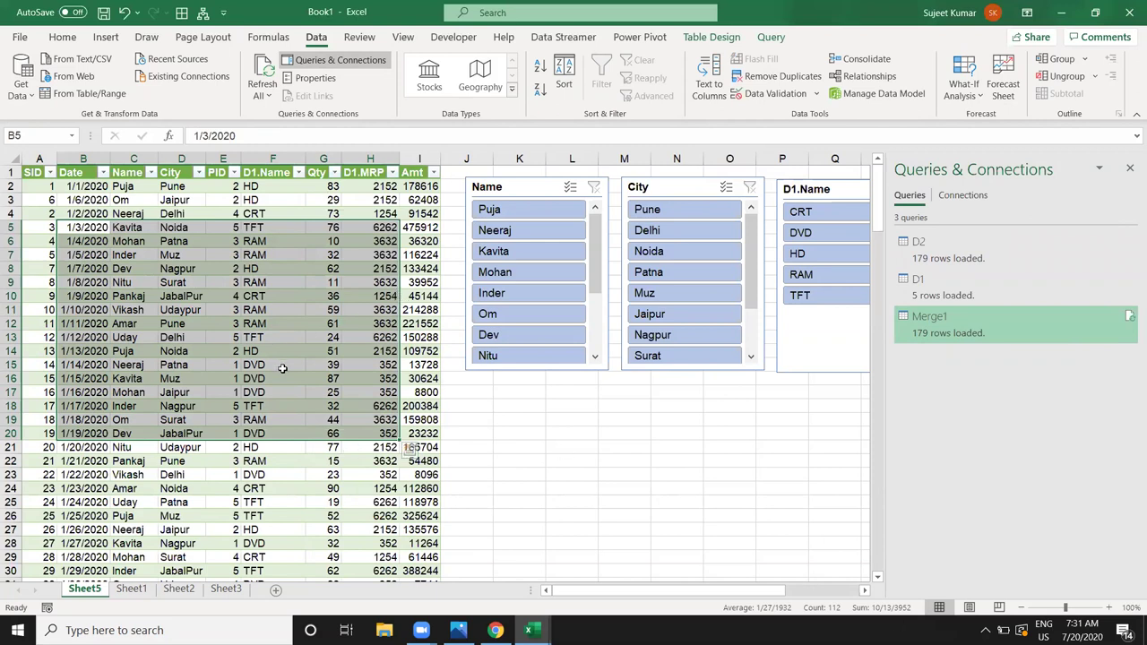
scroll(283, 374, "down", 5)
scroll(282, 374, "up", 5)
left_click(678, 231)
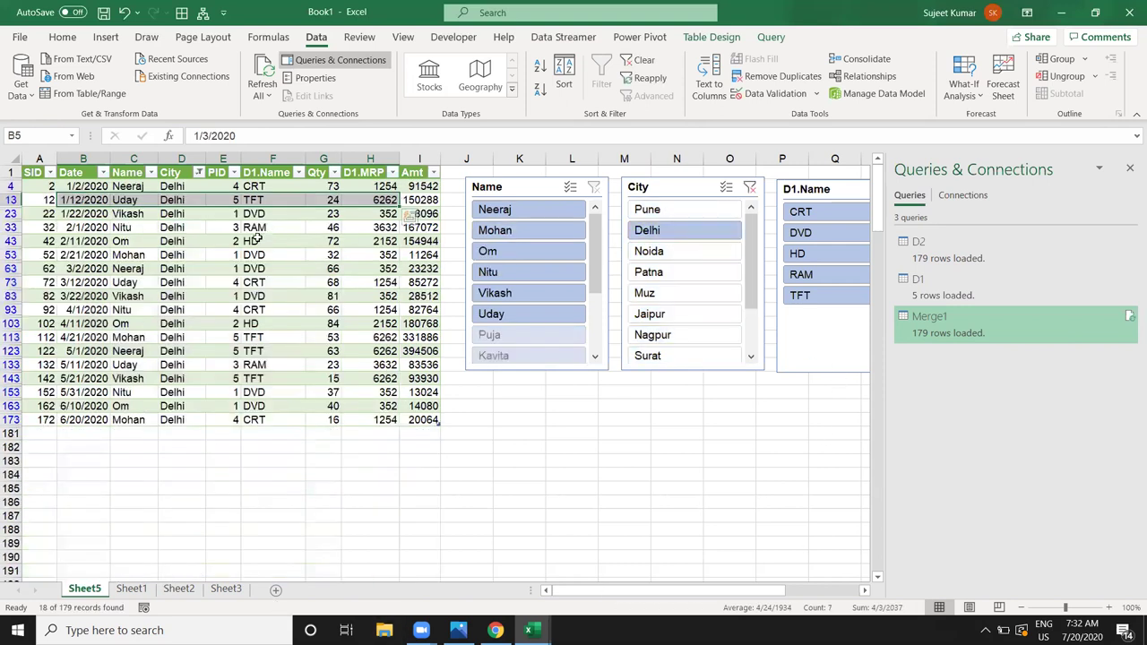
left_click(267, 241)
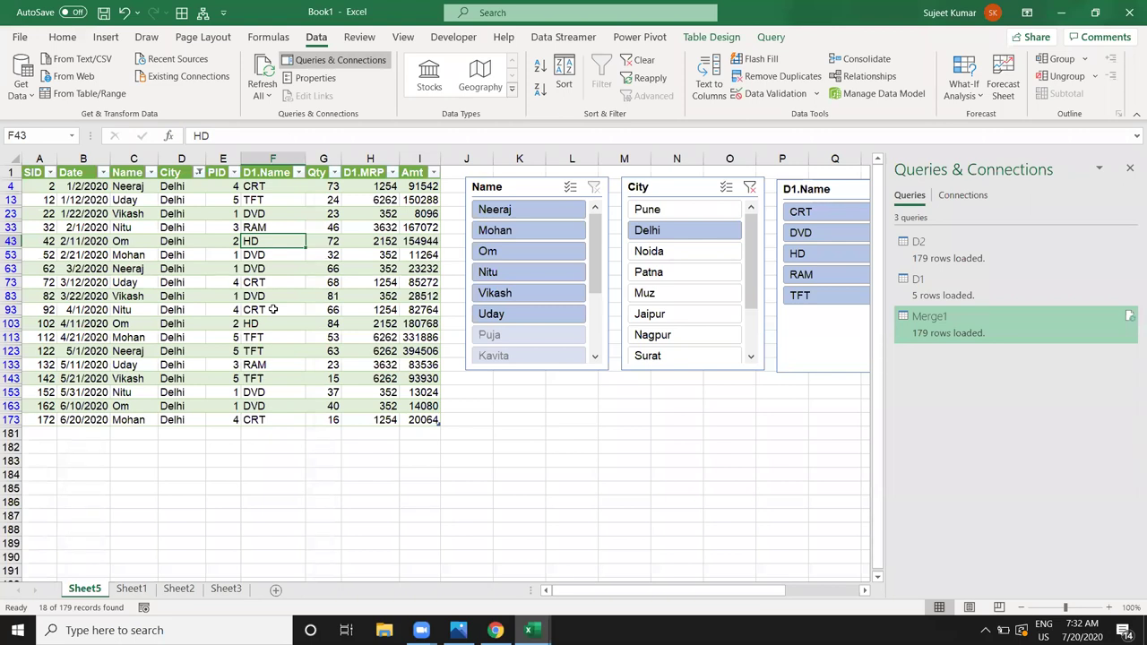
right_click(1007, 332)
left_click(1034, 367)
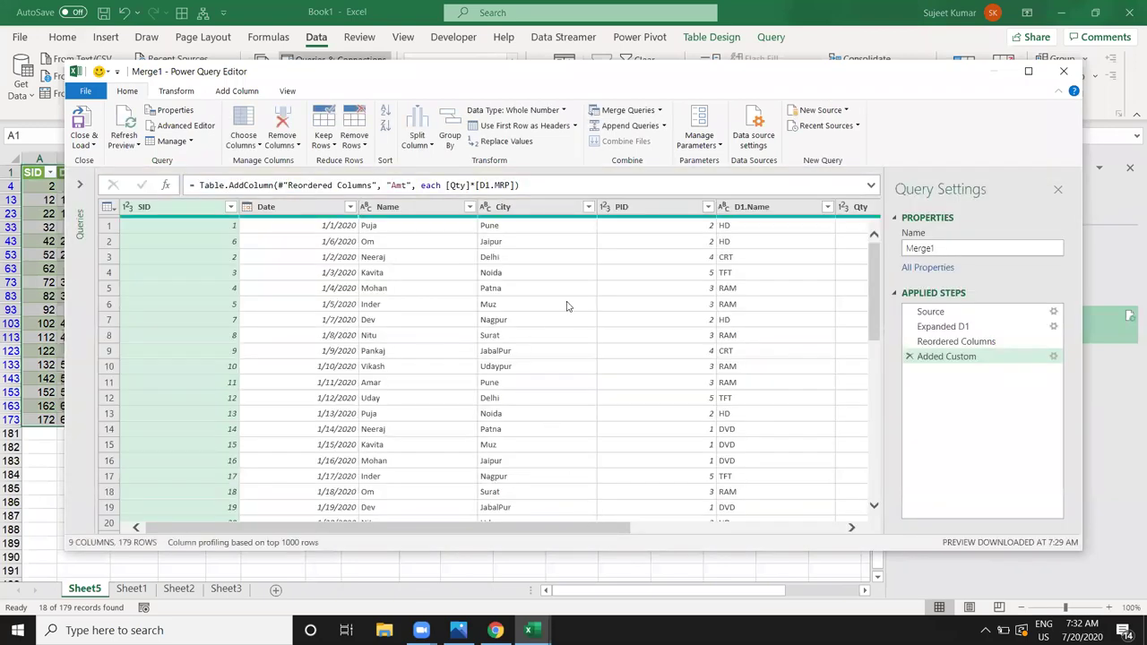
Step: Filter Merge1's City column to Delhi only and load the 18 rows to Sheet5
left_click(541, 248)
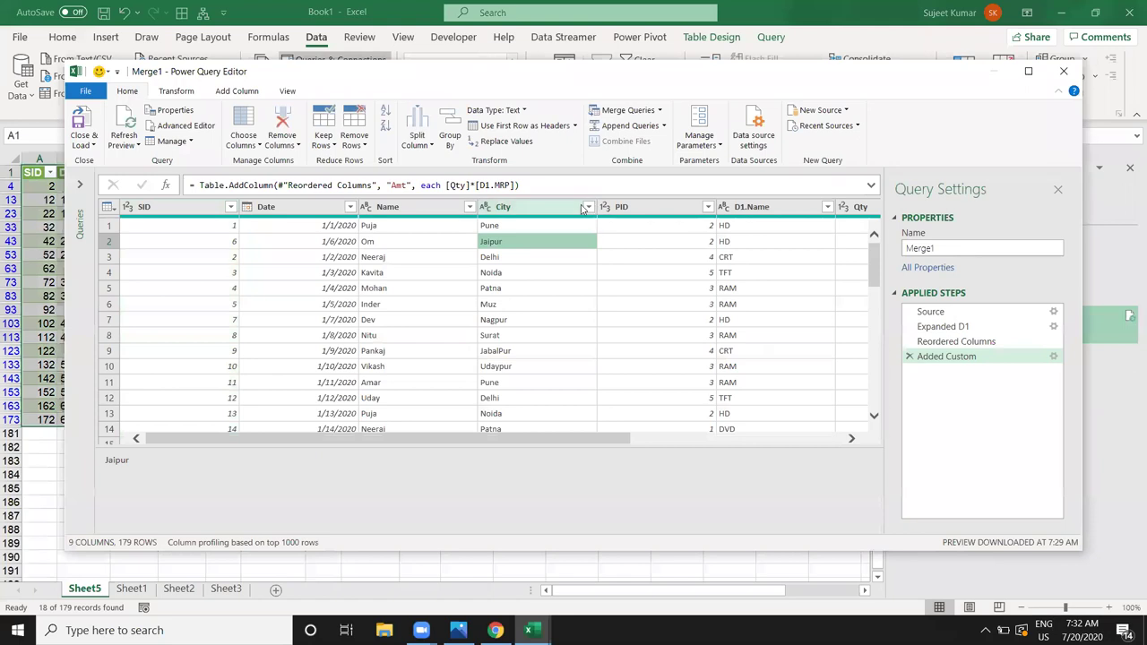
left_click(589, 207)
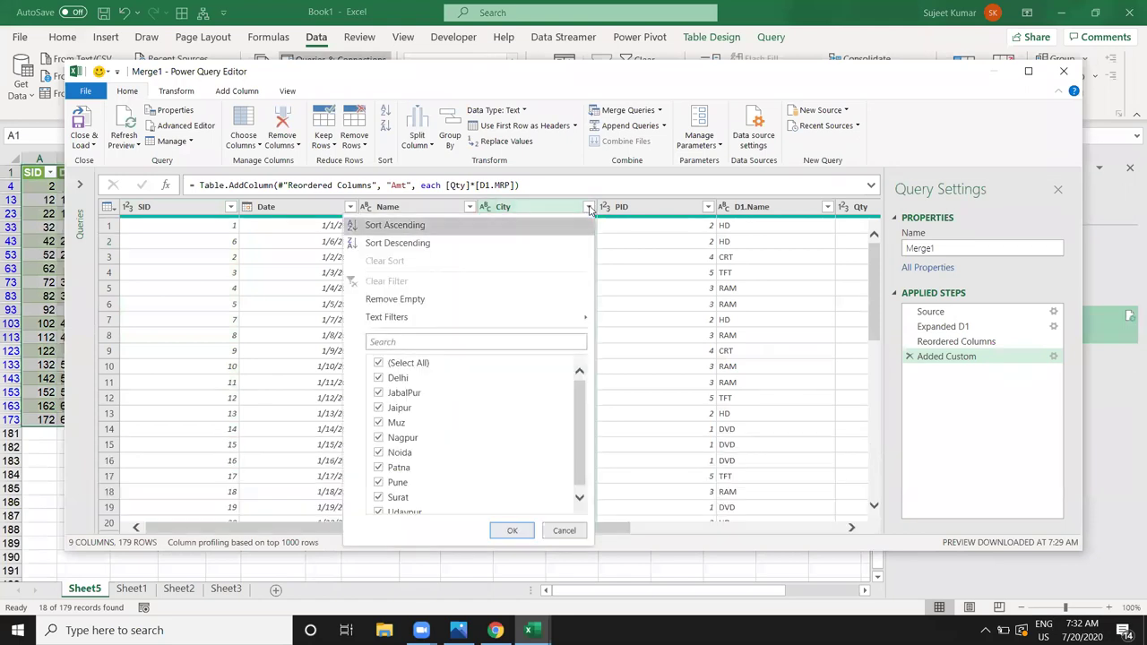
left_click(380, 363)
left_click(378, 377)
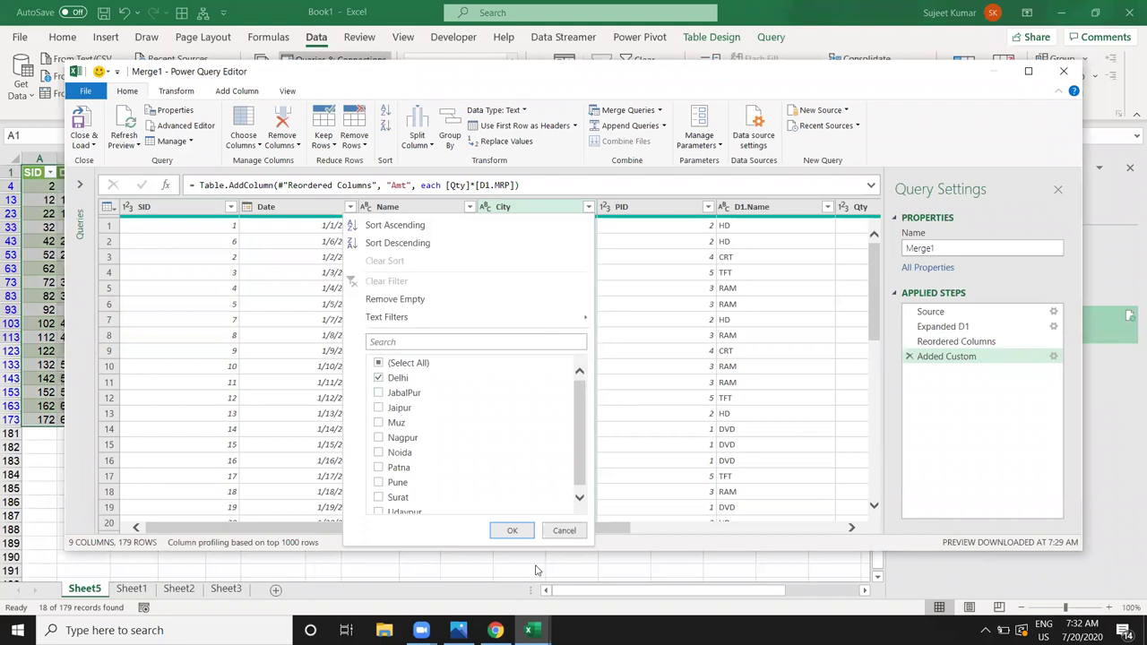
left_click(507, 530)
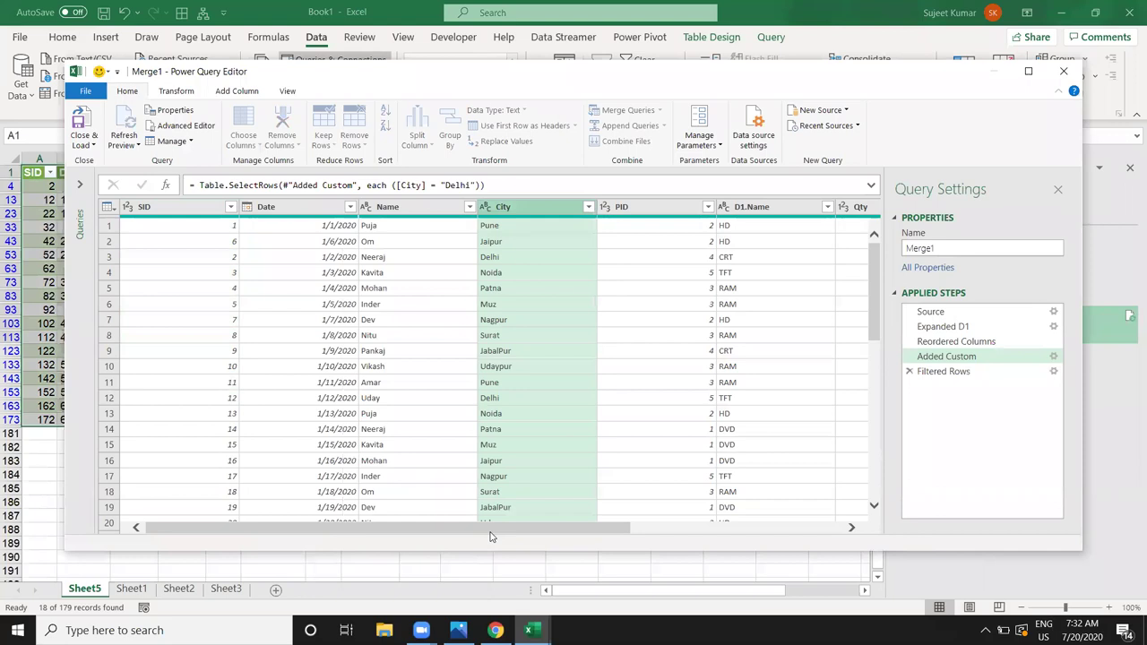
left_click(89, 126)
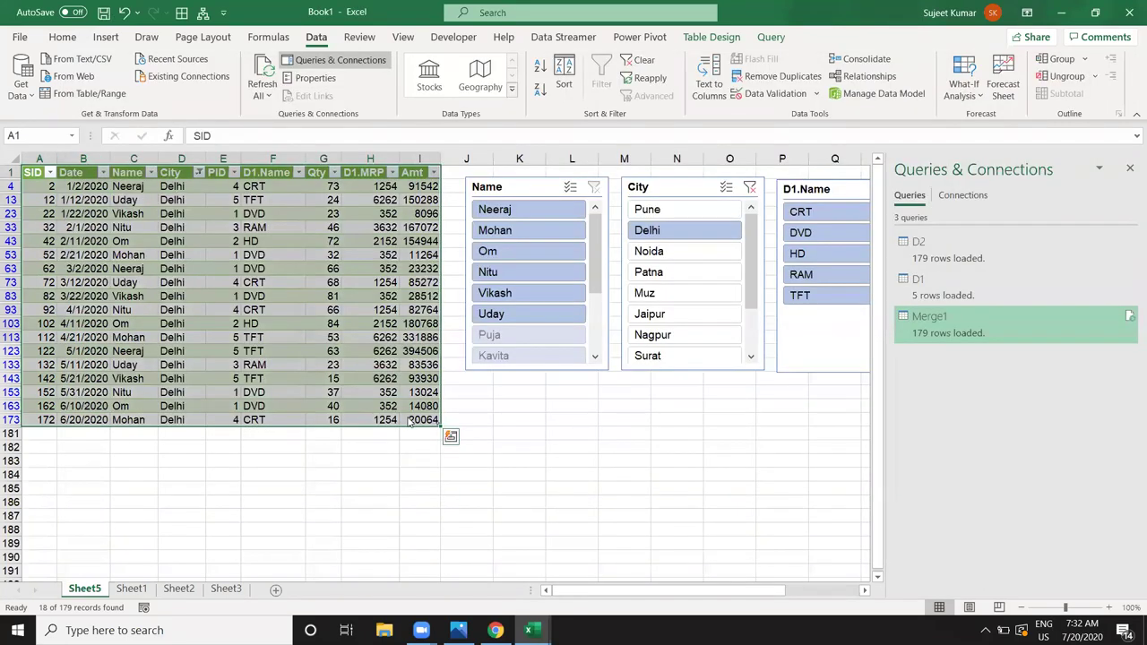
Step: Delete the City, Name and D1.Name slicers from Sheet5
left_click(323, 323)
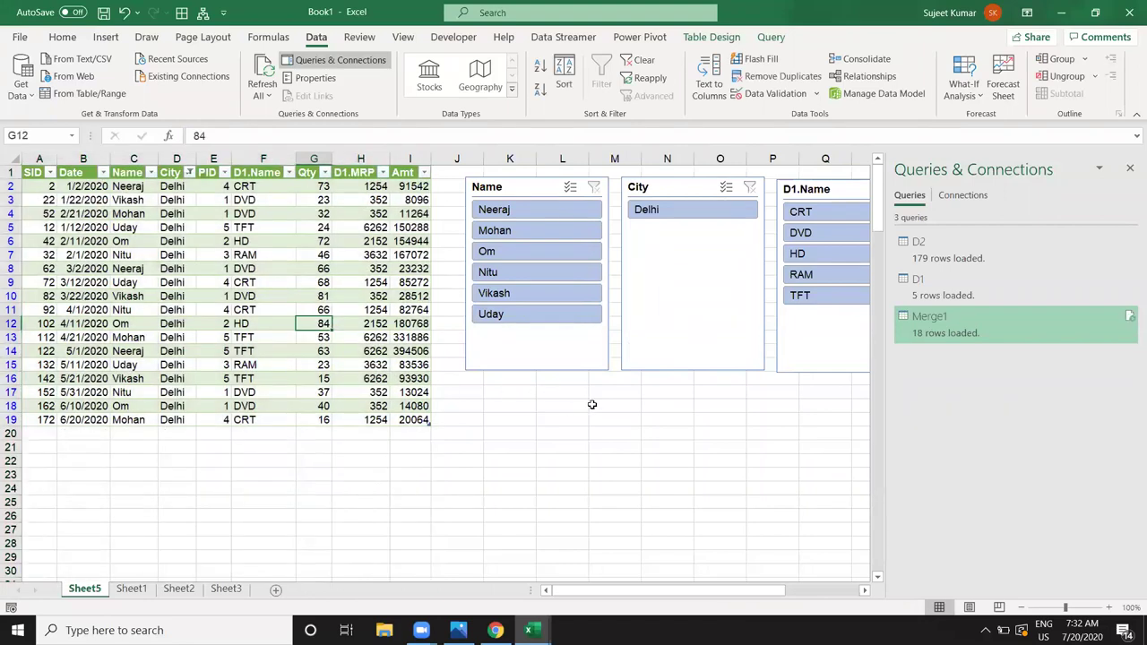
left_click(647, 444)
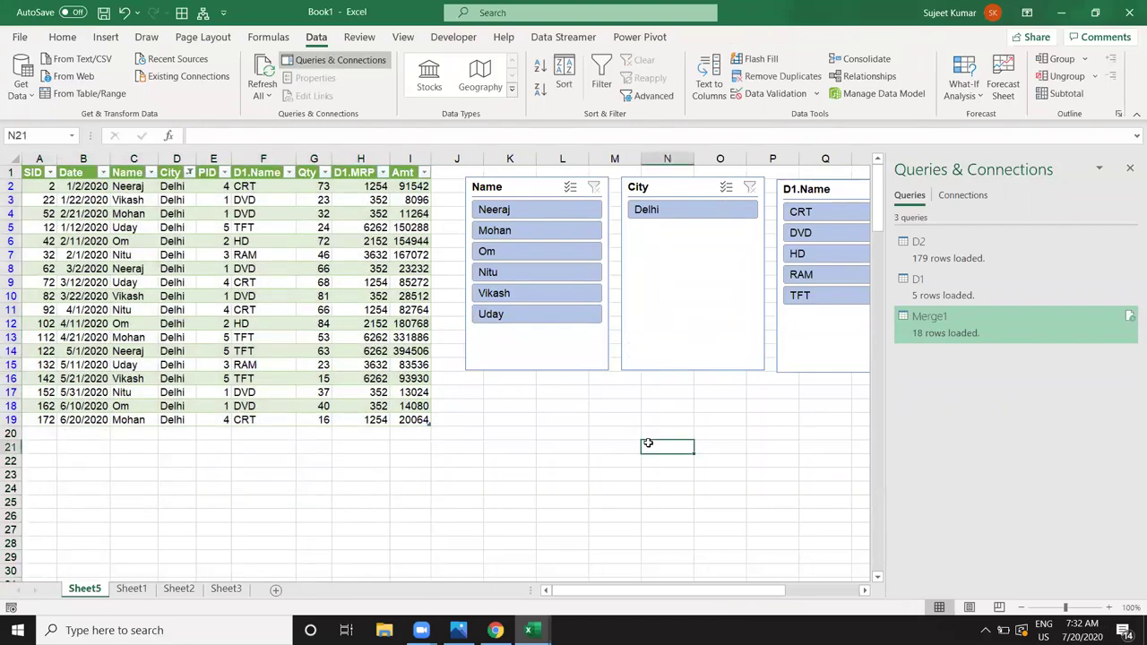
left_click(668, 186)
key("Delete")
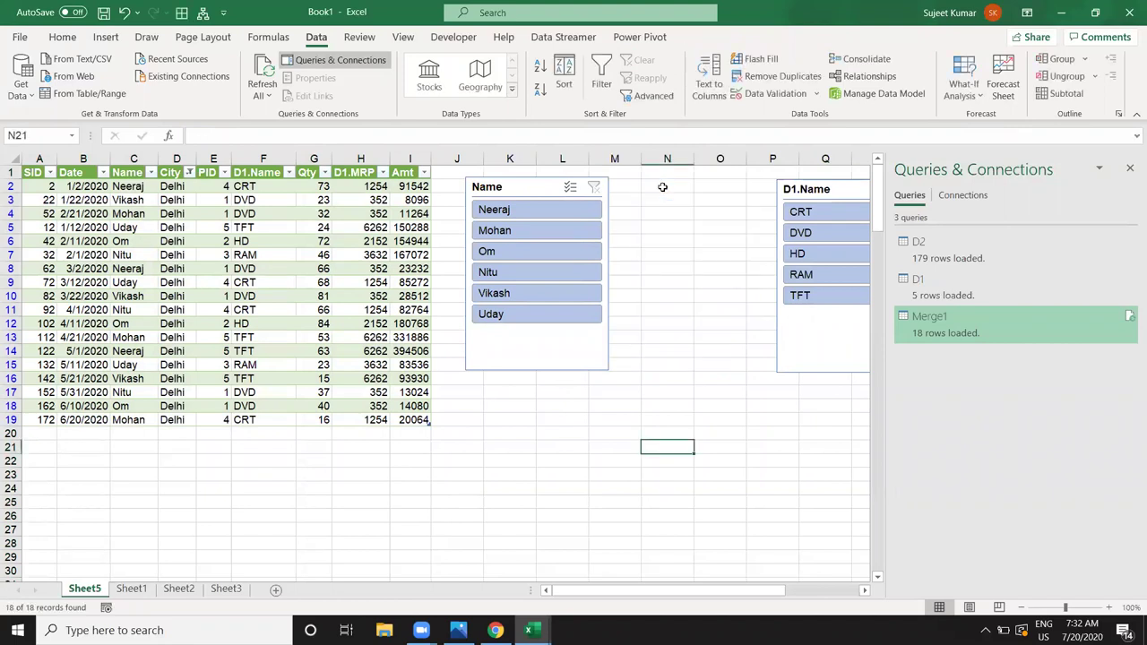
left_click(536, 186)
key("Delete")
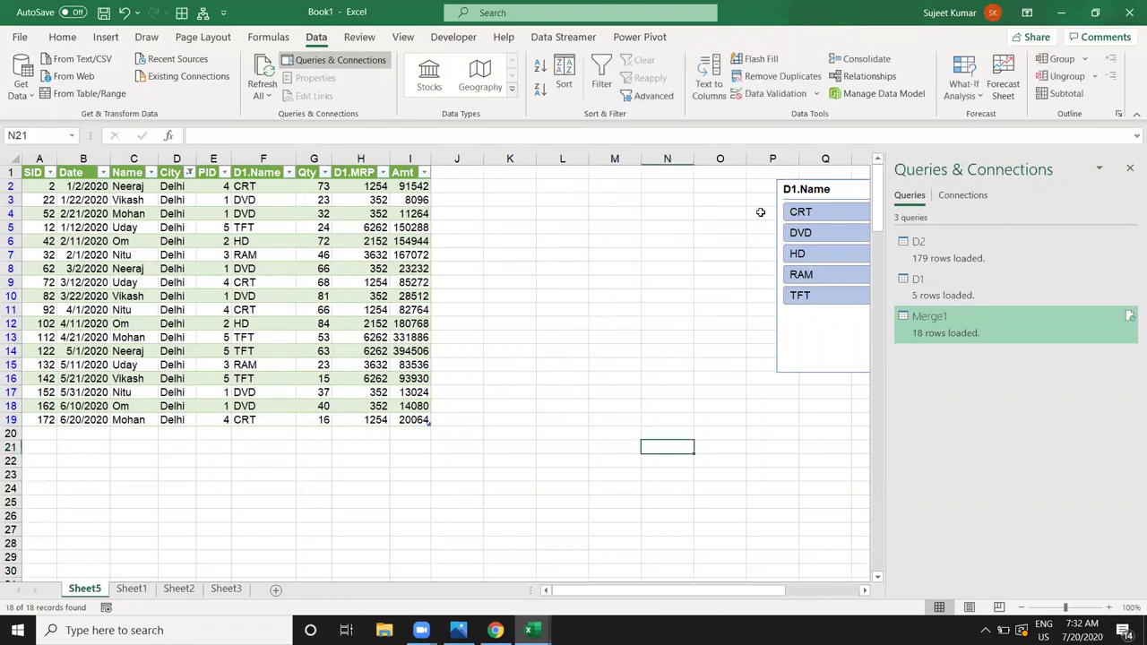
left_click(794, 188)
key("Delete")
Step: Clear the sheet filter from the table's City column
left_click(239, 199)
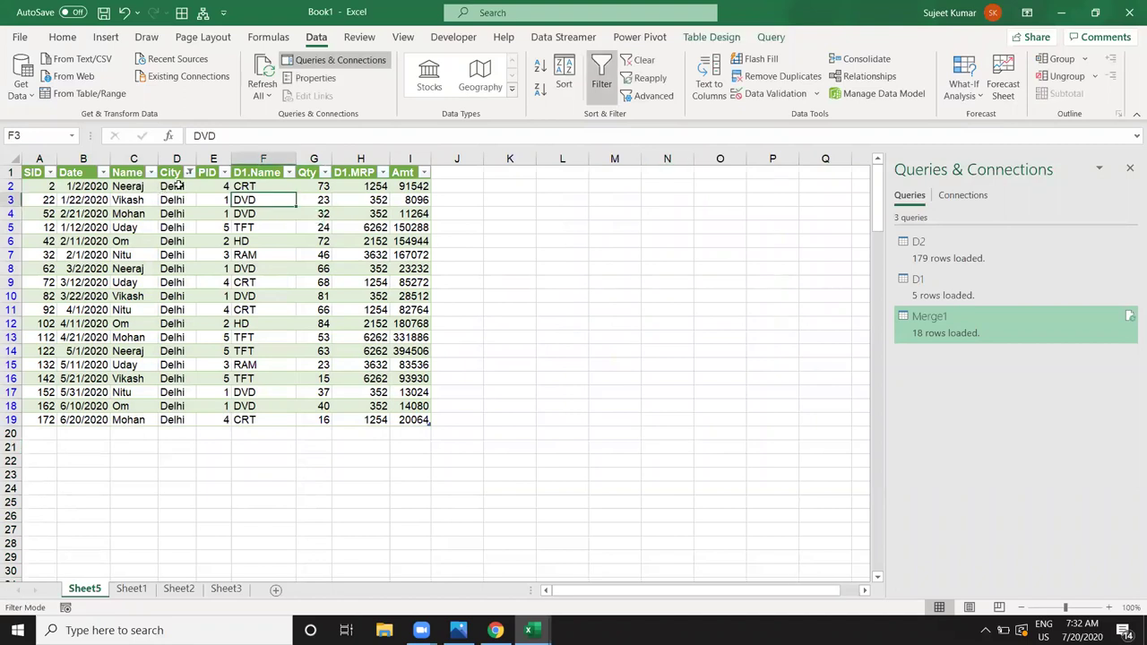
left_click(189, 173)
left_click(40, 348)
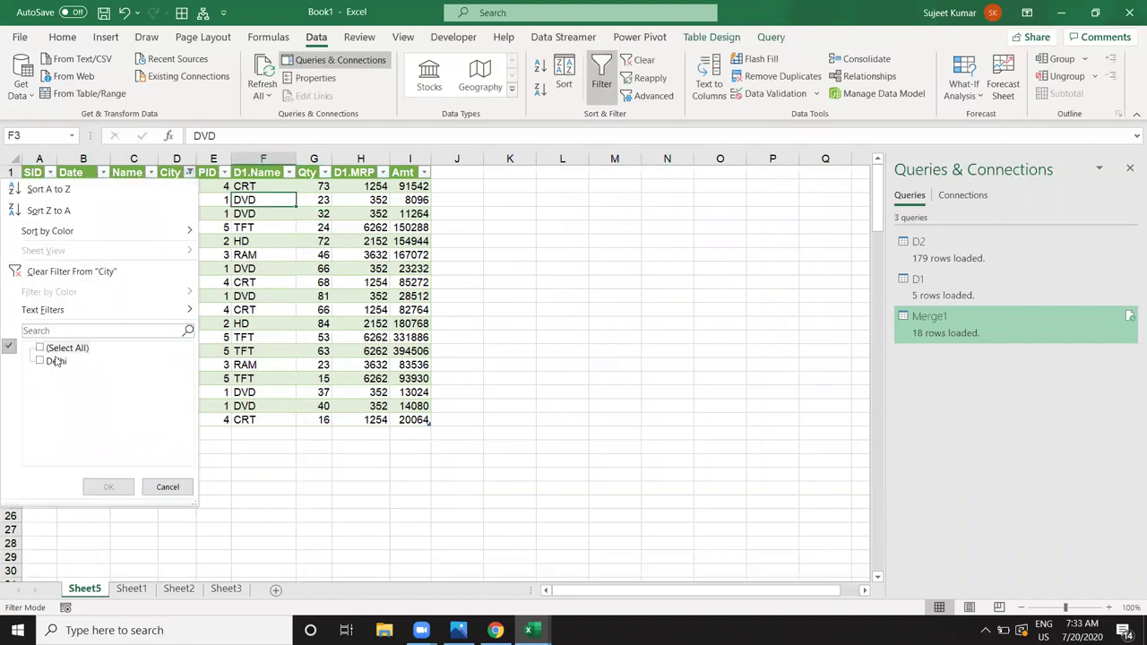
left_click(49, 349)
left_click(87, 274)
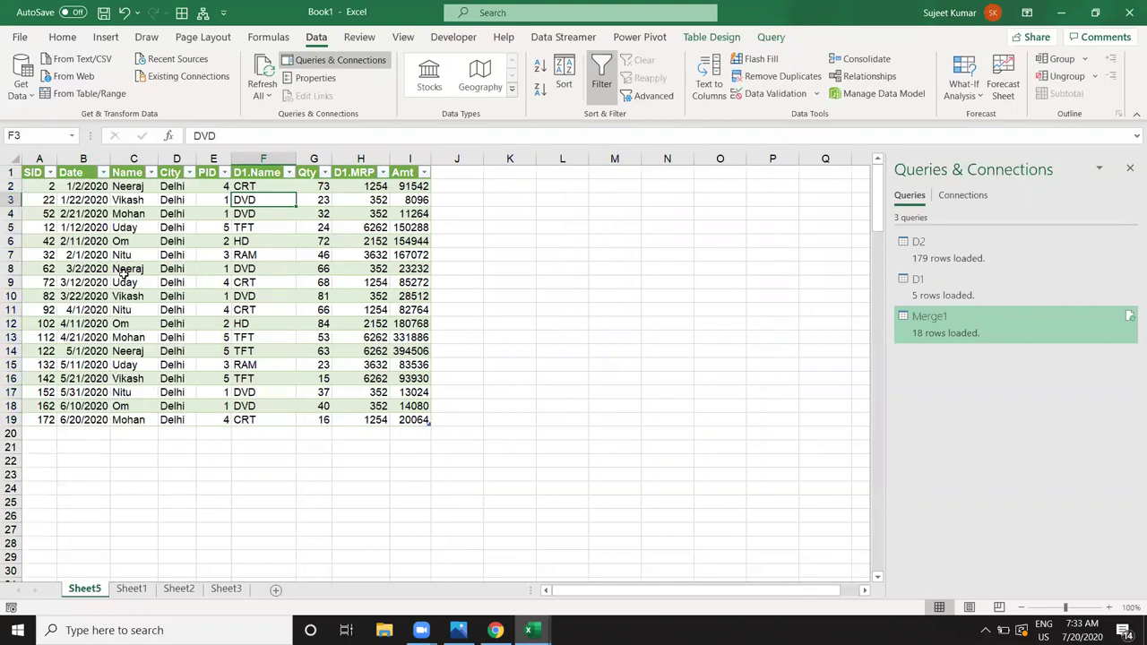
left_click(190, 258)
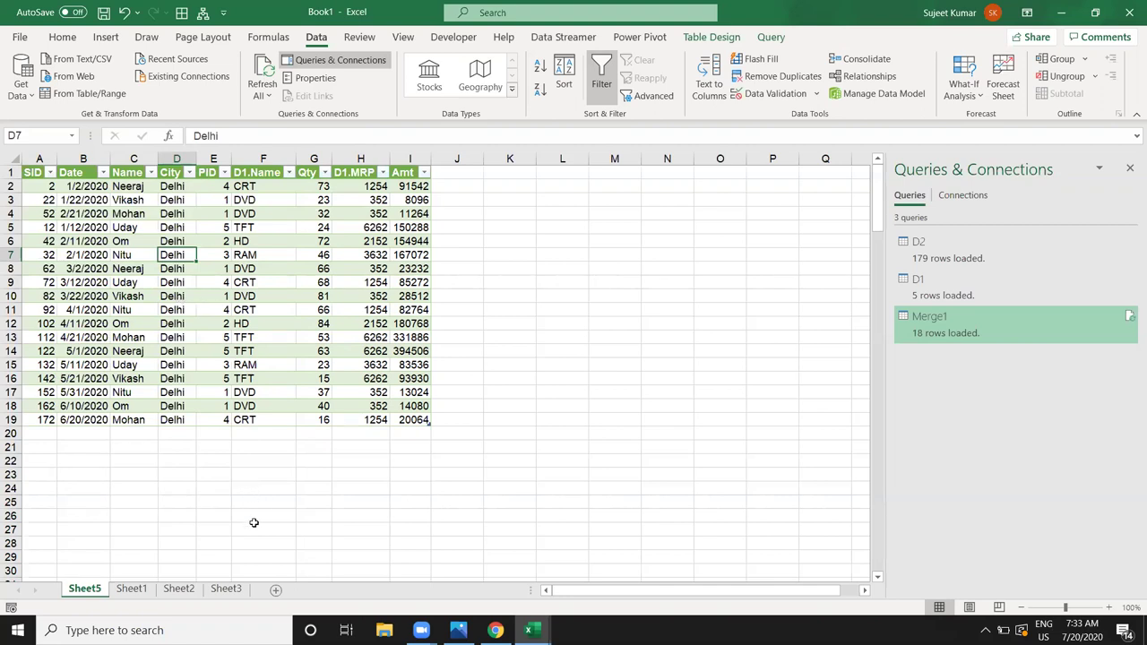
Step: Delete the Sheet5 worksheet holding the Merge1 table
right_click(92, 597)
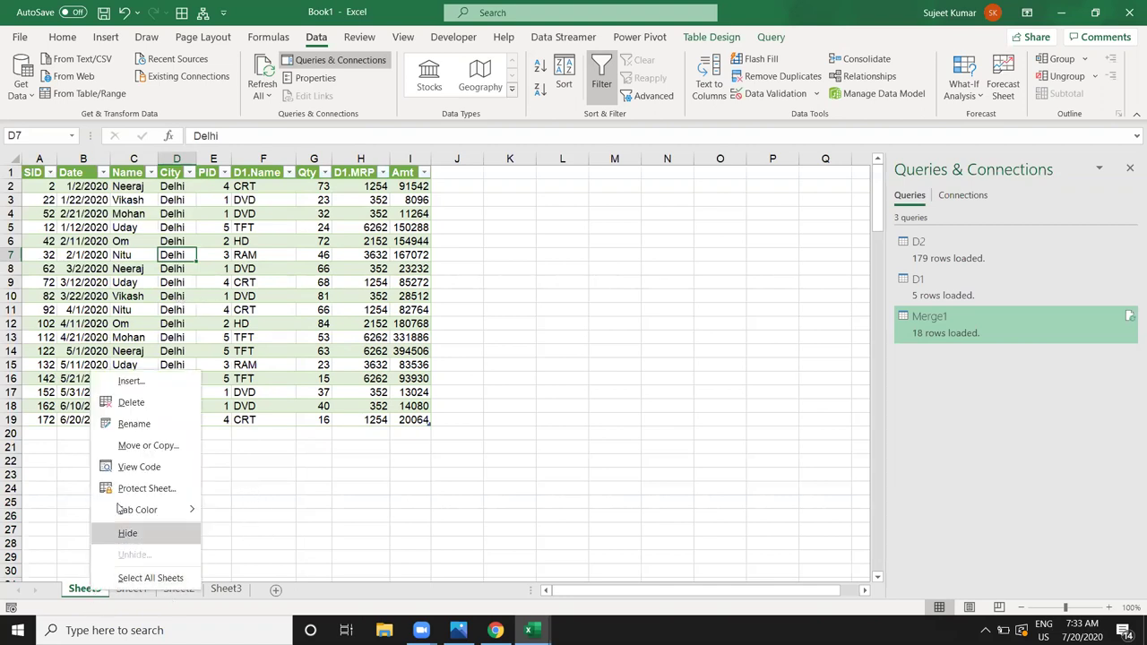
left_click(126, 405)
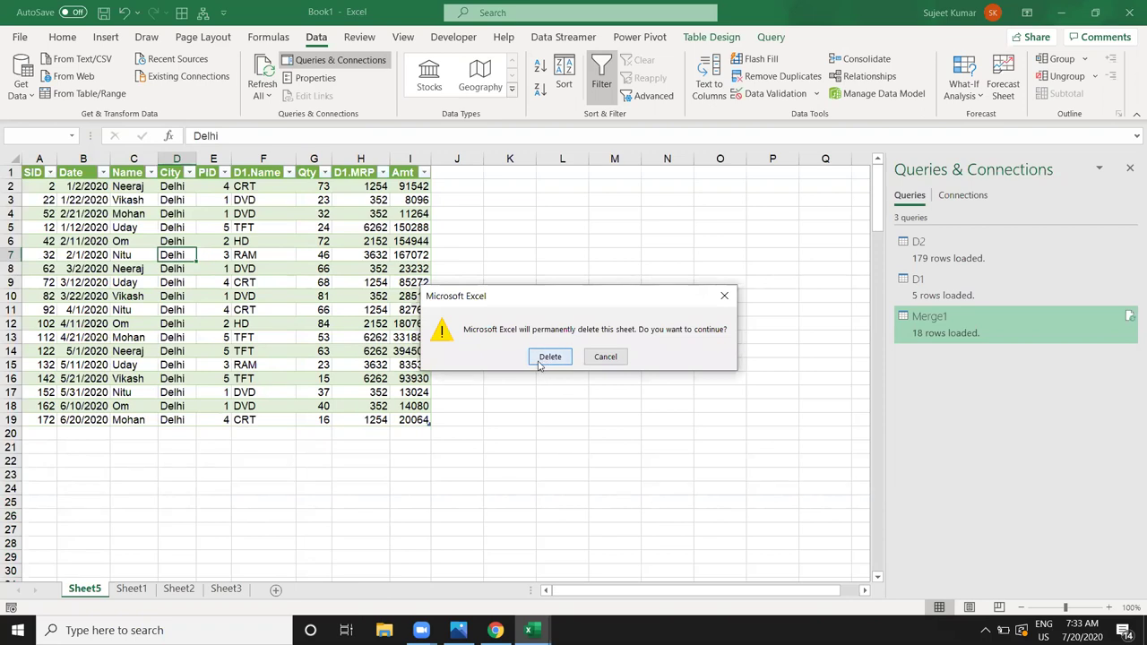
left_click(549, 357)
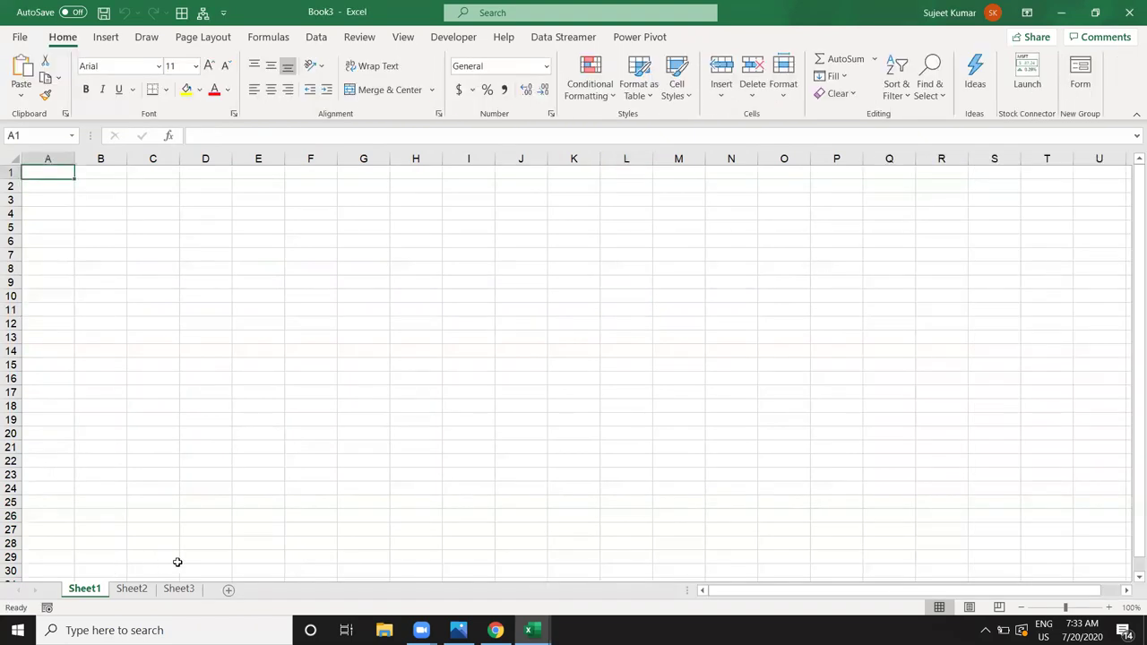
Step: Rename Book3's Sheet1, Sheet2 and Sheet3 to D1, D2 and D3
double_click(95, 588)
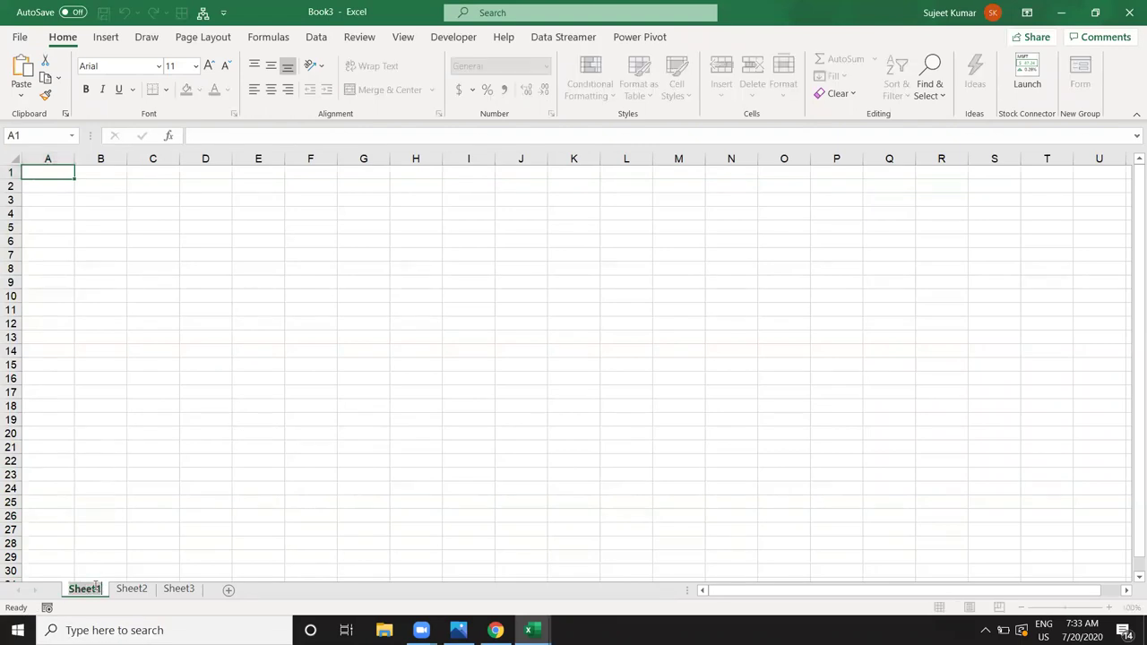
type("D1")
left_click(108, 591)
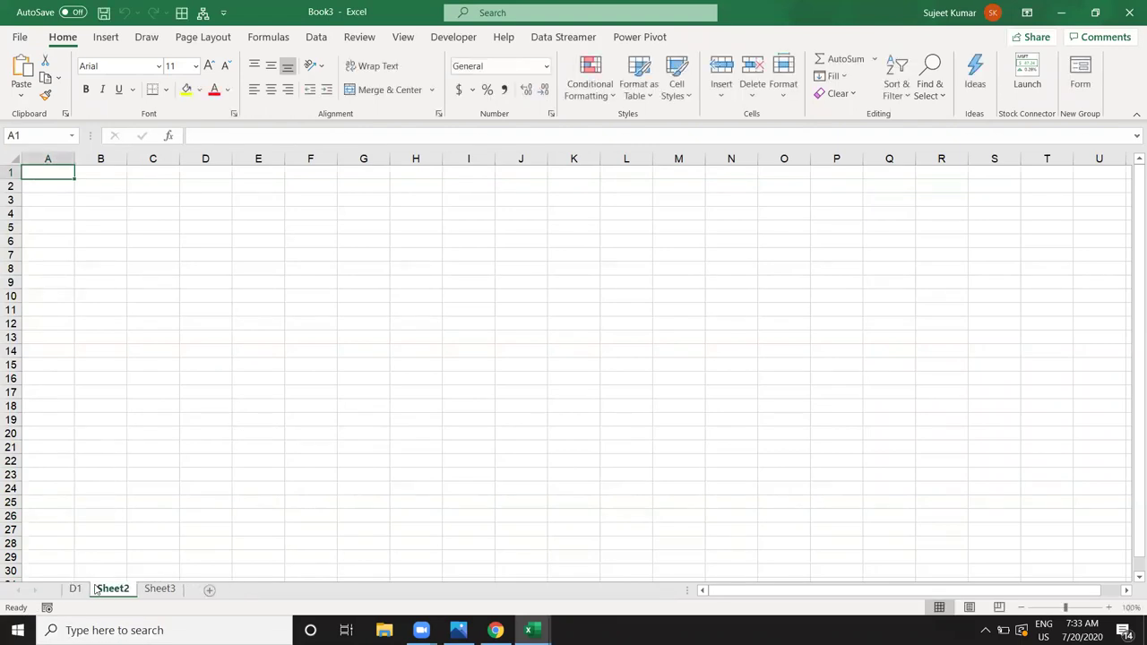
double_click(109, 590)
type("D2")
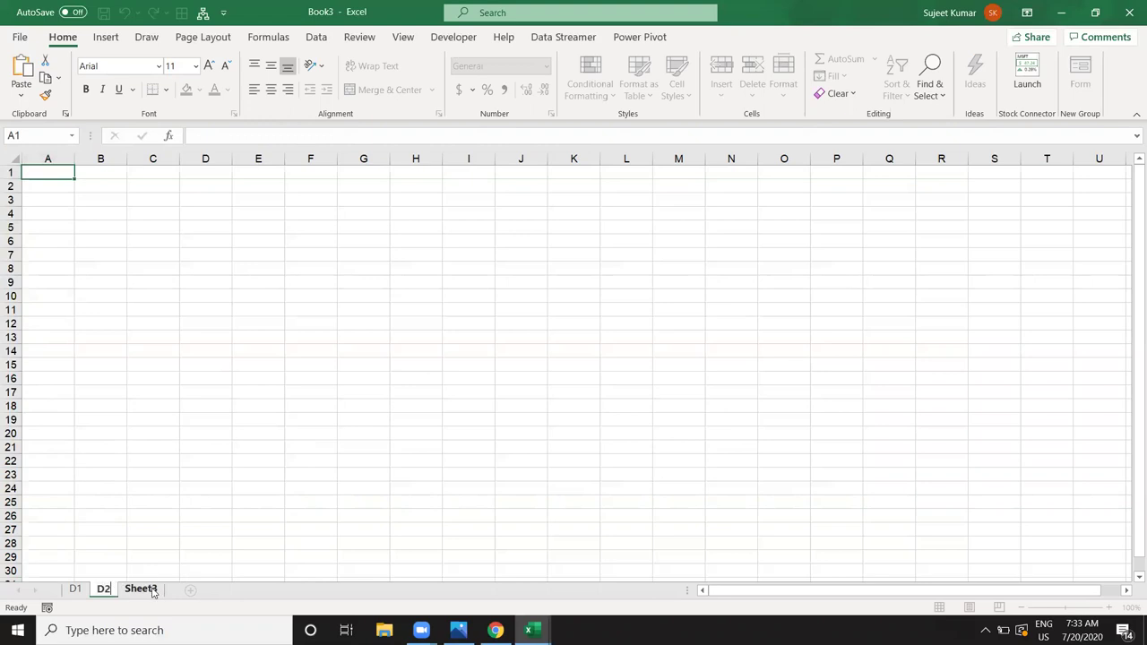
left_click(148, 536)
left_click(141, 589)
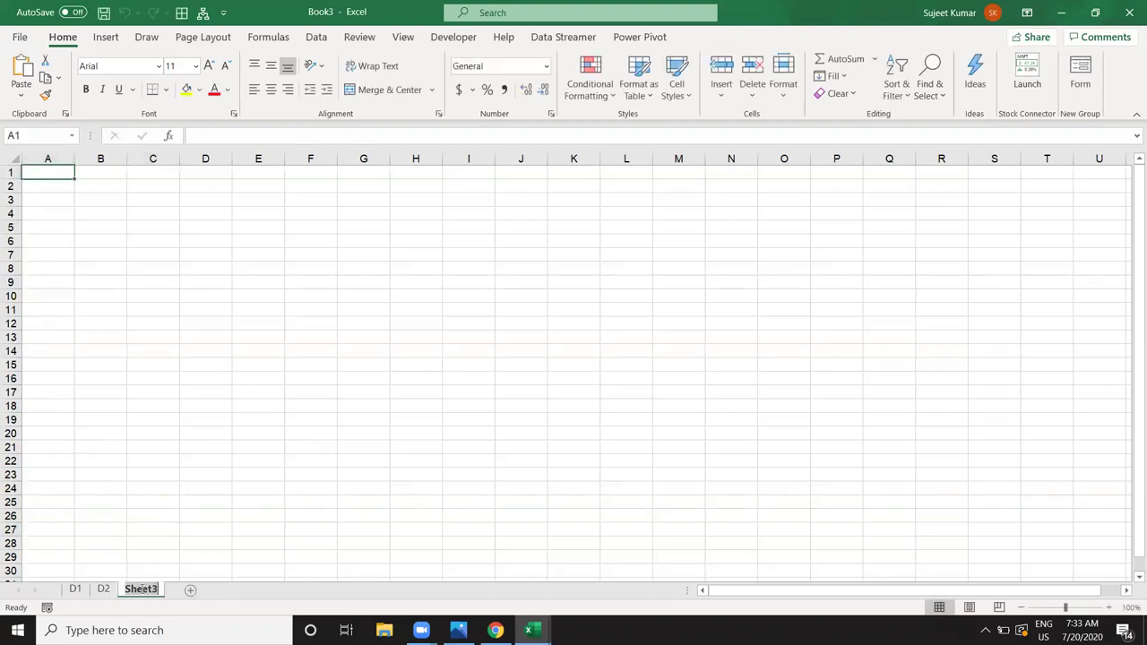
double_click(141, 588)
type("D3")
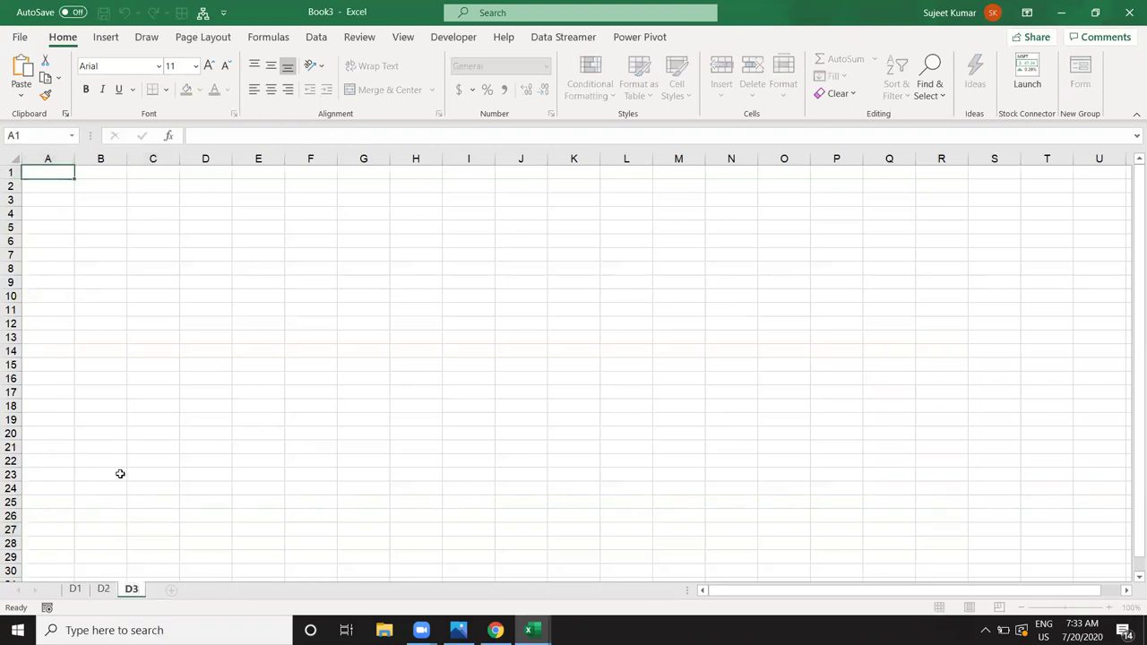
left_click(121, 500)
left_click(75, 590)
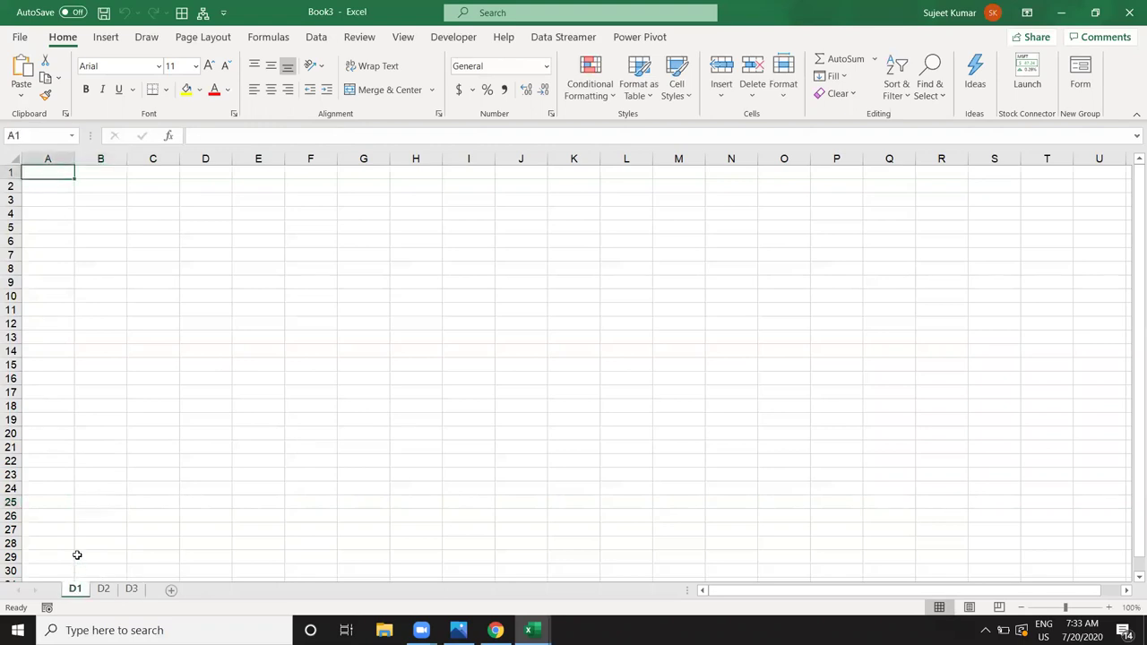
Step: Enter the Name header in A1 and month headers Jan through Aug across B1:I1
type("Name")
key("Return")
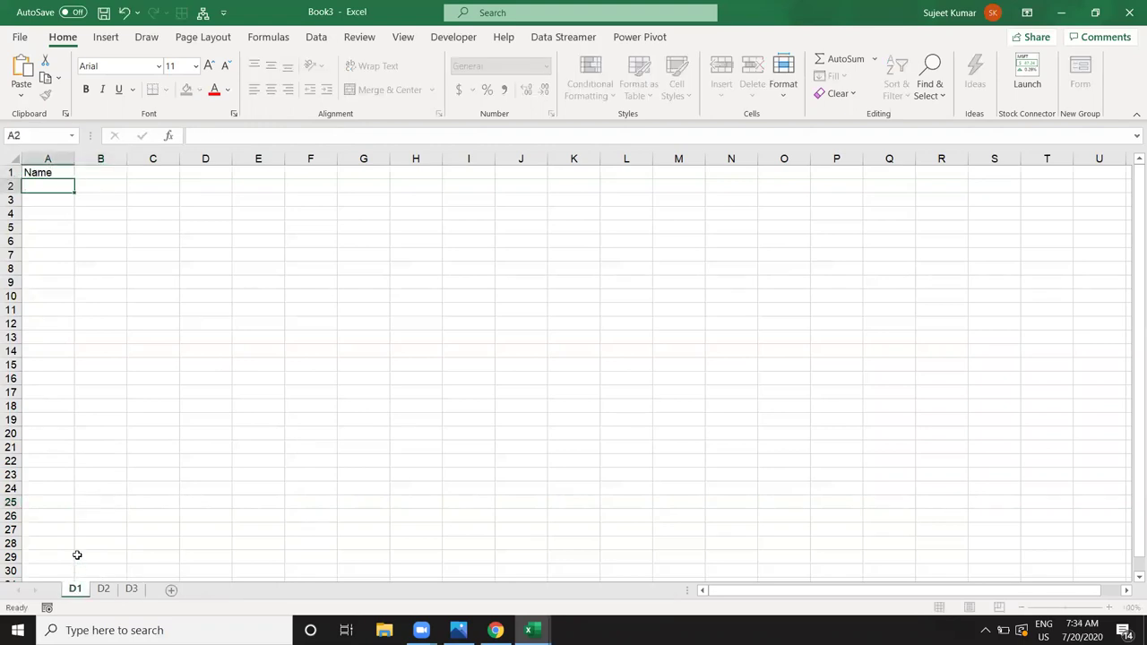
key("Up")
key("Right")
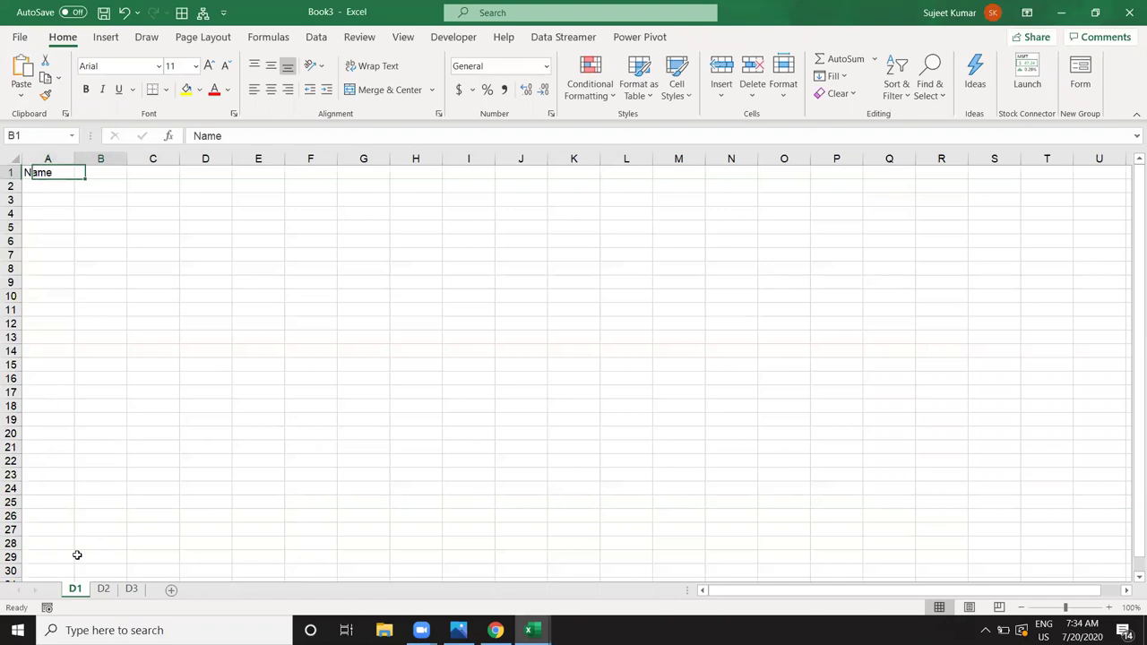
type("Jan")
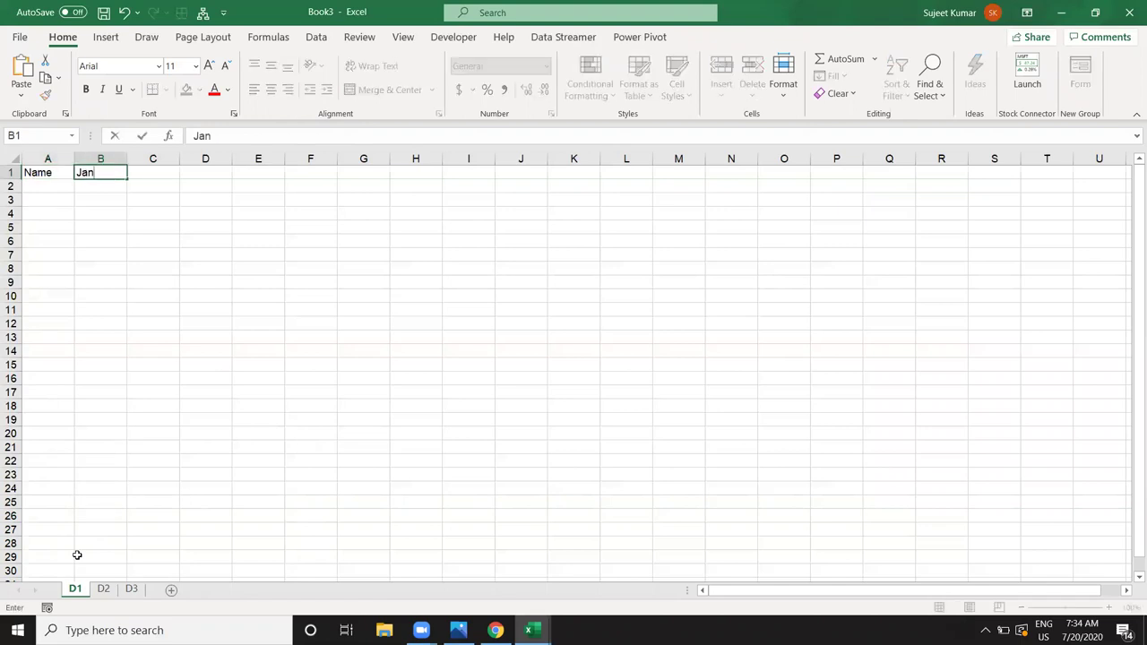
left_click(101, 325)
left_click(102, 170)
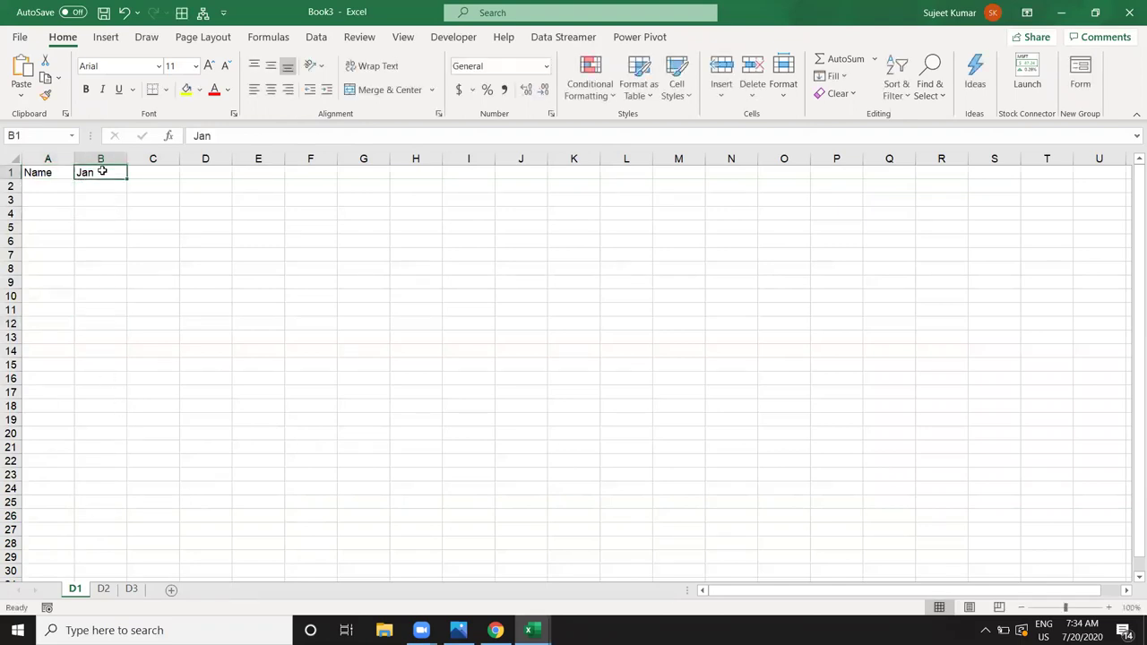
left_click_drag(127, 178, 480, 184)
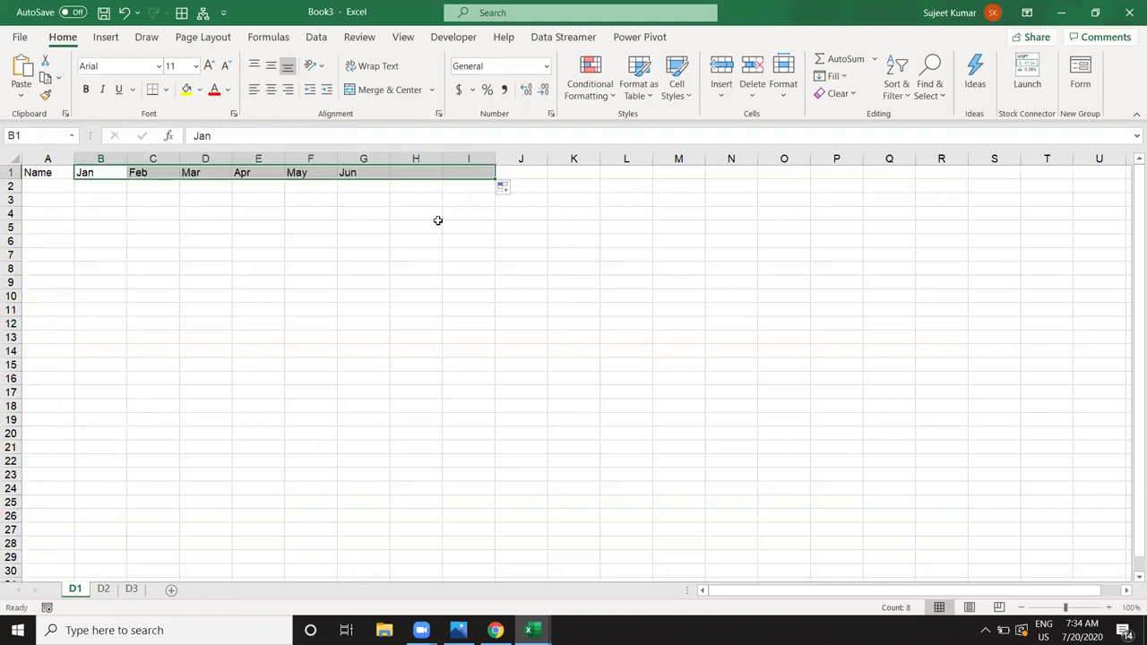
Step: Enter Puja in A2 and fill a list of names down column A to row 33
left_click(44, 192)
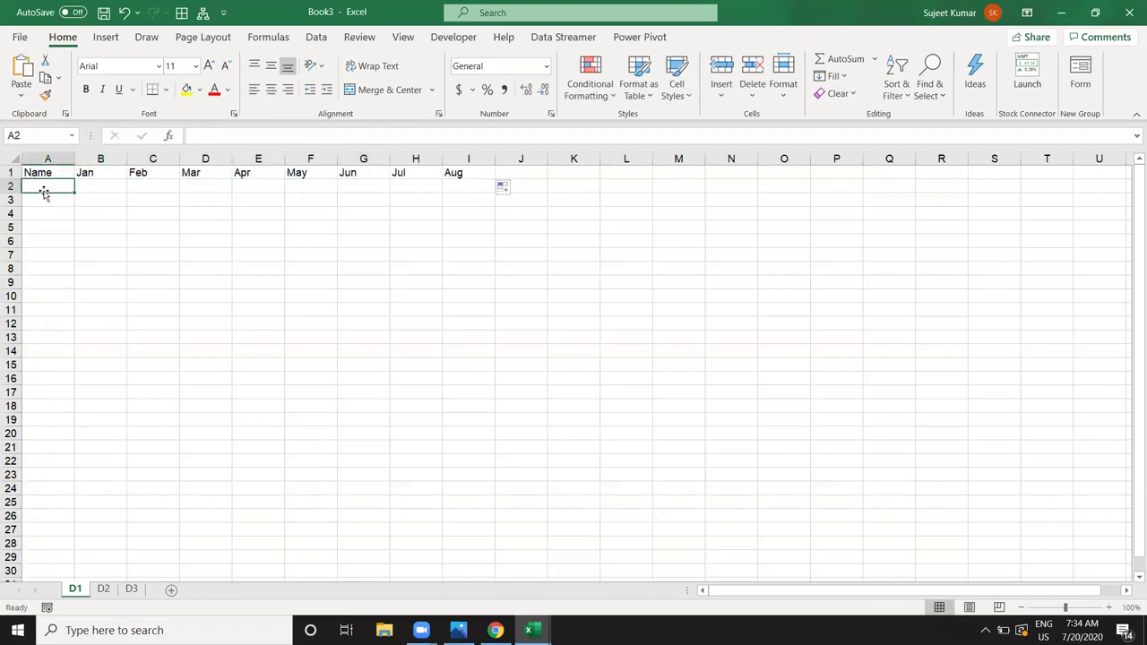
type("Puja")
left_click(89, 218)
left_click(72, 189)
left_click_drag(72, 188, 71, 561)
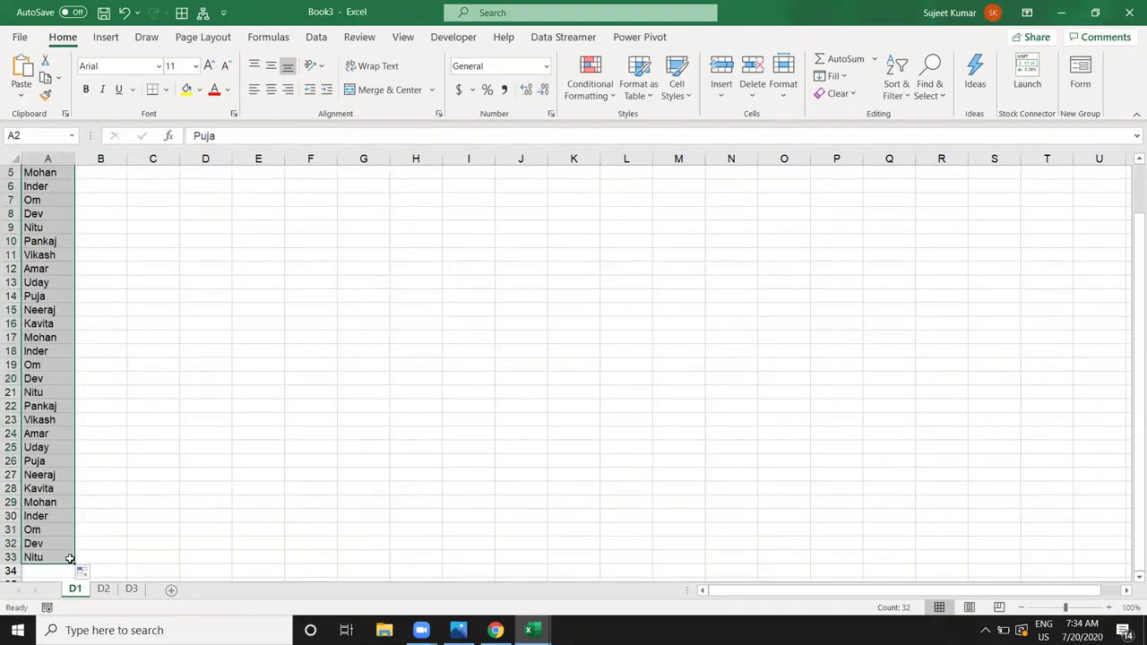
Step: Enter =RANDBETWEEN(10,80) in B2 and copy it across to I2
key("ctrl+Home")
key("Right")
key("Down")
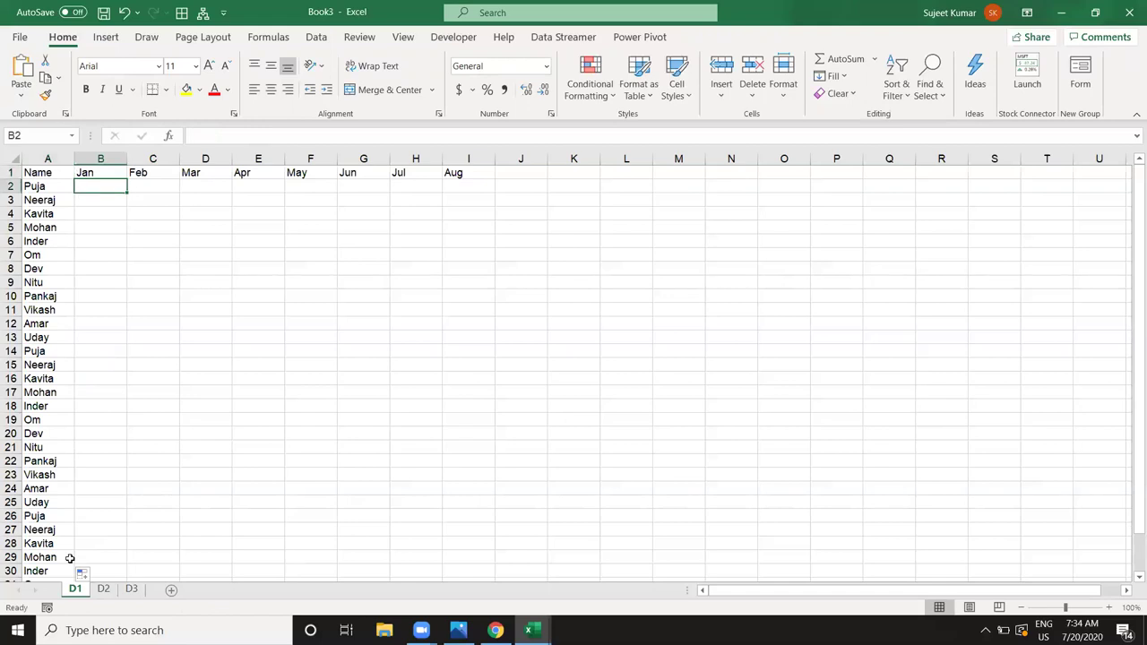
type("=ra")
key("Down")
key("Down")
key("Down")
key("Tab")
type("10,80)")
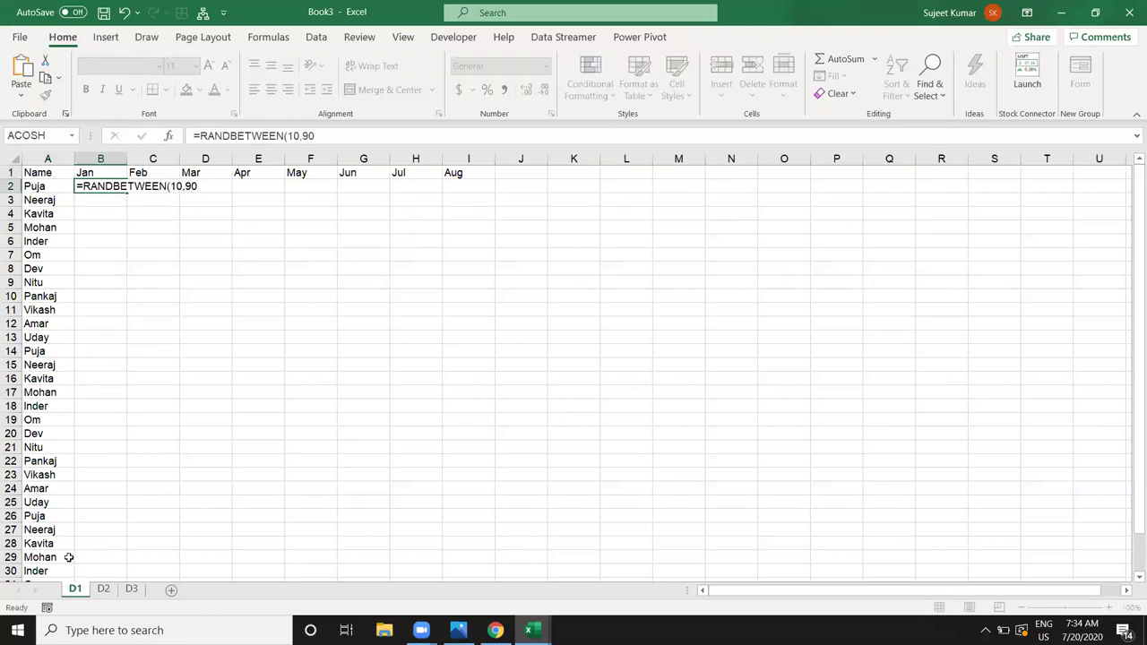
key("Return")
key("Up")
key("Up")
key("ctrl+Right")
key("Down")
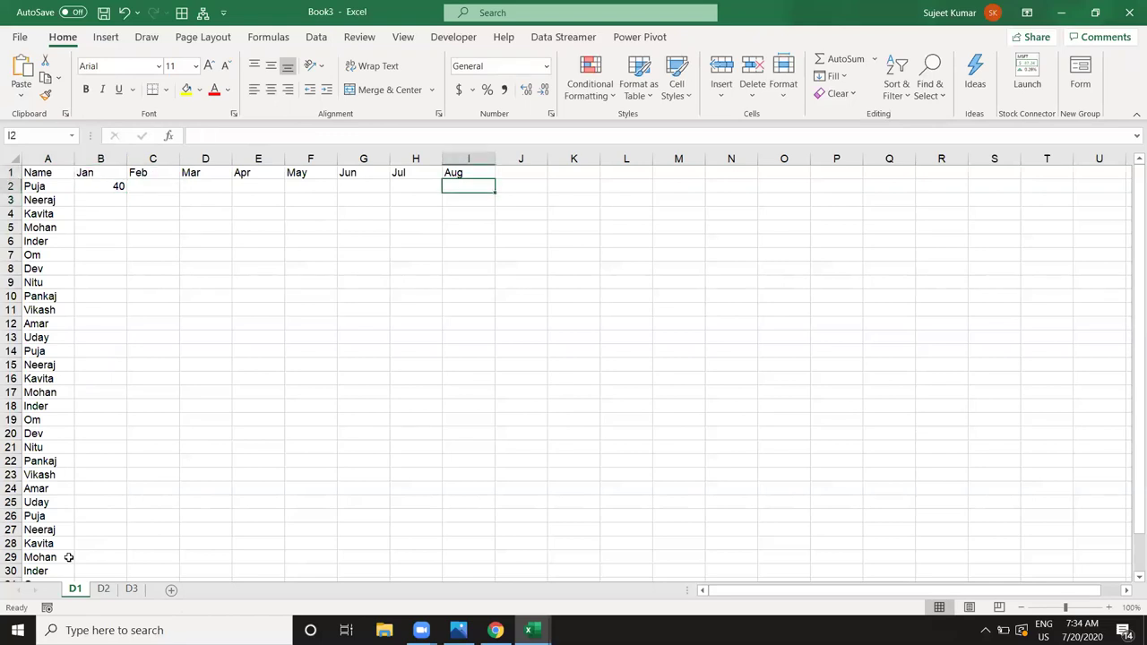
key("ctrl+shift+Left")
key("ctrl+r")
Step: Fill the RANDBETWEEN formula down the whole B2:I33 range
key("Home")
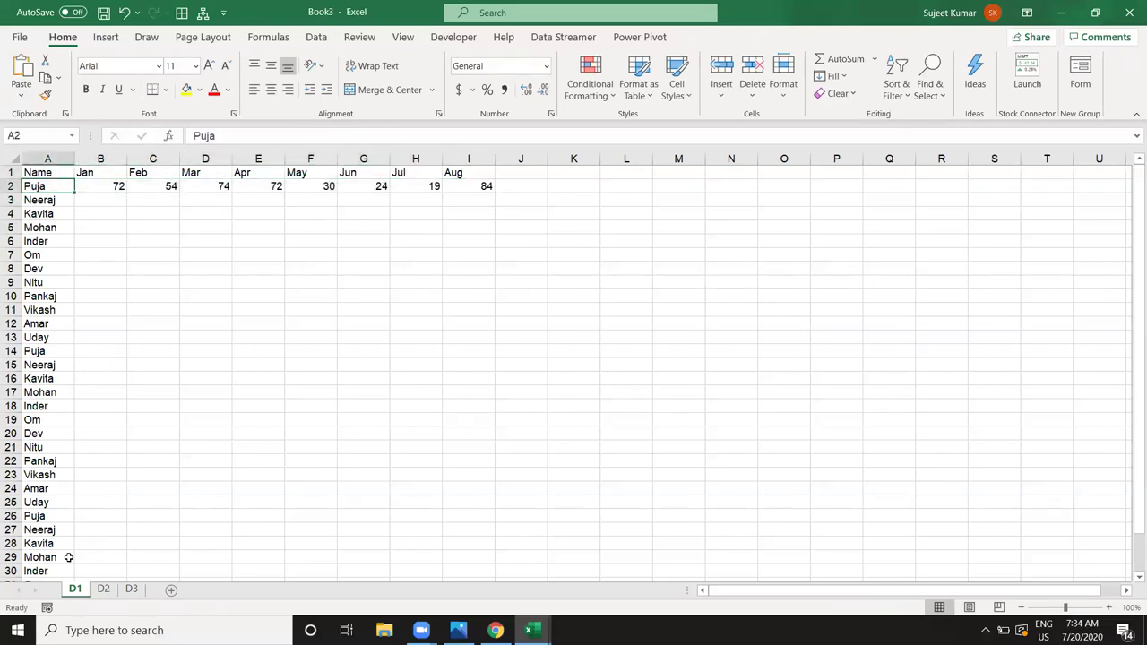
key("ctrl+Down")
key("ctrl+Right")
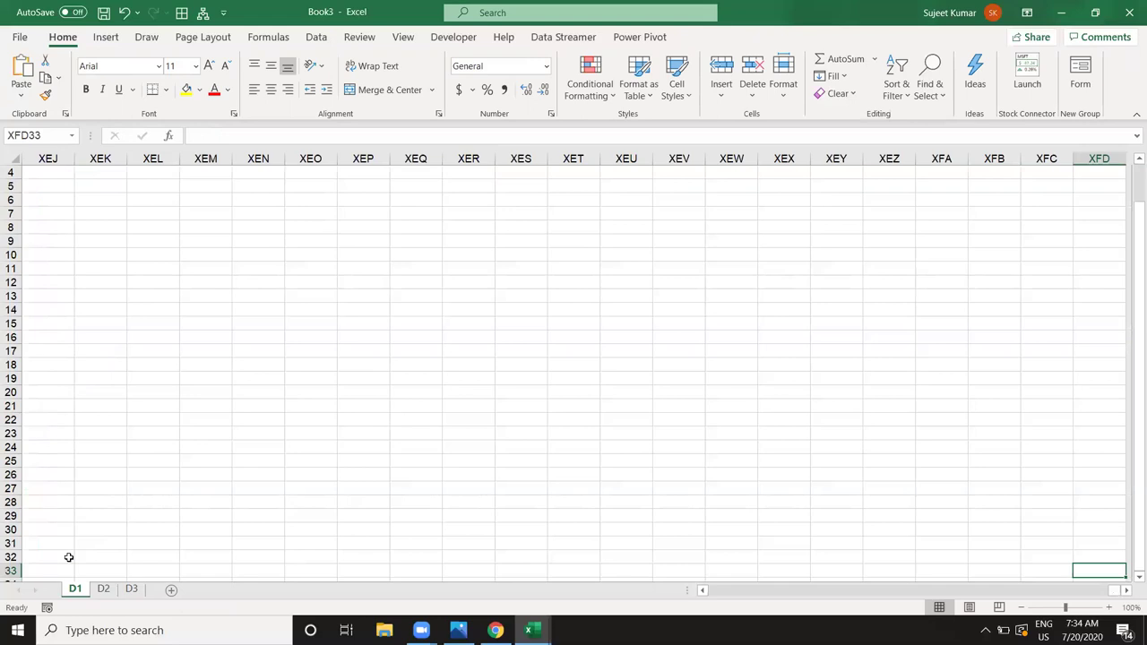
key("Up")
key("Left")
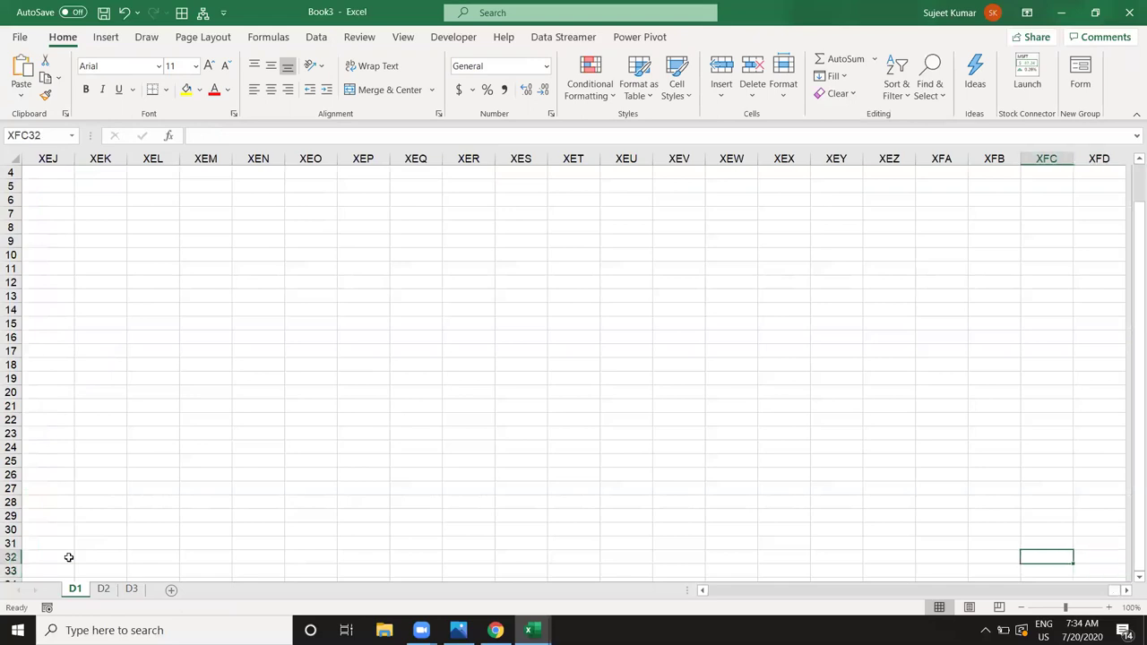
key("Home")
key("Down")
key("Down")
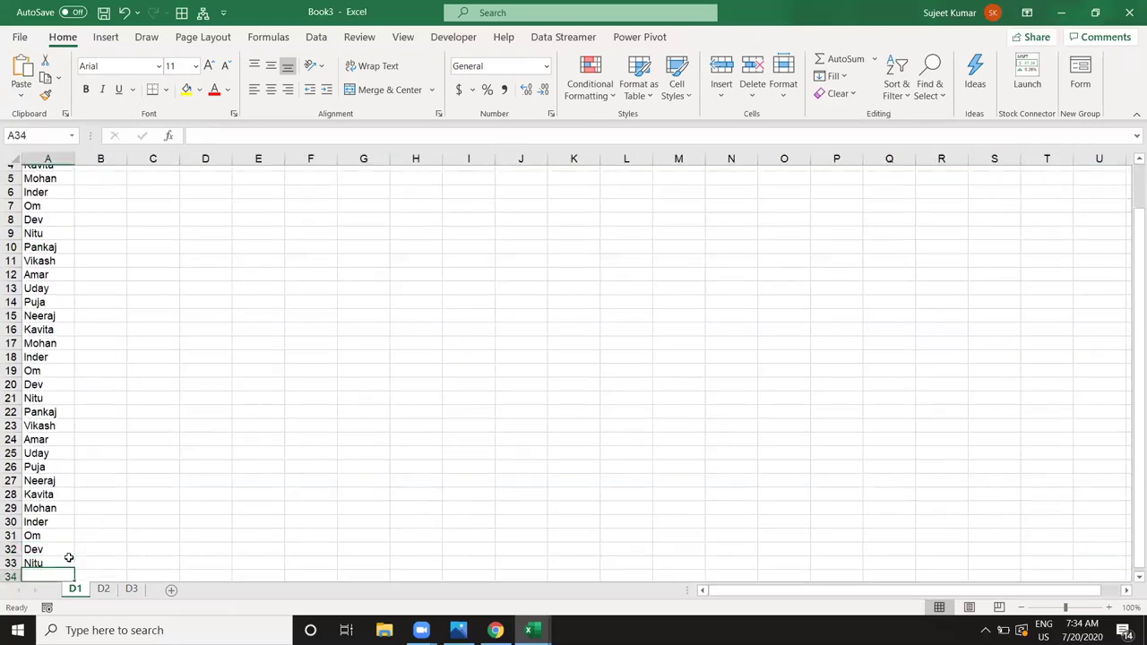
key("Right")
key("Up")
key("ctrl+shift+Up")
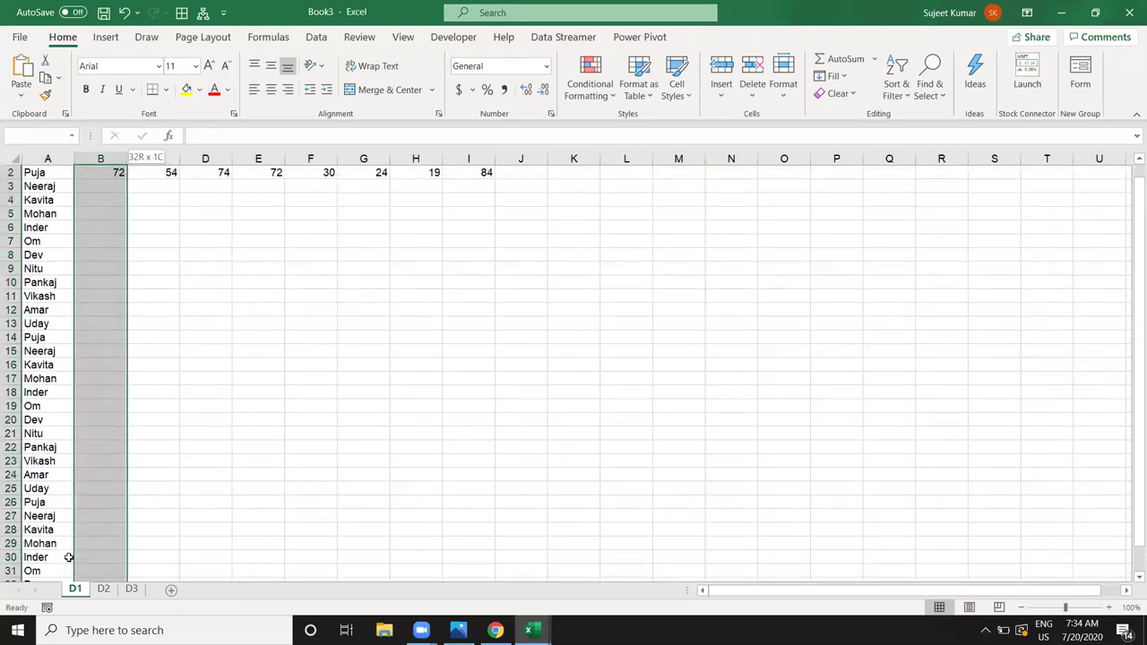
key("shift+Right")
key("shift+Right")
key("shift+Right")
key("shift+Right")
key("shift+Right")
key("shift+Right")
key("shift+Right")
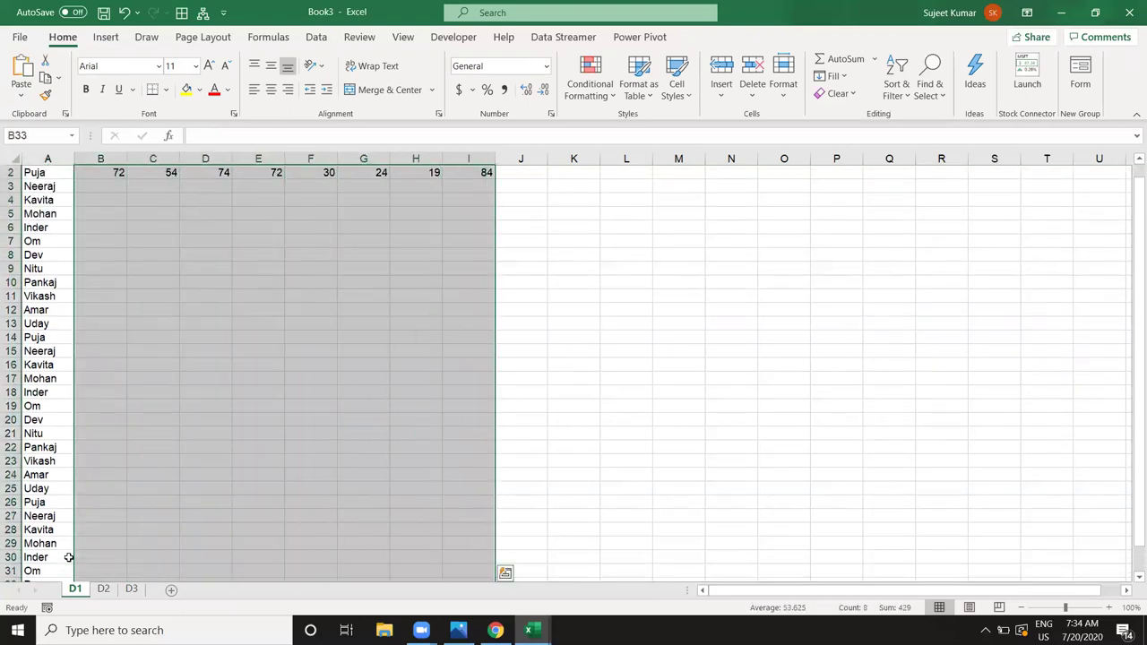
key("ctrl+d")
Step: Select the complete table A1:I33
key("ctrl+Up")
key("Left")
key("ctrl+shift+Right")
key("ctrl+shift+Down")
Step: Copy the D1 table and paste it at A1 on sheets D2 and D3
key("ctrl+c")
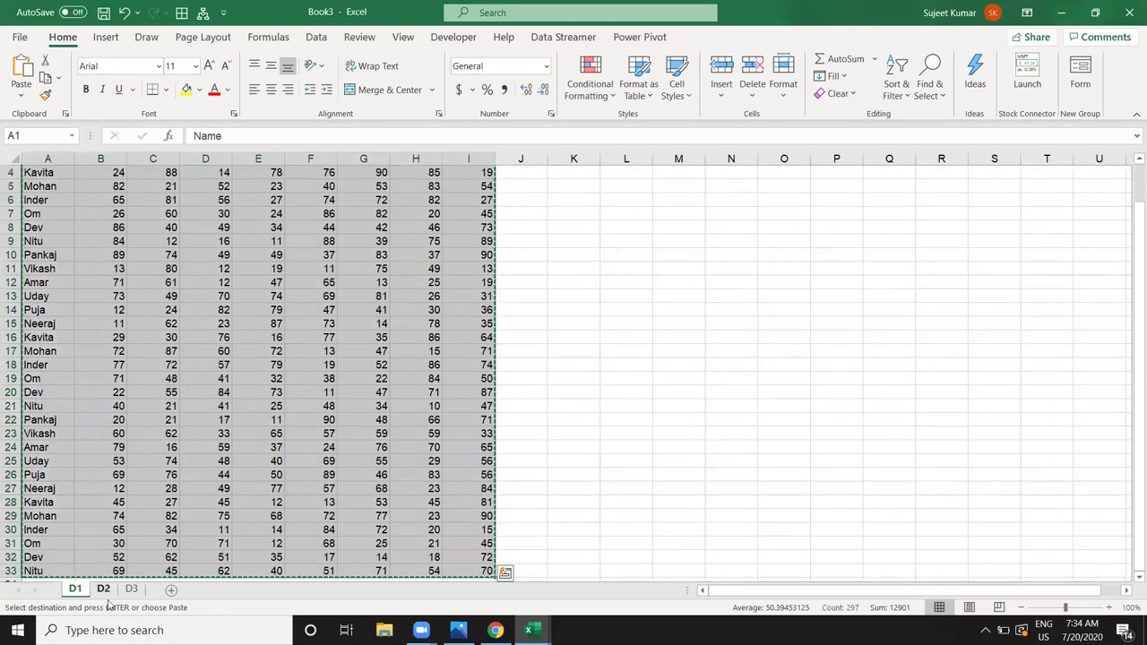
left_click(103, 589)
left_click(43, 171)
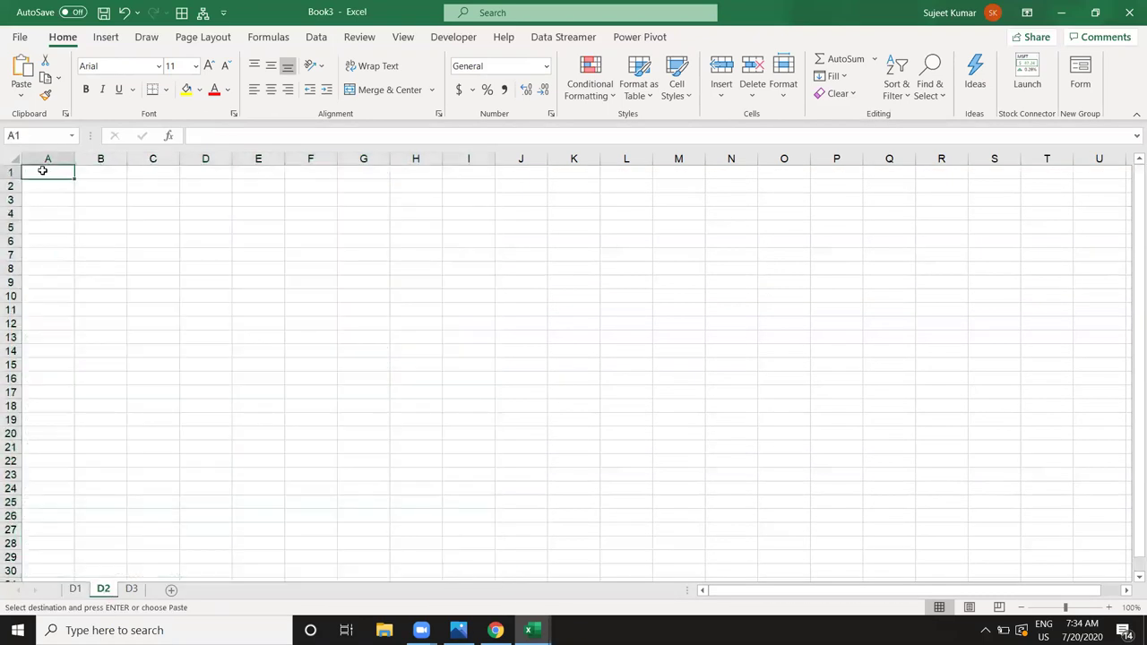
key("ctrl+v")
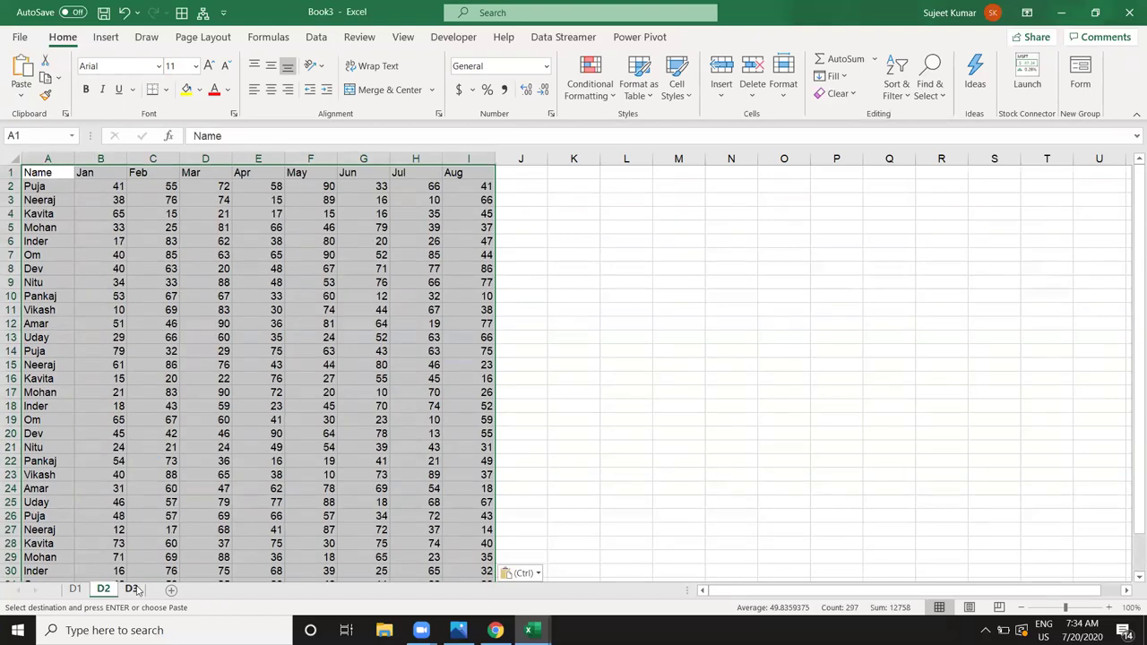
left_click(131, 589)
left_click(49, 172)
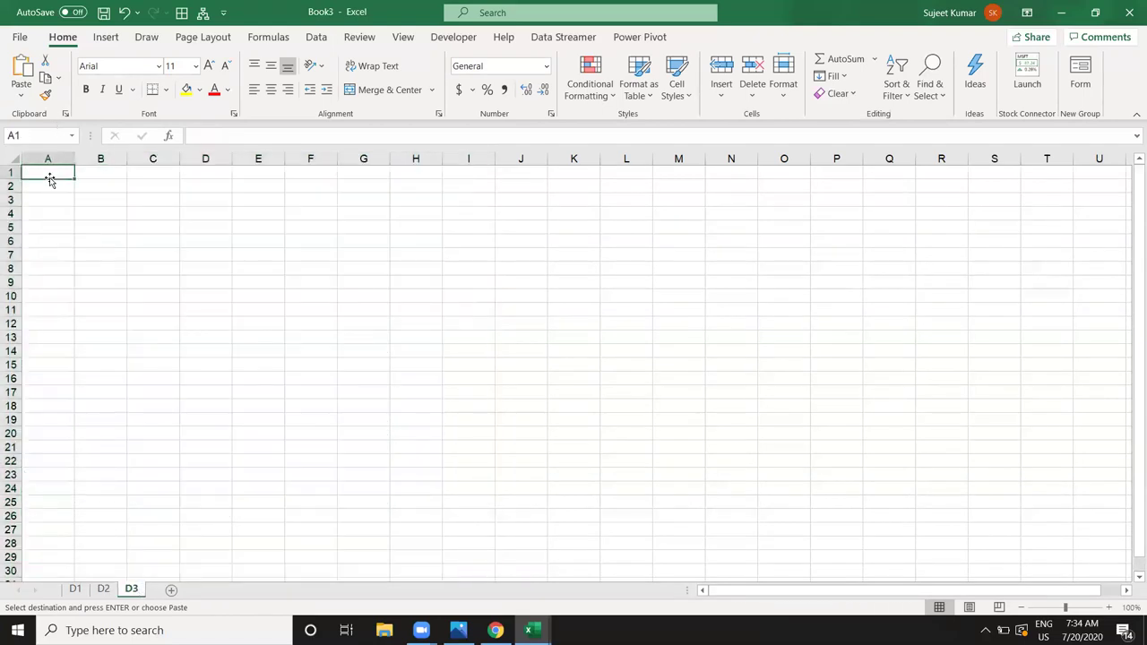
key("ctrl+v")
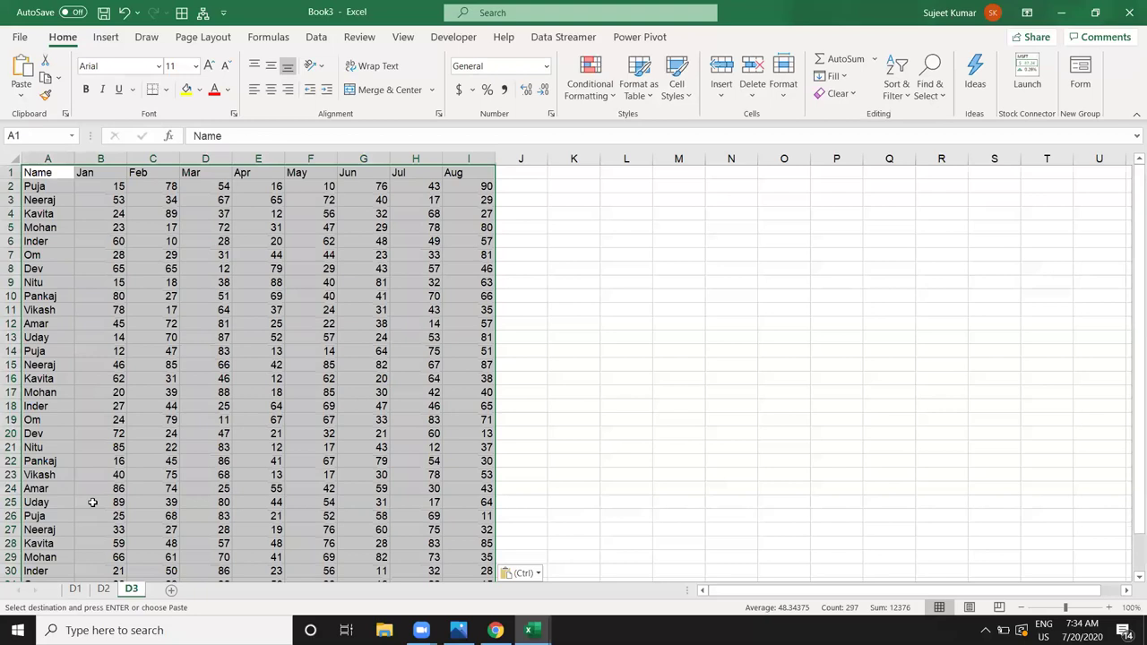
Step: Group sheets D1–D3 and paste the table back as values, removing formulas
left_click(76, 588, "shift")
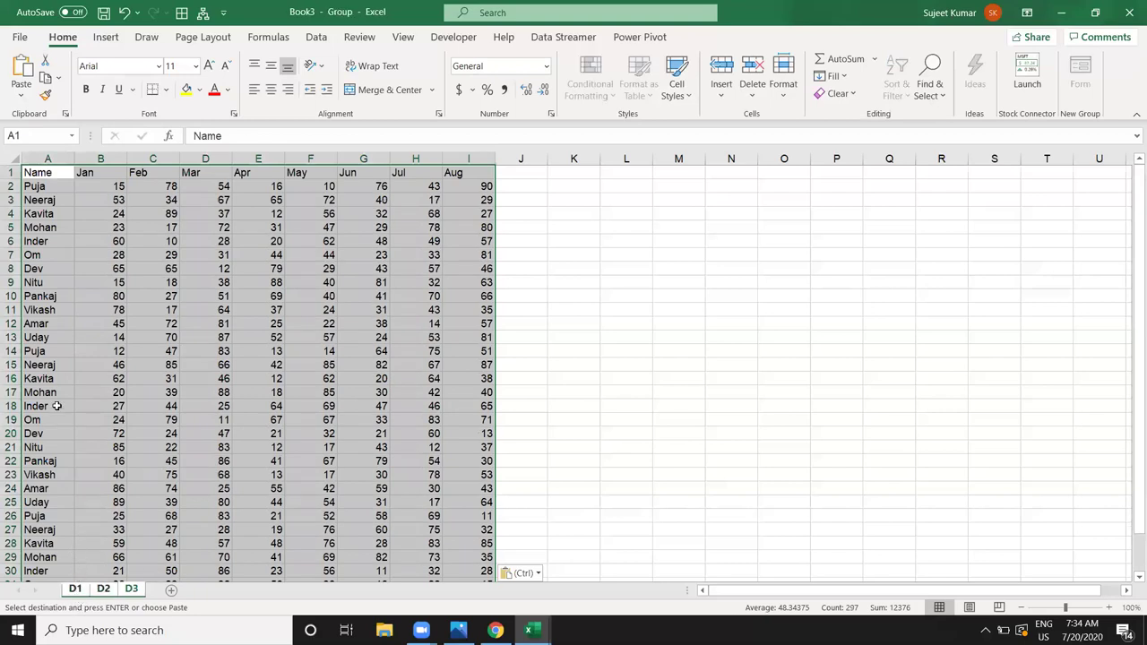
key("ctrl+c")
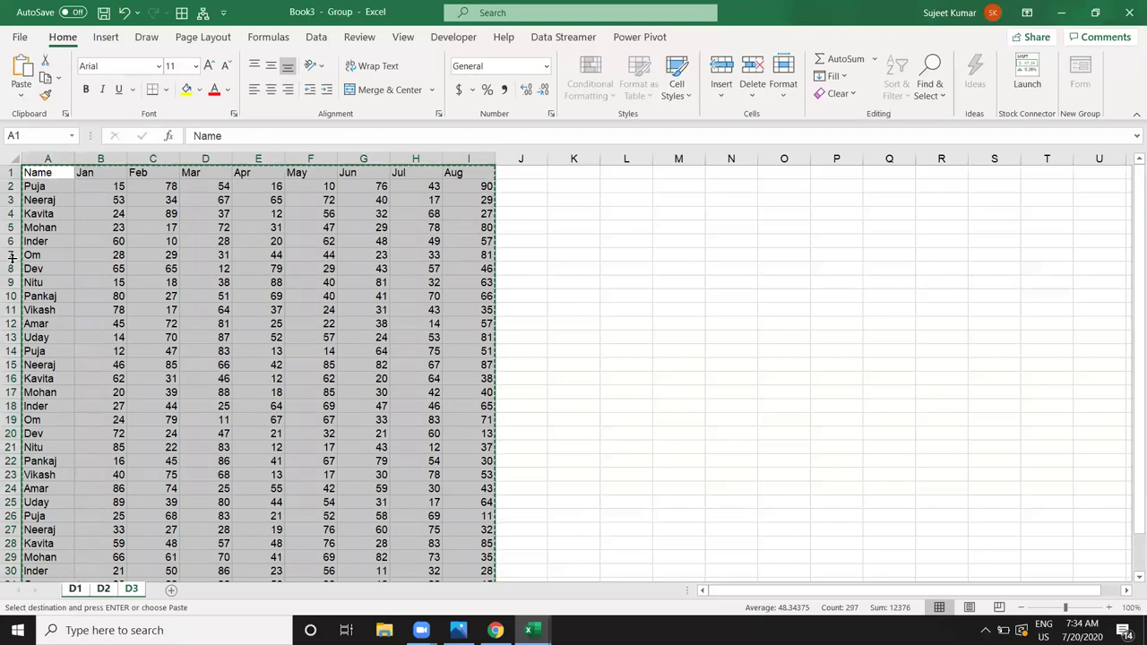
left_click(21, 94)
left_click(18, 217)
left_click(155, 256)
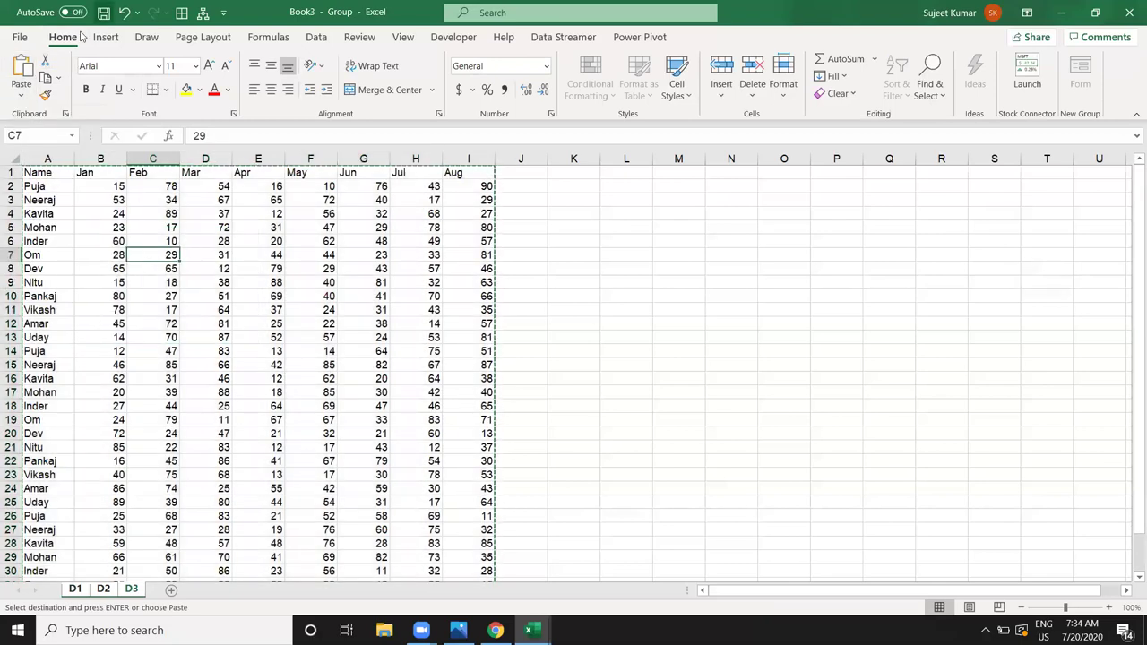
left_click(104, 13)
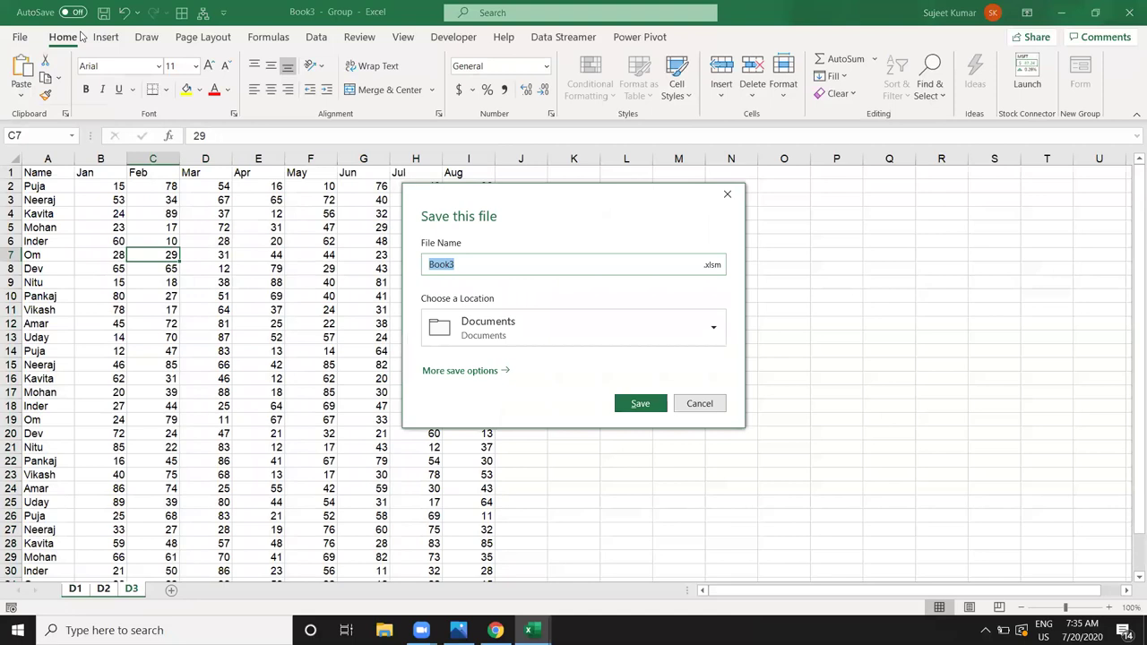
Step: Save the workbook as the macro-enabled file APData in Documents
type("APData")
left_click(631, 414)
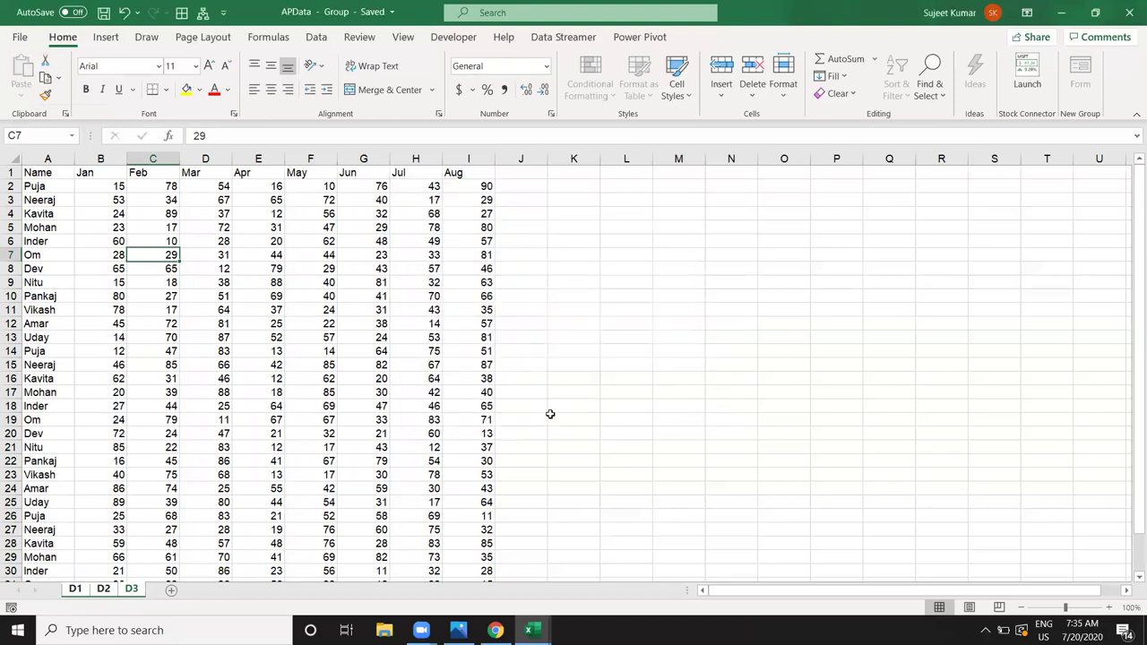
left_click(625, 356)
Step: Switch to Book1 and delete its Merge1 query
left_click(466, 323)
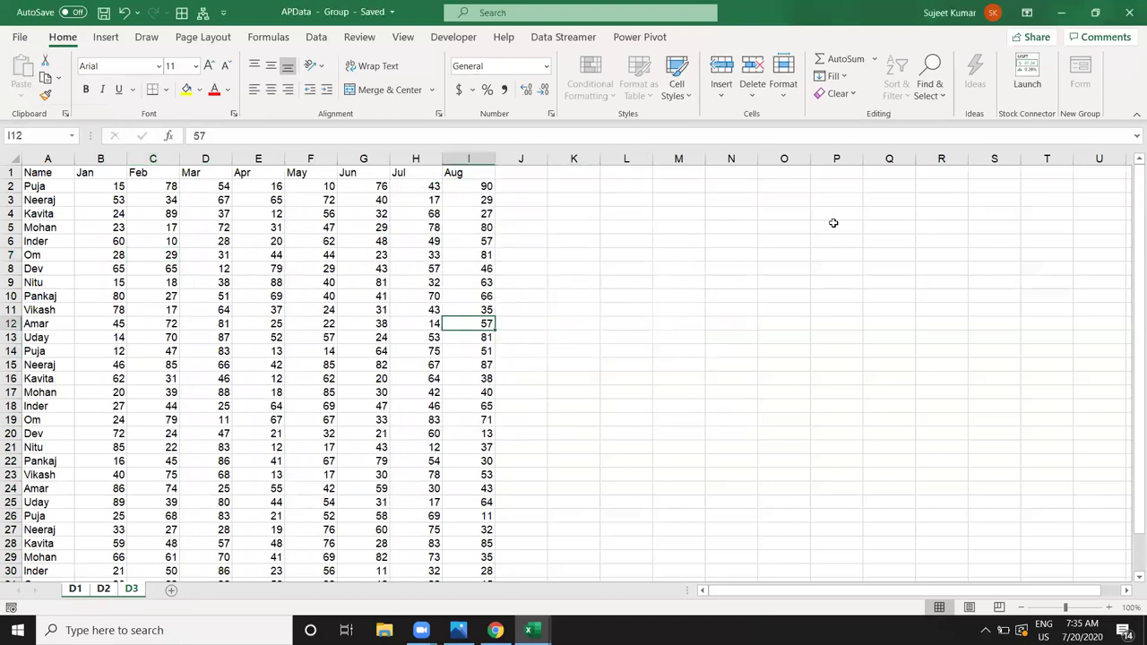
key("alt+Tab")
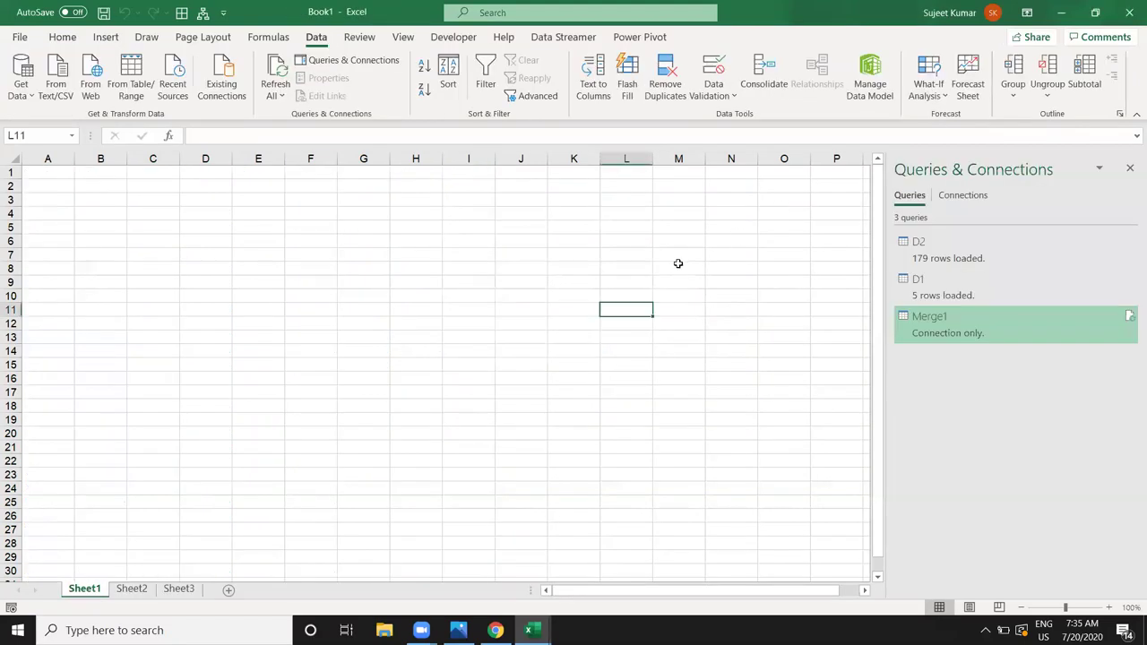
right_click(939, 342)
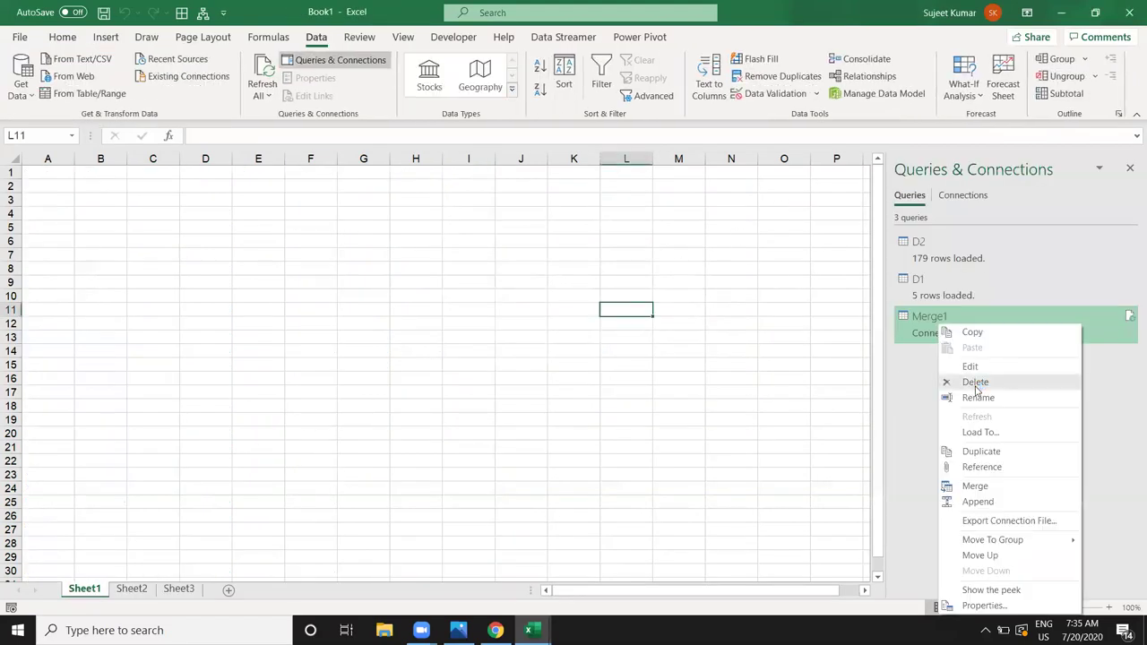
left_click(976, 384)
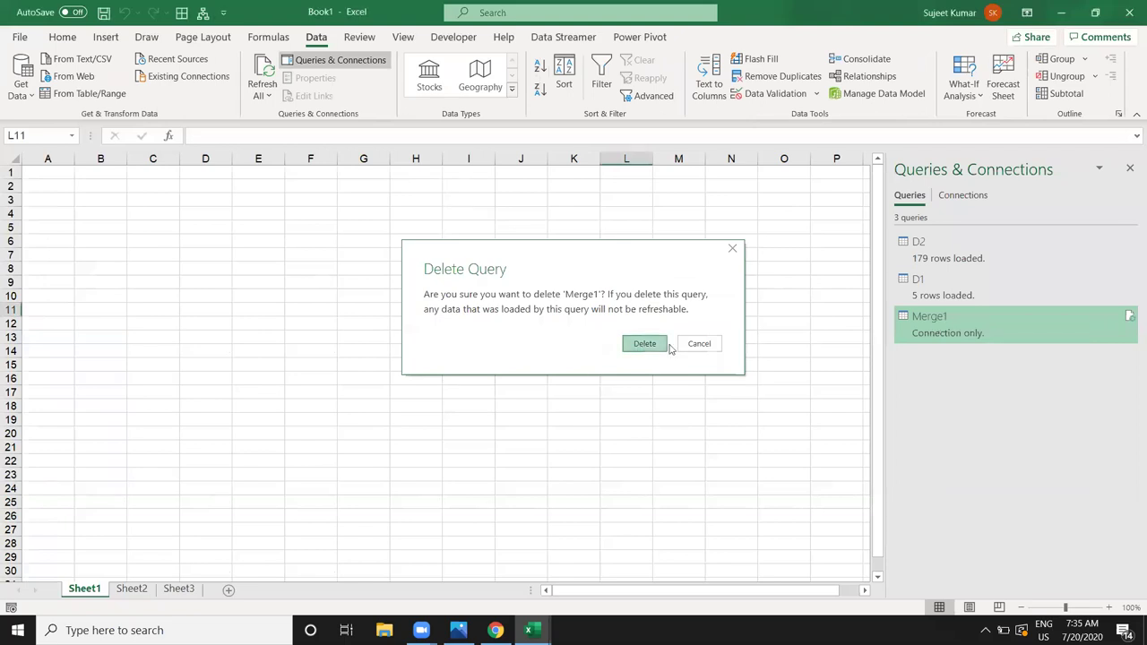
left_click(667, 345)
Step: Delete the D1 and D2 queries, then close the Queries & Connections pane
right_click(923, 295)
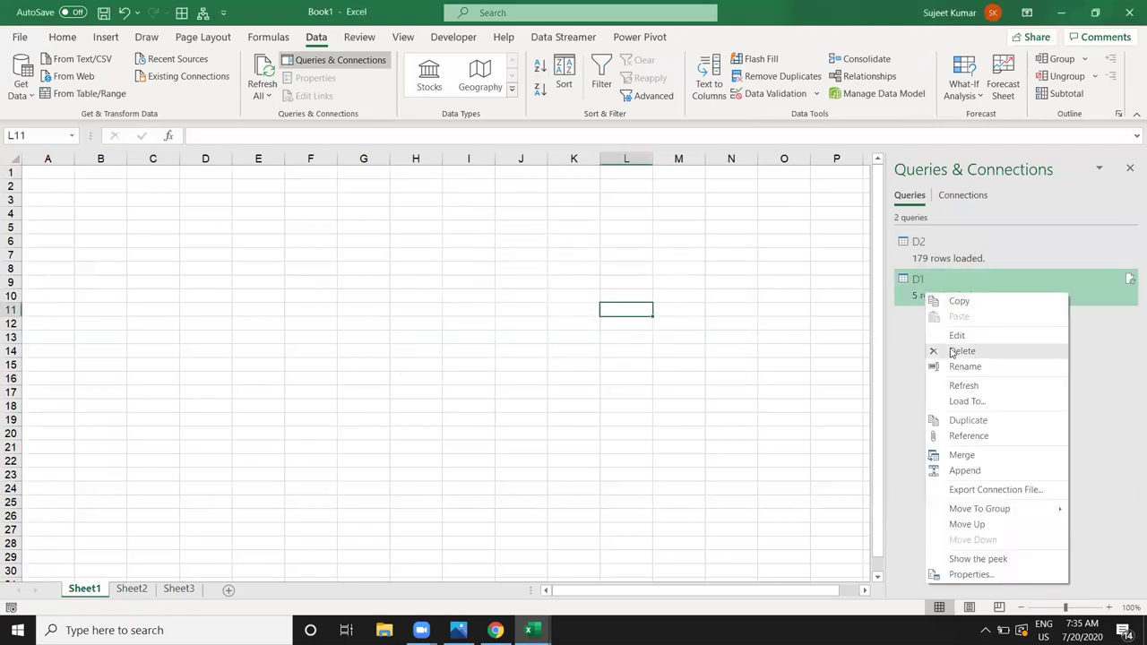
left_click(955, 352)
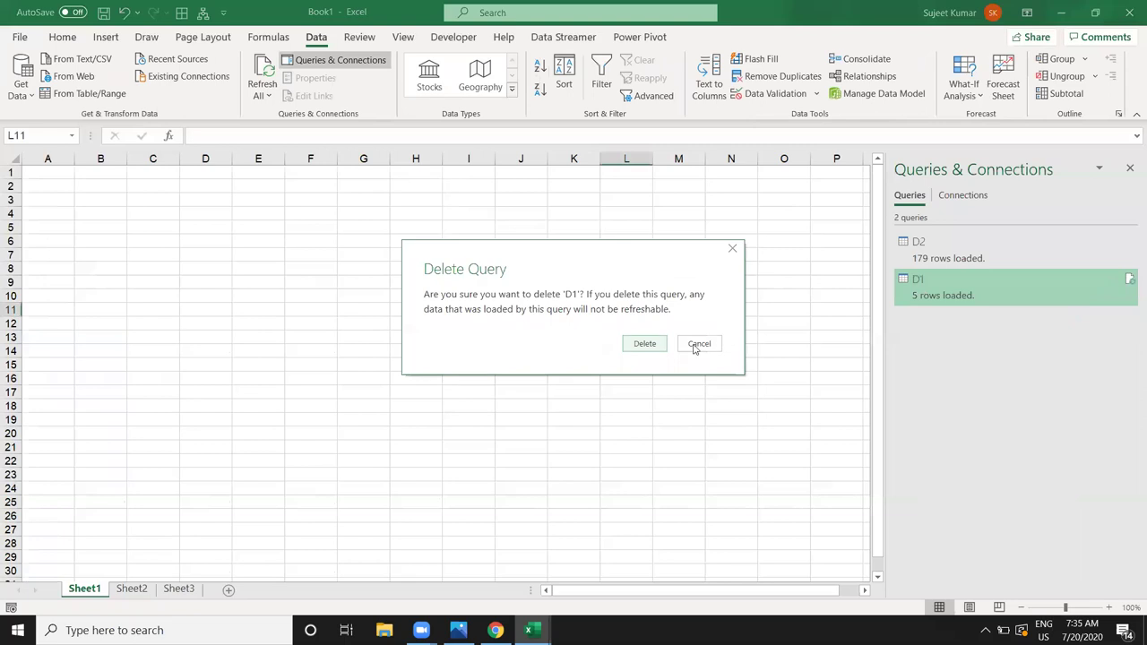
left_click(645, 346)
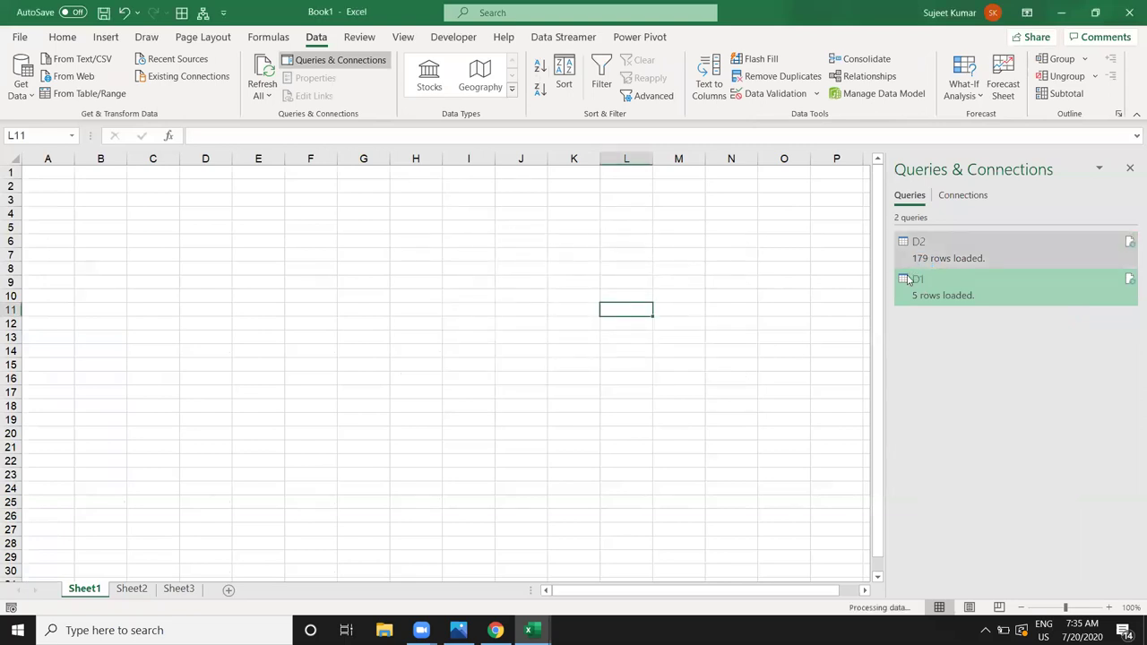
right_click(923, 258)
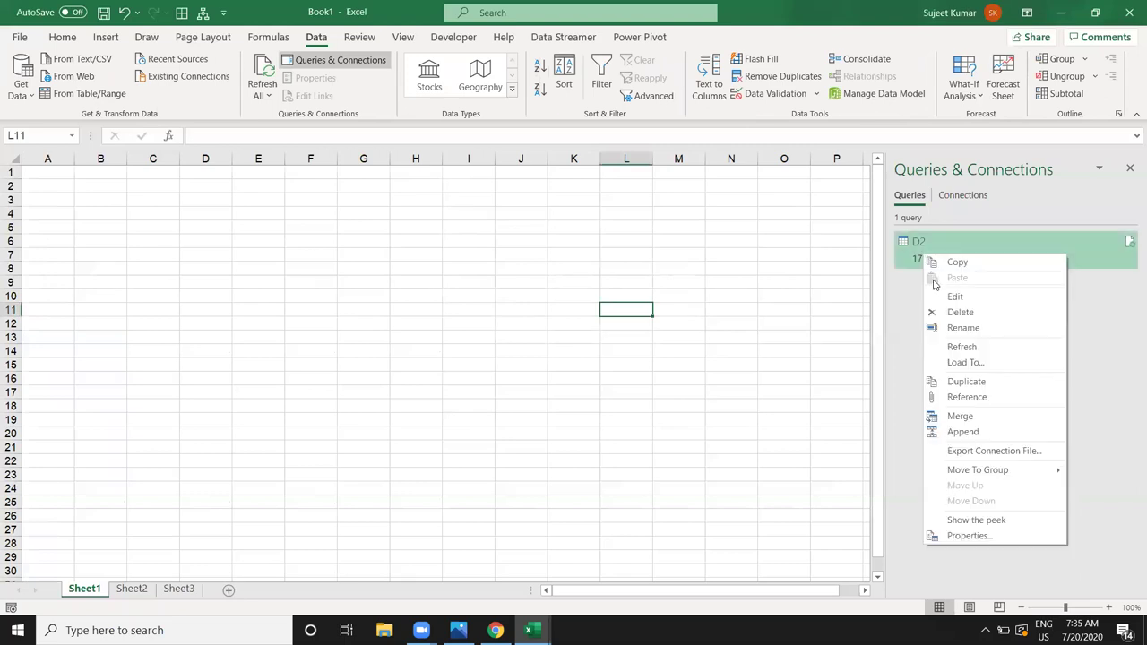
left_click(953, 313)
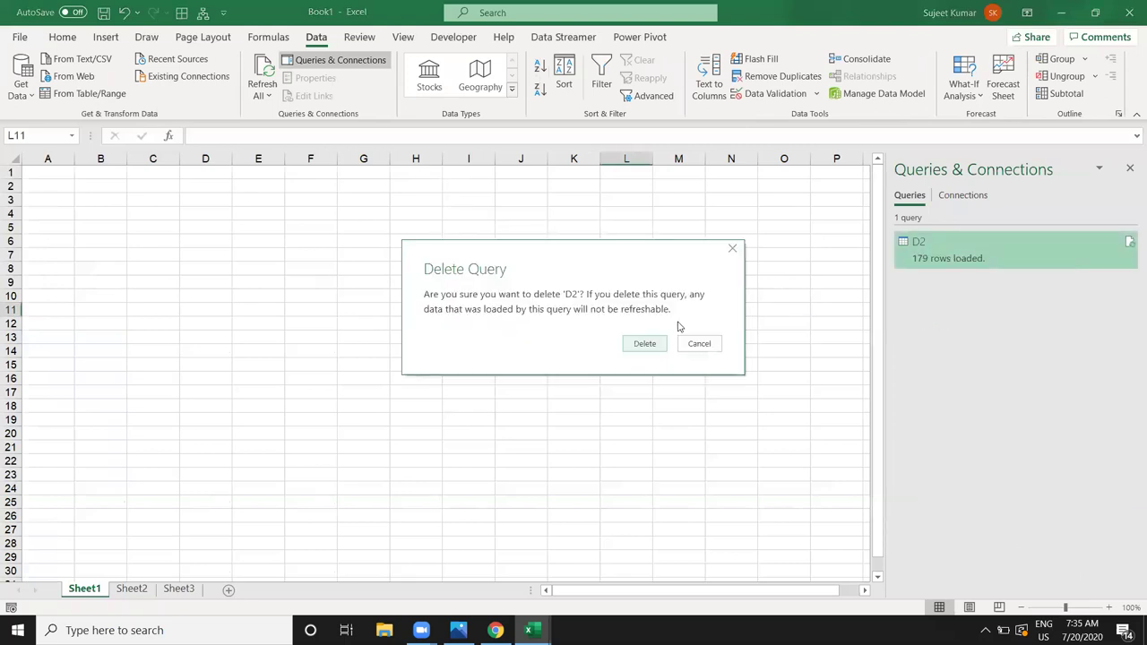
left_click(636, 344)
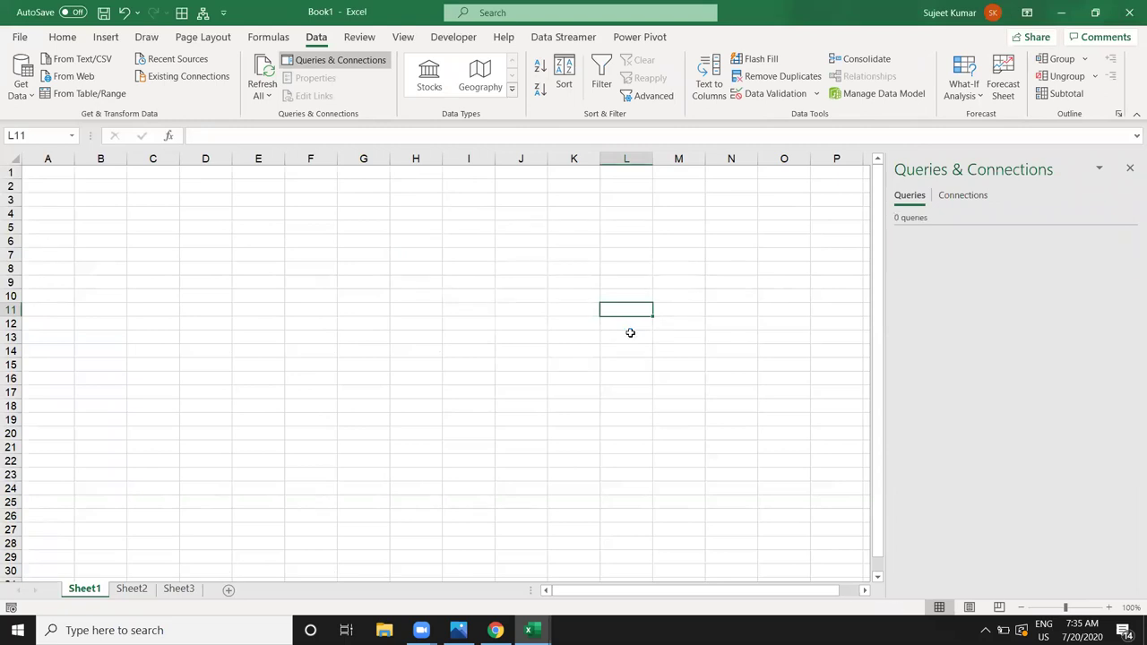
left_click(1130, 167)
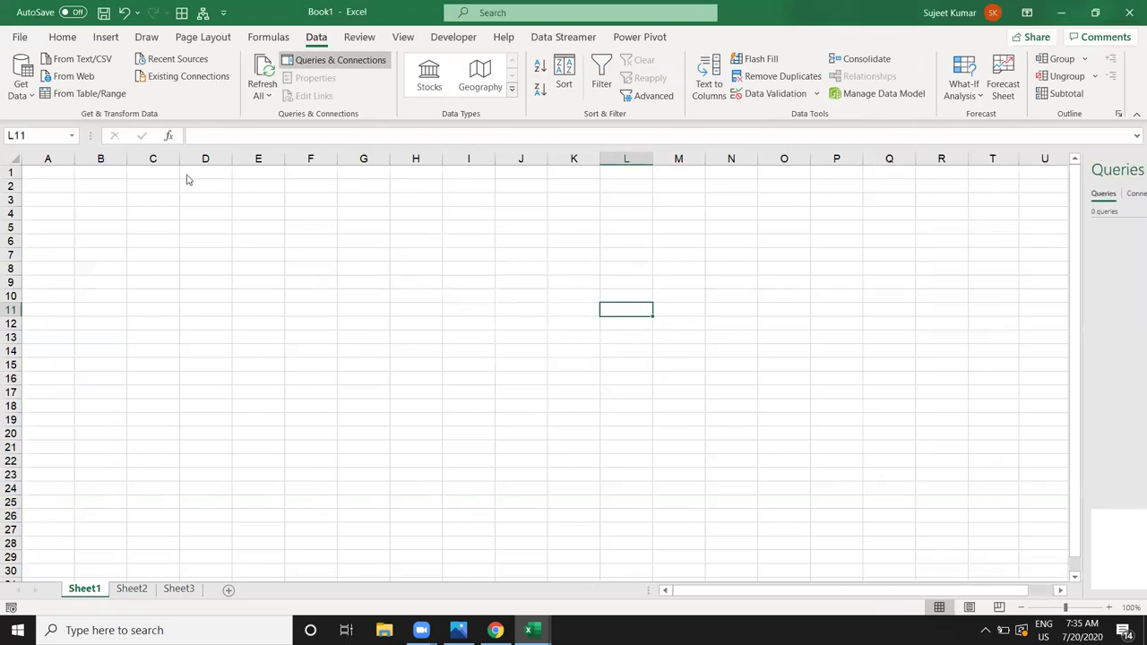
Step: Start an import from the APData workbook in Documents via Get Data from an Excel workbook
key("ctrl+Home")
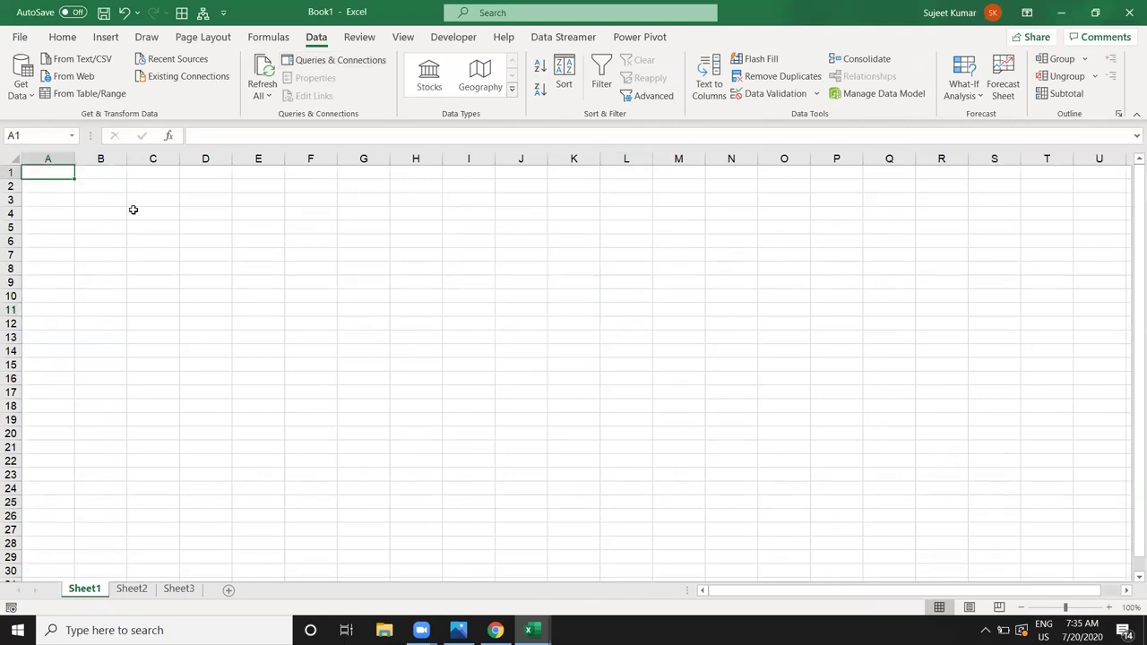
left_click(21, 79)
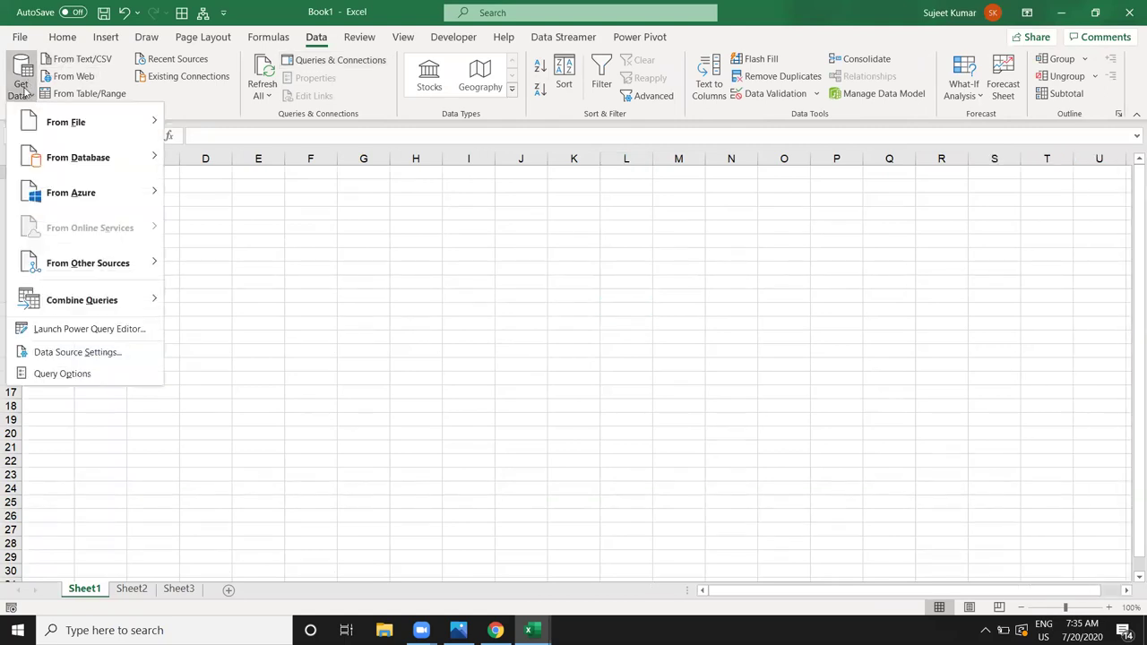
mouse_move(107, 122)
left_click(189, 123)
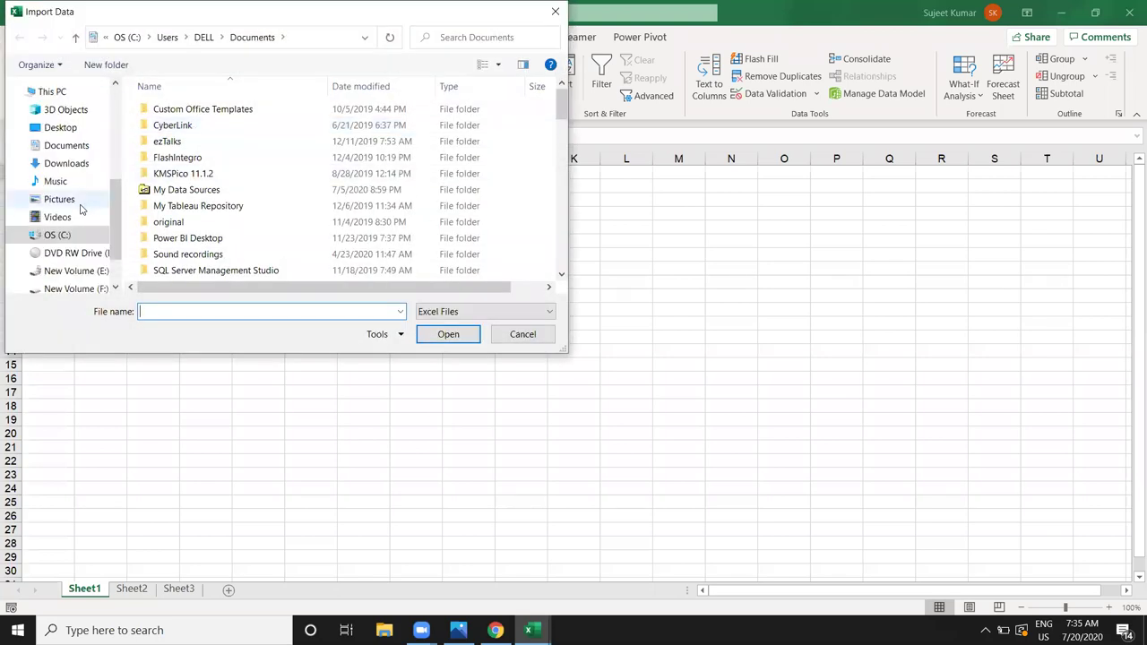
left_click(66, 145)
left_click(174, 110)
left_click(435, 333)
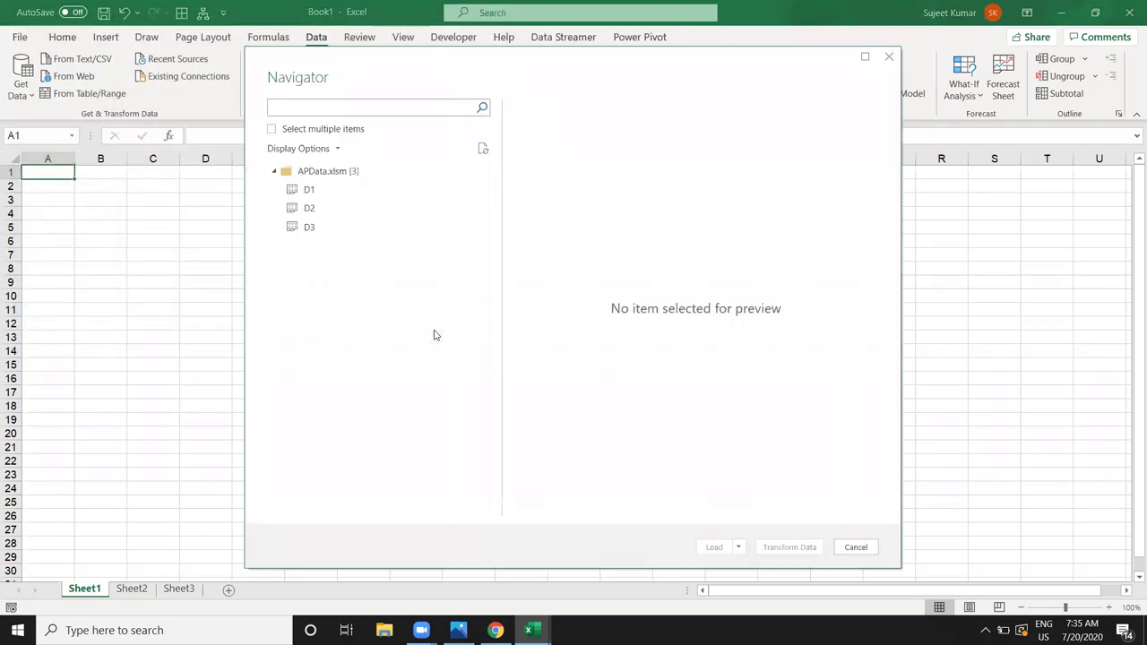
Step: Select sheets D1, D2 and D3 in Navigator and load them as connection-only queries
left_click(299, 133)
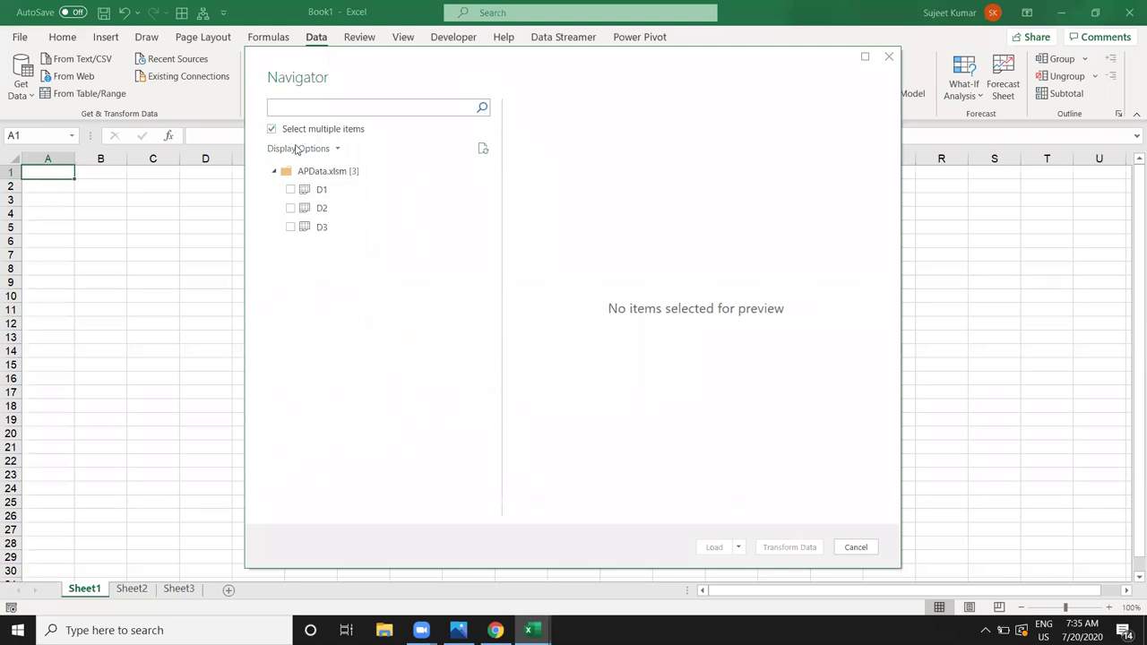
left_click(291, 190)
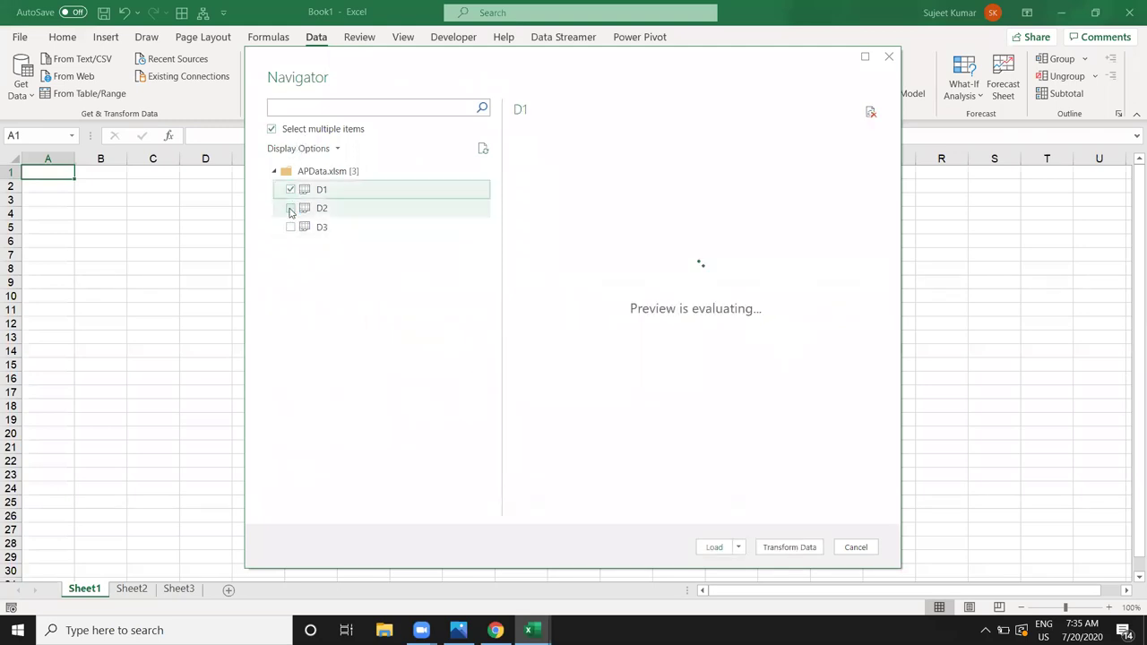
left_click(290, 209)
left_click(291, 227)
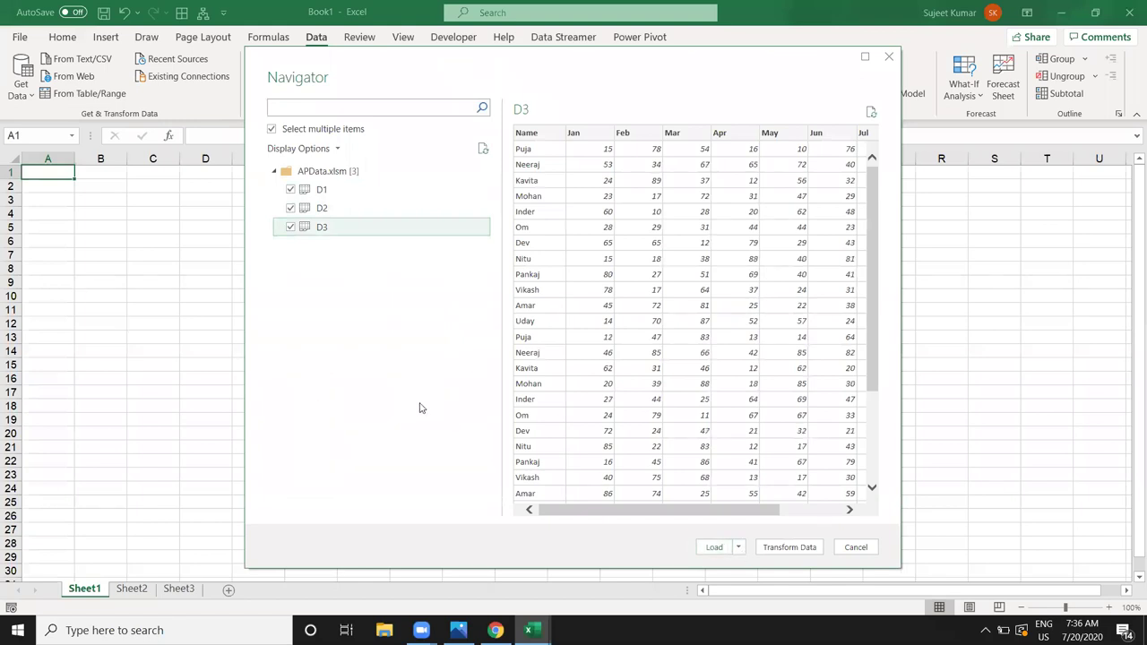
left_click(739, 546)
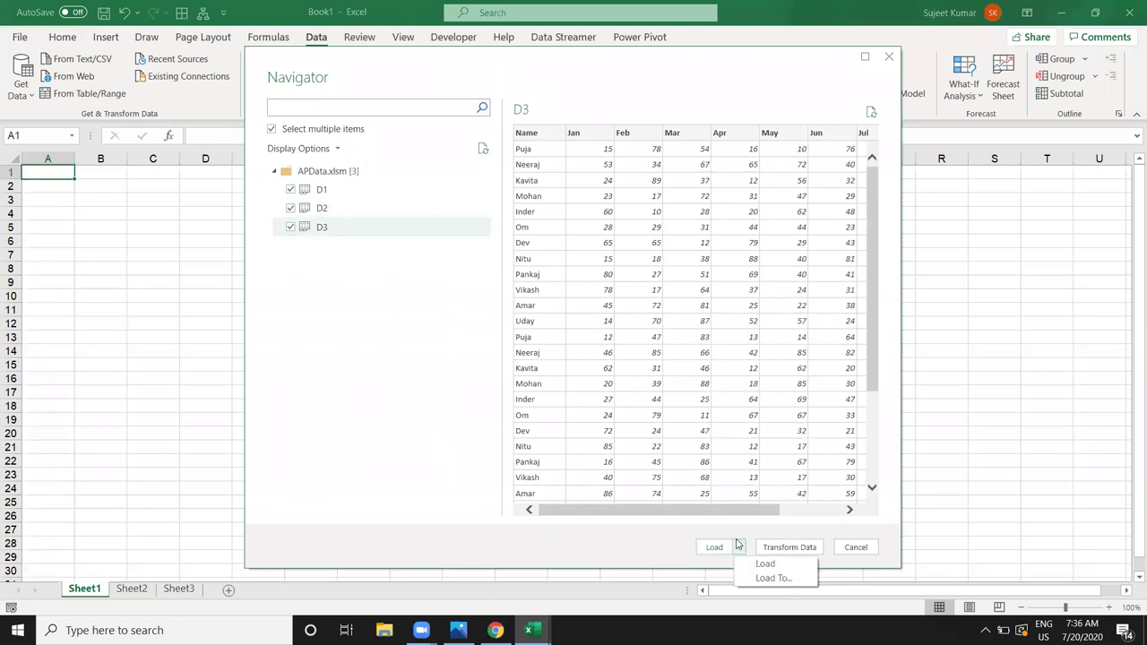
left_click(758, 578)
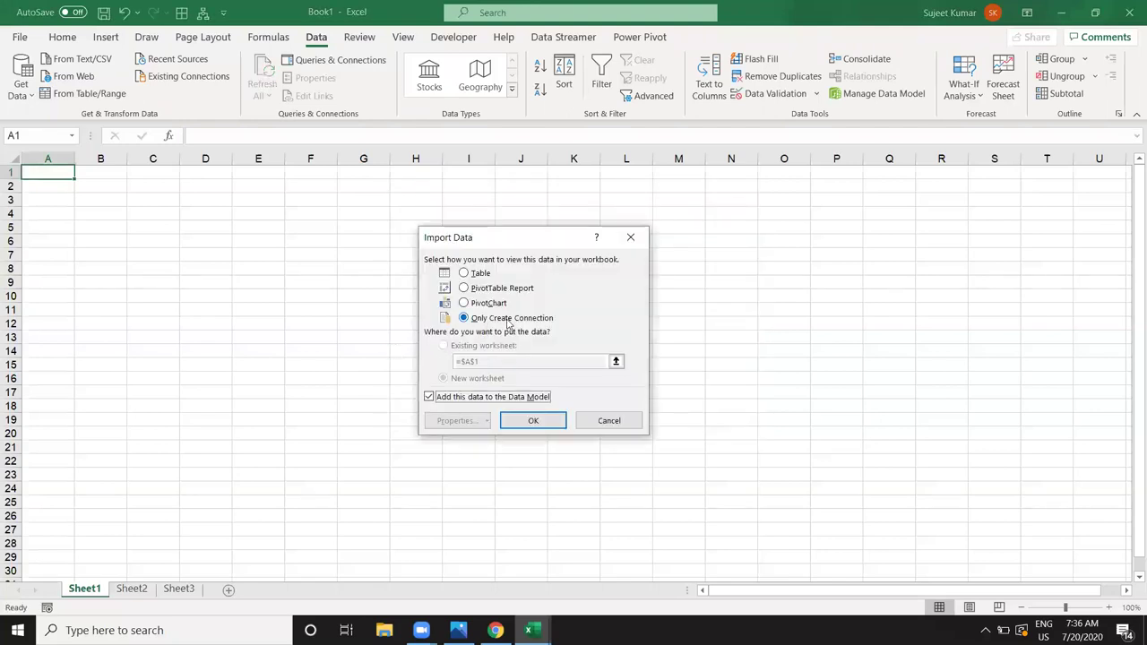
left_click(536, 420)
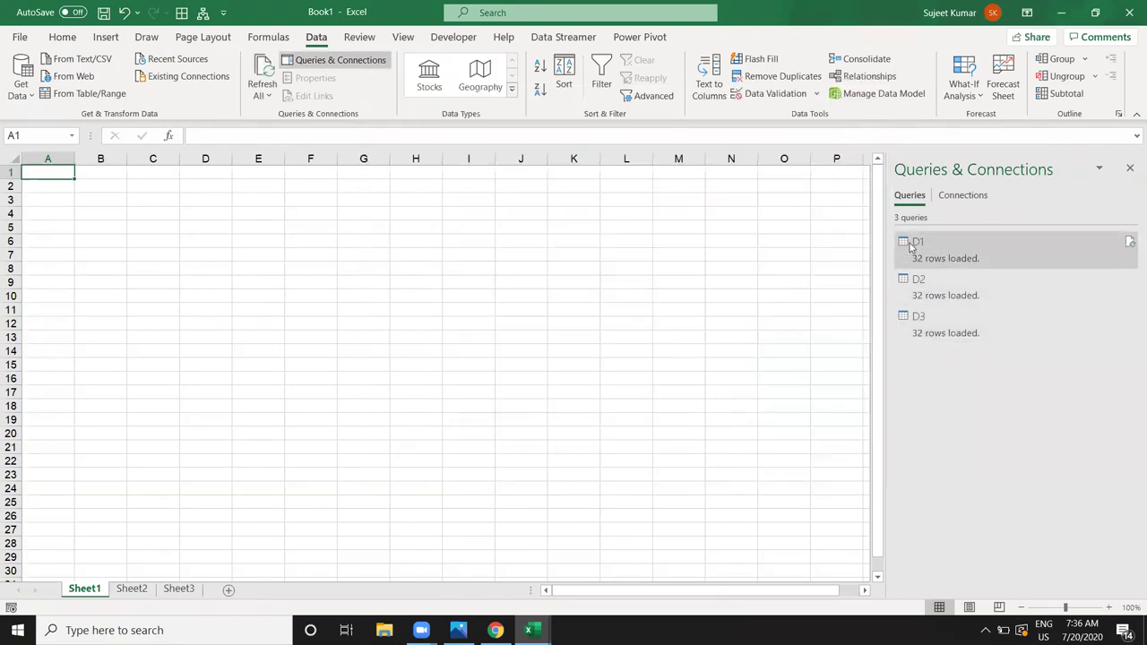
Step: Append D1, D2 and D3 as three or more tables into a new Append1 query
right_click(911, 248)
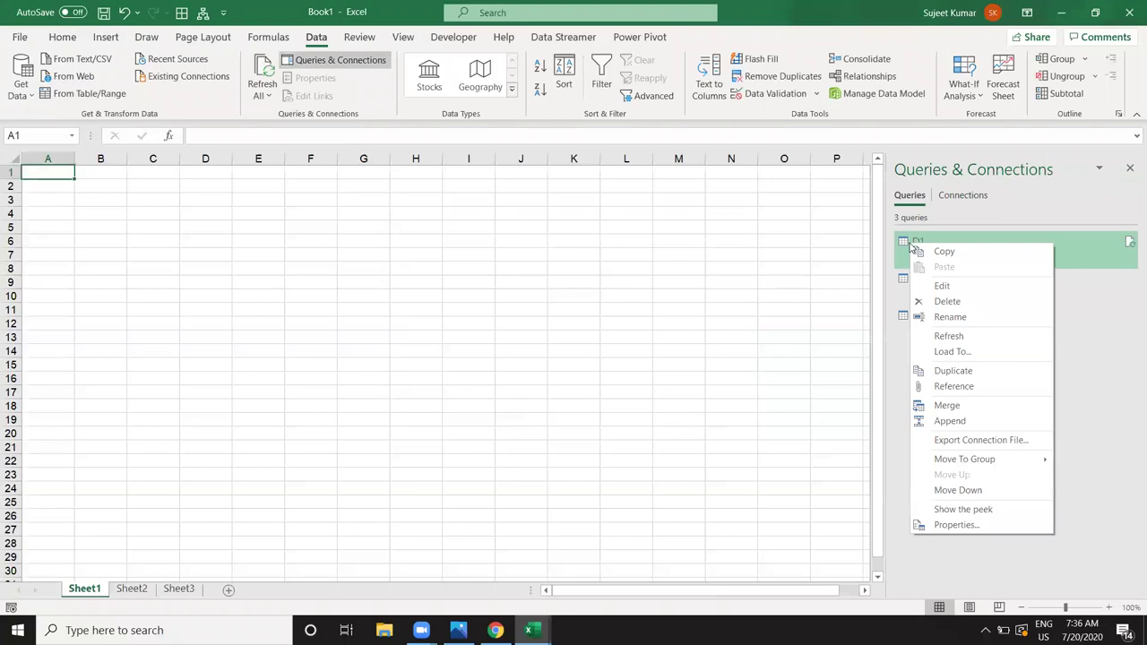
left_click(950, 421)
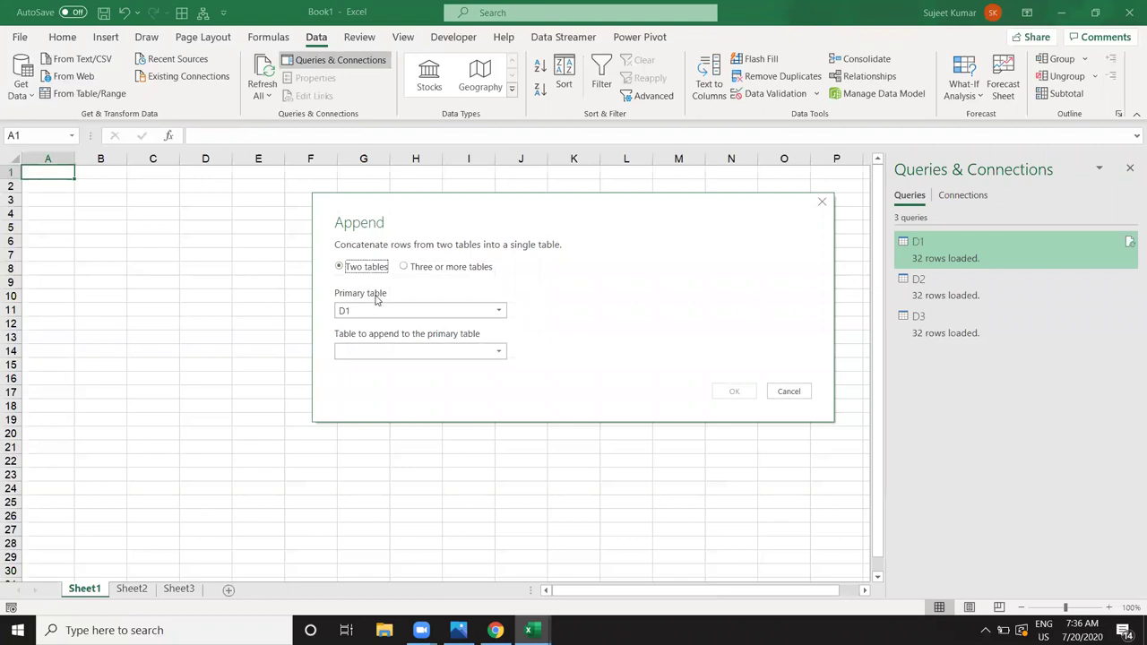
left_click(409, 268)
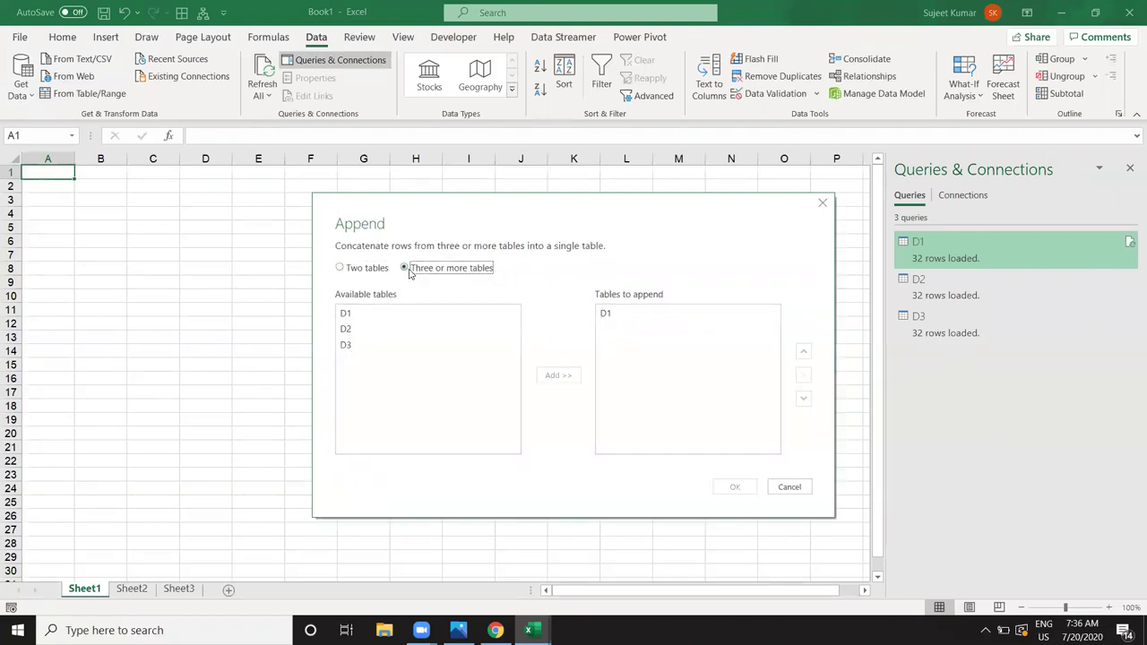
left_click(390, 315)
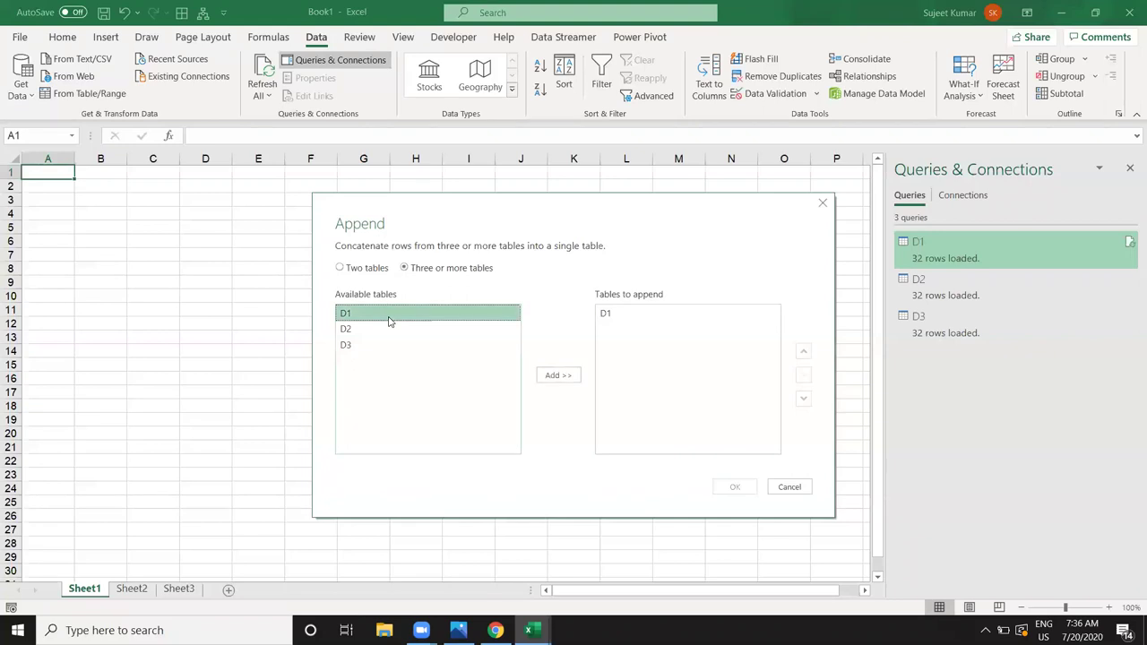
left_click(640, 320)
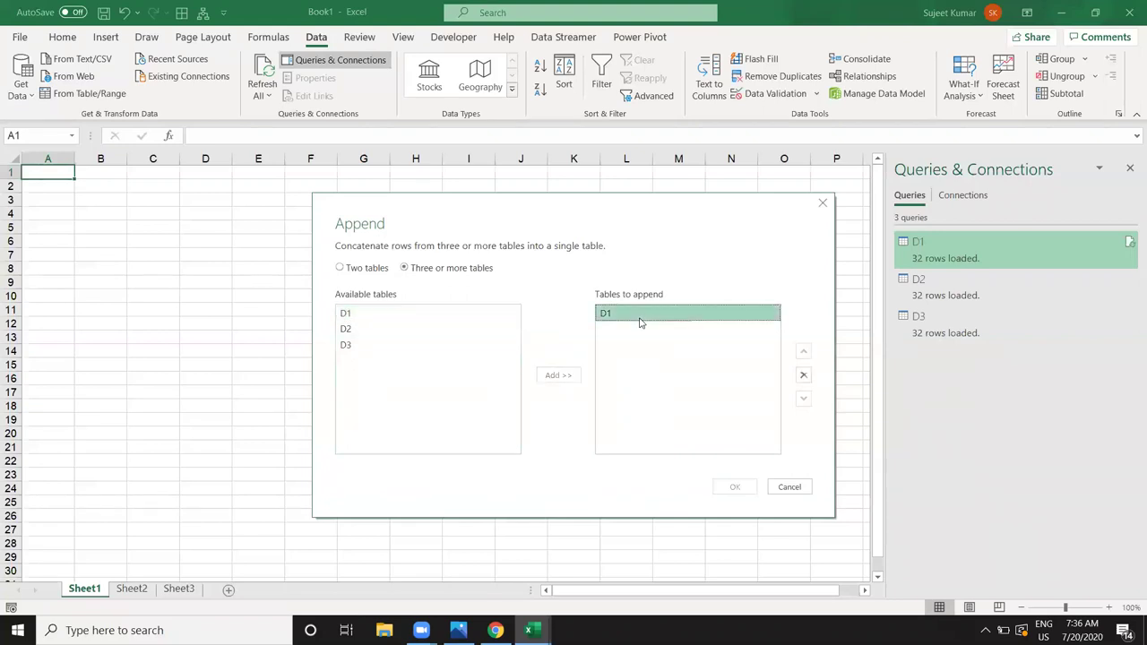
left_click(379, 330)
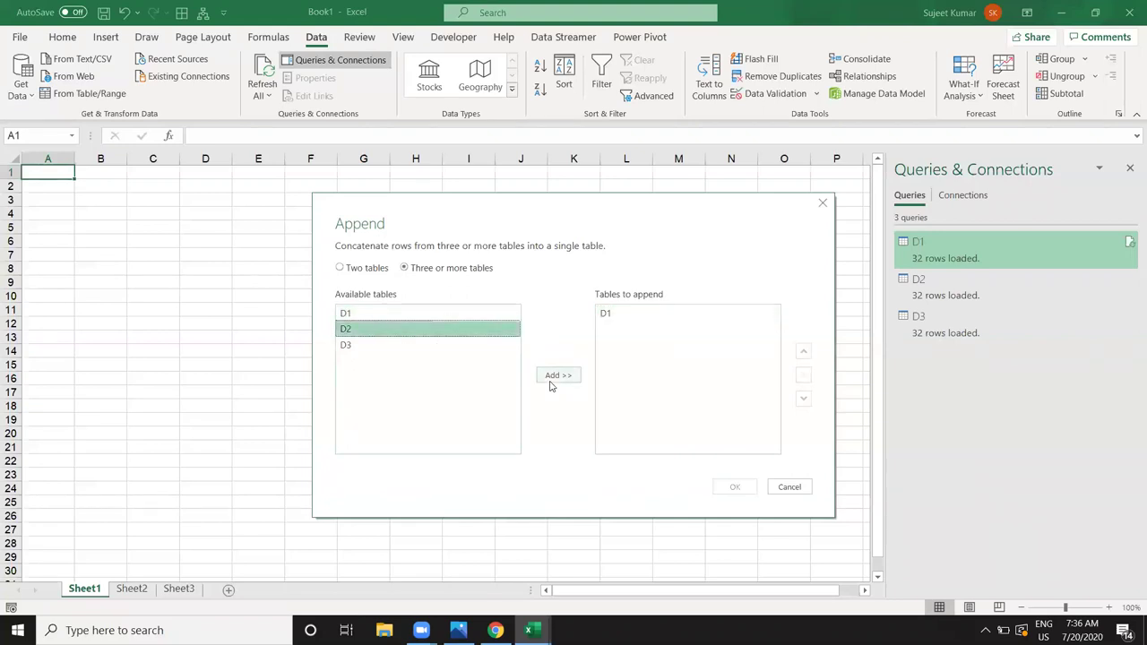
left_click(551, 376)
left_click(396, 349)
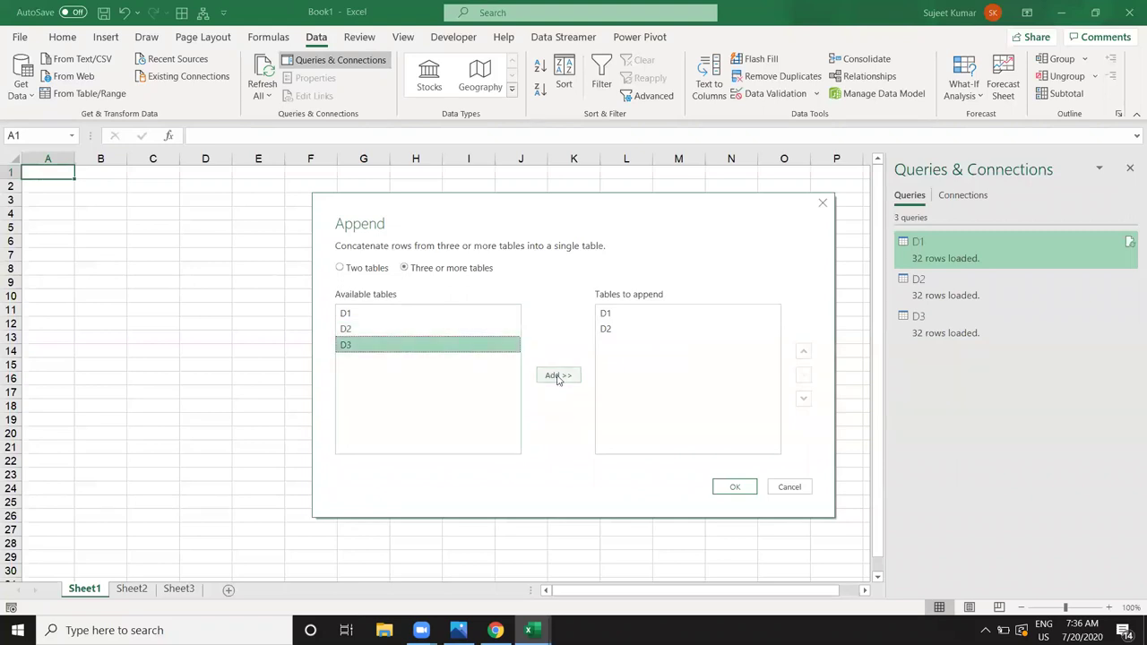
left_click(556, 377)
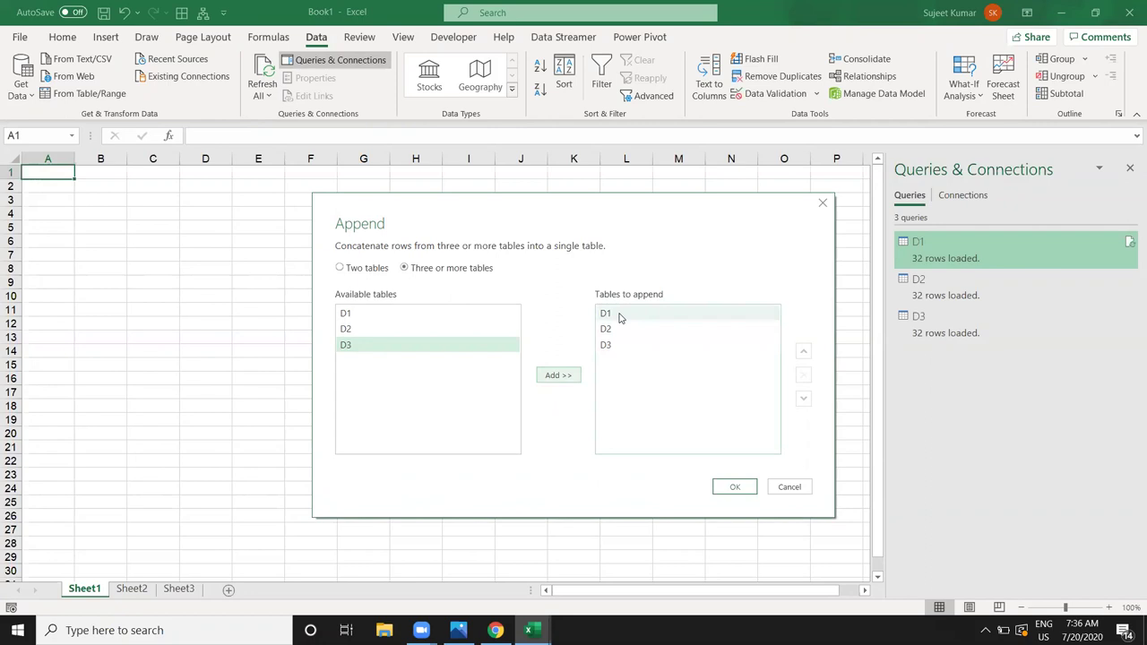
left_click(720, 485)
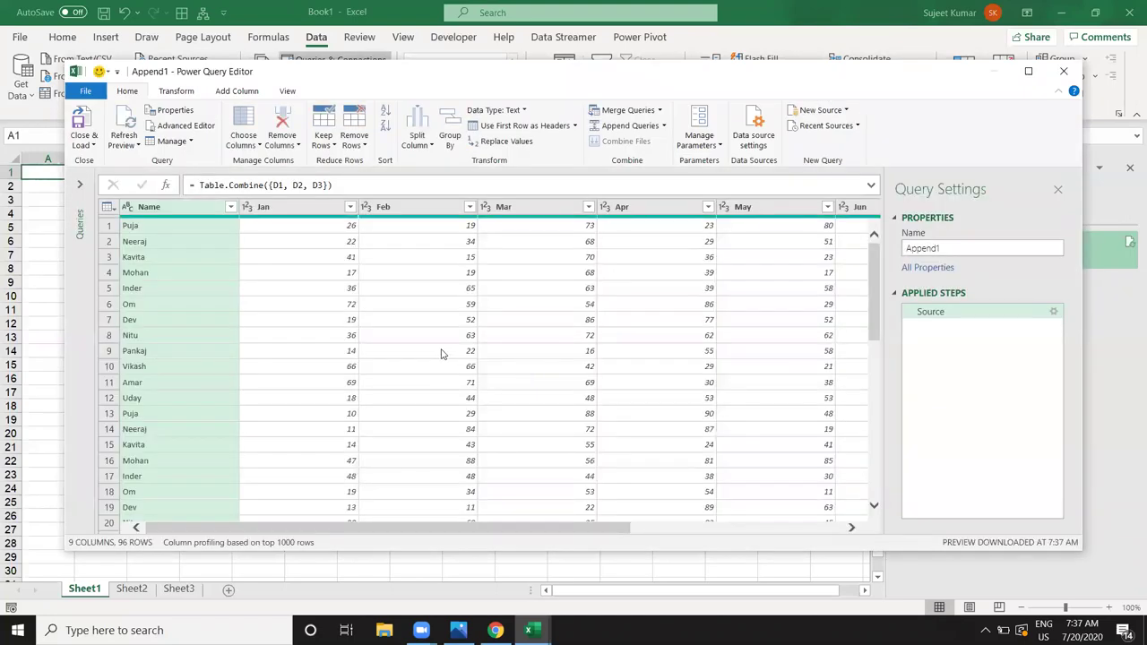
Step: Review the Append1 preview, then Close & Load it into the workbook
scroll(441, 353, "down", 15)
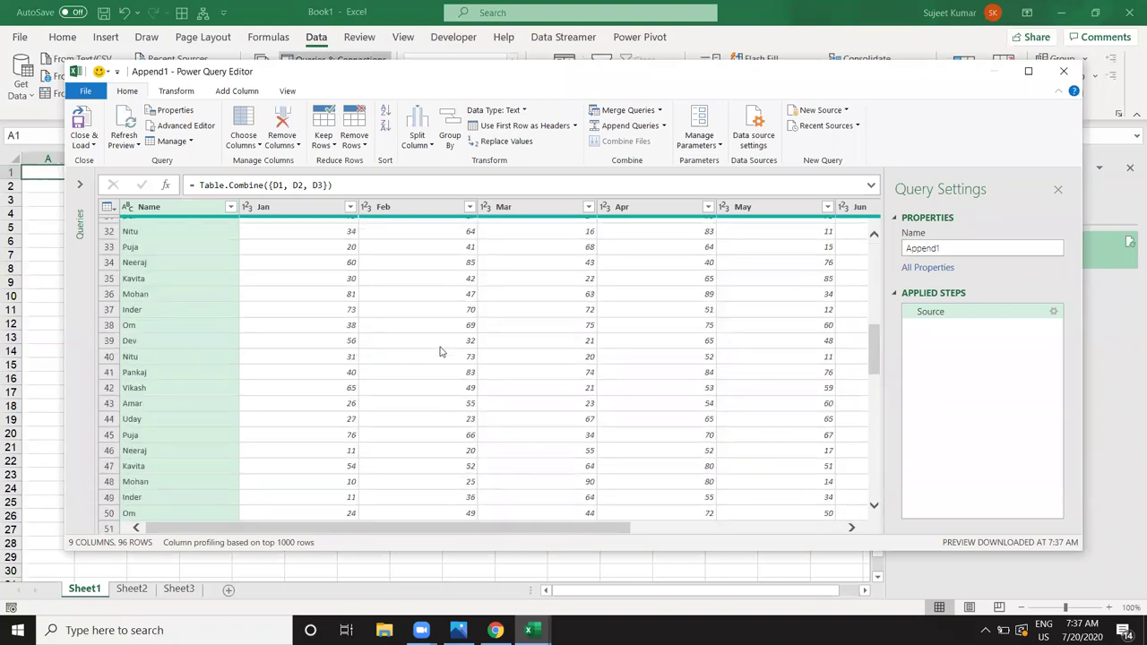
scroll(439, 352, "down", 11)
scroll(438, 356, "up", 20)
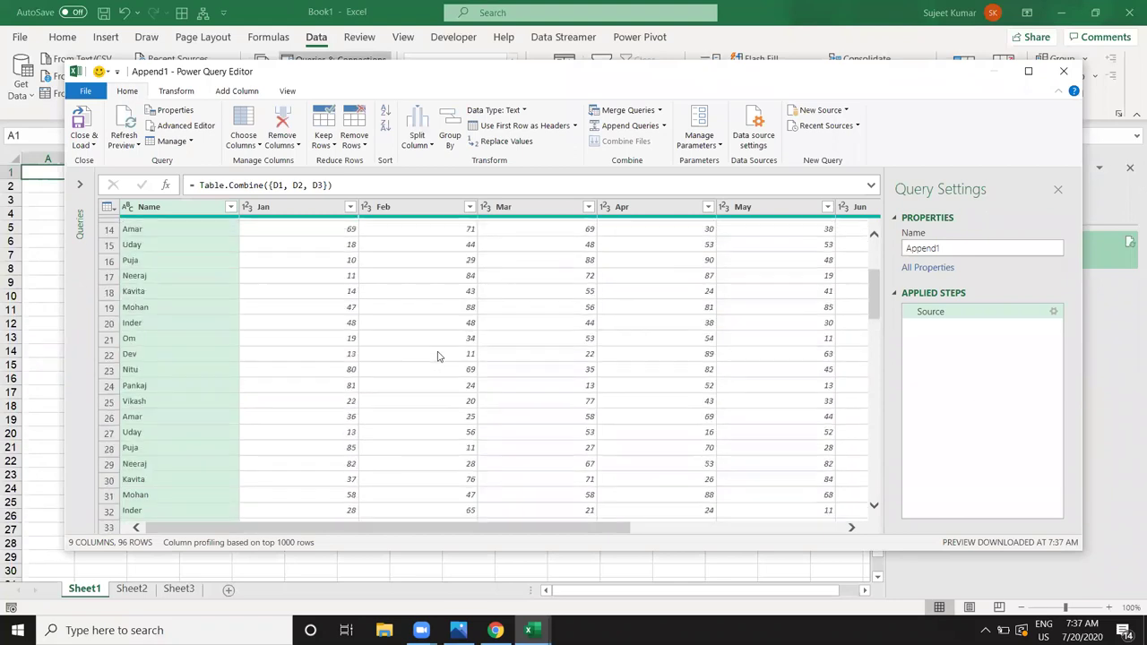
left_click(83, 124)
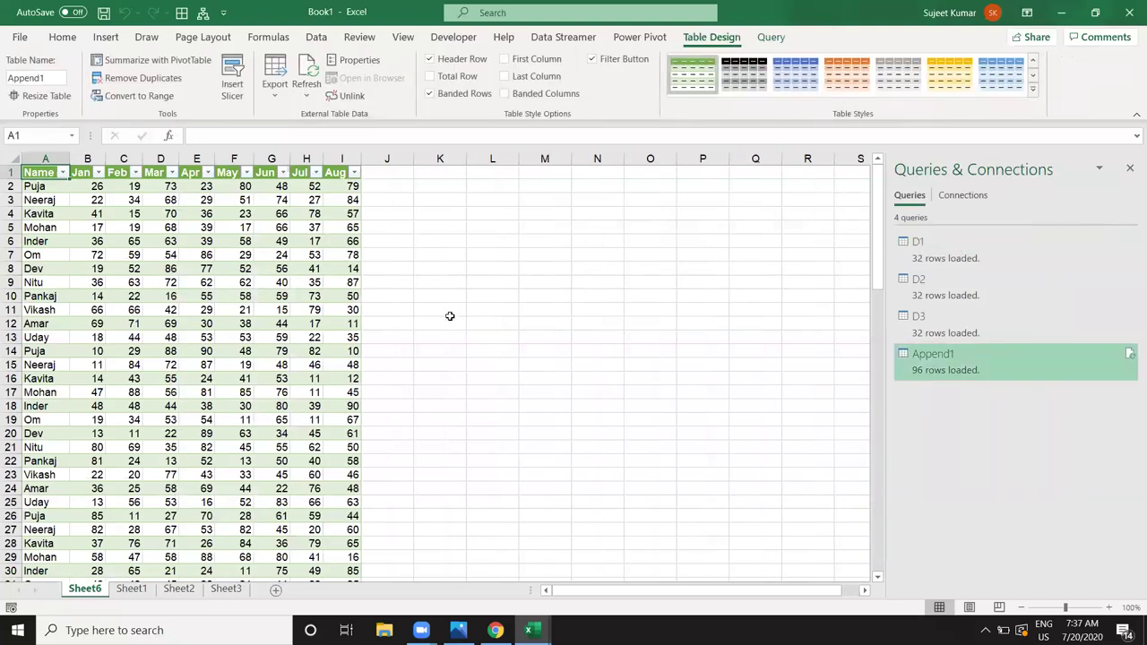
Step: Scroll through the 96-row Append1 table on Sheet6, then select an empty cell outside it
left_click(319, 297)
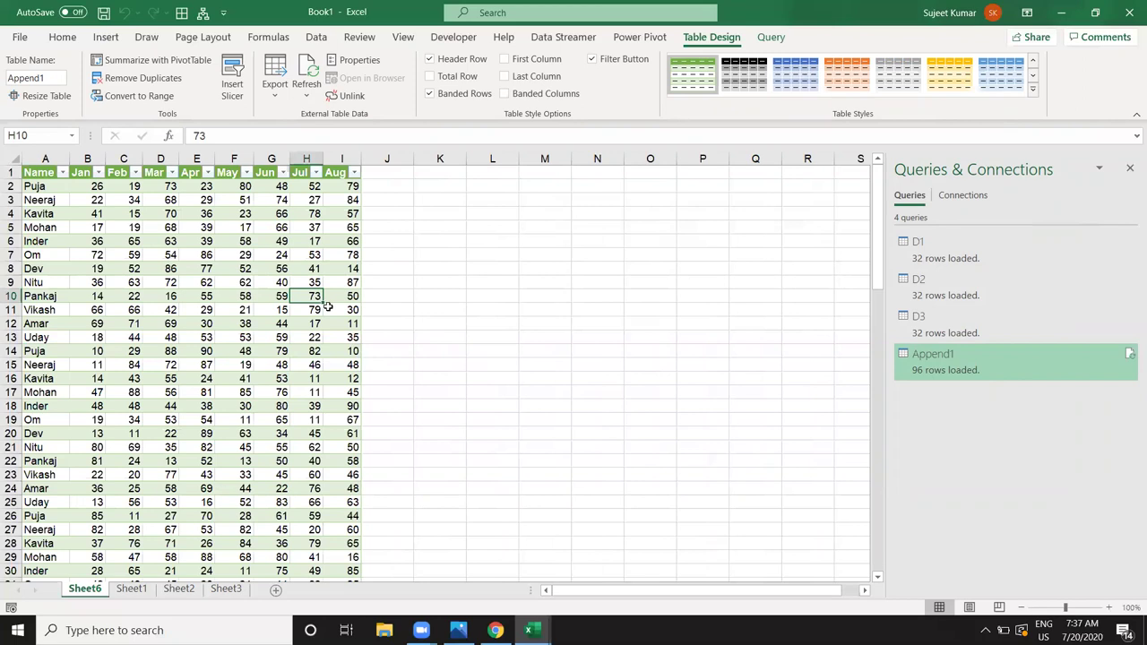
scroll(328, 308, "down", 20)
scroll(332, 314, "down", 6)
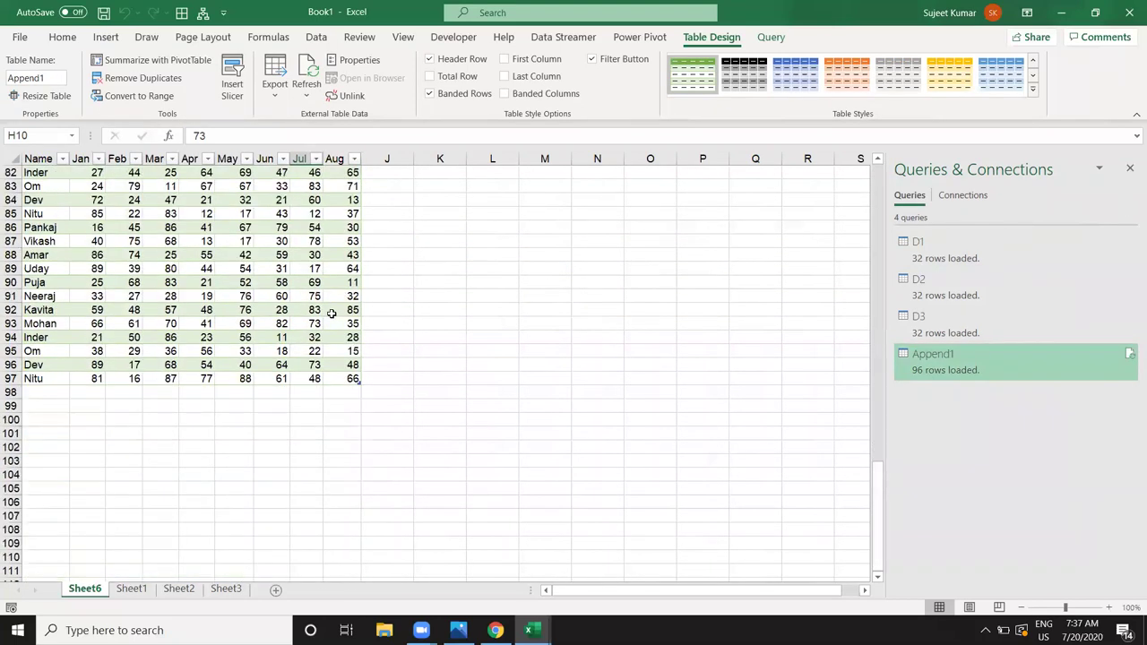
scroll(332, 314, "up", 17)
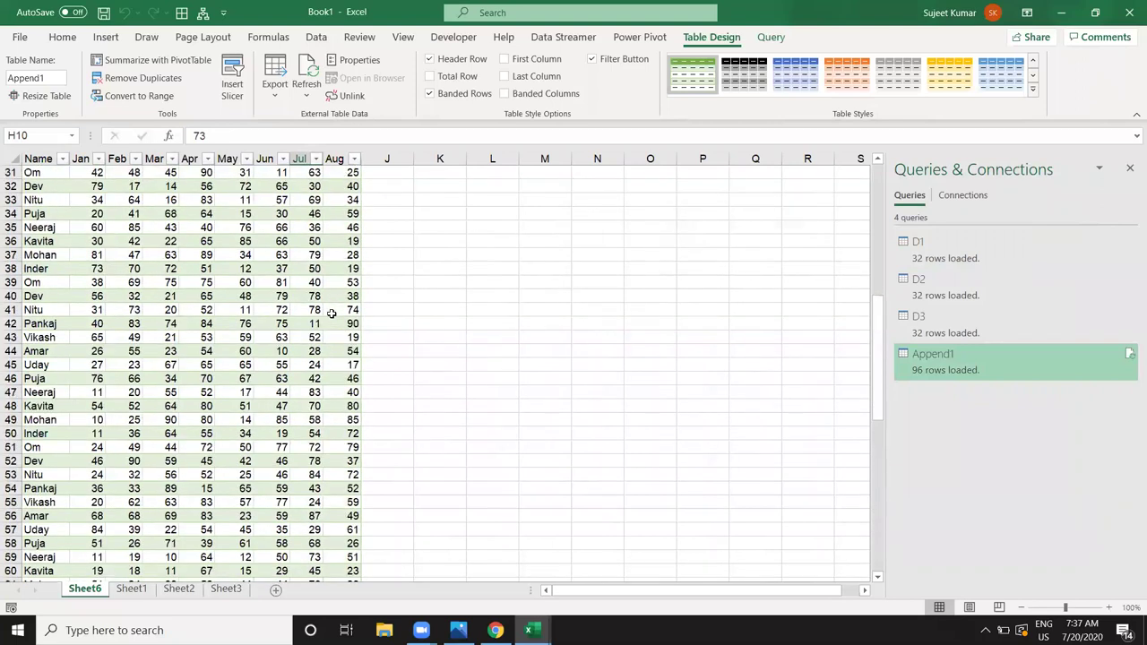
scroll(332, 313, "up", 10)
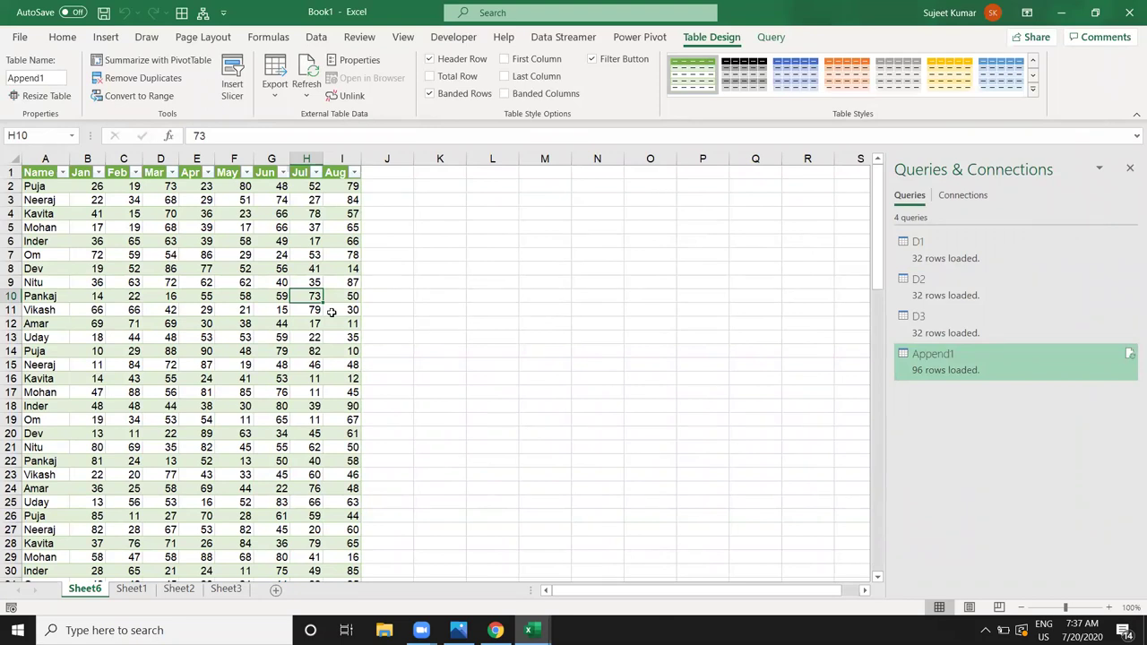
left_click(492, 322)
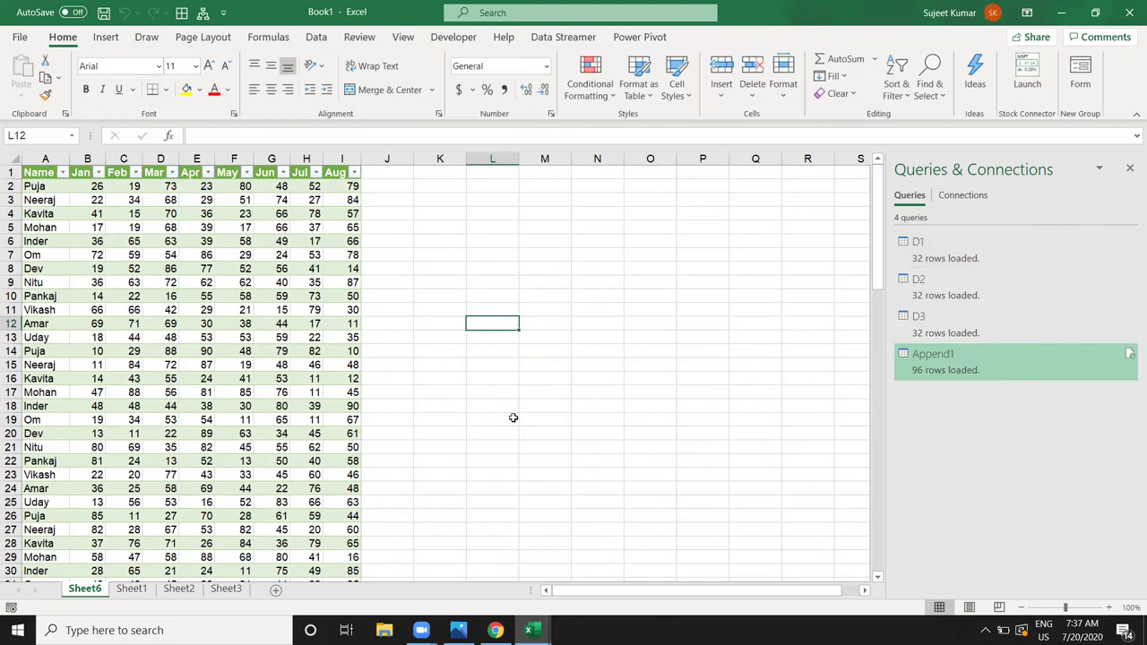
Step: Return to Sheet1, view the Get Data > From File sources, then minimize Excel
left_click(142, 591)
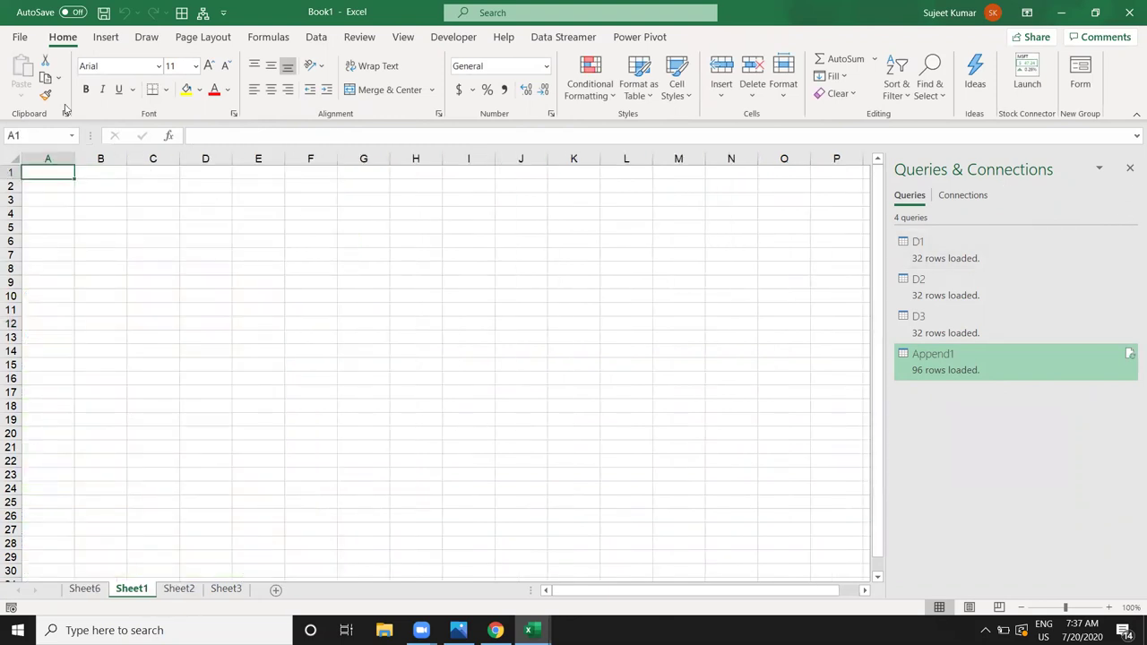
left_click(315, 36)
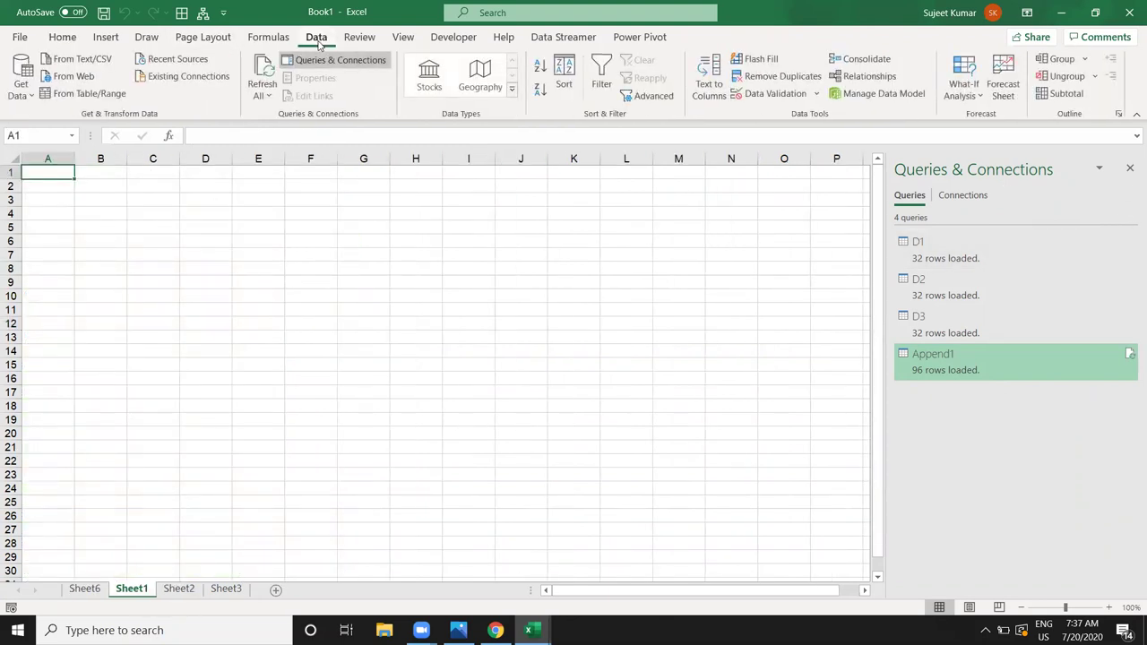
left_click(30, 96)
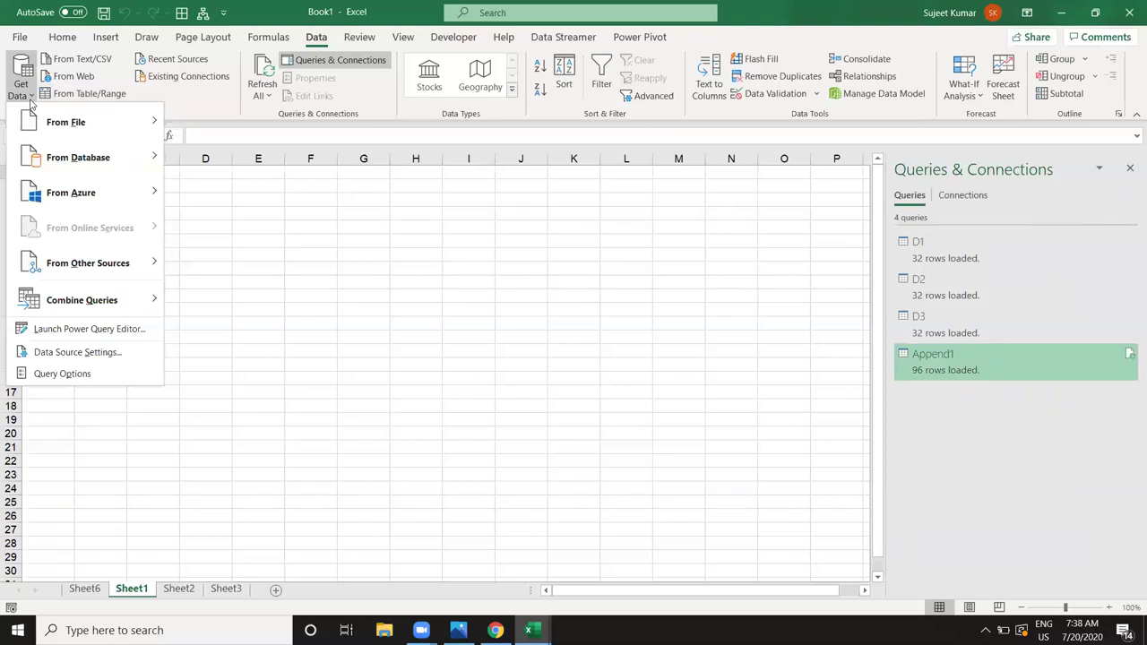
mouse_move(55, 118)
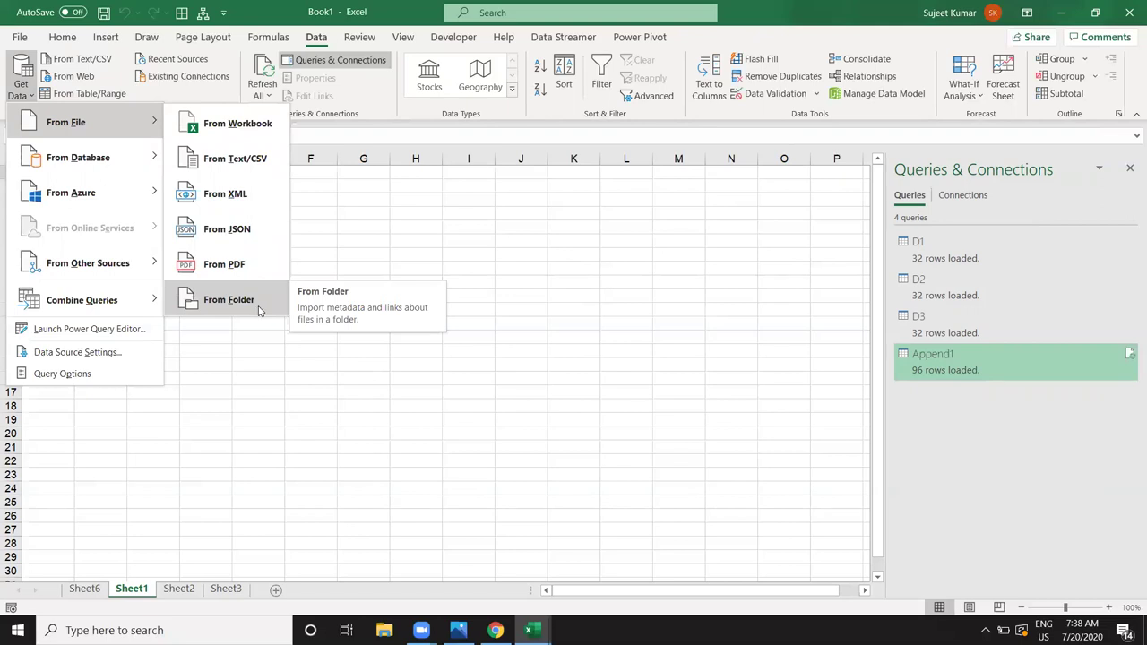
left_click(397, 231)
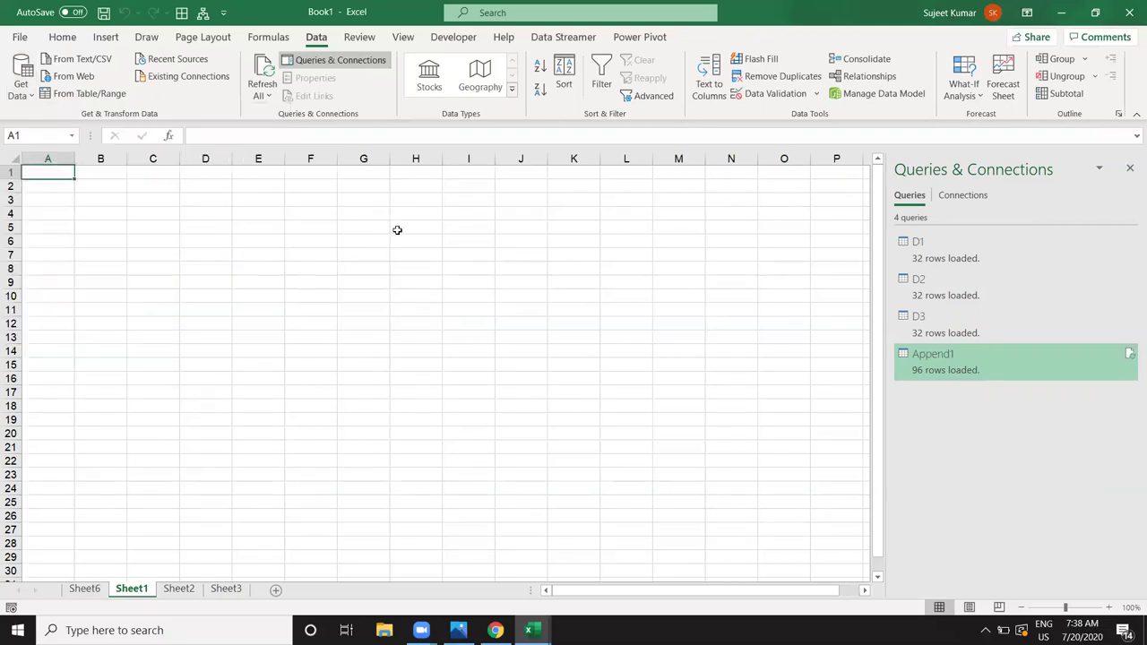
left_click(1061, 12)
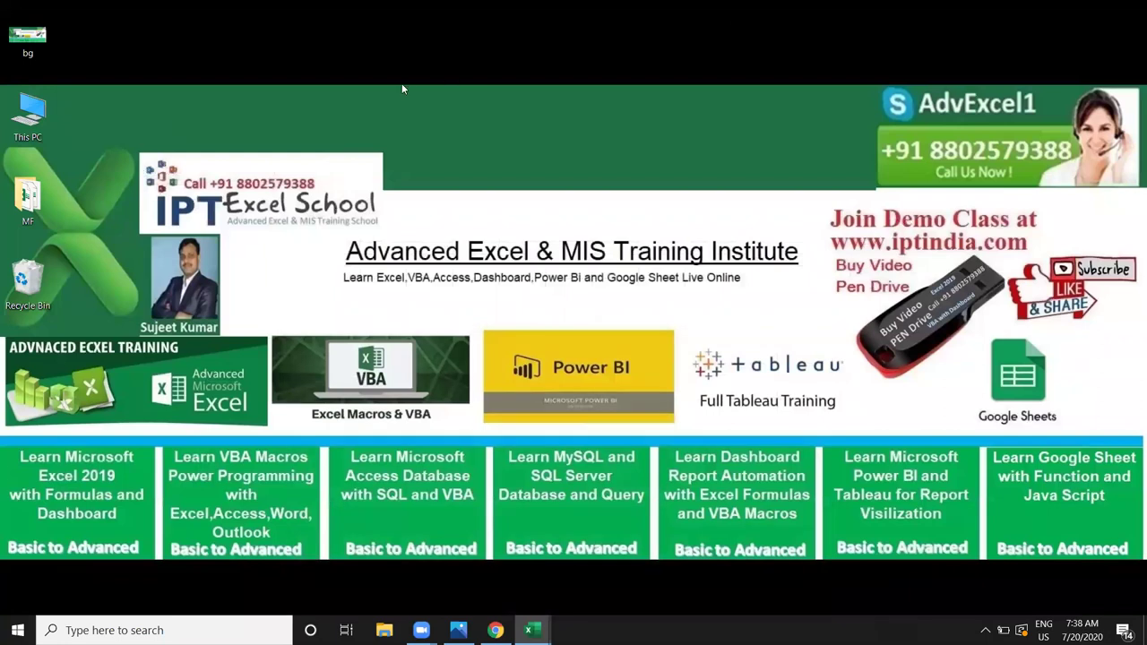